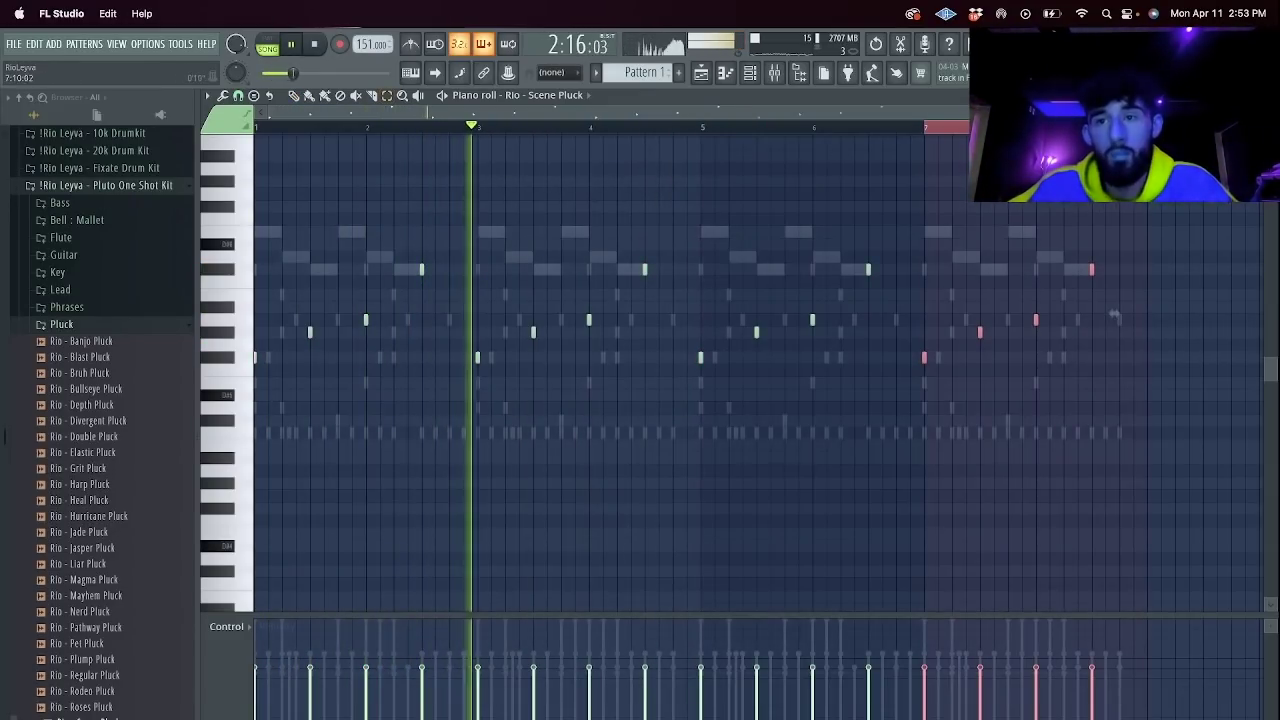
Adjust the Echo delay knobs in the Rio - Scene Pluck channel settings.
key(F6)
click(365, 300)
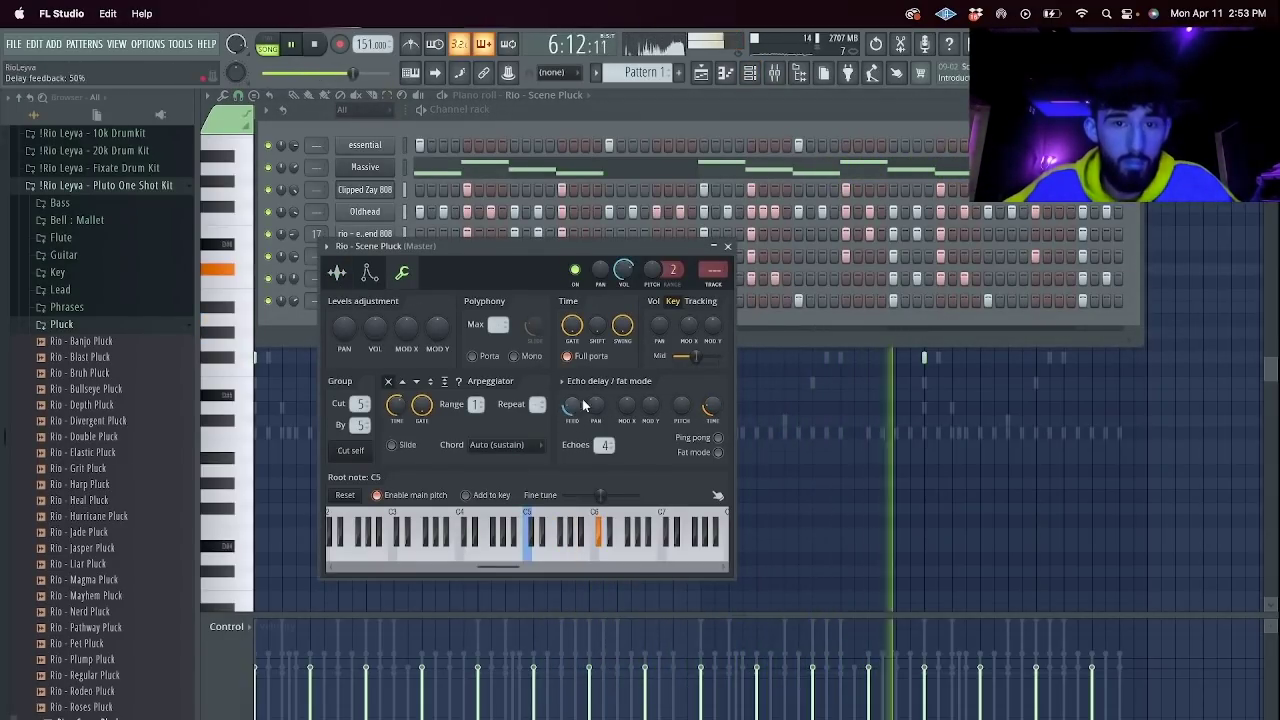
click(729, 246)
Mute the Regular Pluck, Heal Pluck, extend 808 and Massive channels, then recheck Scene Pluck's echo.
click(268, 278)
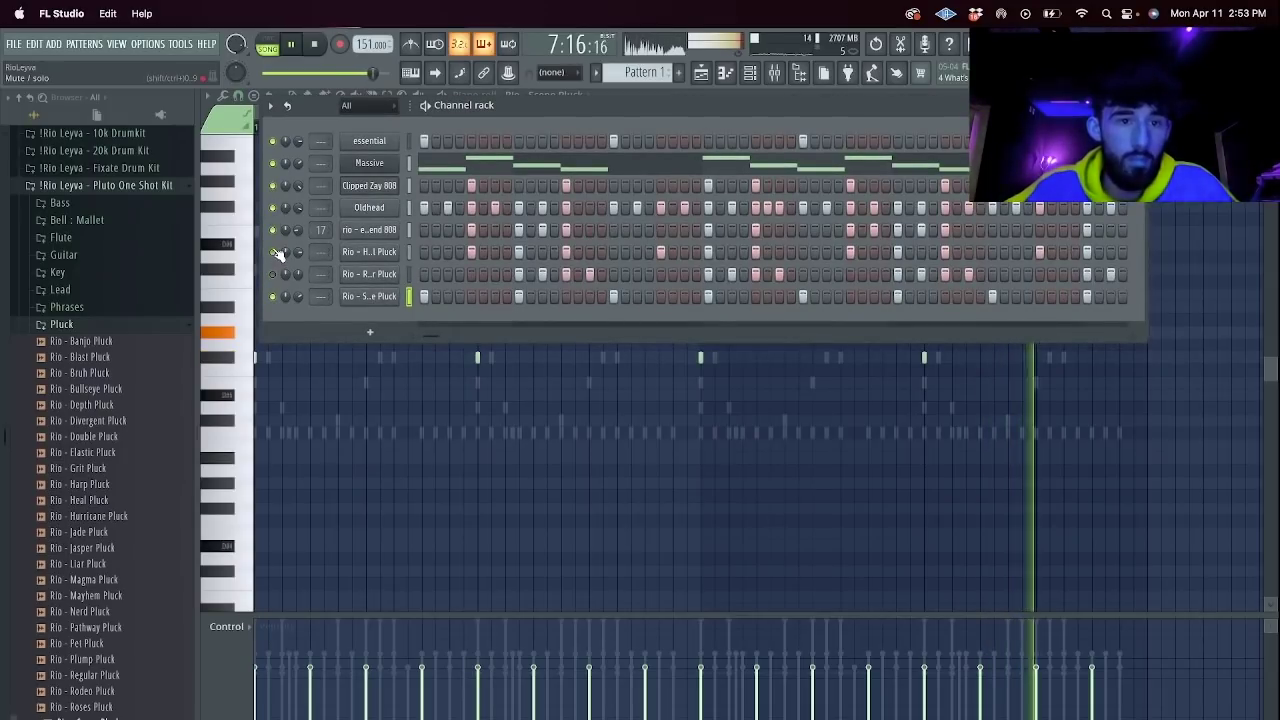
click(273, 253)
click(273, 231)
click(272, 164)
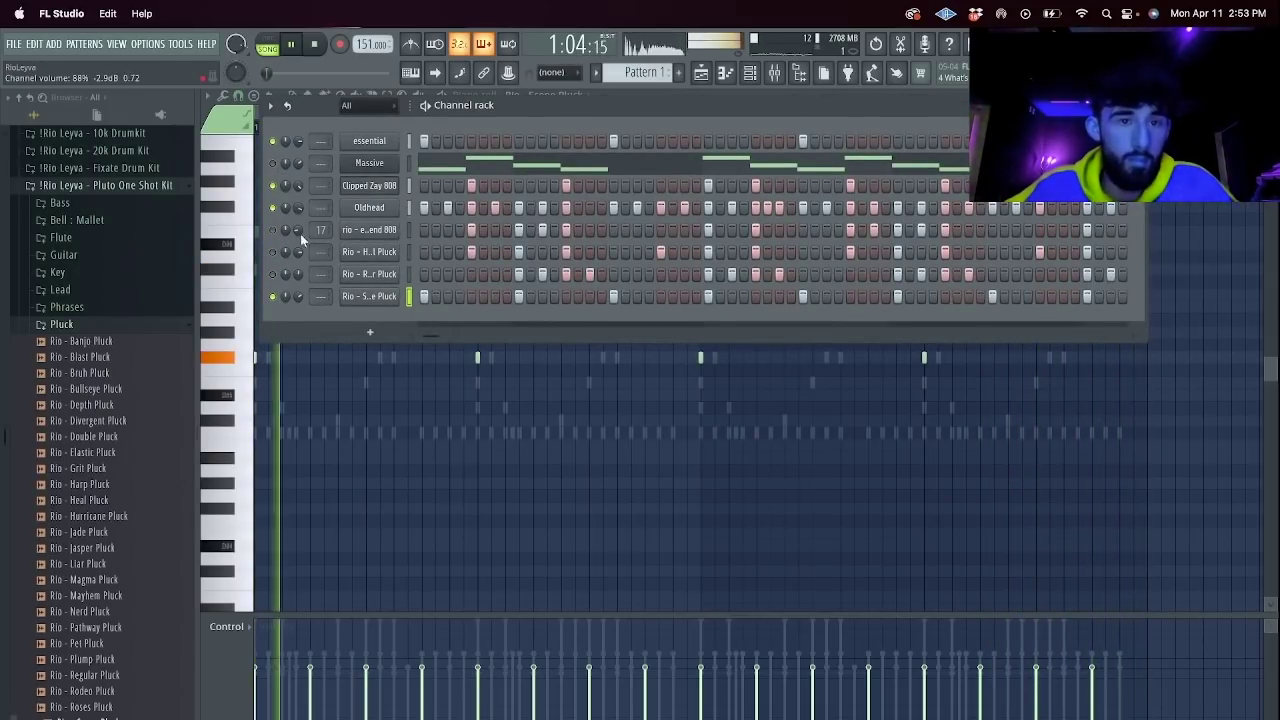
click(356, 297)
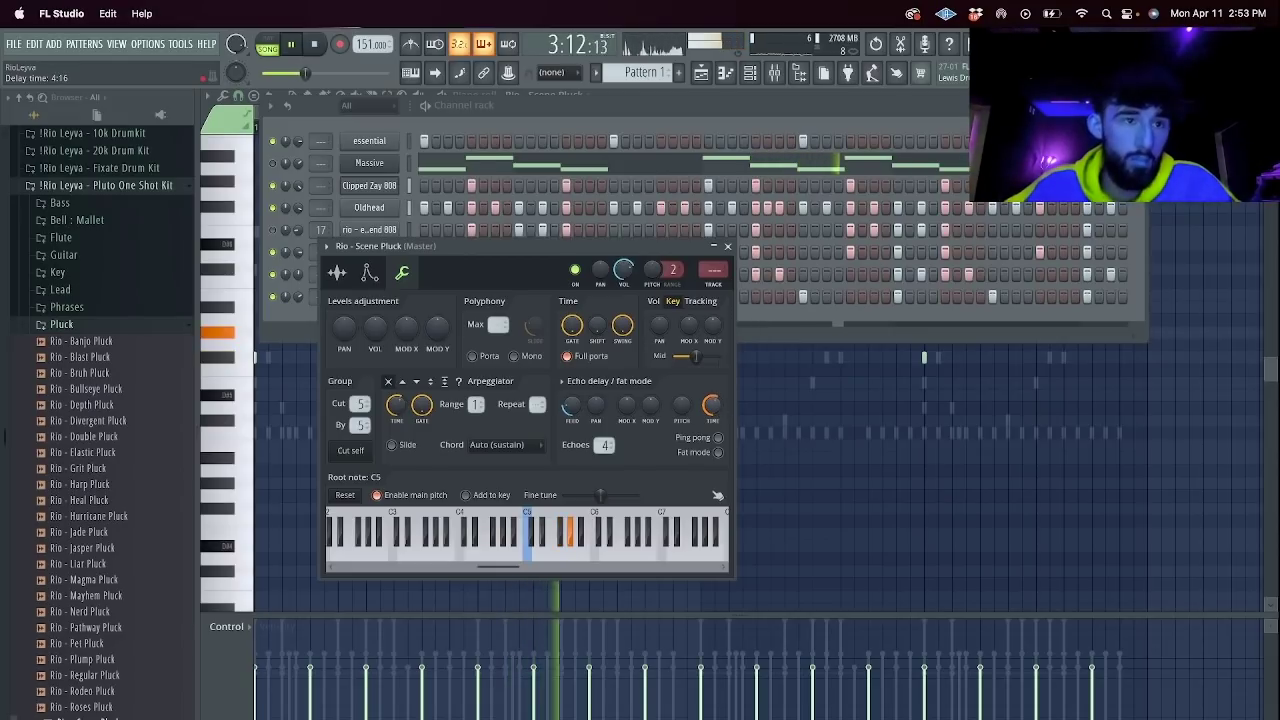
click(728, 247)
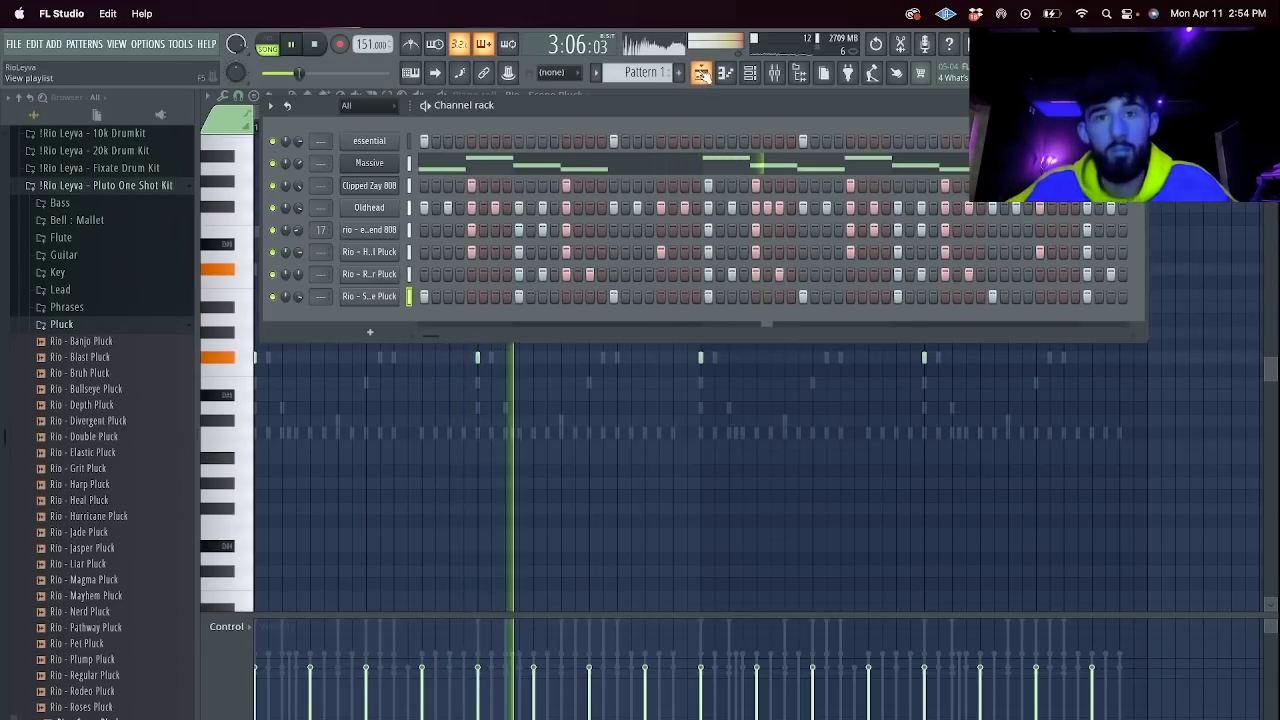
Clone the Clipped Zay 808 channel and load Rio - Gravity Bass into the clone.
right_click(386, 185)
click(425, 330)
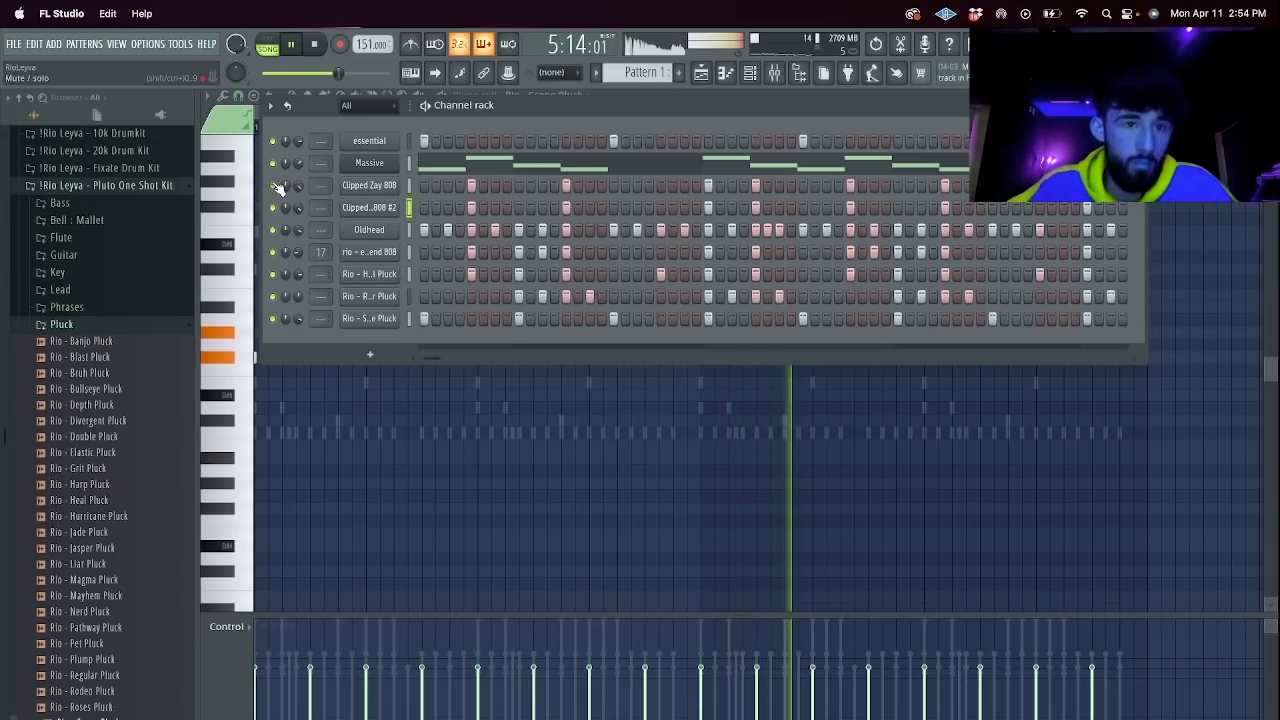
click(60, 203)
drag(88, 362, 369, 208)
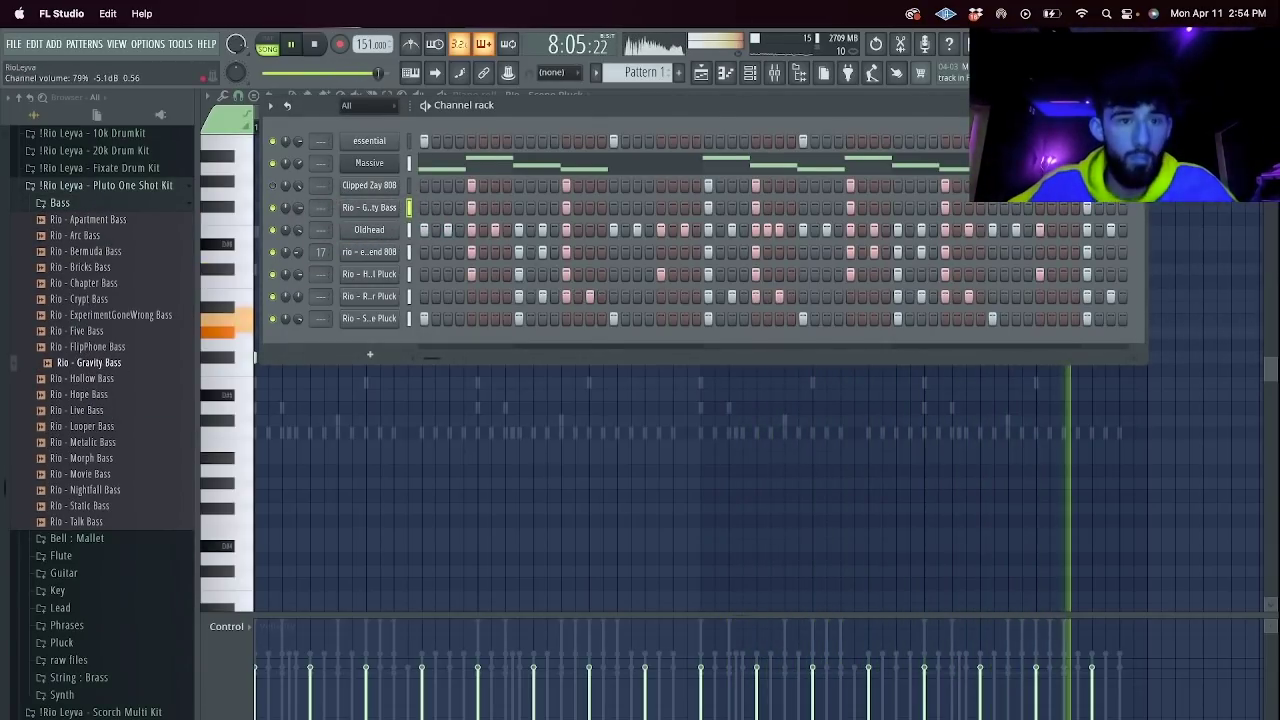
In the Gravity Bass piano roll, drop several notes an octave and stretch the final low note.
right_click(398, 207)
click(422, 208)
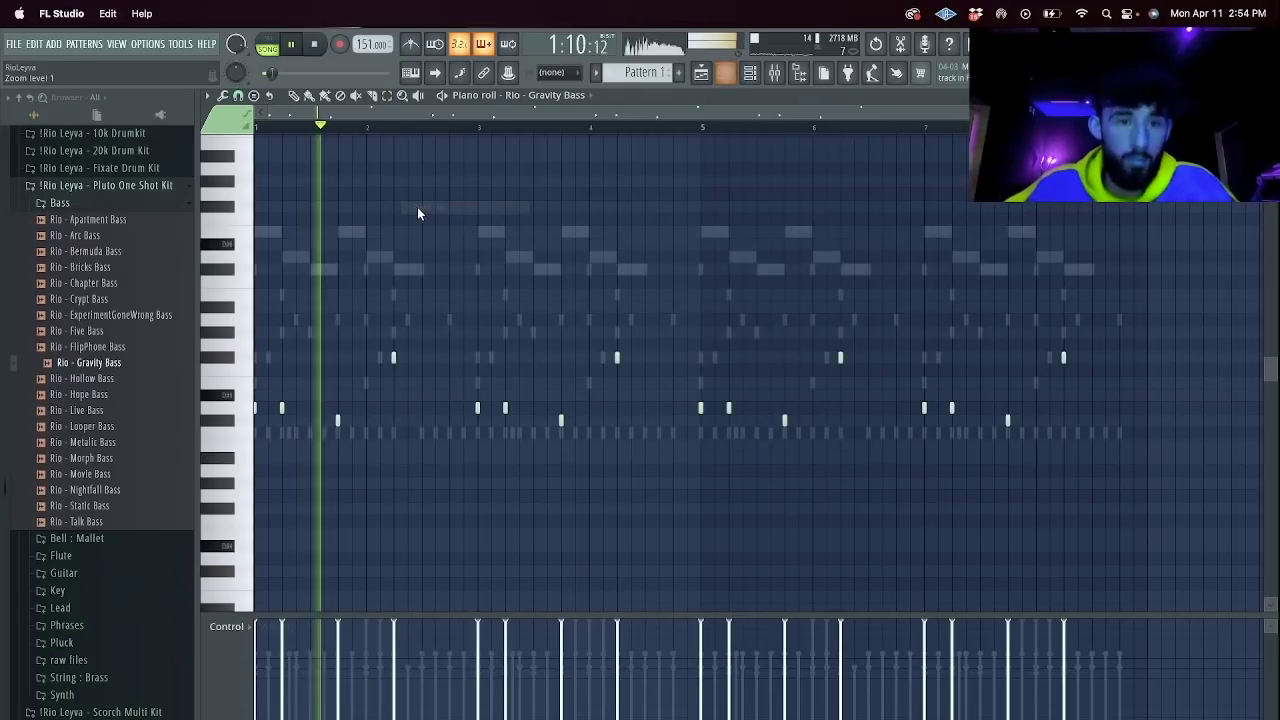
drag(375, 316, 356, 299)
key(super+Down)
drag(638, 392, 555, 277)
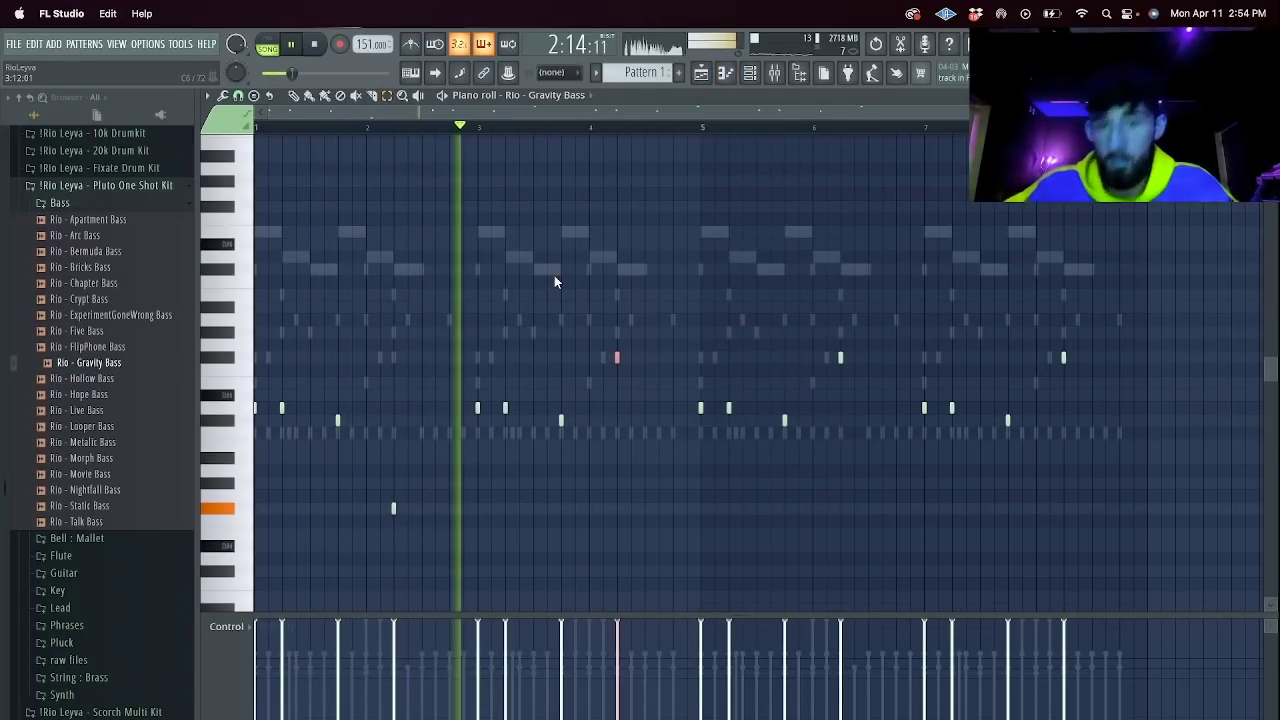
key(super+Down)
drag(877, 369, 749, 284)
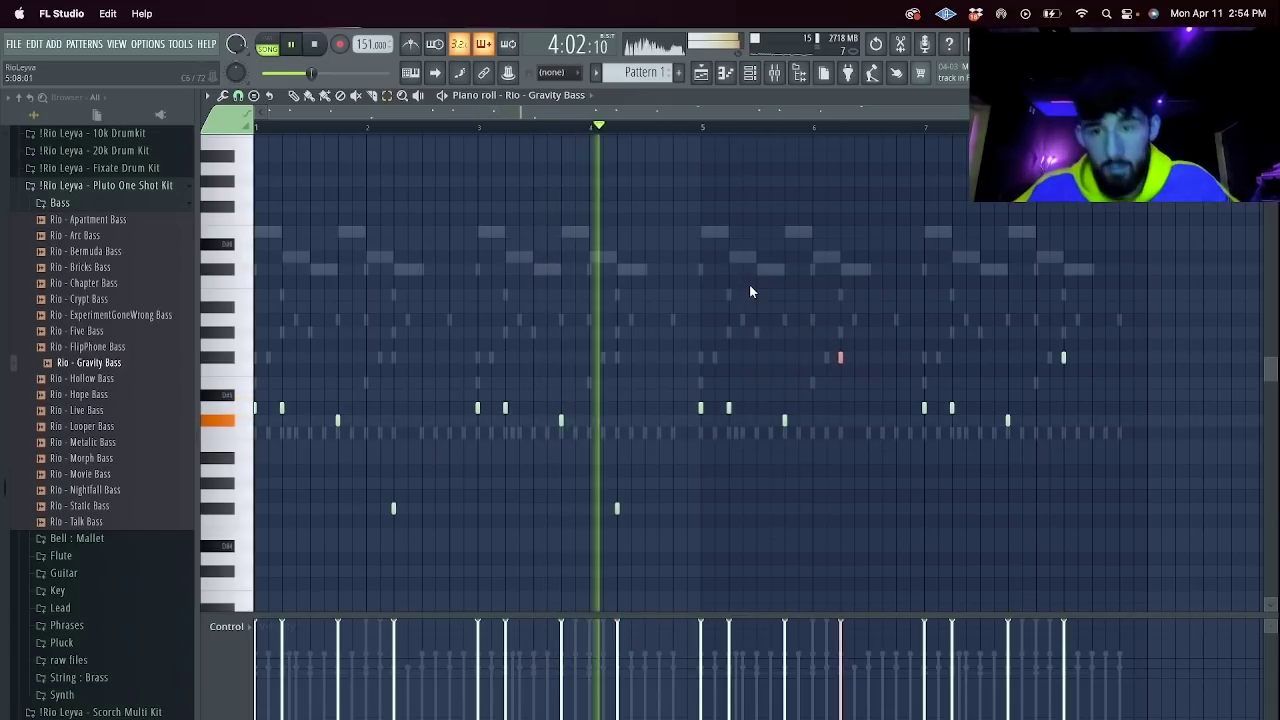
key(super+Down)
key(Right)
key(ctrl+Down)
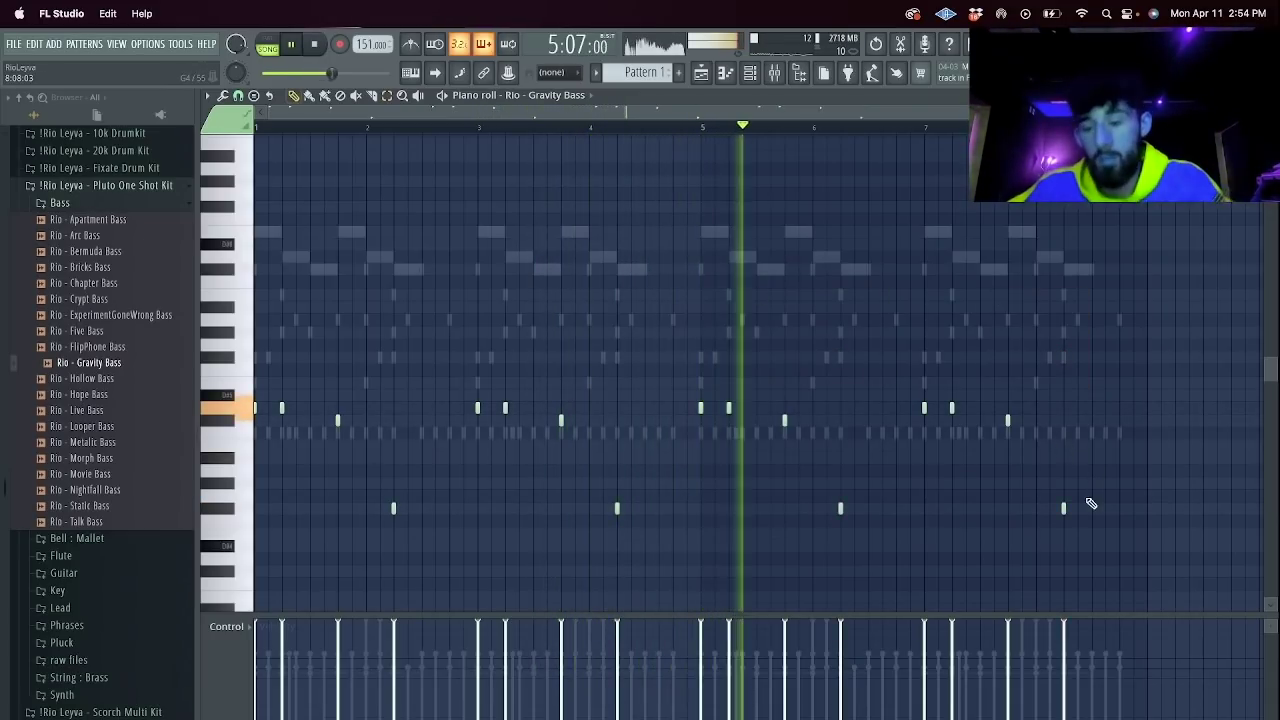
drag(1067, 509, 1147, 509)
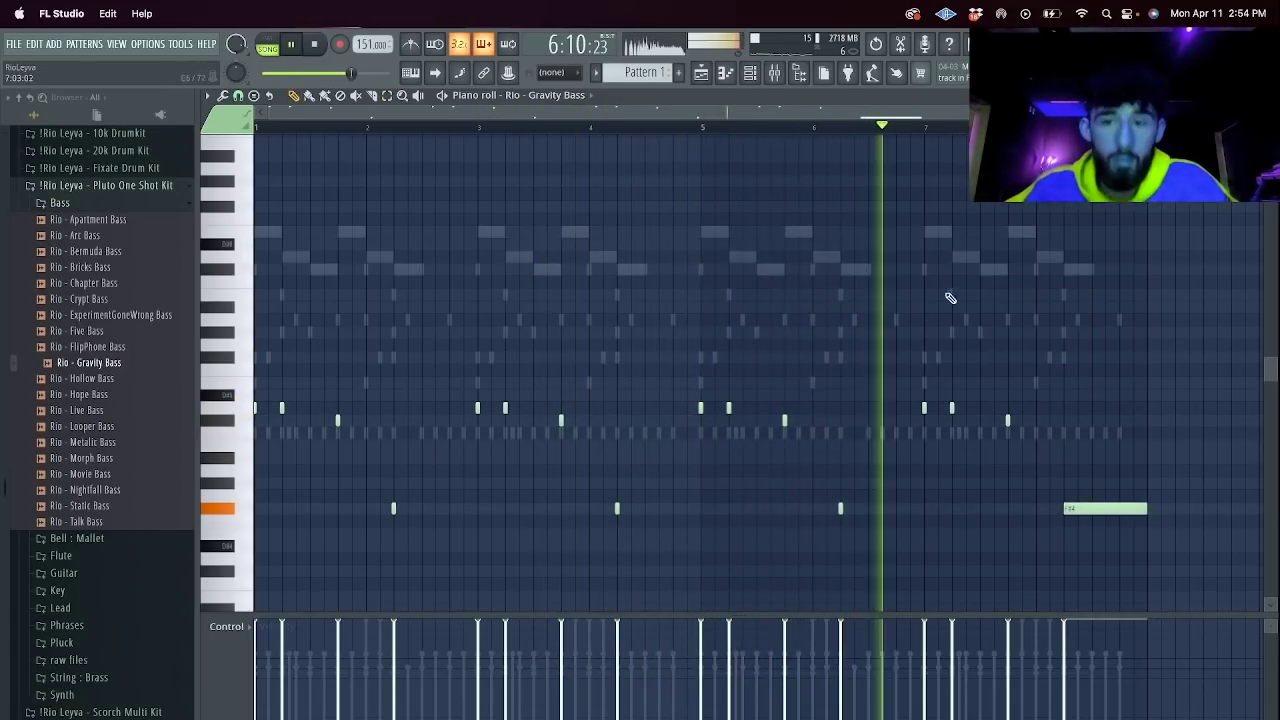
Rework the remaining bass note pitches, raising some, lowering others, ending on F#4.
drag(1007, 420, 1007, 383)
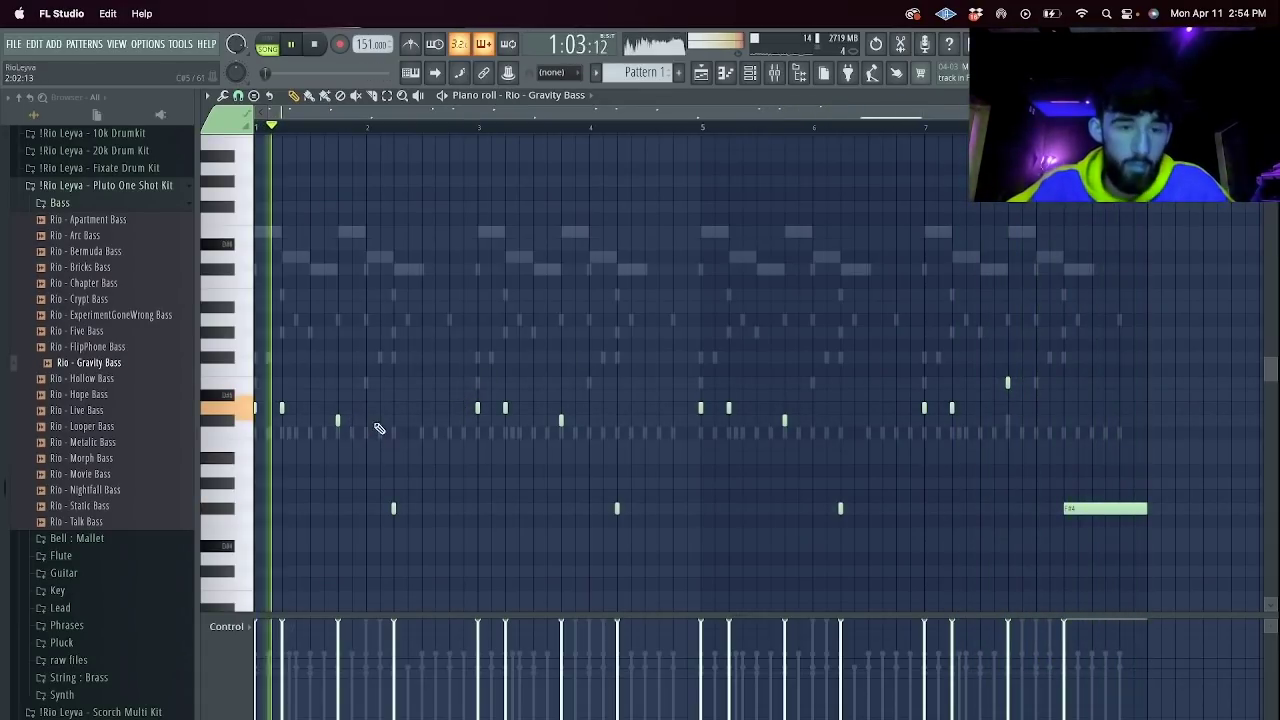
drag(561, 421, 561, 382)
drag(645, 535, 524, 455)
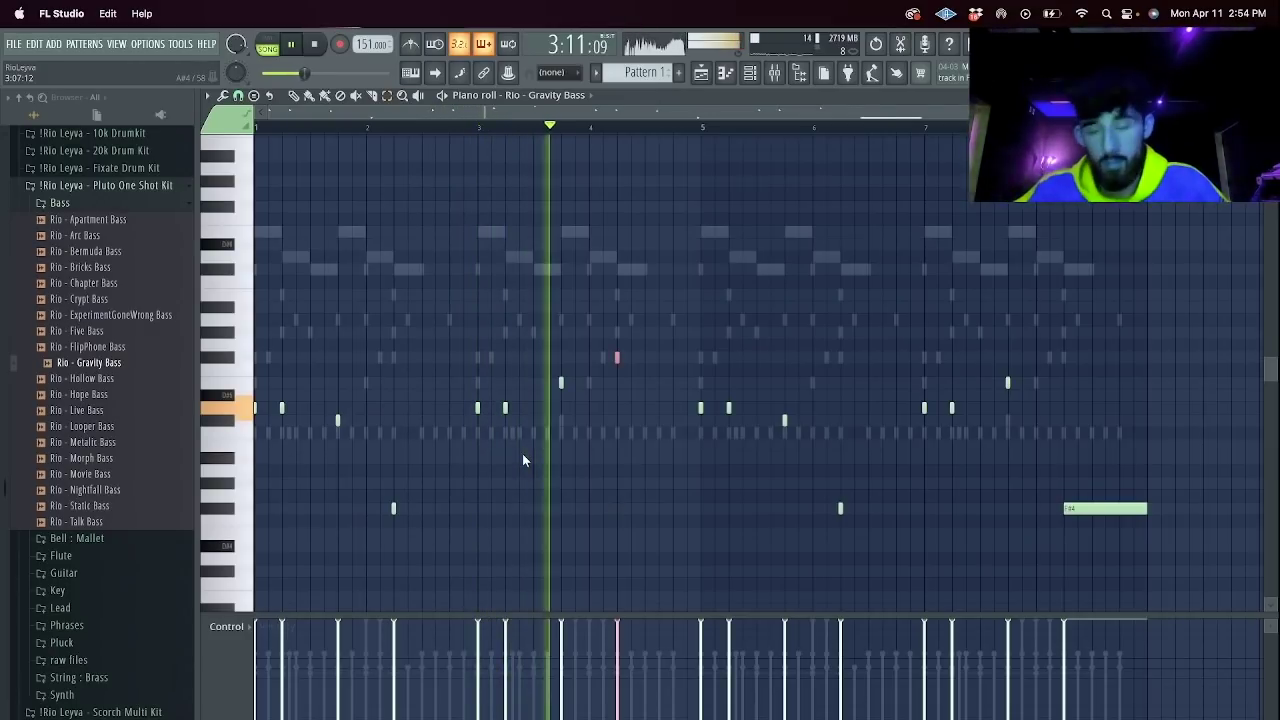
key(ctrl+Up)
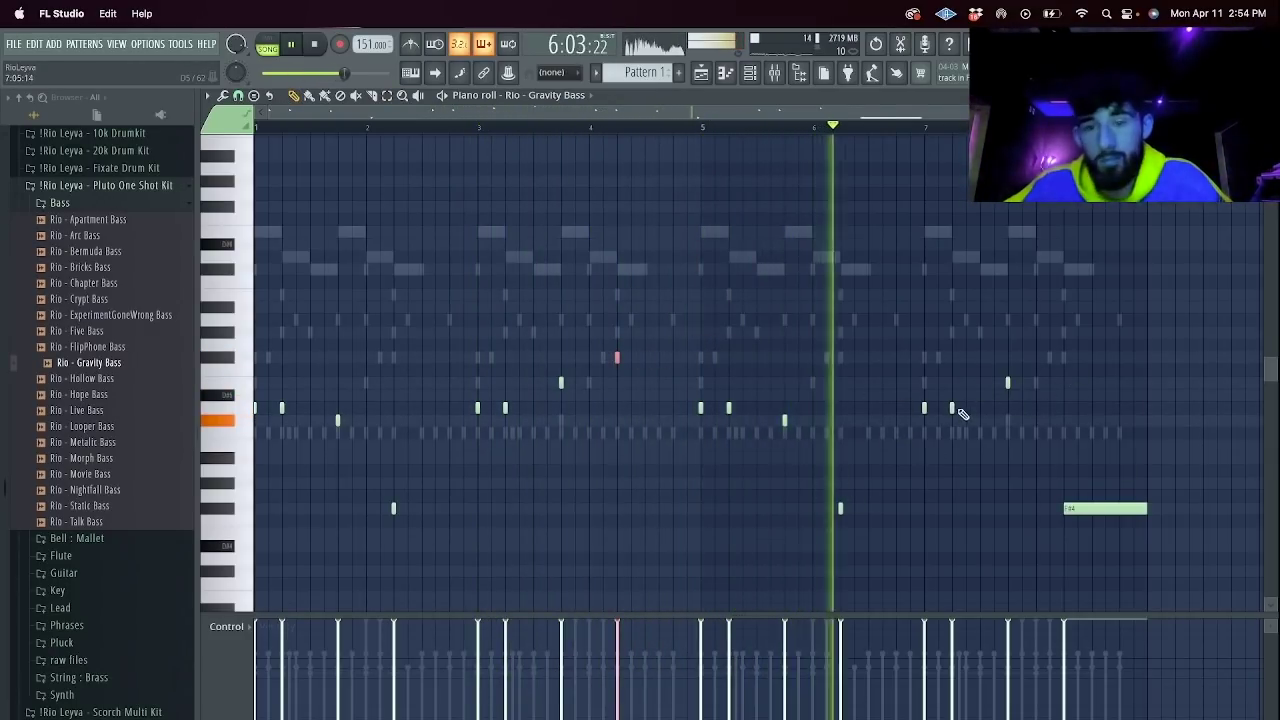
drag(1161, 553, 920, 349)
drag(624, 415, 511, 352)
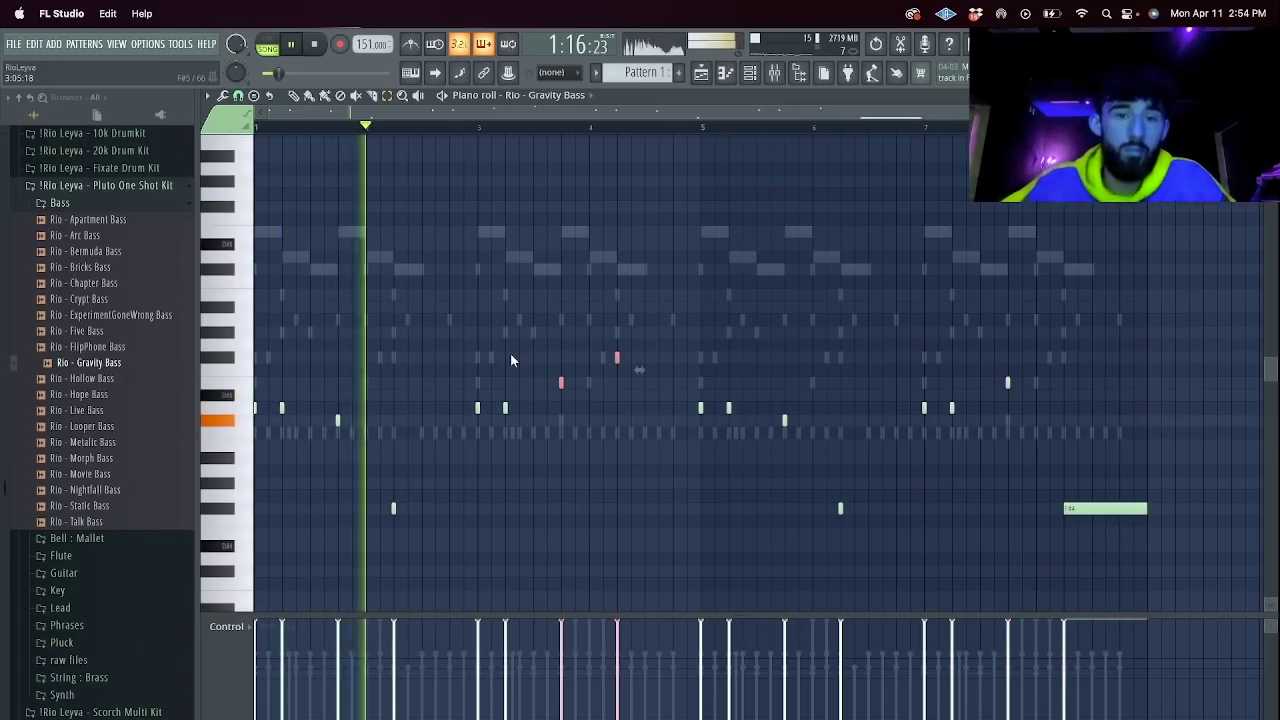
key(shift+Down)
key(shift+Down)
key(shift+Down)
drag(587, 390, 686, 389)
key(ctrl+Down)
key(shift+Up)
key(shift+Up)
key(shift+Up)
drag(947, 441, 948, 442)
click(750, 73)
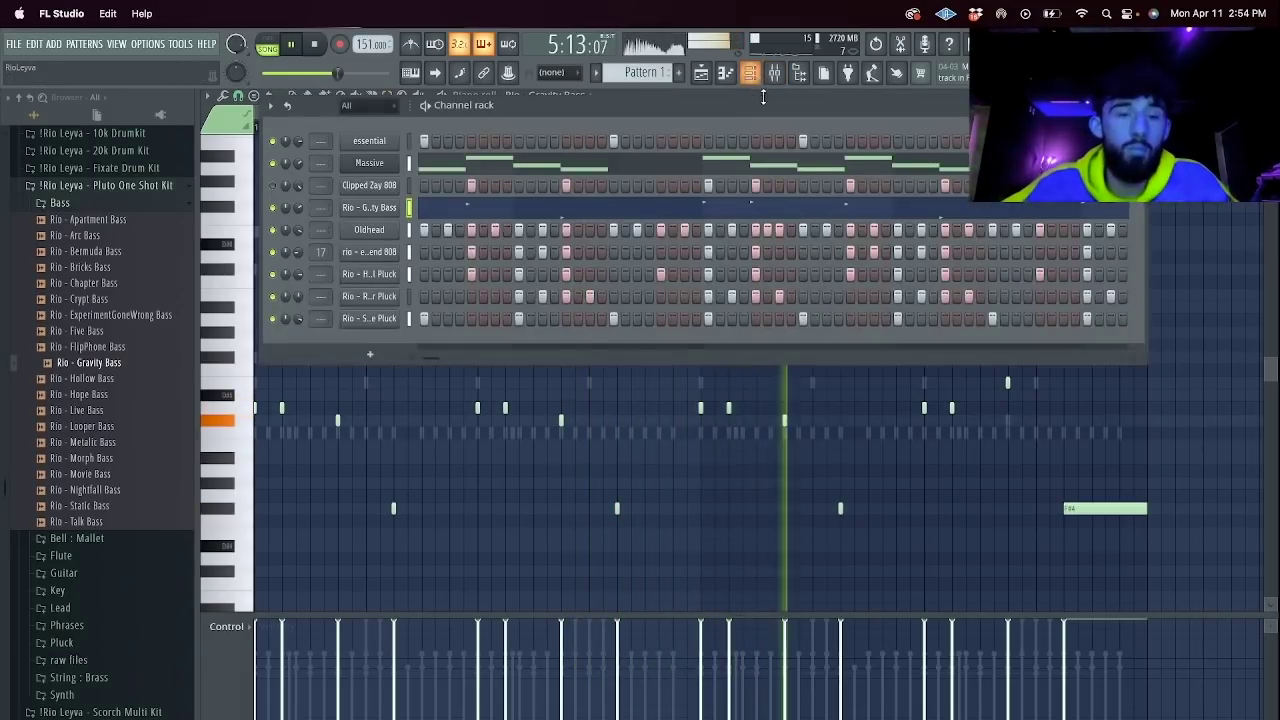
Stop playback and split the beat pattern into one pattern per channel.
key(space)
click(701, 72)
click(595, 72)
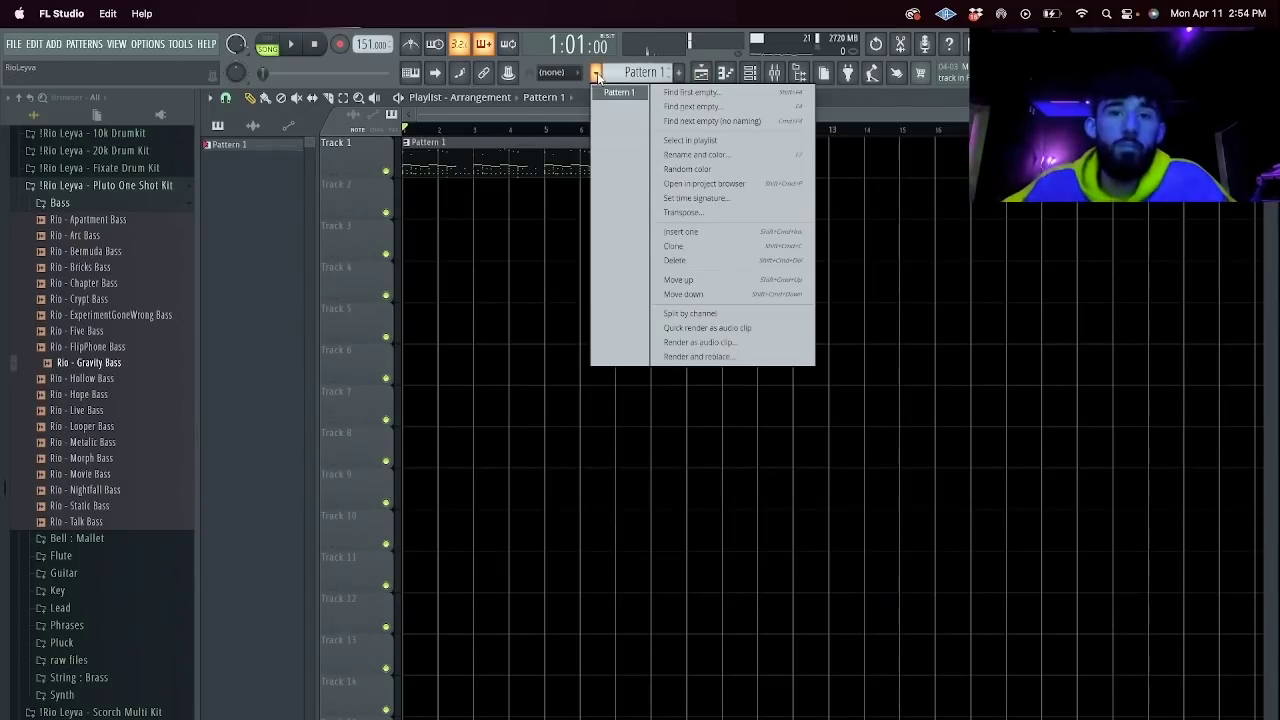
click(690, 314)
Place all channel patterns on playlist tracks, repeat them across the song, and remove a stray Scene Pluck clip.
click(266, 247)
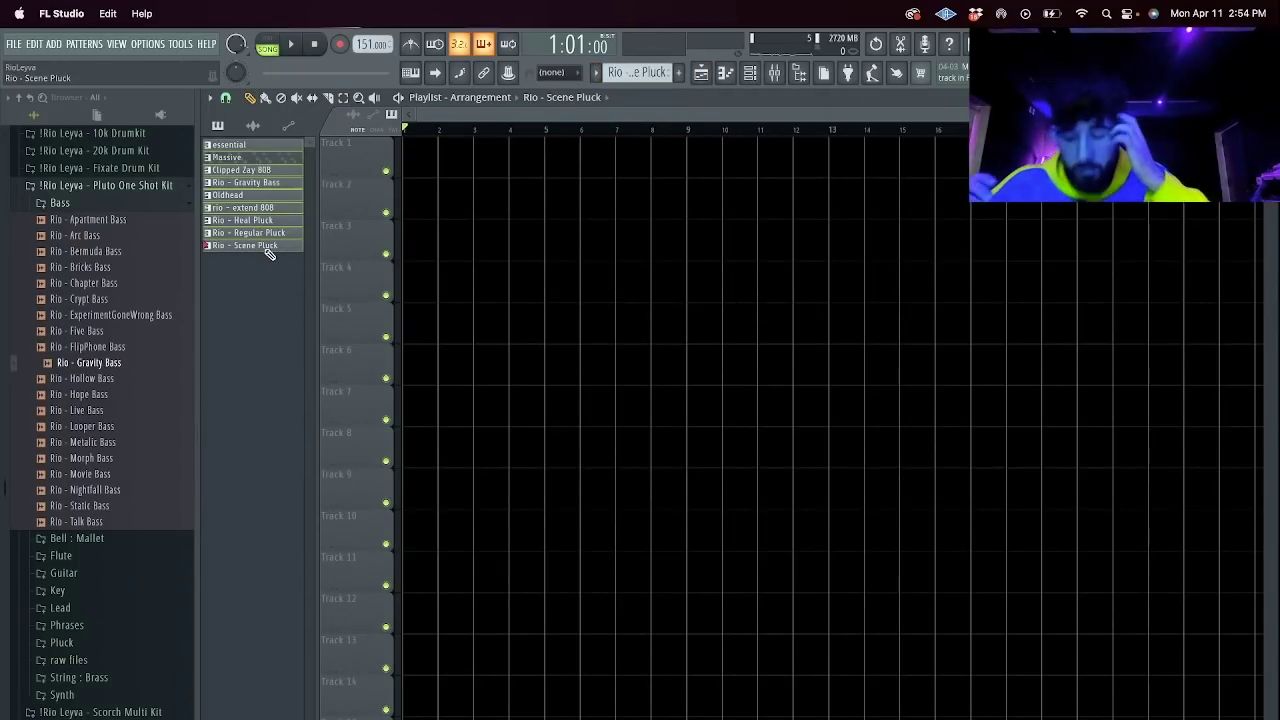
drag(262, 208, 415, 160)
key(super+b)
key(super+b)
key(super+b)
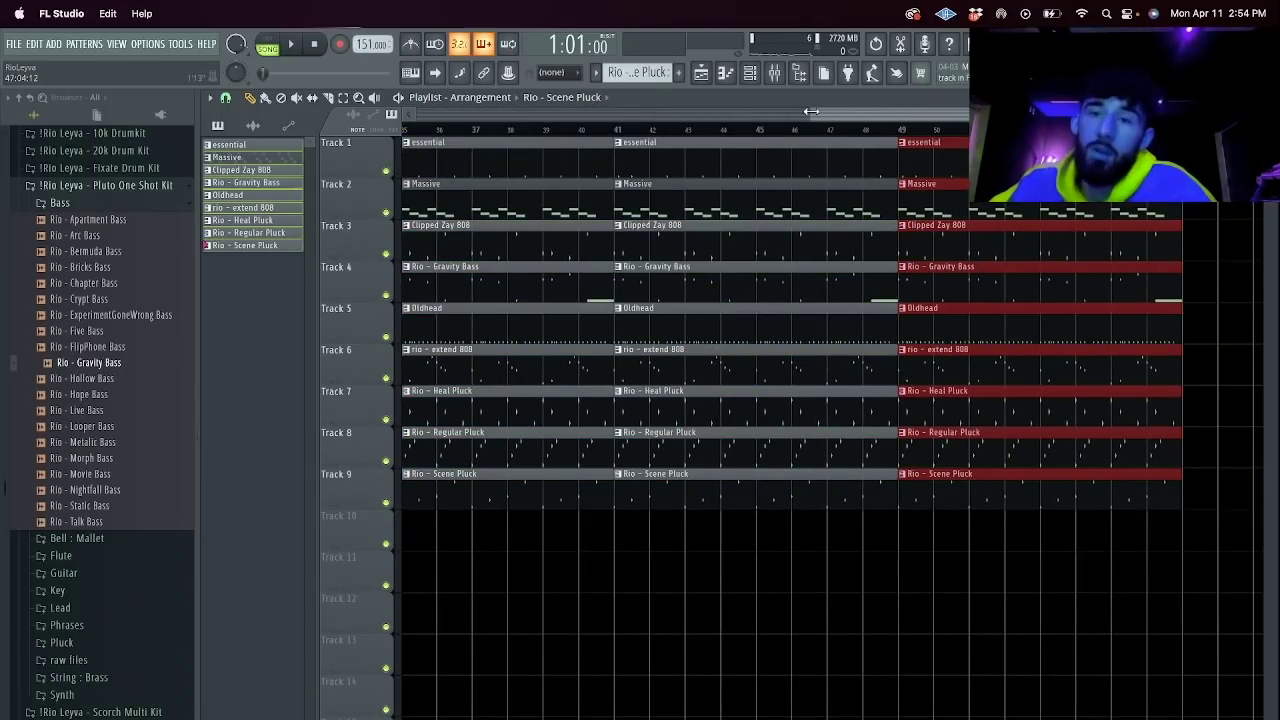
drag(811, 111, 416, 113)
click(696, 581)
right_click(714, 577)
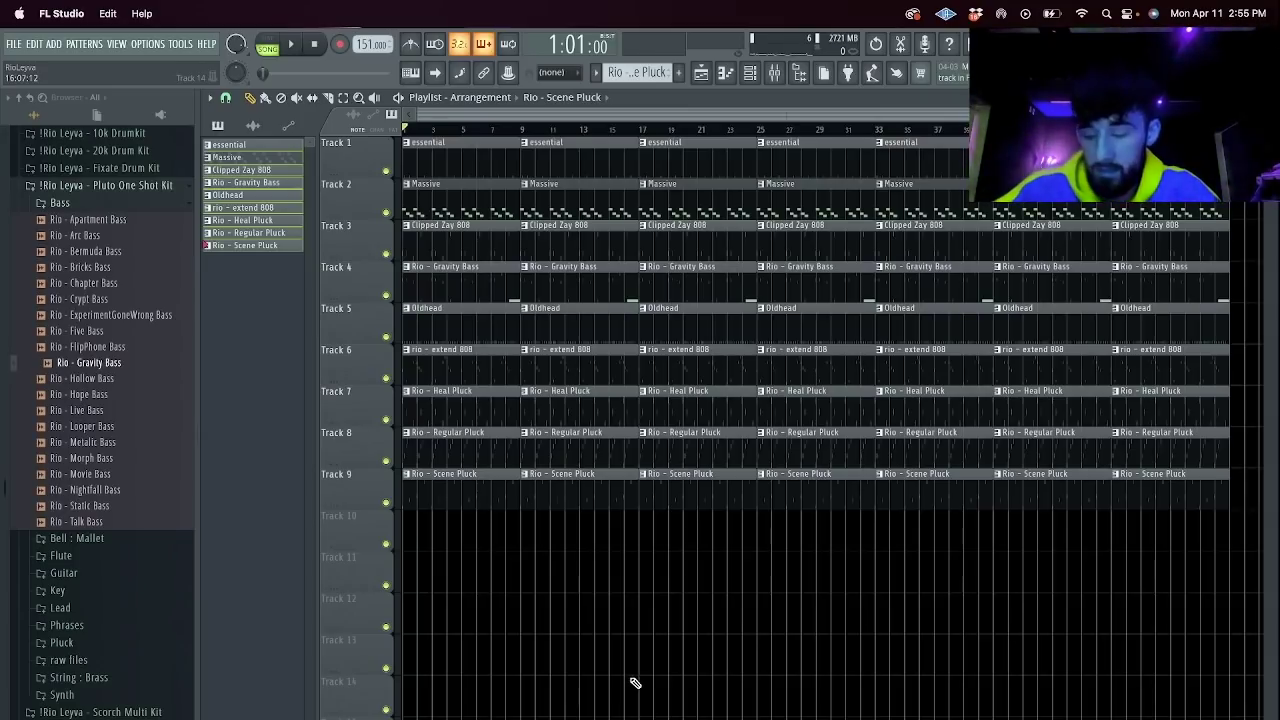
Delete all clips in bars 1–8 and copy the Massive clip to bar 1.
drag(411, 428, 448, 152)
key(Delete)
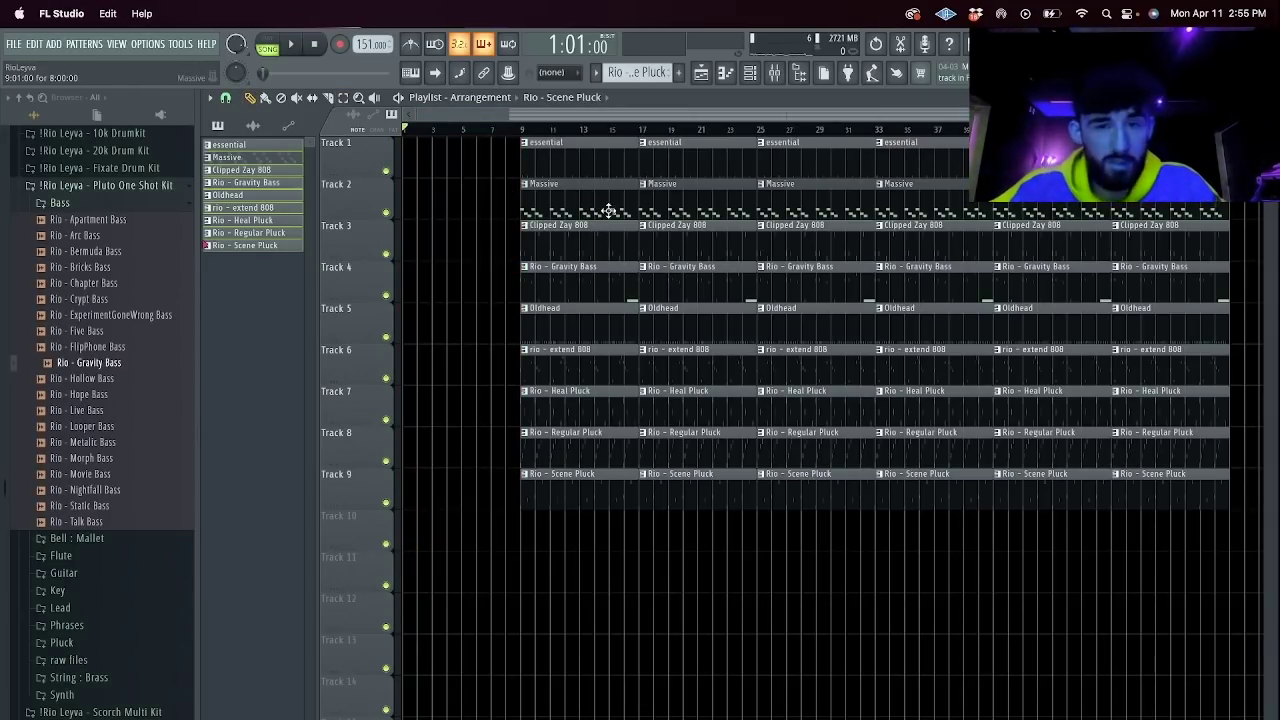
drag(609, 204, 382, 186)
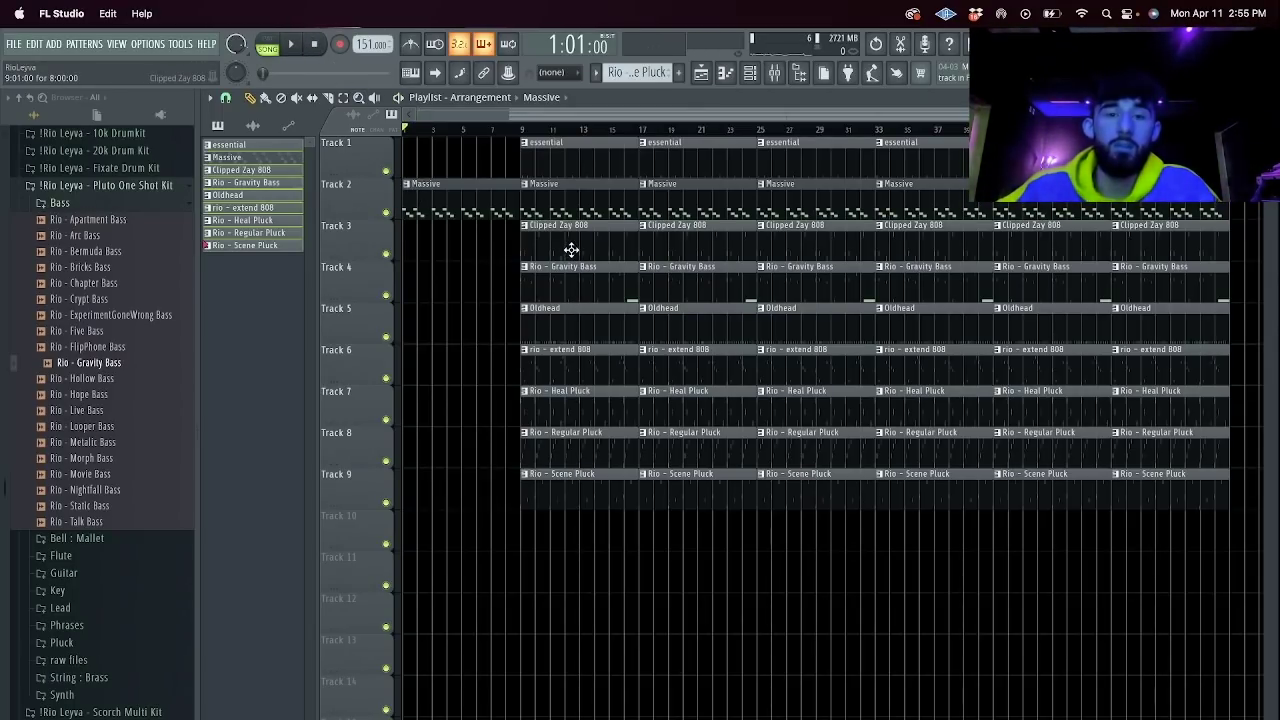
key(space)
drag(600, 532, 549, 332)
super+click(427, 363)
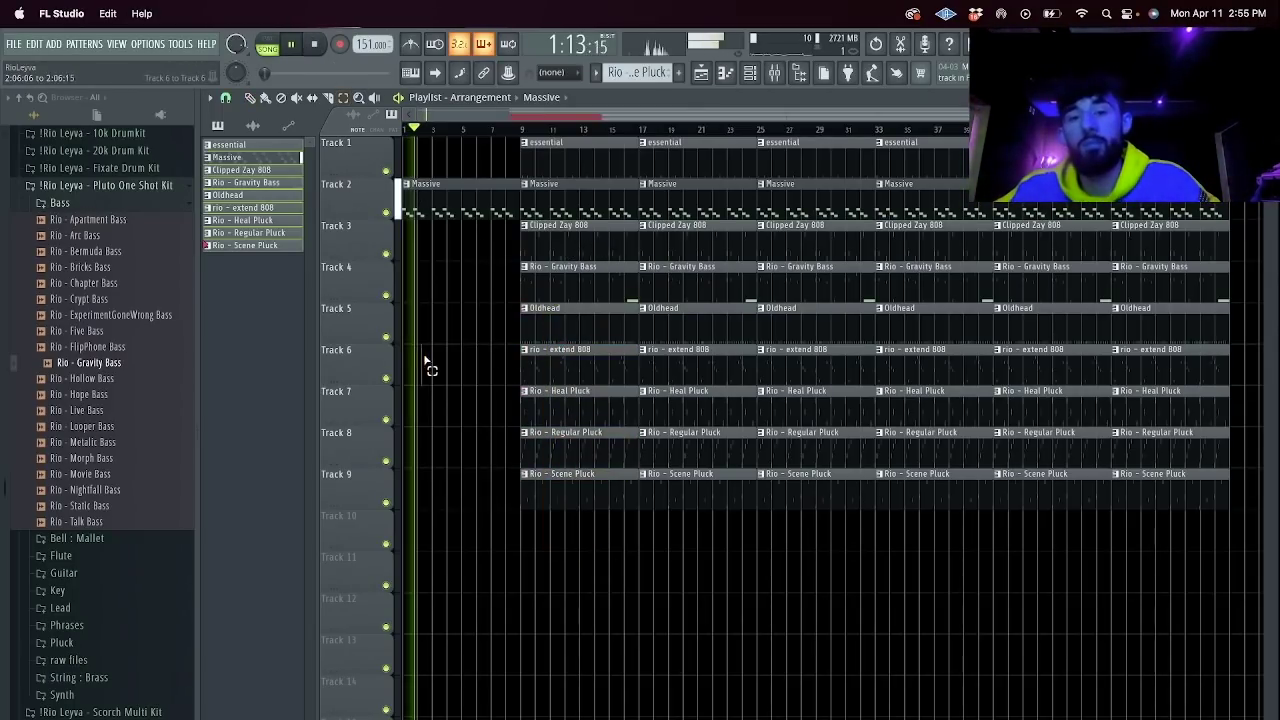
Copy the Gravity Bass clip to bar 1 trimmed at bar 3, and the extend 808 clip to bar 1.
mouse_move(564, 275)
mouse_down()
mouse_move(420, 285)
mouse_move(439, 287)
mouse_move(438, 308)
mouse_up()
super+click(414, 290)
key(Delete)
key(p)
key(l)
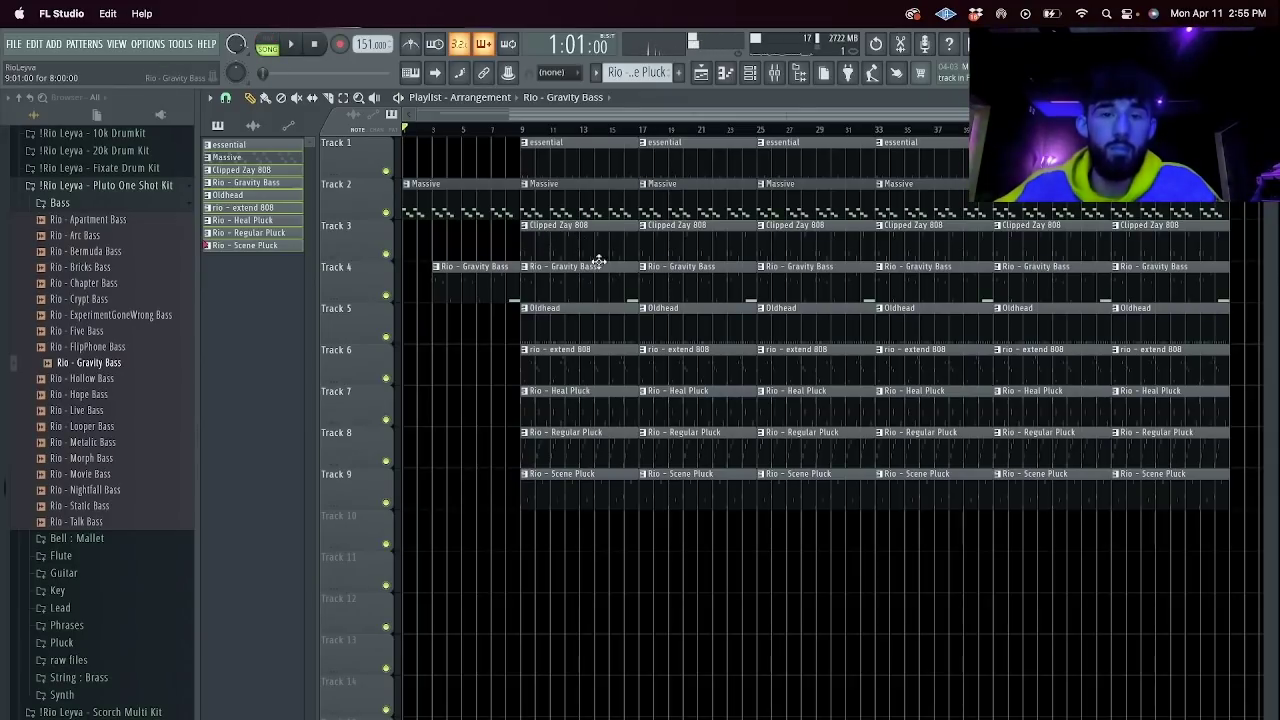
drag(593, 377, 509, 378)
key(space)
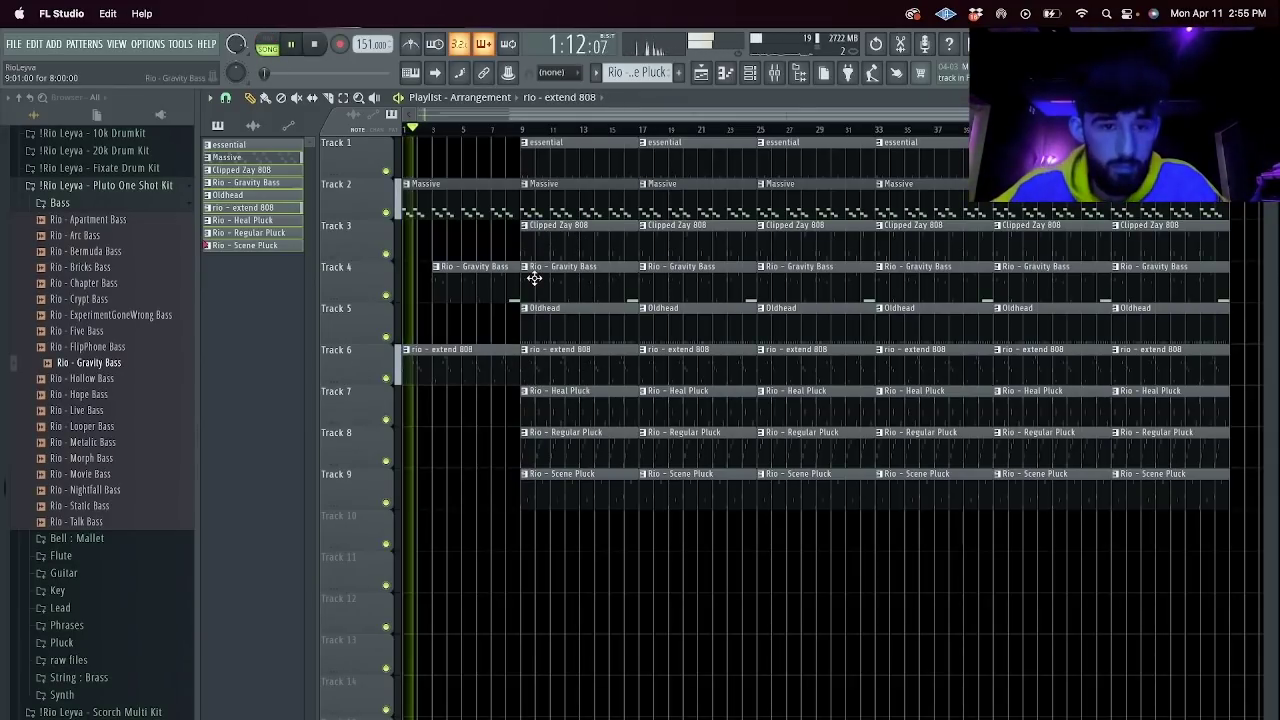
Turn down the extend 808 volume and delete the bar 9 extend 808, Massive and Gravity Bass clips.
click(750, 72)
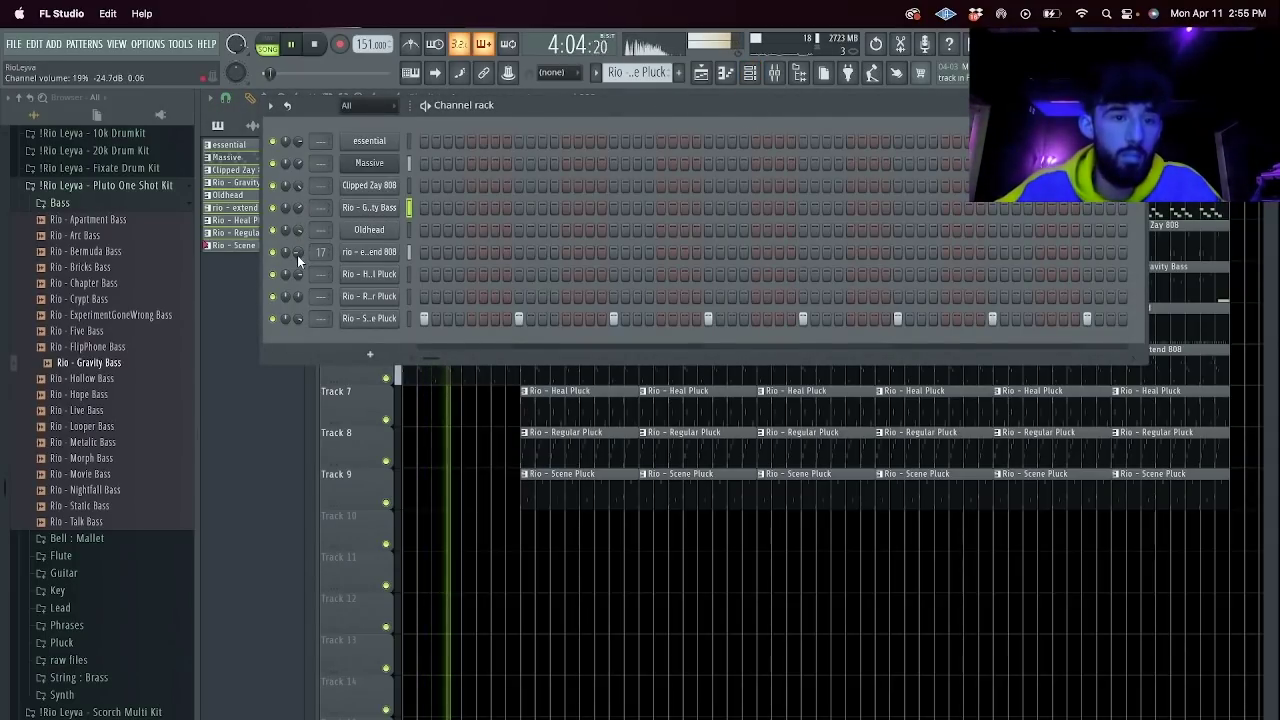
drag(298, 252, 298, 255)
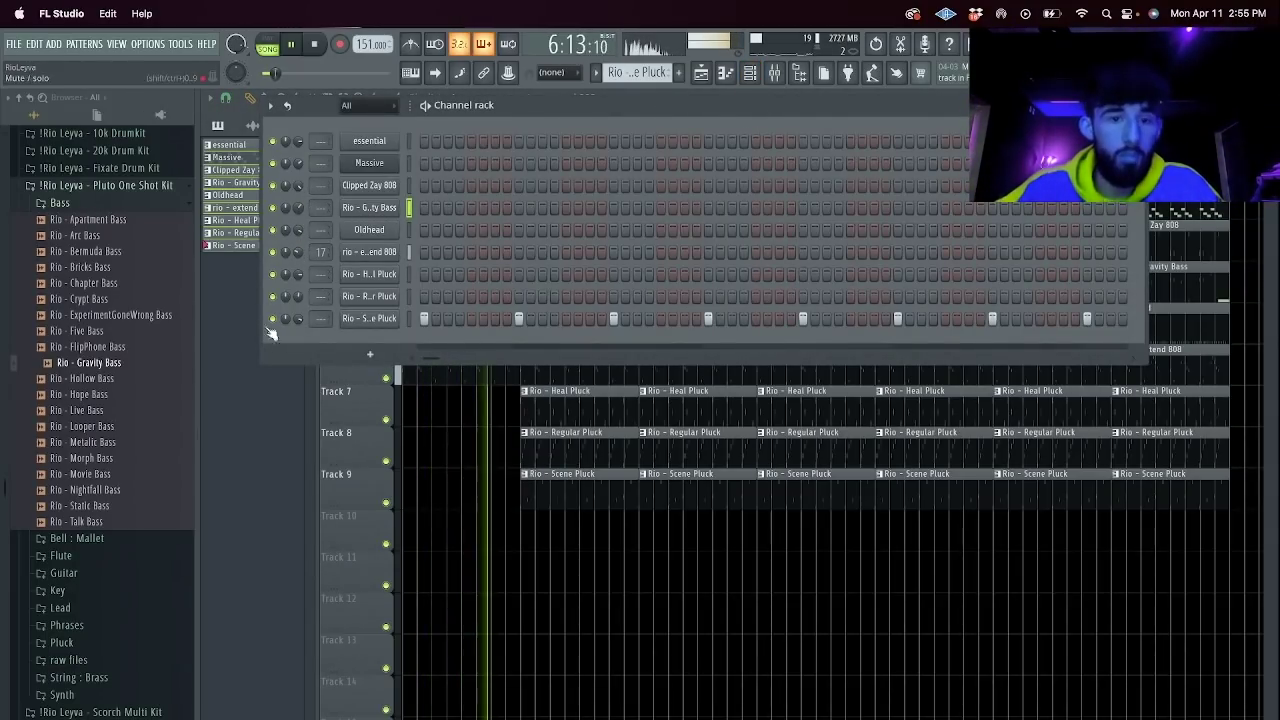
click(310, 451)
right_click(560, 362)
right_click(575, 195)
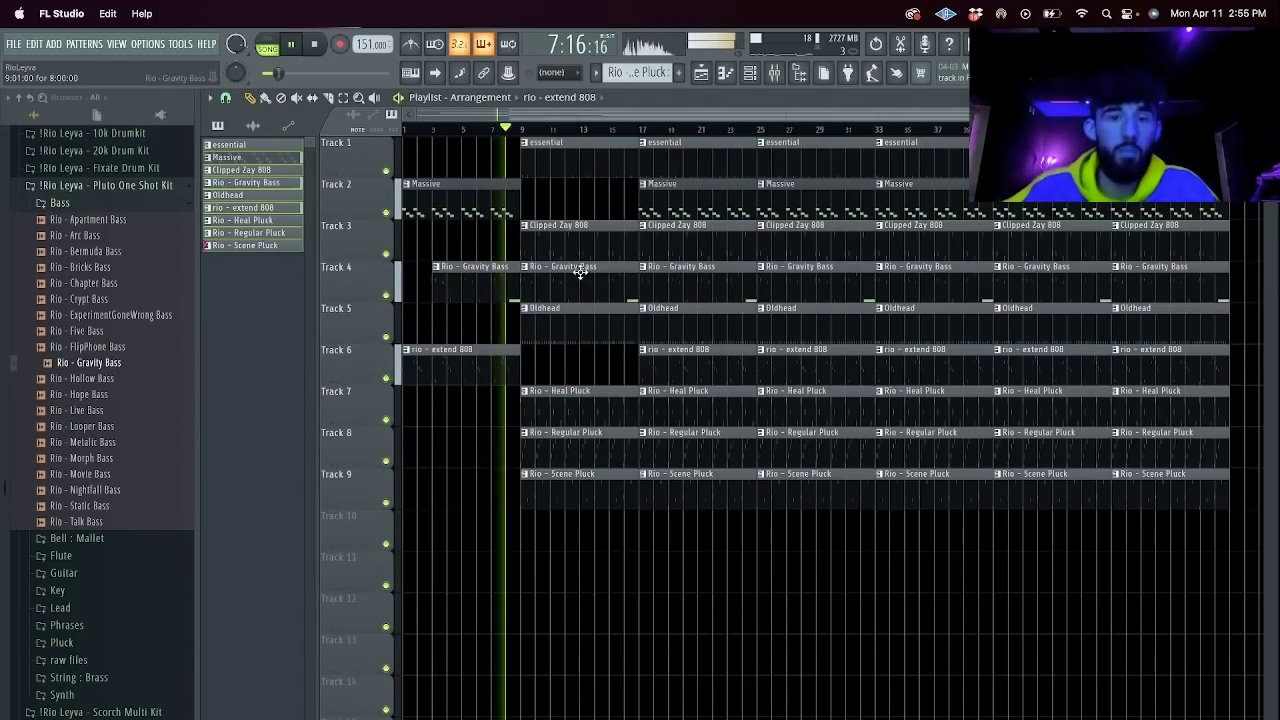
right_click(580, 272)
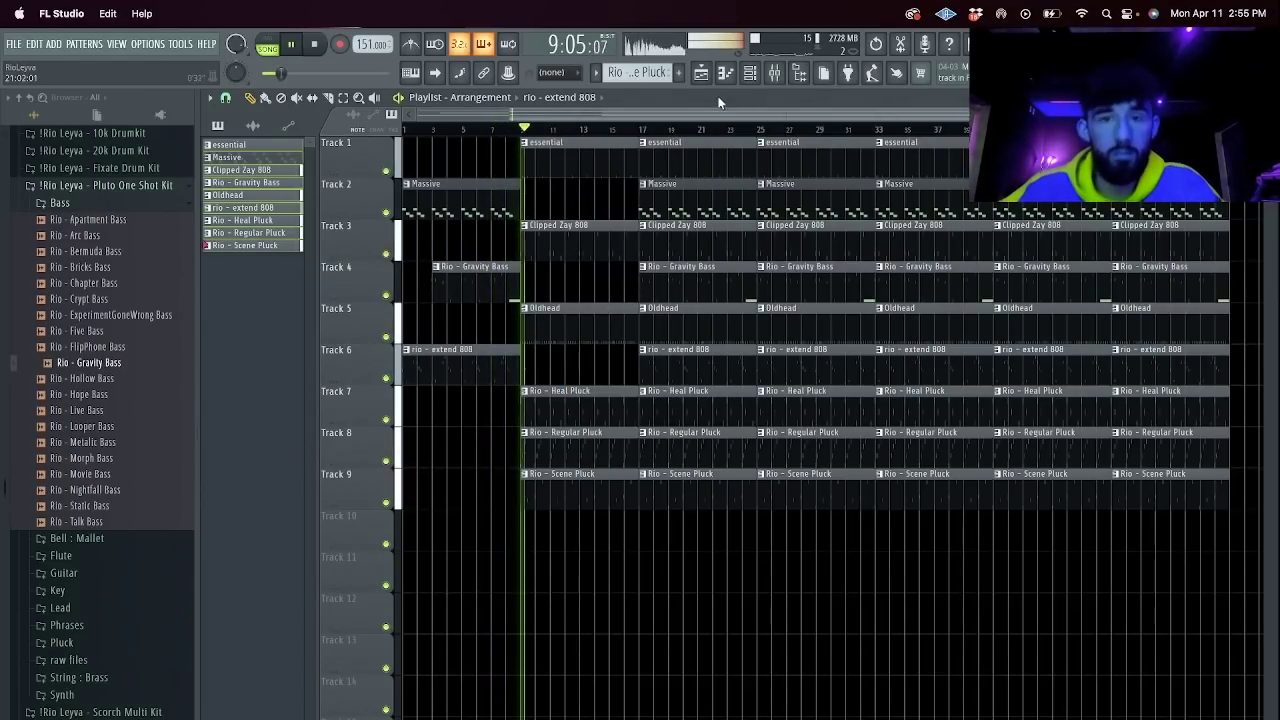
click(752, 75)
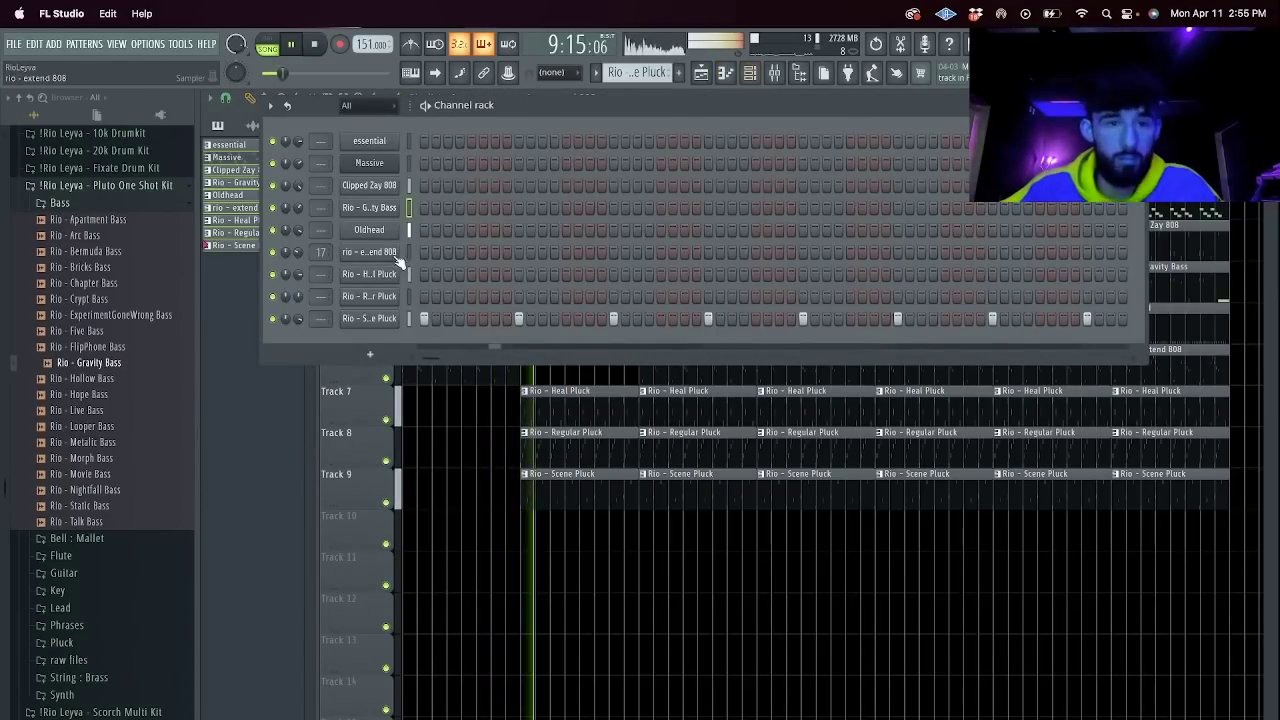
Check the Clipped Zay 808 and Rio - Gravity Bass channel settings.
click(378, 186)
click(633, 161)
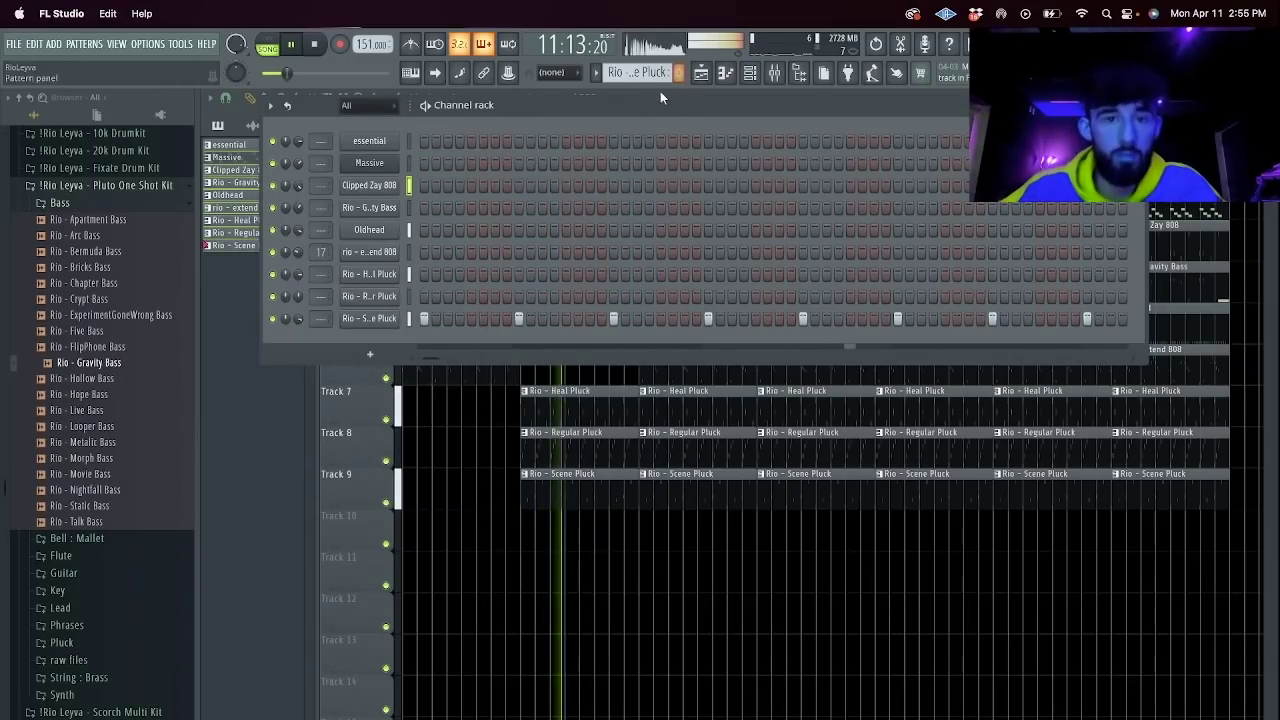
click(382, 210)
click(329, 208)
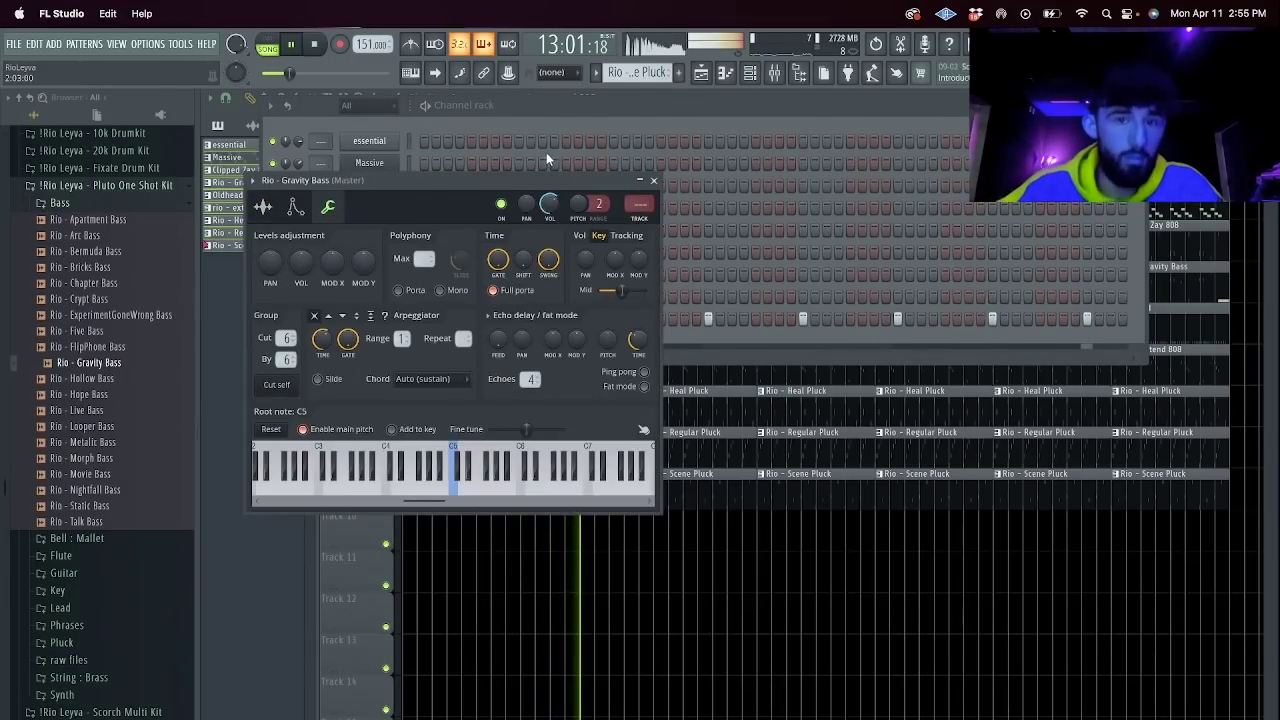
click(717, 73)
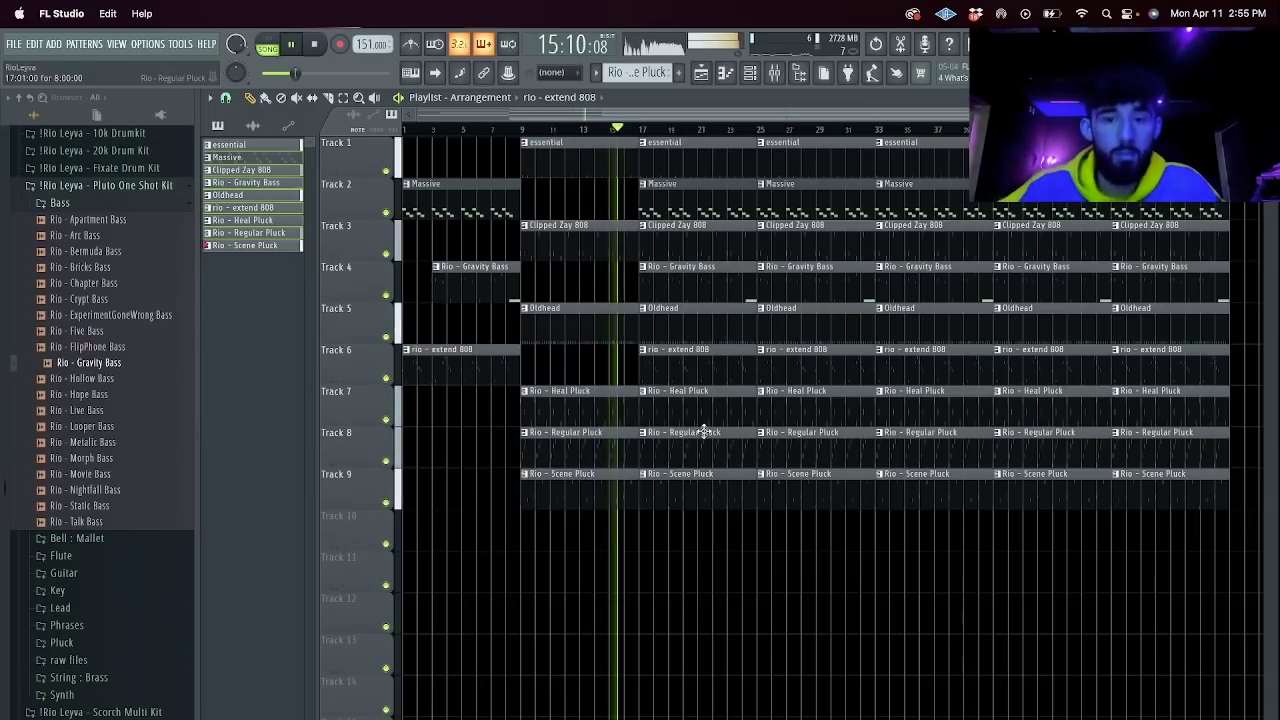
Remove Regular Pluck and Gravity Bass clips plus most bar 25 clips, keeping one Scene Pluck clip.
right_click(581, 463)
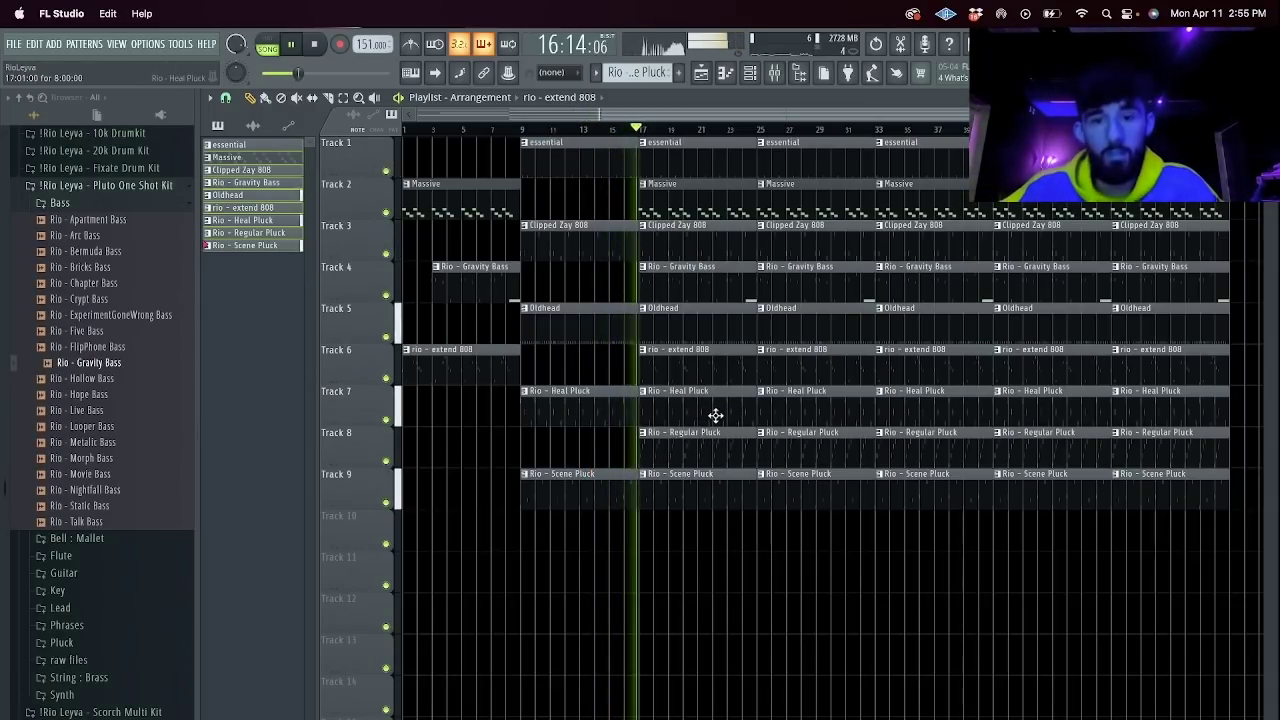
right_click(703, 284)
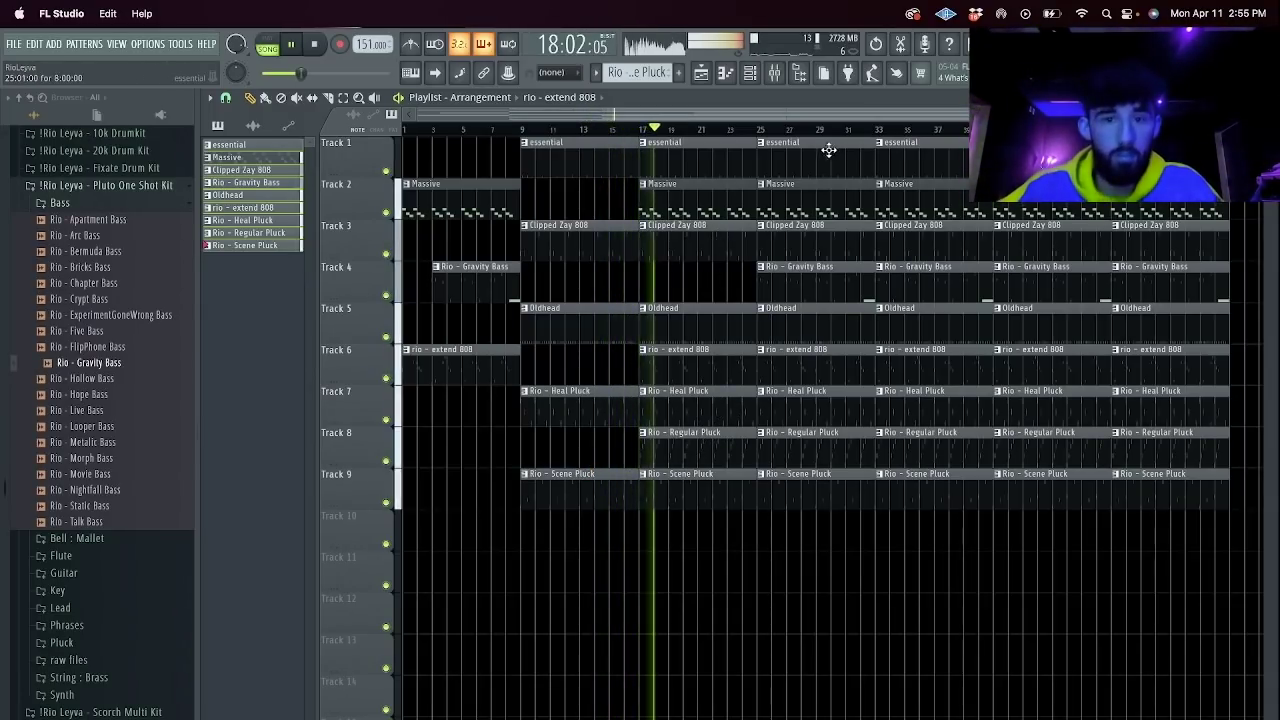
click(645, 131)
scroll(665, 140, down, 3)
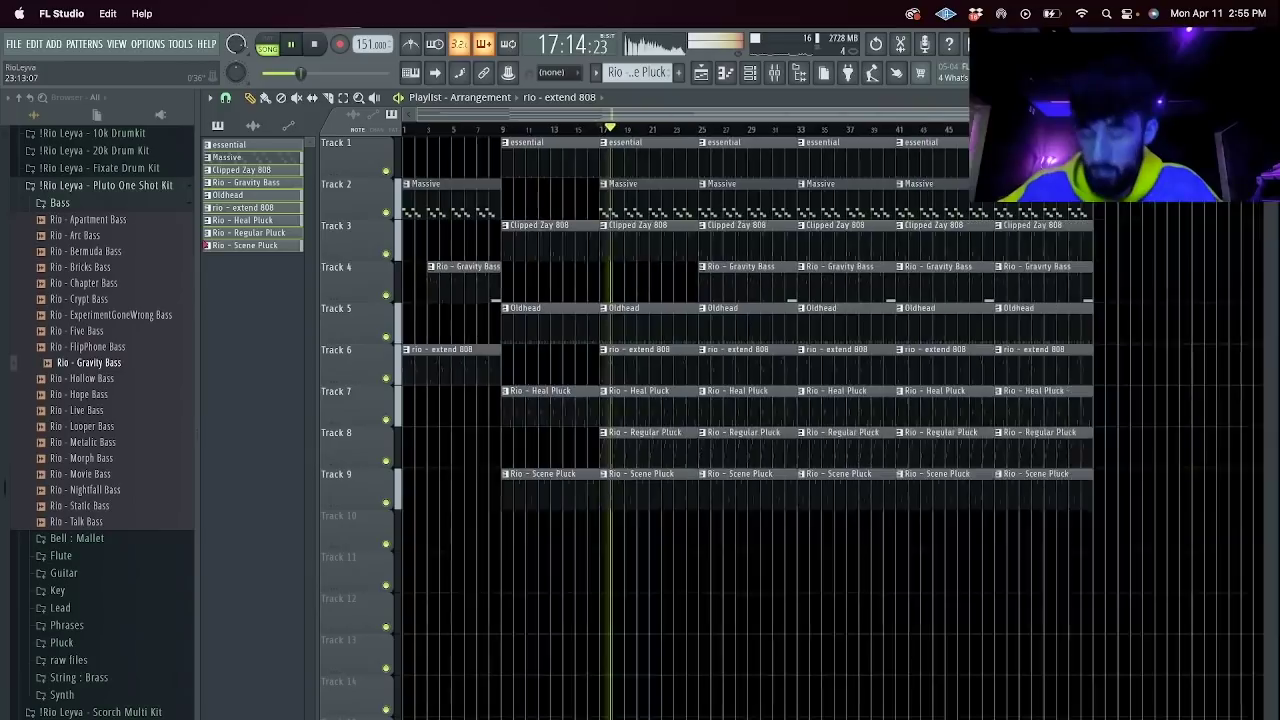
scroll(667, 131, down, 1)
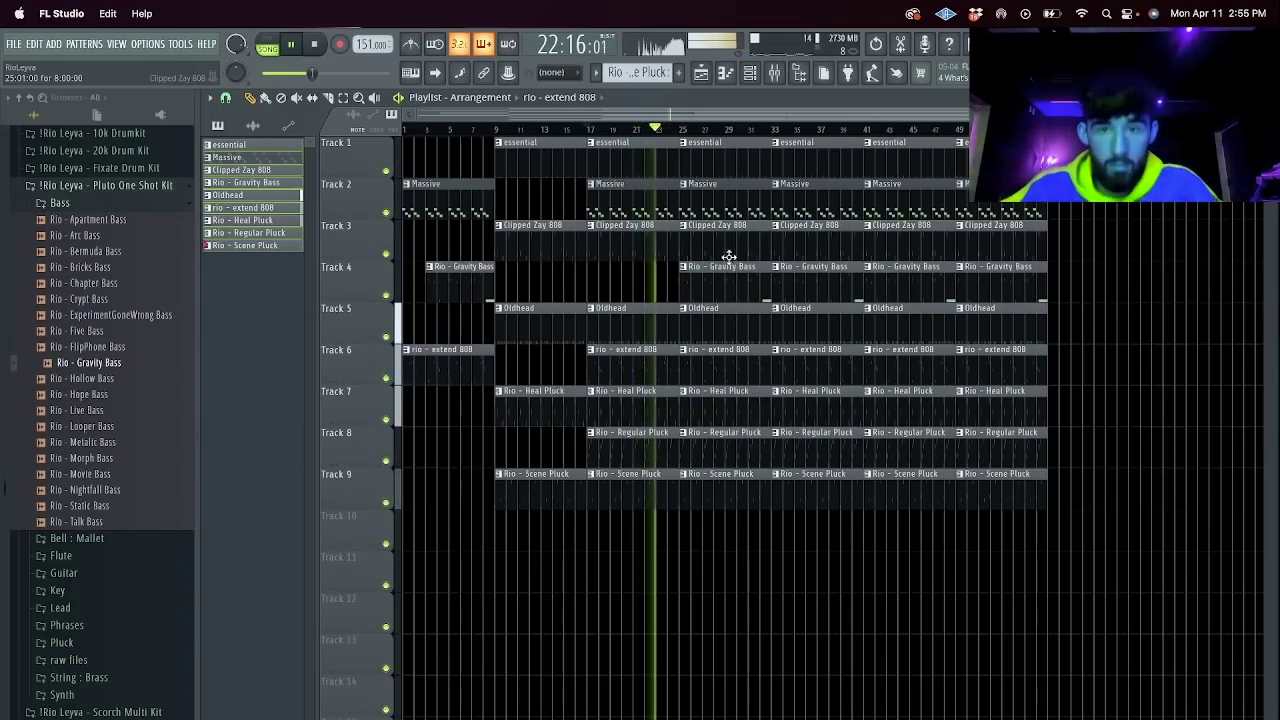
right_click(735, 205)
right_click(724, 245)
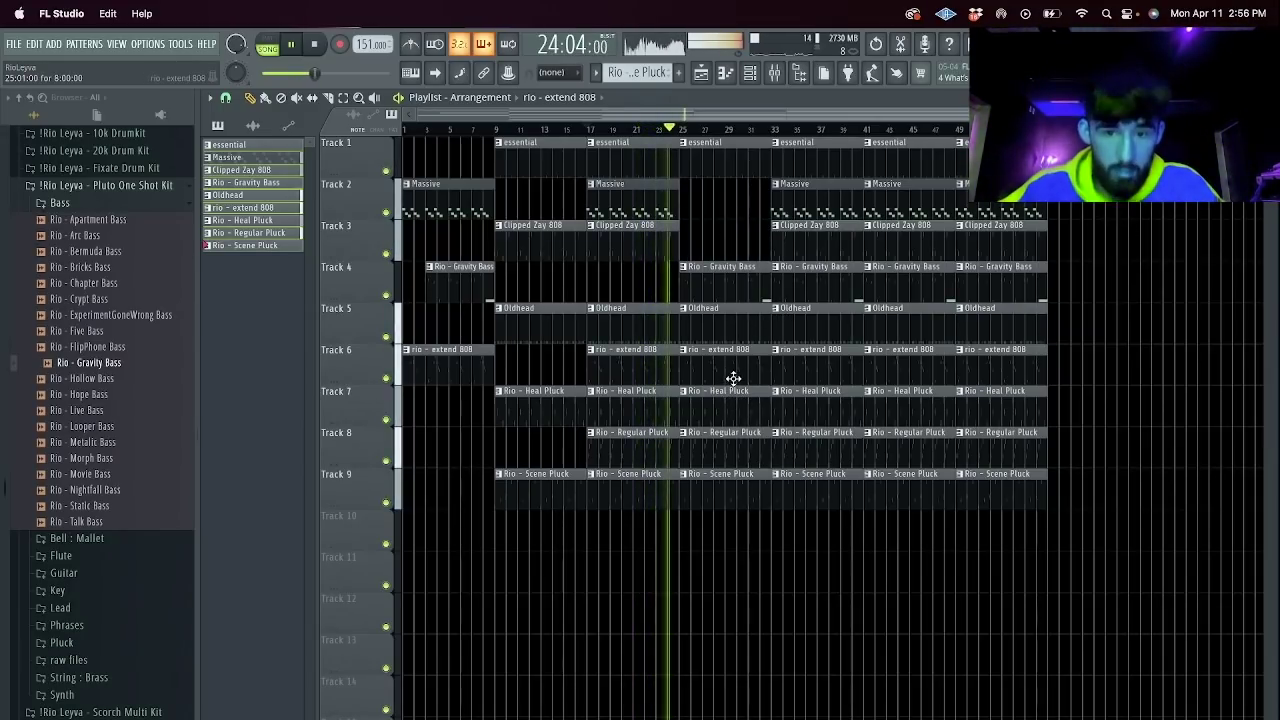
right_click(720, 478)
right_click(730, 415)
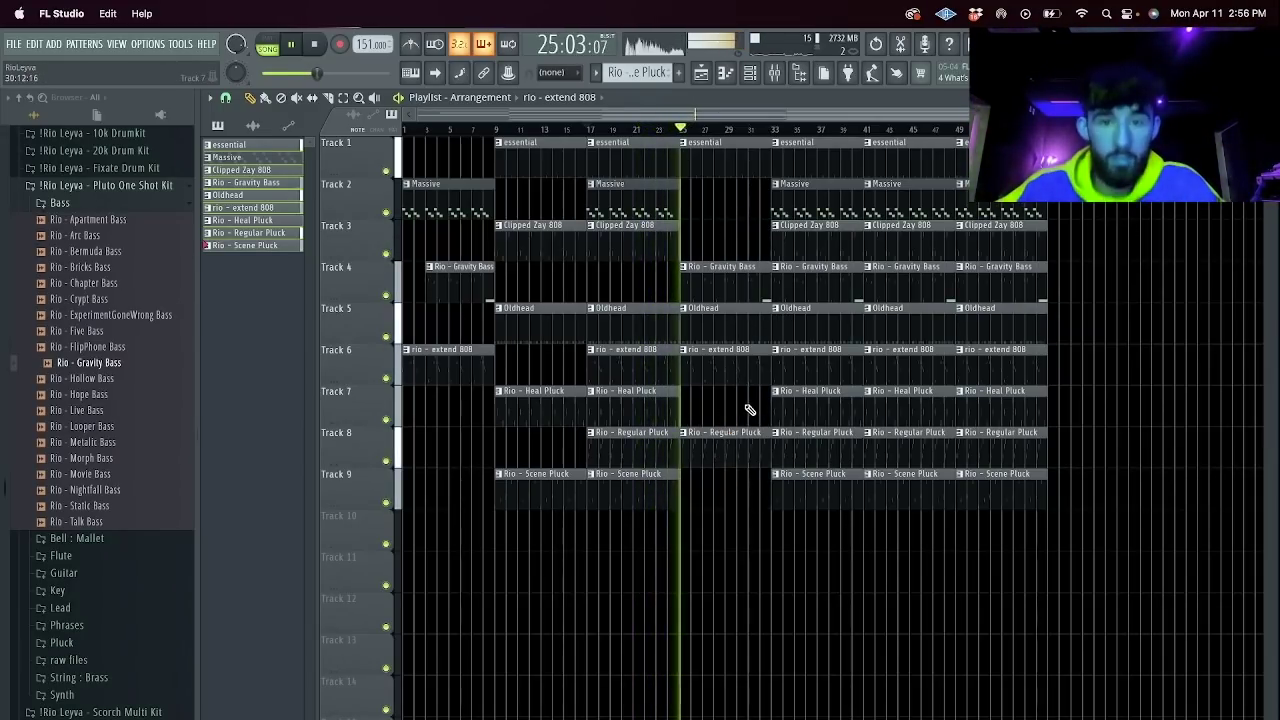
right_click(755, 365)
click(700, 485)
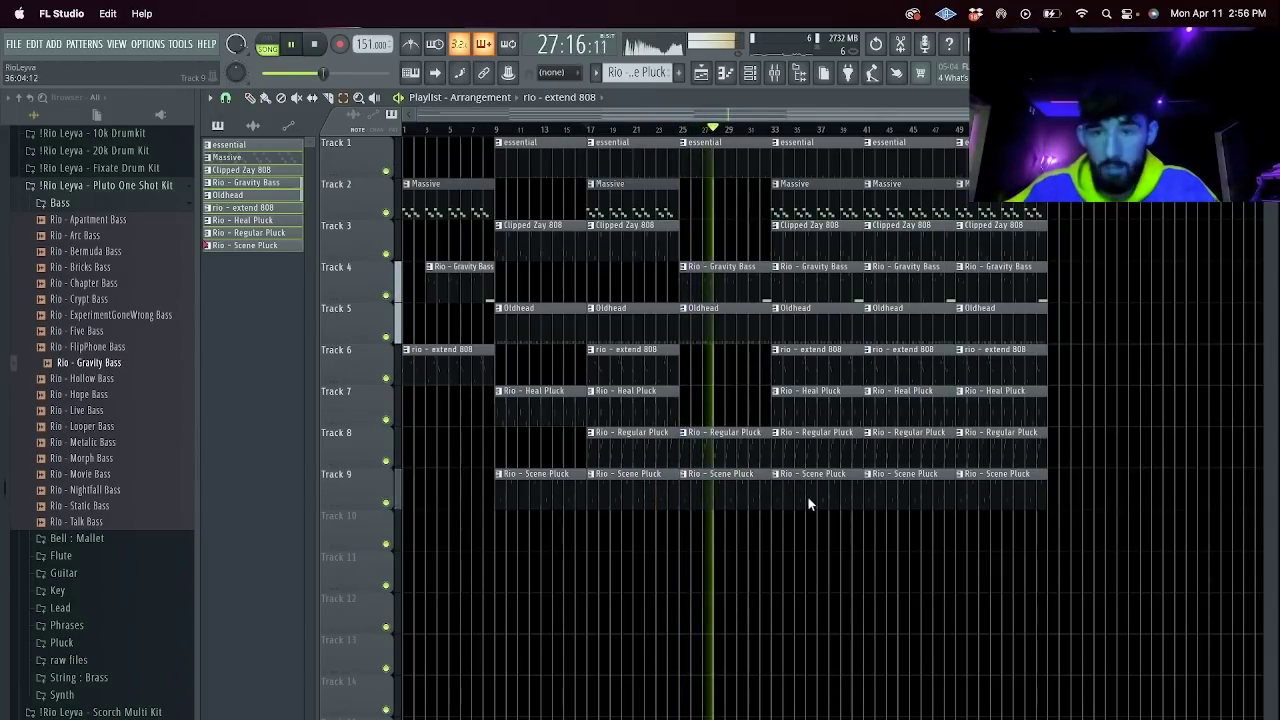
Clear the bar 33 pluck, Gravity Bass and extend 808 clips and everything from bar 41 onward.
drag(809, 480, 810, 441)
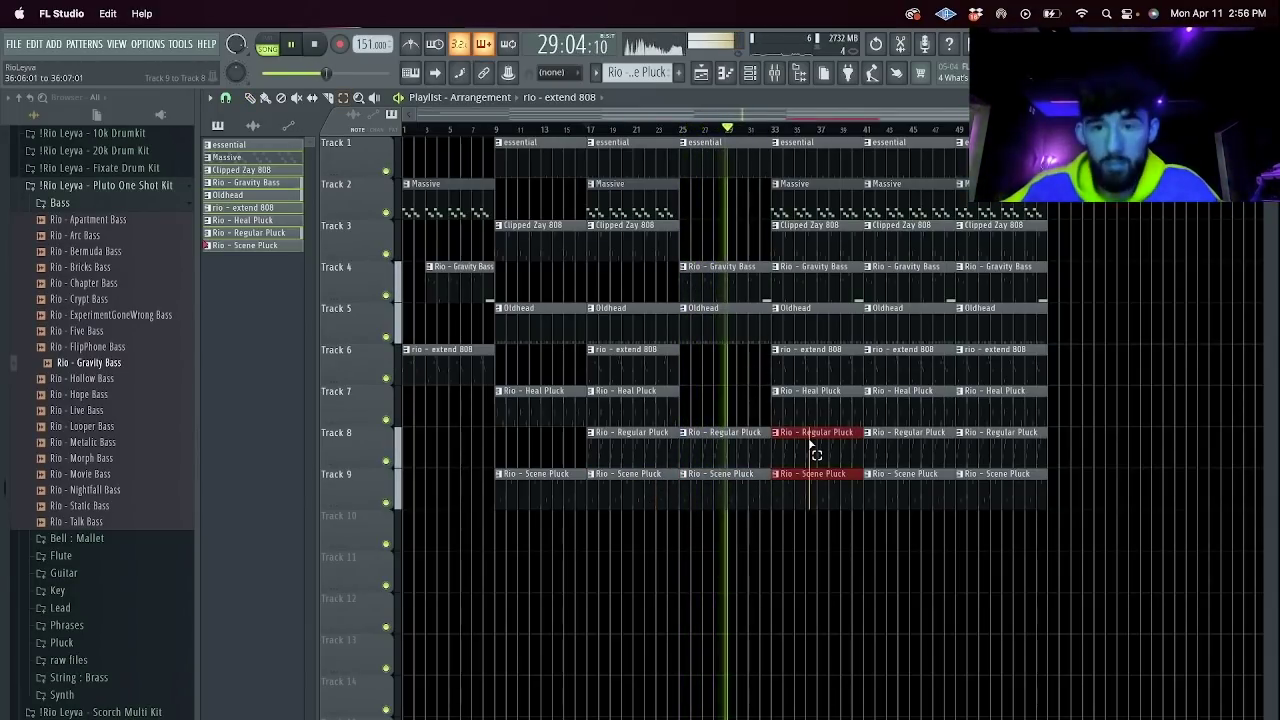
key(Delete)
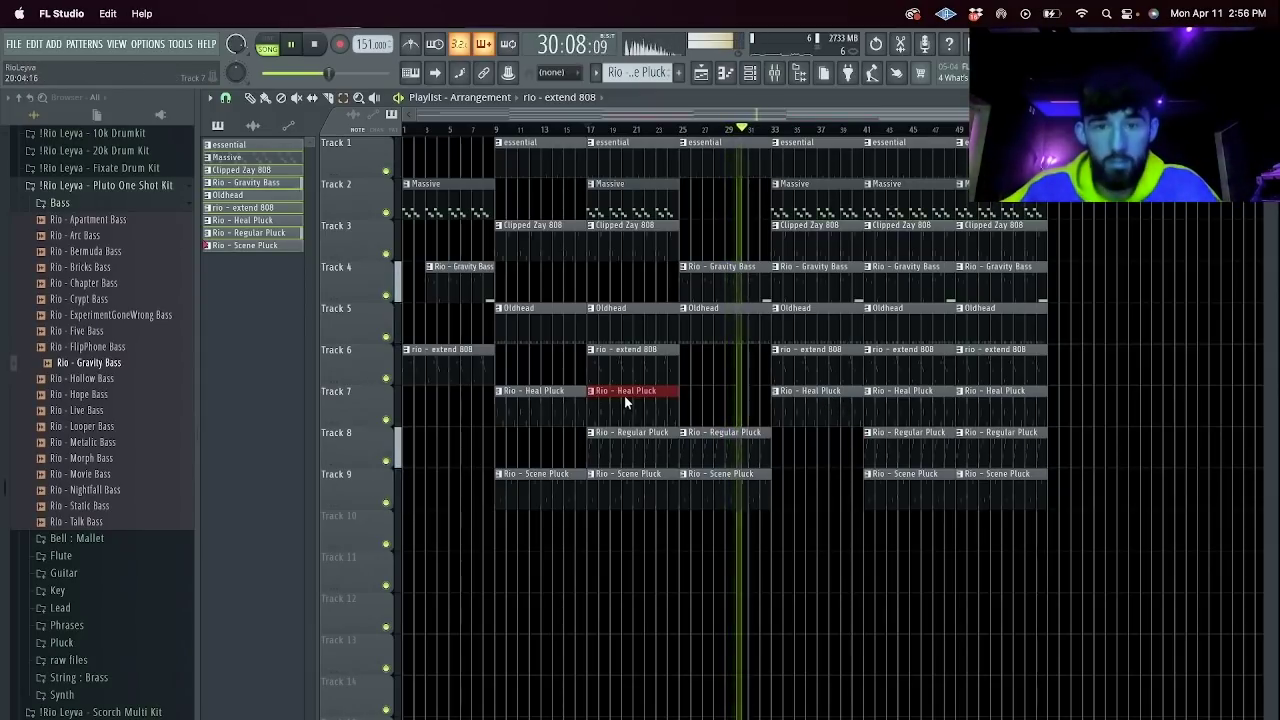
drag(835, 402, 845, 387)
key(Delete)
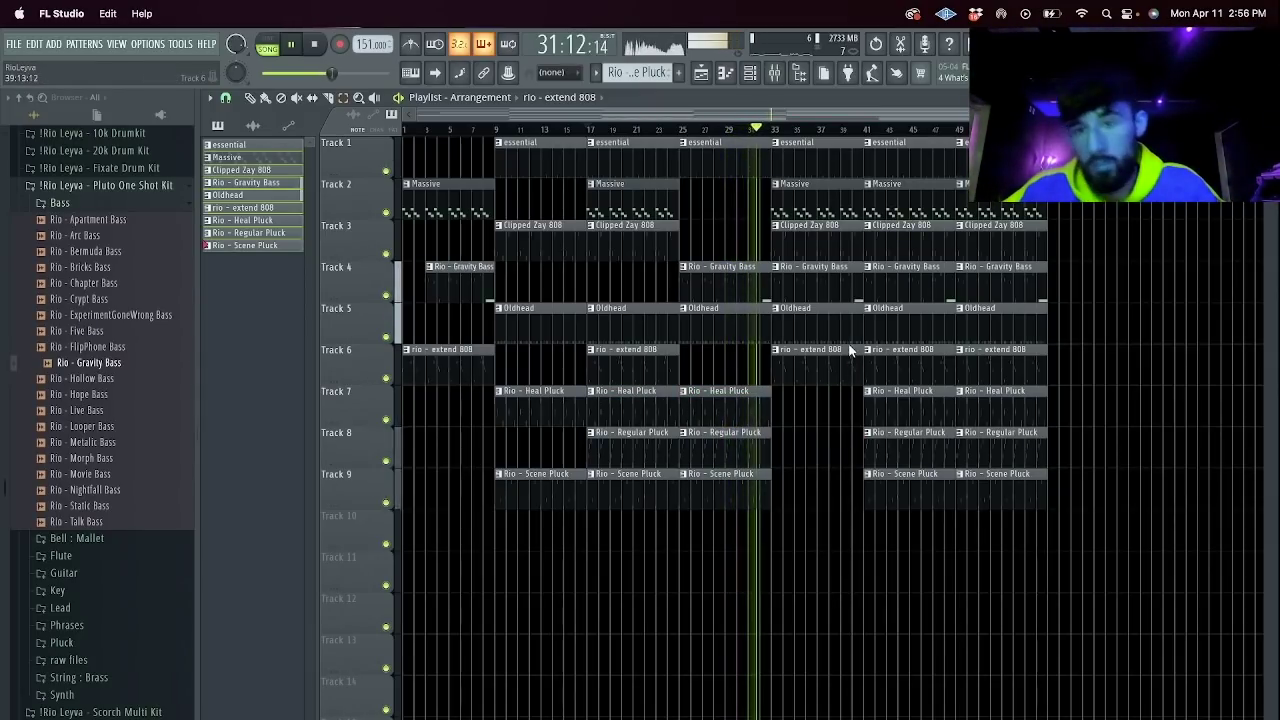
right_click(820, 281)
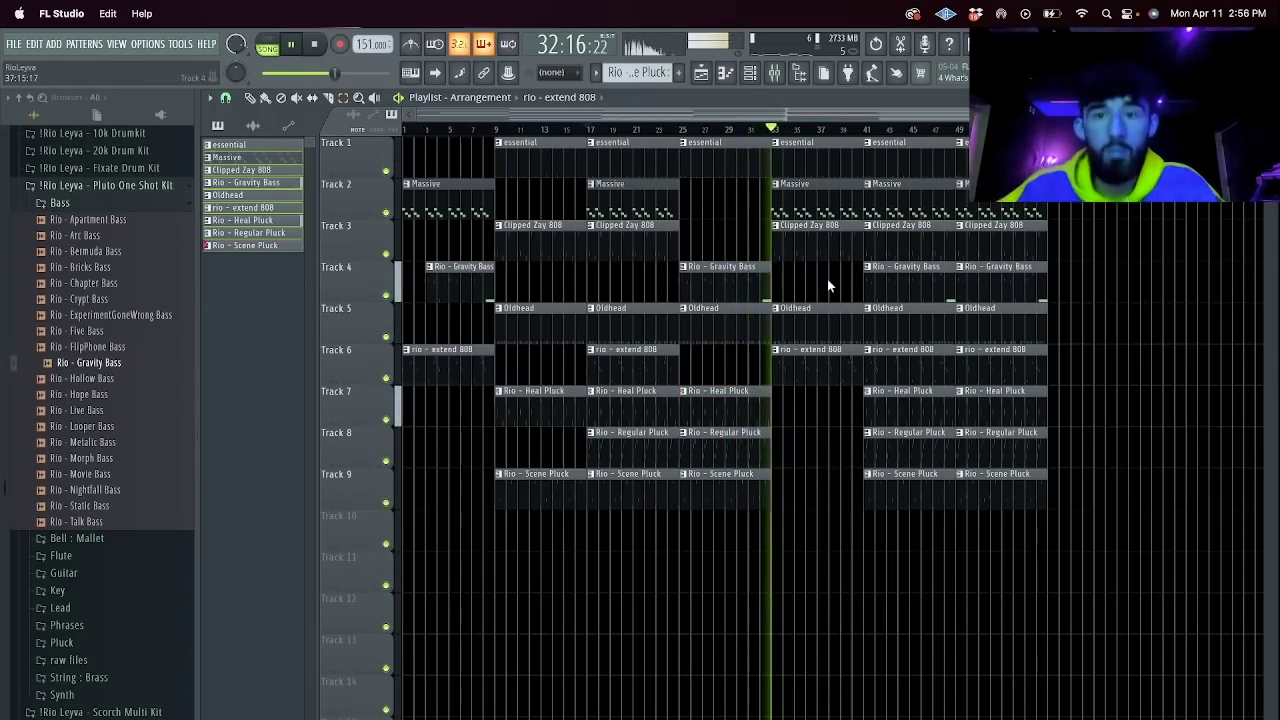
drag(1020, 508, 904, 152)
key(Delete)
click(851, 195)
key(Delete)
key(super+z)
right_click(841, 362)
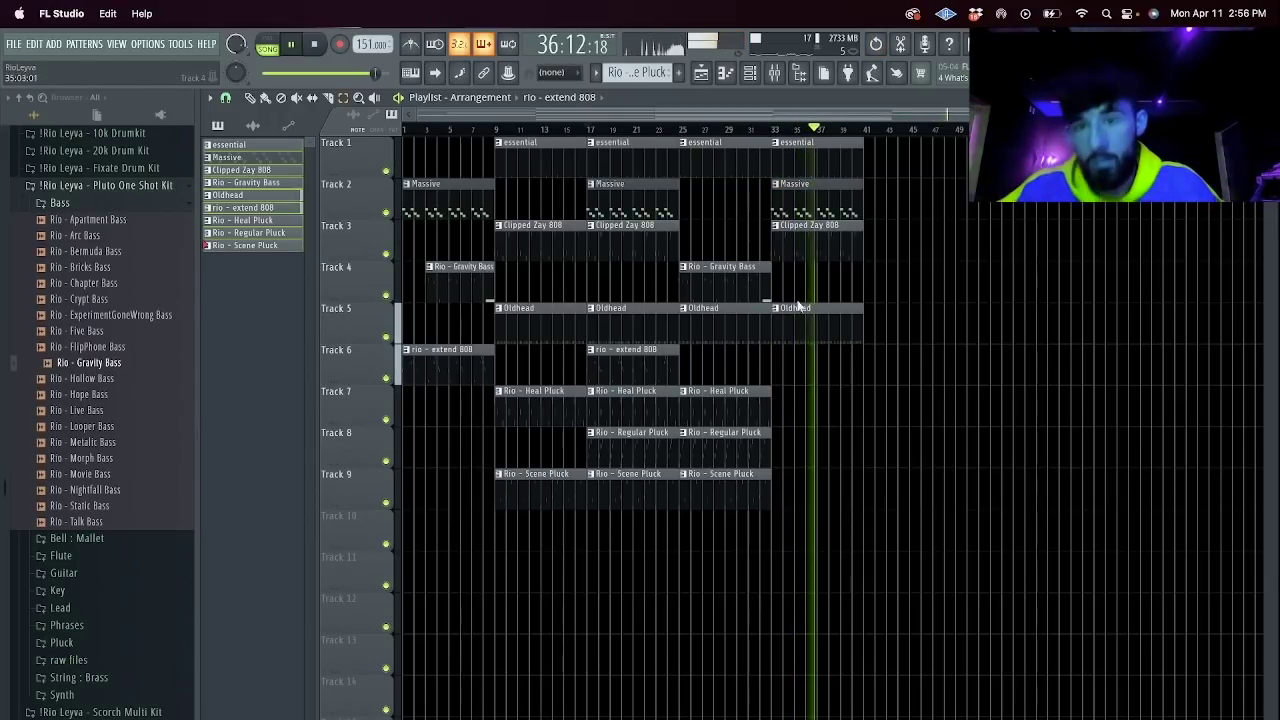
Duplicate the whole edited arrangement after itself and begin saving under a new name.
super+click(748, 438)
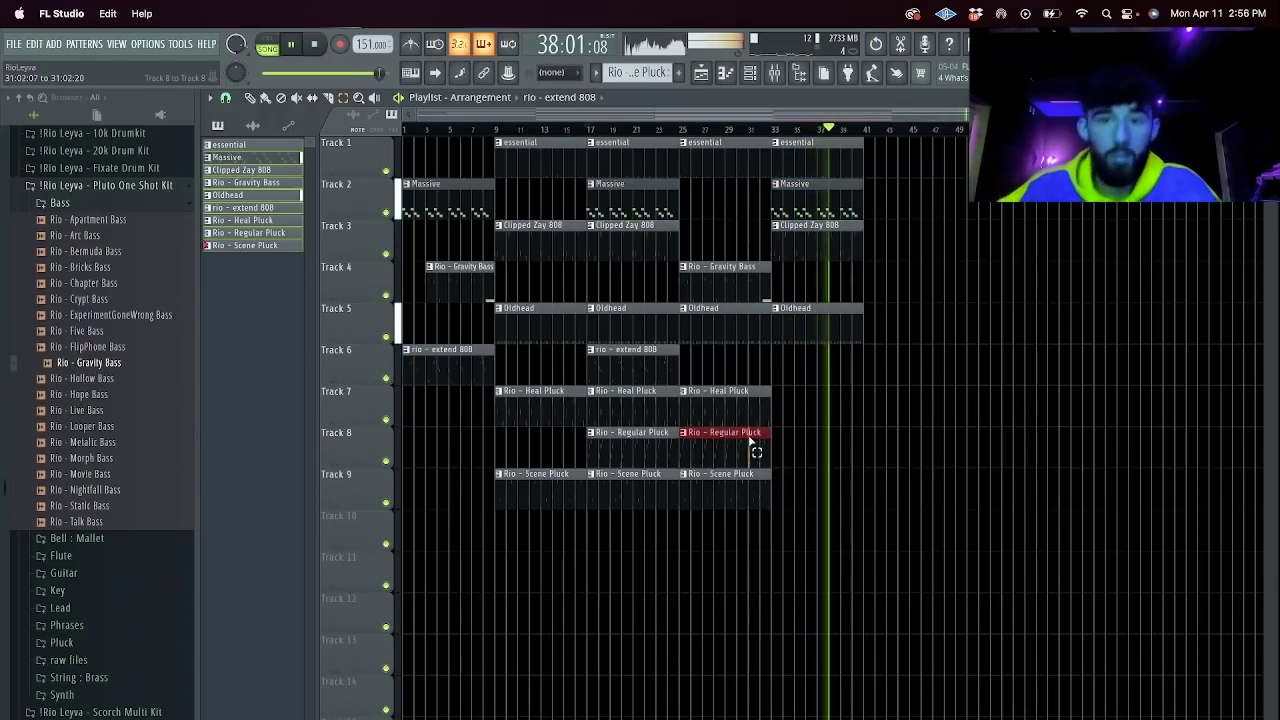
key(super+b)
key(Delete)
drag(871, 528, 211, 50)
key(super+b)
key(super+b)
click(695, 528)
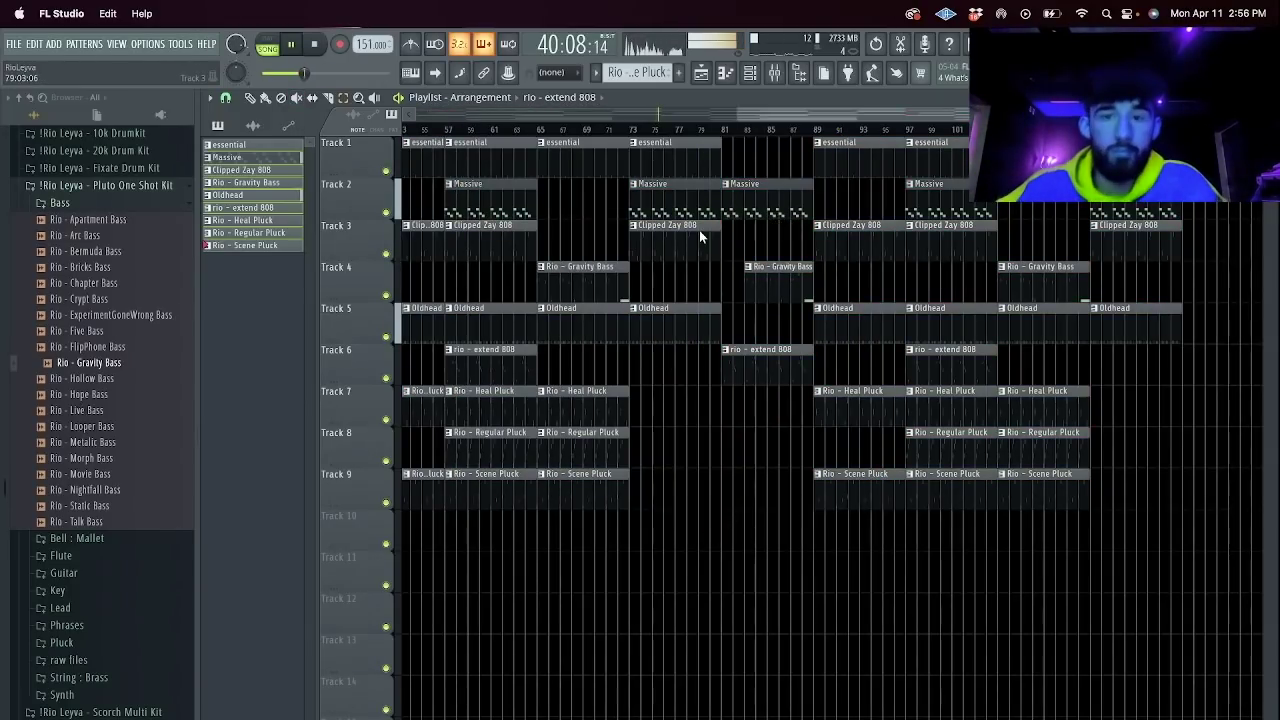
key(super+s)
click(685, 225)
Save the project as Rio - Airport 151 BPM in a new 'Rio - Airport 151 BPM' folder inside Stems.
click(700, 243)
click(826, 284)
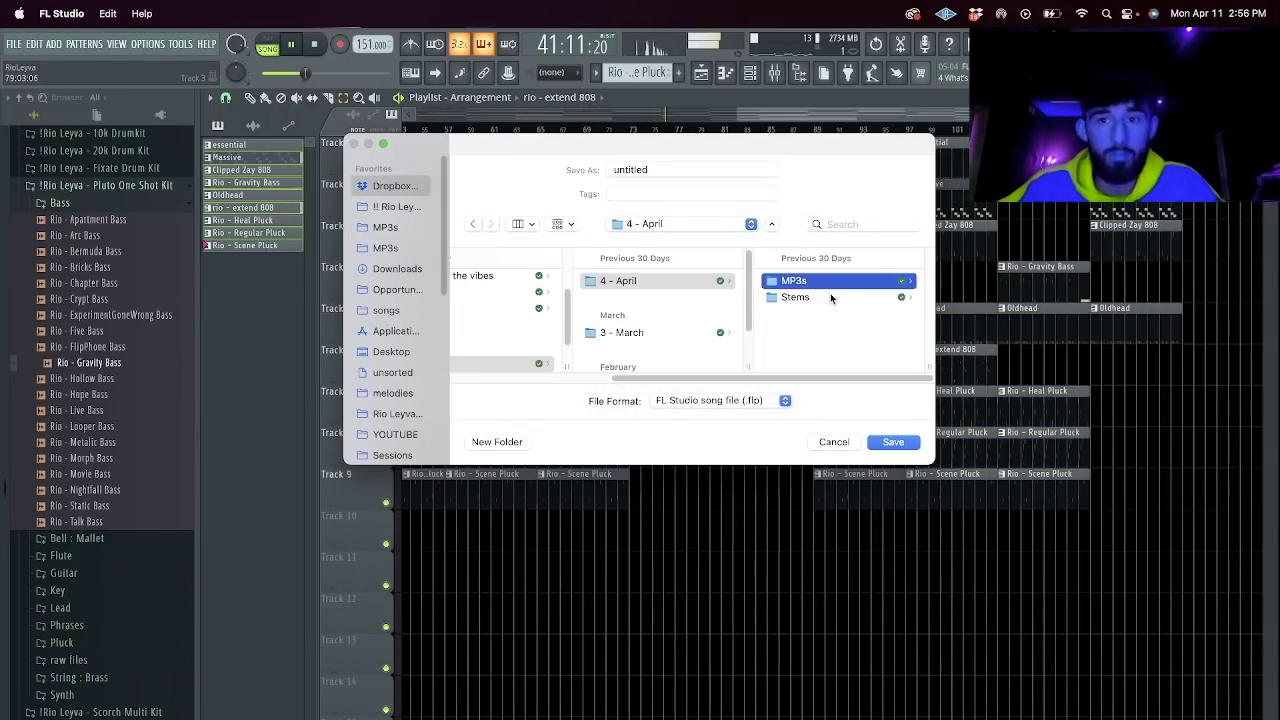
click(829, 295)
click(668, 298)
key(super+shift+n)
text(Rio)
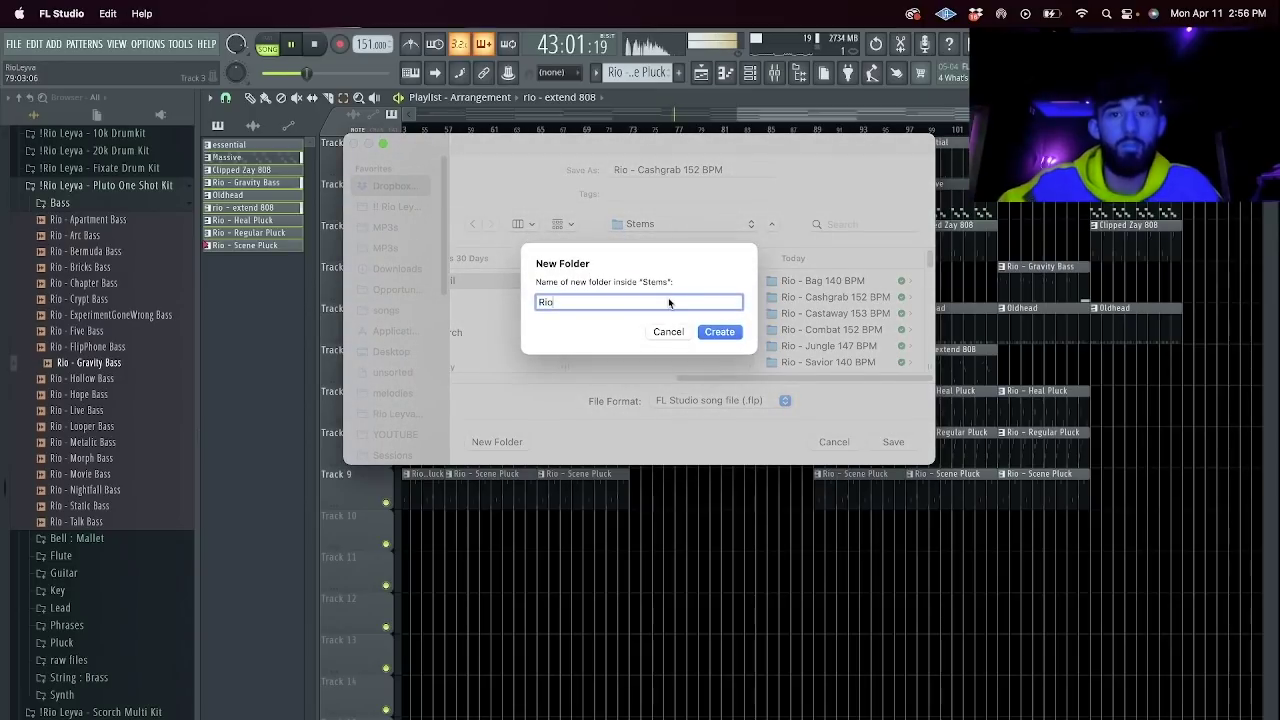
text( -)
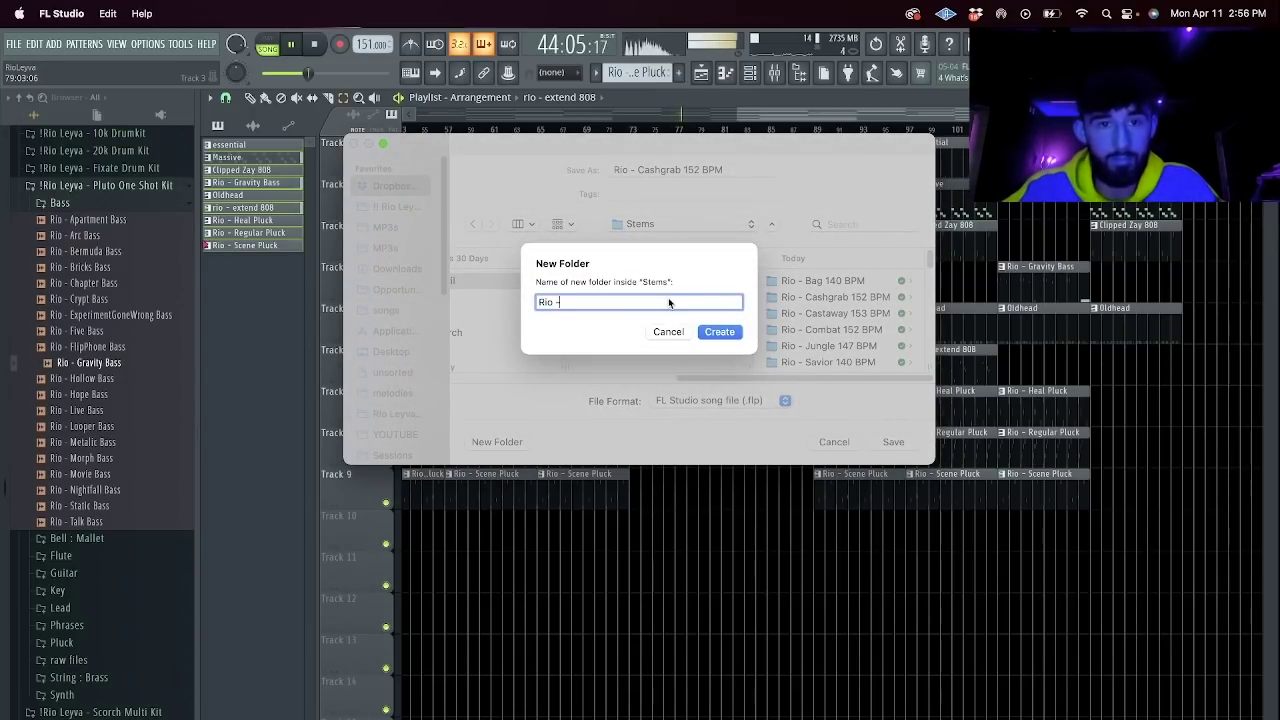
text( Hea)
key(BackSpace)
key(BackSpace)
key(BackSpace)
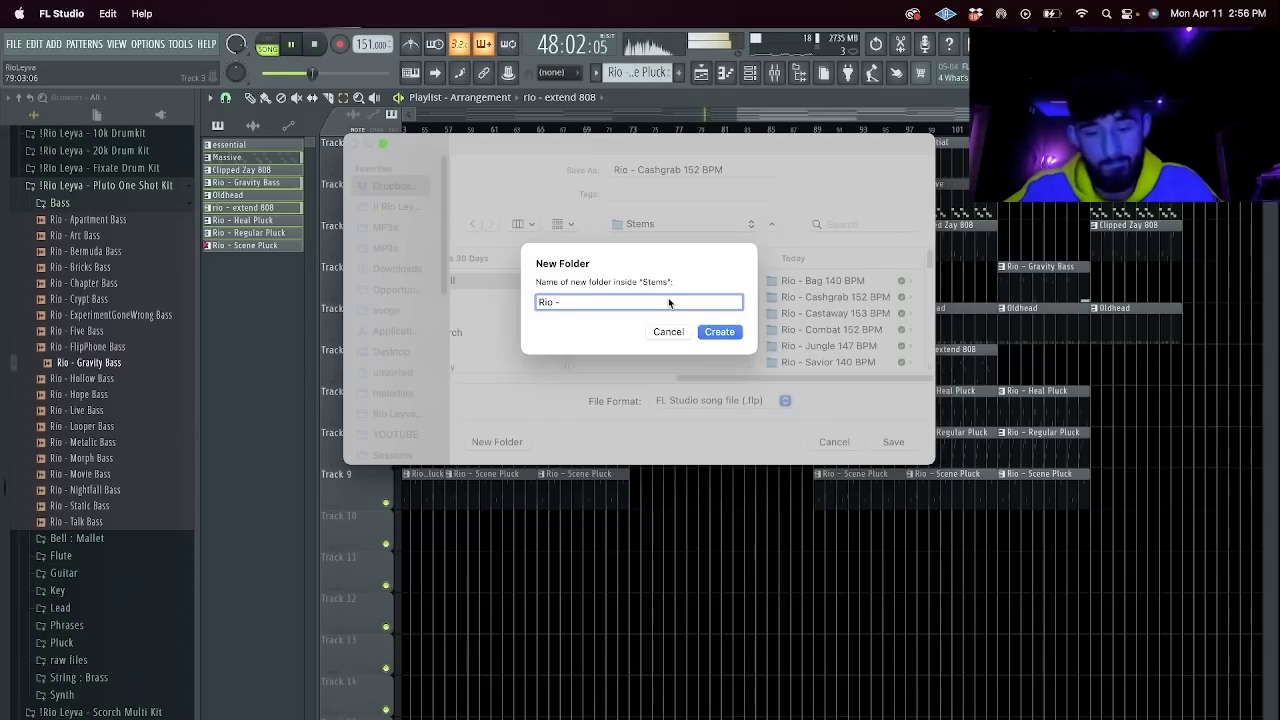
text(Airport 151 BPM)
drag(668, 297, 498, 279)
key(super+c)
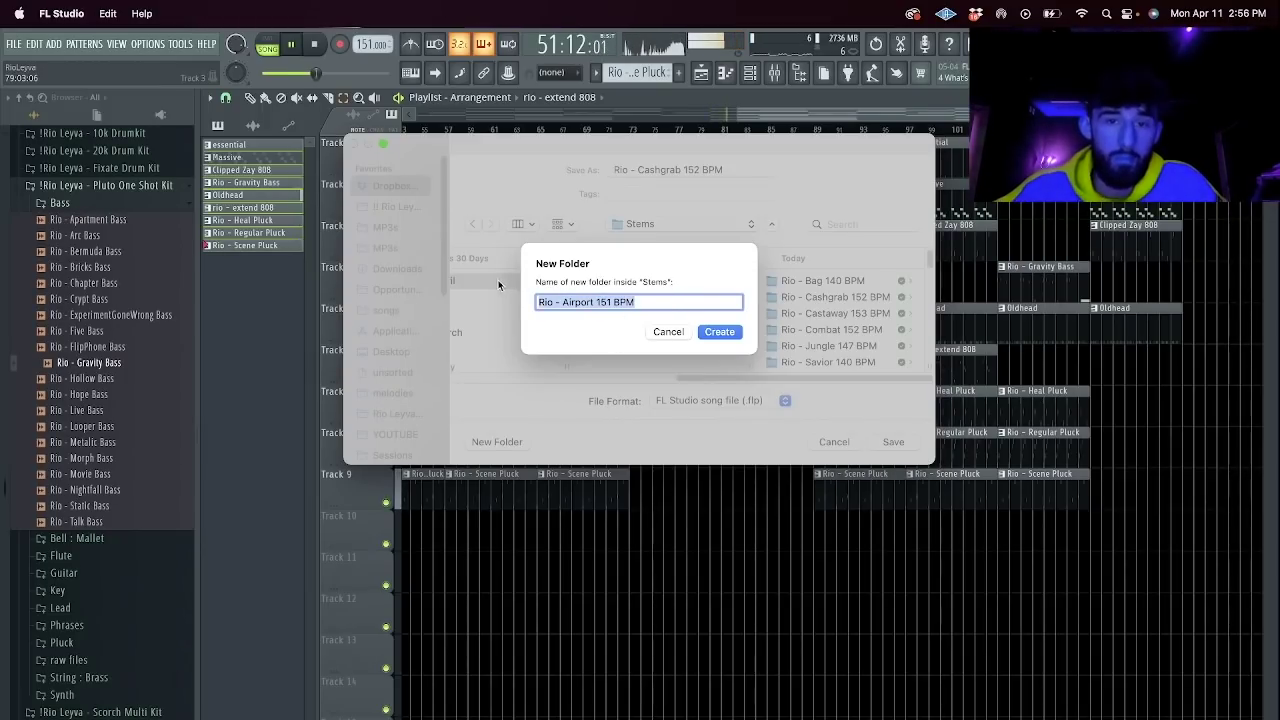
click(732, 338)
drag(732, 171, 606, 171)
key(super+v)
key(Return)
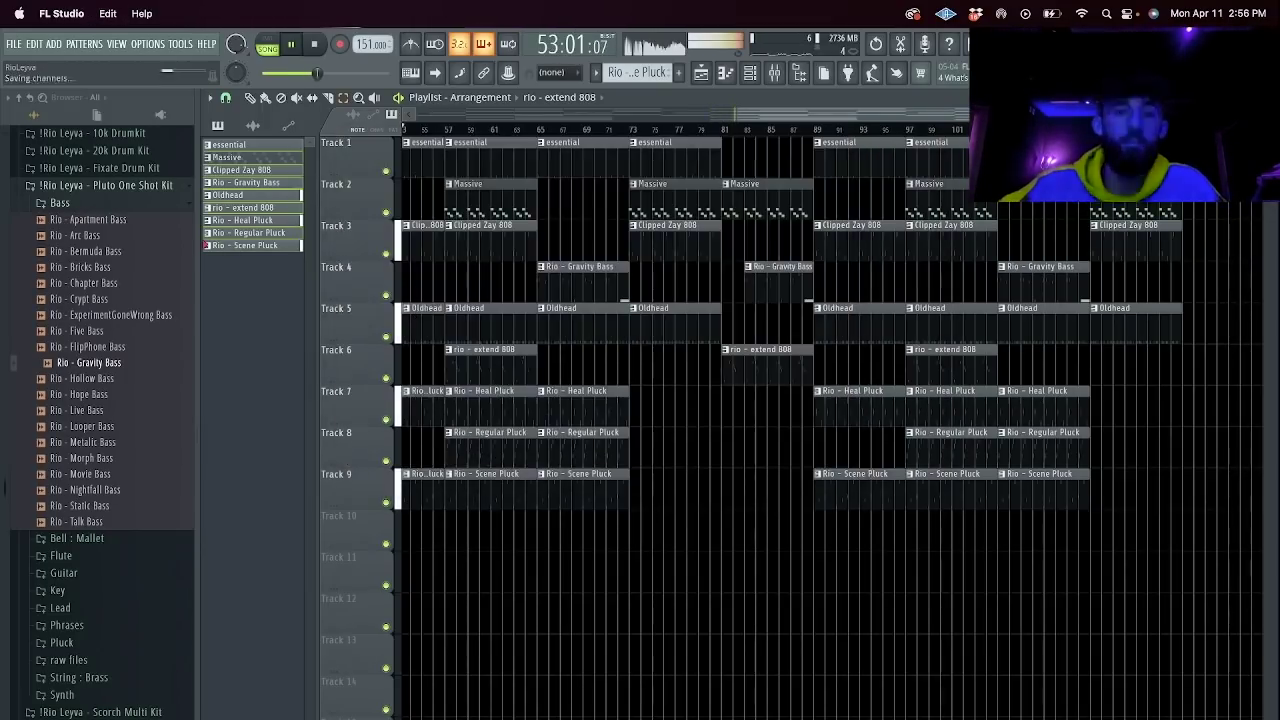
Export the song as an MP3 into the MP3s folder.
key(super+shift+r)
click(677, 222)
click(675, 244)
click(702, 282)
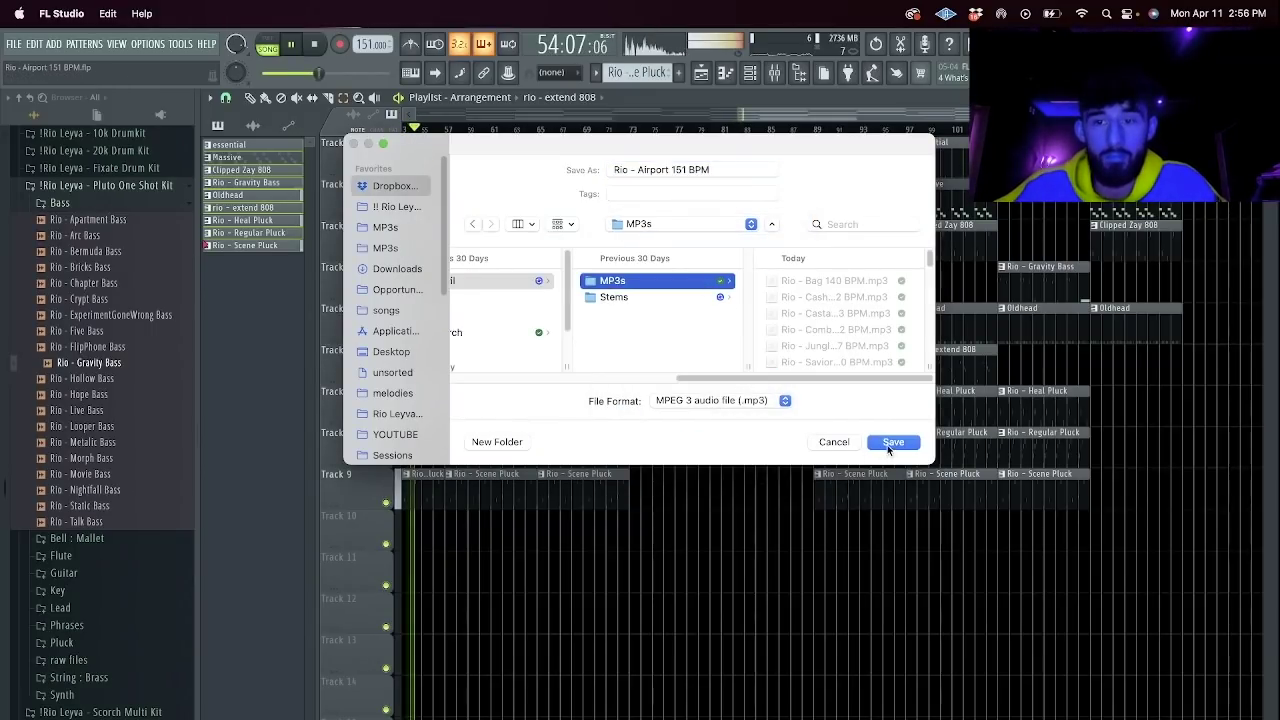
click(886, 444)
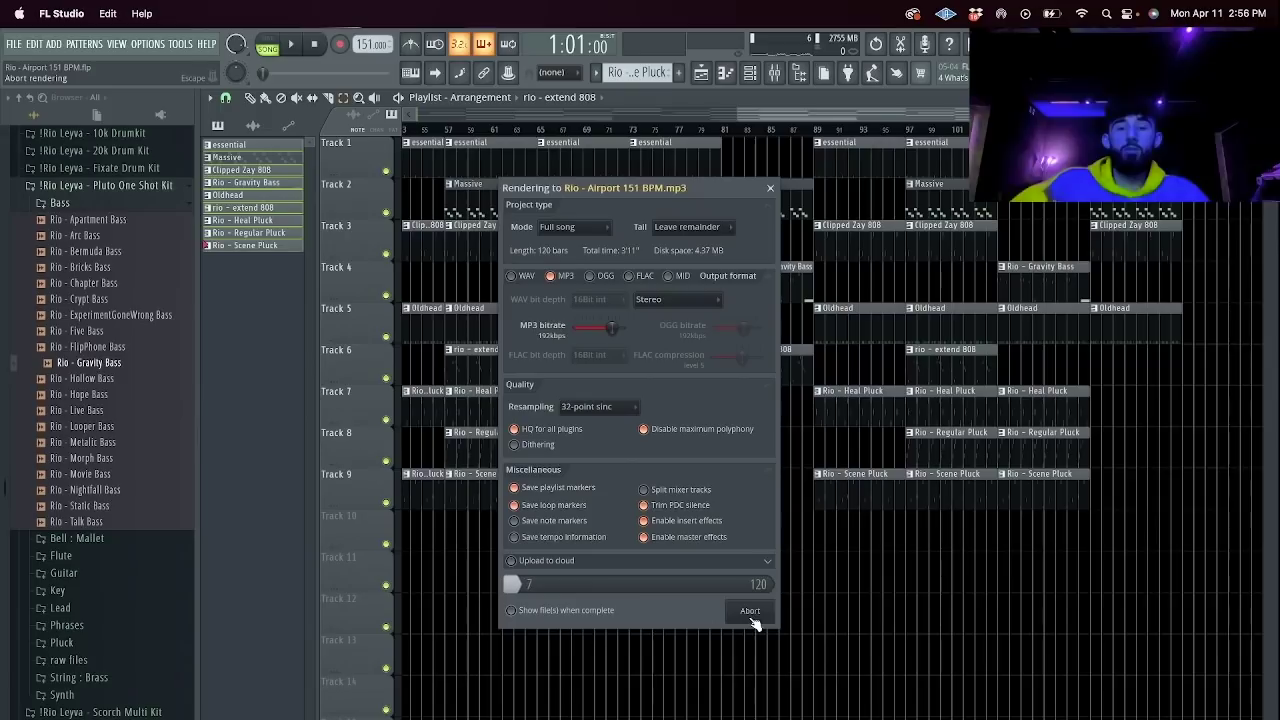
Bring the MP3s folder to the front while Rio - Airport 151 BPM.mp3 renders.
click(232, 712)
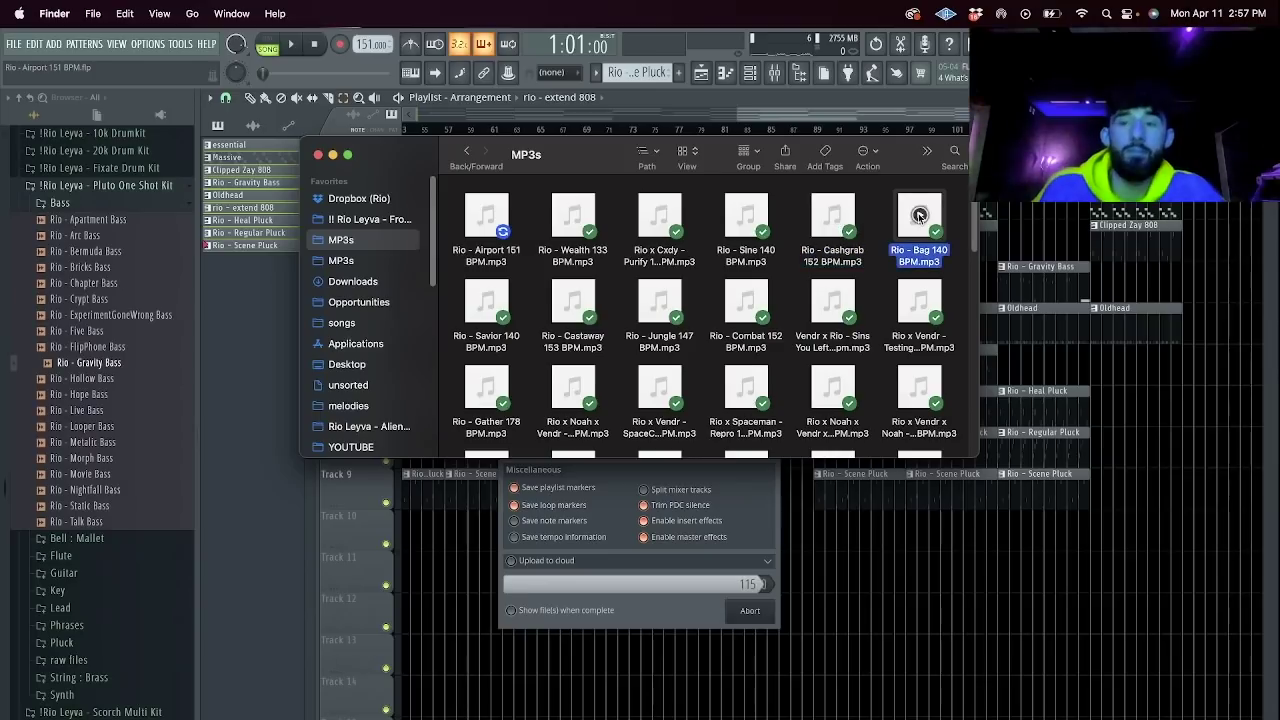
Preview Rio - Savior 140 BPM and Rio - Jungle 147 BPM, then switch to Streamlabs Desktop.
click(488, 301)
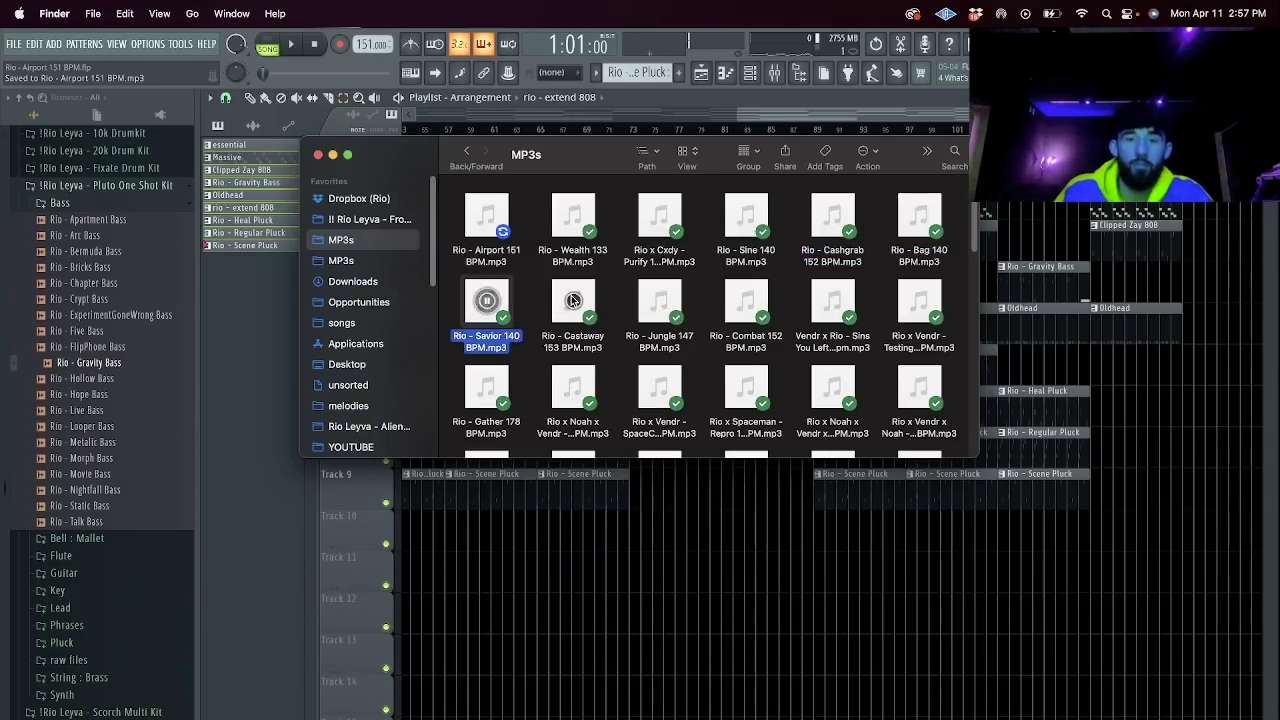
click(658, 302)
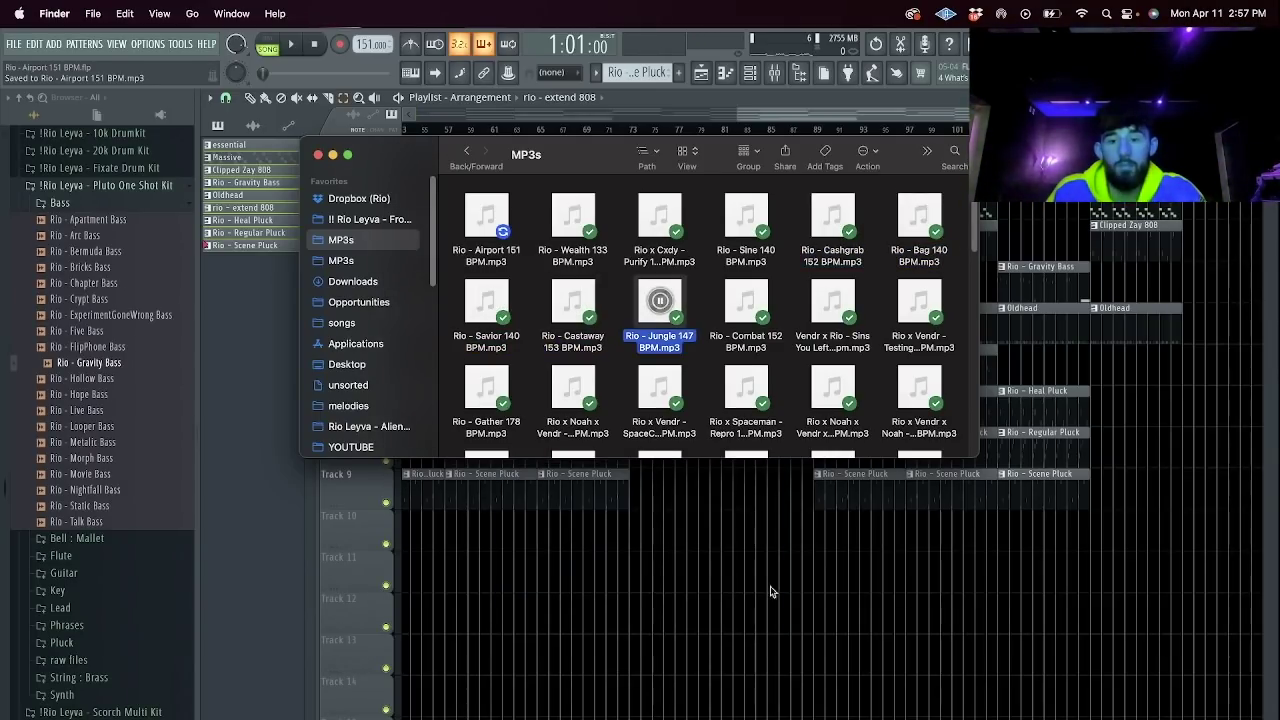
key(super+Tab)
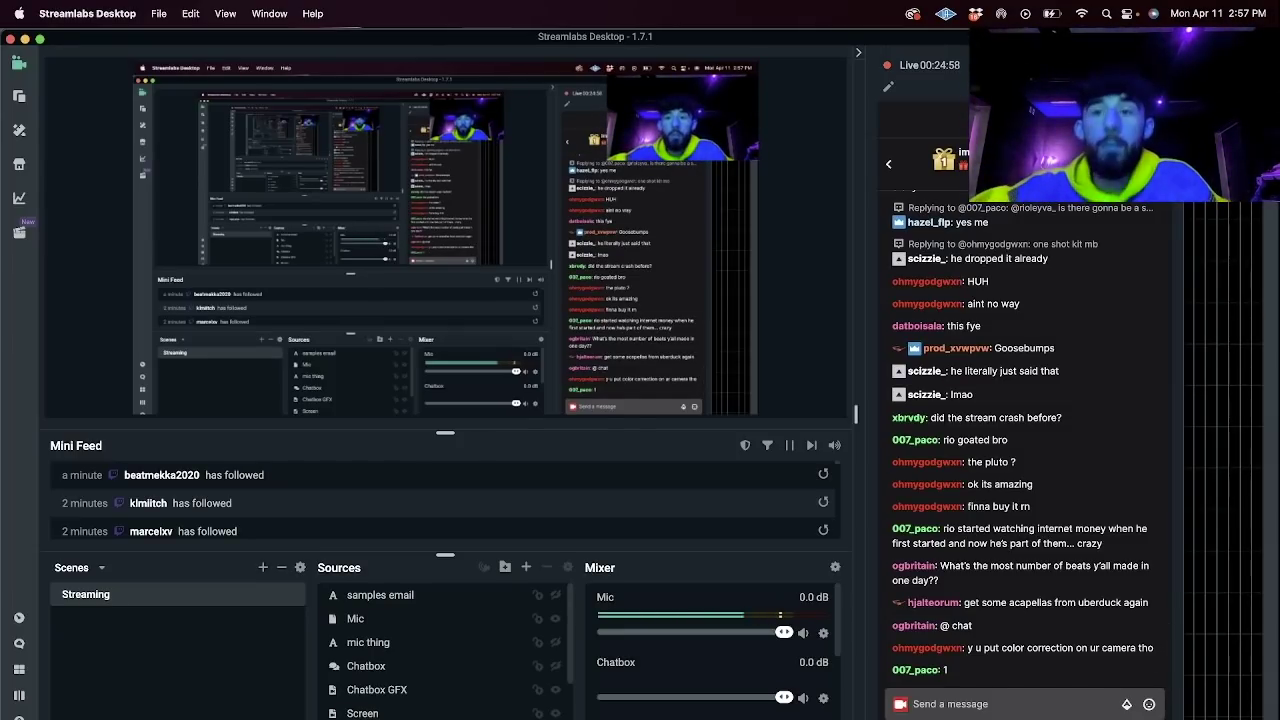
key(super+Tab)
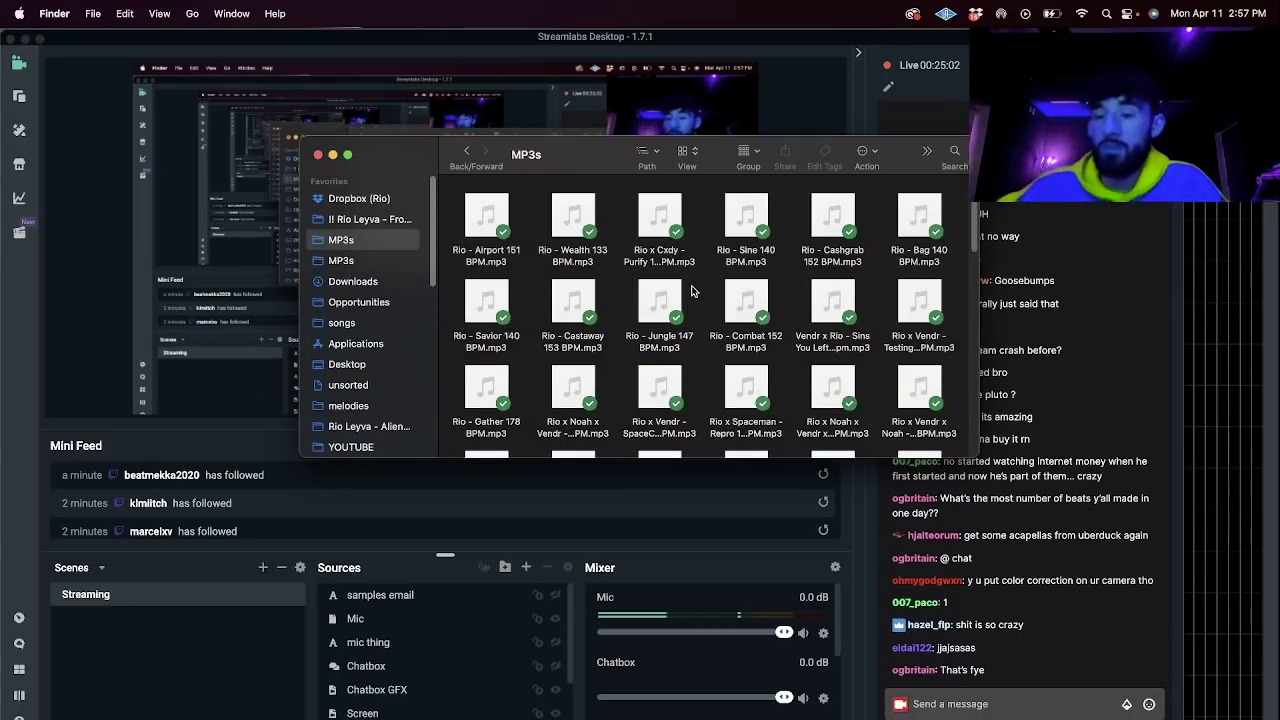
click(765, 42)
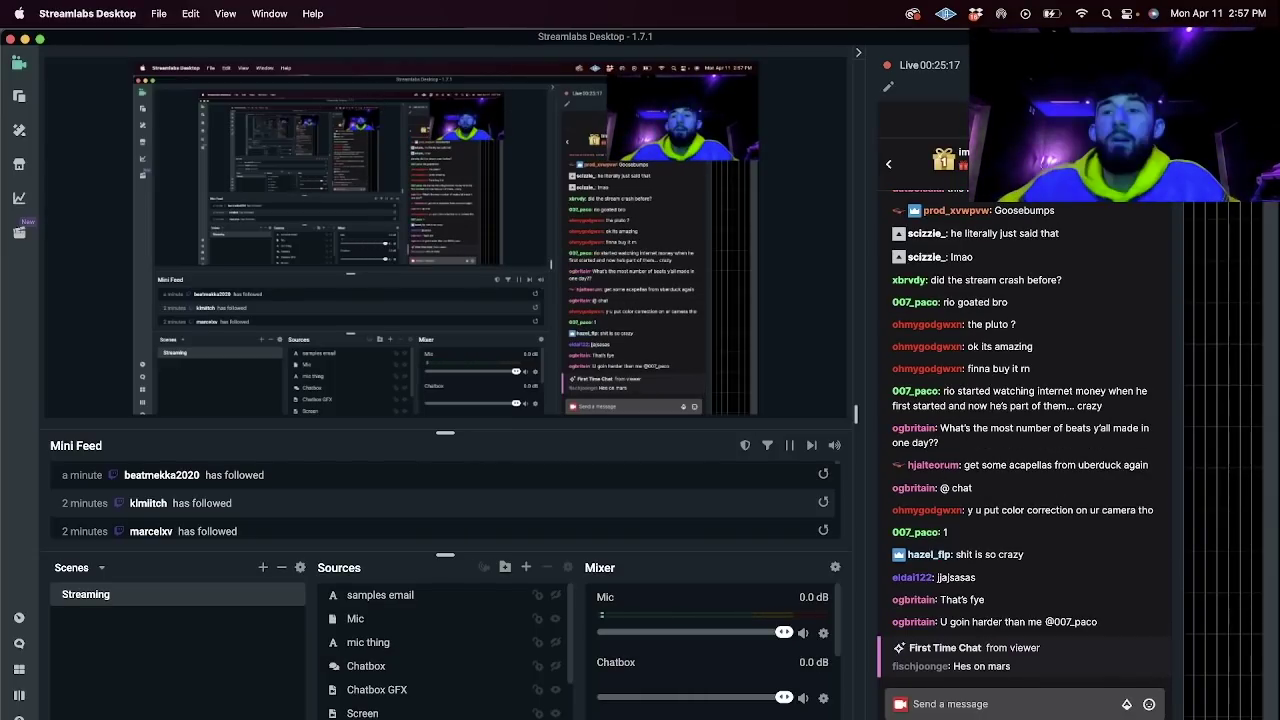
Play the finished beat from bar 1, then start a new empty project.
key(super+Tab)
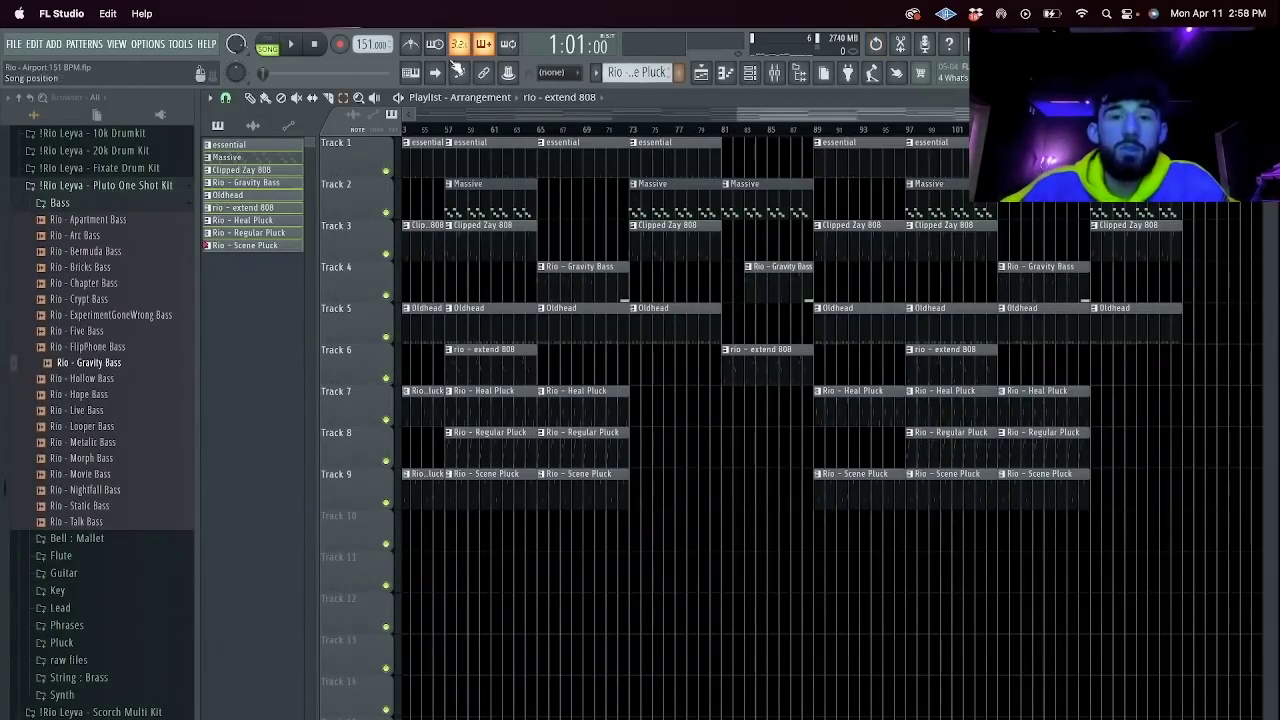
drag(747, 120, 416, 122)
key(space)
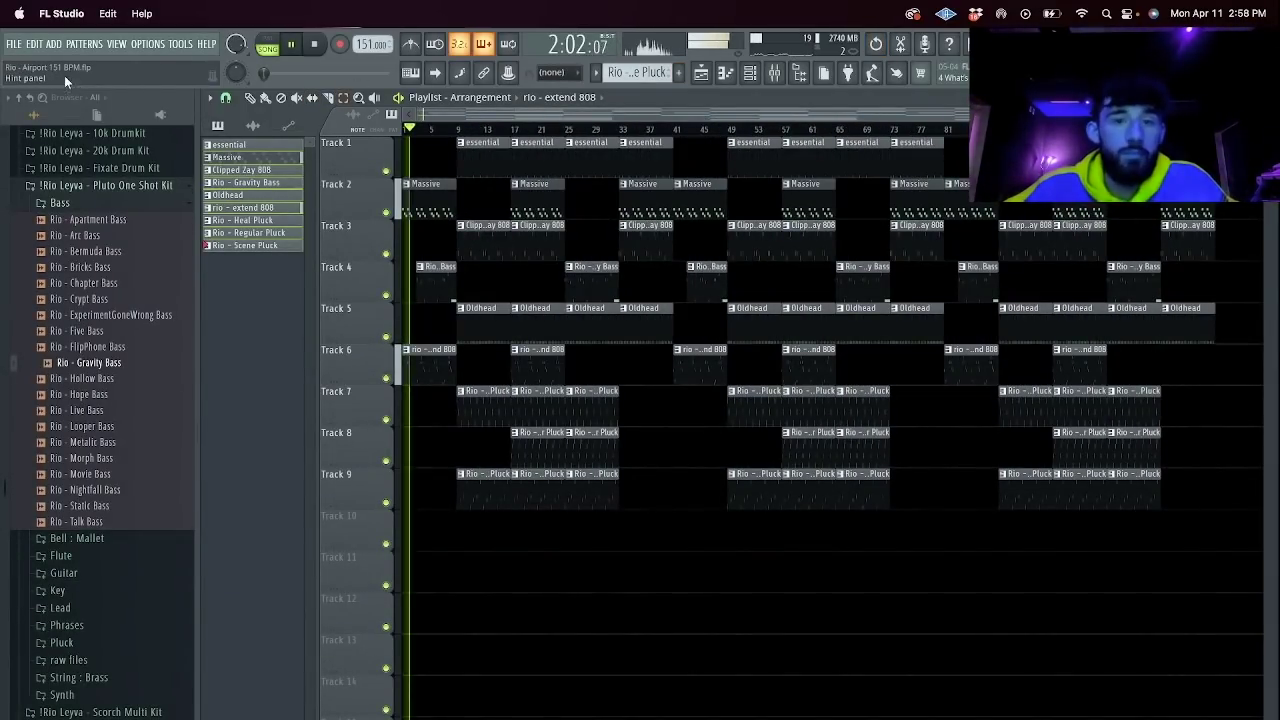
click(14, 44)
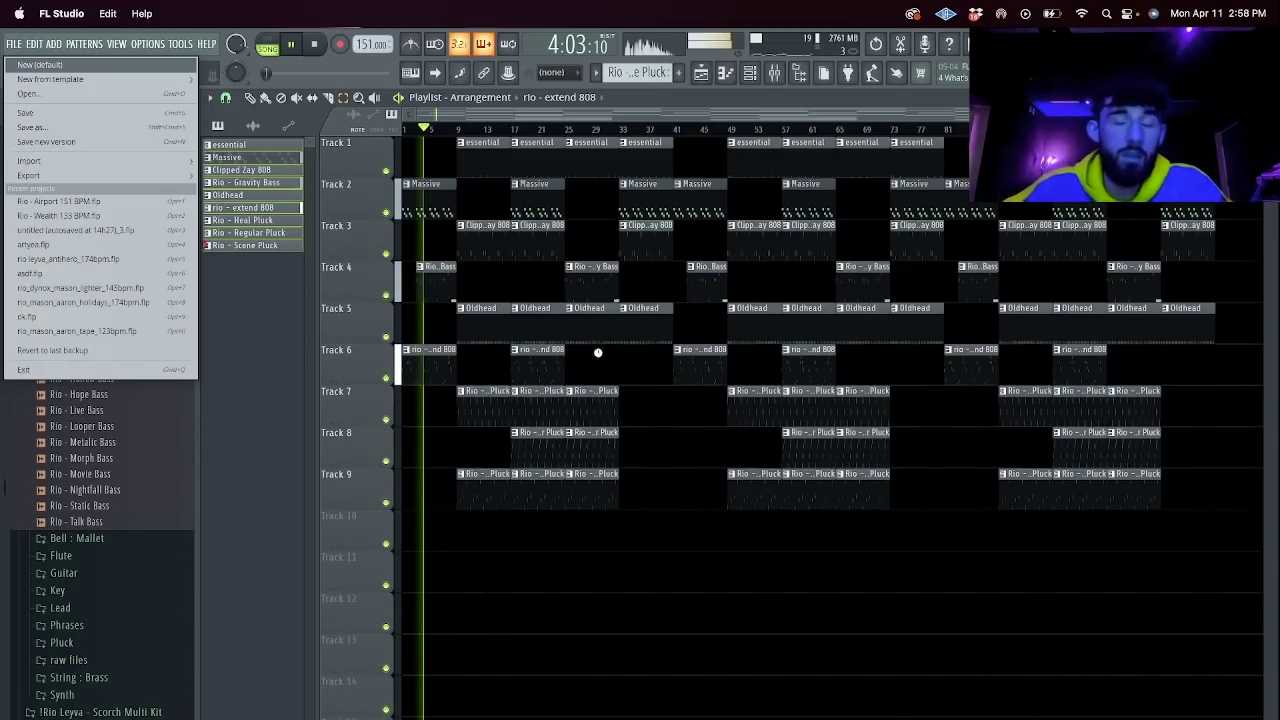
click(751, 76)
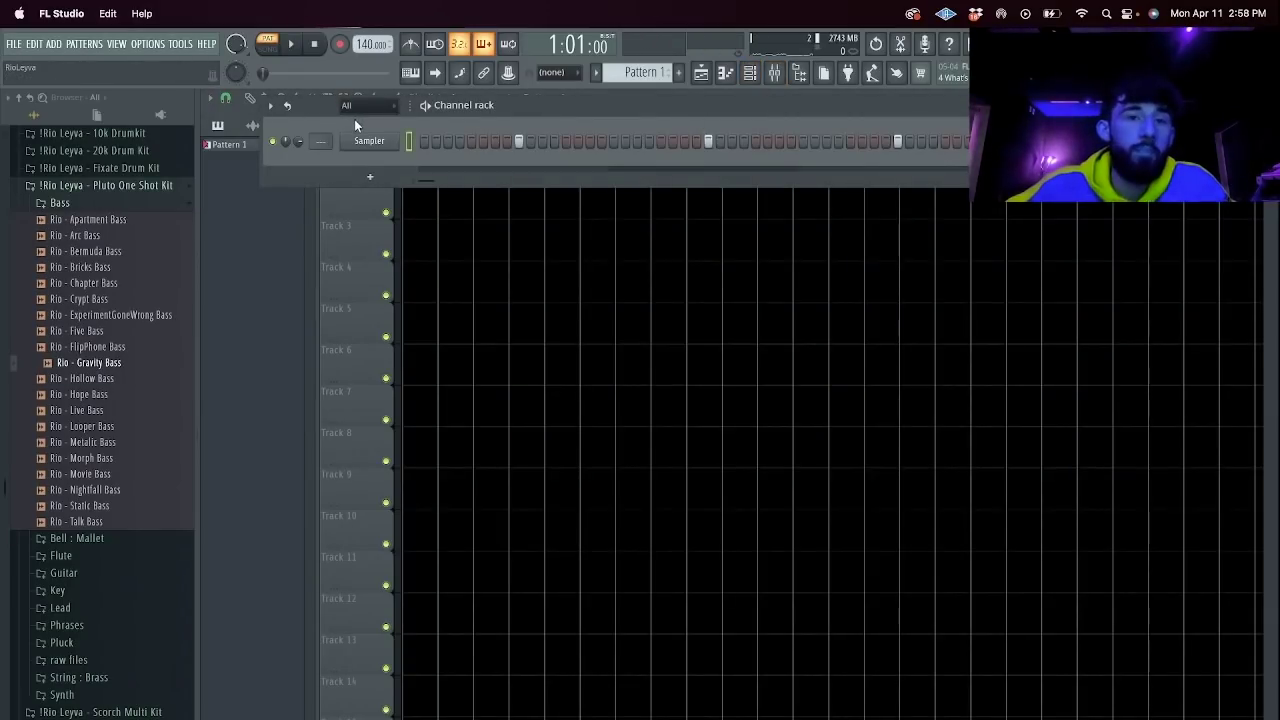
Load Rio - Delay Key from the Key folder as a new channel with a longer envelope hold.
scroll(146, 578, down, 3)
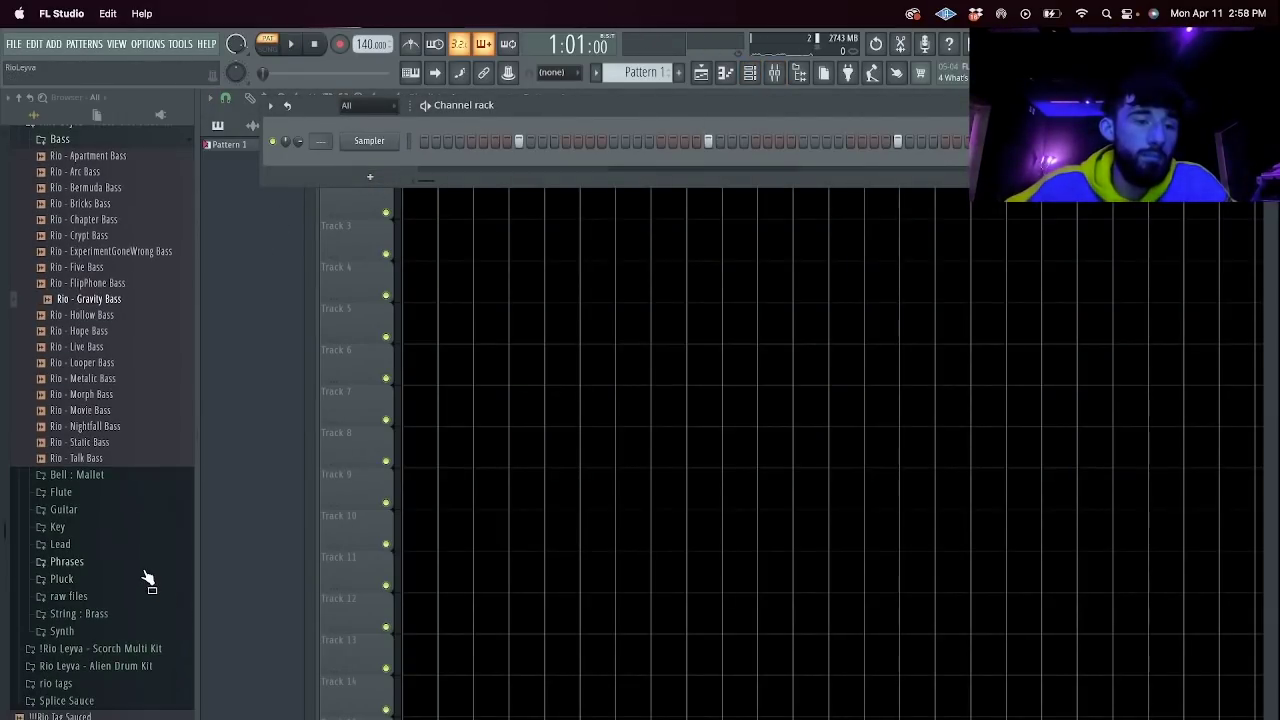
click(70, 530)
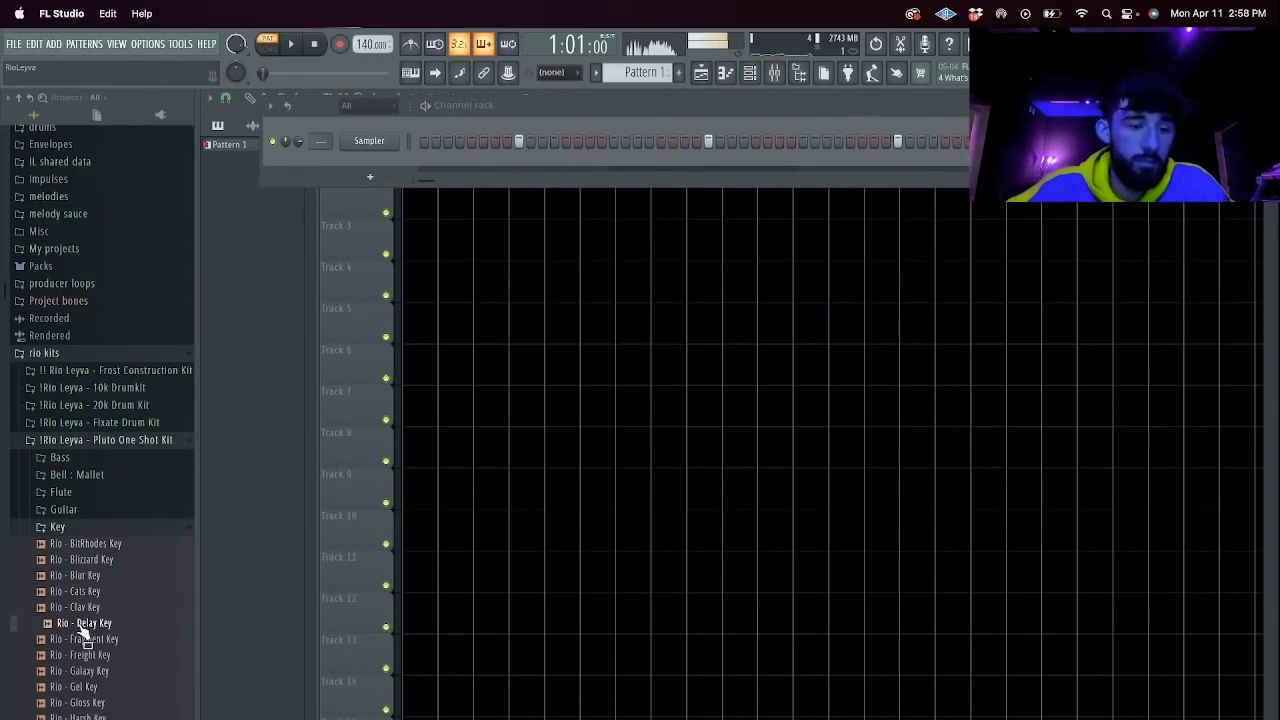
drag(86, 632, 369, 161)
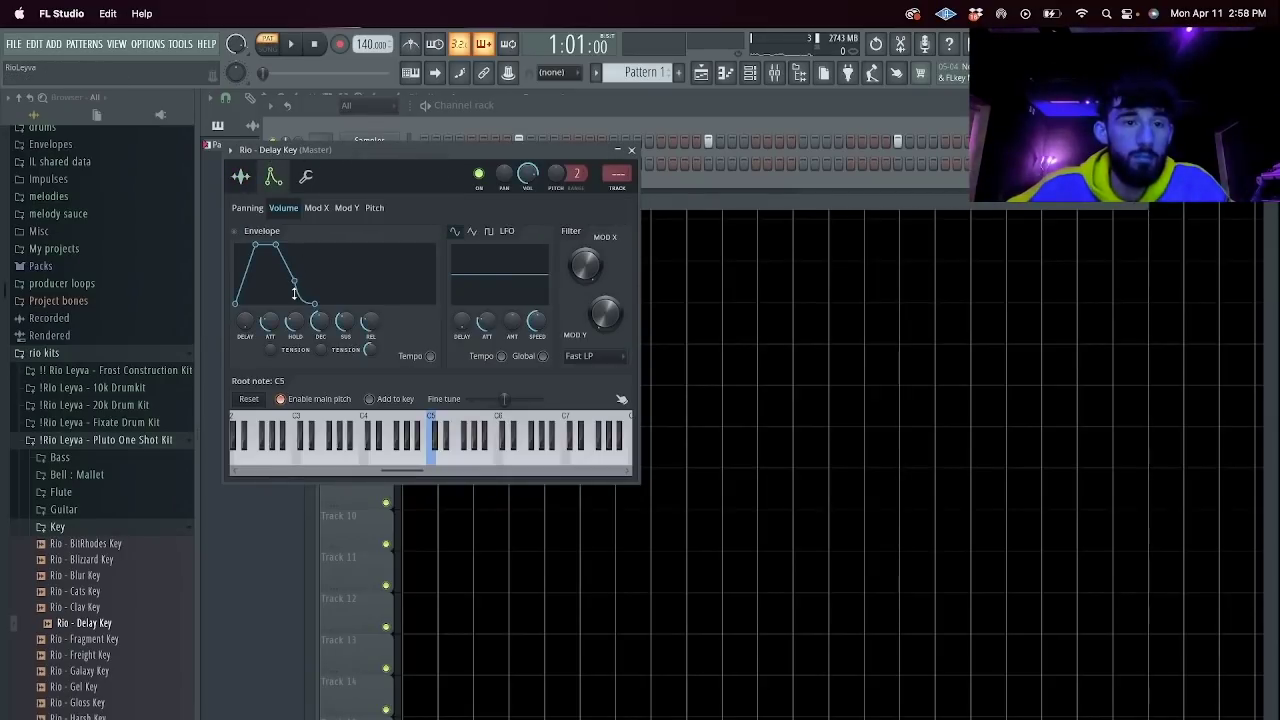
drag(287, 314, 287, 285)
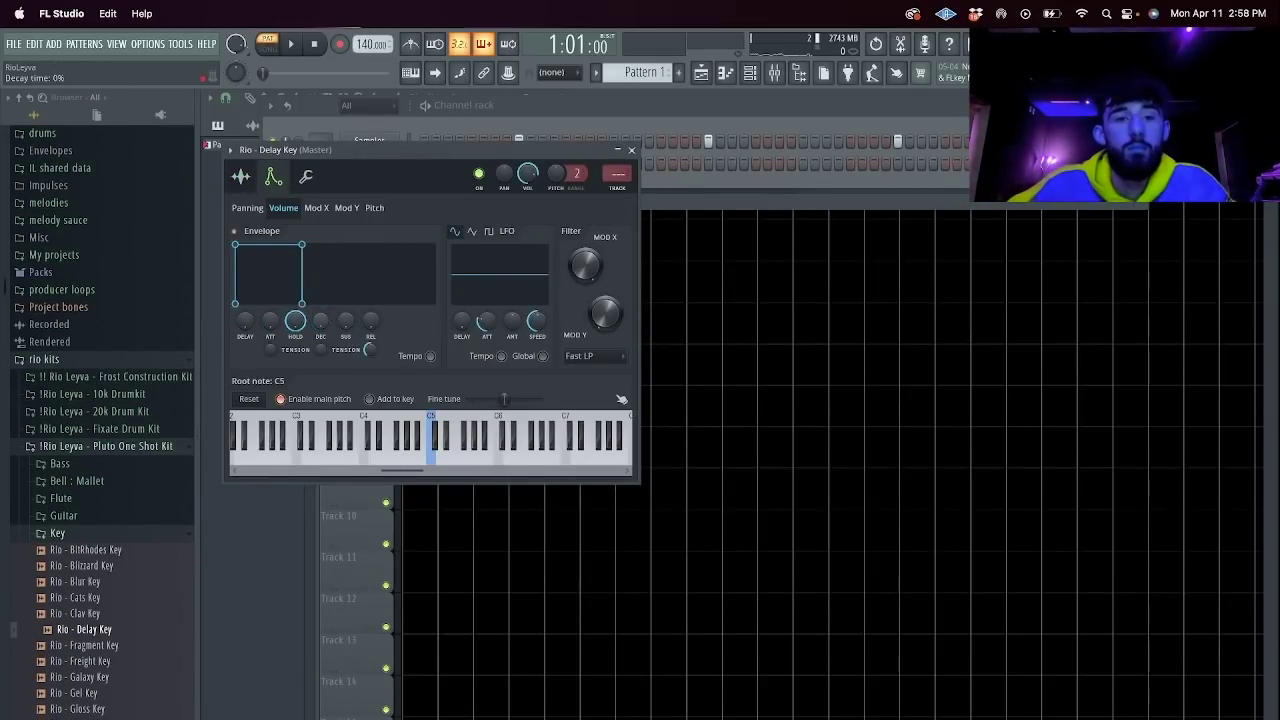
click(306, 176)
click(633, 151)
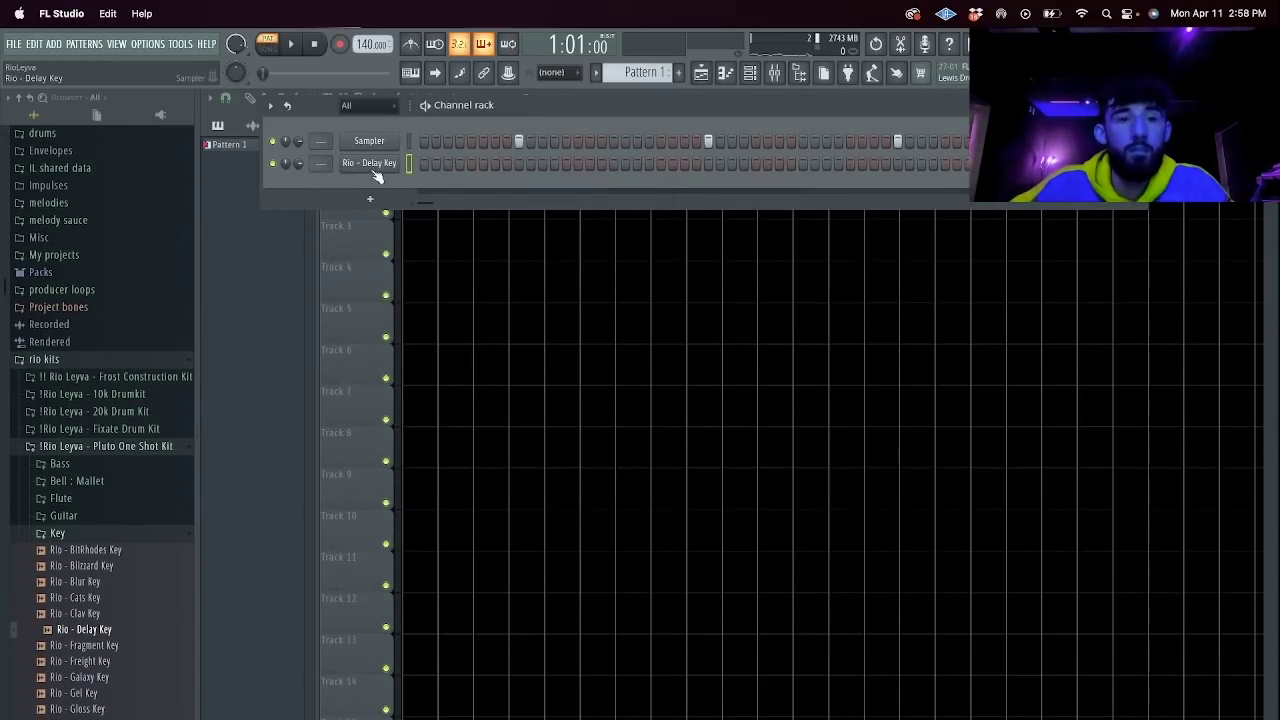
right_click(376, 167)
click(427, 161)
Build the opening chord at bar 1, stacking notes including G#5 and a higher top note.
drag(999, 112, 805, 112)
key(space)
key(space)
click(257, 385)
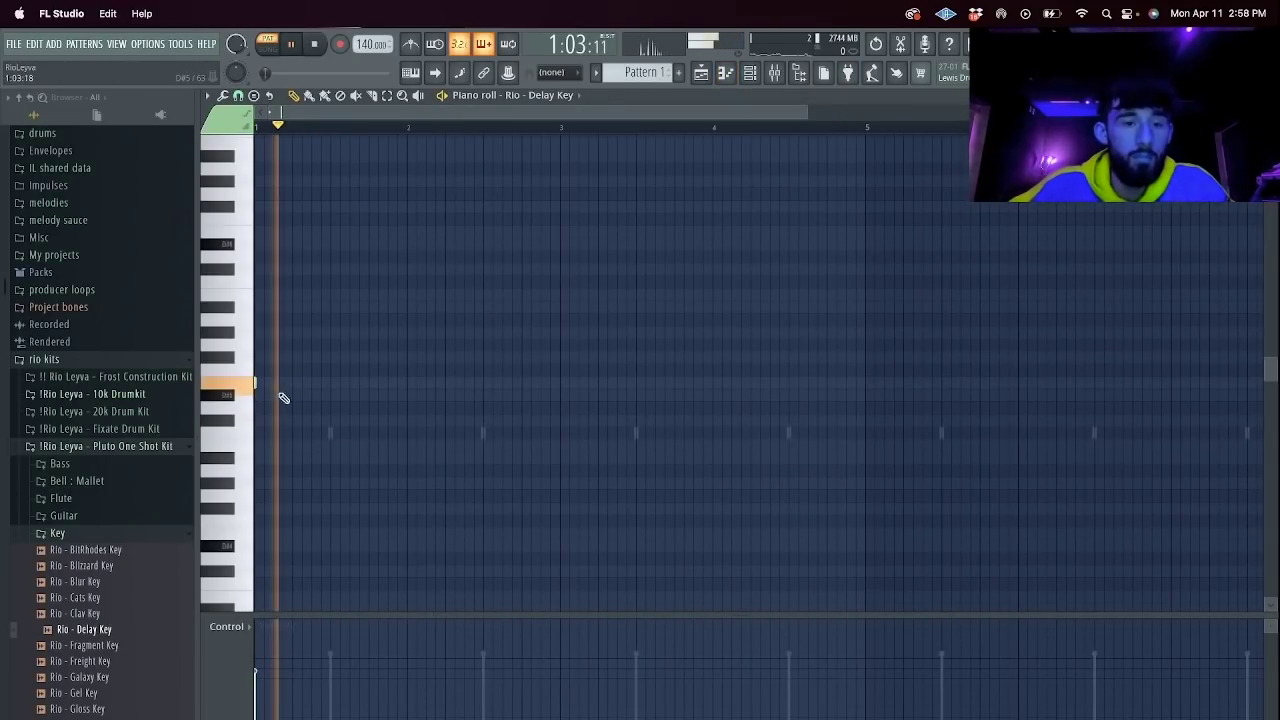
click(274, 357)
drag(292, 345, 294, 331)
click(309, 170)
drag(310, 175, 313, 177)
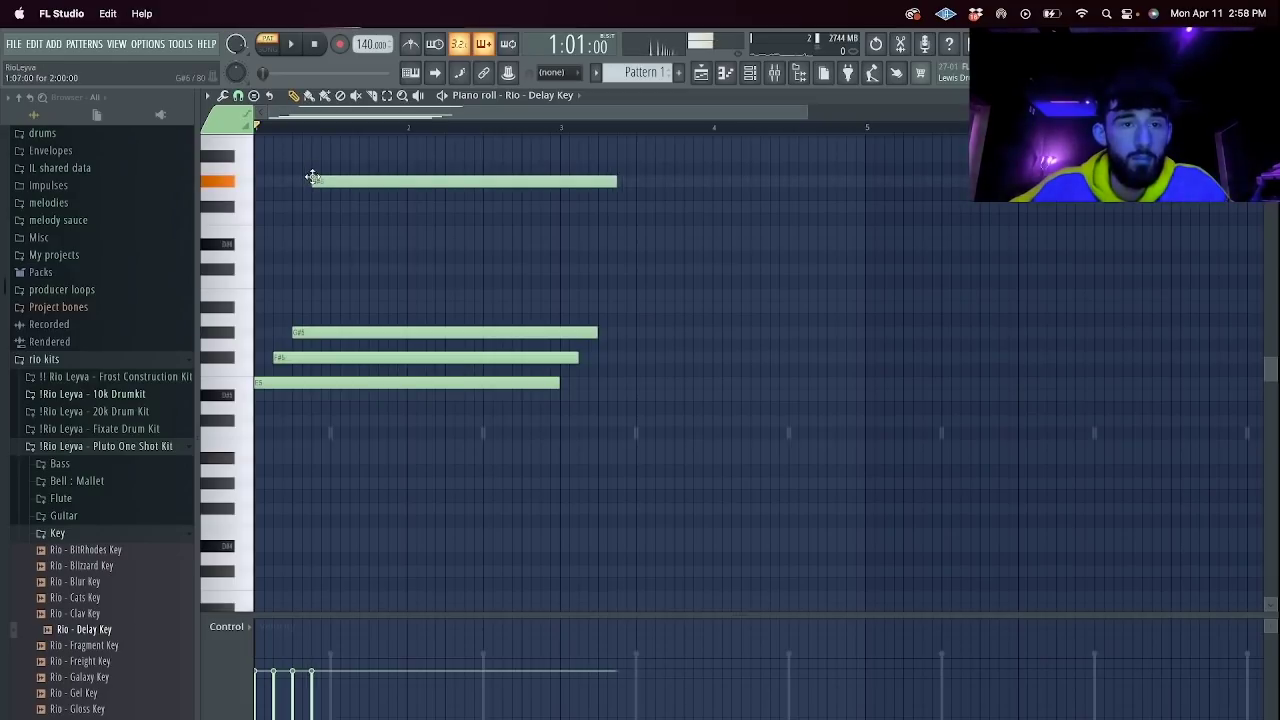
click(272, 257)
drag(272, 257, 330, 300)
click(307, 296)
key(space)
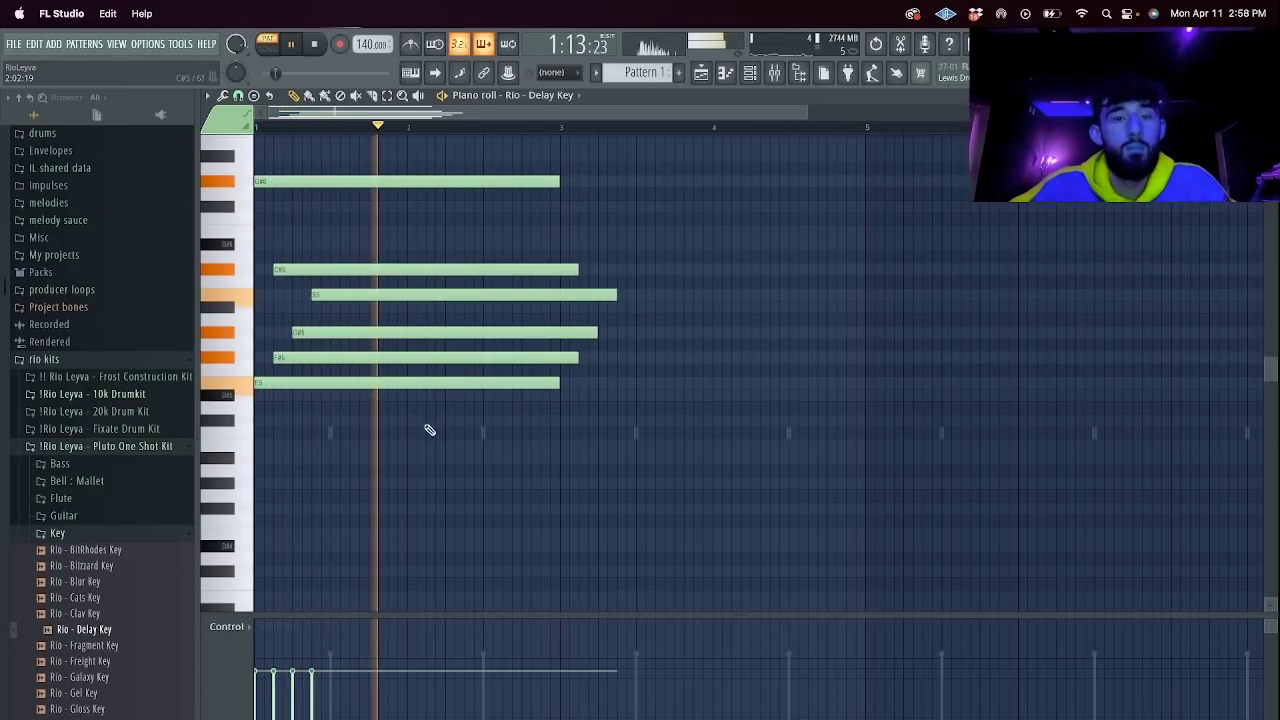
Slice the chord at bar 2, remove stray pieces, and drop the bar-2 chord one octave.
drag(412, 376, 412, 162)
key(p)
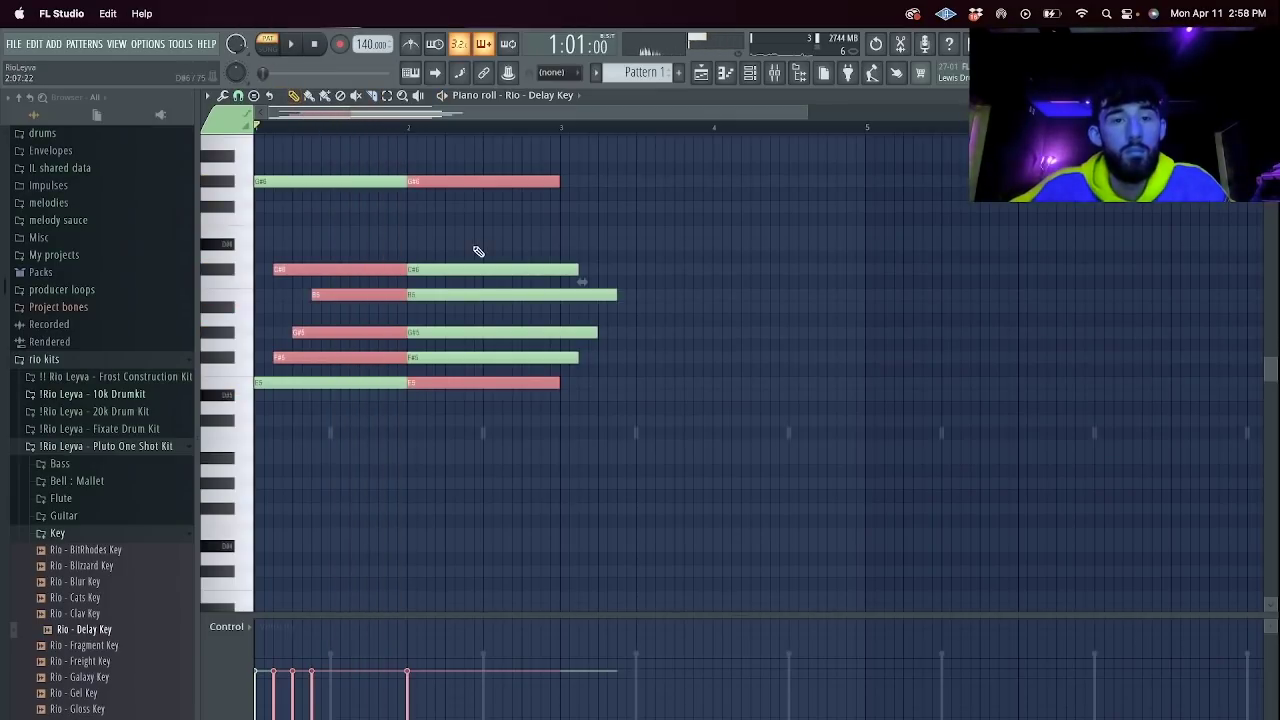
click(478, 248)
right_click(480, 248)
right_click(450, 384)
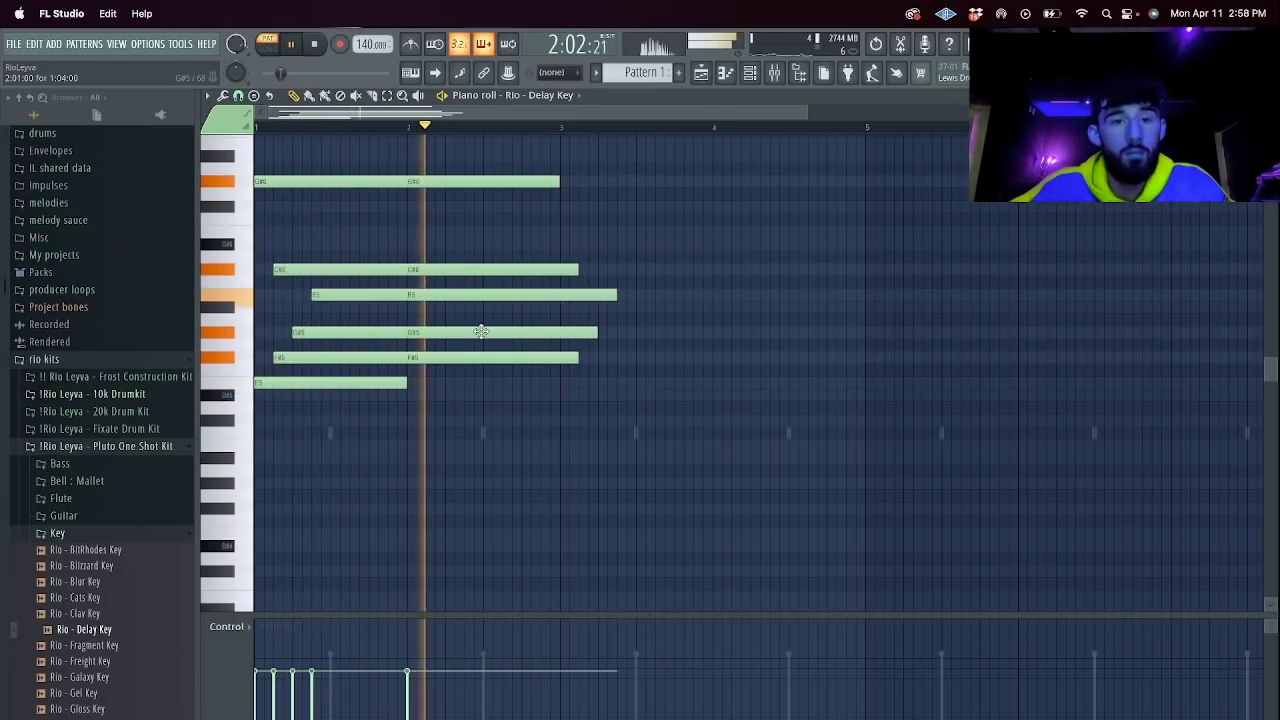
key(space)
key(space)
drag(503, 374, 468, 97)
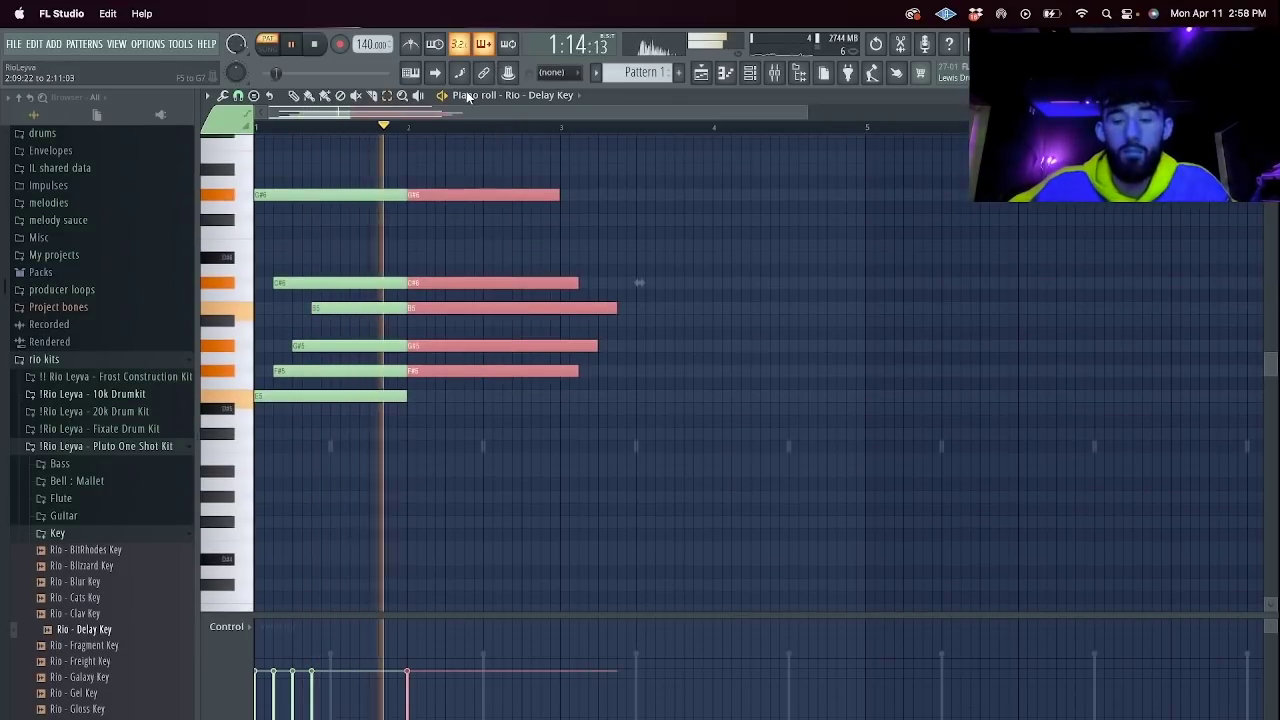
key(ctrl+Down)
ctrl+click(580, 249)
Trim the chord notes at bar 3 and add a short A5 passing note before it.
key(c)
drag(565, 555, 560, 402)
key(e)
drag(567, 403, 581, 605)
key(Delete)
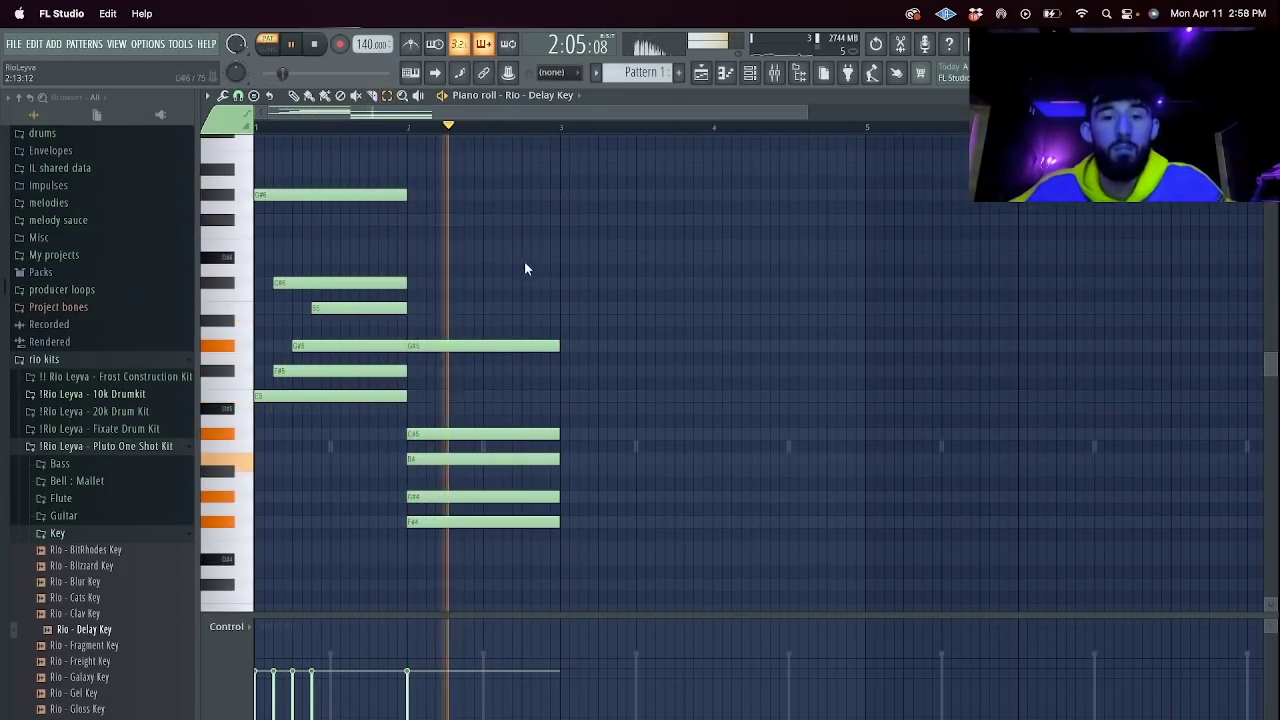
key(p)
click(523, 333)
drag(825, 332, 560, 337)
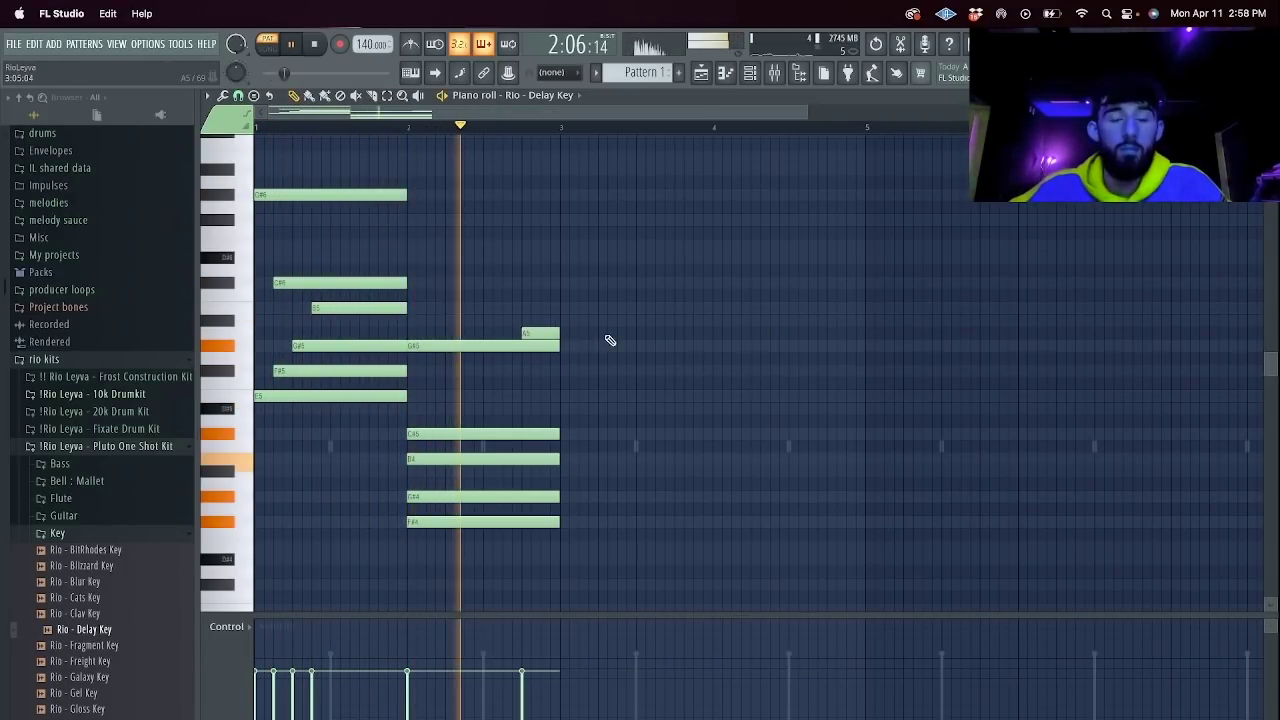
Add a two-bar D4 bass note at bar 3 with G#5, F#5 and a lower chord note above.
scroll(535, 584, down, 1)
click(562, 535)
drag(598, 535, 870, 535)
drag(755, 533, 813, 532)
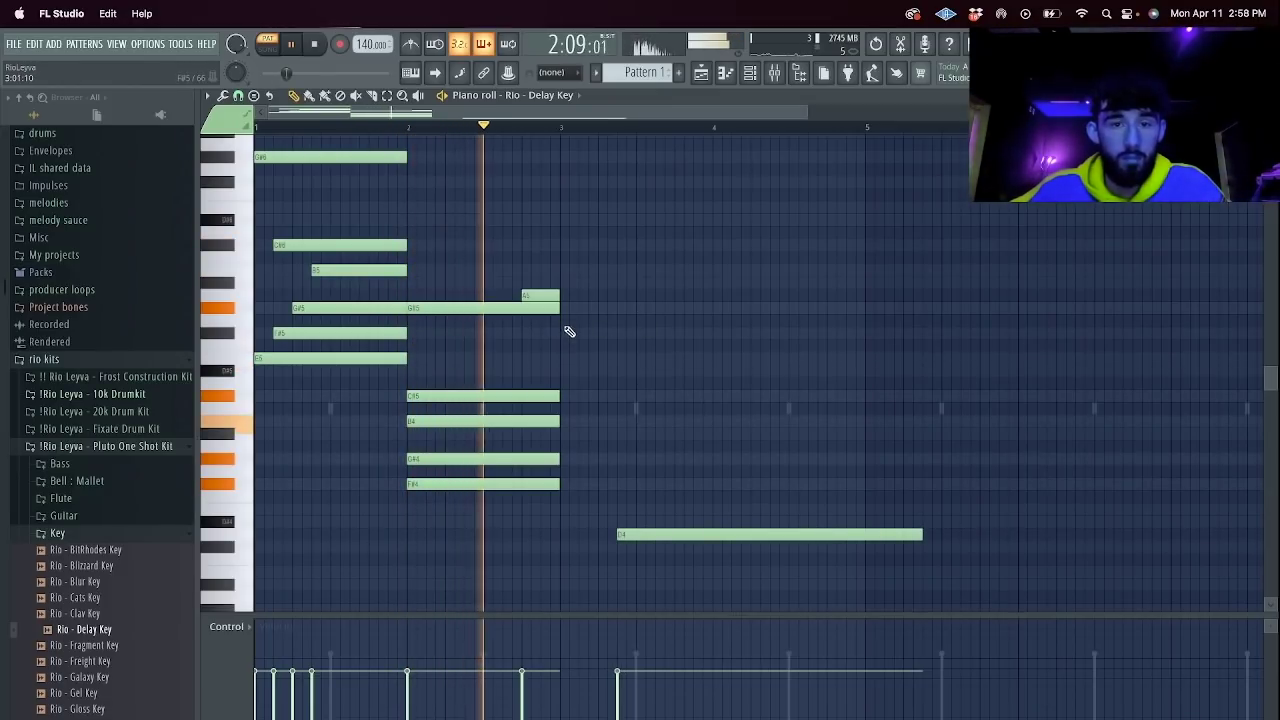
click(560, 308)
click(580, 333)
click(599, 370)
drag(600, 370, 613, 398)
click(570, 129)
key(space)
key(space)
Add G#4 and A4 to the chord, trim overhangs at bar 5, and duplicate the chords with Ctrl+B.
click(684, 457)
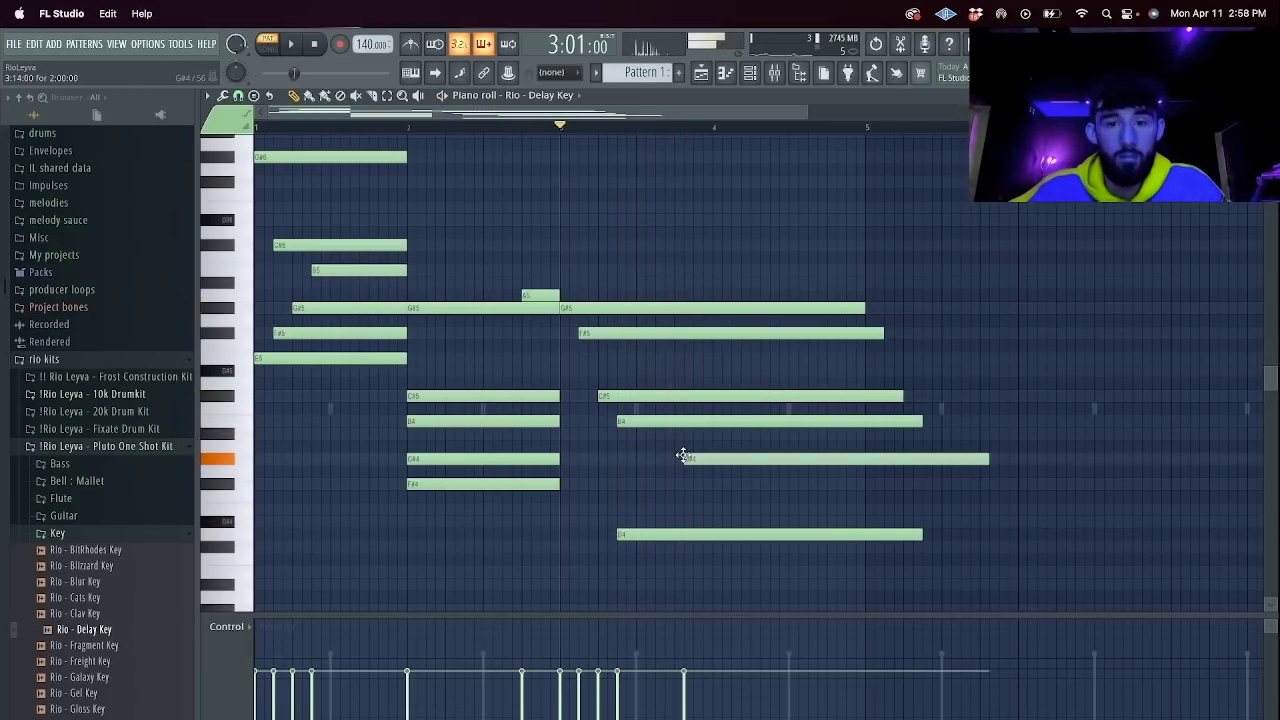
drag(677, 457, 674, 457)
click(750, 446)
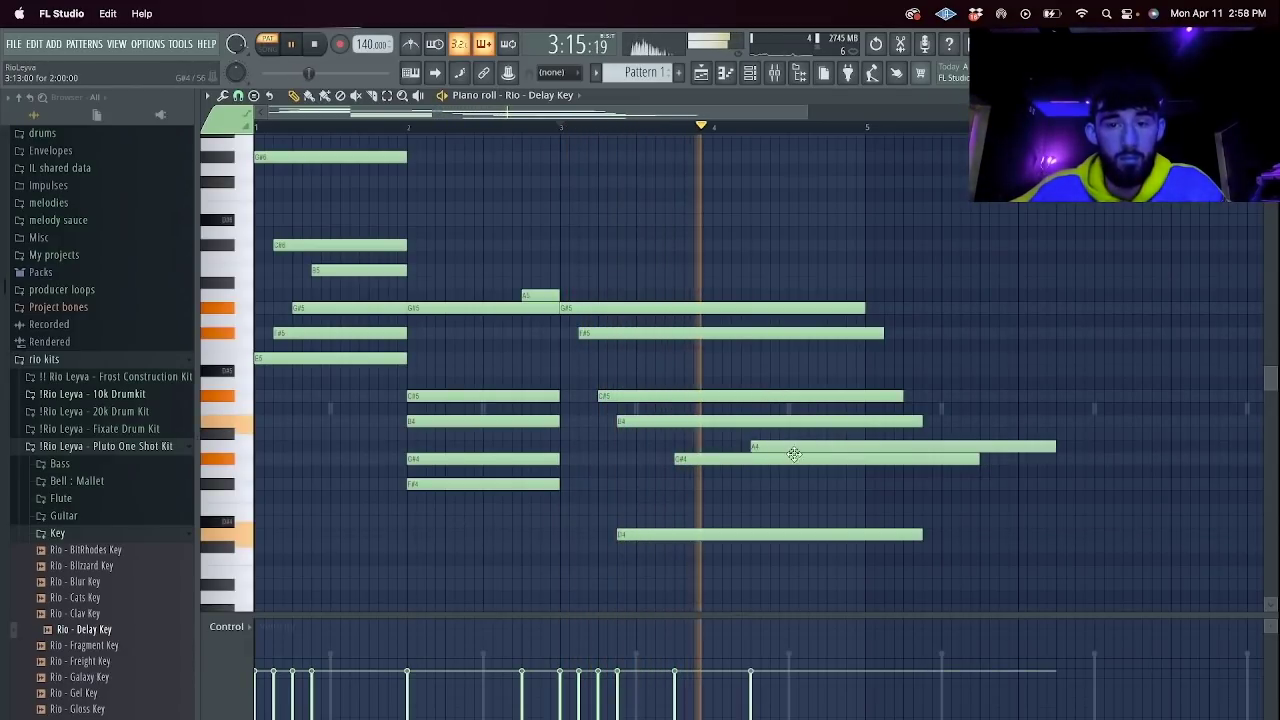
drag(860, 578, 870, 333)
key(Delete)
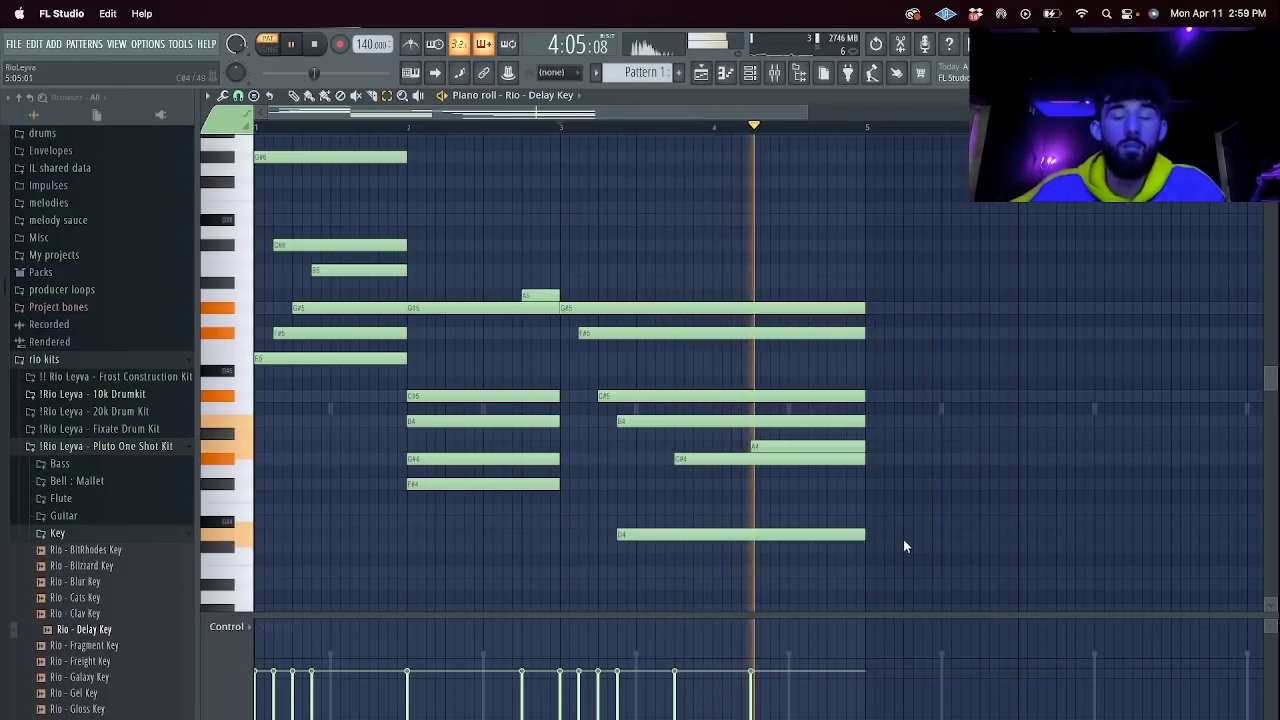
key(ctrl+b)
Start the melody with a short A6 note at bar 6, replacing an overly long one.
scroll(600, 220, up, 3)
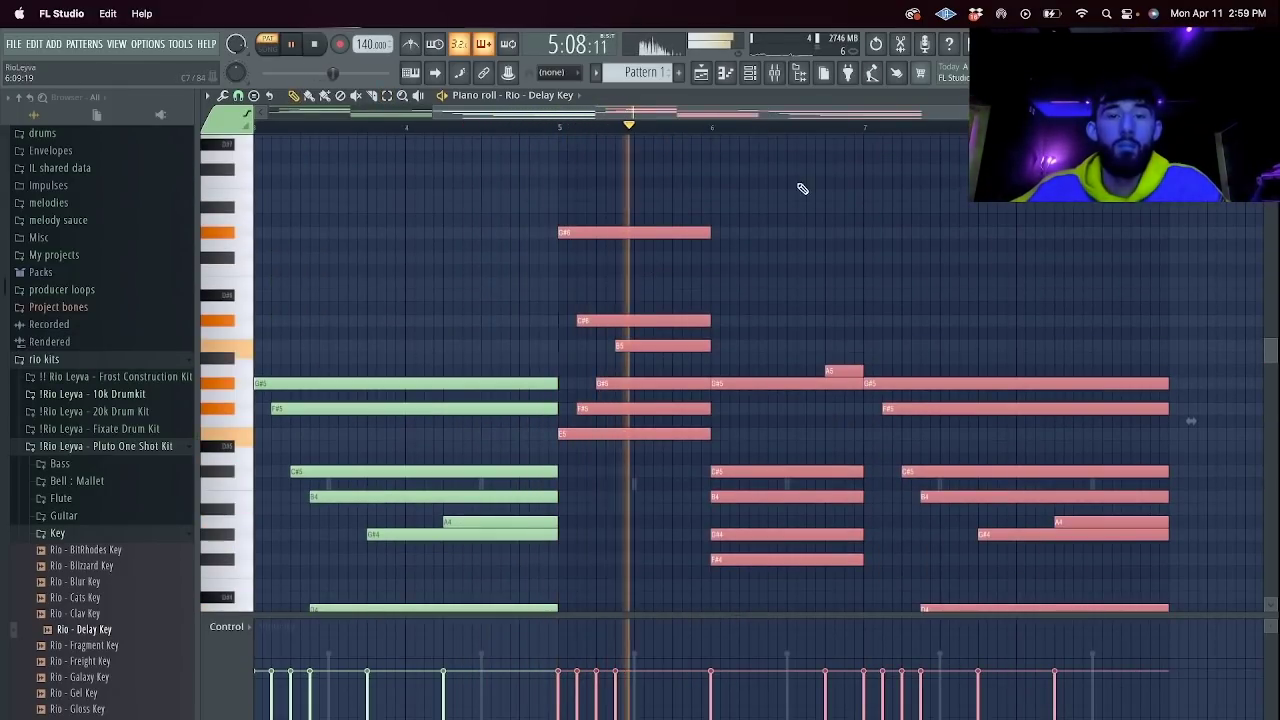
drag(718, 219, 1018, 219)
key(space)
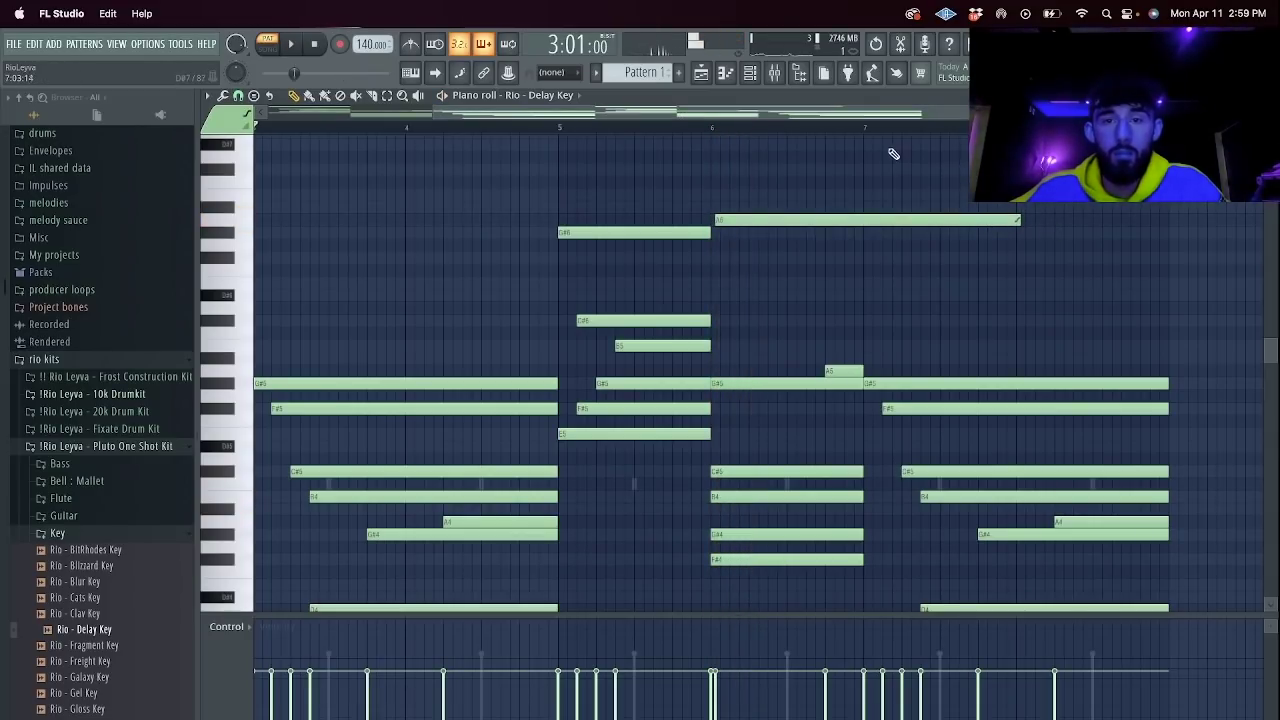
click(713, 129)
key(space)
right_click(830, 221)
key(space)
drag(721, 220, 787, 224)
key(space)
Continue the melody with E6, C#6, B5, a long C#6 and a B5 near bar 7.
click(793, 284)
key(space)
key(space)
drag(863, 285, 845, 316)
click(831, 310)
click(848, 320)
click(868, 346)
drag(876, 349, 1169, 333)
click(906, 321)
click(1062, 346)
End the phrase on A5, nudge the B5 earlier, and cut the last B5 and A5 short.
key(space)
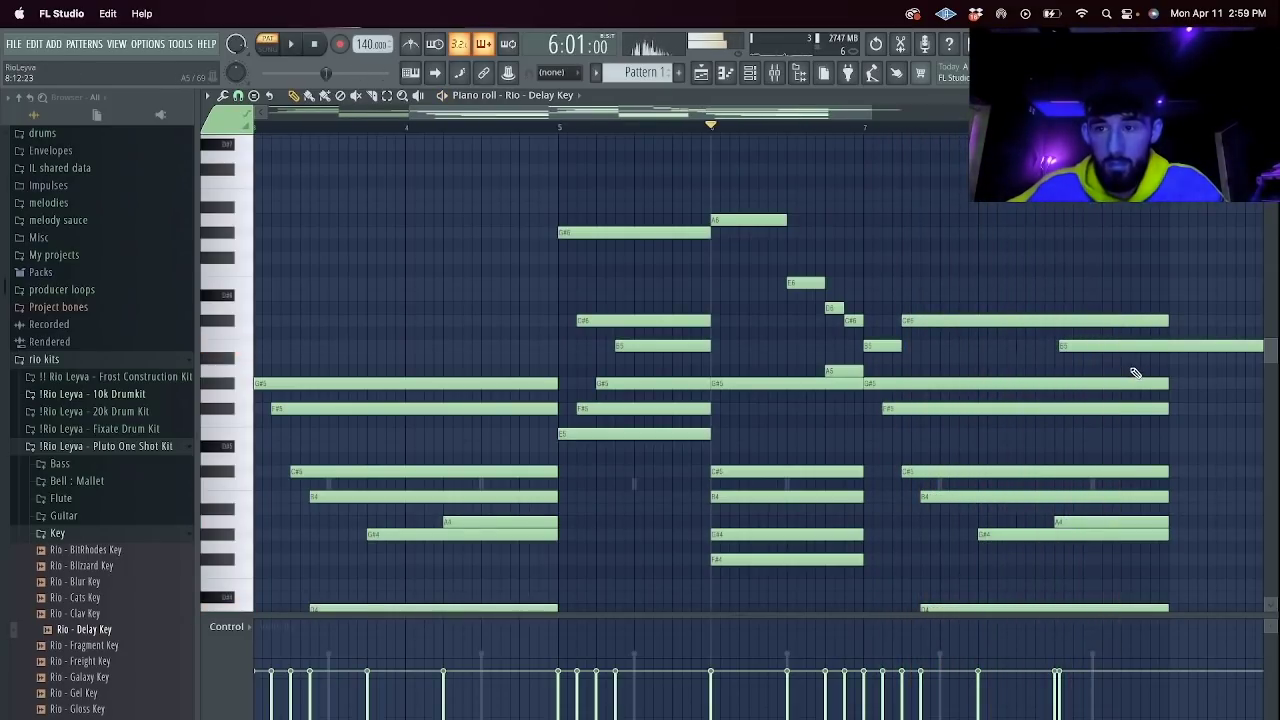
click(1135, 372)
key(space)
drag(1096, 347, 1087, 347)
key(c)
drag(1170, 382, 1171, 341)
right_click(1182, 346)
right_click(1184, 371)
click(749, 73)
scroll(120, 440, down, 4)
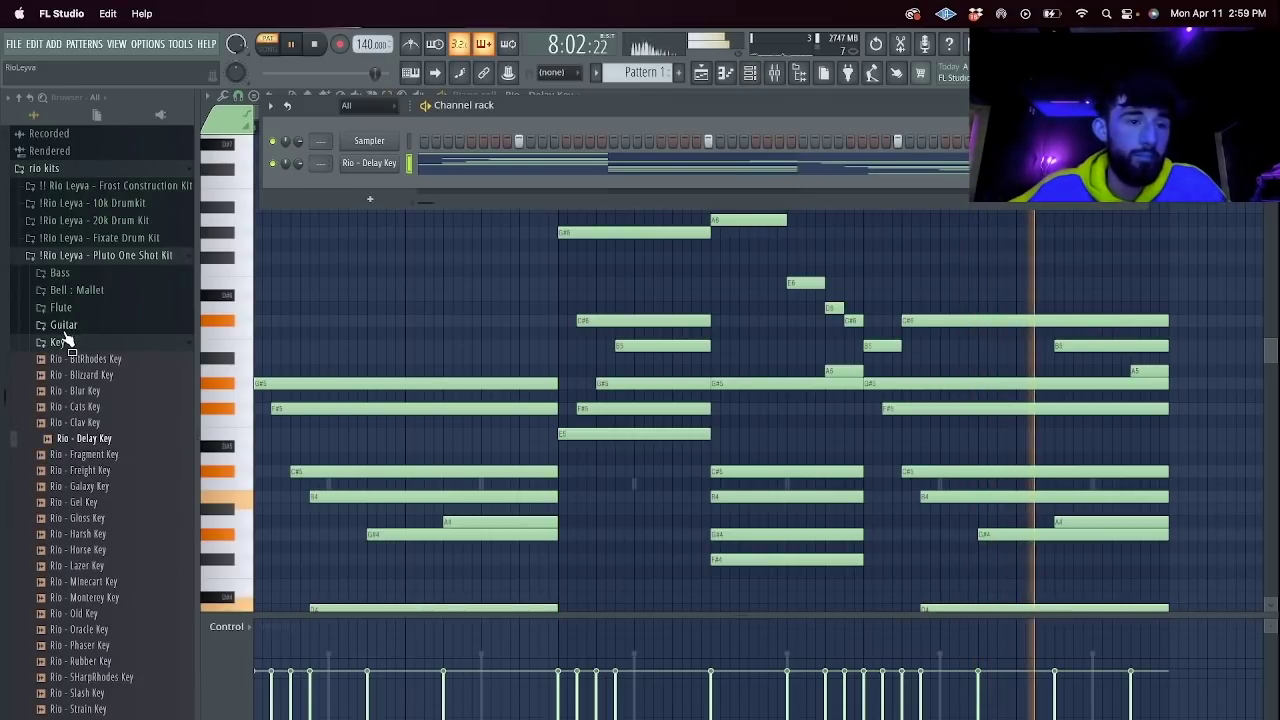
Load Rio - Zelda Flute from the Flute folder with zero envelope attack and a longer hold.
click(60, 307)
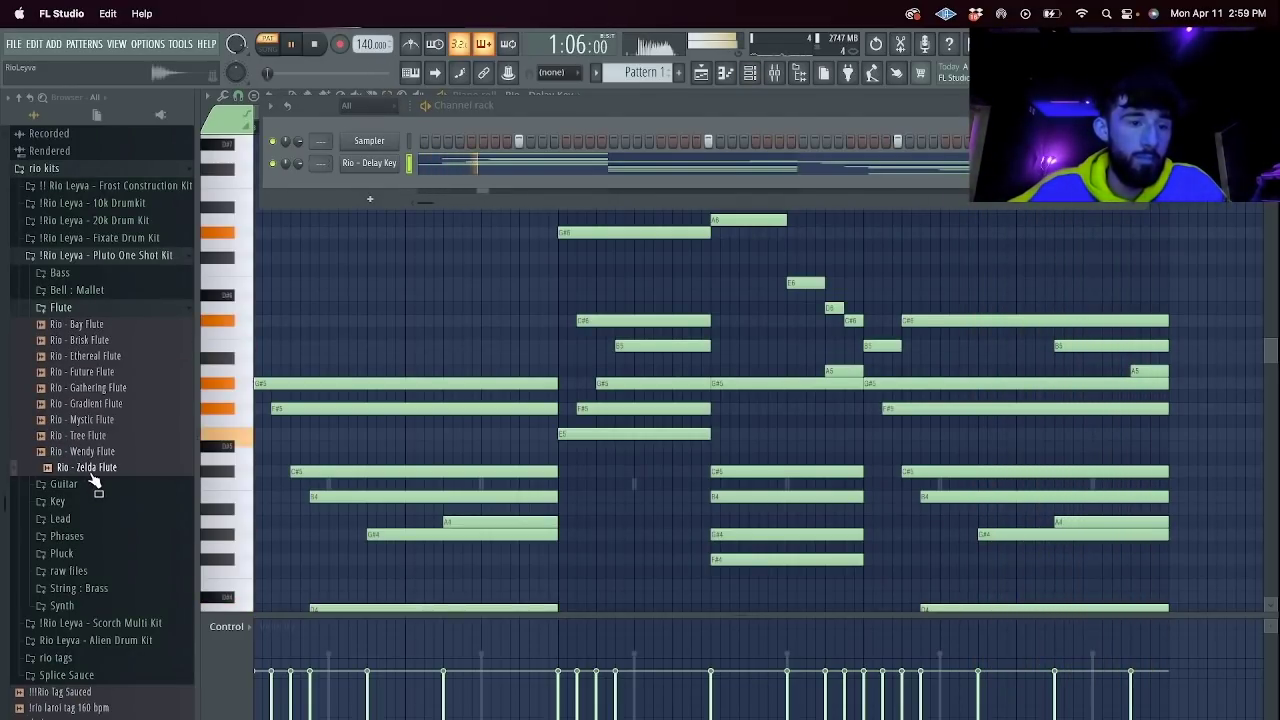
drag(414, 173, 372, 180)
click(372, 182)
click(293, 196)
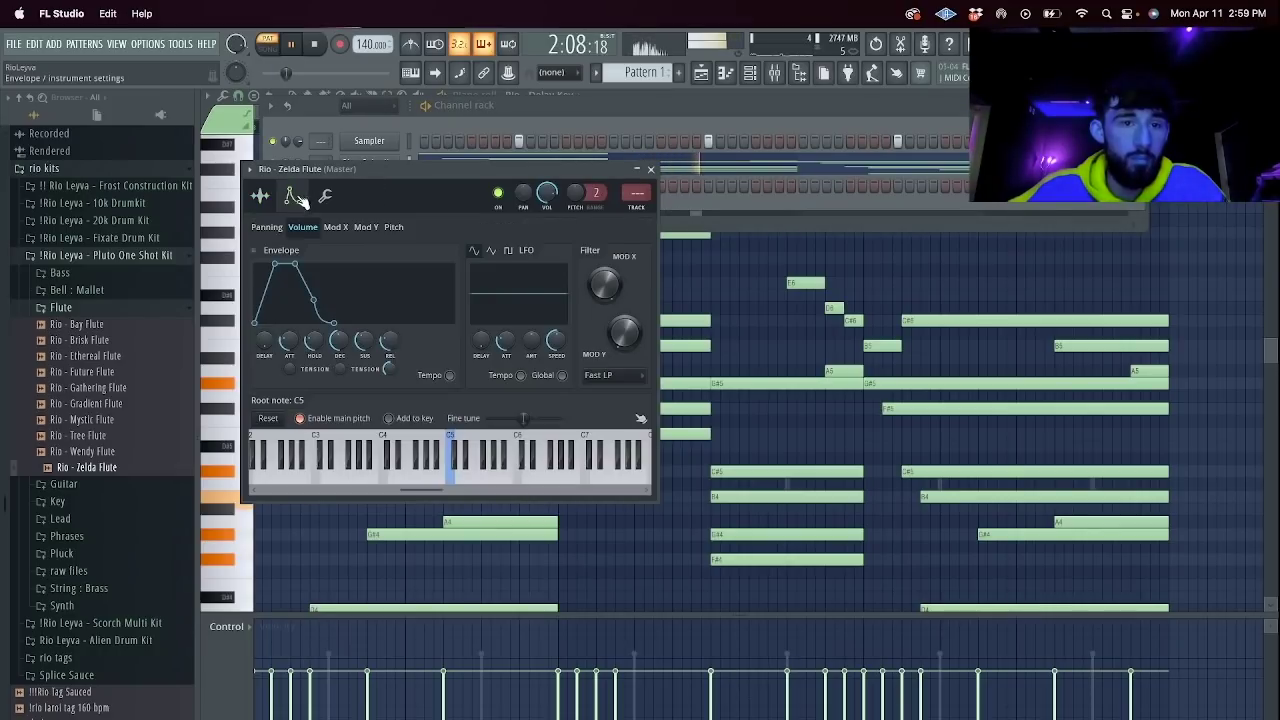
drag(289, 341, 289, 364)
drag(315, 341, 321, 331)
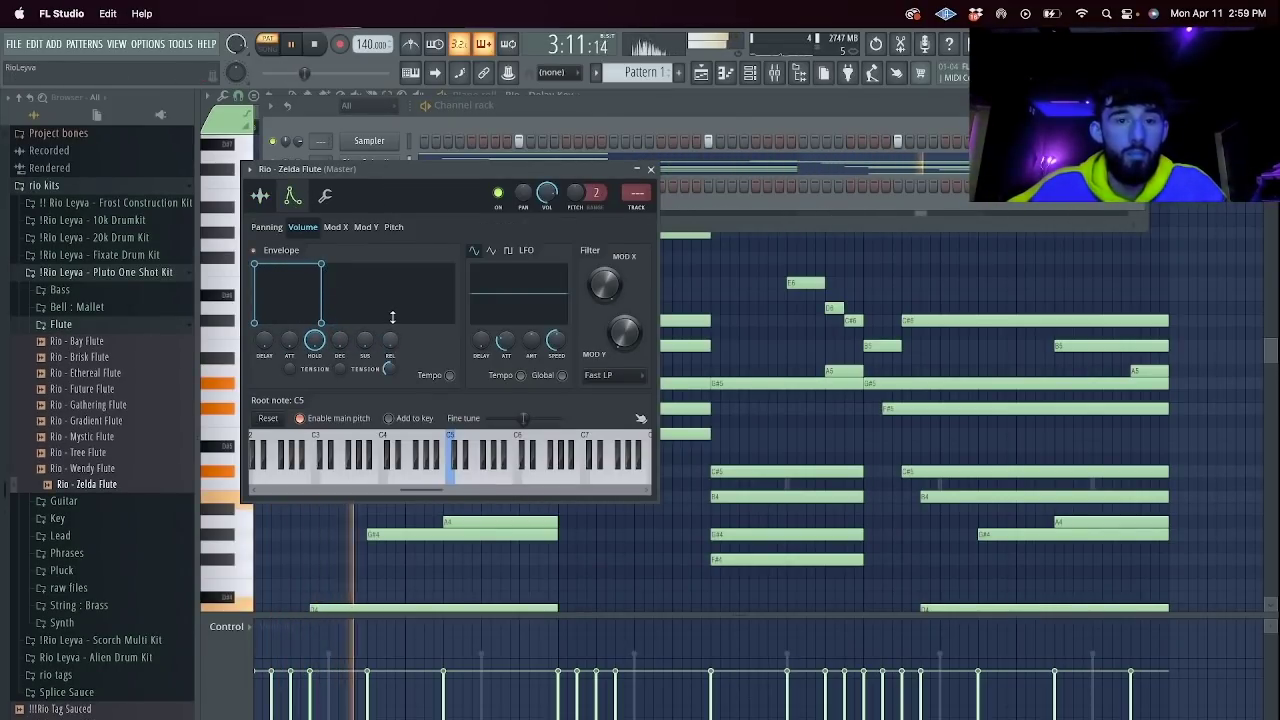
Open the Zelda Flute channel's empty piano roll.
click(713, 214)
right_click(393, 183)
click(424, 186)
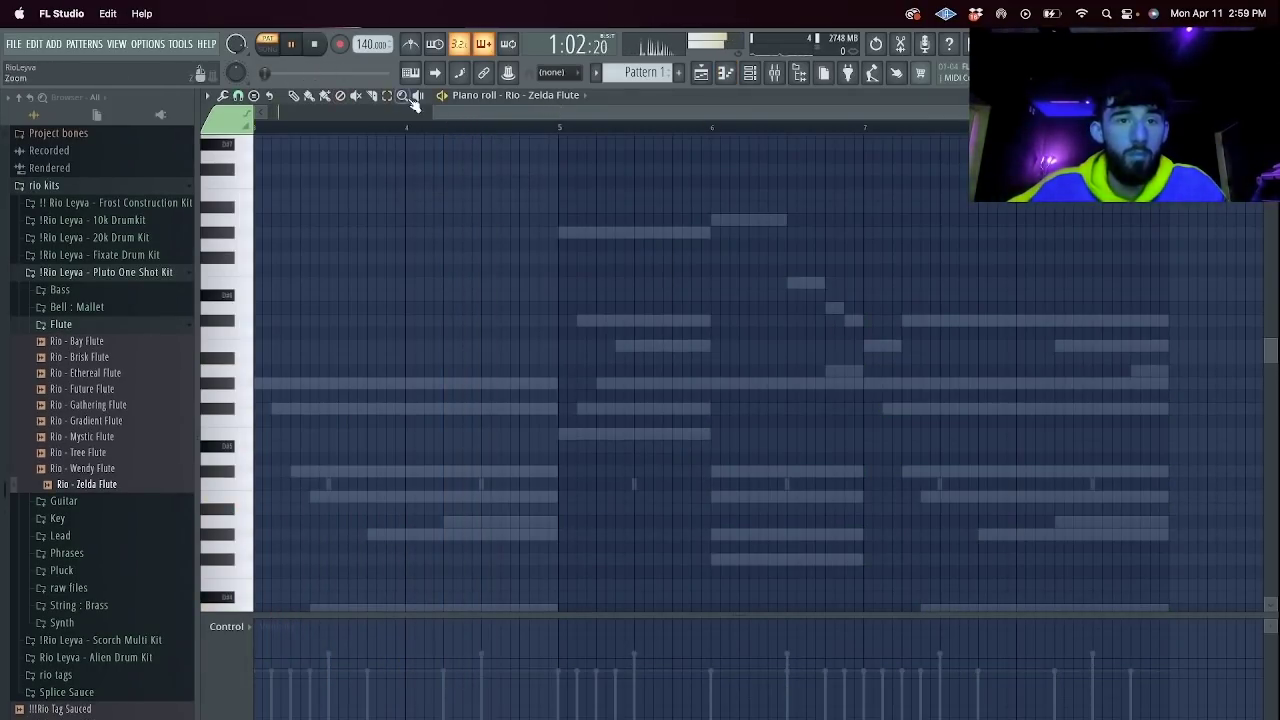
Place the first flute note at bar 1, swapping a G6 for a lower, shortened note.
drag(433, 112, 126, 105)
key(space)
key(space)
click(292, 98)
key(space)
click(316, 235)
key(space)
key(space)
key(space)
right_click(340, 235)
click(317, 347)
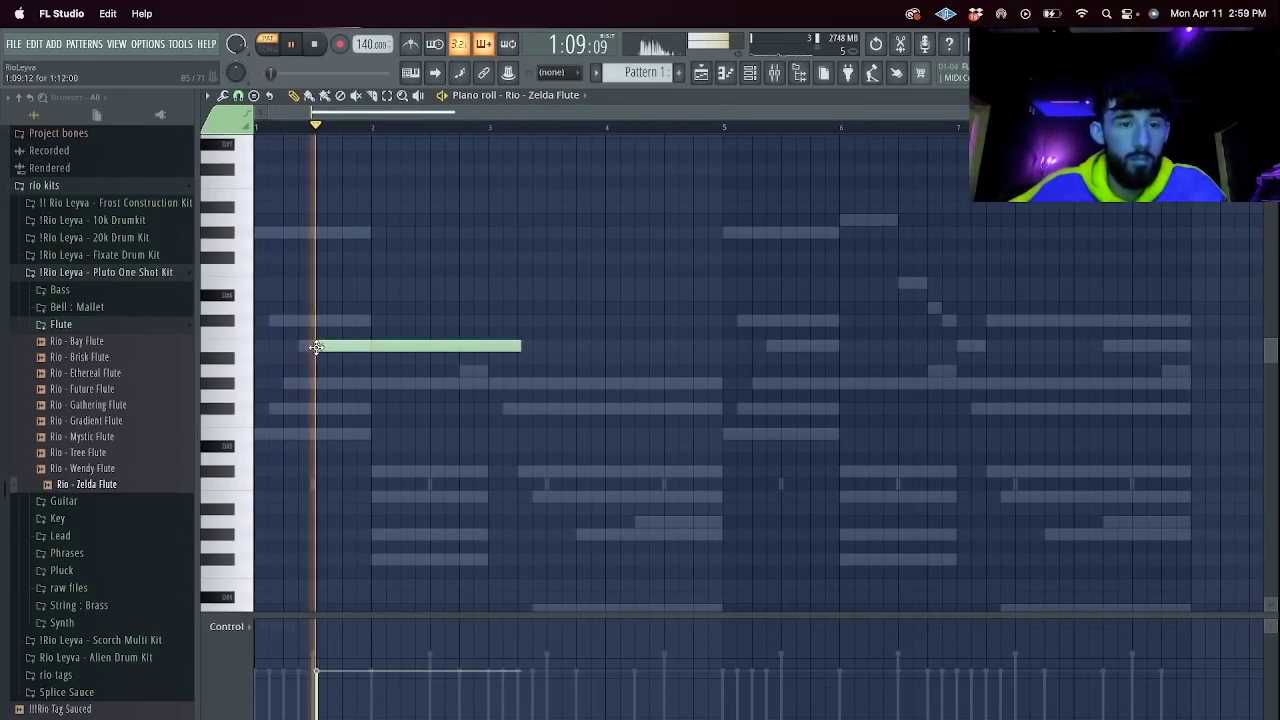
drag(520, 346, 370, 348)
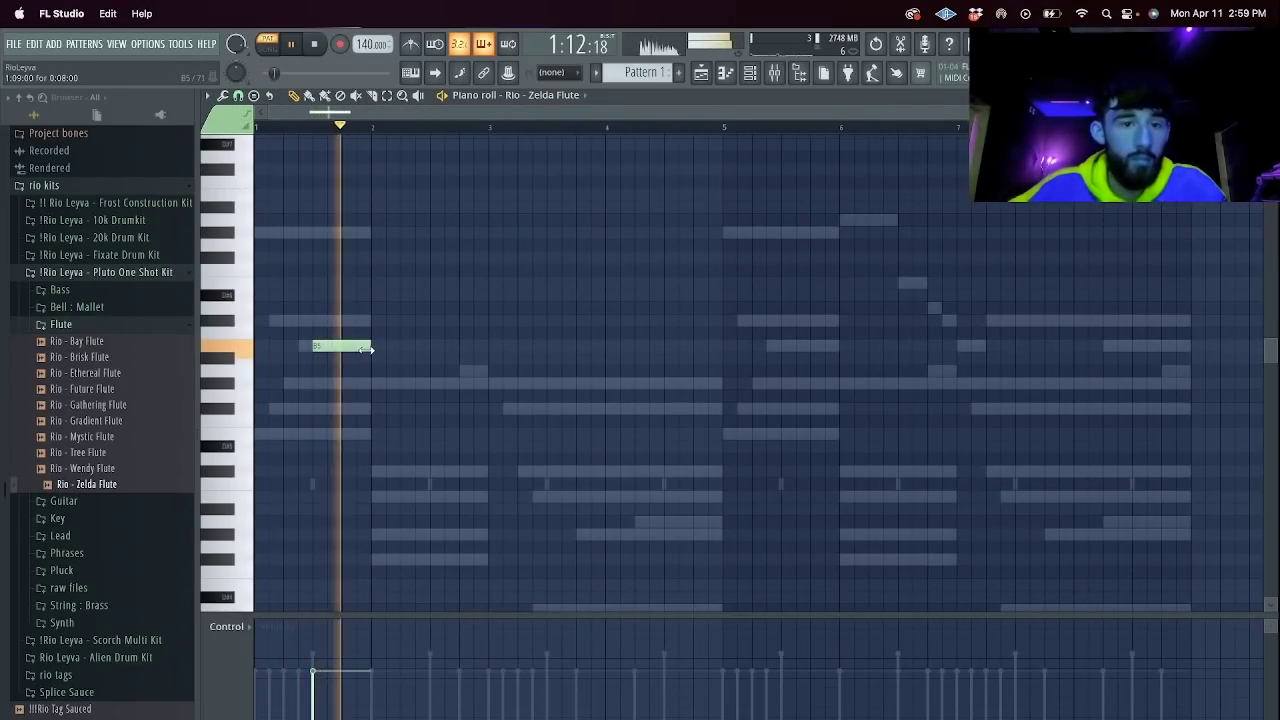
Add short C#6, C#6 and B5 notes and duplicate those three to the right.
click(372, 321)
drag(434, 320, 383, 323)
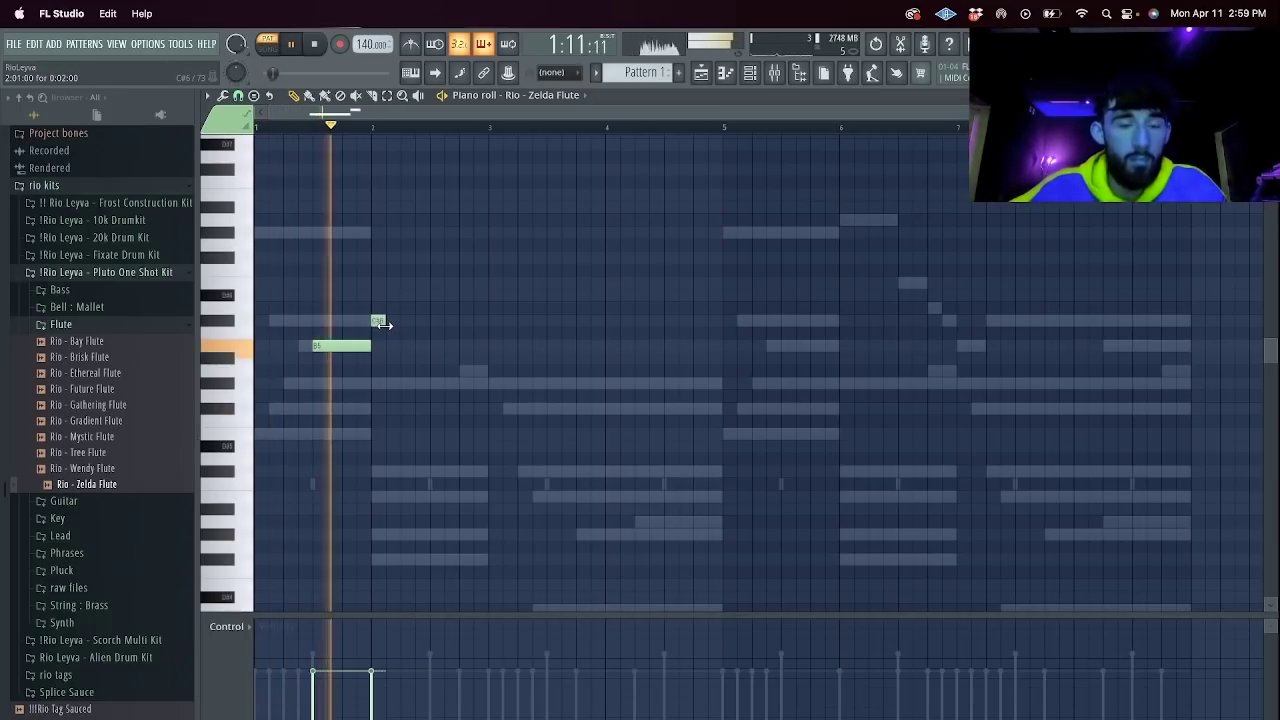
click(405, 321)
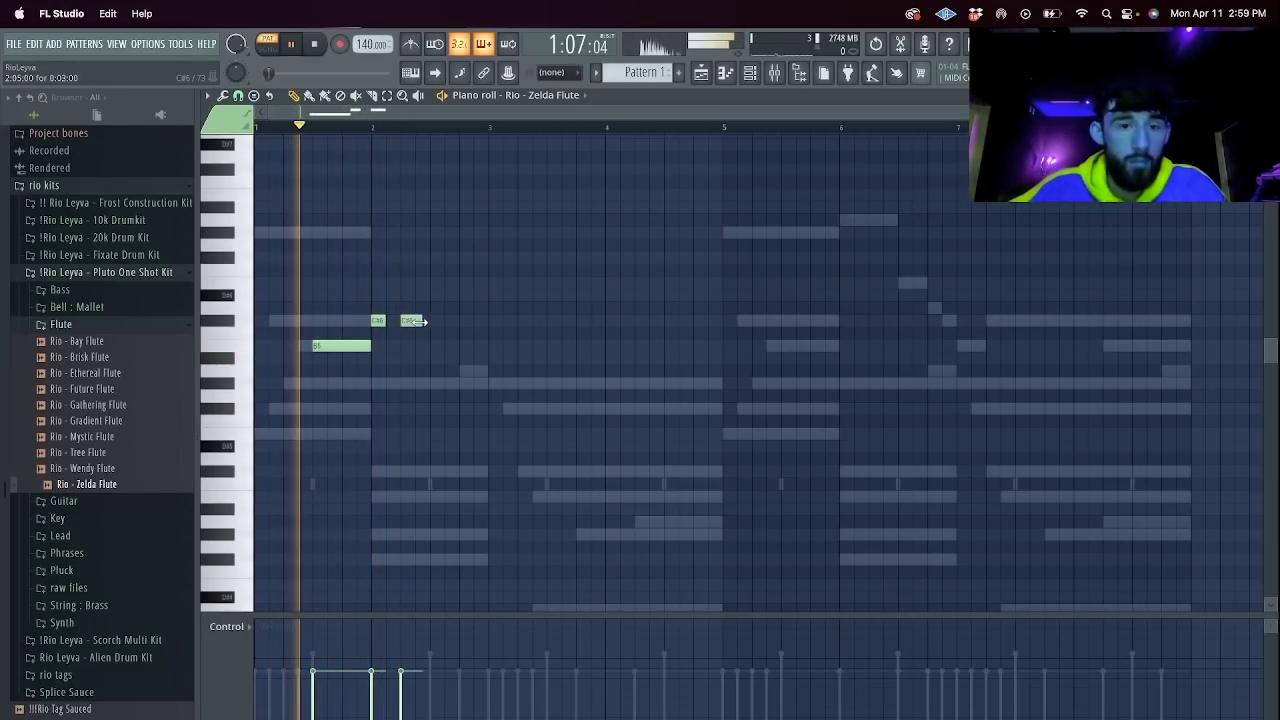
click(408, 346)
drag(438, 362, 379, 303)
key(super+b)
super+click(505, 328)
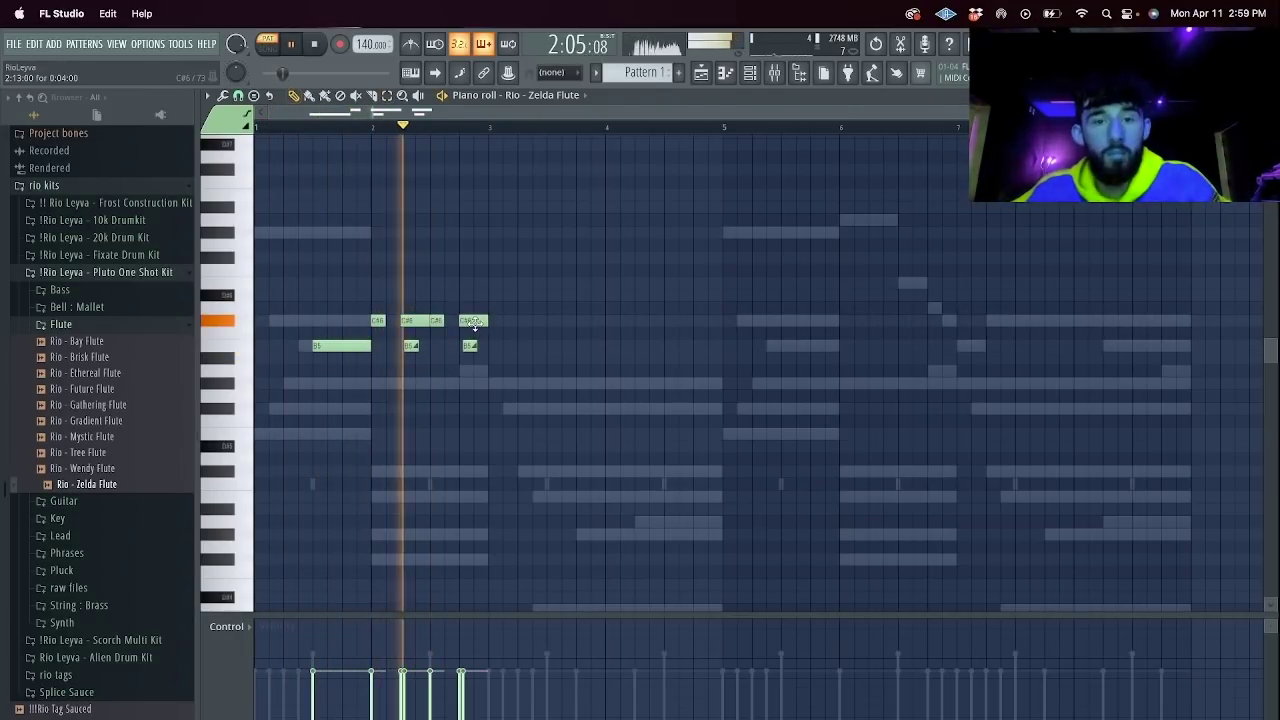
Finish the phrase with A5, G#5 and a long A5, plus a short C#6 after it.
click(493, 373)
key(space)
key(space)
drag(493, 375, 598, 371)
click(507, 383)
click(521, 373)
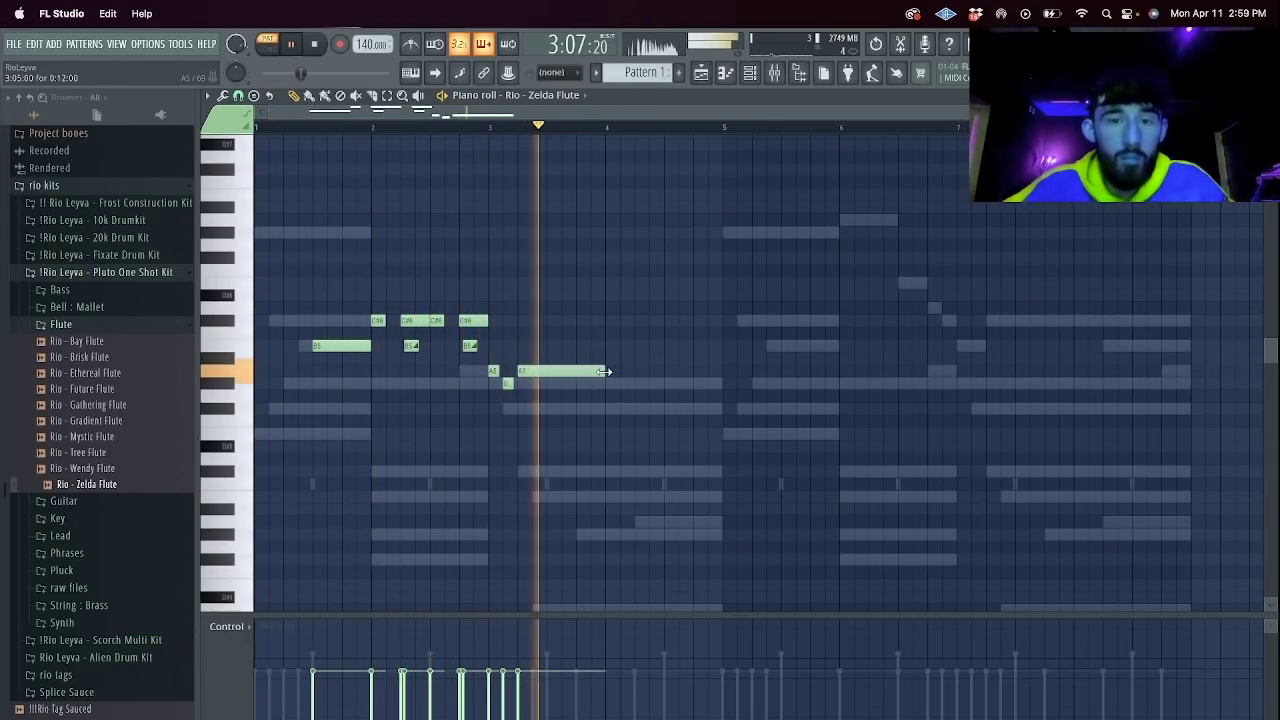
key(space)
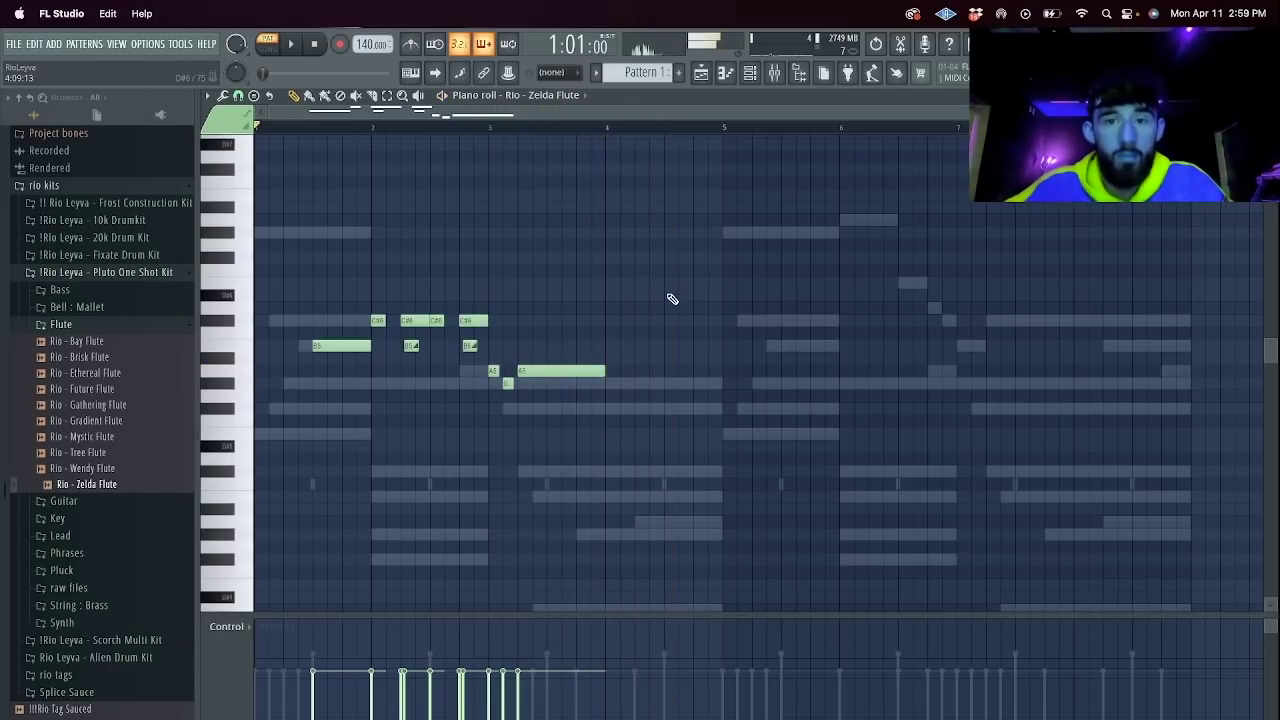
key(space)
click(700, 321)
mouse_move(707, 321)
mouse_down()
mouse_move(720, 321)
mouse_move(730, 285)
mouse_move(714, 337)
mouse_up()
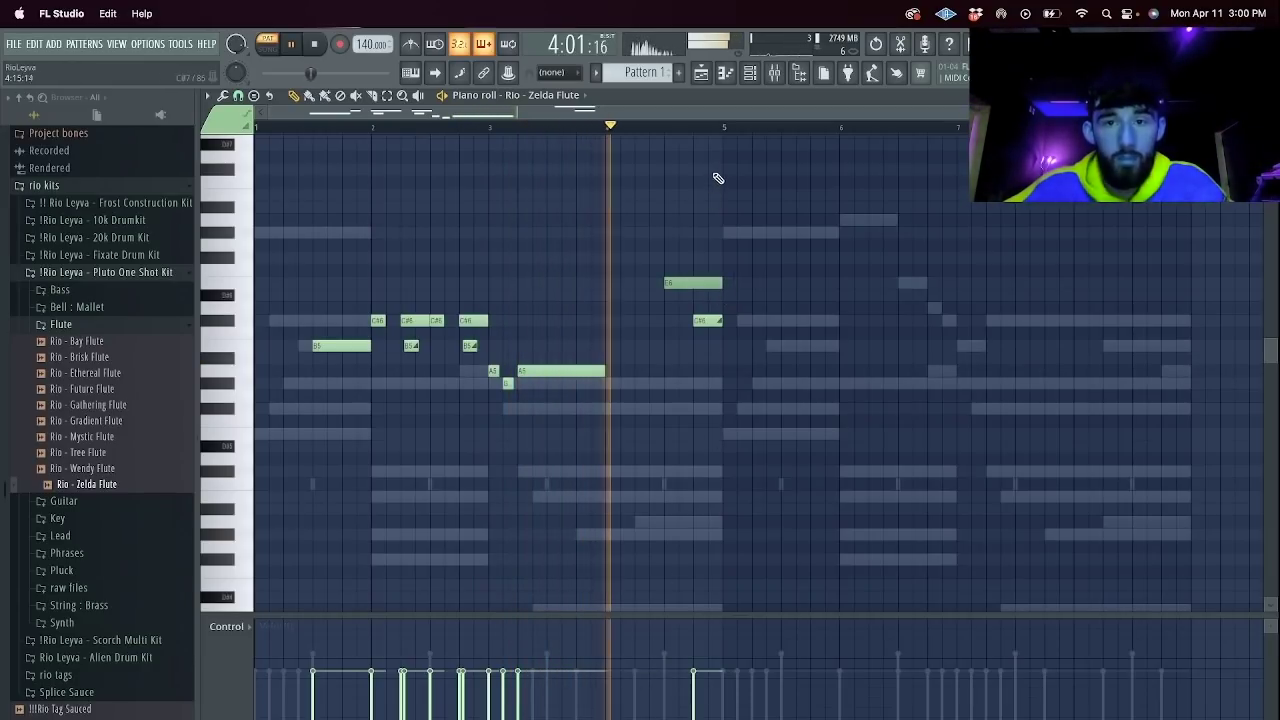
Repeat bars 1–5 into bars 5–9 with Ctrl+B and add B5 and C#6 at bar 5.
drag(723, 133, 280, 155)
key(ctrl+b)
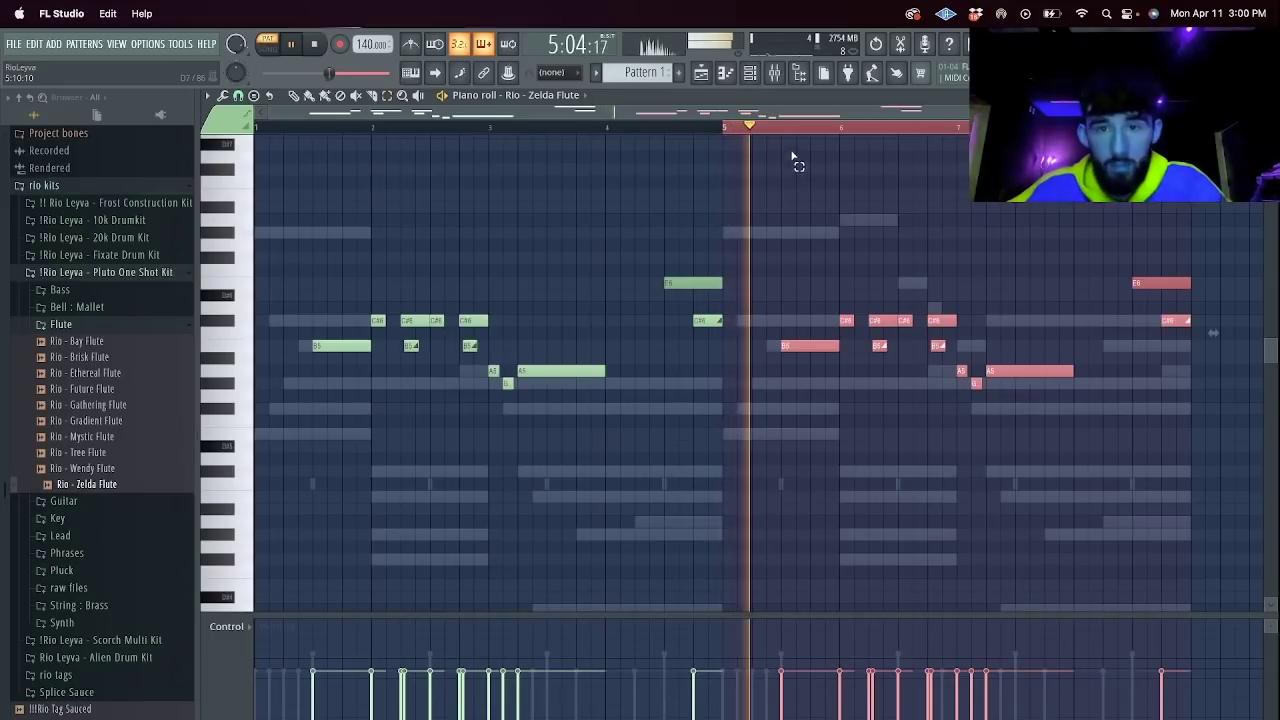
ctrl+click(787, 138)
key(space)
key(space)
click(648, 127)
key(space)
key(space)
key(space)
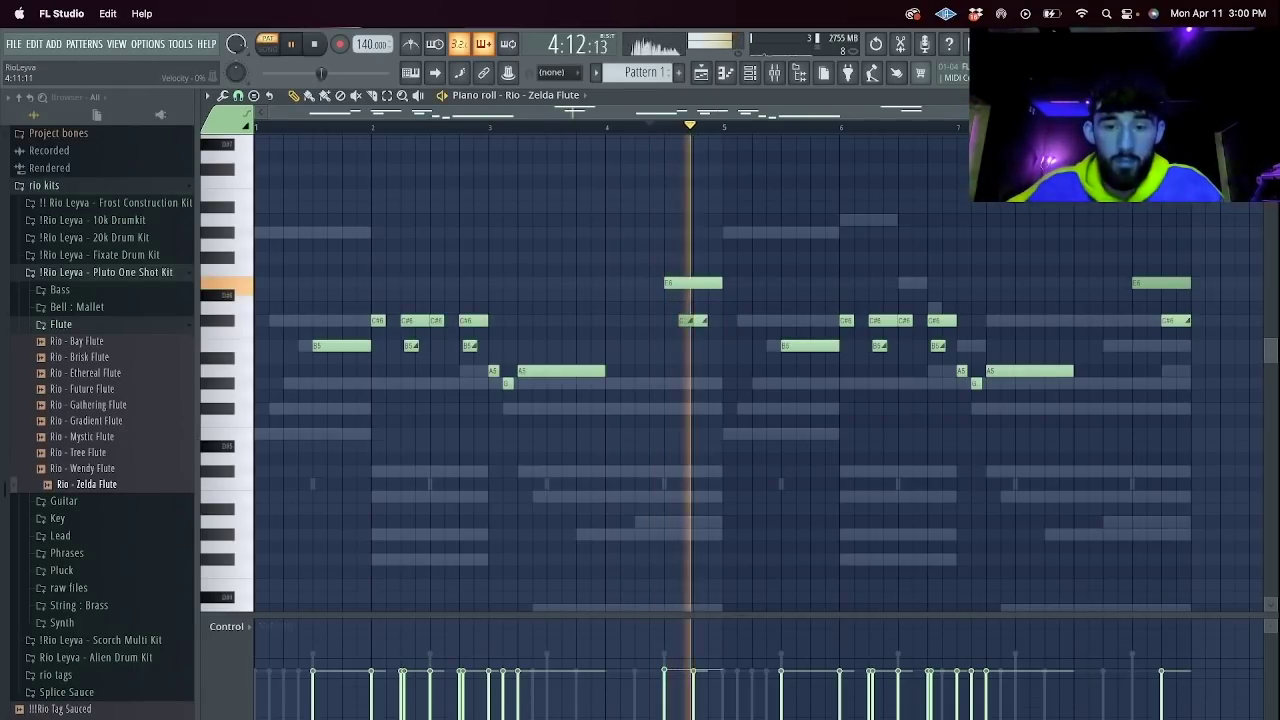
key(space)
key(space)
click(715, 346)
key(space)
key(space)
key(space)
key(space)
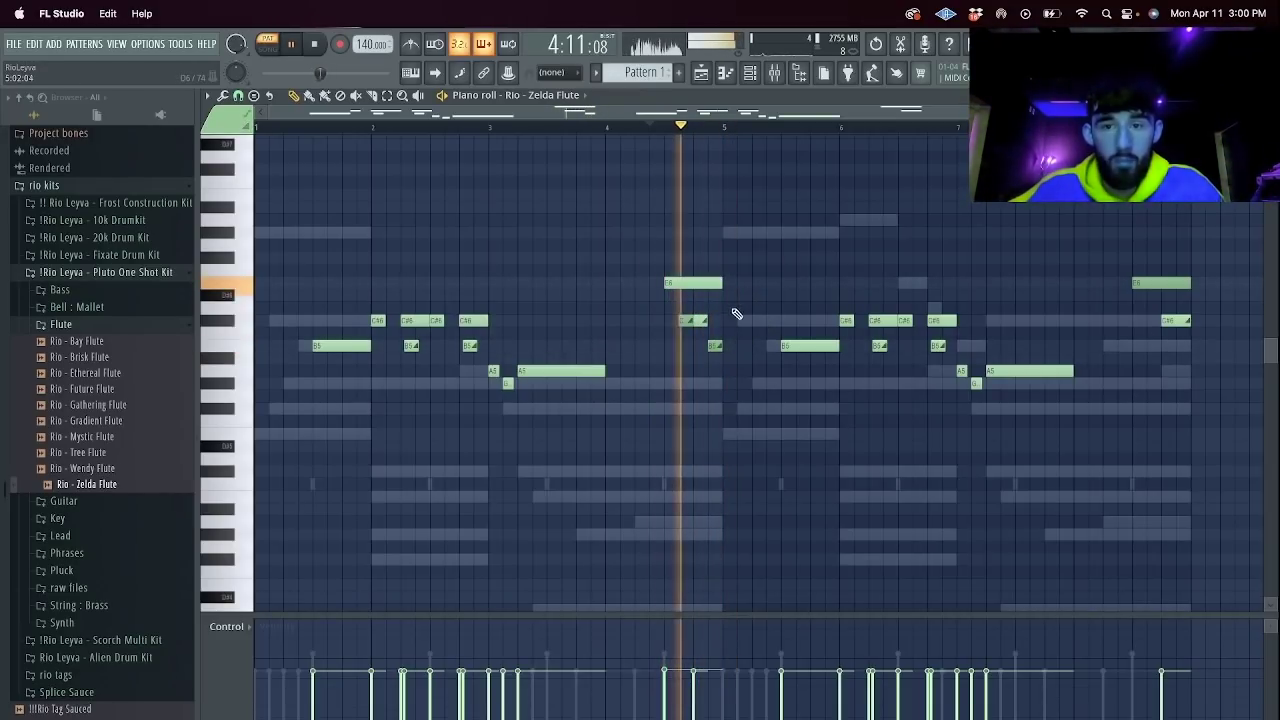
click(730, 321)
key(space)
key(space)
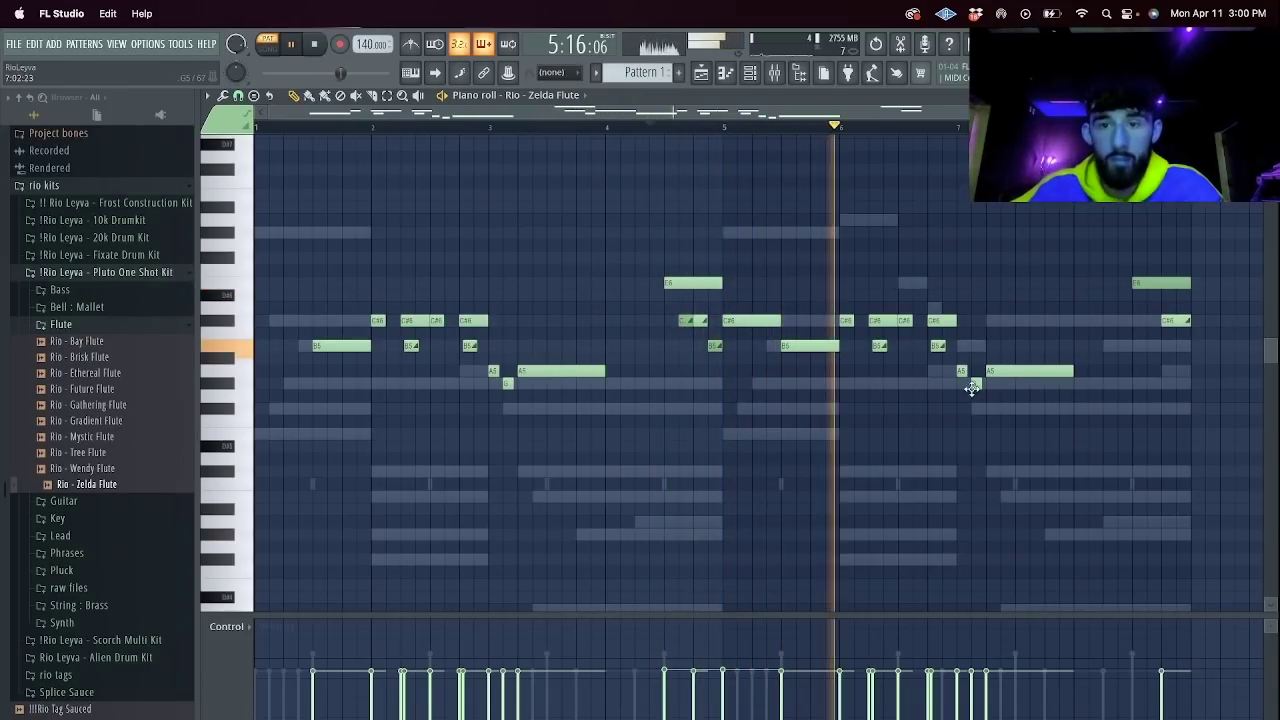
Fix octaves in the second half: raise the A5 and G notes, drop the A6s, move A5 to F#5.
drag(1017, 413, 921, 356)
key(super+Up)
super+click(944, 349)
key(space)
key(space)
super+click(1024, 280)
drag(1018, 265, 927, 199)
key(ctrl+Down)
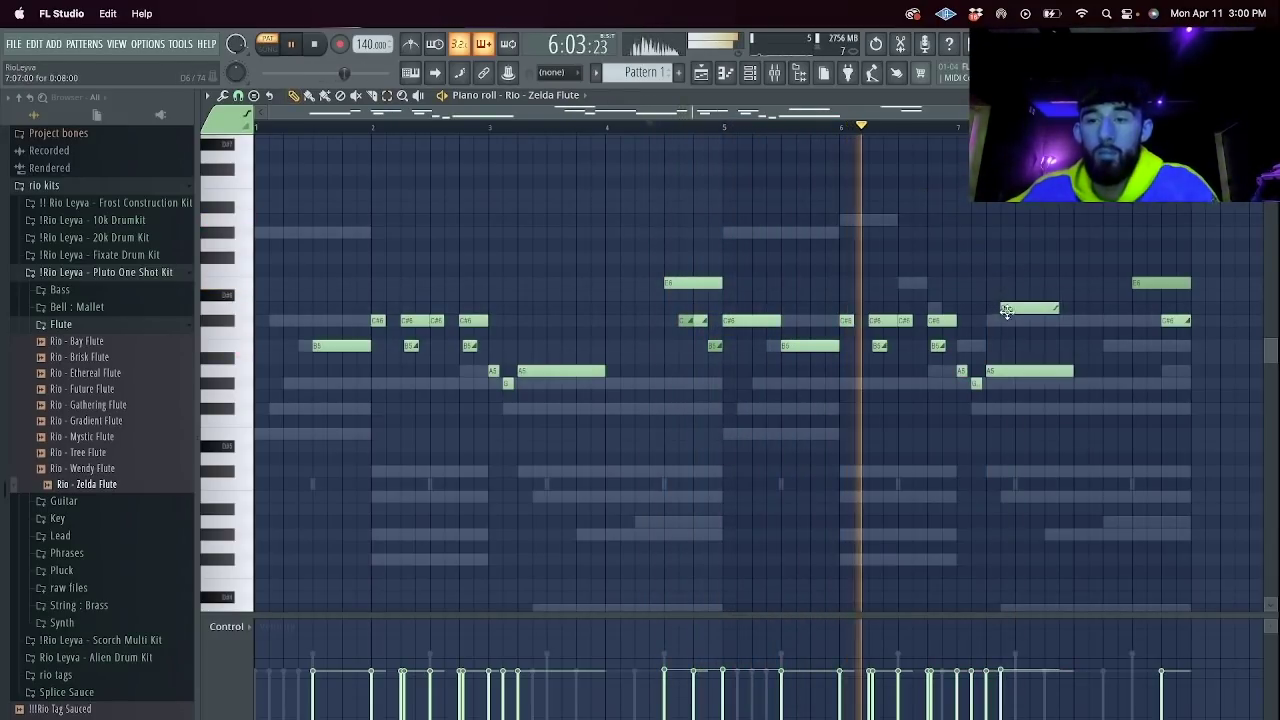
drag(1000, 376, 1025, 414)
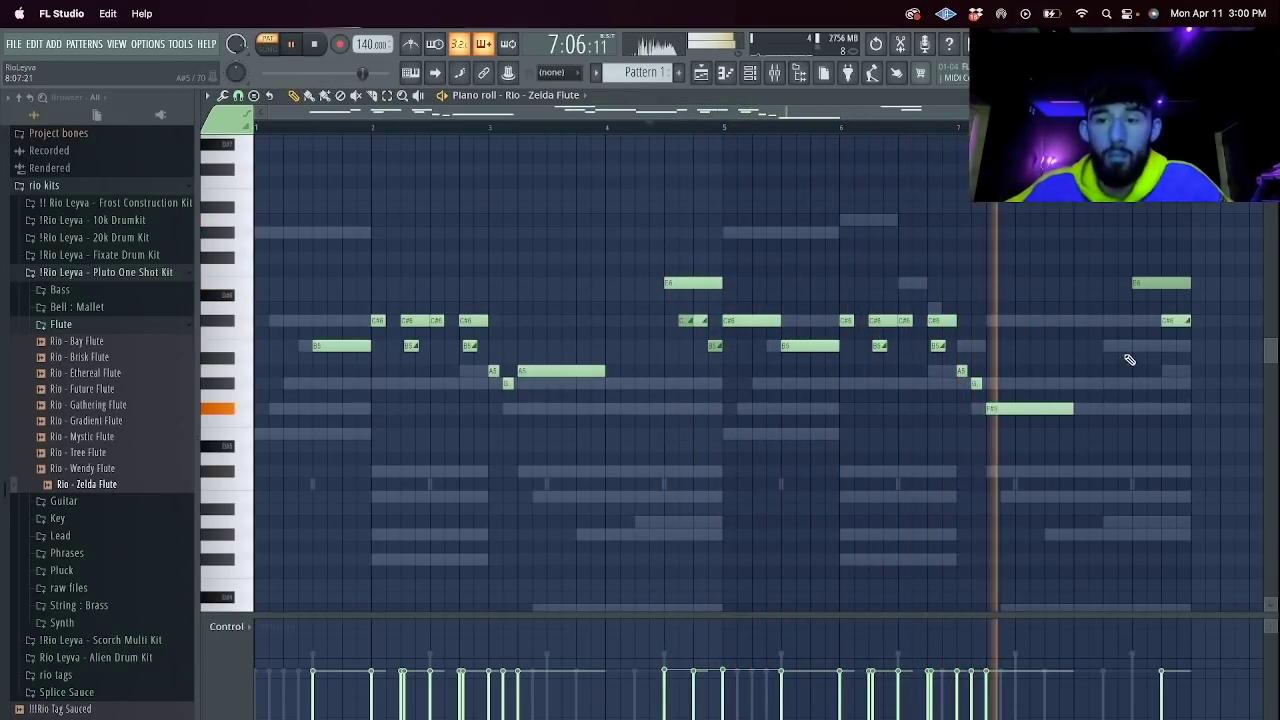
Replace the closing E6 and C#6 with a long E5 ending note.
right_click(1154, 286)
right_click(1173, 321)
click(1105, 436)
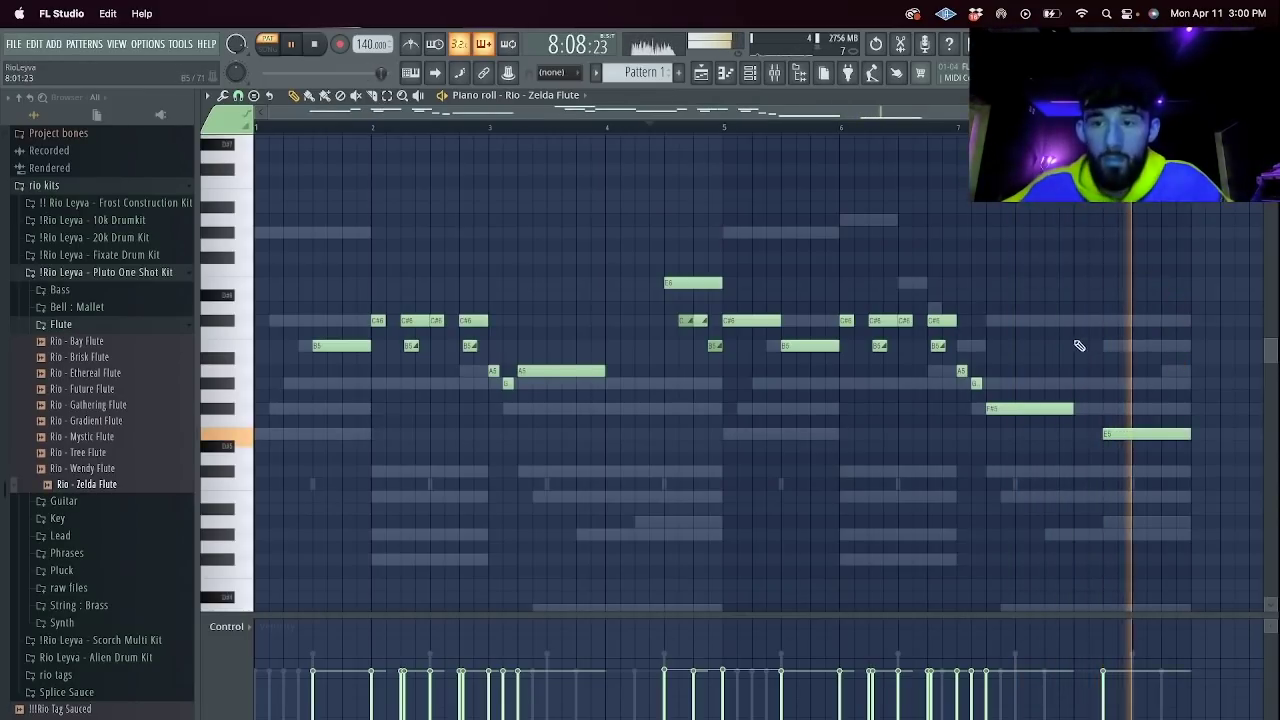
click(749, 74)
key(space)
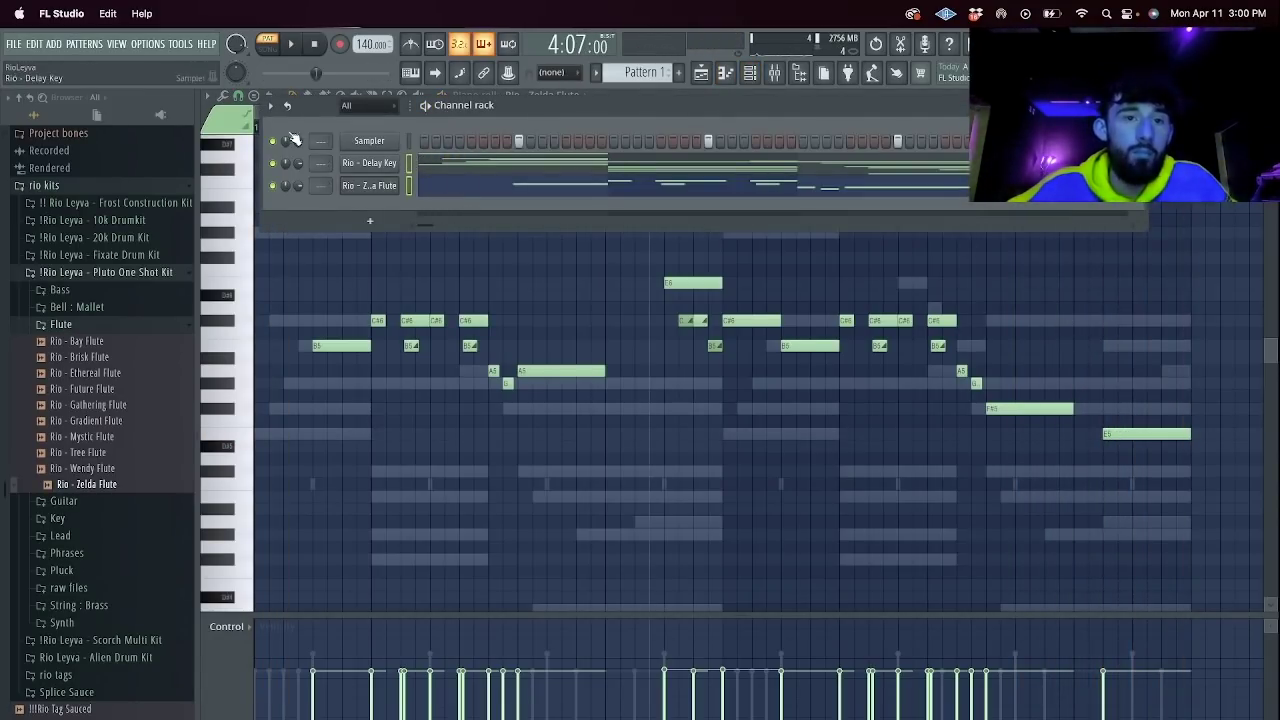
Transpose the flute channel's notes by -2 semitones.
click(270, 105)
click(315, 293)
text(-2)
key(Return)
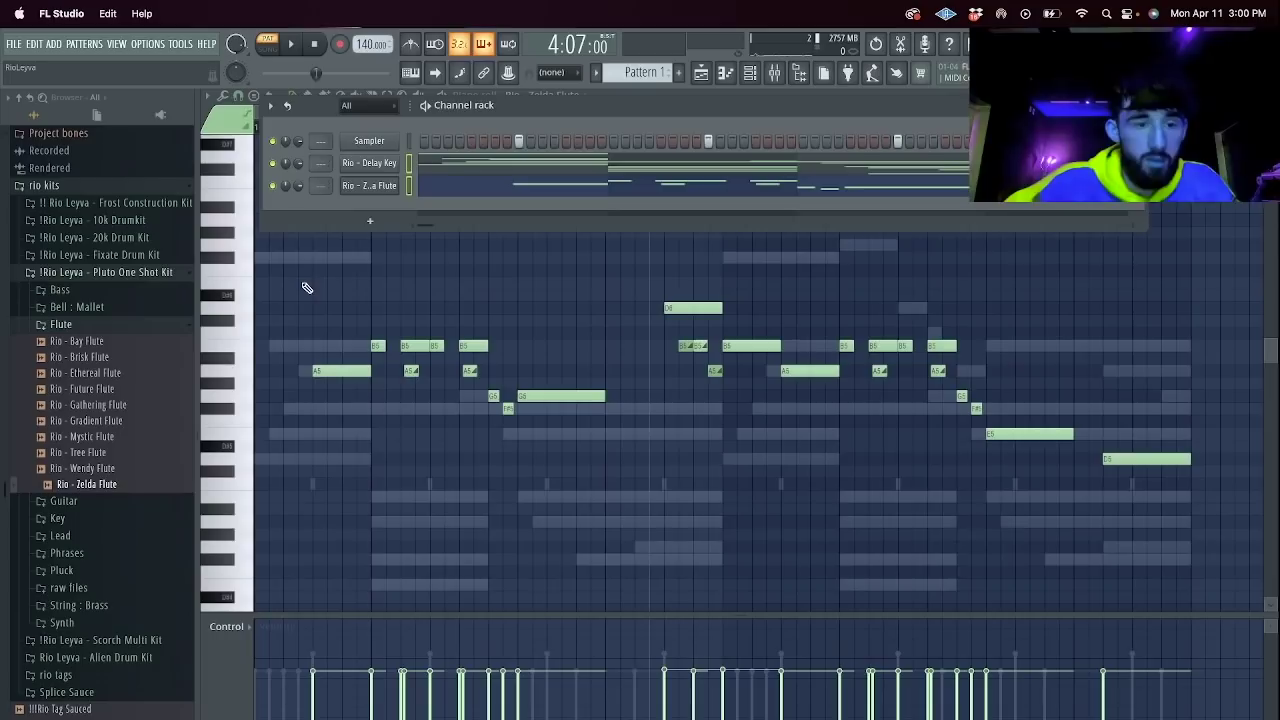
key(space)
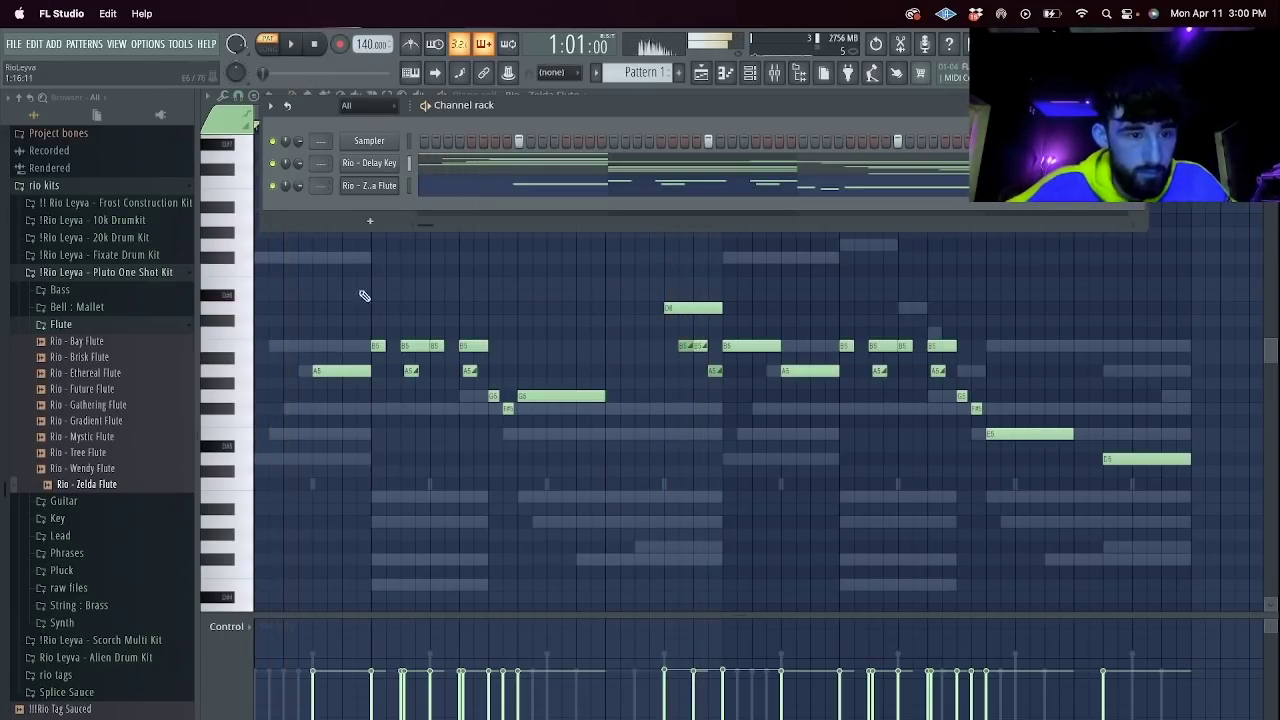
Add Rio - Depth Pluck from the Pluck folder as a new channel and open its piano roll.
click(91, 568)
click(86, 636)
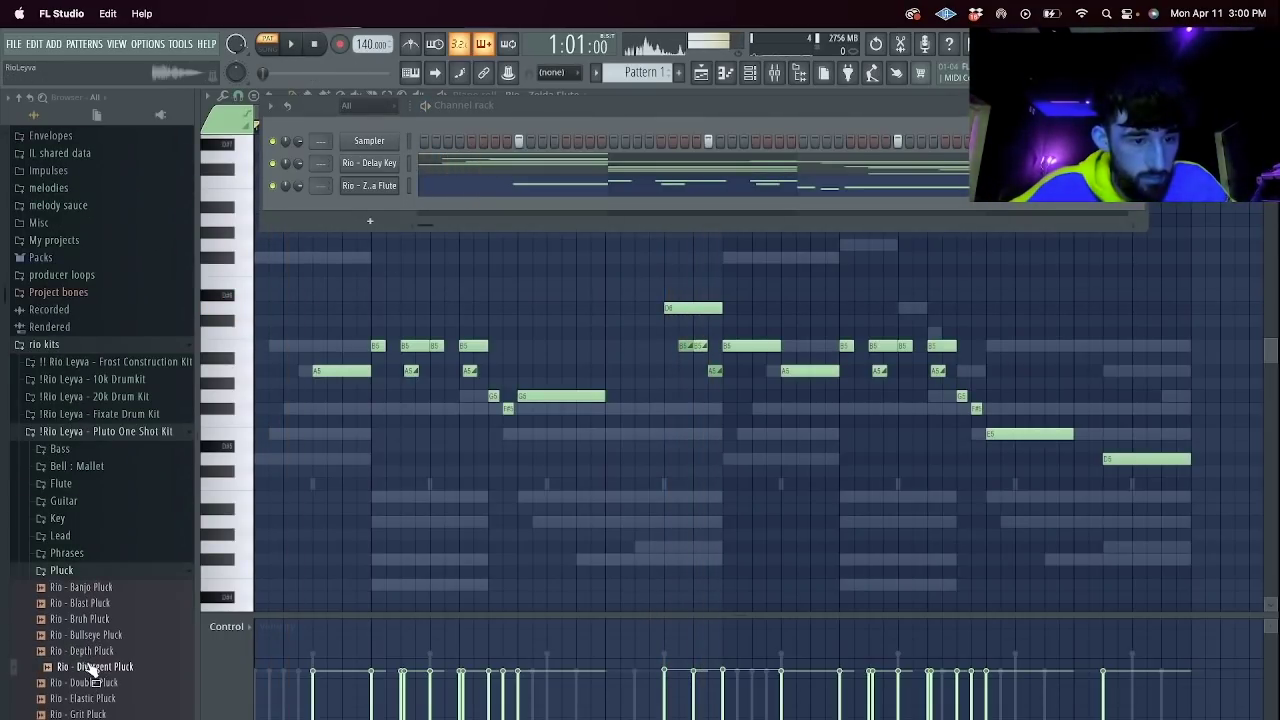
drag(342, 237, 367, 218)
right_click(369, 209)
click(422, 208)
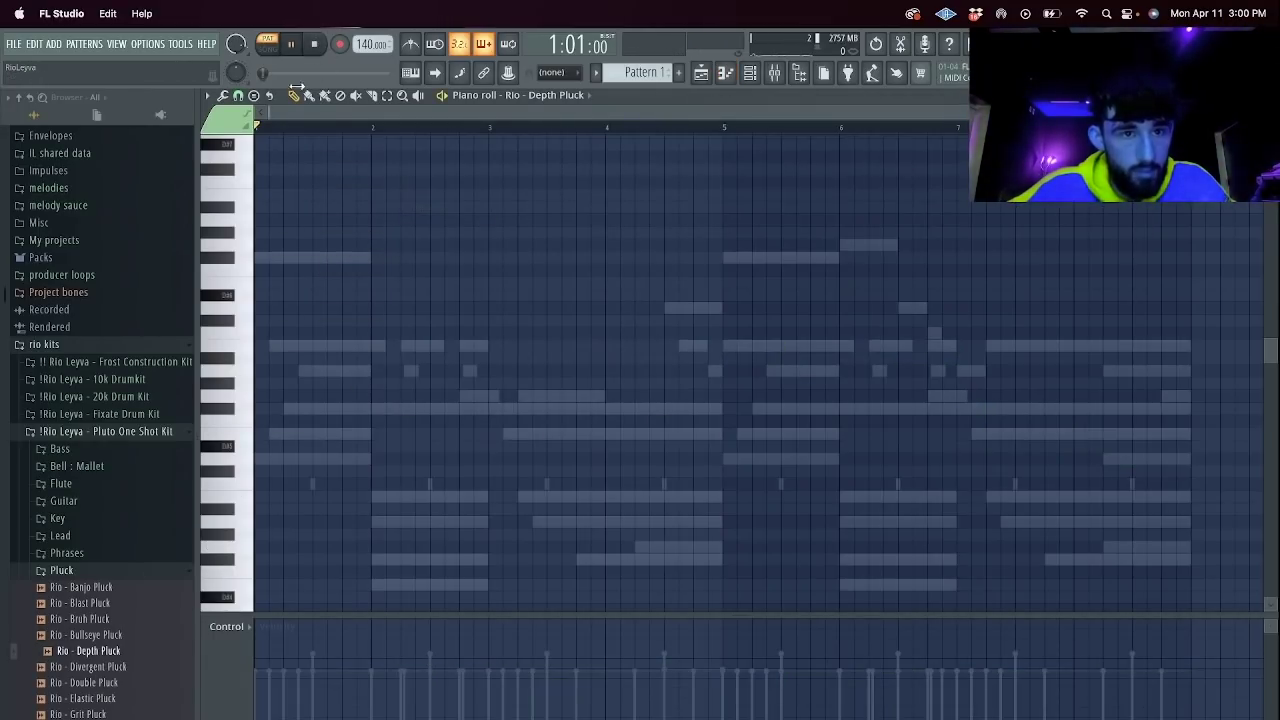
Draw the pluck notes, try a first duplication, then delete the repeated copies.
scroll(275, 470, down, 2)
click(257, 418)
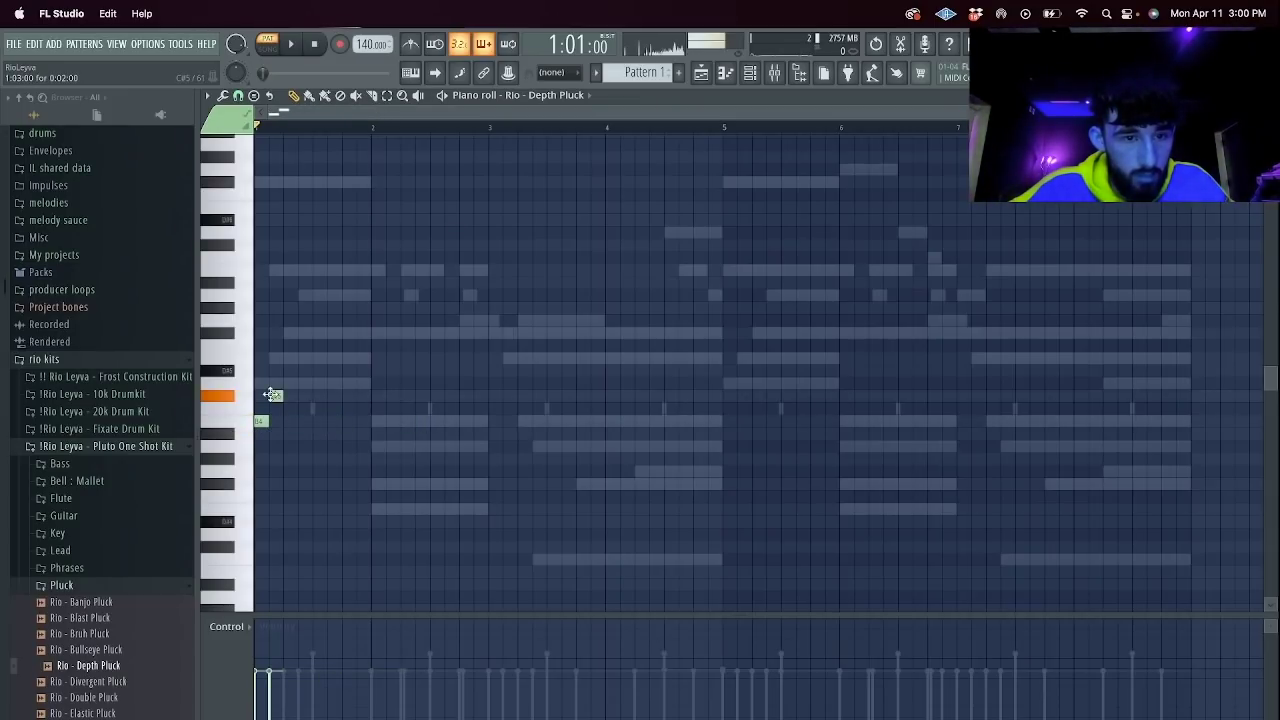
key(space)
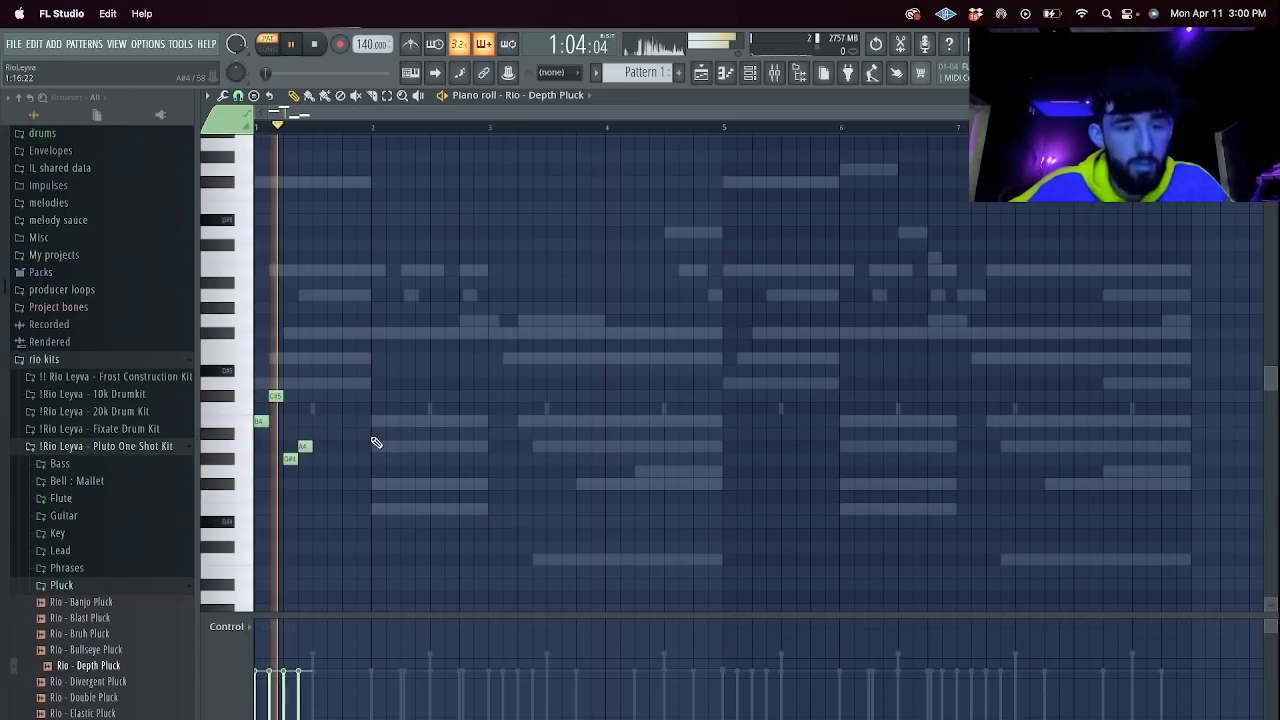
key(ctrl+b)
key(ctrl+b)
key(ctrl+b)
key(ctrl+b)
key(ctrl+b)
key(ctrl+b)
key(ctrl+b)
super+click(537, 360)
key(space)
key(super+Up)
key(space)
key(Delete)
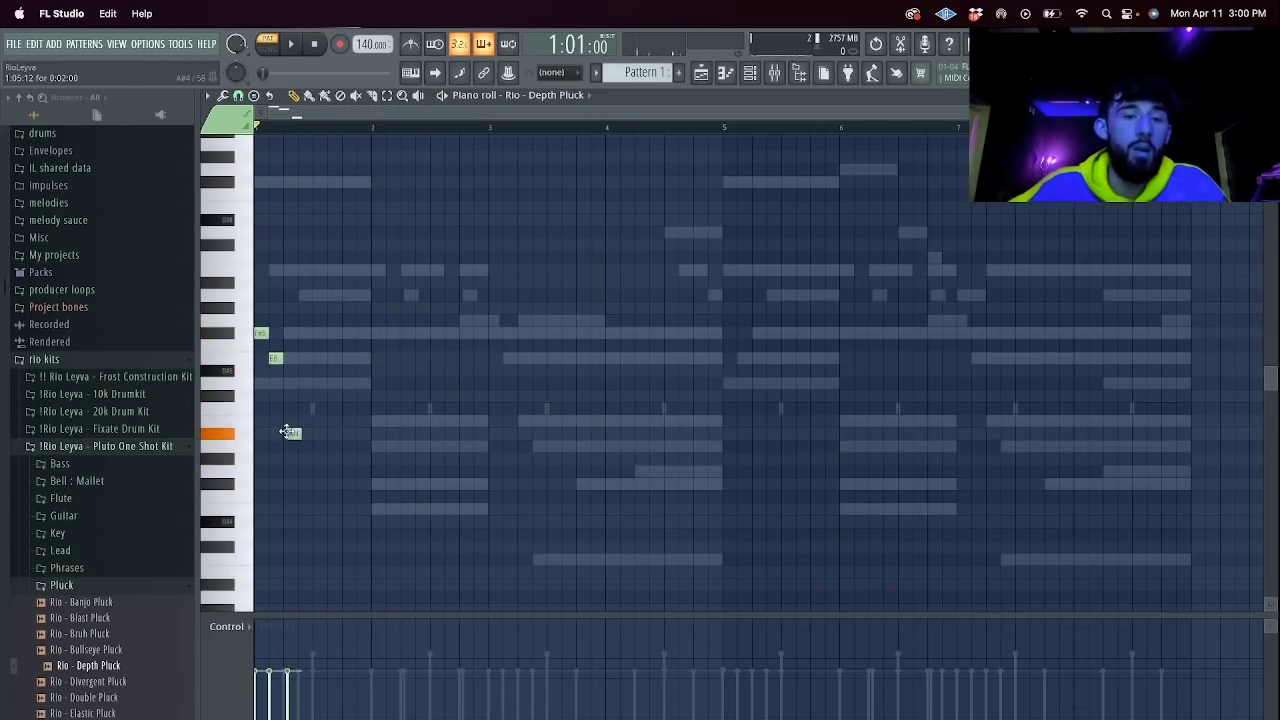
Repeat the four-note pluck group across all eight bars and lower it two semitones.
key(ctrl+b)
key(ctrl+b)
key(ctrl+b)
key(ctrl+b)
key(ctrl+b)
key(ctrl+b)
key(ctrl+b)
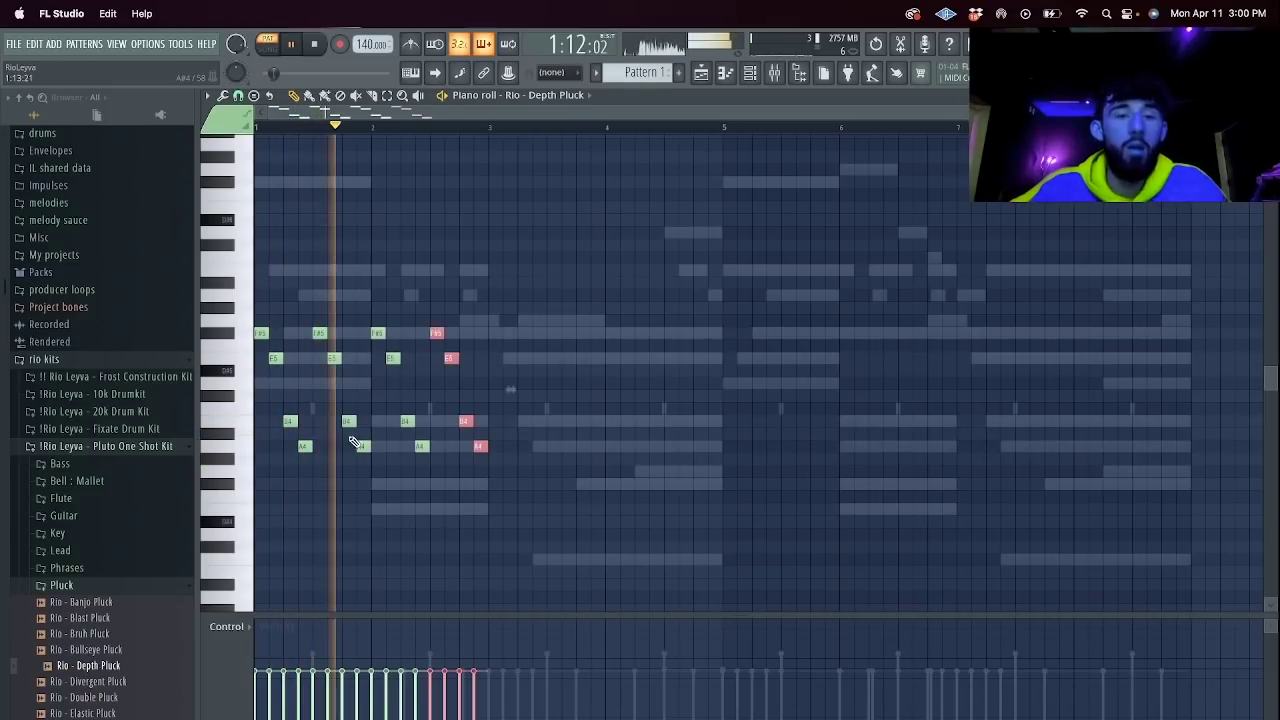
key(ctrl+b)
key(ctrl+b)
key(ctrl+b)
key(ctrl+b)
key(ctrl+b)
key(ctrl+b)
key(ctrl+b)
key(ctrl+b)
key(ctrl+d)
key(space)
key(shift+Down)
key(space)
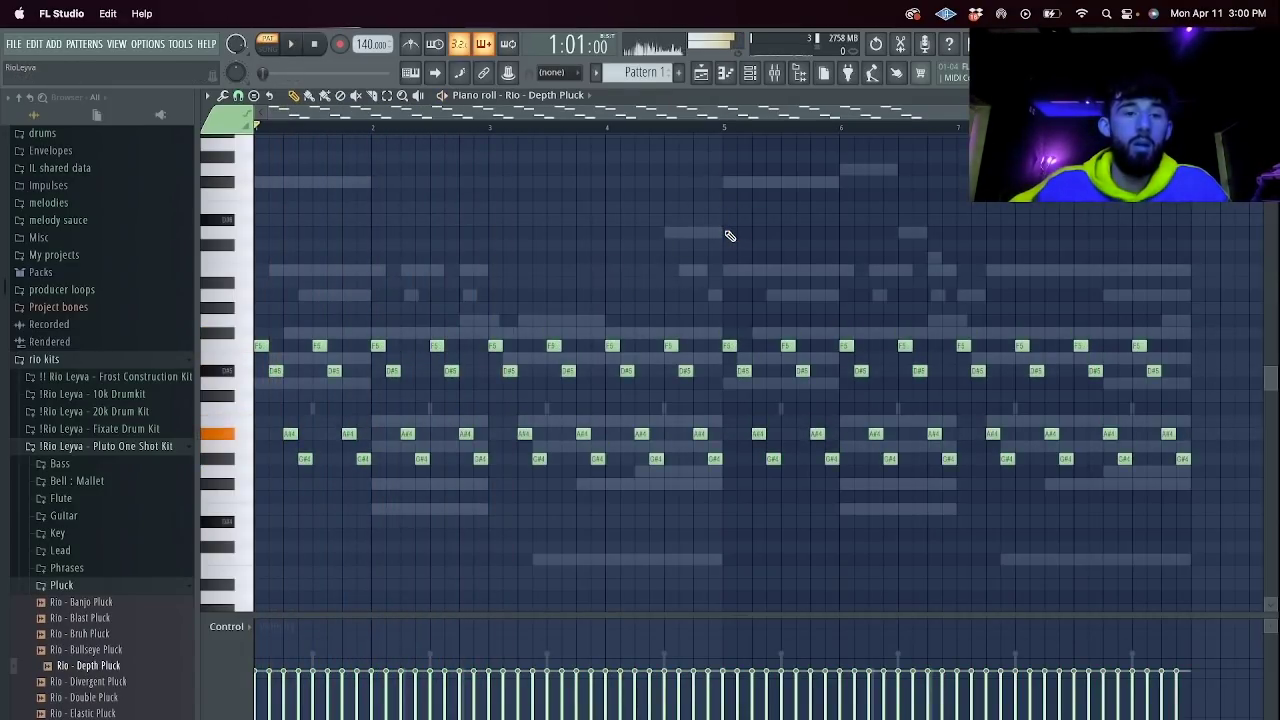
key(shift+Down)
key(space)
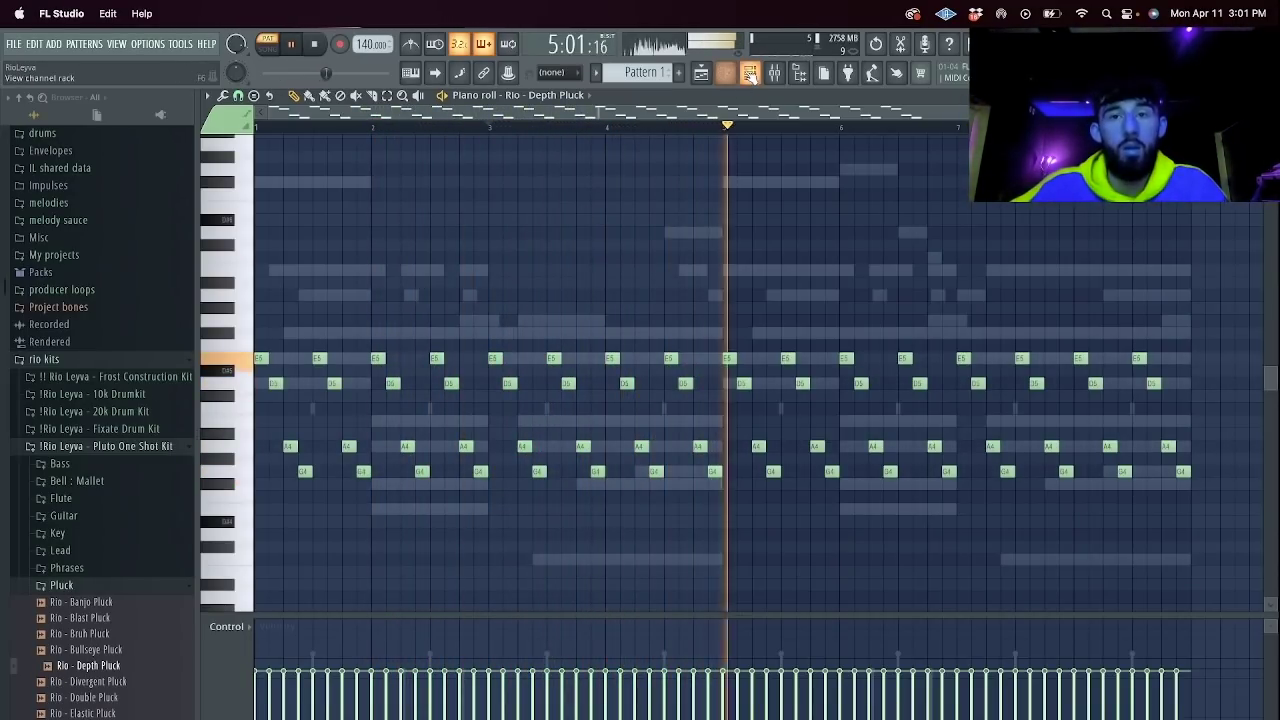
key(F6)
Swap the pluck channel's sample to Rio - Grit Pluck and raise its notes an octave.
drag(88, 697, 297, 209)
scroll(80, 583, down, 3)
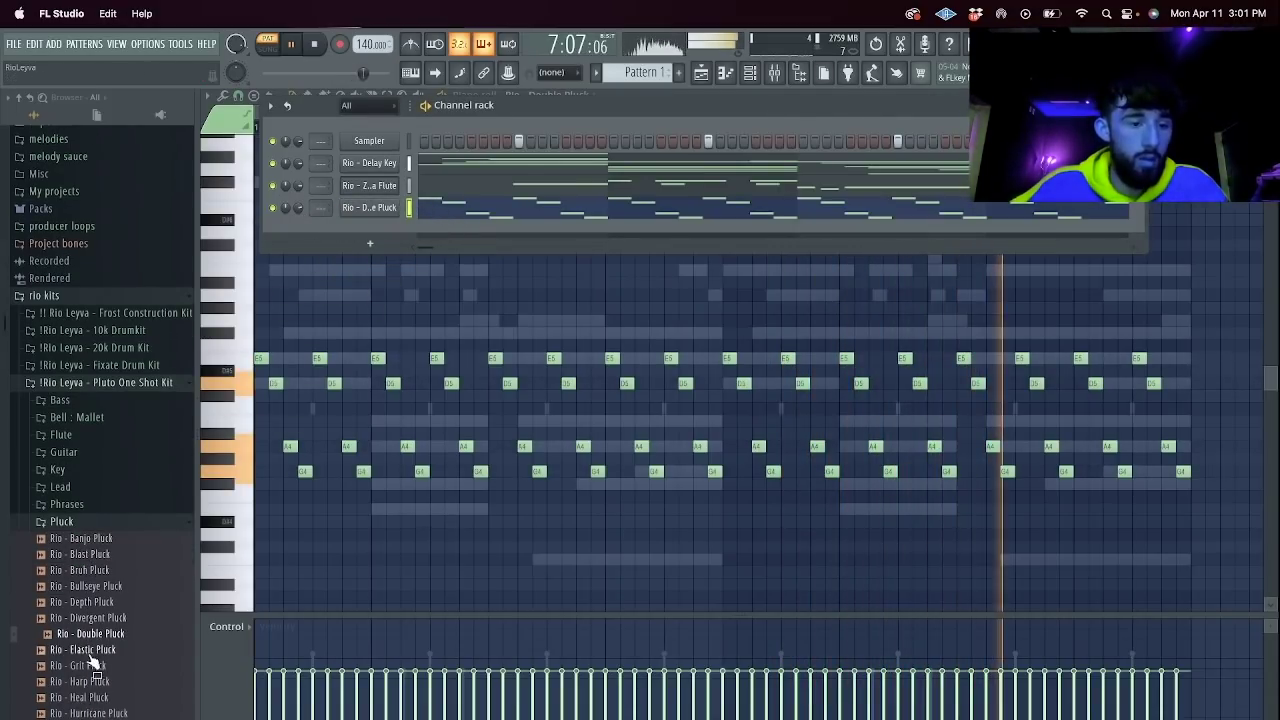
drag(97, 663, 336, 205)
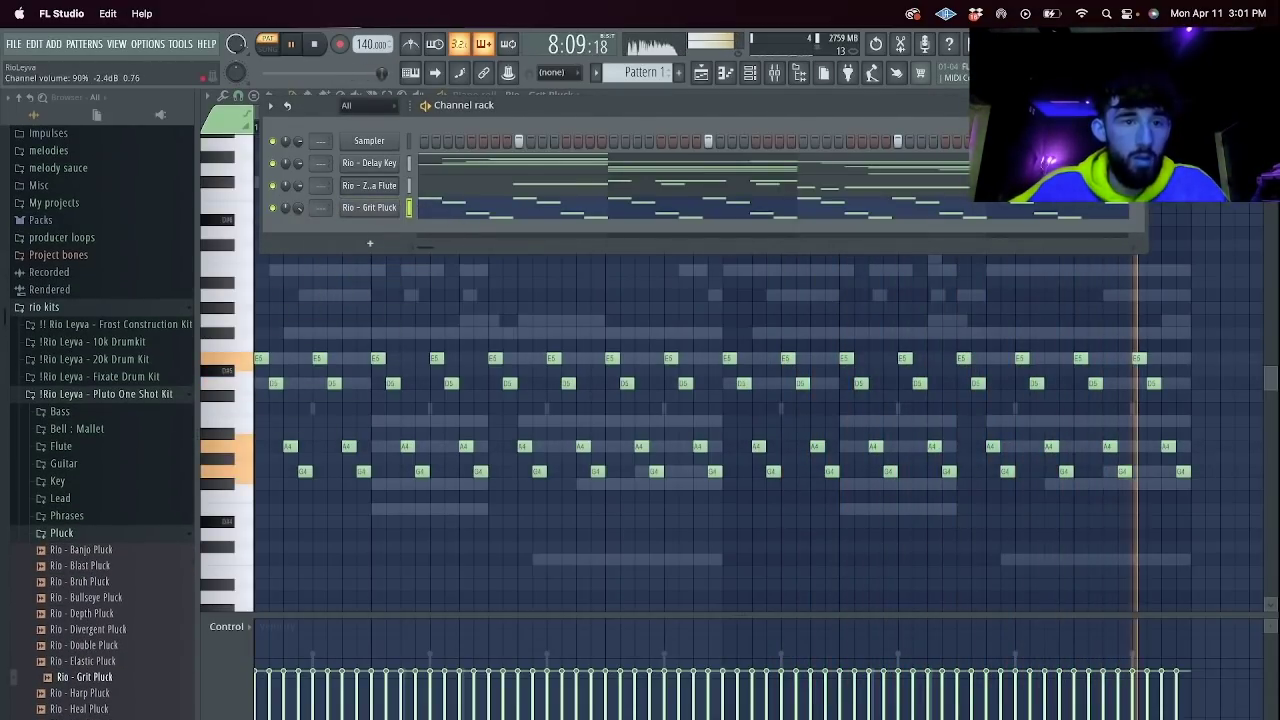
click(390, 208)
click(670, 188)
click(665, 217)
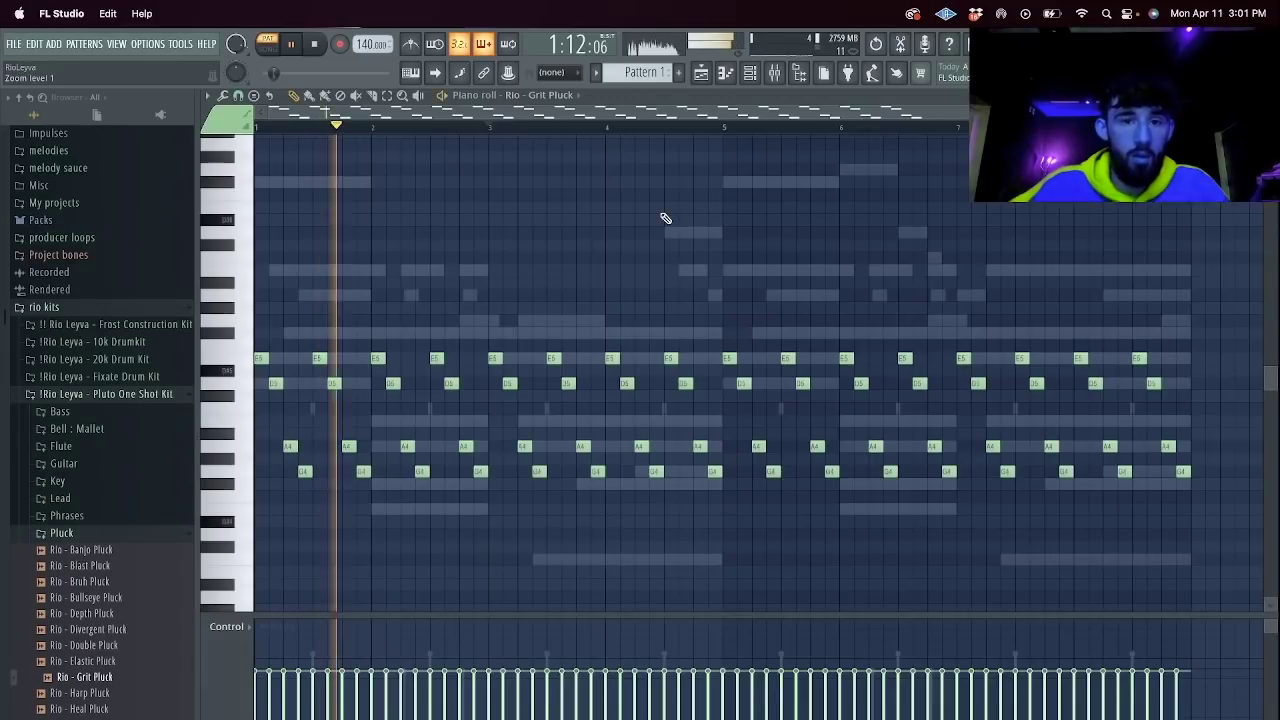
key(super+Up)
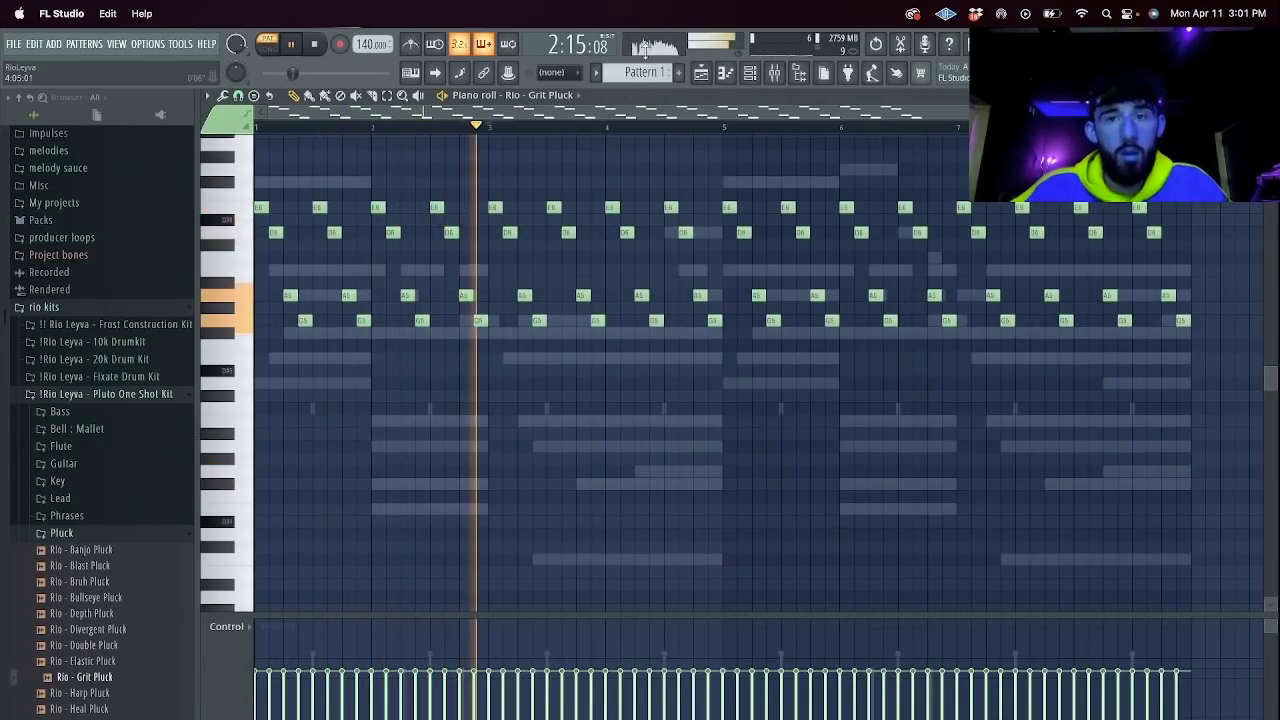
Lower the Grit Pluck mixer insert volume to 88%.
click(775, 74)
click(777, 76)
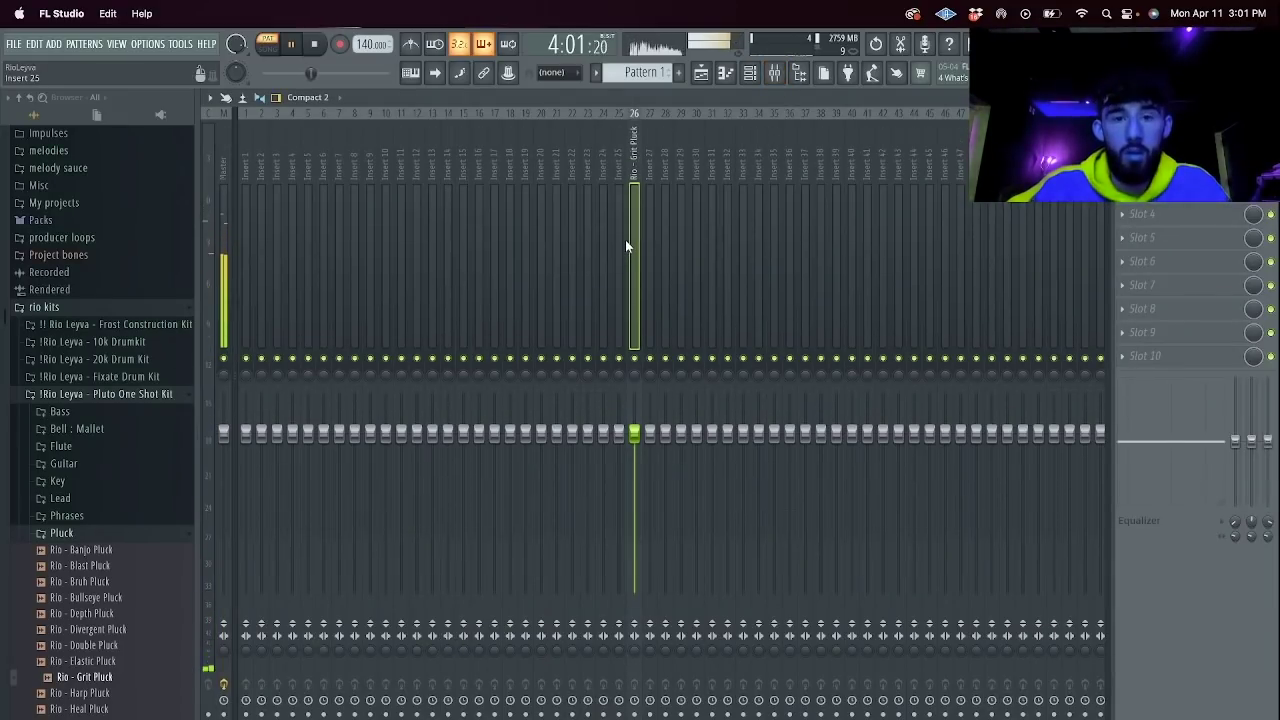
click(751, 85)
click(751, 85)
drag(634, 433, 634, 453)
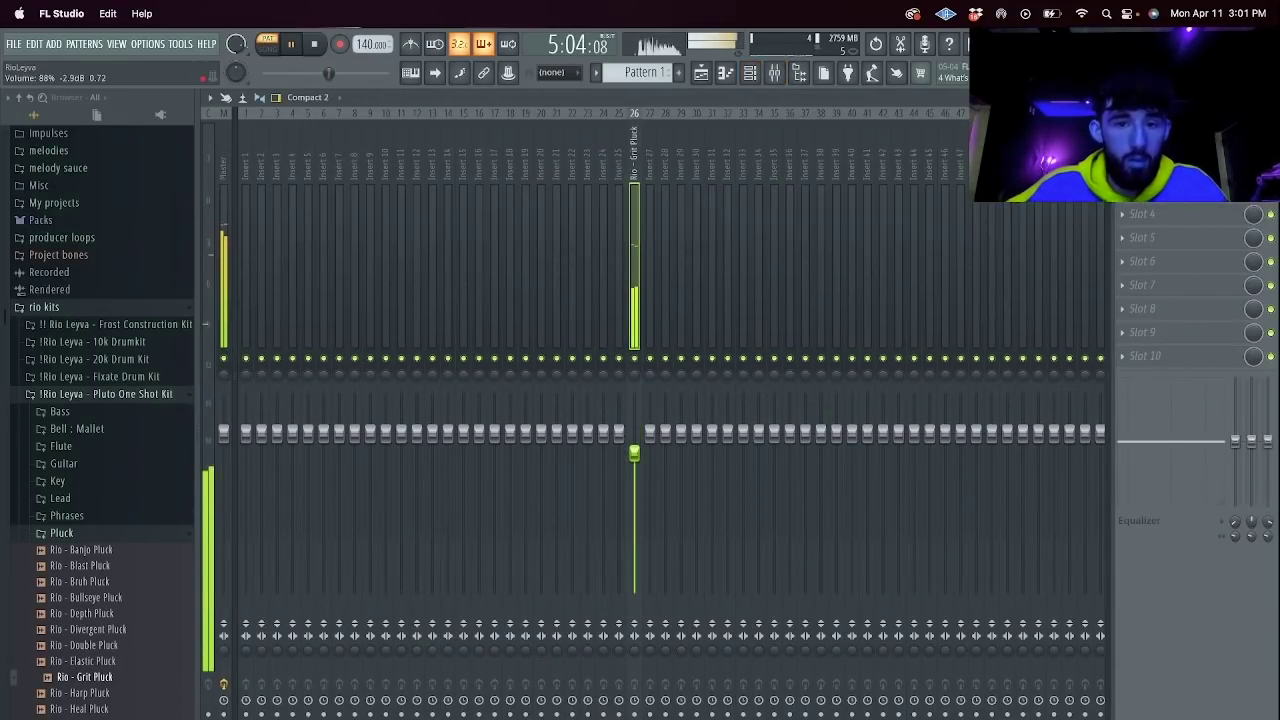
Expand the 10k Drumkit folder and its 808s subfolder in the Browser.
click(707, 62)
scroll(45, 465, up, 5)
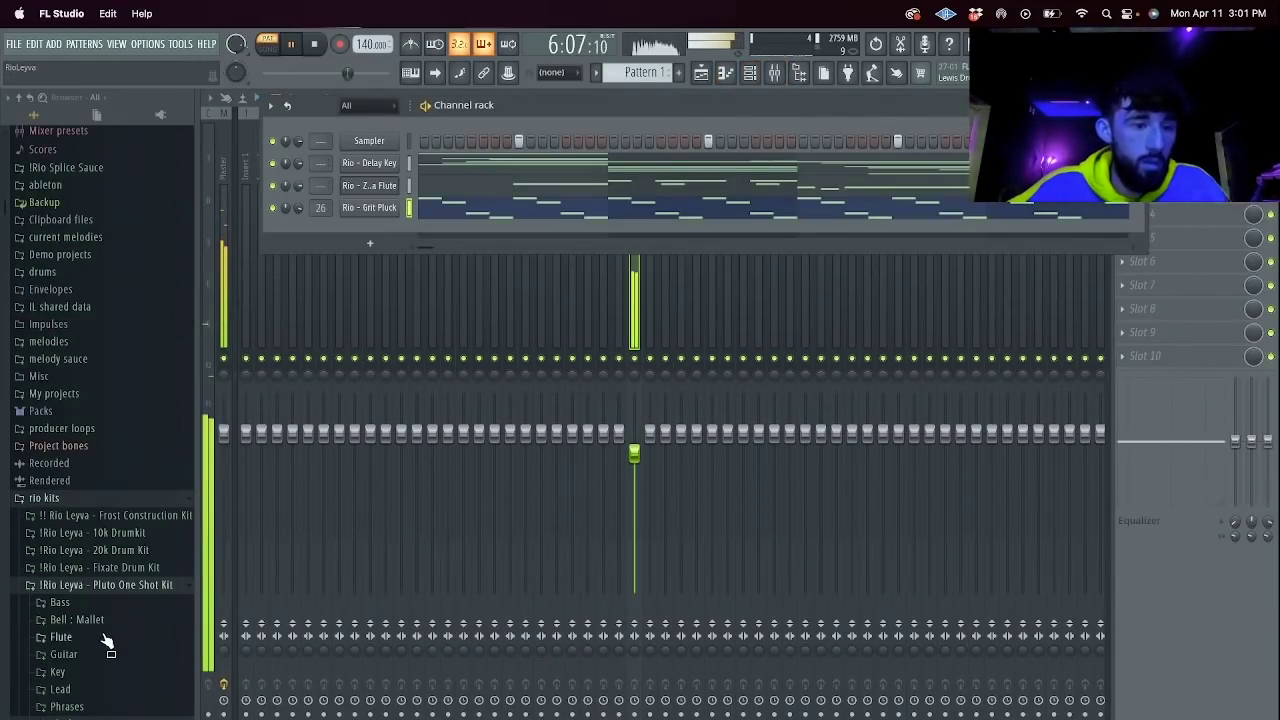
click(108, 533)
click(90, 551)
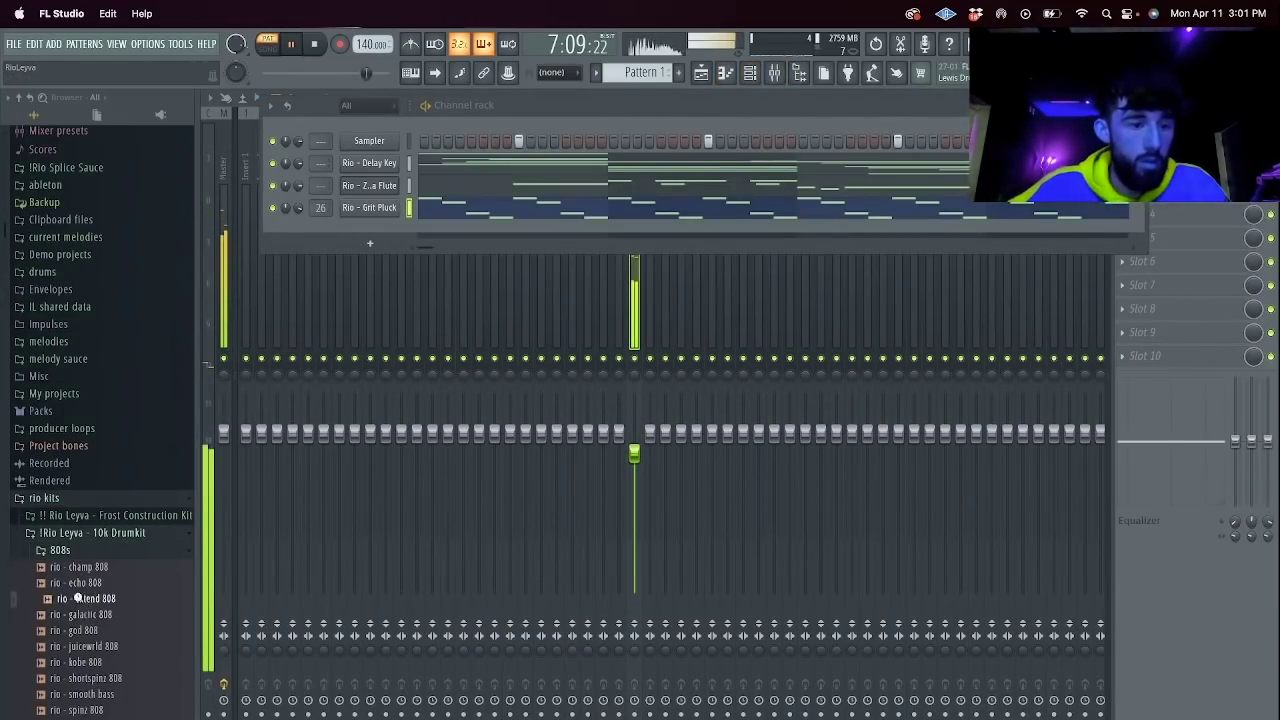
Load the rio - extend 808 sample as a new channel and open its piano roll.
drag(406, 238, 375, 242)
click(365, 236)
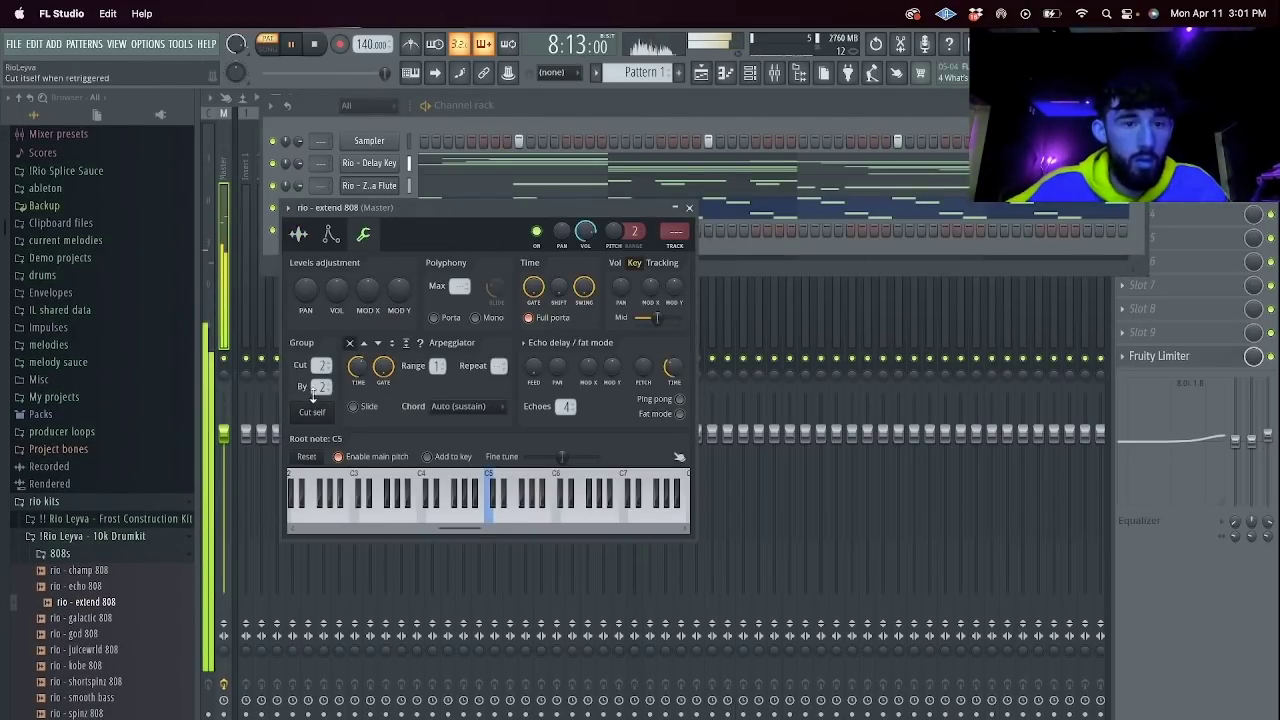
click(331, 235)
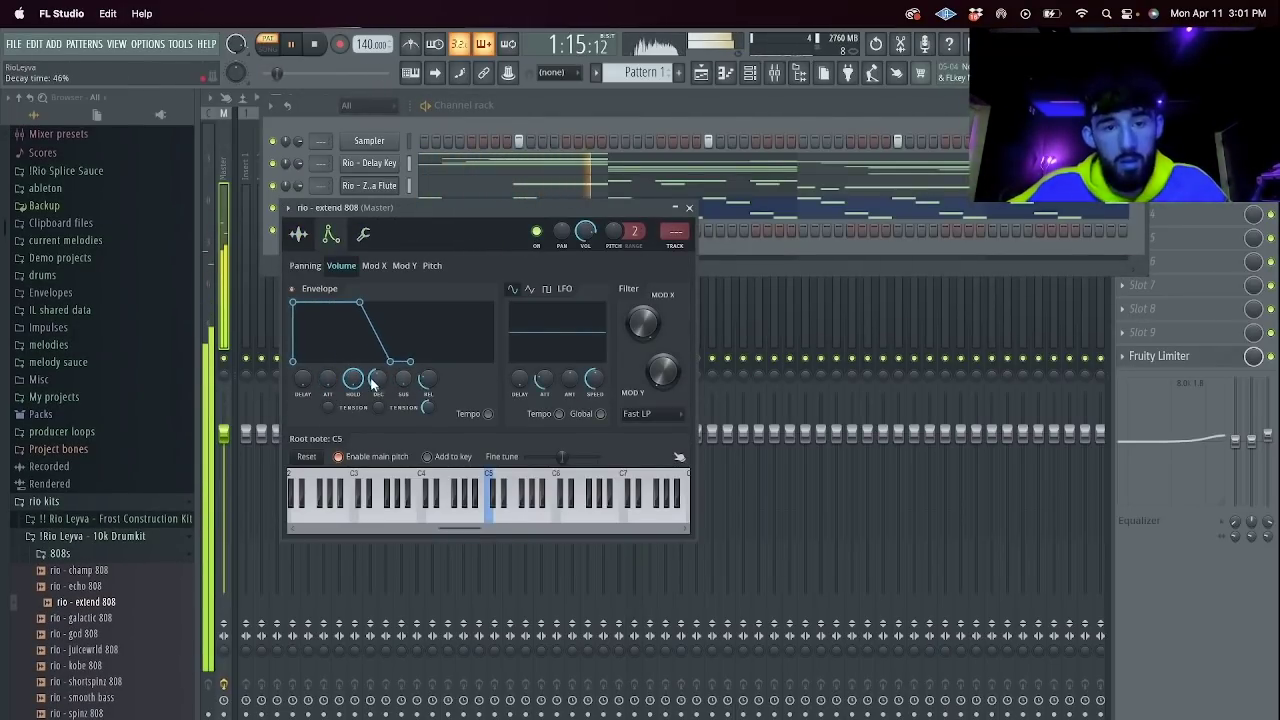
click(779, 269)
right_click(384, 232)
click(430, 230)
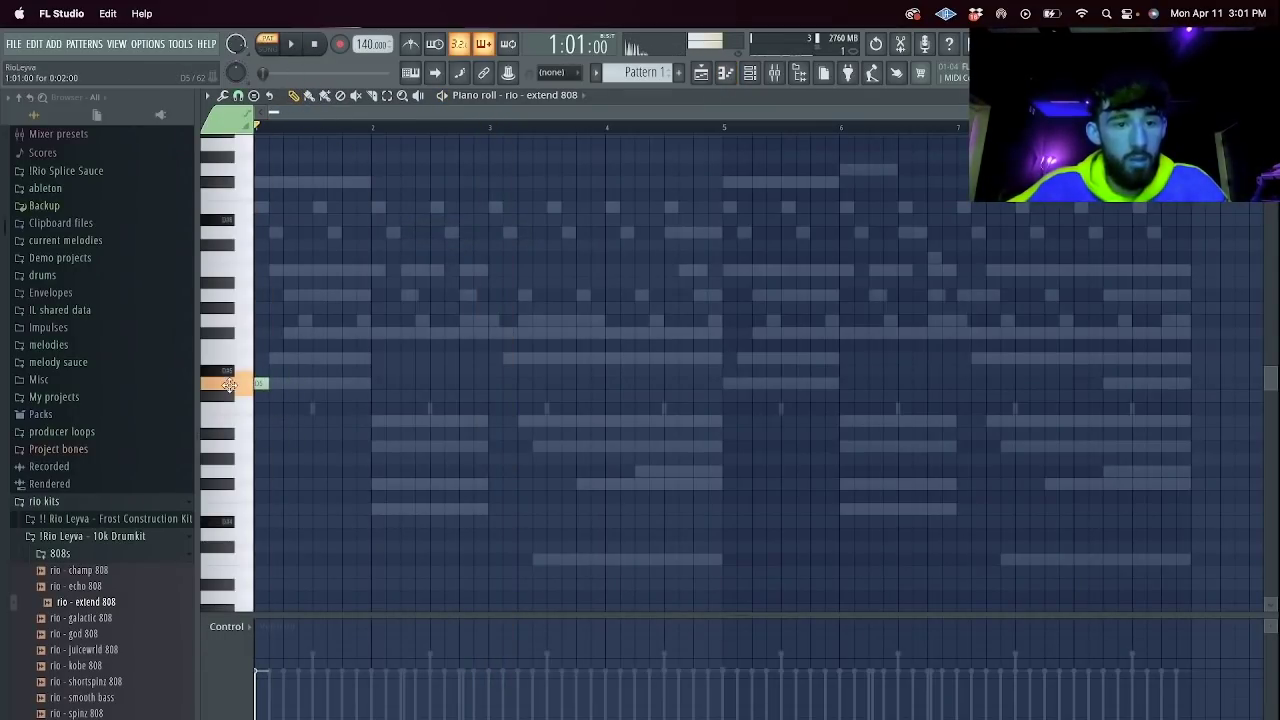
Draw the opening 808 notes: a shortened, duplicated D5 and a split E5.
drag(296, 391, 292, 389)
key(super+b)
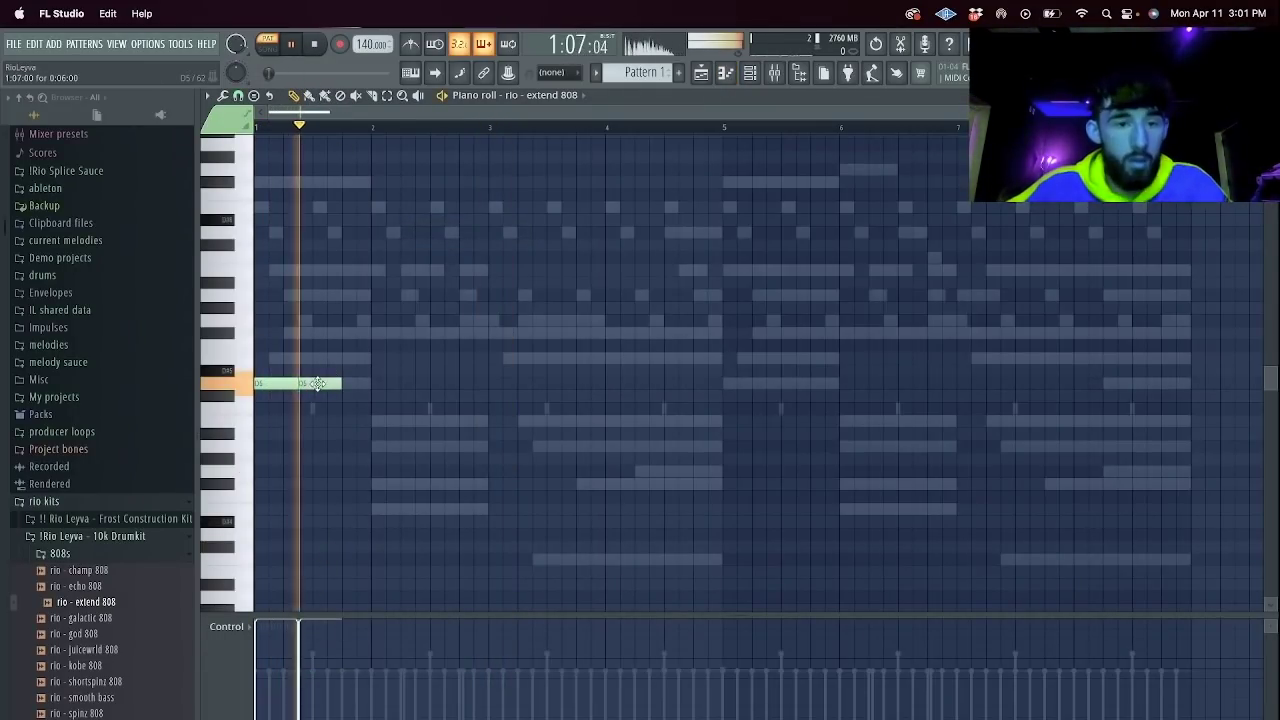
click(400, 360)
drag(341, 383, 416, 368)
key(c)
key(p)
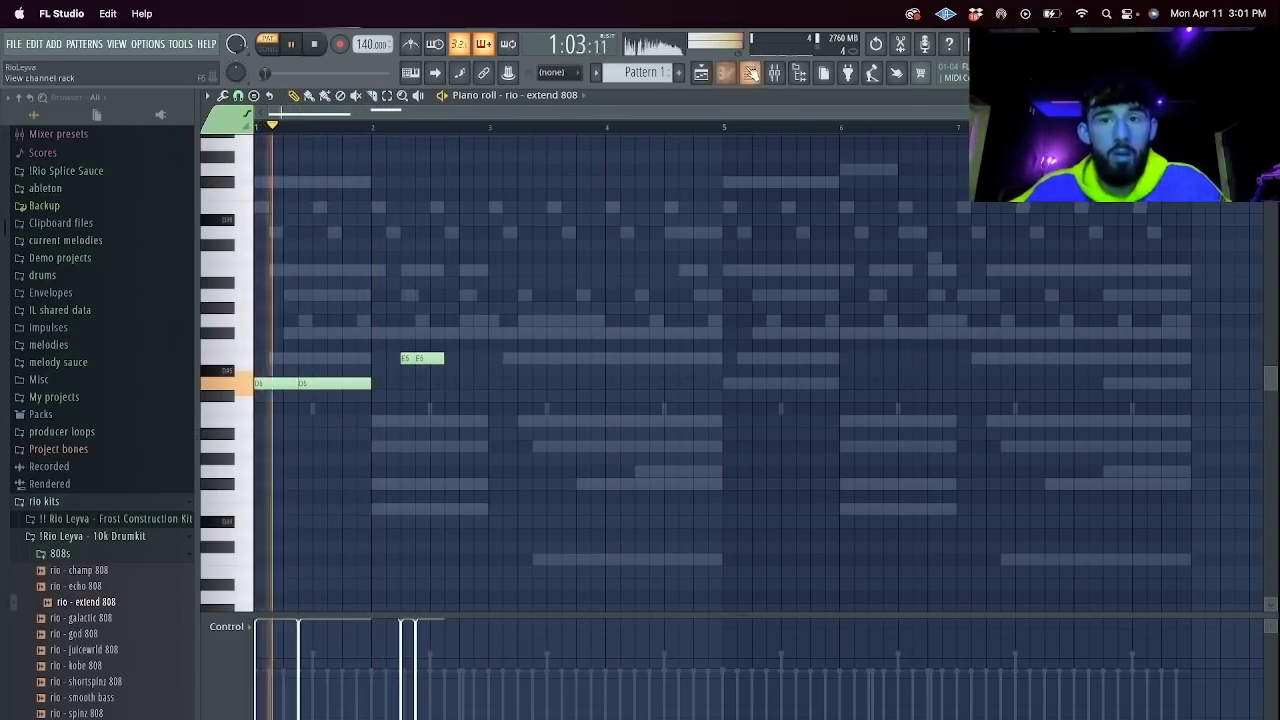
Adjust the 808 channel's settings, lower its volume and delete a stray note.
click(753, 74)
click(369, 231)
click(363, 235)
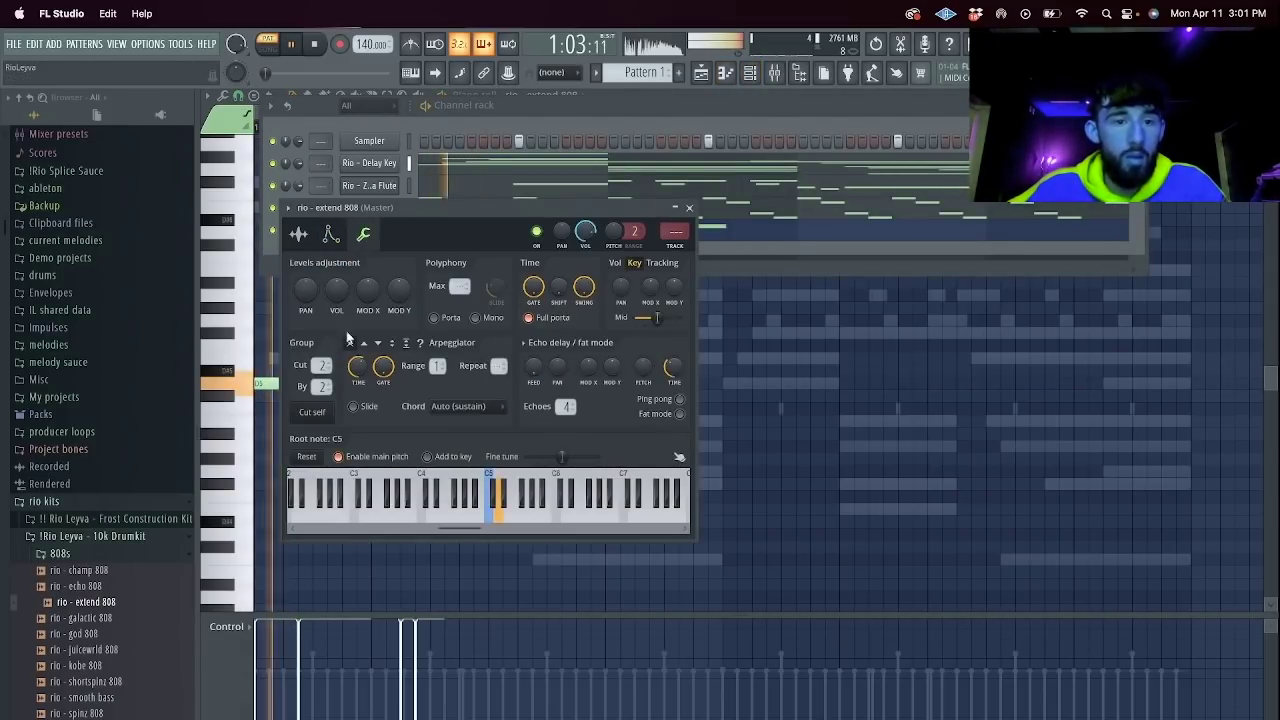
click(776, 317)
right_click(774, 319)
click(752, 73)
drag(299, 230, 299, 235)
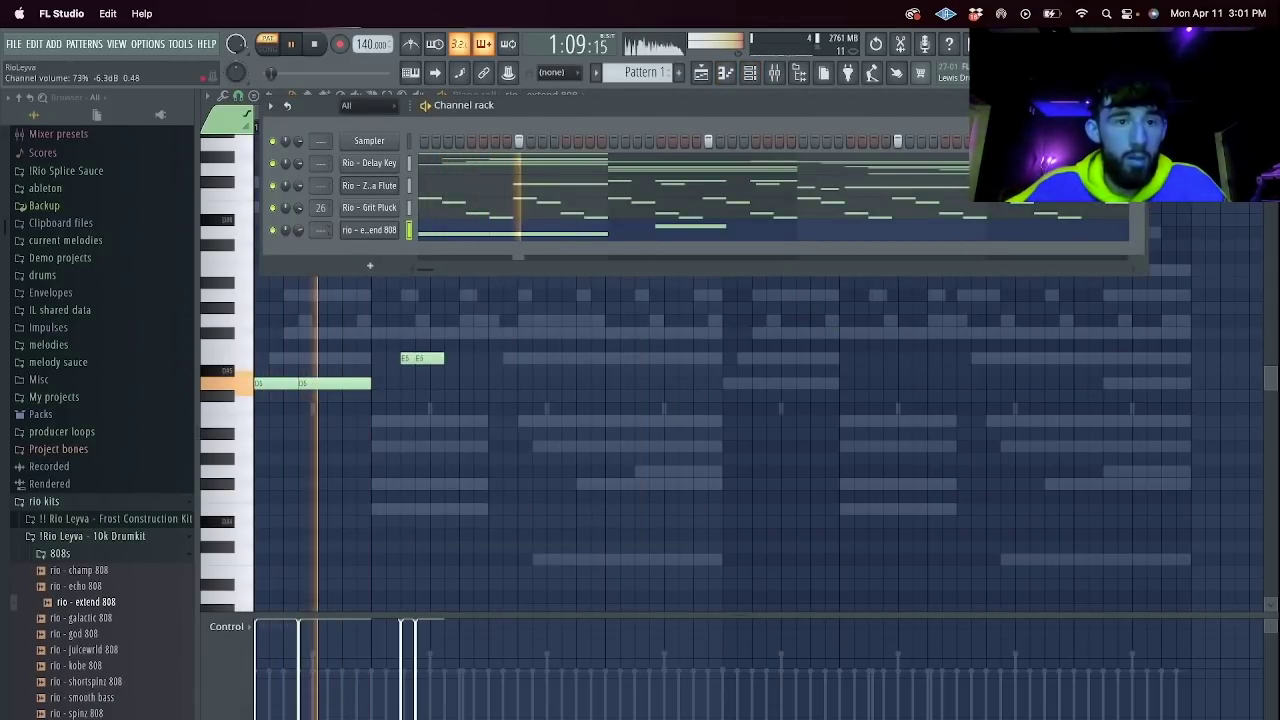
click(480, 333)
right_click(480, 333)
Add E5 and C5 808 notes, copy a bar down two semitones, and duplicate the pattern.
click(421, 361)
click(445, 360)
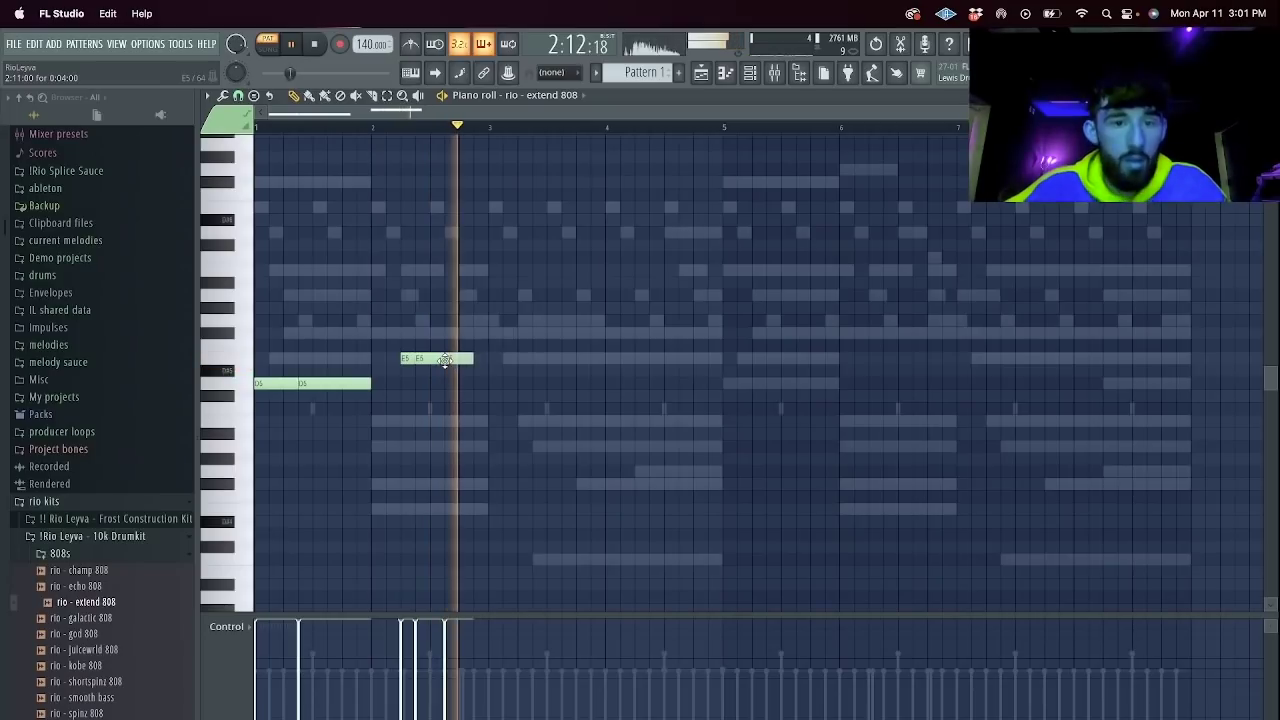
drag(471, 361, 427, 367)
key(super+b)
key(shift+Down)
key(shift+Down)
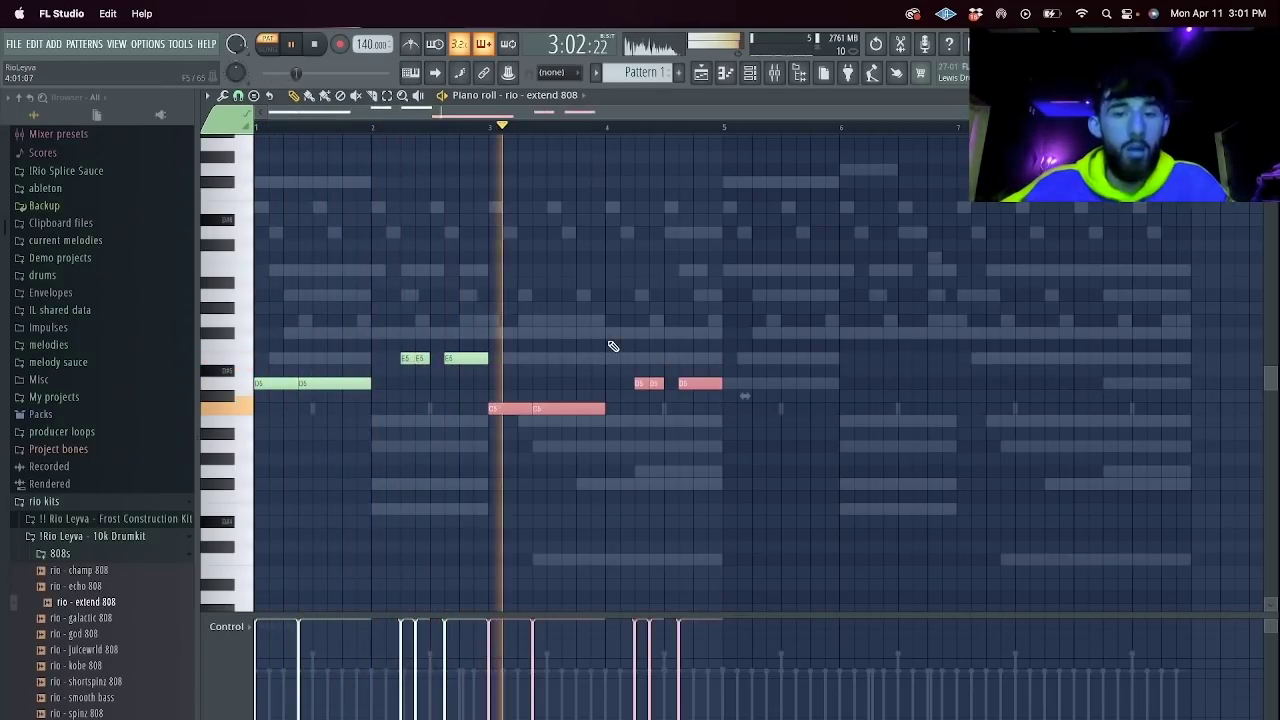
right_click(640, 384)
click(637, 408)
click(680, 408)
drag(696, 408, 668, 411)
key(super+b)
Raise the bar-7 C5 note and the last C5 note an octave.
scroll(741, 240, up, 5)
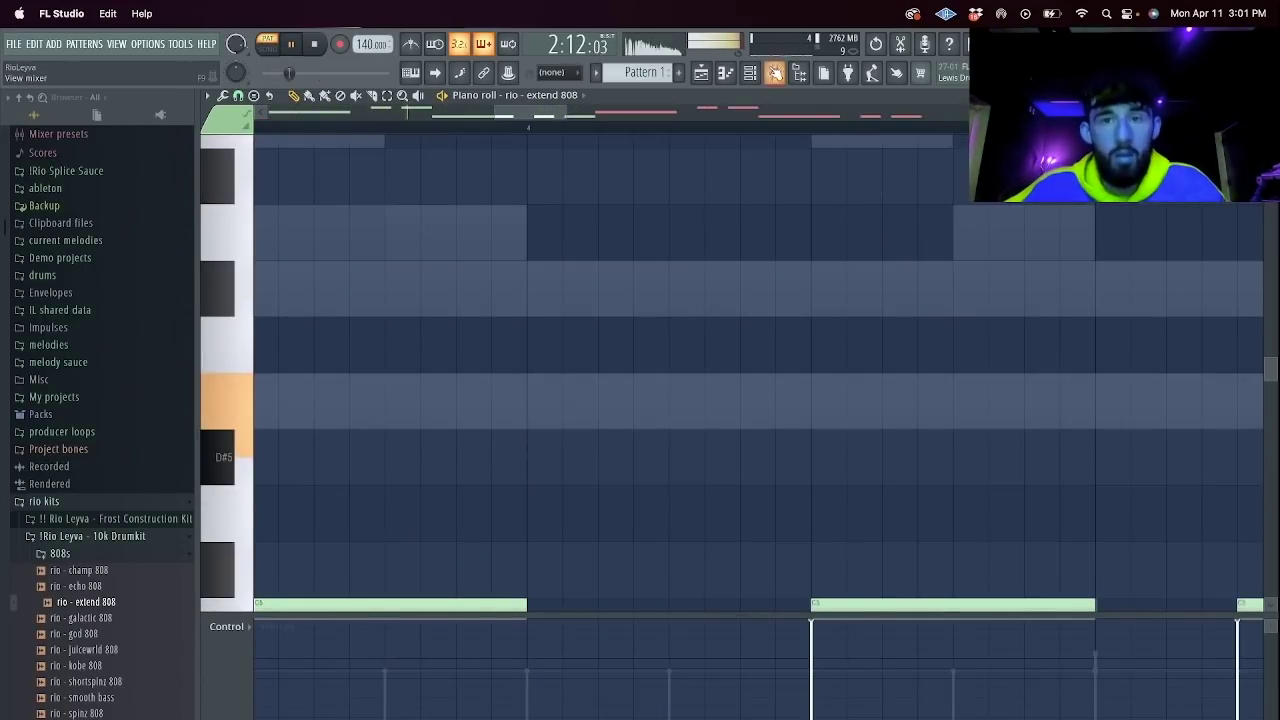
click(757, 72)
click(601, 239)
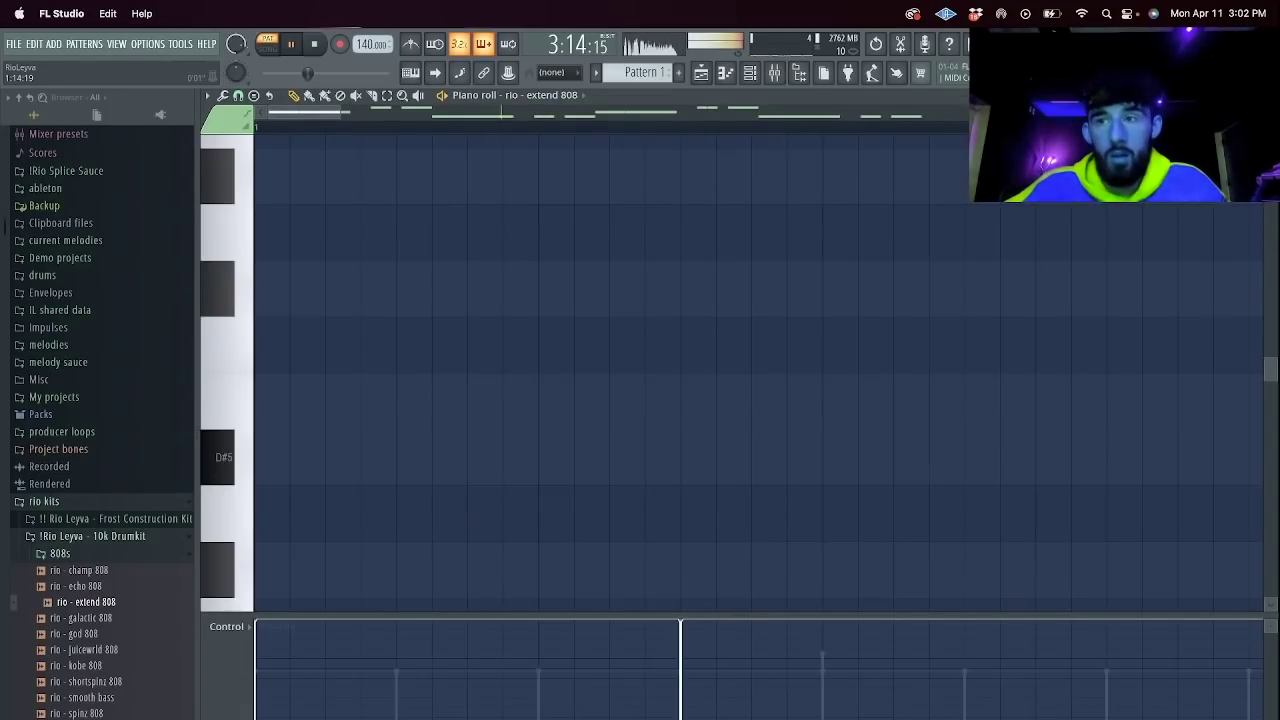
drag(1270, 128, 1262, 203)
scroll(507, 332, down, 3)
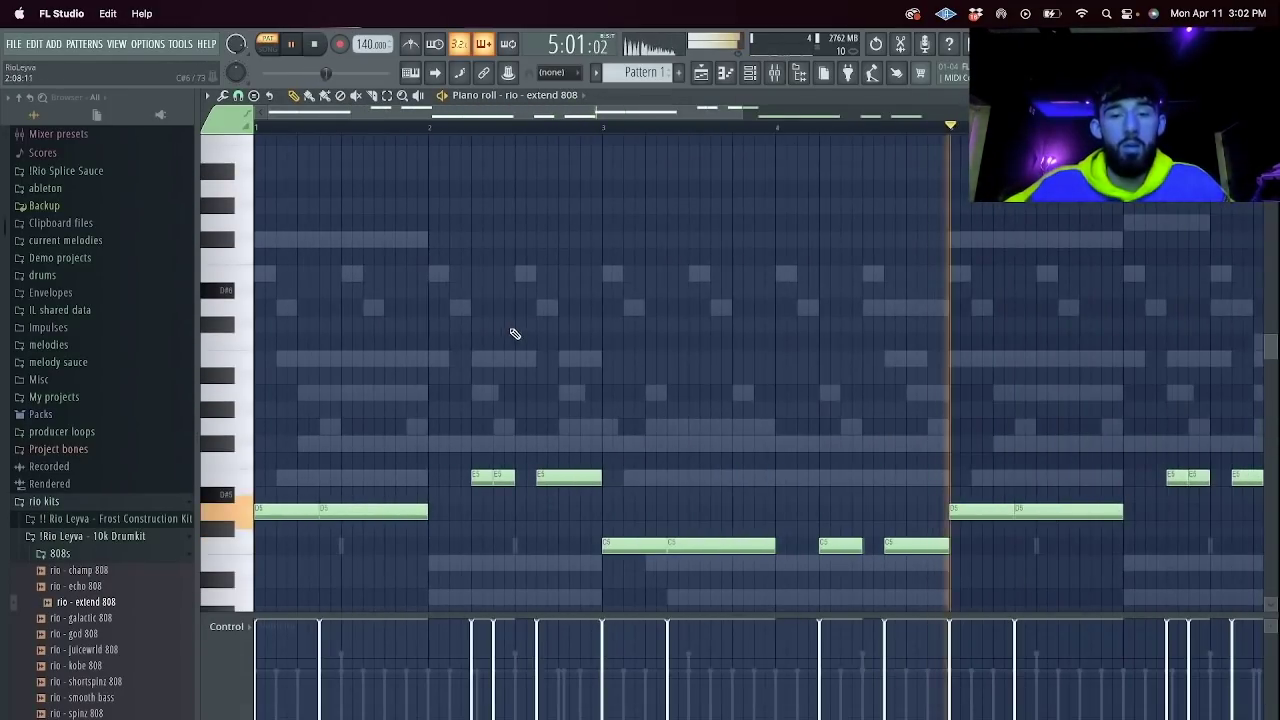
scroll(955, 422, down, 3)
drag(930, 564, 919, 526)
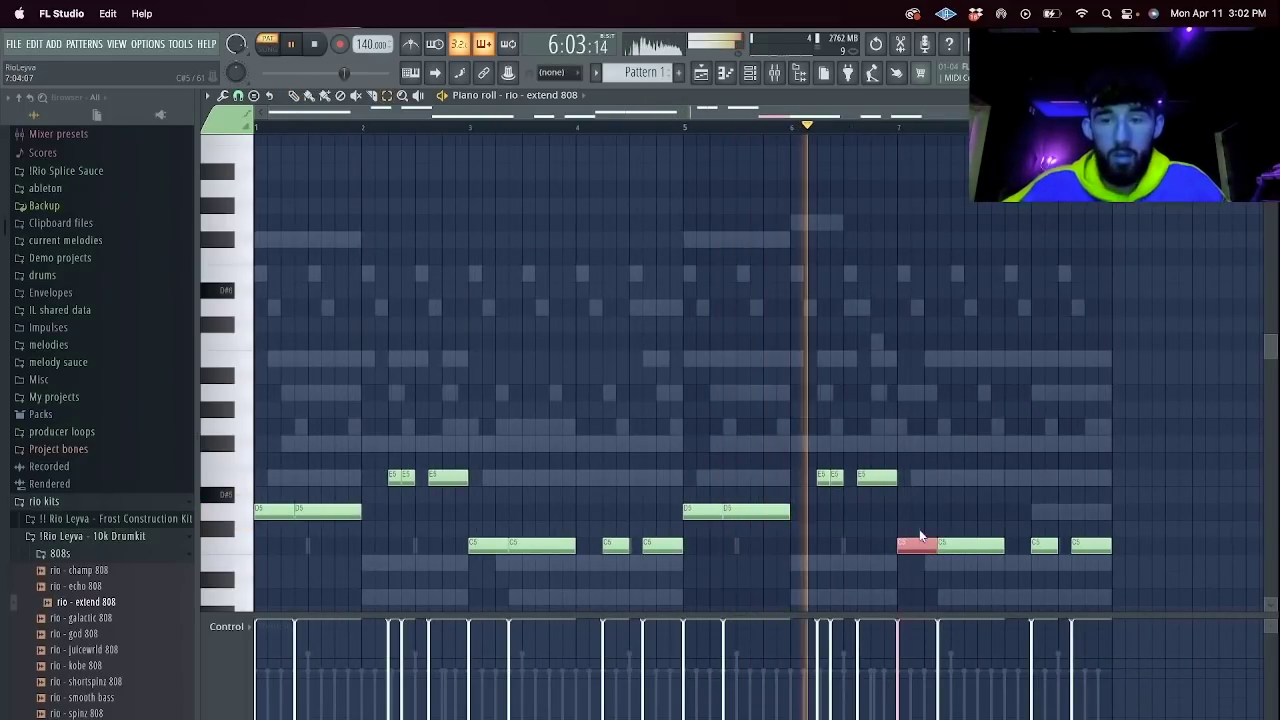
key(super+Up)
super+click(1048, 406)
super+click(1085, 543)
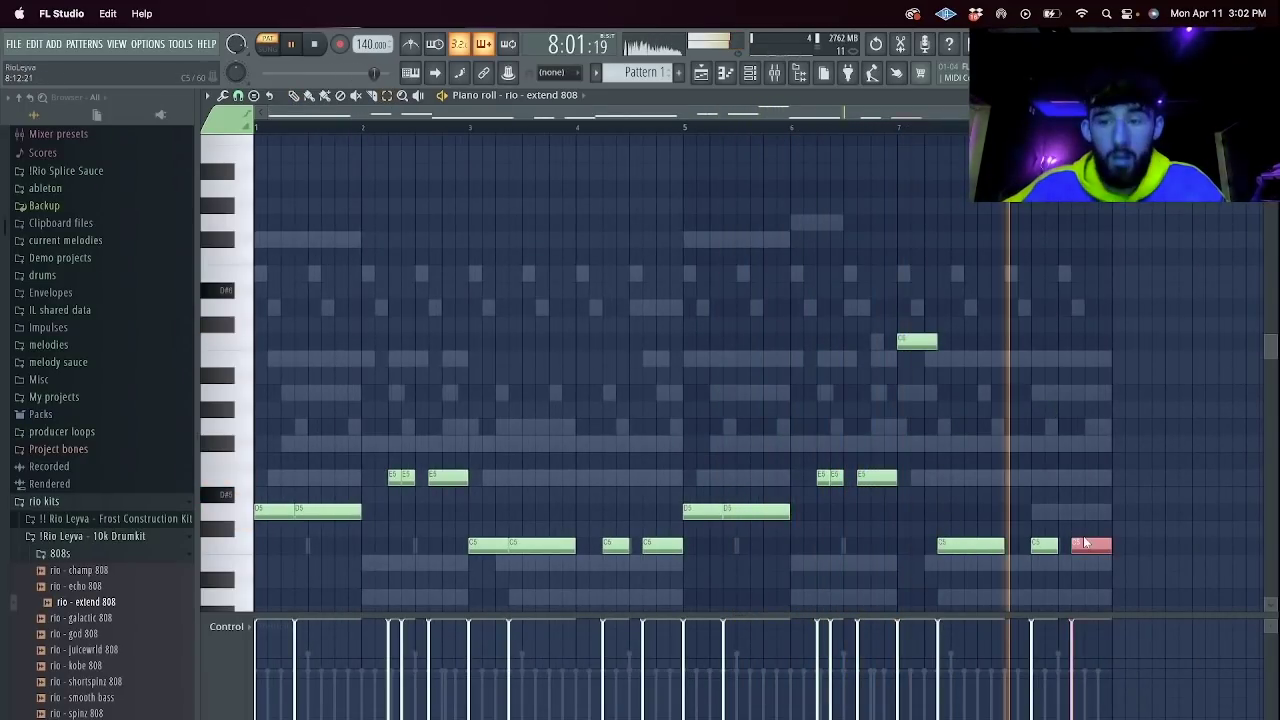
key(ctrl+Up)
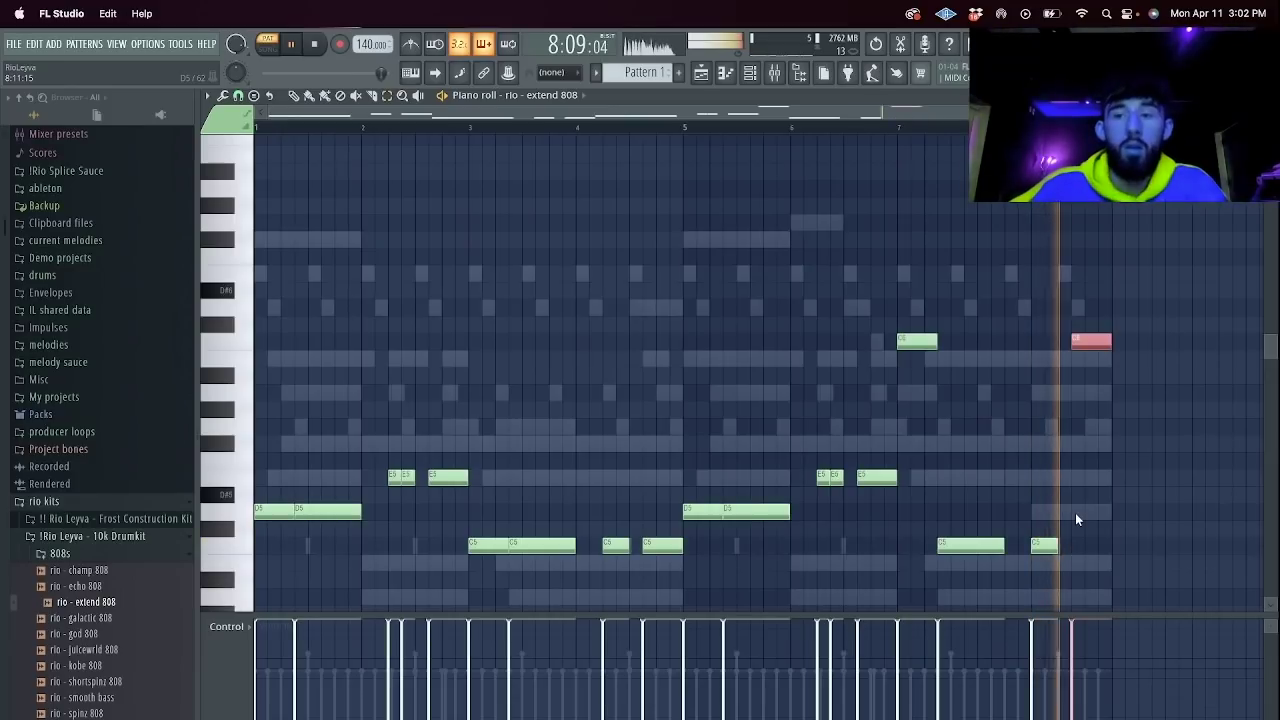
click(749, 72)
scroll(134, 370, down, 5)
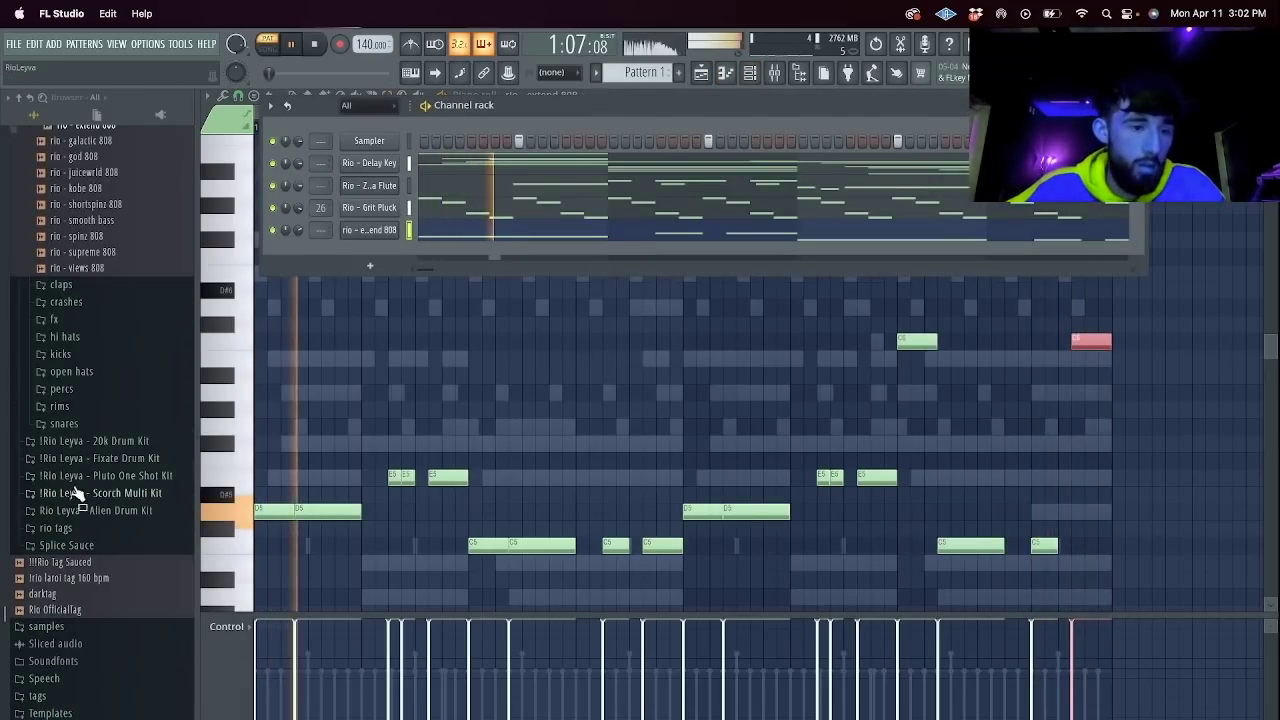
Load the rio - lil clap and rio - hit hi hat samples as new channels.
click(62, 286)
drag(78, 332, 400, 140)
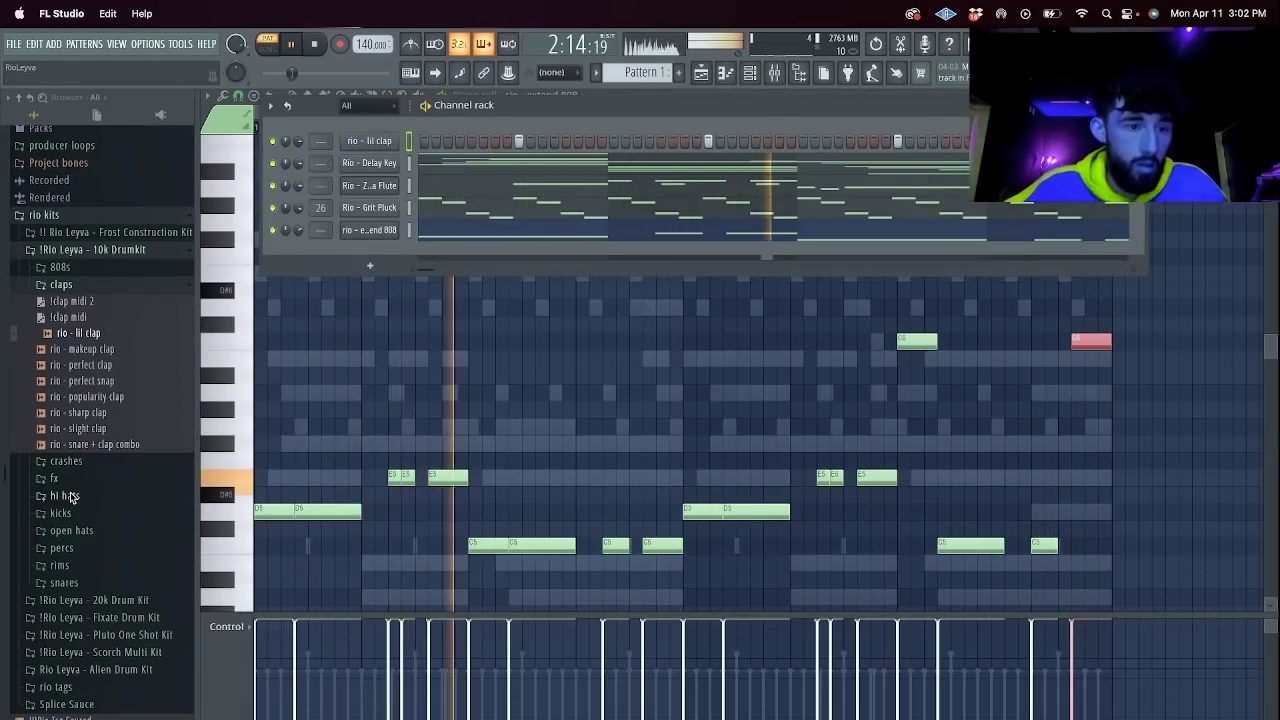
click(65, 495)
drag(83, 528, 385, 250)
Transpose the channels from Delay Key down to the hi hat up 3 semitones.
drag(410, 165, 408, 250)
click(271, 106)
click(318, 288)
text(3)
key(Return)
key(space)
key(space)
Fill every second step of the hi-hat channel and open its piano roll.
right_click(388, 253)
right_click(387, 253)
click(575, 301)
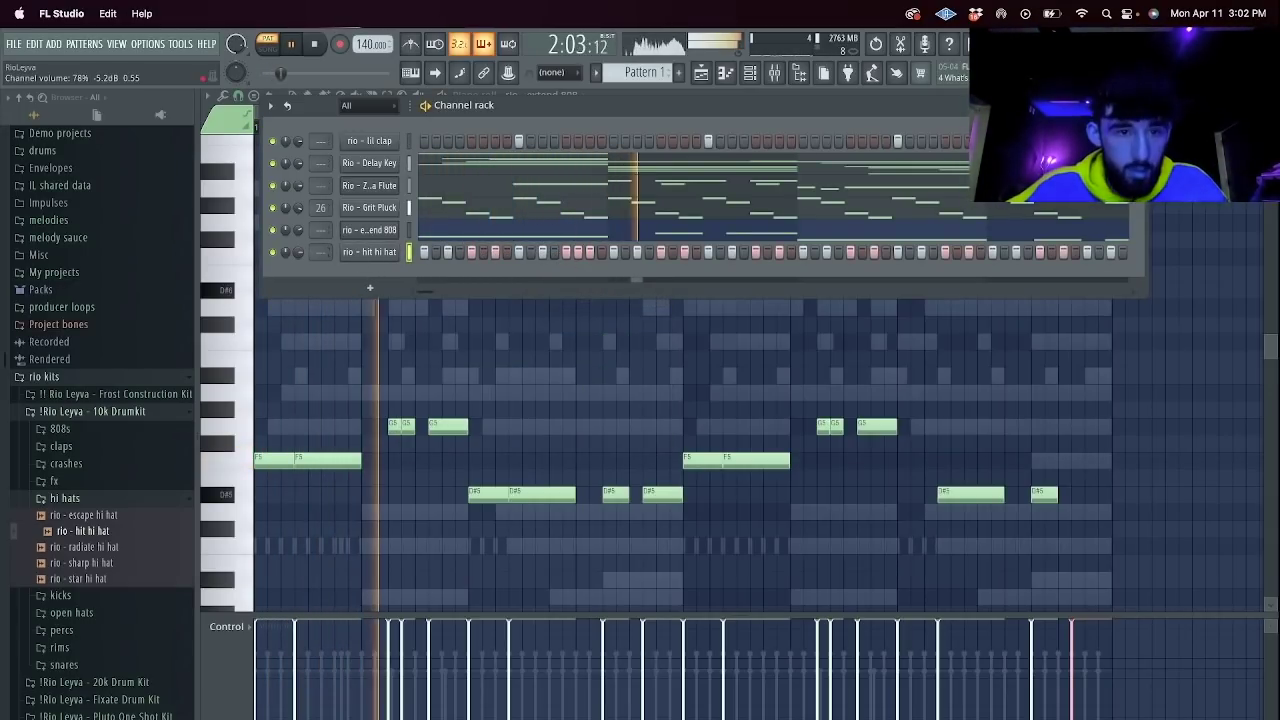
right_click(396, 250)
click(427, 252)
Add hi-hat roll notes, including one at 3:16, then select all hi-hat notes.
scroll(1020, 463, down, 1)
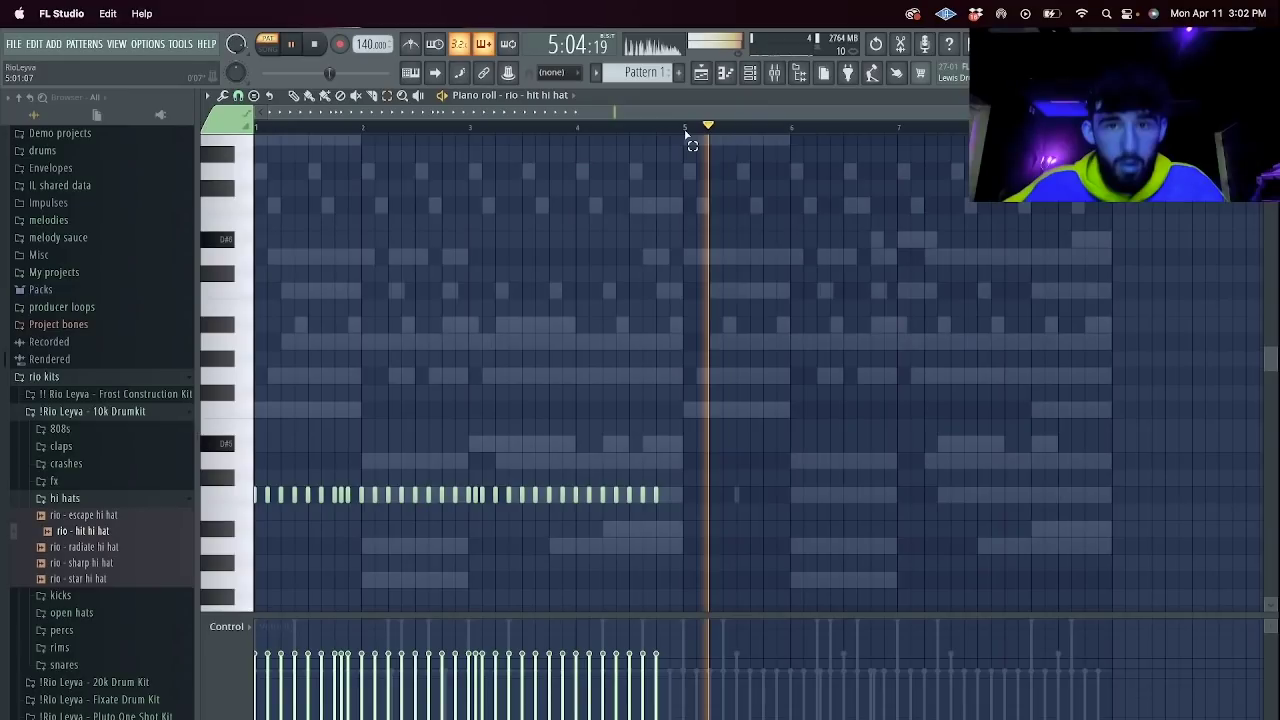
click(682, 495)
drag(693, 496, 659, 497)
key(space)
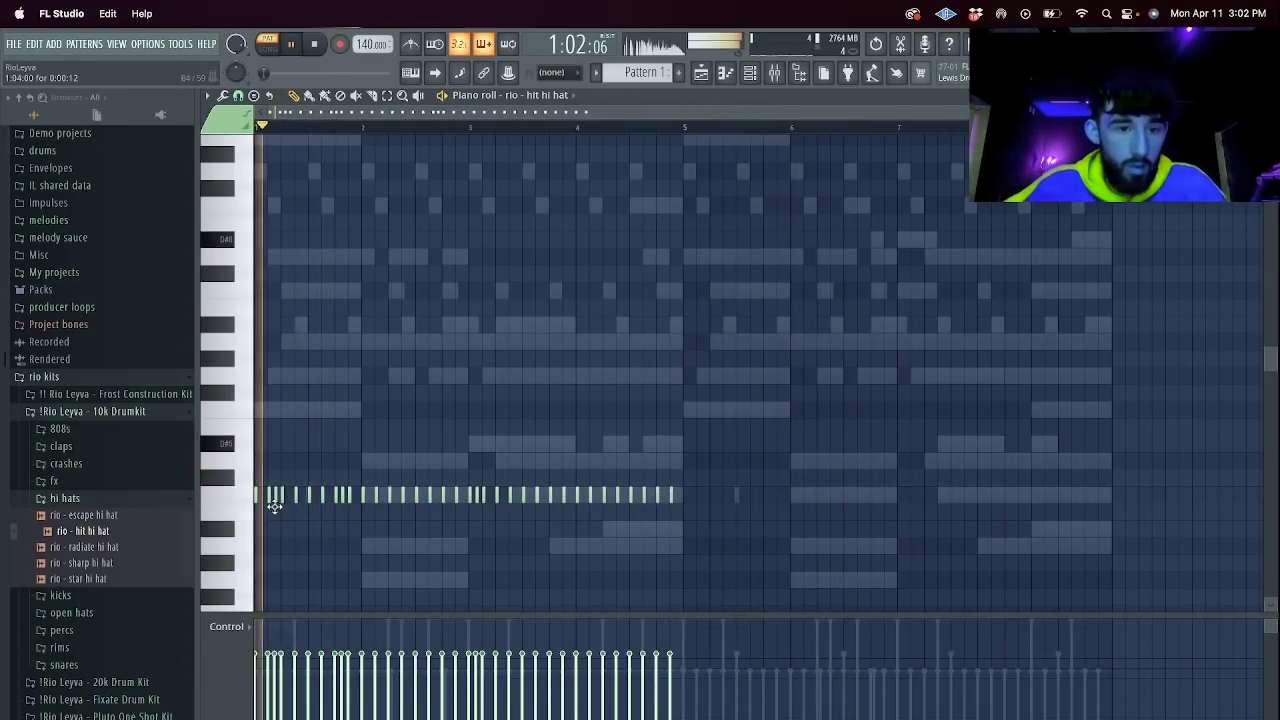
scroll(293, 474, down, 2)
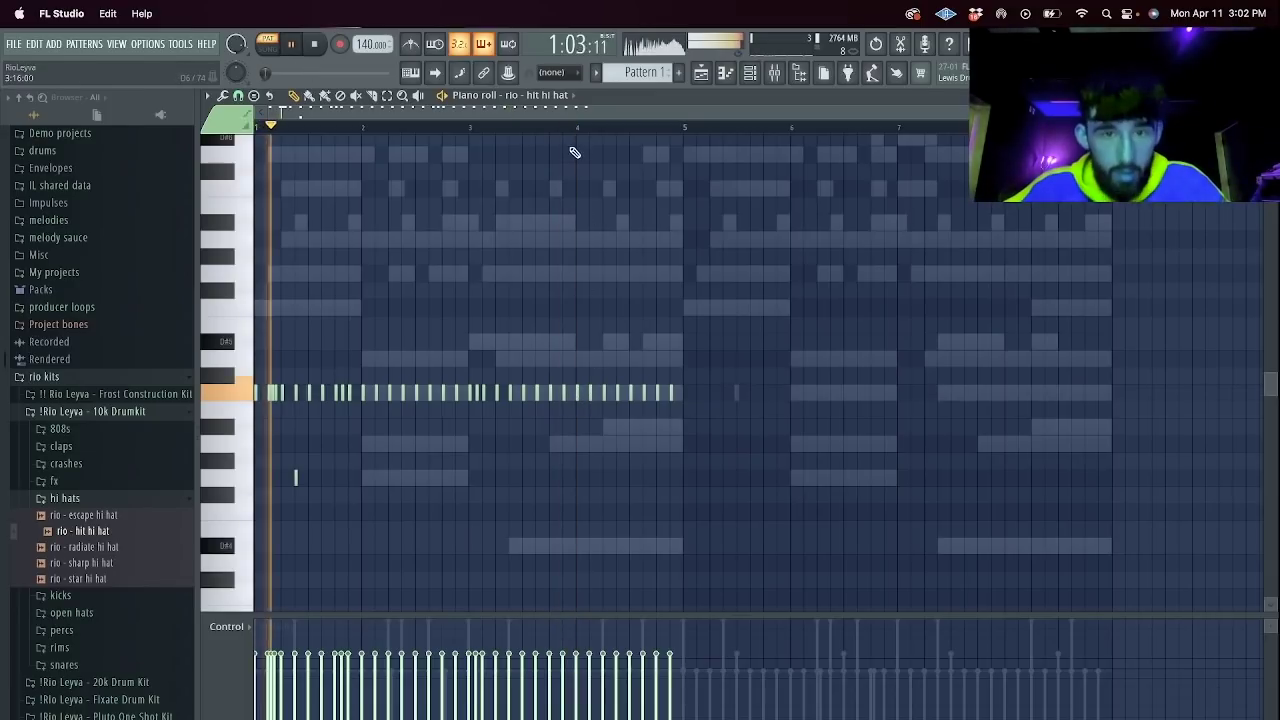
click(535, 130)
click(570, 393)
key(space)
key(space)
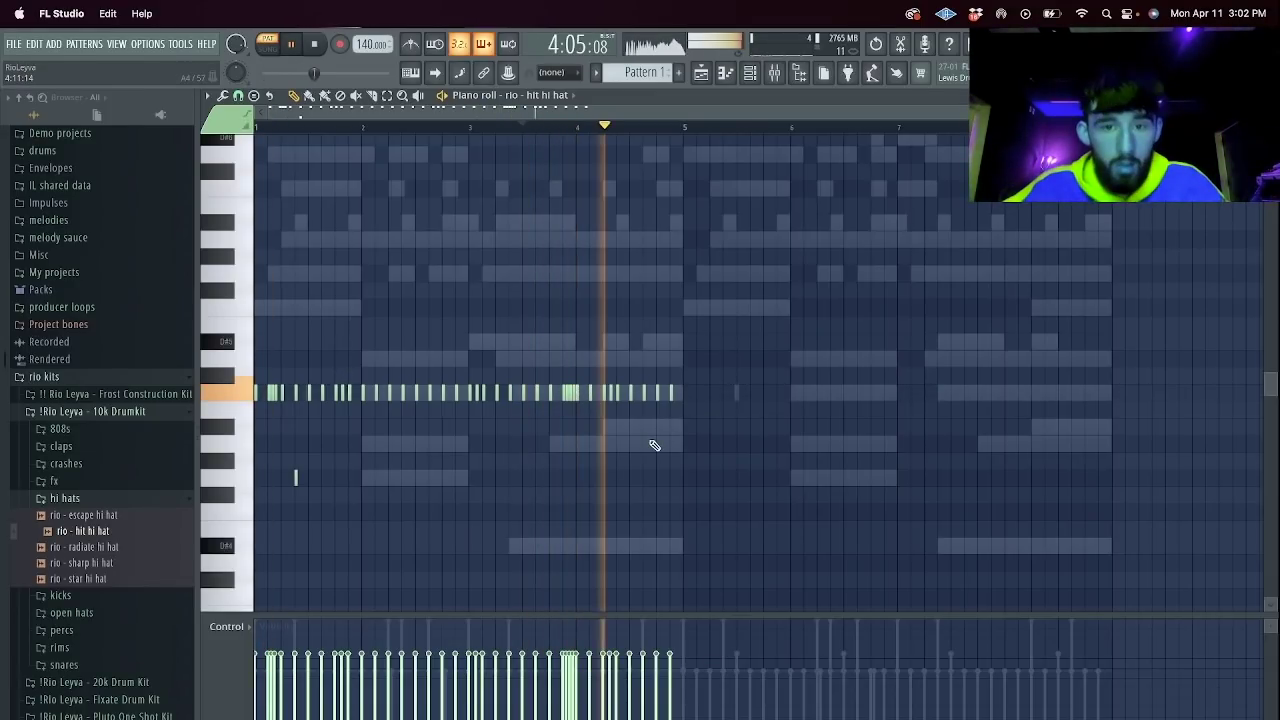
key(super+a)
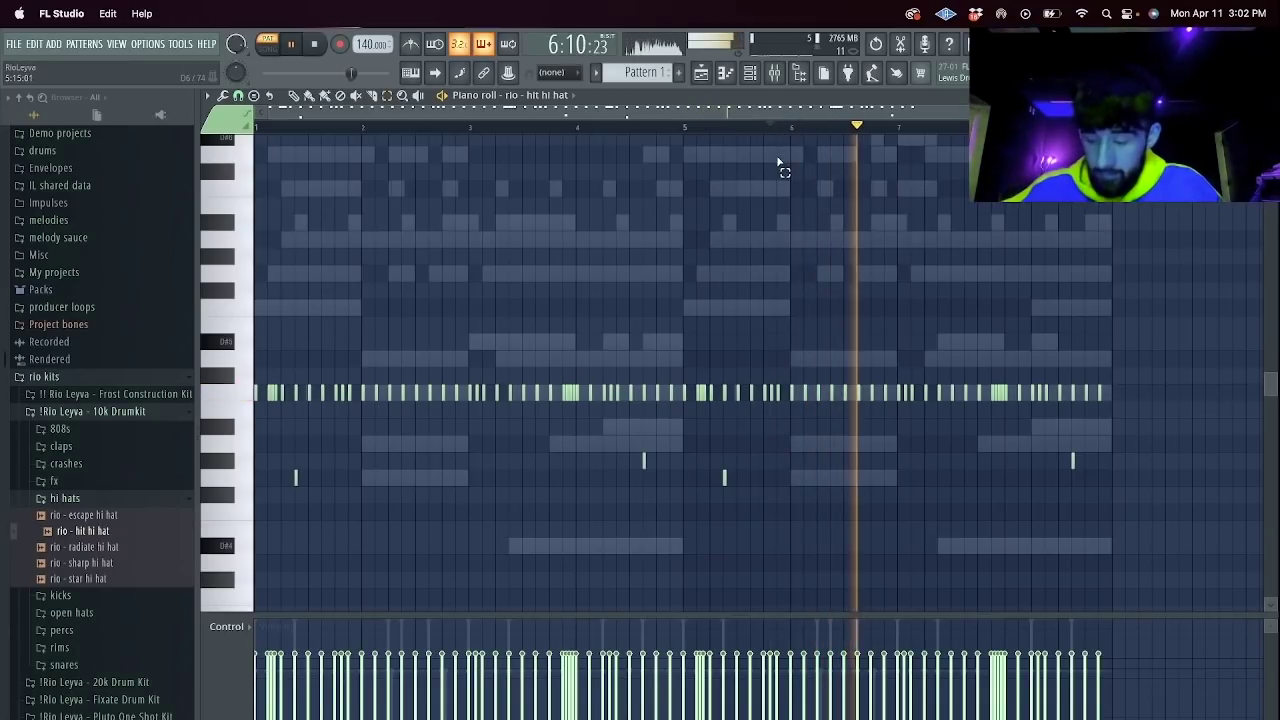
click(751, 74)
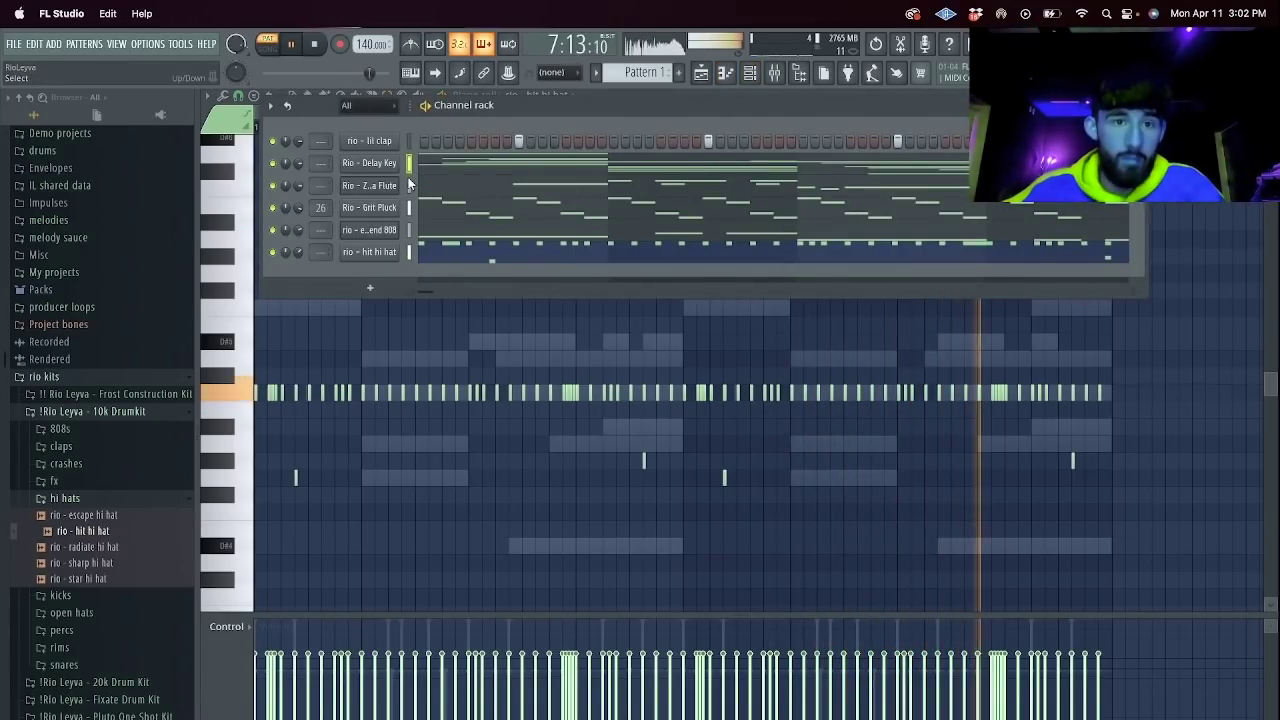
Mute the Delay Key channel and lower a channel's volume.
right_click(403, 231)
click(324, 289)
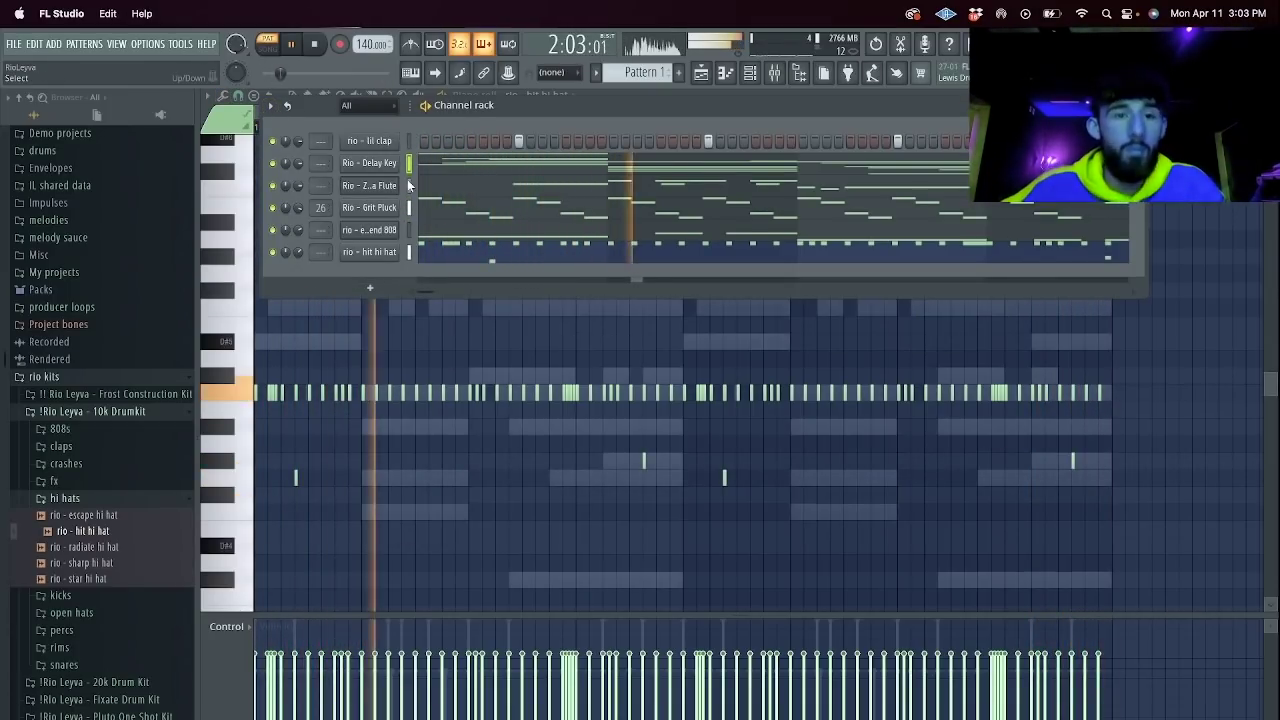
click(272, 163)
mouse_move(298, 252)
mouse_down()
mouse_move(298, 264)
mouse_move(298, 240)
mouse_up()
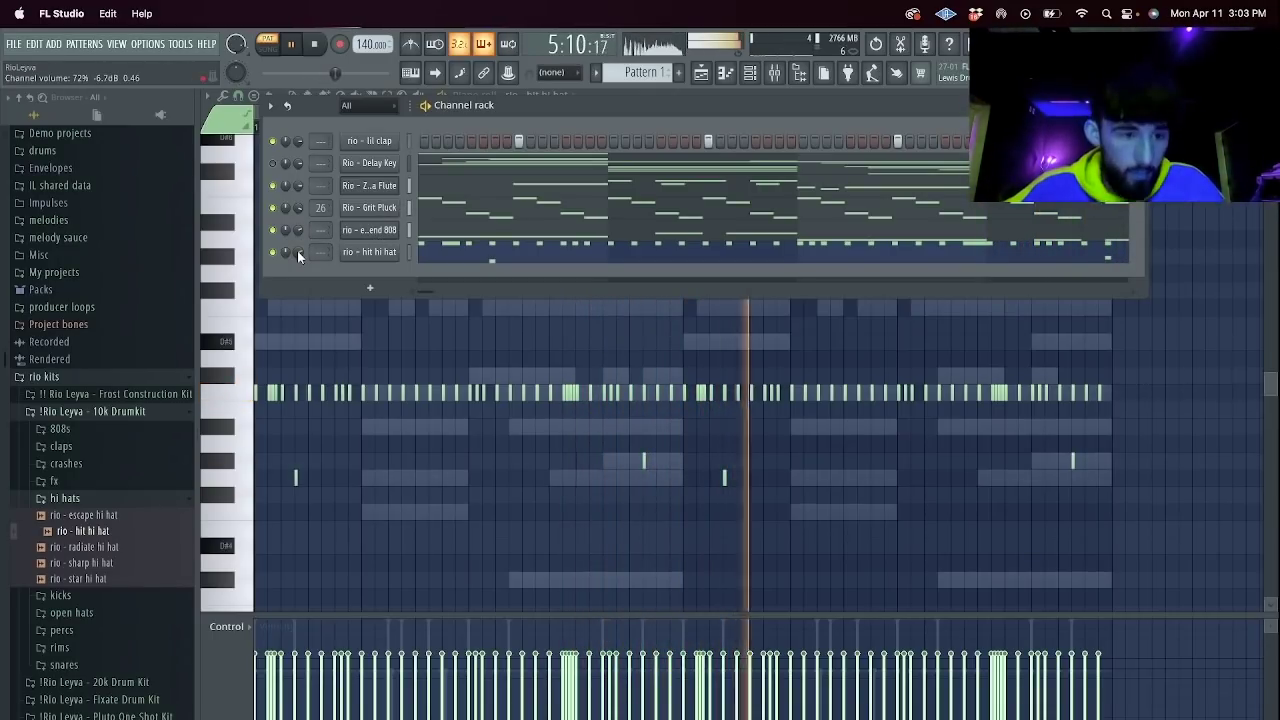
Add a rio - light snare channel with four steps and select its bar 1–5 notes.
click(129, 664)
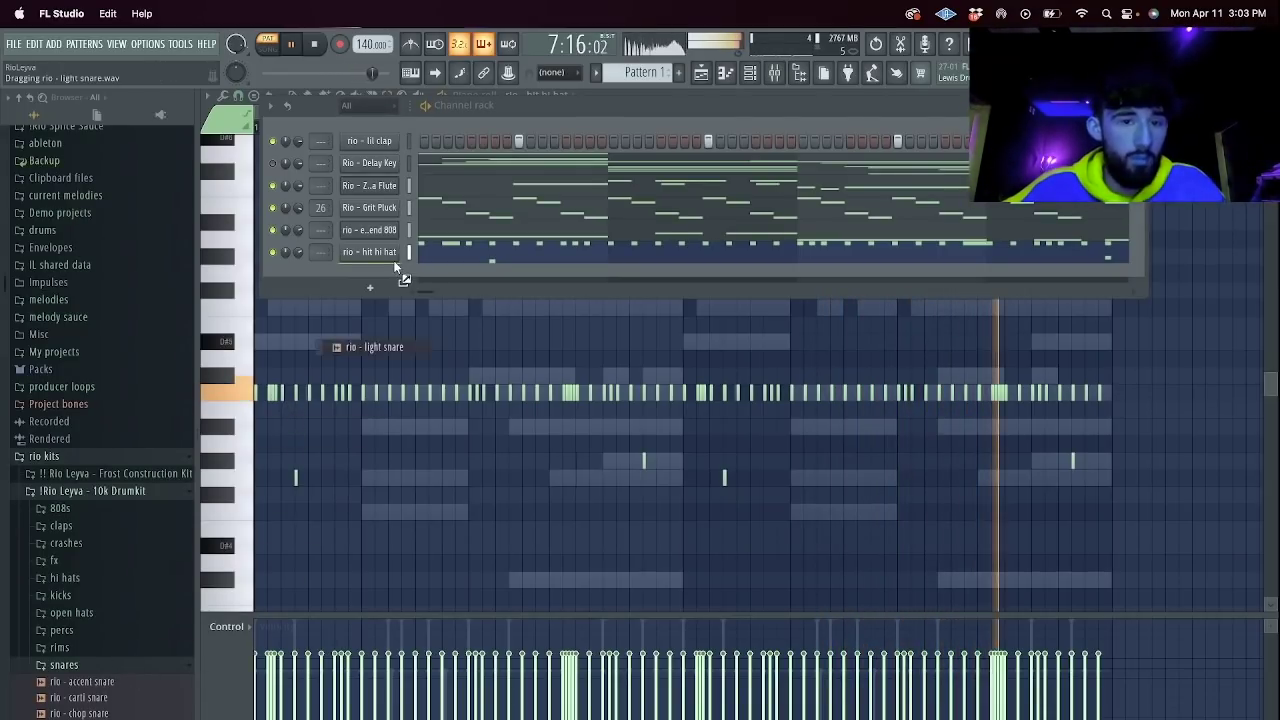
drag(395, 266, 396, 270)
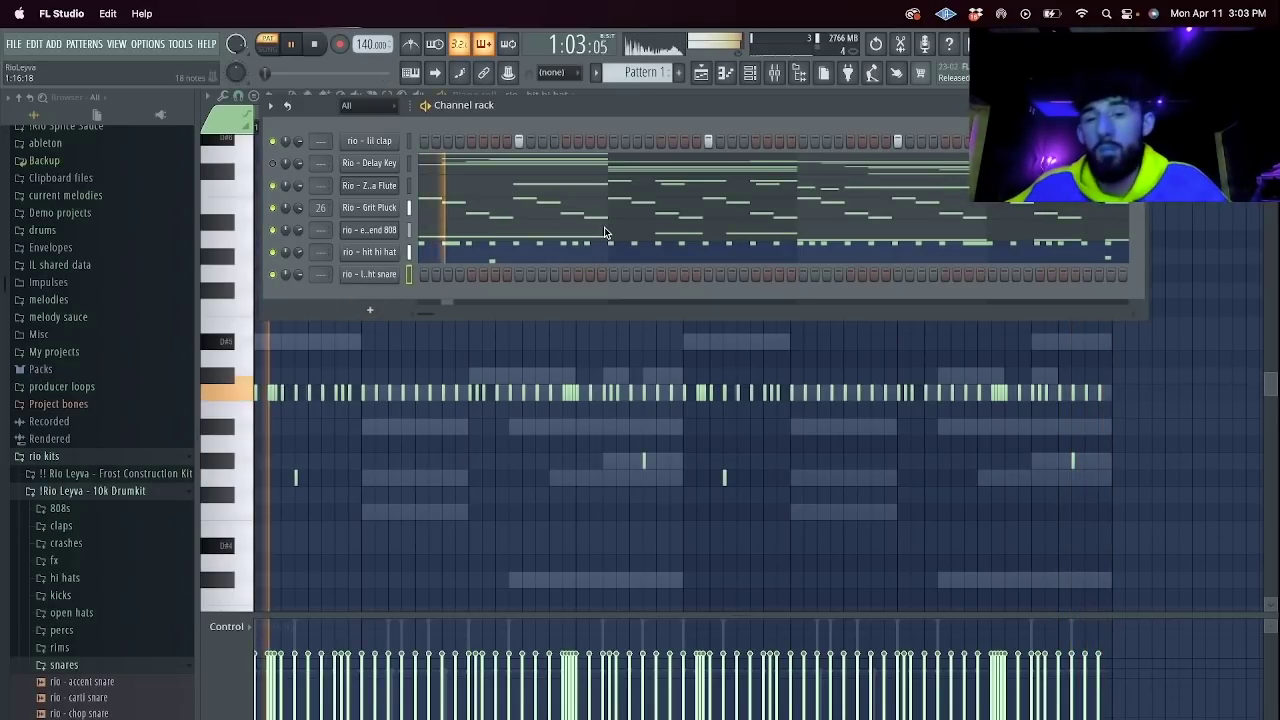
click(590, 274)
click(637, 274)
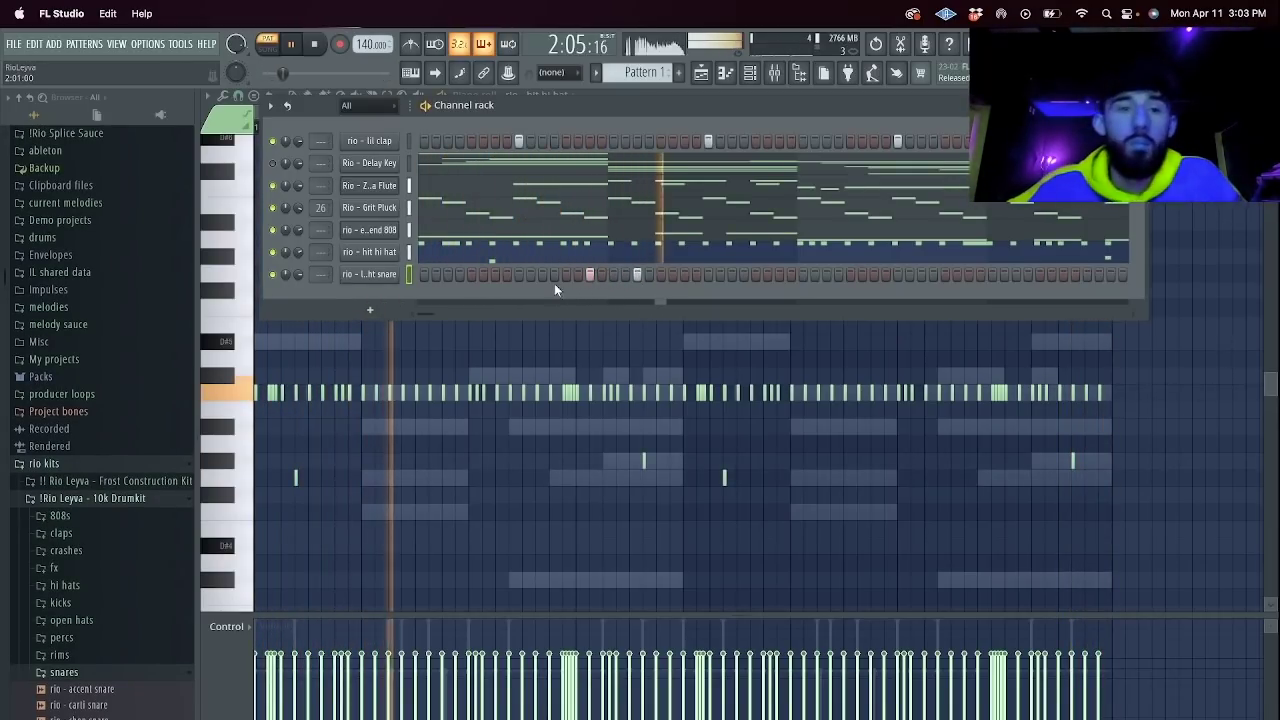
click(968, 274)
click(992, 274)
right_click(371, 277)
click(506, 274)
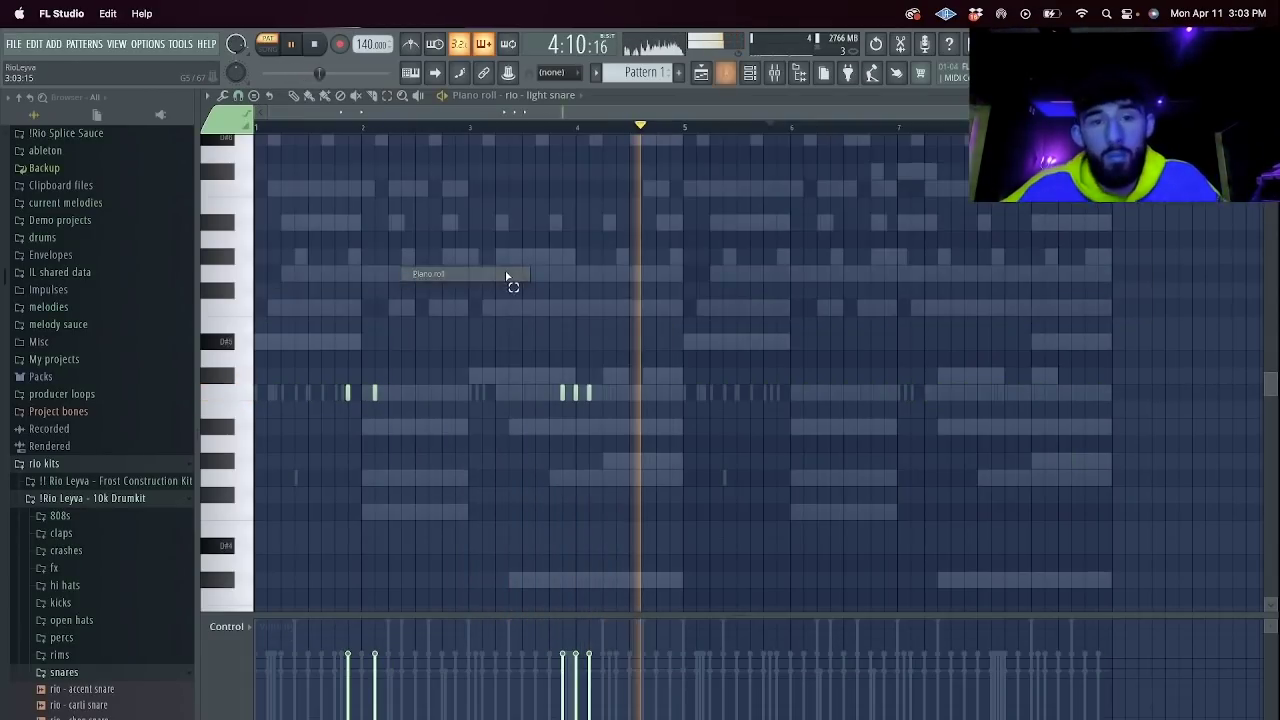
drag(684, 129, 2, 160)
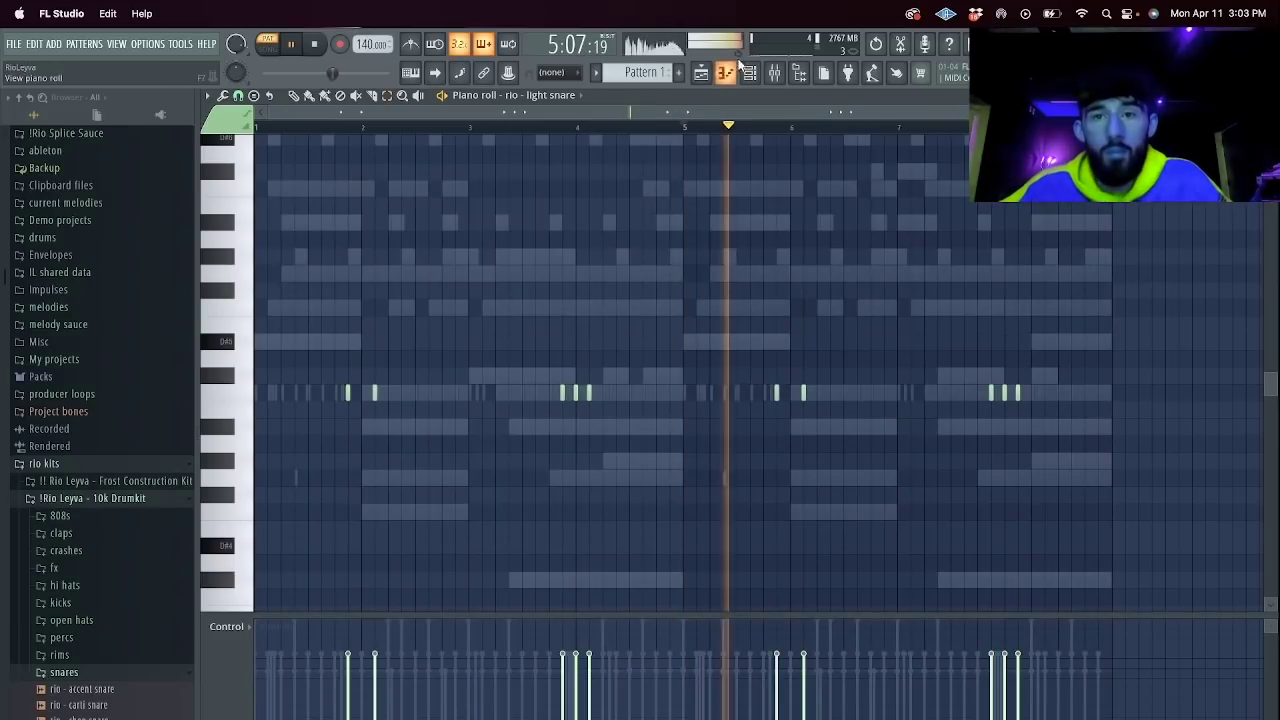
Clone Delay Key and load Slaughter String from Pluto One Shot Kit > String : Brass onto it.
key(F6)
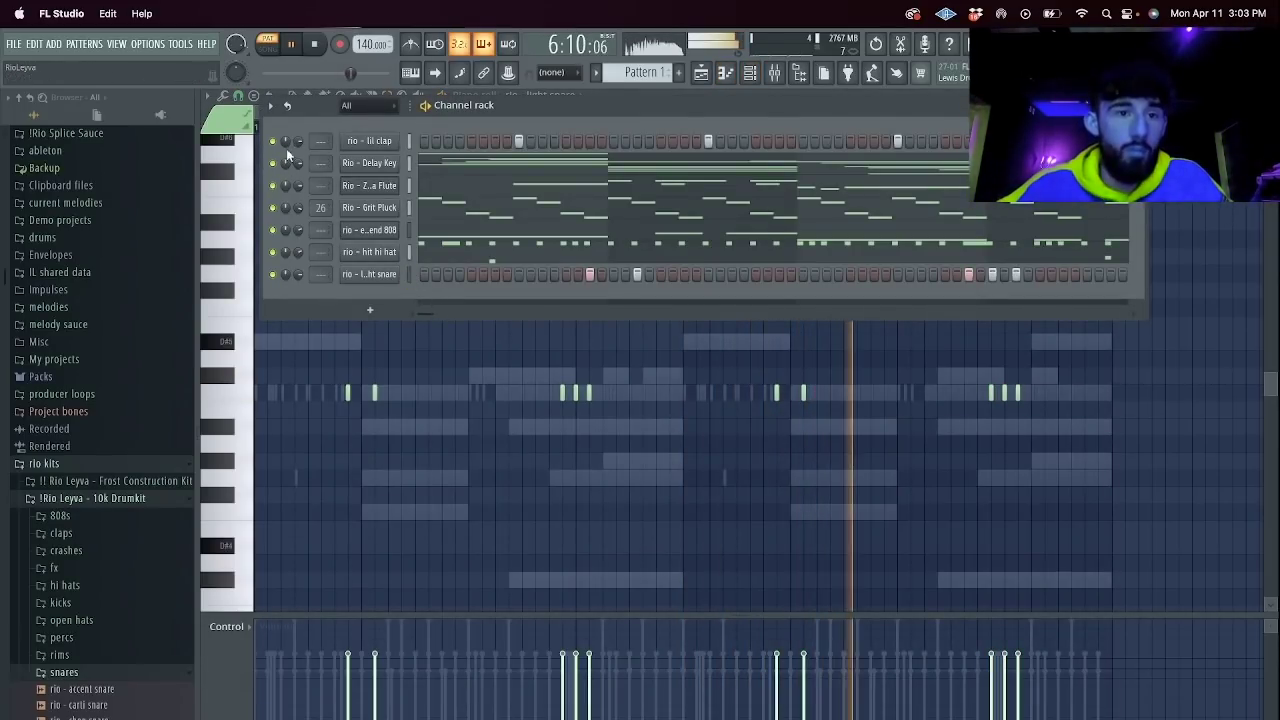
right_click(381, 184)
click(462, 310)
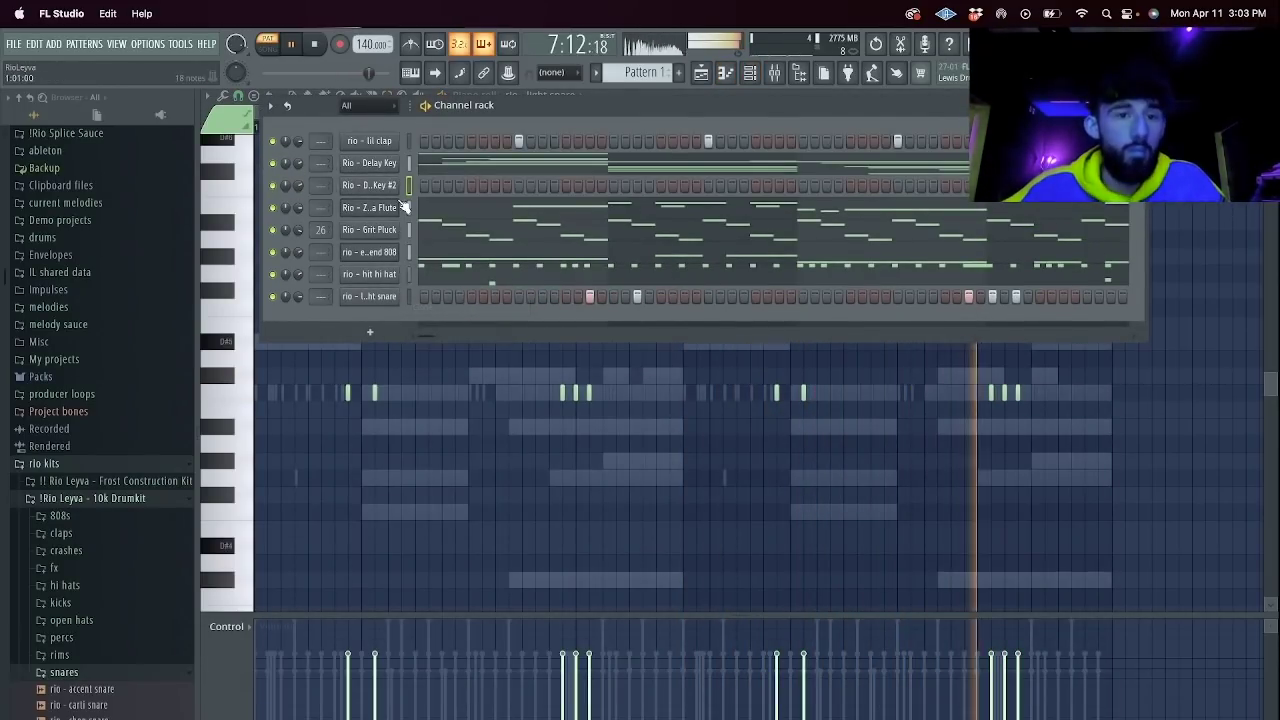
scroll(80, 525, down, 10)
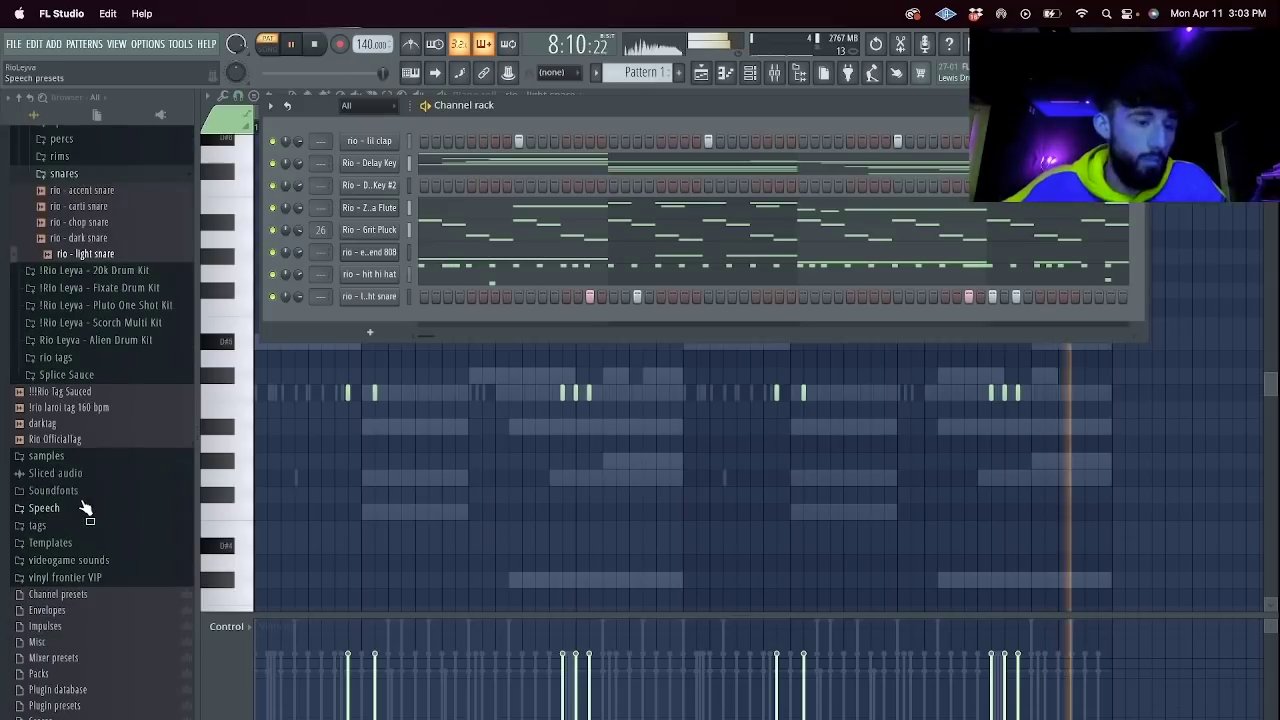
click(130, 305)
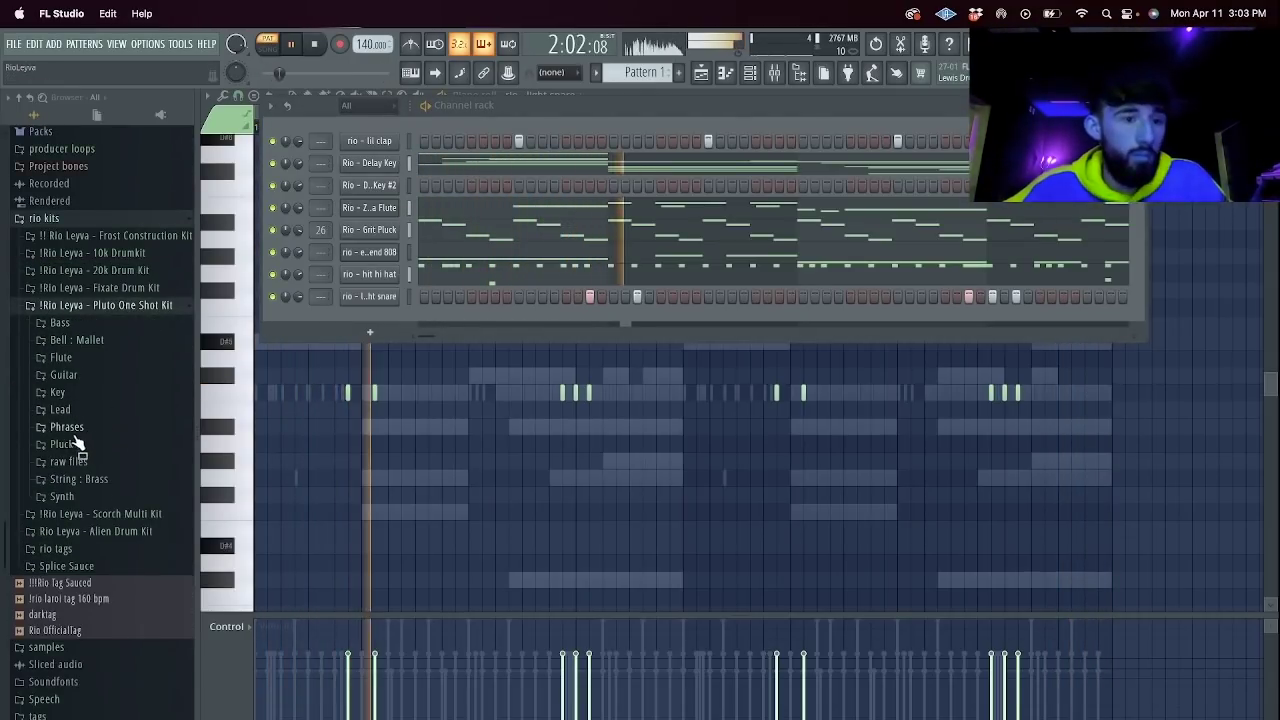
click(90, 478)
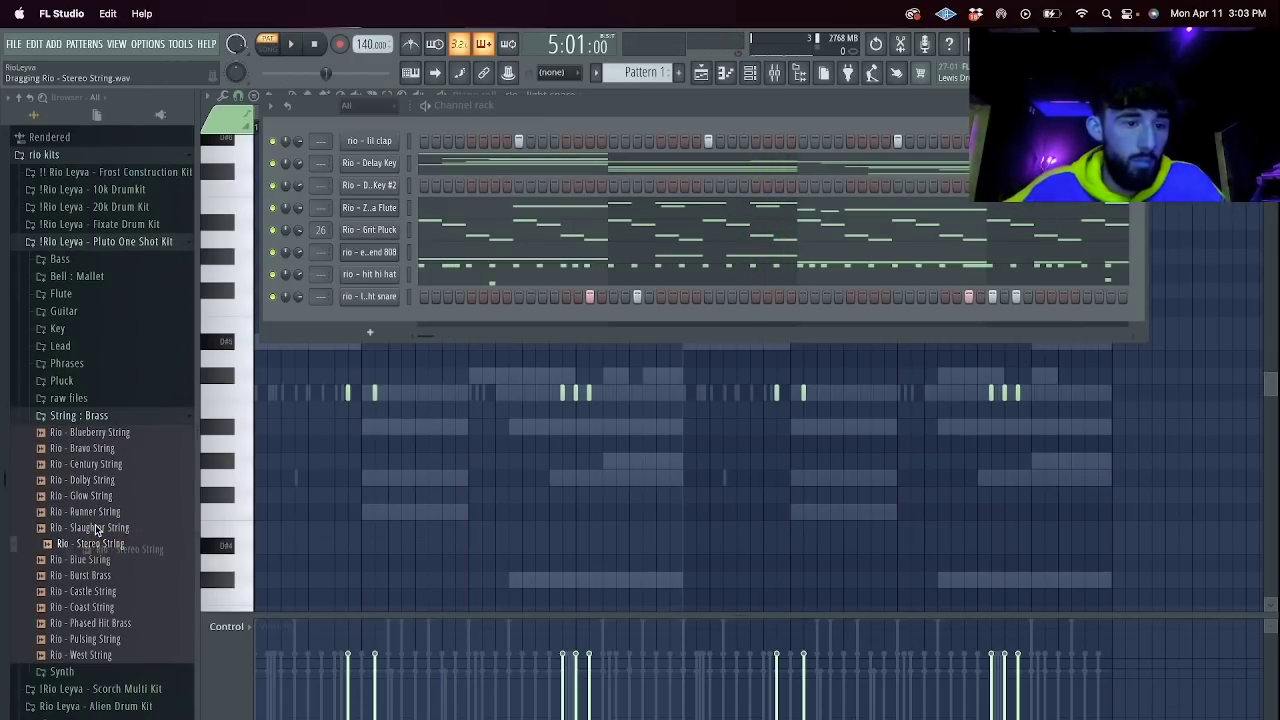
drag(378, 188, 379, 187)
right_click(379, 187)
click(416, 188)
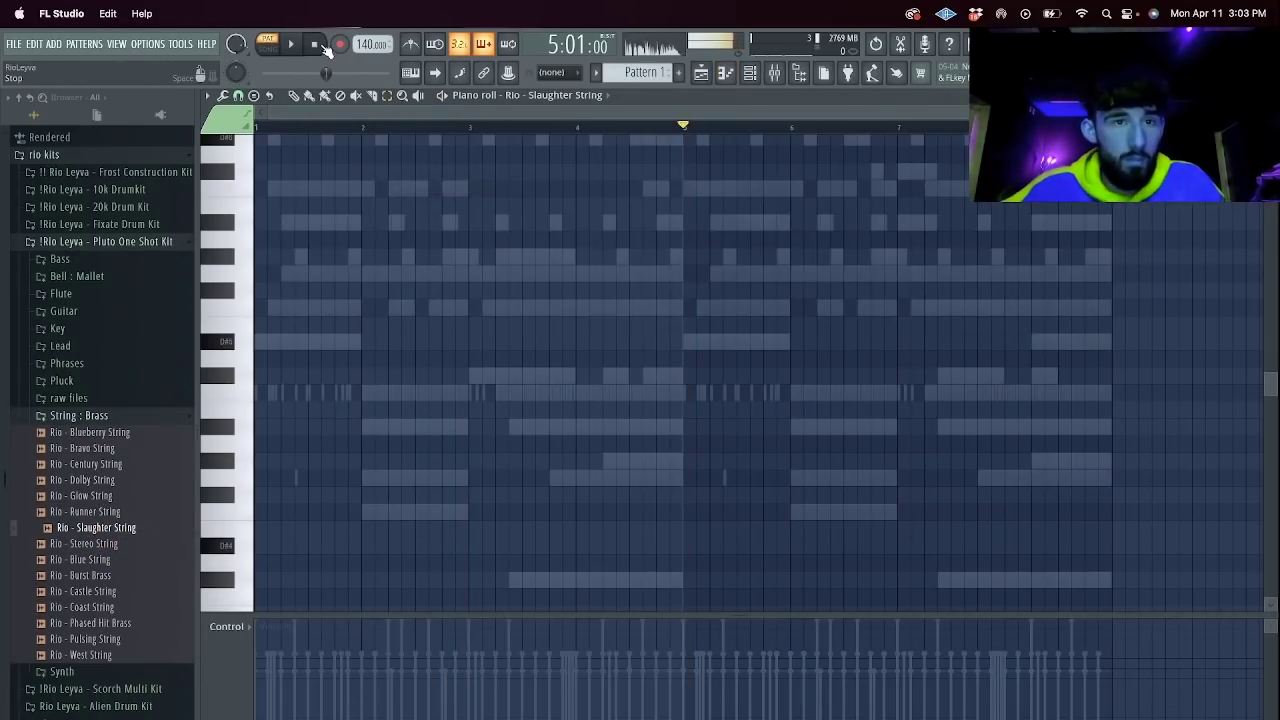
click(315, 44)
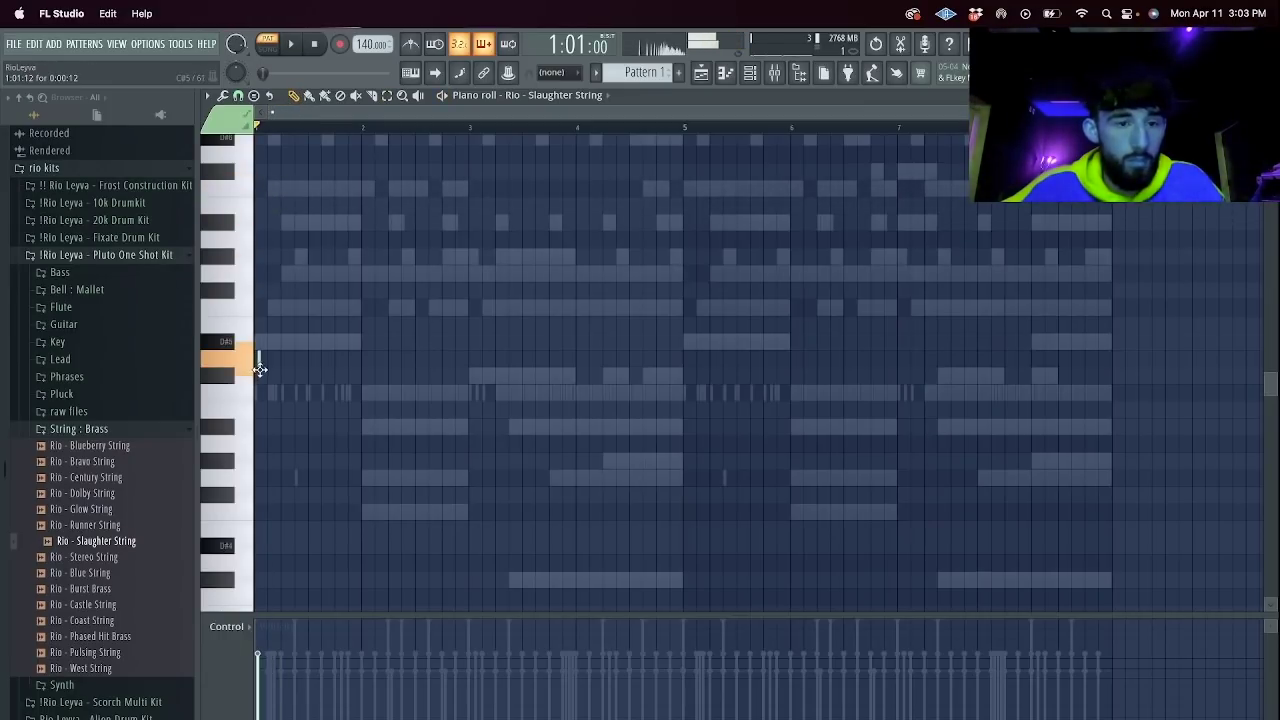
Draw C5, F5, D#5 and A#4 string notes, make them legato, and duplicate the phrase.
drag(312, 403, 361, 400)
key(space)
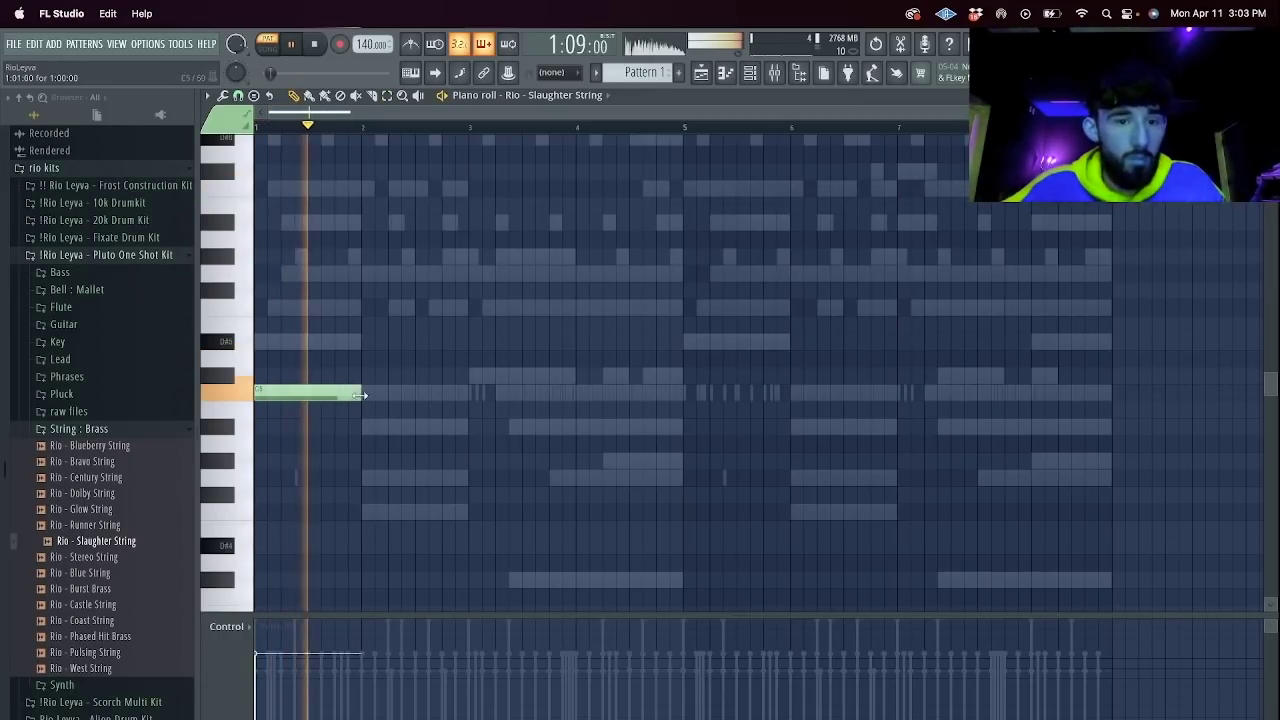
click(380, 307)
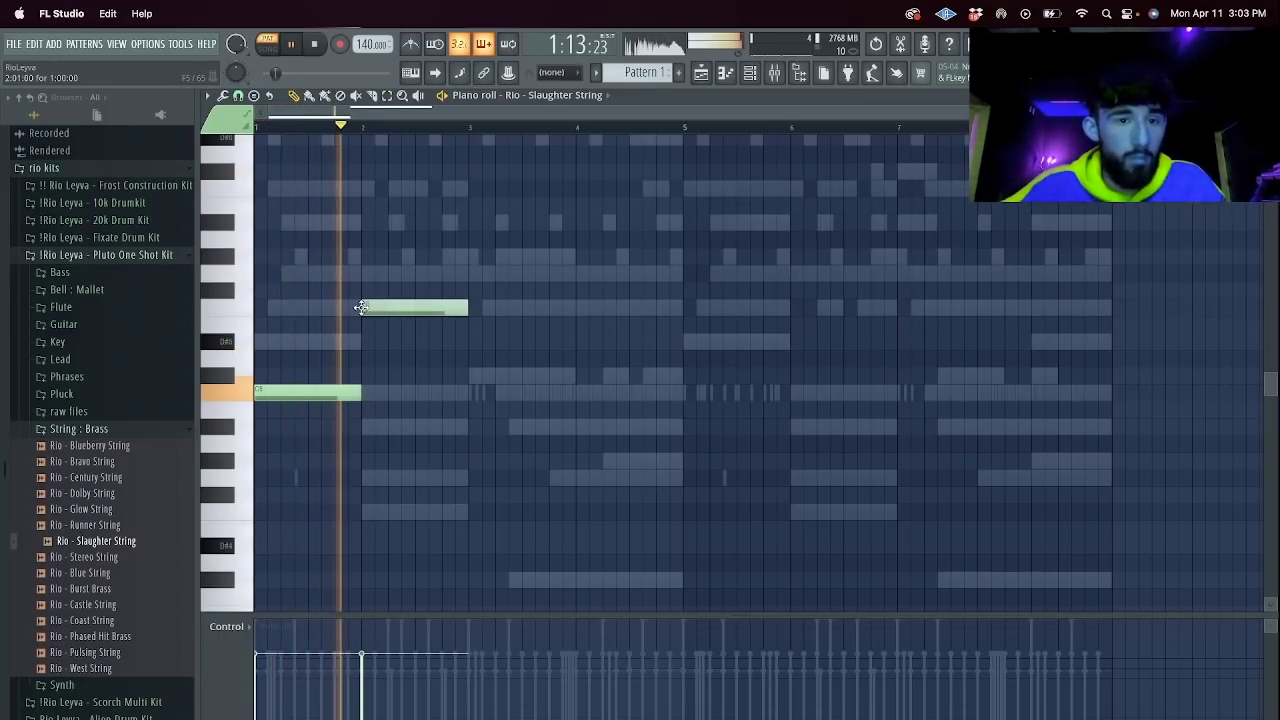
click(480, 341)
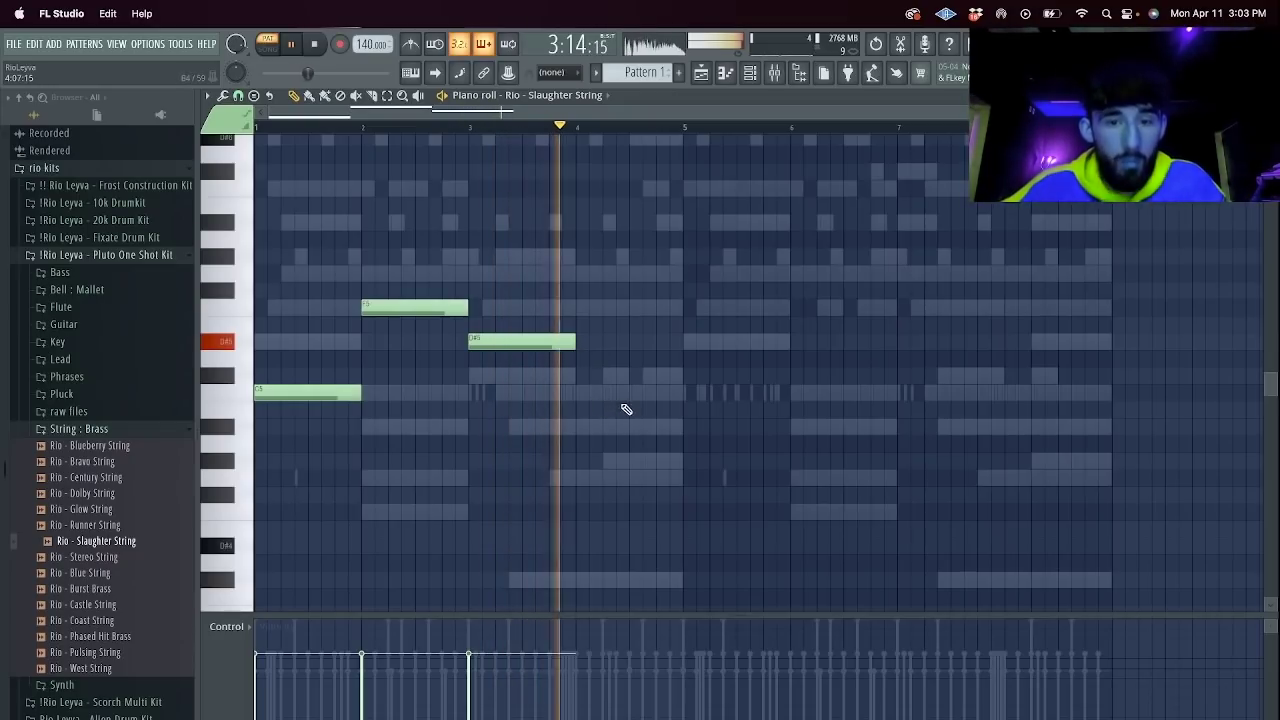
click(634, 424)
drag(737, 424, 689, 429)
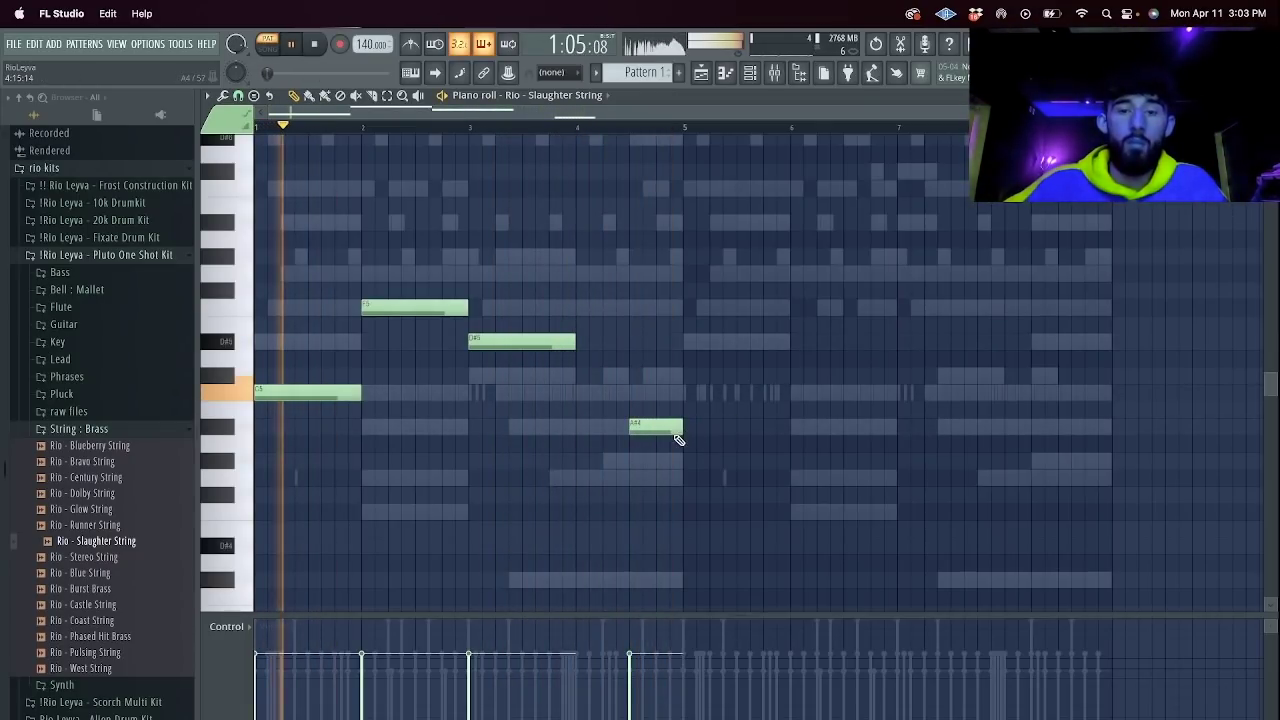
key(ctrl+l)
key(ctrl+b)
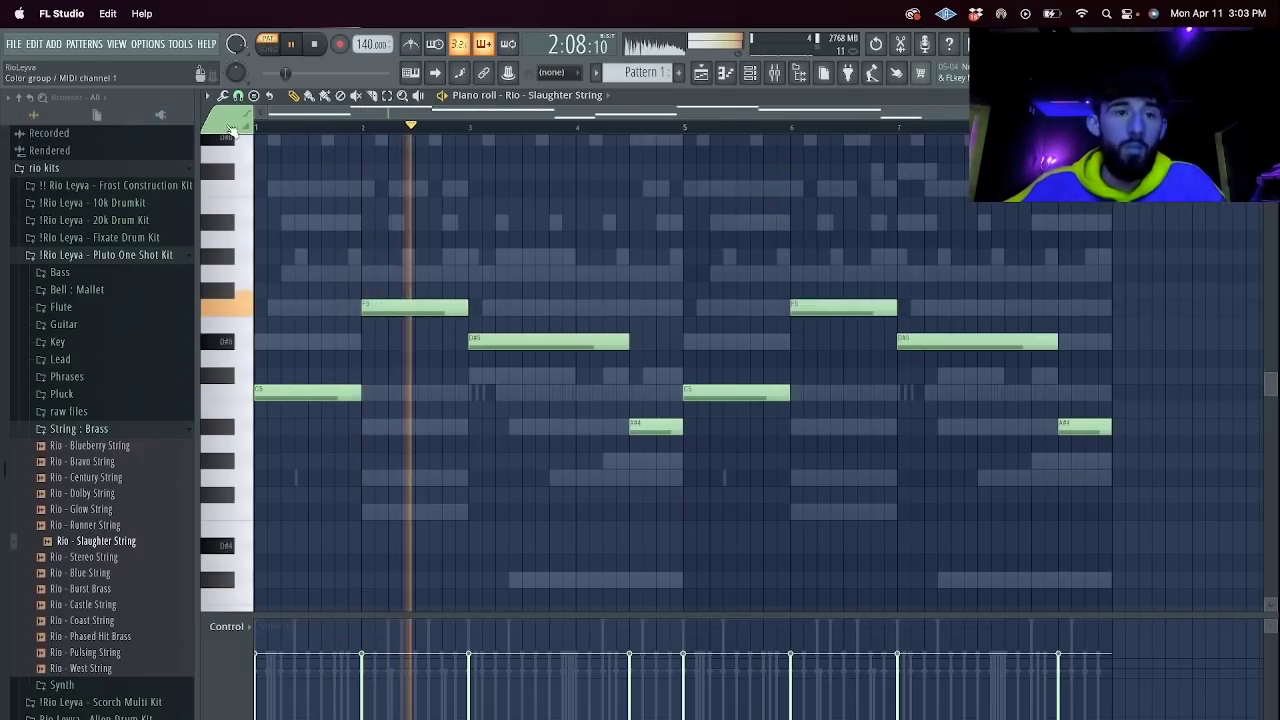
Add short slide notes leading into the repeated phrase's notes, including D#5 and A#4.
click(765, 341)
drag(820, 341, 779, 307)
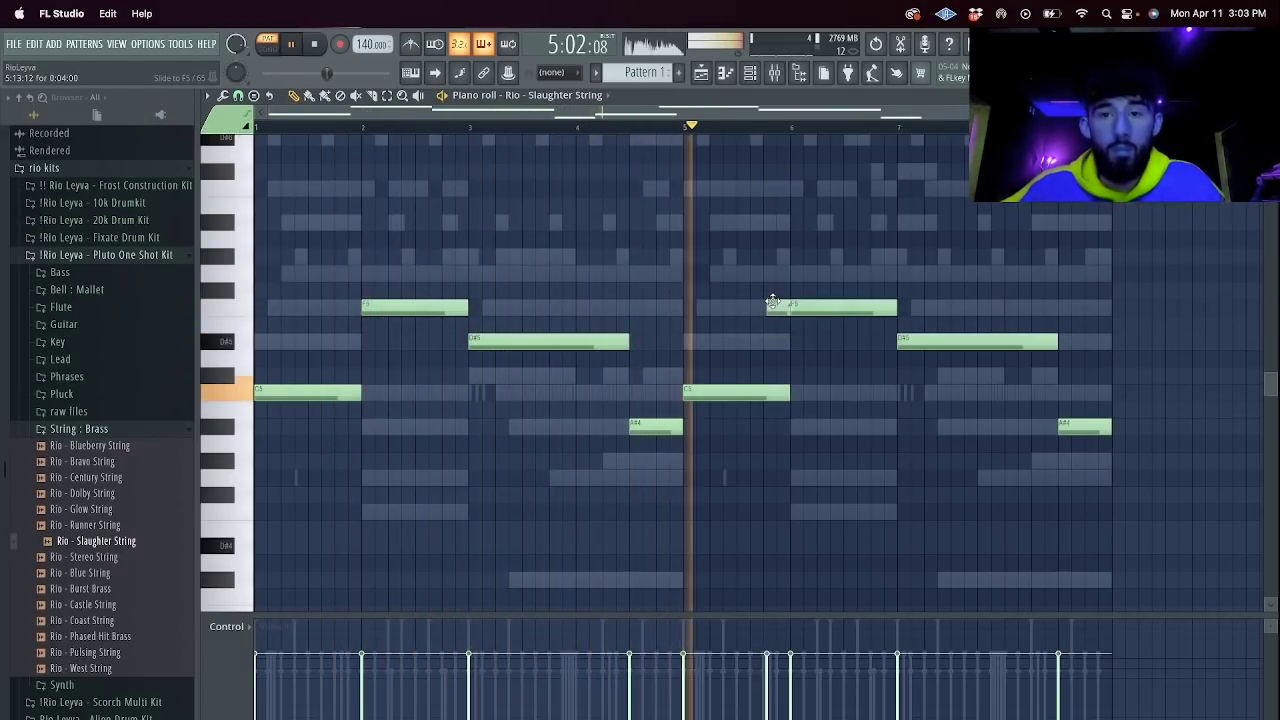
click(877, 341)
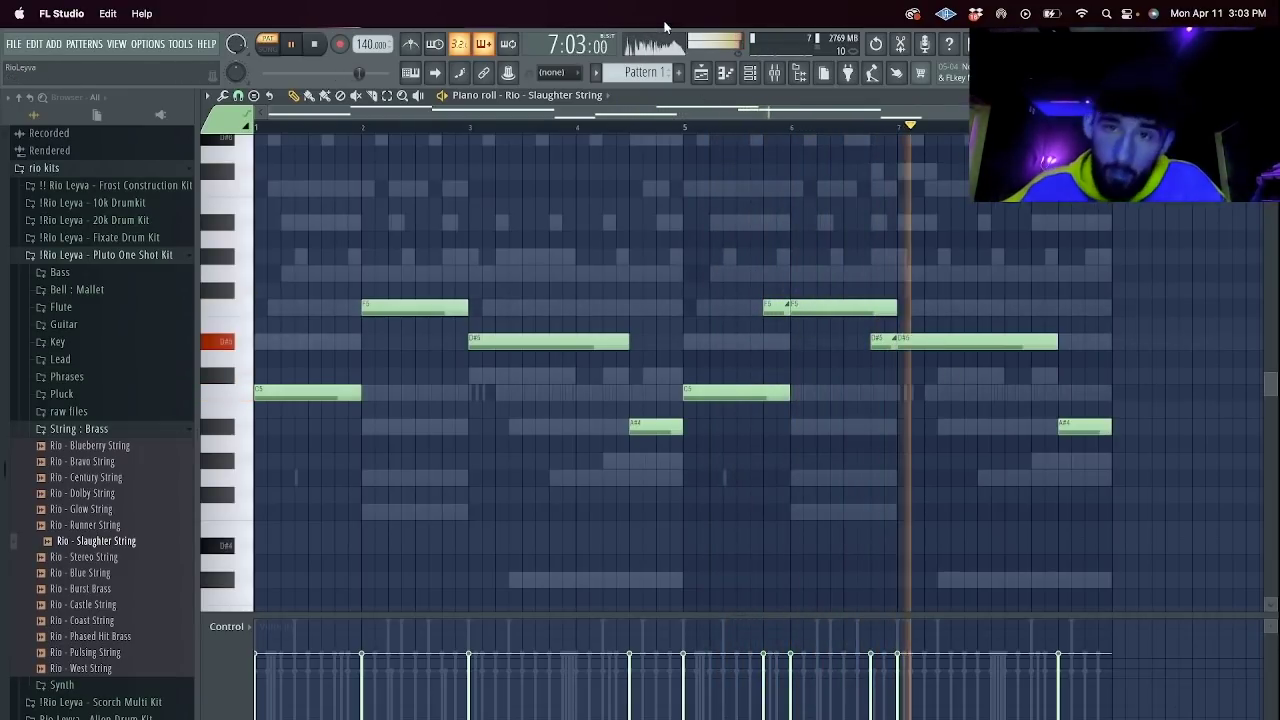
click(1033, 426)
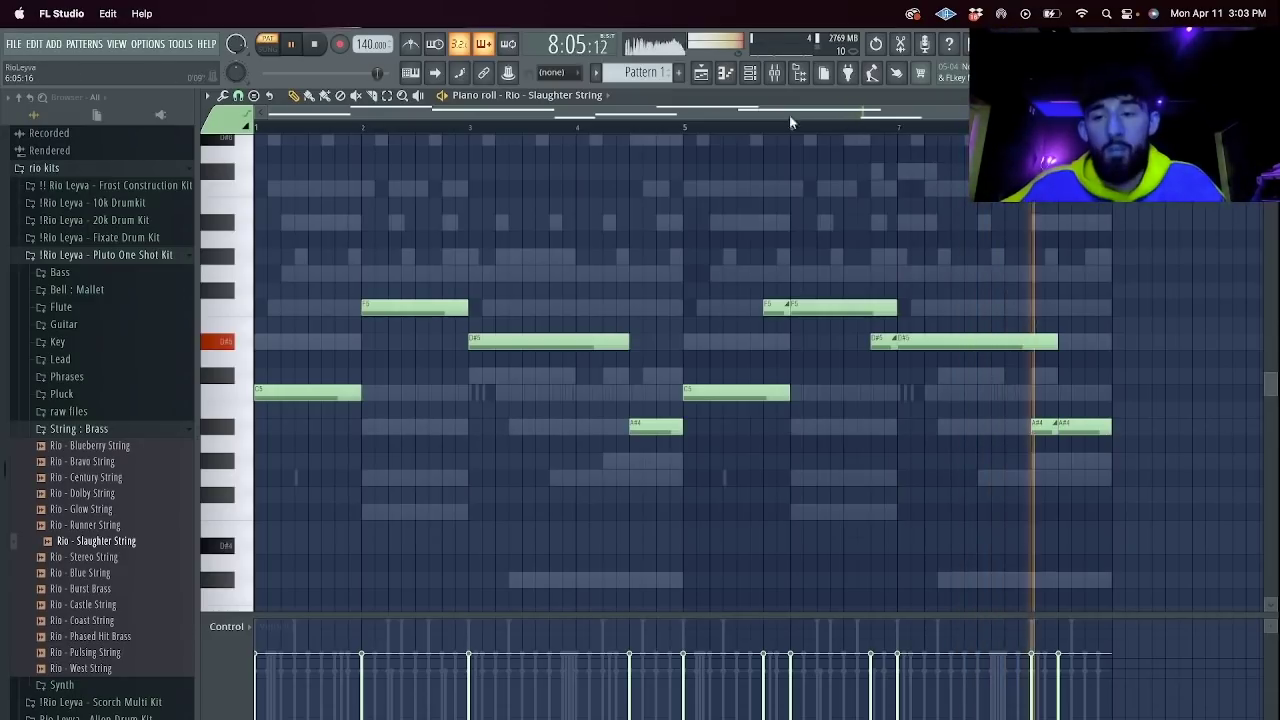
click(799, 72)
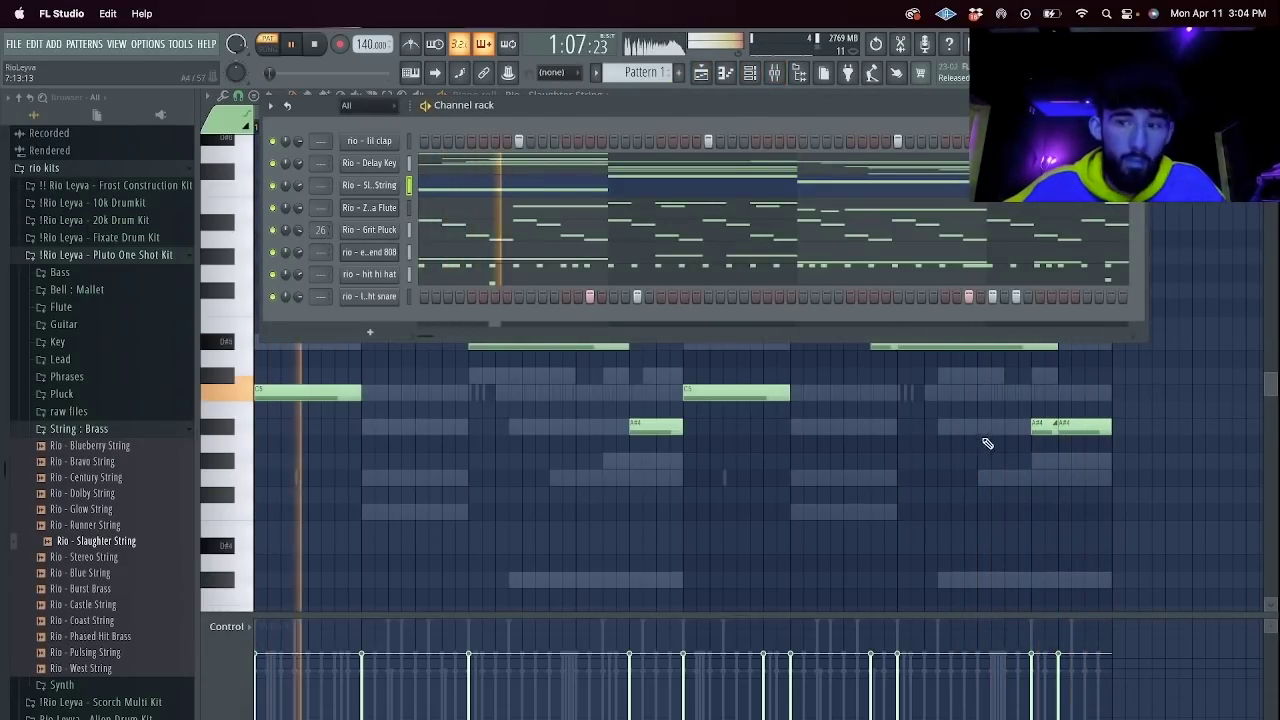
Add a short C5 slide note, then add the smooth crash sample from the 10k Drumkit as a channel.
click(1090, 393)
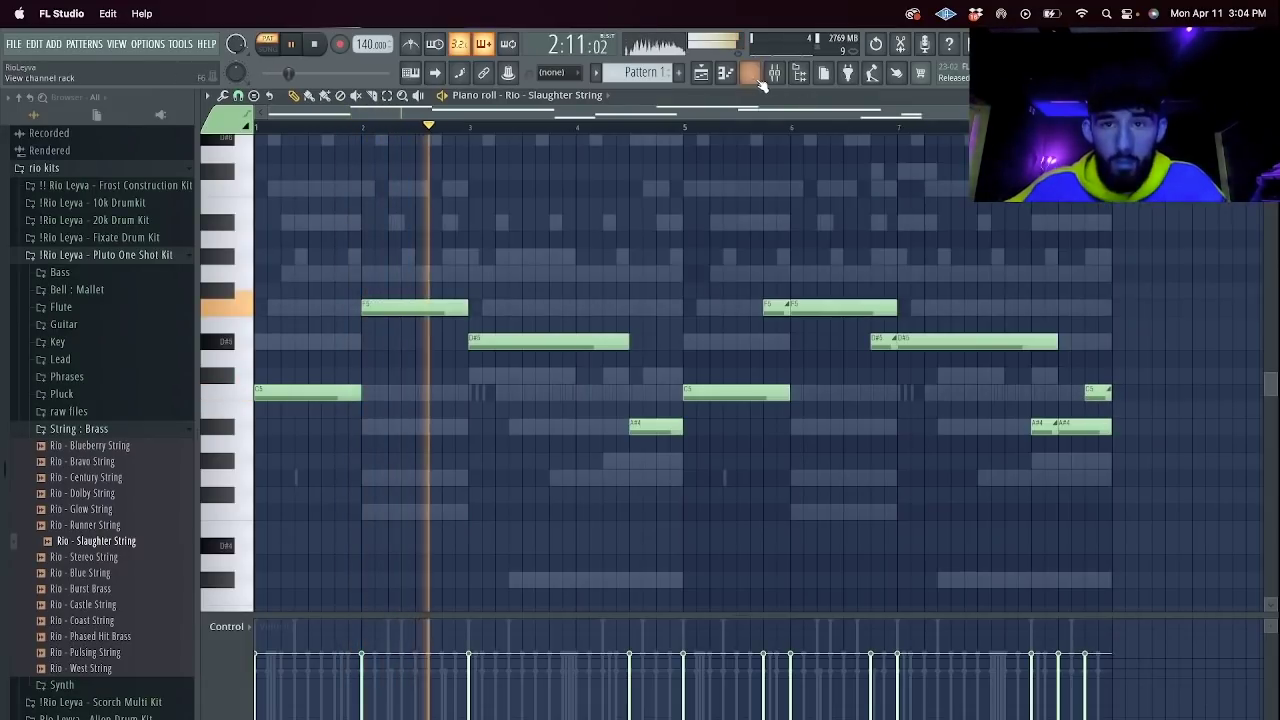
click(799, 72)
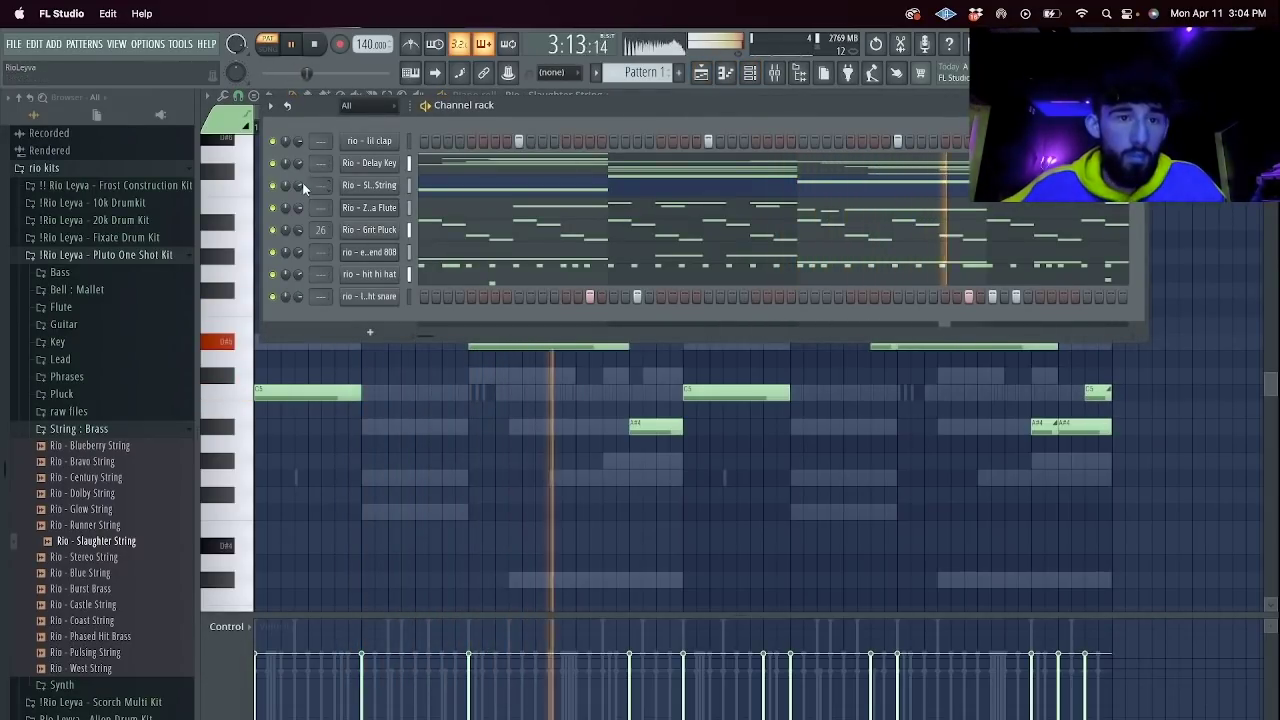
scroll(103, 245, up, 1)
click(100, 236)
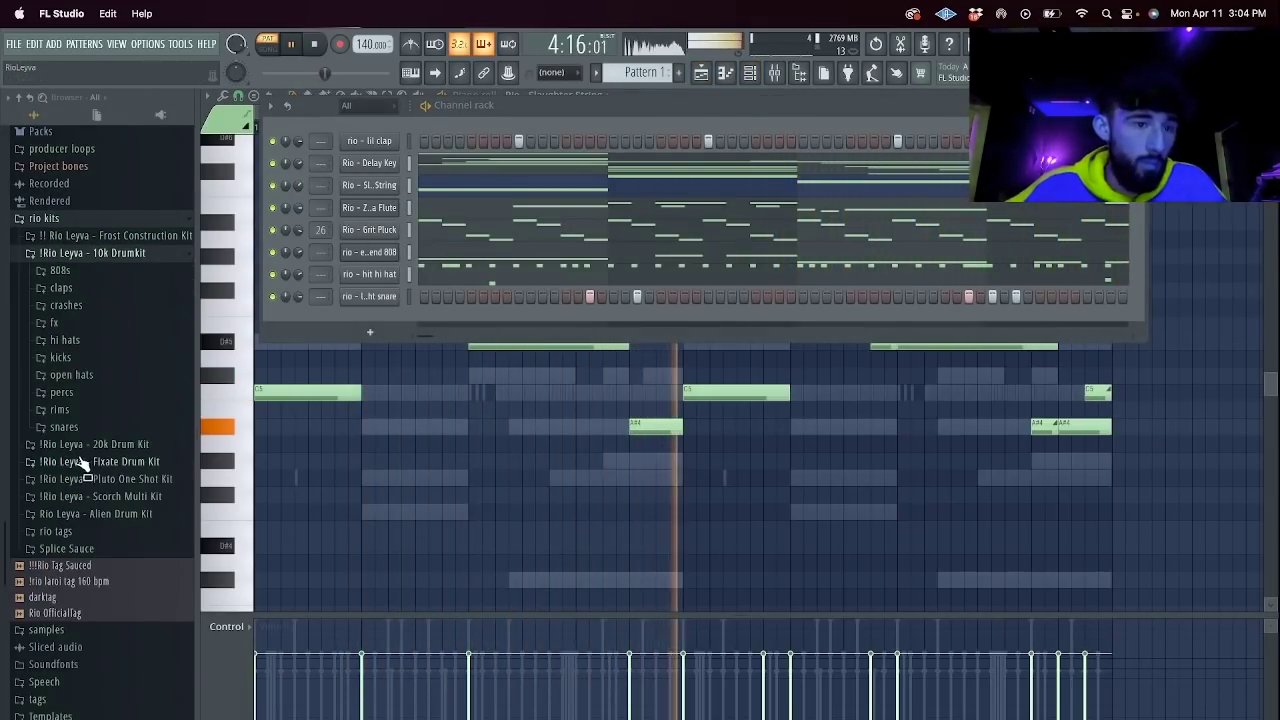
click(66, 305)
drag(90, 321, 423, 315)
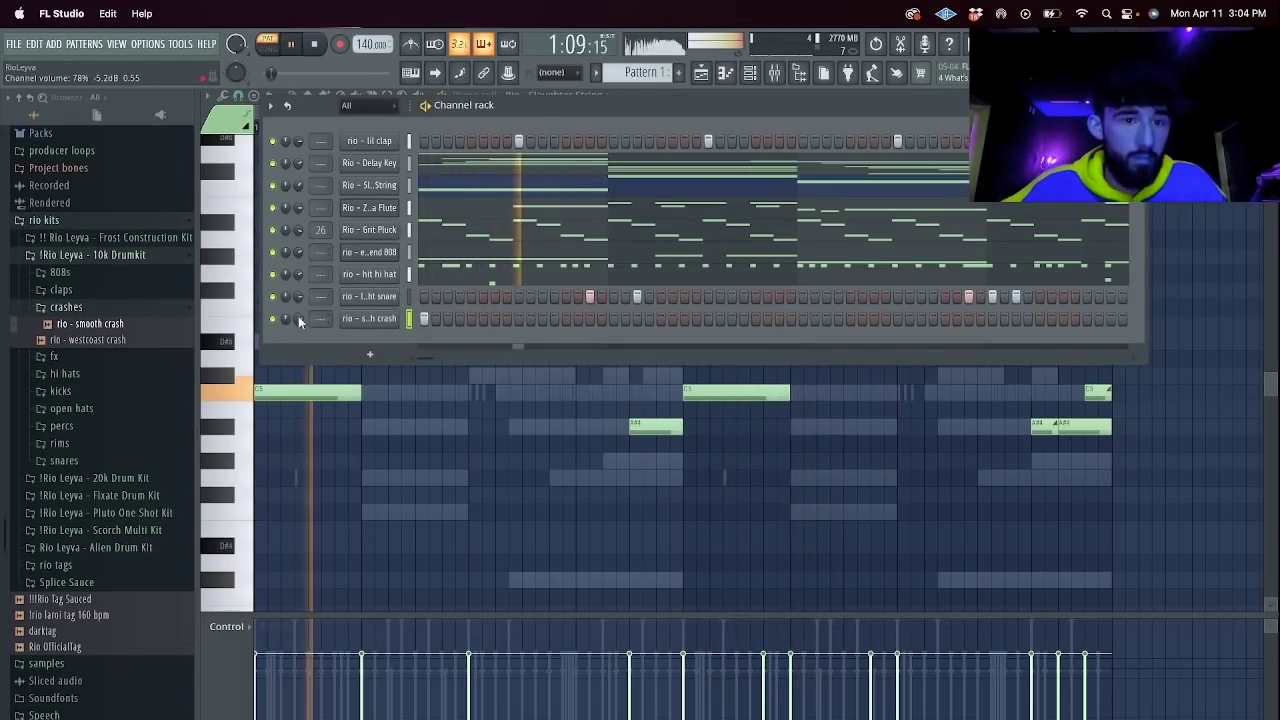
Clone the 808 channel, paste the 808 notes into the clone, and mute the original.
right_click(393, 250)
click(428, 397)
click(409, 274)
key(super+v)
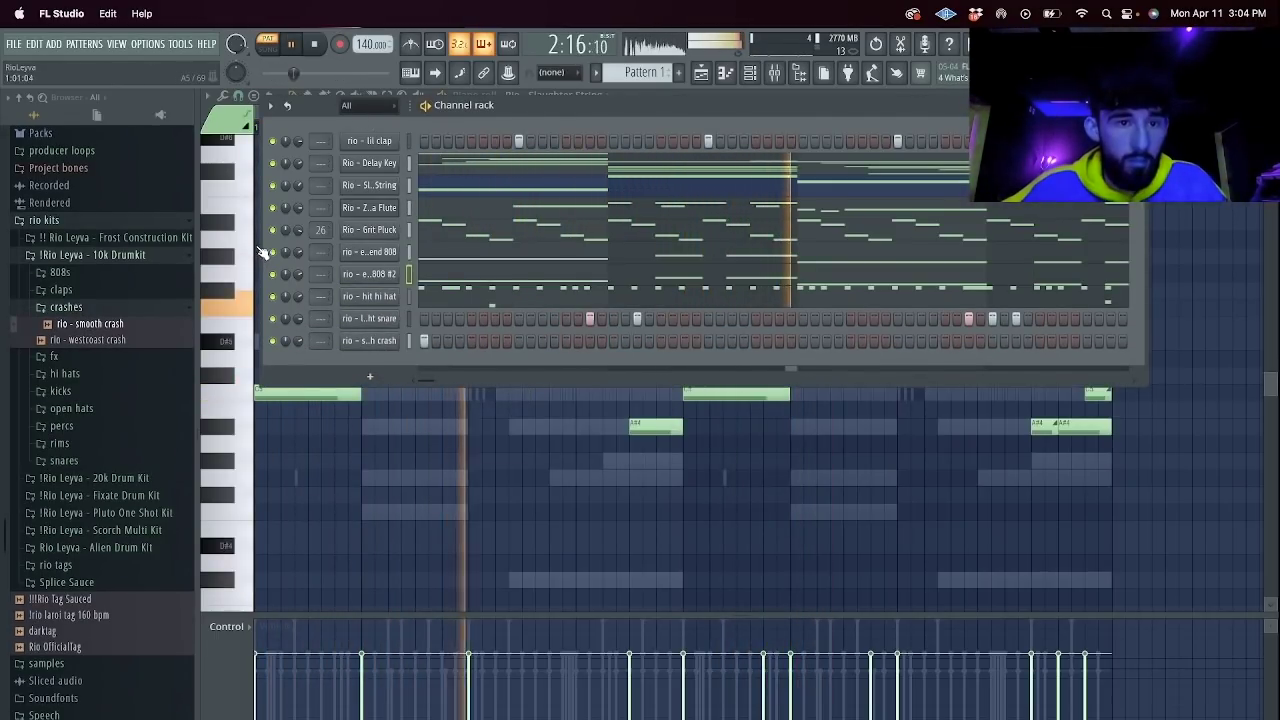
click(272, 252)
Load Gravity Bass onto the cloned 808 channel and drop its two C#6 notes an octave.
scroll(150, 352, down, 4)
click(106, 307)
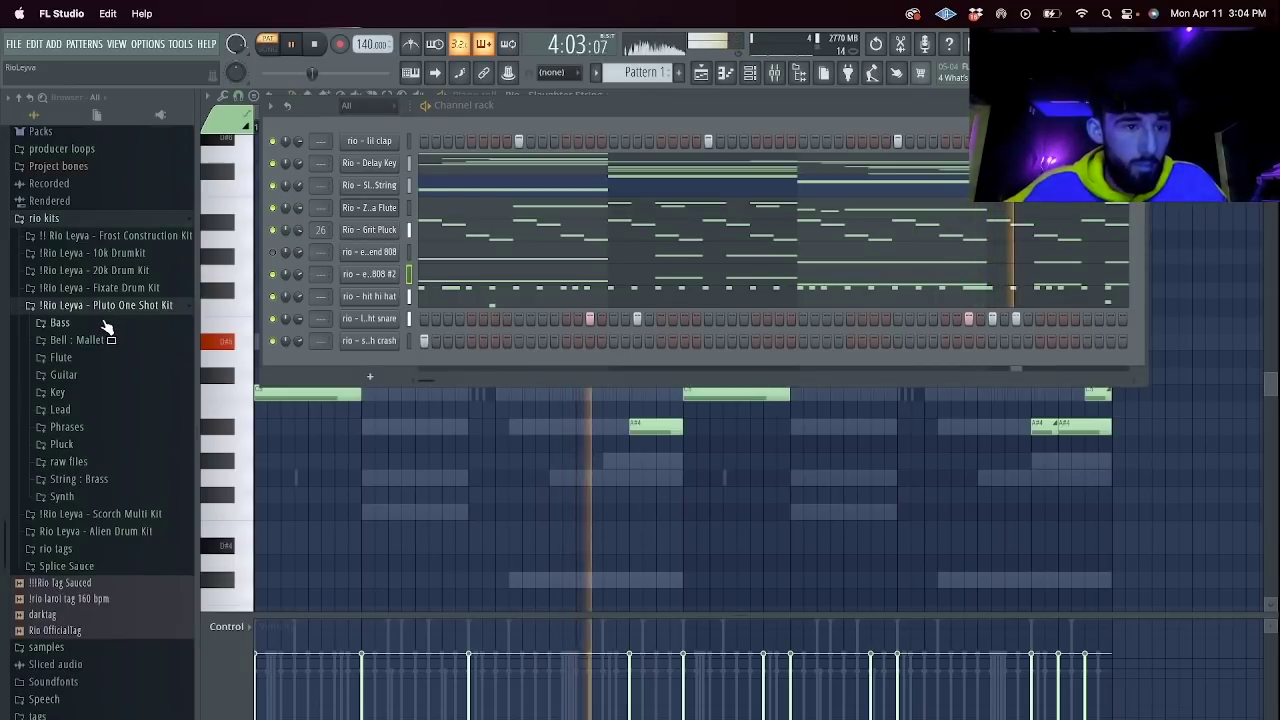
click(106, 323)
drag(90, 482, 292, 272)
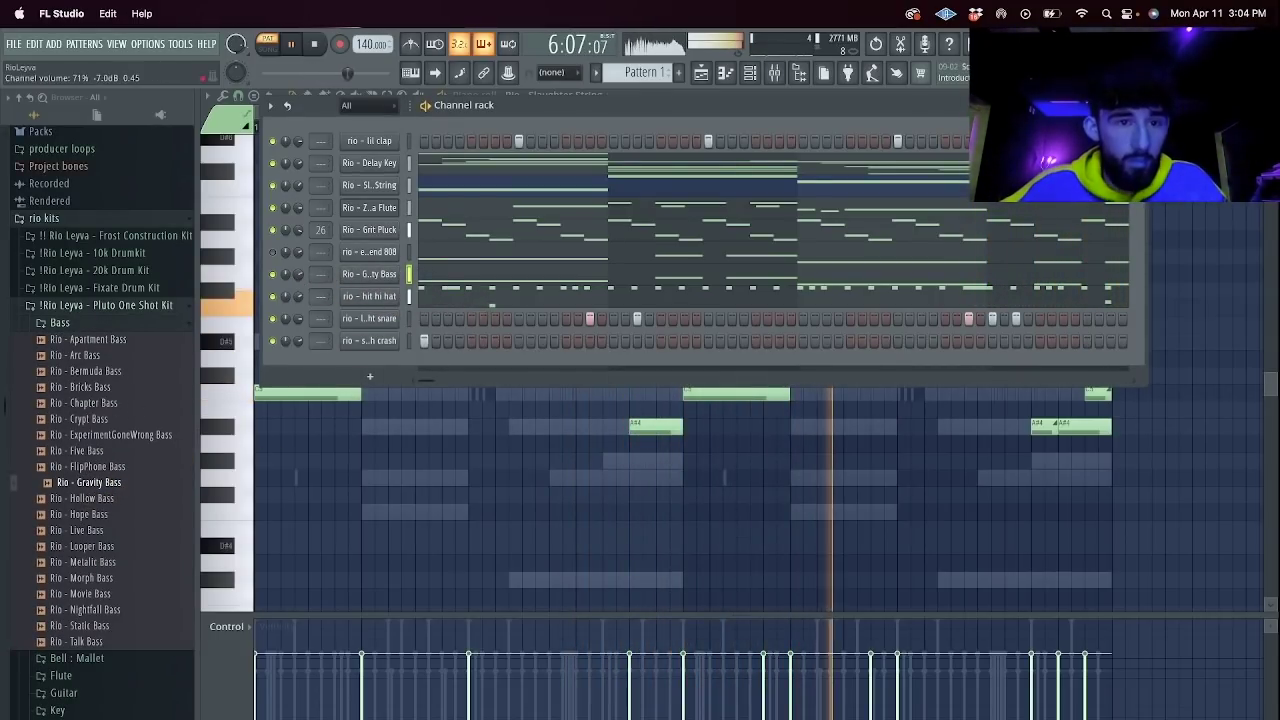
click(466, 280)
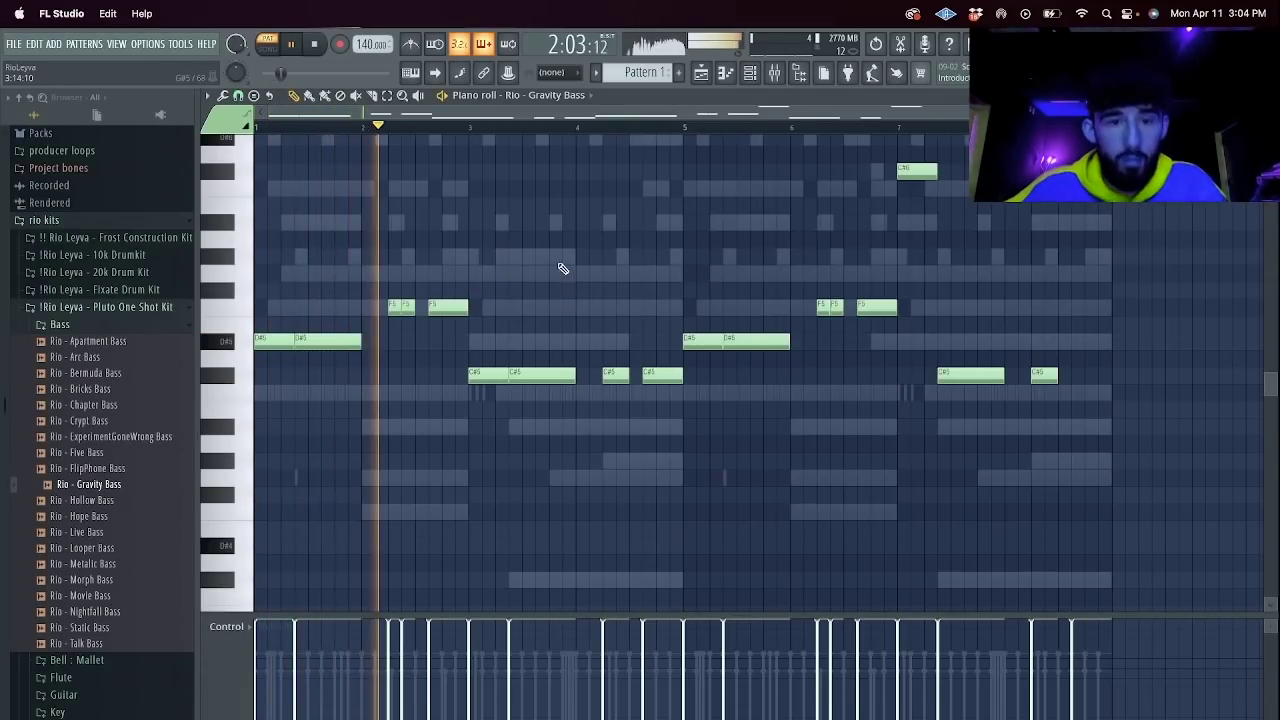
drag(1106, 188, 706, 95)
key(super+Down)
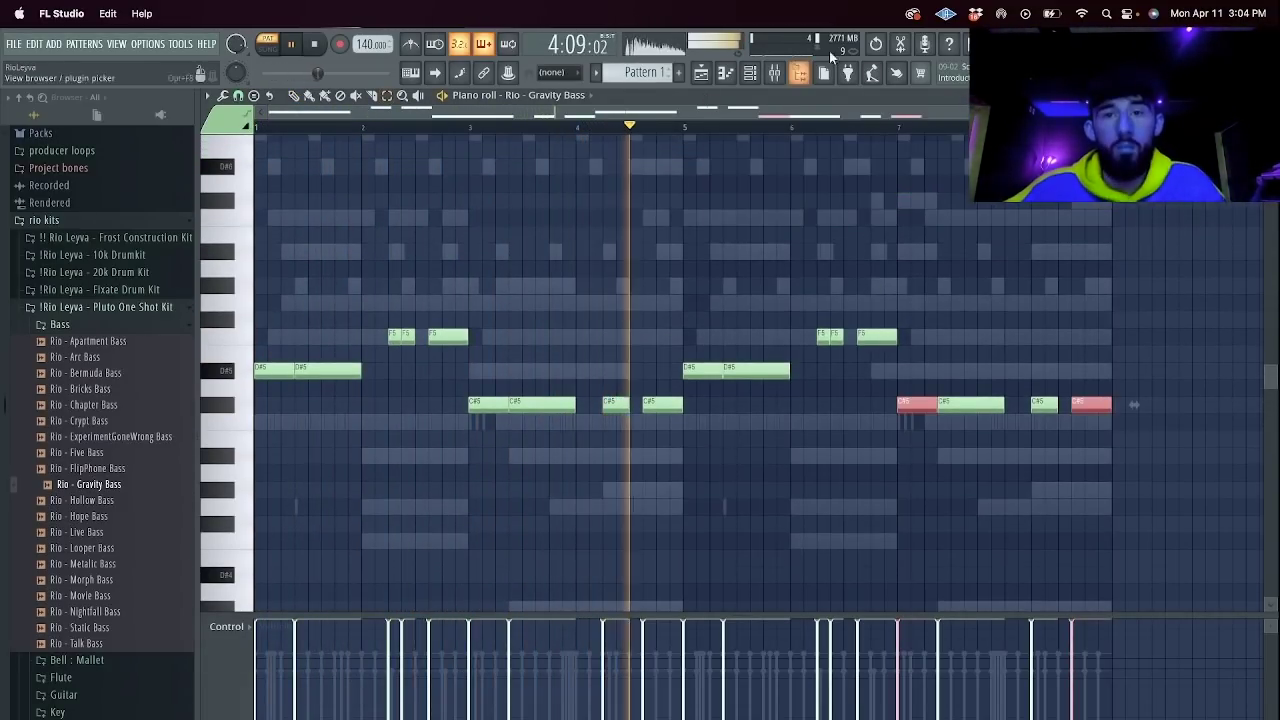
In the playlist, split the pattern into one pattern per channel.
click(701, 72)
click(595, 72)
click(690, 313)
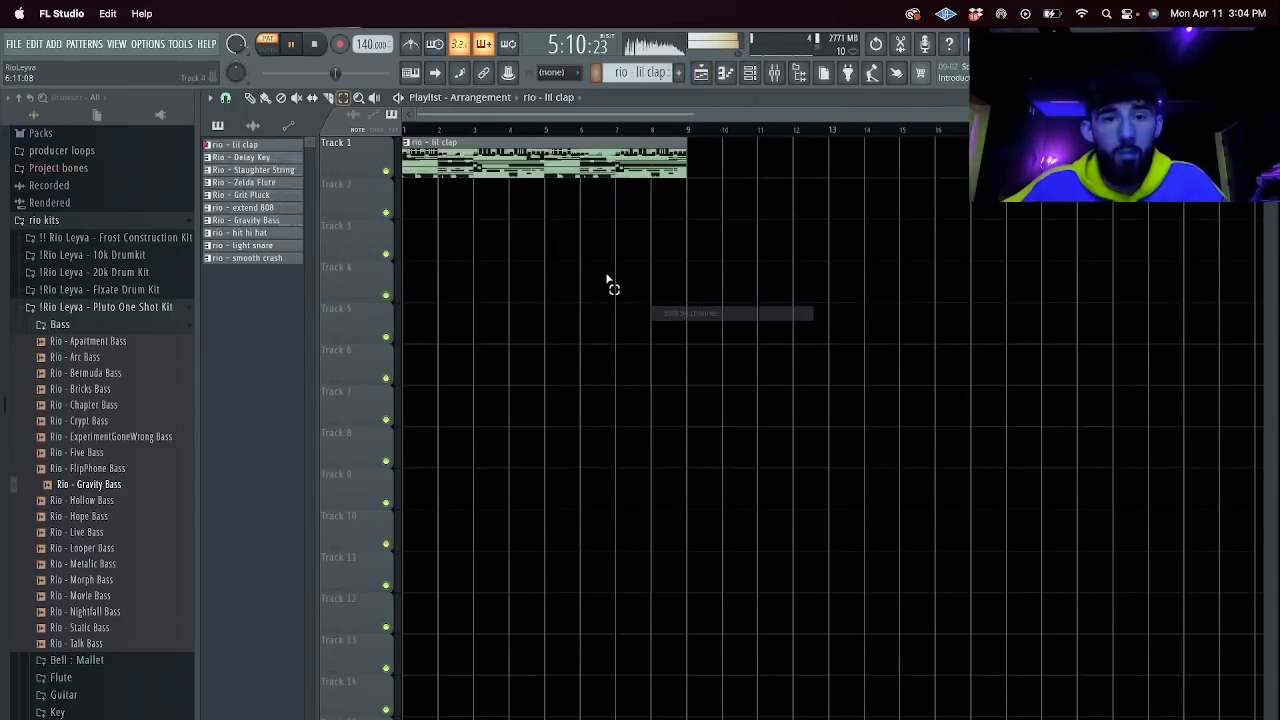
Place all per-channel patterns at bar 1 and repeat them out to bar 49.
shift+click(283, 257)
drag(283, 257, 420, 157)
key(super+b)
key(super+b)
key(super+b)
key(super+b)
key(super+b)
key(space)
Delete the intro clips on tracks 3 to 10 in bars 1 to 8.
drag(791, 118, 60, 163)
drag(491, 229, 325, 544)
key(Delete)
Place Grit Pluck on Track 5 and Slaughter String on Track 3 at bar 1.
drag(729, 116, 1240, 116)
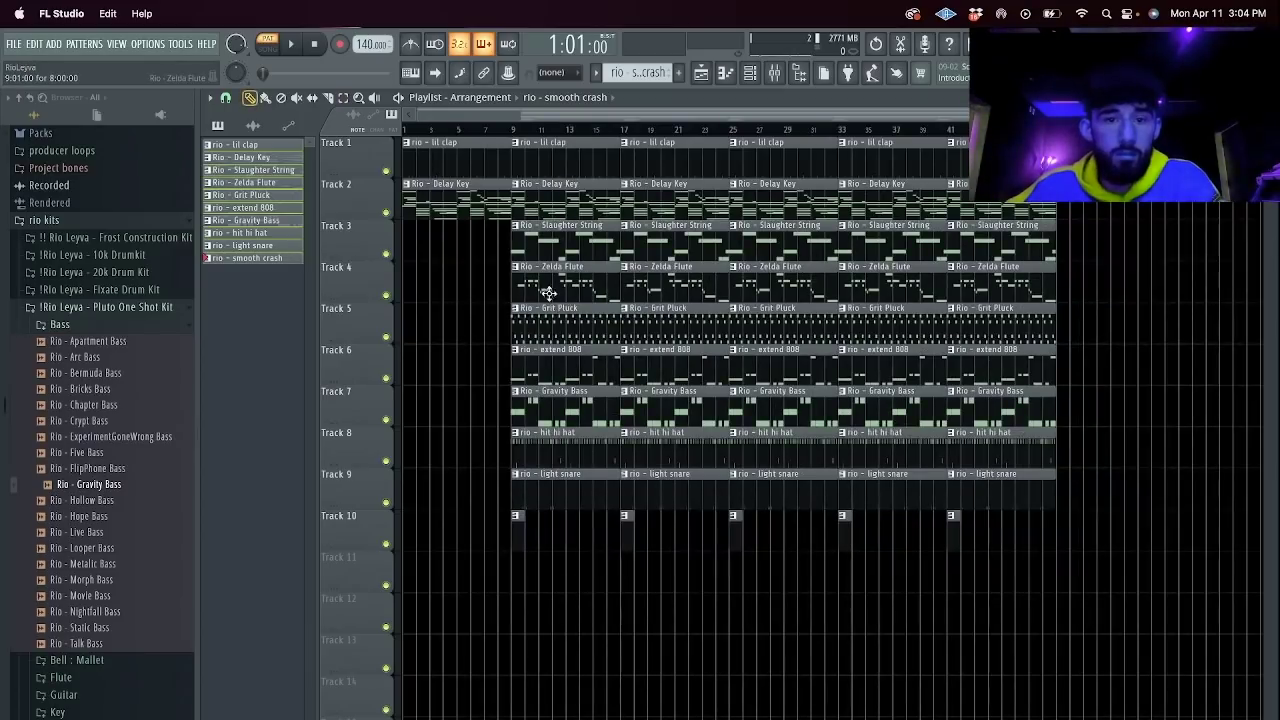
key(p)
click(568, 320)
click(408, 328)
click(585, 401)
click(409, 411)
key(c)
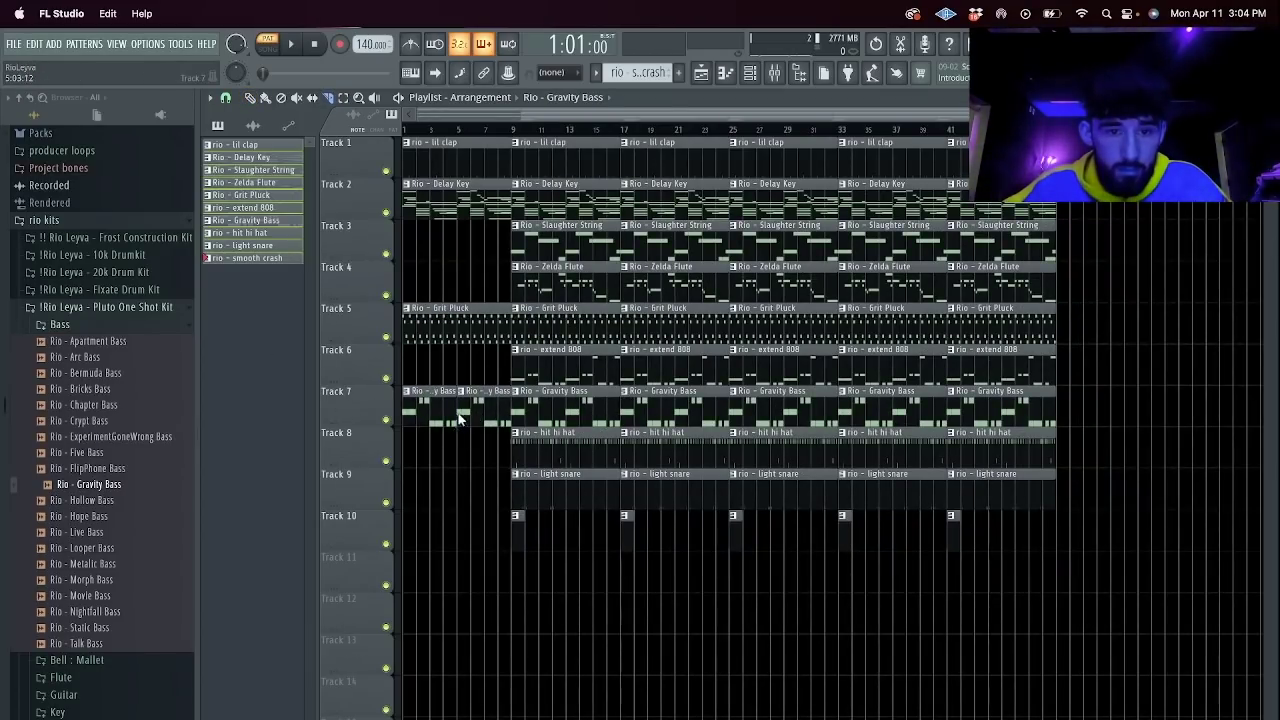
right_click(452, 415)
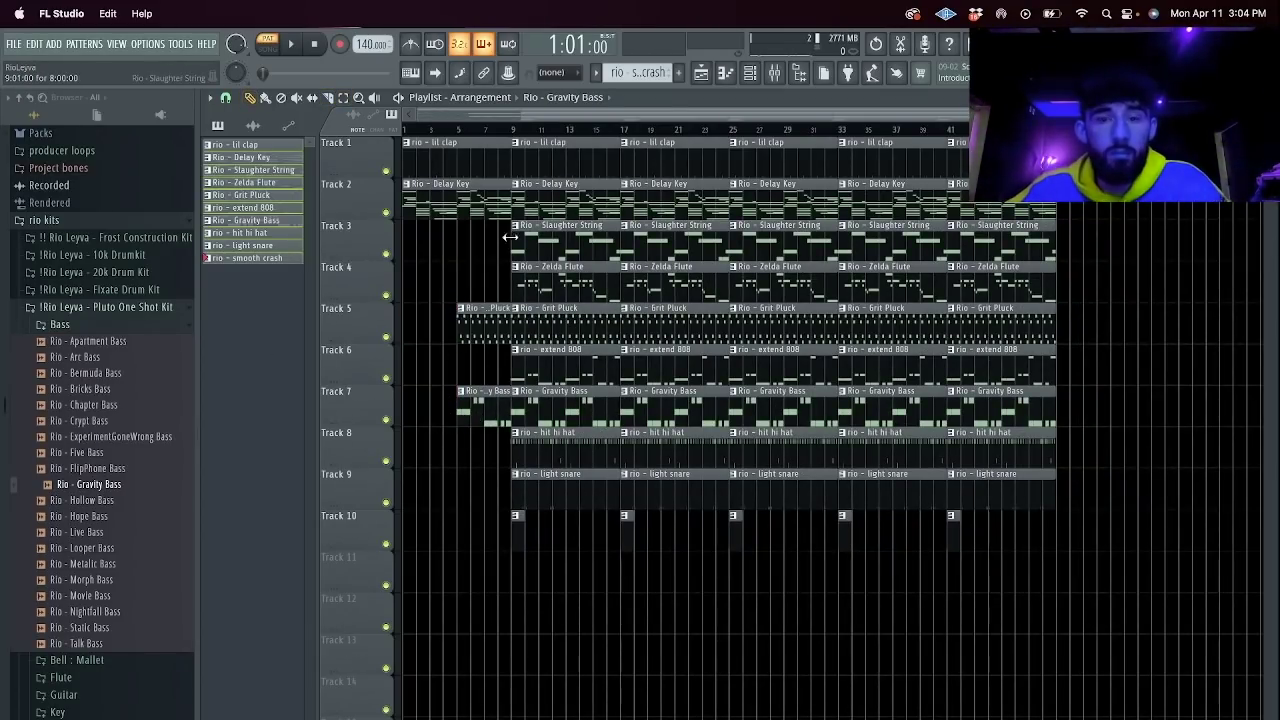
click(580, 231)
click(410, 243)
key(c)
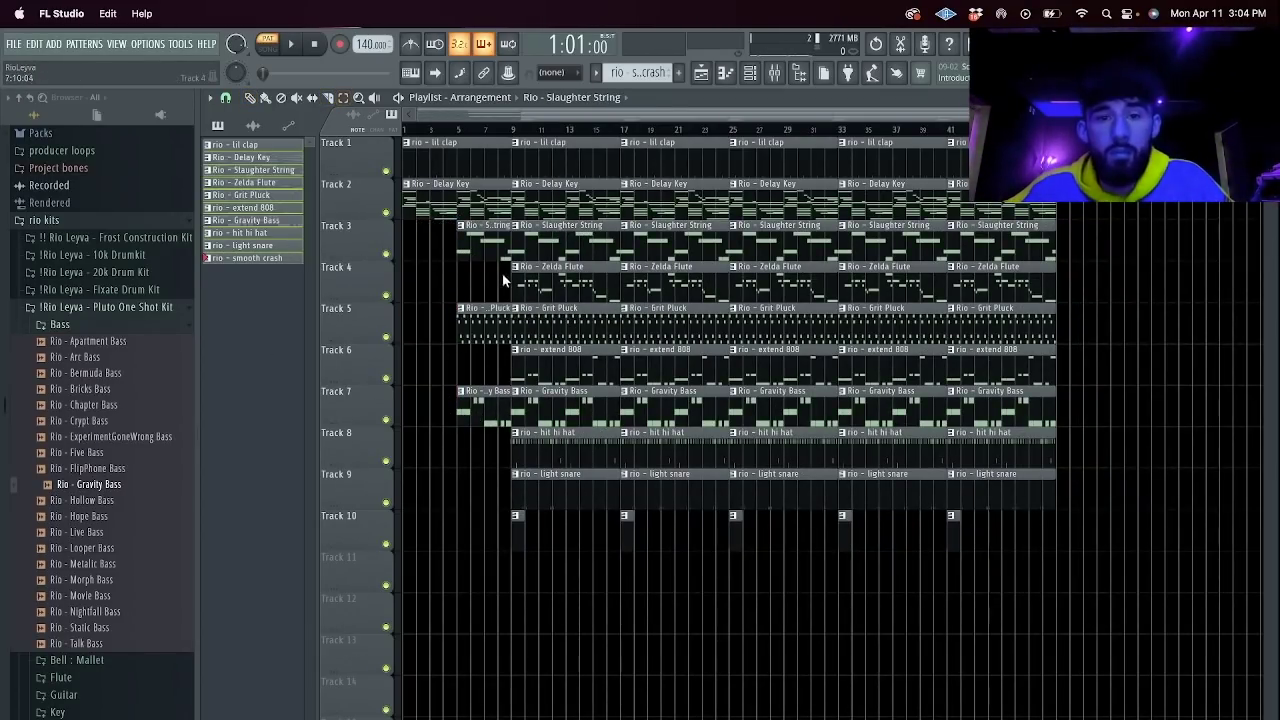
Remove the Grit Pluck, Slaughter String and Gravity Bass clips at bar 9.
key(Delete)
drag(577, 217, 577, 236)
super+click(576, 243)
key(Delete)
drag(598, 405, 580, 445)
key(Delete)
key(super+z)
super+click(602, 416)
key(Delete)
Remove the 808 and Gravity Bass clips at bars 17, 25 and 33.
super+click(664, 408)
key(Delete)
super+click(820, 409)
super+click(823, 374)
key(Delete)
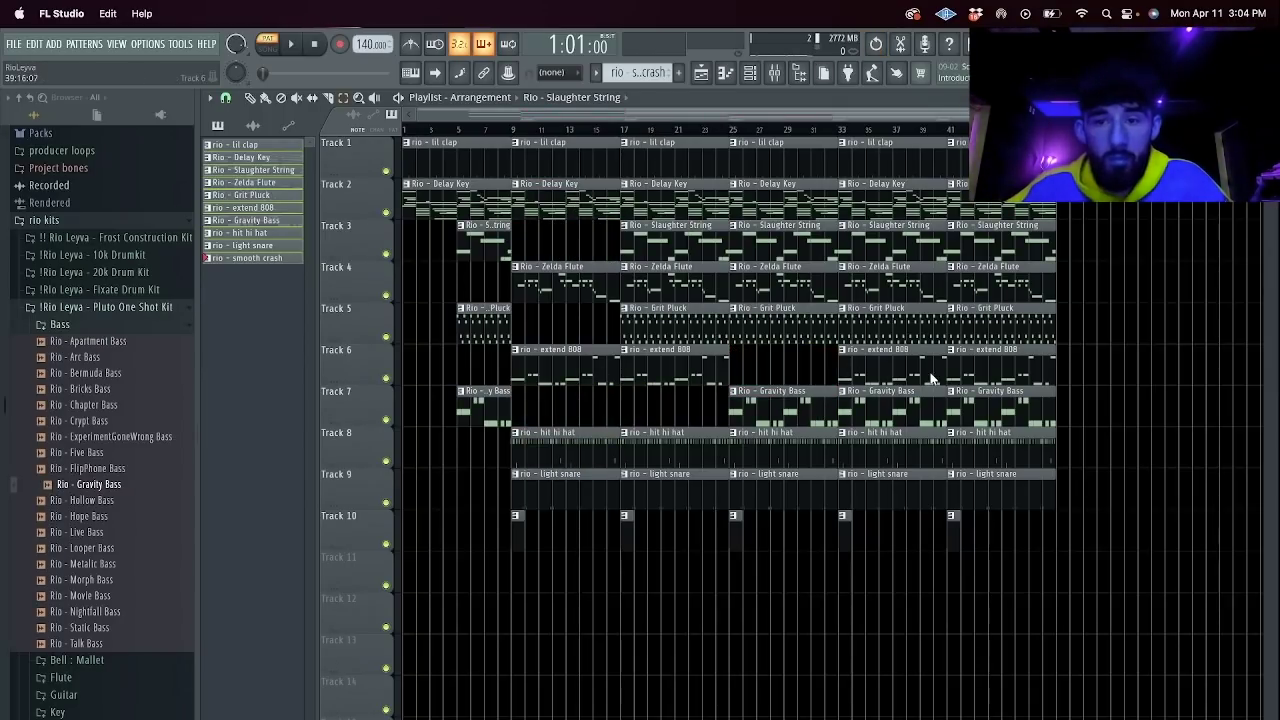
right_click(914, 410)
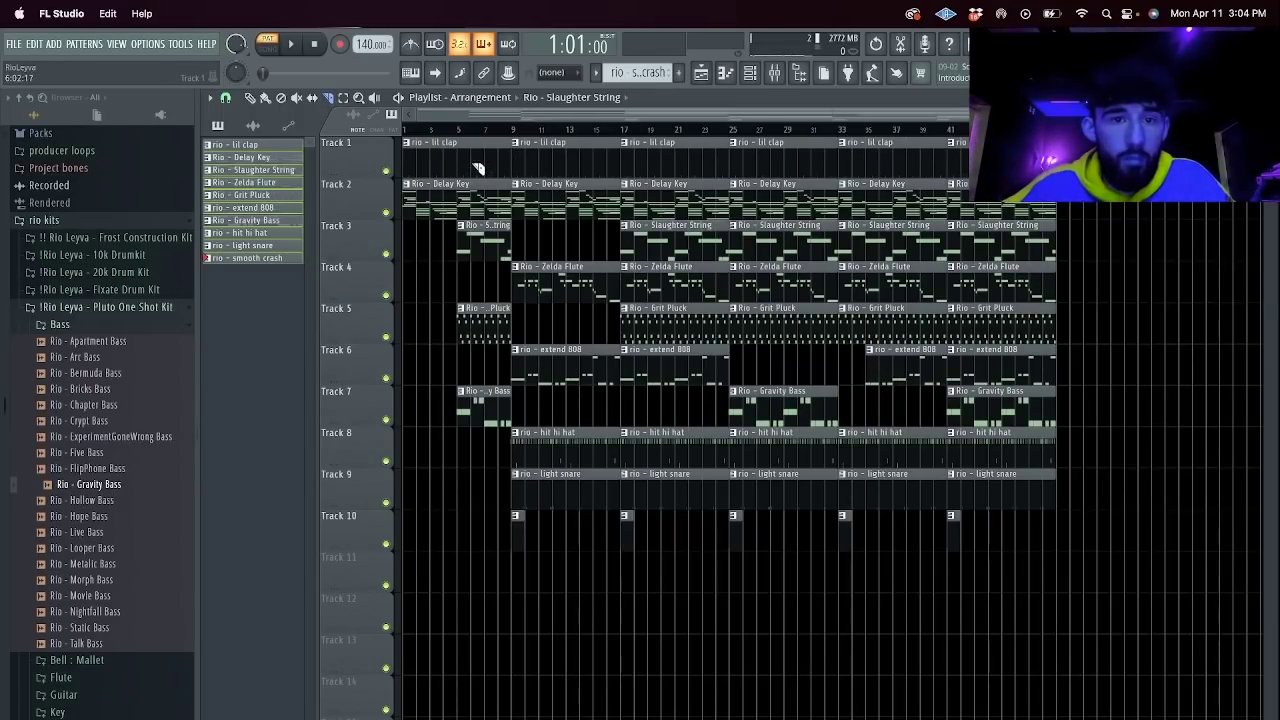
Clear every clip at bar 41 and remove Zelda Flute, Grit Pluck, Delay Key and Slaughter String clips at bars 17–33.
drag(1014, 592, 955, 110)
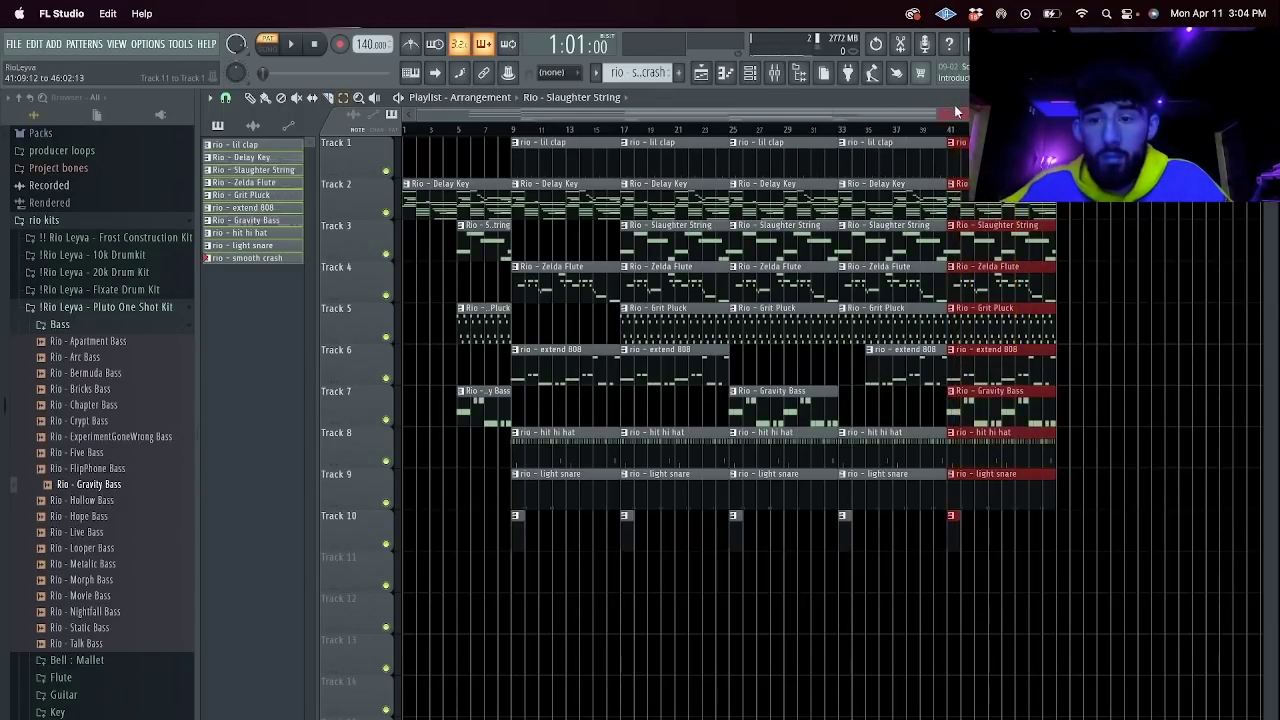
key(Delete)
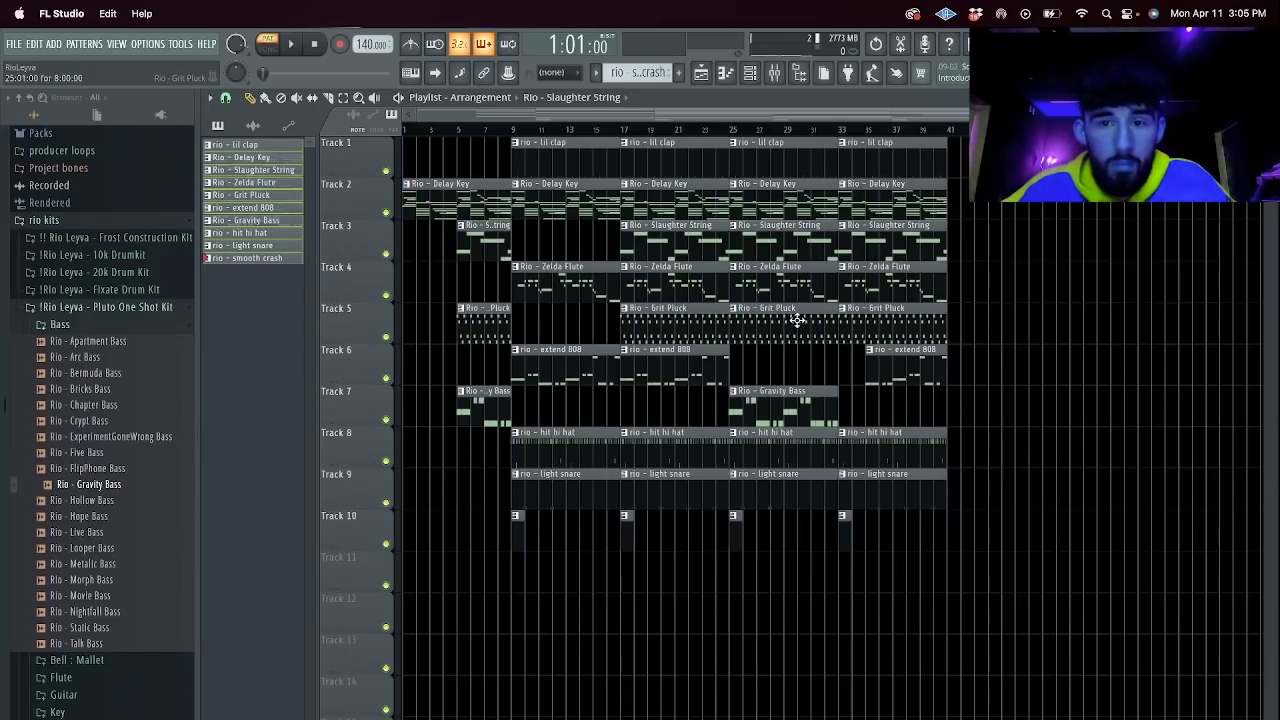
right_click(650, 260)
right_click(818, 328)
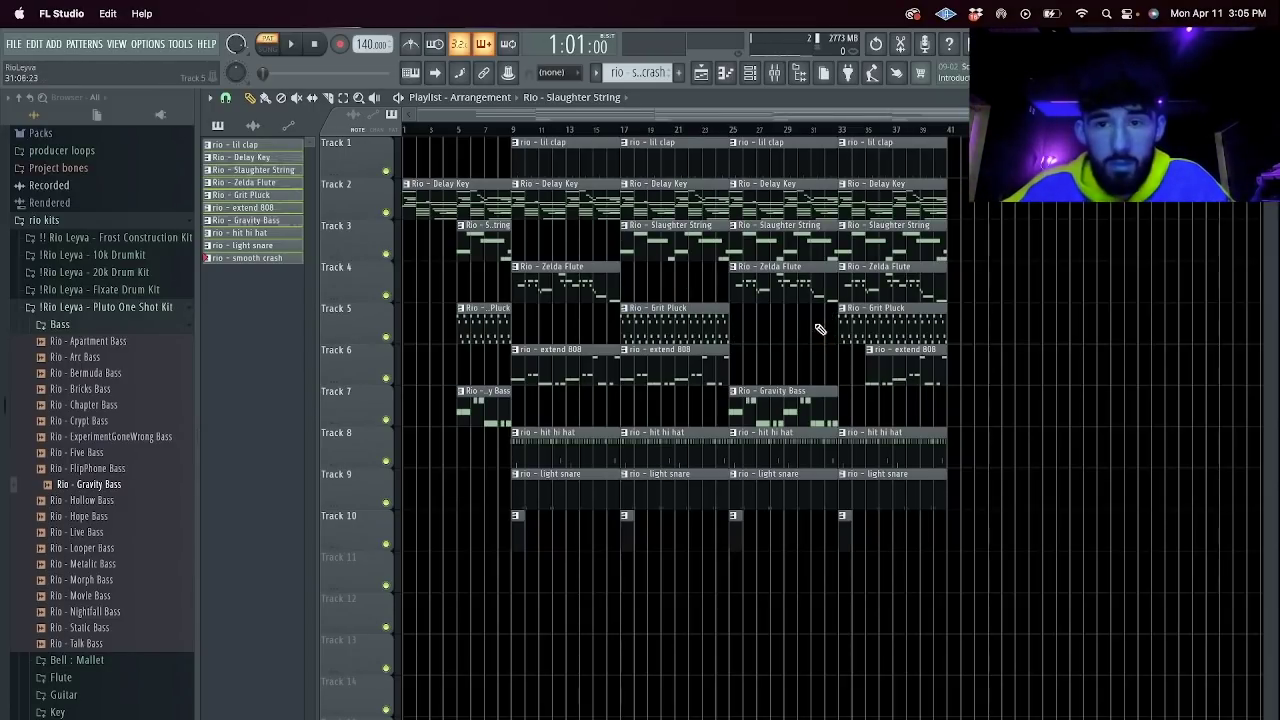
right_click(803, 201)
right_click(885, 245)
right_click(895, 285)
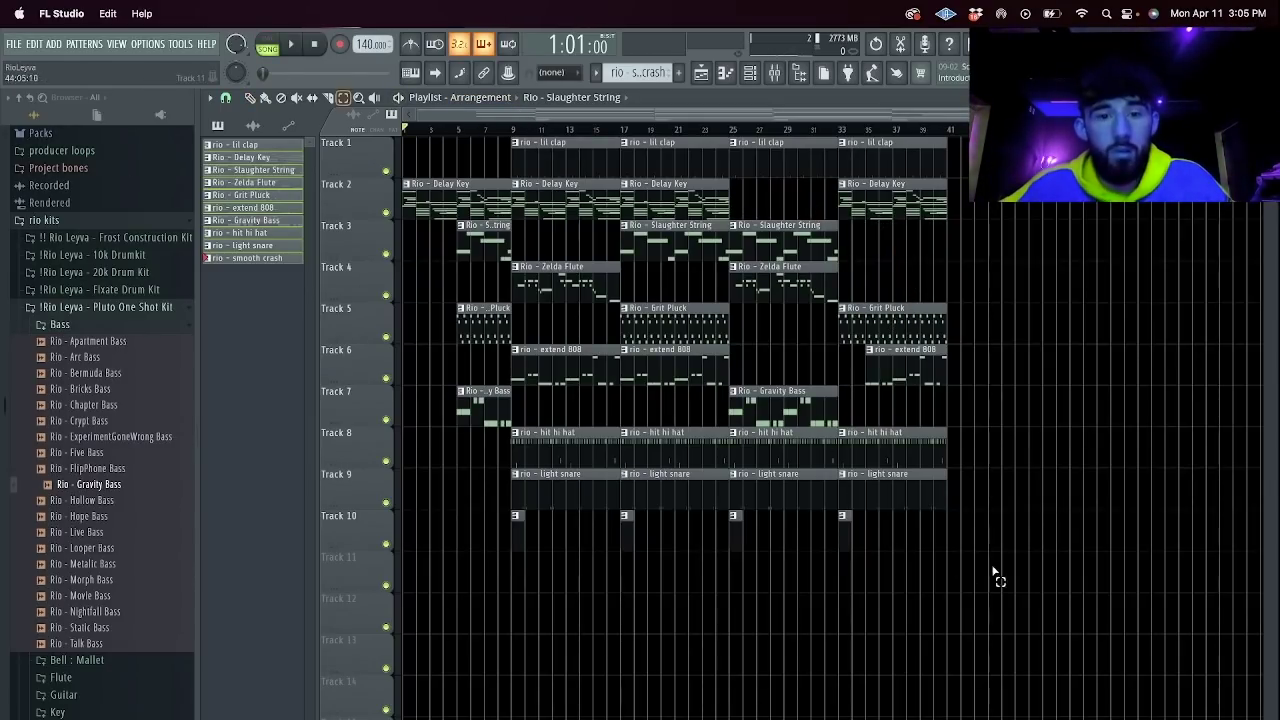
Duplicate the whole arrangement to the right.
drag(990, 575, 408, 145)
key(super+b)
key(super+b)
click(930, 616)
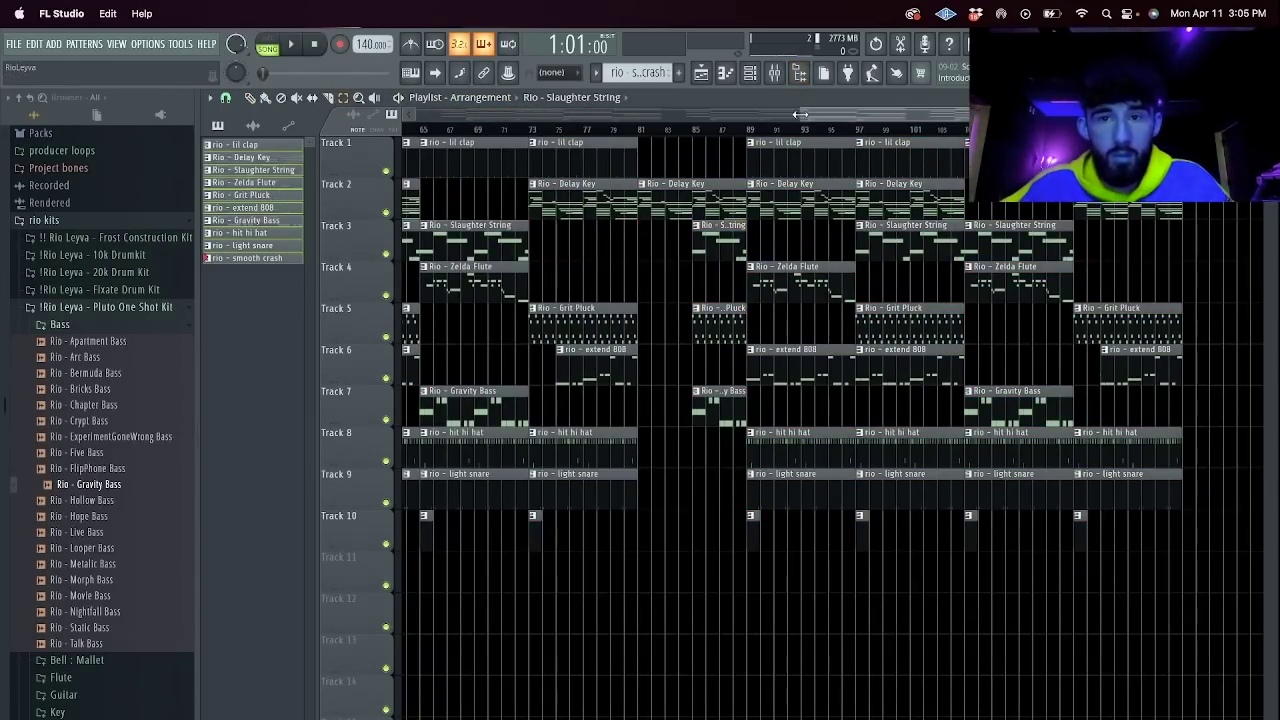
Delete the Track 9 snare clips at bars 49, 65 and 73.
drag(801, 115, 391, 517)
drag(497, 490, 606, 490)
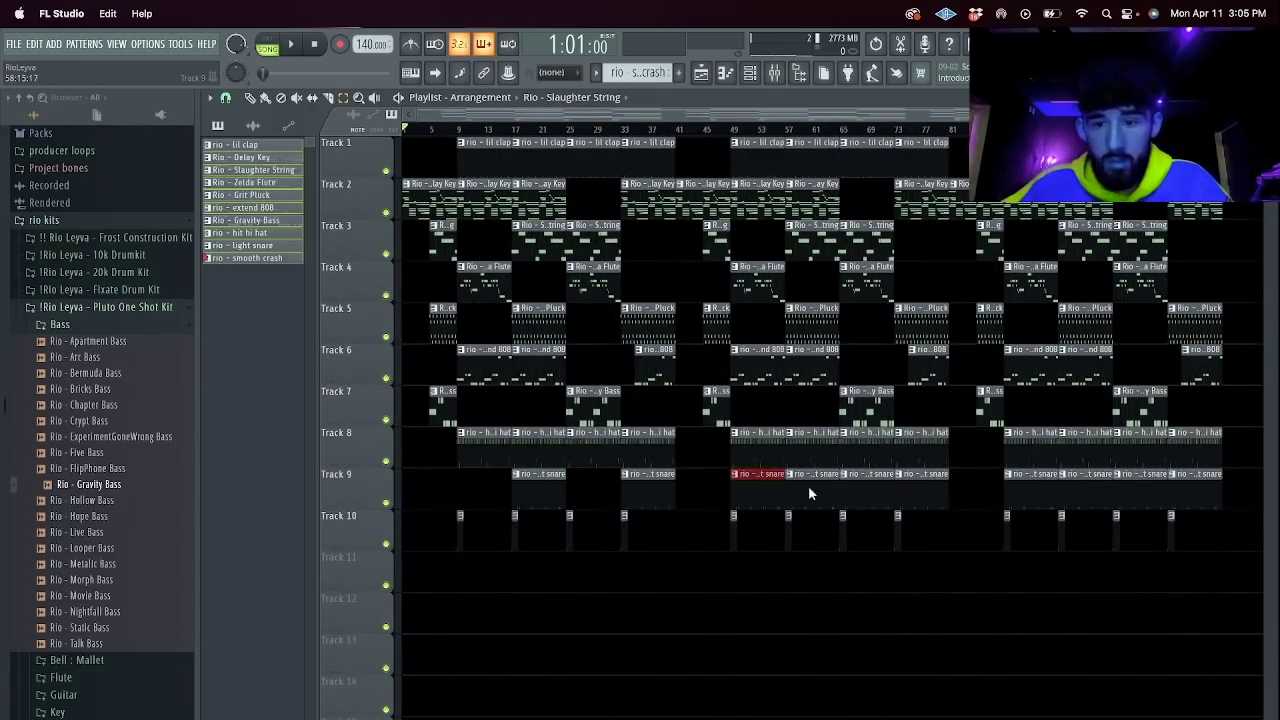
key(Delete)
right_click(866, 490)
key(Delete)
click(1140, 494)
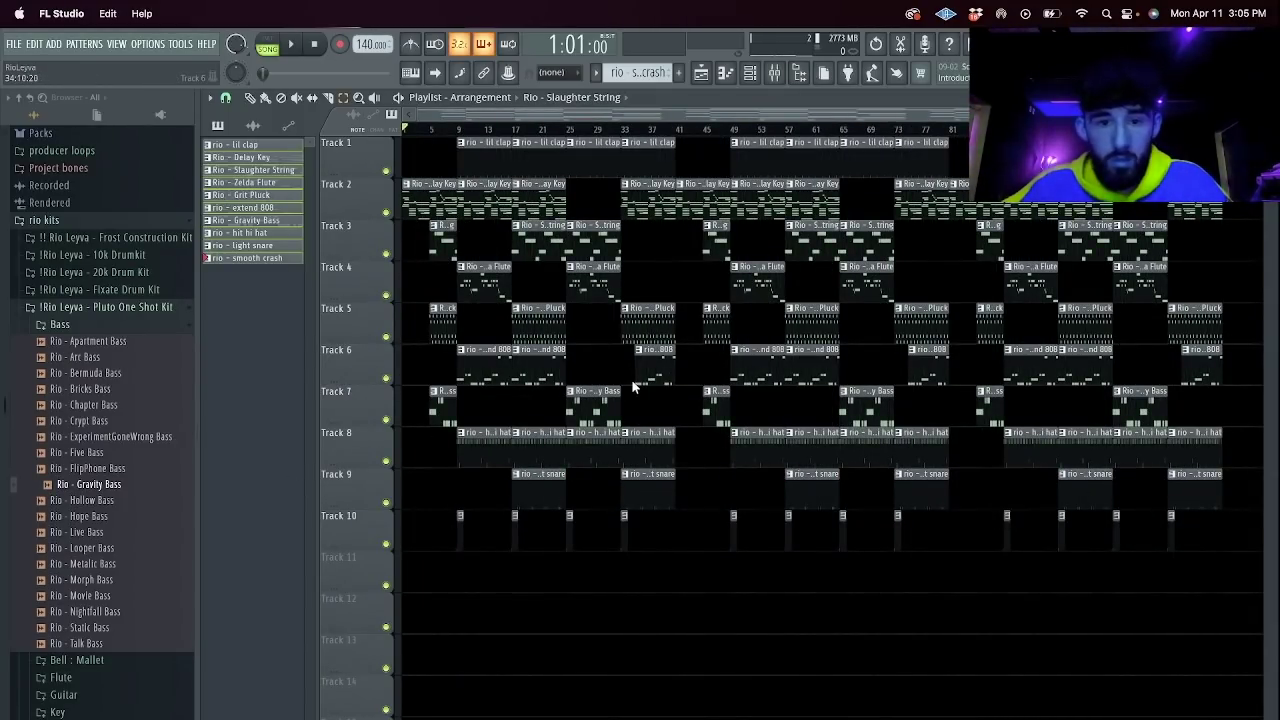
key(Delete)
Play the song back, briefly checking the streaming software.
key(space)
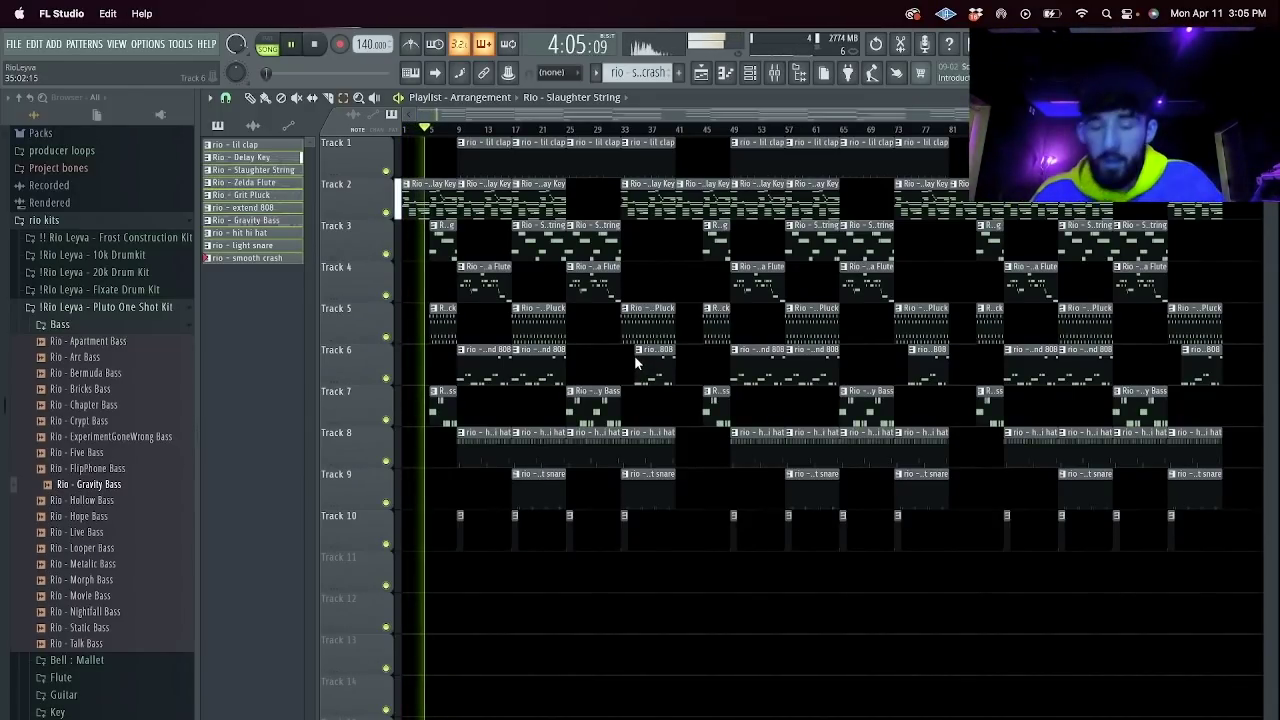
key(super+Tab)
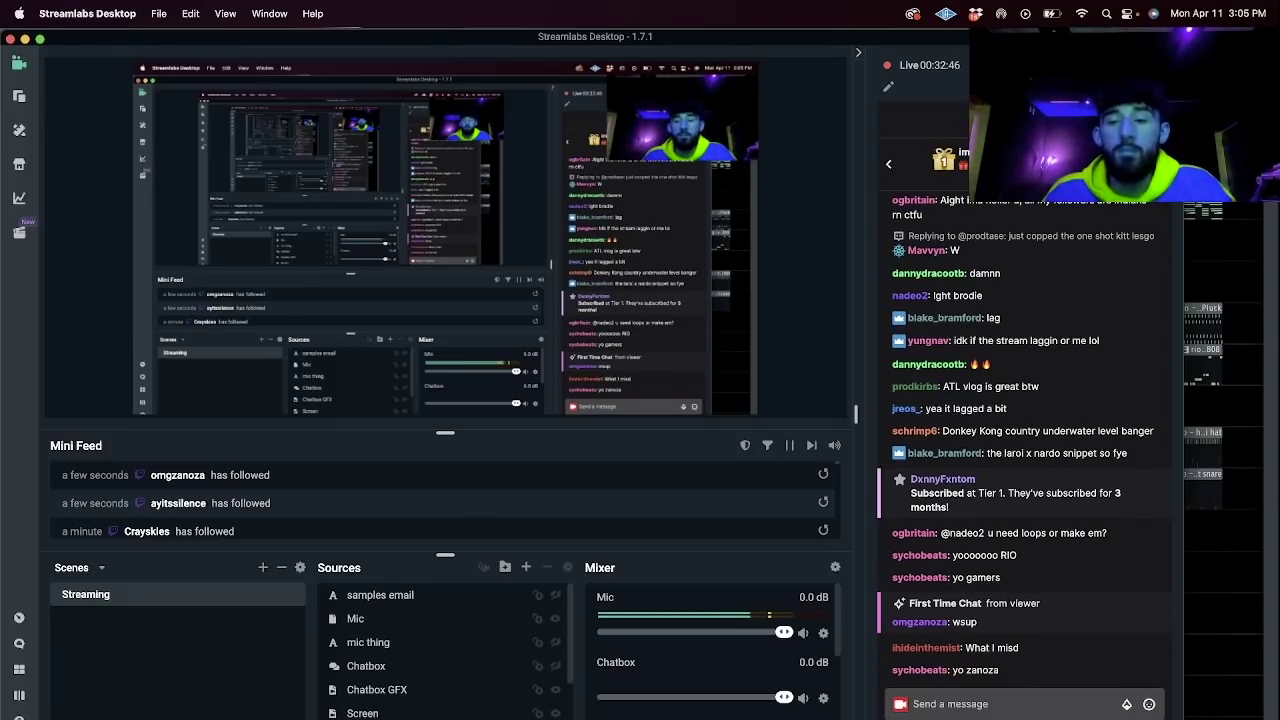
key(super+Tab)
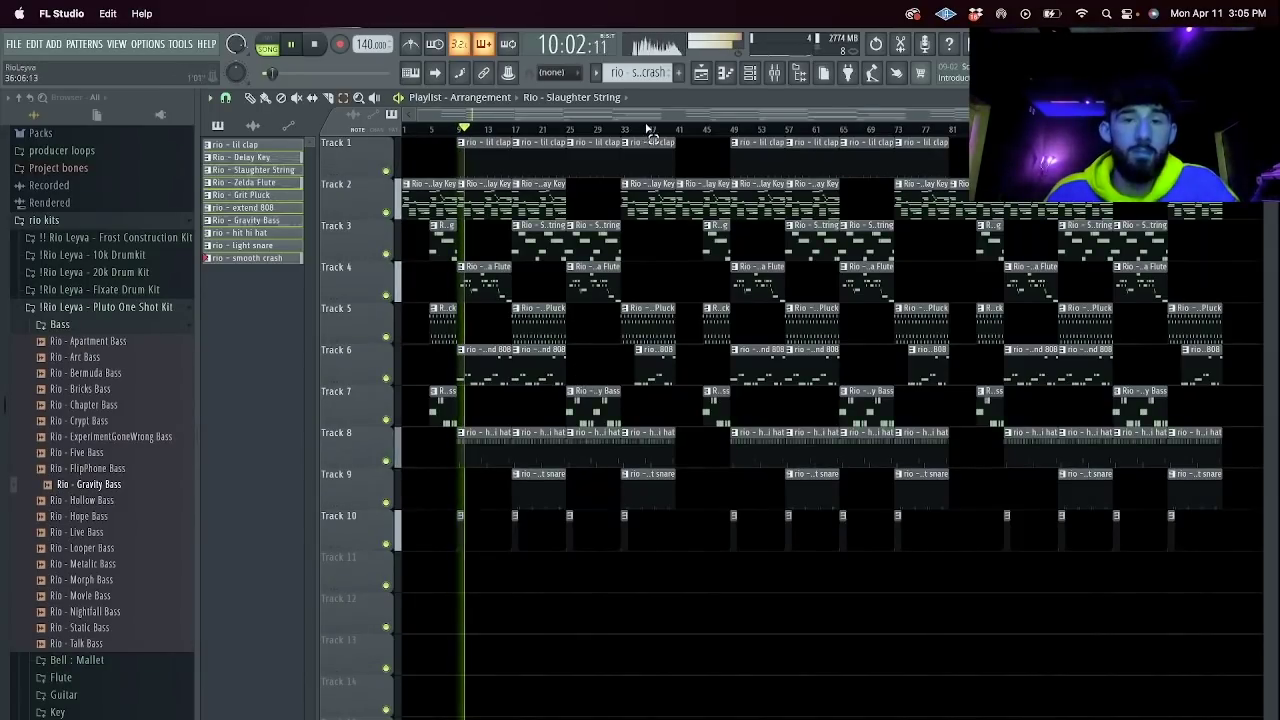
Check the channel rack and restart playback from bar 5.
click(750, 77)
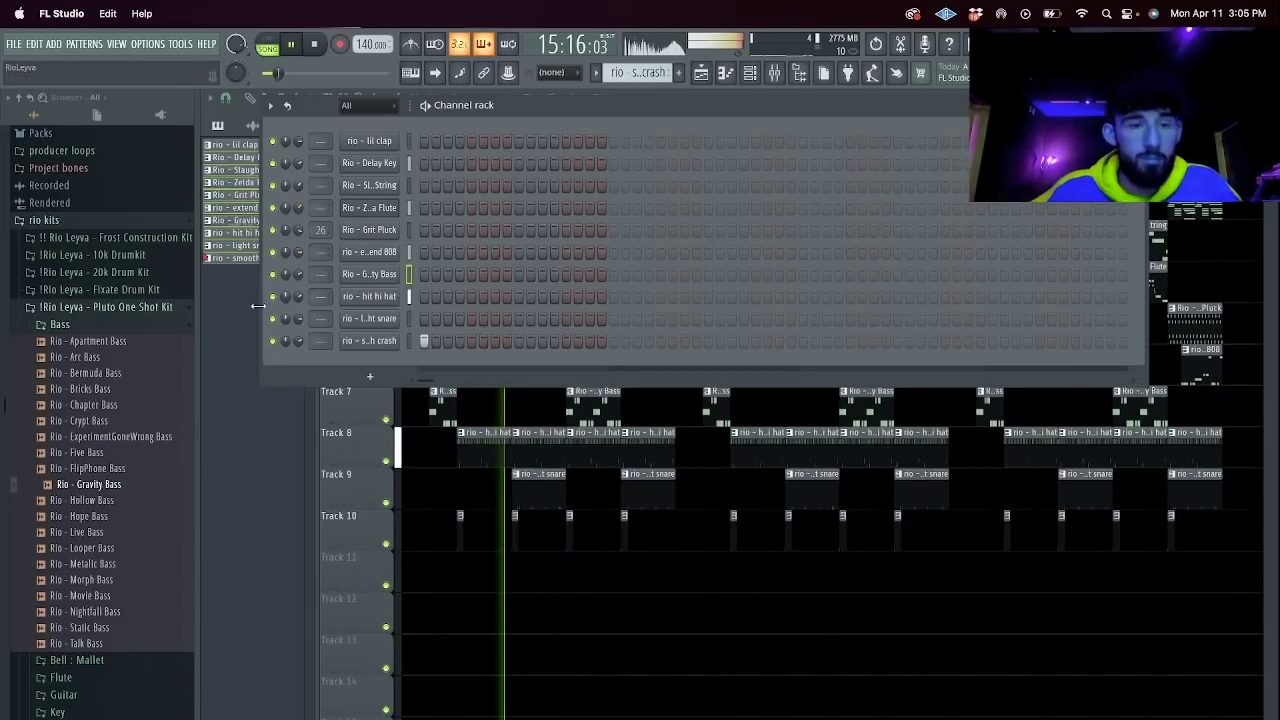
click(236, 349)
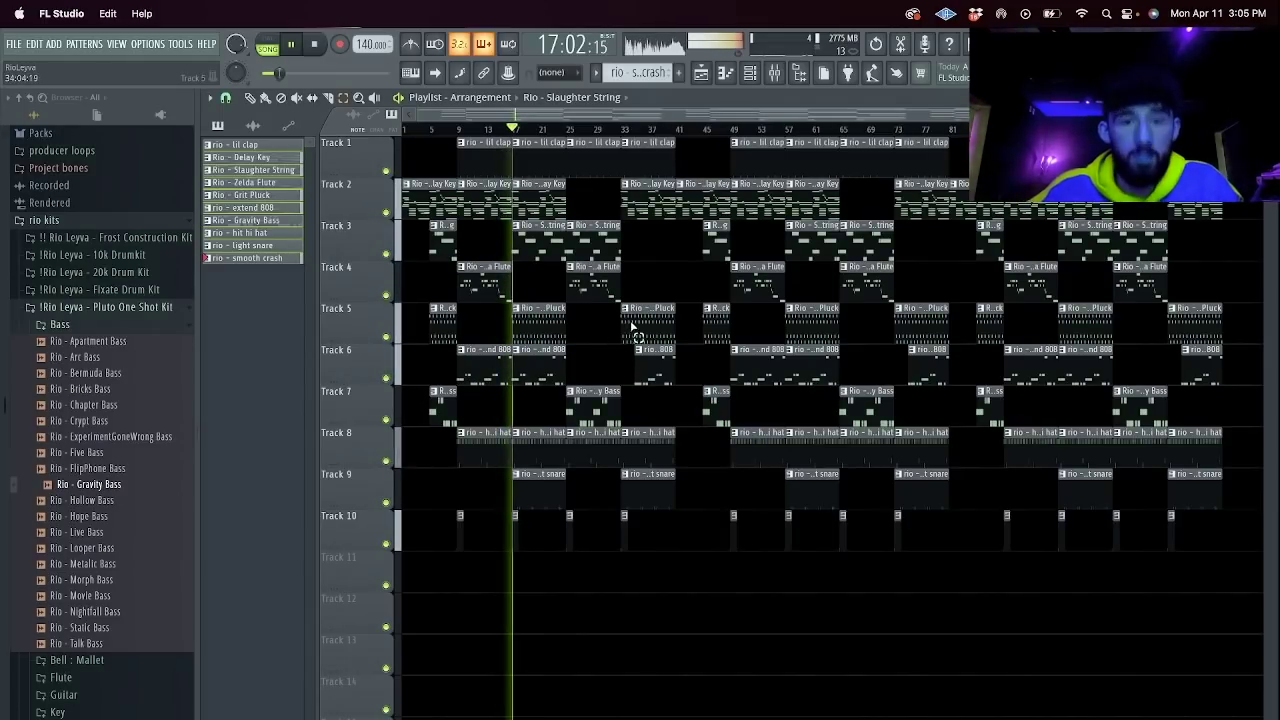
click(750, 73)
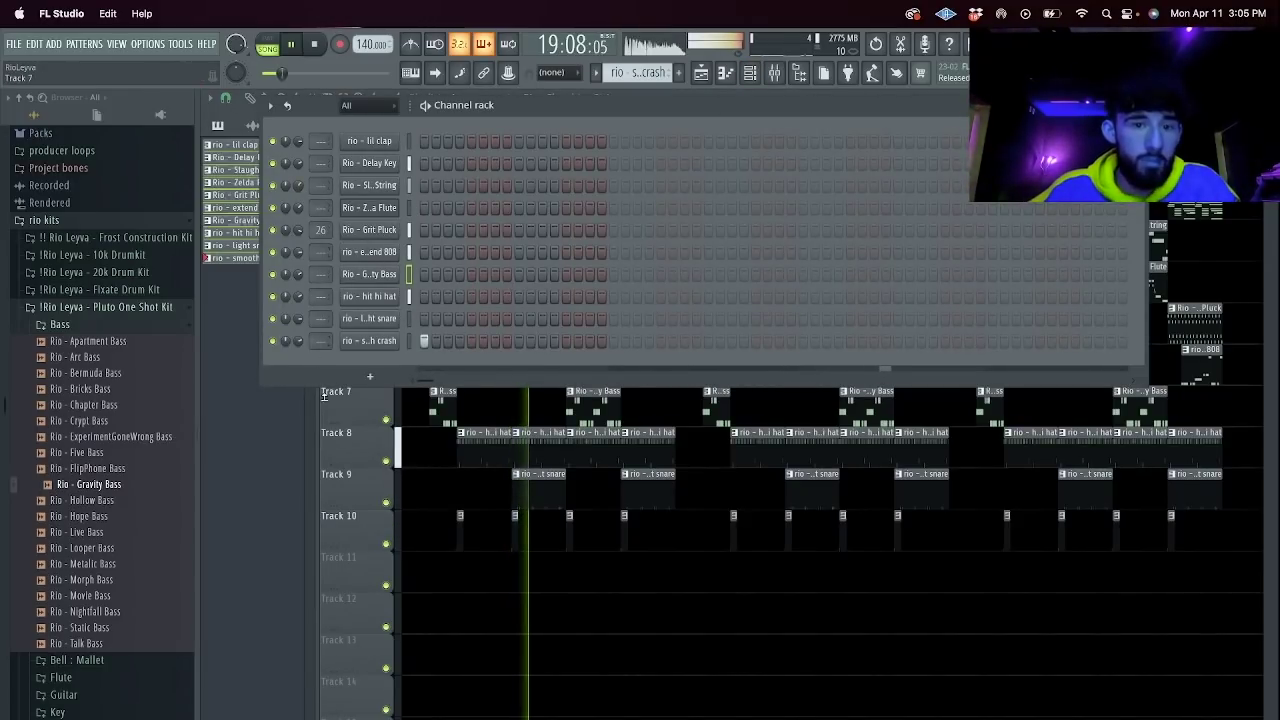
click(240, 320)
click(430, 125)
key(F6)
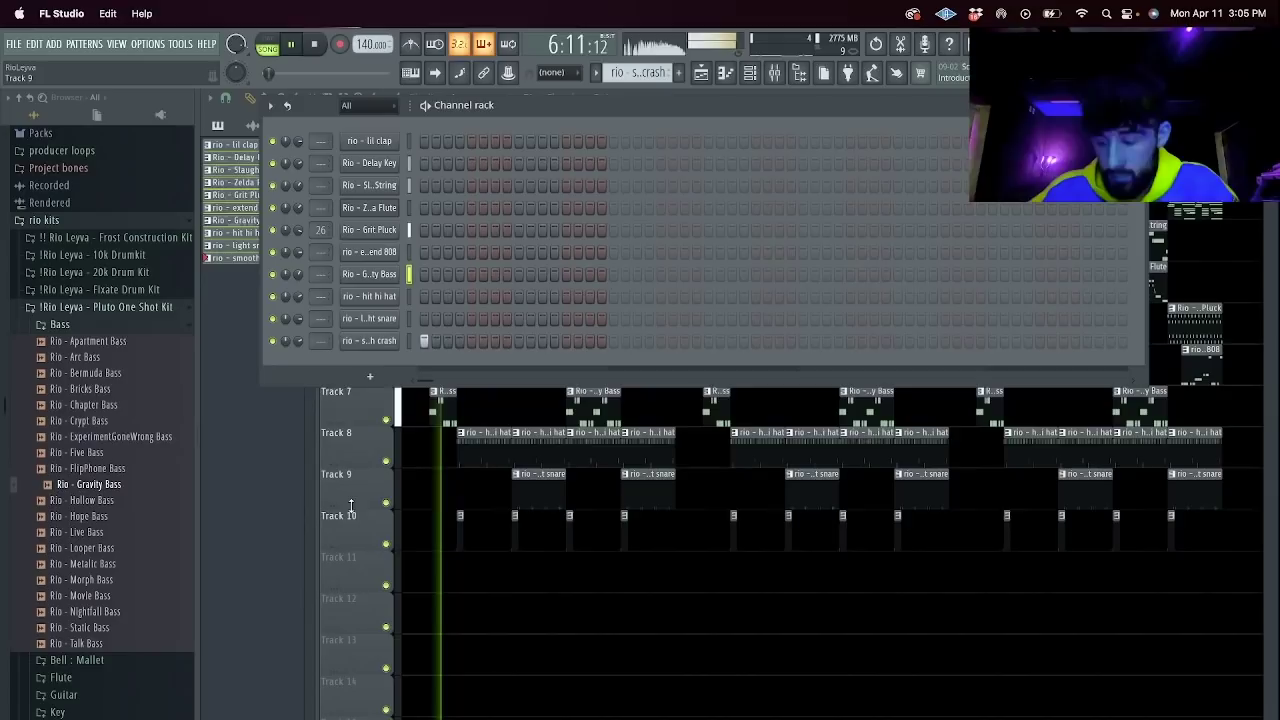
key(F6)
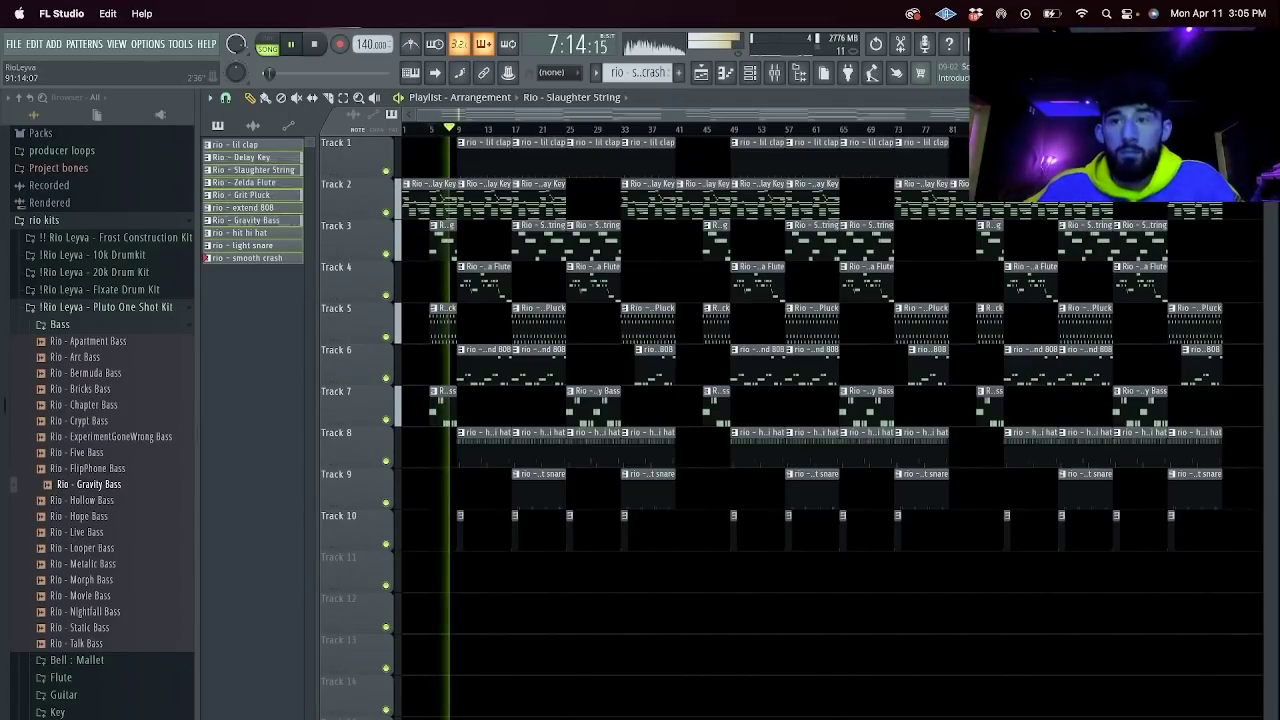
Delete all clips after bar 45 and repeat the remaining section with Ctrl+B.
drag(1222, 592, 666, 98)
key(Delete)
drag(735, 592, 370, 145)
key(ctrl+b)
key(ctrl+b)
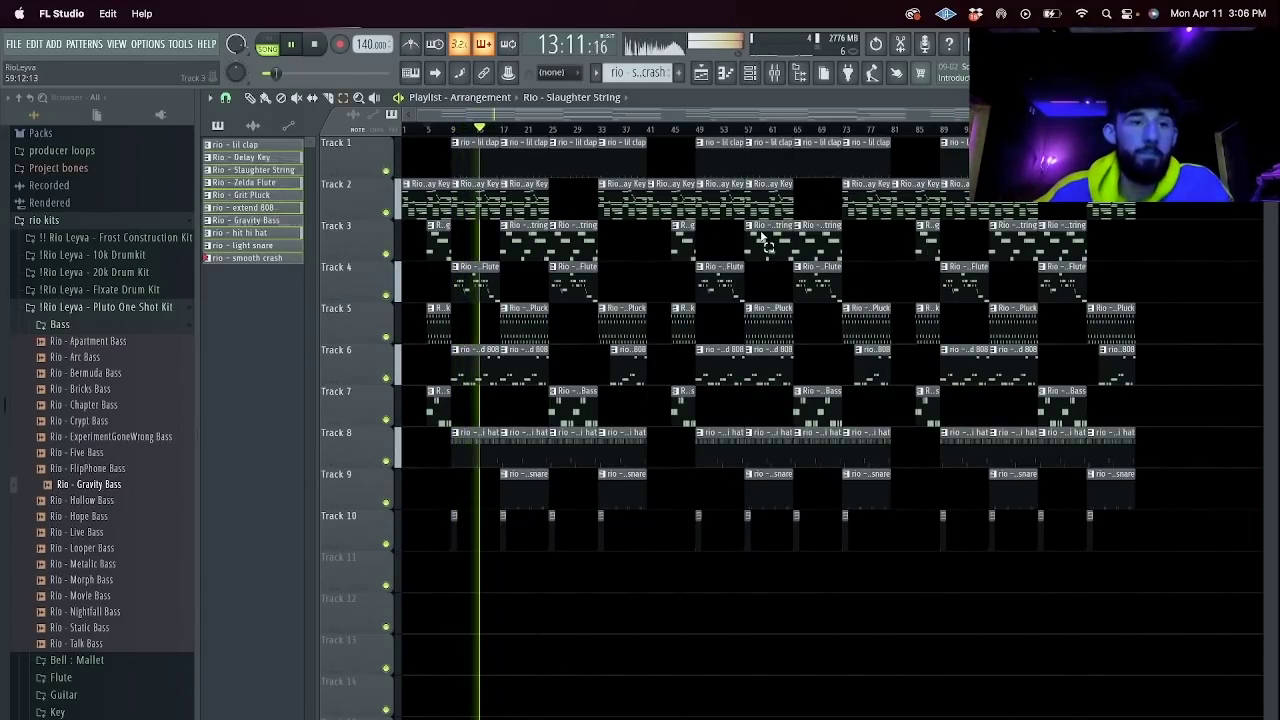
Glance at the mixer and channel rack, then open Save As on the Stems folder.
click(775, 75)
click(755, 78)
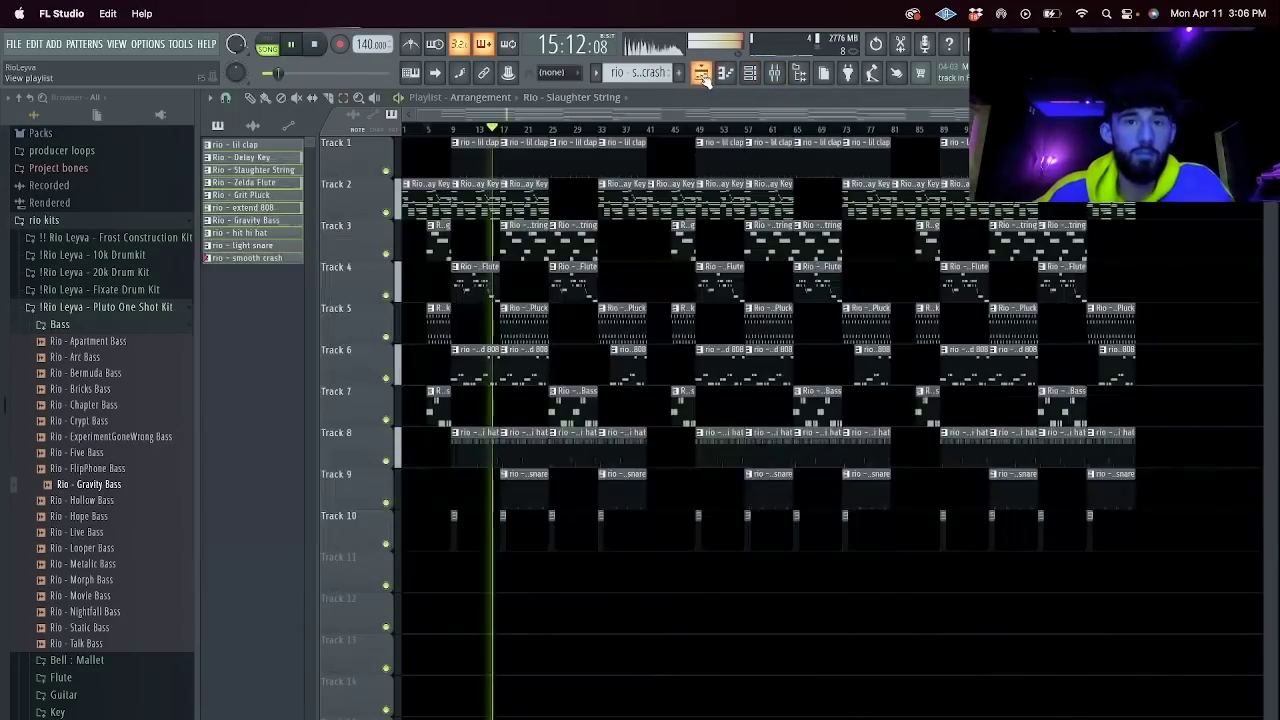
click(701, 73)
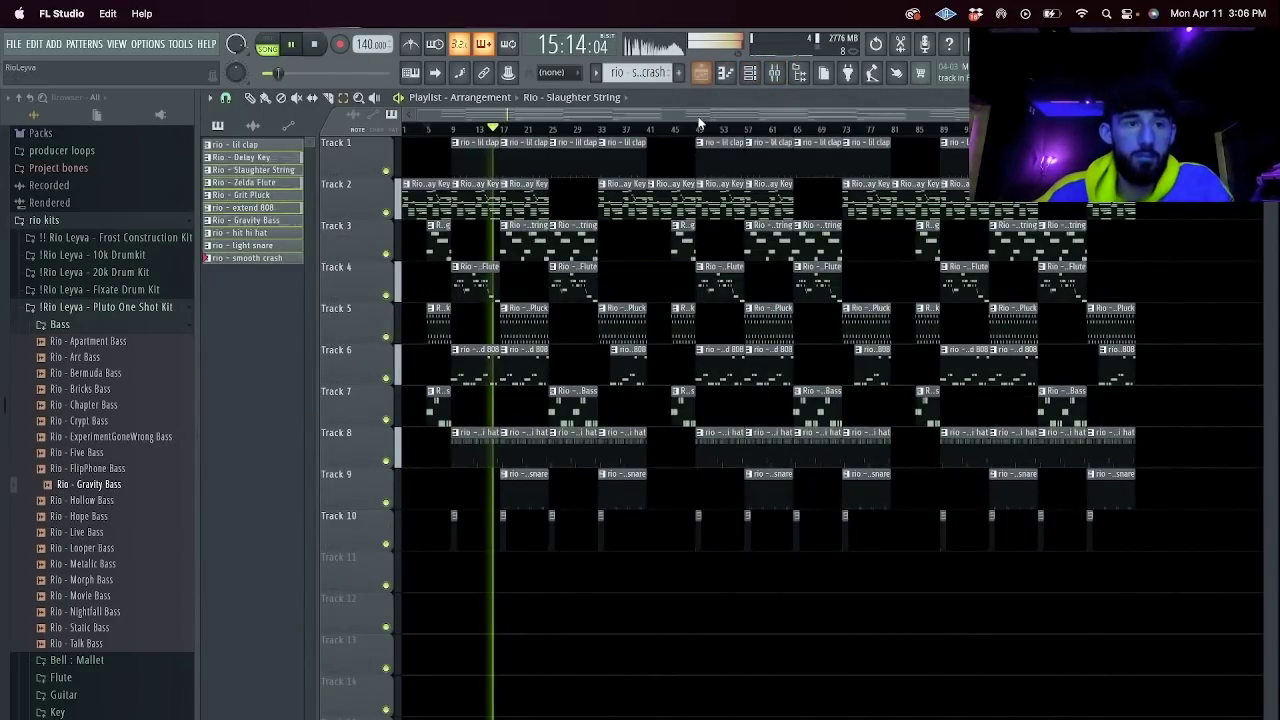
key(super+s)
click(805, 296)
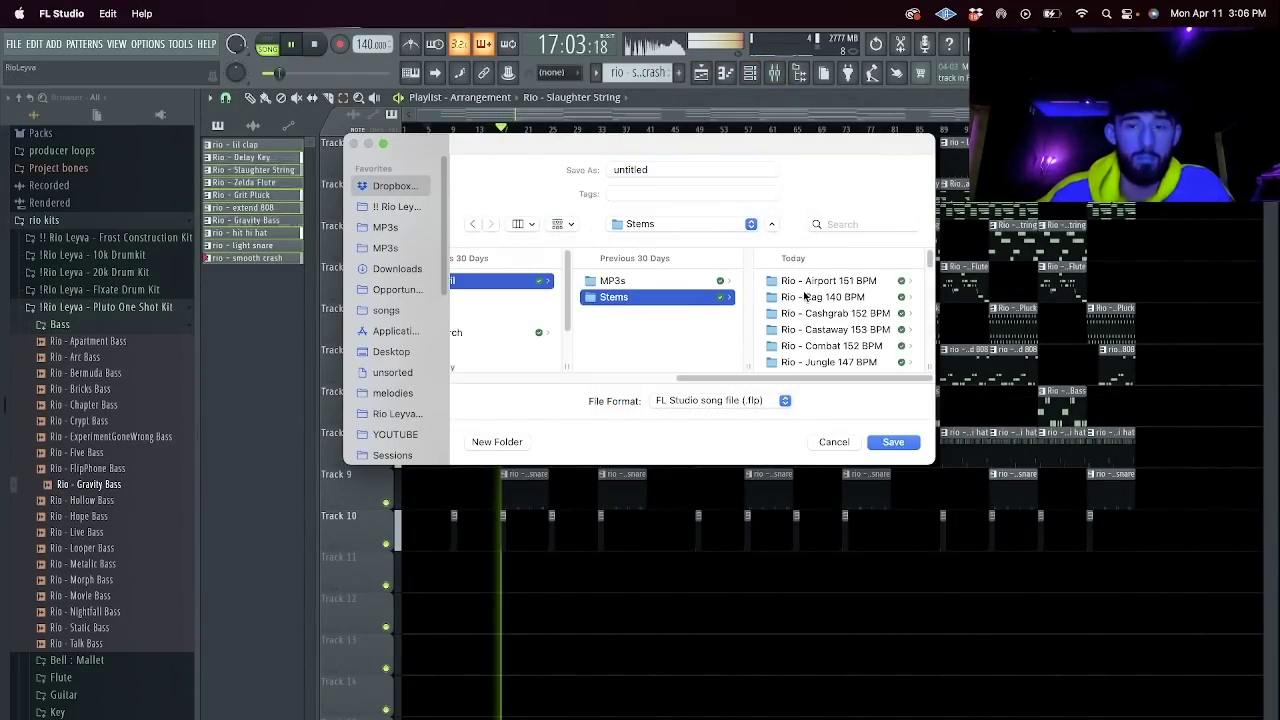
Create a 'Rio - NoLag 140 BPM' folder in Stems and save the project into it.
key(shift+super+n)
text(Rio - NoLag 140 BPM)
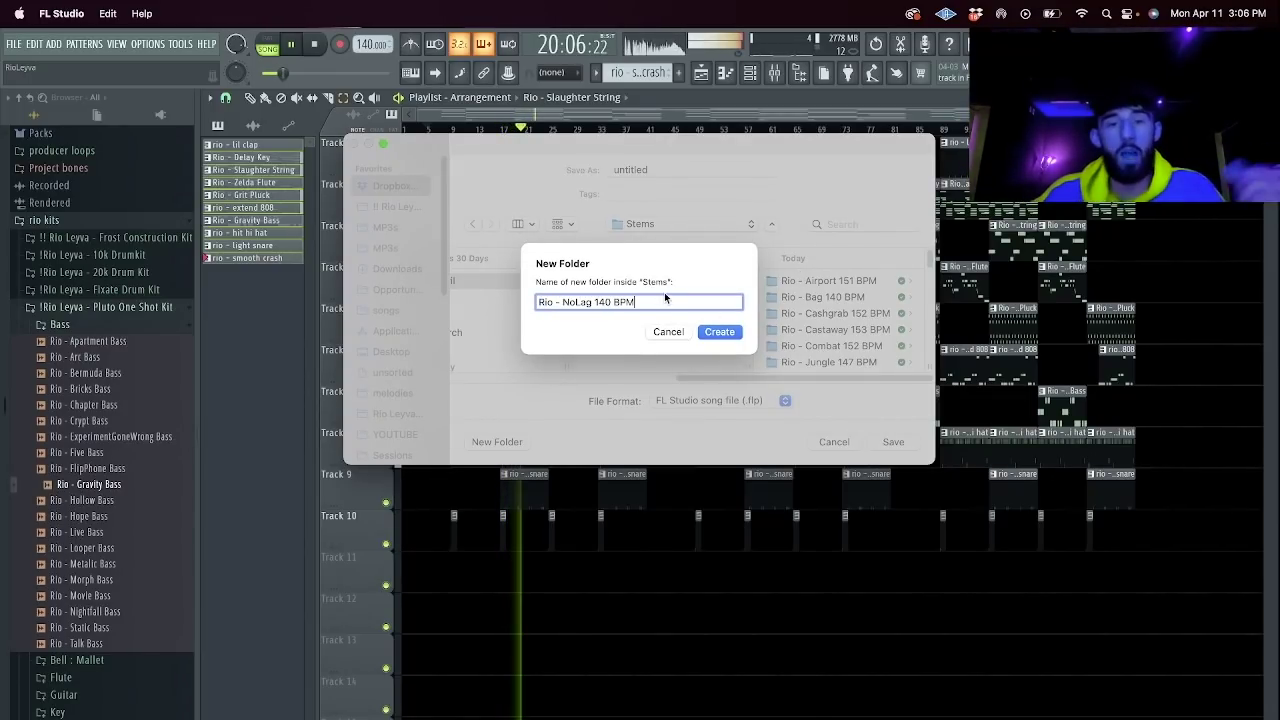
key(super+a)
key(super+c)
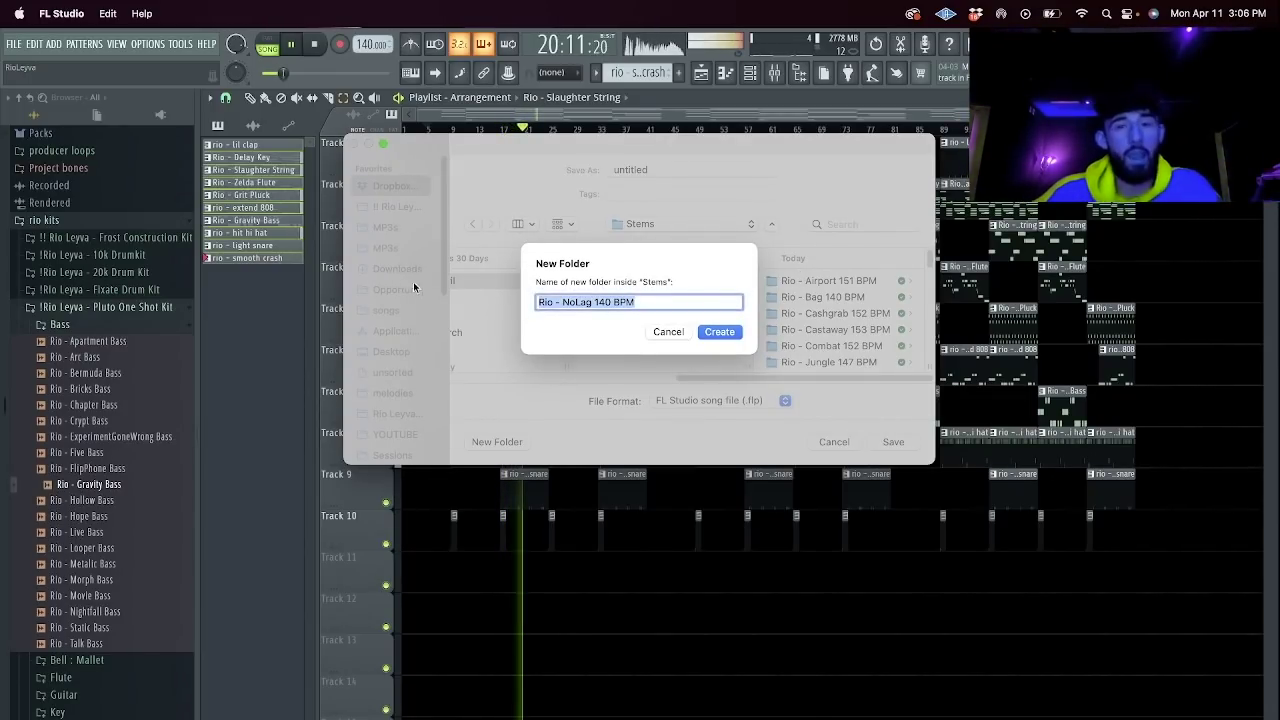
click(720, 331)
key(super+v)
key(Return)
Render the song as an MP3 into the MP3s folder.
key(shift+super+r)
click(714, 226)
click(709, 243)
click(683, 281)
click(901, 443)
click(750, 611)
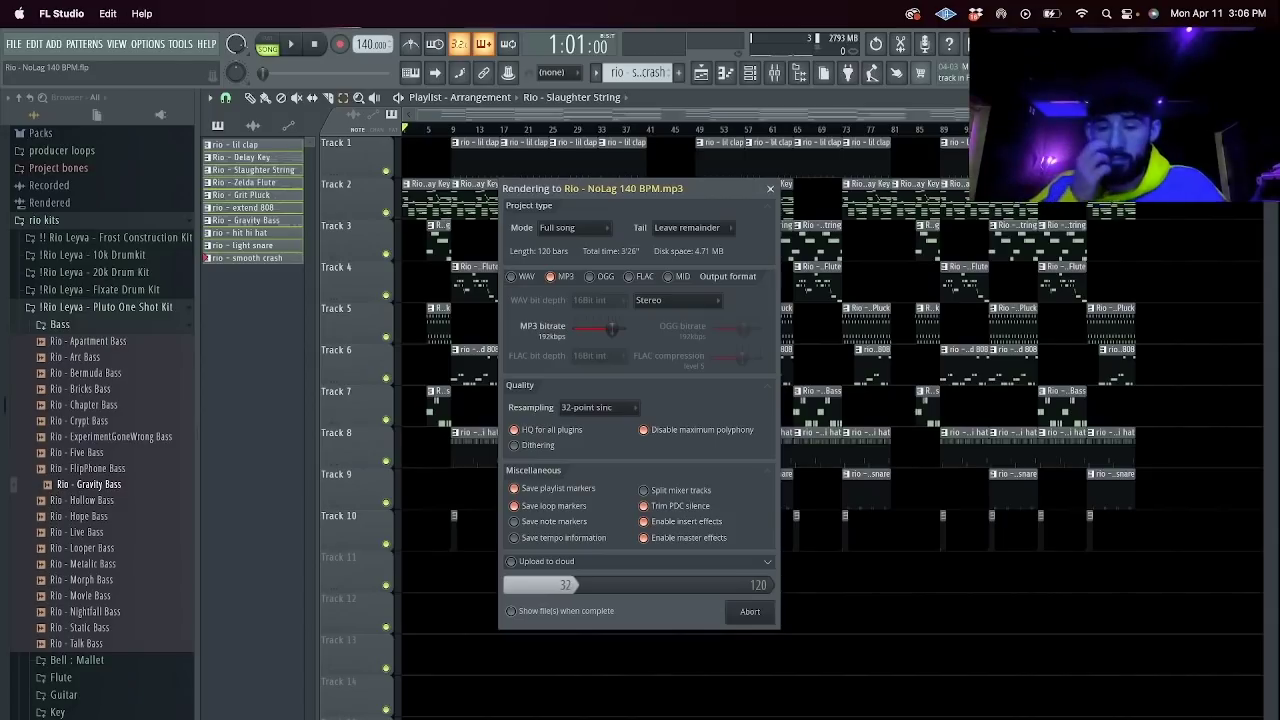
Check the rendered MP3s in Finder, then return to FL Studio.
key(super+Tab)
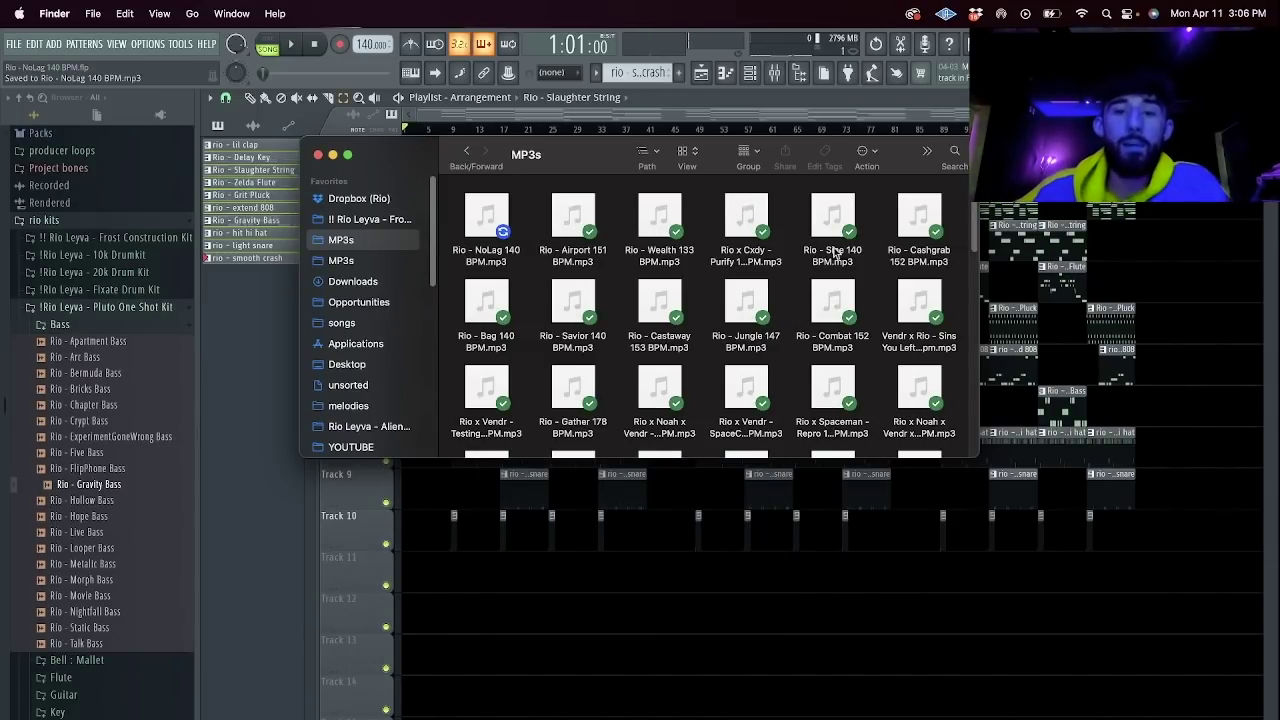
drag(885, 299, 445, 178)
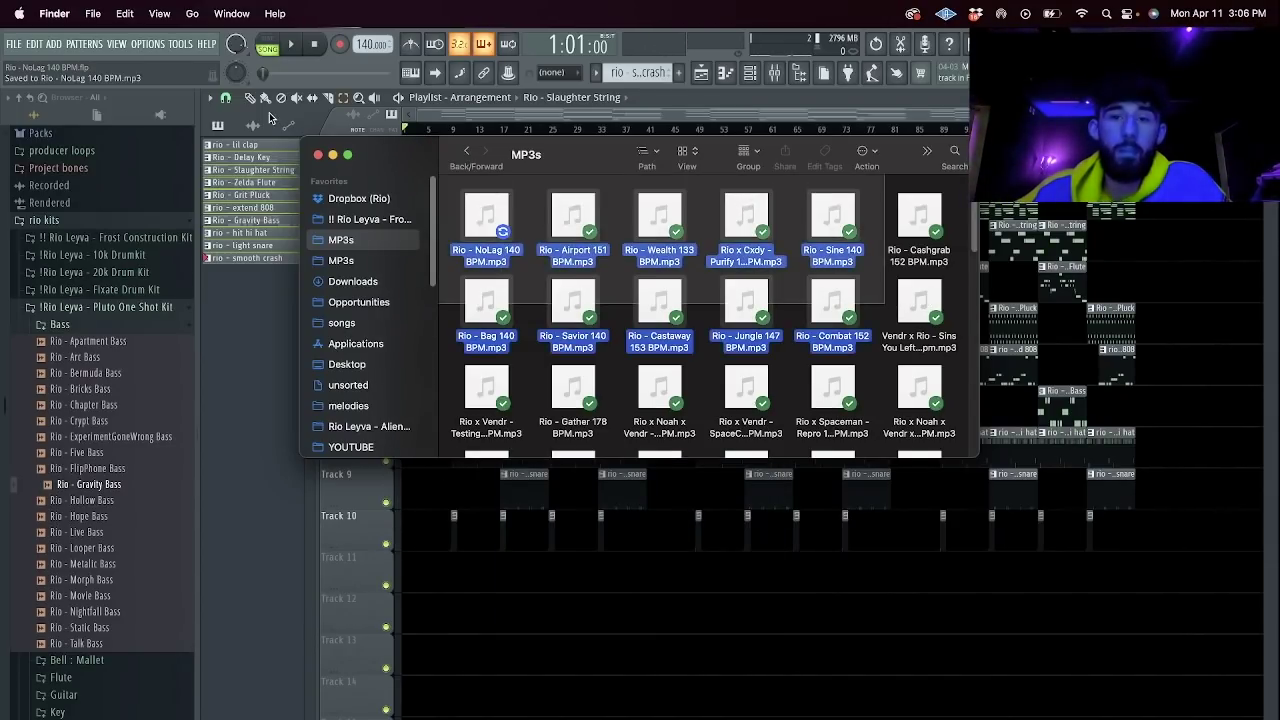
super+click(919, 215)
right_click(931, 232)
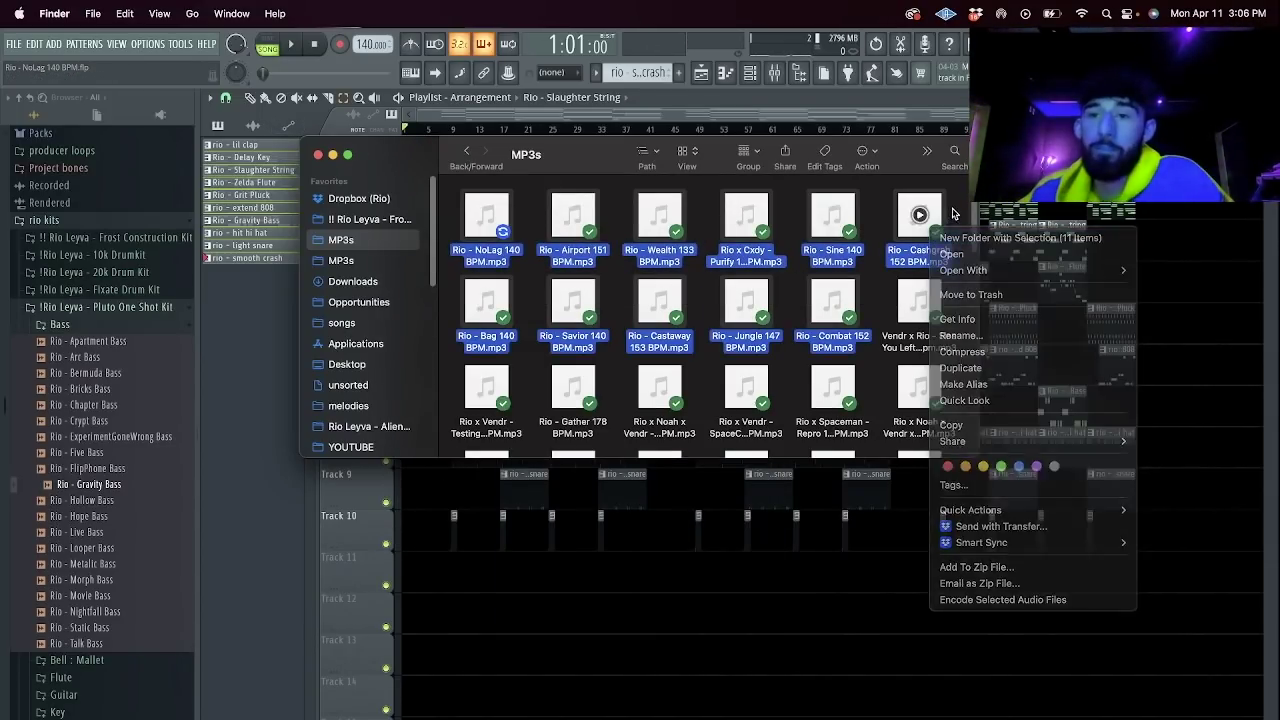
click(957, 212)
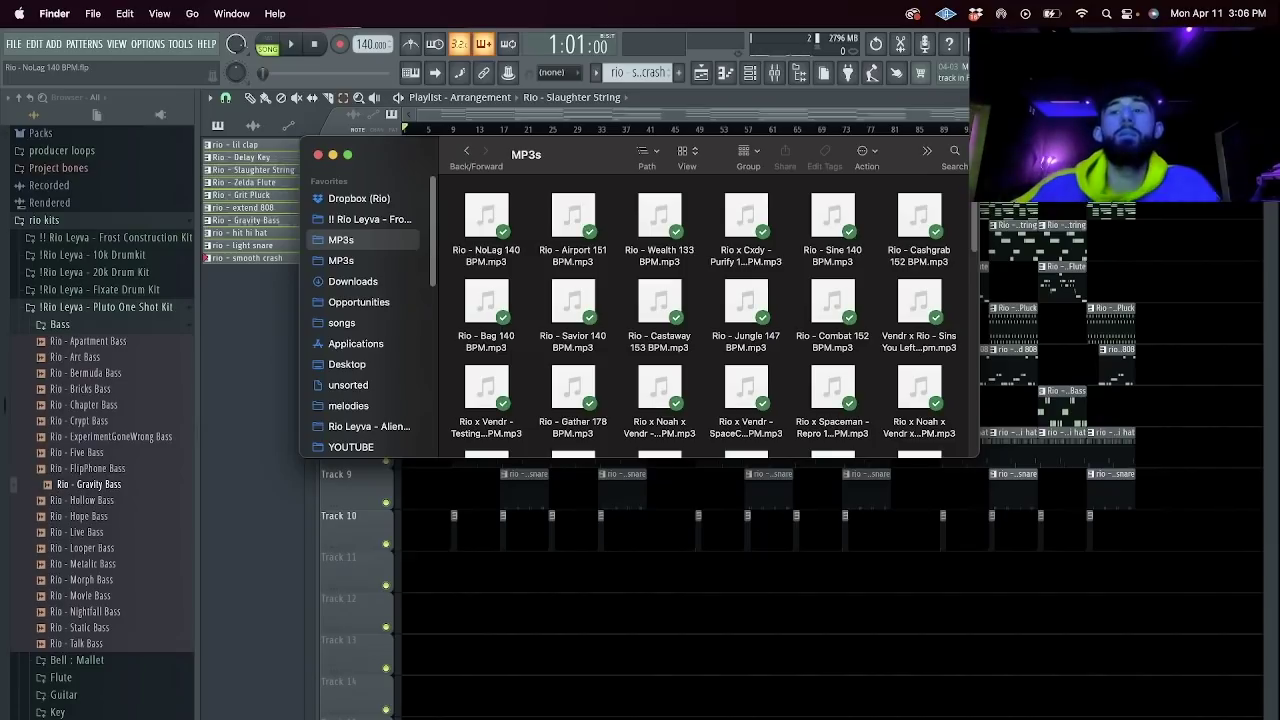
click(504, 71)
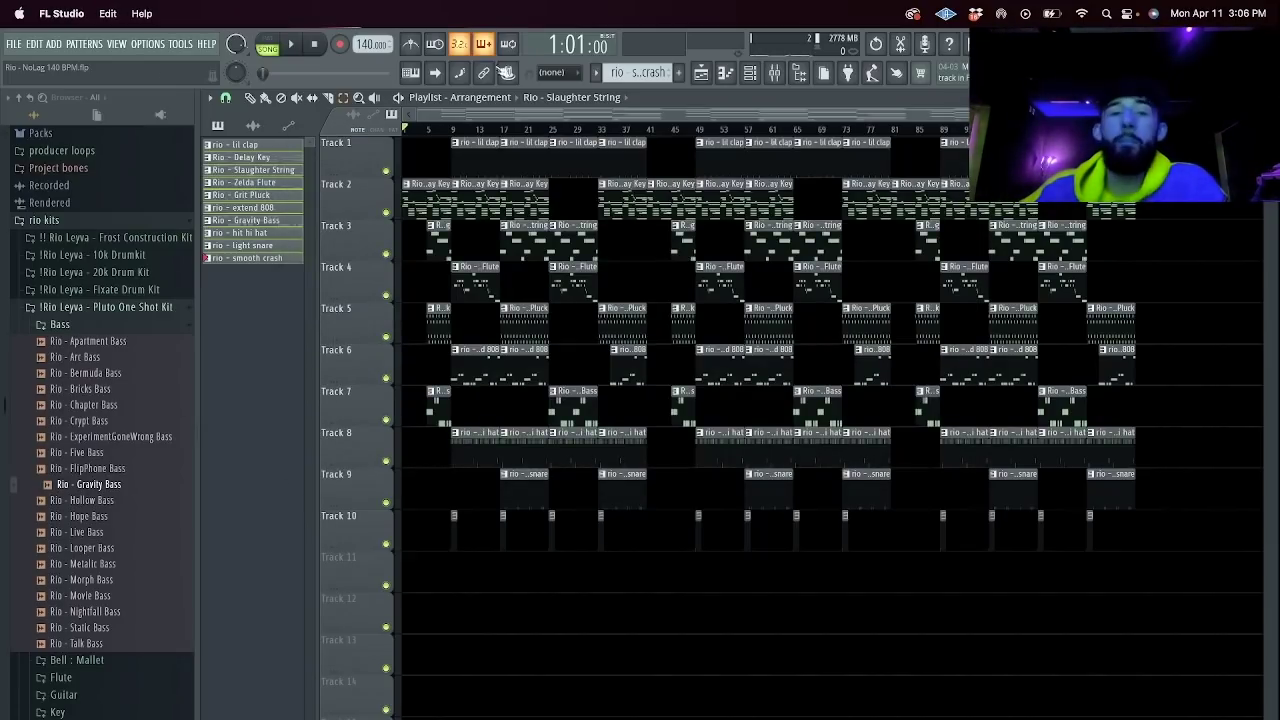
Start a new empty project and add LABS as an instrument channel.
click(14, 43)
click(30, 66)
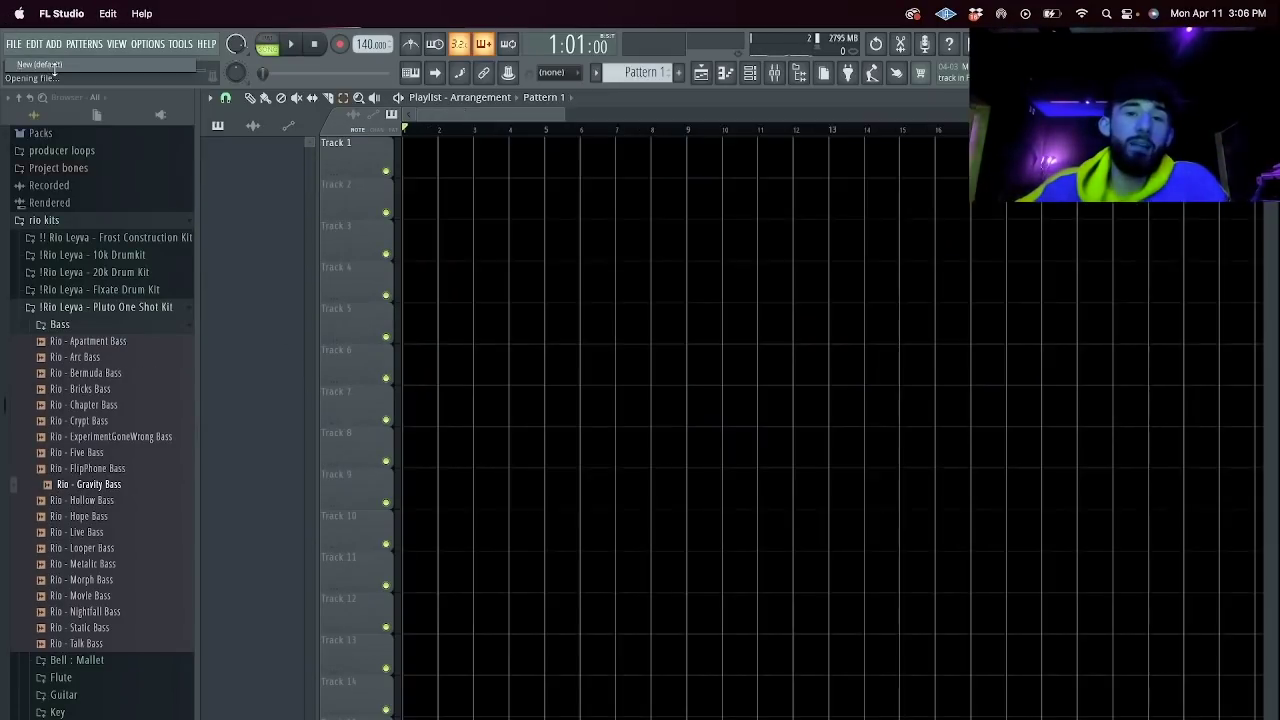
click(750, 74)
click(370, 177)
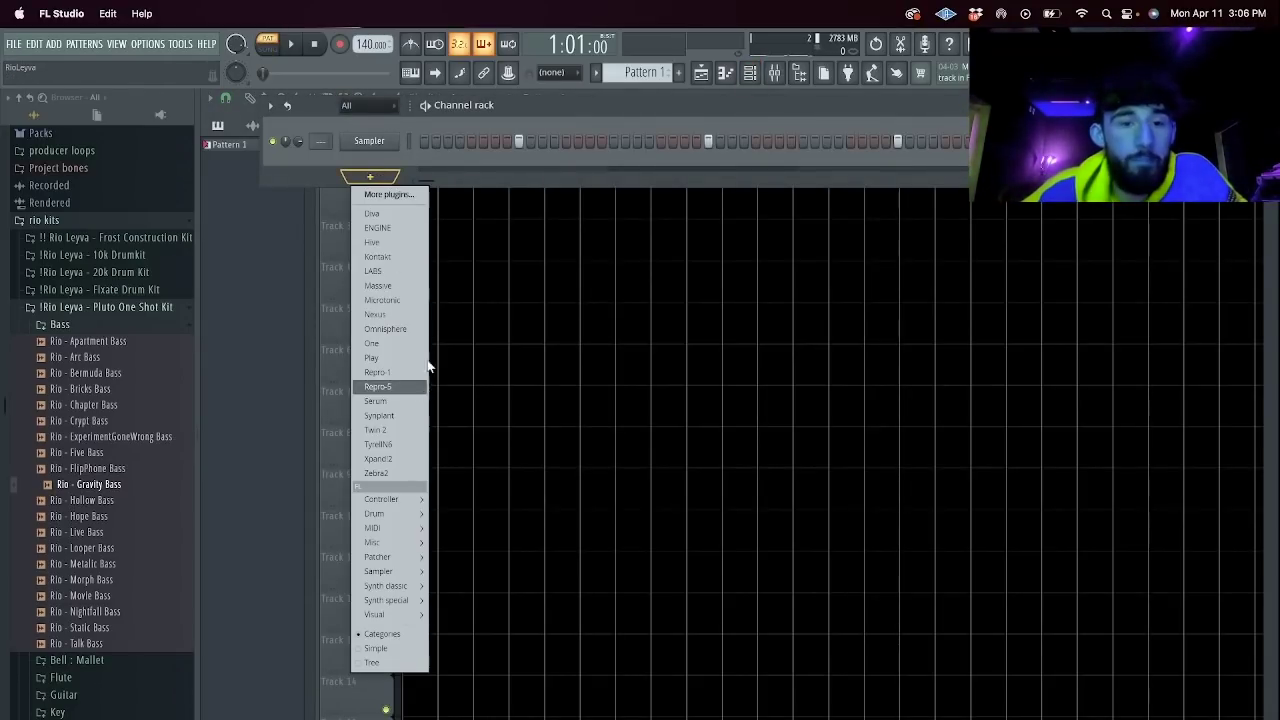
click(394, 271)
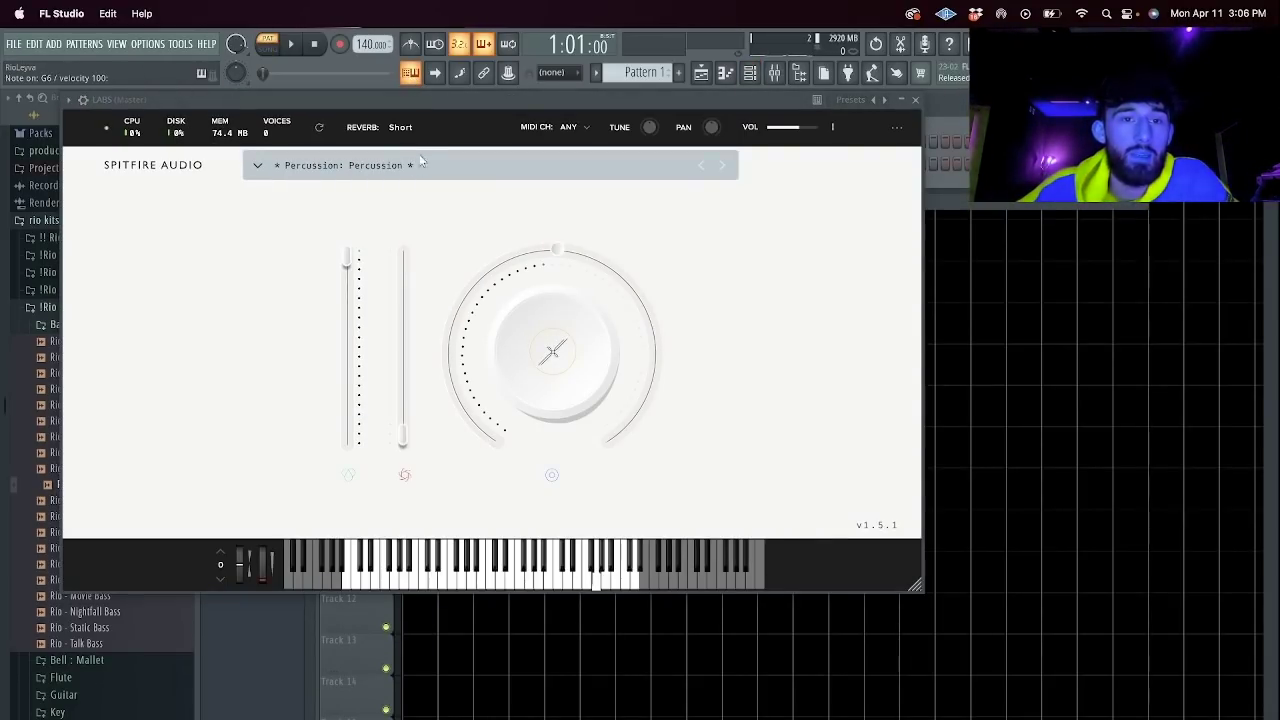
Load the LABS Strings Long preset and open the channel's piano roll.
click(417, 160)
scroll(560, 375, down, 10)
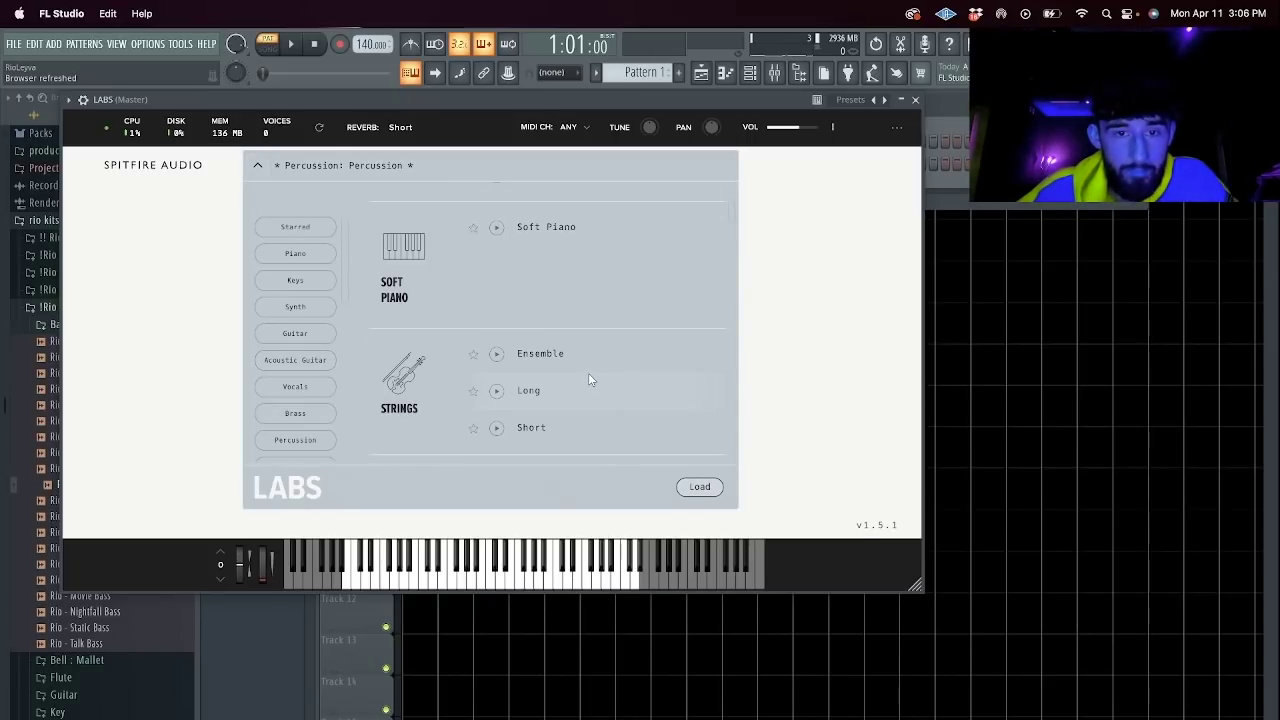
double_click(588, 373)
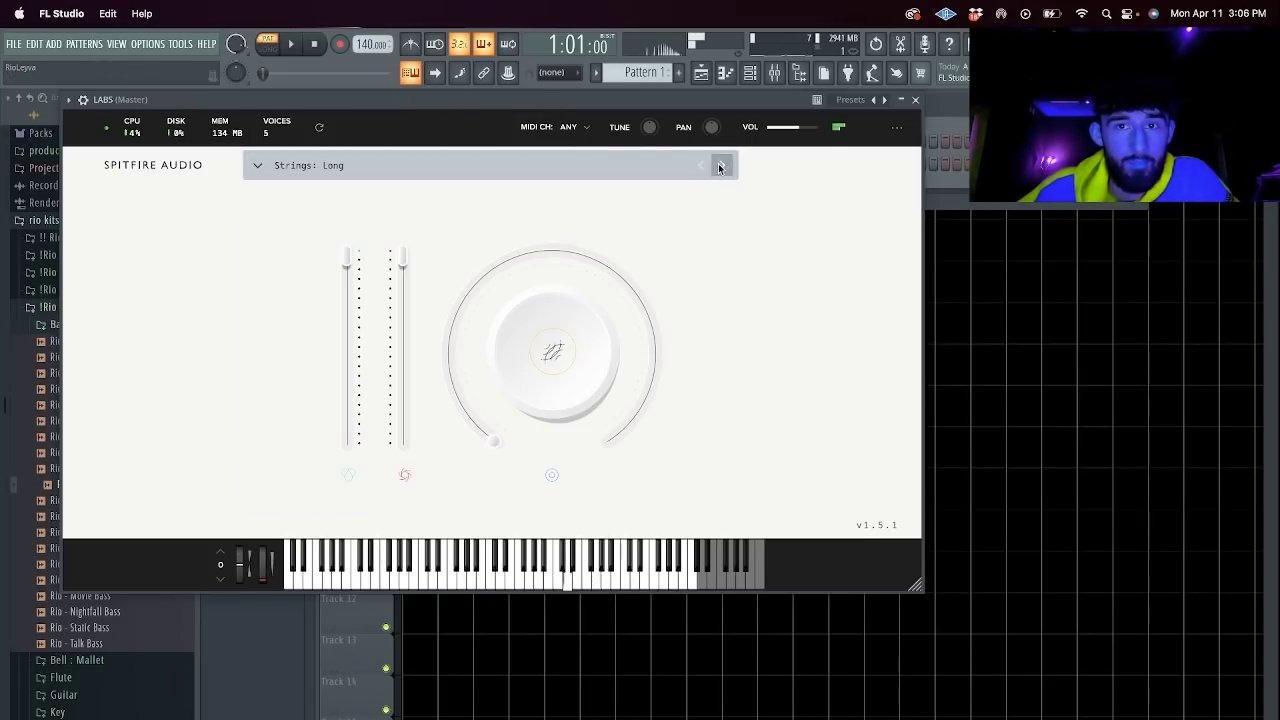
click(903, 103)
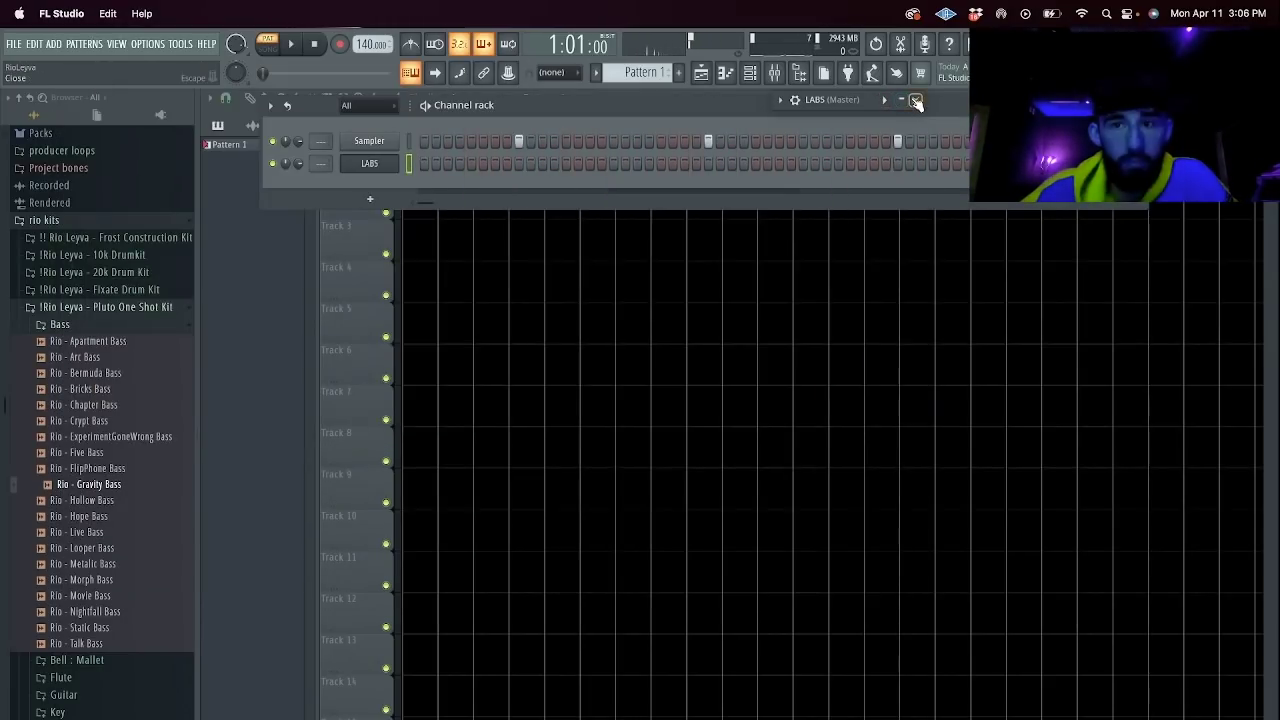
right_click(370, 166)
click(430, 166)
Draw the opening LABS string chord of D5, A5 and E6 at the bar start.
mouse_move(262, 406)
mouse_down()
mouse_move(192, 421)
mouse_move(258, 376)
mouse_move(249, 393)
mouse_up()
mouse_move(276, 315)
mouse_down()
mouse_move(243, 306)
mouse_move(244, 333)
mouse_up()
drag(226, 290, 238, 266)
key(space)
key(space)
drag(283, 187, 216, 182)
key(space)
key(space)
right_click(263, 182)
click(265, 155)
key(space)
Duplicate the chord and replace its top E6 with two F6 notes.
key(ctrl+b)
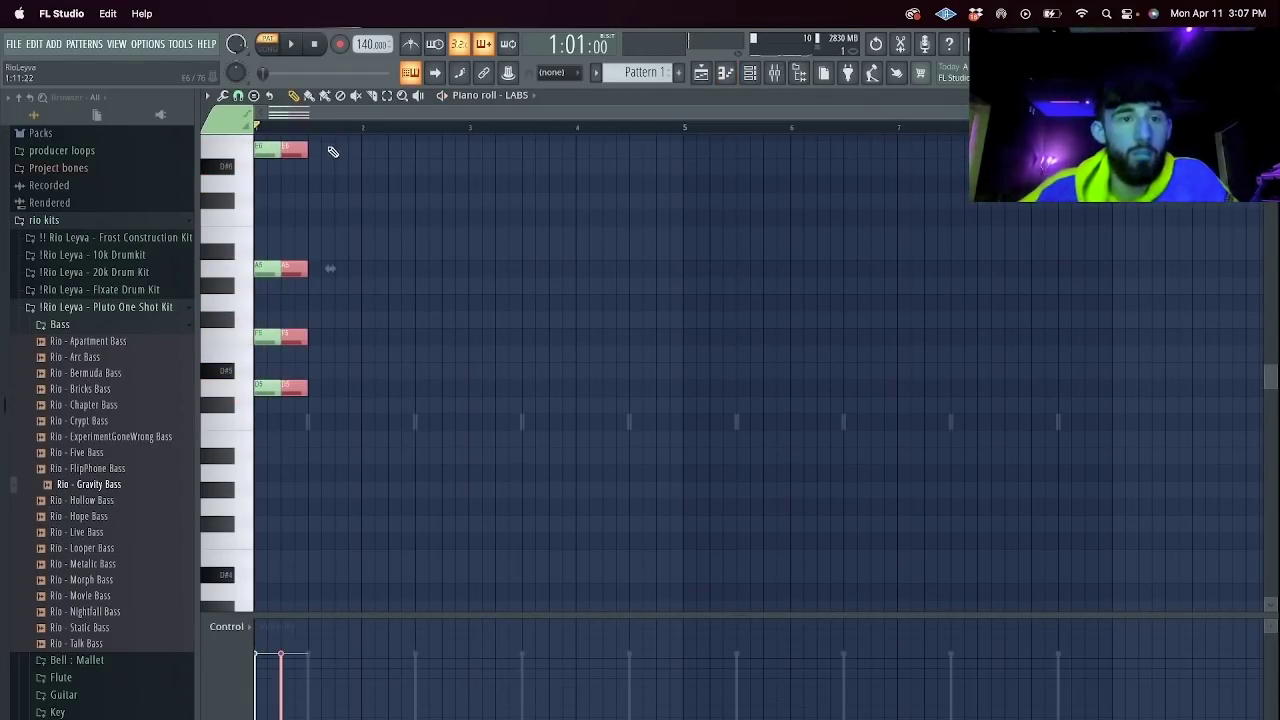
scroll(349, 229, up, 2)
right_click(312, 236)
right_click(318, 252)
click(317, 235)
click(335, 239)
key(space)
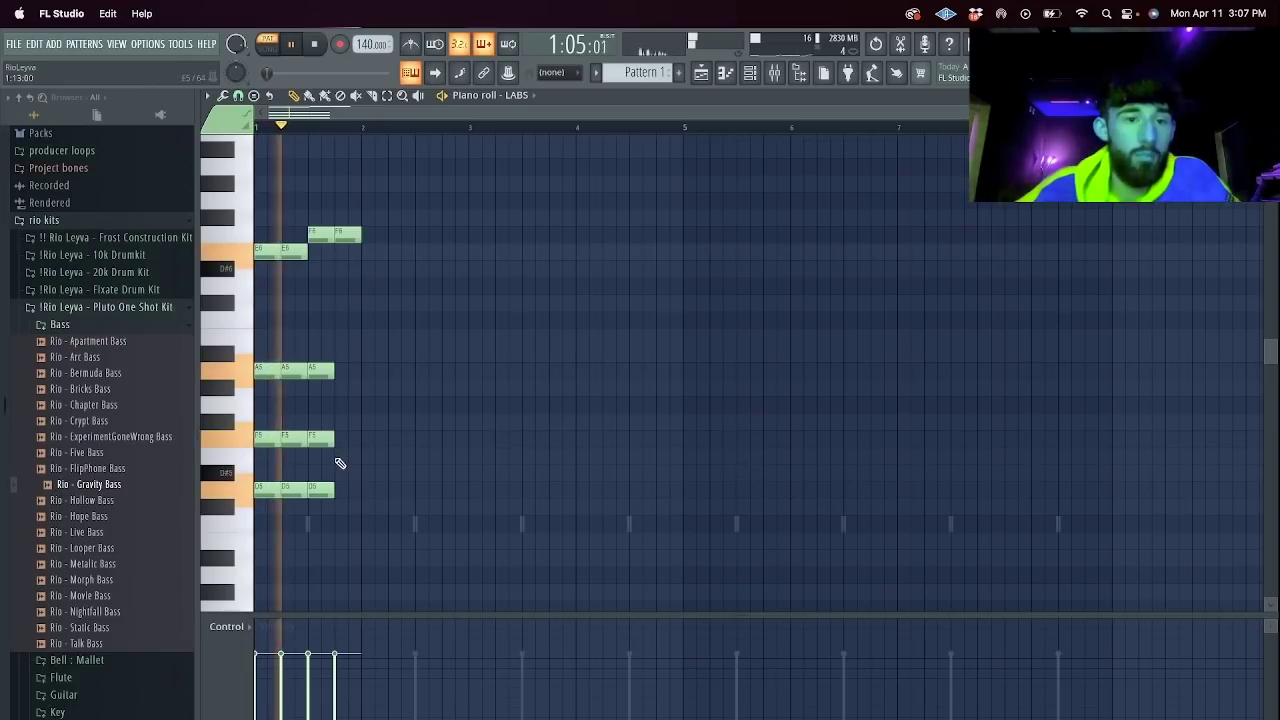
Copy the A5, F5 and D5 chord notes onward to extend the progression into bar 3.
drag(305, 510, 338, 293)
key(ctrl+b)
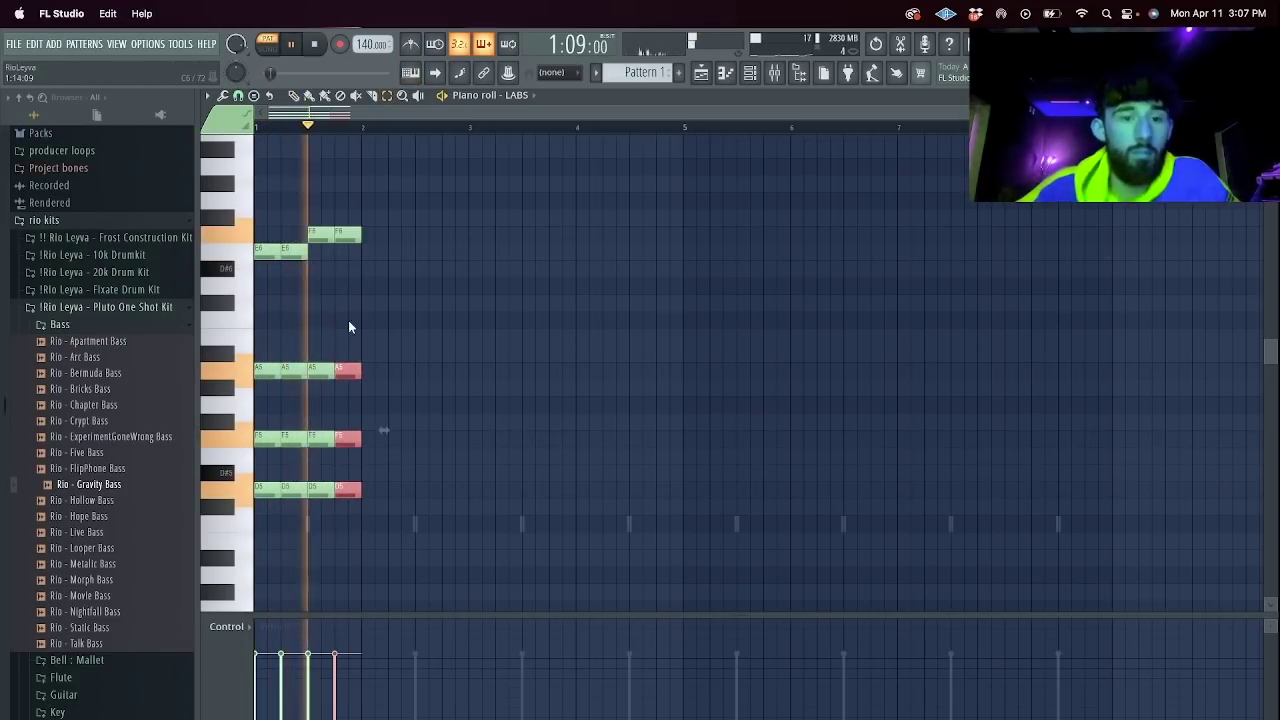
key(ctrl+b)
key(Delete)
key(ctrl+b)
Move the last four F5 notes up to F6 and add a short high note late in bar 2.
drag(465, 512, 380, 421)
key(ctrl+Down)
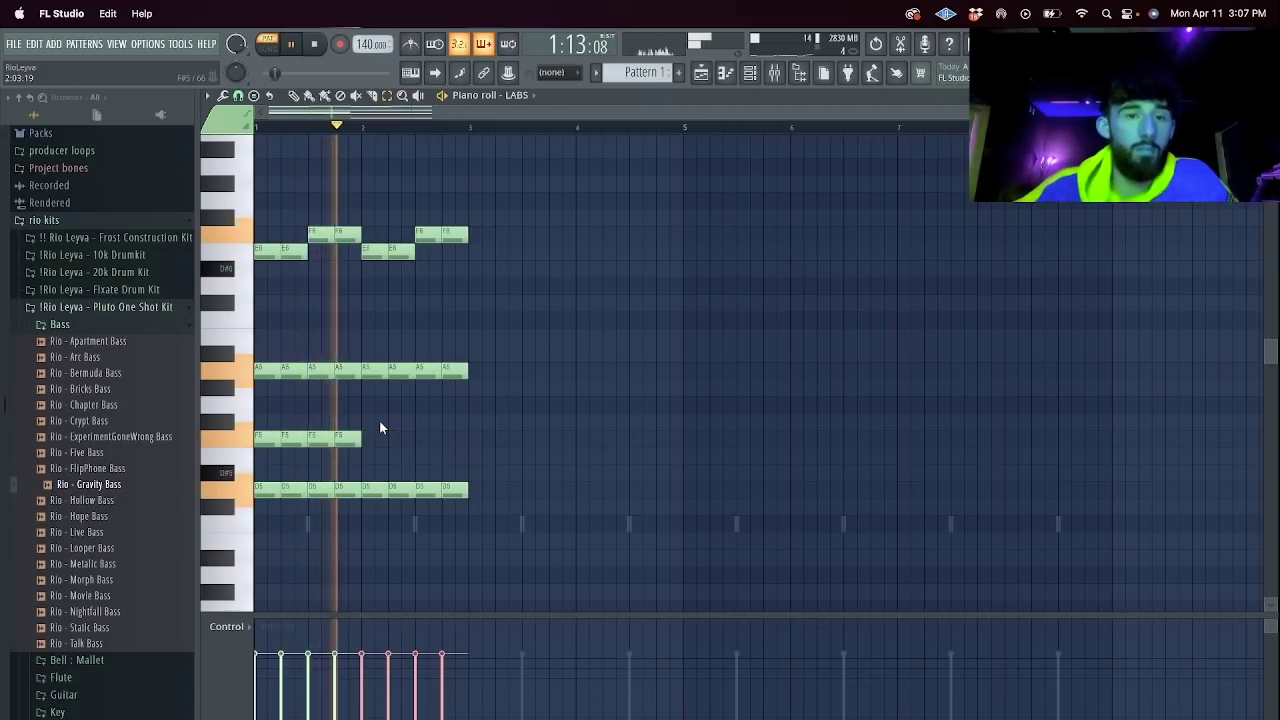
key(ctrl+Up)
key(ctrl+Up)
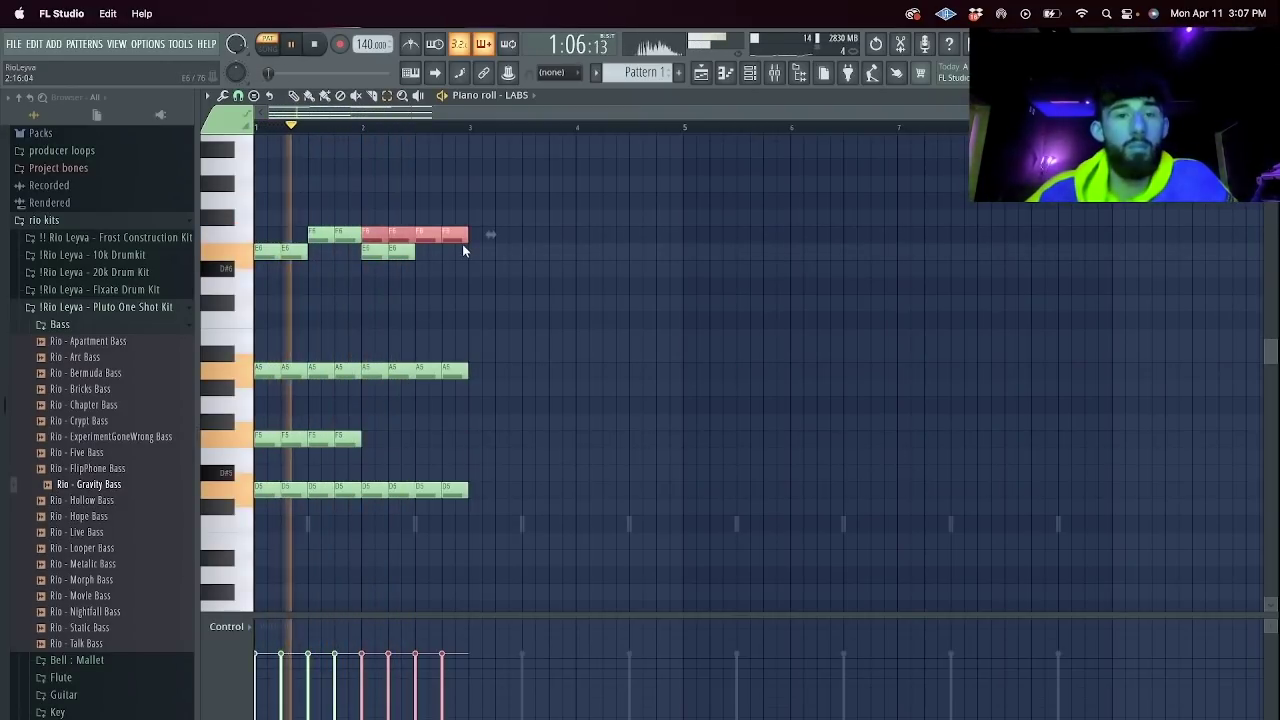
click(428, 183)
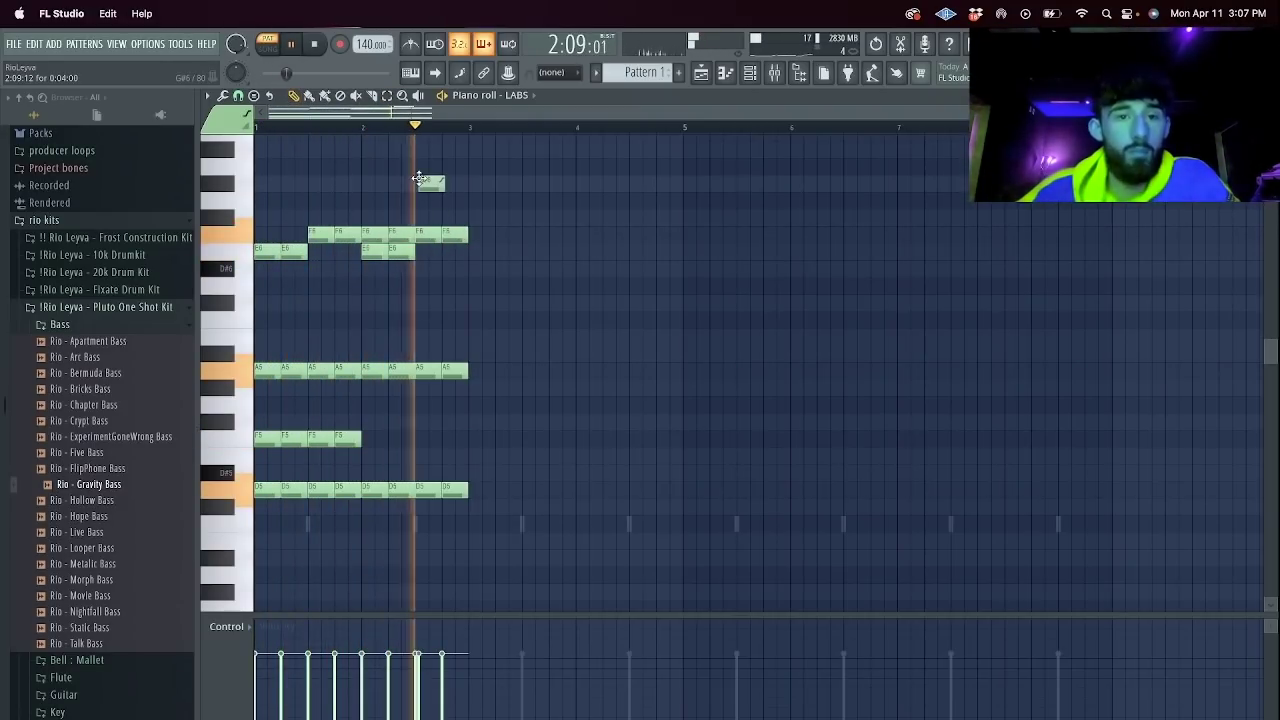
key(space)
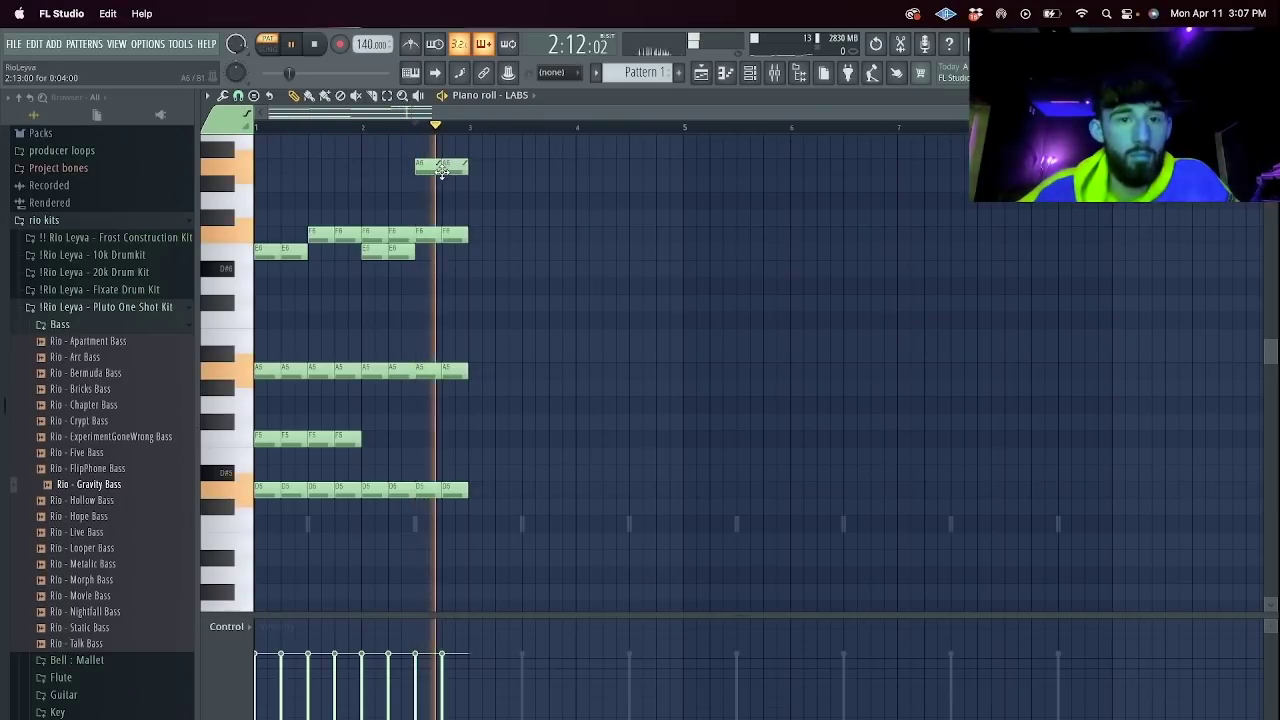
Duplicate all notes into bars 3–4 and drop the copied D5 notes an octave to D4.
key(ctrl+b)
scroll(663, 434, down, 3)
drag(697, 429, 490, 394)
key(ctrl+Down)
ctrl+click(670, 522)
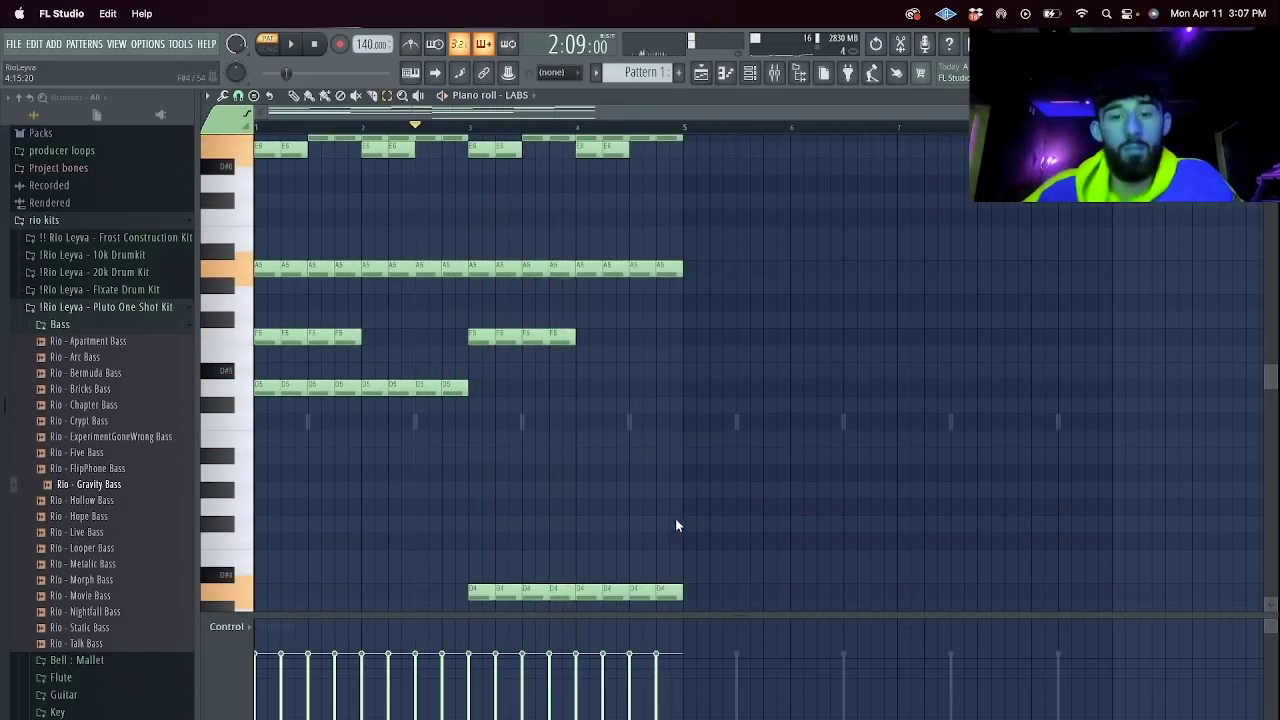
Lower the last four D4 notes down to C4.
scroll(677, 520, down, 1)
drag(703, 565, 587, 494)
key(shift+Down)
key(Down)
Duplicate everything into bars 5–8 and lower the new D5 notes in bars 5–6 to A#4.
key(ctrl+d)
key(ctrl+b)
drag(890, 359, 626, 332)
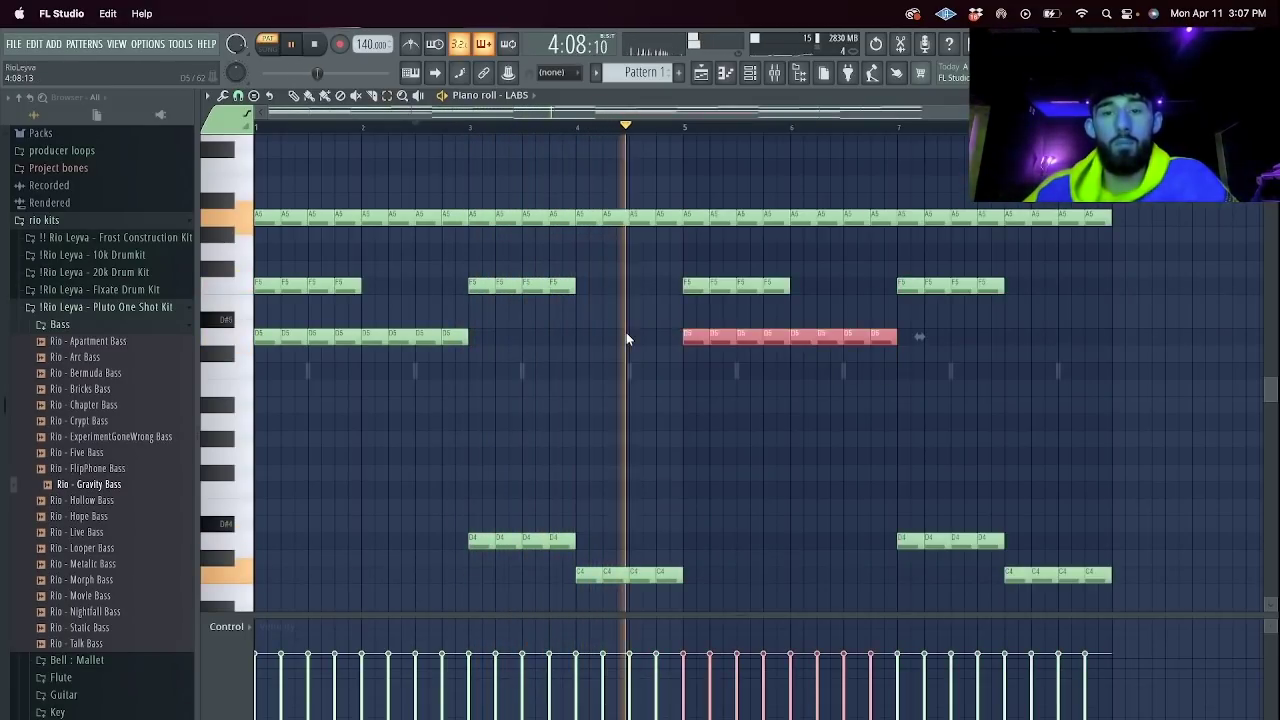
key(Down)
key(Down)
key(Down)
key(Down)
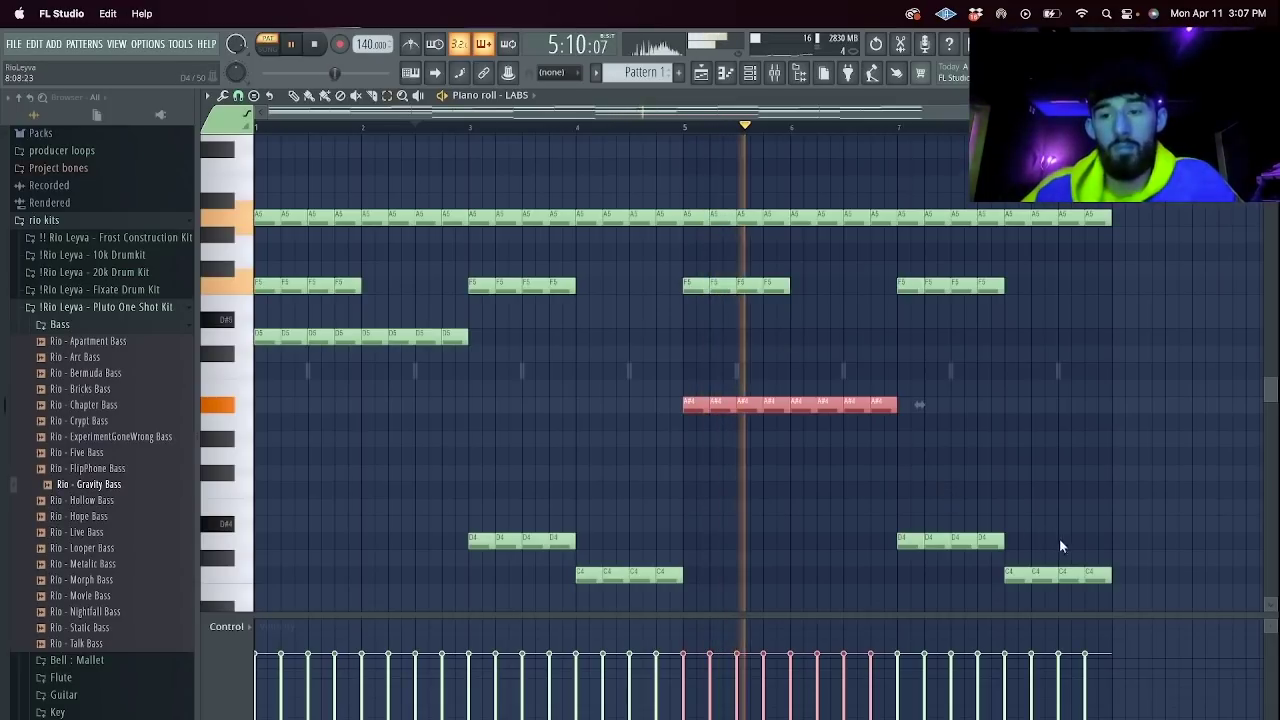
Turn the D4 and C4 notes in bars 5–8 into A#3 and G#3.
key(ctrl+d)
drag(1120, 595, 851, 505)
key(ctrl+Up)
key(Down)
key(Down)
key(Down)
key(Down)
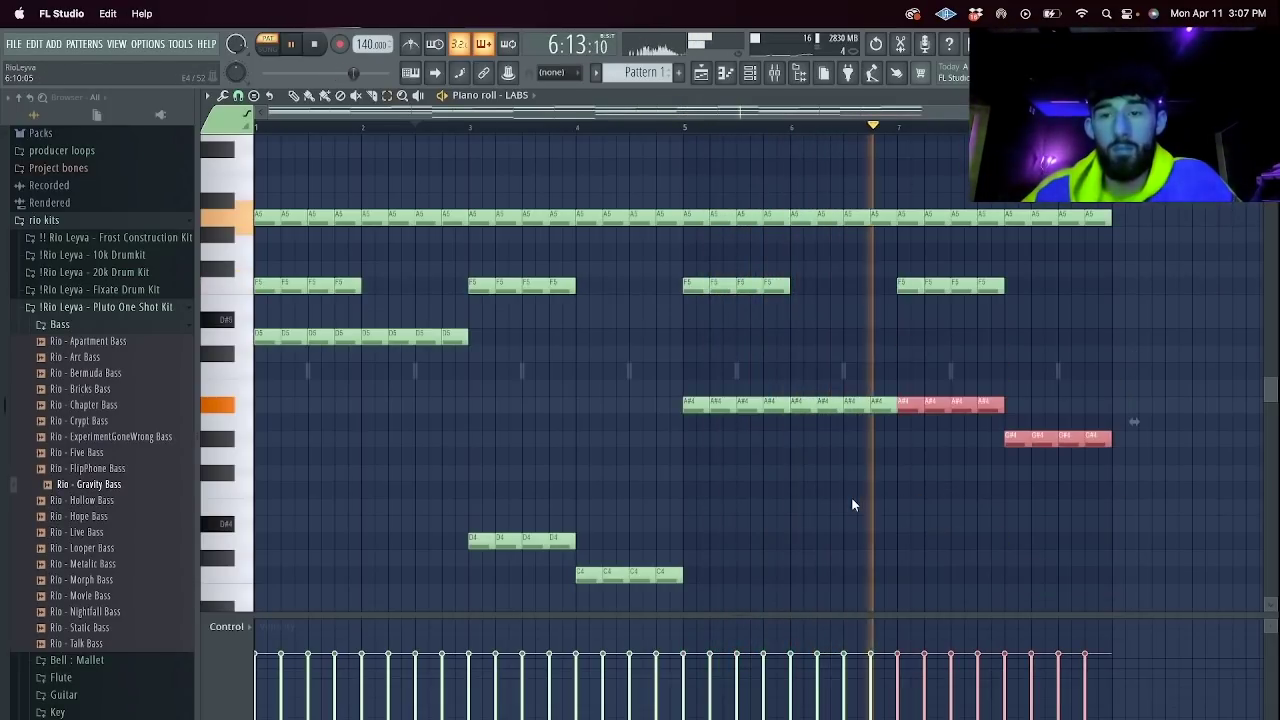
key(ctrl+Down)
Lower the G#3 notes a semitone to G3 and bring up the mixer with F9.
scroll(1000, 440, down, 6)
drag(1132, 371, 1005, 337)
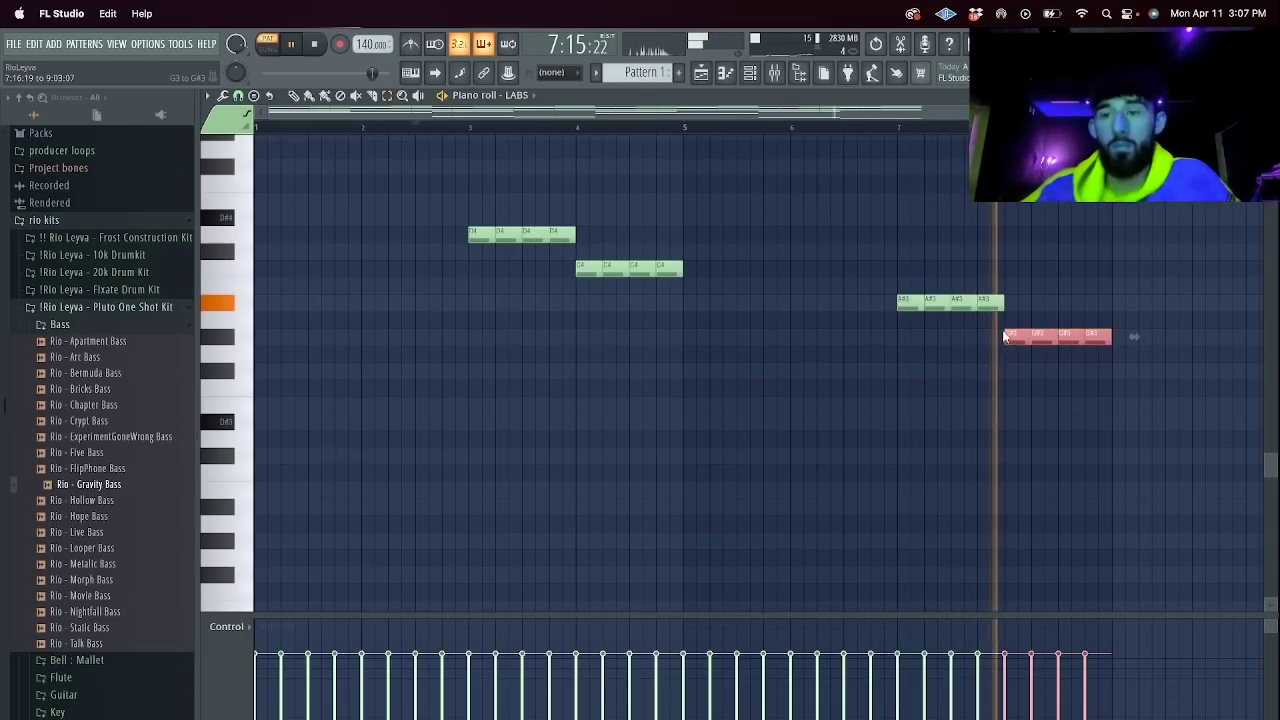
key(Down)
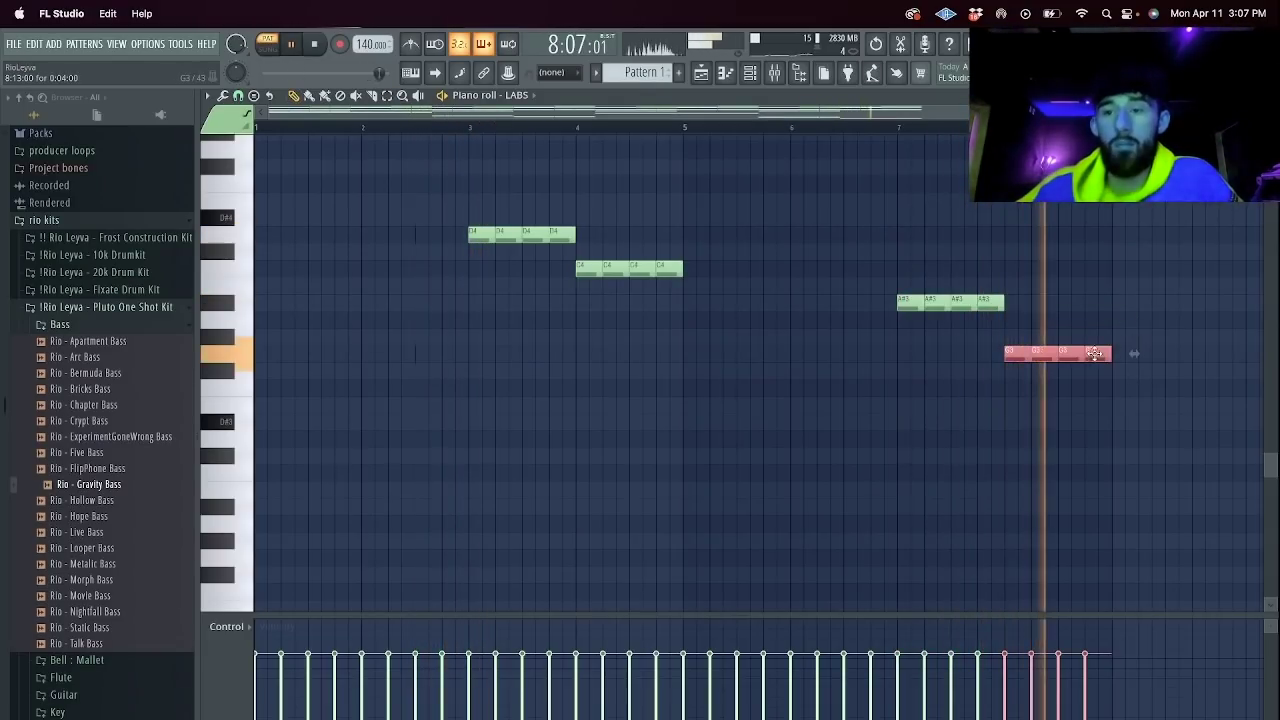
key(ctrl+d)
scroll(1137, 340, up, 8)
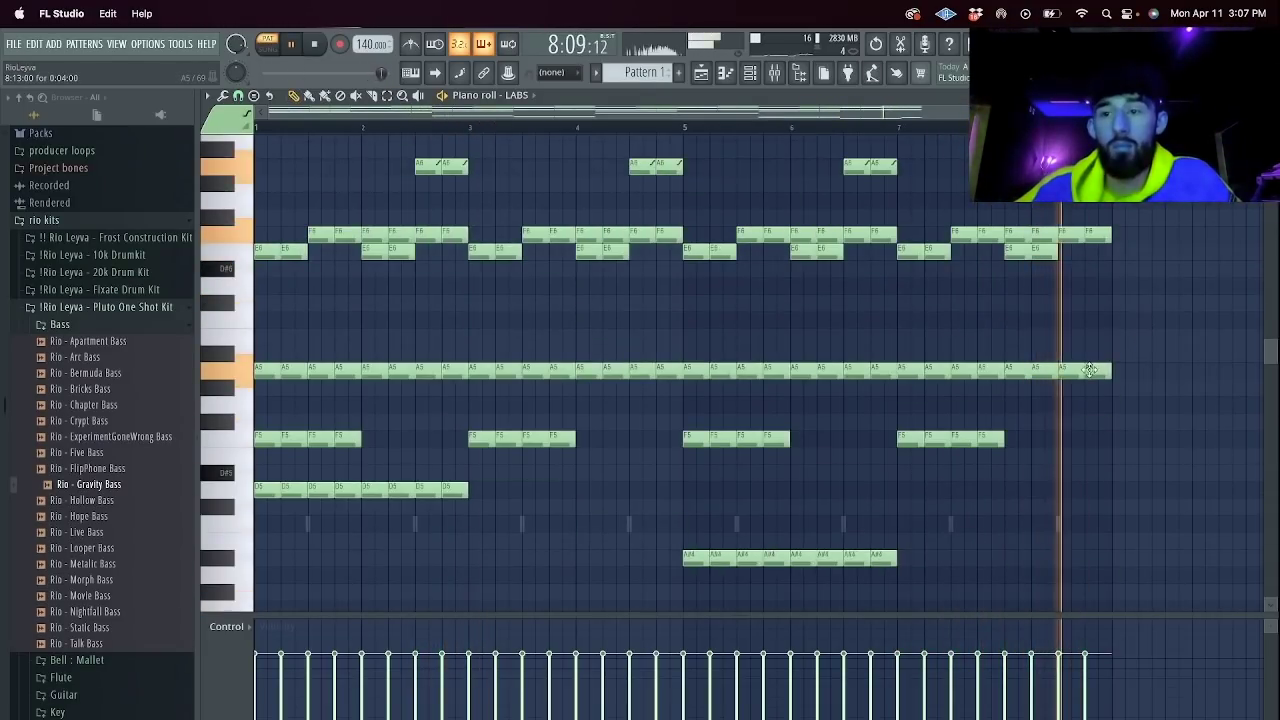
key(F9)
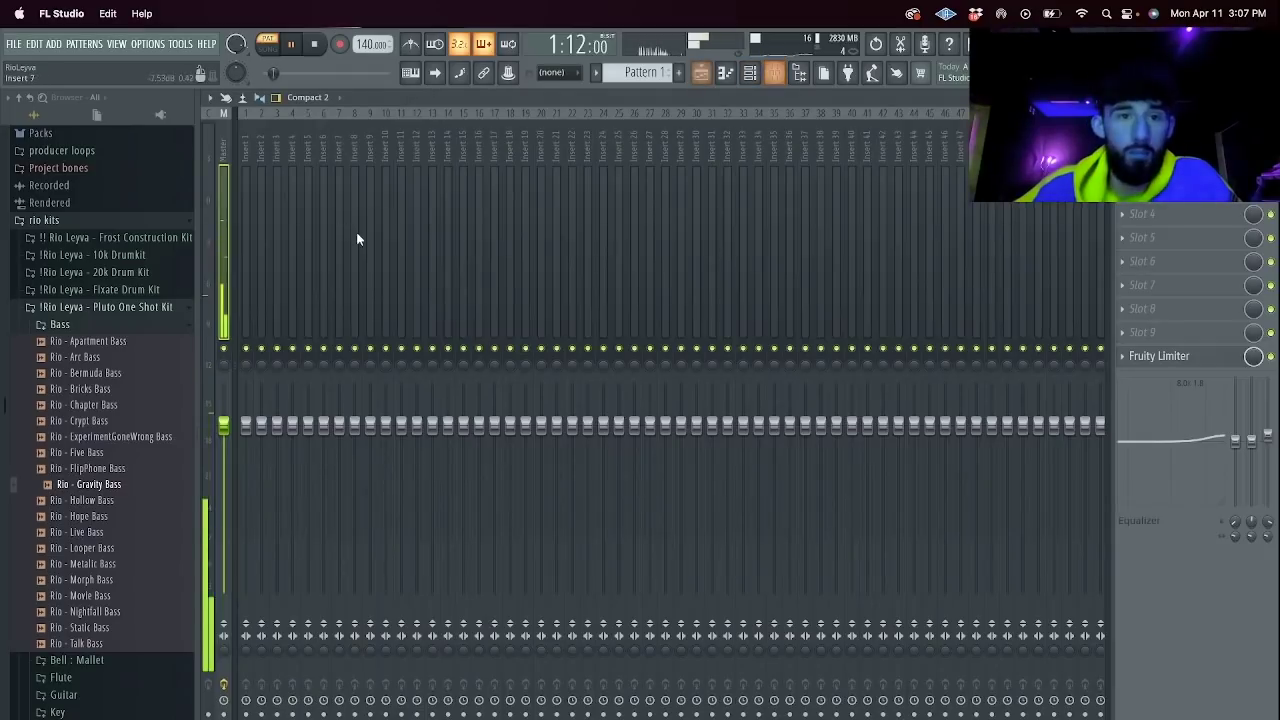
Load Effectrix into an empty effect slot on mixer insert 3 for the strings.
click(279, 240)
click(1140, 214)
mouse_move(1100, 300)
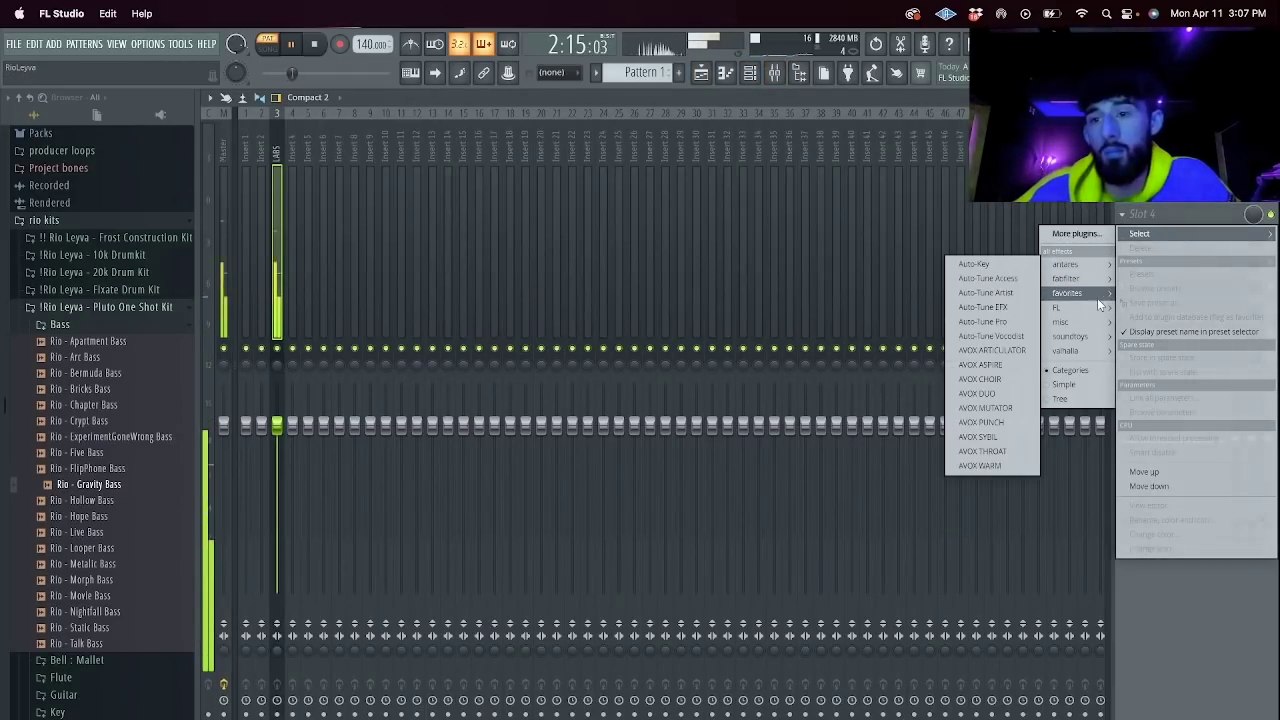
click(963, 364)
Sequence Vinyl on steps 31–32 and Reverse on steps 15–16, with Reverse time at 1/16.
drag(576, 249, 619, 249)
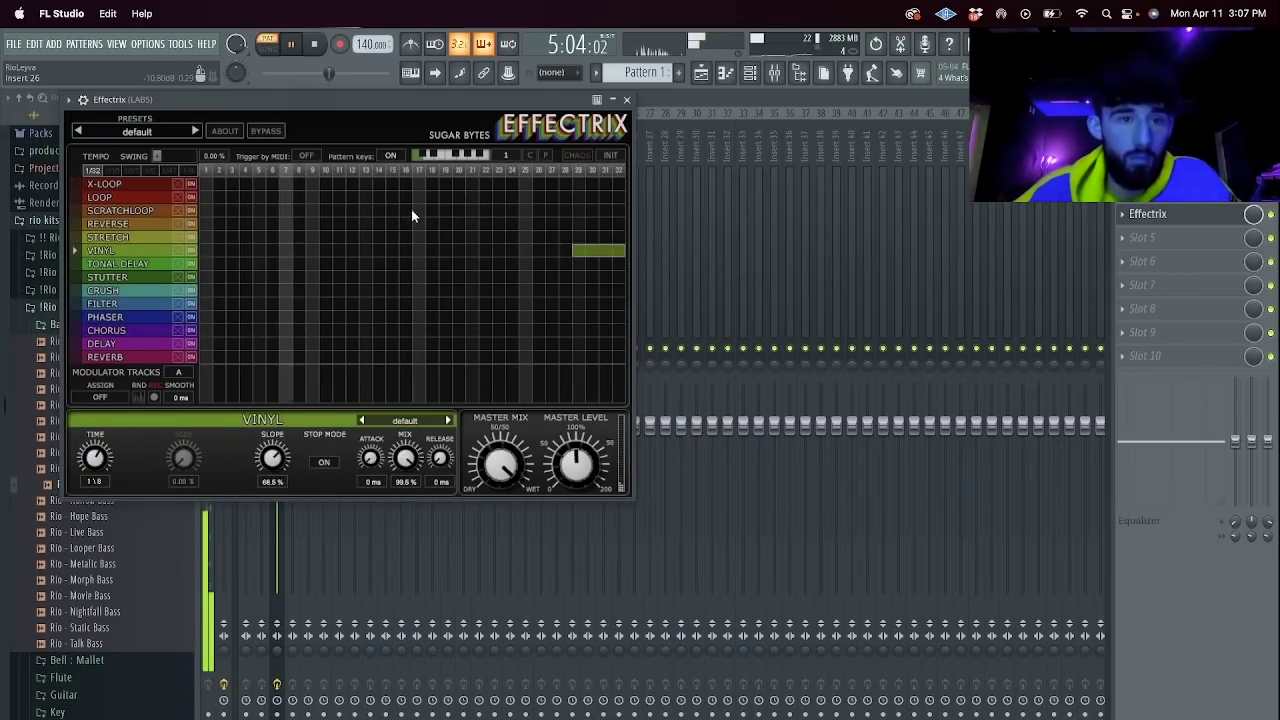
drag(604, 253, 660, 251)
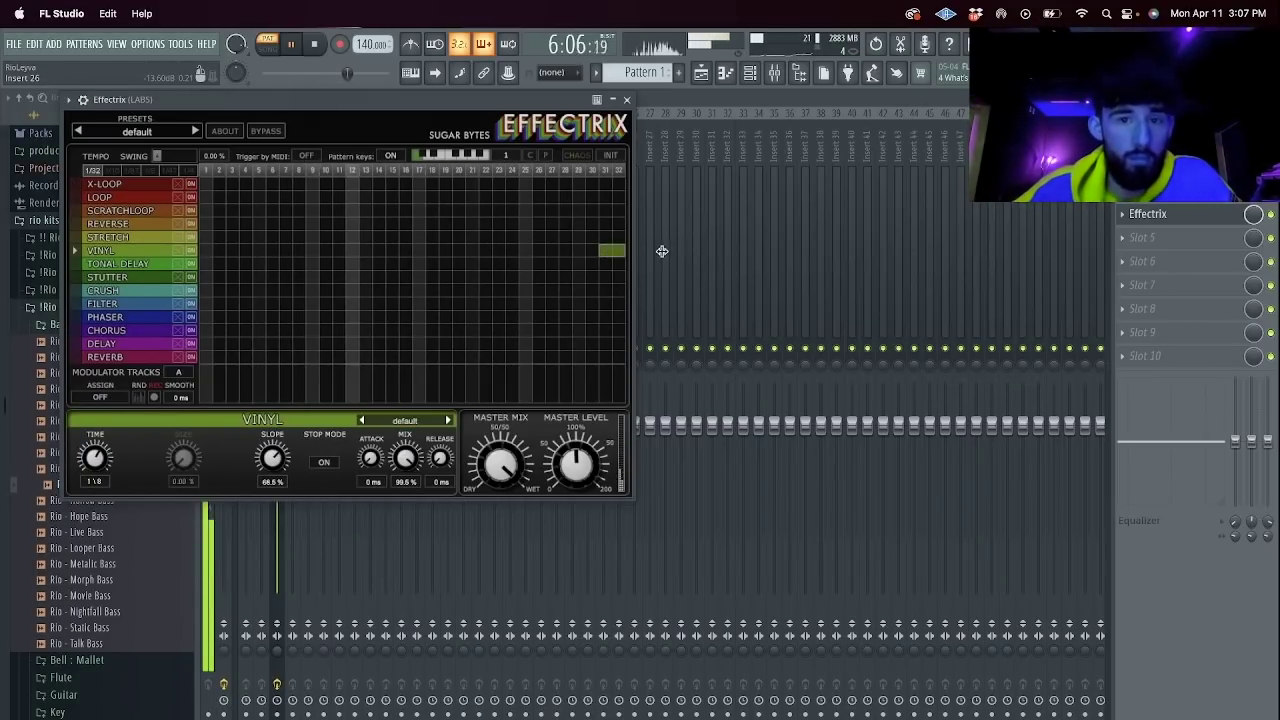
drag(380, 225, 407, 223)
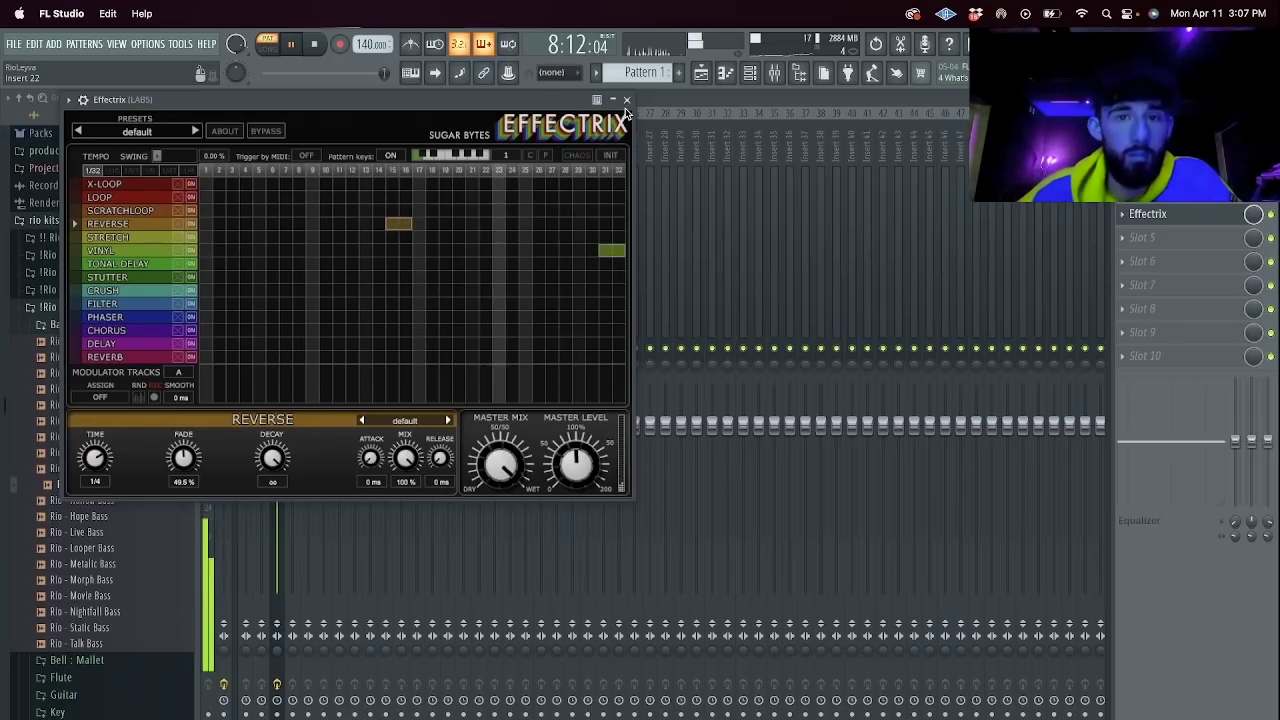
drag(97, 458, 116, 470)
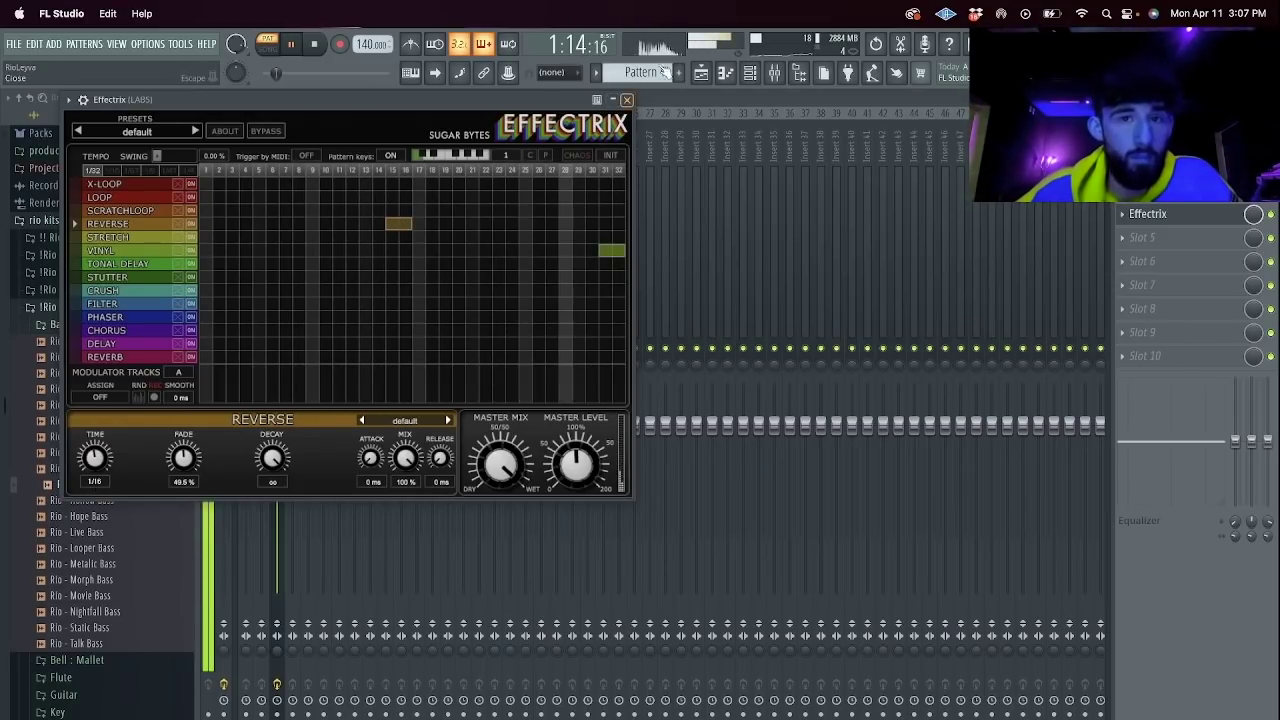
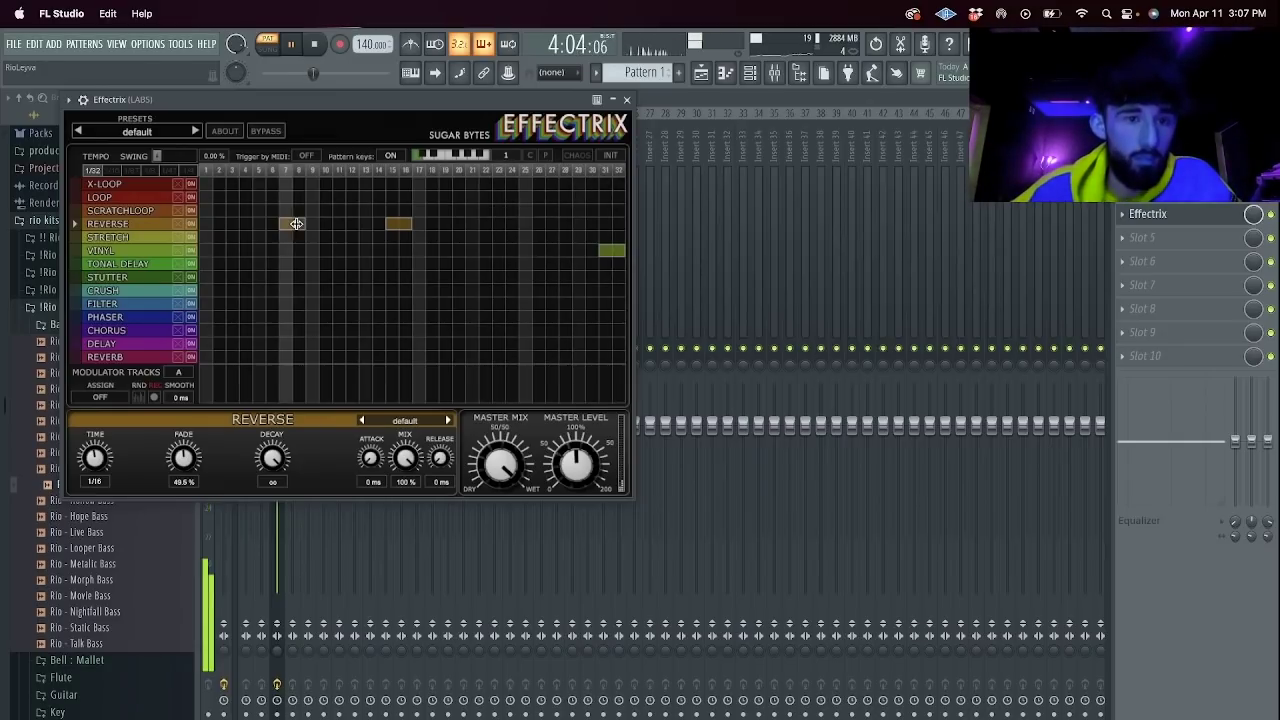
Remove the early Reverse block from the Effectrix pattern and place a Reverse block later.
right_click(298, 228)
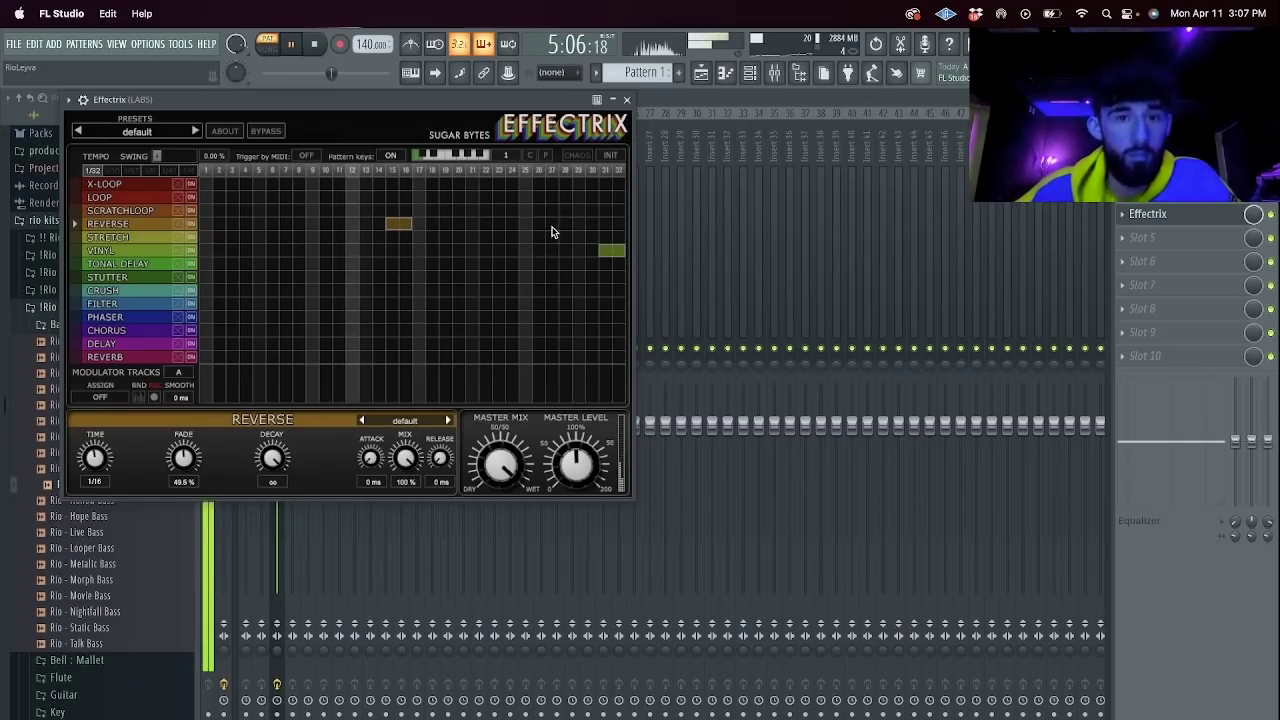
drag(576, 224, 604, 229)
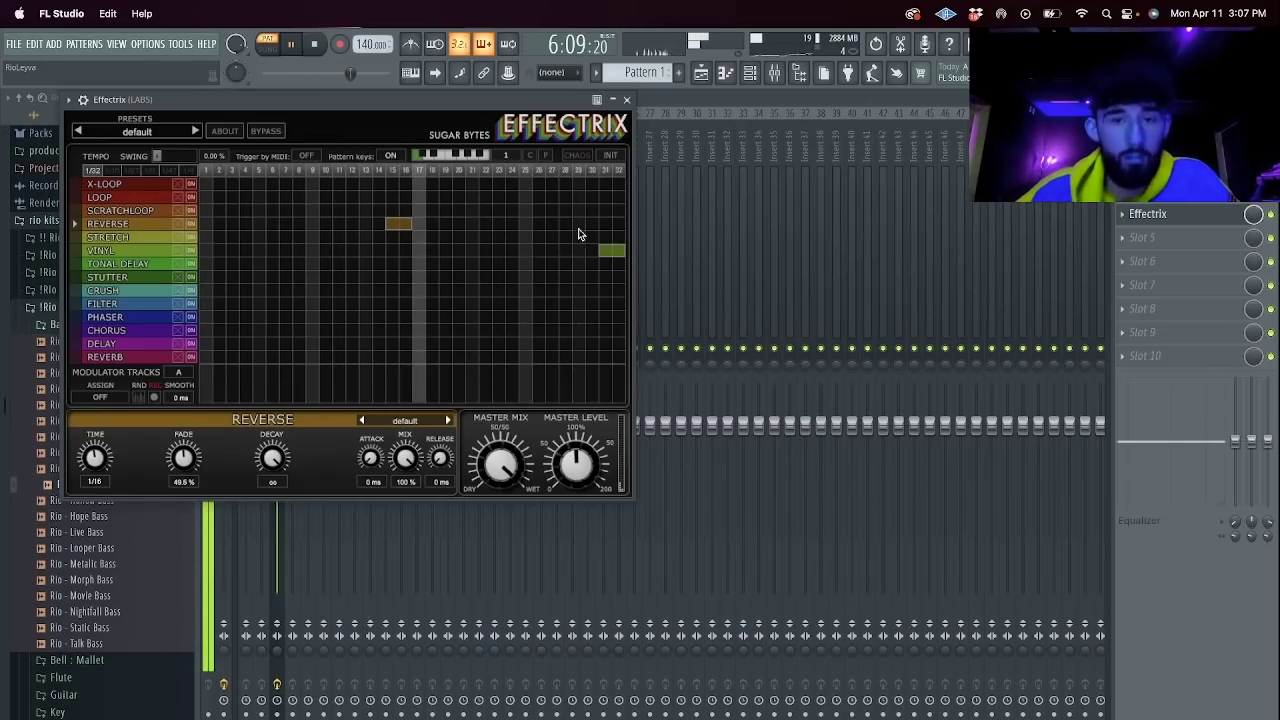
click(1147, 214)
Load HalfTime into the empty slot after Effectrix, with its mix lowered to 8%.
click(1140, 237)
mouse_move(1064, 331)
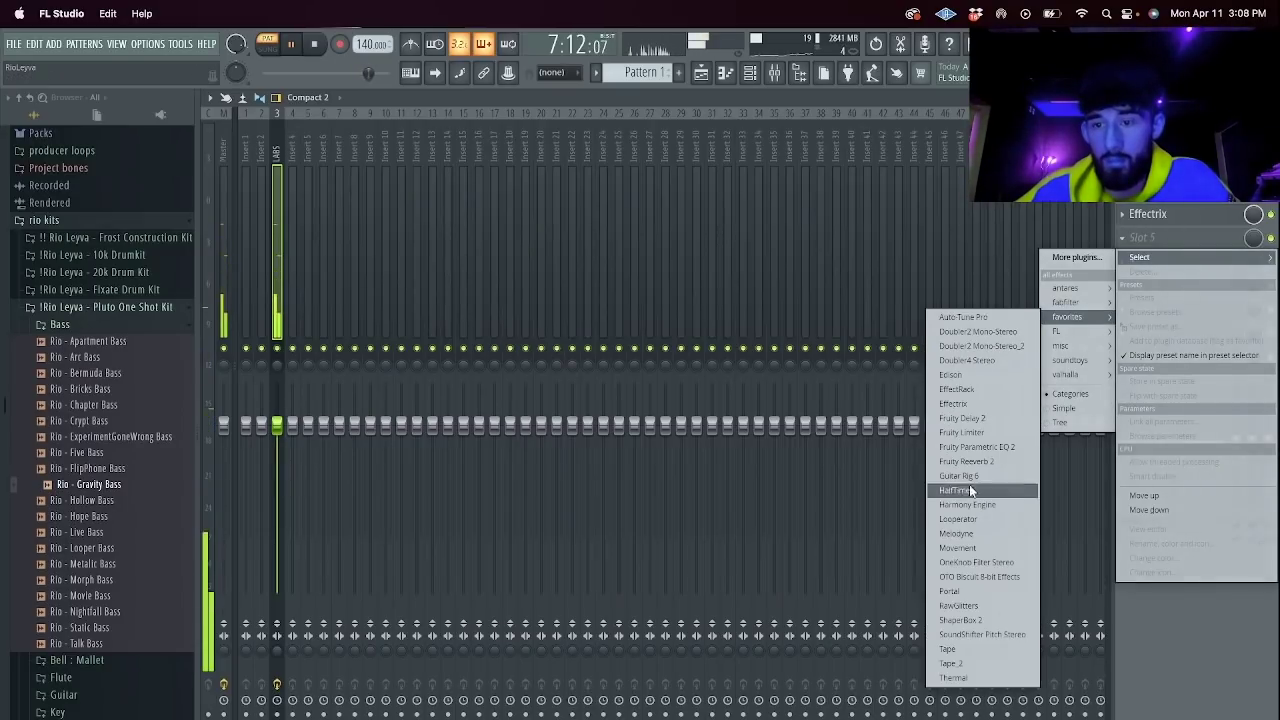
click(970, 489)
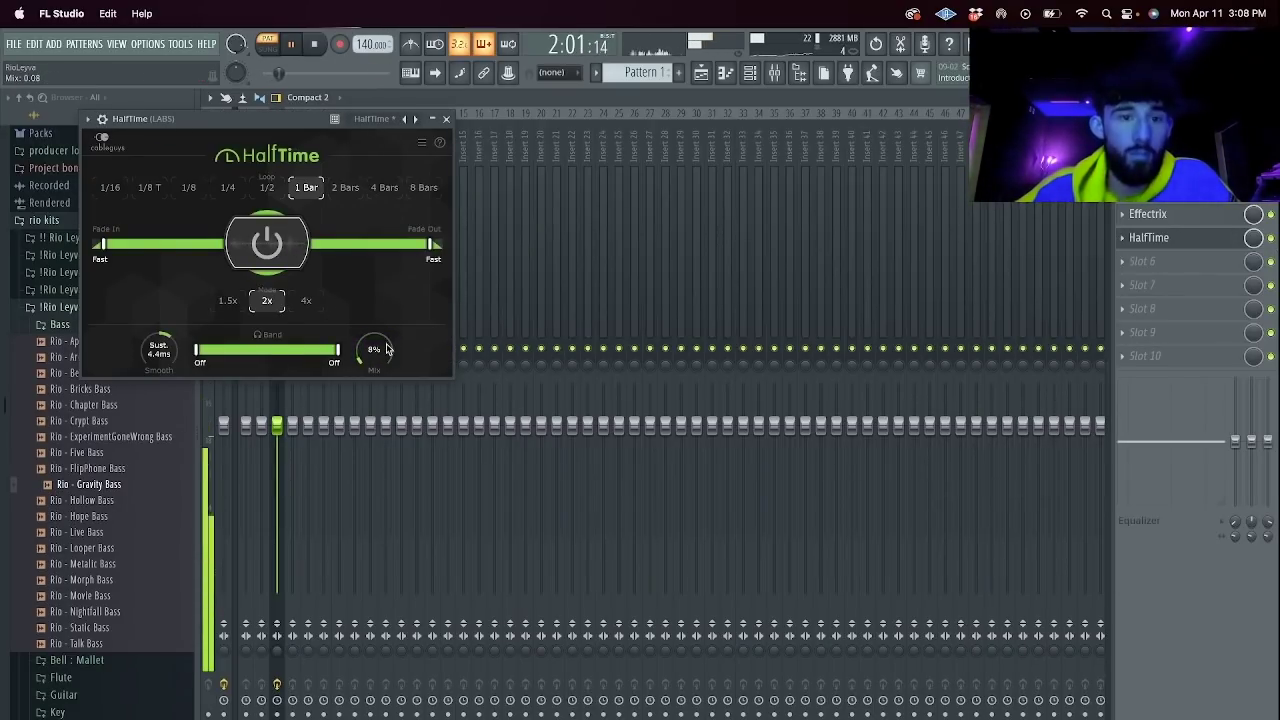
click(447, 120)
key(F6)
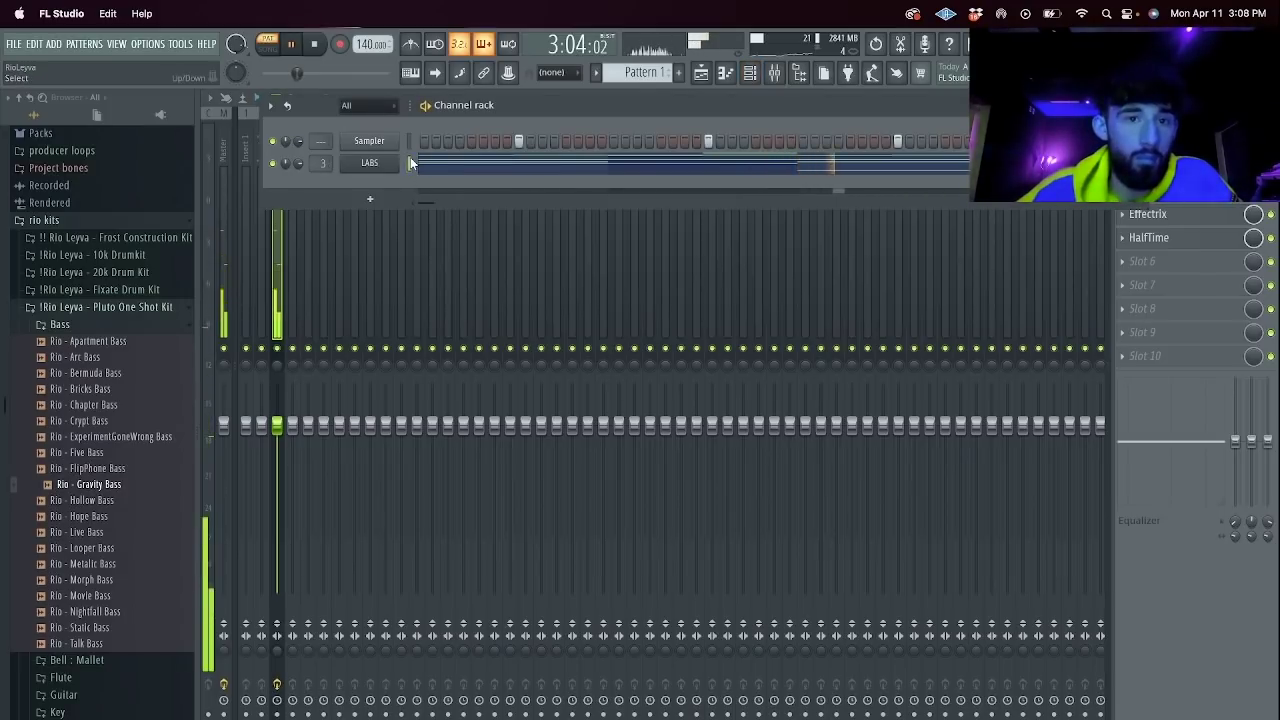
Load the carti snare from the 10k Drumkit into the first channel.
click(100, 307)
click(88, 258)
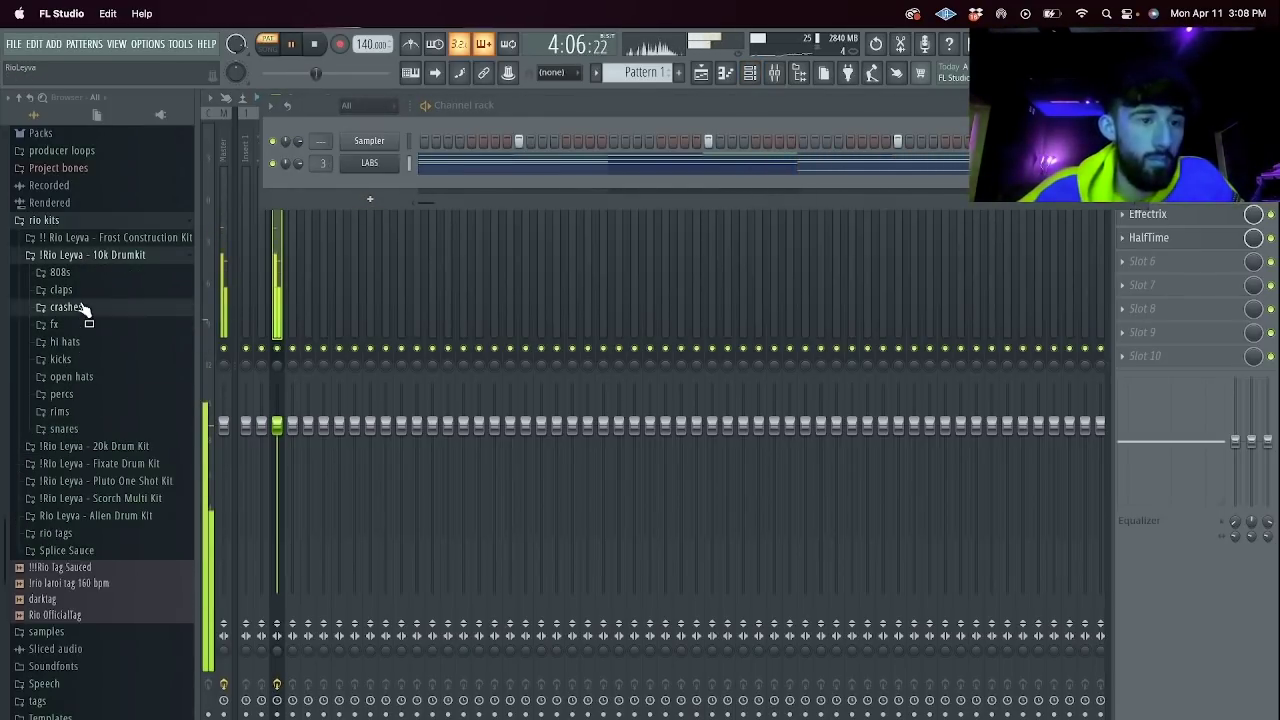
click(65, 290)
click(78, 589)
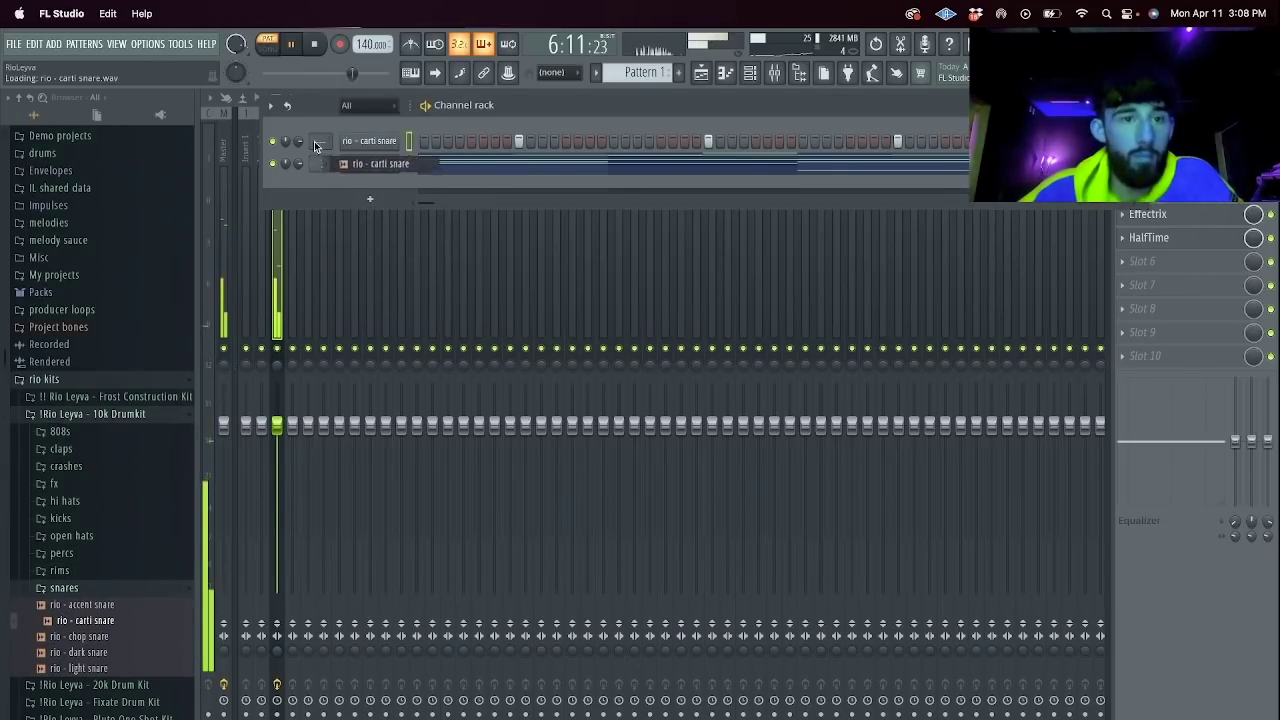
drag(330, 148, 312, 147)
Add the escape hi hat as a new channel and fill it every 2 steps.
click(60, 515)
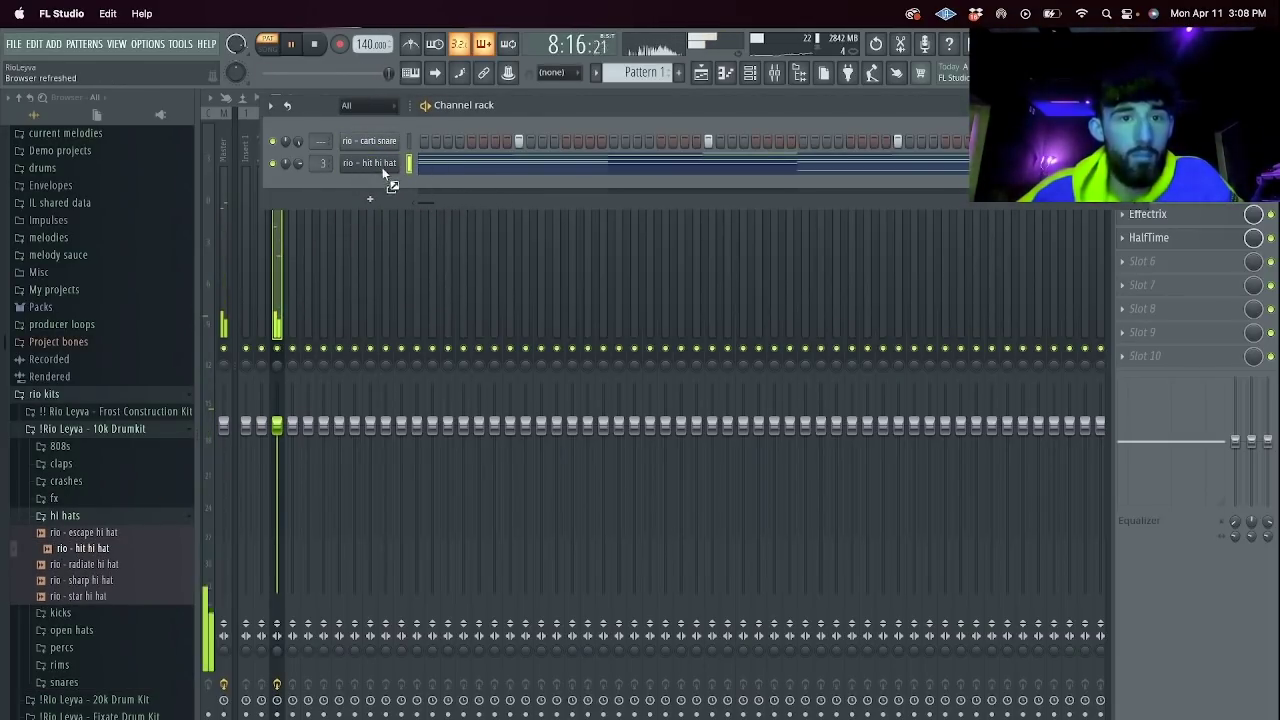
drag(350, 210, 404, 187)
right_click(404, 187)
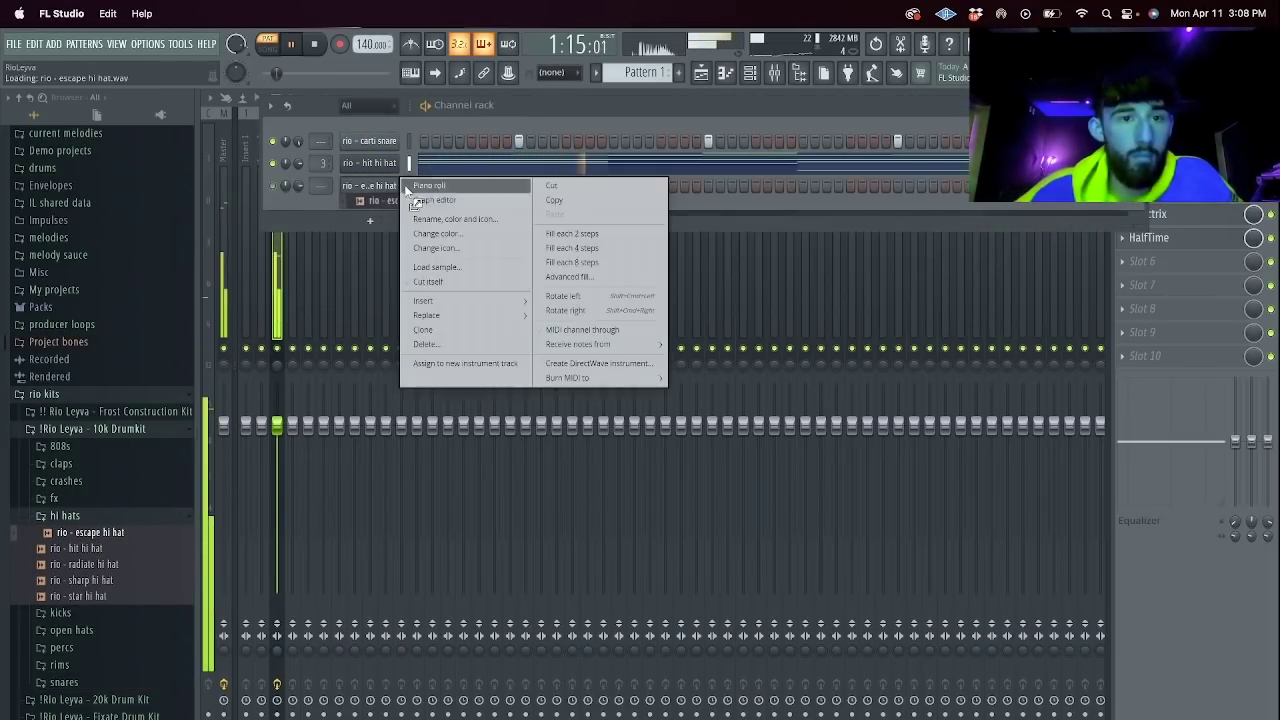
click(578, 246)
click(441, 168)
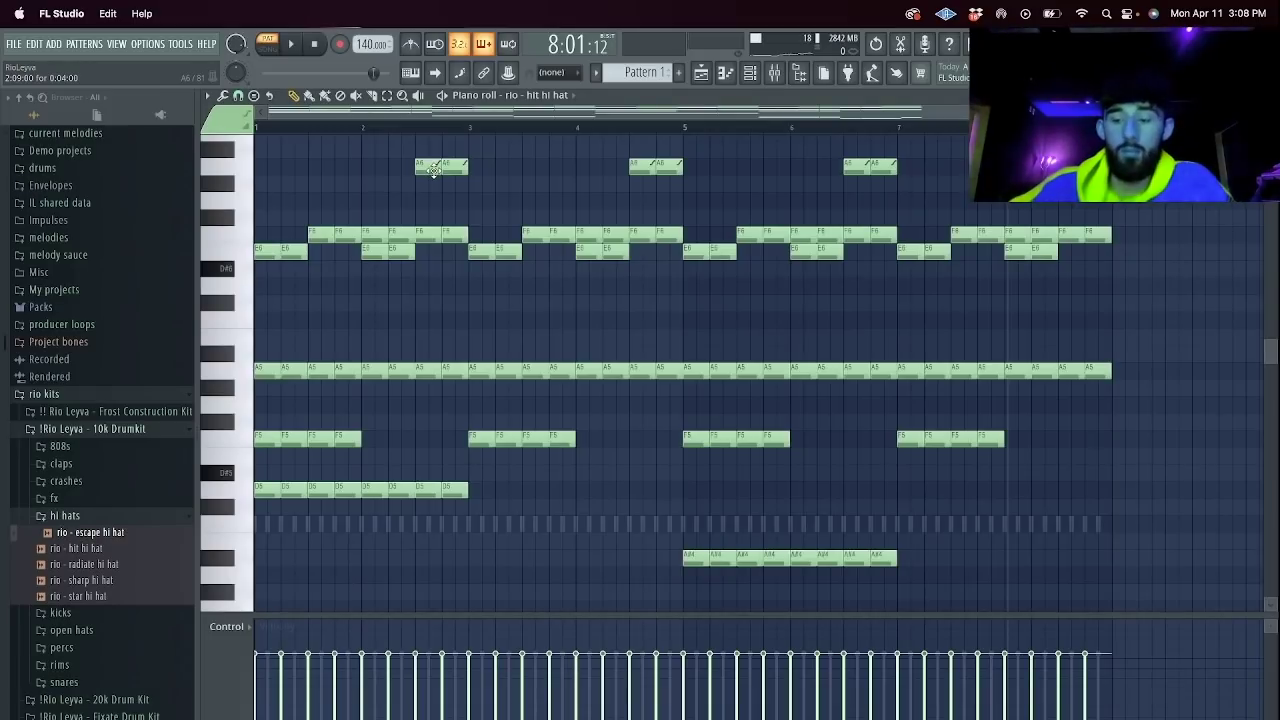
key(space)
key(F6)
click(318, 44)
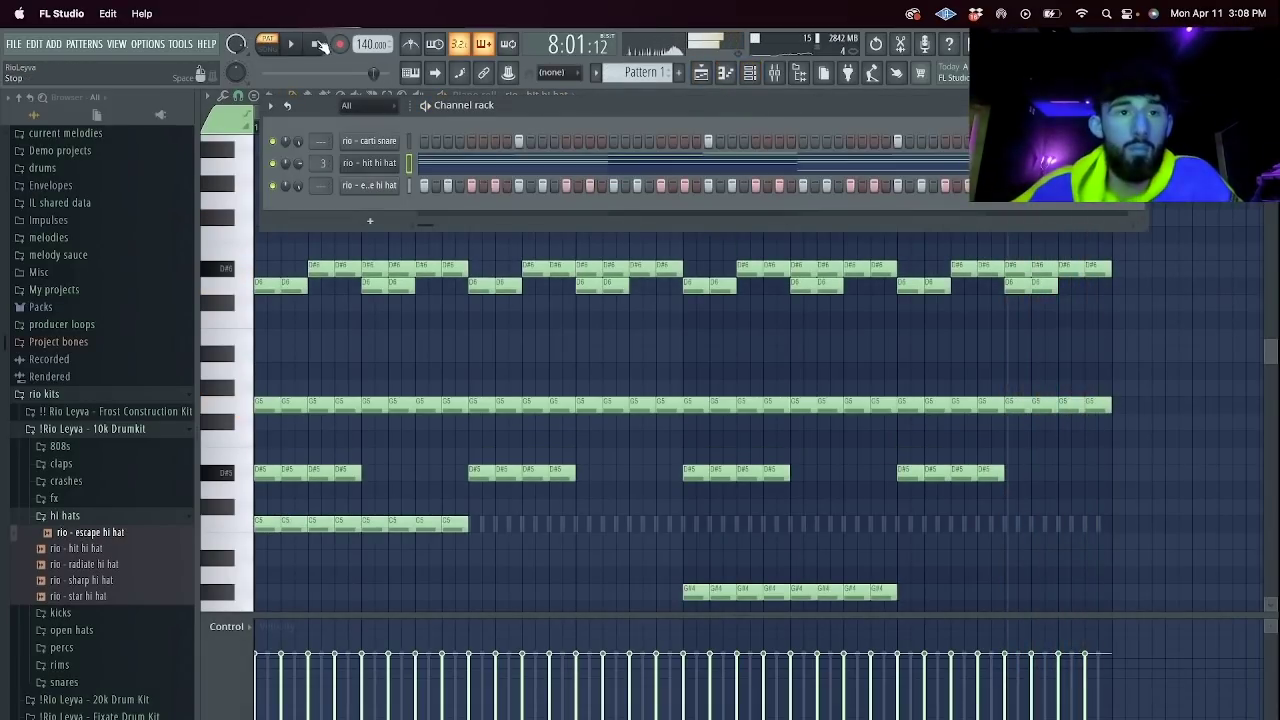
Add the spinz 808 as a new channel, check its envelope settings and open its piano roll.
click(78, 447)
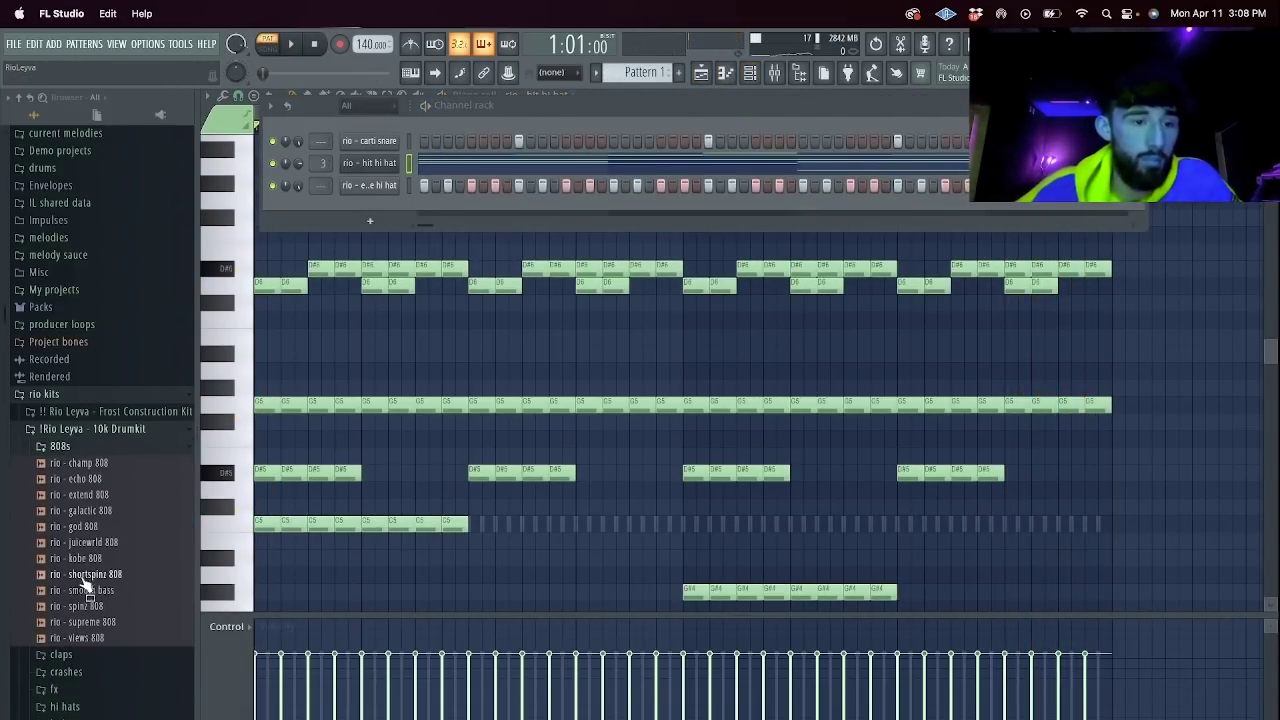
drag(383, 187, 385, 208)
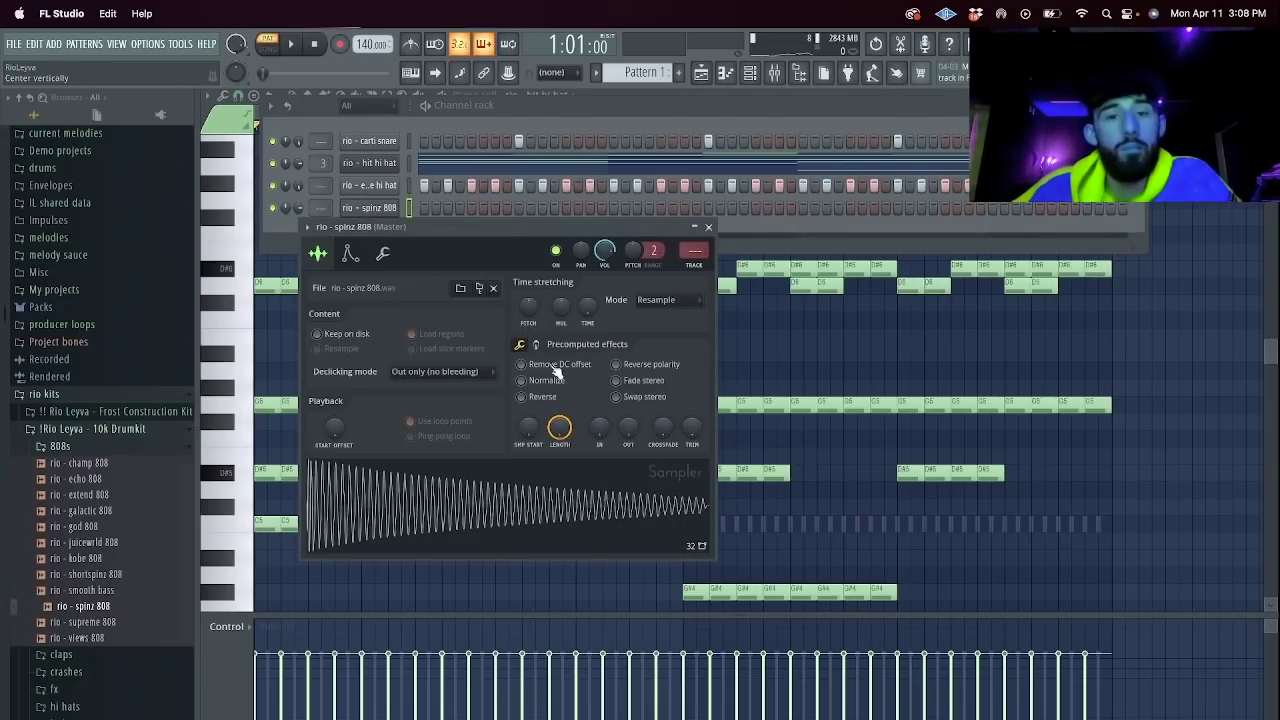
click(383, 254)
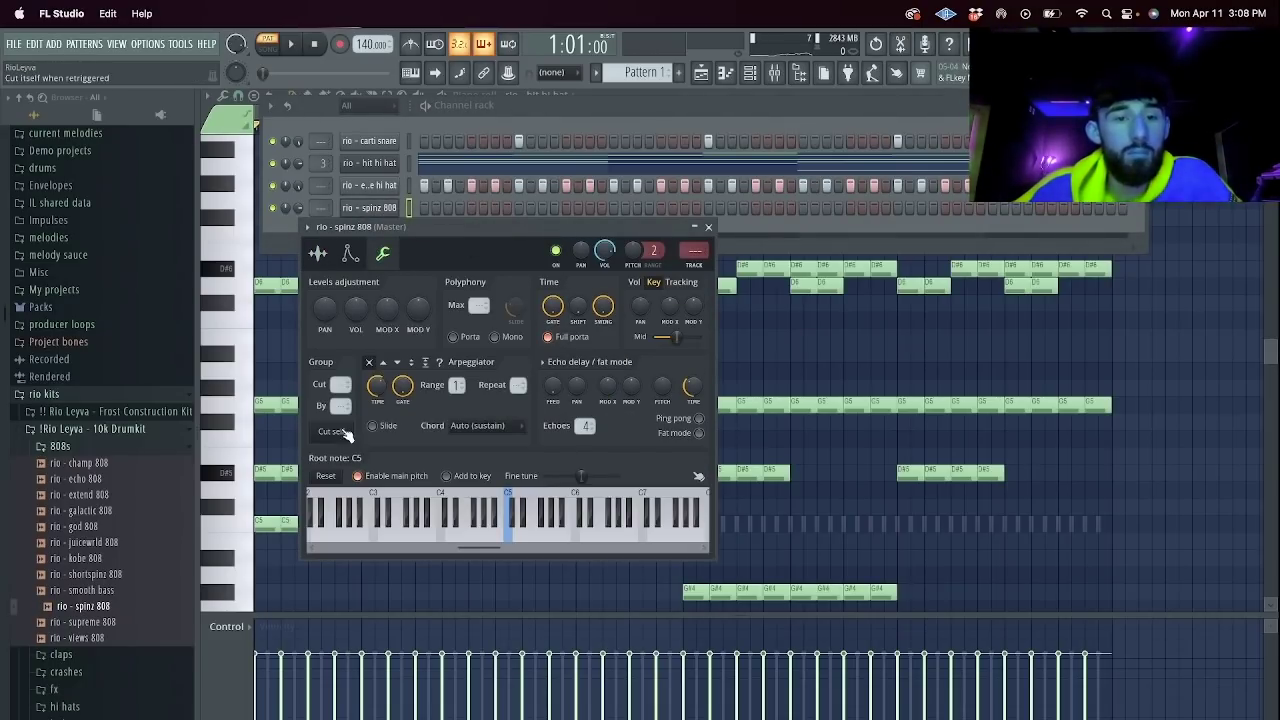
click(350, 254)
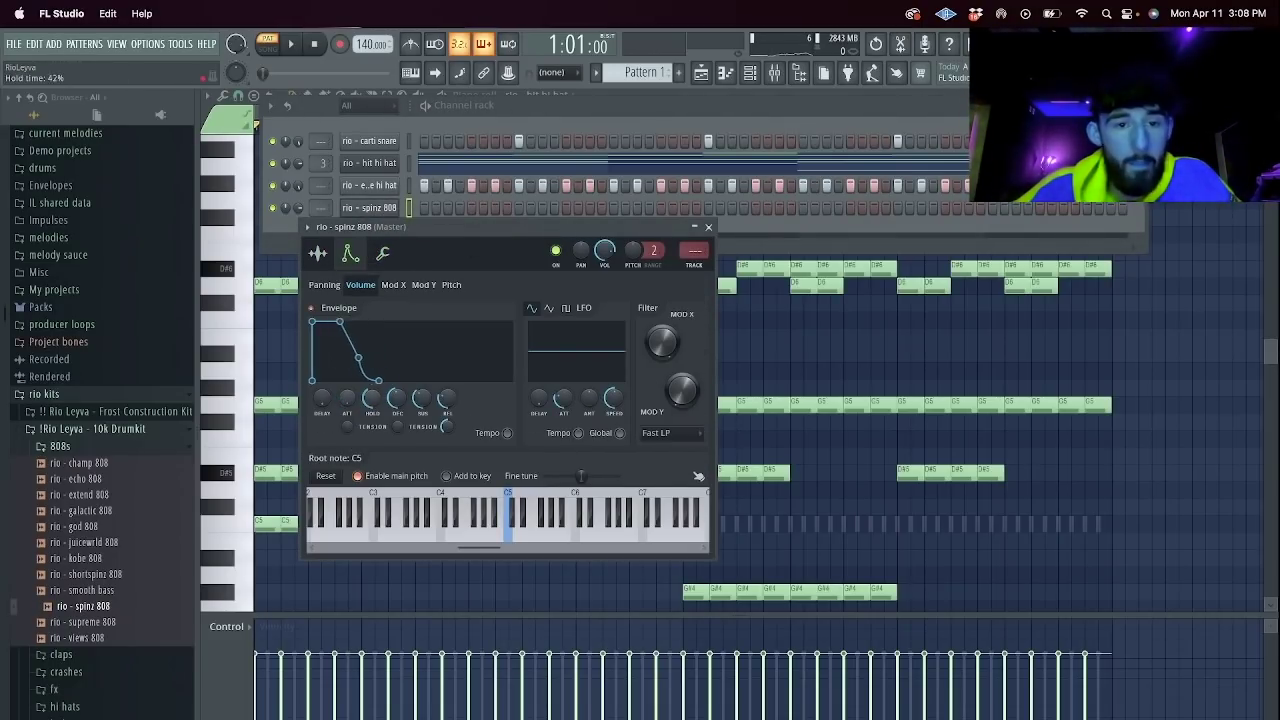
right_click(418, 208)
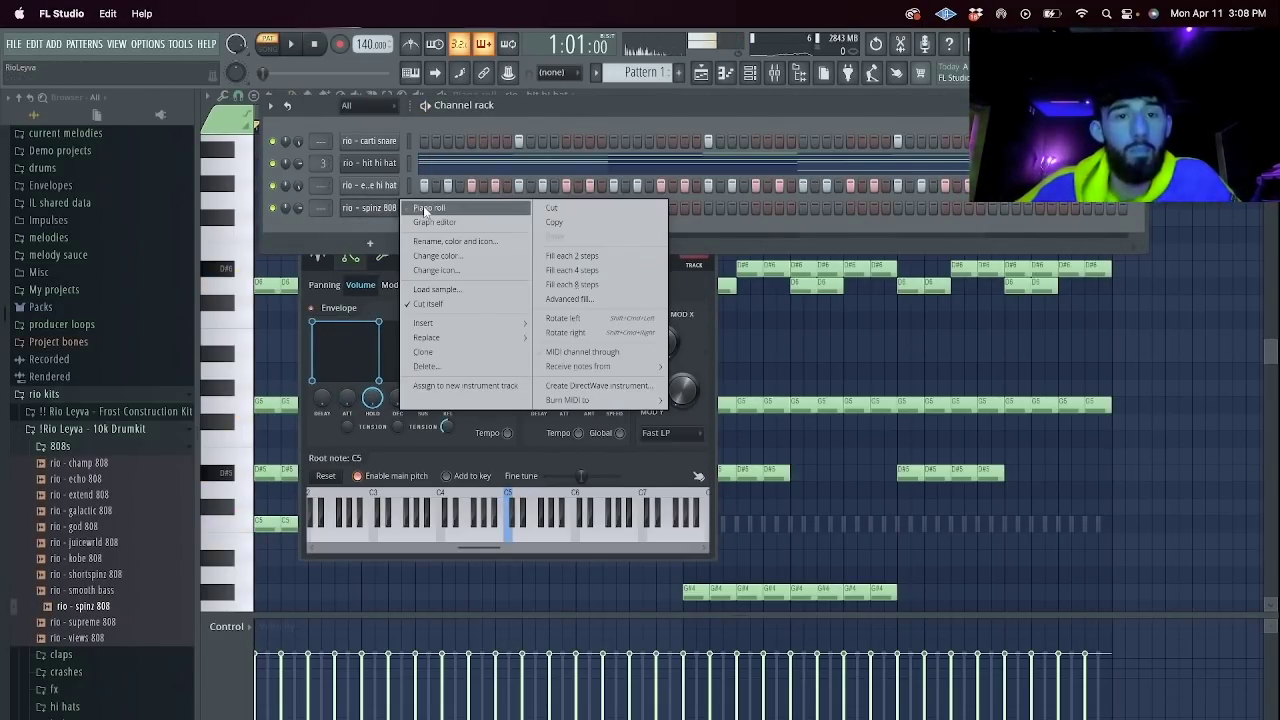
click(418, 208)
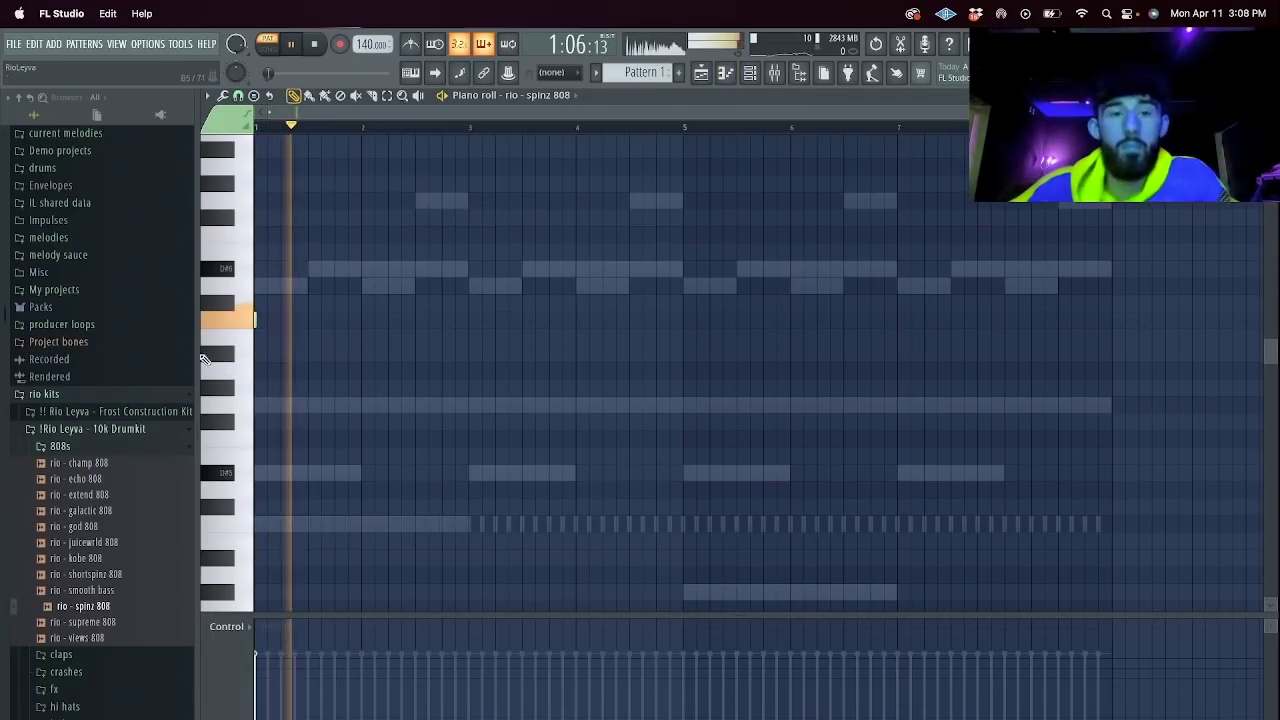
Place short 808 notes through bars 1–3, including a small group on the lower row.
key(space)
scroll(266, 325, up, 2)
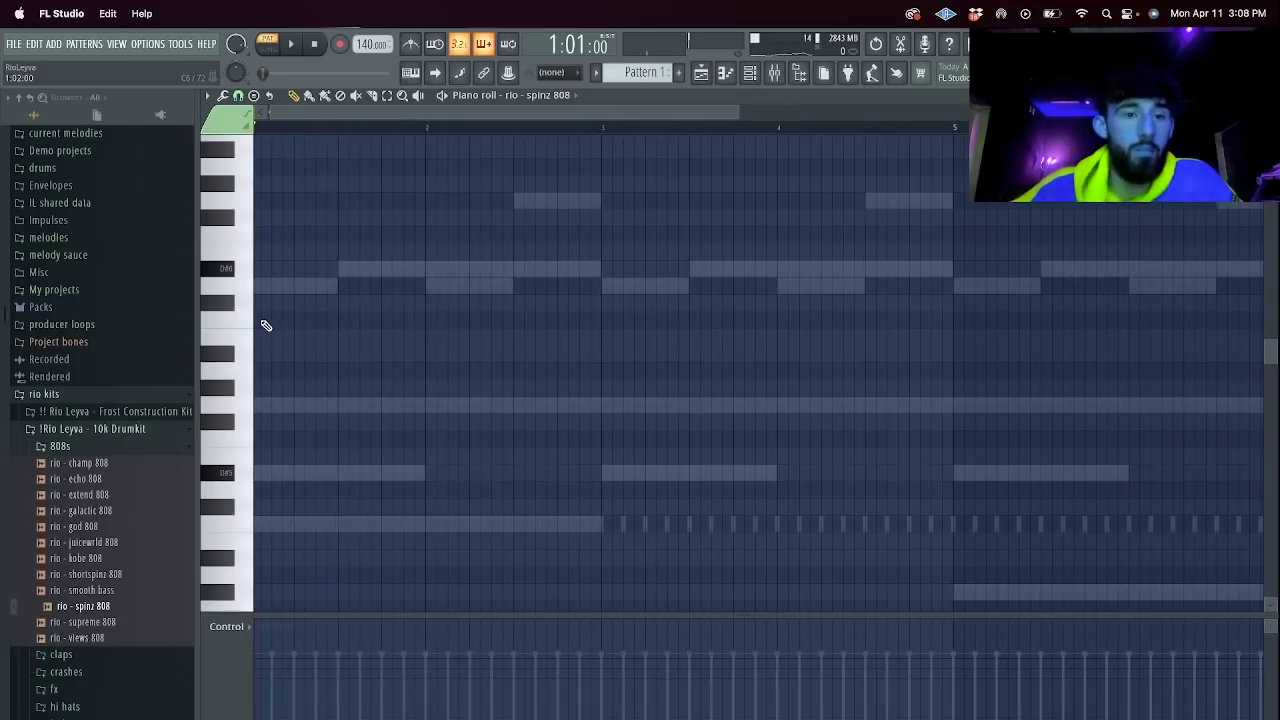
click(315, 404)
click(381, 523)
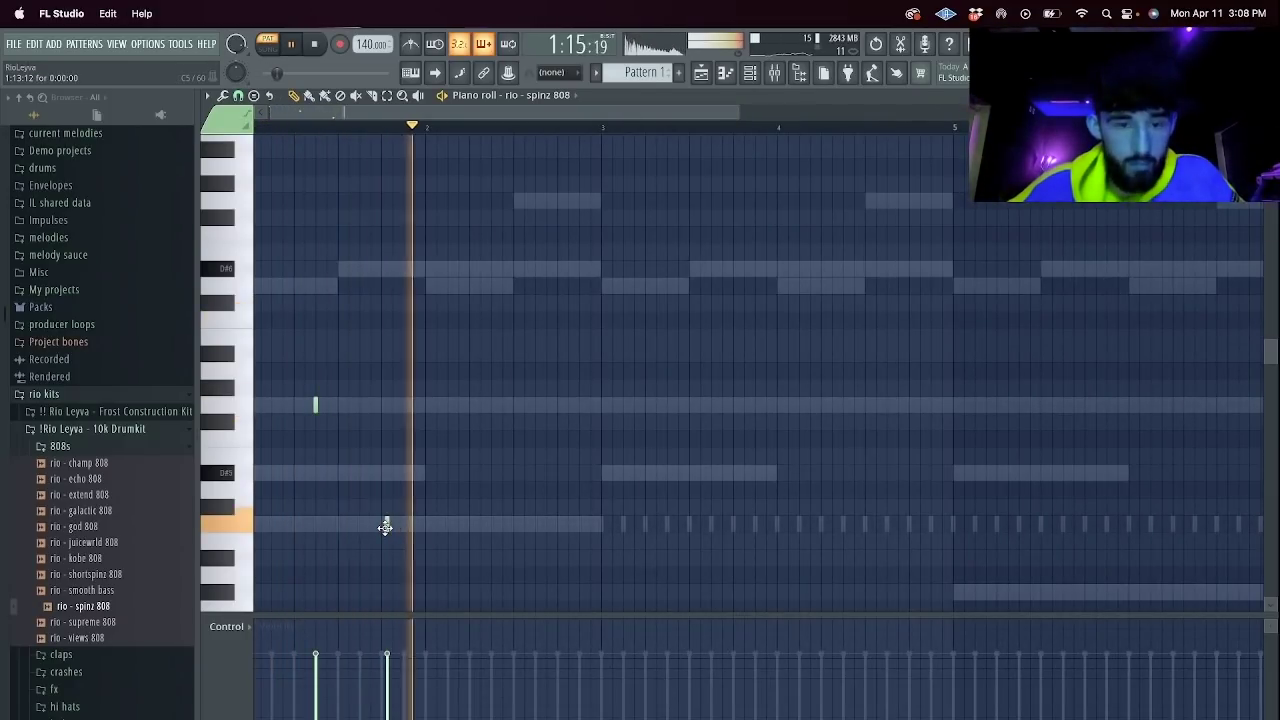
click(403, 523)
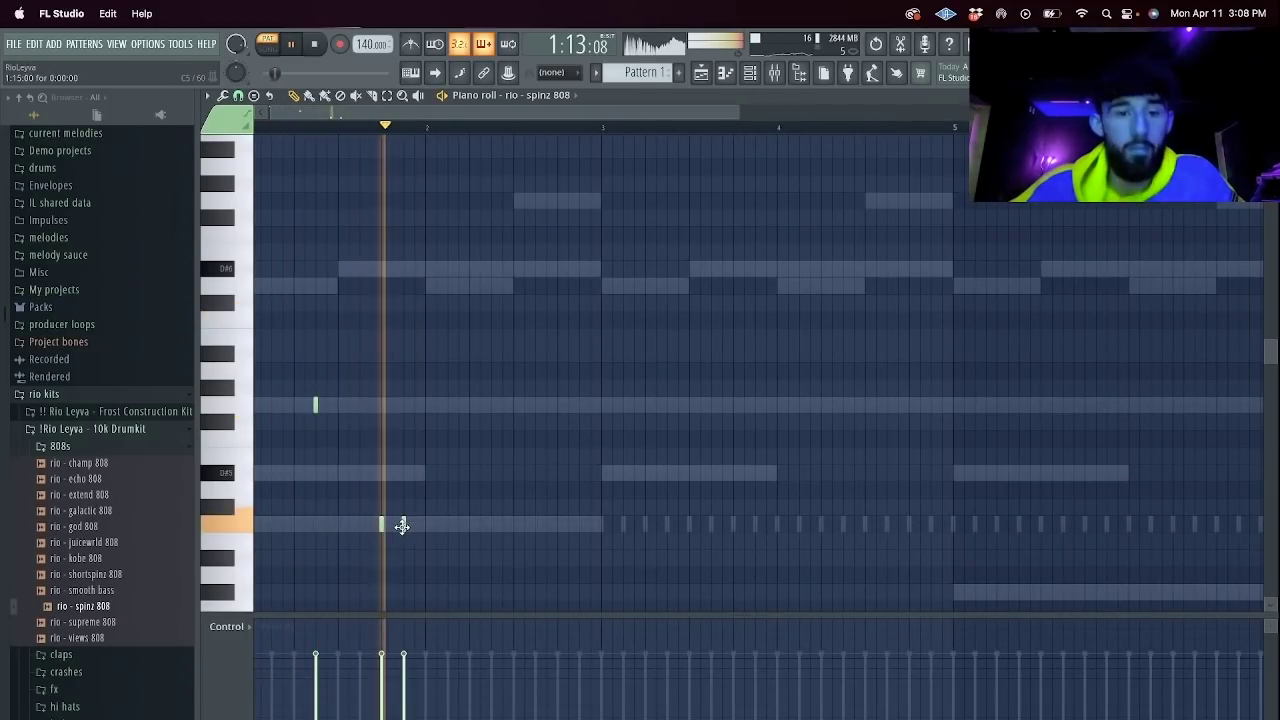
click(469, 523)
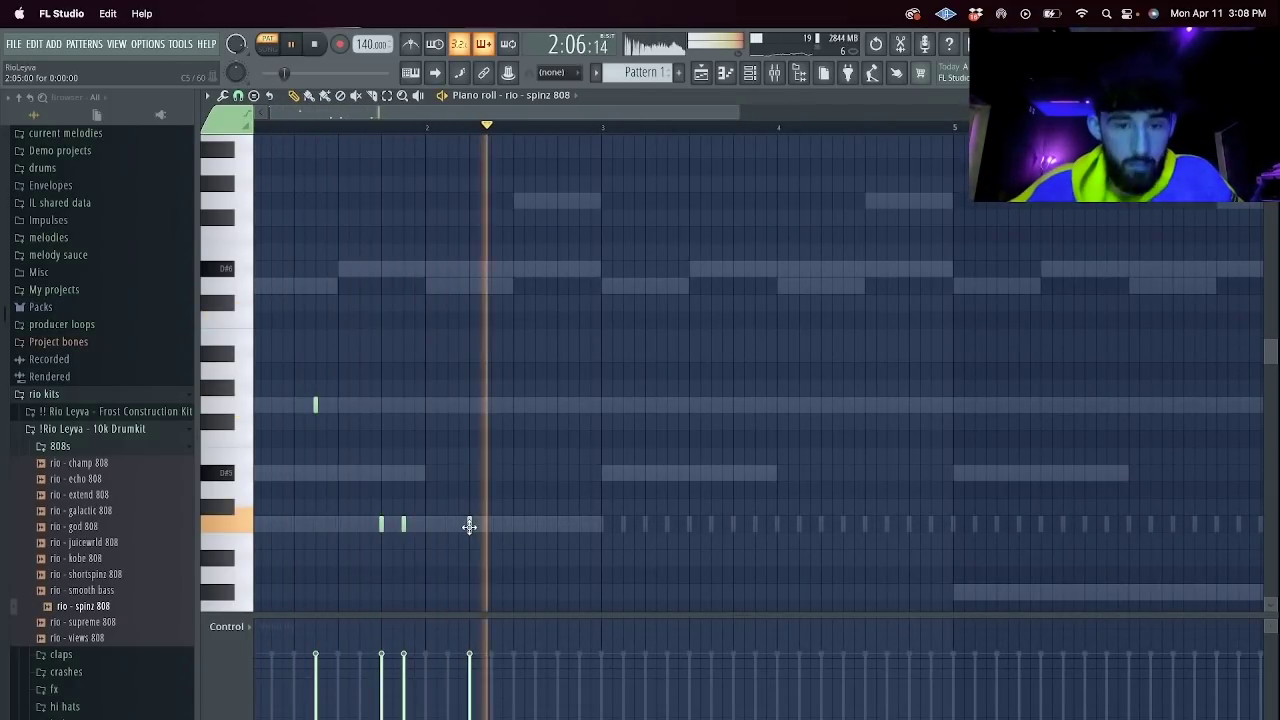
click(557, 560)
click(562, 557)
click(578, 557)
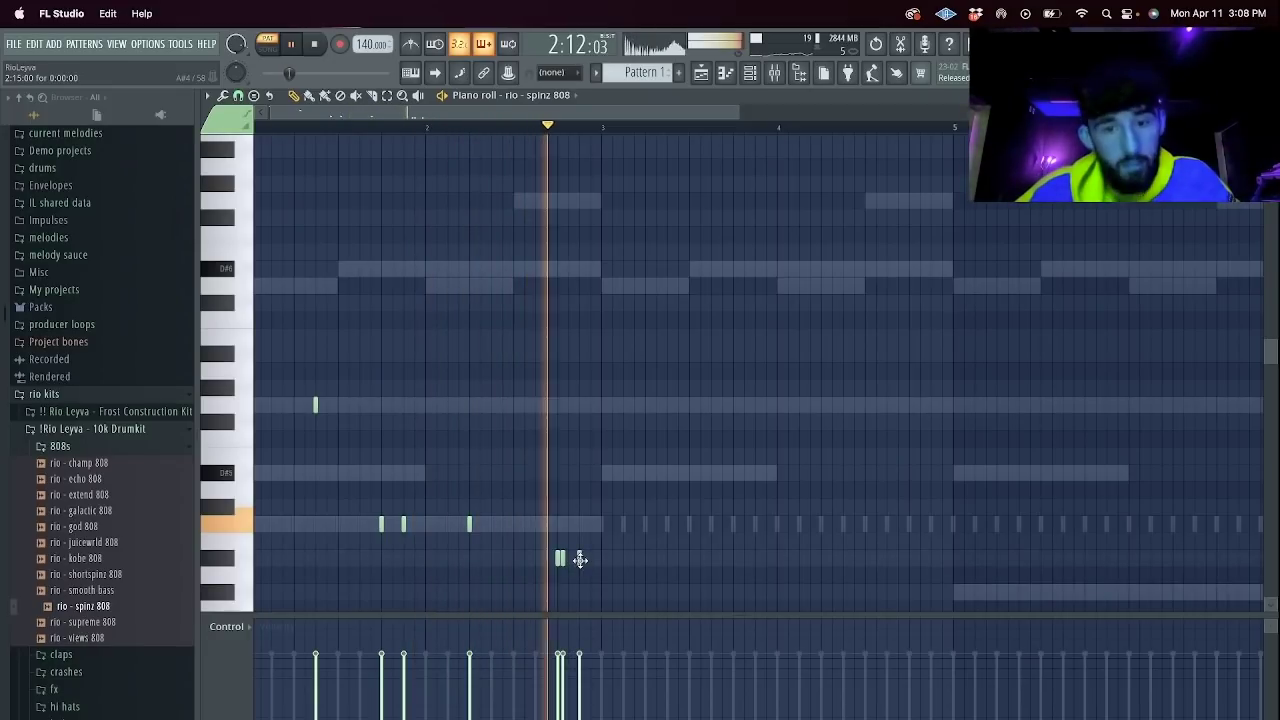
key(space)
key(space)
click(601, 524)
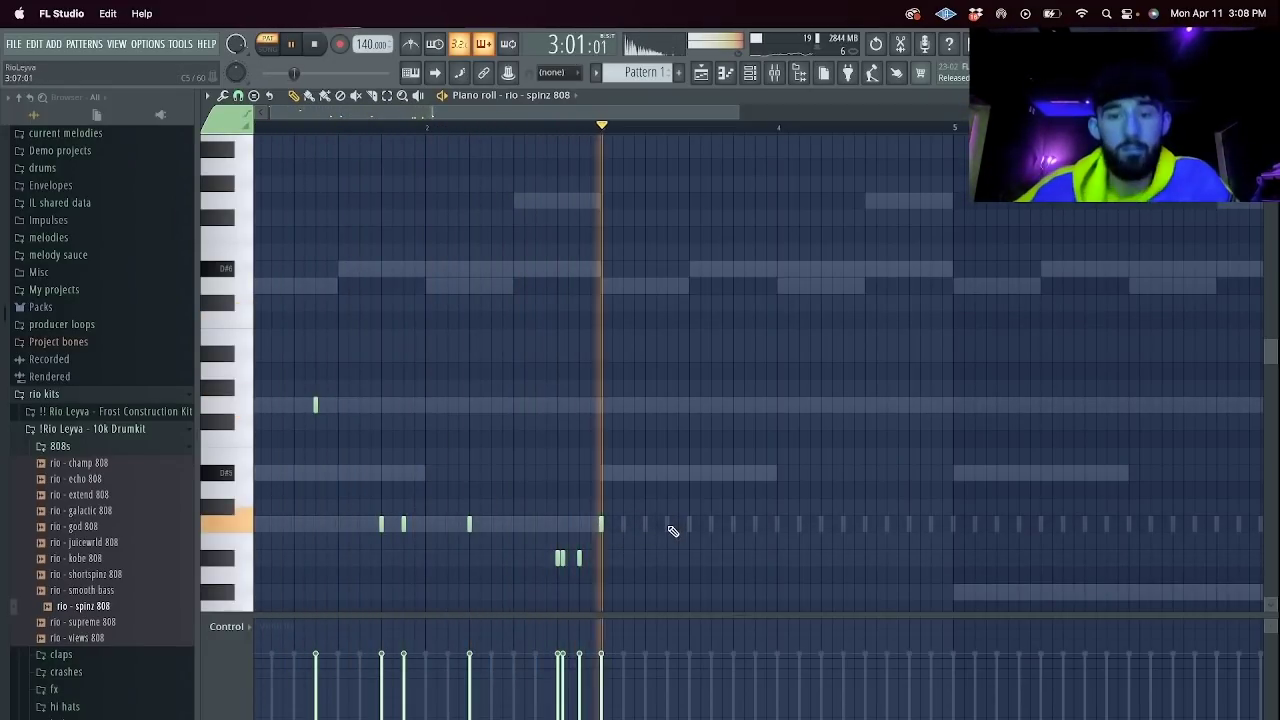
click(734, 524)
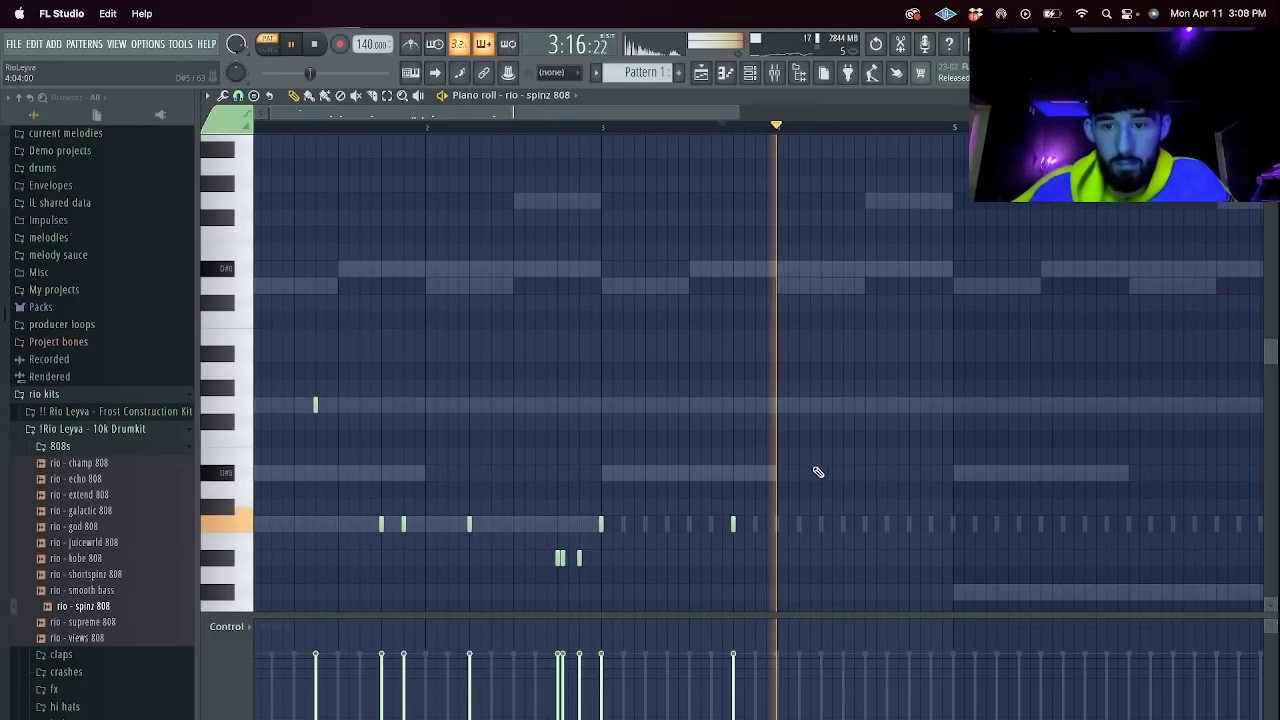
key(space)
Raise one note higher, use a finer snap, and add short notes near bar 4.
drag(820, 473, 825, 383)
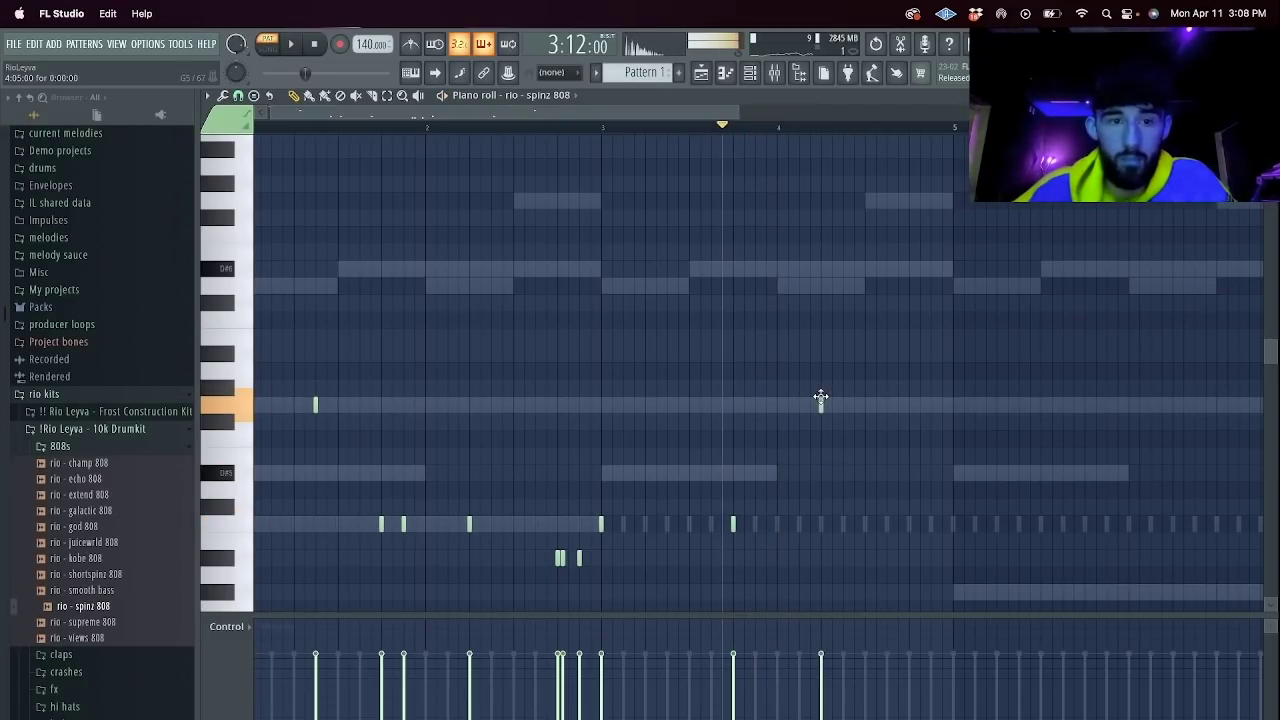
key(space)
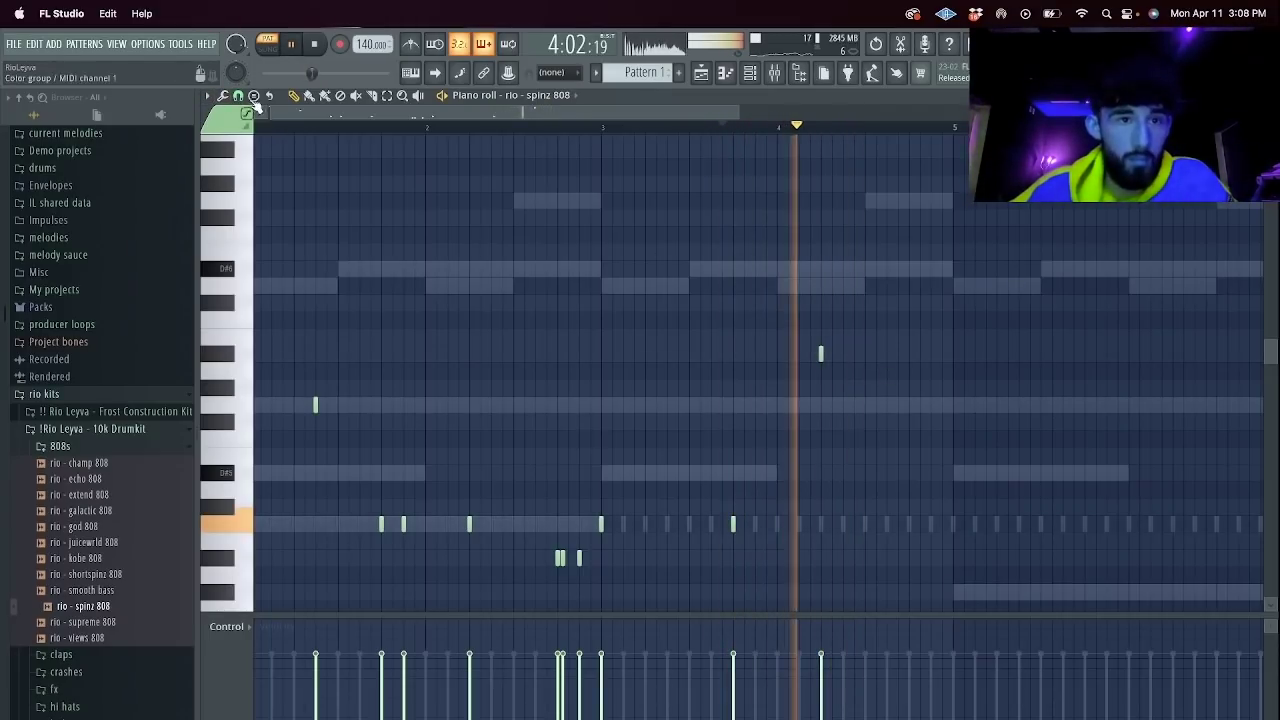
click(239, 96)
click(254, 296)
click(865, 353)
click(879, 353)
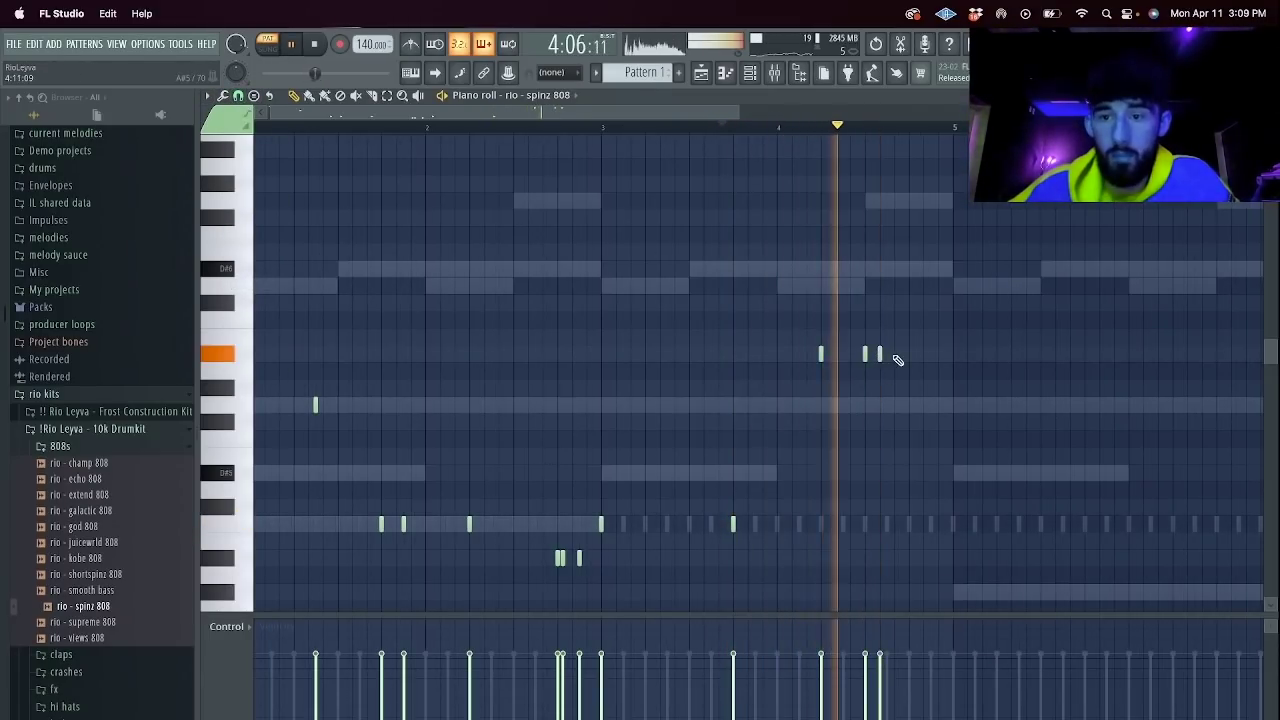
click(922, 353)
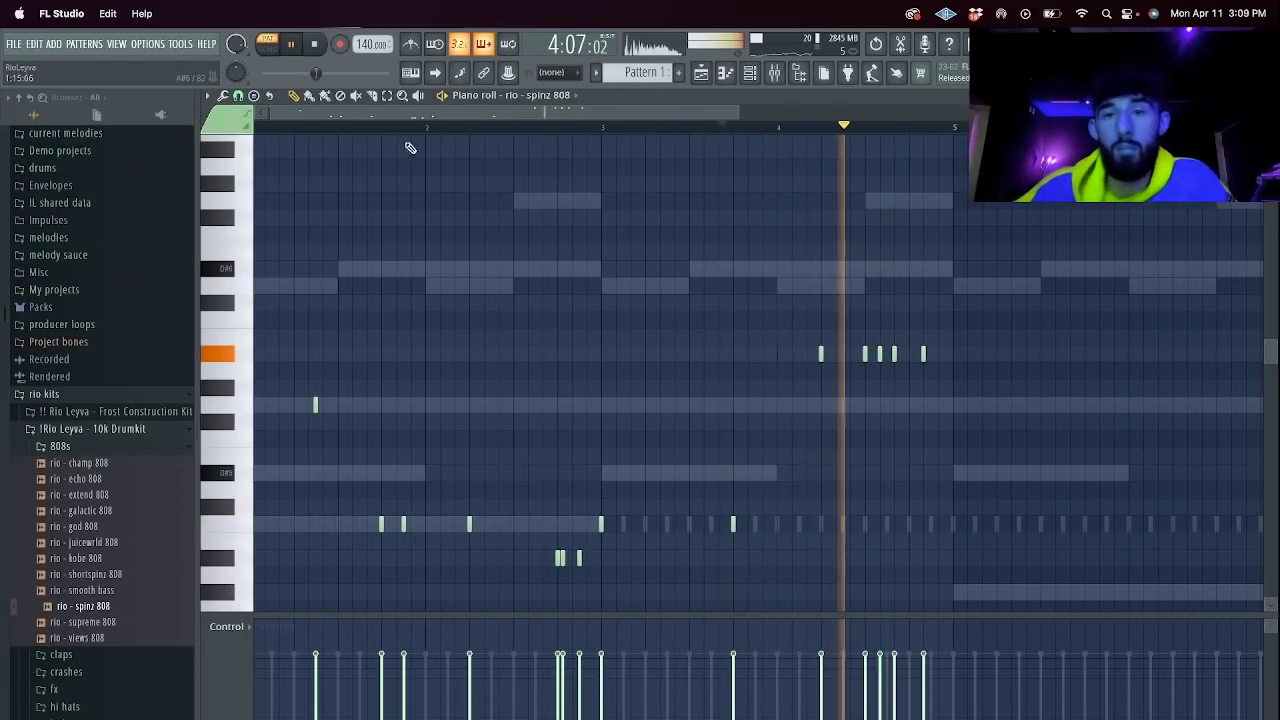
drag(738, 113, 944, 182)
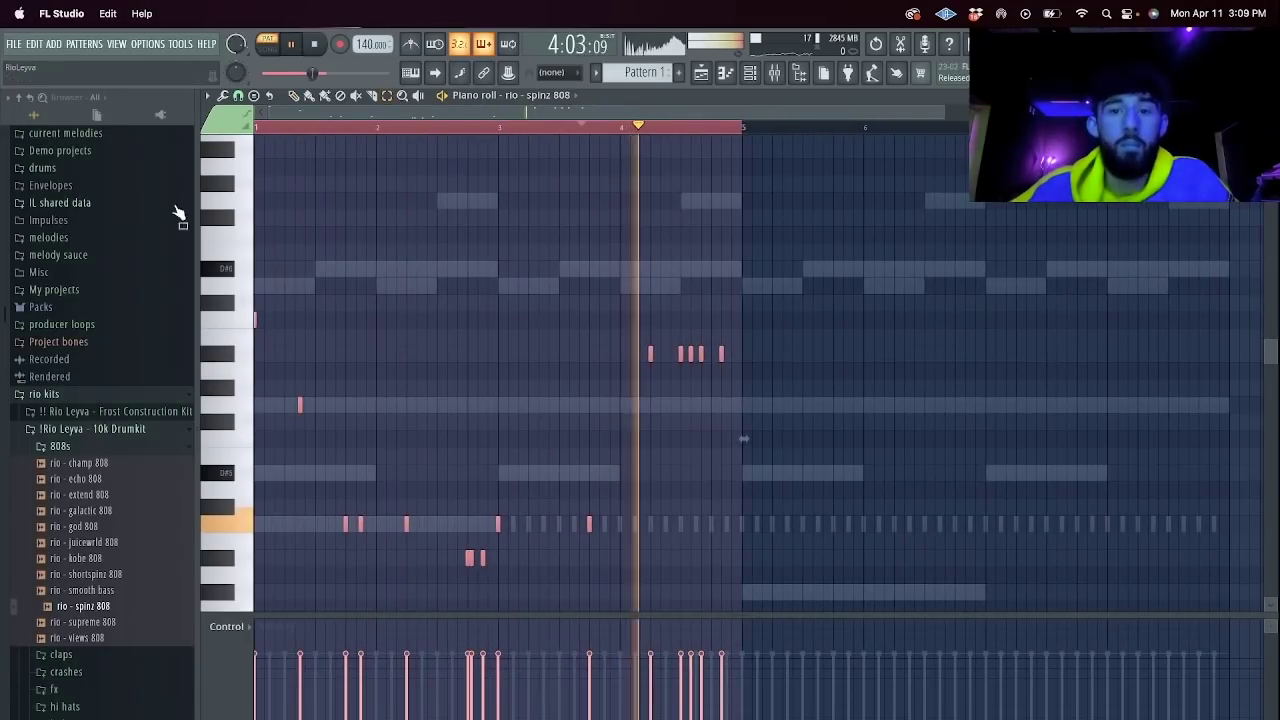
mouse_move(746, 377)
mouse_down()
mouse_move(687, 356)
mouse_move(769, 365)
mouse_move(687, 345)
mouse_up()
Drop the selected note an octave, then duplicate bars 1–5 into bars 5–9 and lower the copies.
key(space)
key(space)
key(ctrl+Down)
key(ctrl+Down)
key(ctrl+Down)
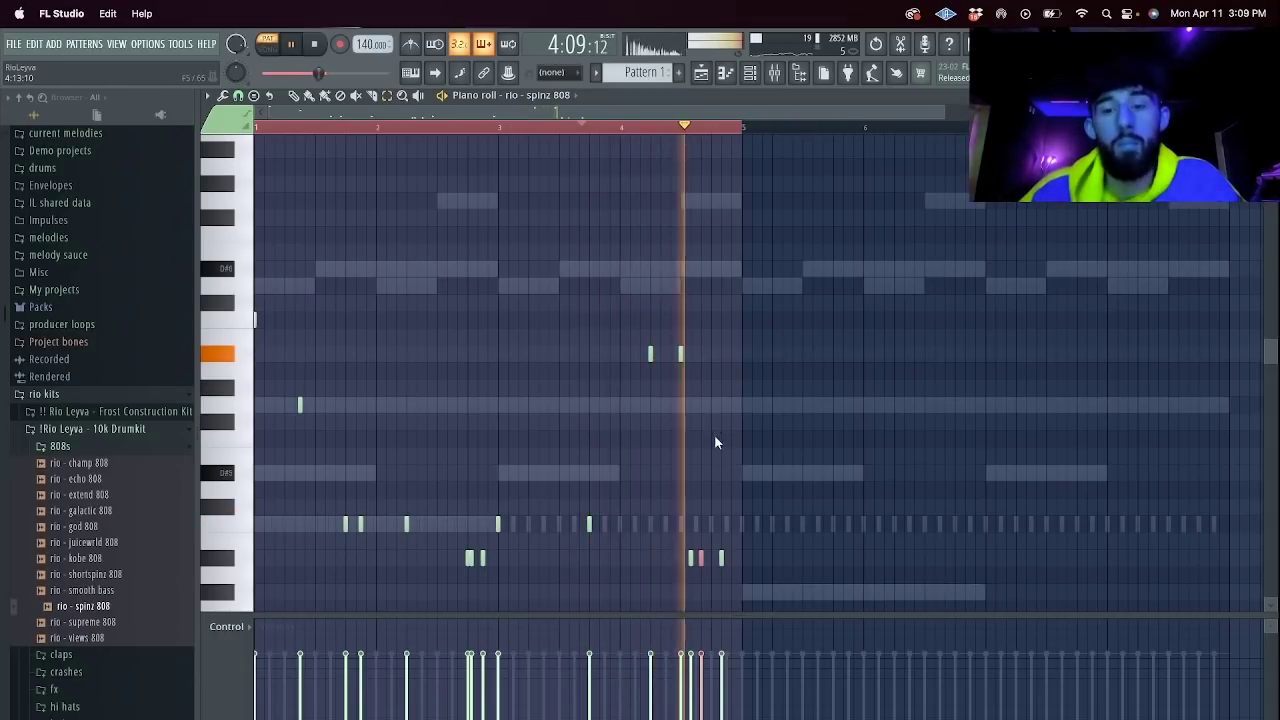
key(space)
key(space)
key(space)
key(space)
drag(747, 128, 225, 140)
key(ctrl+b)
key(shift+Down)
key(shift+Down)
key(space)
scroll(903, 325, down, 2)
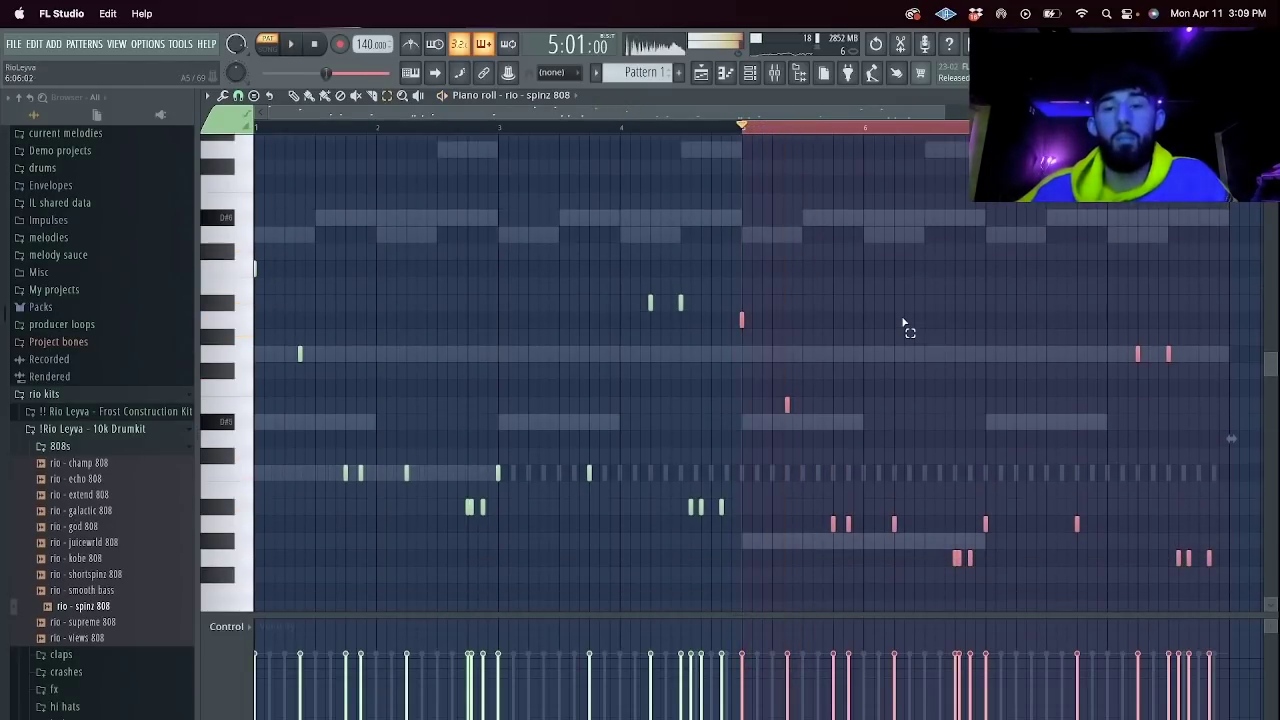
key(Down)
key(space)
key(space)
key(space)
Delete the D#5 note and, with half-step snap, move the bar 5 note from A5 to G#5.
right_click(786, 423)
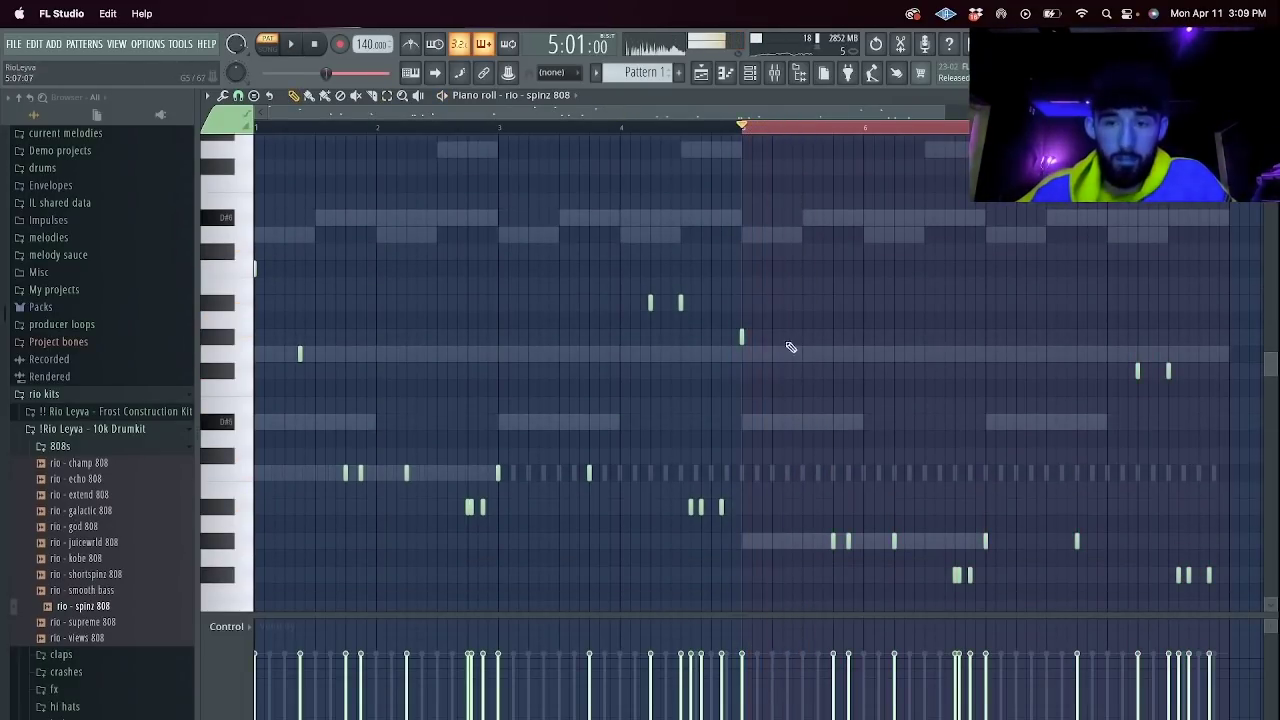
key(space)
click(238, 95)
click(259, 226)
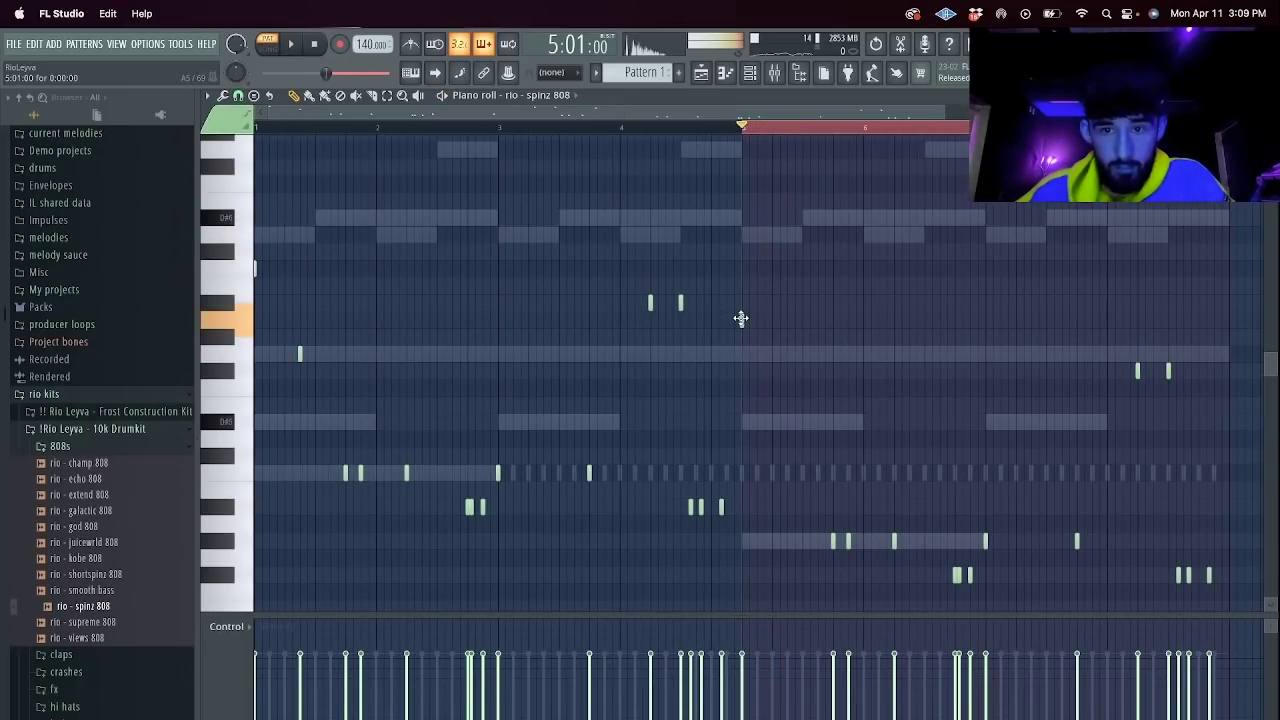
drag(742, 331, 742, 339)
key(space)
key(space)
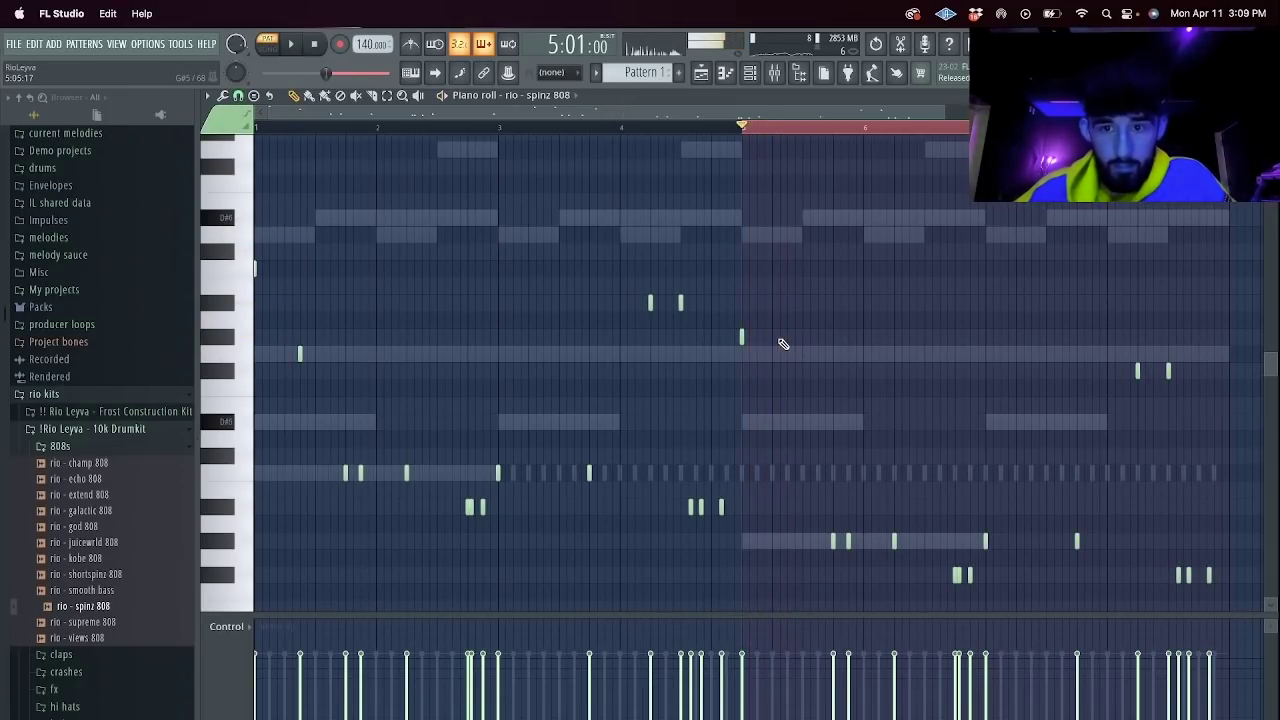
key(space)
Add quick short 808 hits after bar 5 and delete three low notes near the end.
drag(772, 338, 806, 343)
click(806, 337)
click(821, 337)
right_click(848, 541)
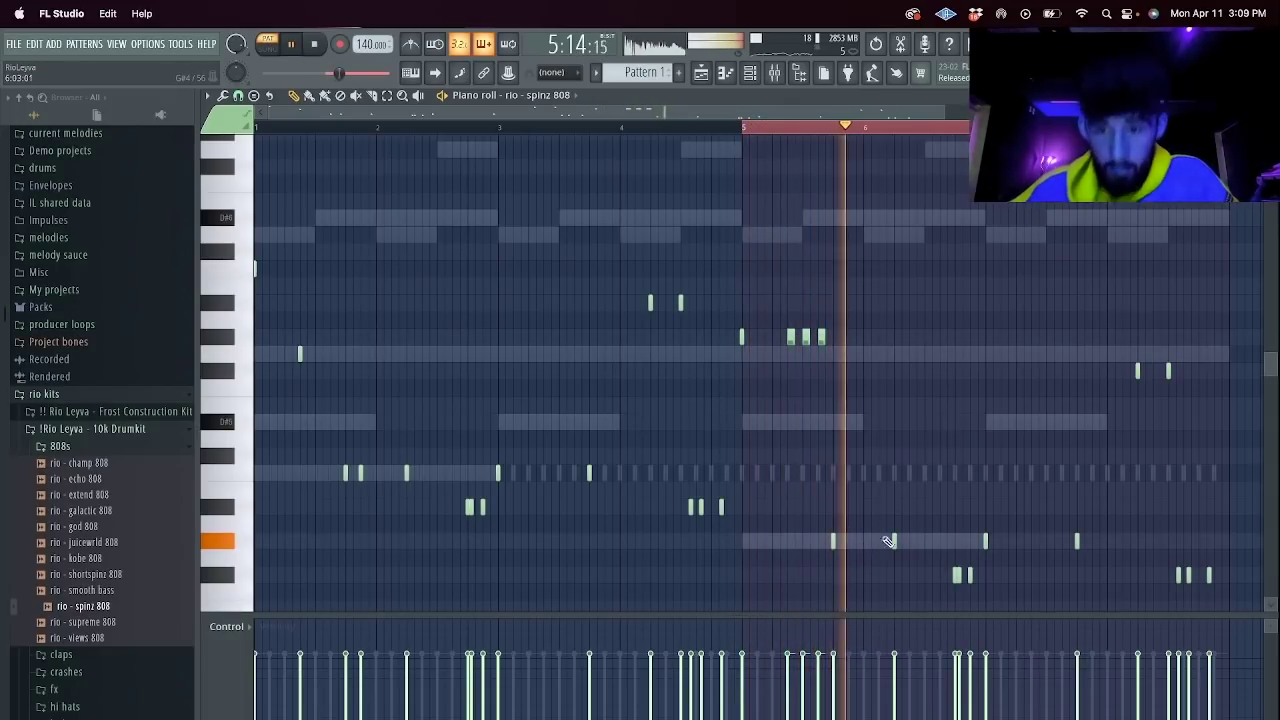
right_click(970, 575)
right_click(957, 575)
key(space)
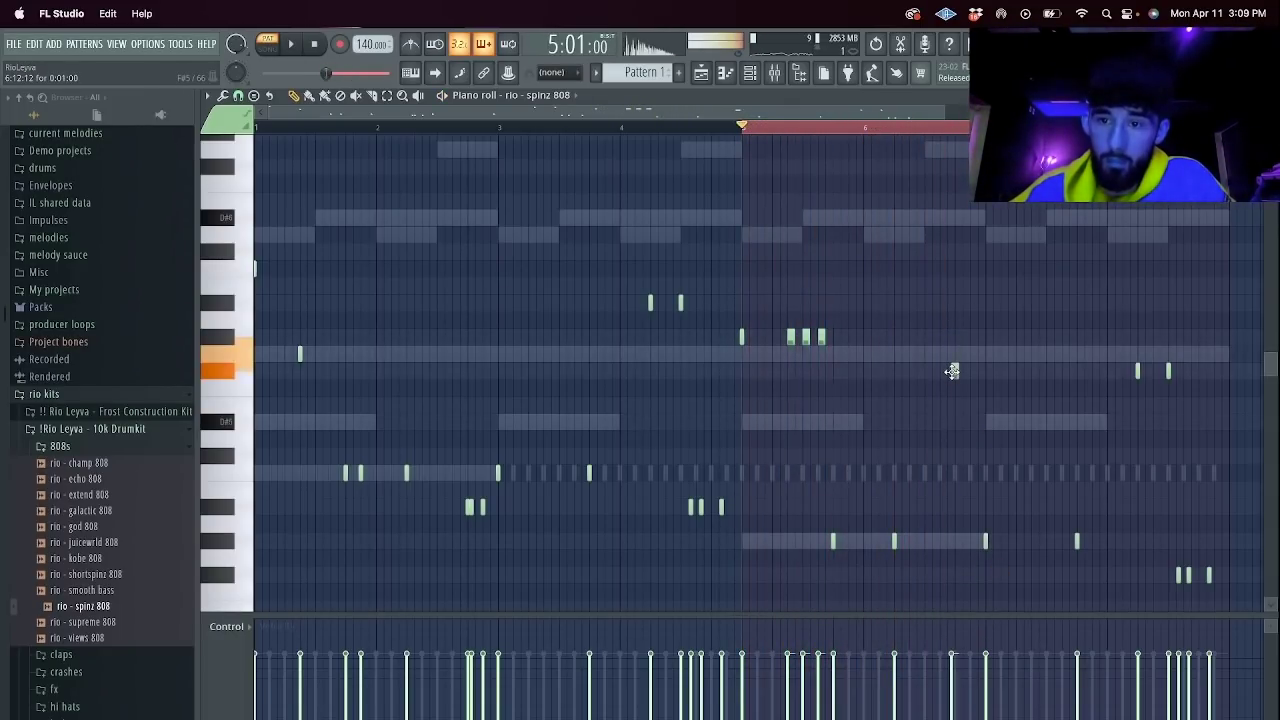
key(space)
click(959, 353)
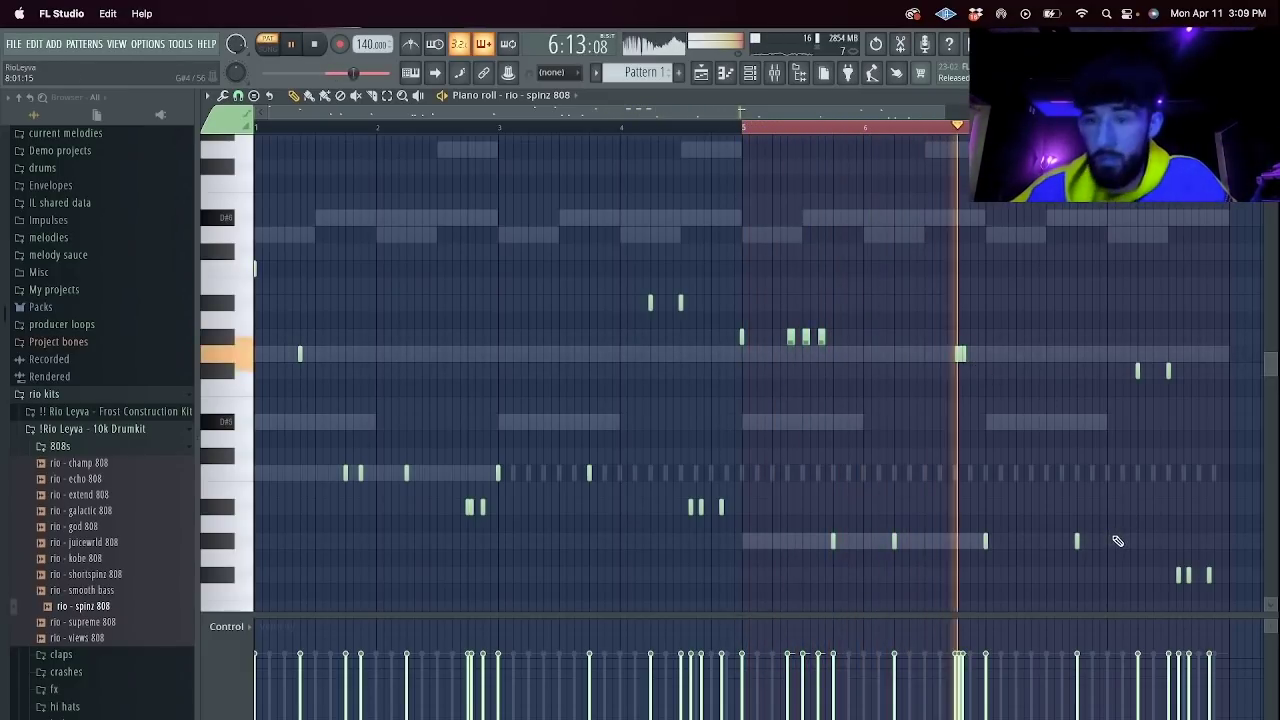
Delete the right-end notes and add a new short note raised an octave.
scroll(1203, 465, down, 2)
drag(1243, 553, 1145, 485)
drag(1234, 528, 1114, 277)
key(Delete)
click(1077, 489)
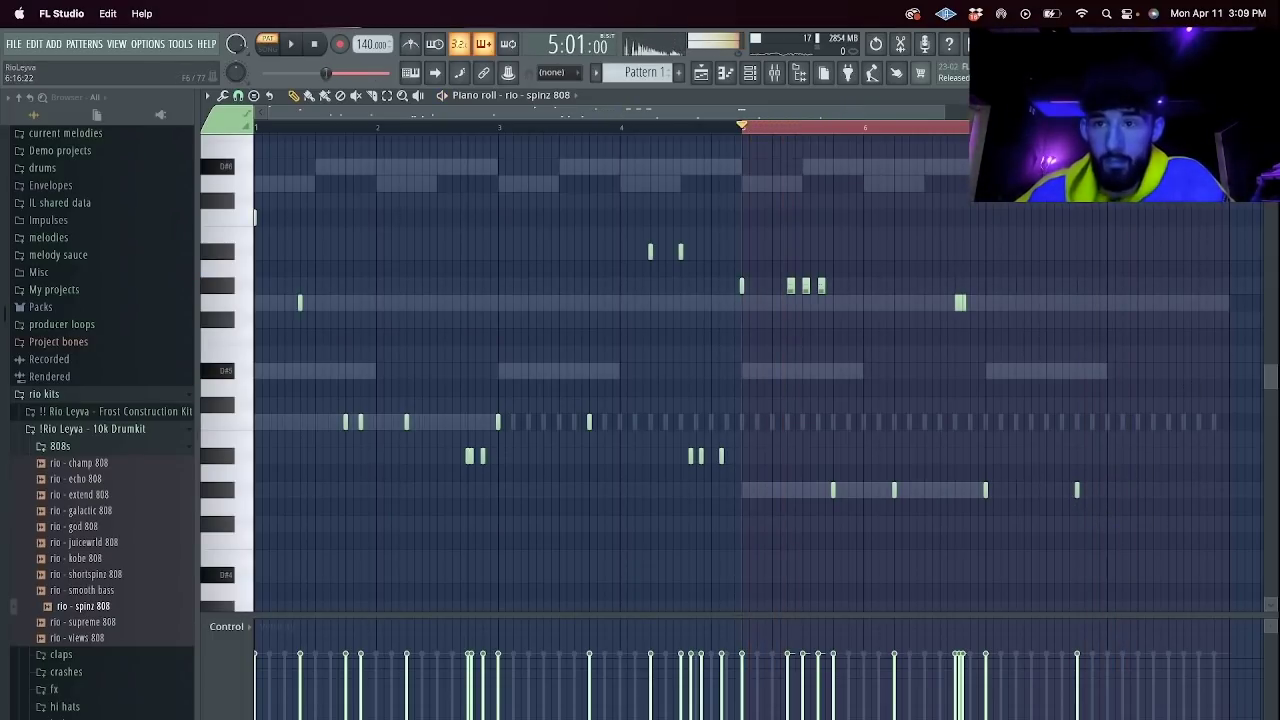
key(ctrl+Up)
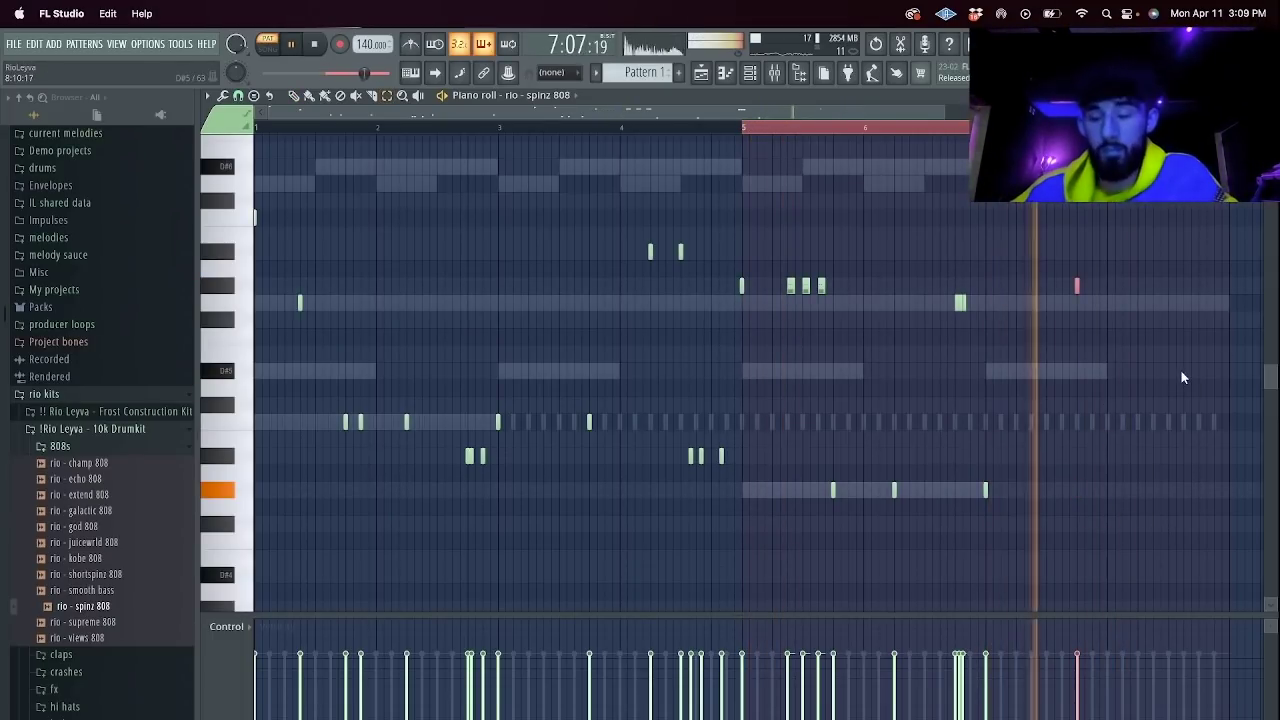
Switch to a finer snap and add a run of short notes on the same row.
click(223, 96)
click(240, 97)
click(240, 97)
click(251, 143)
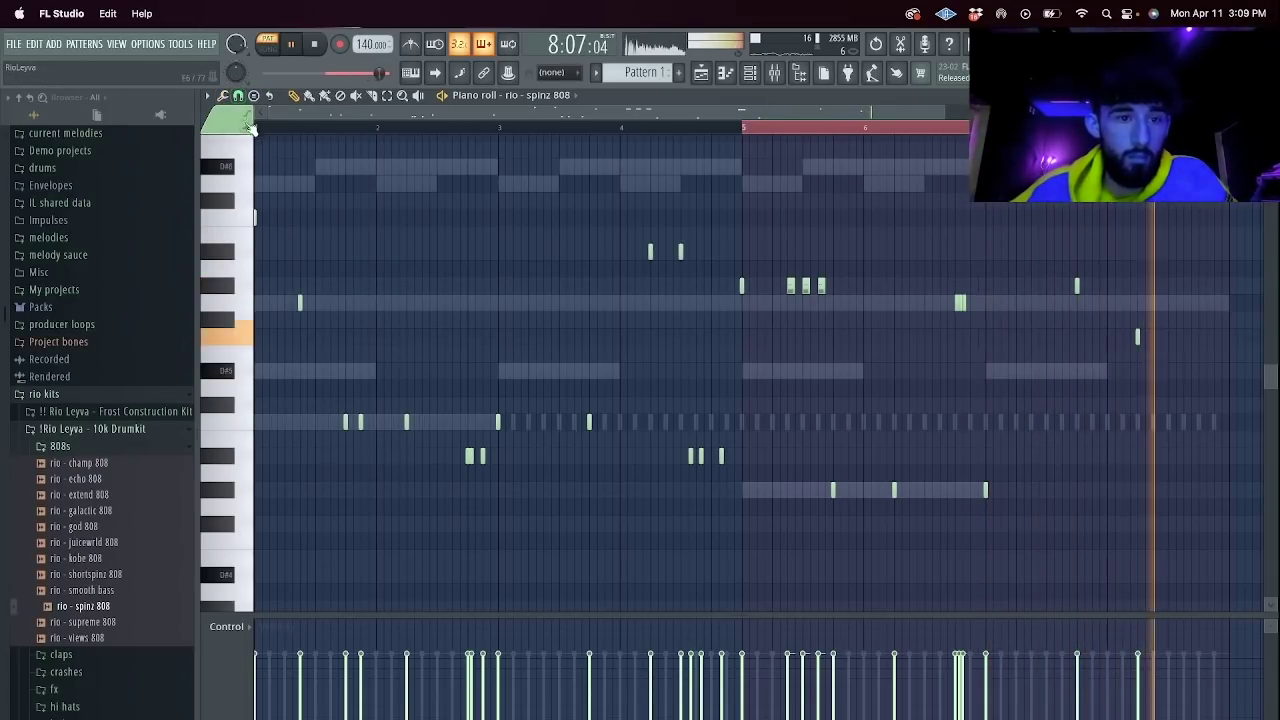
click(238, 95)
click(256, 278)
click(256, 95)
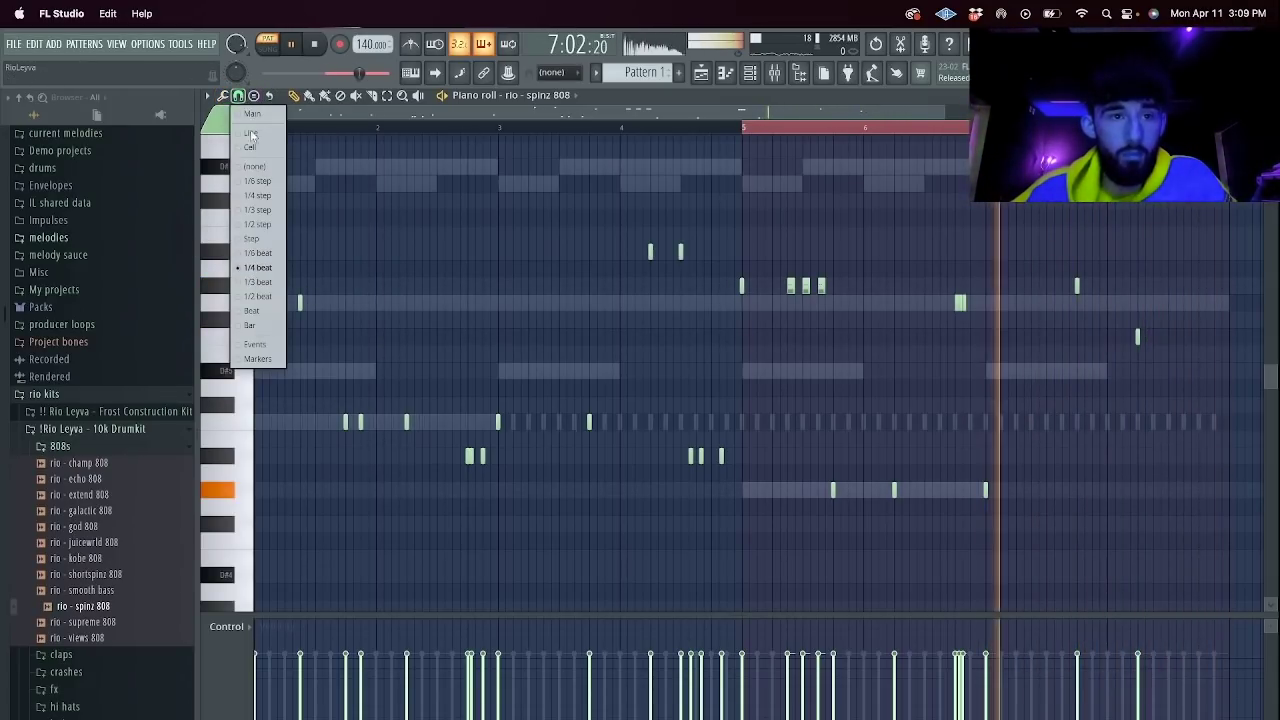
click(258, 286)
click(1148, 338)
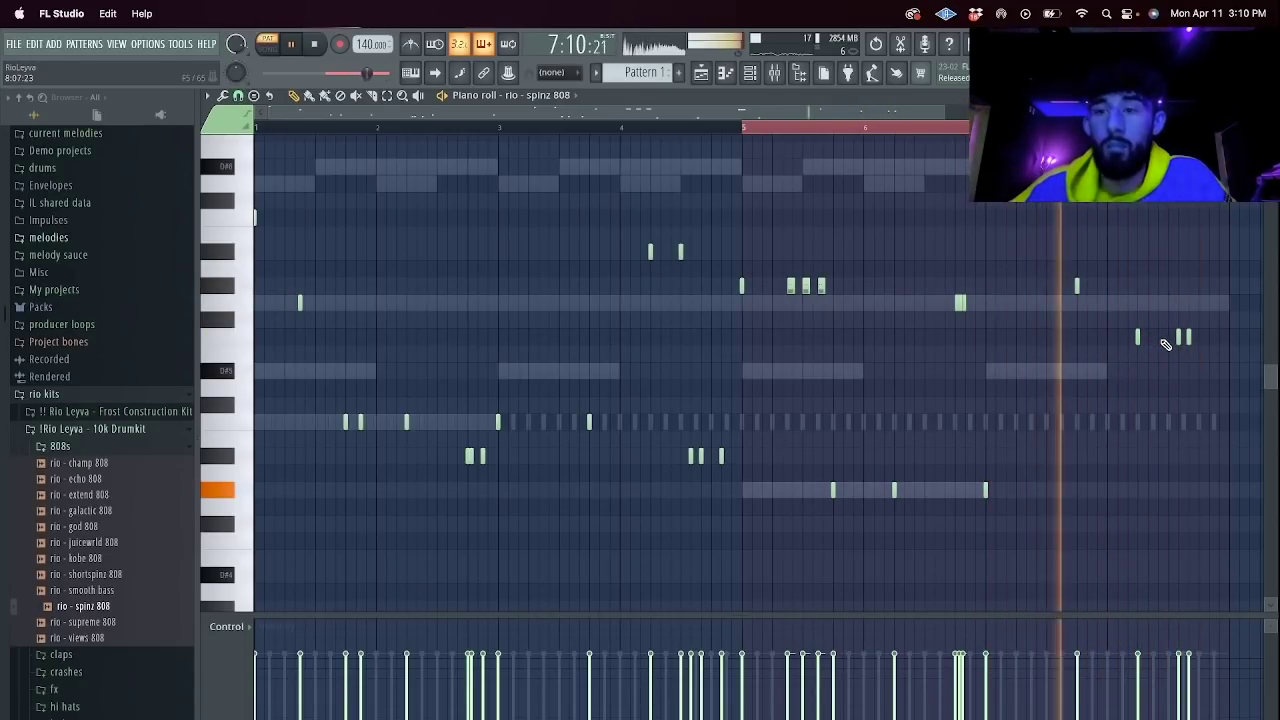
click(1198, 338)
click(1210, 338)
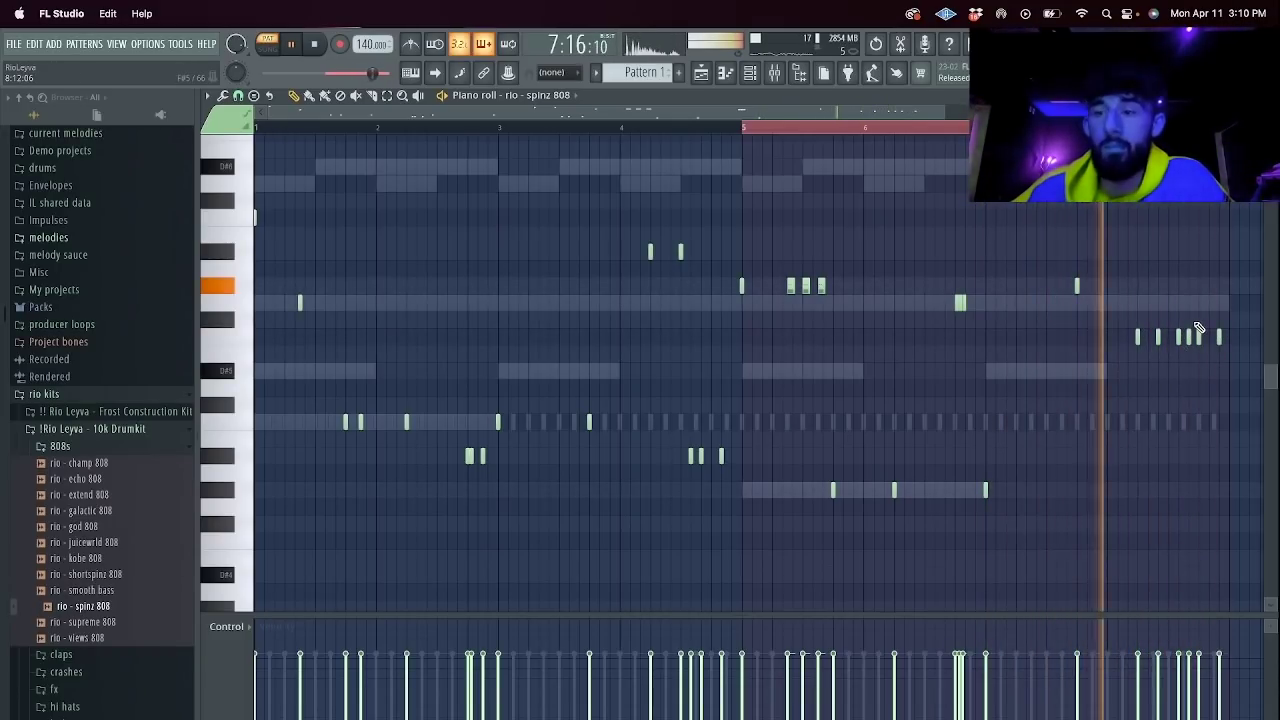
scroll(1196, 333, up, 3)
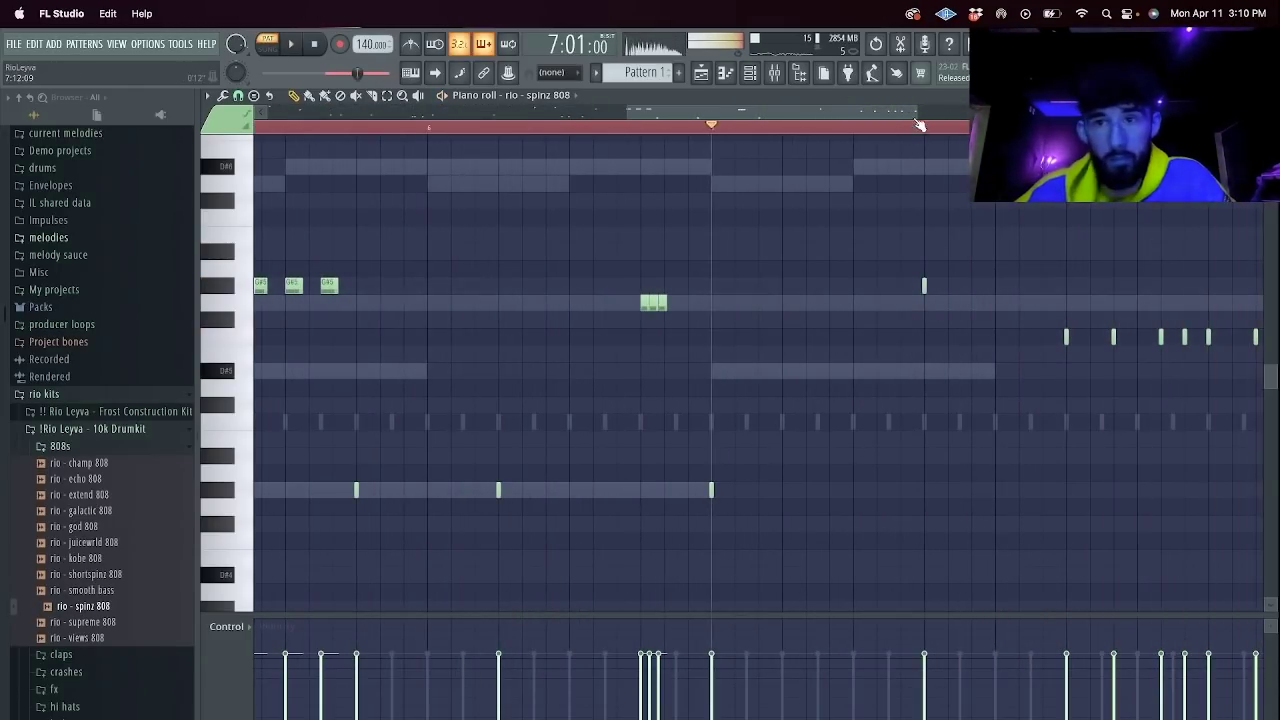
key(space)
Add a short note near the end raised an octave and delete the stray high note.
drag(917, 114, 1110, 114)
click(838, 339)
drag(845, 351, 857, 396)
key(super+Up)
key(super+Up)
super+click(870, 373)
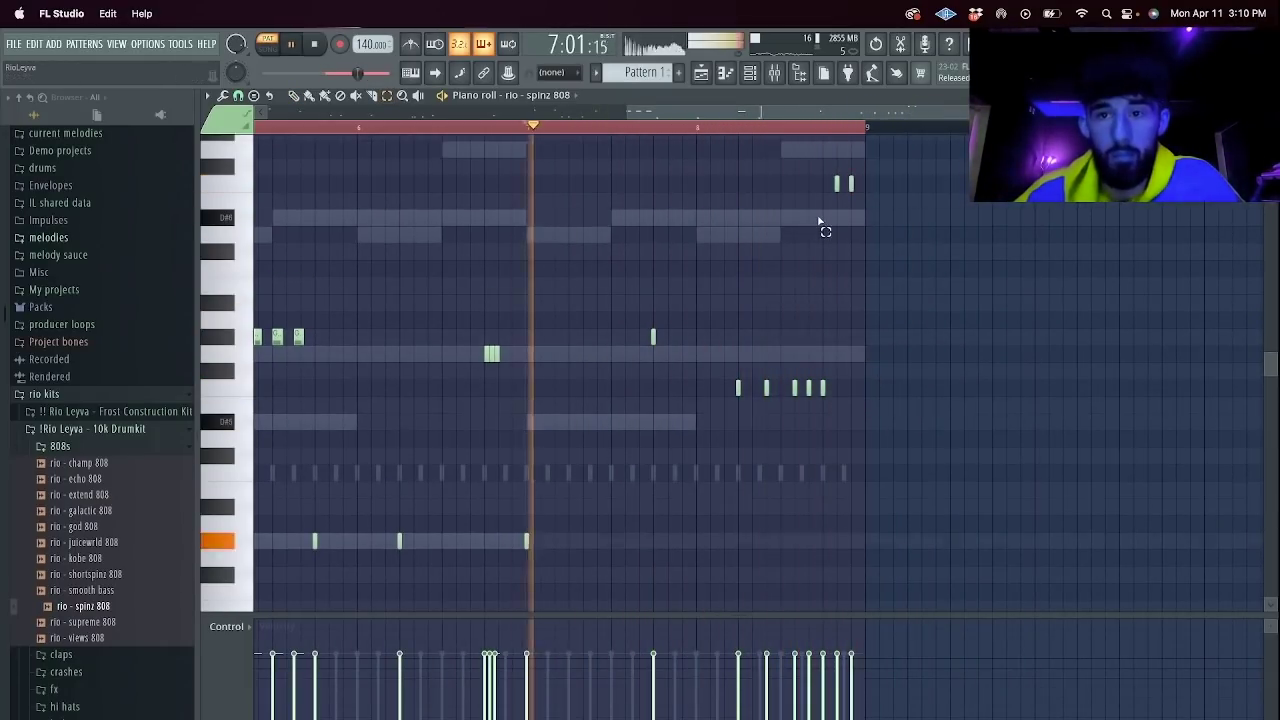
right_click(837, 183)
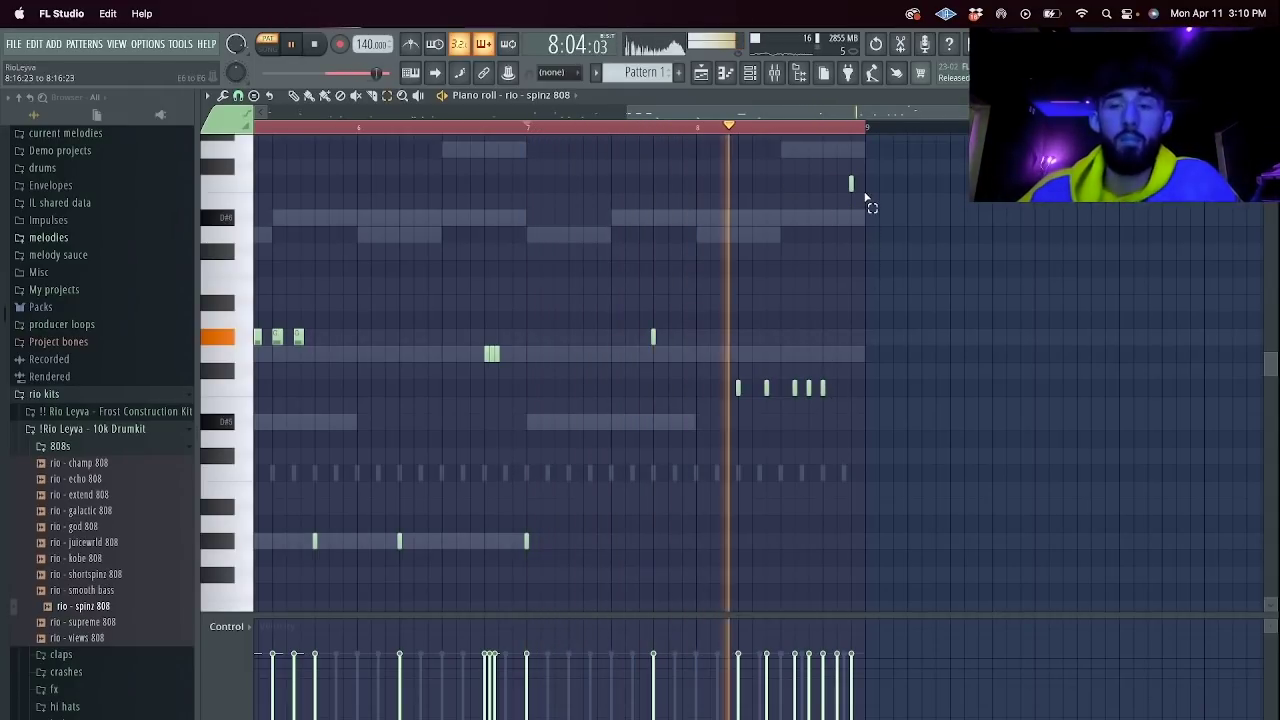
drag(866, 197, 788, 145)
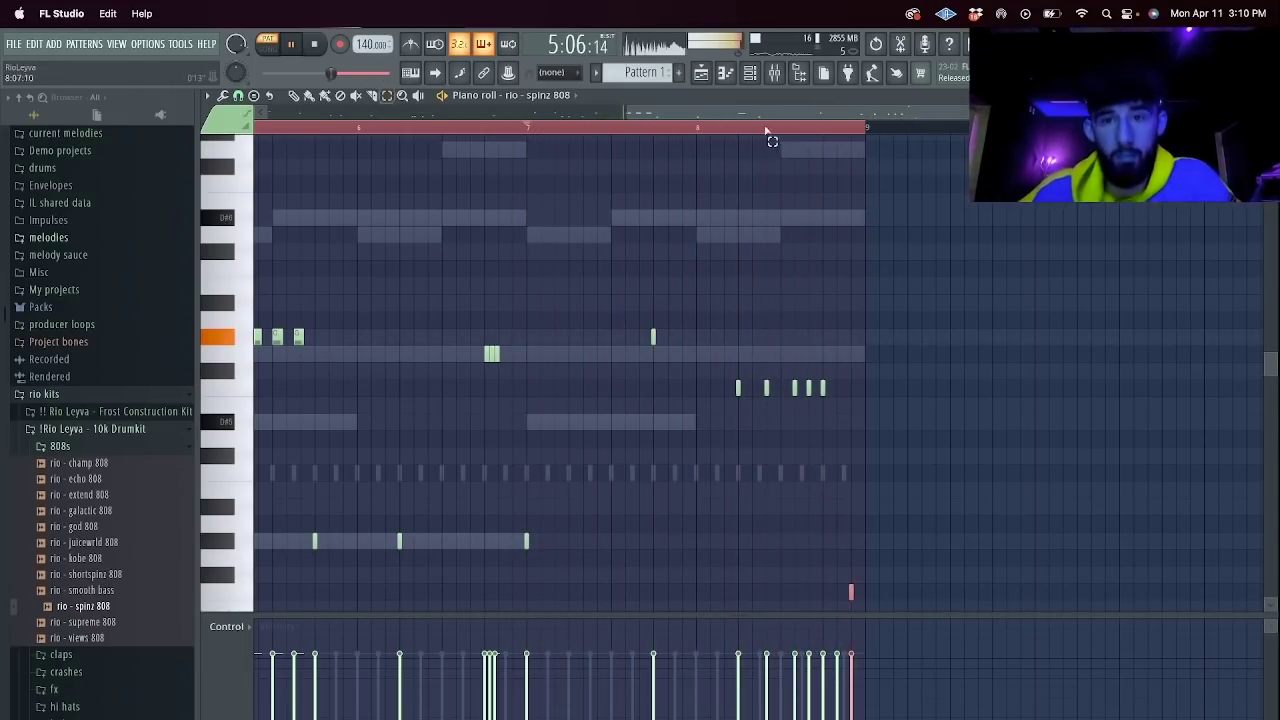
ctrl+click(765, 131)
Bring up the channel rack and show the escape hi hat's notes in its piano roll.
click(752, 75)
scroll(79, 447, down, 4)
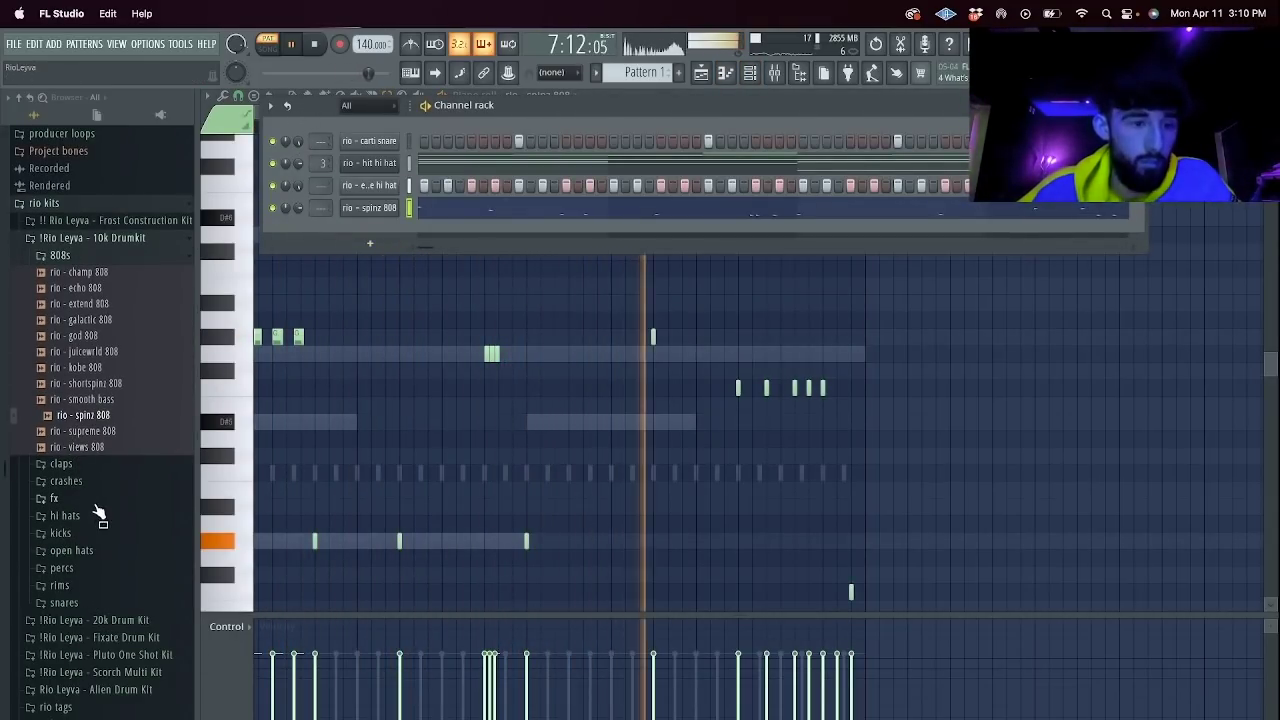
click(61, 463)
right_click(376, 188)
click(466, 181)
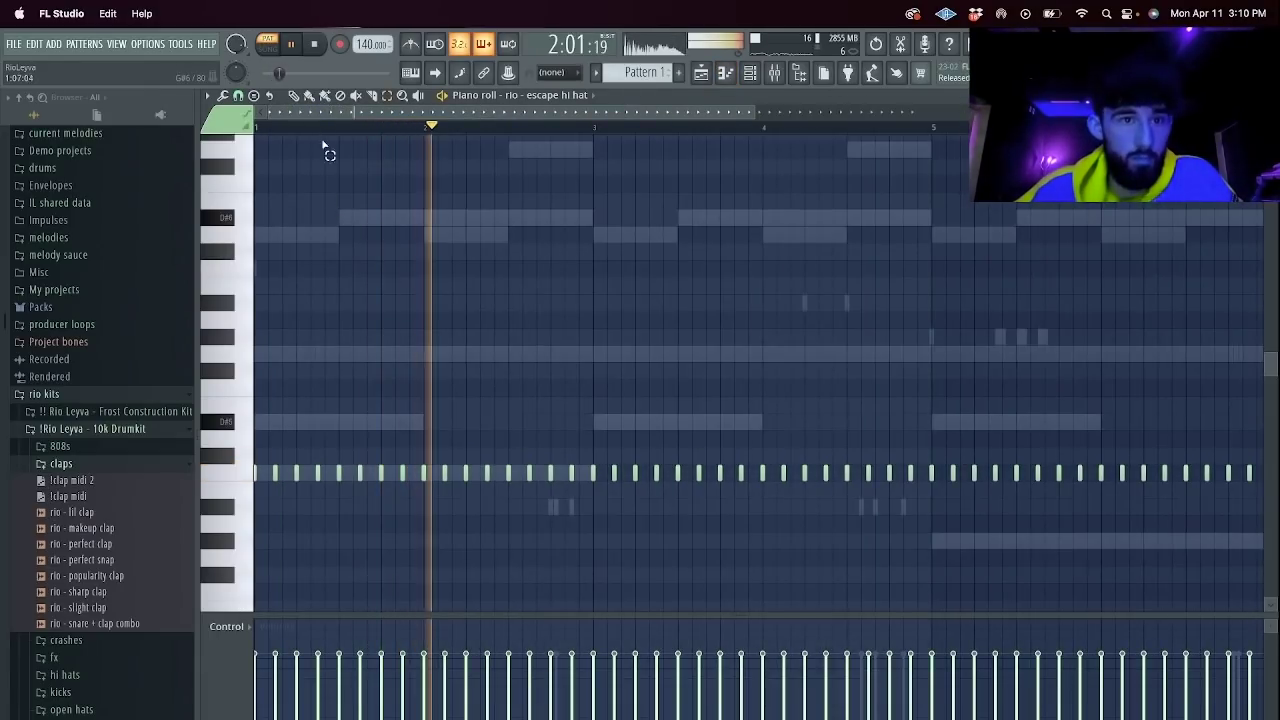
Set note snapping to 1/6 beat and play back the escape hi hat pattern from bar 1.
click(238, 96)
click(256, 254)
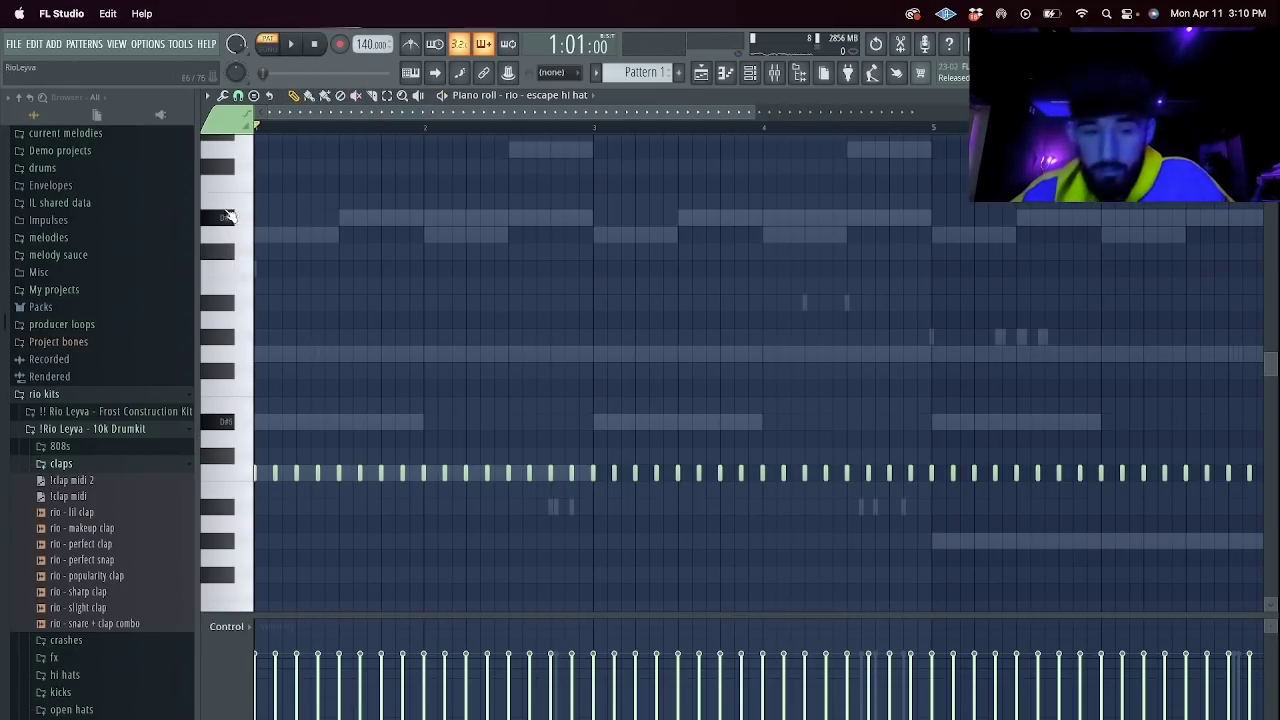
drag(760, 115, 493, 147)
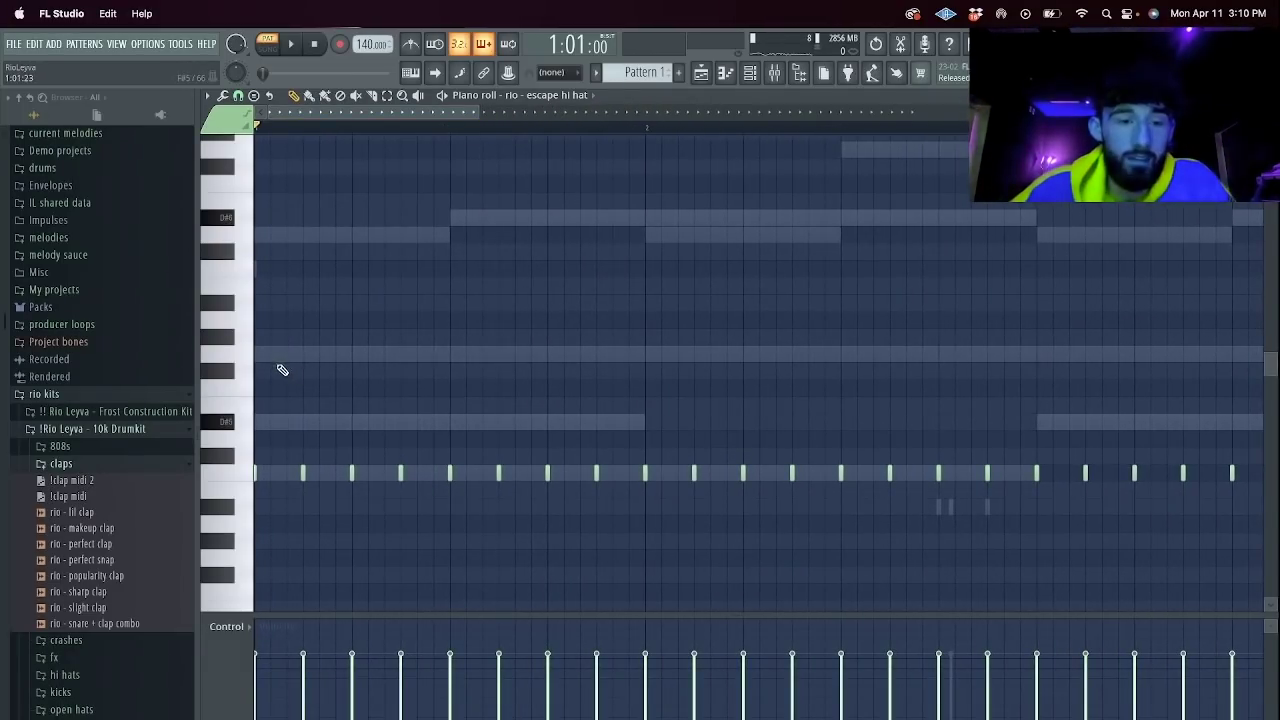
key(space)
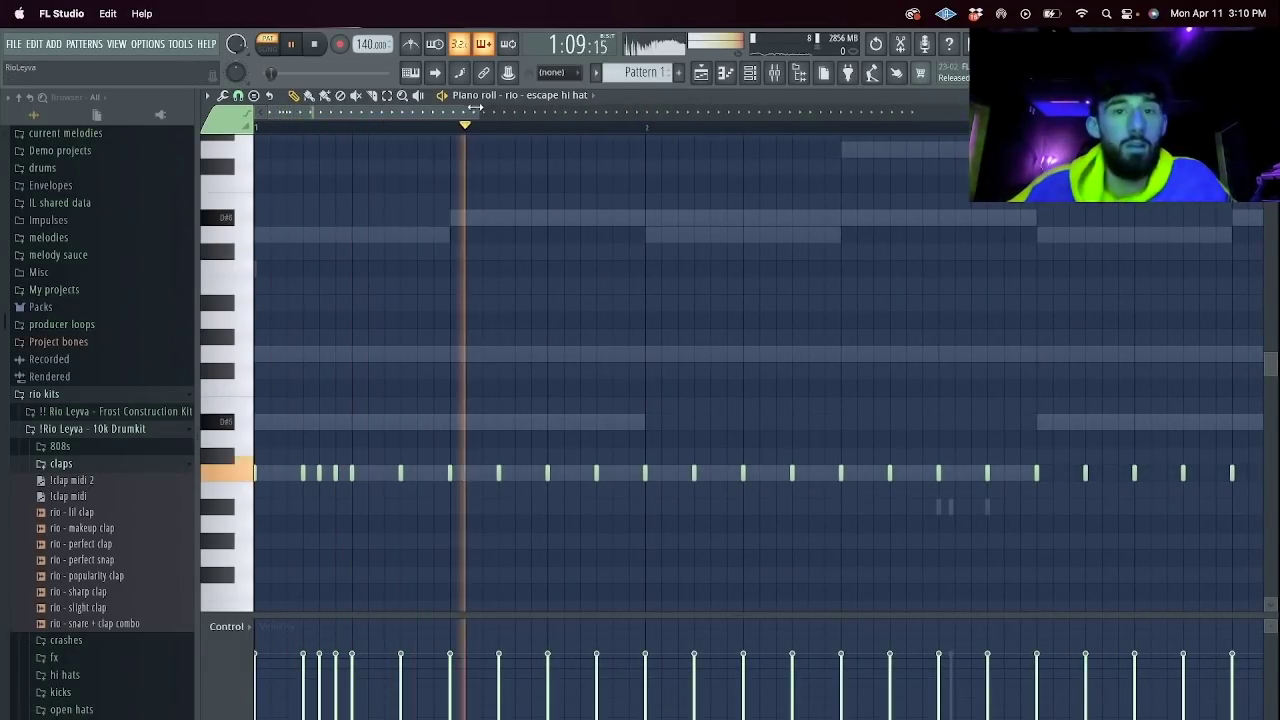
drag(477, 112, 1068, 206)
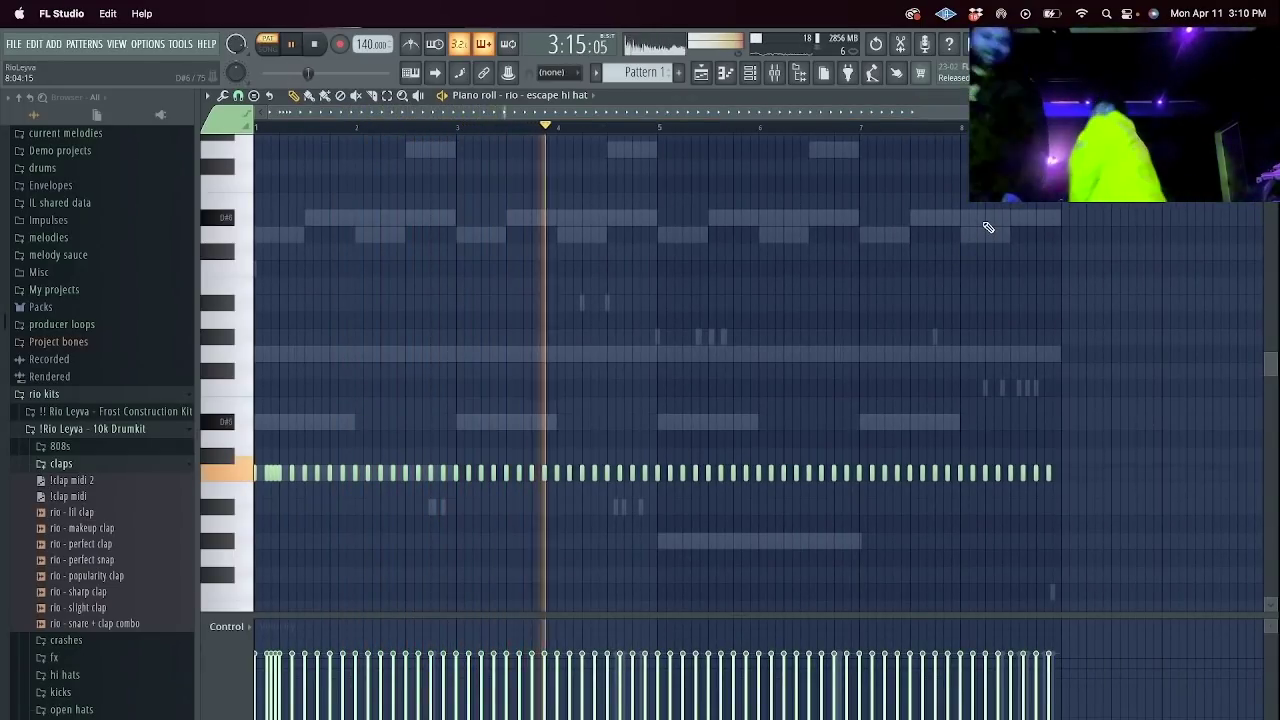
key(space)
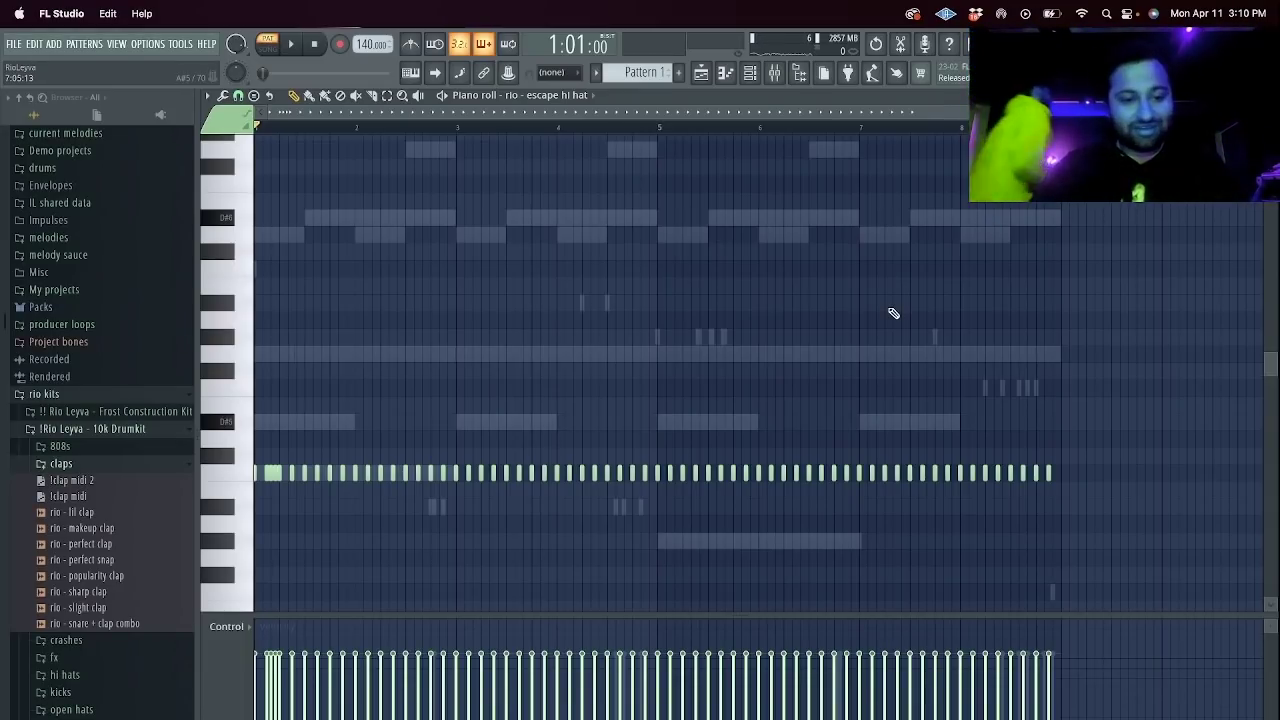
key(space)
scroll(626, 238, down, 3)
ctrl+scroll(400, 370, up, 3)
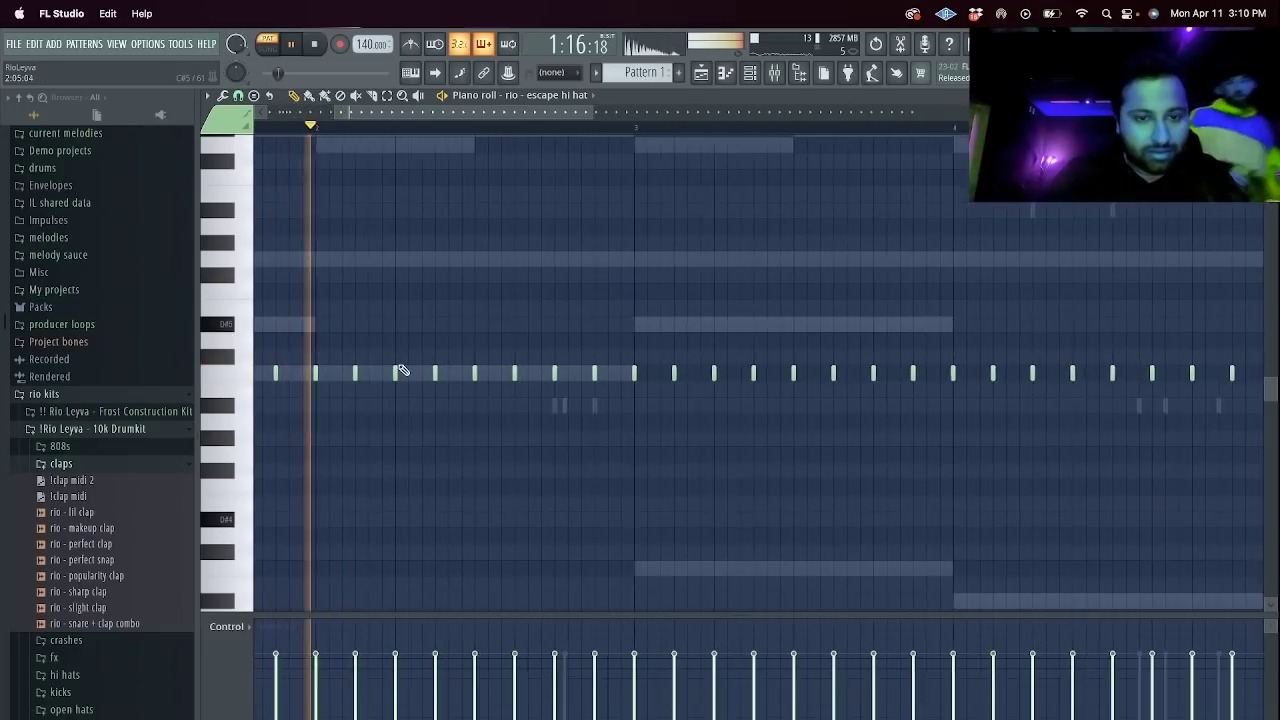
With snapping at 1/6 beat, add two quick hi-hat hits.
click(237, 95)
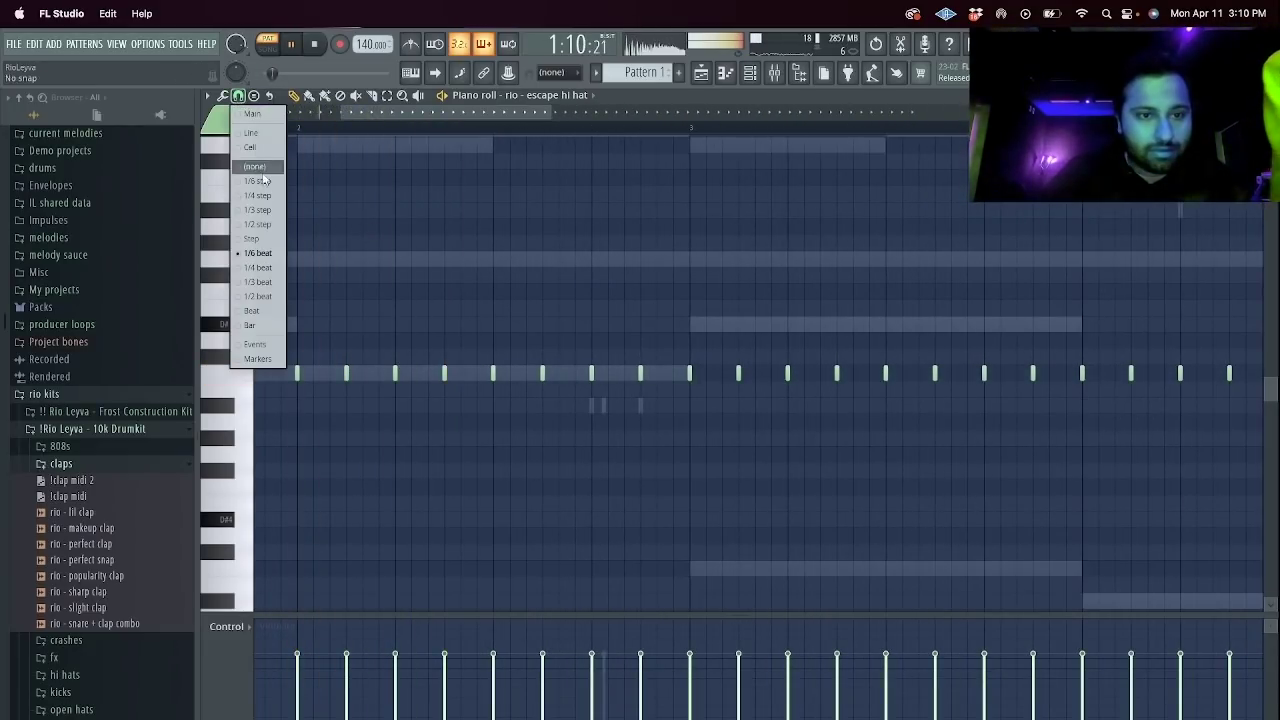
click(270, 254)
key(space)
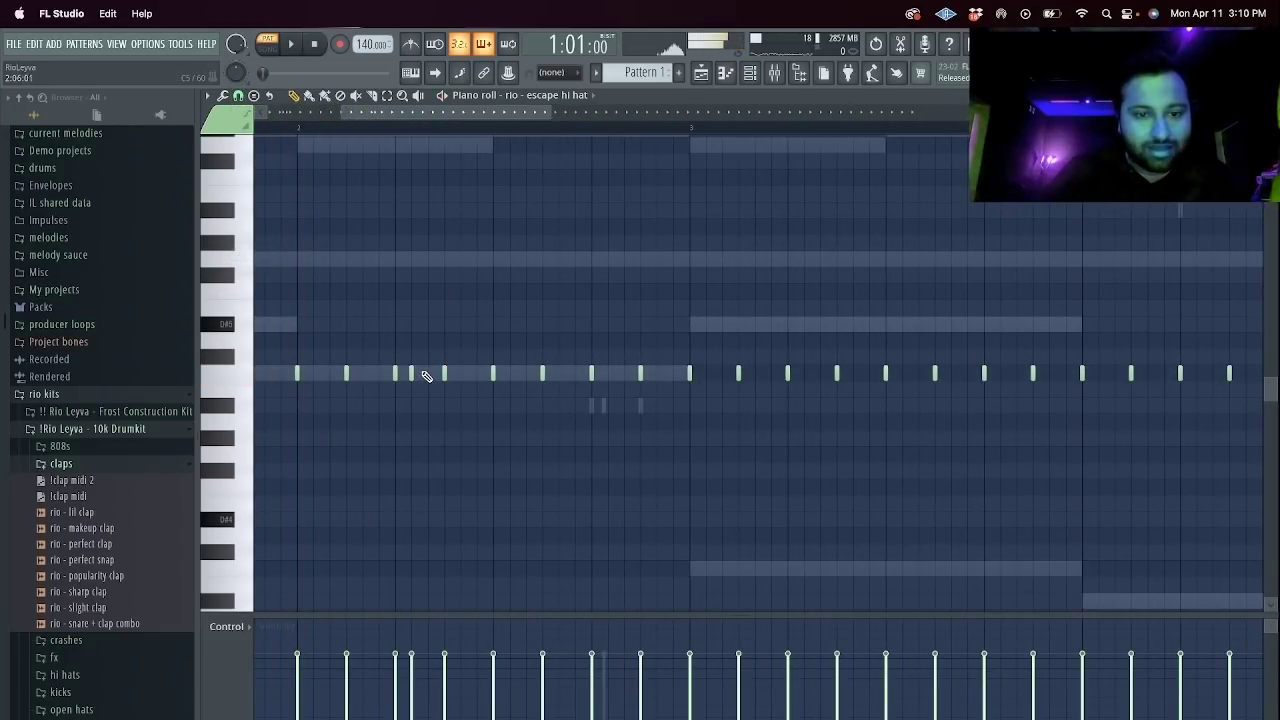
ctrl+scroll(388, 275, down, 1)
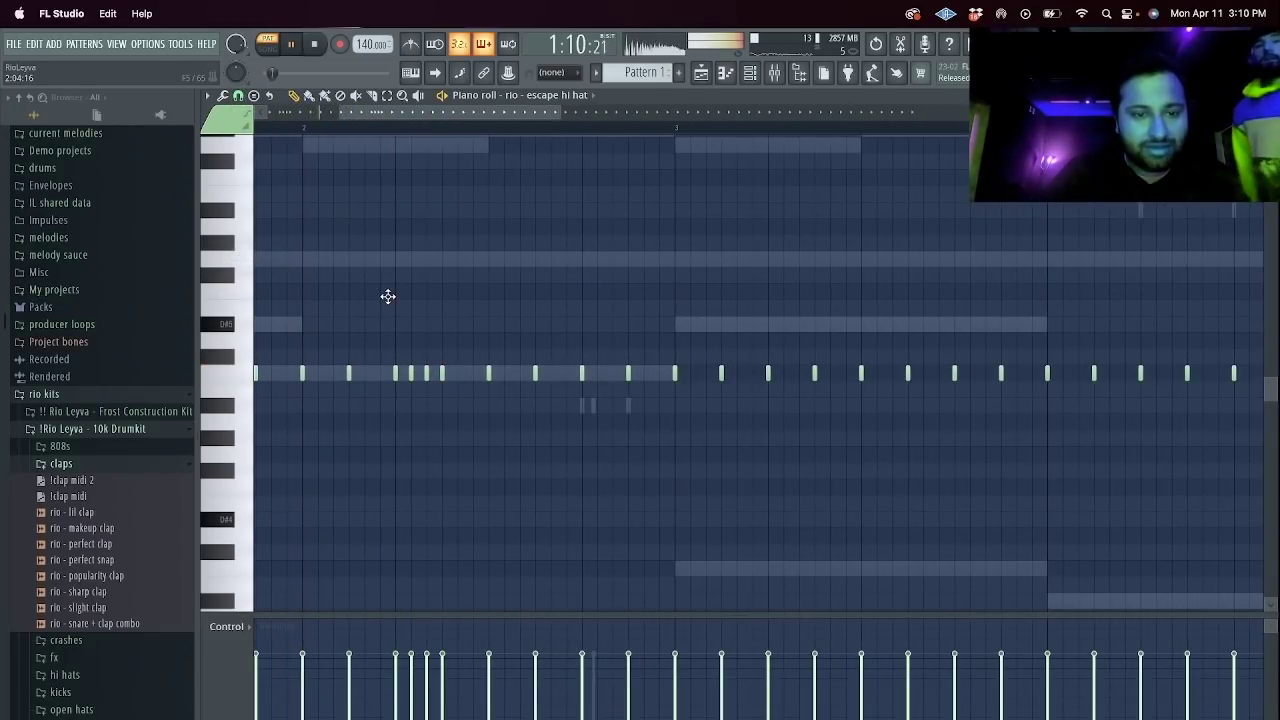
click(643, 373)
click(659, 373)
click(646, 374)
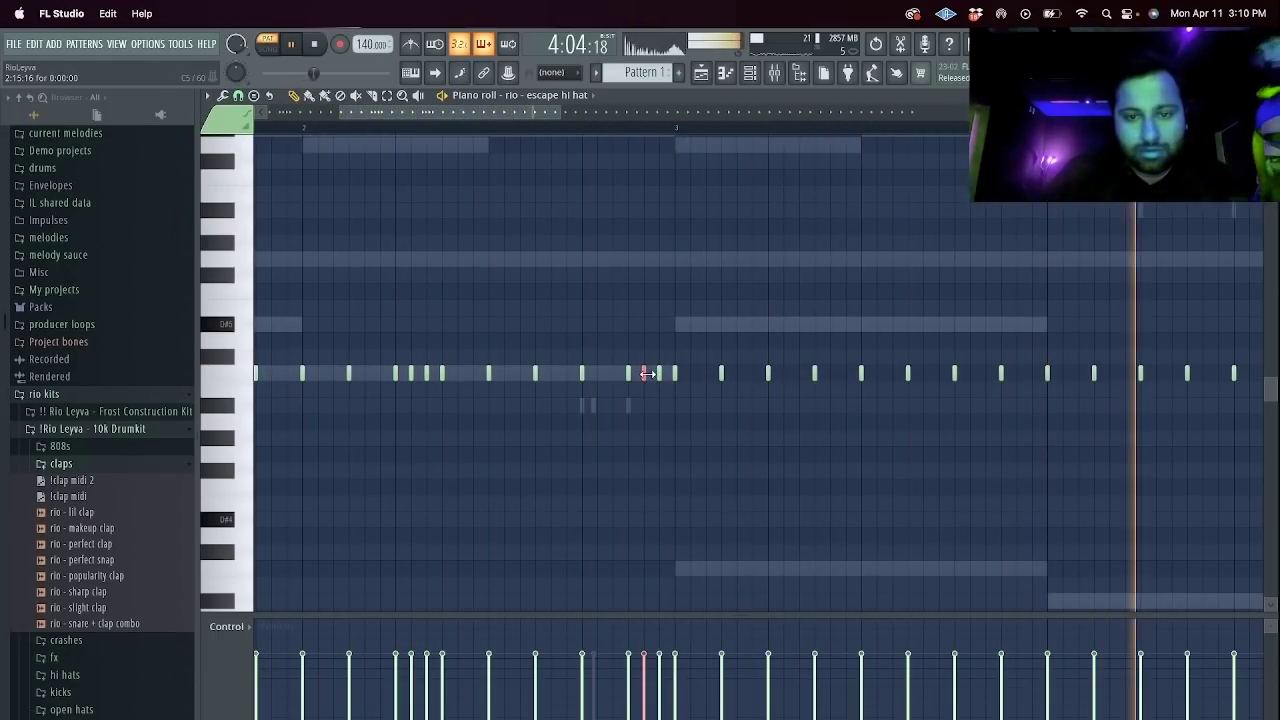
Erase the hi-hat notes across the middle bars.
alt+scroll(658, 372, down, 3)
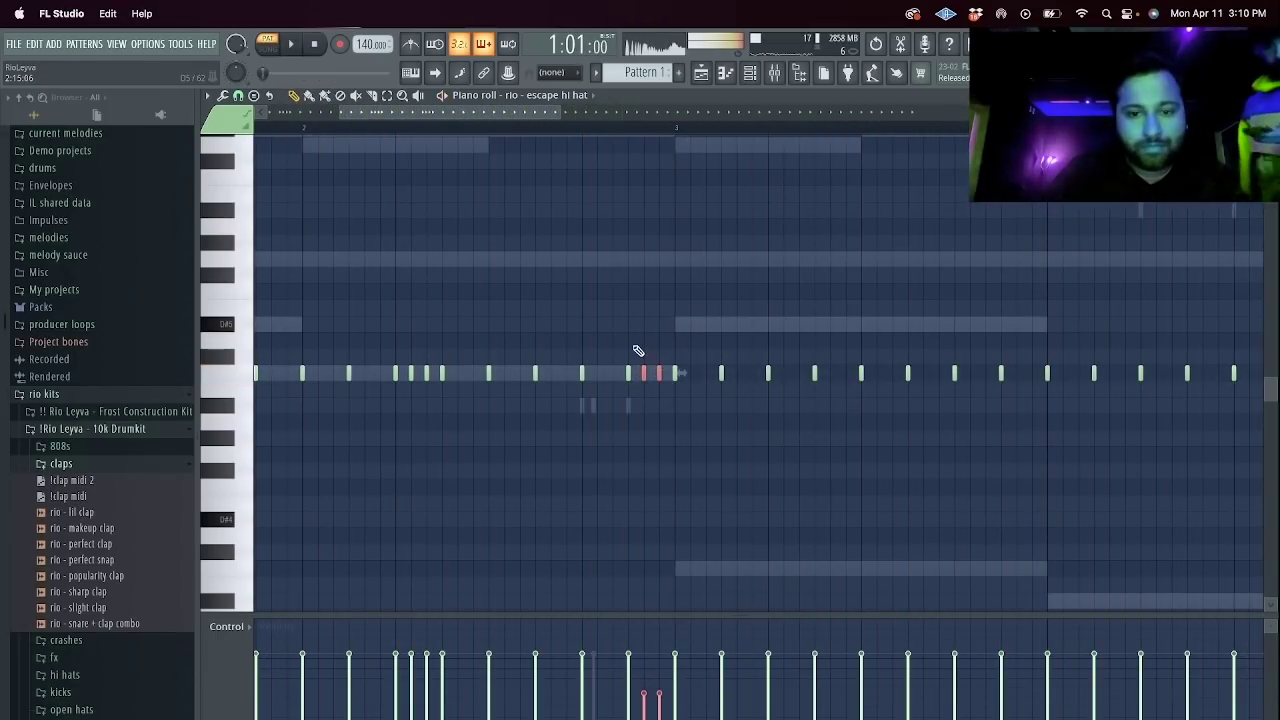
ctrl+scroll(626, 343, down, 3)
ctrl+click(540, 352)
right_click(486, 374)
mouse_move(493, 386)
mouse_down()
mouse_move(783, 348)
mouse_move(1136, 373)
mouse_move(885, 390)
mouse_move(659, 385)
mouse_move(943, 371)
mouse_up()
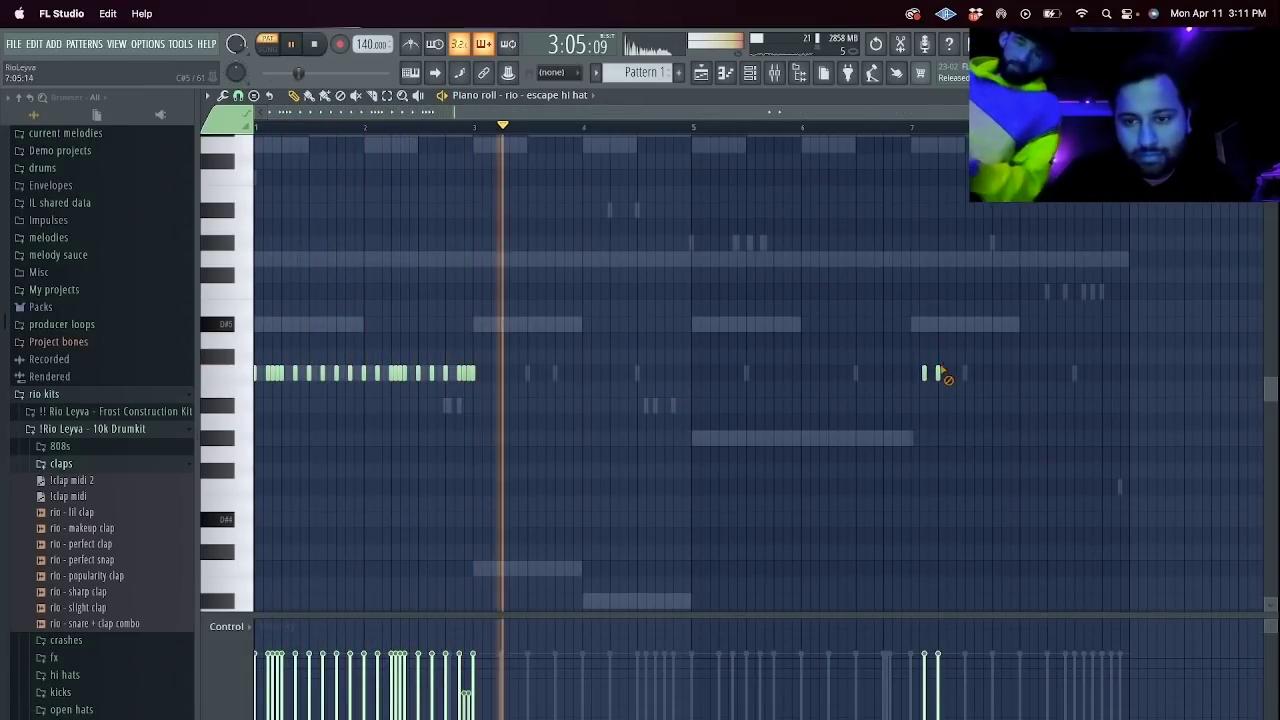
ctrl+scroll(429, 403, up, 3)
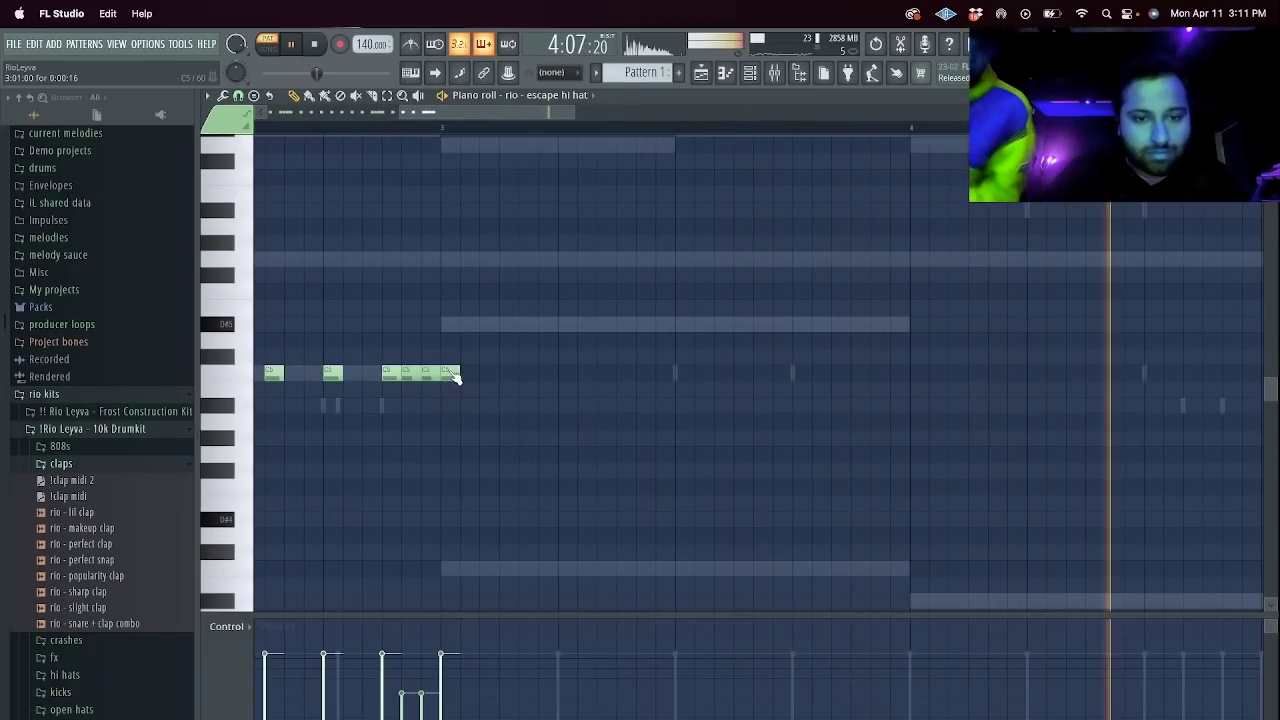
ctrl+scroll(455, 385, down, 3)
Duplicate the hi-hat notes forward twice, then erase the stray and copied notes in bars 5–7.
key(ctrl+b)
ctrl+scroll(525, 398, down, 1)
key(ctrl+b)
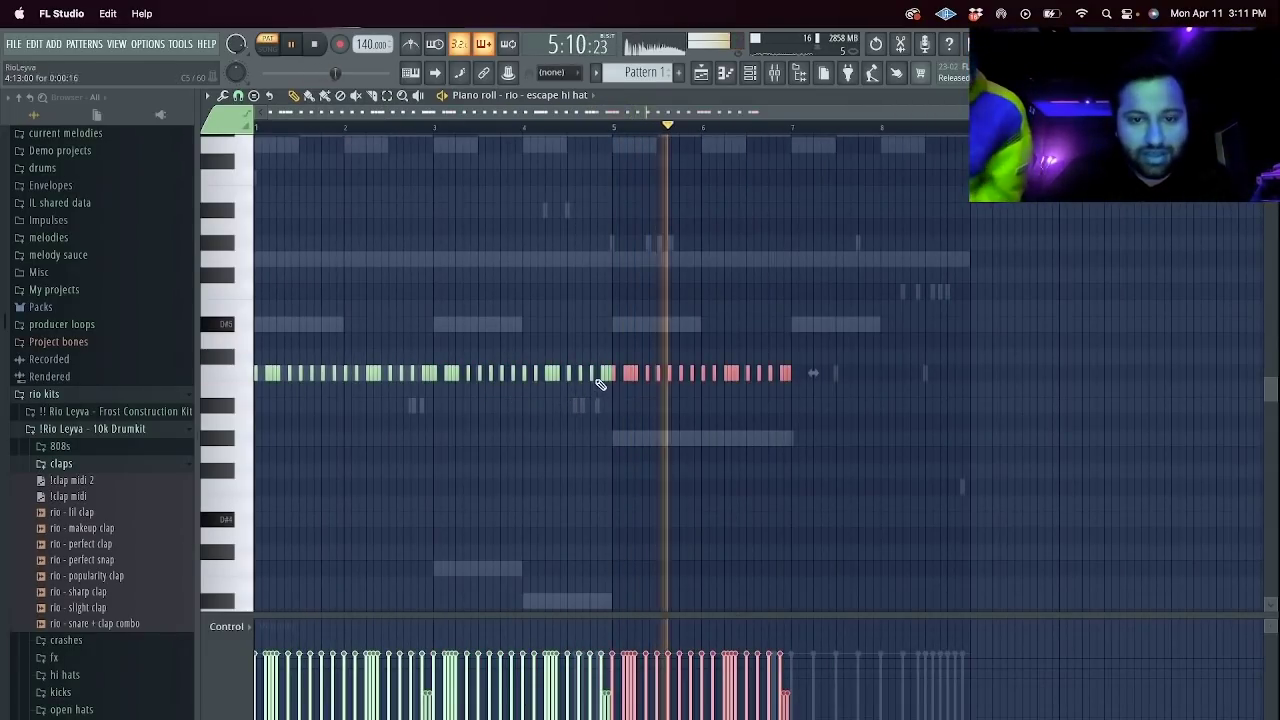
ctrl+scroll(619, 390, up, 2)
right_click(613, 380)
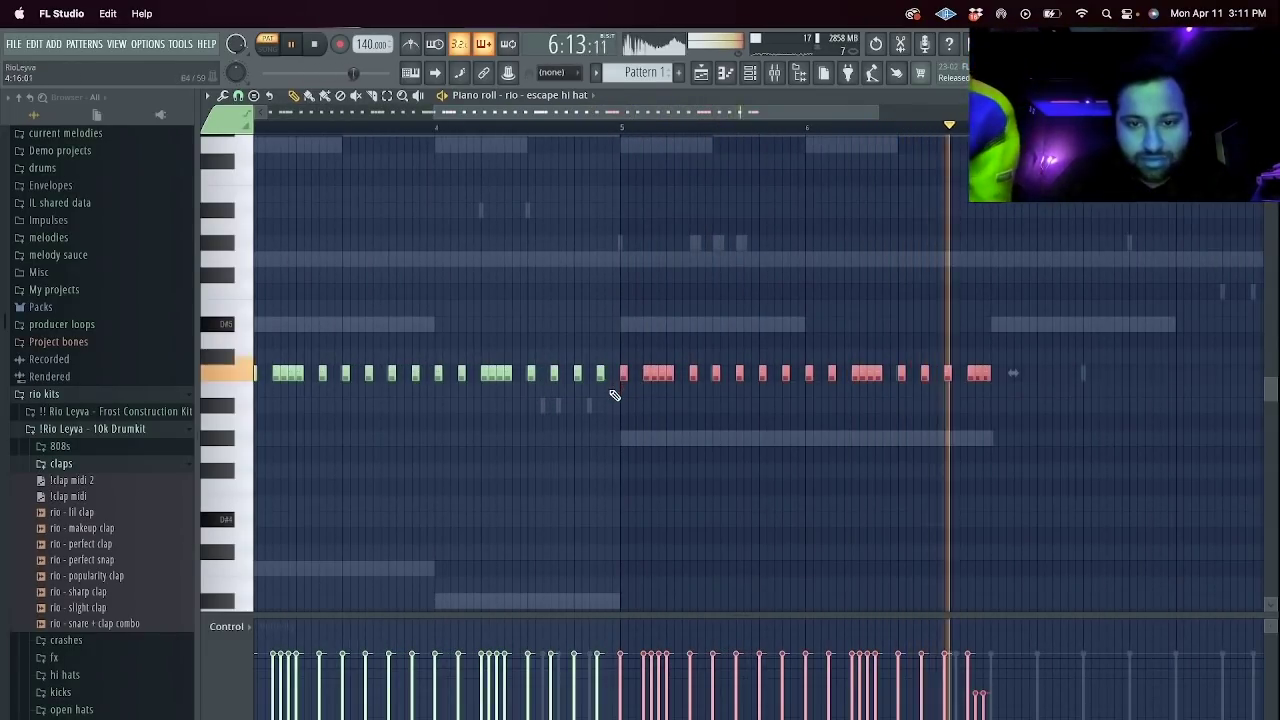
ctrl+scroll(611, 397, down, 3)
mouse_move(594, 376)
mouse_down()
mouse_move(702, 374)
mouse_move(657, 373)
mouse_up()
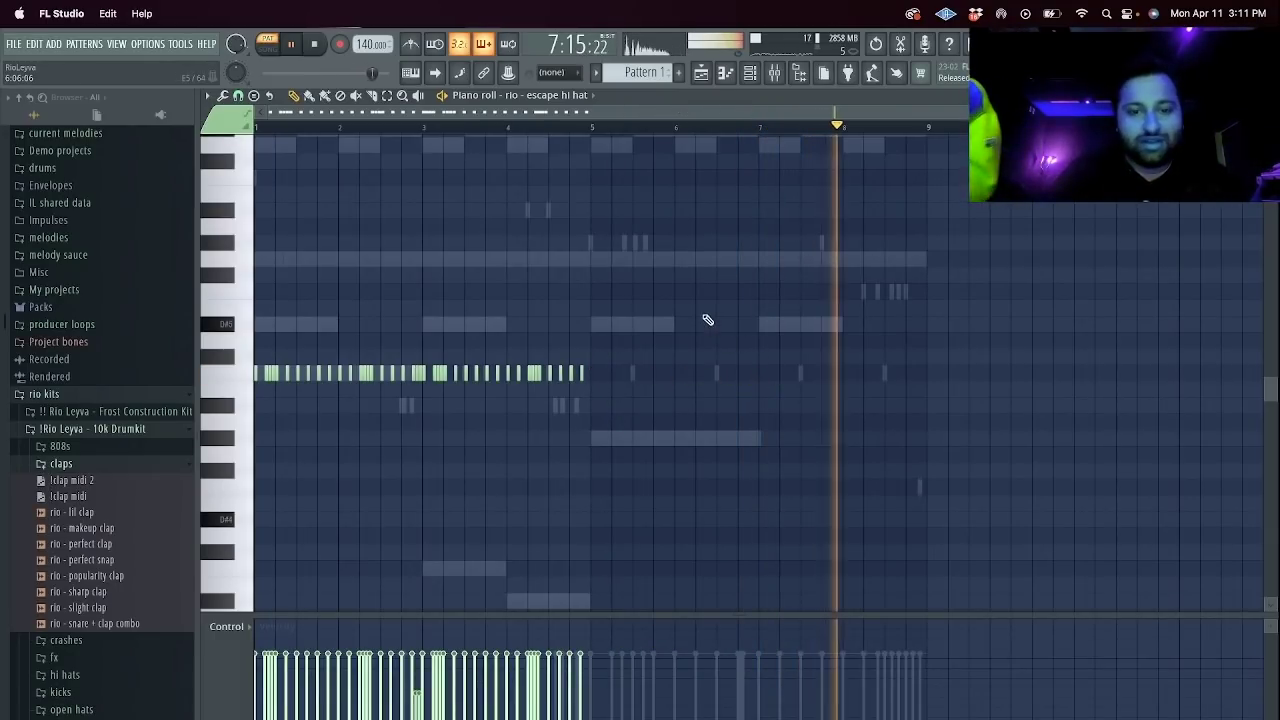
Duplicate bars 1–5 of the hi-hat notes into bars 5–9 and show the playlist.
drag(594, 127, 28, 188)
key(ctrl+b)
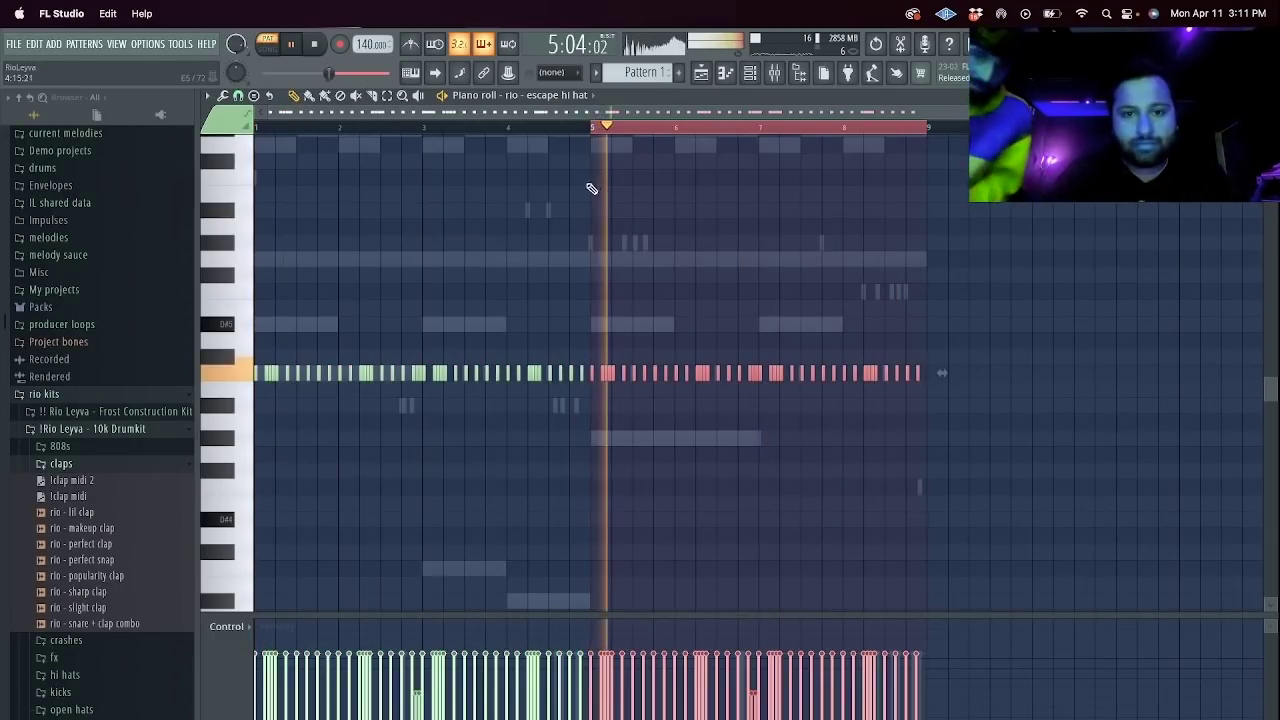
key(ctrl+d)
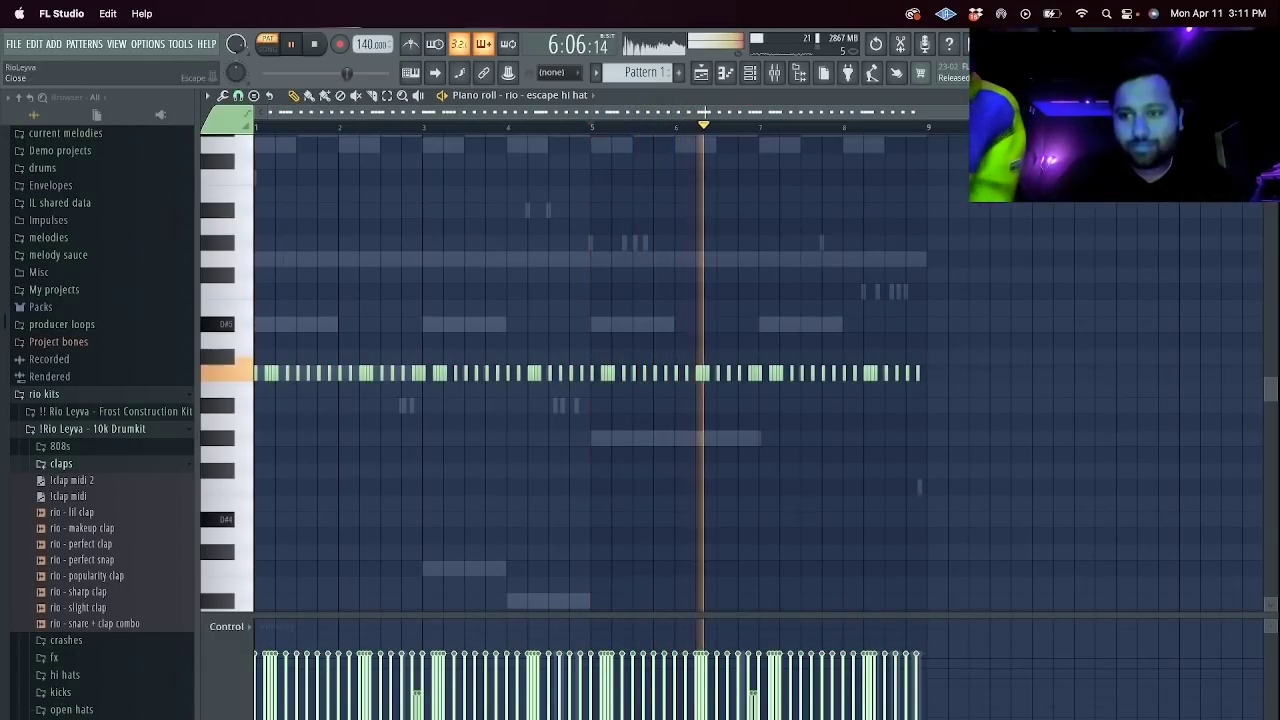
click(1268, 96)
key(F5)
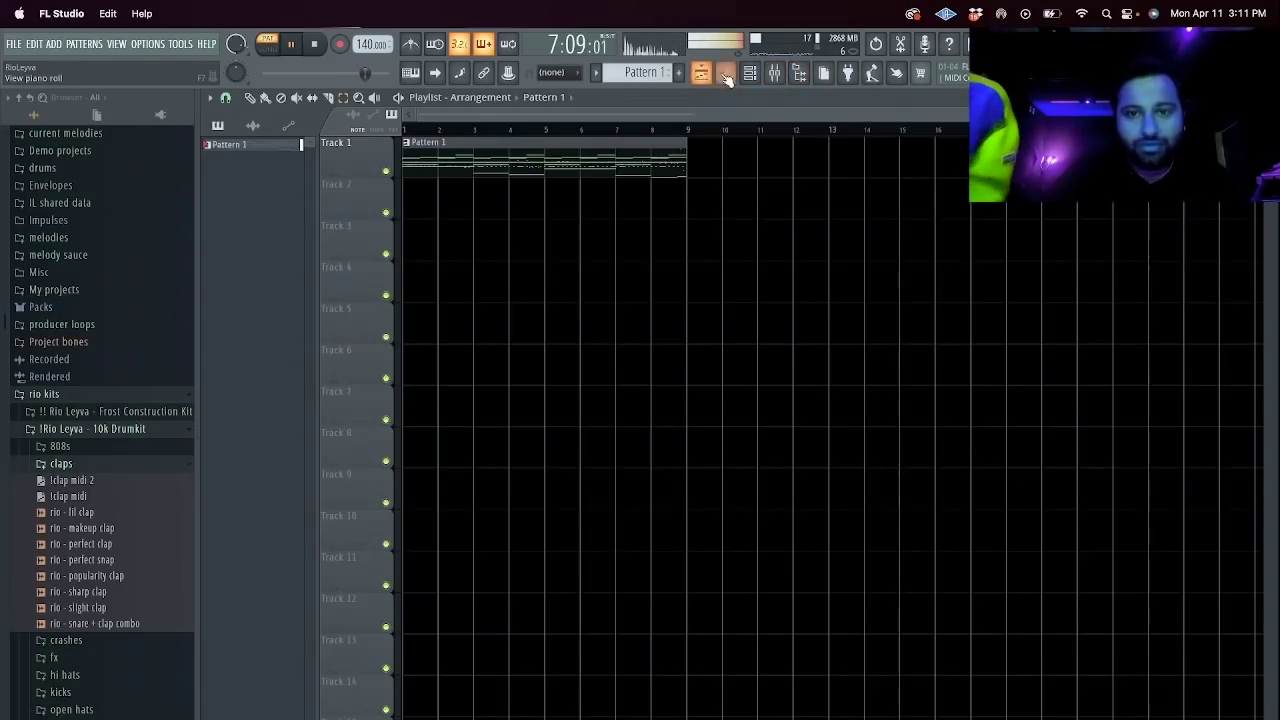
Add the best open hat and killer open hat as new channels and adjust the open hat's volume.
click(751, 75)
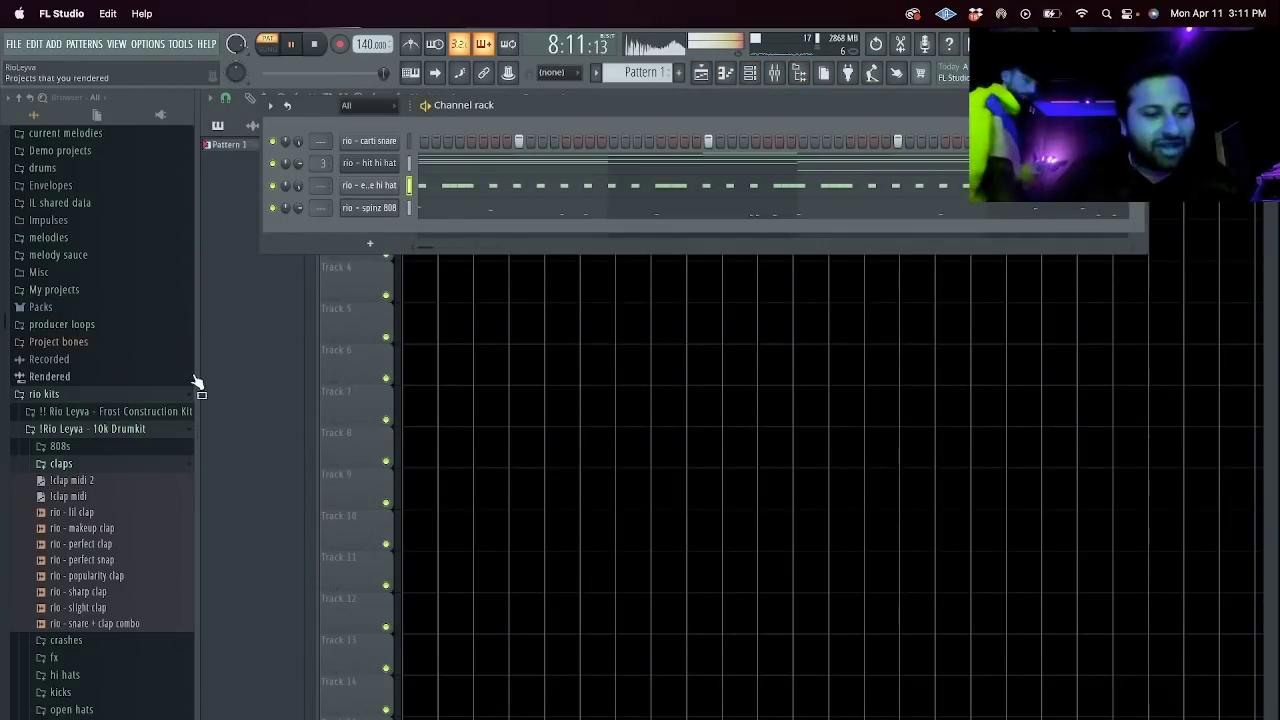
click(87, 465)
click(93, 552)
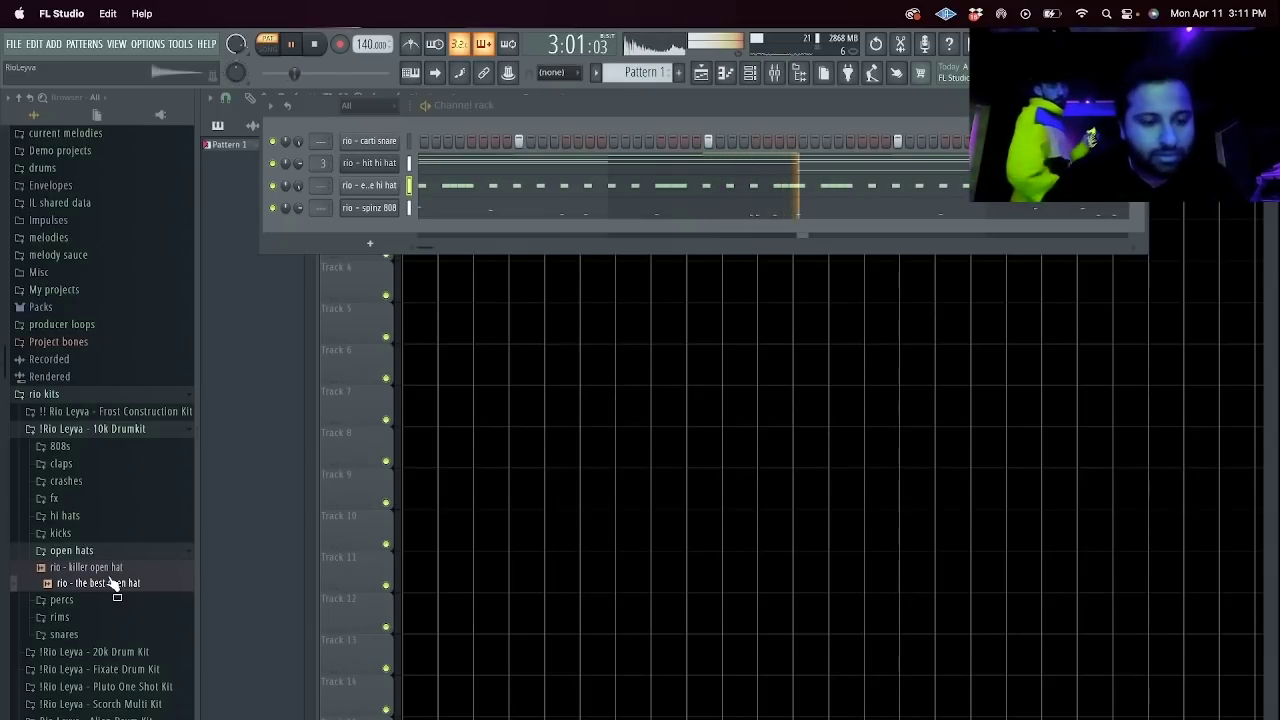
drag(201, 457, 348, 254)
drag(120, 586, 421, 251)
drag(306, 257, 306, 270)
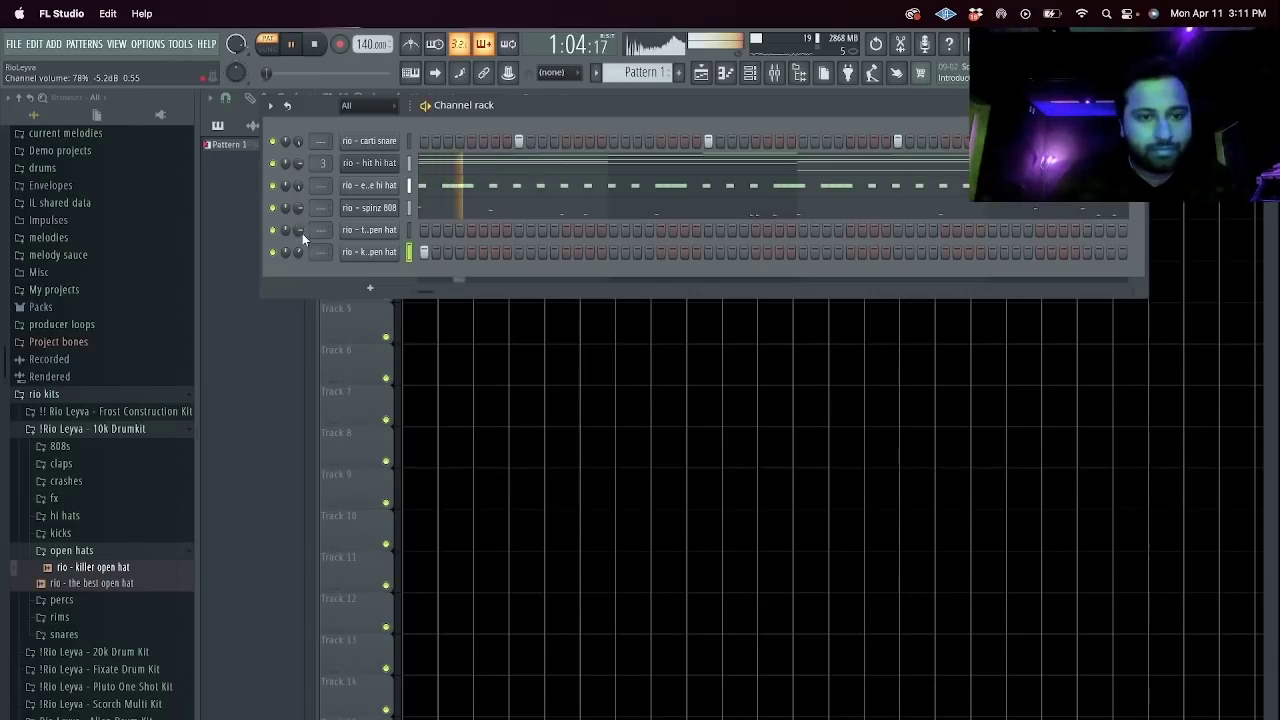
Place two best open hat hits and duplicate bars 1–5 into bars 5–9.
click(707, 231)
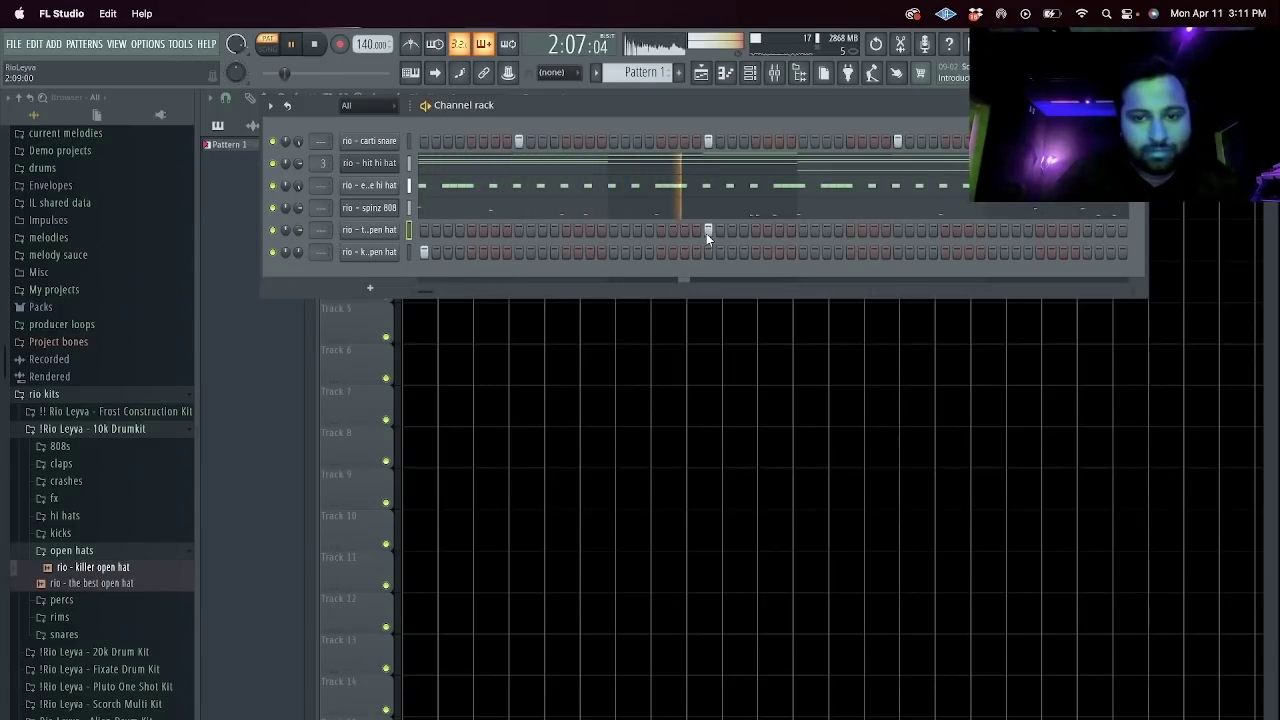
click(802, 231)
right_click(389, 231)
click(430, 232)
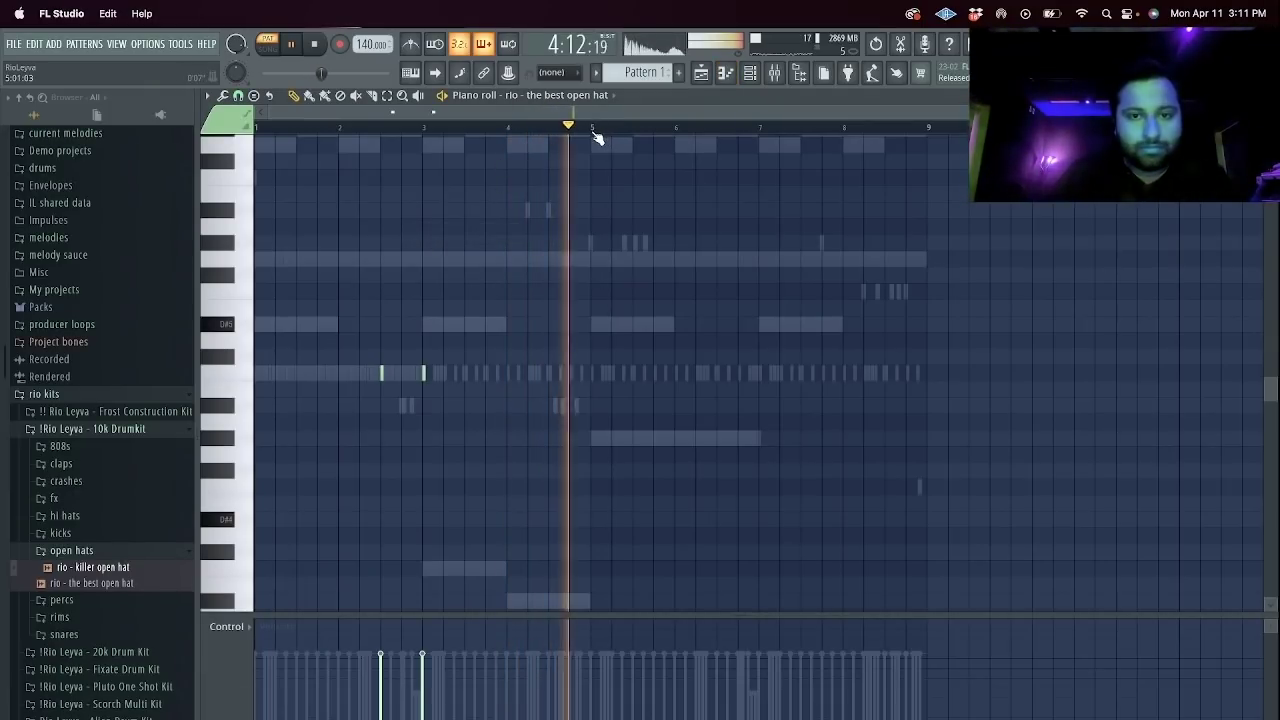
drag(595, 128, 63, 177)
key(ctrl+b)
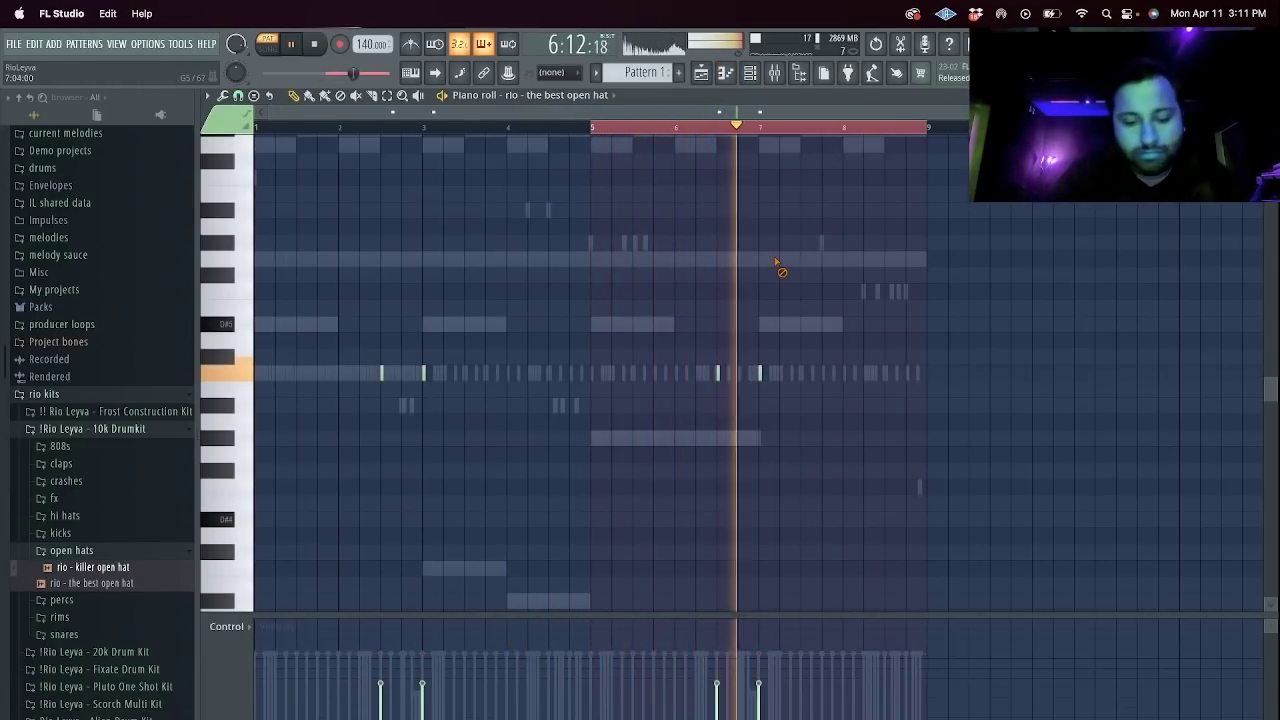
click(1268, 96)
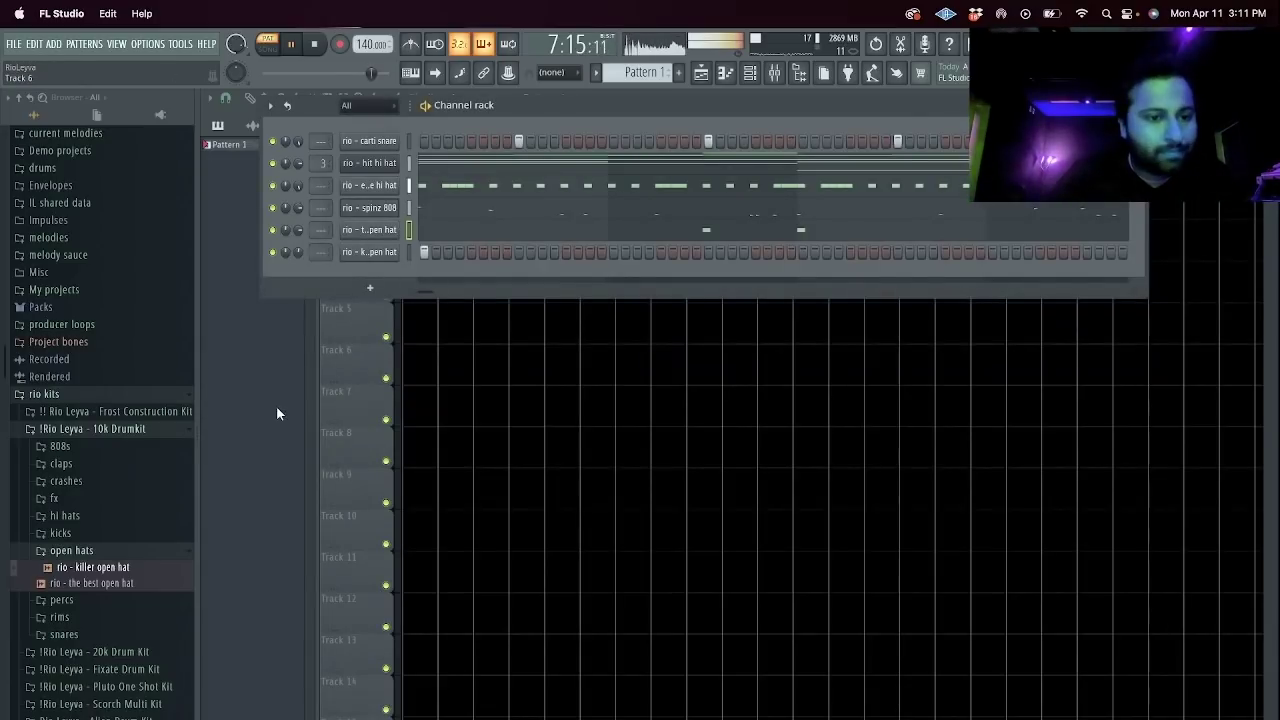
Preview the carti, chop, dark and light snares in the 10k Drumkit snares folder.
click(144, 430)
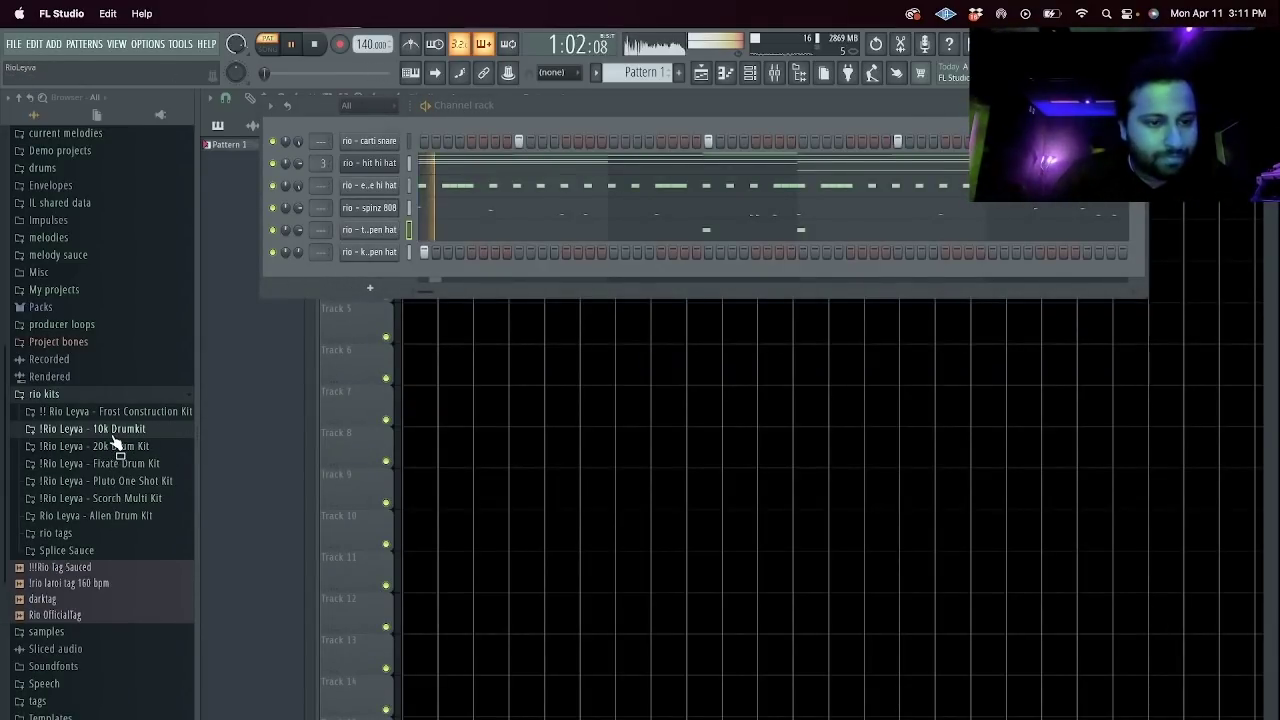
click(113, 434)
click(100, 603)
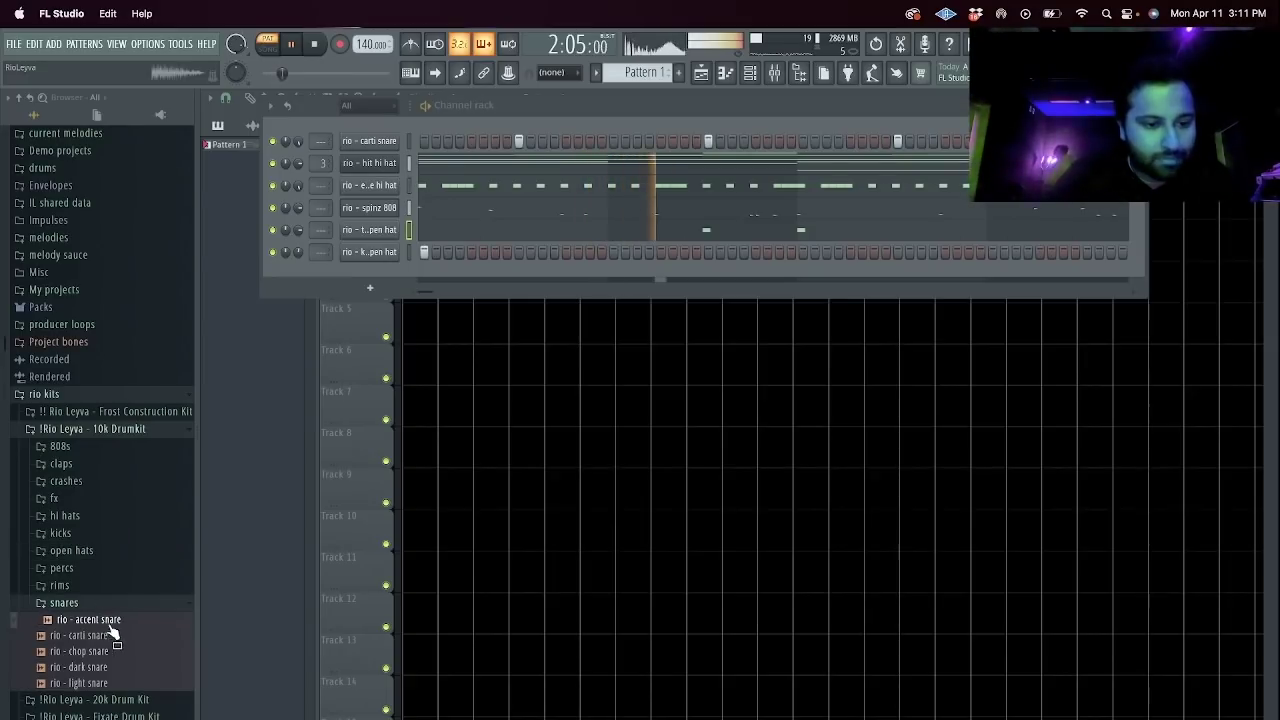
click(111, 636)
click(108, 653)
click(111, 669)
click(113, 683)
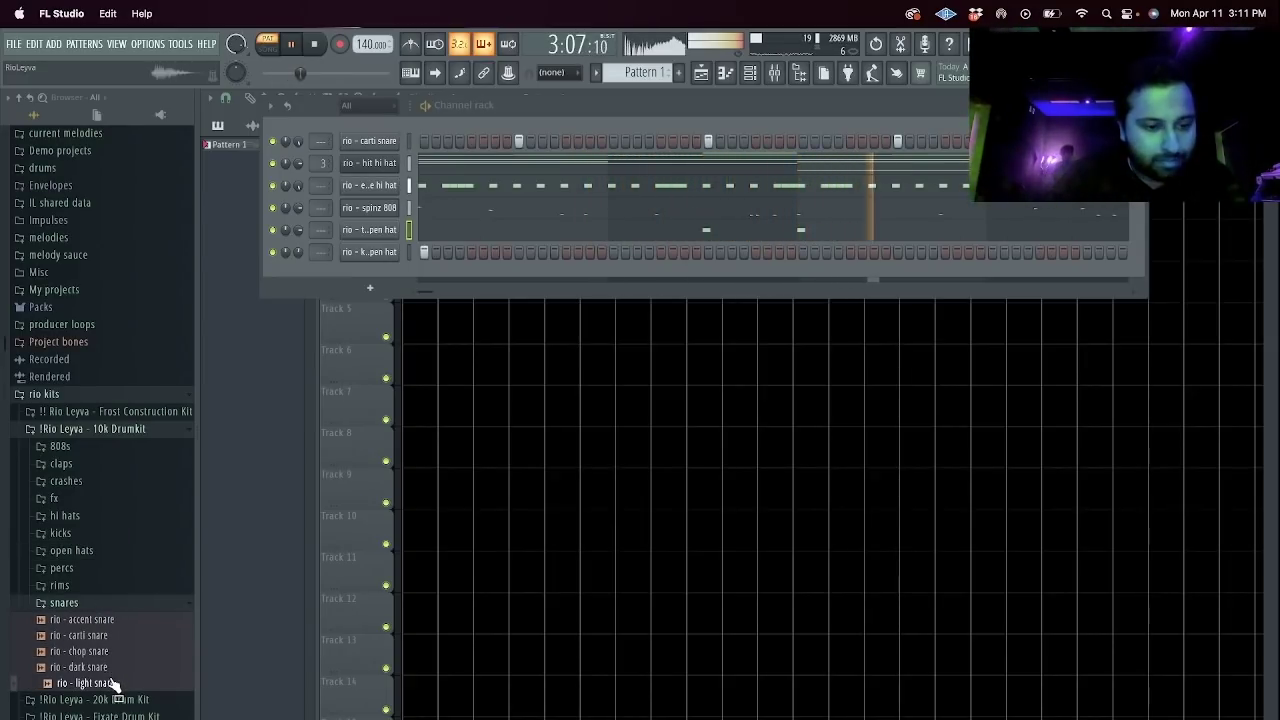
scroll(110, 665, down, 2)
Add the 20k Drum Kit's complications snare as a channel with one hit and open its notes.
click(128, 606)
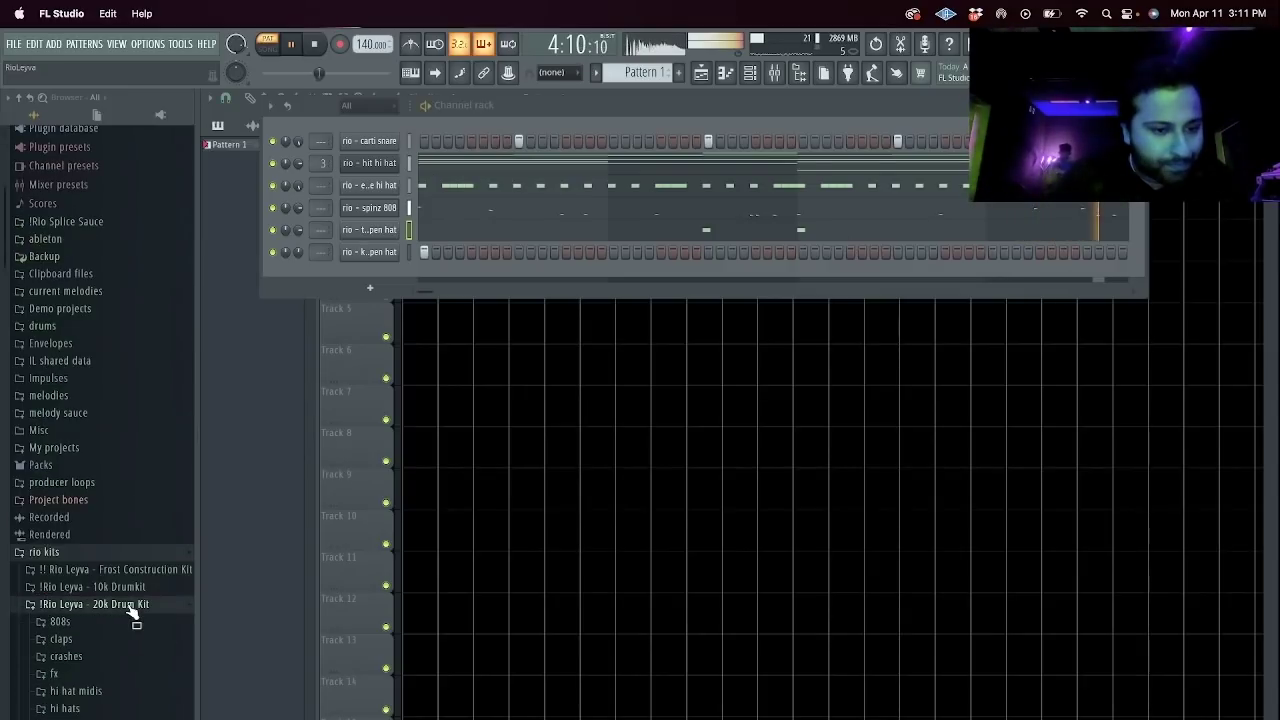
click(105, 697)
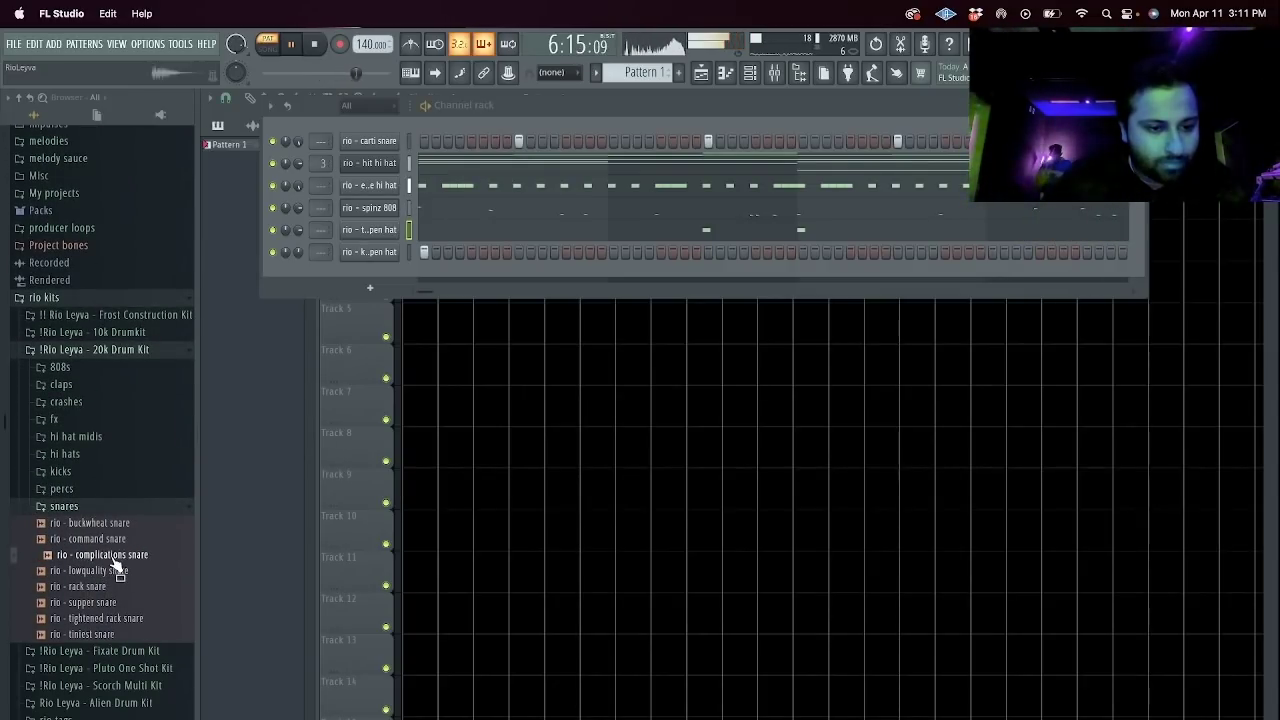
drag(363, 297, 368, 285)
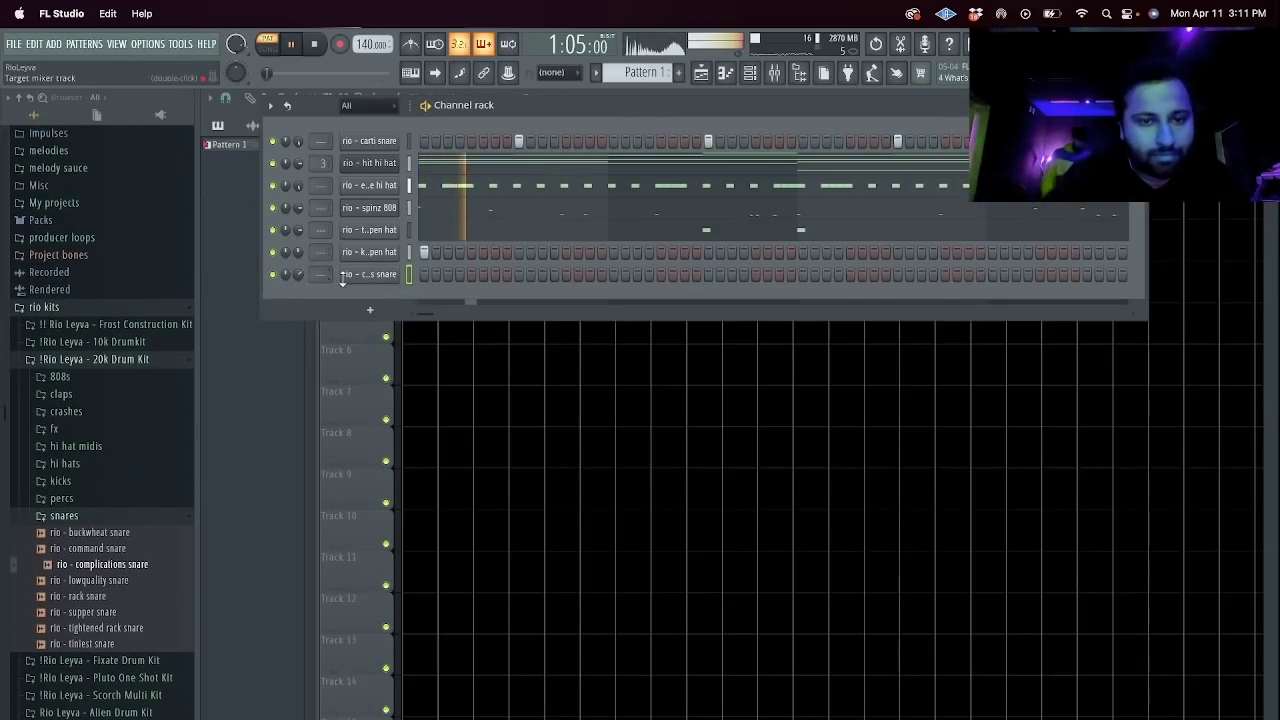
click(636, 274)
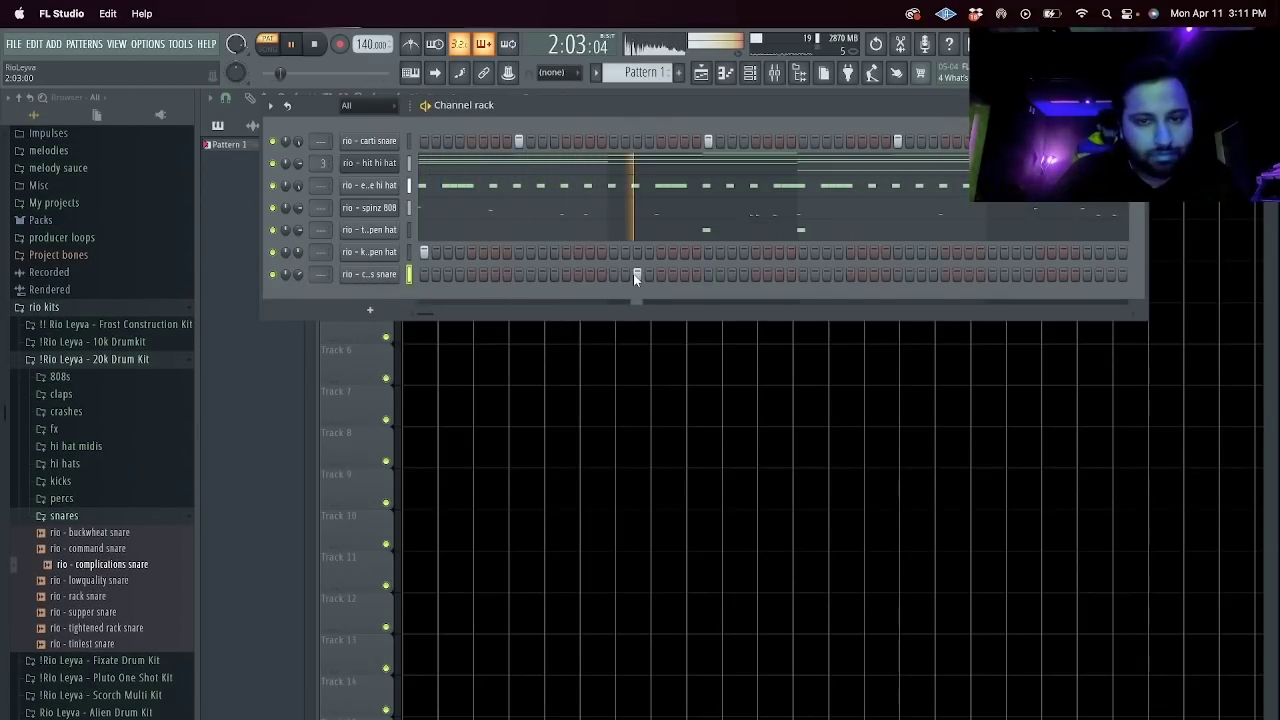
right_click(398, 268)
click(420, 275)
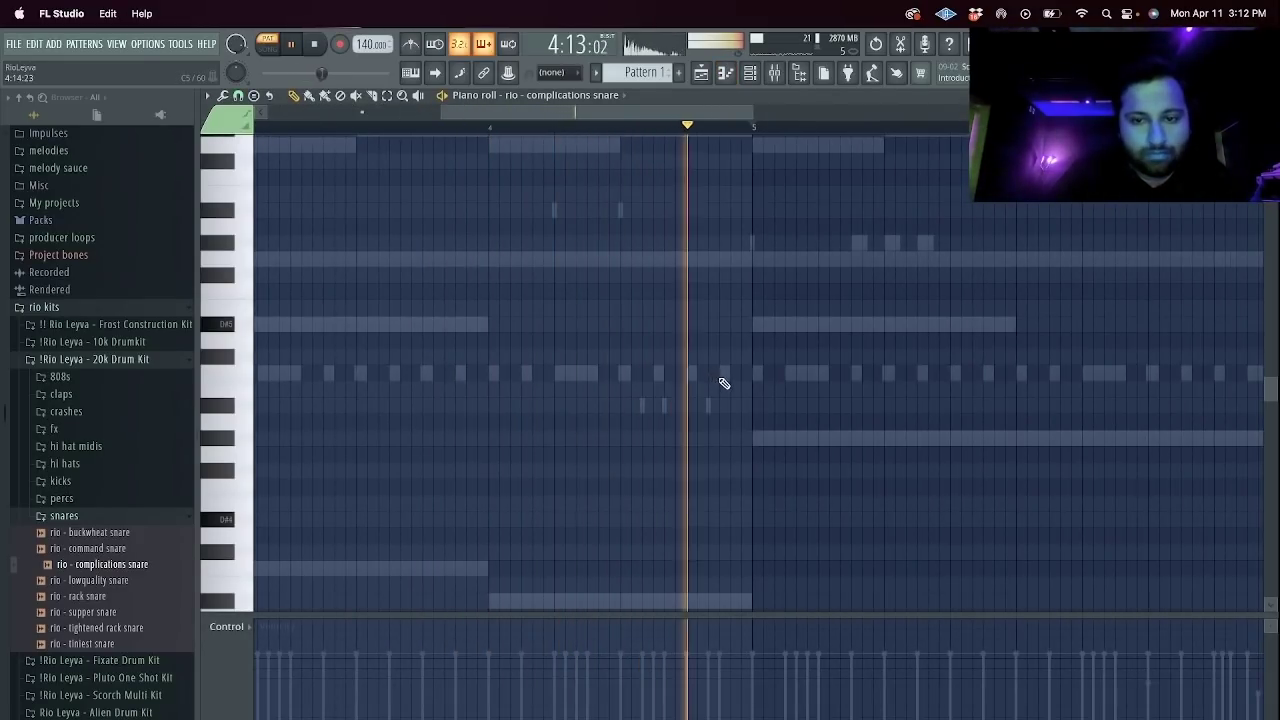
Set grid snap to Line and duplicate the snare notes from bars 1–5 into bars 5–9.
ctrl+scroll(720, 371, down, 3)
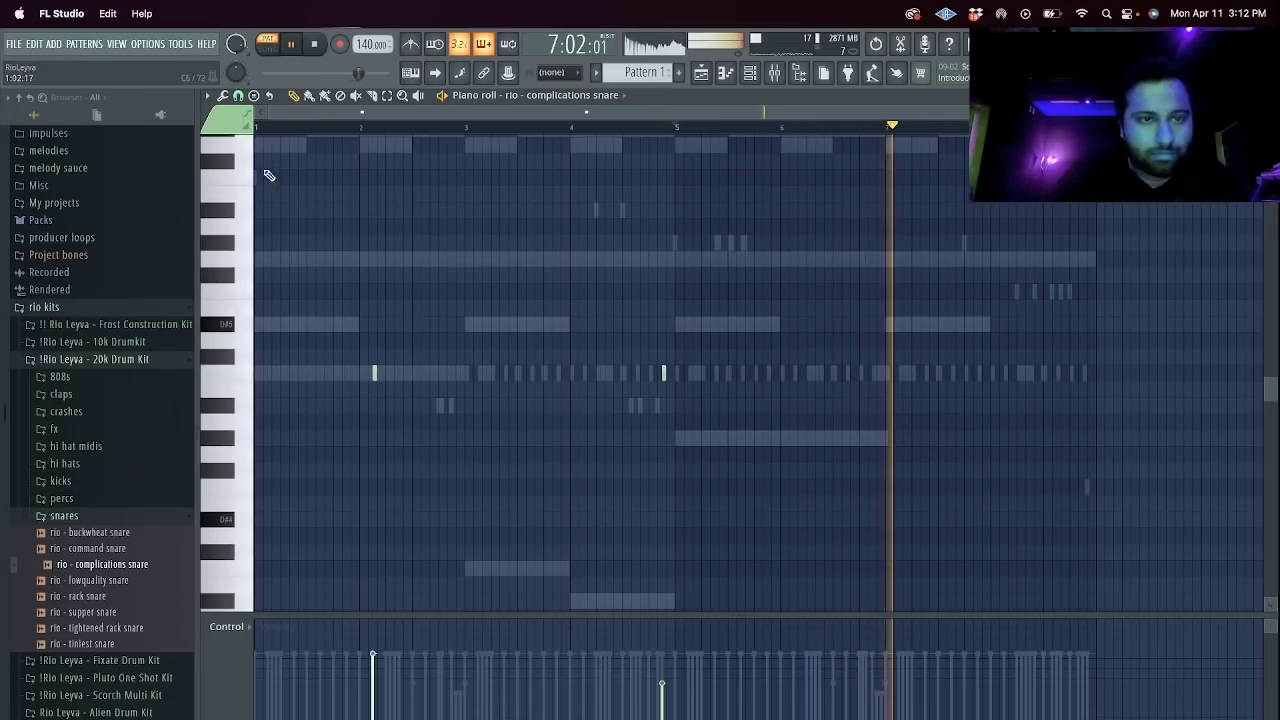
click(238, 95)
click(250, 132)
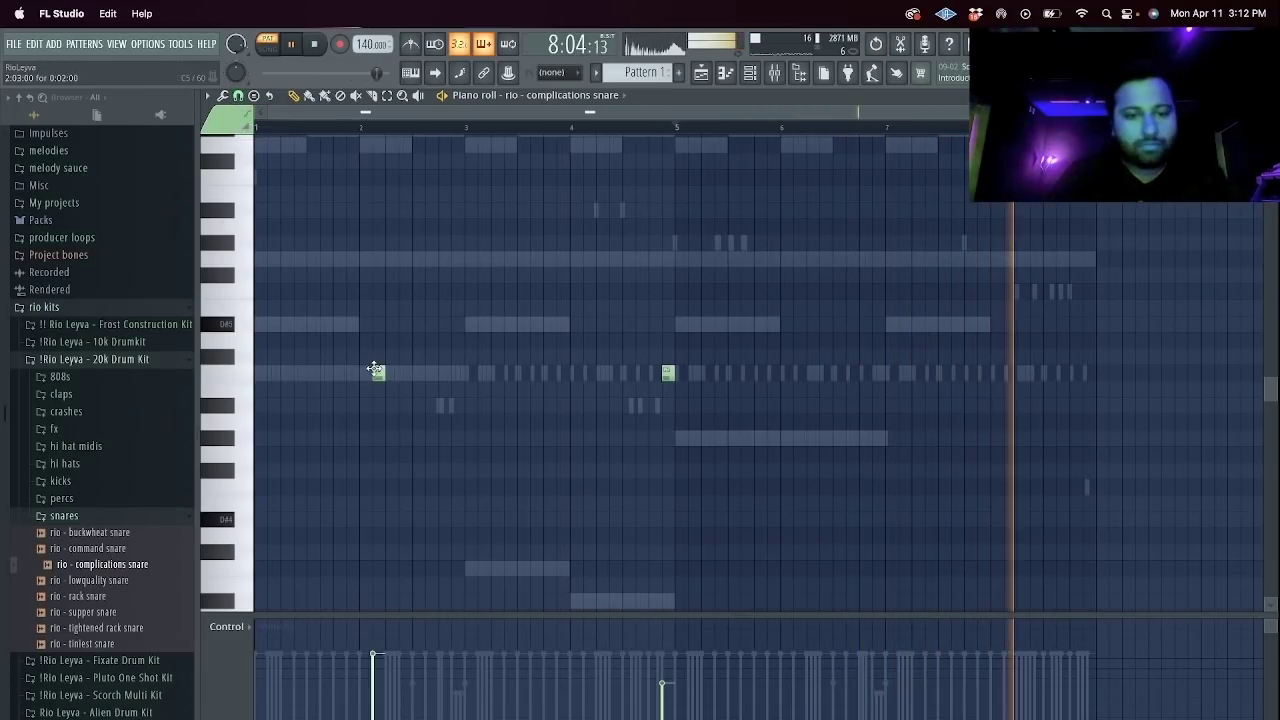
scroll(660, 370, down, 1)
drag(595, 128, 189, 197)
key(super+b)
scroll(925, 334, up, 3)
scroll(775, 385, down, 3)
super+click(768, 132)
Add three short snare notes near bar 8.
scroll(887, 325, up, 2)
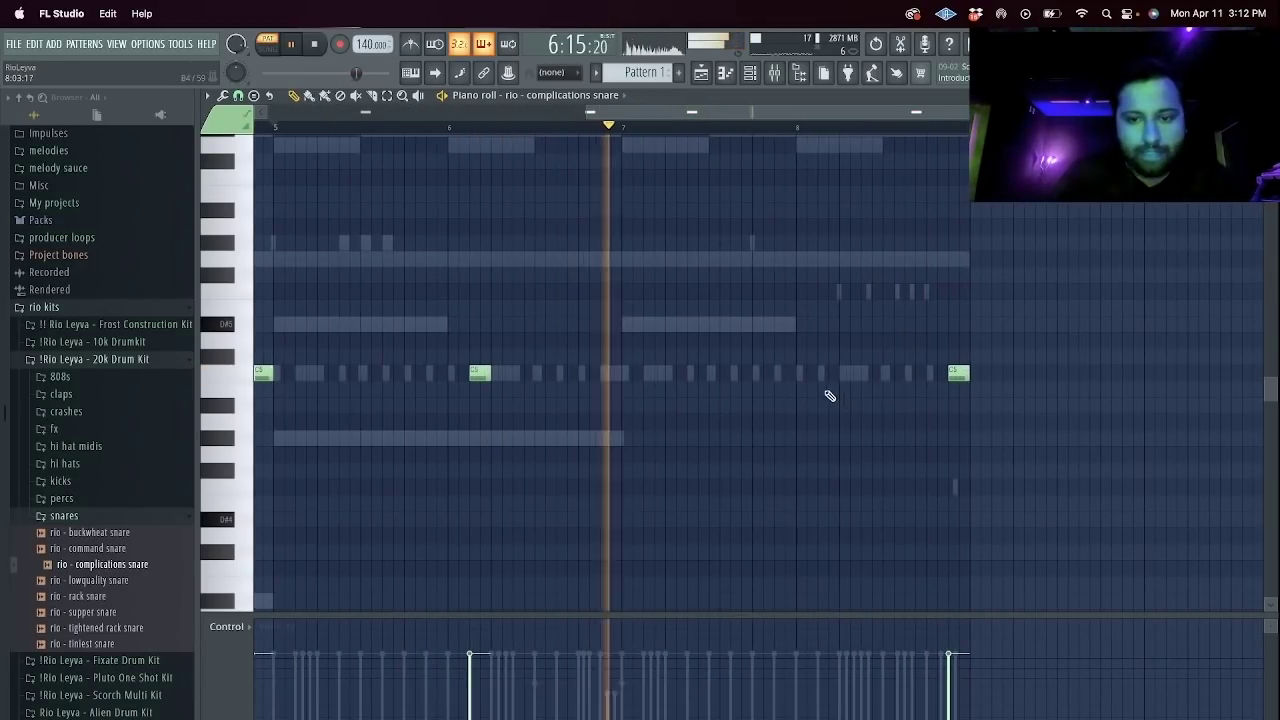
click(805, 292)
drag(810, 292, 806, 292)
click(822, 292)
click(844, 292)
scroll(888, 309, up, 3)
key(super+space)
click(348, 105)
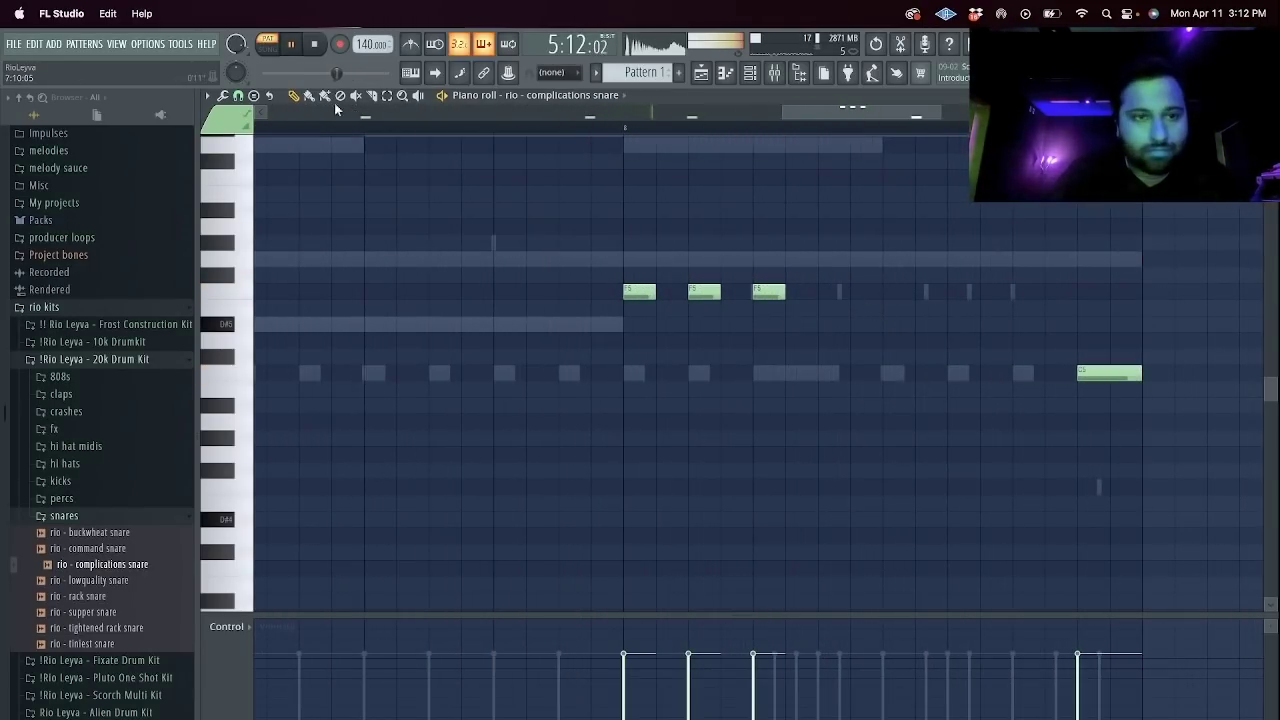
scroll(388, 190, down, 3)
scroll(575, 264, up, 2)
On a finer snap grid, add short F5 snare notes and shift the sixth one step earlier.
click(238, 97)
click(286, 253)
click(622, 292)
drag(640, 291, 628, 291)
click(652, 291)
key(space)
key(space)
click(747, 291)
drag(748, 292, 732, 293)
scroll(645, 266, down, 3)
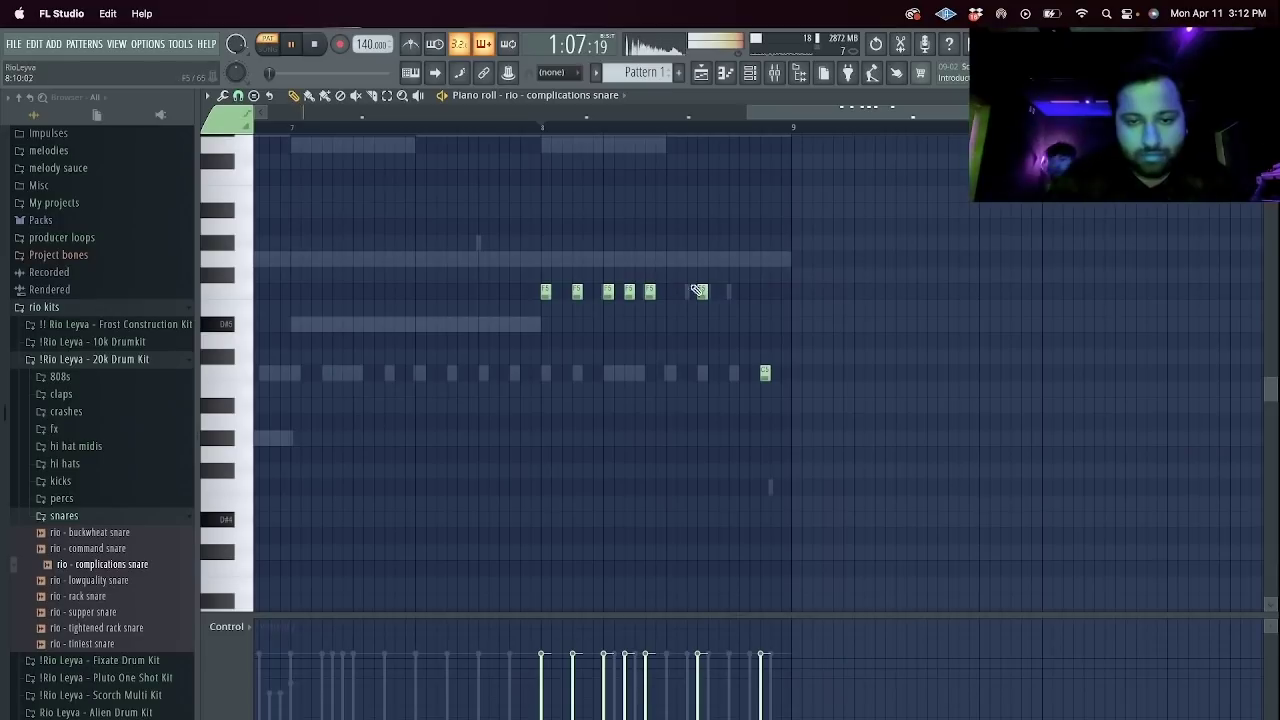
scroll(700, 288, up, 2)
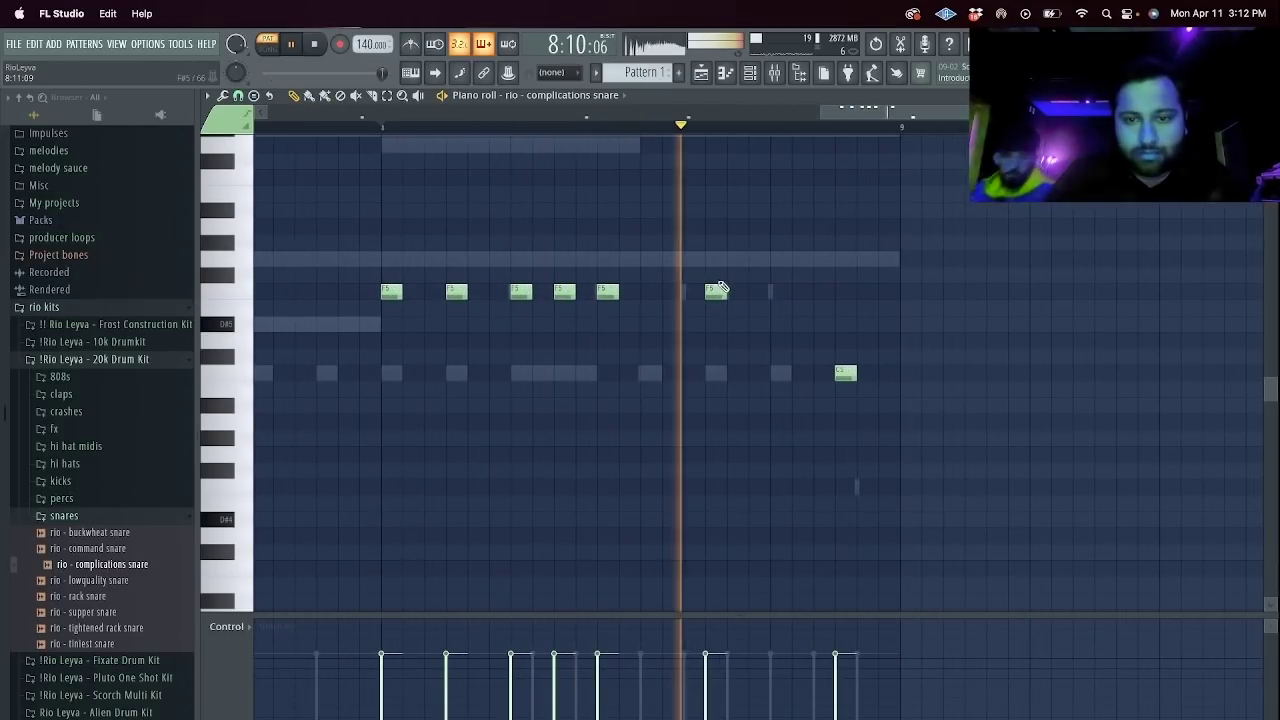
Add a three-note F5 roll squeezed to 70.83% spacing, followed by a closing F5 note.
click(778, 291)
click(802, 292)
click(824, 292)
drag(883, 268, 752, 303)
drag(855, 292, 835, 291)
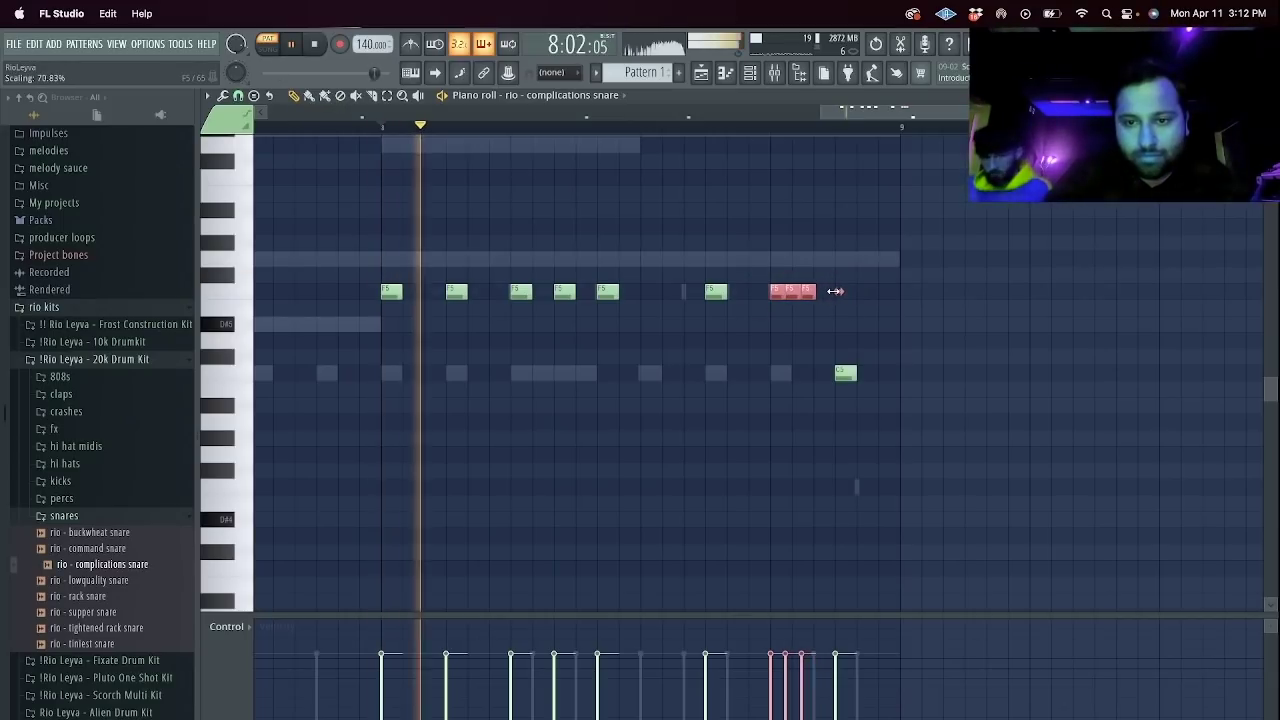
click(853, 316)
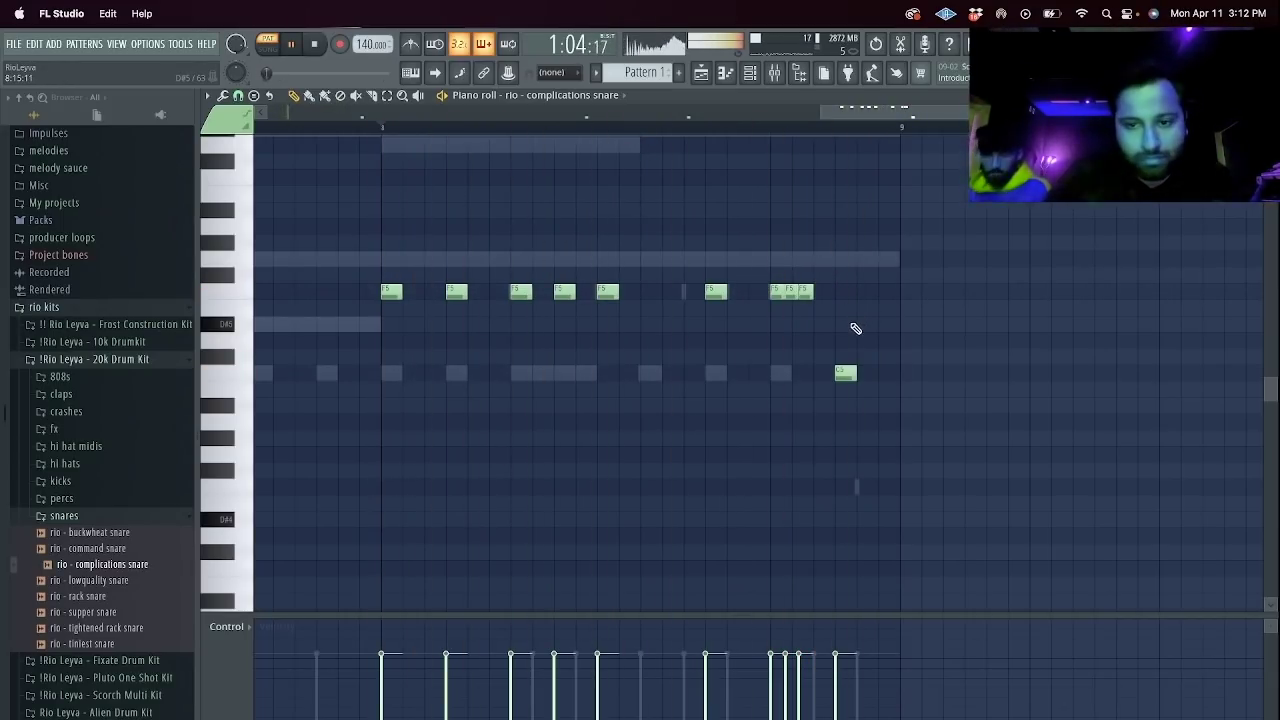
click(842, 291)
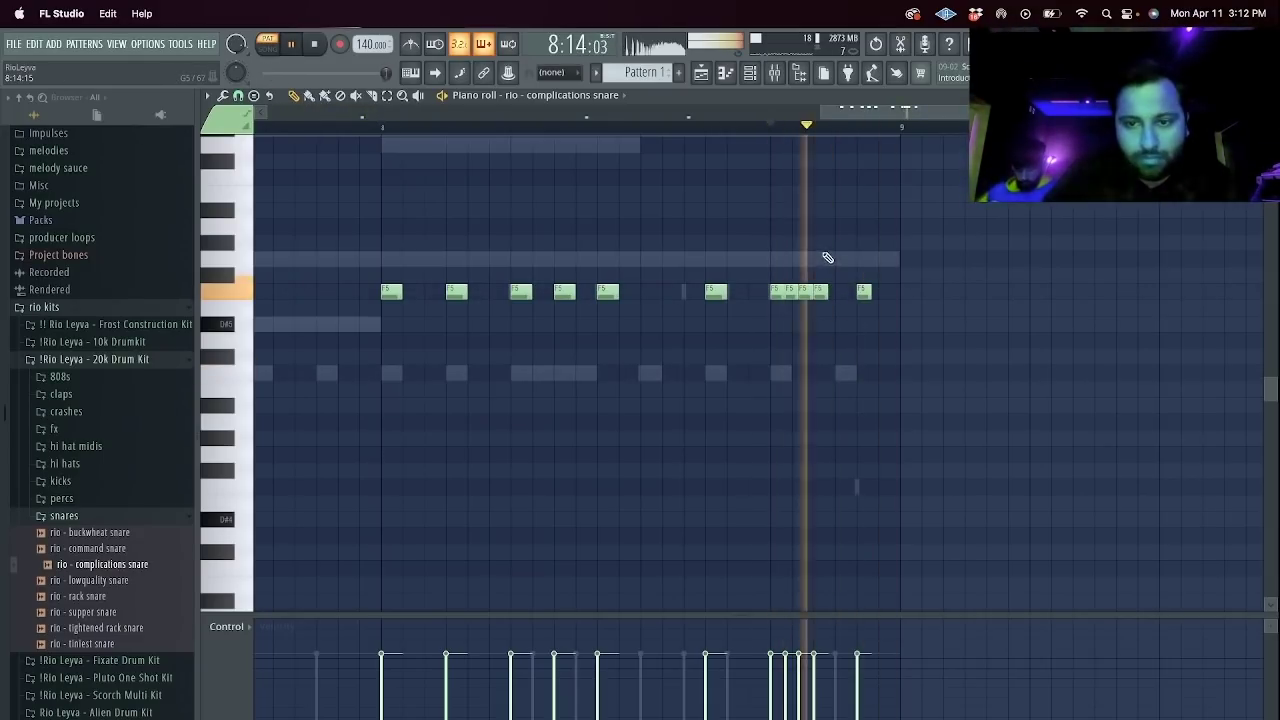
key(space)
Play the beat and the complications snare pattern, then close the snare piano roll.
click(749, 72)
key(space)
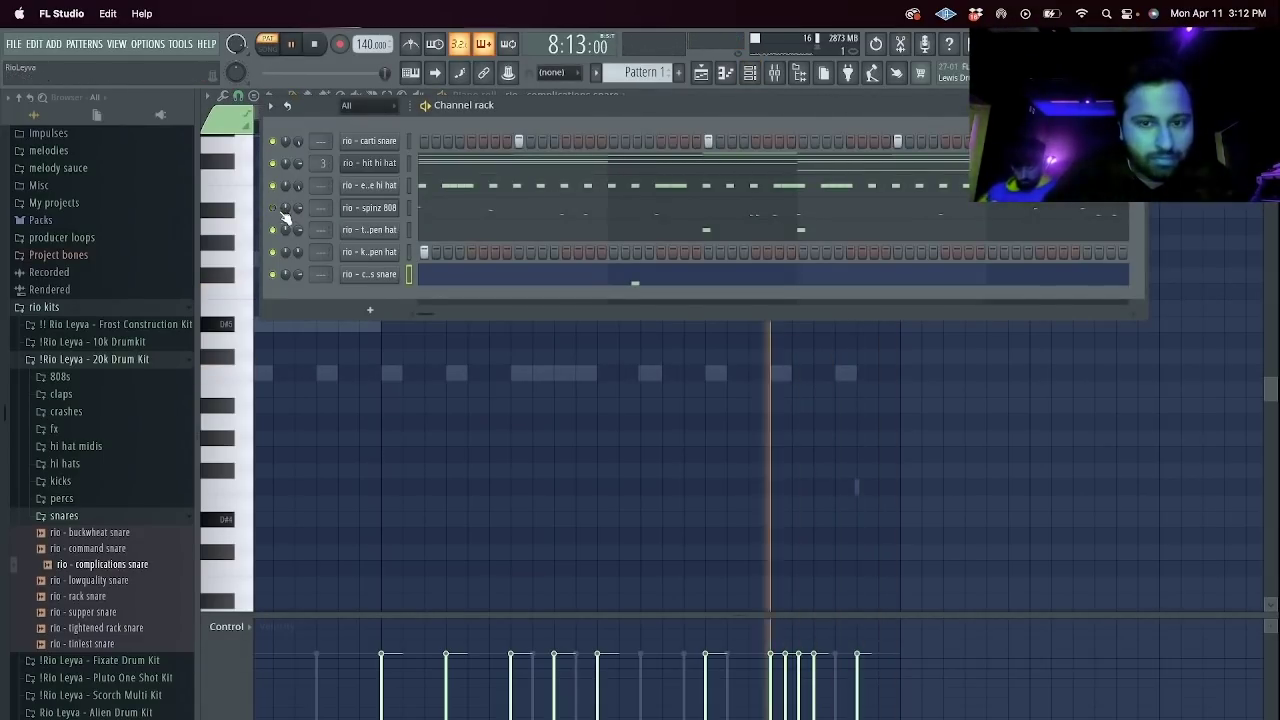
right_click(543, 417)
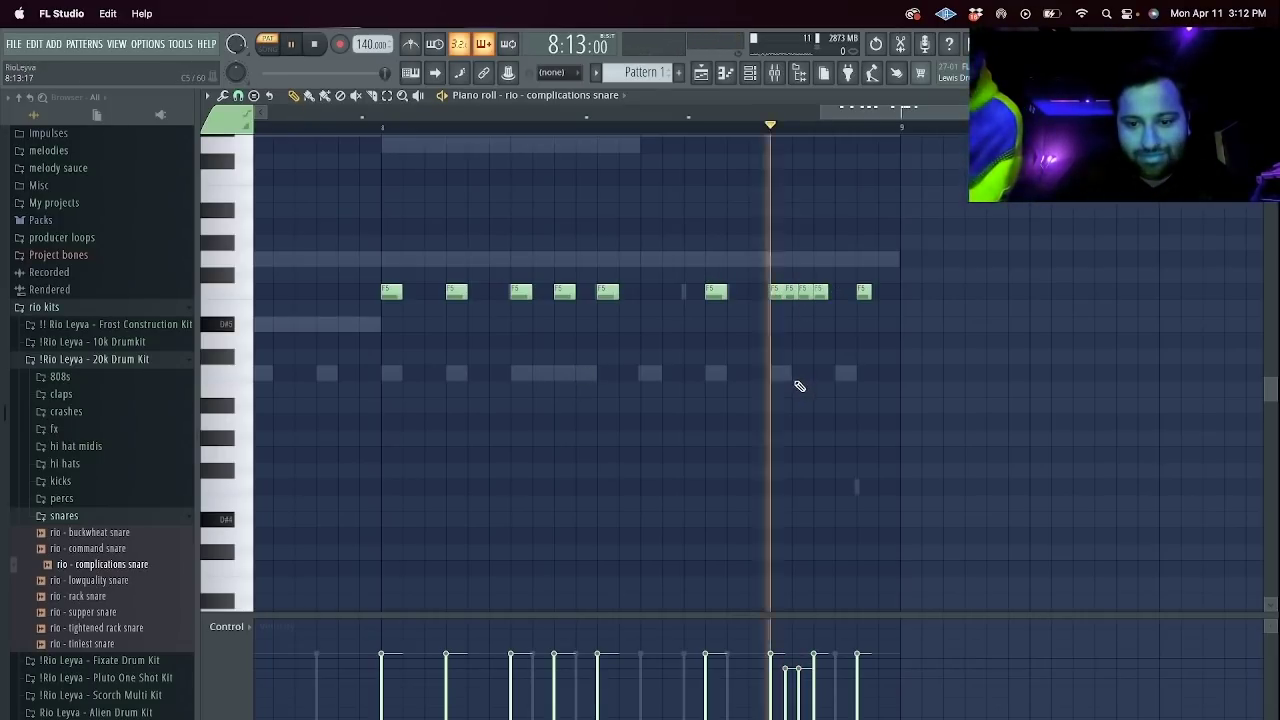
key(space)
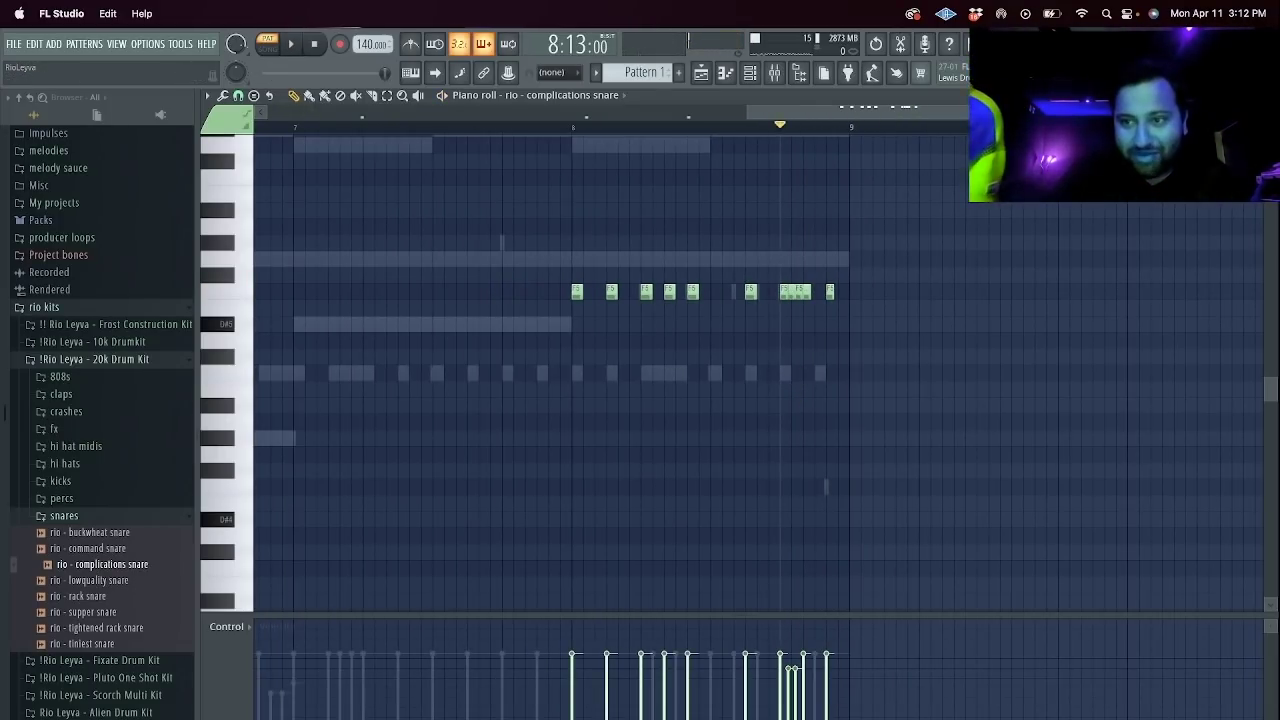
click(1270, 96)
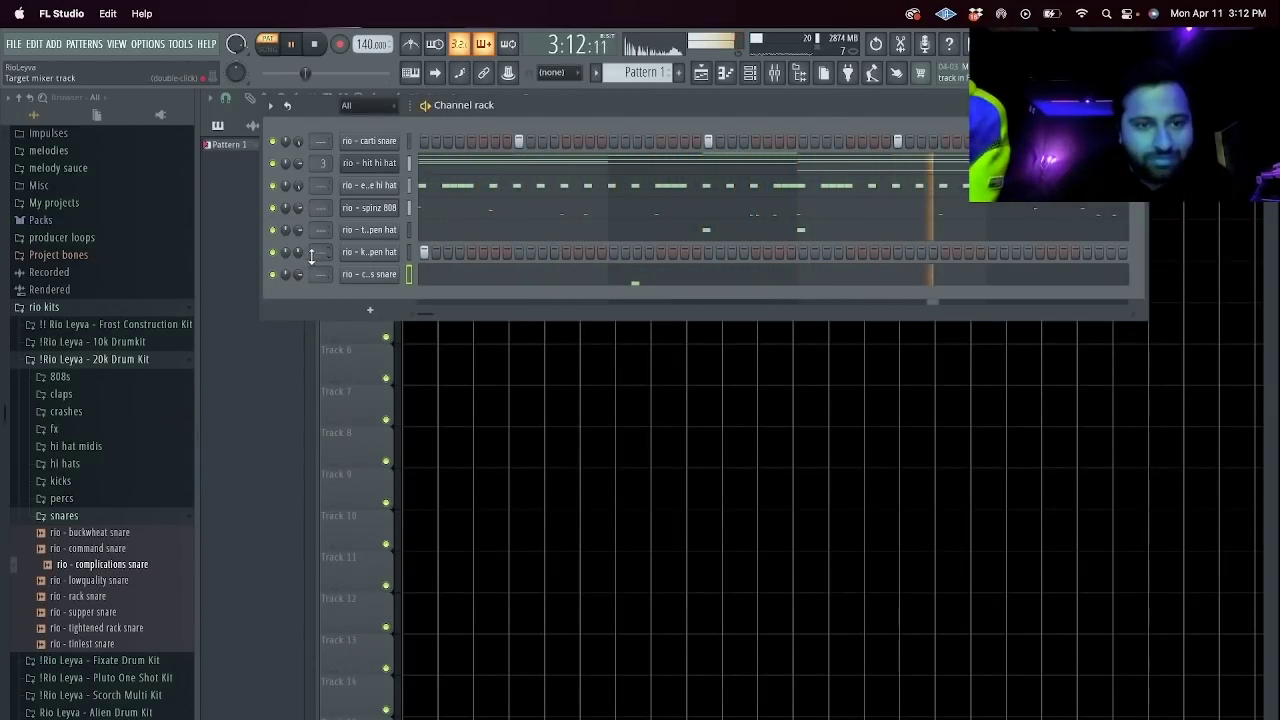
Apply a -2 adjustment to the selected Spinz 808 and hit hi hat channels.
click(71, 500)
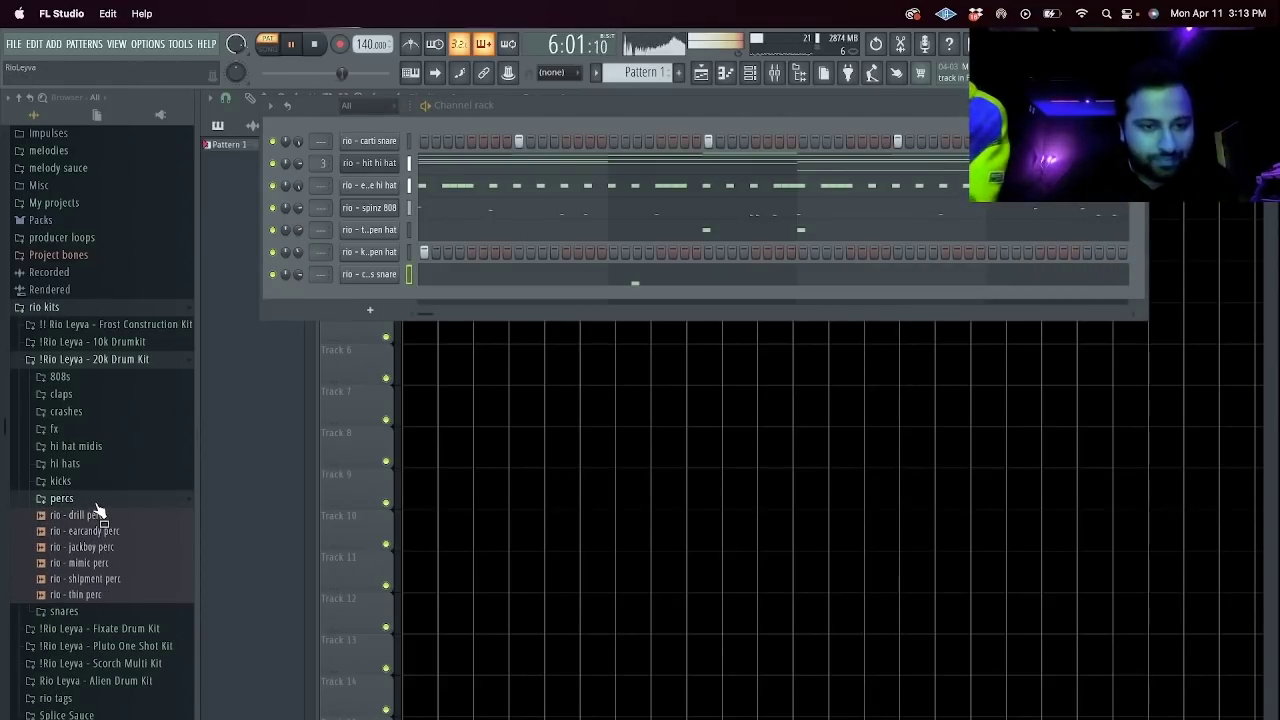
click(115, 499)
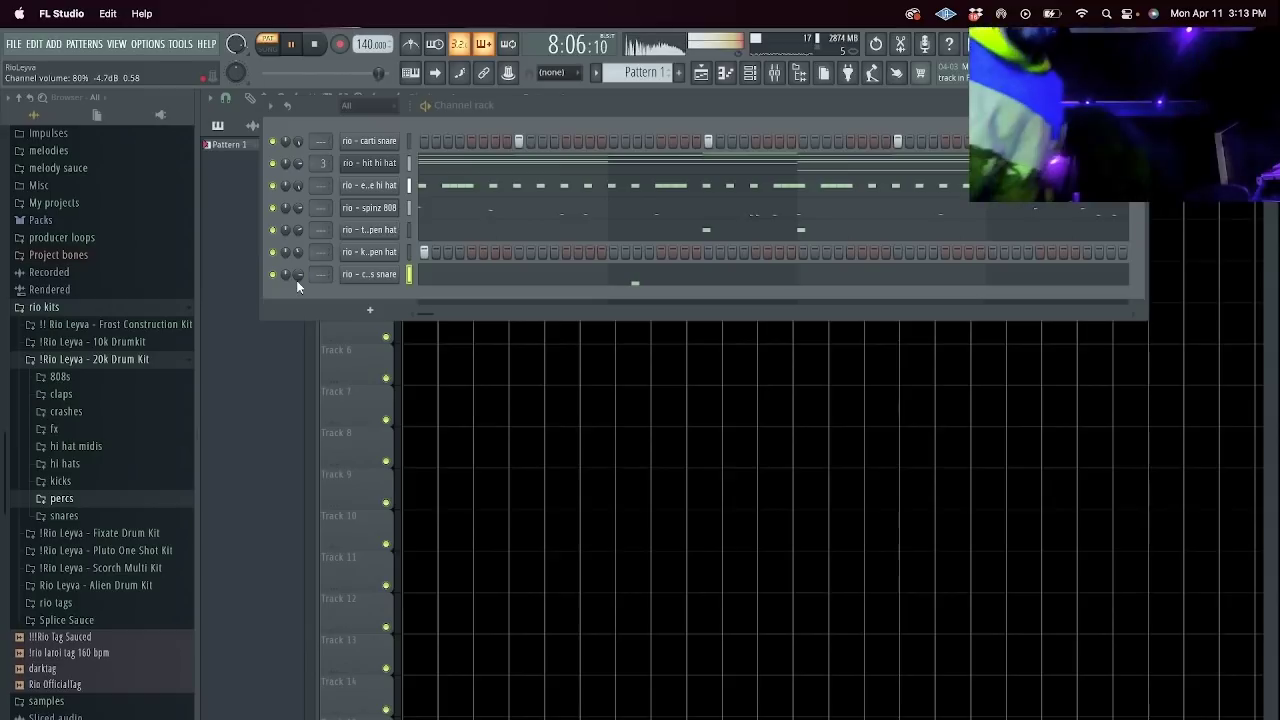
click(410, 207)
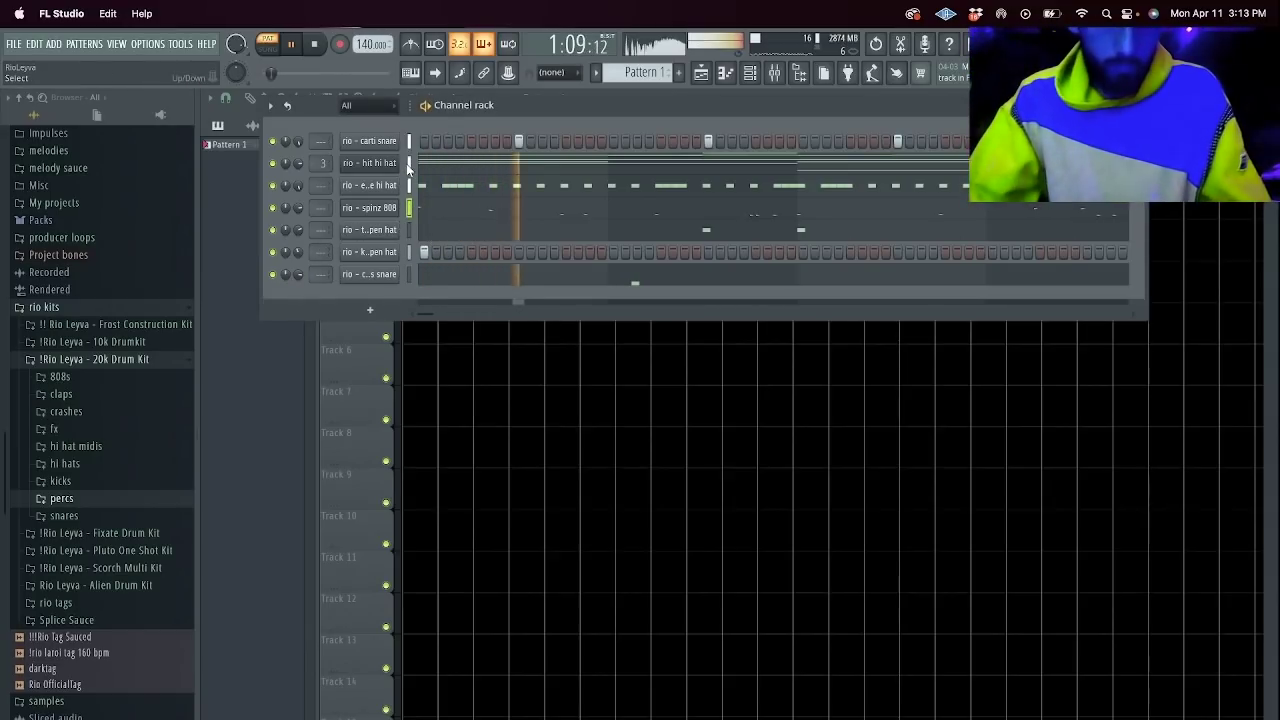
right_click(410, 163)
key(ctrl+super+space)
click(270, 107)
click(344, 284)
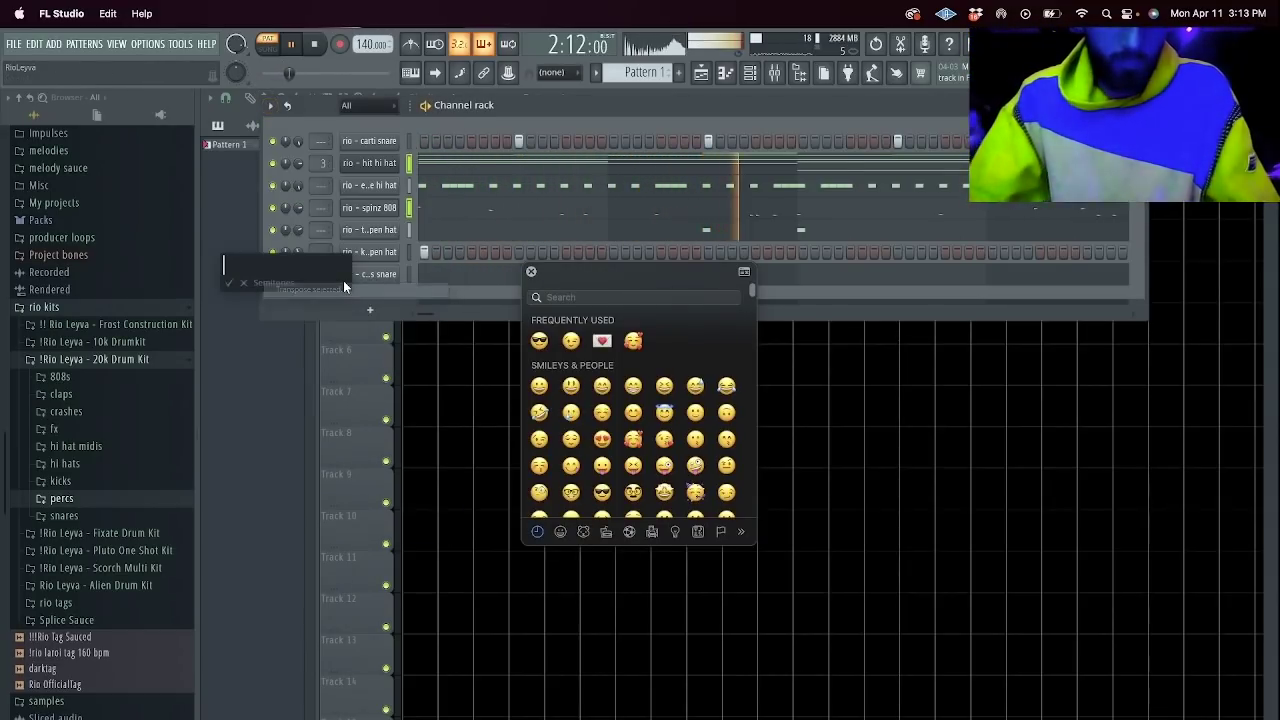
text(-2)
key(Return)
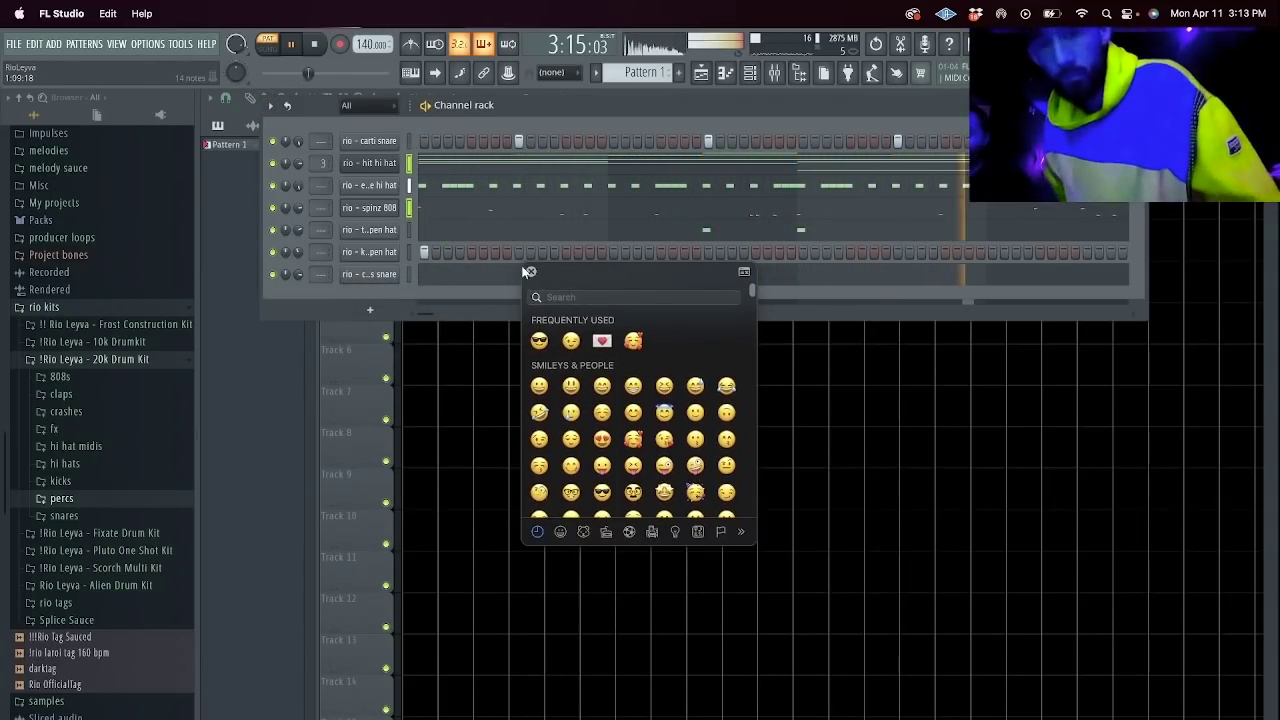
click(530, 271)
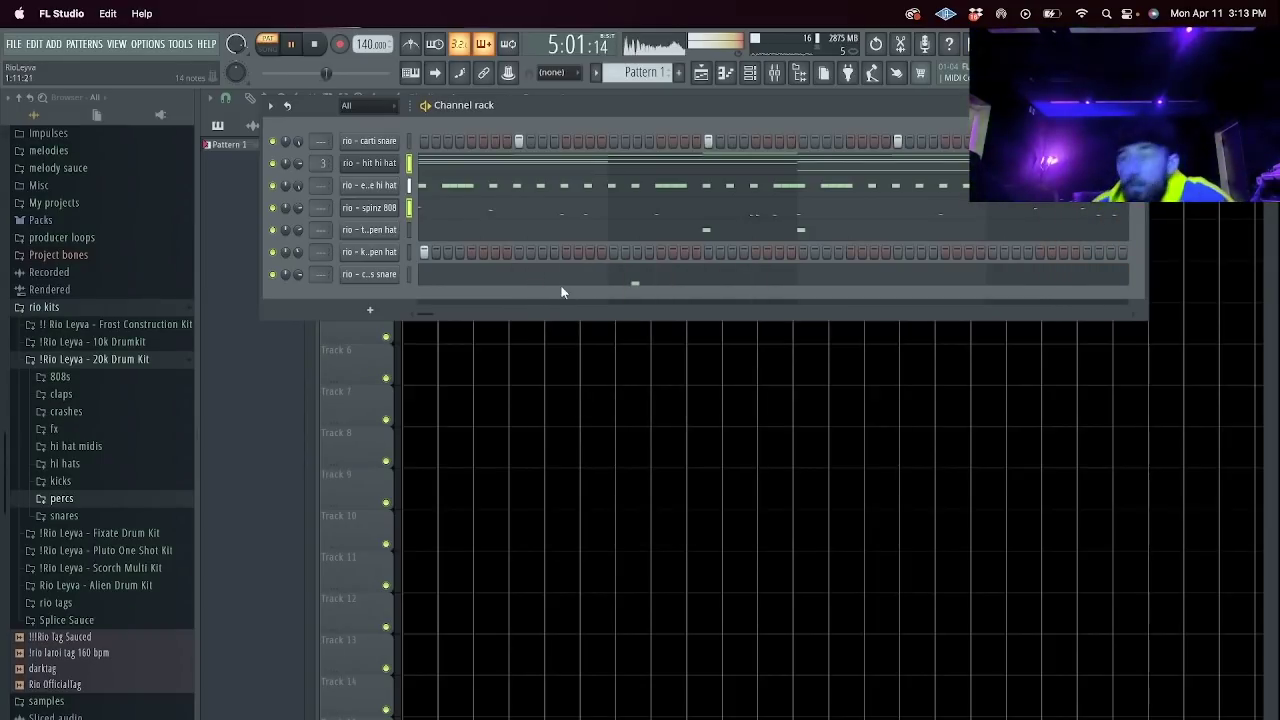
Load Rio - Geeker Lead from Pluto One Shot Kit > Lead as a new channel.
click(368, 306)
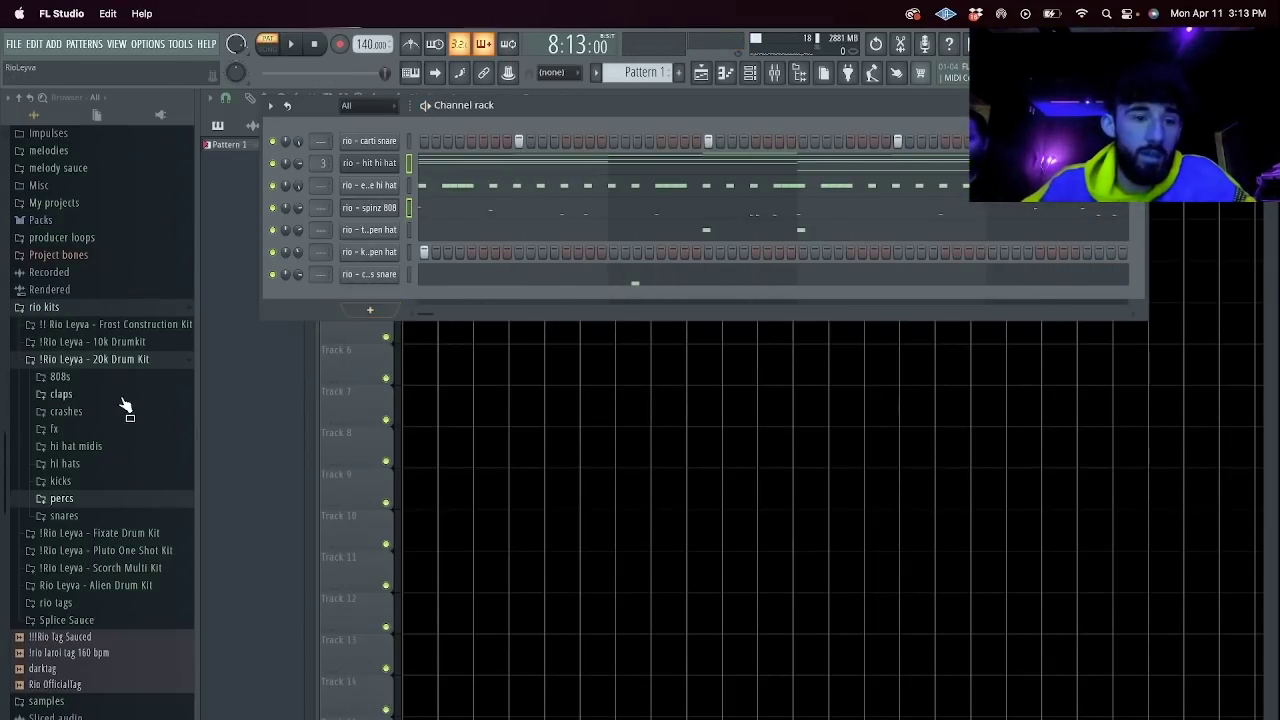
scroll(123, 400, down, 5)
click(120, 305)
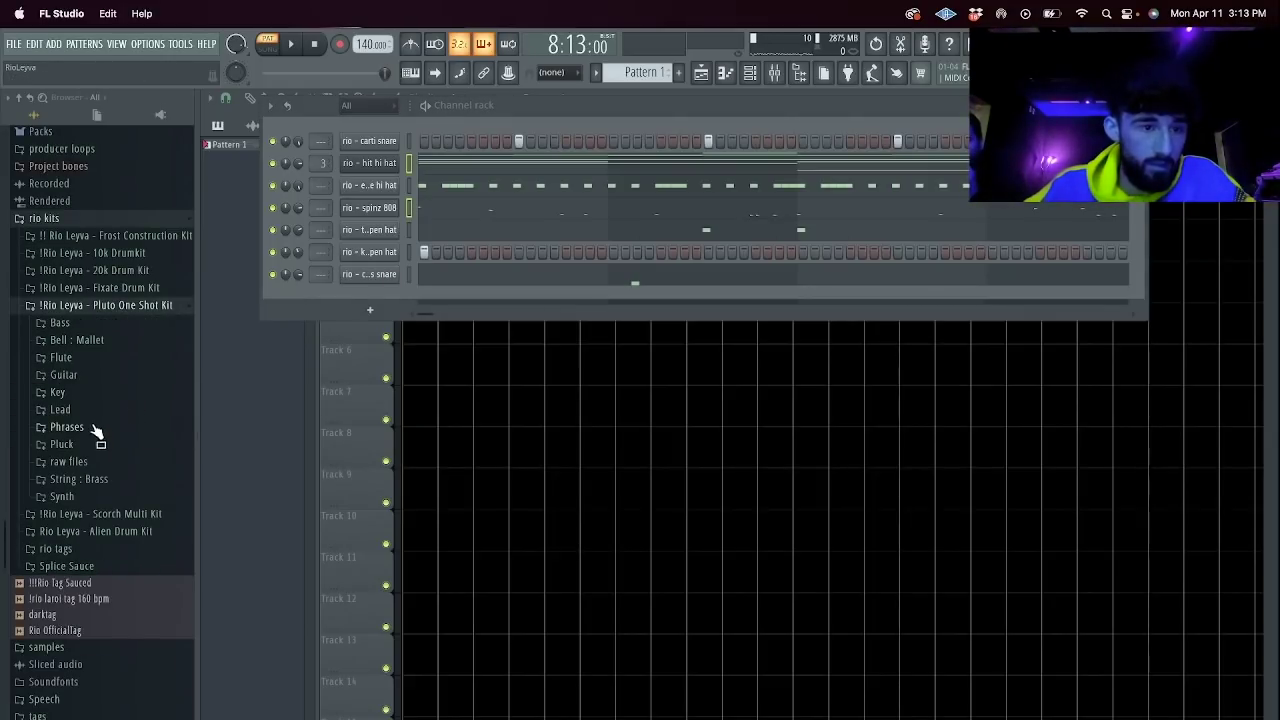
click(62, 409)
click(88, 443)
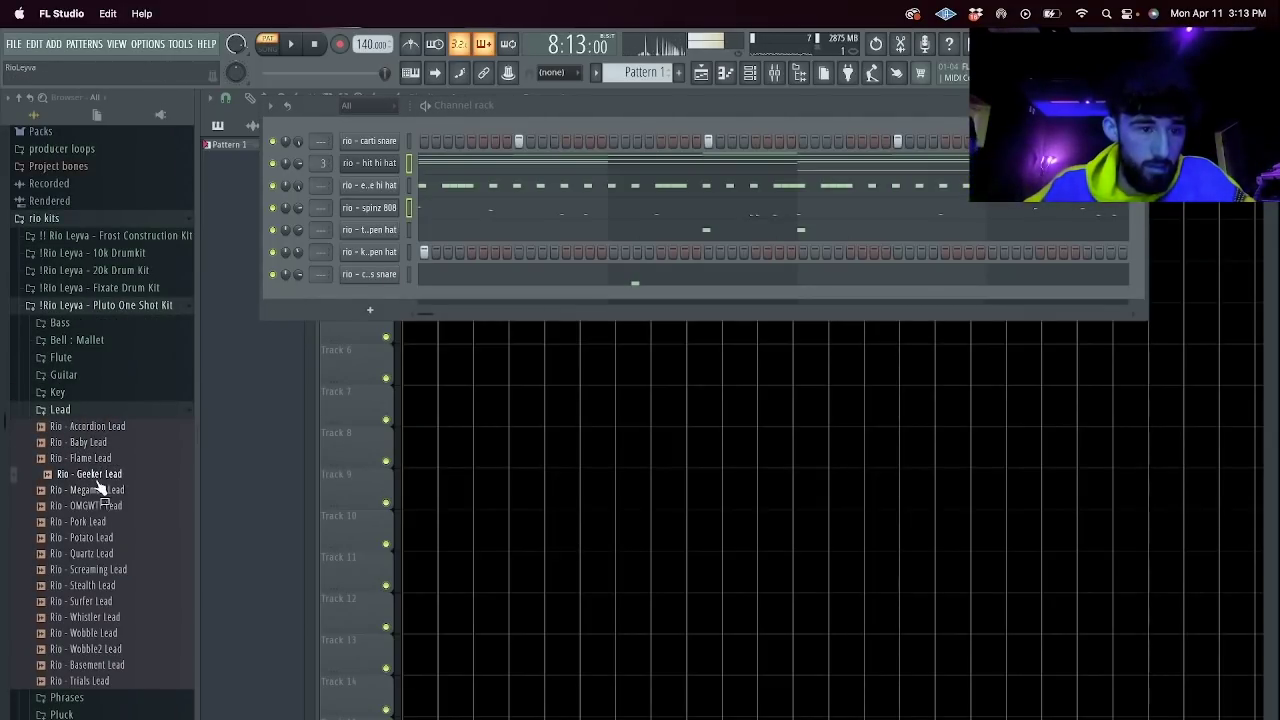
drag(386, 288, 386, 290)
Lengthen the hold of the Geeker Lead's volume envelope.
click(275, 182)
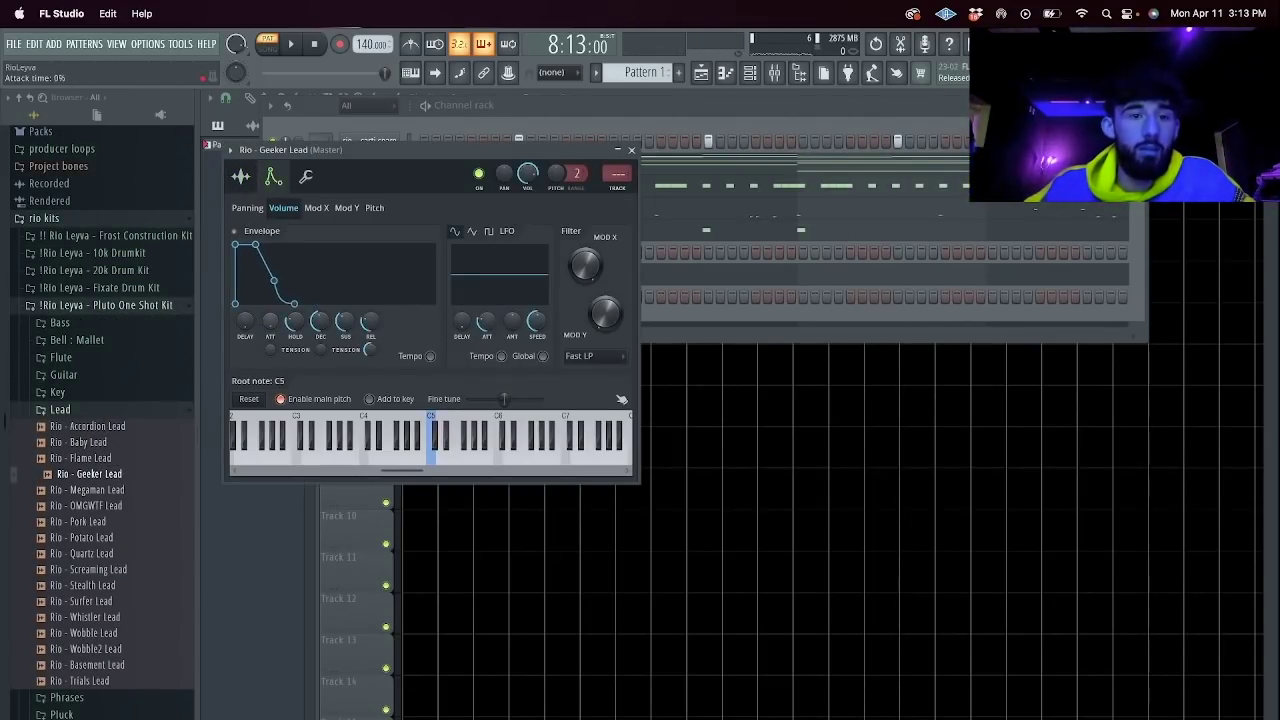
drag(295, 320, 304, 325)
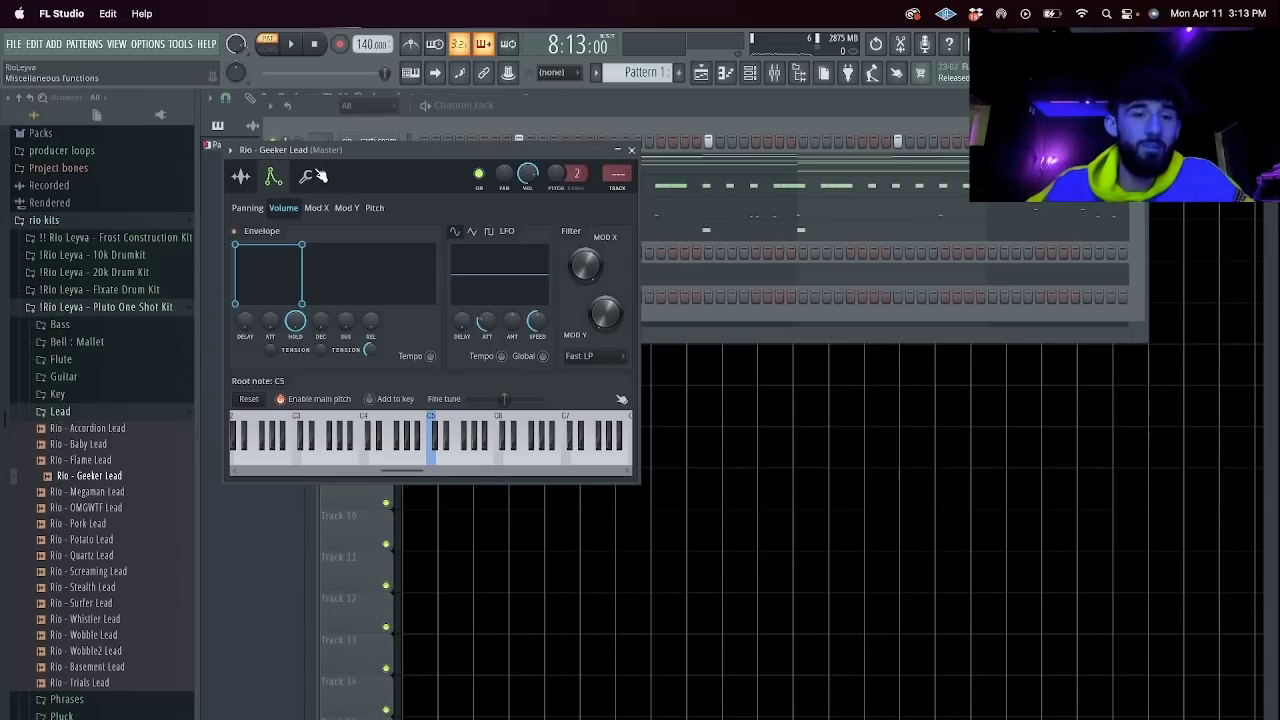
click(752, 328)
click(368, 717)
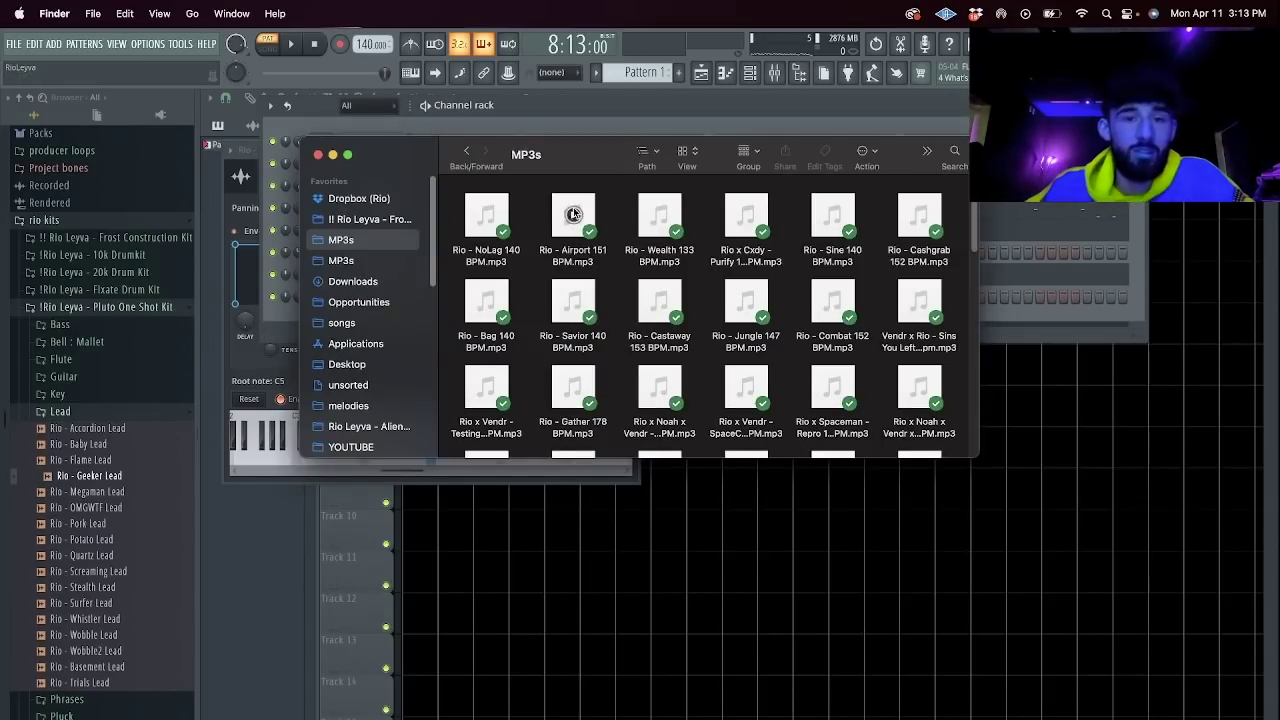
Preview the Wealth 133, Purify, Cashgrab 152 and Castaway 153 BPM MP3s in Finder.
click(659, 217)
click(698, 222)
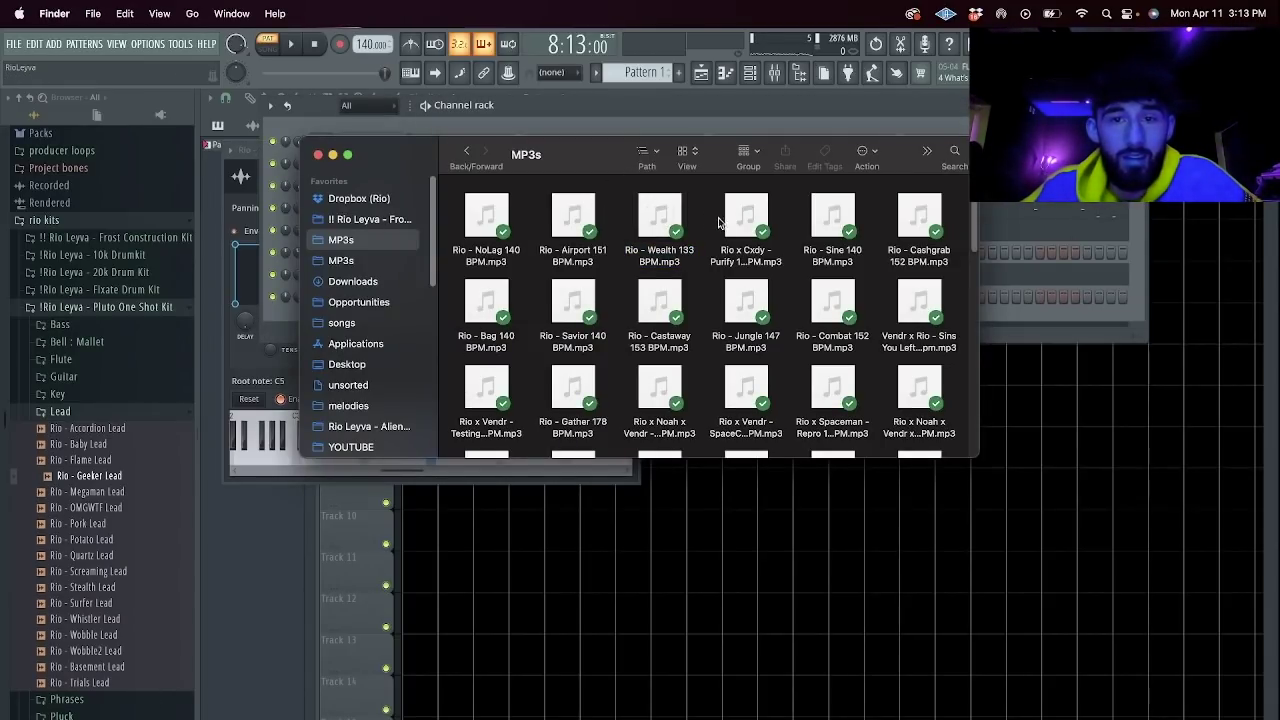
click(793, 225)
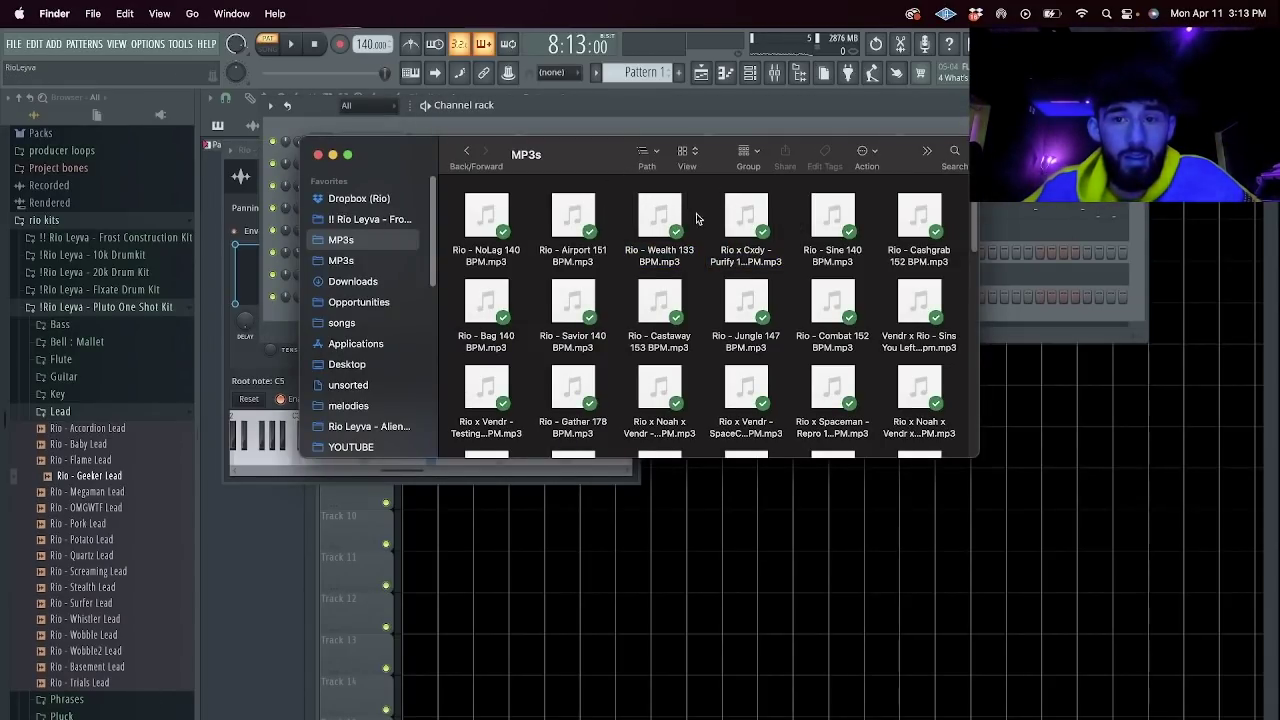
click(916, 215)
click(878, 222)
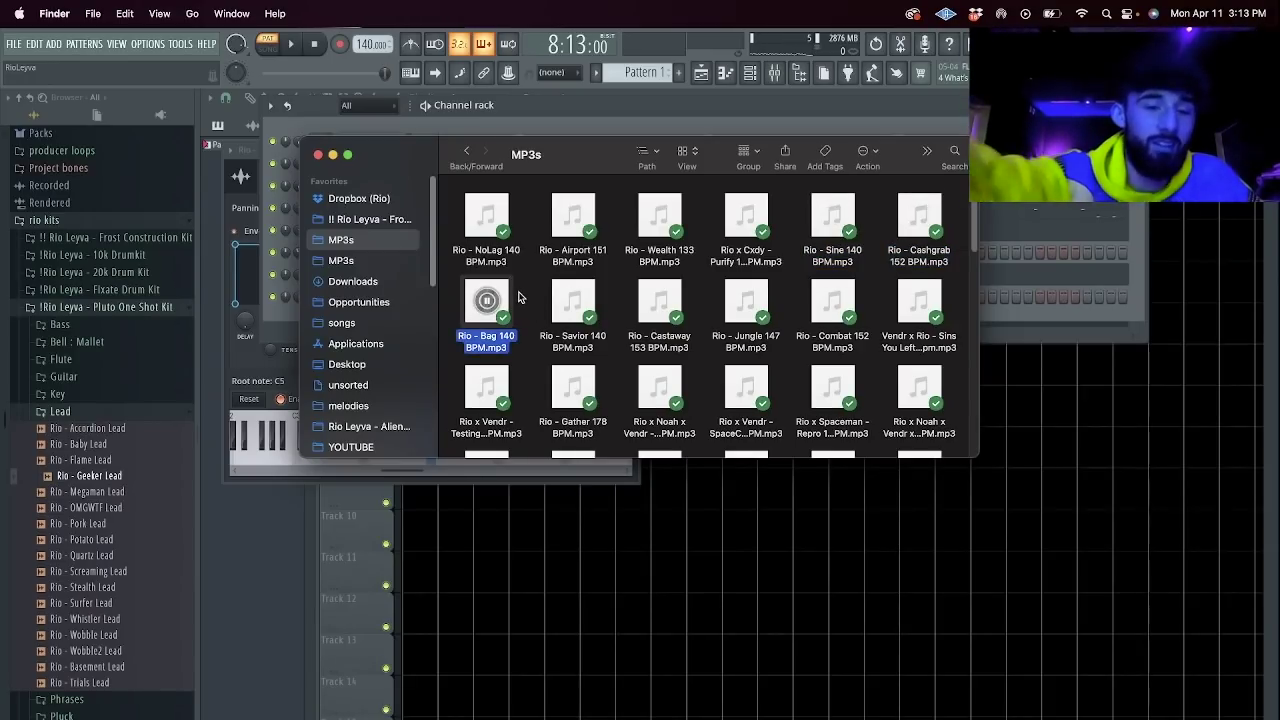
key(XF86AudioRaiseVolume)
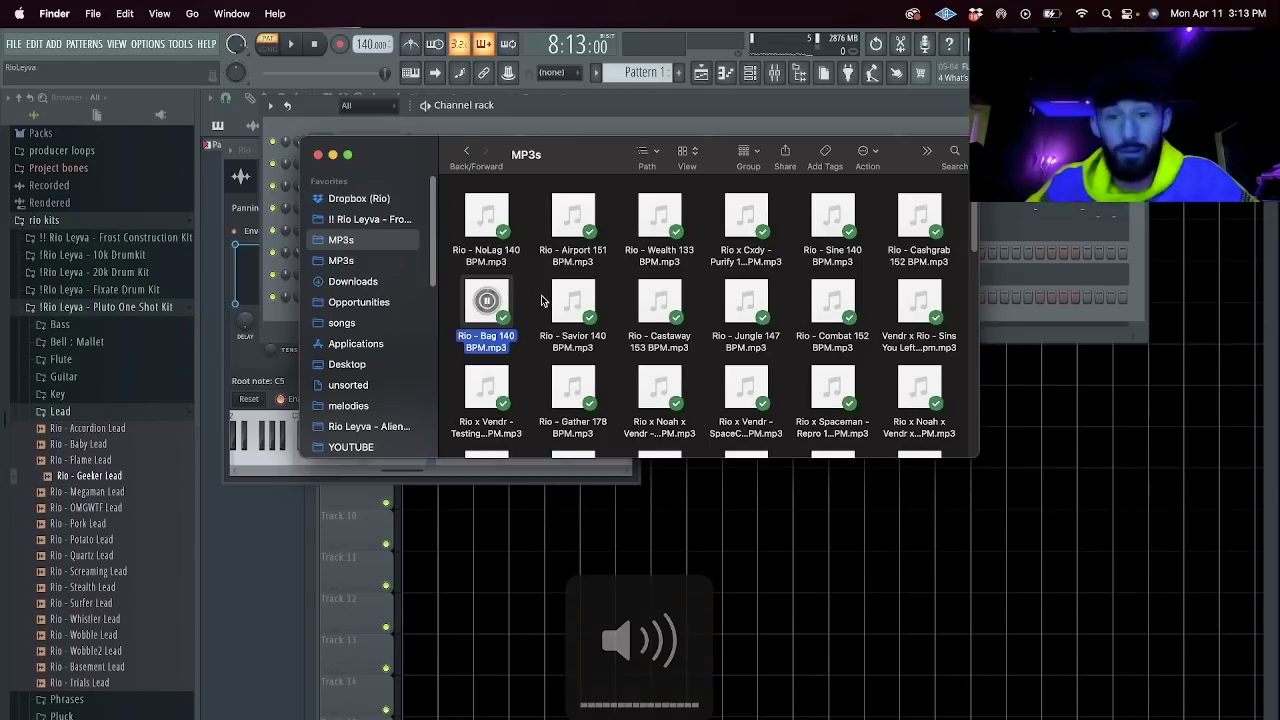
click(660, 304)
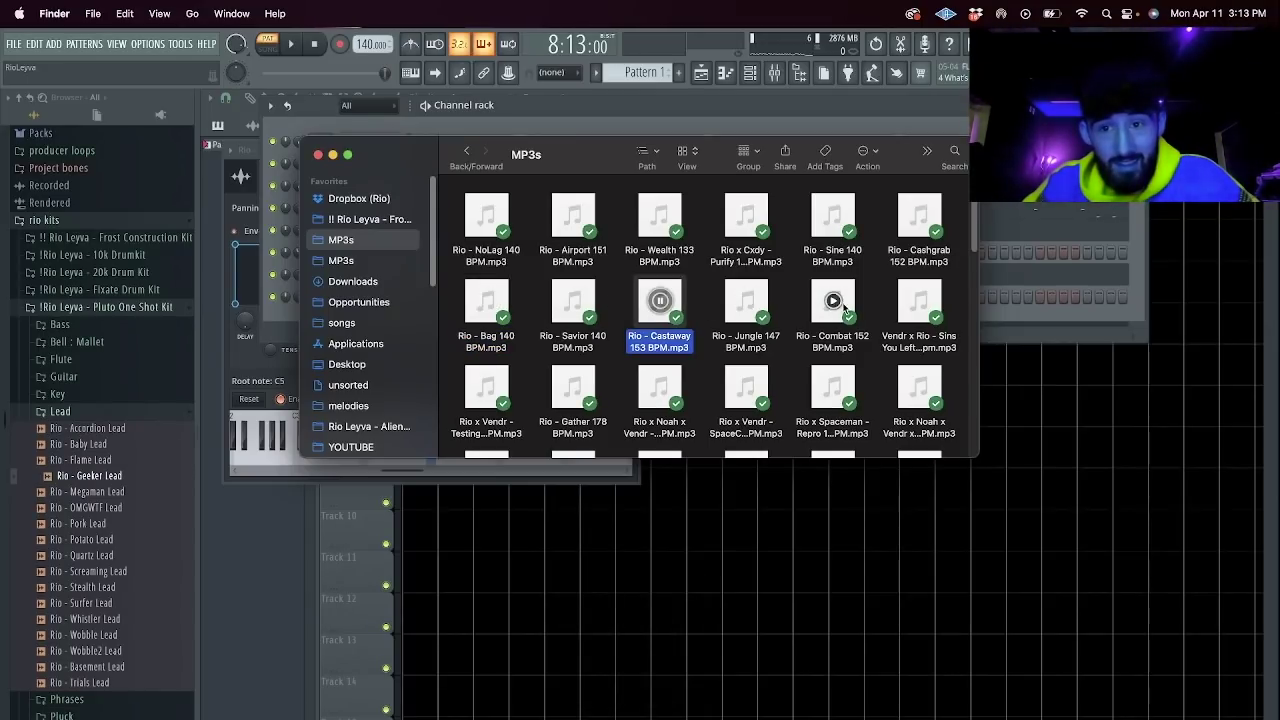
click(863, 308)
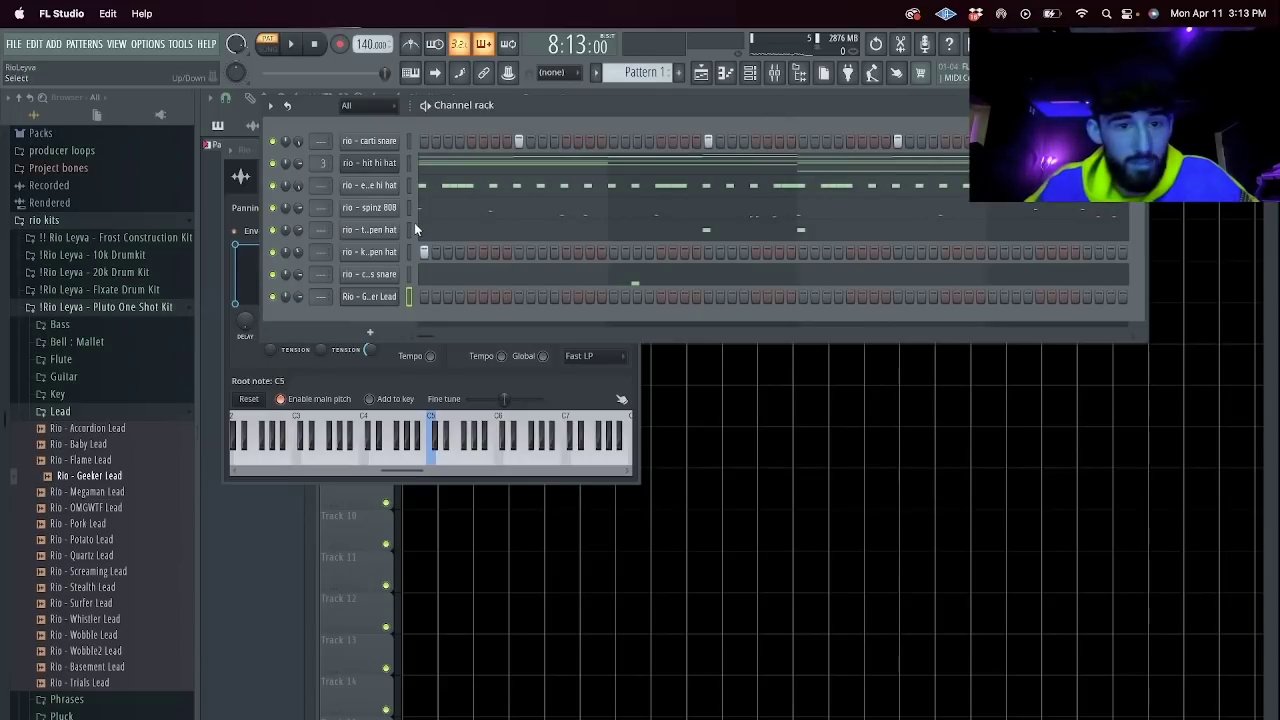
Open the Geeker Lead piano roll and audition the current pattern.
right_click(397, 301)
click(424, 299)
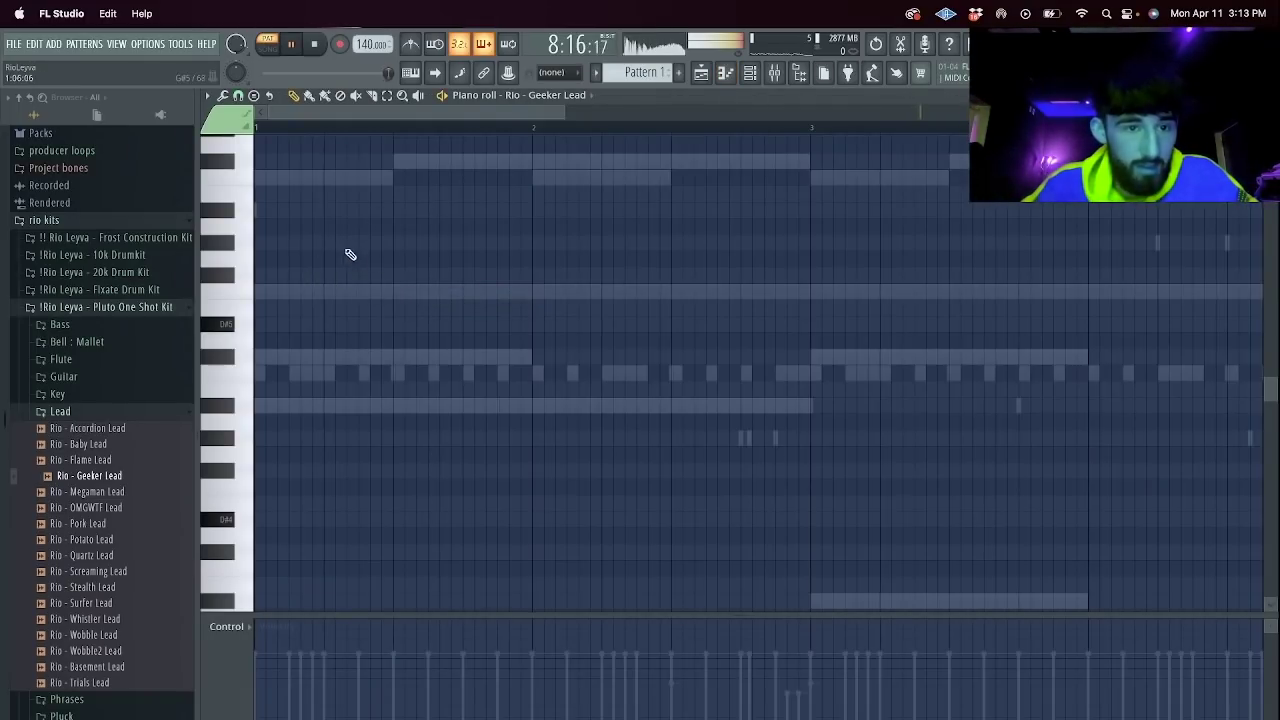
click(311, 47)
key(space)
key(space)
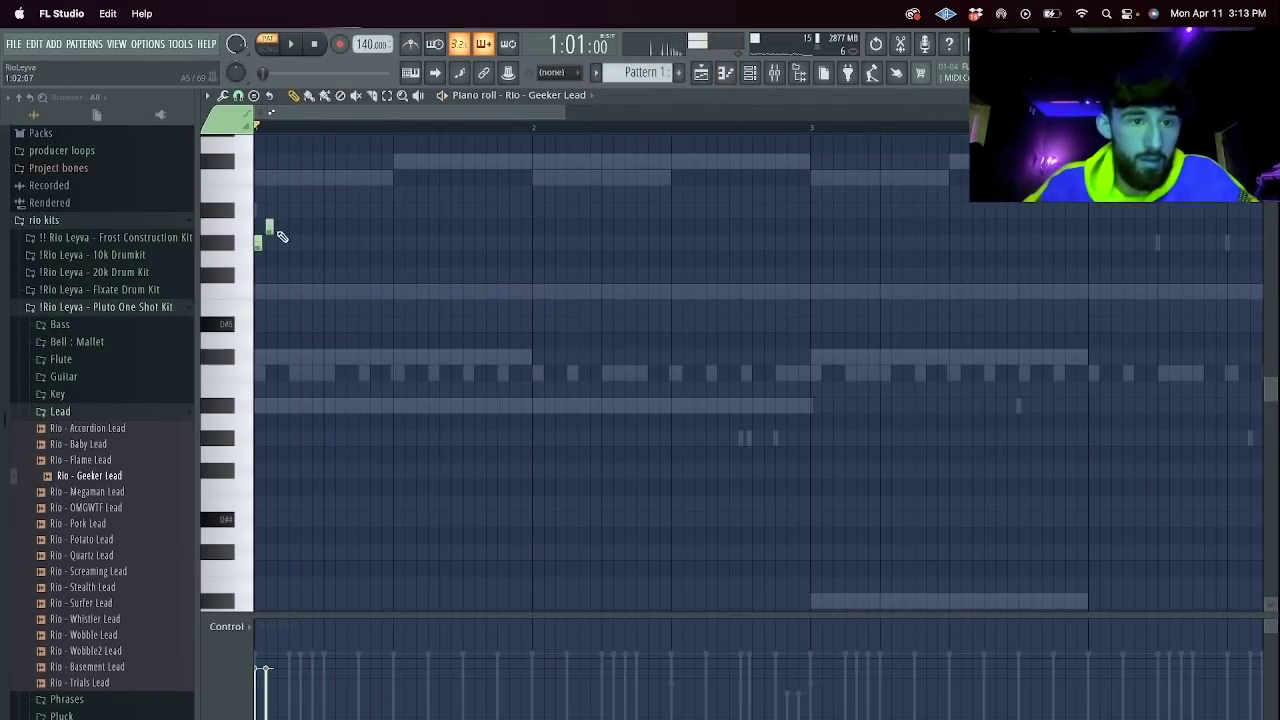
key(space)
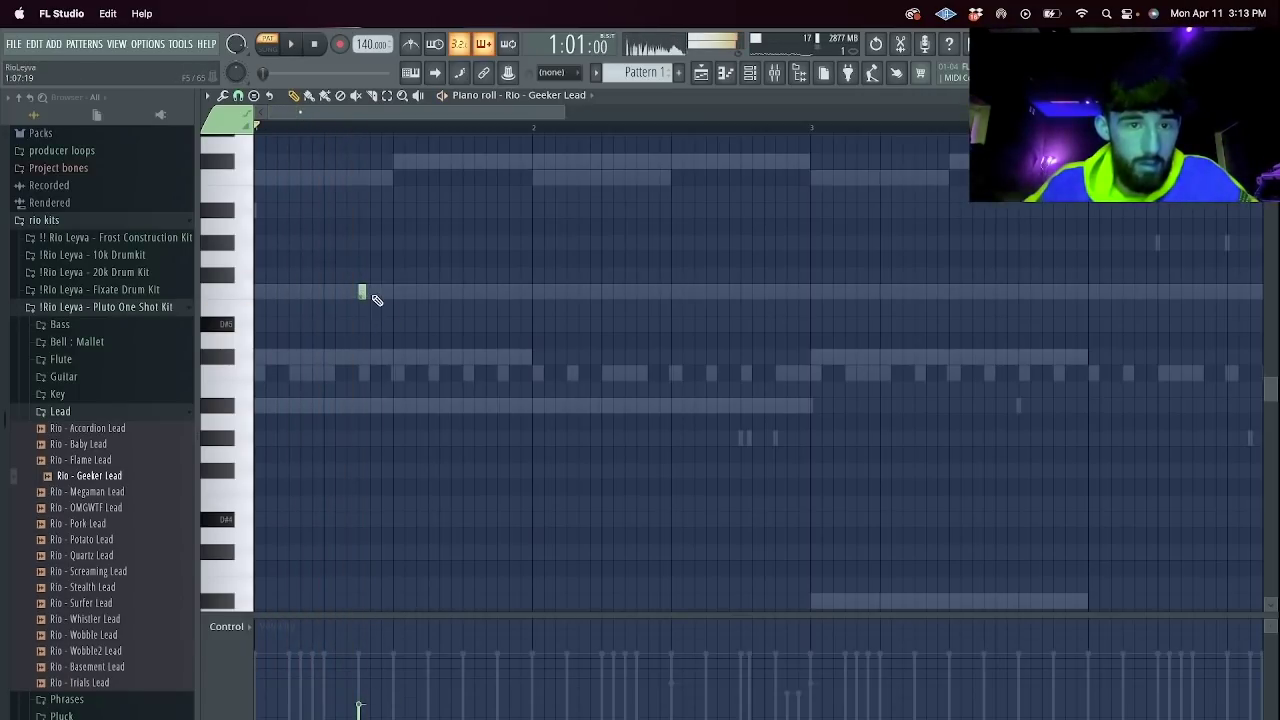
Add several F5 lead notes in bar 1, dropping one to D#5 and shifting the F5s down.
click(373, 294)
click(386, 295)
click(398, 263)
drag(400, 262, 550, 357)
key(space)
drag(411, 295, 331, 292)
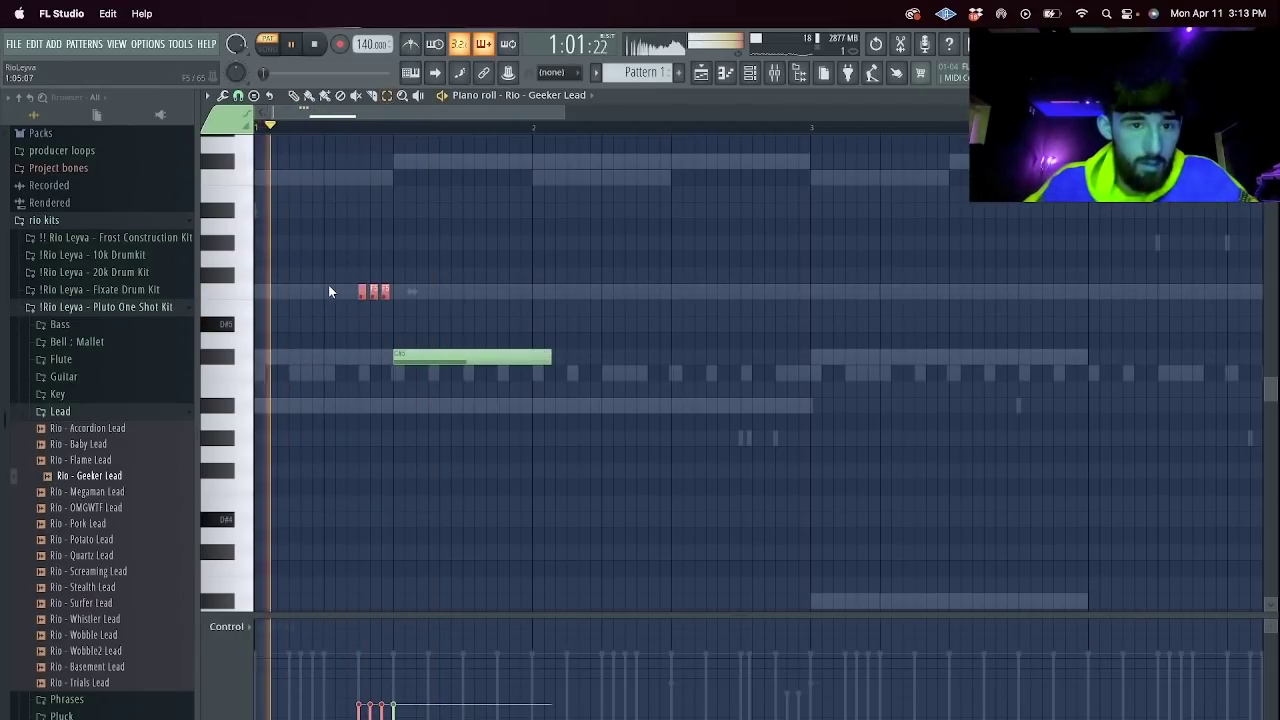
key(Down)
key(Down)
key(Down)
key(Down)
key(Down)
Delete the extra long note and the small green notes, and shorten the long C#5 note.
click(520, 338)
right_click(520, 338)
right_click(387, 374)
right_click(374, 374)
right_click(363, 374)
drag(550, 357, 424, 356)
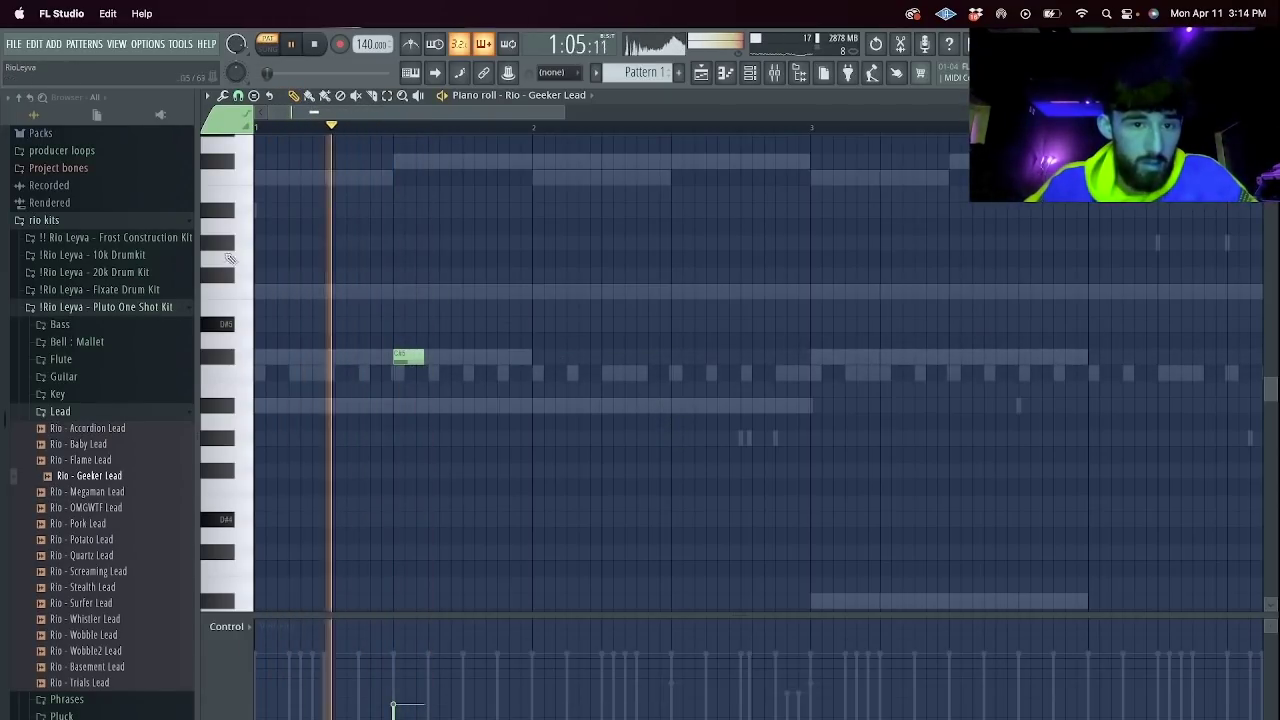
key(space)
Set note snap to 1/2 step and draw a longer lead note plus a second on that row.
click(238, 95)
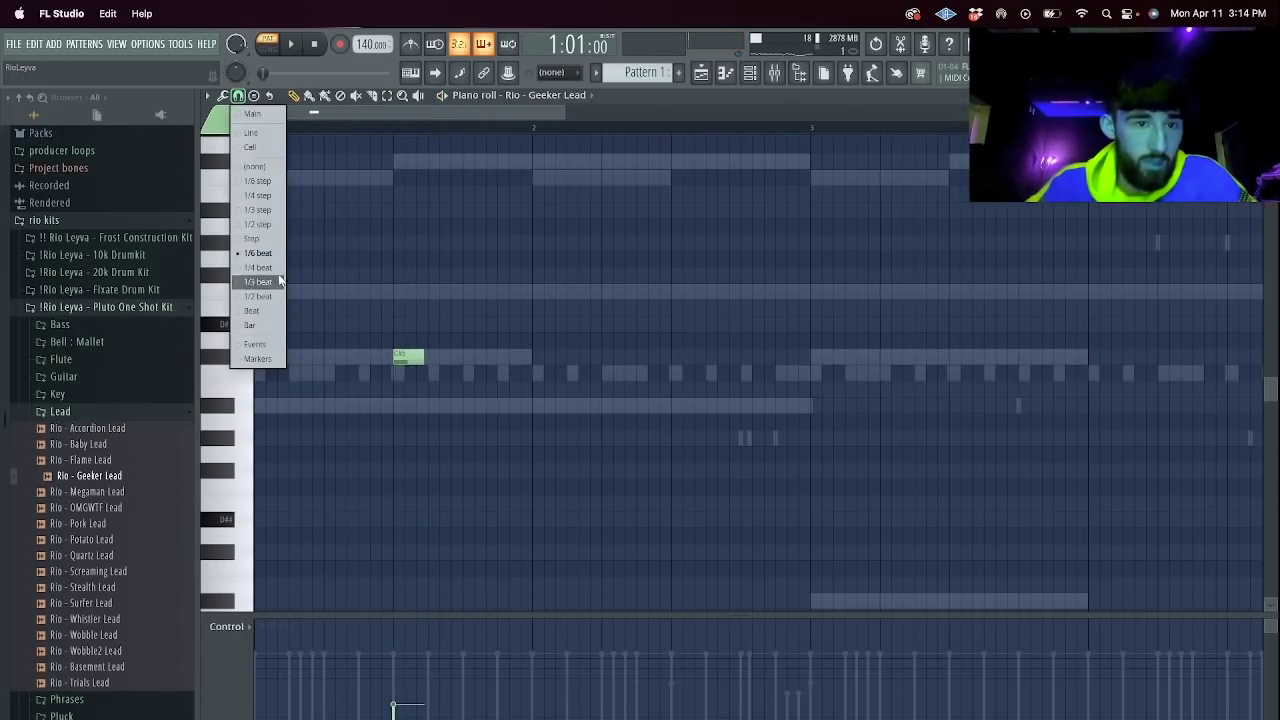
click(262, 223)
key(space)
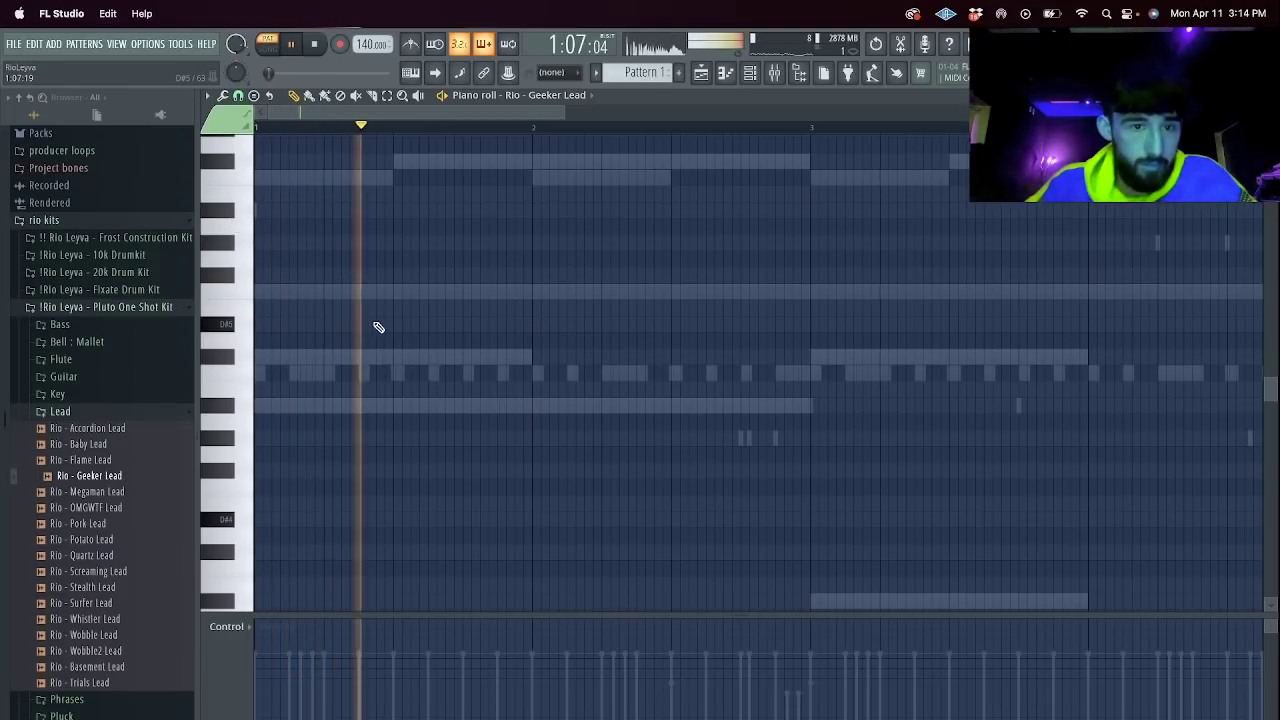
key(space)
drag(404, 291, 466, 295)
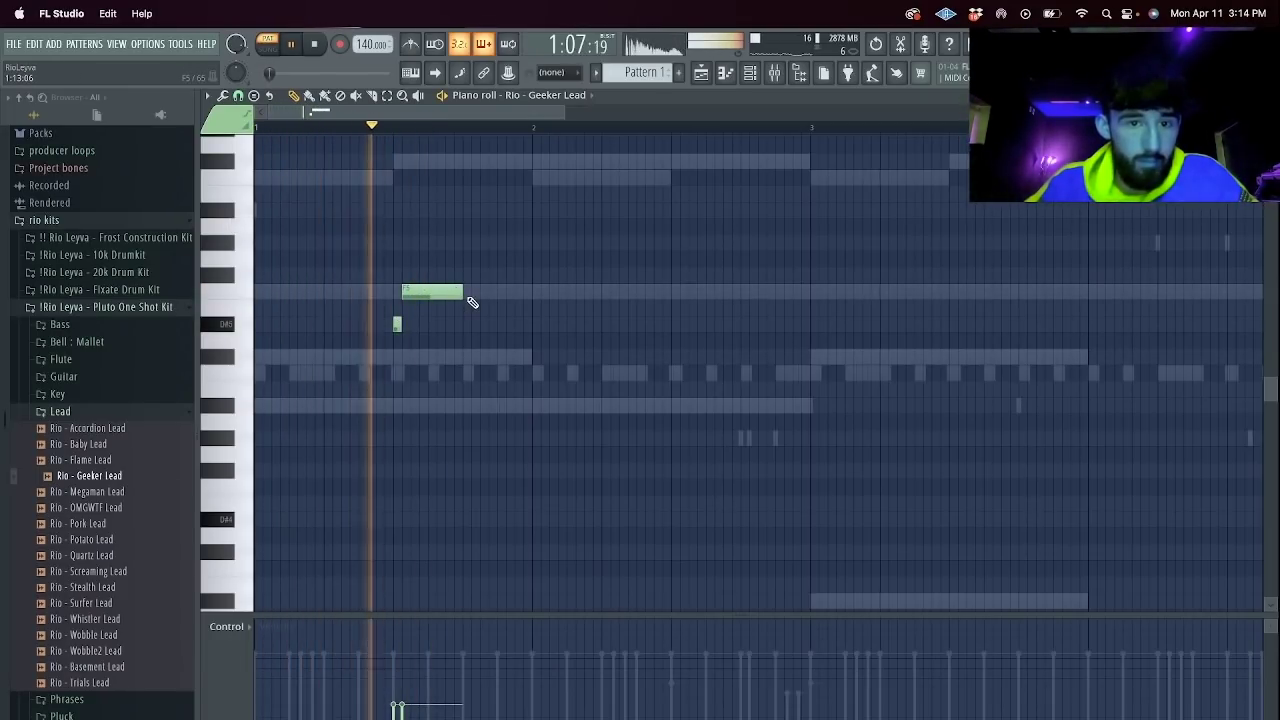
click(470, 296)
key(space)
Move all the lead notes down one octave and play them back.
key(ctrl+a)
key(ctrl+Down)
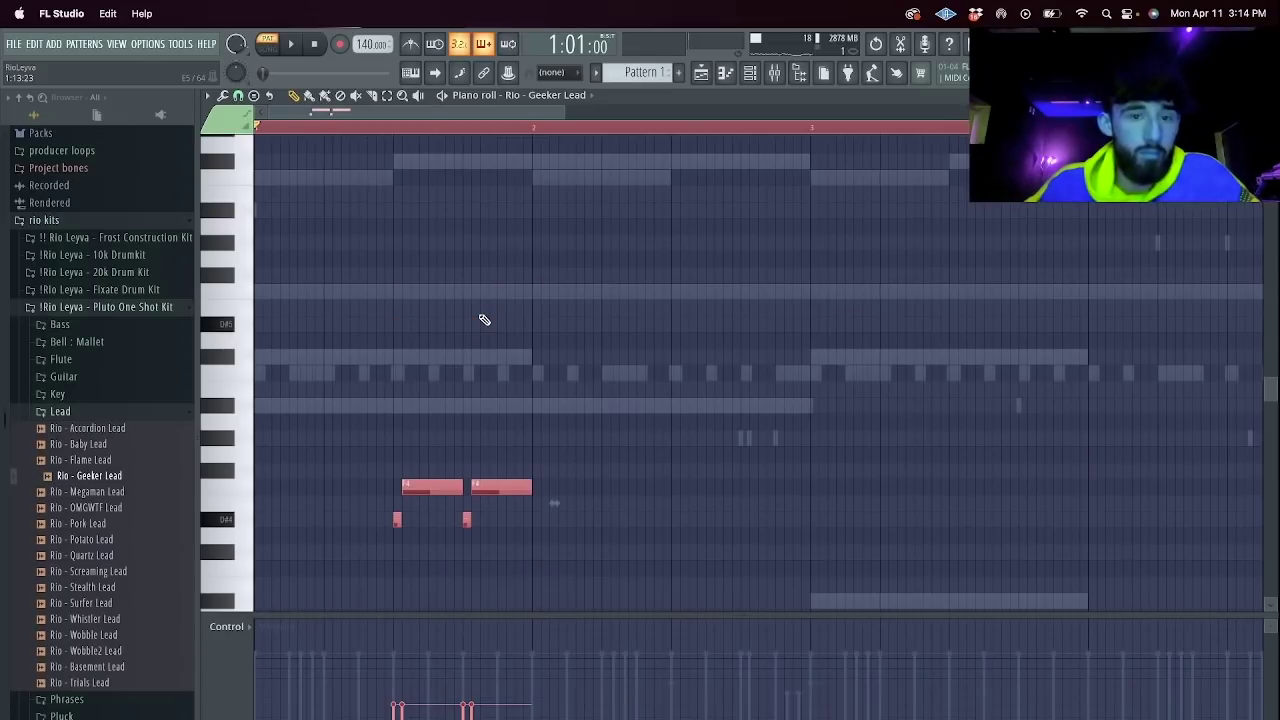
key(space)
key(space)
Place and lengthen a D#4 note in bar 1, delete the F4 and small D#4, then open the Geeker Lead channel settings.
key(space)
scroll(600, 508, down, 1)
key(space)
drag(605, 508, 610, 470)
key(space)
key(space)
key(space)
key(space)
key(space)
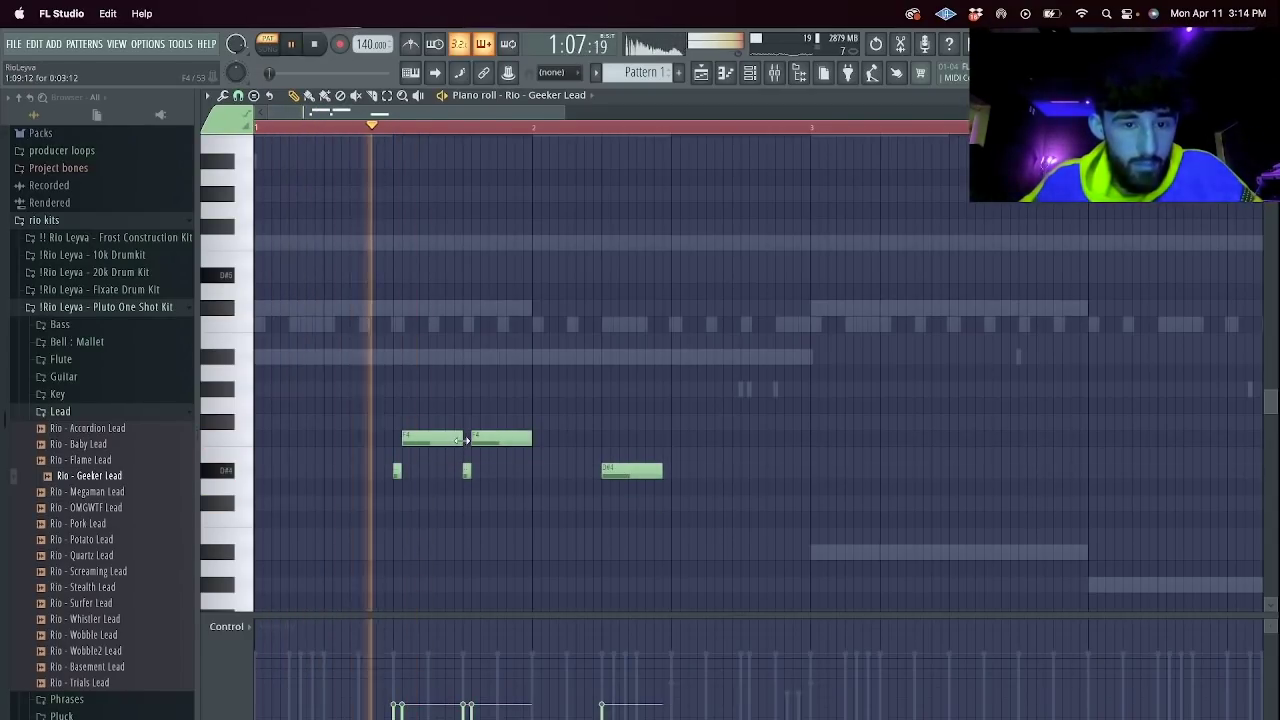
click(432, 470)
drag(453, 471, 462, 471)
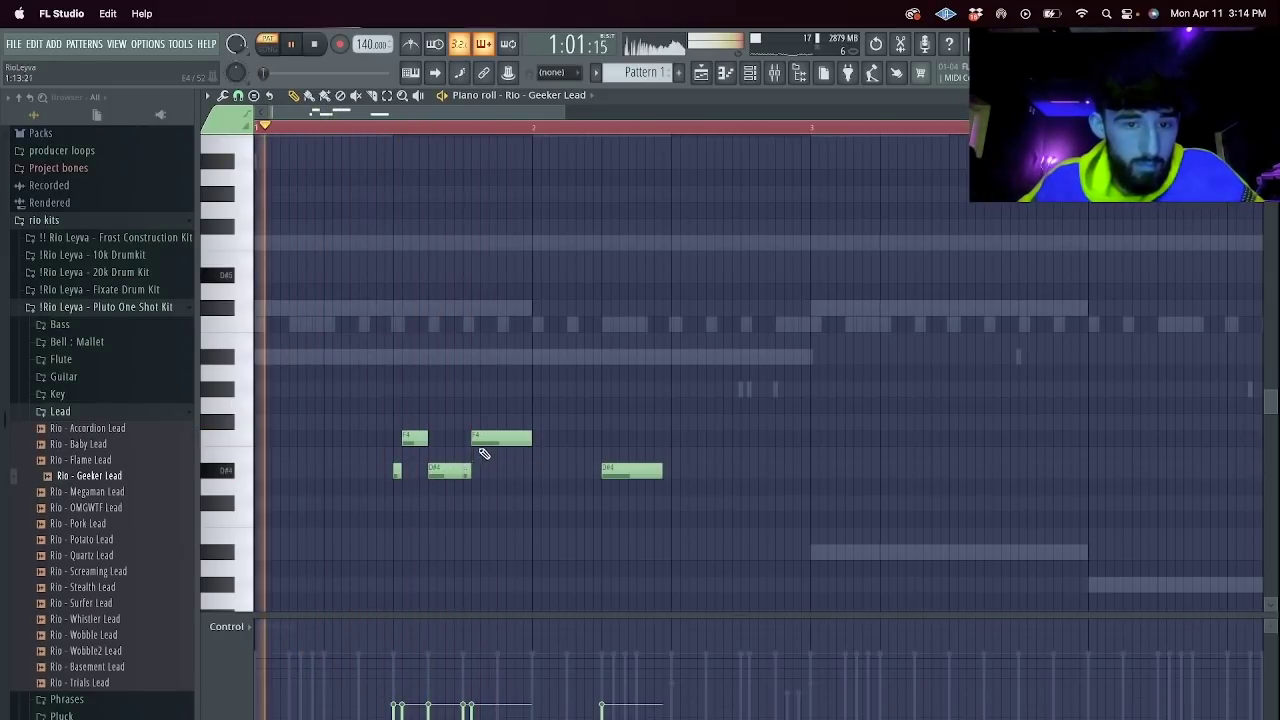
right_click(483, 441)
right_click(469, 470)
key(space)
key(space)
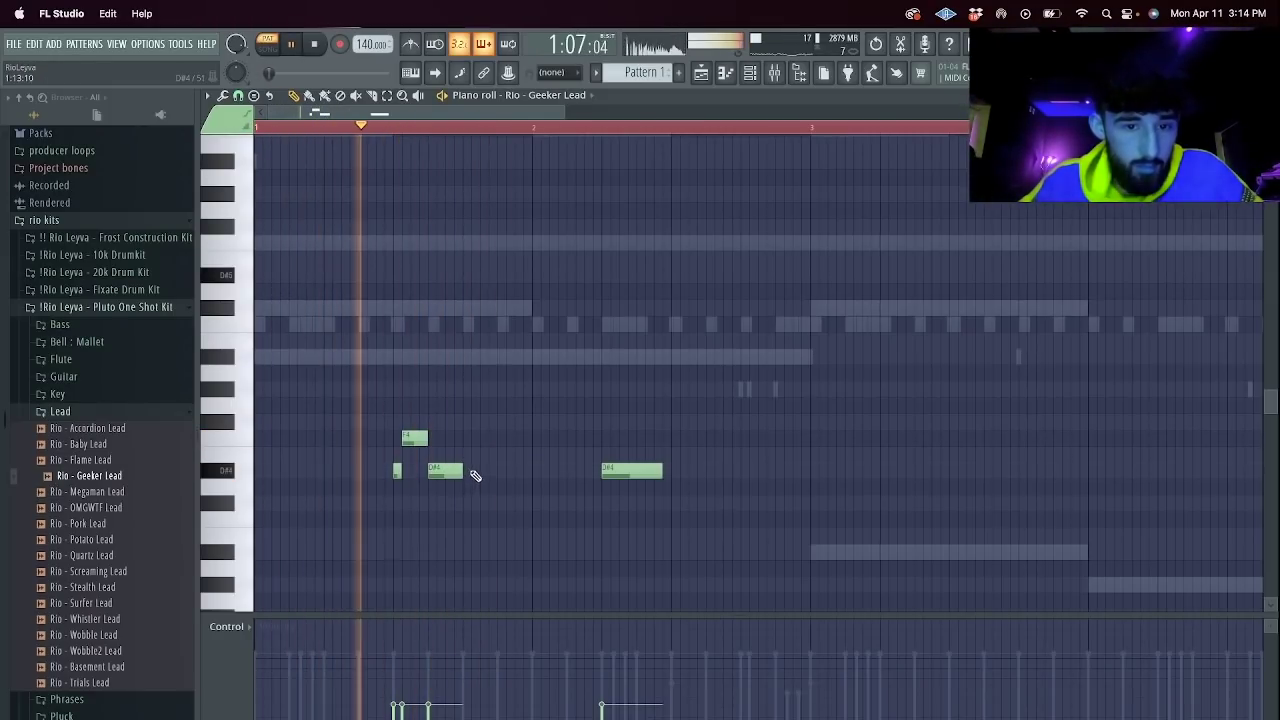
key(space)
key(F6)
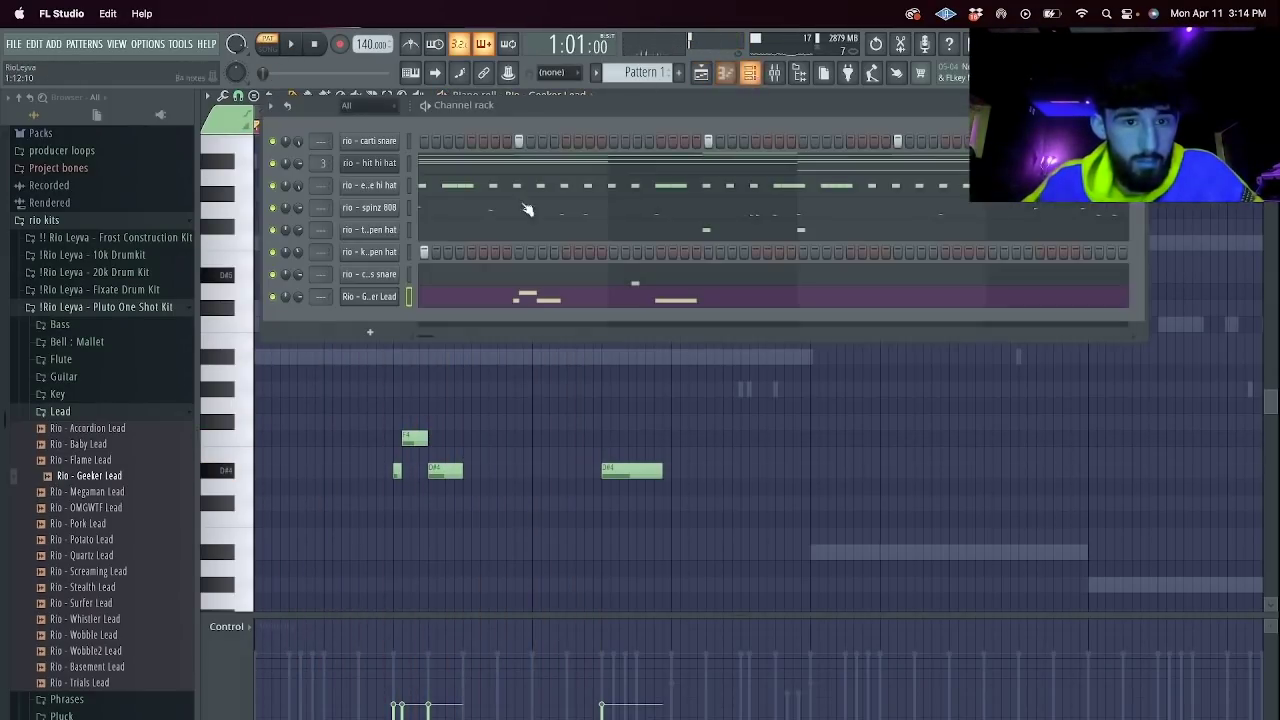
click(381, 297)
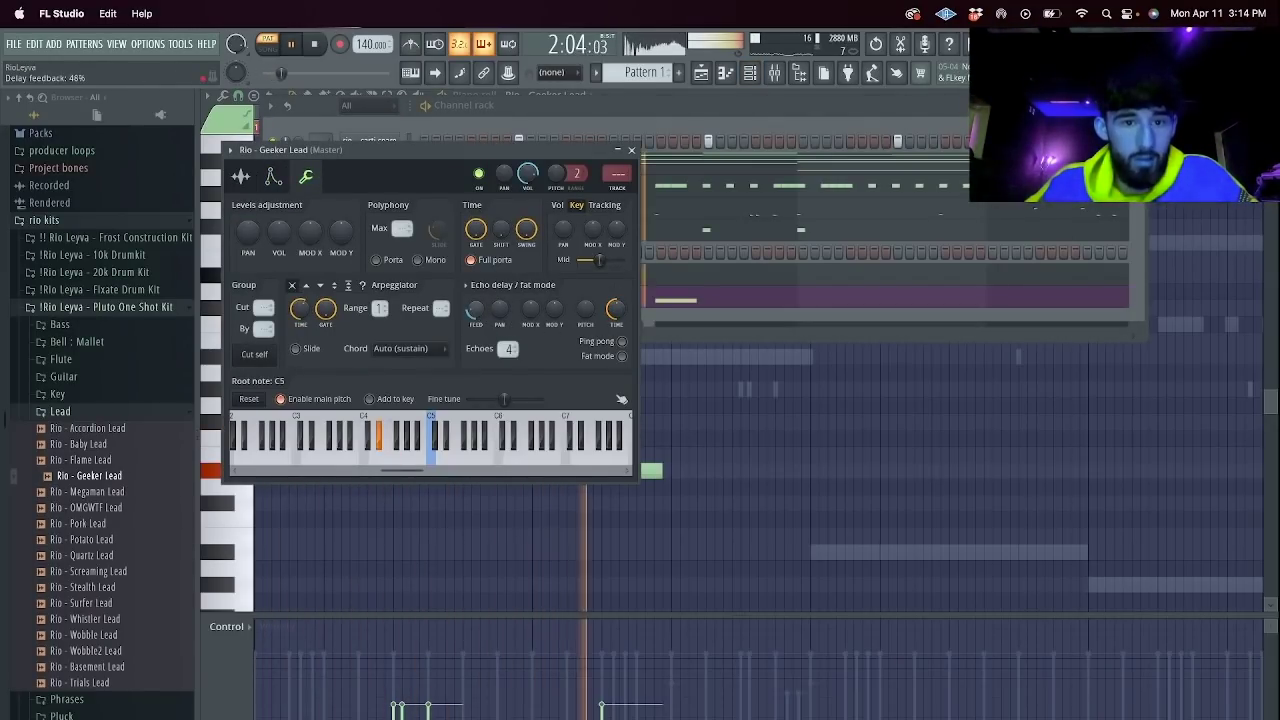
Close the Geeker Lead channel settings and the Channel rack to get back to the melody.
click(632, 151)
key(F6)
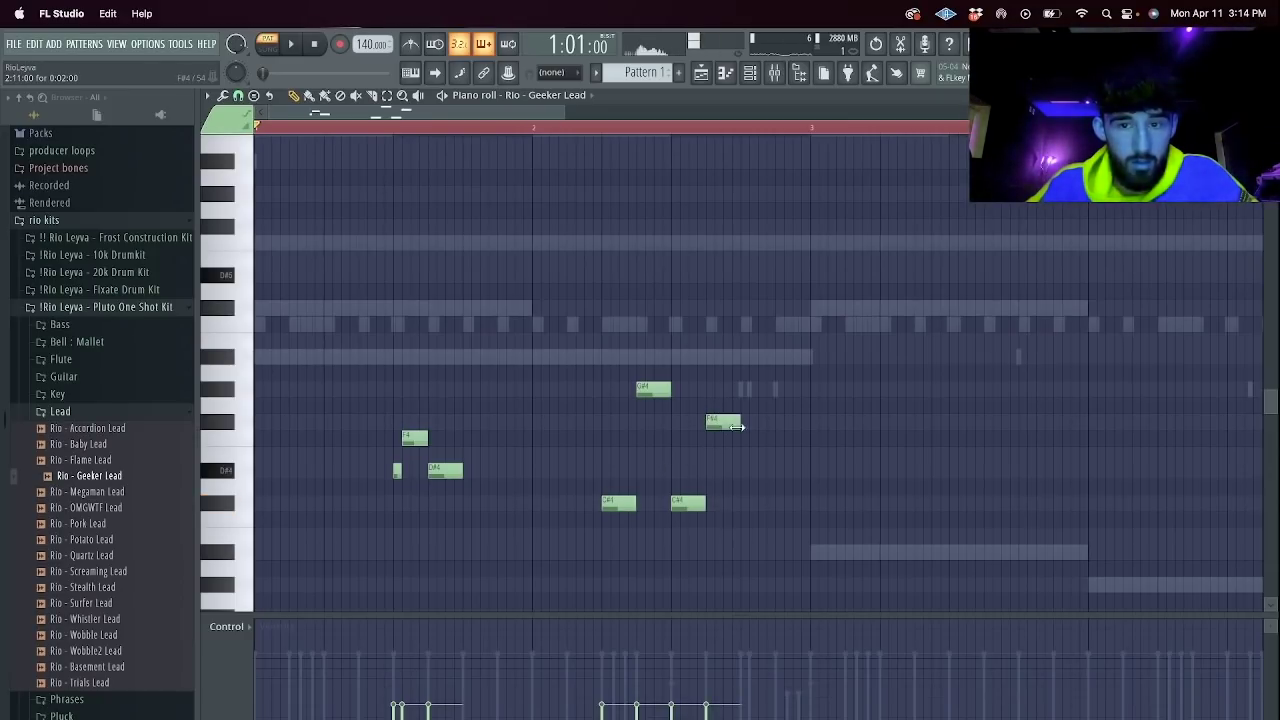
Delete the C#4 note in bar 2, move the G#4 earlier and shorten the G#4 and A#4.
key(space)
right_click(695, 503)
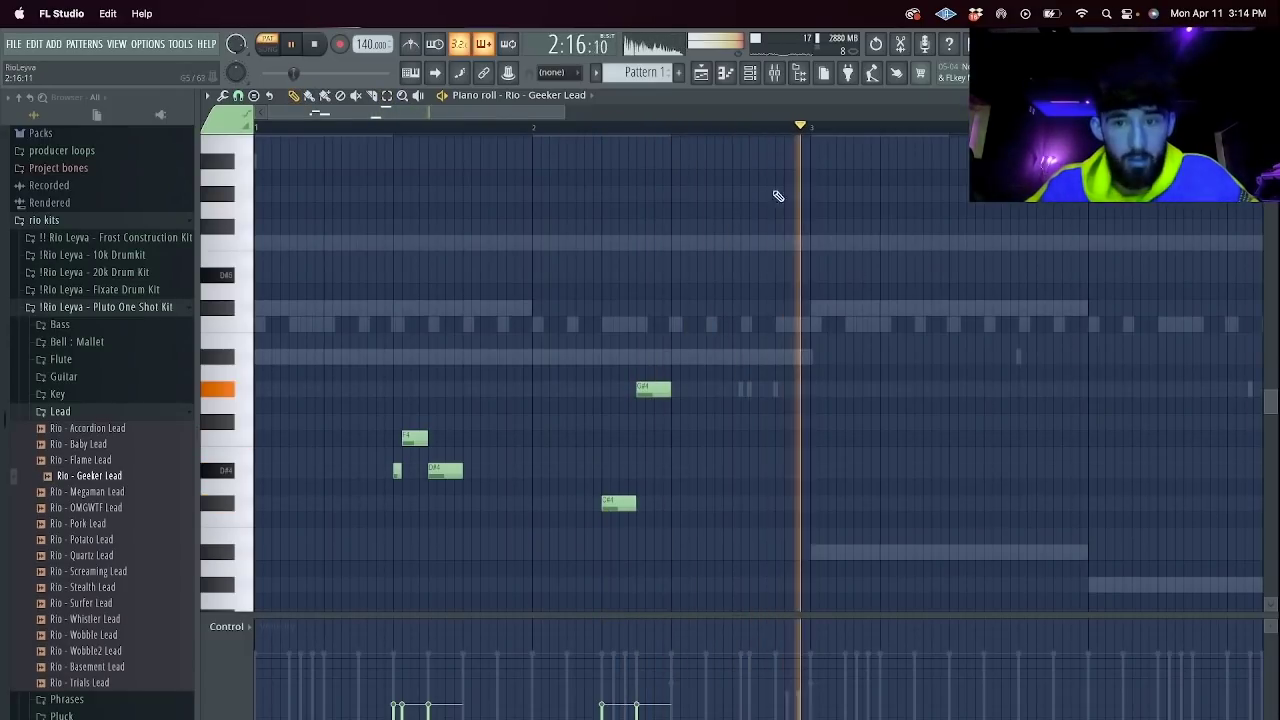
scroll(580, 130, down, 3)
key(space)
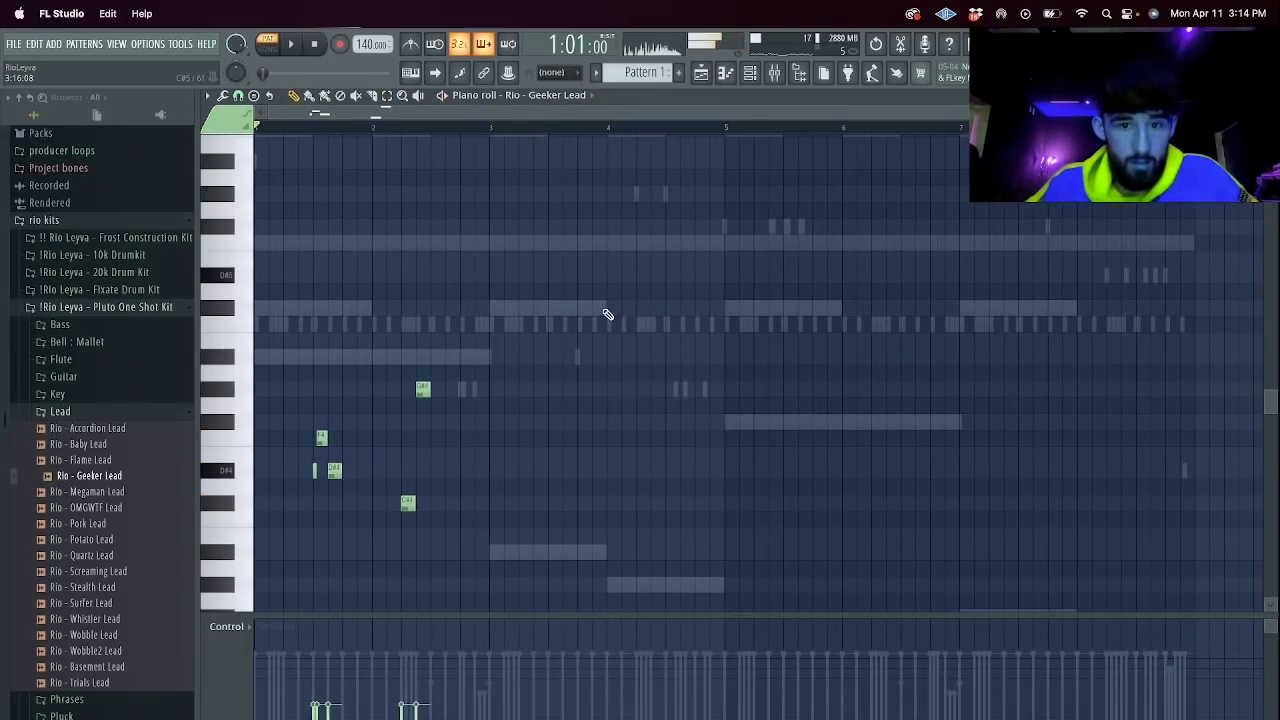
key(space)
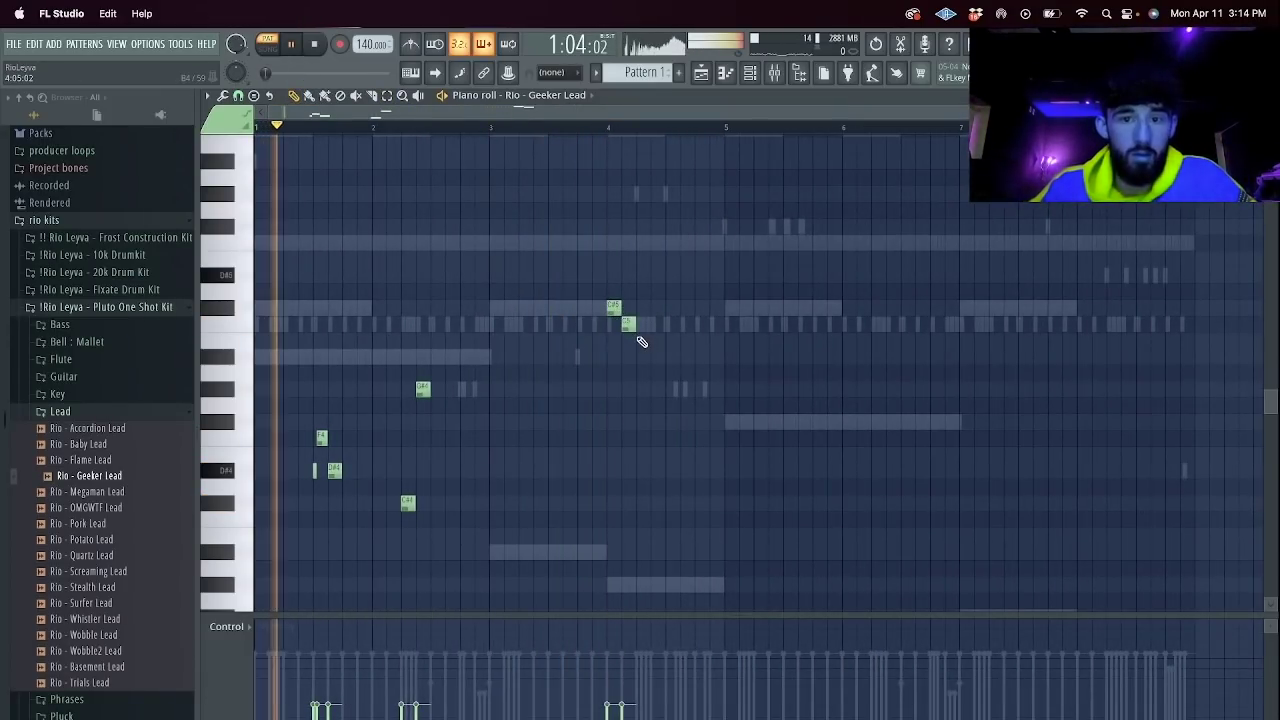
scroll(637, 337, up, 2)
drag(654, 390, 569, 391)
drag(667, 357, 661, 358)
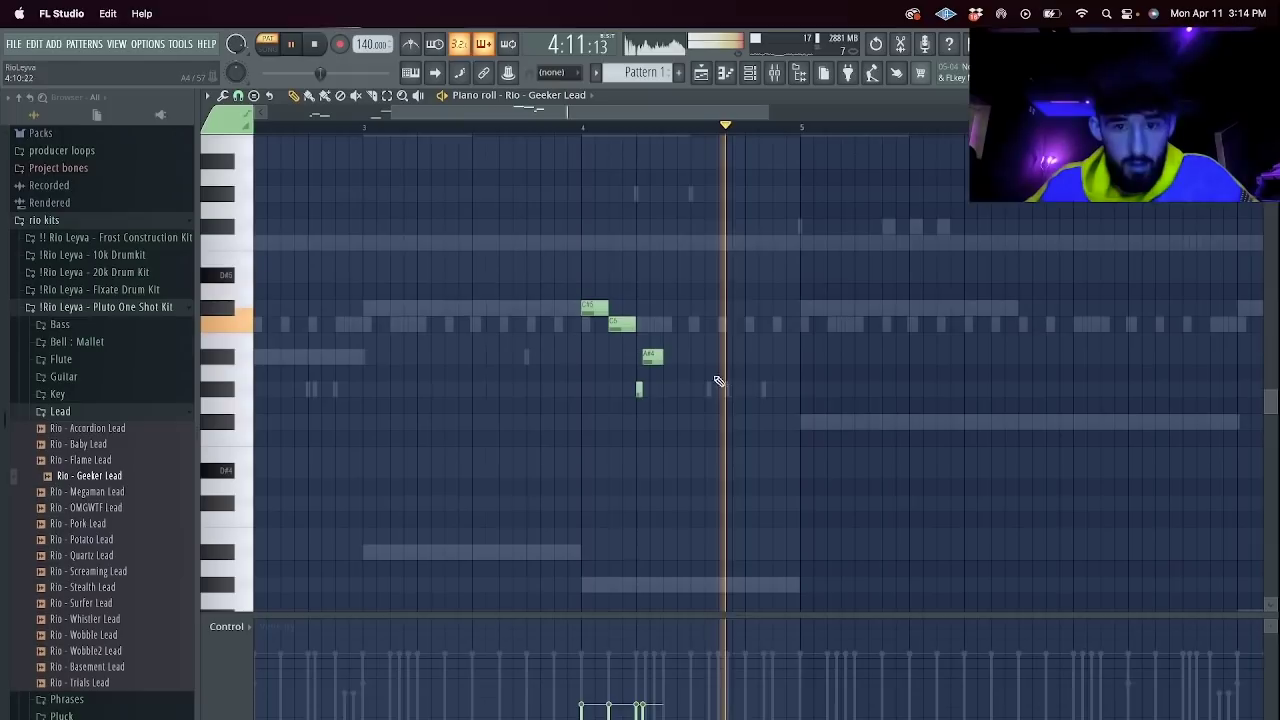
Lengthen the G#4 note and add another melody note in bar 4.
click(580, 127)
key(space)
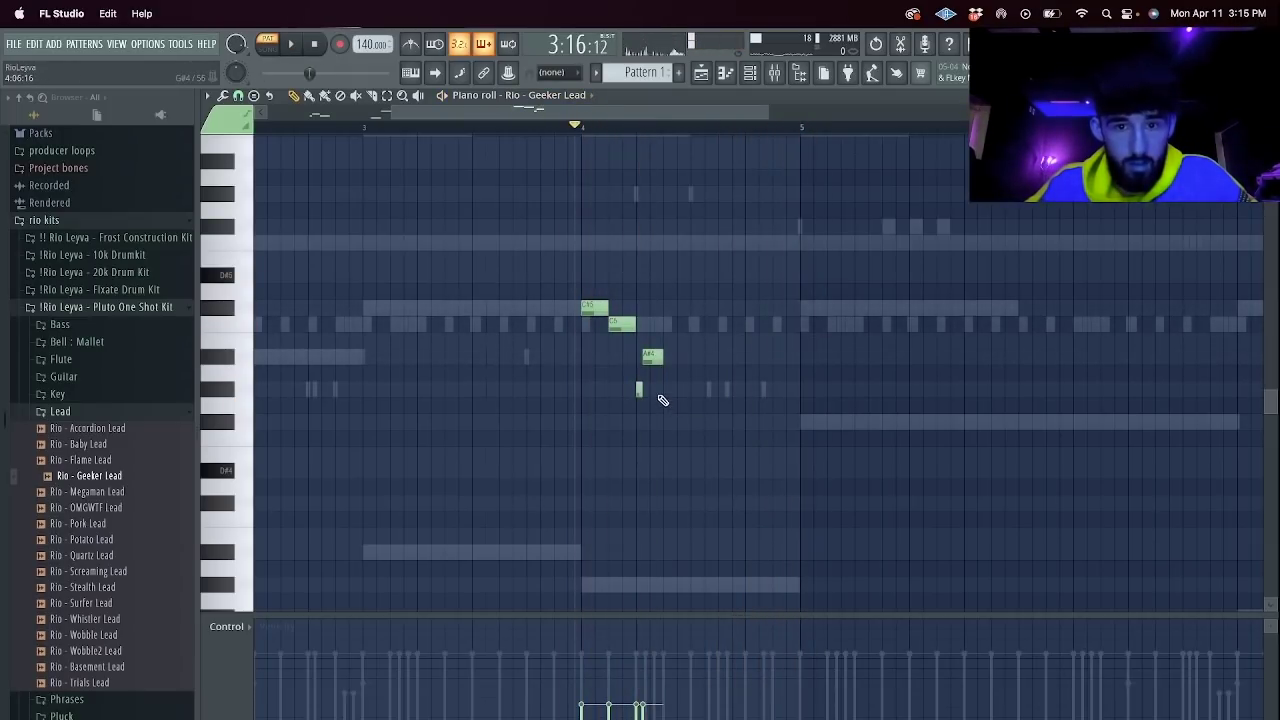
key(space)
drag(682, 391, 692, 391)
key(space)
key(space)
key(space)
click(757, 438)
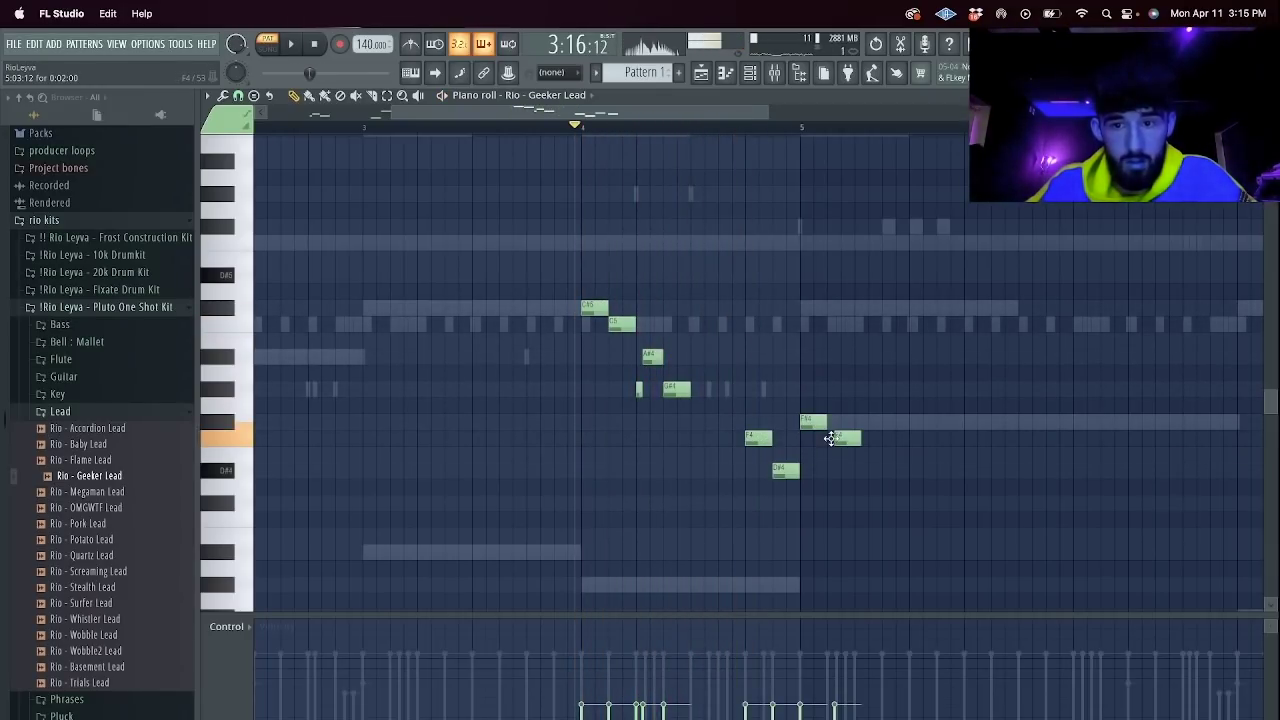
key(space)
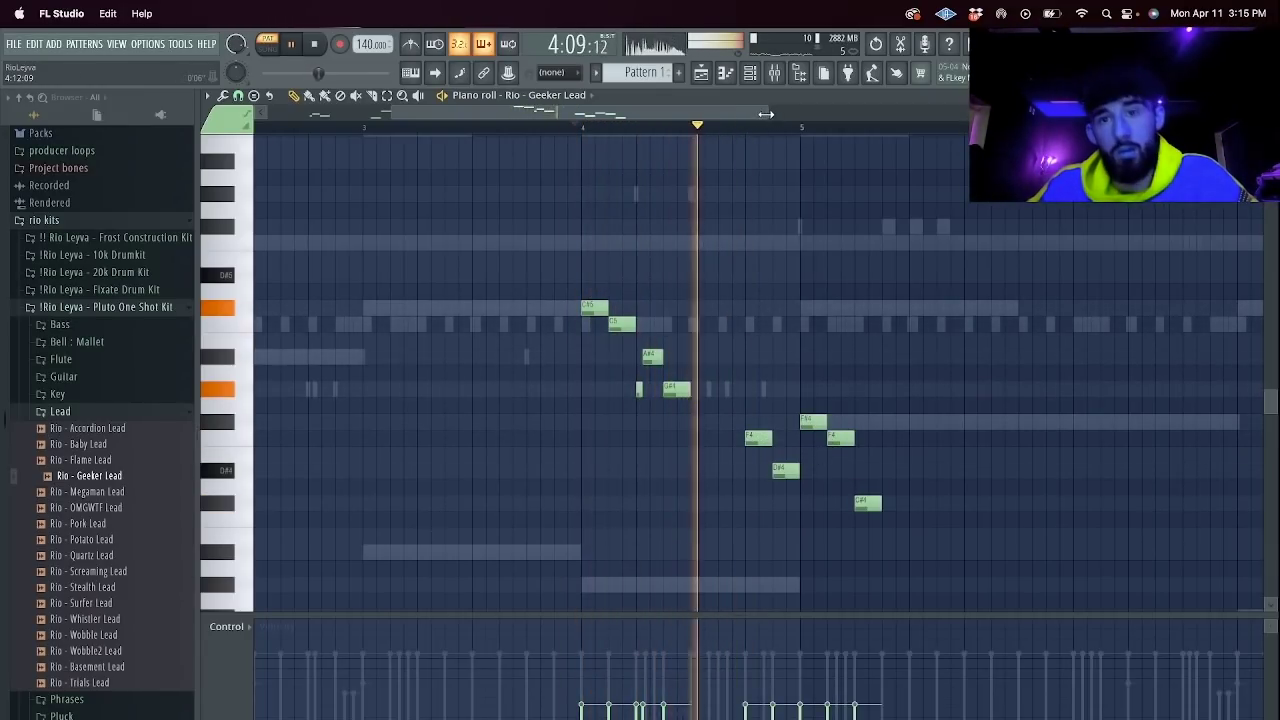
Adjust the C#5 note, add a short D#5, a stretched F5 at bar 7 and a later bar-7 note.
ctrl+scroll(1174, 366, down, 3)
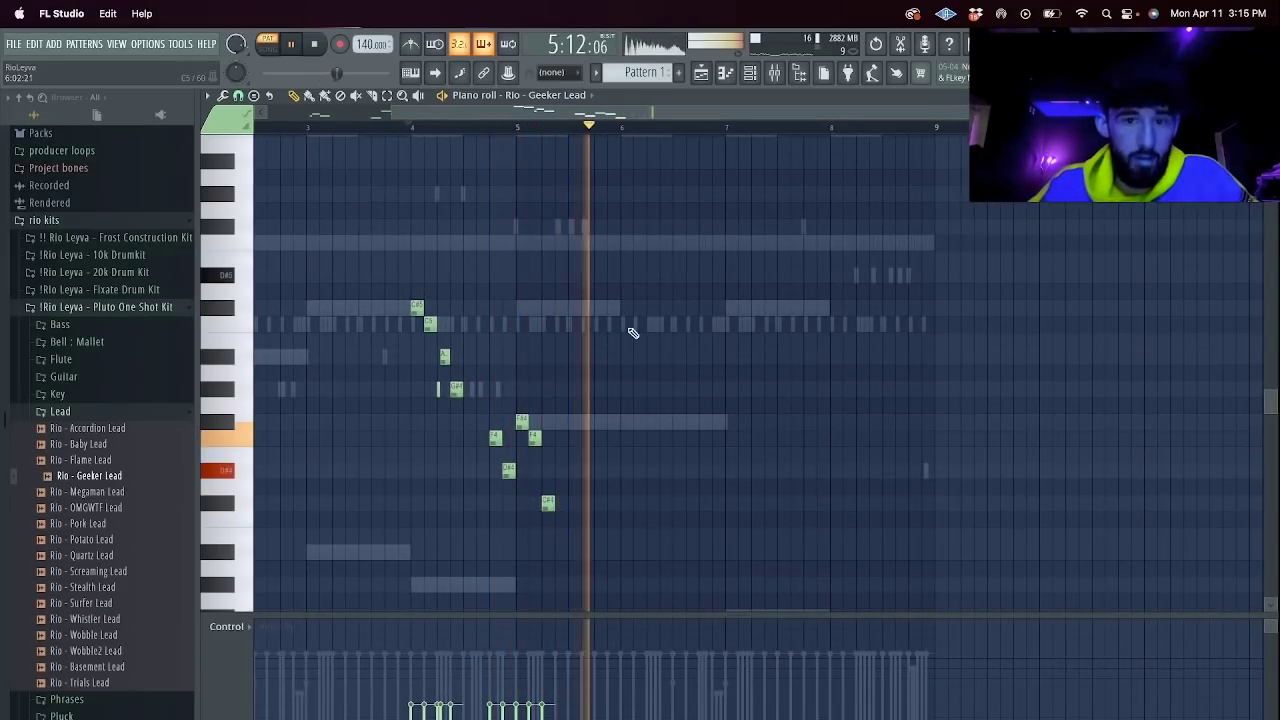
key(space)
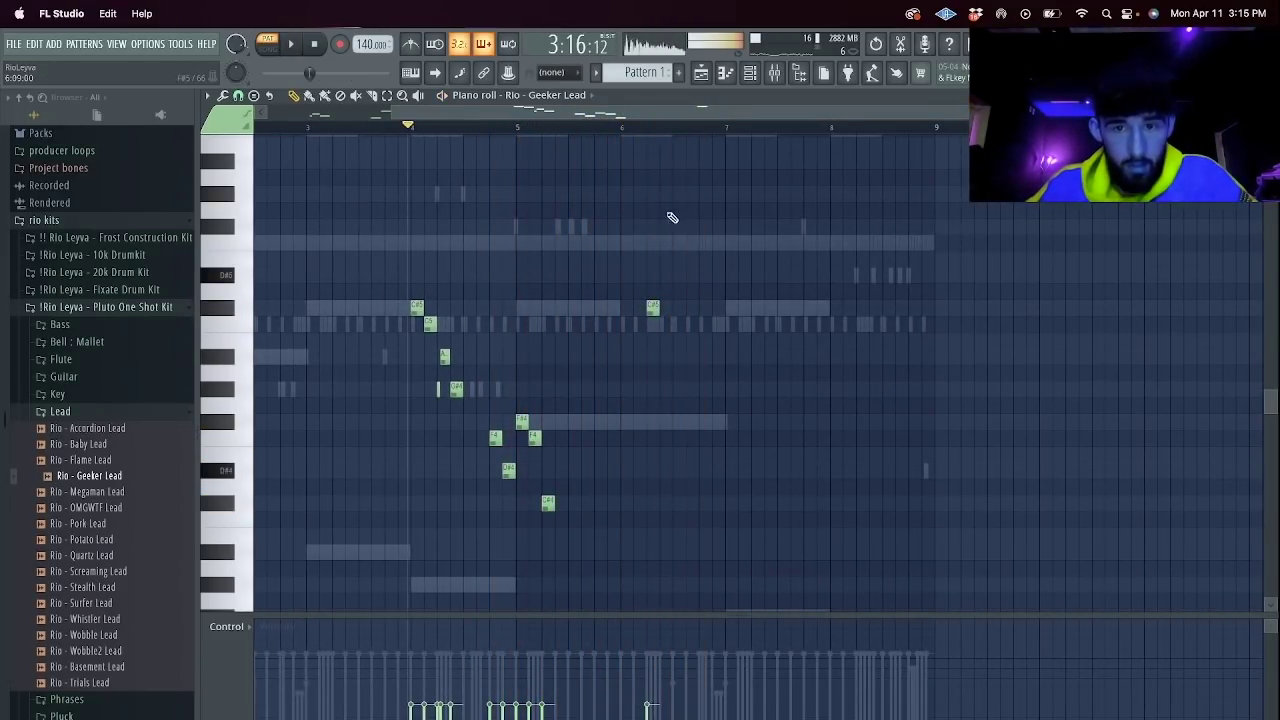
key(space)
ctrl+scroll(734, 343, up, 2)
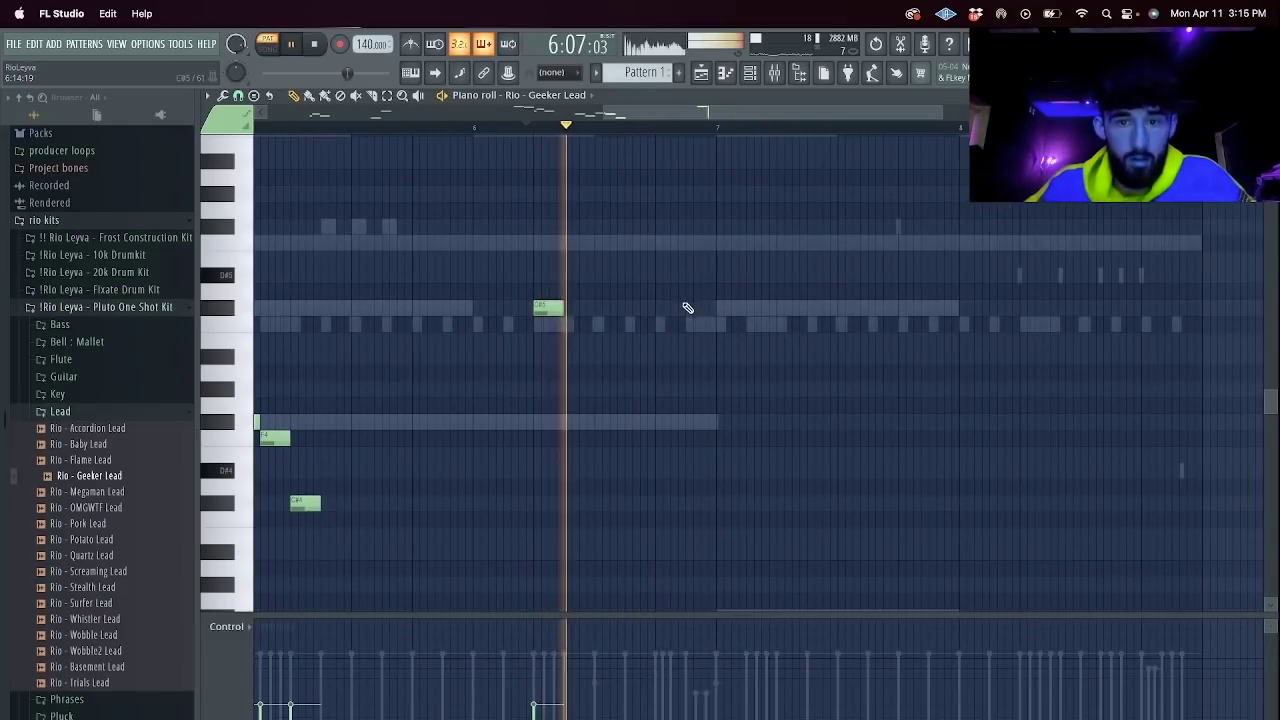
mouse_move(685, 307)
mouse_down()
mouse_move(714, 307)
mouse_move(670, 307)
mouse_up()
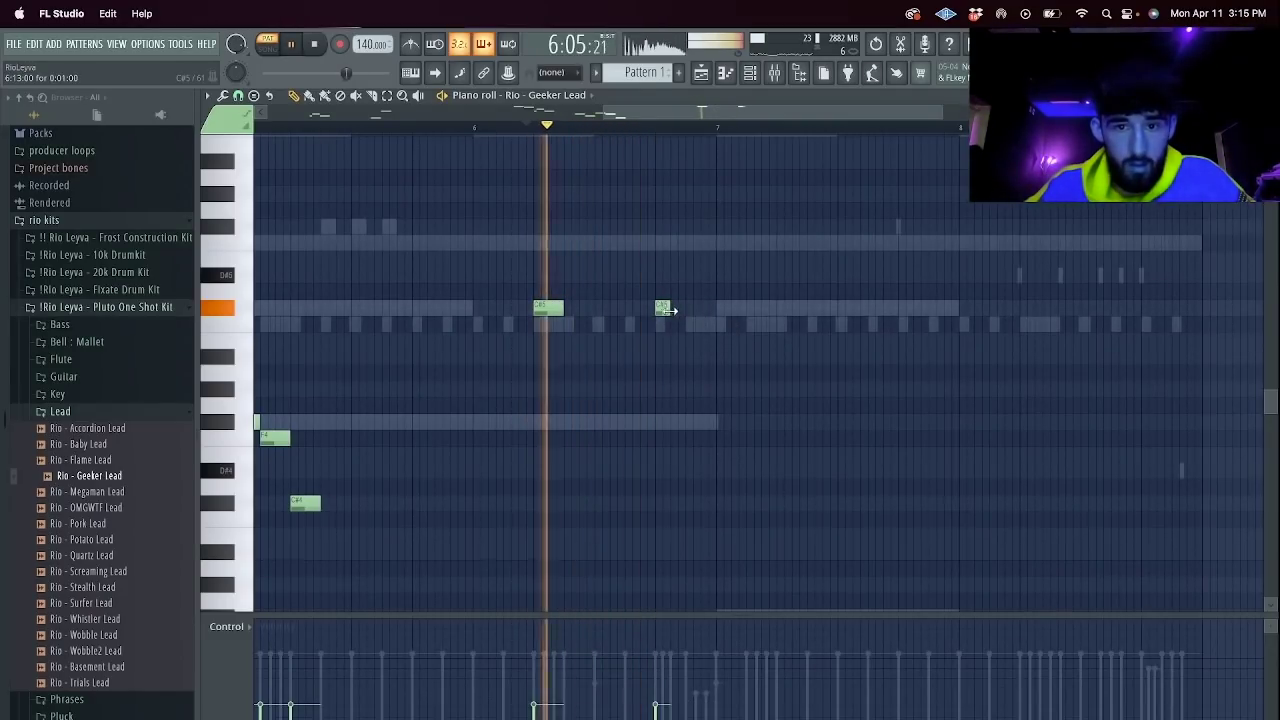
click(676, 275)
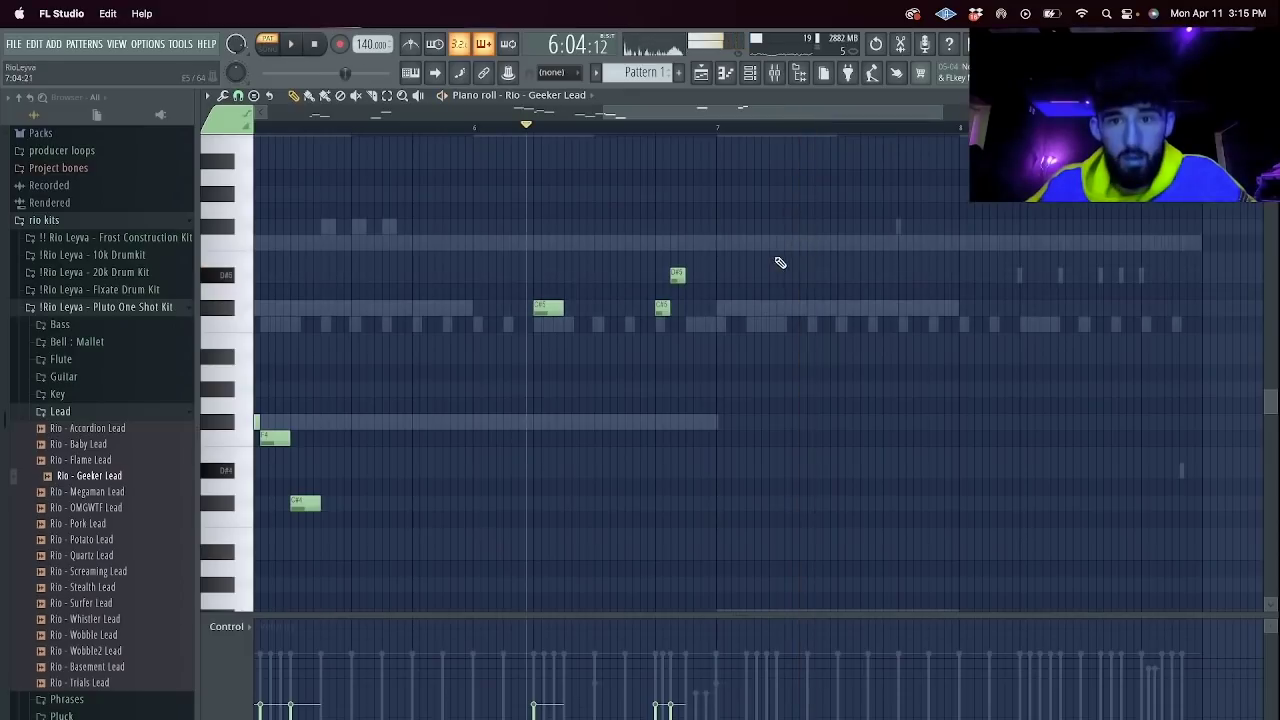
click(720, 245)
drag(730, 244, 747, 243)
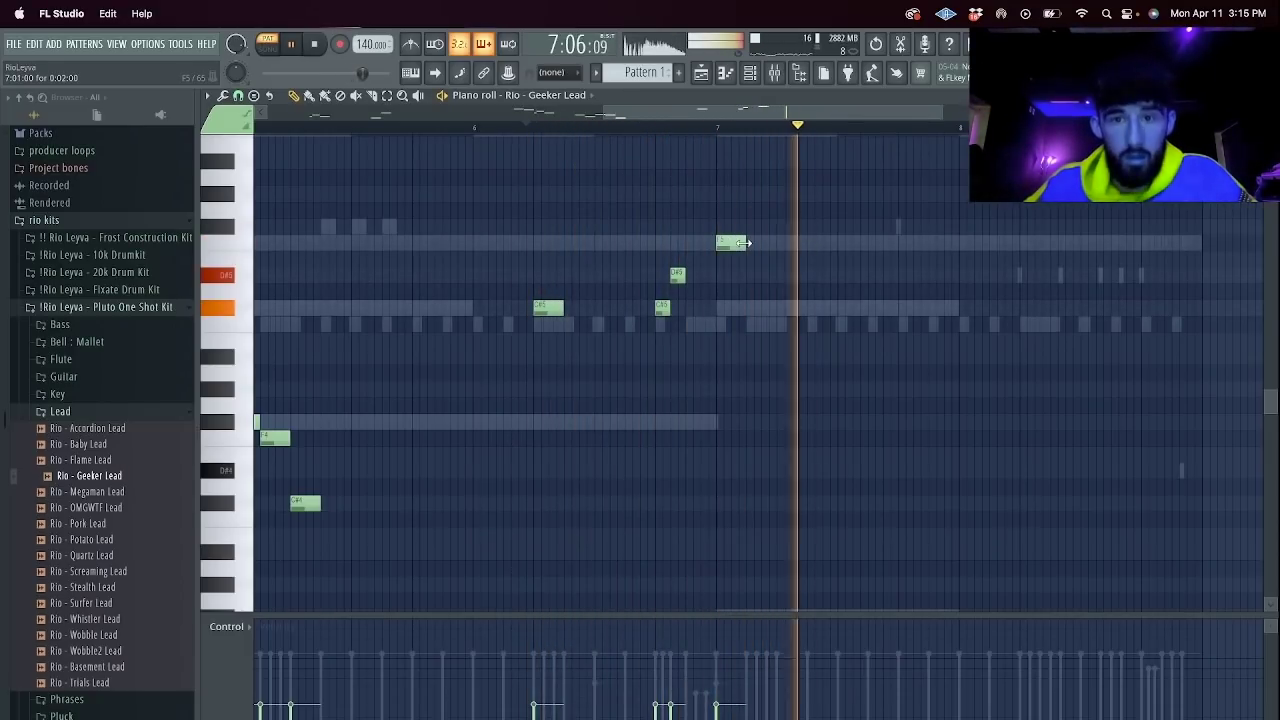
click(966, 243)
key(space)
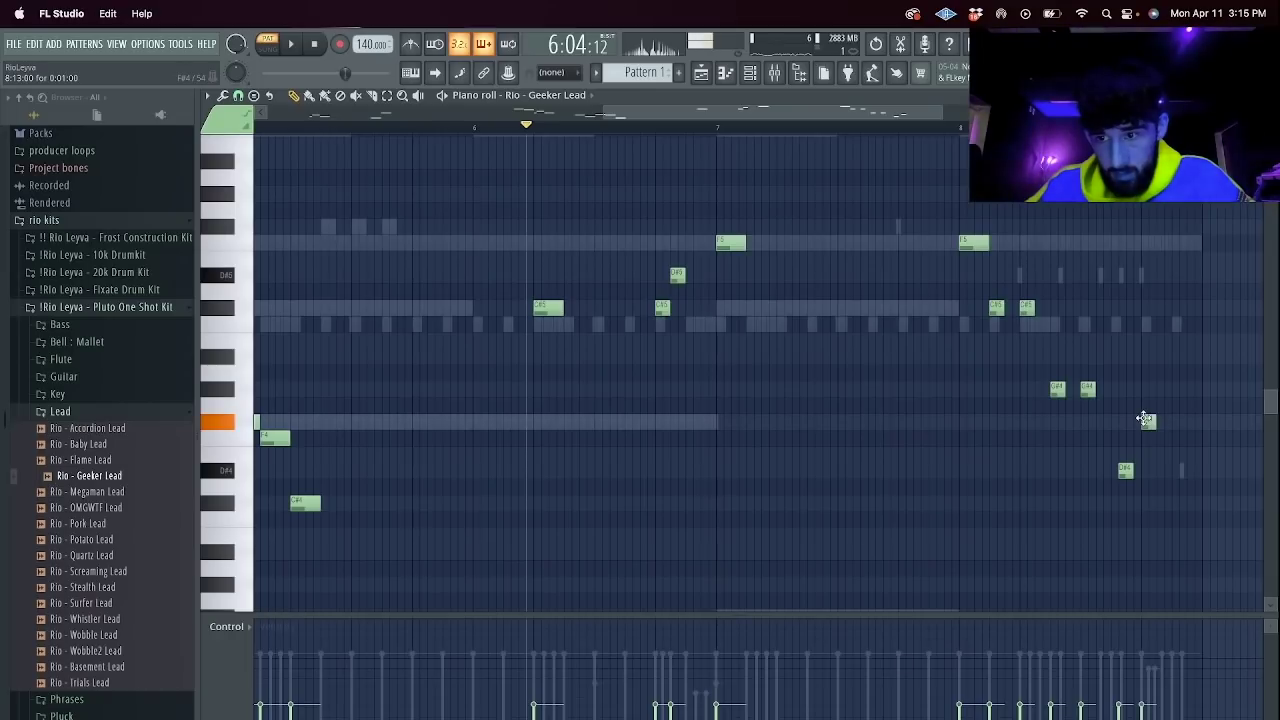
Add a short note beside the D#4, lengthen the F4, and set snap to 1/4 beat.
key(space)
click(1146, 470)
drag(1147, 438, 1170, 437)
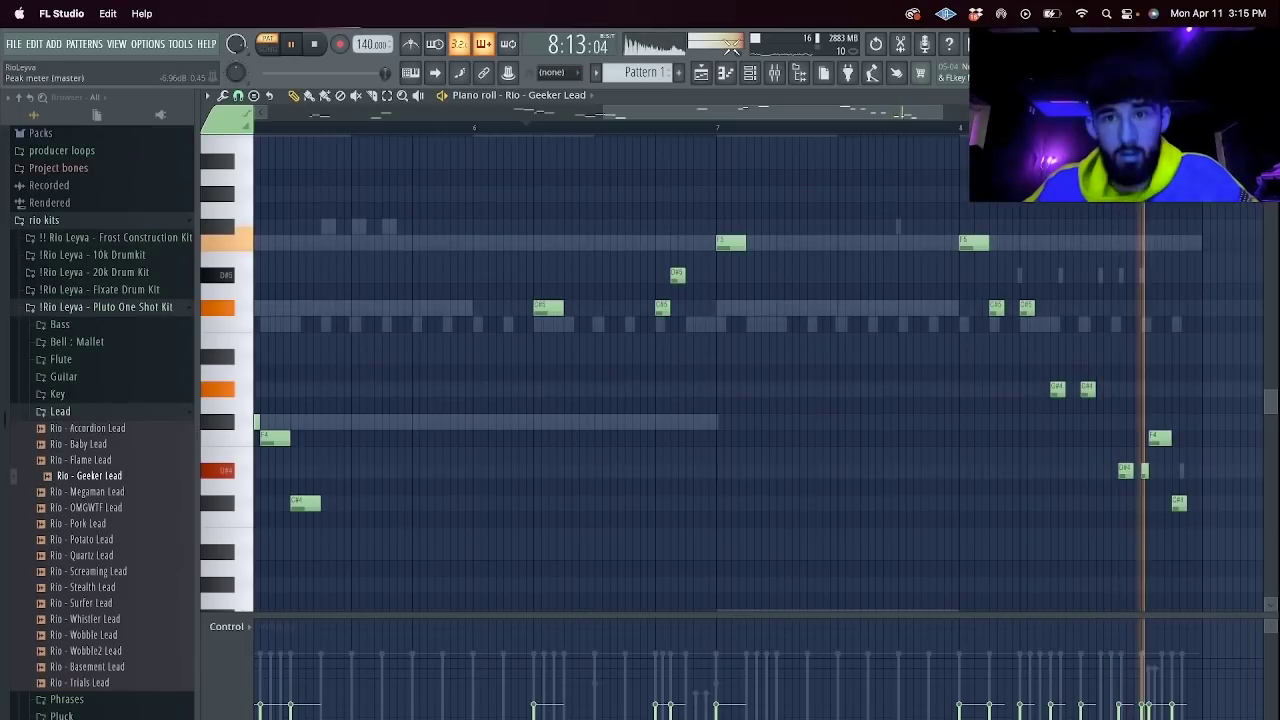
drag(1233, 516, 880, 190)
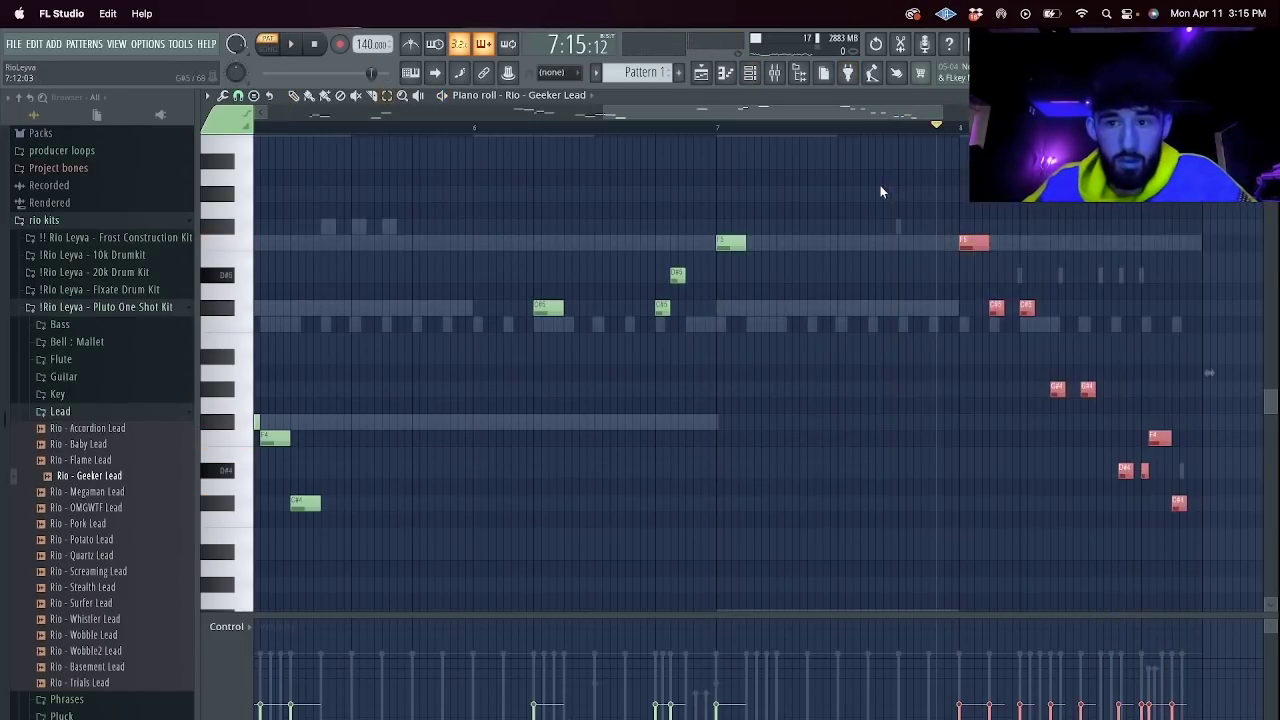
click(238, 95)
click(251, 268)
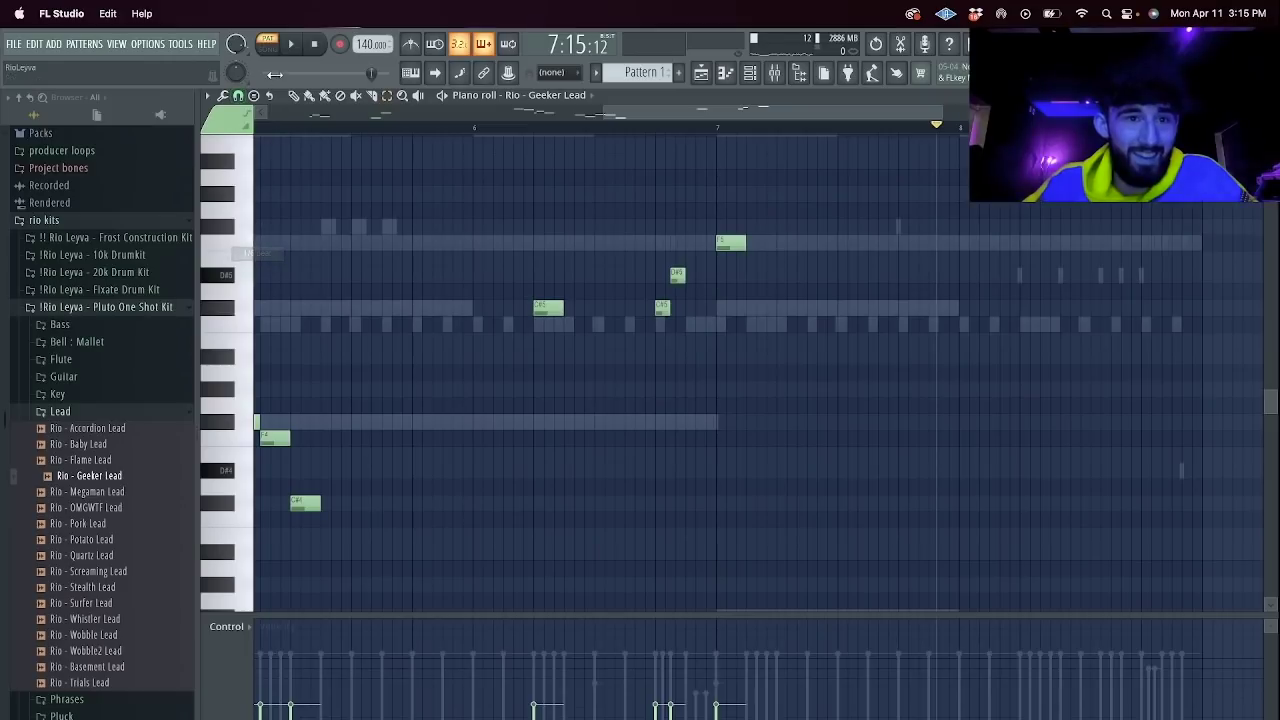
Play from bar 7, place a closing C#4 note, and zoom out over the whole melody.
click(736, 122)
key(space)
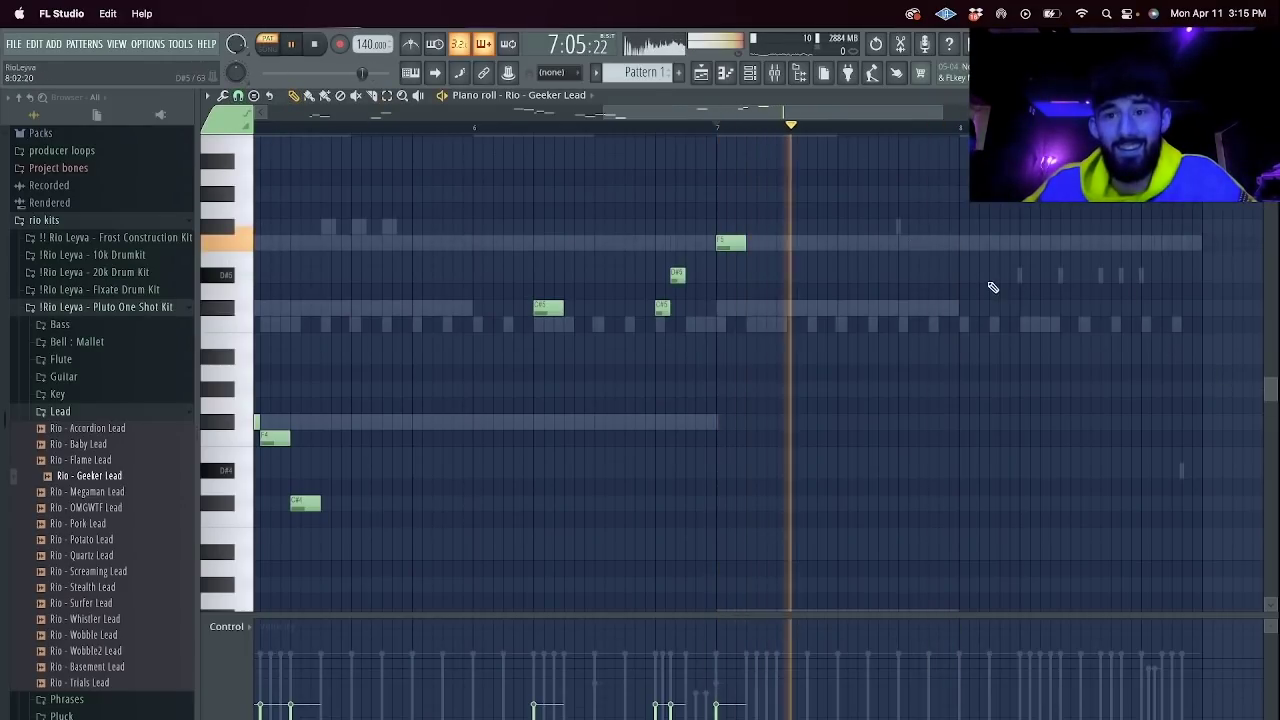
scroll(989, 286, up, 2)
key(space)
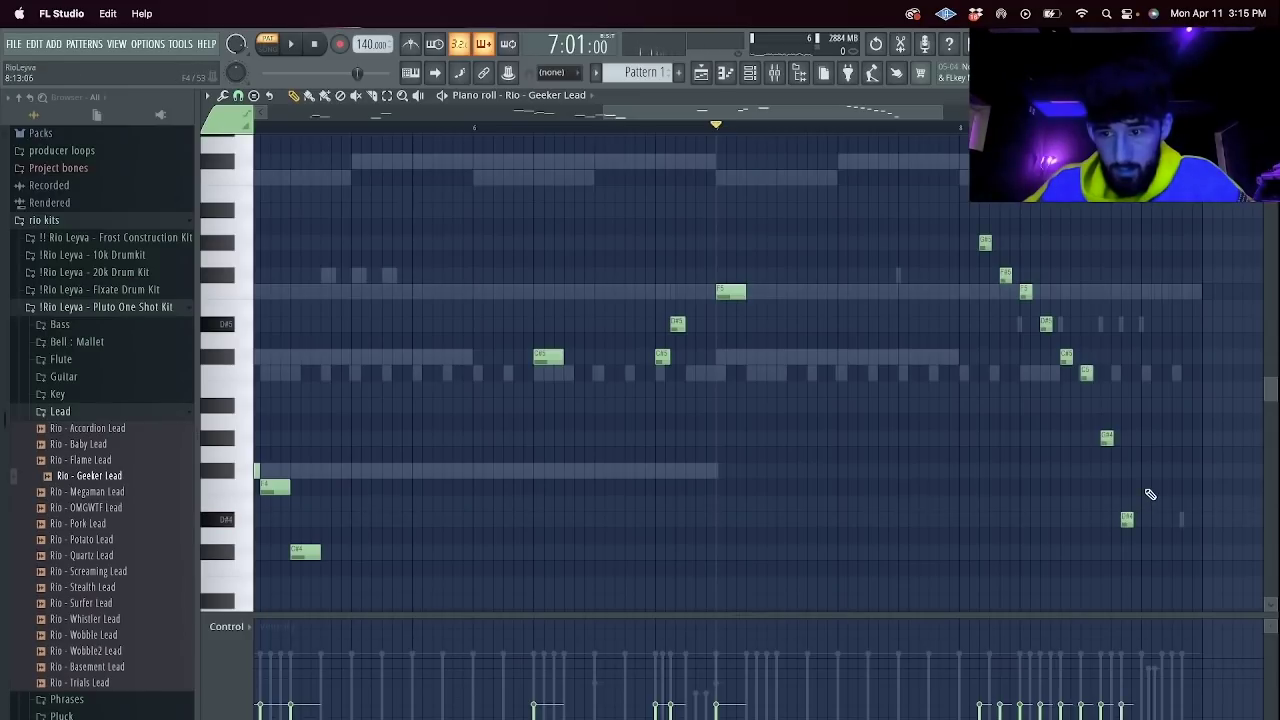
click(1186, 551)
key(space)
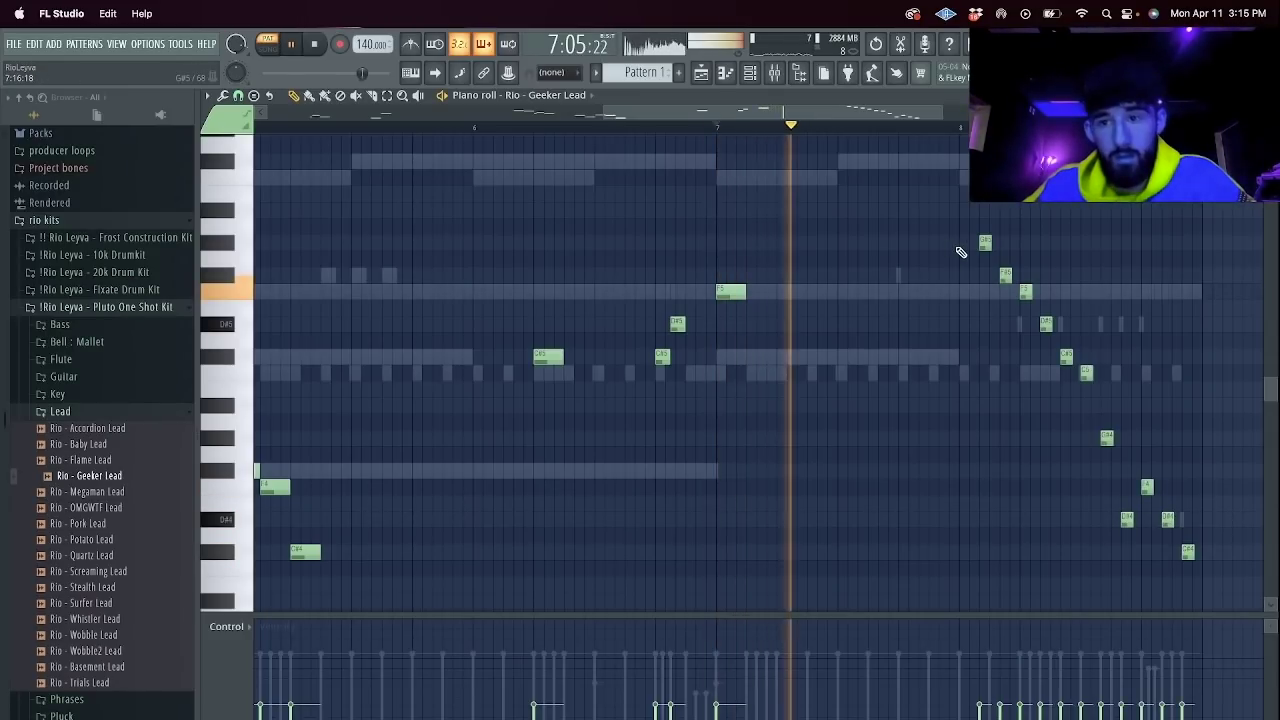
drag(943, 112, 1262, 112)
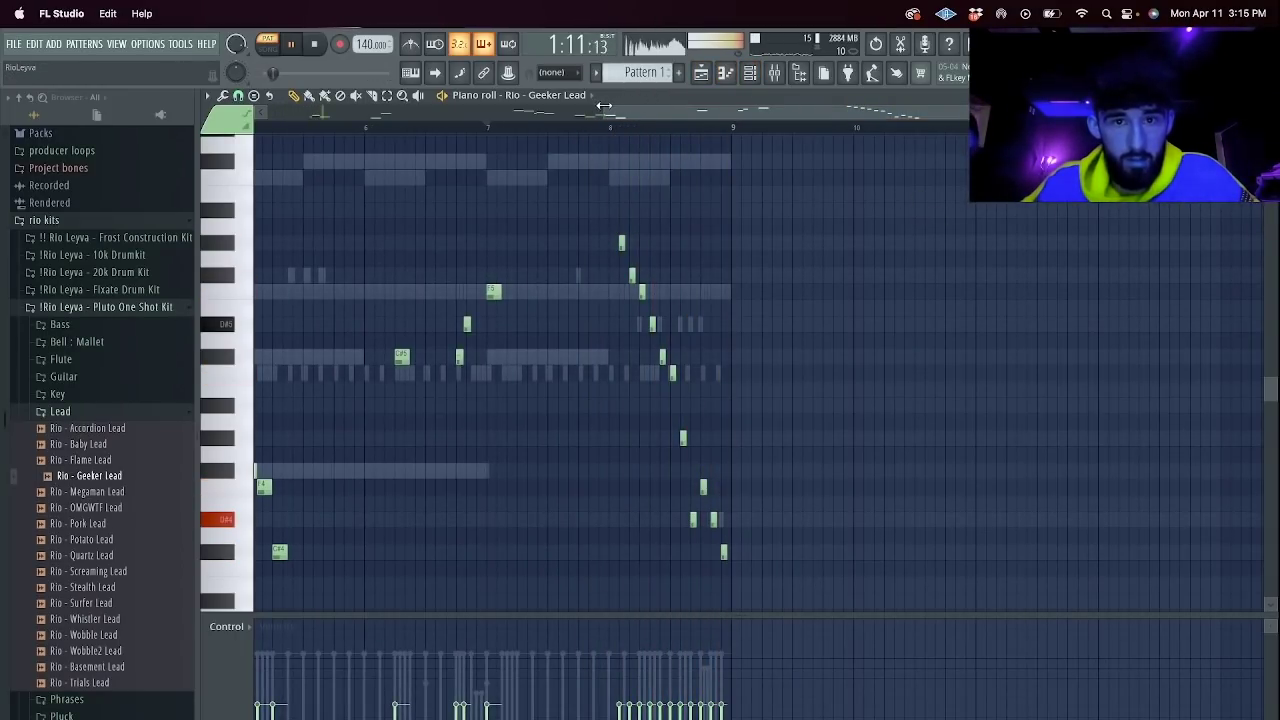
Clear the old ending: erase the two upper notes and delete the remaining five notes.
scroll(757, 329, up, 2)
drag(695, 590, 425, 238)
key(space)
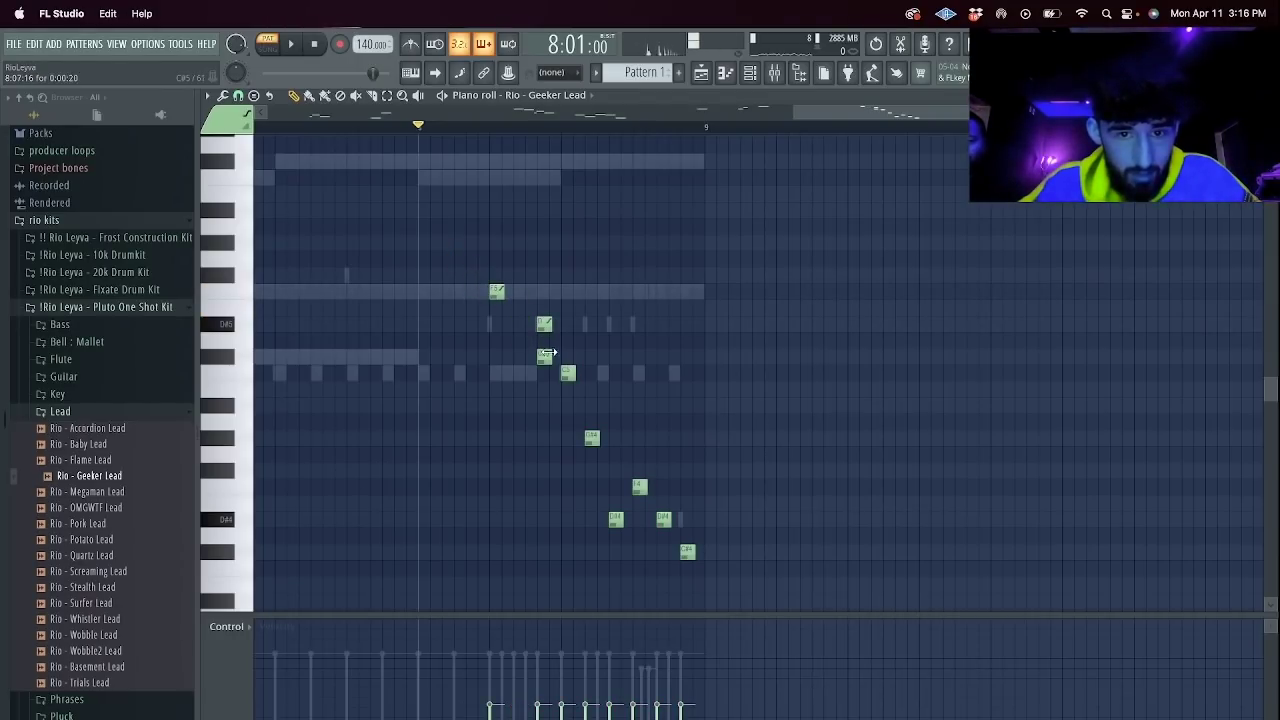
key(space)
right_click(544, 325)
right_click(496, 293)
key(space)
drag(707, 575, 558, 384)
key(Delete)
key(space)
key(space)
Add a short note in bar 8 and a new C#5, then lengthen the three new notes together.
click(565, 291)
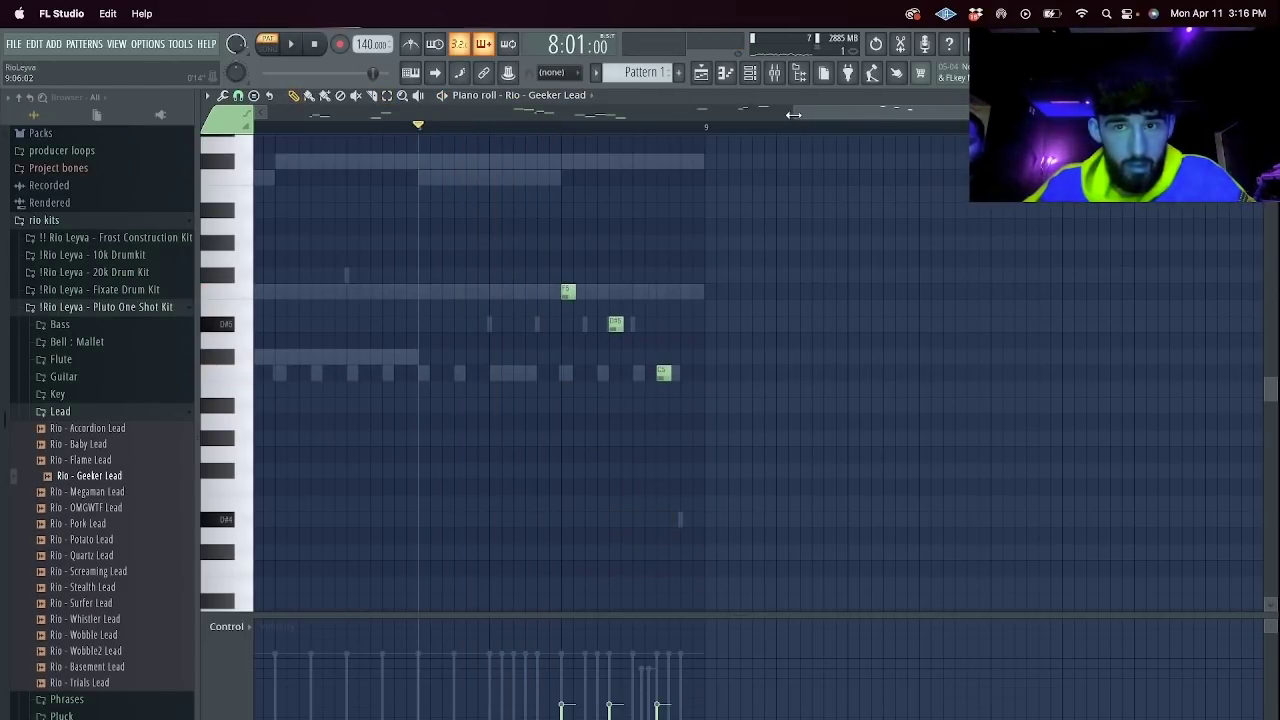
drag(793, 115, 262, 115)
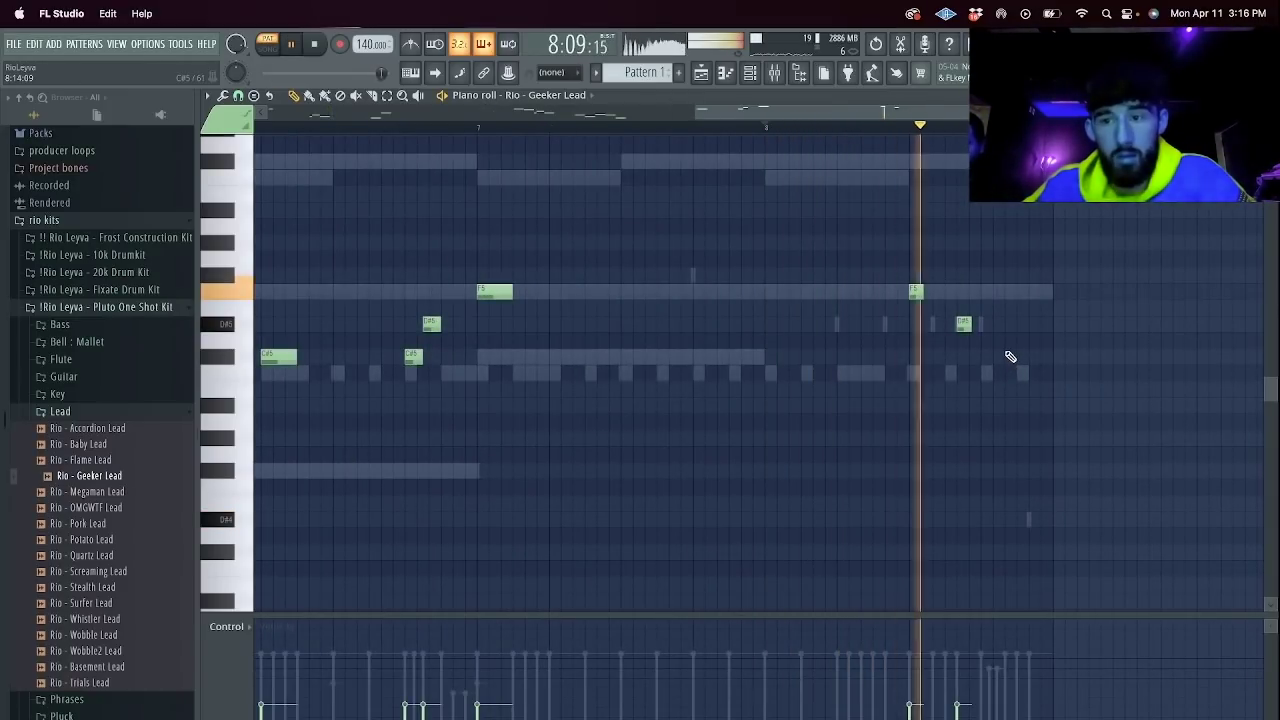
click(1010, 357)
mouse_move(1020, 357)
mouse_down()
mouse_move(1040, 358)
mouse_move(886, 270)
mouse_move(960, 294)
mouse_up()
key(space)
key(space)
key(ctrl+d)
drag(1075, 358, 1053, 357)
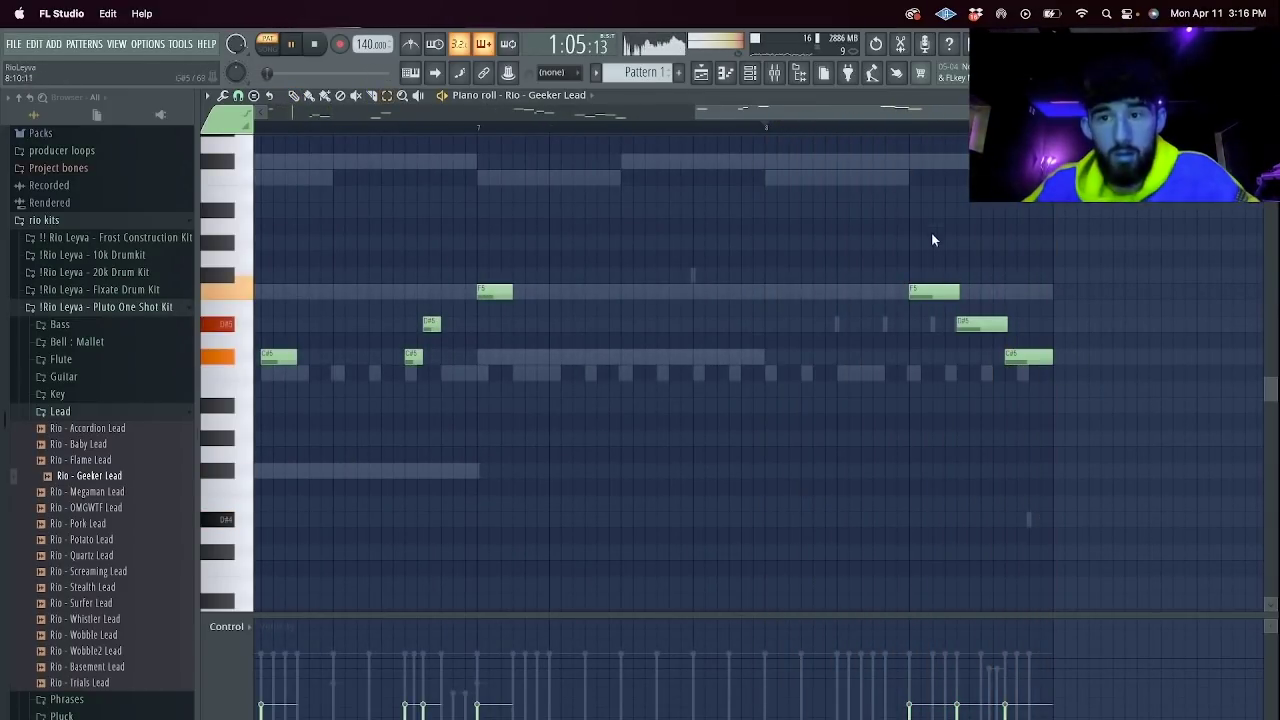
Delete the last D#5, C#5 and F5 notes from bar 8.
key(space)
key(space)
click(909, 127)
key(space)
key(space)
right_click(984, 325)
right_click(1030, 357)
key(space)
right_click(938, 291)
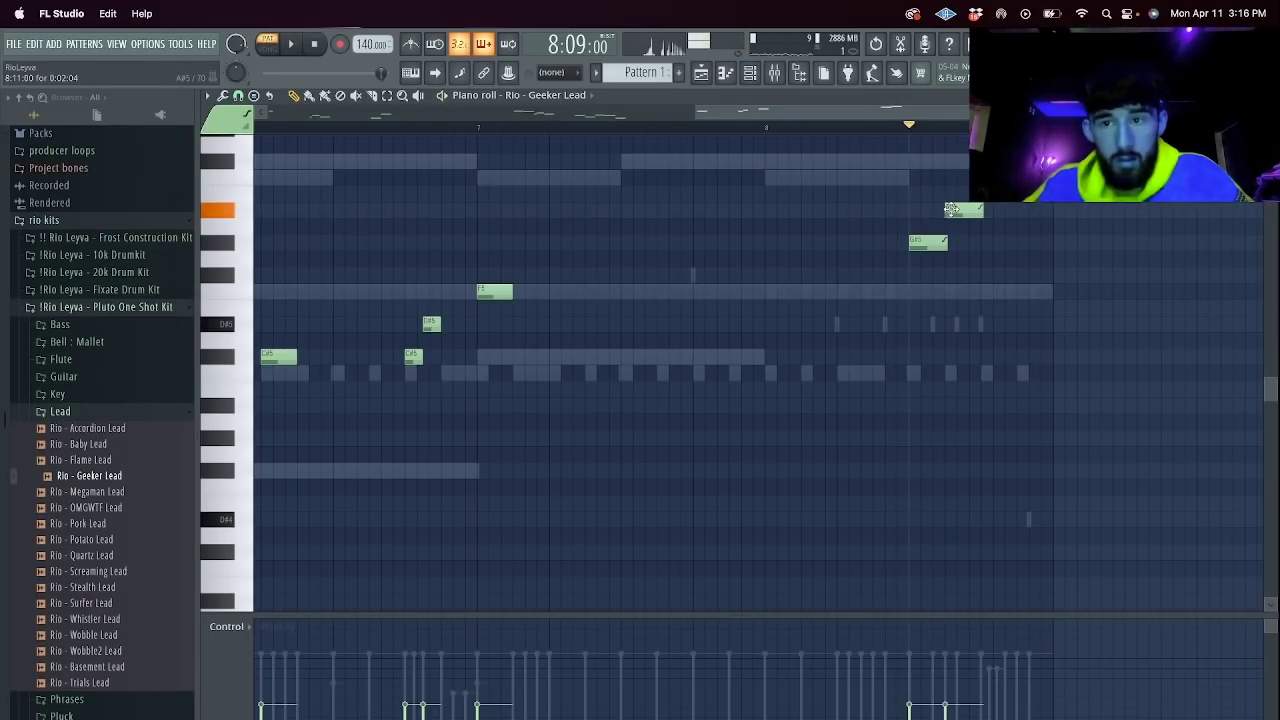
Nudge the top A#5 later, add a G#5 and lower the last F#5 to F5.
drag(951, 209, 963, 209)
click(1003, 274)
drag(1015, 288, 1018, 292)
key(space)
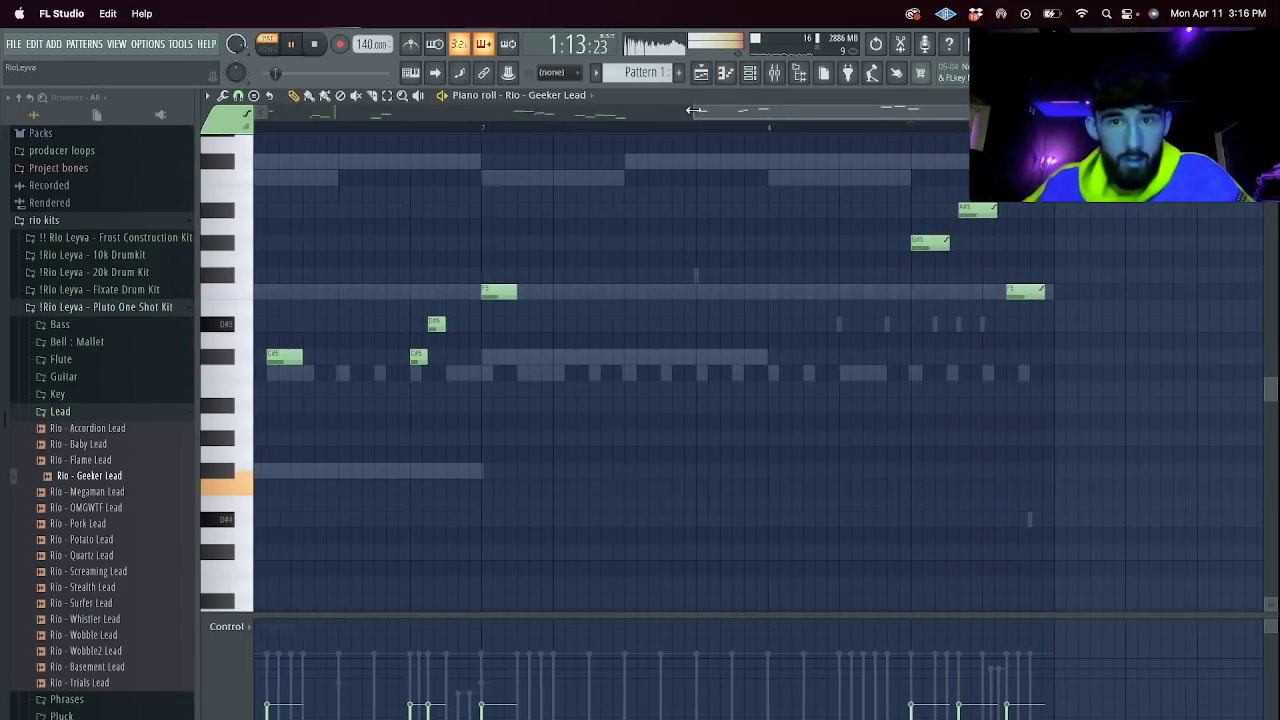
Audition the finished ending across bars 6–10, then show the Channel rack.
drag(695, 110, 264, 112)
key(space)
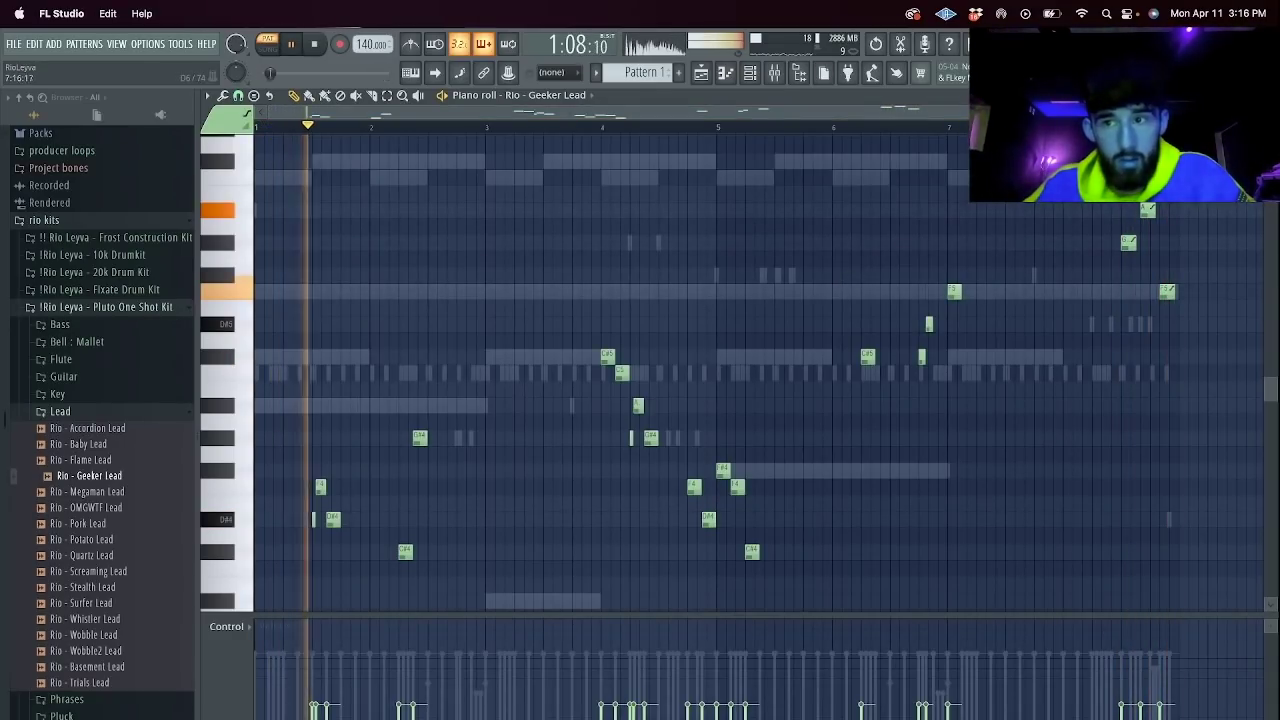
key(space)
scroll(1244, 263, up, 3)
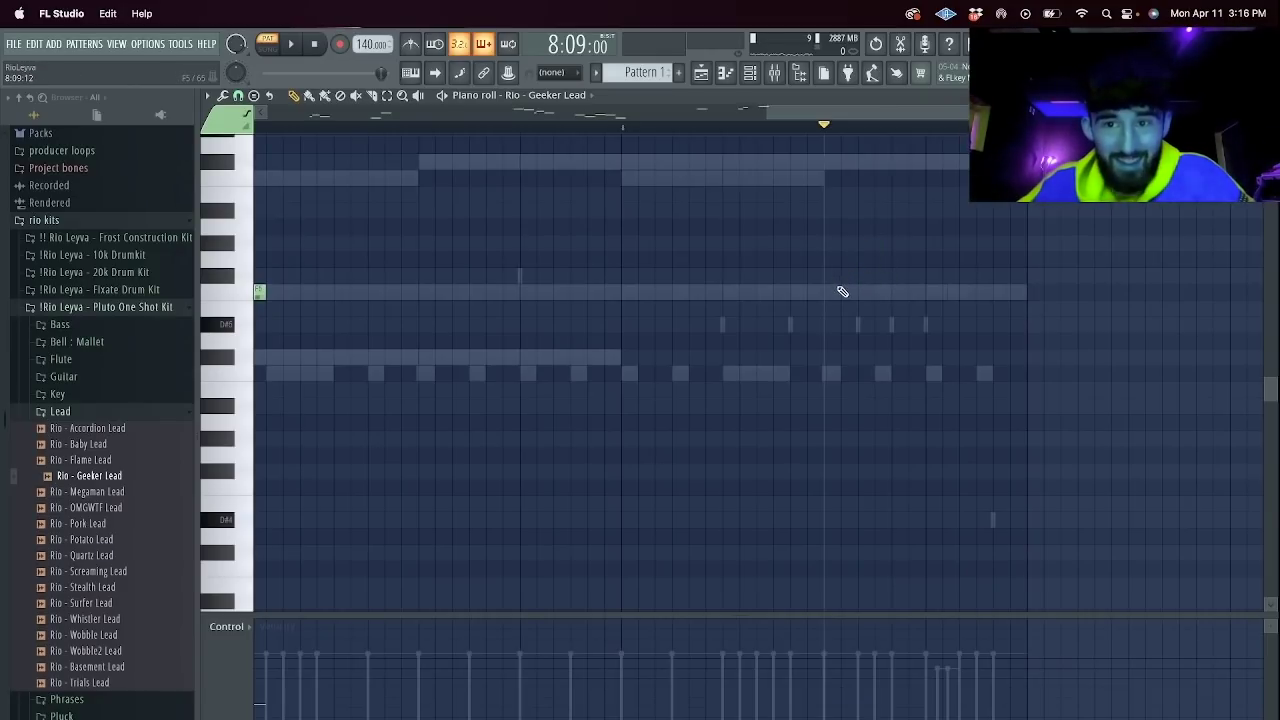
key(space)
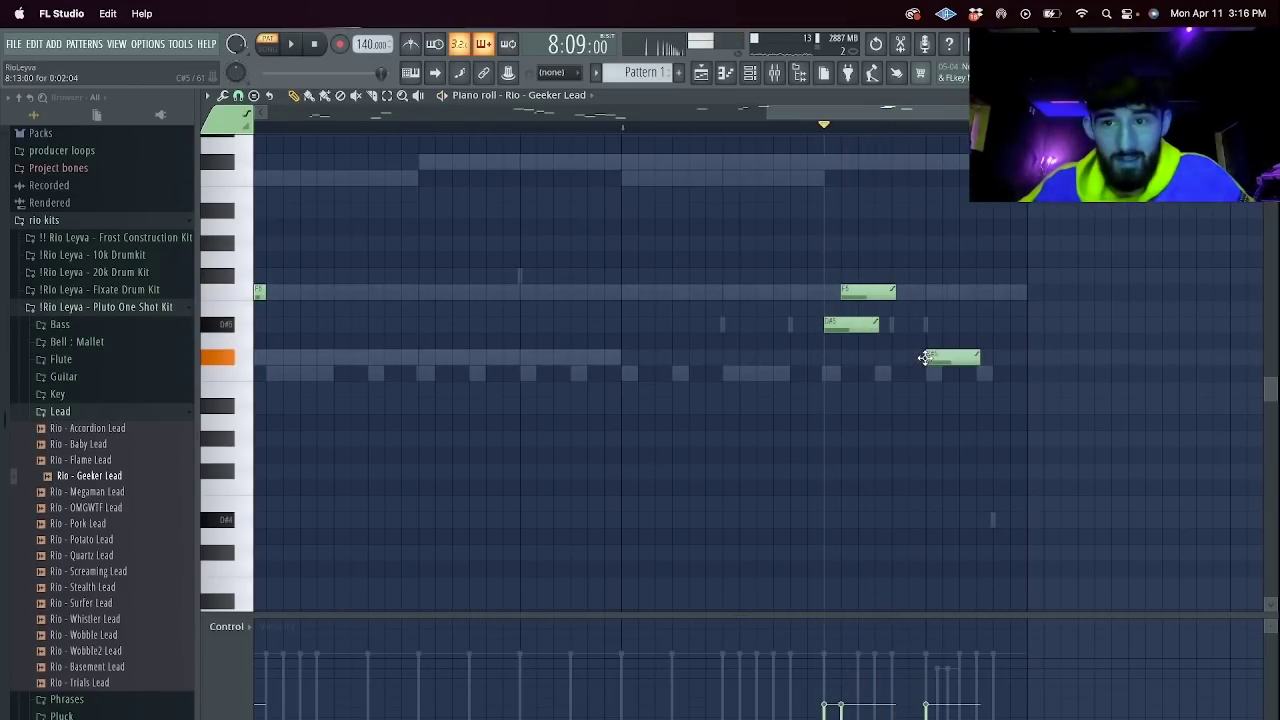
key(space)
drag(763, 113, 757, 113)
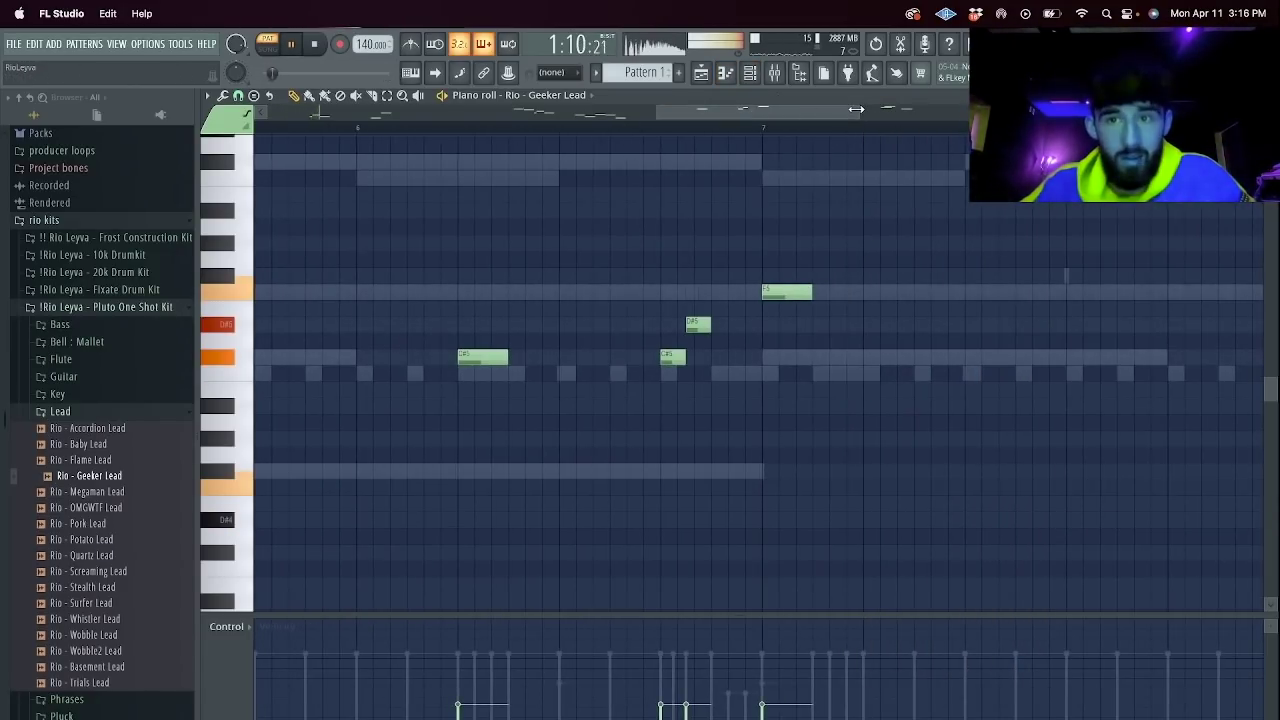
drag(856, 109, 1150, 109)
click(762, 77)
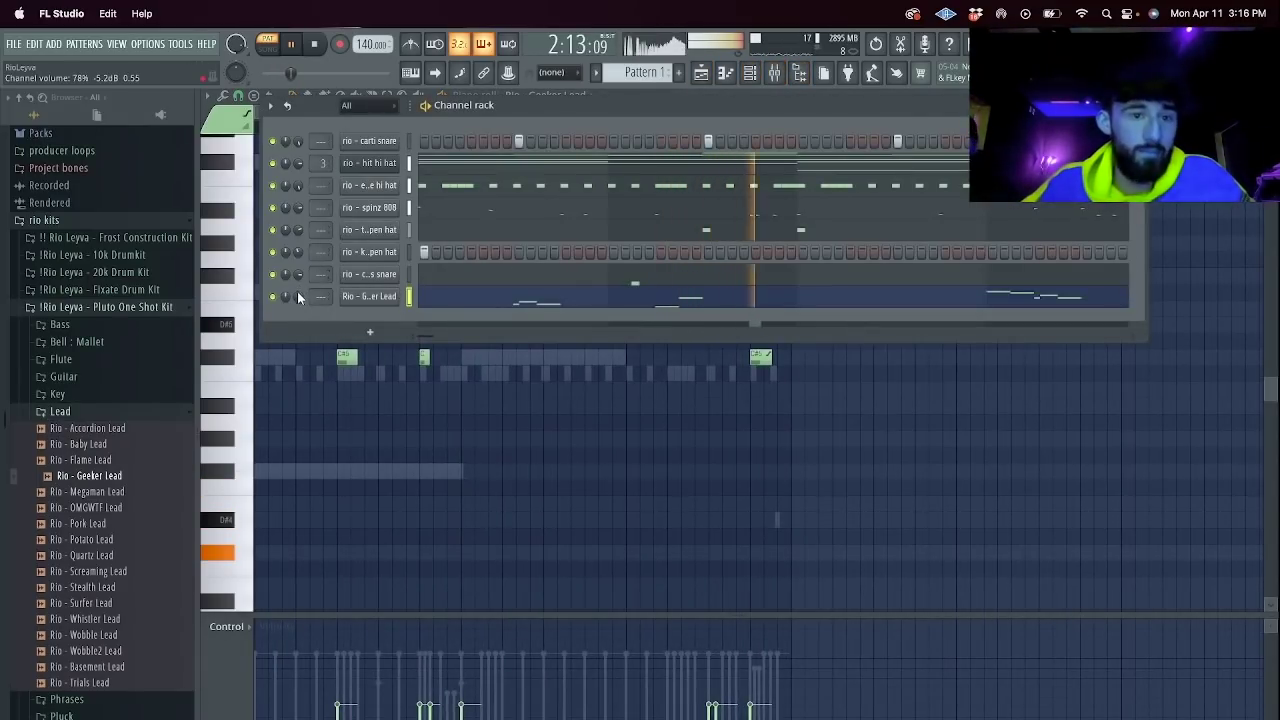
Clone the Geeker Lead channel and load the Rio - Trials Lead sample onto the clone.
right_click(360, 297)
click(460, 440)
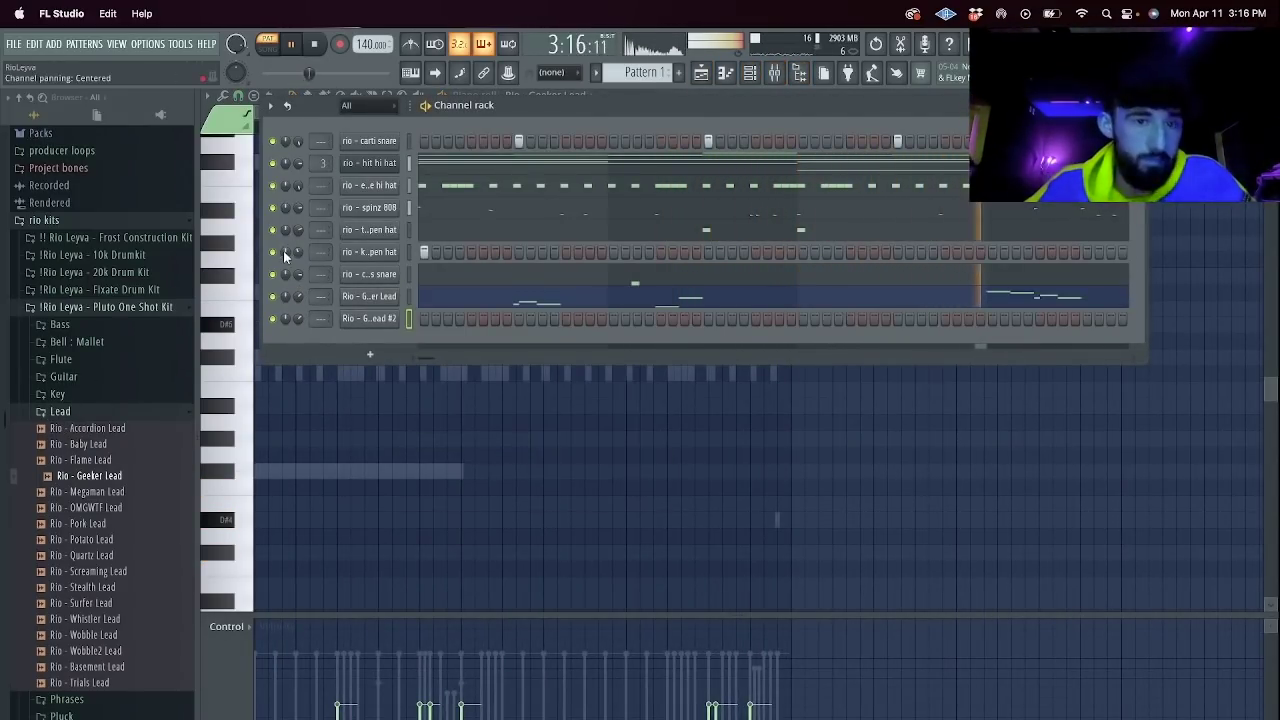
scroll(184, 499, down, 6)
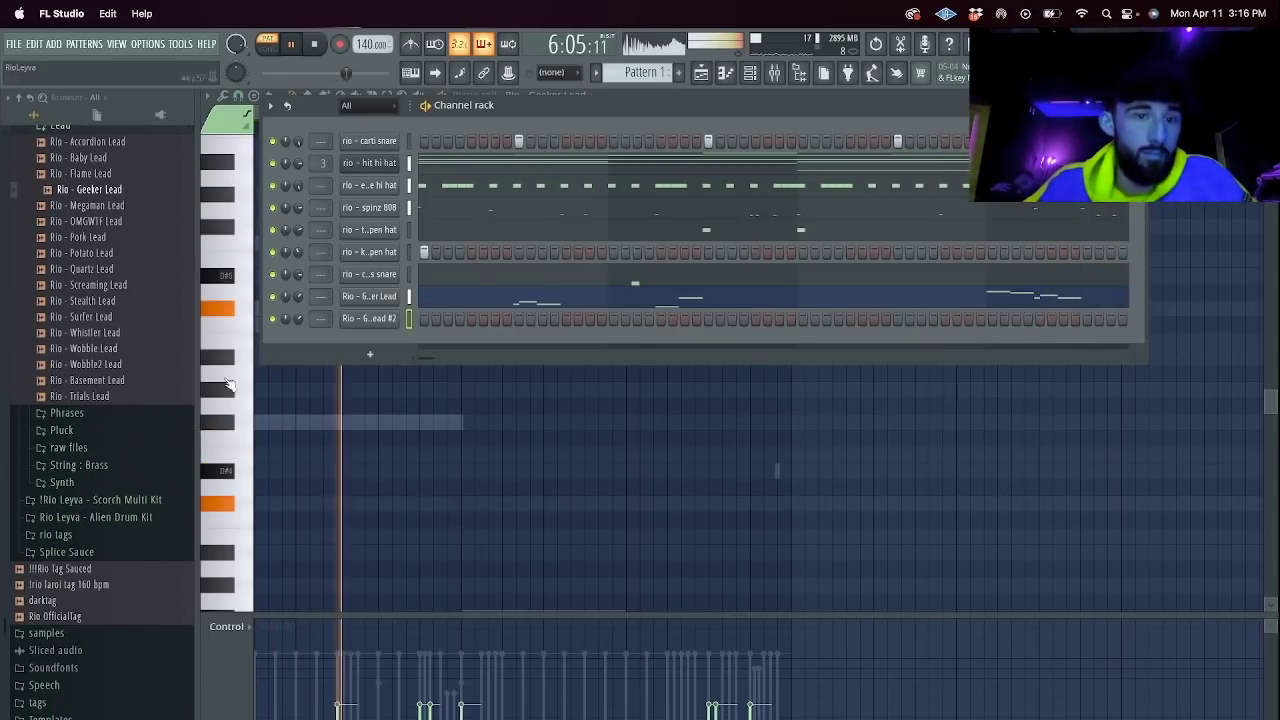
click(95, 440)
scroll(115, 500, down, 4)
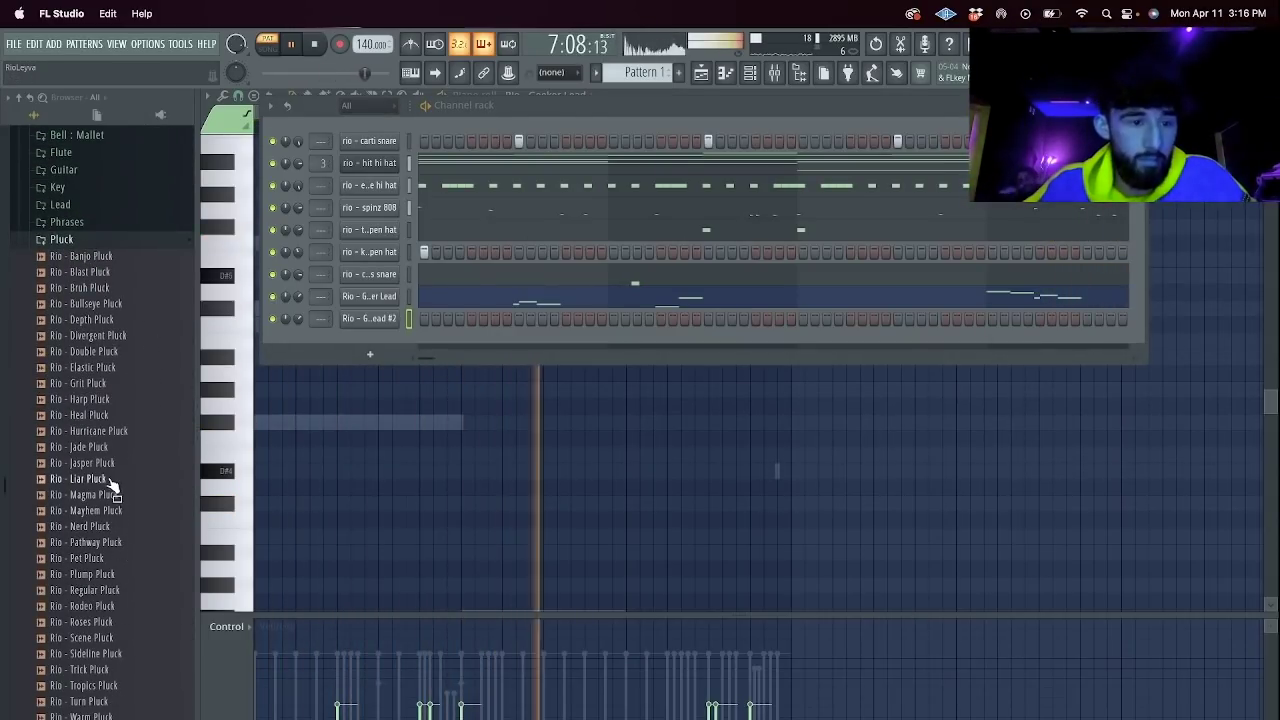
click(80, 207)
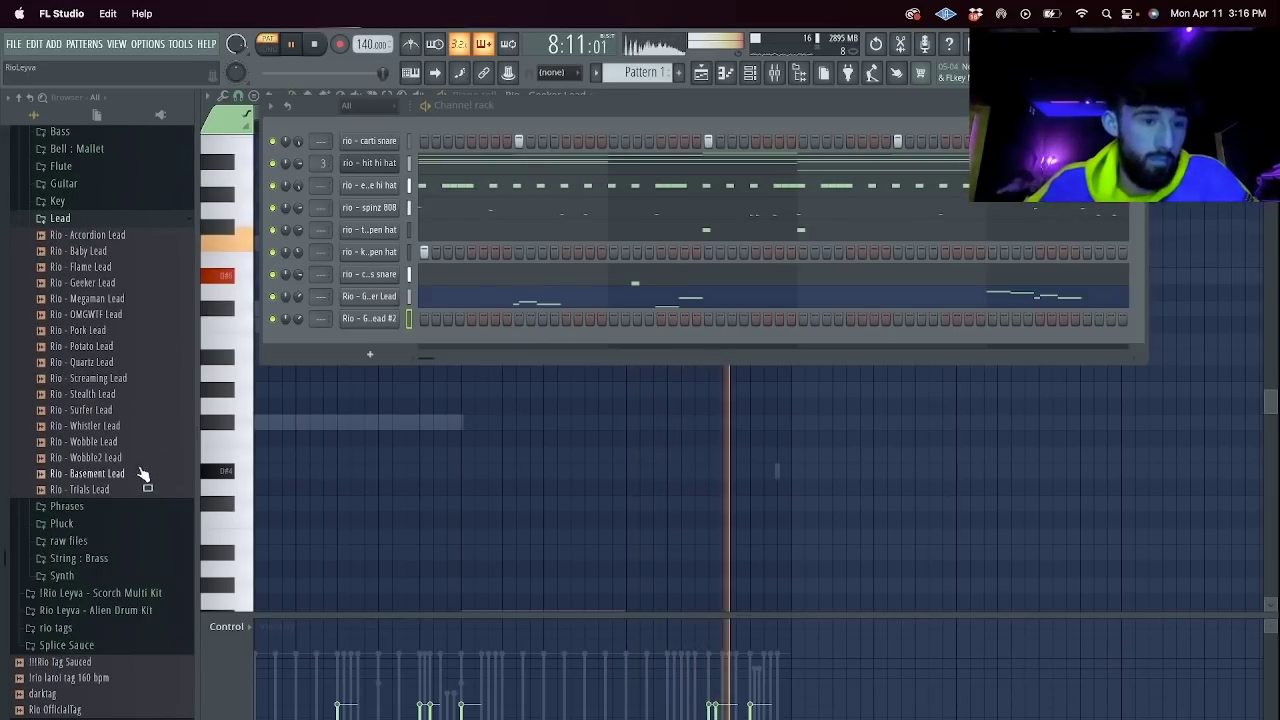
drag(88, 425, 97, 455)
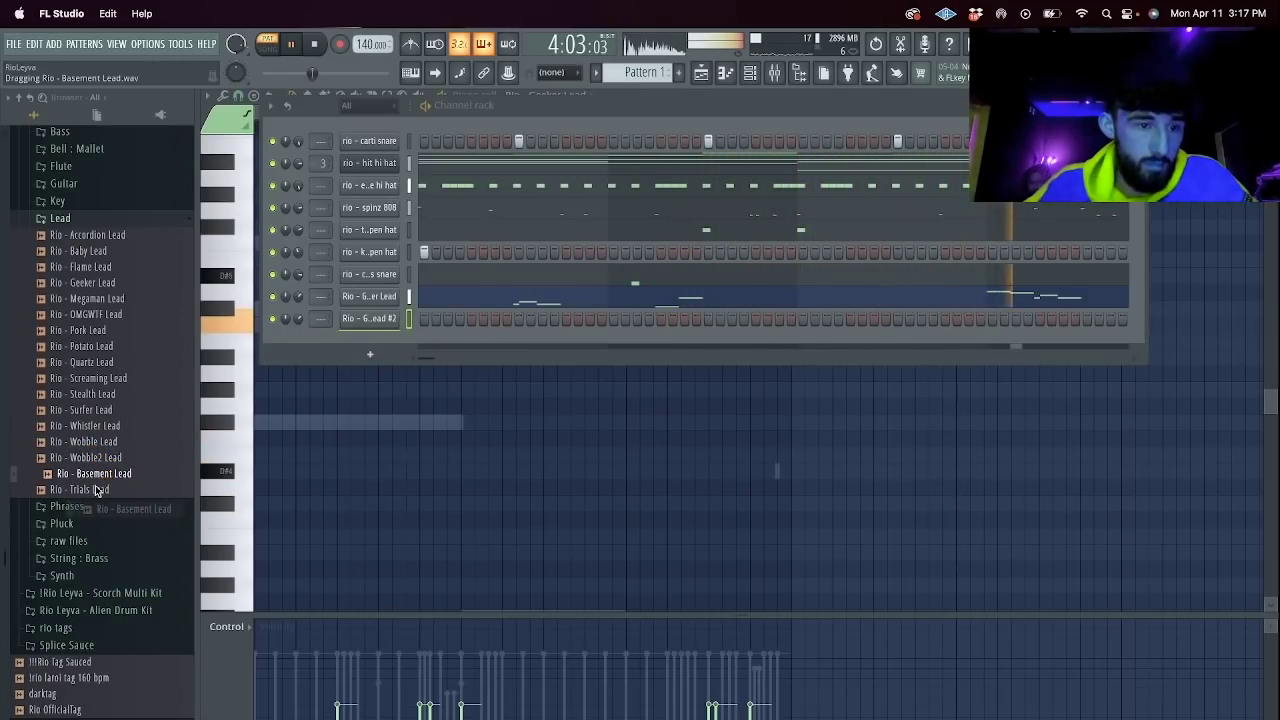
drag(388, 315, 388, 317)
Open the Trials Lead channel's empty piano roll in draw mode.
right_click(397, 313)
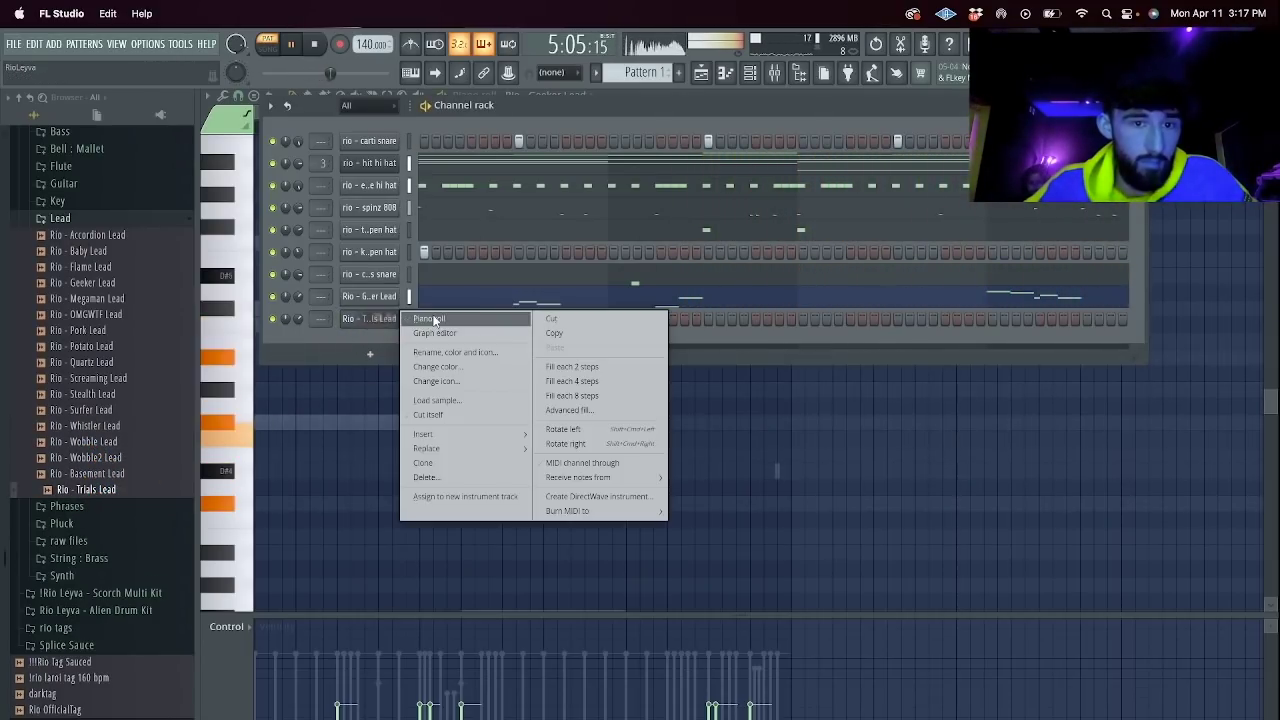
click(430, 318)
drag(680, 112, 298, 112)
click(318, 48)
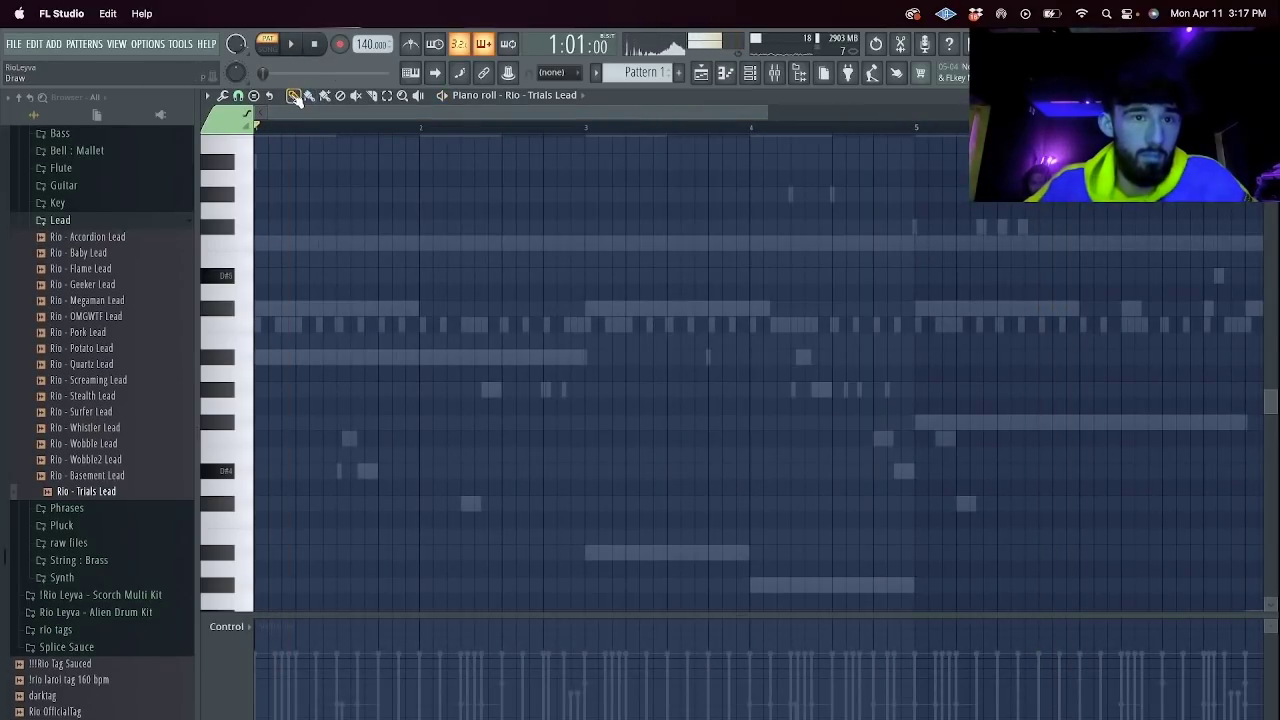
Draw Trials Lead counter-melody notes across bars 2–5, removing the trial B5 and stray bar-4 notes.
key(space)
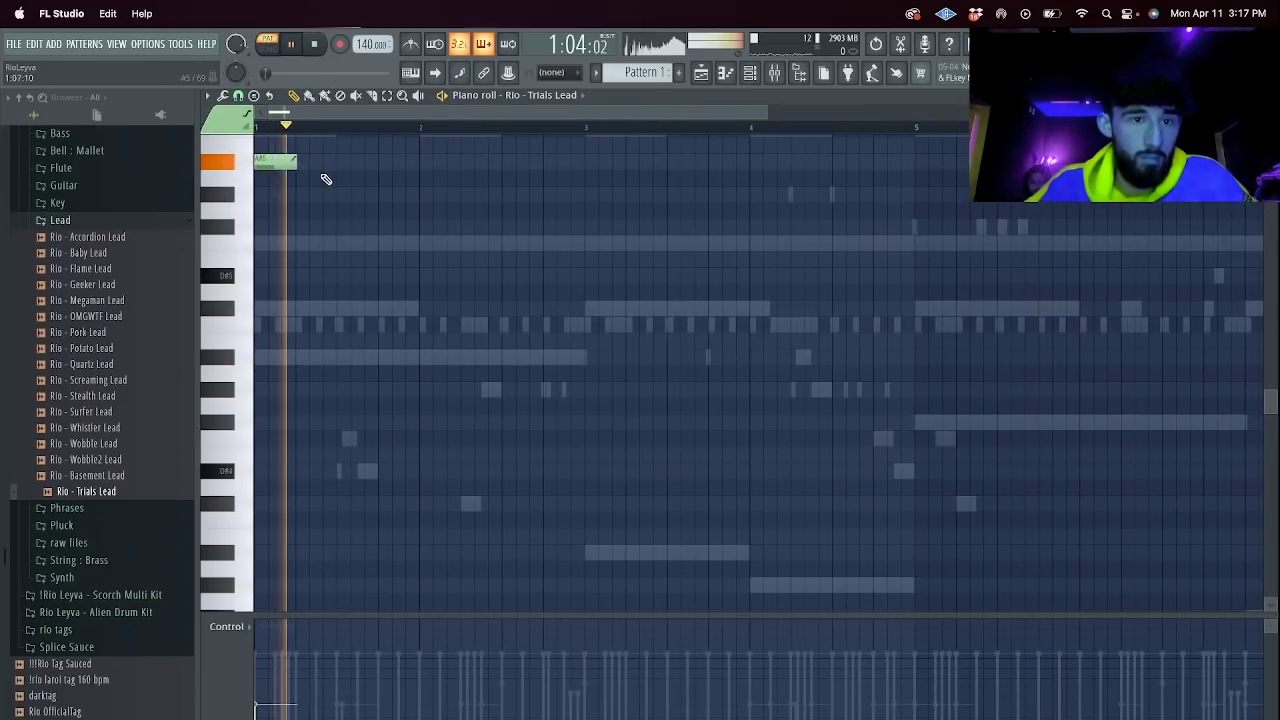
scroll(360, 205, up, 2)
click(510, 242)
right_click(534, 245)
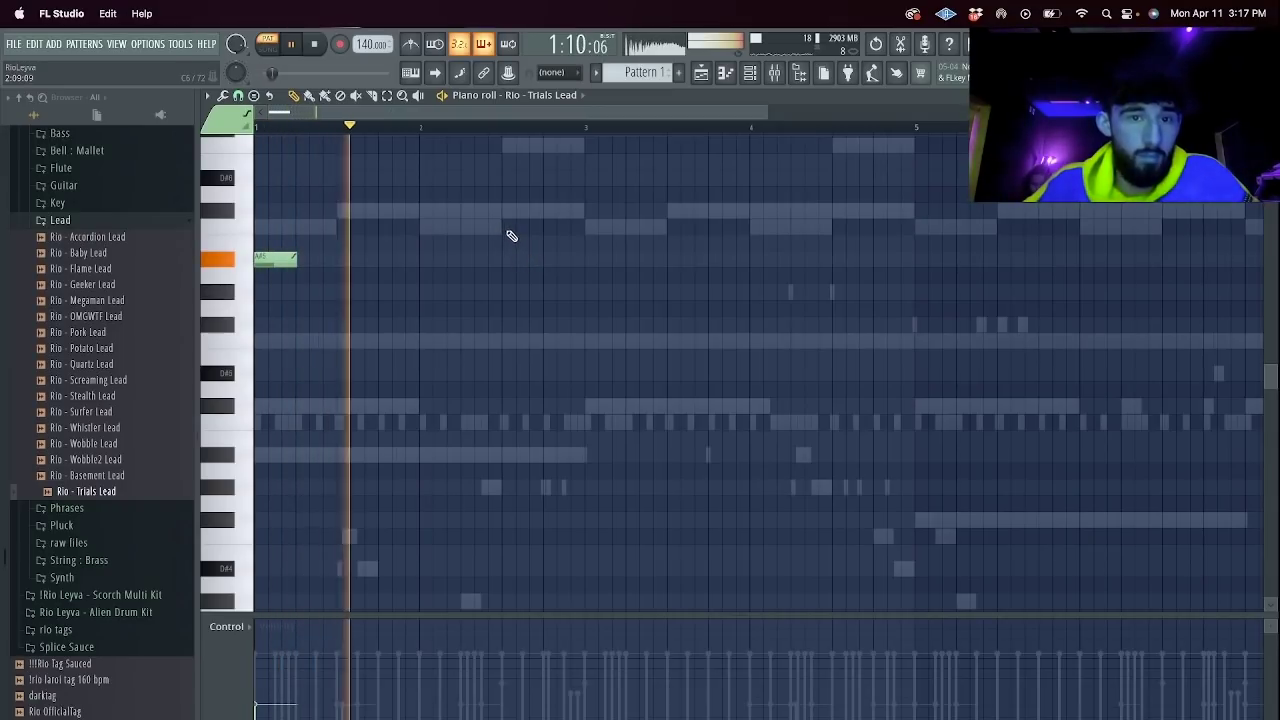
click(505, 291)
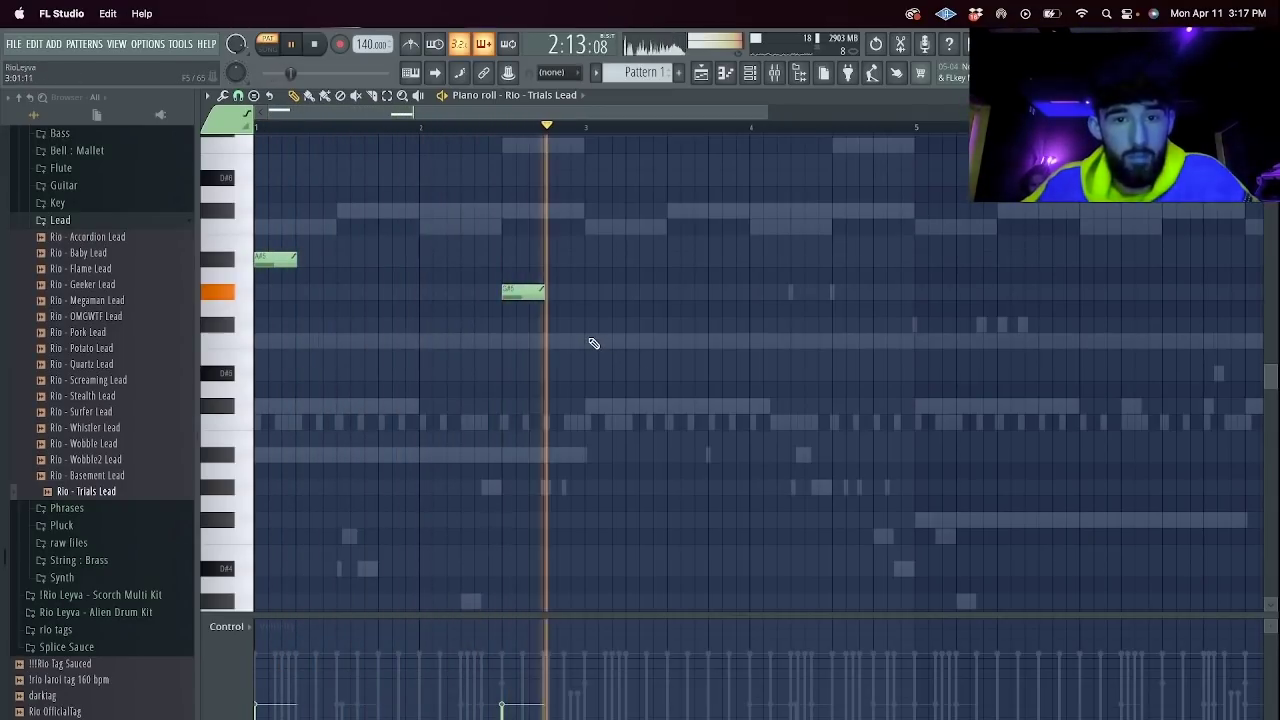
click(591, 341)
scroll(678, 343, down, 1)
click(684, 373)
click(740, 342)
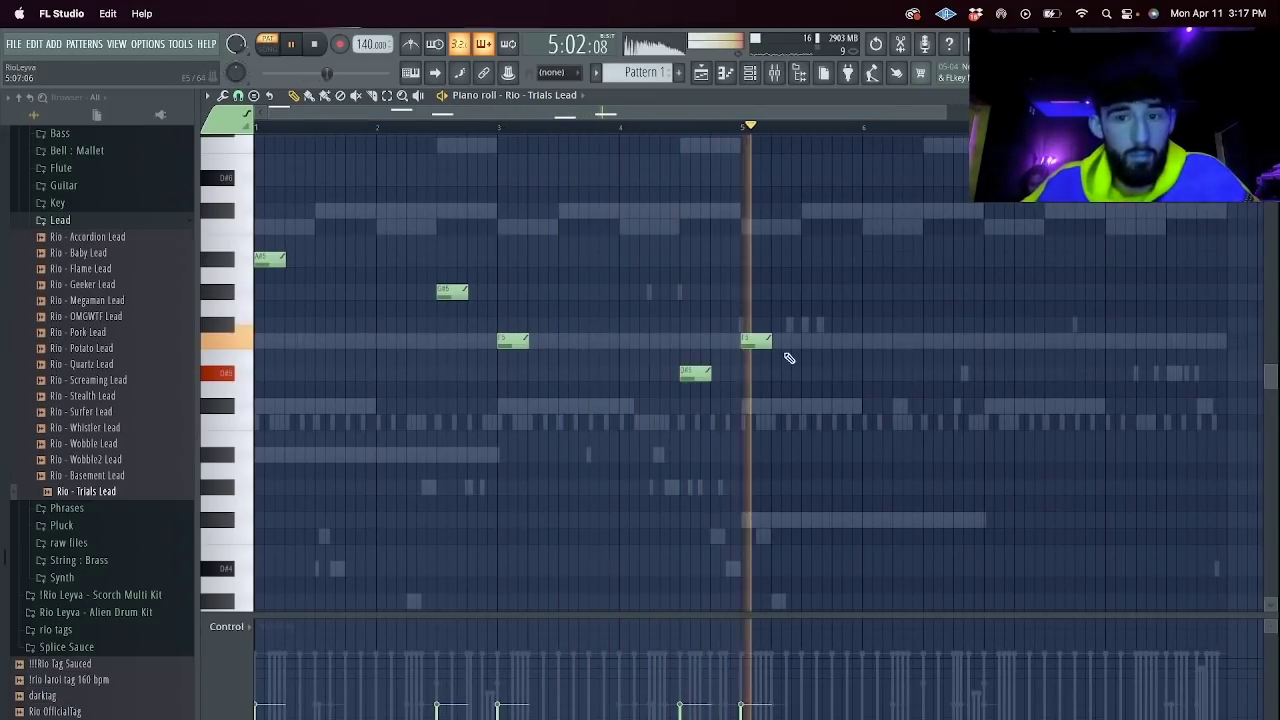
right_click(693, 372)
Nudge a note later, shorten the bar-6 high note, add two short C#6 notes, then show the Channel rack.
key(space)
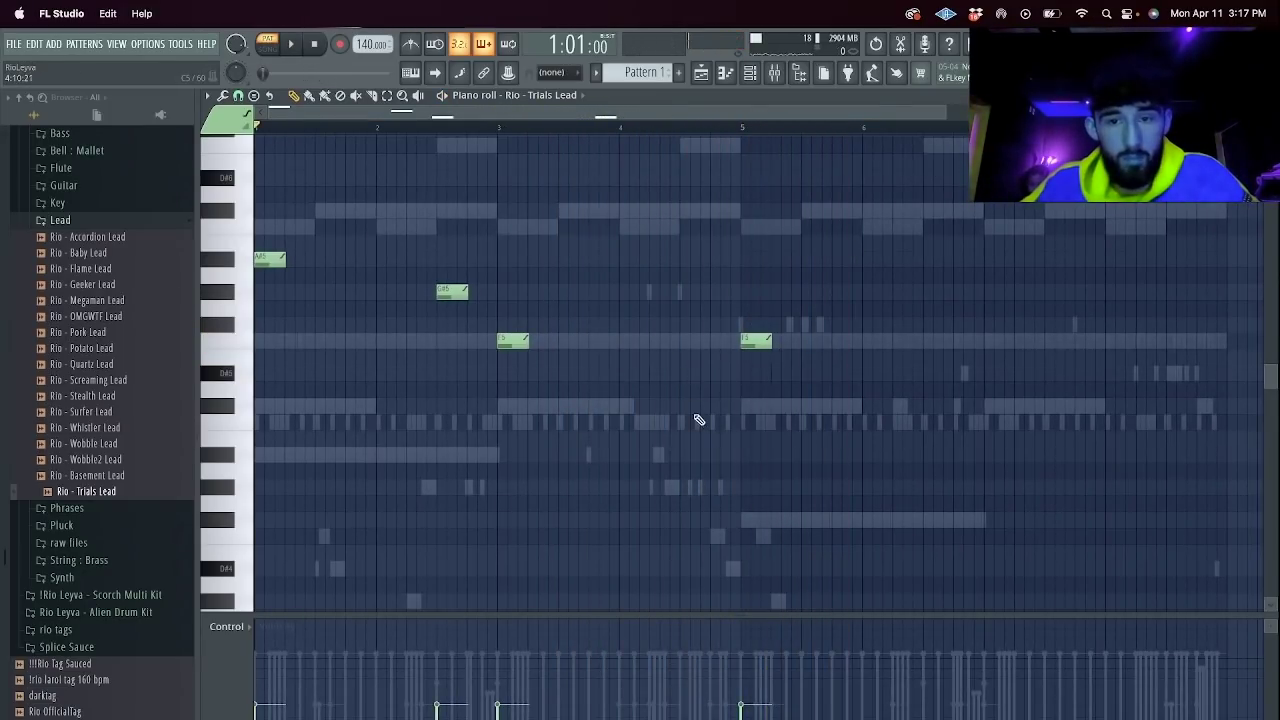
key(space)
drag(690, 413, 695, 413)
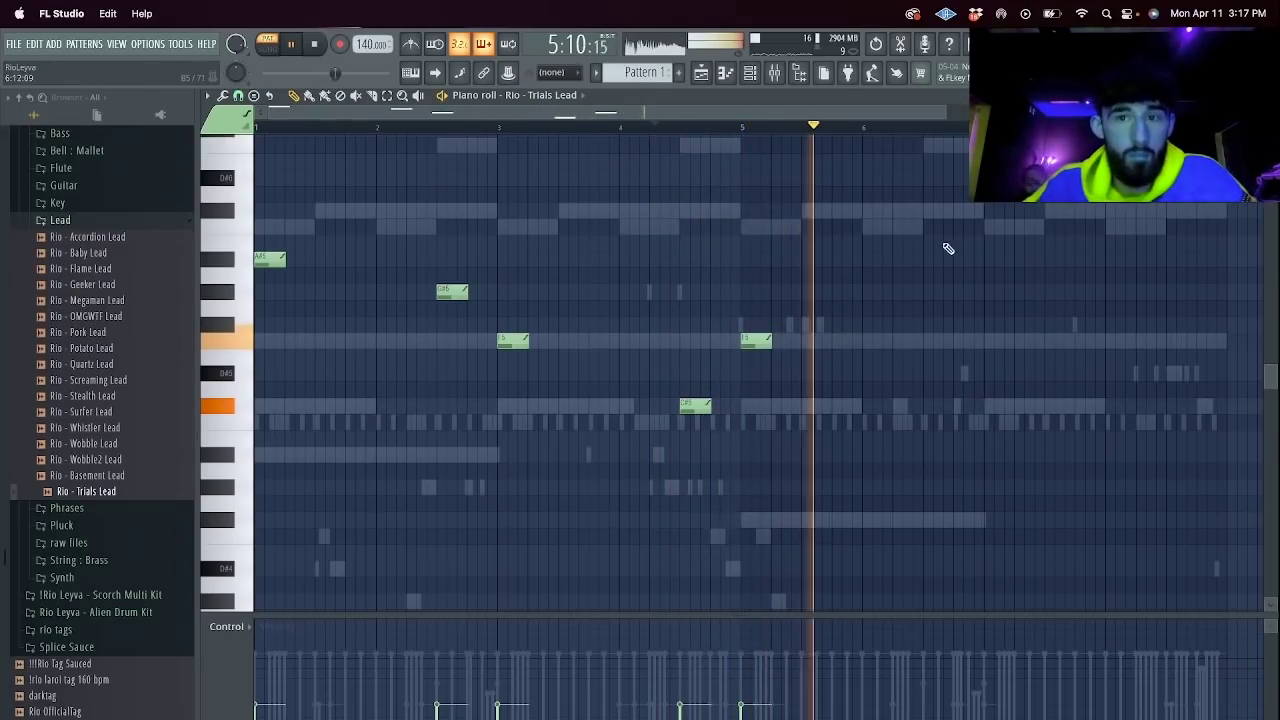
key(space)
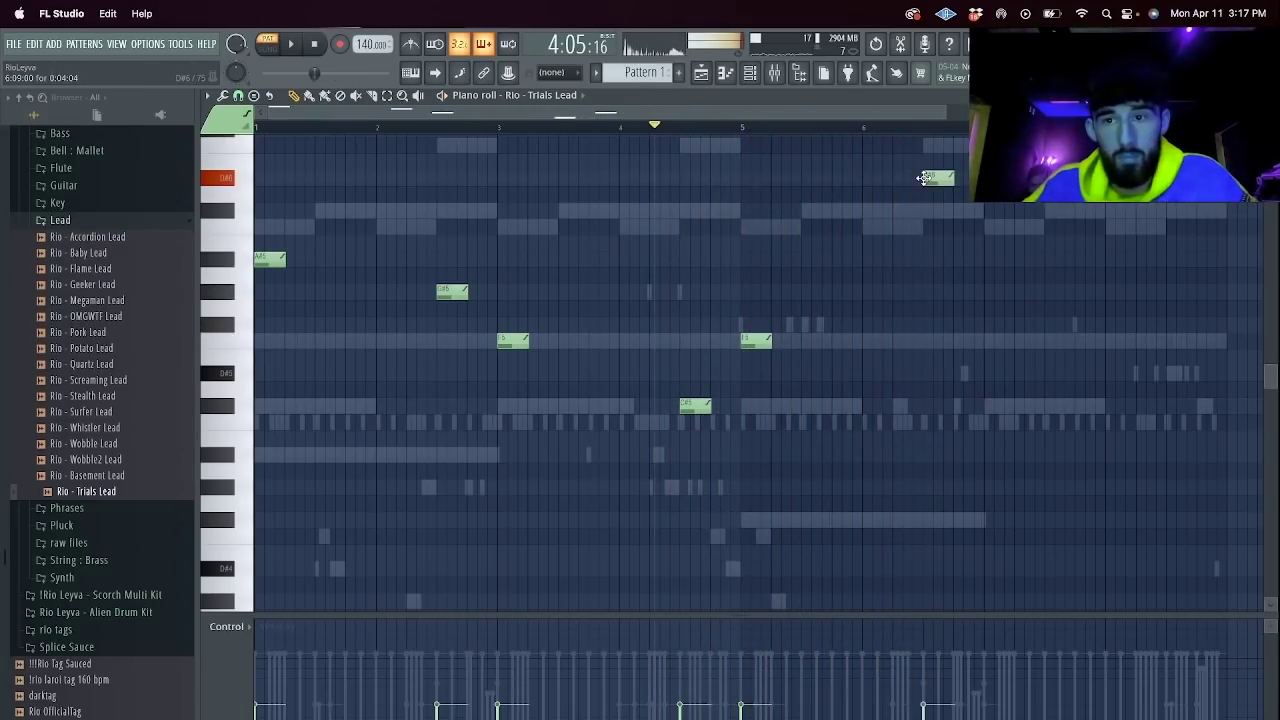
scroll(1005, 250, up, 3)
key(space)
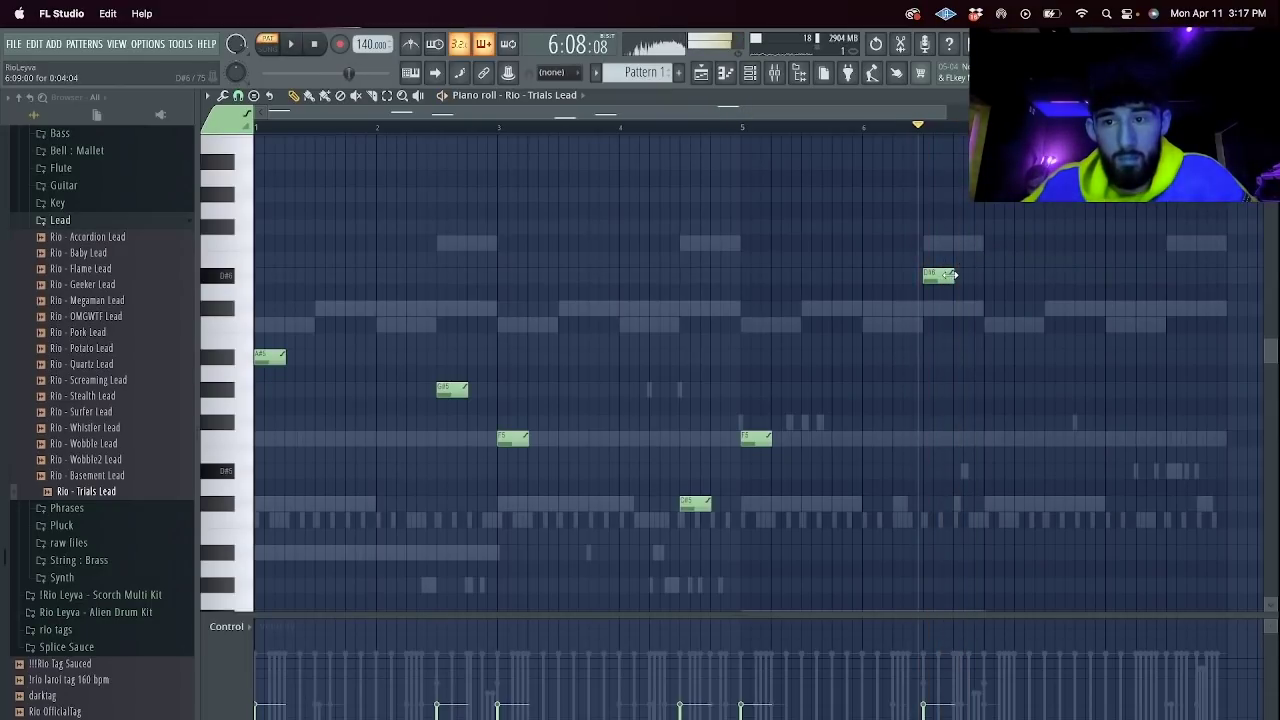
key(space)
drag(949, 312, 938, 312)
click(990, 308)
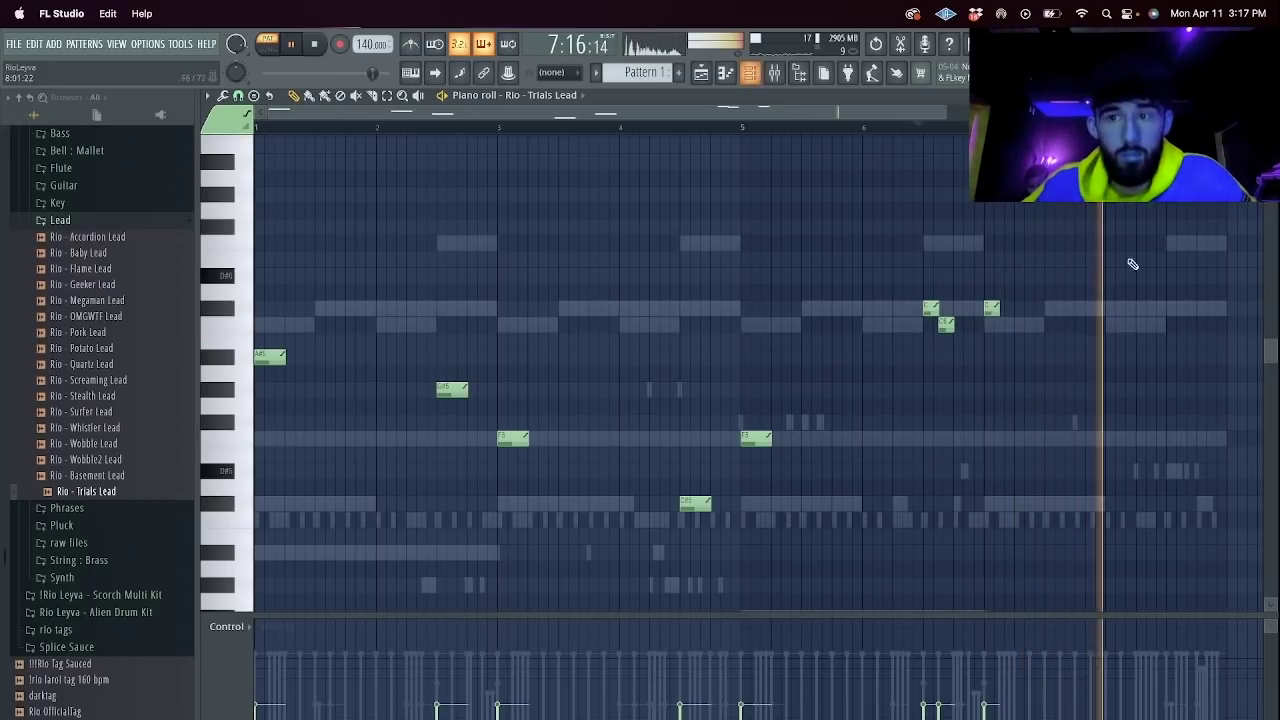
click(1048, 308)
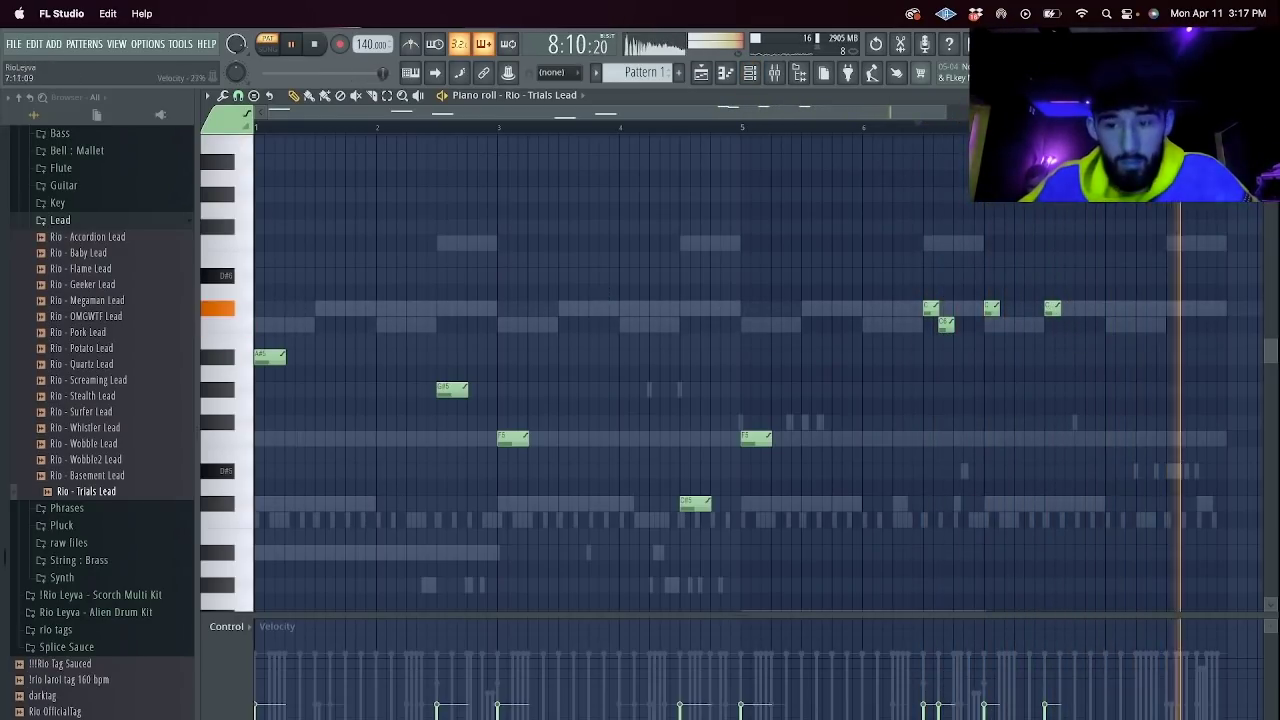
click(750, 73)
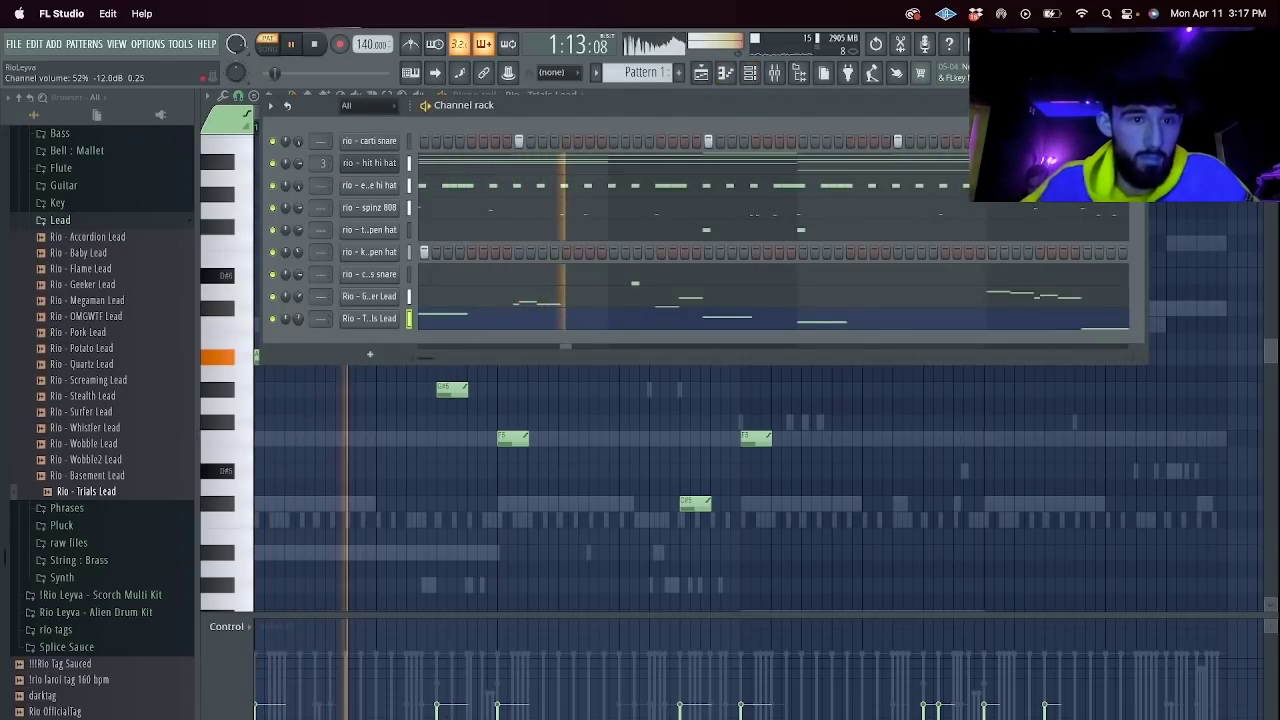
Add a LABS channel with the Soft Piano preset, paste the chord notes into it and solo it.
click(369, 354)
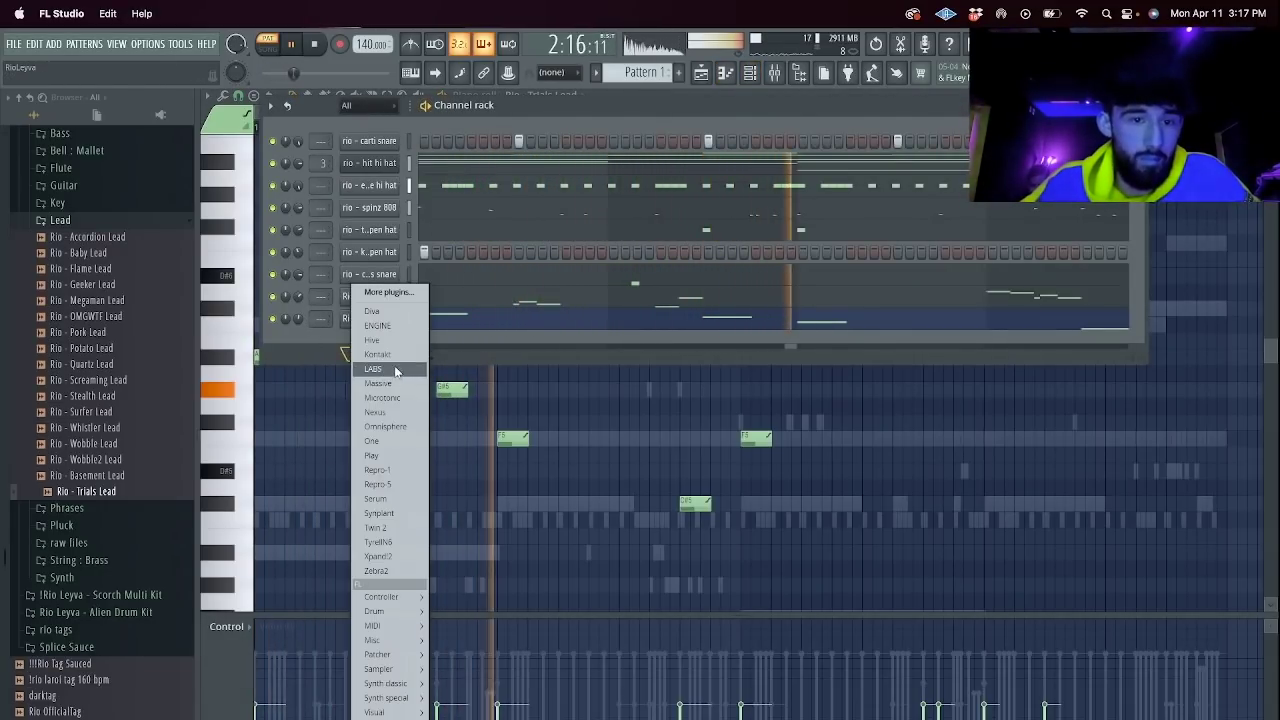
click(394, 371)
click(443, 162)
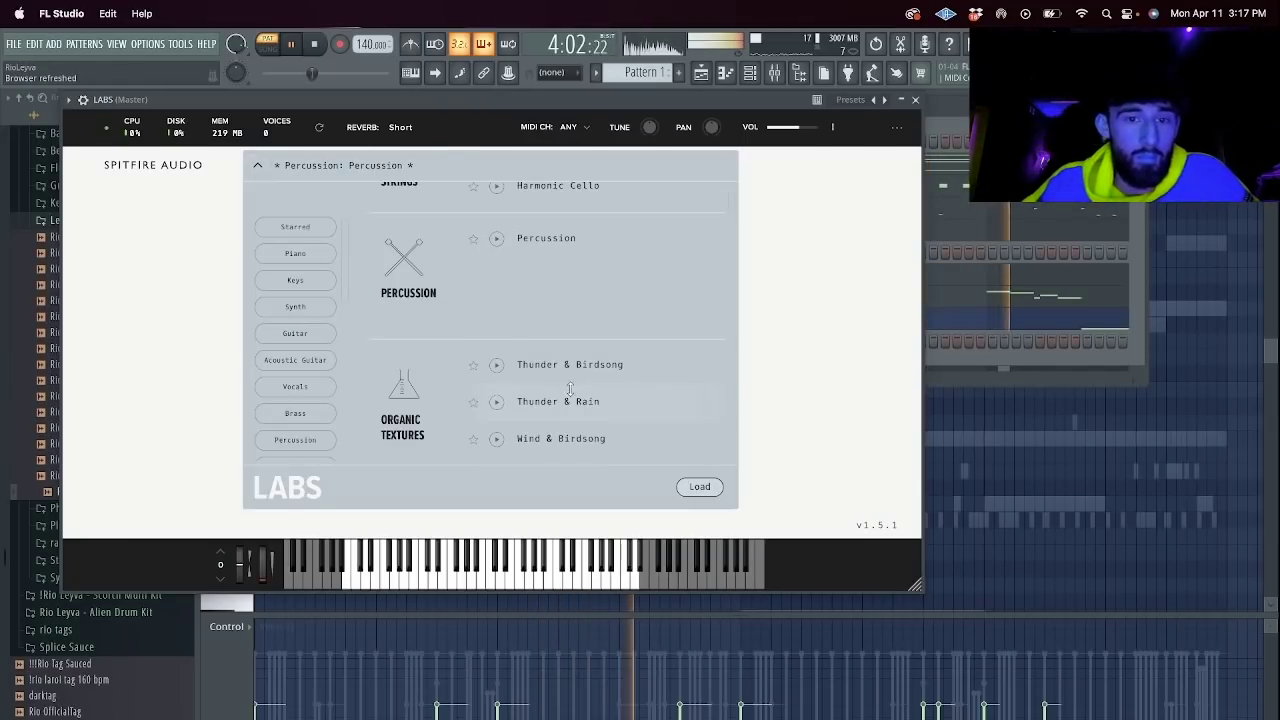
scroll(564, 184, down, 5)
double_click(560, 263)
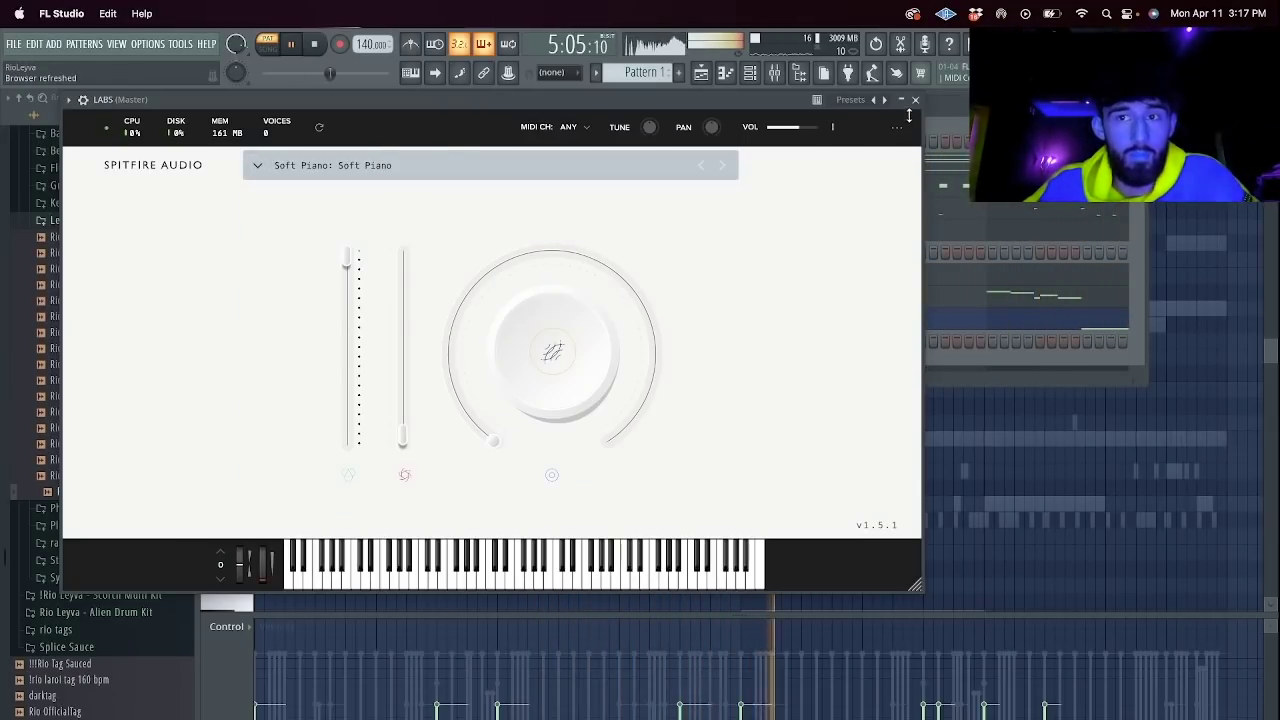
key(Escape)
click(410, 341)
key(ctrl+v)
right_click(273, 341)
click(291, 355)
Raise the LABS chord notes one octave and delete the high F6, C#6 and A#5 notes in bars 1–3.
click(534, 343)
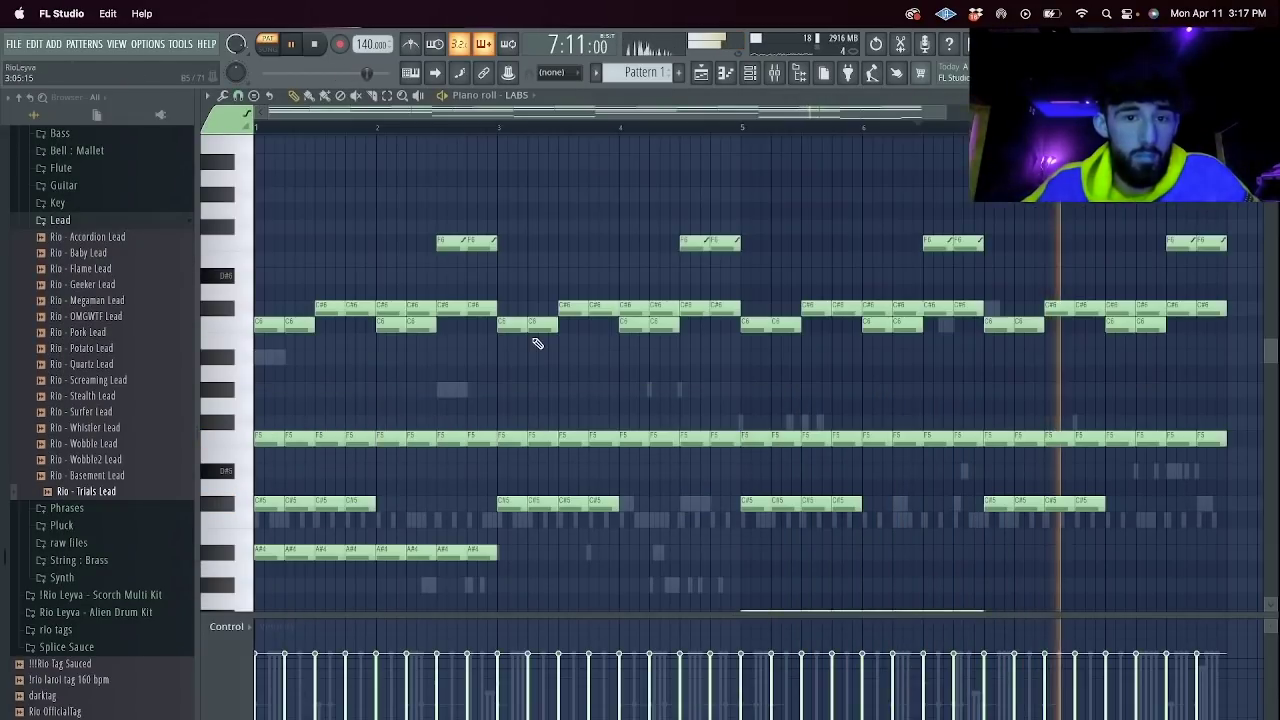
key(ctrl+Up)
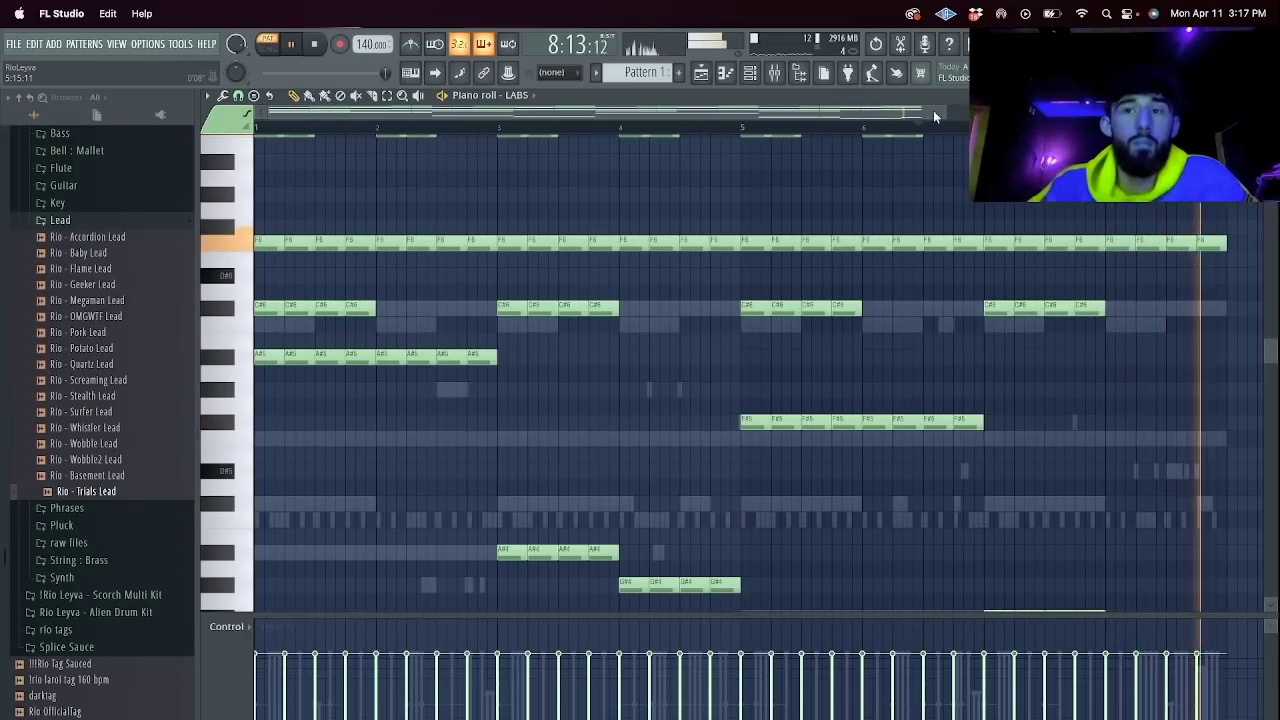
drag(939, 112, 990, 112)
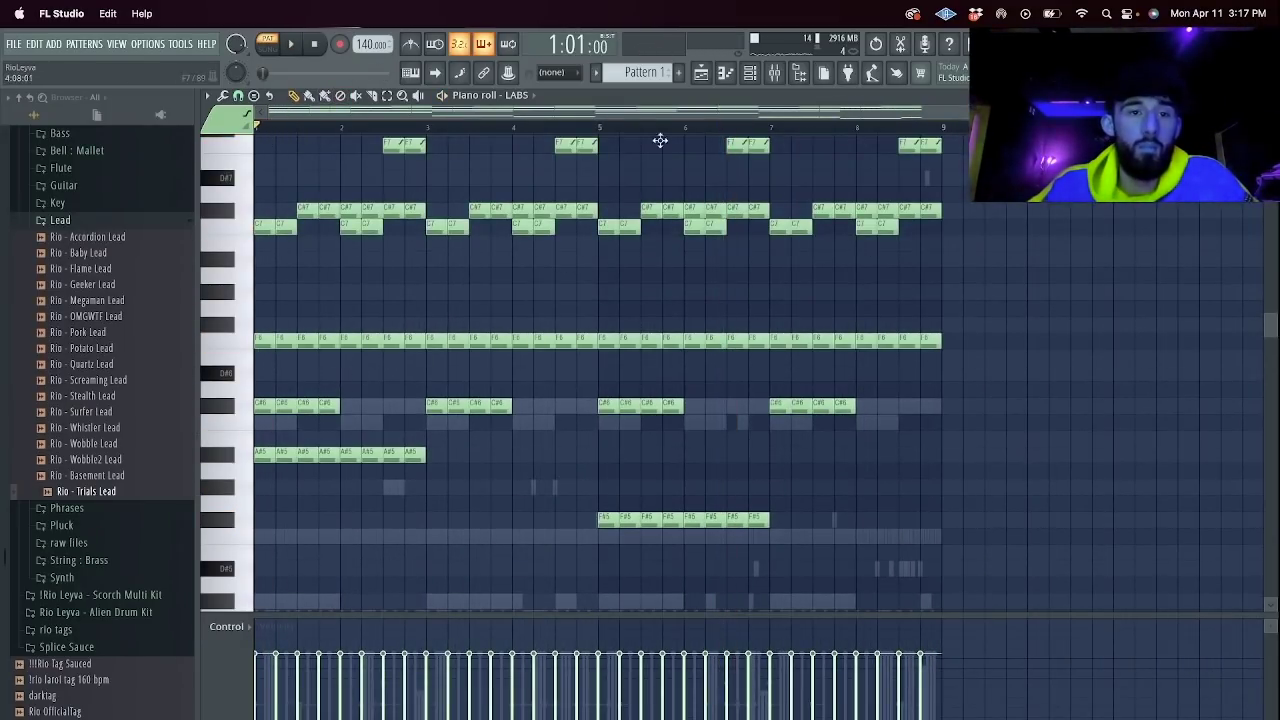
scroll(412, 404, up, 2)
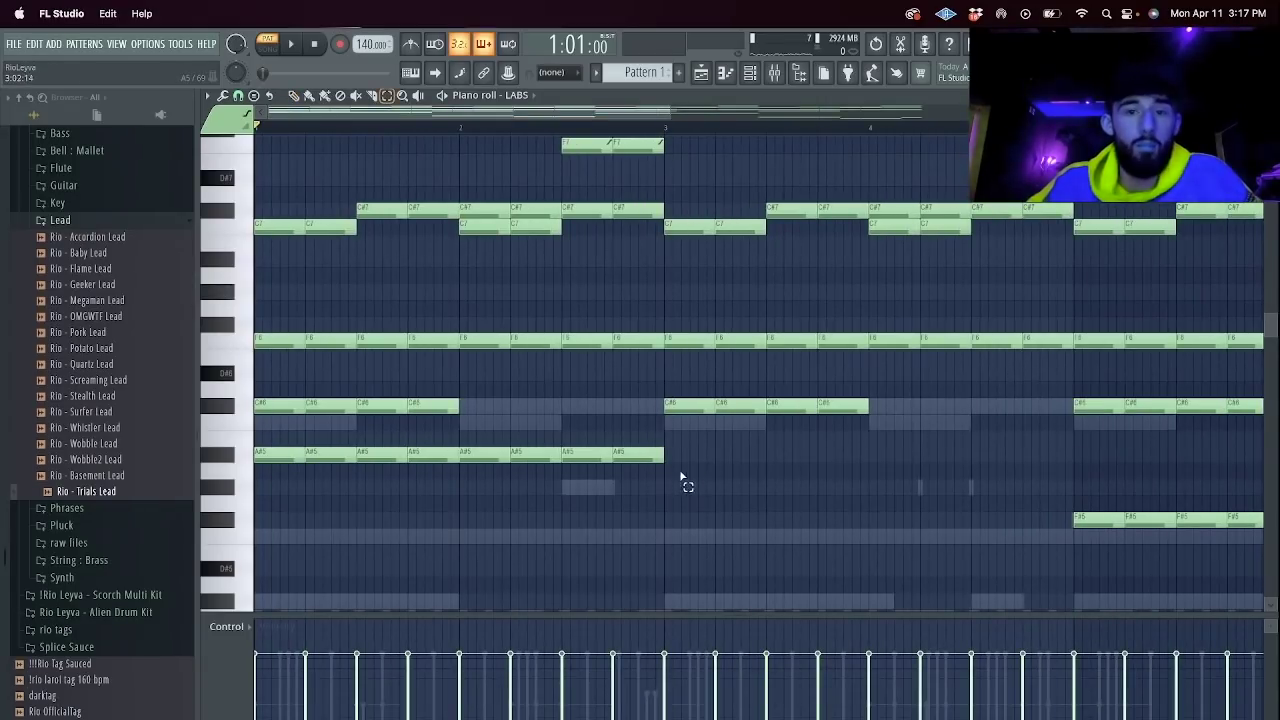
drag(659, 475, 331, 148)
key(Delete)
key(space)
scroll(396, 275, up, 2)
key(space)
key(Delete)
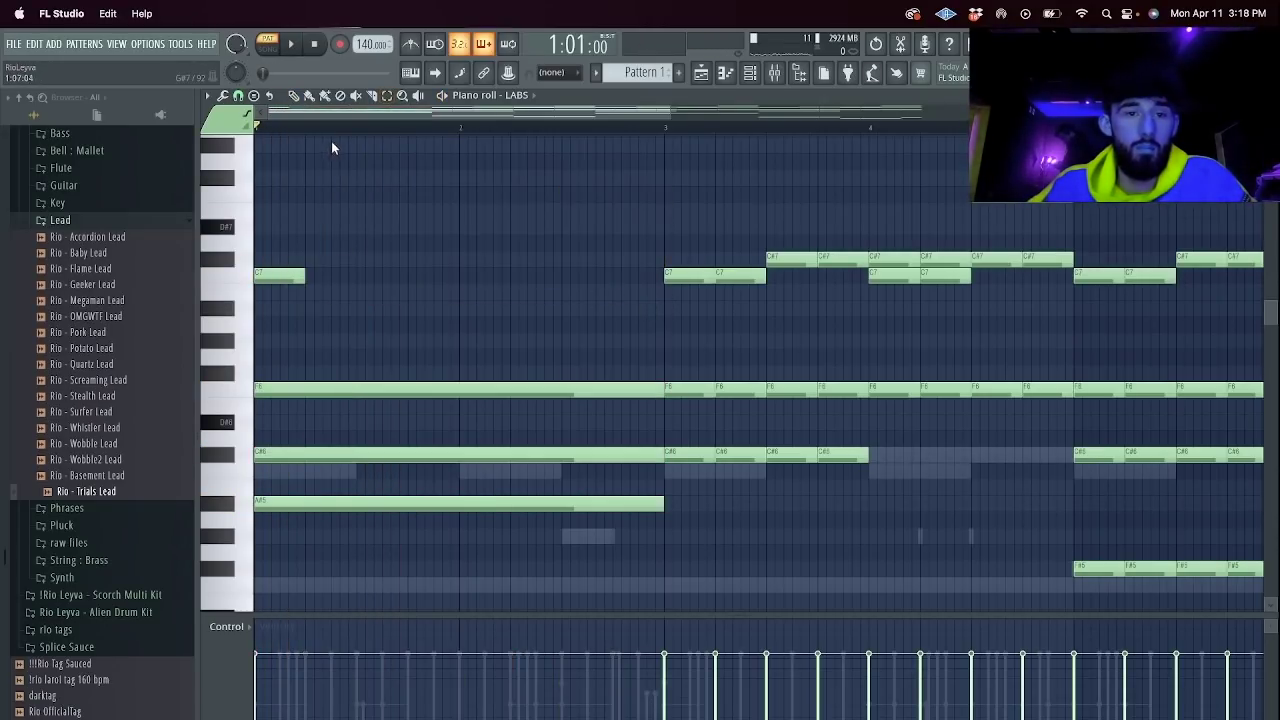
Draw new sustained chord notes on G#6, F#6, F6, D#6 and C#6.
click(313, 341)
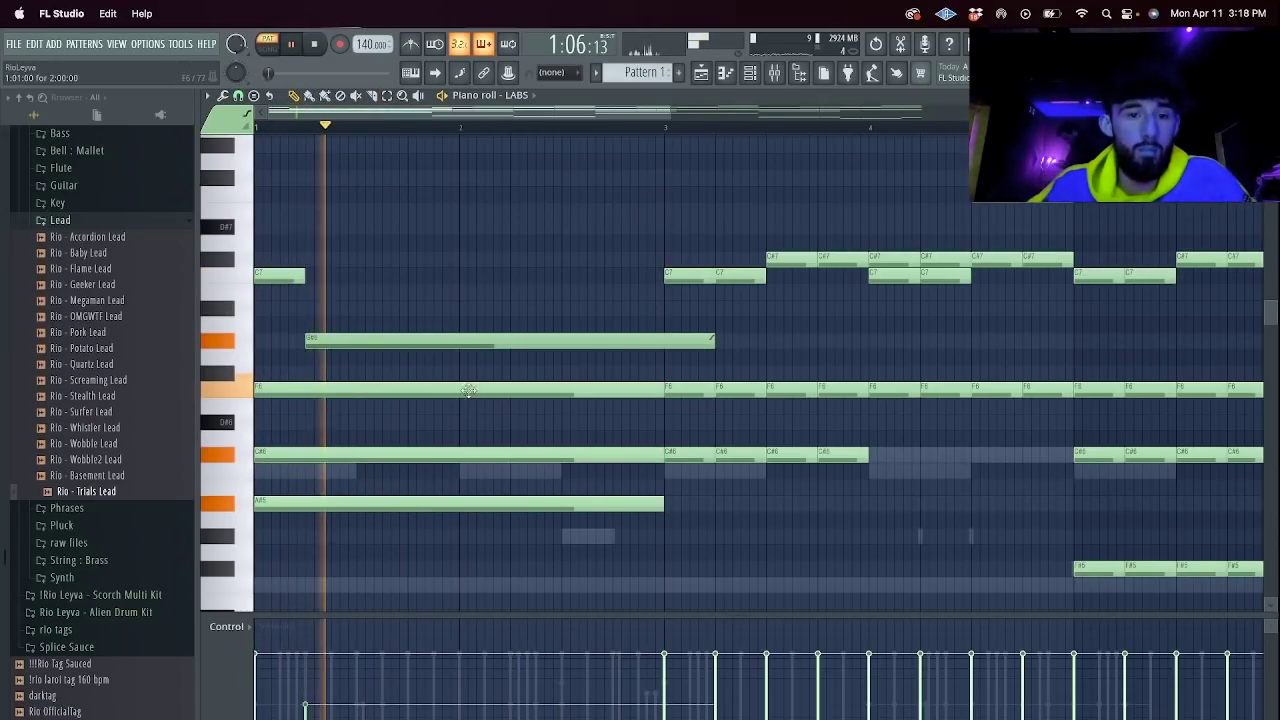
click(409, 389)
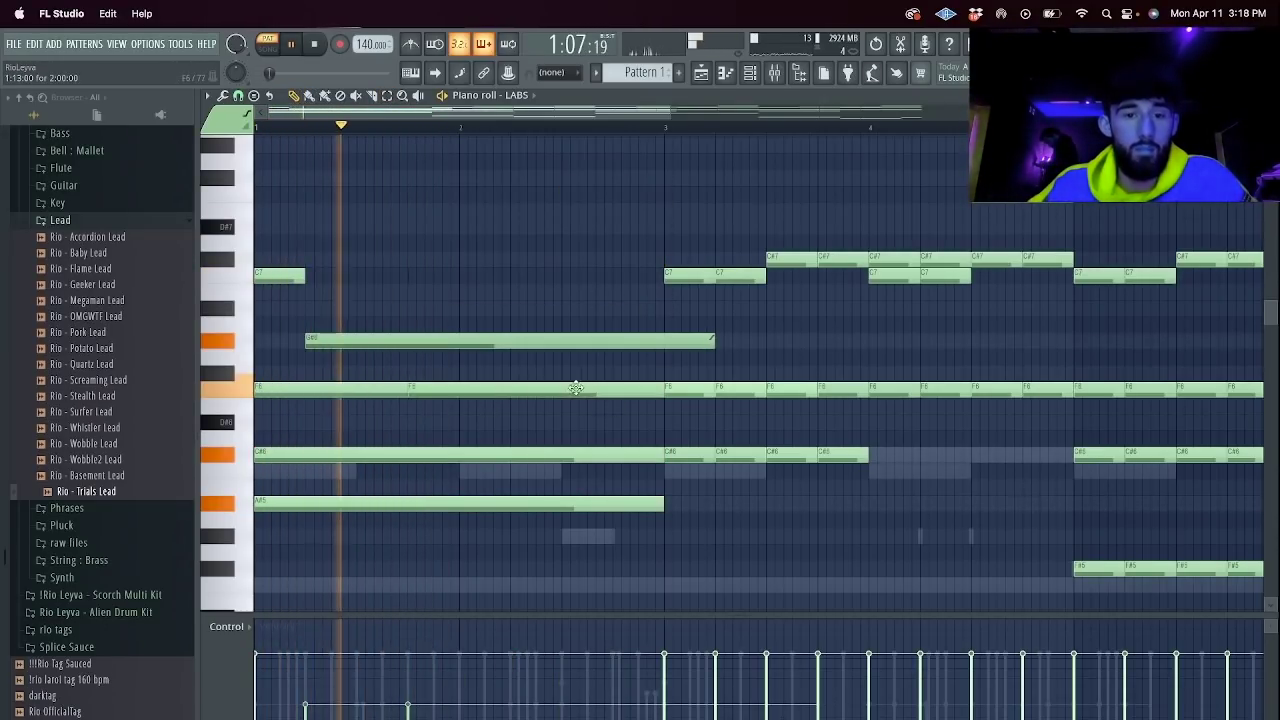
key(space)
drag(475, 389, 473, 372)
key(space)
click(461, 387)
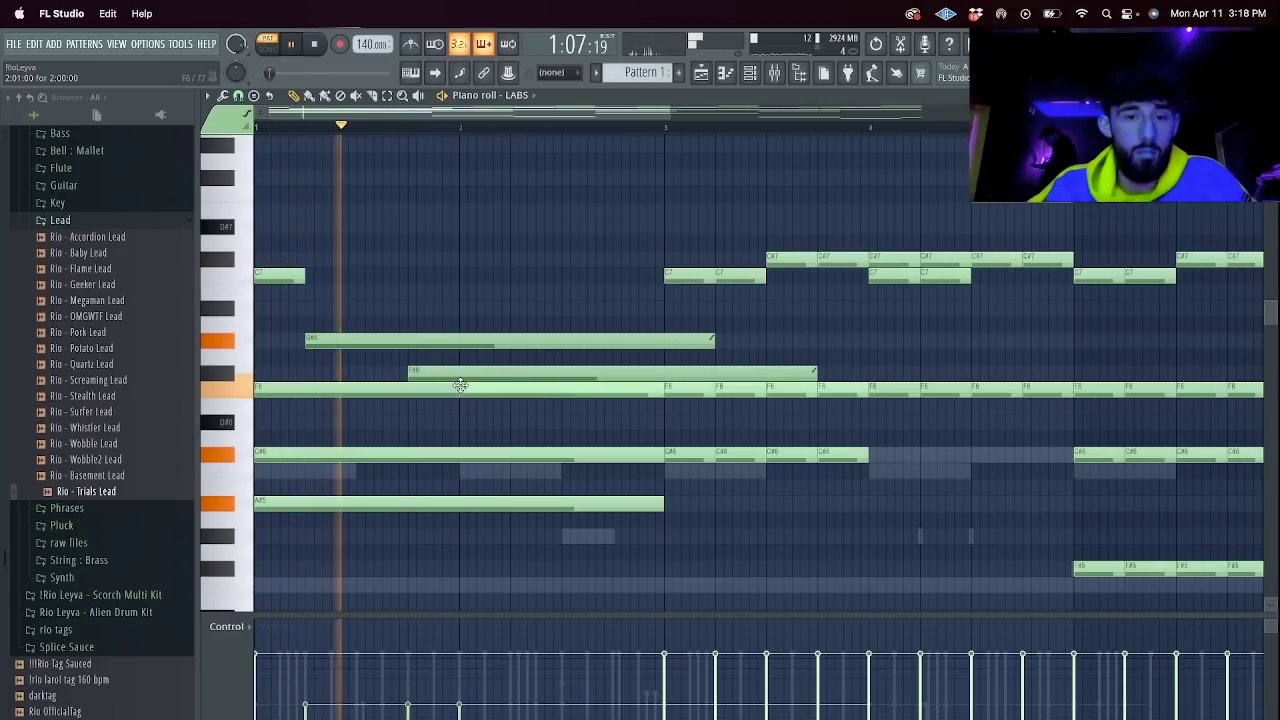
click(486, 421)
click(512, 436)
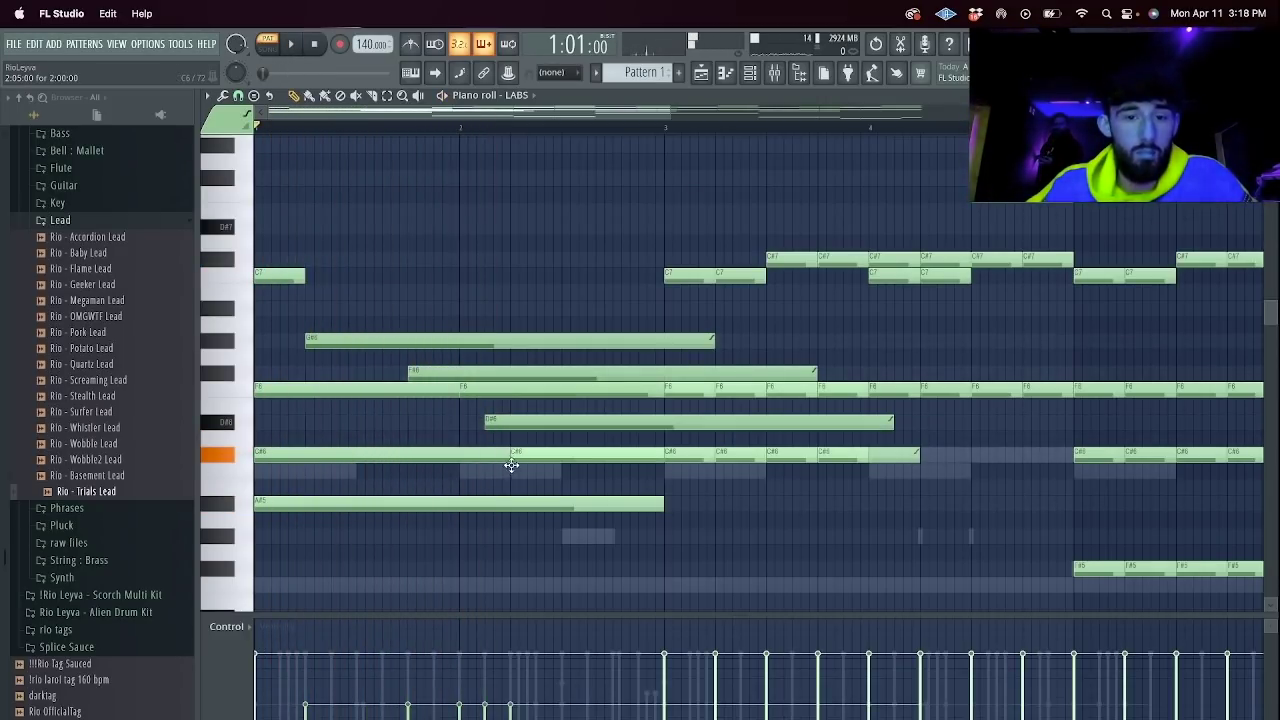
drag(512, 436, 511, 453)
Delete notes after bar 3, drop the chords an octave, remove strays and duplicate them into bars 3–5.
drag(661, 528, 674, 328)
drag(672, 113, 1200, 130)
scroll(838, 380, down, 6)
drag(947, 543, 426, 24)
key(Delete)
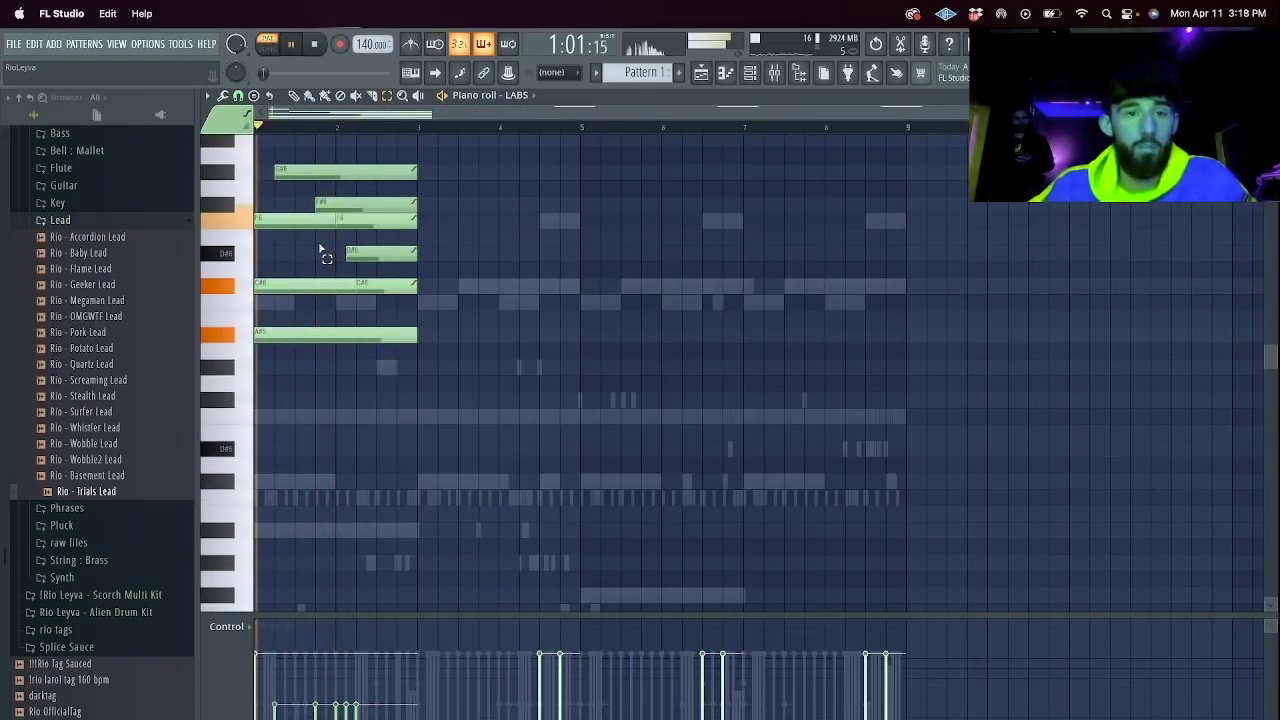
key(super+Down)
drag(1003, 278, 504, 147)
key(Delete)
key(super+b)
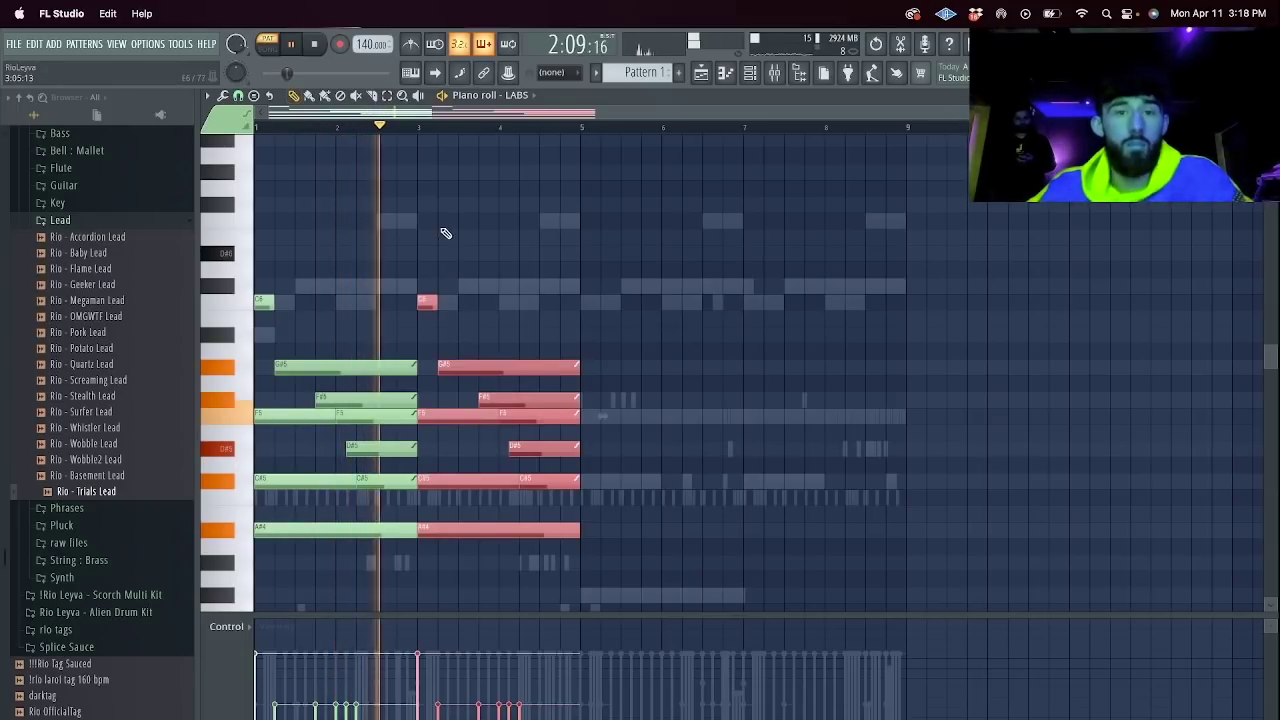
Add a high melody note above the chords, raise it two semitones and shorten the G#6 to a short hit.
click(443, 221)
click(425, 131)
click(602, 220)
key(space)
key(space)
right_click(612, 223)
key(space)
drag(566, 217, 566, 164)
drag(1260, 112, 867, 112)
key(space)
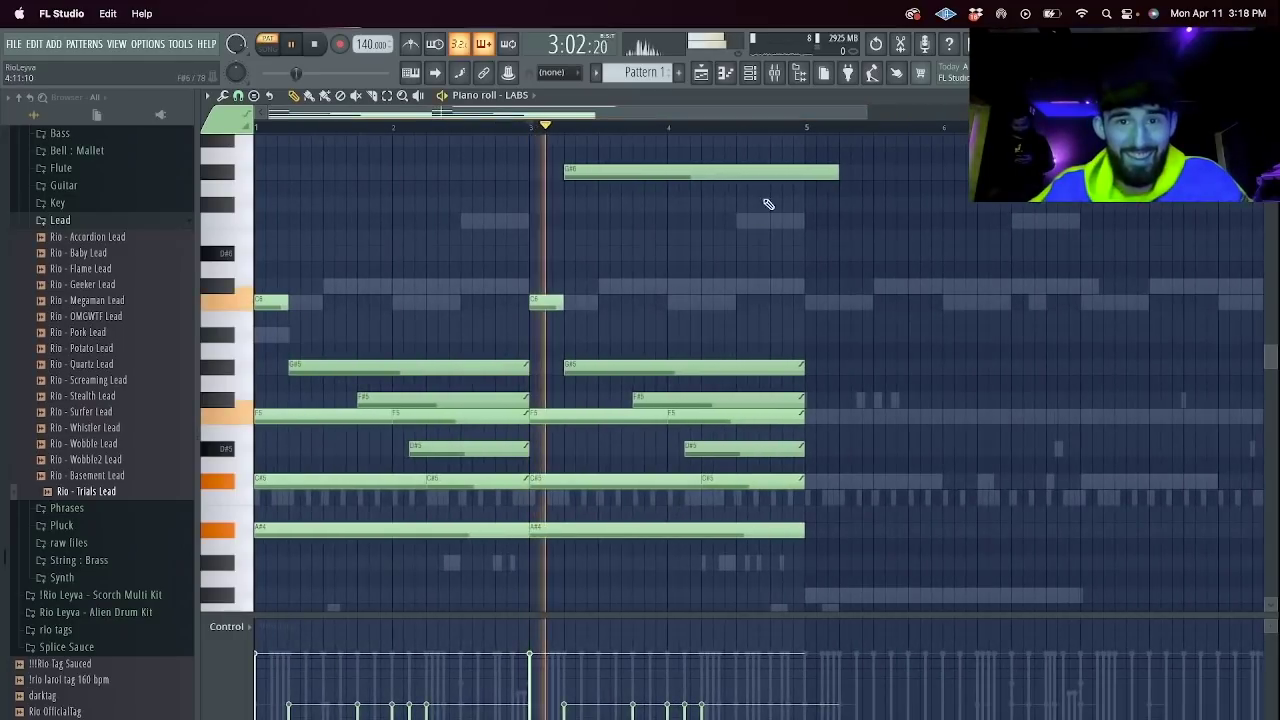
key(space)
key(space)
drag(841, 175, 595, 187)
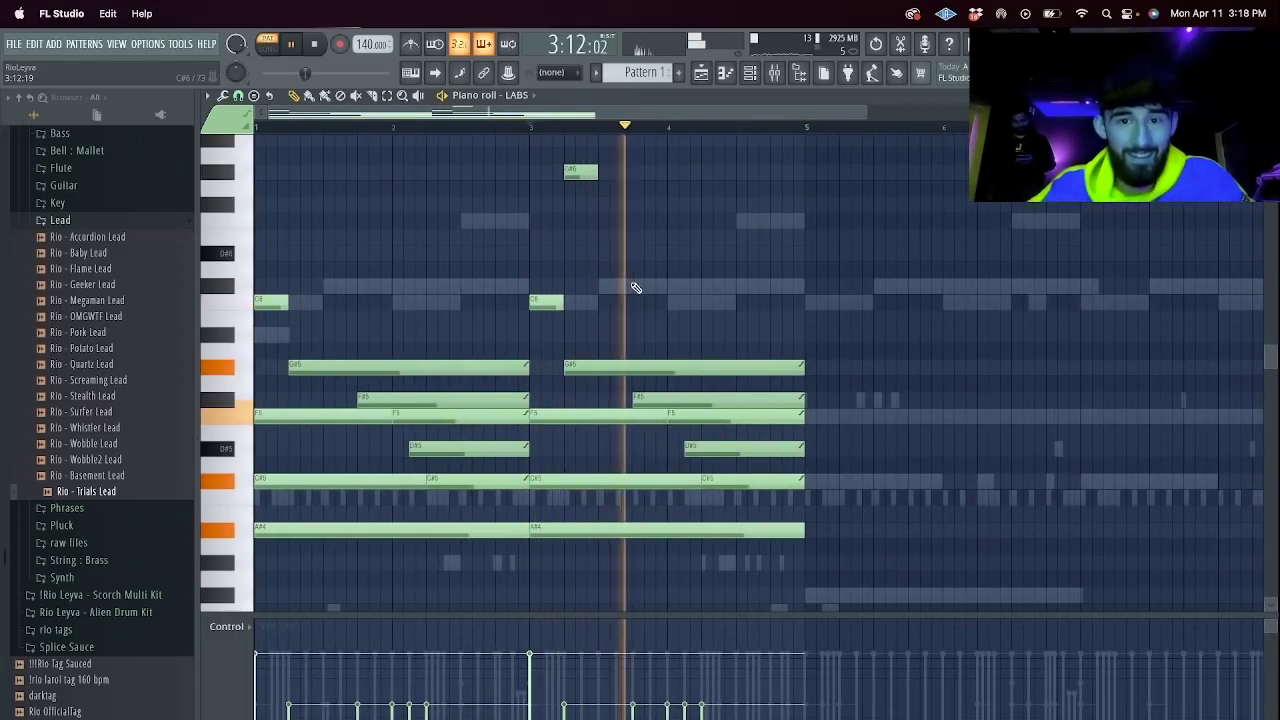
Draw short melody notes in bars 3–4, including a C#6 held to bar 5 and a short F6 hit.
click(636, 287)
click(674, 302)
click(705, 287)
drag(732, 287, 798, 287)
key(space)
key(space)
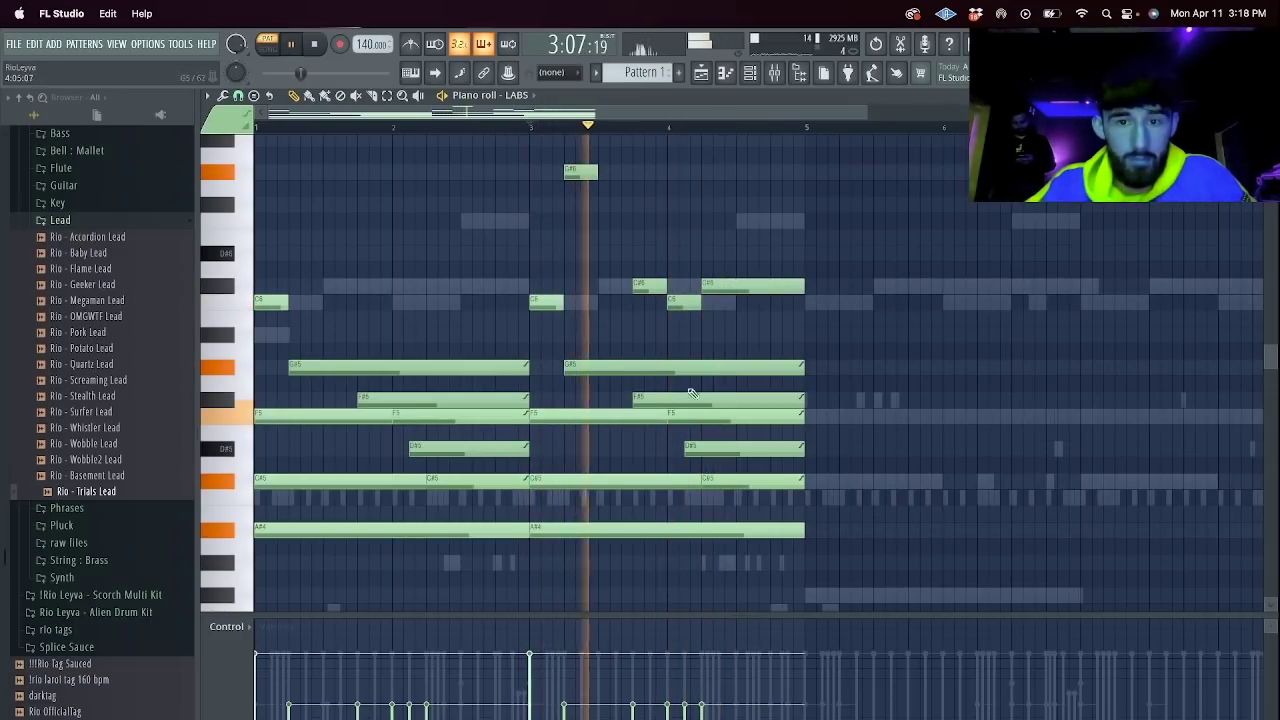
key(space)
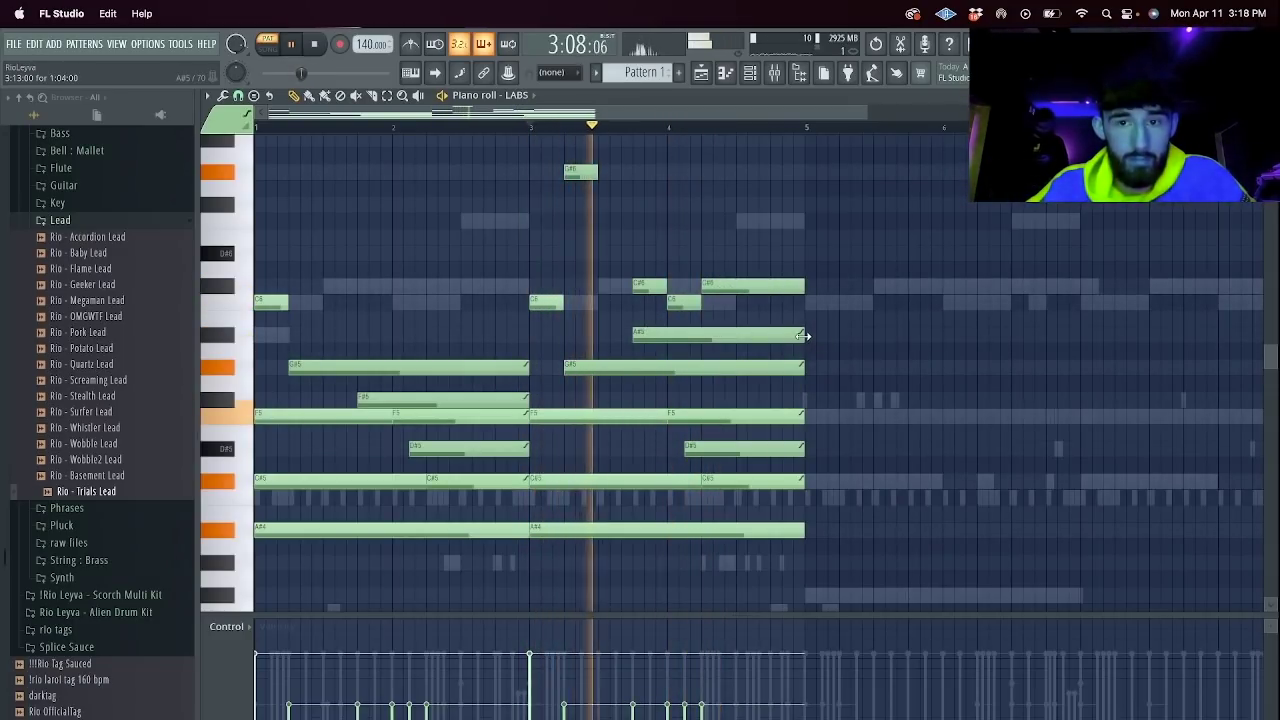
key(space)
click(737, 221)
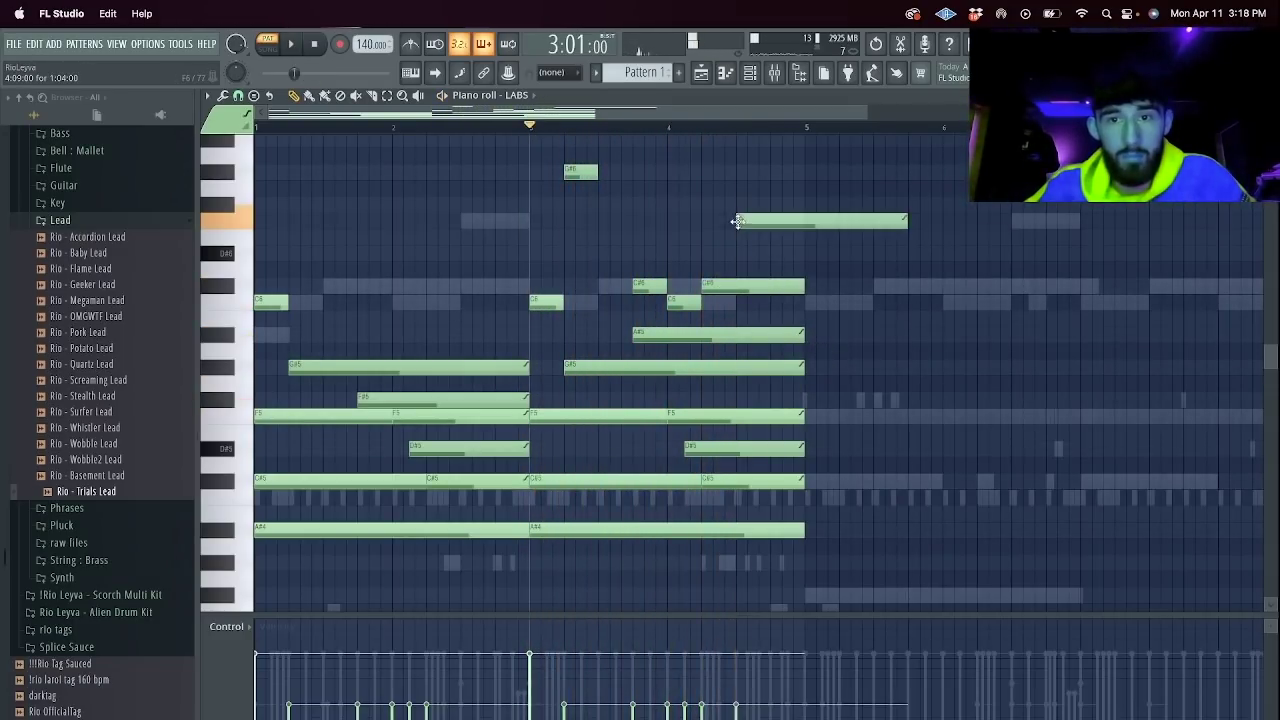
drag(734, 224, 740, 225)
drag(908, 224, 771, 223)
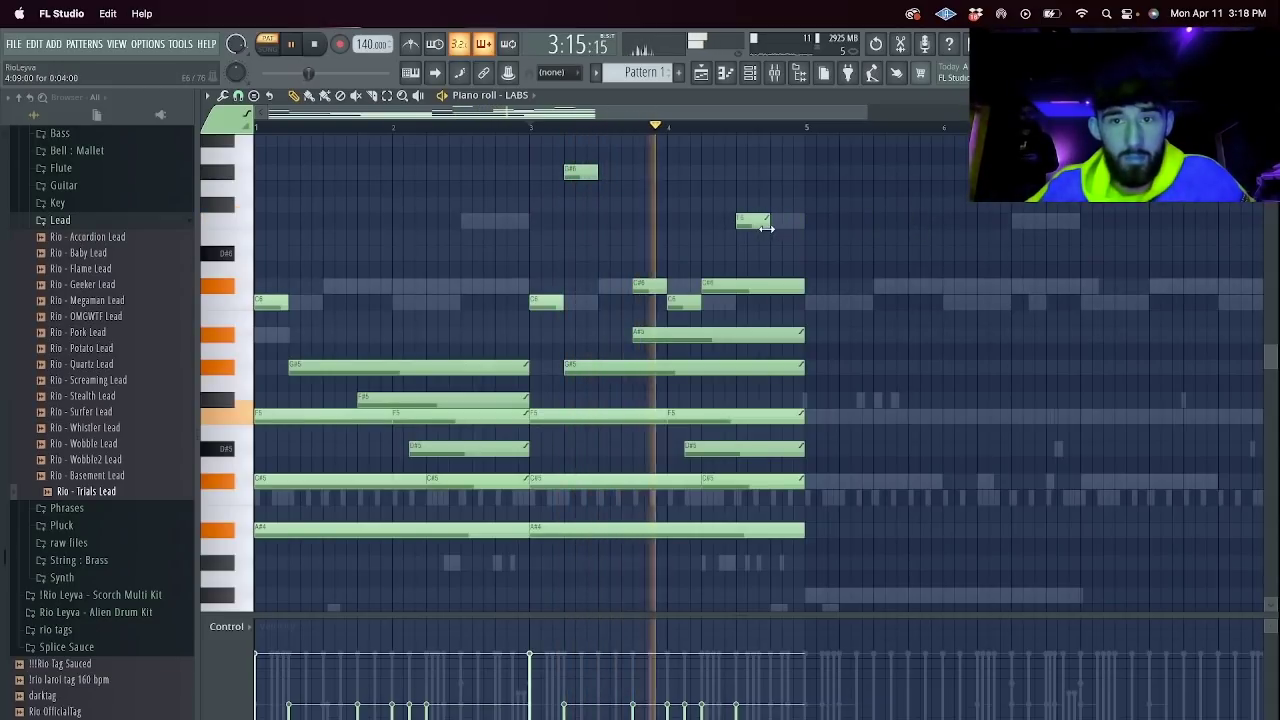
click(770, 253)
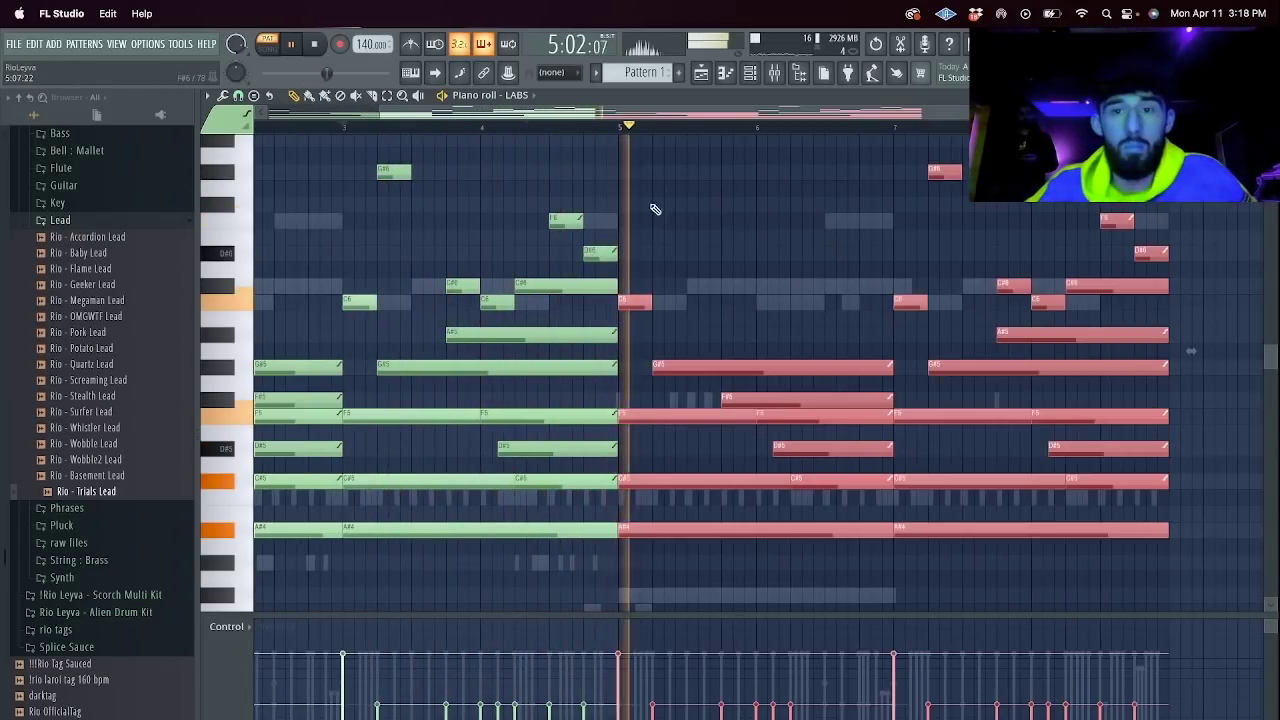
Trim the A#4 note, add a G#4 after it and move the later A#4 down to F#4.
scroll(680, 309, down, 4)
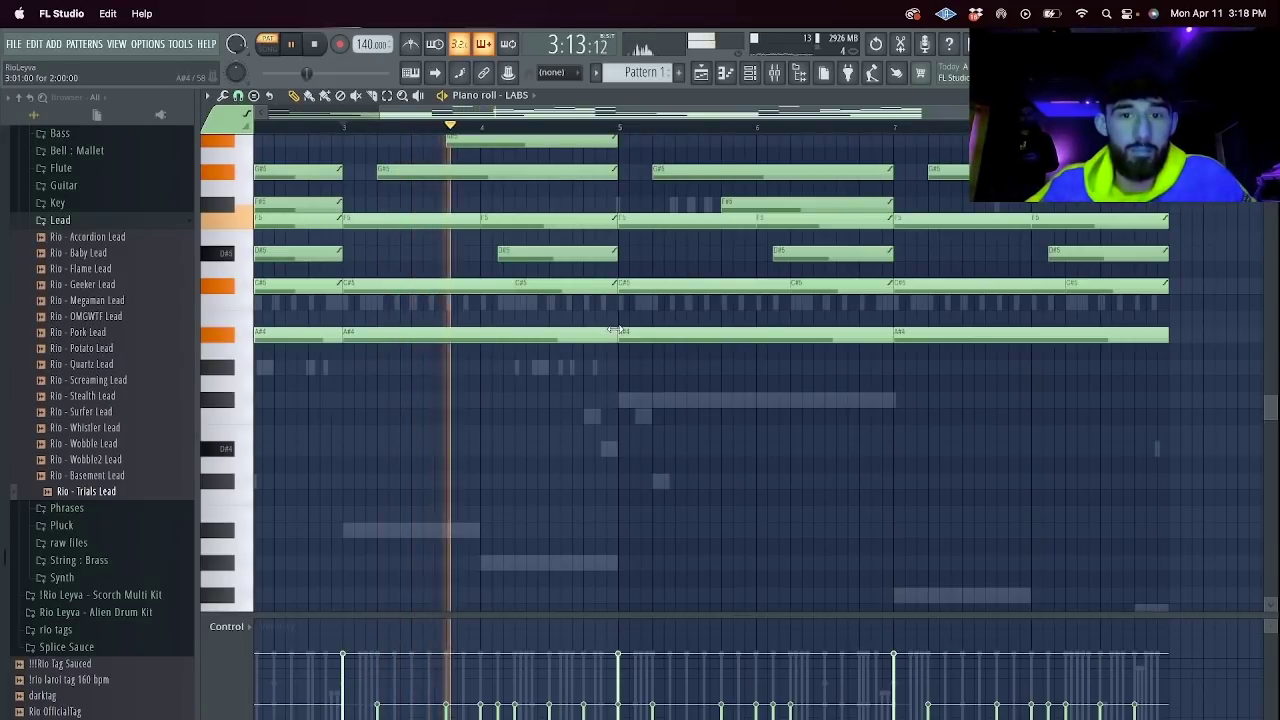
drag(480, 343, 477, 343)
click(482, 366)
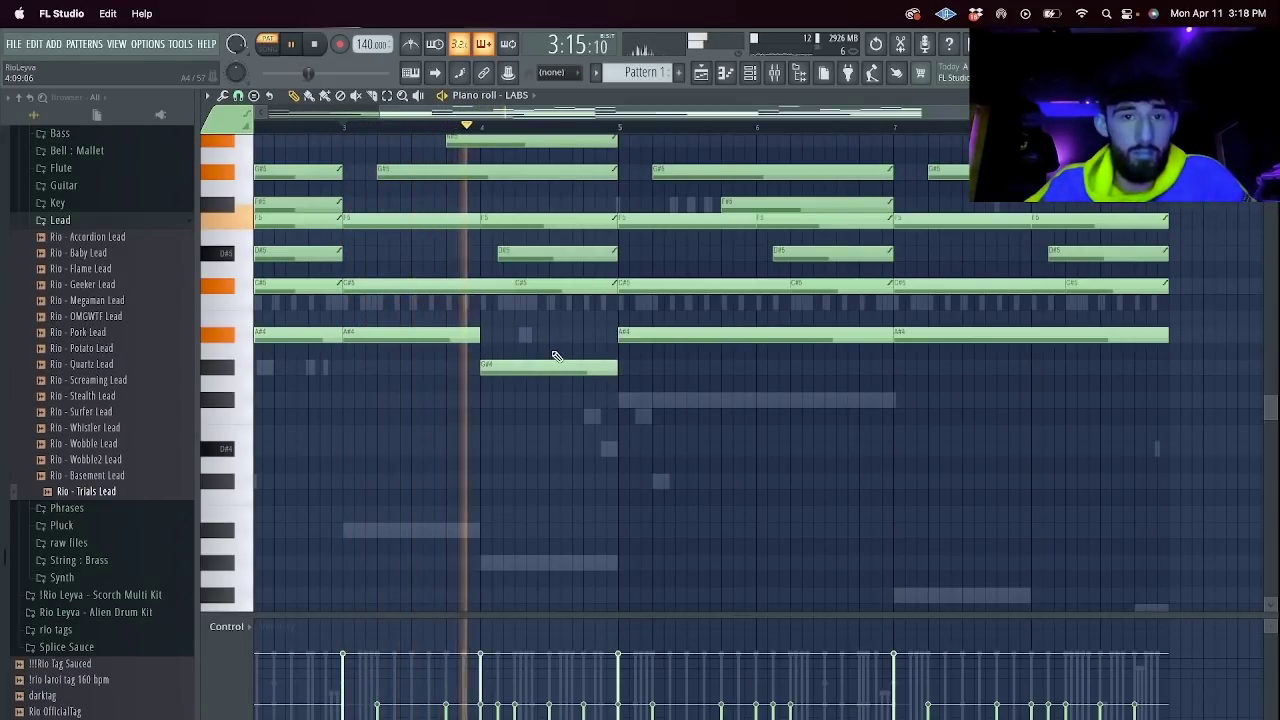
drag(643, 337, 643, 402)
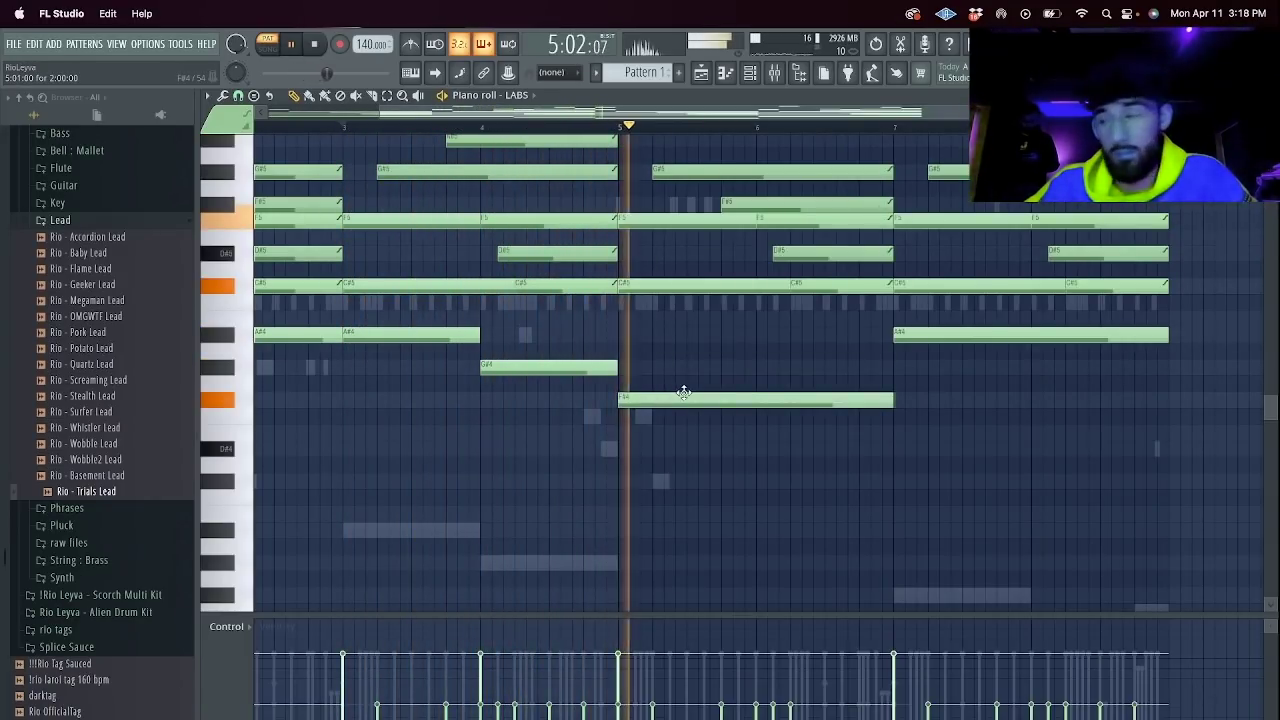
key(space)
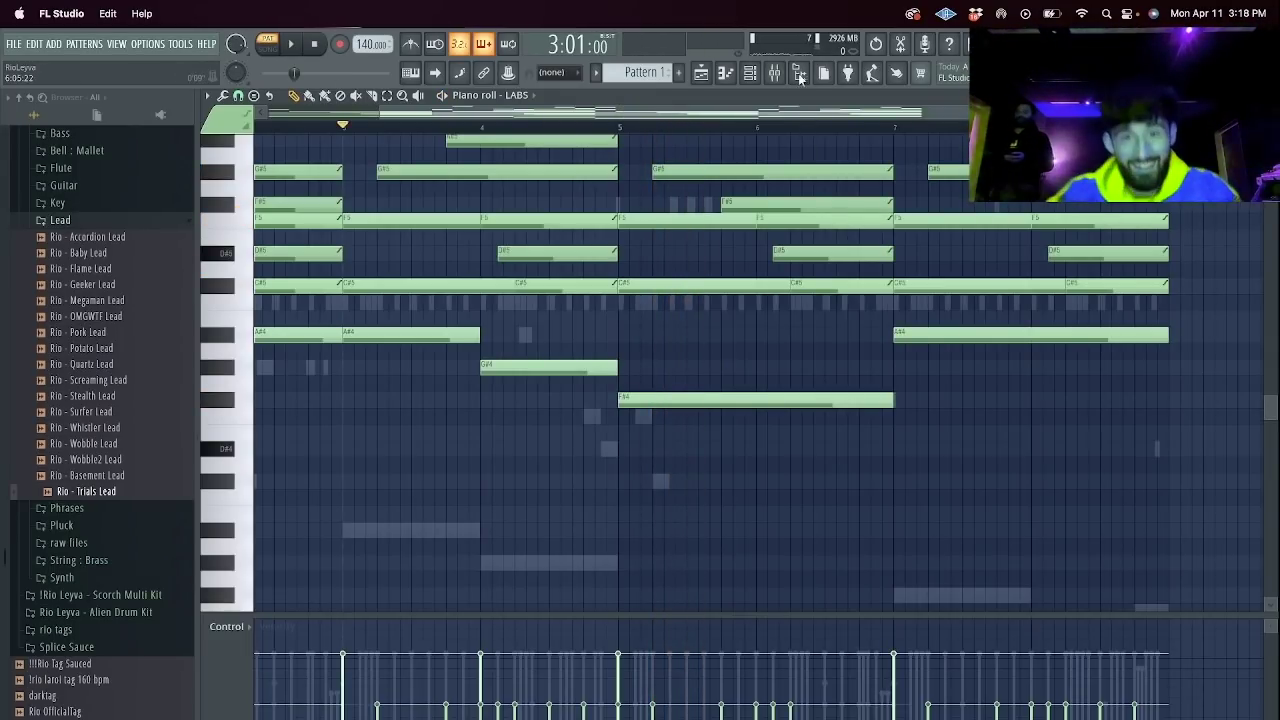
Copy the A#4, G#4 and F#4 notes and paste the copy one octave lower.
drag(375, 112, 268, 110)
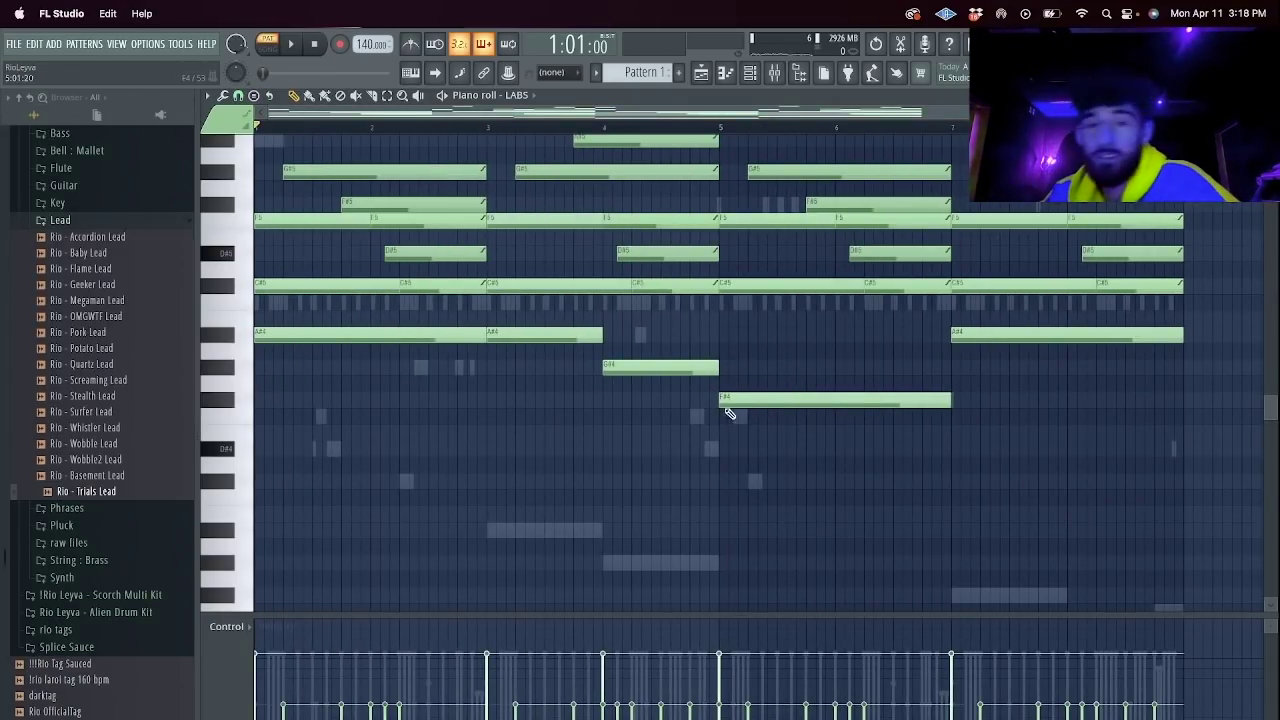
drag(807, 452, 346, 310)
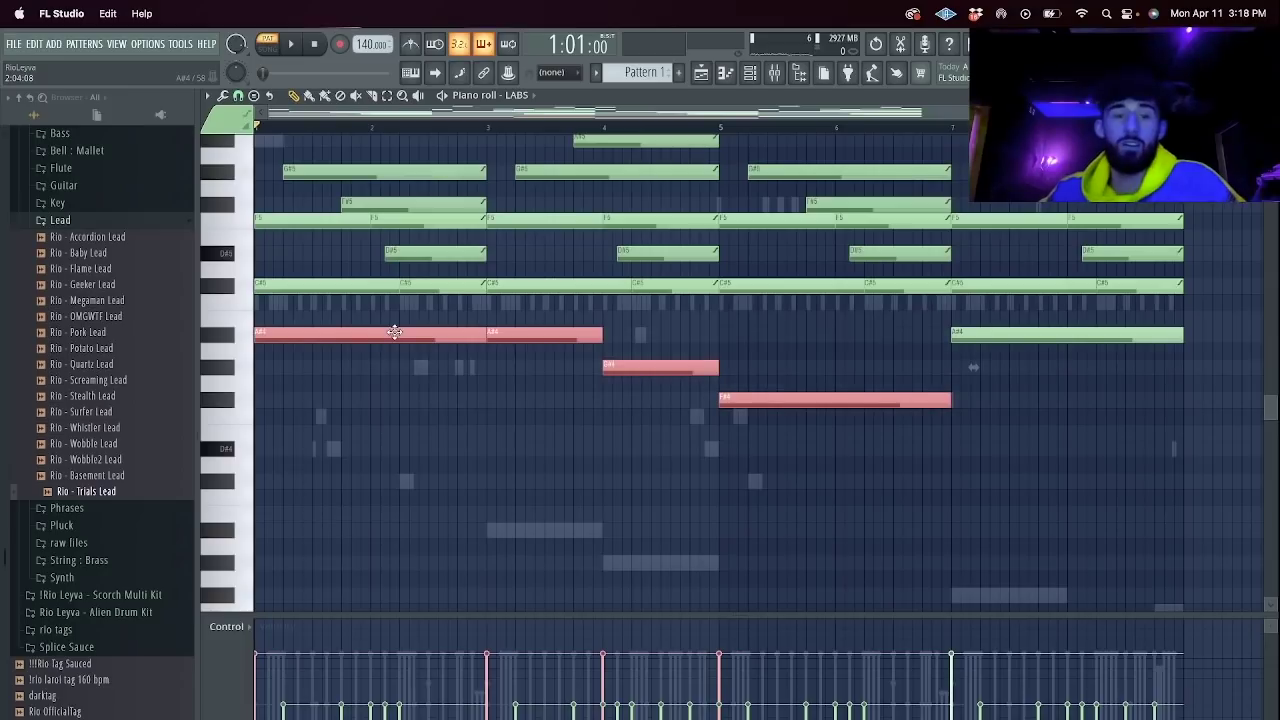
key(super+c)
key(super+v)
key(super+Down)
key(space)
super+click(609, 436)
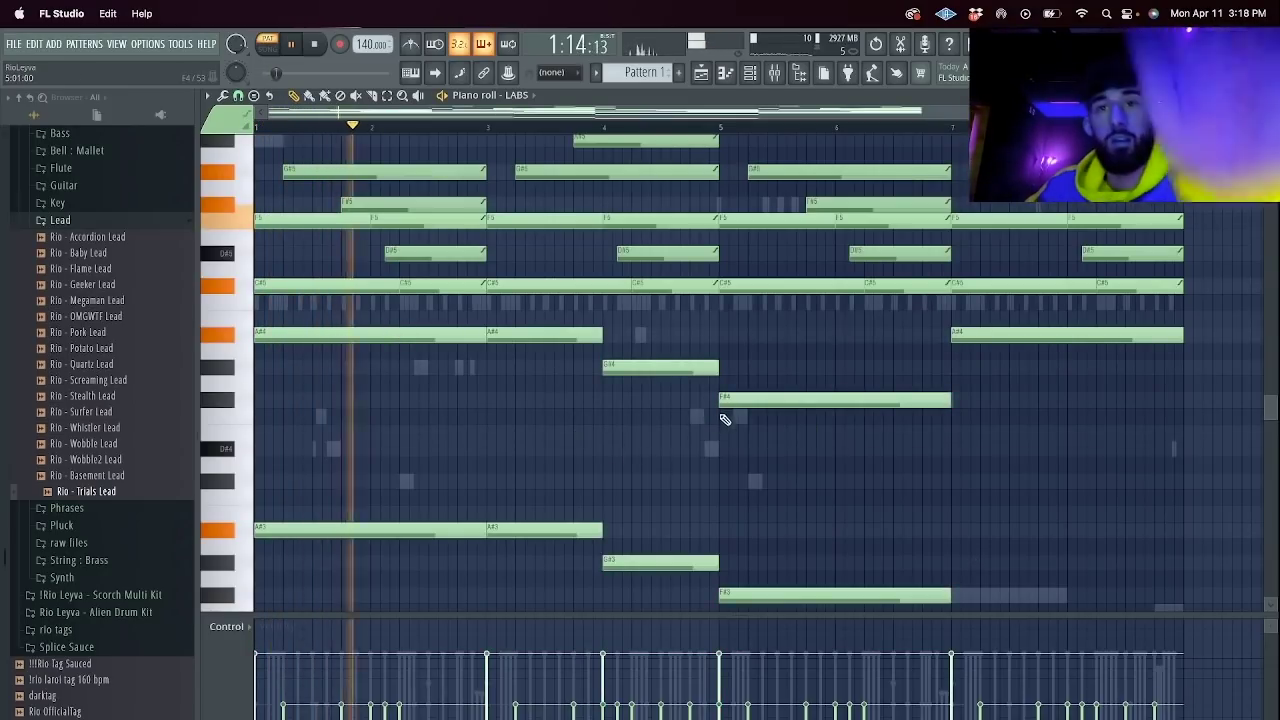
key(F6)
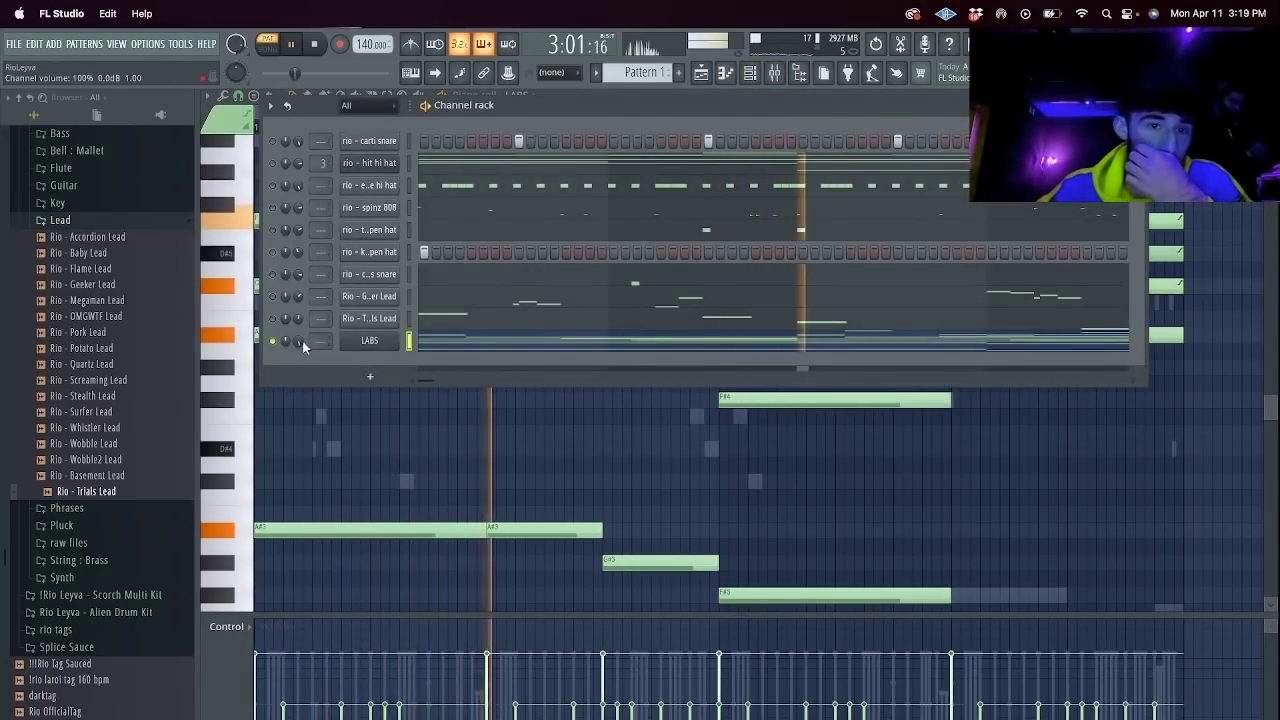
key(F6)
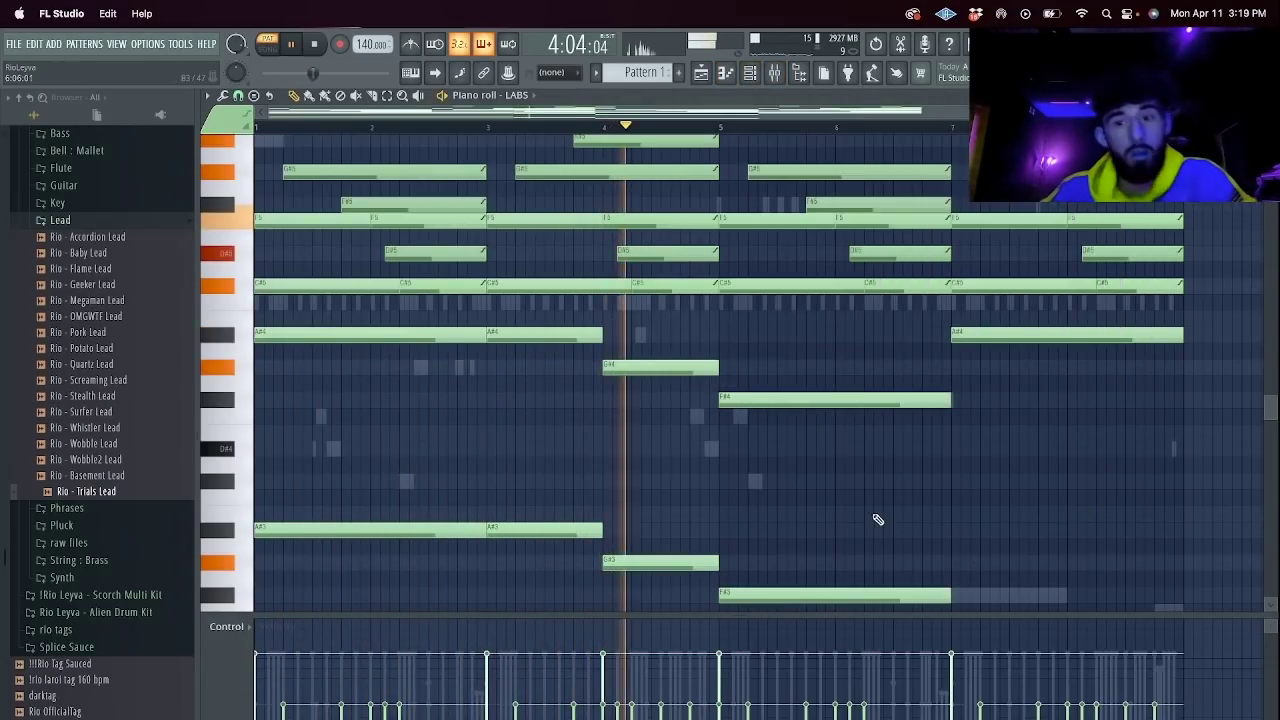
Lengthen the short high note, move the F#5 note to G#5 and shorten the bar-6 high note.
scroll(870, 480, up, 2)
scroll(866, 444, up, 6)
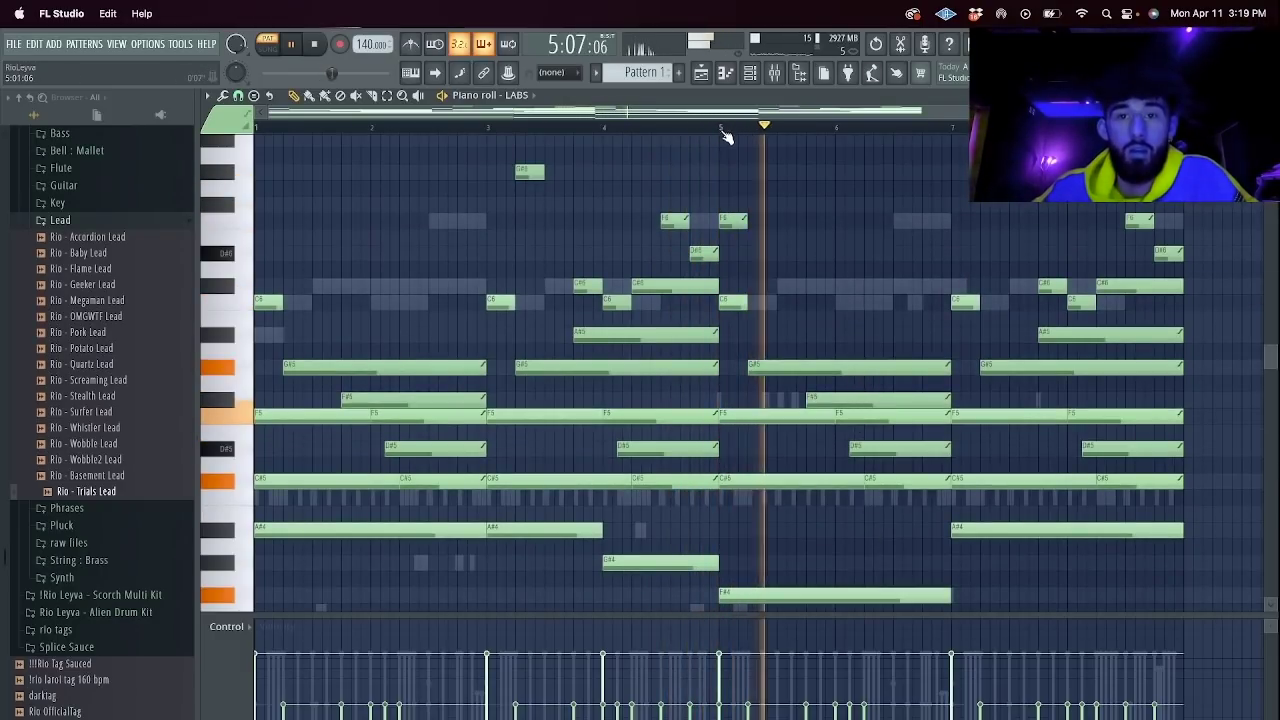
key(space)
click(752, 205)
drag(747, 217, 750, 219)
right_click(750, 219)
key(space)
key(space)
key(space)
drag(779, 171, 955, 184)
key(space)
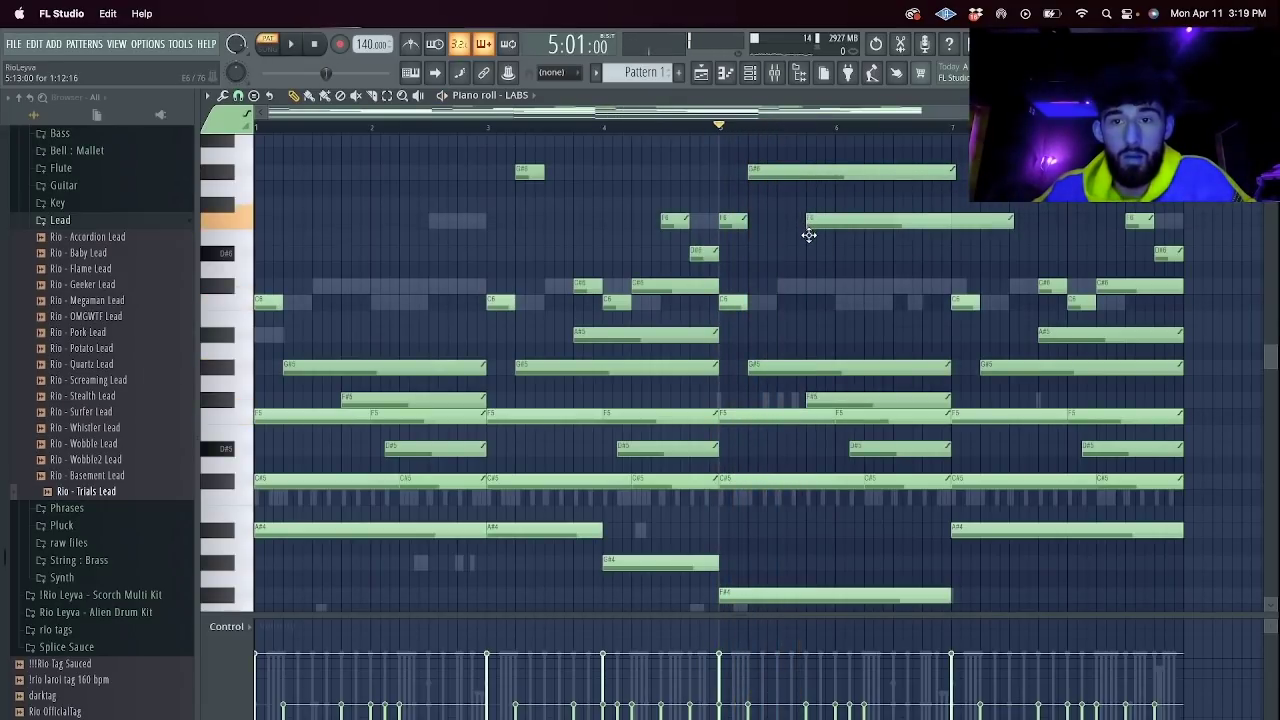
drag(878, 400, 878, 368)
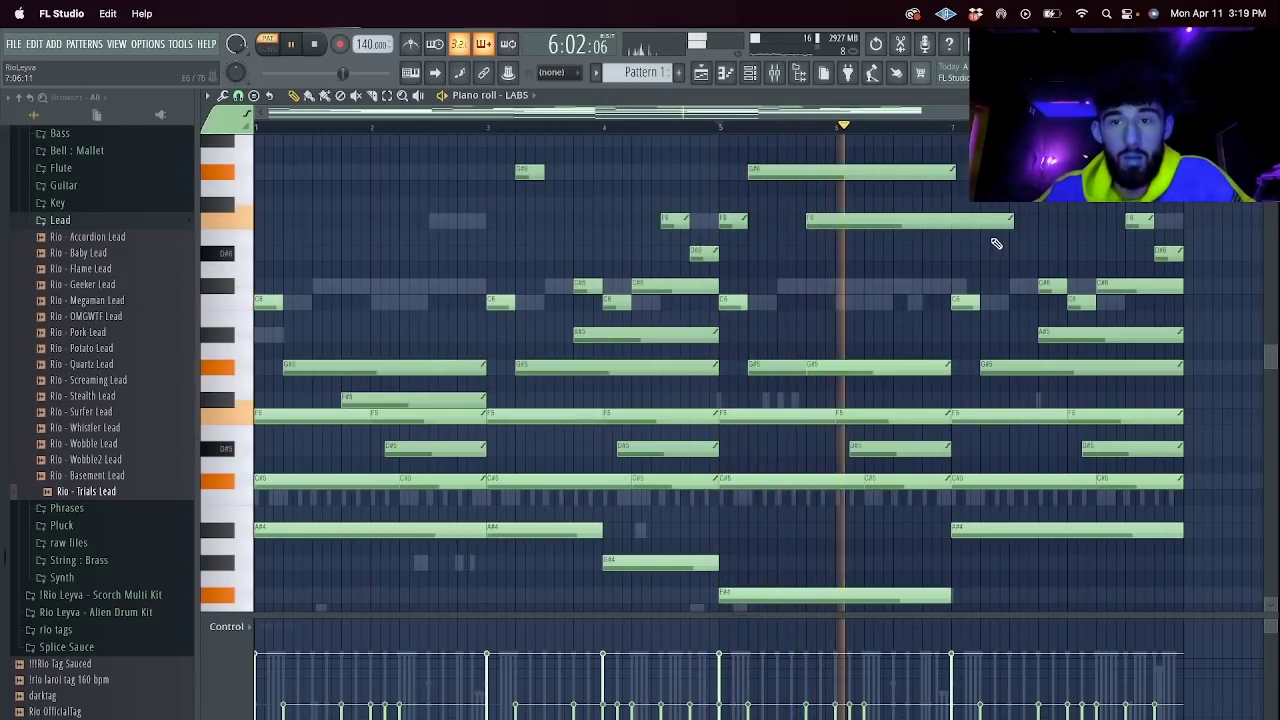
drag(1020, 226, 963, 230)
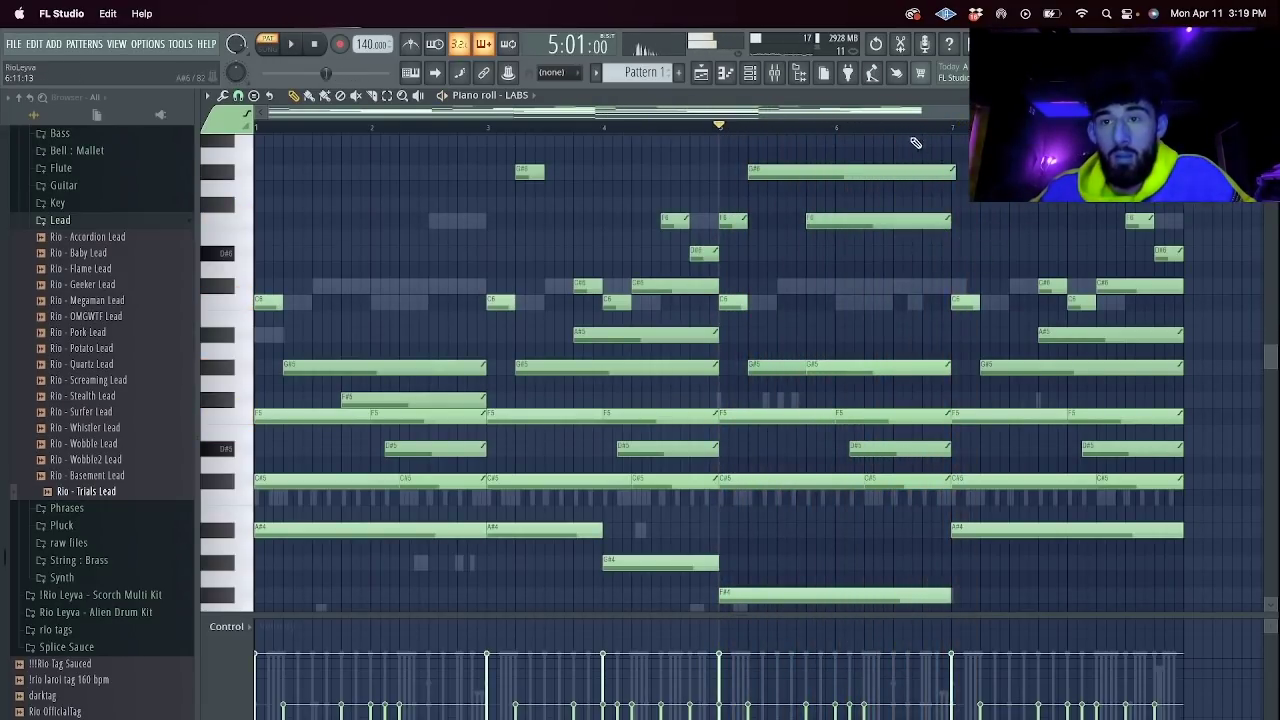
Draw a short G#4 note near the end of the pattern.
scroll(960, 400, down, 2)
drag(983, 432, 983, 503)
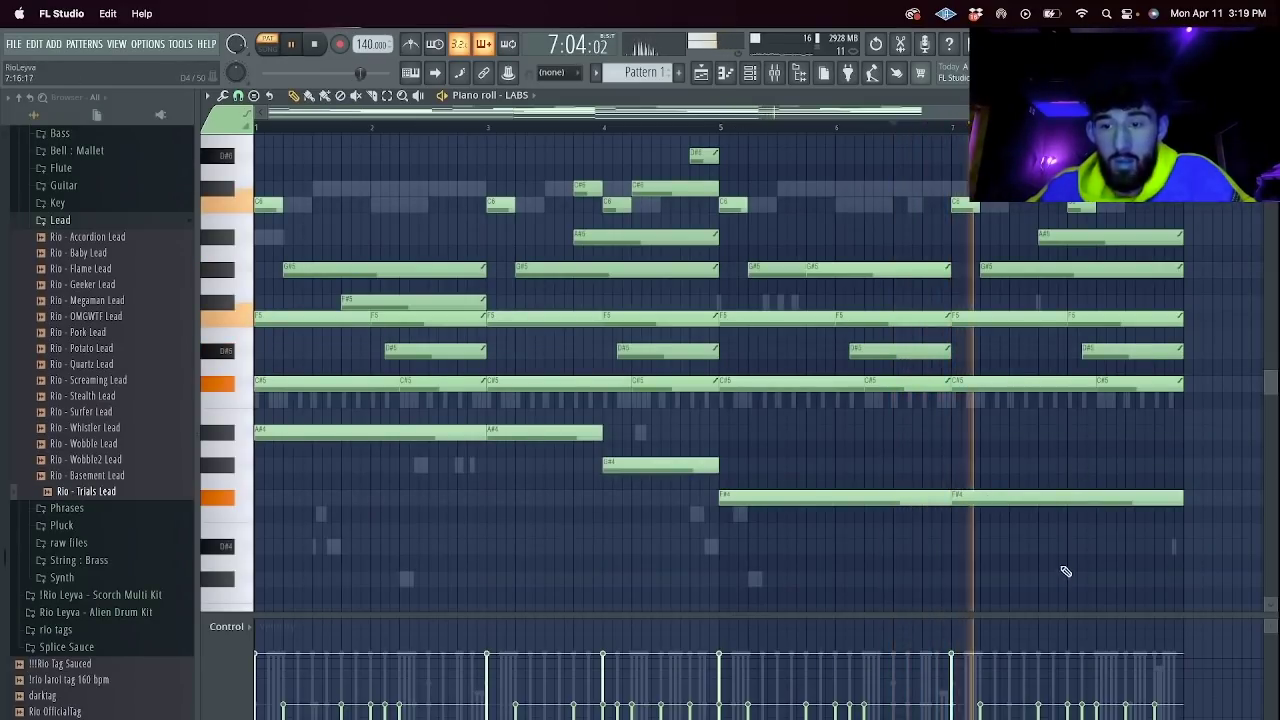
click(1100, 465)
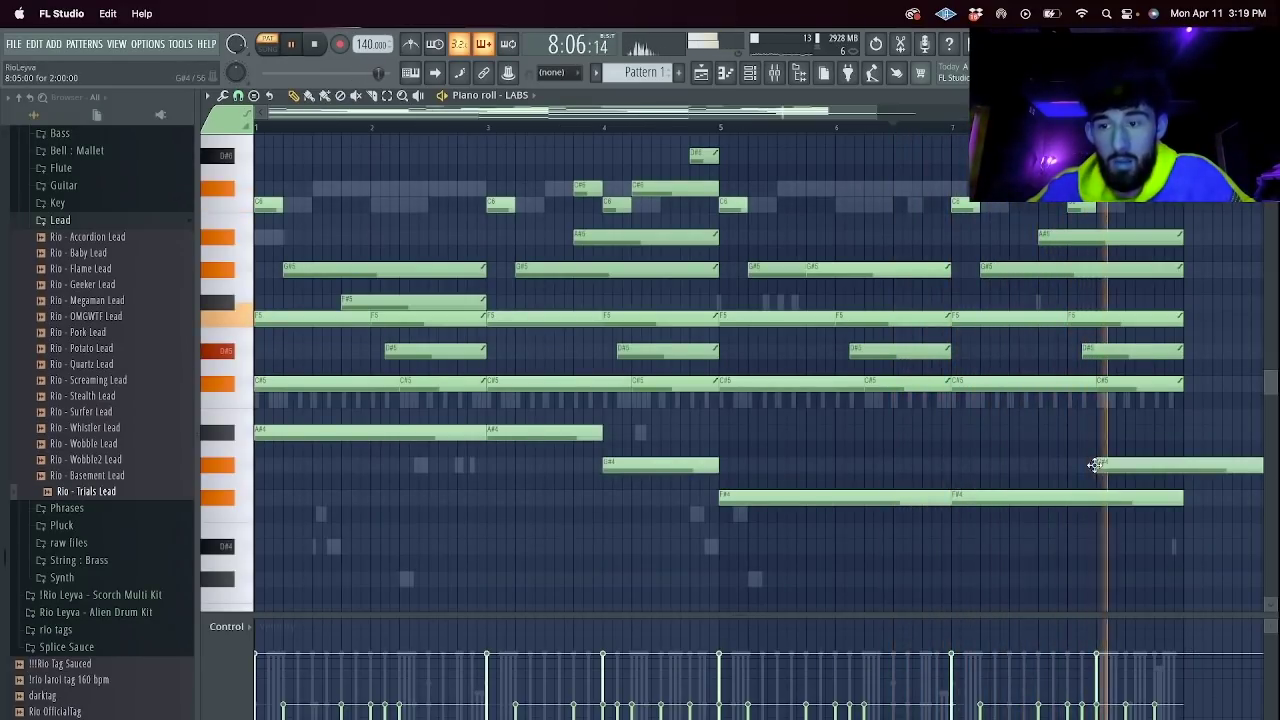
drag(1188, 472, 1183, 472)
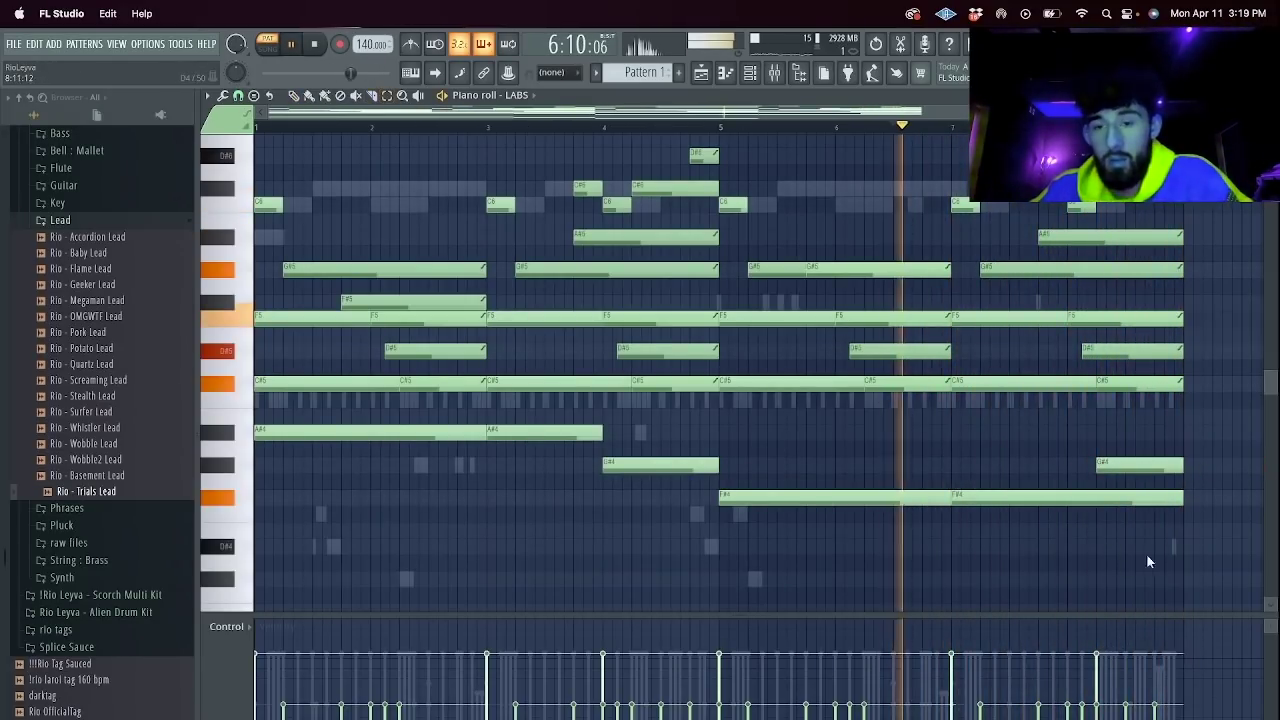
Delete the stray low octave-3 notes from the LABS part.
drag(1196, 537, 398, 434)
scroll(672, 488, down, 4)
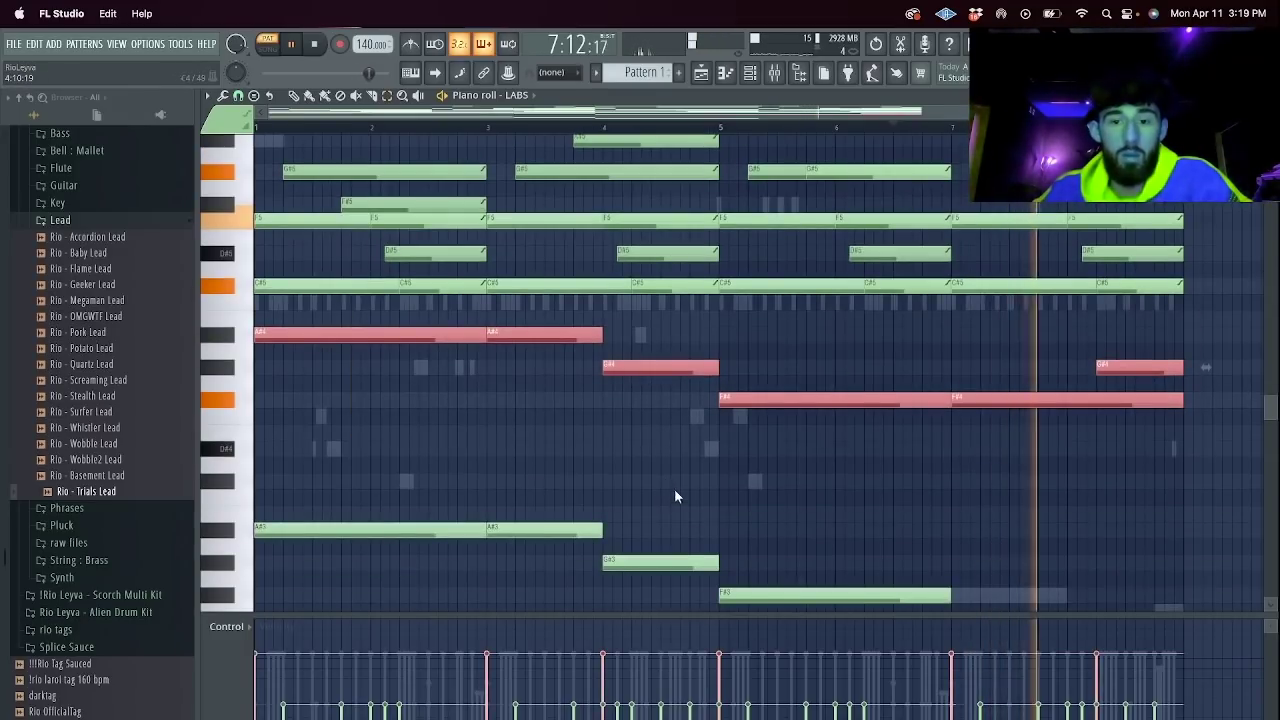
drag(968, 529, 461, 432)
drag(842, 536, 335, 393)
key(Delete)
Double the six lower lead notes one octave down, then show the Channel rack.
drag(1181, 327, 386, 214)
shift+click(410, 240)
key(super+Down)
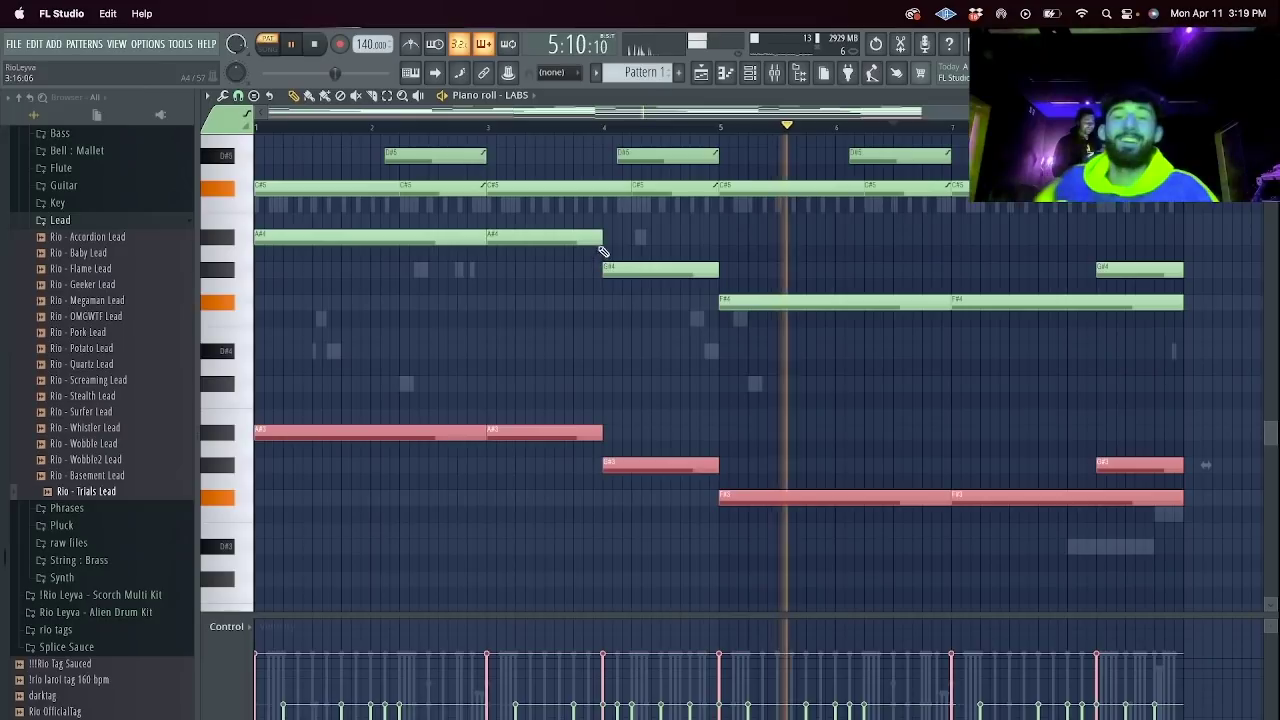
click(750, 72)
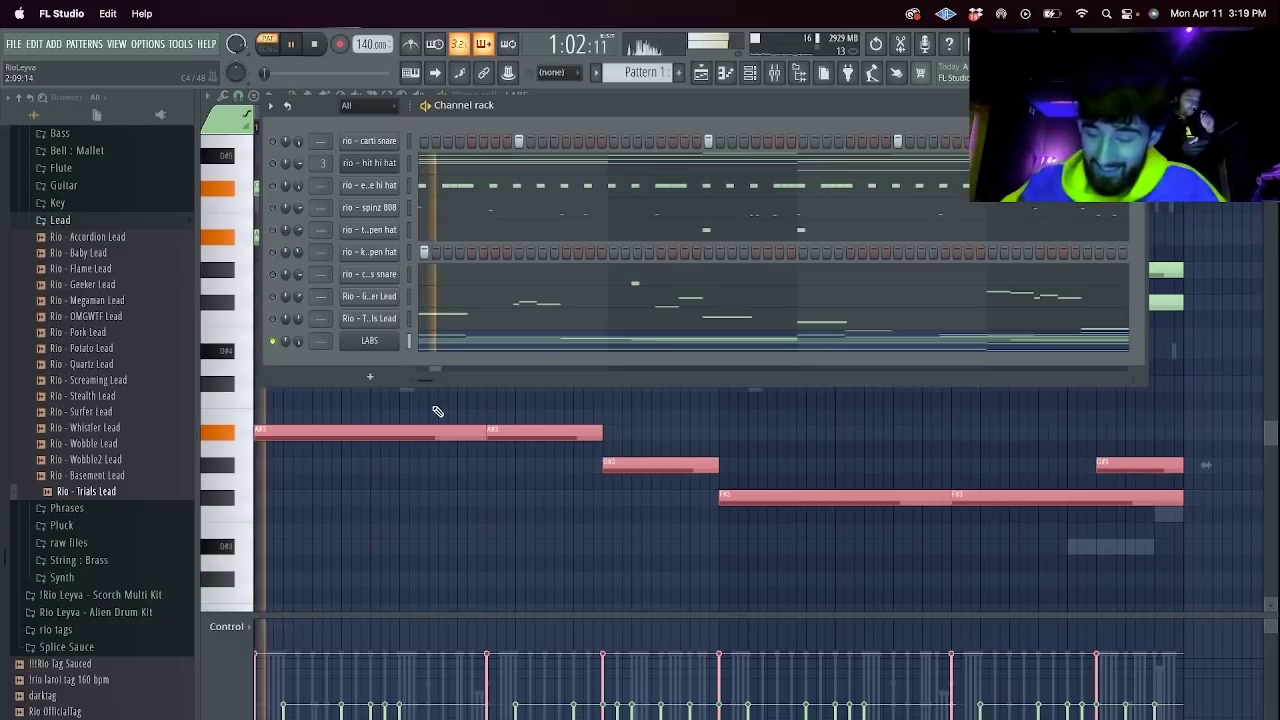
Add a Kontakt channel with Brass Ensemble Essential.nki from the Session Horns Pro library, then stop playback.
click(369, 376)
click(389, 356)
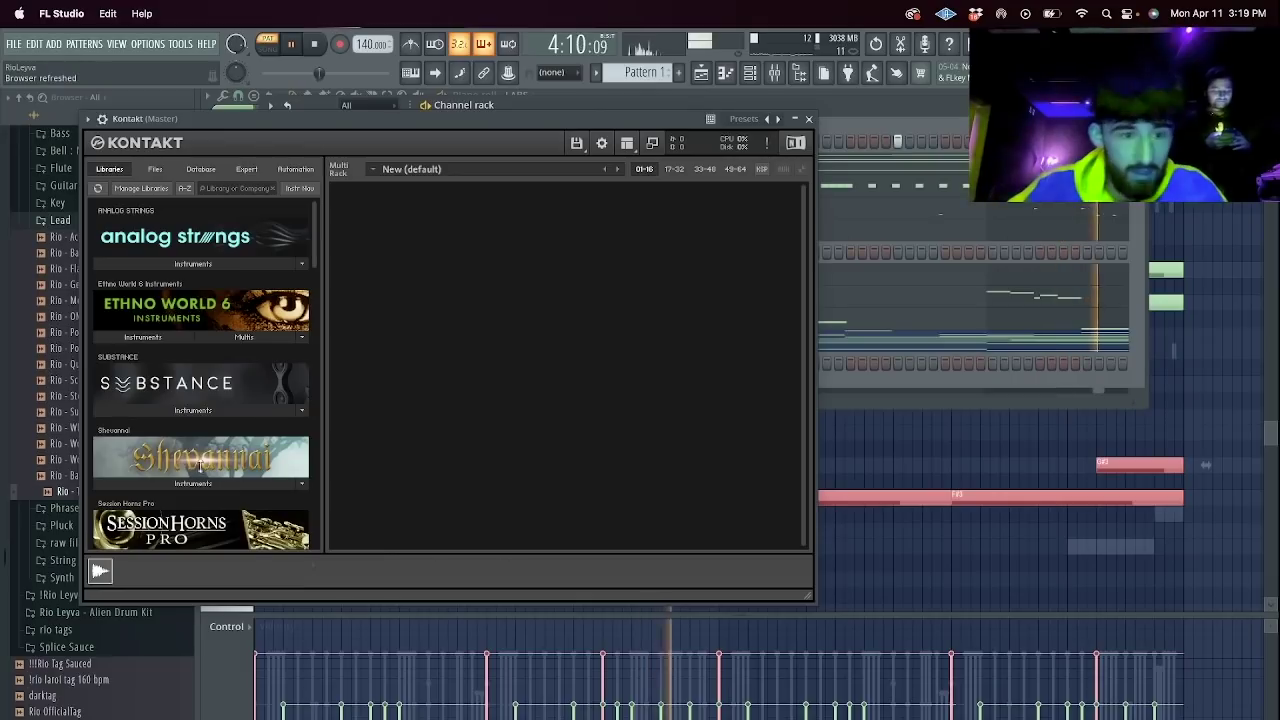
scroll(200, 400, down, 3)
click(216, 396)
scroll(212, 425, down, 5)
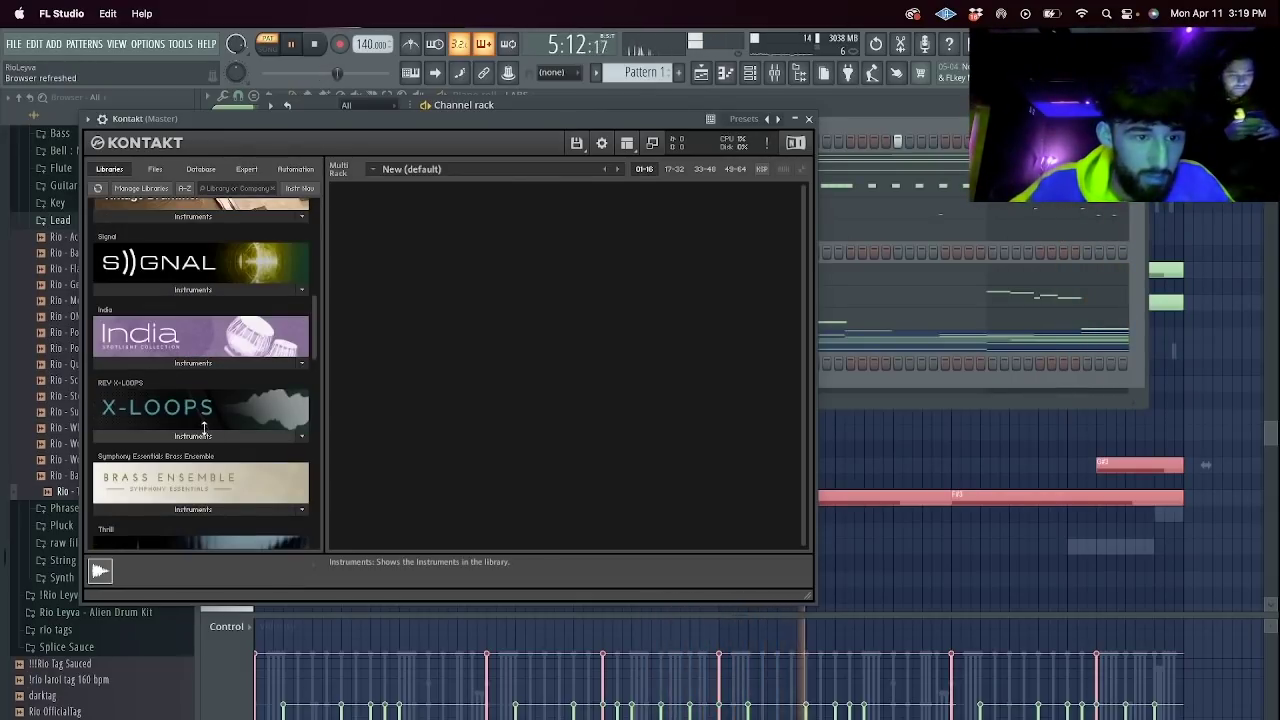
click(203, 488)
scroll(200, 488, down, 1)
click(187, 465)
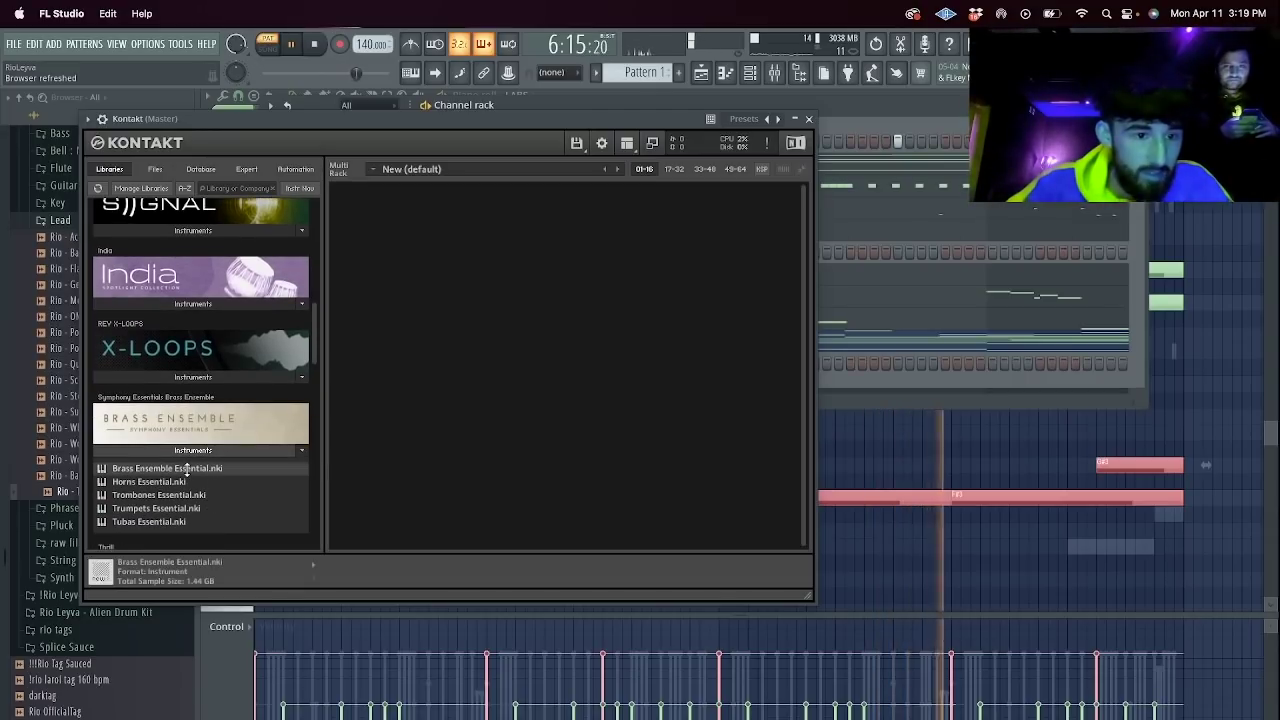
drag(420, 327, 443, 333)
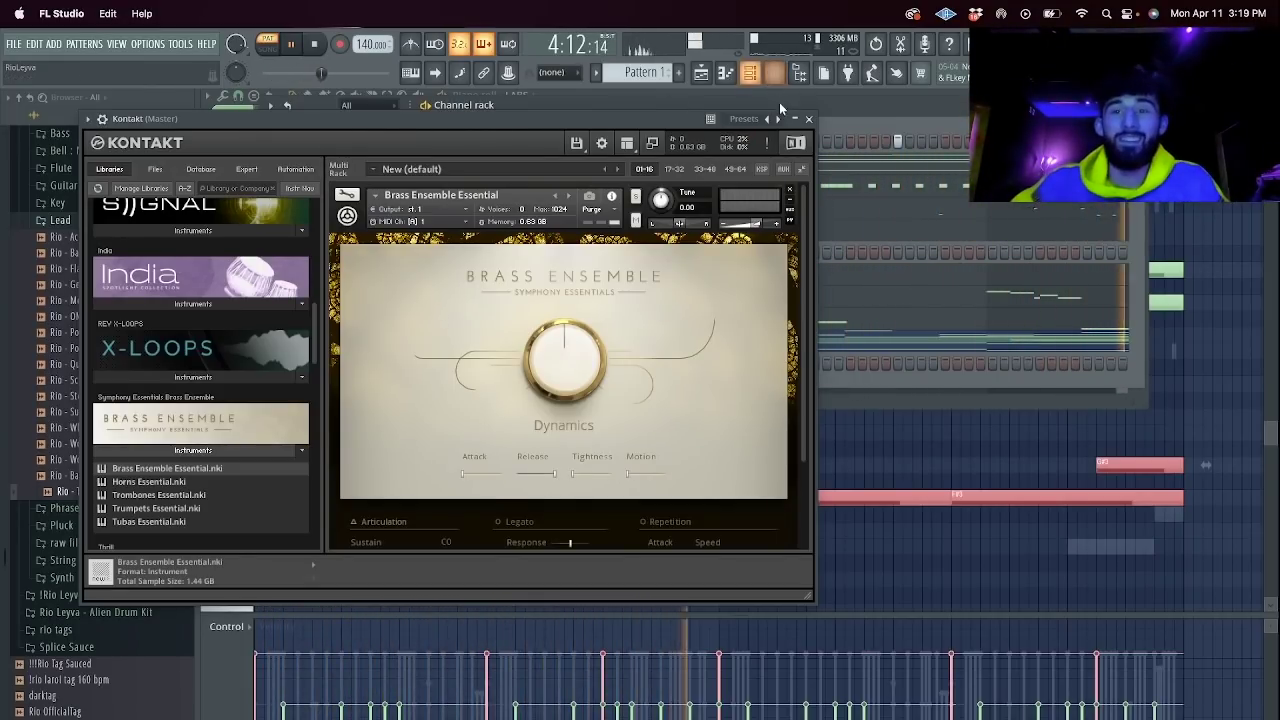
click(810, 119)
click(313, 45)
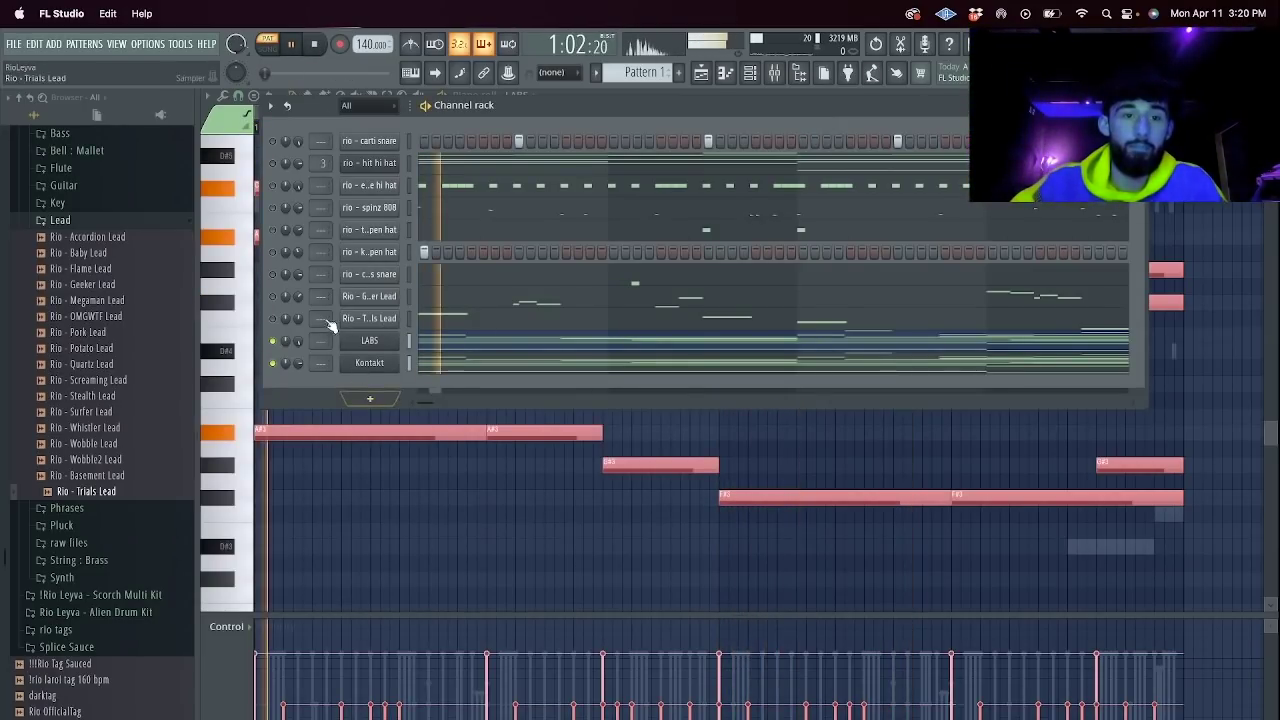
Open the Kontakt brass channel's piano roll and audition the part.
right_click(273, 364)
click(304, 378)
click(460, 366)
key(space)
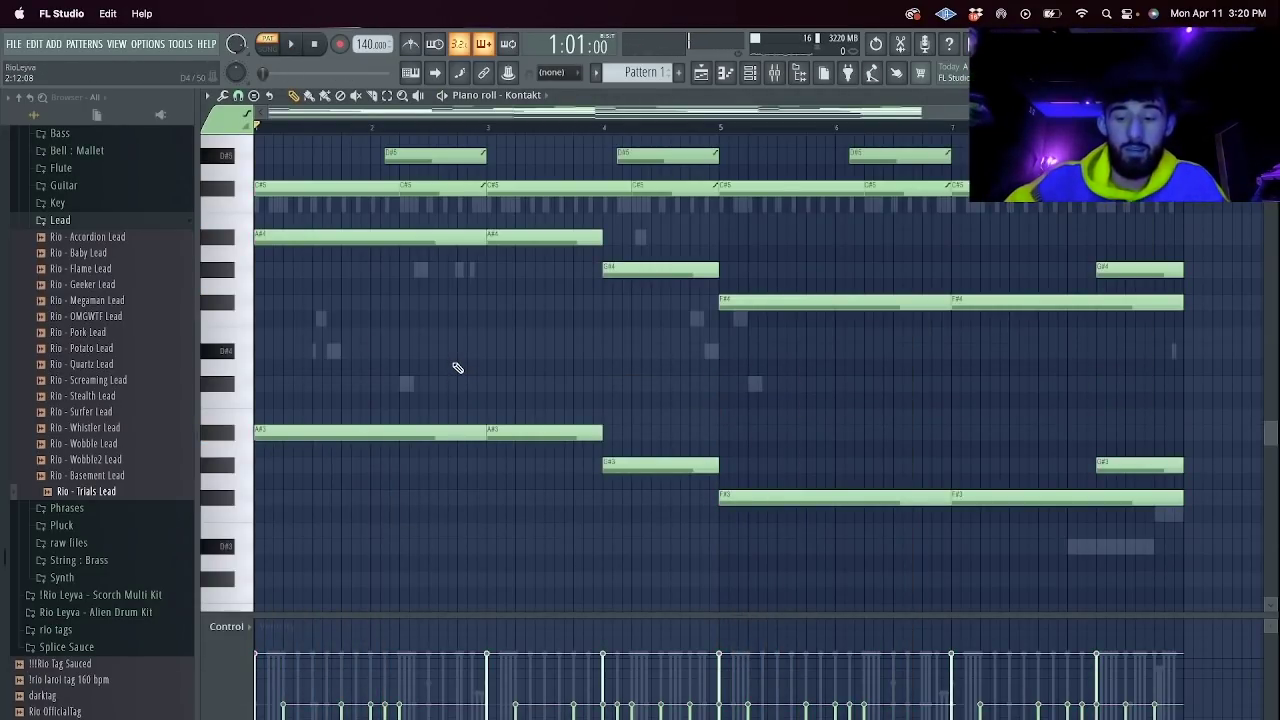
key(space)
Clear the Kontakt pattern's notes and shift the remaining notes up an octave.
key(space)
scroll(700, 322, up, 3)
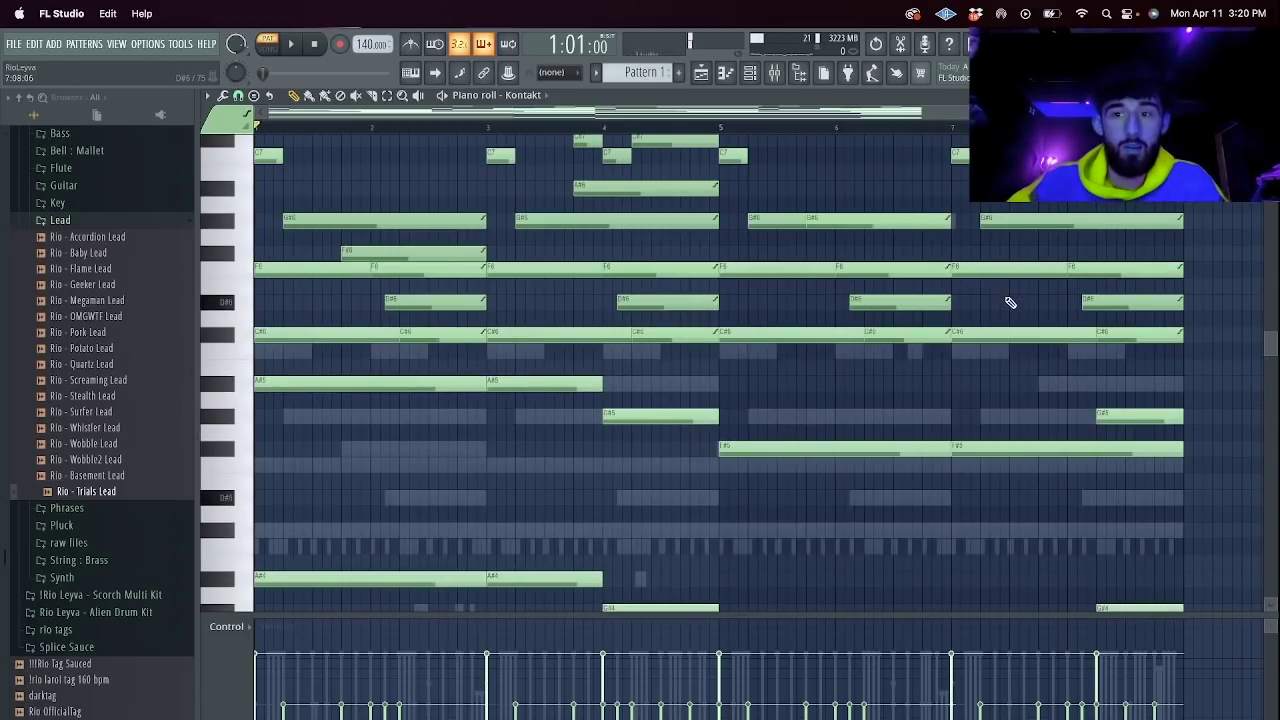
key(ctrl+a)
key(Delete)
key(space)
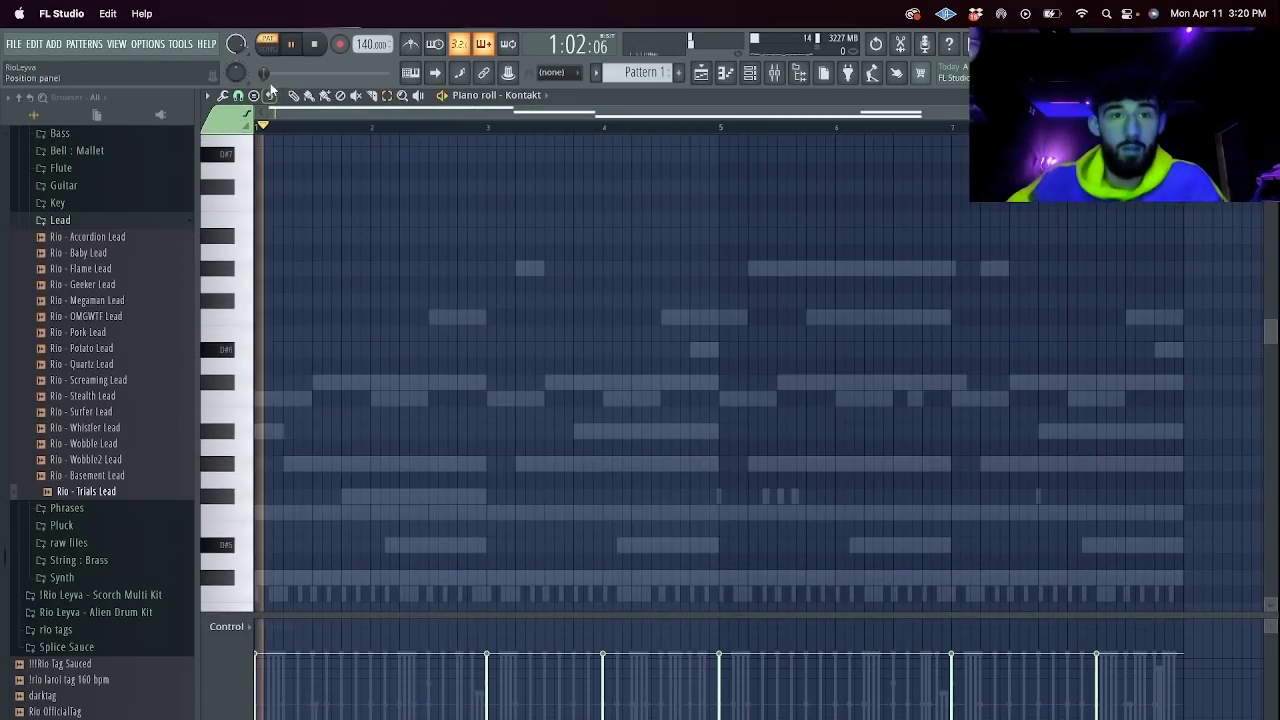
key(space)
scroll(446, 366, down, 6)
key(ctrl+Up)
key(space)
scroll(396, 343, up, 4)
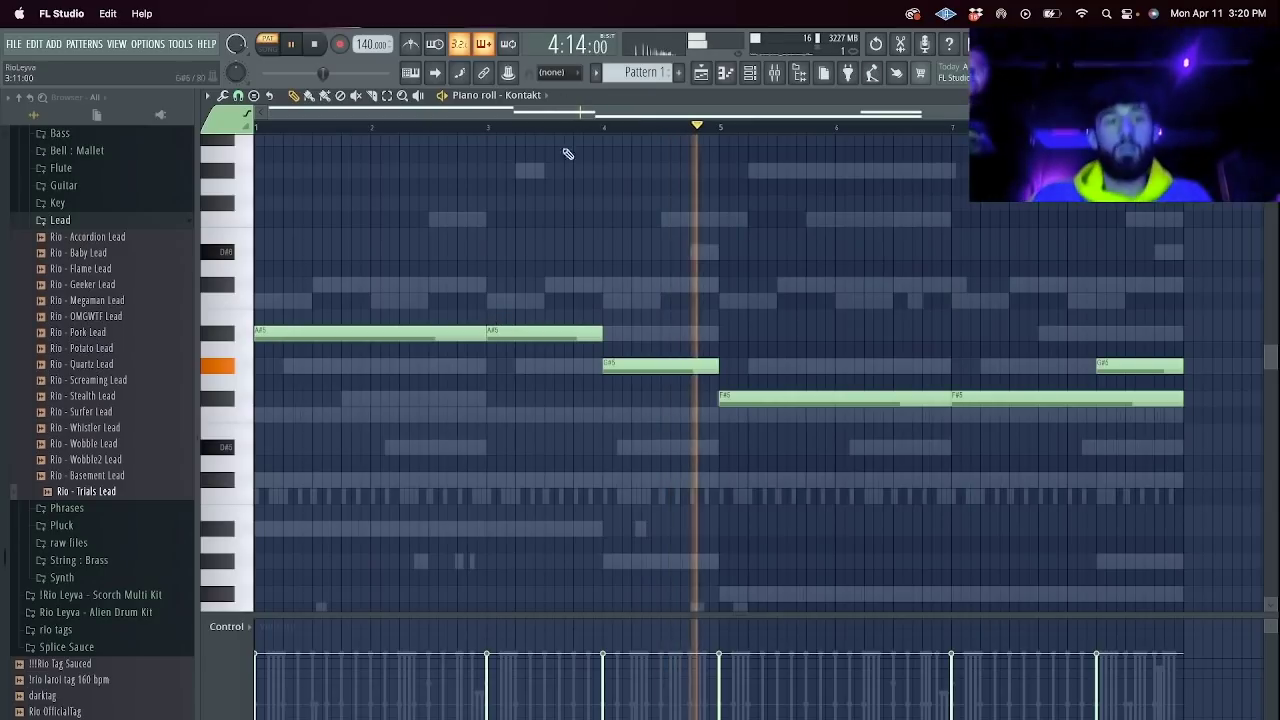
key(space)
Check the open hat channel's notes, then play the Kontakt piano roll from bar 1.
click(750, 72)
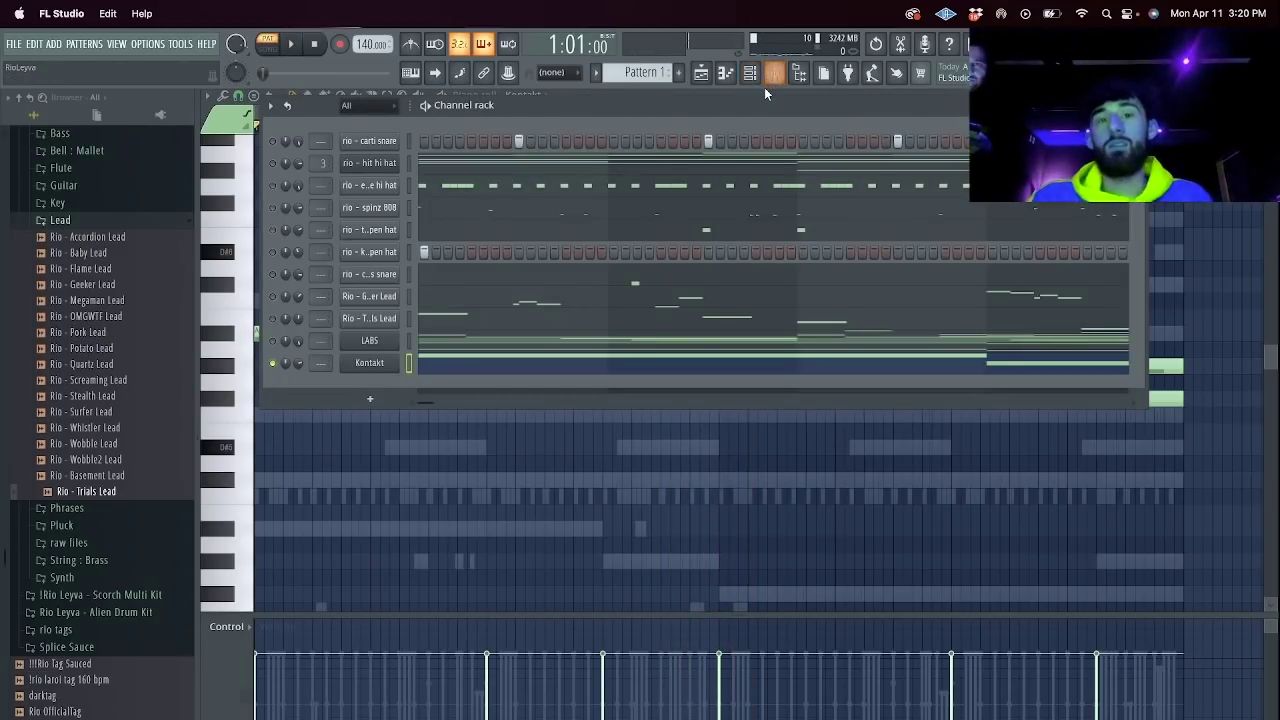
click(763, 237)
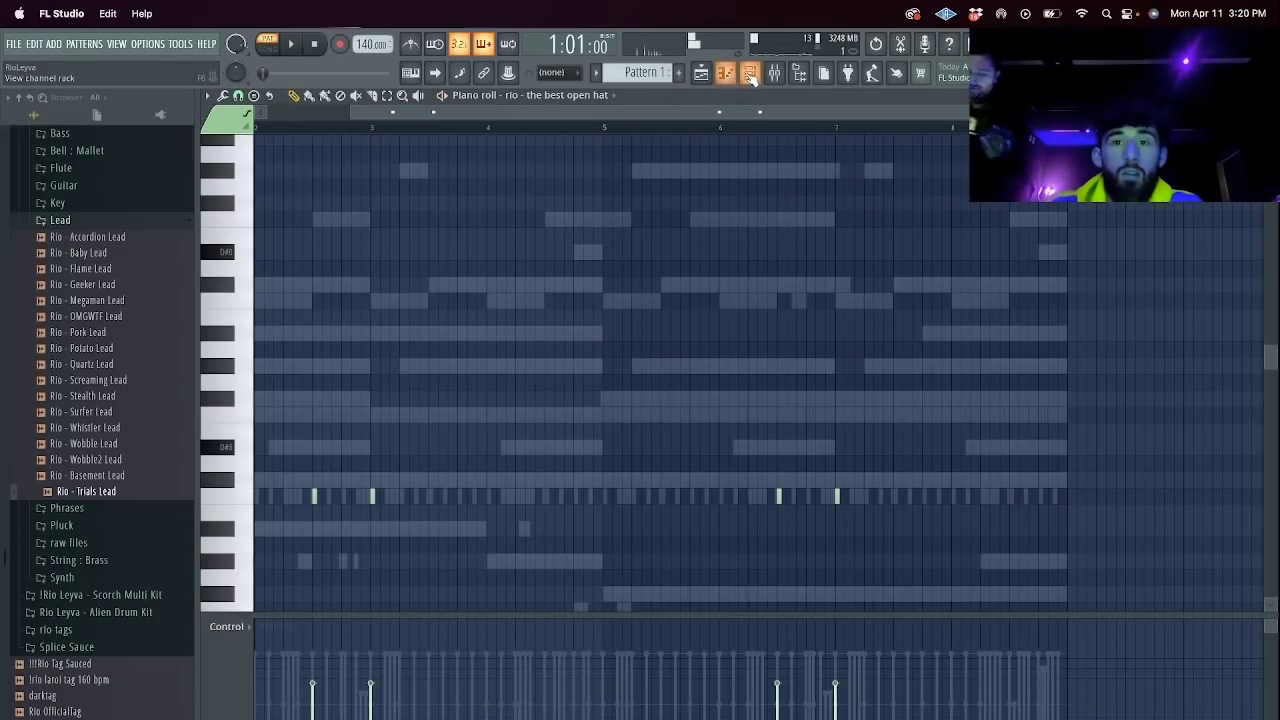
click(750, 75)
click(445, 356)
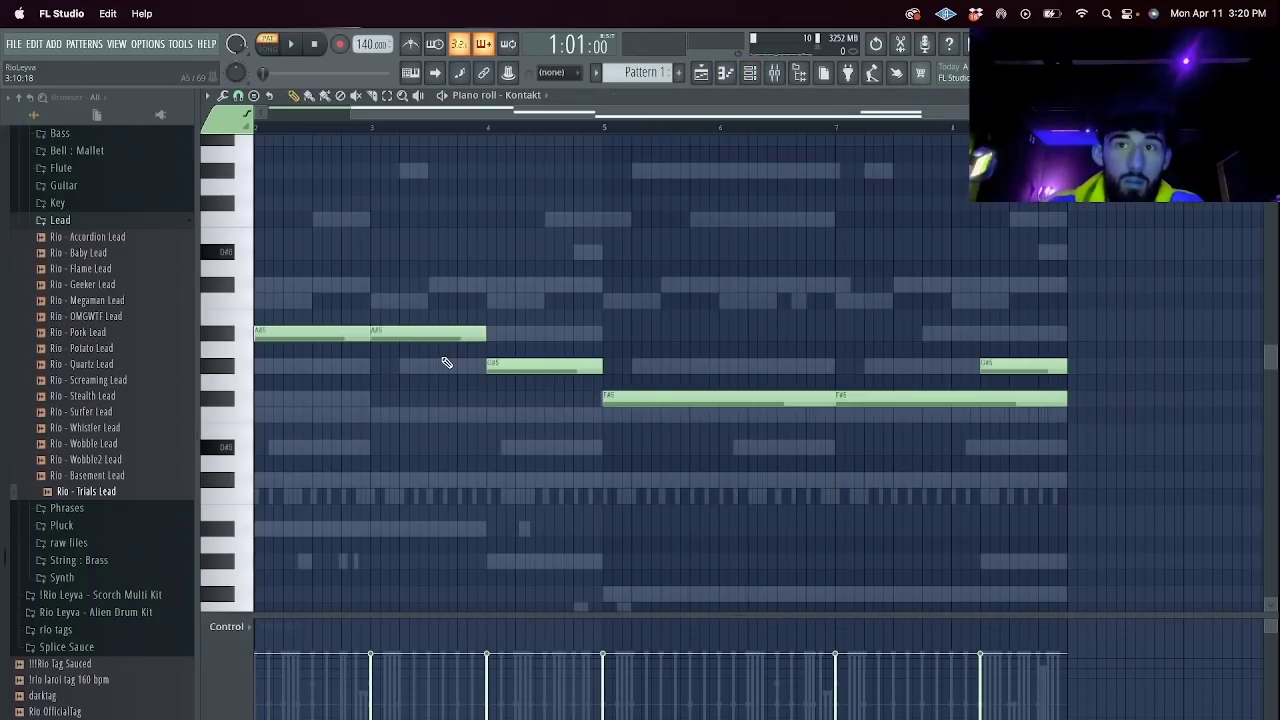
key(space)
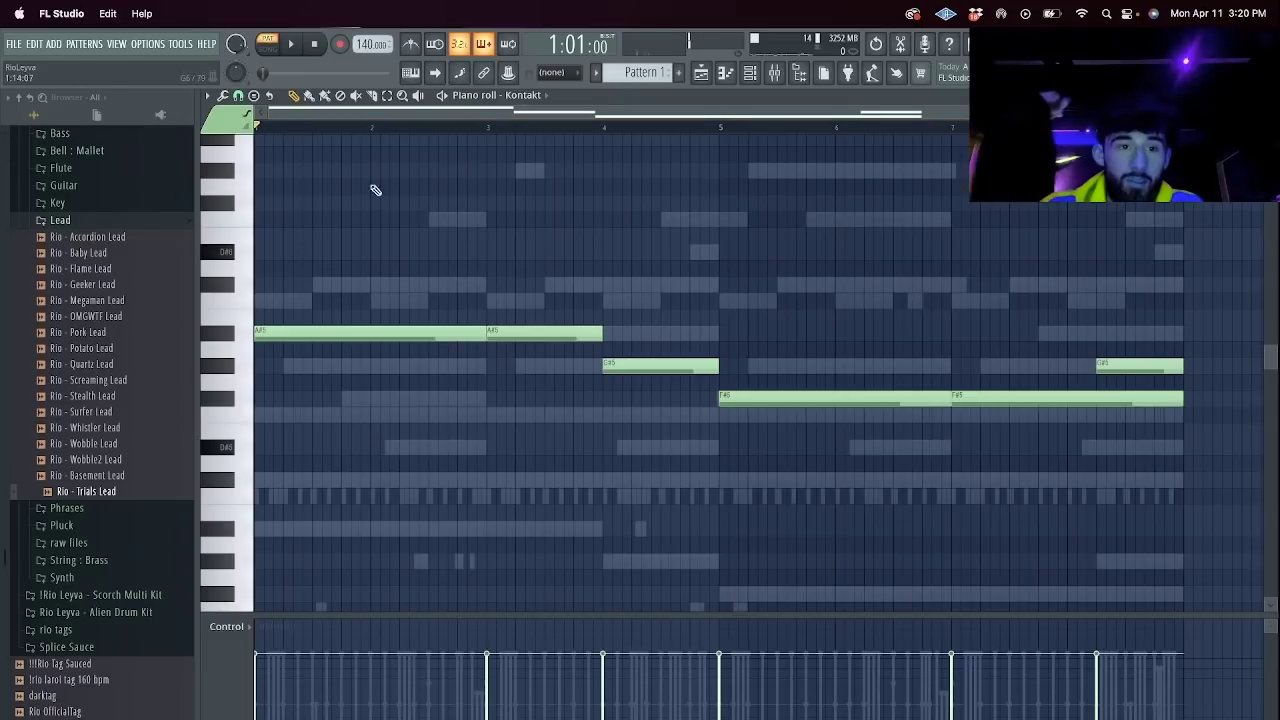
Add two chord notes at bar 3, including a C#6.
drag(298, 254, 240, 196)
scroll(326, 288, up, 1)
scroll(326, 288, up, 1)
key(space)
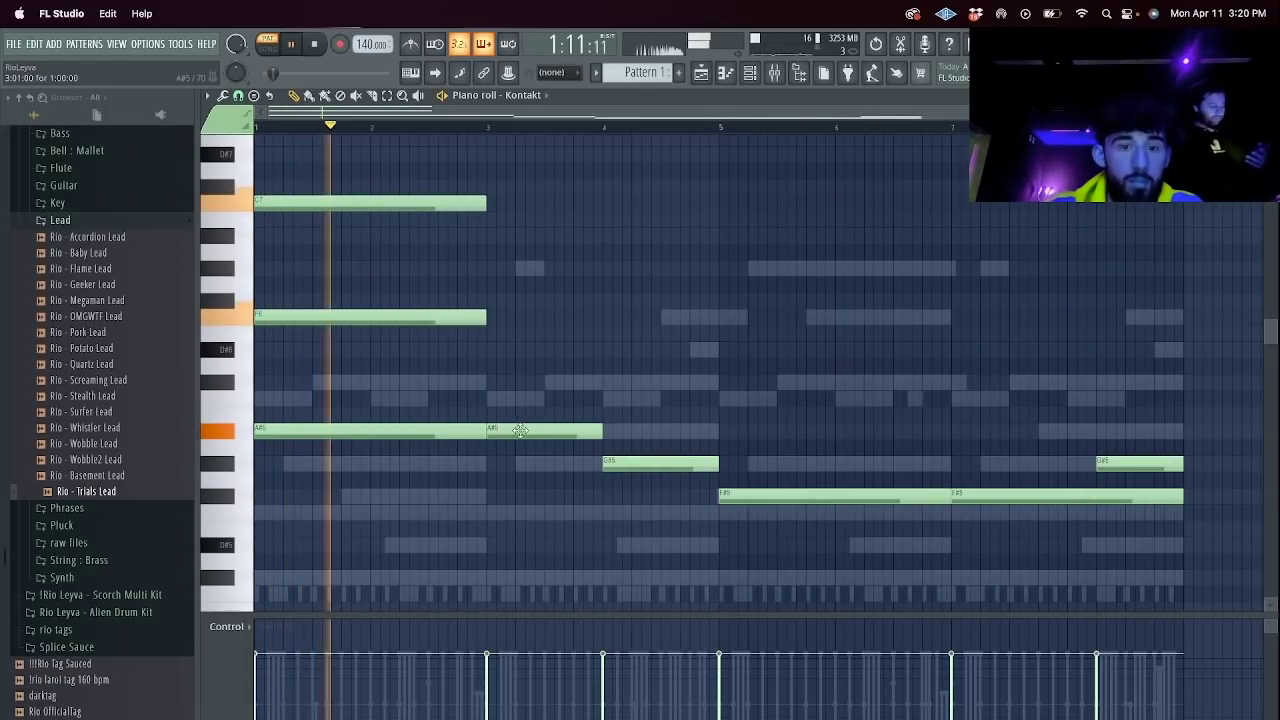
click(483, 184)
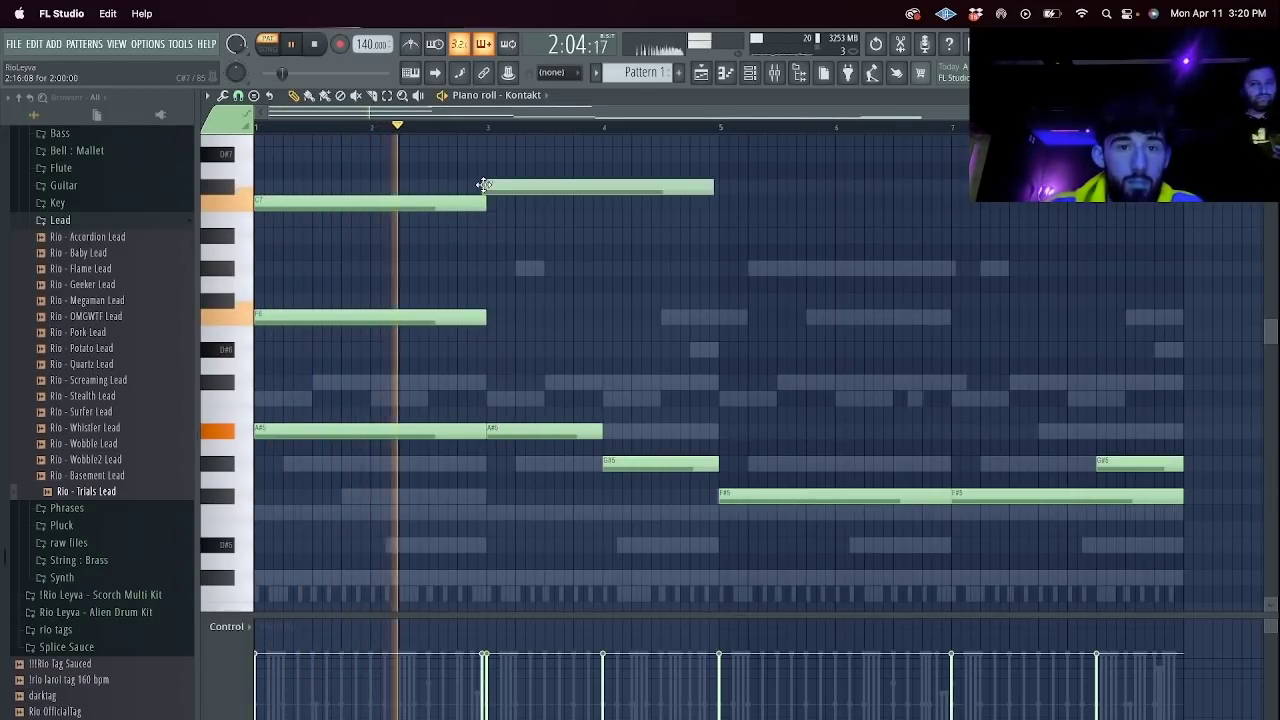
click(495, 268)
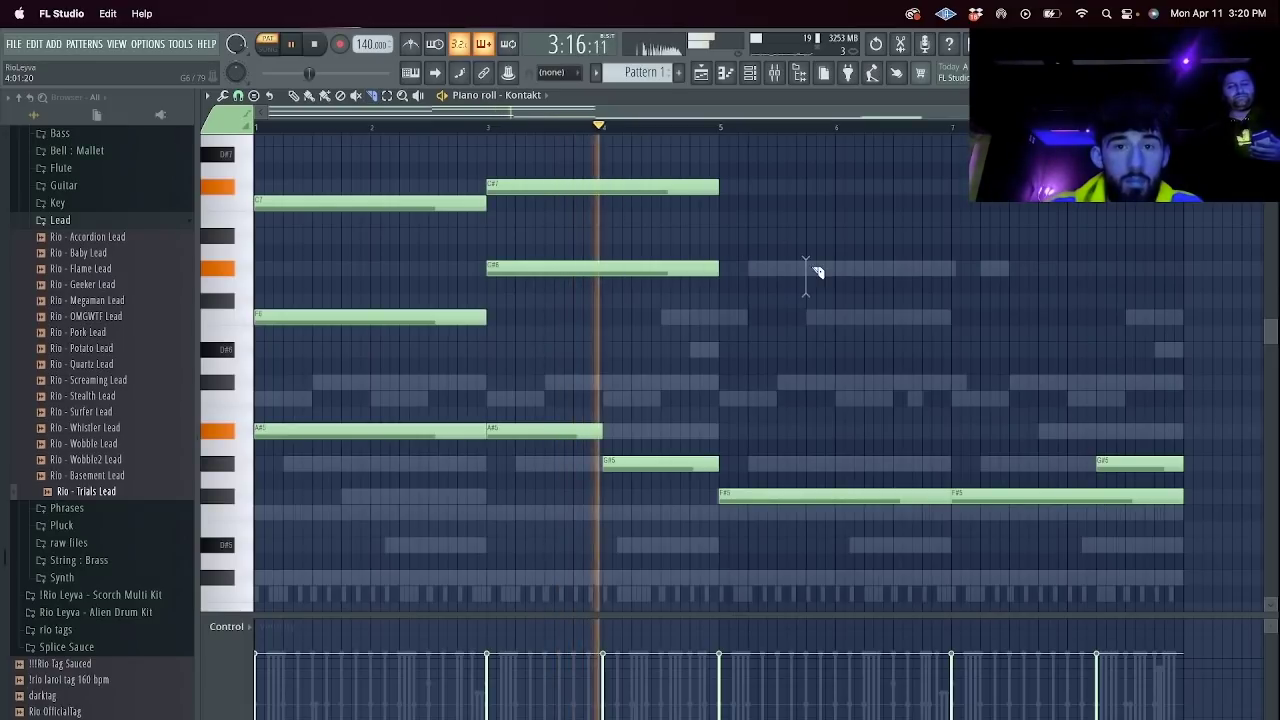
key(space)
Add a high note and another chord note at bar 5.
click(717, 235)
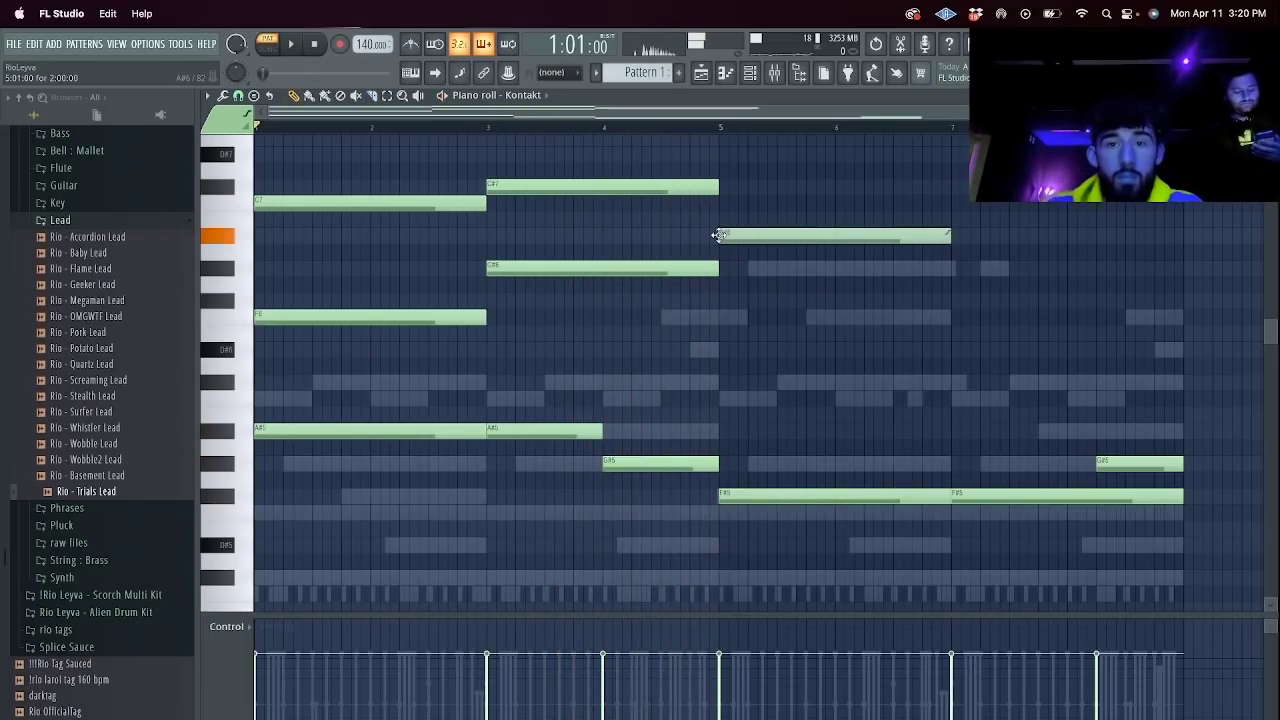
click(727, 133)
click(720, 320)
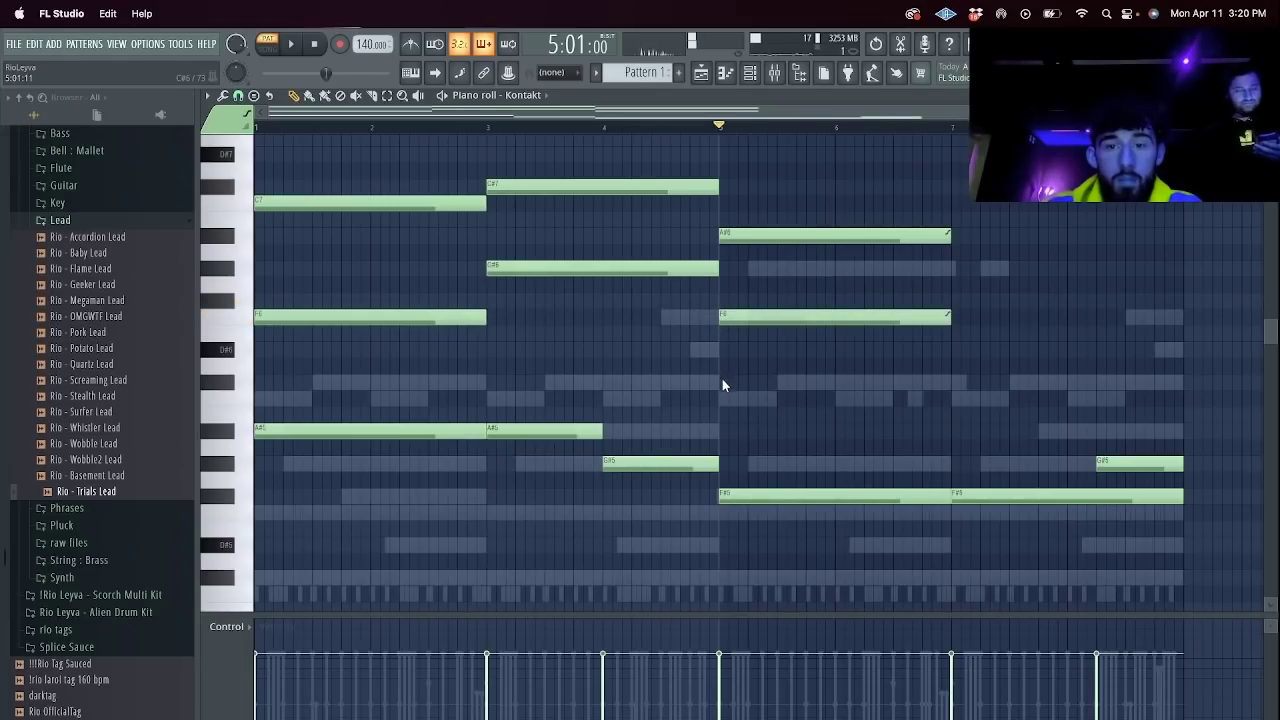
key(space)
Duplicate the three bar-5 notes to bar 7, swapping the A#6 for G#6 and removing the bar-8 G#5.
drag(922, 404, 895, 201)
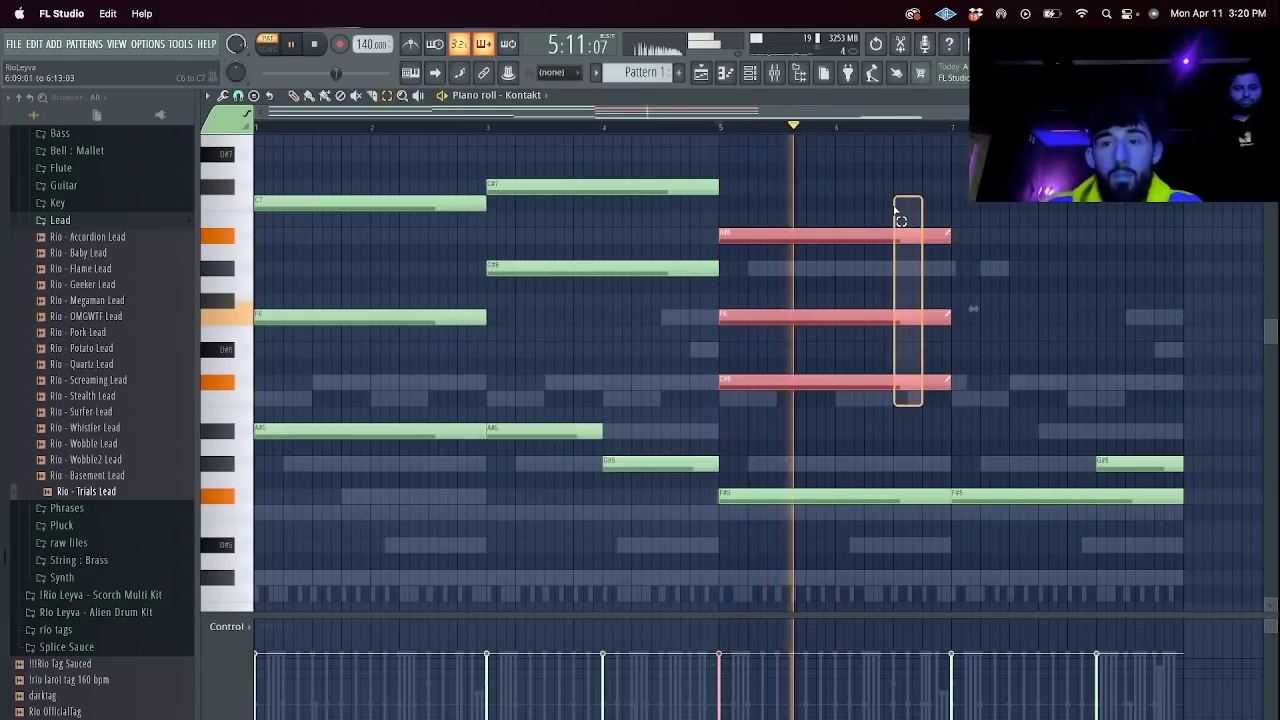
key(ctrl+b)
right_click(984, 233)
click(956, 269)
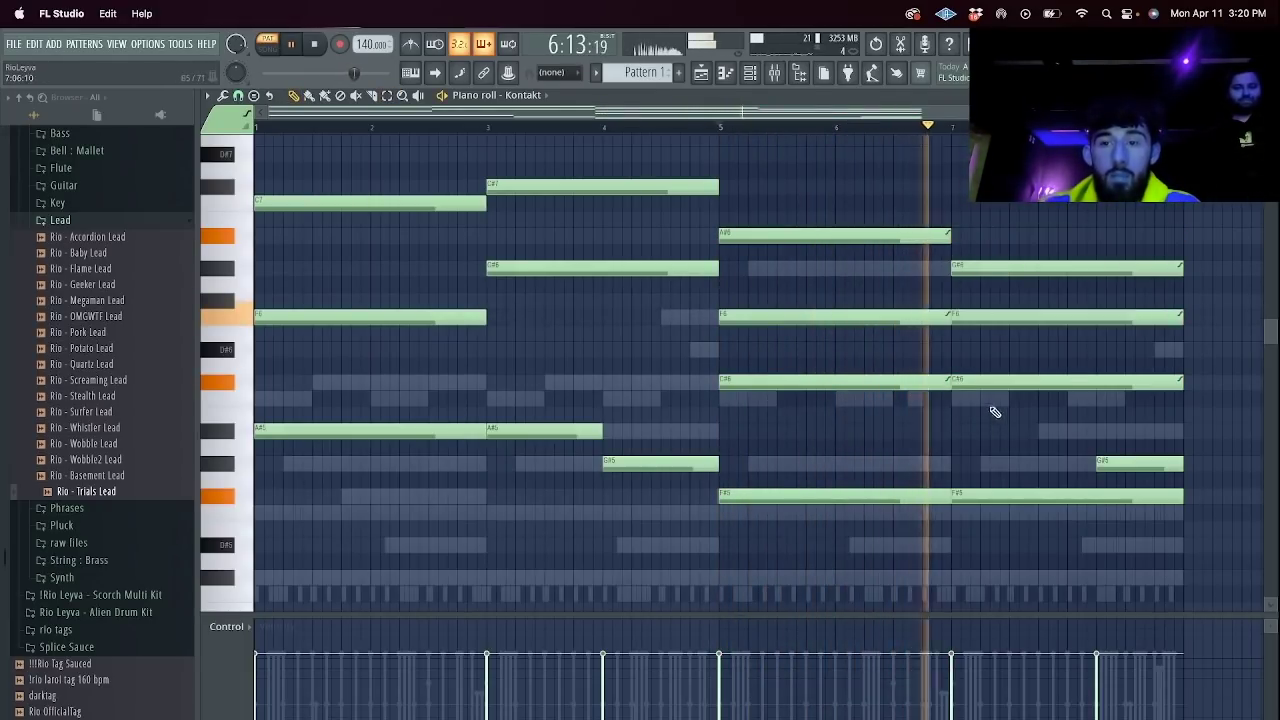
right_click(1100, 460)
key(space)
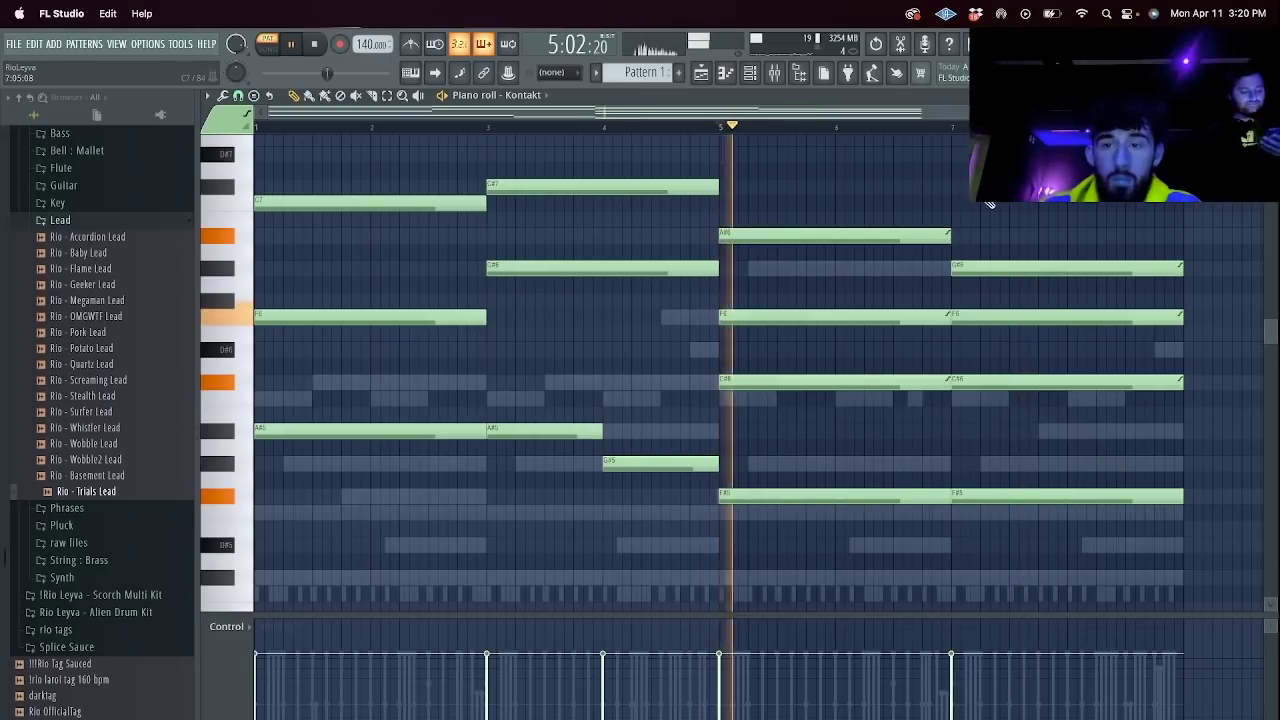
Revoice the bar-7 chord: raise a note to F7, drop C#6 to C6 and another note to A#5.
click(953, 133)
drag(960, 268, 960, 138)
key(space)
key(space)
key(space)
key(space)
key(space)
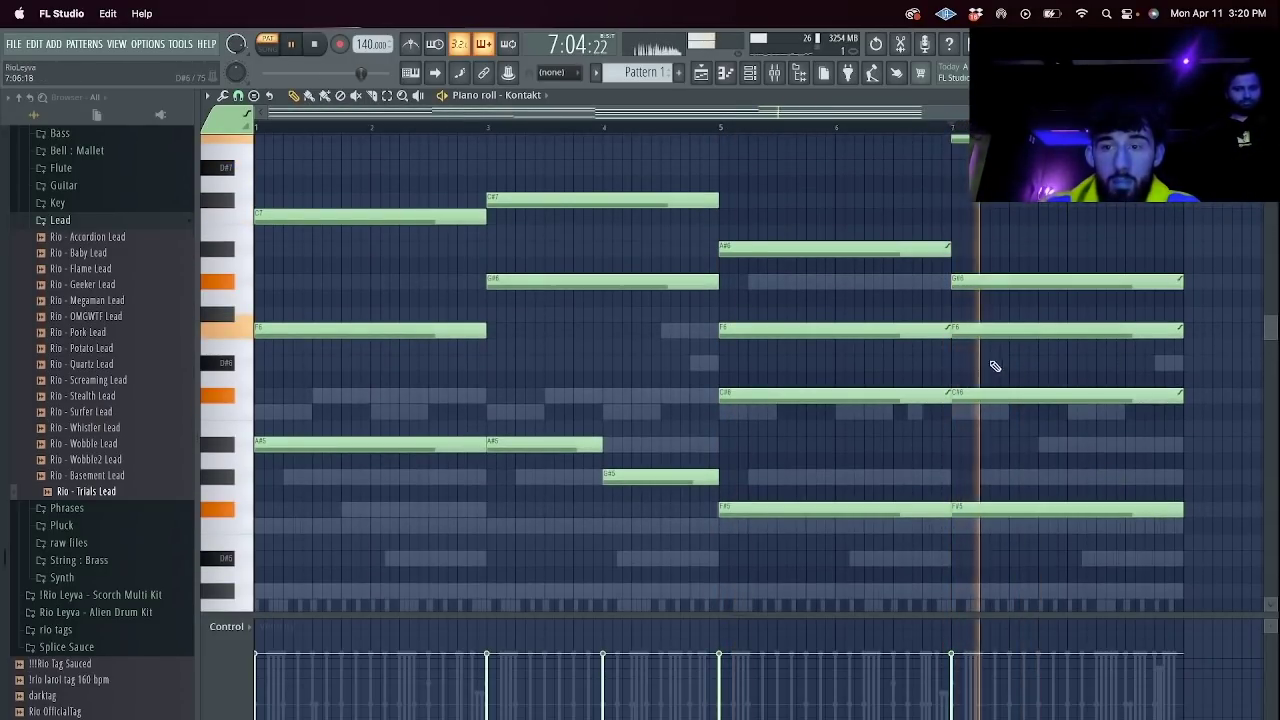
drag(974, 396, 974, 412)
drag(1135, 416, 1068, 443)
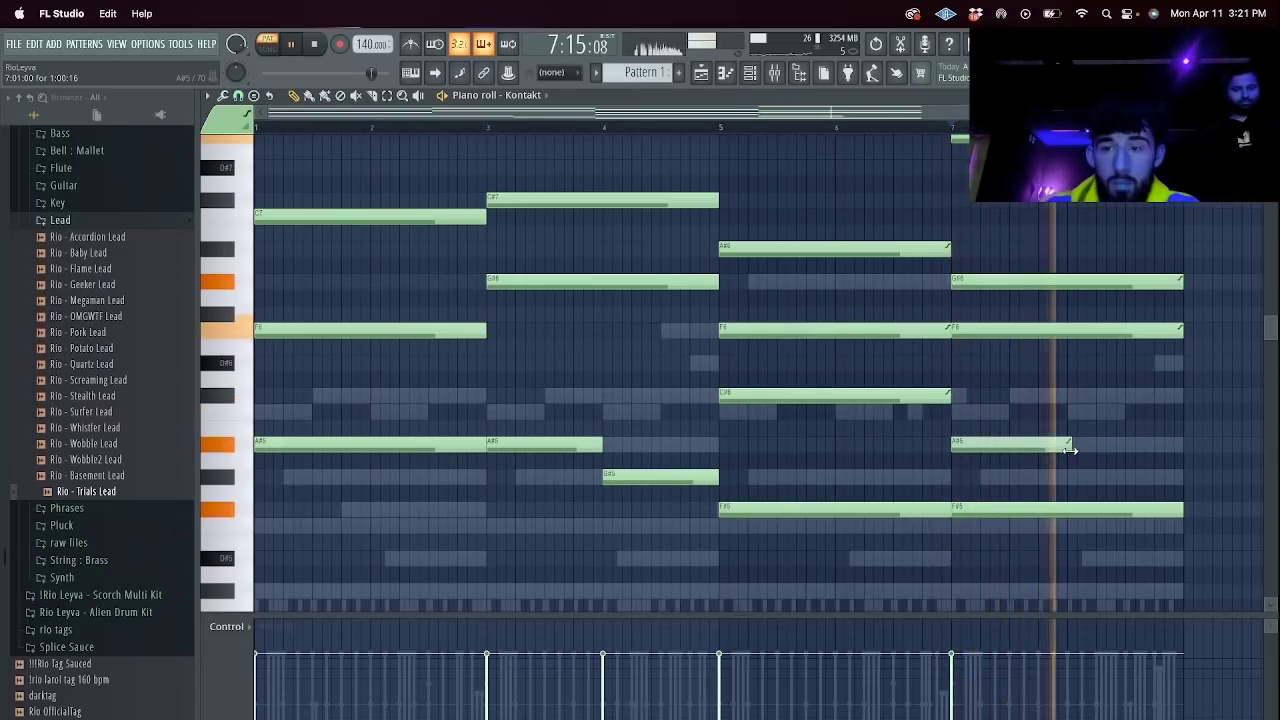
Add a G#5 after the A#5 and trim the F#5 note at bar 8.
click(1075, 477)
scroll(1150, 500, down, 3)
shift+right_click(1070, 413)
right_click(1107, 414)
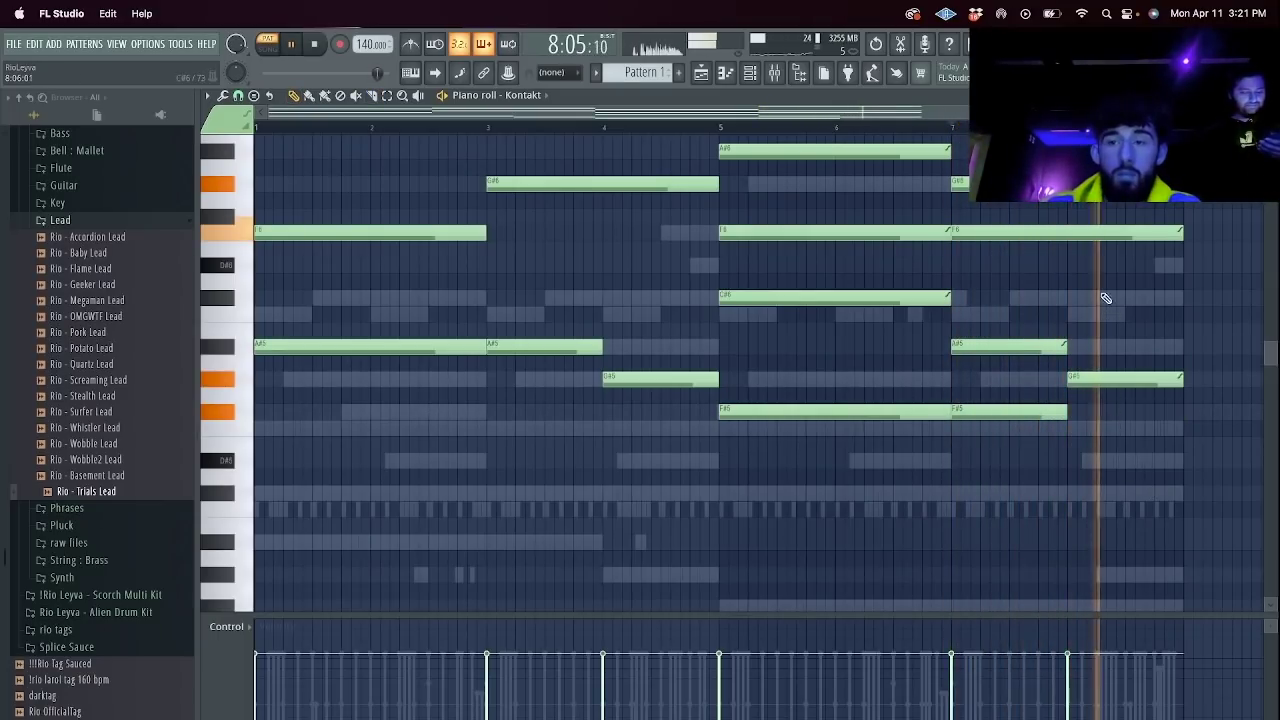
key(space)
scroll(1090, 296, up, 4)
Move the high bar-7 note down, shorten the A#6 to end at bar 8, and add a note after it.
drag(1057, 186, 1056, 297)
key(space)
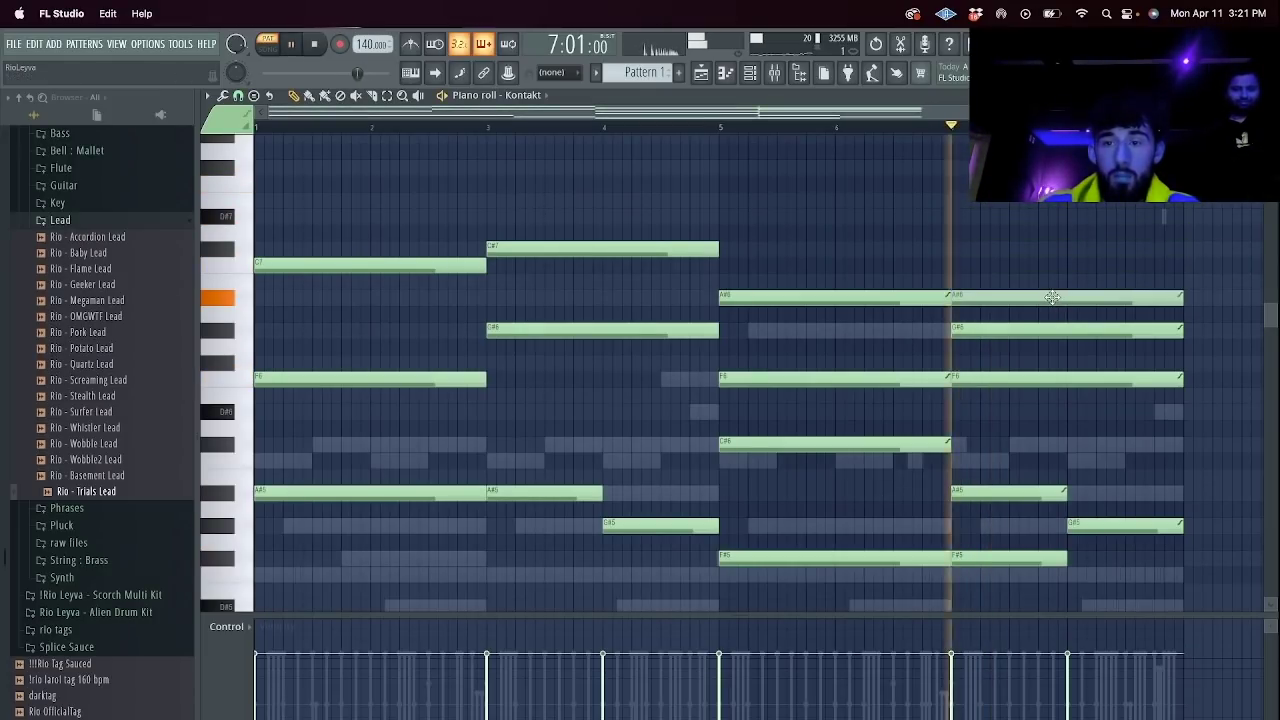
drag(1180, 297, 1062, 298)
key(space)
click(1073, 281)
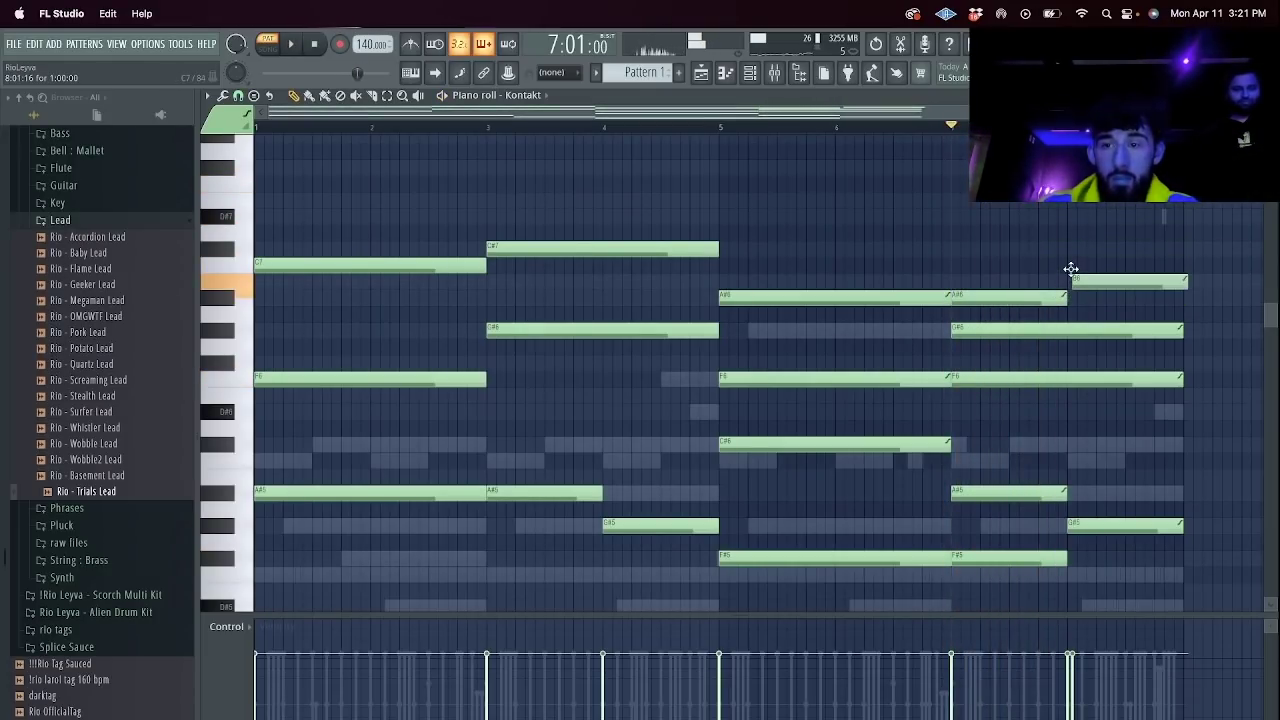
key(space)
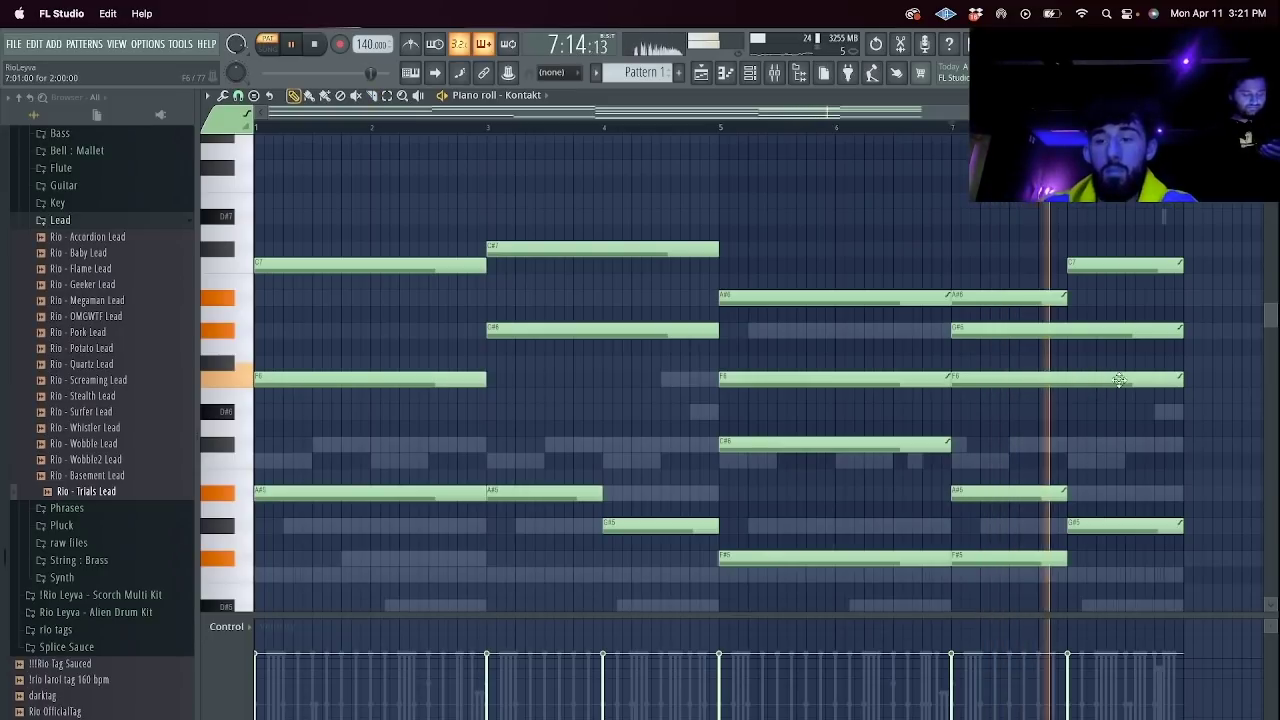
scroll(1103, 472, down, 2)
scroll(694, 257, up, 8)
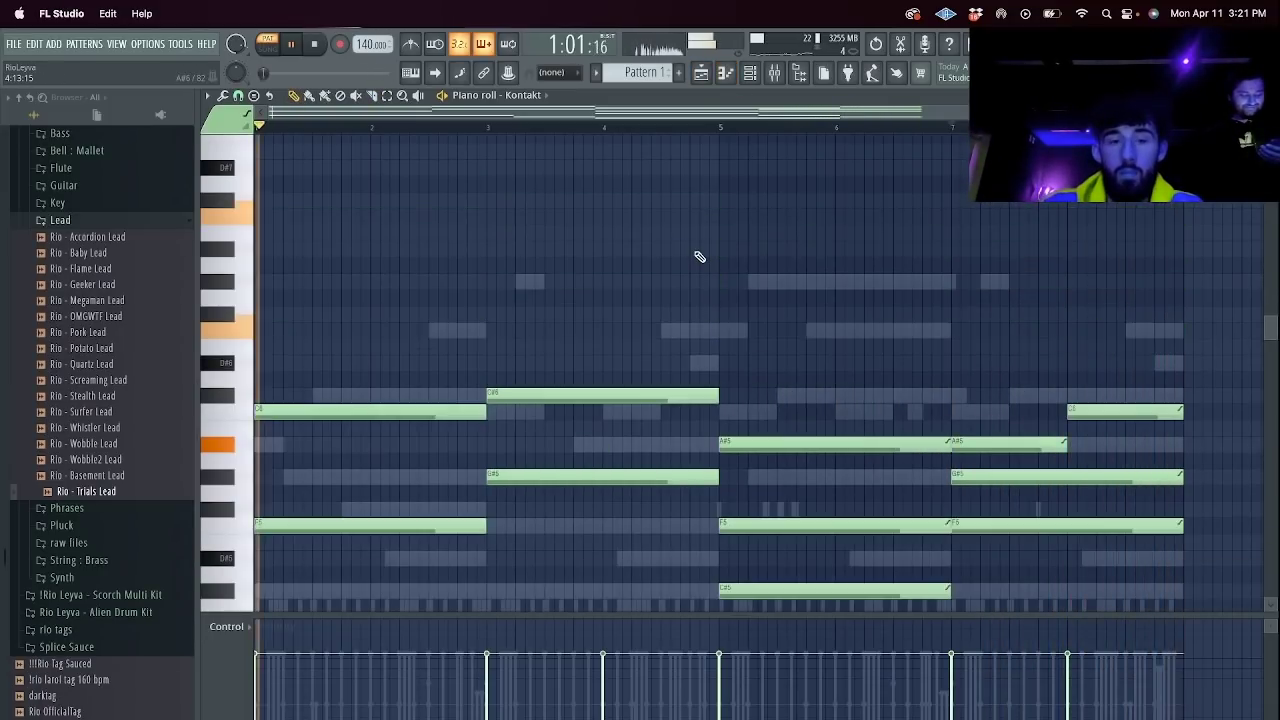
scroll(720, 376, up, 8)
scroll(720, 376, down, 16)
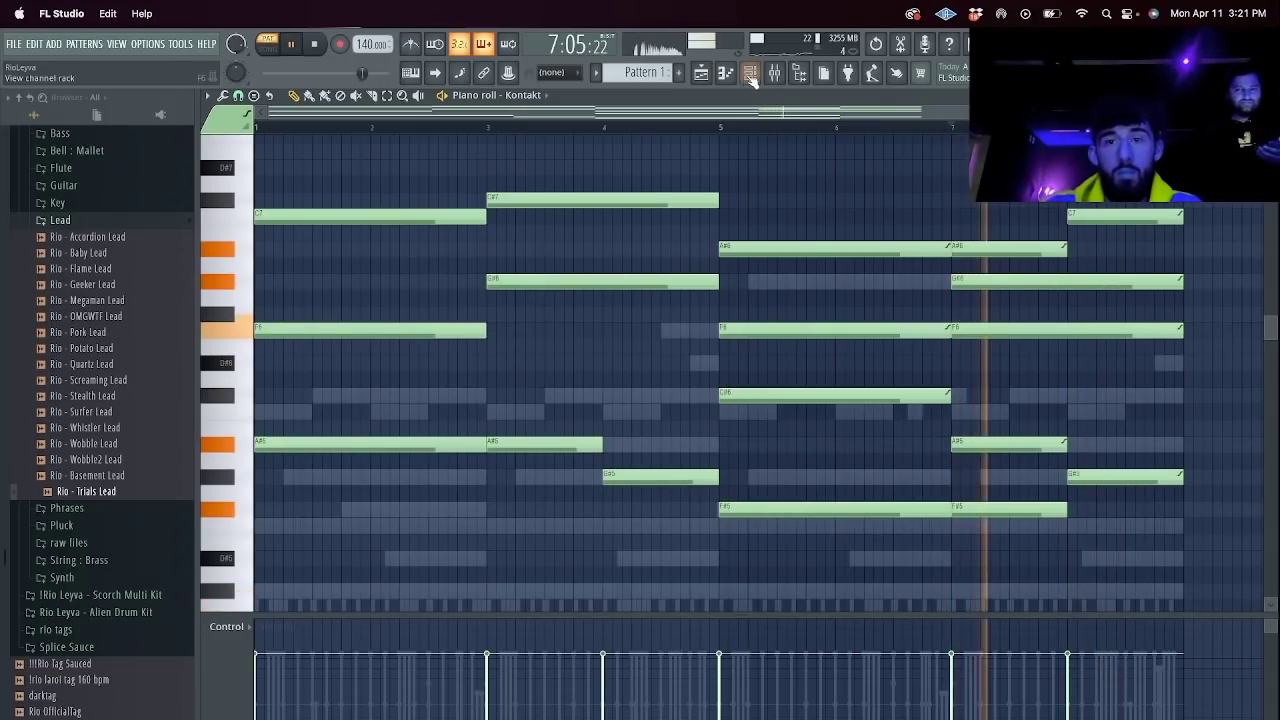
Select the lower brass chord notes, leaving out the top A#5, and copy them an octave lower.
drag(1130, 534, 414, 436)
ctrl+click(976, 446)
key(space)
key(super+d)
key(space)
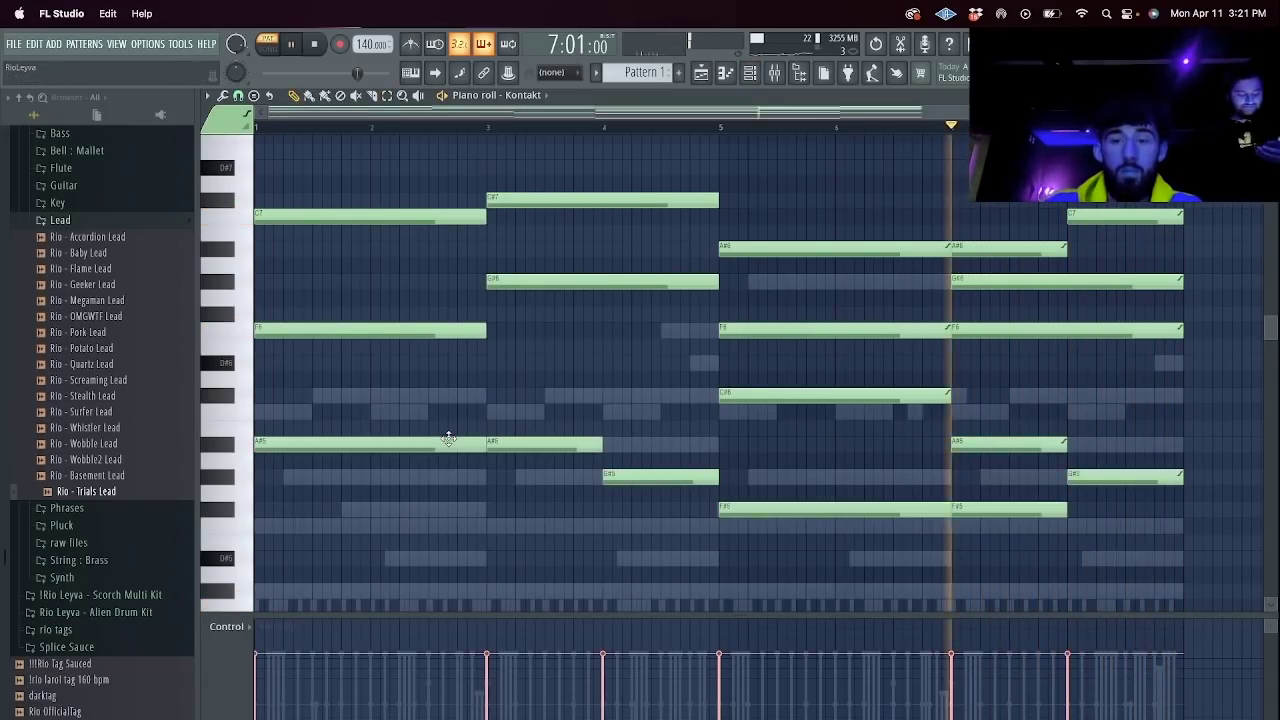
scroll(700, 280, down, 8)
key(ctrl+a)
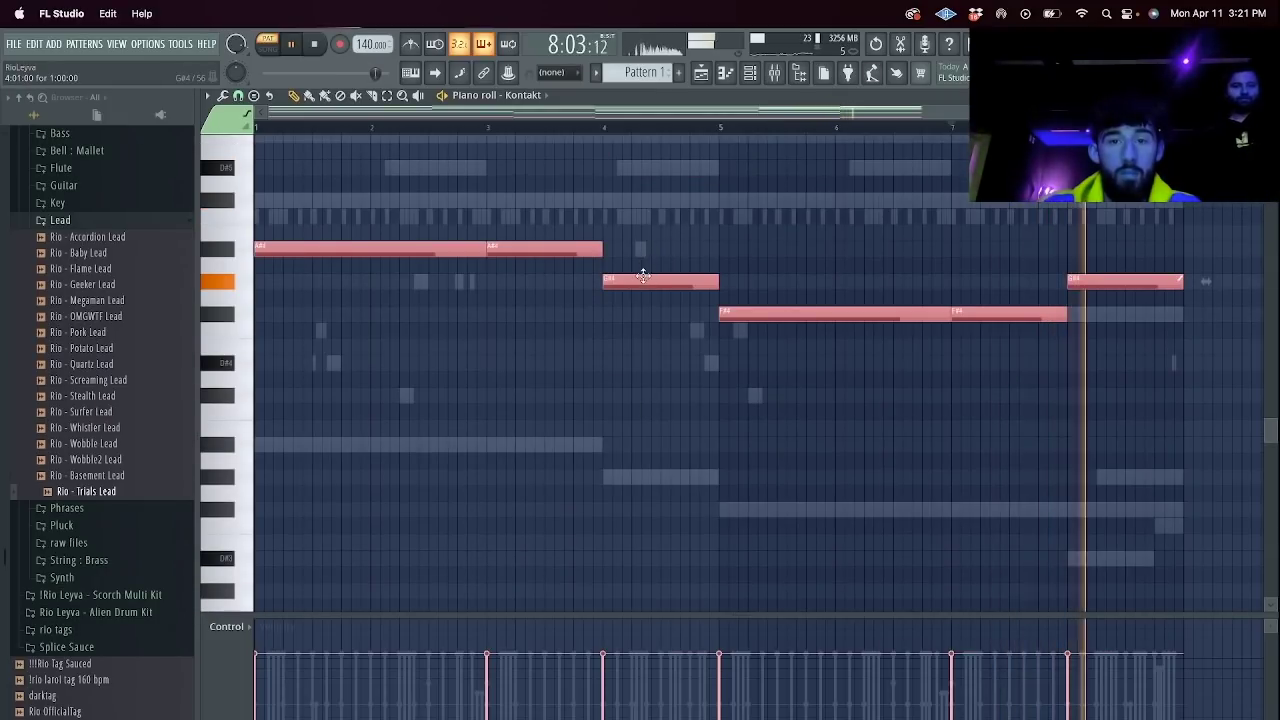
scroll(647, 270, up, 8)
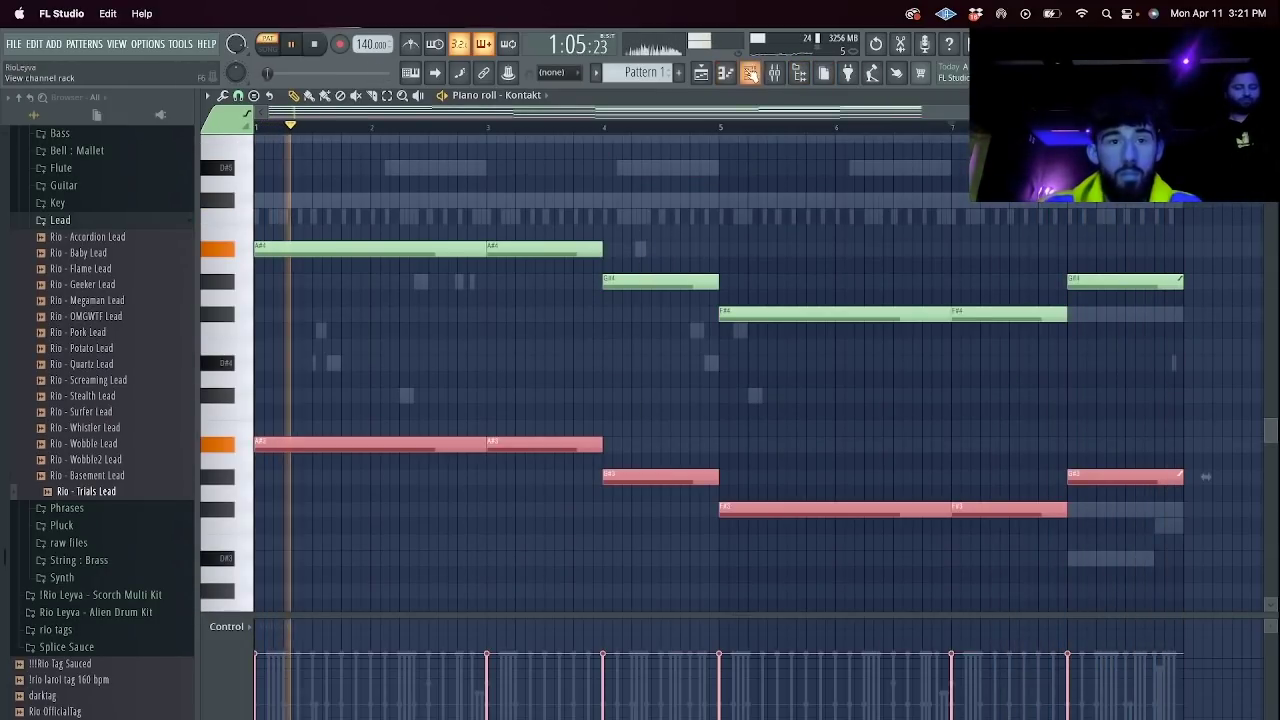
key(F6)
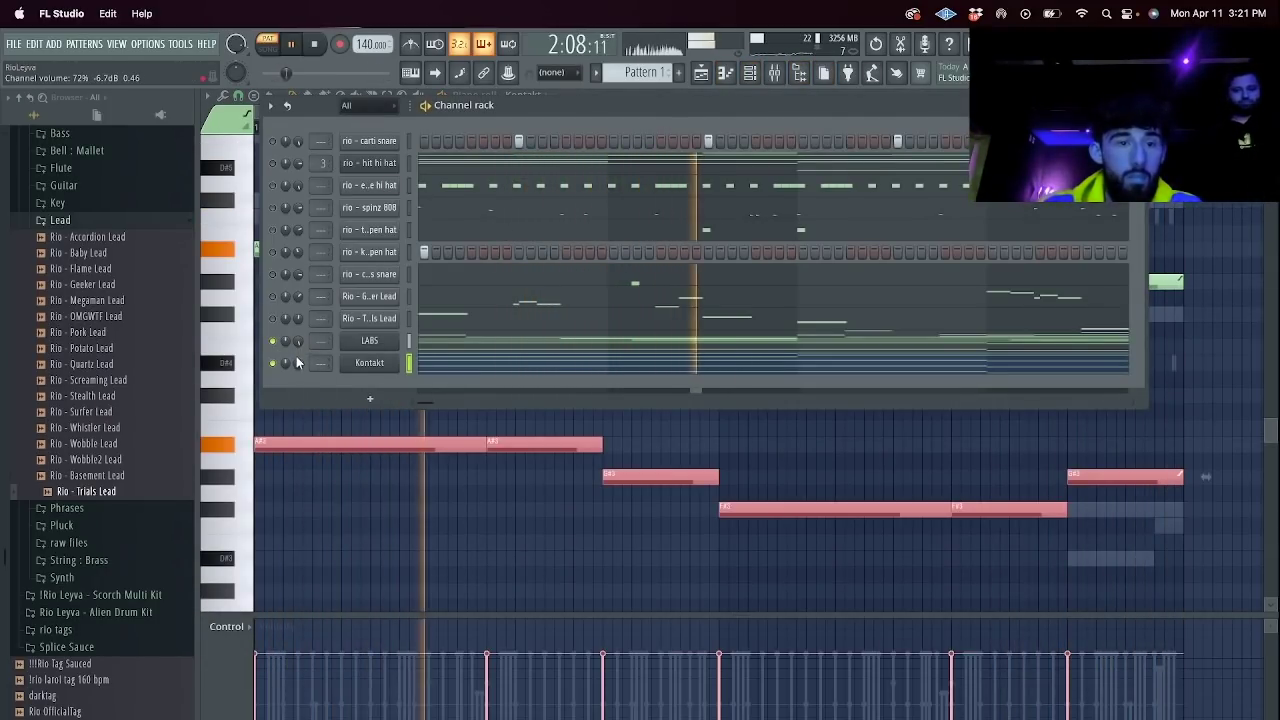
Clone the Kontakt brass channel into a new Kontakt #2 channel.
click(390, 362)
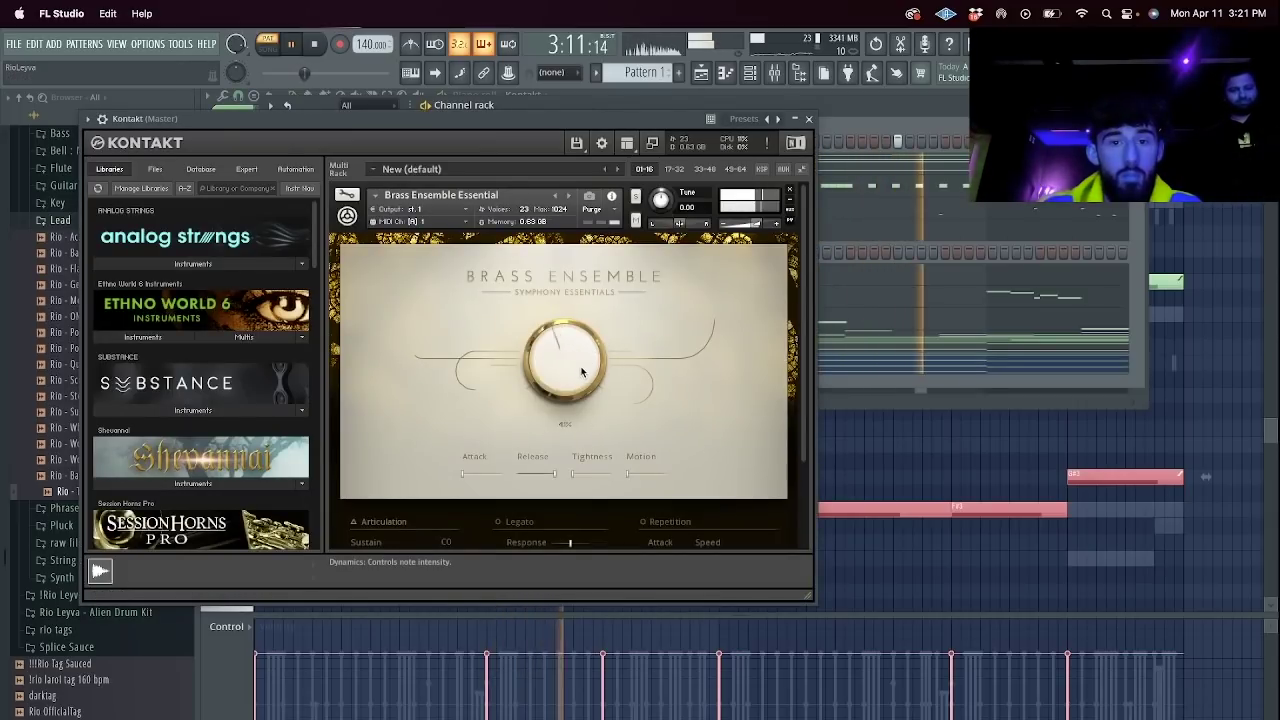
click(808, 118)
right_click(395, 360)
click(442, 489)
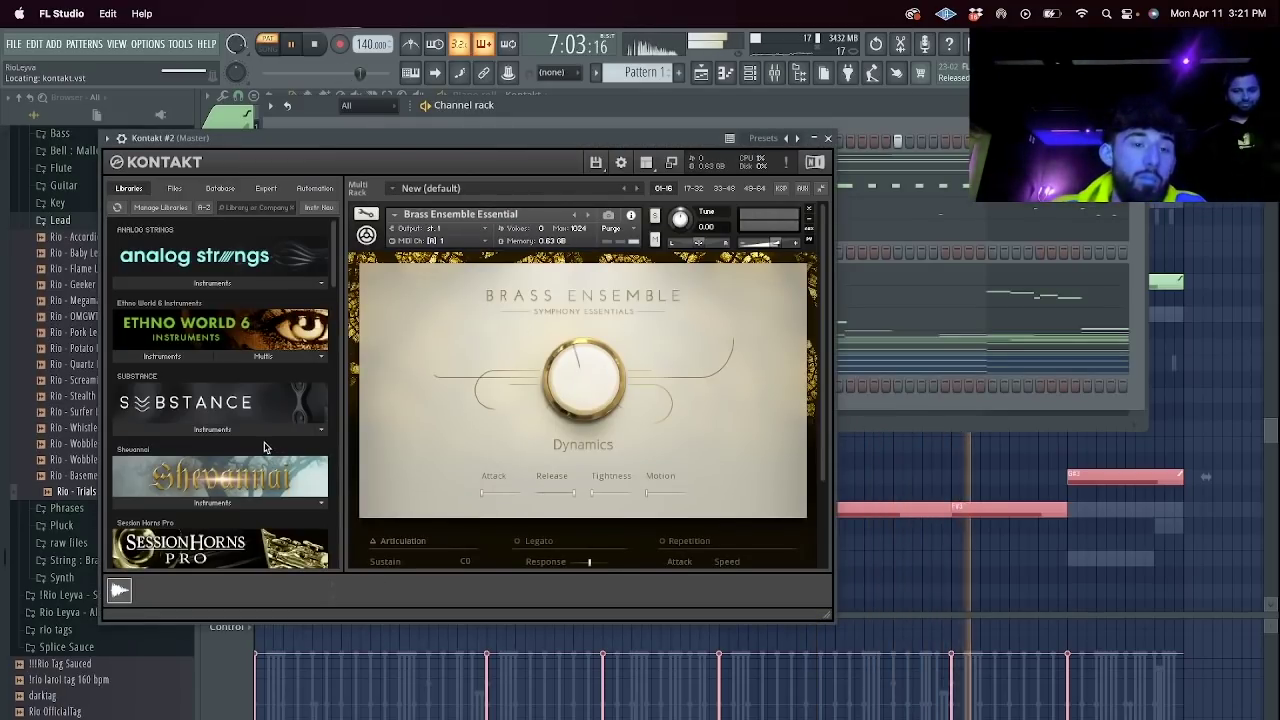
Load 1 Shevannai Legato.nki into Kontakt #2 and close its window.
scroll(265, 447, down, 1)
click(240, 436)
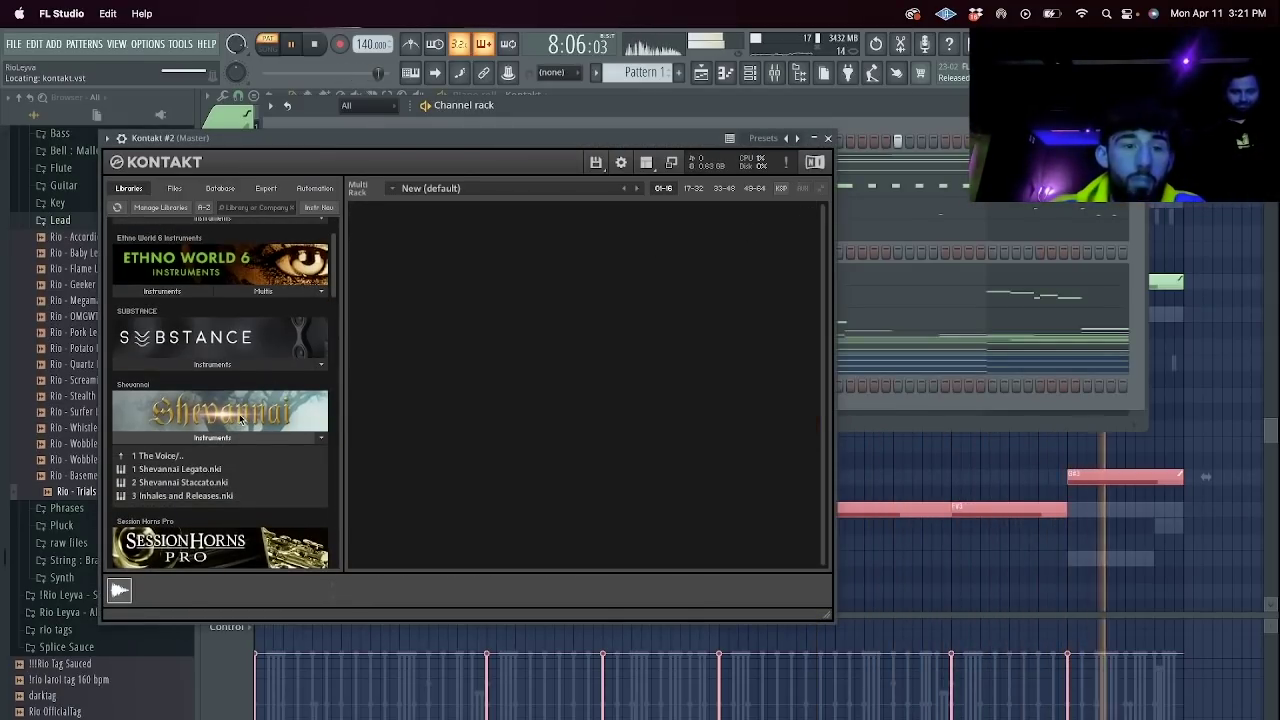
click(207, 473)
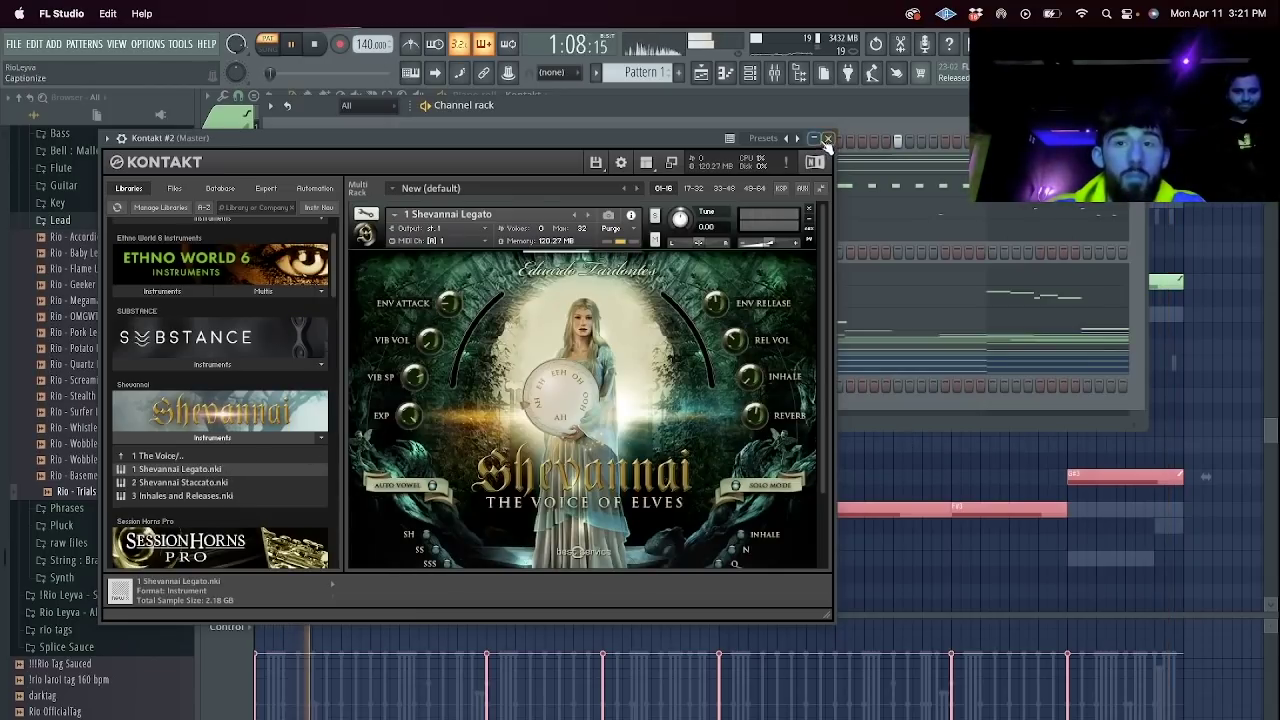
click(827, 139)
right_click(358, 381)
click(450, 386)
key(space)
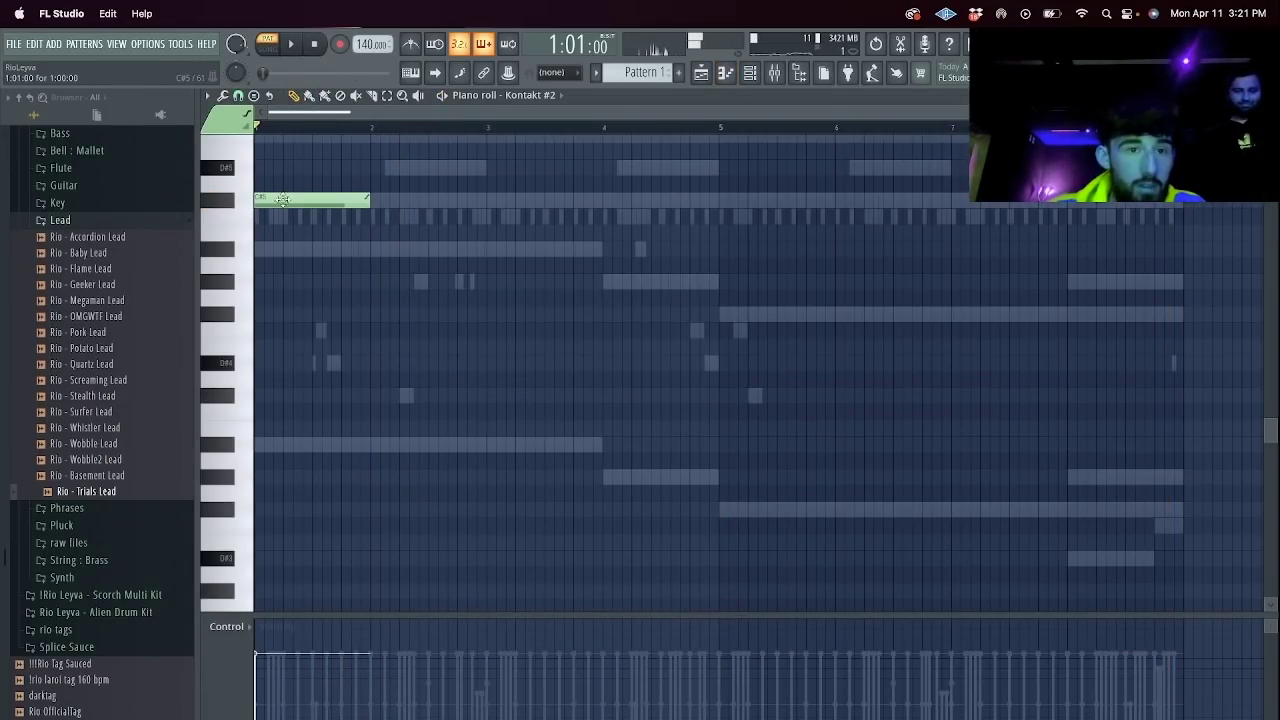
Open the Kontakt #2 Shevannai piano roll and start looping playback.
click(749, 75)
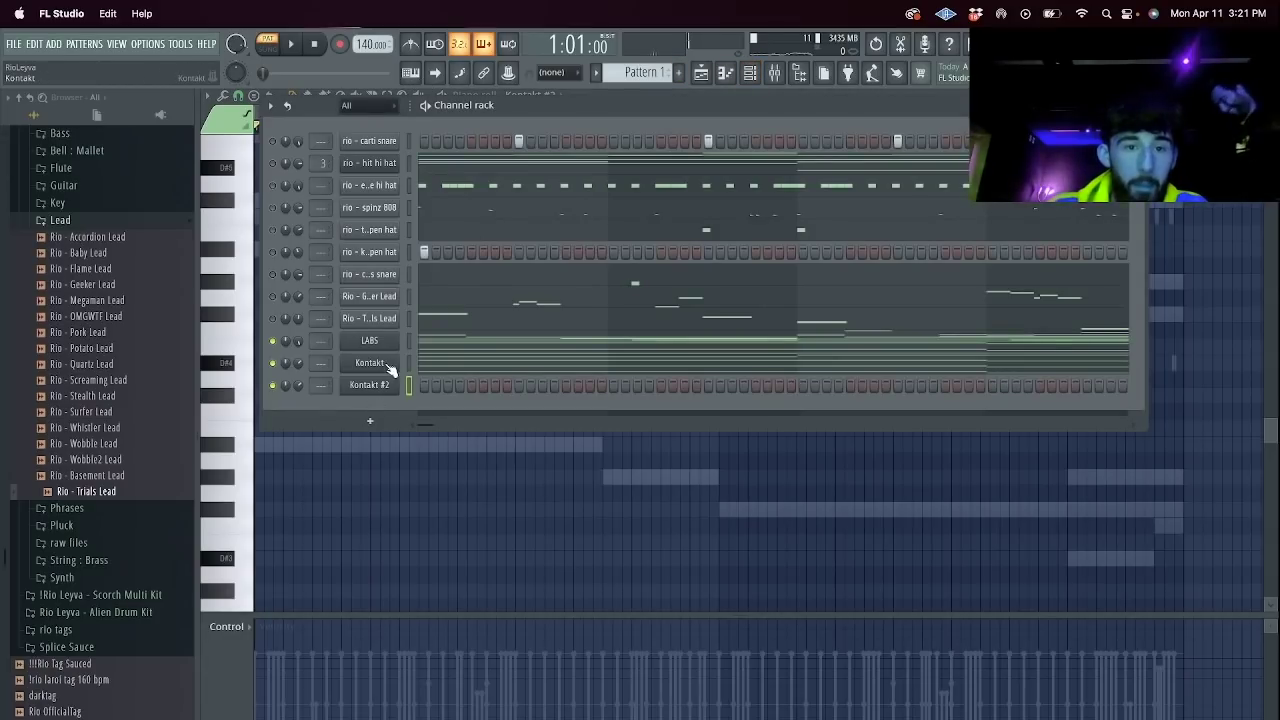
click(388, 386)
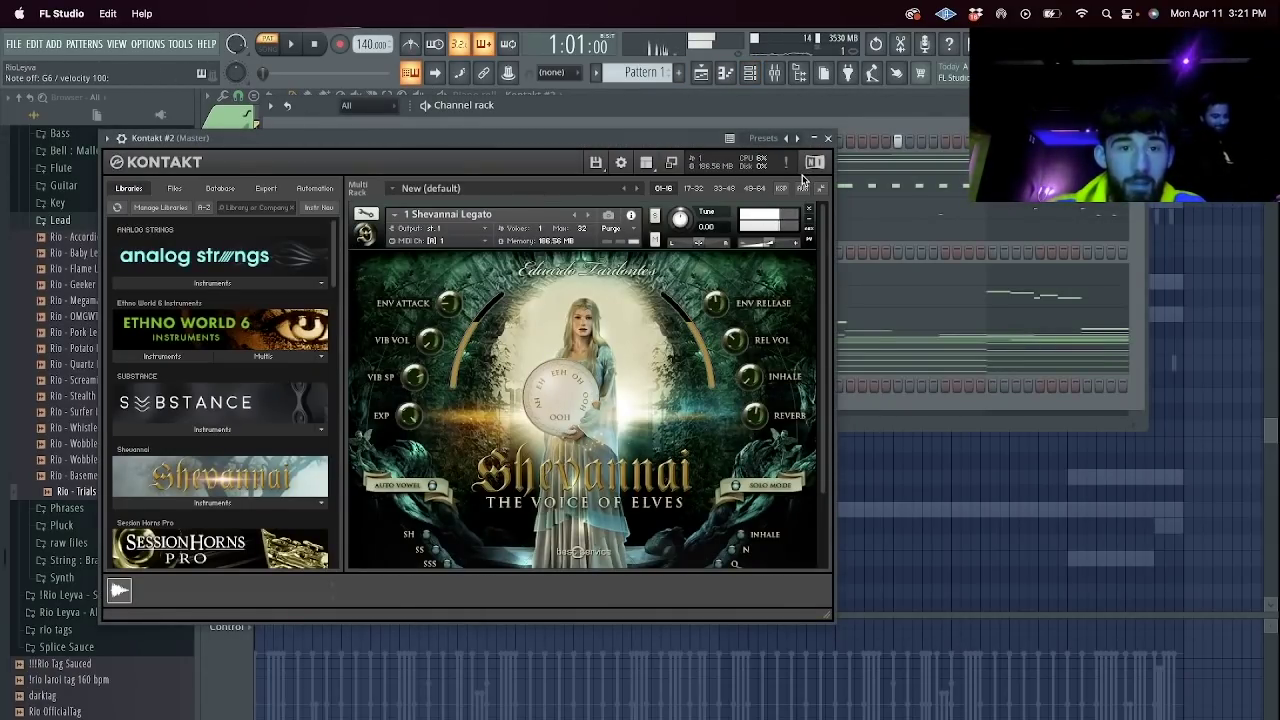
click(828, 138)
right_click(377, 384)
click(432, 386)
right_click(370, 387)
click(476, 388)
key(space)
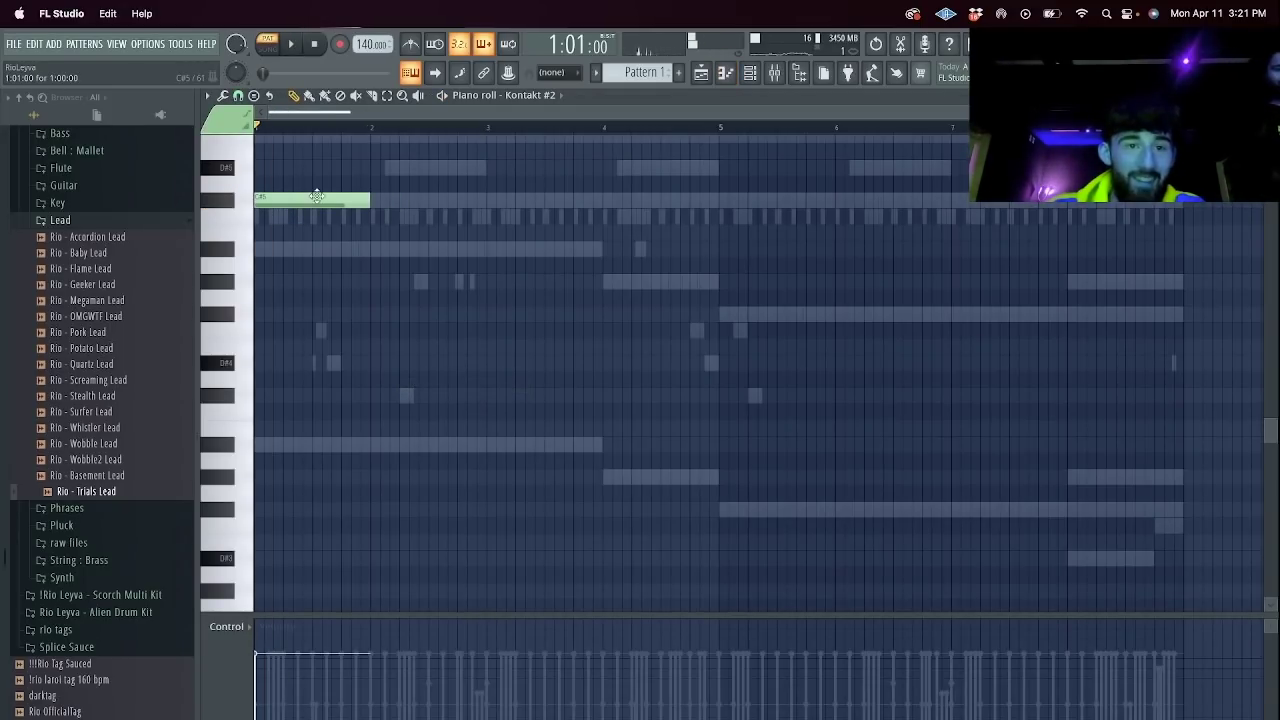
Raise the first vocal note four semitones, then add a longer, higher second note.
scroll(320, 265, up, 4)
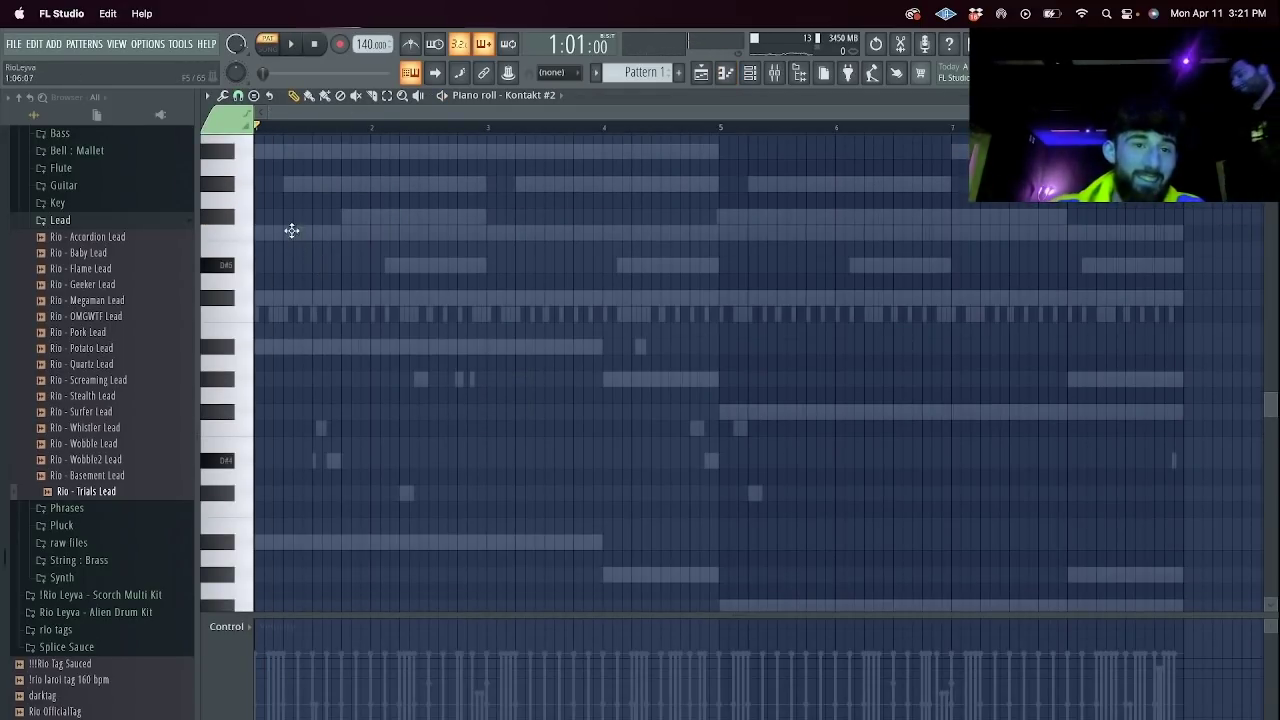
drag(237, 237, 255, 151)
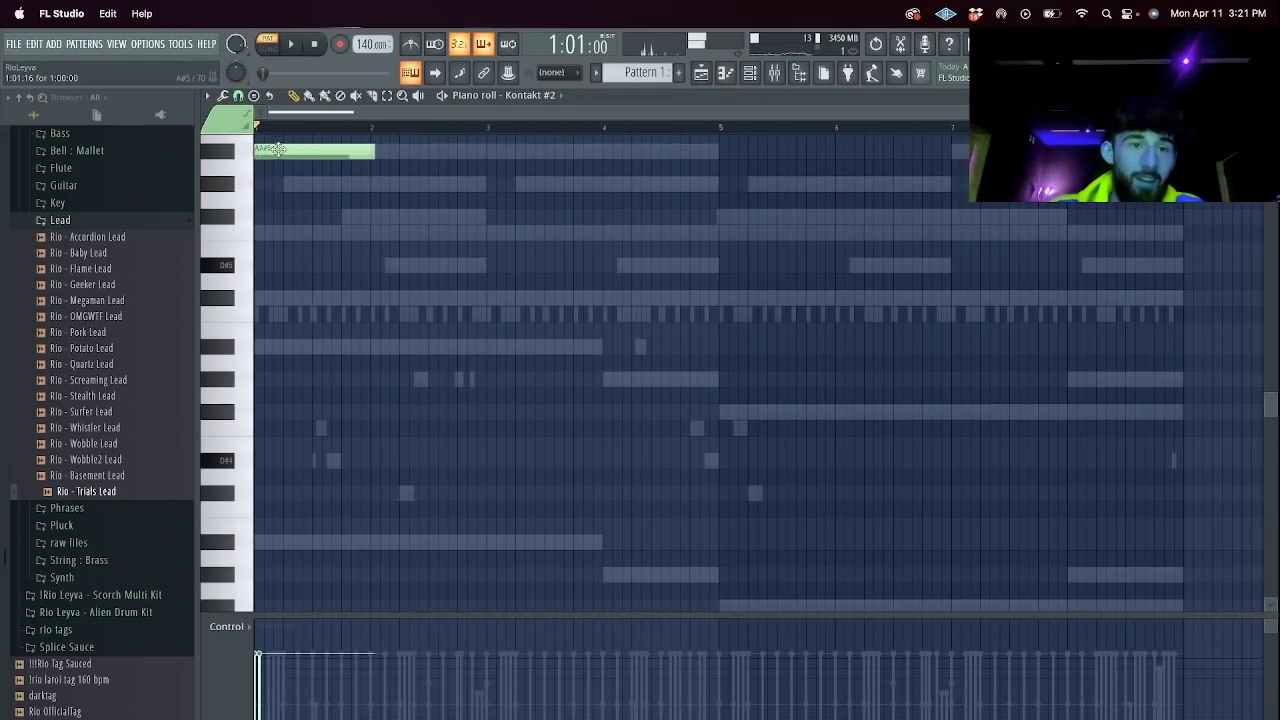
scroll(334, 159, up, 4)
key(space)
click(314, 250)
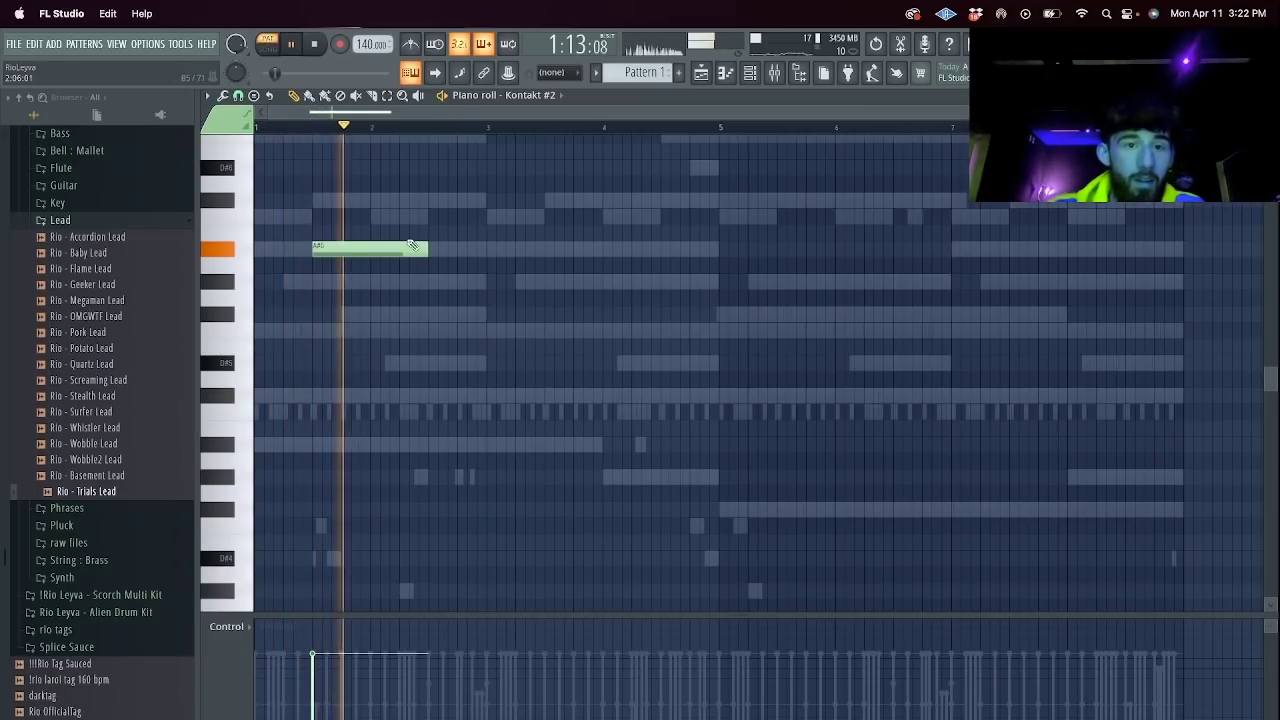
key(space)
drag(427, 250, 471, 198)
key(space)
Draw the melody notes G#5, a lengthened F5, D#5, F5, C6, D#6 and a closing E6.
click(372, 216)
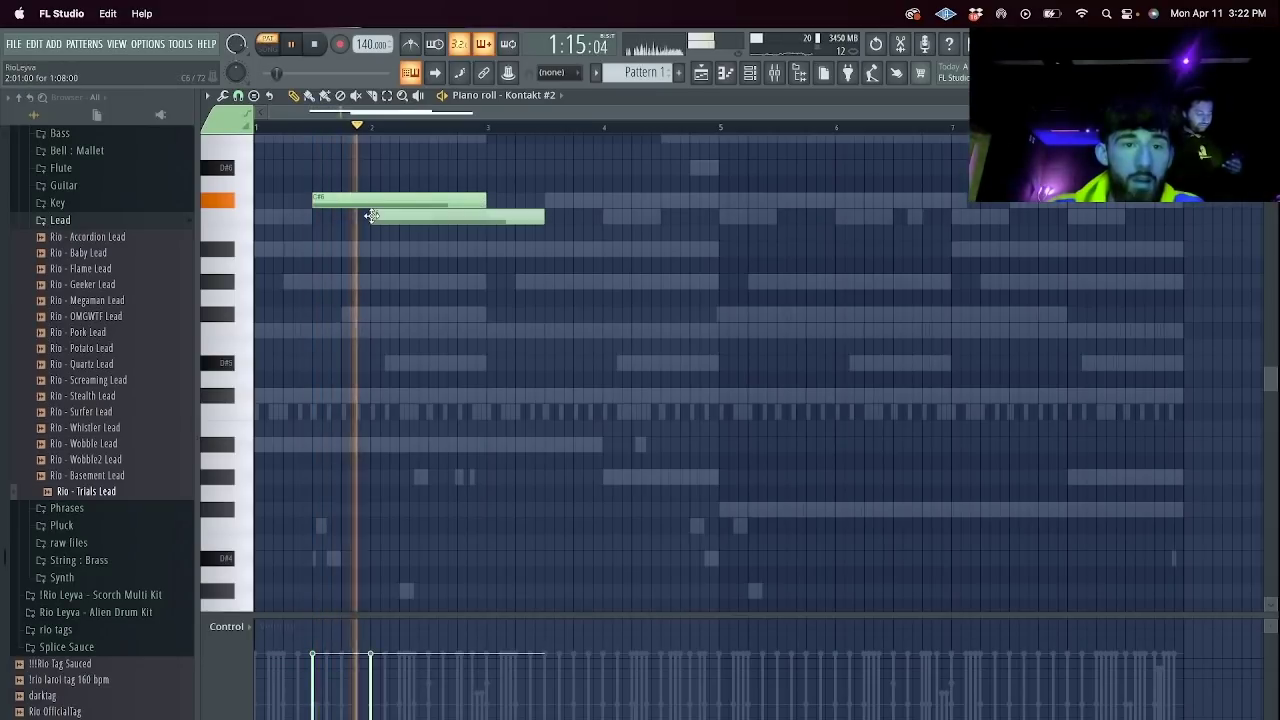
click(430, 281)
click(489, 330)
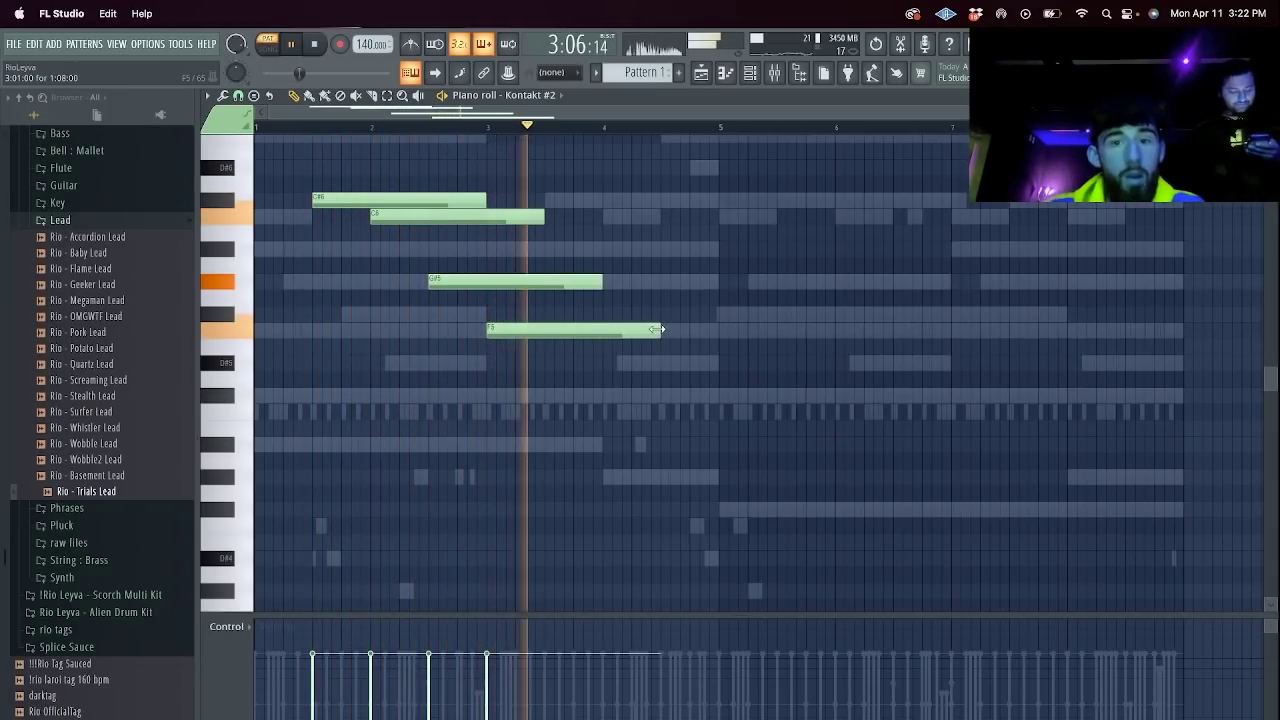
drag(655, 329, 718, 329)
click(663, 363)
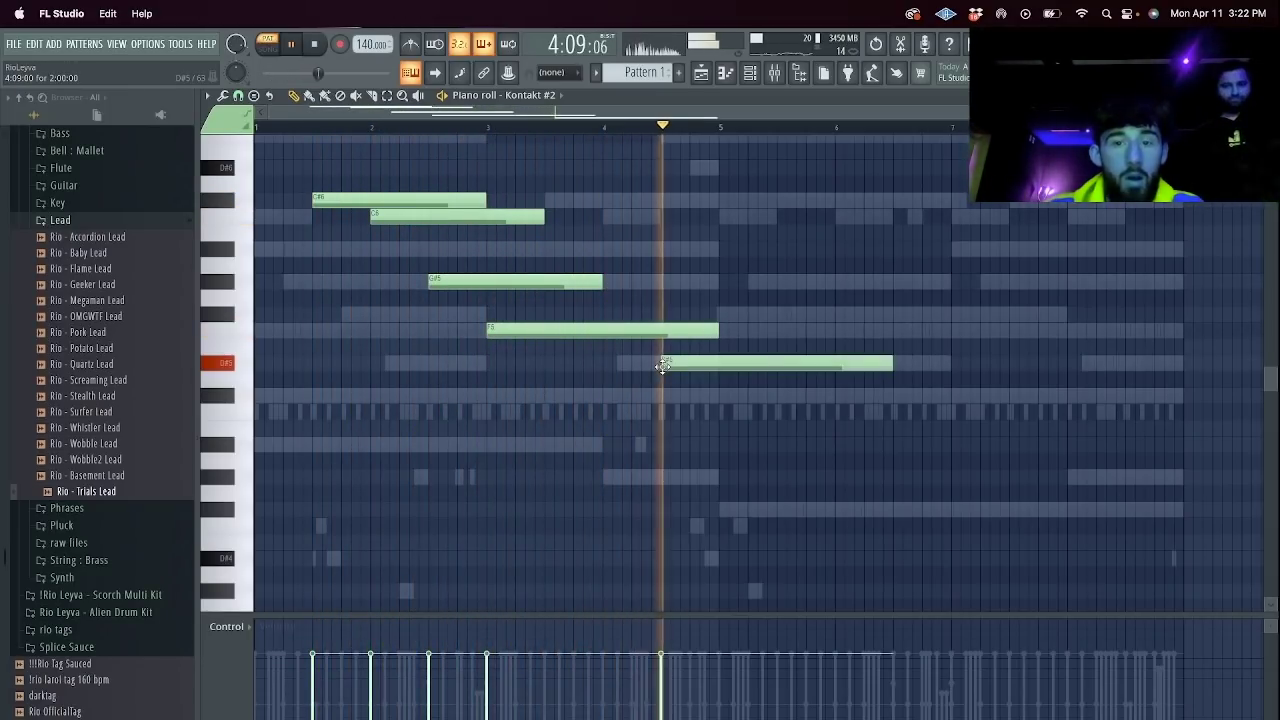
click(722, 330)
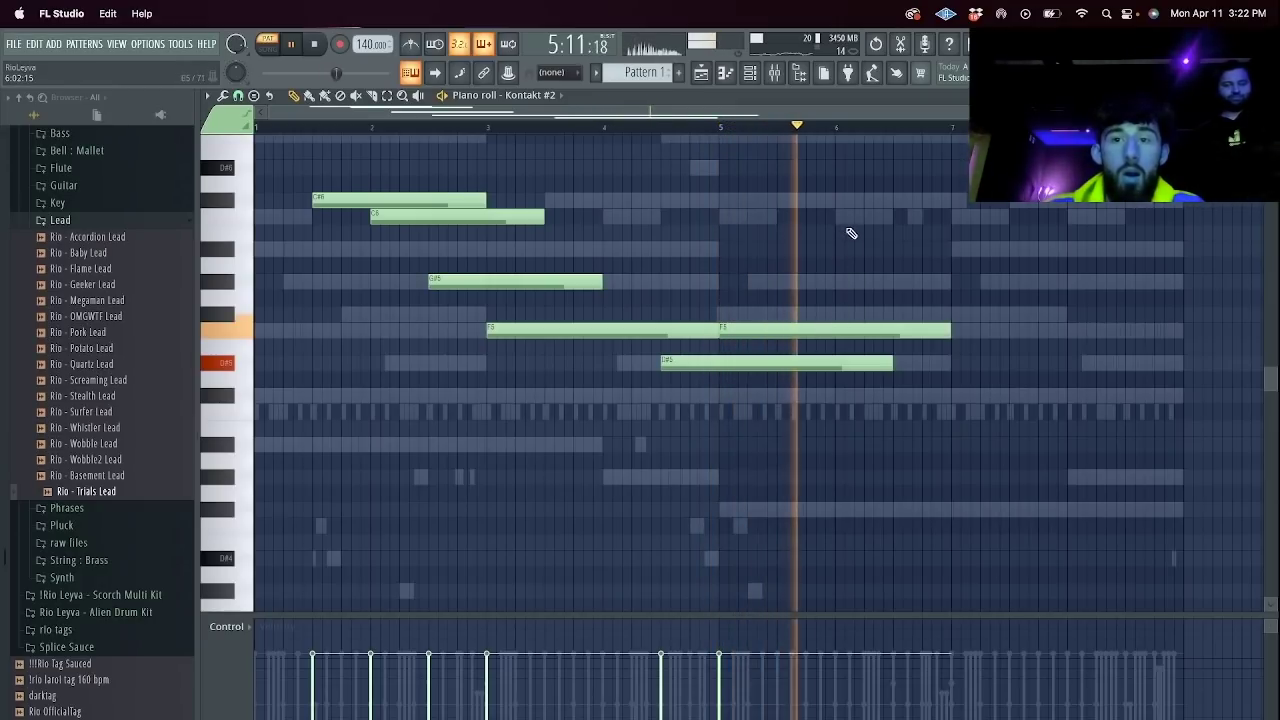
click(840, 199)
click(896, 167)
scroll(955, 236, up, 3)
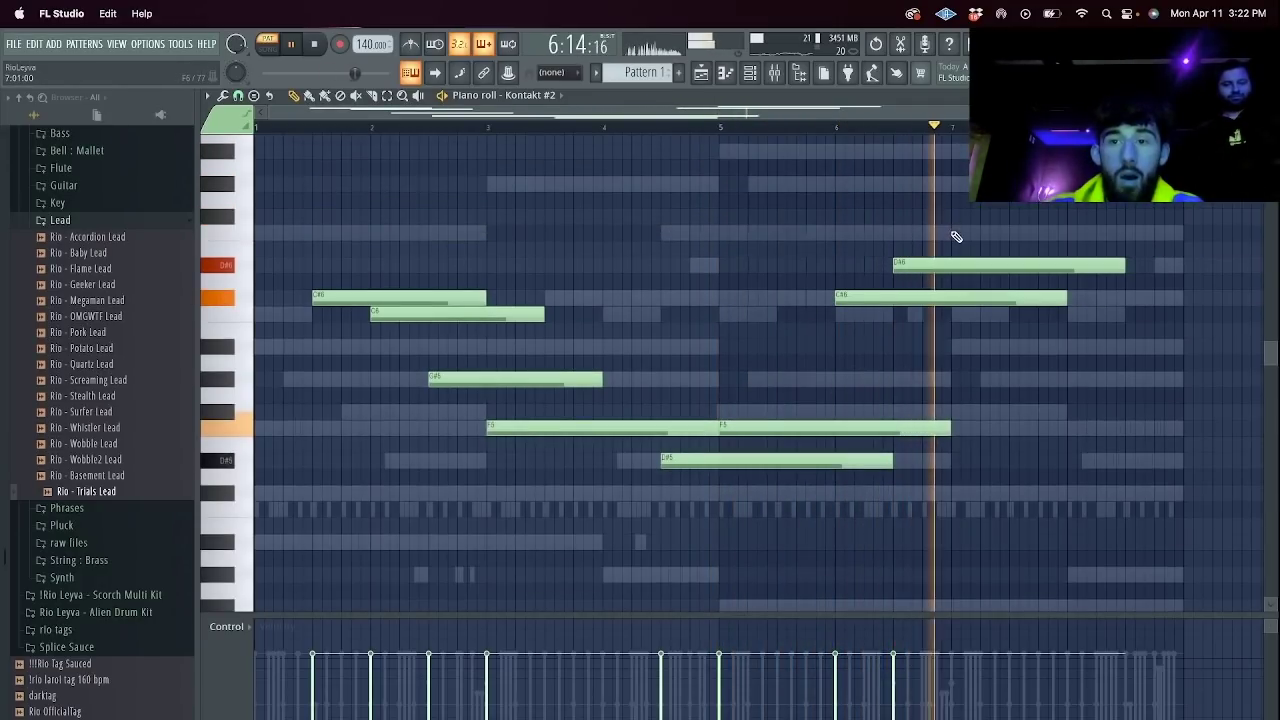
click(954, 233)
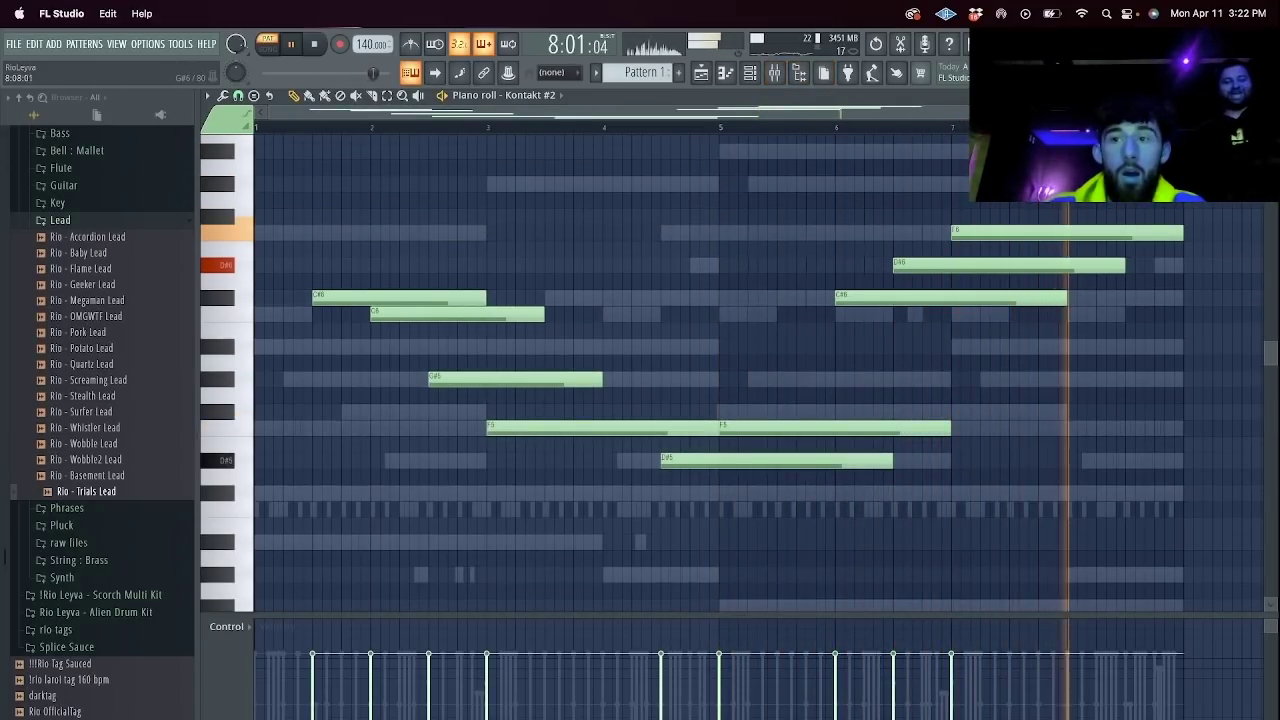
key(F6)
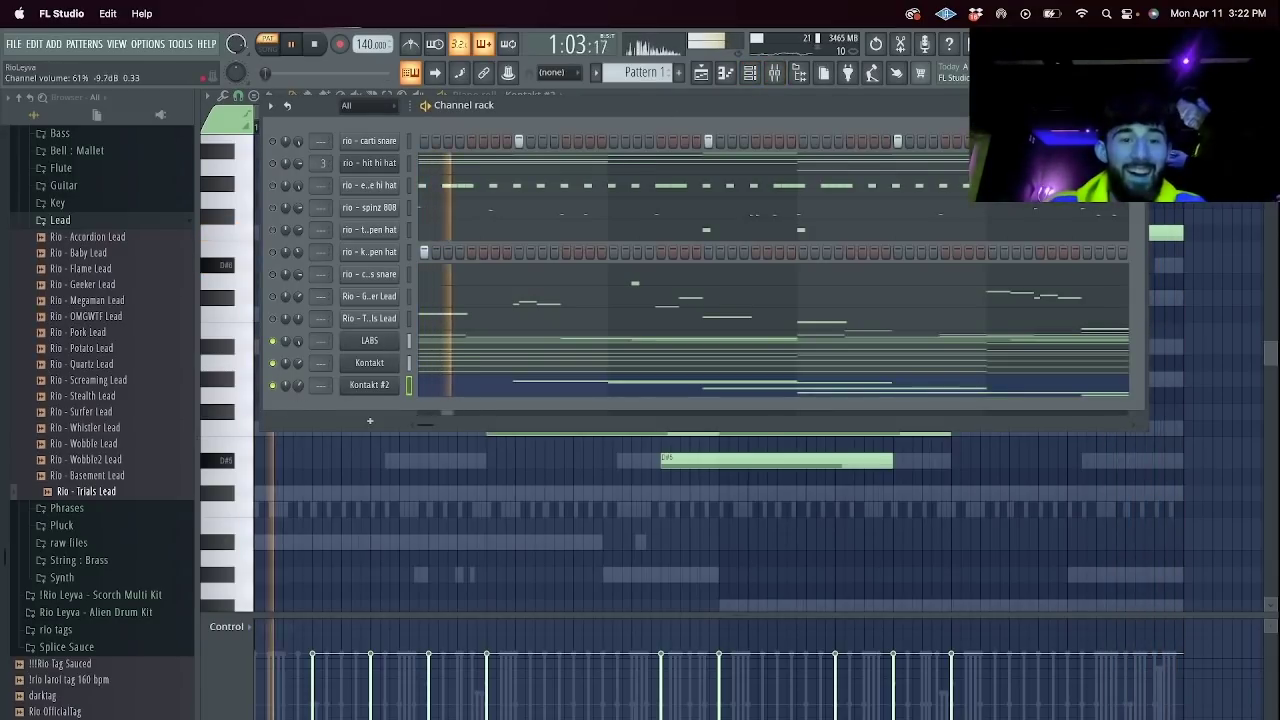
Clone Kontakt #2 into a Kontakt #3 channel and unmute all channels.
right_click(394, 382)
click(470, 516)
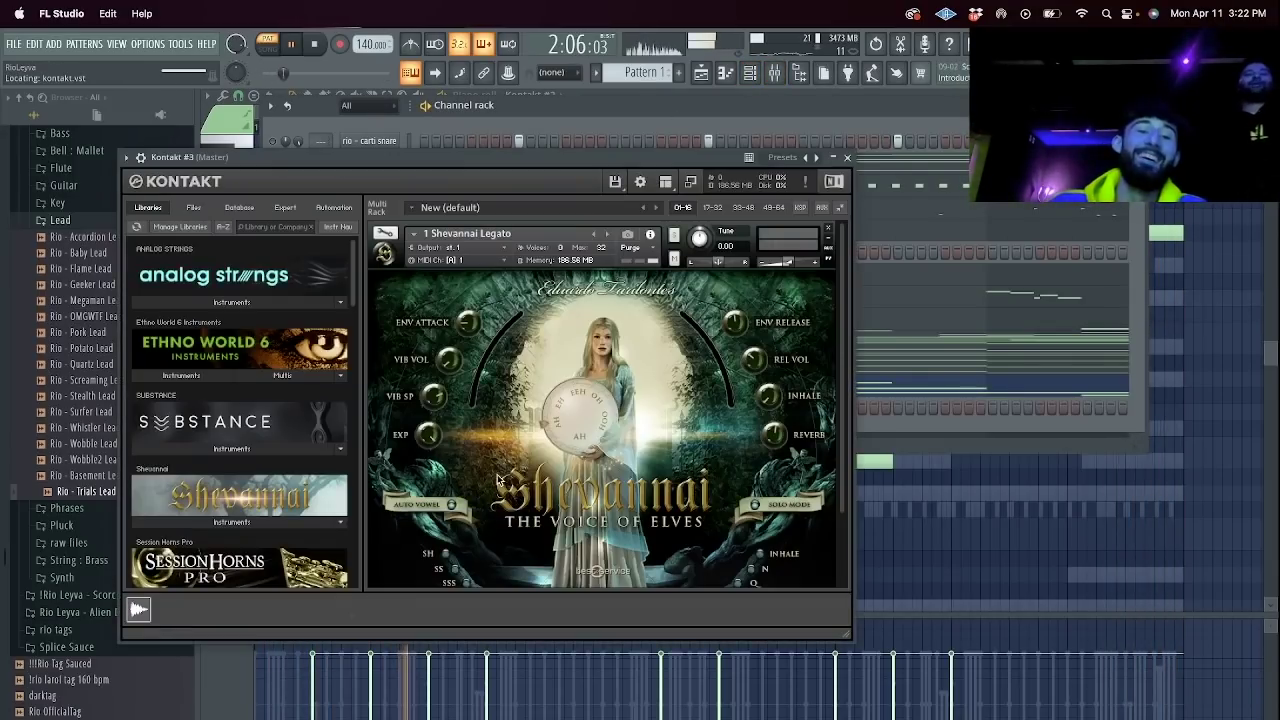
scroll(198, 447, down, 5)
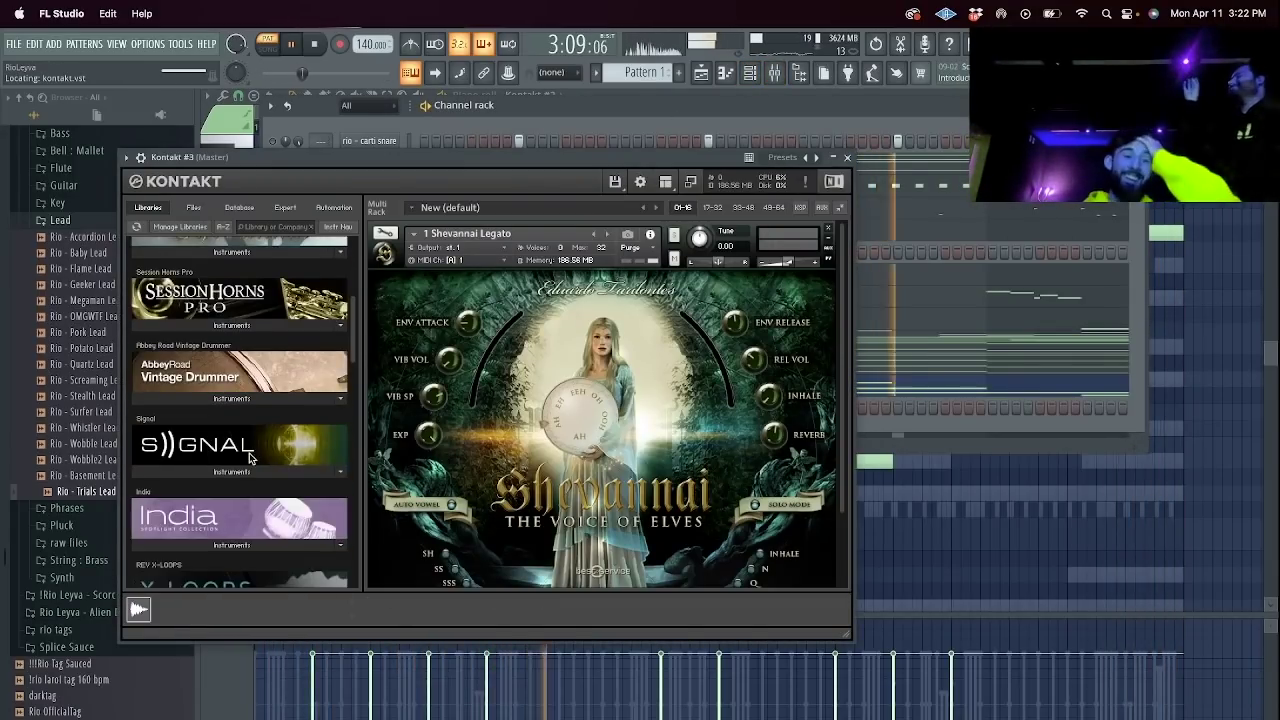
scroll(265, 462, down, 5)
scroll(240, 450, down, 3)
click(847, 157)
key(space)
right_click(272, 210)
click(284, 223)
right_click(273, 207)
click(286, 217)
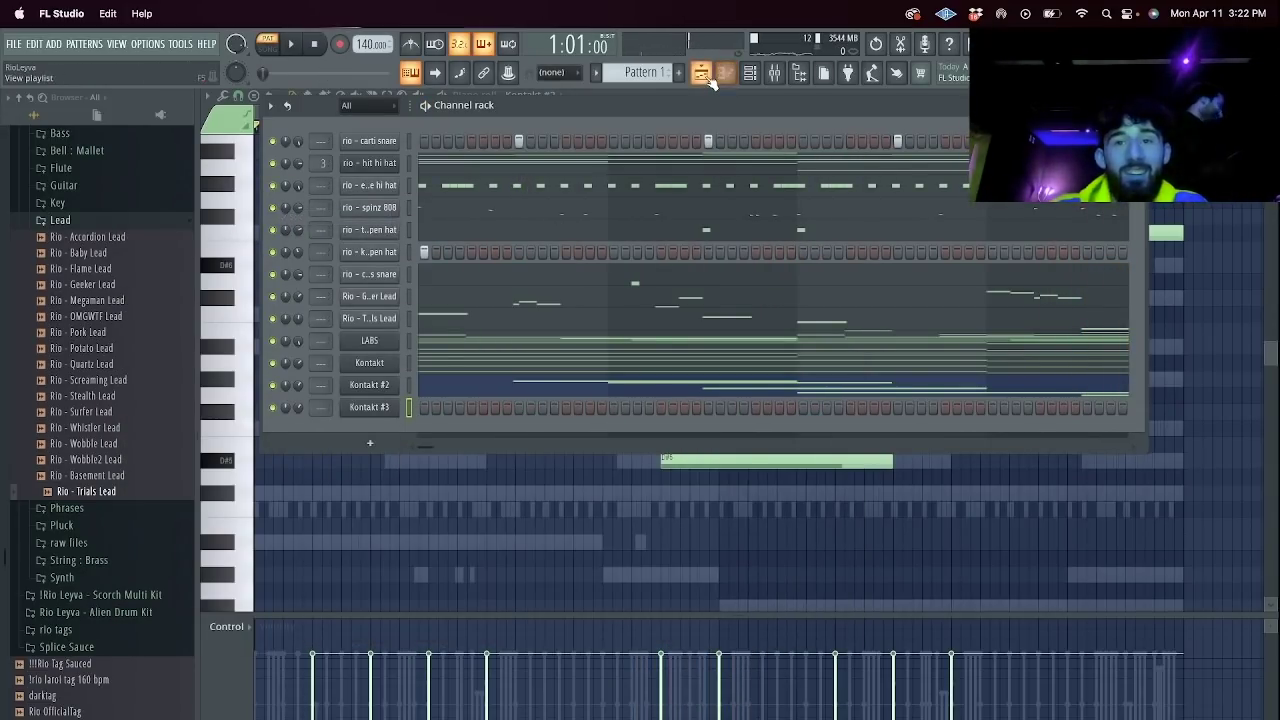
In the Playlist, split the pattern into one per channel and repeat all clips later in the song.
click(703, 74)
click(640, 72)
click(666, 314)
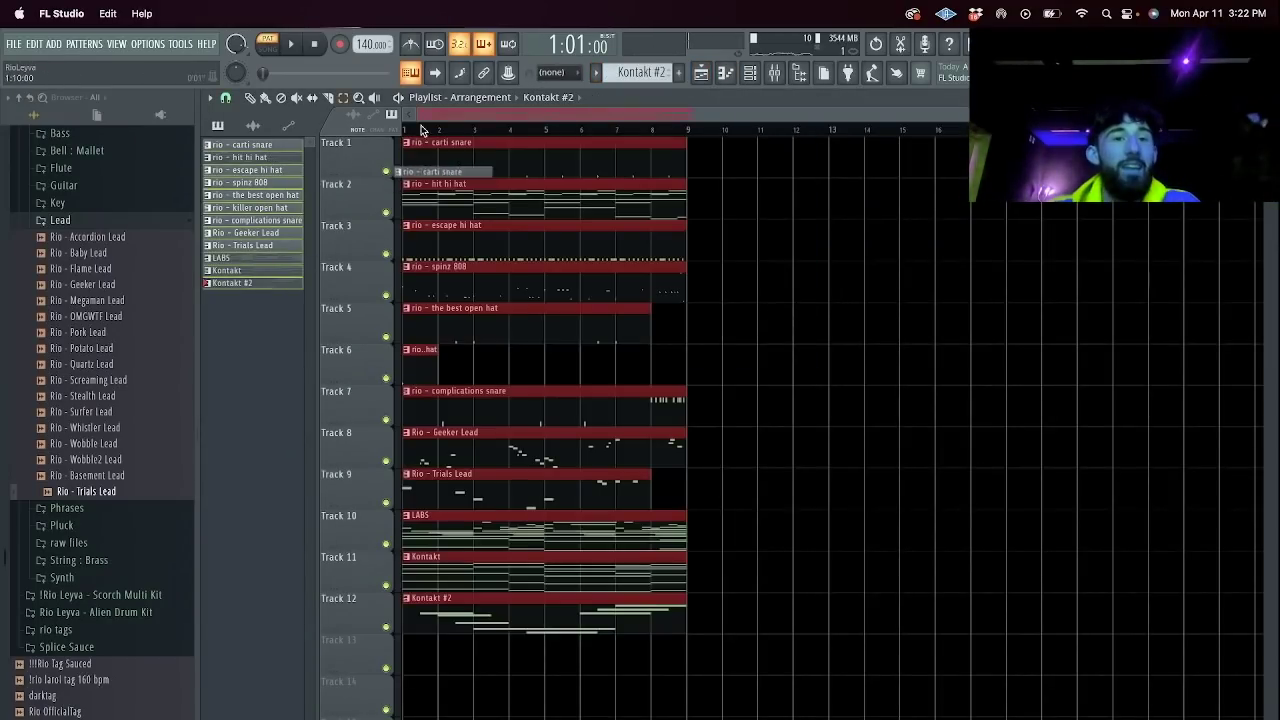
key(ctrl+b)
key(ctrl+b)
key(ctrl+b)
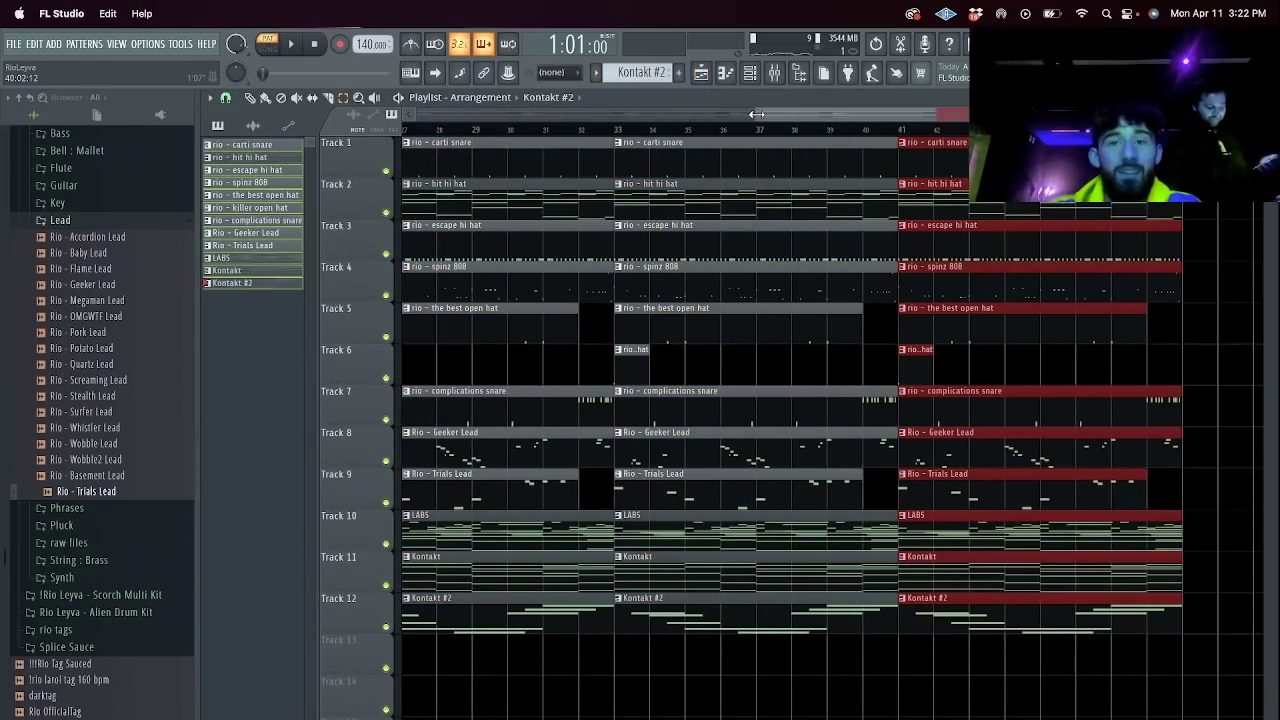
drag(757, 114, 416, 115)
Delete the early drum, lead and bar-9 clips, copy LABS and Kontakt clips to bar 9, and remove the first Kontakt clips.
drag(498, 508, 290, 76)
key(Delete)
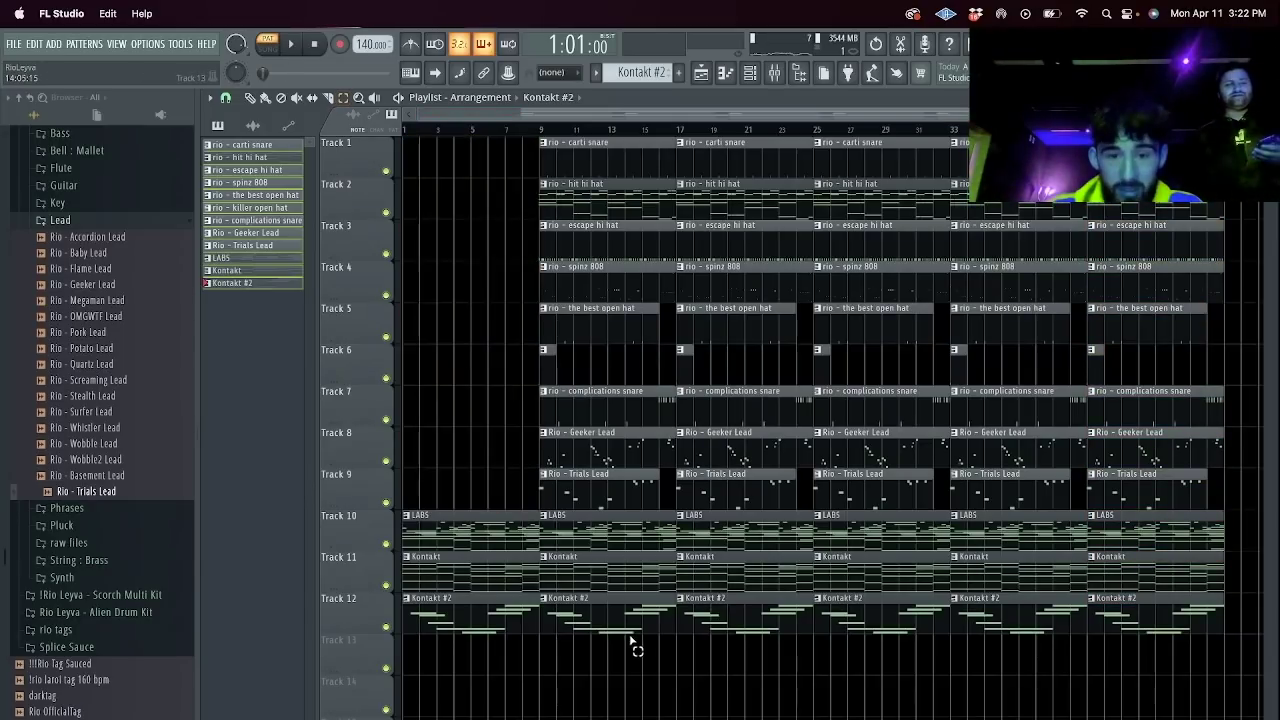
drag(636, 672, 570, 112)
key(Delete)
drag(537, 714, 481, 407)
key(ctrl+b)
key(ctrl+d)
right_click(480, 615)
right_click(473, 570)
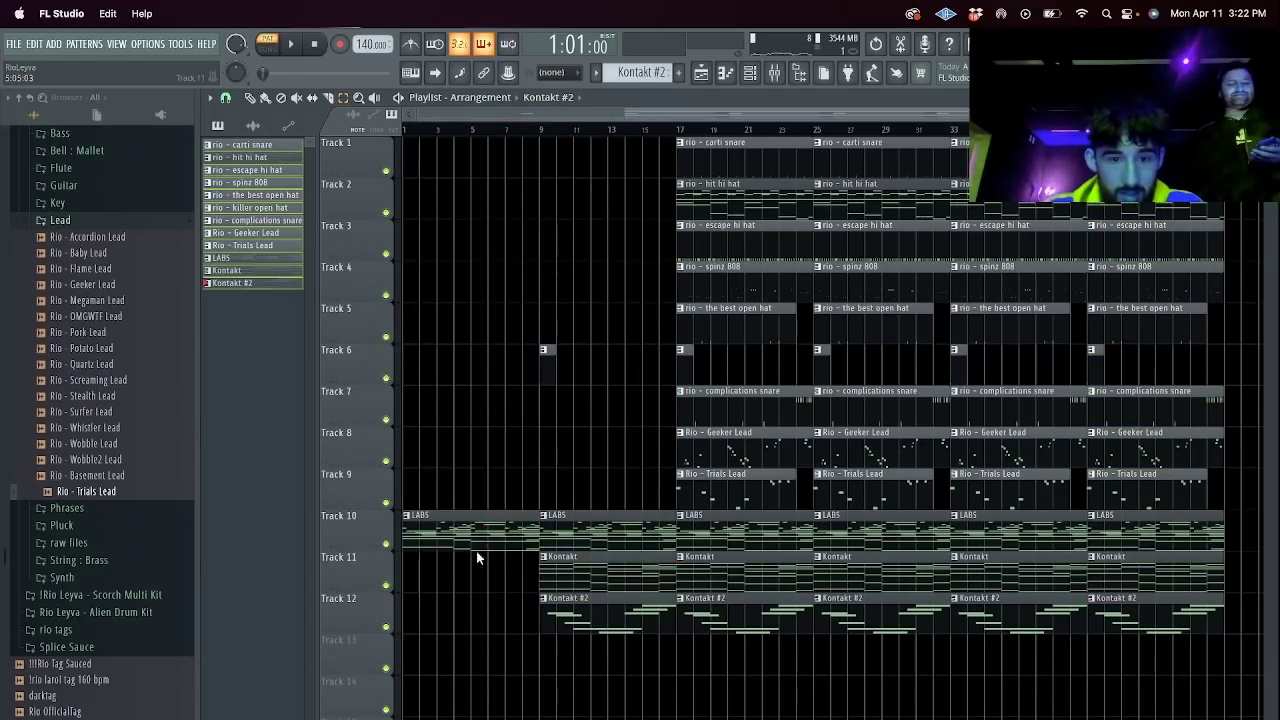
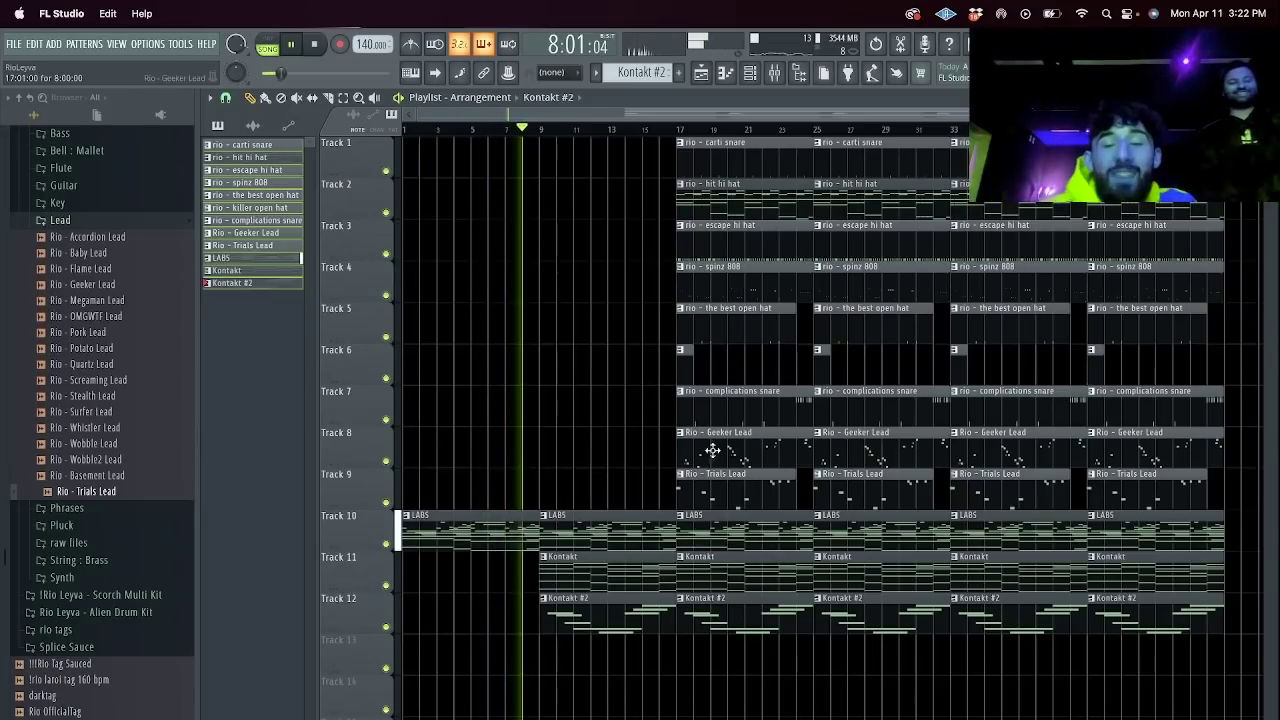
Delete a LABS, Kontakt and Kontakt #2 clip and copy the complications snare clip to bar 9.
right_click(752, 537)
right_click(748, 572)
right_click(745, 614)
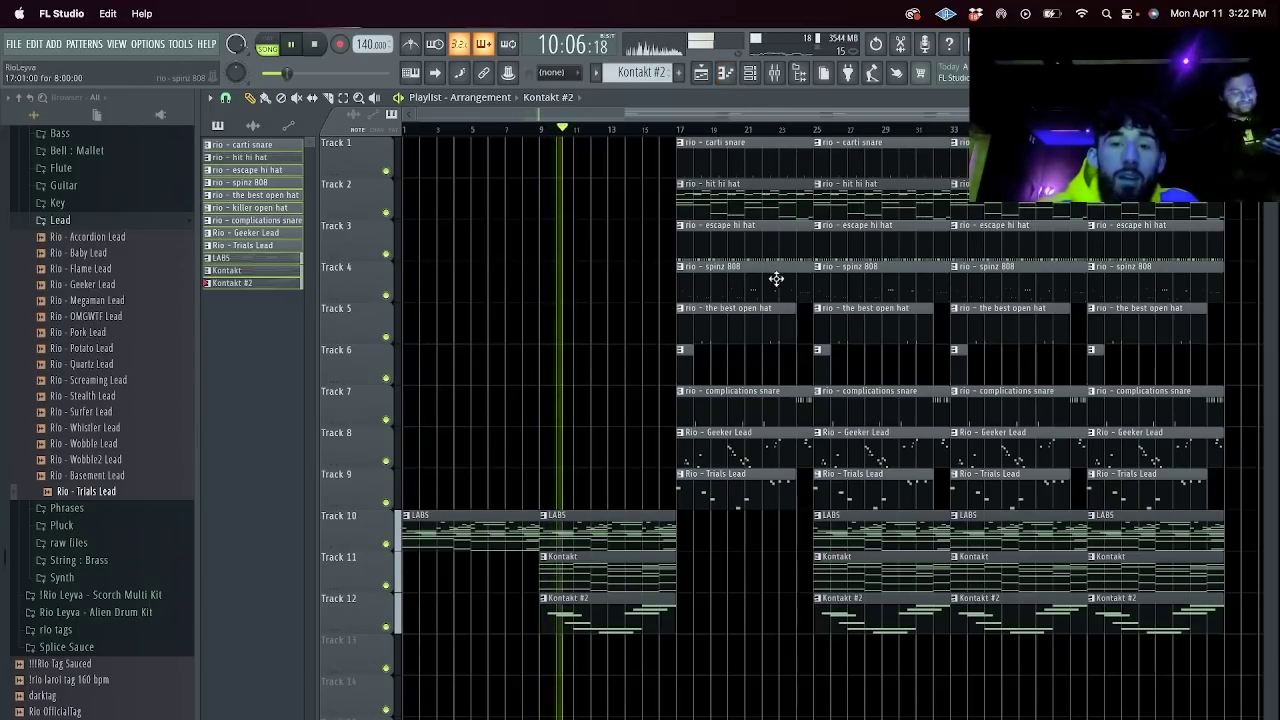
drag(762, 401, 659, 413)
right_click(652, 409)
key(e)
Place a Geeker Lead clip at bar 9, then remove the Geeker Lead clips at bars 9–13 and 17.
drag(737, 449, 586, 457)
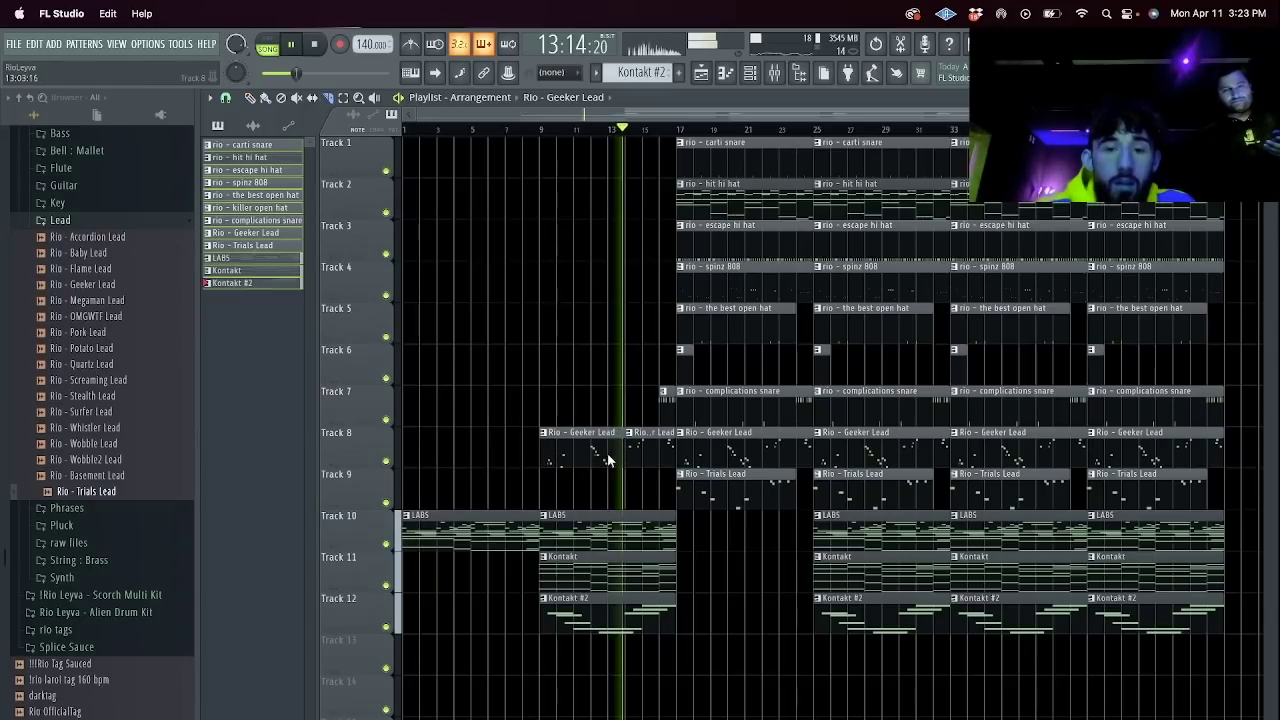
right_click(611, 460)
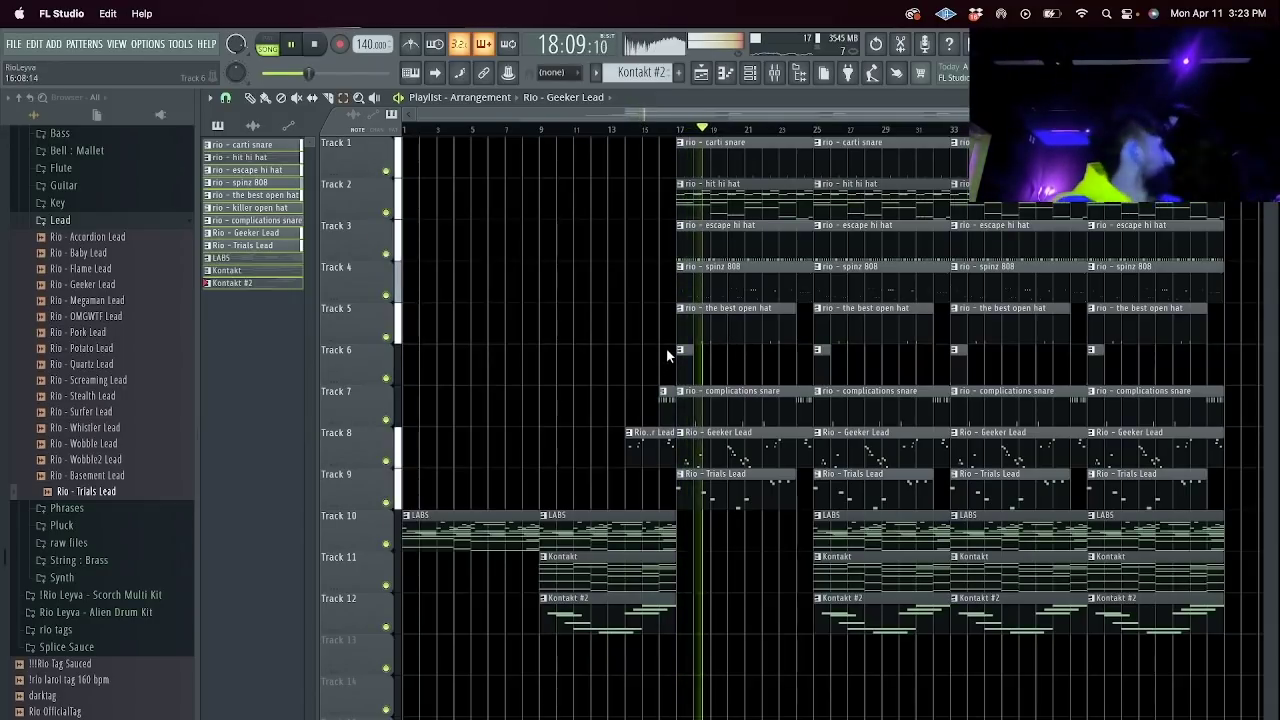
right_click(774, 446)
Delete the bar-25 LABS, Kontakt and Kontakt #2 clips, the hit hi hat near bar 29, and the bar-33 spinz 808.
click(875, 518)
drag(881, 582, 890, 628)
key(Delete)
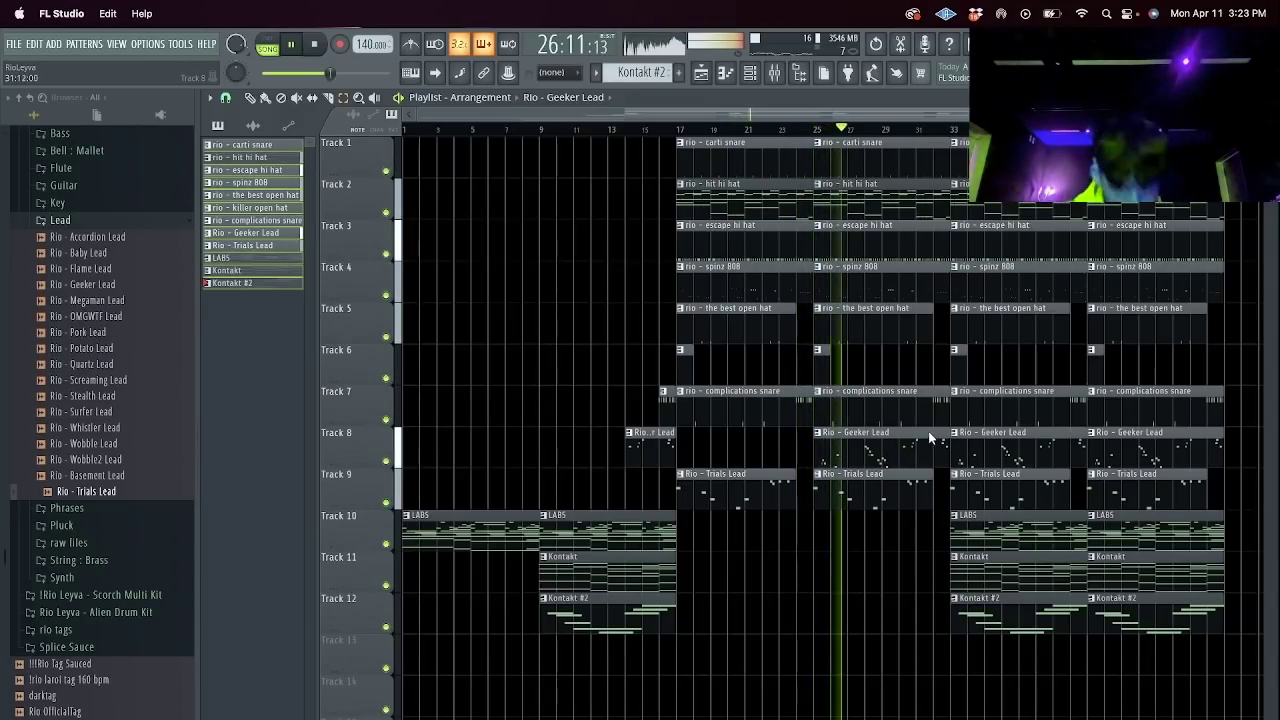
right_click(1034, 205)
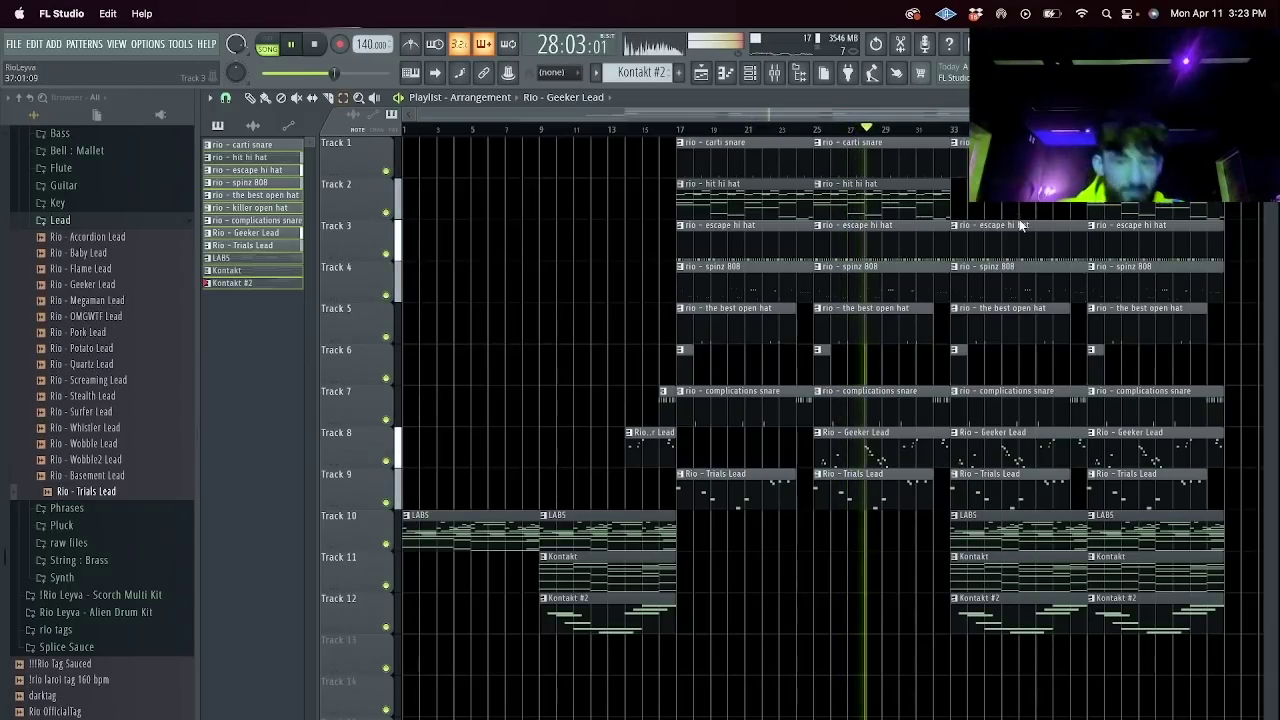
right_click(965, 288)
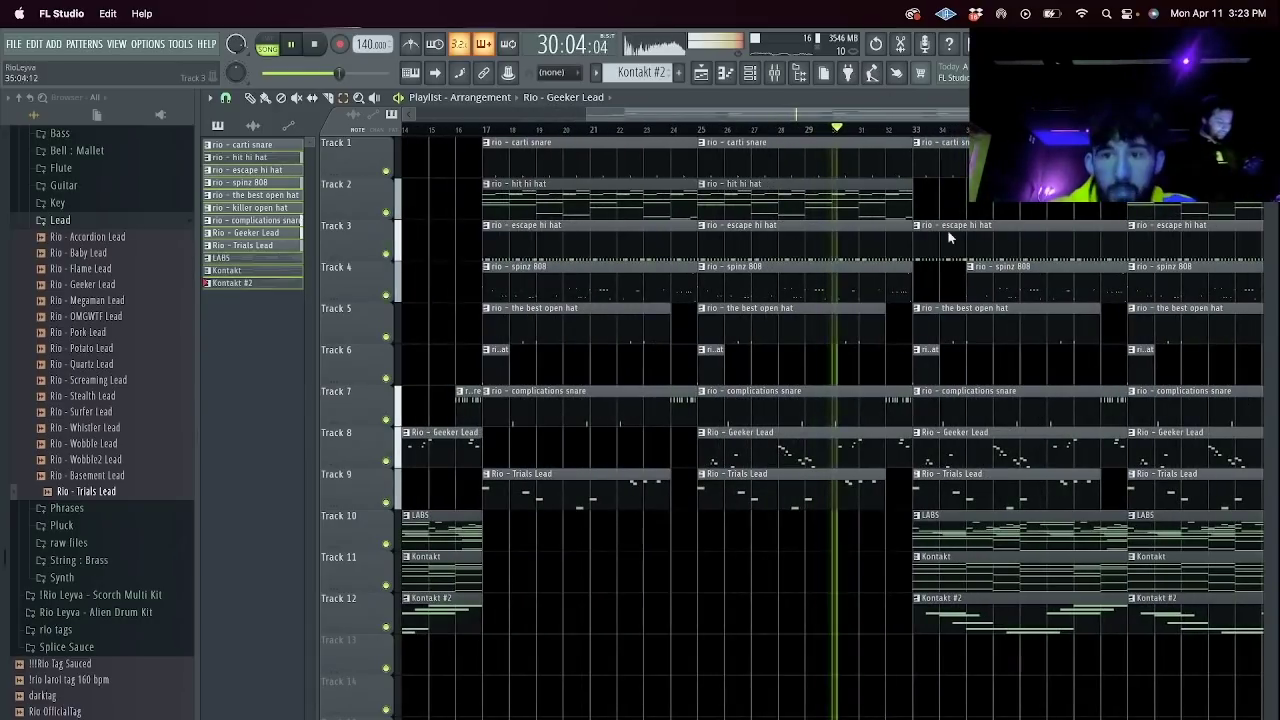
Snap to beats, cut the escape hi hat at bar 35, and delete the bar-33 Geeker and Trials Lead clips.
click(966, 248)
click(227, 98)
click(243, 313)
key(p)
right_click(974, 444)
right_click(974, 488)
Move the bar-33 snare clip earlier, cut it at bar 34, and delete the leftover pieces.
drag(974, 410, 829, 417)
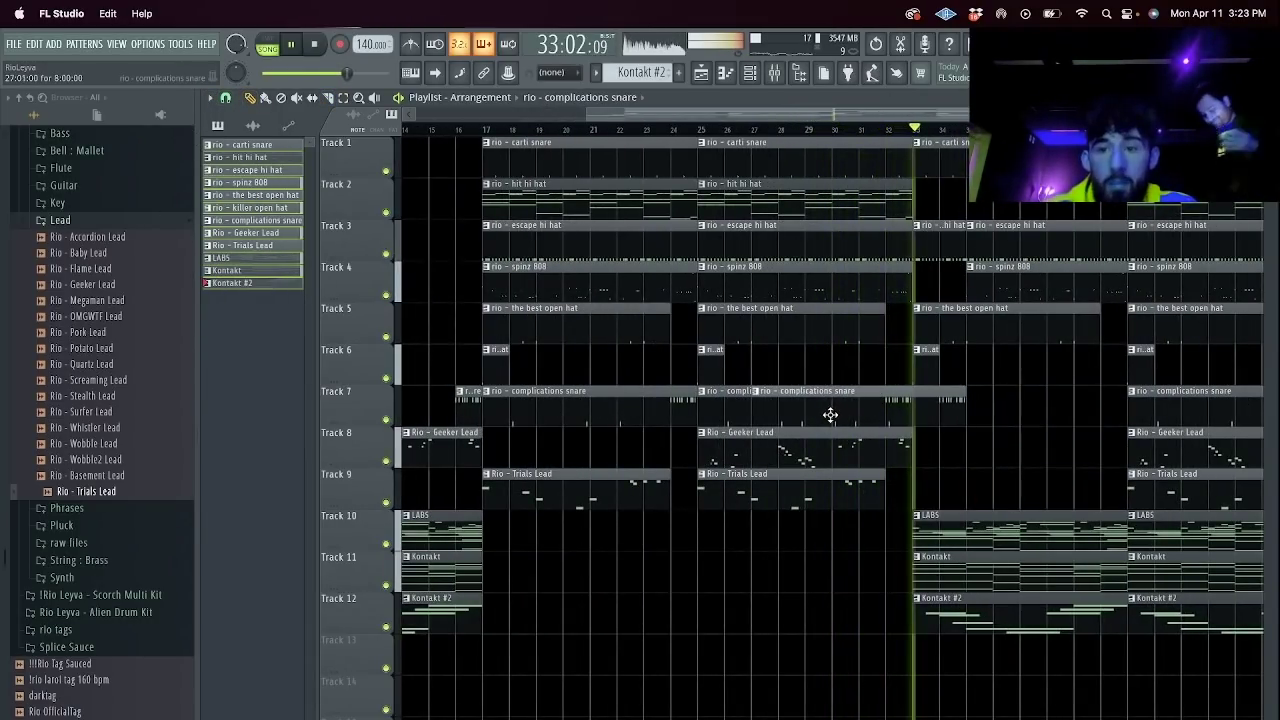
drag(953, 410, 940, 412)
key(p)
right_click(935, 415)
key(e)
click(873, 130)
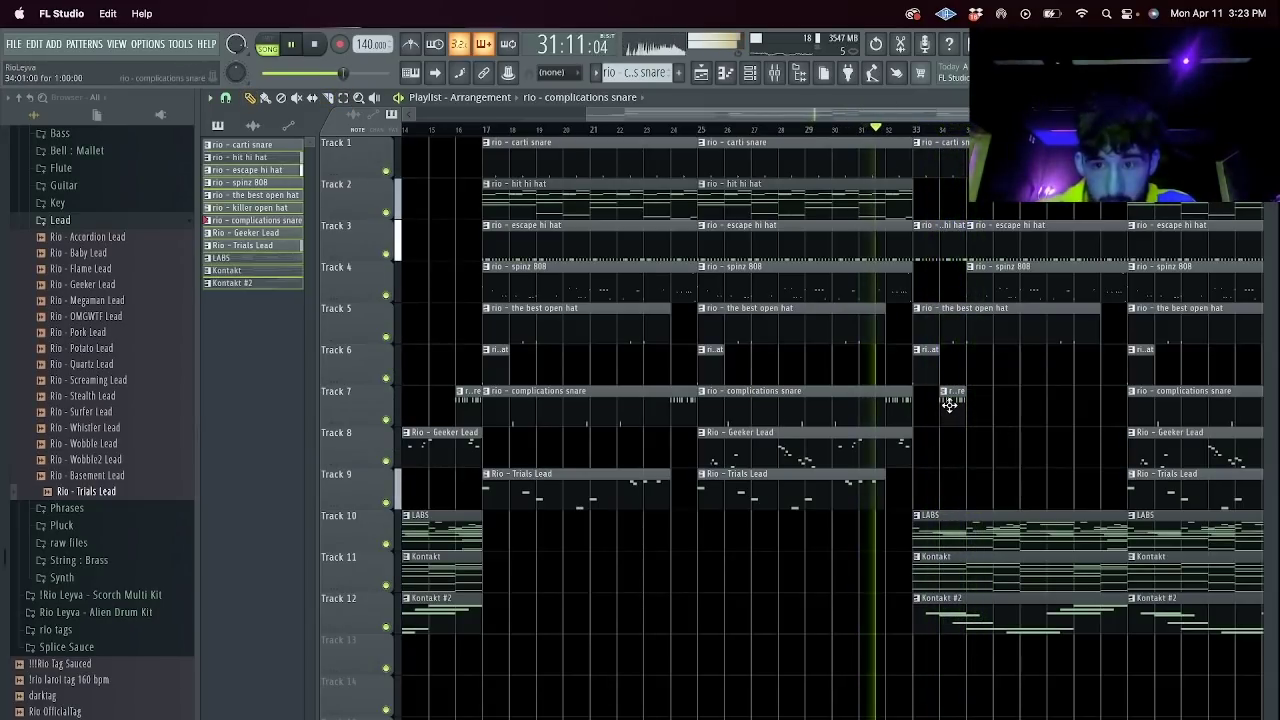
right_click(951, 400)
Cut clips at bar 35 and delete the short Track 1 and Track 3 clips at bar 33.
drag(967, 173, 966, 157)
key(e)
drag(956, 147, 951, 297)
key(Delete)
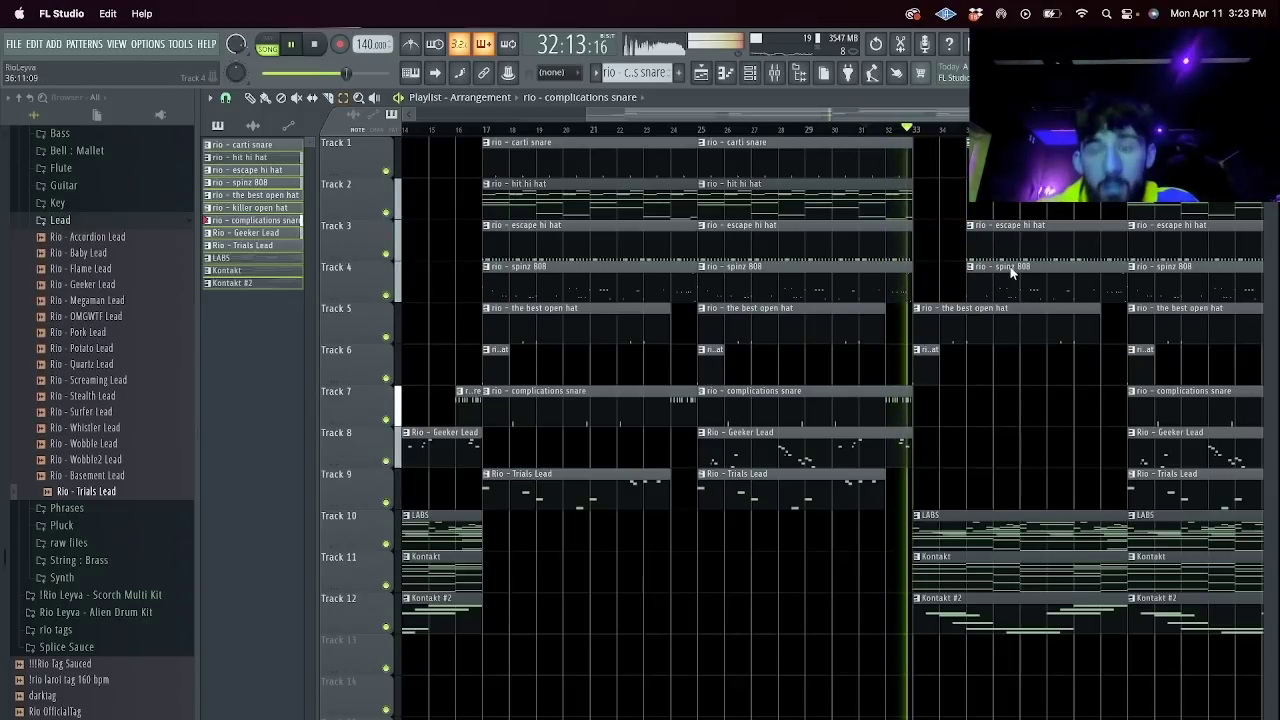
click(848, 128)
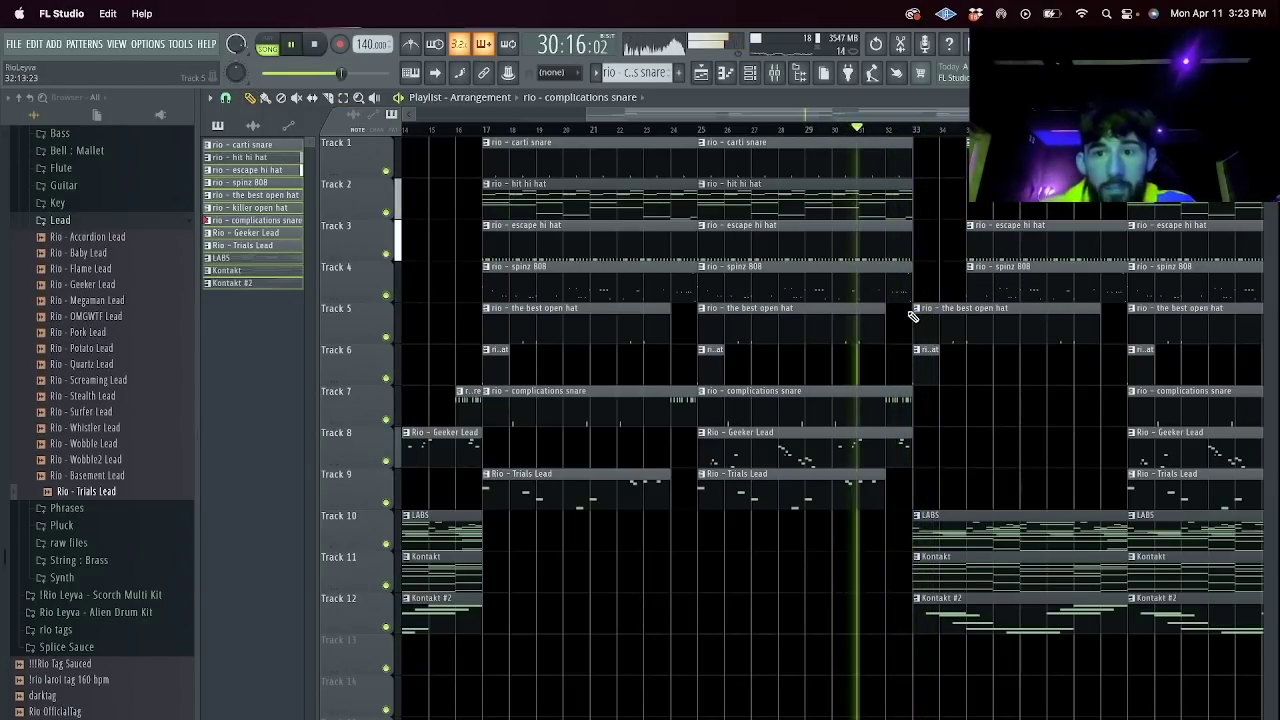
In the spinz 808 Piano roll, raise a note to D#5 and add a softer long note at bar 9.
double_click(891, 285)
scroll(415, 476, down, 4)
drag(385, 446, 342, 390)
key(ctrl+Up)
drag(377, 220, 371, 223)
drag(380, 670, 390, 718)
click(703, 74)
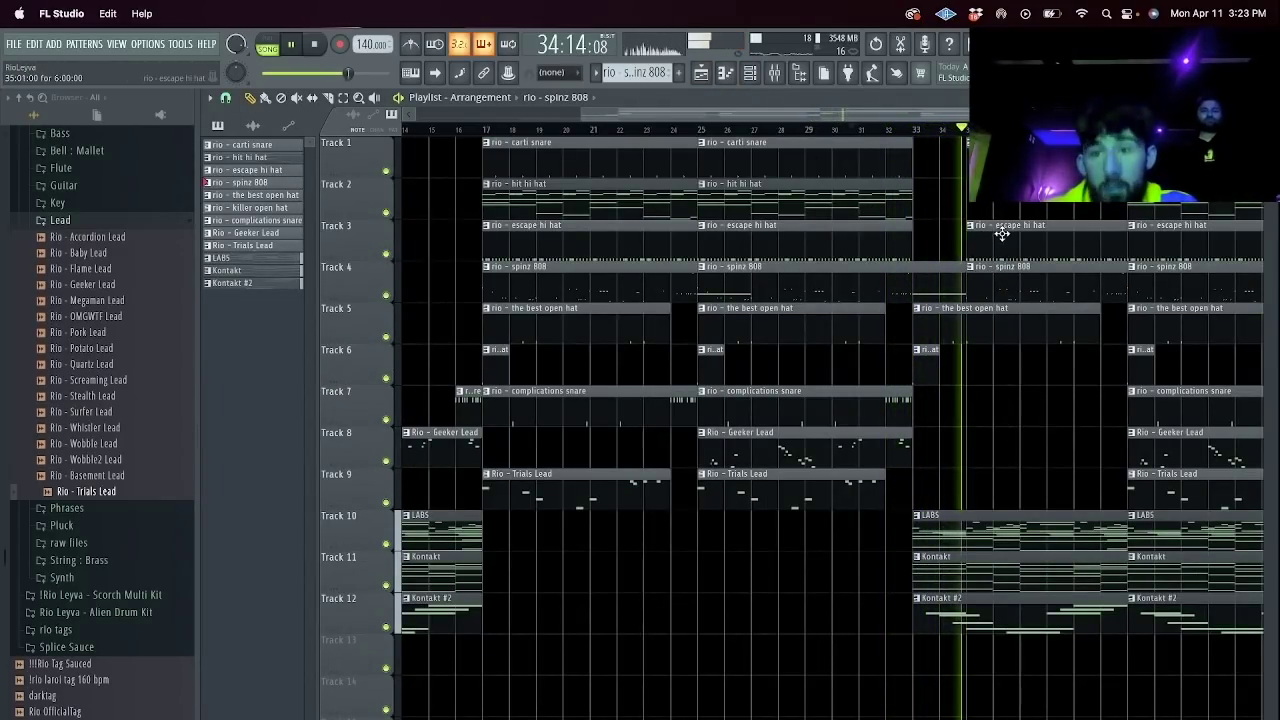
Extend the Track 4 spinz 808 clip earlier and trim the start of the third spinz 808 clip.
click(920, 130)
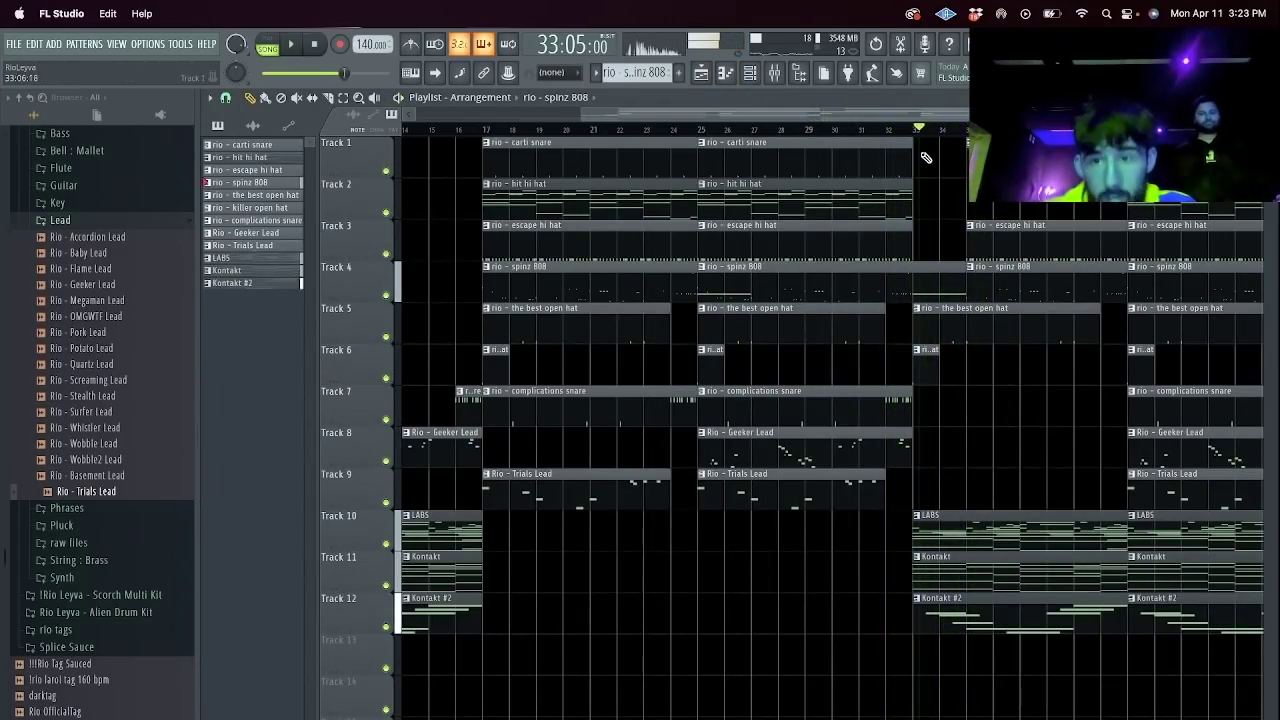
click(880, 130)
drag(969, 286, 913, 288)
scroll(1008, 217, down, 3)
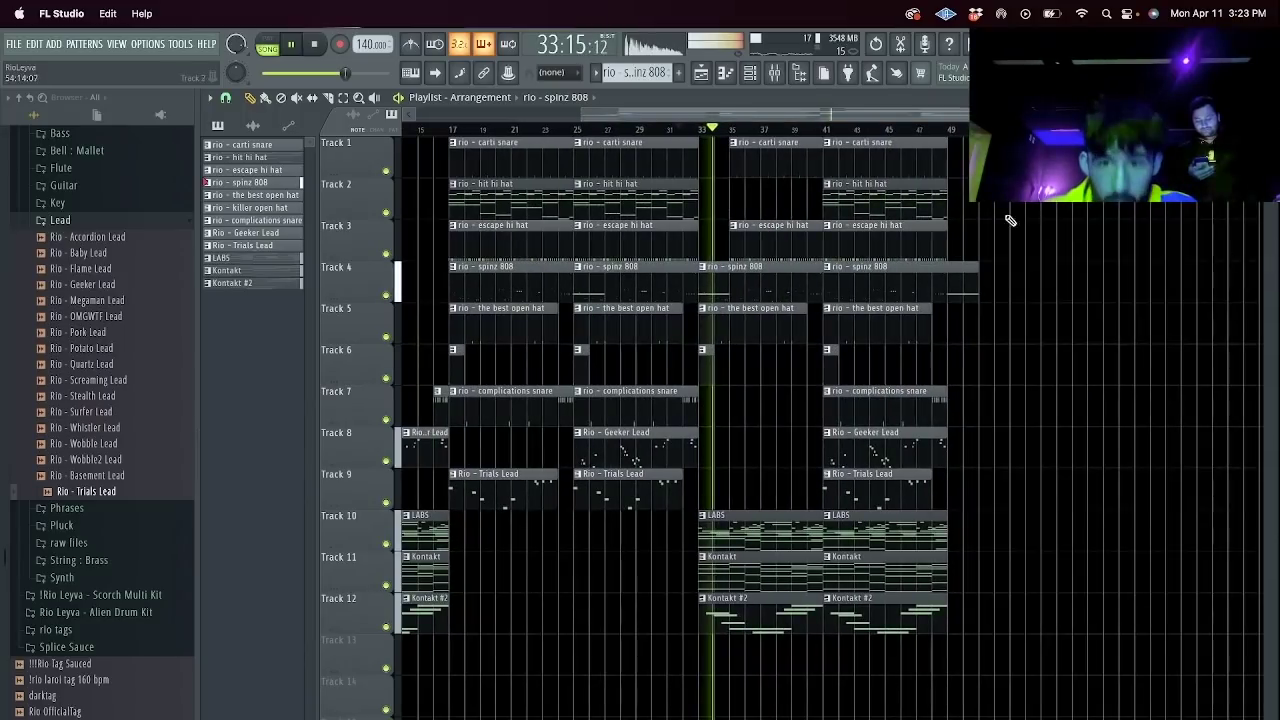
key(space)
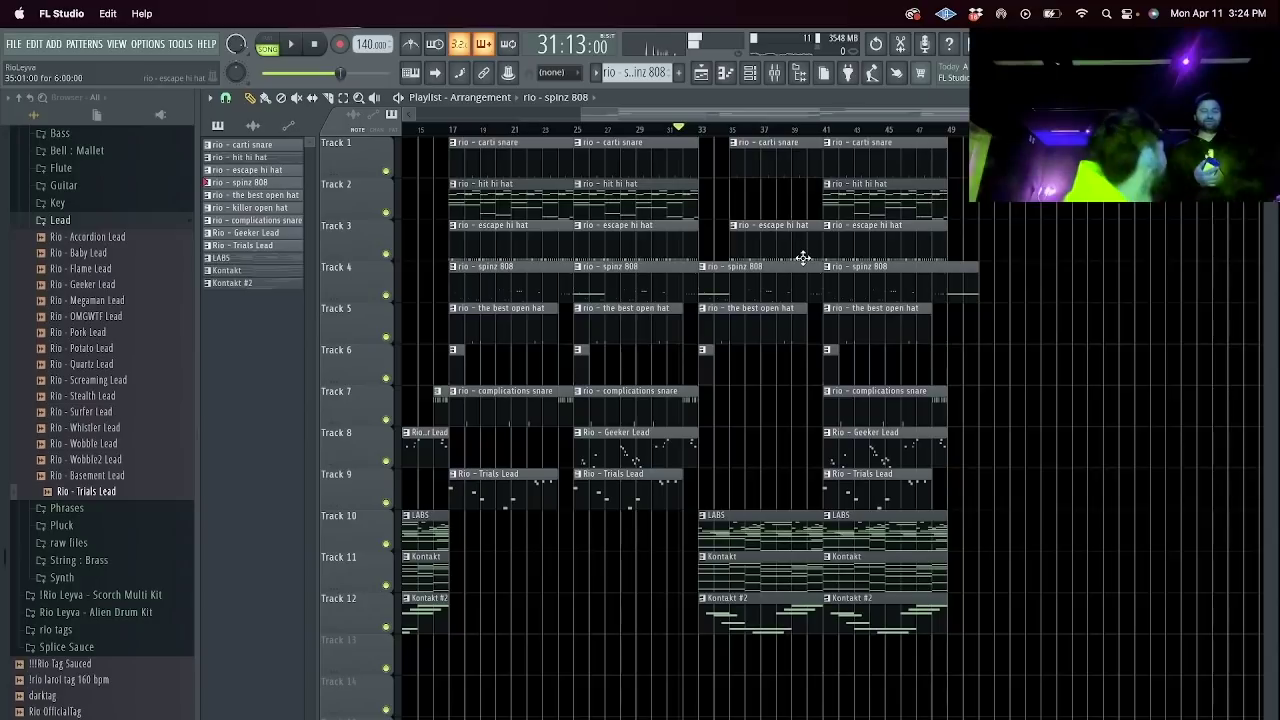
key(space)
drag(700, 282, 753, 222)
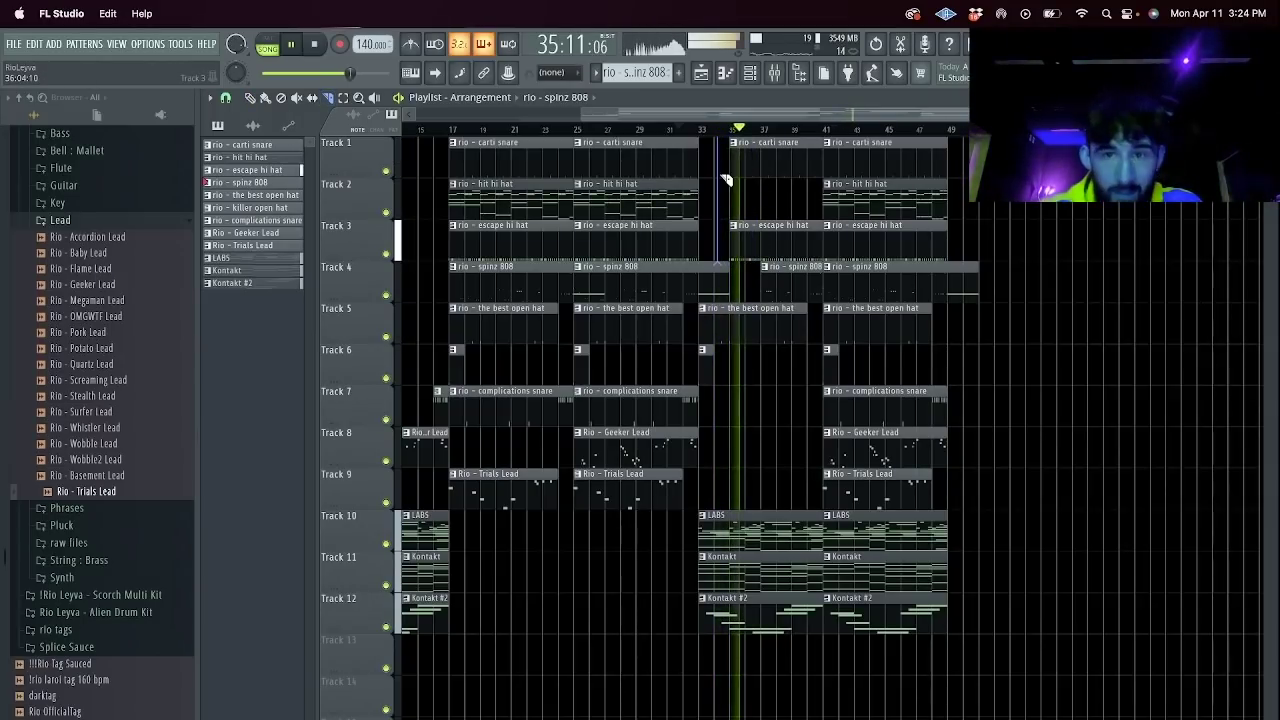
Duplicate the snare to bar 33, extend escape hi hat and carti snare back to bar 33, move snare to bar 29.
ctrl+click(642, 408)
key(ctrl+b)
scroll(723, 377, up, 3)
key(slash)
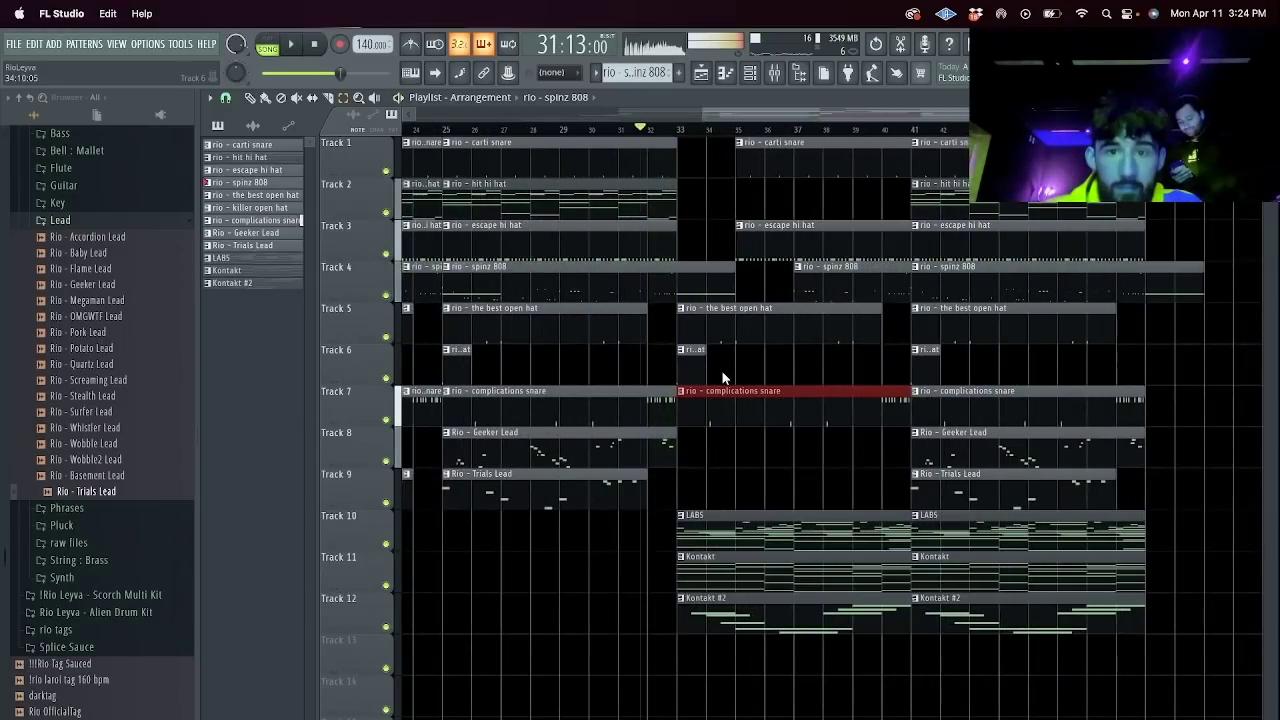
drag(738, 247, 680, 246)
drag(737, 159, 678, 163)
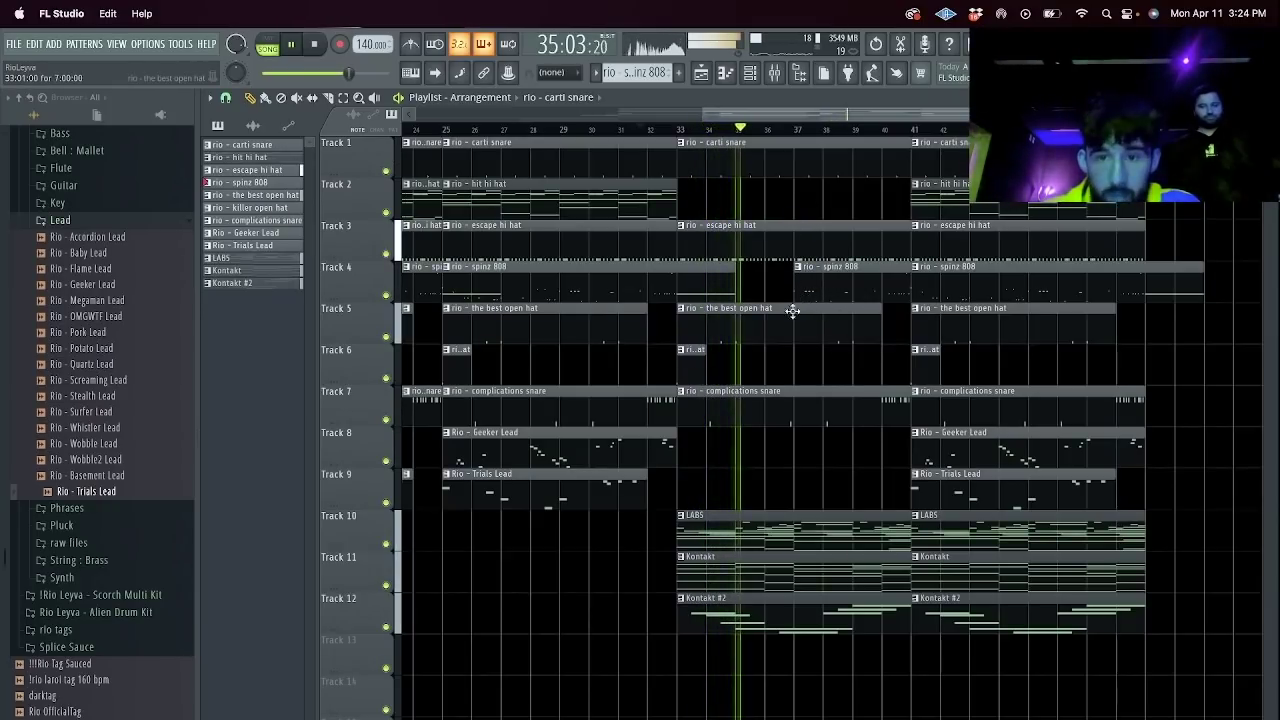
drag(824, 424, 770, 422)
Delete the second complications snare clip.
key(c)
super+click(756, 410)
super+click(767, 404)
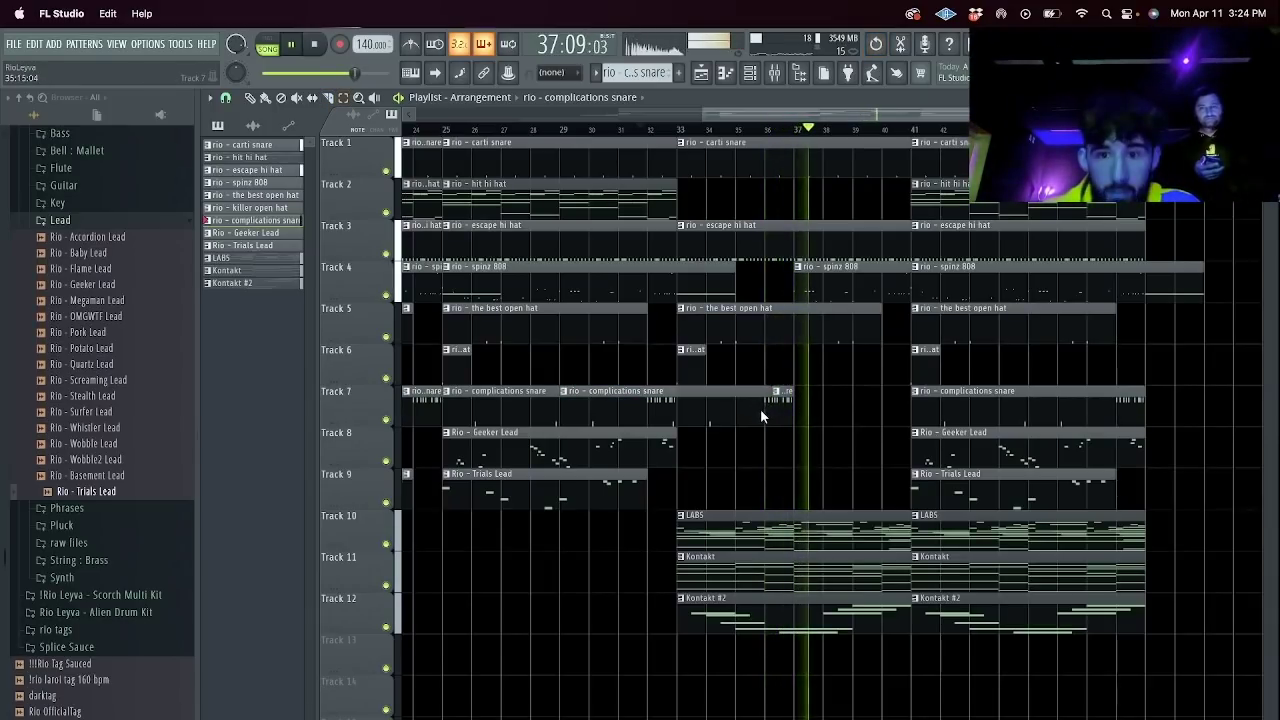
key(super+z)
ctrl+click(768, 409)
key(Delete)
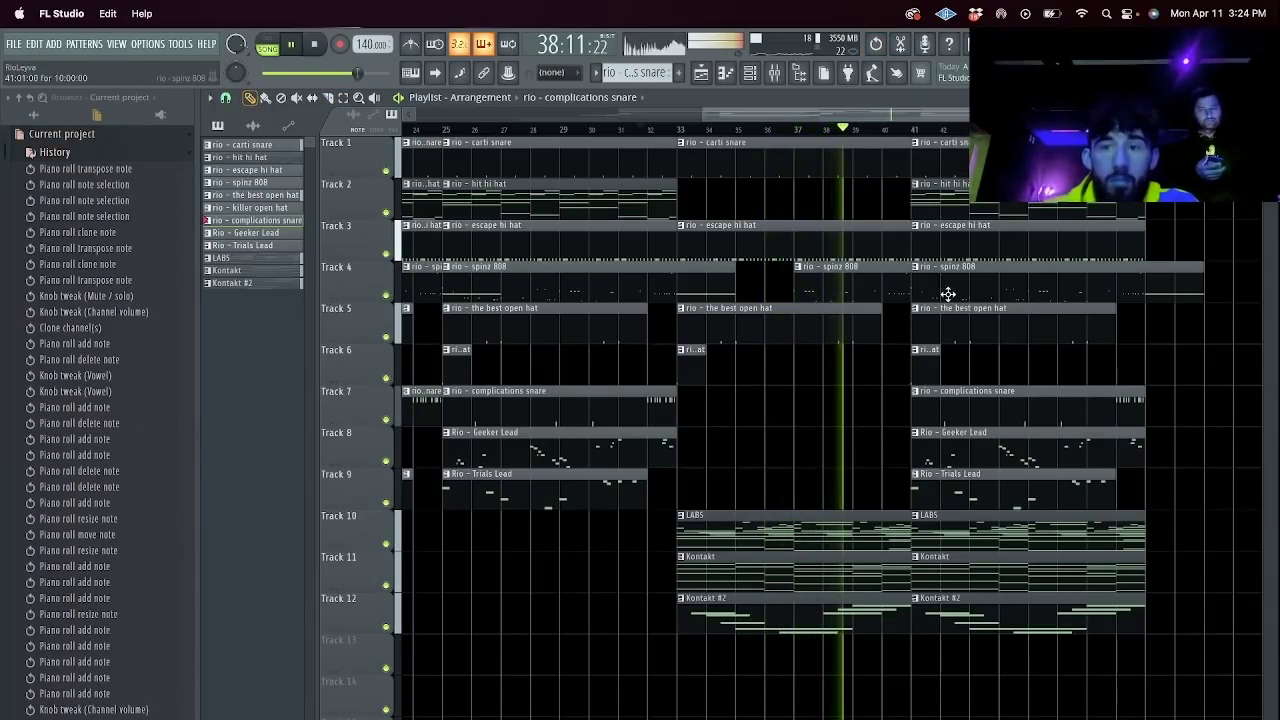
Delete the bar-41 LABS, Kontakt and Kontakt #2 clips and trim the escape hi hat and carti snare starts.
right_click(966, 522)
right_click(972, 562)
right_click(986, 601)
right_click(1011, 208)
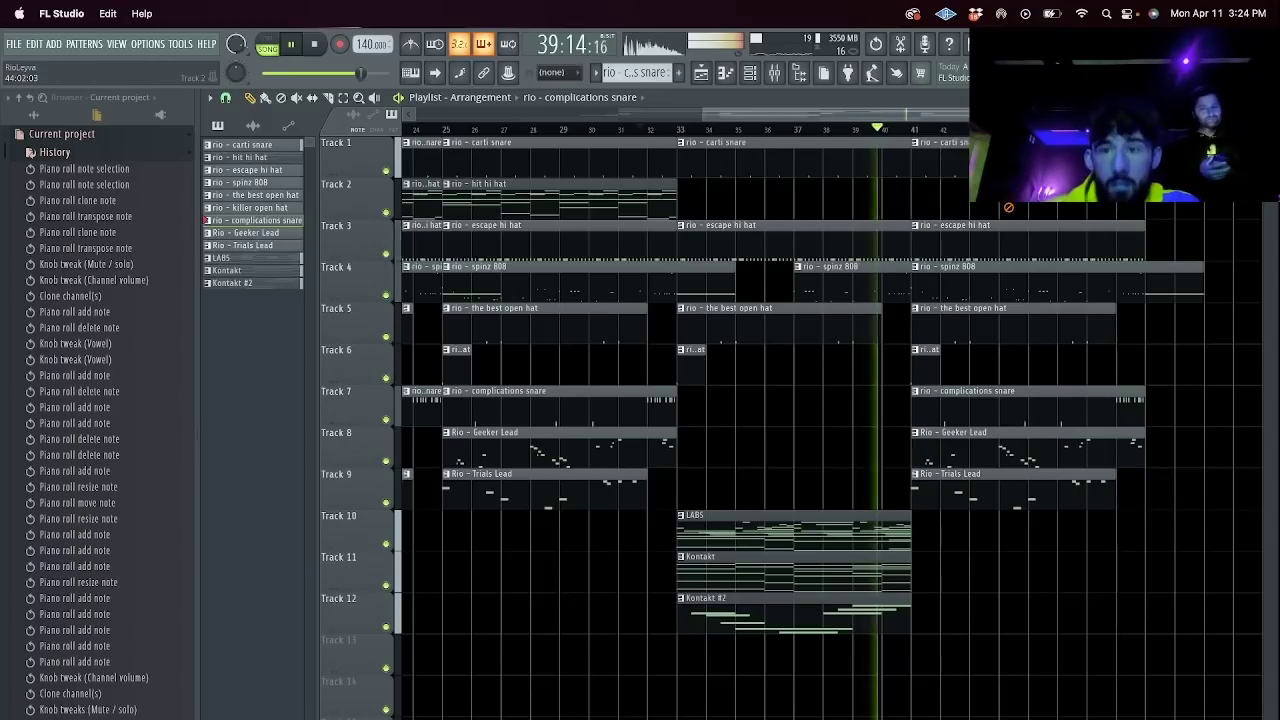
key(super+z)
drag(966, 259, 954, 226)
key(Delete)
drag(931, 166, 925, 150)
key(Delete)
Delete the Trials Lead clip at bar 41, keeping the hit hi hat clip there.
super+click(1034, 479)
key(Delete)
key(super+z)
right_click(988, 207)
scroll(708, 118, down, 1)
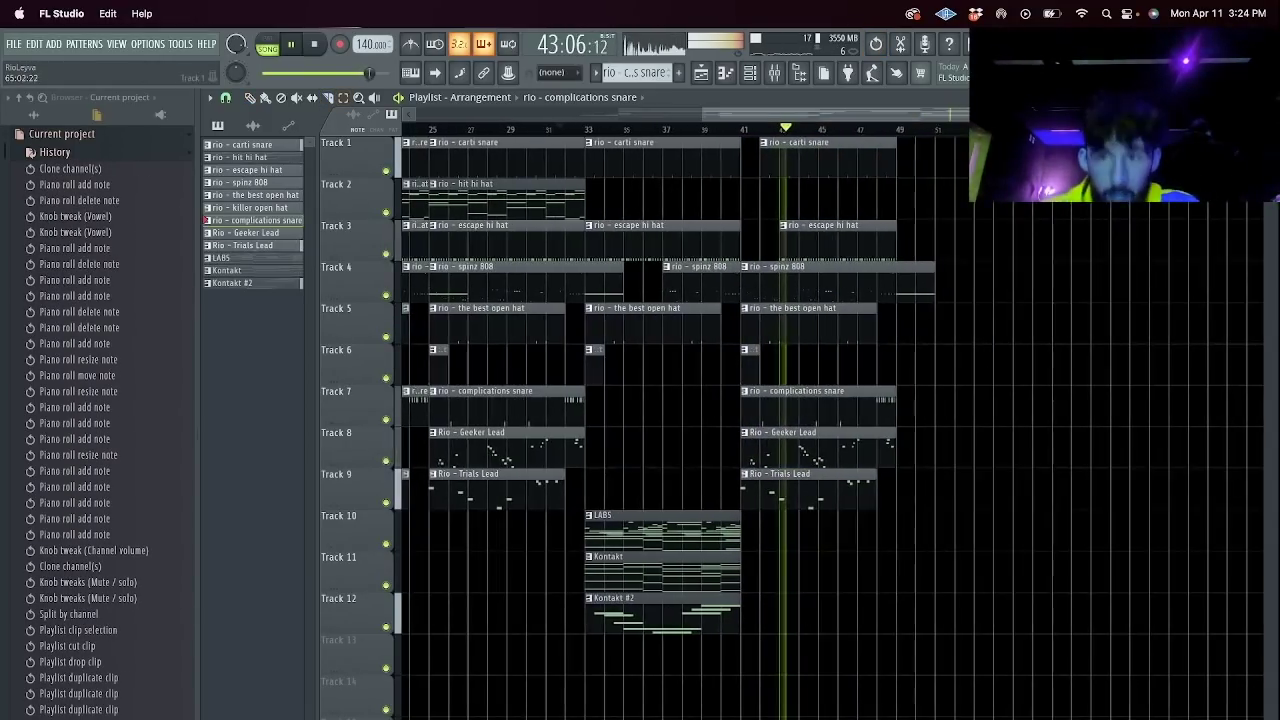
drag(708, 118, 237, 151)
key(super+z)
drag(1011, 503, 990, 480)
key(Delete)
Select all clips from bar 9 to 49 and repeat the section twice with Ctrl+B.
key(c)
drag(1024, 630, 584, 114)
key(super+b)
key(super+b)
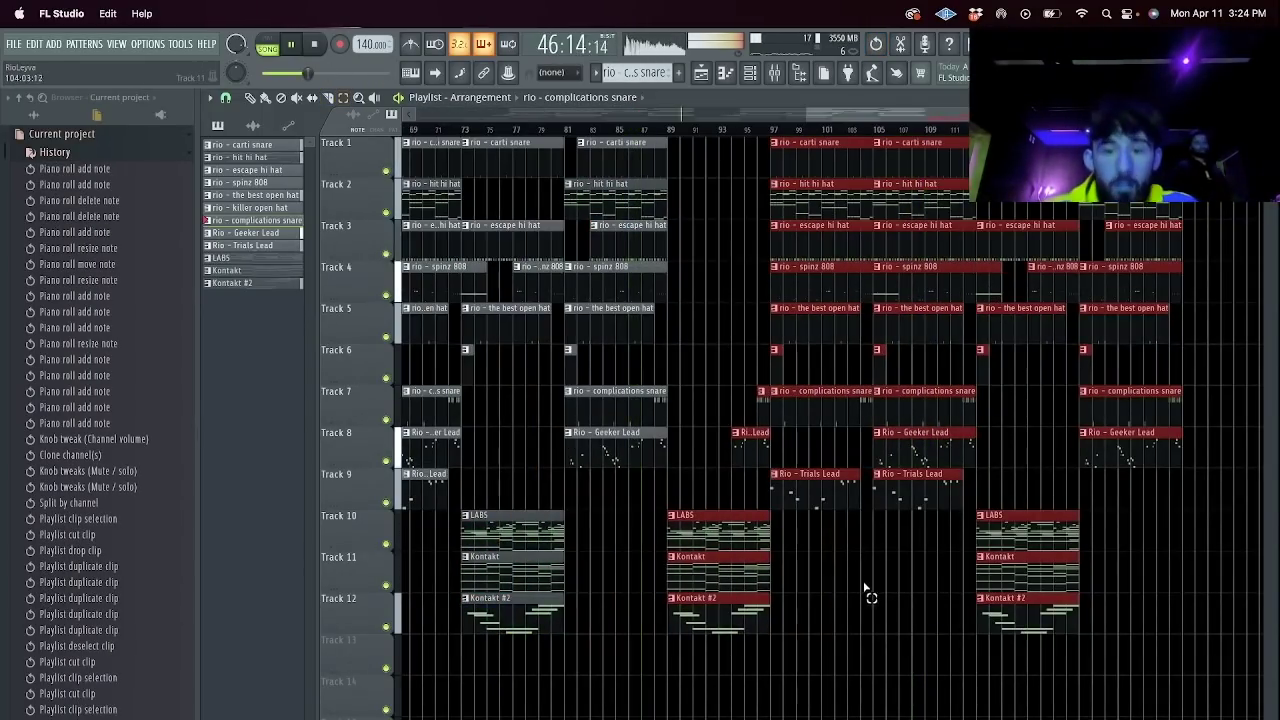
click(866, 593)
Review the spinz 808 notes in the Piano roll, then play from bar 87.
double_click(617, 277)
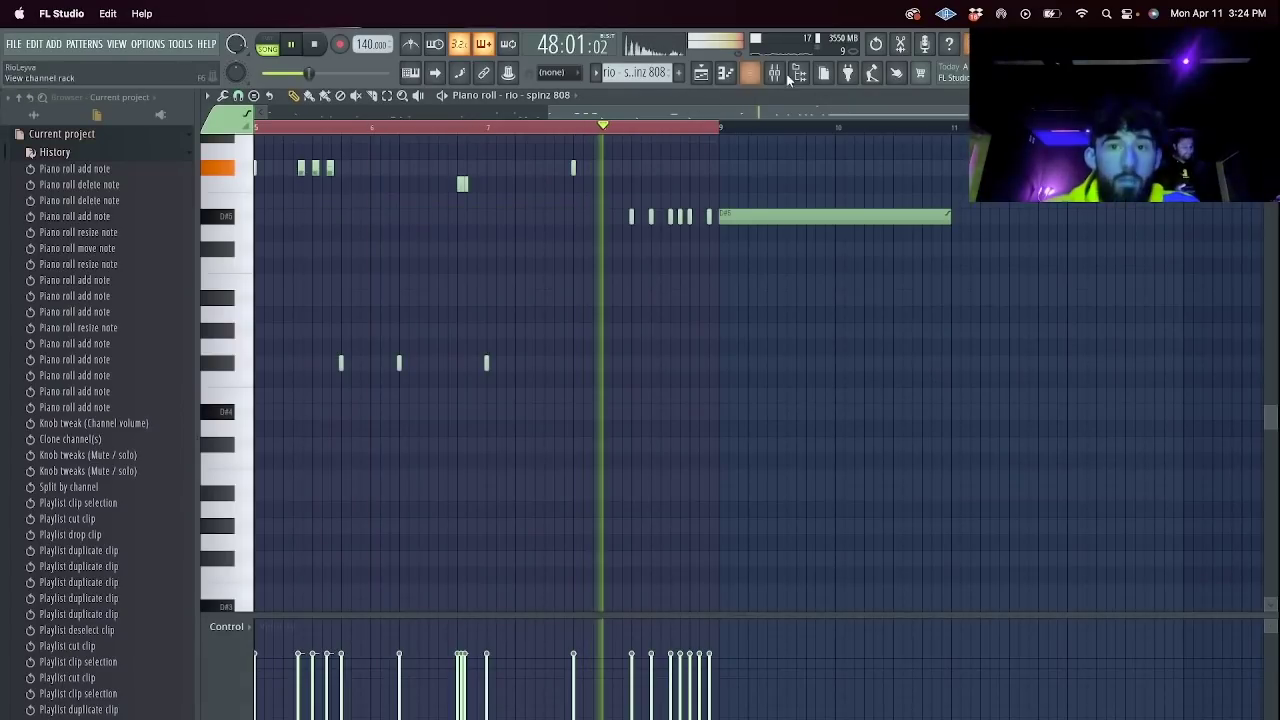
drag(554, 110, 267, 112)
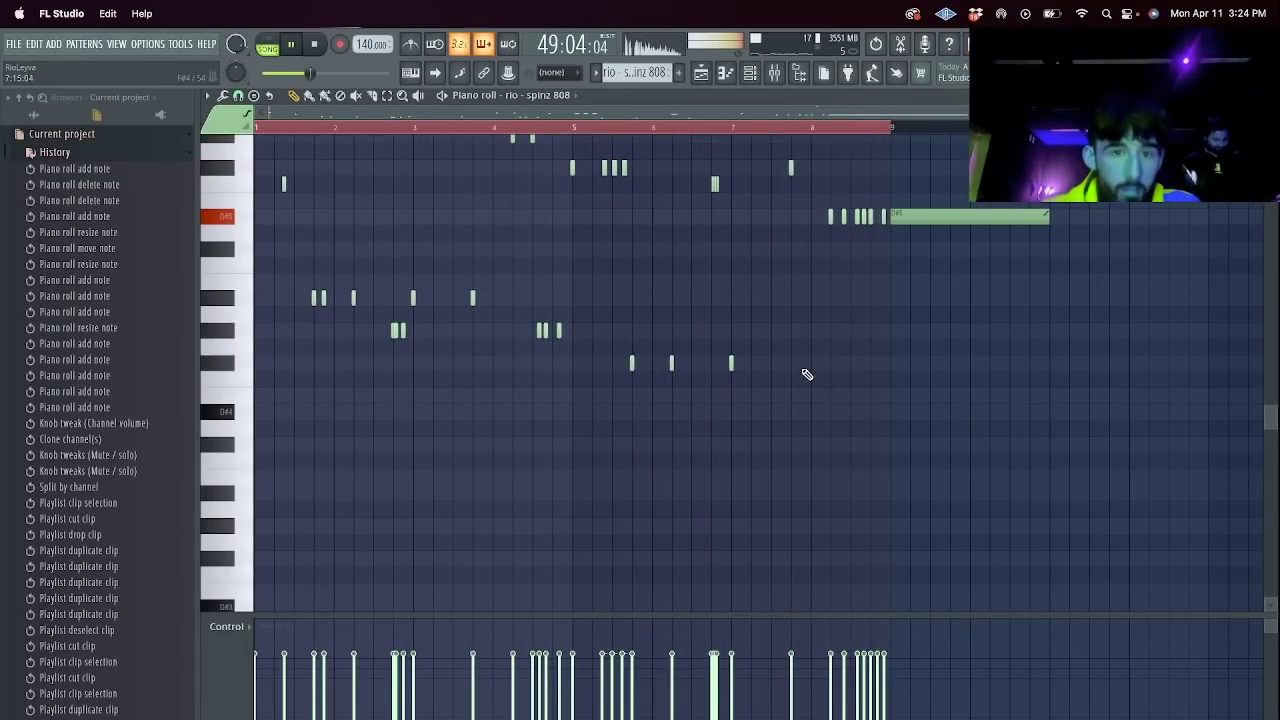
click(701, 76)
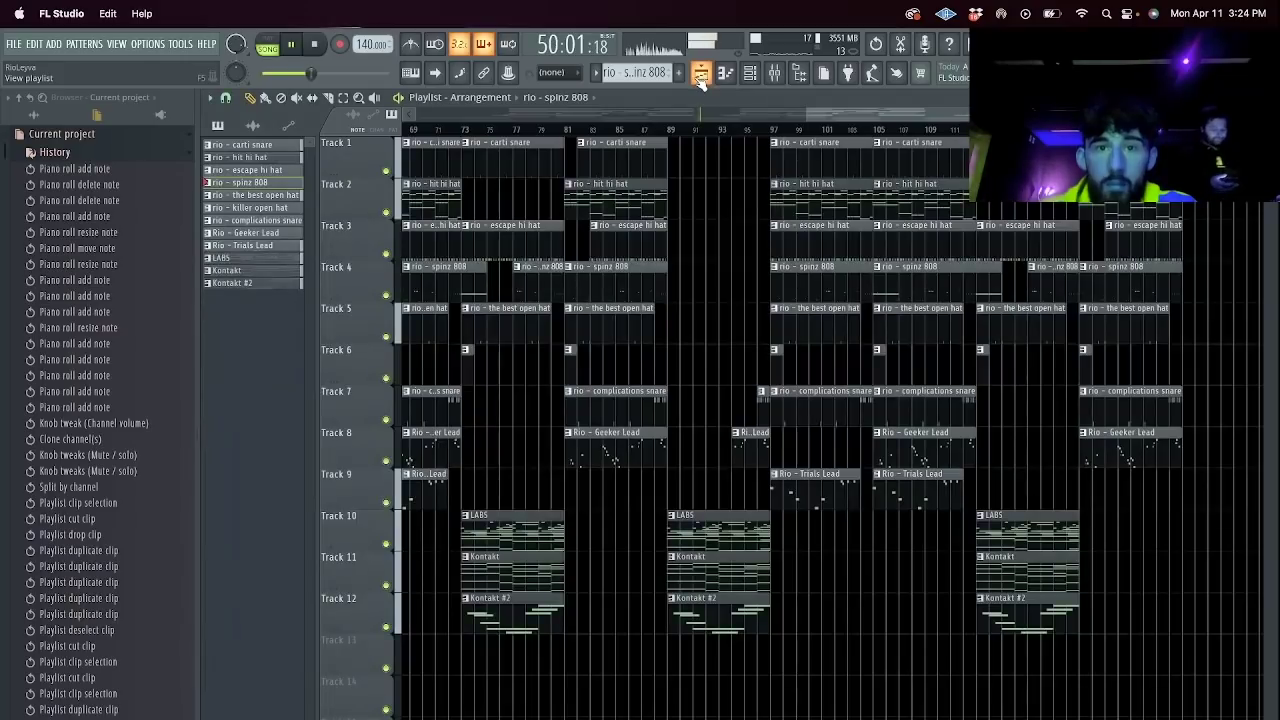
click(651, 130)
Lengthen the end of the spinz 808 clip on Track 4.
drag(668, 286, 695, 286)
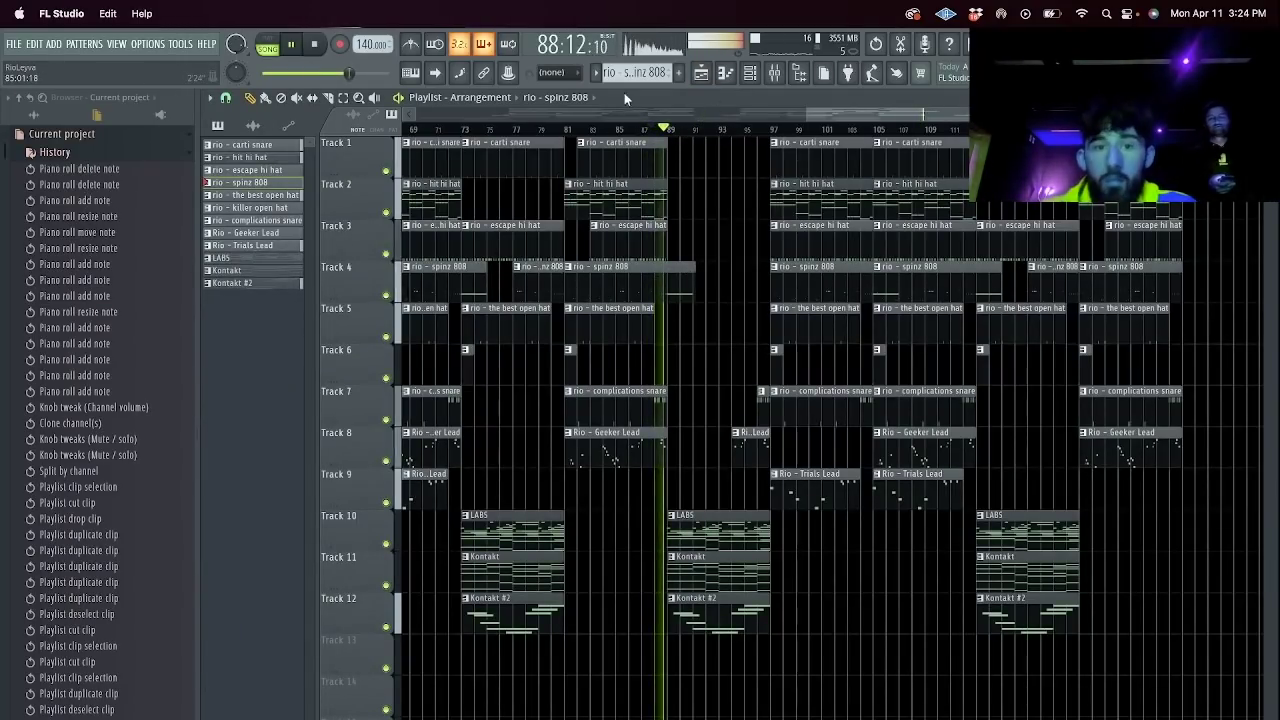
scroll(780, 340, down, 4)
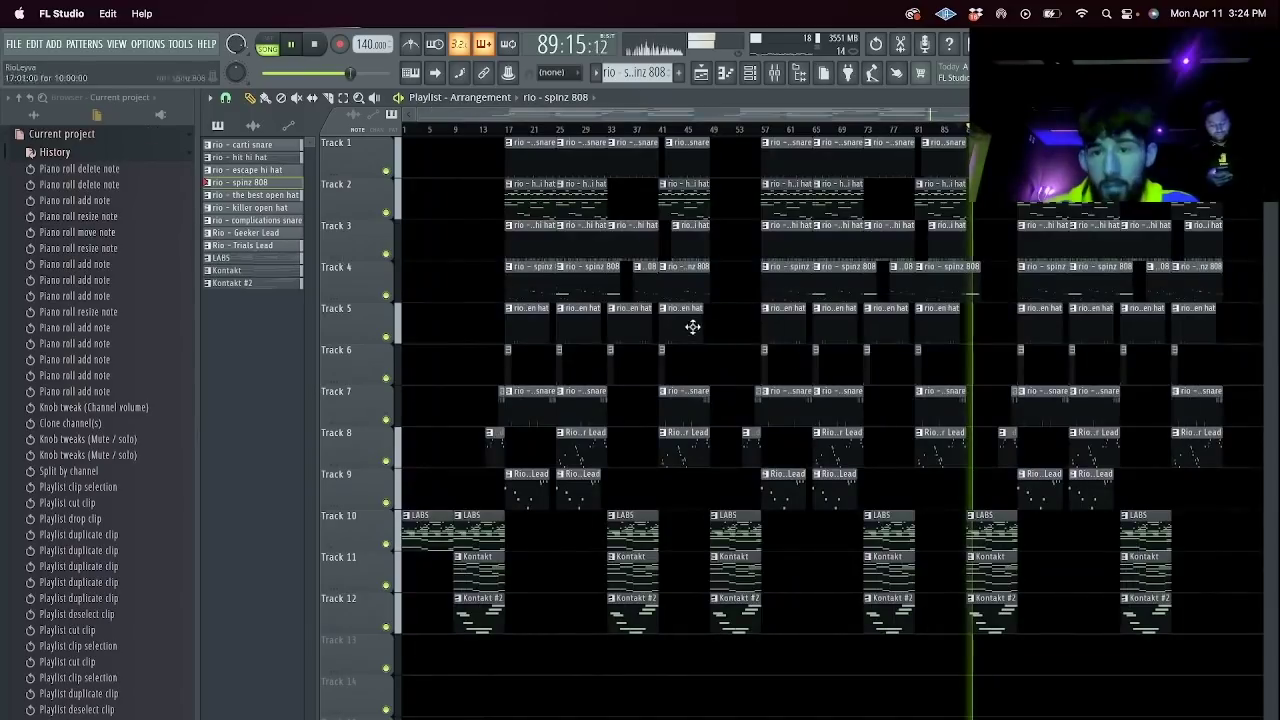
drag(709, 283, 720, 283)
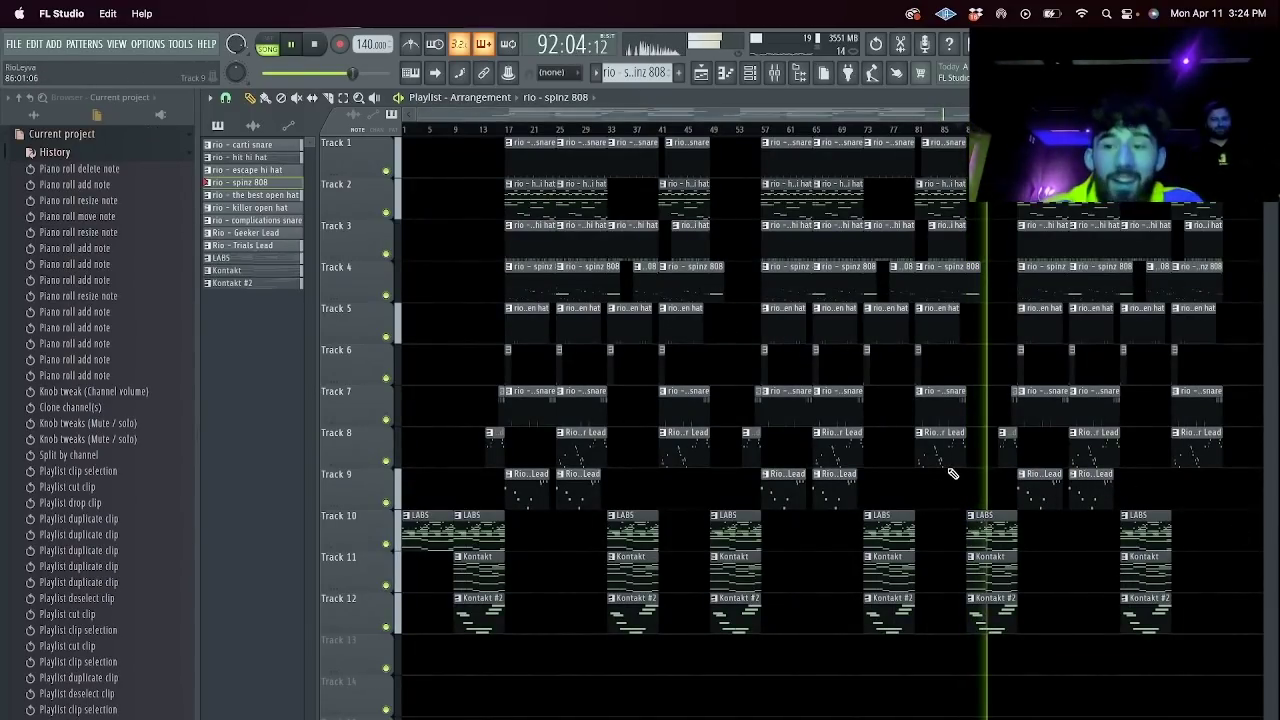
key(super+s)
Save the .flp in a new 4 - April/Stems folder, both named with the collaborators' names plus 'Elves 140 BPM'.
click(662, 230)
click(664, 242)
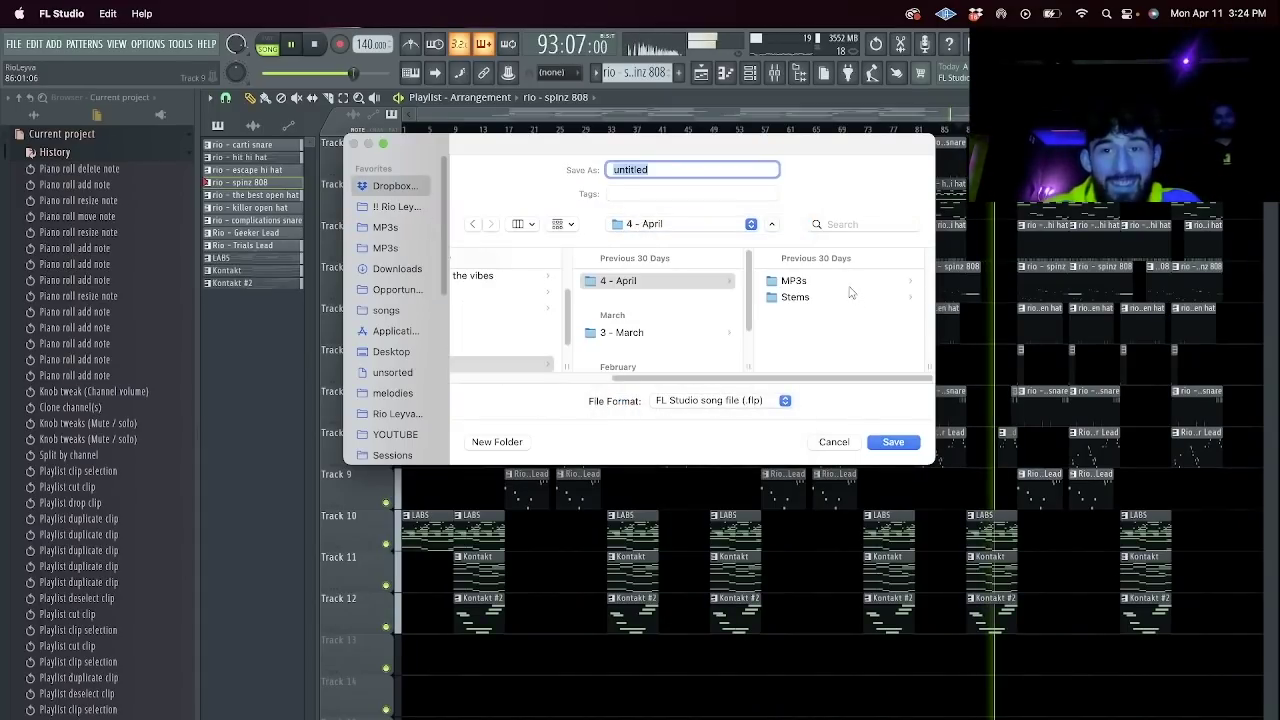
click(848, 297)
key(shift+super+n)
text(Rio x E)
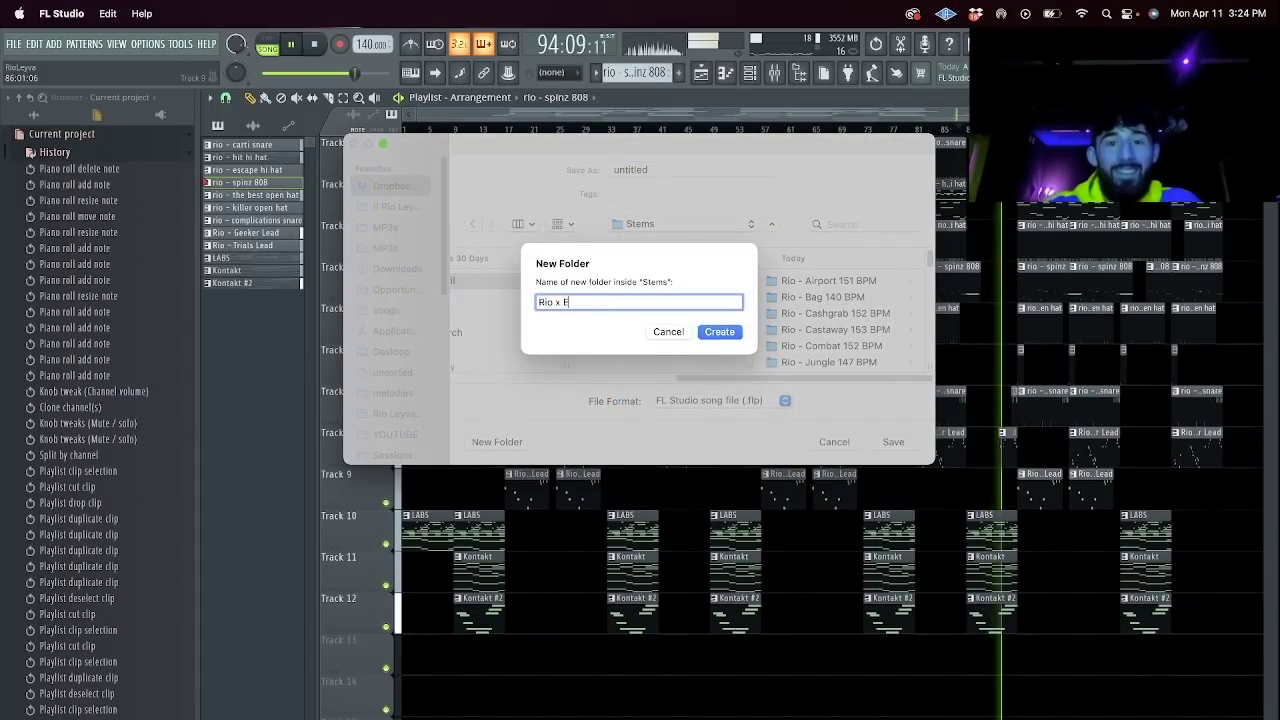
text(trou - Elve)
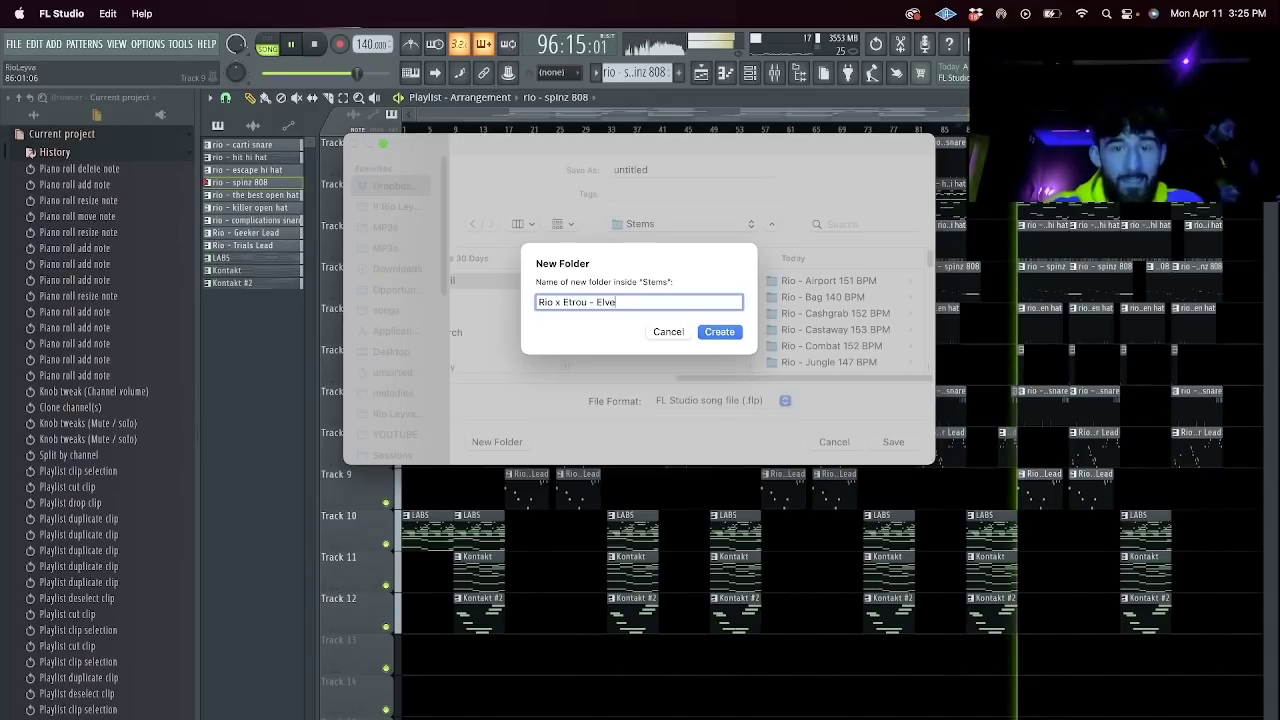
text(s 140 BPM)
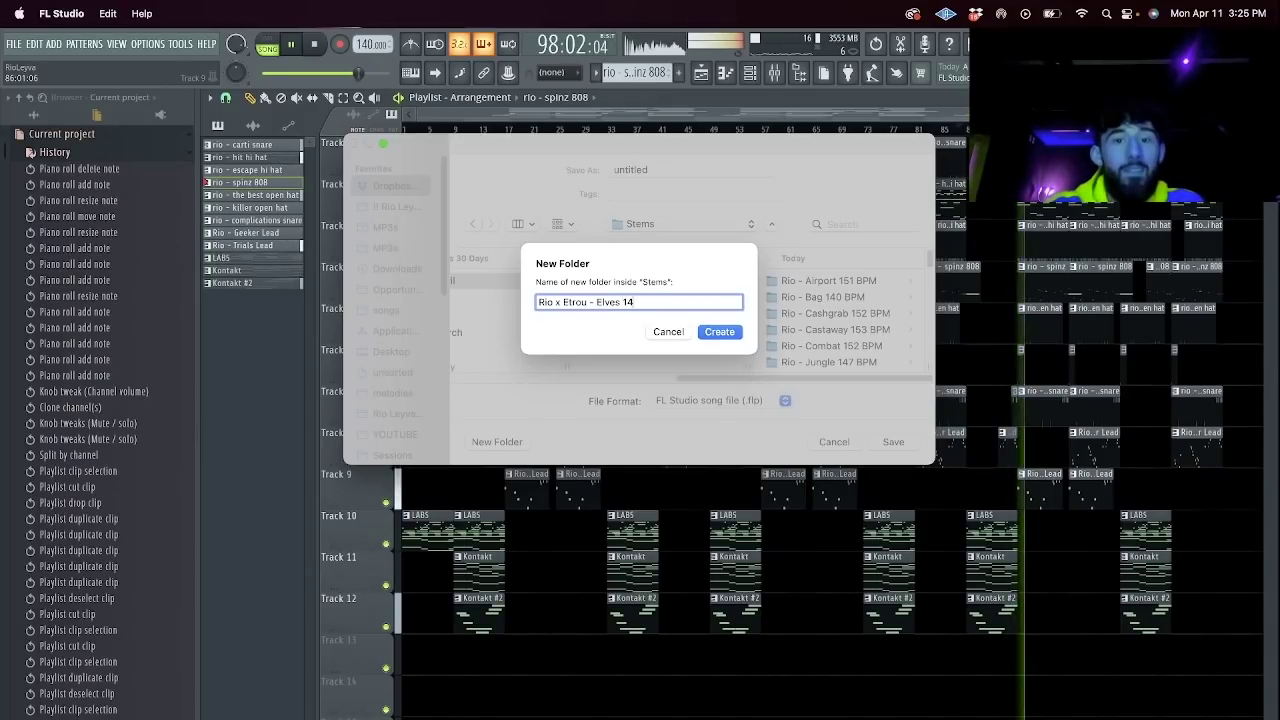
drag(713, 307, 481, 295)
key(super+c)
click(719, 332)
drag(650, 171, 580, 166)
key(super+v)
key(Return)
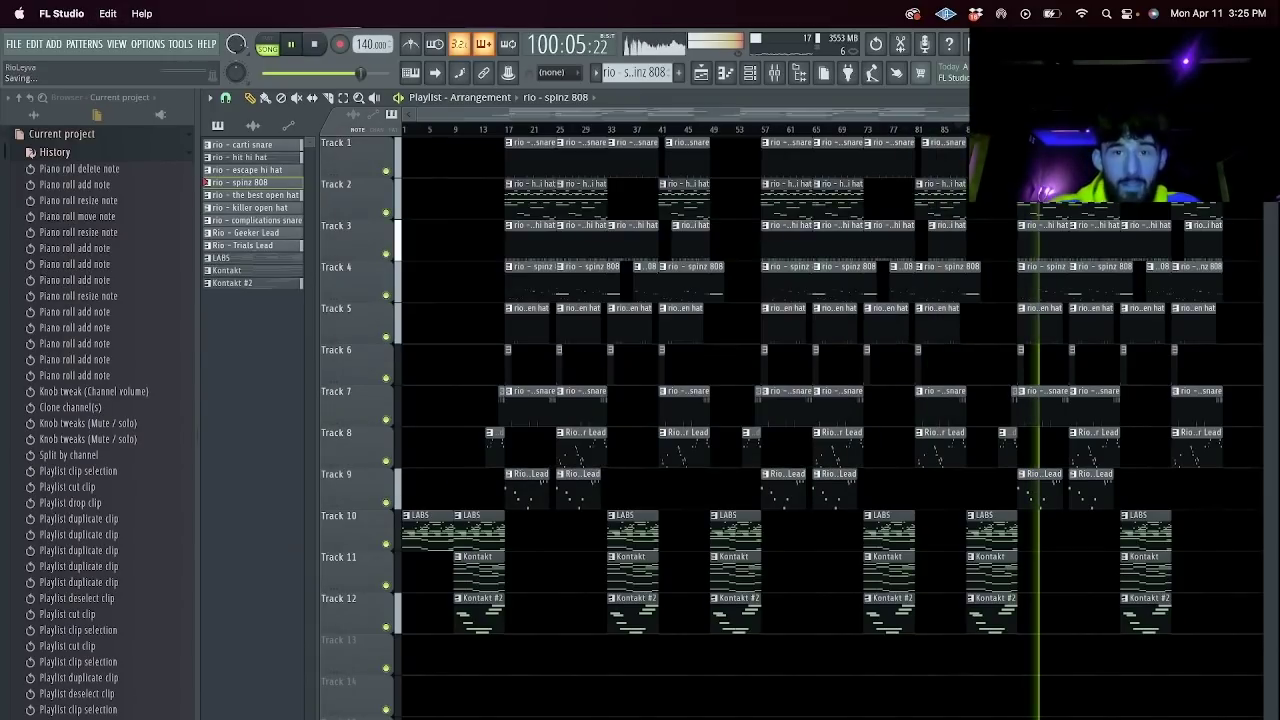
key(F6)
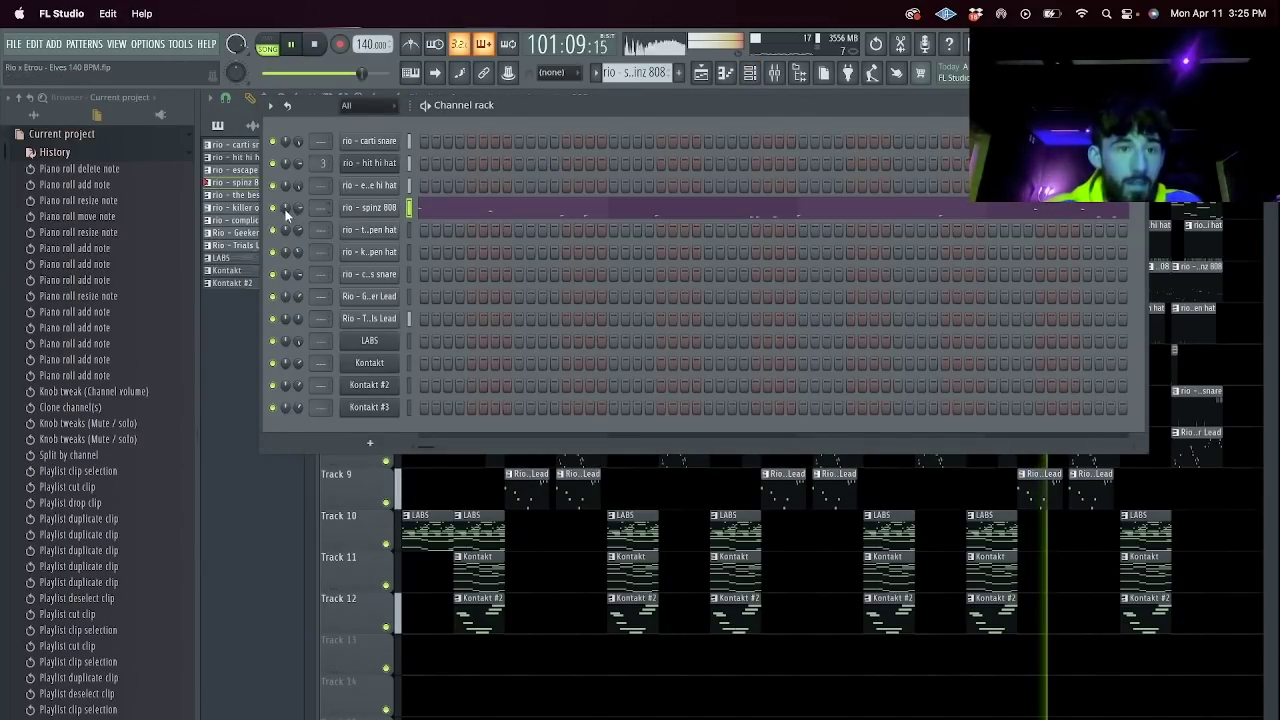
Export the full song as an MP3 named after the project into the beat's folder and start rendering.
key(super+shift+s)
click(693, 225)
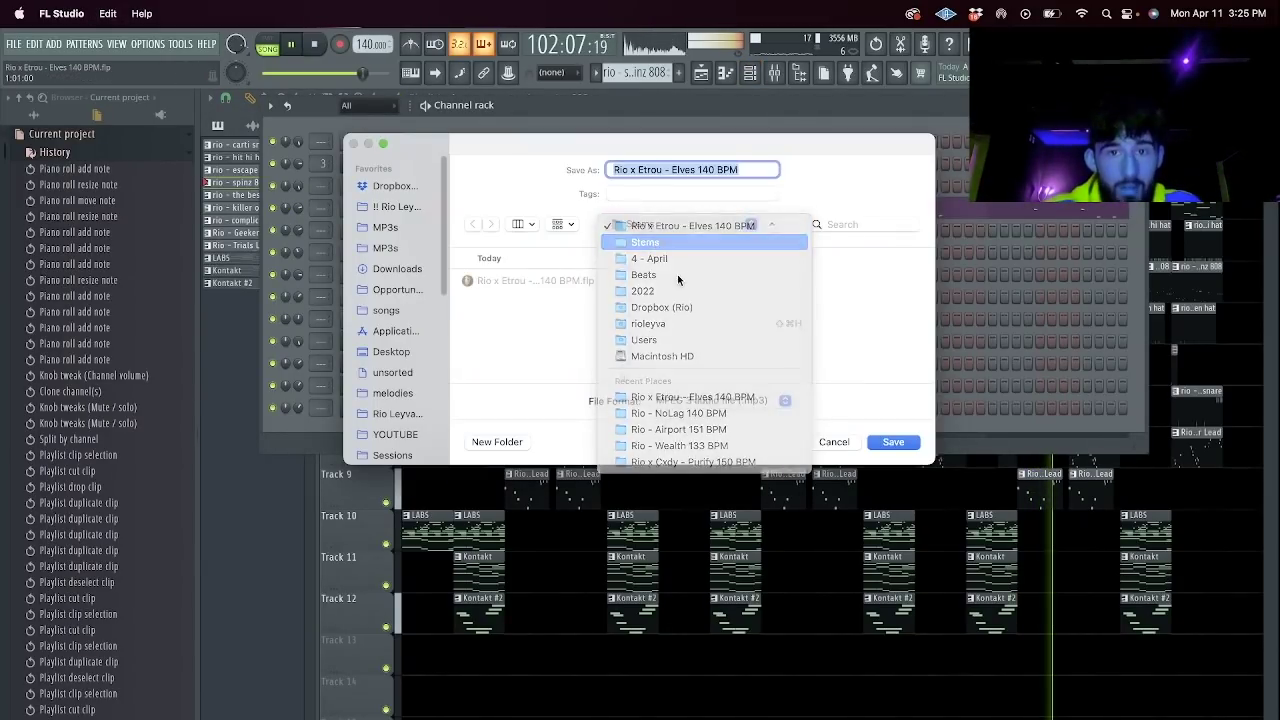
click(694, 282)
click(888, 442)
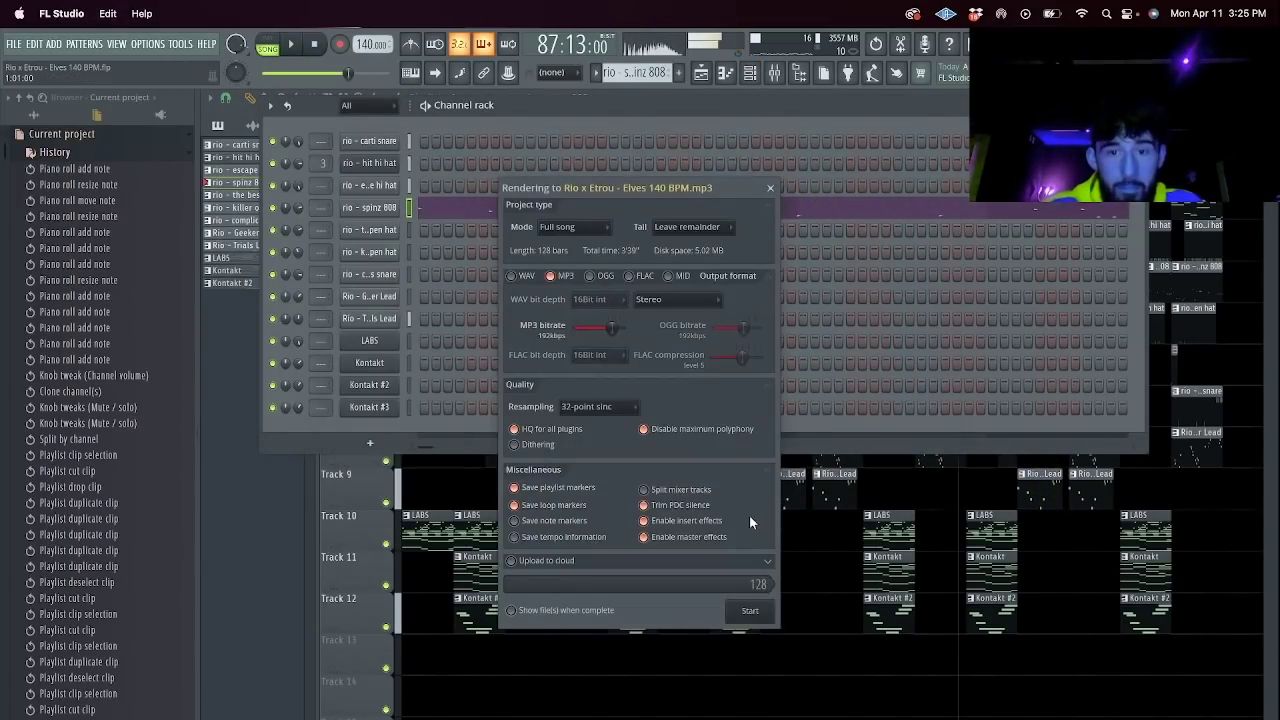
click(750, 611)
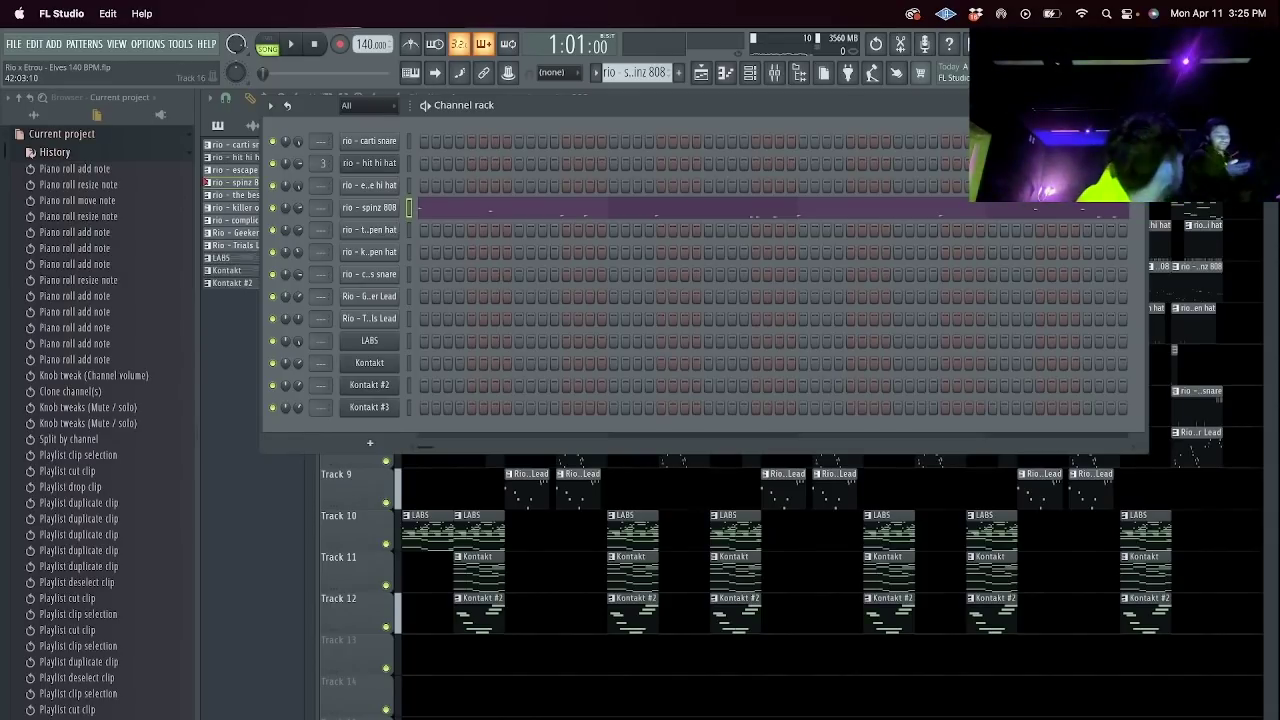
Start a new project from the File menu, saving changes to the current beat.
click(16, 48)
click(22, 65)
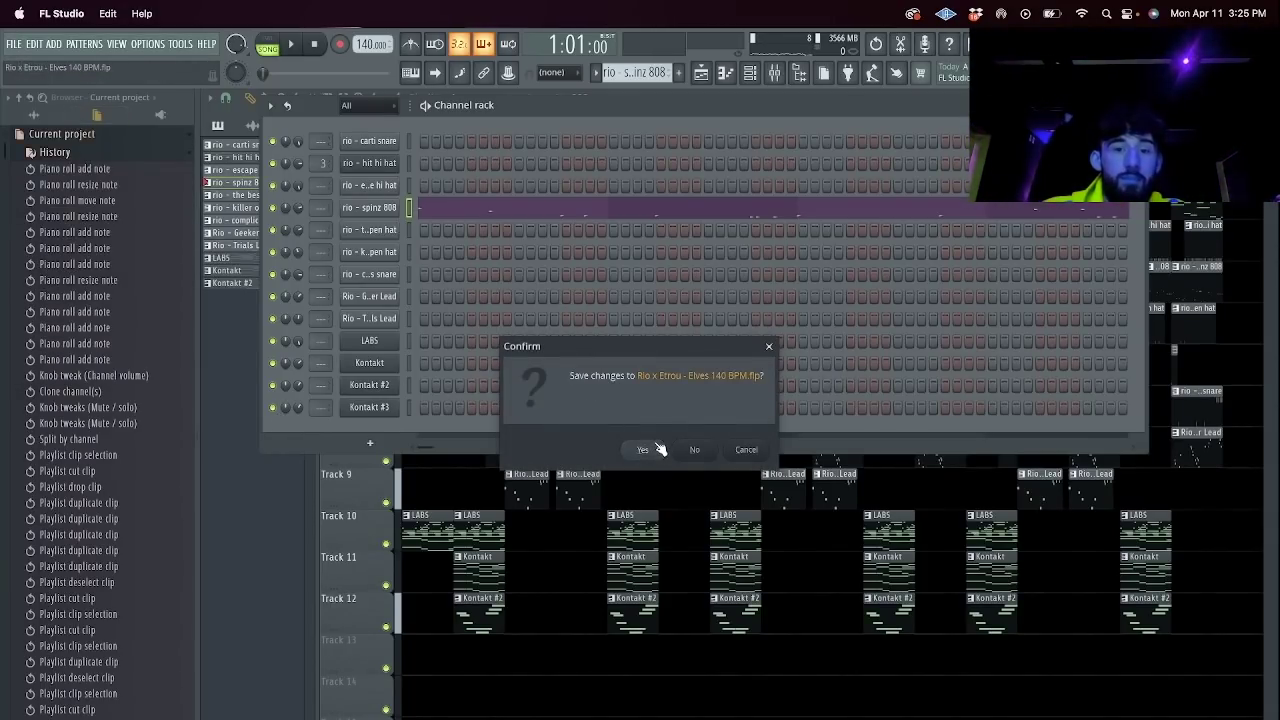
key(Return)
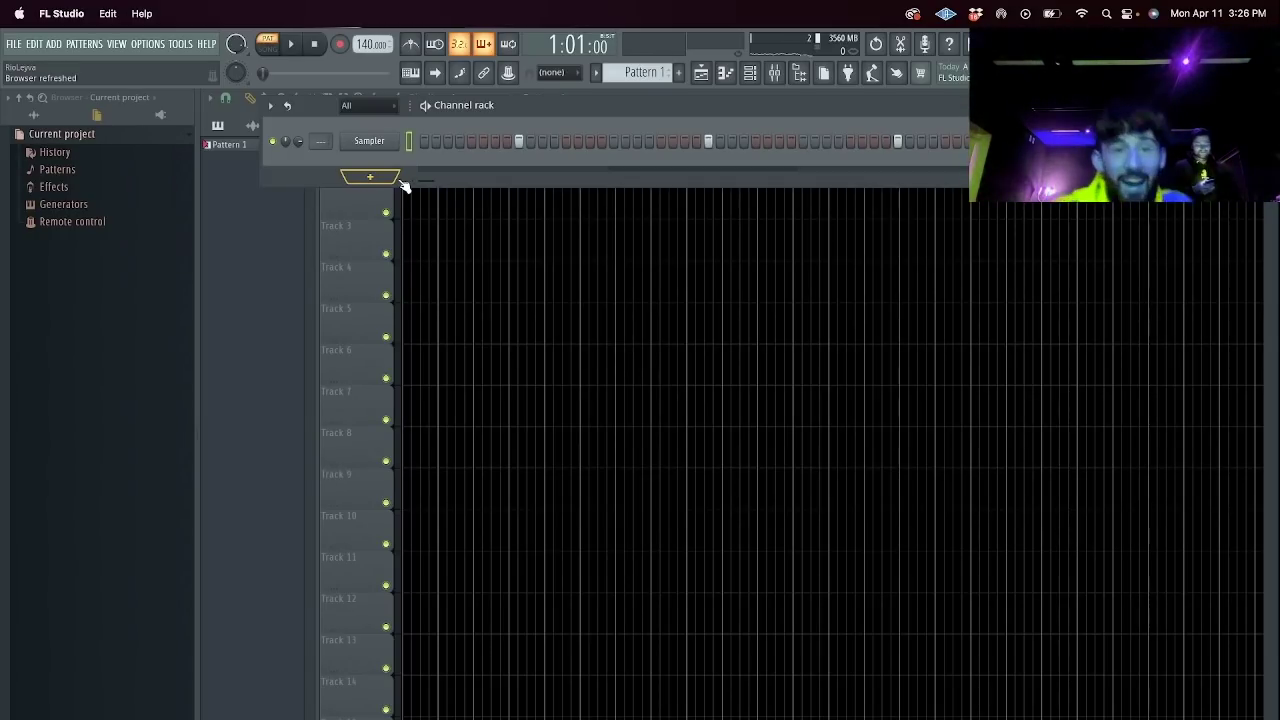
click(370, 177)
Add a LABS instrument channel and load its Petrichor preset.
click(410, 270)
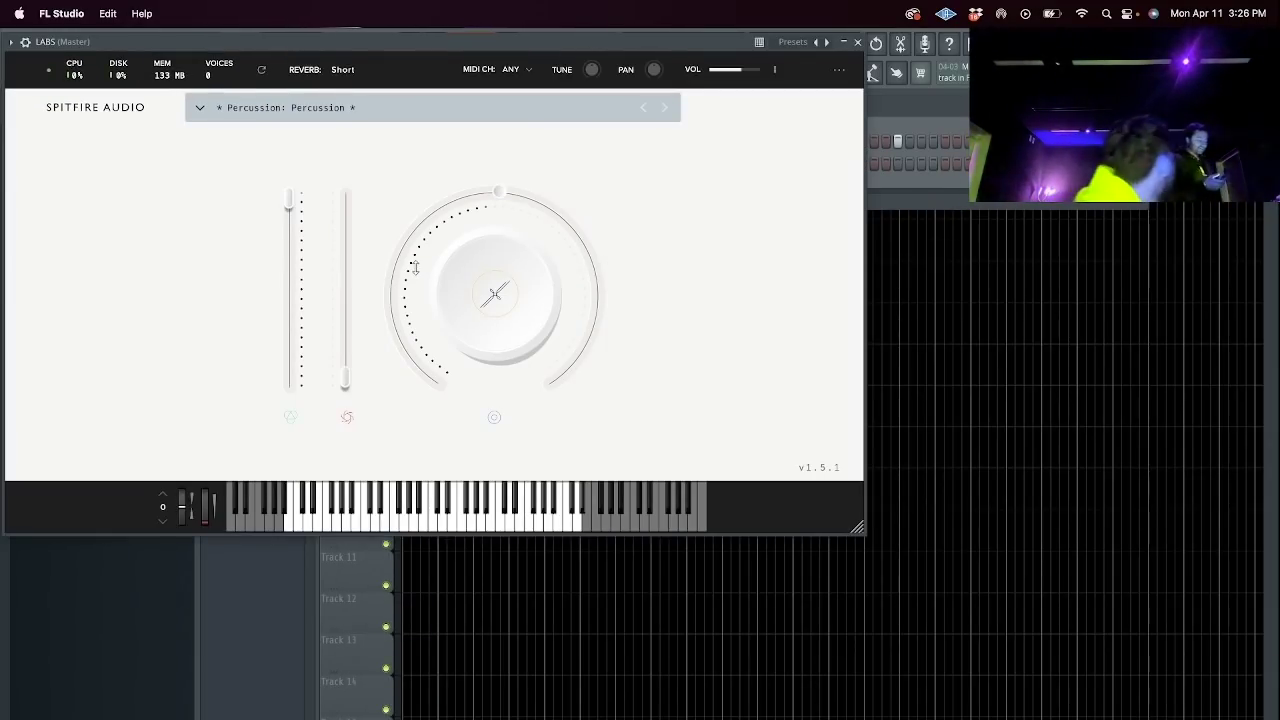
drag(512, 39, 740, 173)
click(616, 242)
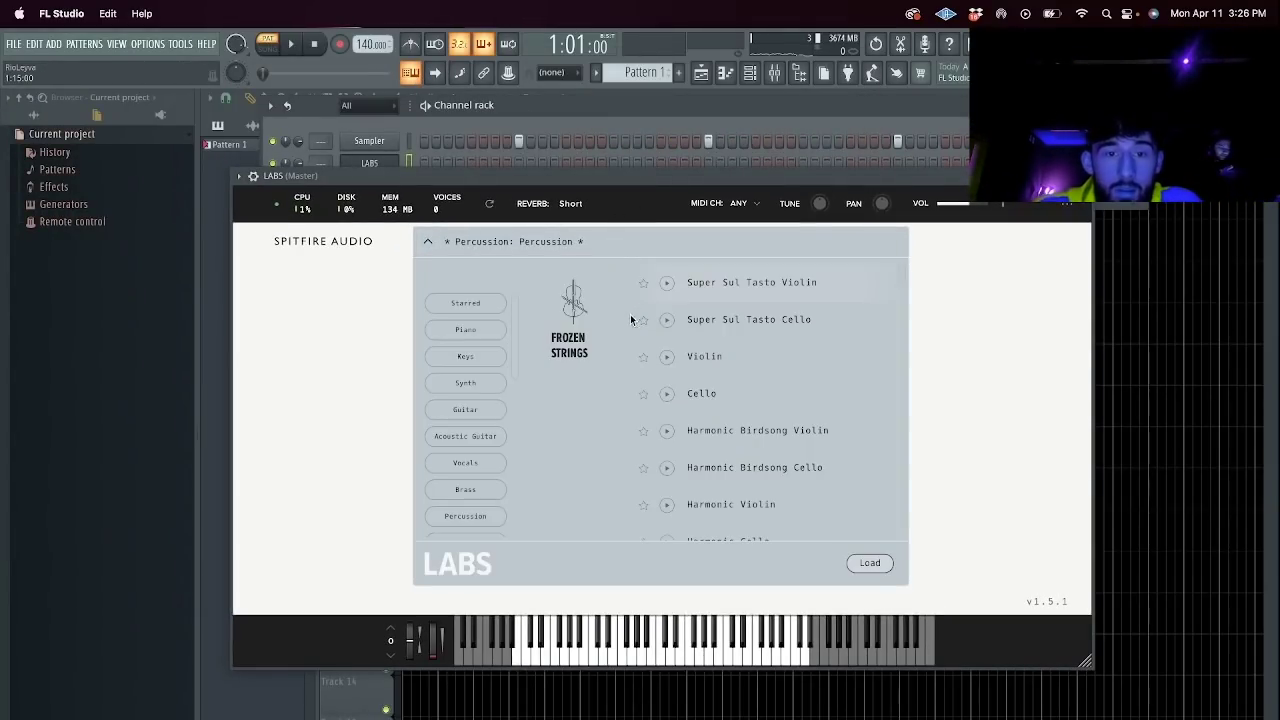
scroll(727, 451, down, 10)
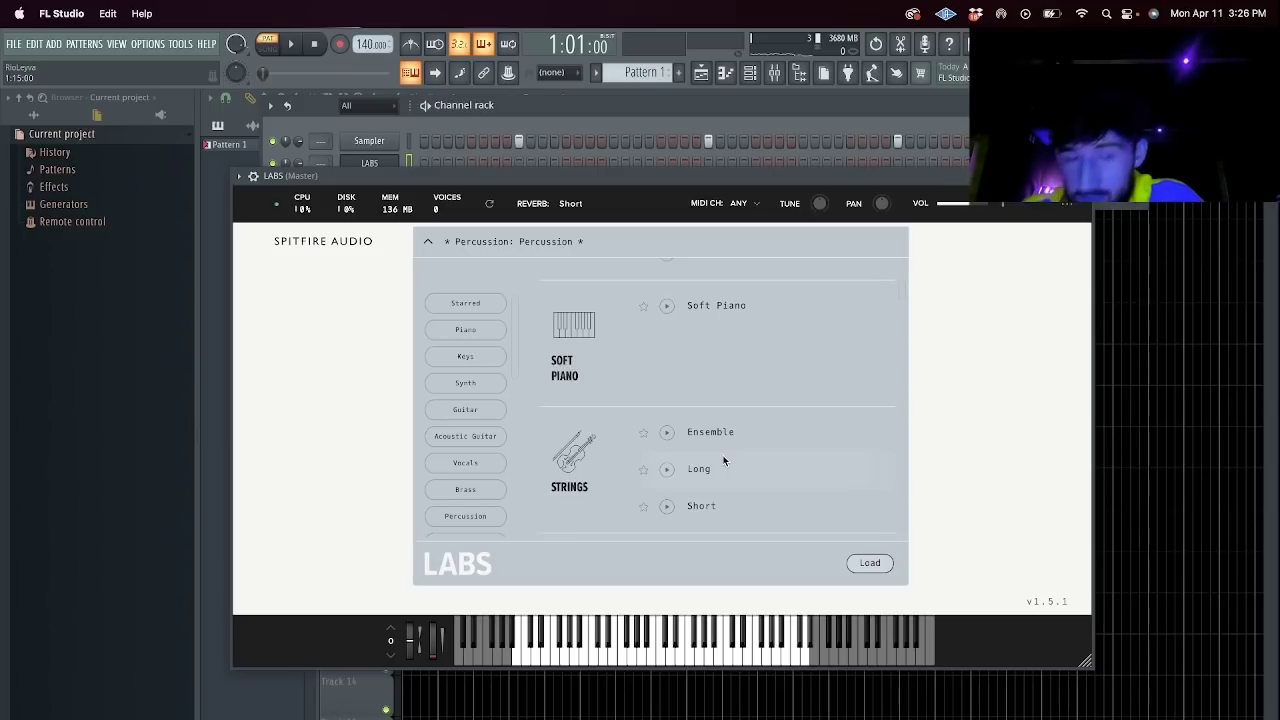
scroll(690, 466, down, 5)
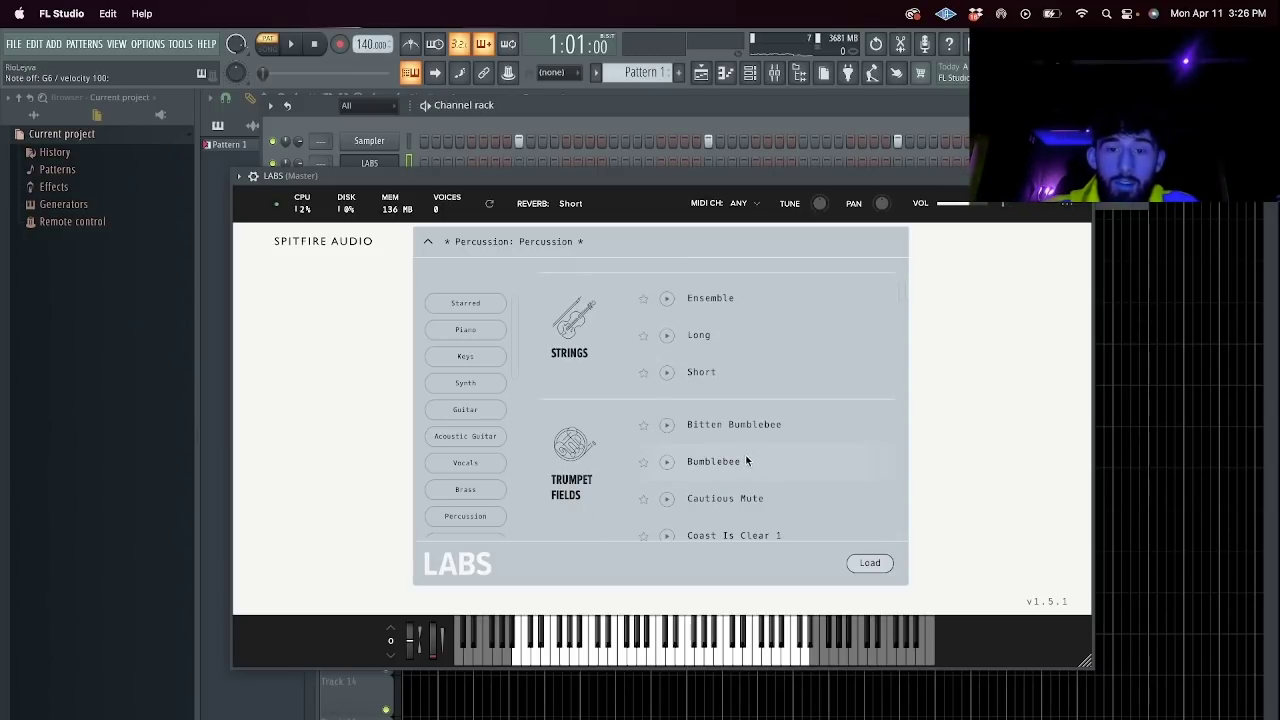
scroll(748, 452, down, 10)
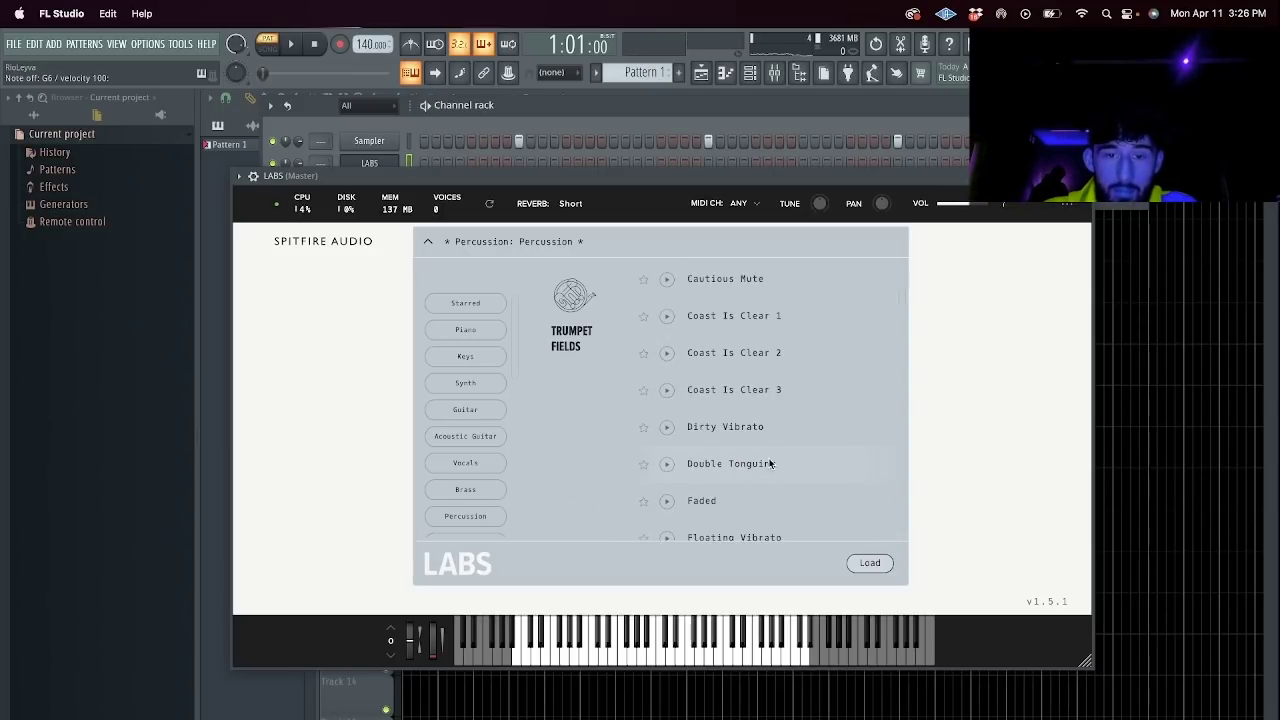
scroll(737, 447, down, 5)
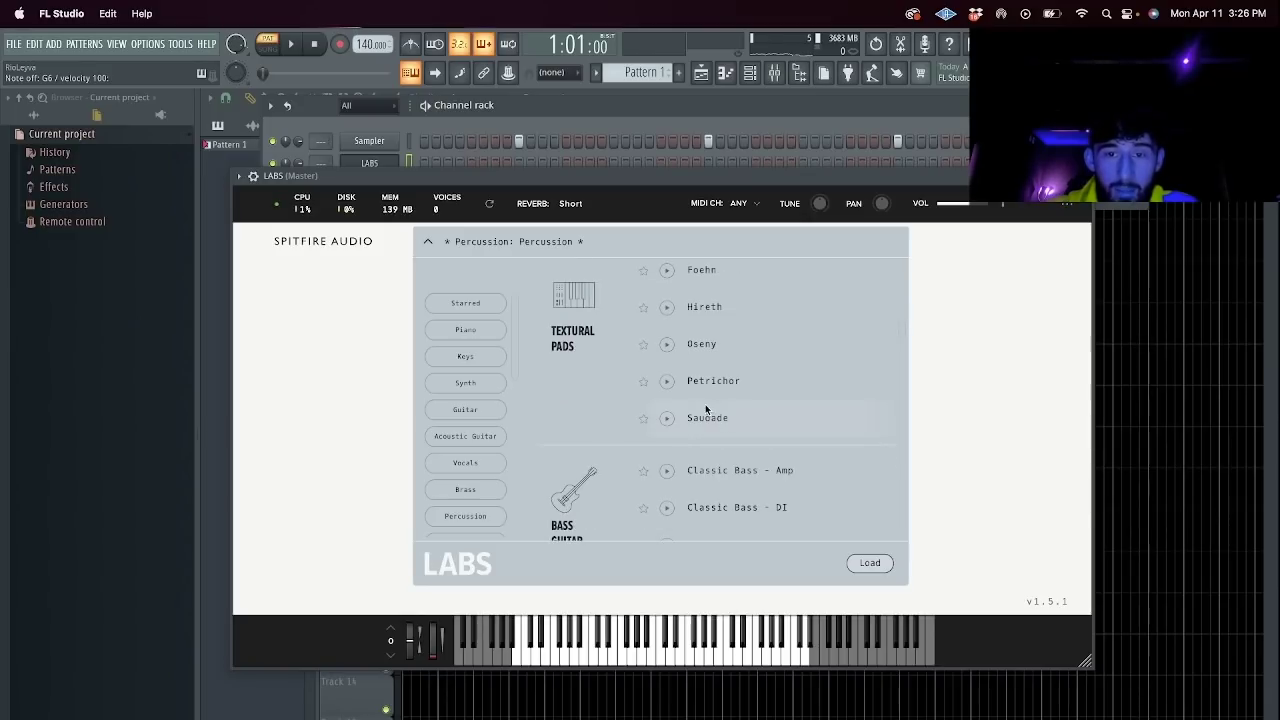
double_click(739, 384)
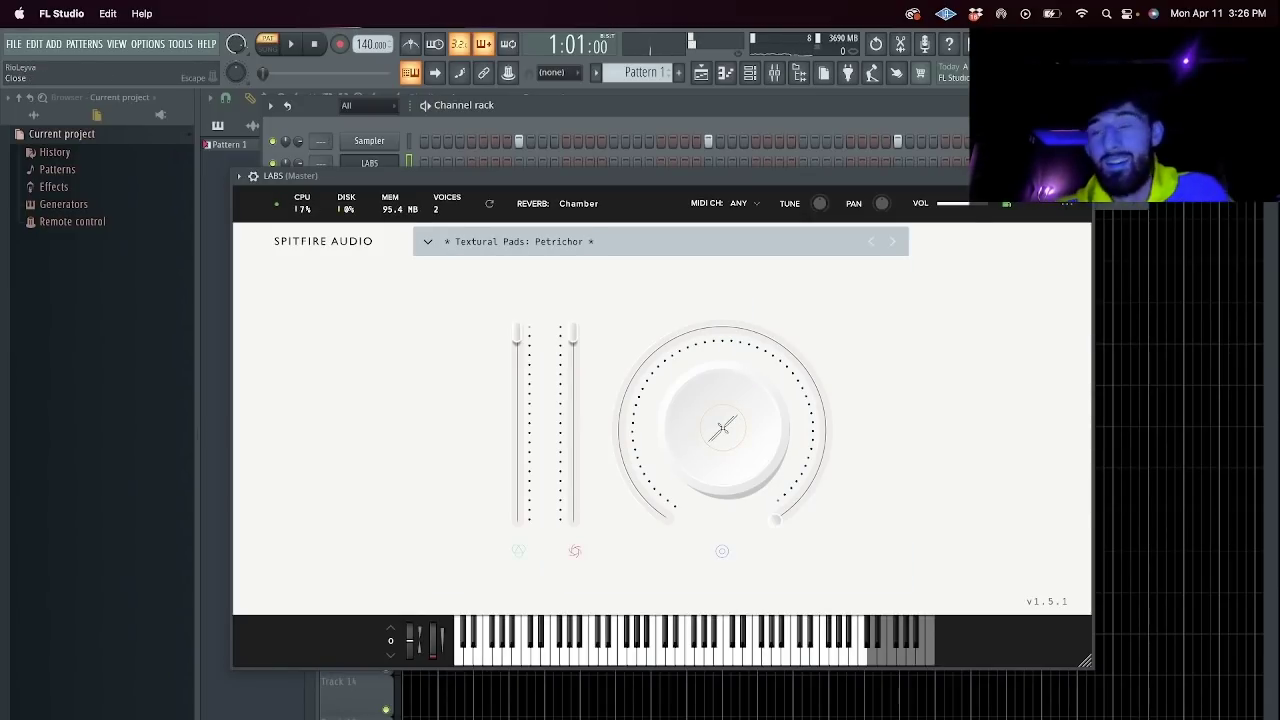
Switch LABS to the Amplified Cello Quartet: Slide Up preset.
click(665, 252)
scroll(689, 483, down, 10)
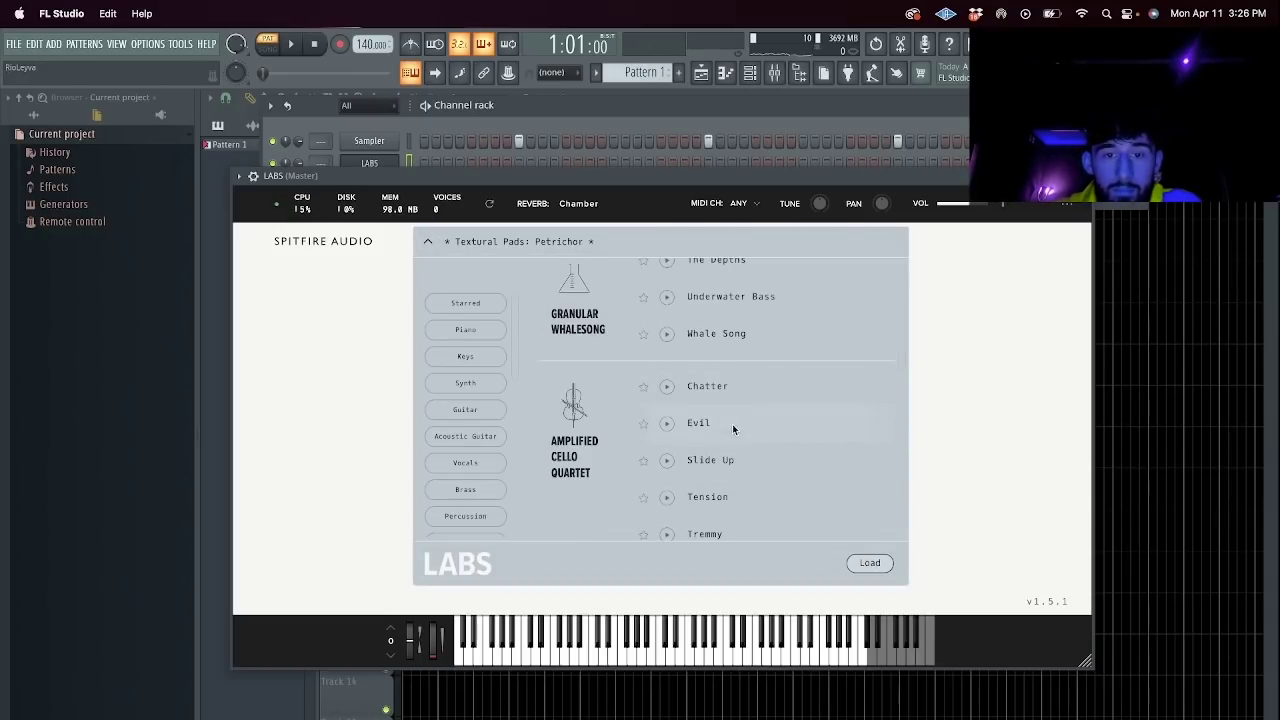
scroll(740, 418, down, 3)
double_click(741, 355)
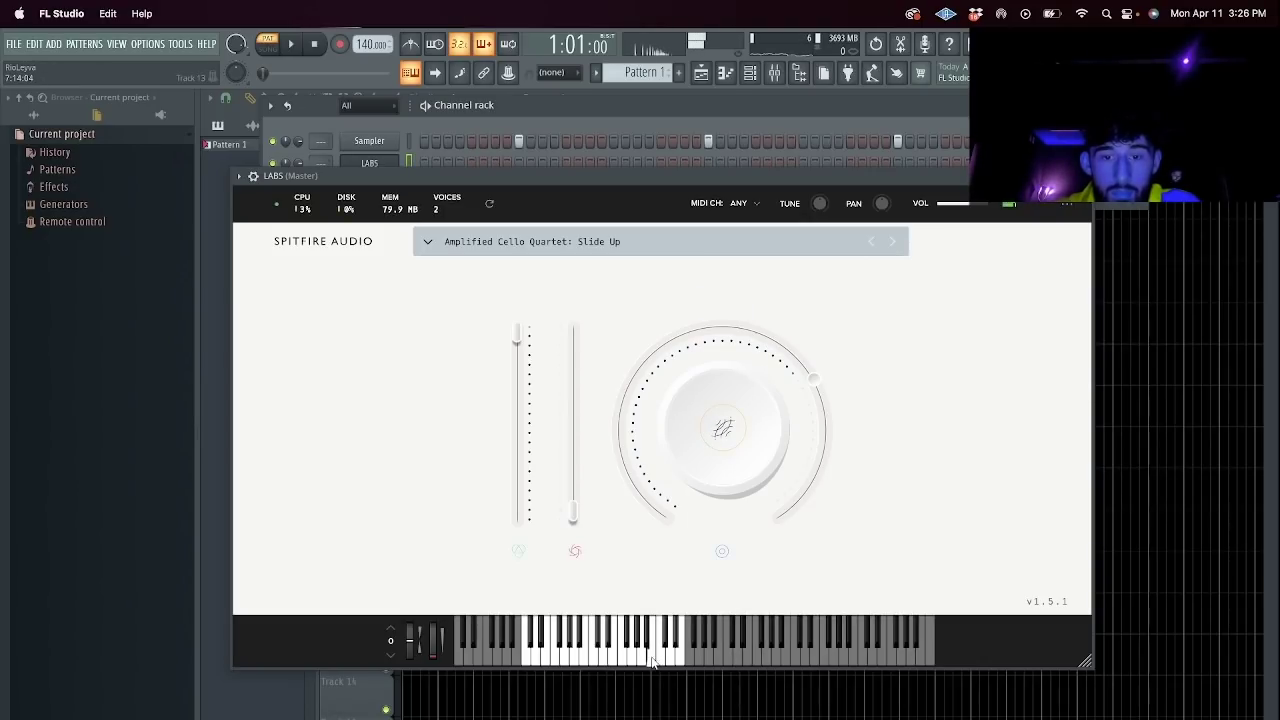
In the LABS piano roll, draw a D#4 note from bar 1 to about bar 5 and duplicate it.
click(1082, 176)
right_click(394, 162)
click(422, 163)
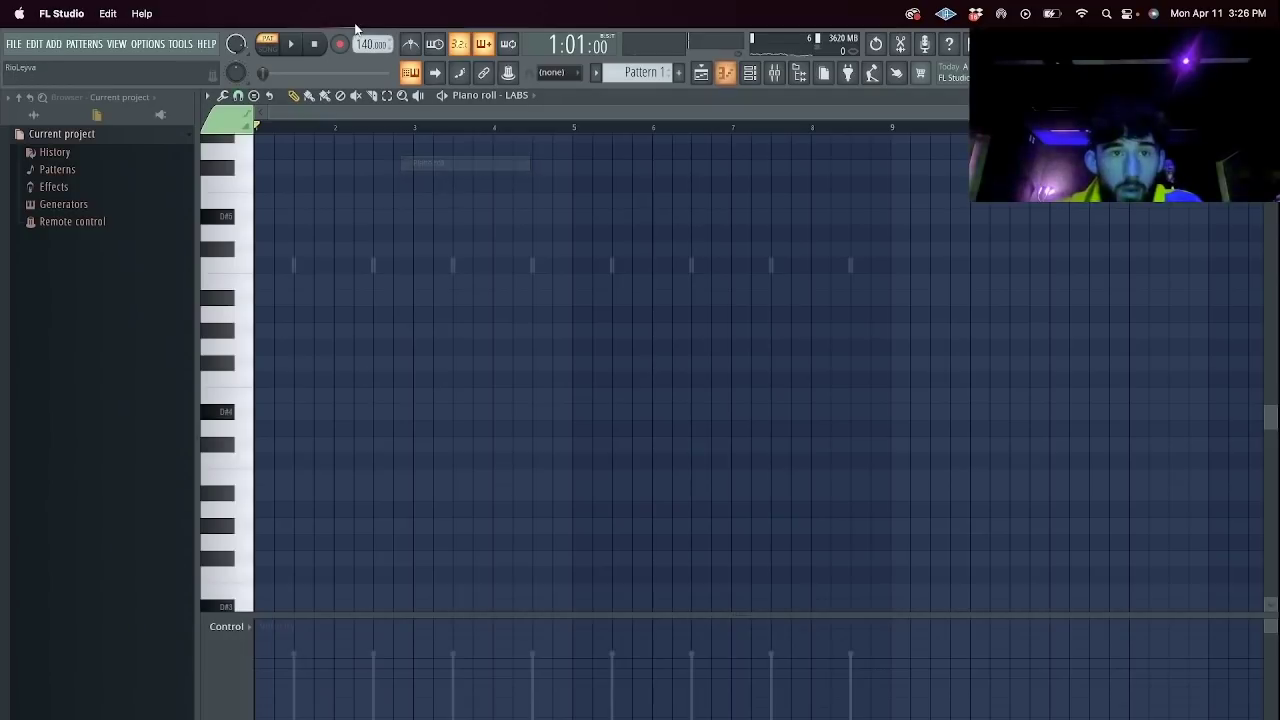
click(300, 246)
drag(300, 246, 222, 428)
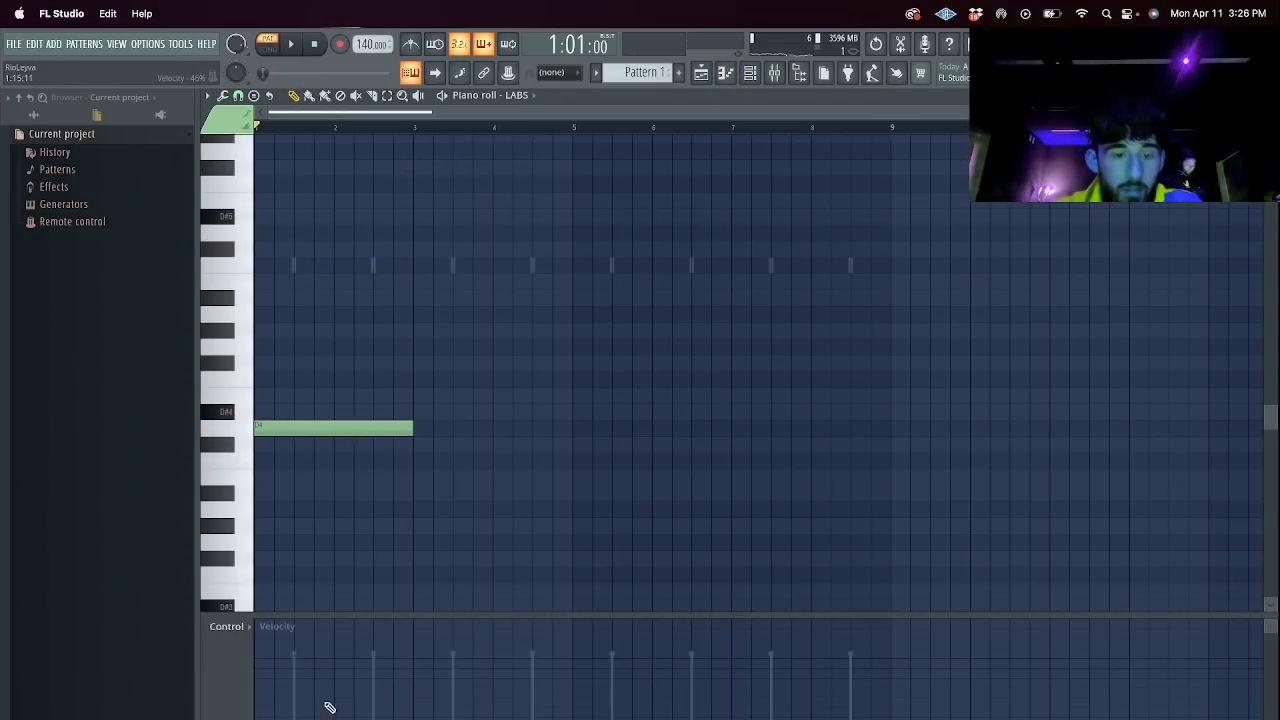
key(space)
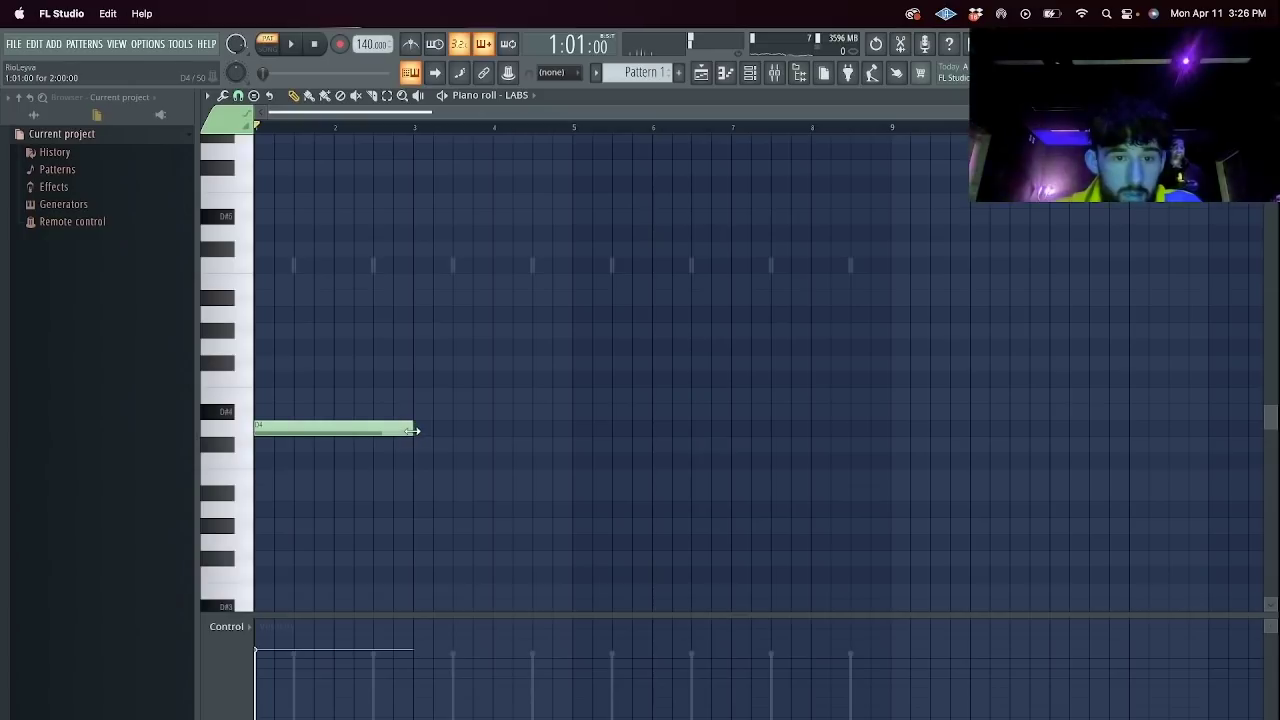
drag(413, 428, 575, 425)
key(ctrl+b)
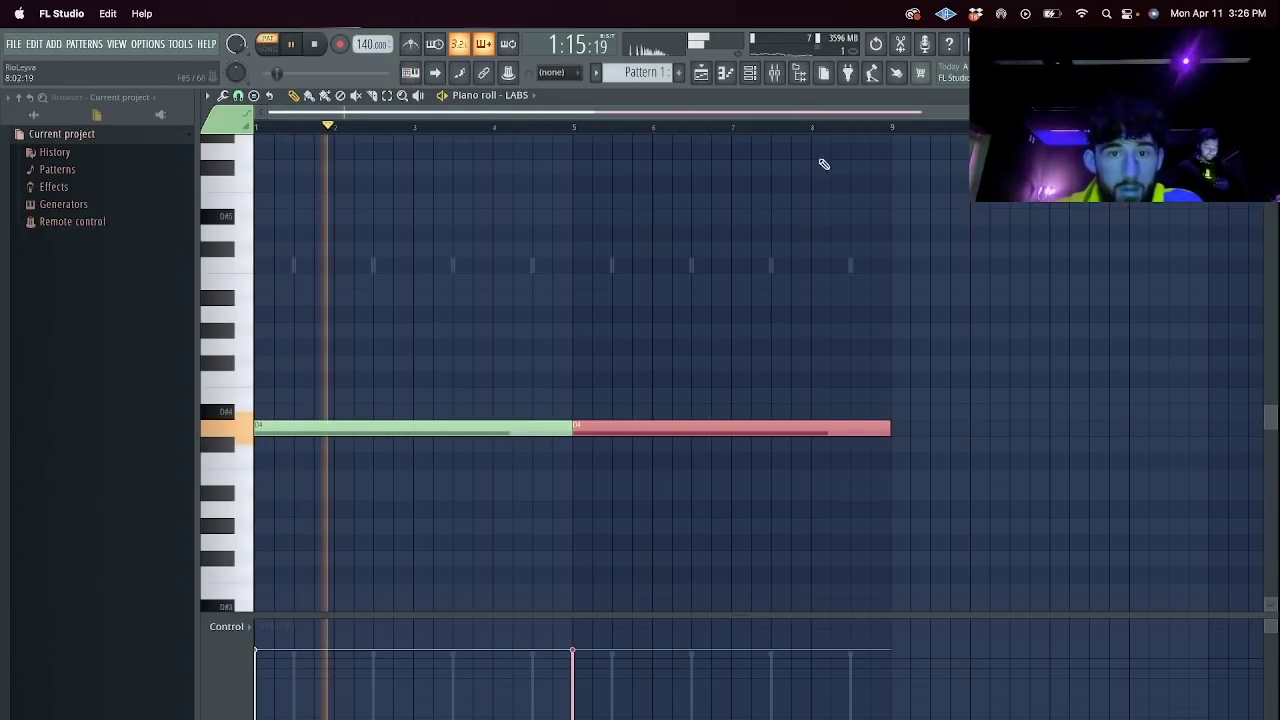
Insert Effectrix on the LABS mixer track.
click(752, 76)
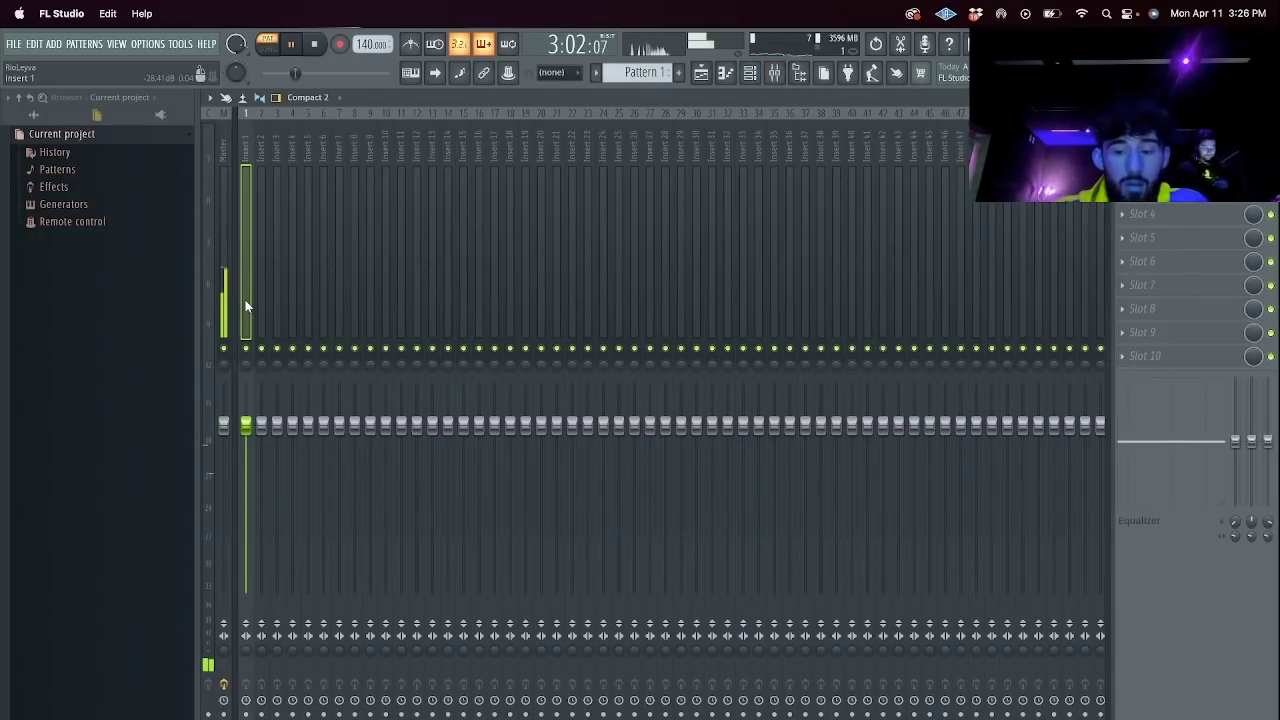
click(1145, 214)
mouse_move(1081, 283)
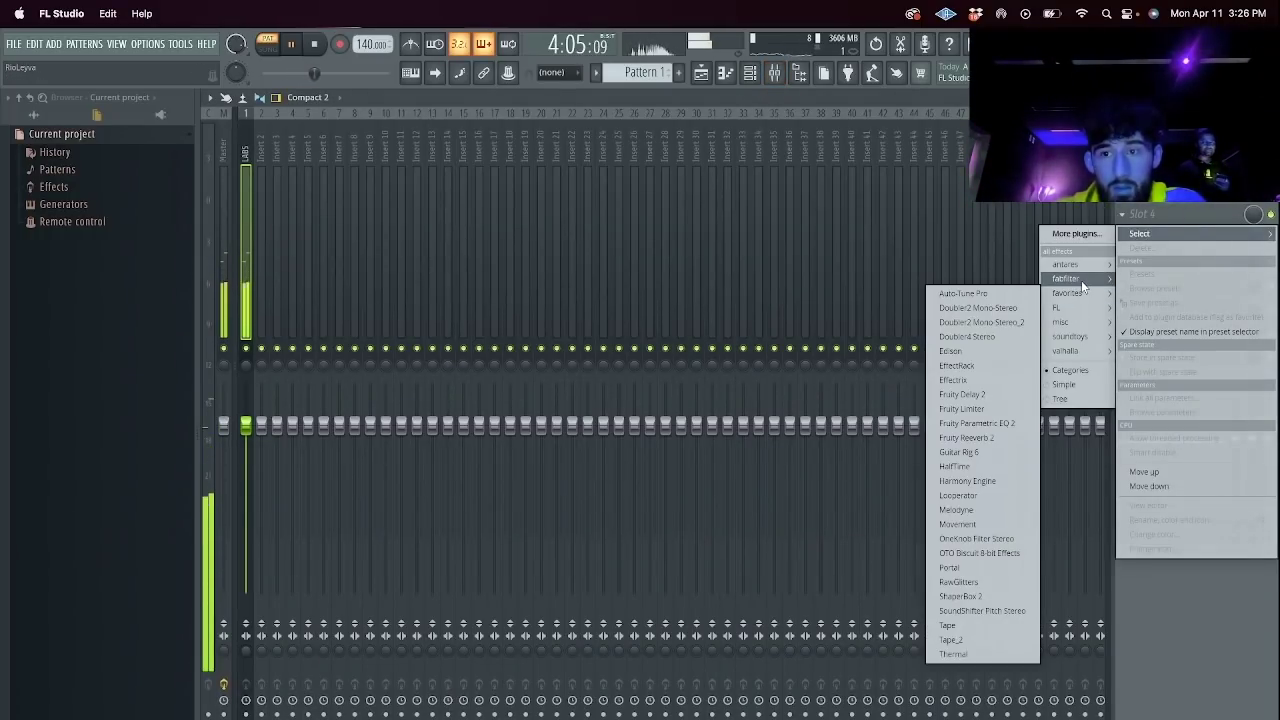
click(955, 380)
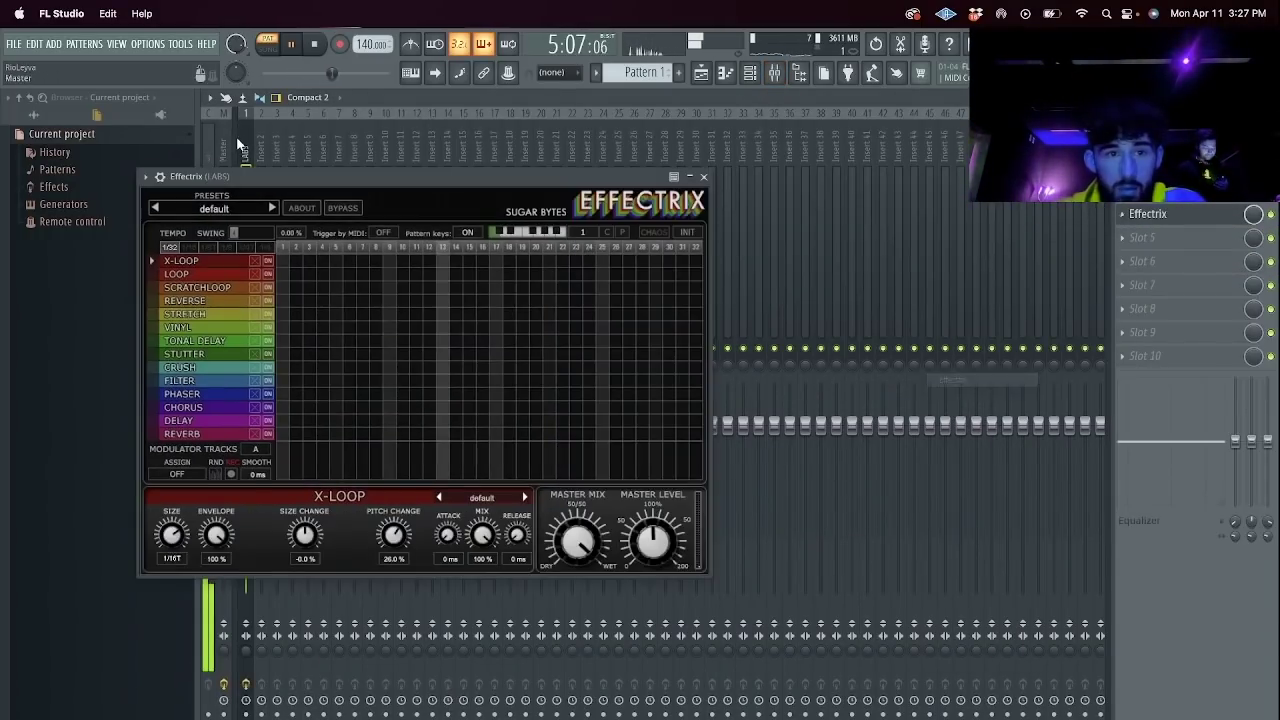
key(space)
click(704, 177)
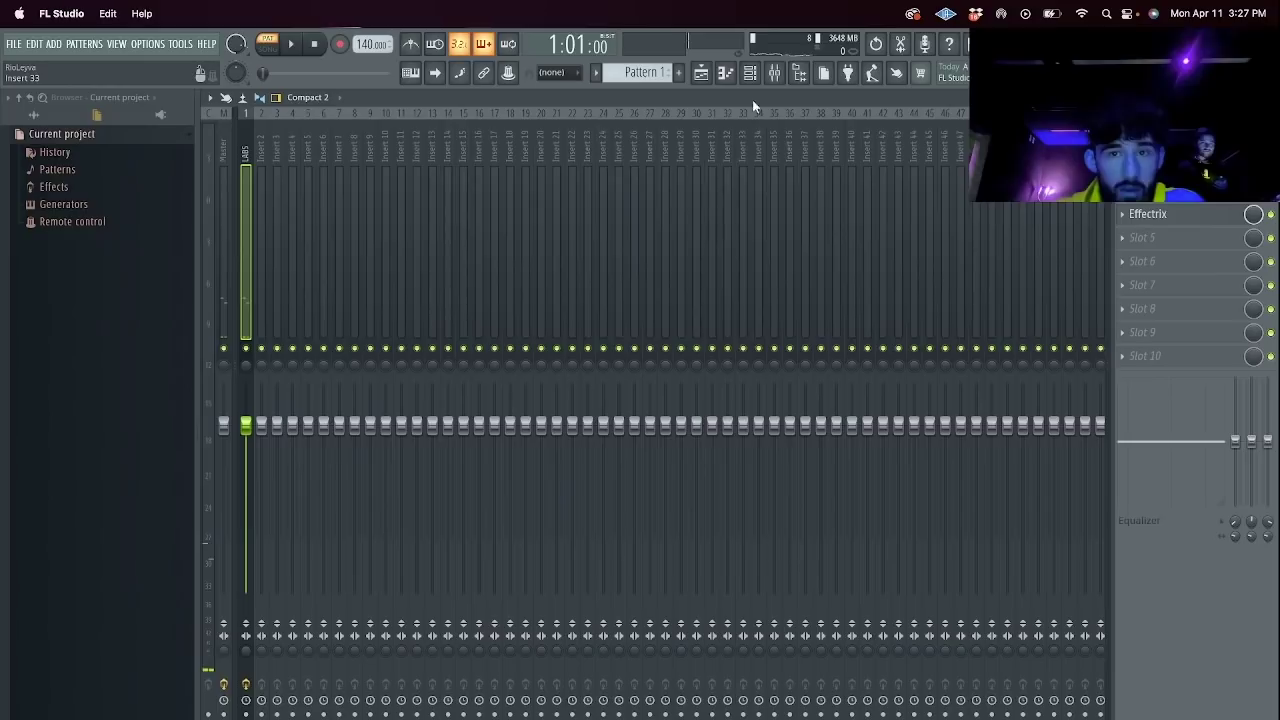
Load the Amplified Cello Quartet Tension preset into the LABS instrument.
click(749, 73)
click(370, 164)
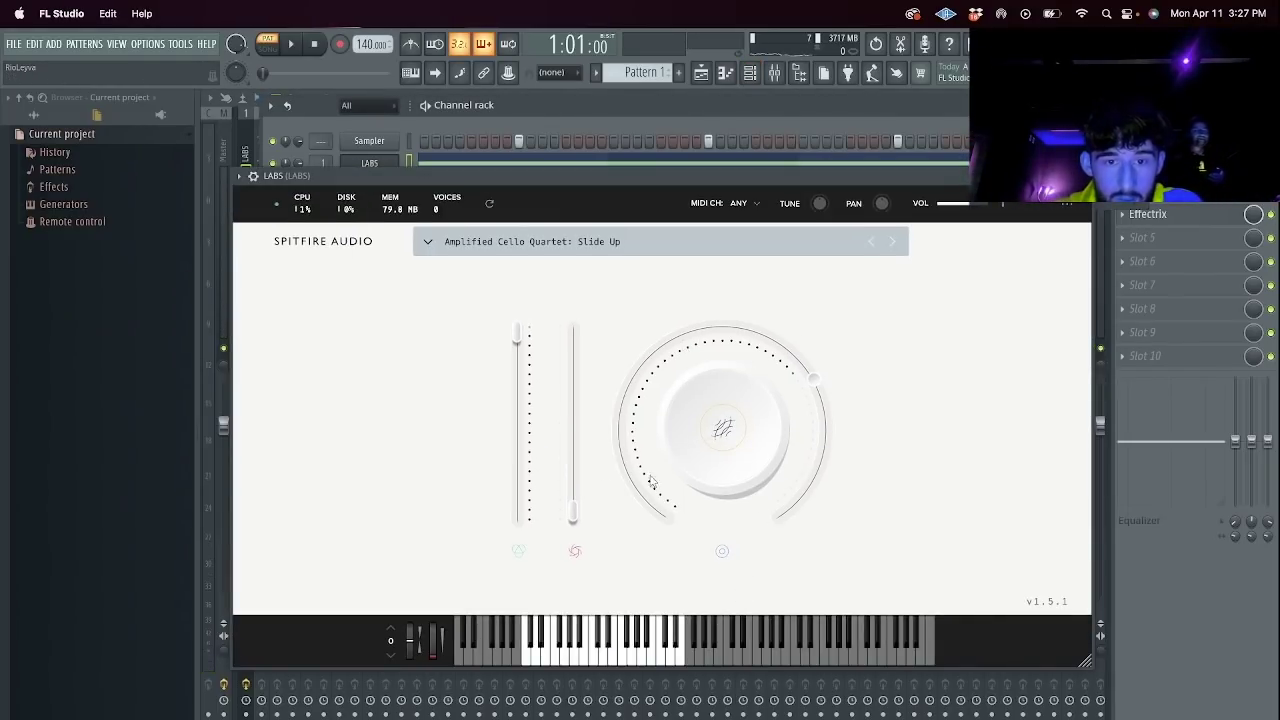
click(608, 241)
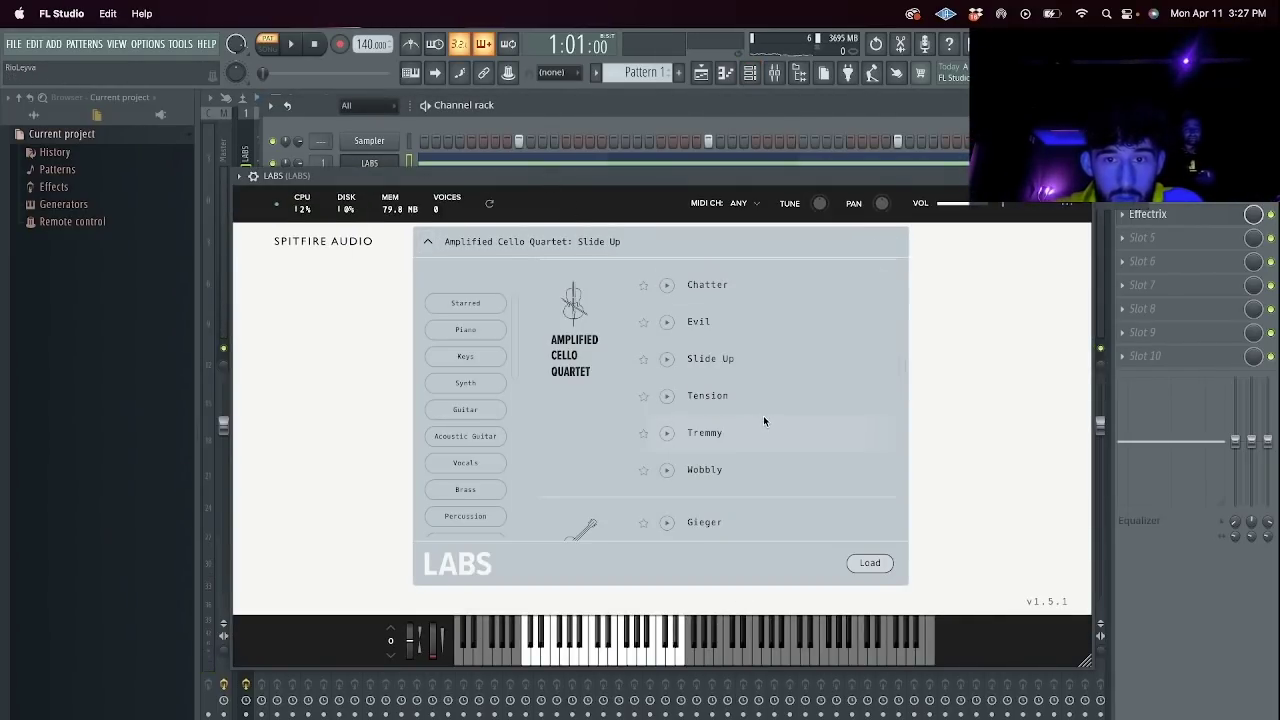
scroll(765, 415, down, 1)
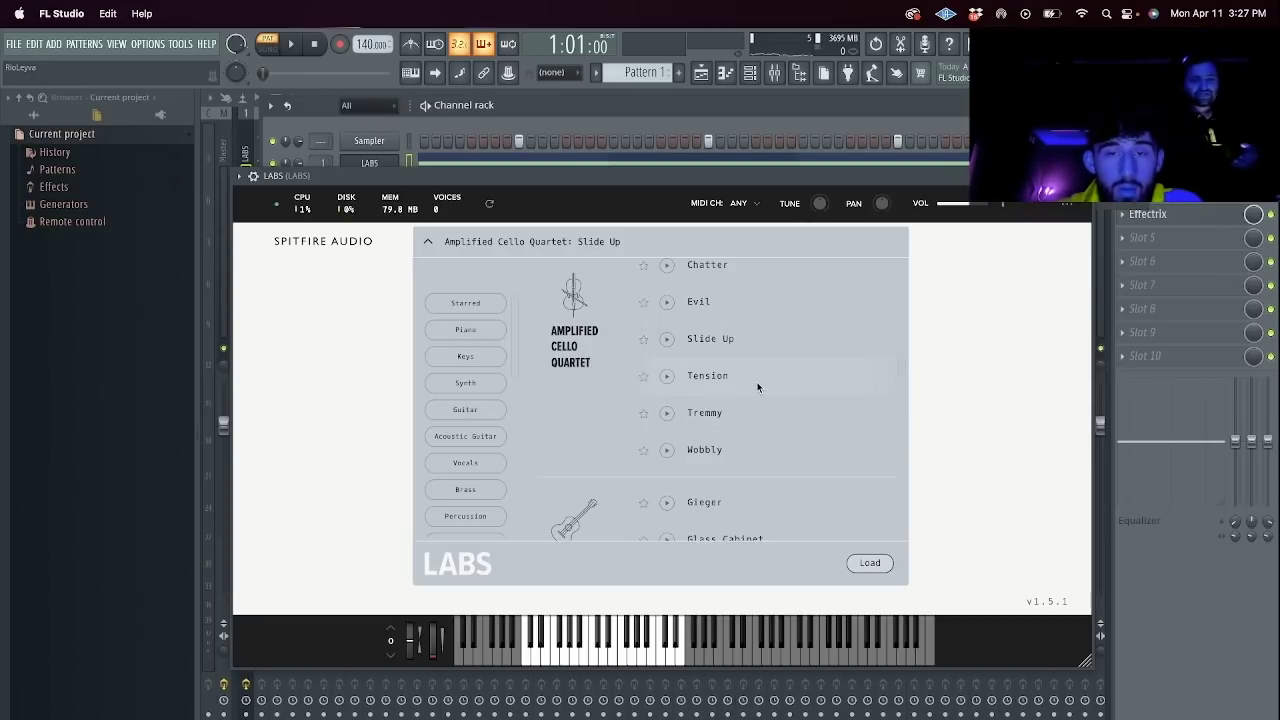
double_click(757, 387)
click(1069, 176)
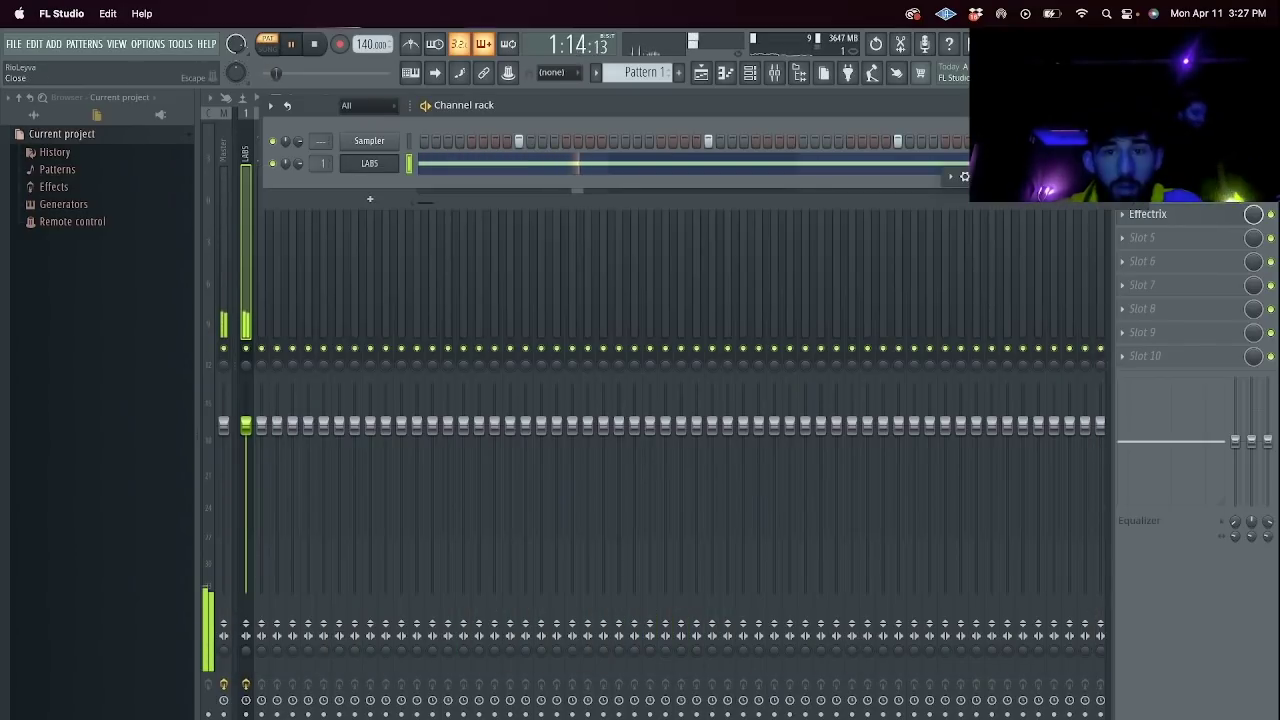
Draw the chord's upper notes from bar 1: a four-bar C#5, a note raised two semitones, and G4.
click(807, 170)
key(space)
drag(262, 250, 238, 239)
click(316, 346)
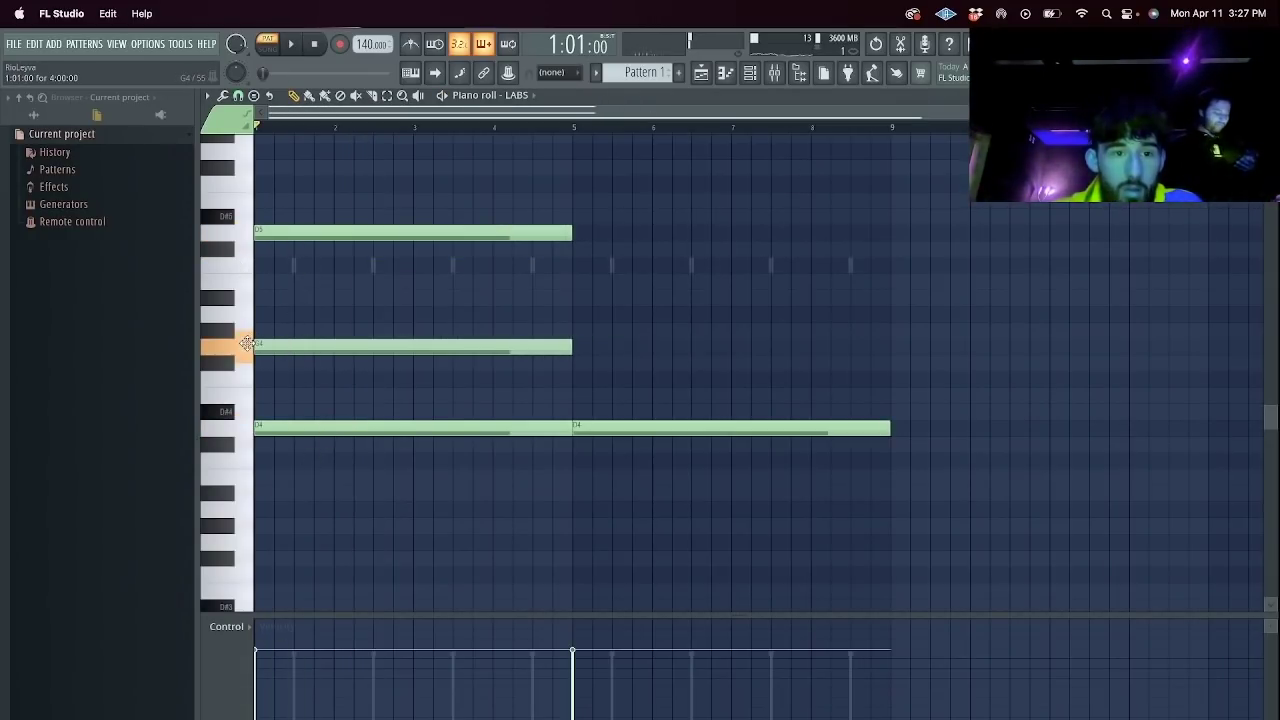
drag(252, 345, 279, 310)
click(322, 361)
drag(322, 361, 322, 346)
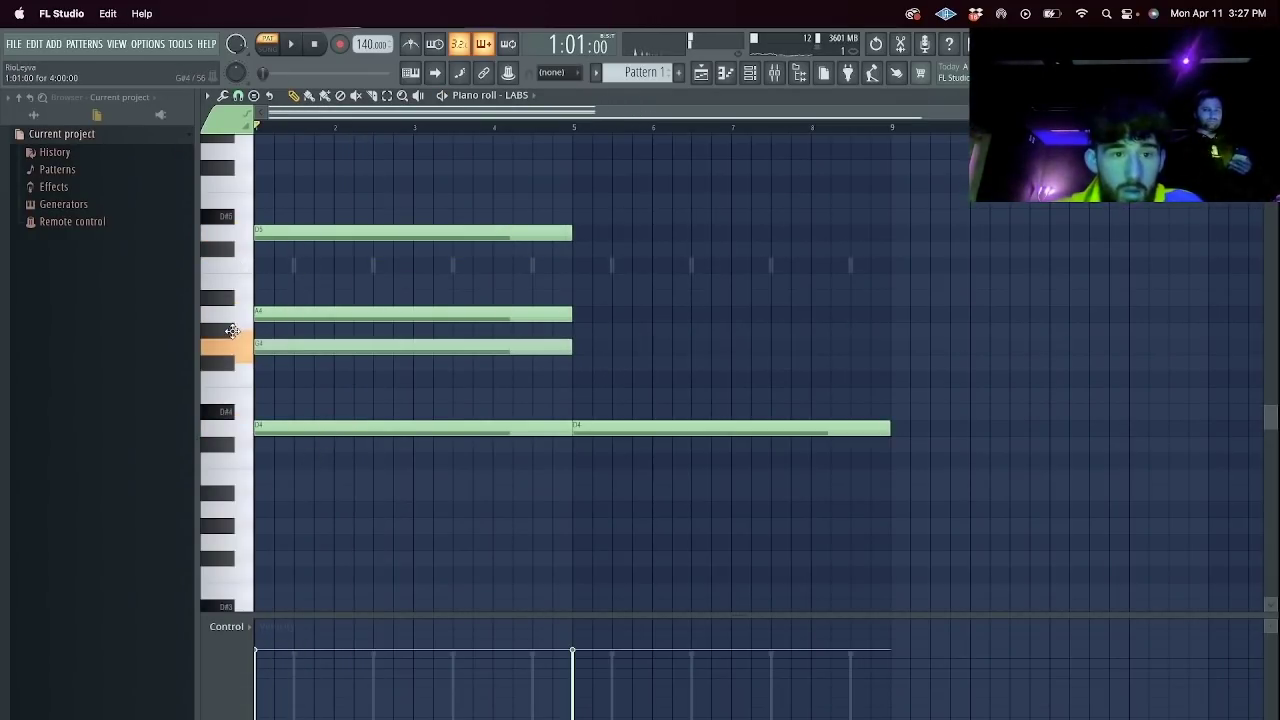
key(space)
Duplicate the chord, drop the second D4 to A#3, and set the LABS volume to about 81%.
right_click(669, 430)
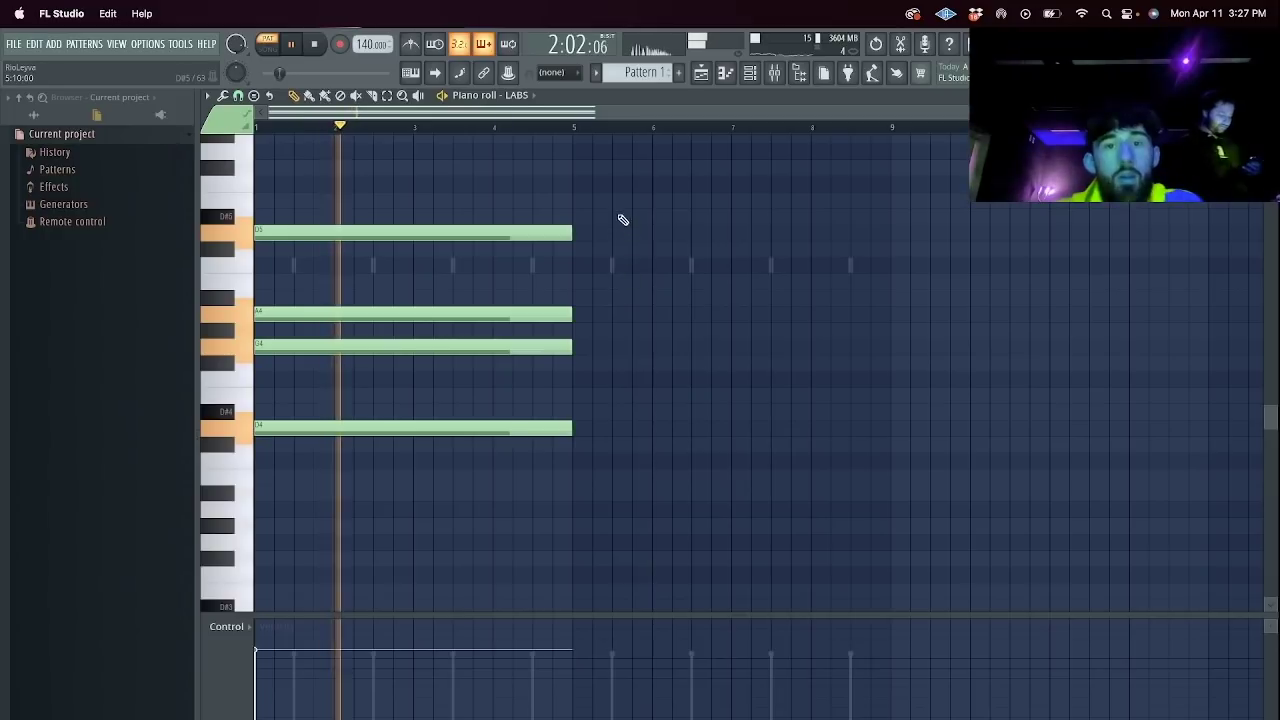
key(ctrl+b)
drag(607, 432, 605, 498)
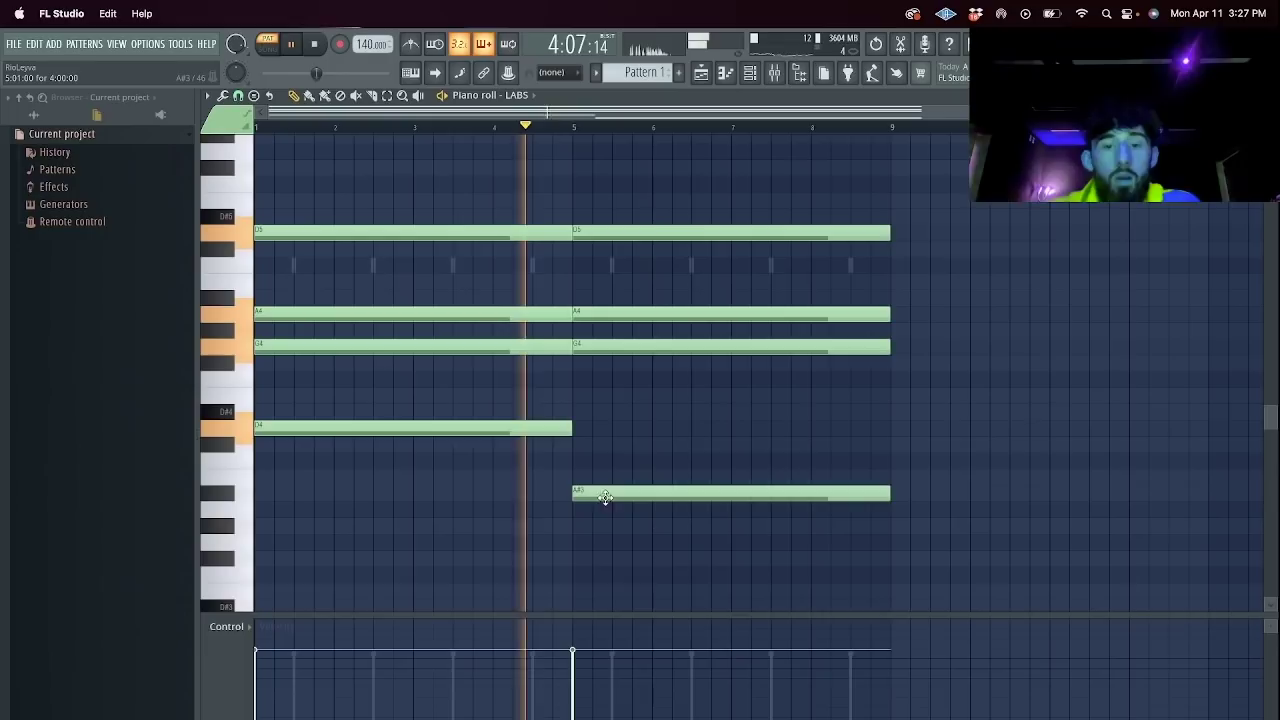
click(749, 73)
drag(298, 165, 298, 159)
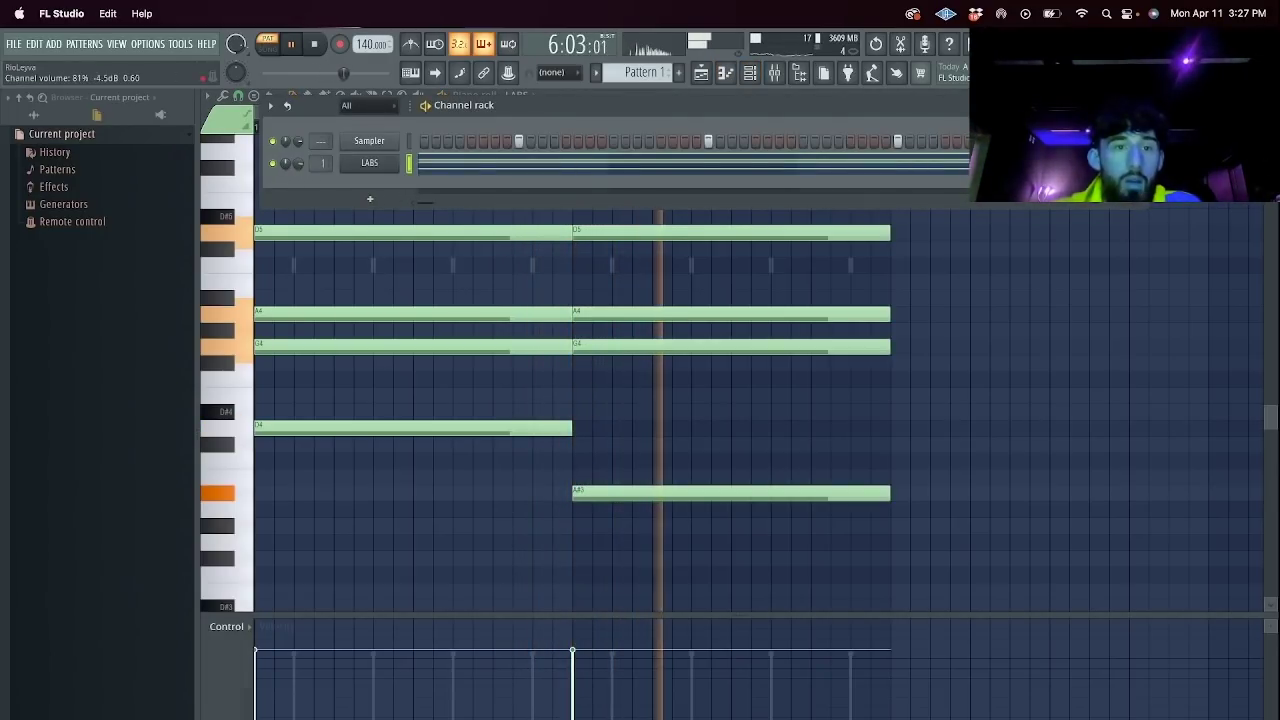
Clone LABS into LABS #2, load the Brass preset Coast Is Clear 1, and paste in the chord notes.
right_click(368, 163)
click(464, 292)
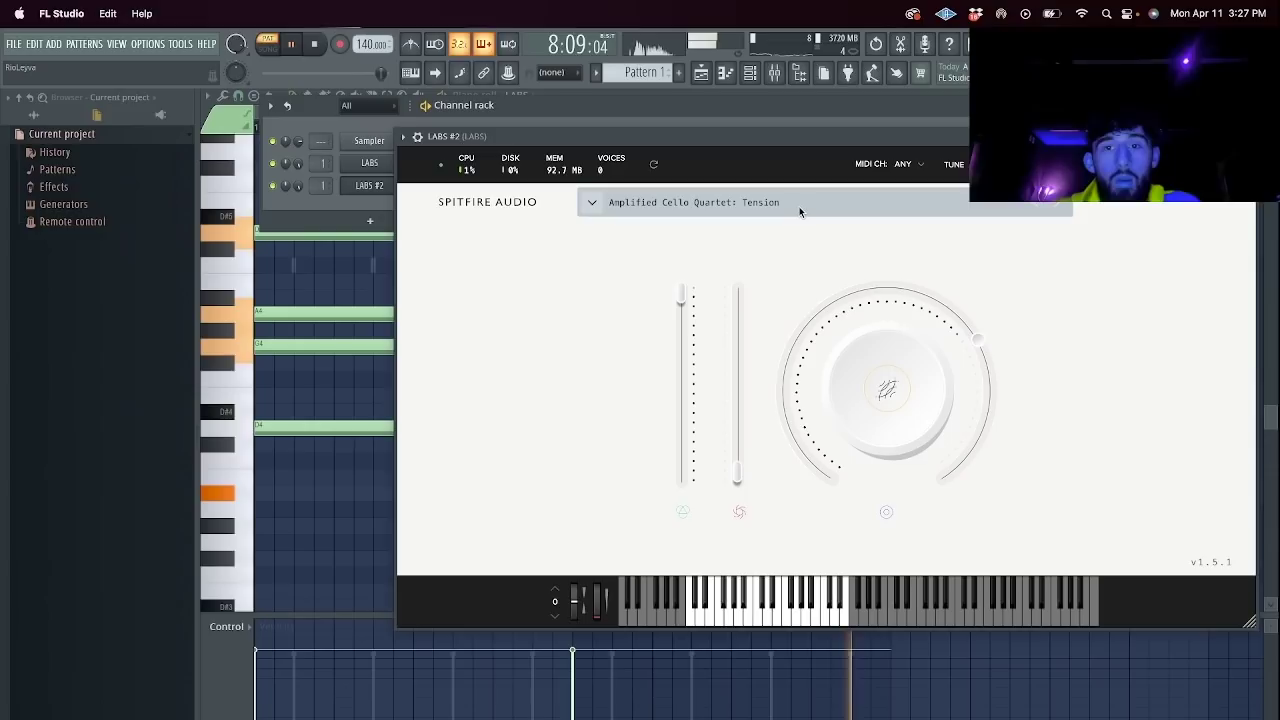
click(799, 206)
scroll(731, 406, down, 5)
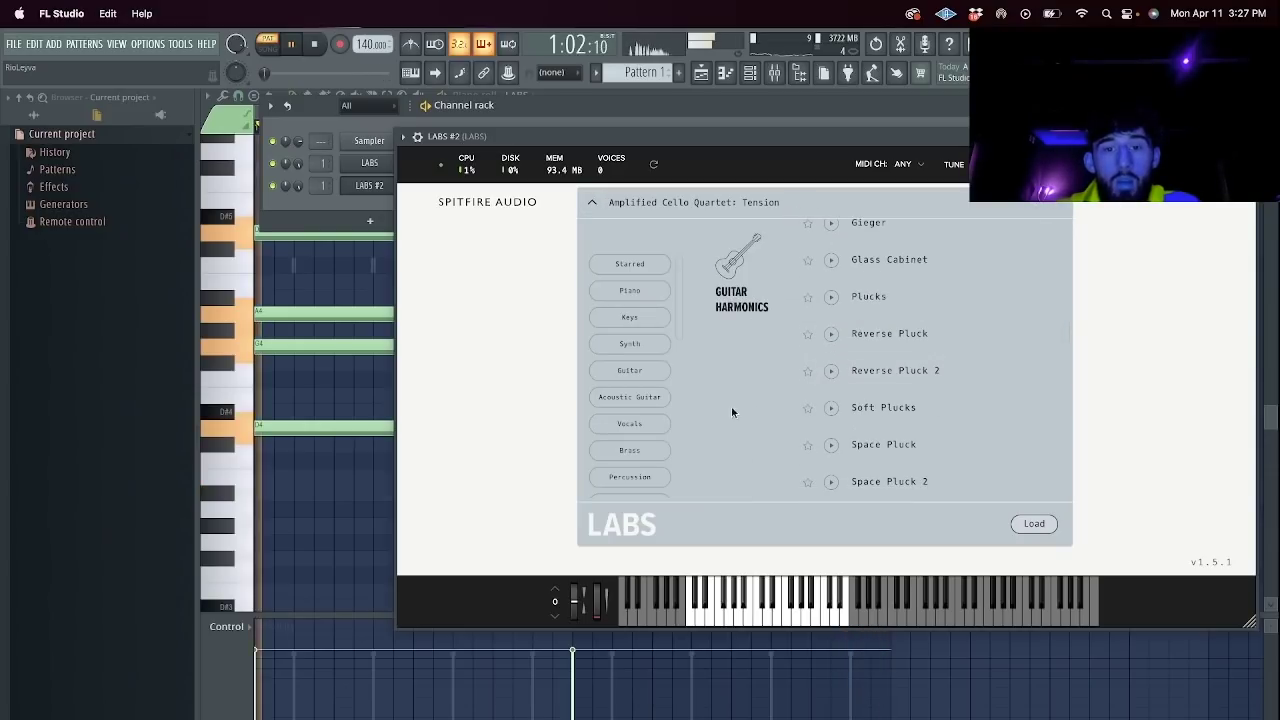
click(629, 450)
click(920, 360)
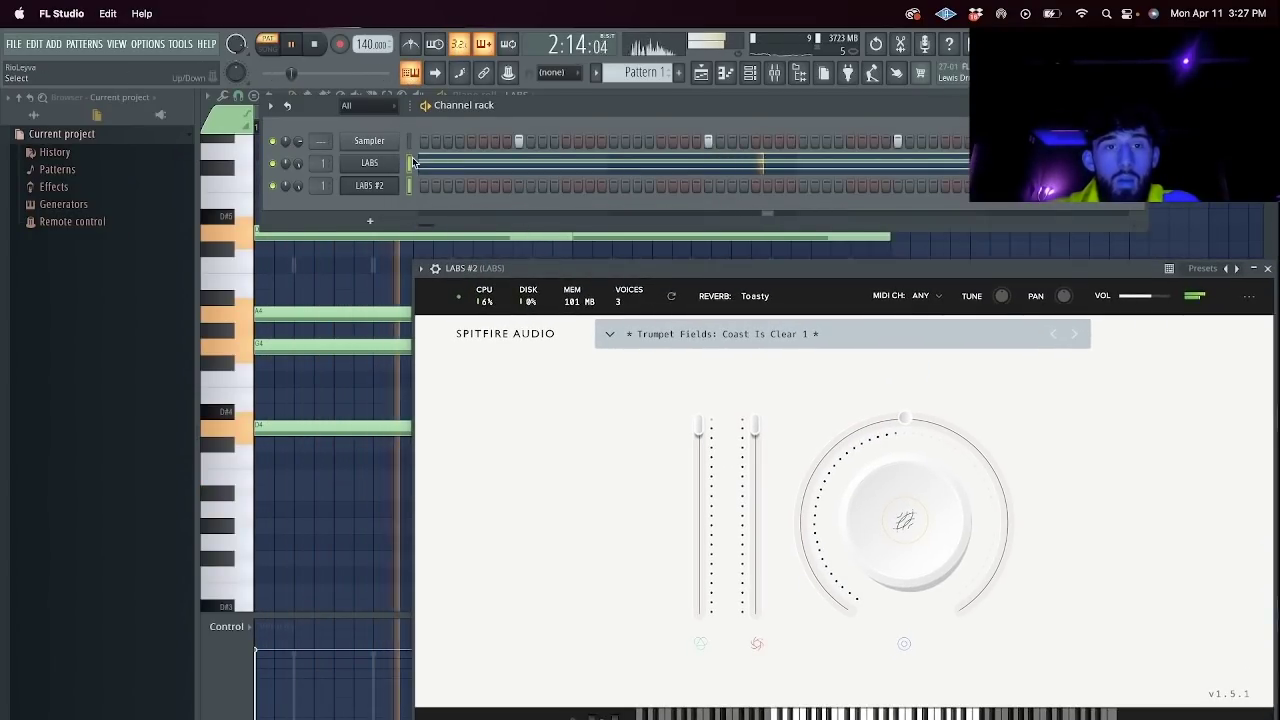
click(410, 186)
key(super+v)
drag(298, 186, 298, 182)
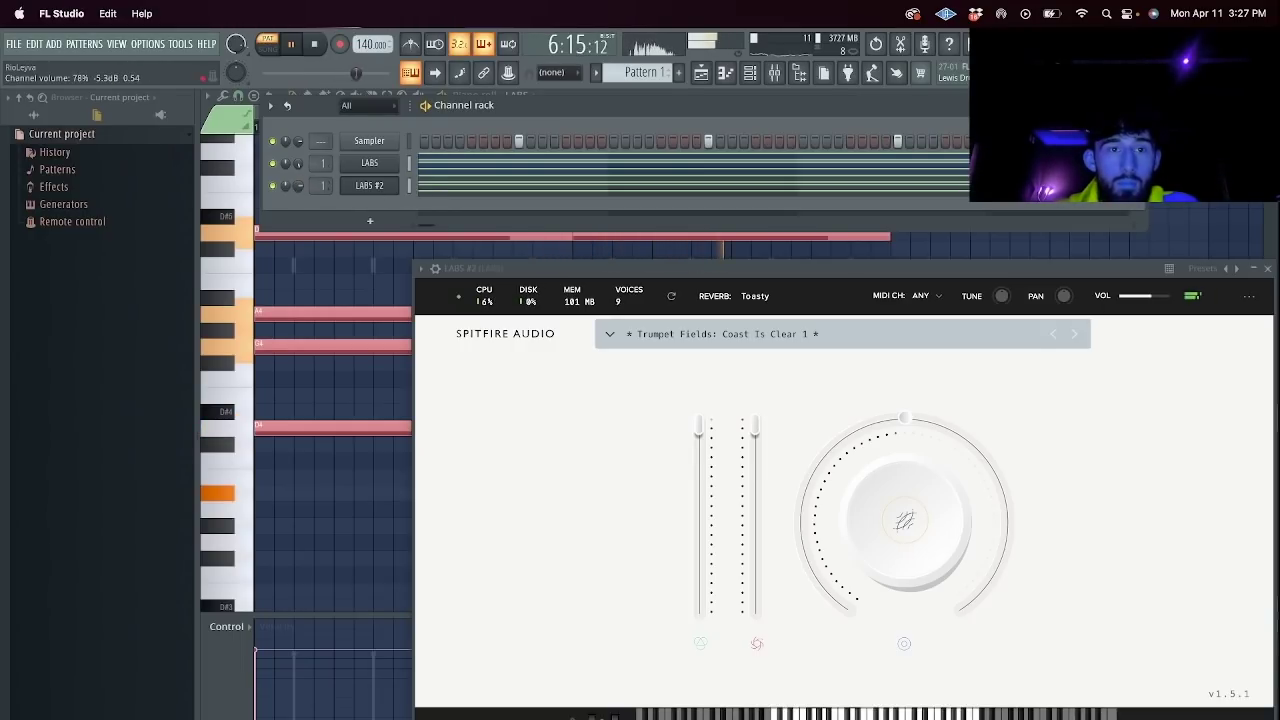
Add an ENGINE channel and load the Forest Kingdom Kalimba into it.
right_click(358, 187)
click(370, 220)
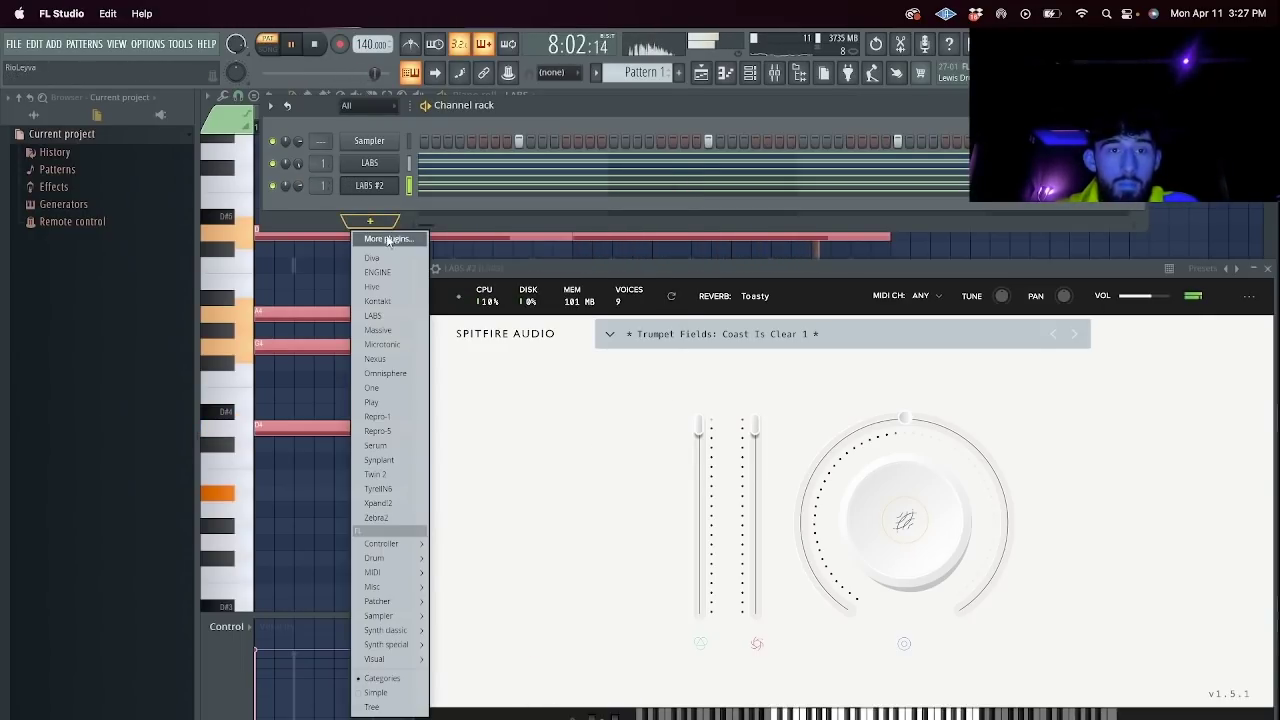
click(400, 273)
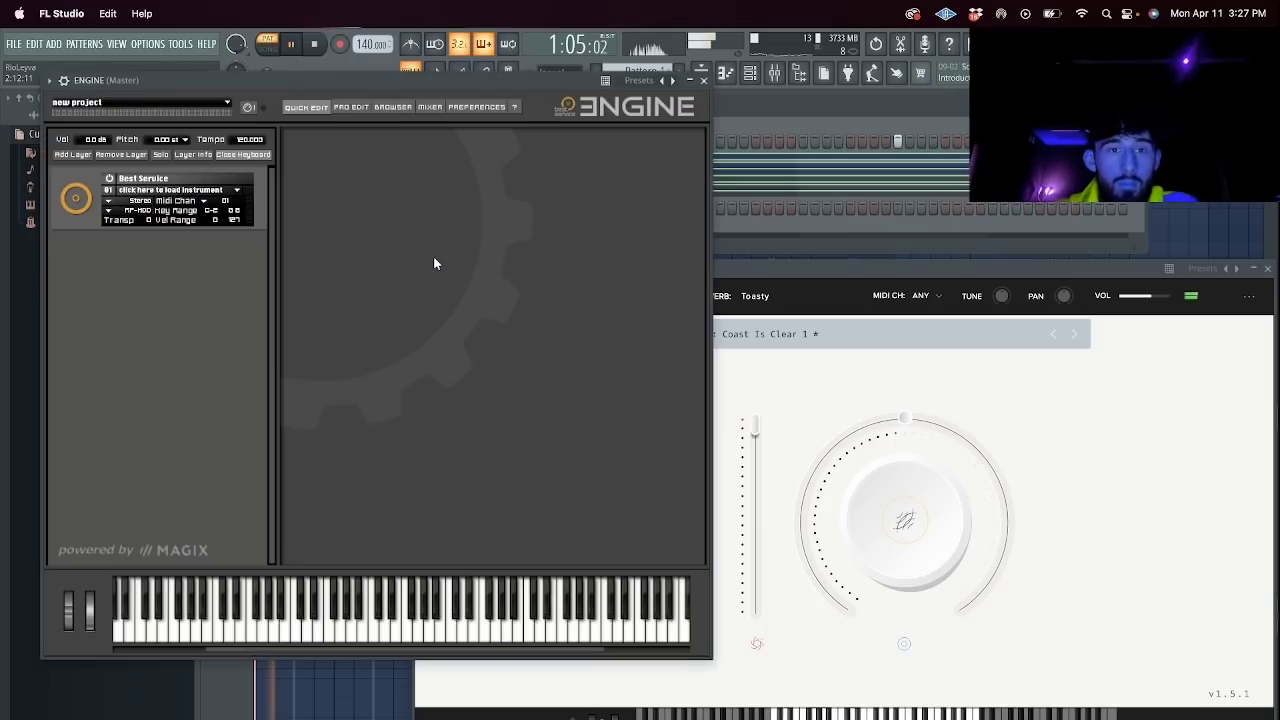
click(180, 193)
mouse_move(180, 384)
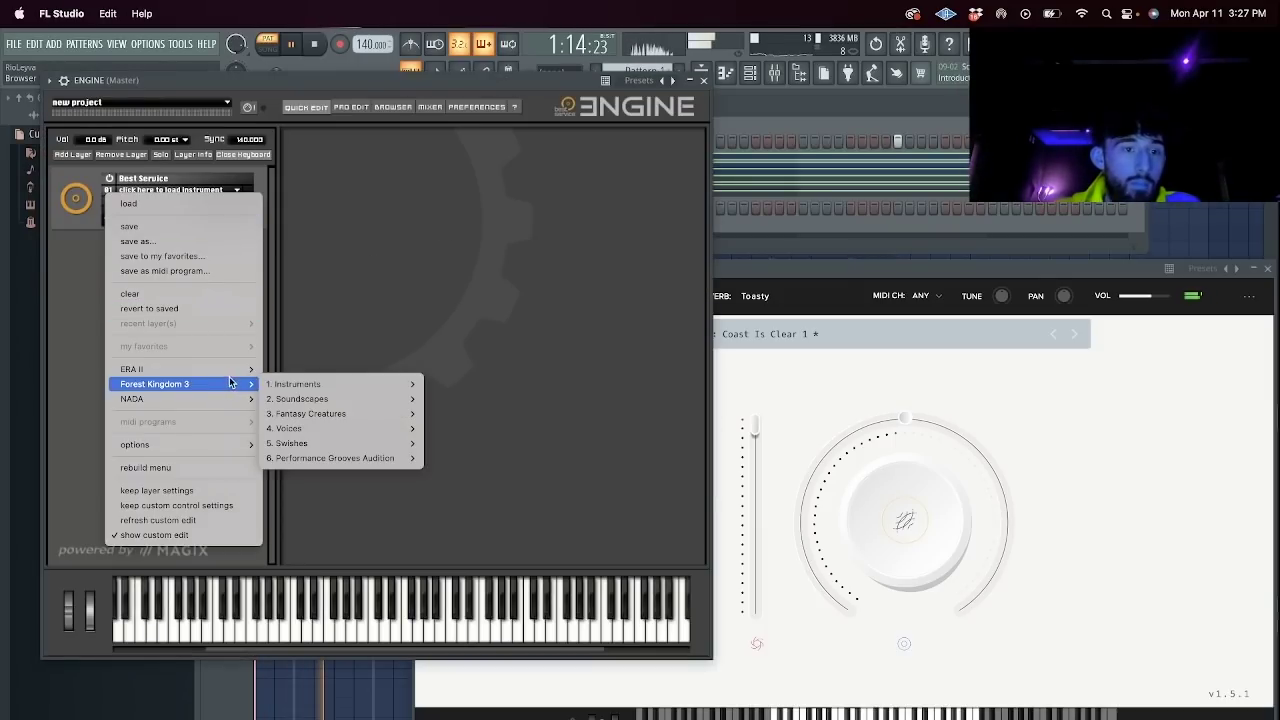
mouse_move(370, 387)
mouse_move(465, 399)
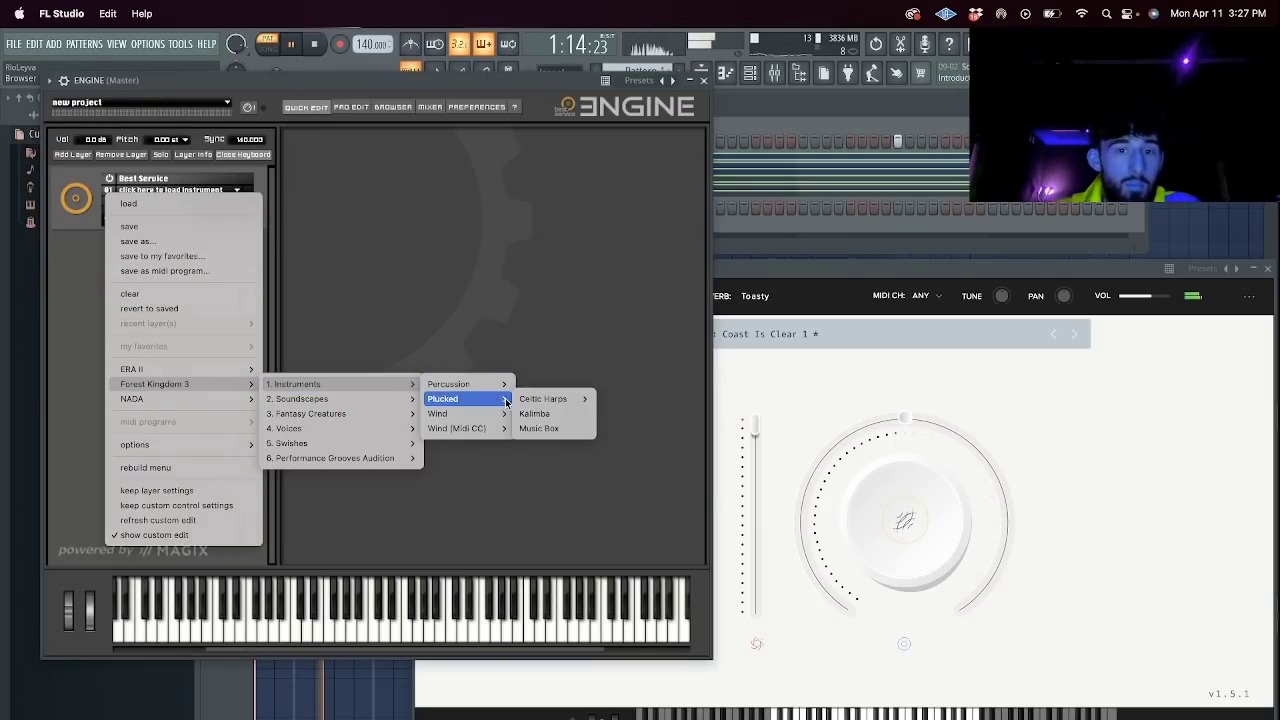
click(558, 414)
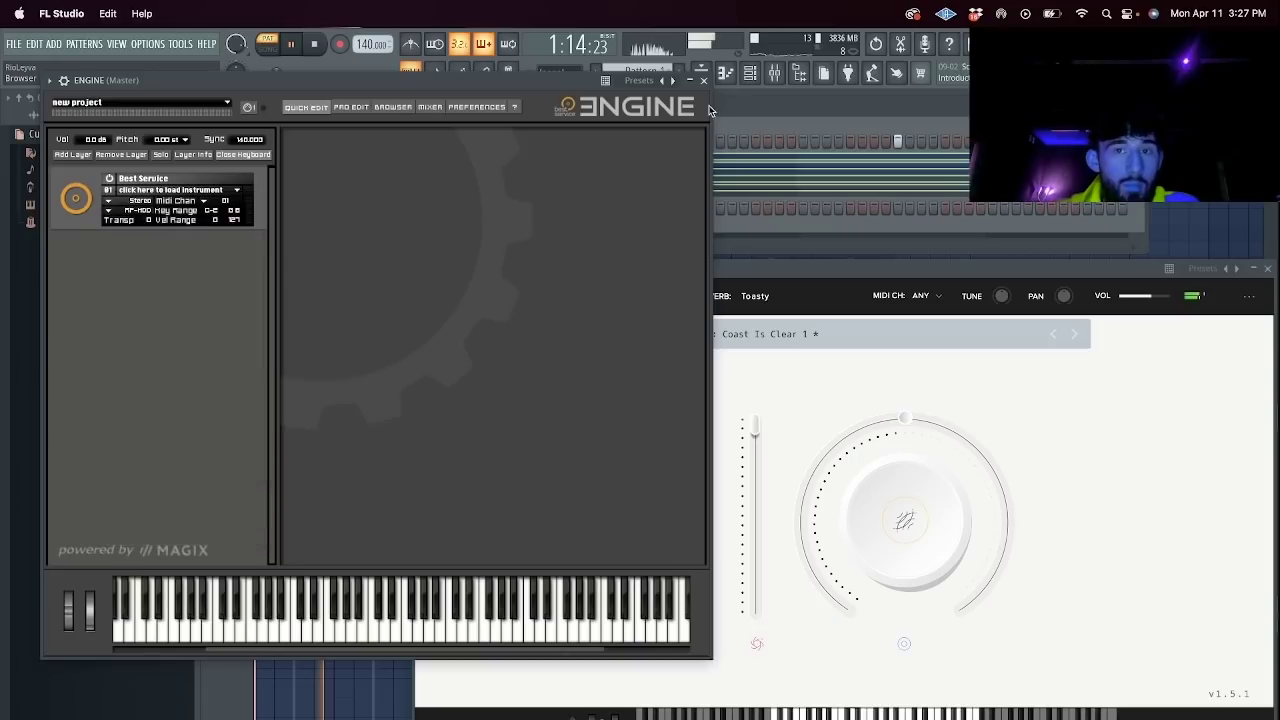
click(703, 80)
right_click(403, 203)
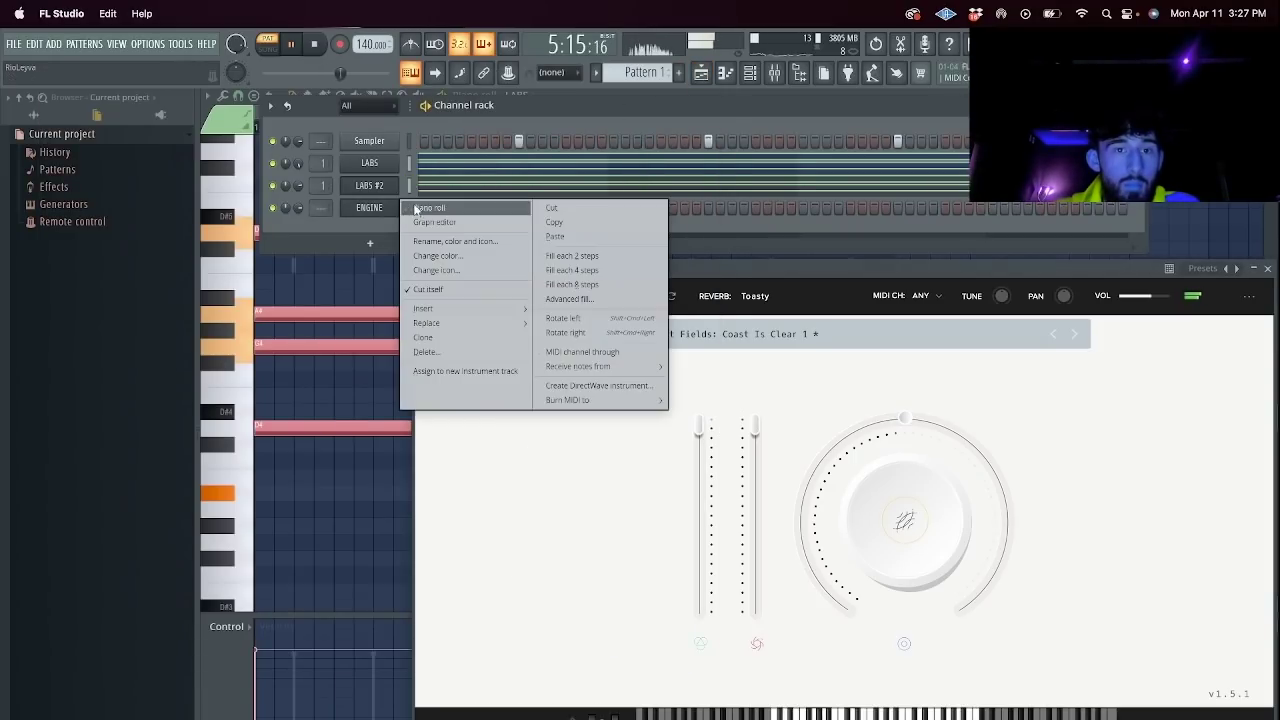
In the ENGINE piano roll, draw a four-note pattern of short notes: D#5, two lower notes, and C5.
click(428, 209)
click(273, 240)
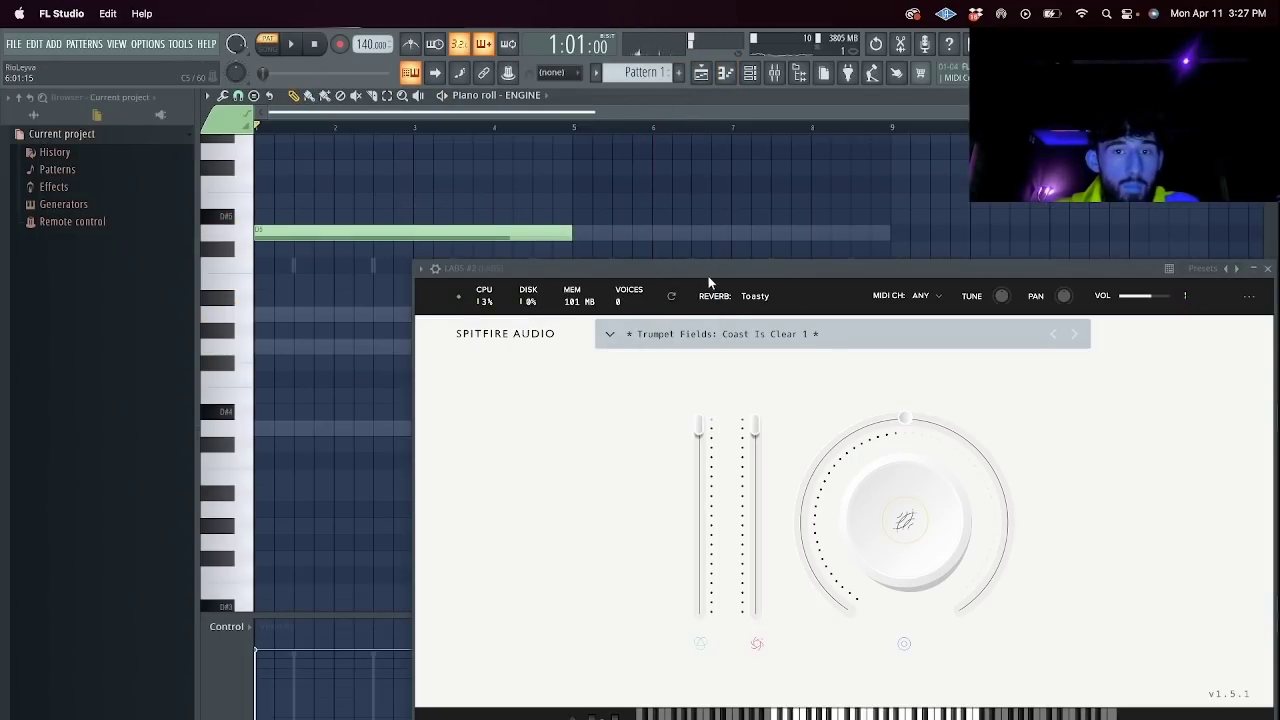
drag(708, 278, 780, 507)
drag(571, 237, 294, 247)
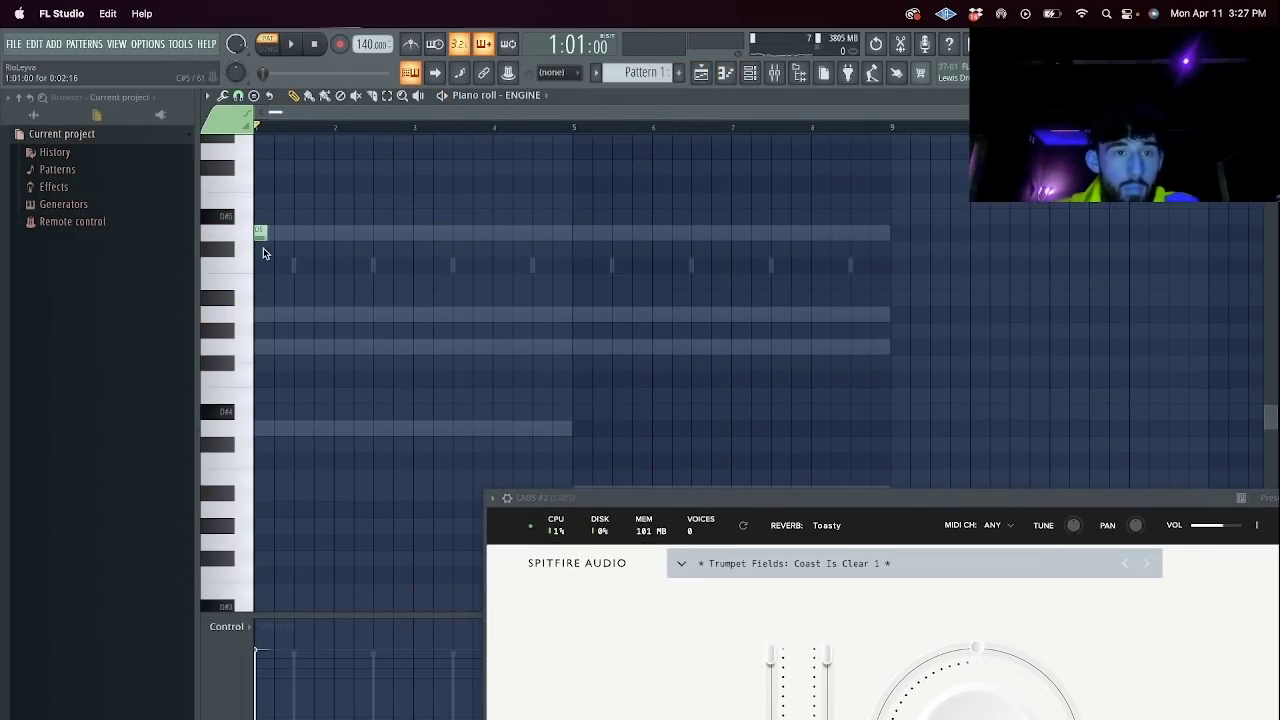
key(space)
key(space)
drag(1245, 112, 612, 196)
click(286, 314)
click(311, 347)
click(346, 270)
key(space)
Repeat the pattern with Ctrl+B, then duplicate its last four notes across bars 5–8.
key(ctrl+b)
key(ctrl+b)
key(ctrl+b)
key(ctrl+b)
scroll(500, 277, down, 3)
key(ctrl+b)
key(ctrl+b)
key(ctrl+b)
key(ctrl+b)
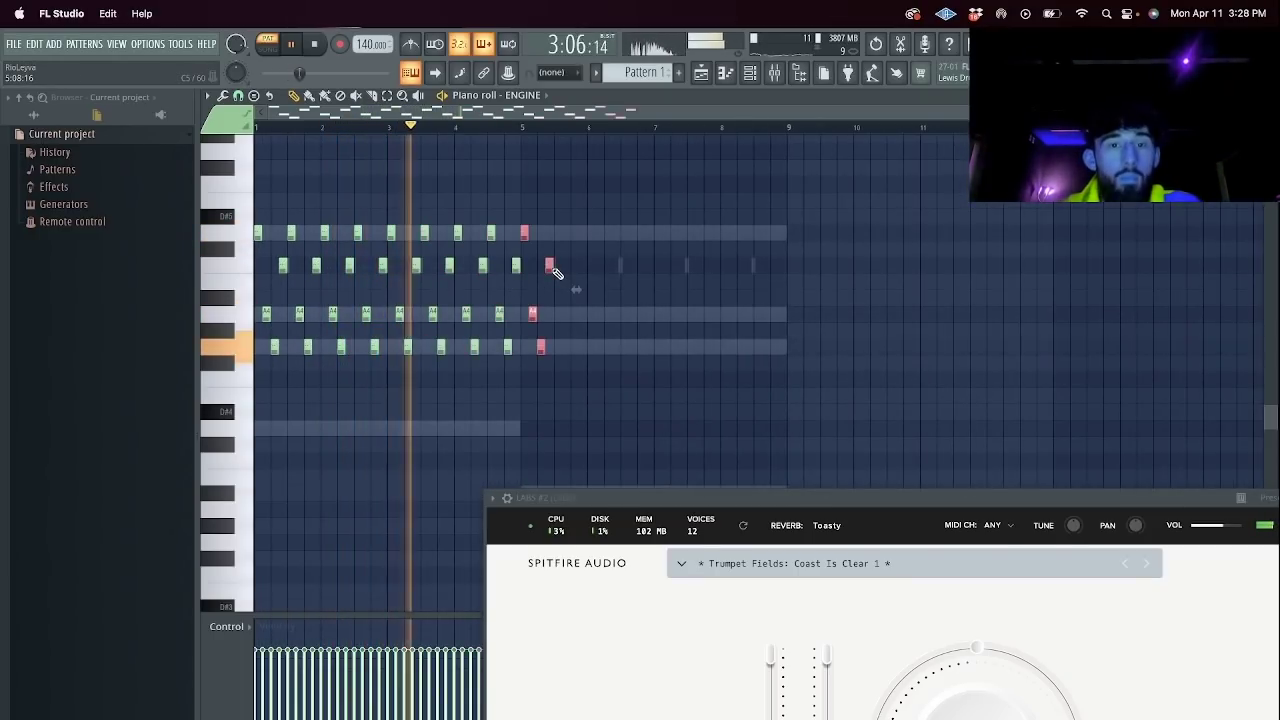
drag(553, 362, 543, 318)
key(ctrl+z)
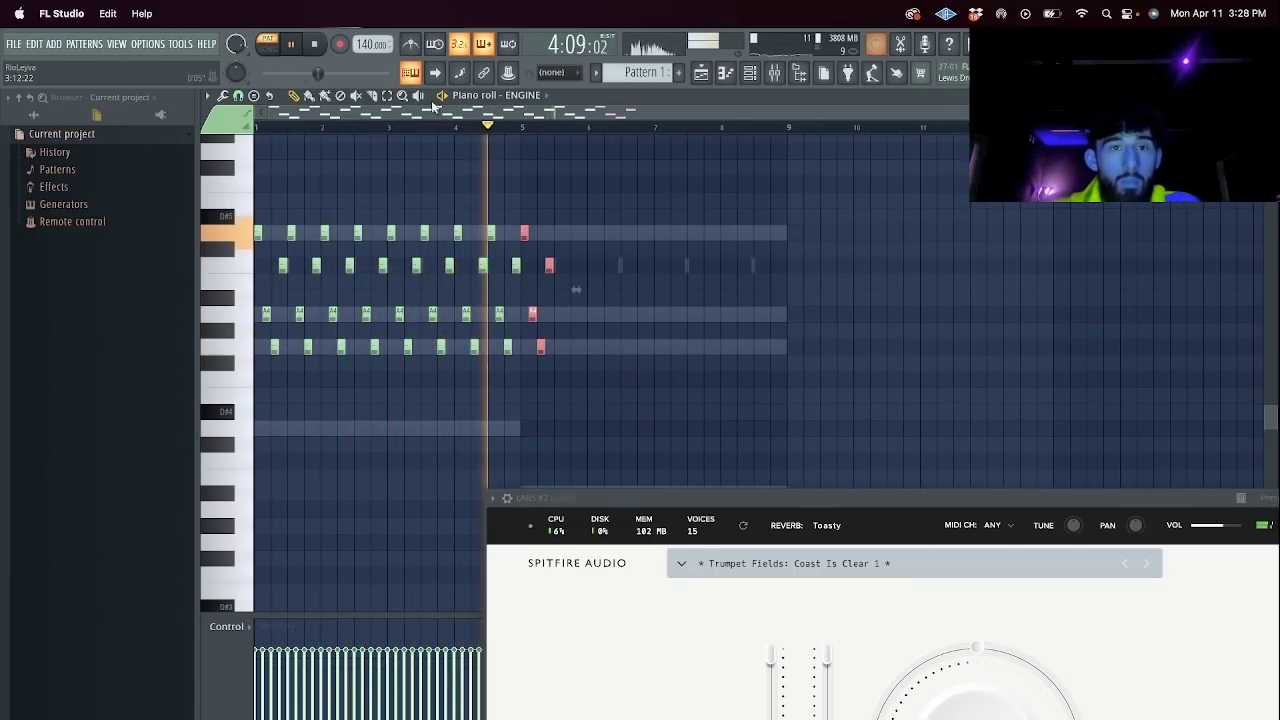
drag(549, 368, 532, 117)
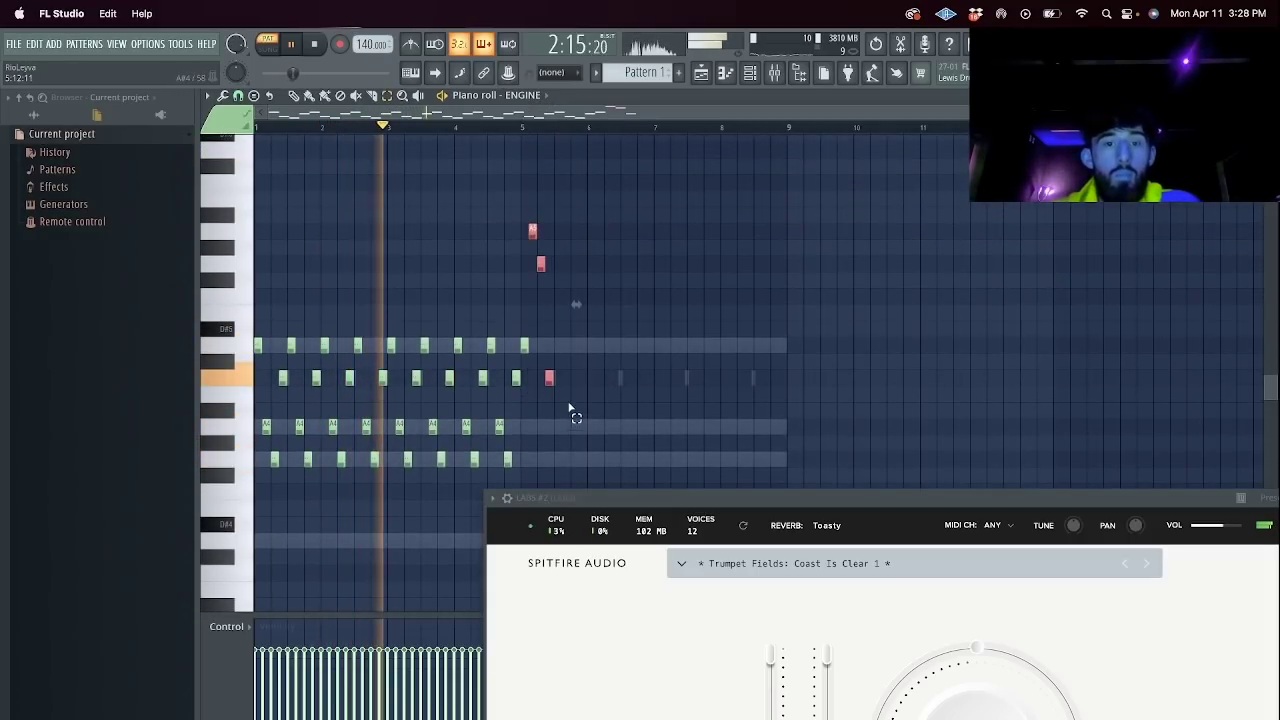
drag(560, 402, 525, 220)
key(ctrl+b)
key(ctrl+b)
key(ctrl+b)
key(ctrl+b)
key(ctrl+b)
key(ctrl+b)
key(ctrl+b)
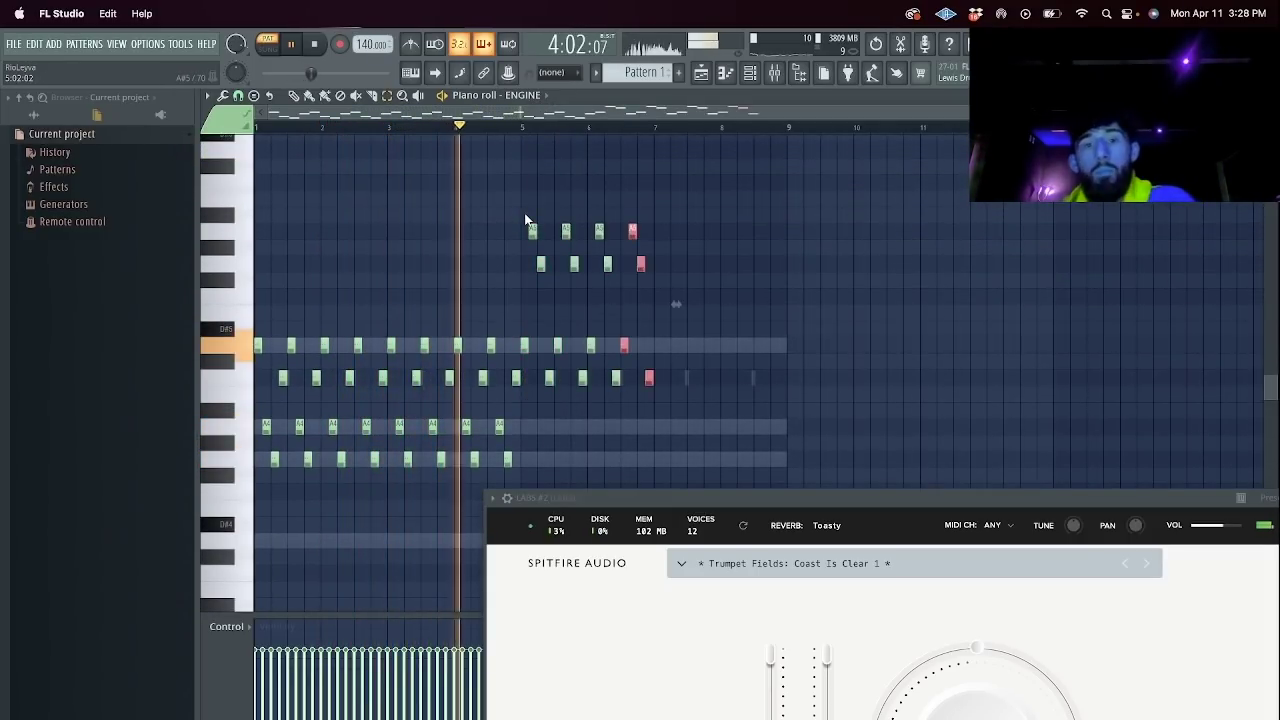
click(600, 204)
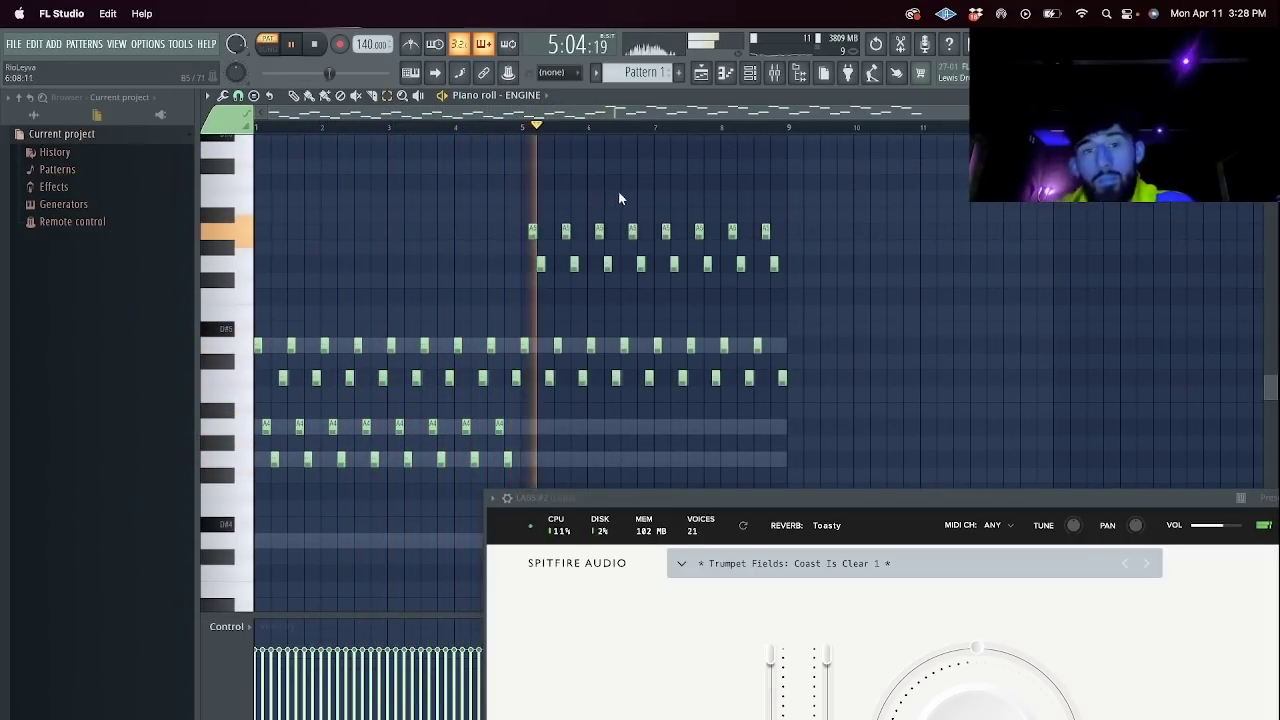
Bring up the channel rack with F6 and open the ENGINE channel's options.
key(F6)
right_click(386, 188)
click(366, 209)
right_click(380, 205)
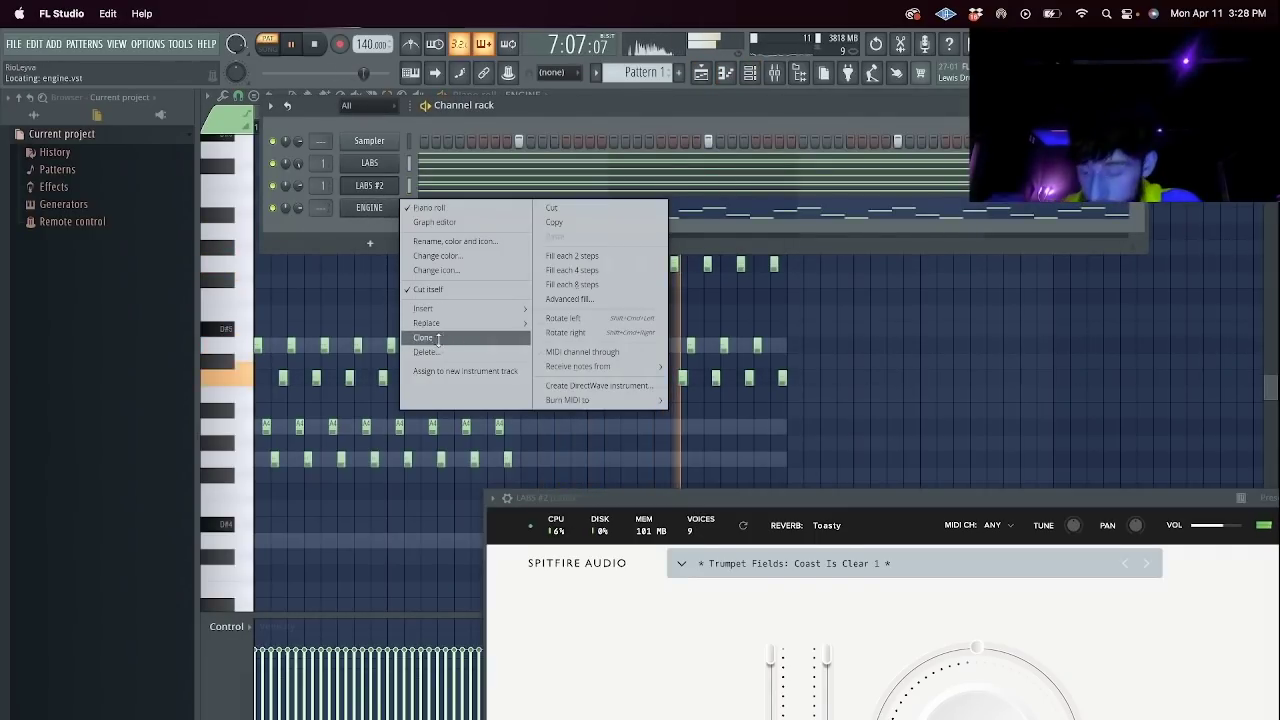
Clone ENGINE into ENGINE #2 and switch its layer to the Shamanic Mantras voice.
click(441, 344)
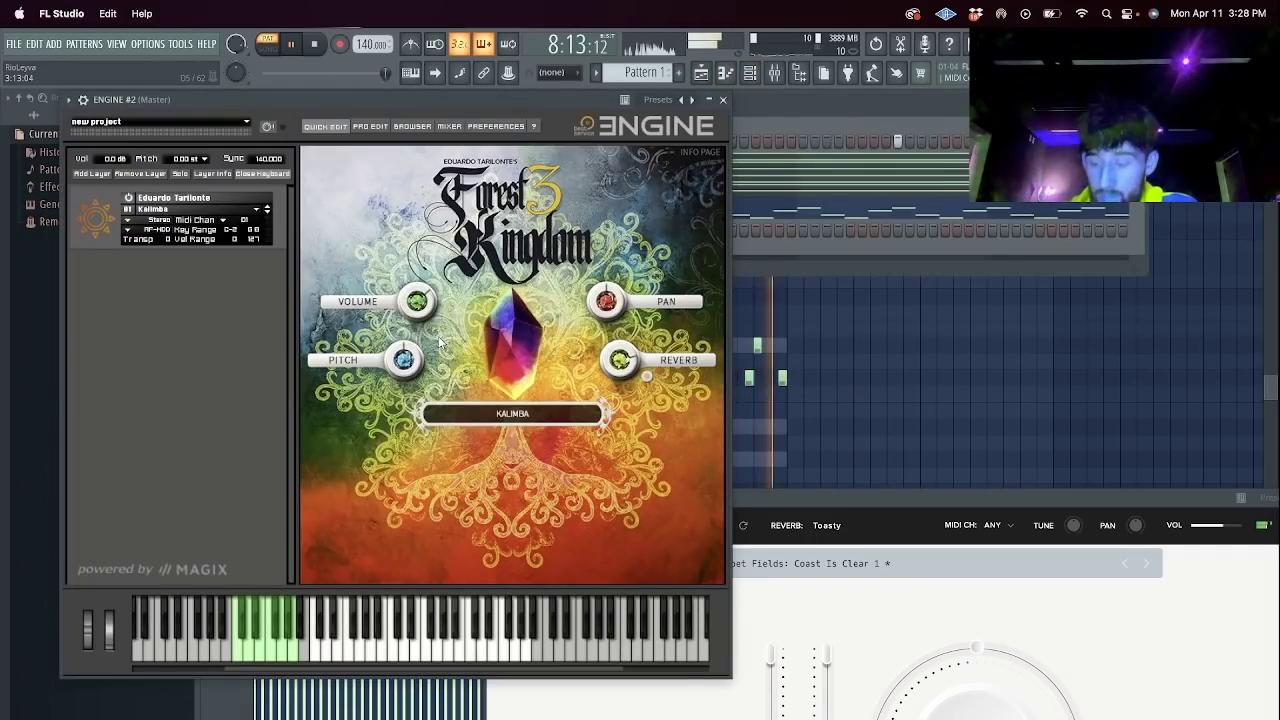
click(189, 210)
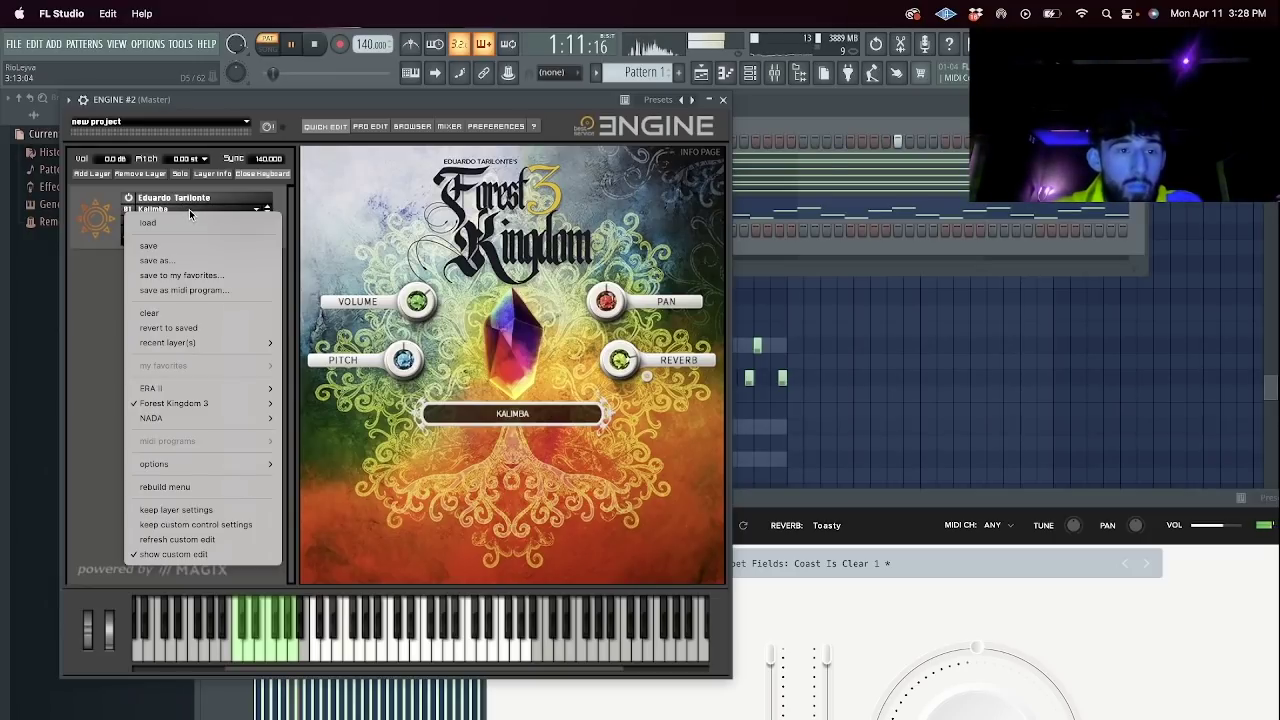
mouse_move(250, 403)
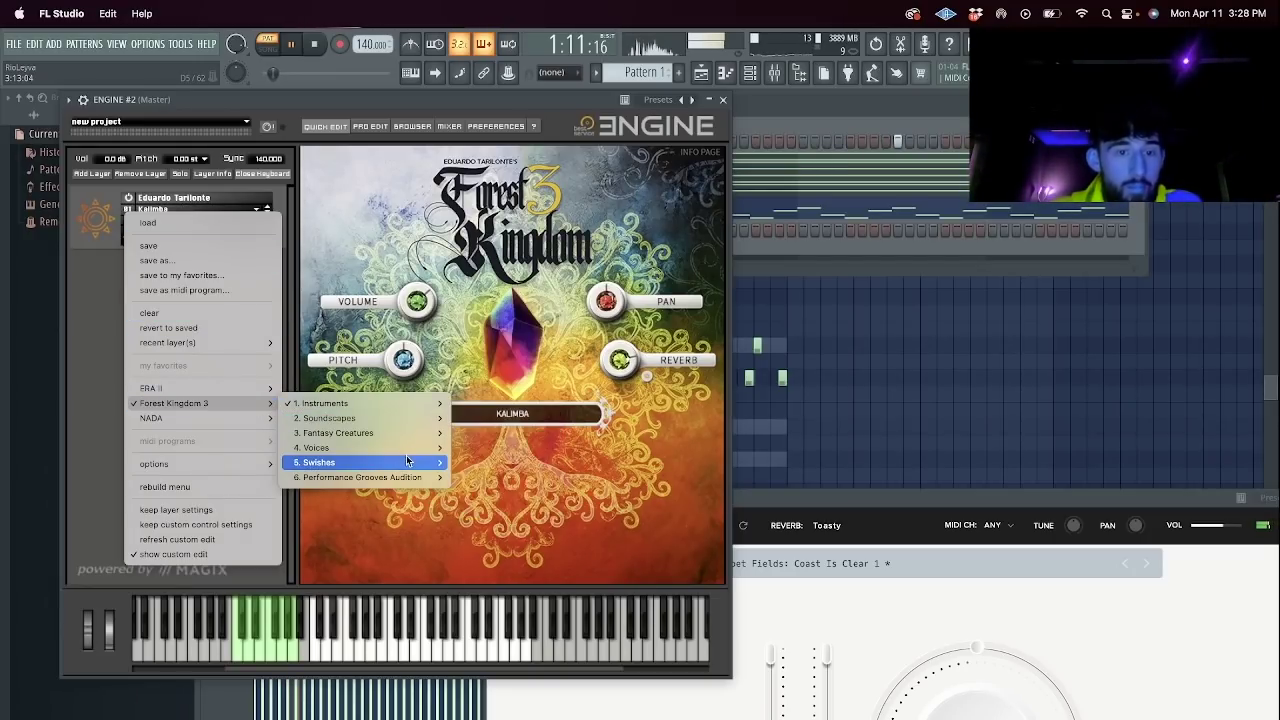
mouse_move(412, 448)
mouse_move(555, 463)
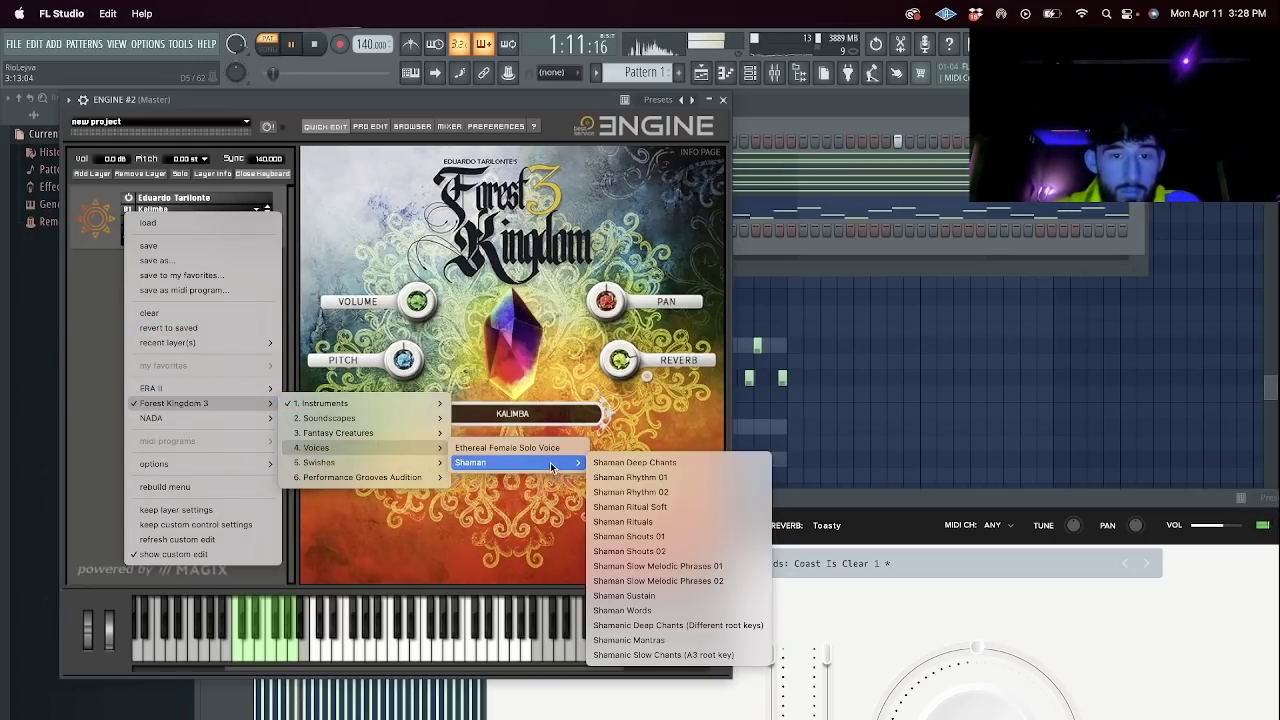
click(706, 639)
click(409, 76)
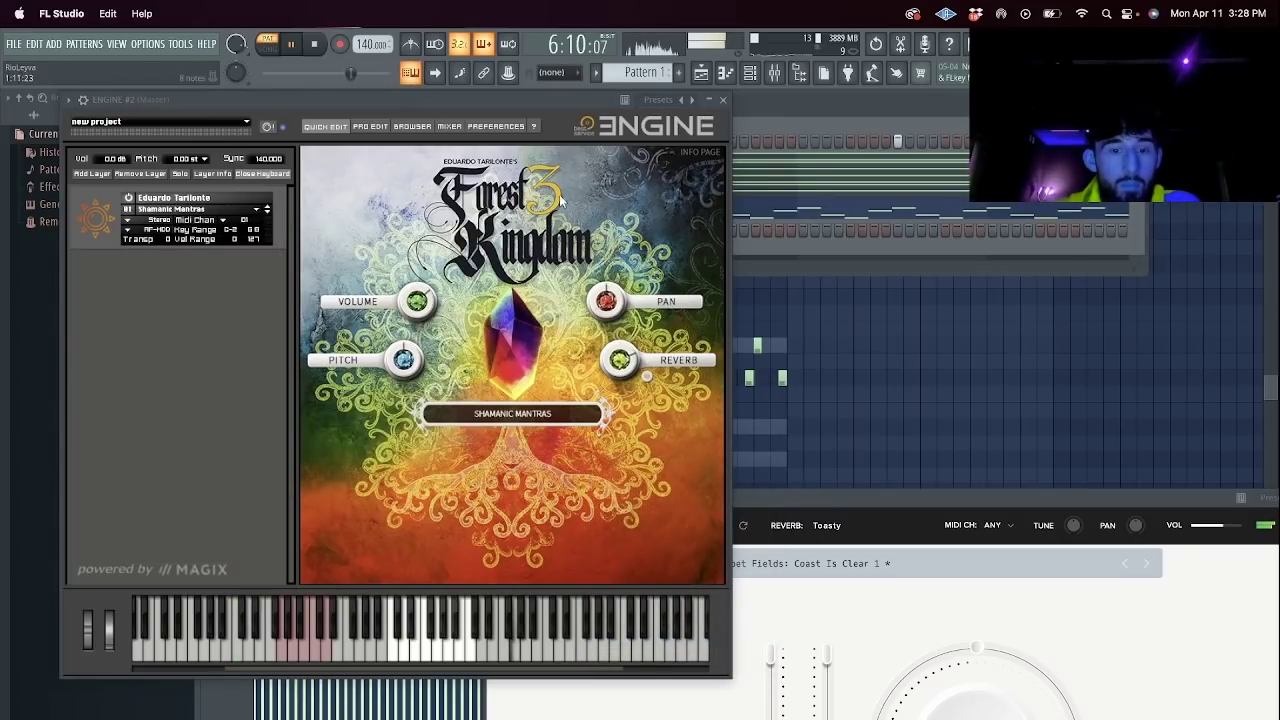
key(q)
click(451, 648)
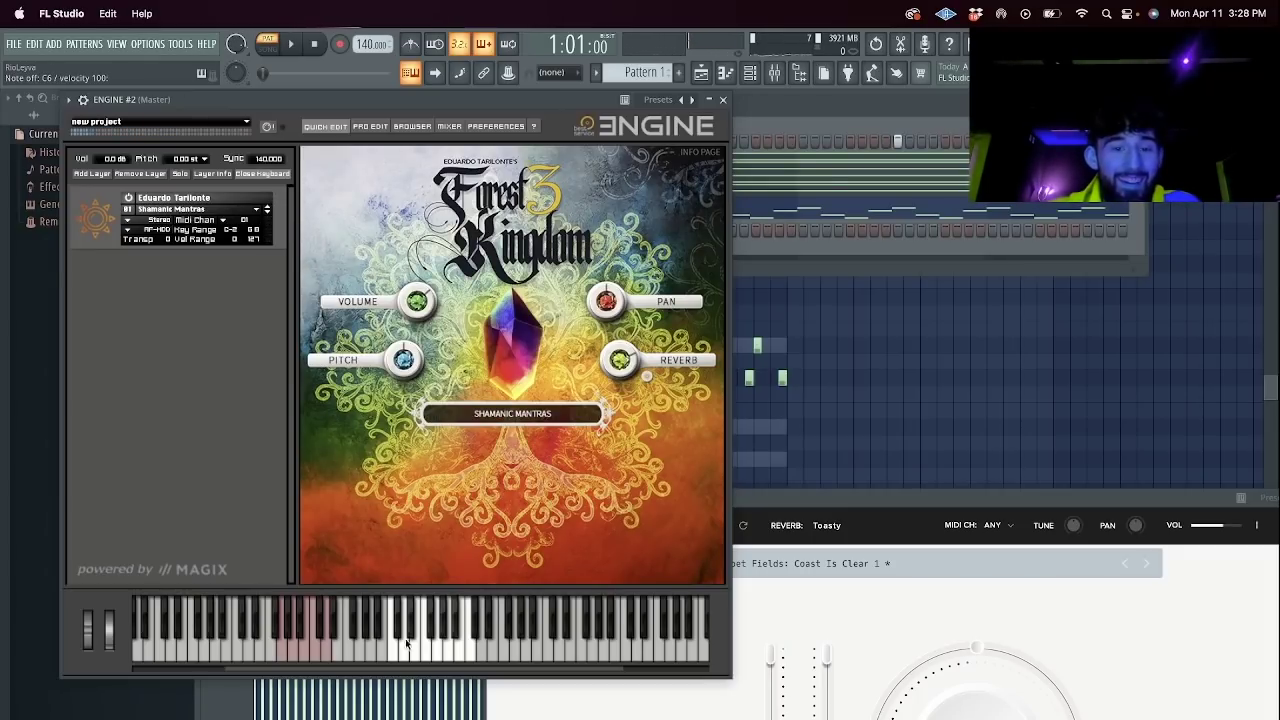
click(724, 99)
In the ENGINE #2 piano roll, draw a C5 note over bars 1–5 and an A#4 note over bars 5–9.
right_click(398, 228)
click(432, 231)
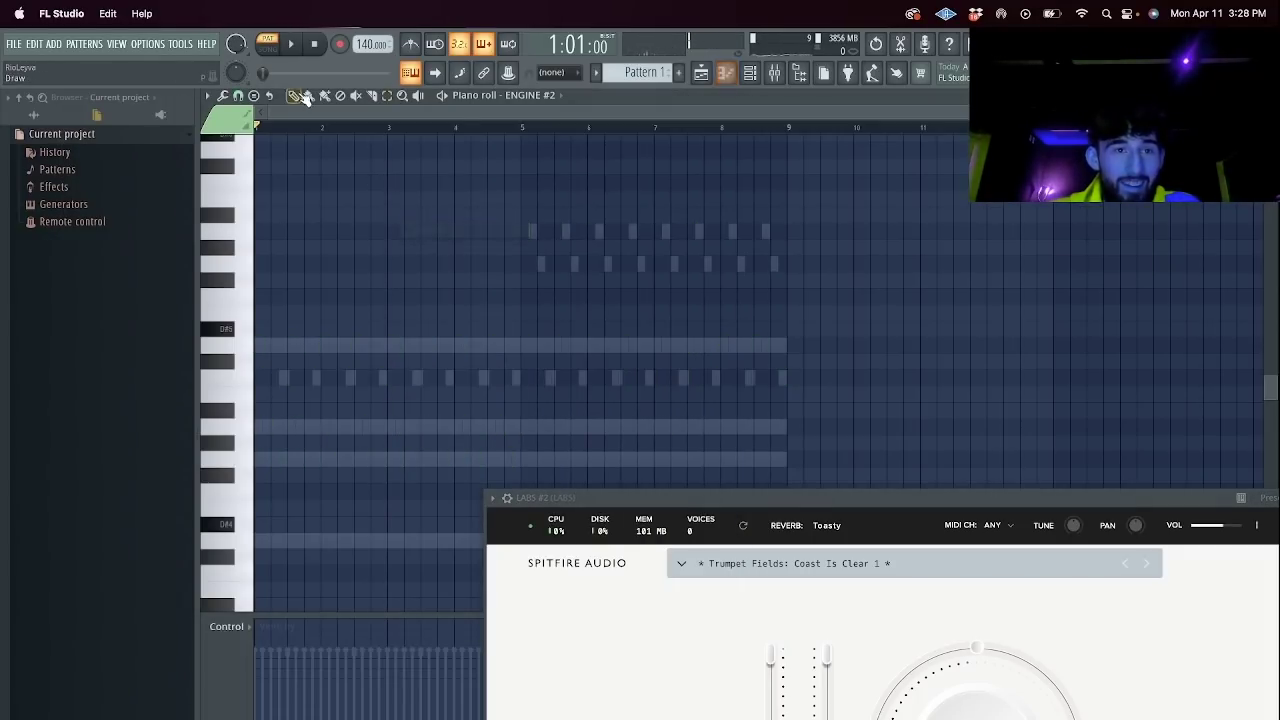
drag(275, 428, 227, 605)
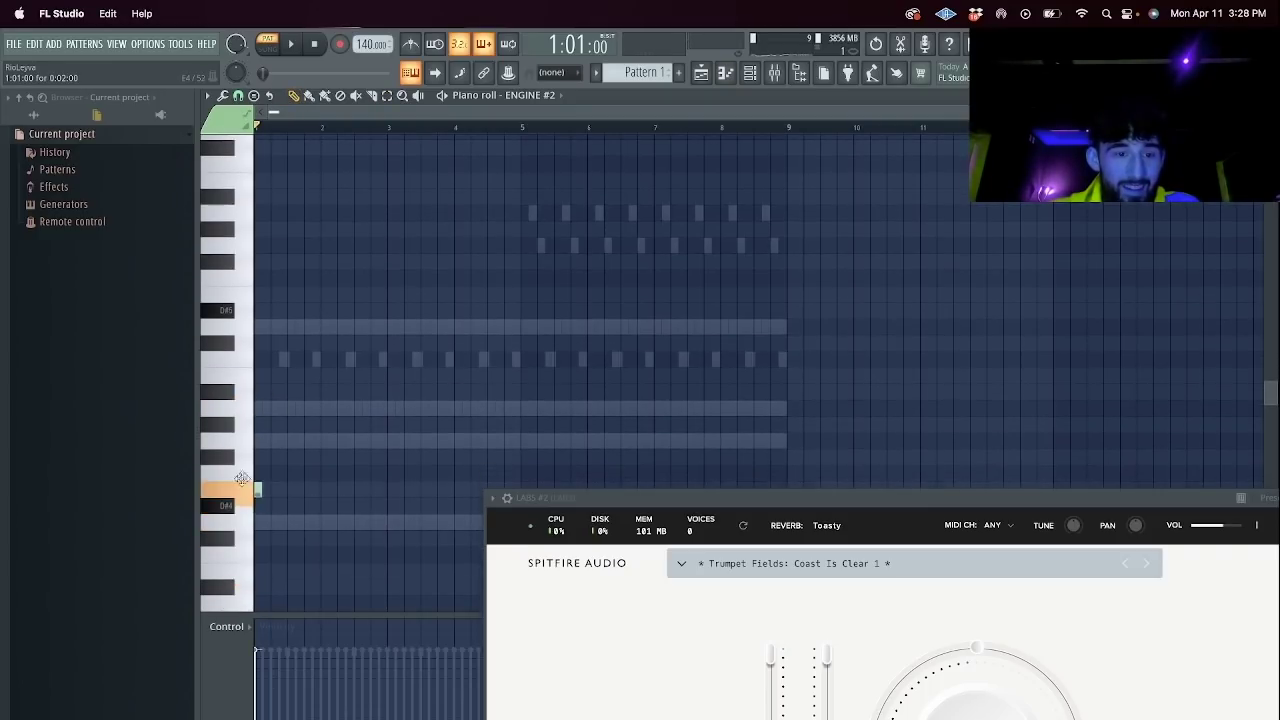
drag(240, 488, 240, 233)
click(254, 361)
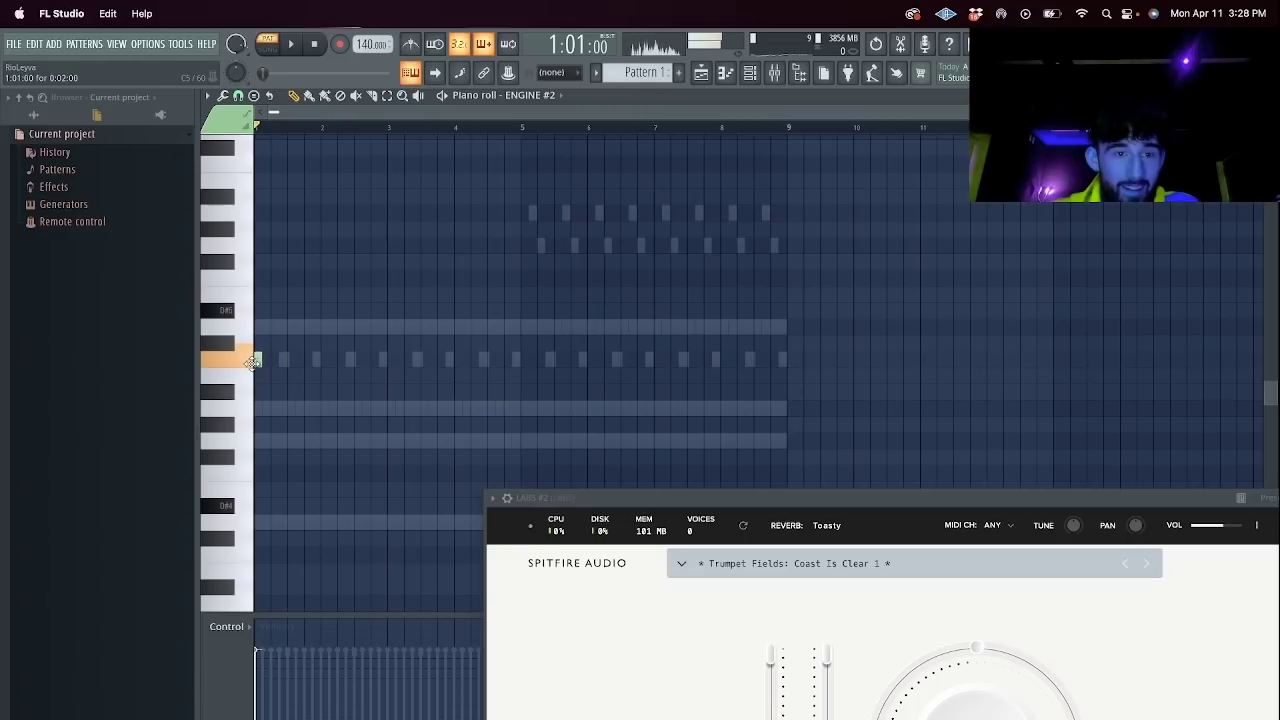
drag(262, 362, 520, 361)
key(space)
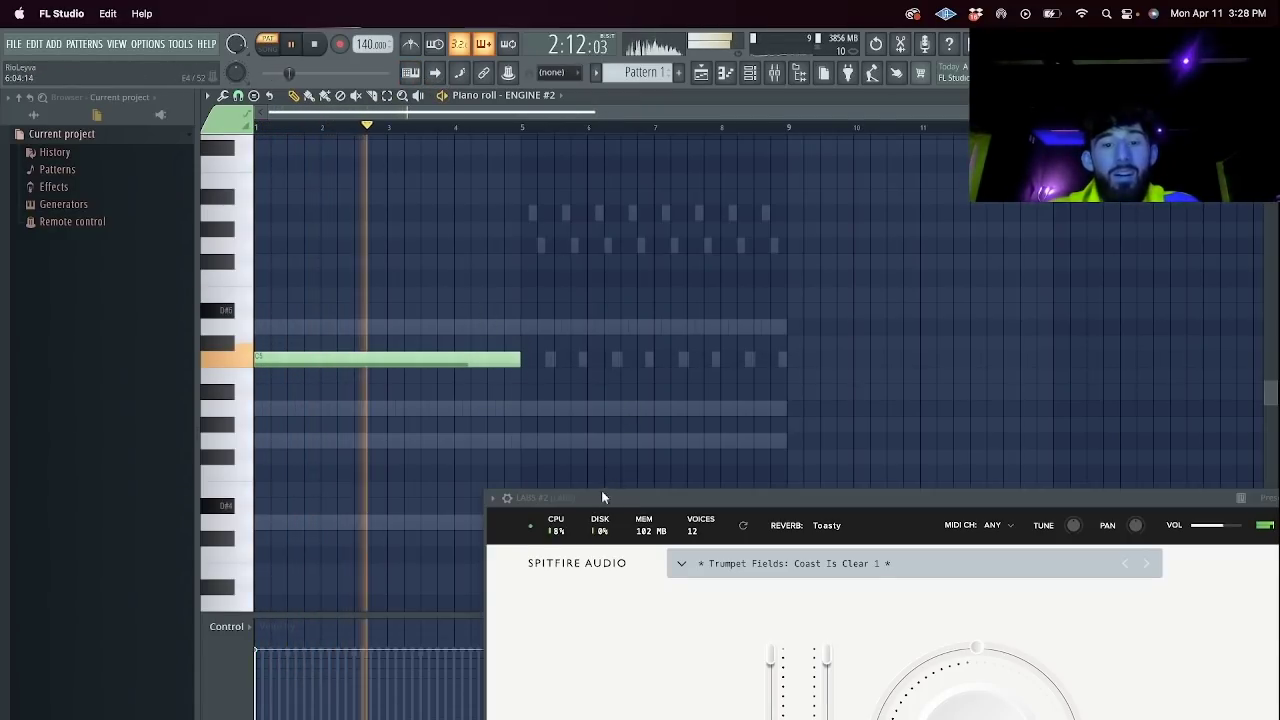
drag(523, 495, 569, 682)
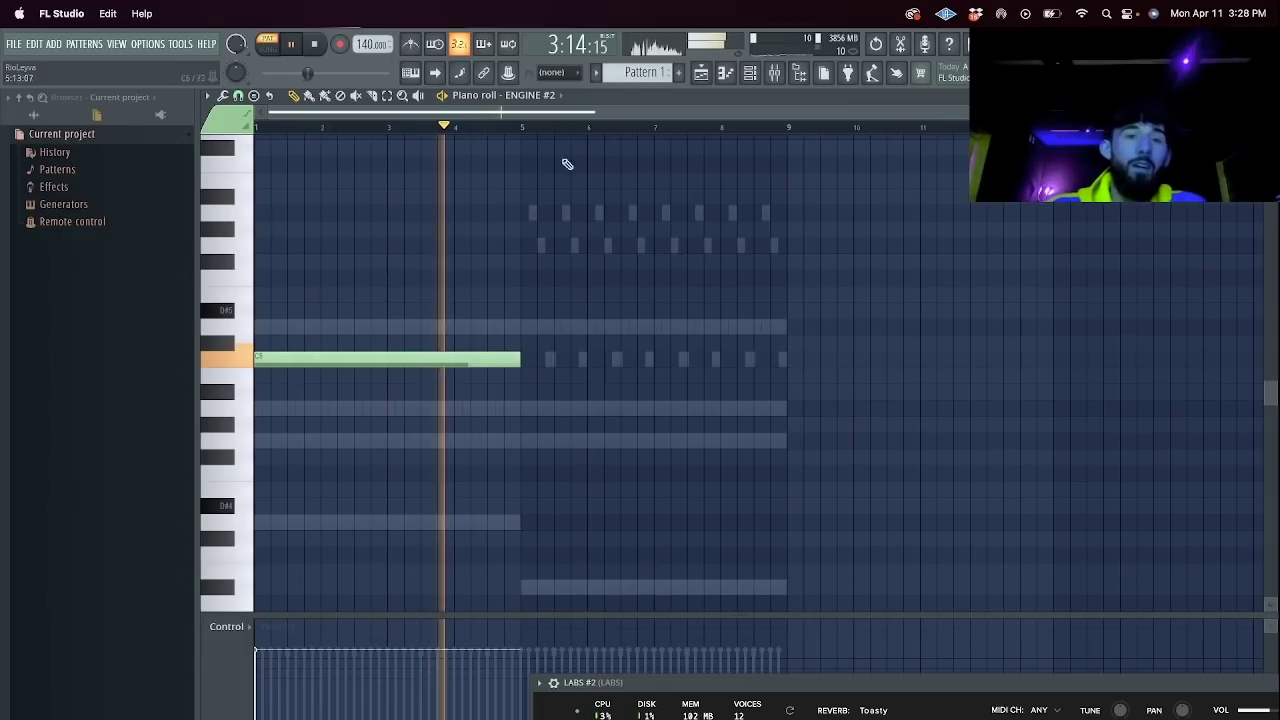
click(526, 391)
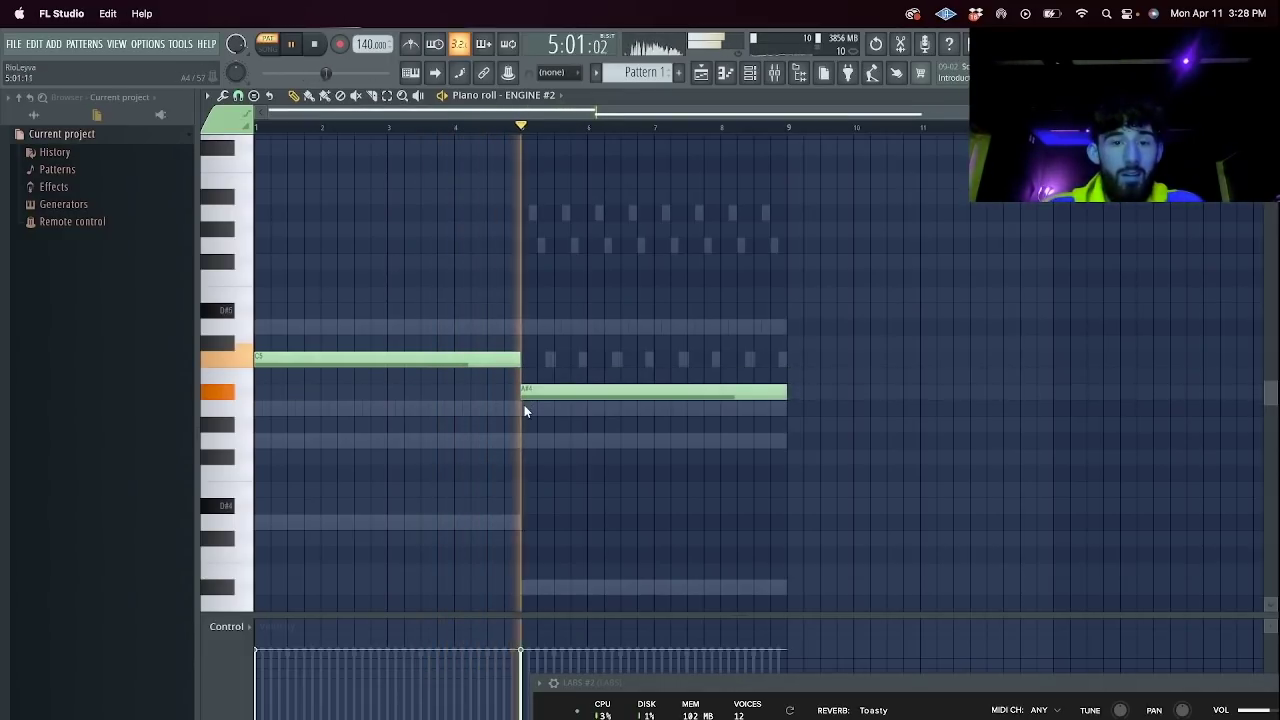
key(space)
drag(567, 391, 604, 288)
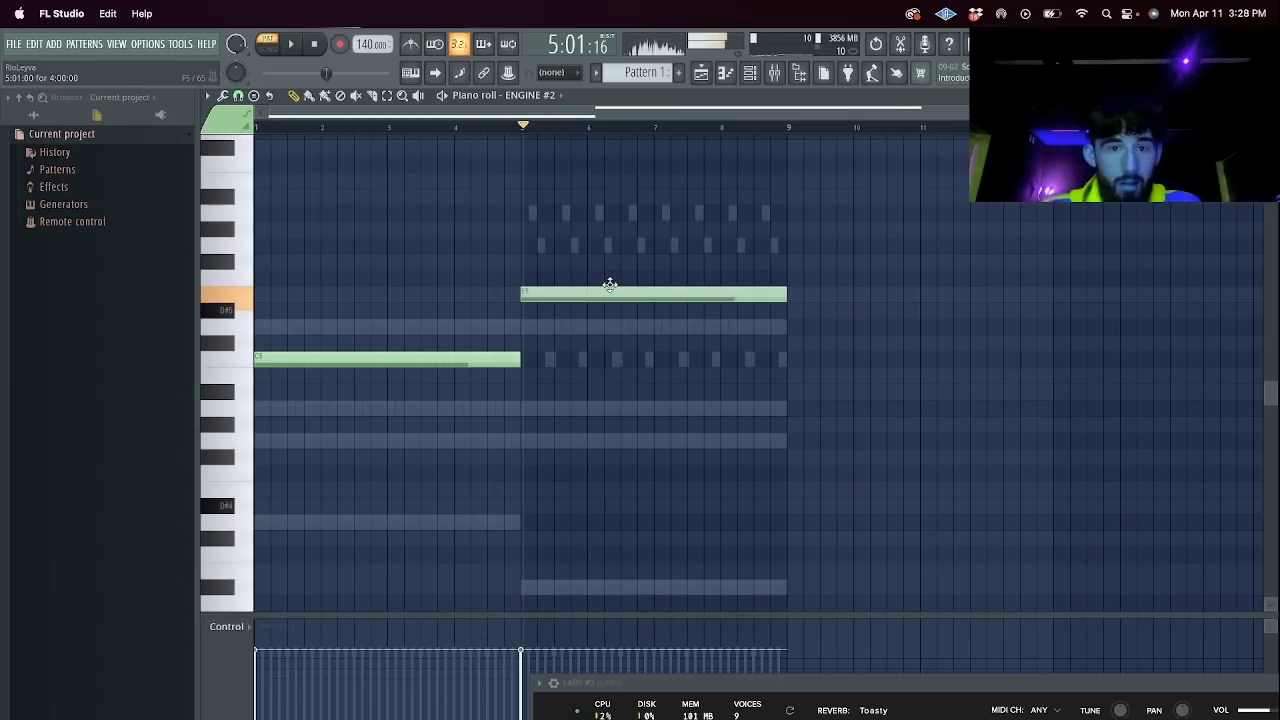
In the mixer, lower the LABS #2 track fader to -6.7 dB.
key(space)
click(749, 74)
click(774, 74)
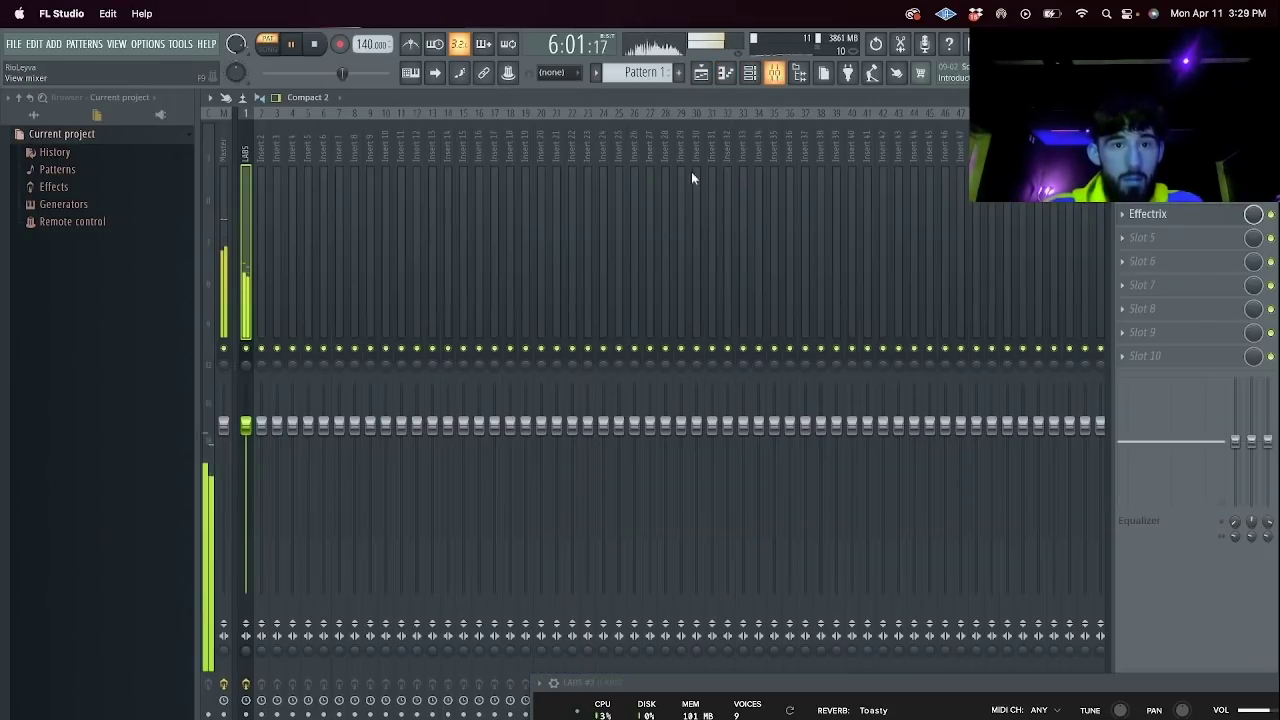
click(580, 274)
drag(587, 425, 587, 472)
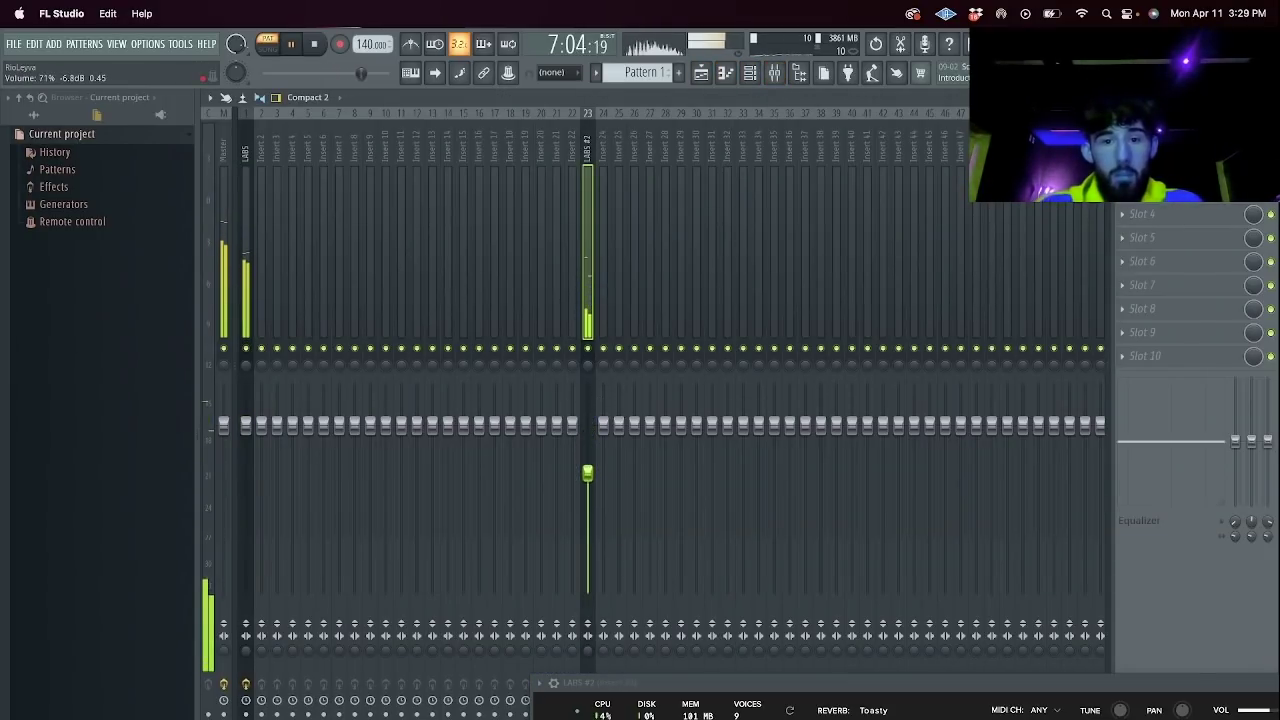
click(1156, 238)
click(1156, 236)
key(space)
Lower the pitch of ENGINE #2's second long note and play the song from bar 5.
click(749, 73)
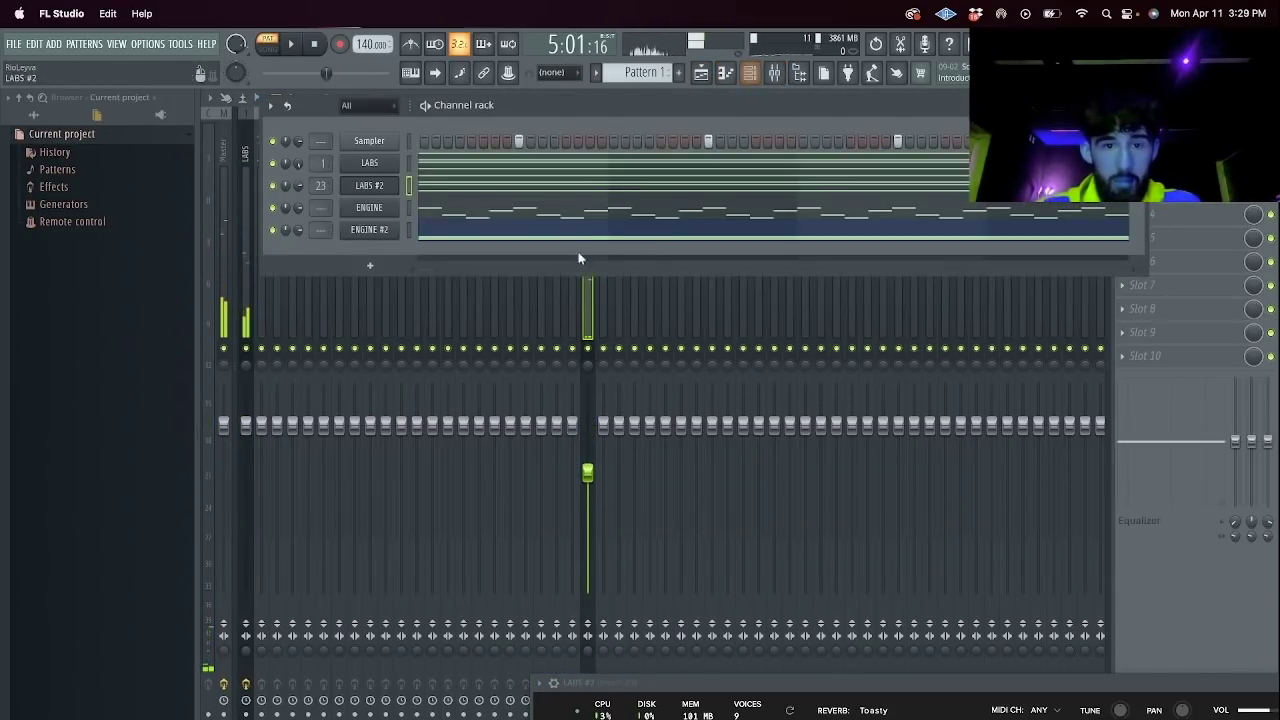
click(565, 212)
click(749, 70)
click(604, 258)
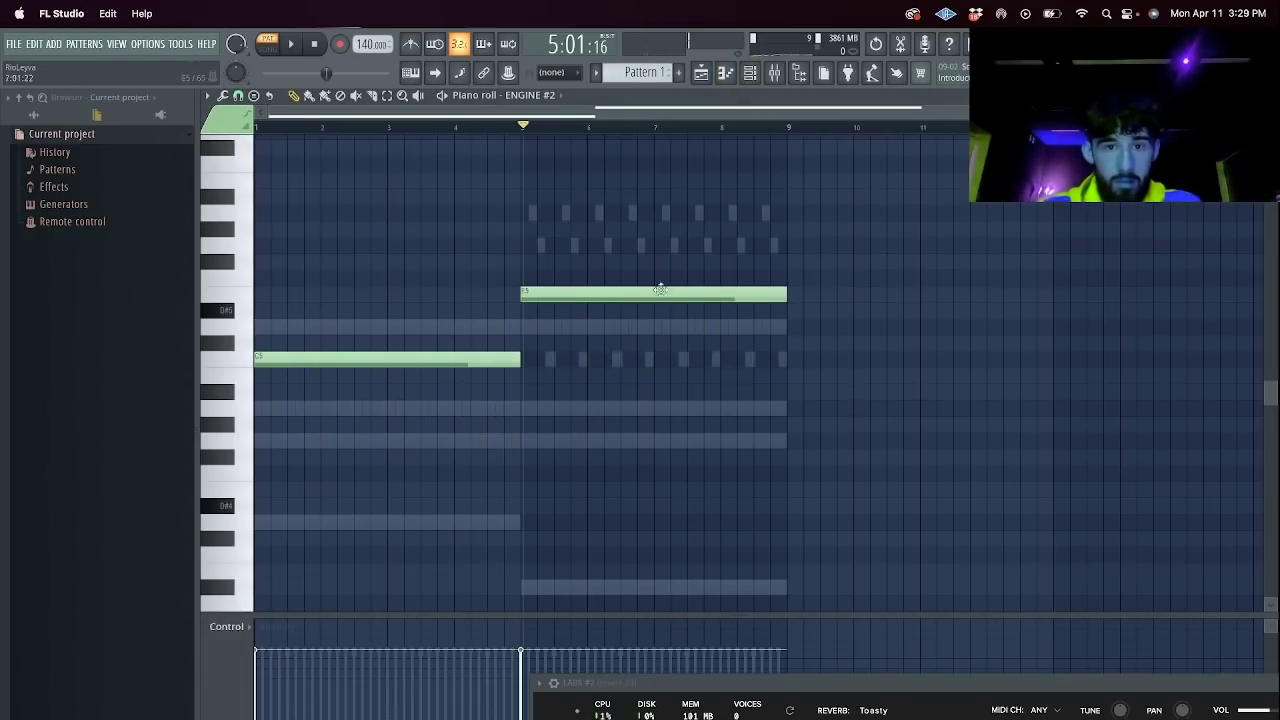
drag(576, 293, 549, 333)
key(space)
Load Guitar Rig 6 into slot 5 with the Electric Pad preset and adjust the Replika mix.
click(750, 74)
click(775, 75)
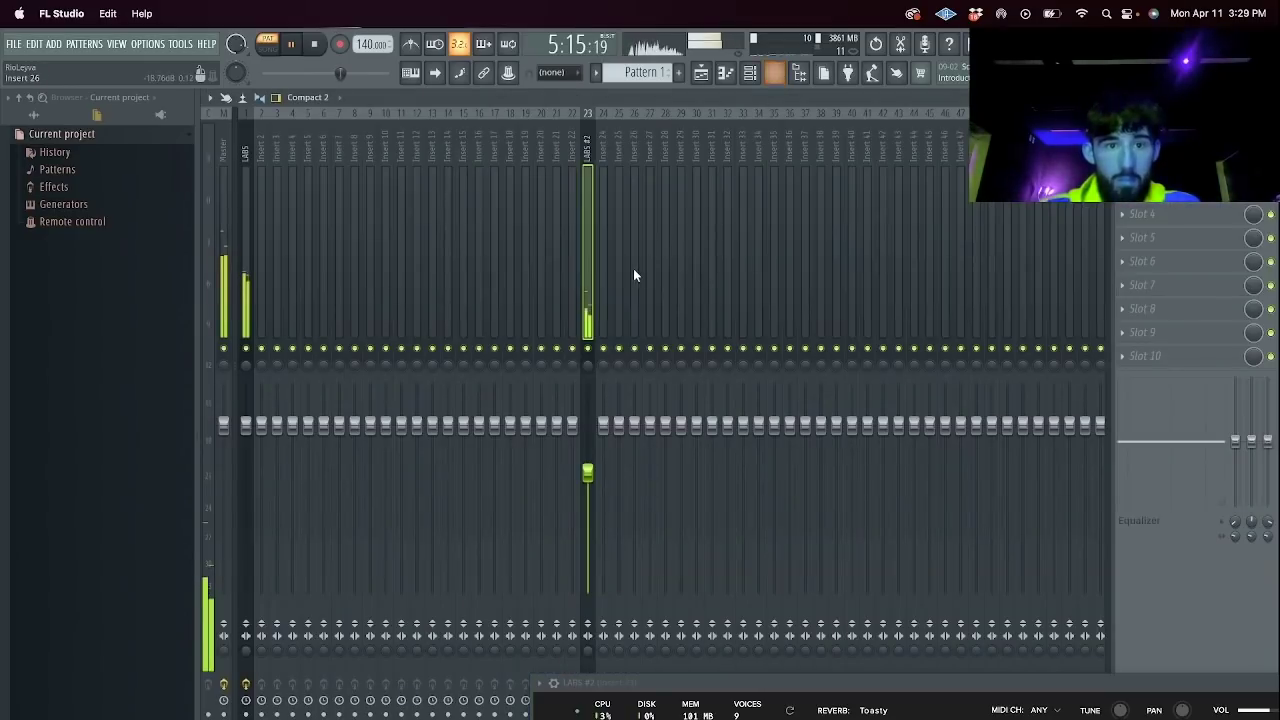
click(1205, 243)
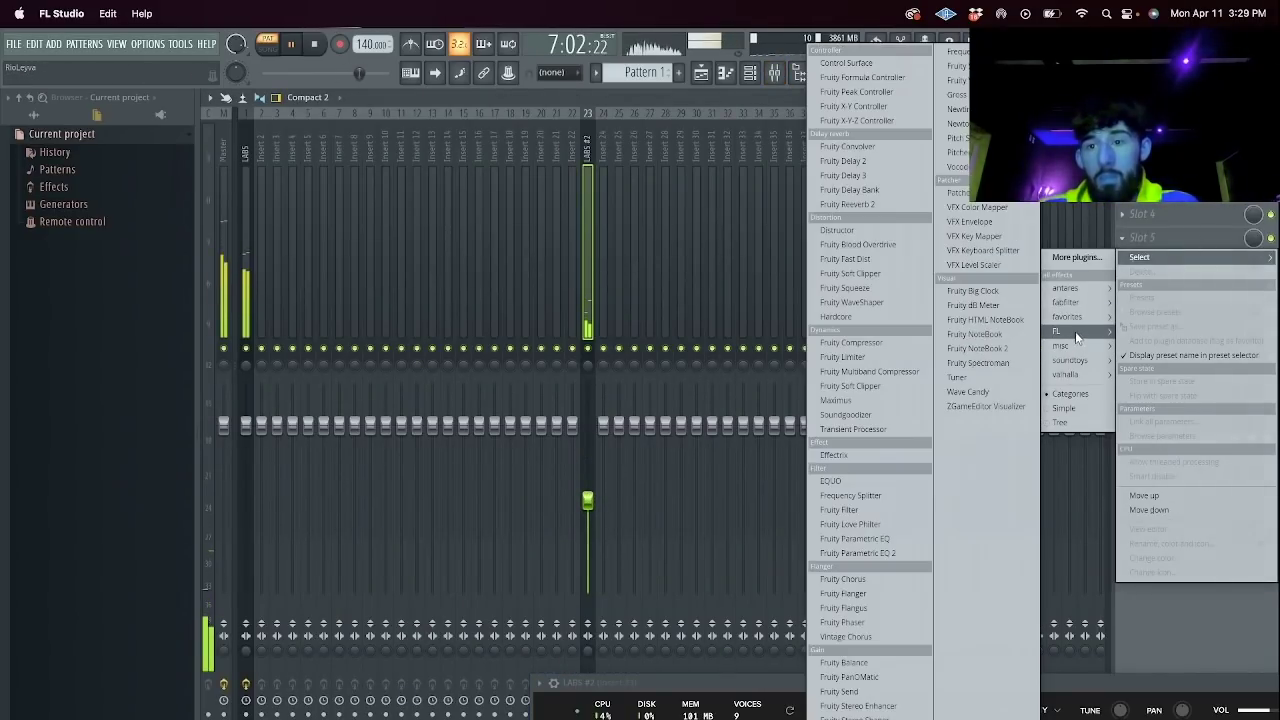
mouse_move(1075, 316)
click(977, 477)
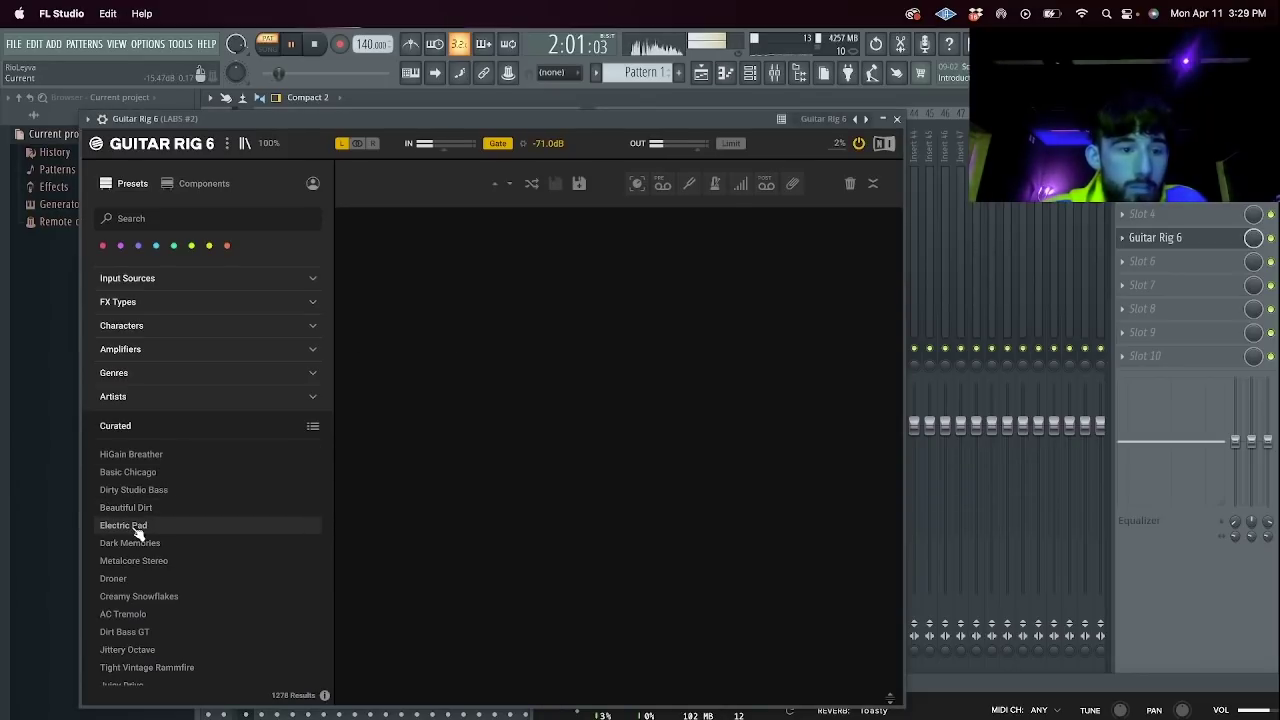
click(130, 525)
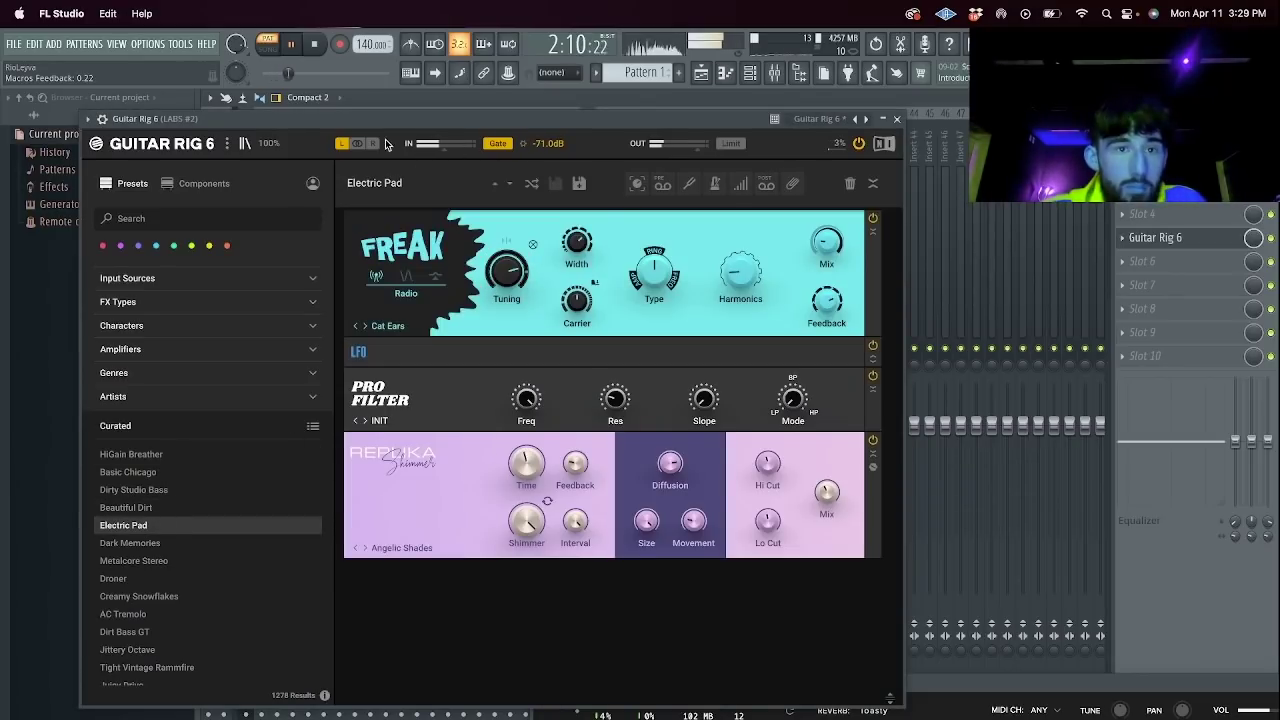
click(896, 118)
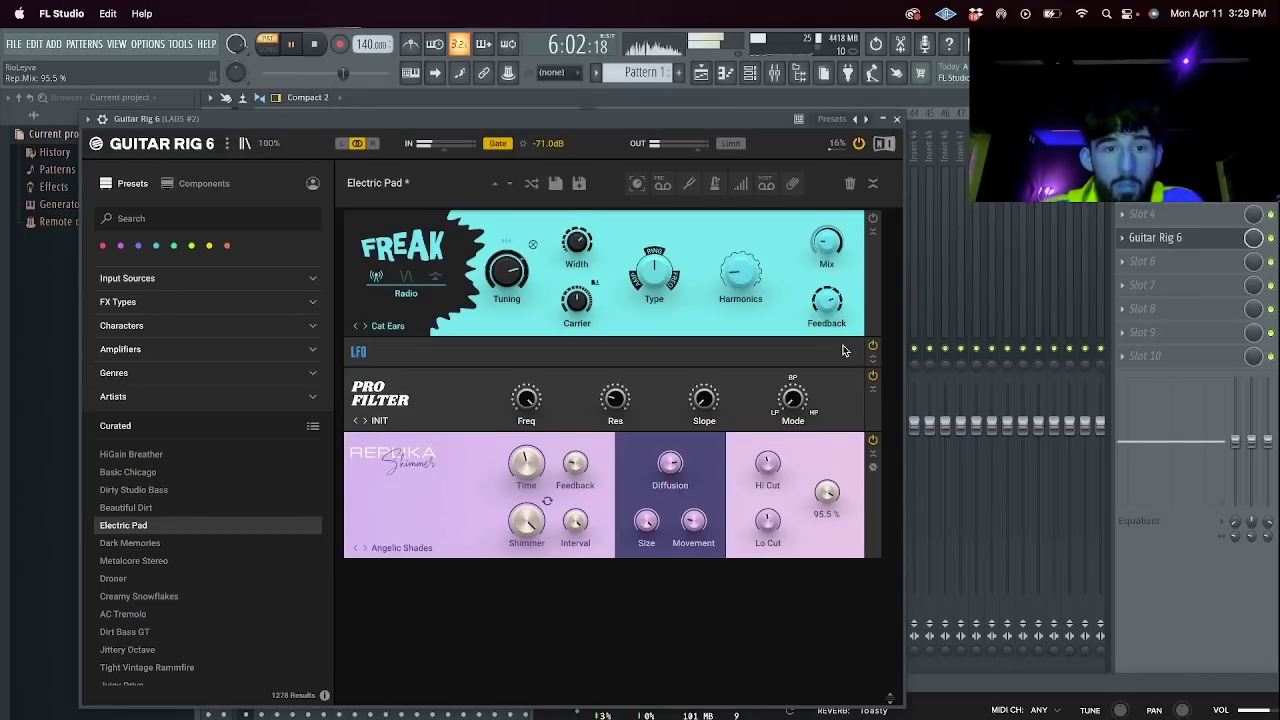
click(897, 119)
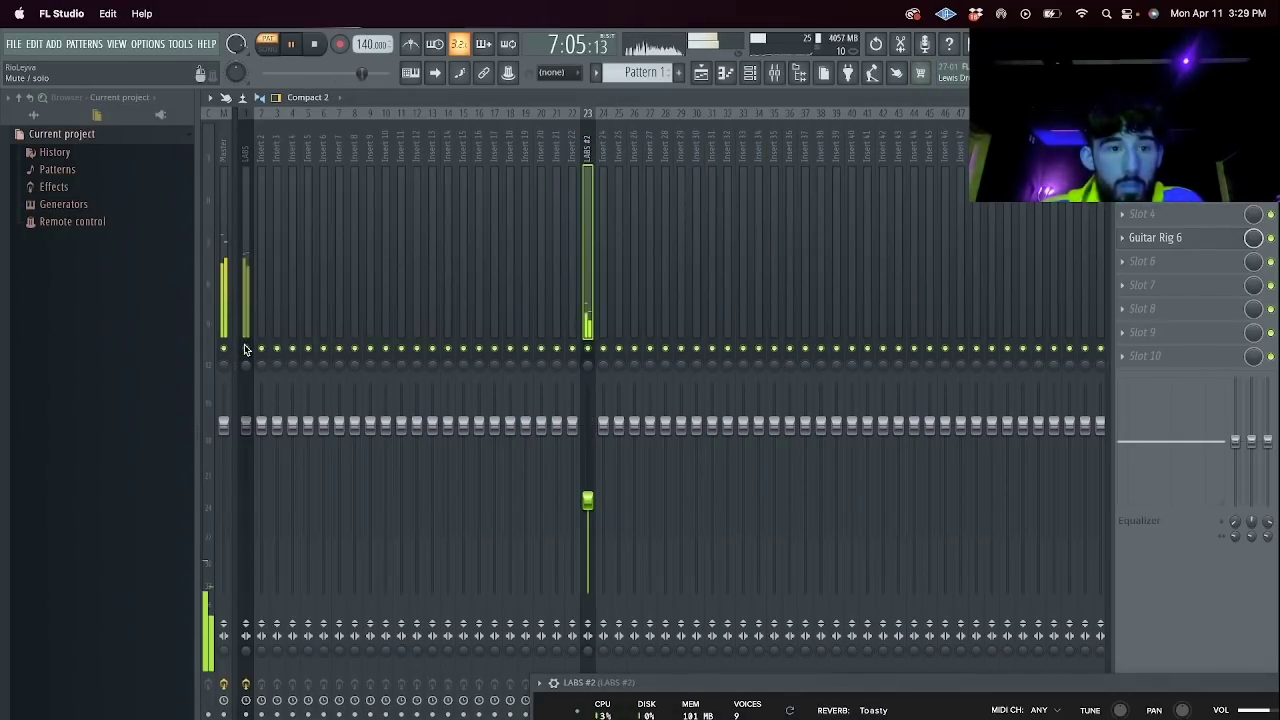
Switch Guitar Rig 6 to the Creamy Snowflakes preset and play the song to hear it.
key(F6)
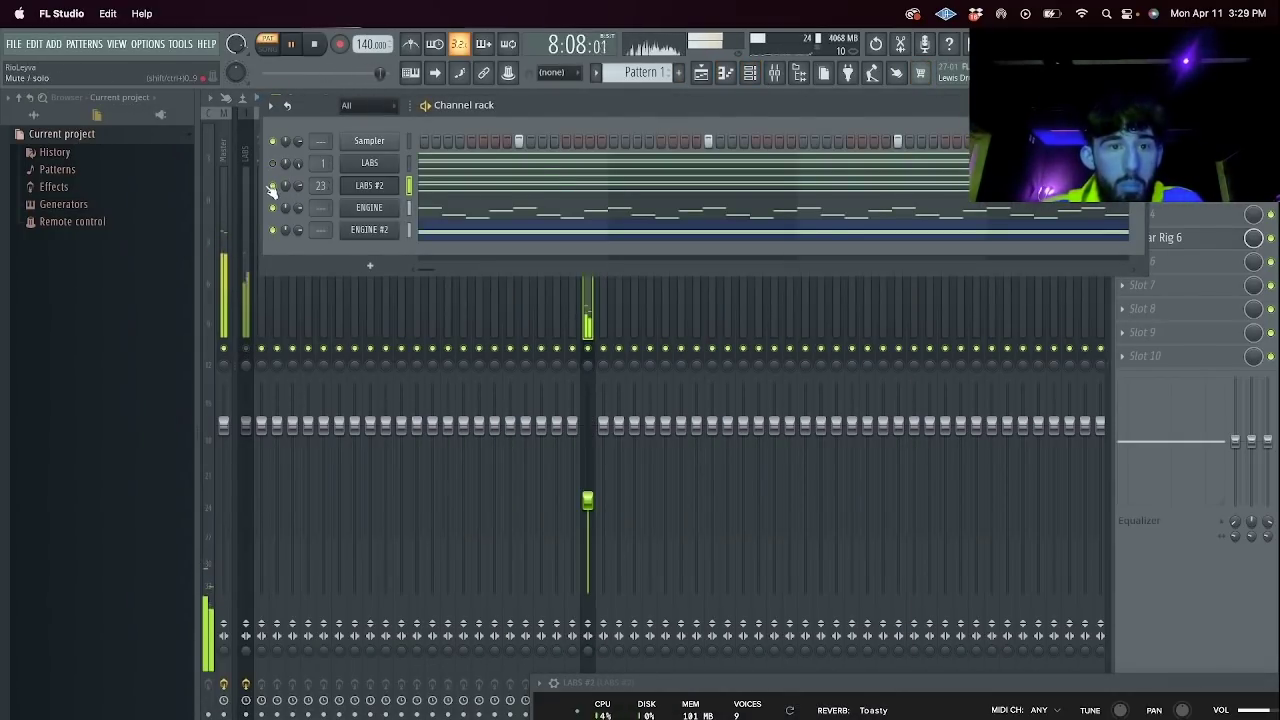
key(F6)
key(space)
click(1183, 244)
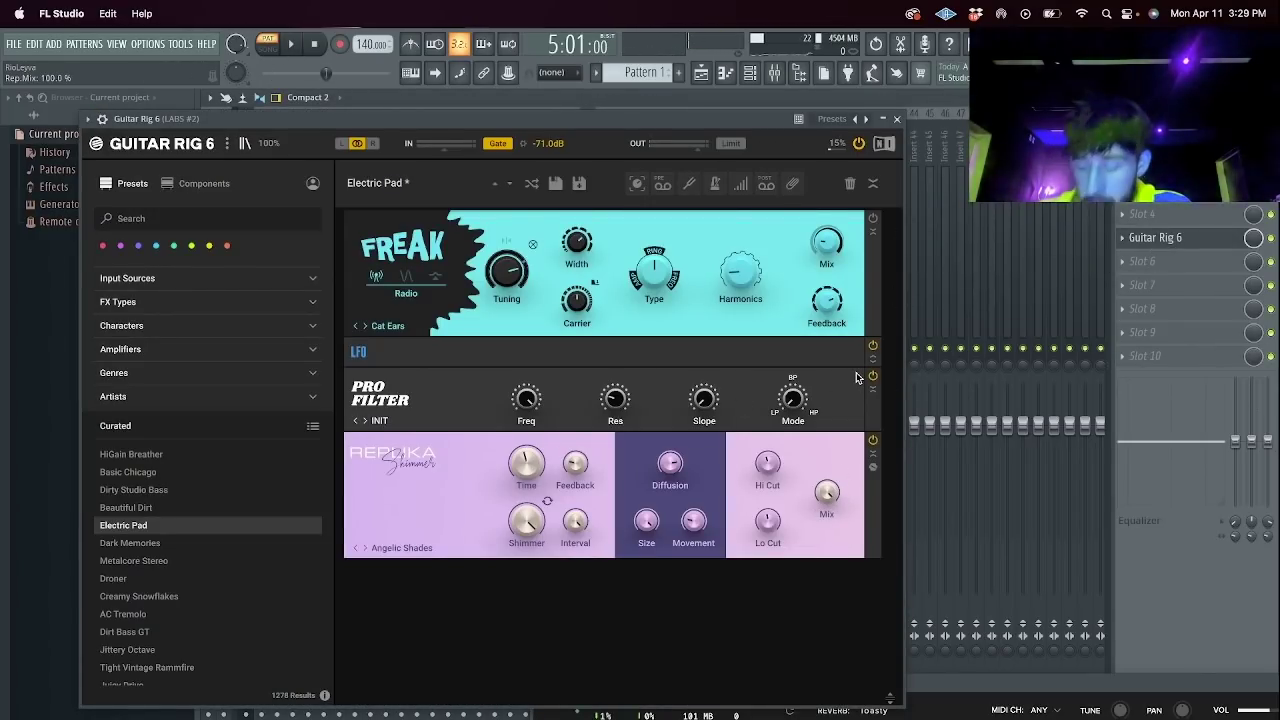
click(190, 596)
key(space)
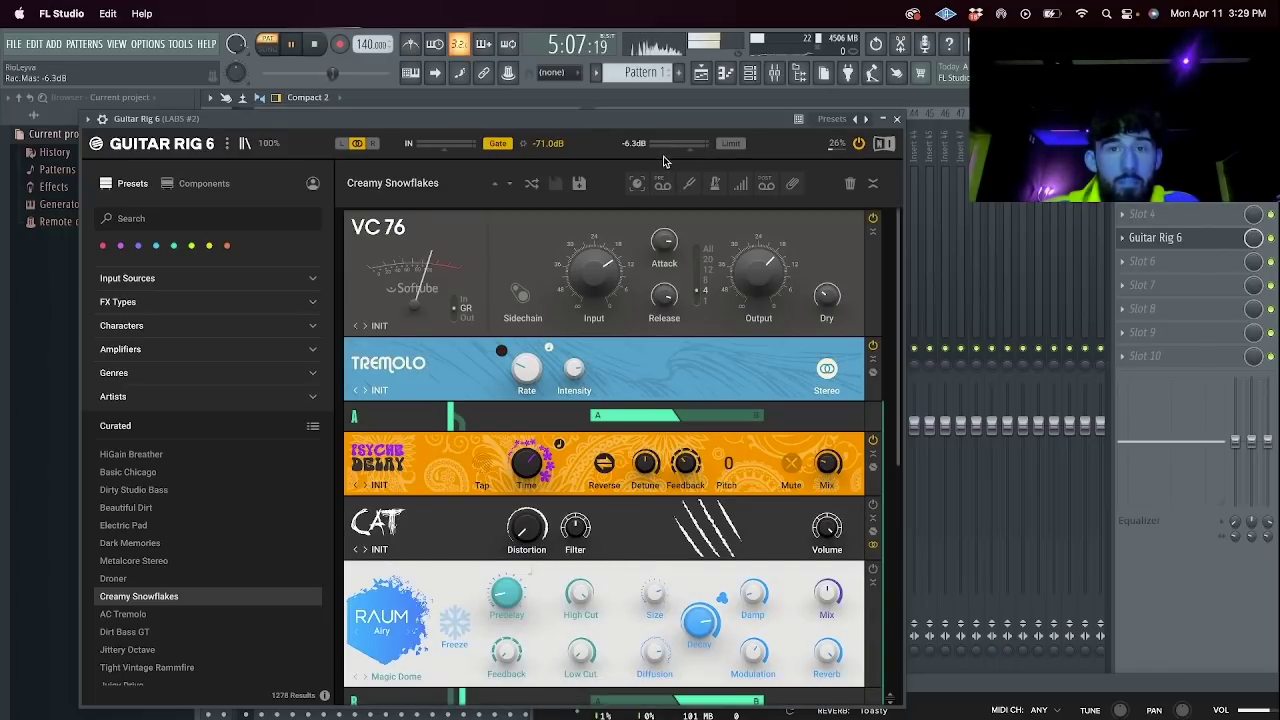
click(897, 119)
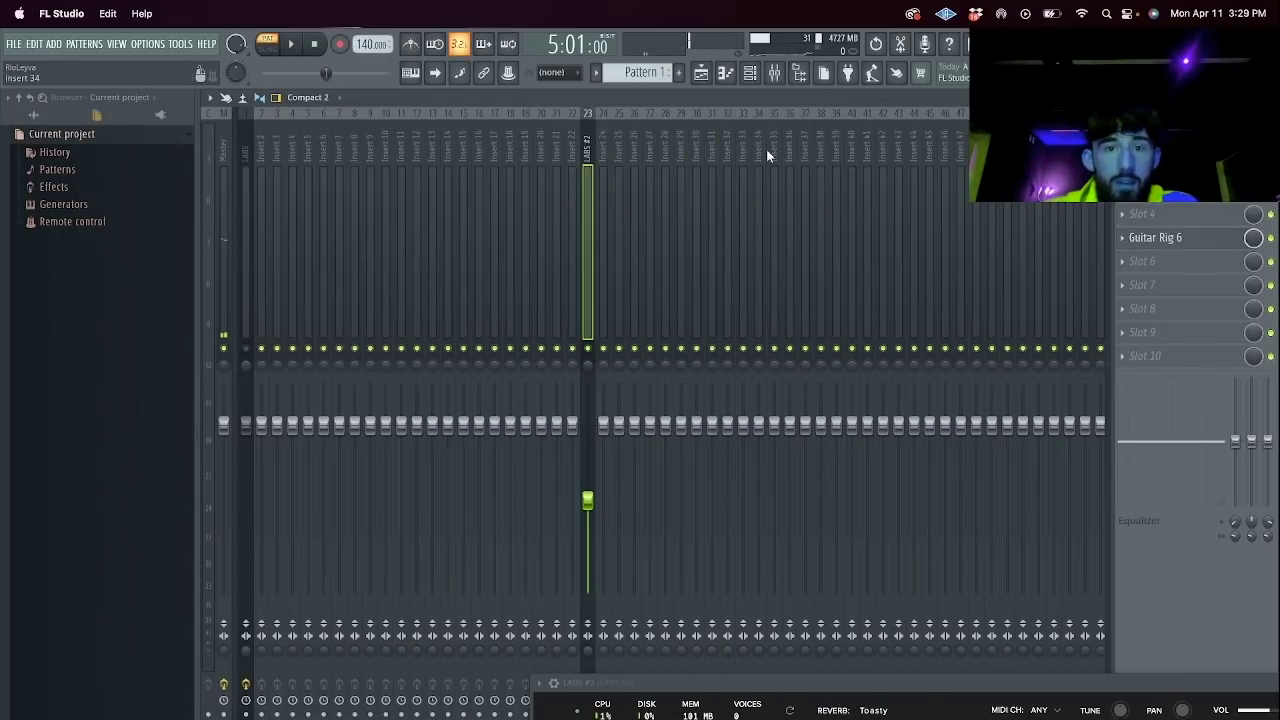
Adjust LABS #2's mixer track assignment, then reselect insert 23 and check its Guitar Rig 6.
click(753, 74)
mouse_move(320, 185)
mouse_down()
mouse_move(320, 228)
mouse_move(321, 188)
mouse_up()
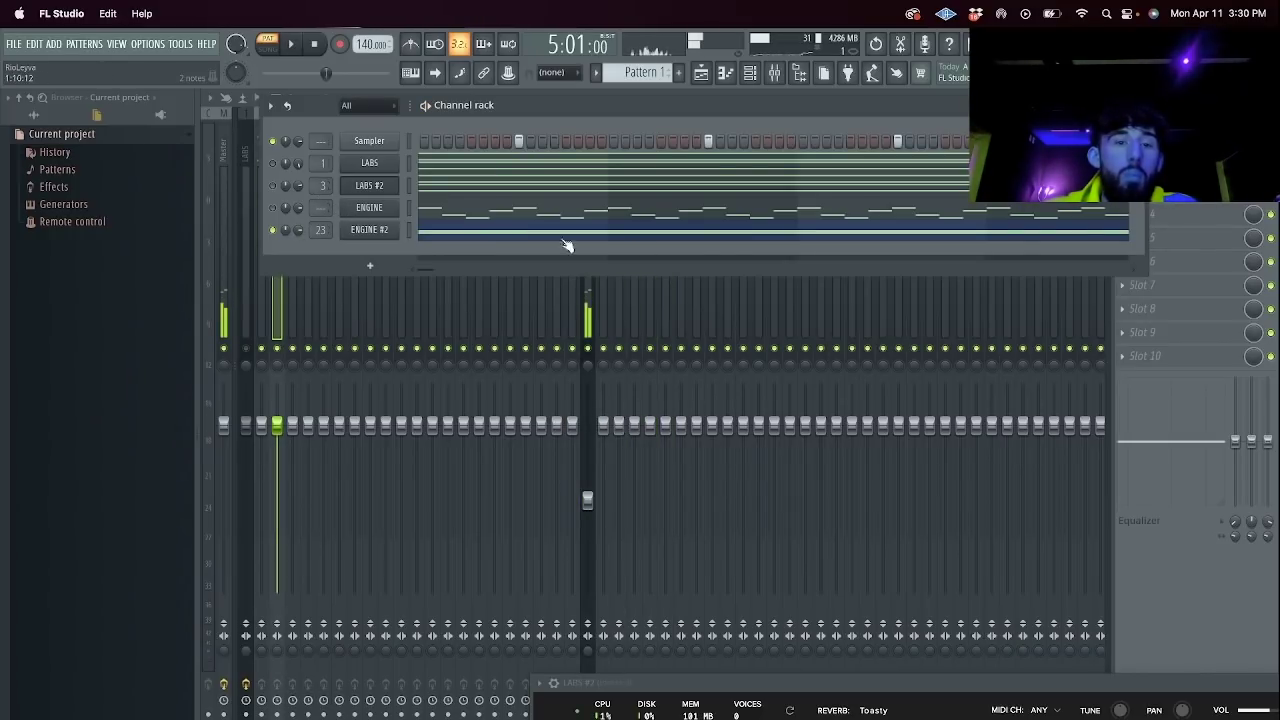
click(598, 318)
click(581, 306)
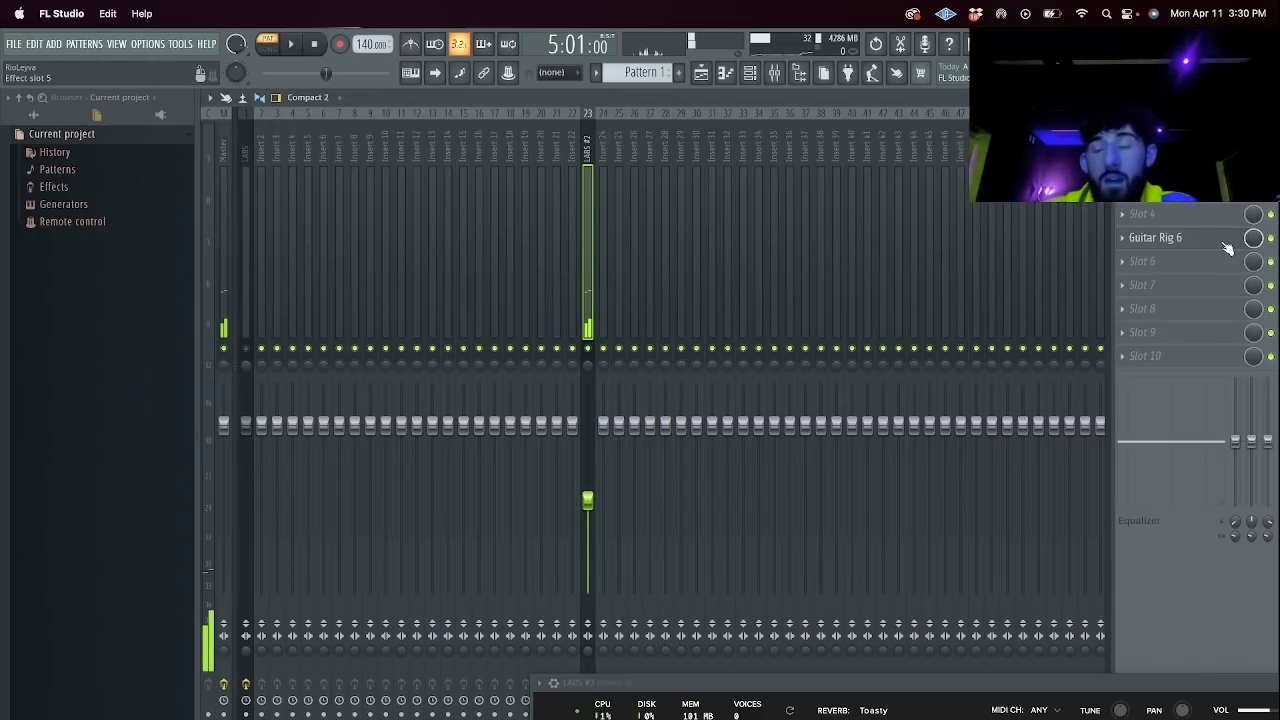
click(1155, 237)
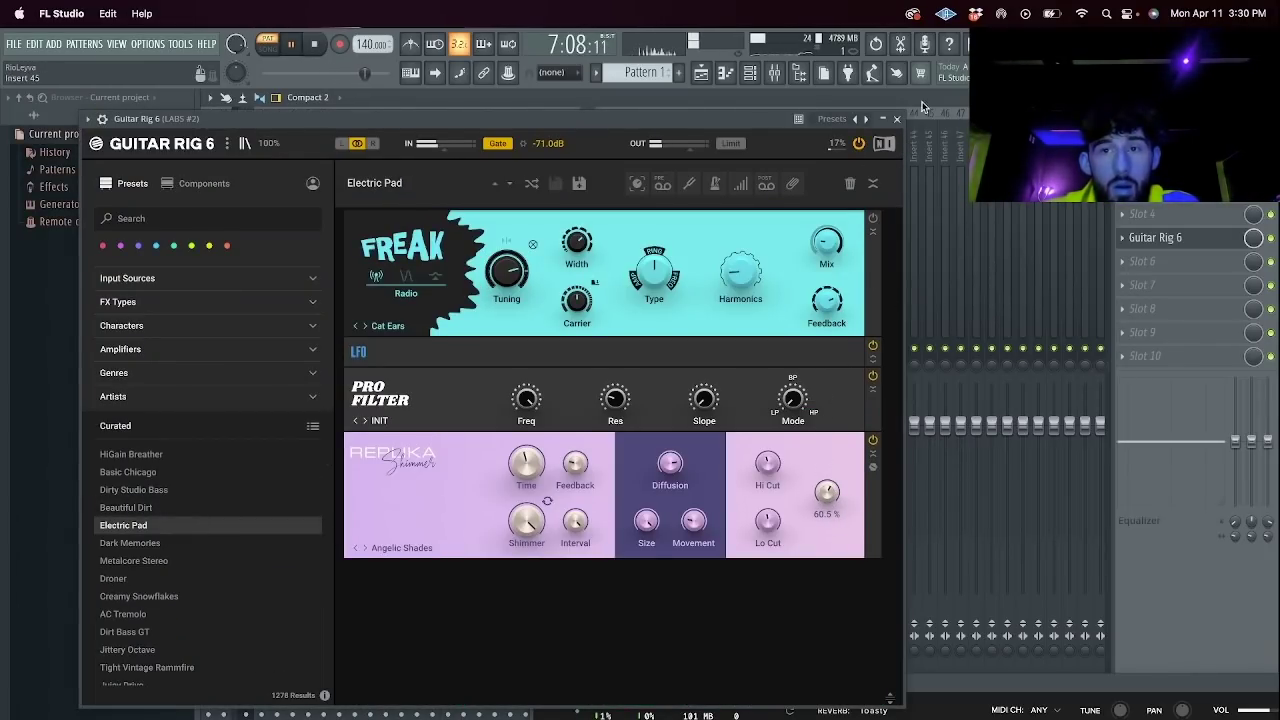
click(896, 118)
Load Effectrix into slot 6 with the Backward Vocals preset.
click(1165, 260)
click(585, 282)
click(1154, 260)
mouse_move(1075, 340)
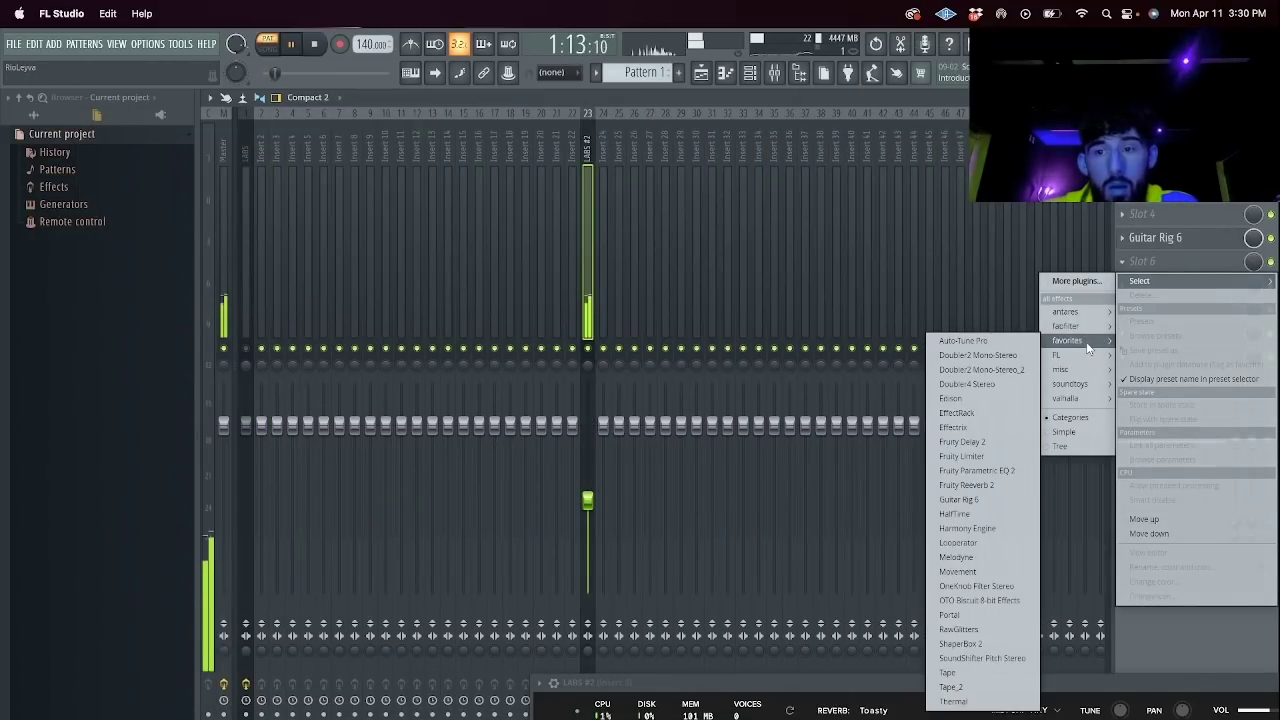
click(952, 427)
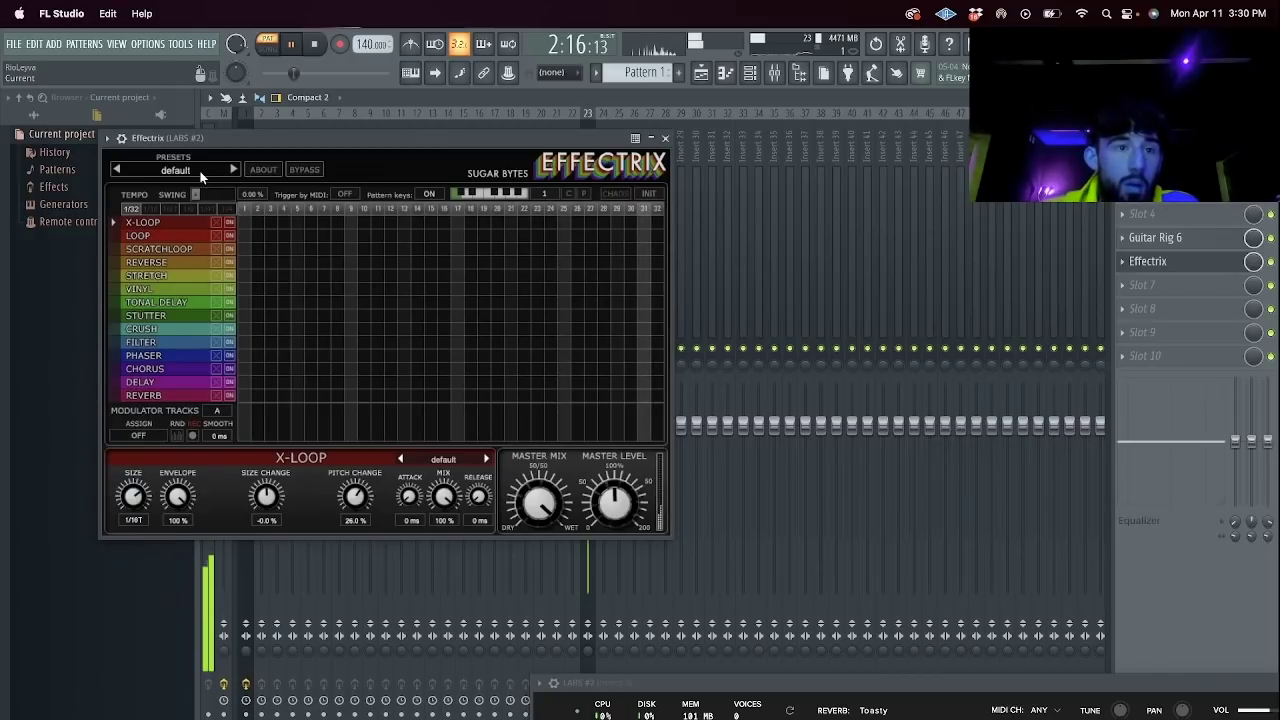
click(200, 171)
mouse_move(238, 277)
click(302, 290)
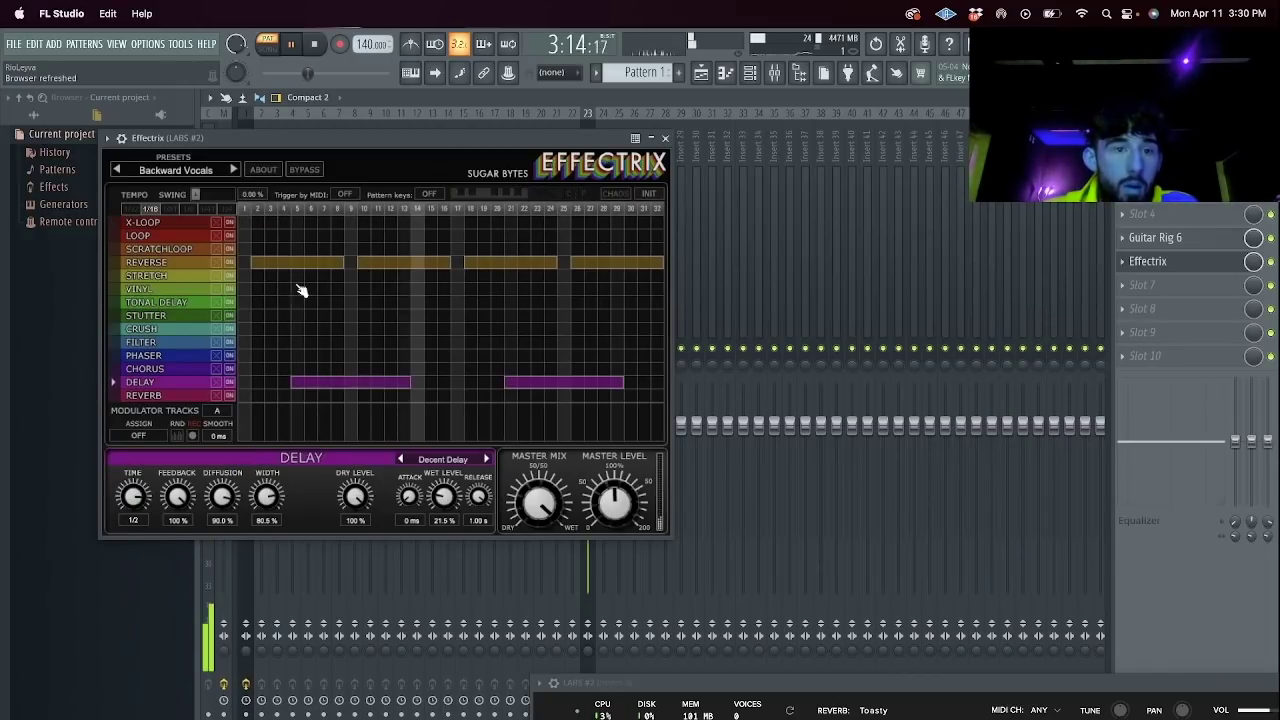
click(665, 137)
Add Parametric EQ 2 in slot 7 with '20Hz + 18kHz cut', raising the high-pass and setting low-pass to 14138Hz.
click(587, 292)
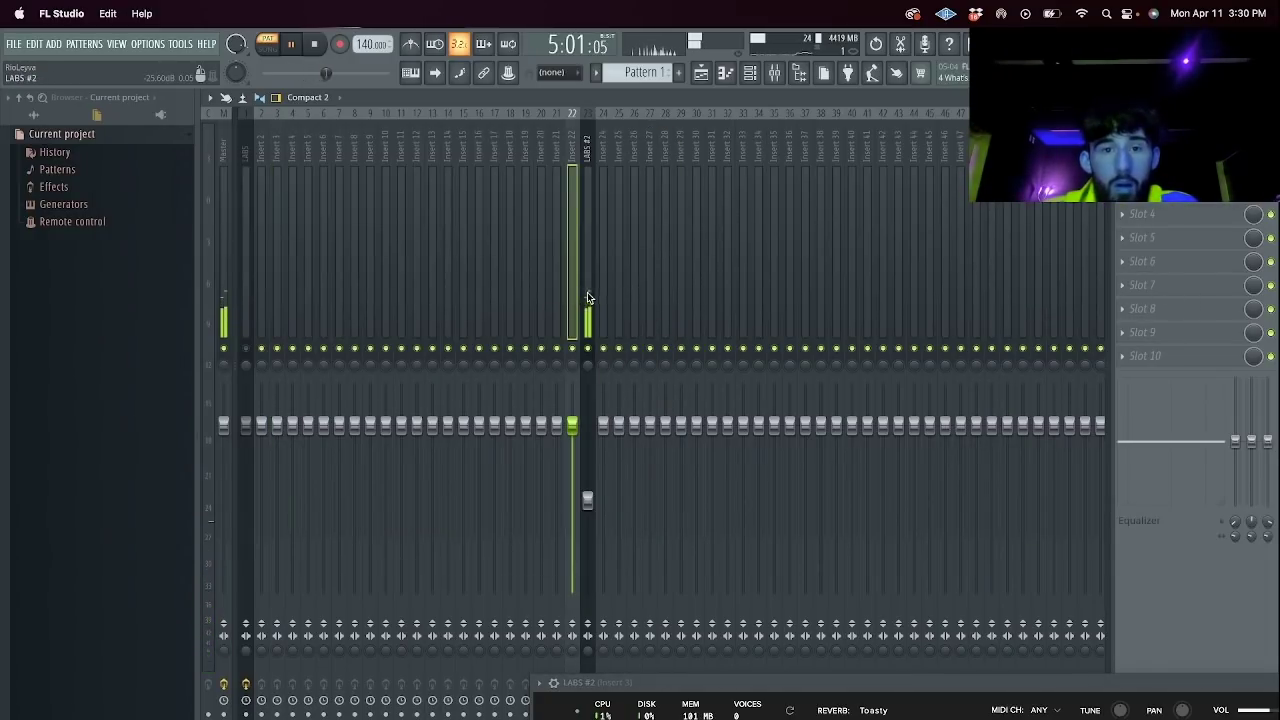
click(1160, 285)
mouse_move(1150, 304)
mouse_move(1088, 366)
click(974, 495)
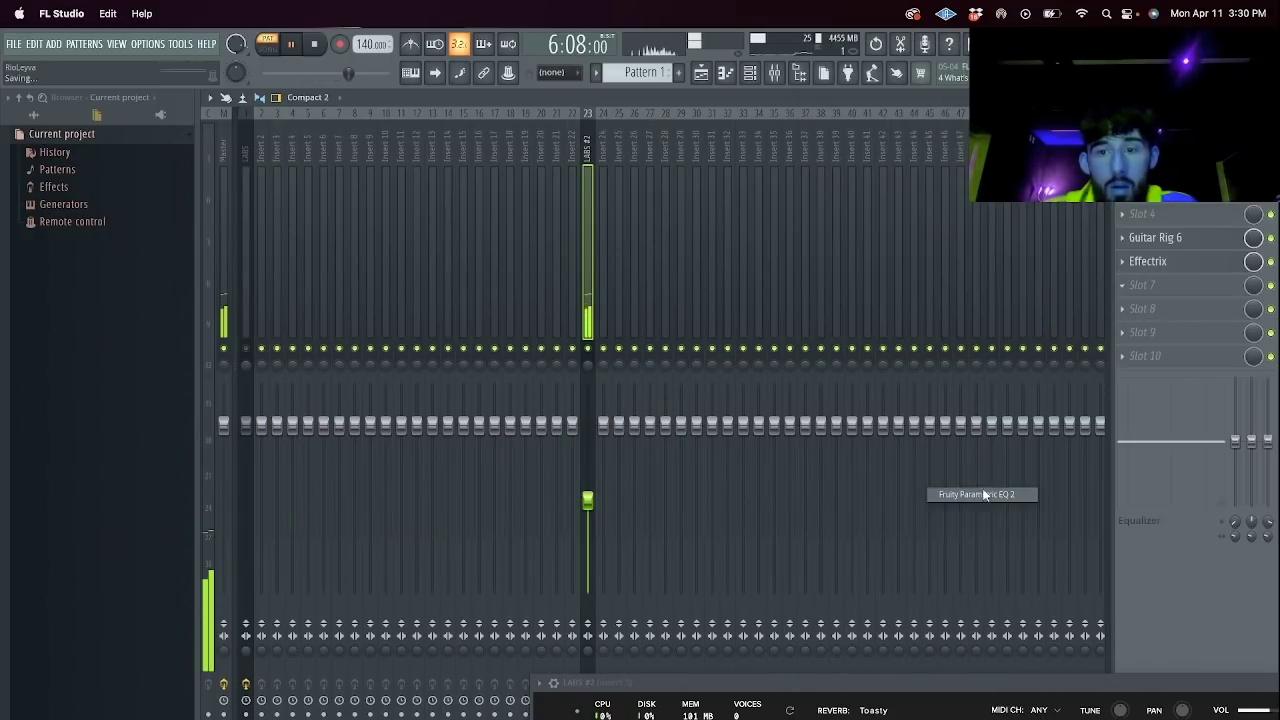
click(788, 247)
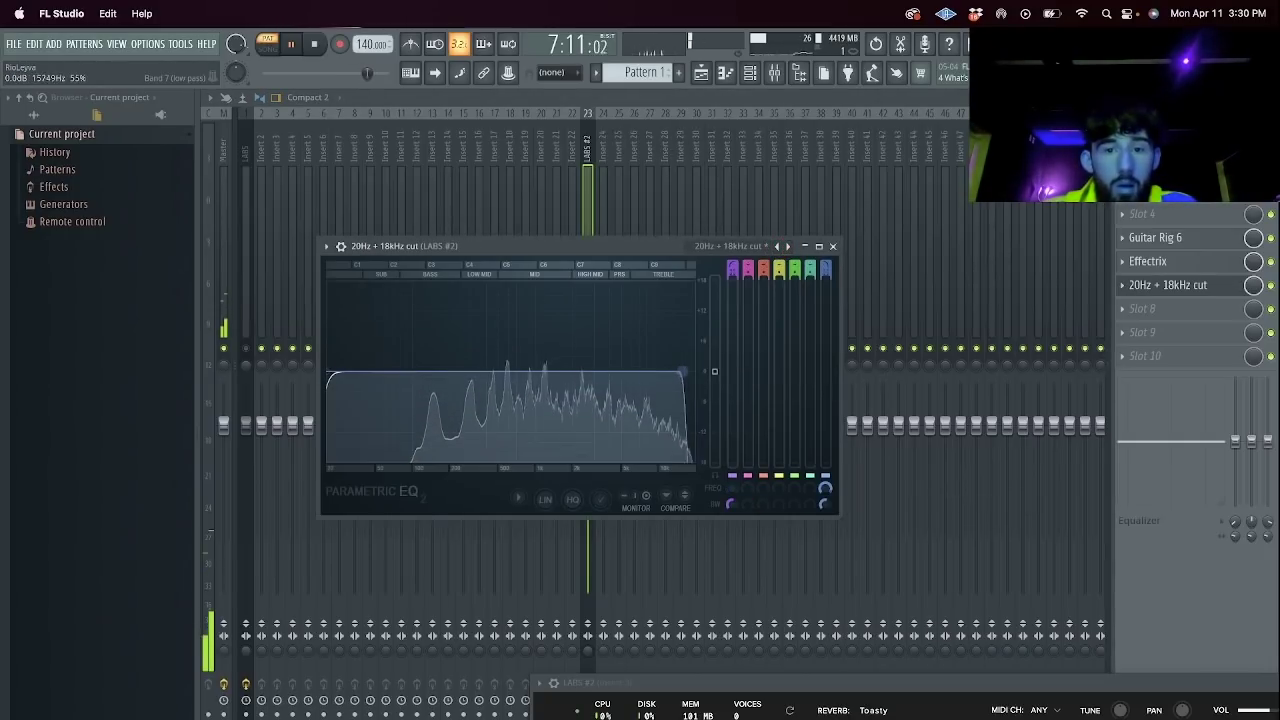
drag(329, 372, 476, 372)
drag(591, 372, 677, 372)
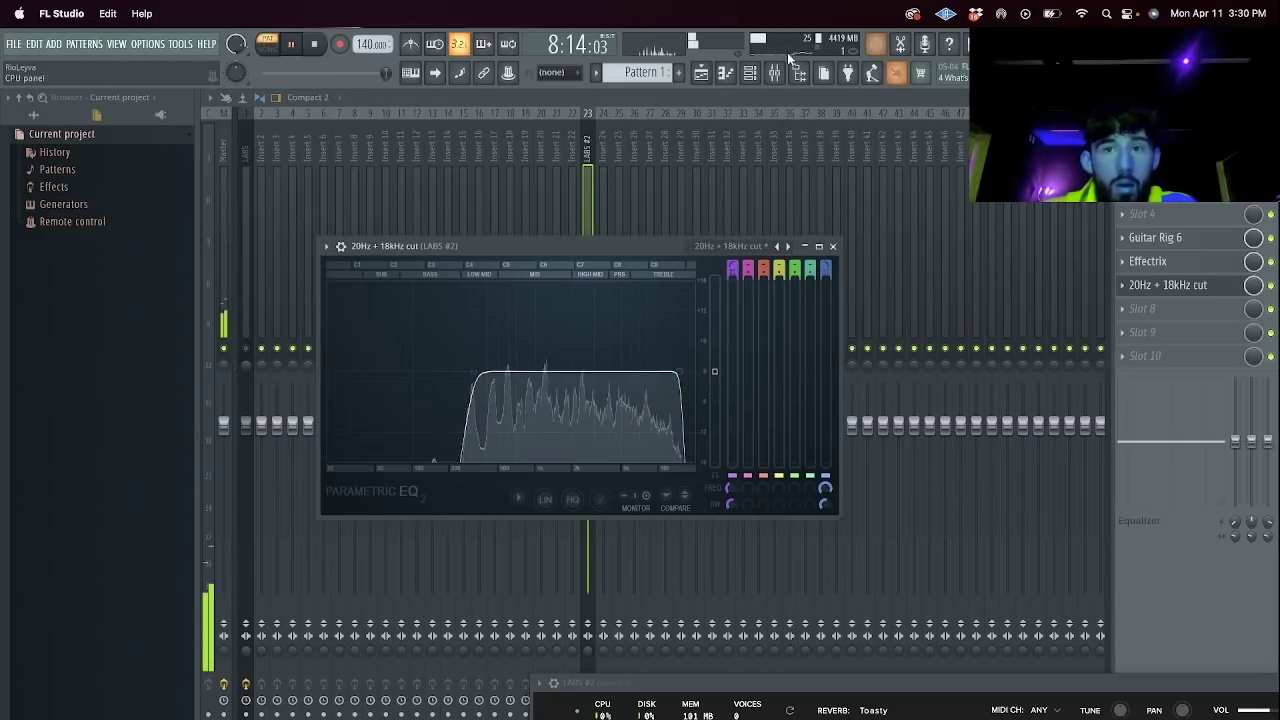
click(755, 74)
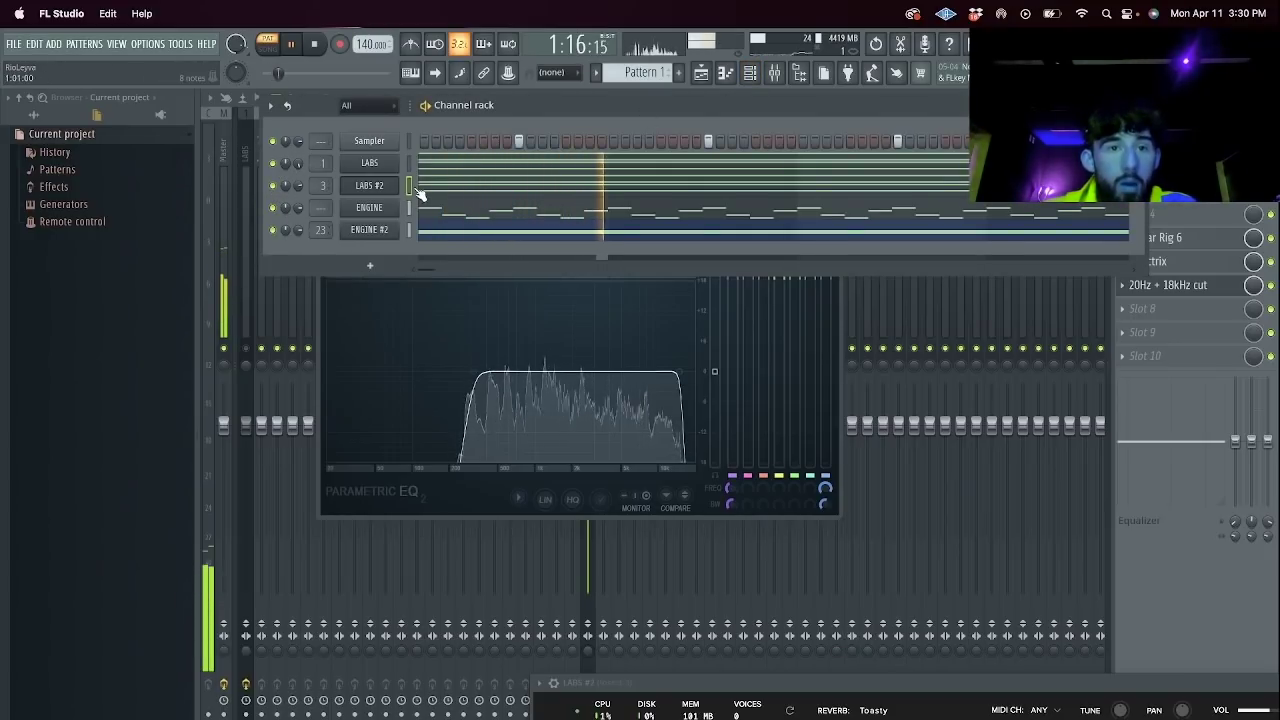
Clone the ENGINE channel as ENGINE #3.
right_click(376, 228)
click(443, 335)
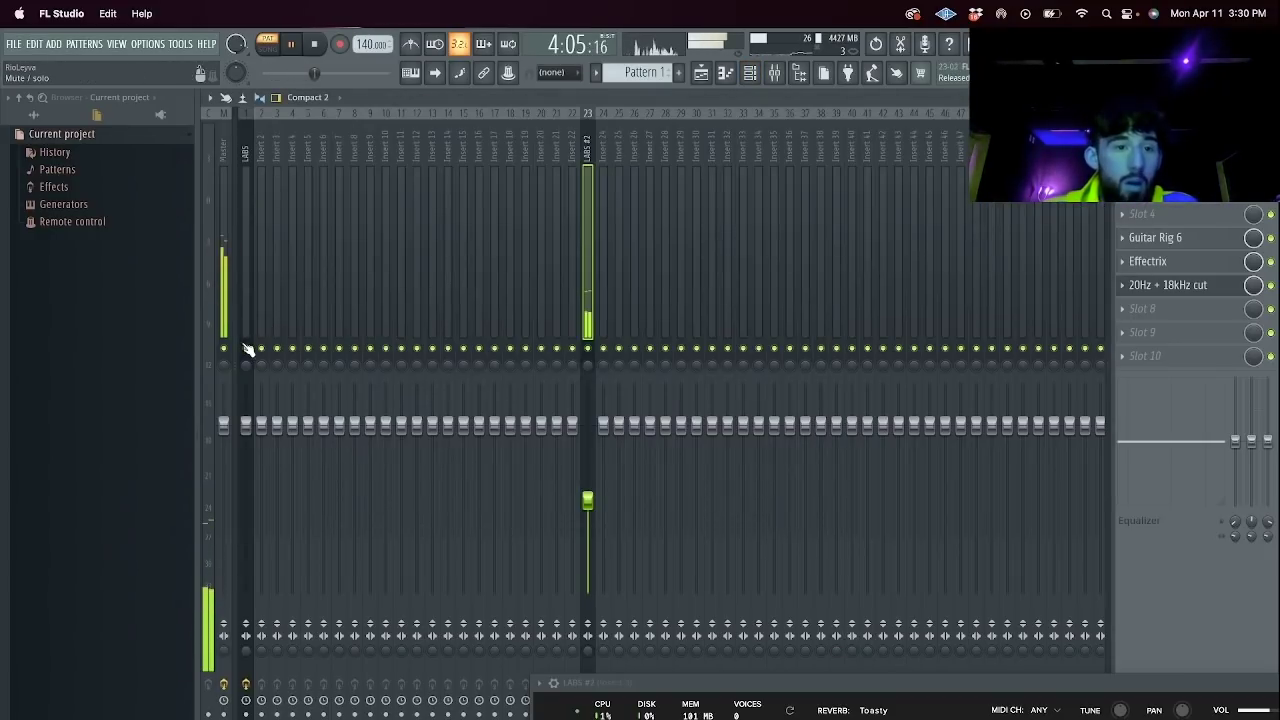
click(749, 73)
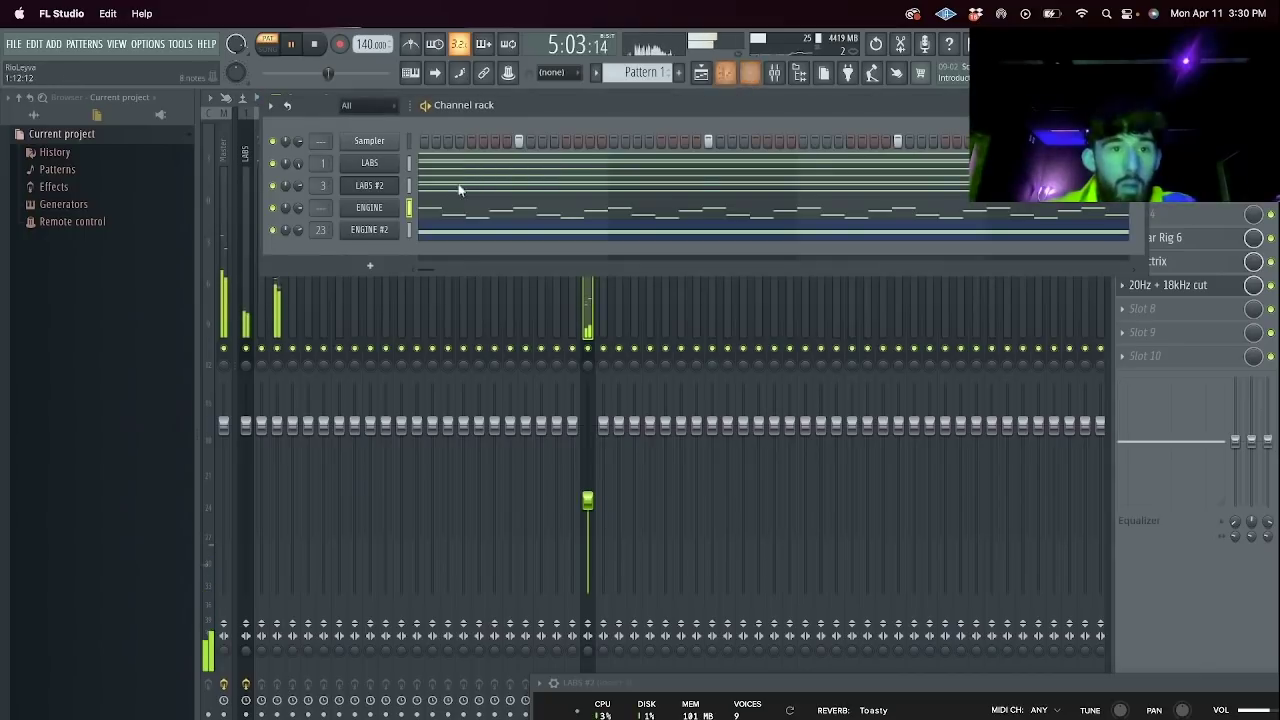
right_click(370, 213)
click(475, 337)
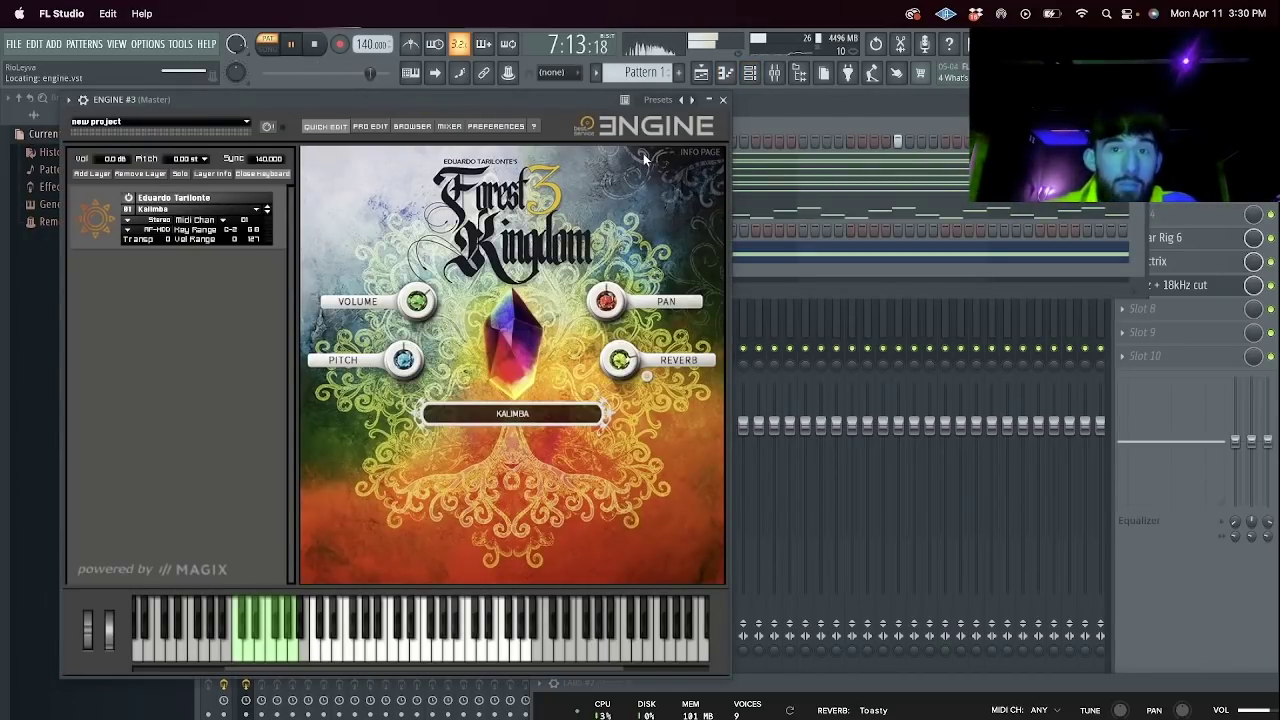
click(718, 99)
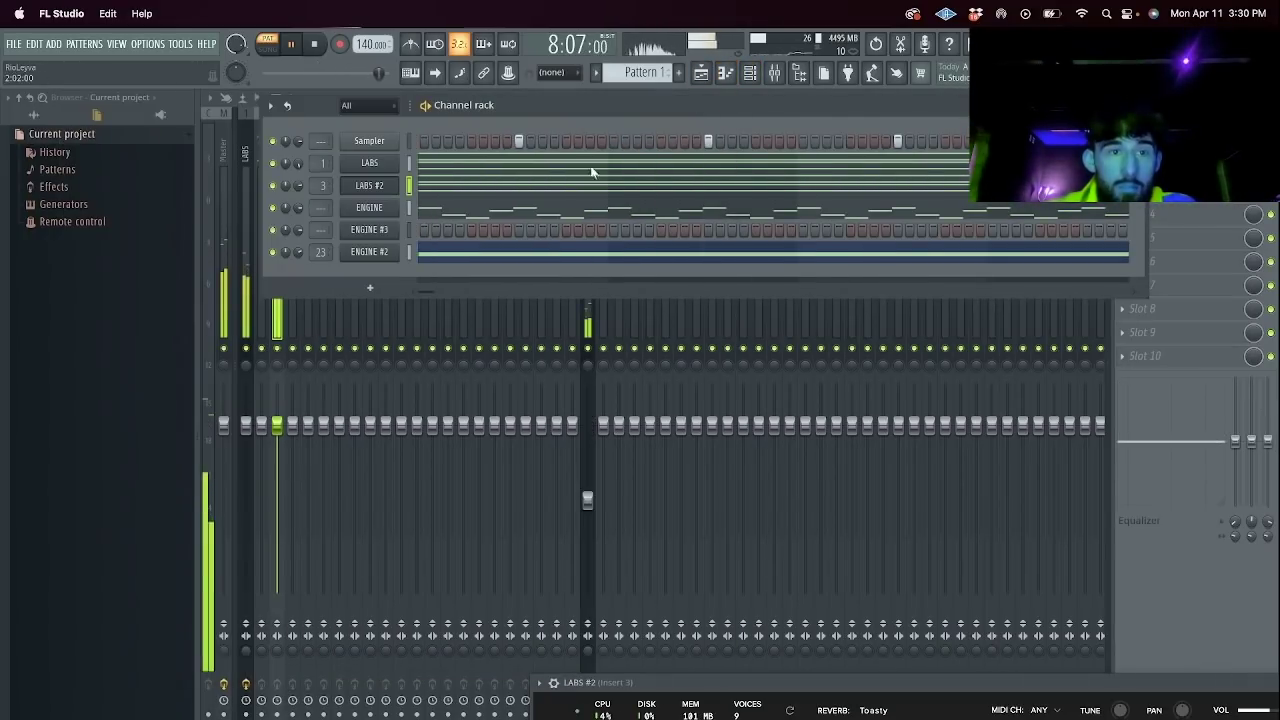
Switch the ENGINE #3 sound from Kalimba to Music Box.
click(395, 231)
click(238, 209)
click(266, 210)
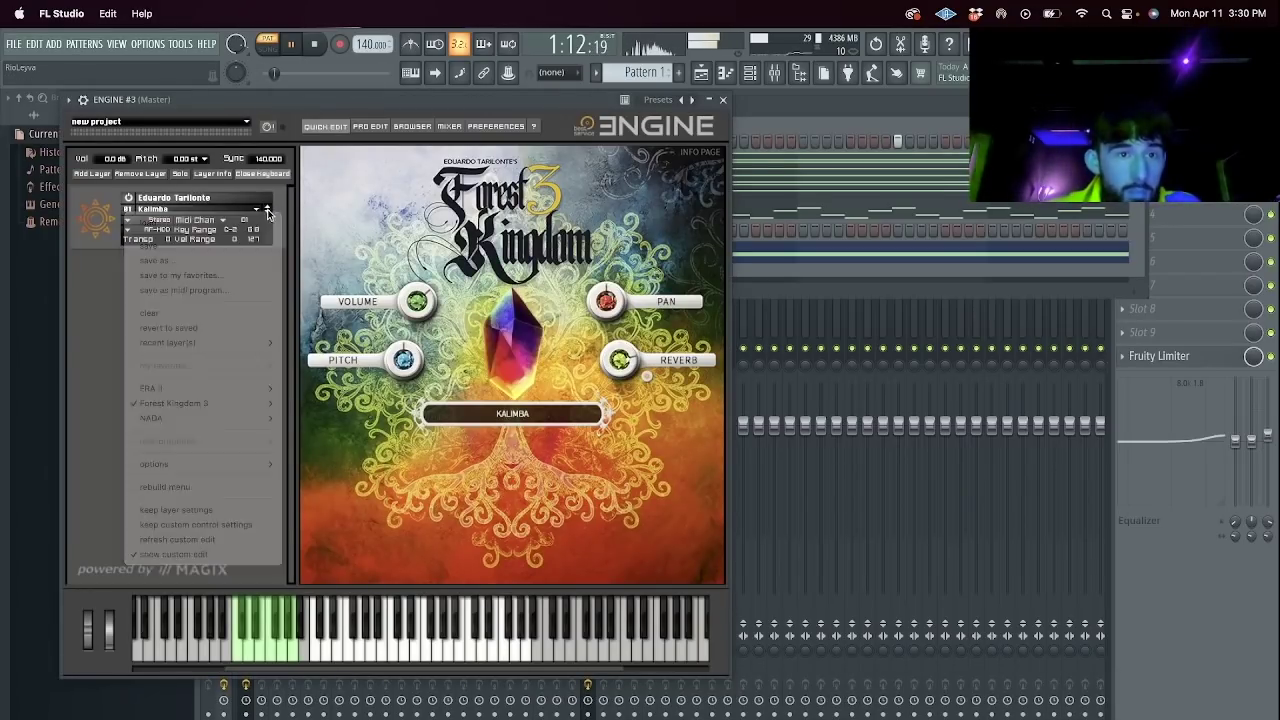
click(266, 211)
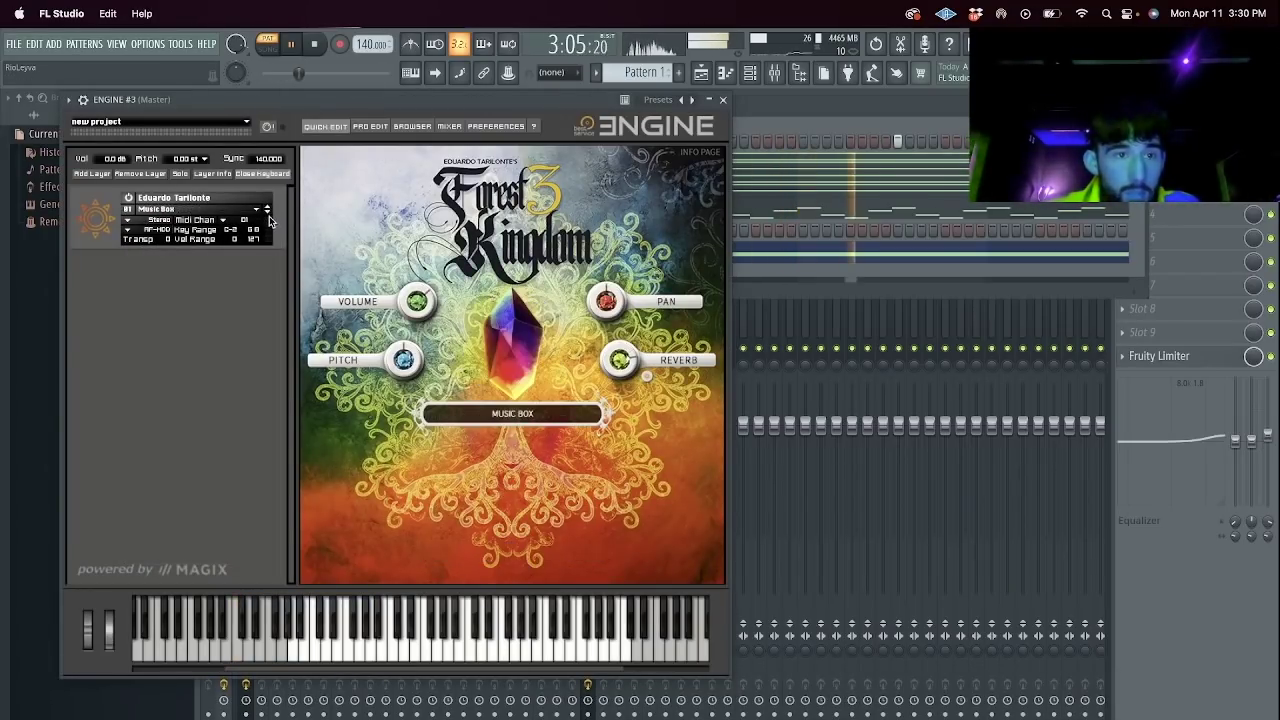
click(723, 100)
In ENGINE #3's piano roll, draw alternating F5/E5 note pairs across bars 1–4.
right_click(400, 229)
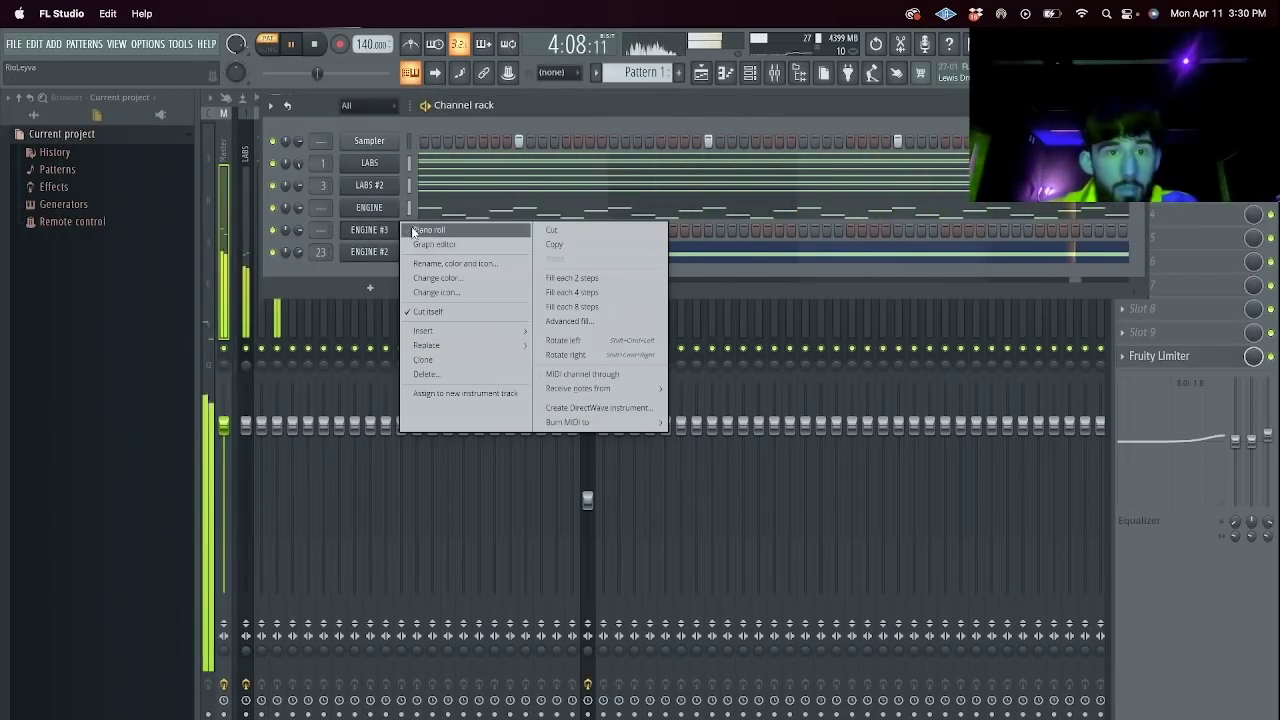
click(428, 230)
key(space)
drag(275, 262, 237, 263)
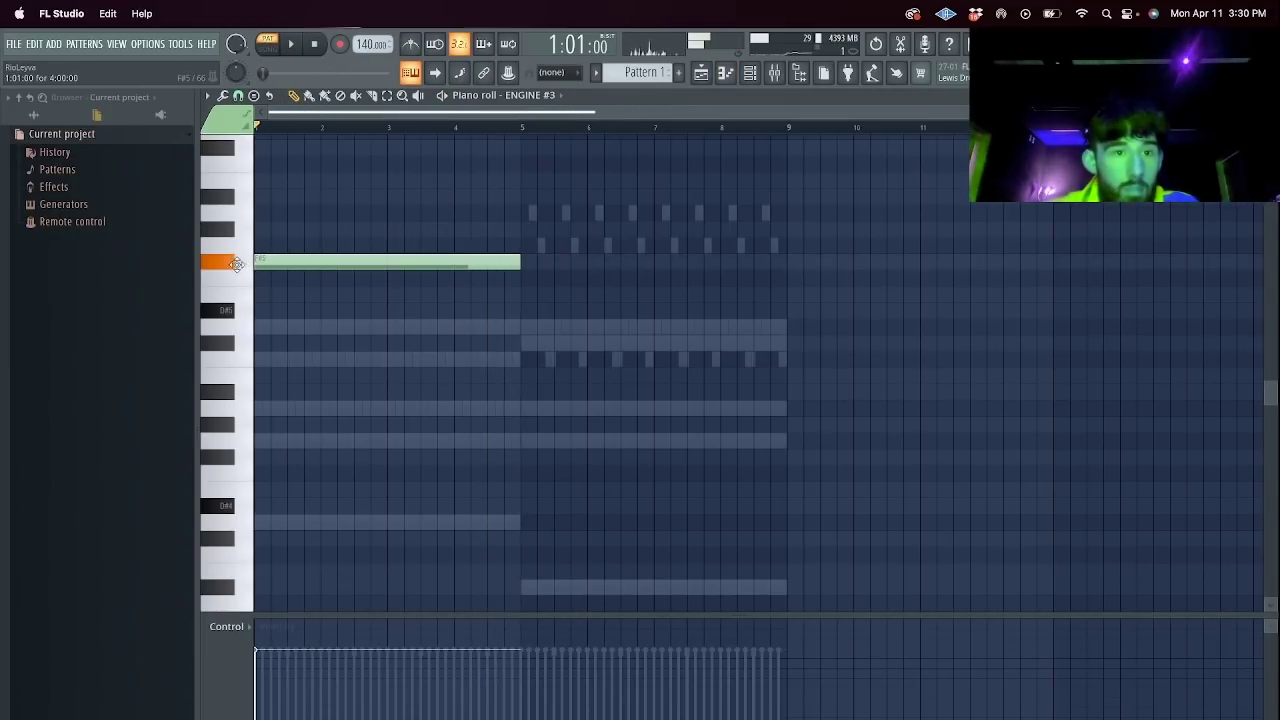
drag(515, 262, 281, 292)
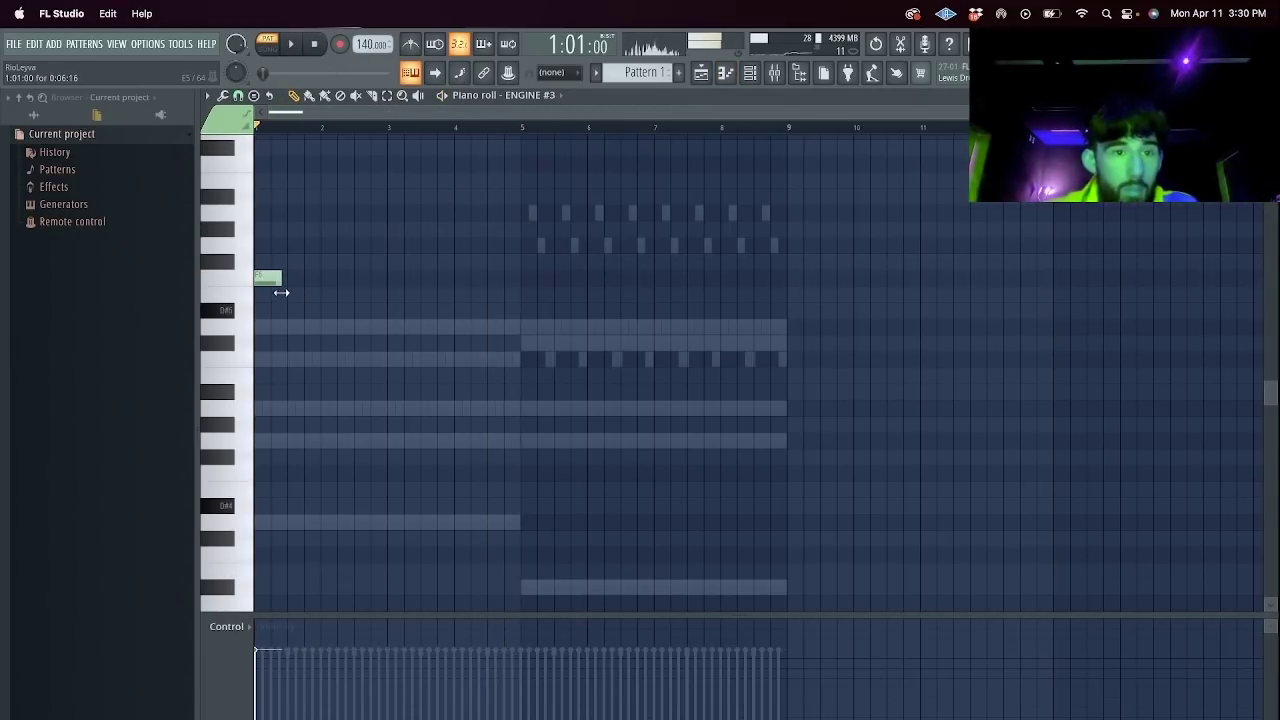
click(325, 277)
click(341, 293)
click(392, 277)
click(407, 294)
click(459, 277)
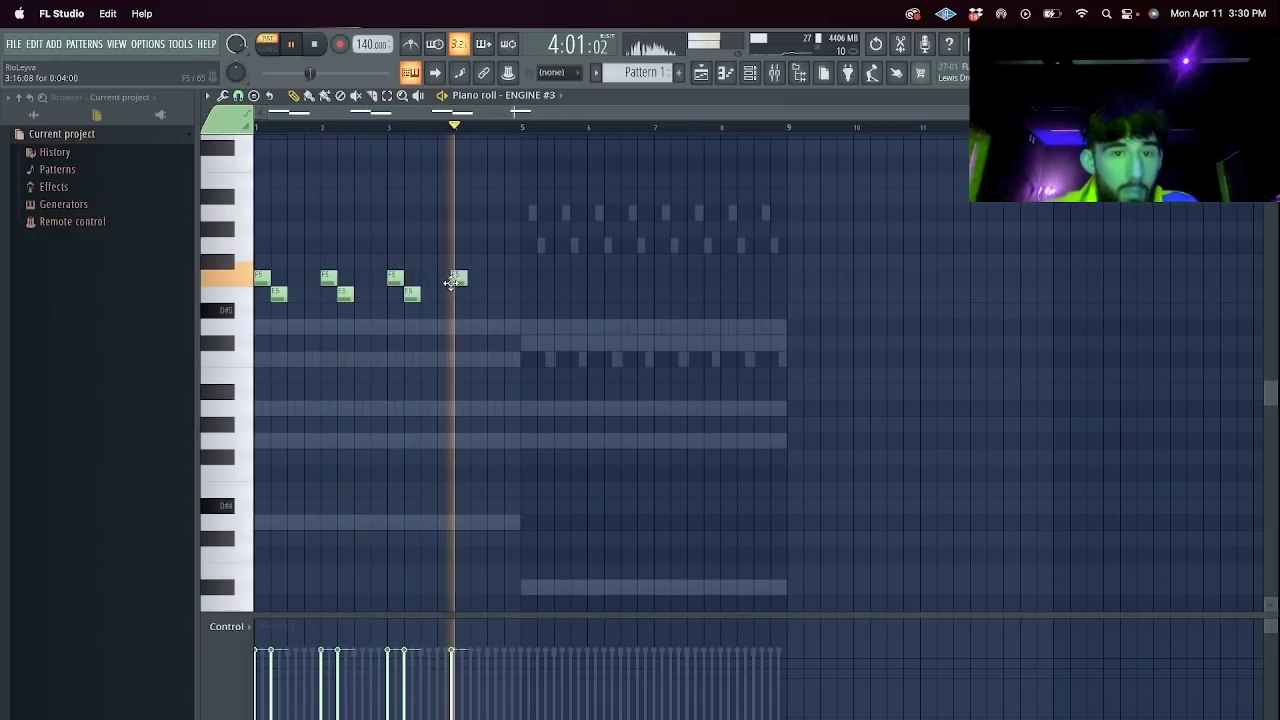
click(469, 294)
Duplicate the four-bar melody into bars 5–8, shift it lower, and reverse the bar-8 notes.
key(space)
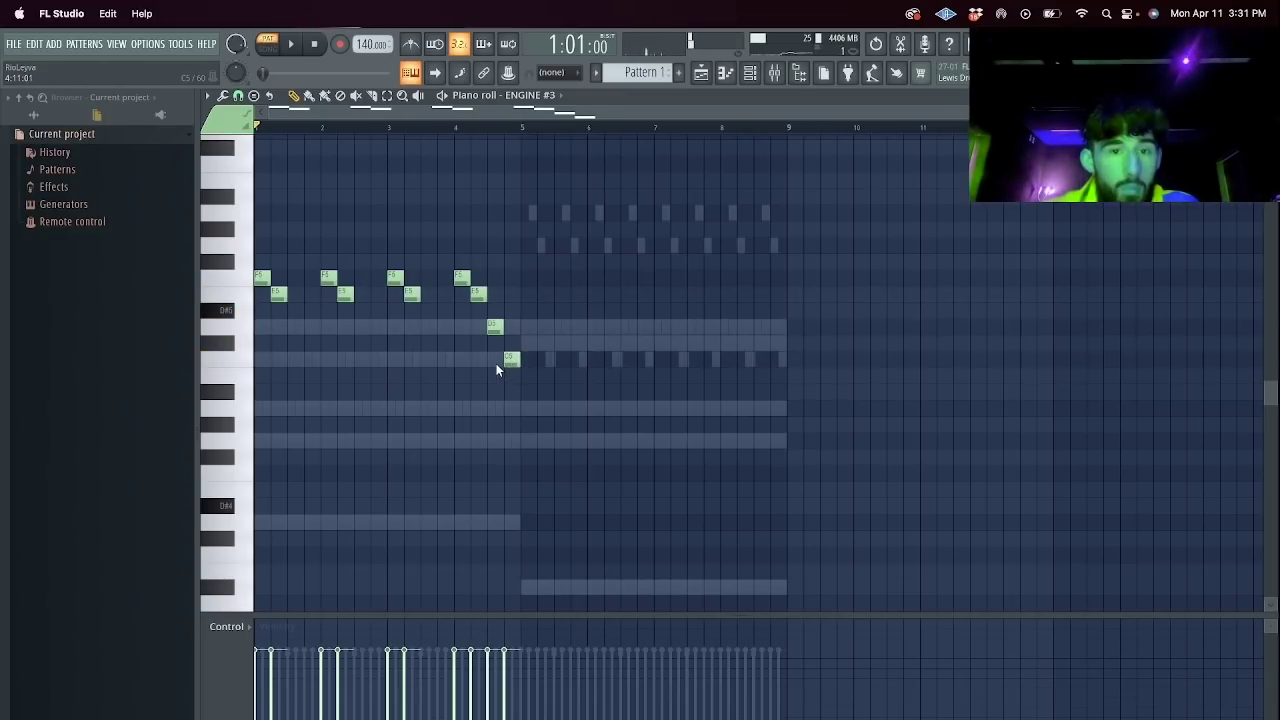
key(ctrl+b)
key(space)
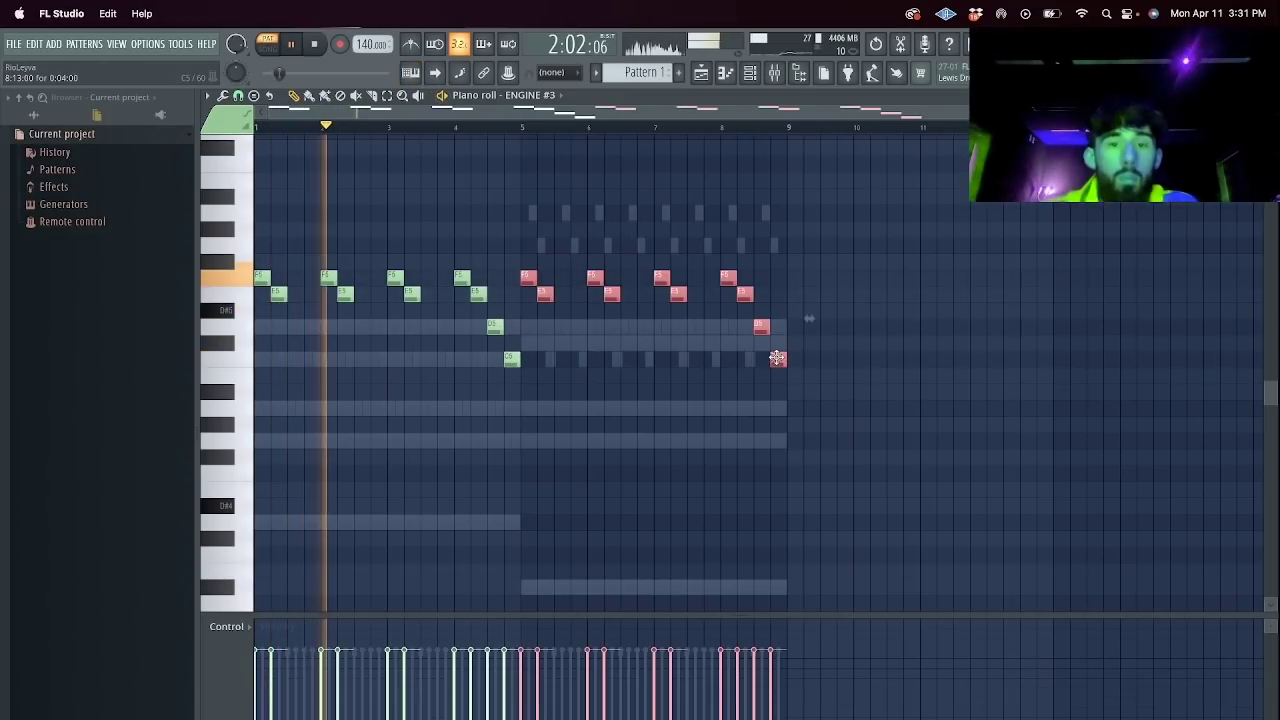
drag(777, 358, 730, 450)
key(alt+y)
key(Return)
super+click(775, 411)
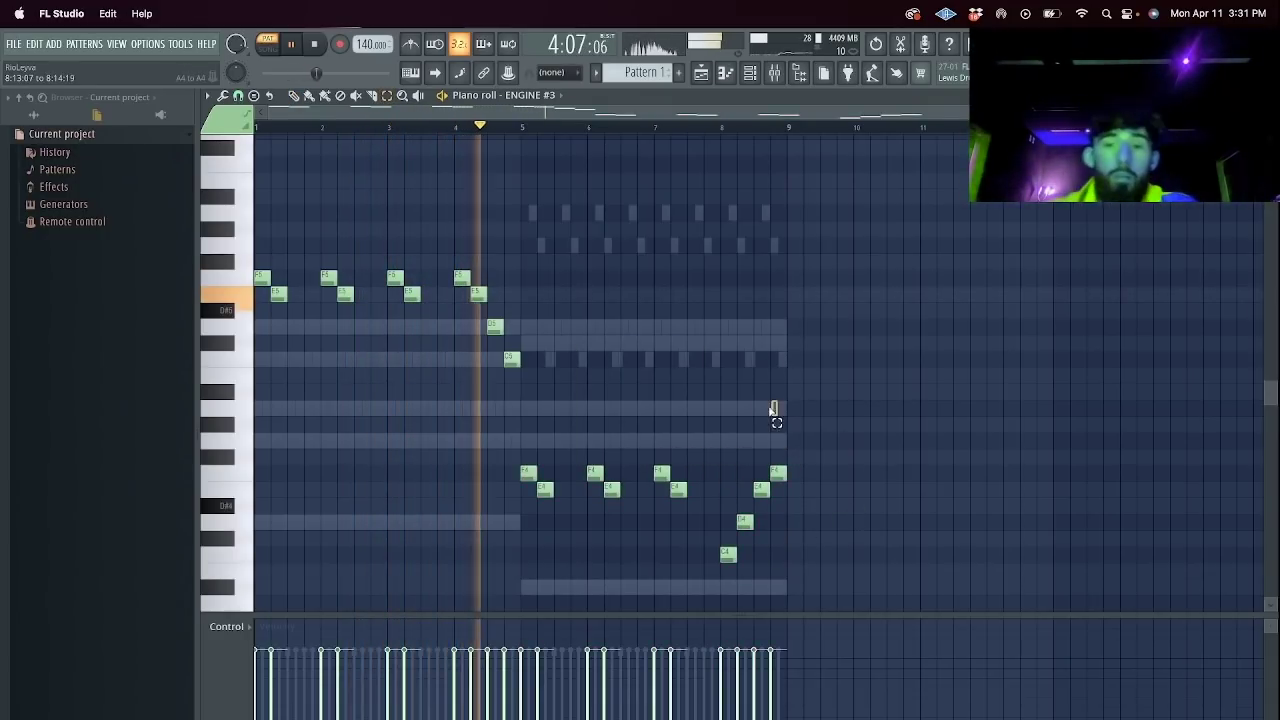
click(749, 72)
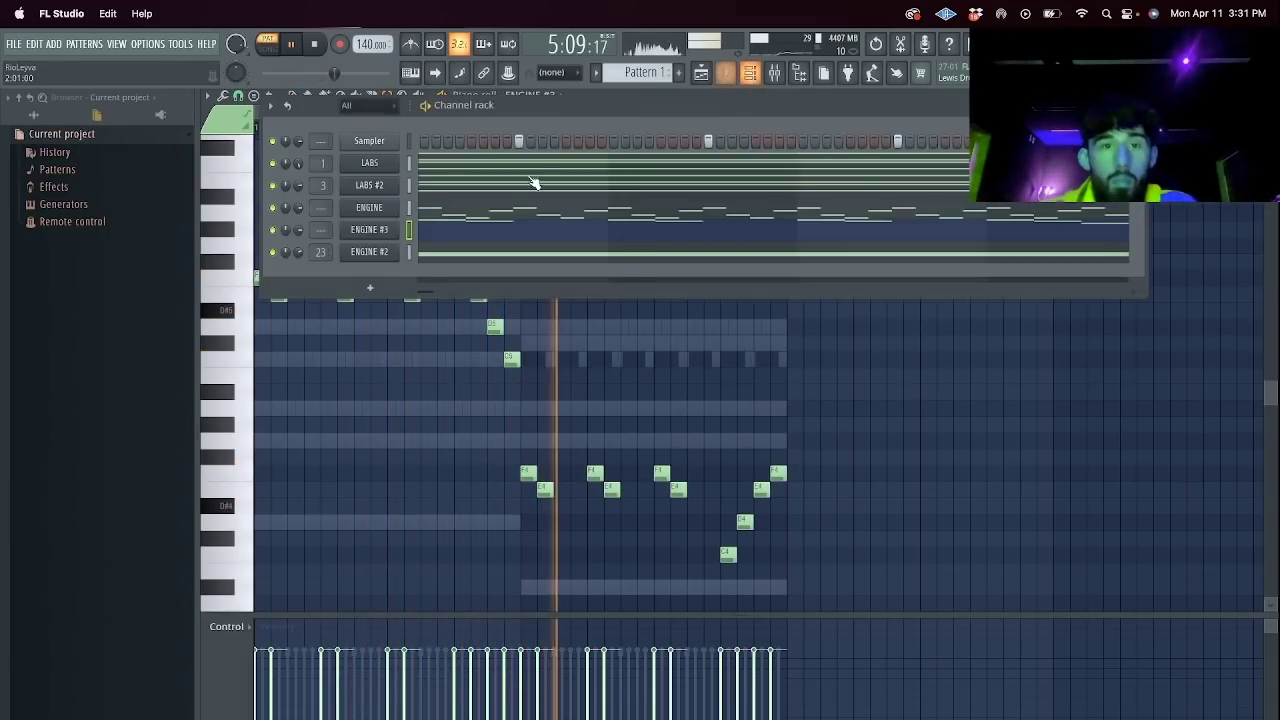
Clone ENGINE #3 as ENGINE #4 and load the Flying Beast preset.
right_click(360, 231)
click(475, 362)
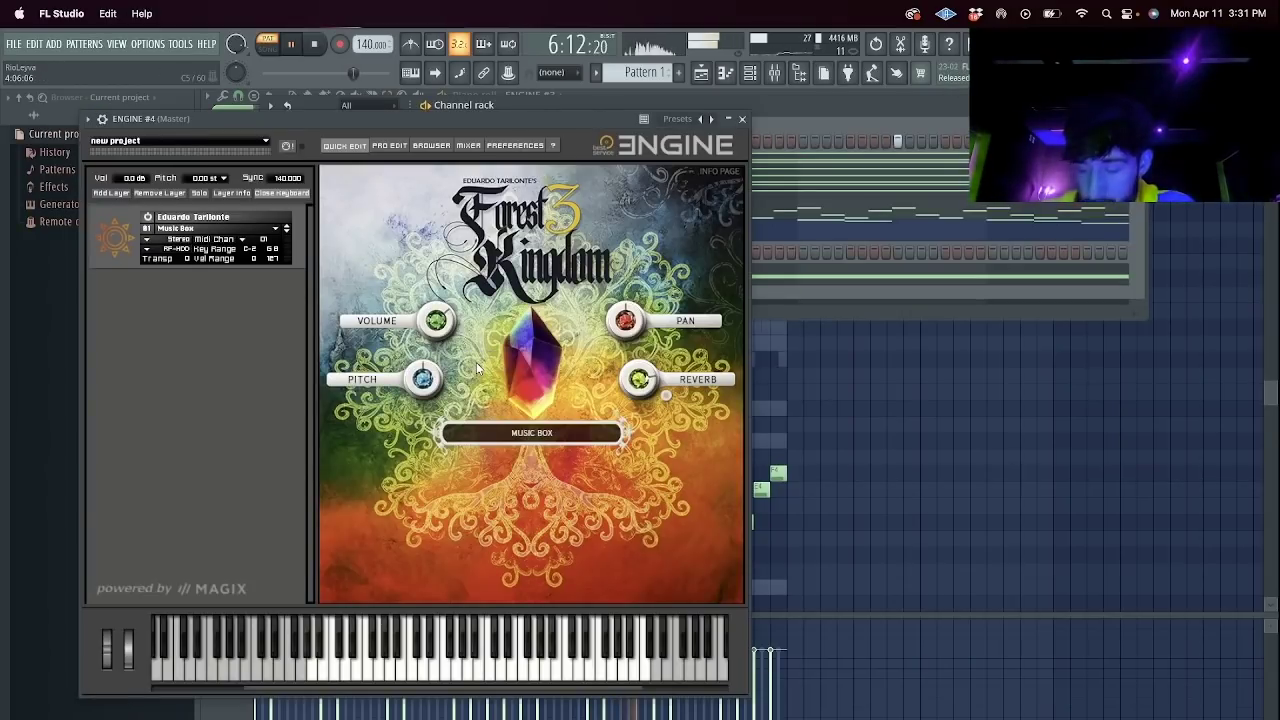
click(223, 231)
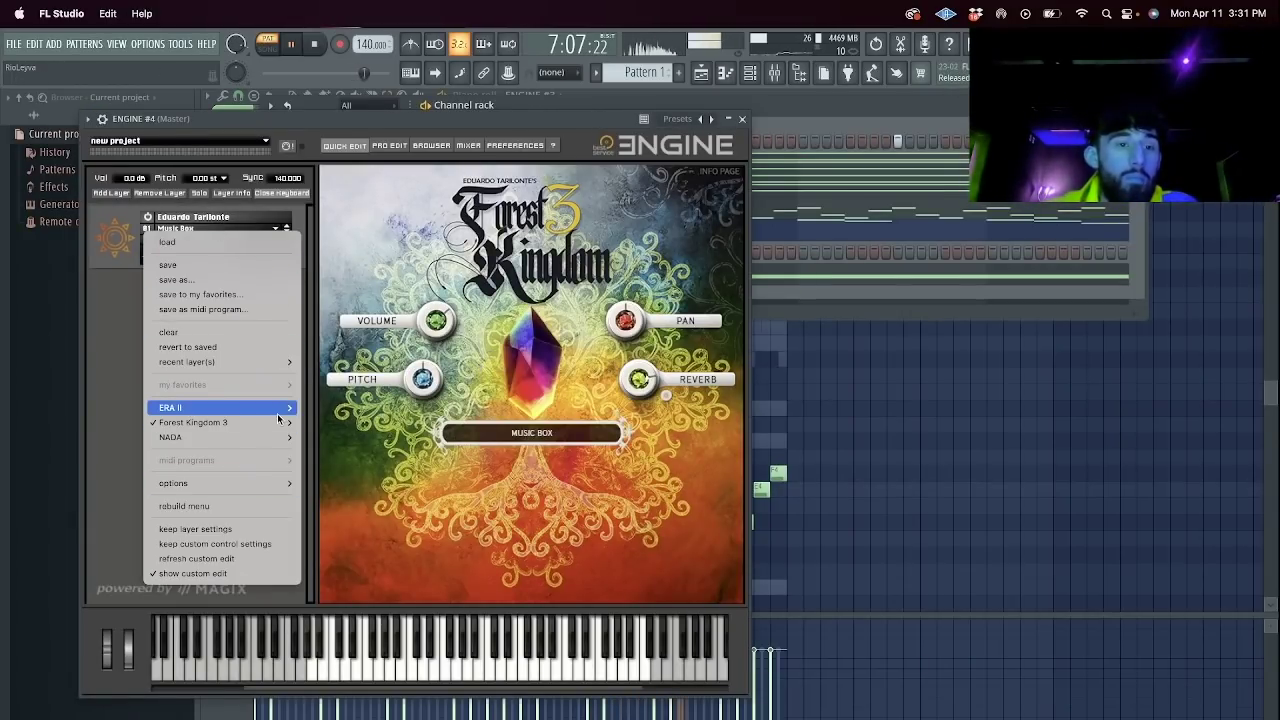
mouse_move(280, 421)
mouse_move(430, 437)
mouse_move(538, 455)
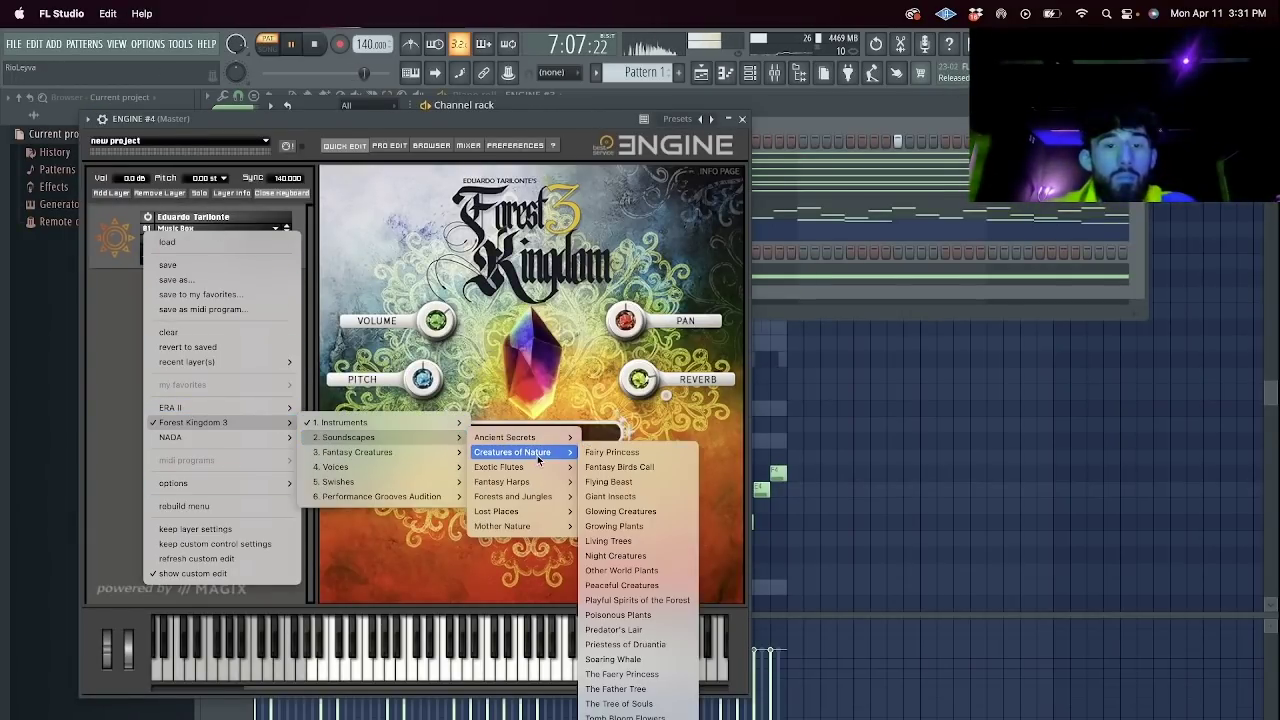
click(610, 482)
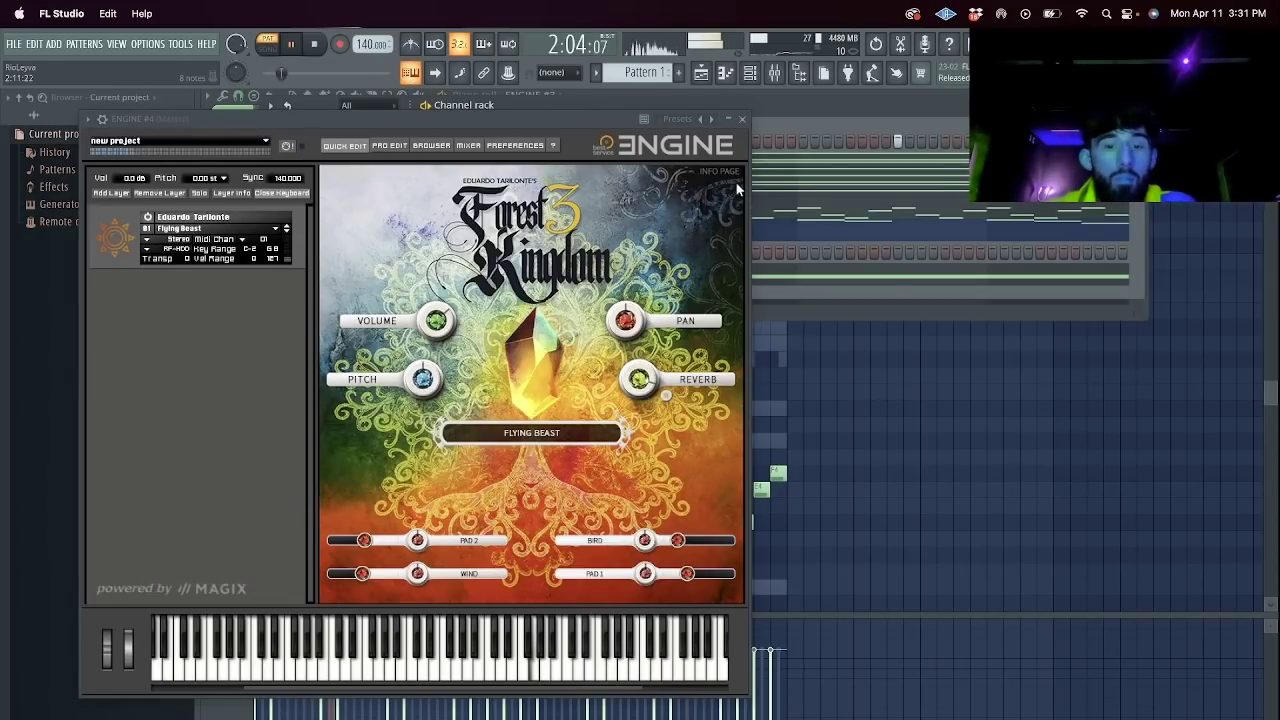
click(744, 119)
Raise ENGINE #4's long note one octave, then solo the channel and play it.
key(space)
right_click(370, 253)
click(414, 252)
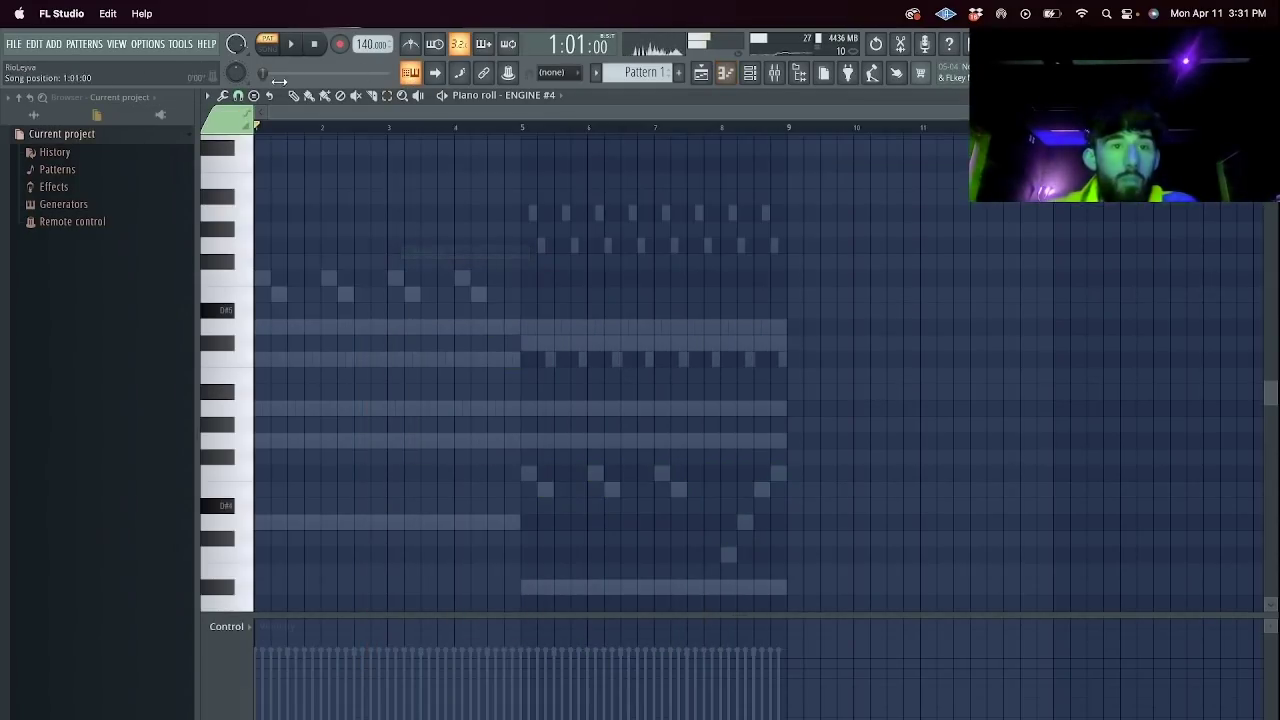
scroll(386, 279, down, 3)
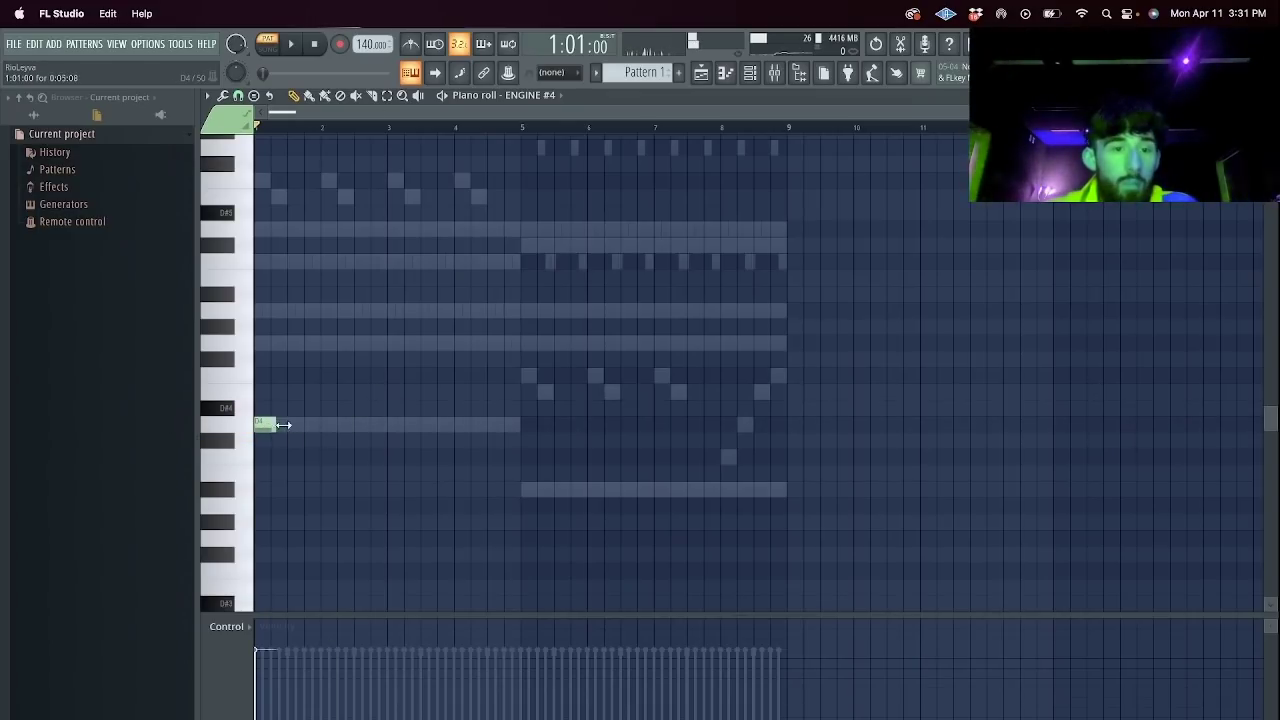
key(ctrl+Up)
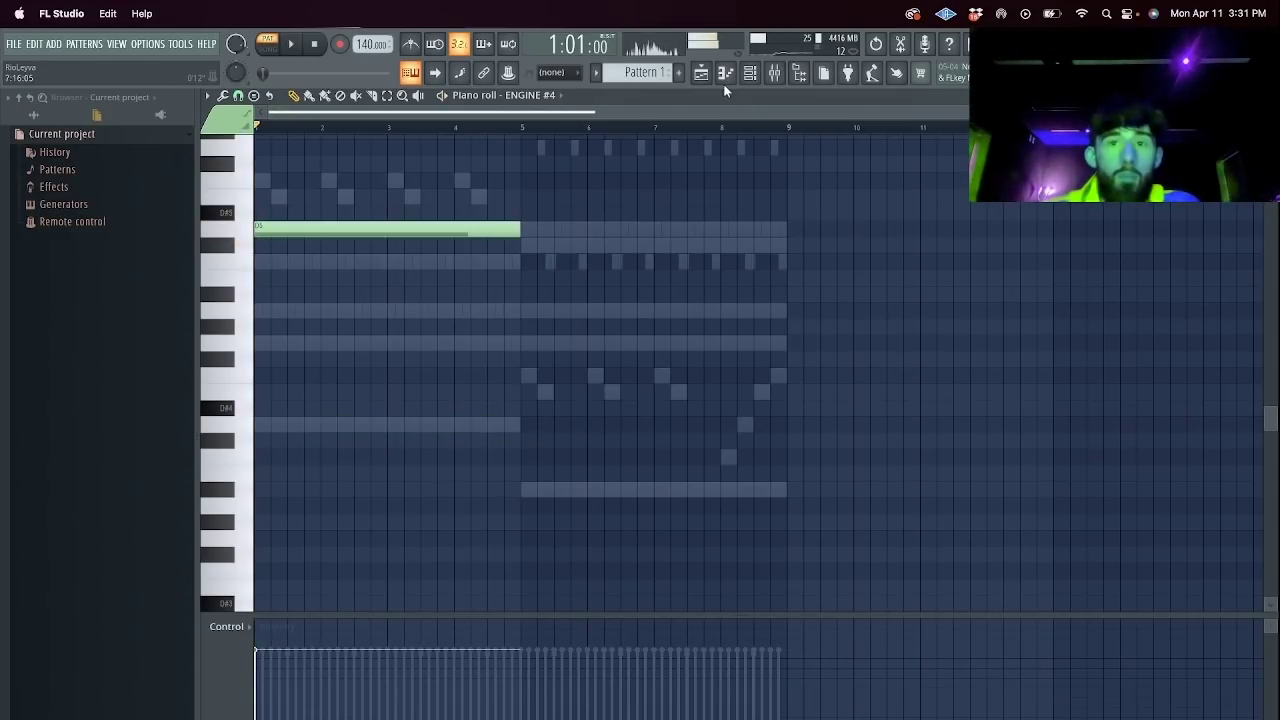
click(750, 72)
ctrl+click(273, 252)
key(space)
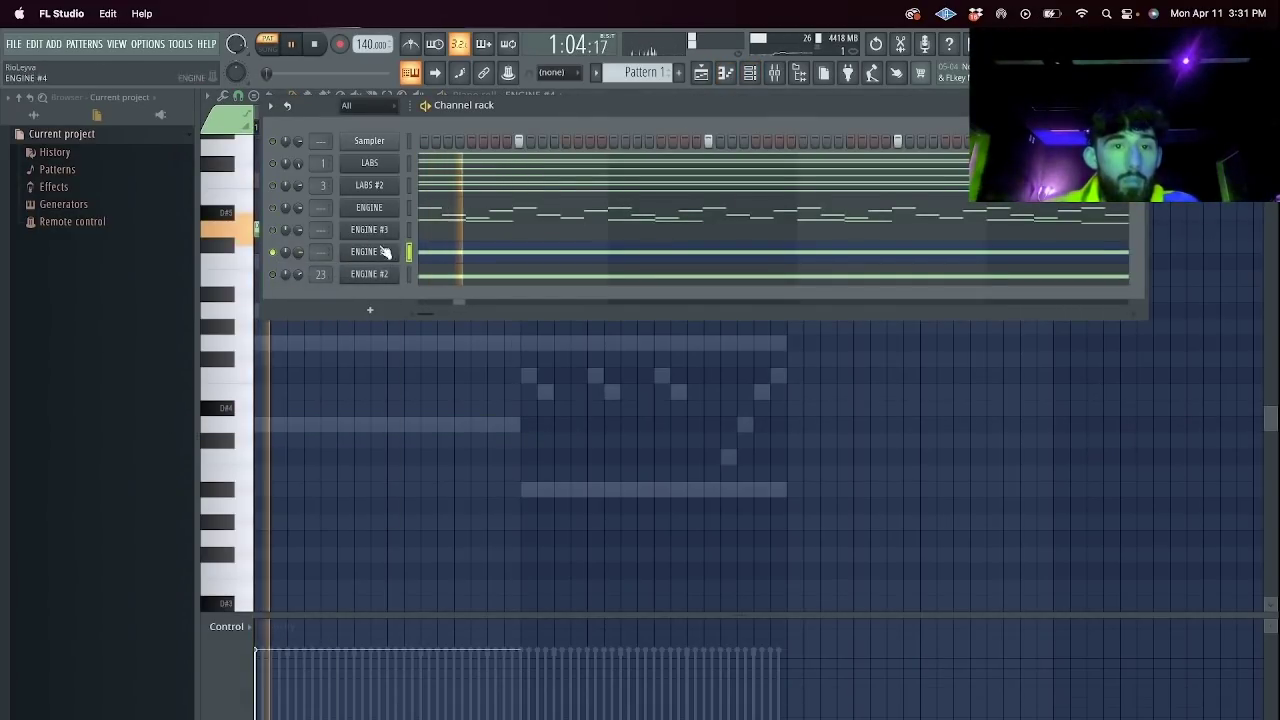
Lower ENGINE #4's second long note by about four semitones.
key(F9)
click(461, 258)
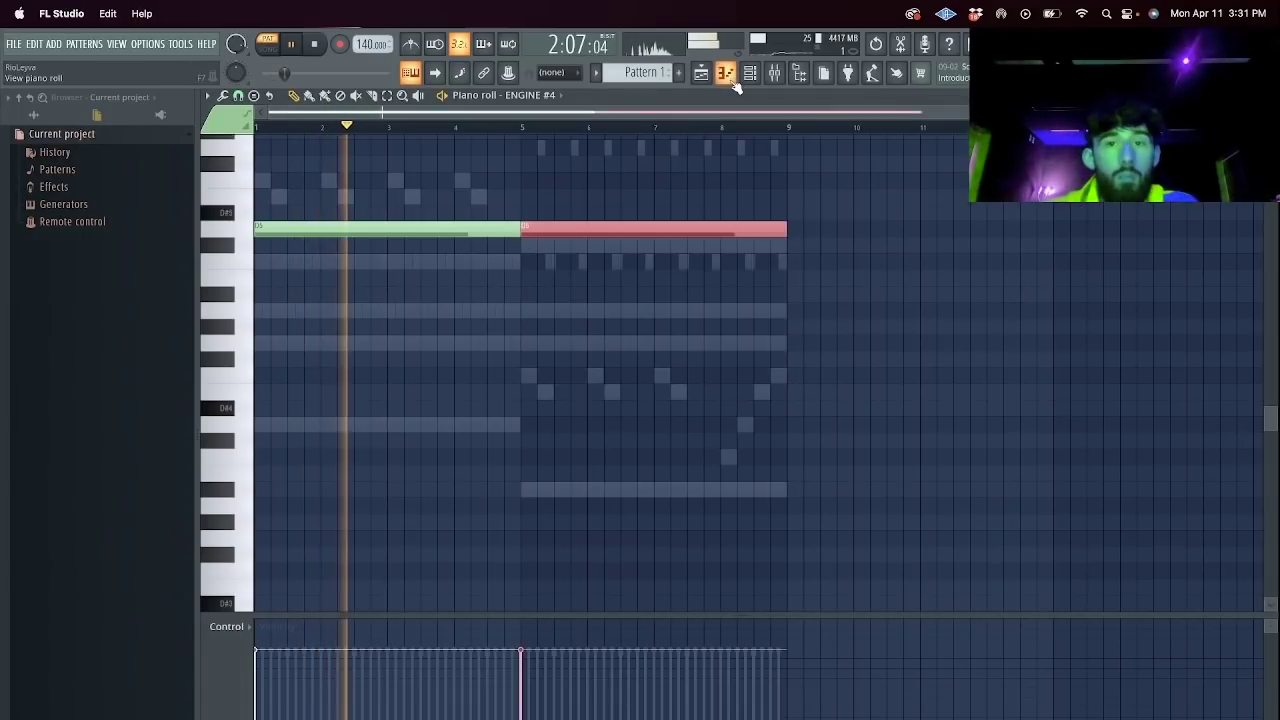
key(shift+Down)
key(shift+Down)
key(shift+Down)
key(shift+Down)
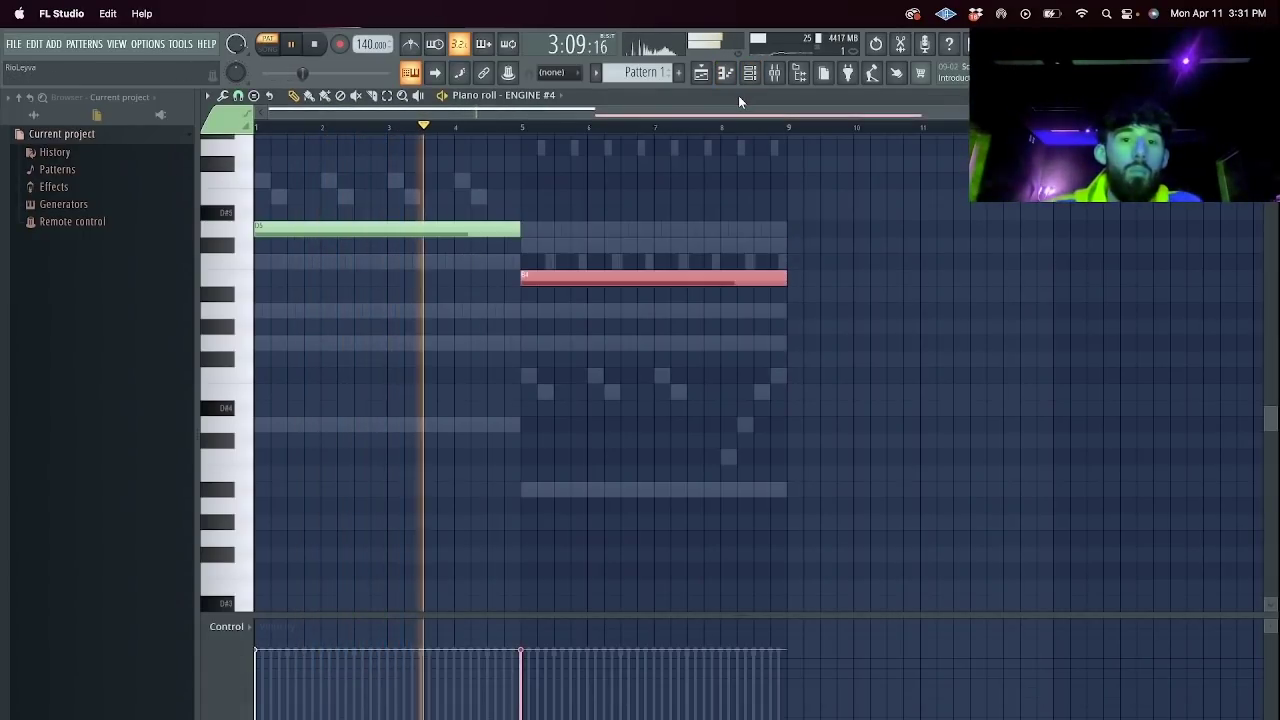
click(773, 76)
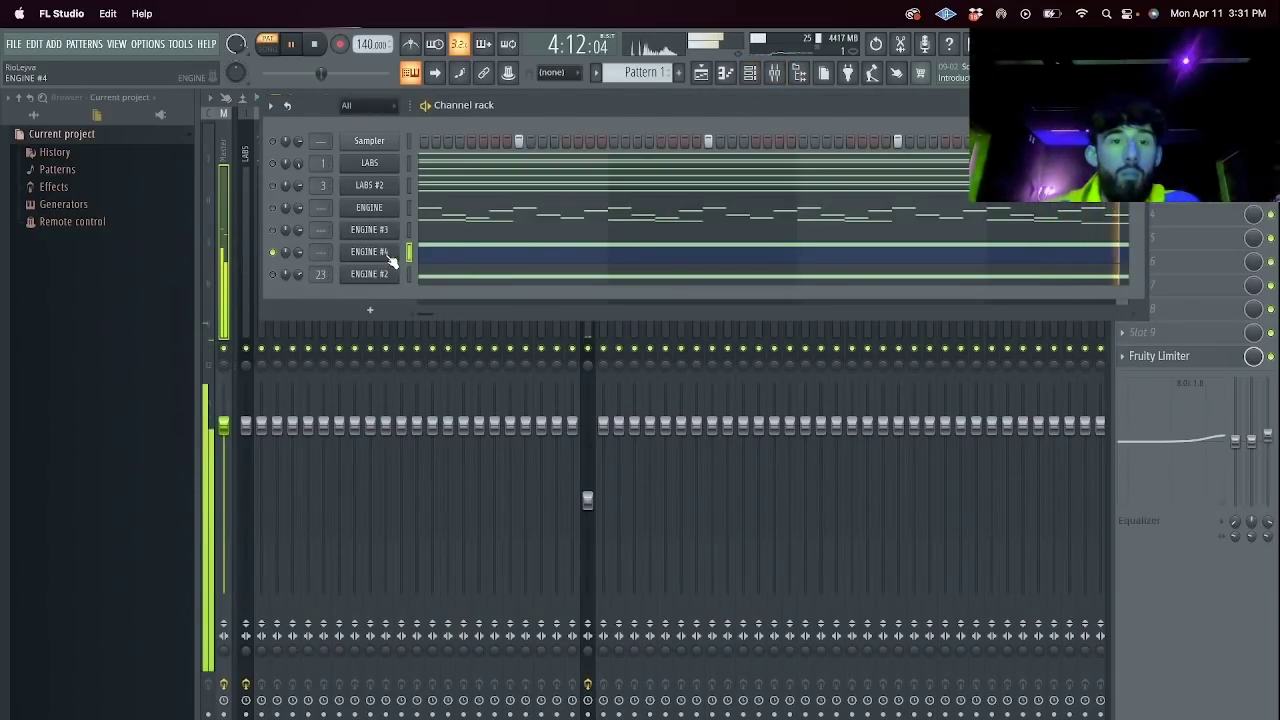
click(390, 257)
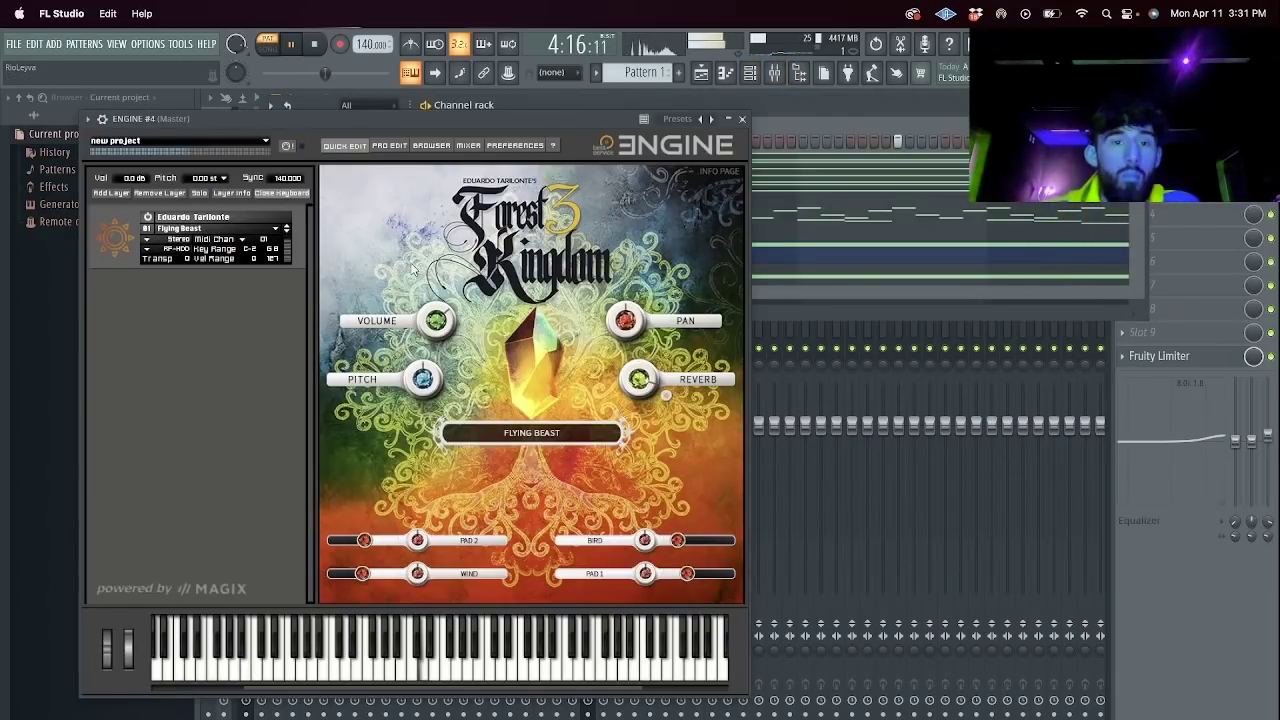
Step ENGINE #4's preset past Giant Insects to Glowing Creatures.
click(287, 232)
click(287, 232)
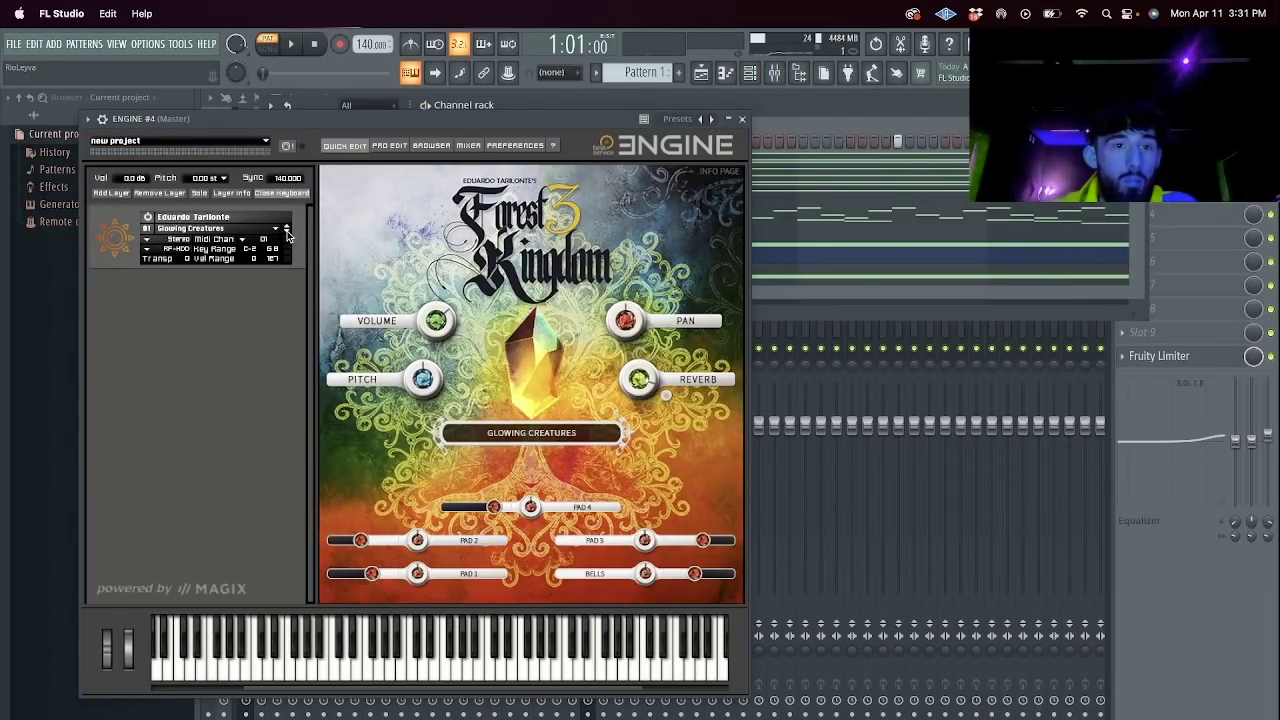
click(743, 120)
right_click(380, 251)
click(382, 253)
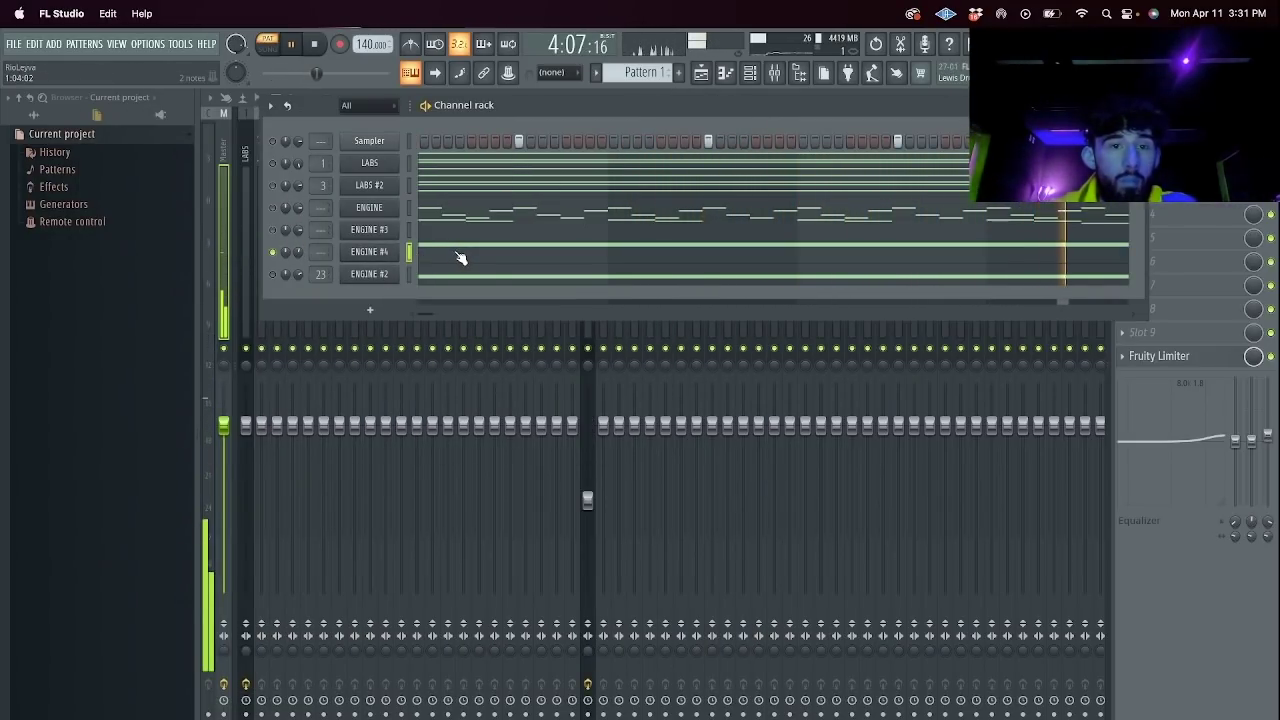
click(459, 258)
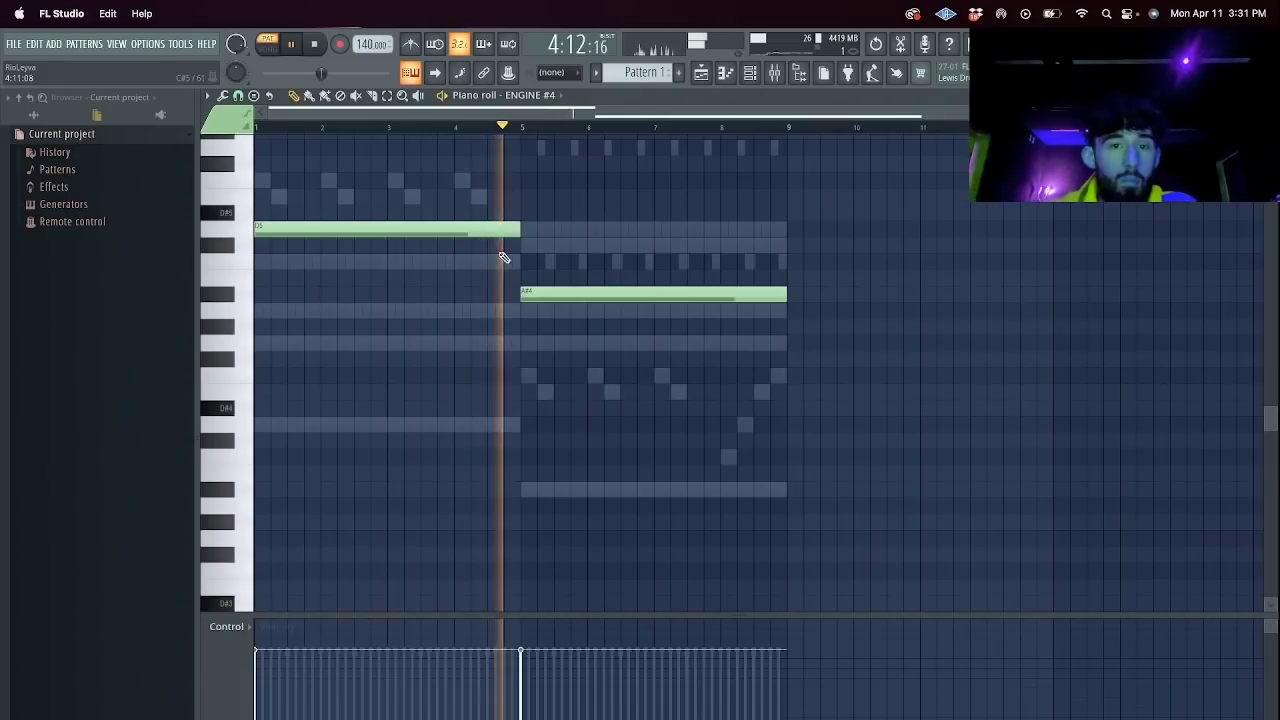
Mute the LABS #2 and LABS channels in the channel rack.
click(751, 74)
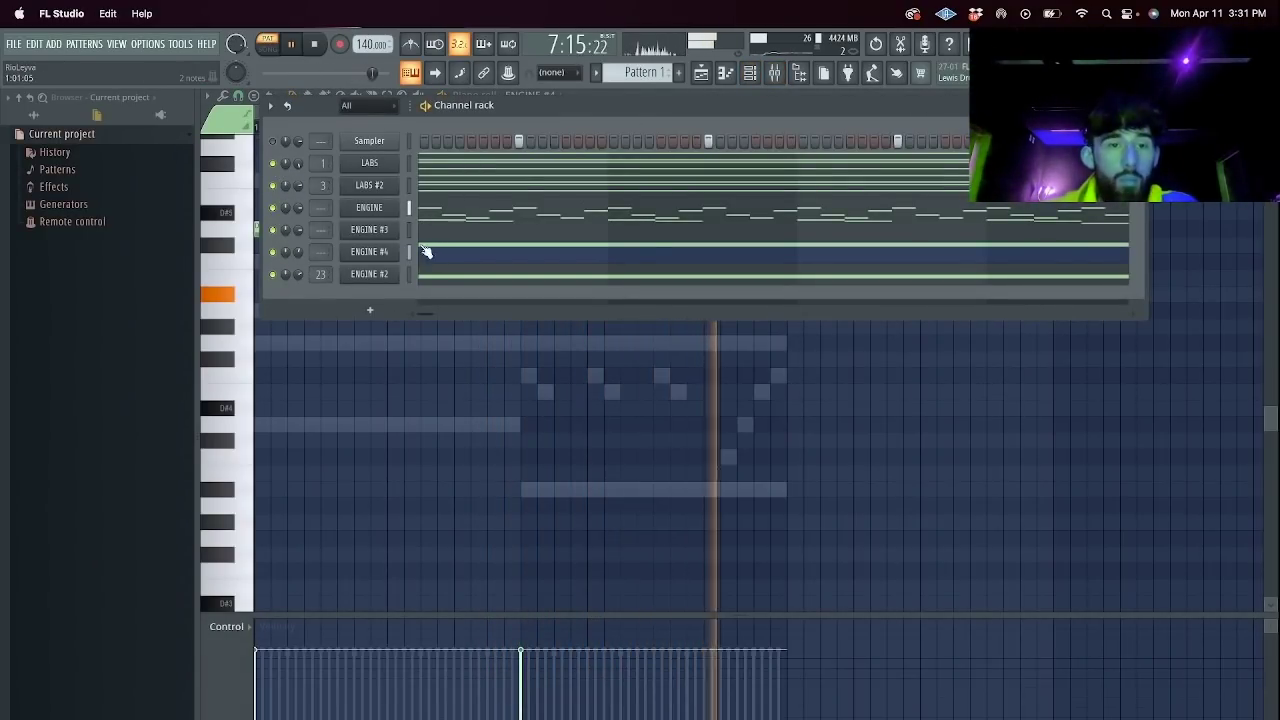
click(273, 185)
click(273, 163)
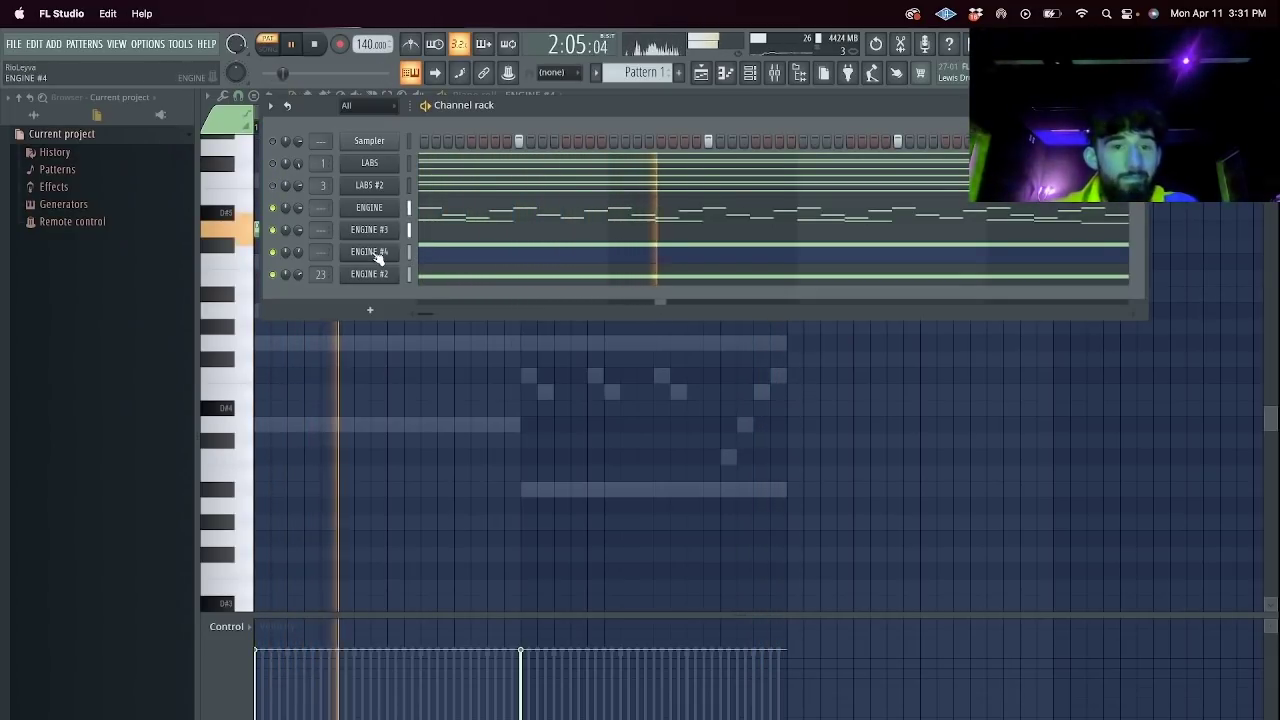
Clone ENGINE #4 as ENGINE #5 and load the Overtone Singing Cavity 1 voice.
right_click(376, 258)
click(462, 385)
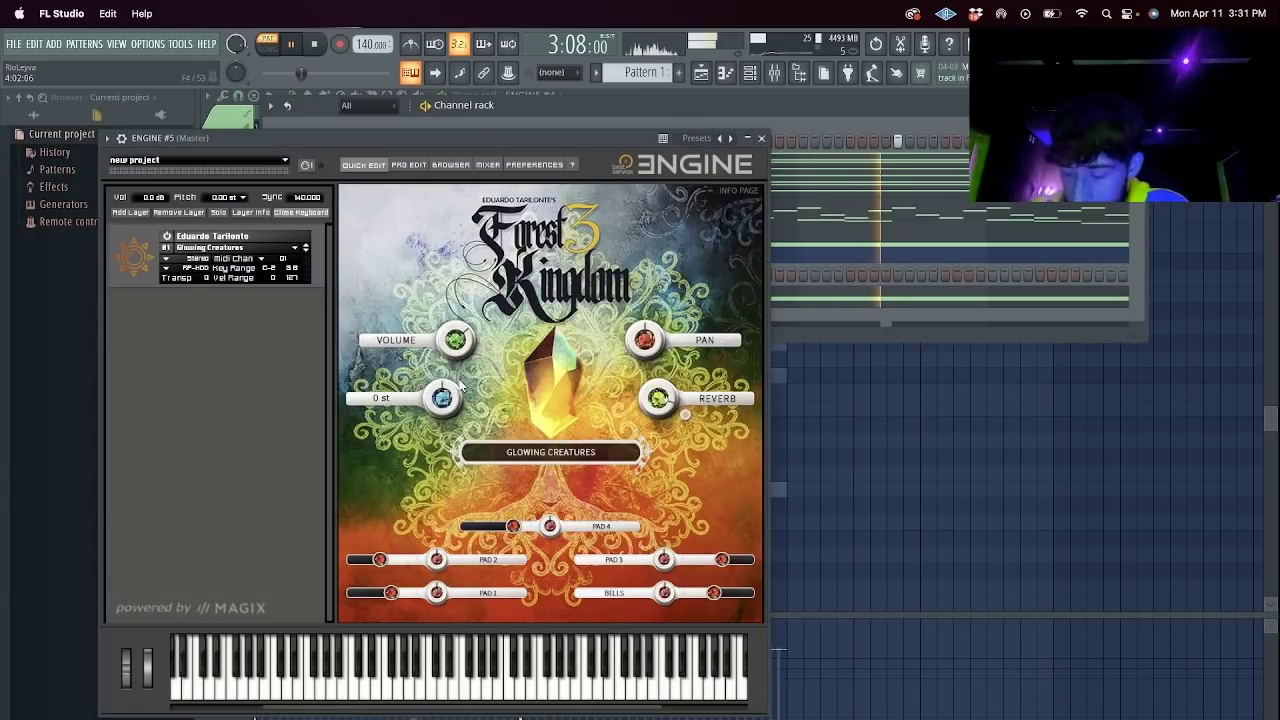
click(247, 248)
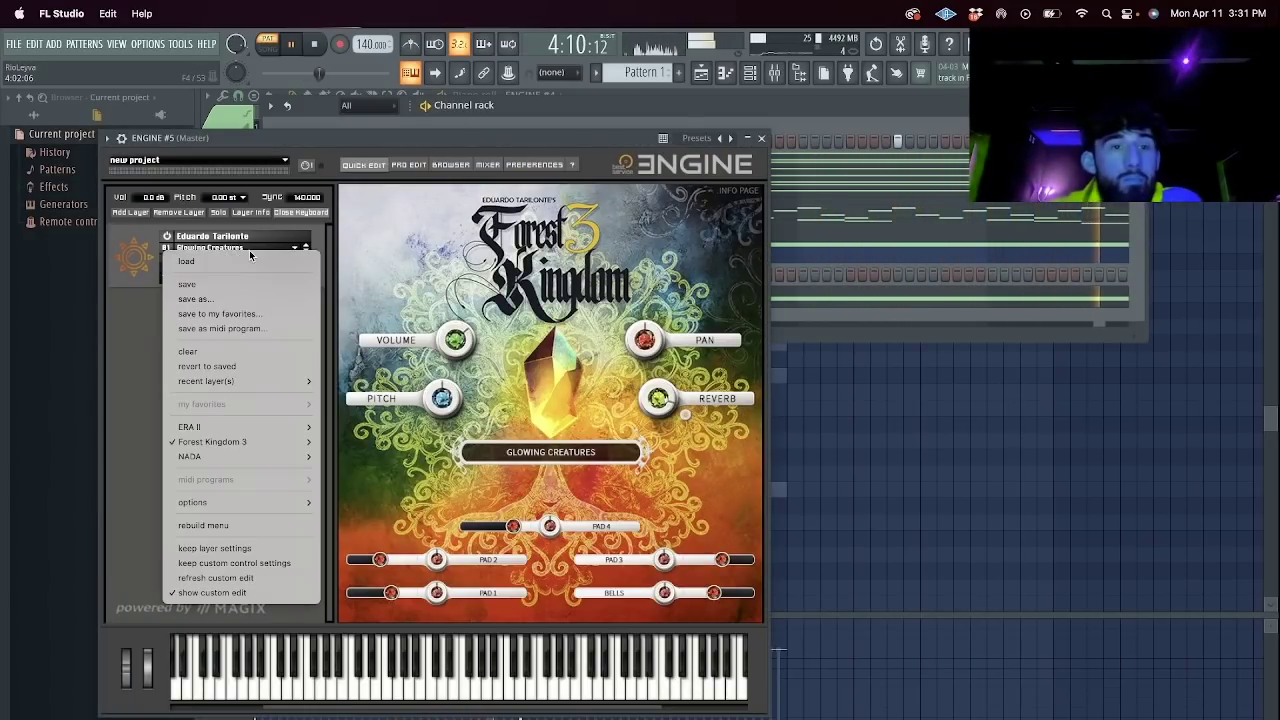
mouse_move(295, 458)
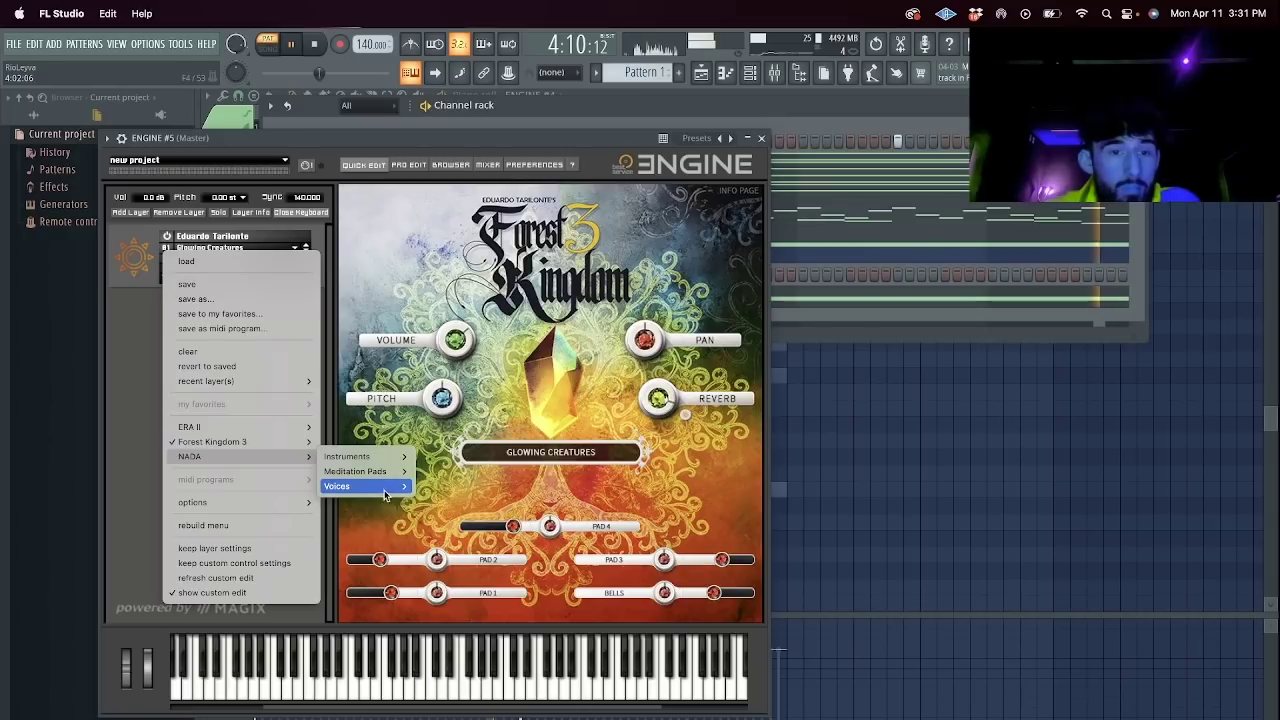
mouse_move(396, 493)
mouse_move(487, 494)
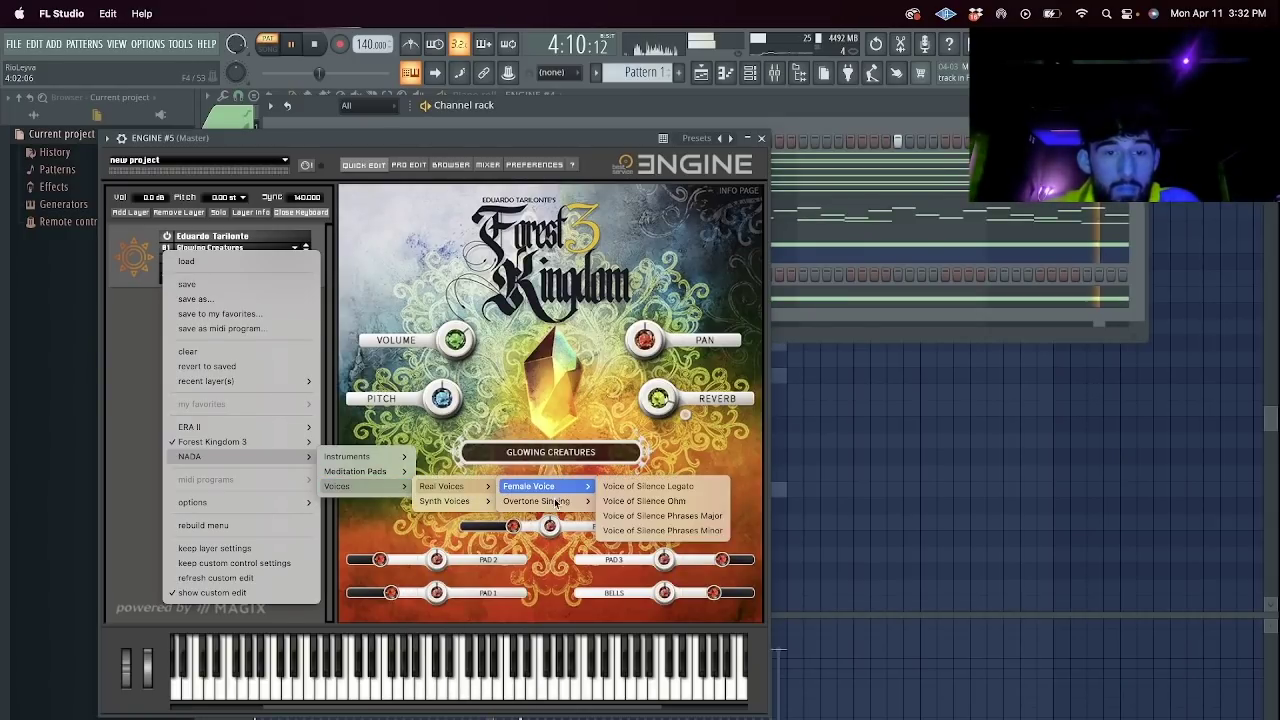
click(637, 506)
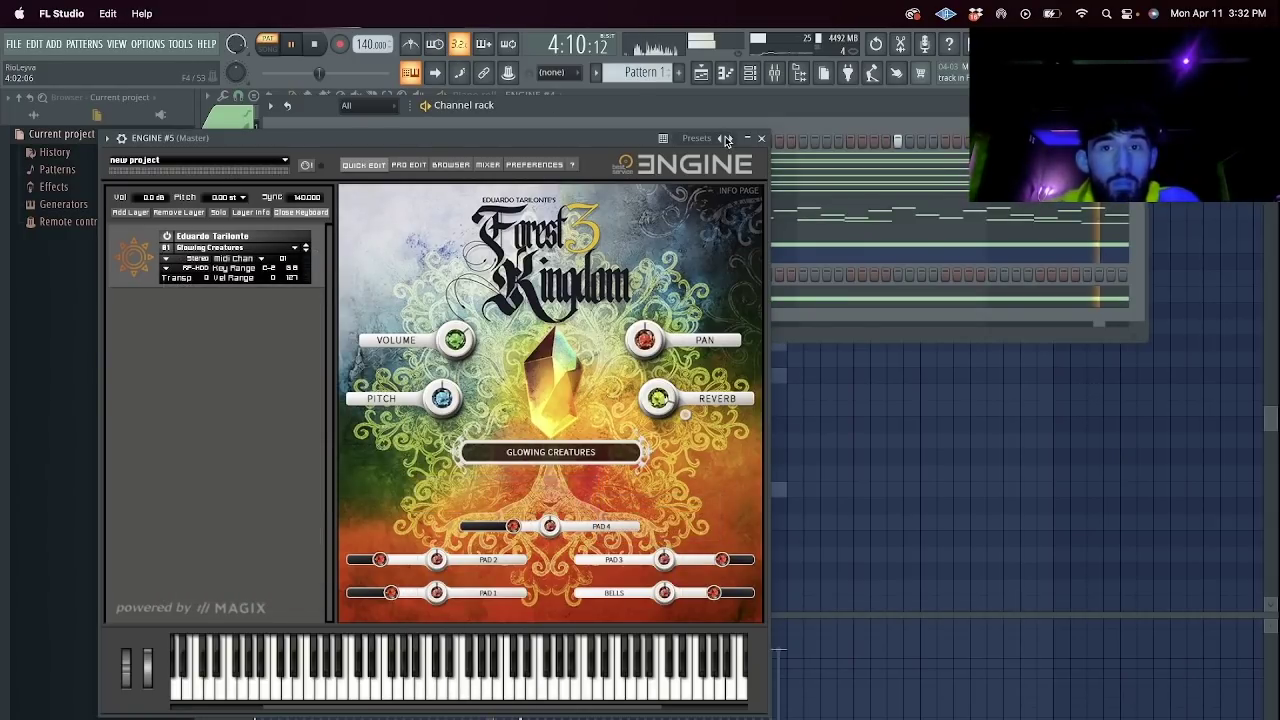
click(761, 138)
Draw ENGINE #5's melody: C6 at bar 1, a higher note at bar 3, then notes at bars 5 and 7.
right_click(395, 266)
click(425, 275)
scroll(283, 266, up, 4)
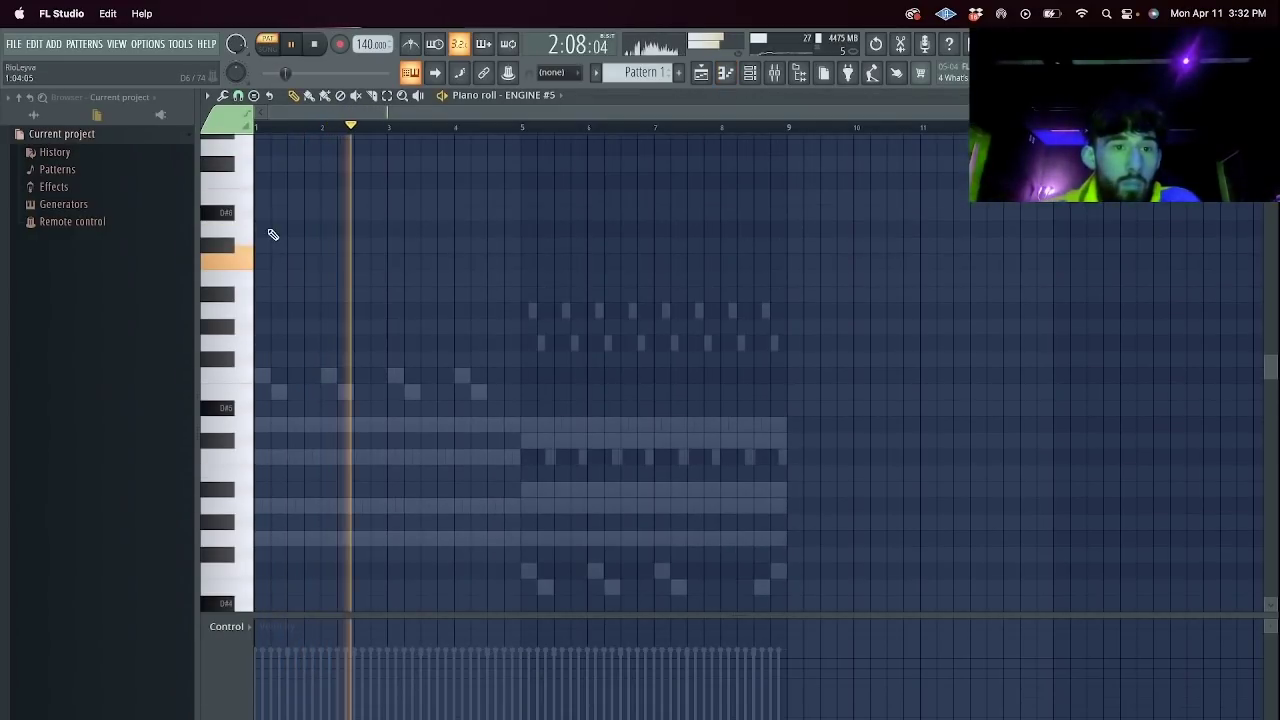
key(space)
click(260, 262)
drag(519, 262, 393, 238)
click(393, 232)
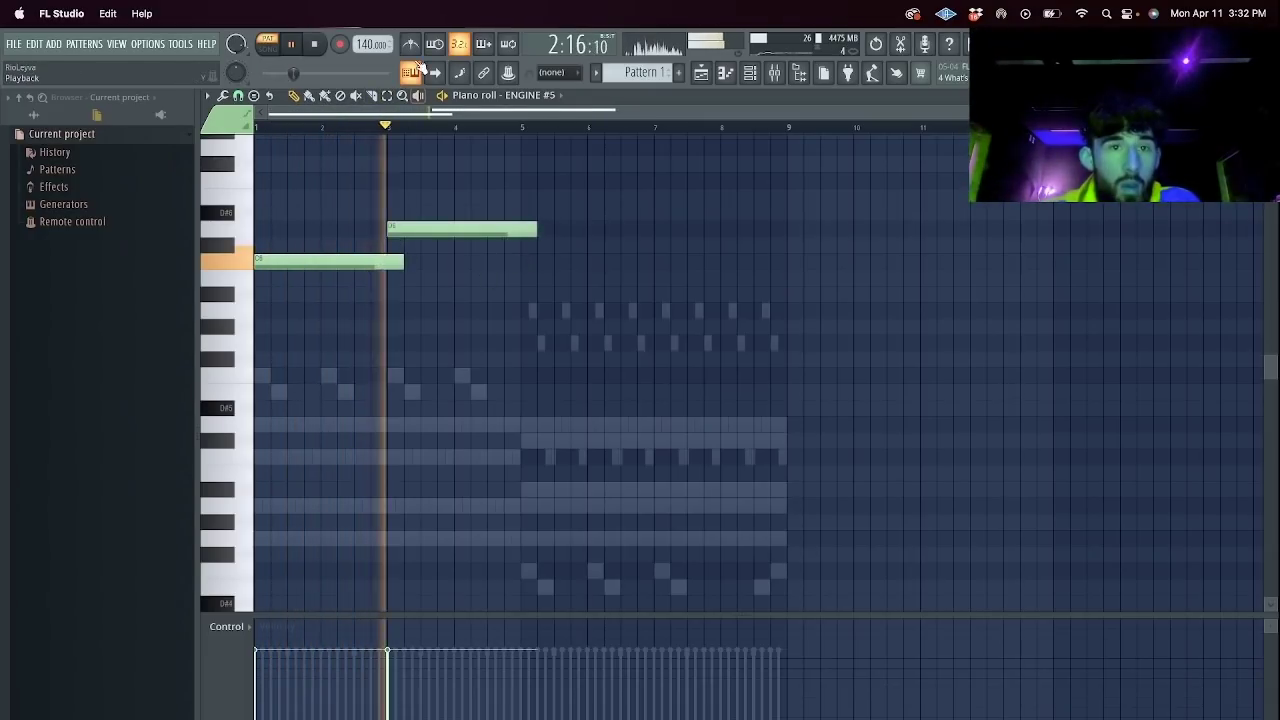
drag(533, 229, 519, 231)
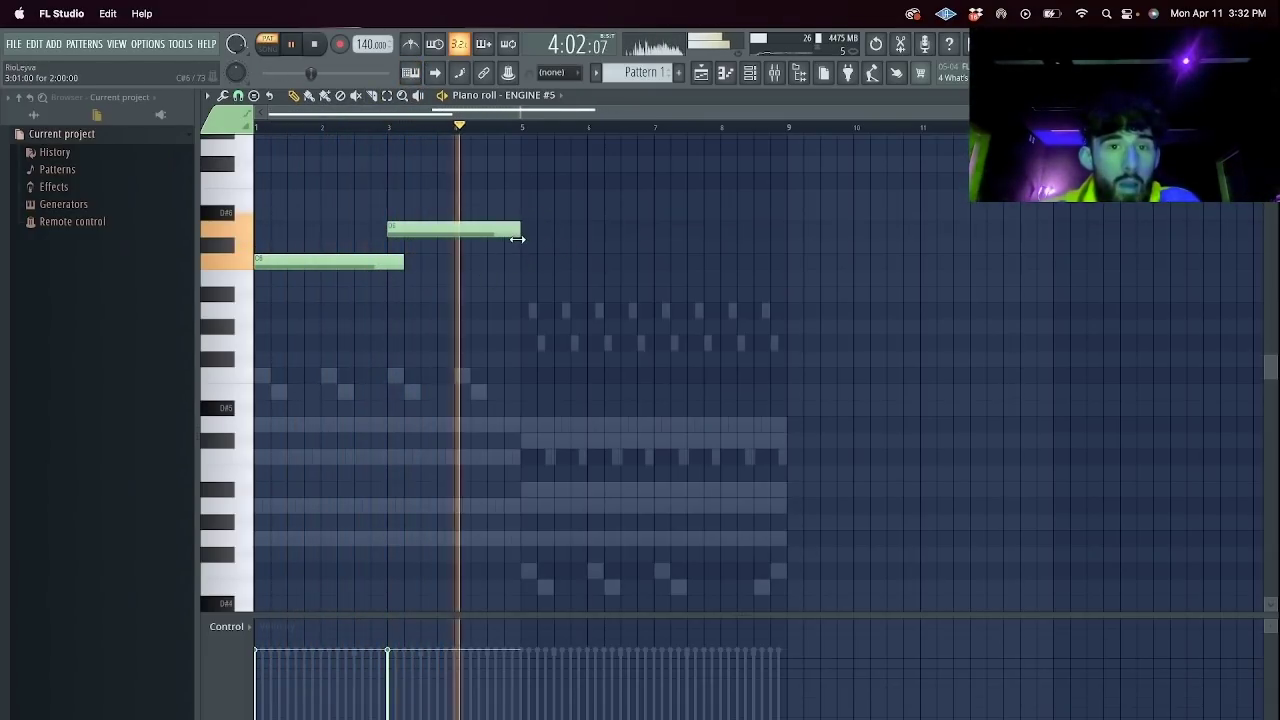
click(521, 313)
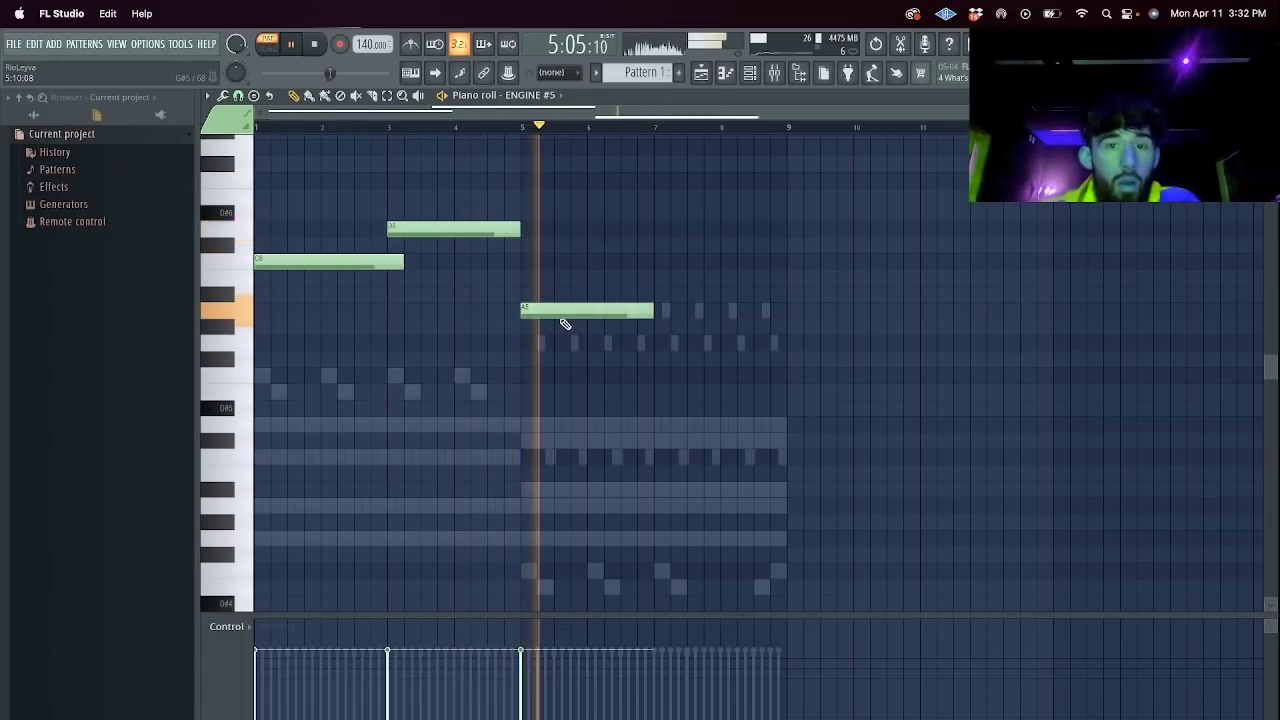
click(659, 376)
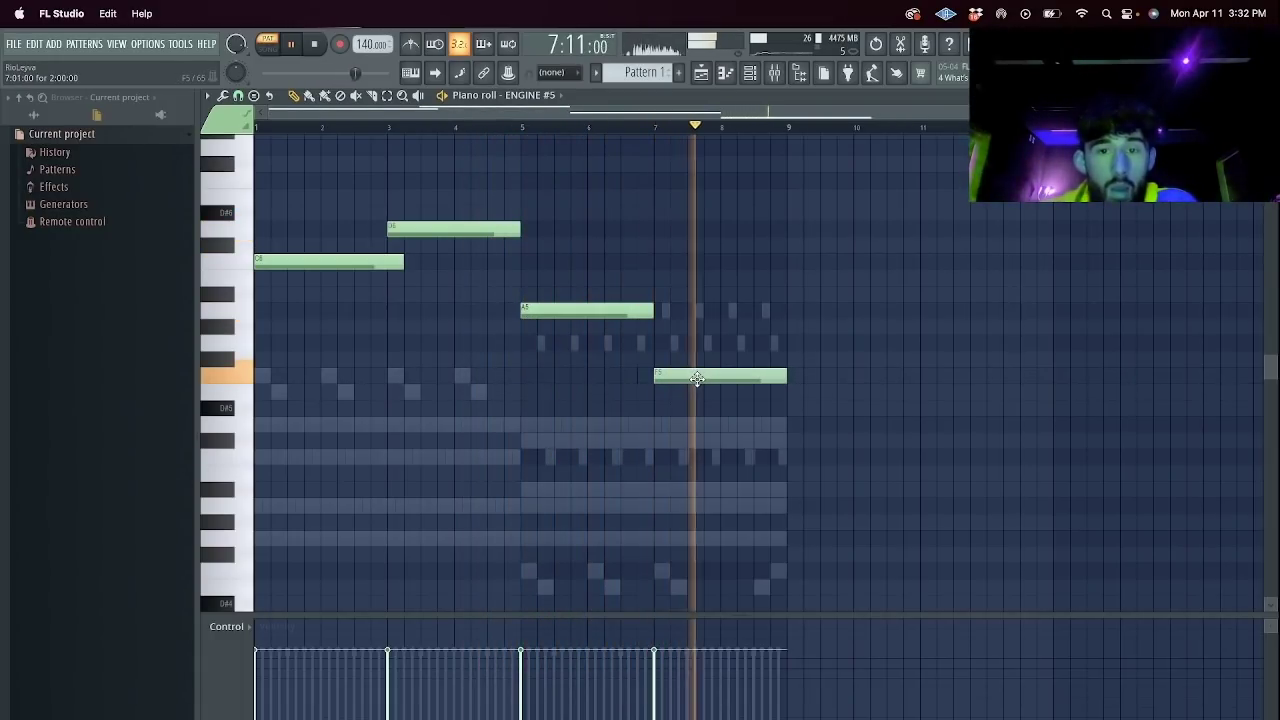
click(749, 72)
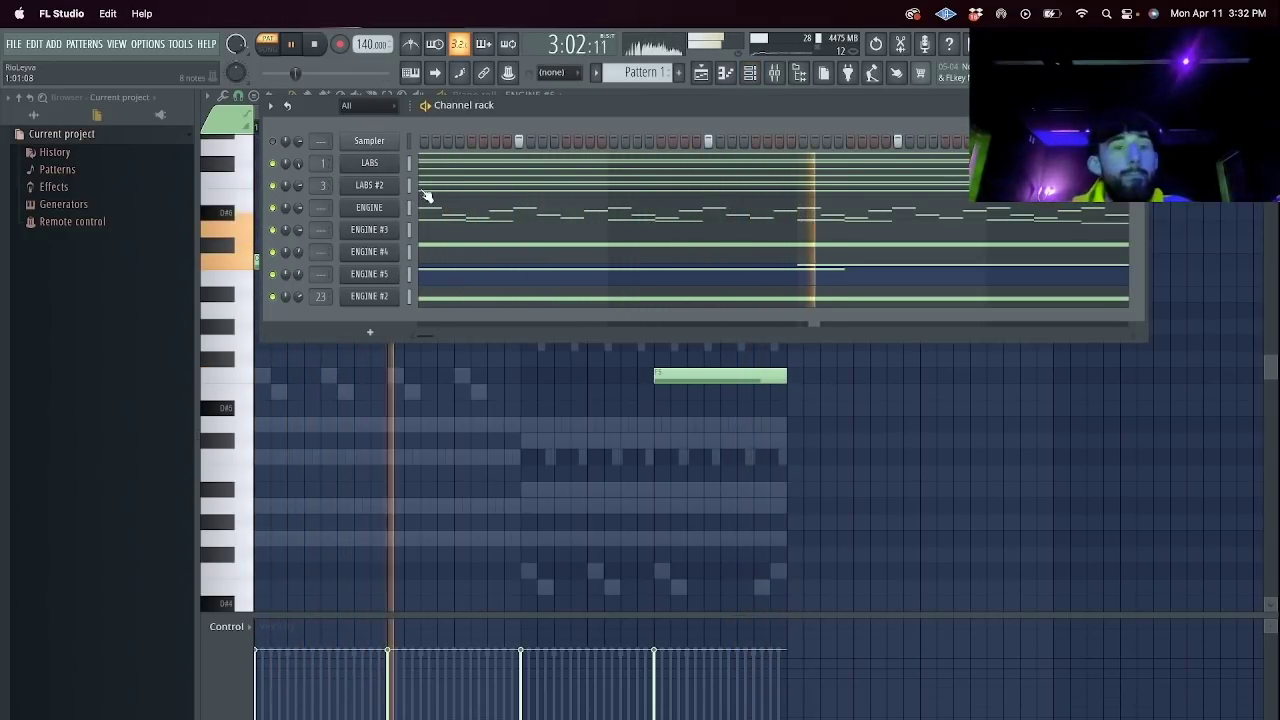
Add Clipped Zay 808 from drums > Isolation Drumkit > 808s as a new channel.
click(776, 73)
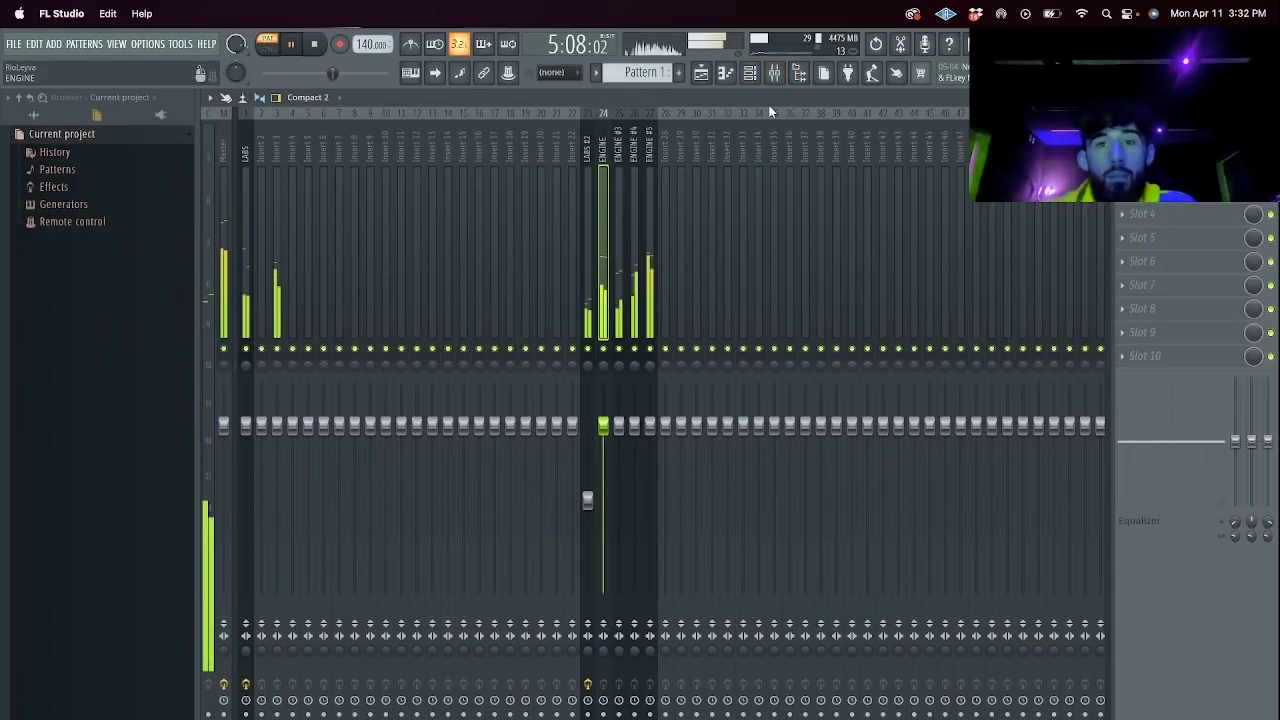
click(750, 74)
click(52, 116)
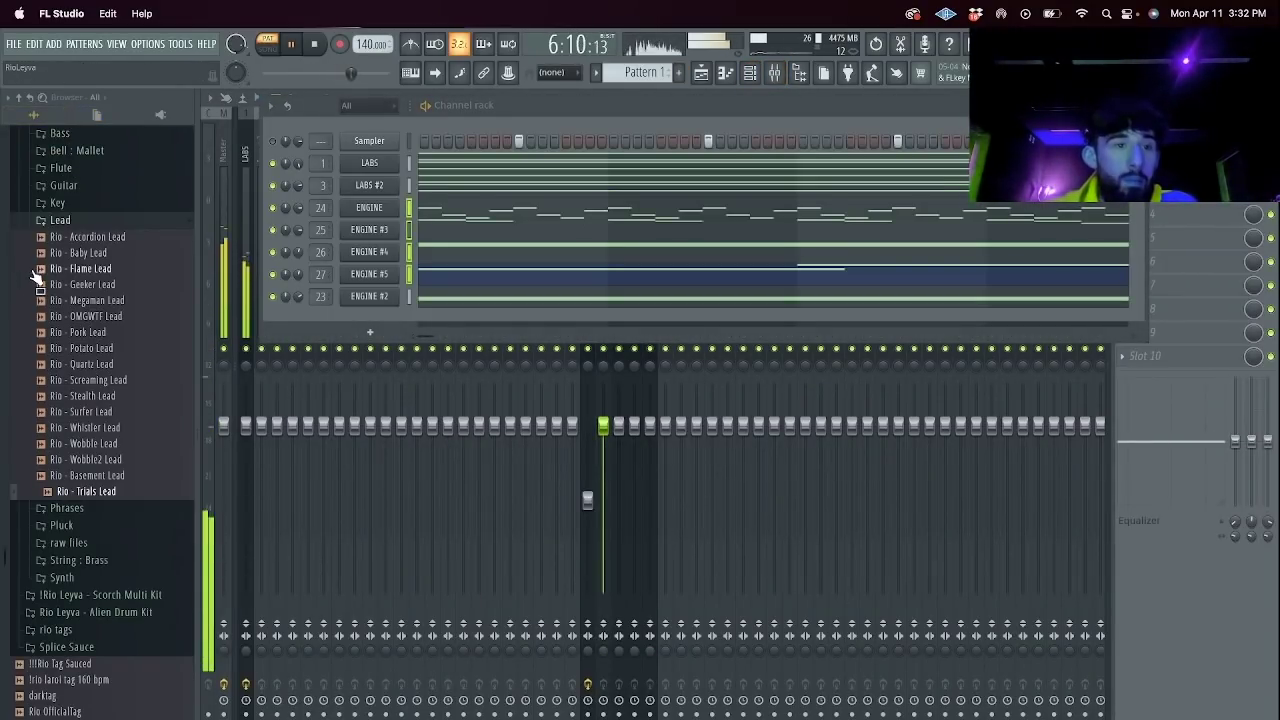
scroll(60, 320, up, 10)
click(42, 370)
click(86, 405)
click(60, 422)
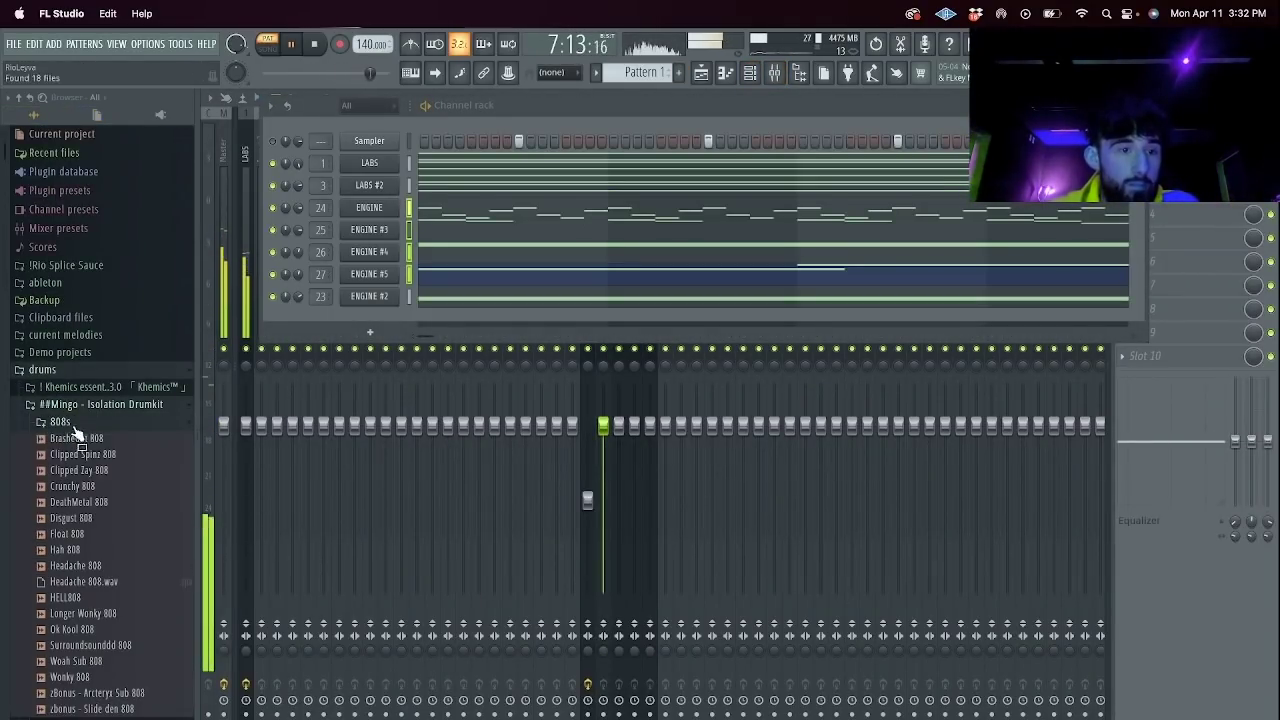
drag(366, 313, 366, 316)
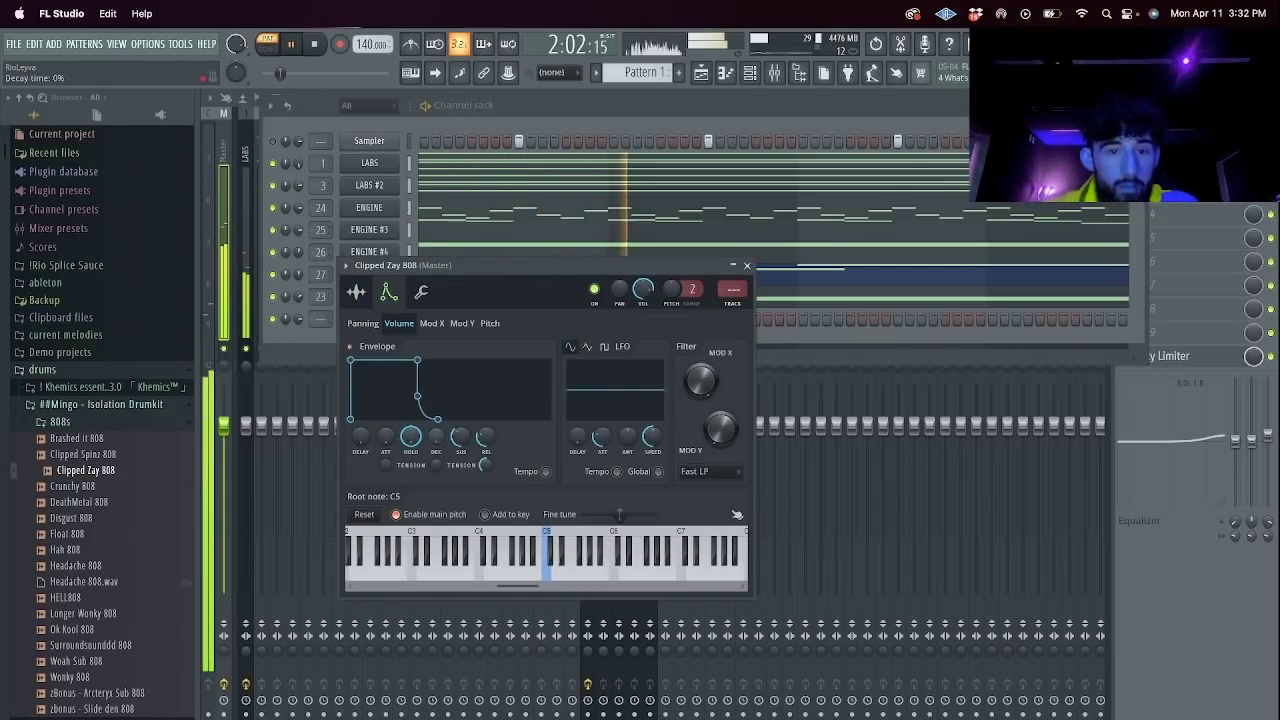
click(424, 289)
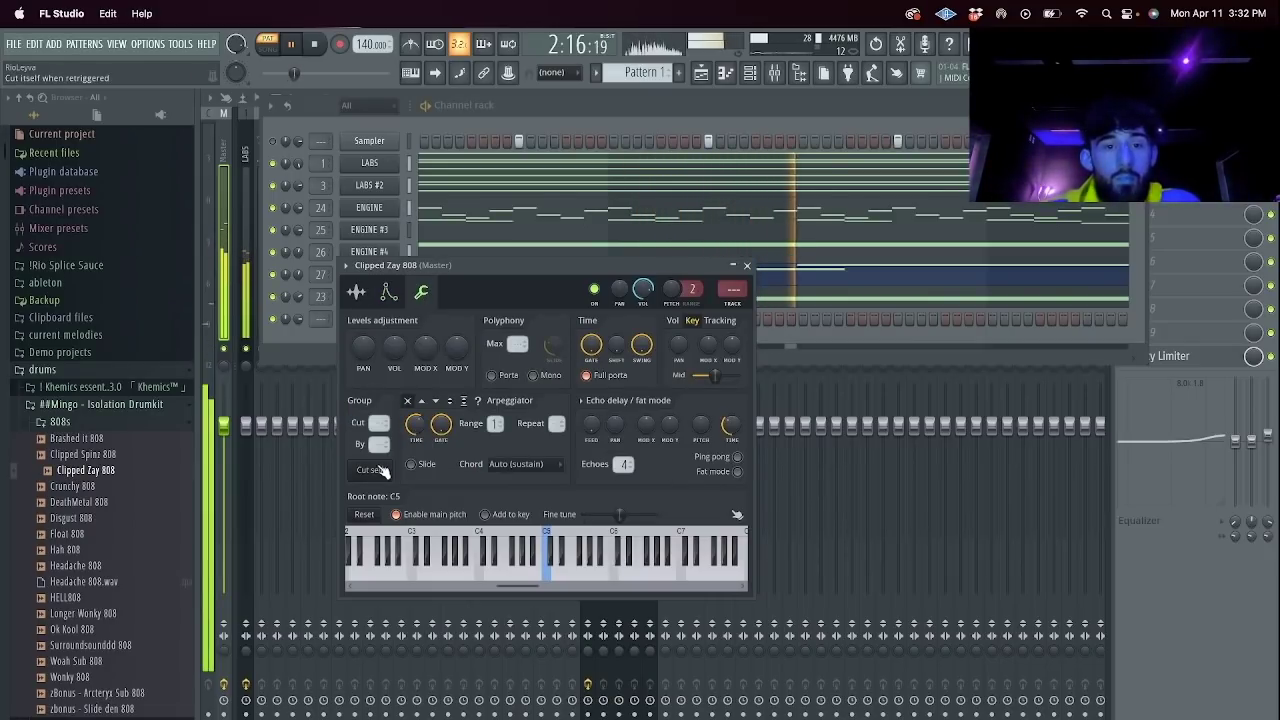
click(308, 318)
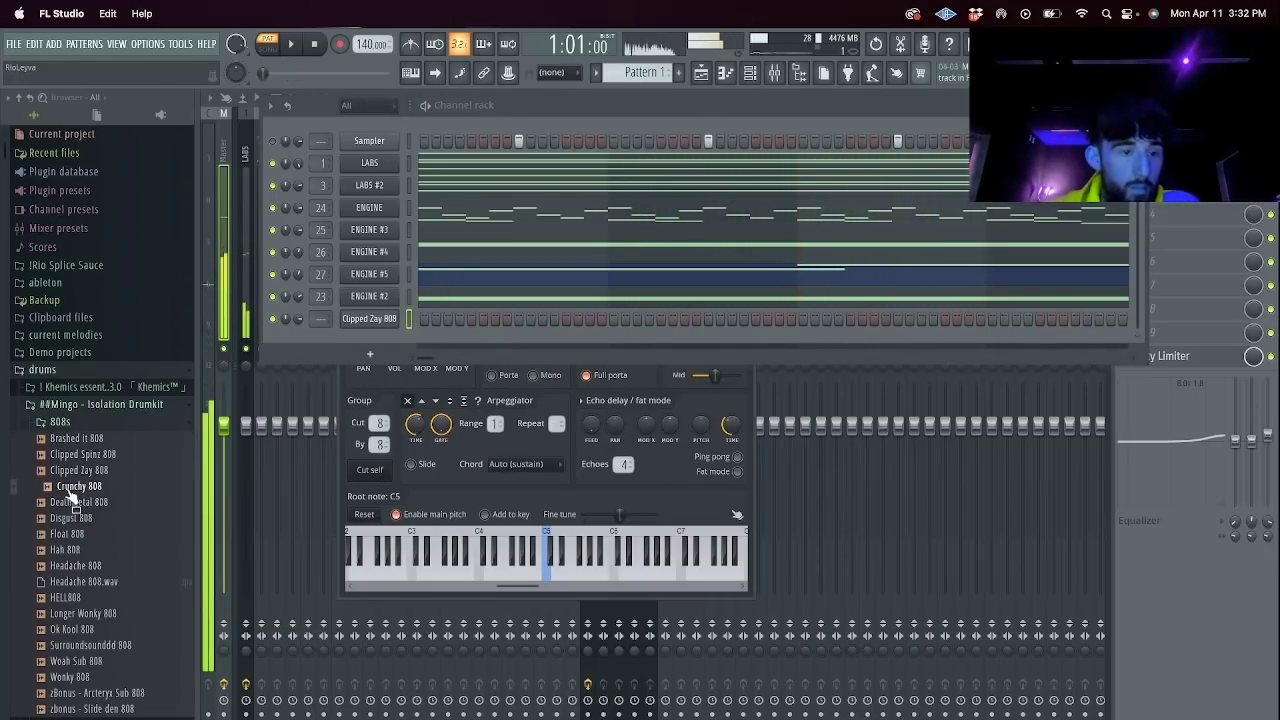
Draw an opening 808 note in the Crunchy 808 piano roll and play it back.
right_click(375, 319)
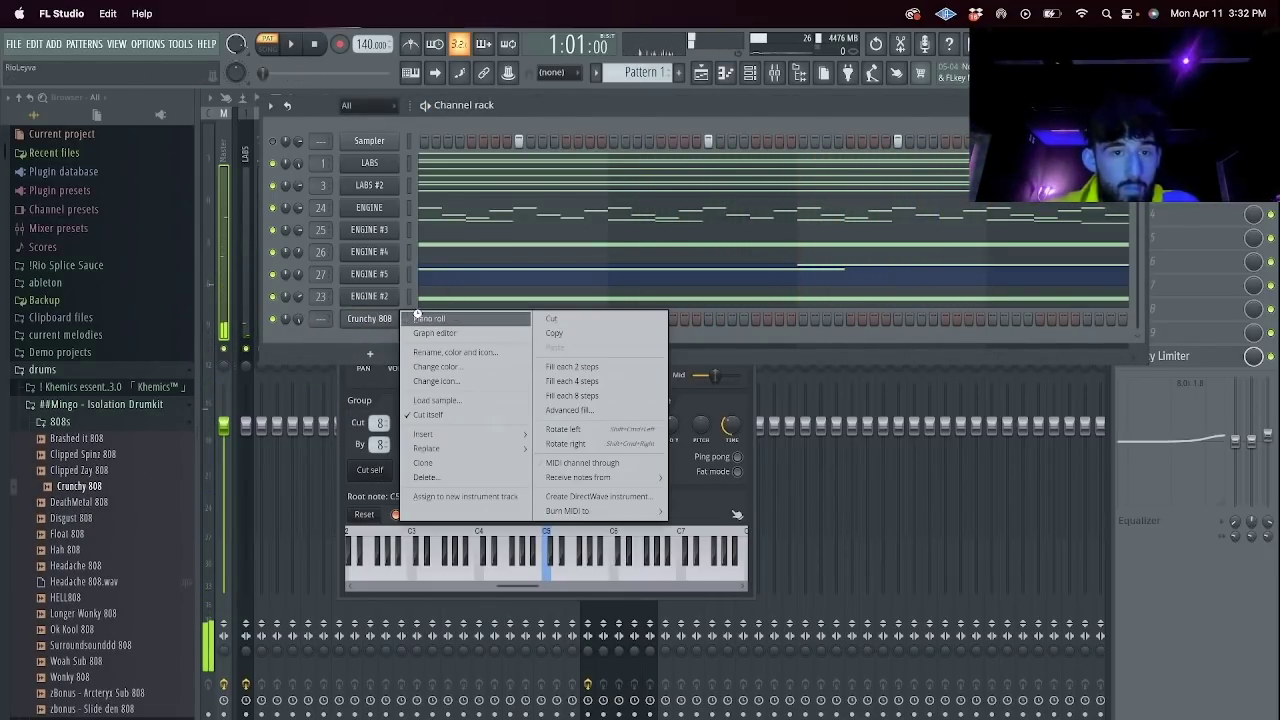
click(418, 319)
scroll(323, 391, down, 4)
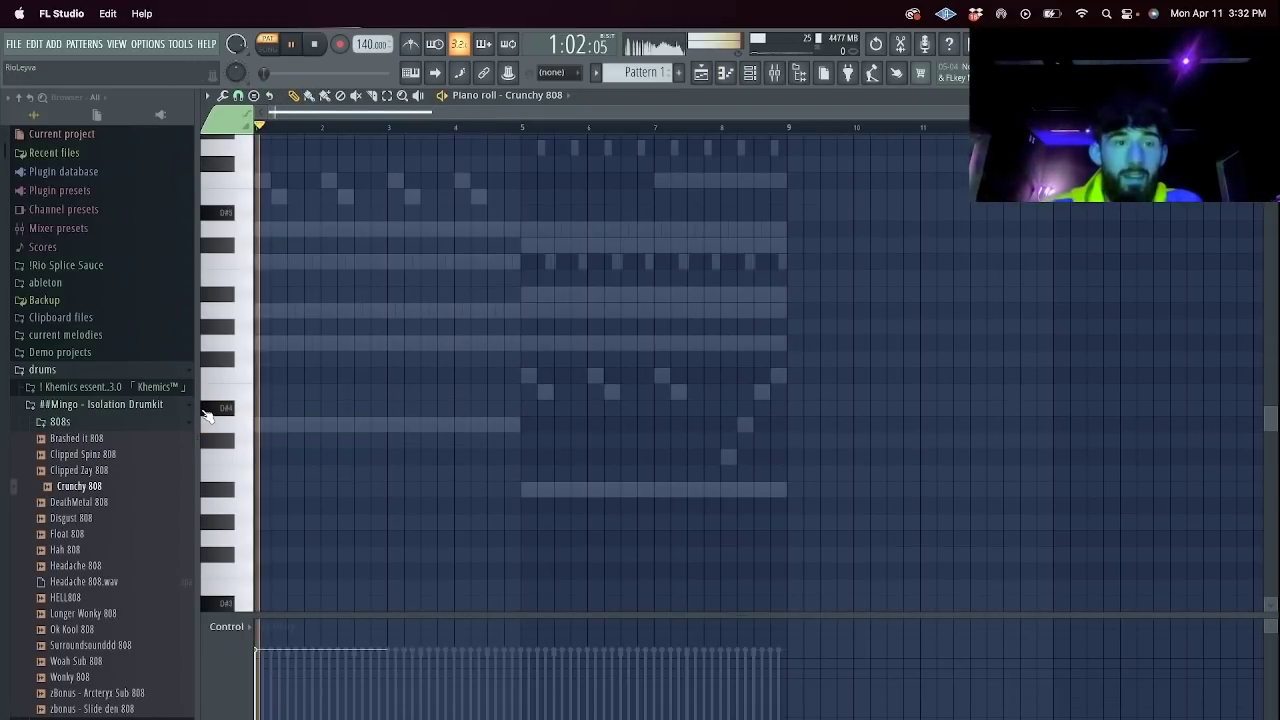
key(space)
scroll(205, 416, down, 1)
key(space)
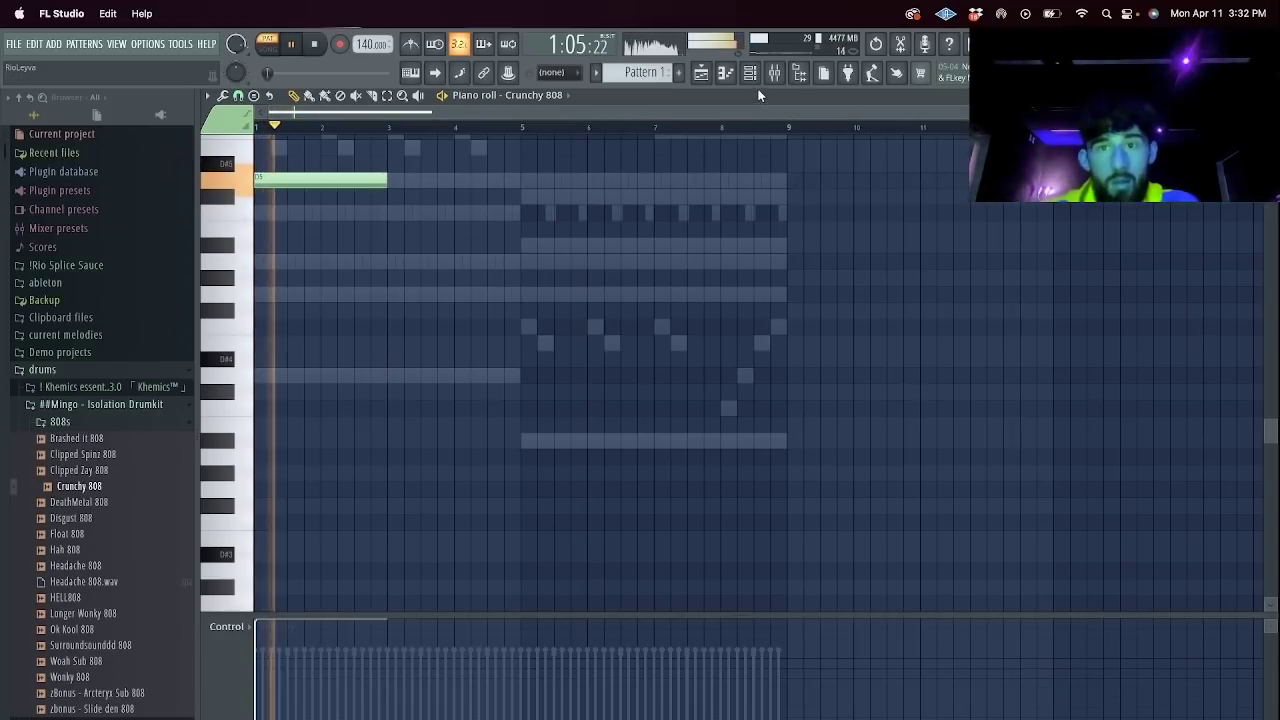
Clone the Crunchy 808 channel as Crunchy 808 #2.
key(F6)
right_click(380, 316)
click(460, 400)
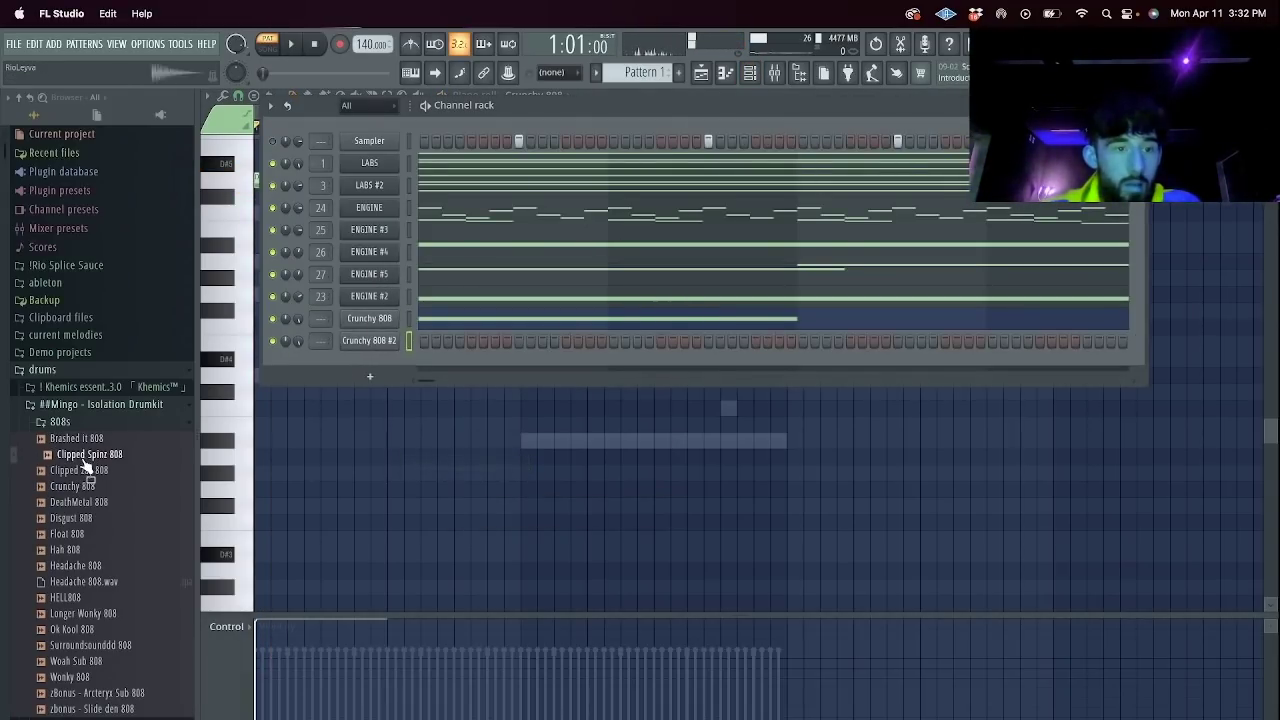
Load Clipped Spinz 808 onto the cloned channel and audition it in its piano roll.
drag(376, 347, 380, 343)
right_click(392, 337)
click(430, 342)
key(space)
key(space)
scroll(286, 314, up, 3)
key(space)
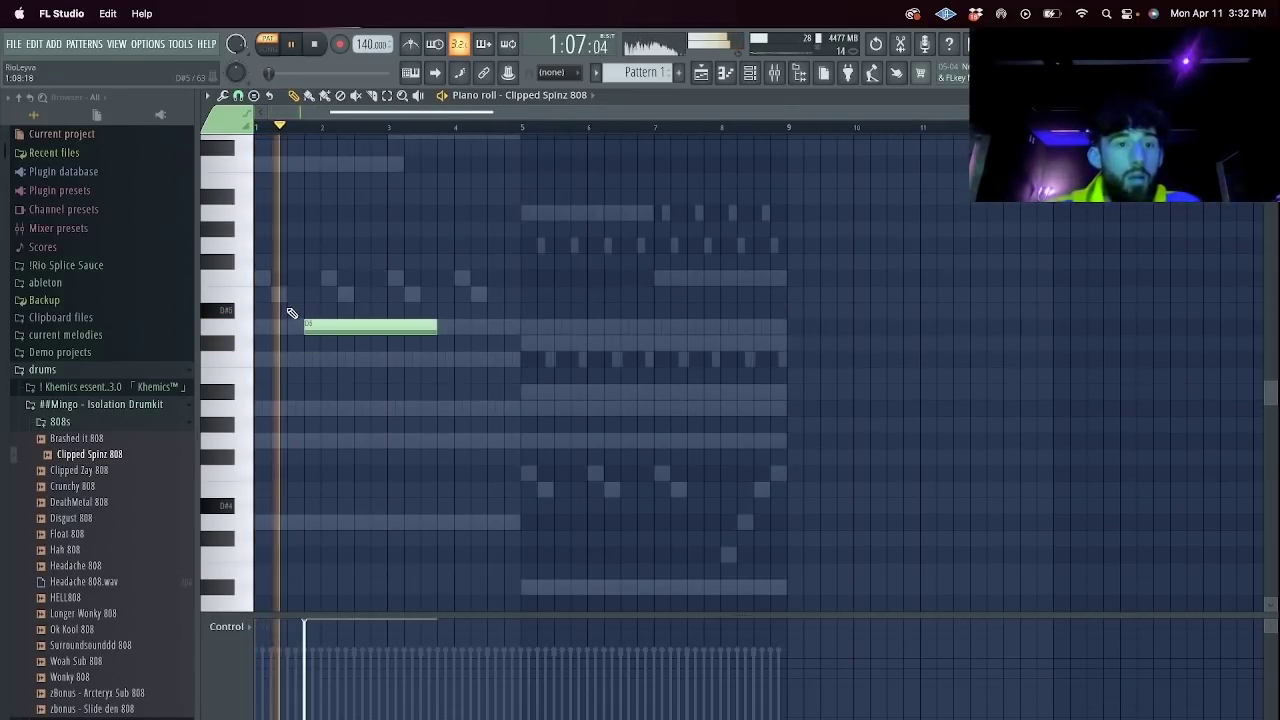
scroll(297, 314, up, 3)
key(space)
Slice the long D5 note into several short pieces using a finer grid snap.
key(c)
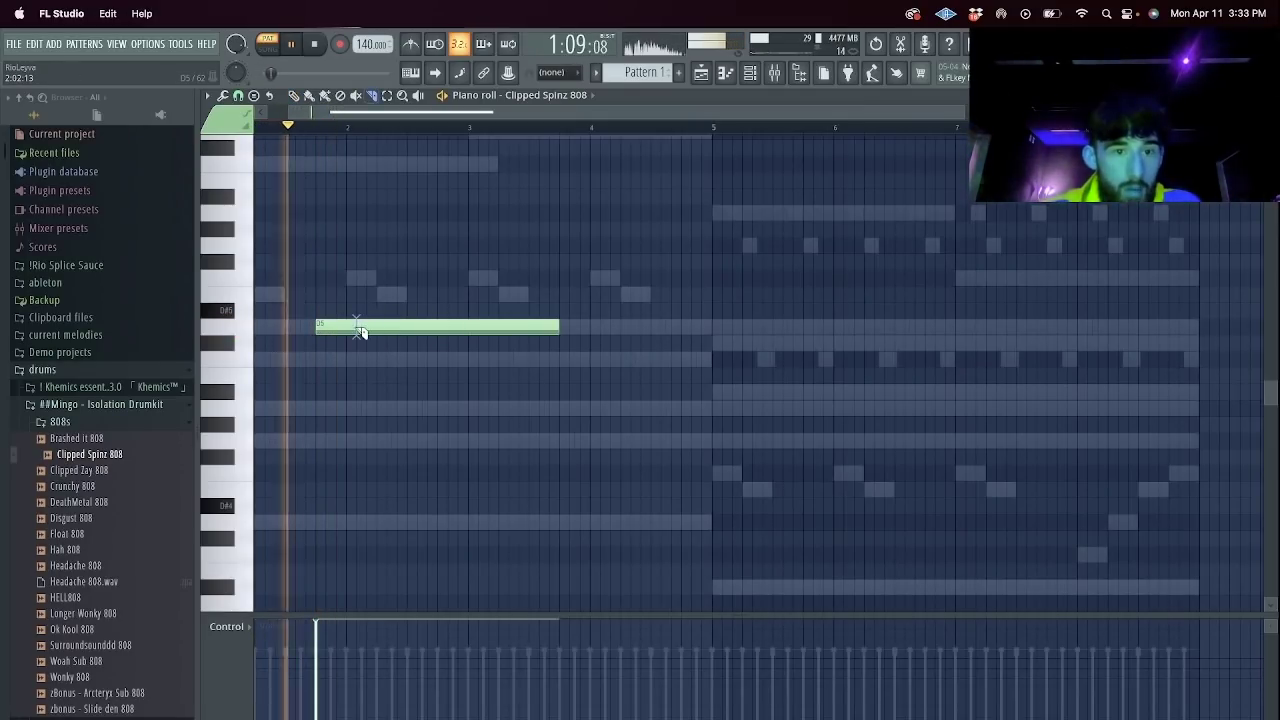
click(361, 329)
click(241, 98)
click(256, 251)
click(381, 330)
key(space)
key(space)
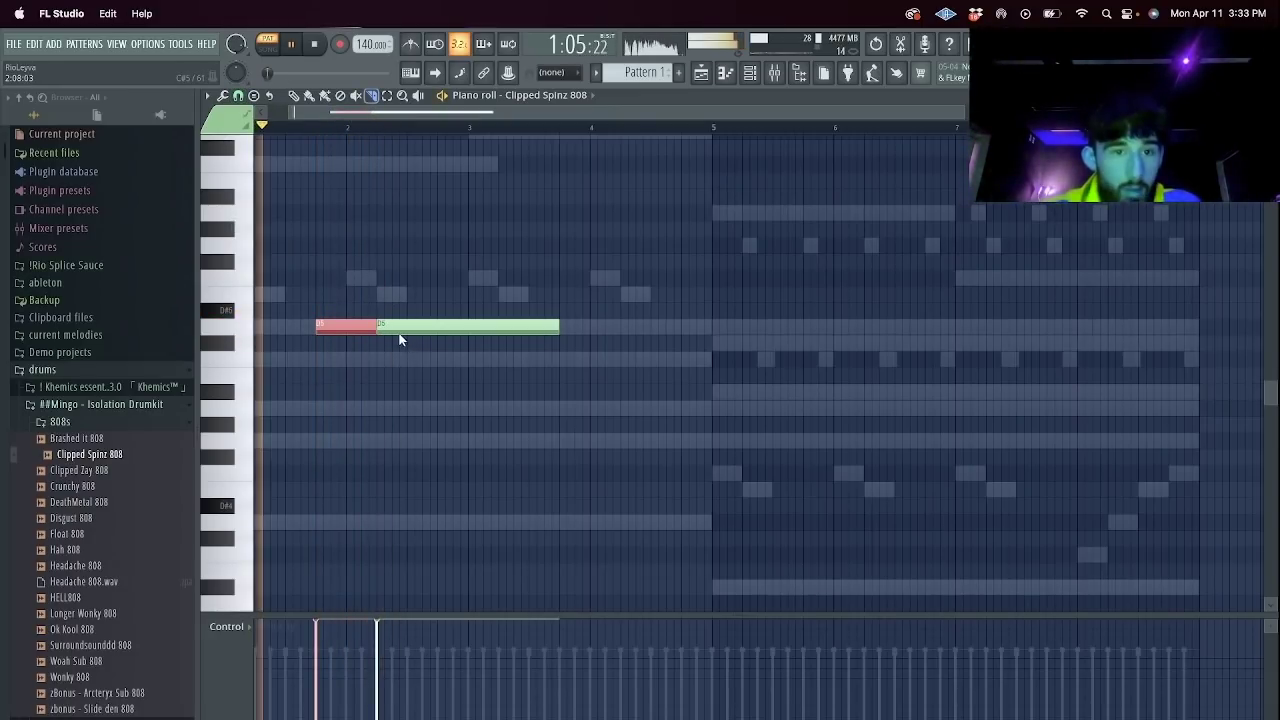
click(392, 333)
click(422, 330)
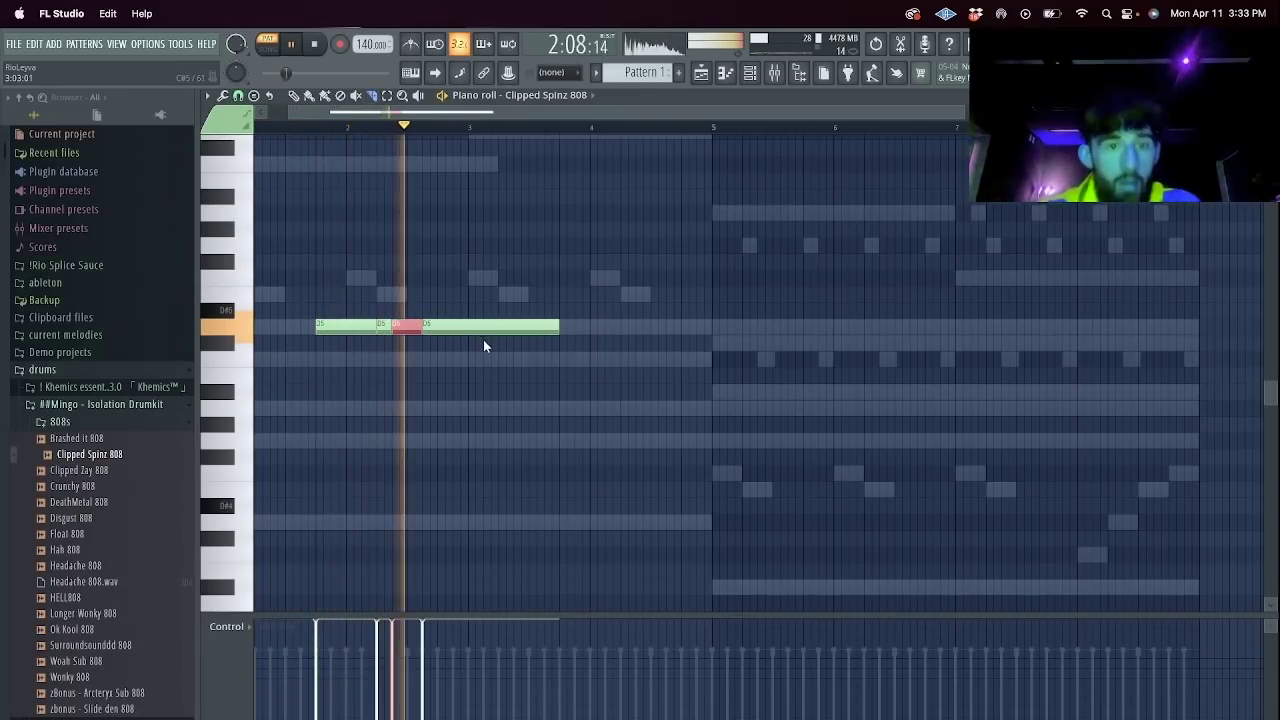
click(440, 332)
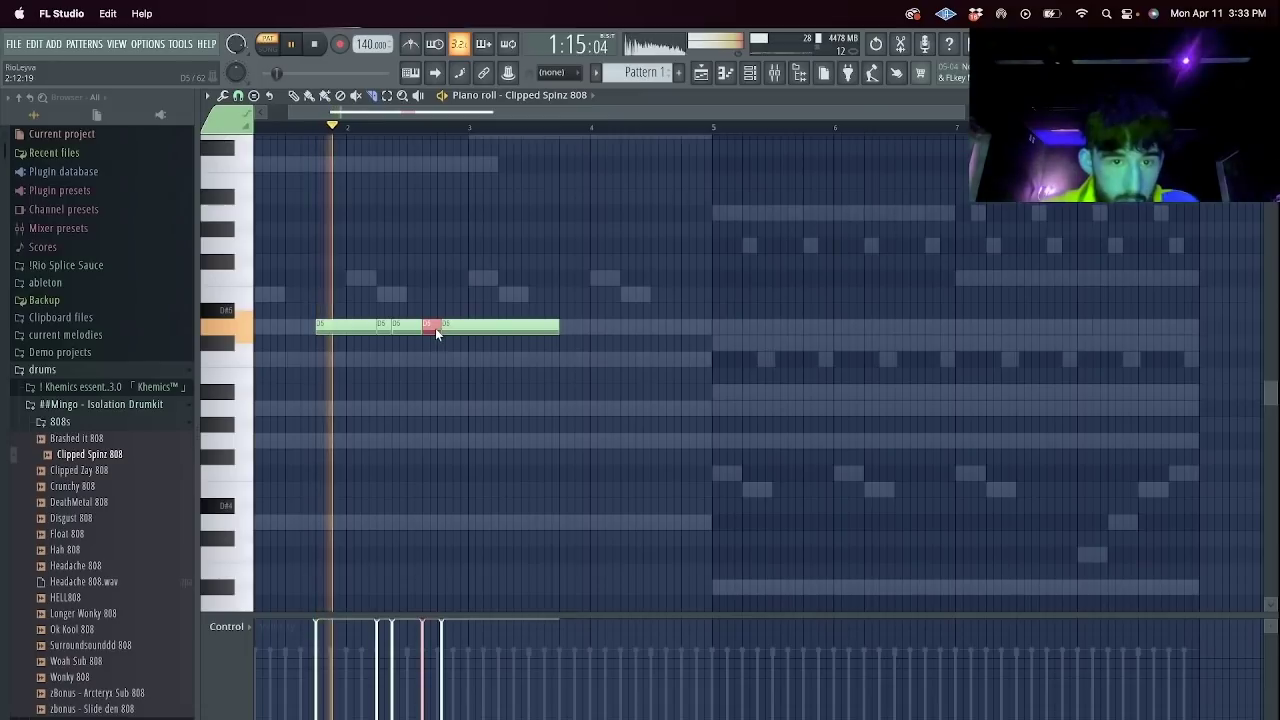
click(451, 331)
key(space)
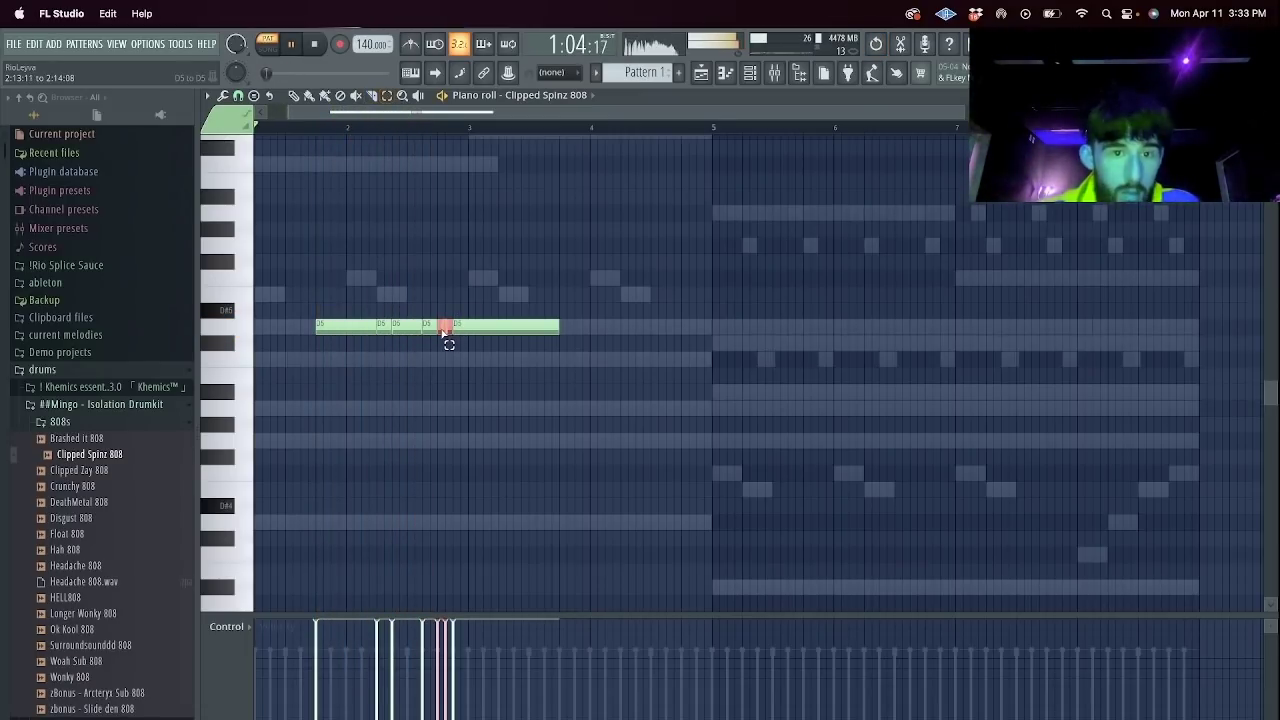
Delete the leftover D5 tail pieces and move the small high note down an octave, then up three semitones.
right_click(444, 328)
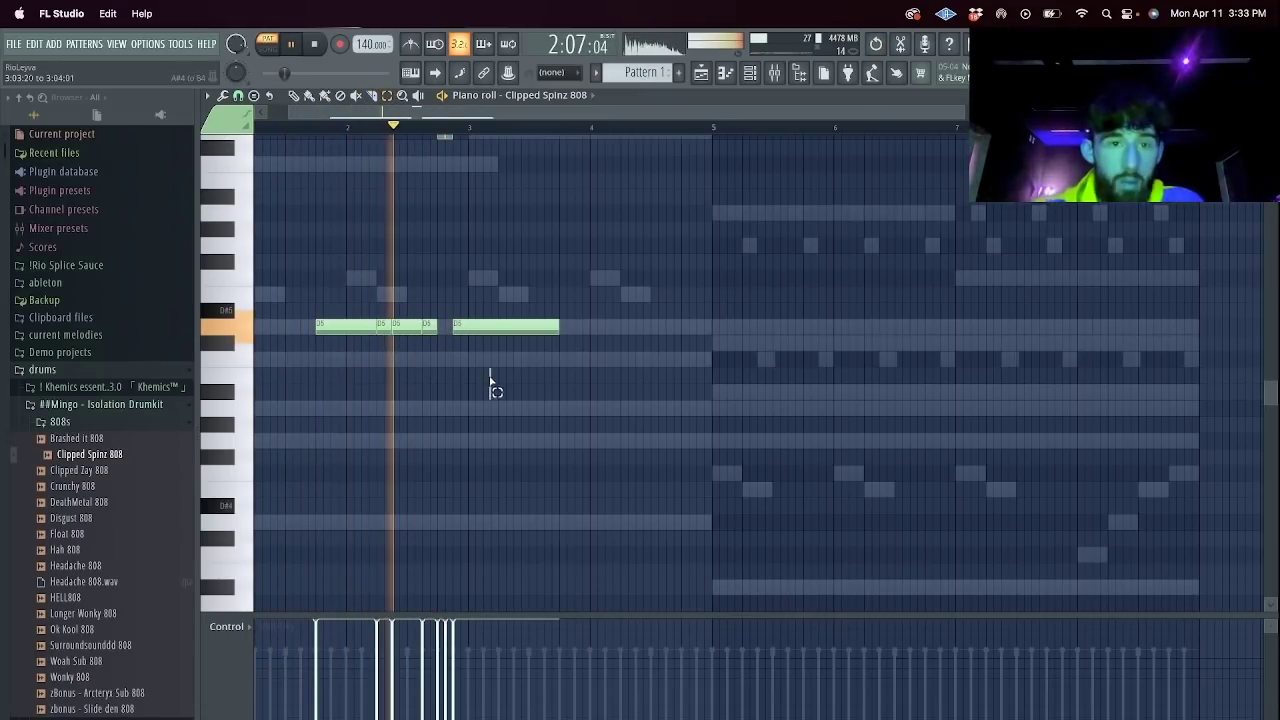
right_click(506, 326)
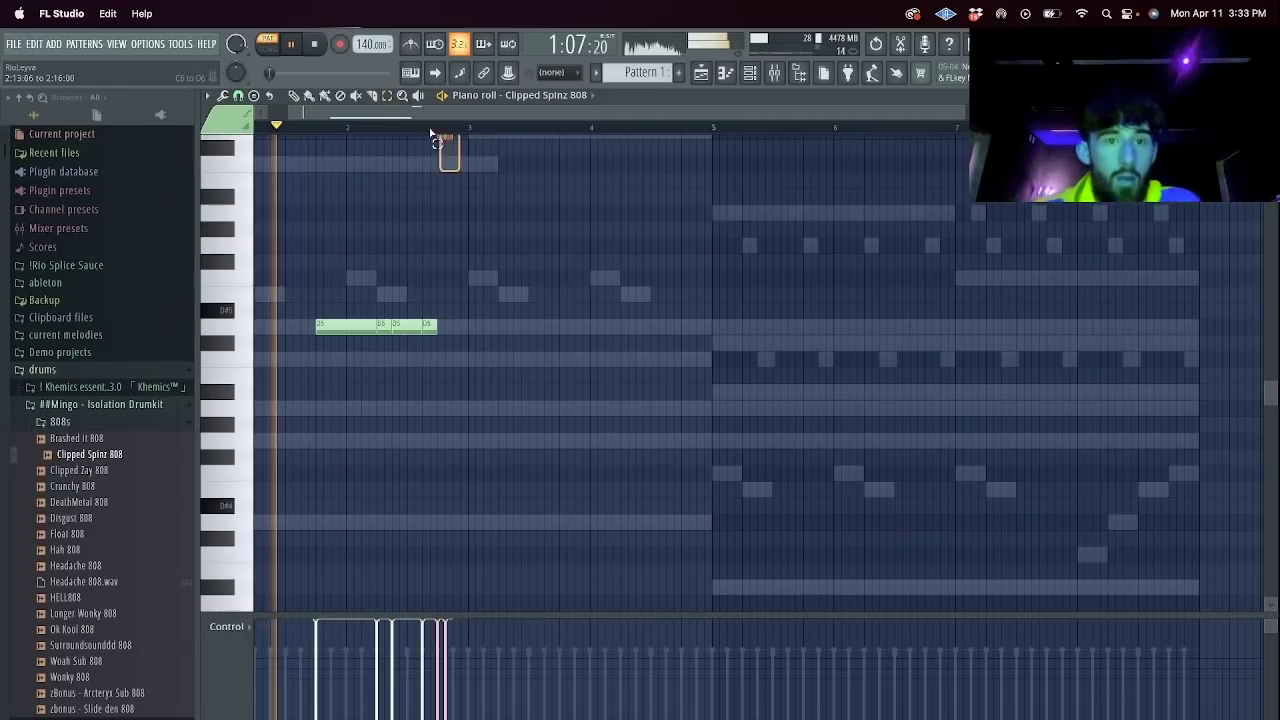
drag(449, 151, 392, 117)
key(ctrl+Down)
key(shift+Up)
key(shift+Up)
key(shift+Up)
key(shift+Up)
key(shift+Up)
key(shift+Up)
key(shift+Up)
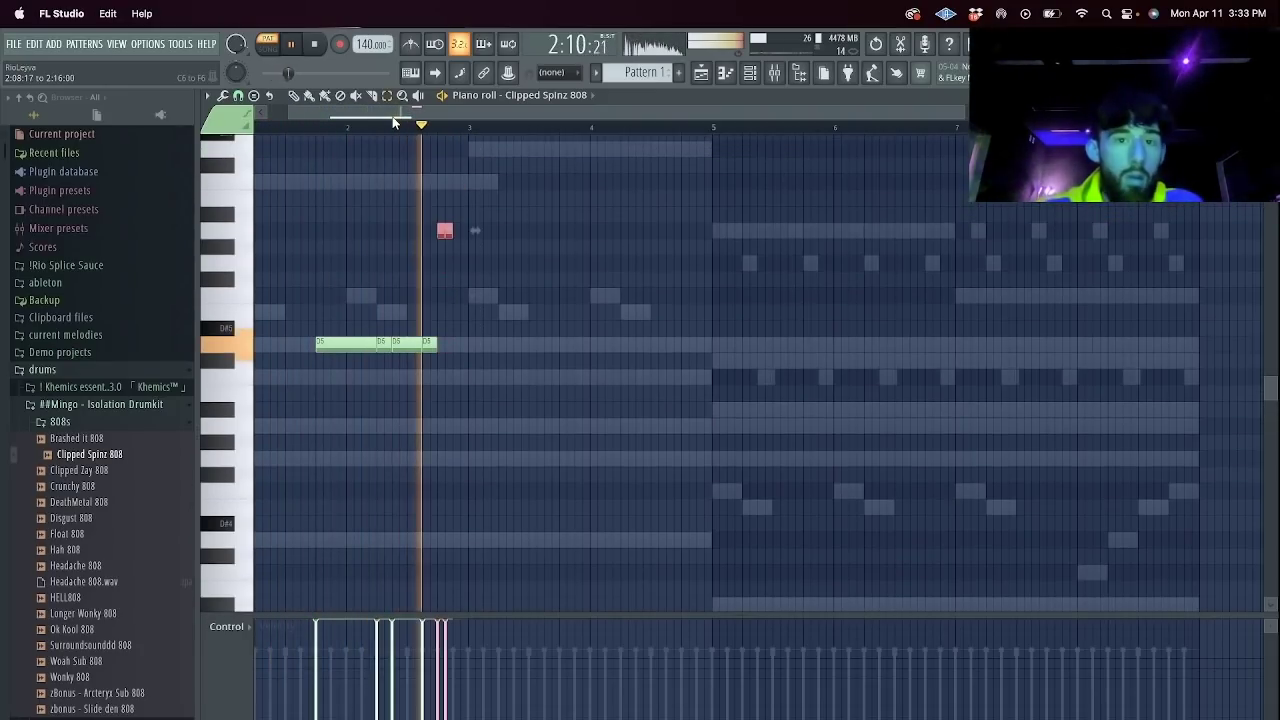
key(space)
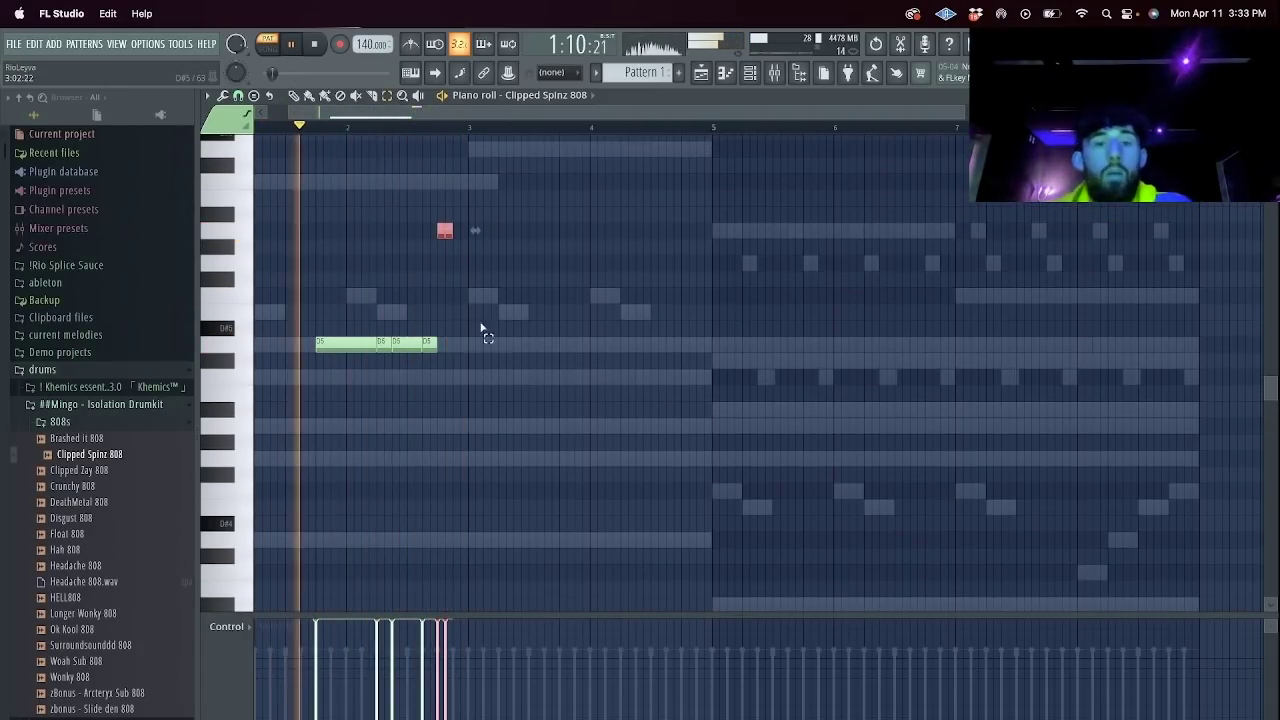
key(F6)
right_click(378, 340)
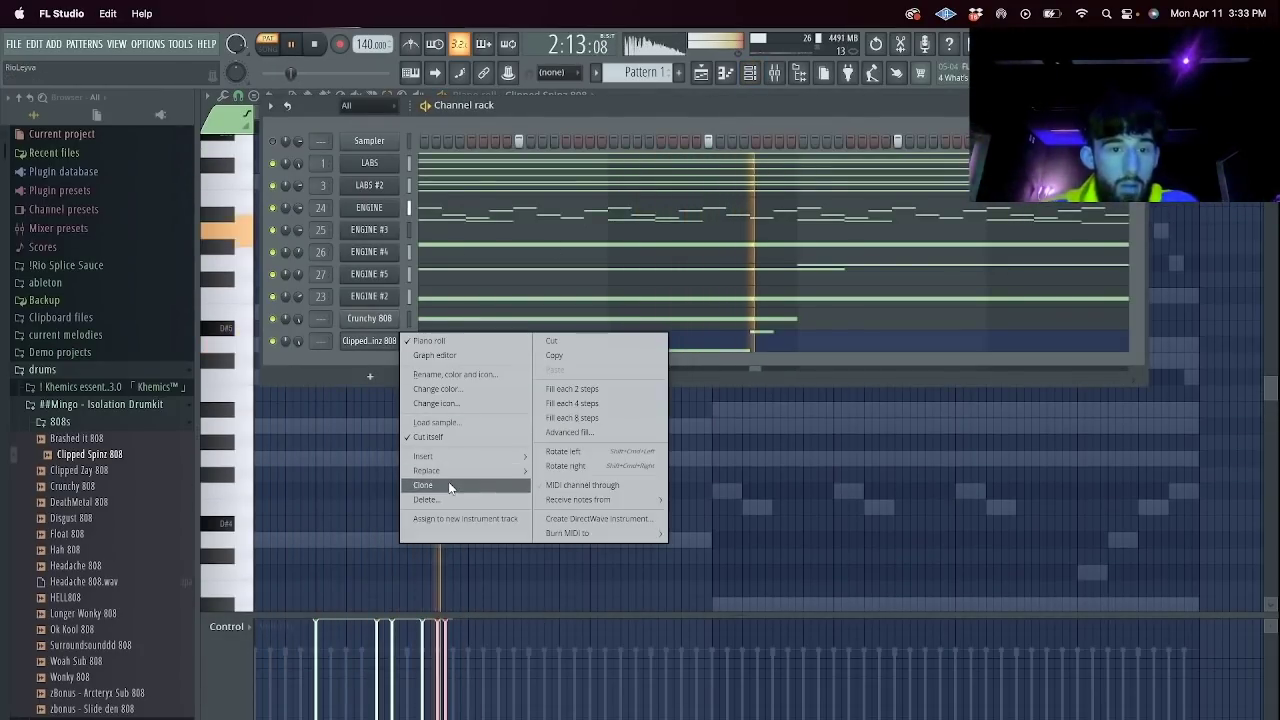
Clone the channel as Brashed it 808, draw a long split note at bar 3, lowered three semitones.
click(448, 486)
drag(80, 440, 352, 362)
right_click(356, 363)
click(447, 365)
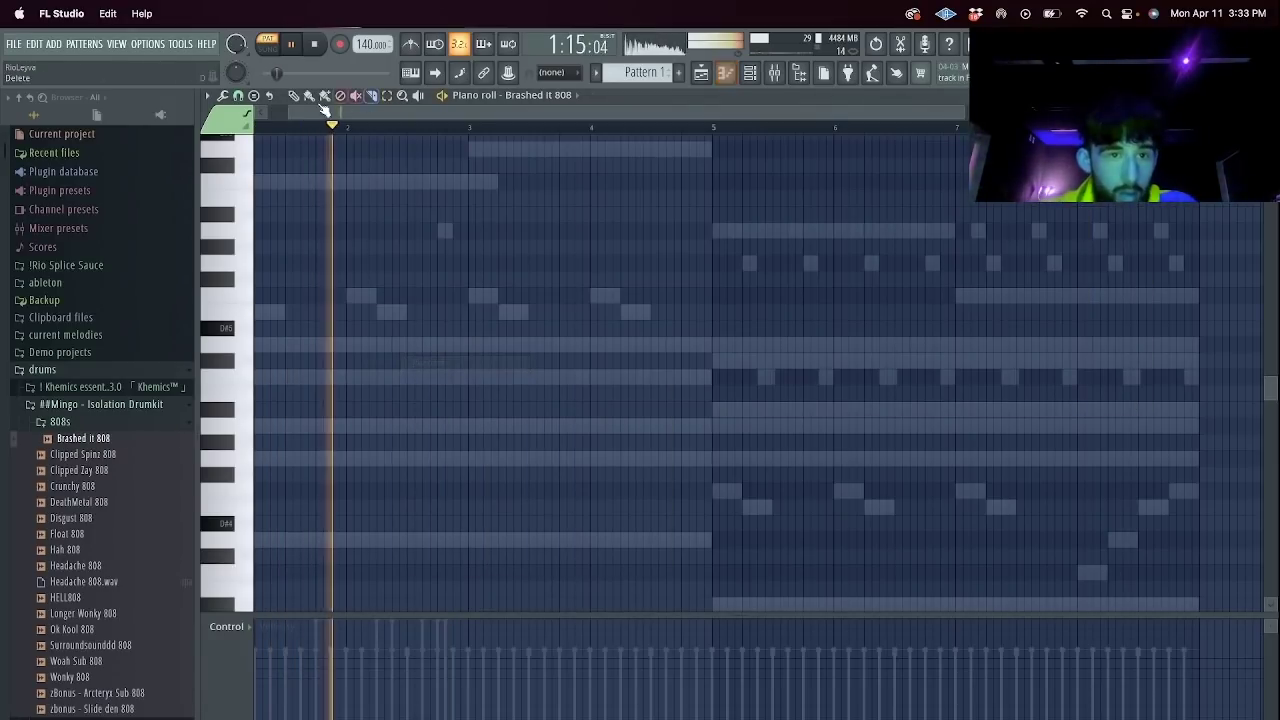
click(468, 297)
key(c)
click(515, 298)
drag(616, 313, 405, 269)
key(Down)
key(Down)
key(Down)
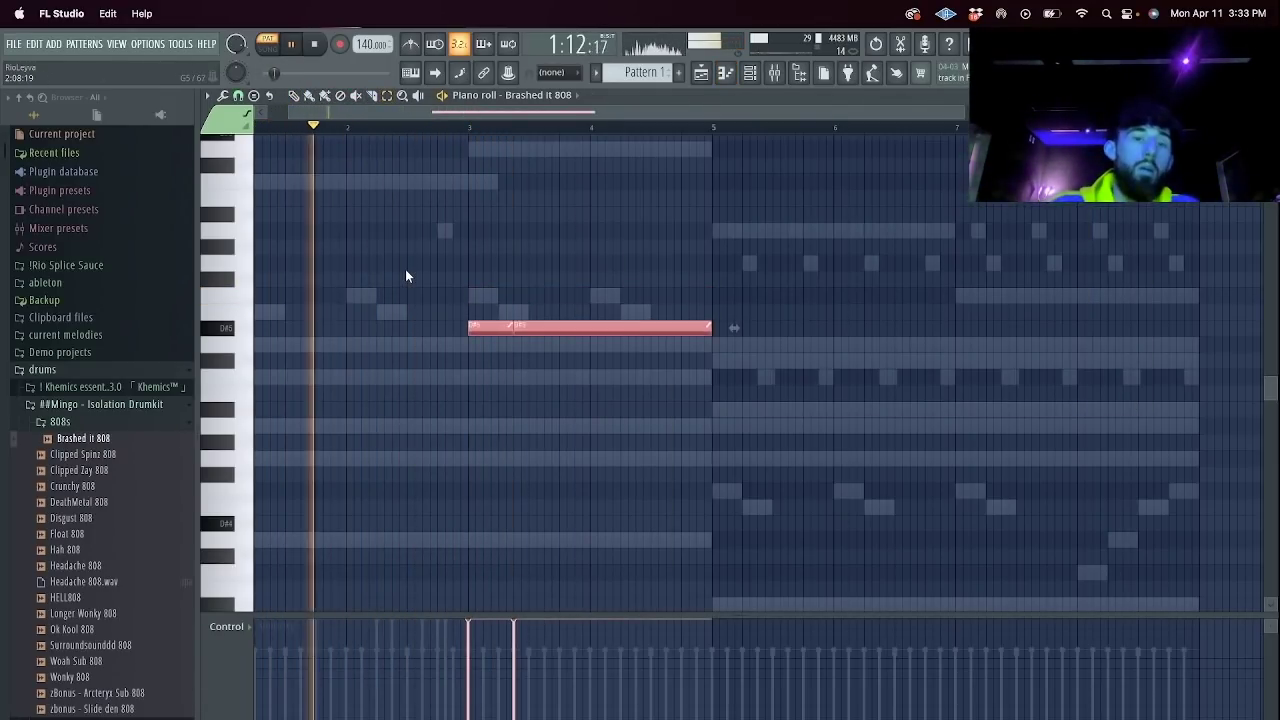
click(546, 352)
Chop the D5 note's end into short pieces, delete the last two, and raise them an octave.
key(c)
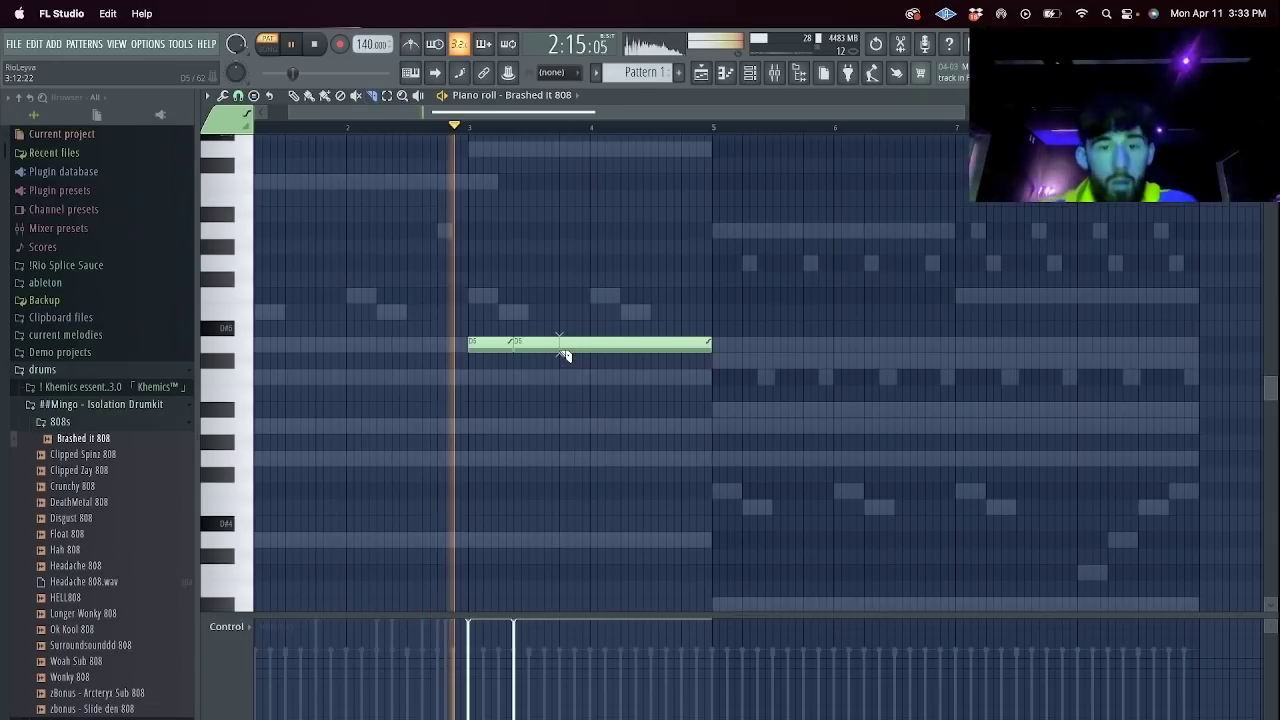
click(562, 350)
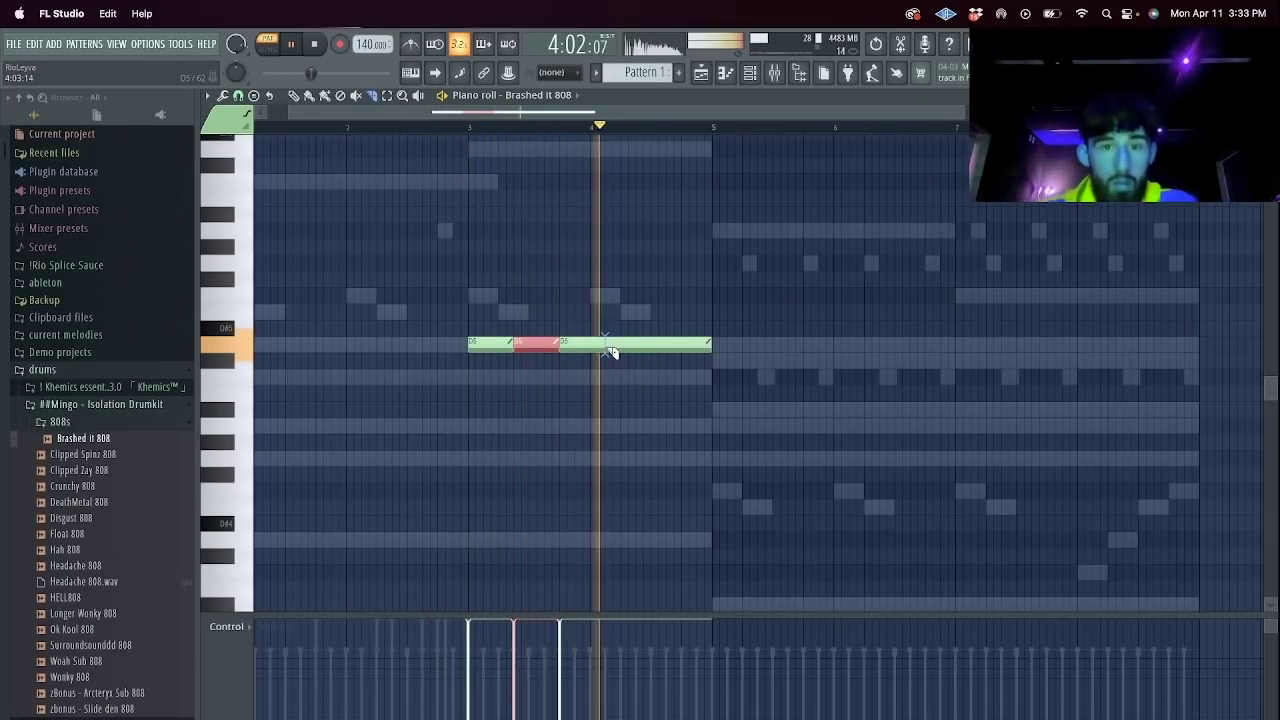
click(606, 348)
click(652, 349)
click(660, 348)
click(669, 348)
click(677, 350)
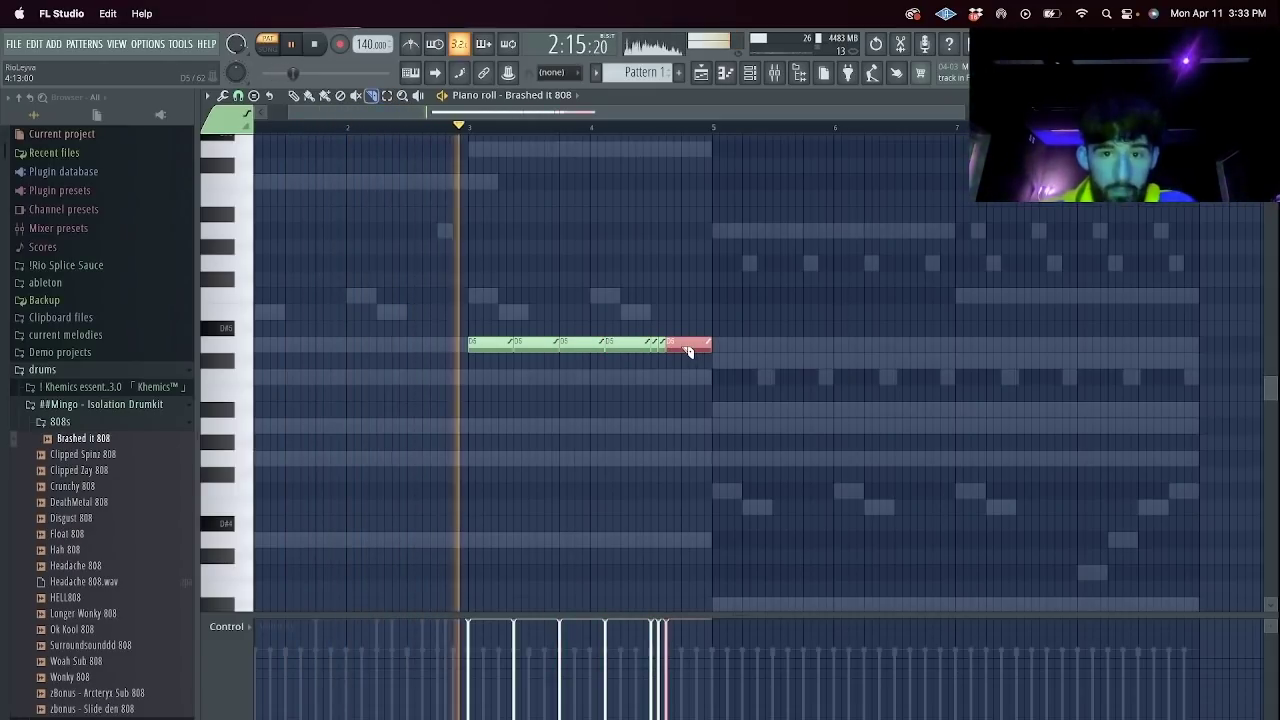
click(684, 349)
key(e)
drag(696, 350, 652, 350)
key(Delete)
key(super+Up)
Remove two short D6 notes and a trial long note drawn after the 808 run.
key(p)
click(625, 127)
key(space)
right_click(655, 148)
right_click(663, 148)
drag(648, 247, 652, 230)
right_click(889, 232)
key(space)
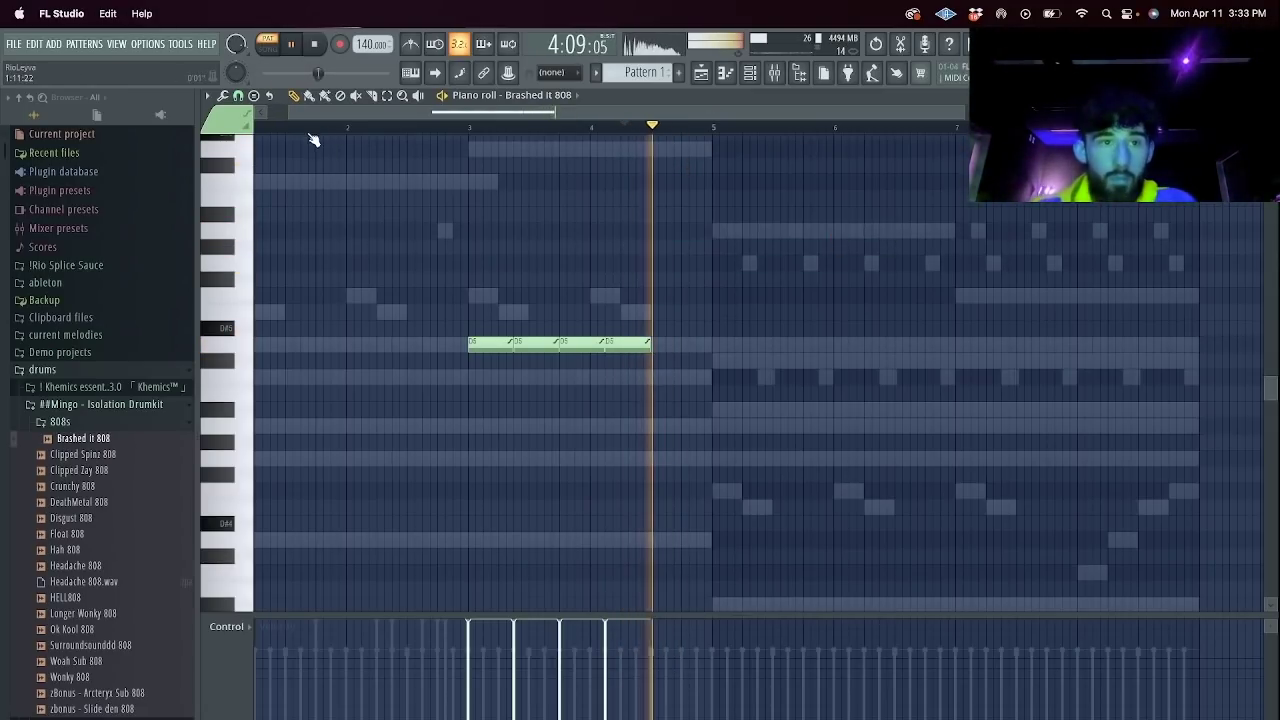
Change the grid snap, redraw and slice a long A5 note, then delete the stray A5 pieces.
click(238, 95)
click(258, 282)
click(672, 232)
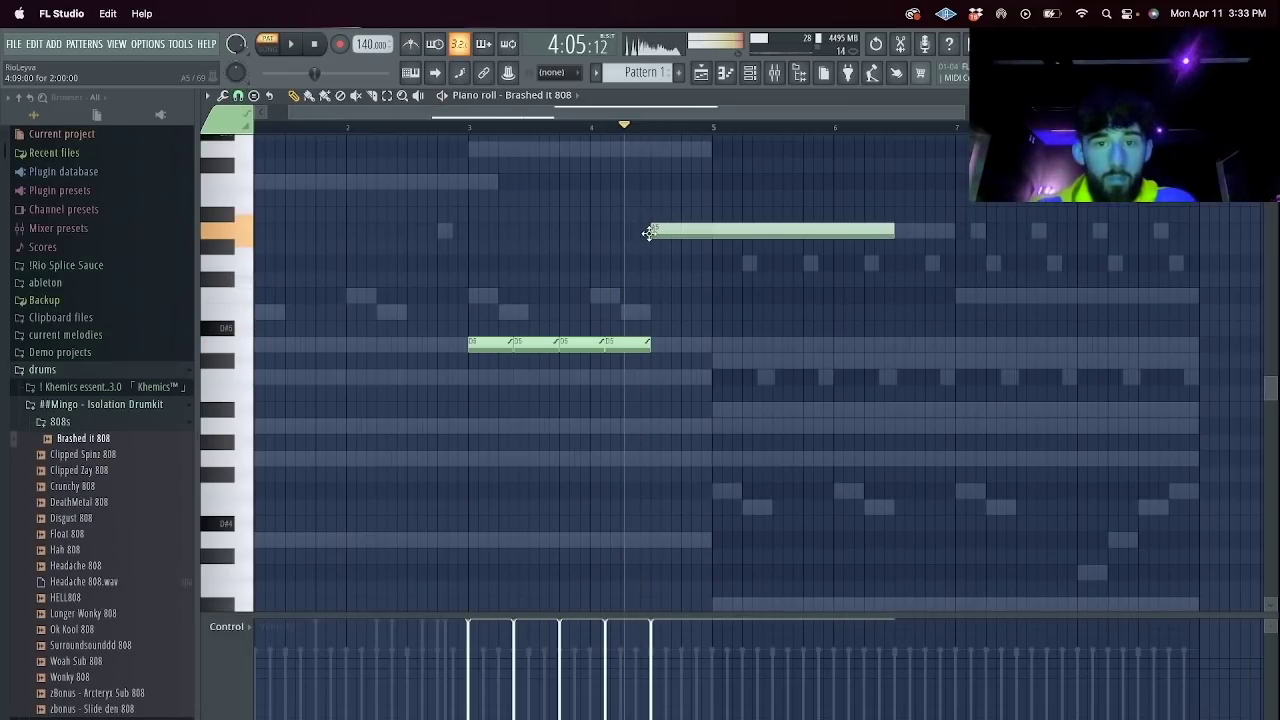
click(671, 232)
click(691, 232)
key(space)
key(space)
click(712, 232)
super+click(727, 233)
key(Delete)
key(space)
key(space)
key(space)
key(space)
drag(656, 638, 692, 697)
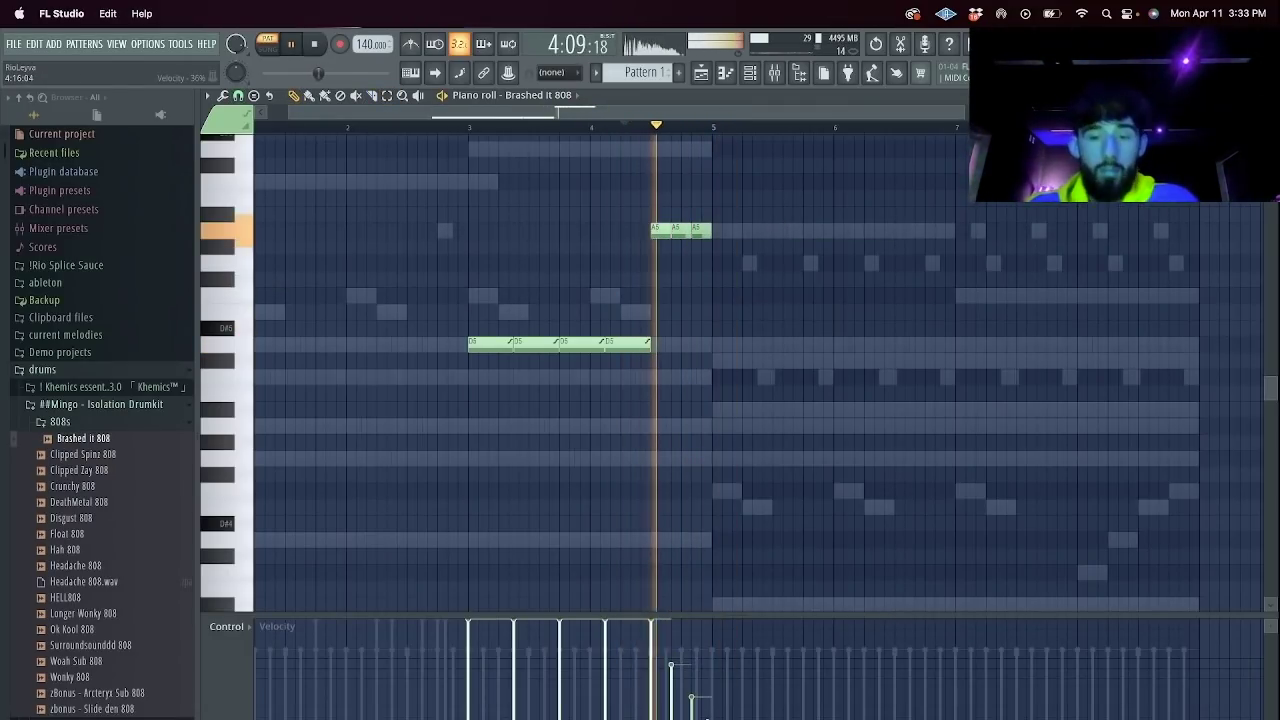
Duplicate the first four bars after bar 5, transposing the copies and the short note five semitones down.
drag(714, 128, 245, 128)
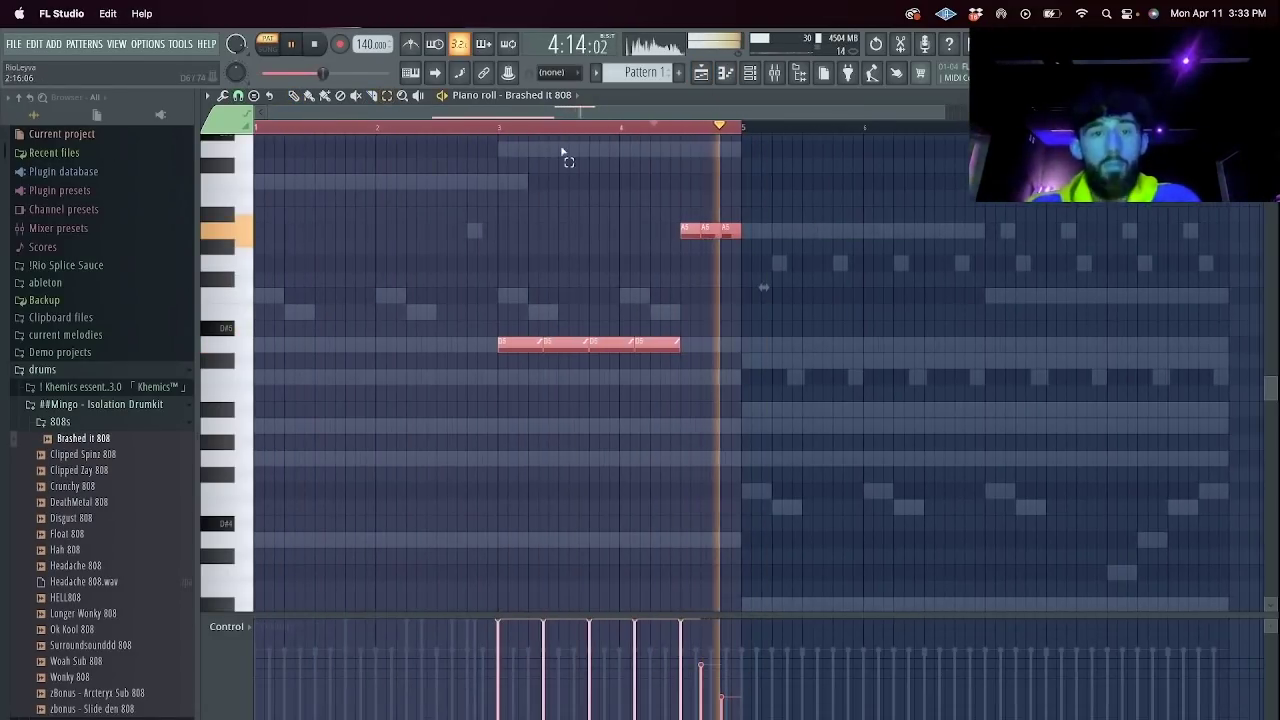
key(ctrl+b)
key(shift+Down)
key(shift+Down)
key(shift+Down)
key(shift+Down)
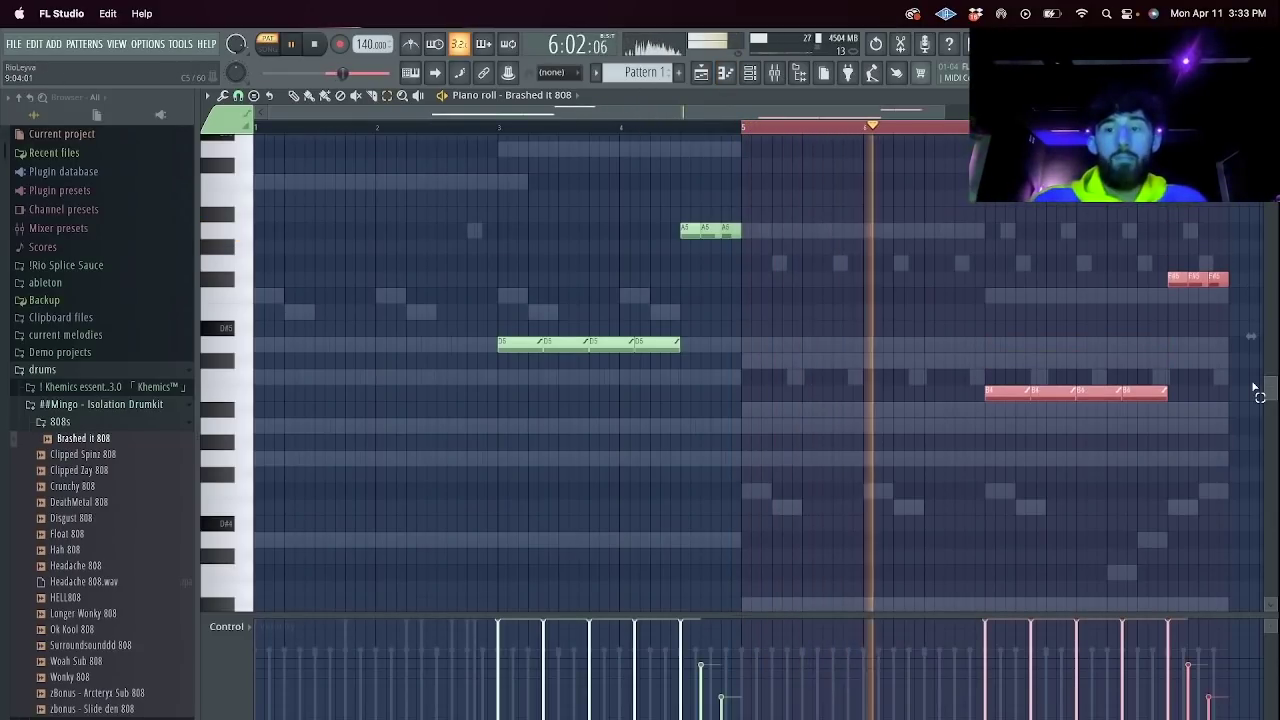
drag(1246, 336, 1076, 241)
key(shift+Down)
key(shift+Down)
key(shift+Down)
key(shift+Down)
key(shift+Down)
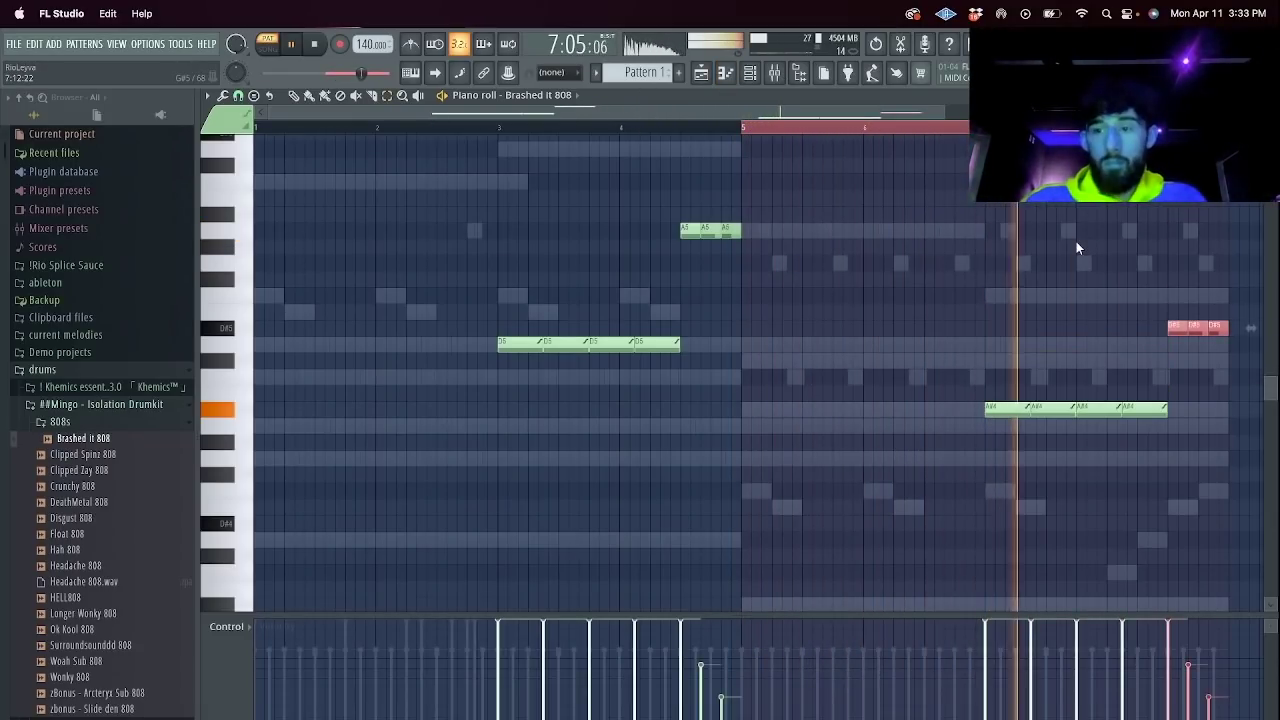
Adjust a channel's volume and shift the copied Clipped Spinz 808 notes down two semitones.
click(752, 74)
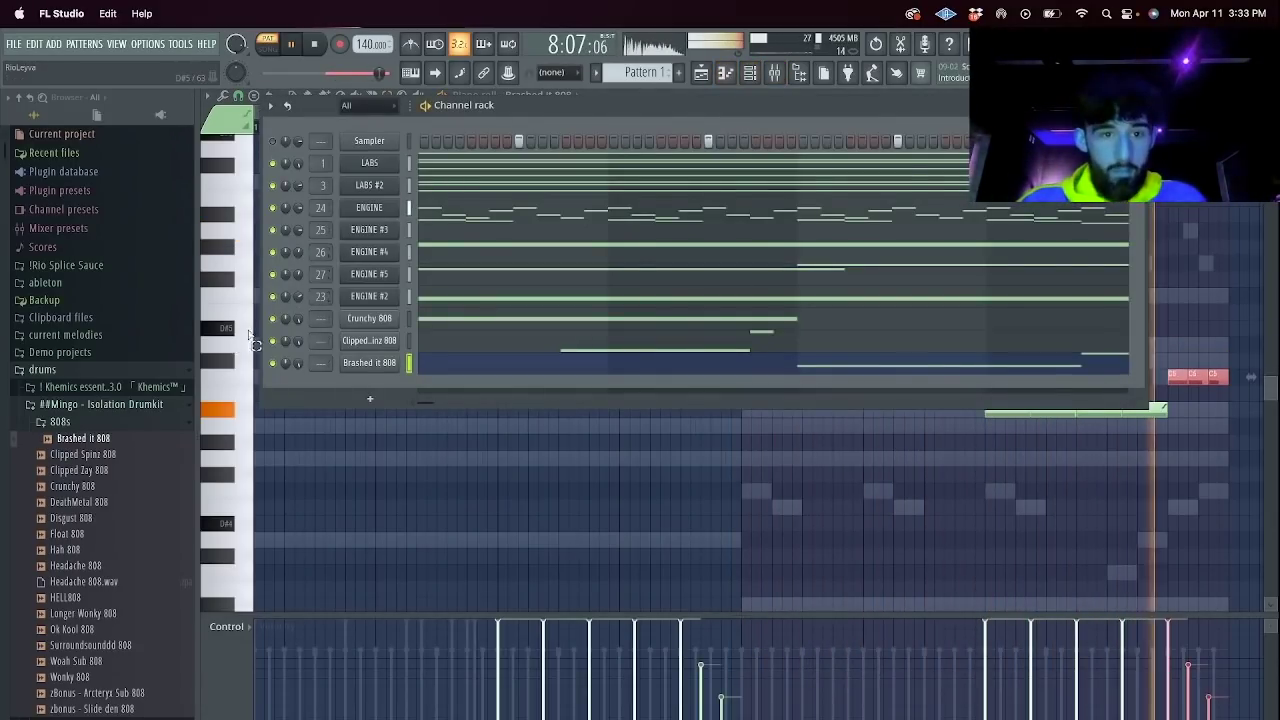
drag(298, 363, 298, 346)
click(458, 345)
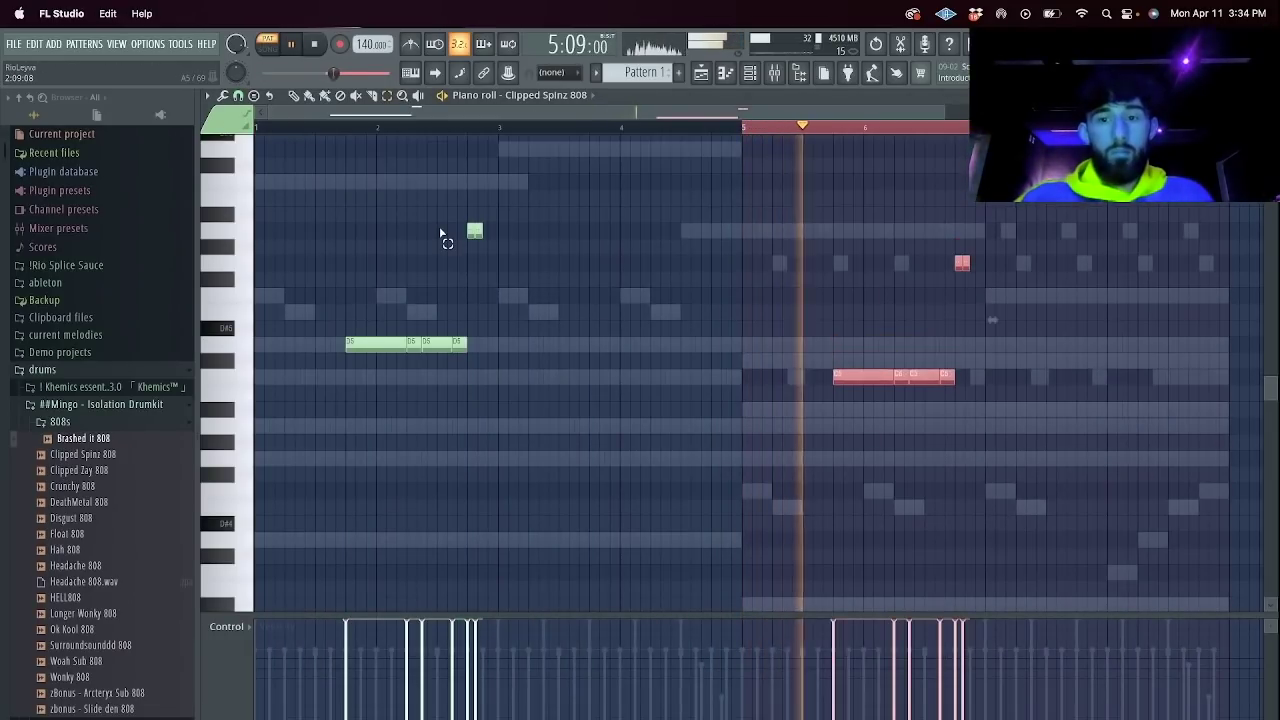
key(Down)
key(Down)
drag(1000, 310, 914, 274)
Duplicate the Crunchy 808's first four bars after bar 5 and transpose the copy down.
click(549, 95)
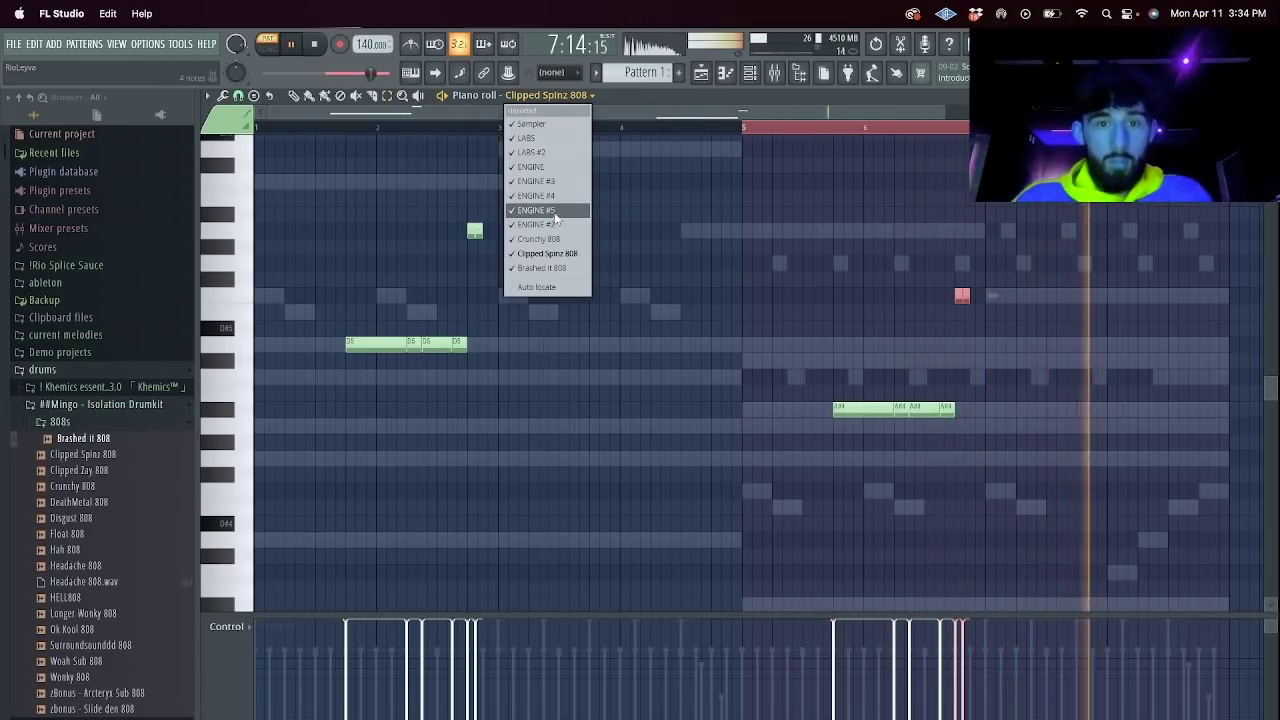
click(540, 239)
drag(740, 129, 75, 143)
key(super+b)
key(space)
key(shift+Down)
key(shift+Down)
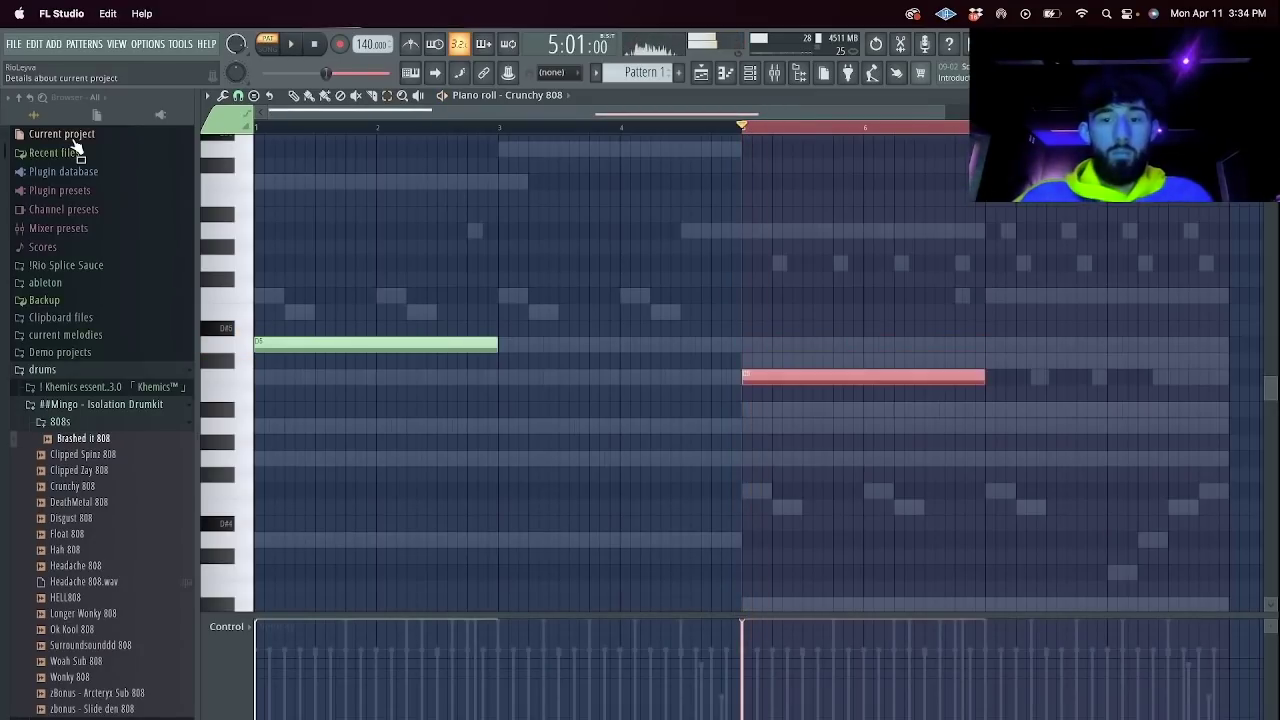
key(space)
key(ctrl+d)
click(749, 73)
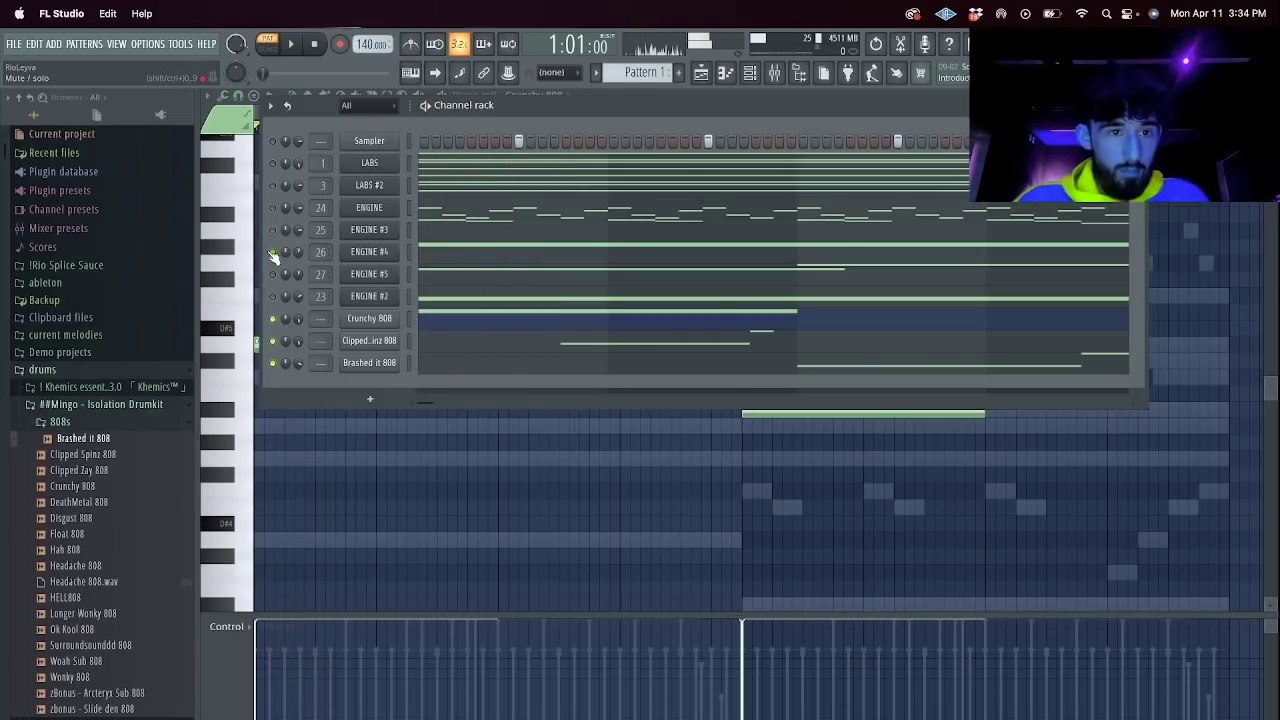
Unmute ENGINE and add Snare [ Wheezy ] from the Snares folder as a new channel.
click(273, 208)
key(space)
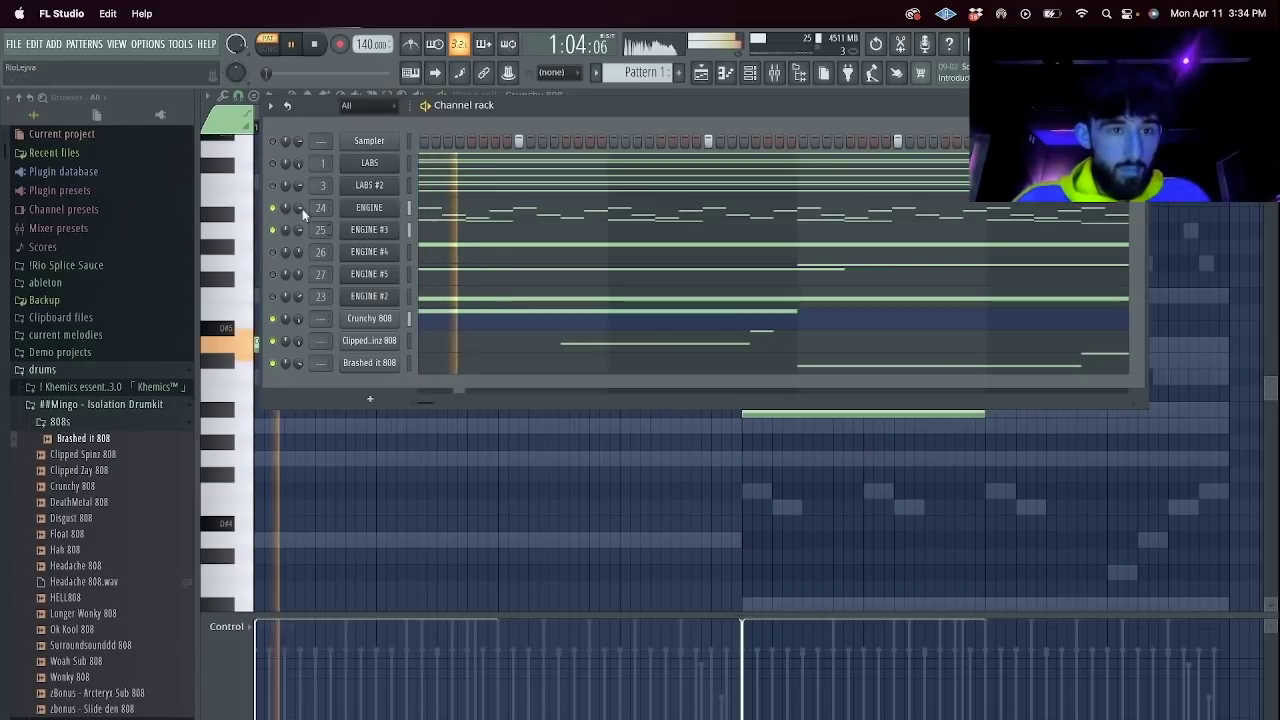
scroll(164, 462, down, 10)
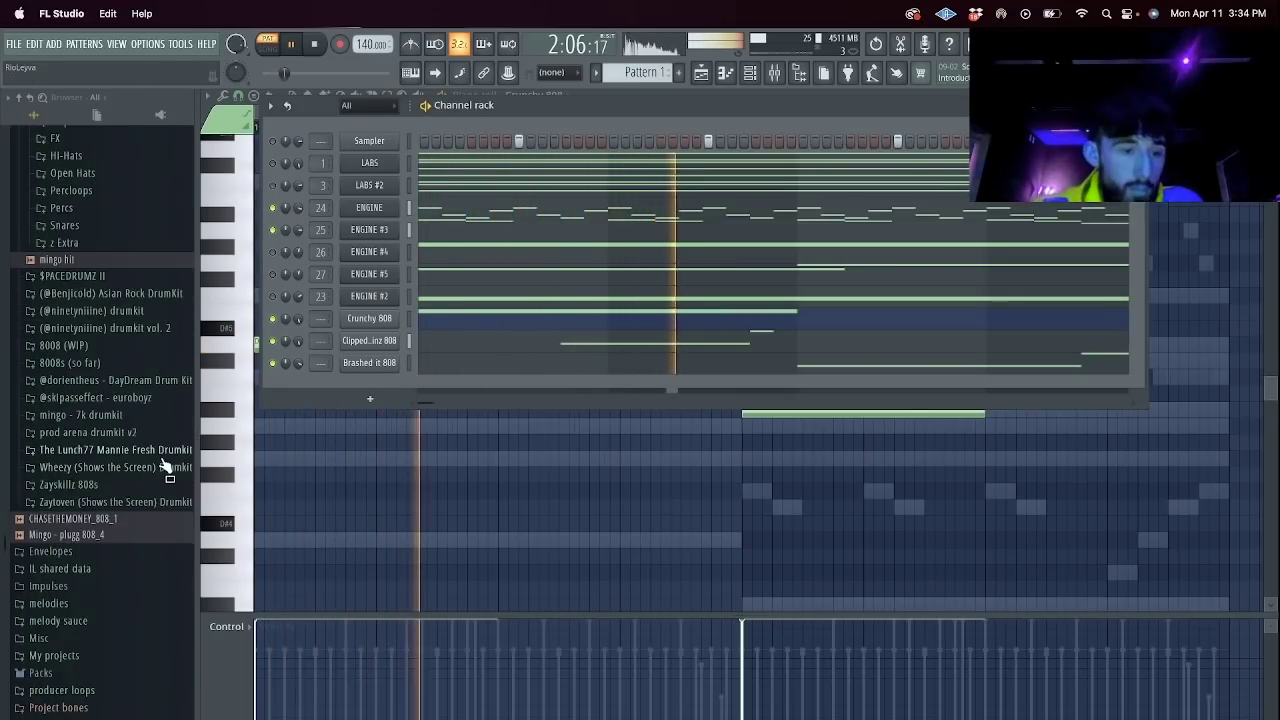
scroll(118, 296, up, 1)
click(84, 288)
click(86, 483)
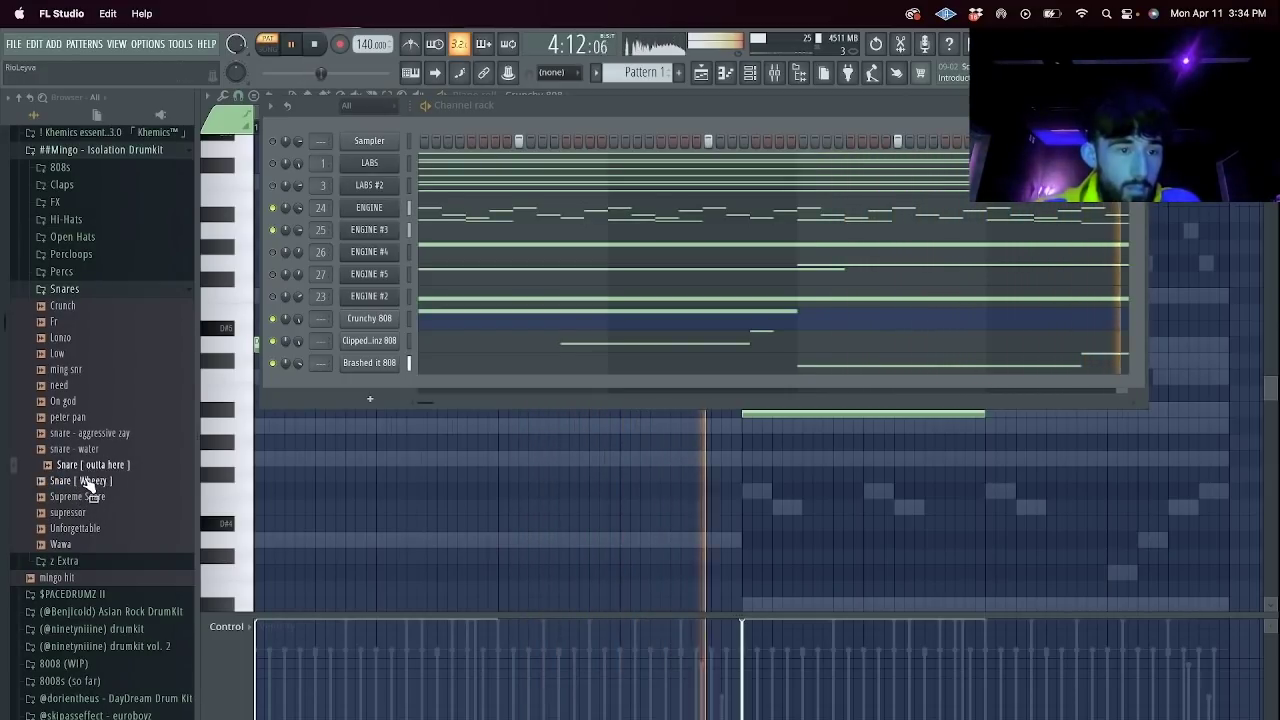
drag(396, 242, 408, 137)
Place extra snare hits in the Snare [ Wheezy ] piano roll, nudging one slightly earlier.
click(407, 384)
key(super+v)
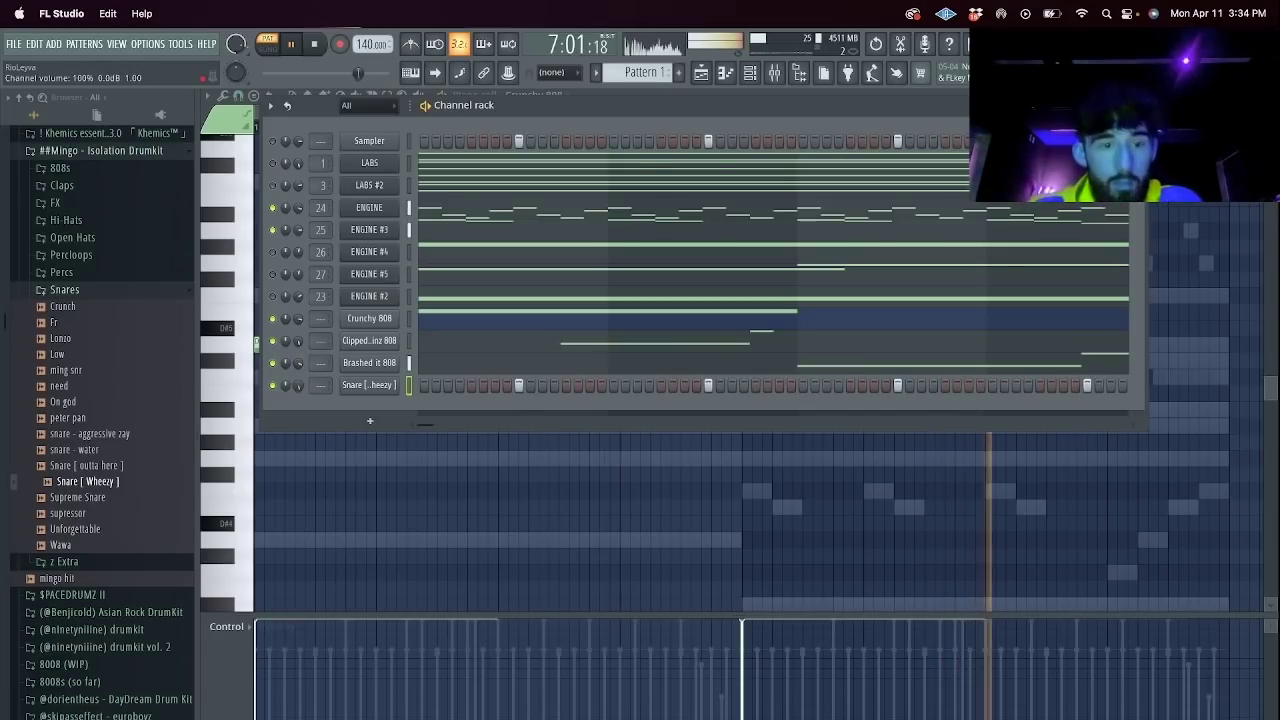
right_click(369, 385)
click(420, 382)
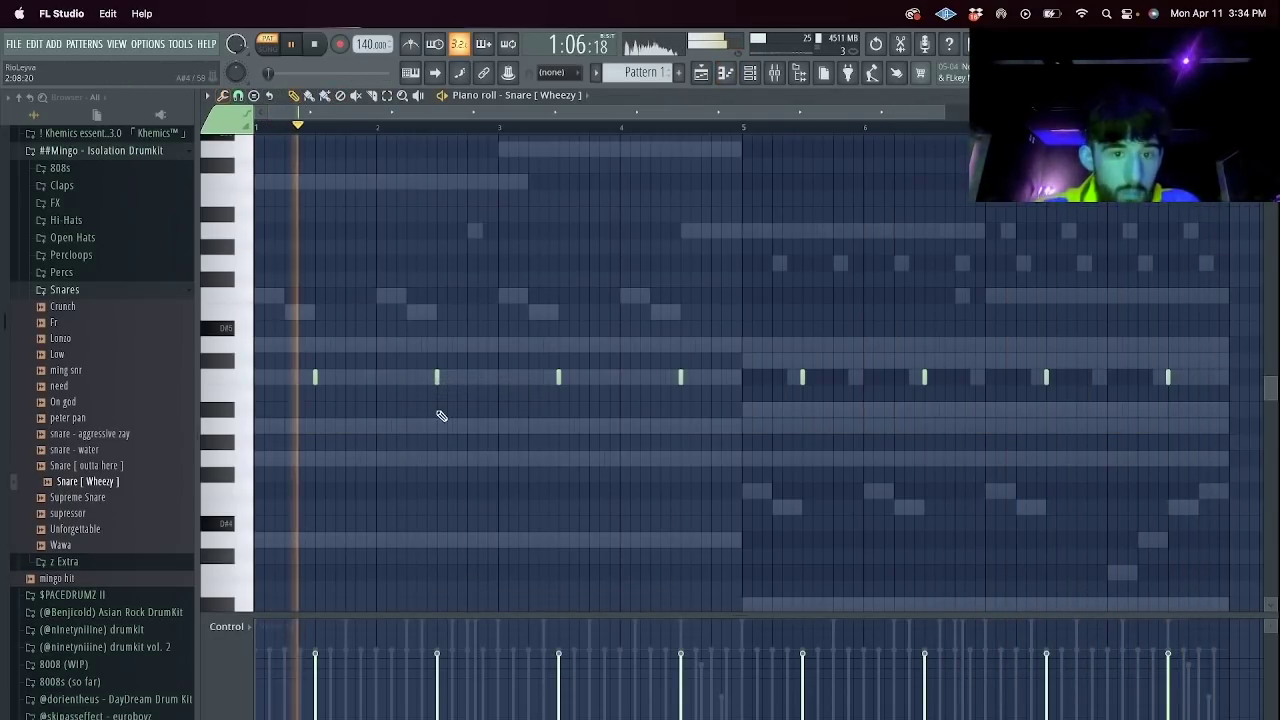
click(417, 377)
drag(408, 383, 403, 378)
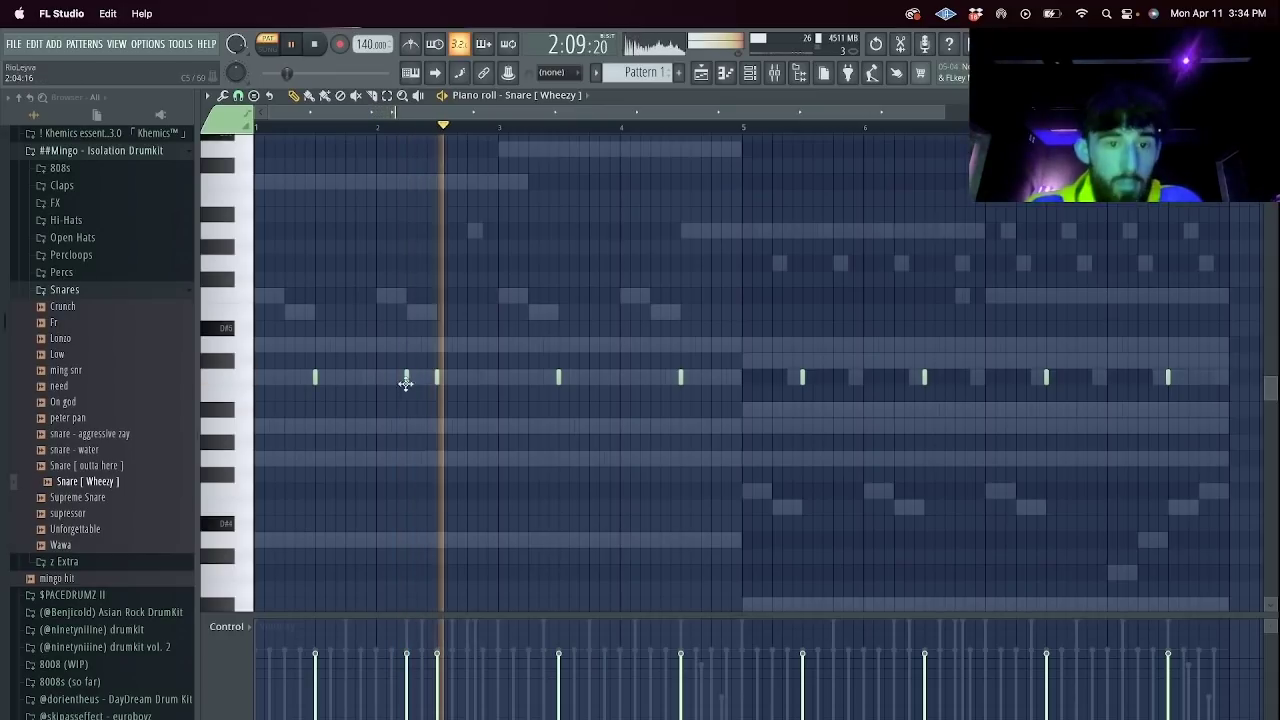
click(650, 377)
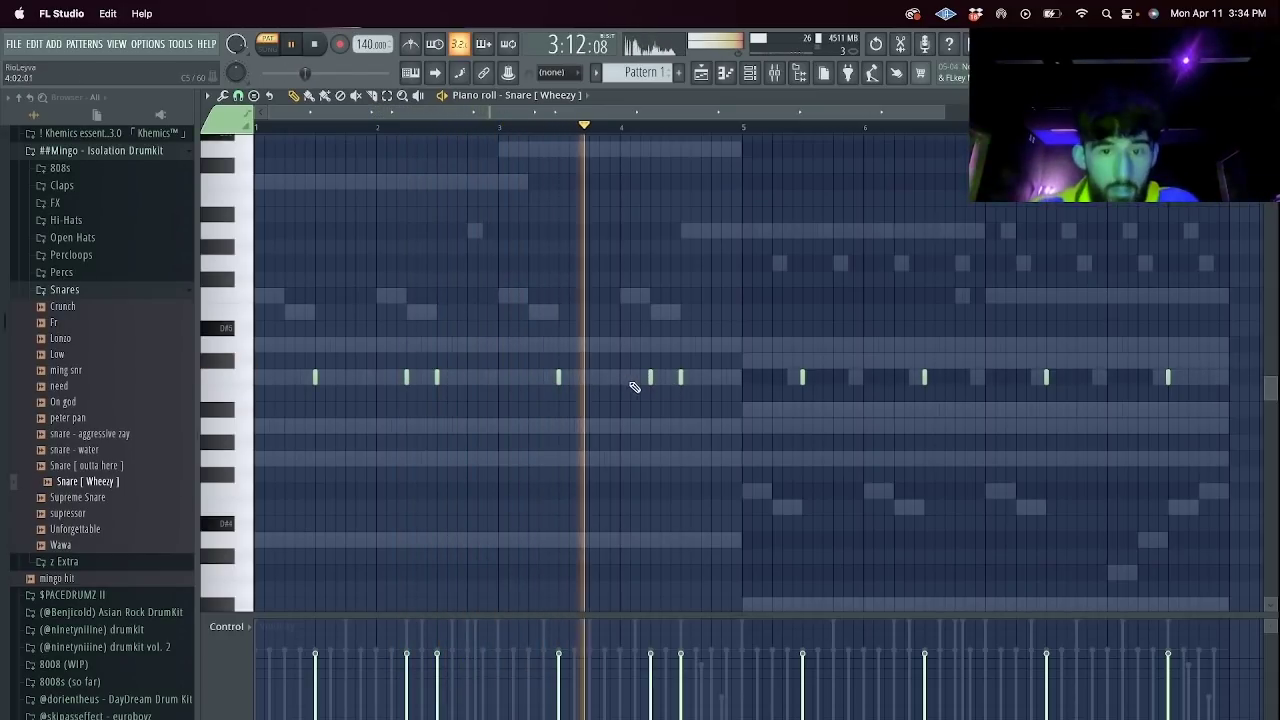
Delete the snares after bar 5 and duplicate the first four bars into bars 5–9.
drag(1190, 402, 778, 258)
key(Delete)
drag(743, 129, 256, 129)
key(super+b)
super+click(877, 127)
click(727, 73)
click(68, 220)
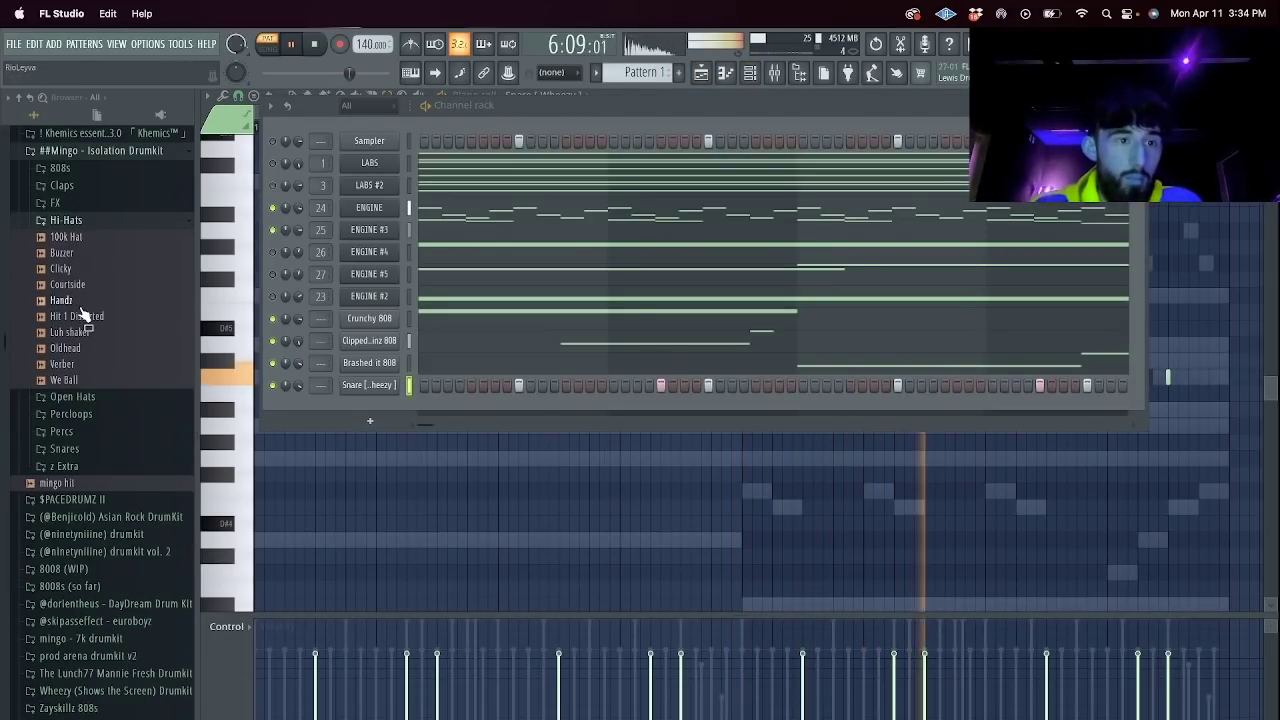
Add Hit 1 Distorted as a channel, fill every second step, and open its piano roll.
drag(383, 399, 385, 405)
right_click(396, 406)
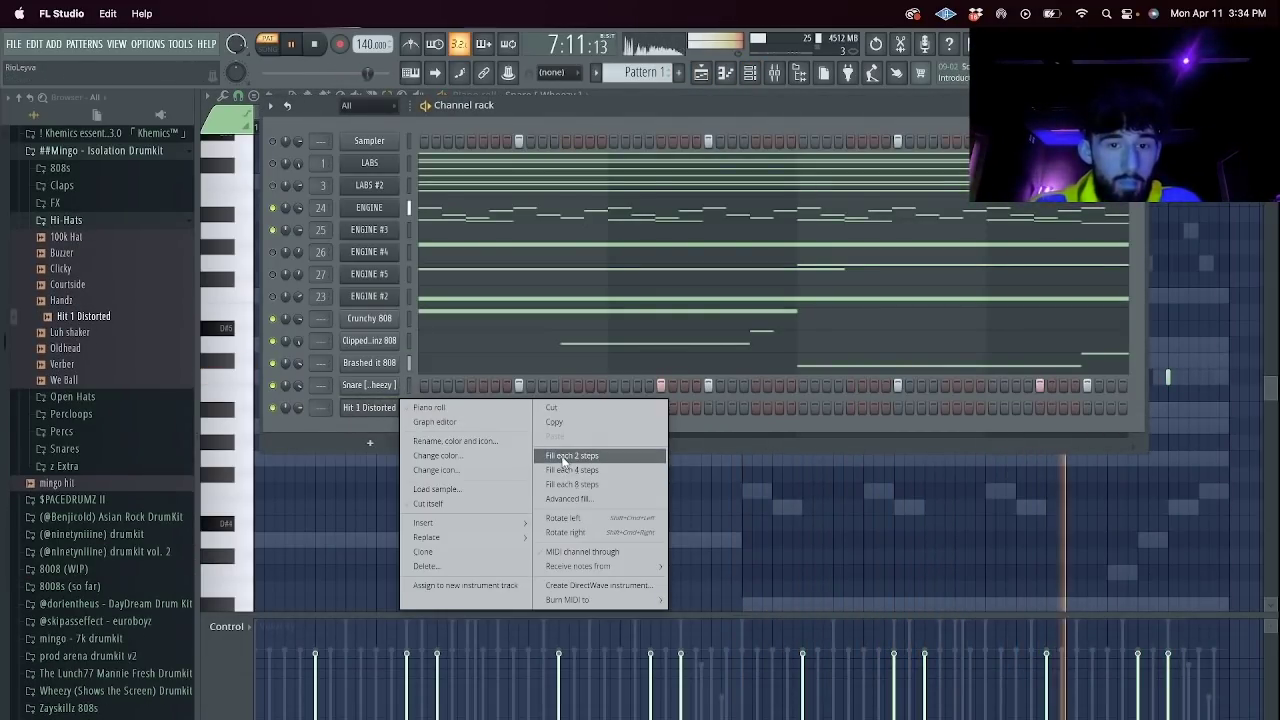
click(563, 459)
right_click(388, 409)
click(435, 421)
right_click(391, 407)
click(457, 407)
Set the piano roll note snapping to 1/6 step.
drag(941, 113, 362, 113)
key(space)
click(238, 96)
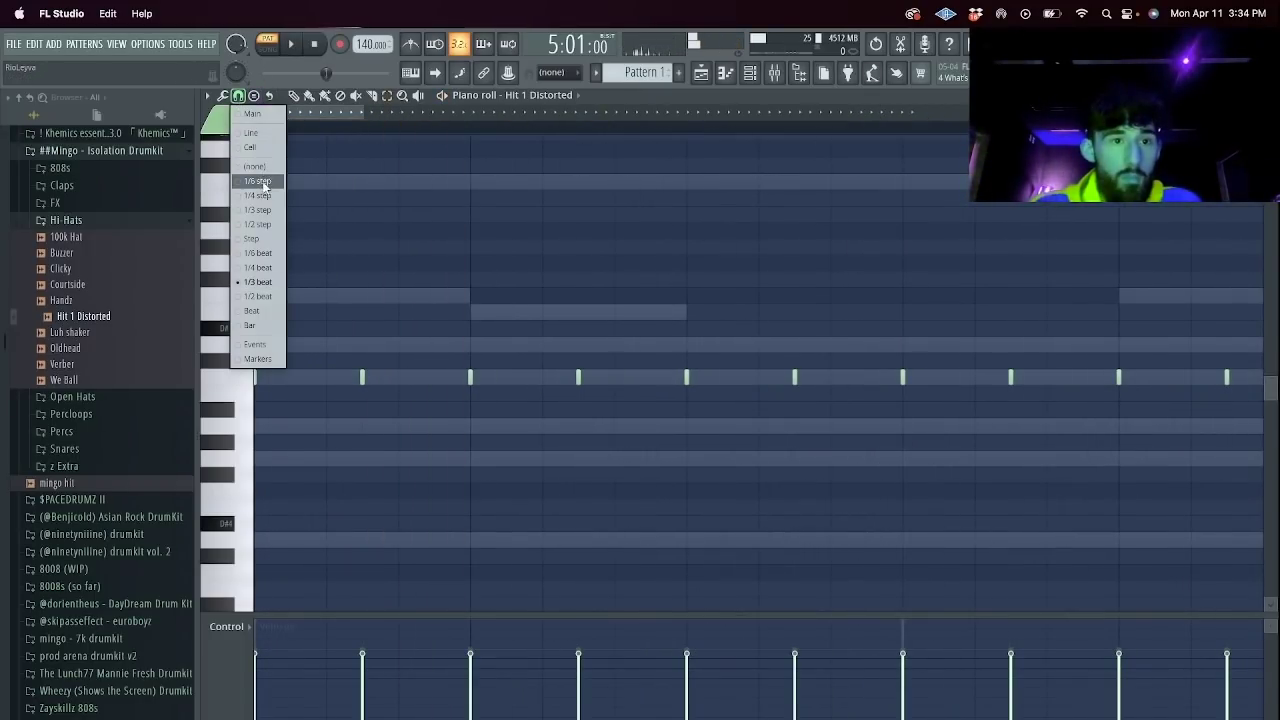
click(264, 184)
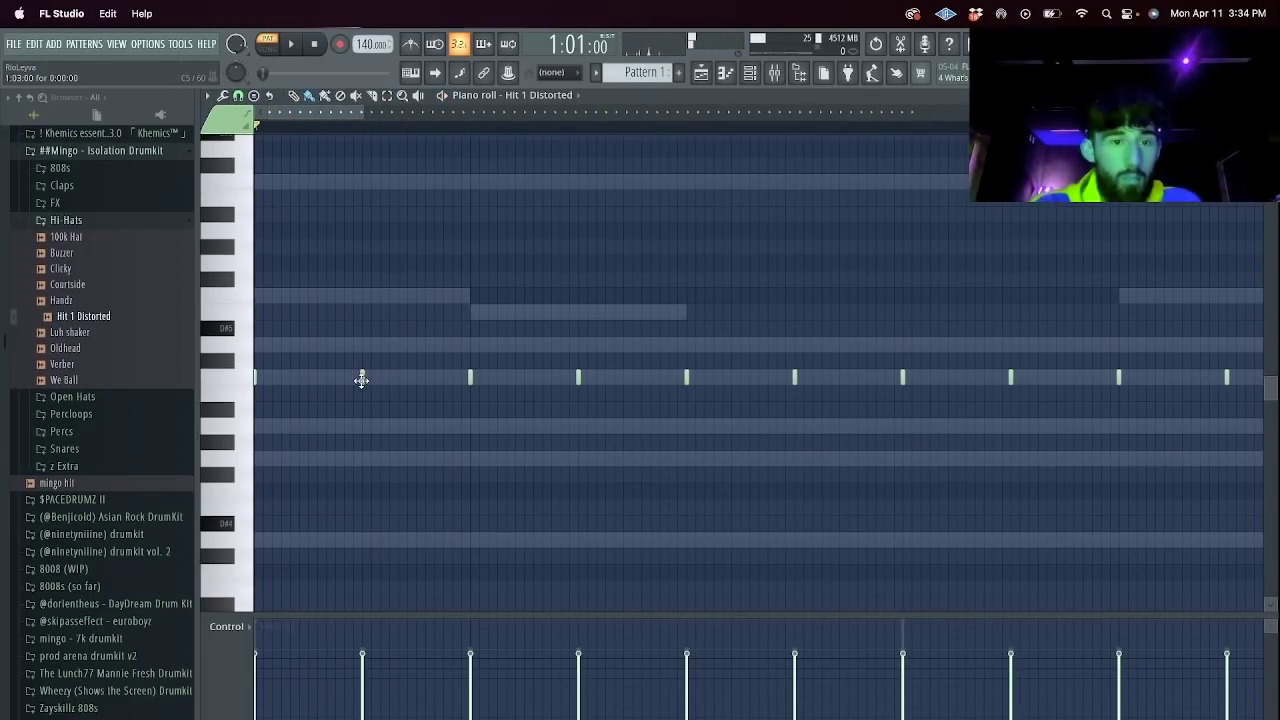
Paint fast hi-hat rolls and descending note runs, undoing one stray run.
key(space)
drag(470, 460, 542, 588)
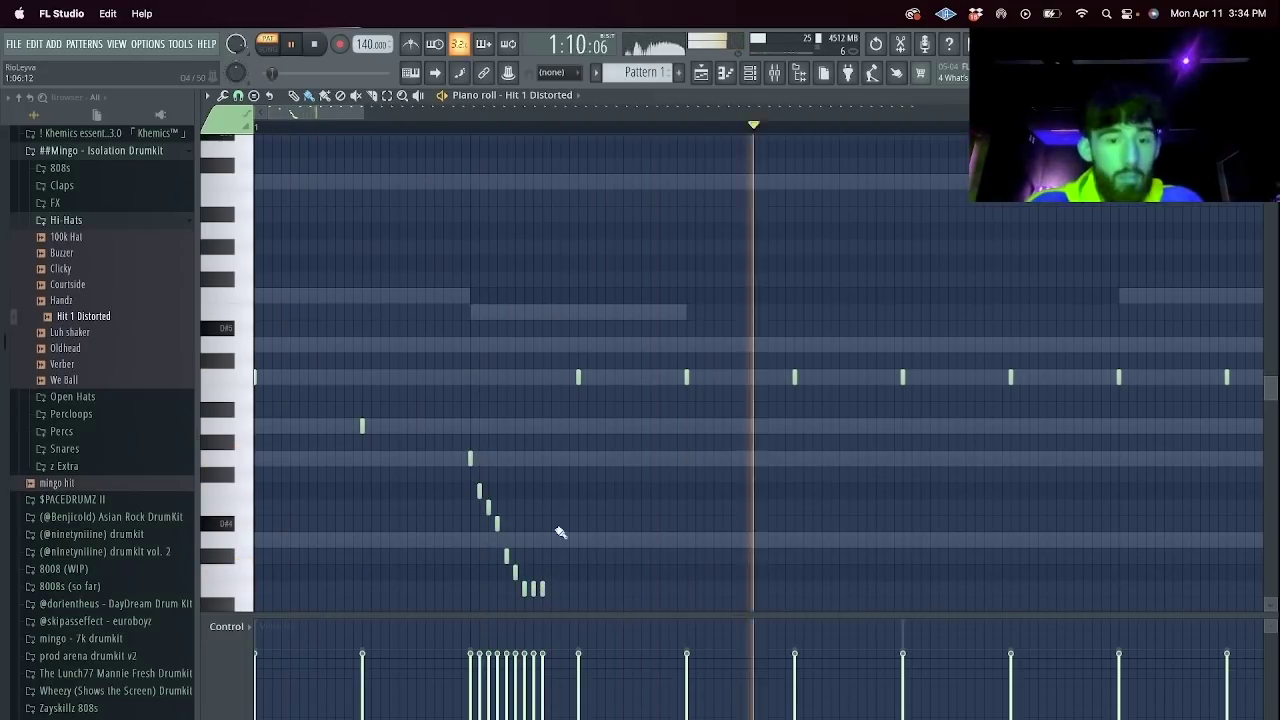
right_click(578, 377)
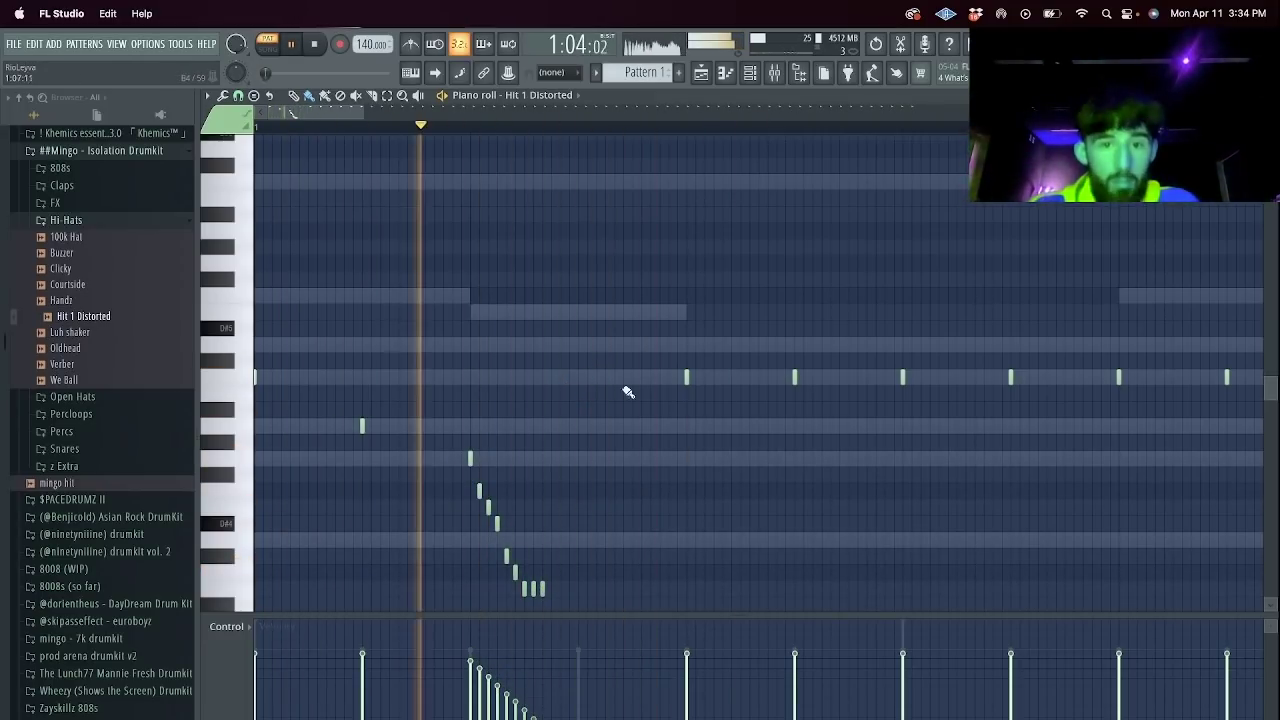
drag(903, 377, 958, 377)
key(space)
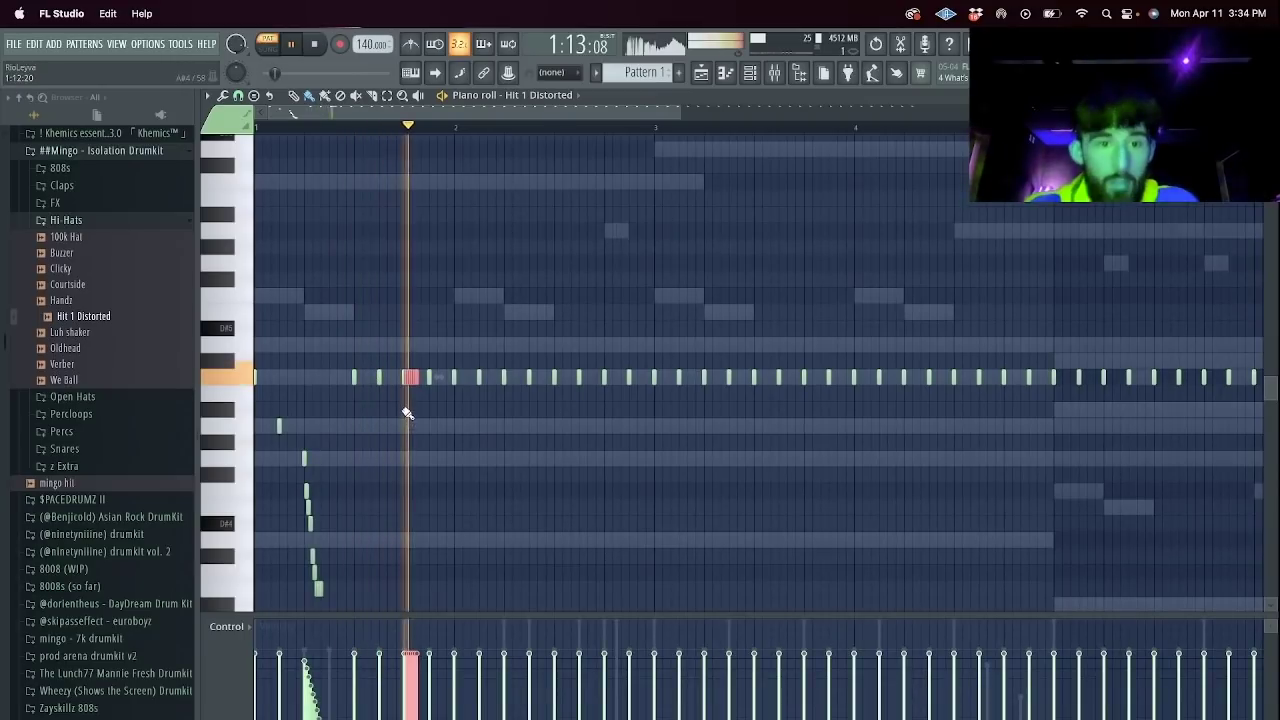
drag(479, 377, 489, 377)
right_click(504, 377)
drag(504, 425, 530, 553)
key(super+z)
key(super+z)
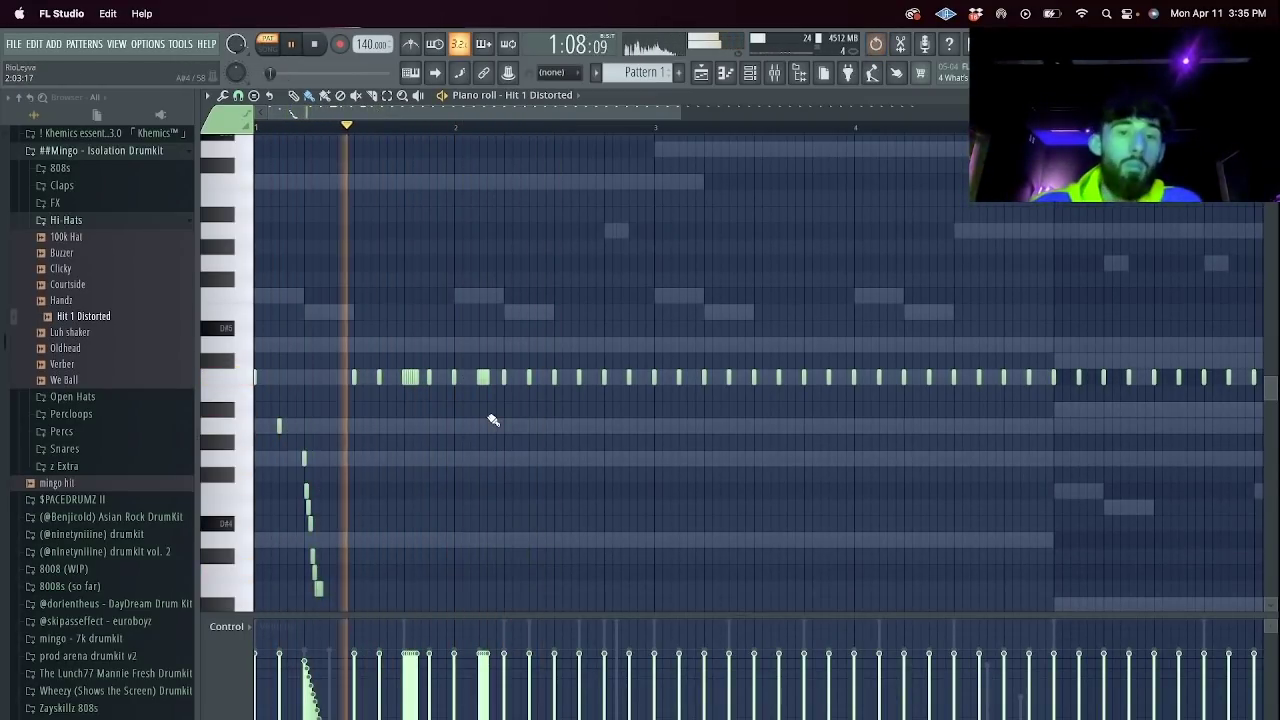
Add three quick hi-hat hits, a single lower note and a descending trail of notes.
scroll(491, 420, up, 3)
right_click(558, 379)
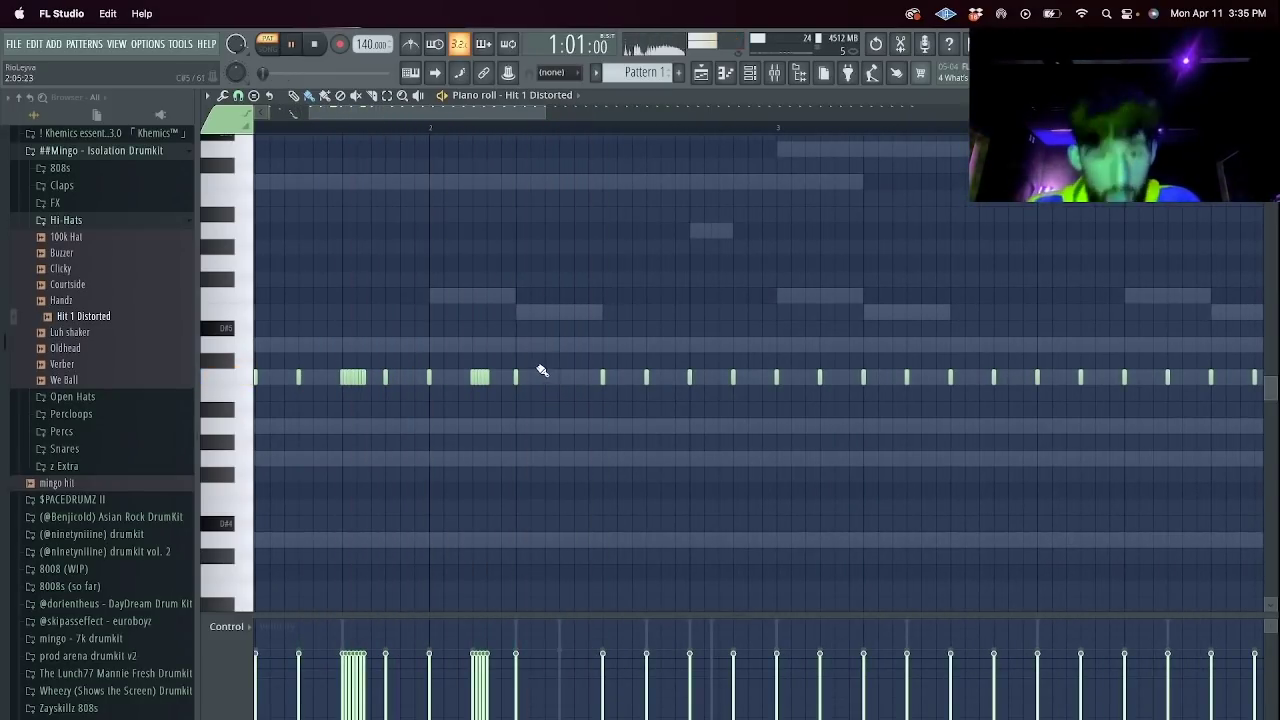
click(518, 378)
click(532, 378)
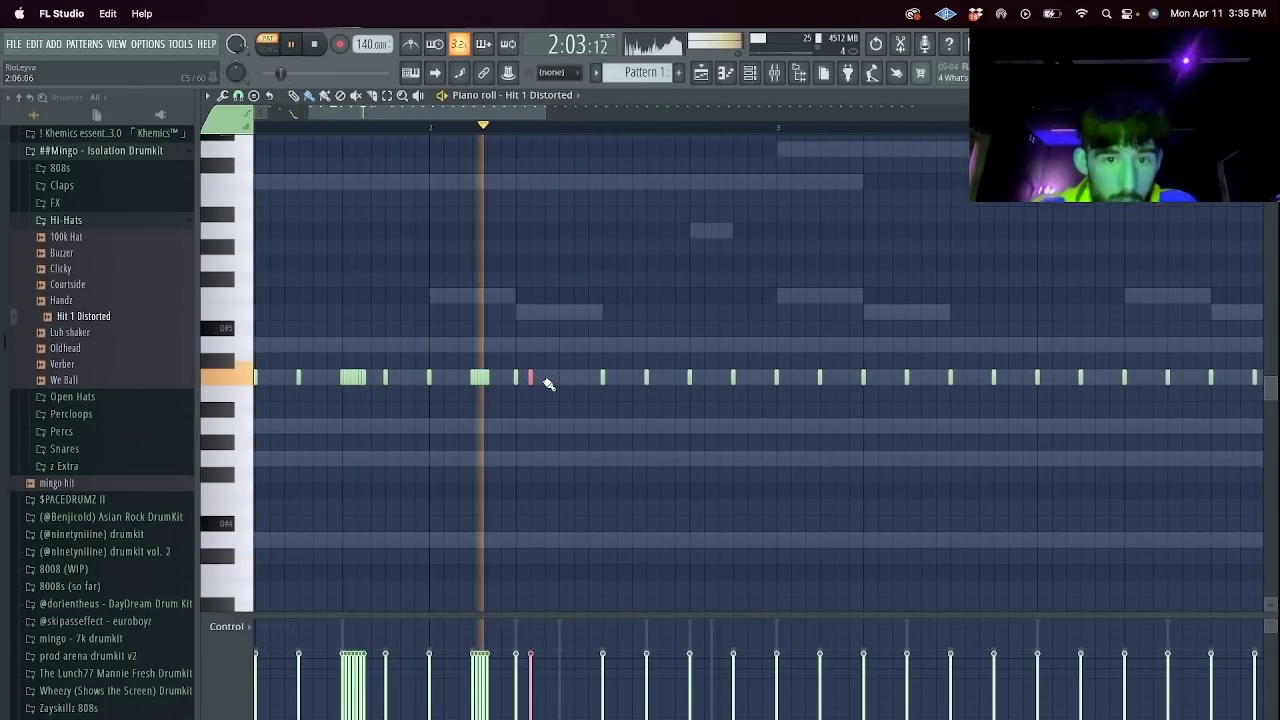
click(547, 379)
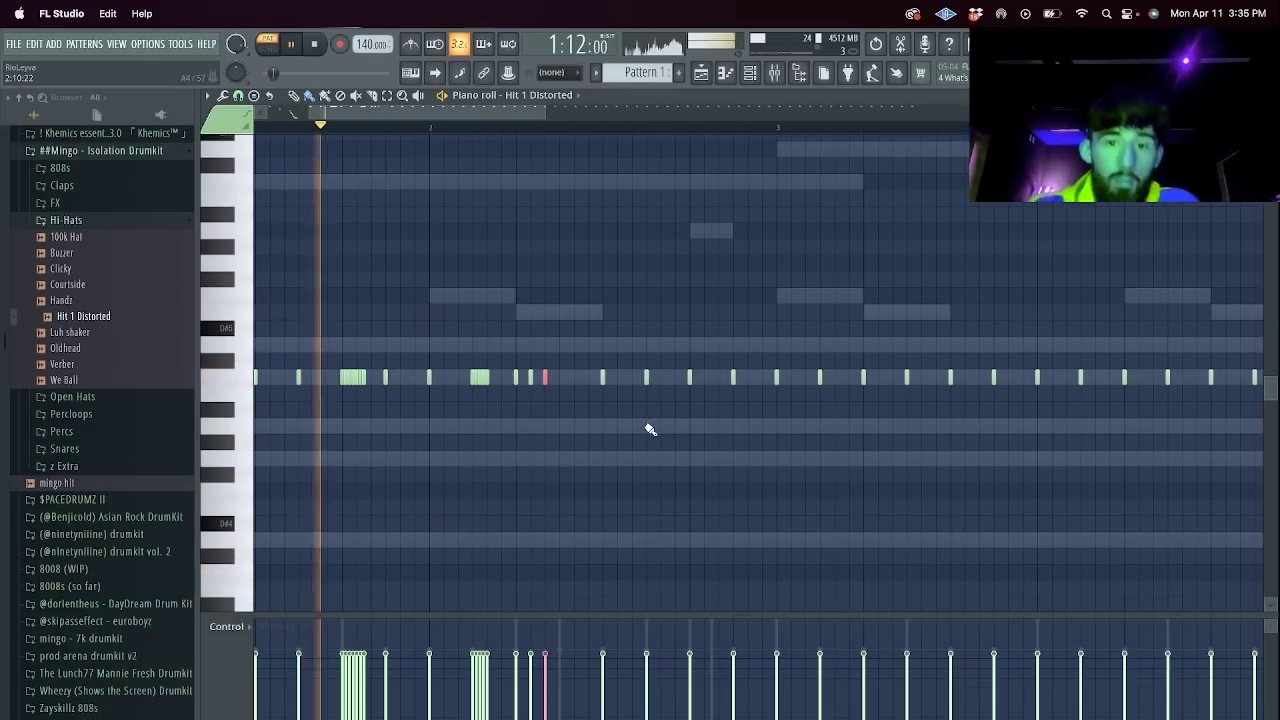
click(650, 425)
drag(693, 474, 740, 612)
key(space)
Add a hi-hat hit and a second descending run ending on a low note.
drag(545, 117, 1062, 122)
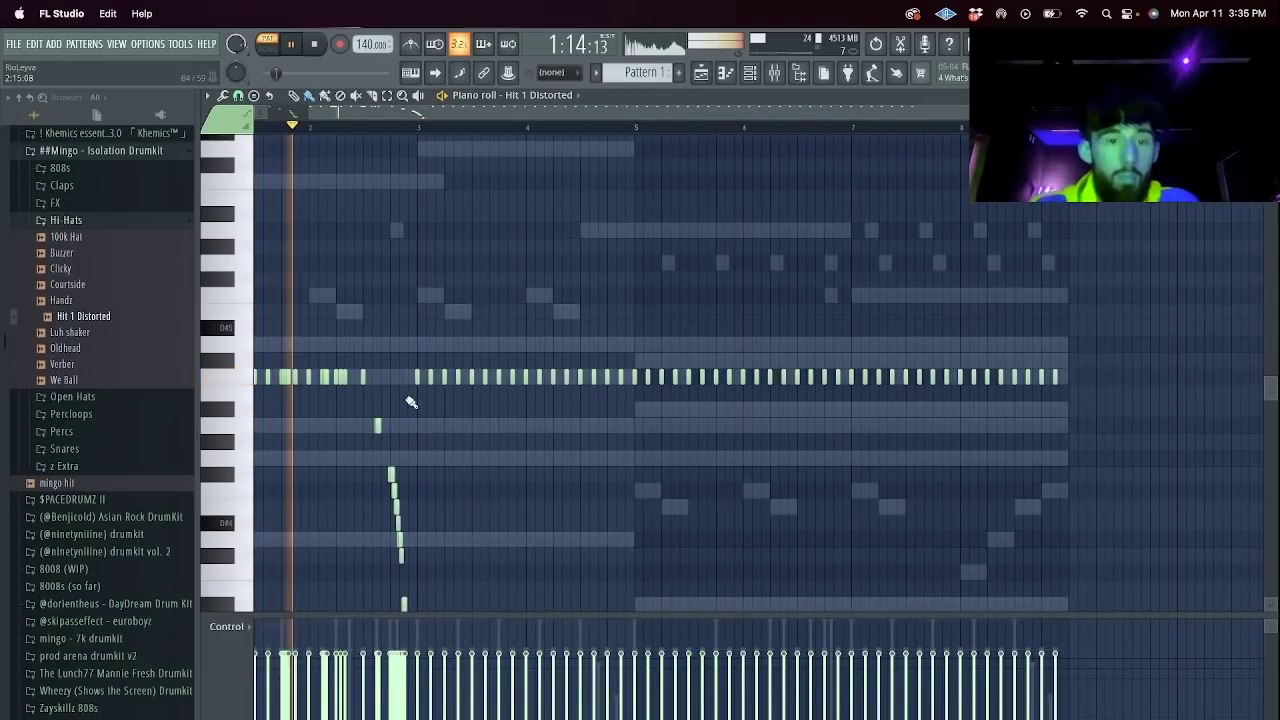
scroll(421, 392, up, 4)
click(434, 376)
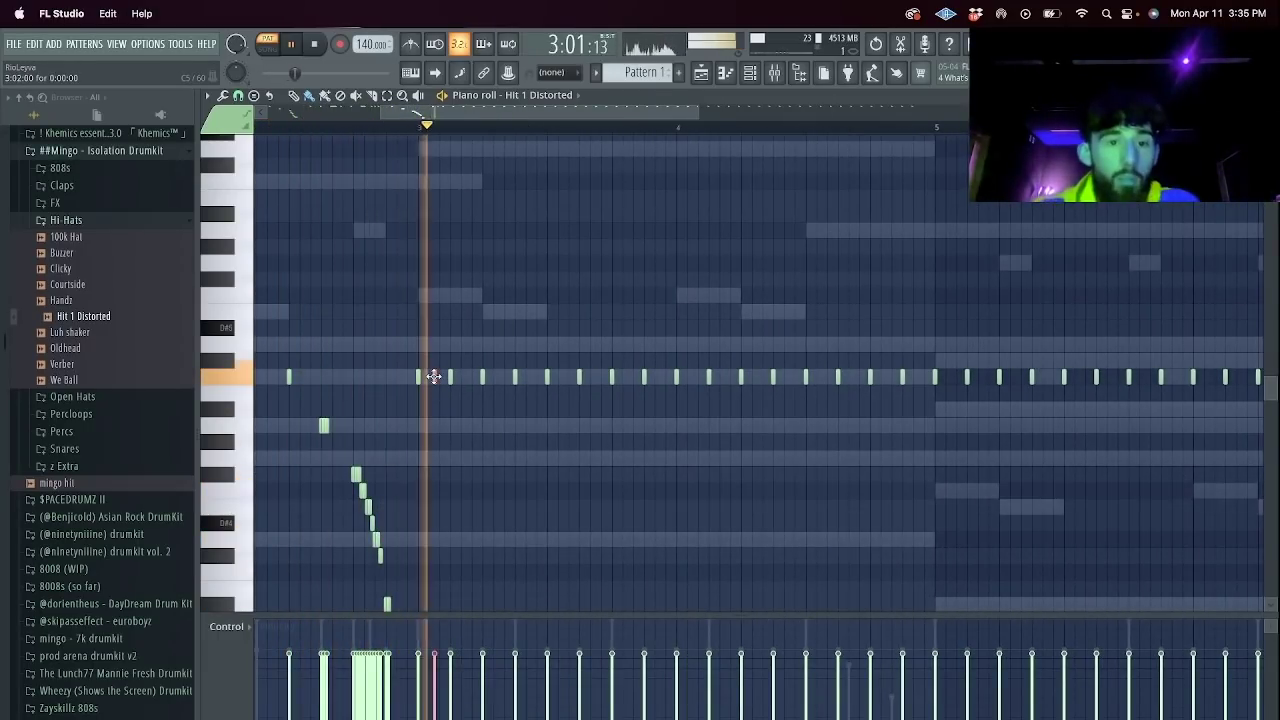
key(space)
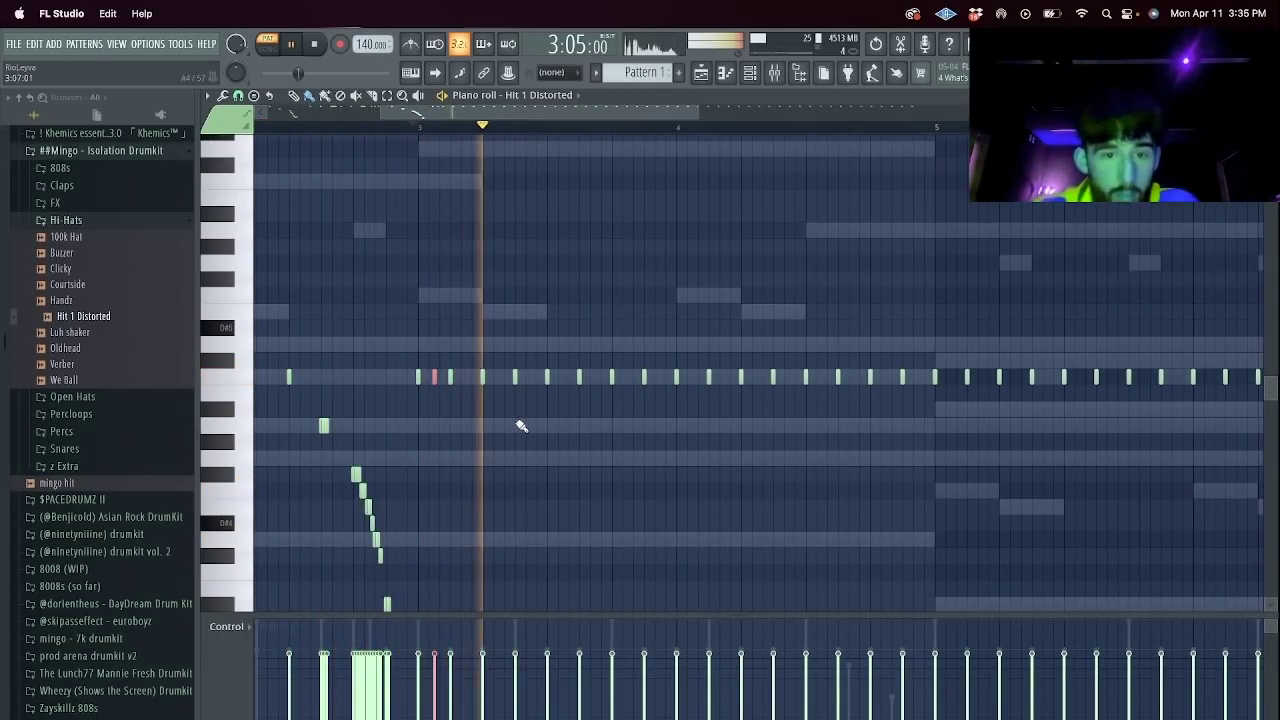
drag(516, 443, 552, 603)
scroll(570, 570, down, 3)
click(581, 571)
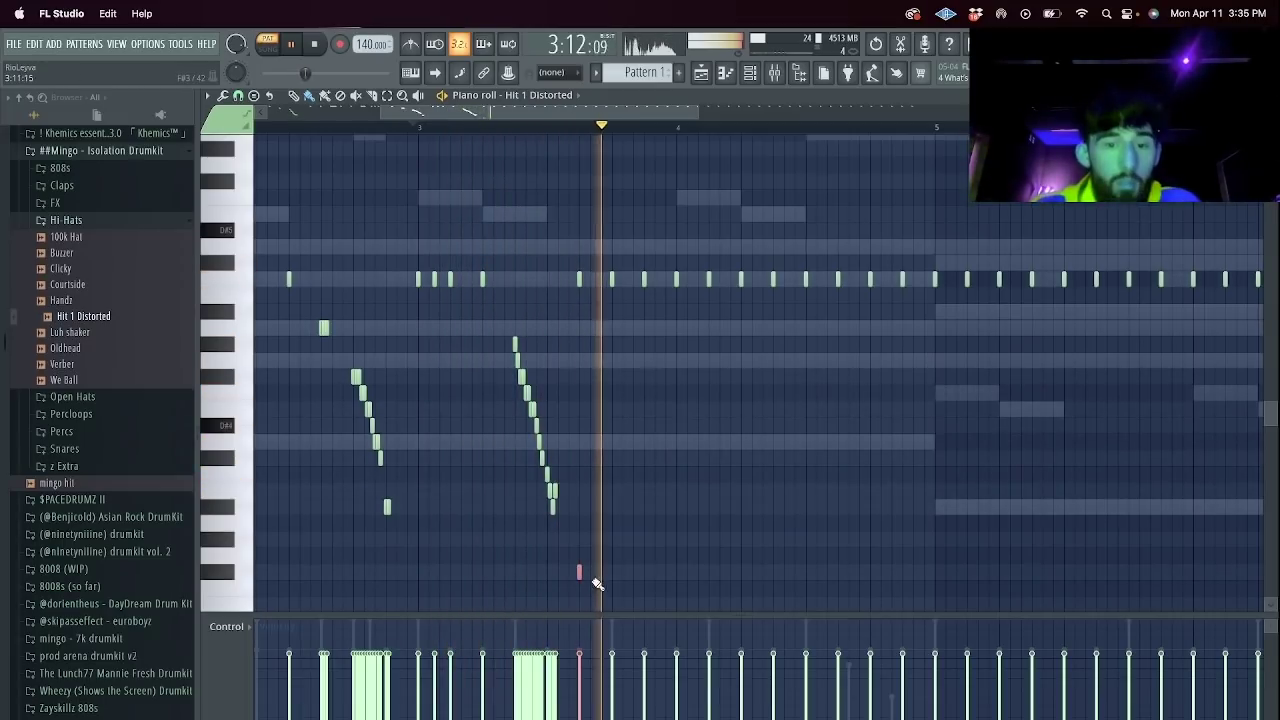
scroll(620, 520, down, 3)
mouse_move(626, 530)
mouse_down()
mouse_move(513, 227)
mouse_move(499, 223)
mouse_up()
key(space)
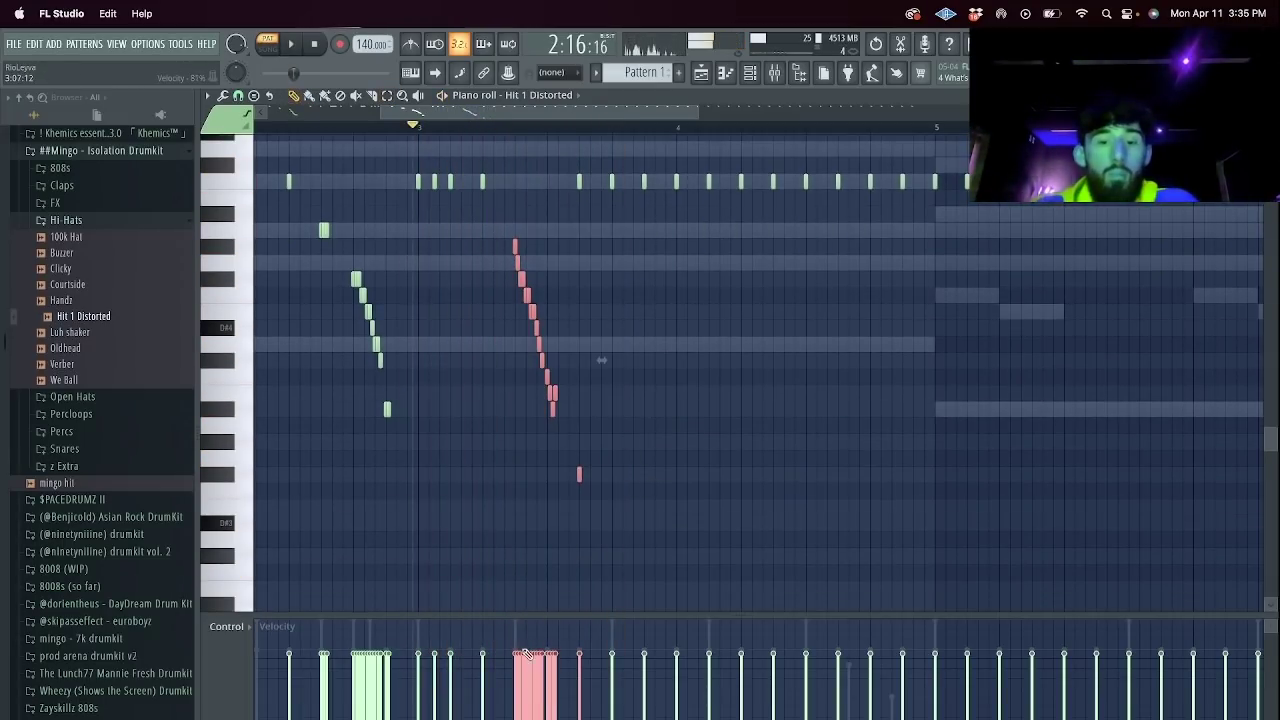
Fade the descending run's velocities downward and add two short hi-hat notes.
drag(531, 692, 553, 719)
key(space)
key(space)
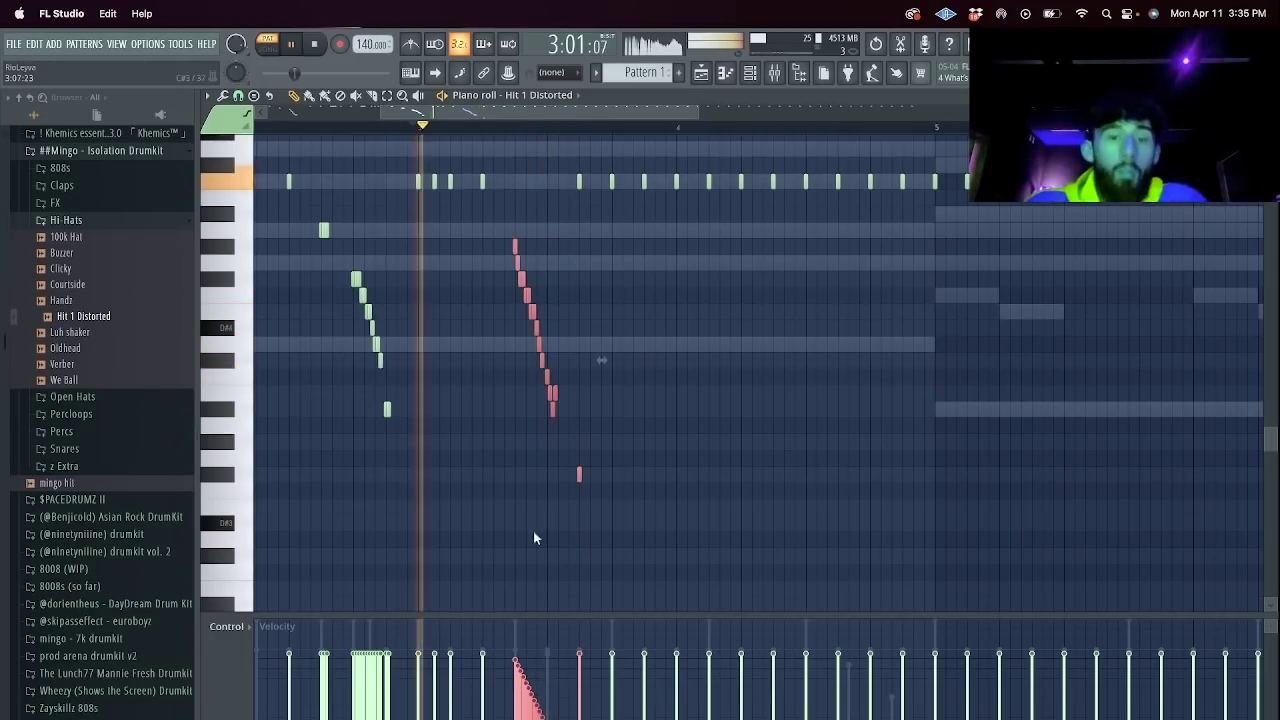
click(578, 183)
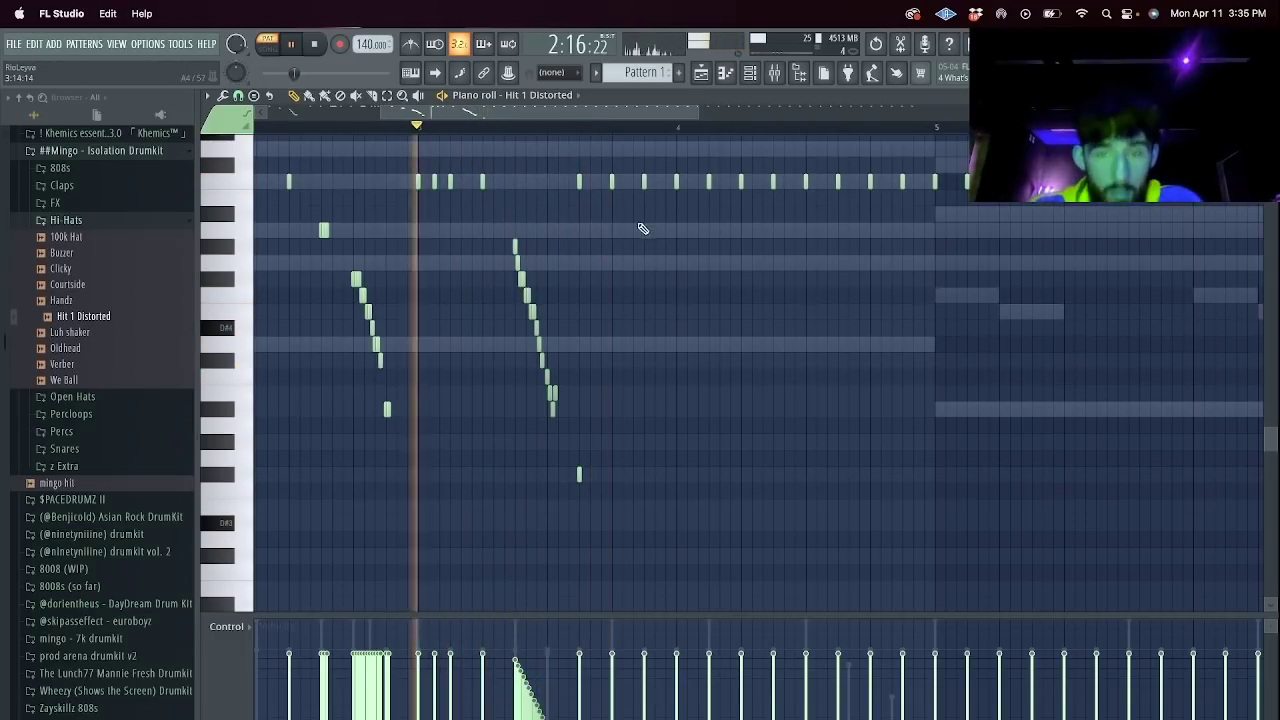
click(644, 570)
right_click(578, 474)
click(590, 182)
click(601, 182)
key(space)
key(space)
Replace the hi-hat near bar 4 with a descending roll ending in a short note.
click(309, 96)
right_click(773, 182)
drag(769, 229, 786, 261)
click(782, 261)
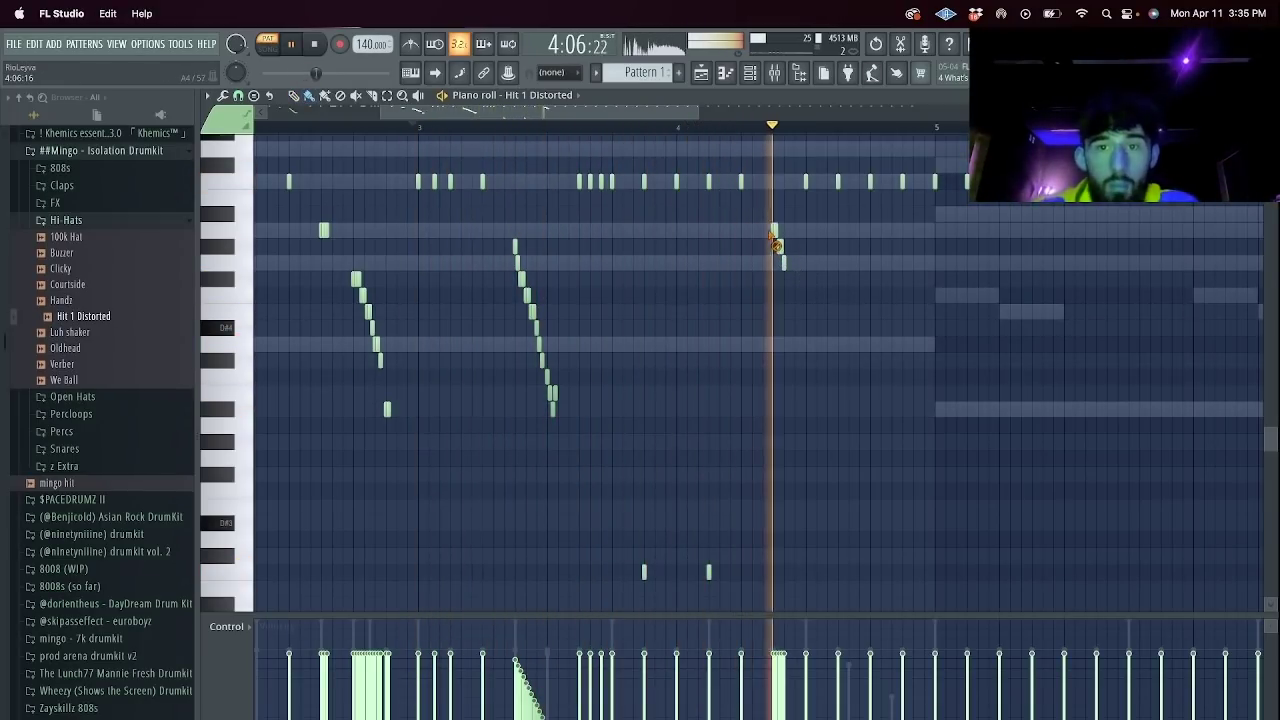
Build a second roll stepping down from a high note to a low note.
click(838, 344)
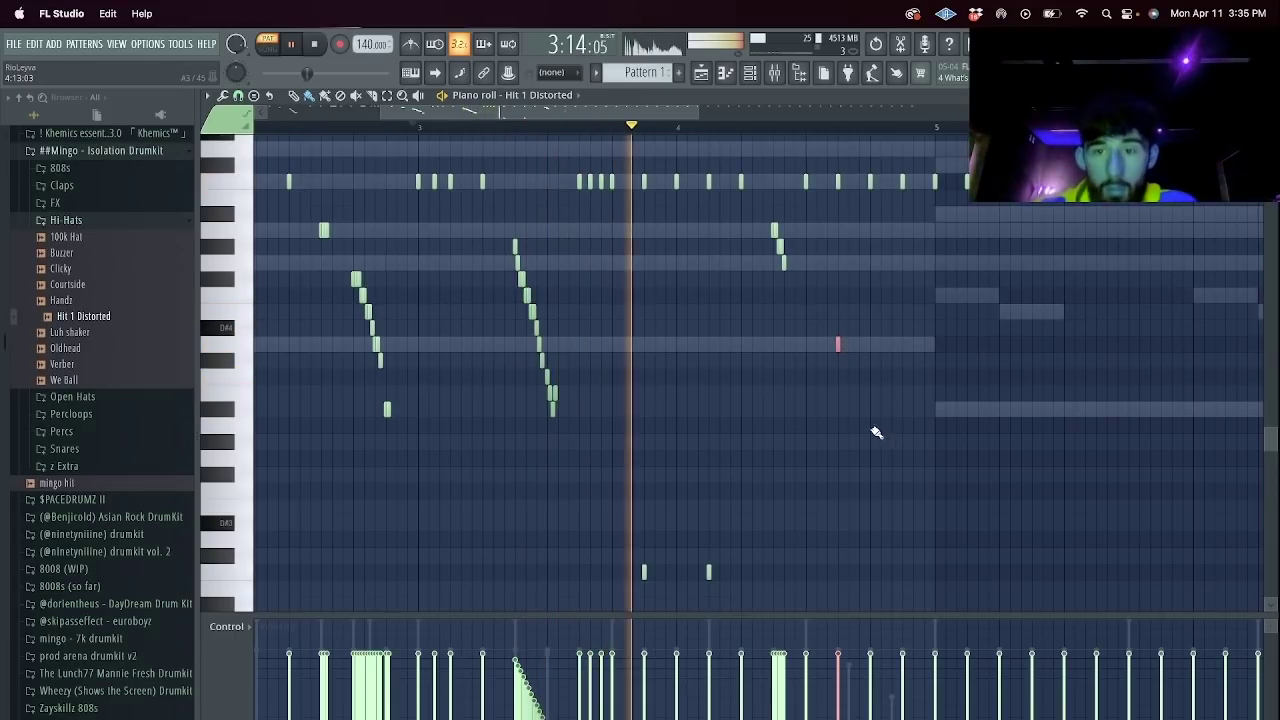
click(870, 425)
click(891, 475)
click(894, 490)
click(897, 505)
click(916, 556)
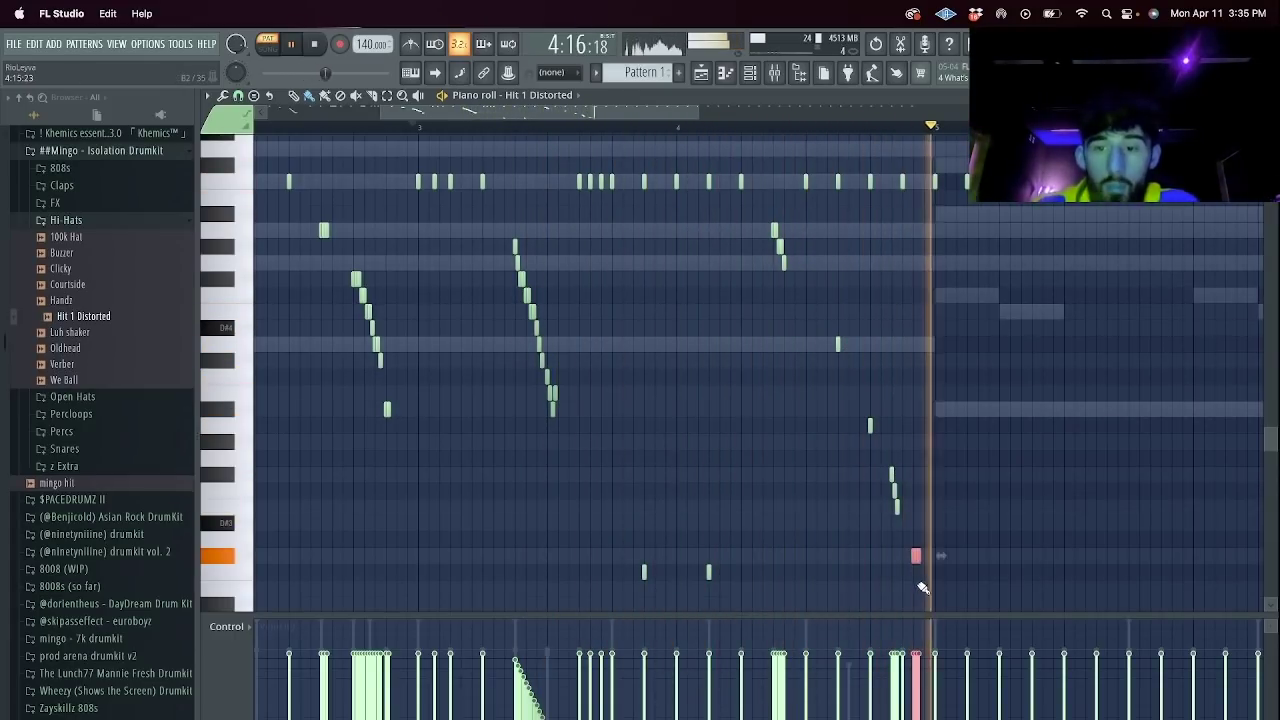
drag(928, 568, 800, 406)
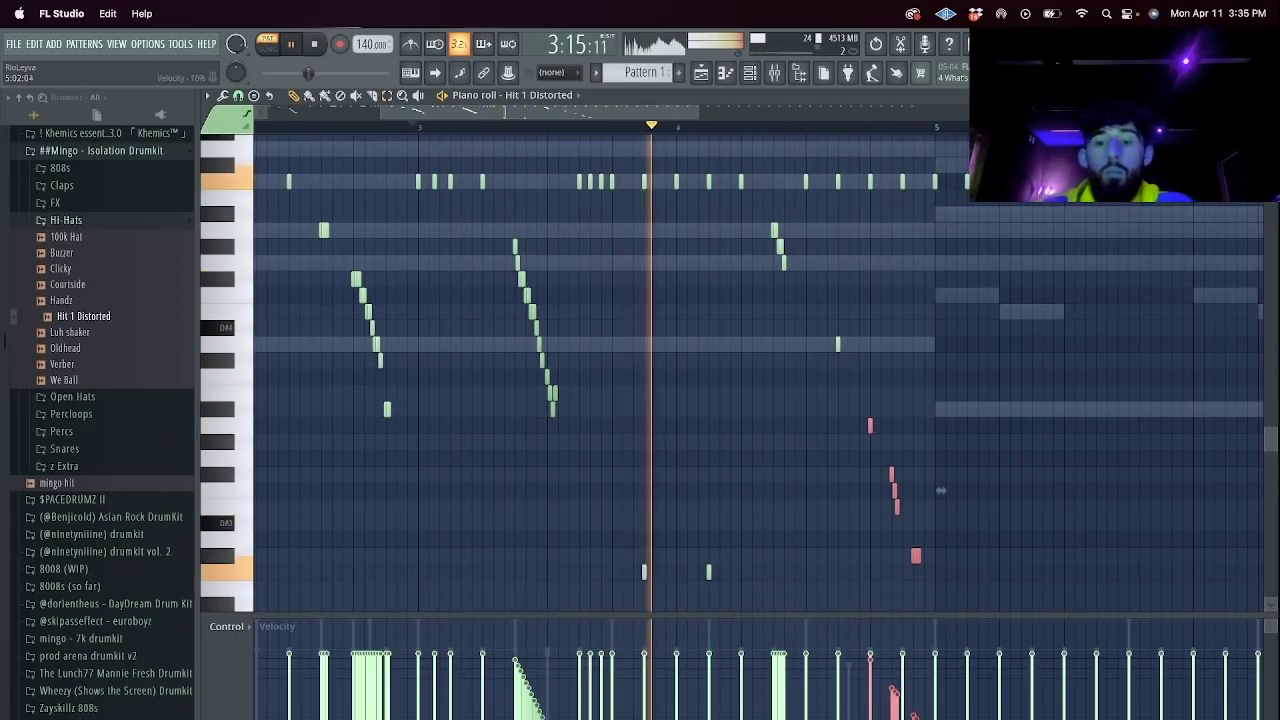
click(914, 205)
Delete the hi-hats after bar 4 and duplicate bars 1–4 into bars 5–8 with Ctrl+B.
drag(696, 113, 1248, 114)
drag(983, 269, 1, 187)
key(Delete)
key(super+b)
super+click(857, 126)
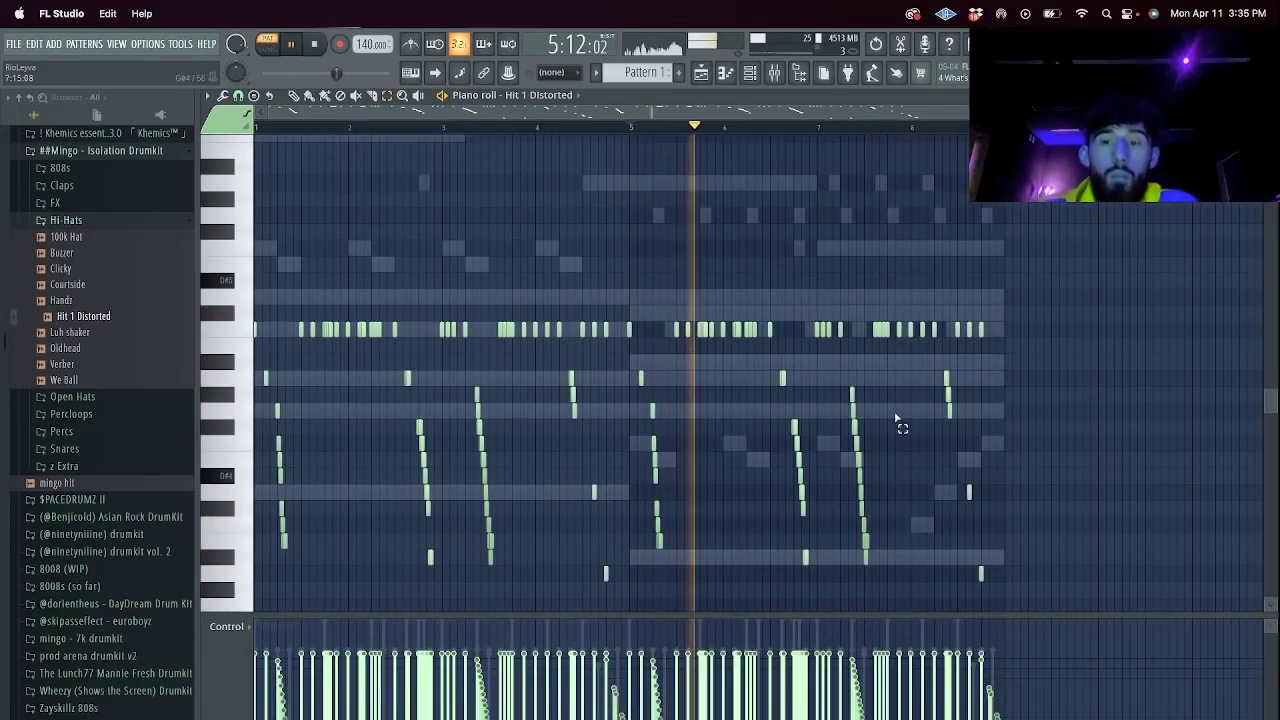
Try the randomizer on the bar 6–7 runs without applying it, then close the piano roll.
scroll(900, 440, down, 2)
drag(877, 511, 788, 341)
key(alt+r)
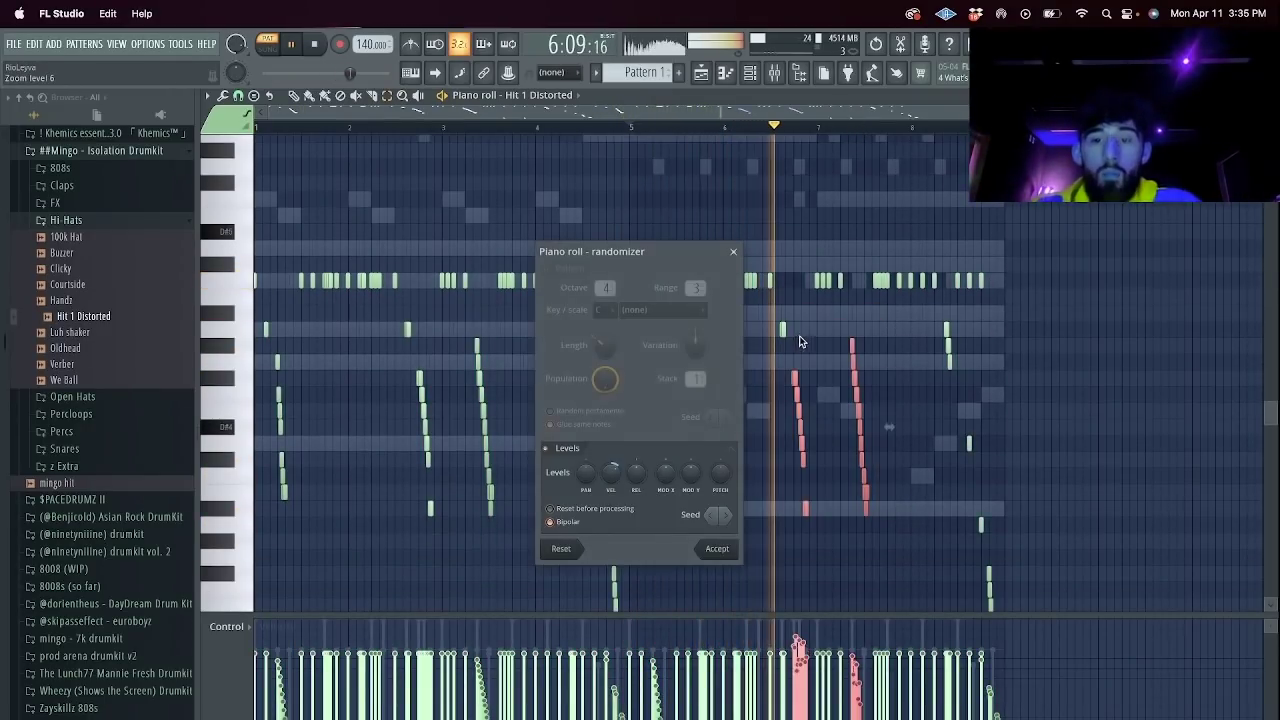
click(735, 252)
key(F2)
text(v)
key(Escape)
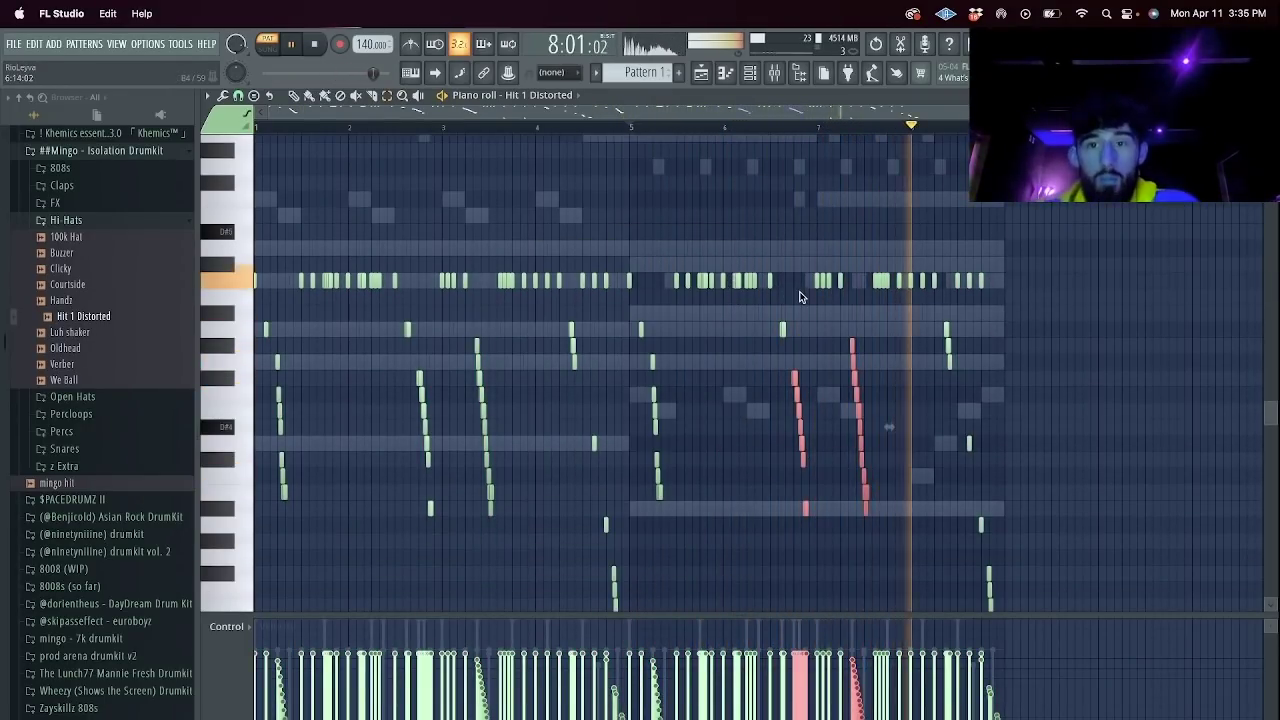
key(F7)
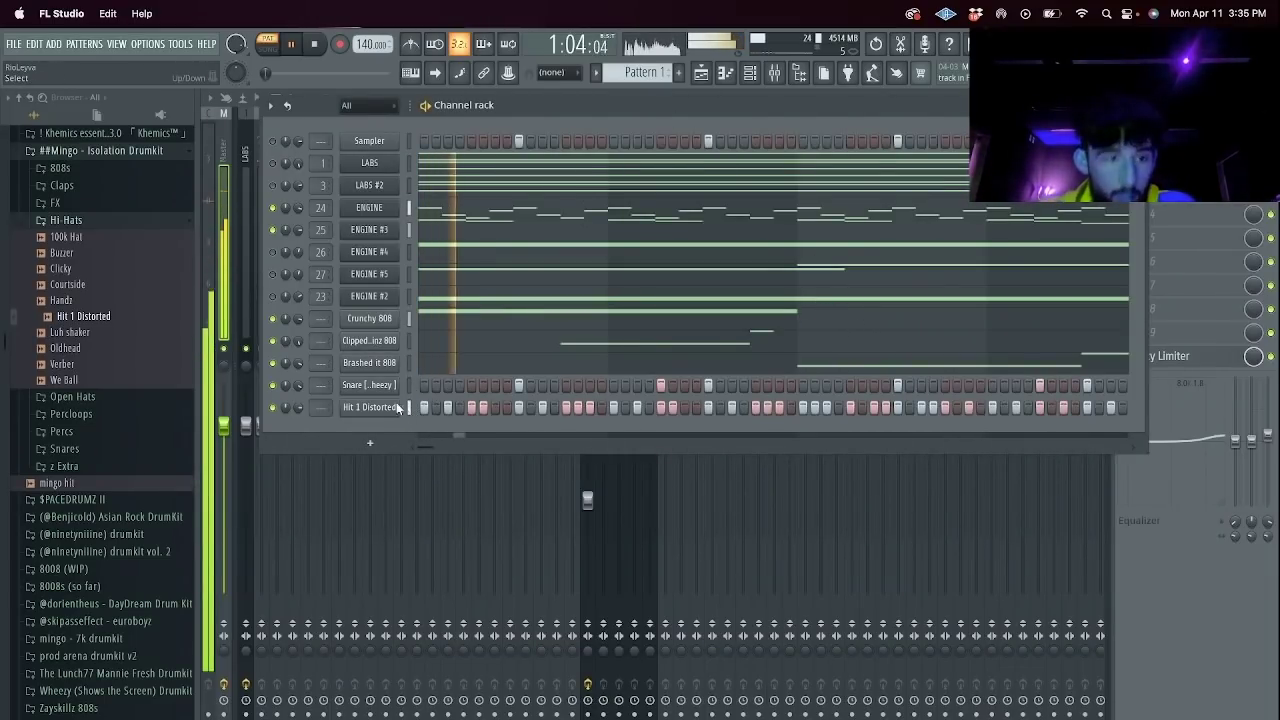
Add No Heart OH from the Open Hats folder as a channel filled every eighth step.
click(74, 397)
drag(81, 415, 376, 438)
right_click(372, 431)
click(579, 507)
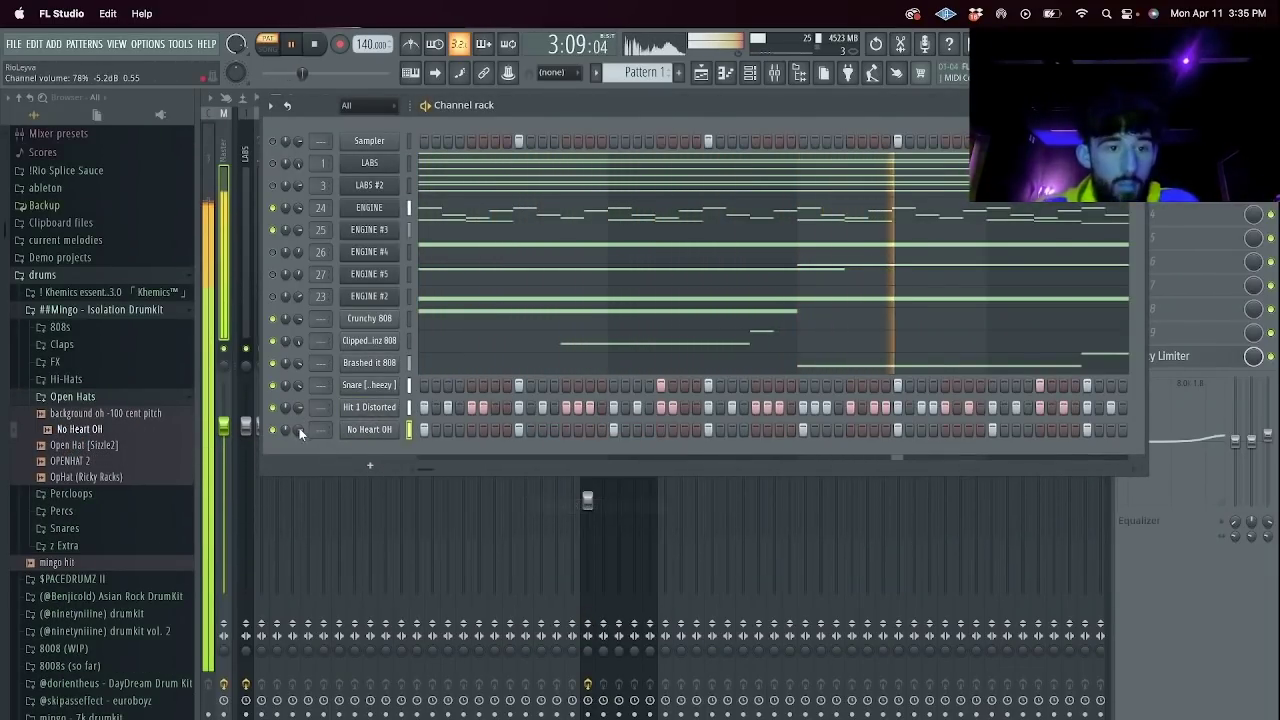
Route the No Heart OH channel to mixer track 30 and load Effectrix there.
click(743, 492)
click(697, 319)
key(super+l)
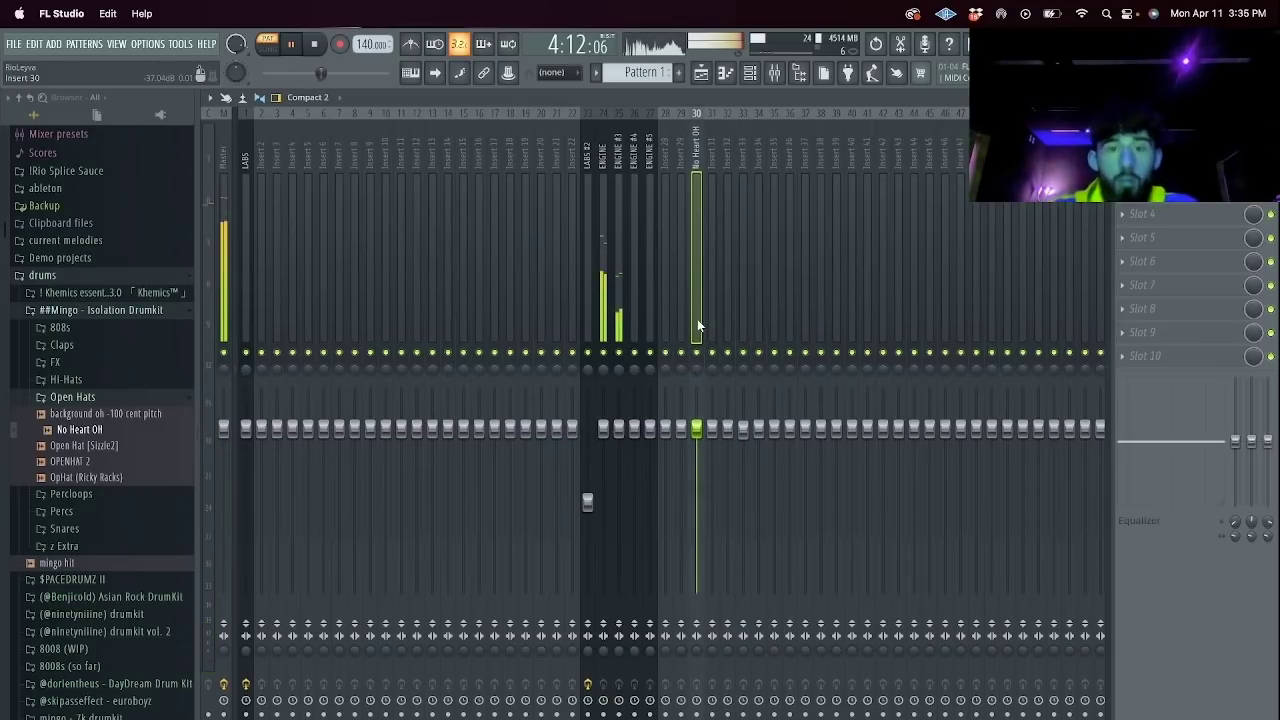
click(1122, 214)
mouse_move(1070, 293)
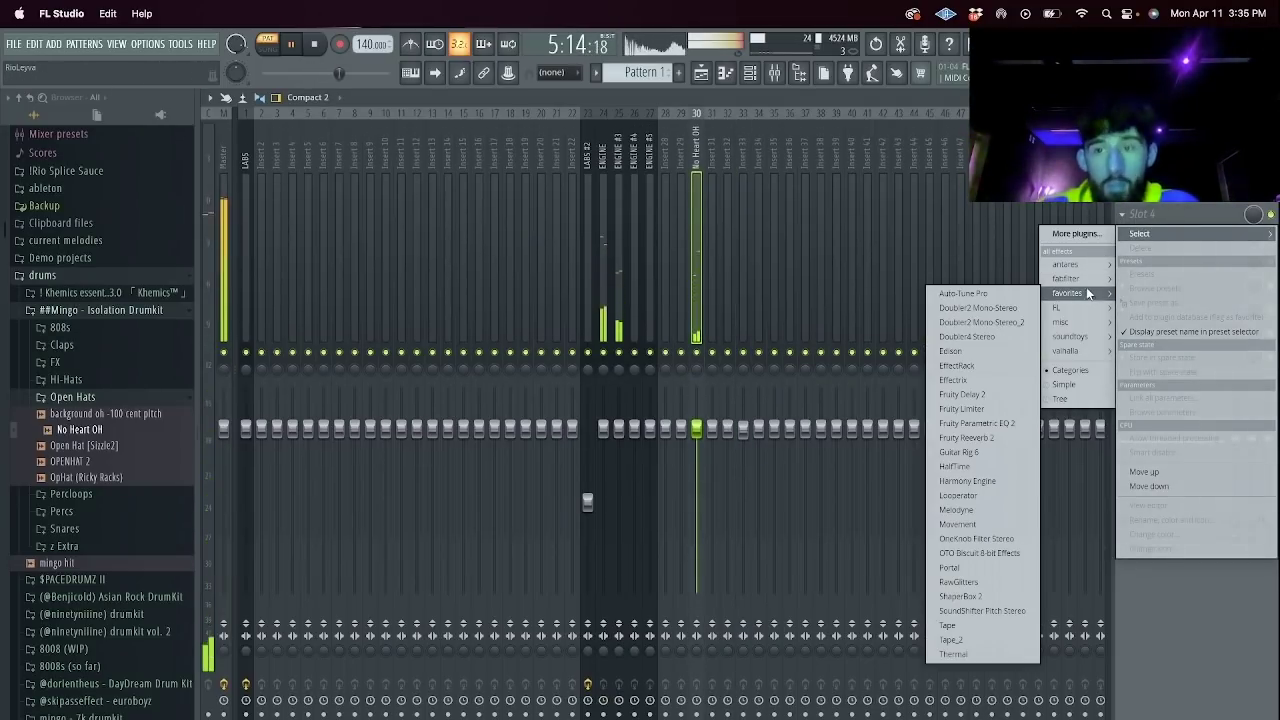
click(1009, 383)
Choose Effectrix's Backward Vocals preset from the Factoryv1.3 list.
click(98, 92)
mouse_move(157, 205)
click(214, 220)
click(103, 91)
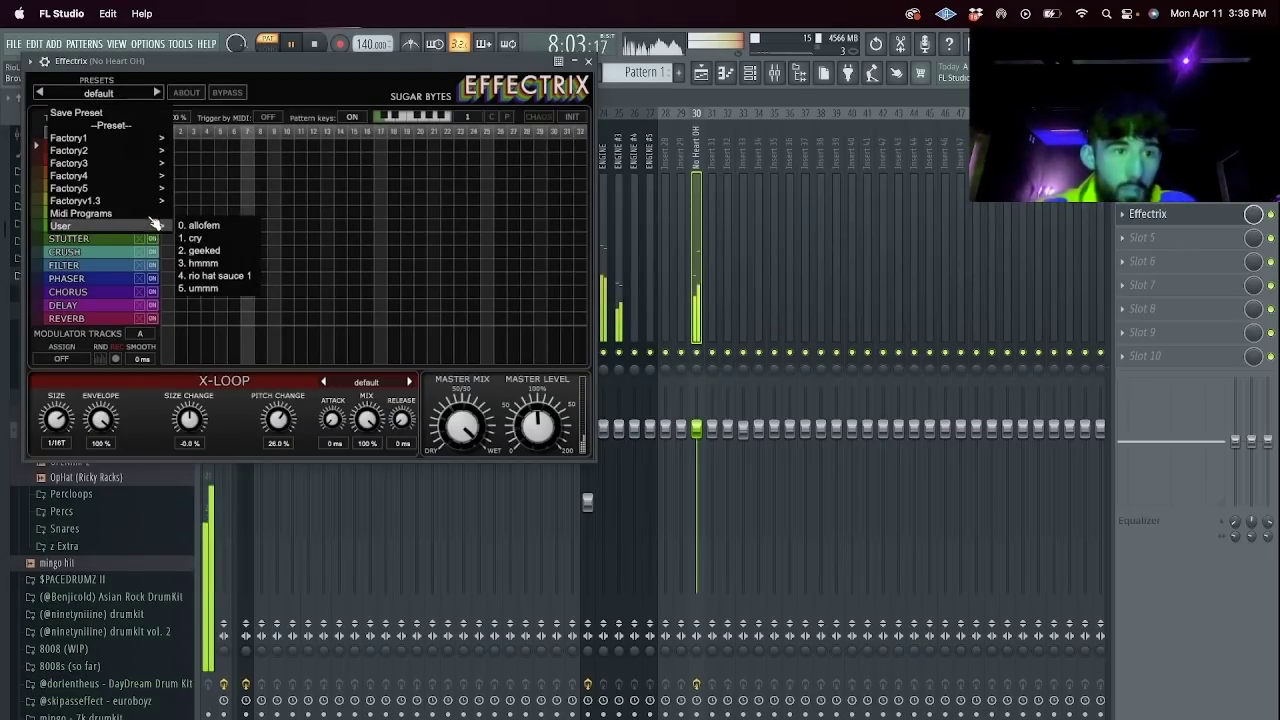
click(222, 212)
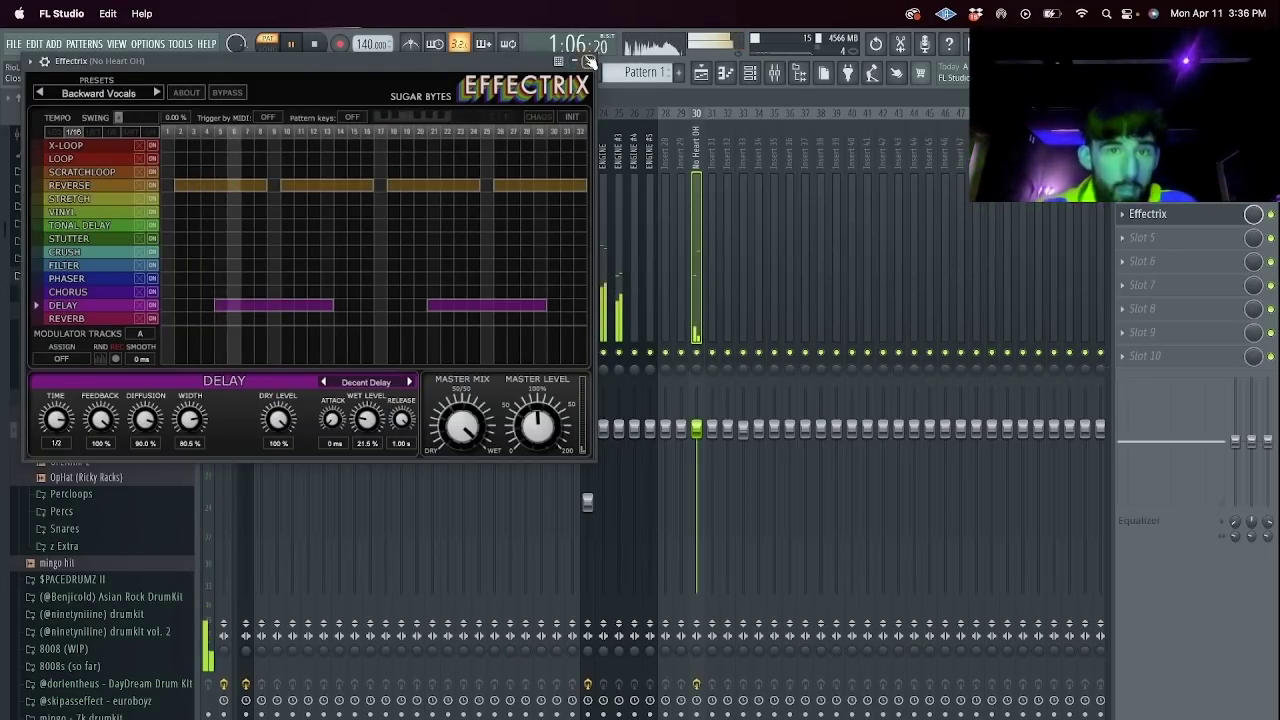
click(703, 432)
click(750, 73)
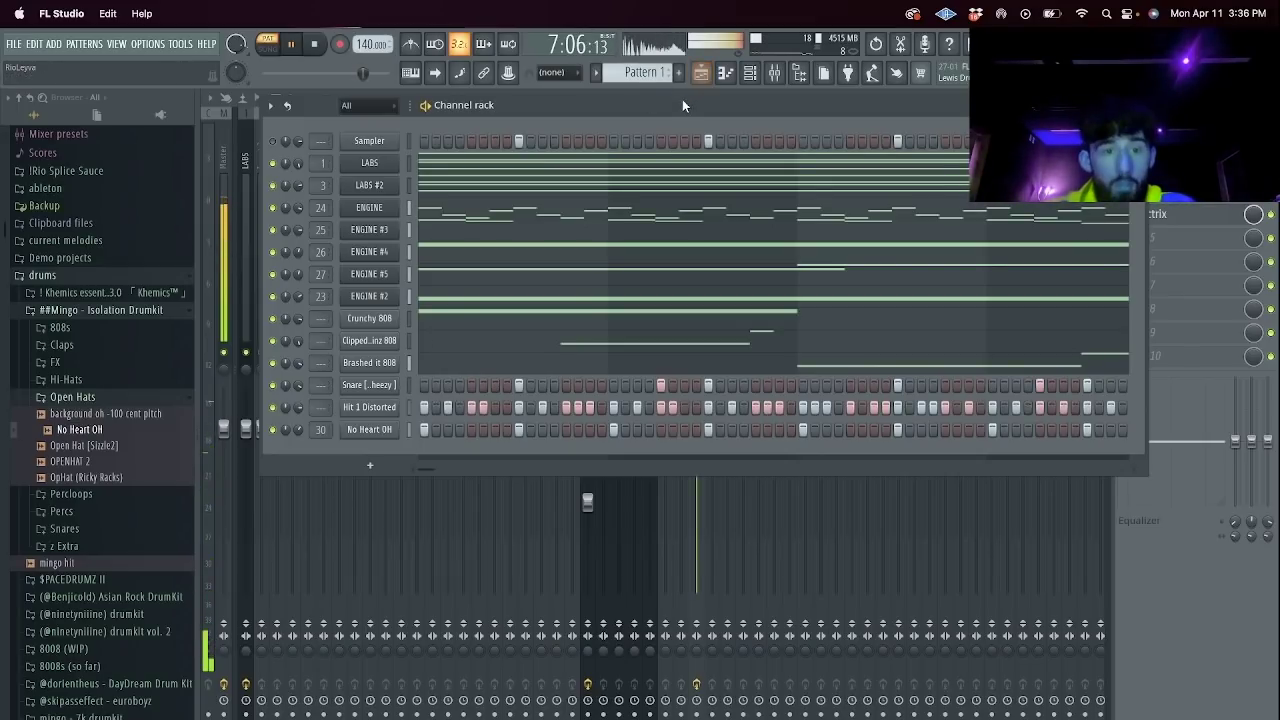
click(62, 328)
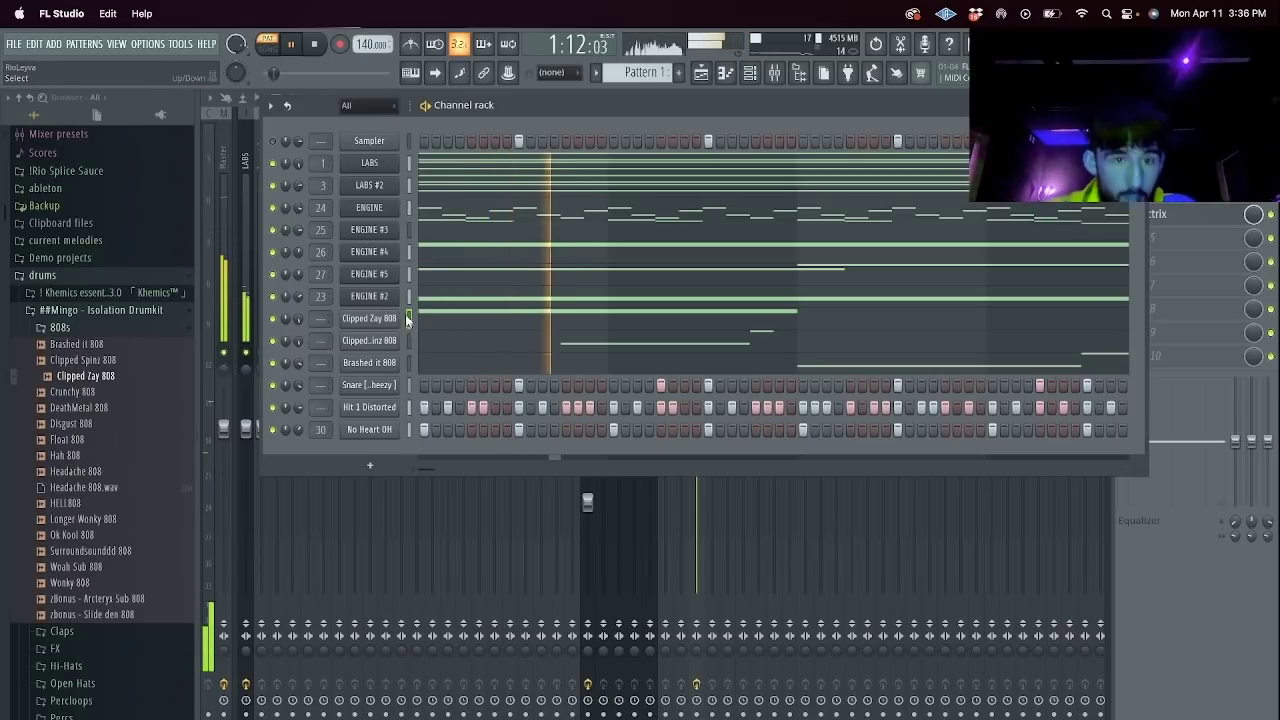
Slice the Clipped Zay 808 notes at bars 1 and 5 near their starts, then show the playlist.
click(395, 318)
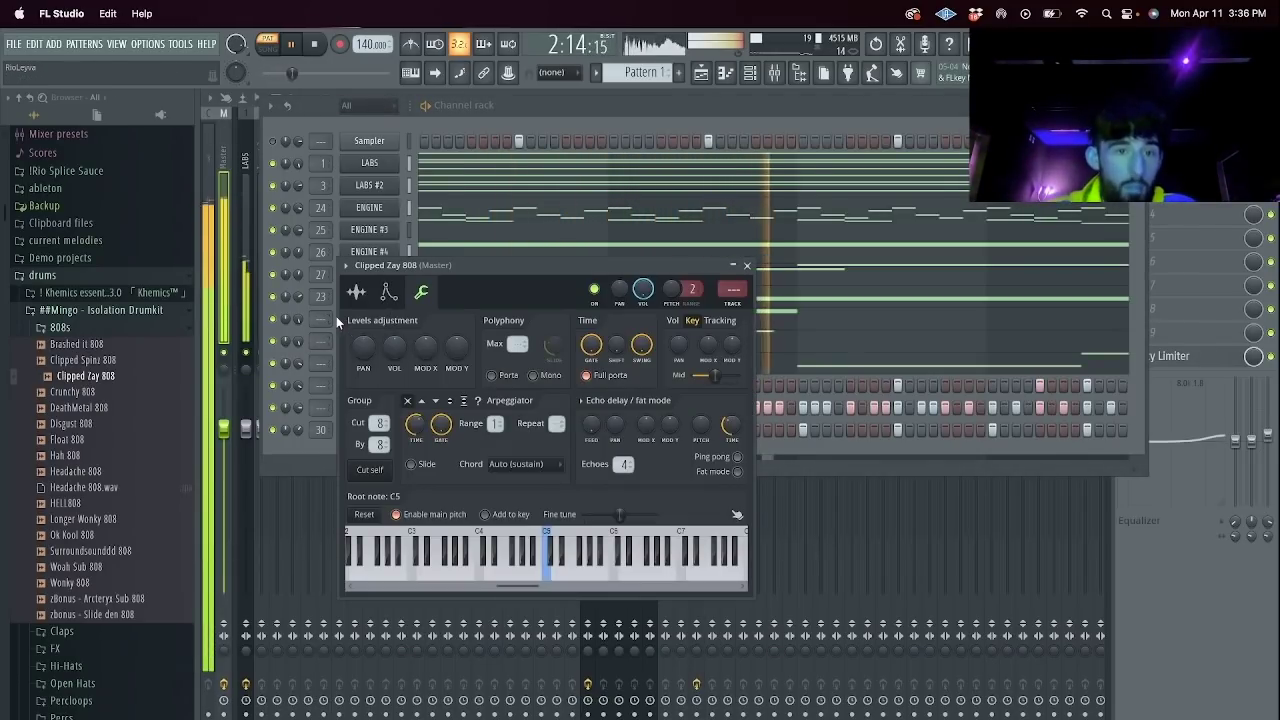
click(338, 317)
click(436, 321)
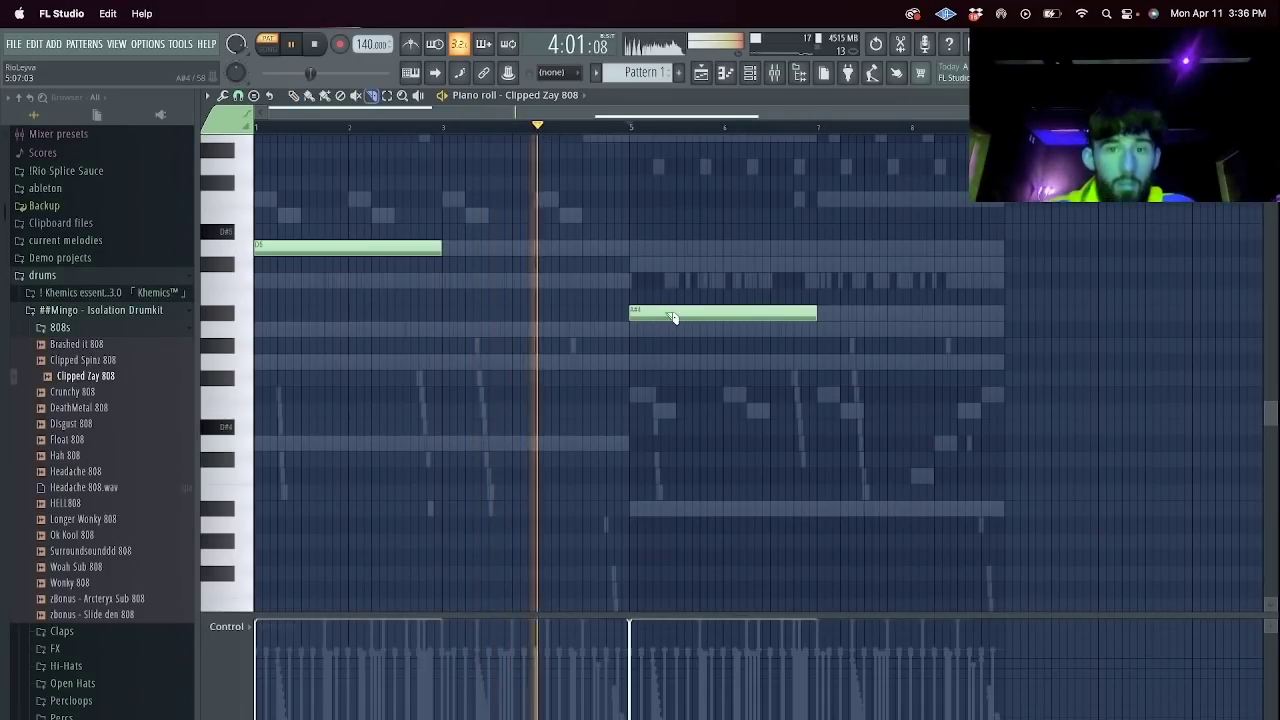
drag(671, 314, 672, 328)
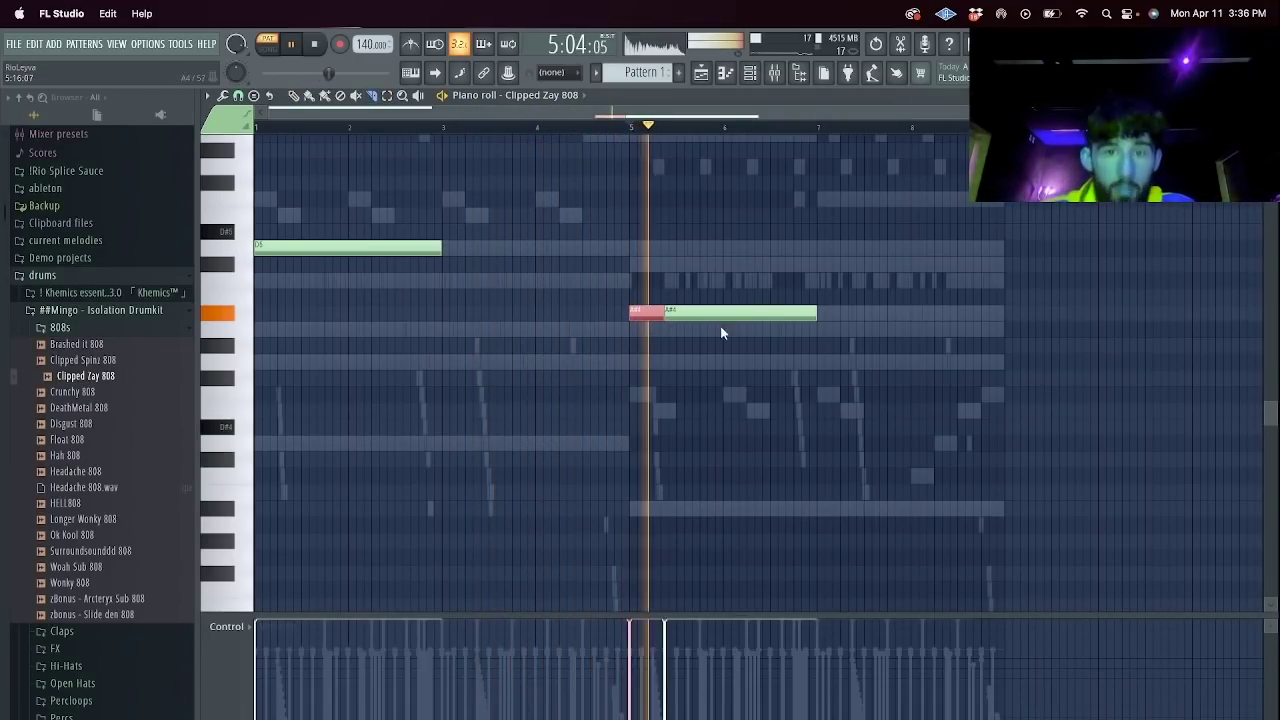
click(290, 250)
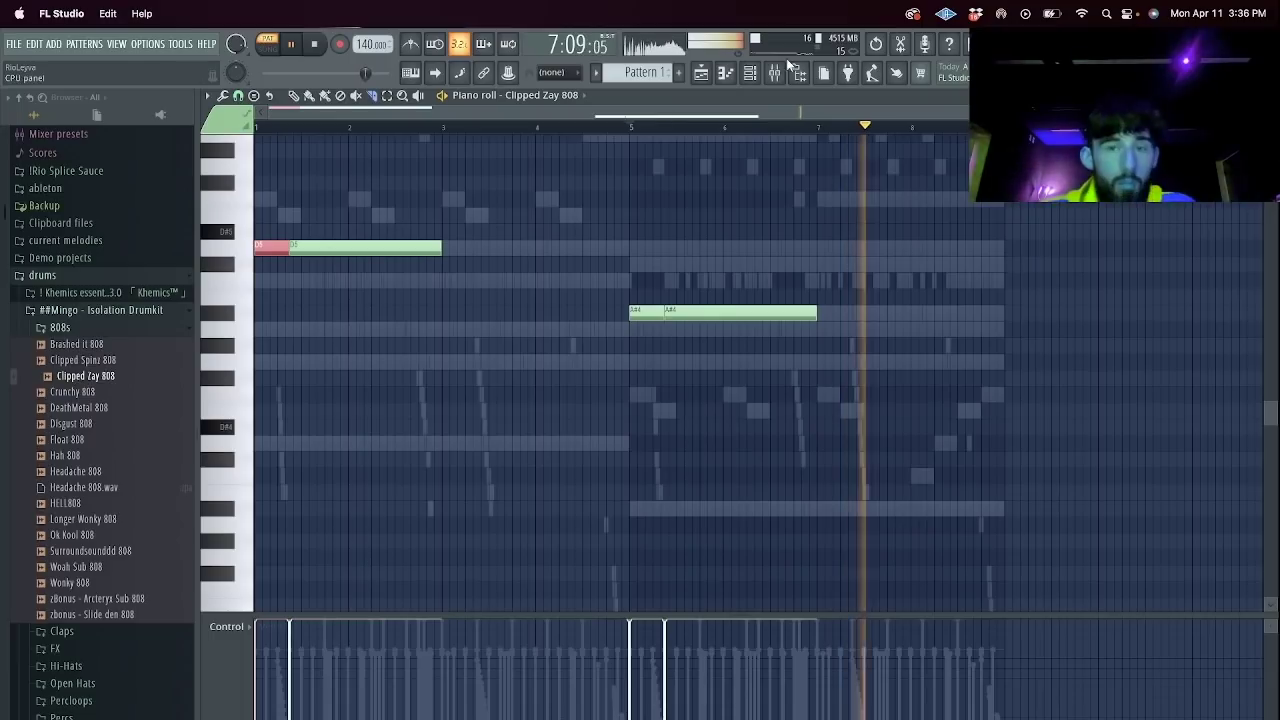
scroll(282, 230, up, 5)
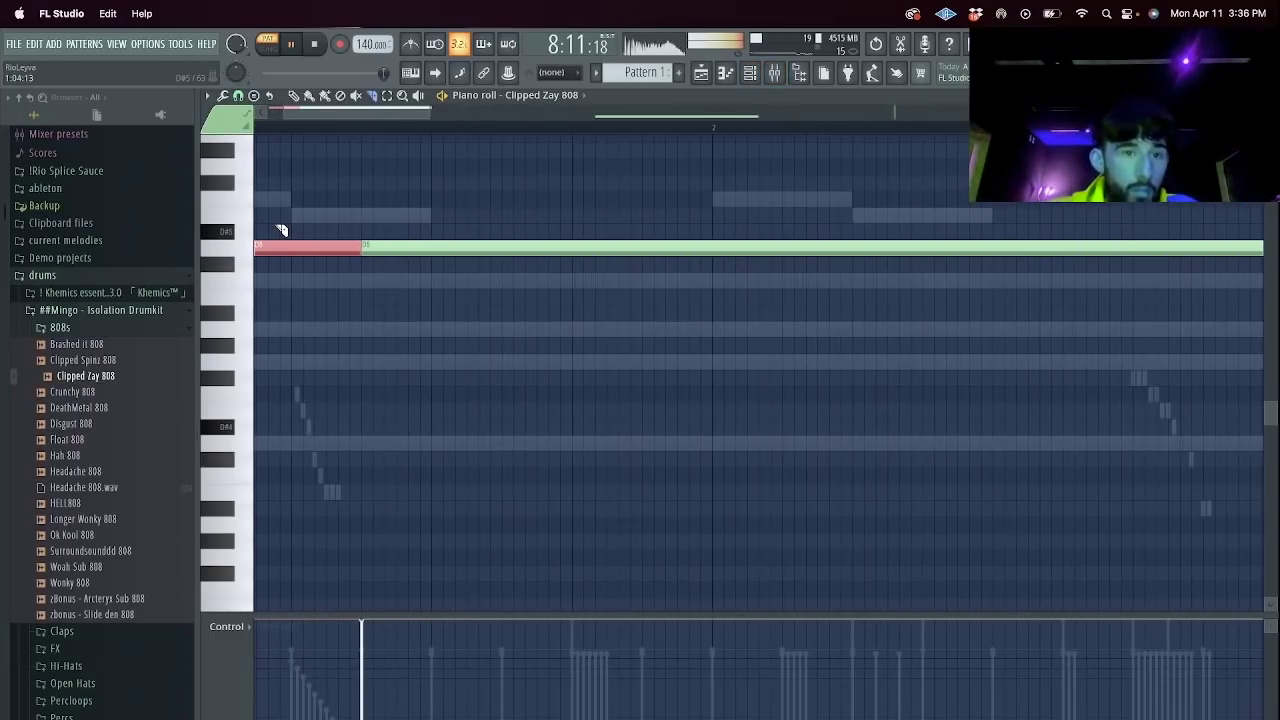
scroll(281, 230, down, 6)
click(700, 74)
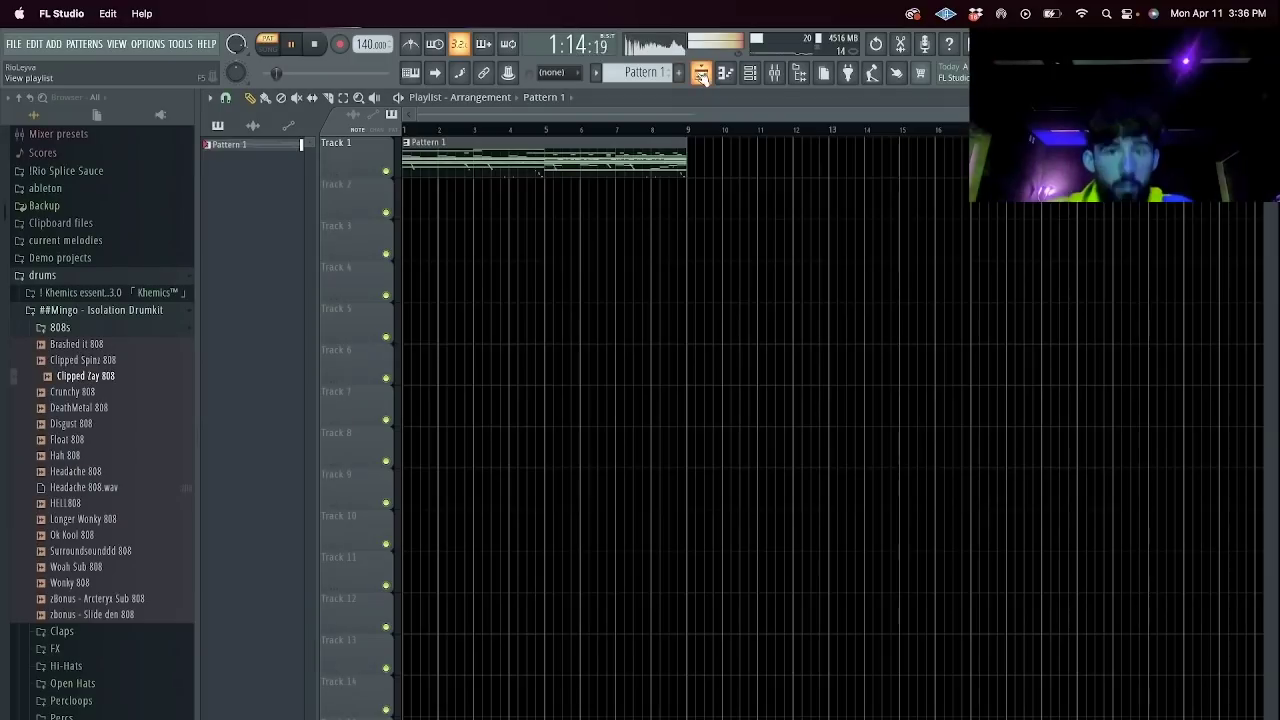
Split Pattern 1 by channel, place the clips on tracks 1–13 from bar 1, and duplicate them.
click(597, 73)
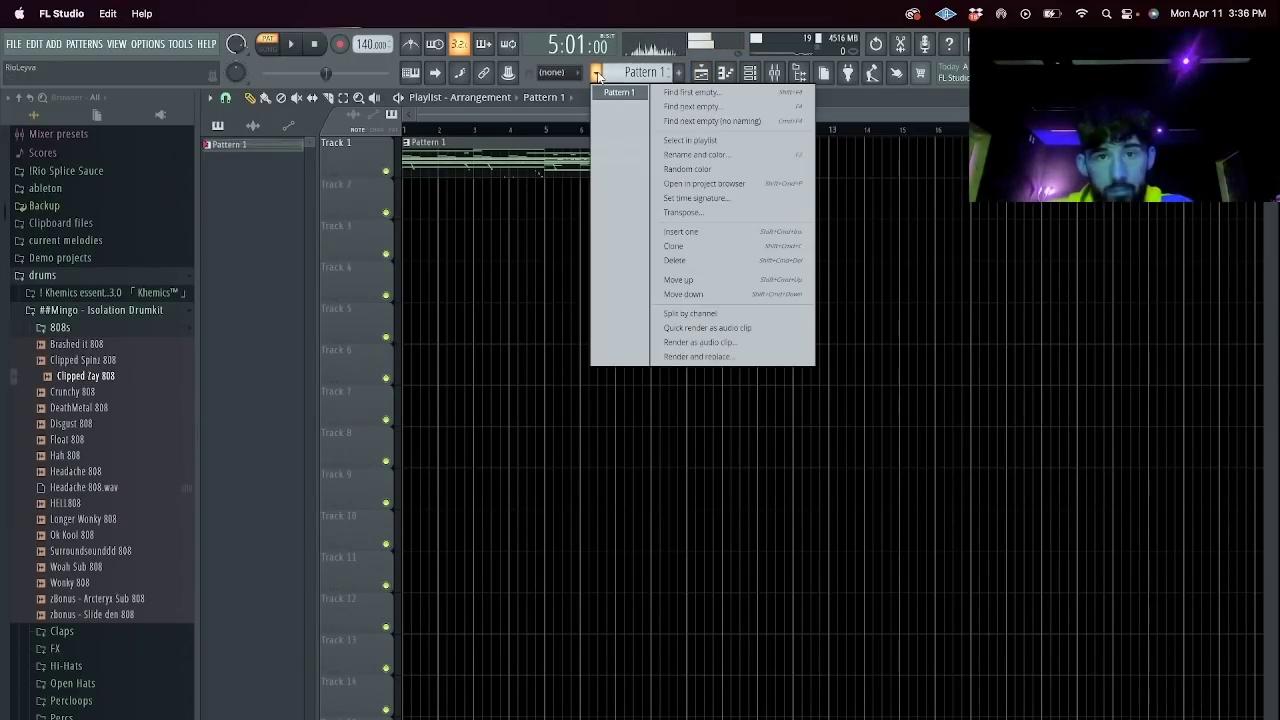
click(691, 313)
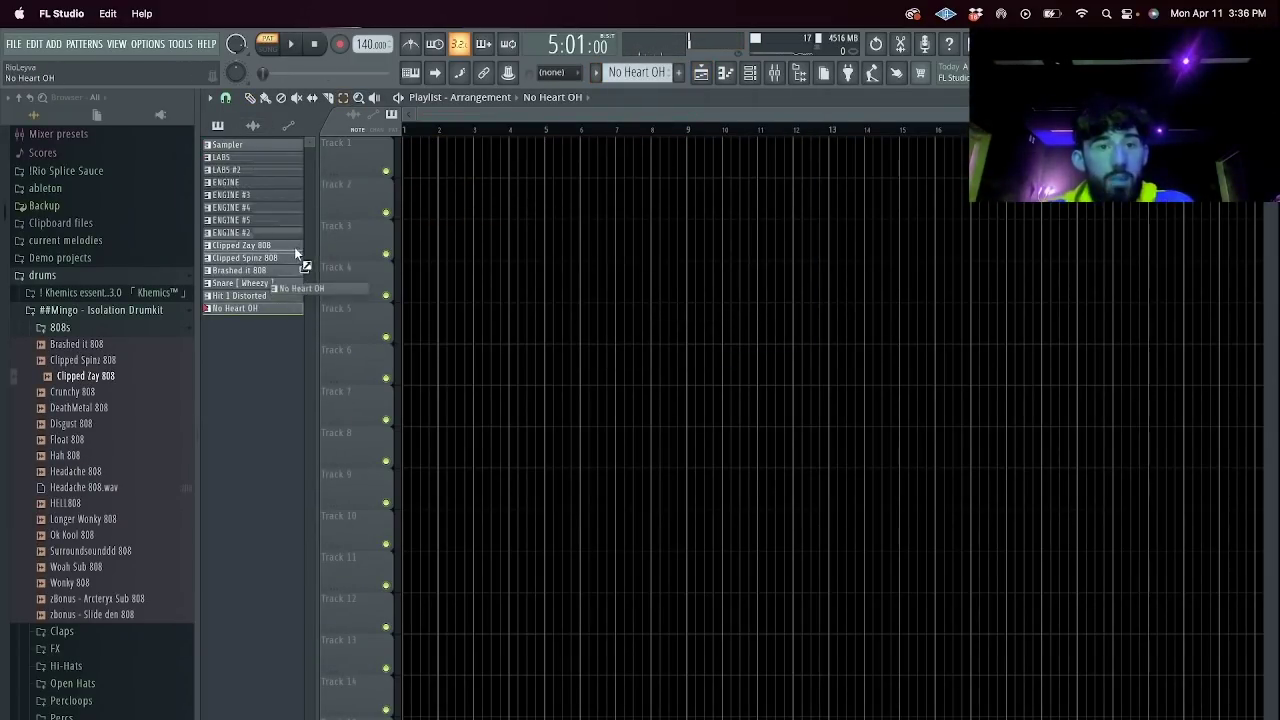
drag(380, 172, 414, 150)
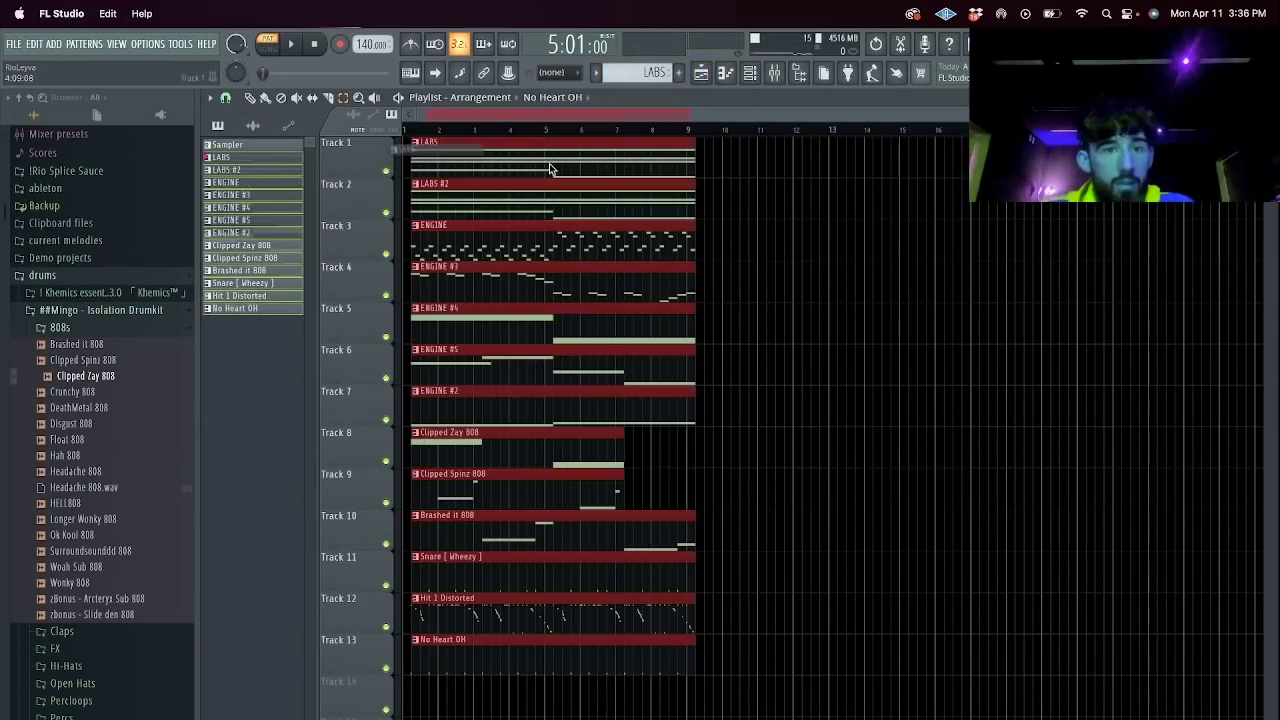
drag(702, 676, 480, 108)
drag(491, 160, 480, 160)
key(super+b)
key(super+b)
key(super+b)
key(super+b)
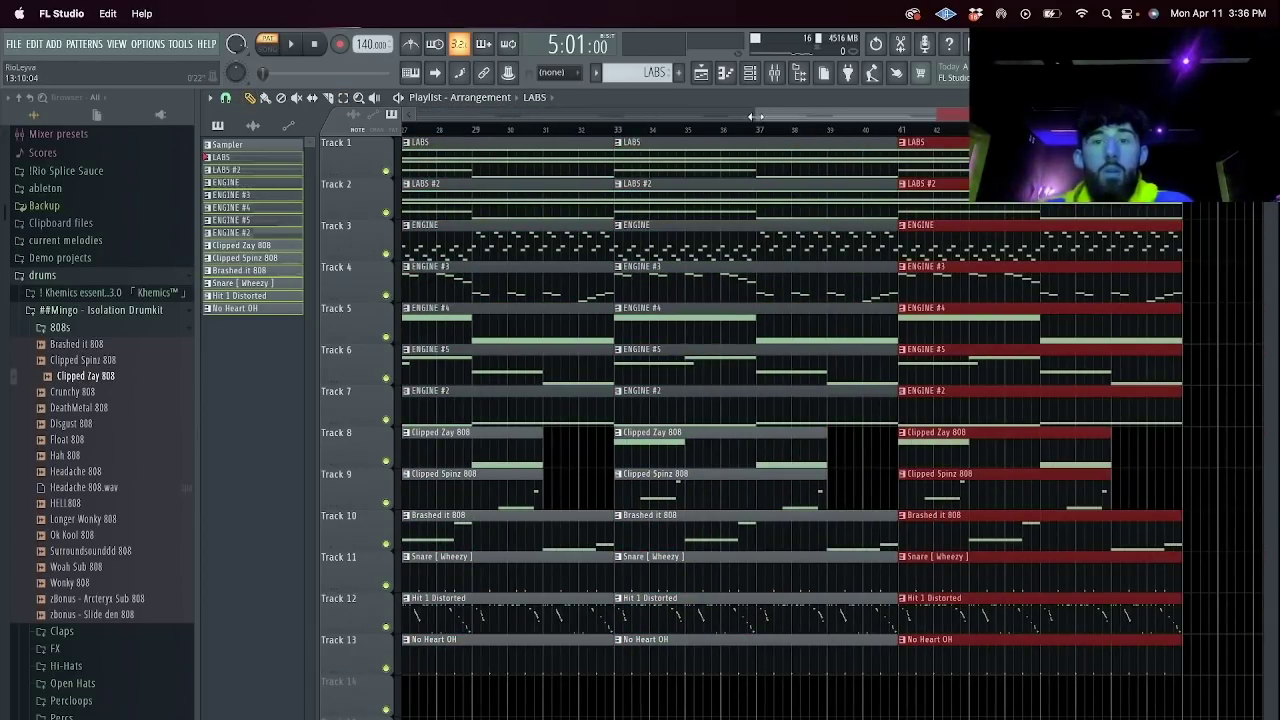
drag(755, 116, 418, 116)
Delete the bars 1–8 block of clips and snap clips to whole bars.
drag(466, 667, 420, 146)
key(Delete)
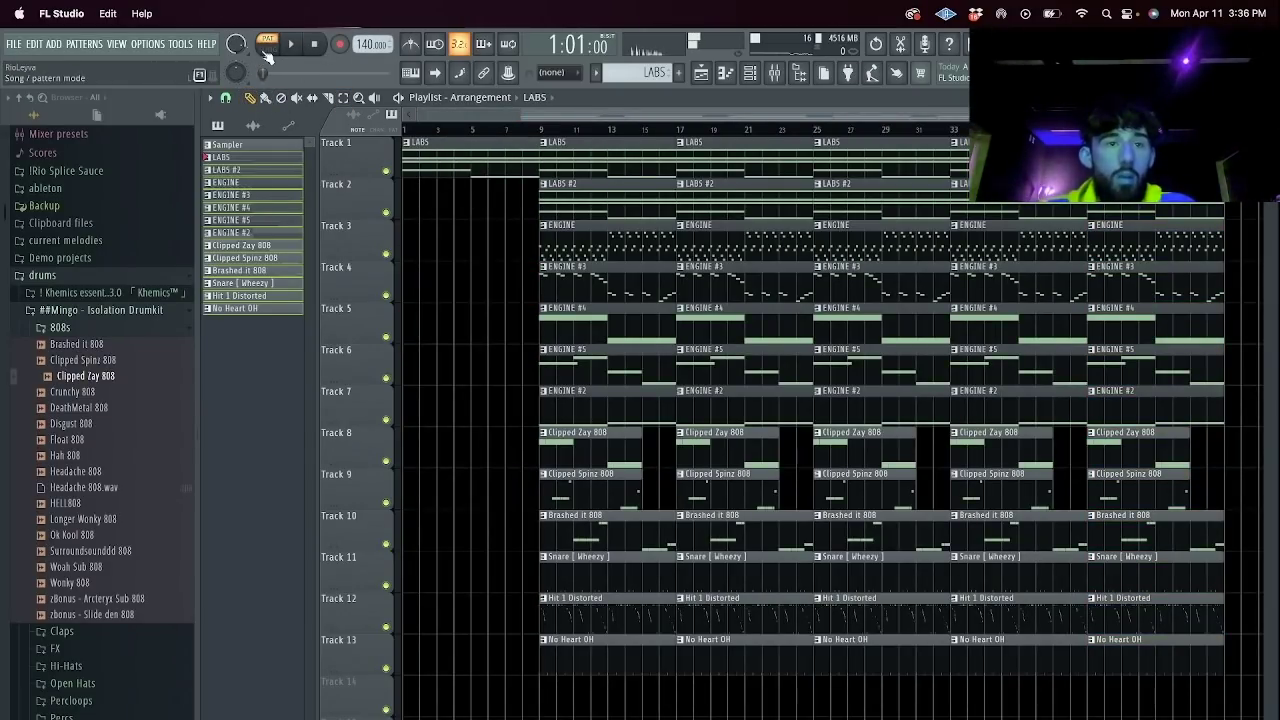
click(226, 98)
click(240, 327)
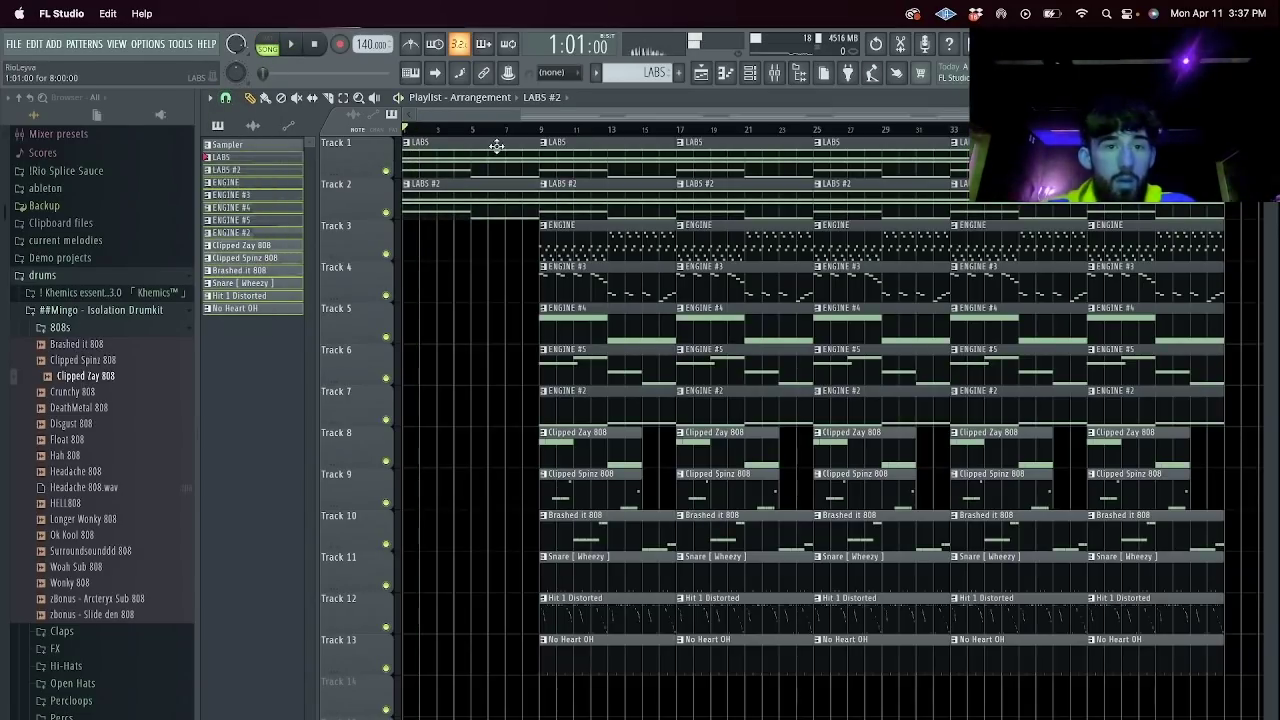
Try placing and removing LABS, LABS #2 and ENGINE #4 clips in bars 1–8.
right_click(499, 206)
click(587, 311)
click(413, 313)
right_click(517, 173)
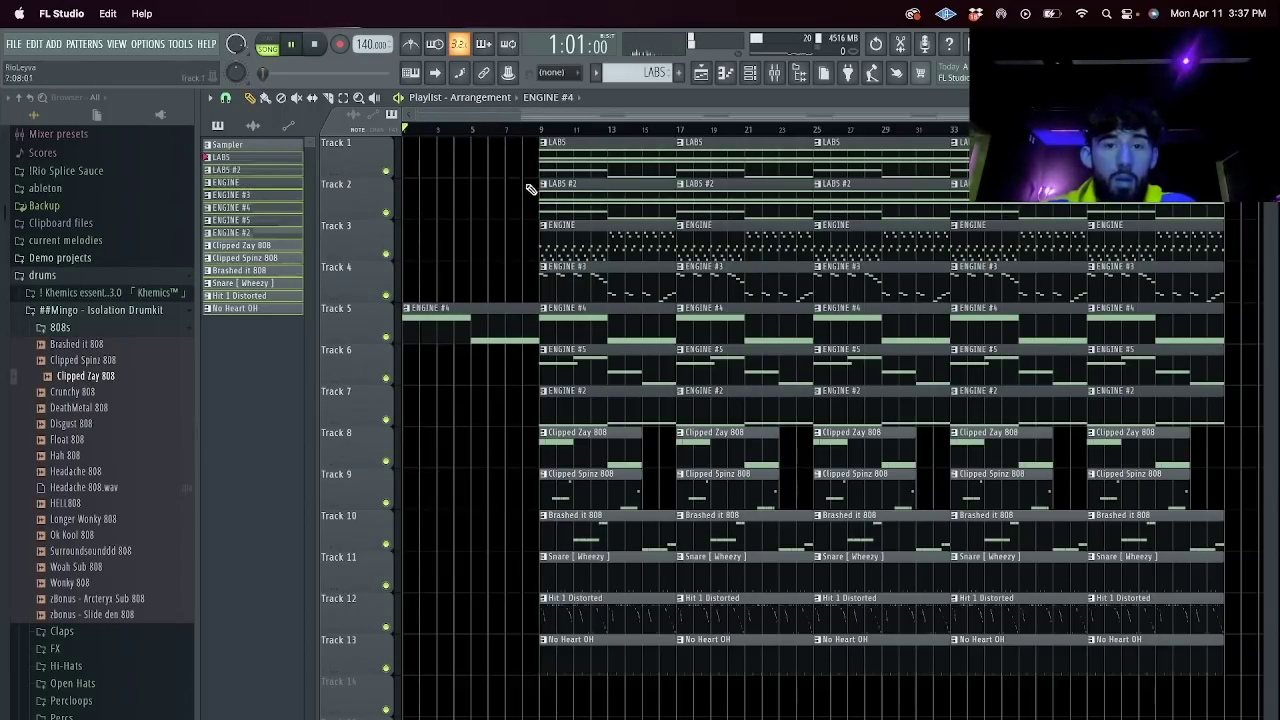
click(604, 199)
click(425, 209)
key(space)
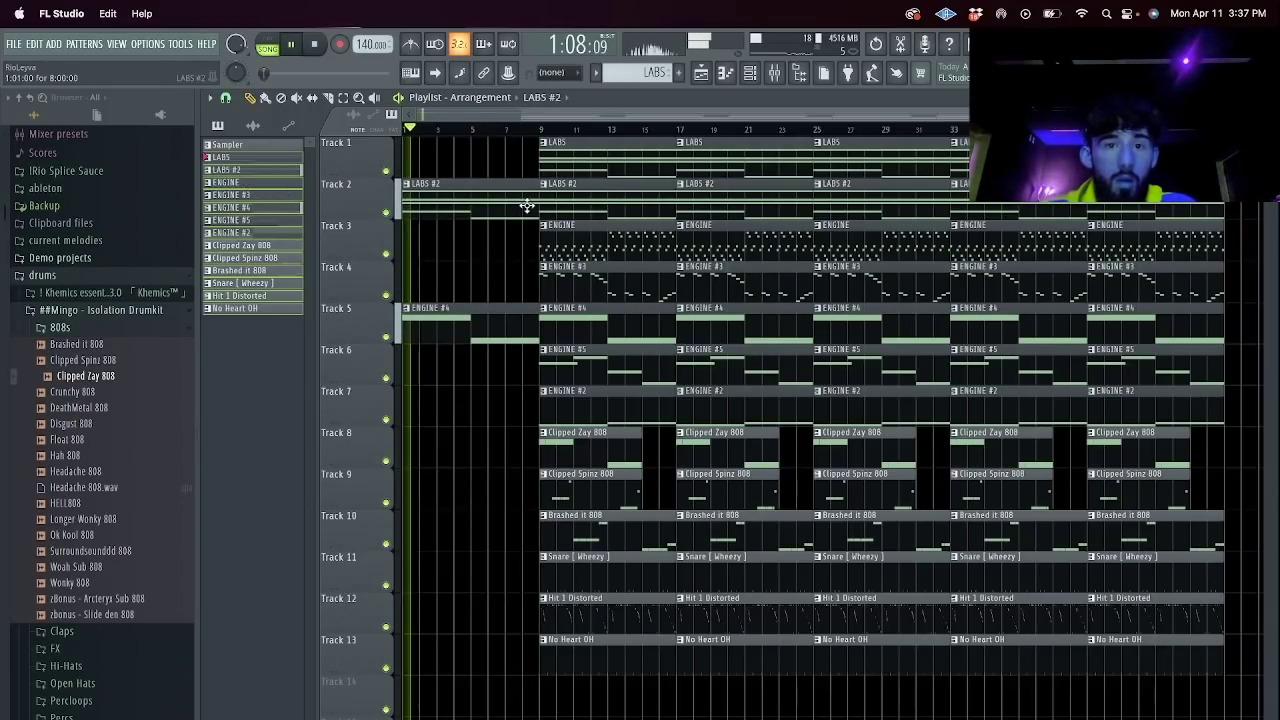
right_click(527, 207)
click(604, 240)
click(427, 258)
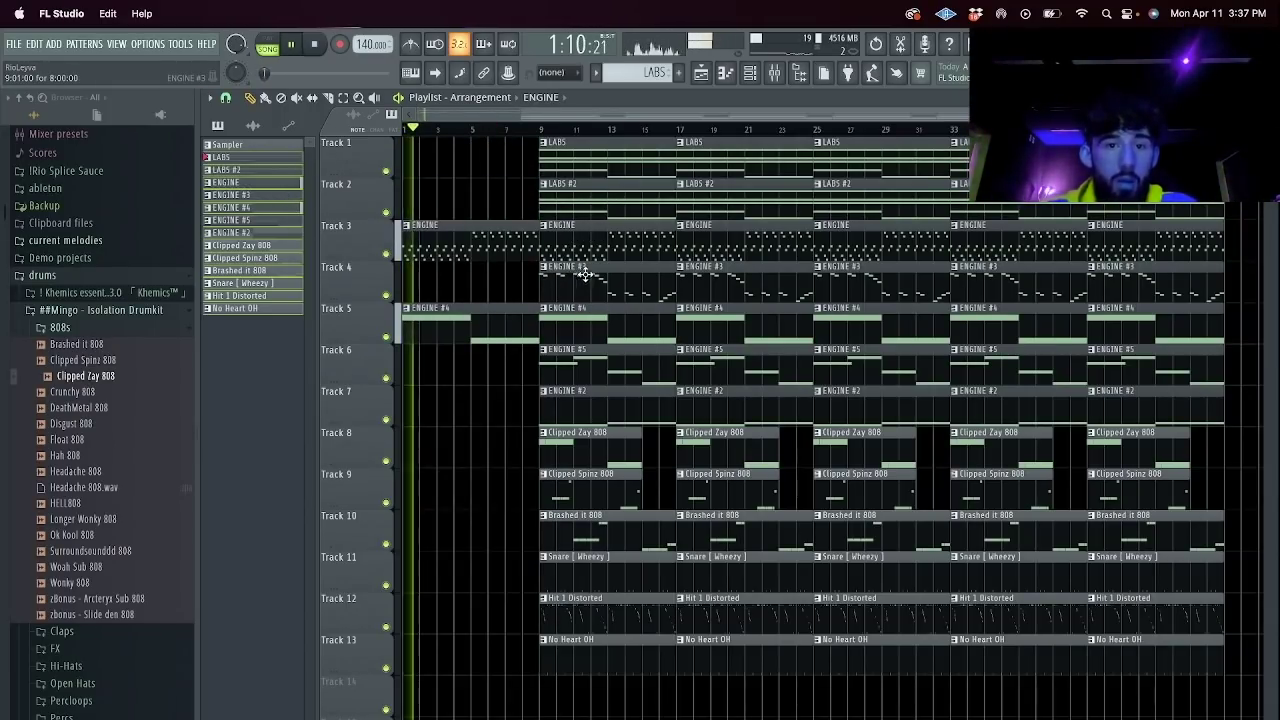
Copy the track 8–13 drum and 808 clips to the start, then delete the drum pieces before bar 9.
drag(592, 645, 588, 452)
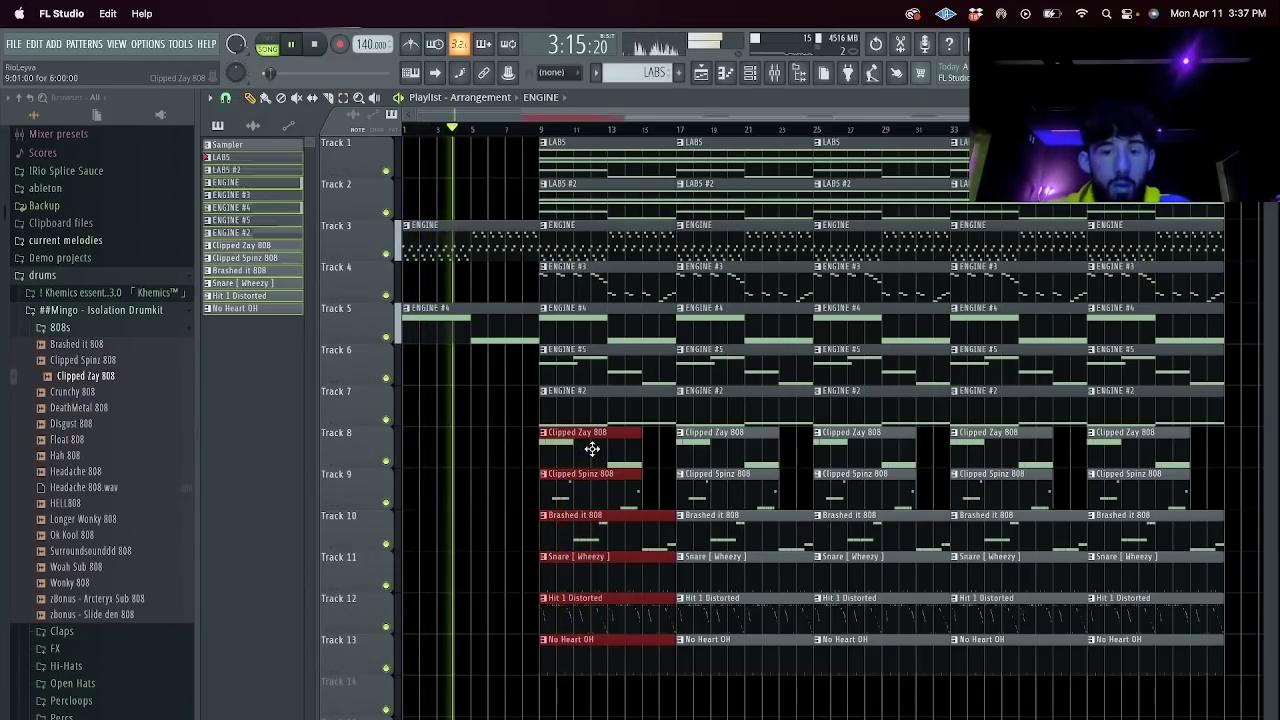
drag(593, 446, 374, 449)
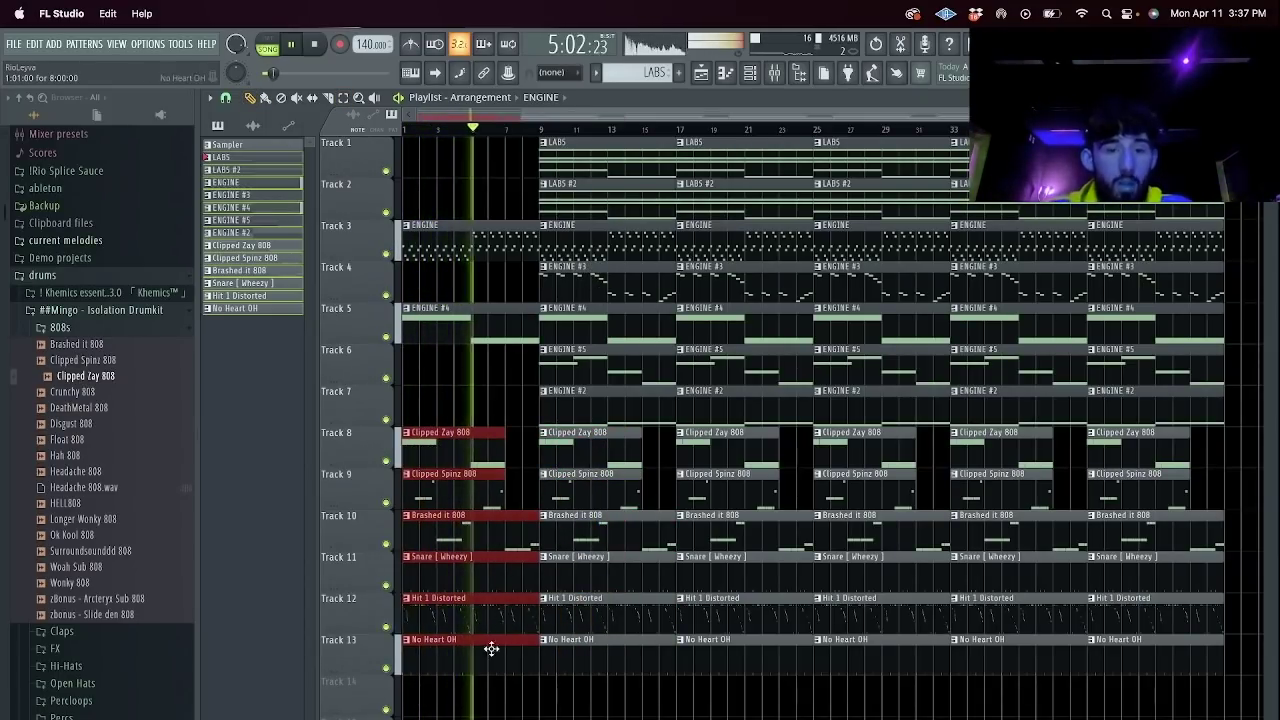
drag(476, 437, 475, 428)
drag(460, 428, 406, 714)
key(Delete)
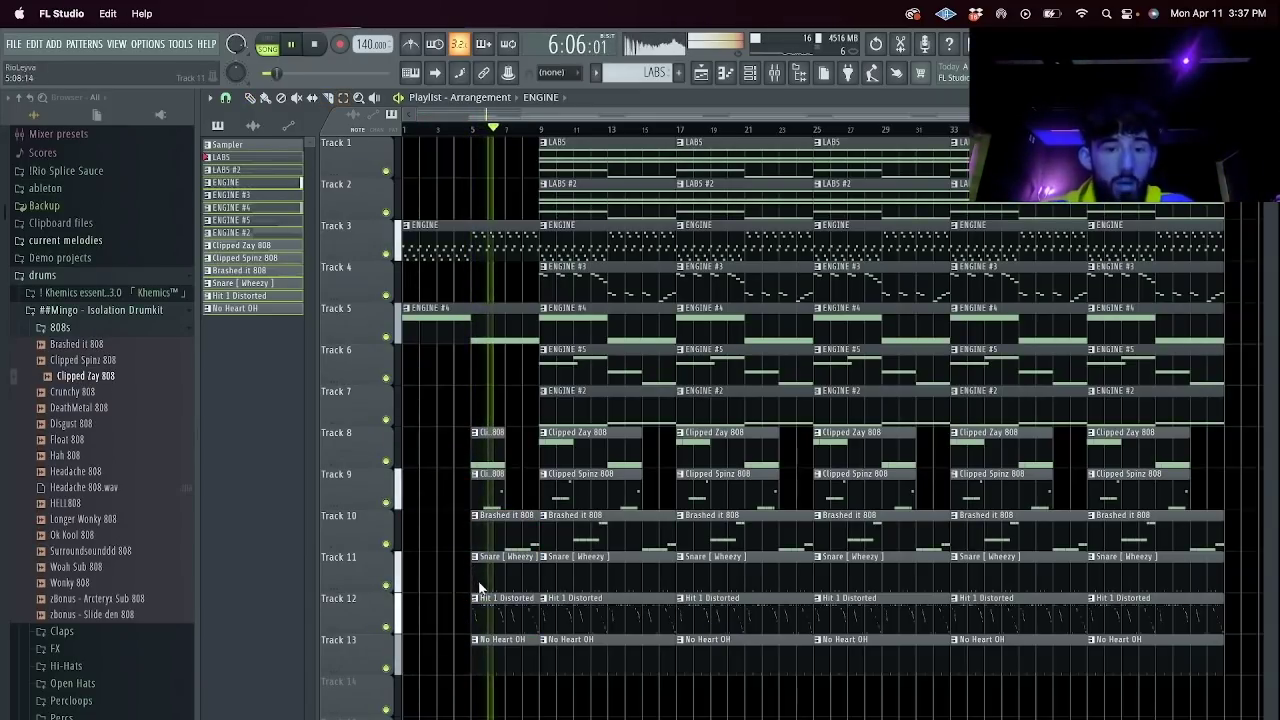
key(space)
key(space)
drag(488, 716, 490, 432)
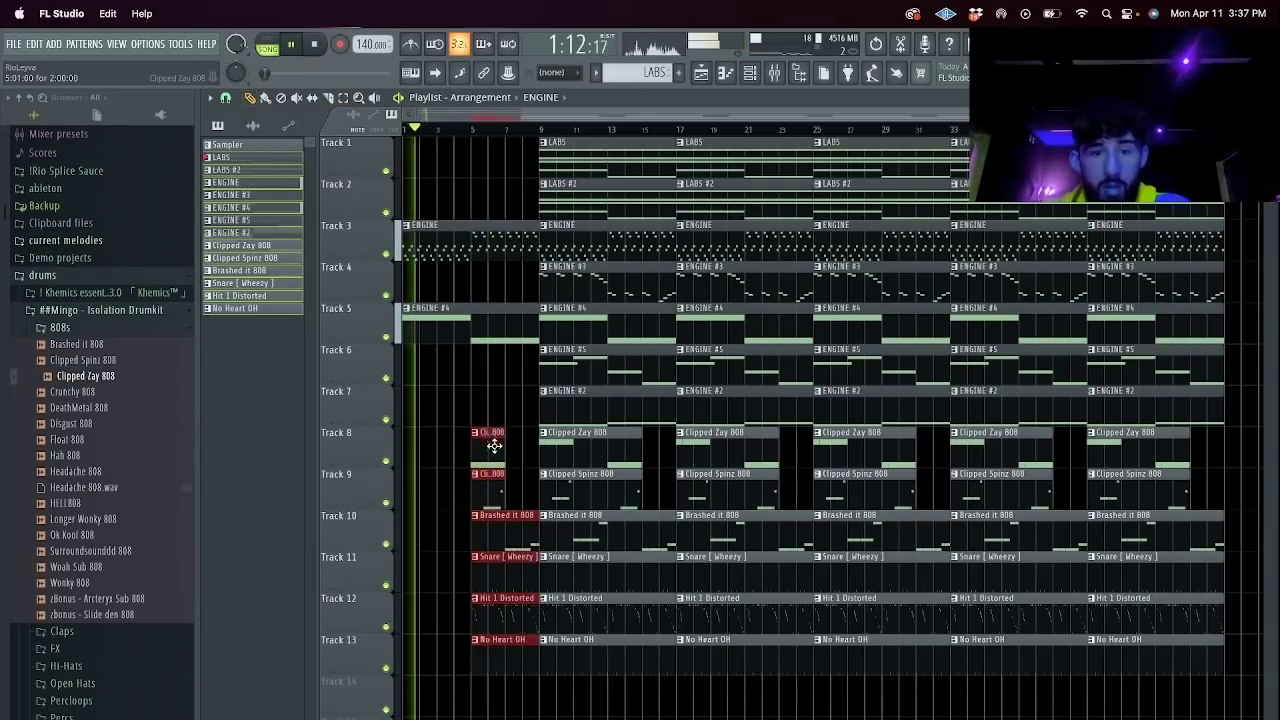
key(Delete)
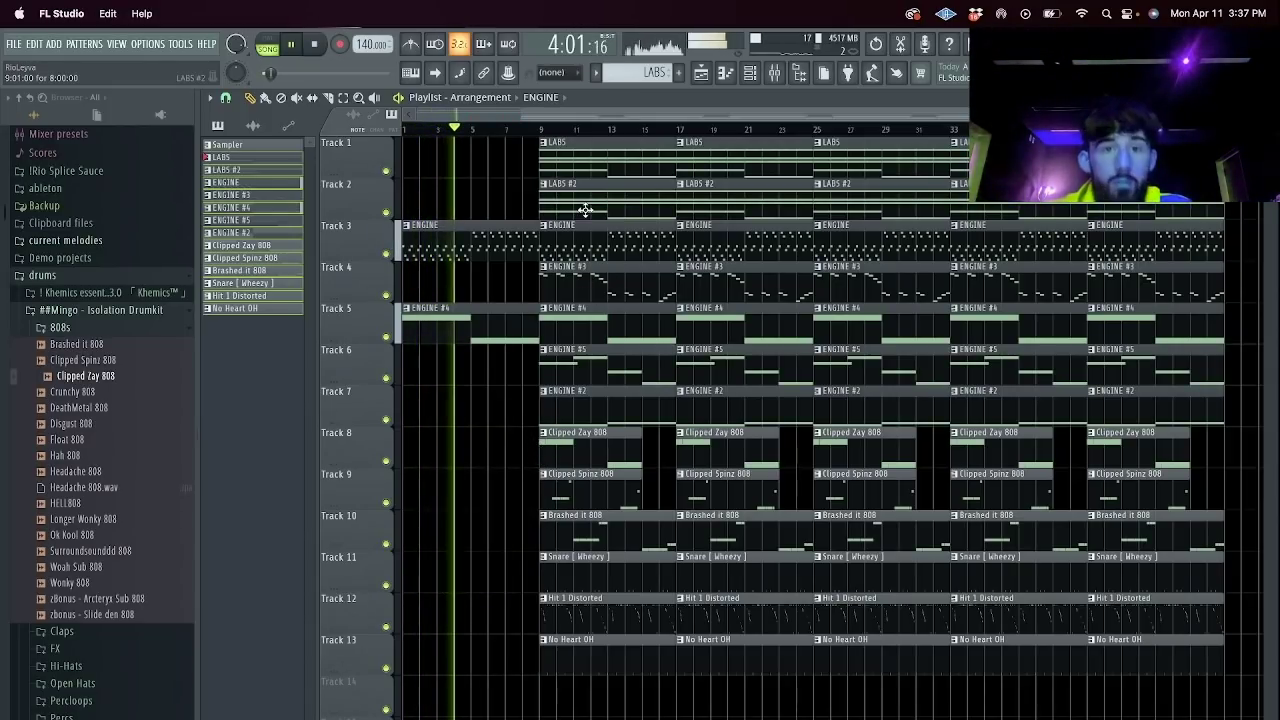
Copy the LABS and LABS #2 clips to the start and trim them to begin at bar 5.
drag(612, 158, 462, 164)
drag(568, 196, 358, 197)
key(c)
drag(476, 202, 446, 206)
key(Delete)
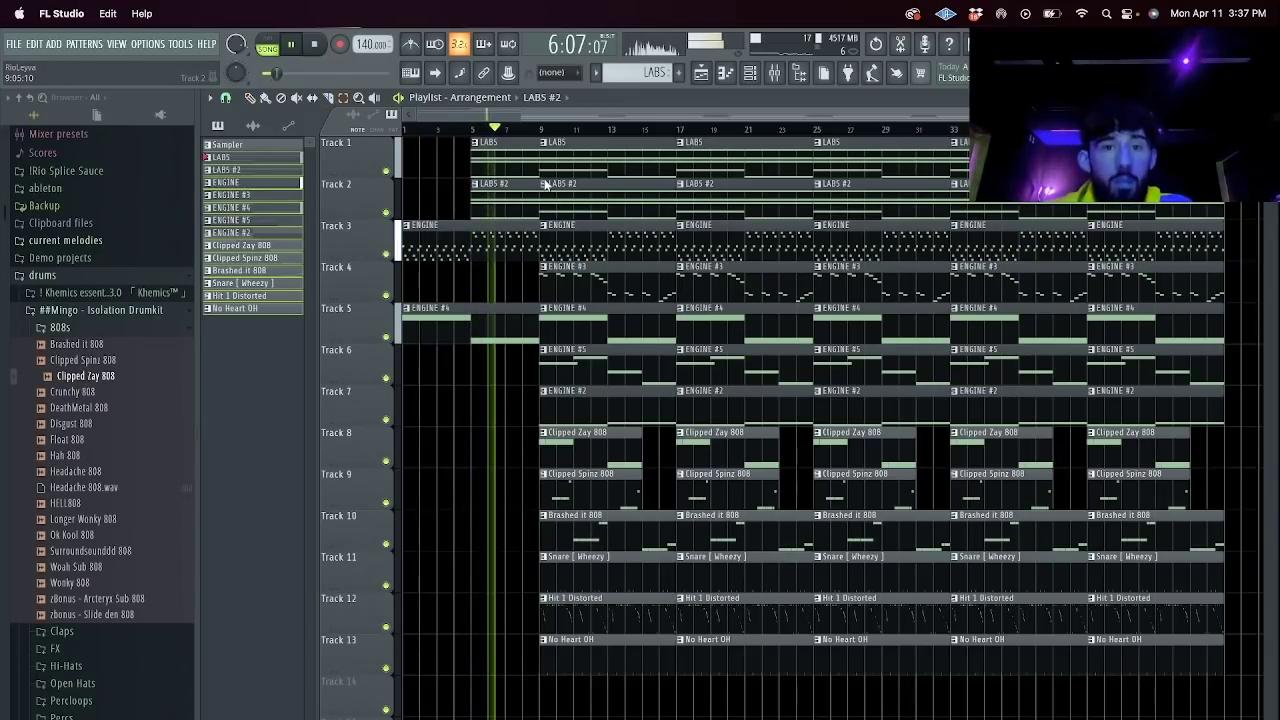
Delete the LABS, ENGINE and No Heart OH clips in bars 9–17 and replay from bar 9.
drag(603, 231, 597, 158)
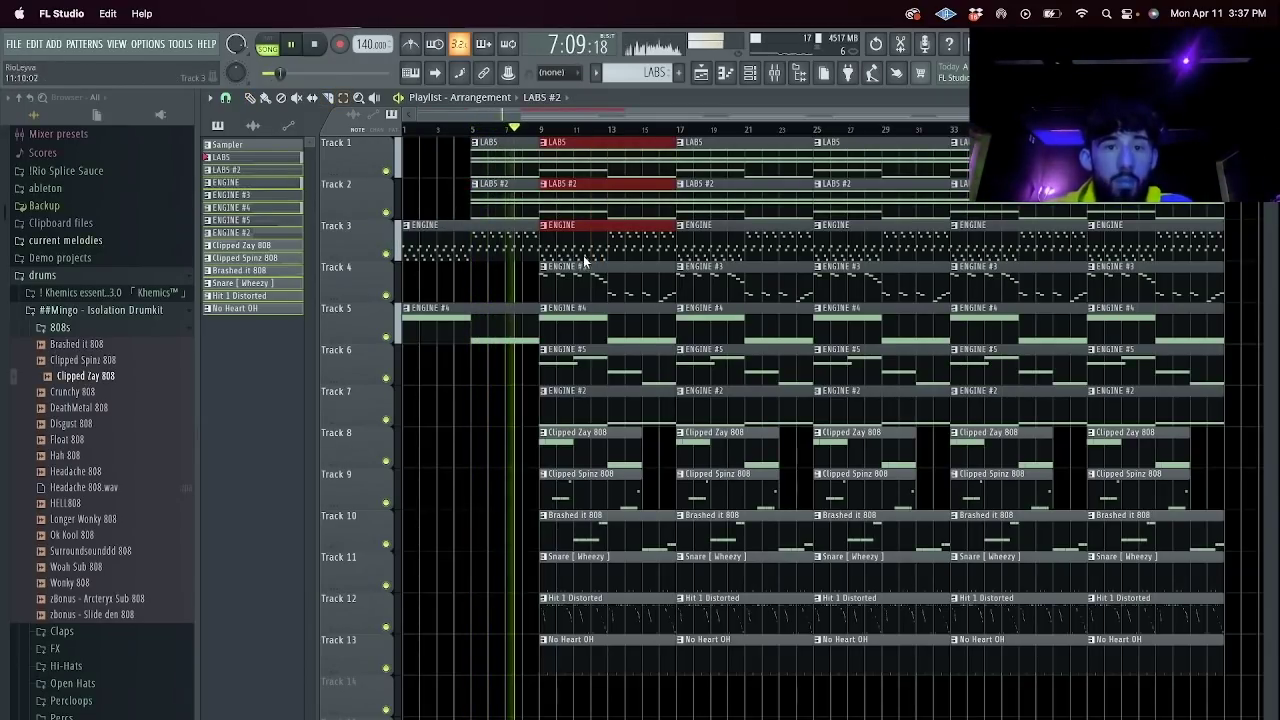
key(Delete)
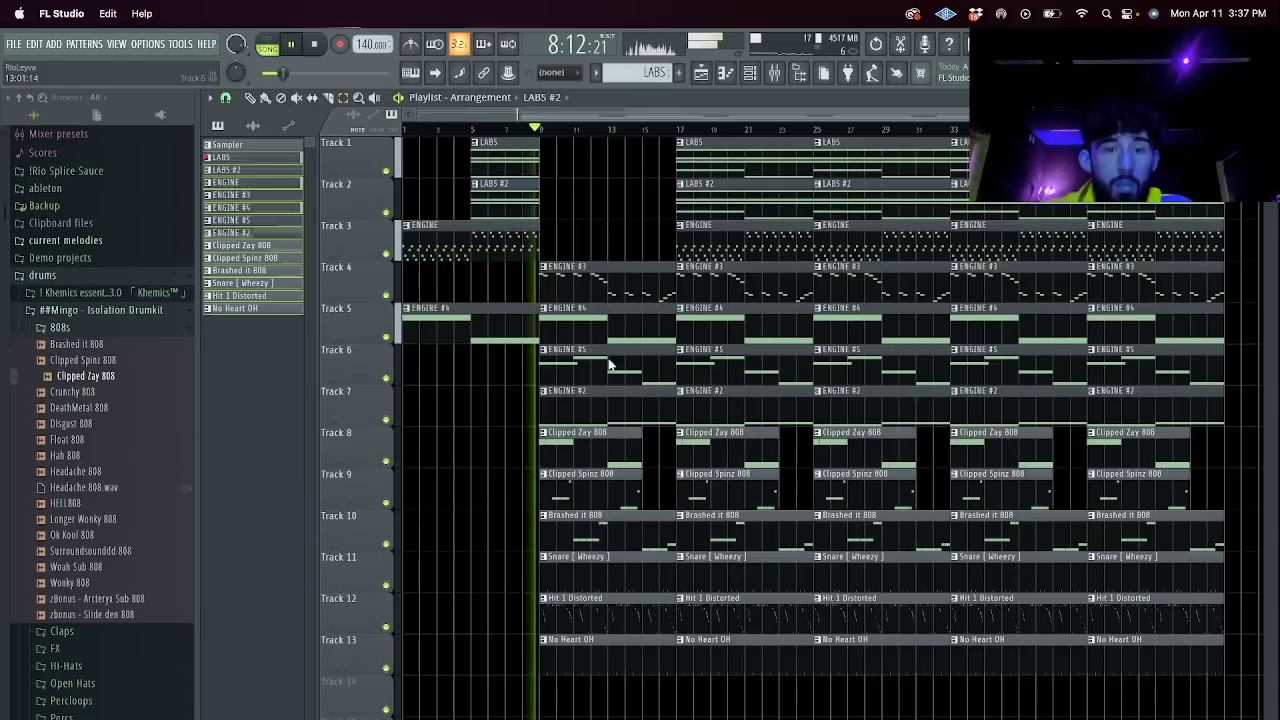
click(594, 653)
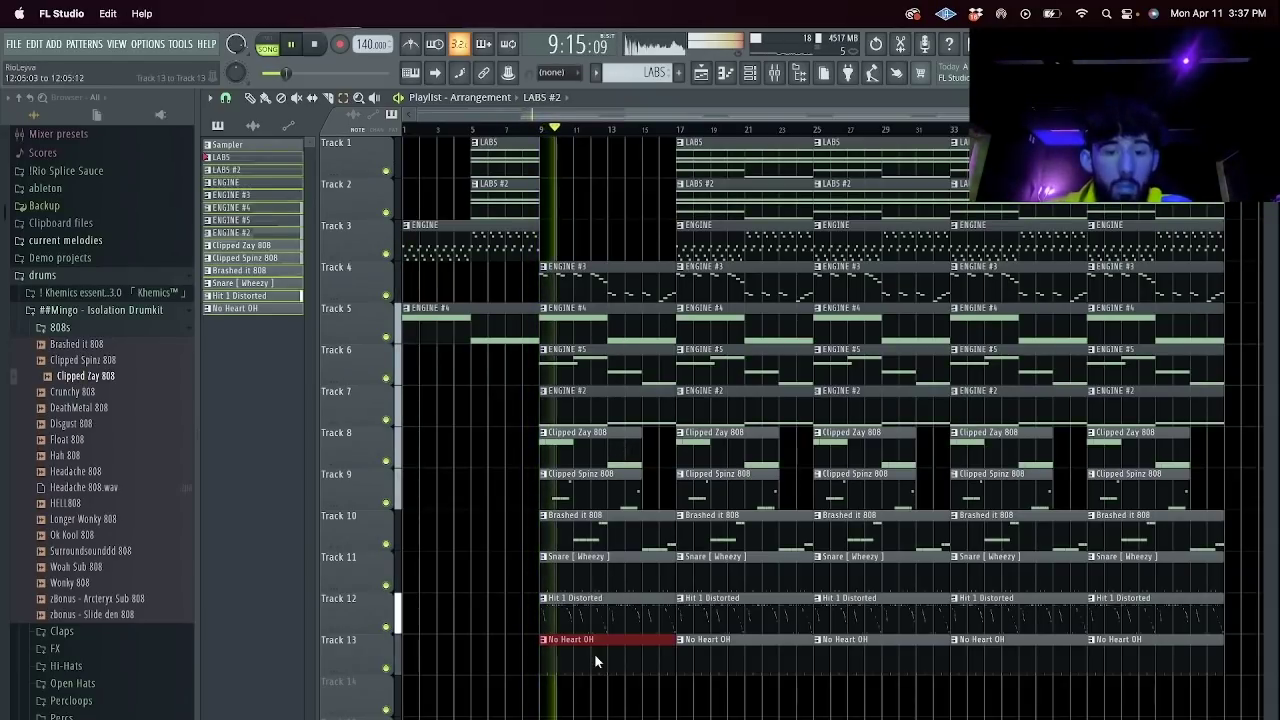
key(Delete)
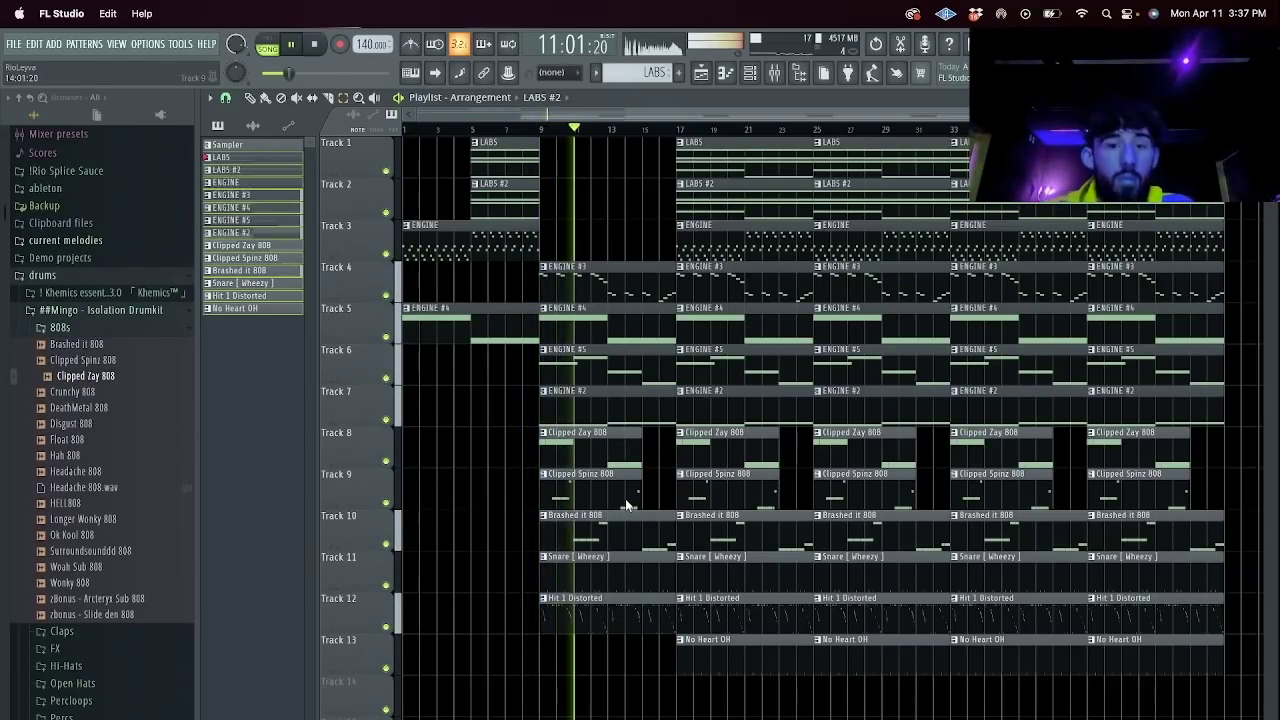
click(542, 131)
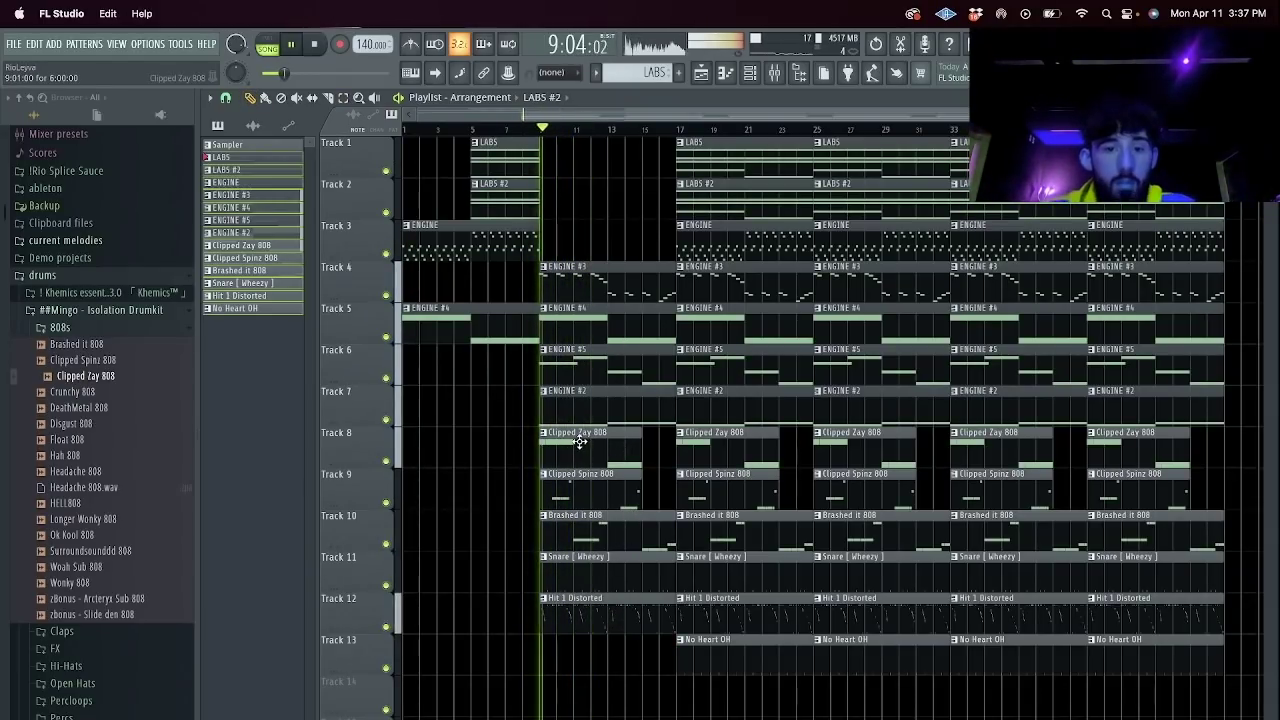
double_click(571, 489)
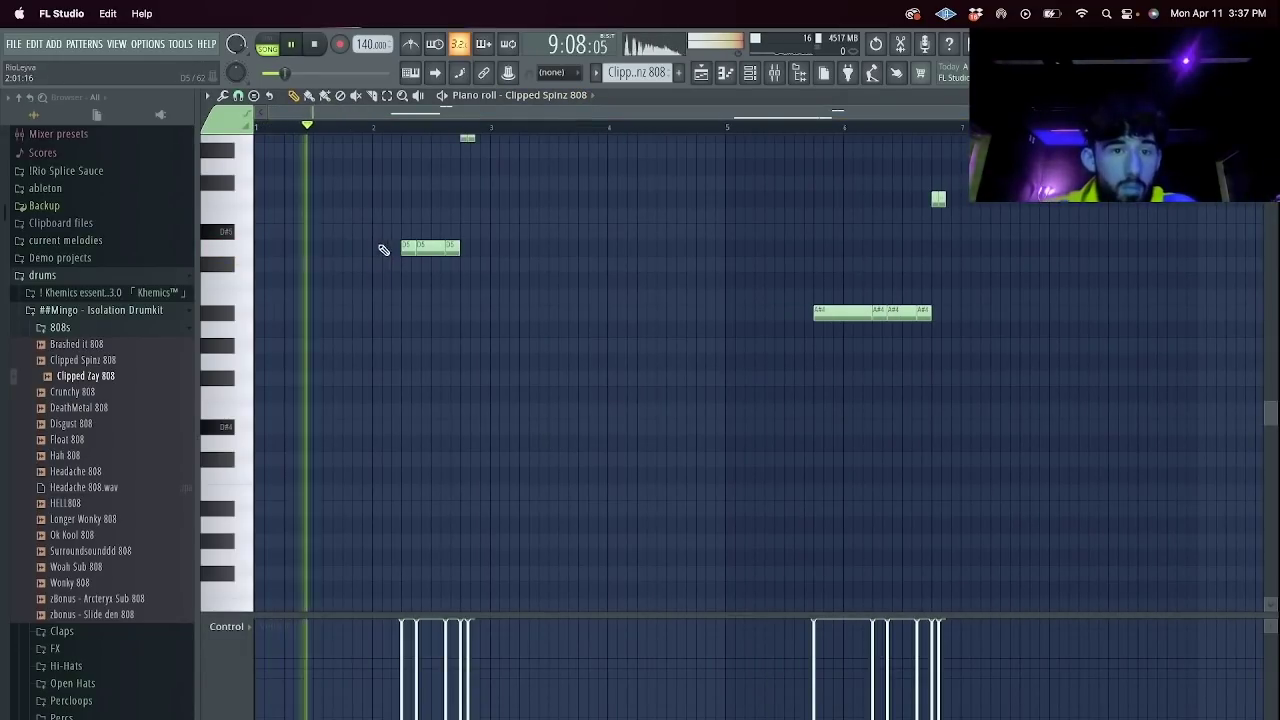
Add a short 808 note before the first one and delete the first note of the later 808 phrase.
click(404, 248)
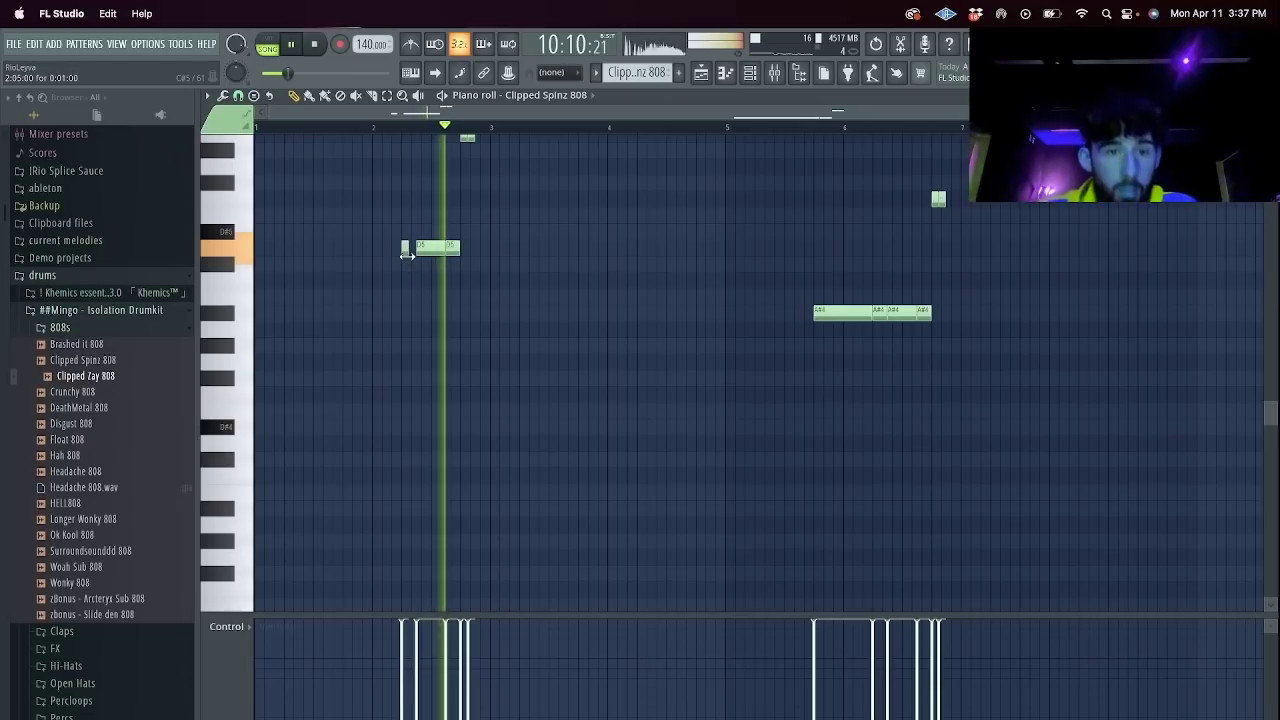
right_click(864, 317)
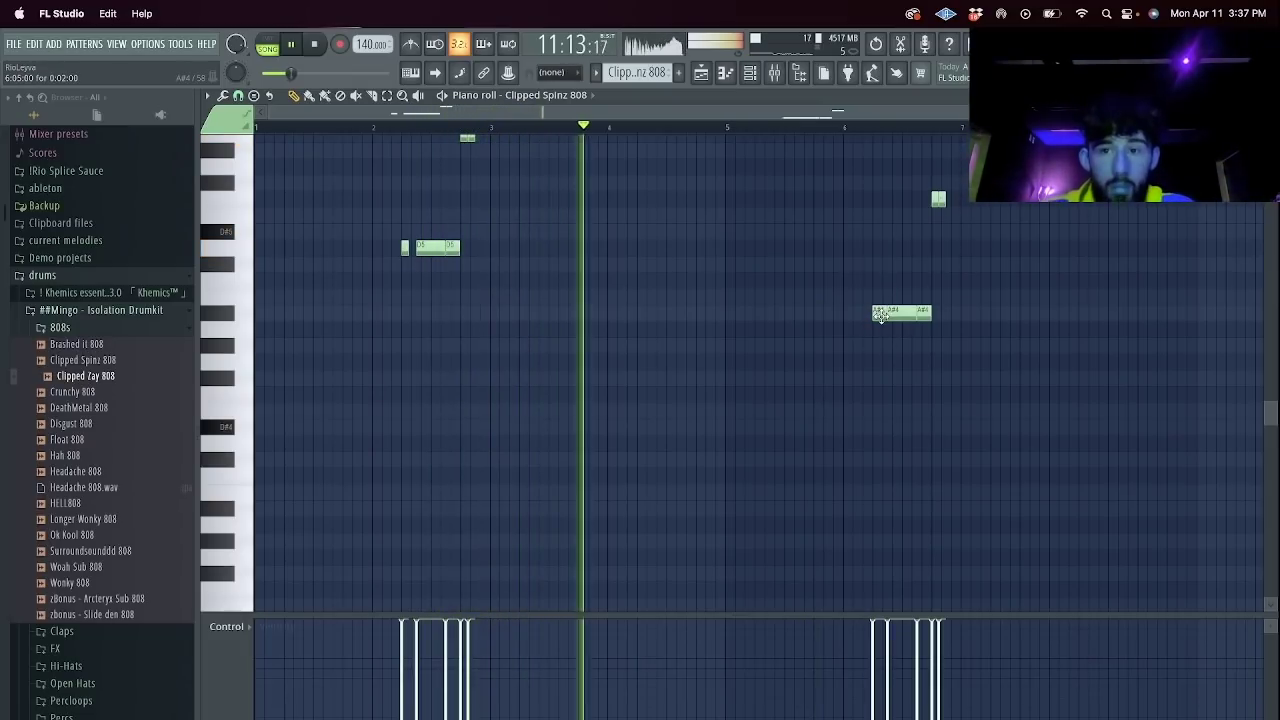
click(701, 72)
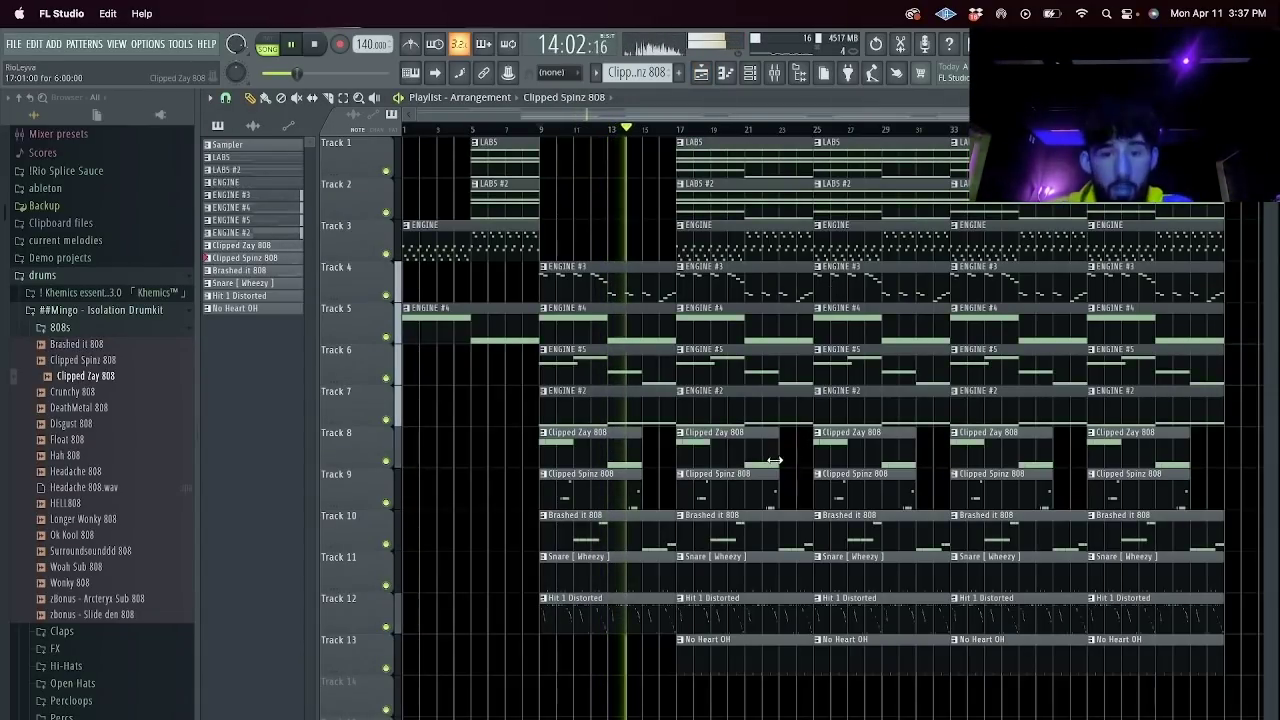
Delete the ENGINE #3, #4, #5 and #2 clips at bar 17.
right_click(730, 285)
right_click(732, 325)
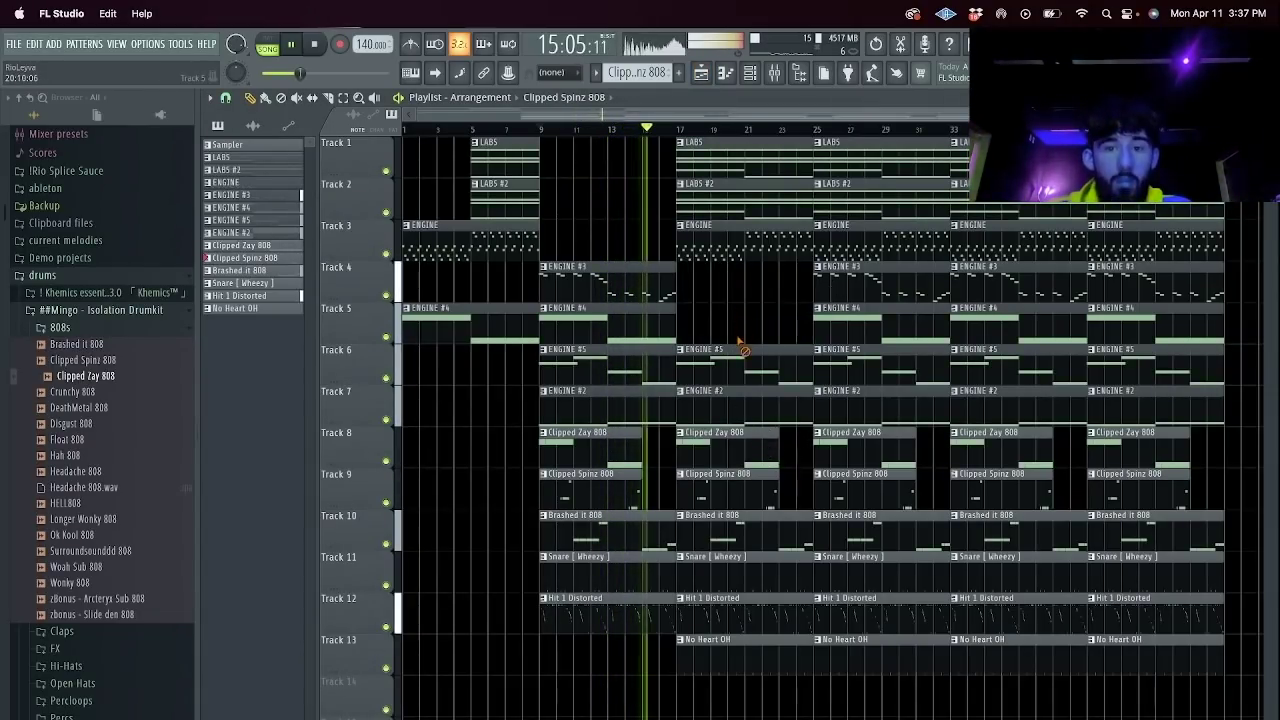
right_click(737, 360)
right_click(737, 391)
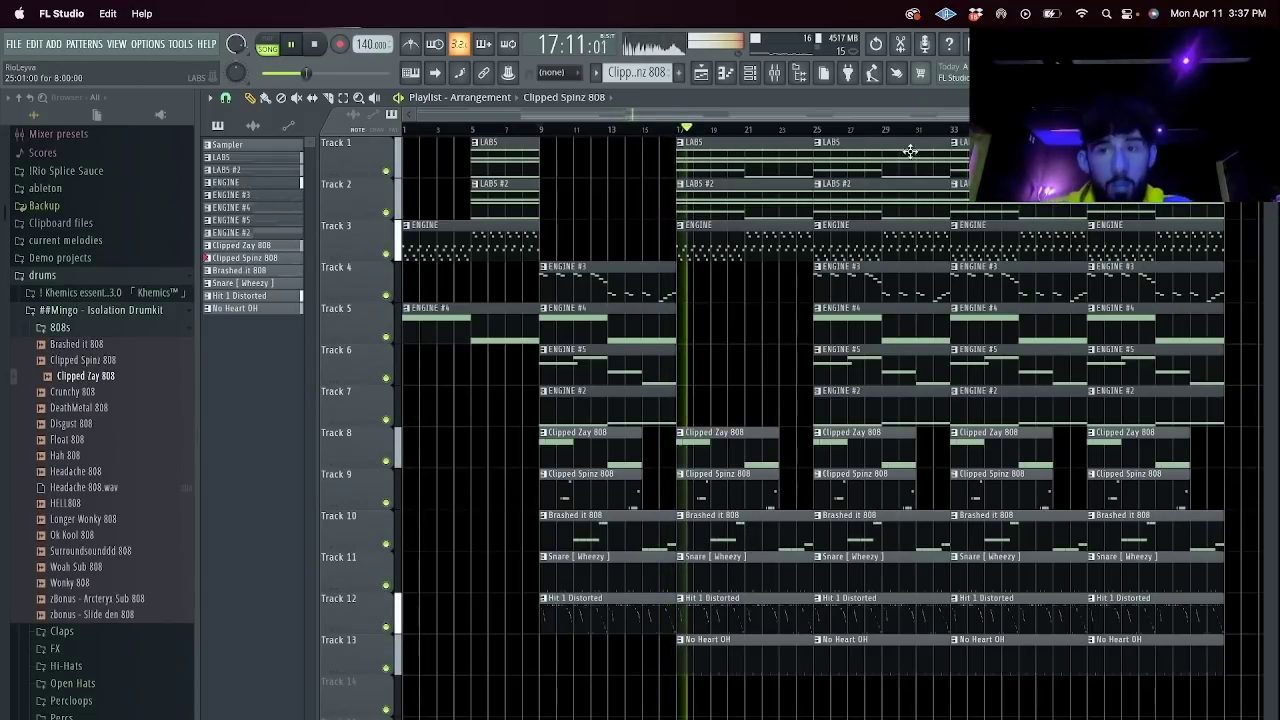
Delete the LABS clips and the ENGINE #4, #5 and #2 clips at bar 25.
scroll(1017, 129, down, 2)
drag(795, 145, 789, 214)
key(Delete)
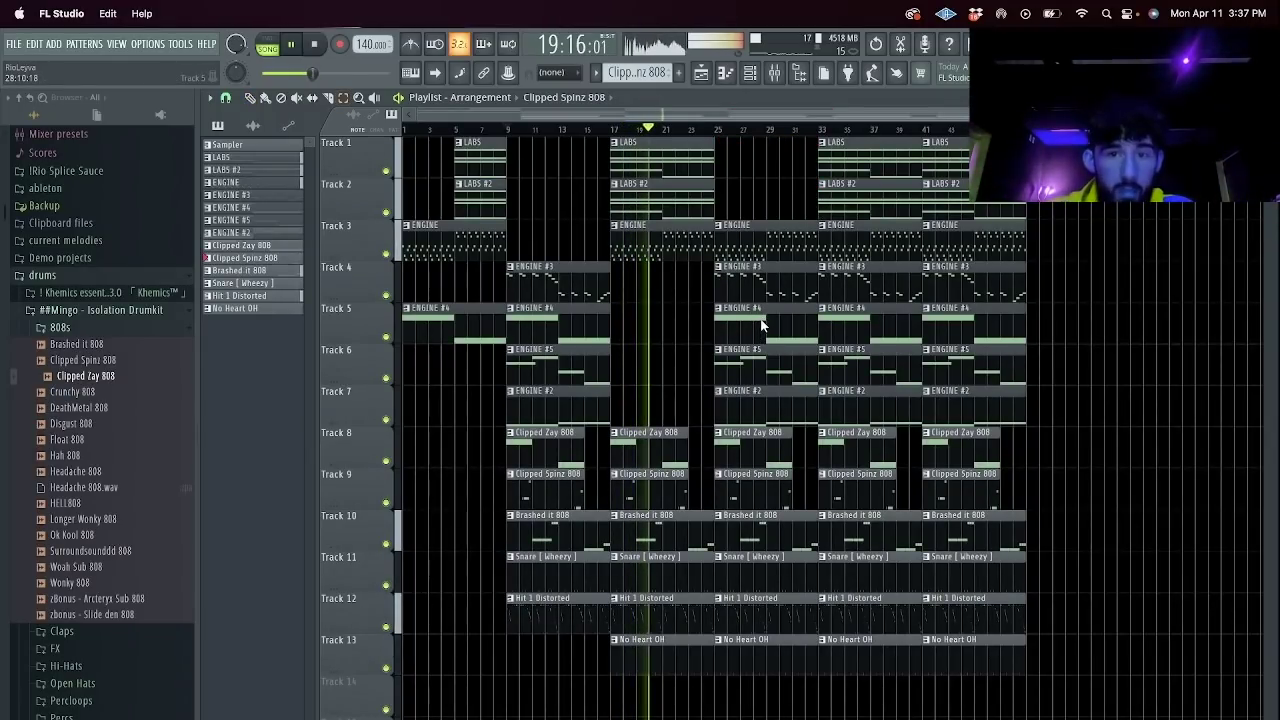
drag(763, 326, 768, 403)
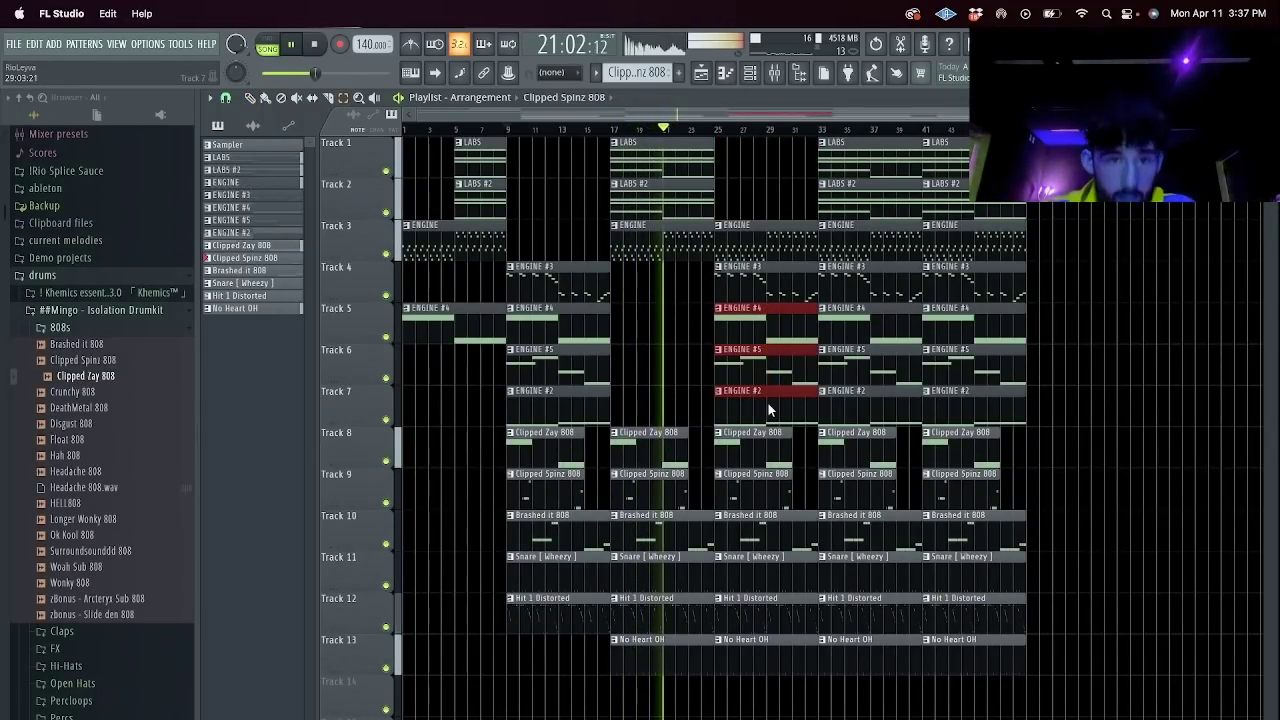
key(Delete)
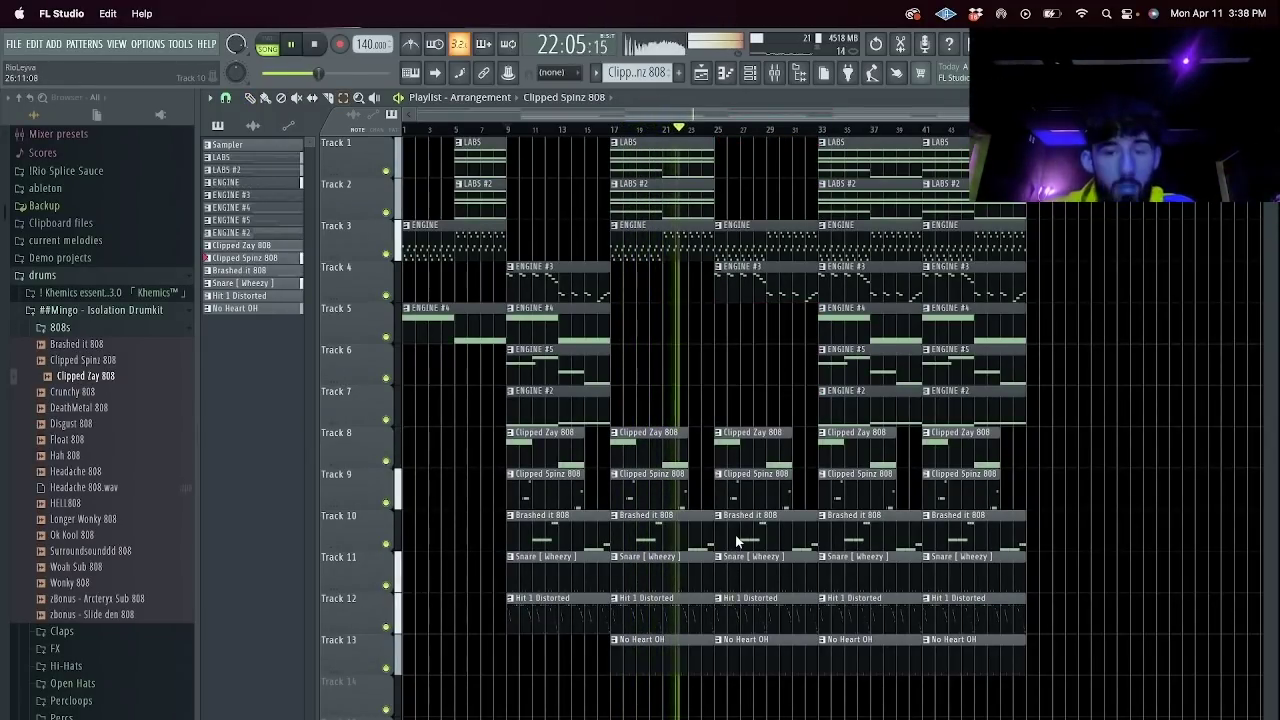
Slice the drums at bar 27, removing the Clipped Zay 808 and drum pieces in bars 25–27.
scroll(735, 534, up, 3)
drag(753, 688, 766, 432)
key(e)
right_click(706, 453)
drag(704, 715, 692, 529)
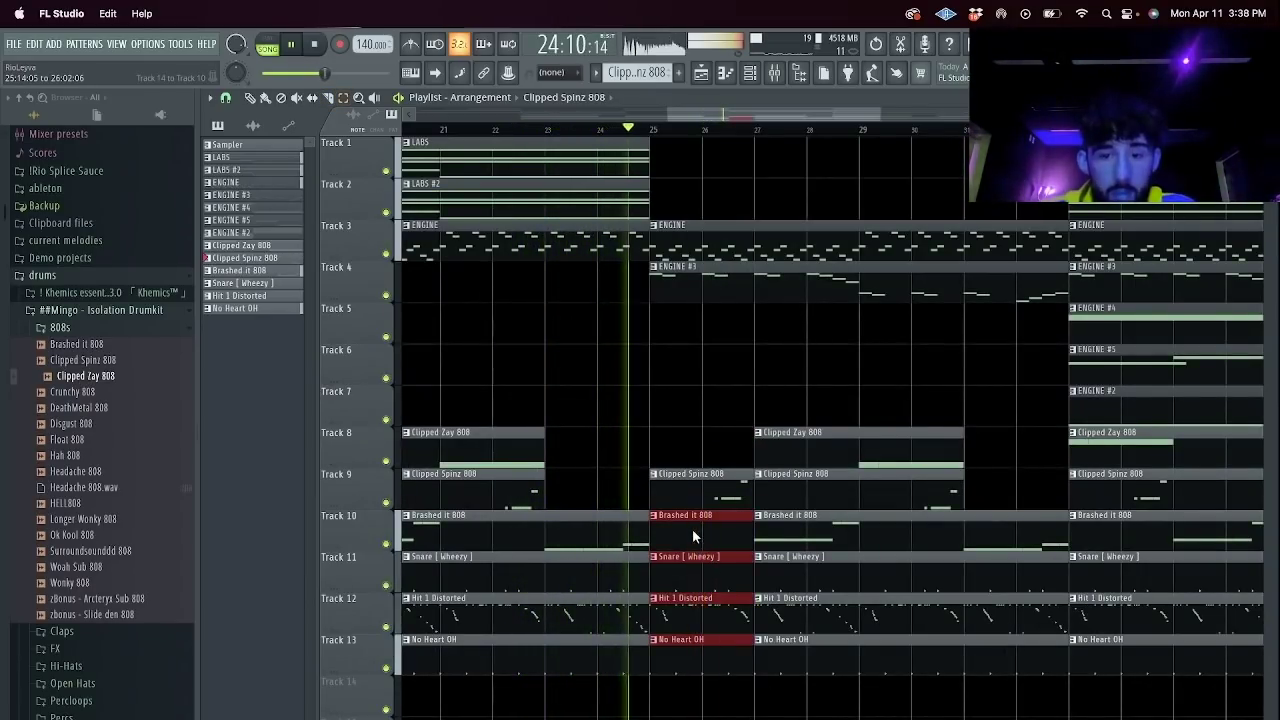
key(Delete)
Remove the No Heart OH clip near bar 27 and the LABS and ENGINE clips at bar 33.
scroll(725, 530, down, 4)
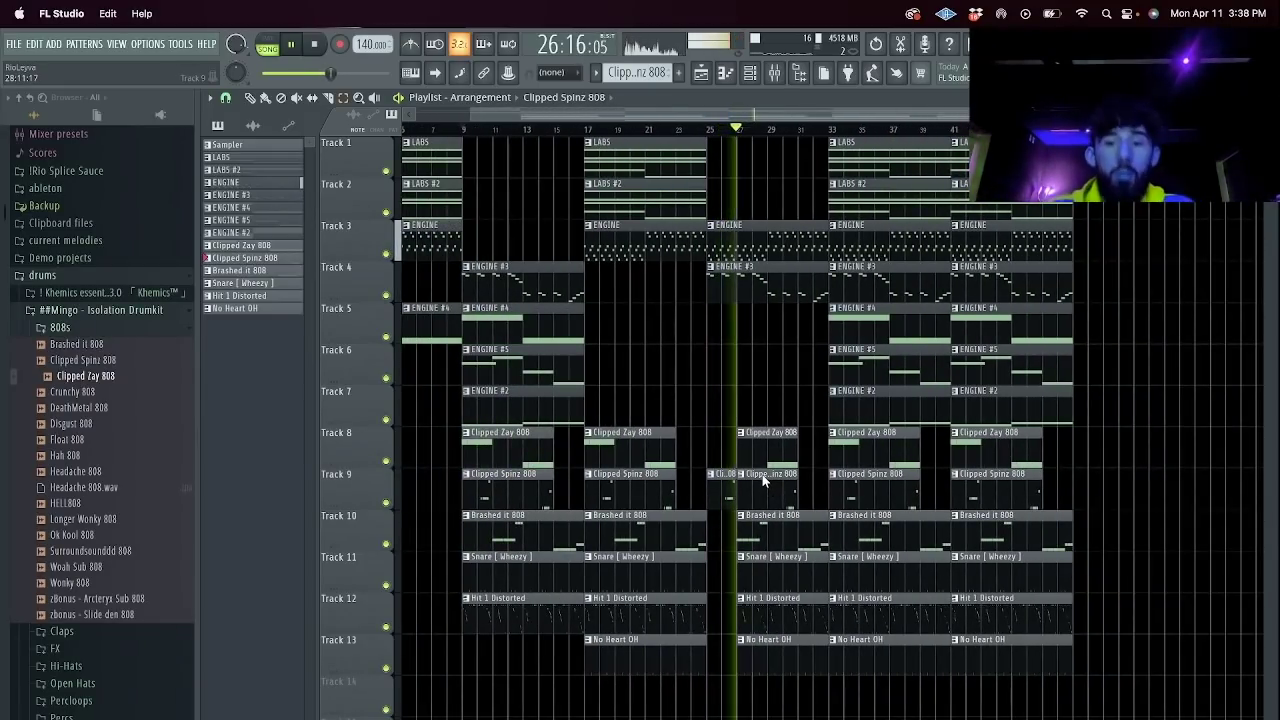
right_click(760, 648)
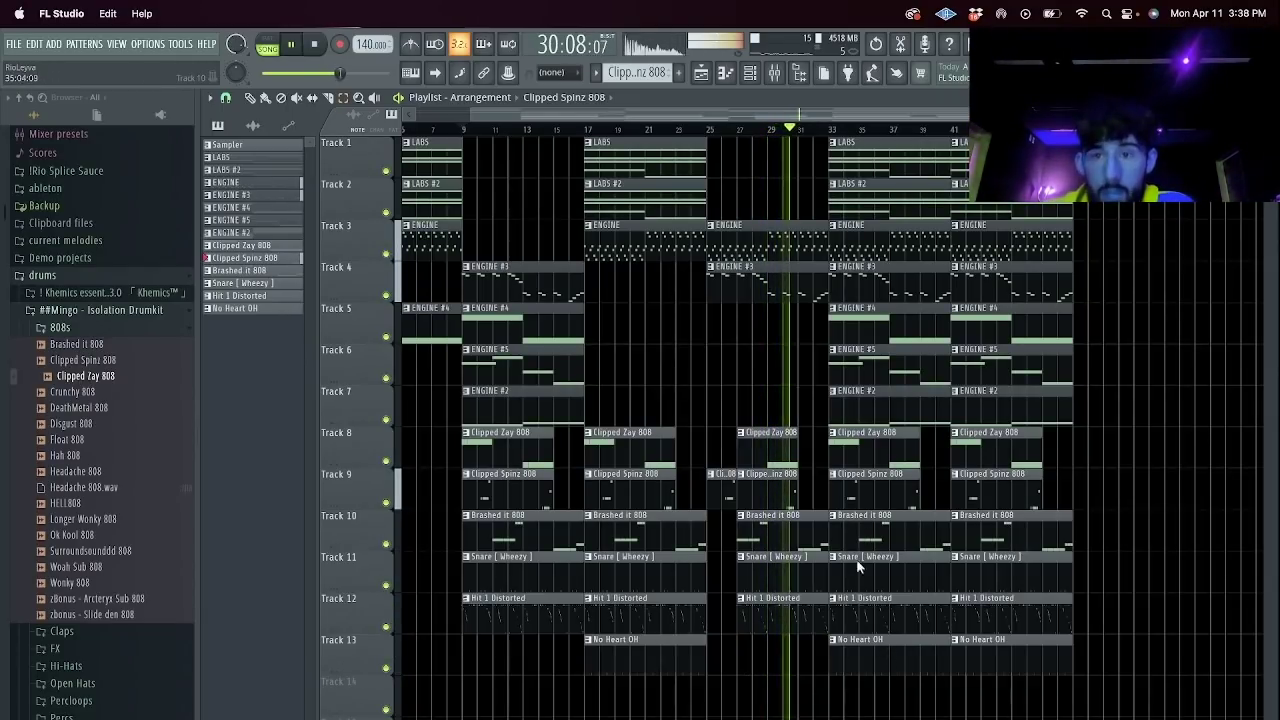
drag(880, 207, 875, 145)
drag(880, 234, 889, 288)
Slice the Hit 1 Distorted and Snare clips near bars 34–35 and delete their left pieces.
key(c)
click(860, 619)
super+click(847, 618)
key(Delete)
click(845, 571)
super+click(838, 570)
key(Delete)
Slice No Heart OH near bar 34, delete the last clip column, then repeat the arrangement twice.
click(846, 661)
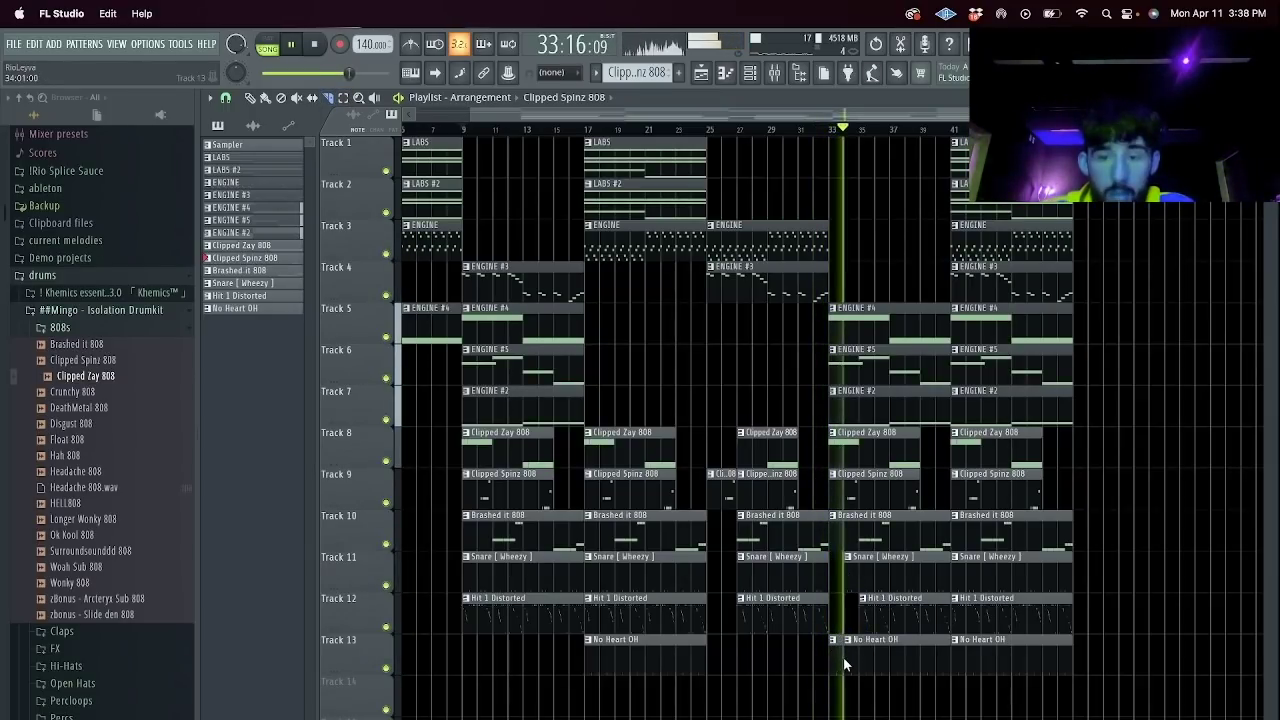
drag(1060, 715, 150, 22)
key(Delete)
key(super+b)
key(super+b)
click(662, 498)
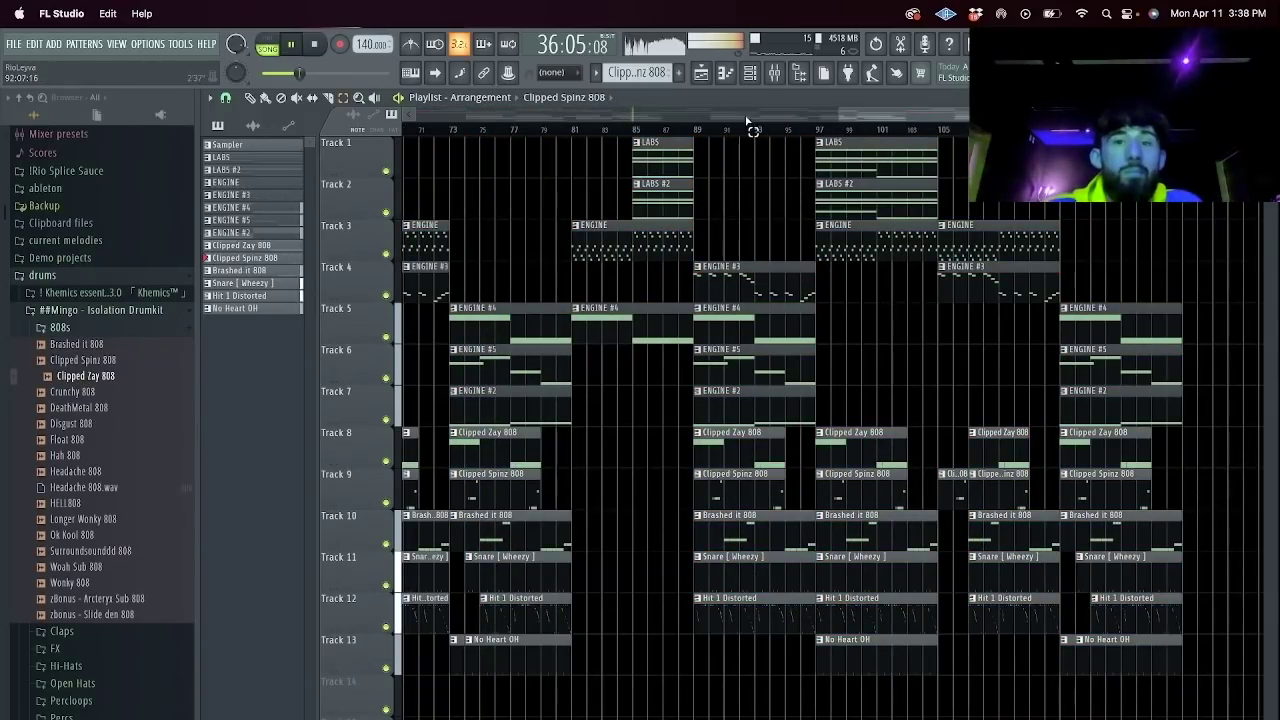
Save the project under a new name in a new folder created inside 4 - April > Stems.
key(super+s)
click(657, 226)
click(662, 242)
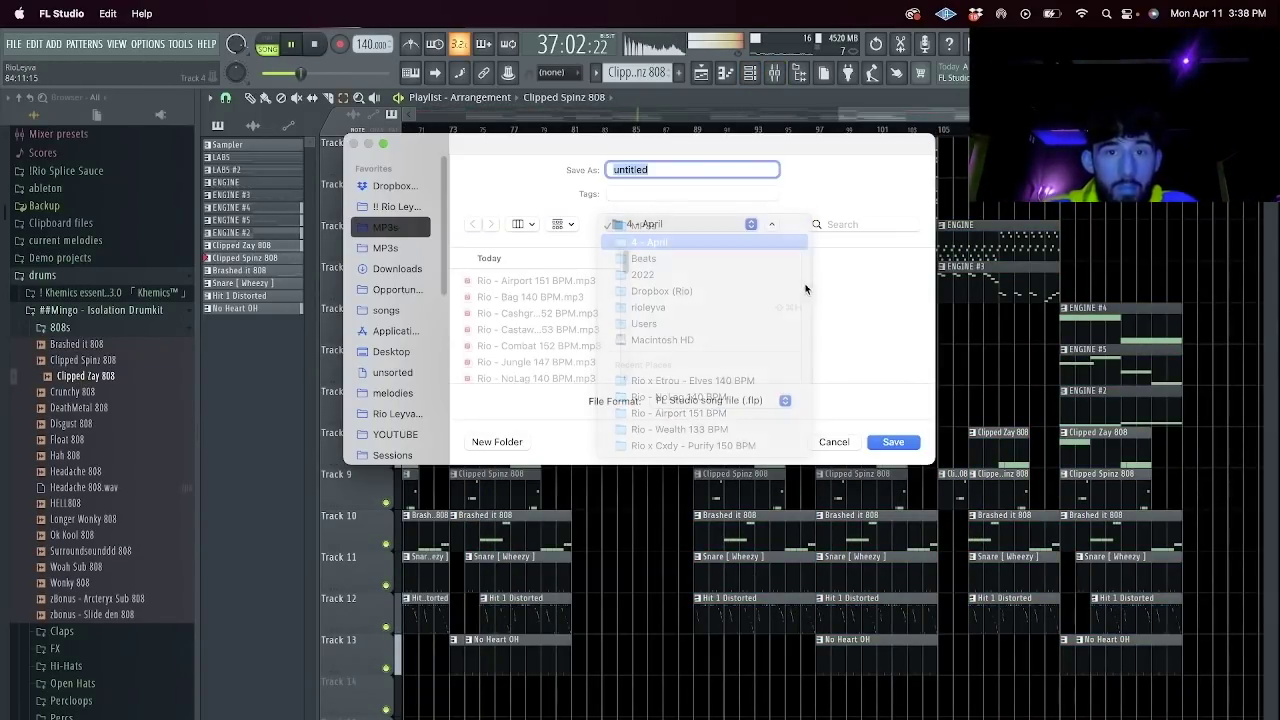
click(844, 299)
key(super+shift+n)
text(Rio - Explorer 140 BPM)
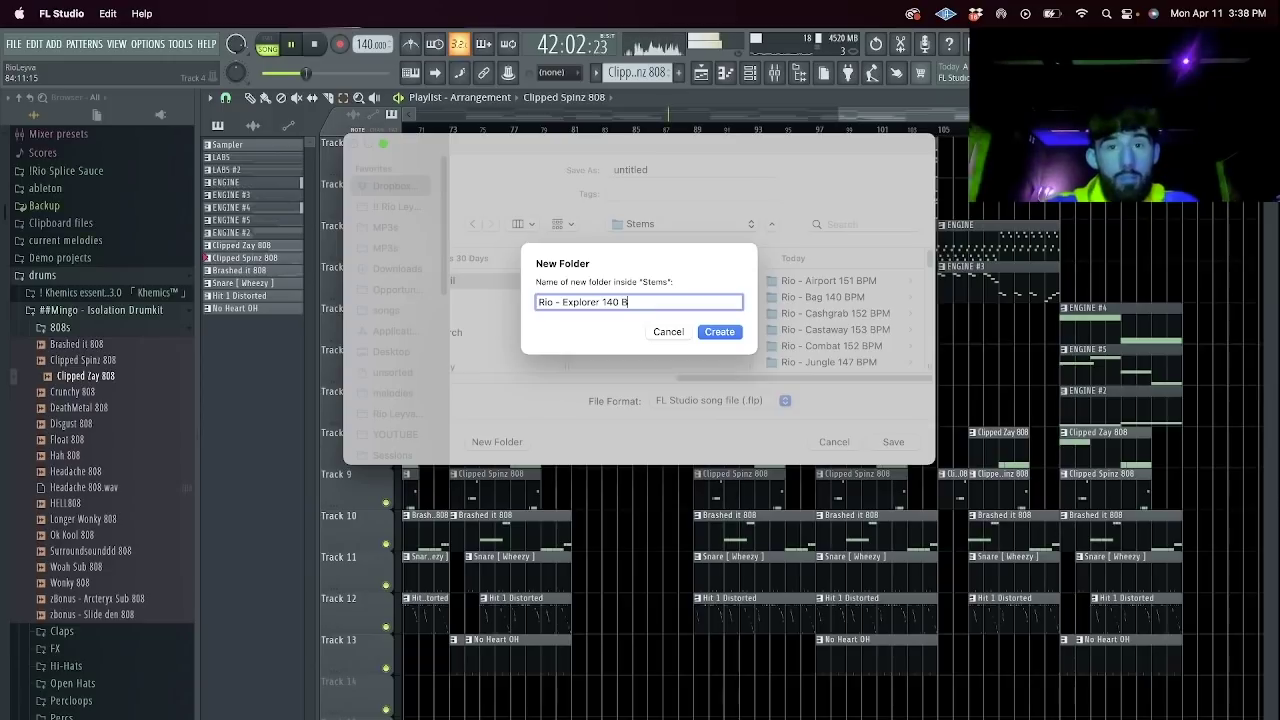
click(717, 332)
Export the song as an MP3 into the MP3s folder and render it.
key(shift+super+r)
drag(735, 215, 731, 219)
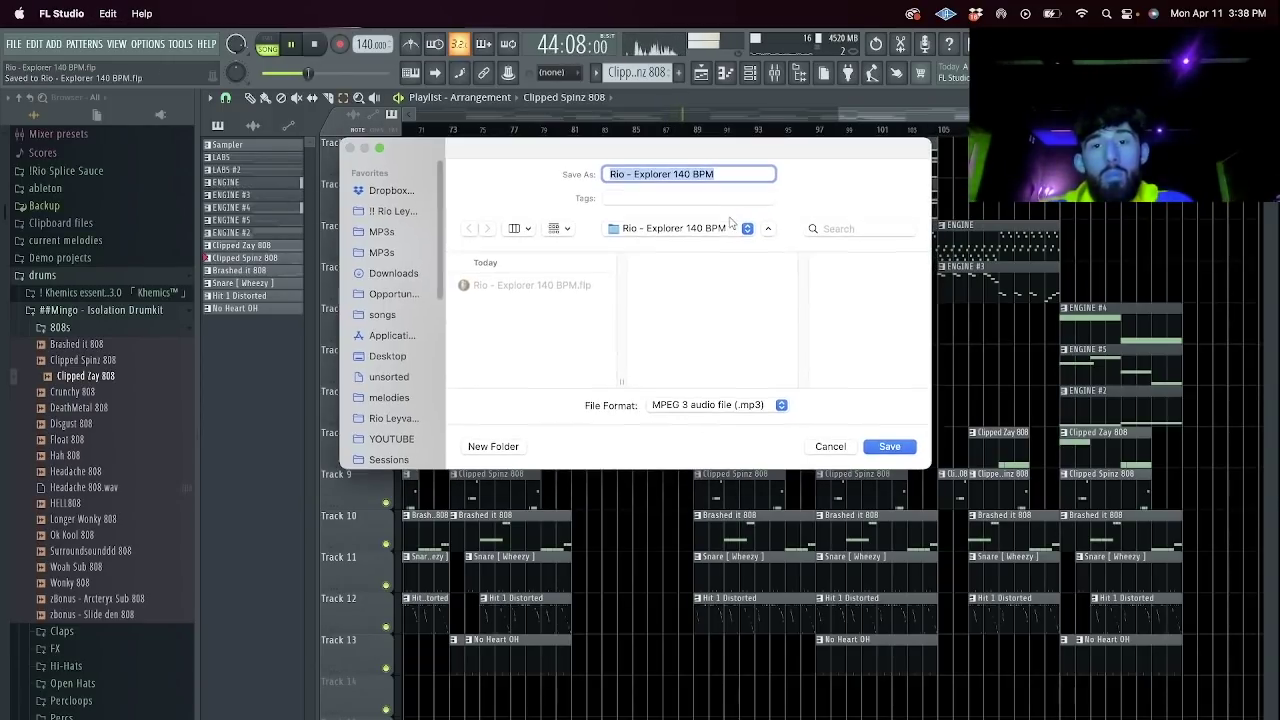
click(731, 226)
click(708, 246)
click(889, 446)
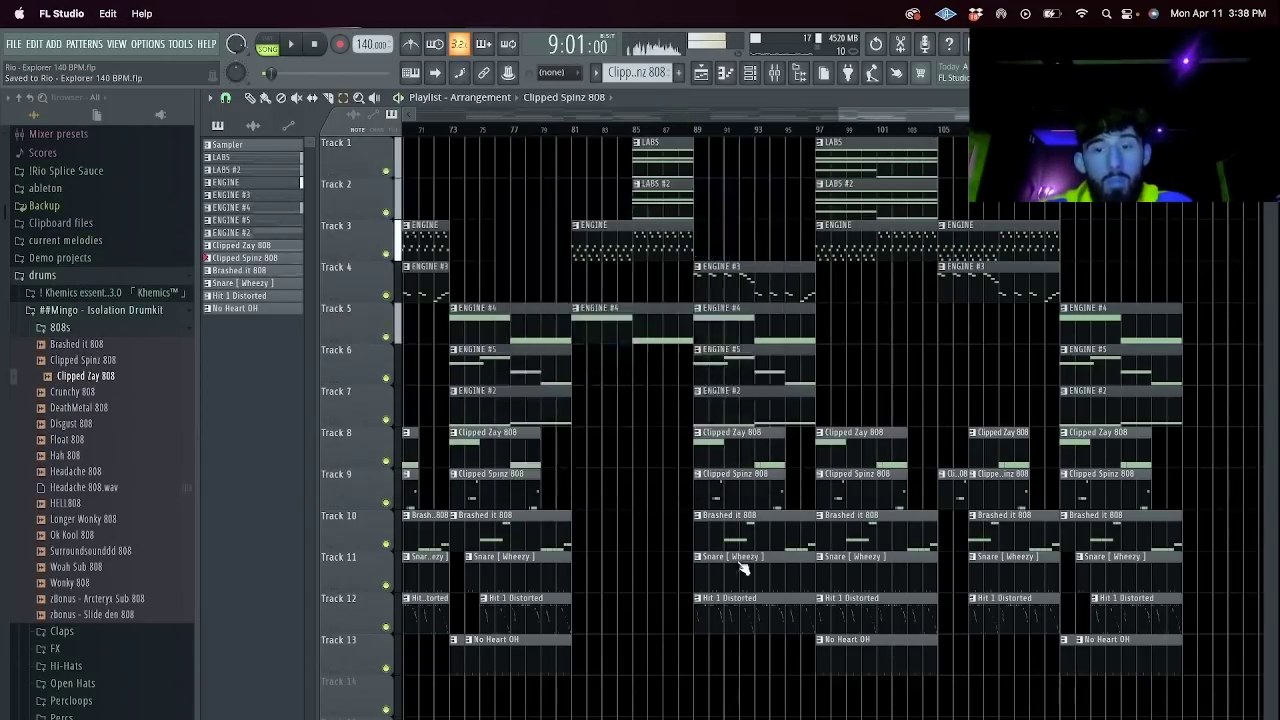
click(757, 609)
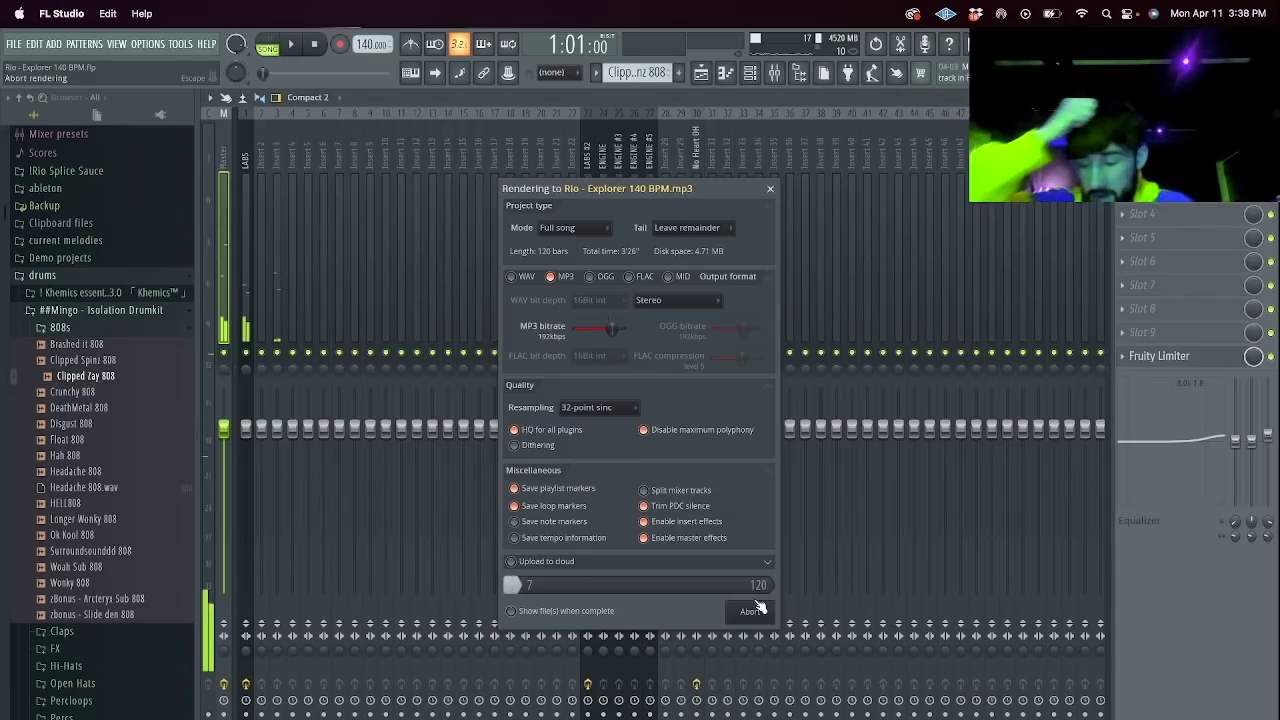
key(super+Tab)
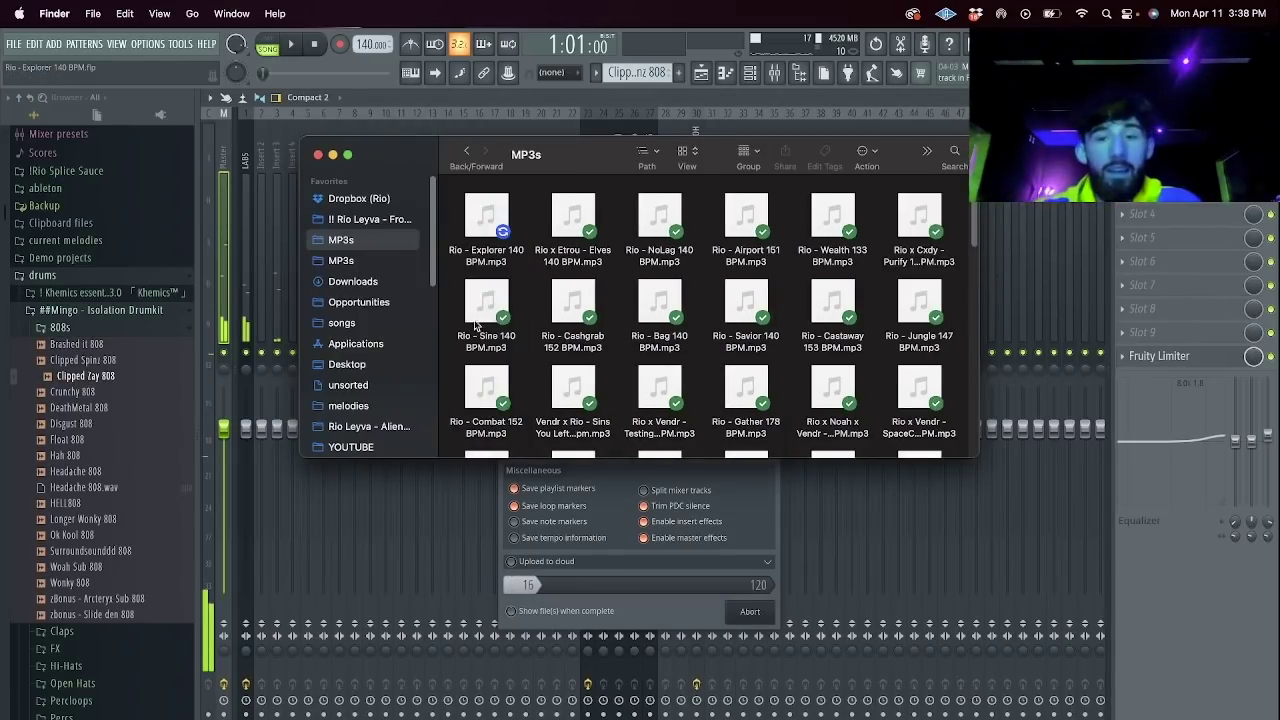
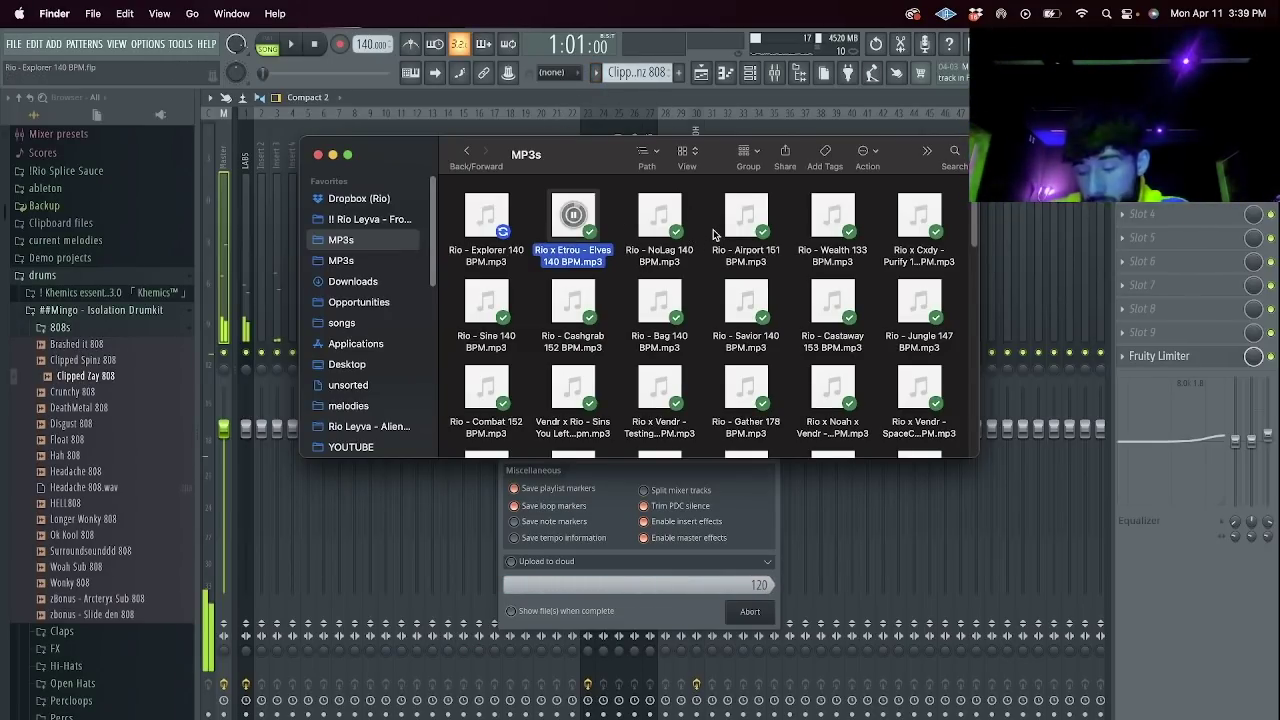
Leave the Finder window and return to the FL Studio mixer.
click(366, 97)
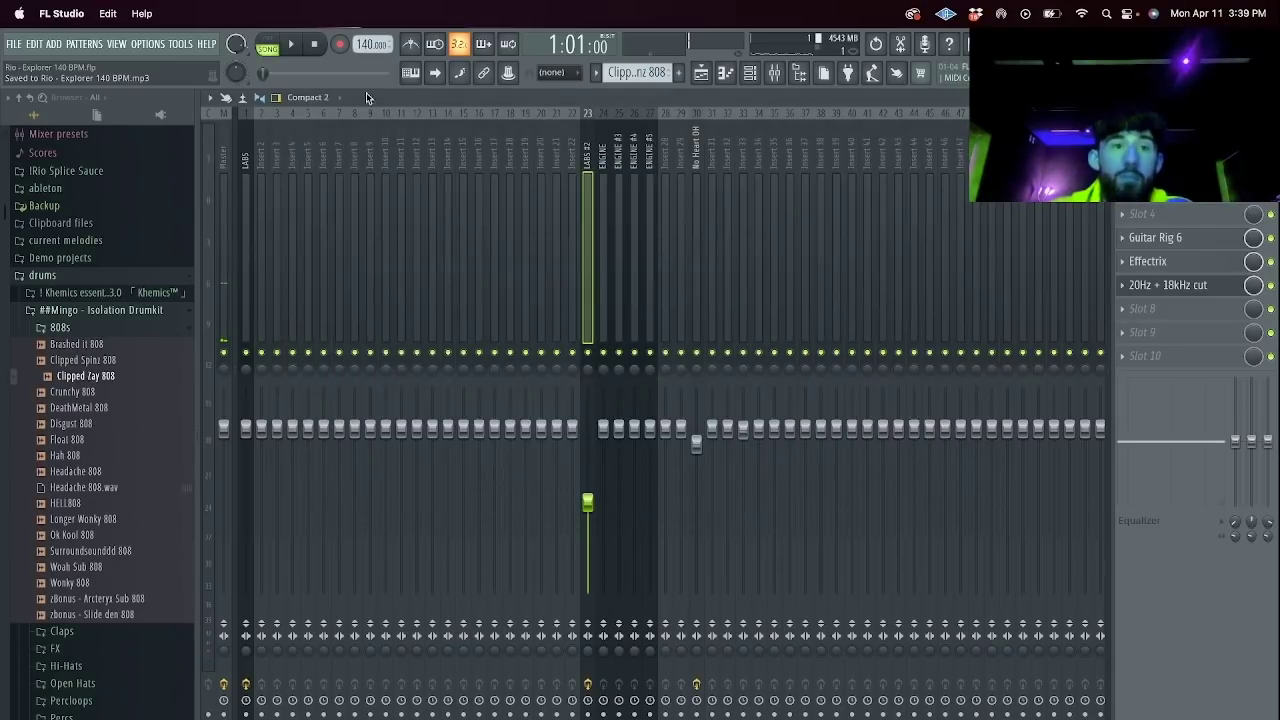
Start a new blank project and add a TyrellN6 synth channel to the channel rack.
click(20, 44)
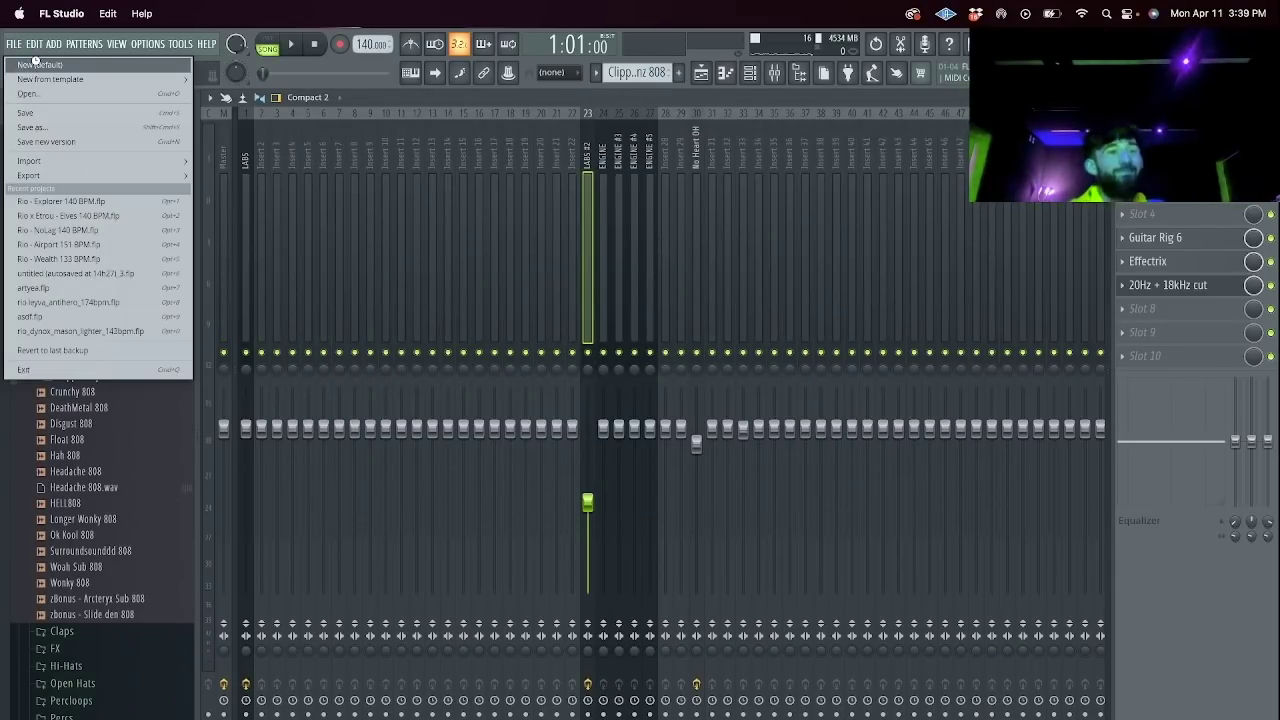
click(35, 64)
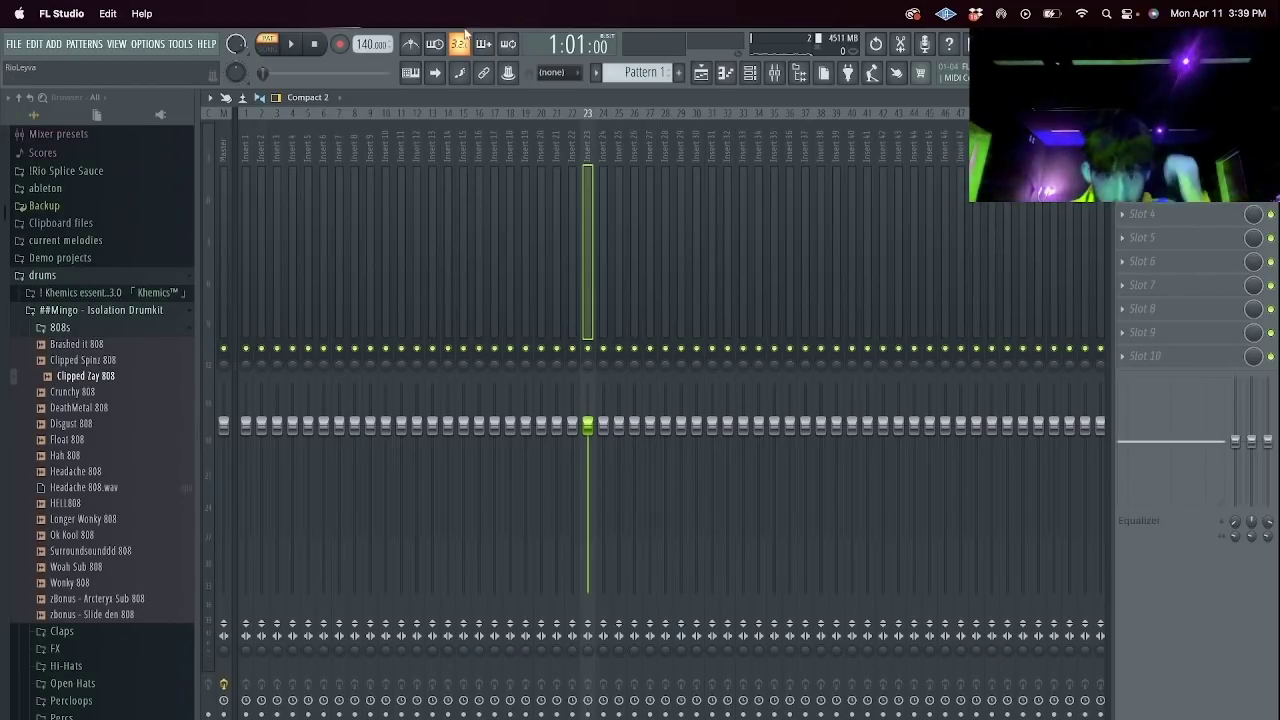
click(755, 76)
click(370, 178)
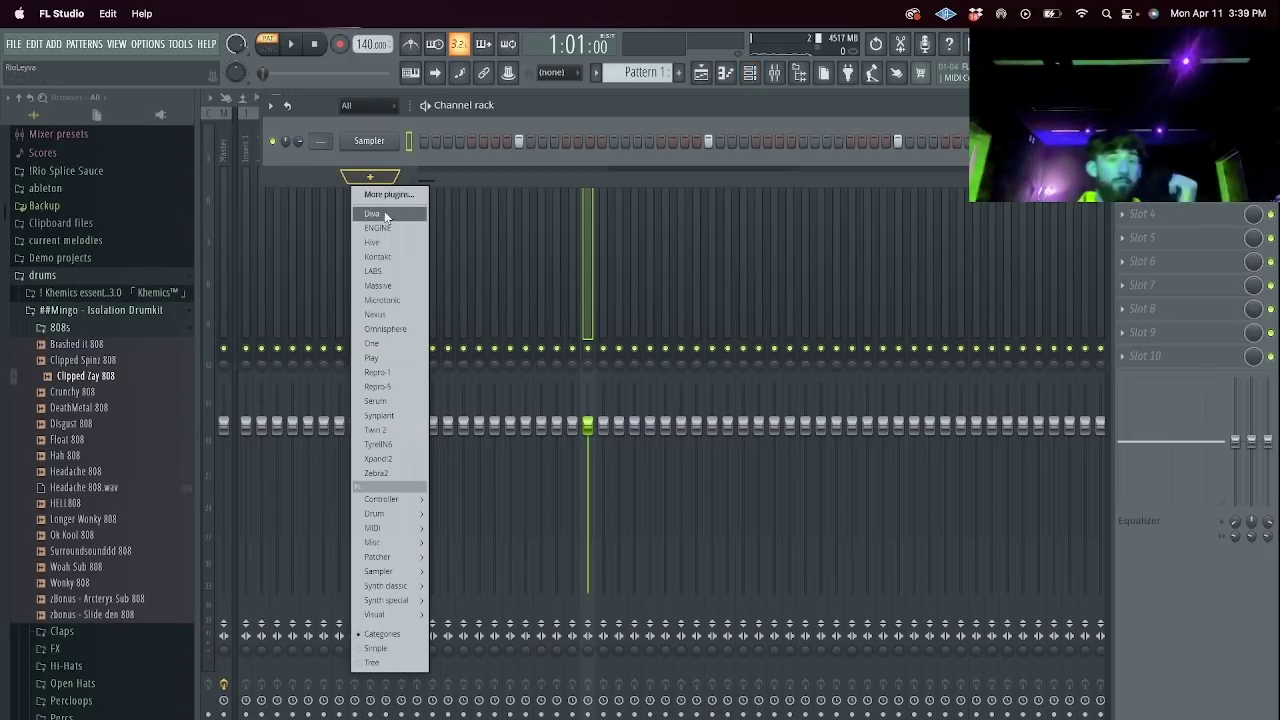
click(400, 444)
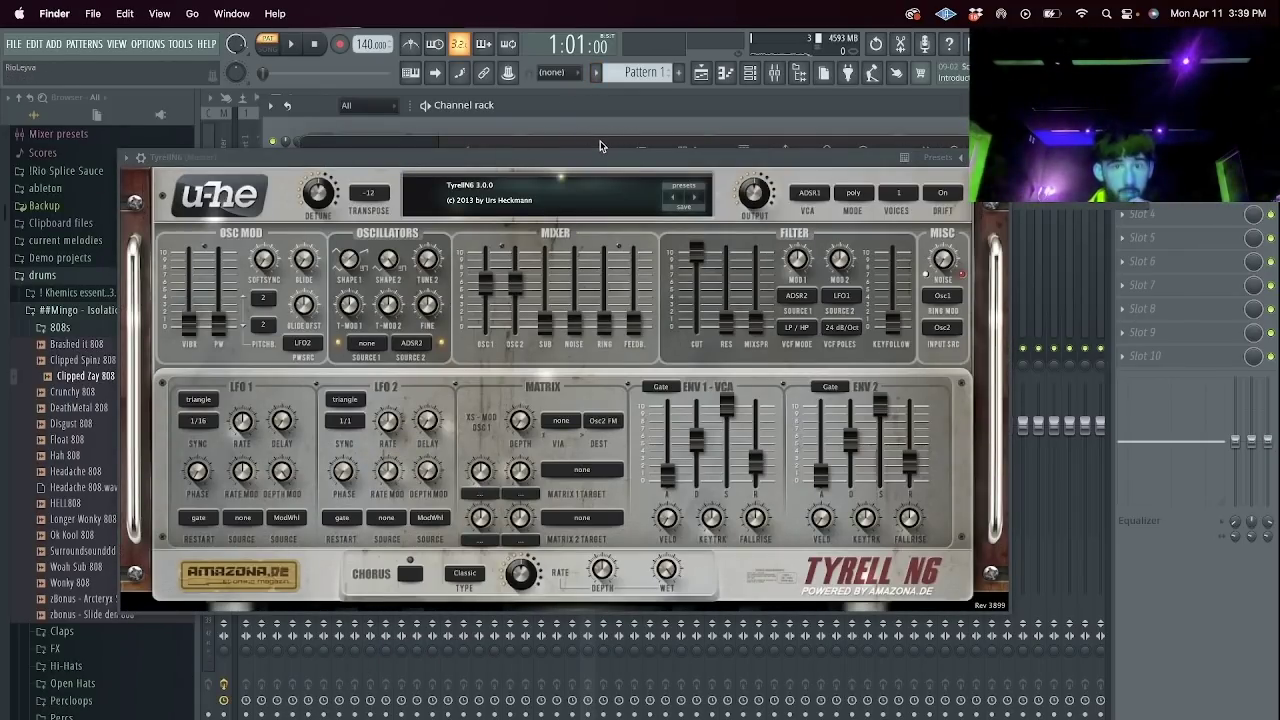
Select the top two exported MP3s in the Finder folder, then dismiss the options and deselect them.
click(601, 147)
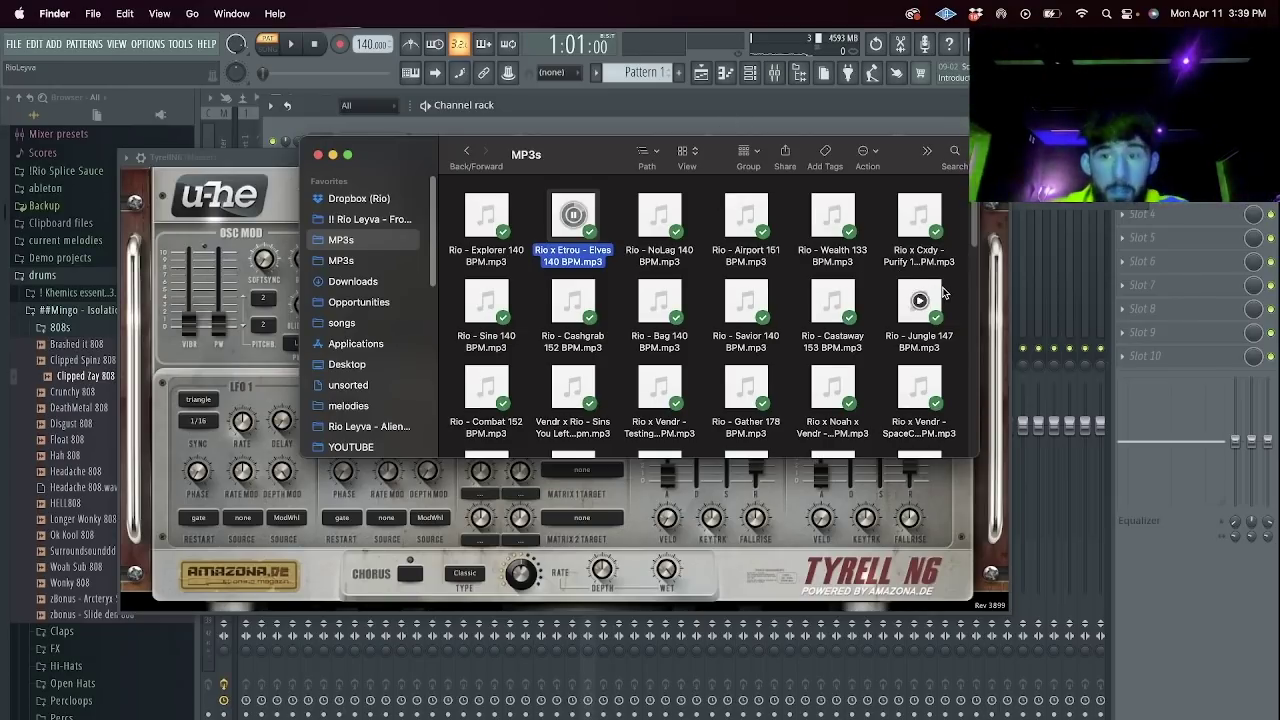
drag(957, 316, 476, 170)
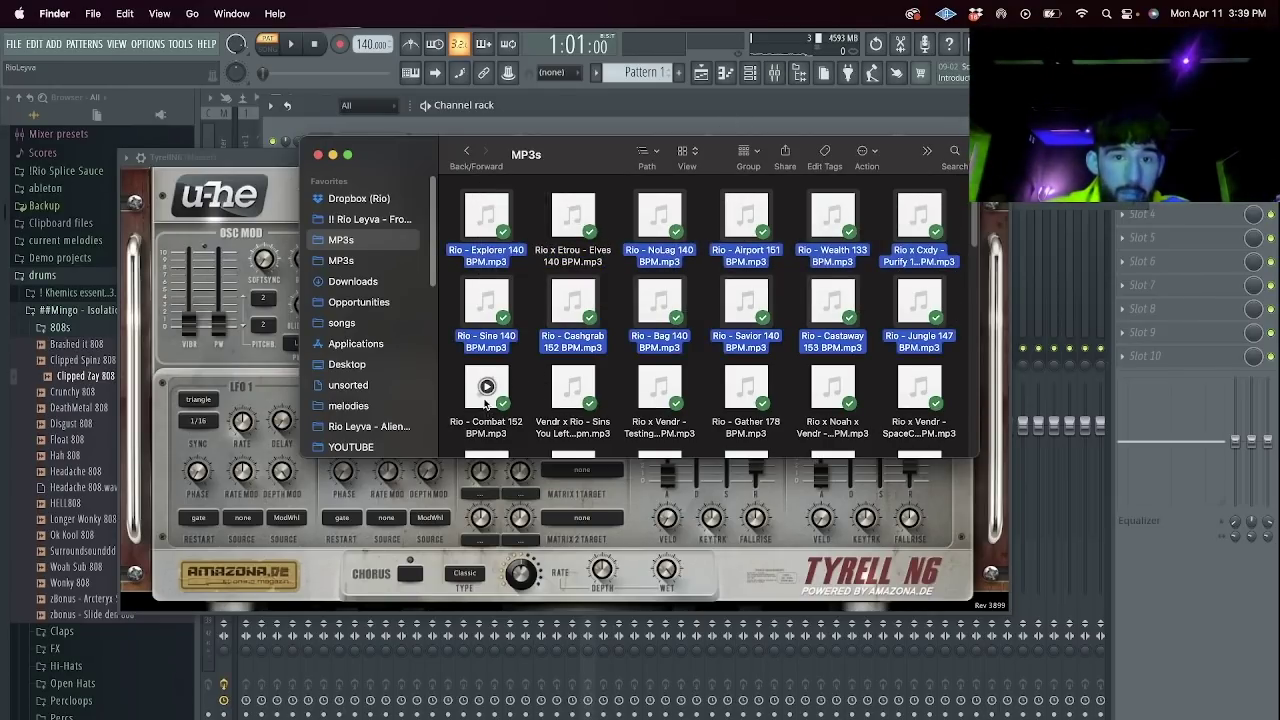
right_click(486, 404)
click(620, 284)
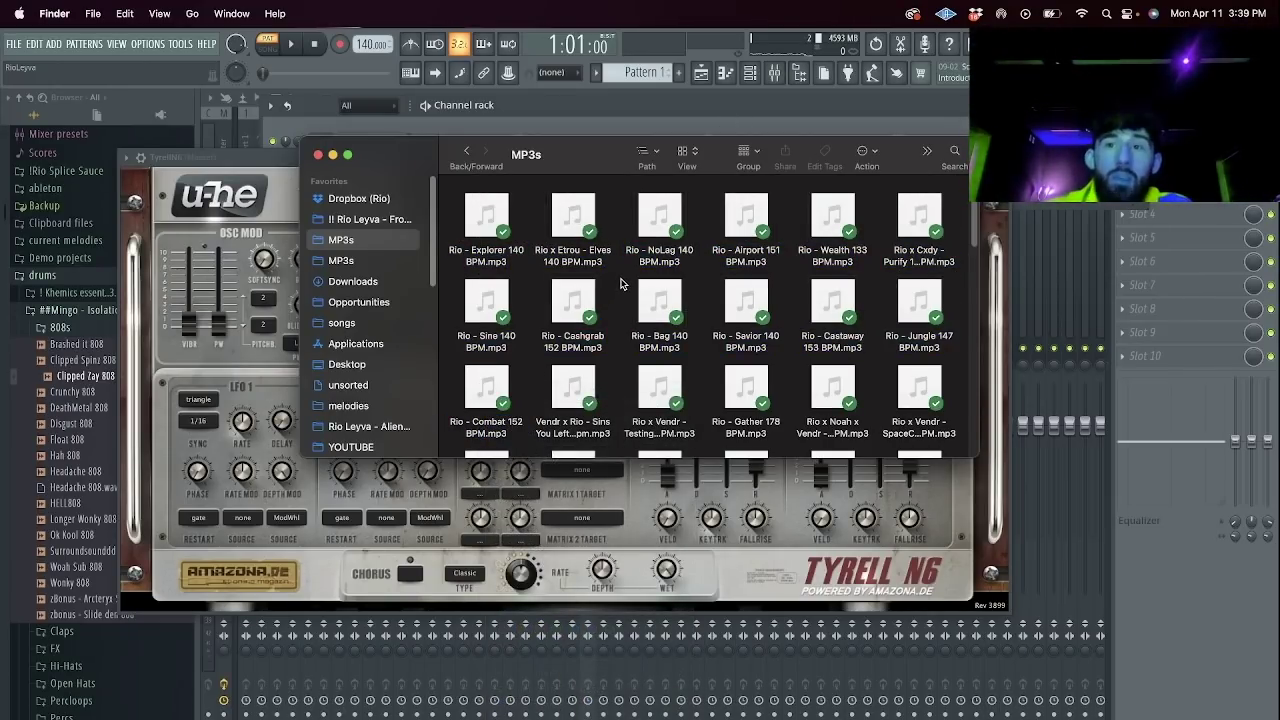
Audition Tyrell presets, settle on TUC - Classic Synth Lead 1, and close the synth.
click(597, 117)
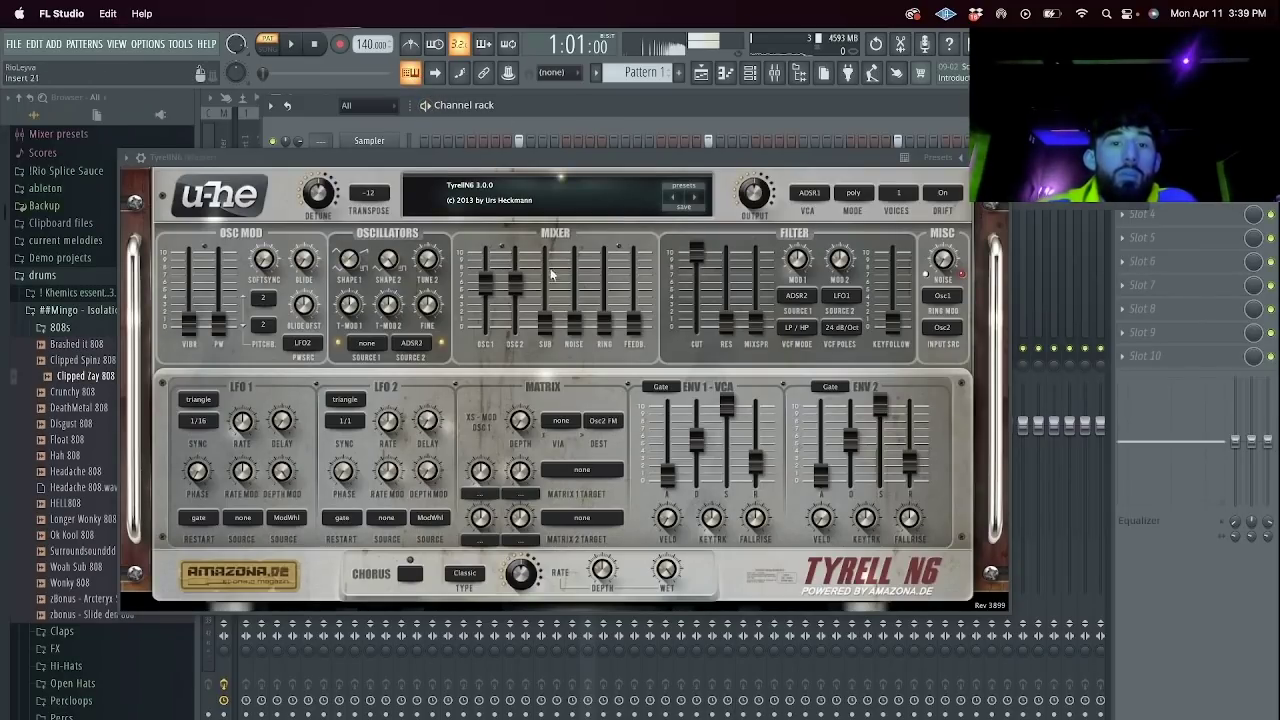
click(607, 207)
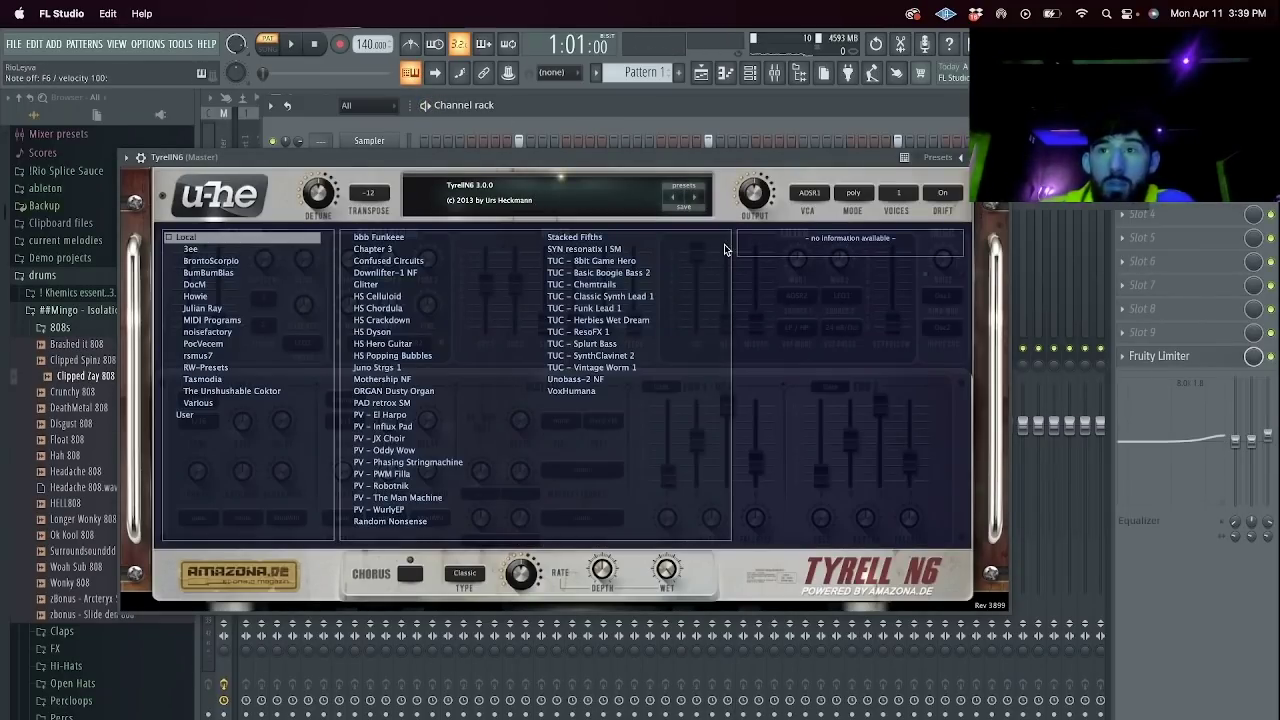
click(582, 368)
click(598, 355)
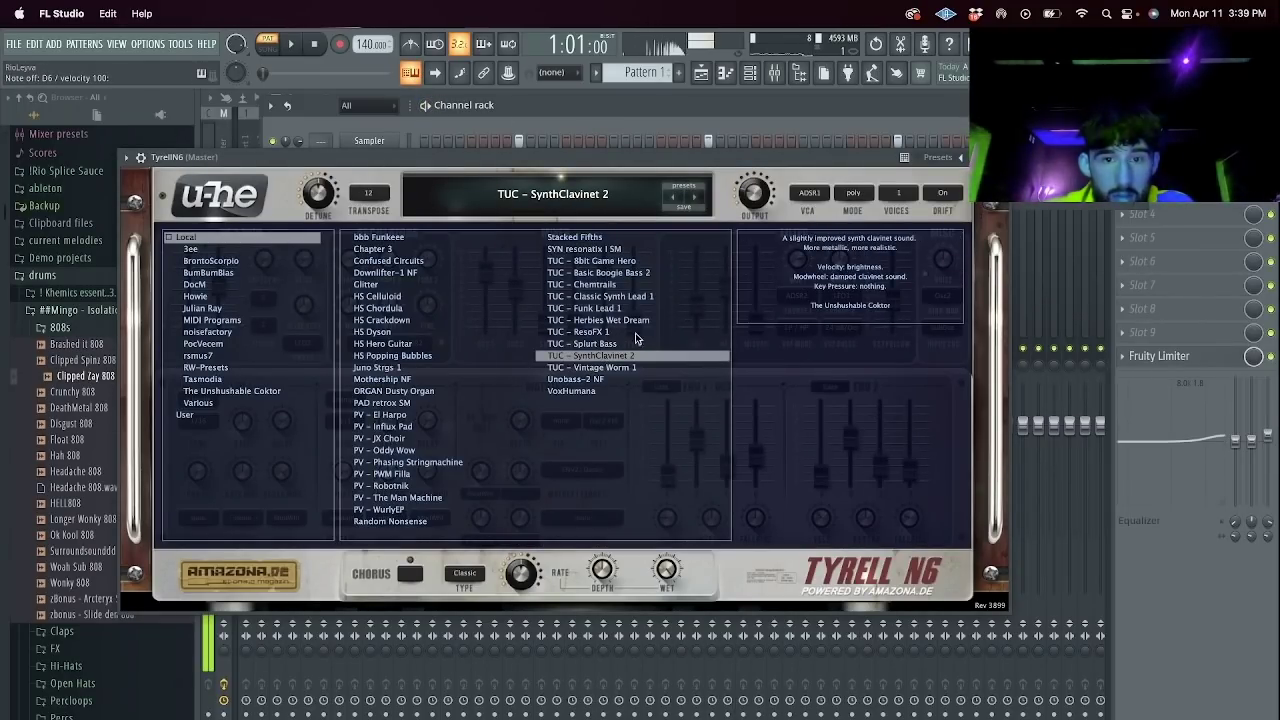
click(584, 309)
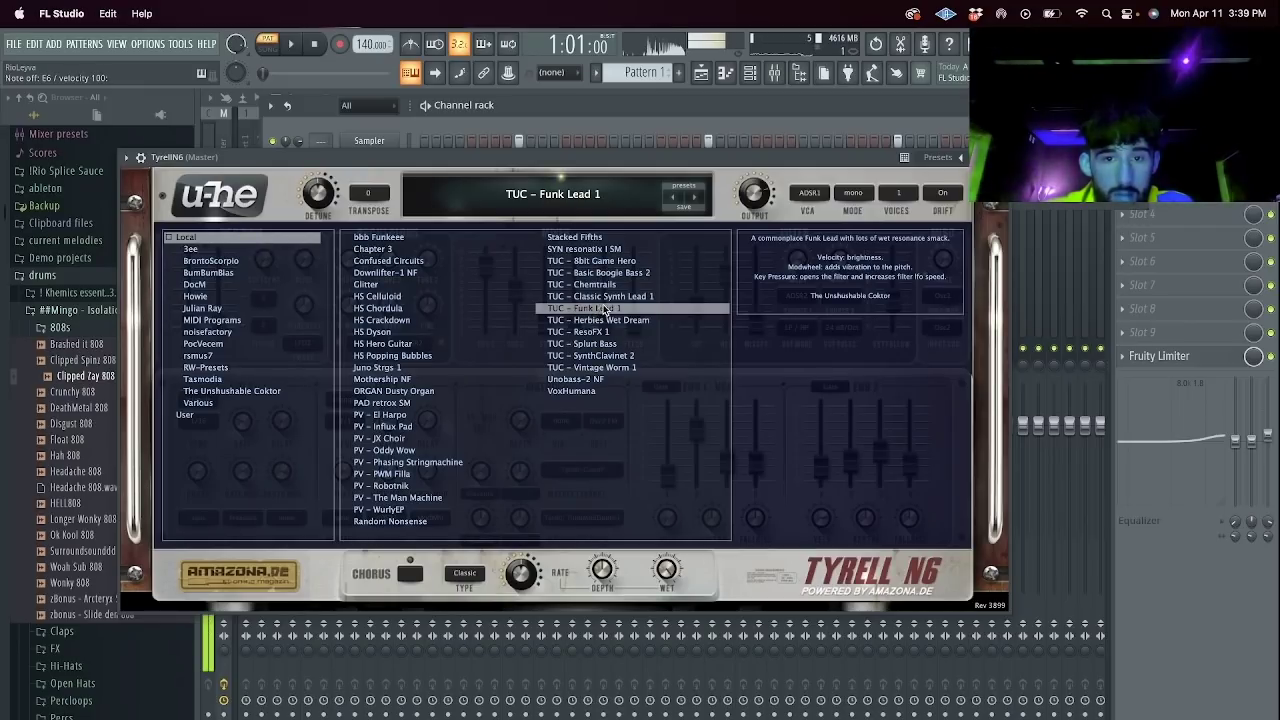
click(609, 297)
click(999, 157)
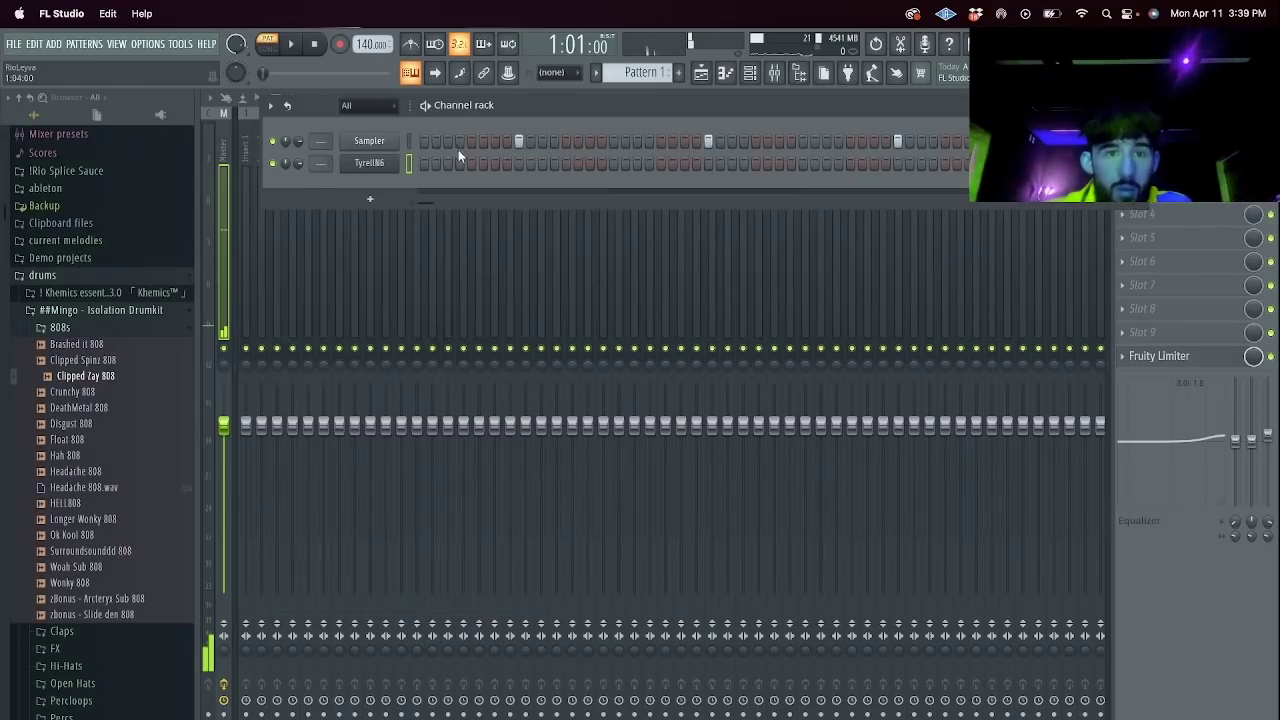
In the TyrellN6 piano roll, draw a long three-note chord starting at bar 1.
right_click(369, 162)
click(432, 165)
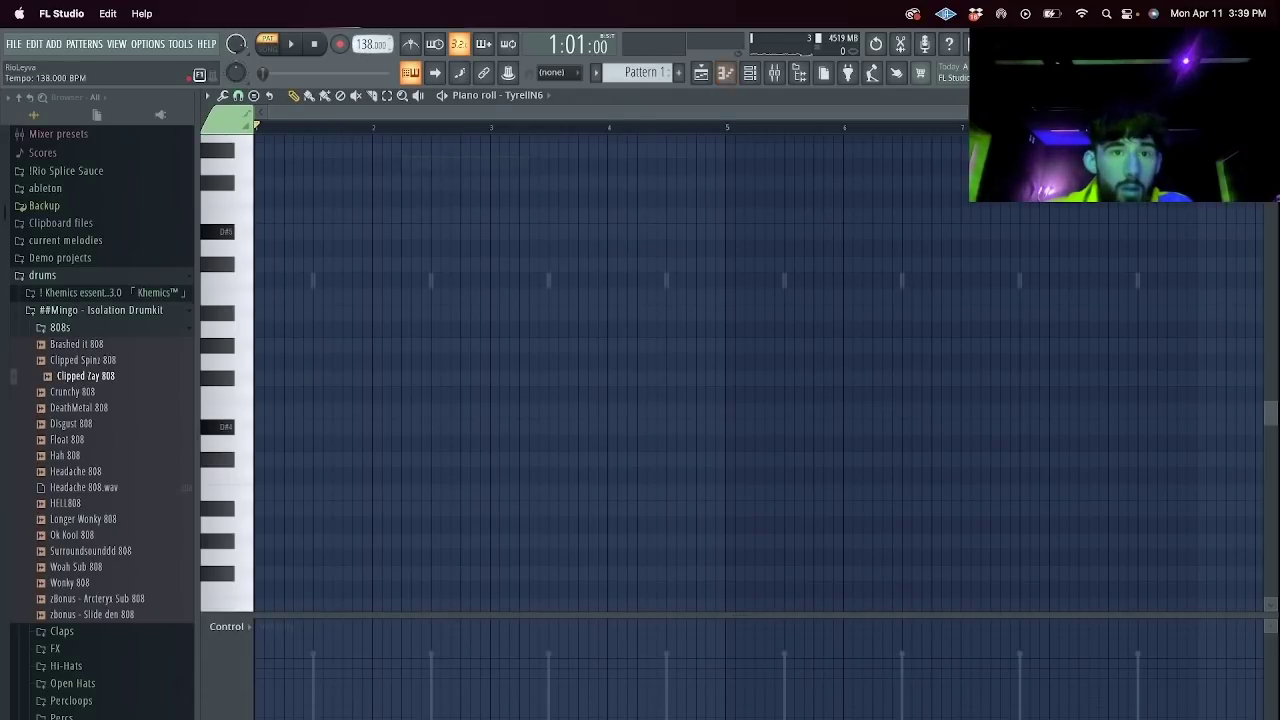
click(258, 331)
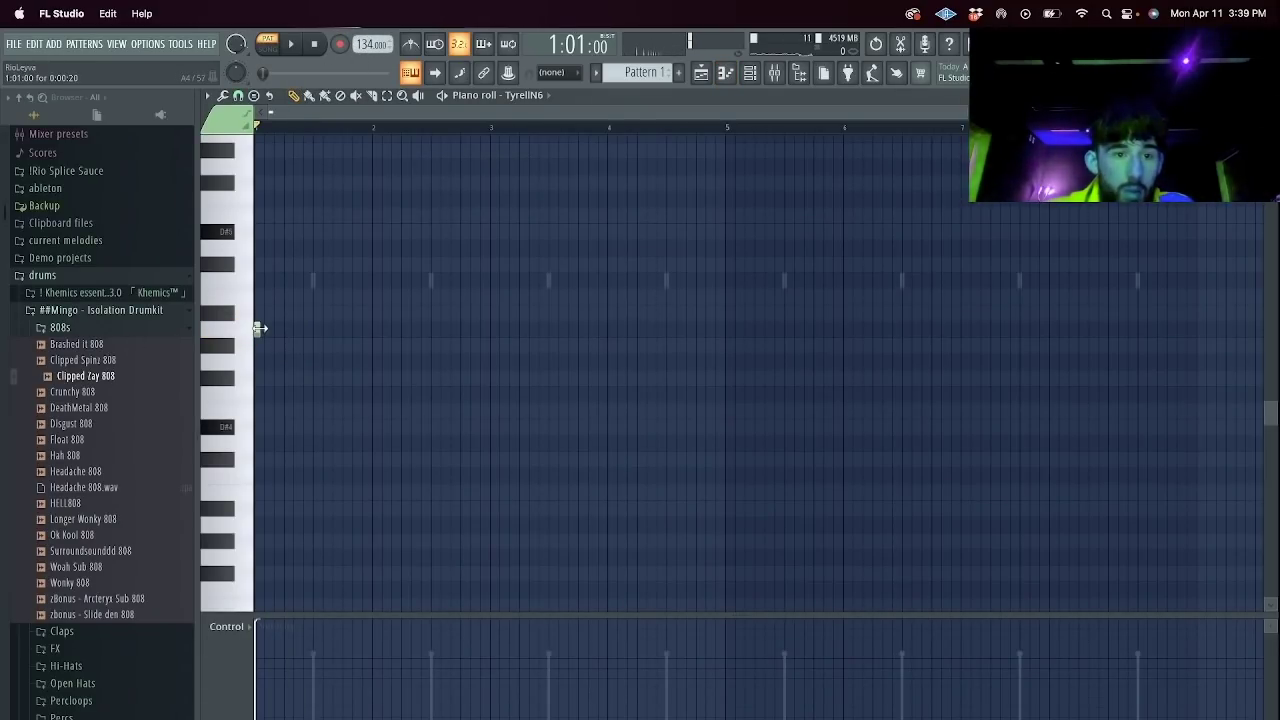
drag(259, 328, 681, 348)
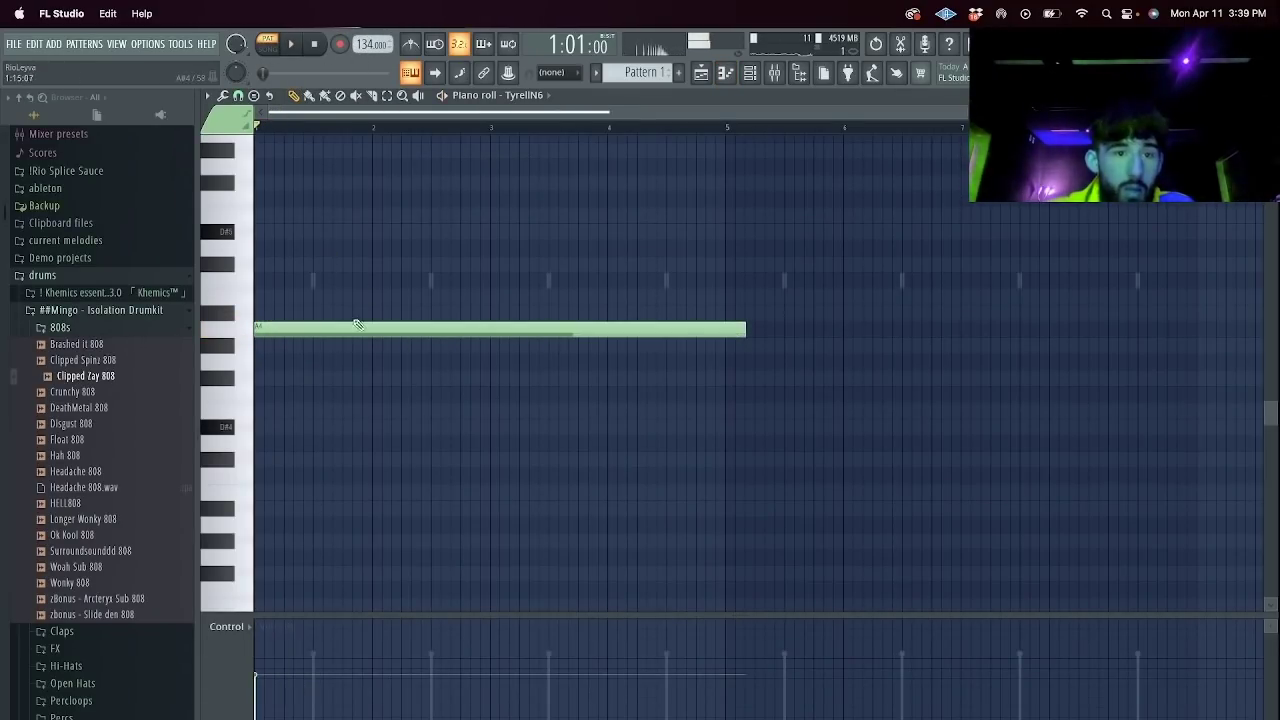
click(260, 232)
drag(256, 232, 273, 218)
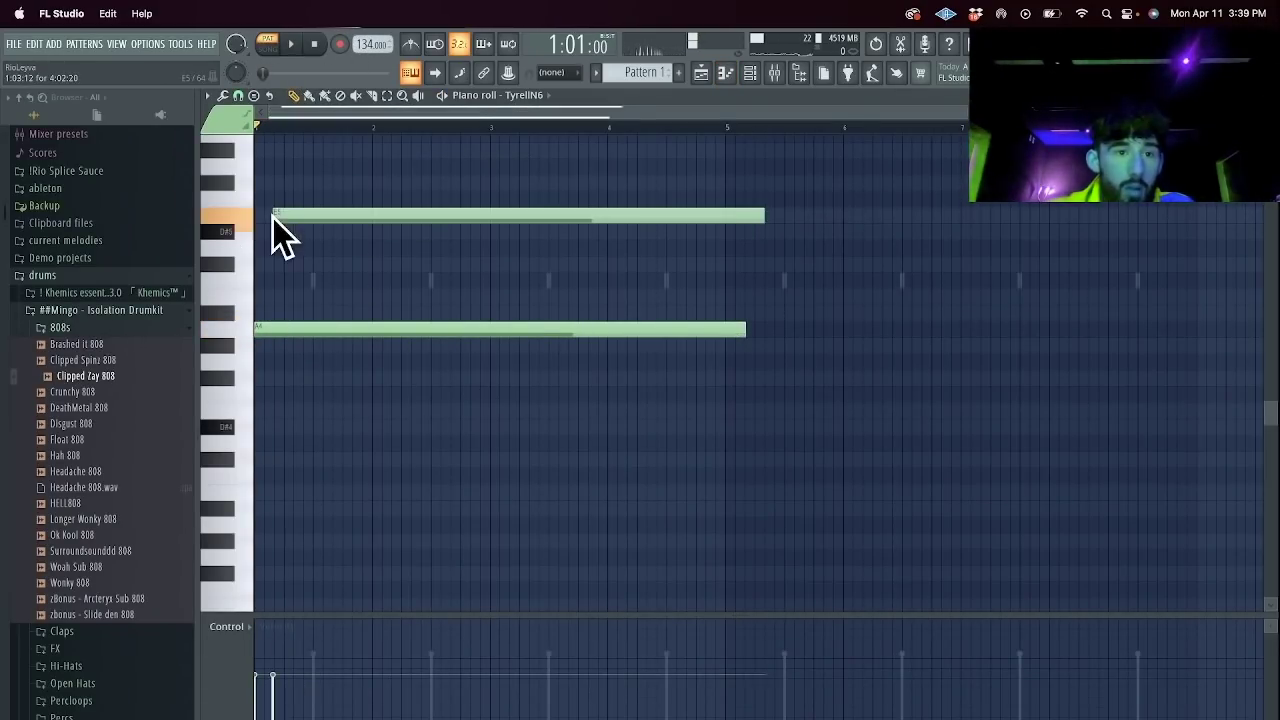
click(313, 164)
key(space)
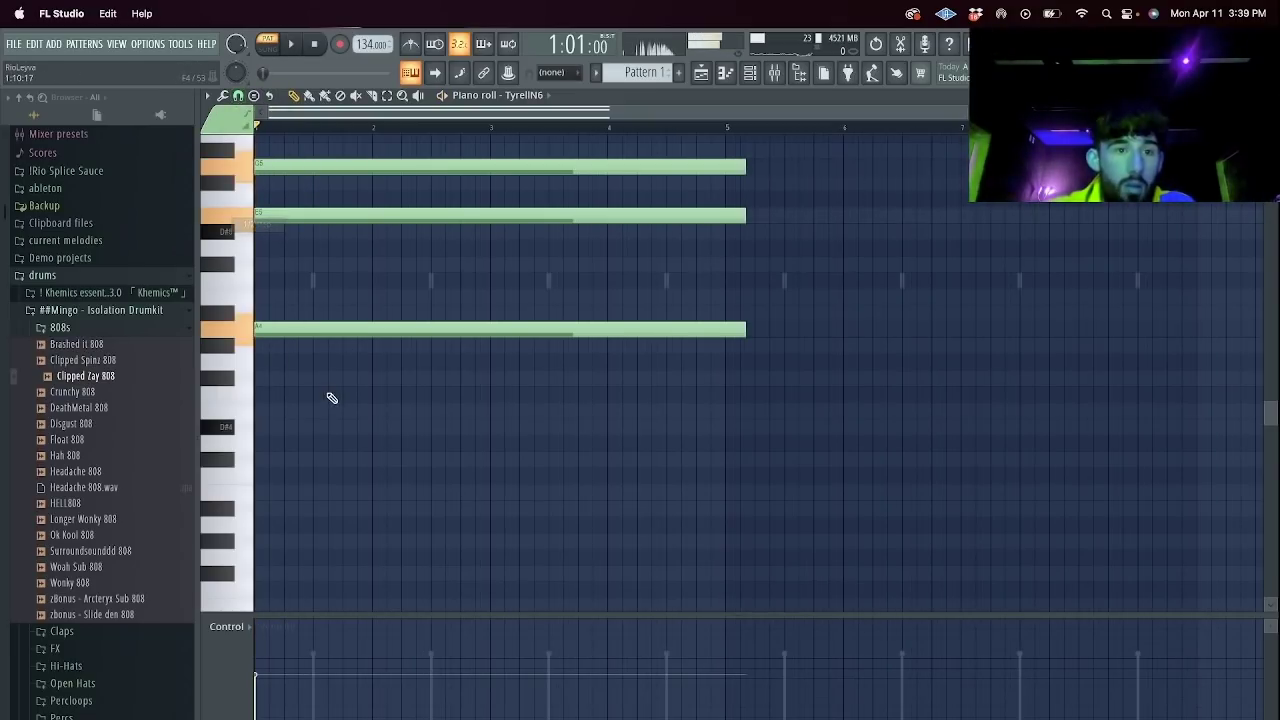
key(space)
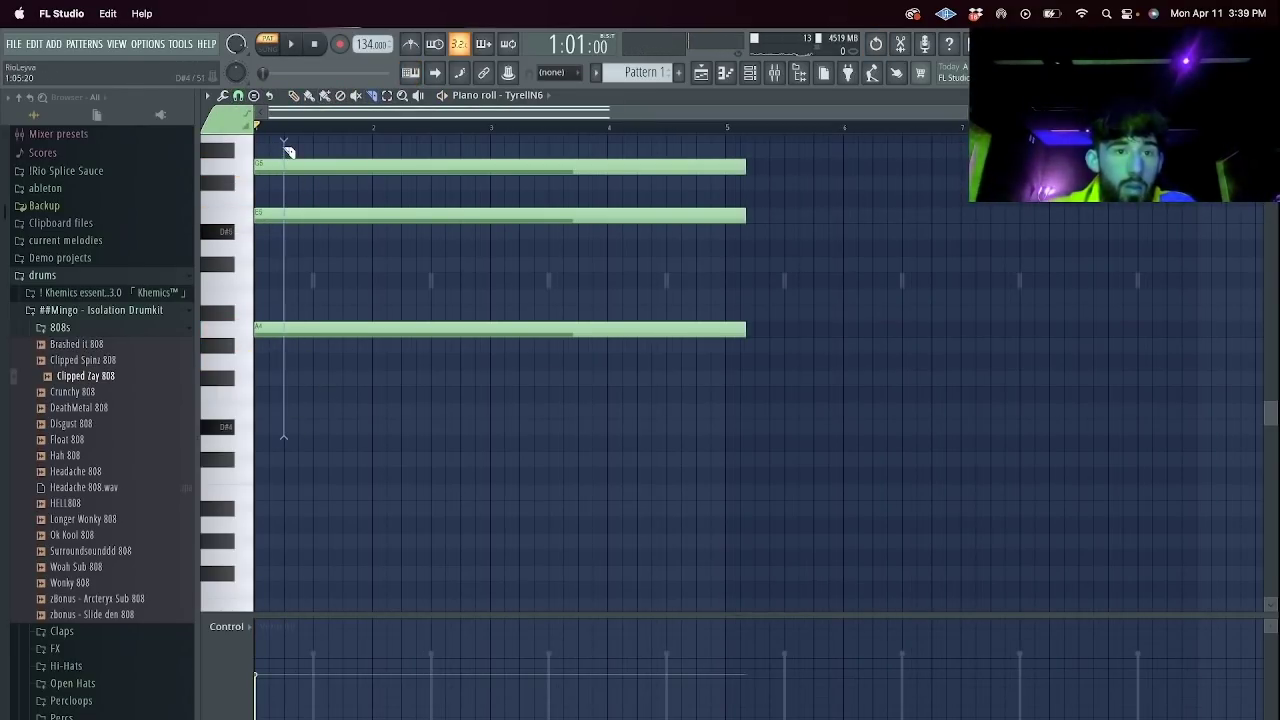
Shorten the chord to a short hit and repeat it out to bar 5.
drag(286, 149, 286, 146)
key(space)
key(super+b)
key(super+b)
key(super+b)
key(super+b)
key(super+b)
key(super+b)
key(super+b)
key(super+b)
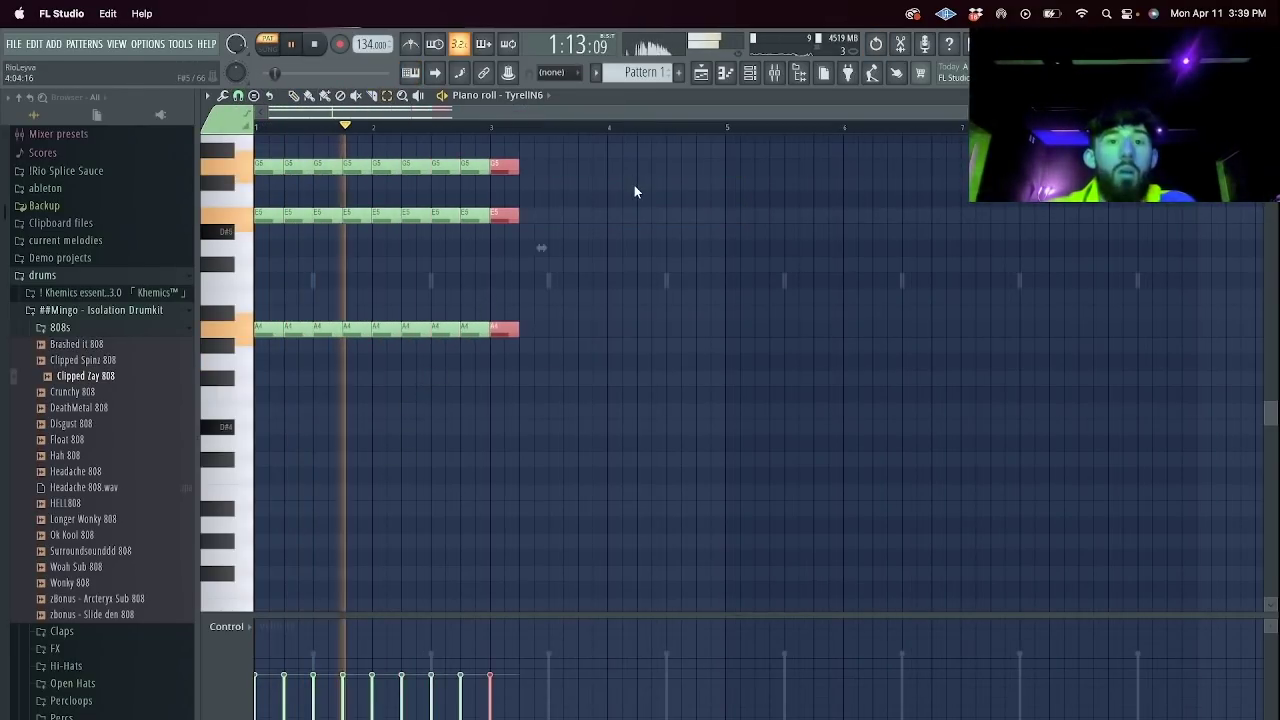
key(ctrl+b)
key(ctrl+b)
key(ctrl+b)
key(ctrl+b)
key(ctrl+b)
key(ctrl+b)
key(ctrl+b)
key(space)
scroll(337, 137, up, 2)
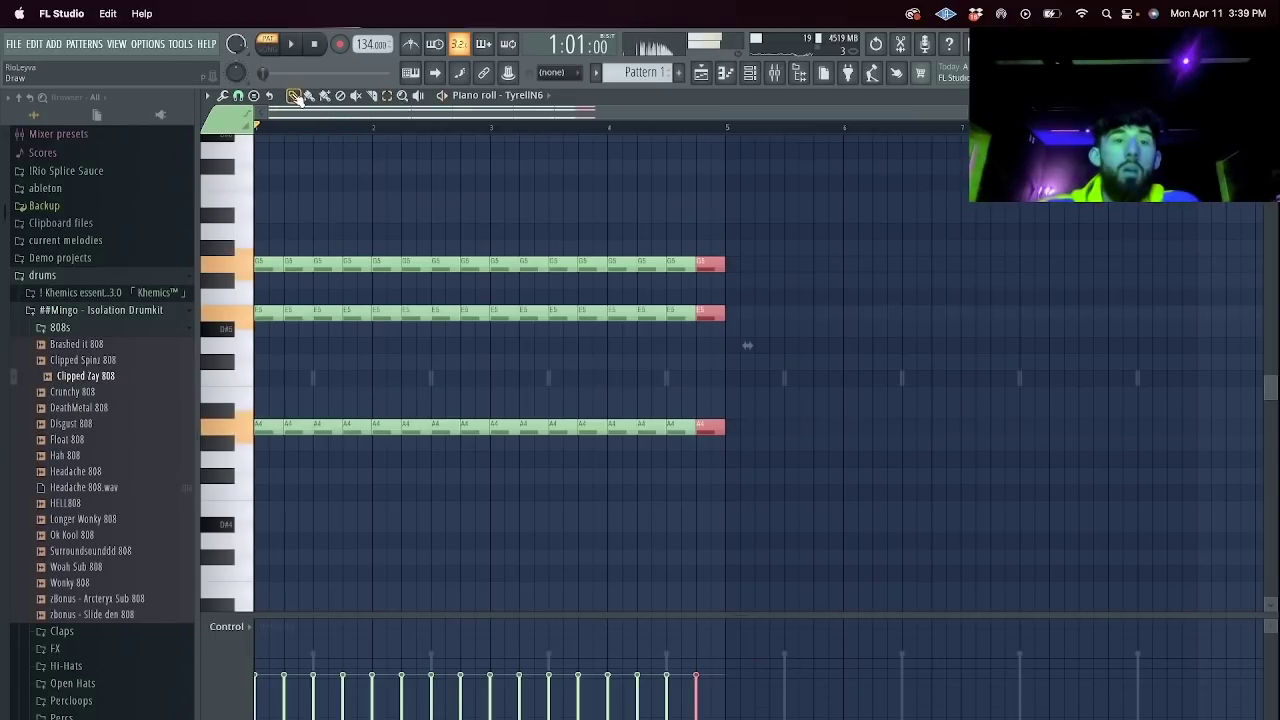
Raise one G5 note to A5, delete the F#5 and E5 notes, and set tempo to 160.
drag(298, 265, 328, 287)
key(space)
key(space)
right_click(328, 286)
right_click(329, 313)
key(space)
key(space)
key(space)
key(space)
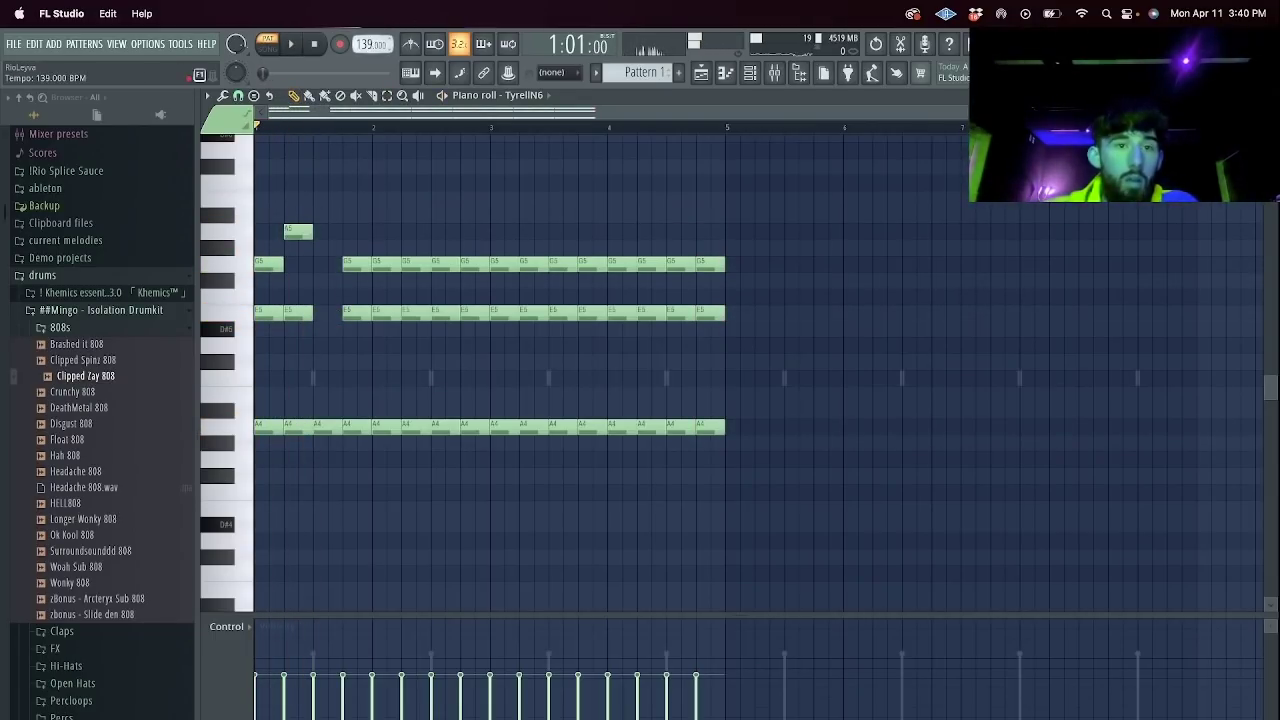
drag(366, 44, 366, 23)
Move the D6 note left, clear the chord notes after bar 1, and remove the E6 note.
key(space)
key(space)
drag(292, 151, 268, 152)
scroll(290, 240, up, 1)
key(space)
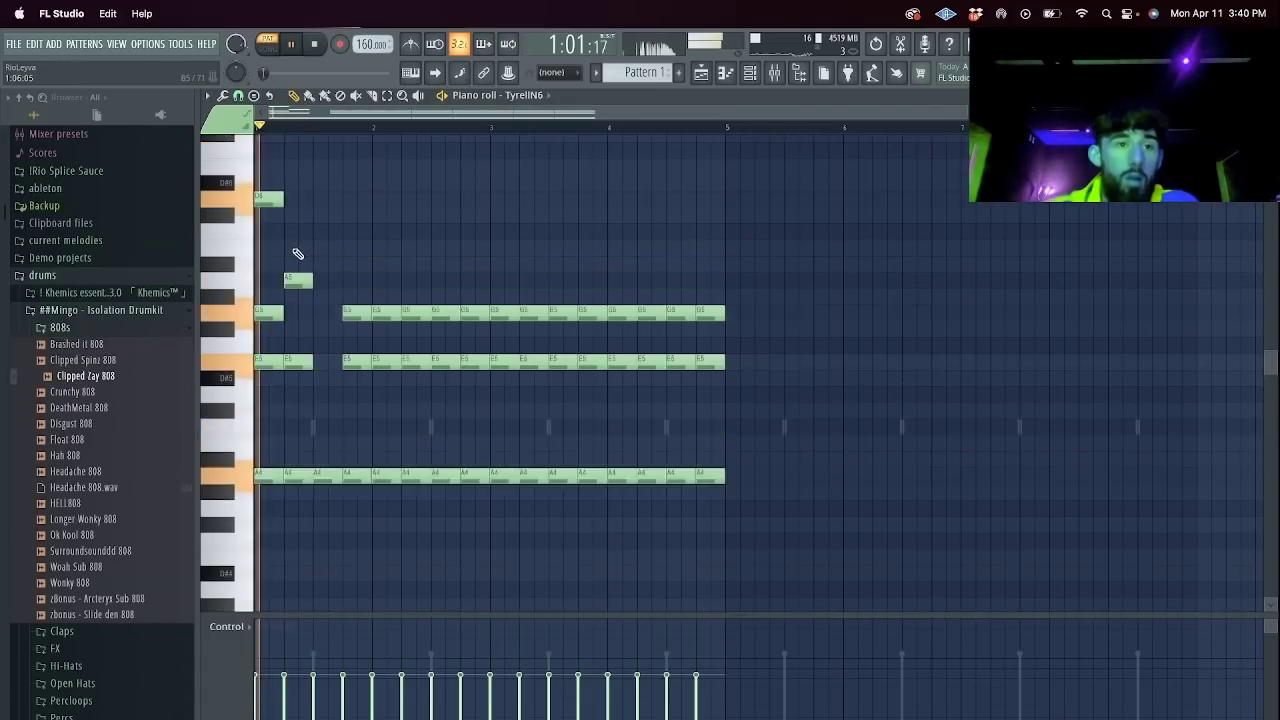
scroll(295, 245, up, 1)
click(298, 215)
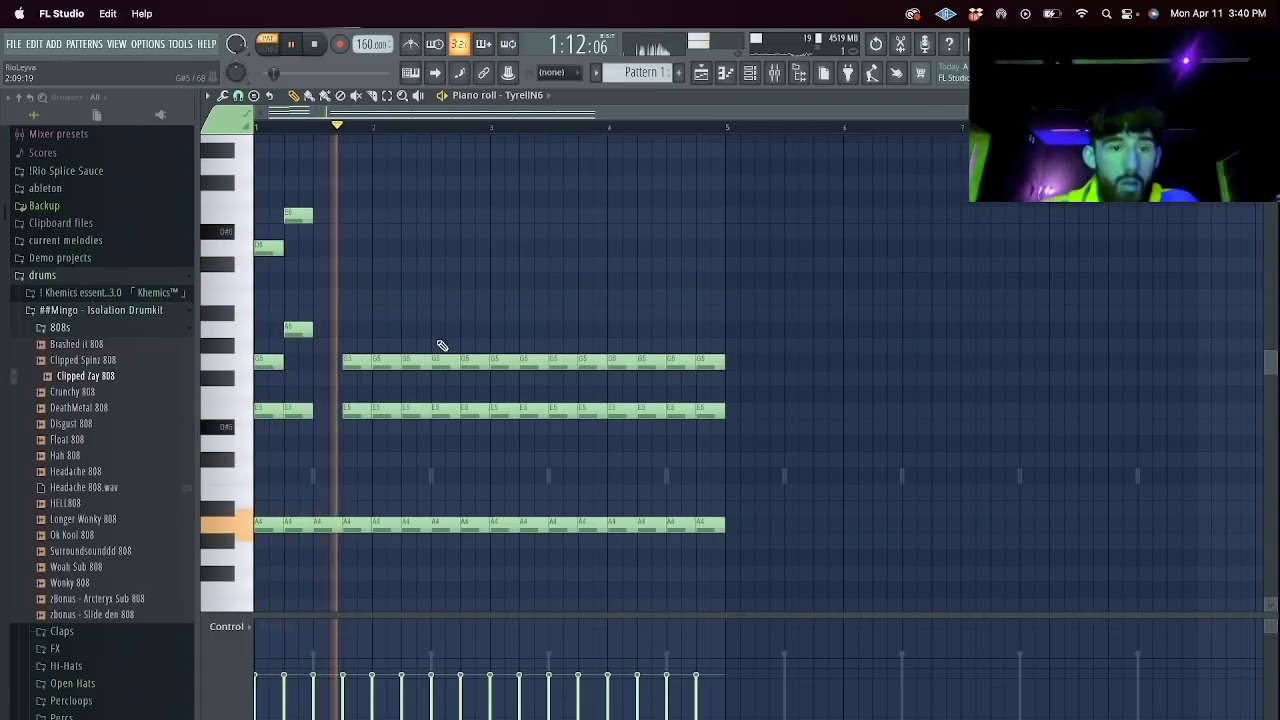
scroll(706, 495, up, 1)
drag(730, 513, 380, 263)
key(Delete)
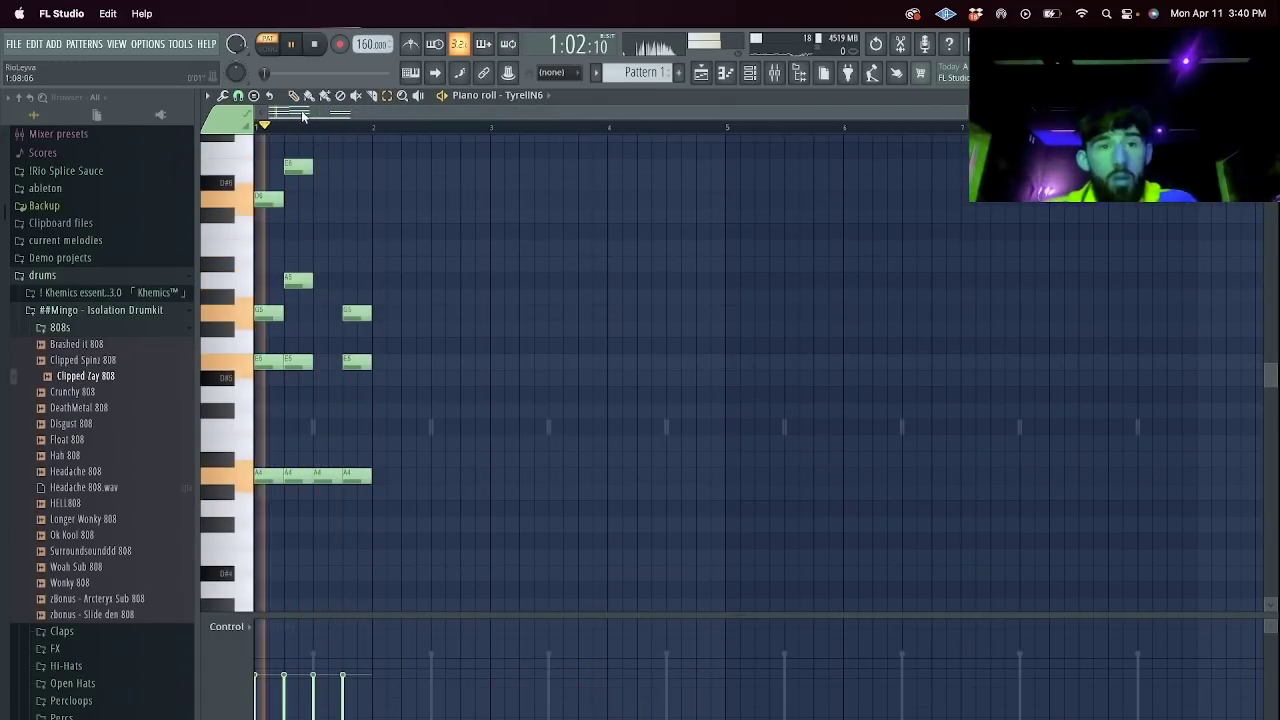
scroll(314, 200, up, 2)
right_click(293, 264)
key(space)
key(space)
Add a high melody note, duplicate the figure one bar right, and remove the stray G4 and A4 notes.
click(298, 149)
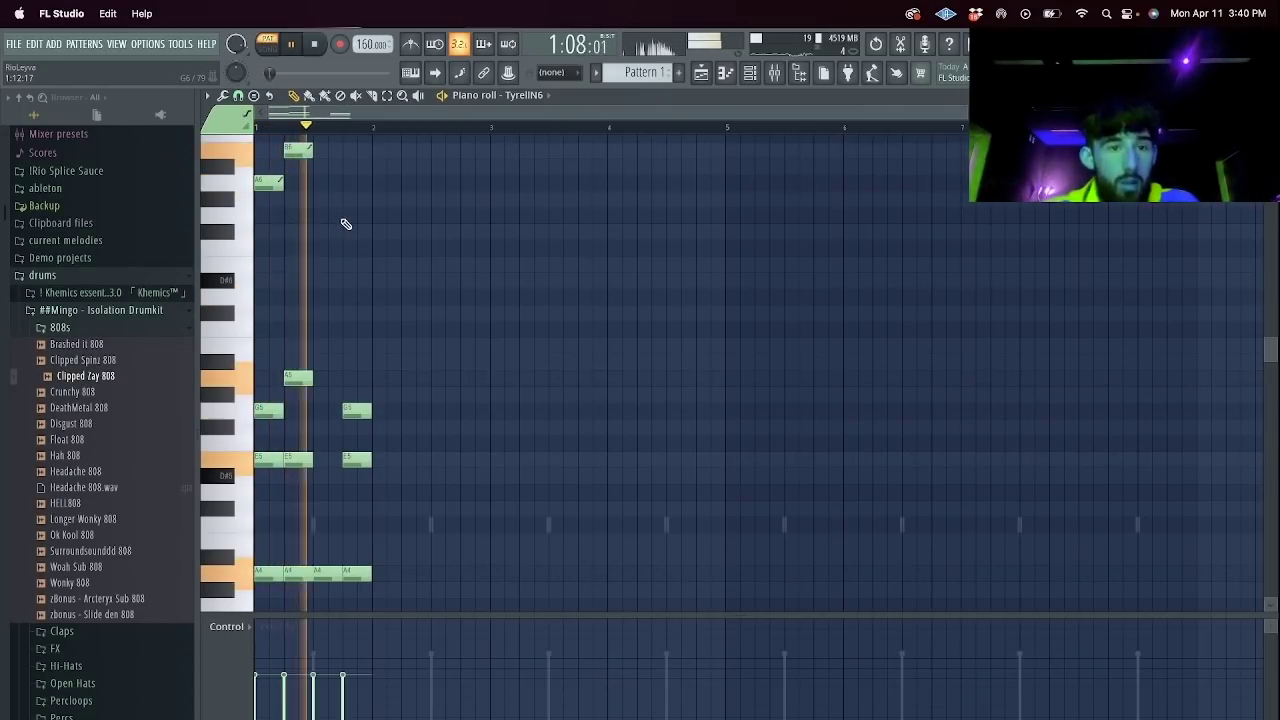
key(ctrl+b)
scroll(437, 436, down, 2)
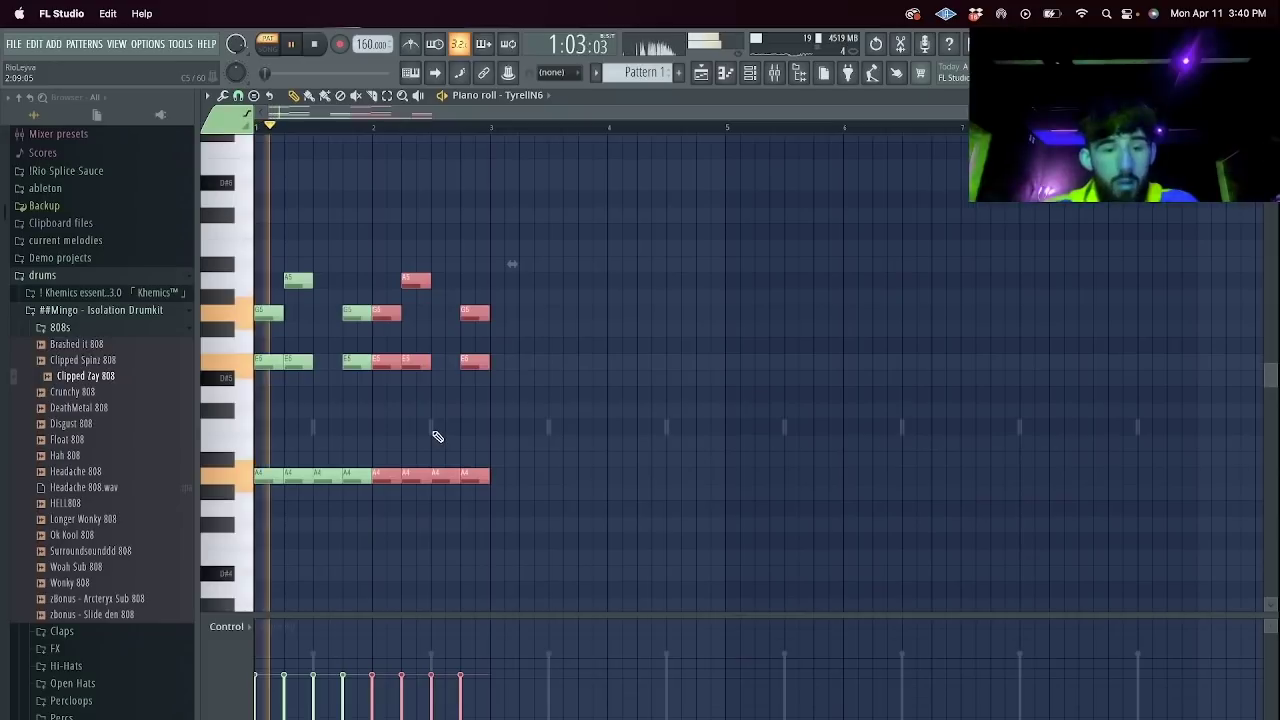
drag(327, 477, 327, 507)
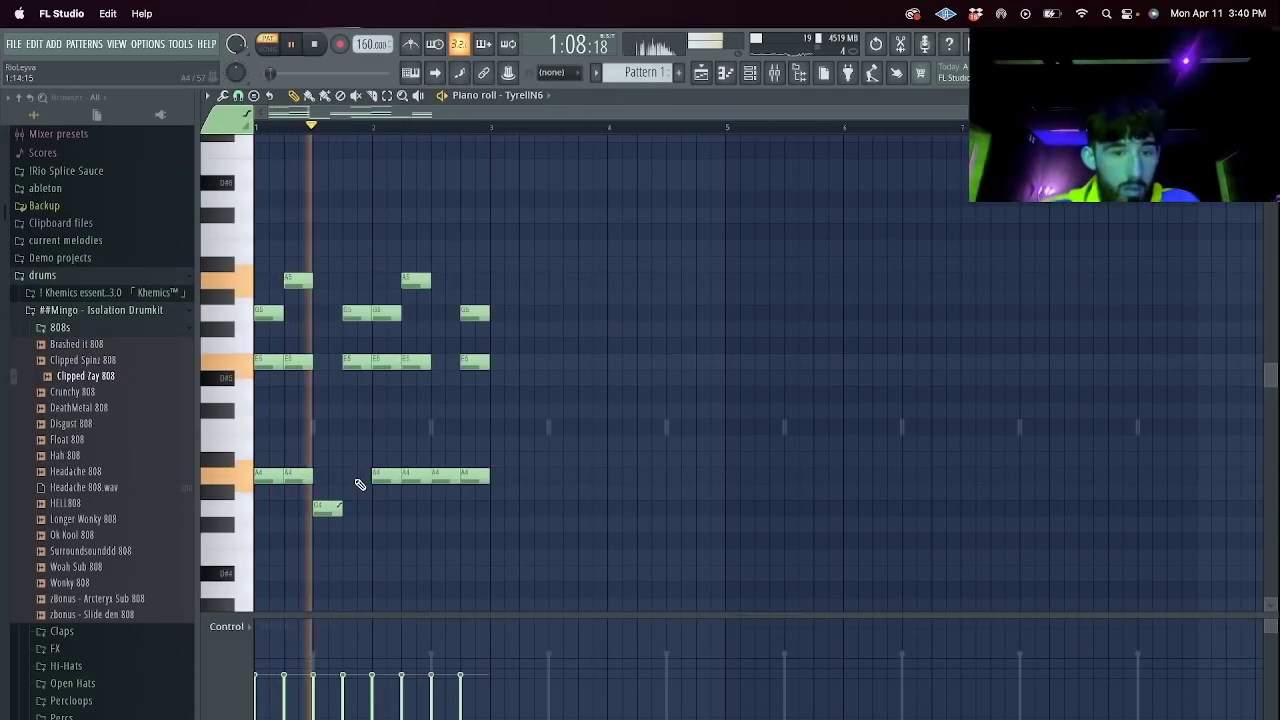
key(space)
right_click(362, 479)
right_click(338, 508)
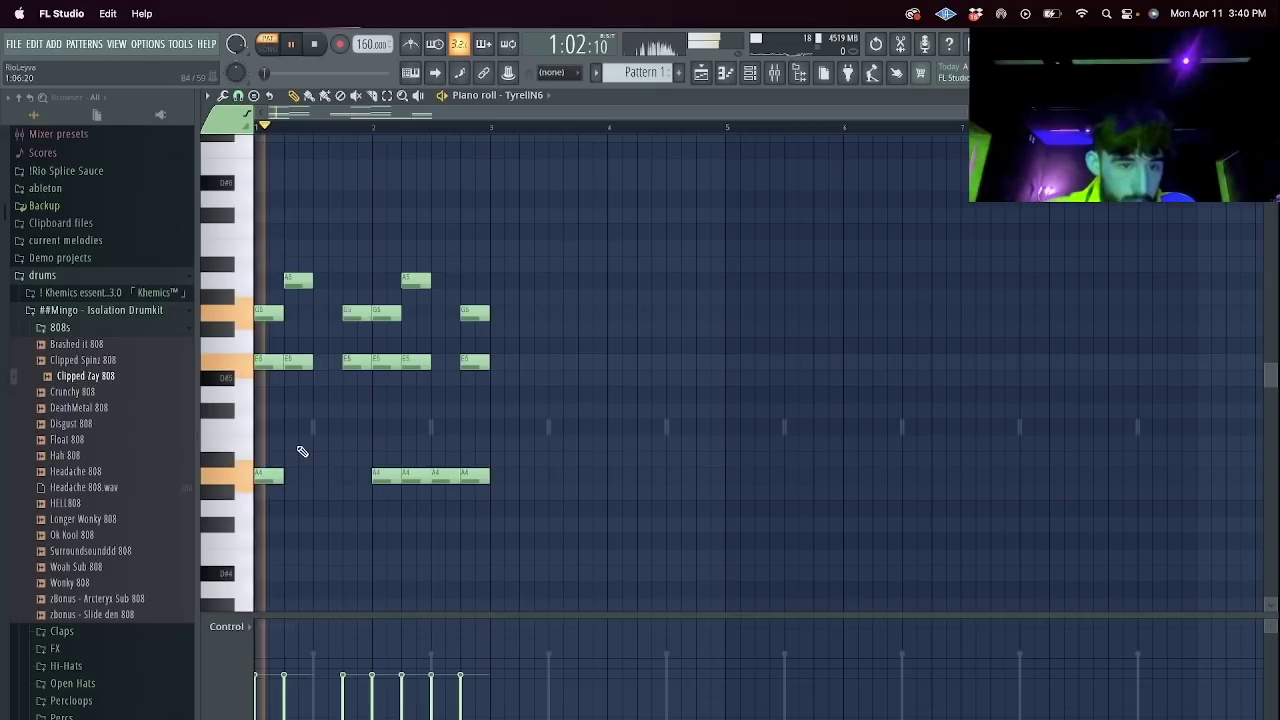
right_click(386, 477)
right_click(420, 478)
key(space)
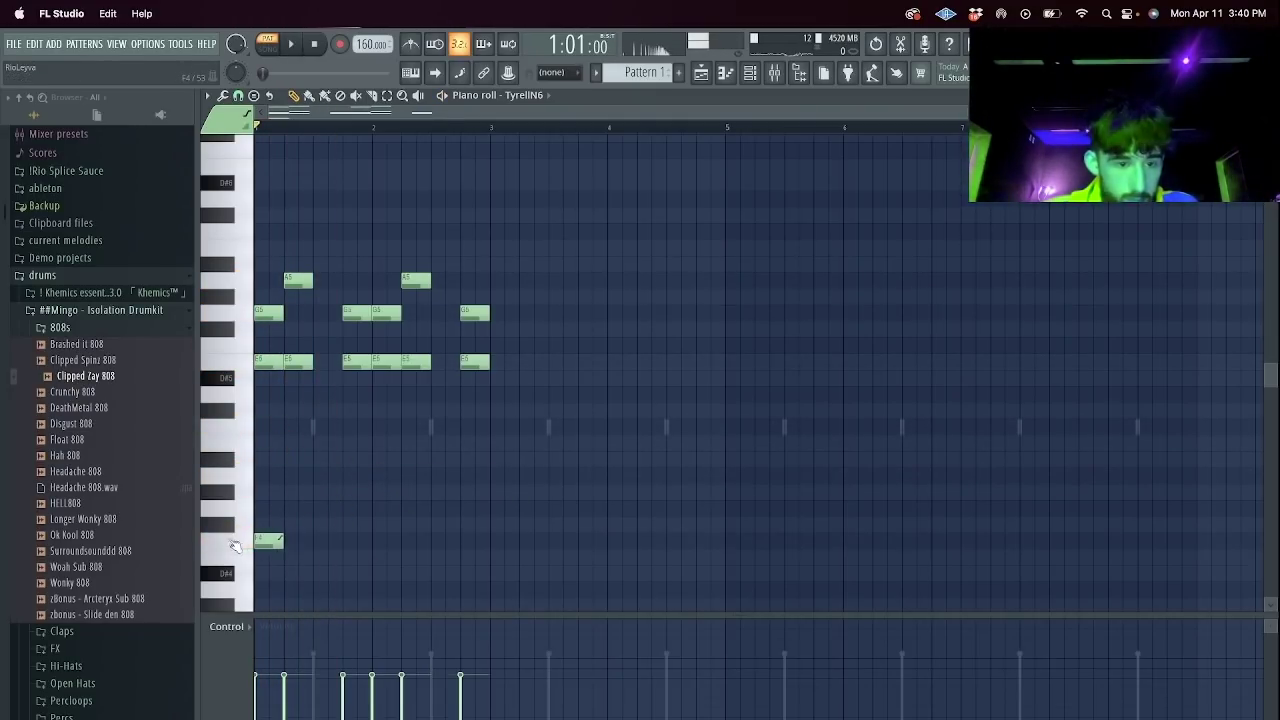
Add a low D4 note in bar 1 and a second low note stretched to bar 3.
key(space)
scroll(318, 530, down, 1)
click(308, 541)
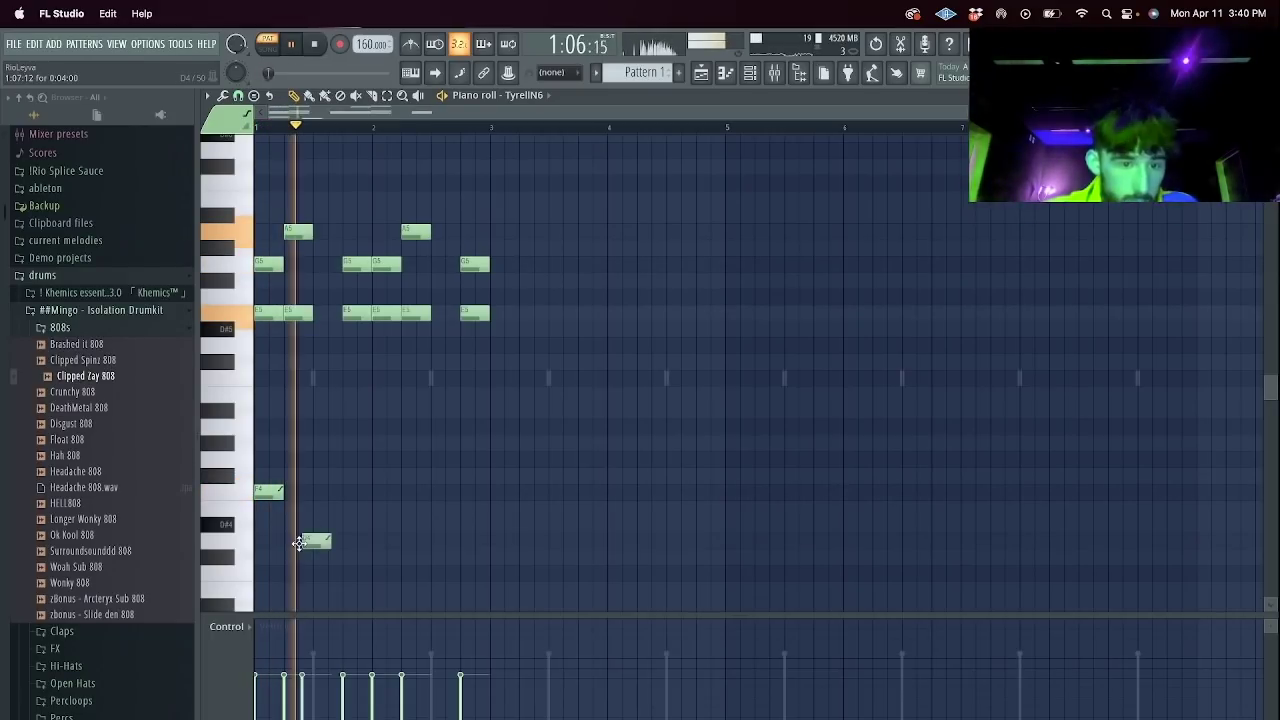
scroll(346, 508, down, 2)
click(357, 507)
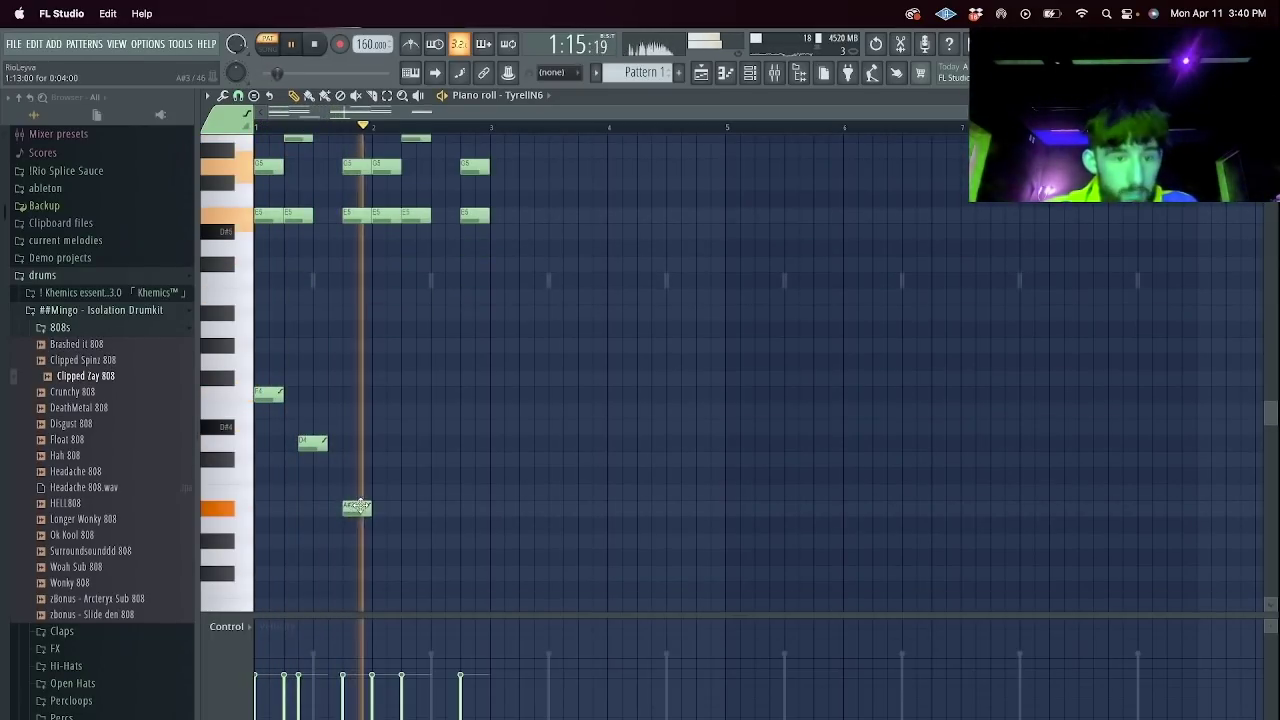
drag(371, 523, 490, 525)
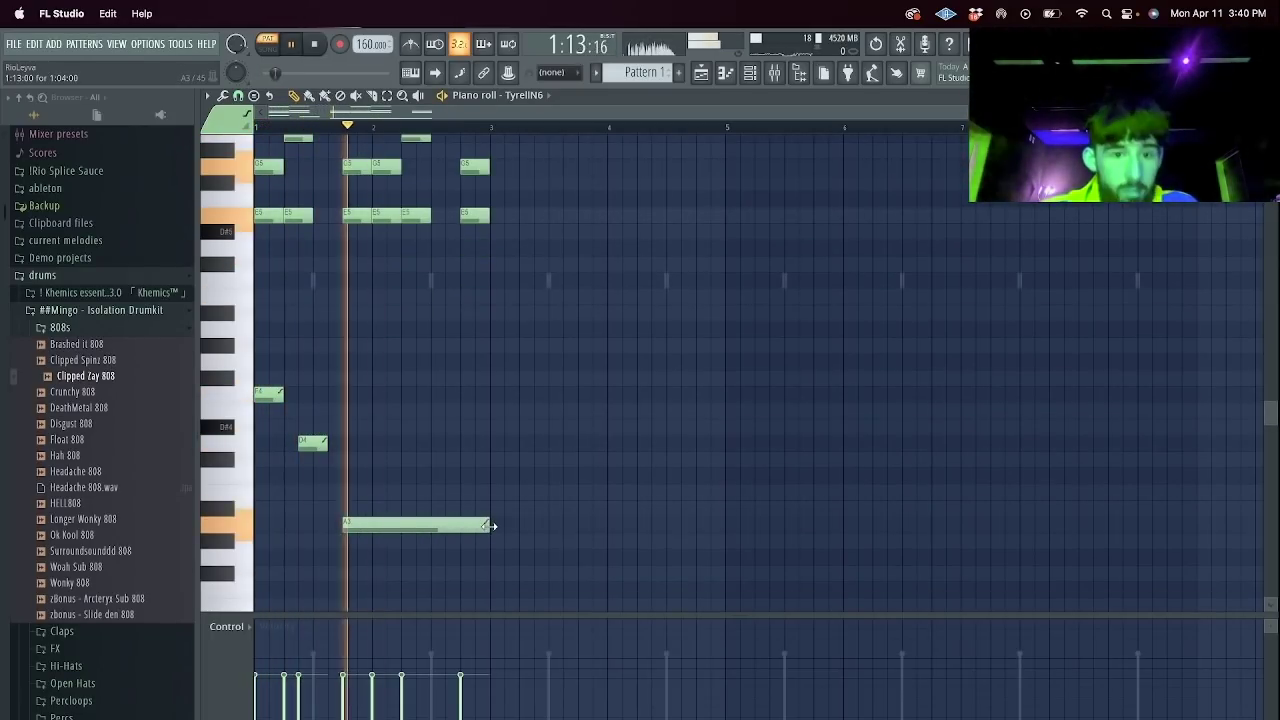
Repeat the two-bar phrase through bar 8, removing the extra copy in bars 9–10.
key(ctrl+b)
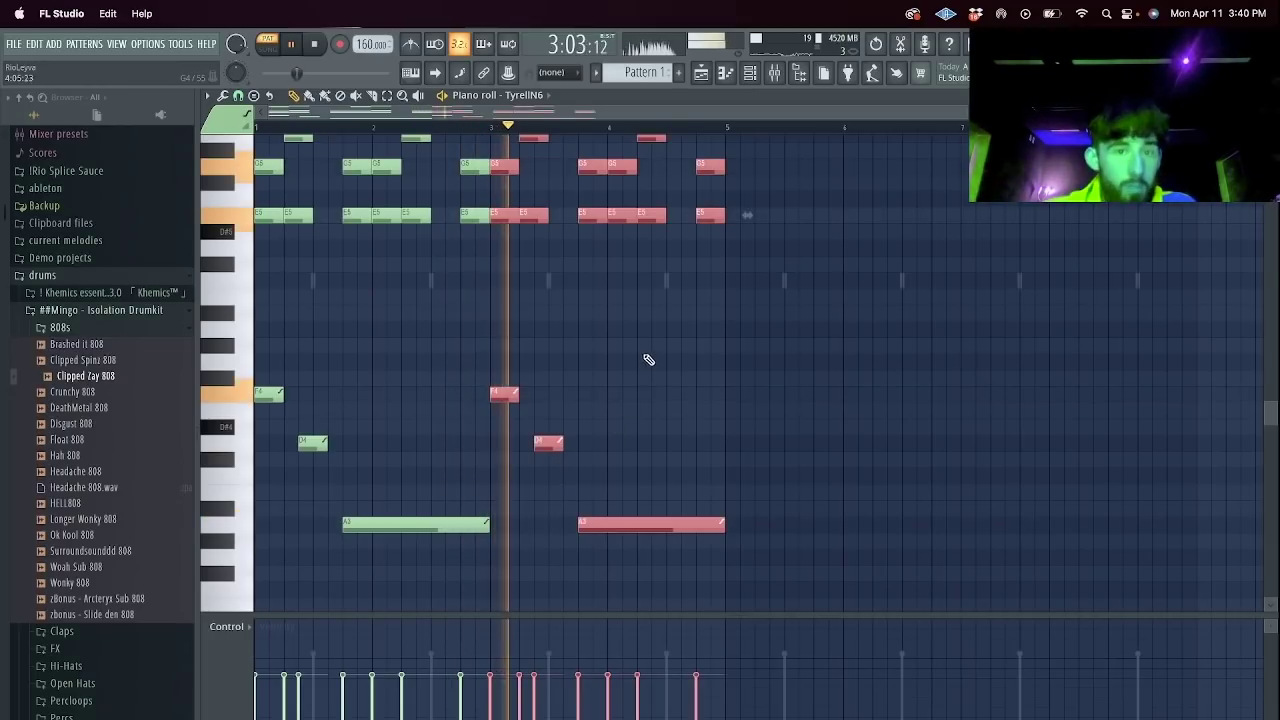
scroll(646, 360, up, 6)
key(ctrl+b)
key(ctrl+b)
key(ctrl+b)
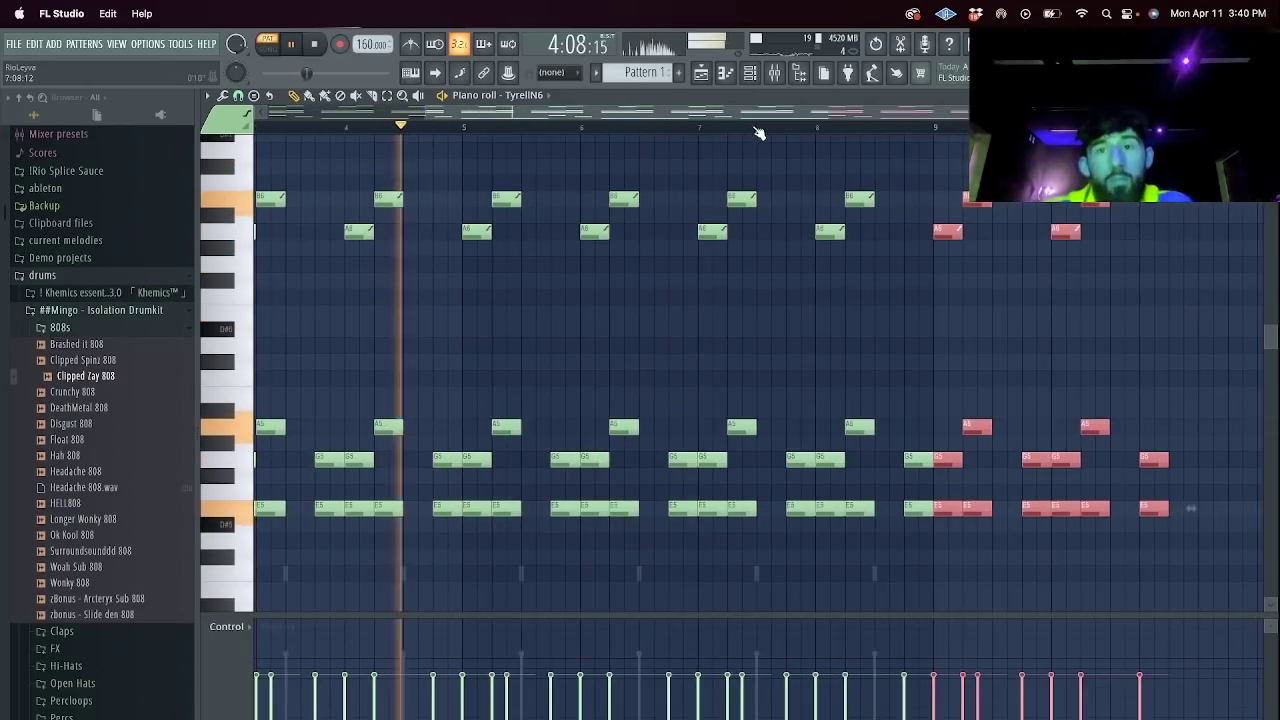
key(Delete)
click(753, 75)
click(751, 74)
right_click(396, 162)
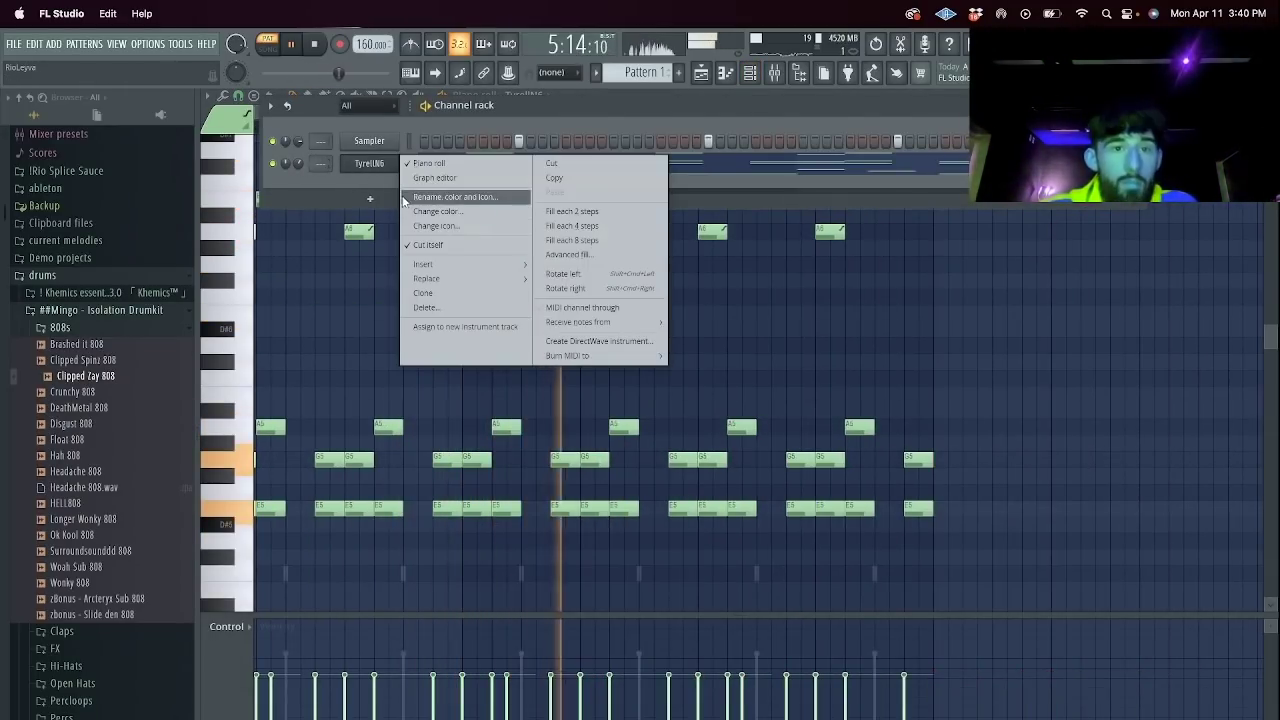
Clone the TyrellN6 channel and load the TUC - Basic Boogie Bass 2 preset on the copy.
click(425, 293)
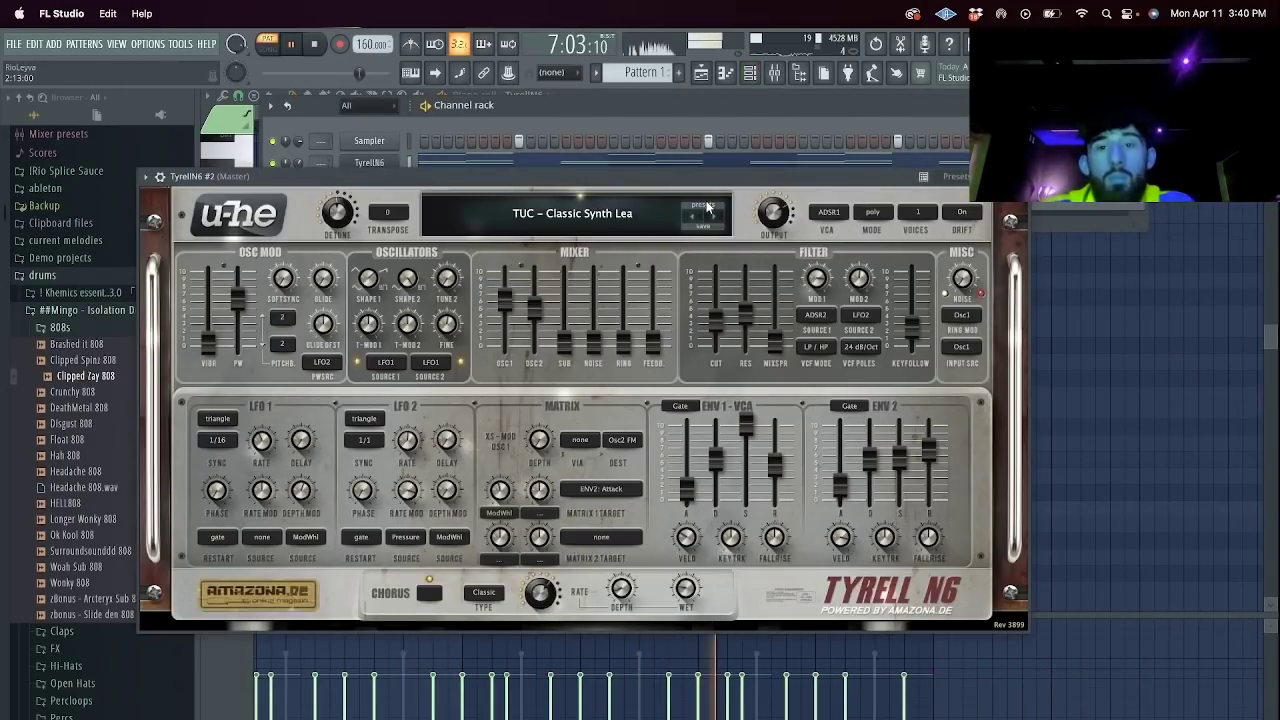
click(707, 206)
click(626, 305)
click(632, 318)
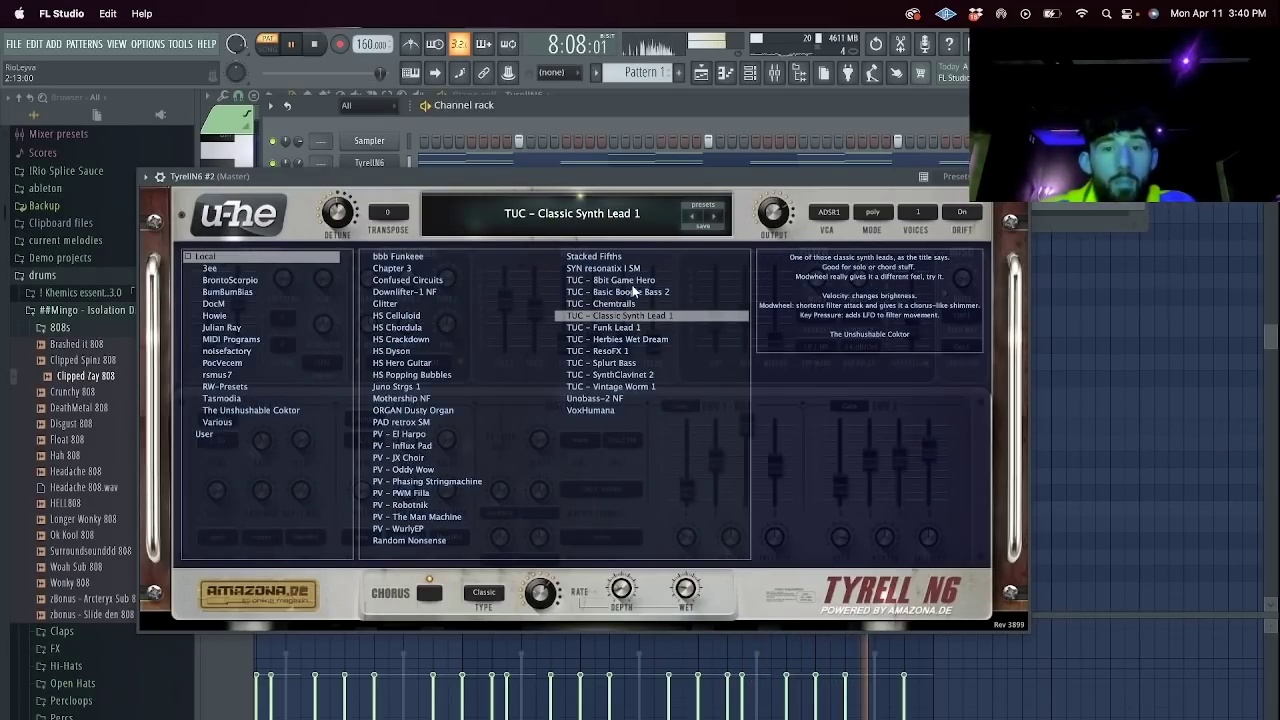
click(633, 291)
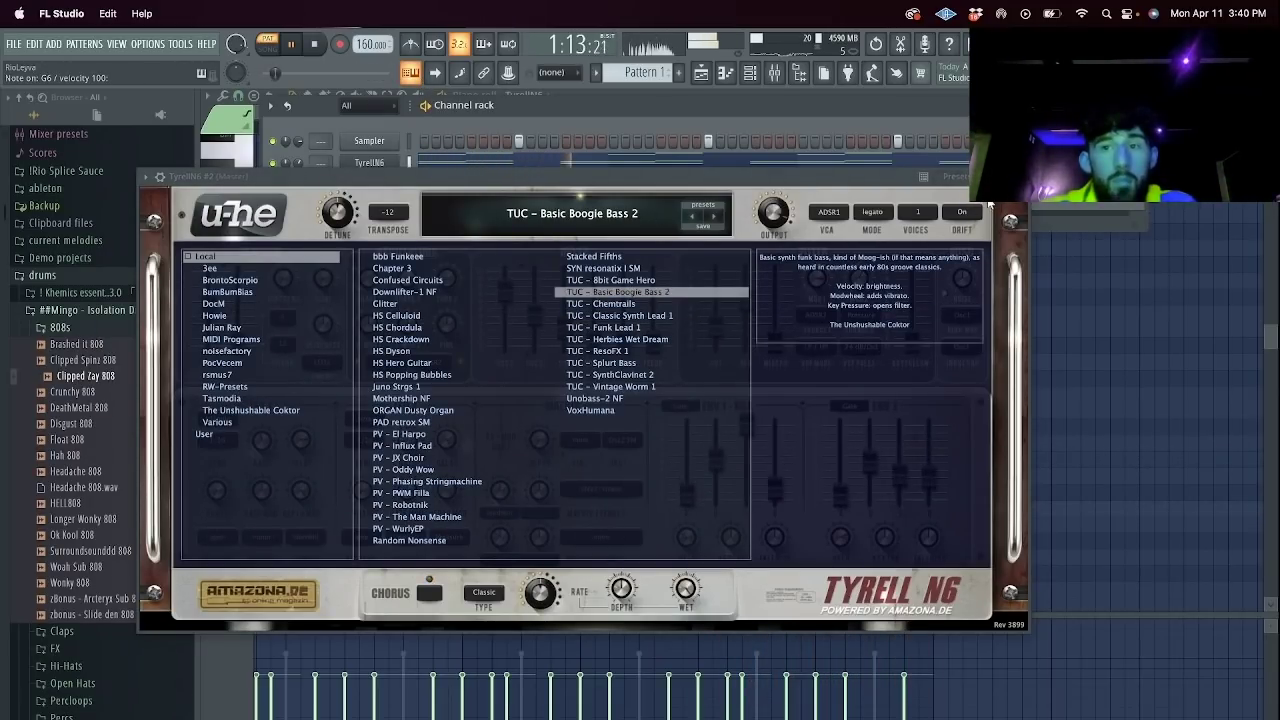
click(1019, 177)
In TyrellN6 #2's piano roll, draw a short high note at bar 1 followed by short notes.
right_click(392, 184)
click(424, 188)
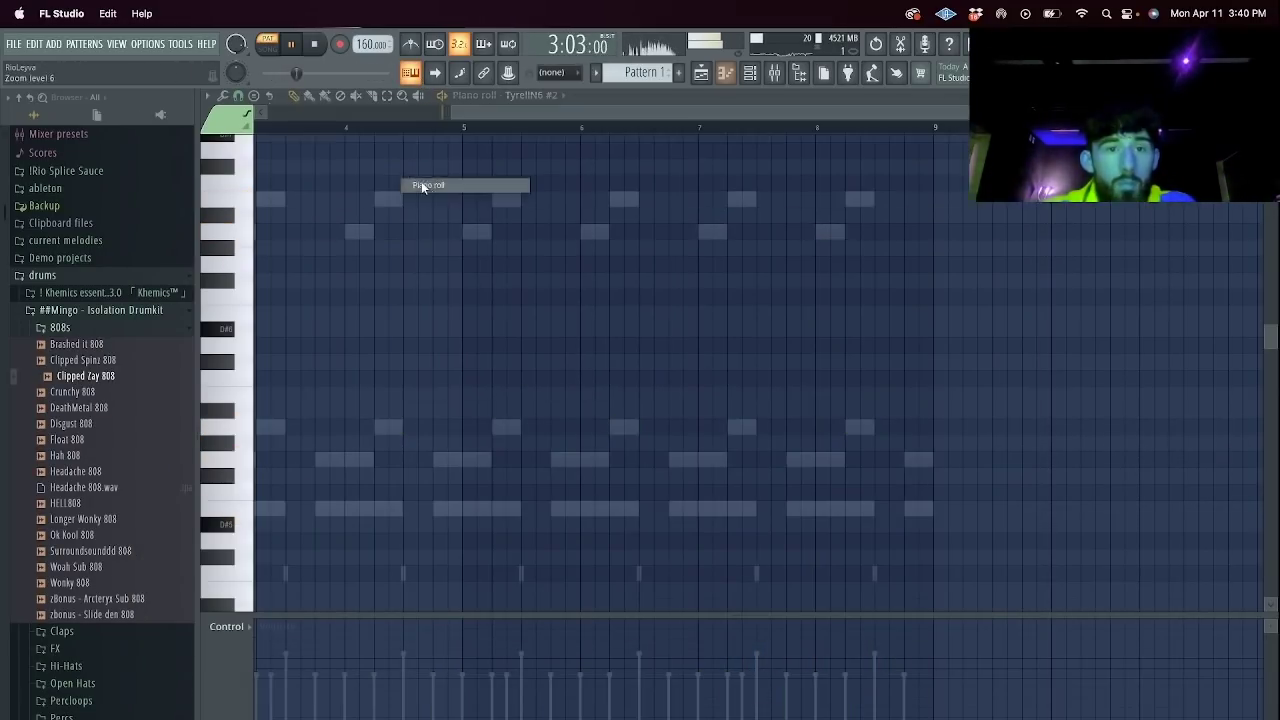
drag(458, 111, 270, 112)
key(space)
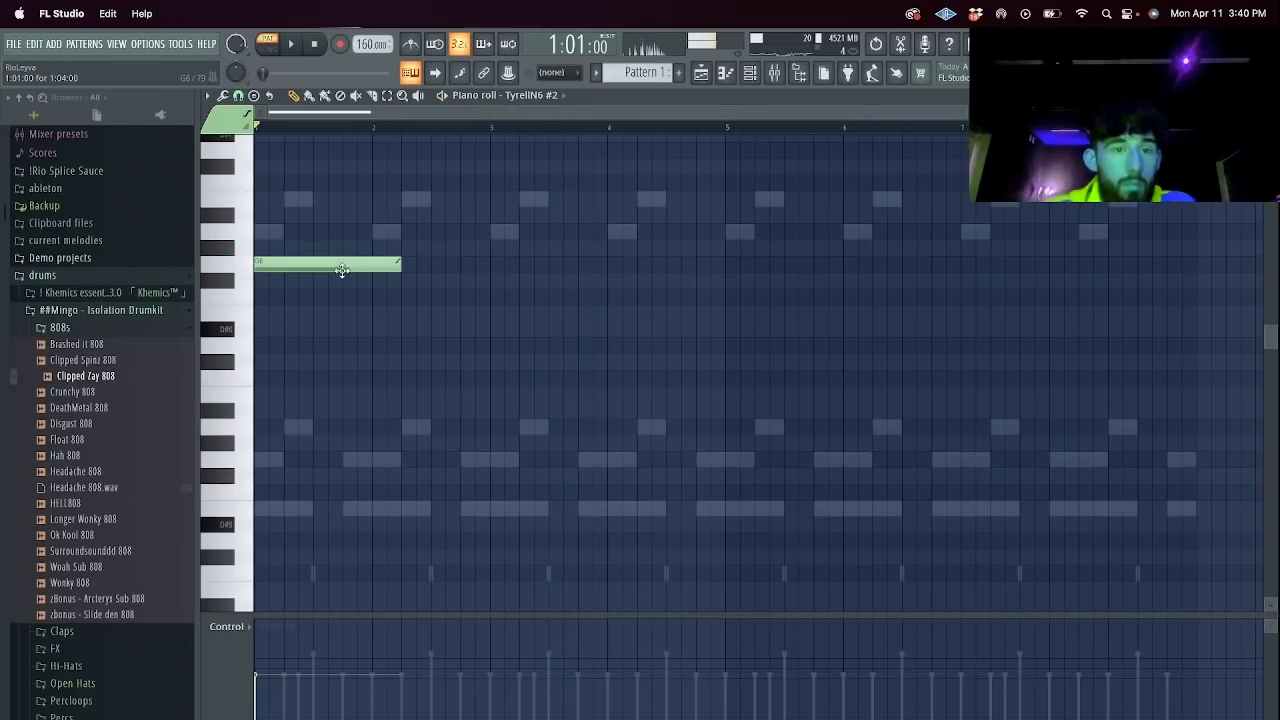
click(311, 265)
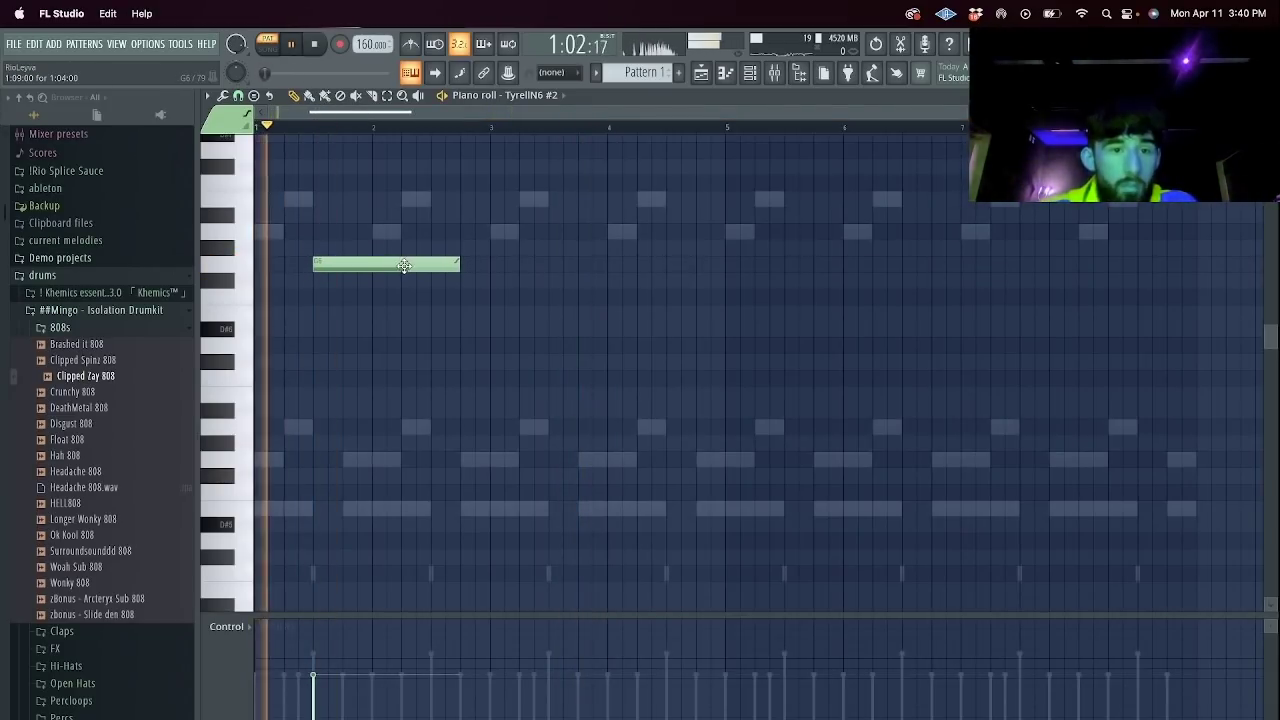
drag(458, 265, 340, 272)
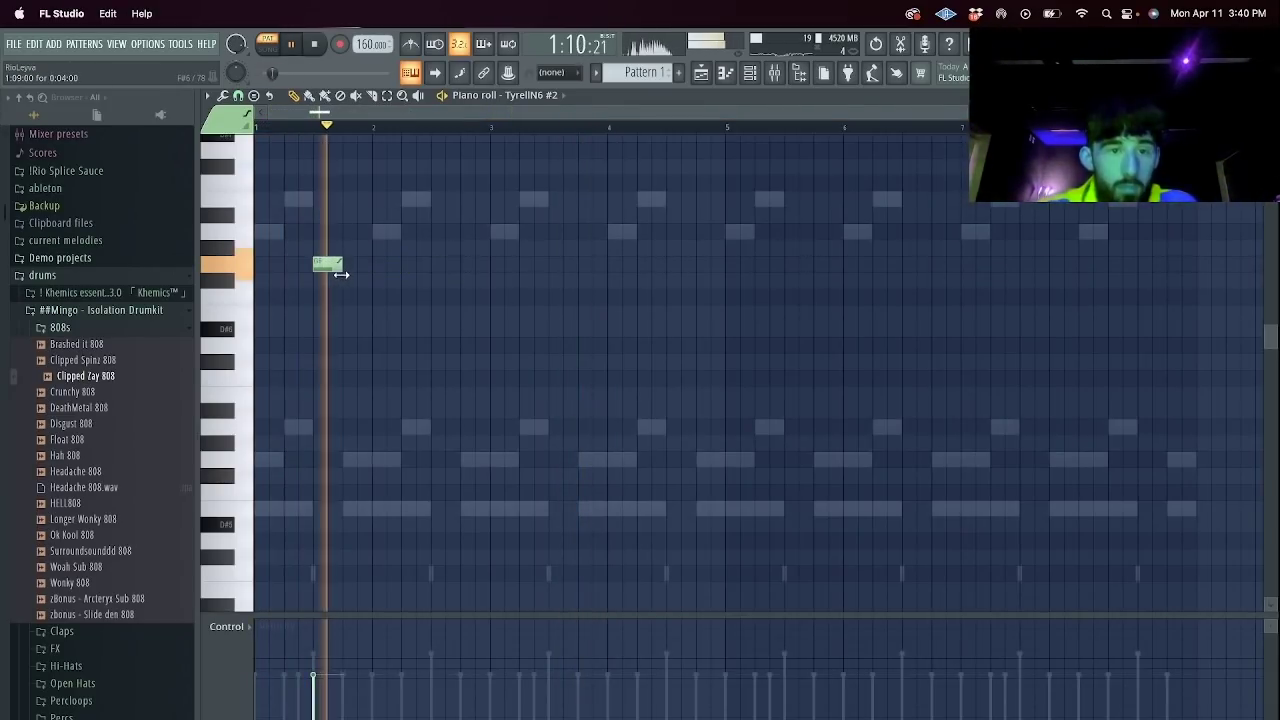
key(space)
click(356, 312)
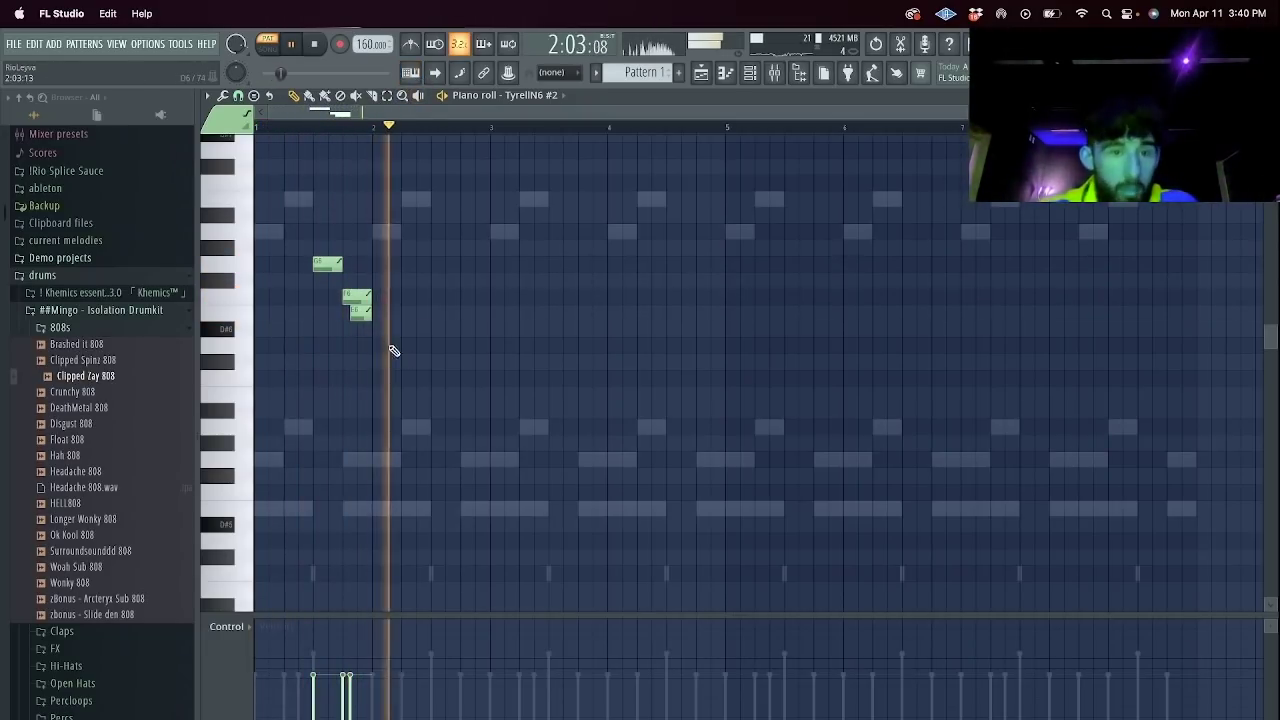
Repeat the one-bar three-note figure through bar 8.
drag(370, 125, 257, 125)
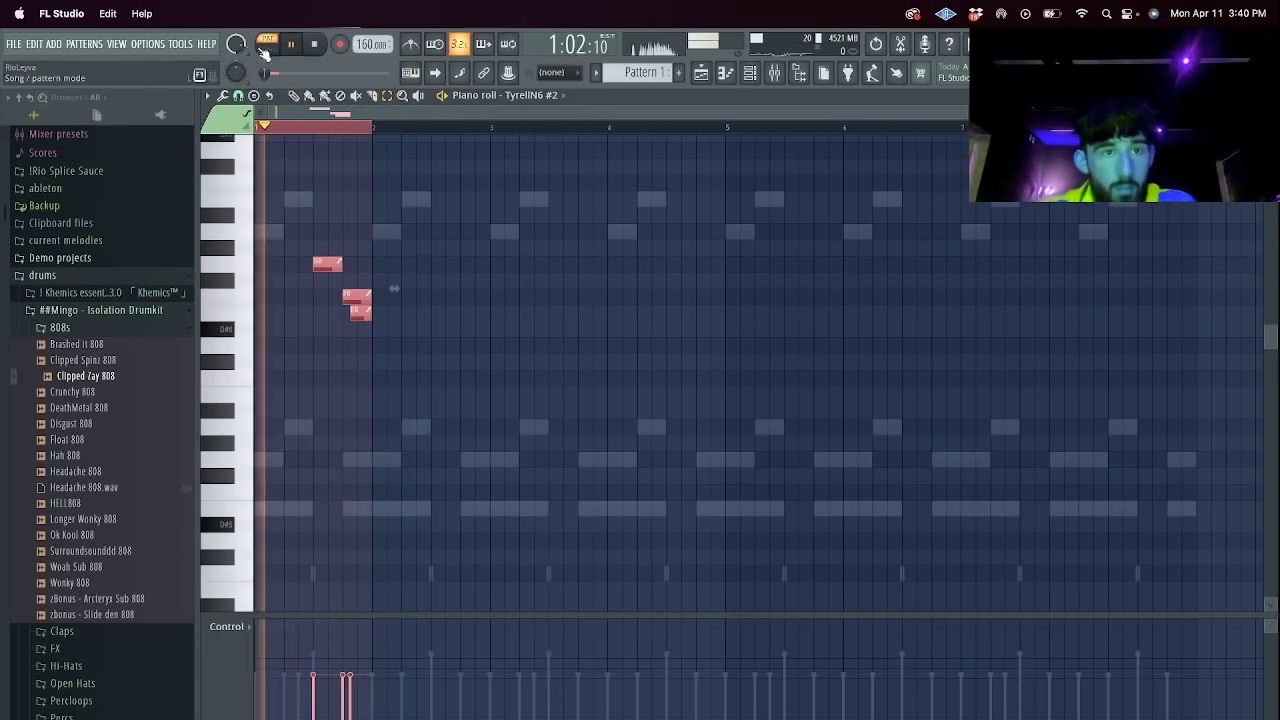
key(ctrl+b)
key(ctrl+b)
key(ctrl+b)
key(ctrl+b)
key(ctrl+b)
key(ctrl+b)
key(ctrl+b)
key(ctrl+d)
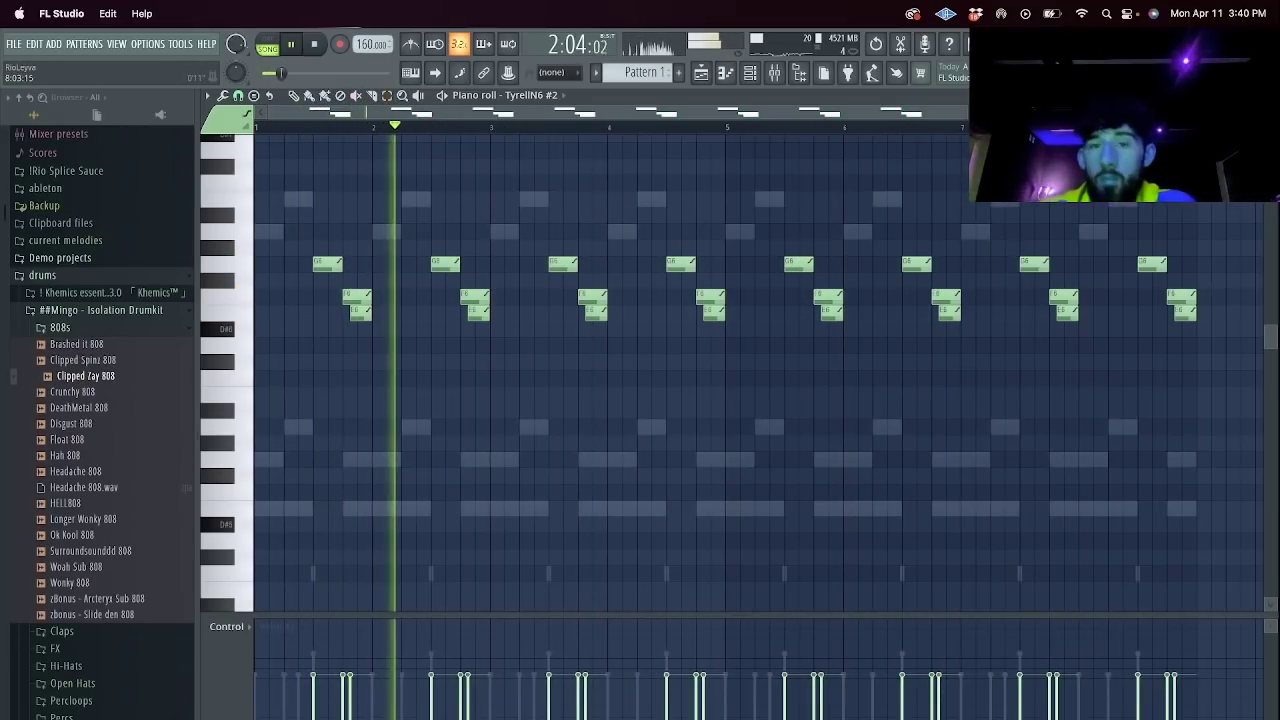
click(750, 73)
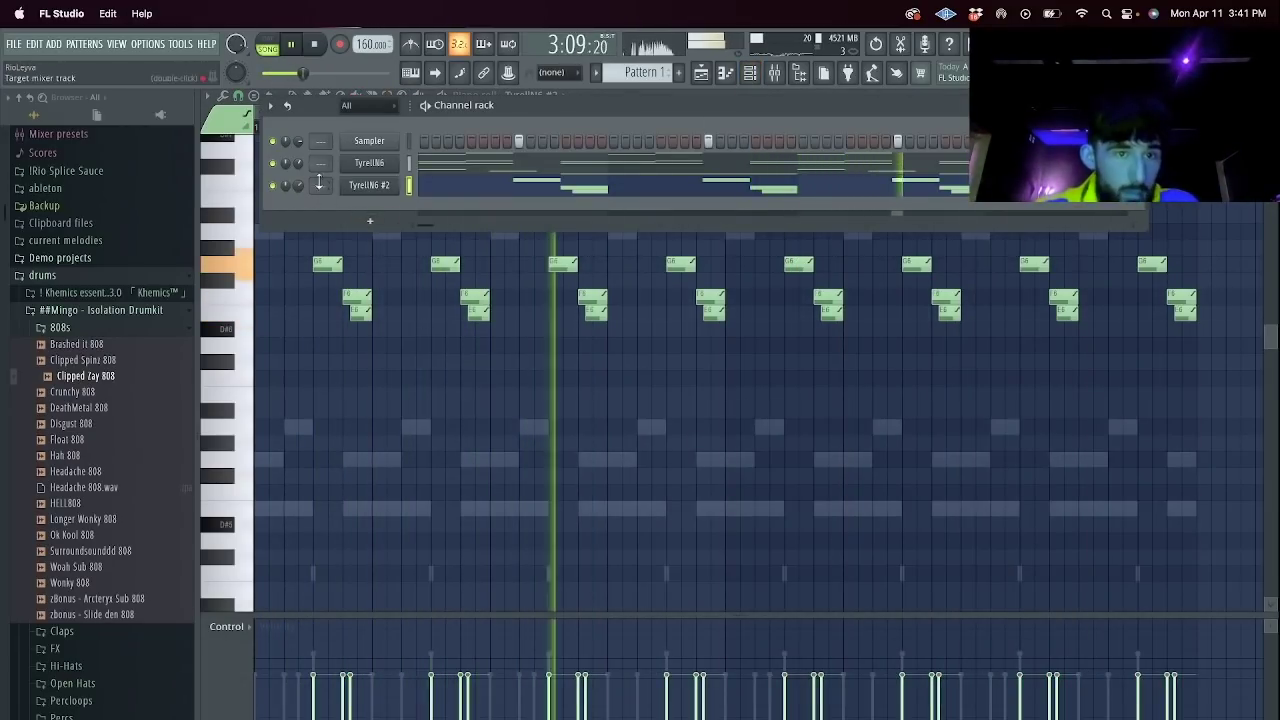
Clone TyrellN6 #2 as TyrellN6 #3 and load the TUC - 8bit Game Hero preset.
right_click(398, 183)
click(477, 314)
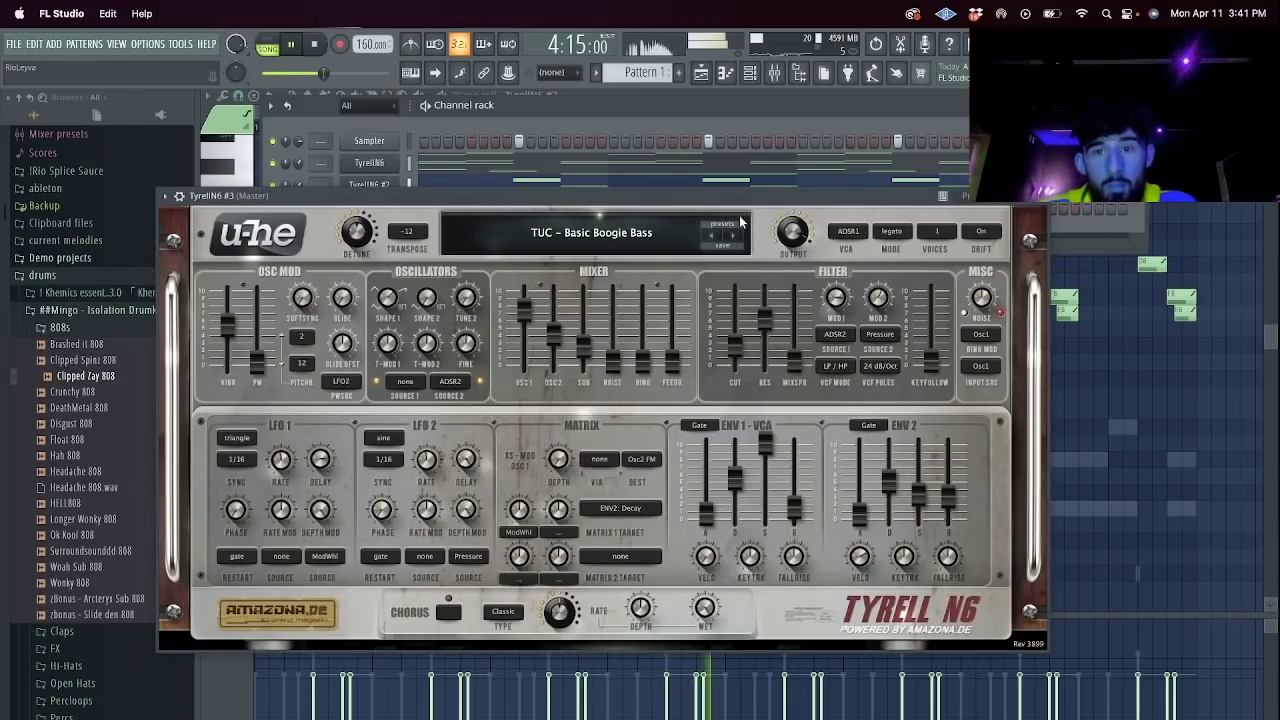
click(735, 232)
click(420, 442)
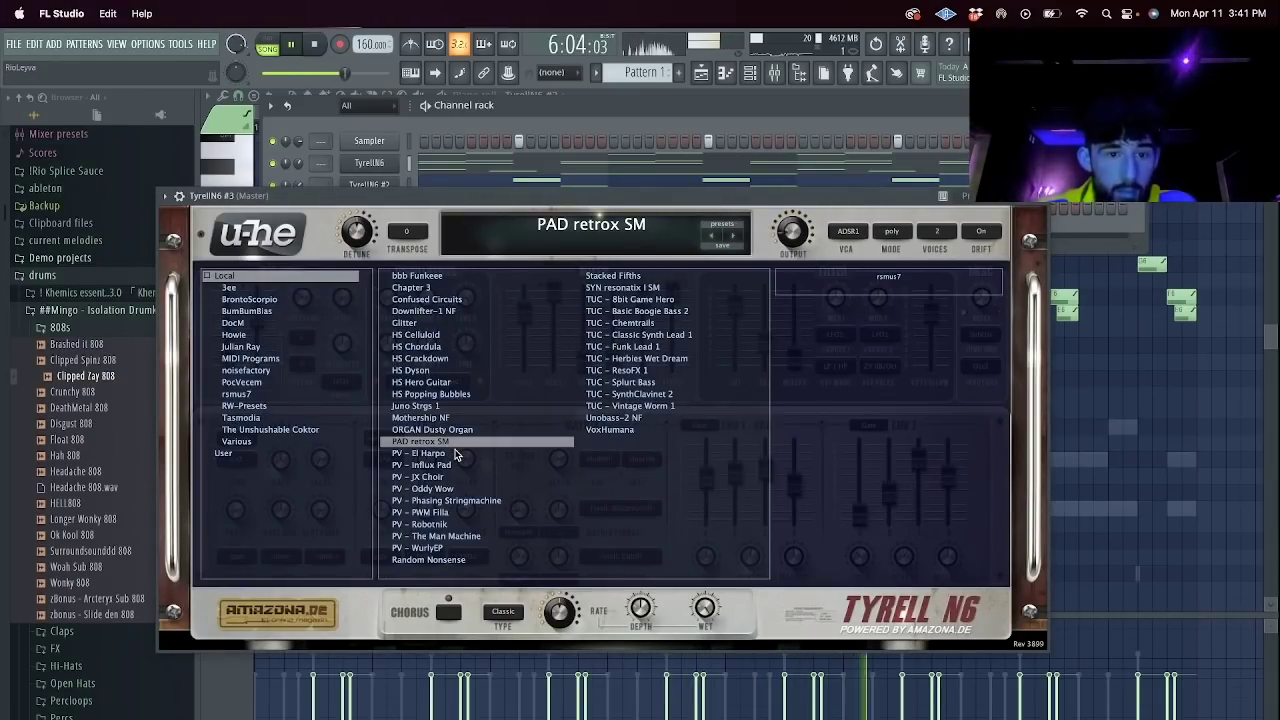
click(456, 335)
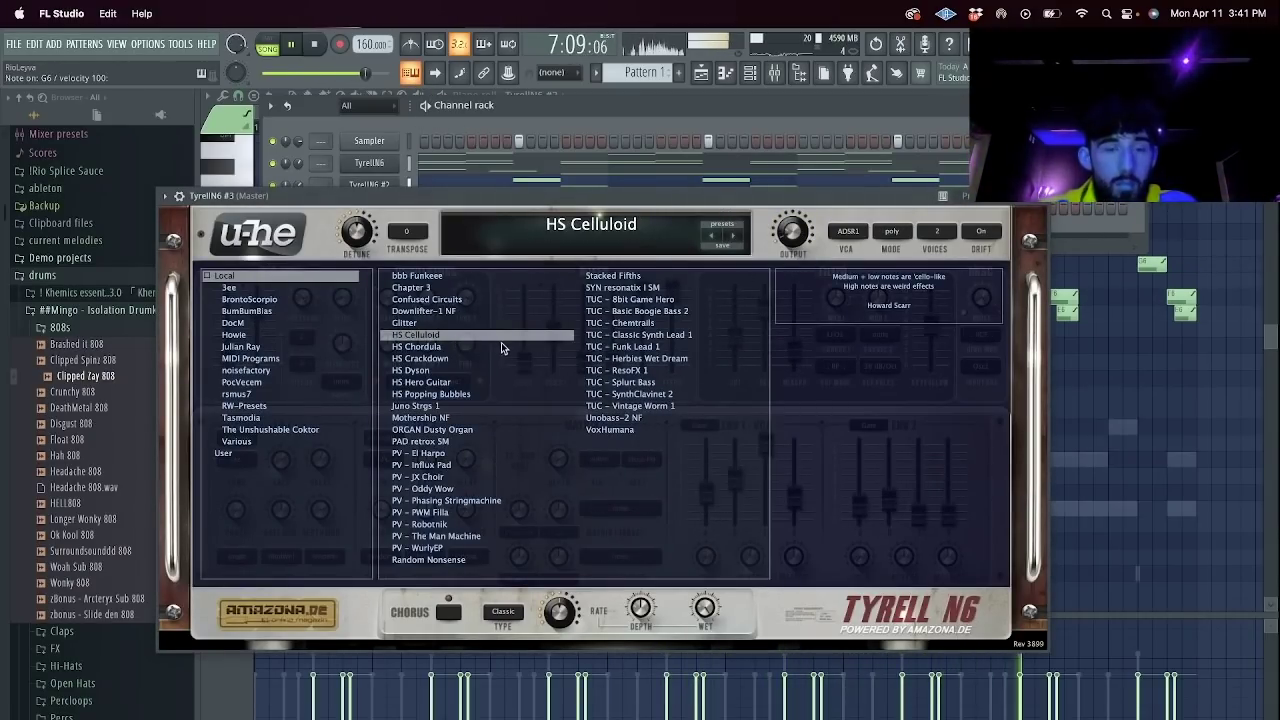
click(440, 311)
click(677, 314)
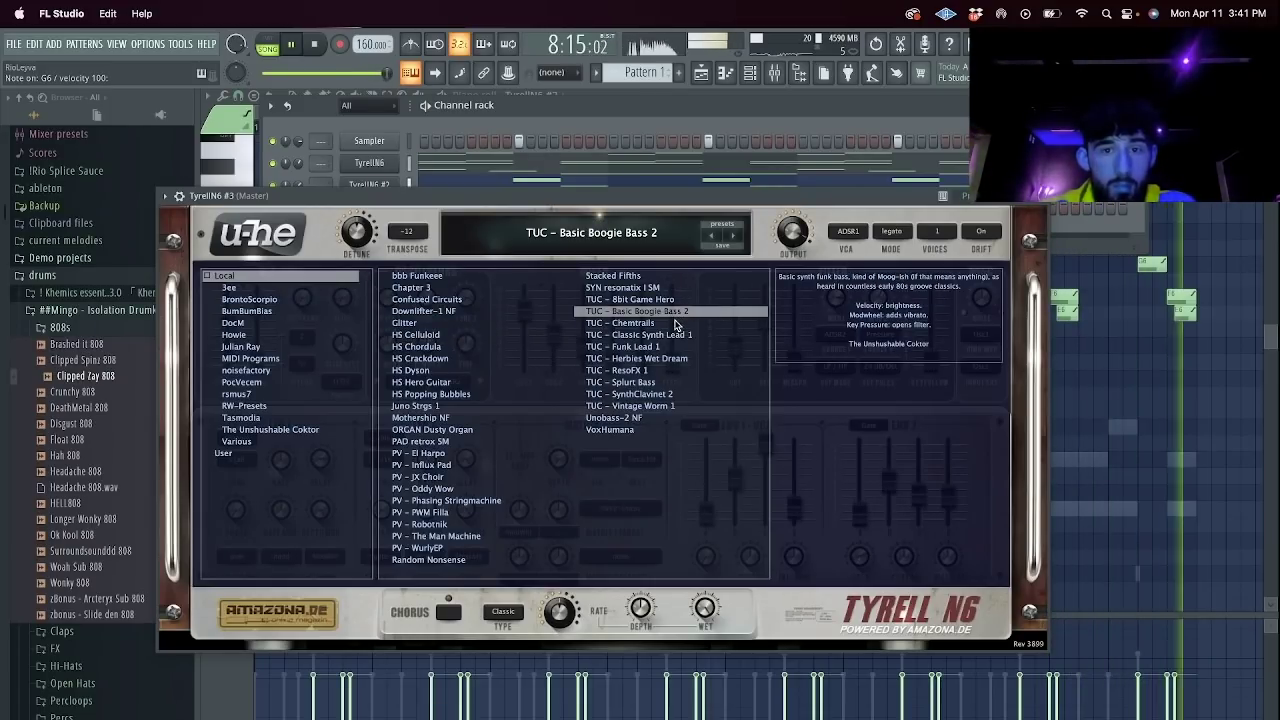
click(654, 300)
click(1037, 196)
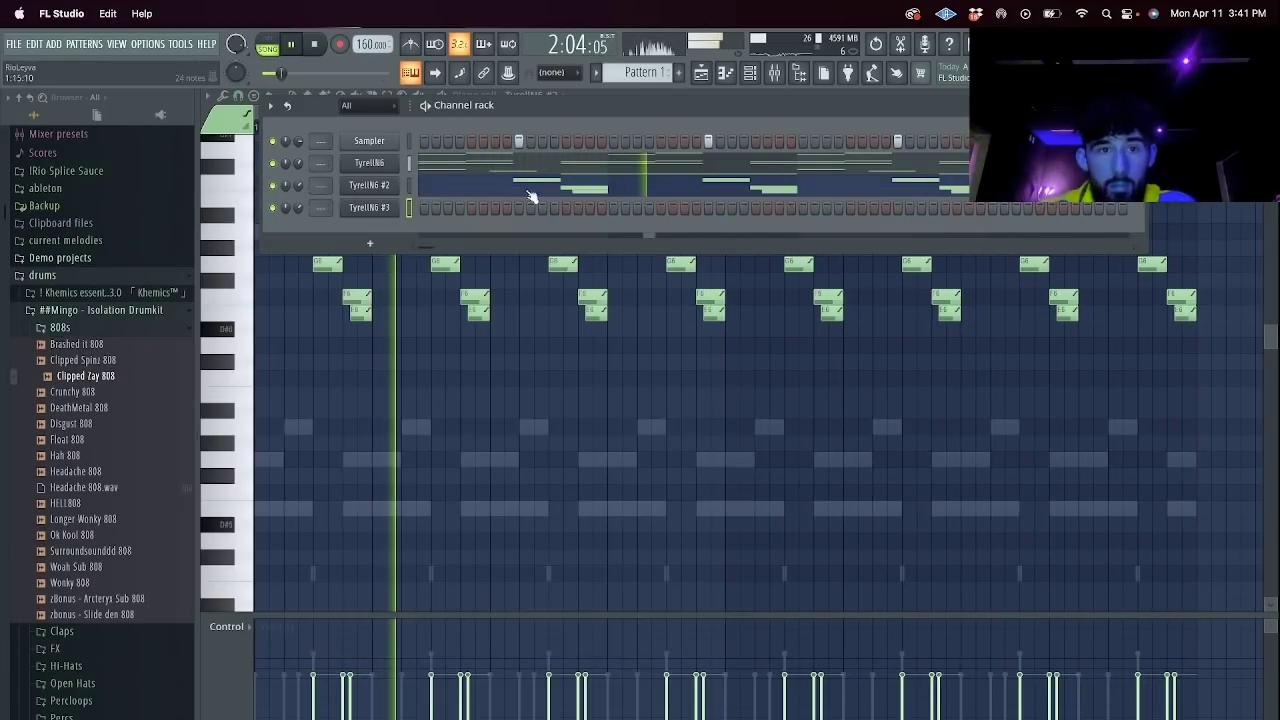
Add a second note near bar 3 in TyrellN6 #3 and repeat the two-note phrase.
right_click(399, 204)
click(430, 204)
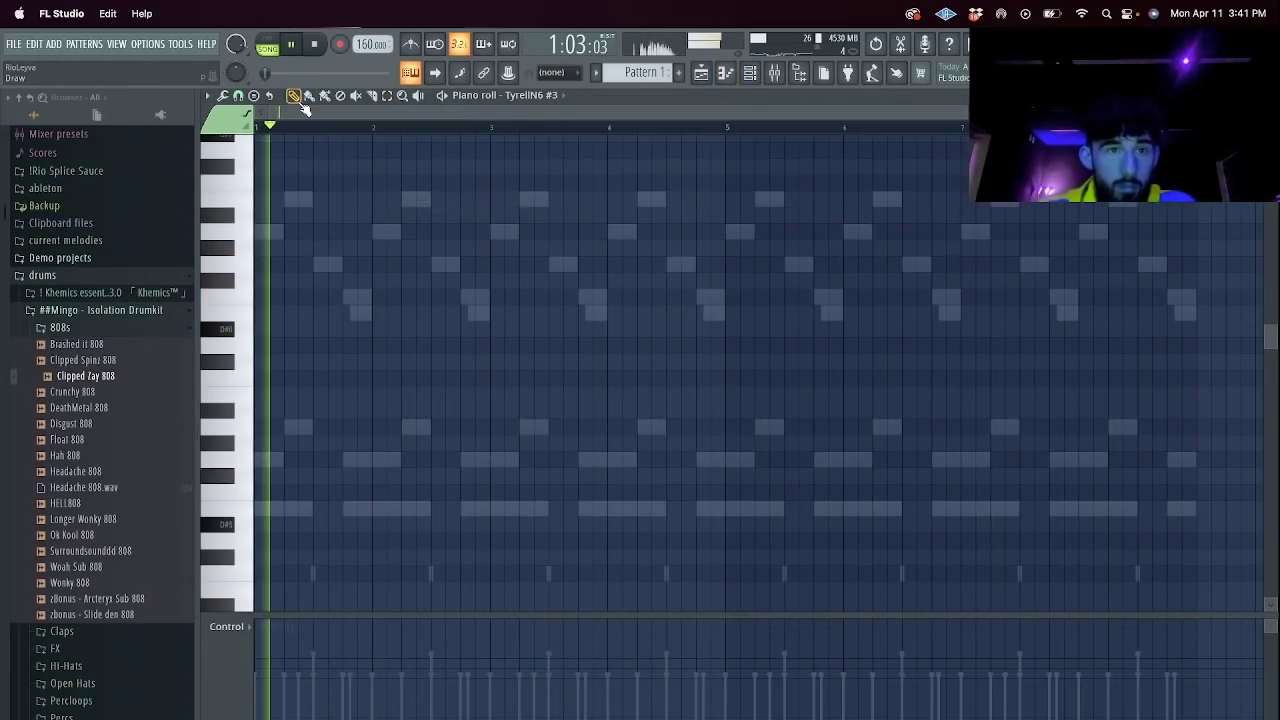
key(space)
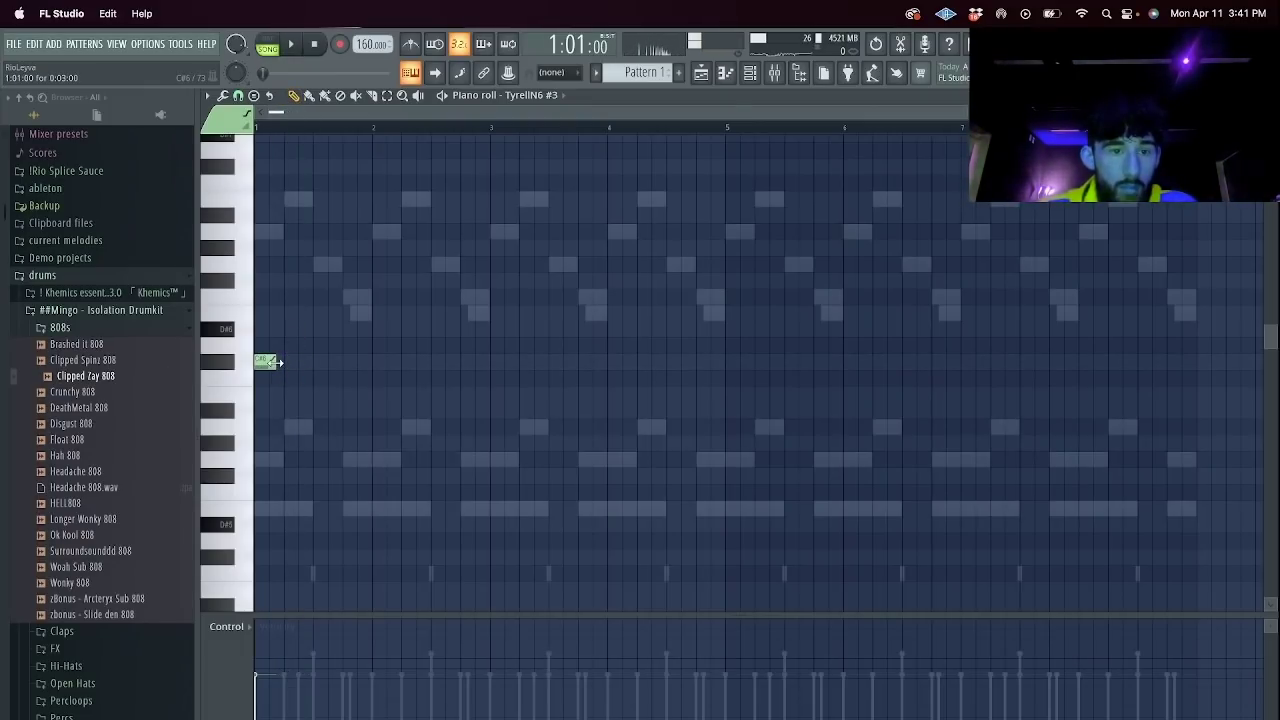
key(space)
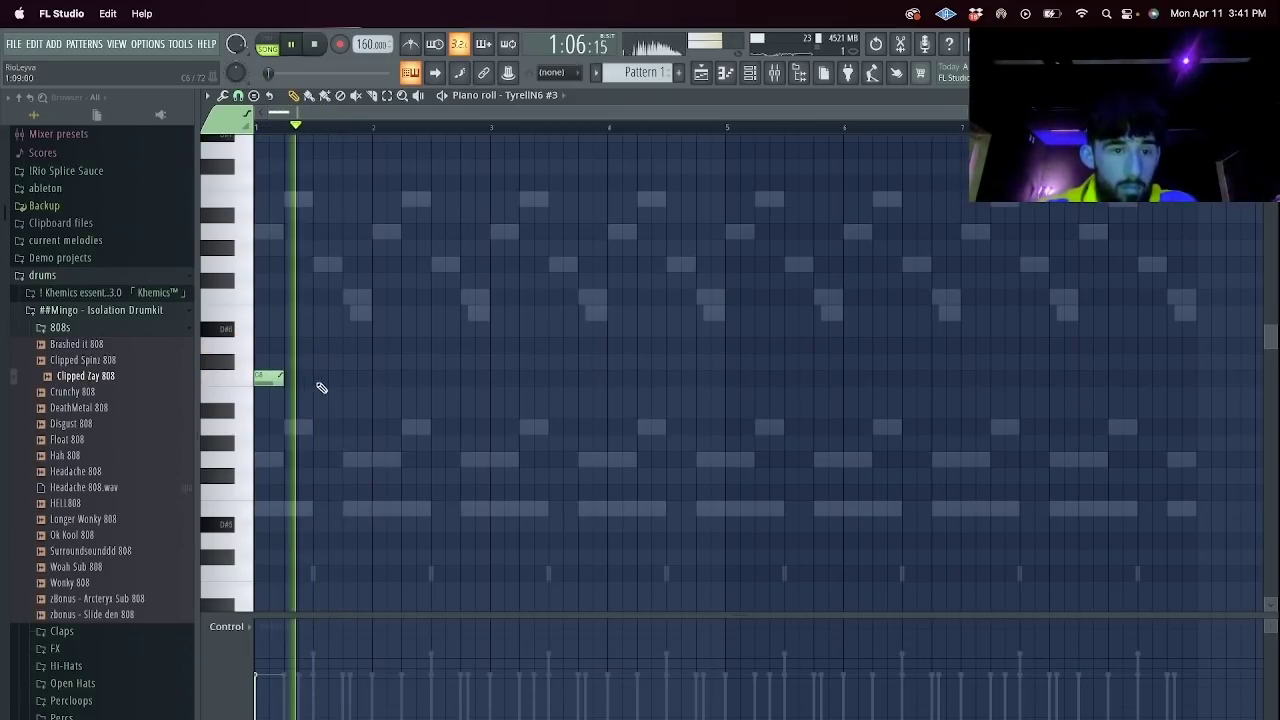
click(474, 393)
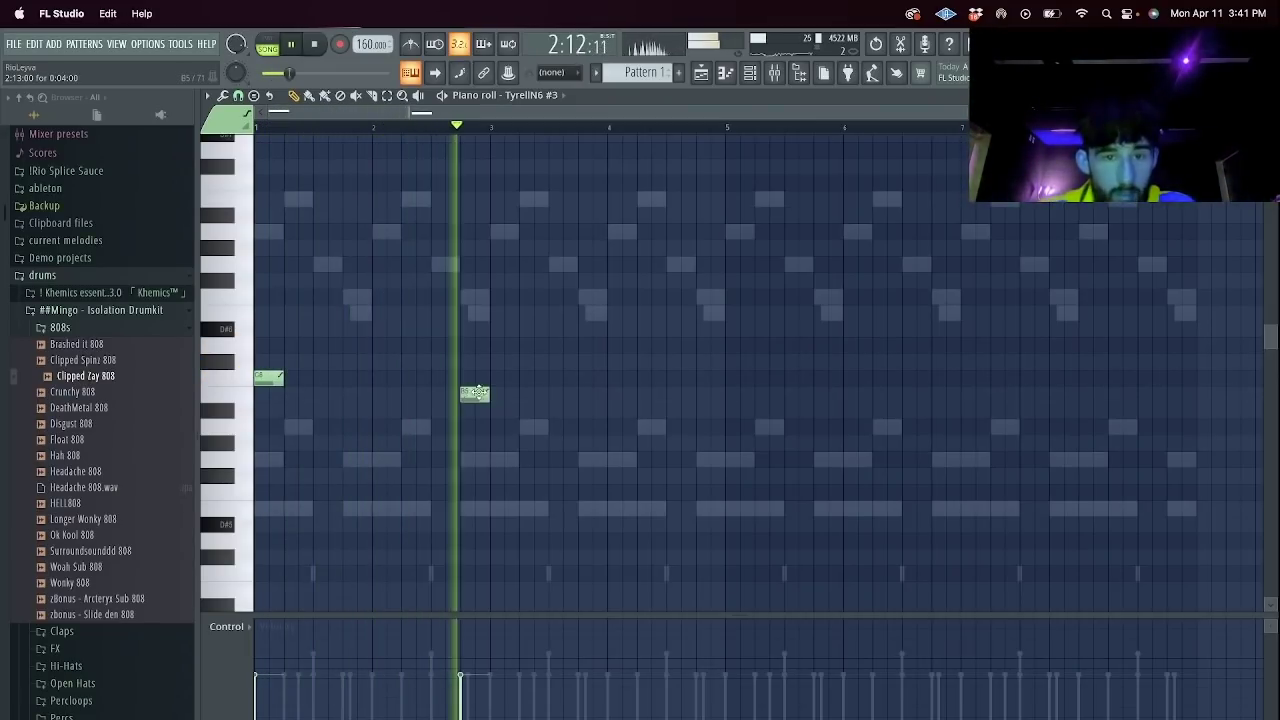
key(super+b)
key(super+b)
key(super+b)
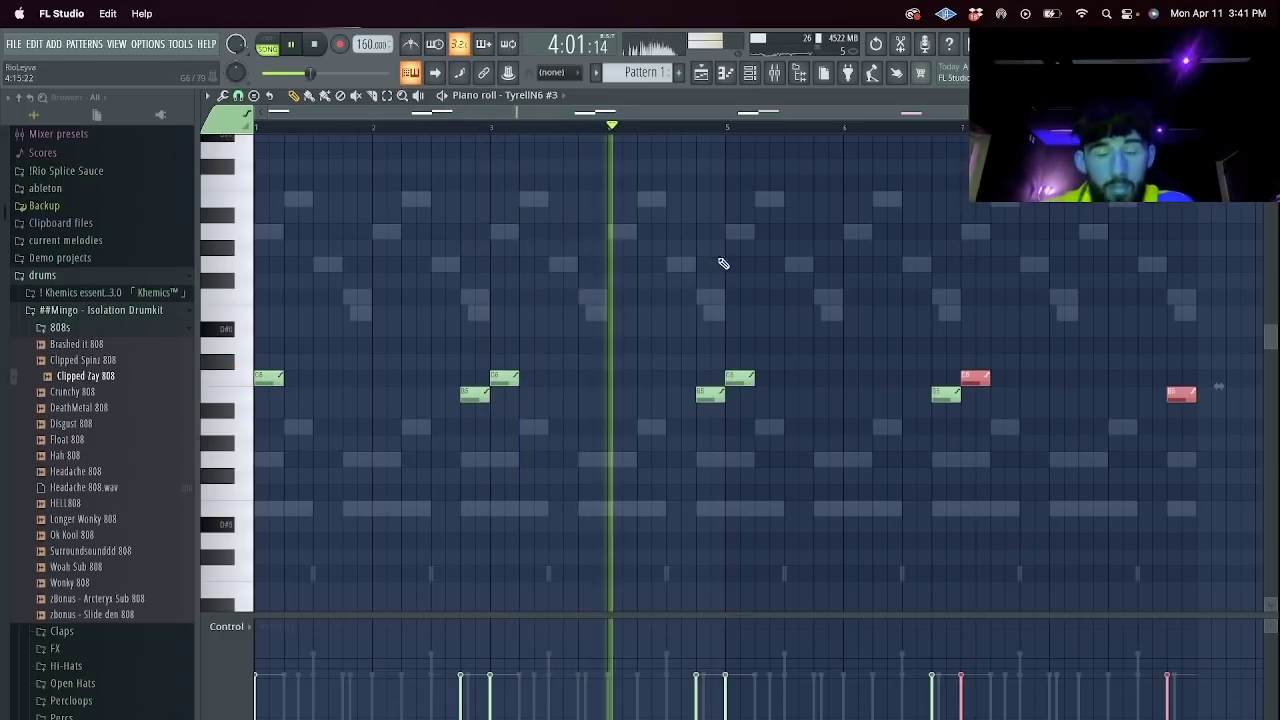
key(F6)
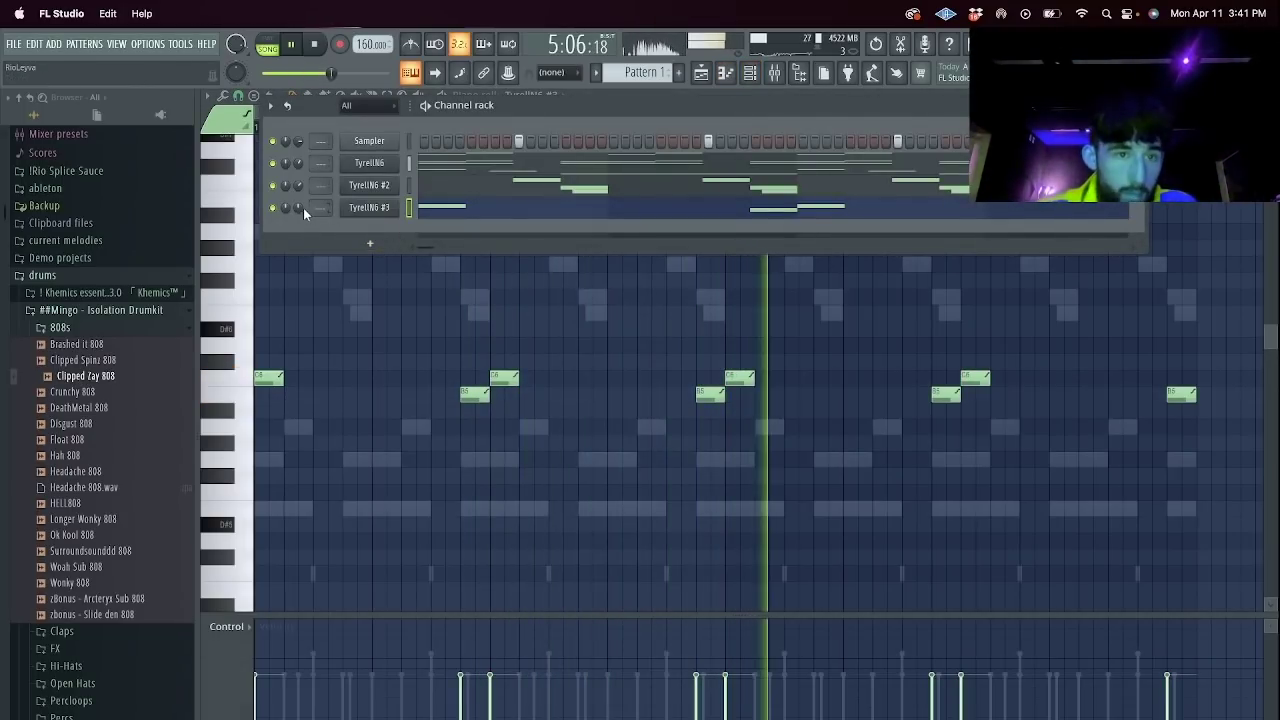
right_click(363, 207)
Clone TyrellN6 #3 as TyrellN6 #4 with the TUC - Vintage Worm 1 lead preset.
click(460, 338)
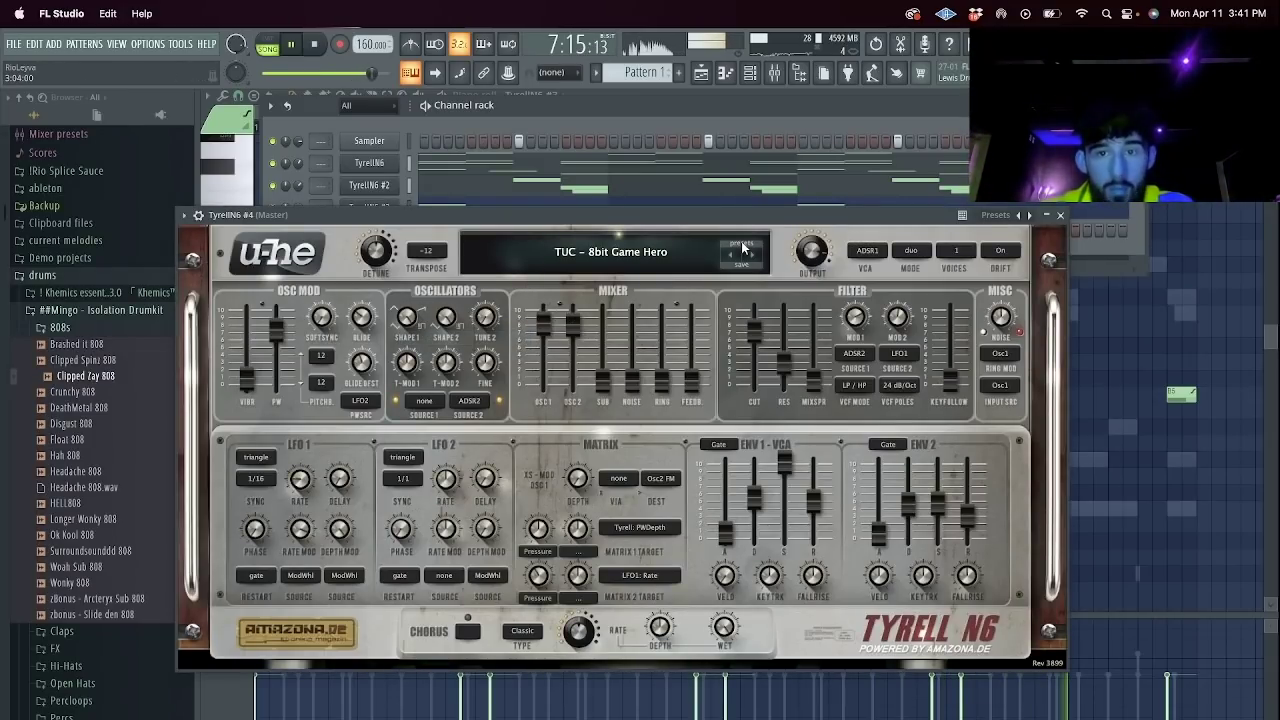
click(741, 243)
click(675, 427)
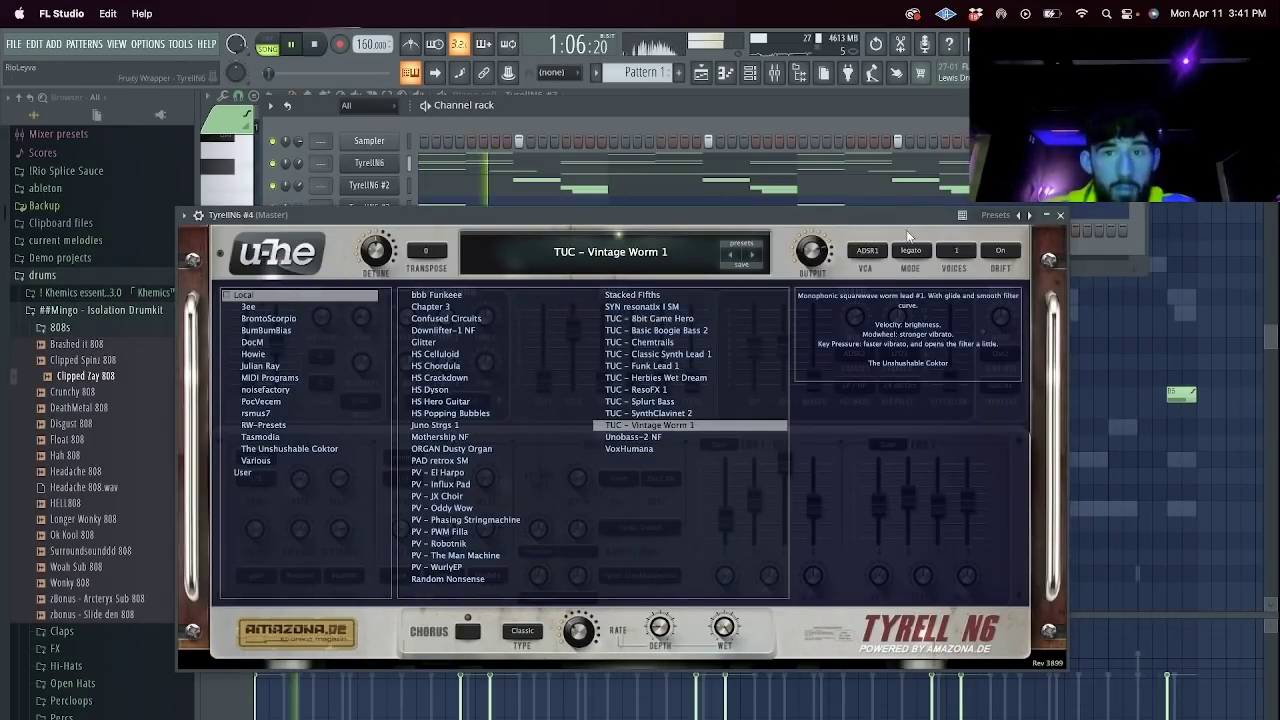
click(1060, 215)
click(451, 234)
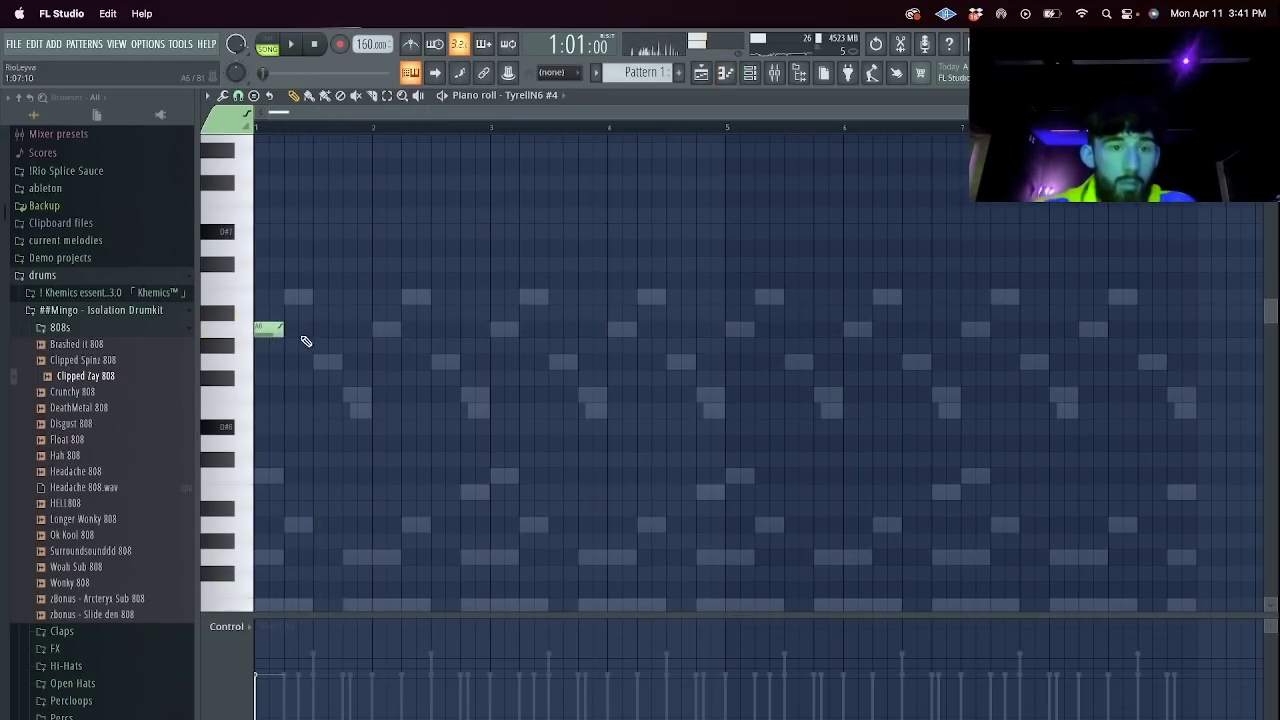
Place a long A6 note and a long lower note at bar 3, duplicating the pair from bar 5.
drag(444, 330, 485, 335)
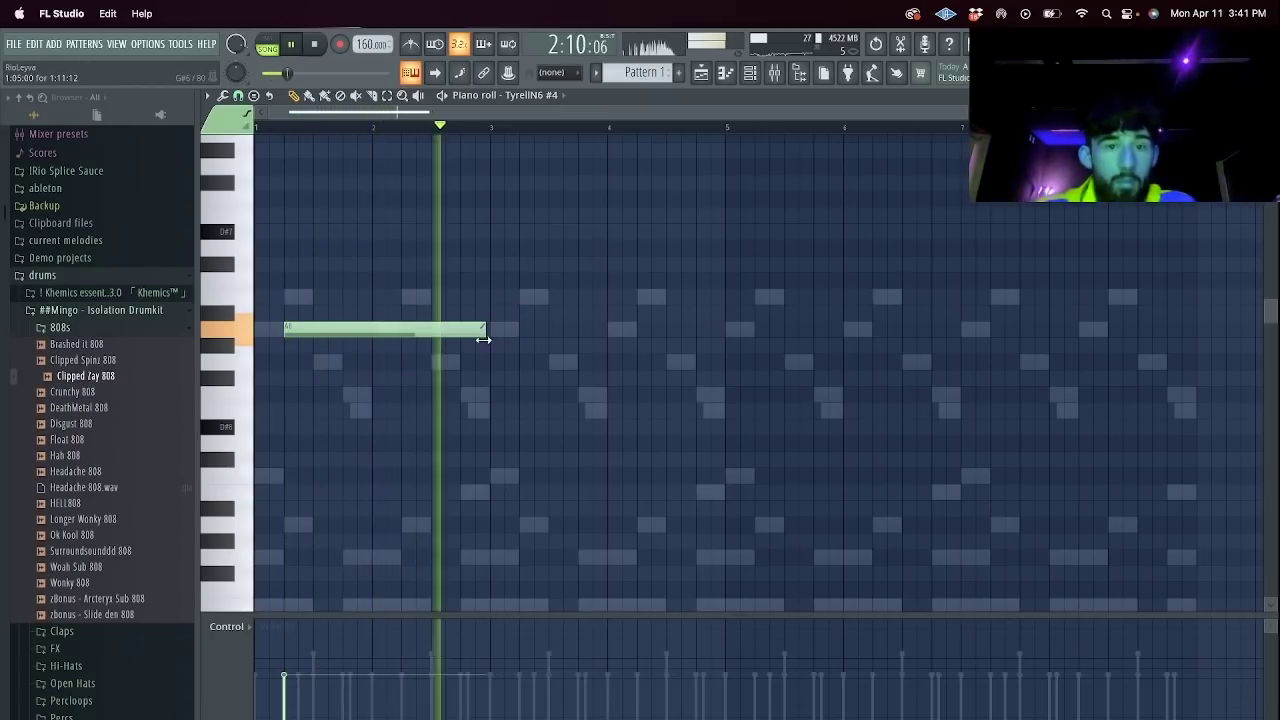
key(space)
click(522, 396)
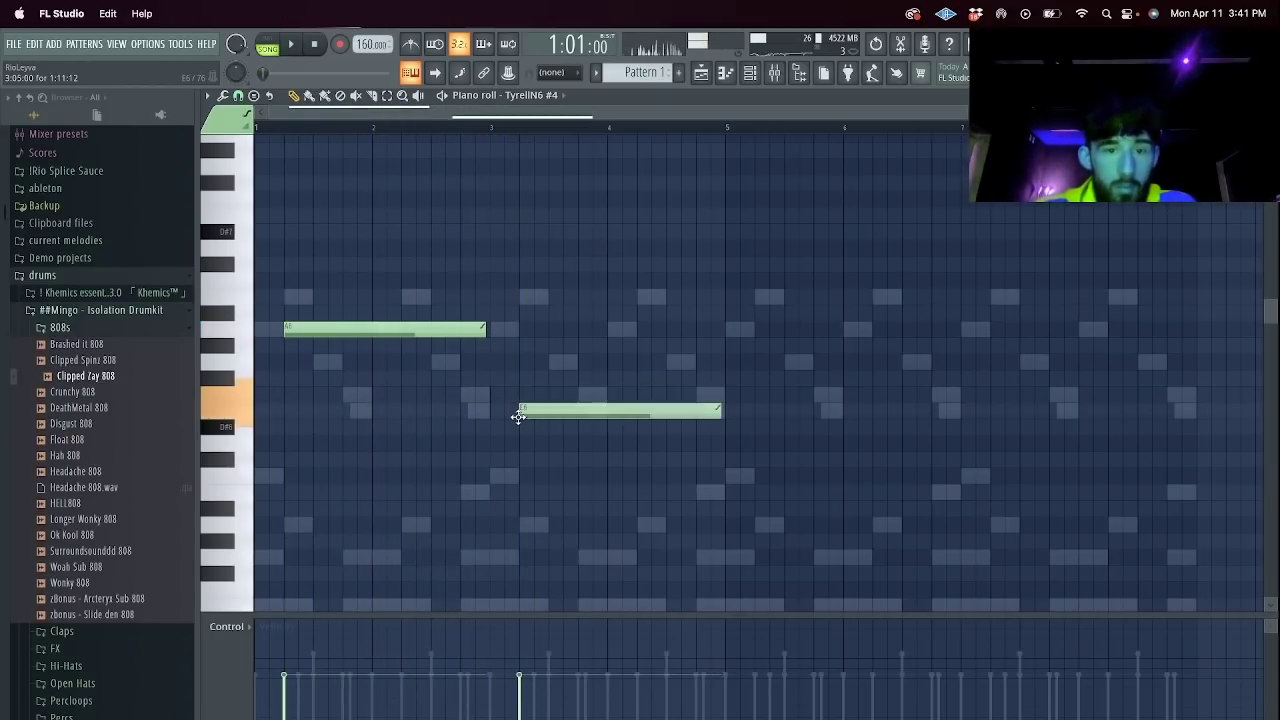
click(388, 96)
drag(728, 130, 256, 130)
key(super+b)
click(756, 142)
Transpose TyrellN6 #4's notes down by 2 semitones.
click(750, 74)
click(270, 105)
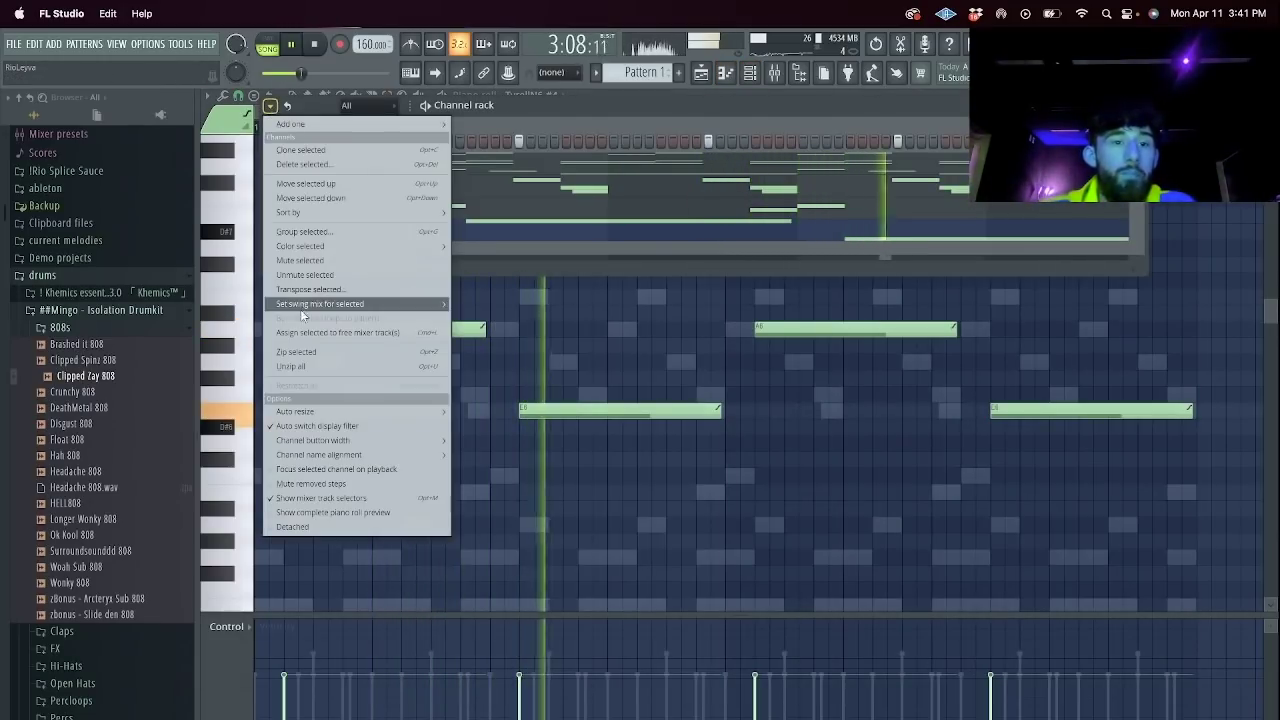
click(318, 291)
text(-2)
key(Return)
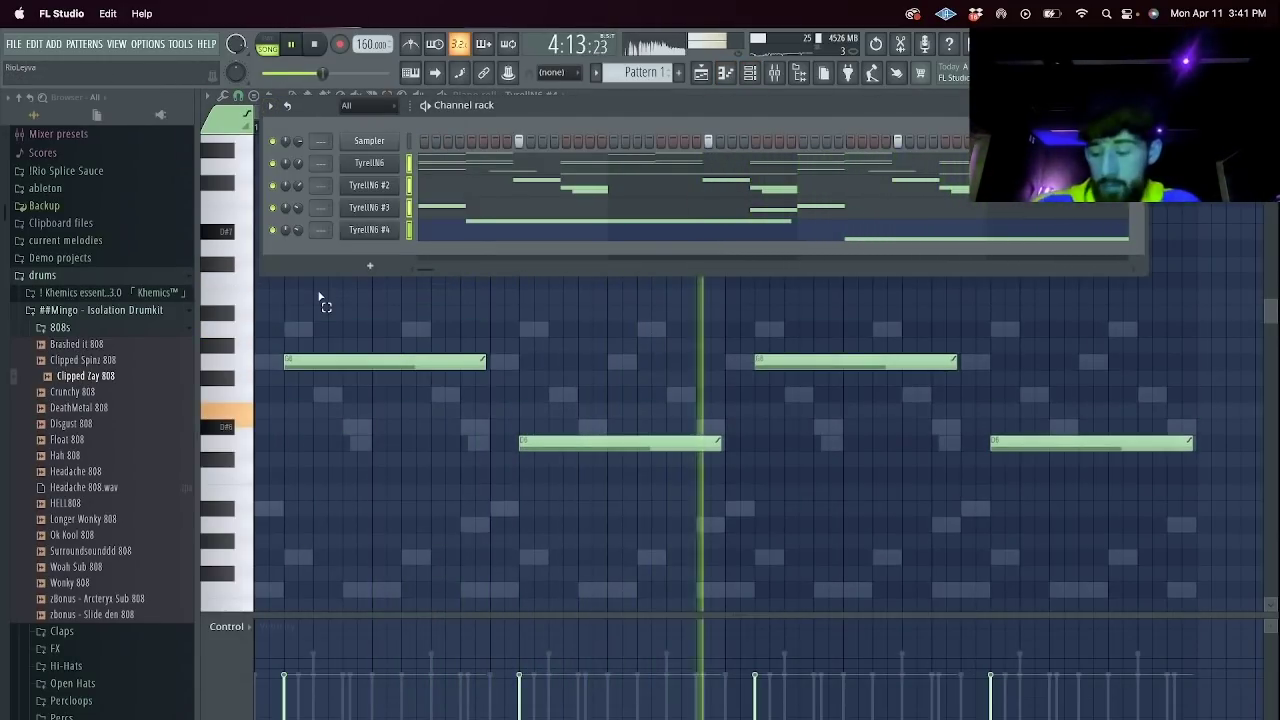
Add the Courtside hi-hat from the Hi-Hats folder as a channel and fill its steps.
scroll(122, 404, down, 8)
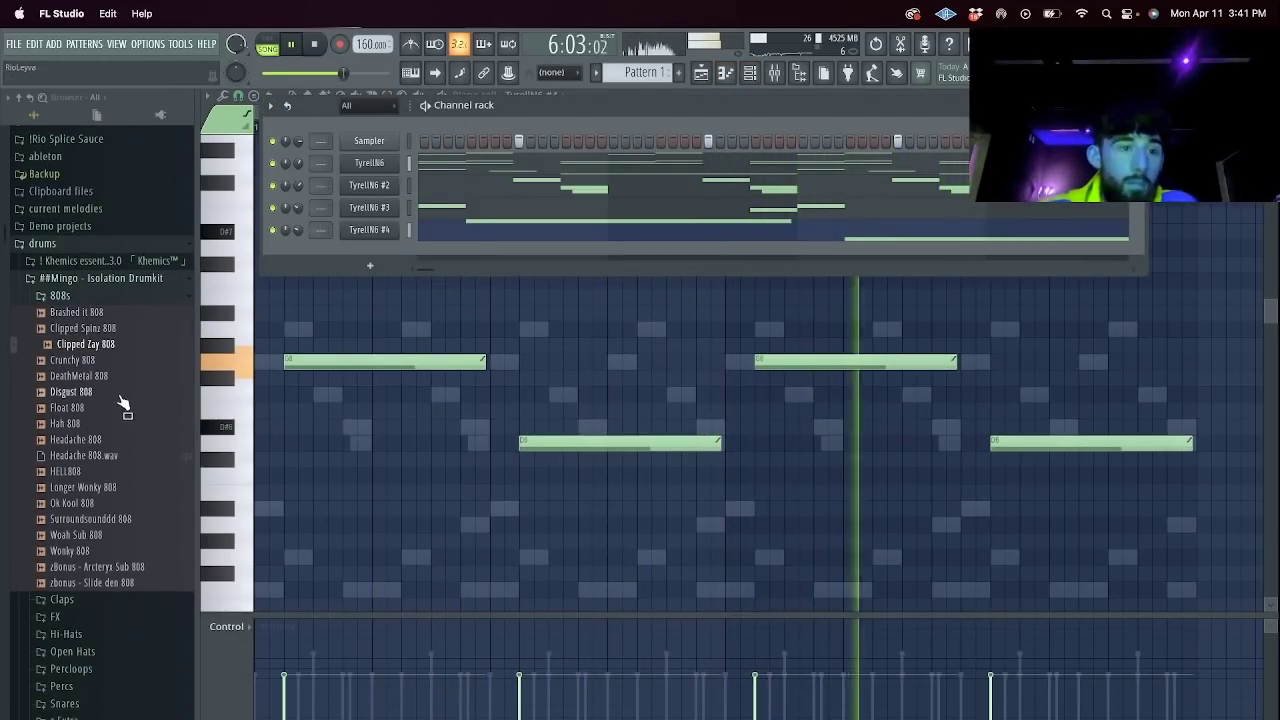
click(100, 429)
click(80, 411)
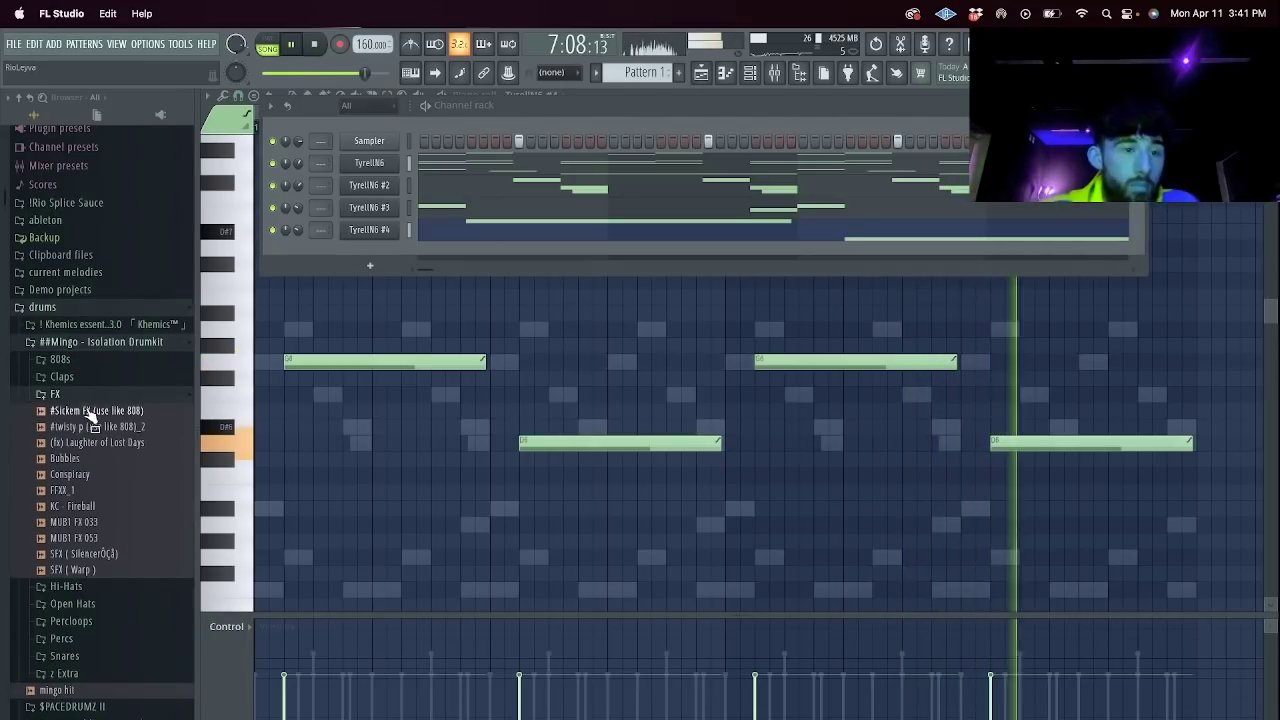
click(68, 460)
click(72, 476)
drag(72, 478, 374, 251)
right_click(374, 252)
click(550, 300)
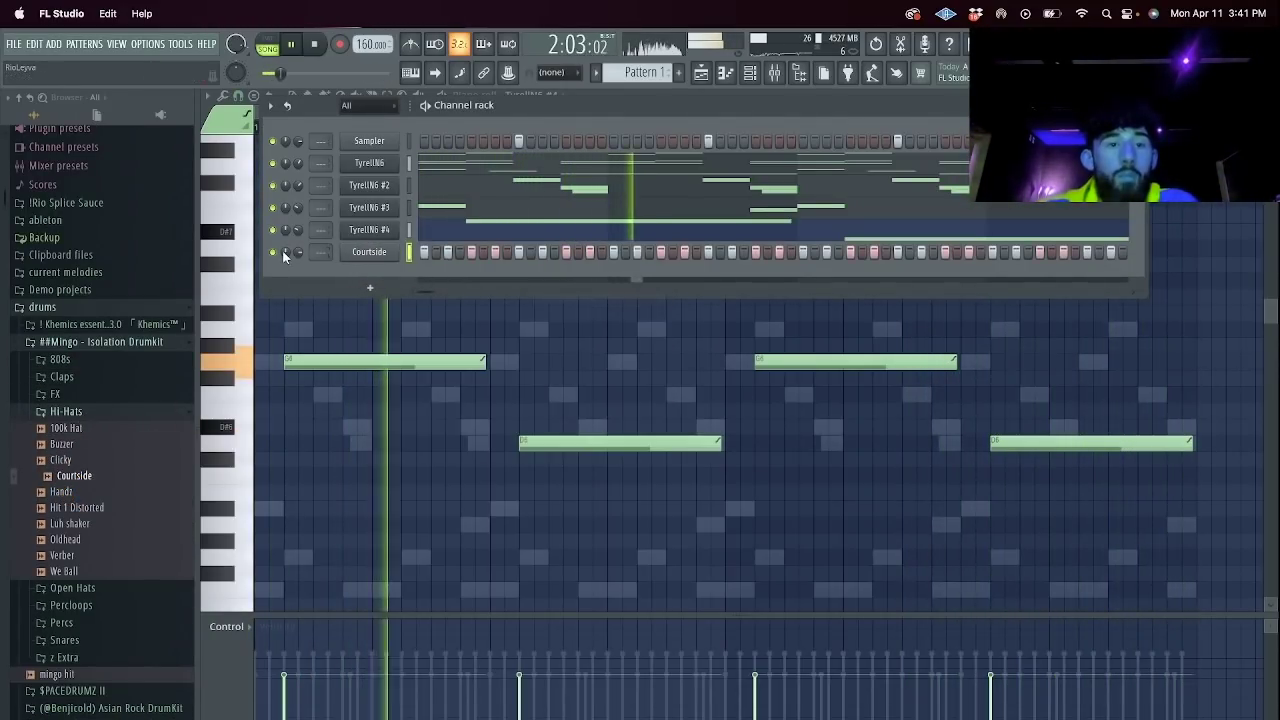
Load the 'need' snare from the Snares folder into the first channel and show the playlist.
click(90, 417)
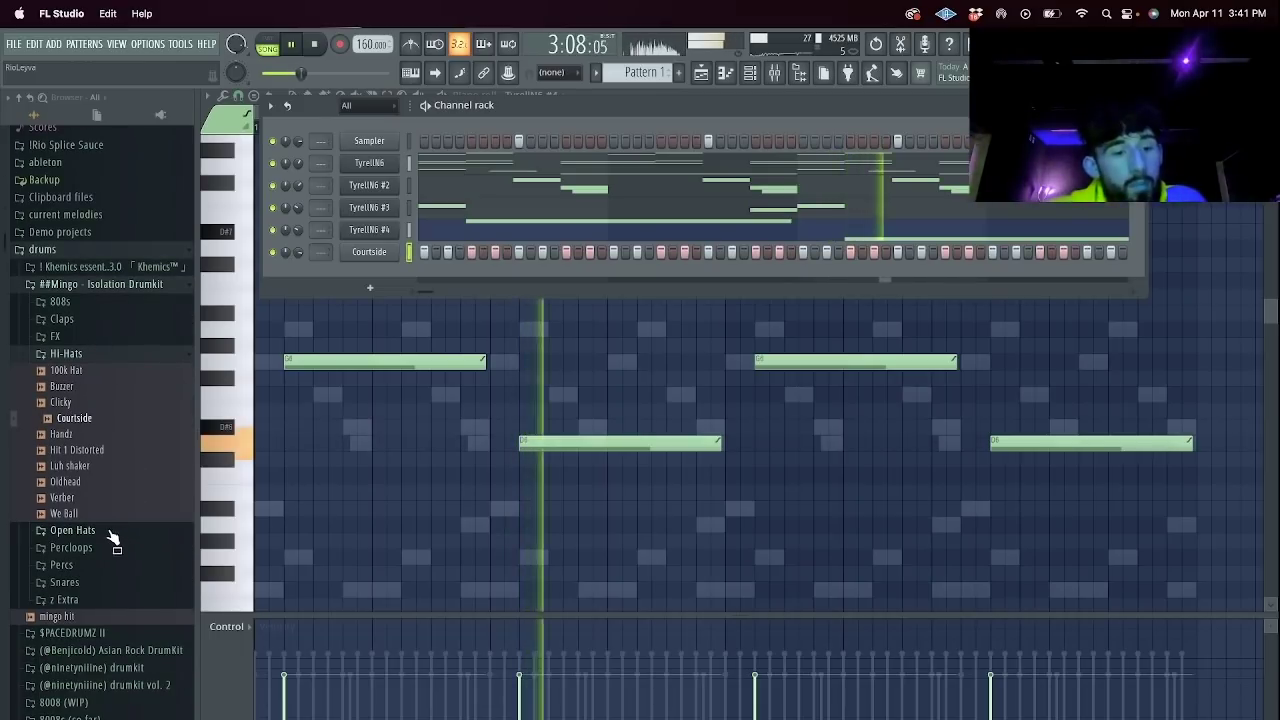
click(80, 586)
drag(65, 652, 345, 142)
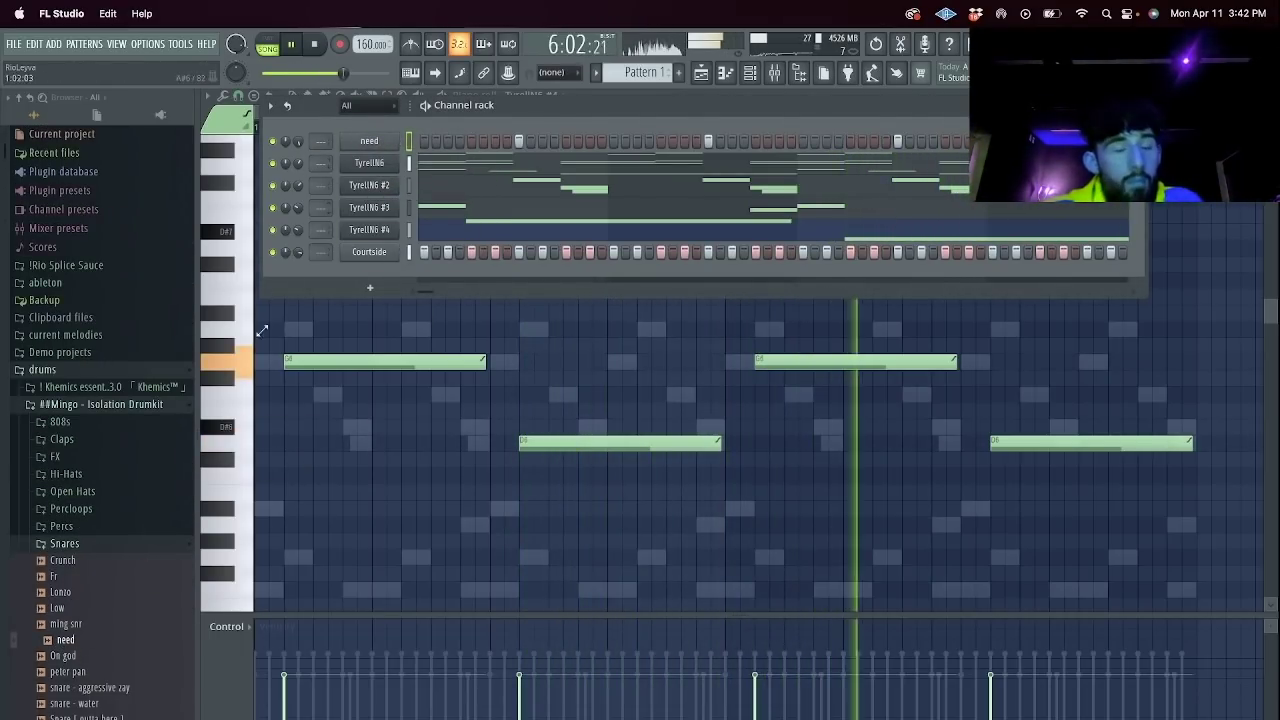
click(704, 72)
scroll(838, 158, up, 3)
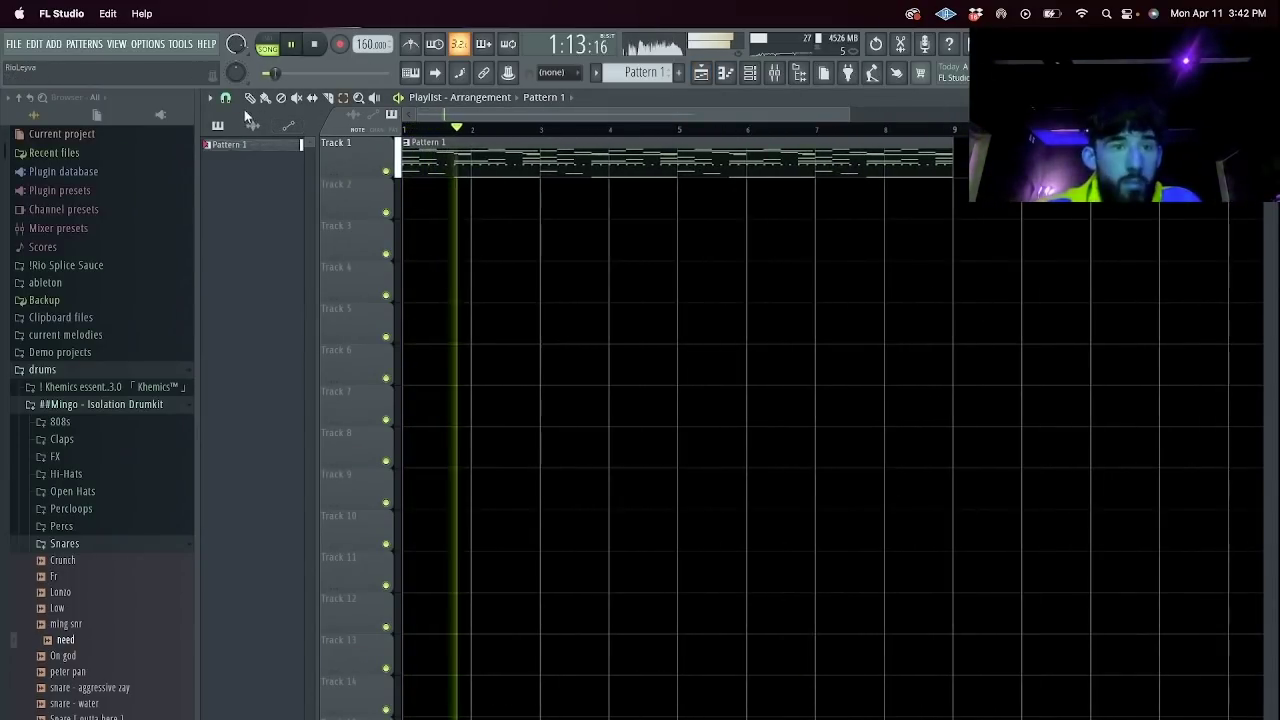
Set a finer snap grid, slice the Pattern 1 clip at bar 3, and delete the part after it.
click(226, 98)
click(248, 300)
key(space)
key(space)
key(c)
drag(541, 181, 541, 141)
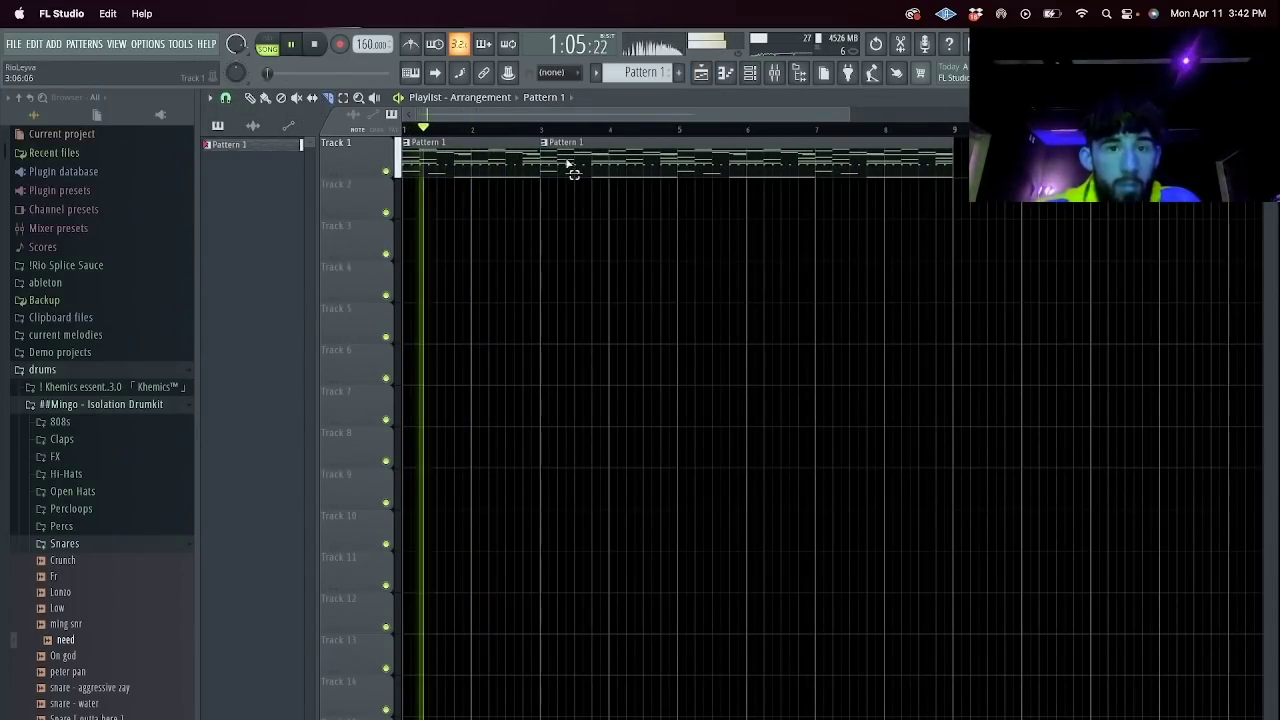
right_click(560, 163)
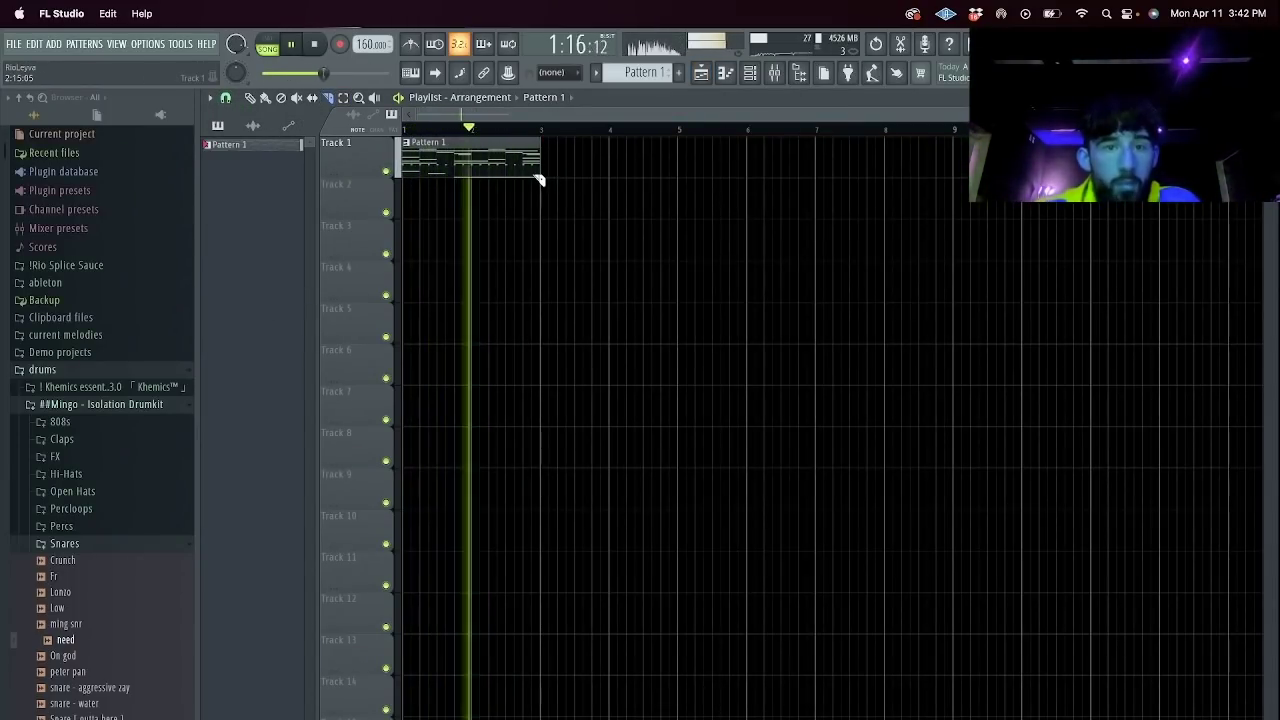
In TyrellN6 #3's piano roll, cut the A5 note near bar 3 shorter.
click(753, 76)
click(582, 168)
scroll(620, 400, down, 5)
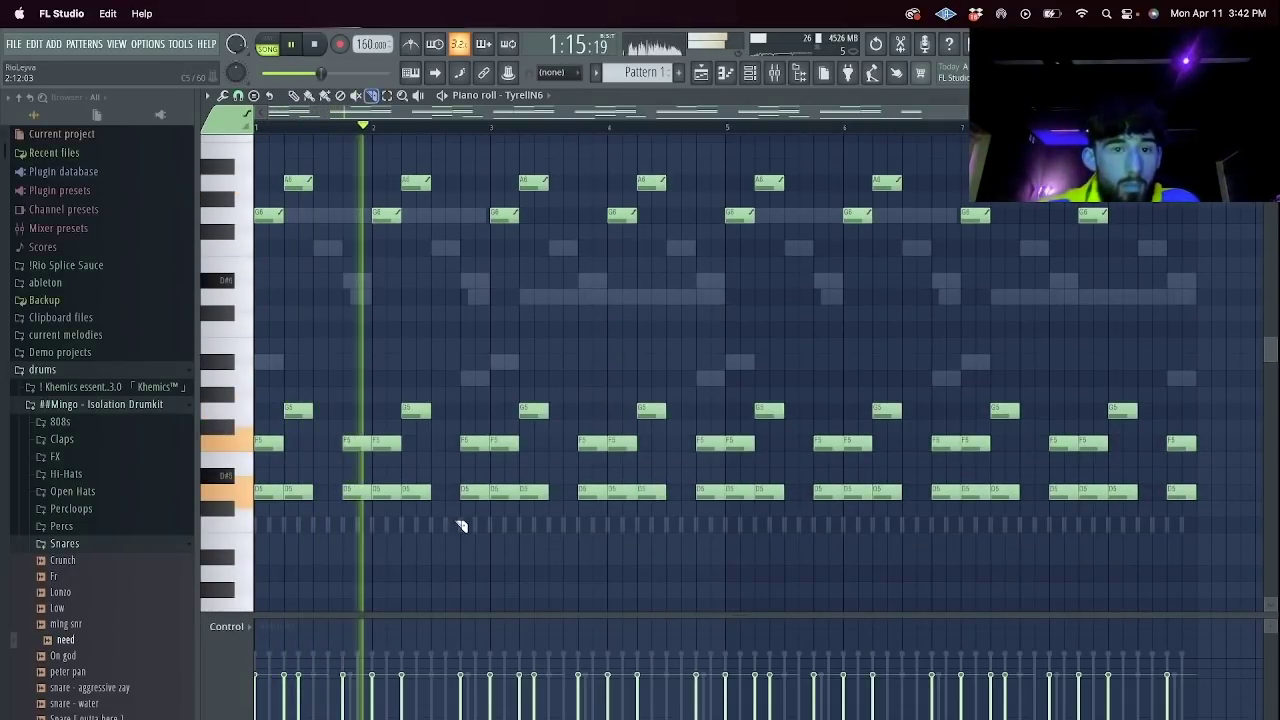
scroll(470, 515, down, 1)
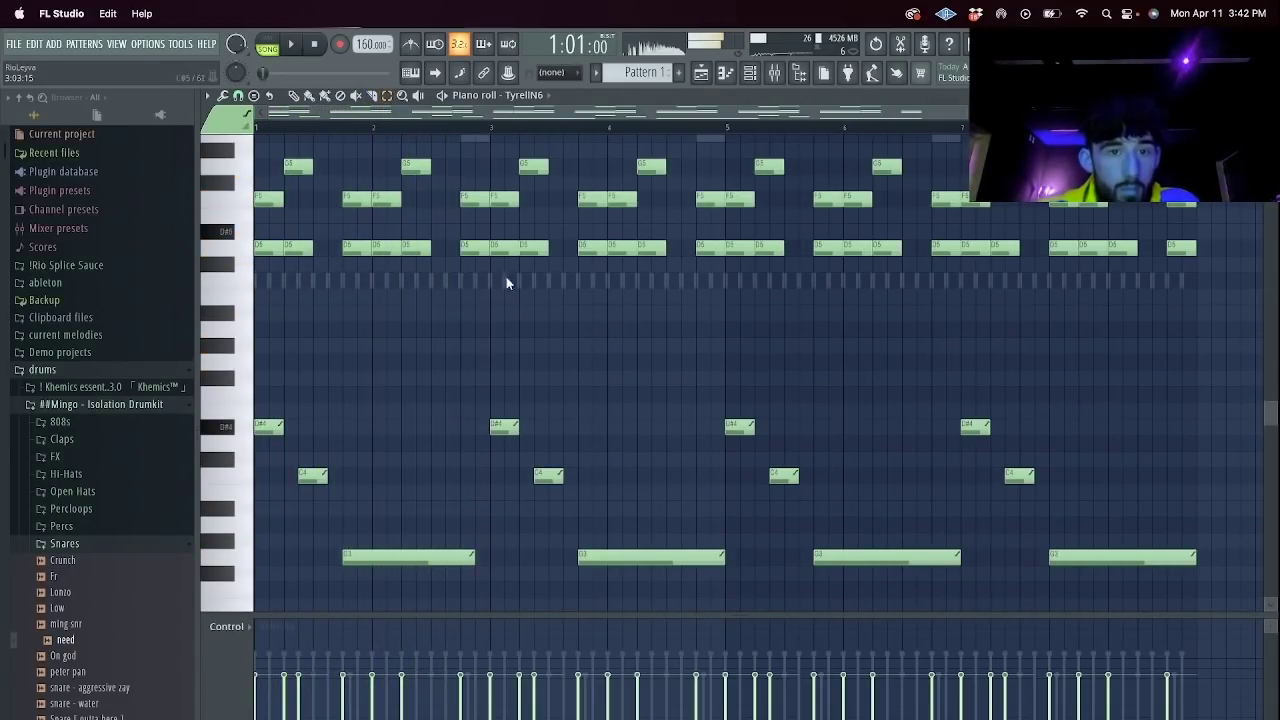
scroll(486, 337, up, 2)
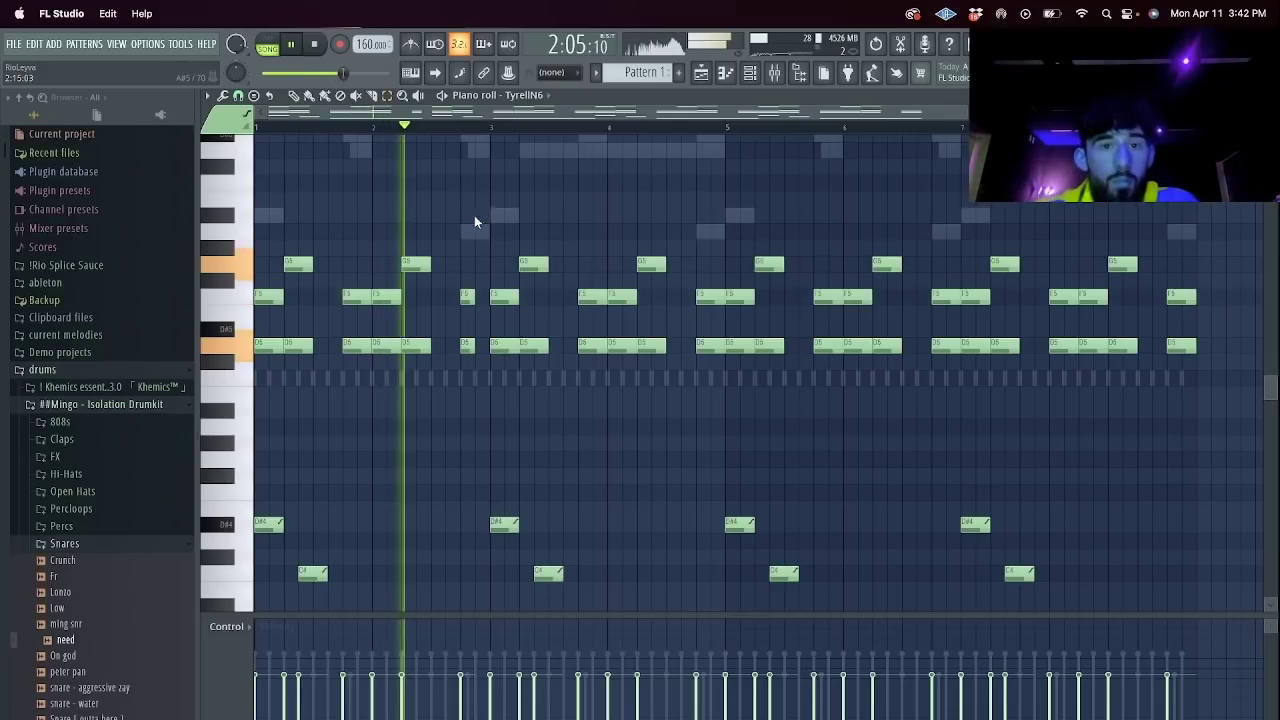
double_click(473, 229)
shift+right_click(482, 332)
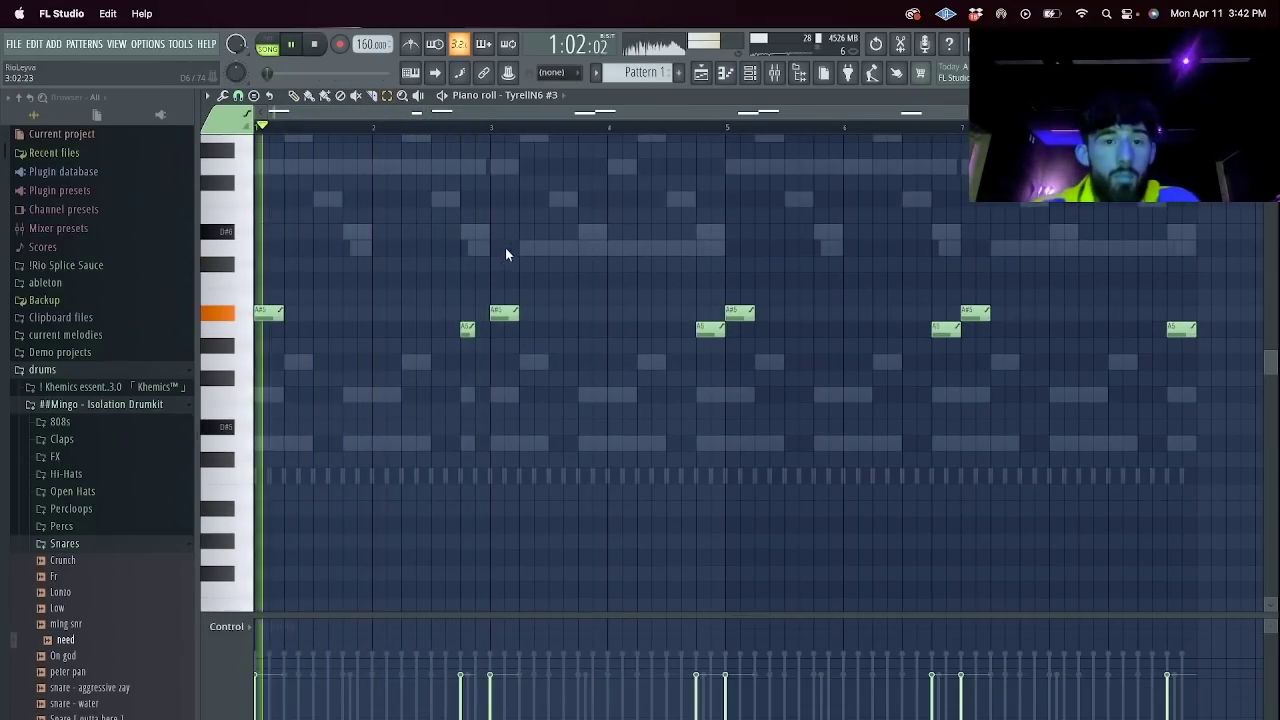
click(749, 73)
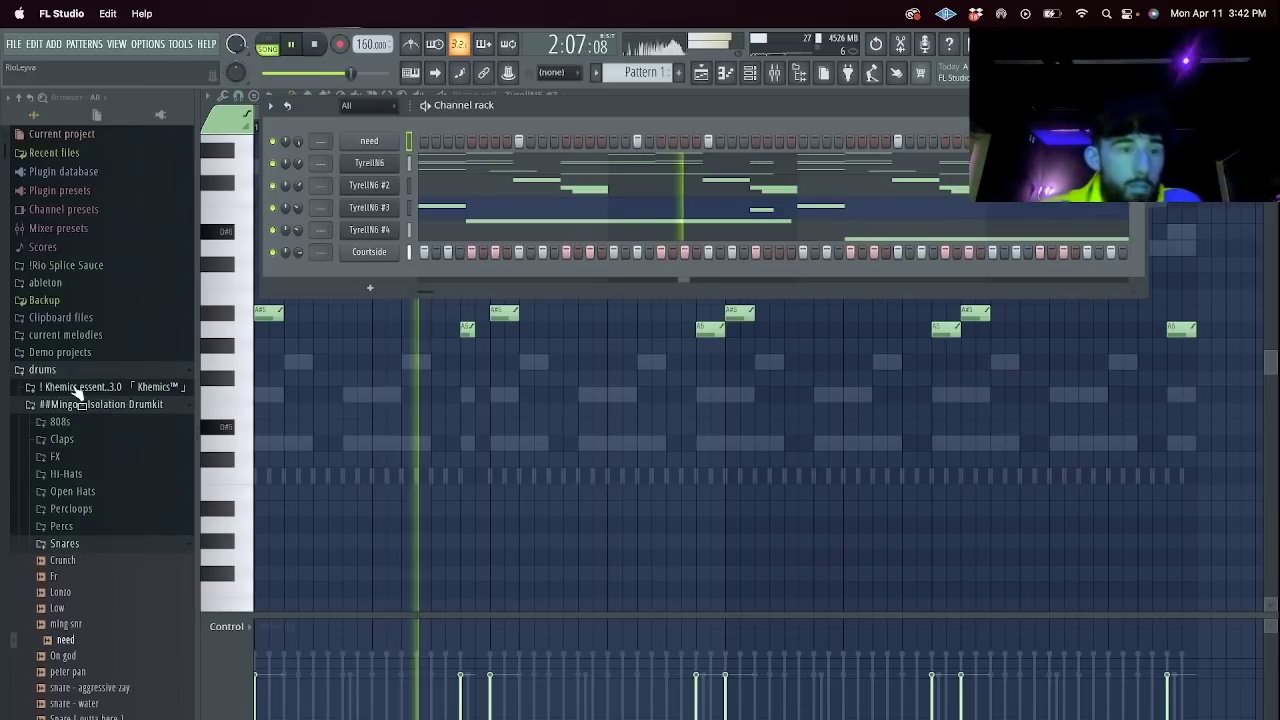
Add DeathMetal 808.wav from the 808s folder as a new channel with sample start at 15%.
click(58, 422)
key(space)
drag(380, 278, 458, 284)
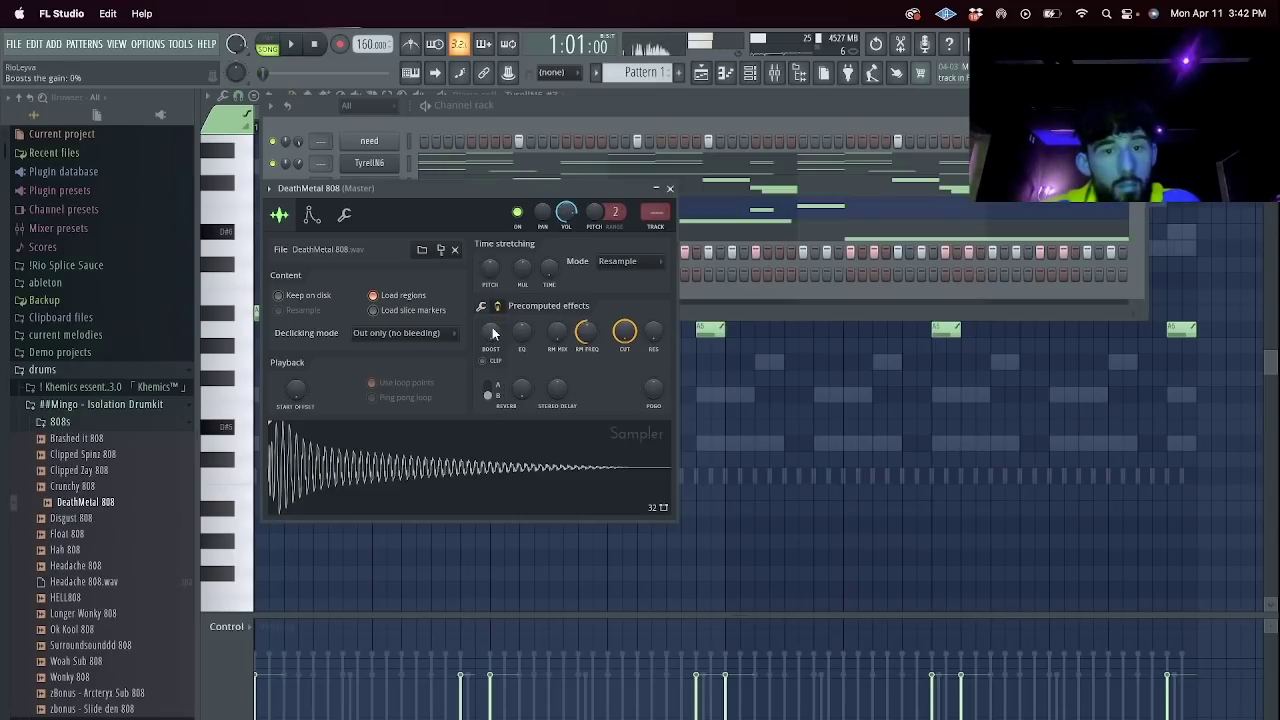
click(344, 214)
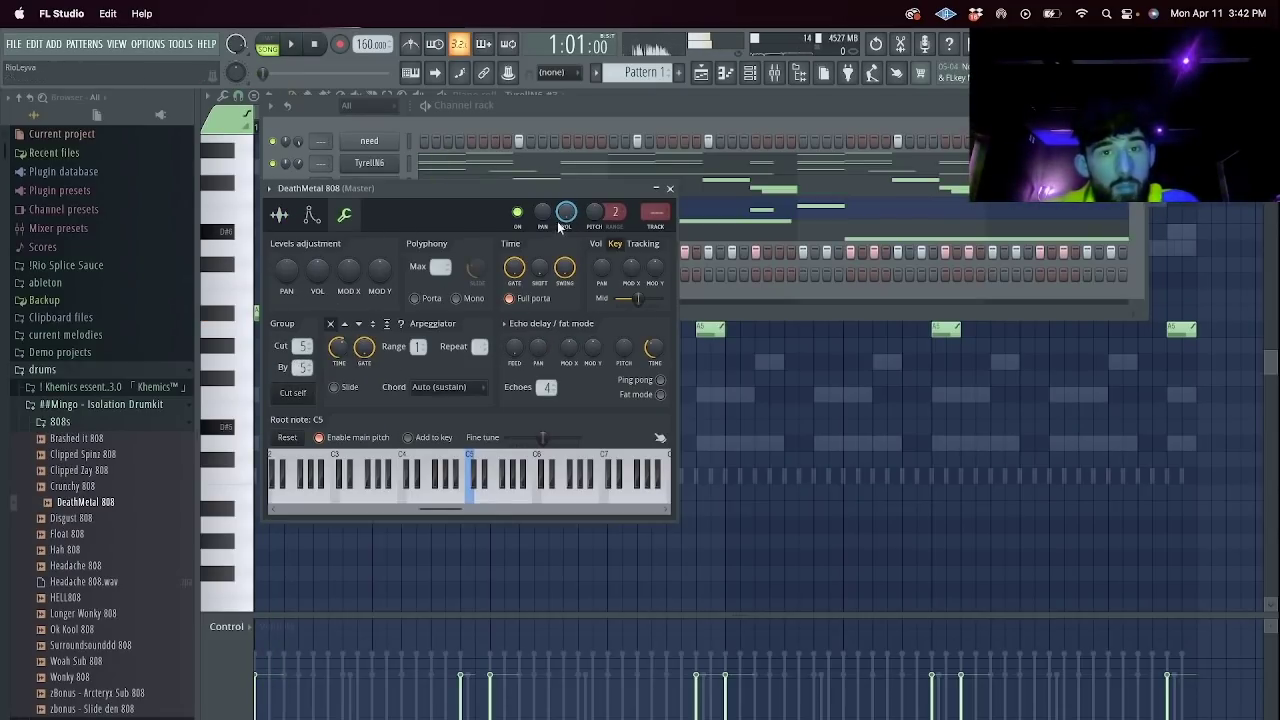
click(713, 300)
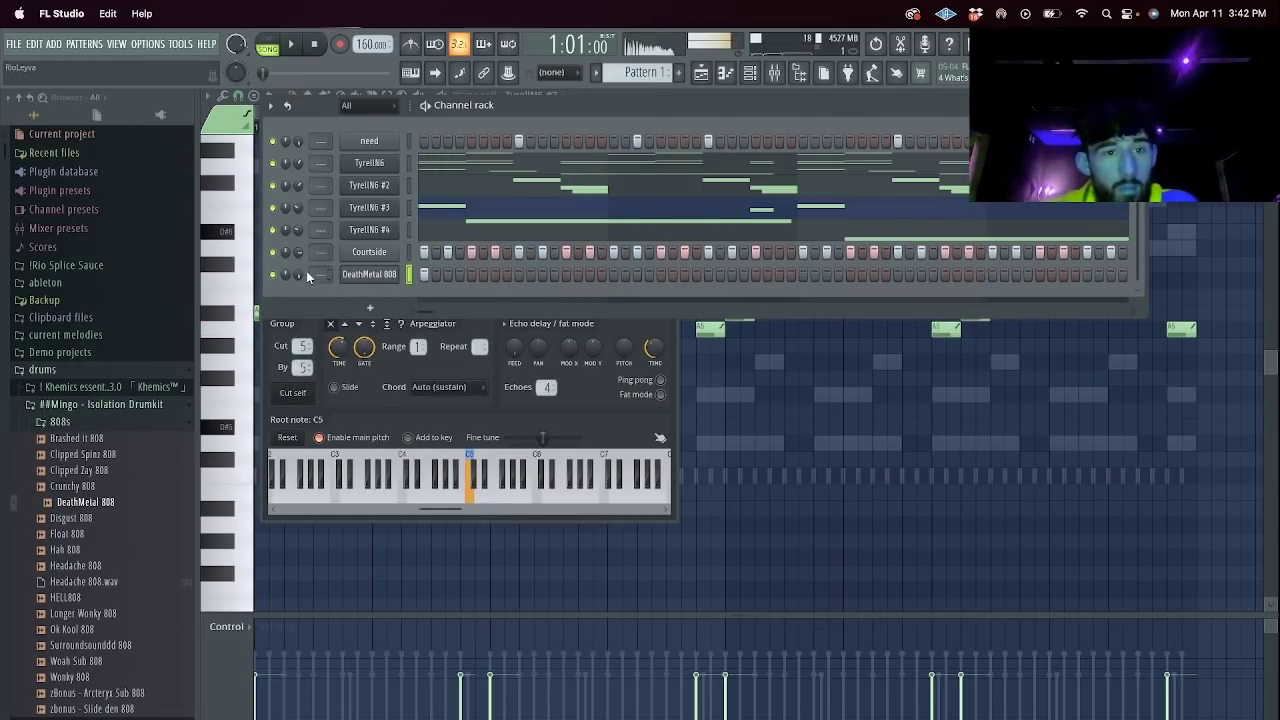
click(362, 282)
click(280, 215)
drag(489, 406, 491, 402)
key(space)
click(708, 306)
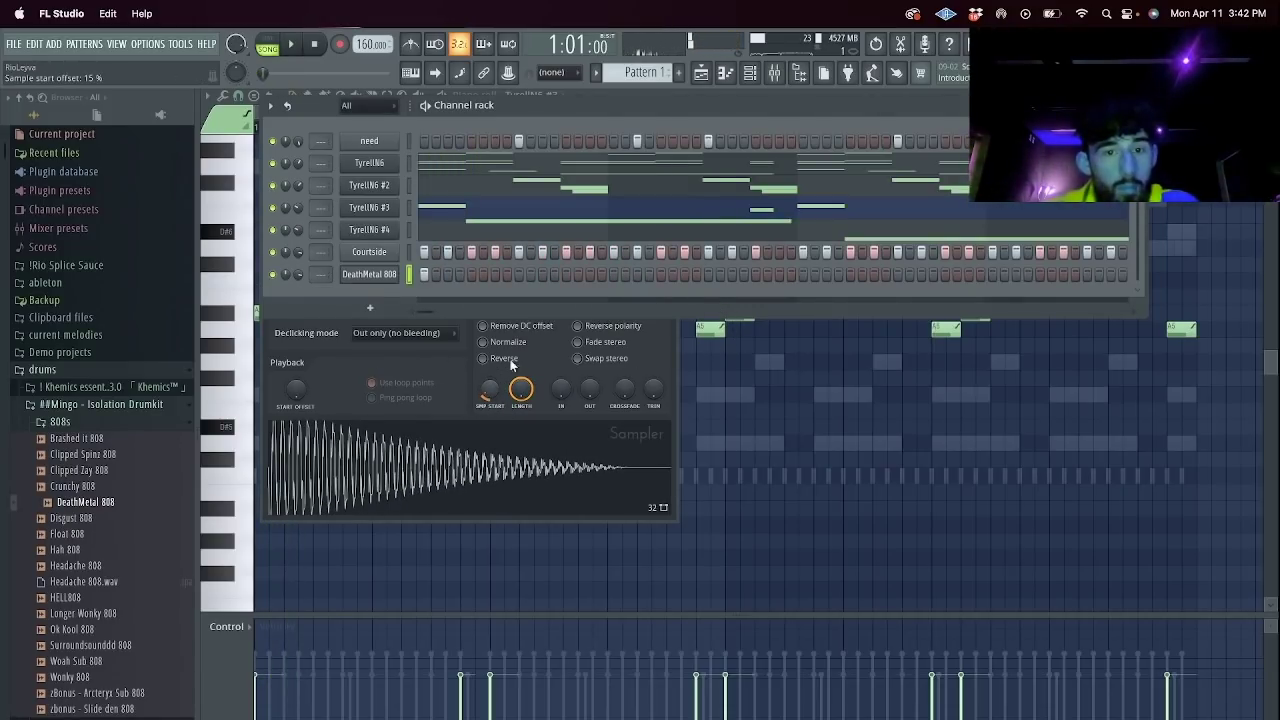
Draw short 808 notes early in bar 1 of the DeathMetal 808 piano roll.
right_click(405, 273)
click(423, 276)
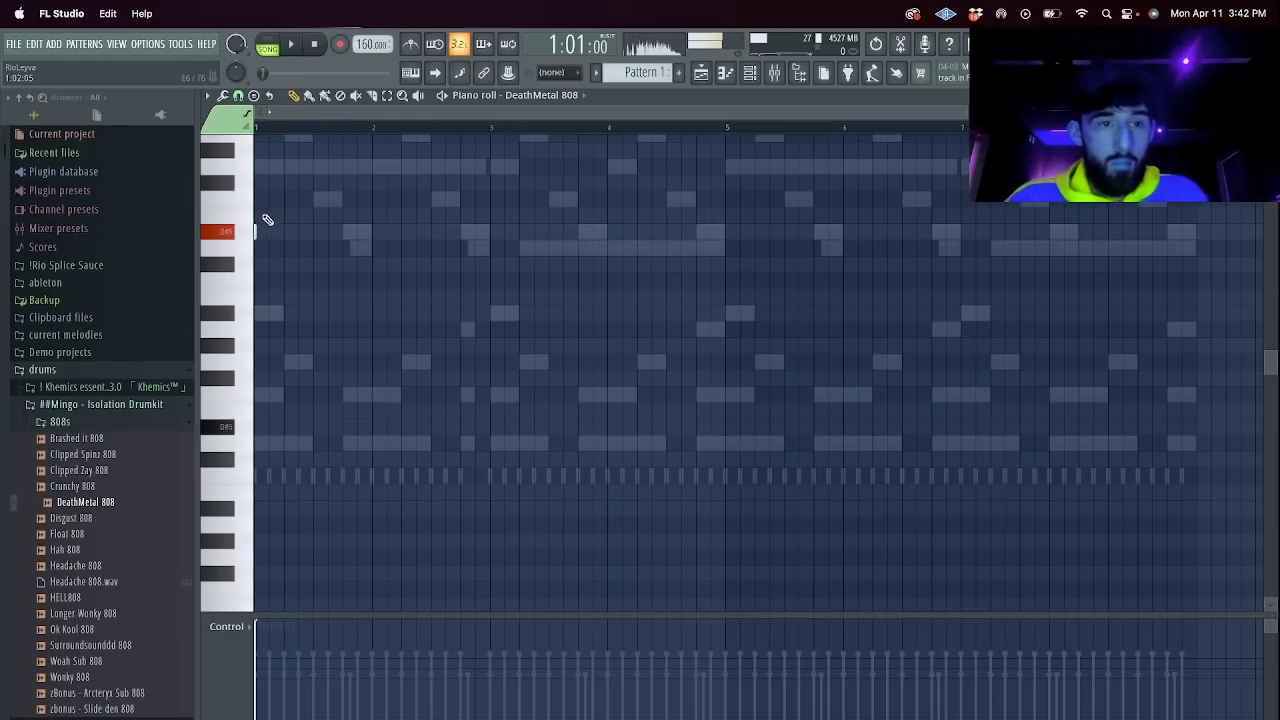
key(space)
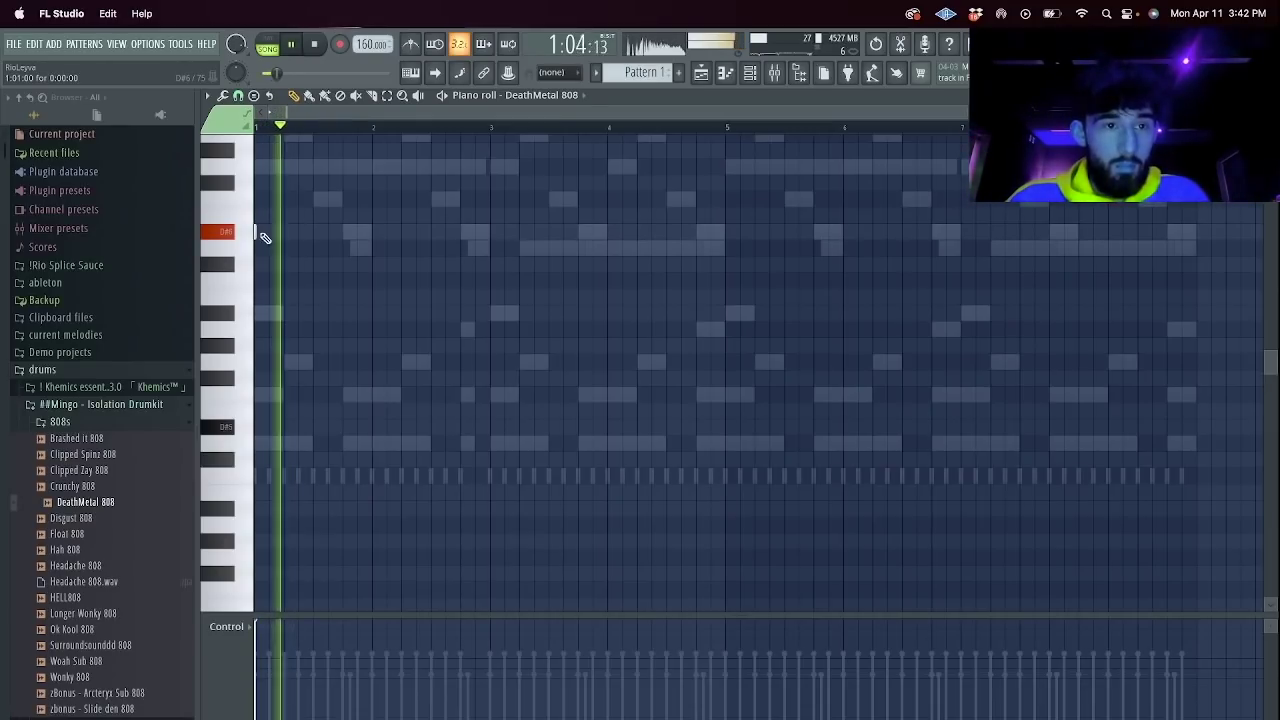
click(342, 362)
click(400, 362)
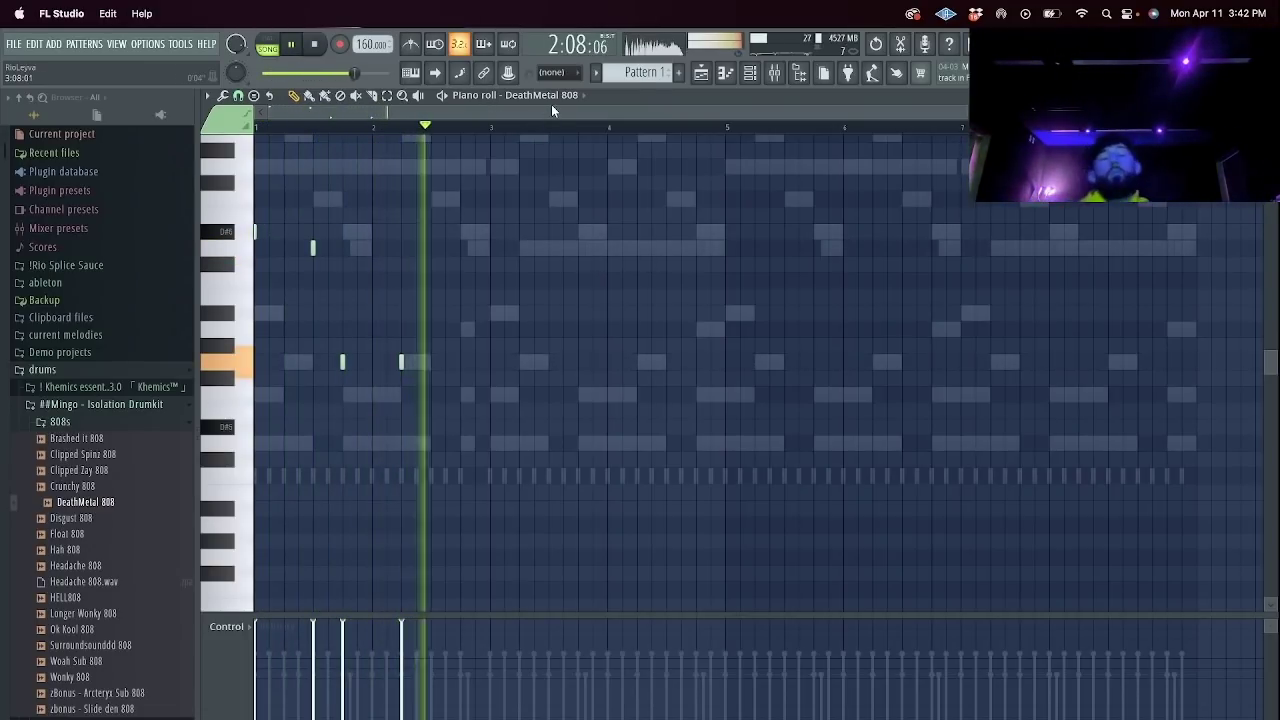
key(F6)
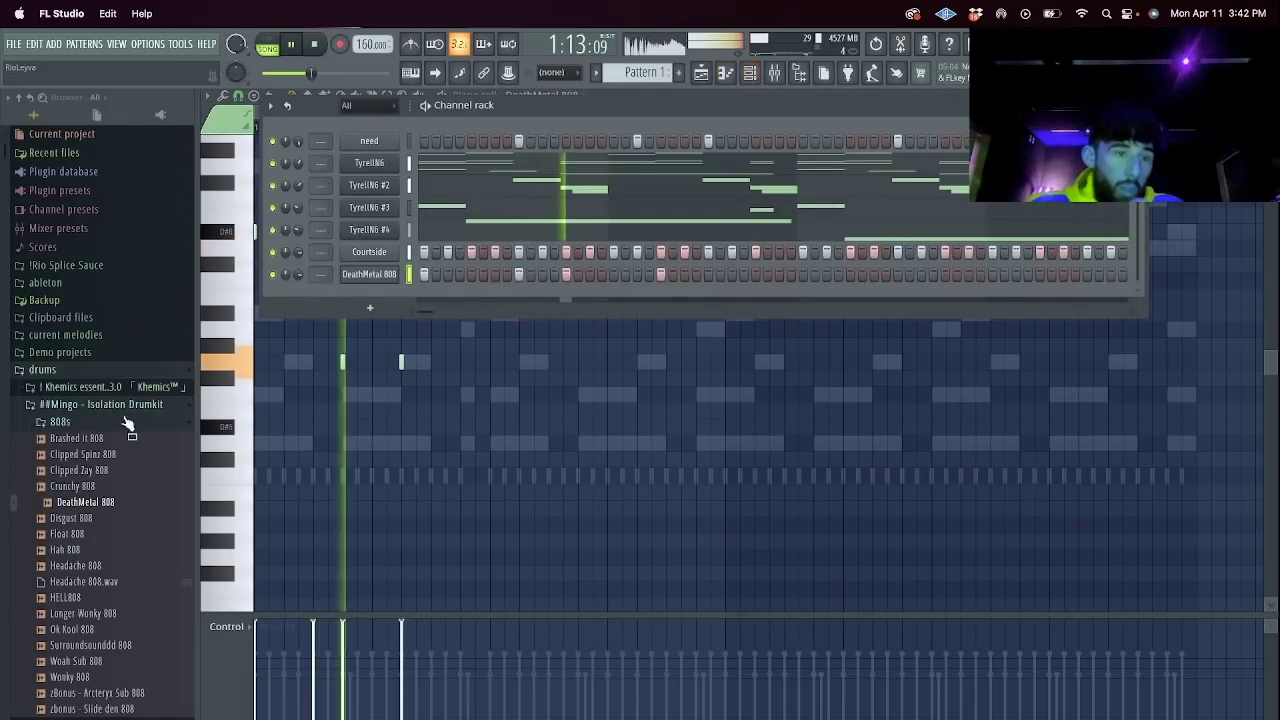
Swap the 808 channel's sample to Clipped Zay 808 and reset its sample start to the beginning.
drag(85, 470, 372, 276)
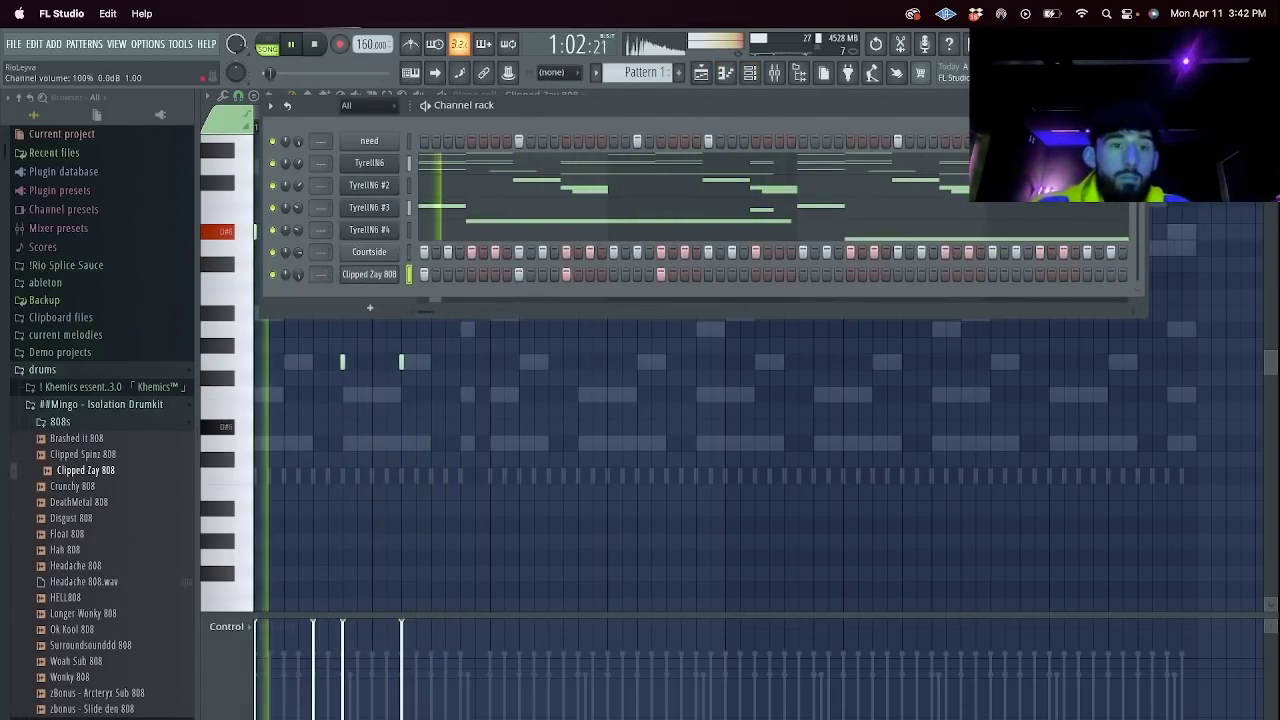
drag(88, 454, 375, 277)
drag(481, 395, 491, 397)
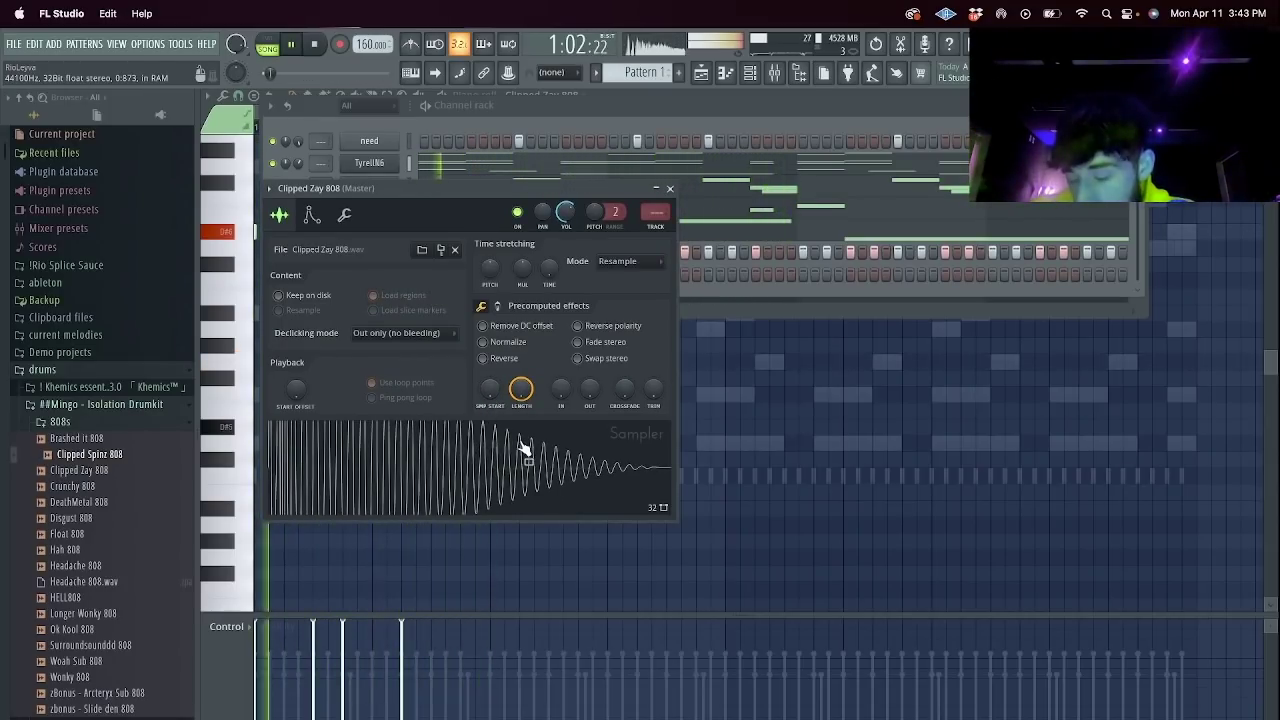
click(670, 189)
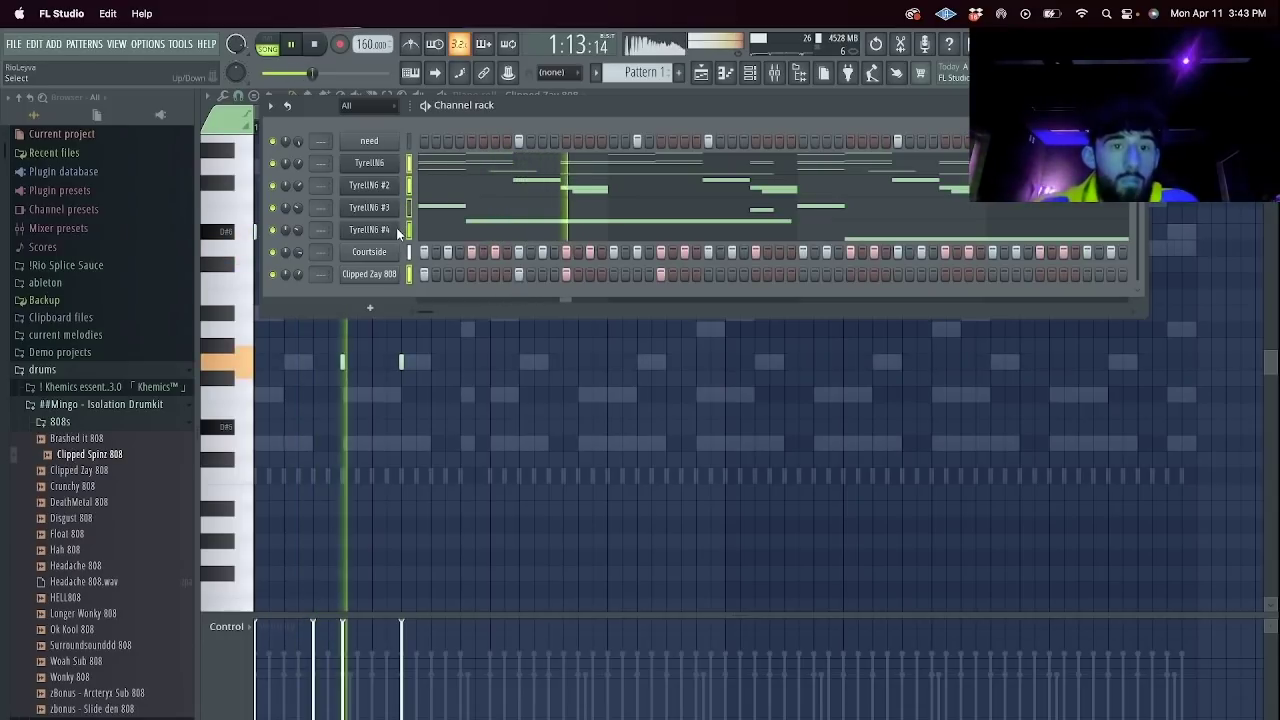
Transpose the selected 808 channel's notes down 6 semitones.
click(270, 105)
click(322, 290)
text(-6)
key(Return)
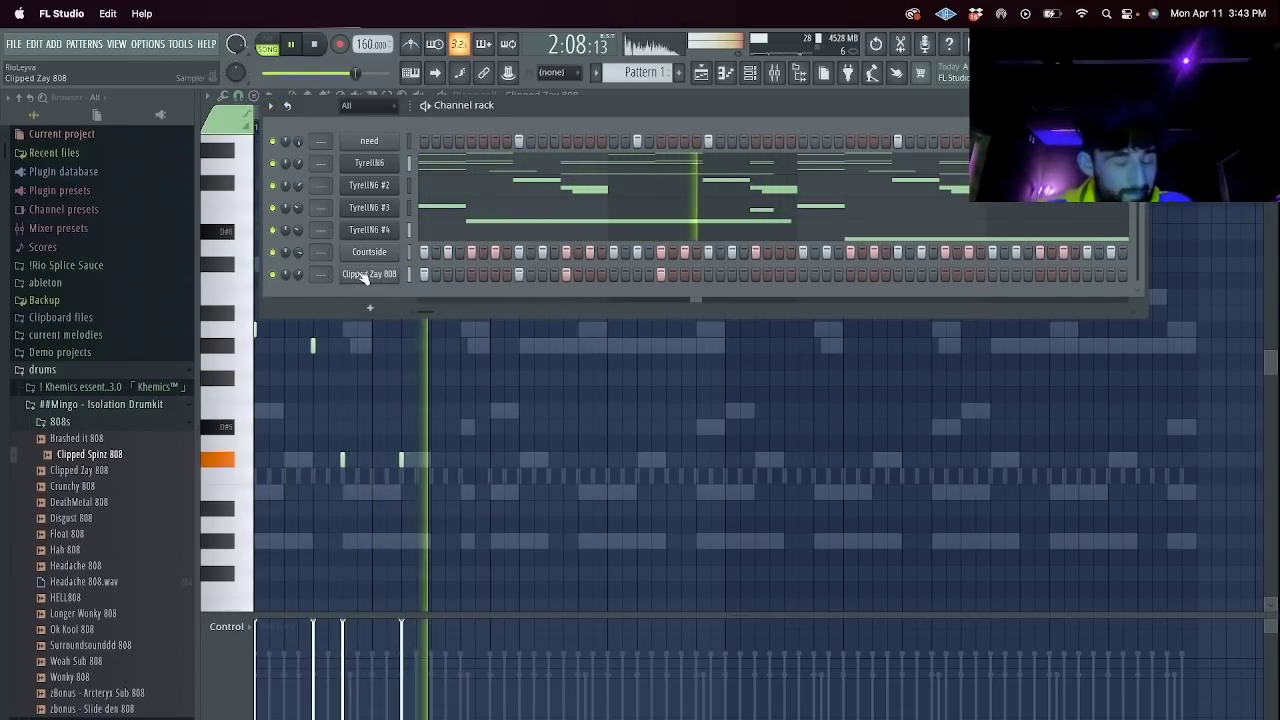
scroll(86, 500, down, 5)
click(88, 530)
Add the background oh -100 cent open hat as a new channel and turn on one step.
drag(100, 508, 392, 290)
click(566, 296)
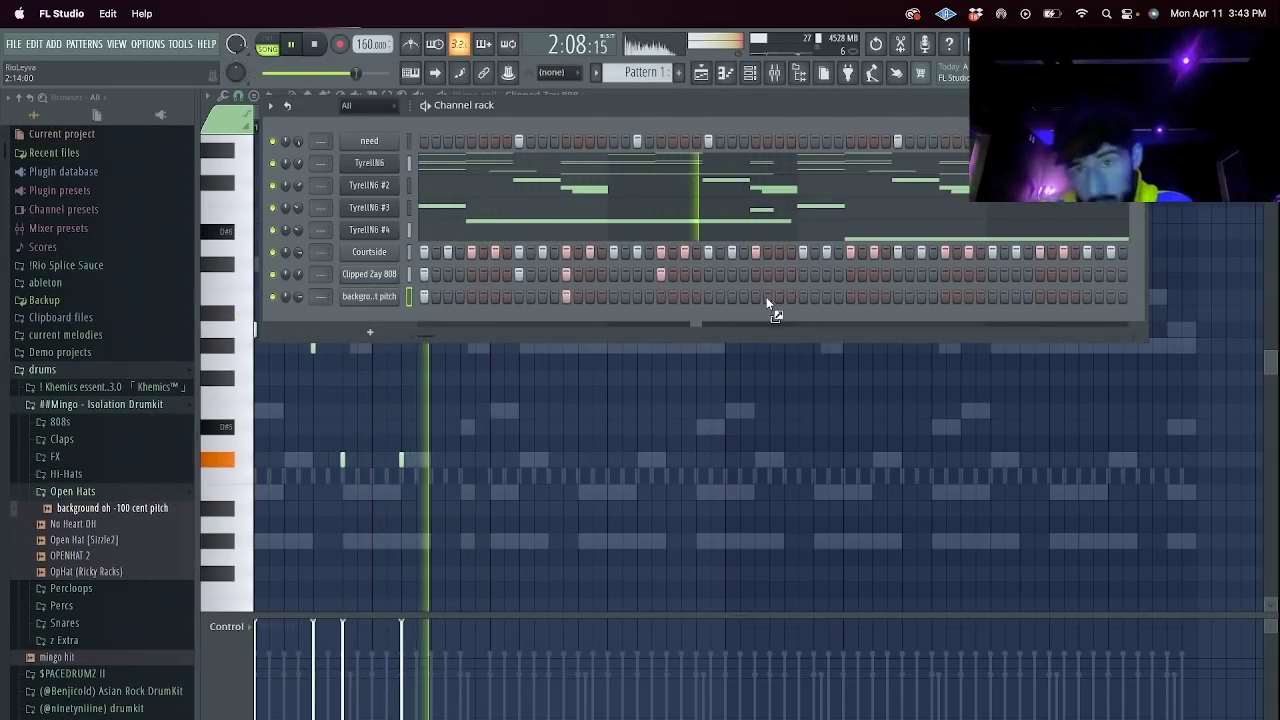
scroll(114, 429, down, 4)
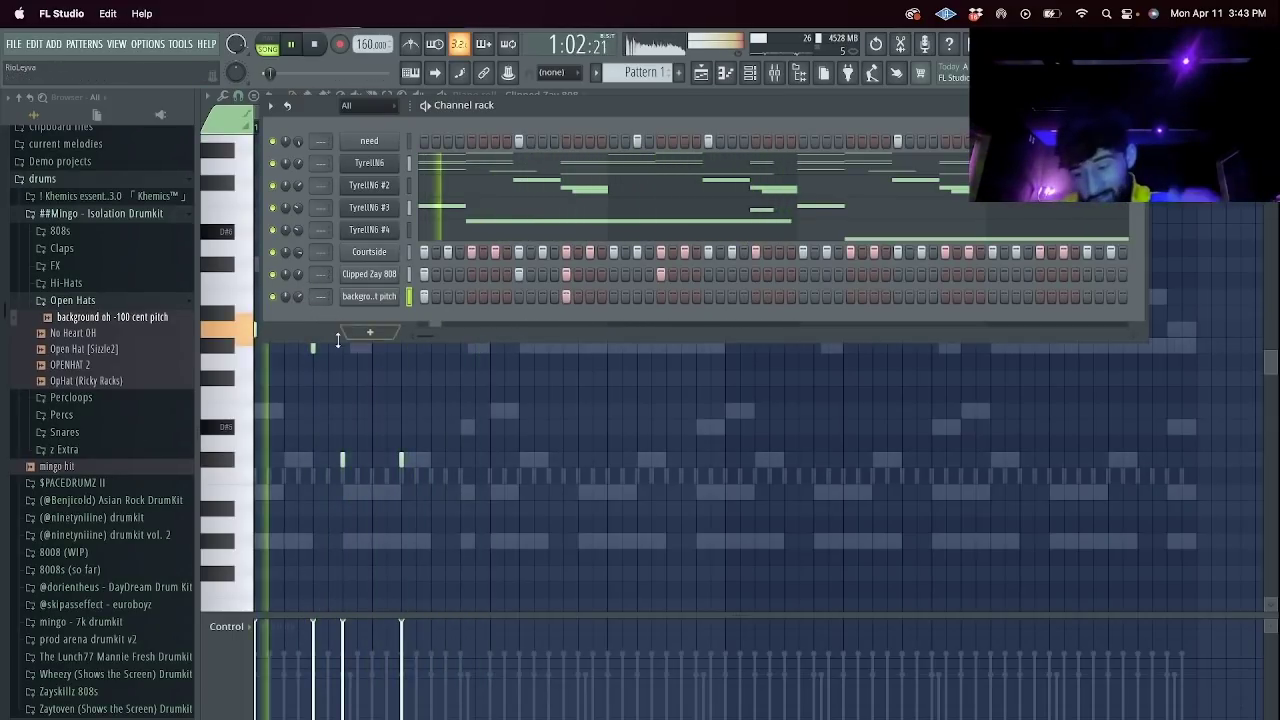
scroll(140, 500, down, 11)
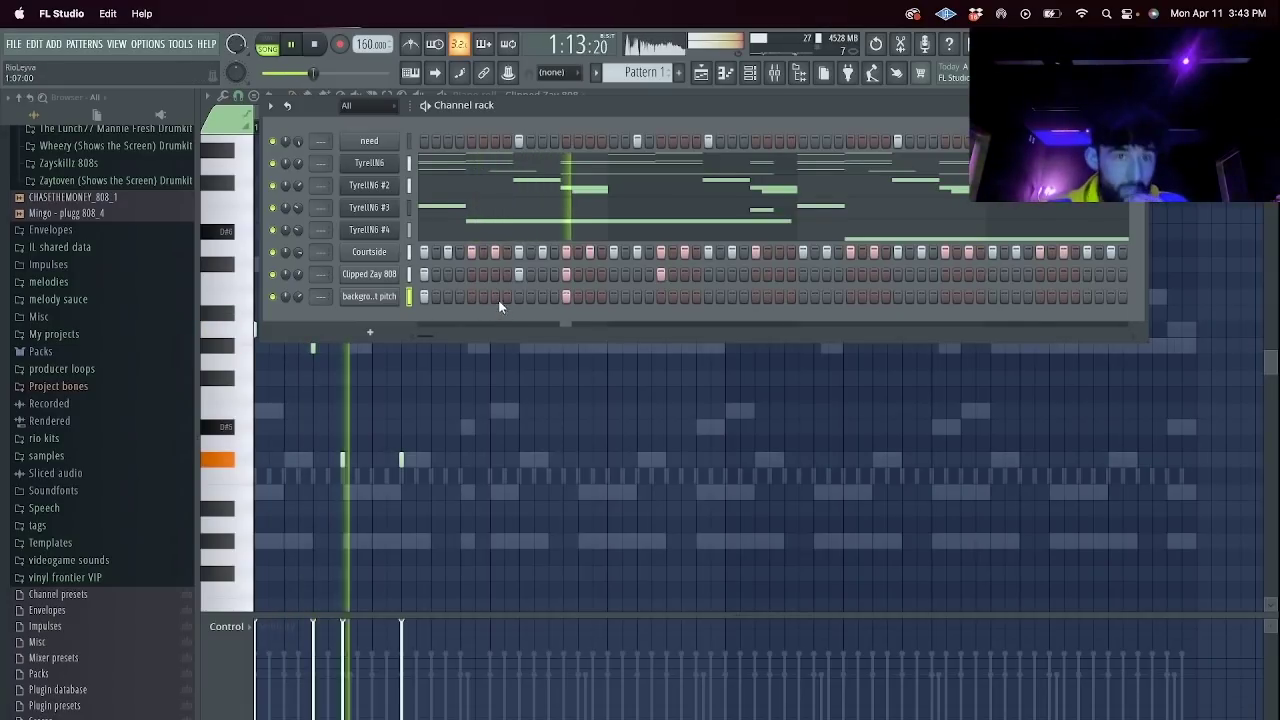
Expand the rio kits > 10k Drumkit folders and switch to the playlist.
click(72, 439)
click(100, 474)
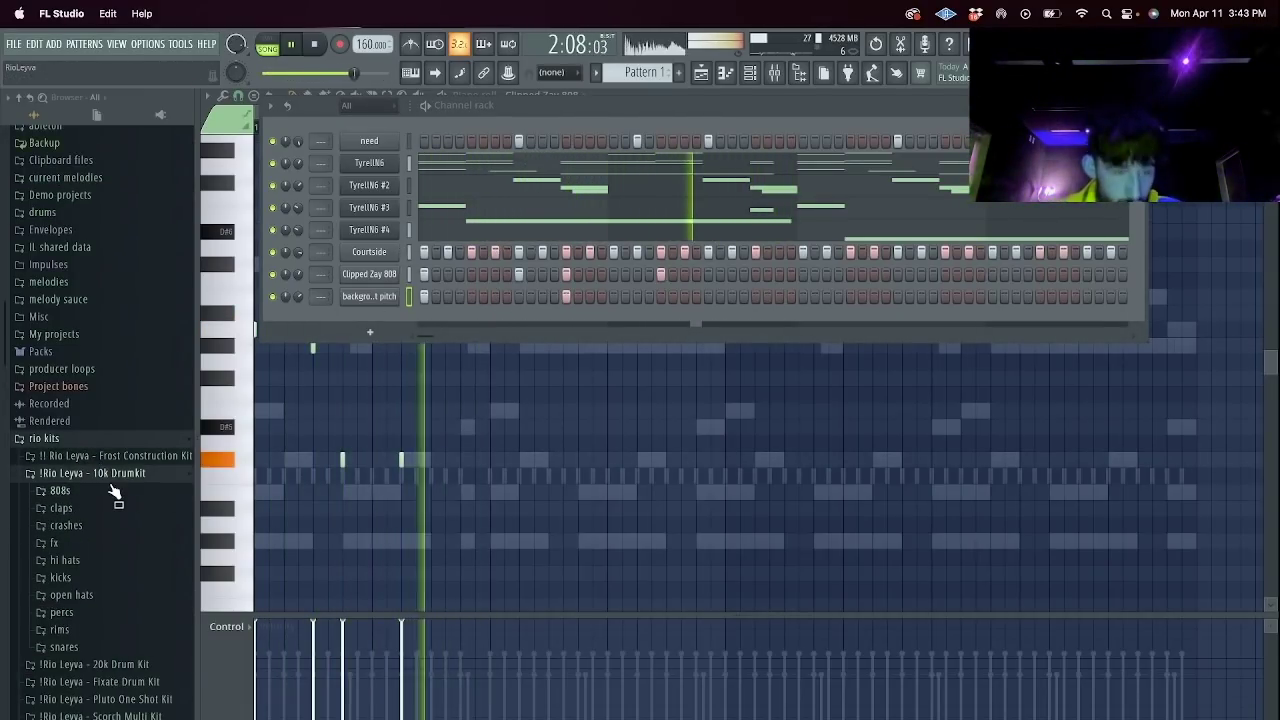
click(701, 72)
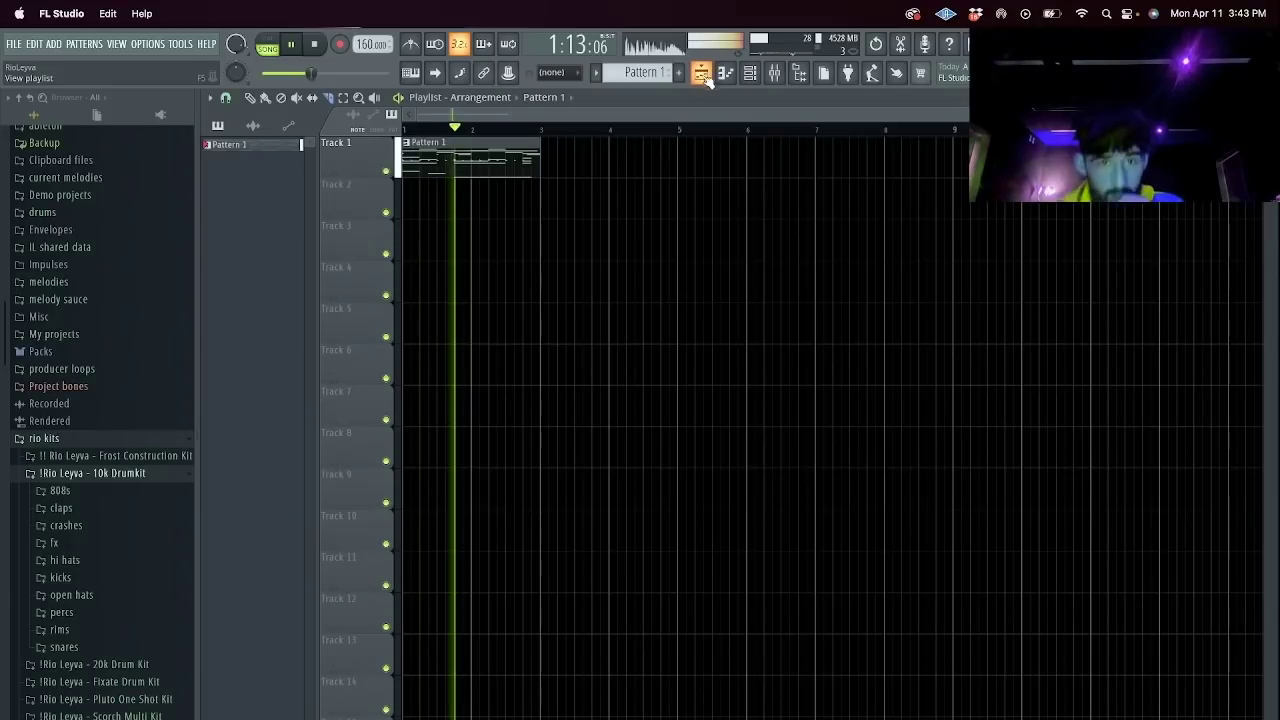
Split the pattern by channel, place the patterns on Tracks 1–7 at bar 1, trimming them to two bars.
click(596, 73)
click(686, 293)
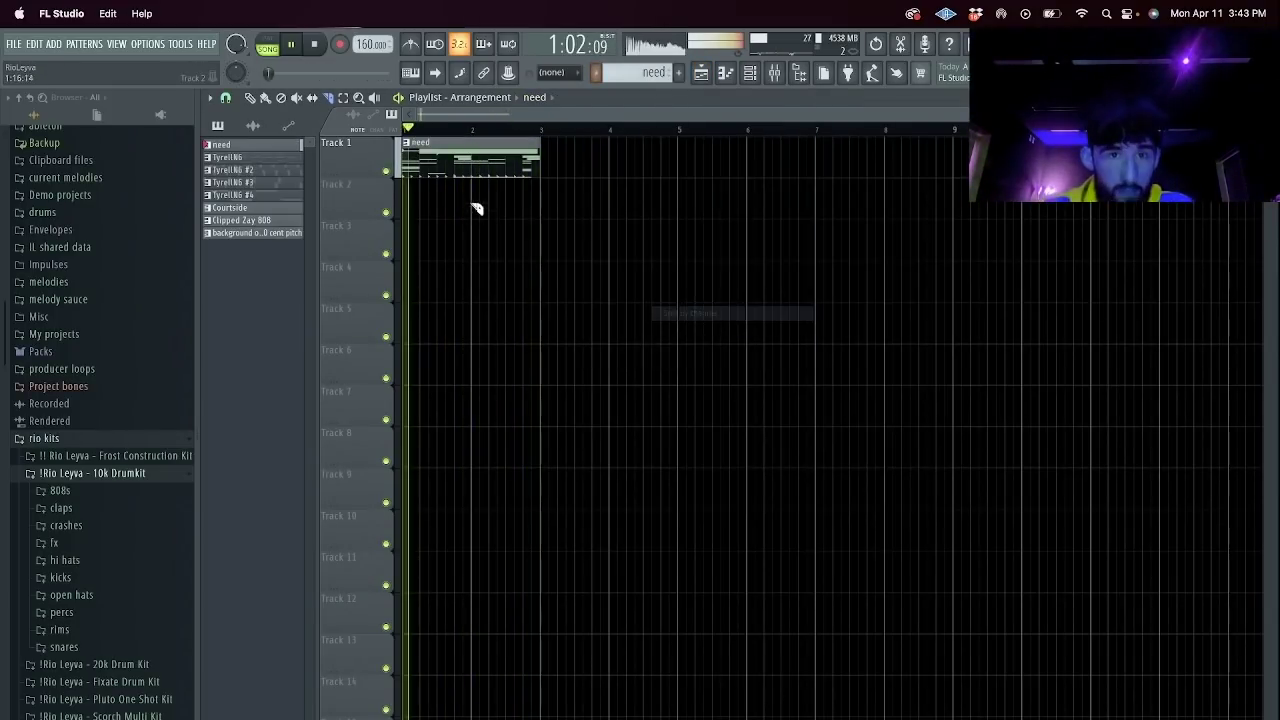
drag(468, 170, 488, 172)
key(space)
drag(553, 198, 481, 147)
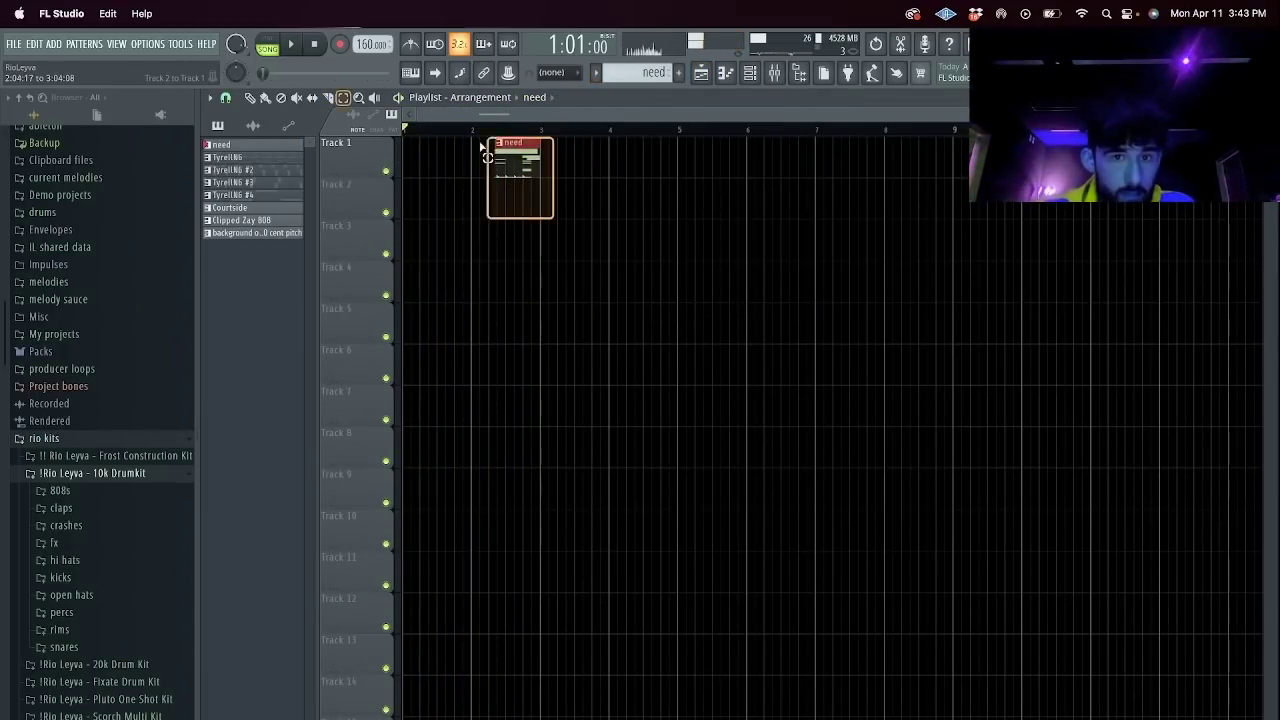
drag(386, 203, 407, 155)
click(240, 122)
click(245, 327)
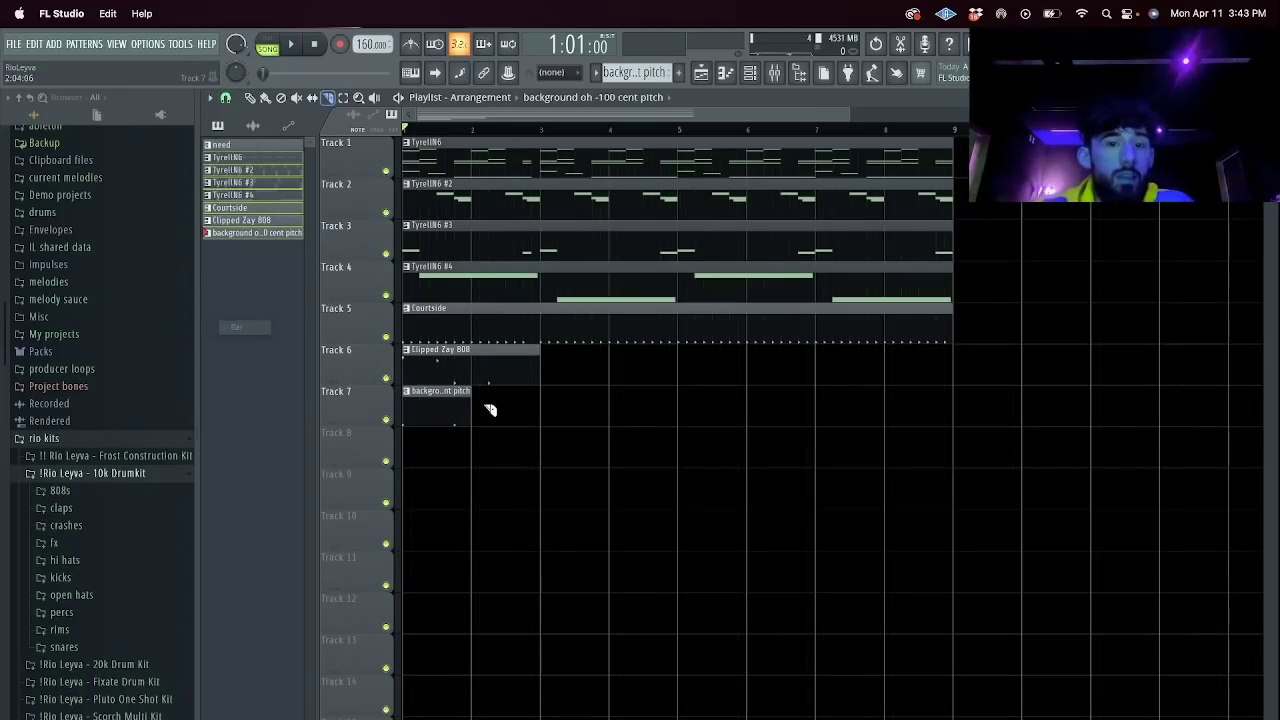
key(Delete)
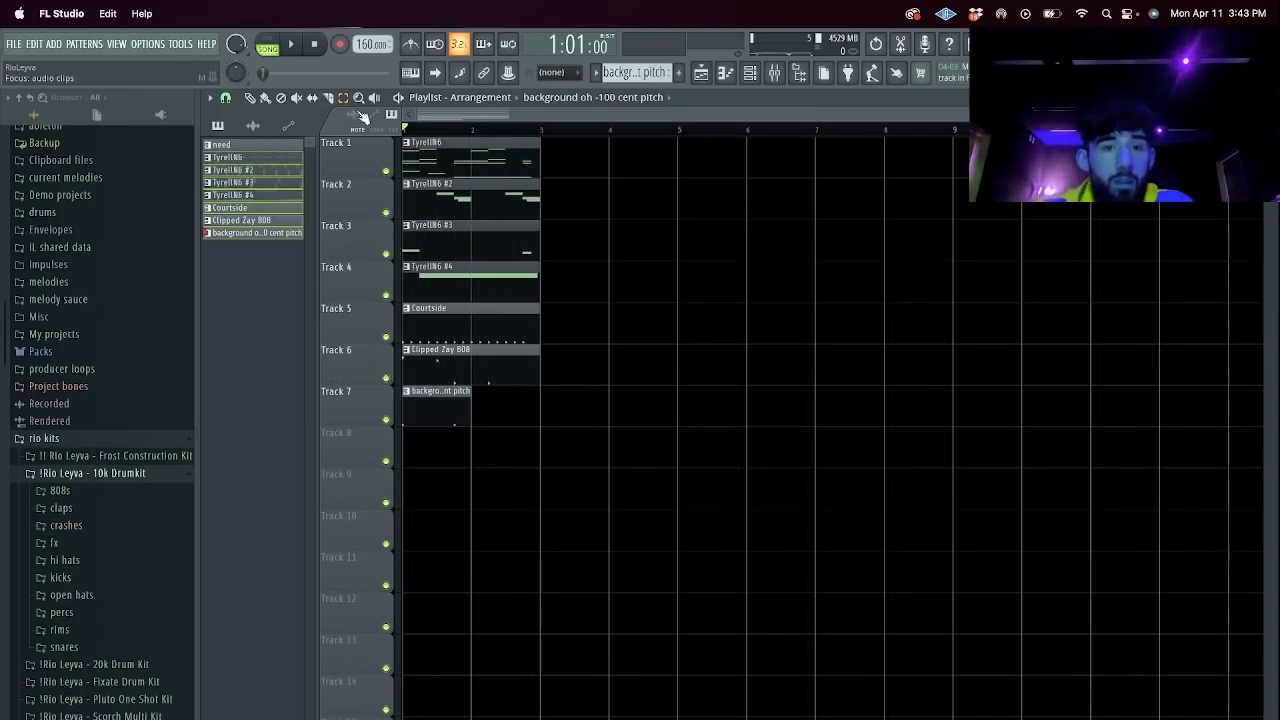
Duplicate all the clips with Ctrl+B so the arrangement runs out to bar 32.
key(ctrl+a)
key(ctrl+b)
key(ctrl+b)
key(ctrl+b)
key(ctrl+b)
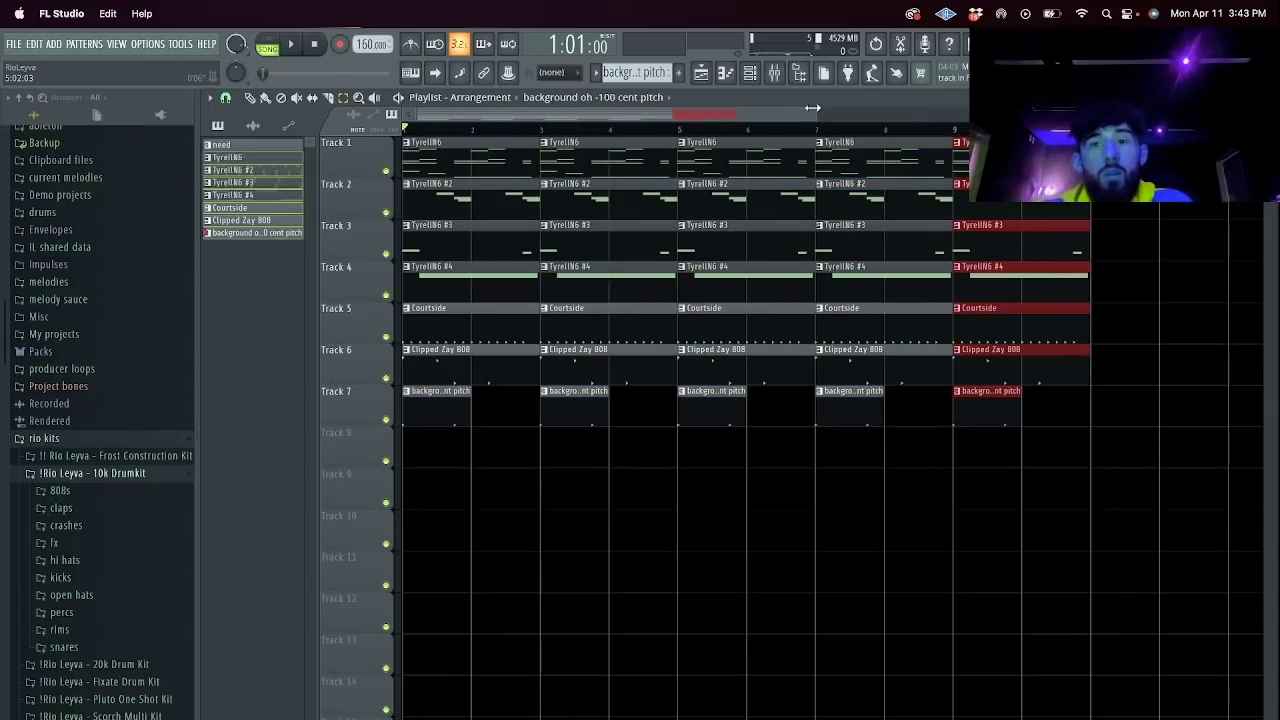
scroll(812, 105, down, 3)
key(ctrl+z)
key(ctrl+a)
key(ctrl+b)
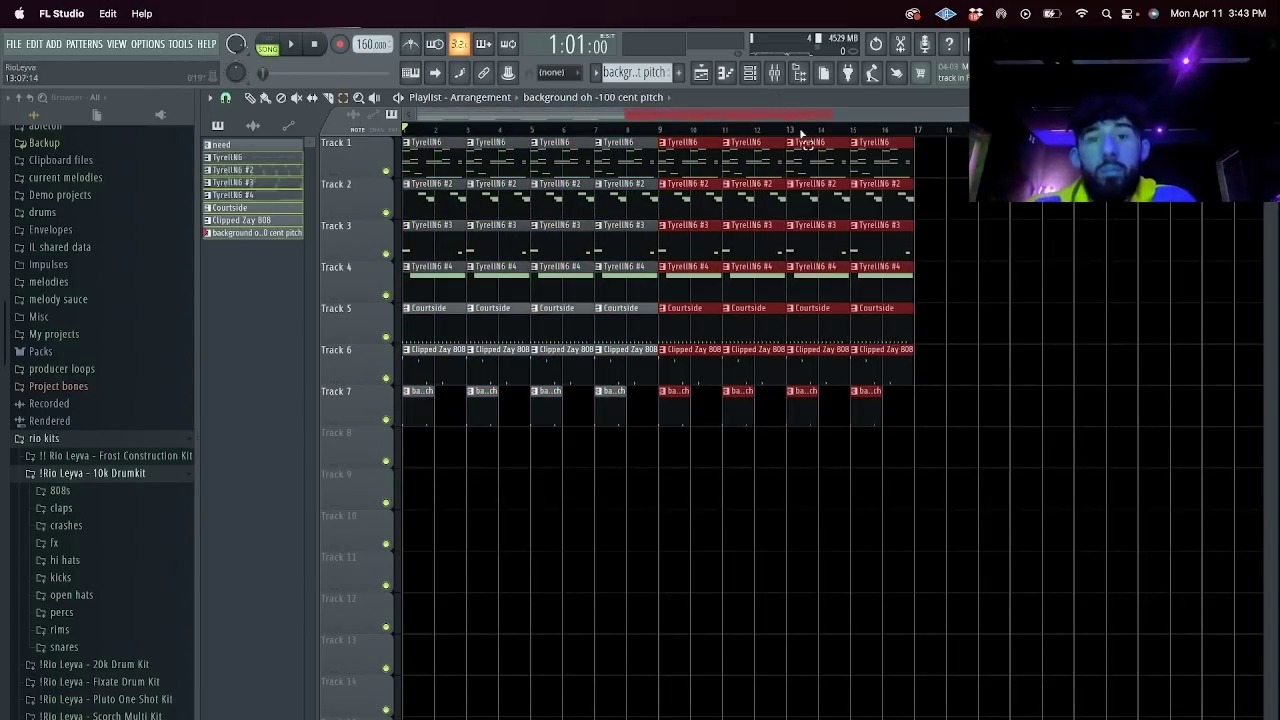
key(ctrl+b)
key(ctrl+b)
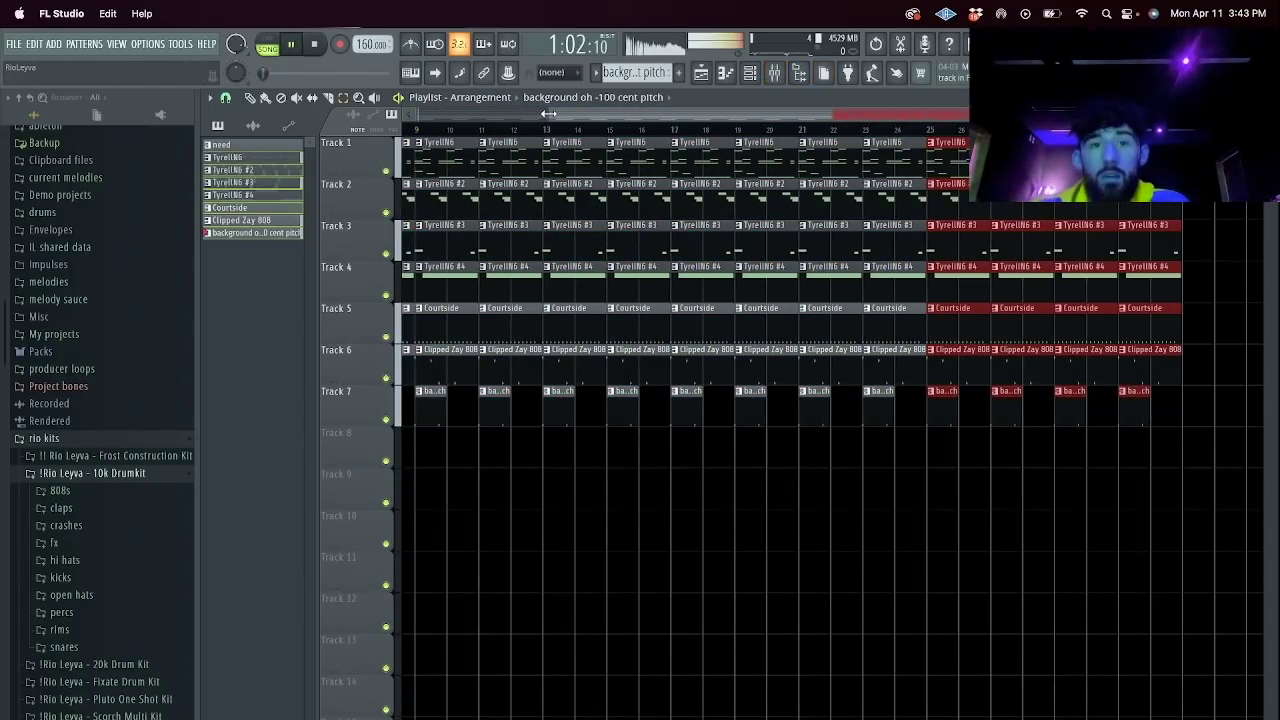
drag(548, 114, 420, 114)
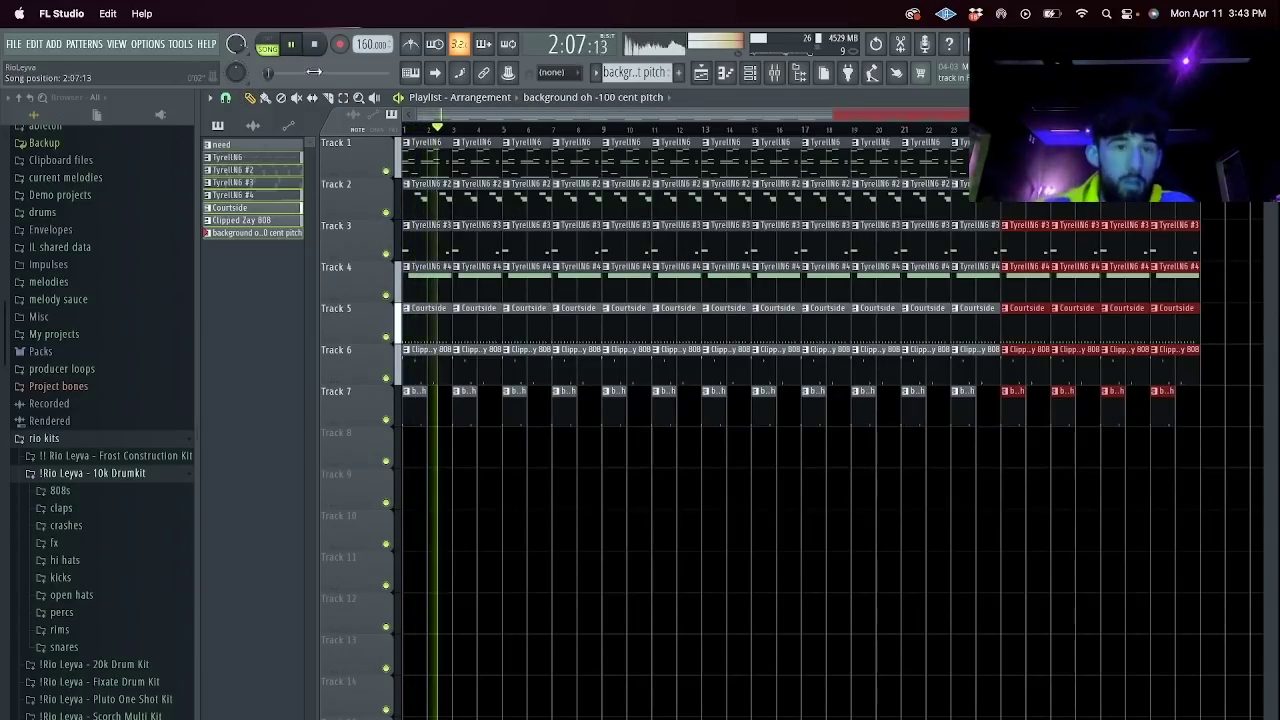
Place the need pattern on Track 8, slice it at bar 5, and delete the left half.
drag(236, 146, 406, 450)
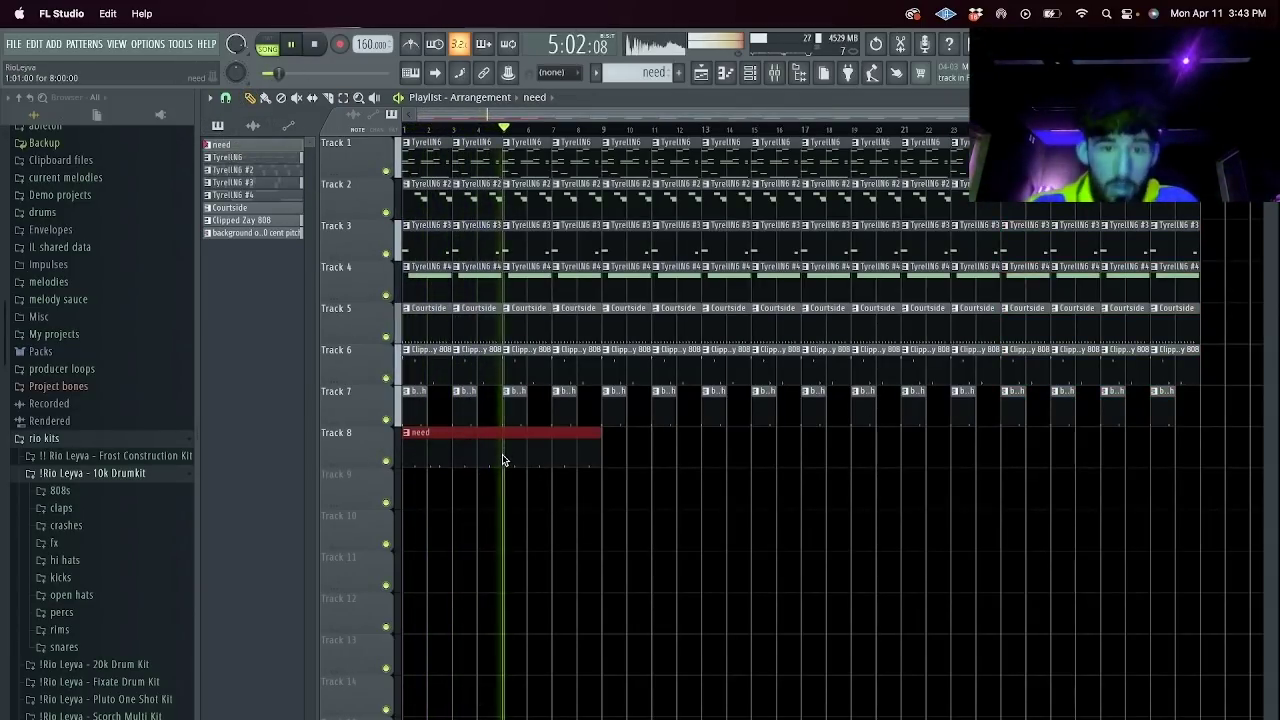
key(c)
drag(504, 424, 505, 465)
key(Delete)
key(e)
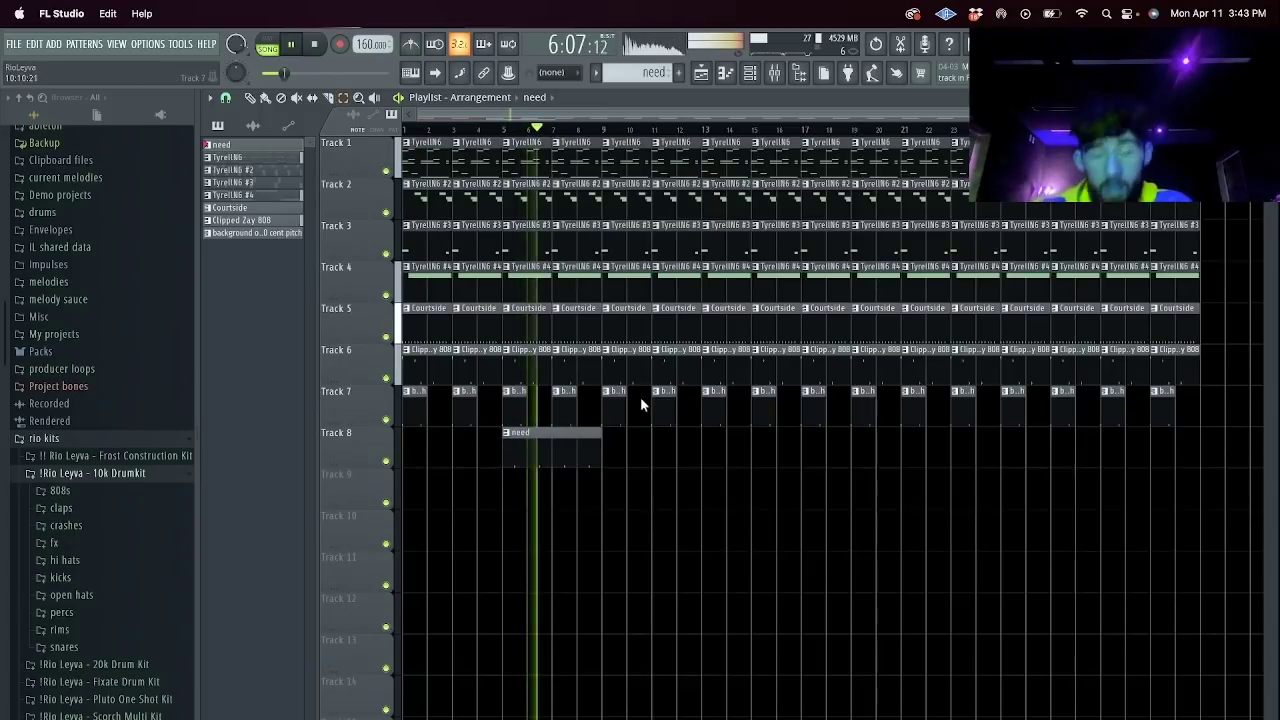
Delete the Track 2–4 TyrellN6 clips in bars 9–16.
drag(779, 199, 603, 248)
key(Delete)
drag(802, 262, 604, 292)
key(Delete)
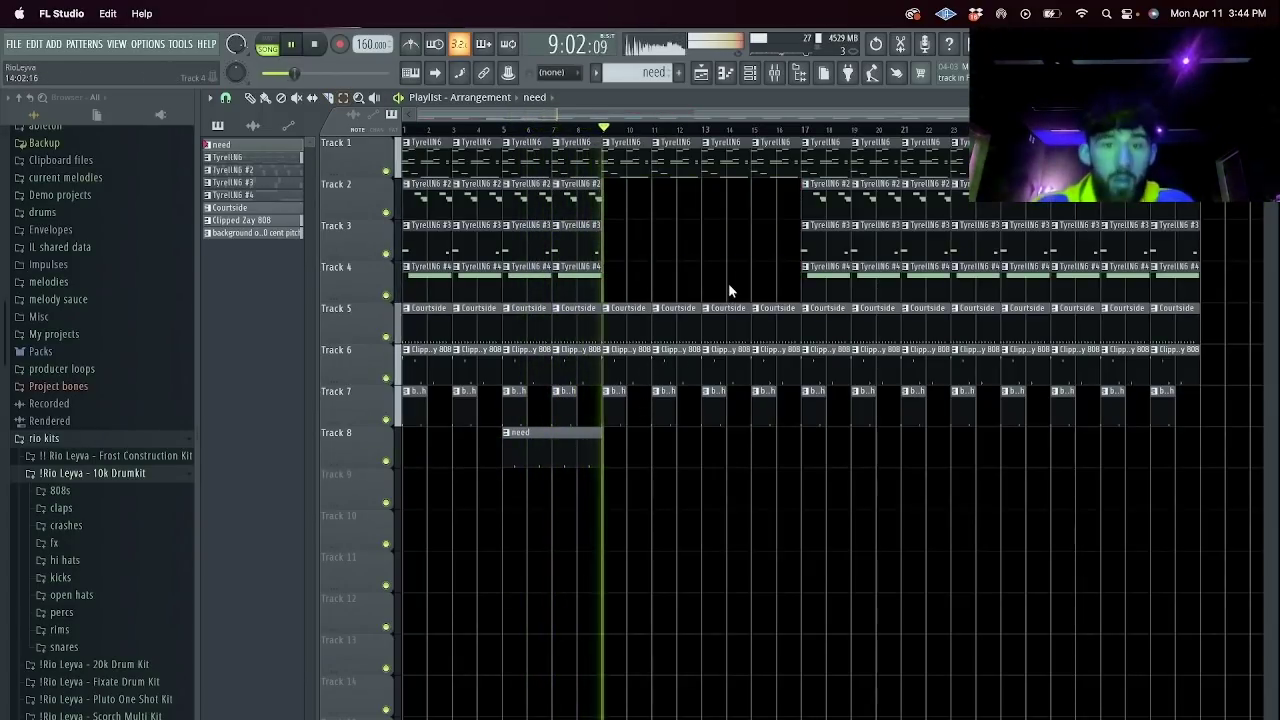
Lay need clips along Track 8 at bars 5, 11, 13 and 17, and clear Track 1 from bar 17.
super+click(569, 448)
key(super+b)
key(super+b)
key(super+b)
key(Delete)
drag(659, 455, 709, 455)
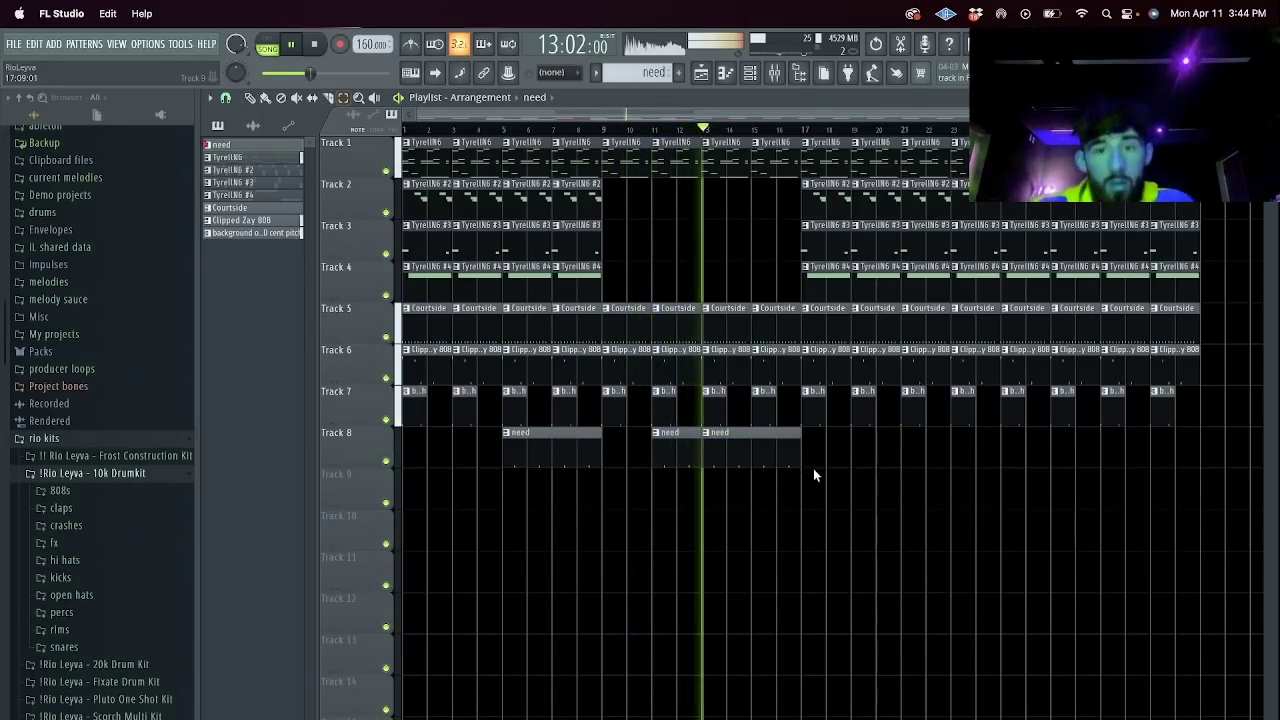
drag(806, 447, 665, 460)
drag(546, 455, 852, 440)
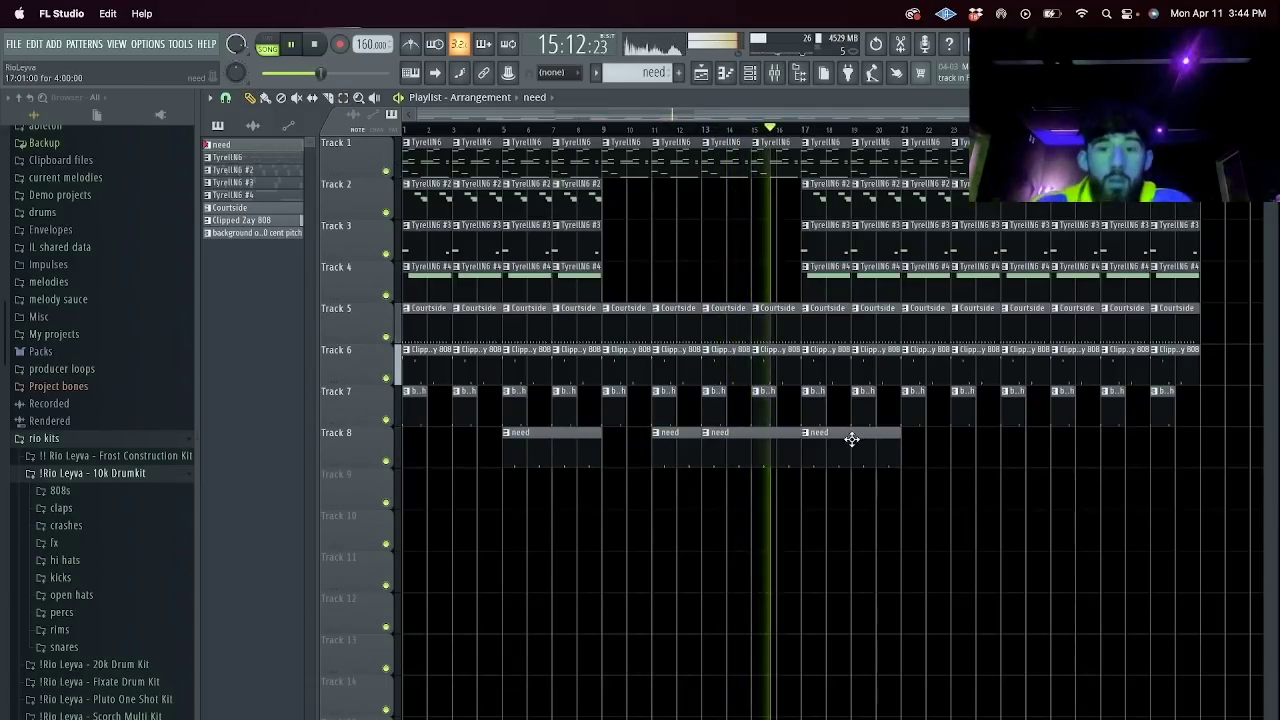
right_click(907, 176)
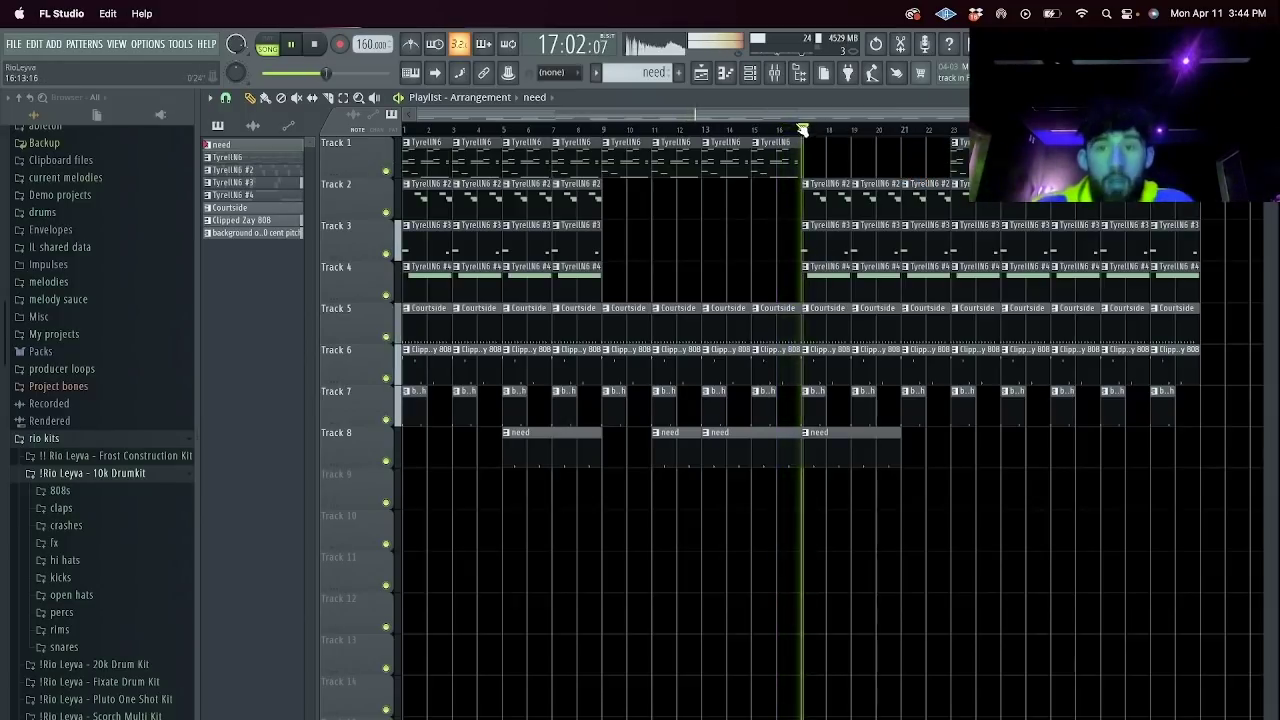
Make the bar-17 808 clip unique as Clipped Zay 808 #2 and open its notes.
click(807, 352)
click(843, 448)
click(808, 353)
click(821, 358)
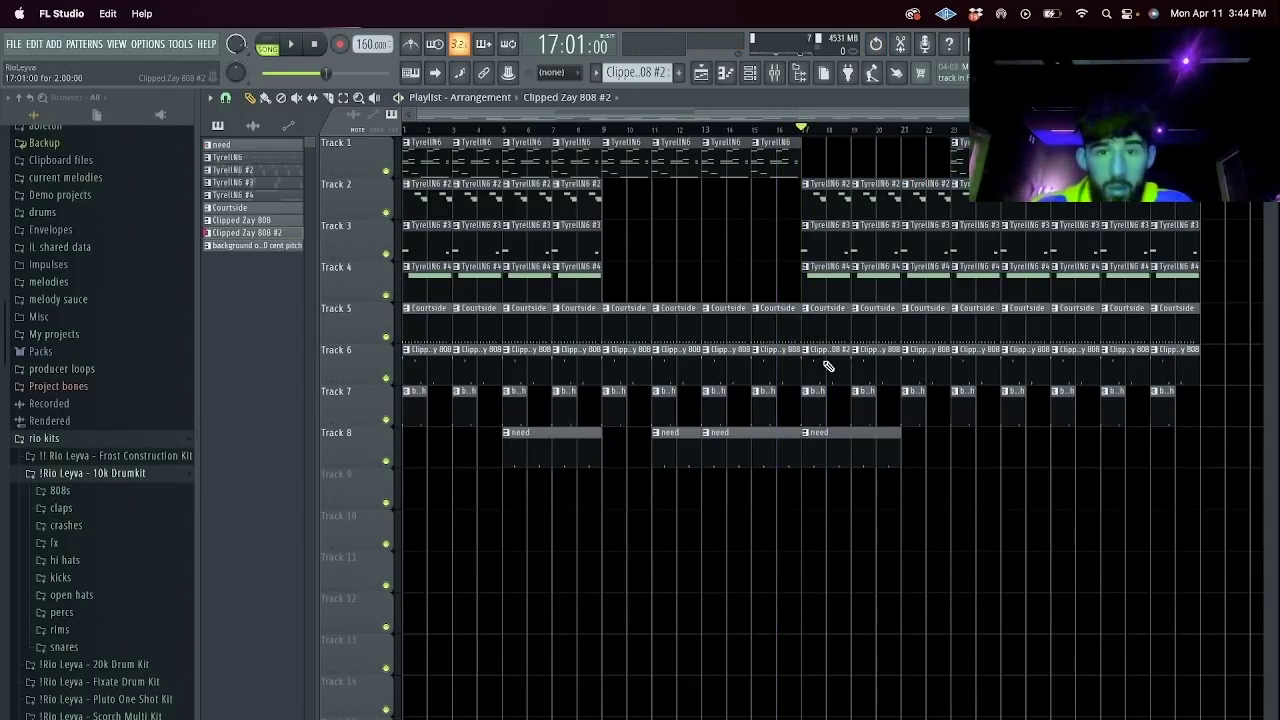
double_click(828, 366)
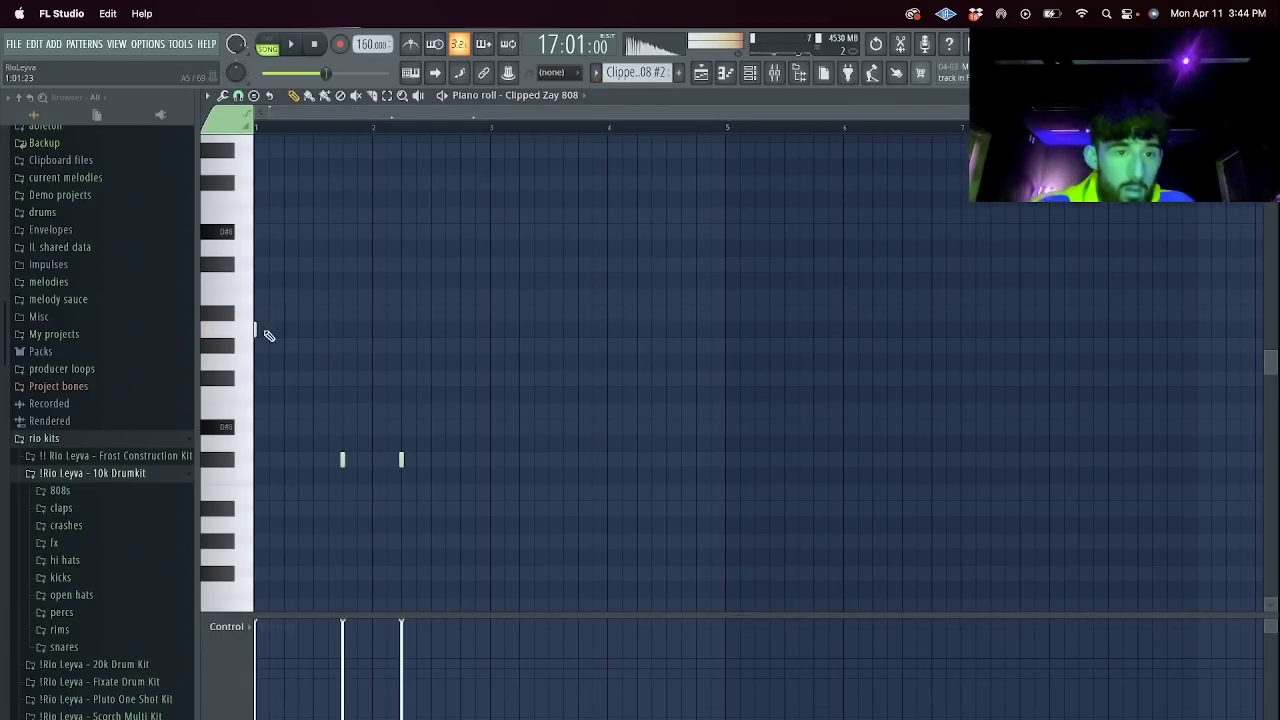
Erase the old 808 notes and draw a new E5 note plus a second short note.
key(space)
right_click(342, 461)
right_click(402, 463)
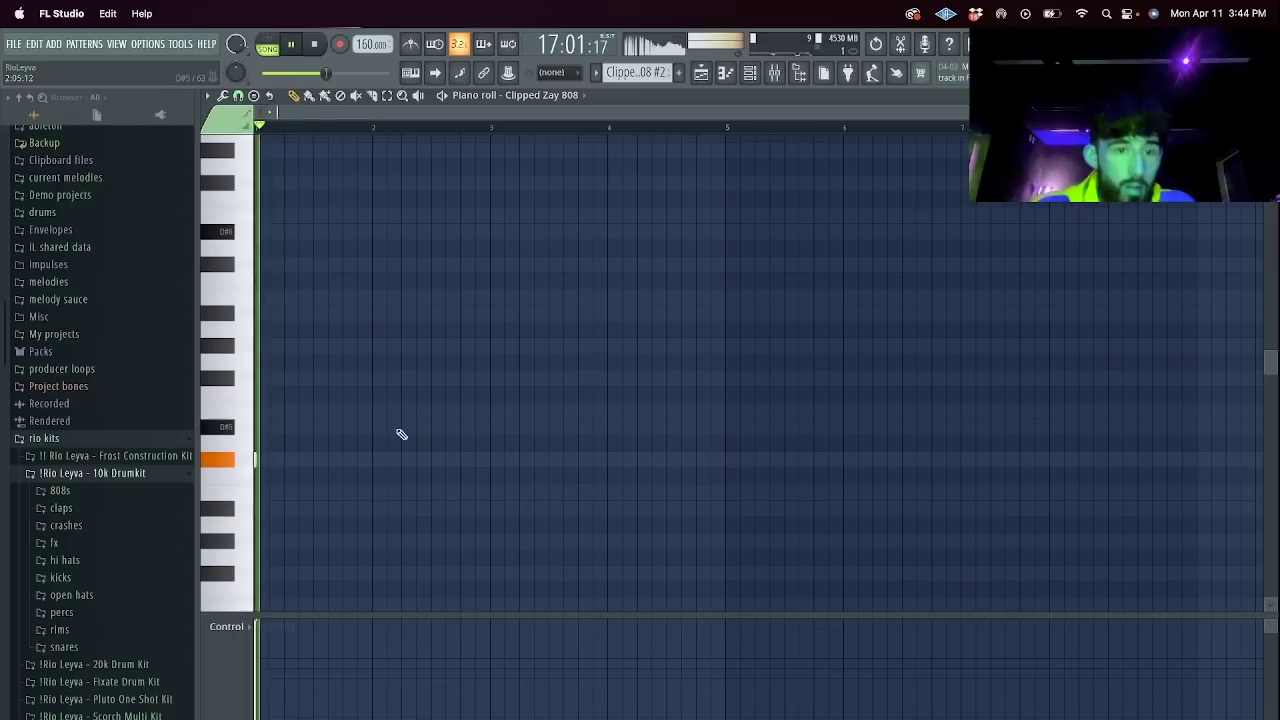
click(299, 414)
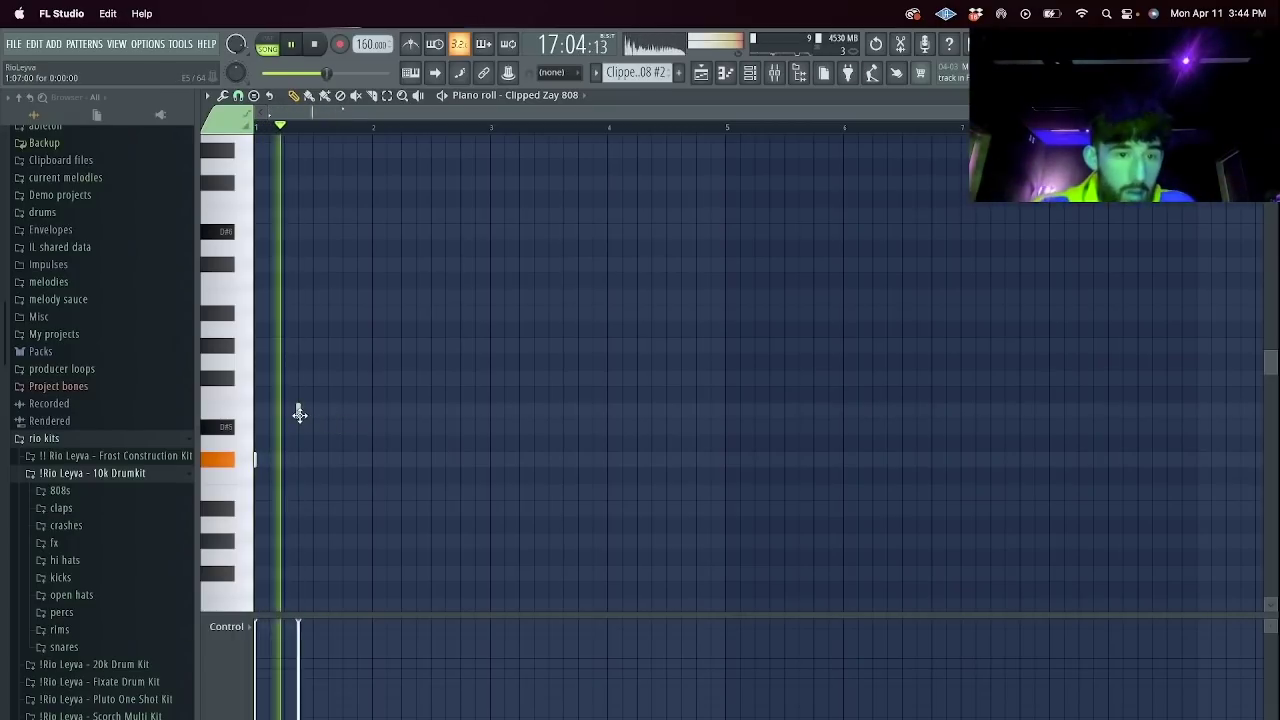
click(342, 524)
key(F5)
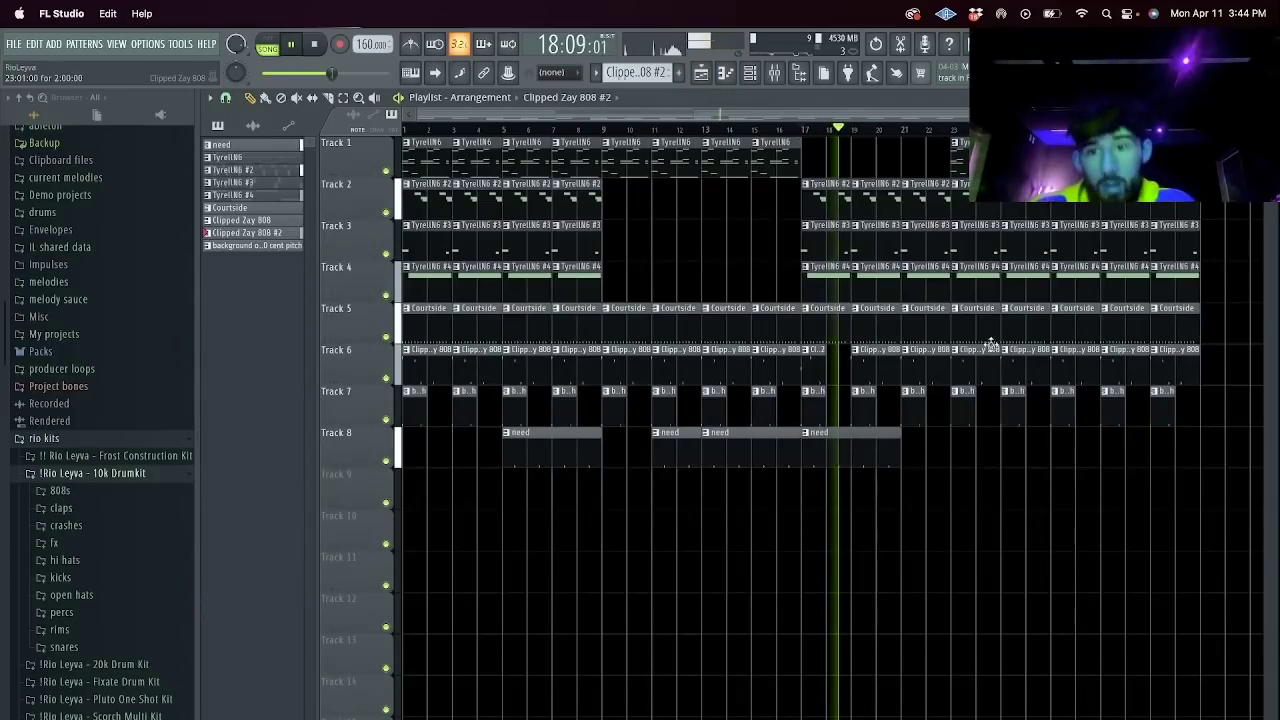
drag(895, 365, 914, 366)
key(Delete)
click(812, 363)
click(855, 367)
click(895, 363)
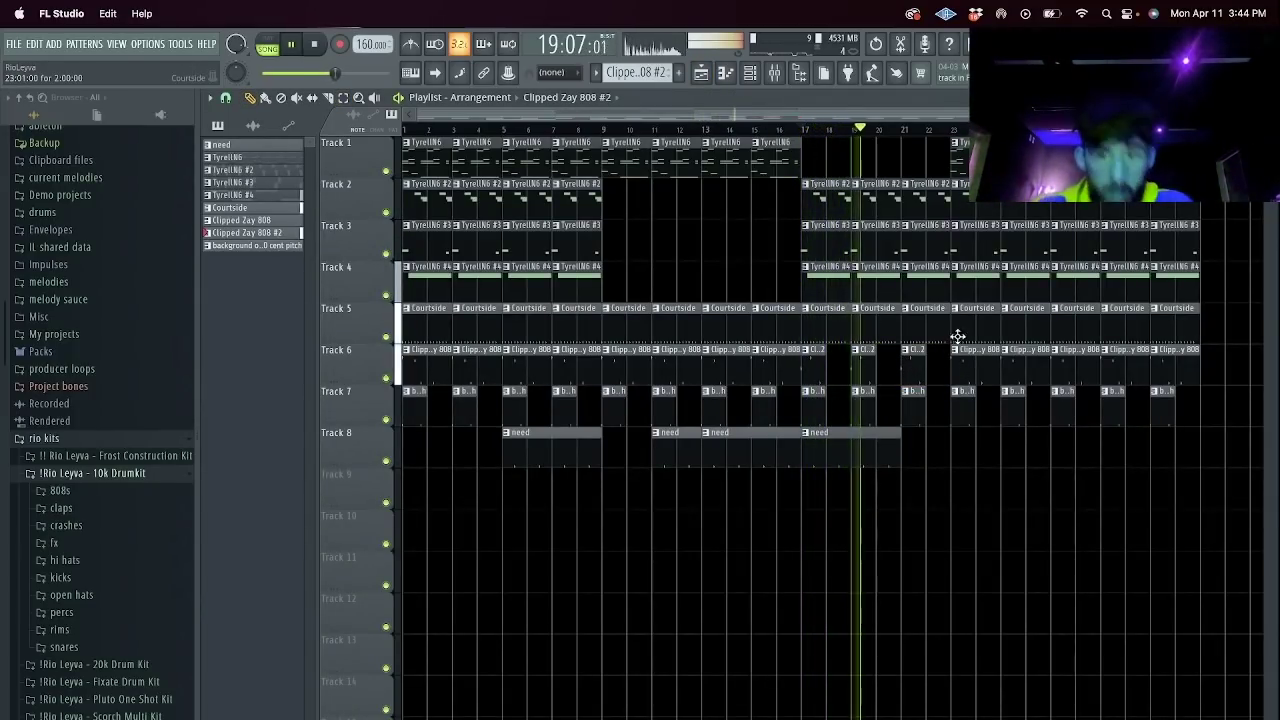
drag(1206, 507, 962, 160)
key(Delete)
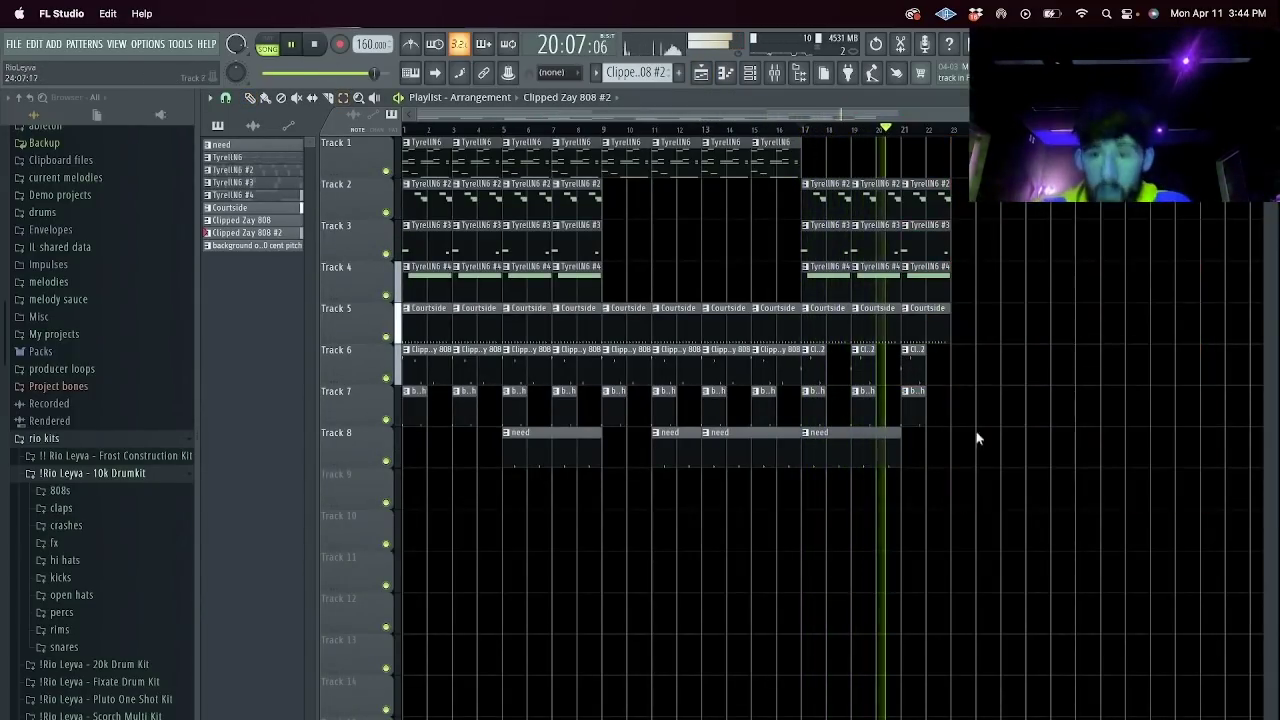
click(883, 460)
drag(862, 460, 858, 458)
key(super+b)
drag(968, 458, 822, 170)
drag(1023, 498, 904, 184)
key(super+b)
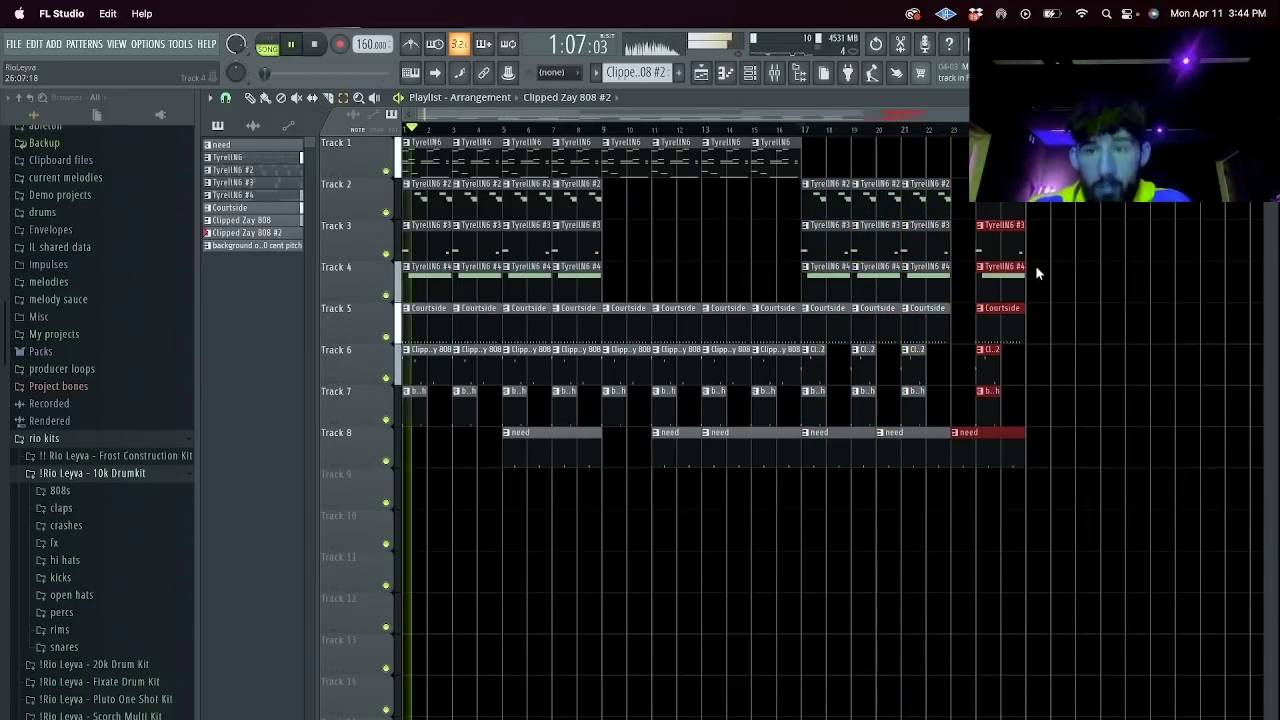
key(super+z)
drag(992, 508, 909, 138)
key(super+b)
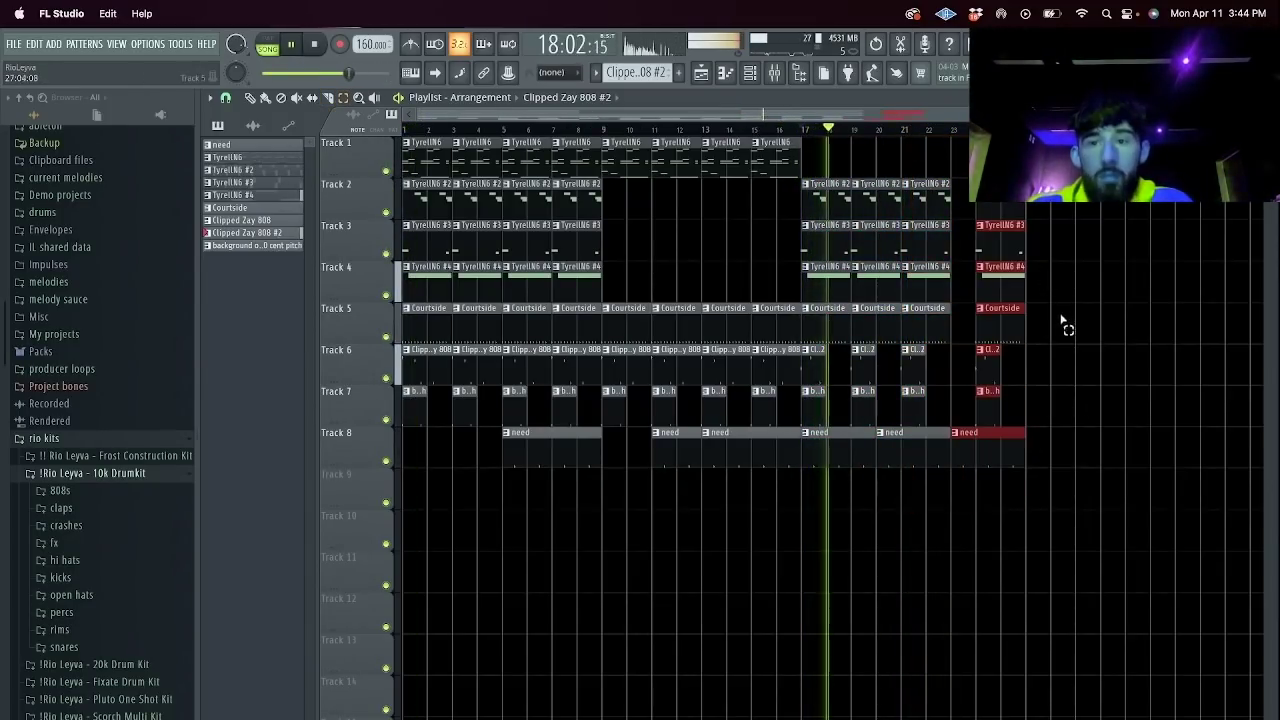
key(super+z)
key(c)
click(918, 458)
key(e)
drag(990, 498, 914, 160)
key(ctrl+b)
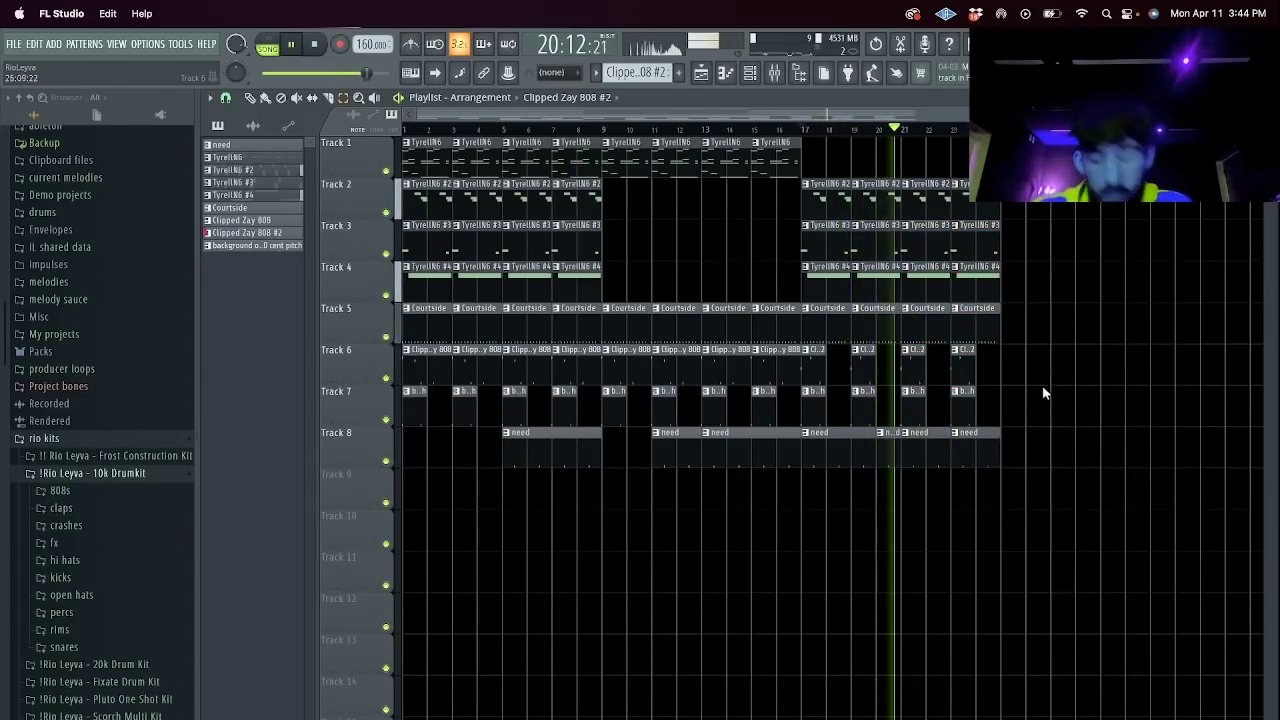
drag(1020, 507, 825, 200)
key(super+b)
drag(1205, 345, 1017, 162)
key(Delete)
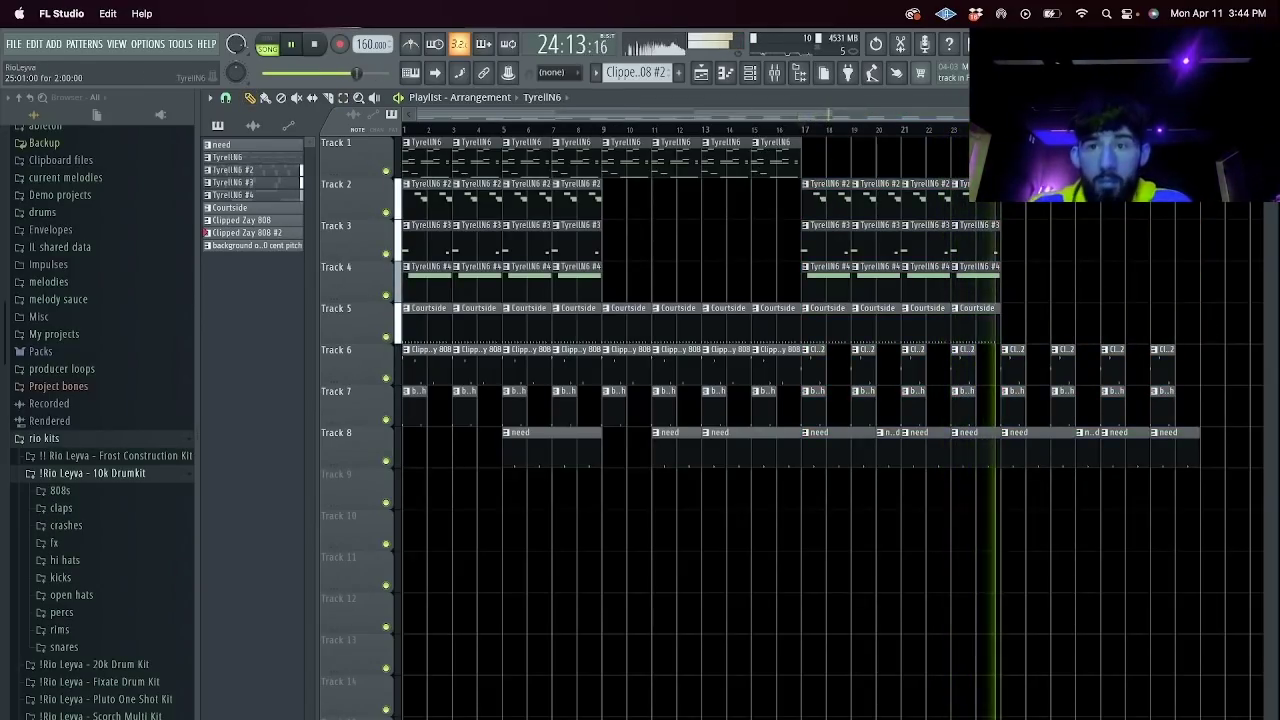
click(1006, 143)
Make the clip a unique TyrellN6 #5 pattern, shorten the C#4 note, and delete the long C#3 note.
click(1121, 243)
double_click(1022, 160)
scroll(281, 441, down, 4)
scroll(280, 443, down, 3)
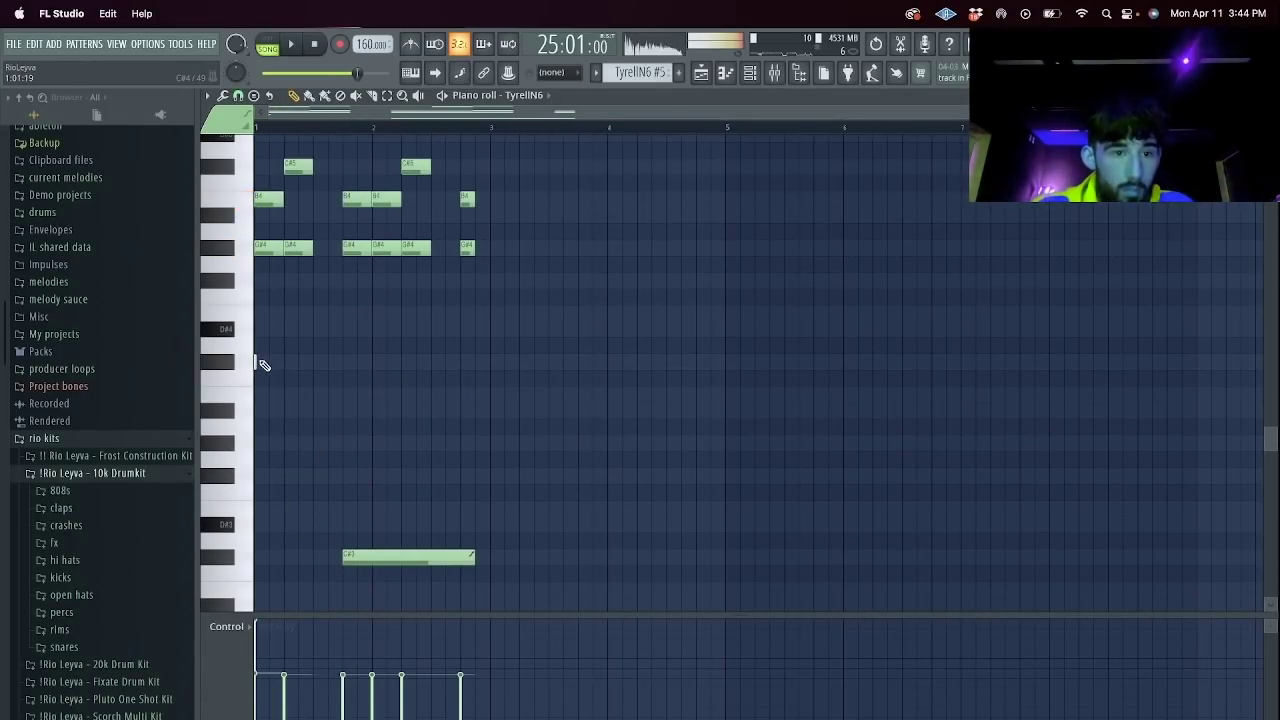
drag(291, 369, 288, 368)
key(space)
key(space)
right_click(350, 557)
key(space)
scroll(332, 345, down, 1)
key(space)
key(space)
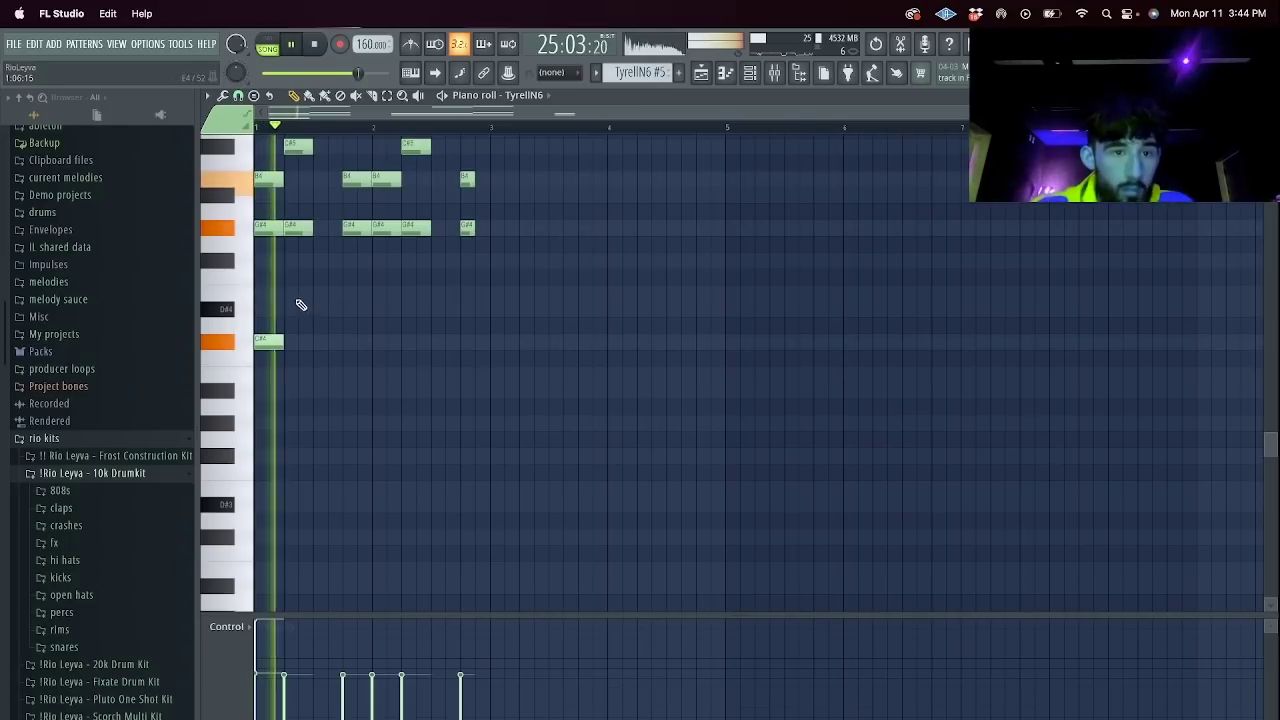
Add a low note and another note a semitone lower, then delete the A3 note.
click(301, 295)
key(space)
click(345, 388)
drag(339, 397, 340, 412)
key(space)
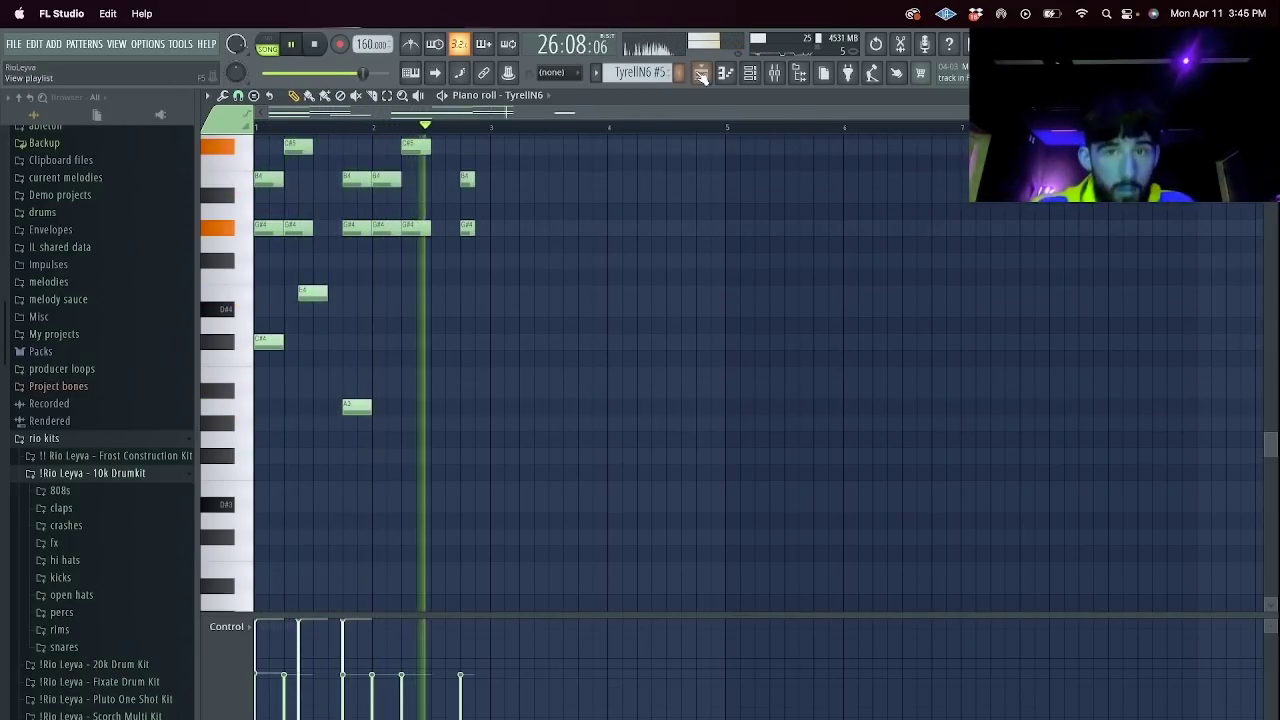
right_click(357, 407)
key(space)
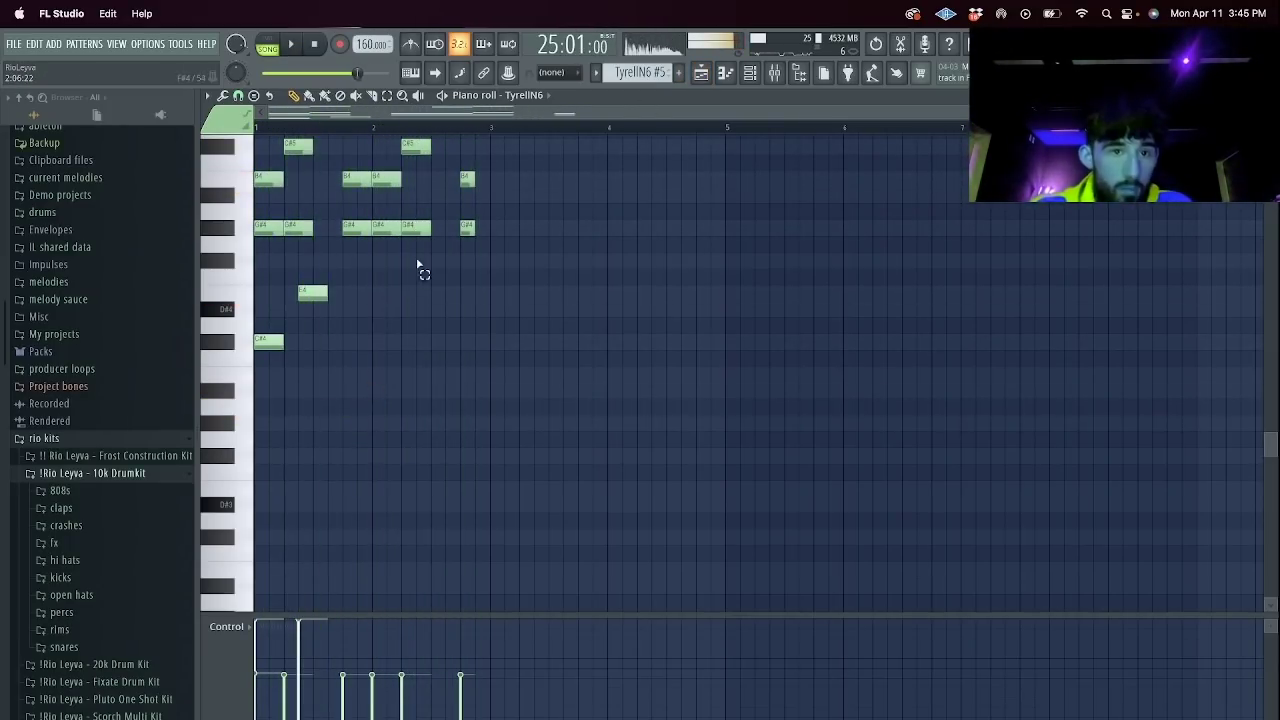
Transpose the three selected notes down to A3.
key(shift+Down)
key(shift+Down)
key(shift+Up)
key(shift+Up)
key(shift+Up)
key(shift+Up)
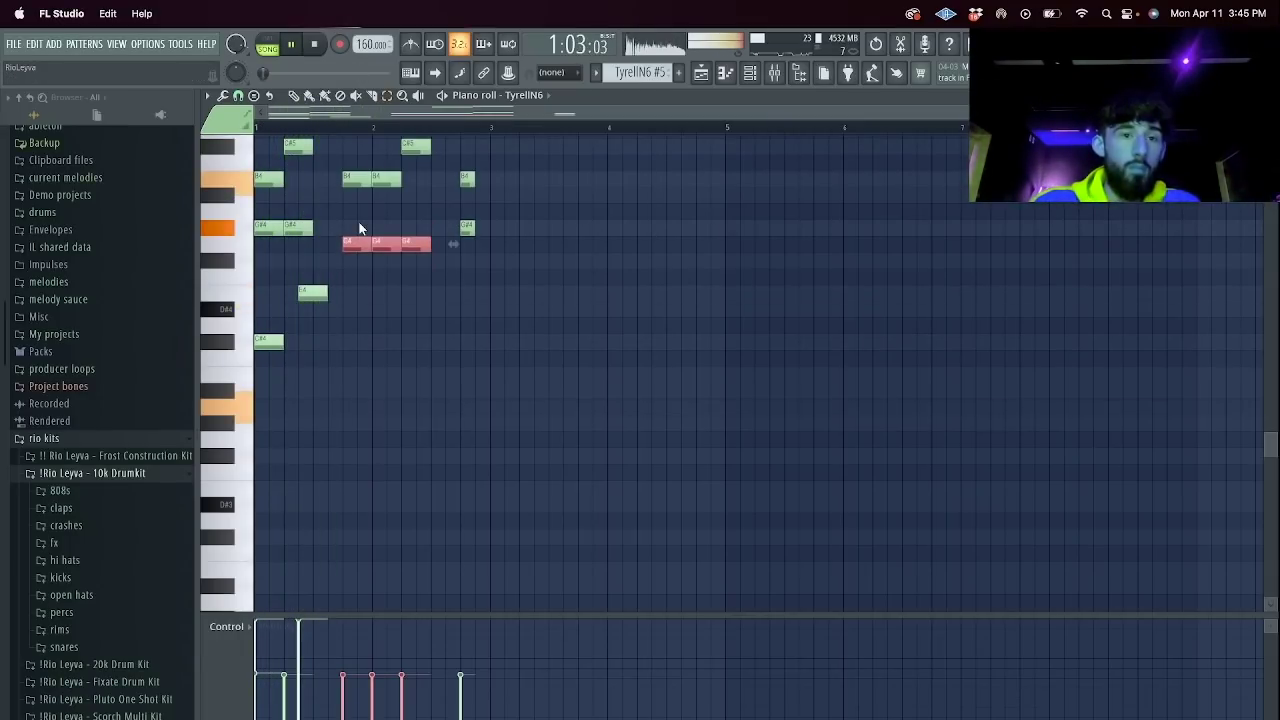
key(shift+Down)
key(ctrl+Down)
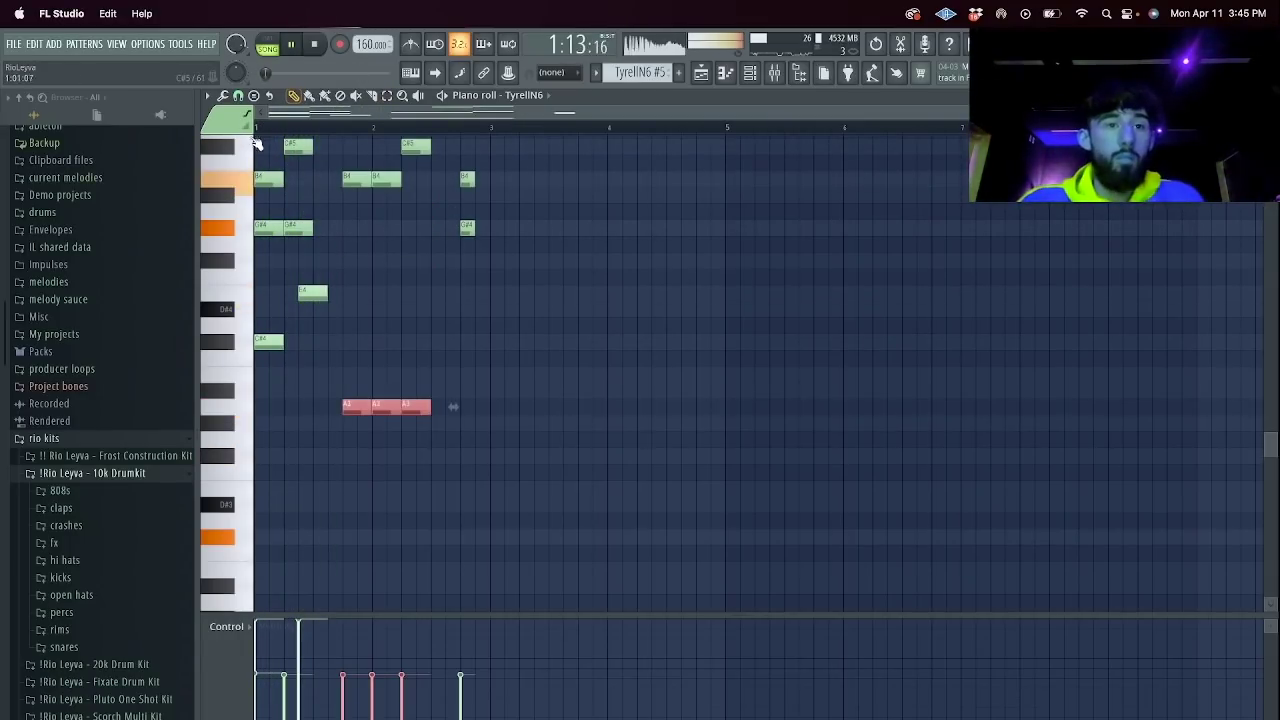
click(700, 76)
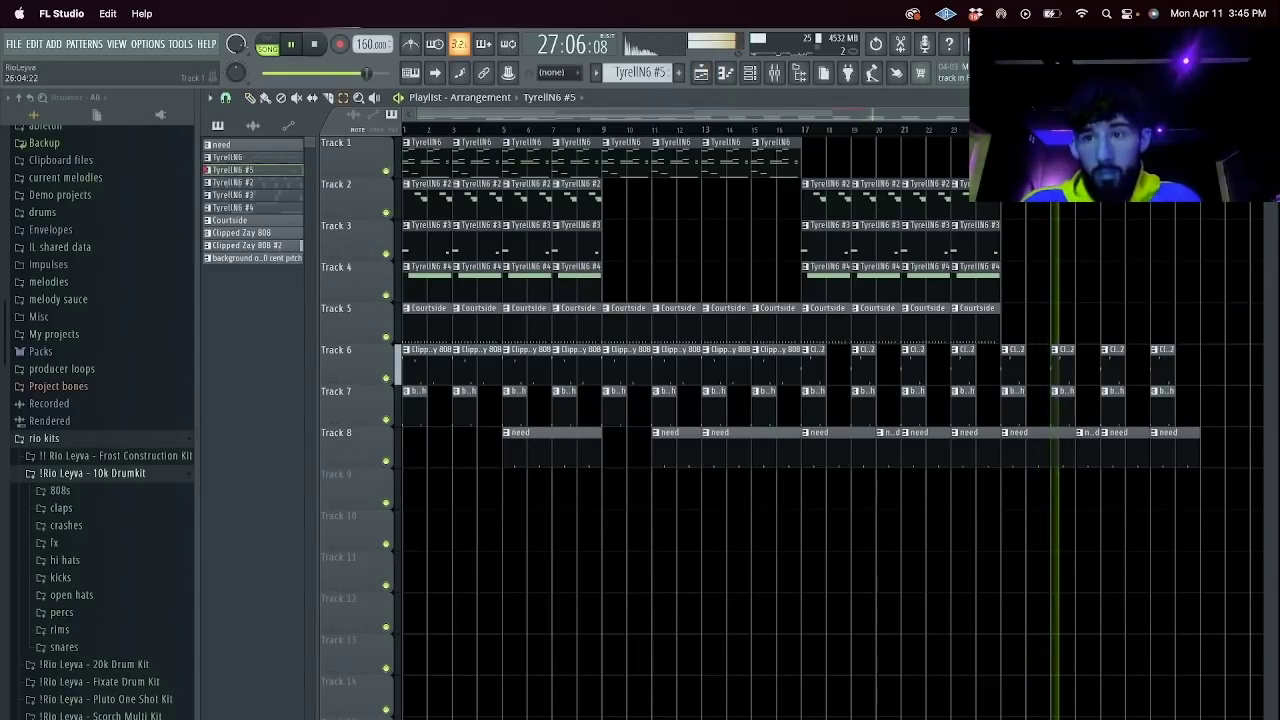
Duplicate the four Courtside clips at bars 17–24 to the right.
drag(1000, 298, 808, 338)
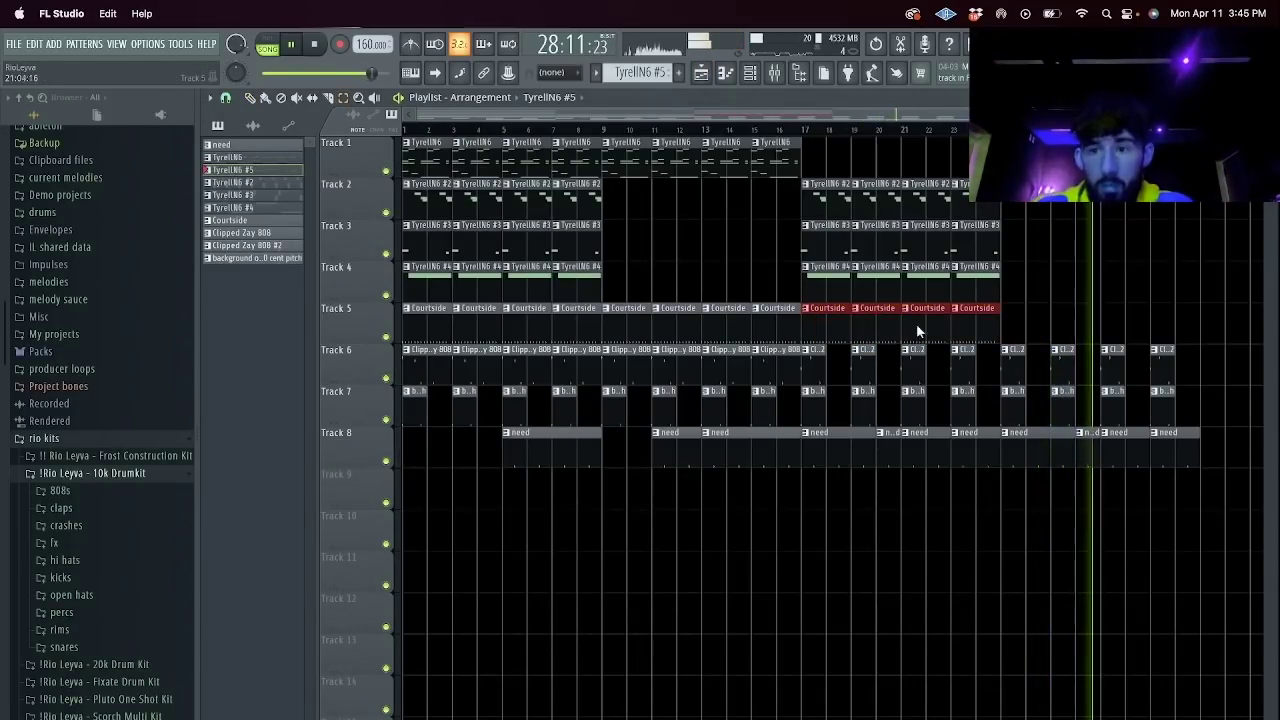
key(ctrl+b)
drag(1090, 325, 1038, 325)
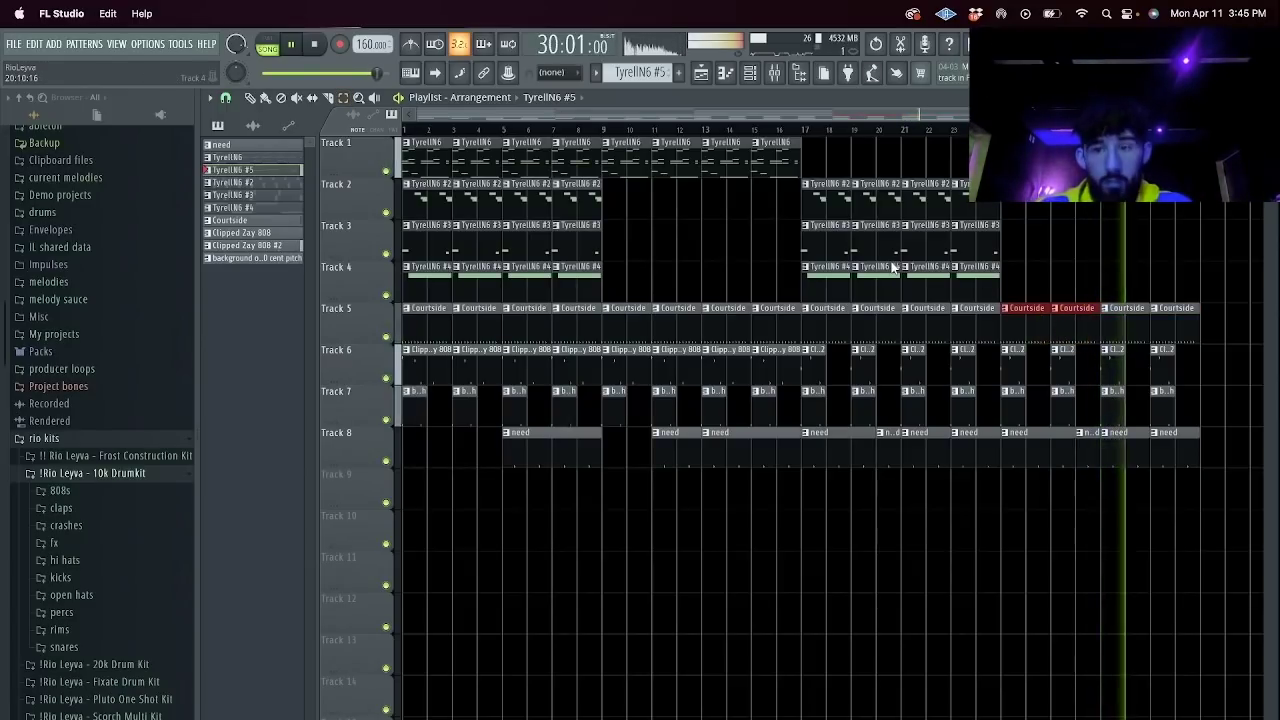
click(314, 44)
click(291, 44)
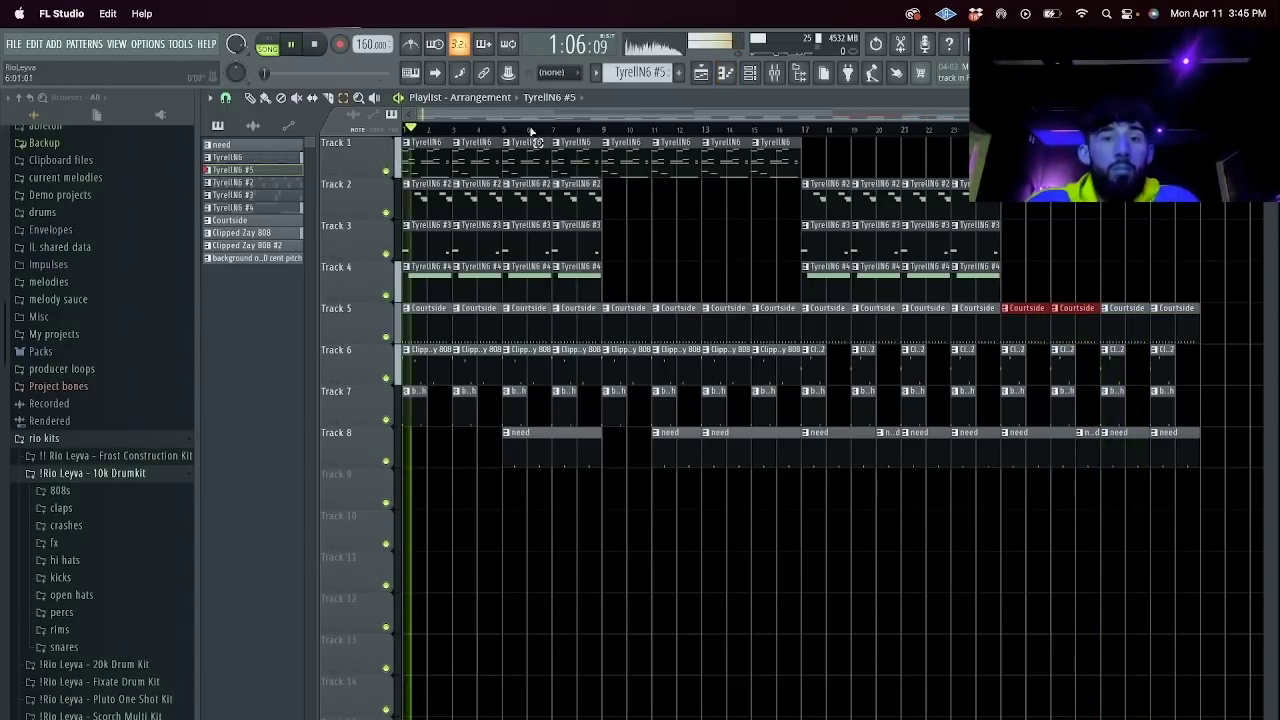
Extend the need clip back to bar 1 and delete the opening clips on tracks 2–4.
key(p)
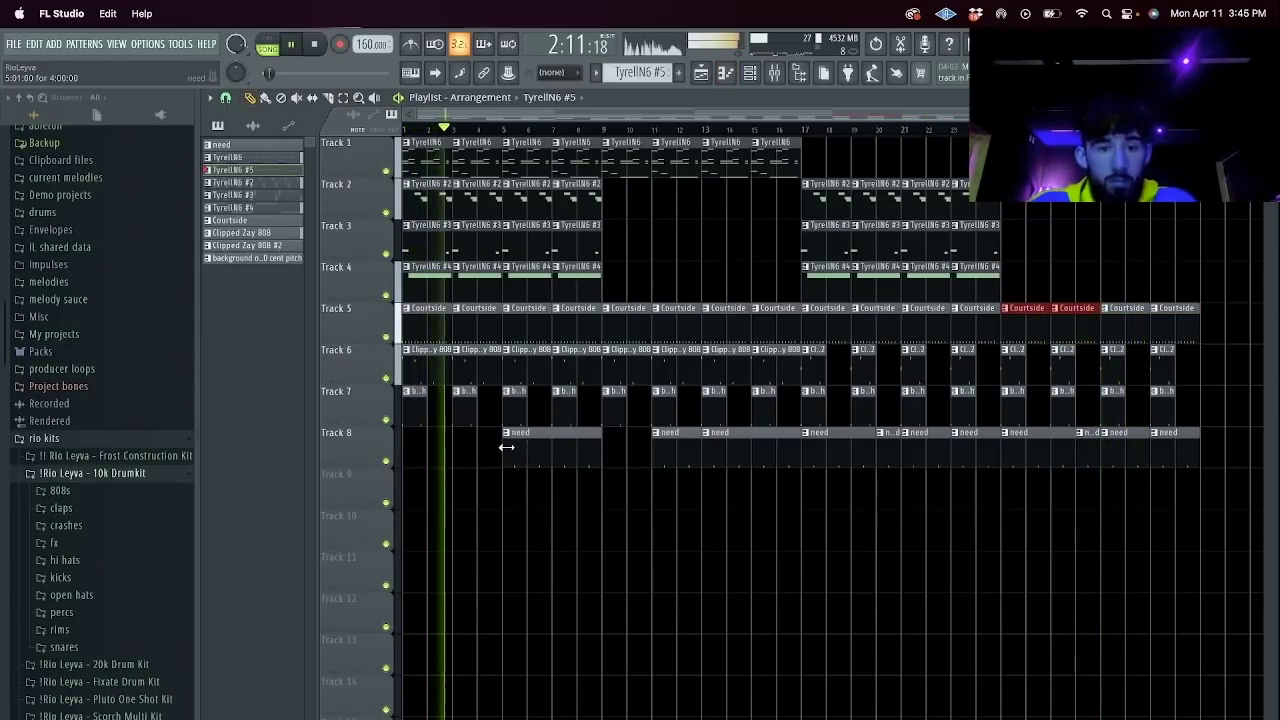
drag(506, 446, 211, 455)
key(space)
drag(479, 270, 442, 196)
key(Delete)
key(space)
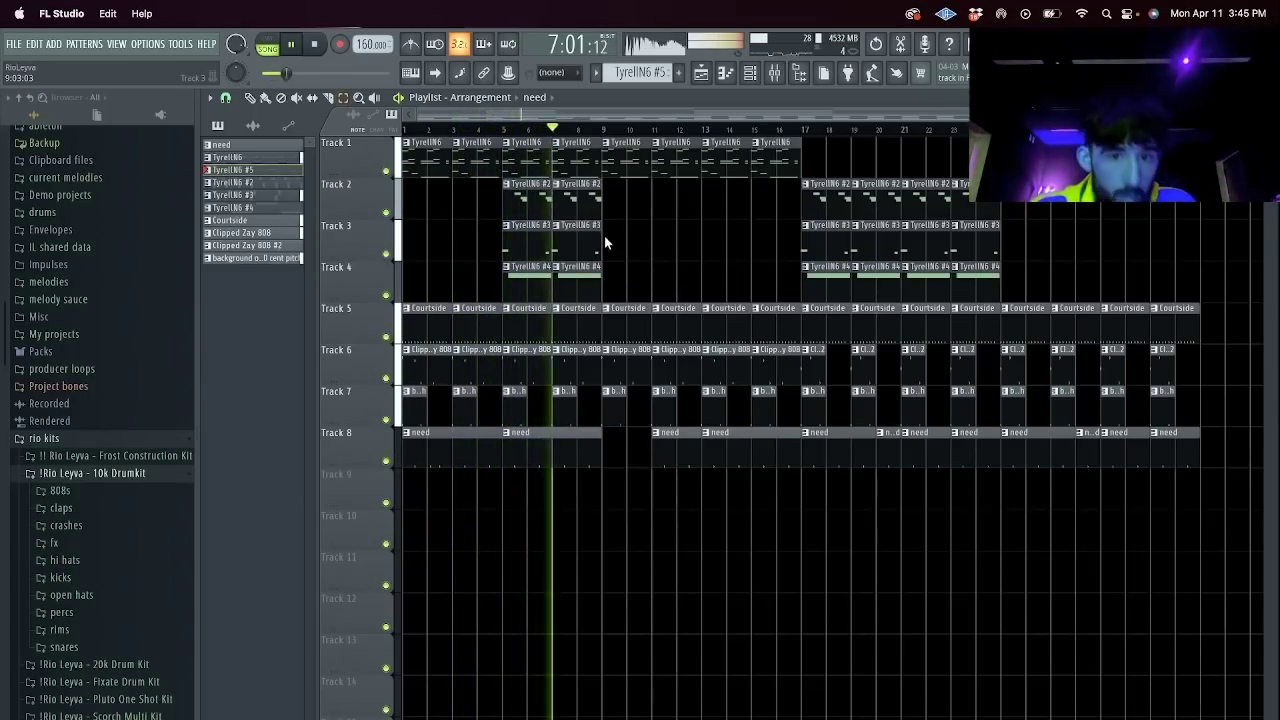
Slice the Courtside and need clips at bar 18 and delete their bar-17 pieces.
drag(604, 187, 720, 214)
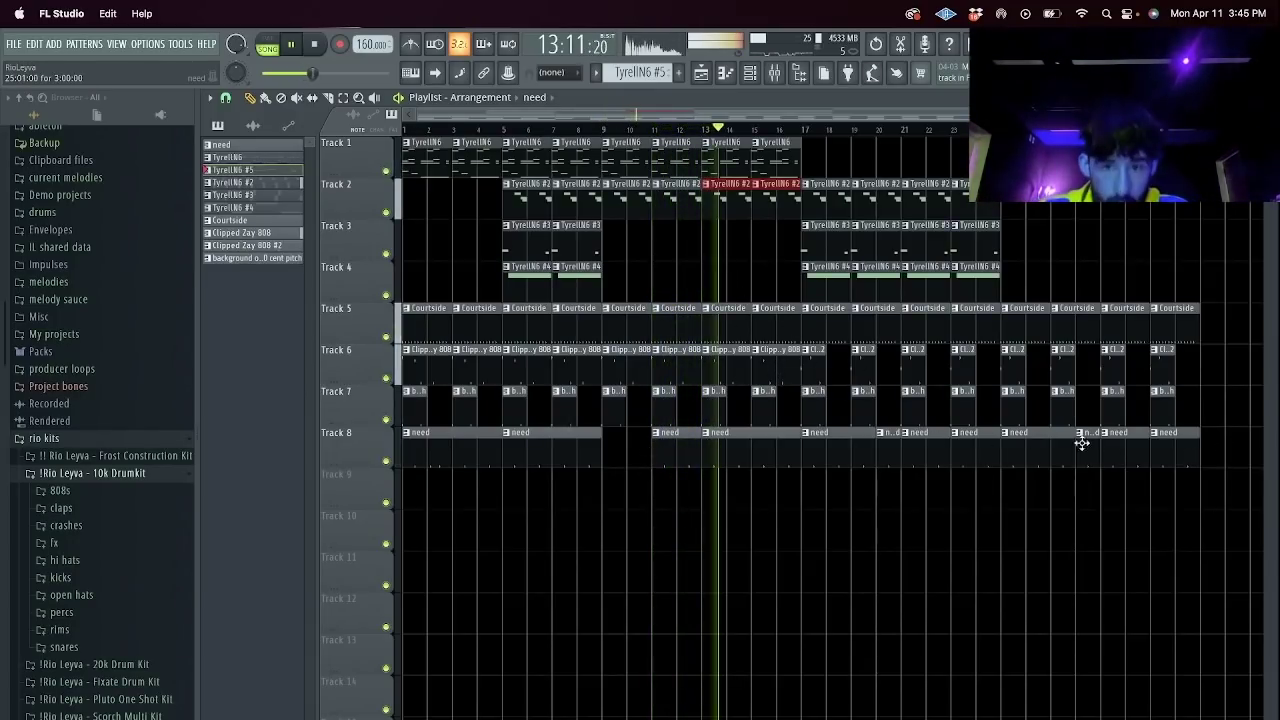
drag(1231, 508, 402, 136)
super+click(825, 491)
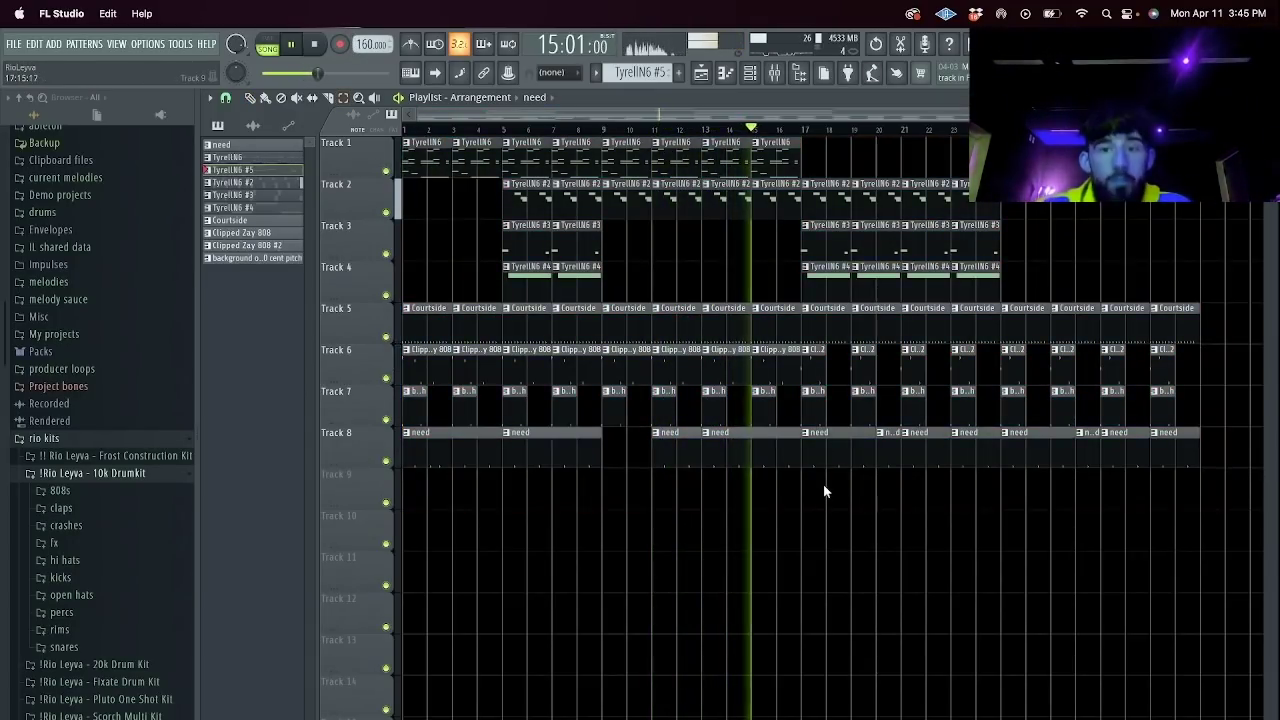
key(c)
drag(826, 300, 827, 335)
super+click(818, 330)
key(Delete)
drag(827, 425, 832, 460)
super+click(801, 456)
super+click(816, 457)
key(Delete)
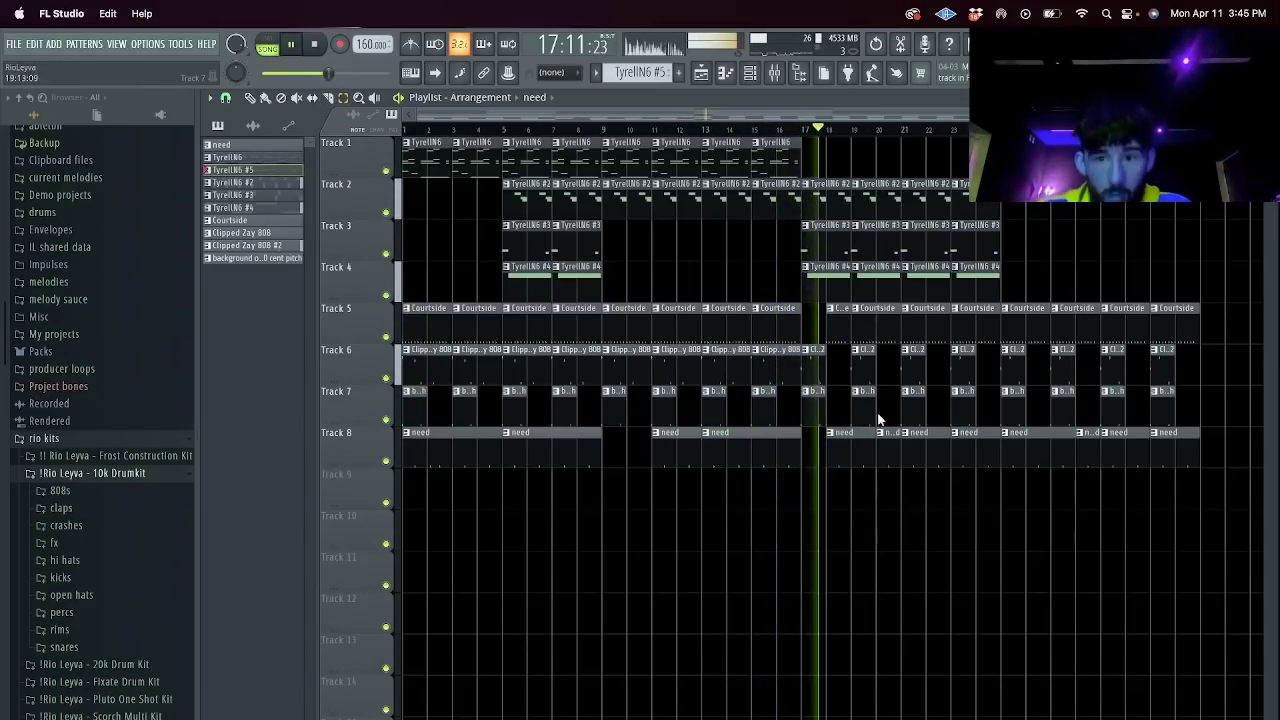
Select every clip and duplicate the whole arrangement after bar 33.
scroll(913, 447, down, 3)
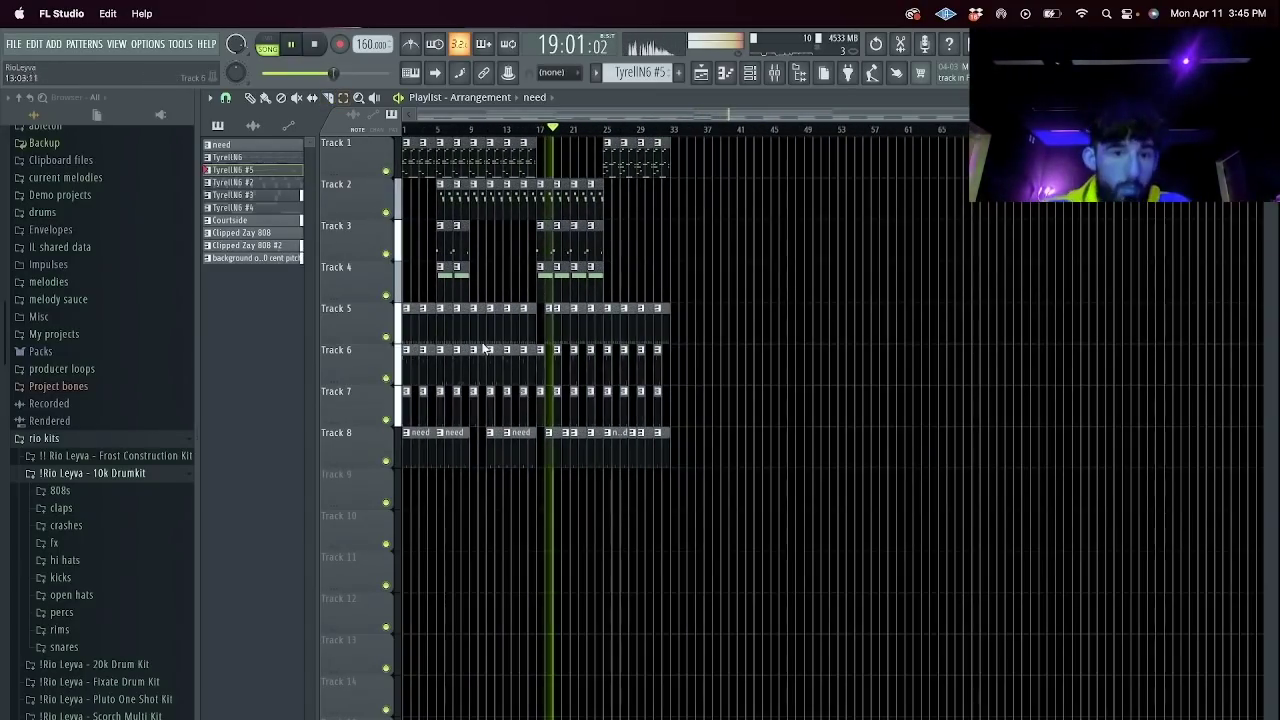
scroll(1014, 500, up, 3)
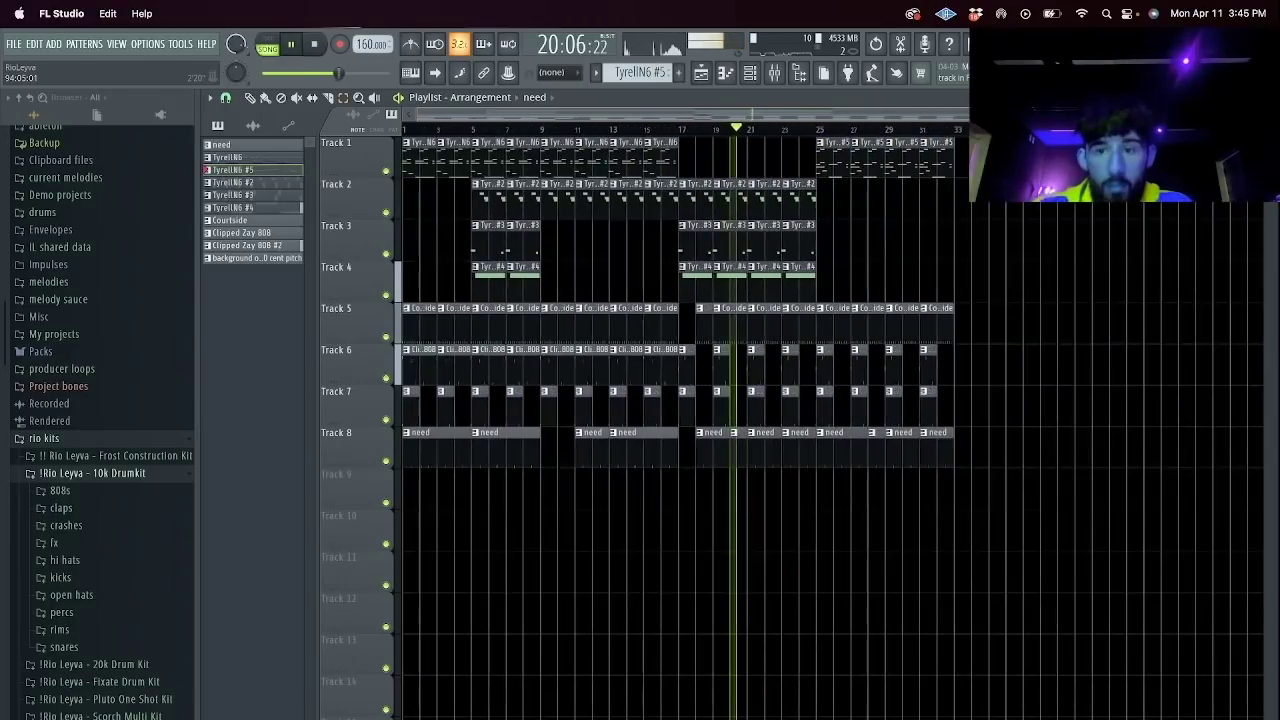
key(ctrl+a)
key(ctrl+b)
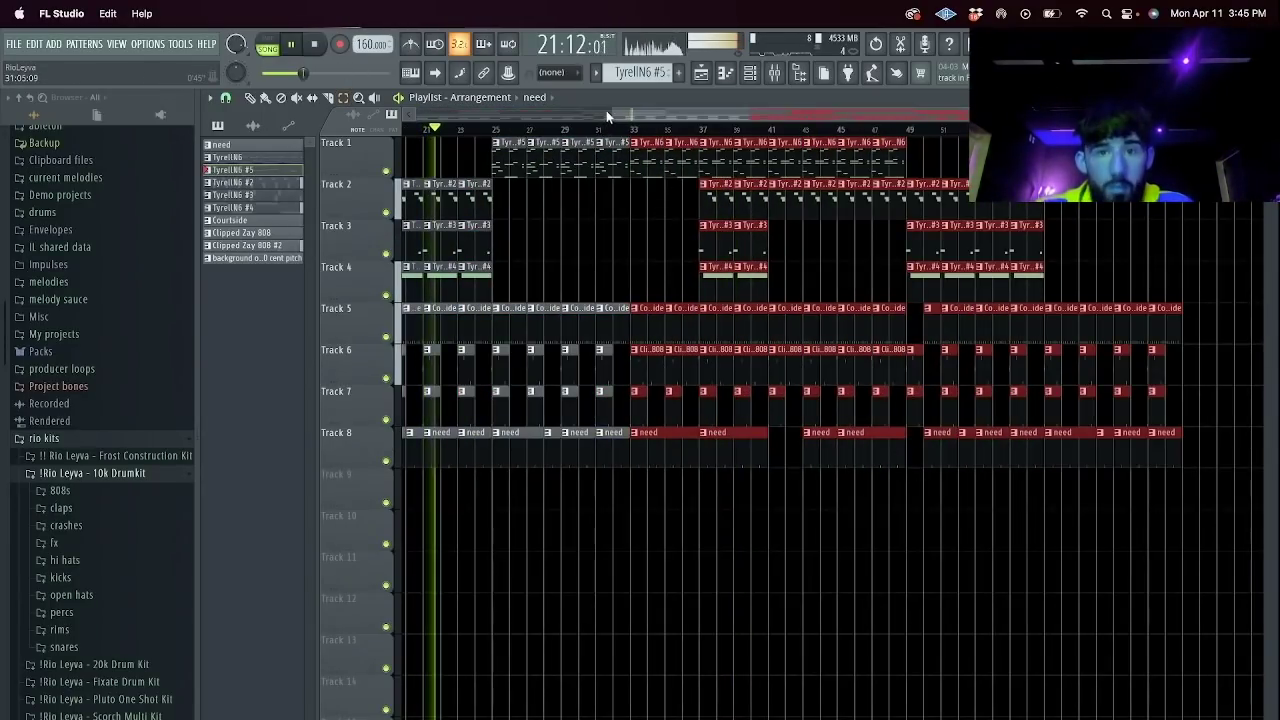
drag(613, 116, 645, 122)
click(791, 115)
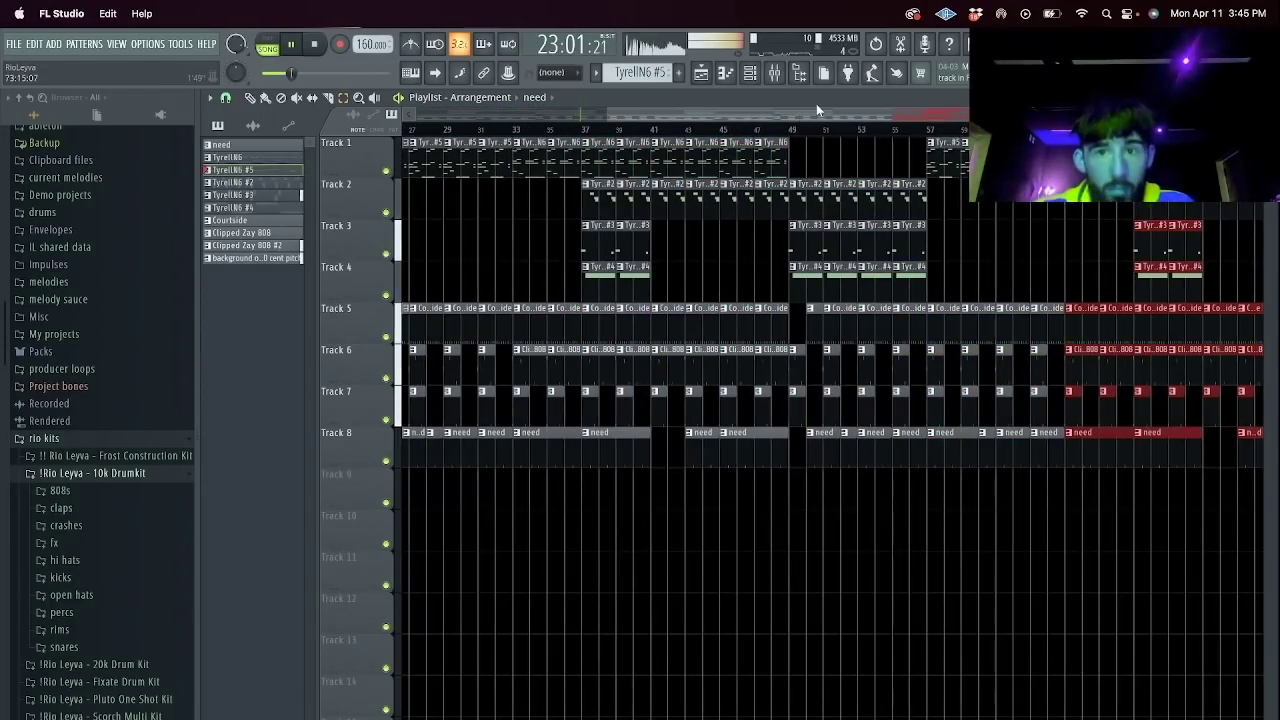
key(space)
Audition bars 1–9 of the song, then start saving the project under a new name.
drag(781, 115, 600, 117)
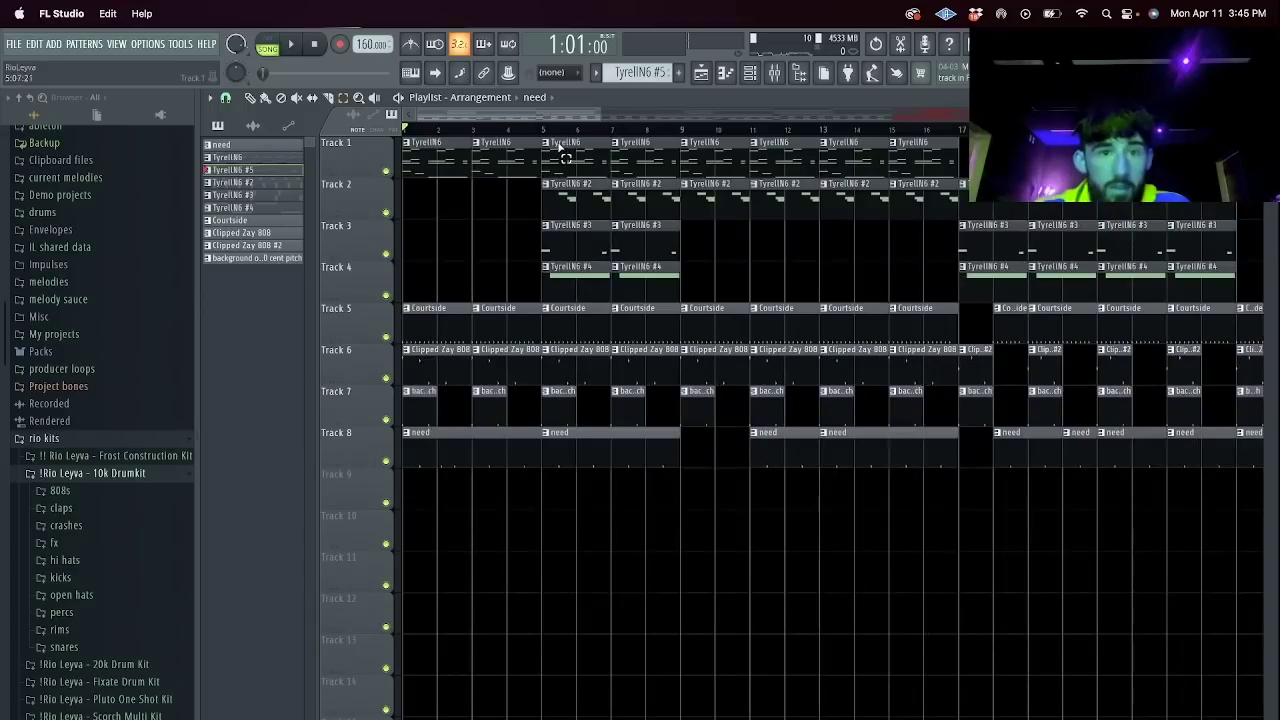
drag(684, 134, 405, 130)
click(776, 73)
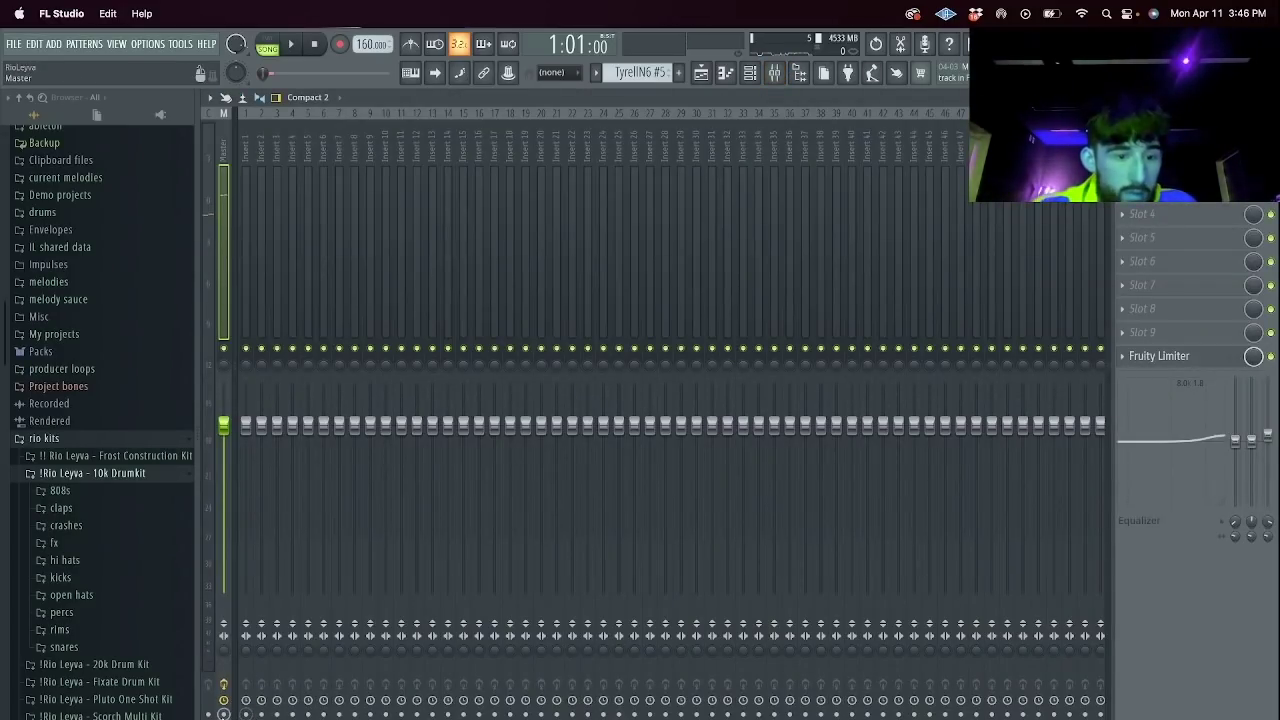
click(700, 76)
key(space)
right_click(645, 131)
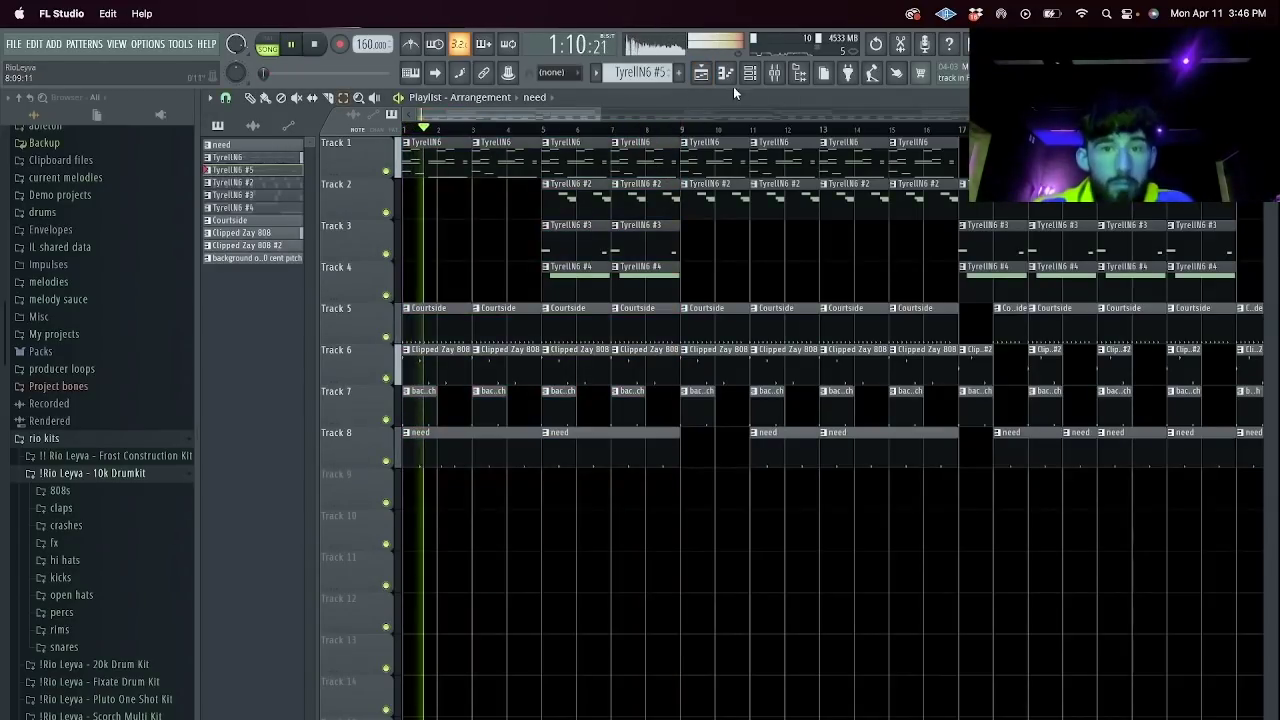
key(super+s)
click(681, 231)
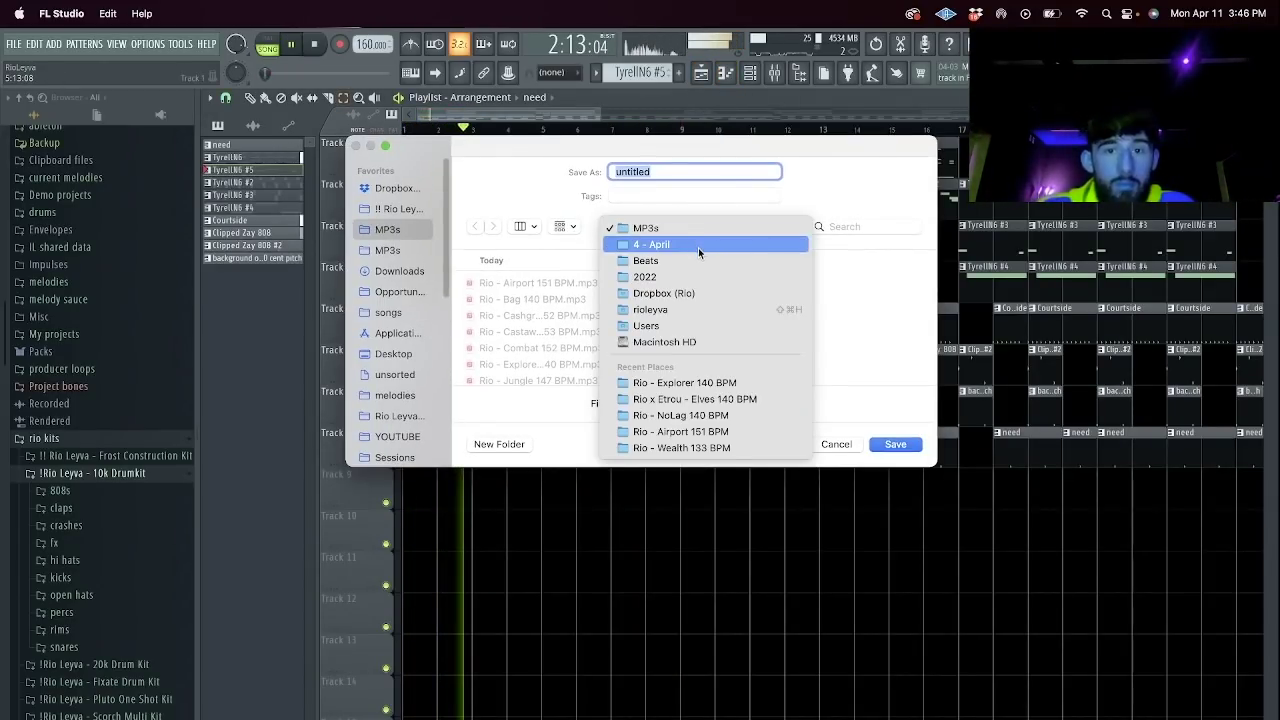
Save the project as 'Rio - Handoff 160 BPM.flp' in a new 'Rio' folder under 4 - April.
click(698, 247)
key(super+shift+n)
text(Rio - Handoff 160 BPM)
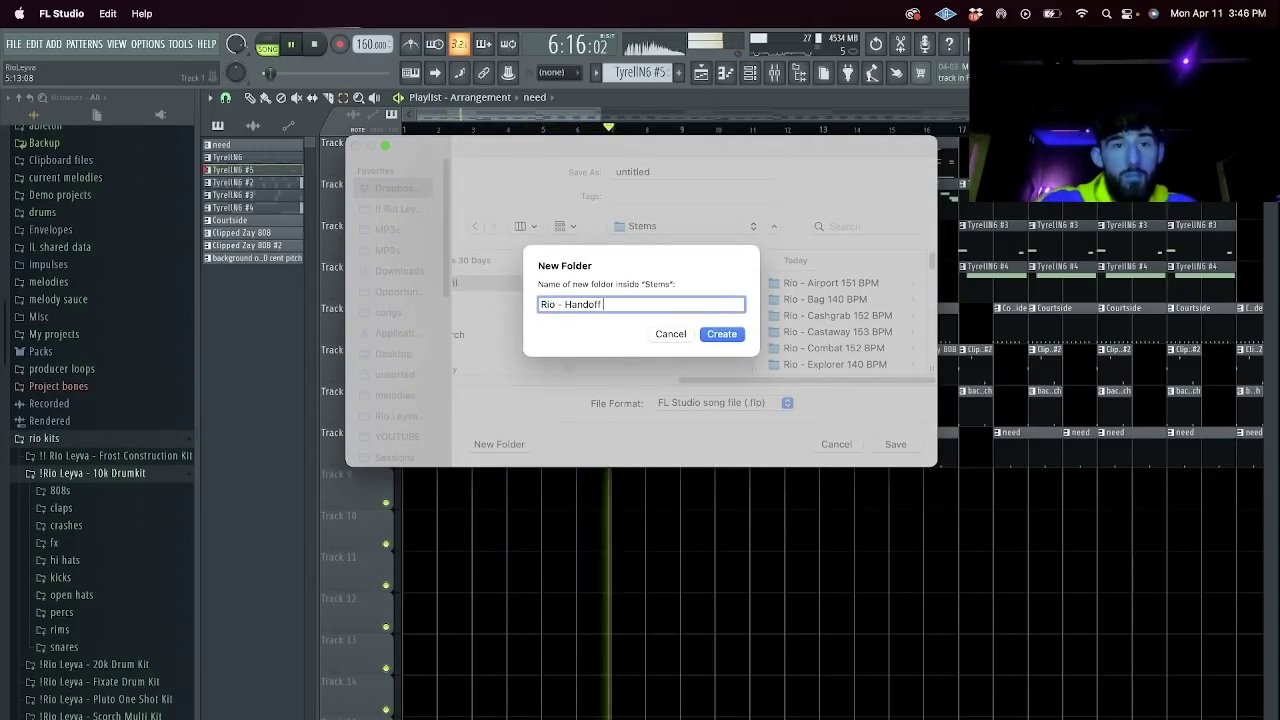
click(721, 334)
text(Rio - Handoff 160 BPM)
Render the song as an MP3 into the Stems > MP3s folder.
key(Return)
key(super+shift+r)
click(678, 226)
click(668, 243)
click(711, 284)
click(905, 443)
click(893, 444)
click(746, 610)
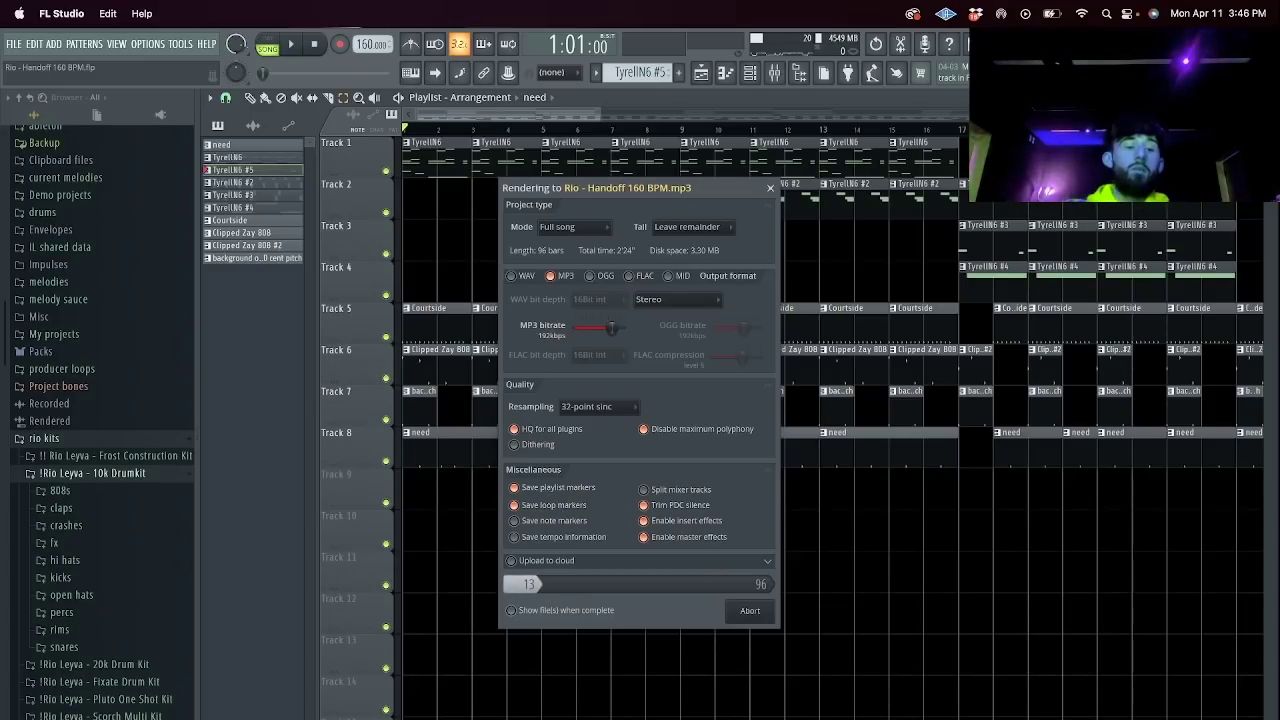
key(super+Tab)
Select and inspect the exported MP3s in Finder, then return to FL Studio's render window.
drag(455, 218, 912, 236)
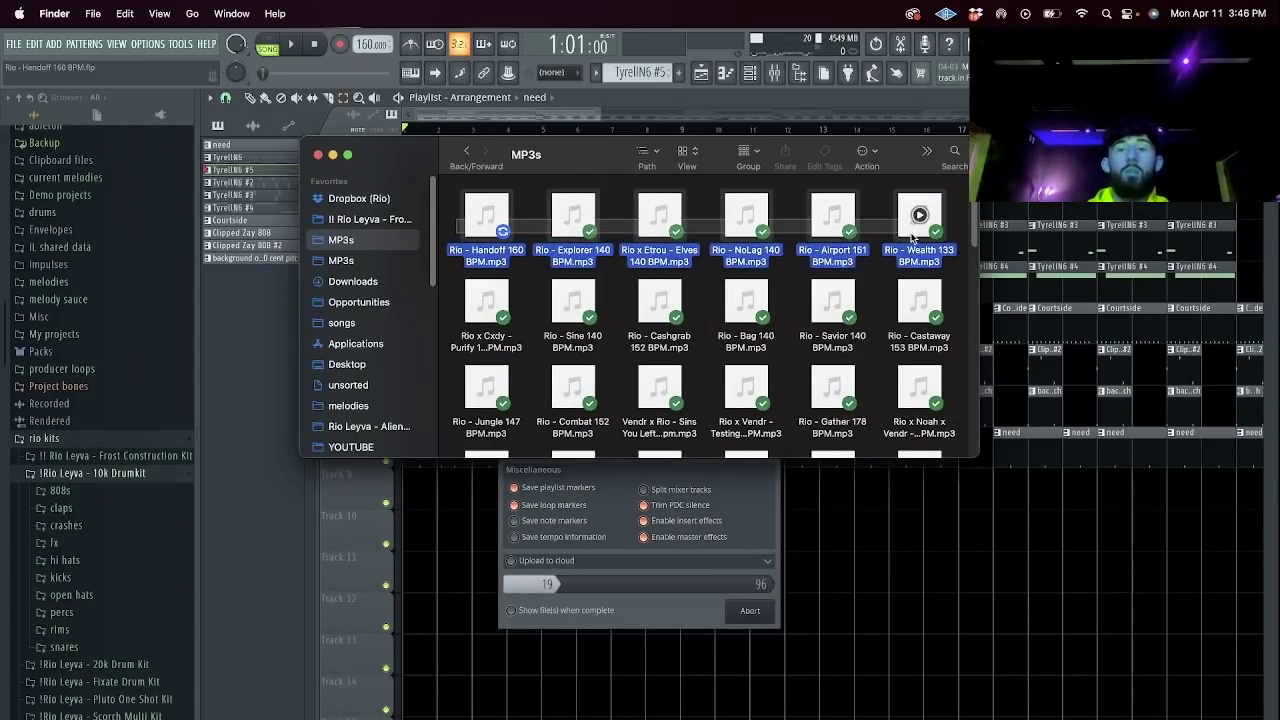
drag(947, 315, 470, 322)
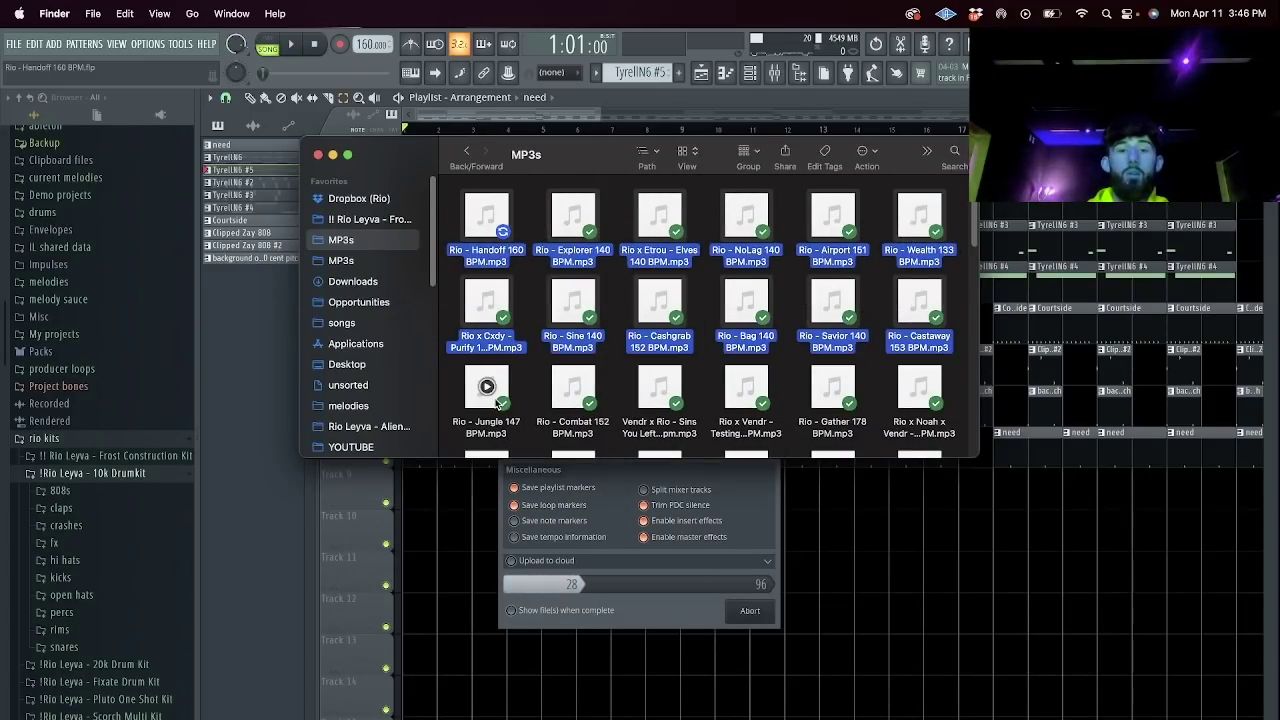
right_click(562, 404)
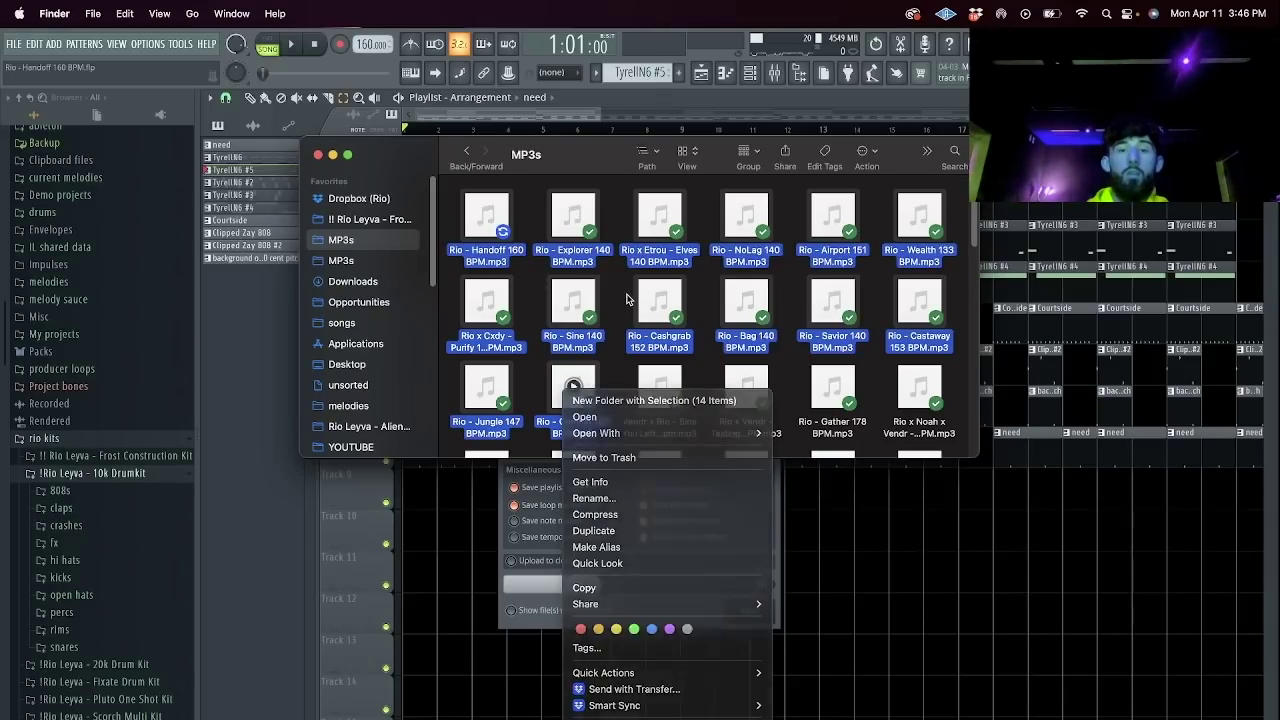
click(630, 296)
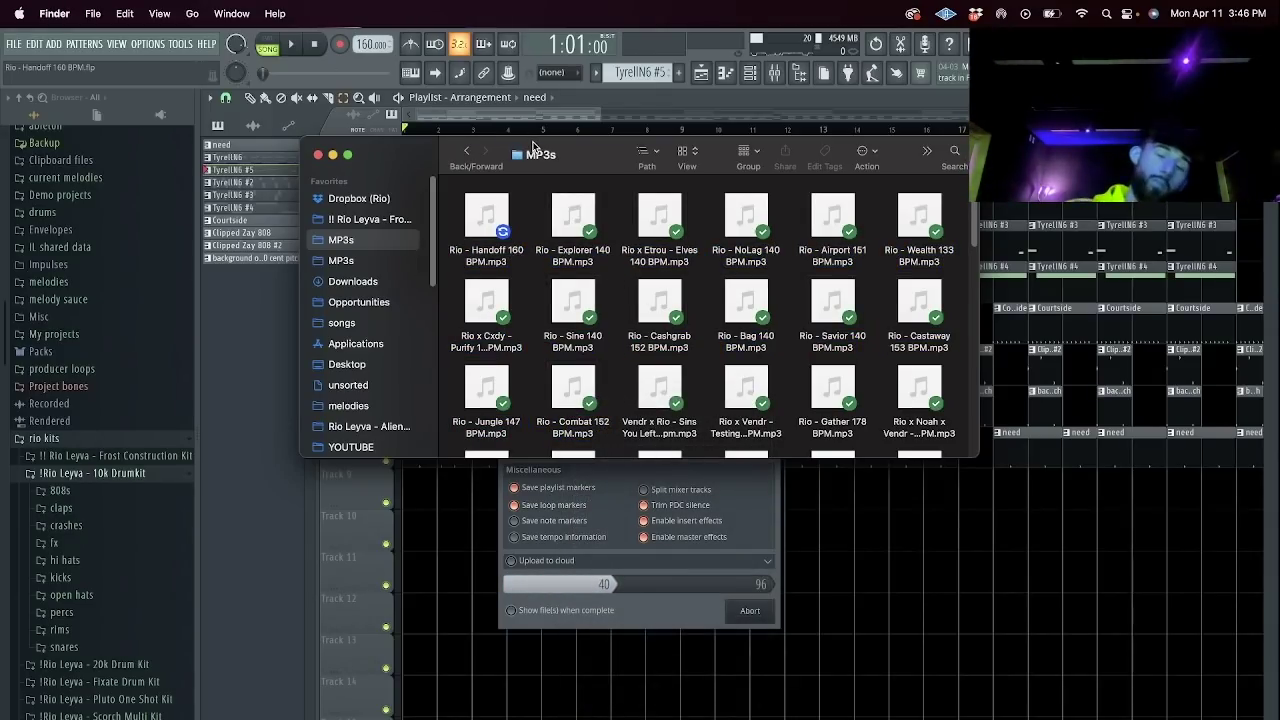
click(733, 95)
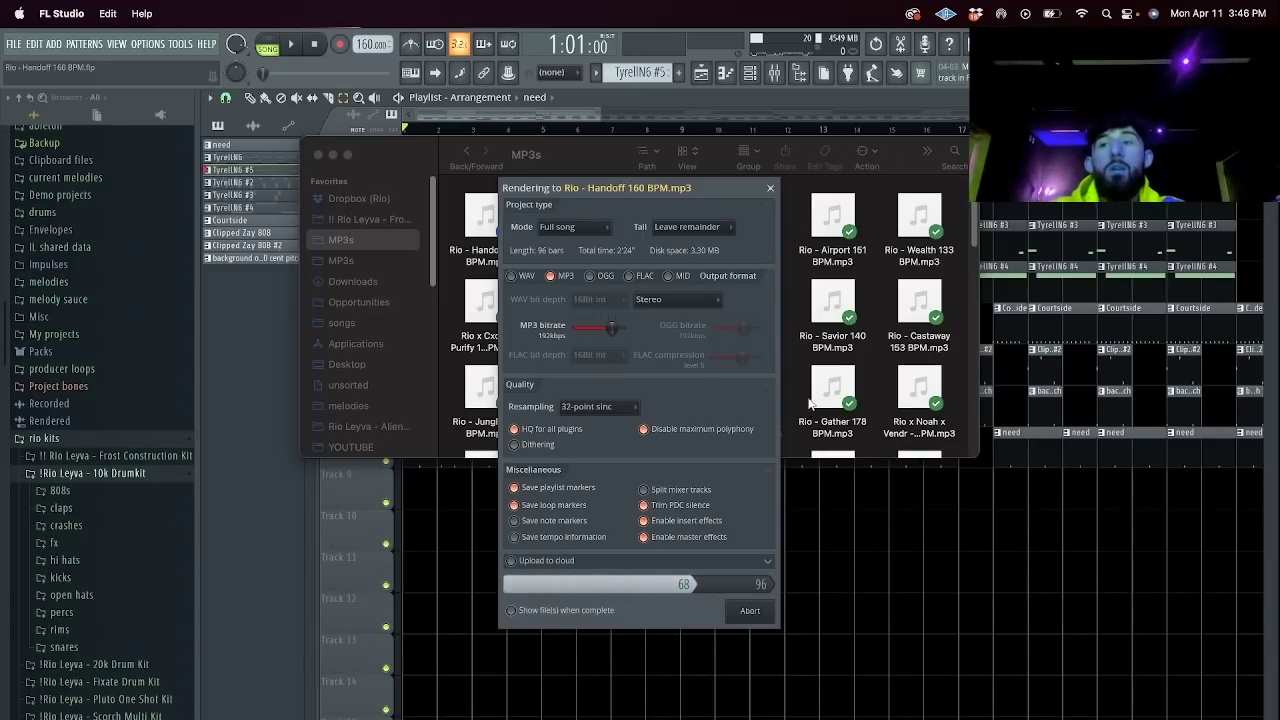
Let the 96-bar Handoff MP3 render finish, then start a new default project.
click(1254, 8)
click(1254, 8)
click(663, 248)
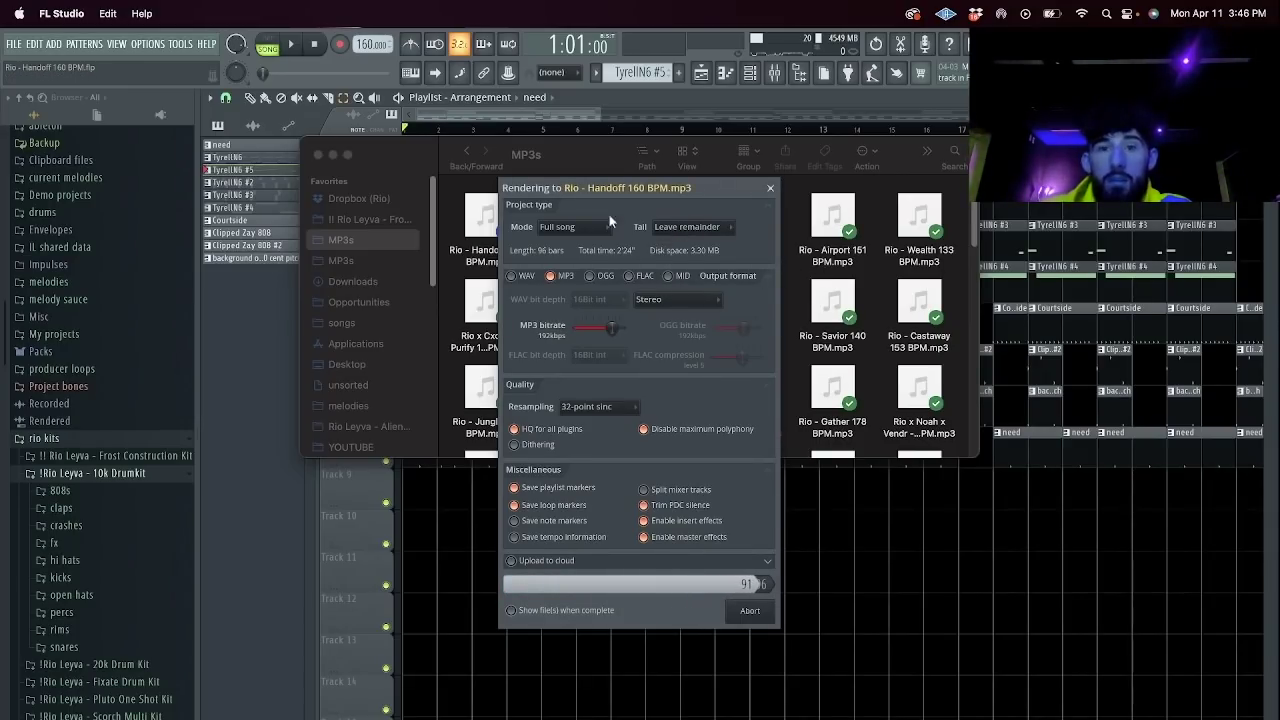
click(12, 45)
click(40, 65)
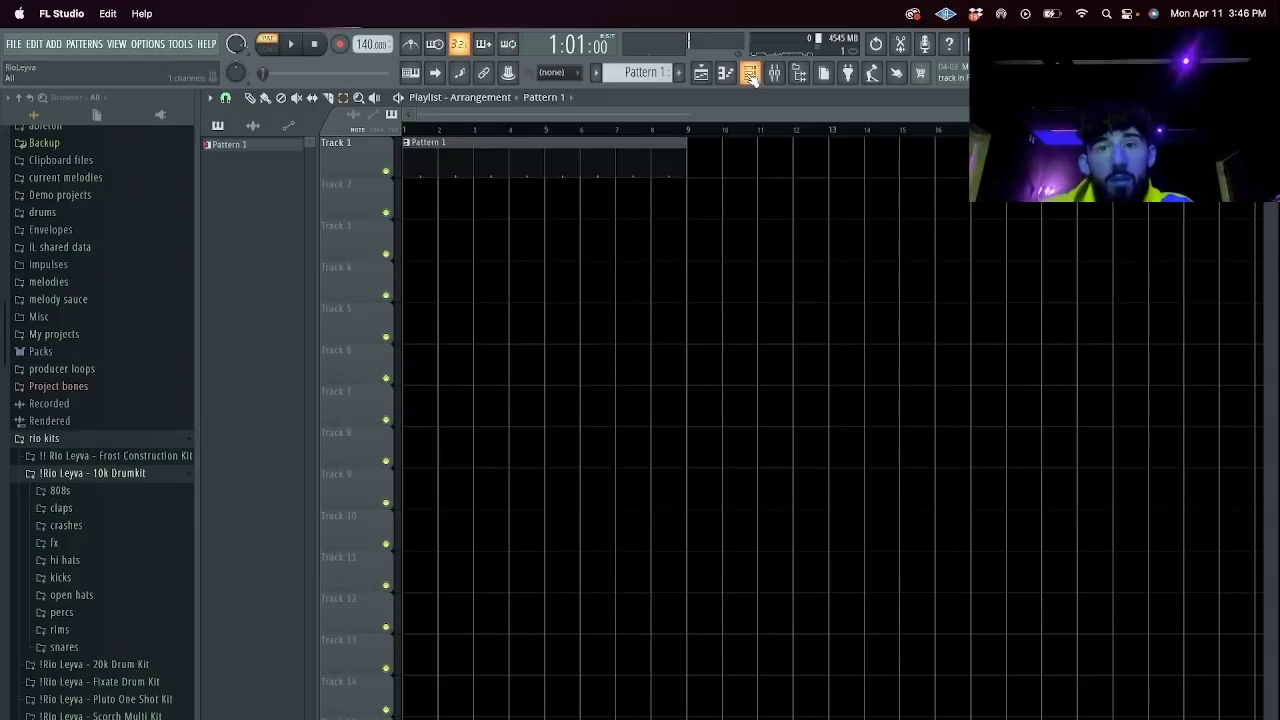
Add a Serum channel and load the Dynox 'Synth - Trains' preset.
click(370, 177)
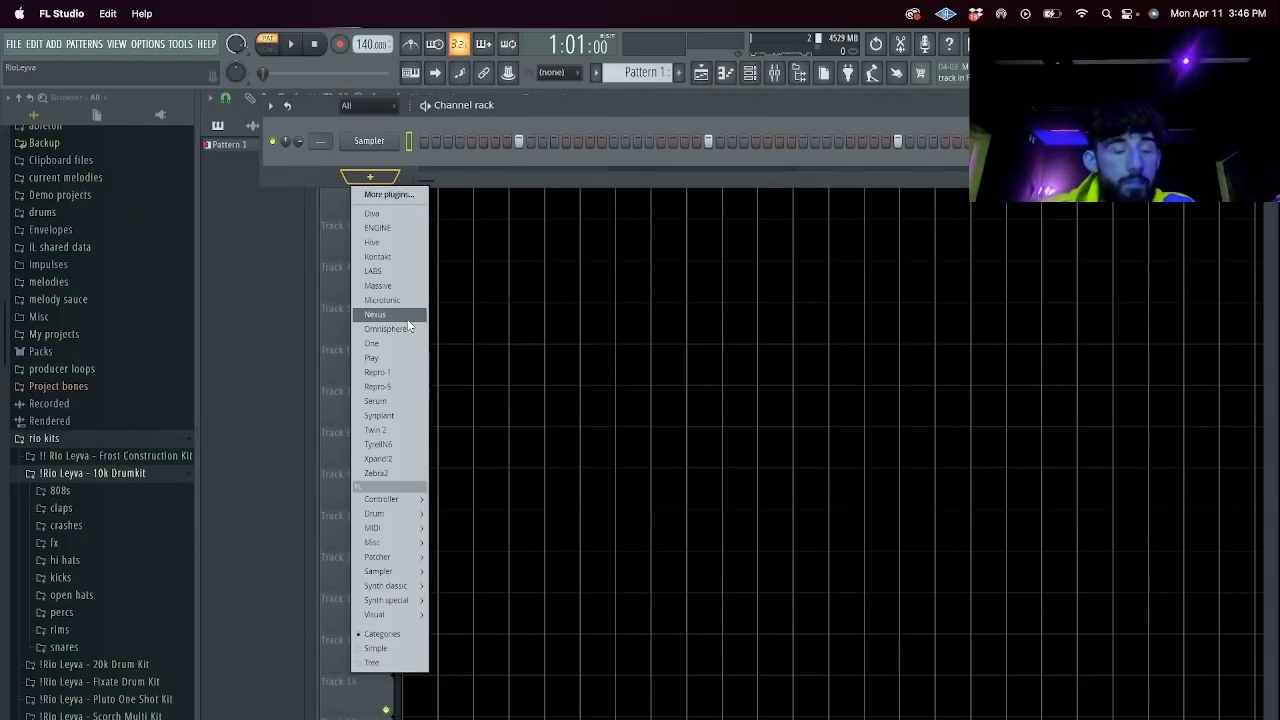
click(380, 401)
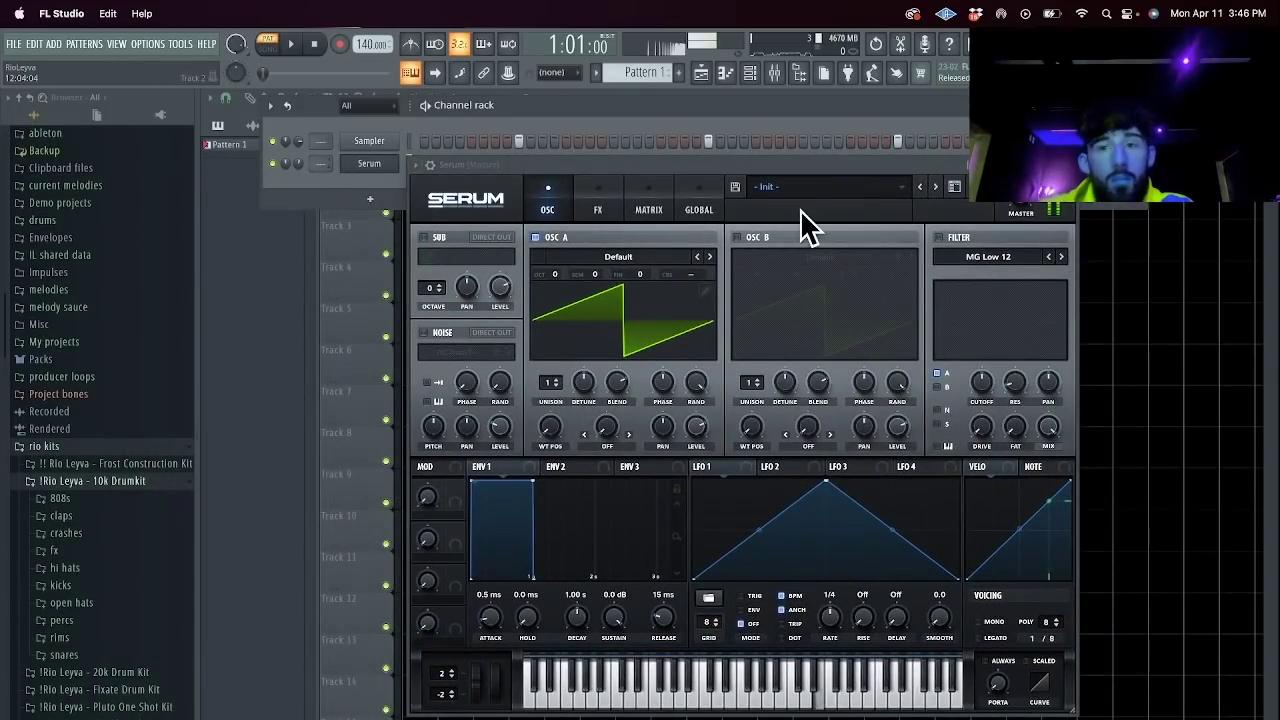
click(808, 190)
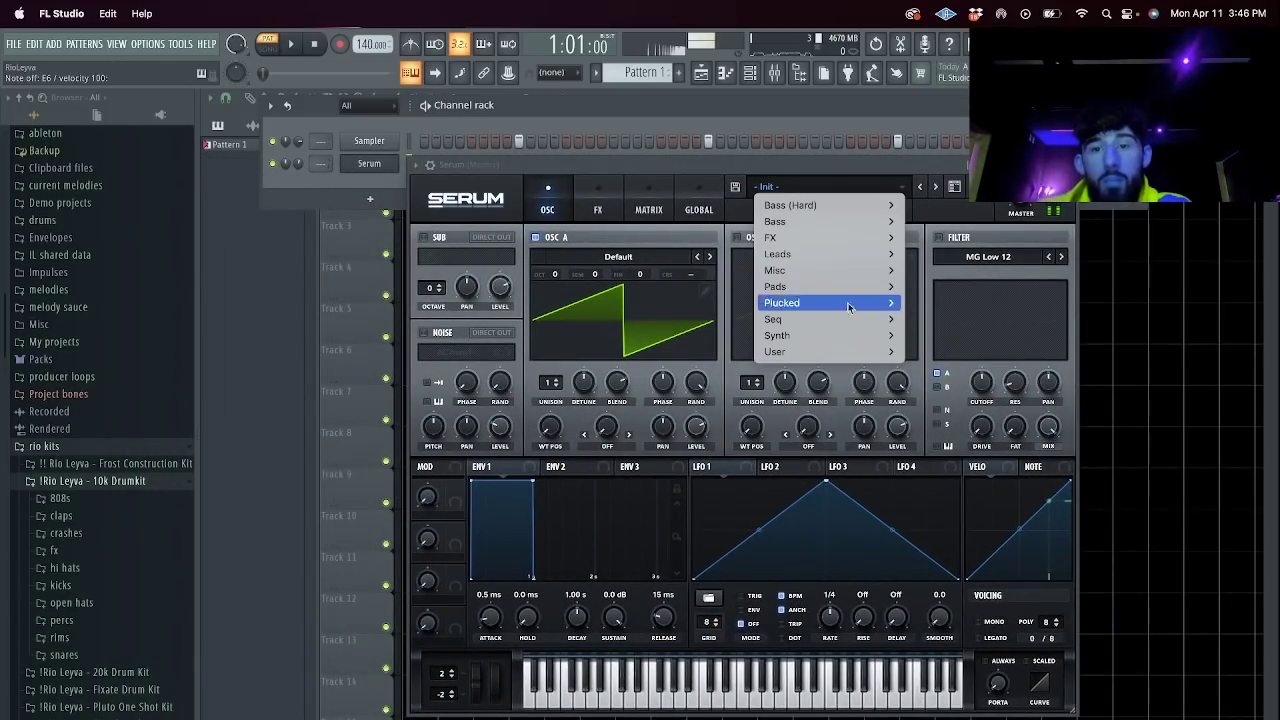
mouse_move(890, 352)
mouse_move(1097, 370)
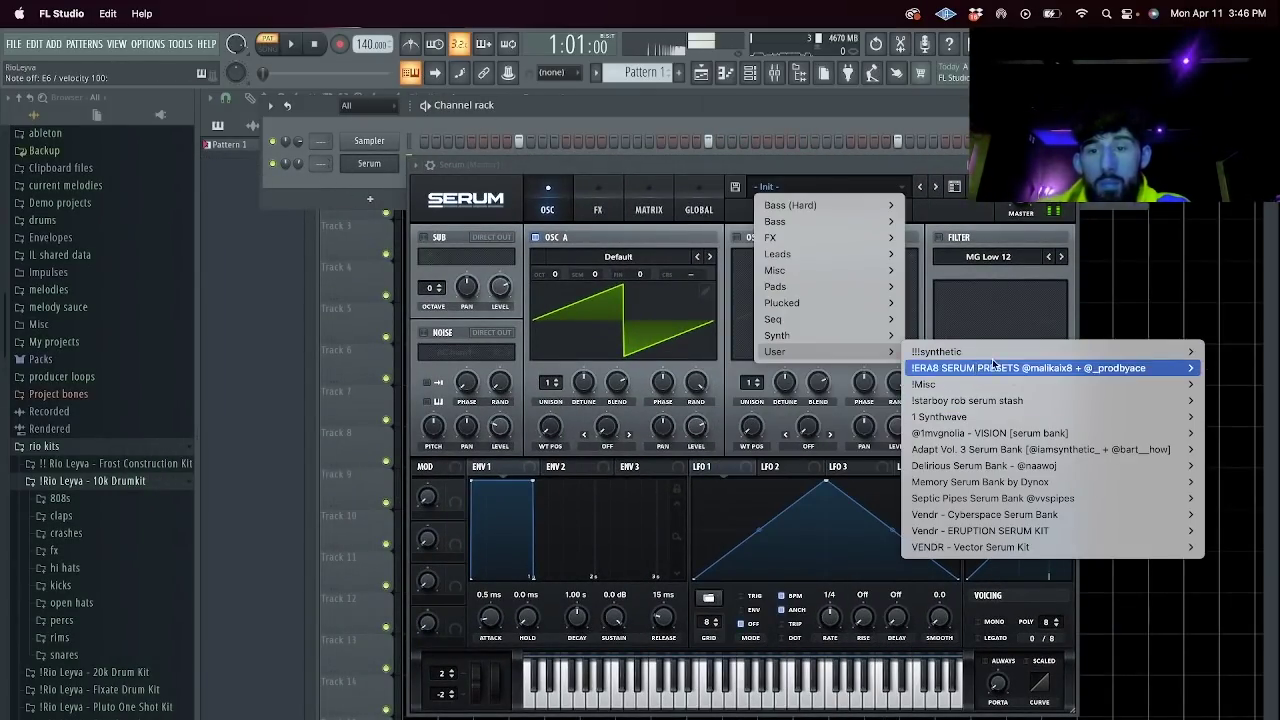
mouse_move(1010, 482)
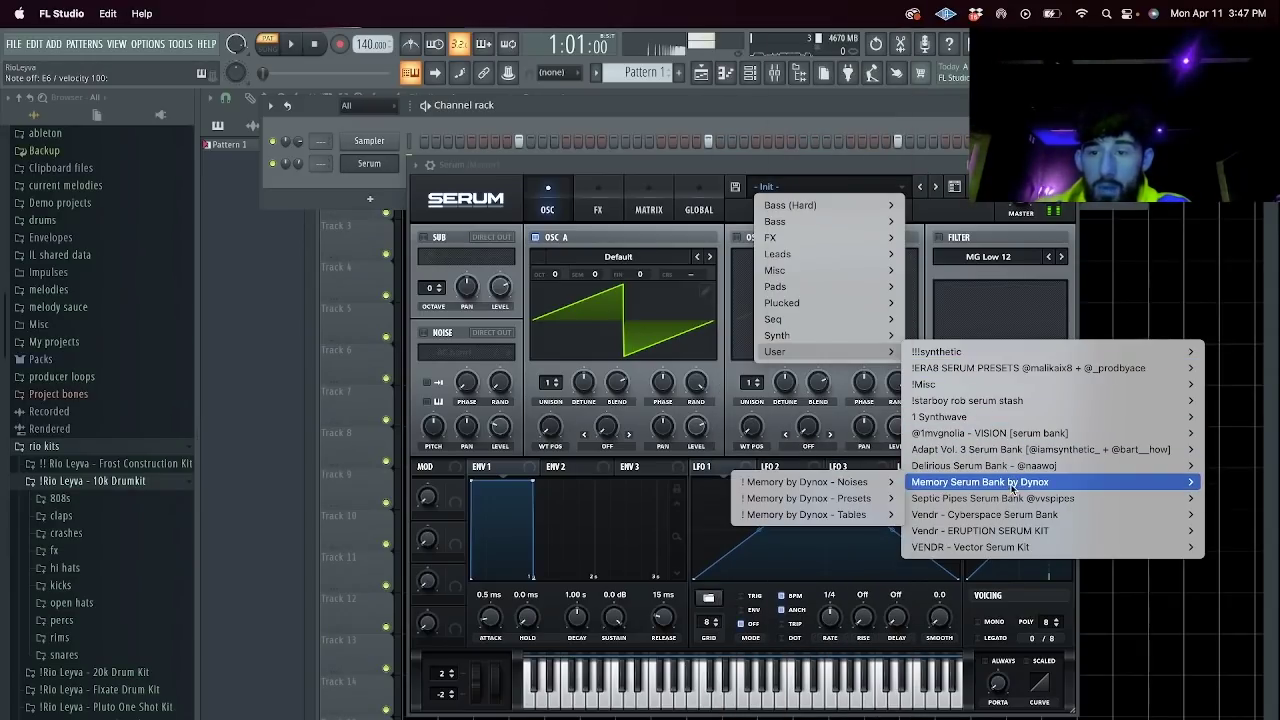
scroll(678, 648, down, 10)
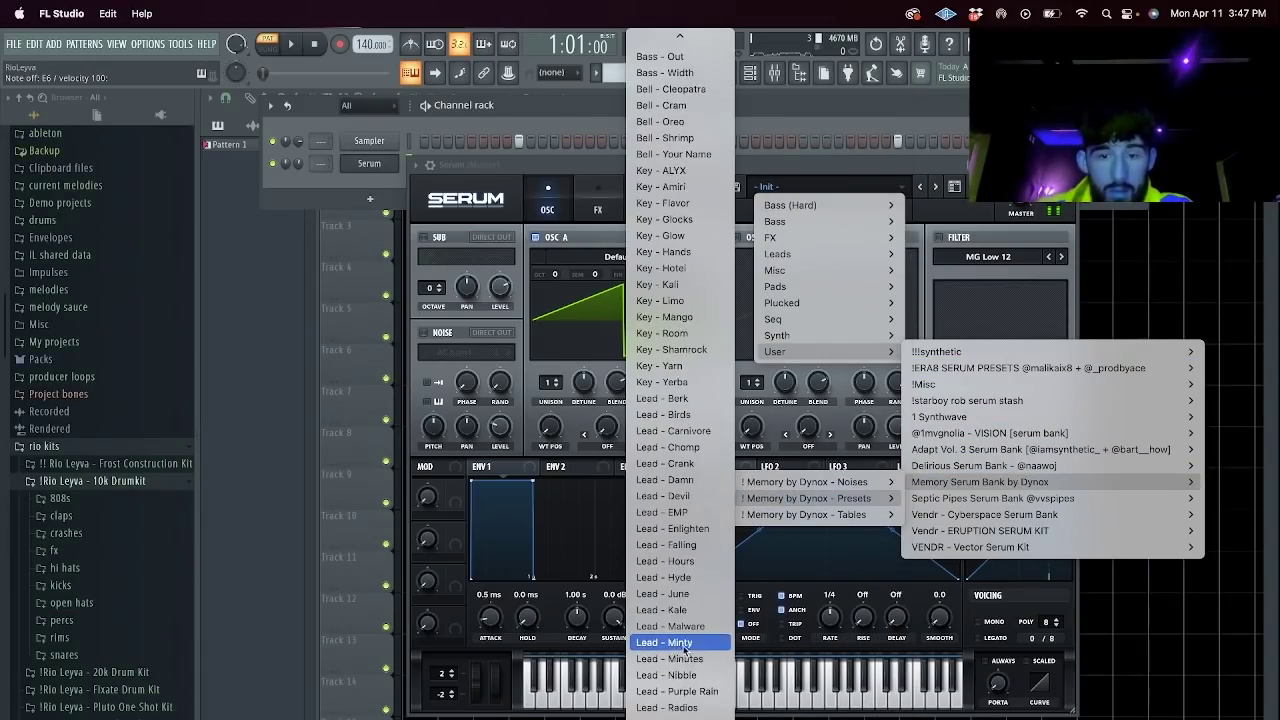
click(689, 681)
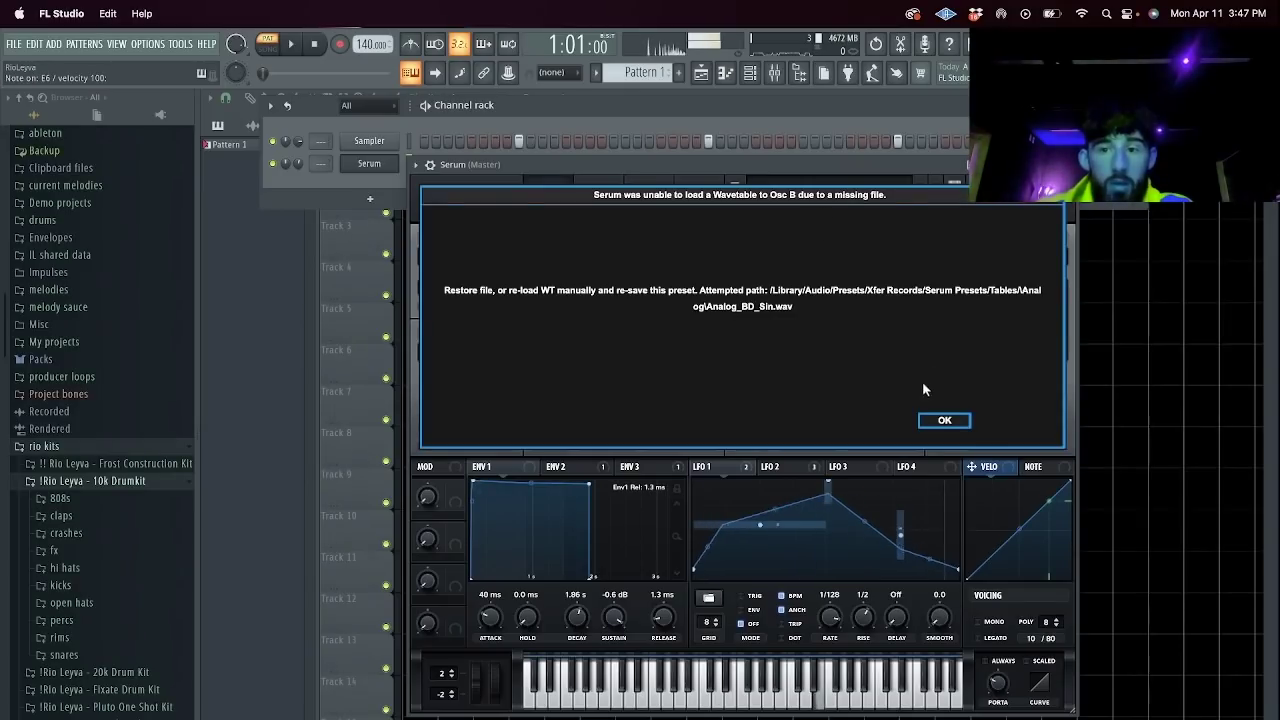
click(944, 420)
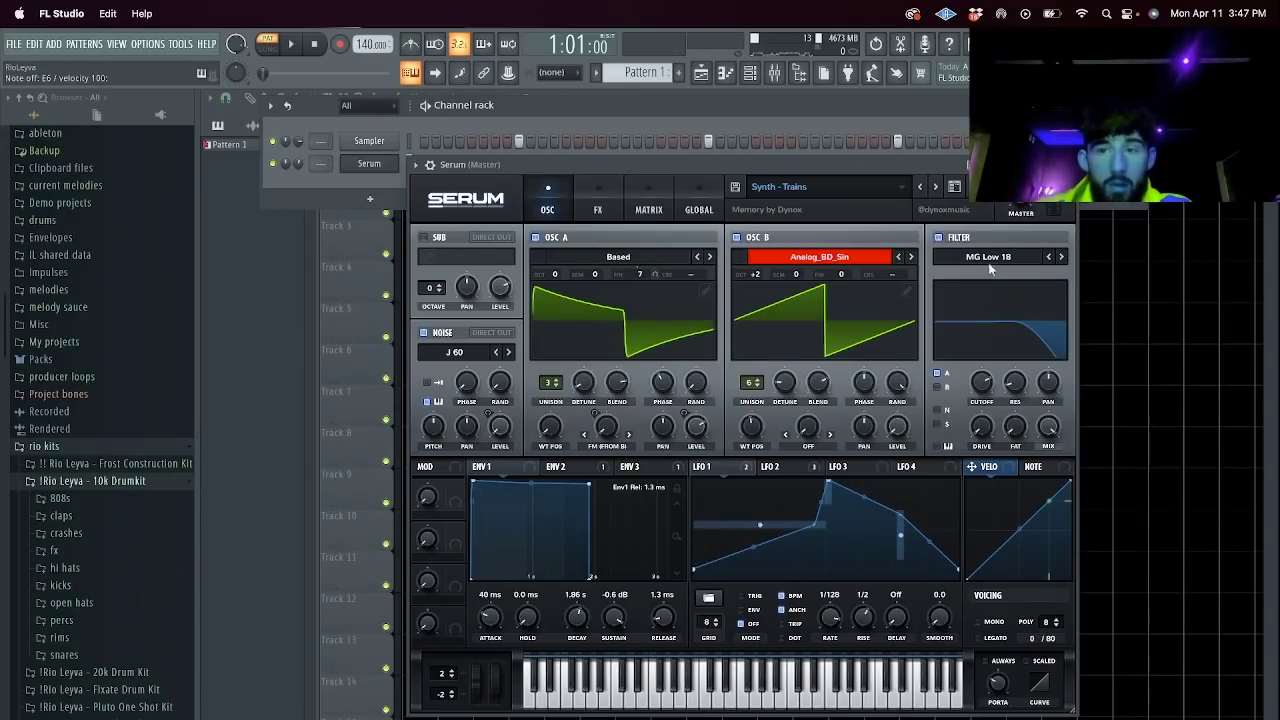
Step two presets forward in Serum and open the Serum channel's piano roll.
click(936, 187)
click(935, 188)
click(943, 421)
click(369, 163)
right_click(393, 164)
click(443, 167)
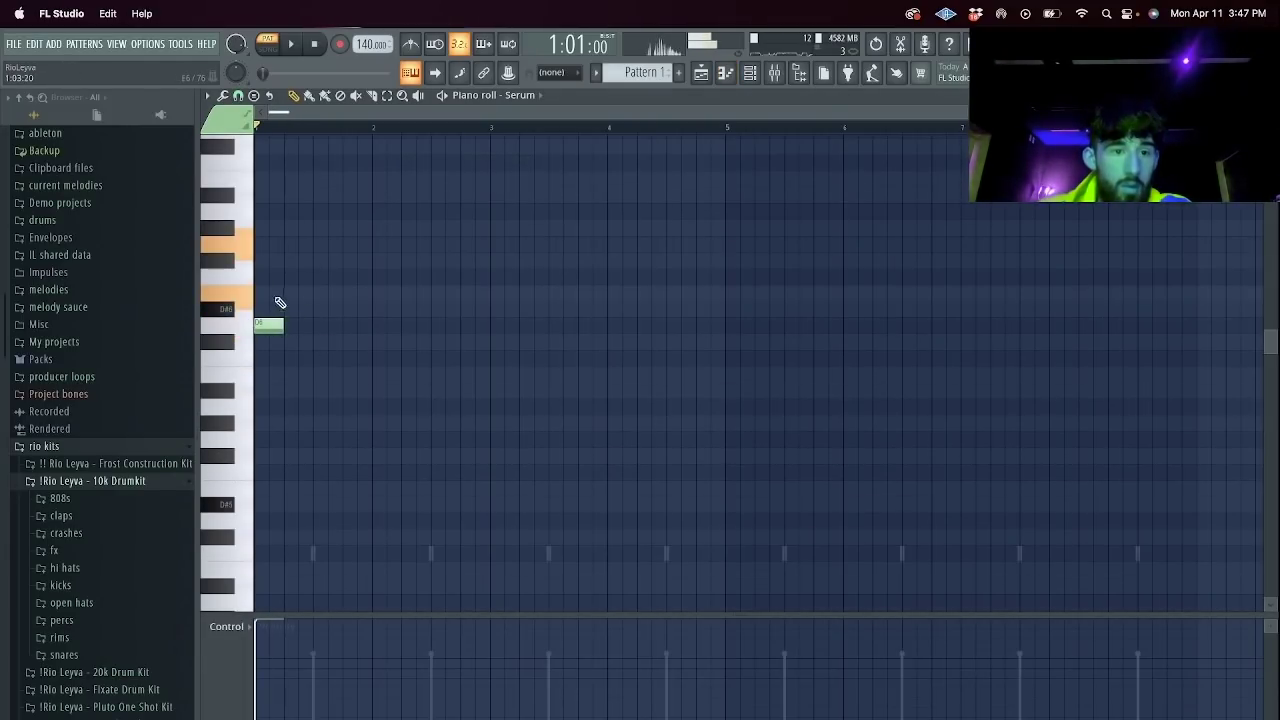
Draw a chord at bar 1, shift it later, and duplicate the chords.
click(292, 226)
key(space)
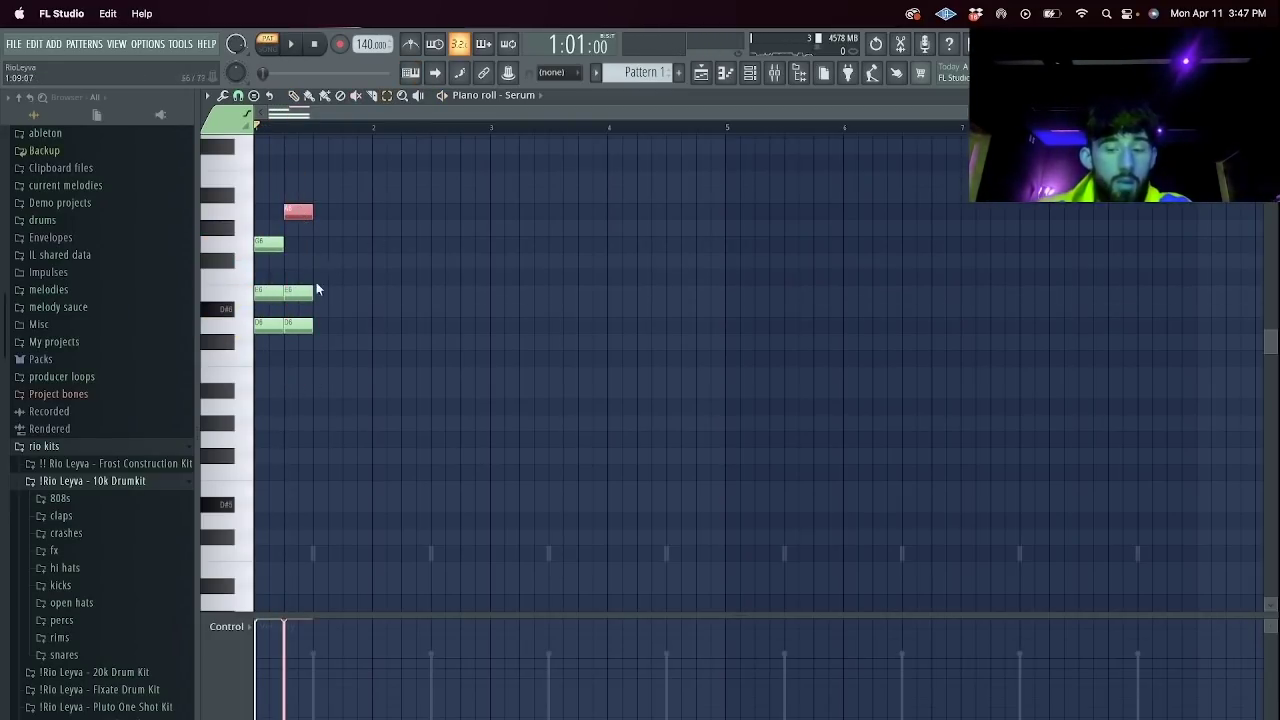
key(space)
drag(298, 212, 327, 214)
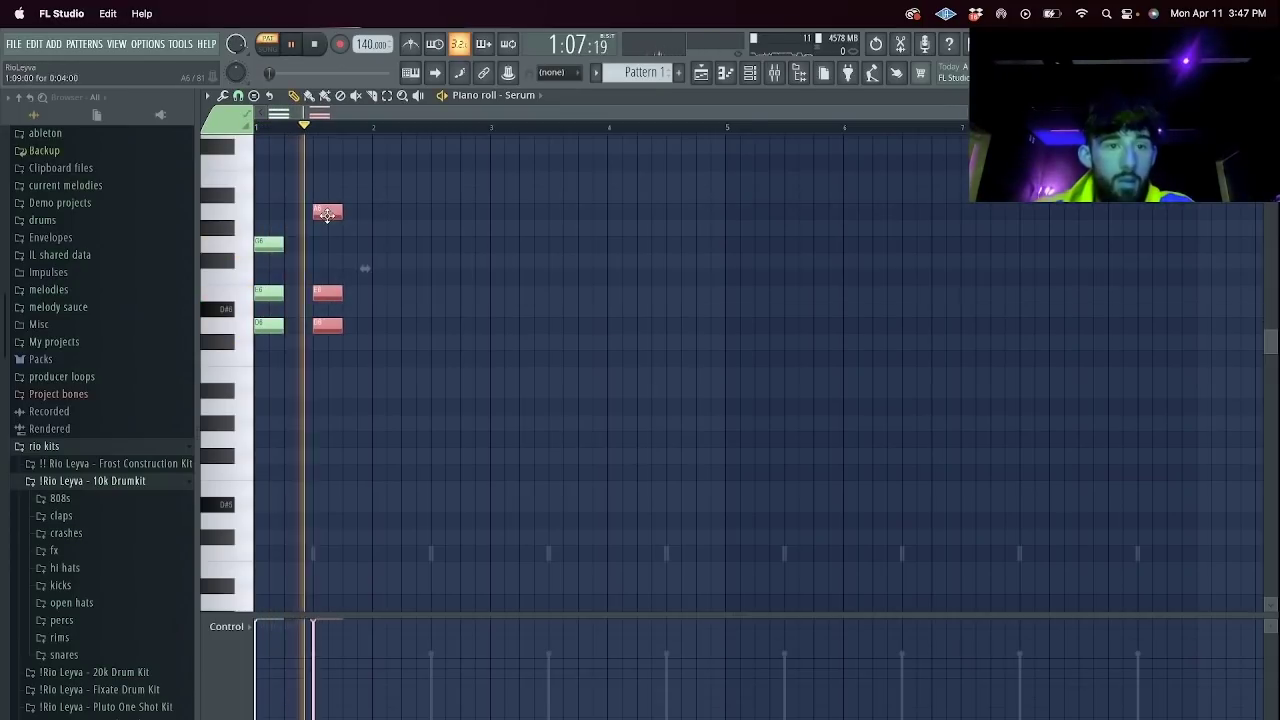
drag(370, 128, 256, 145)
key(ctrl+b)
key(space)
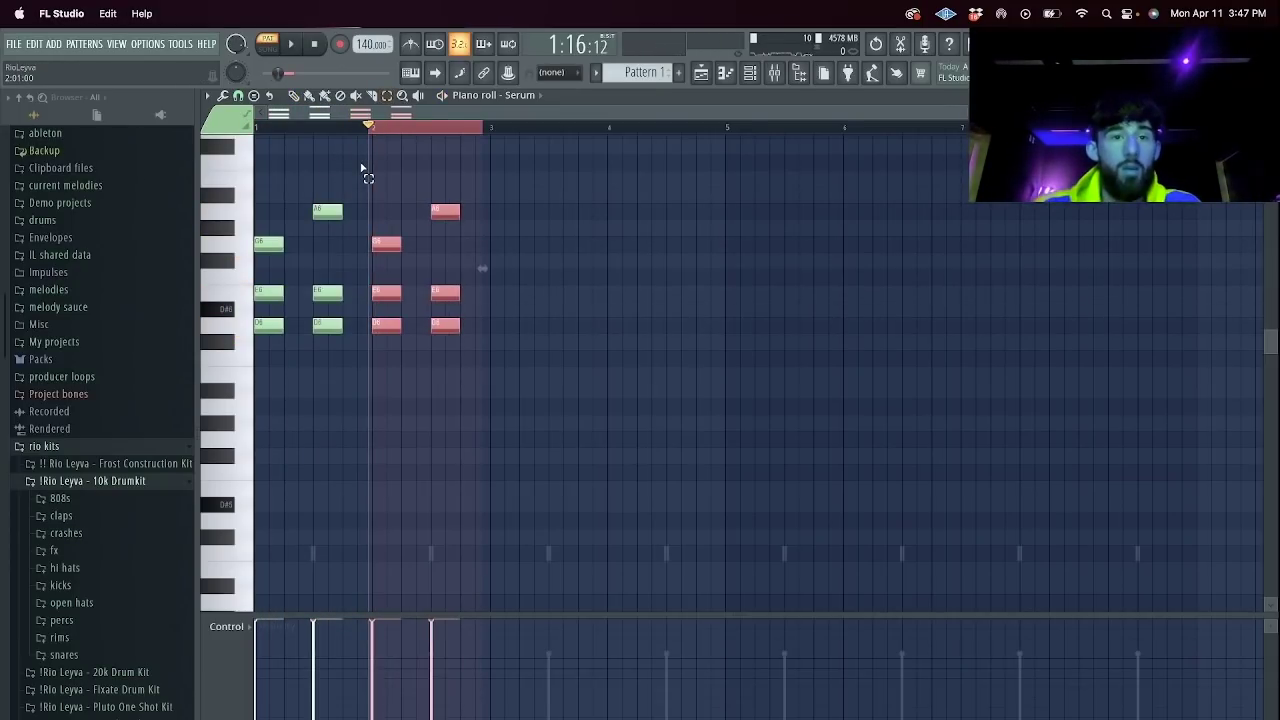
Repeat the two-bar chord pattern through bar 8 and drop it one octave.
drag(490, 130, 8, 140)
key(ctrl+b)
key(ctrl+b)
key(ctrl+b)
ctrl+click(986, 128)
key(ctrl+Down)
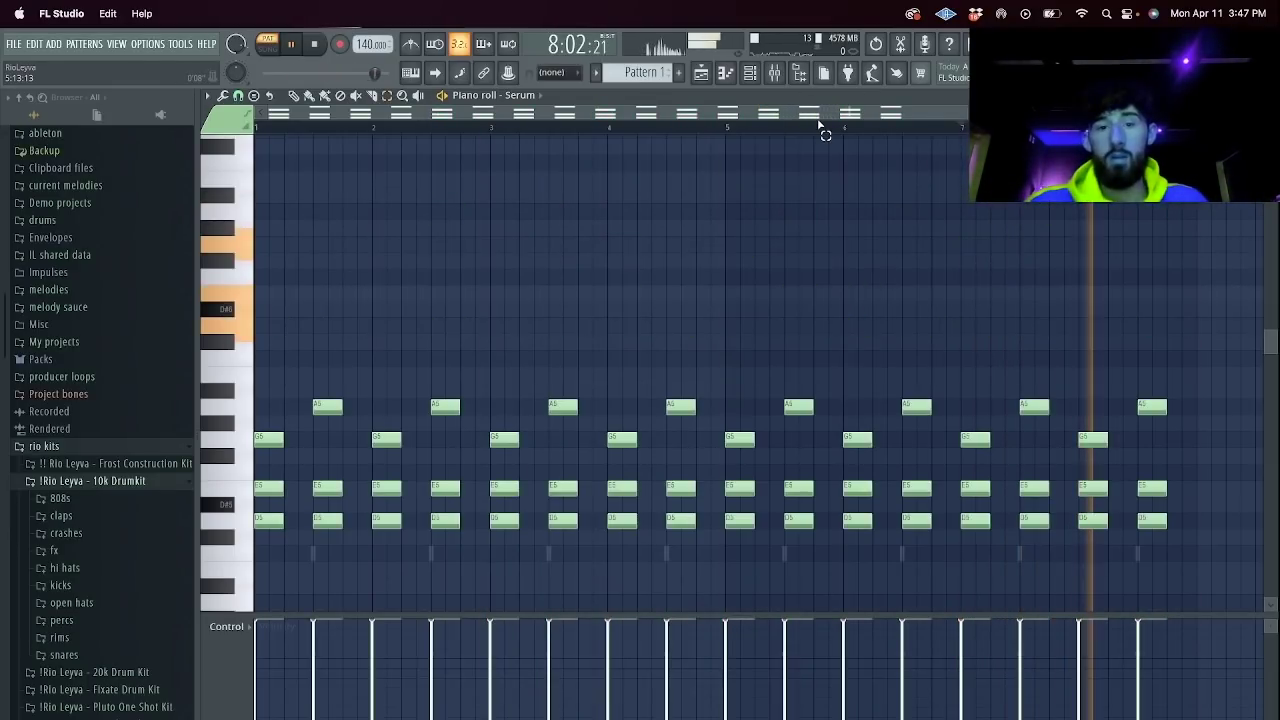
Add 'rio - hit hi hat' as a channel and fill every second step.
key(F6)
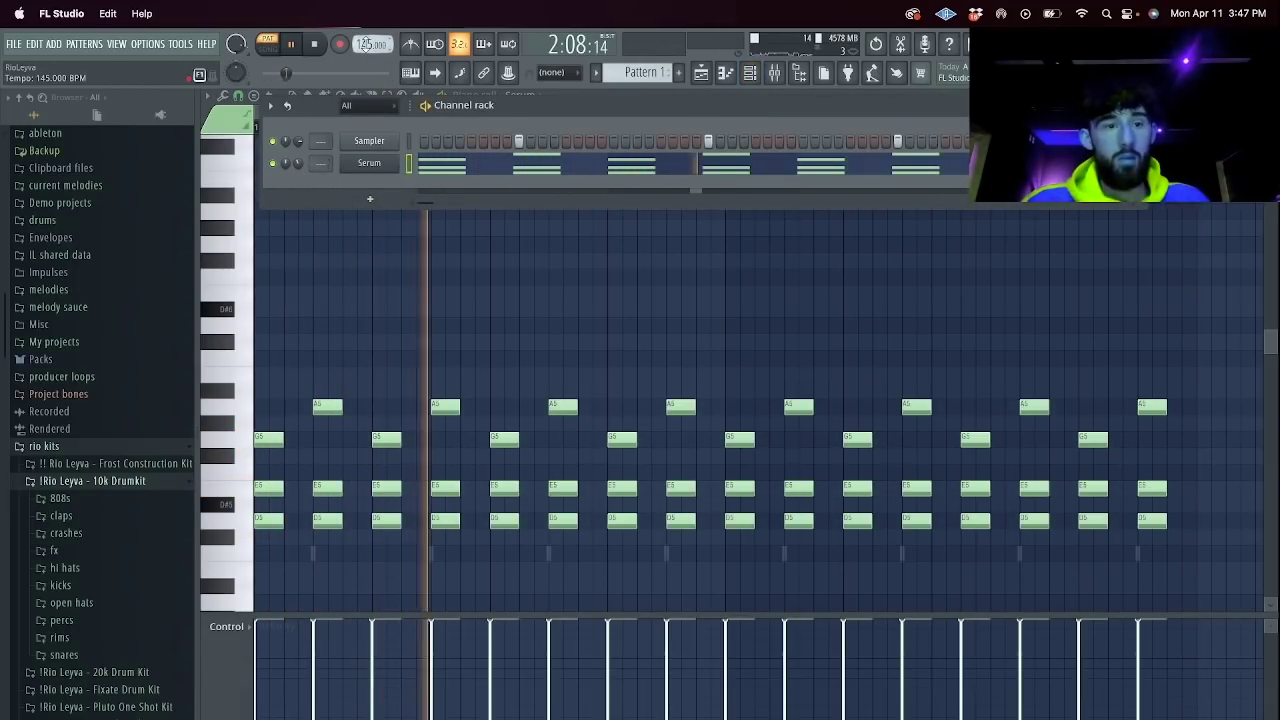
scroll(84, 500, down, 2)
click(83, 498)
drag(83, 537, 377, 176)
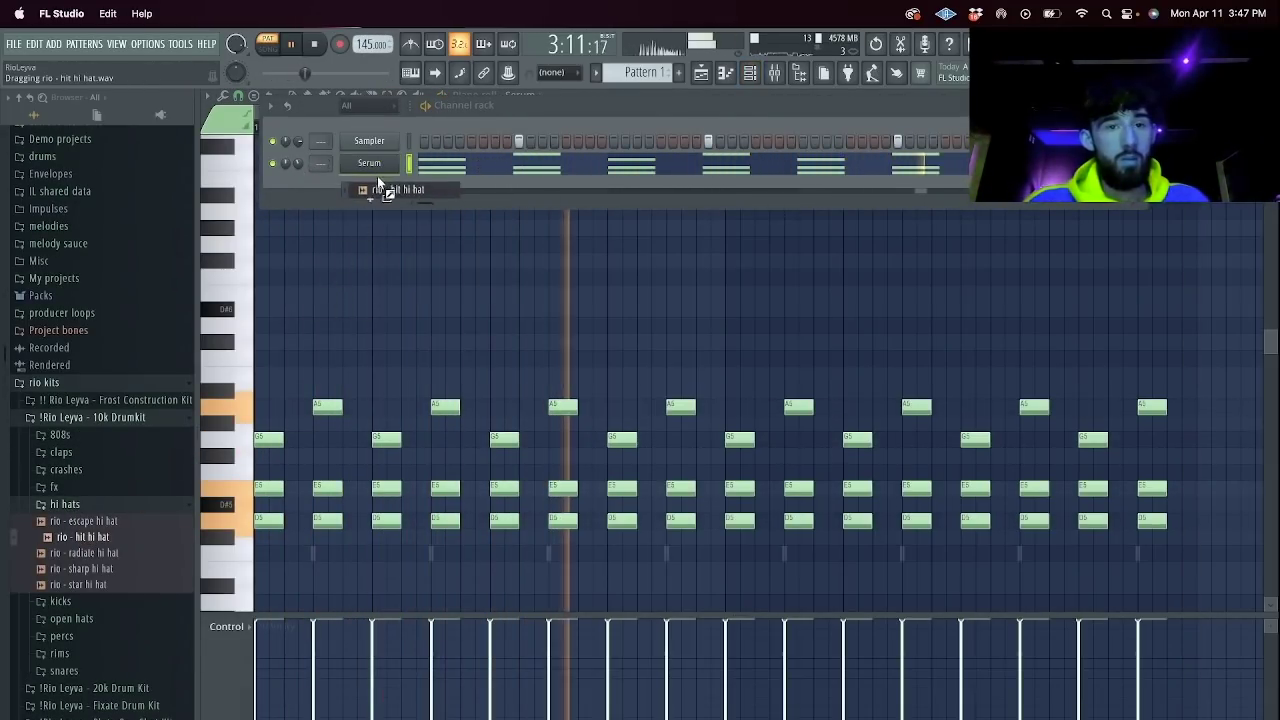
right_click(377, 178)
click(576, 235)
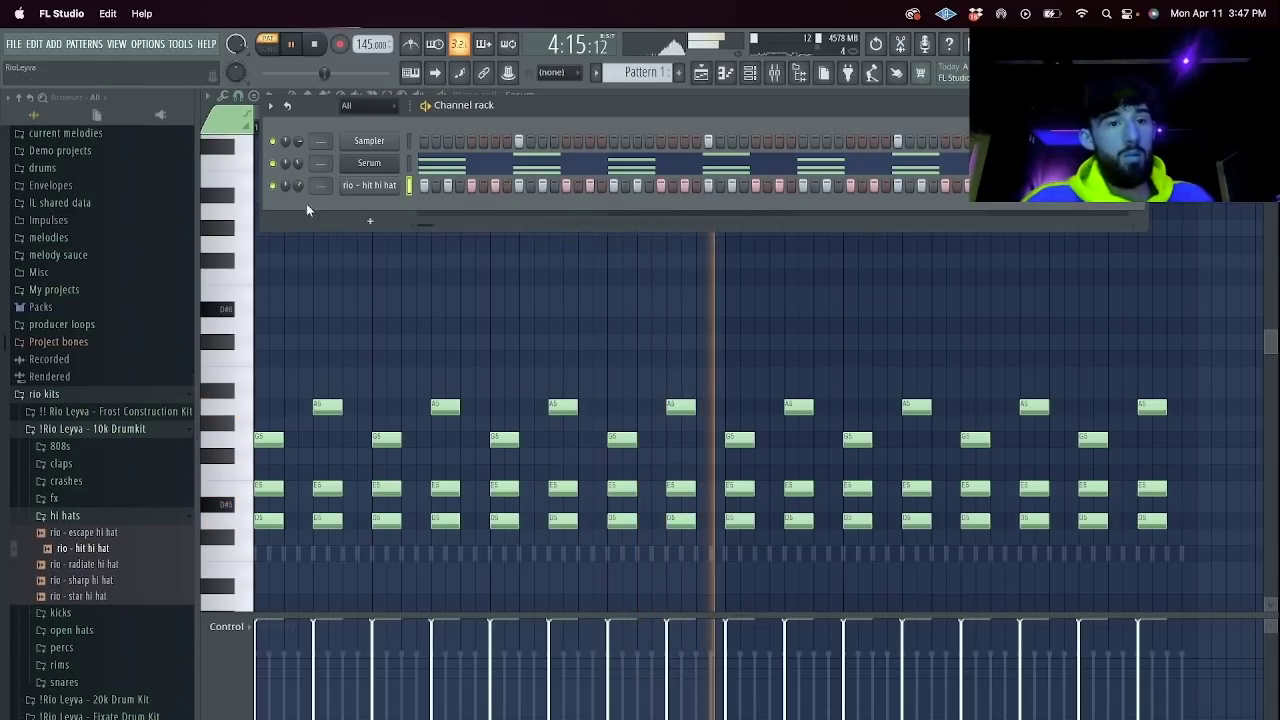
Add 'rio - galactic 808' from the 808 samples as a channel and open its piano roll.
click(80, 450)
scroll(80, 450, down, 3)
click(95, 352)
drag(88, 367, 372, 202)
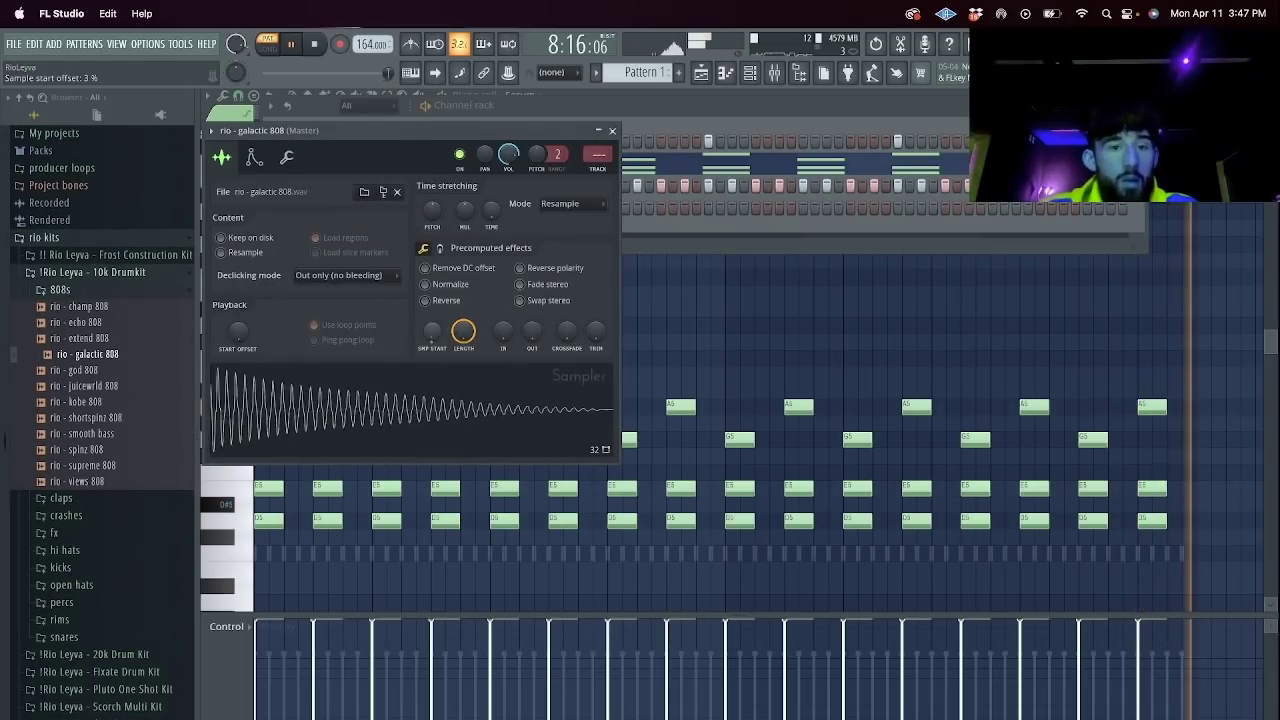
click(289, 159)
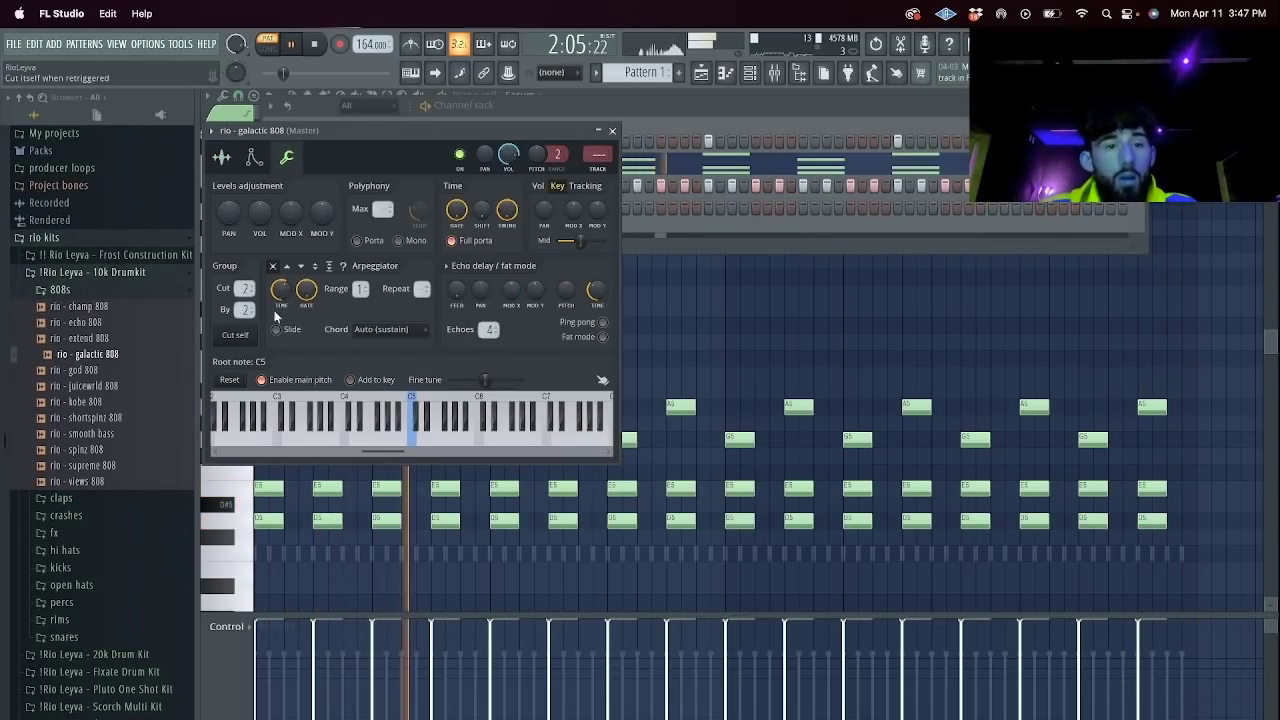
key(space)
key(F6)
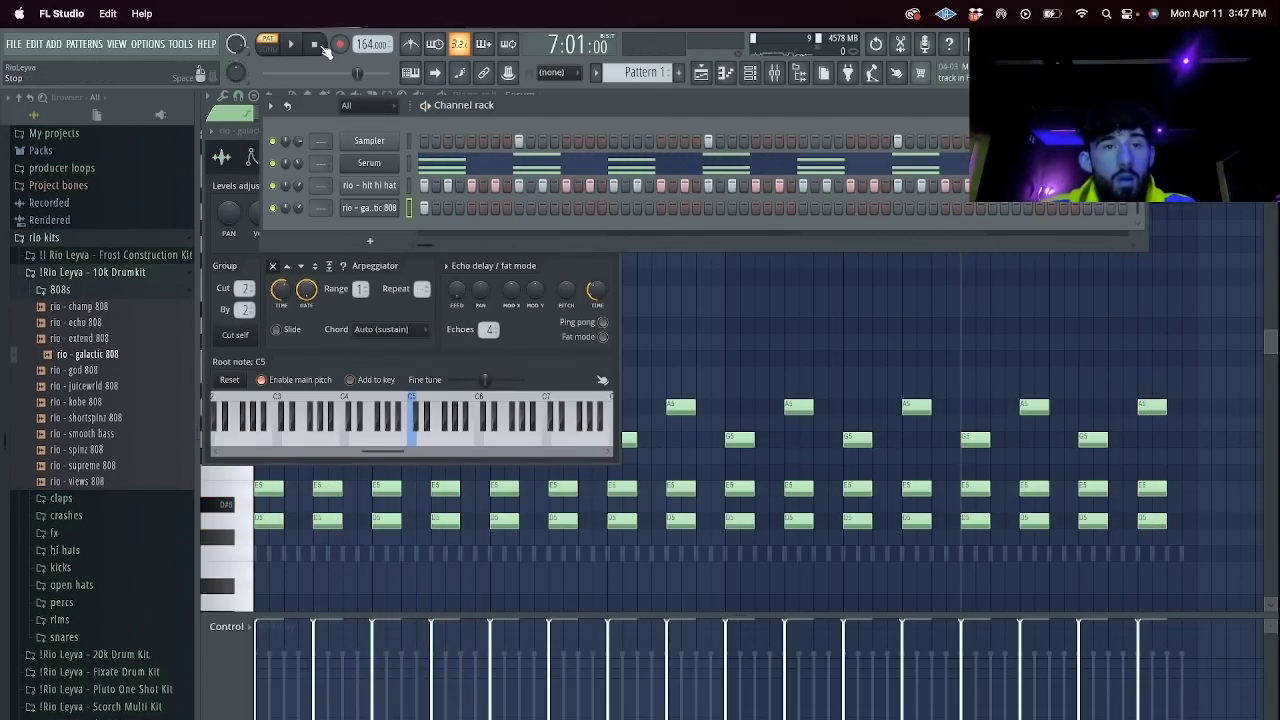
right_click(388, 206)
click(420, 203)
key(space)
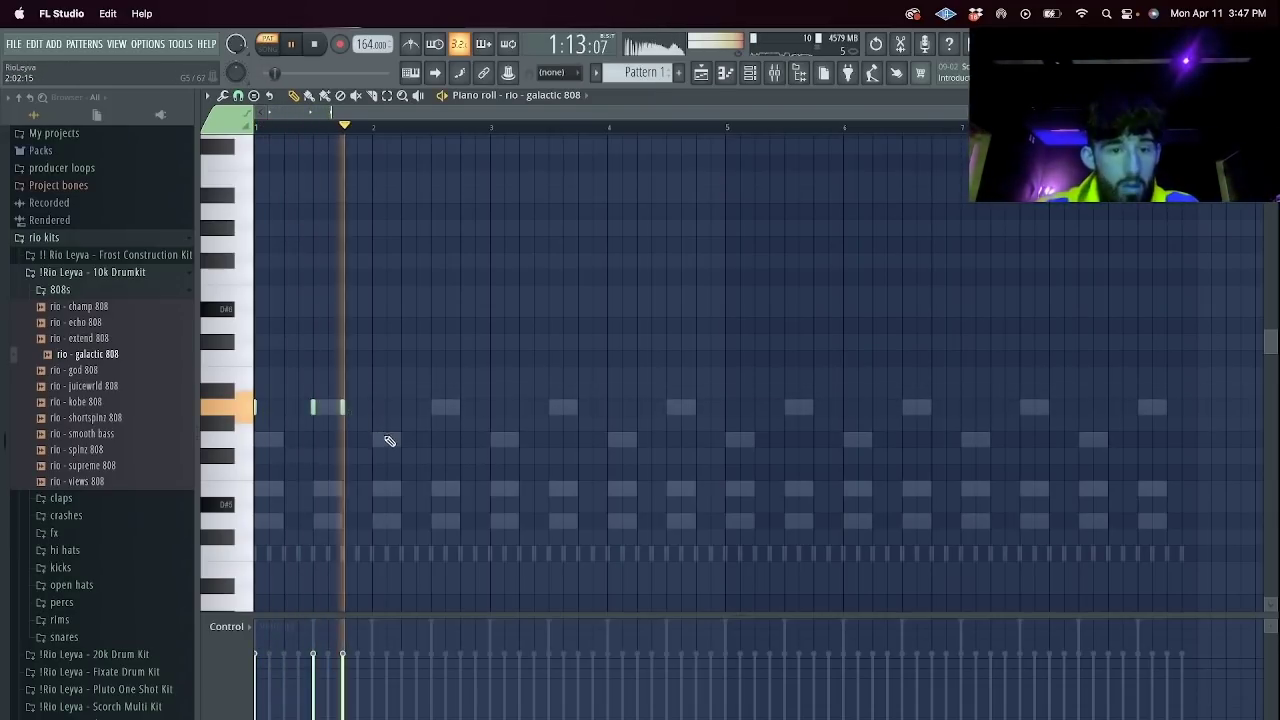
Add 808 notes across bars 2–3, undoing a stray short note.
click(402, 376)
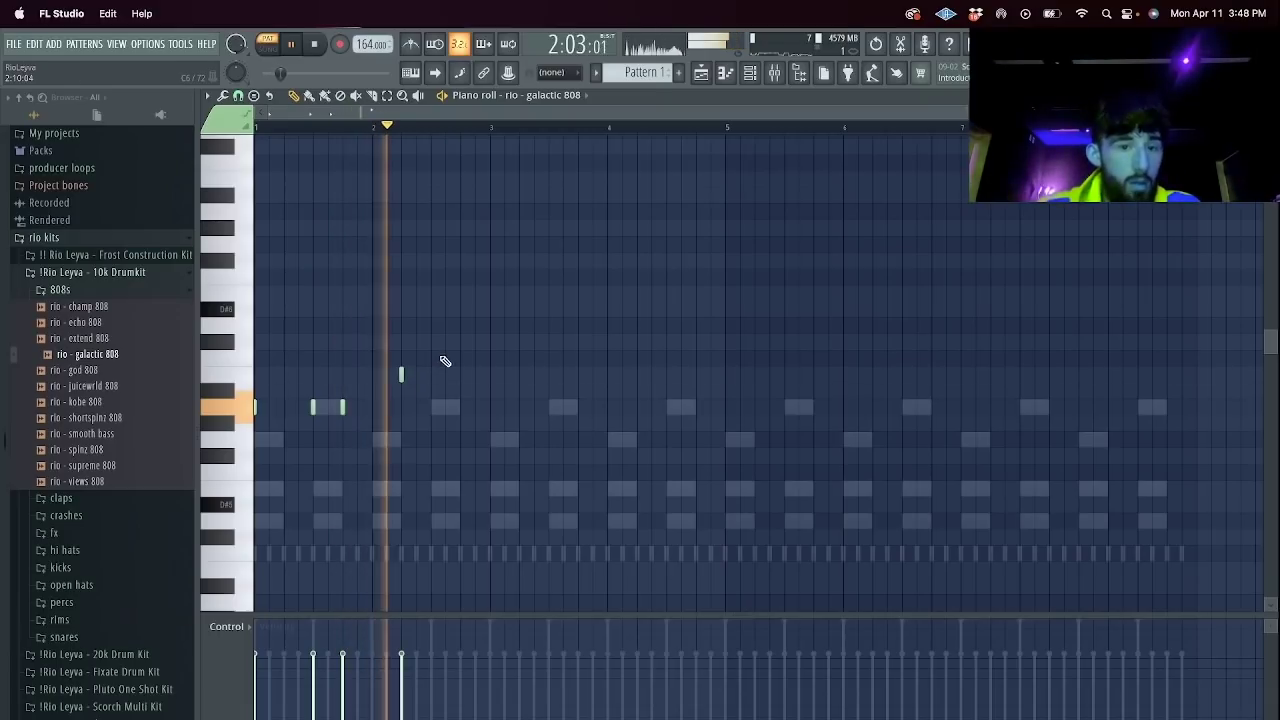
click(445, 359)
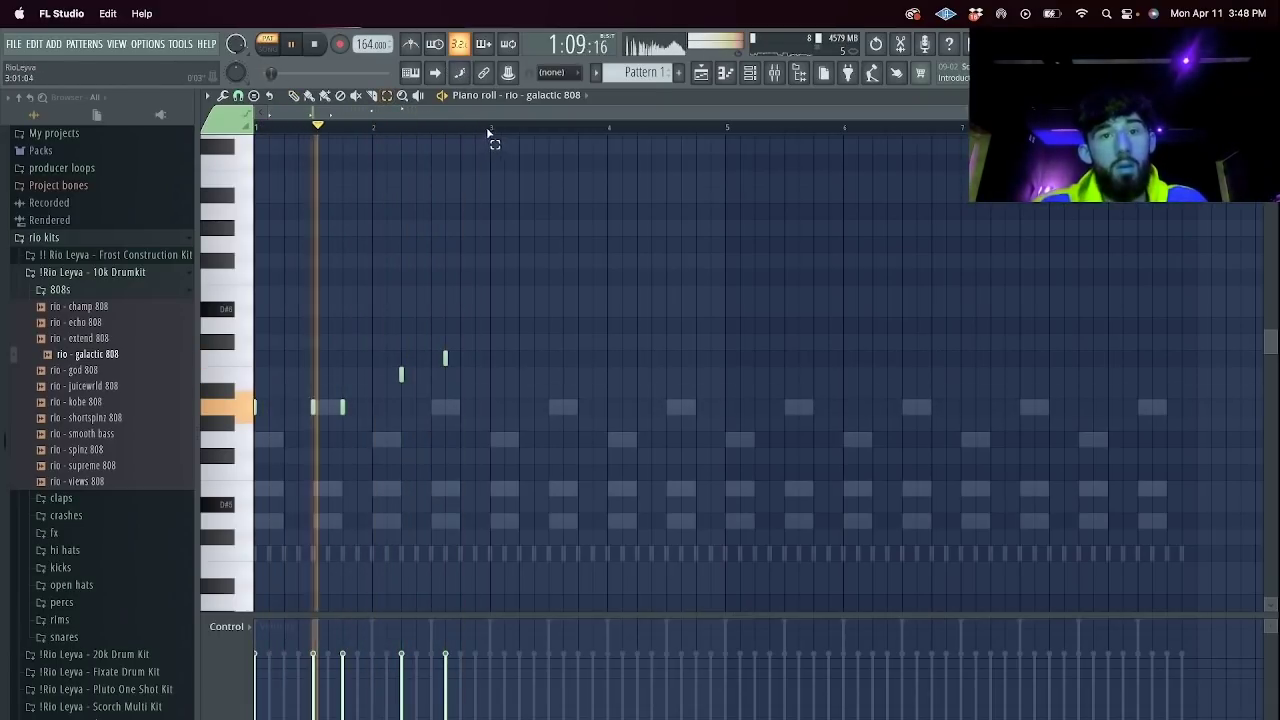
drag(470, 376, 346, 300)
key(super+z)
key(space)
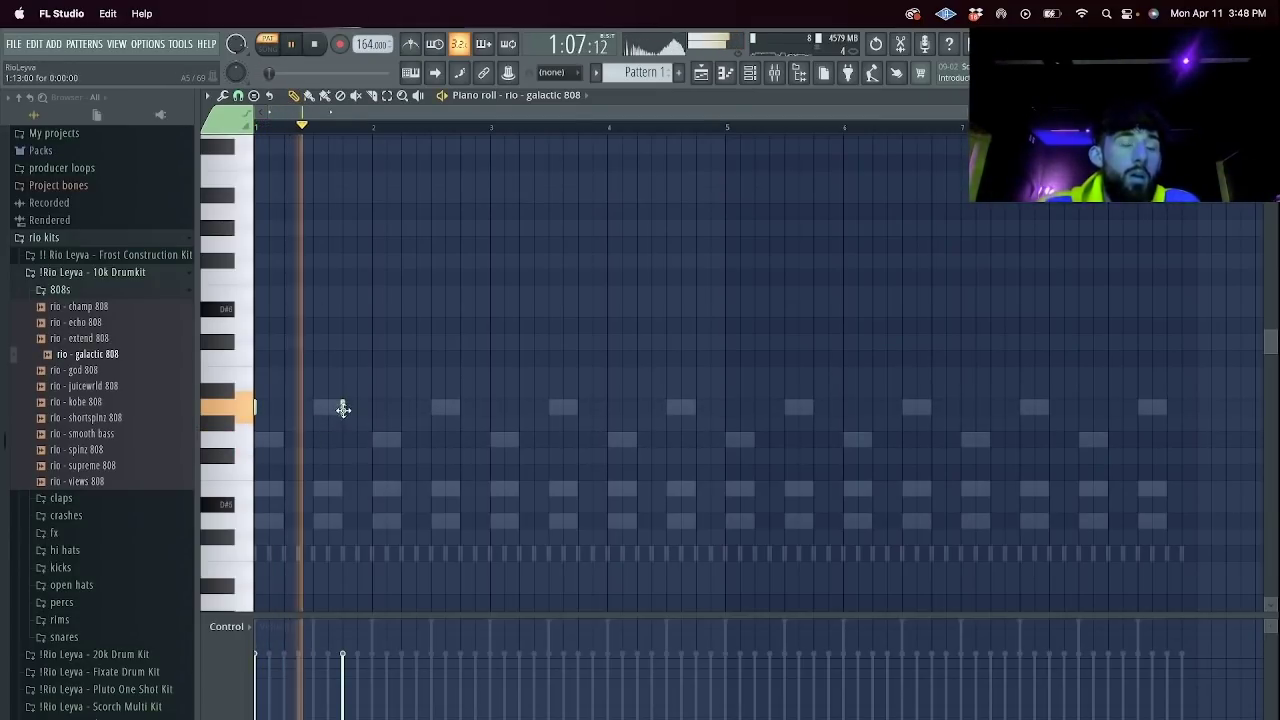
click(490, 407)
click(534, 407)
click(578, 407)
key(space)
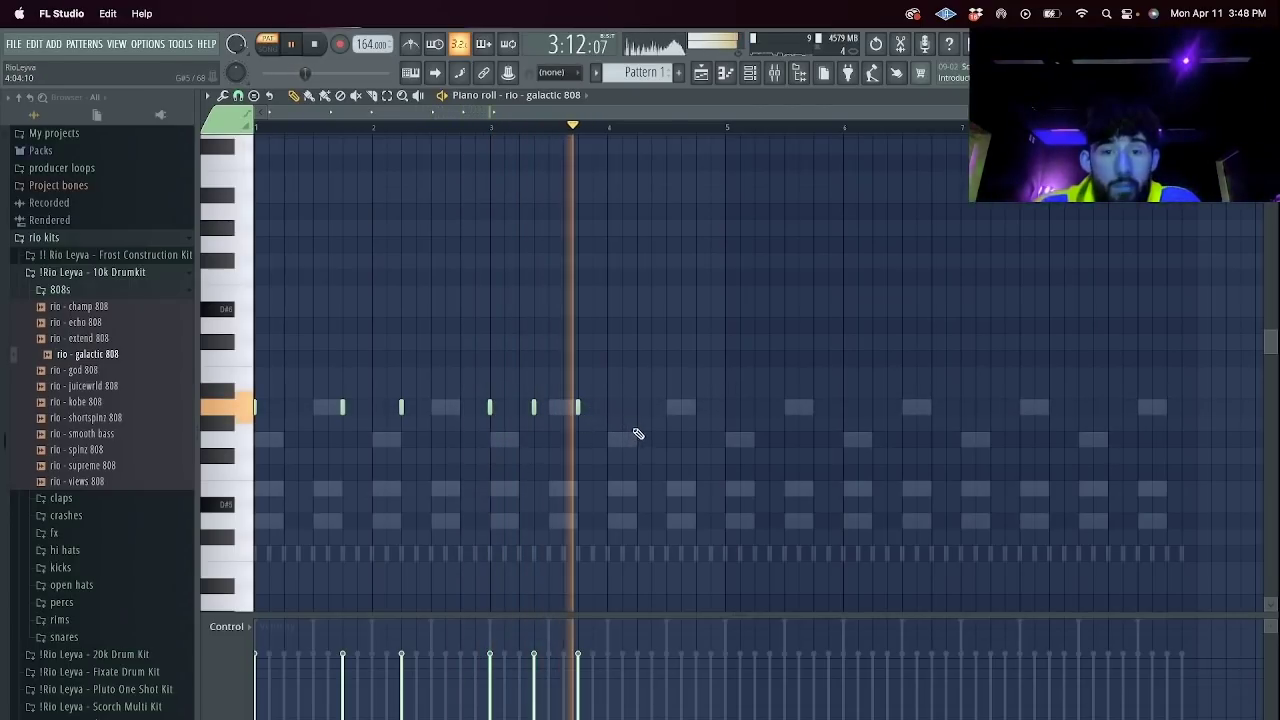
Add quick 808 notes and low-row notes through about bar 6.
click(666, 440)
click(680, 440)
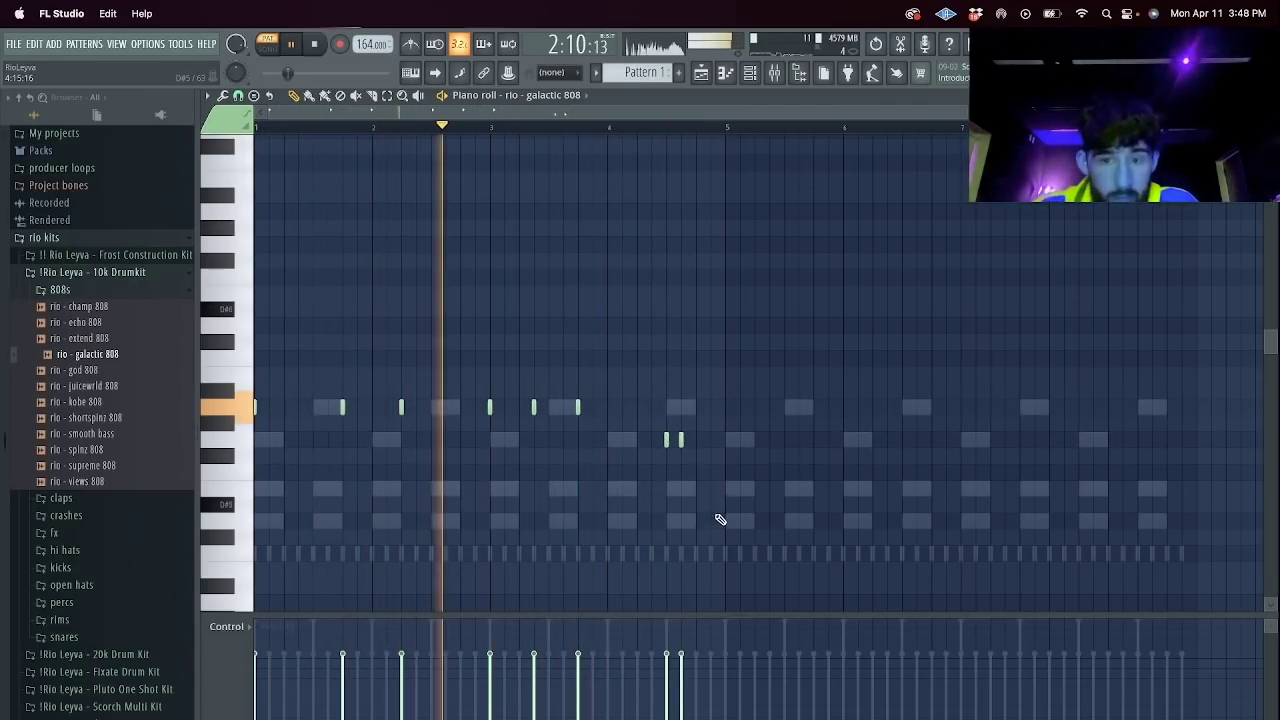
click(725, 520)
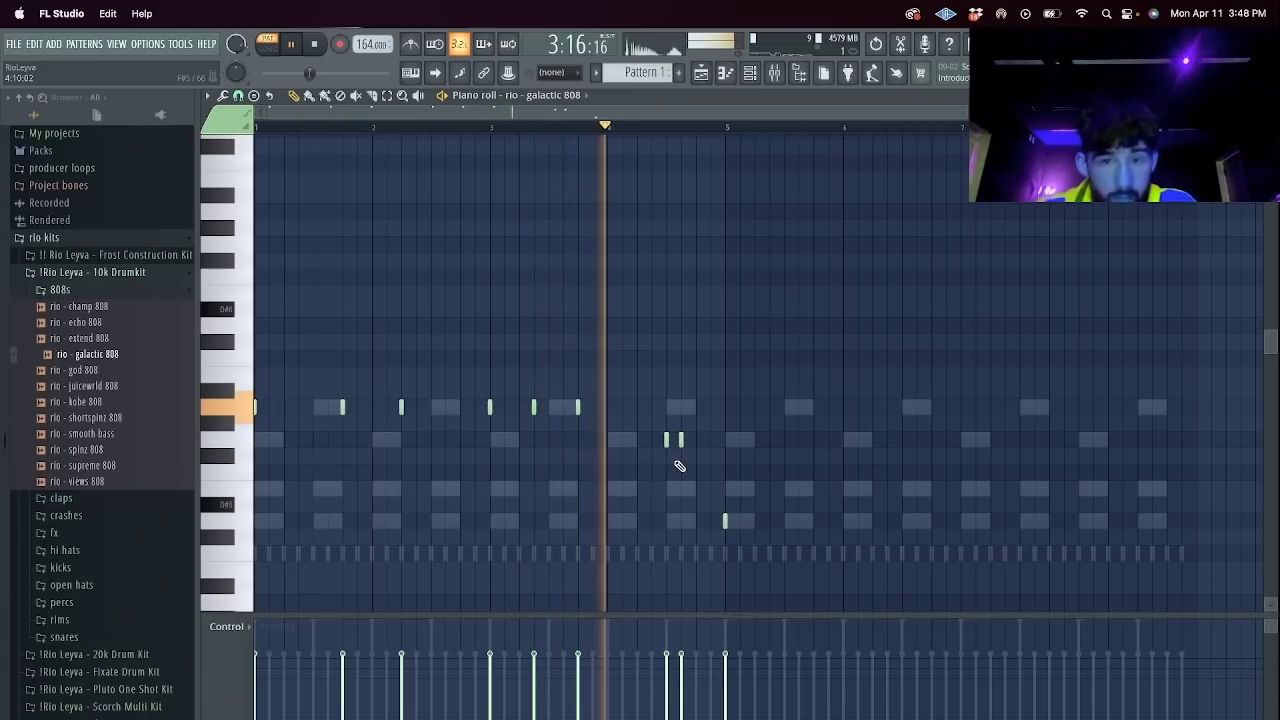
click(813, 520)
click(872, 520)
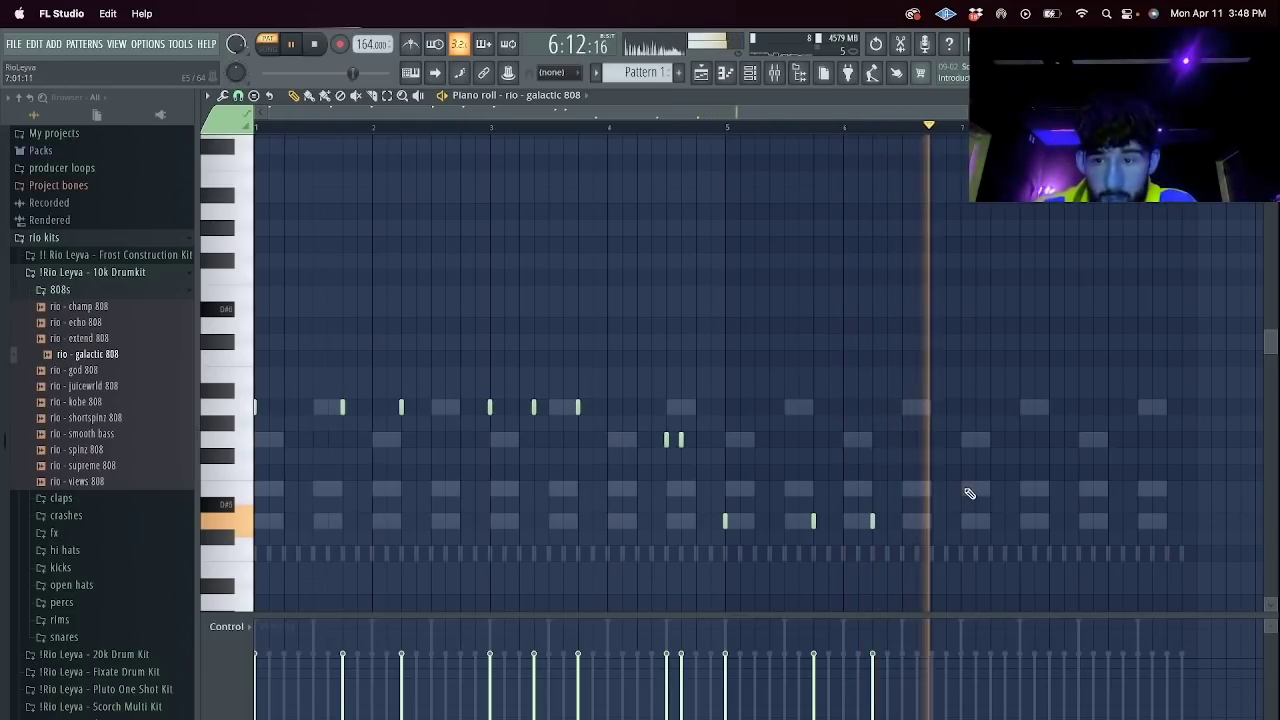
click(966, 490)
Redraw the bar-6 808 note one step higher and add final notes toward bar 8.
key(space)
right_click(963, 490)
click(961, 473)
click(1004, 471)
click(1049, 471)
click(1137, 440)
click(1166, 440)
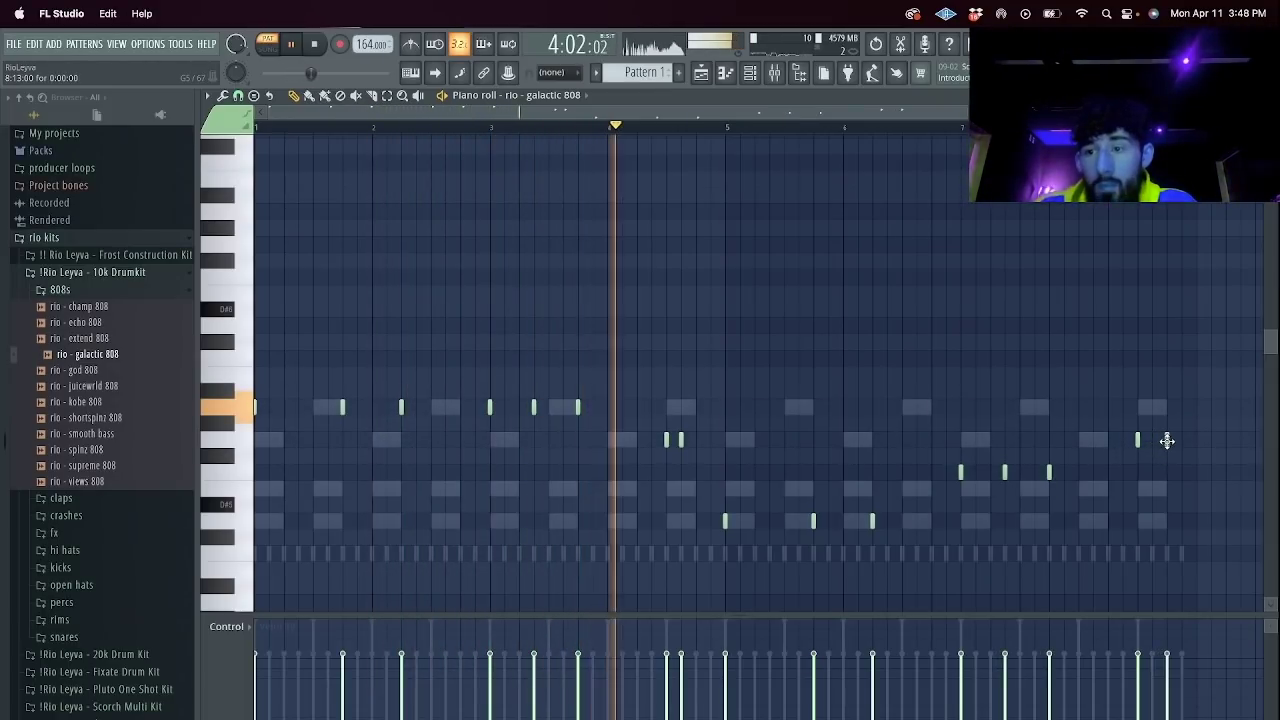
click(749, 74)
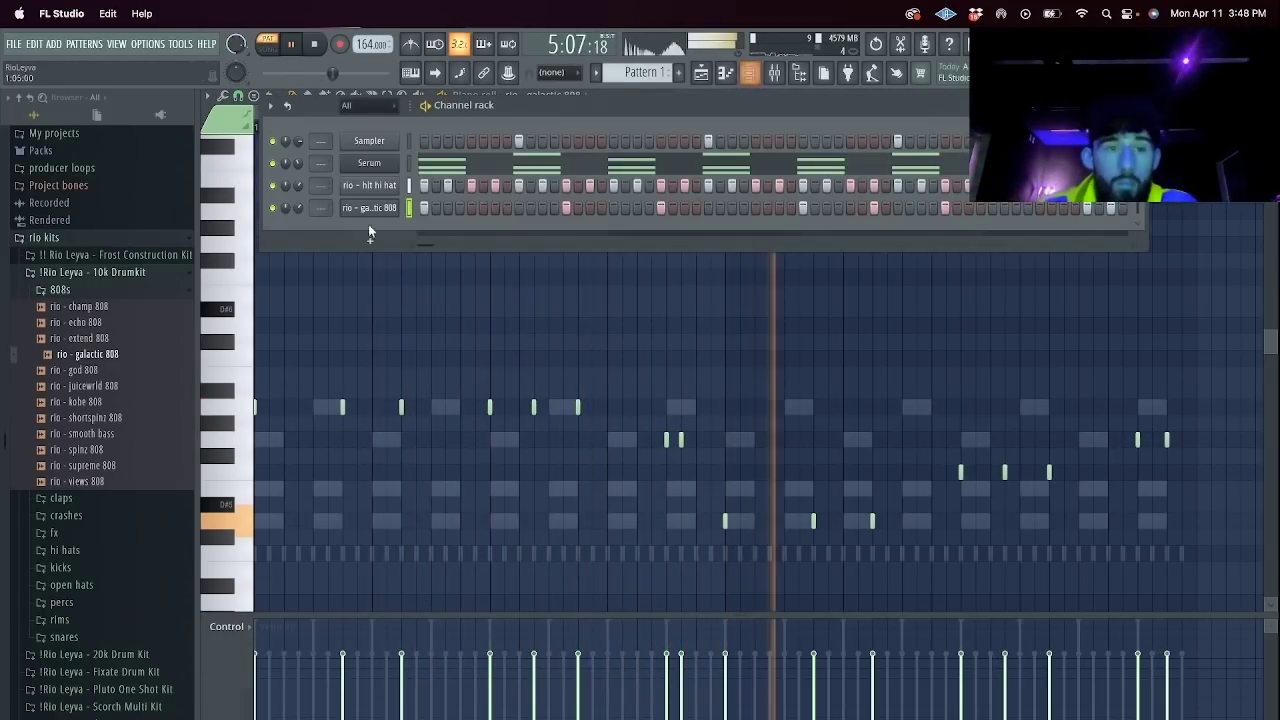
Clone the Serum chord channel to create Serum #2.
click(428, 163)
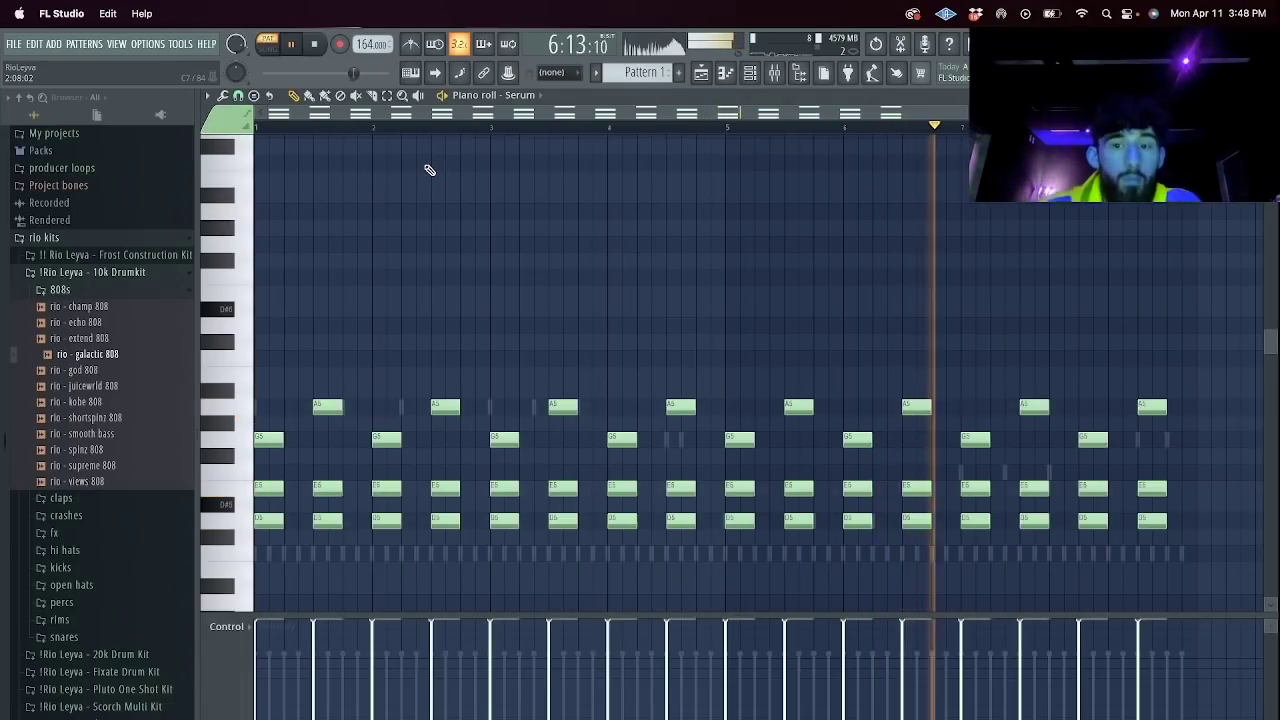
scroll(428, 169, down, 4)
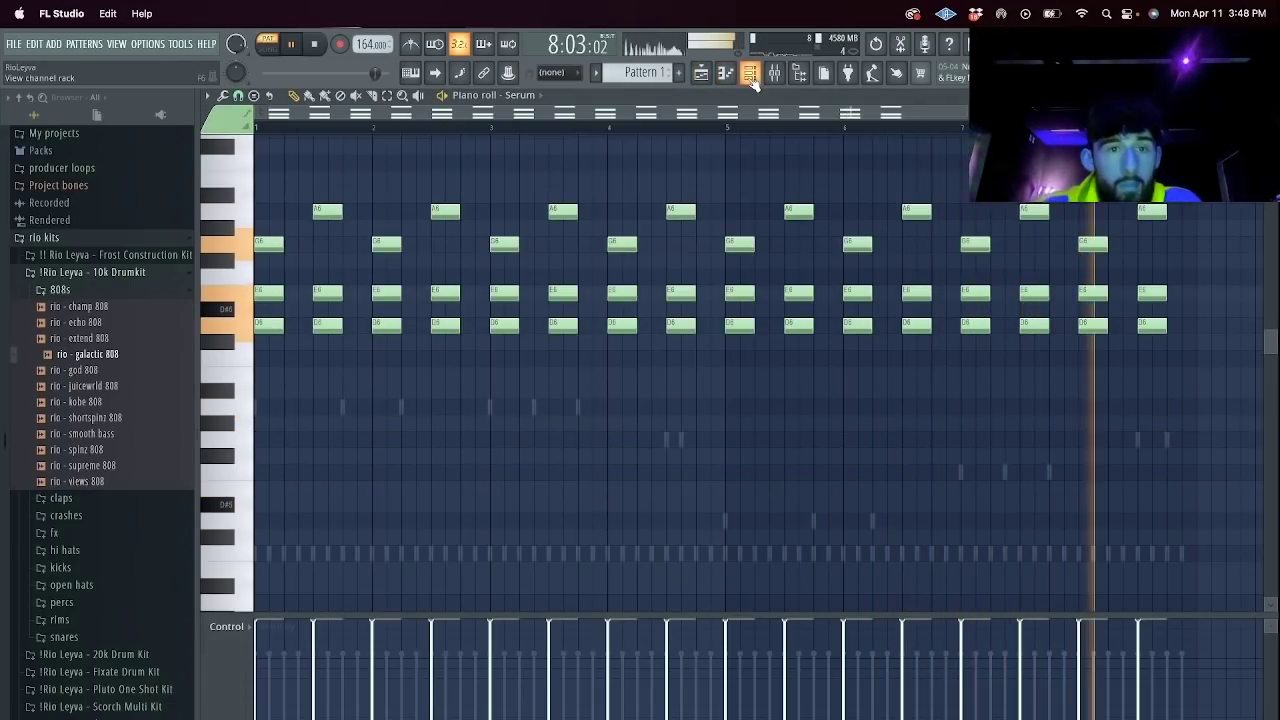
click(749, 74)
right_click(390, 162)
click(442, 294)
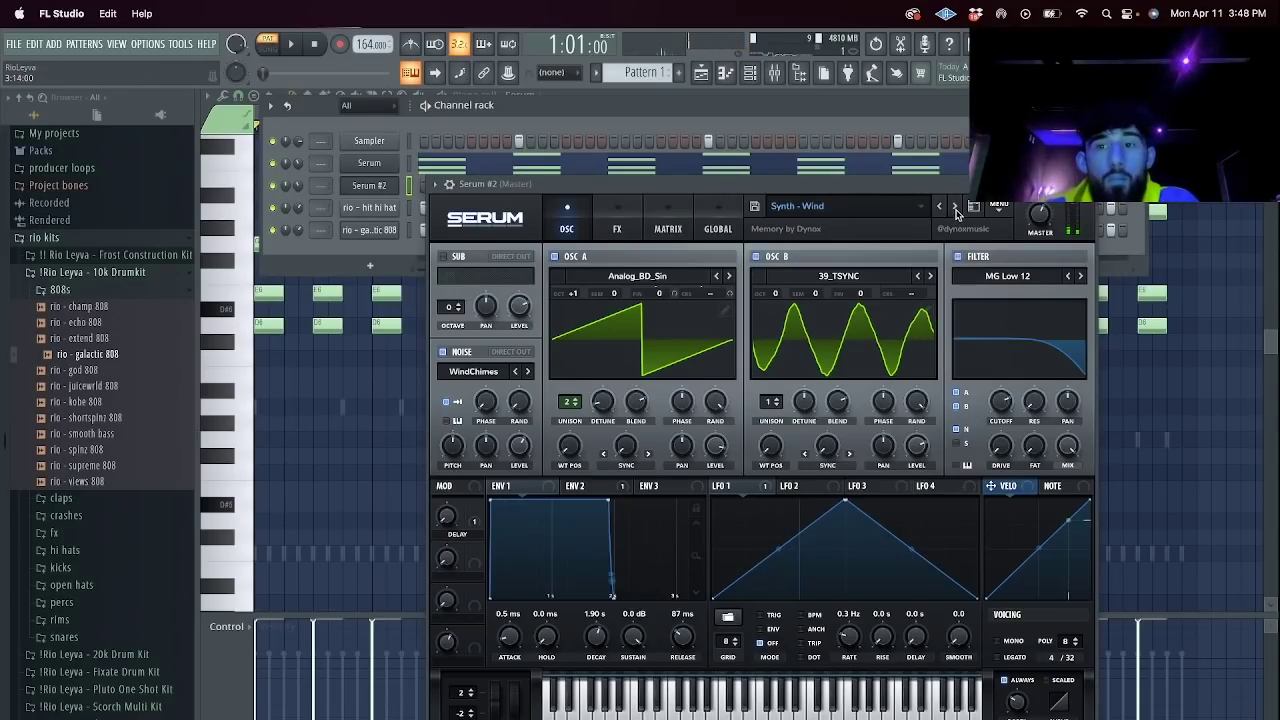
Load the Lead - Seconds preset on Serum #2, past a missing-file error.
click(957, 213)
key(Return)
click(955, 210)
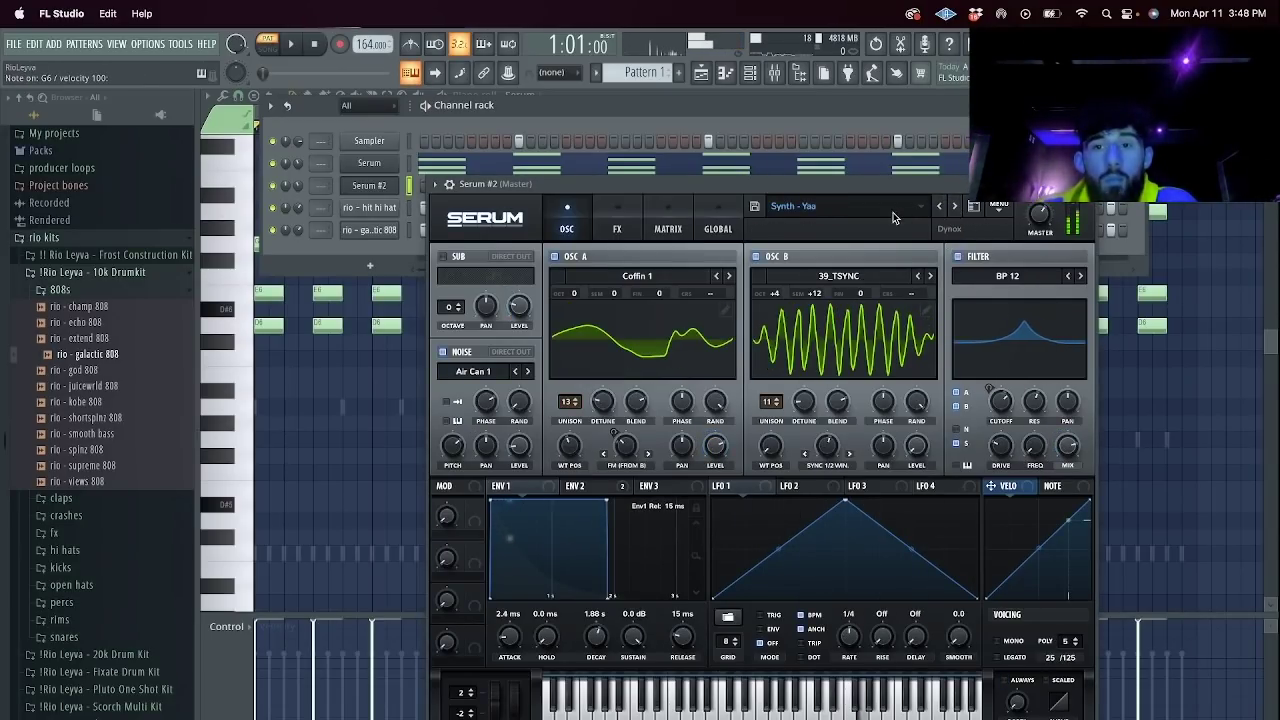
click(790, 207)
mouse_move(884, 371)
mouse_move(1090, 503)
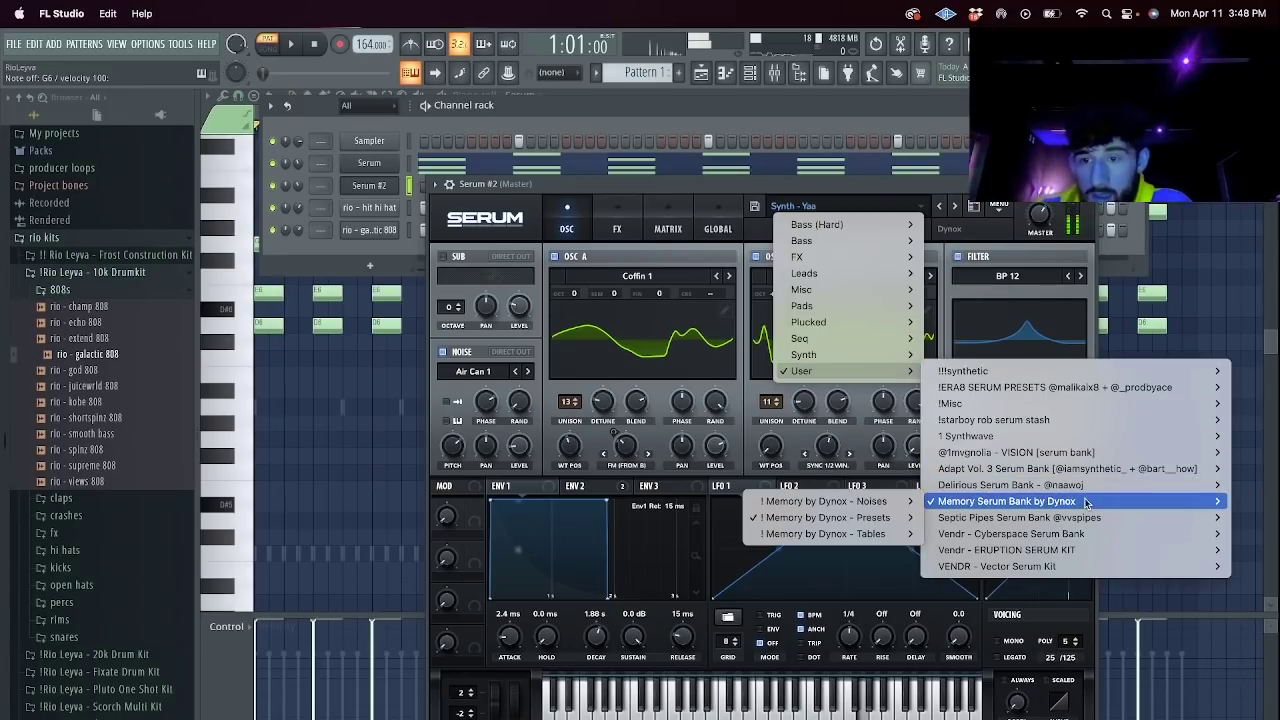
mouse_move(859, 519)
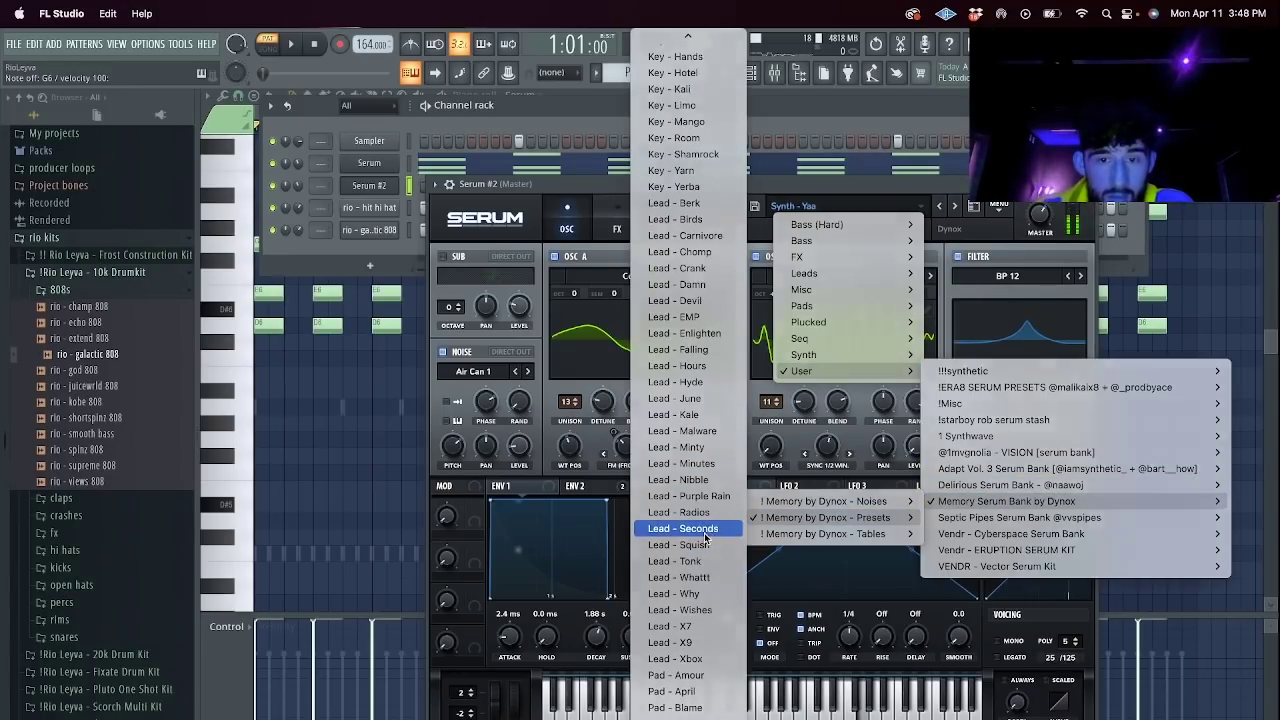
click(704, 536)
click(1085, 184)
Draw a short three-pitch note figure in bar 1 of Serum #2's piano roll.
right_click(384, 185)
click(426, 185)
scroll(266, 225, up, 3)
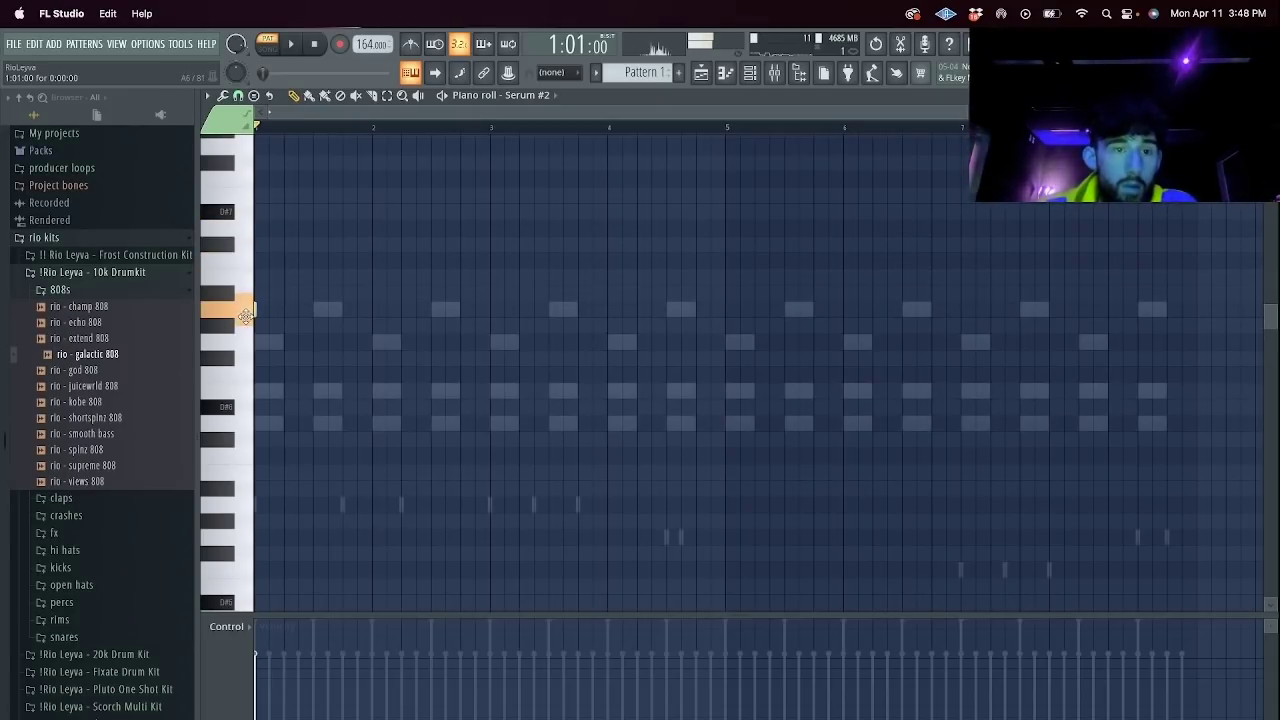
key(space)
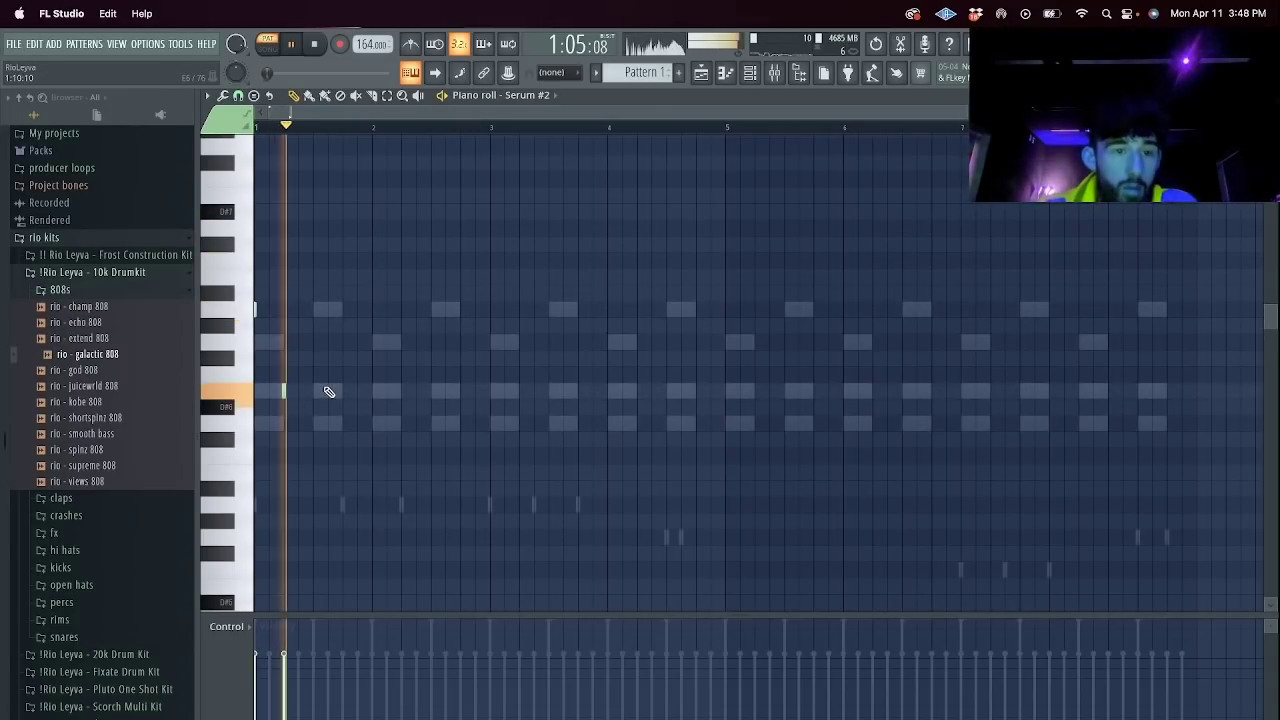
click(342, 423)
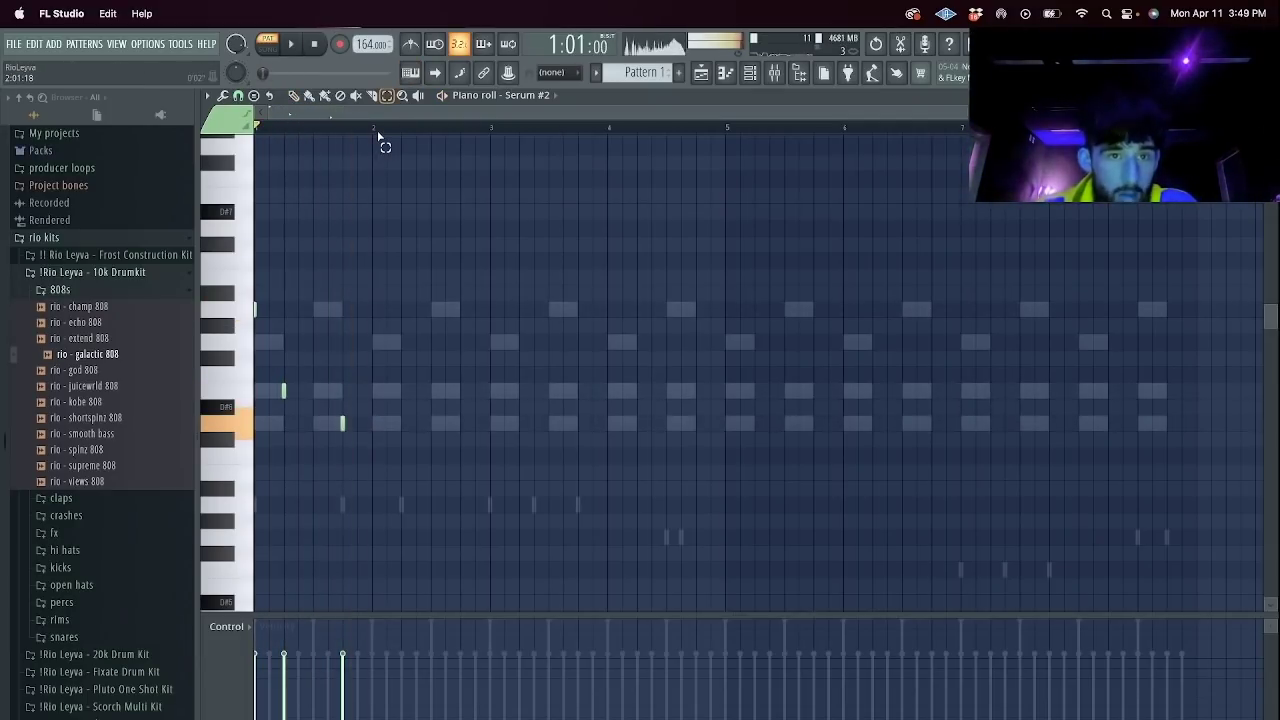
Repeat the bar-1 Serum #2 notes through bar 8 with Ctrl+B and play it back.
drag(373, 130, 256, 126)
key(space)
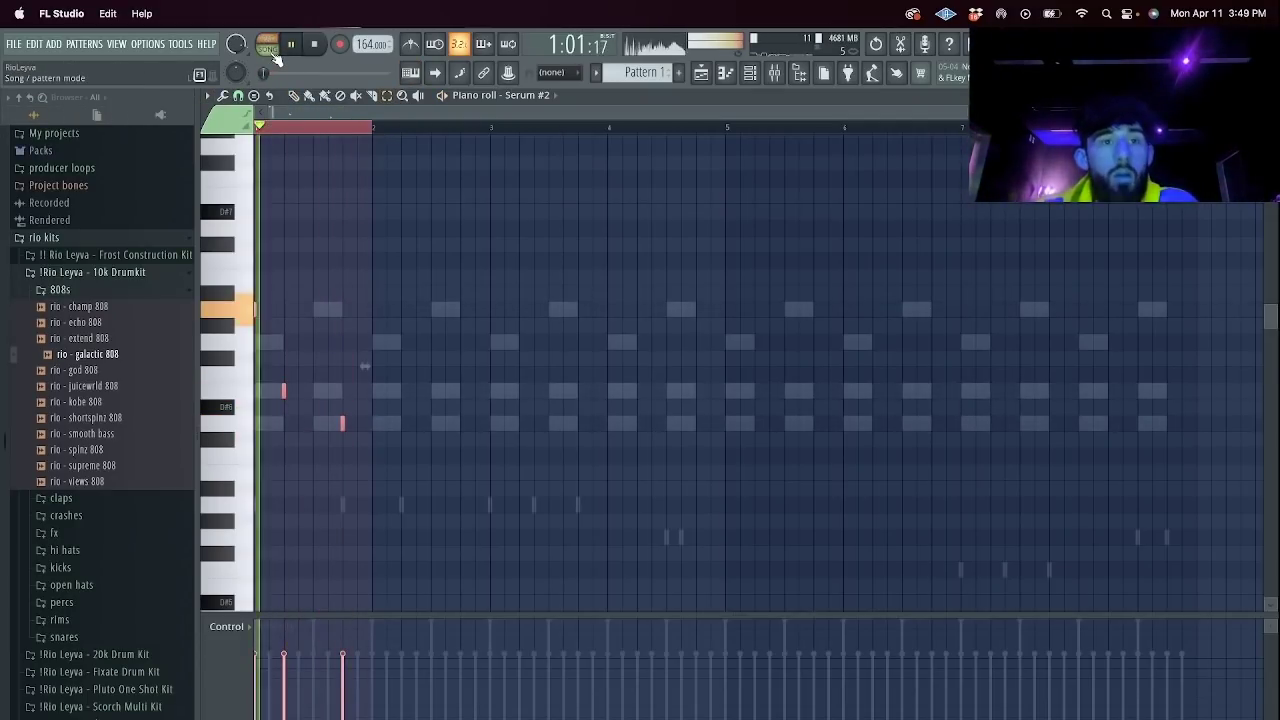
key(ctrl+b)
key(ctrl+b)
key(ctrl+b)
key(ctrl+b)
key(ctrl+b)
key(ctrl+b)
key(ctrl+b)
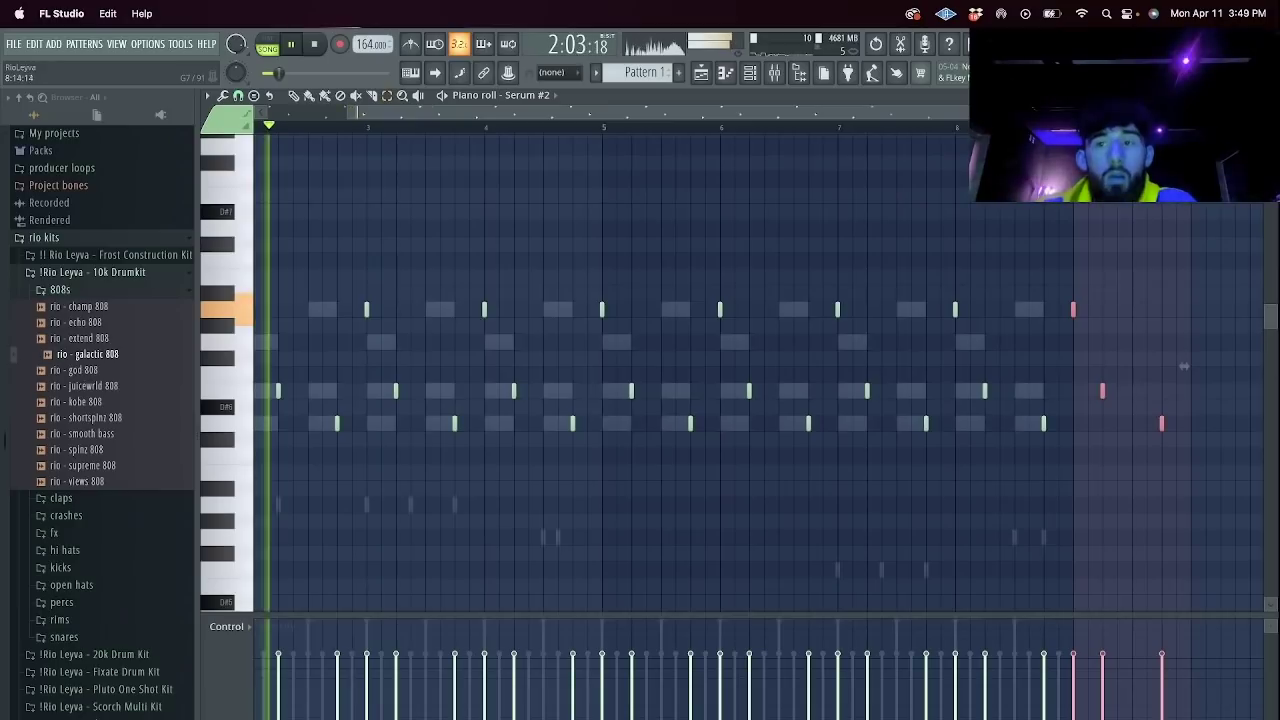
ctrl+click(651, 128)
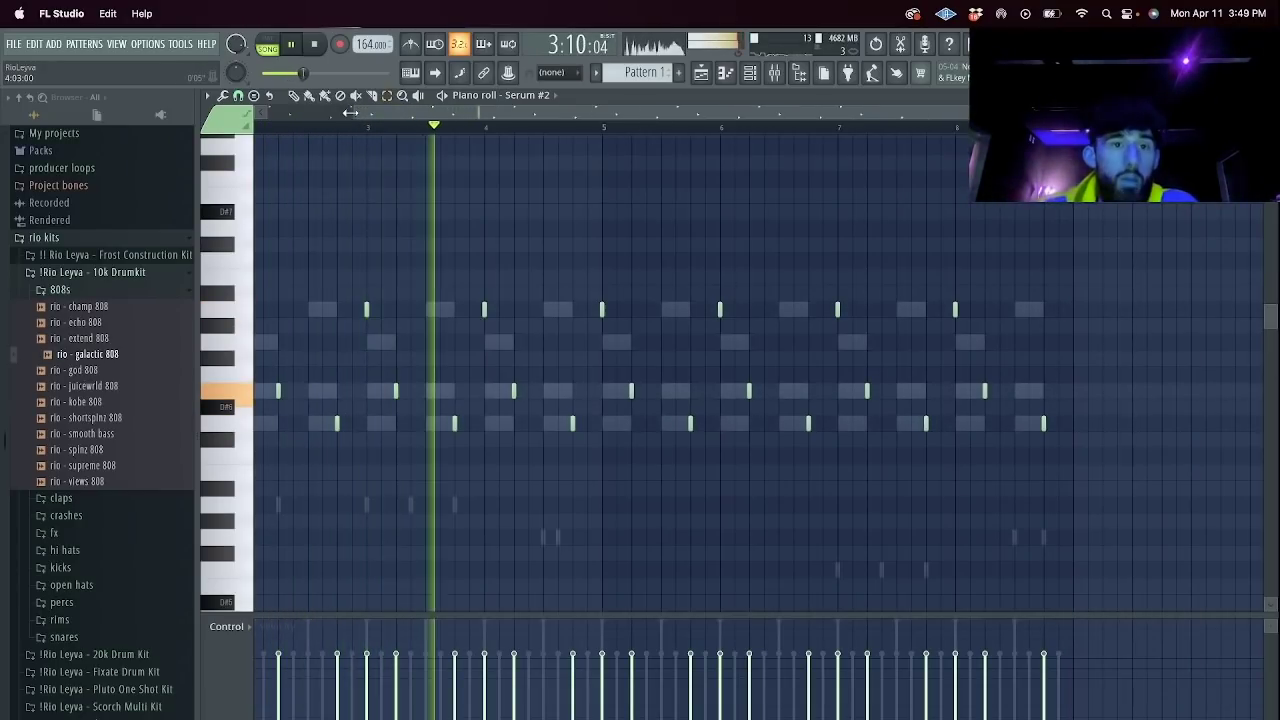
drag(354, 114, 268, 114)
key(space)
key(space)
key(F6)
right_click(364, 232)
click(426, 231)
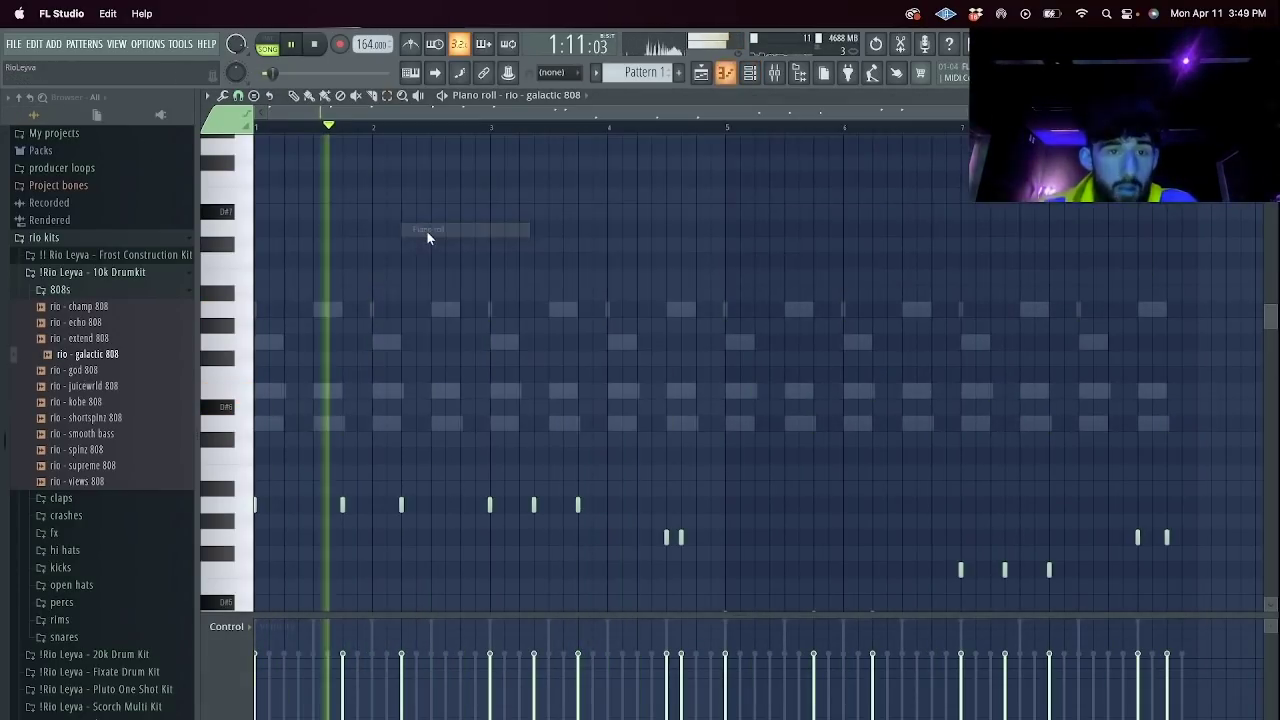
Rework the bar-2 808 notes, moving the note one row lower in pitch.
scroll(568, 418, down, 2)
scroll(570, 417, down, 1)
key(space)
key(space)
drag(426, 394, 378, 335)
key(space)
key(space)
key(shift+Down)
key(shift+Down)
key(shift+Down)
key(shift+Down)
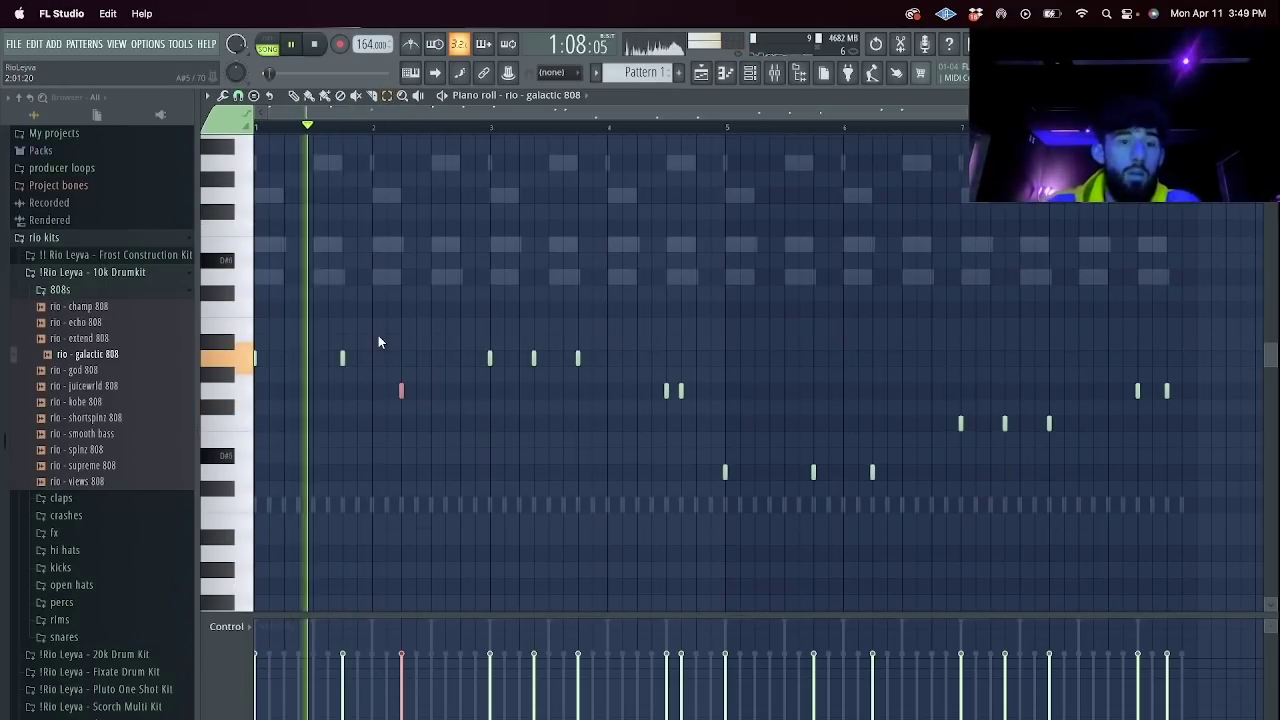
click(445, 392)
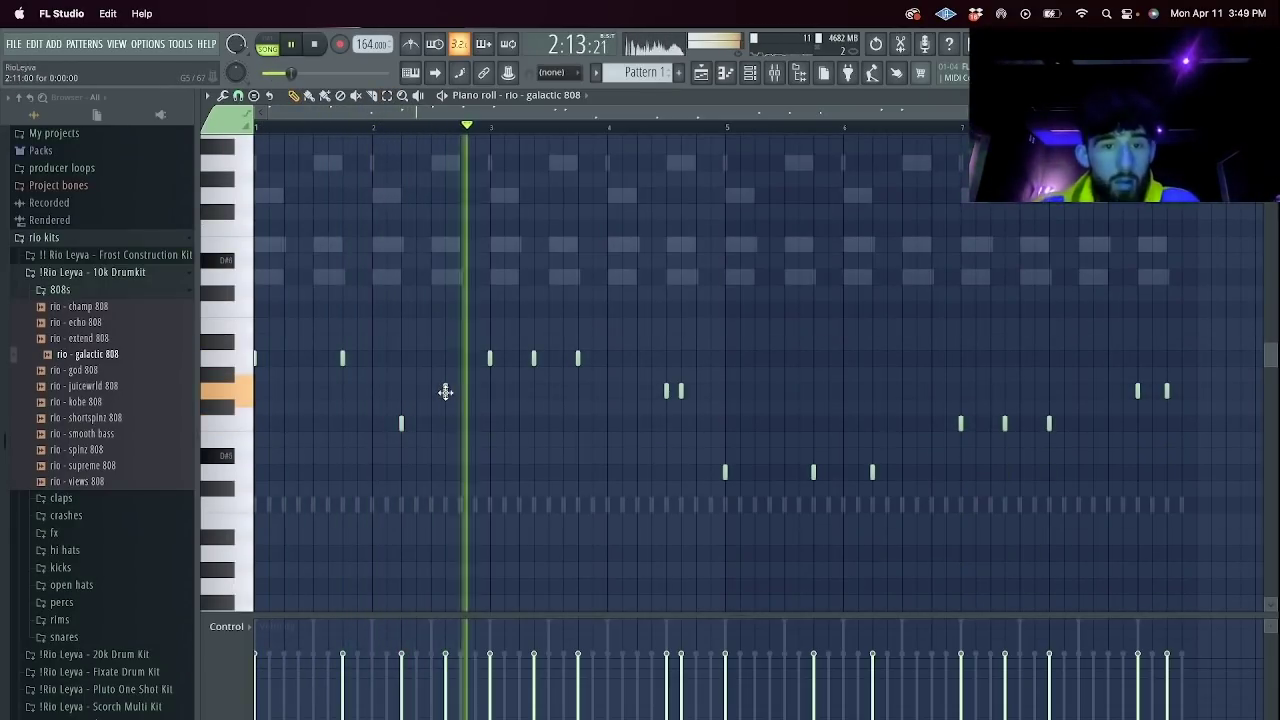
right_click(445, 391)
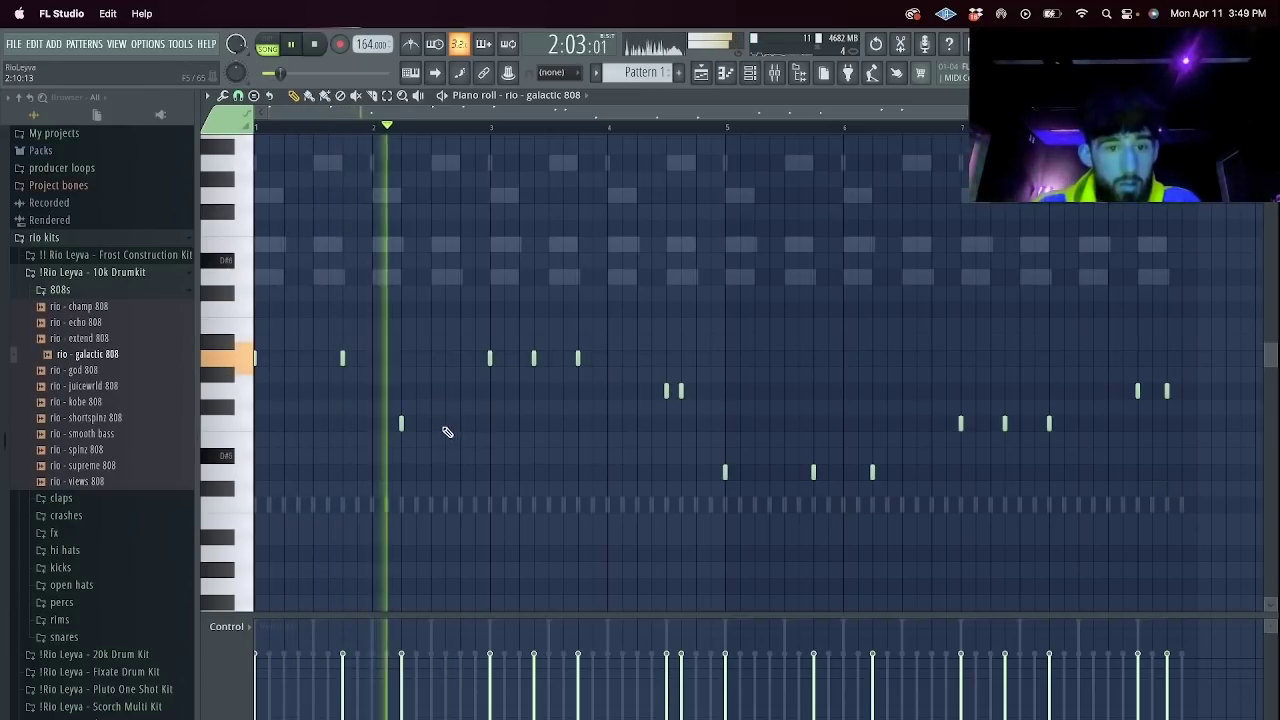
click(446, 425)
Delete the 808 notes after bar 2 and repeat bars 1–2 through bar 8.
drag(1183, 527, 52, 103)
key(Delete)
key(super+b)
key(super+b)
key(super+b)
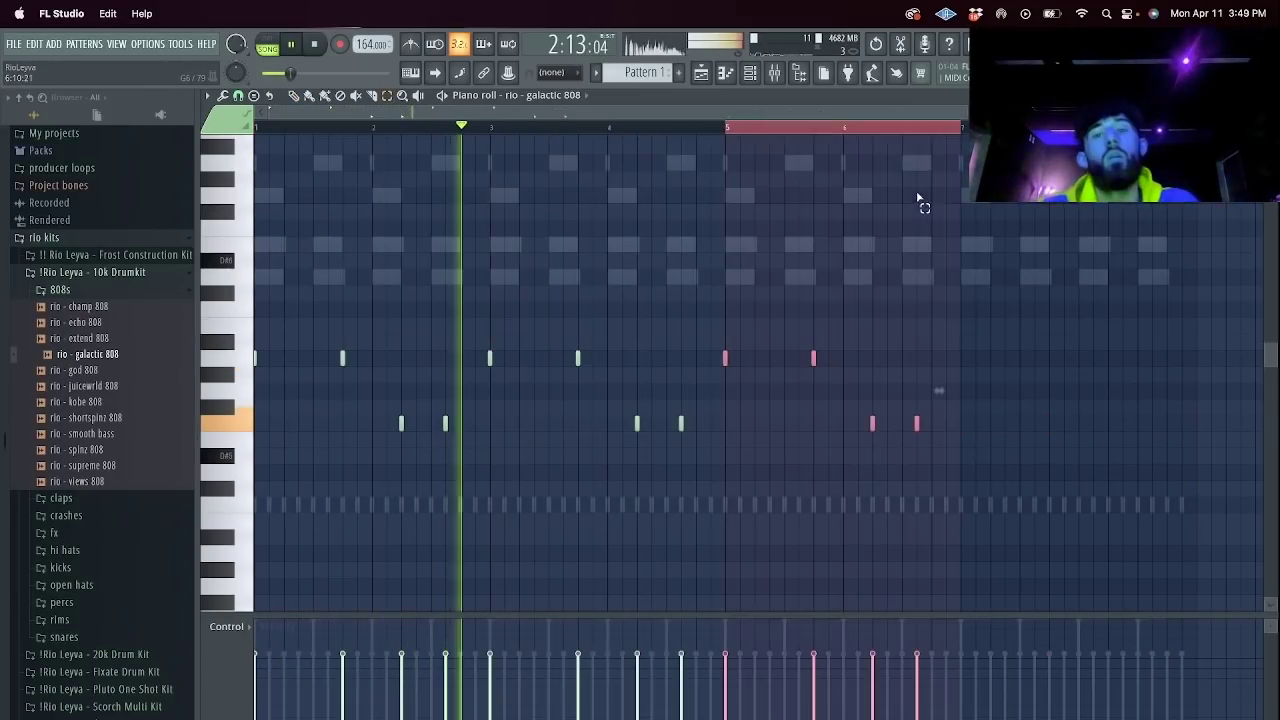
key(super+d)
click(753, 75)
Replace the Sampler channel with the rio - lil clap sample from the claps folder.
scroll(30, 468, down, 5)
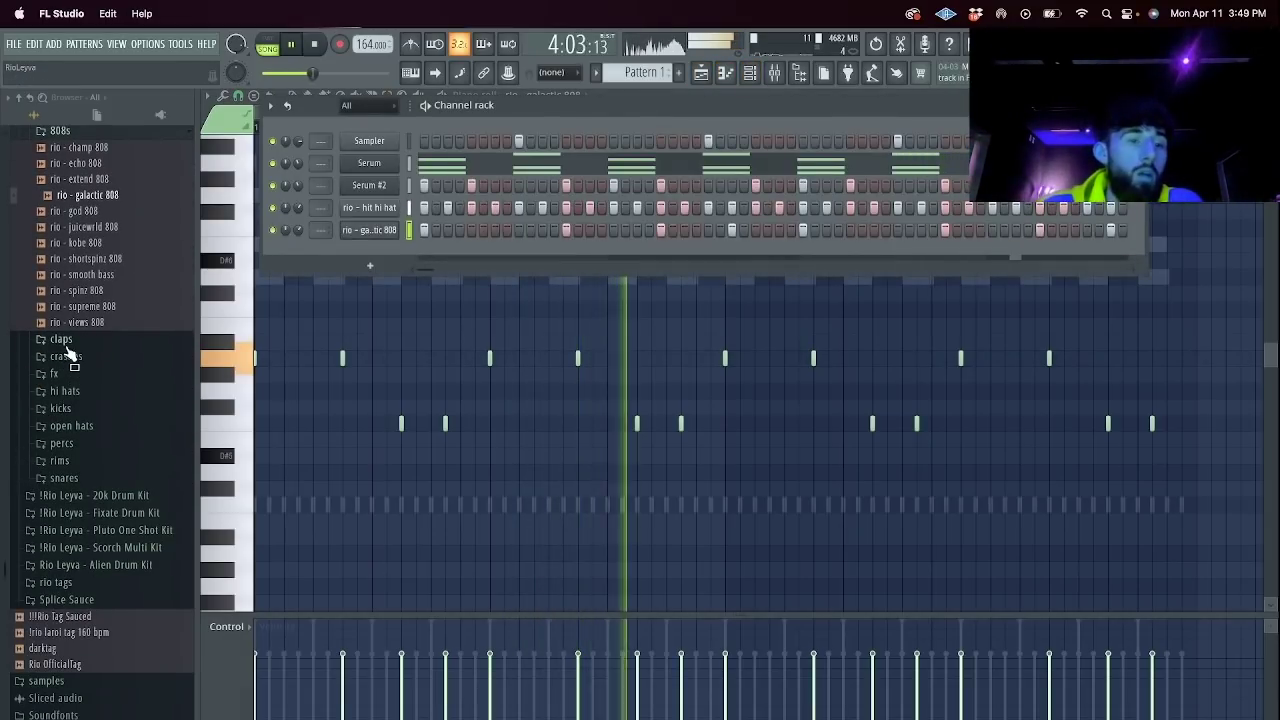
click(67, 345)
click(72, 376)
drag(86, 388, 372, 141)
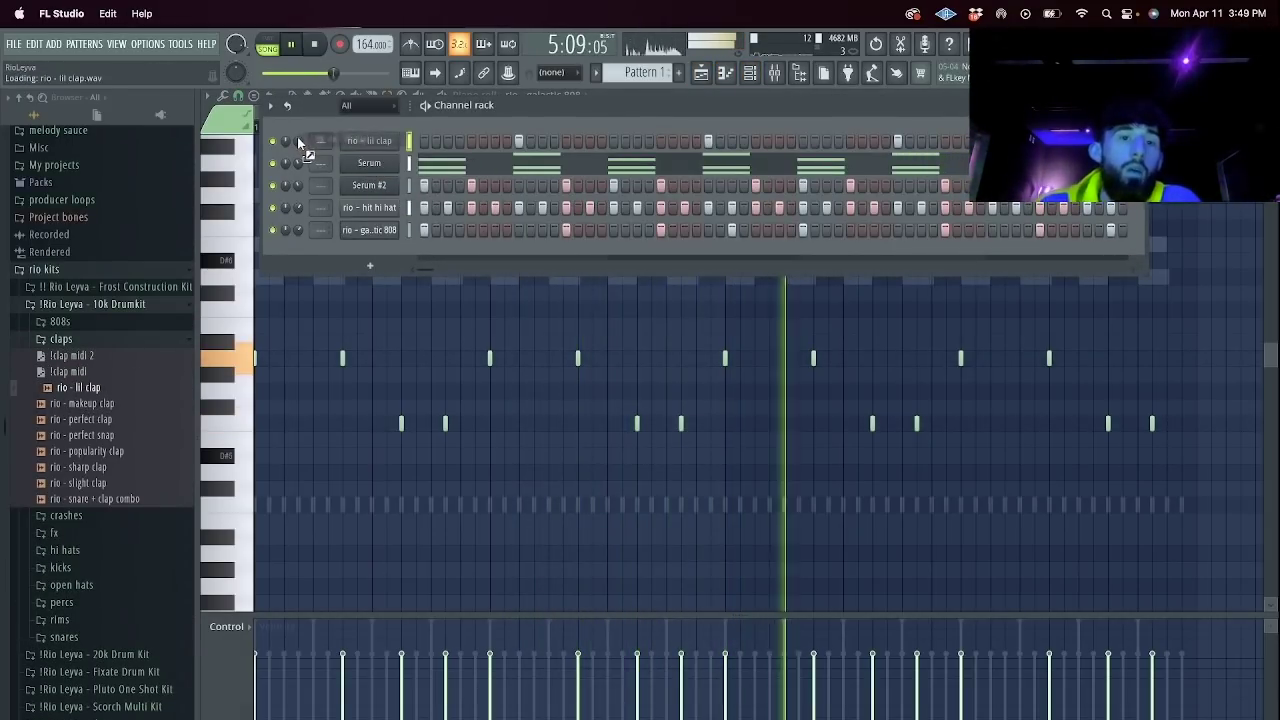
key(space)
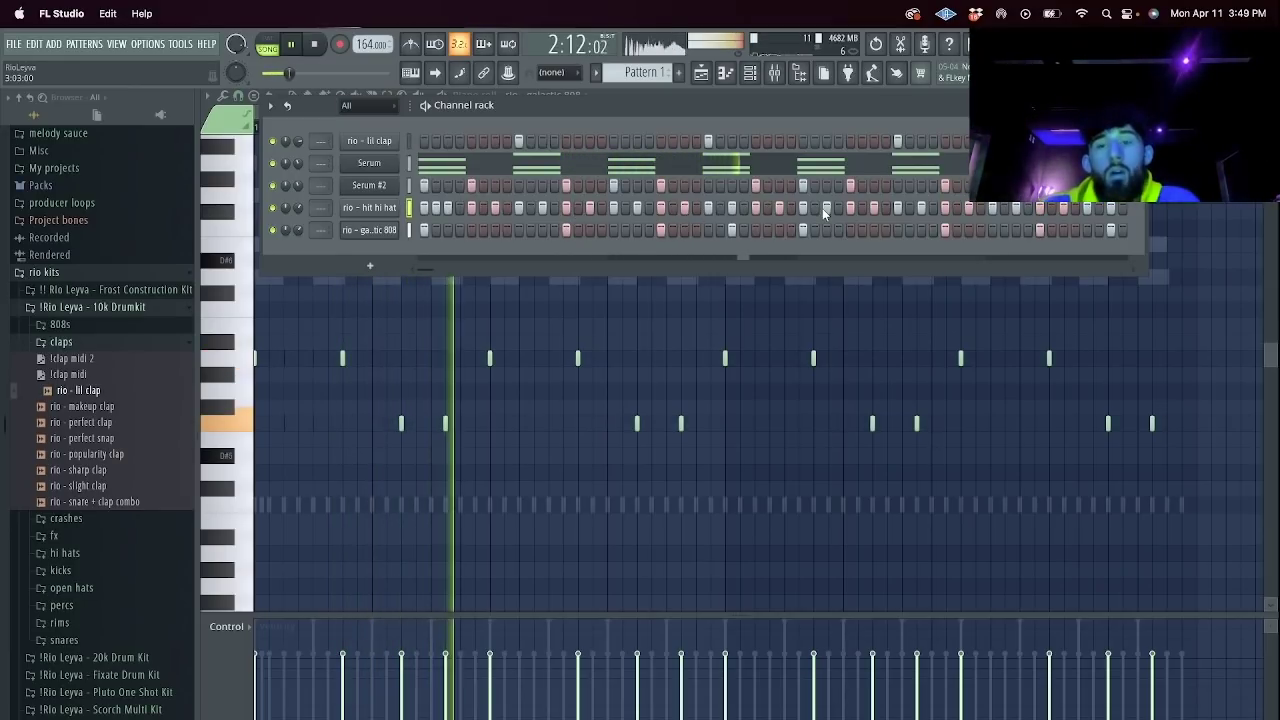
Select the hit hi hat notes from bar 5 onward in its piano roll.
right_click(394, 204)
click(424, 207)
drag(1245, 521, 716, 350)
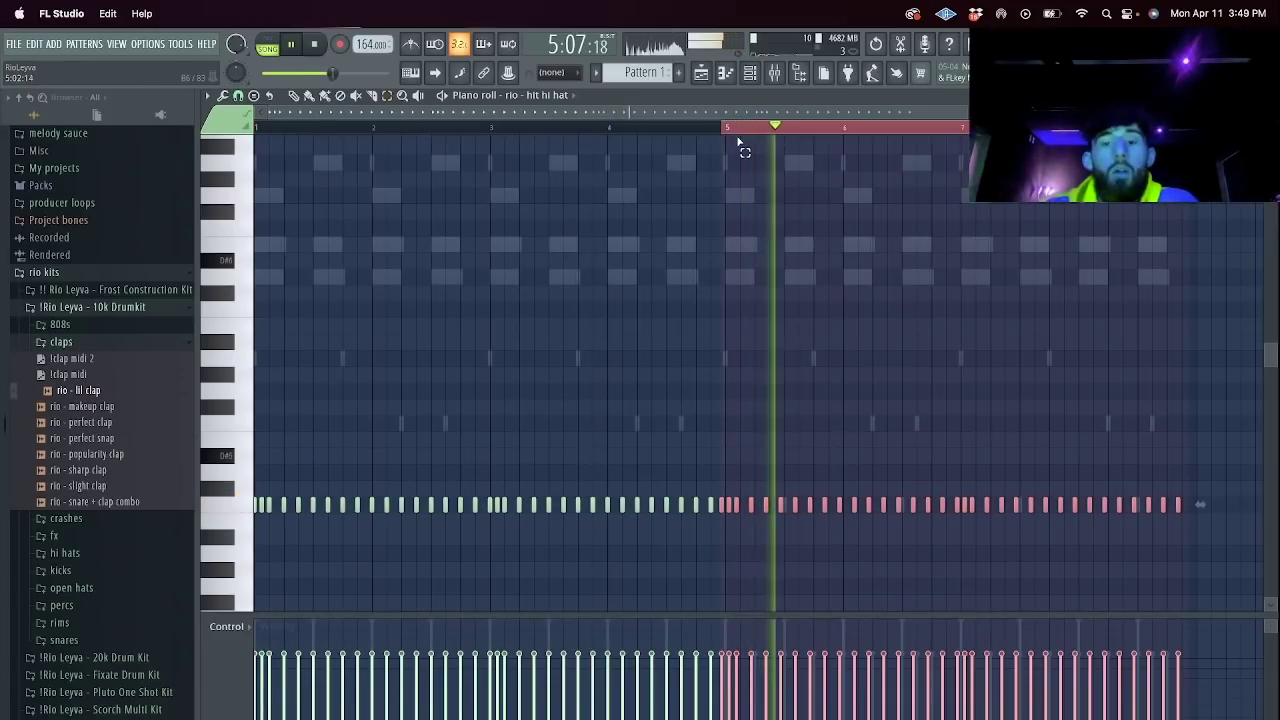
key(F6)
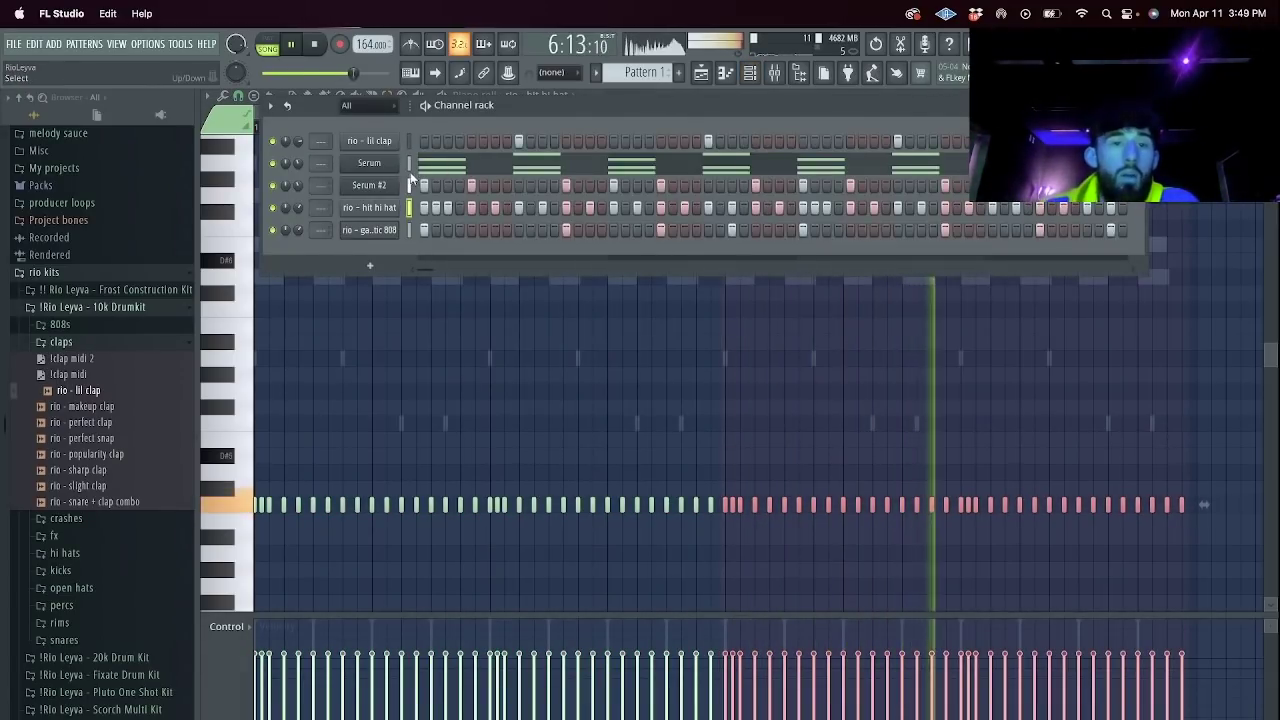
Clone the Serum #2 channel into a new Serum #3 channel.
click(270, 105)
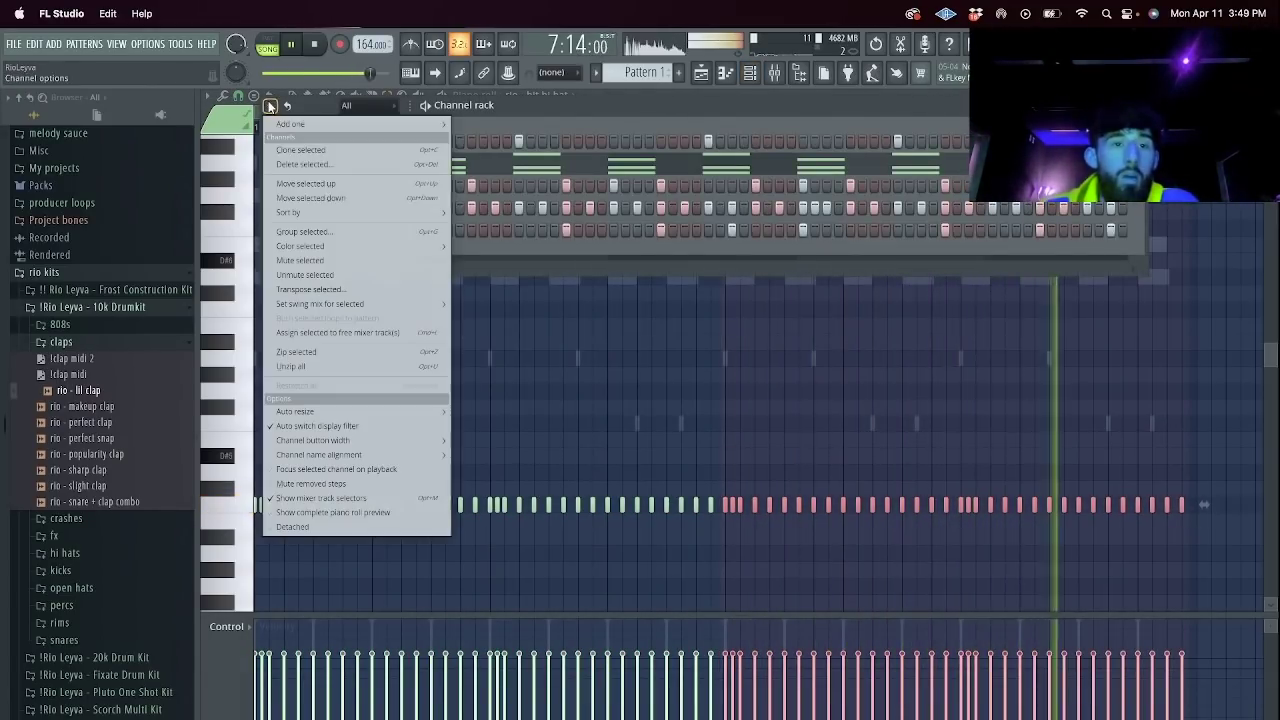
click(369, 289)
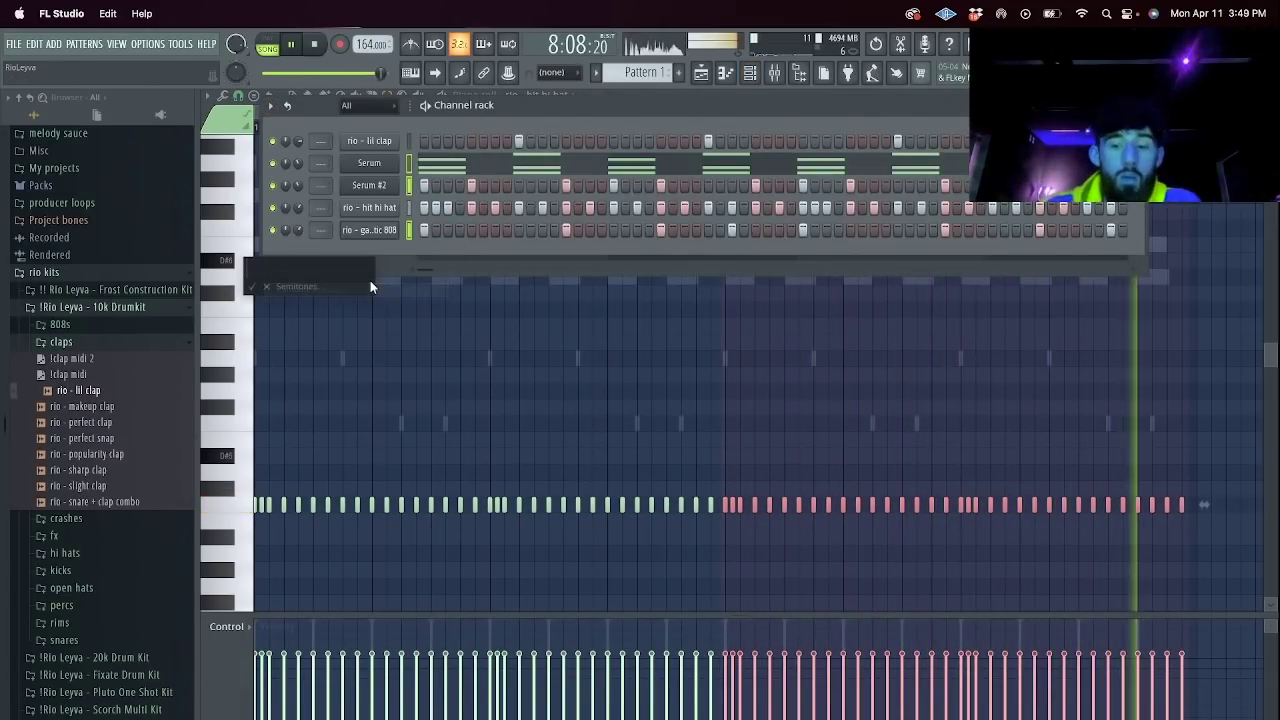
right_click(390, 207)
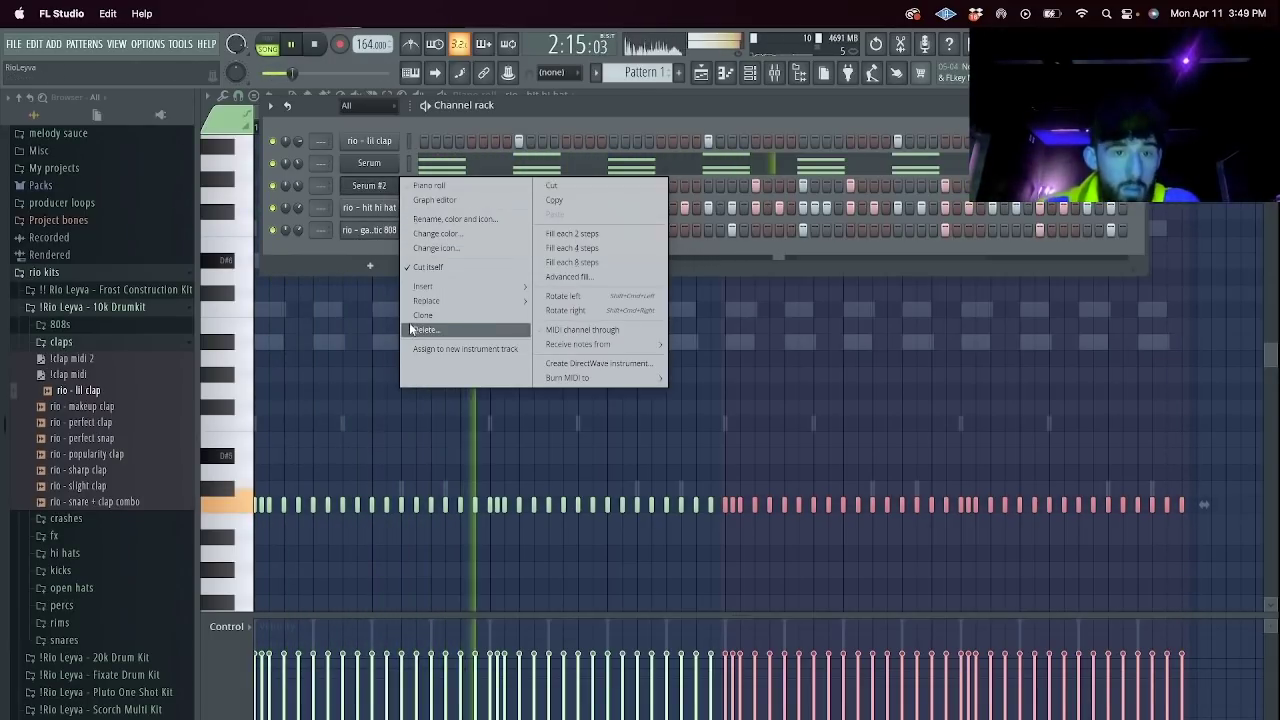
click(412, 316)
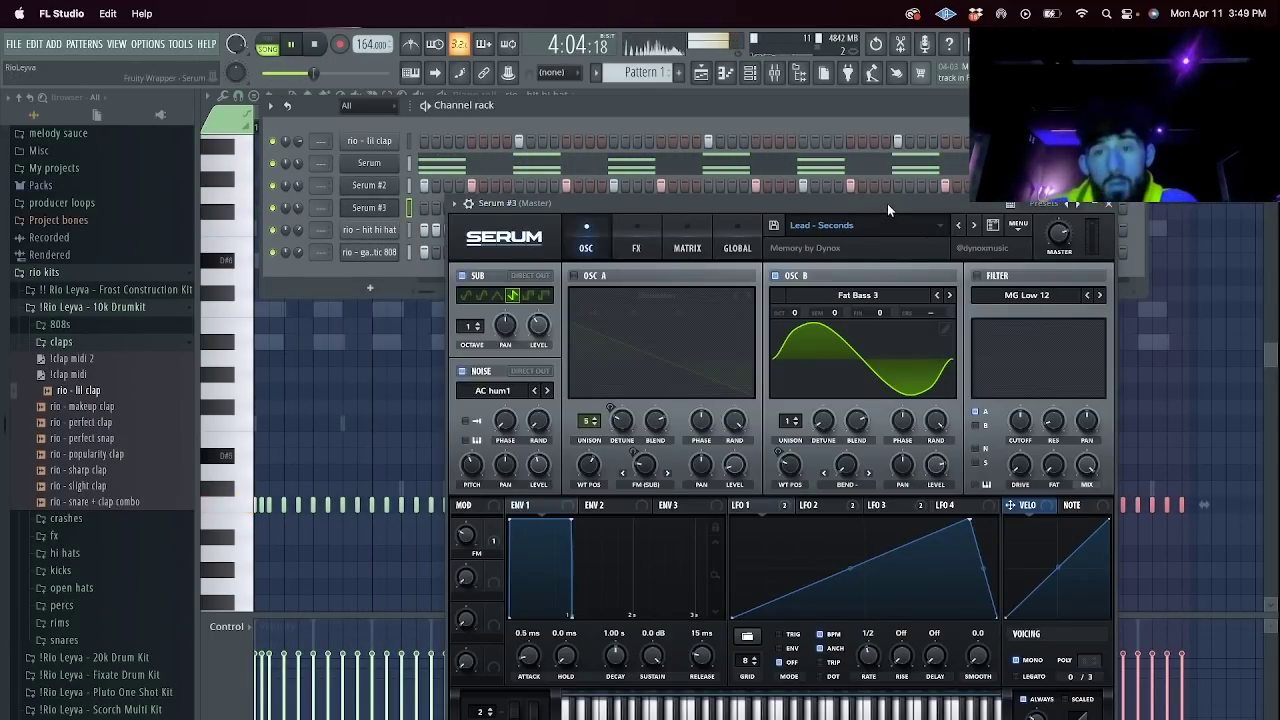
Audition Lead presets on Serum #3, past a wavetable error, settling on a Dynox lead.
click(890, 228)
click(929, 227)
click(977, 225)
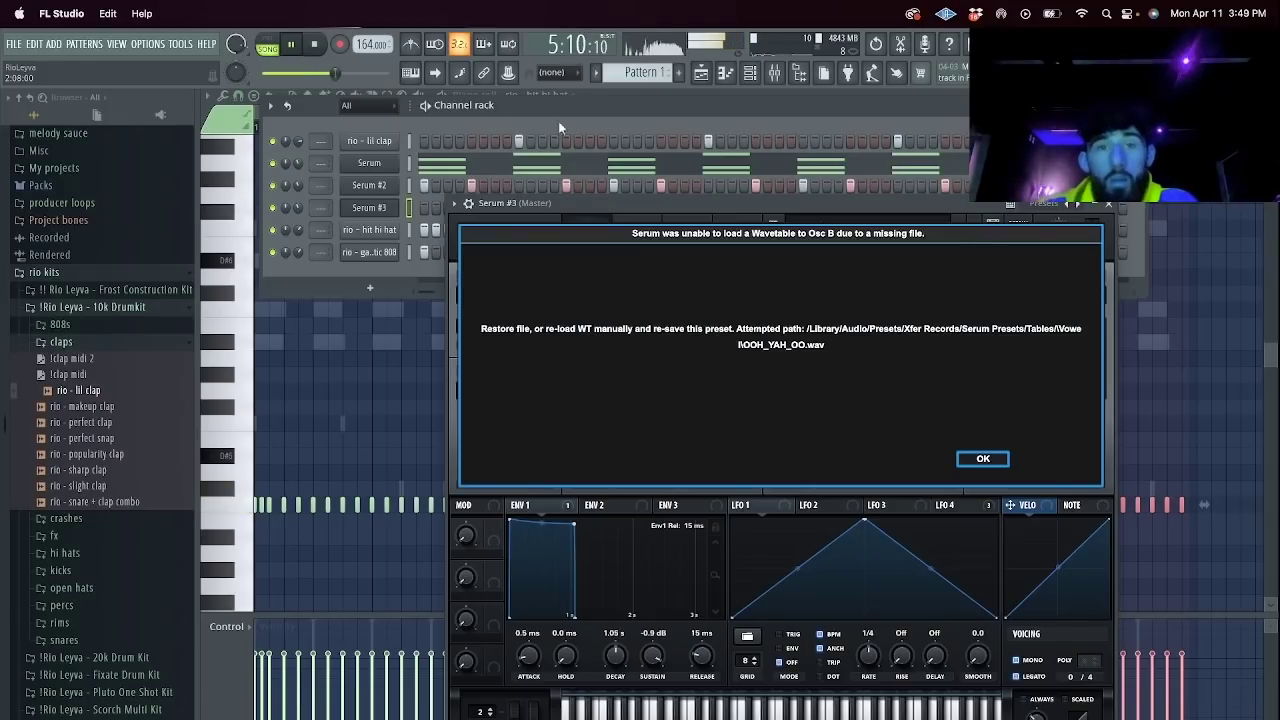
click(983, 461)
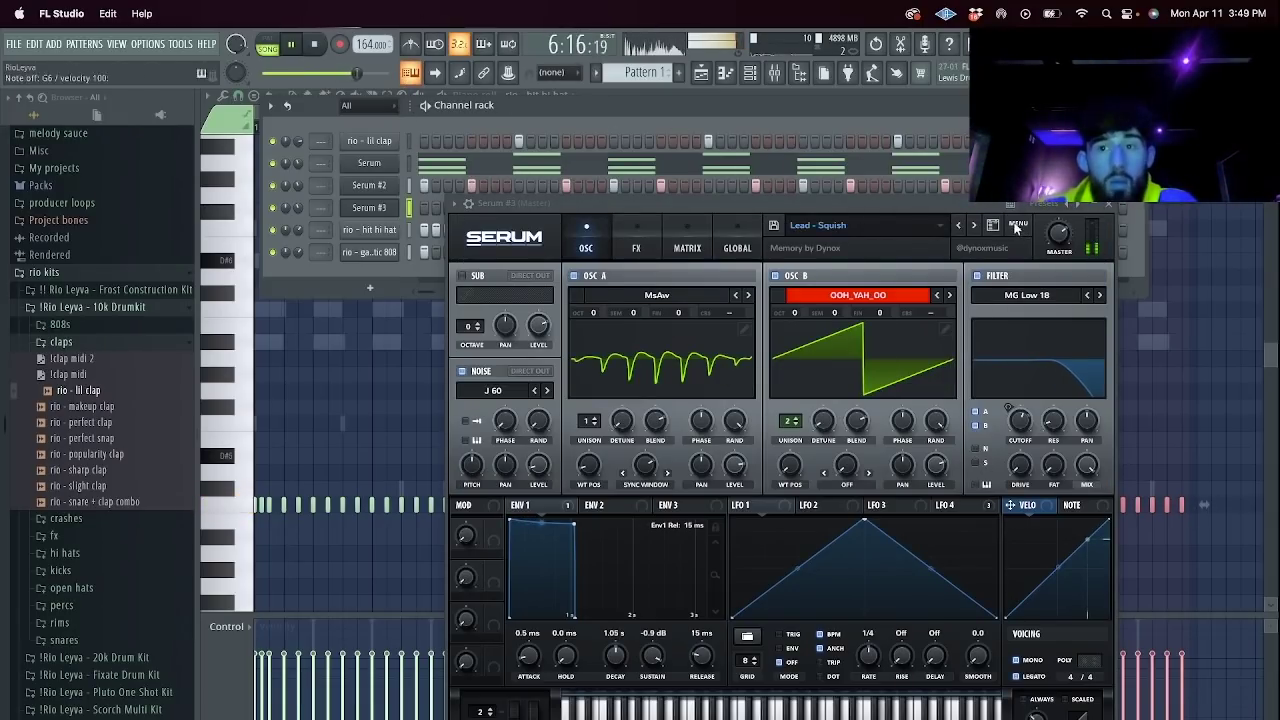
click(971, 227)
click(973, 228)
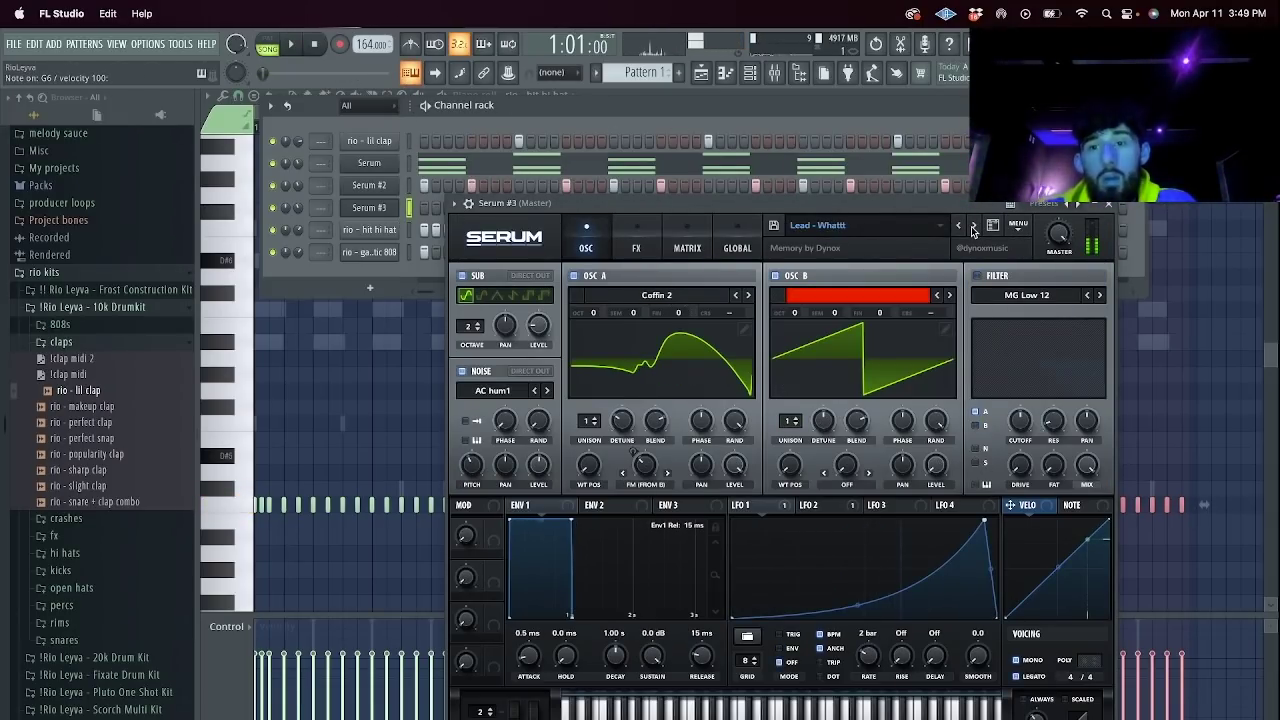
click(973, 228)
click(1118, 207)
right_click(368, 207)
click(425, 210)
Pencil a short four-note figure into bar 1 of Serum #3's piano roll.
key(space)
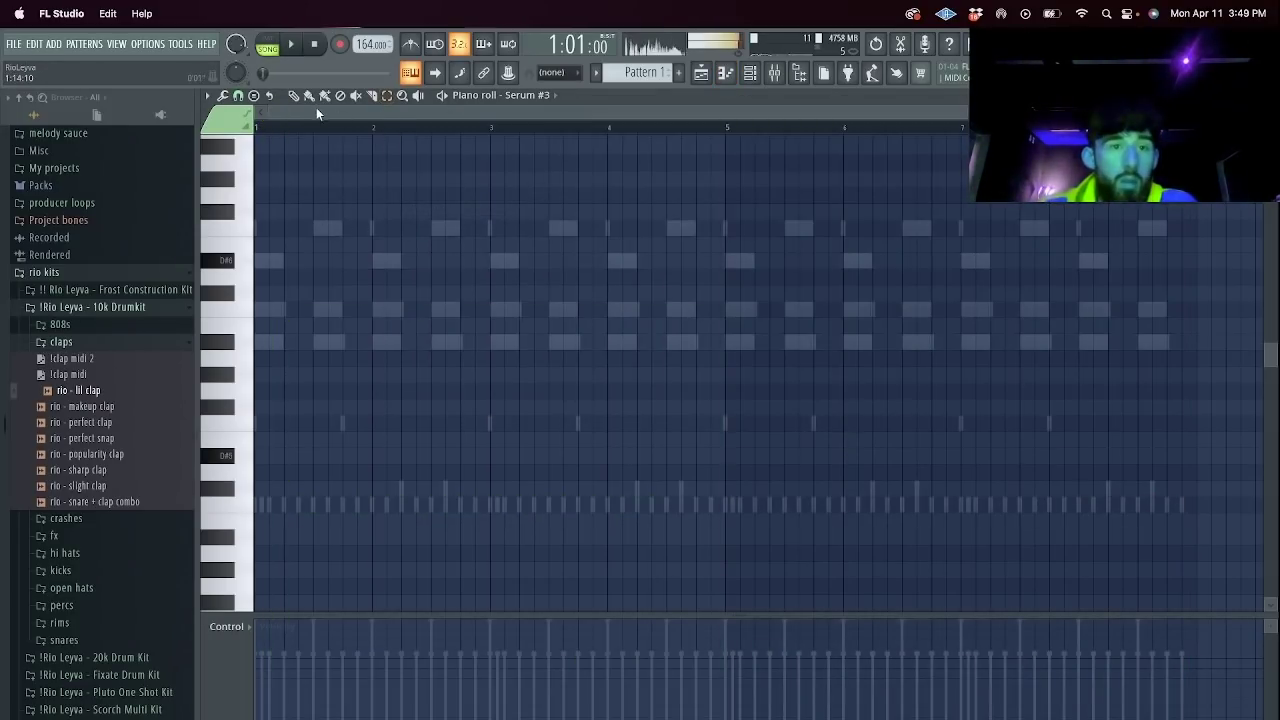
click(298, 374)
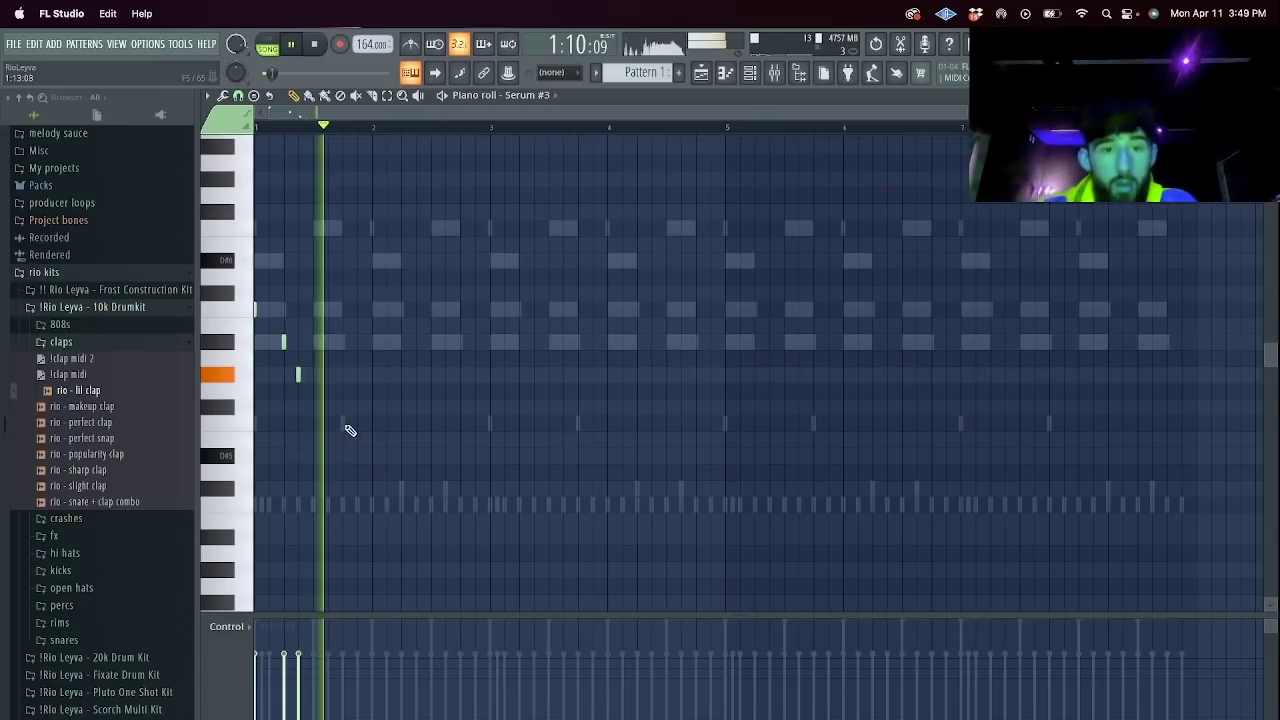
key(space)
click(410, 73)
key(space)
key(space)
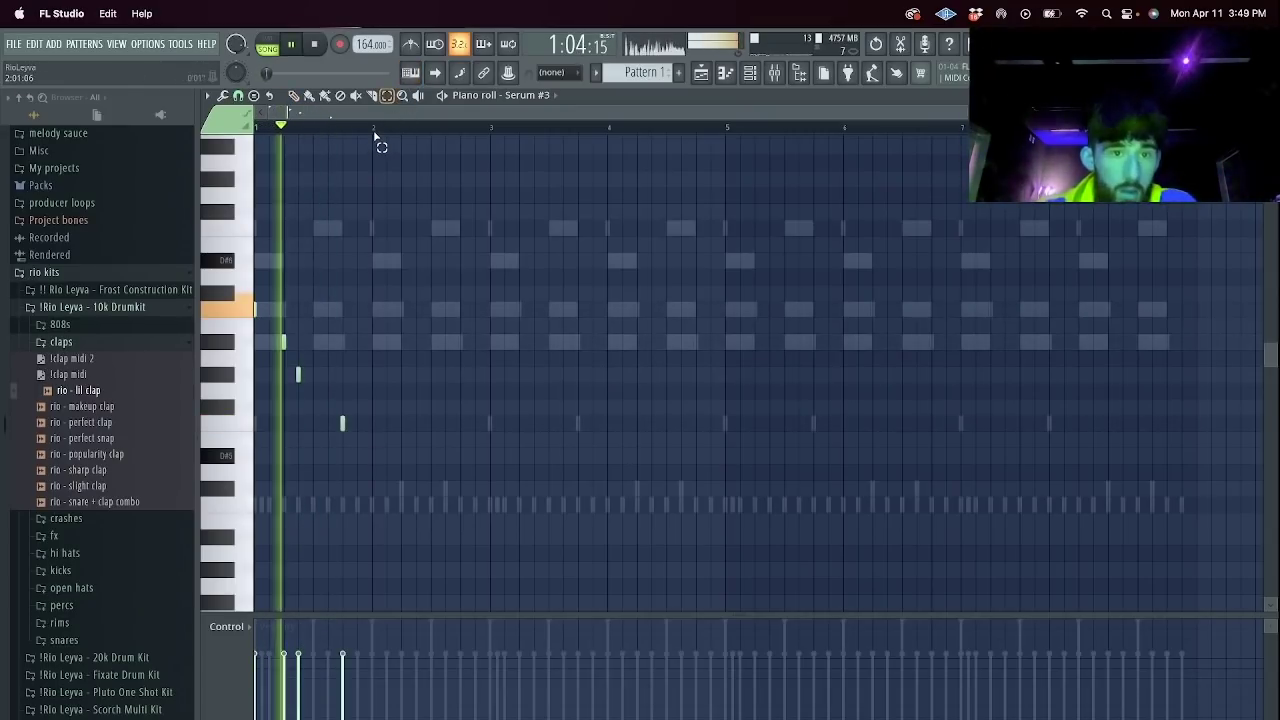
Duplicate the bar-1 figure with Ctrl+B until it fills bars 1–8.
drag(374, 128, 104, 160)
key(ctrl+b)
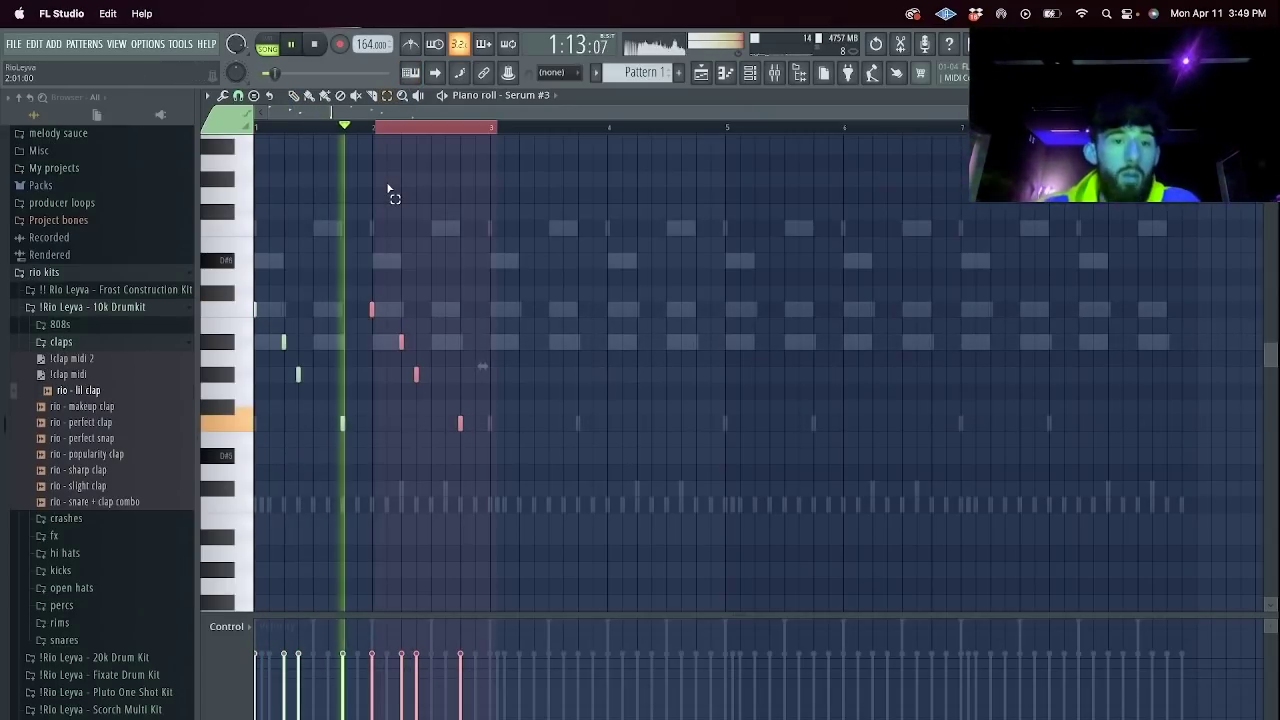
drag(490, 130, 240, 140)
key(ctrl+b)
key(ctrl+b)
key(ctrl+b)
key(ctrl+d)
drag(1188, 450, 741, 352)
key(ctrl+Up)
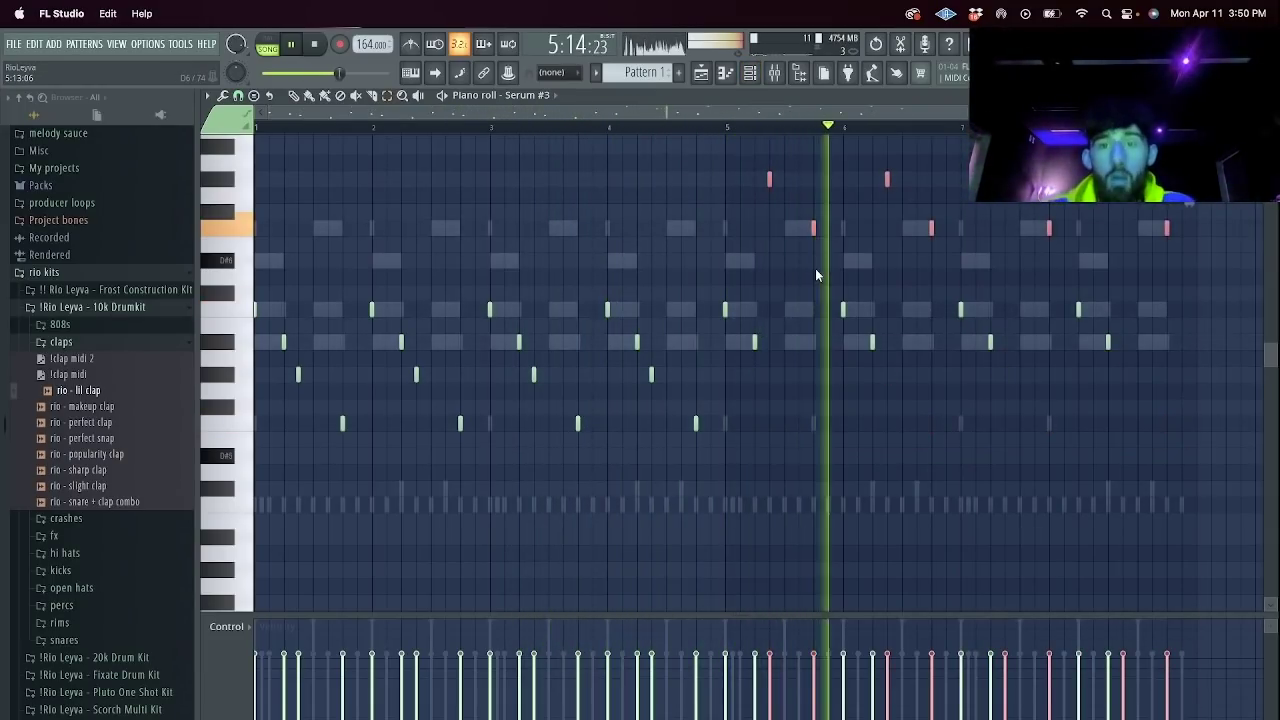
key(ctrl+Down)
click(749, 74)
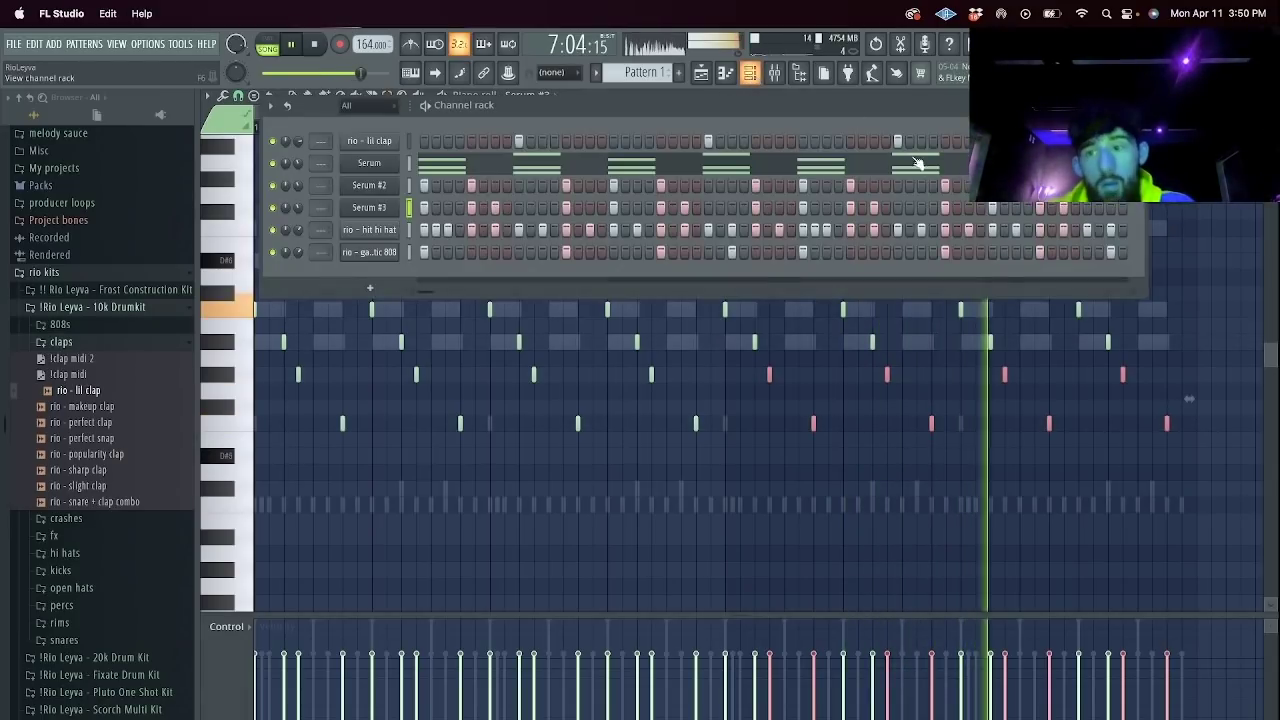
Lengthen the last Serum #3 note near the end of the pattern.
click(945, 206)
drag(1168, 423, 1196, 423)
click(730, 75)
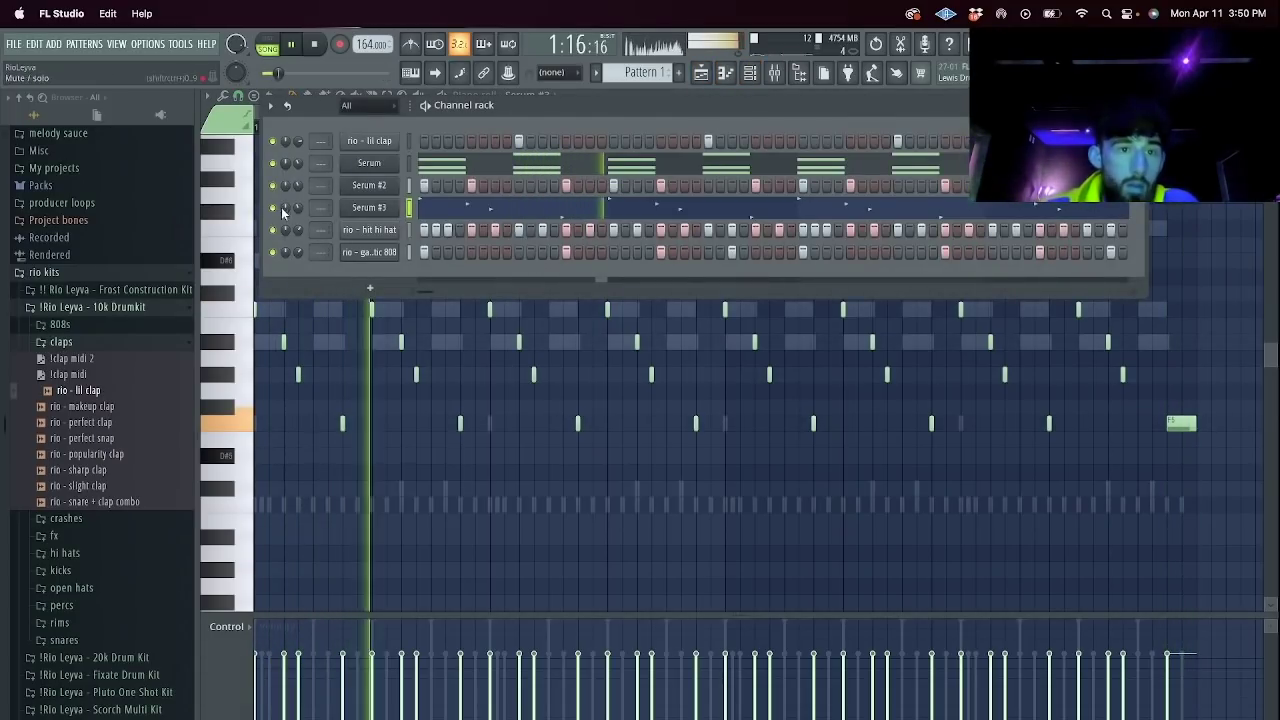
Transpose the Serum #3 notes by -2 semitones and add a hit to the clap step row.
right_click(408, 254)
click(271, 106)
click(304, 289)
text(-2)
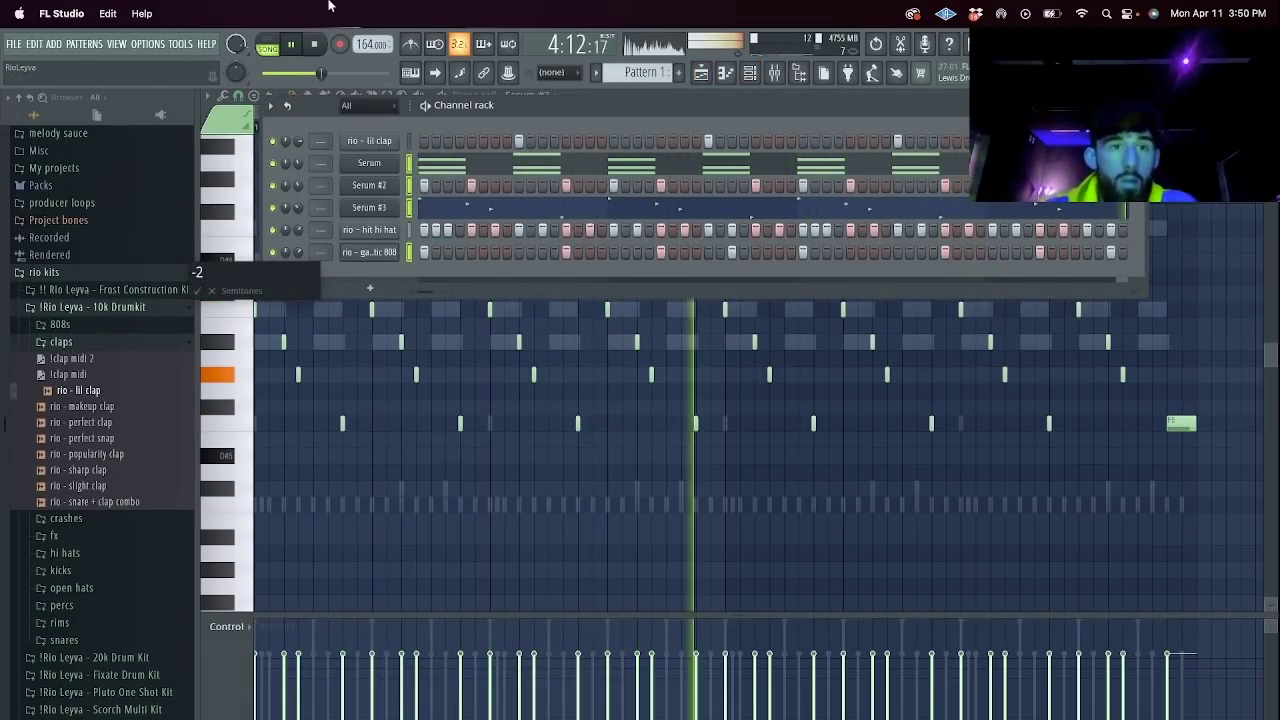
key(Return)
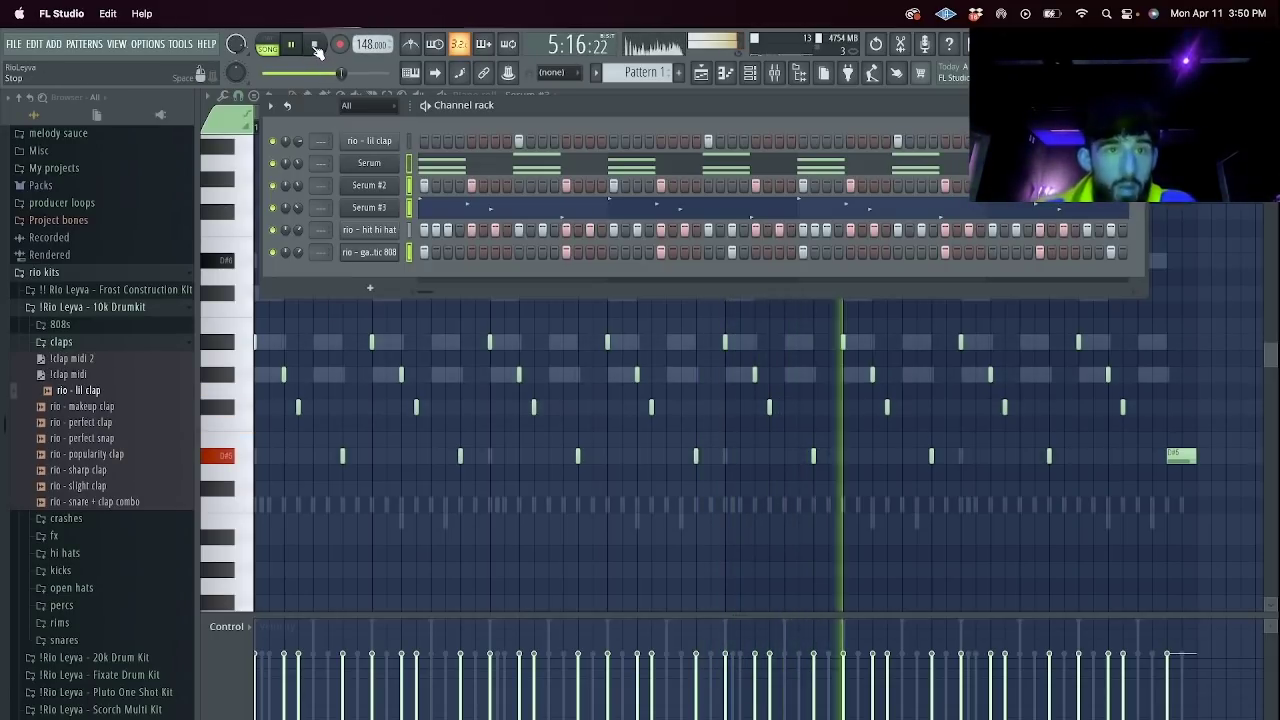
click(660, 141)
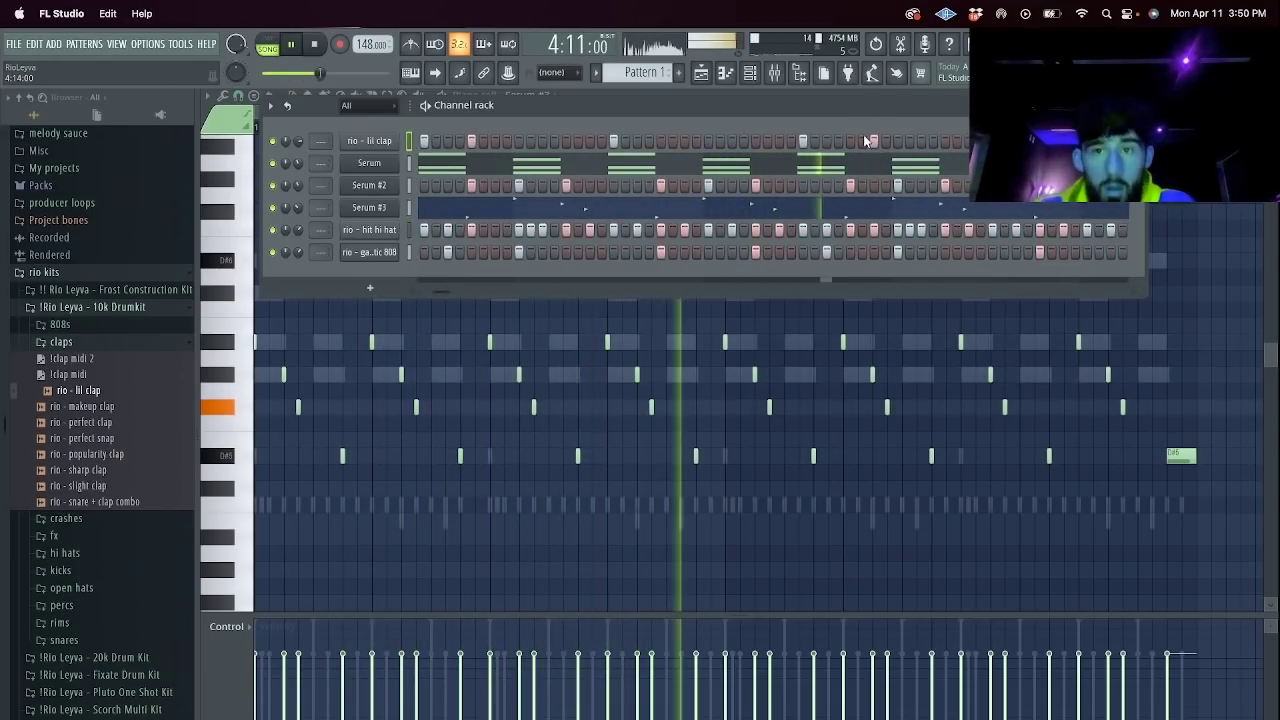
Duplicate the rio - lil clap notes in bars 1–4 into bars 5–8.
right_click(397, 140)
click(440, 142)
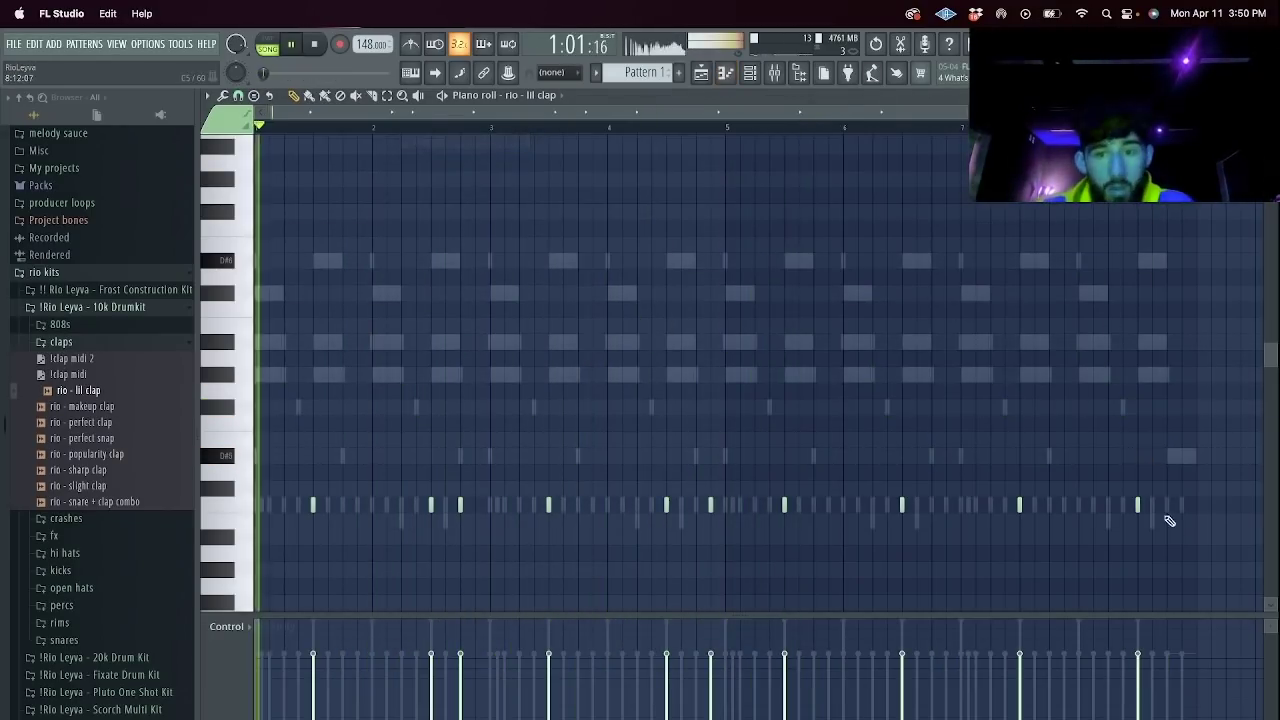
drag(725, 128, 256, 130)
key(super+b)
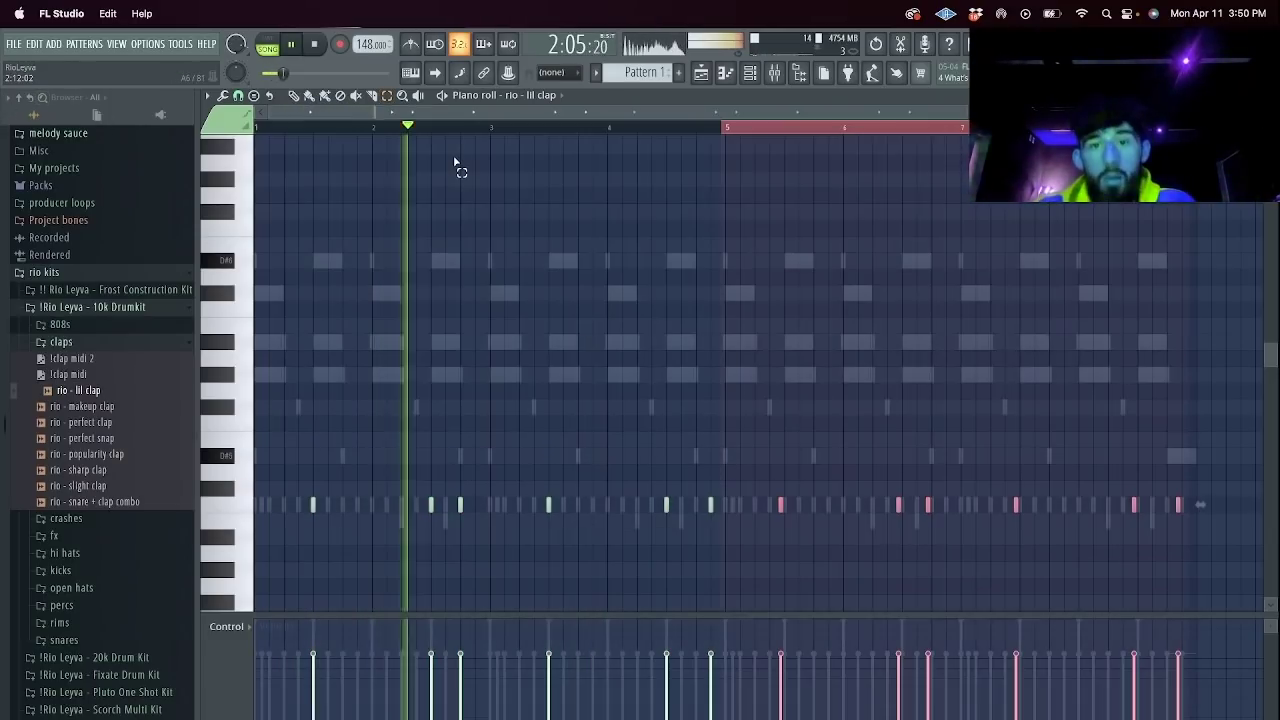
click(738, 138)
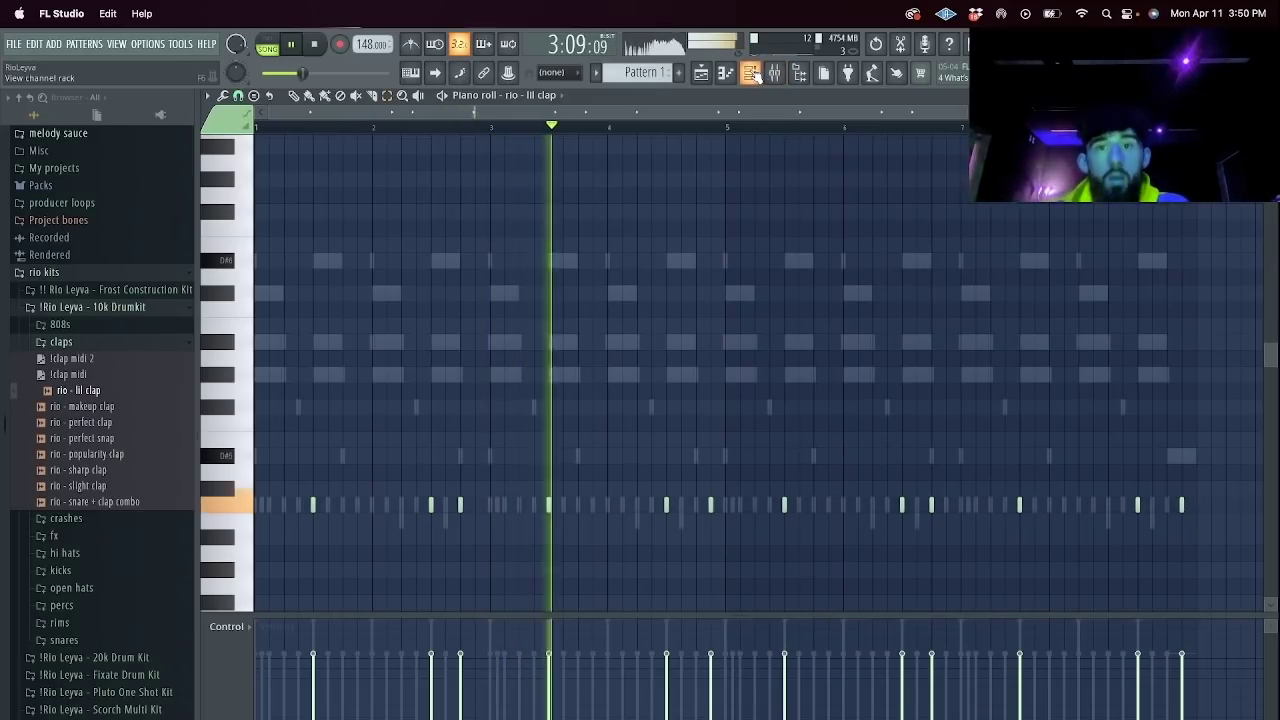
click(775, 74)
Delete the last note in the rio - hit hi hat piano roll.
right_click(402, 228)
click(463, 234)
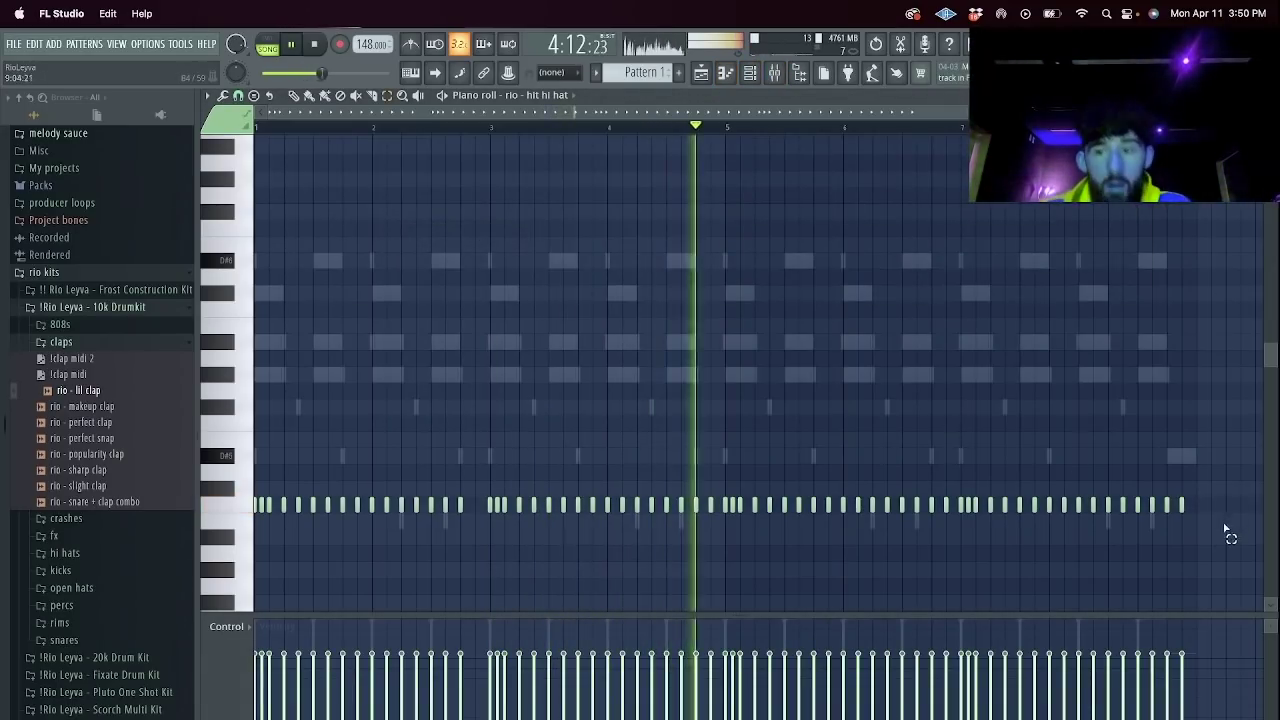
right_click(1184, 505)
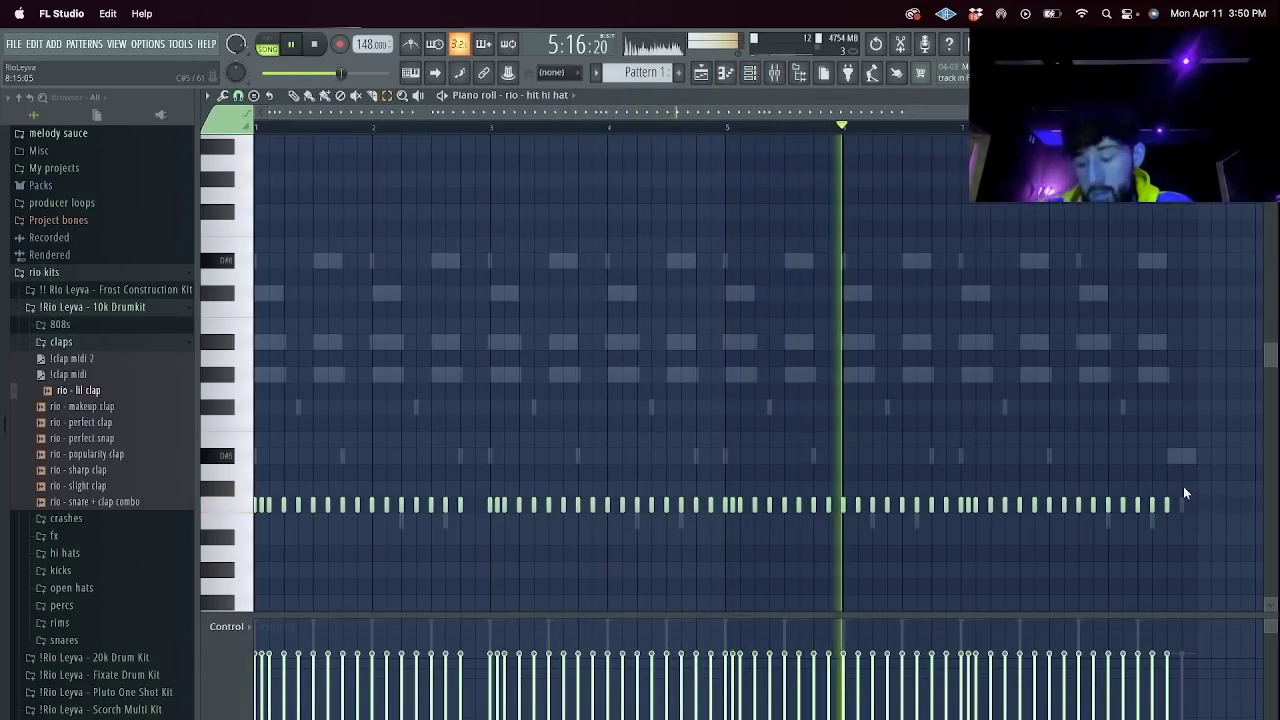
Clone the Serum #3 channel.
click(749, 74)
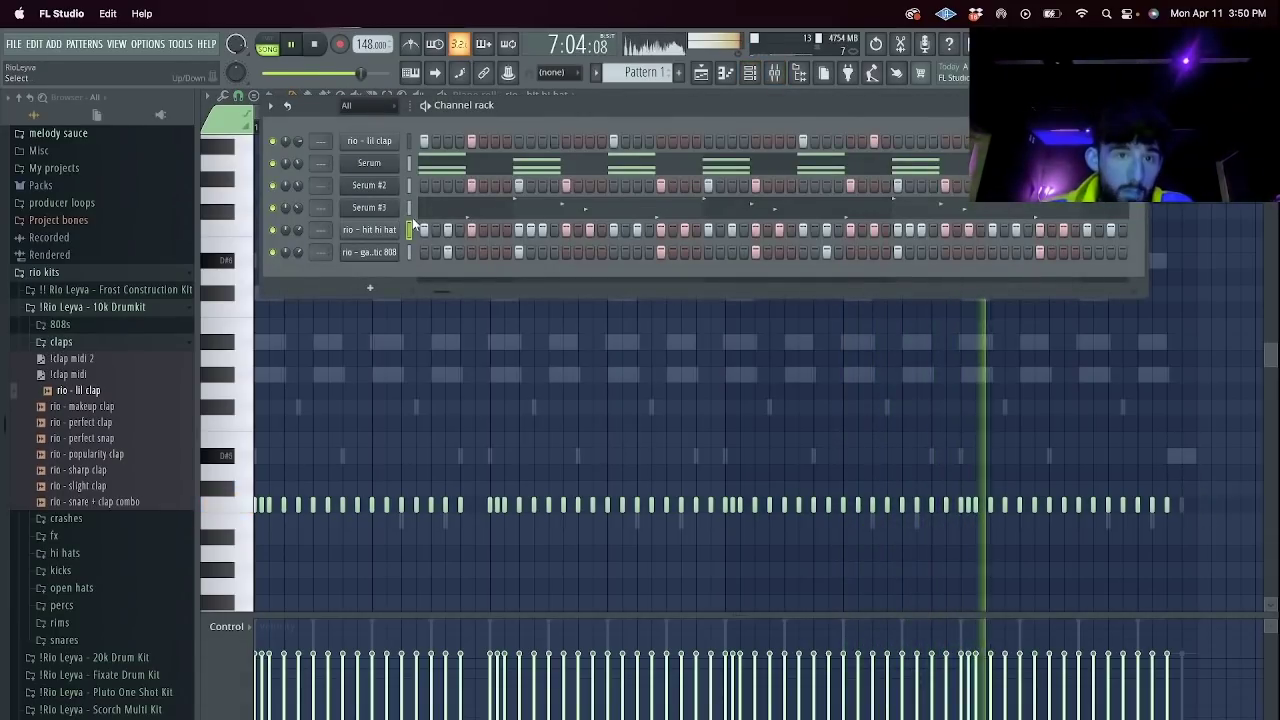
right_click(387, 212)
click(457, 337)
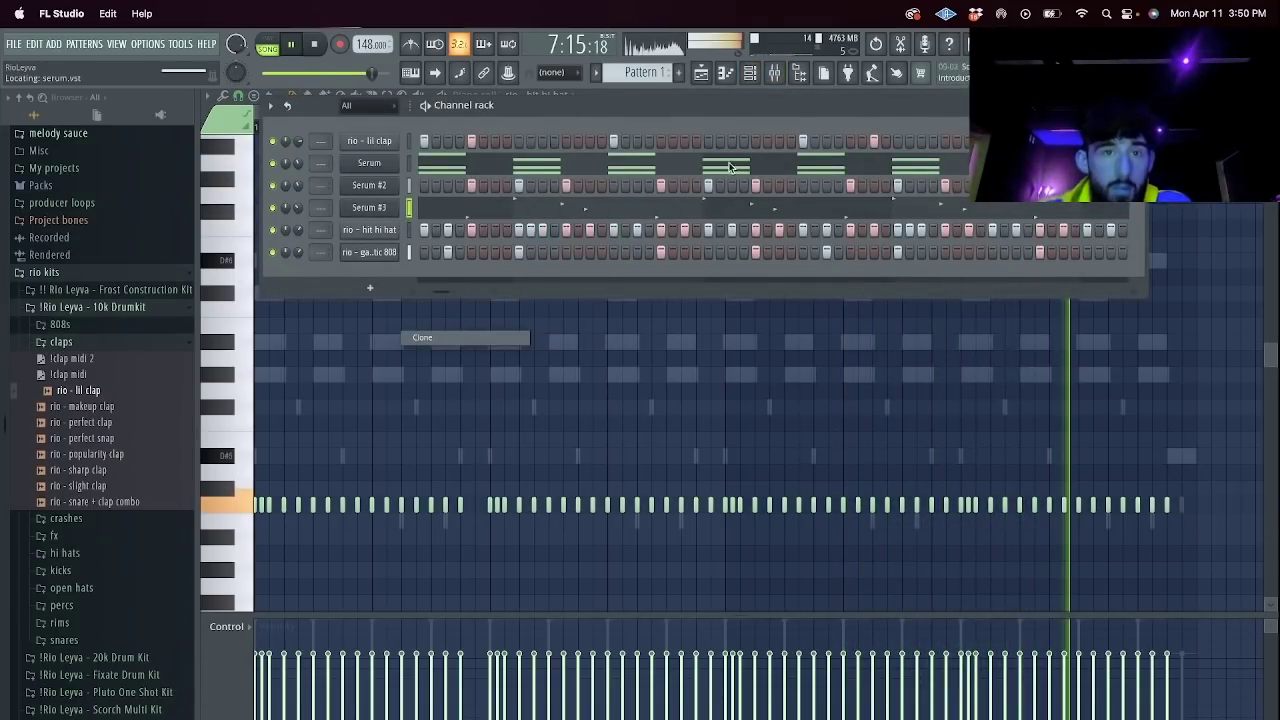
Load the Pluck - King preset on Serum #4 from the preset list.
key(space)
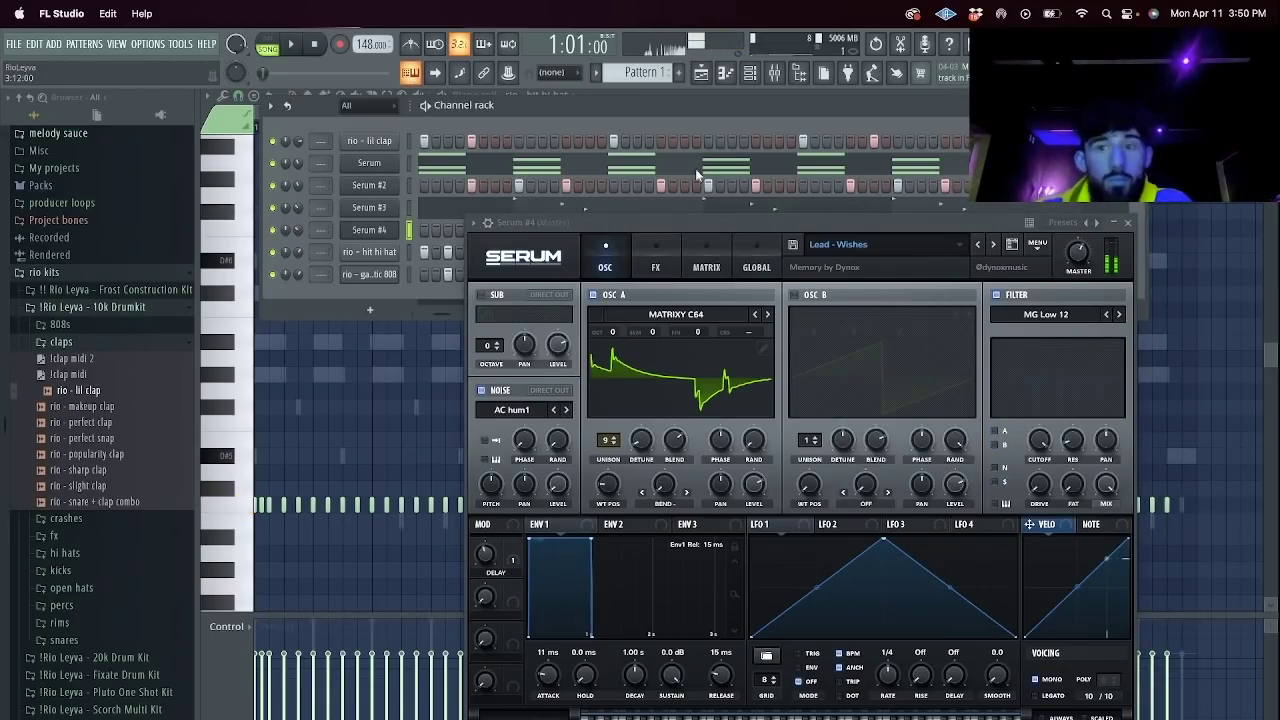
click(994, 246)
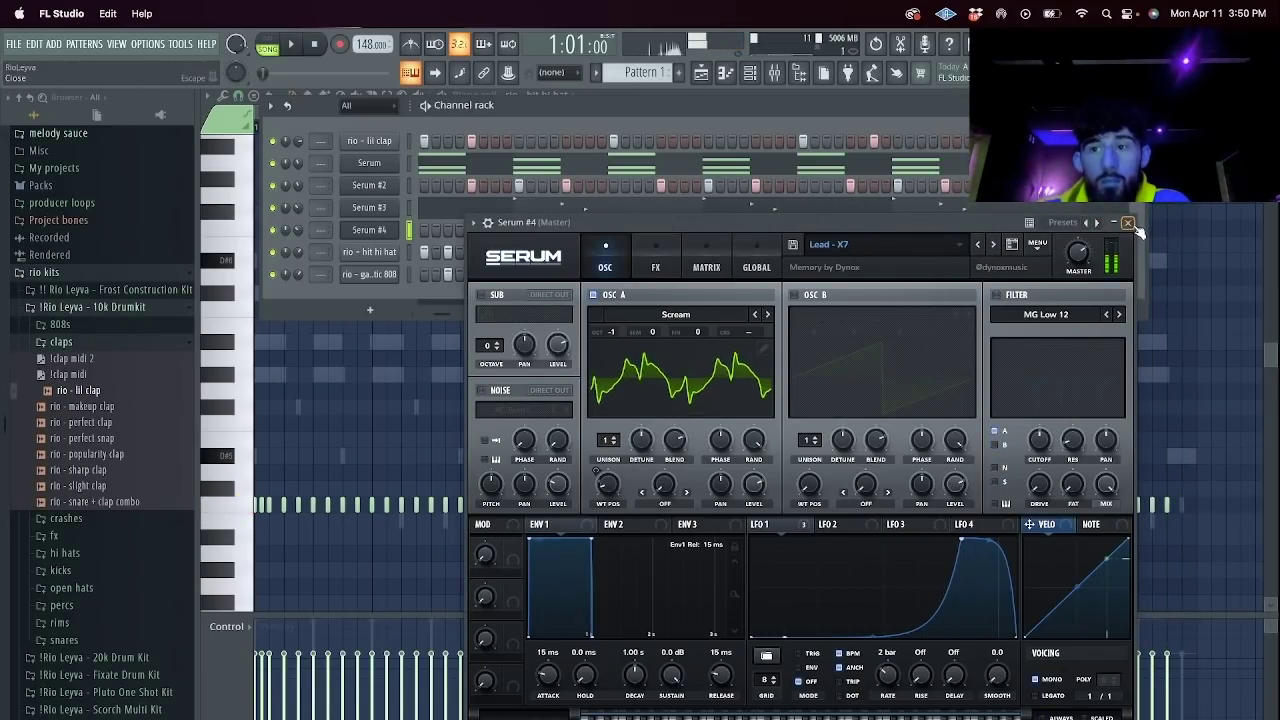
key(space)
click(830, 244)
mouse_move(890, 409)
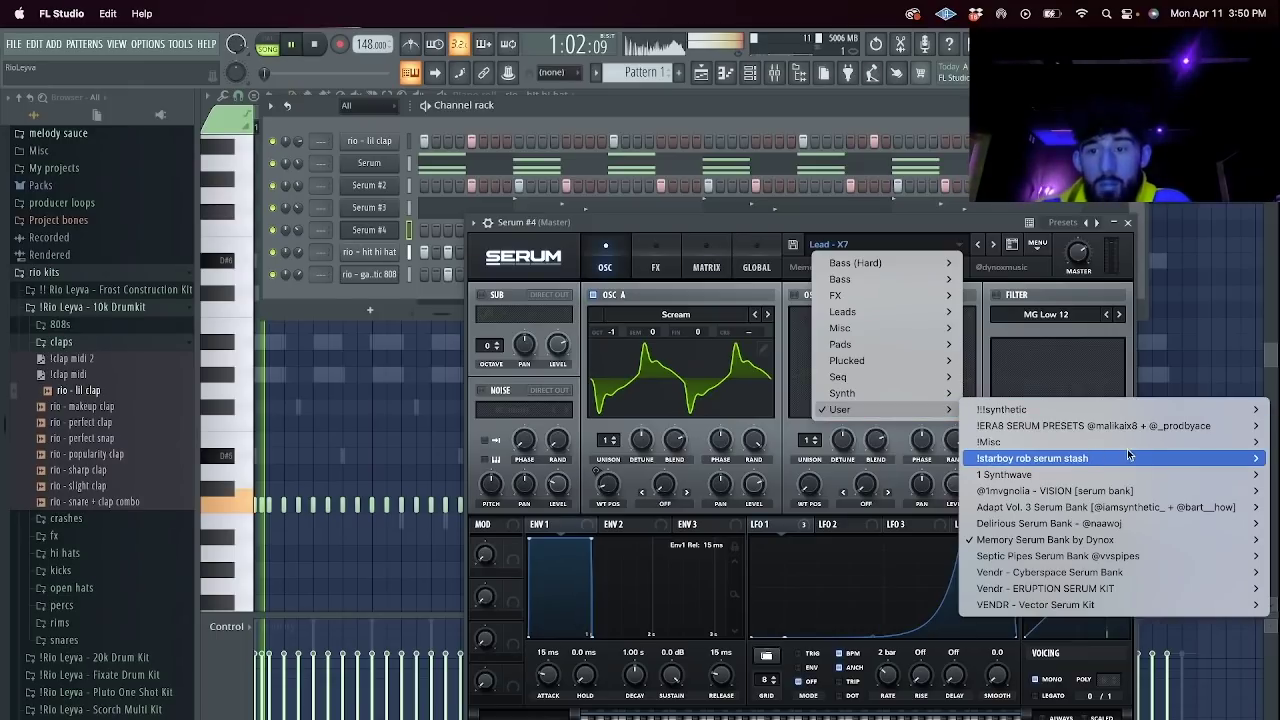
mouse_move(1100, 539)
mouse_move(870, 556)
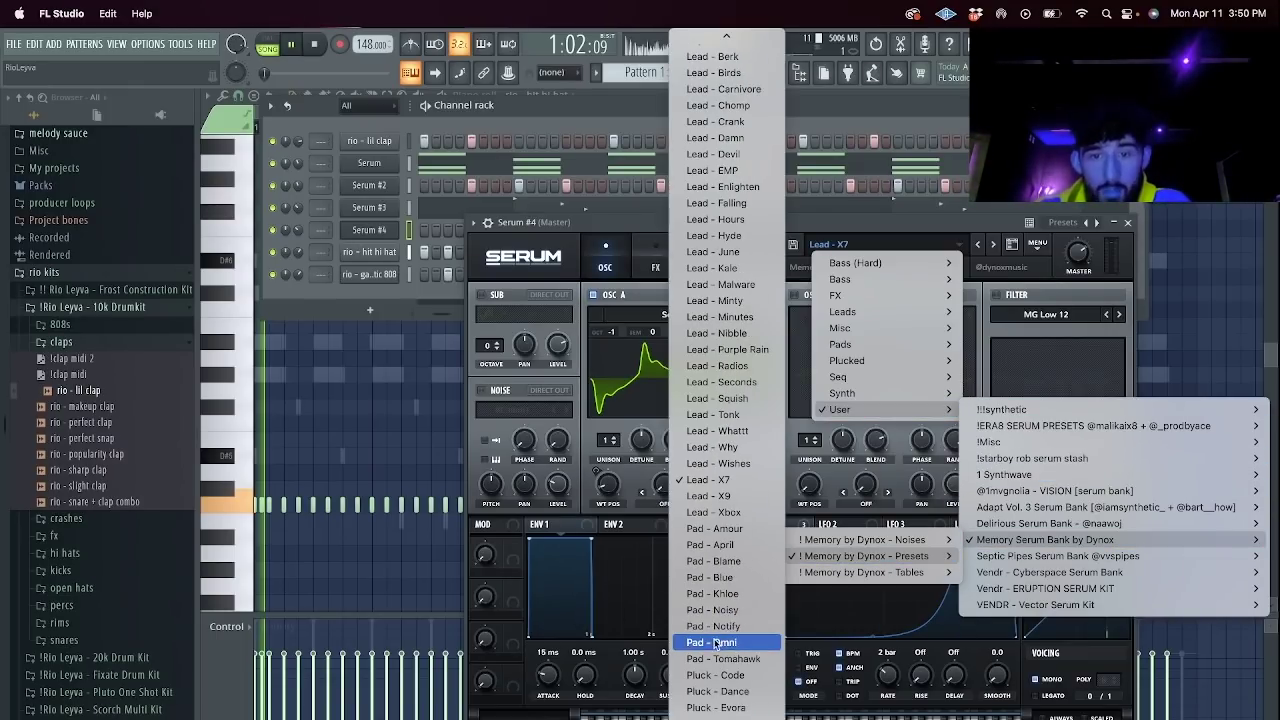
scroll(720, 646, down, 5)
scroll(727, 534, up, 7)
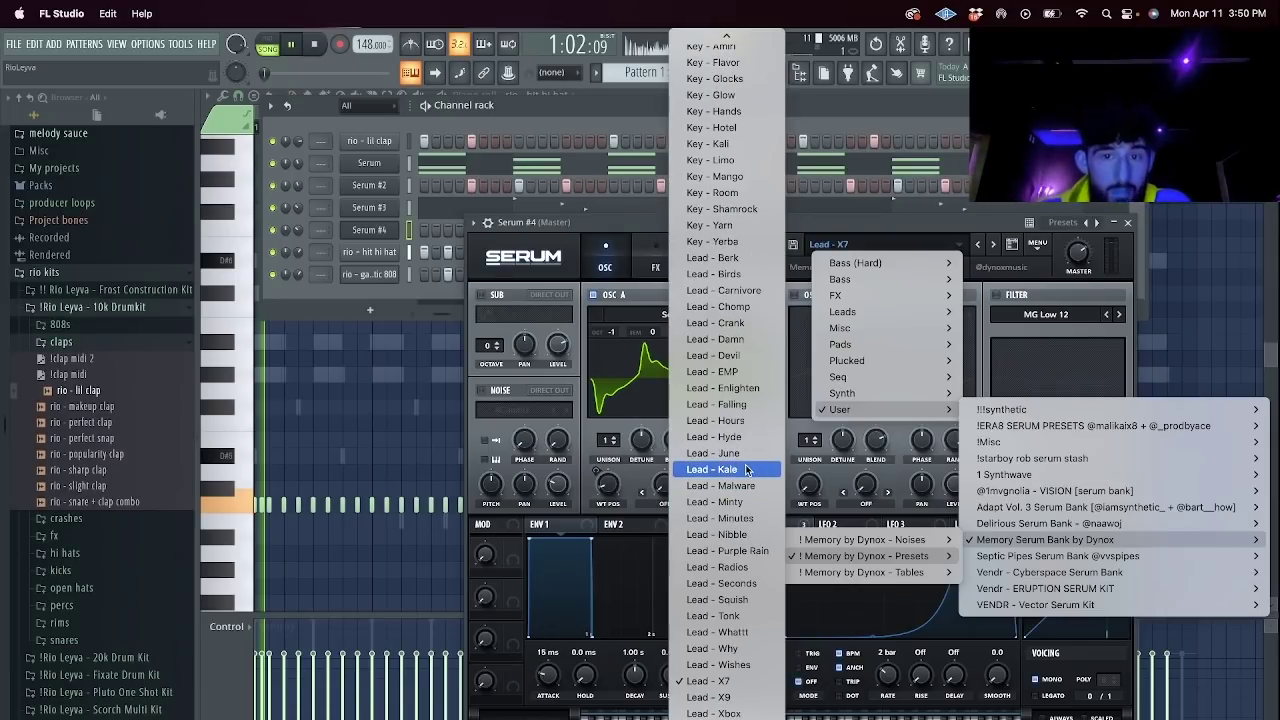
scroll(740, 485, up, 3)
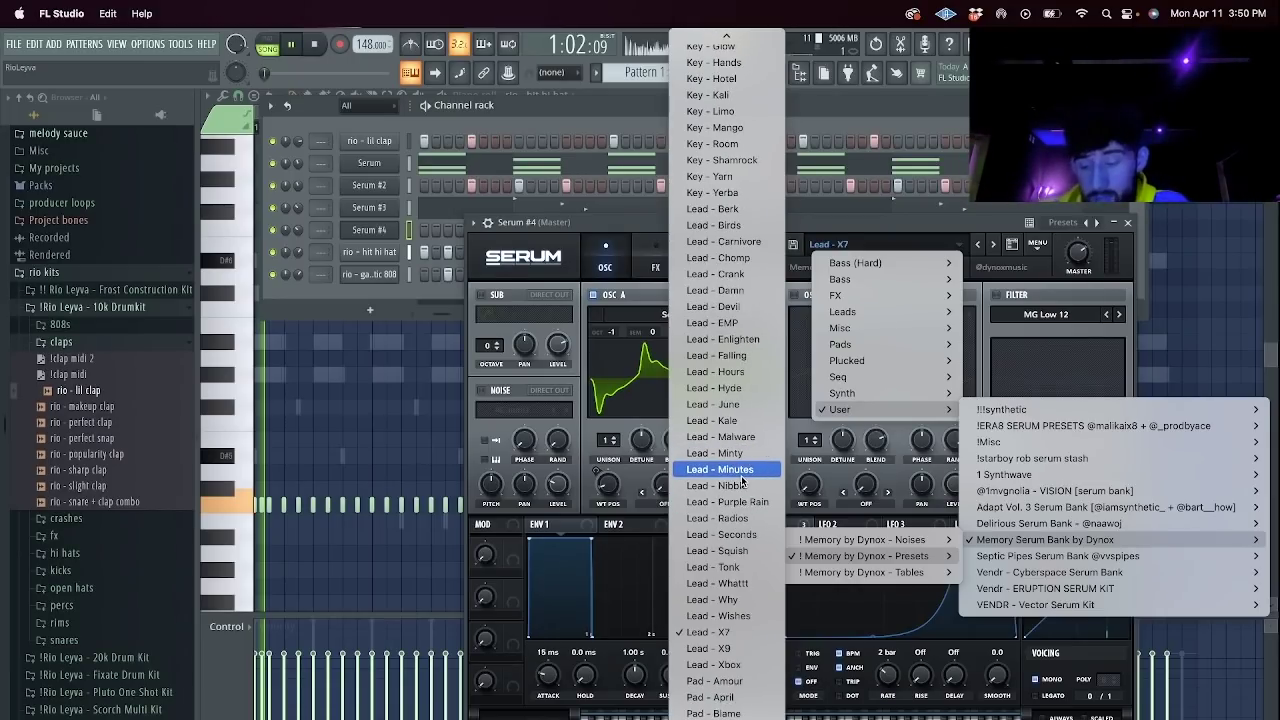
scroll(747, 459, down, 10)
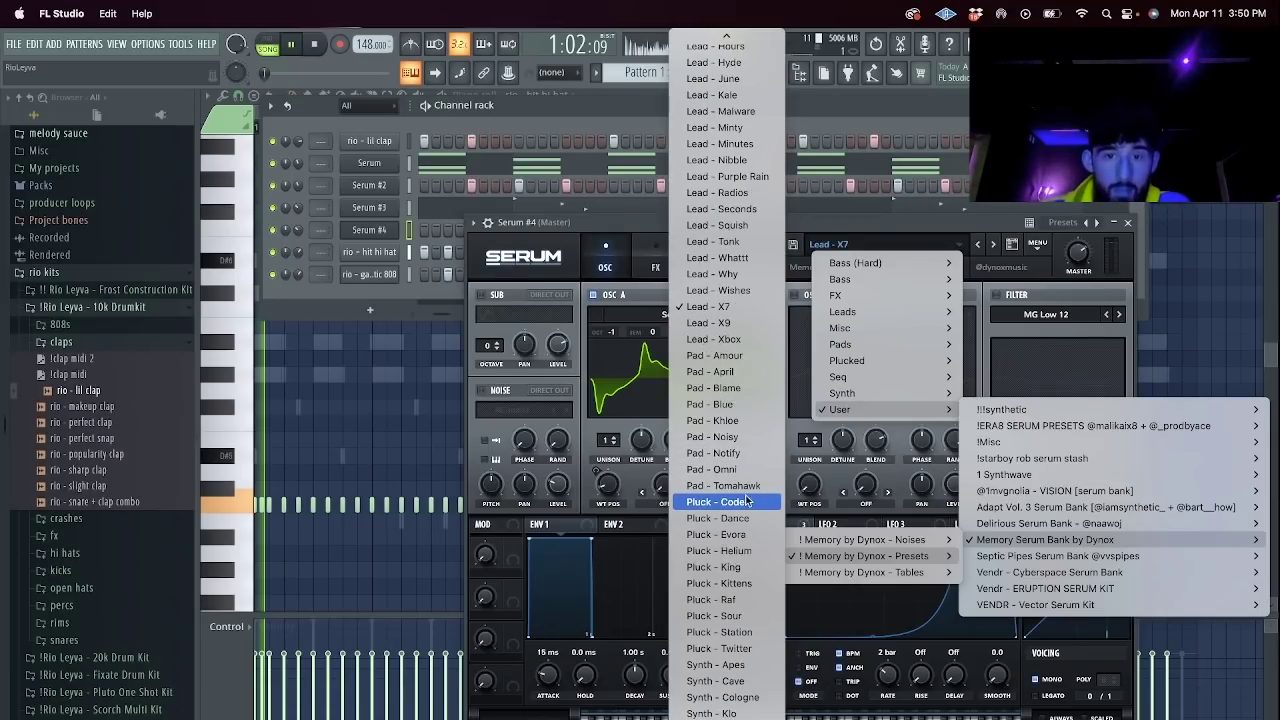
click(734, 377)
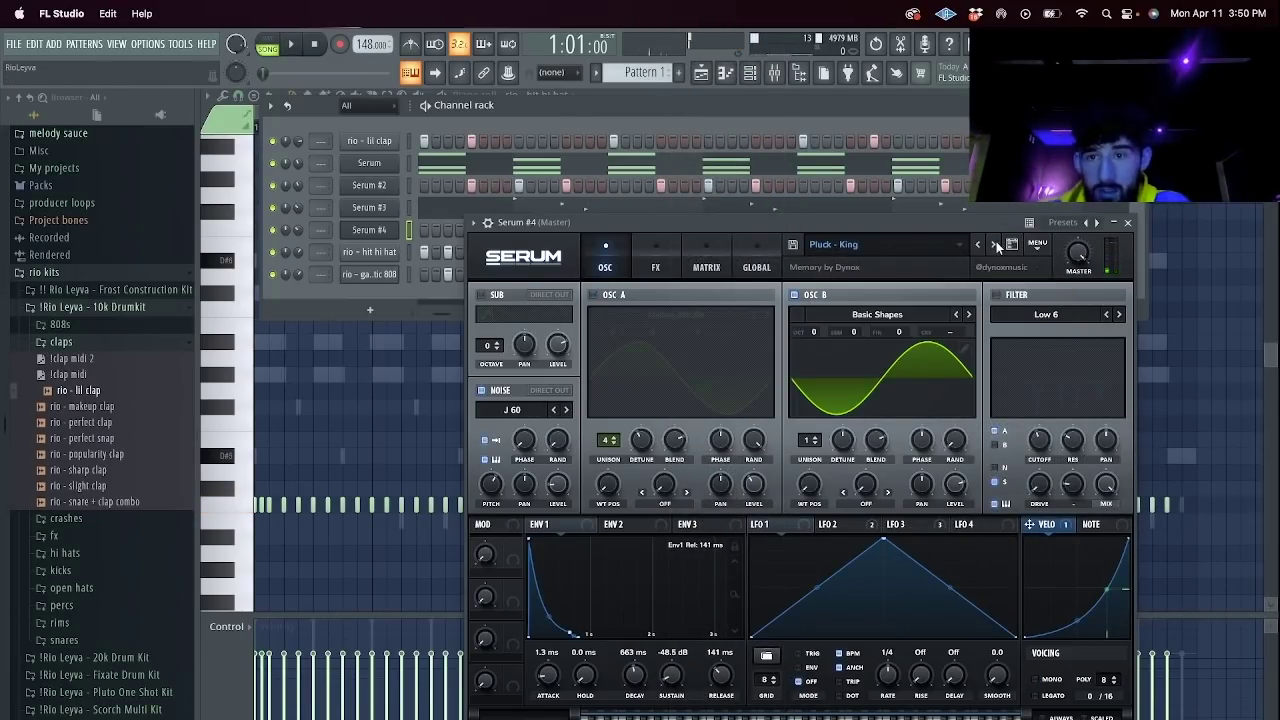
Step through further pluck presets, dismissing the missing-wavetable errors.
click(996, 245)
click(994, 244)
click(998, 478)
click(993, 244)
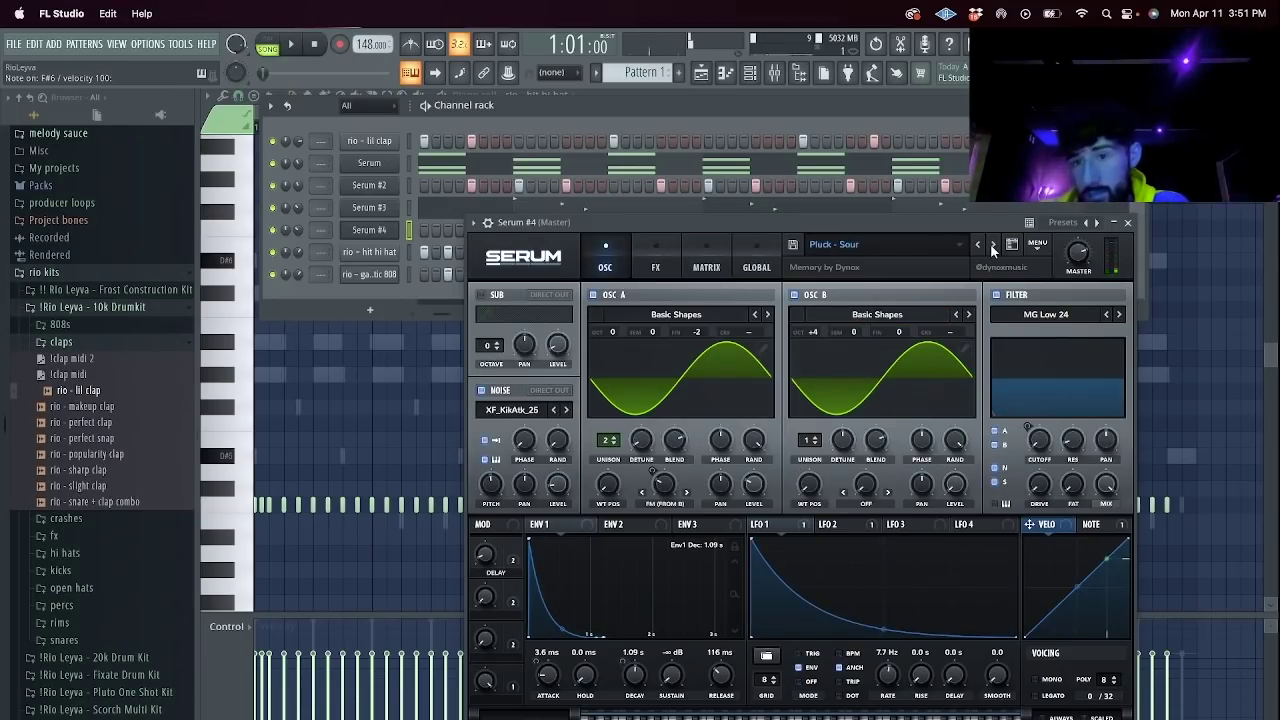
click(996, 244)
click(993, 246)
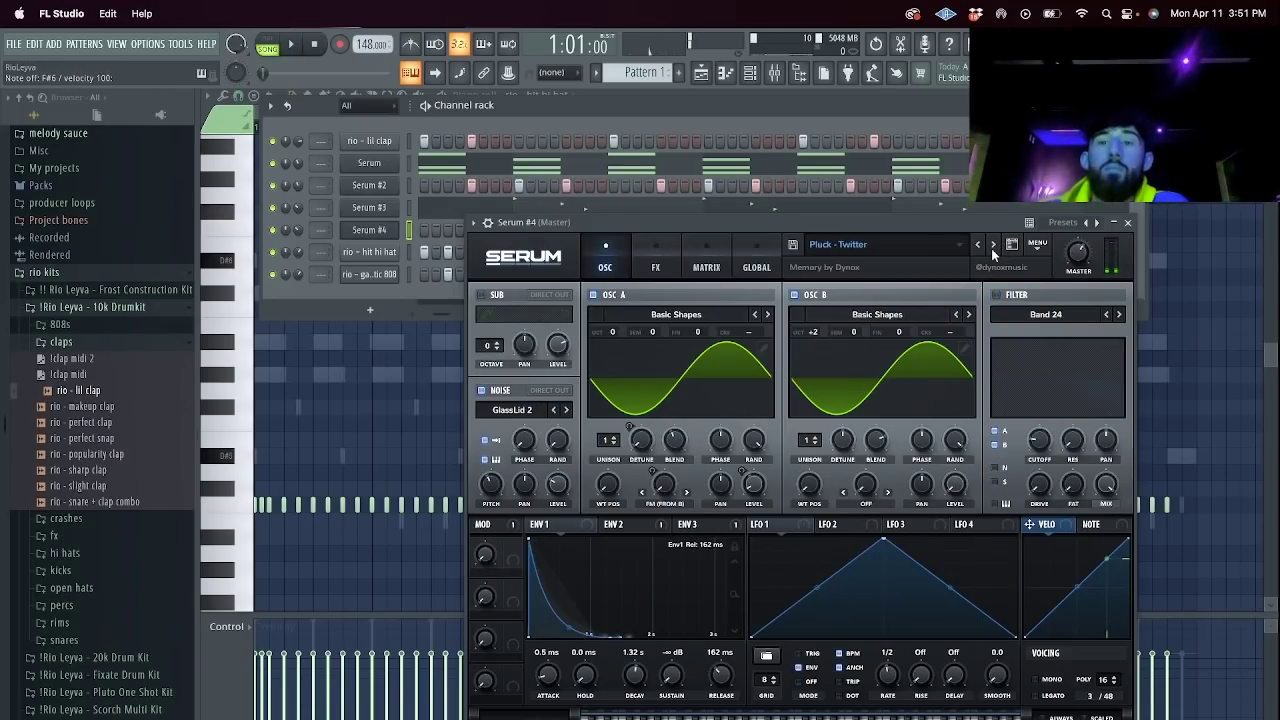
click(992, 247)
click(991, 248)
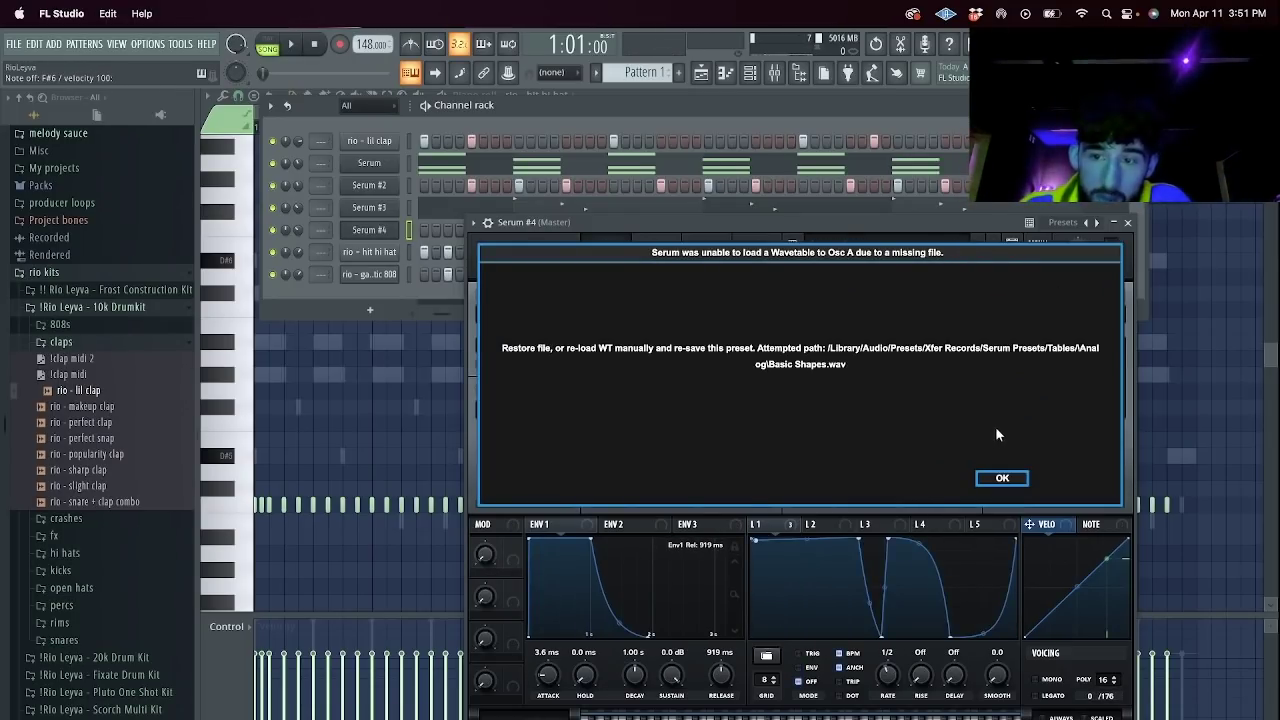
click(998, 477)
Load the pluck - nuke preset and dismiss the missing noise file warning.
click(877, 246)
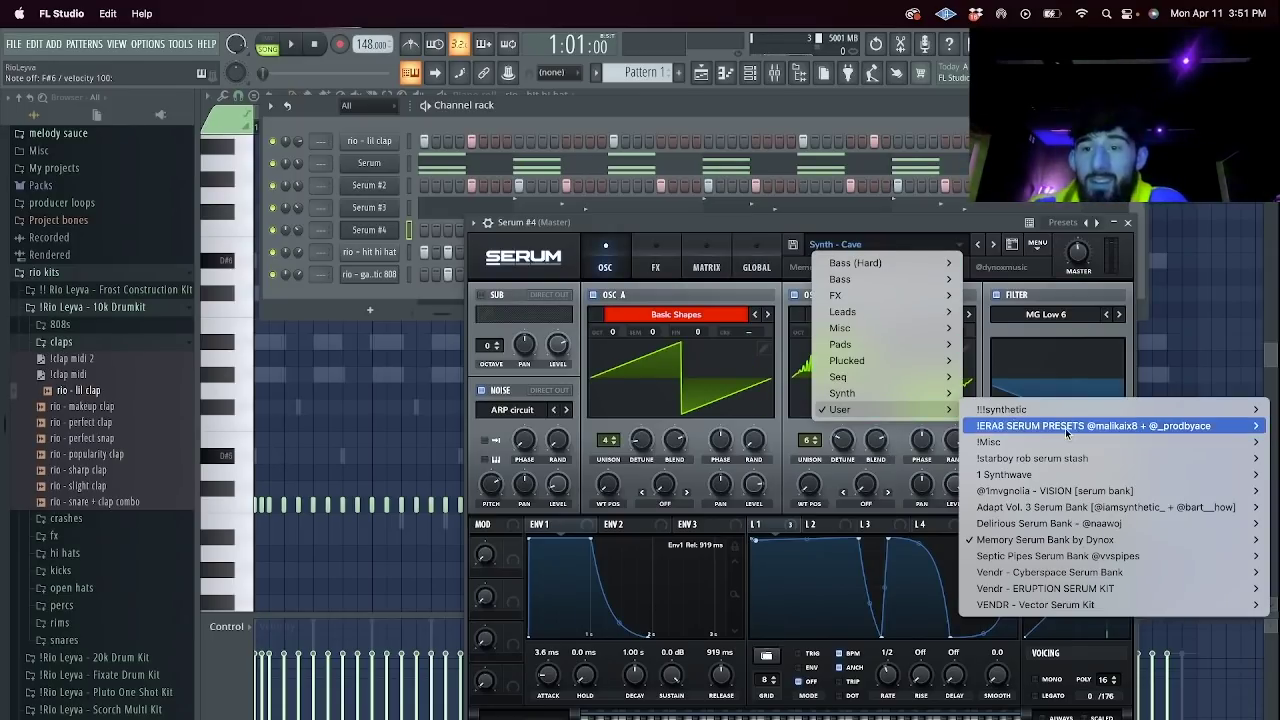
mouse_move(1060, 425)
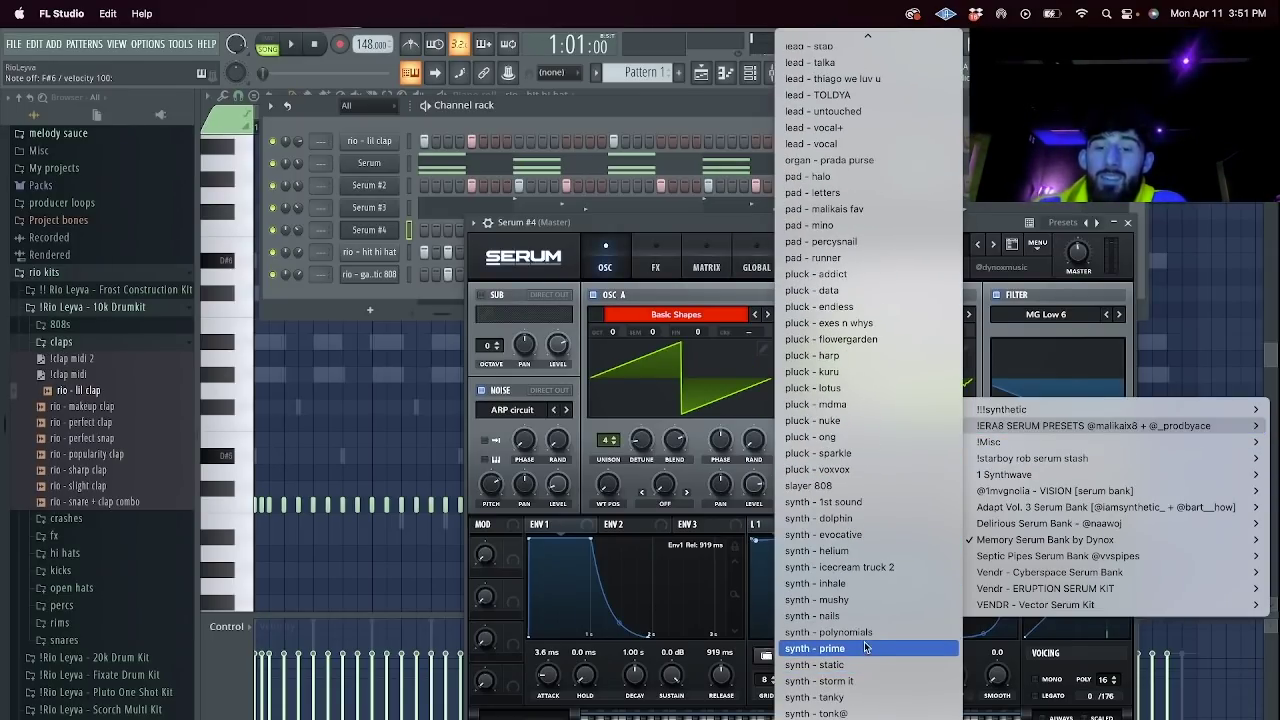
click(878, 426)
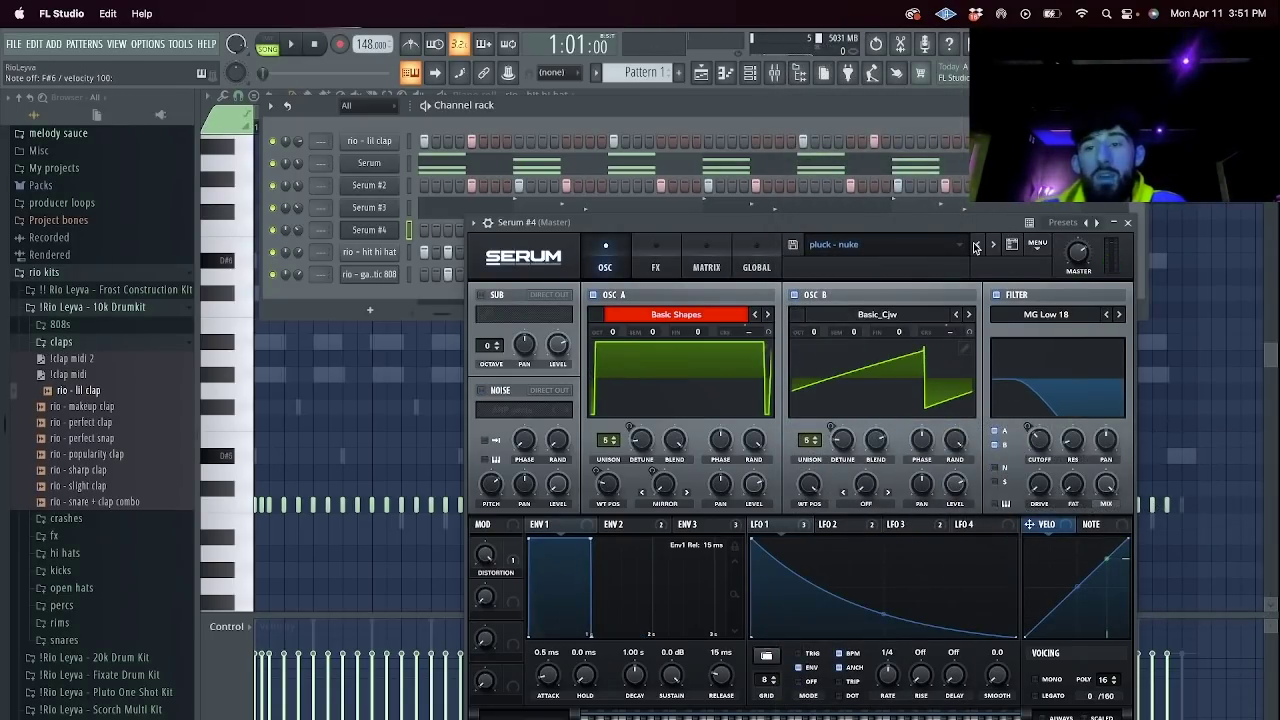
click(991, 248)
click(1003, 478)
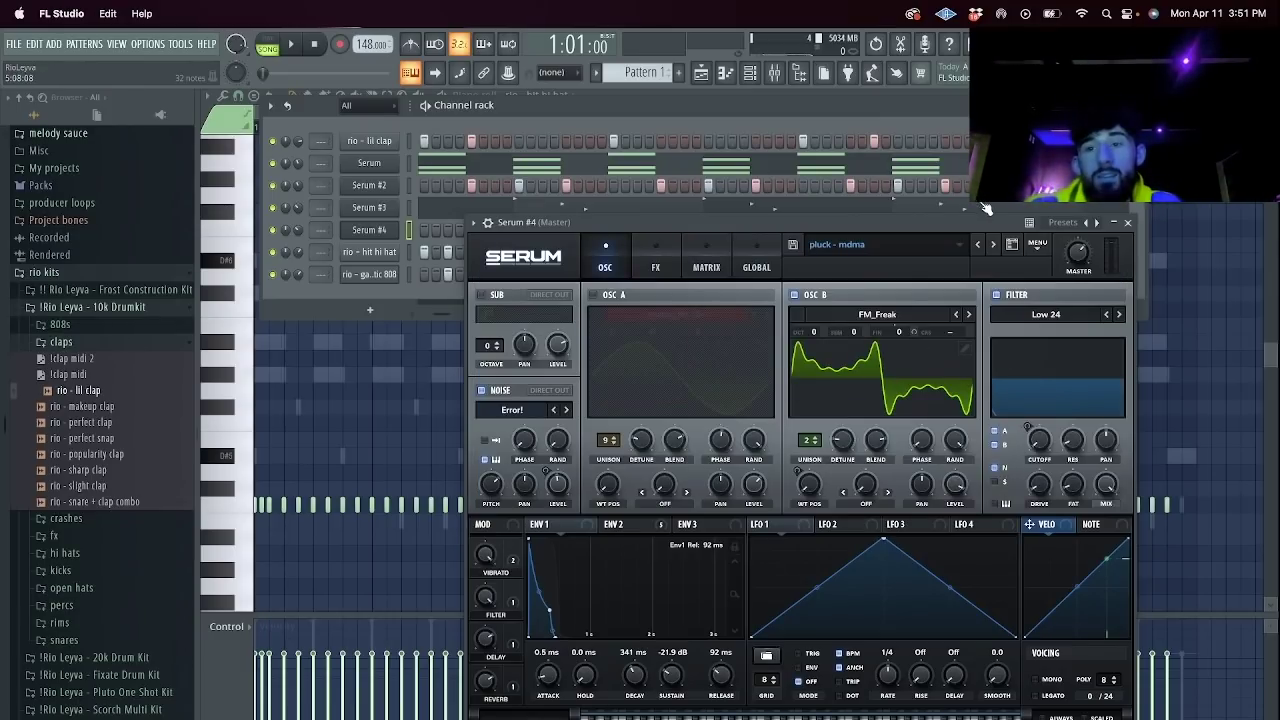
Step forward to the pluck - kuru preset and keep it on Serum #4.
click(978, 245)
click(978, 245)
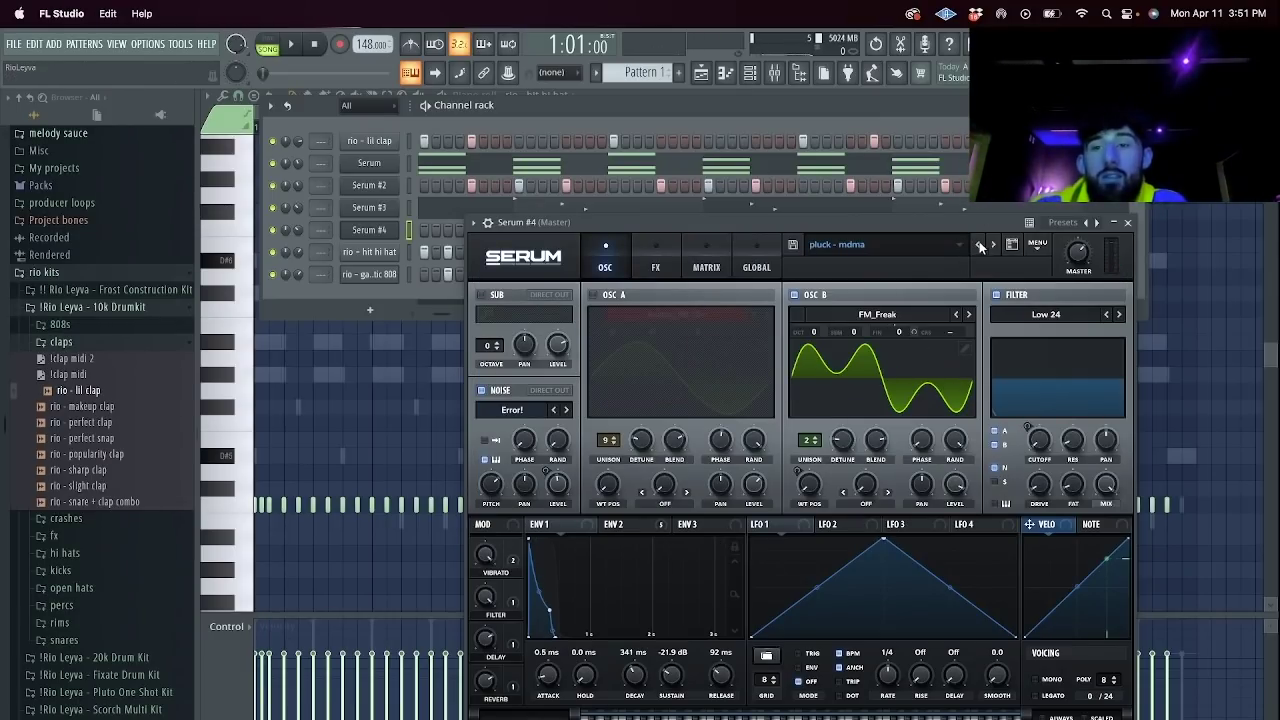
click(978, 245)
click(979, 245)
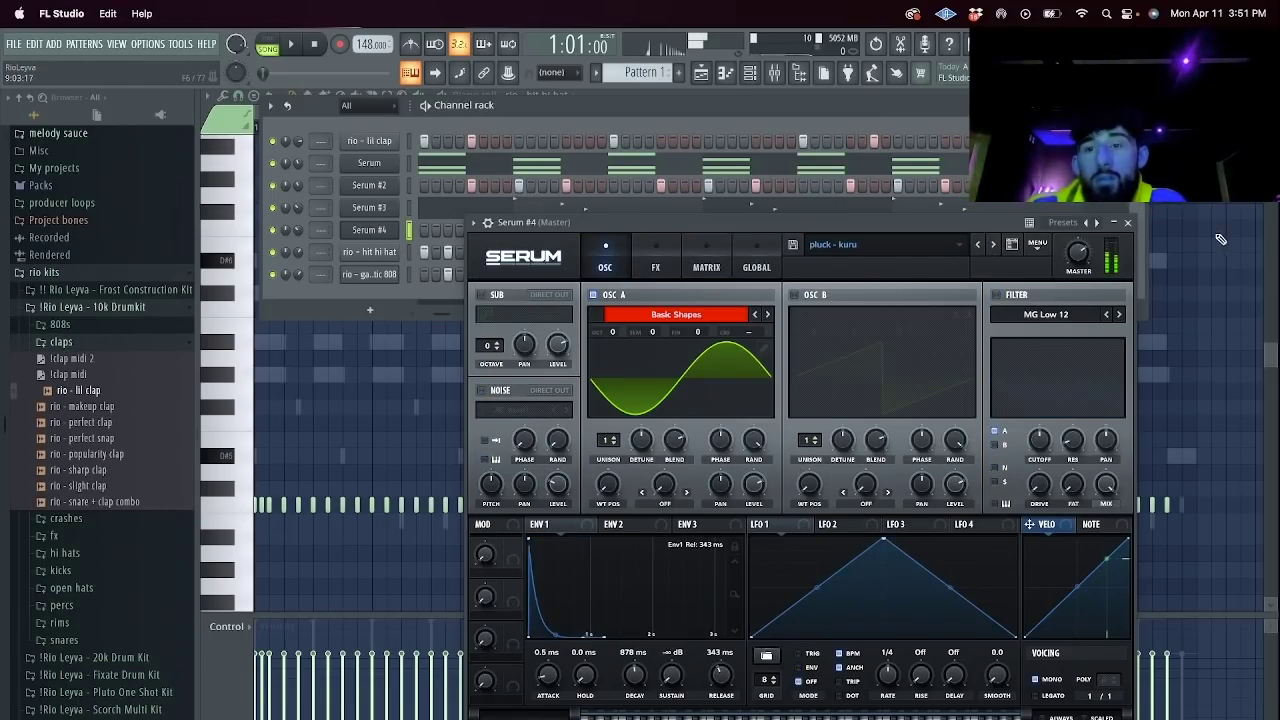
click(1130, 224)
right_click(395, 224)
click(430, 229)
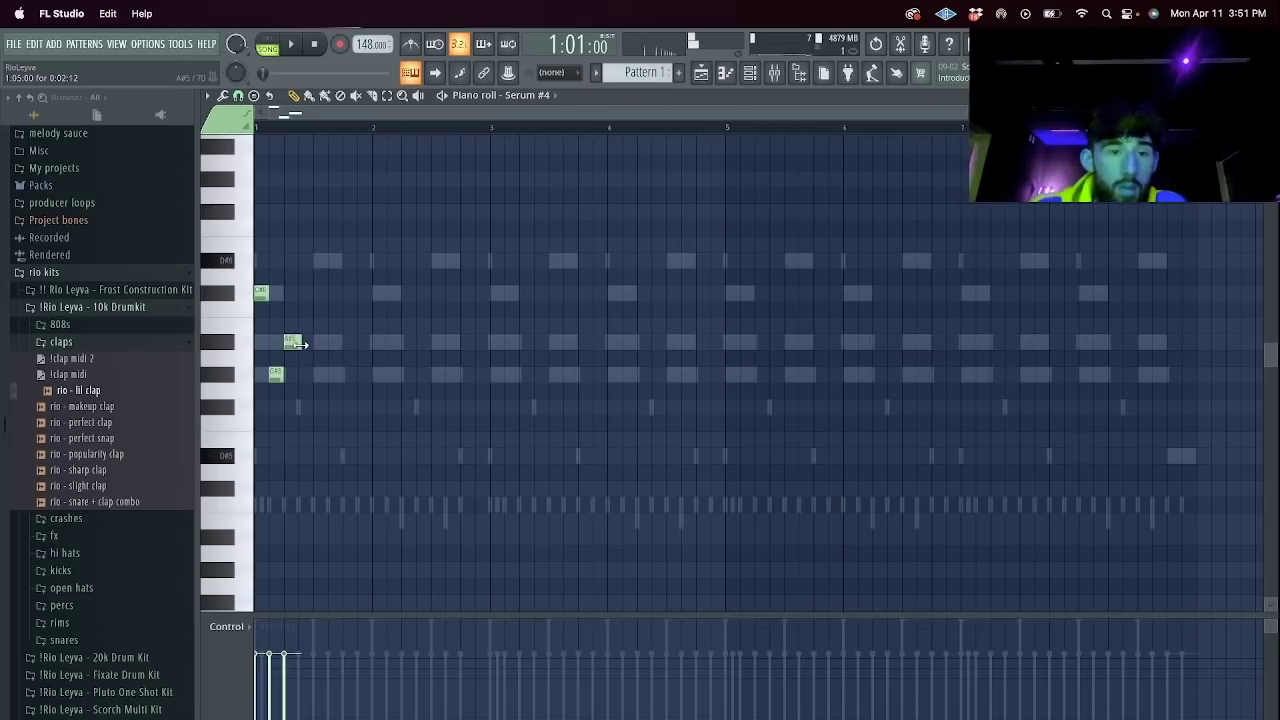
Duplicate the Serum #4 four-note figure through bar 8 and remove a few F#5 notes.
key(space)
key(ctrl+b)
key(ctrl+b)
key(ctrl+b)
key(ctrl+b)
key(ctrl+b)
key(ctrl+b)
key(ctrl+b)
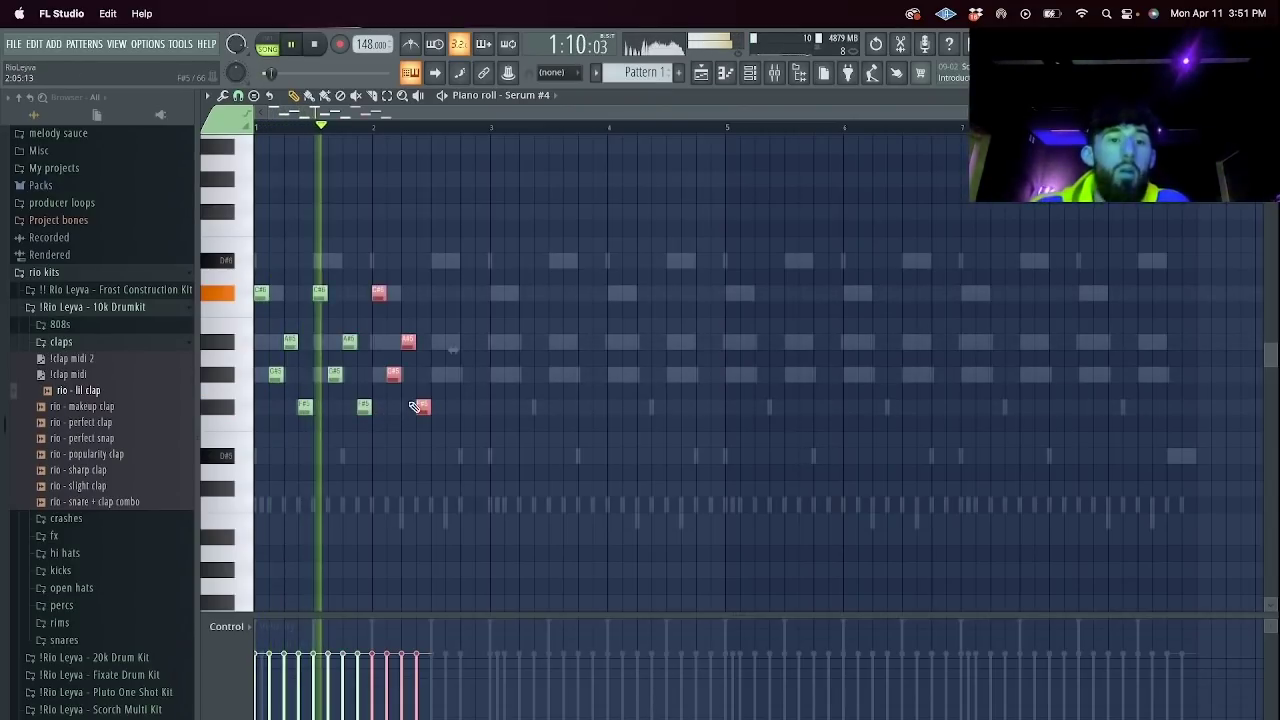
key(ctrl+b)
key(ctrl+b)
key(ctrl+b)
key(ctrl+b)
key(ctrl+b)
key(ctrl+b)
key(ctrl+b)
key(ctrl+b)
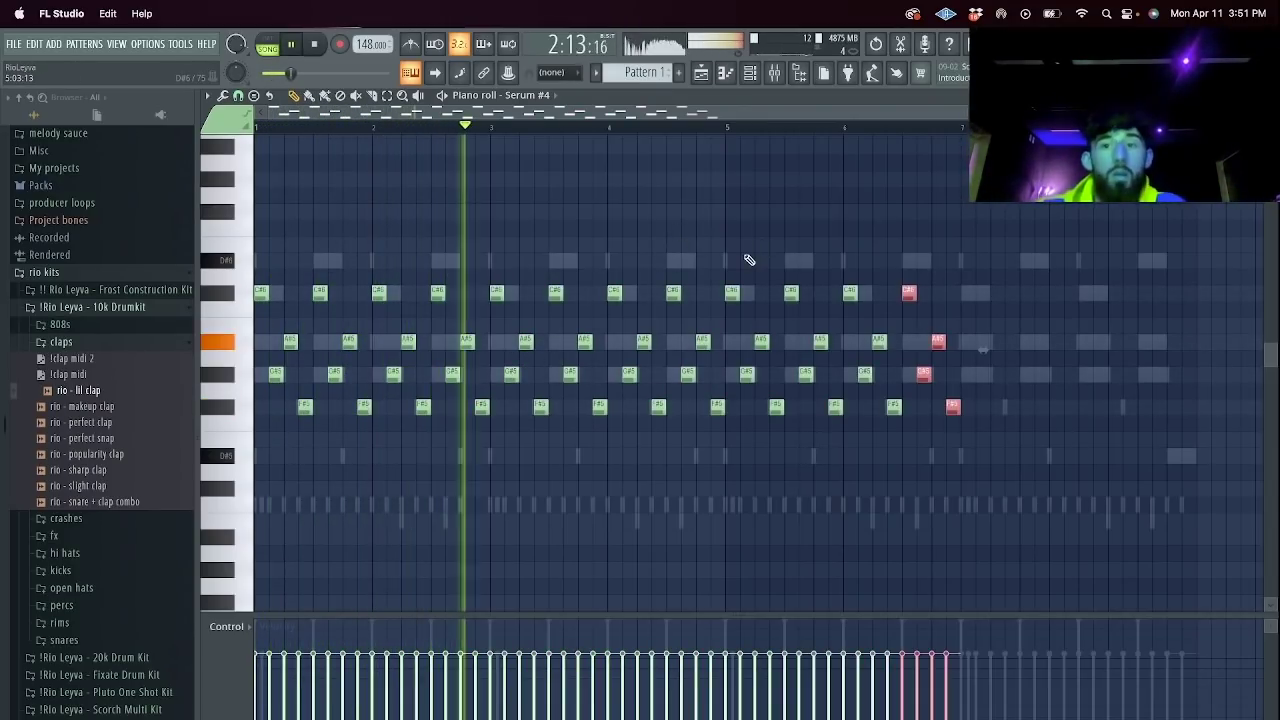
right_click(787, 190)
right_click(719, 406)
key(space)
key(space)
key(super+z)
right_click(482, 406)
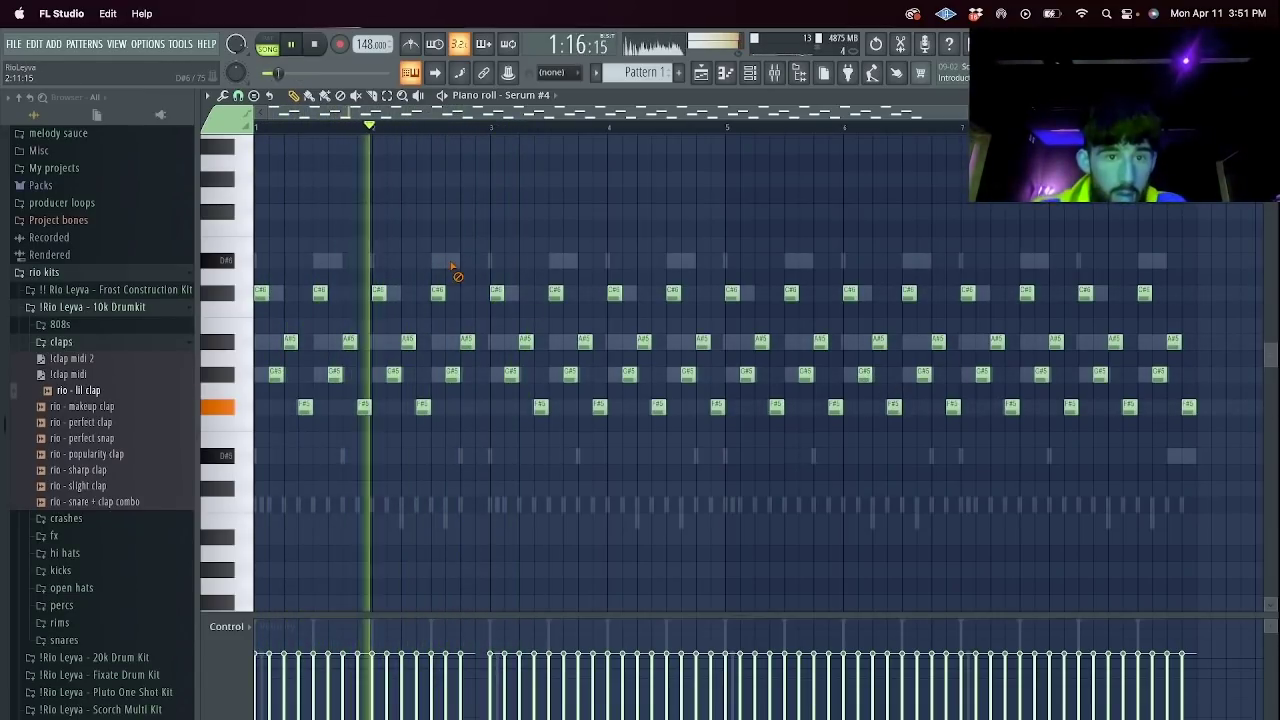
Draw a long D#5 note late in bar 2 of the Serum #3 pattern.
double_click(447, 262)
double_click(466, 346)
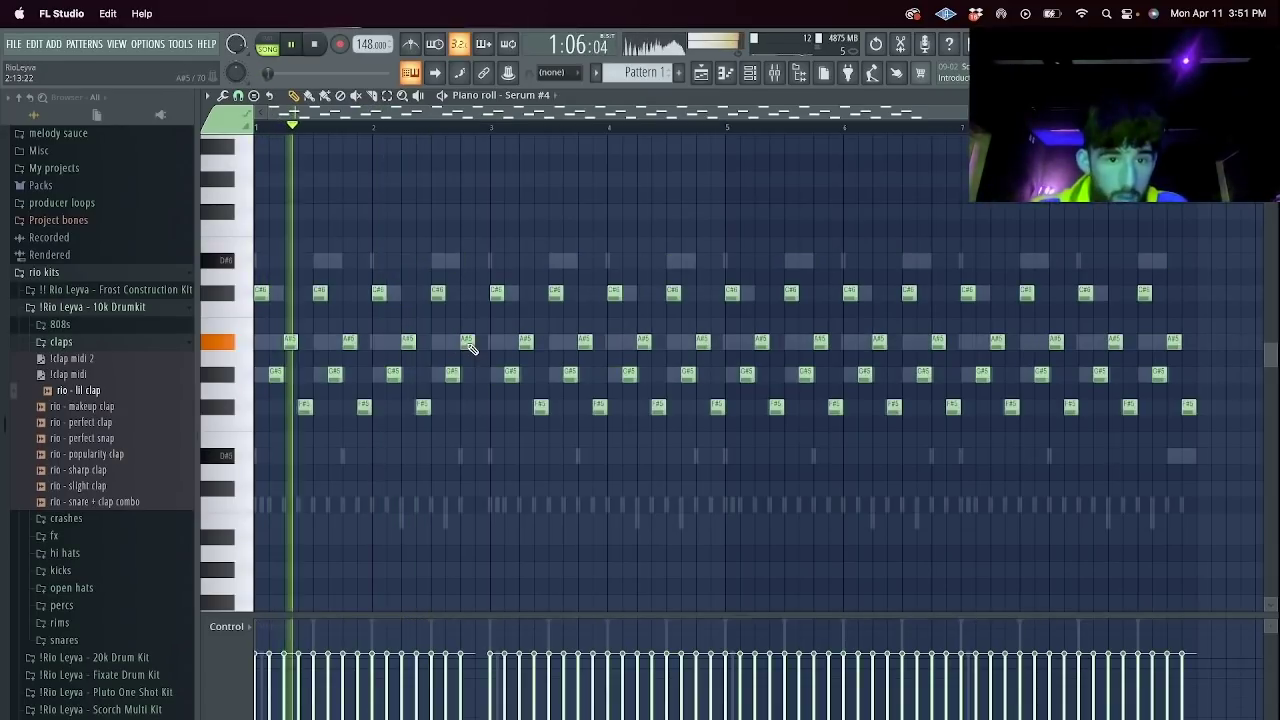
double_click(461, 456)
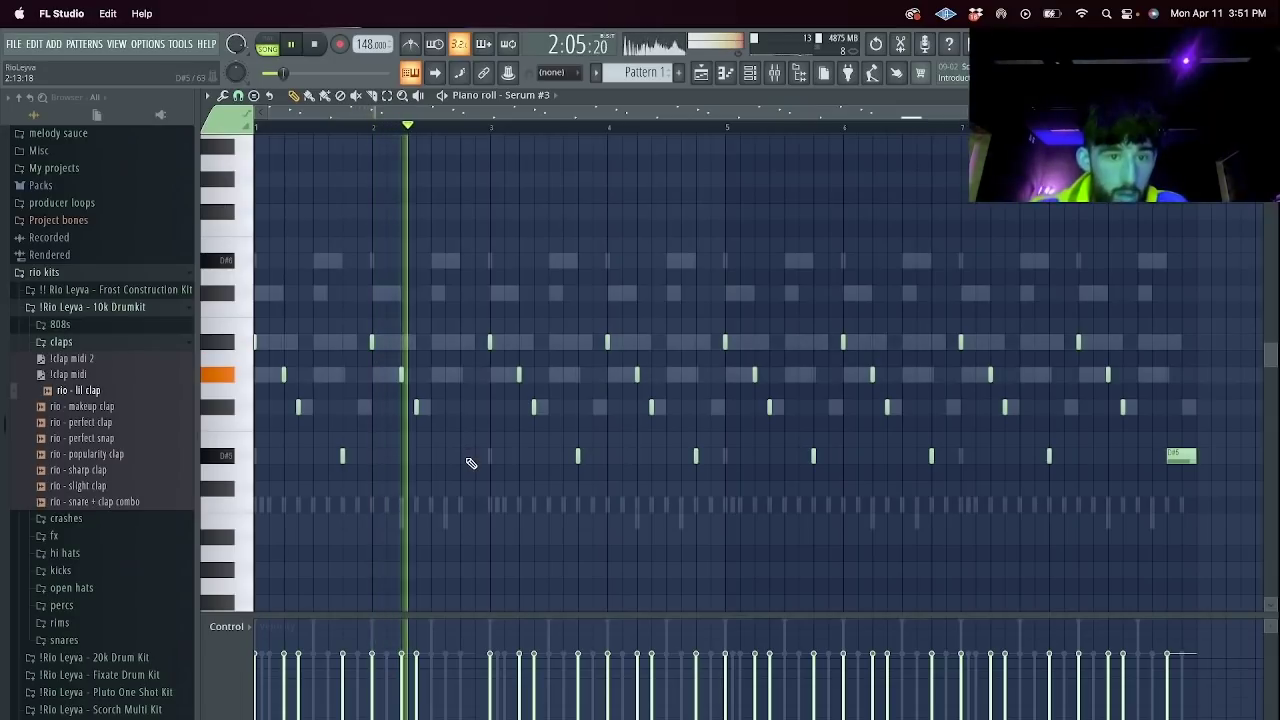
click(463, 455)
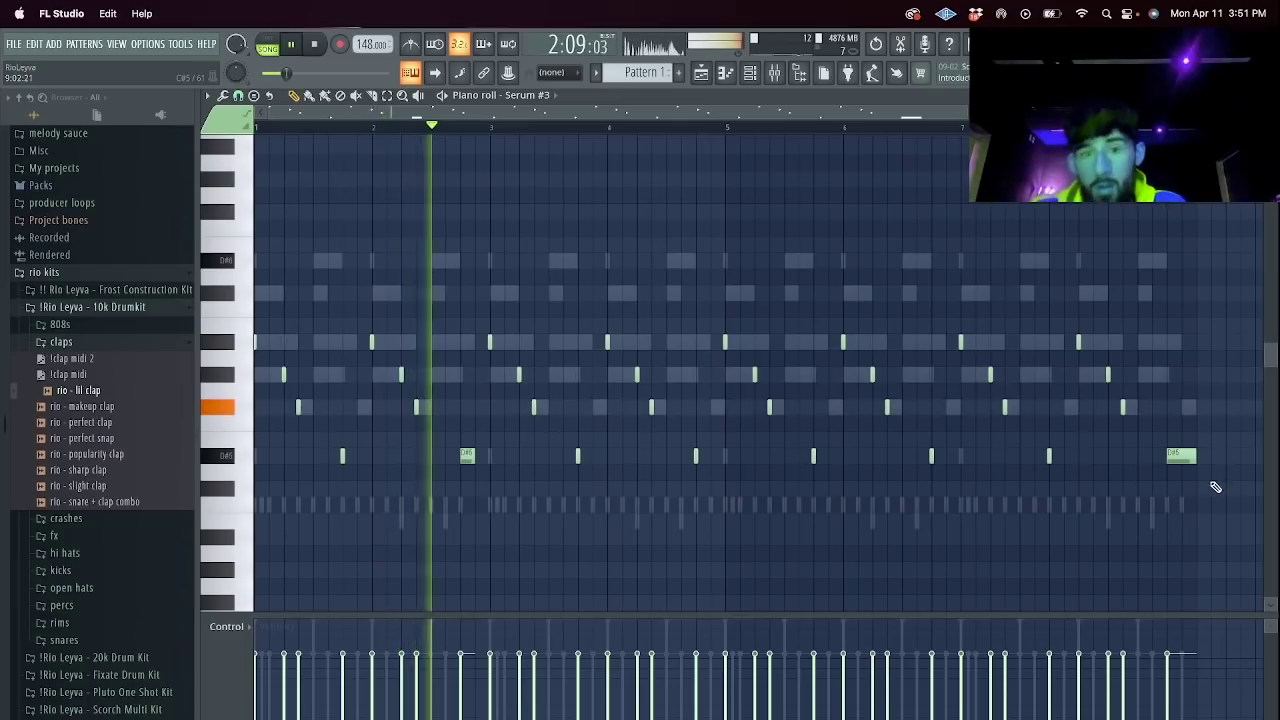
drag(473, 455, 490, 455)
click(750, 75)
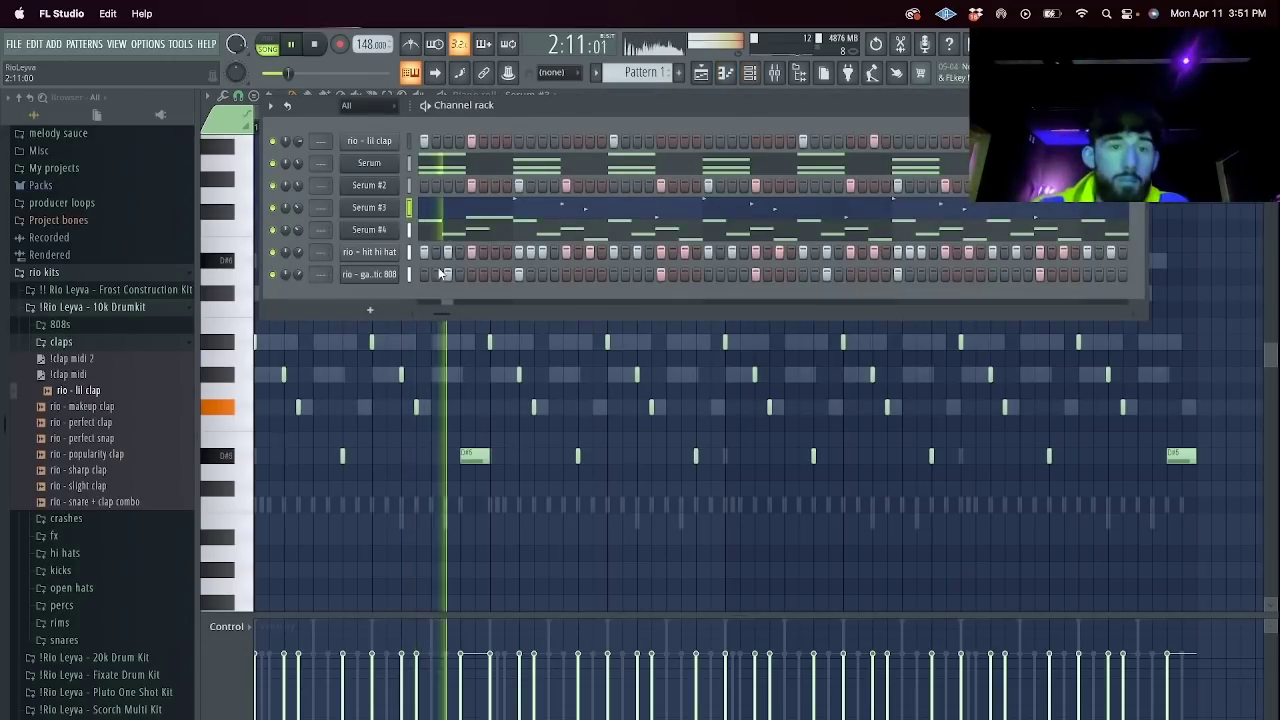
Clone the 808 channel, mute the original, and load rio - extend 808 into the clone.
right_click(369, 272)
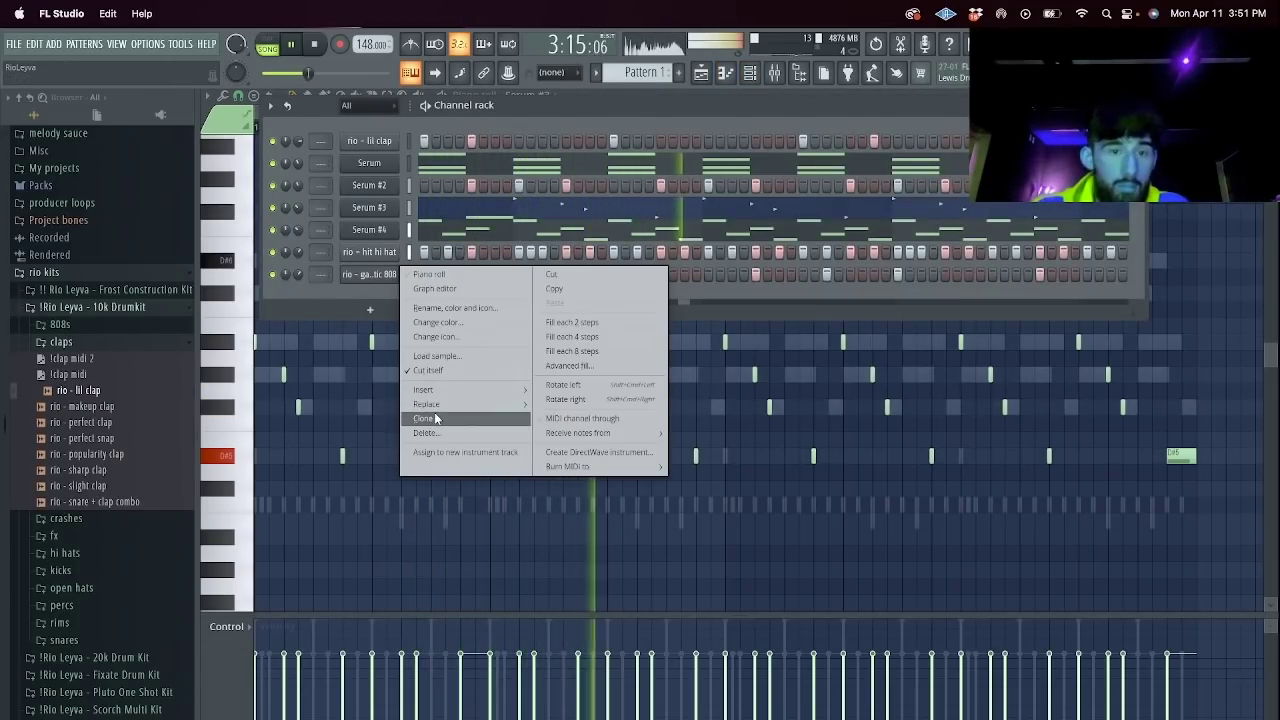
click(430, 419)
click(272, 274)
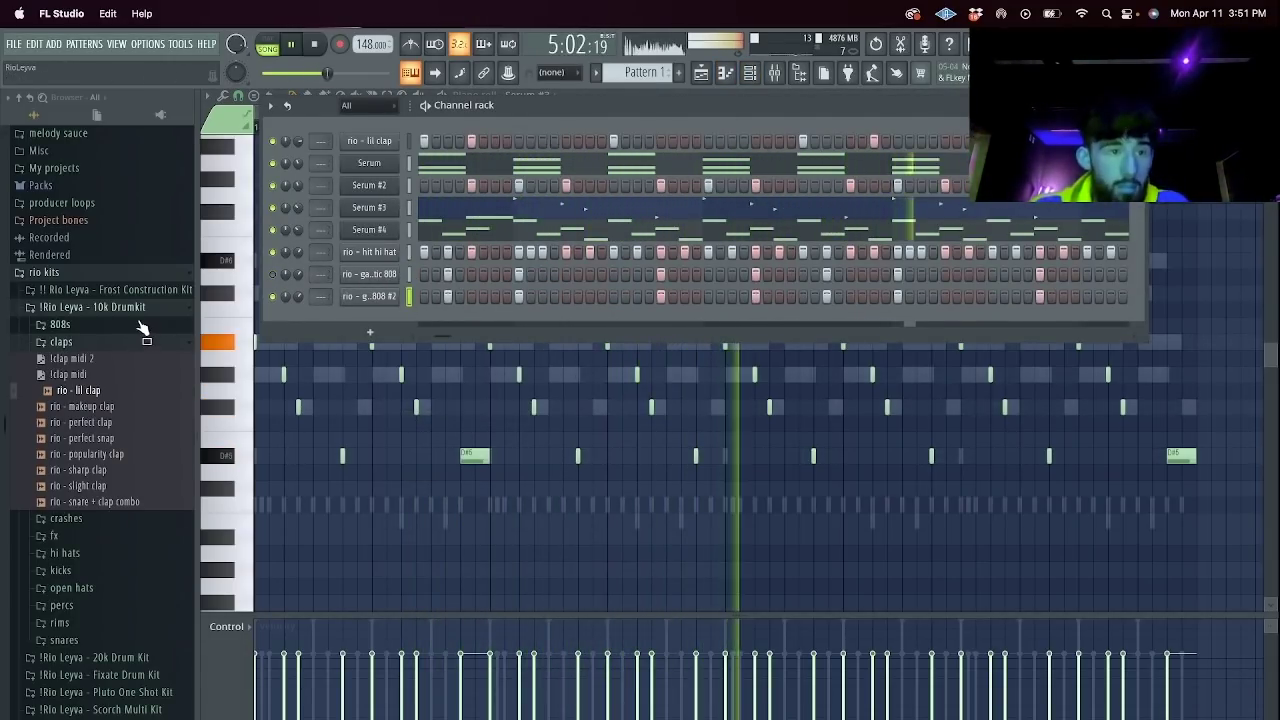
click(140, 325)
mouse_move(86, 372)
mouse_down()
mouse_move(388, 344)
mouse_move(388, 298)
mouse_up()
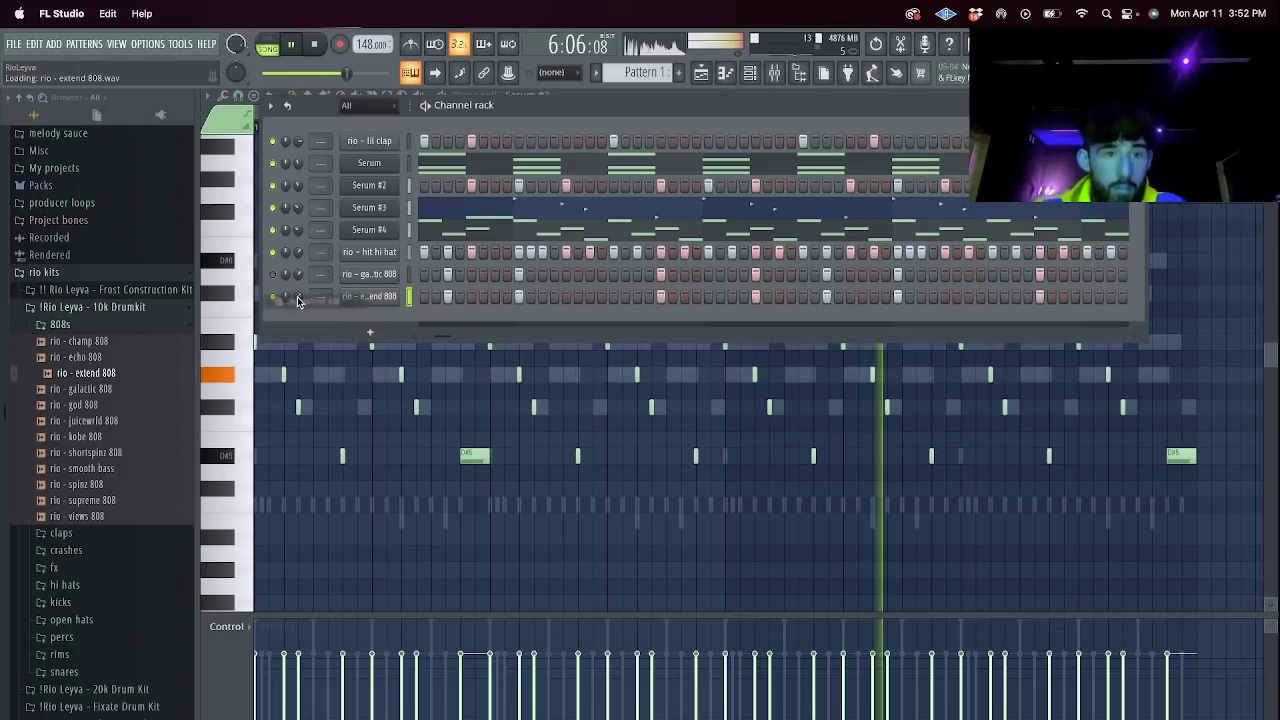
Draw a short A4 and a B4 808 note near bar 2, lower the A4 velocity, and remove a stray note.
right_click(392, 299)
click(415, 298)
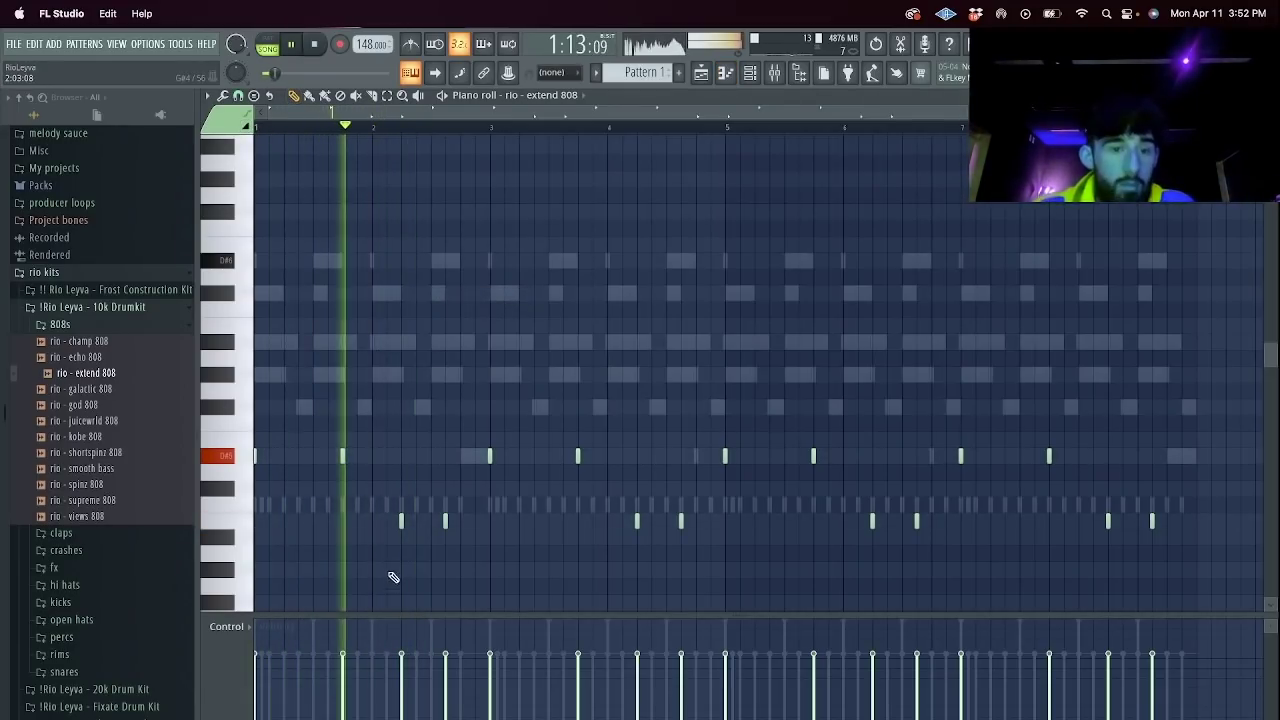
scroll(385, 520, down, 3)
click(388, 457)
drag(399, 457, 385, 457)
key(space)
key(space)
click(392, 424)
click(375, 718)
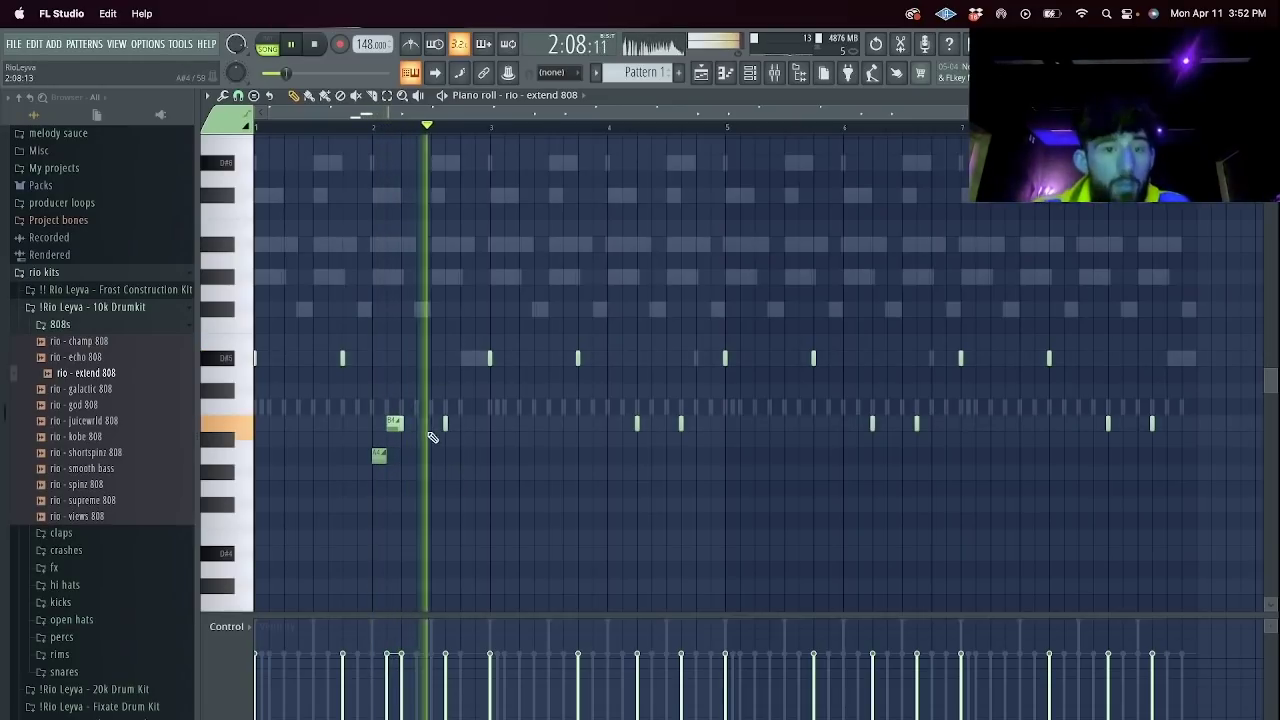
key(space)
key(space)
drag(891, 406, 566, 306)
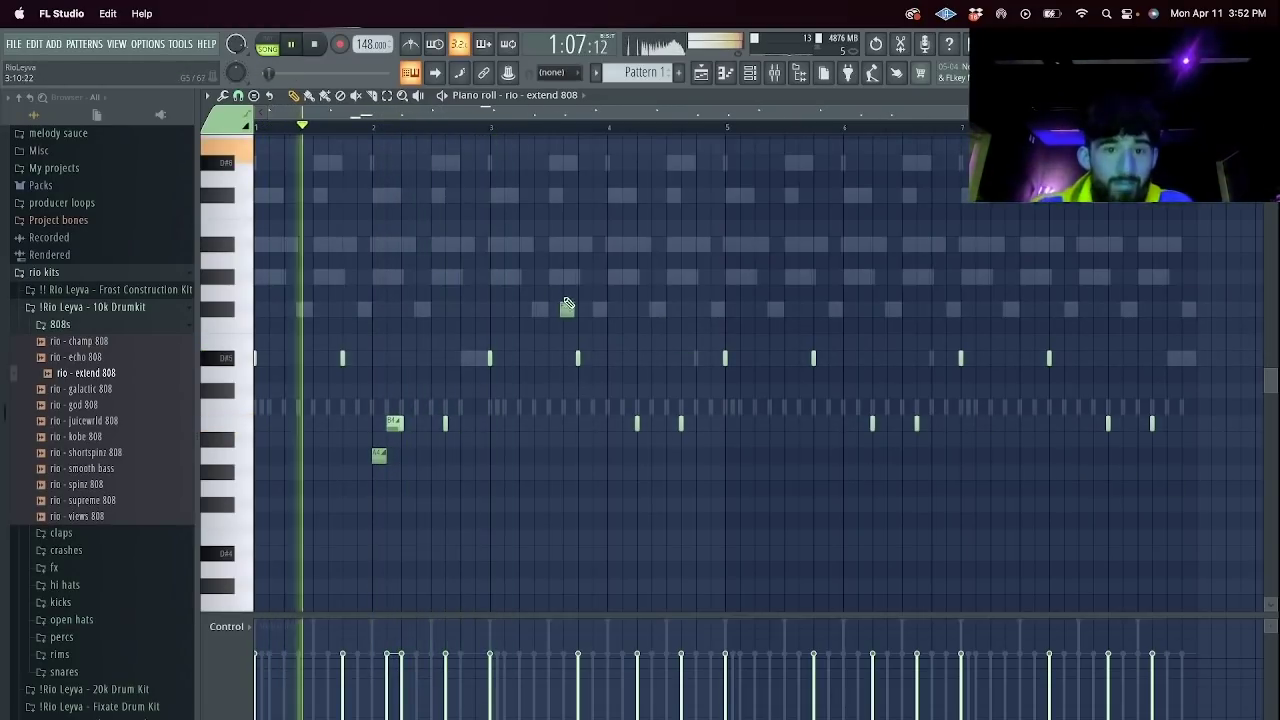
key(super+z)
key(space)
key(space)
click(410, 73)
Audition the extend 808 phrase, trying note deletion and an octave shift before reverting both.
drag(1180, 463, 472, 192)
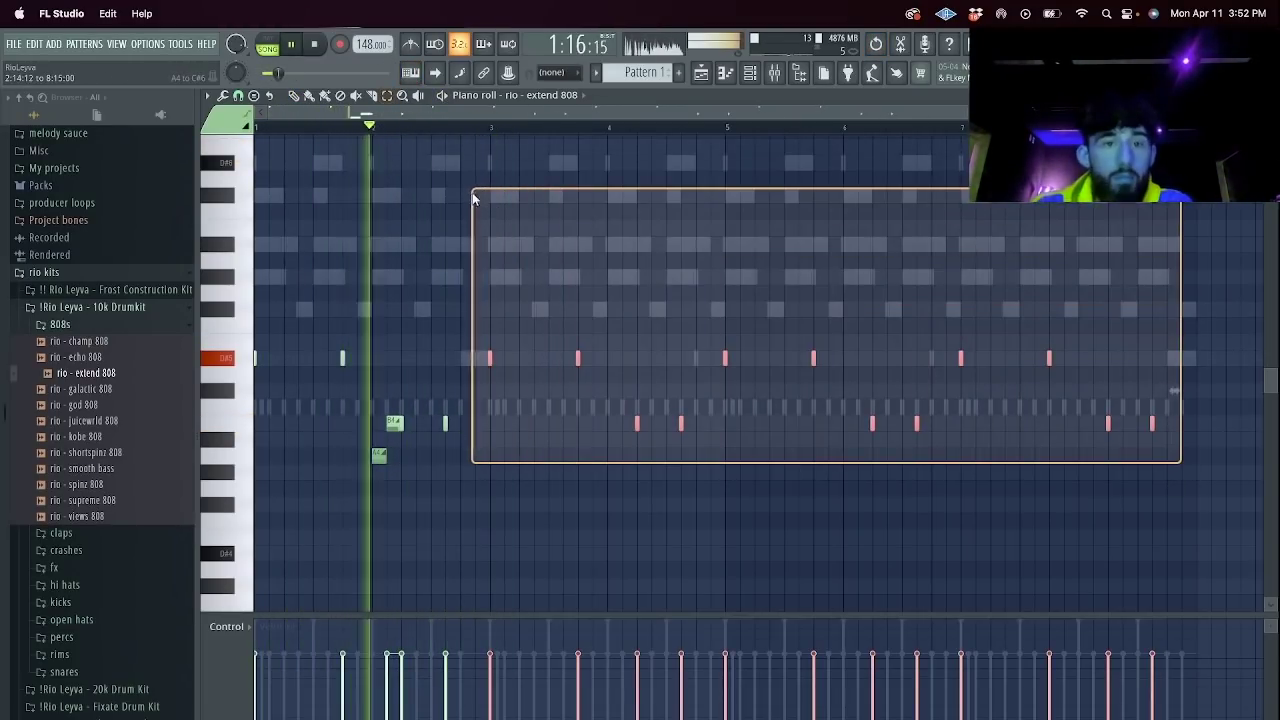
key(Delete)
key(super+z)
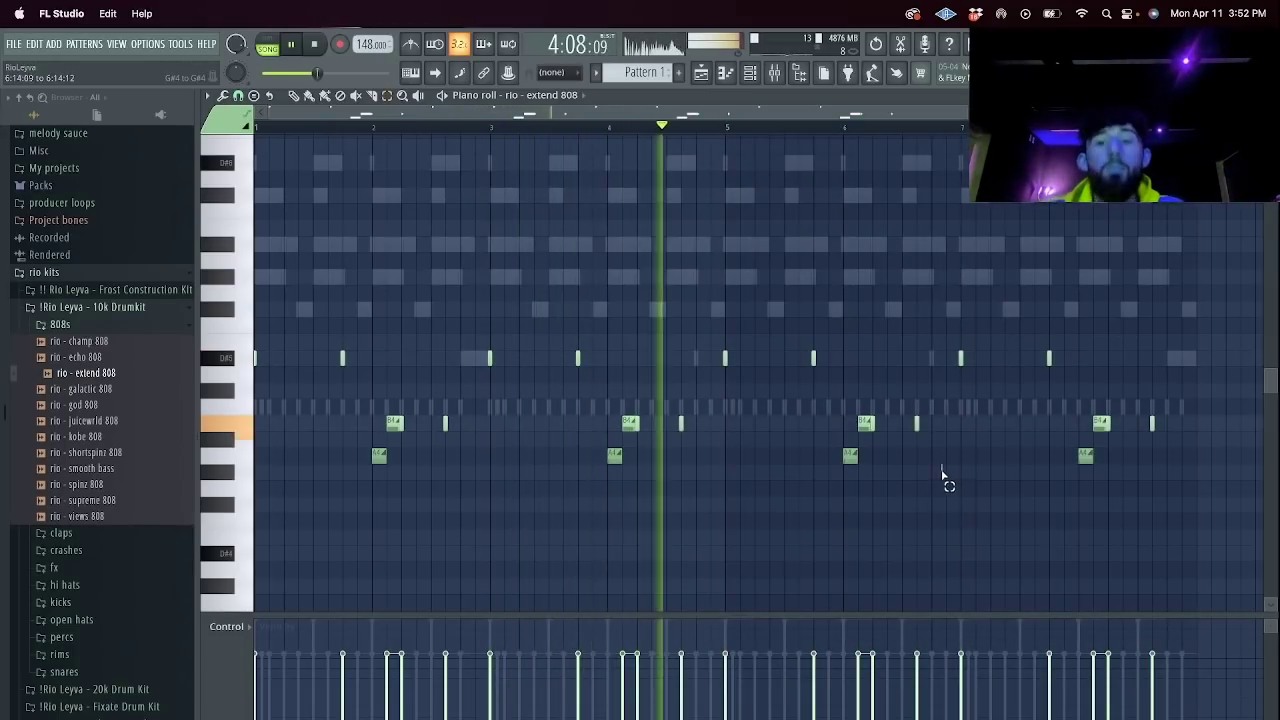
drag(945, 485, 792, 415)
key(super+Up)
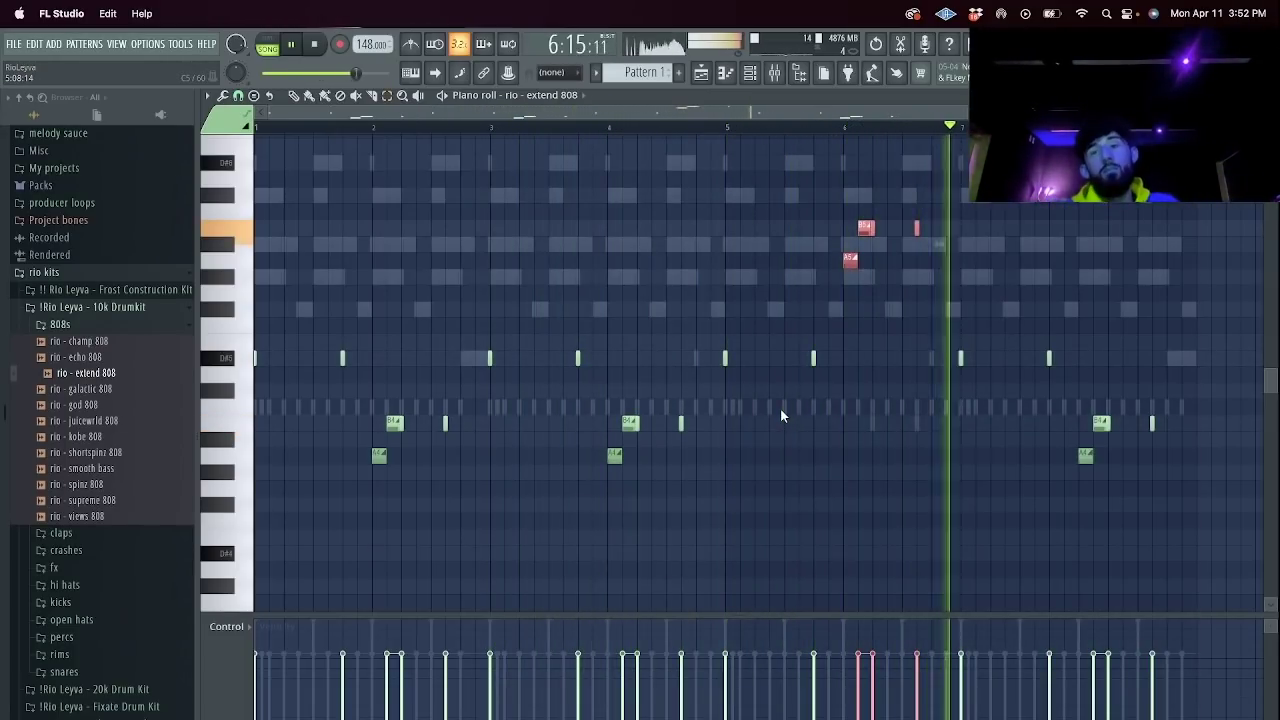
key(super+Down)
key(F6)
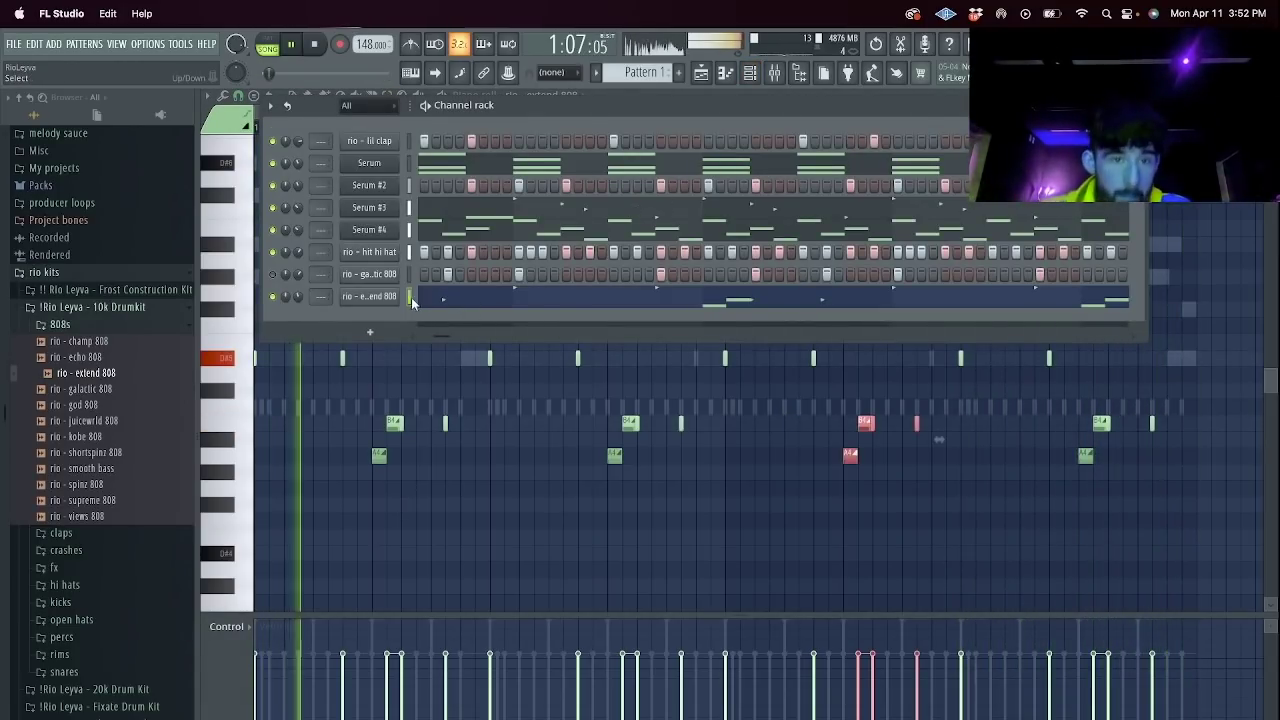
key(space)
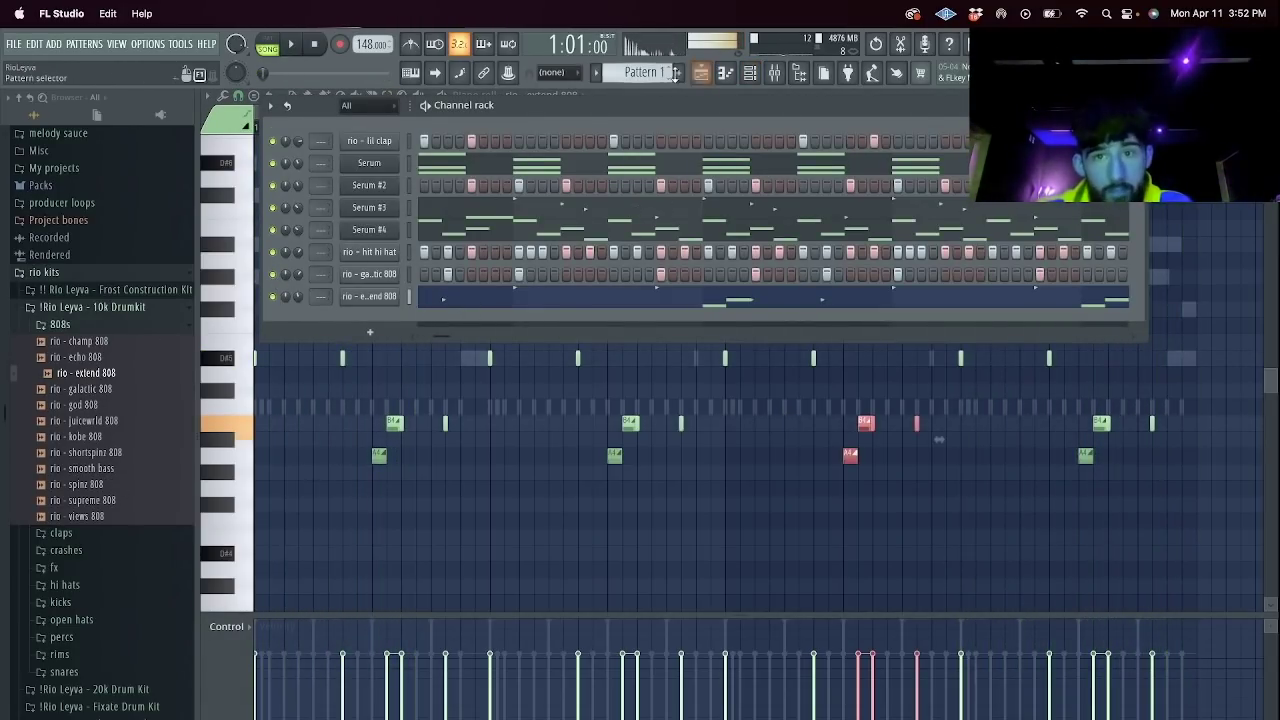
Split the pattern into one pattern per channel and duplicate the clip block along the song.
click(701, 73)
click(596, 73)
click(690, 313)
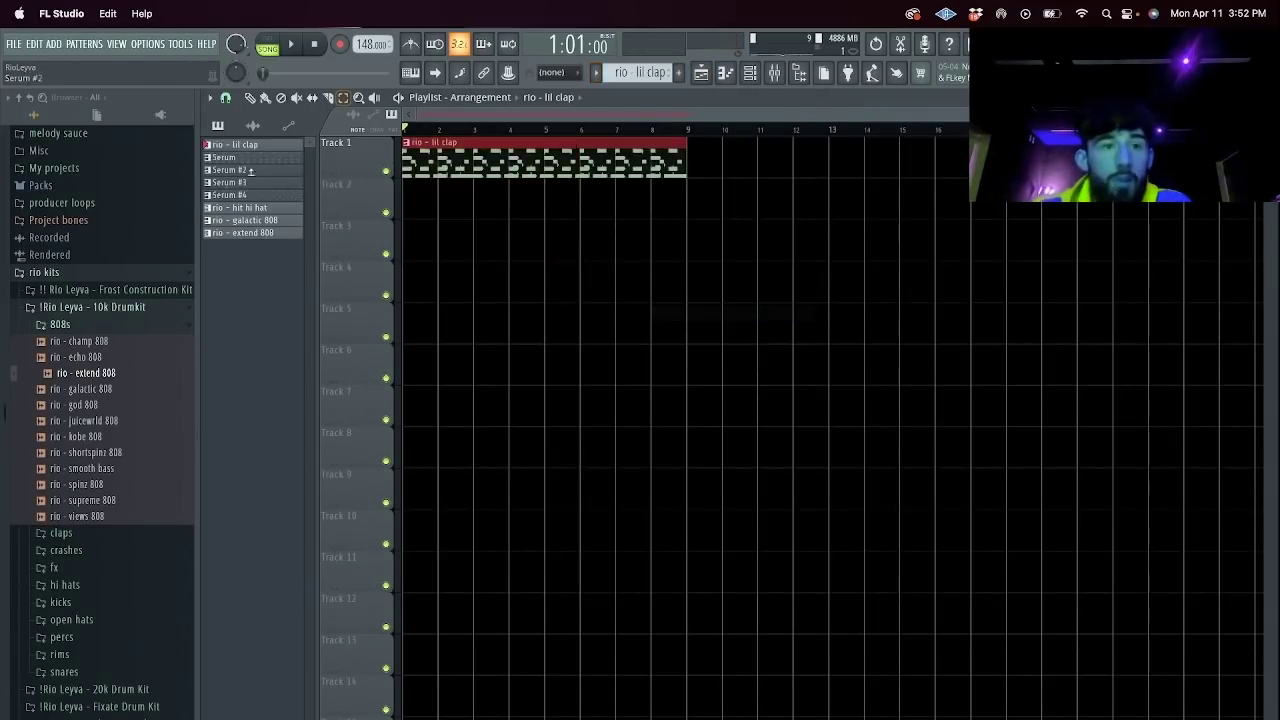
drag(403, 161, 408, 162)
key(super+b)
key(super+b)
key(super+b)
key(super+b)
key(super+b)
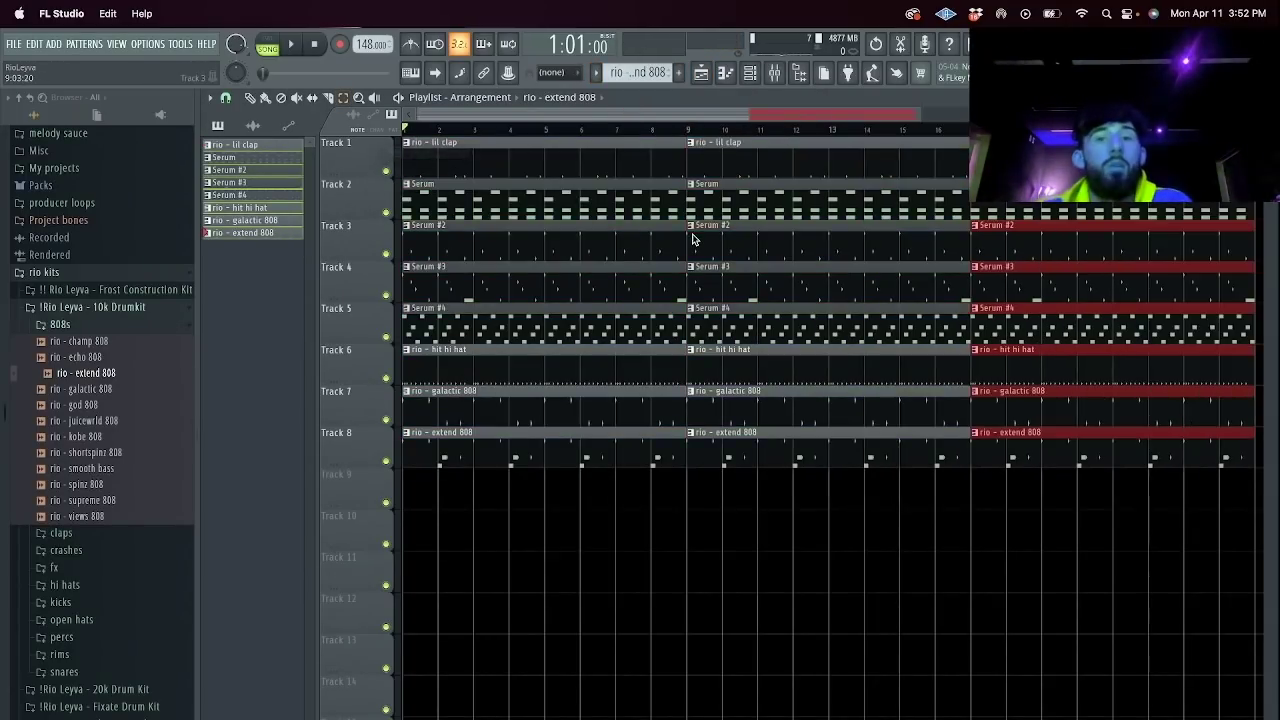
Delete the first clip block, move the clap, hi-hat and 808 clips to bar 1, and slice and trim them.
drag(749, 114, 412, 114)
drag(462, 511, 424, 150)
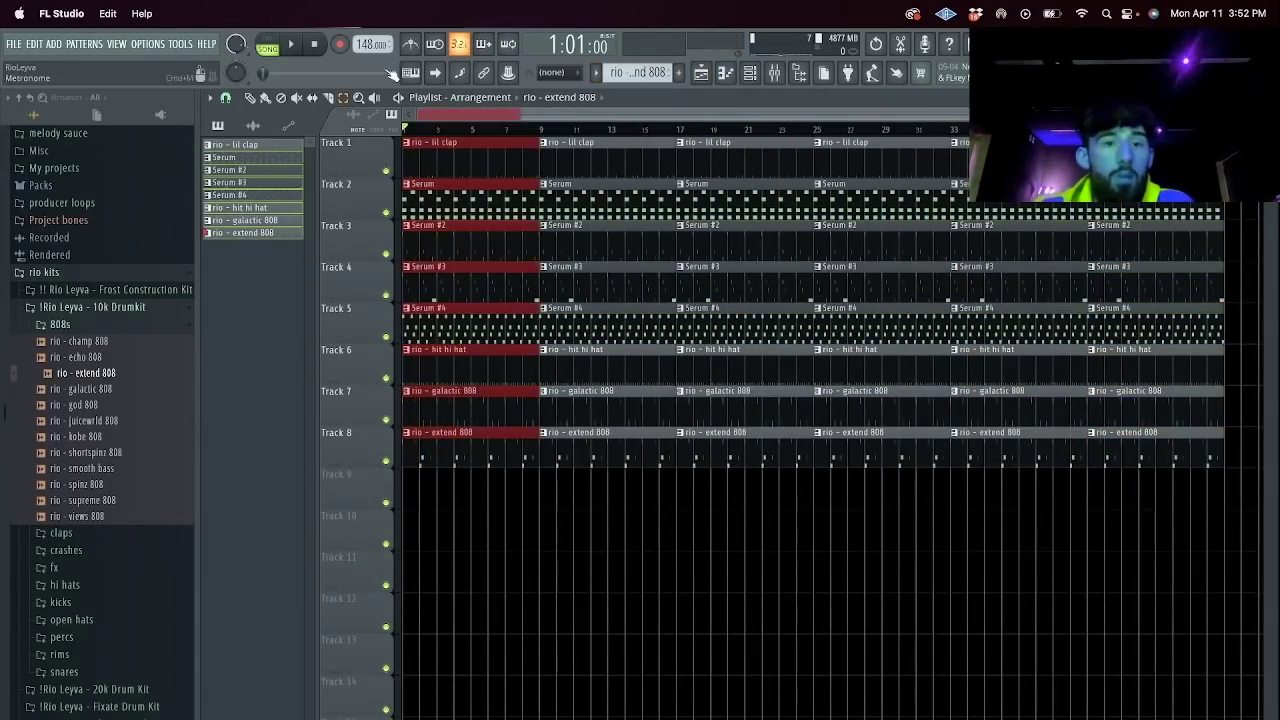
key(Delete)
click(252, 98)
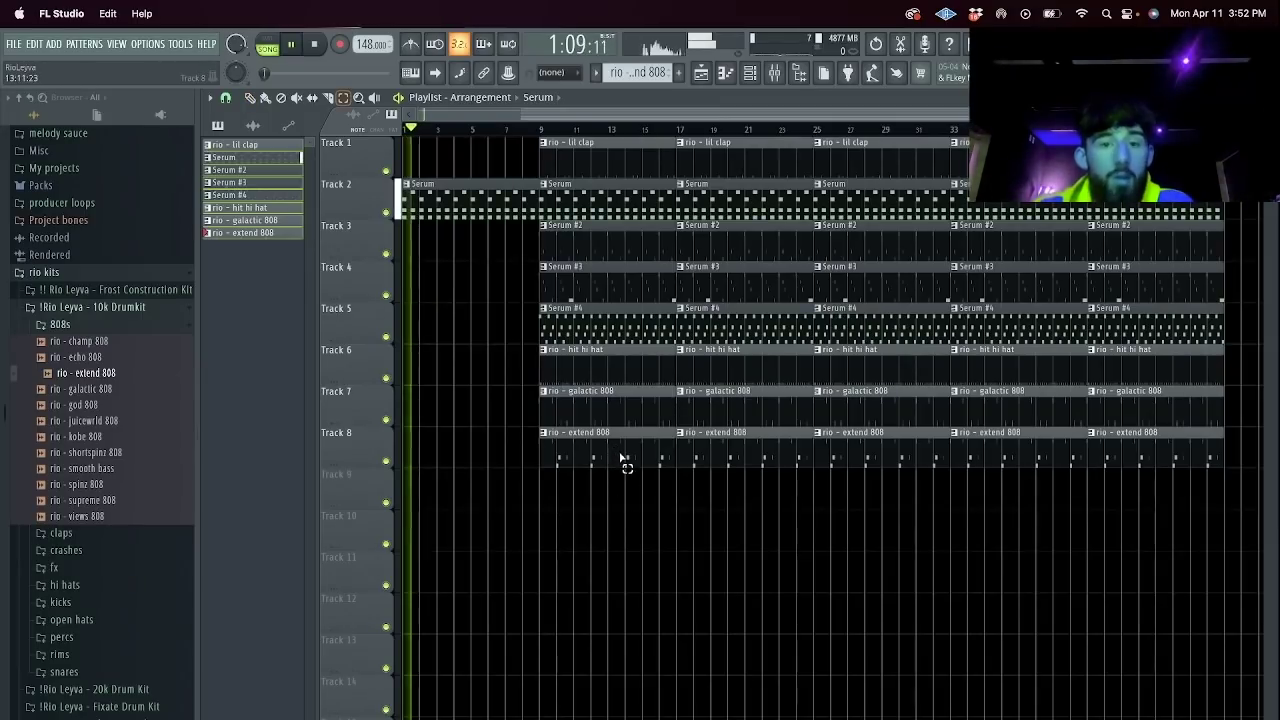
shift+super+click(620, 458)
shift+super+click(590, 358)
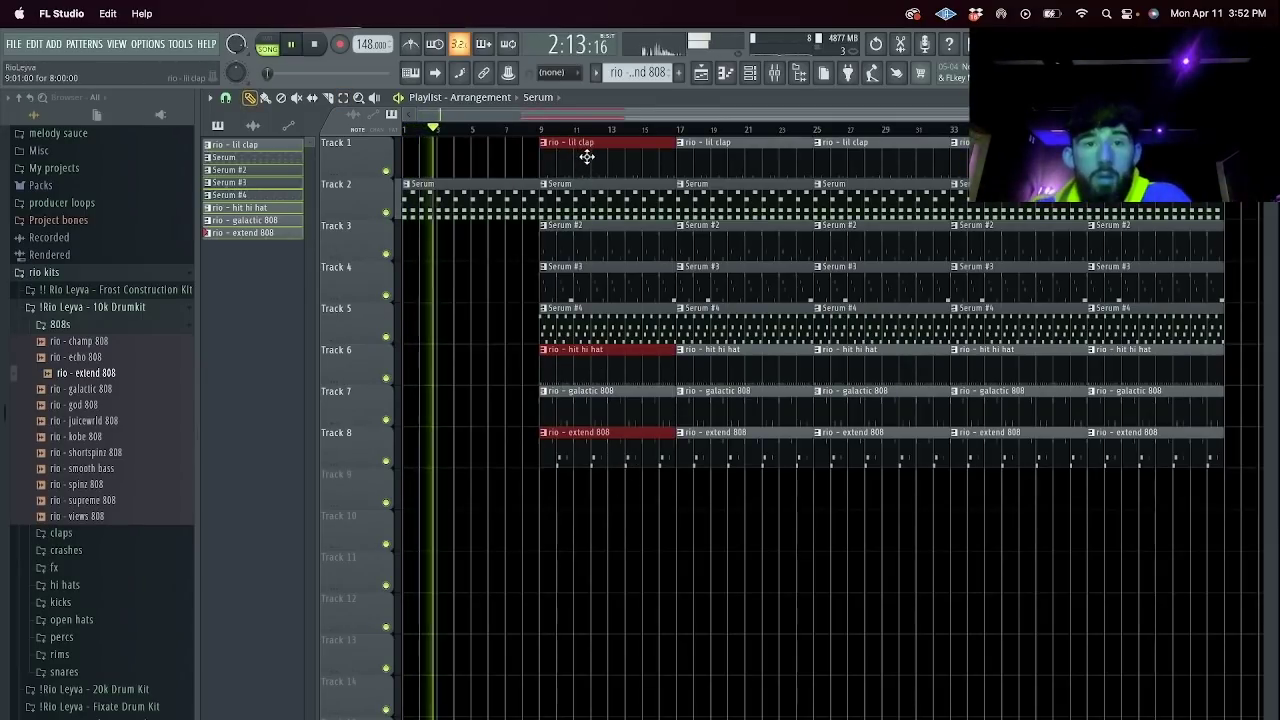
drag(587, 157, 398, 295)
drag(442, 368, 442, 362)
key(e)
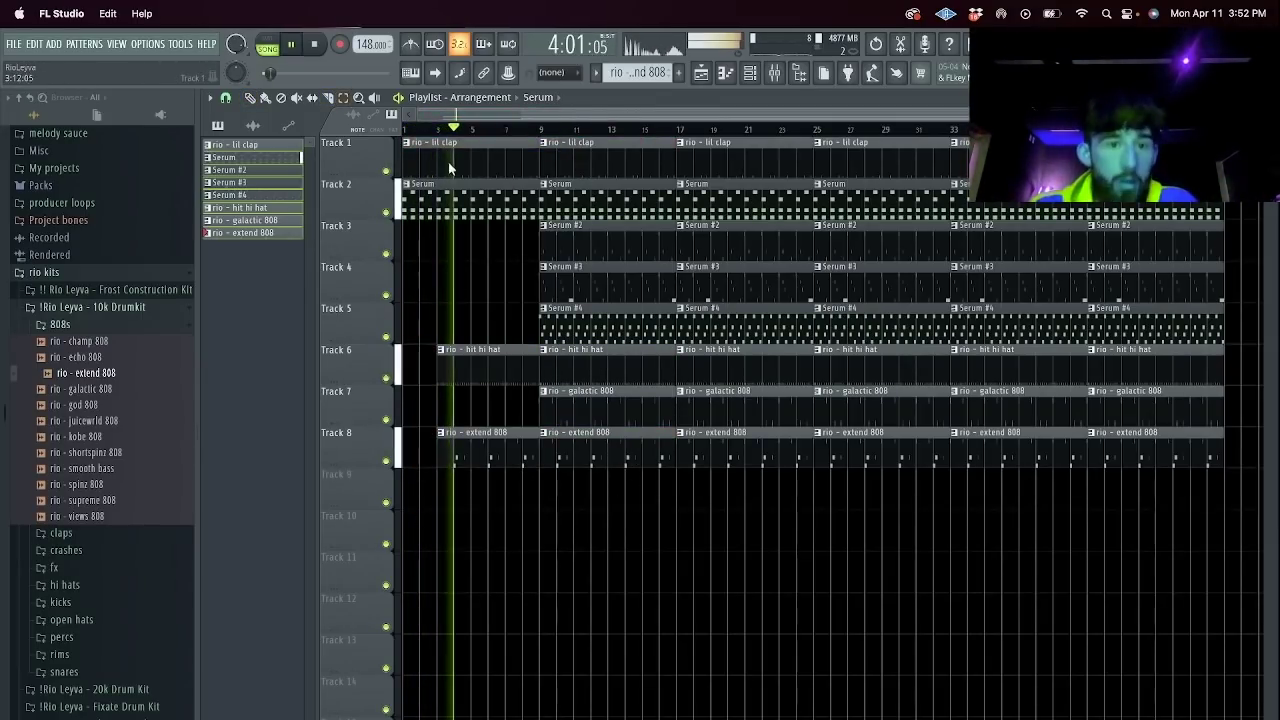
click(437, 162)
Move the Serum #2 clip to bar 1 and delete the Serum #2 and Serum chord clips at bar 9.
drag(568, 247, 468, 249)
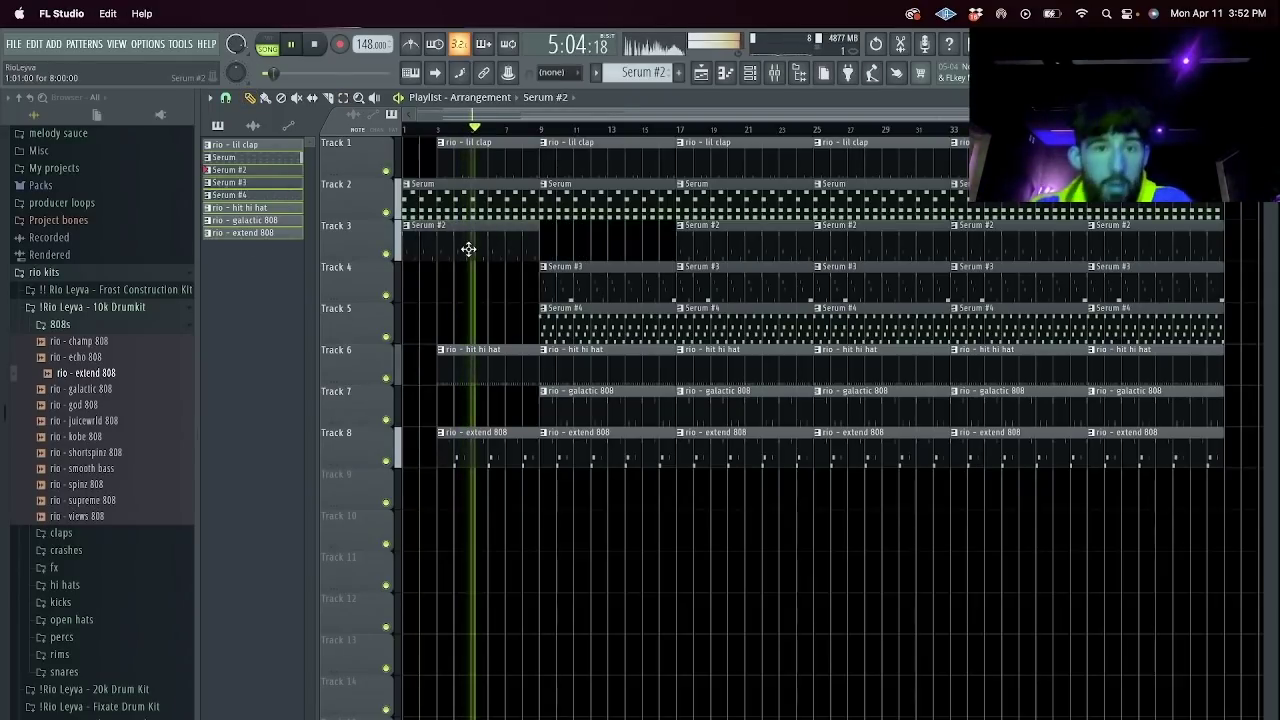
right_click(455, 252)
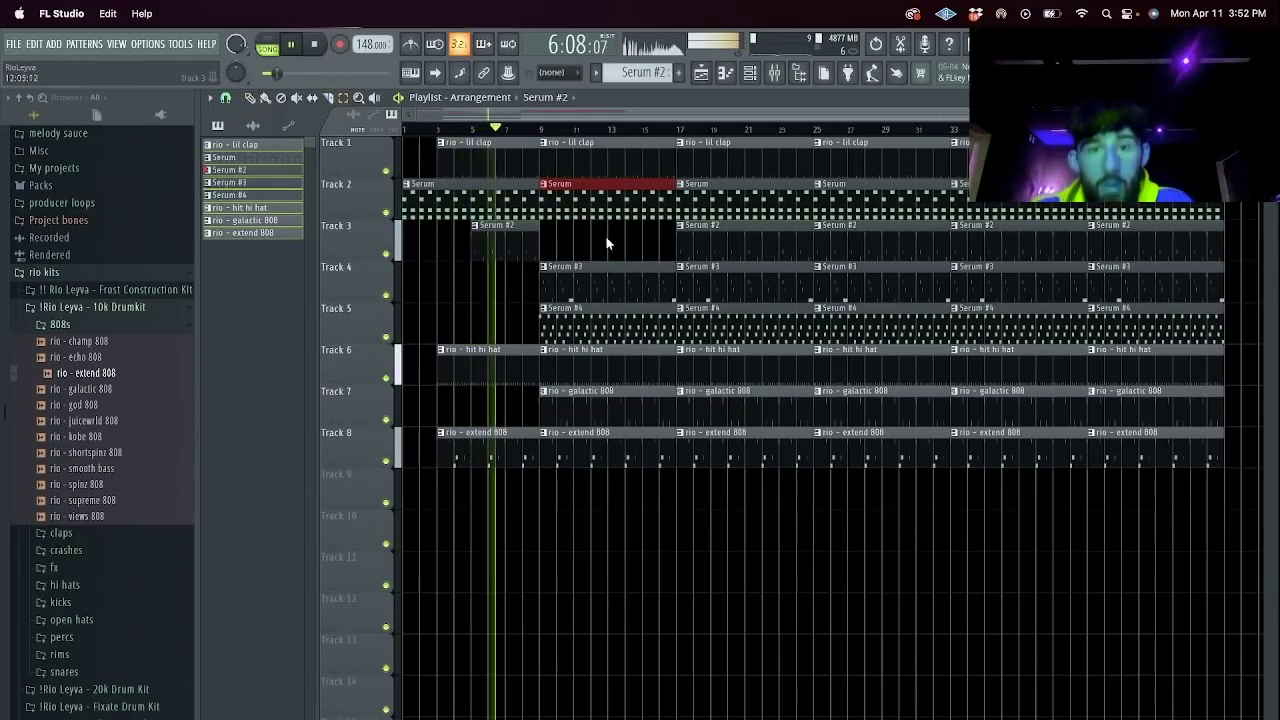
key(Delete)
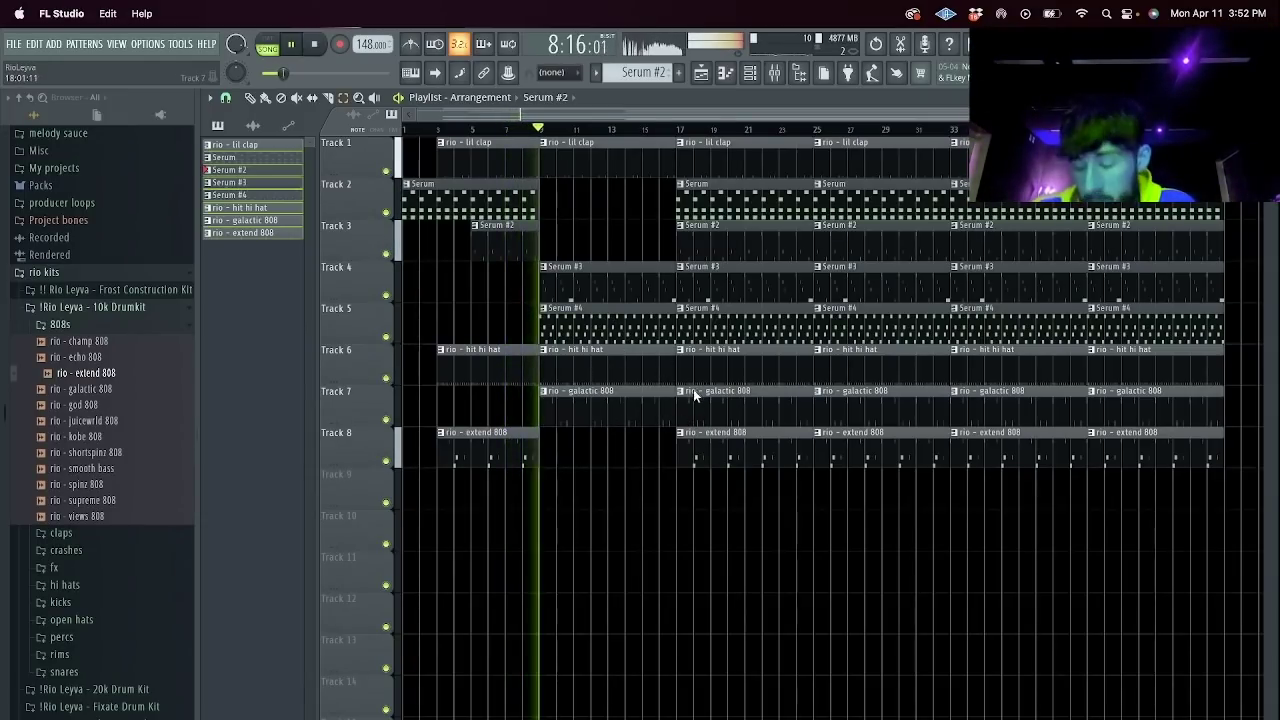
key(F6)
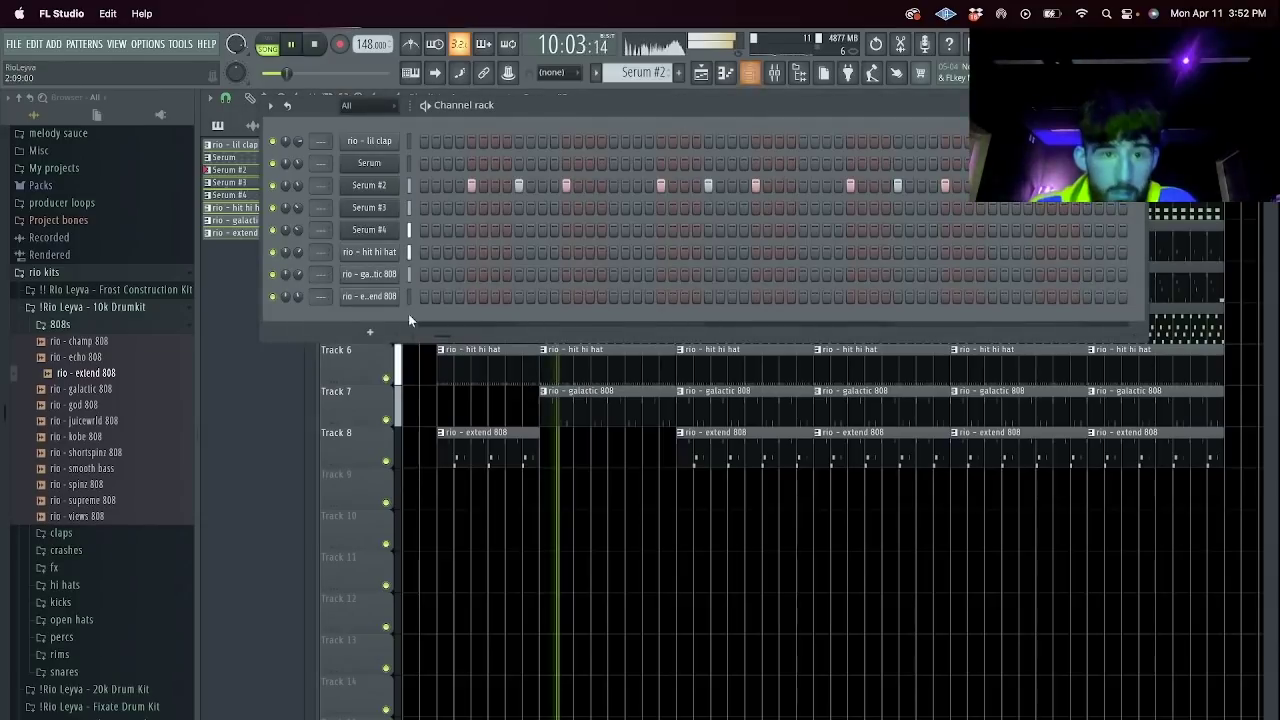
Inspect the Cut/By group settings of the extend 808 and galactic 808 channels, then return to the playlist.
click(370, 297)
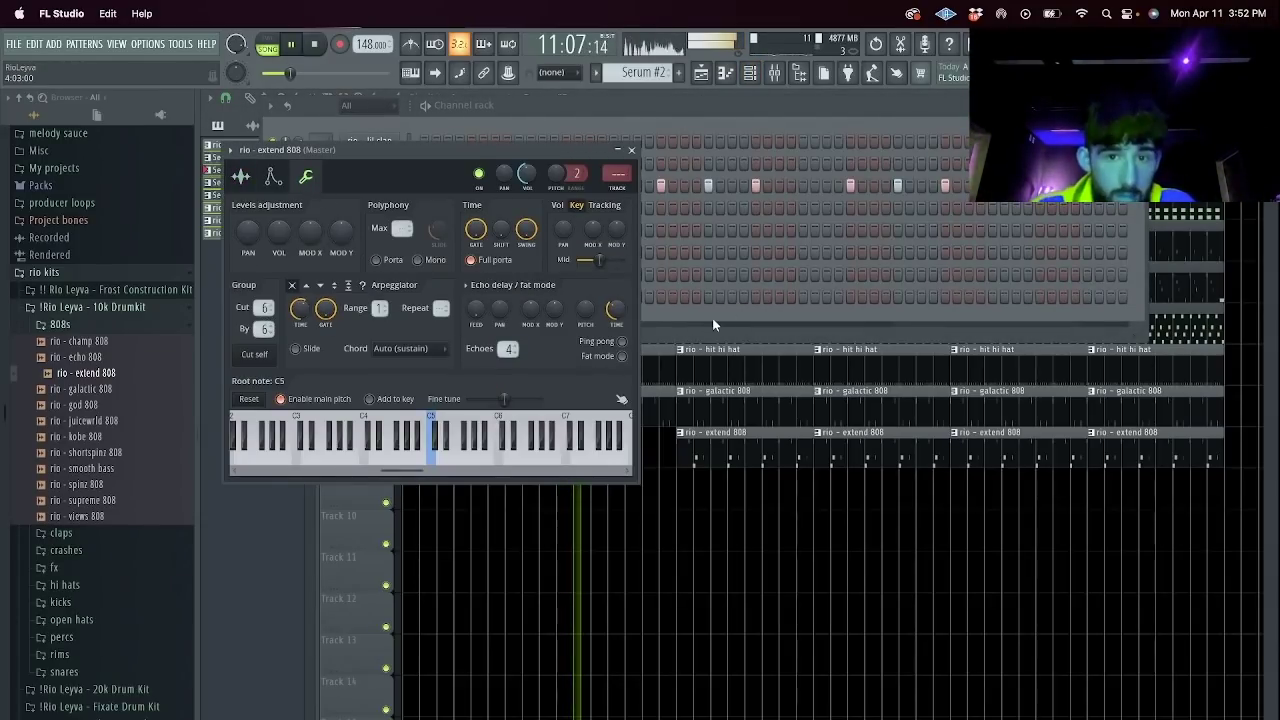
click(723, 317)
click(387, 276)
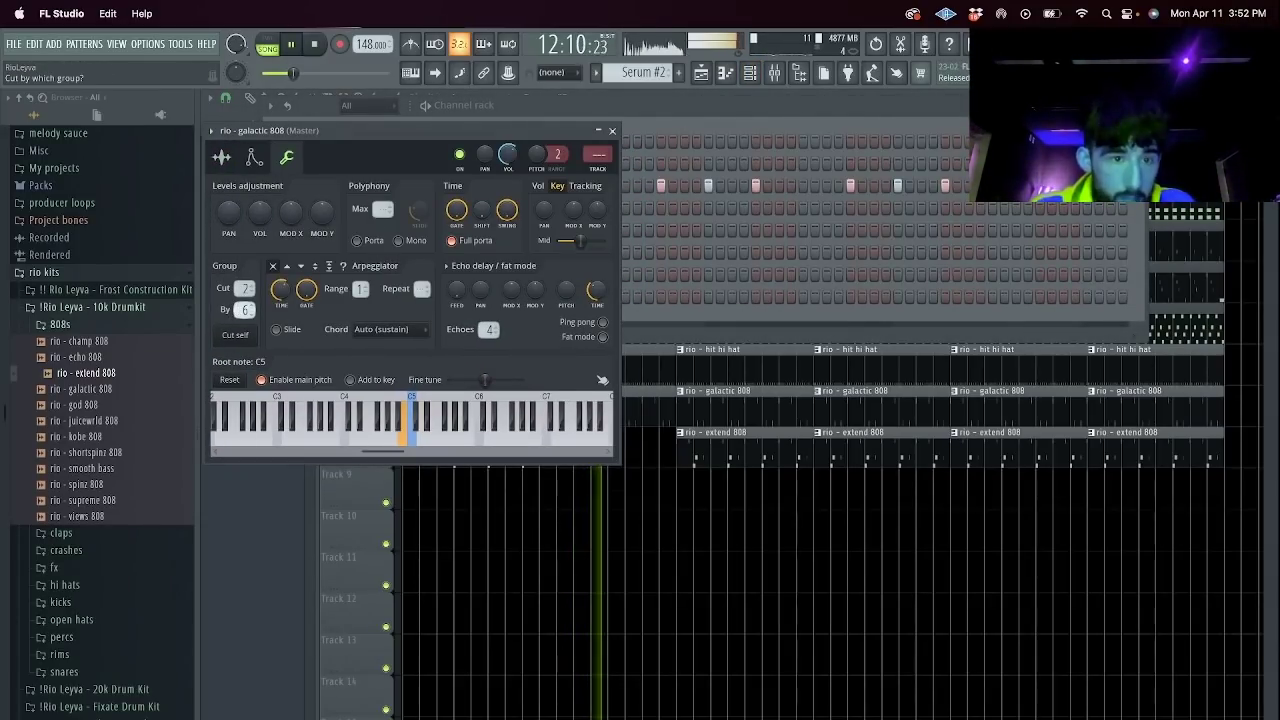
click(273, 577)
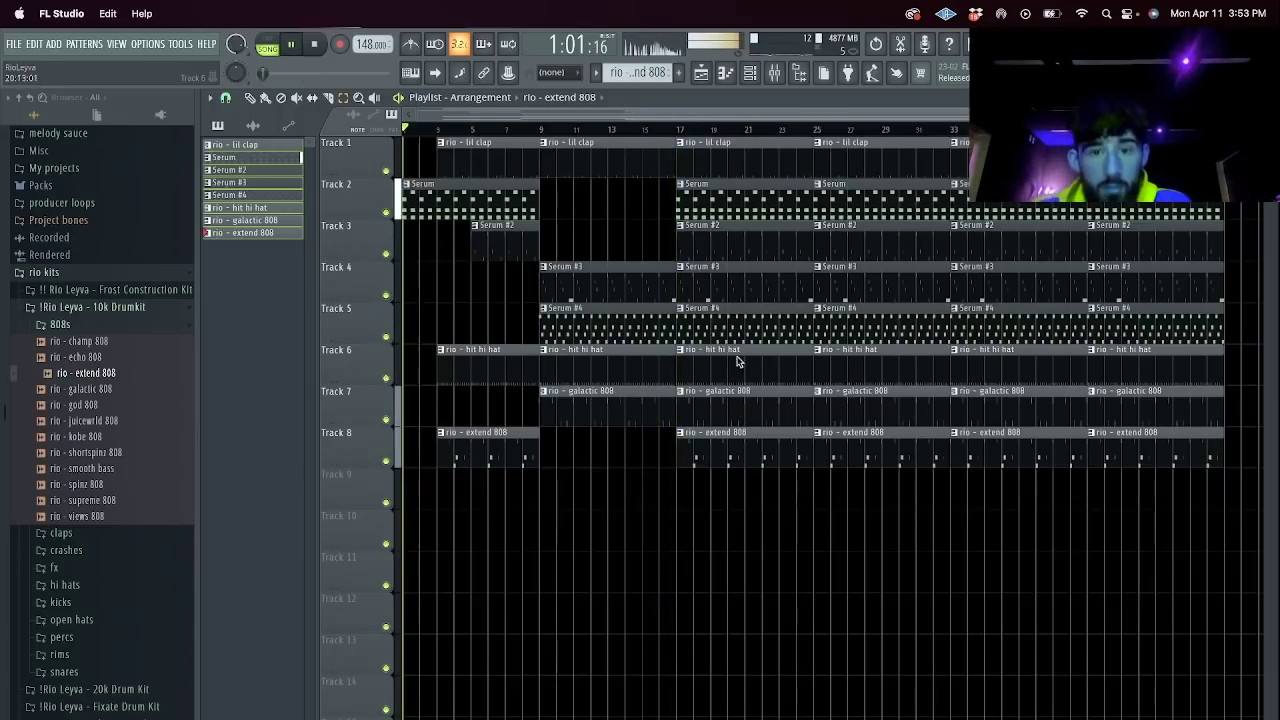
Slice the hi-hat clip at bar 13, delete its second half, and duplicate the first half to bar 13.
click(610, 377)
key(e)
right_click(619, 368)
click(603, 363)
key(super+b)
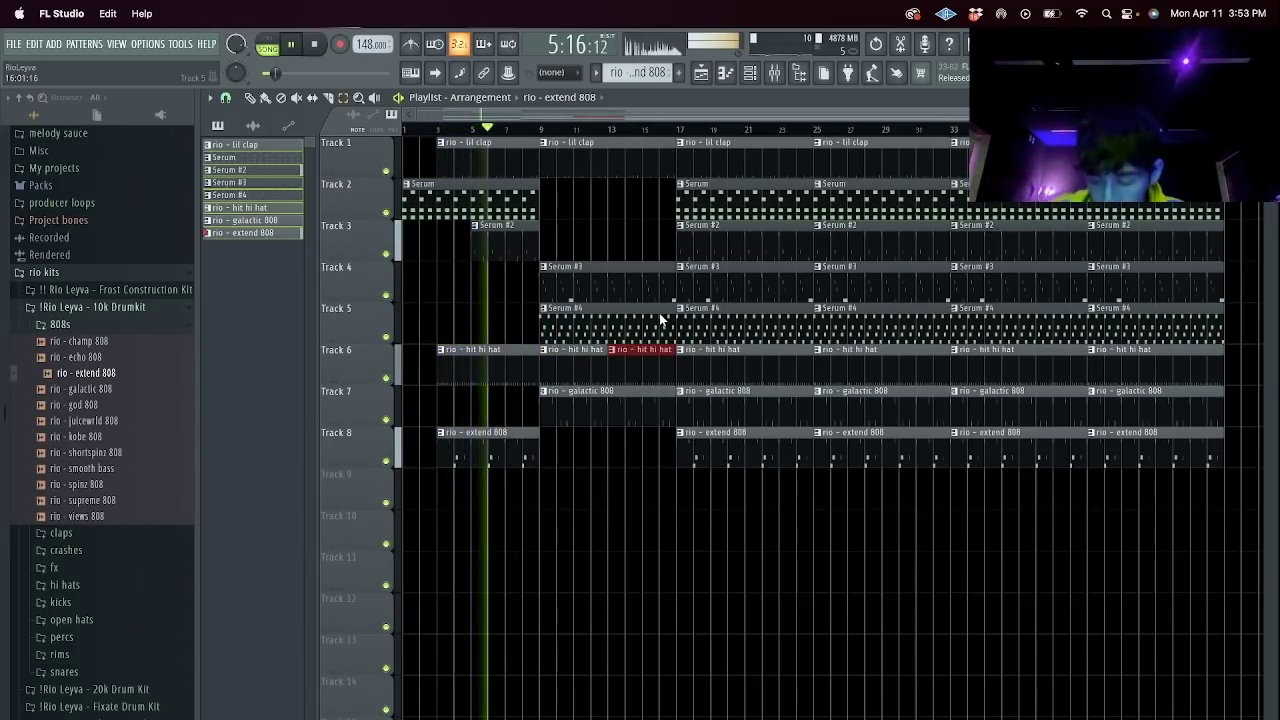
click(612, 410)
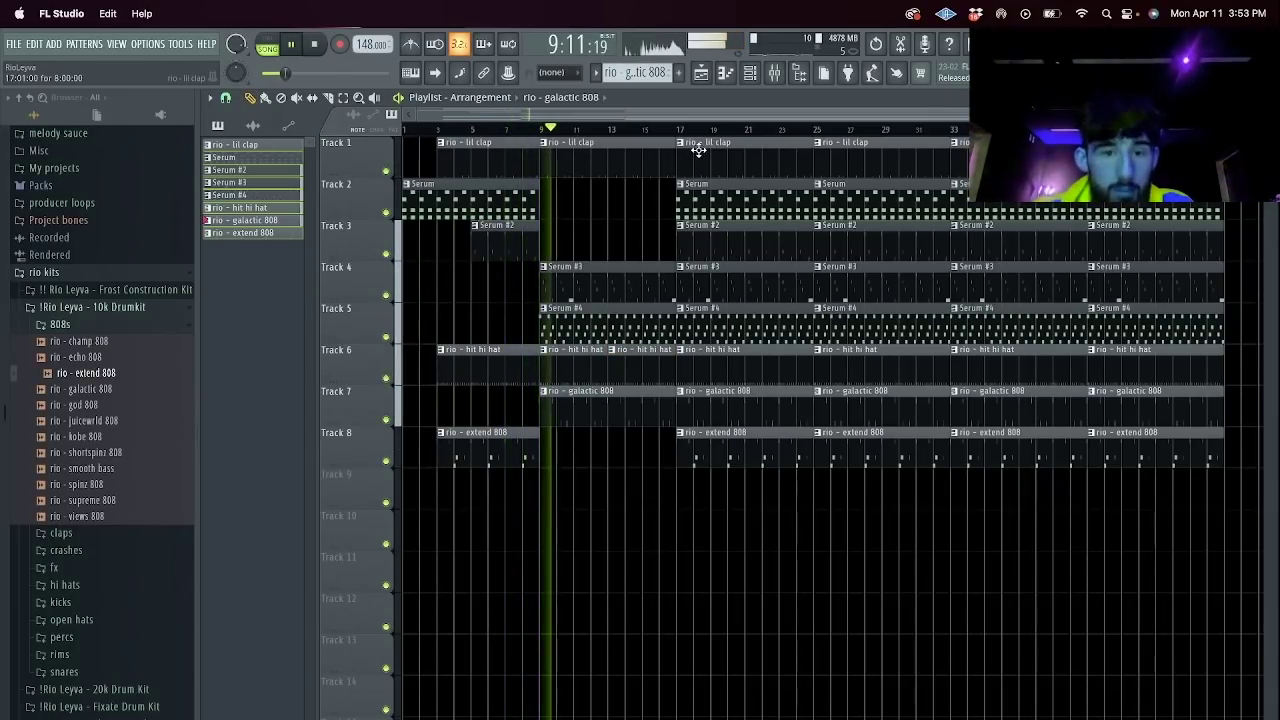
Try deleting the Serum #3 clip at bar 9, undo it, and review the Serum #2 notes.
right_click(633, 289)
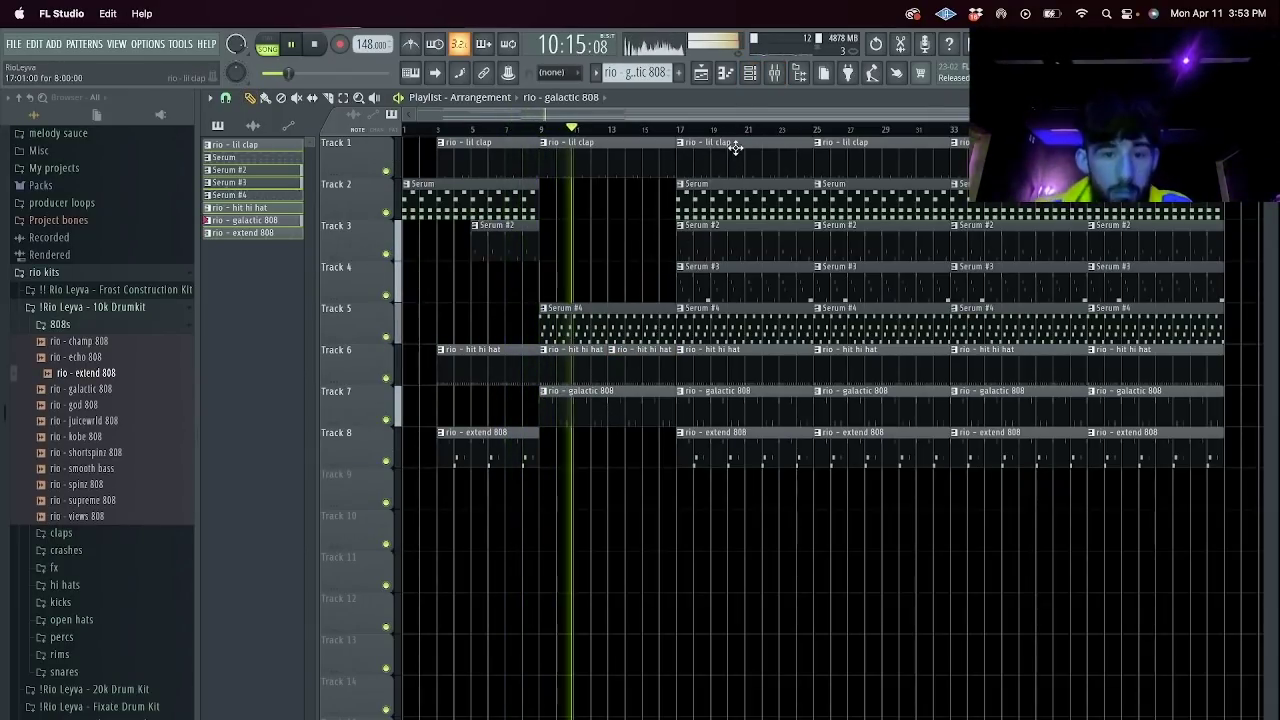
key(super+z)
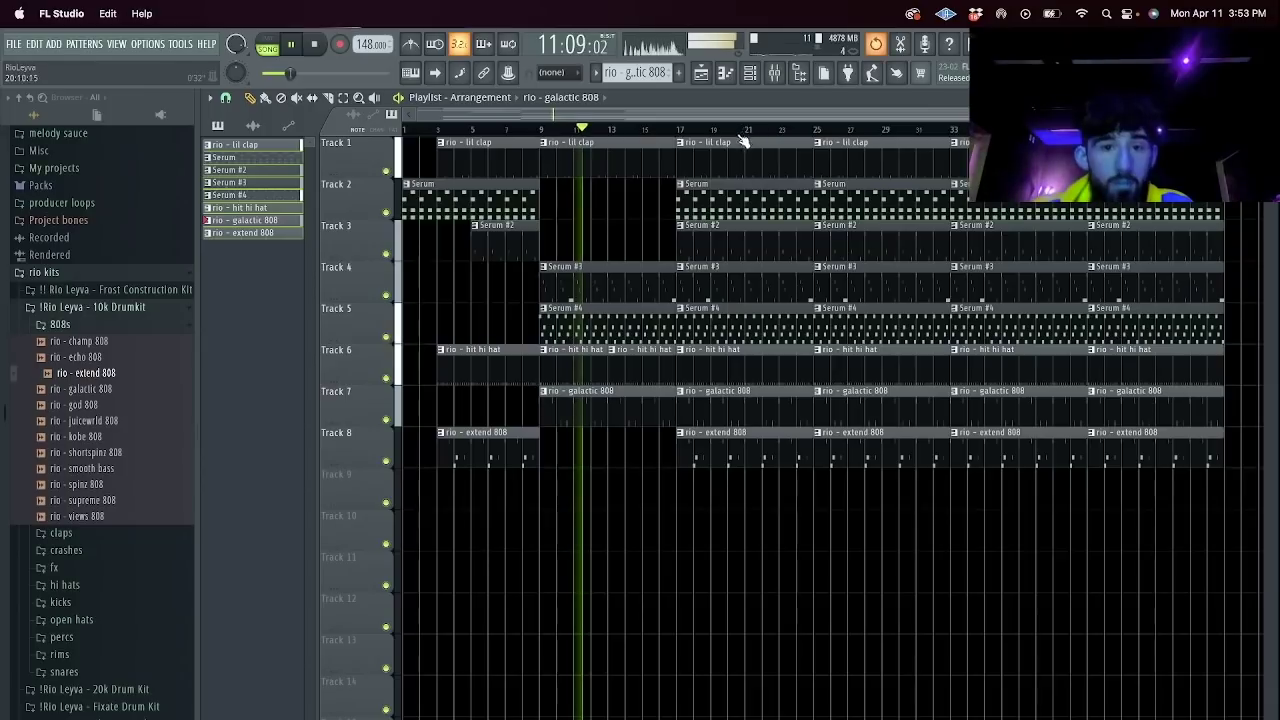
click(752, 74)
click(749, 73)
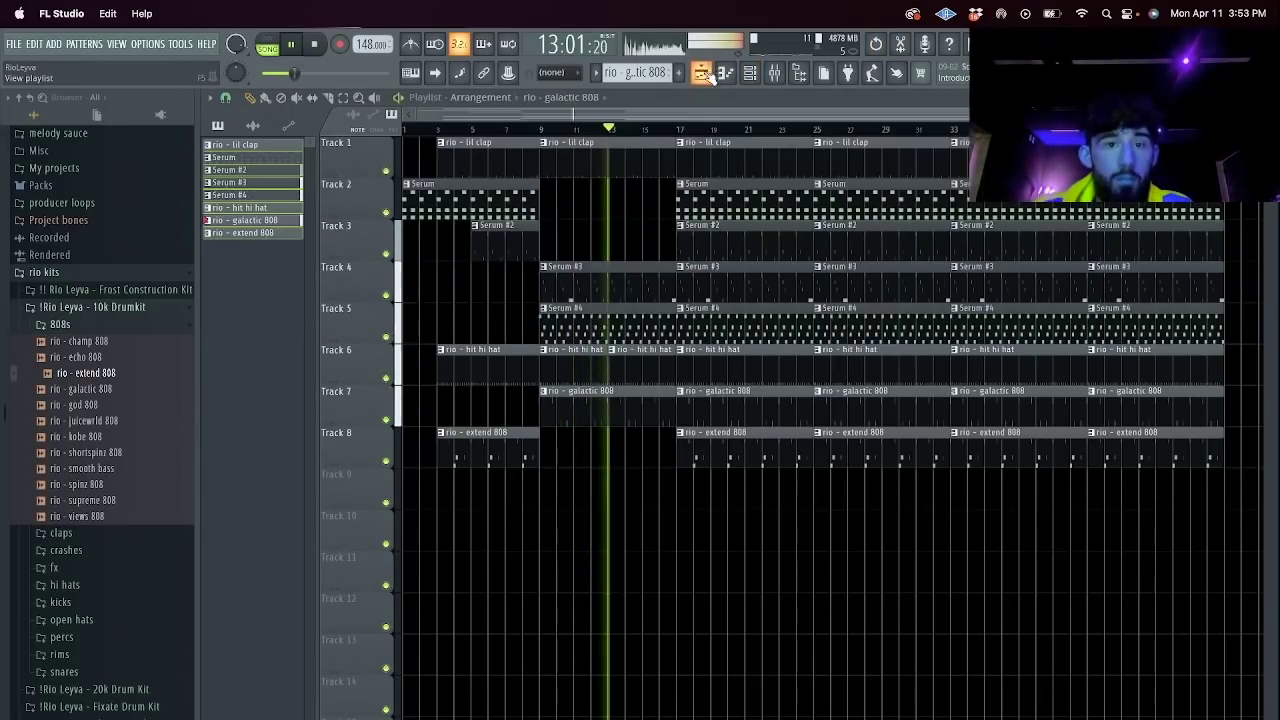
double_click(522, 242)
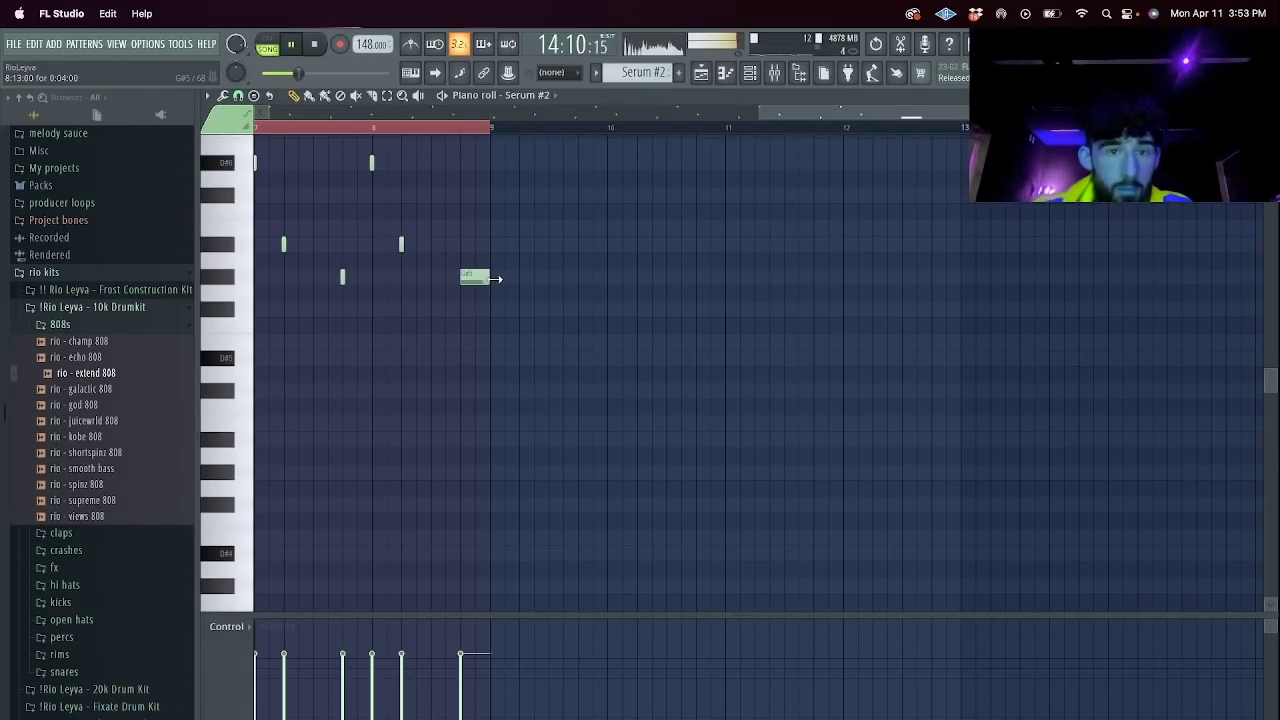
click(701, 76)
Play back from bar 8 to bar 10 and open the Serum #4 notes in the piano roll.
click(523, 132)
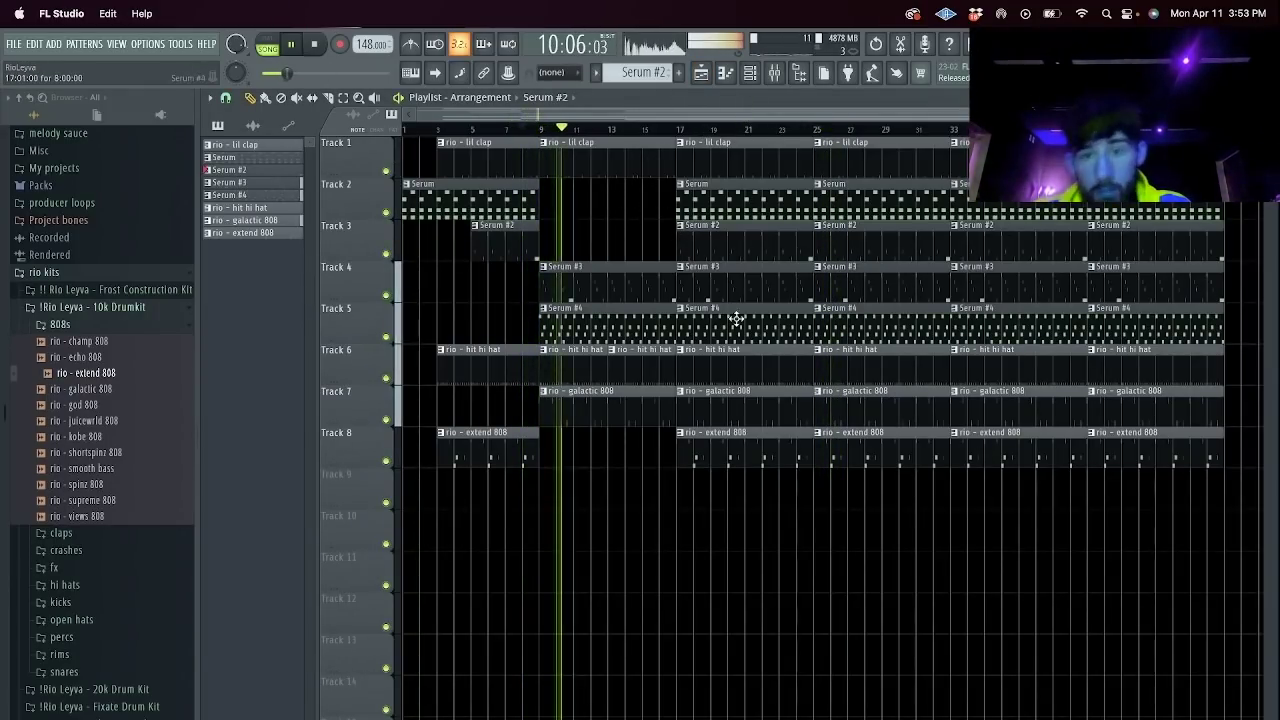
click(722, 263)
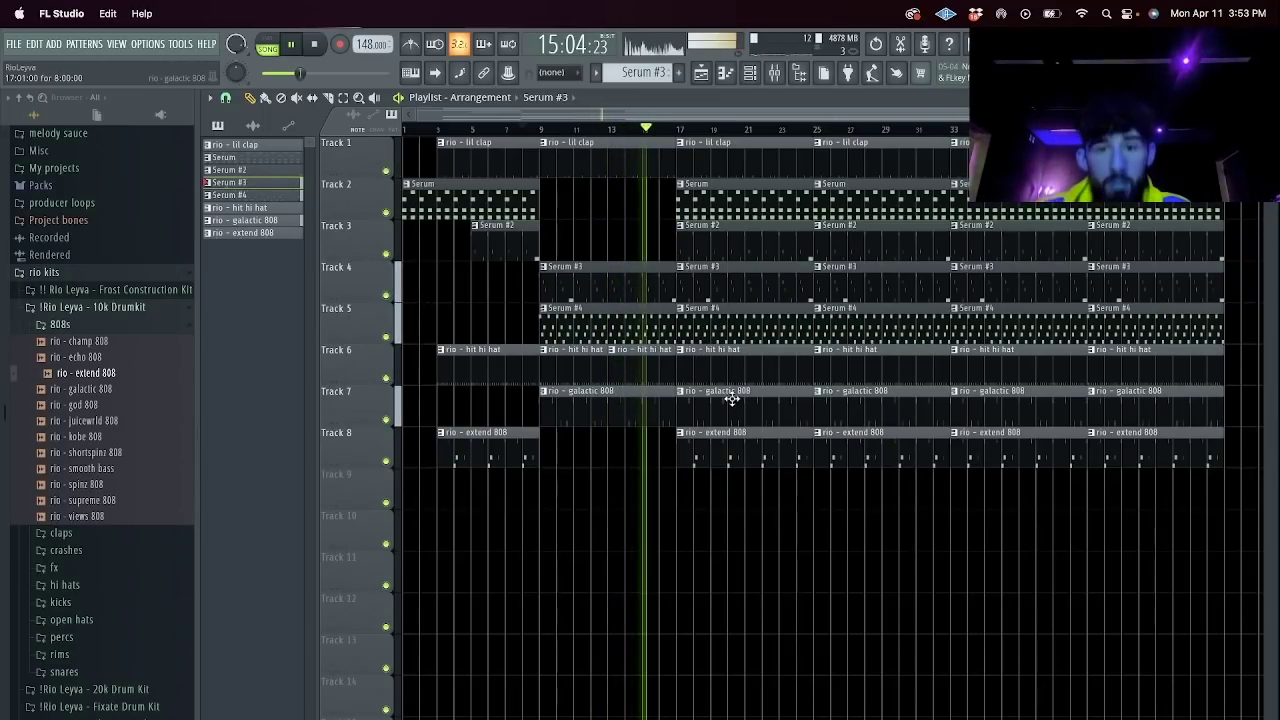
click(565, 136)
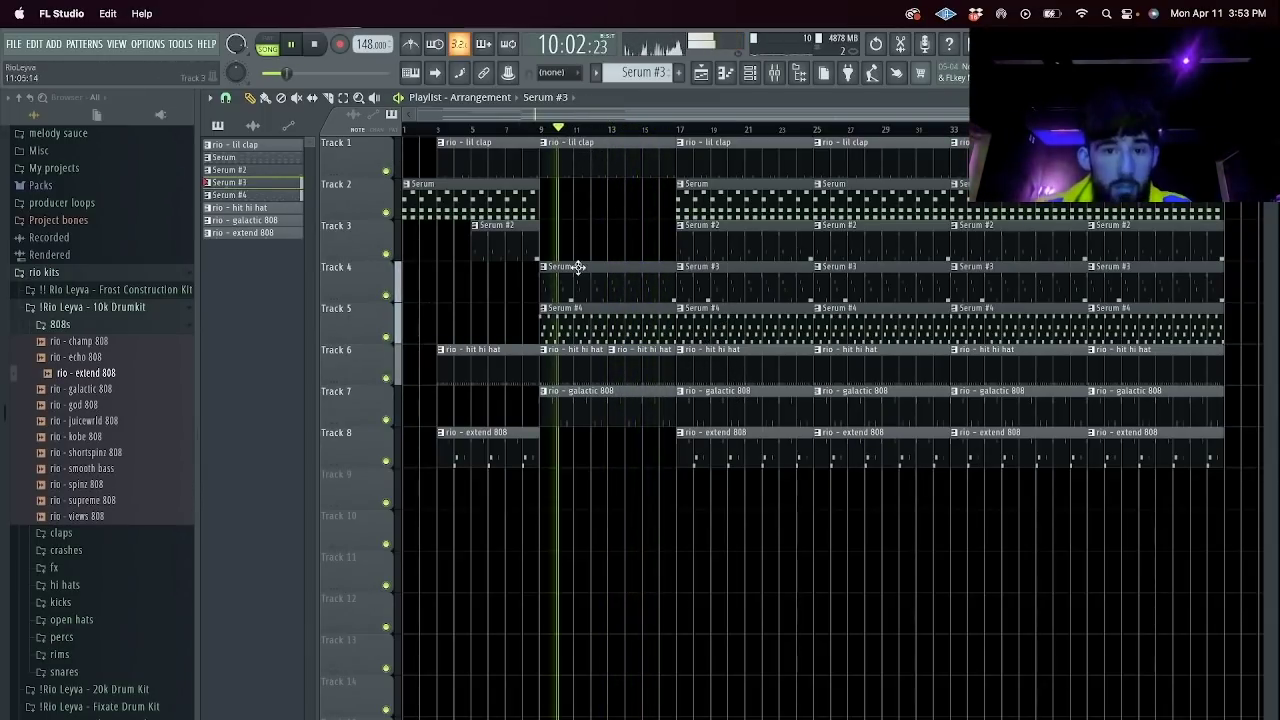
double_click(594, 323)
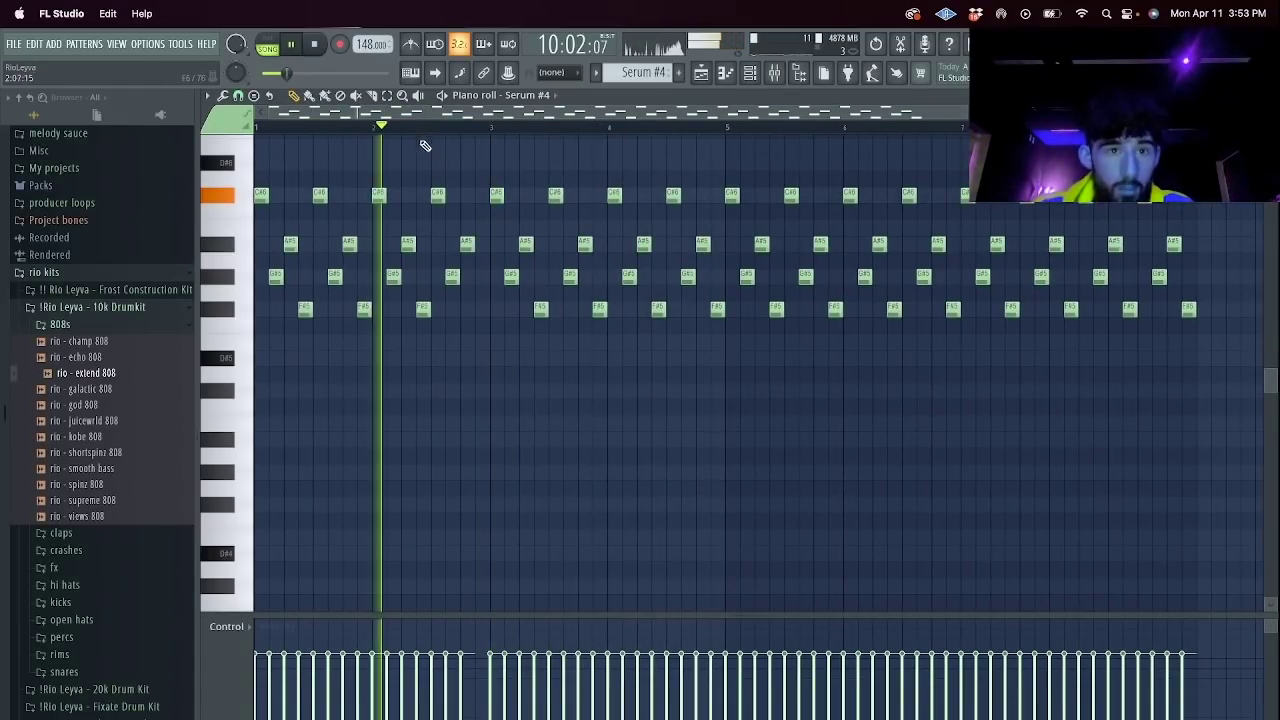
Add a short 808 note in bar 2 of the galactic 808 pattern and fine-tune its timing.
scroll(600, 270, up, 2)
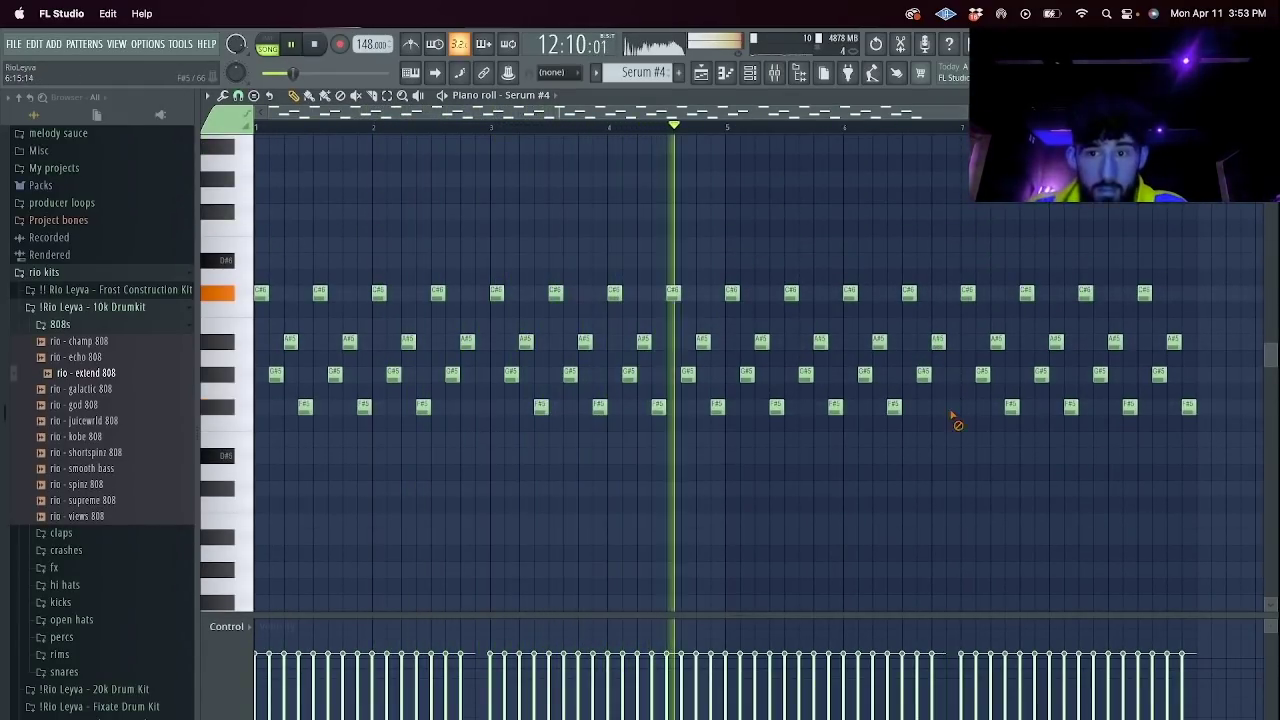
key(F5)
double_click(567, 398)
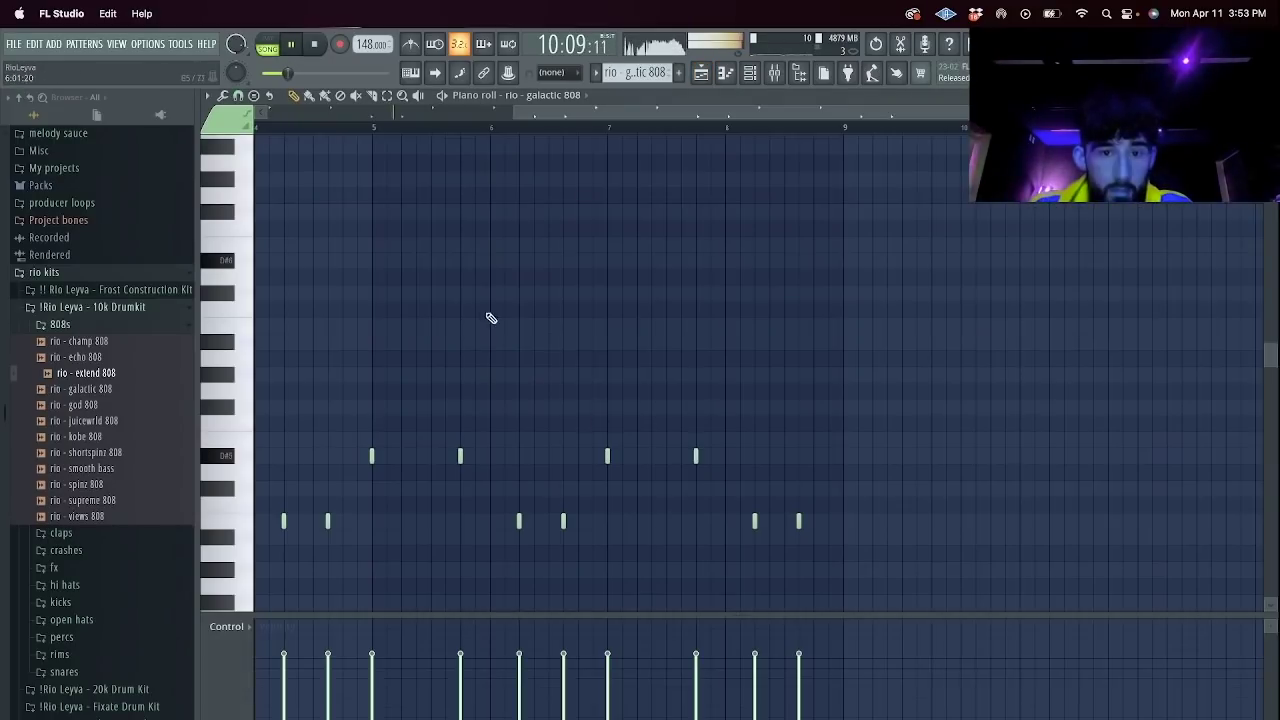
key(space)
click(461, 432)
key(space)
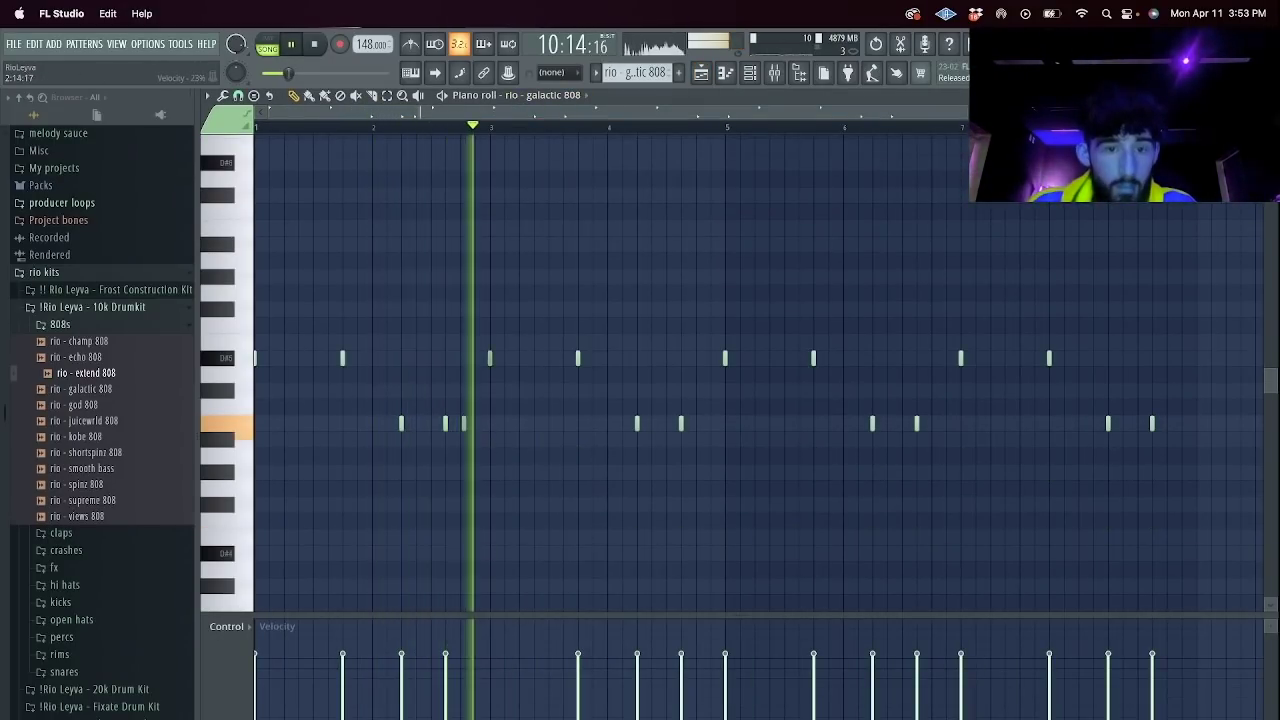
key(space)
key(space)
drag(463, 423, 460, 424)
key(space)
key(space)
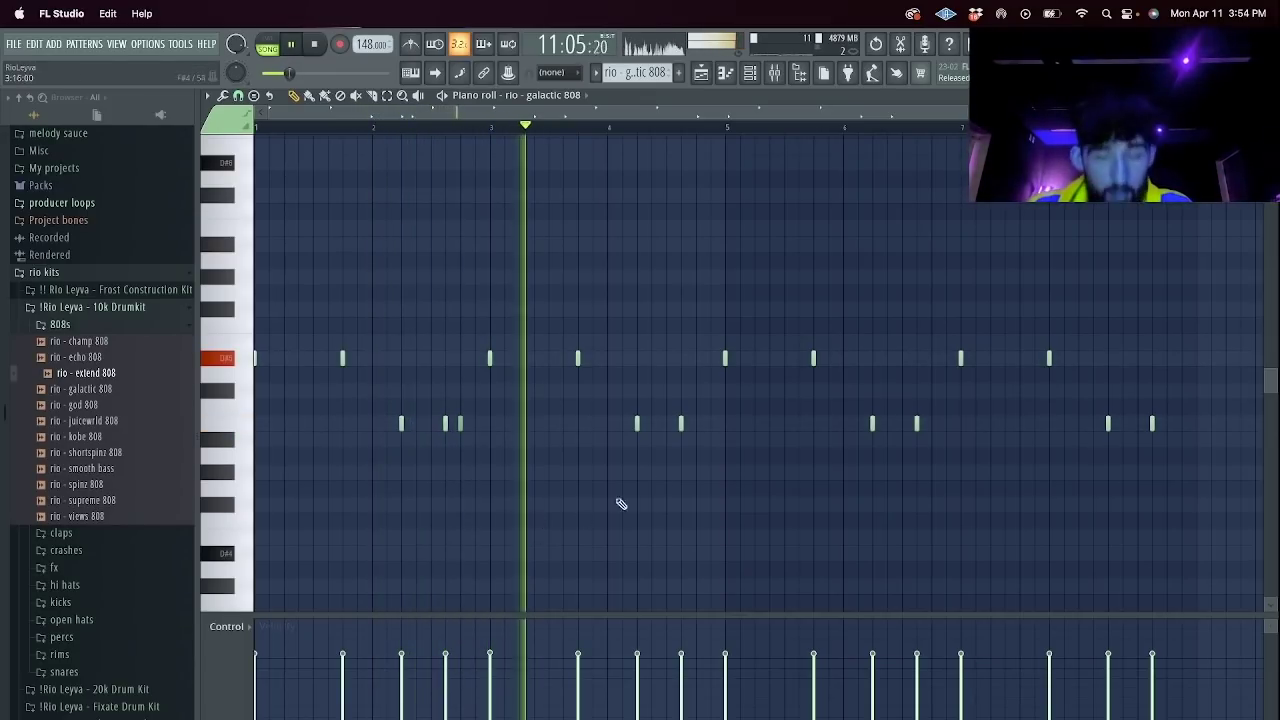
key(space)
key(space)
drag(459, 423, 474, 423)
Delete the galactic 808 notes from bar 5 onward and duplicate bars 1–4 into bars 5–8.
drag(1187, 465, 709, 236)
key(Delete)
drag(725, 128, 258, 130)
key(ctrl+b)
key(F5)
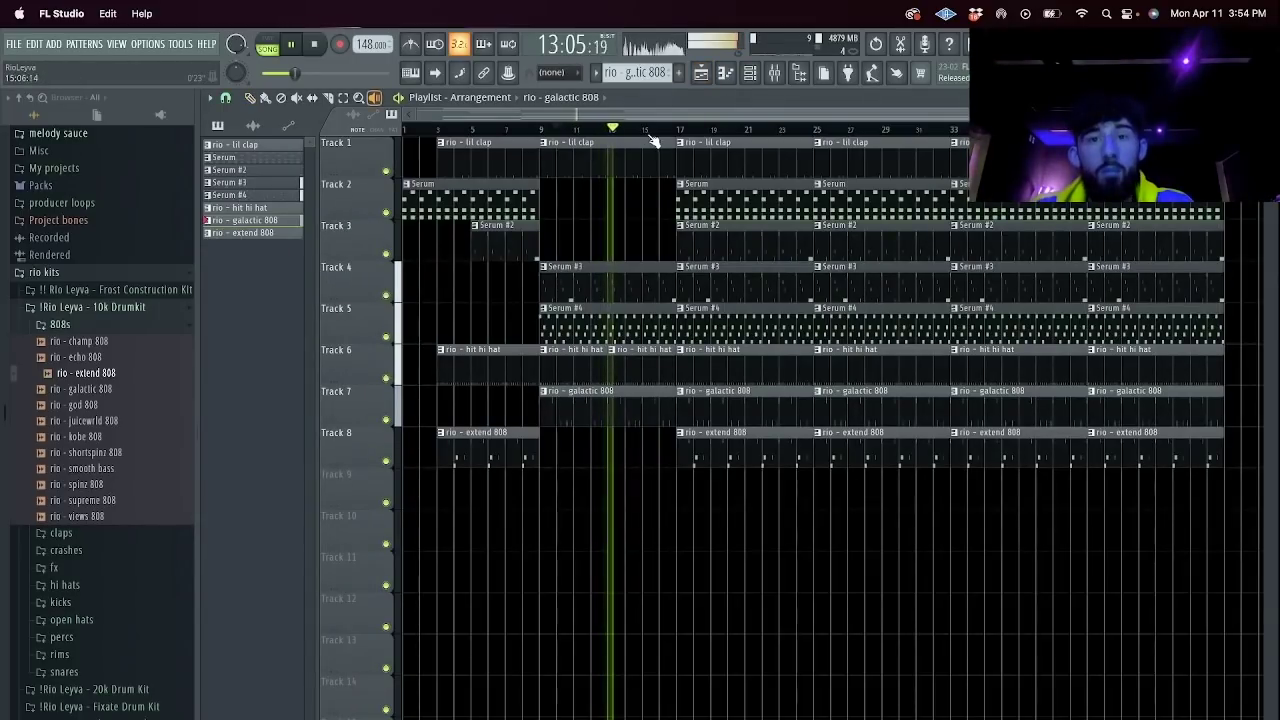
Delete the Serum #4 clip on Track 5 and the galactic 808 clip on Track 7 at bar 17.
right_click(755, 325)
right_click(772, 408)
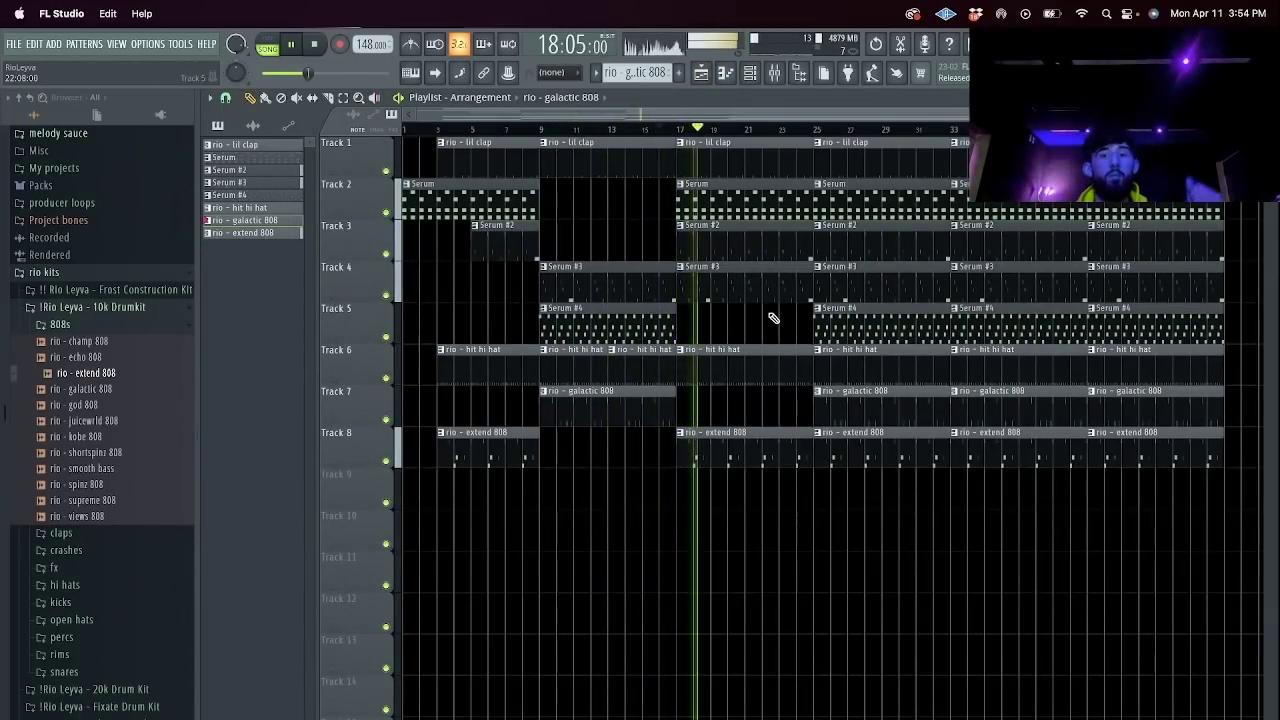
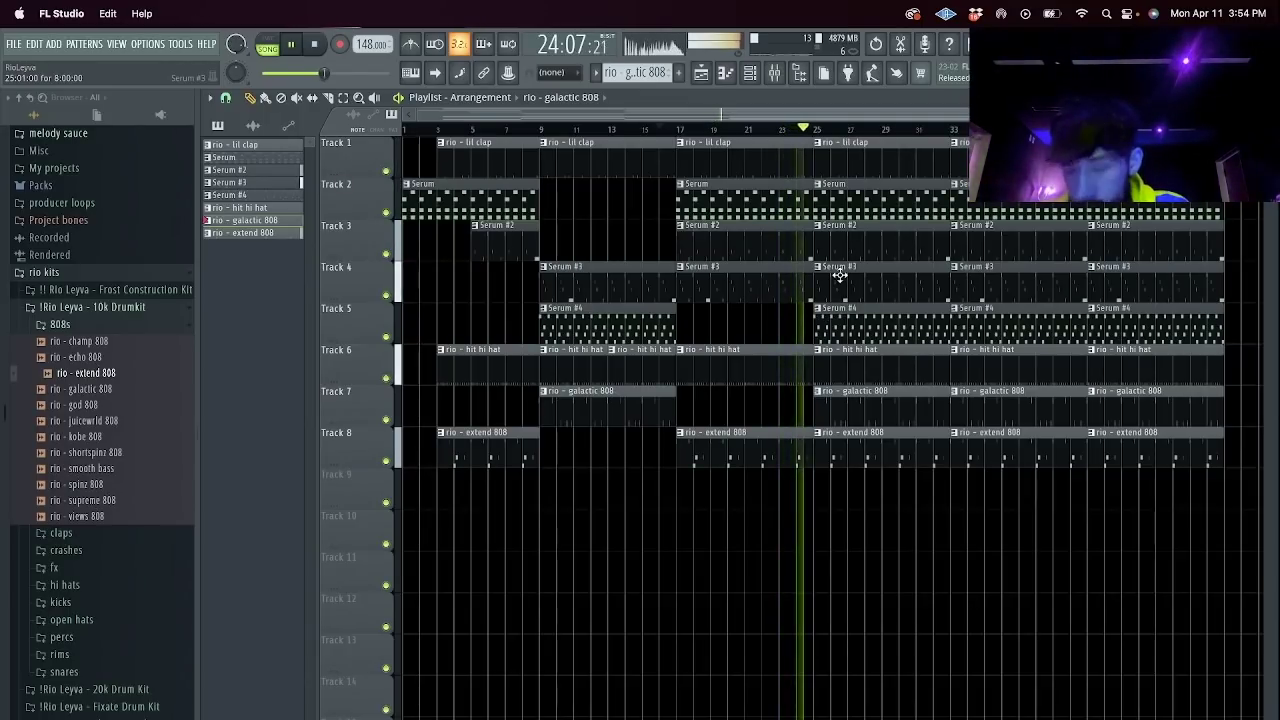
Delete the bar-25 Serum, Serum #2, Serum #3, extend 808 and galactic 808 clips.
right_click(894, 206)
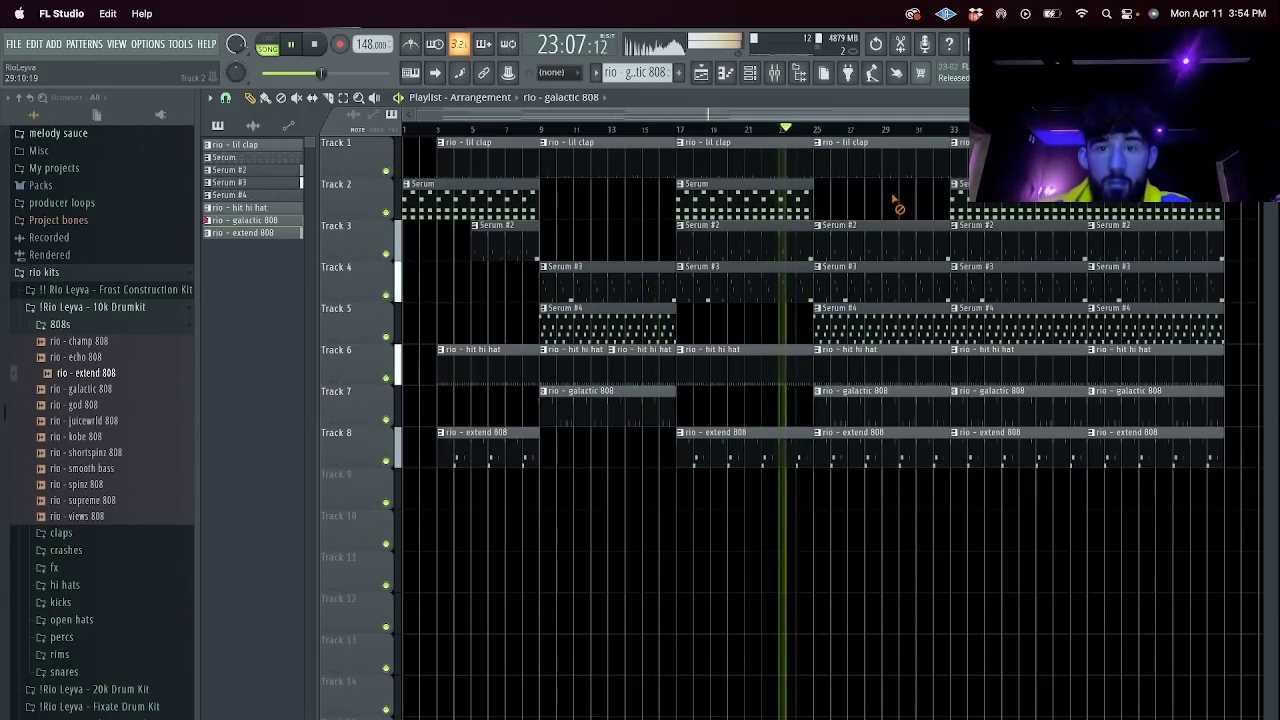
right_click(889, 245)
right_click(883, 289)
right_click(848, 437)
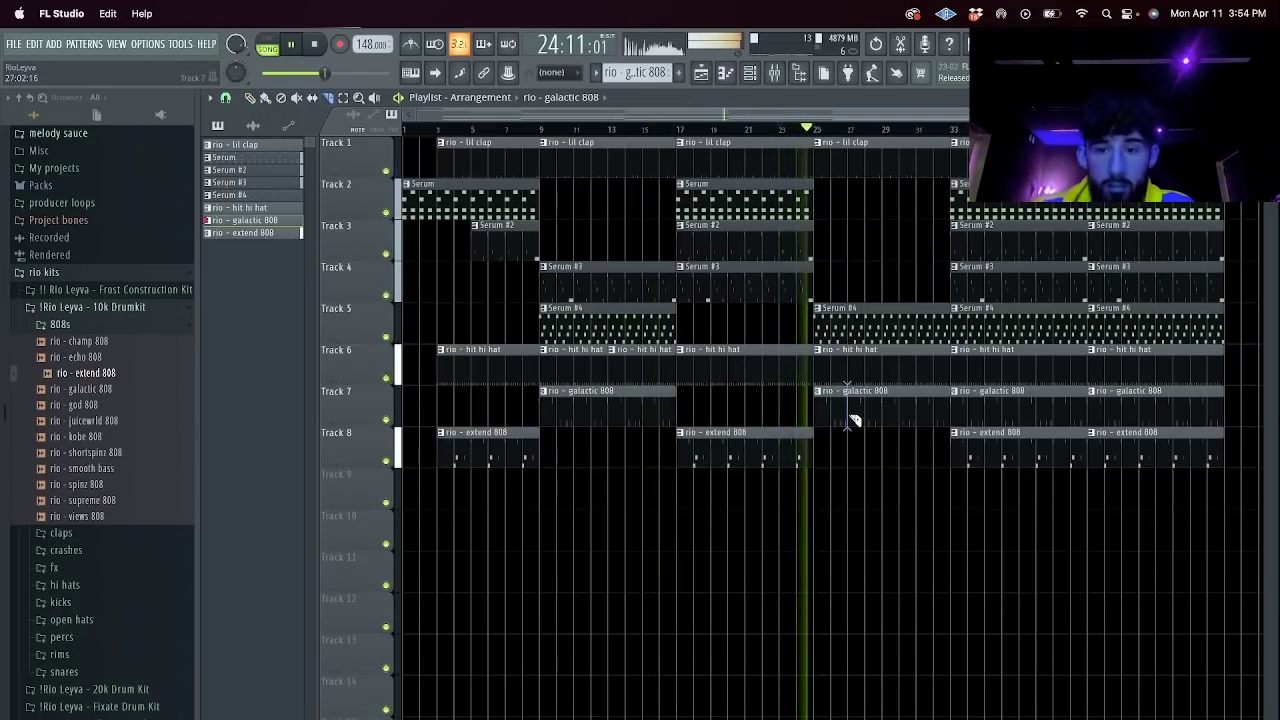
right_click(850, 419)
Add a short note to the extend 808 pattern in the Piano roll.
double_click(790, 440)
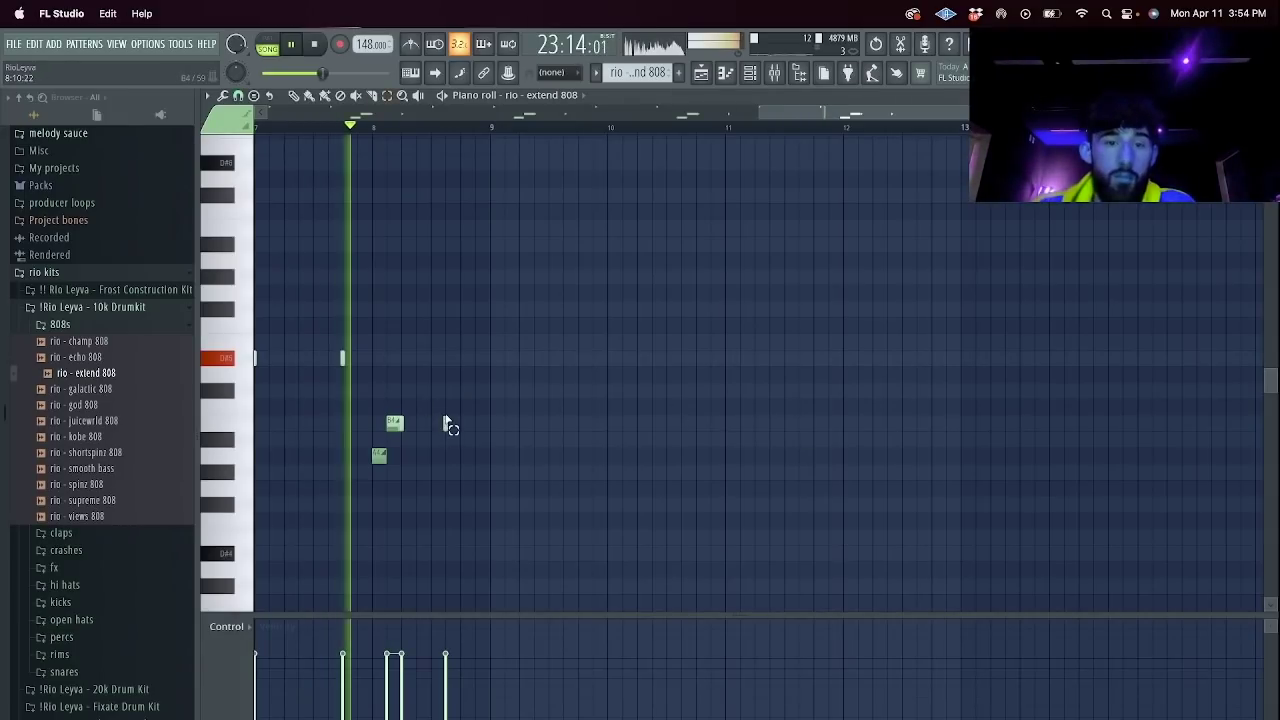
click(476, 423)
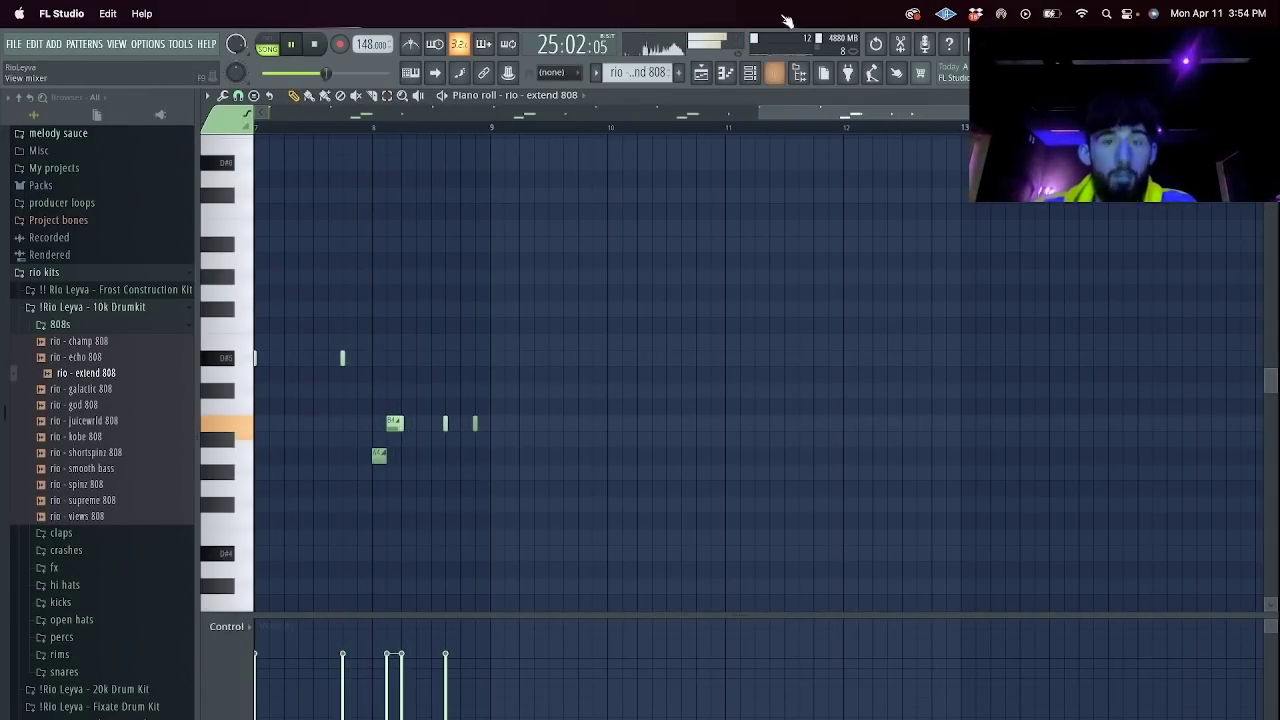
click(701, 74)
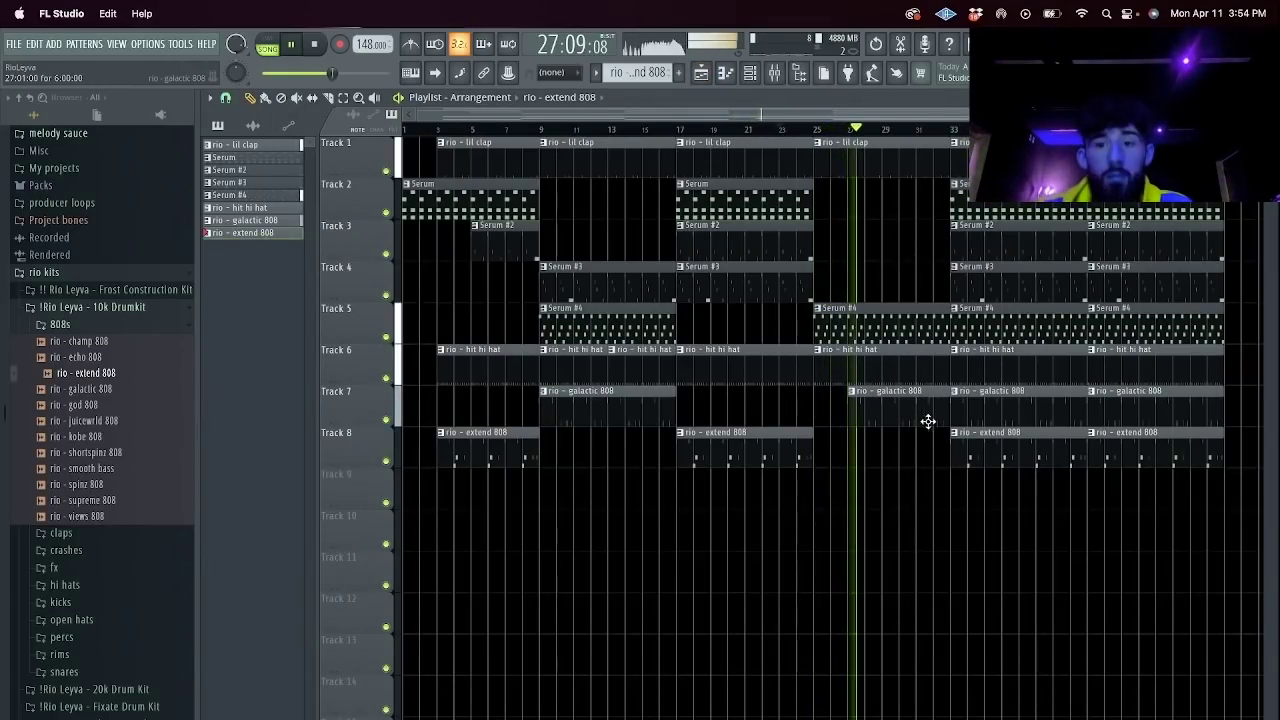
Delete the bar-25 Serum #4 clip and duplicate the Serum clip into bar 25.
right_click(873, 324)
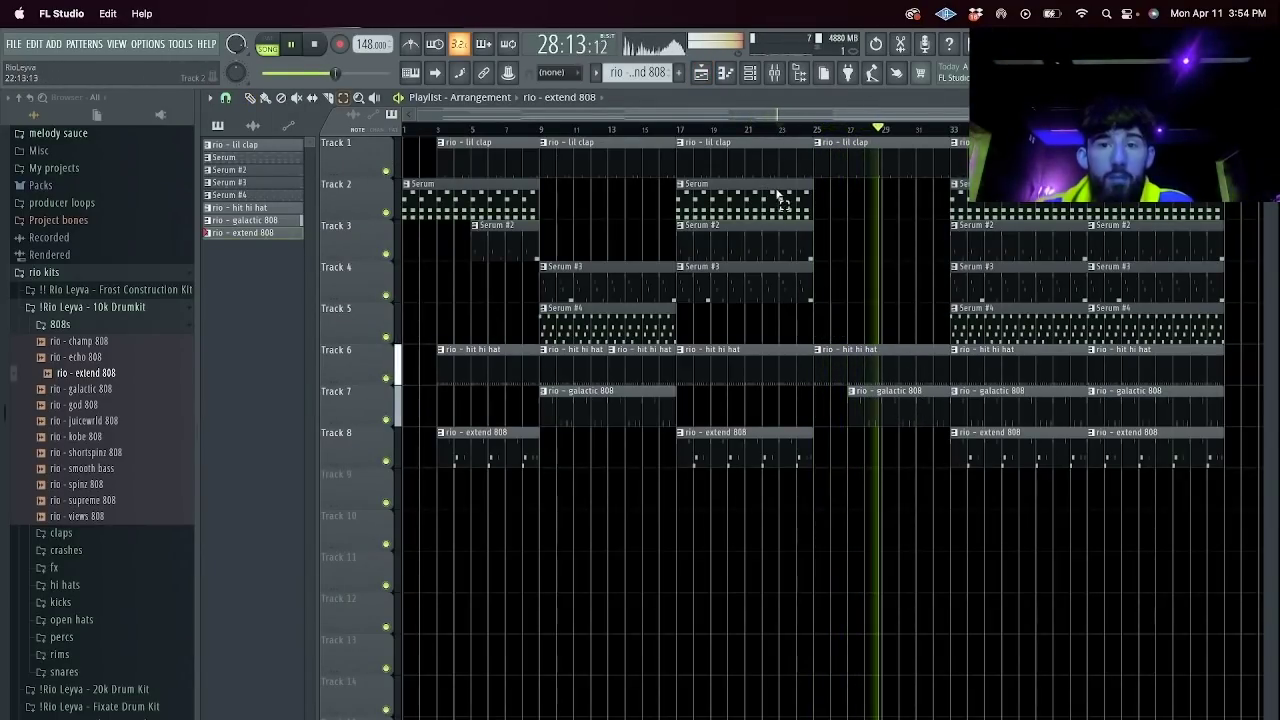
super+click(778, 192)
key(super+b)
super+click(905, 270)
Delete the Serum, Serum #4 and galactic 808 clips at bar 33.
super+click(1006, 208)
key(Delete)
super+click(1031, 321)
key(Delete)
super+click(1033, 414)
key(Delete)
Slice the hit hi hat clip at bar 35 and delete its left piece.
key(c)
click(984, 377)
super+click(974, 374)
key(Delete)
Delete the last clips on Tracks 3 to 8 and select all remaining clips.
drag(1113, 205, 1227, 508)
key(Delete)
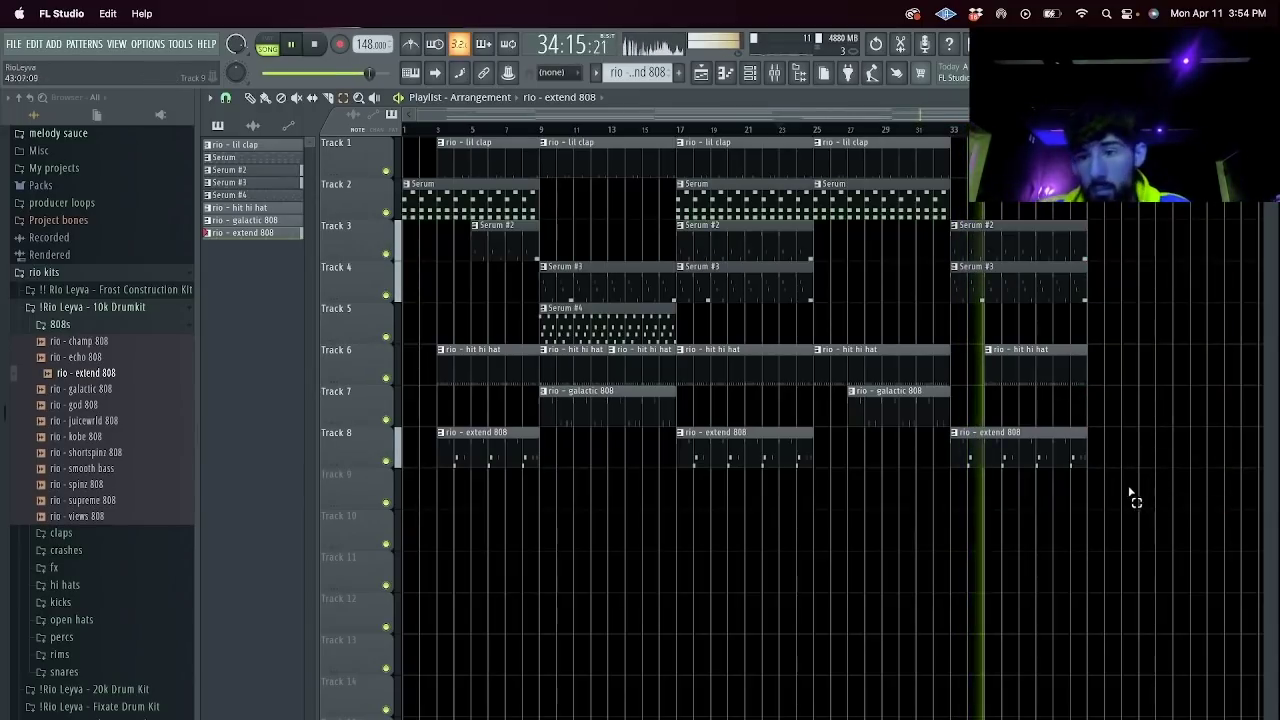
drag(1138, 508, 404, 138)
Render the selected first 8 bars to an audio clip from the Mixer.
key(ctrl+s)
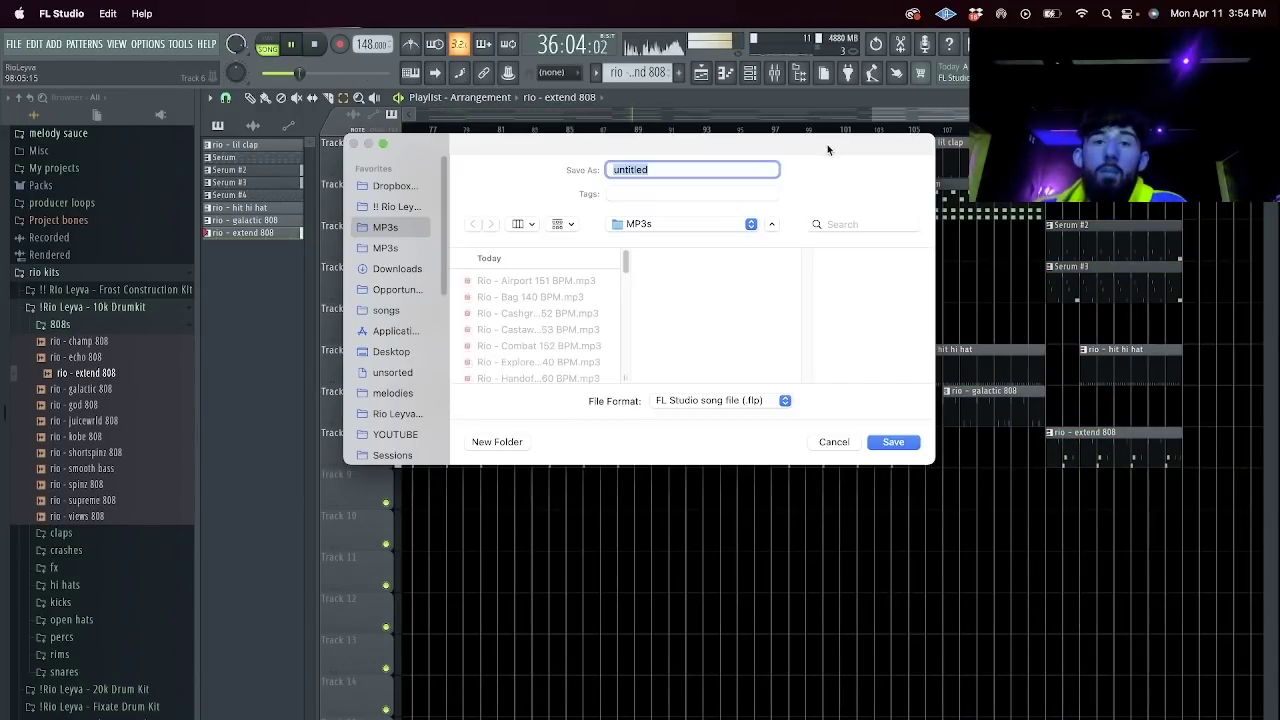
click(835, 447)
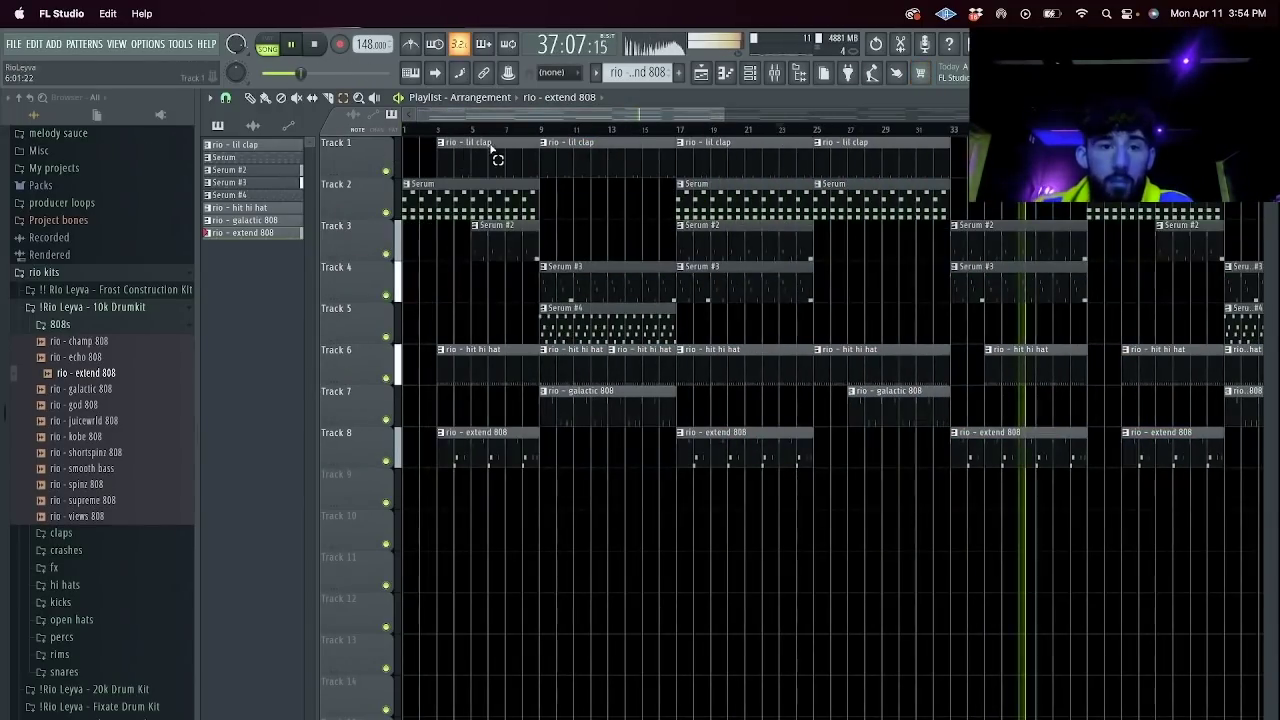
key(F9)
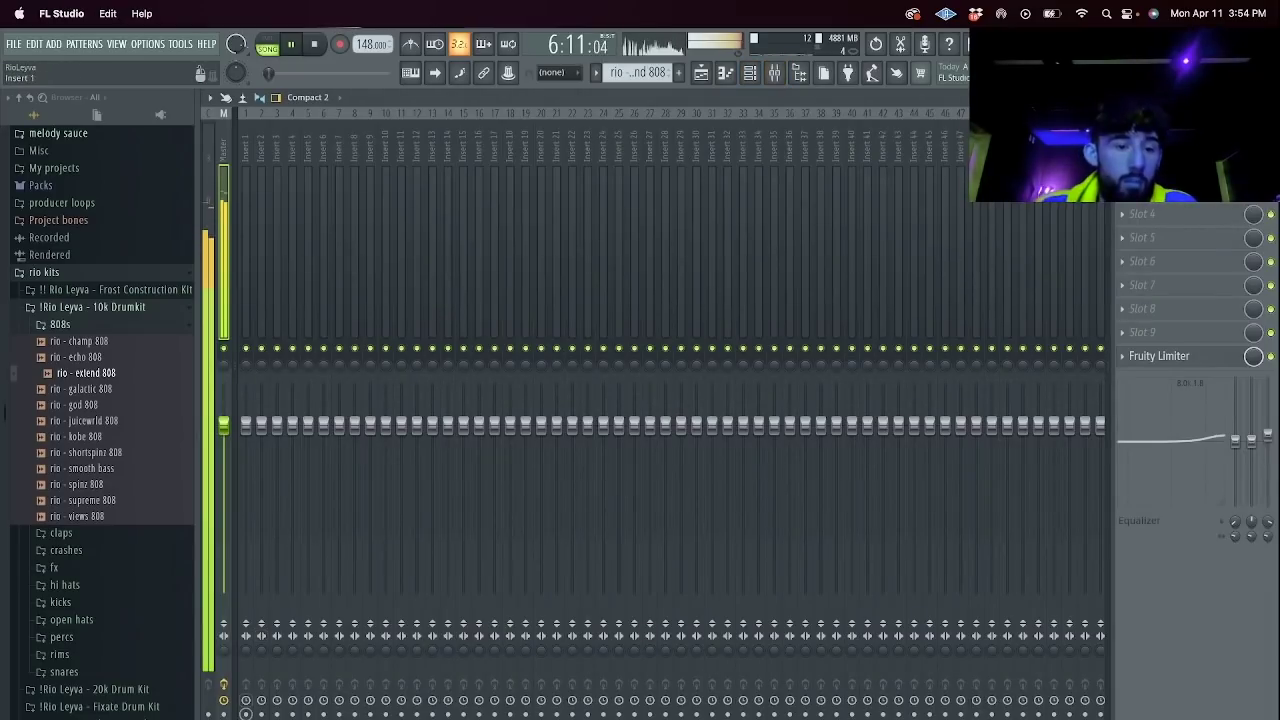
key(alt+r)
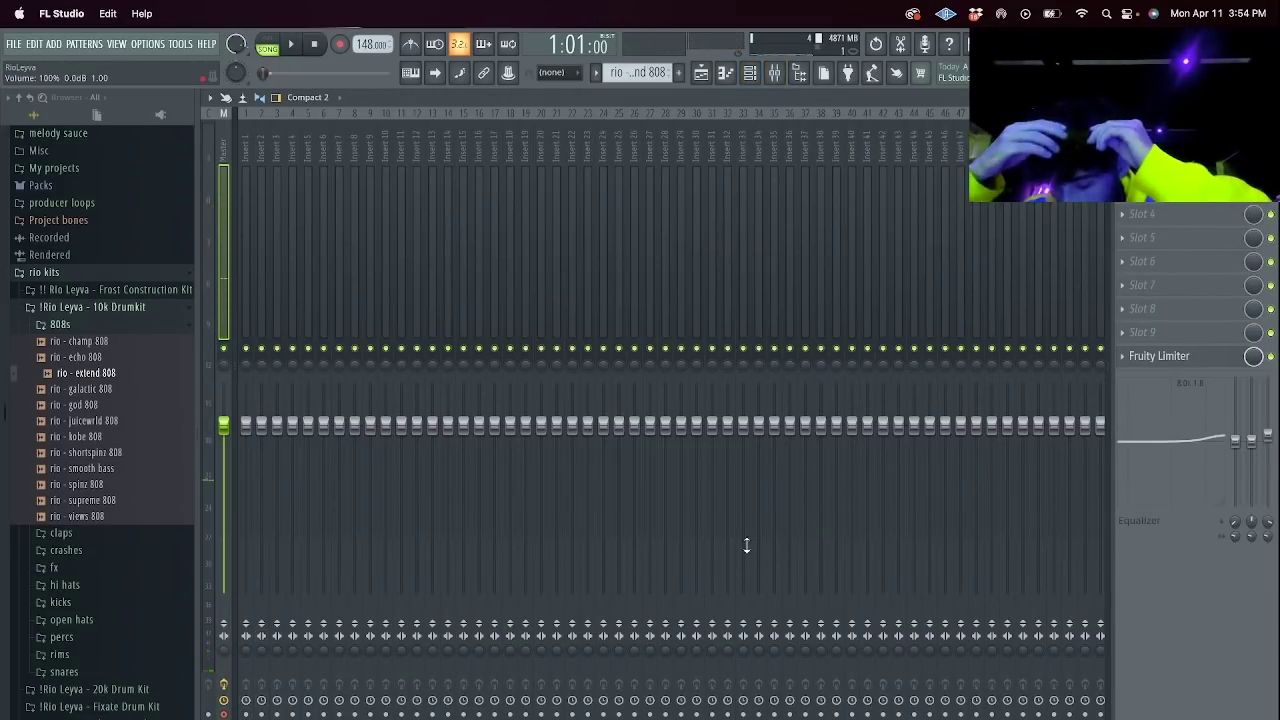
click(701, 71)
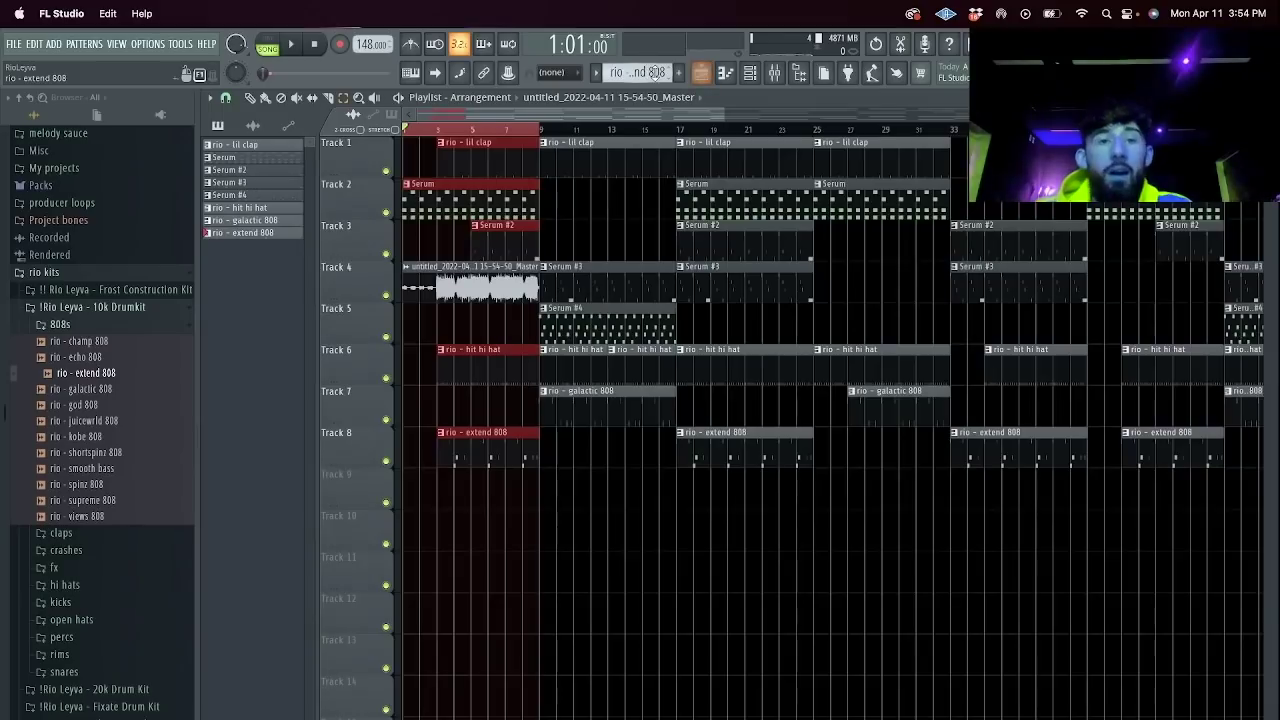
Delete the intro's hi-hat, 808, Serum and clap clips and move everything eight bars later.
drag(531, 549, 456, 345)
drag(517, 260, 468, 148)
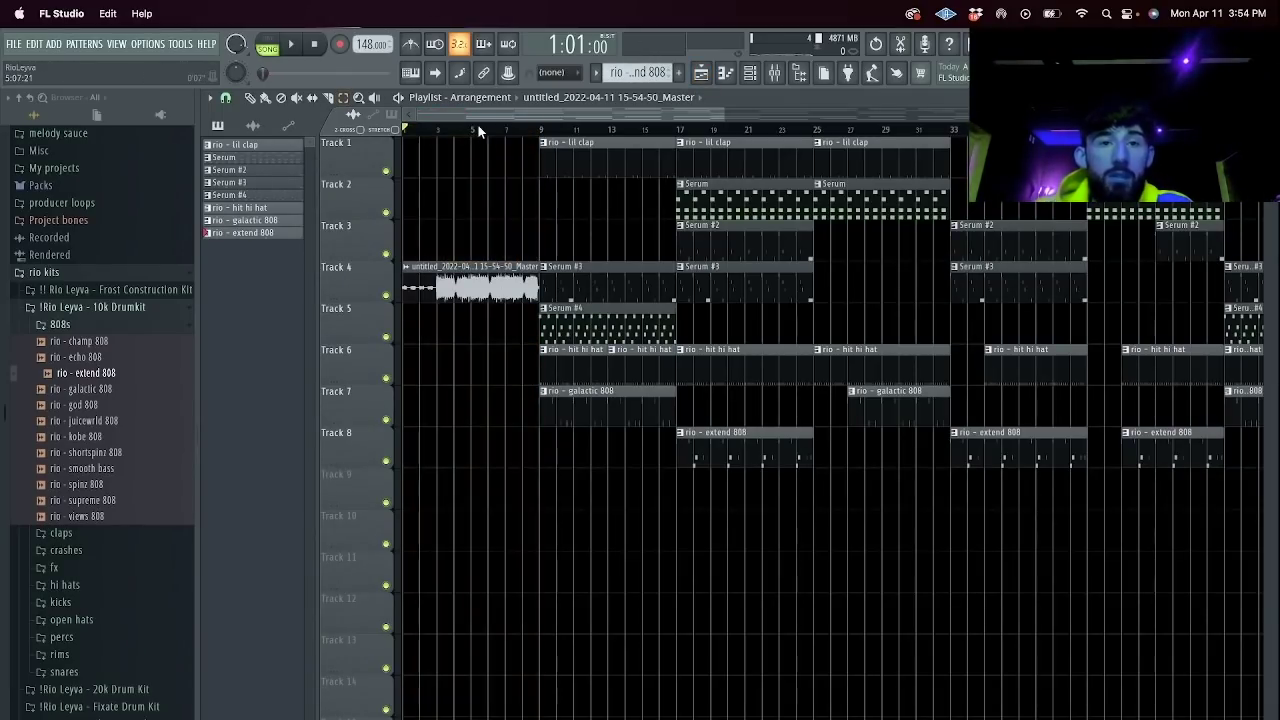
key(super+a)
drag(476, 284, 170, 256)
click(629, 232)
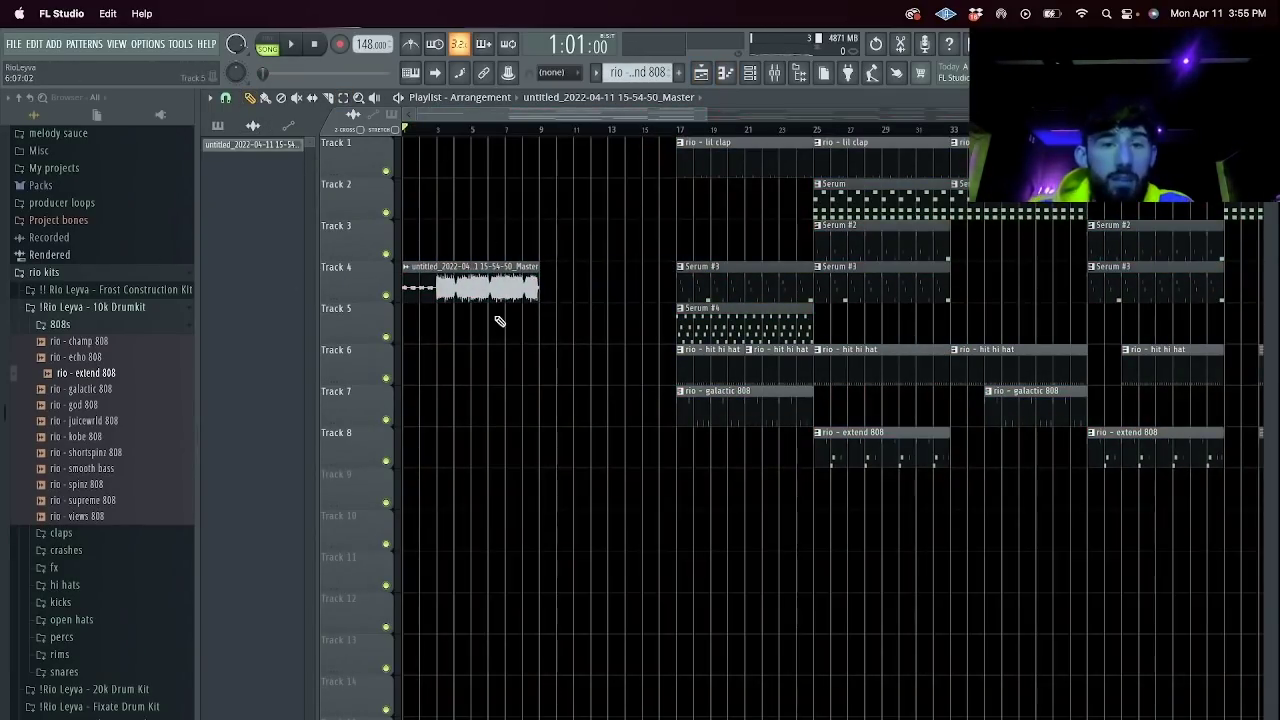
Create a pitch automation clip for the rendered intro audio clip.
double_click(502, 281)
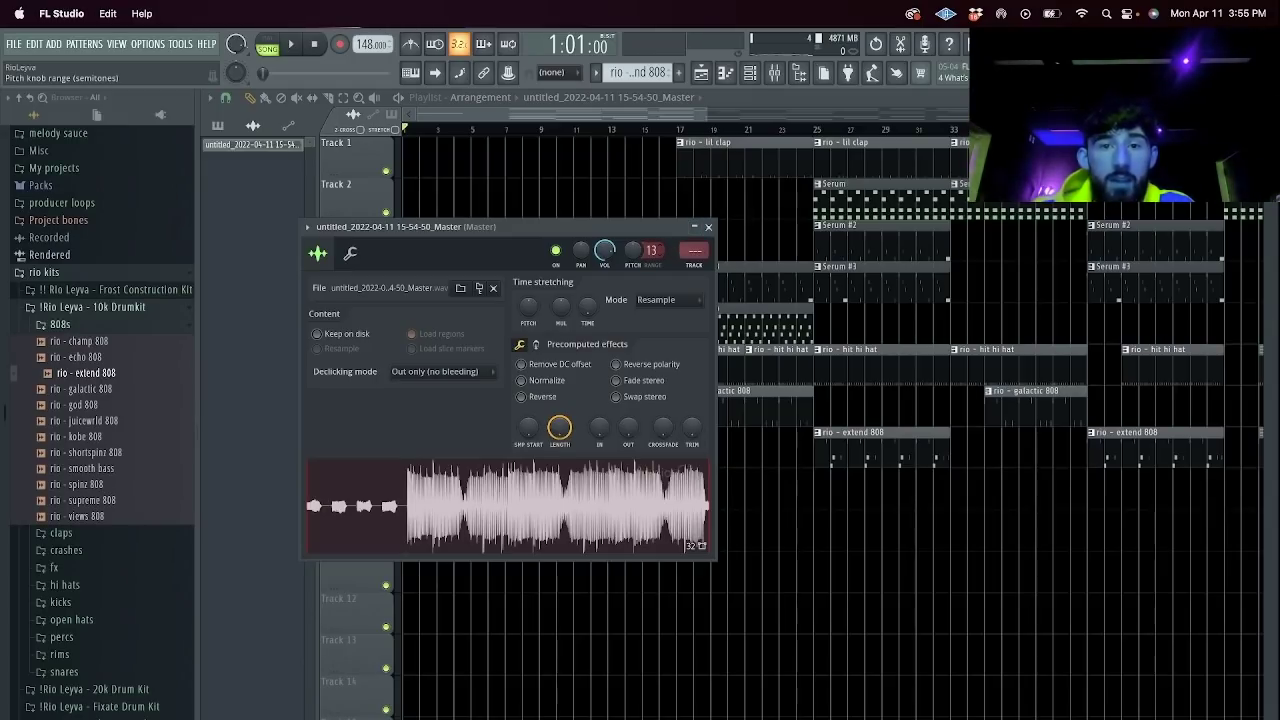
right_click(630, 251)
click(660, 364)
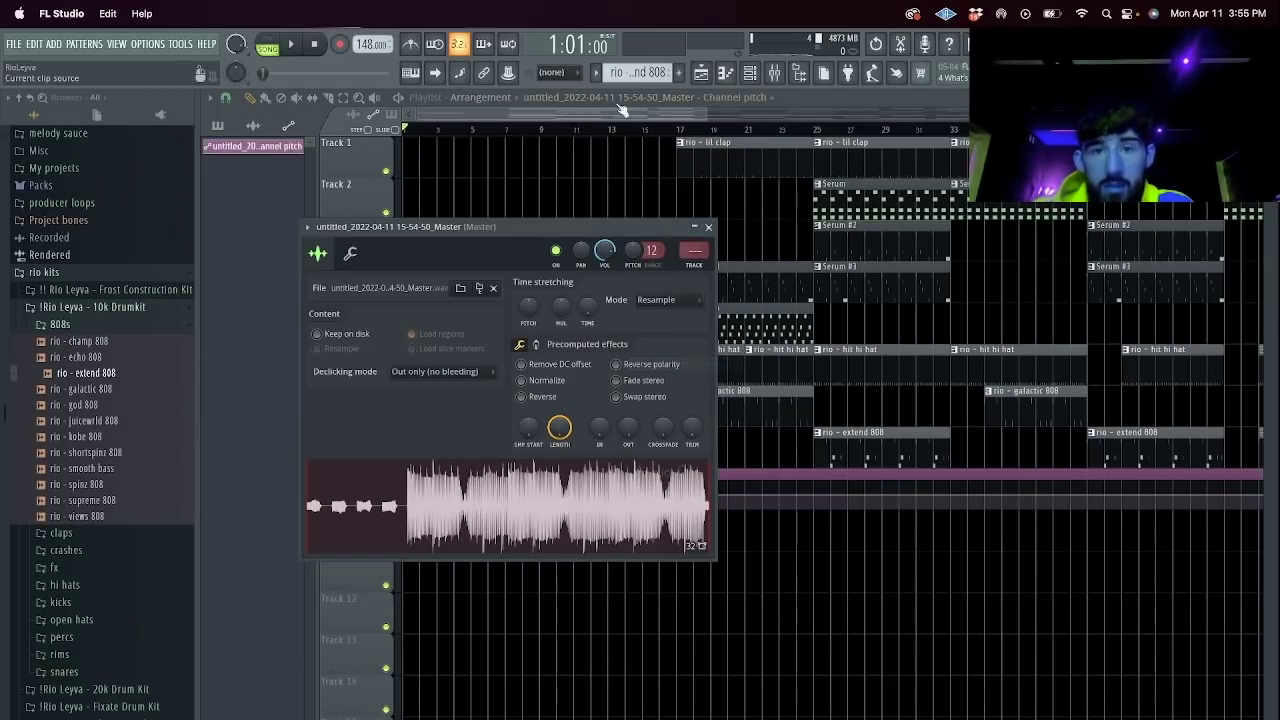
click(708, 227)
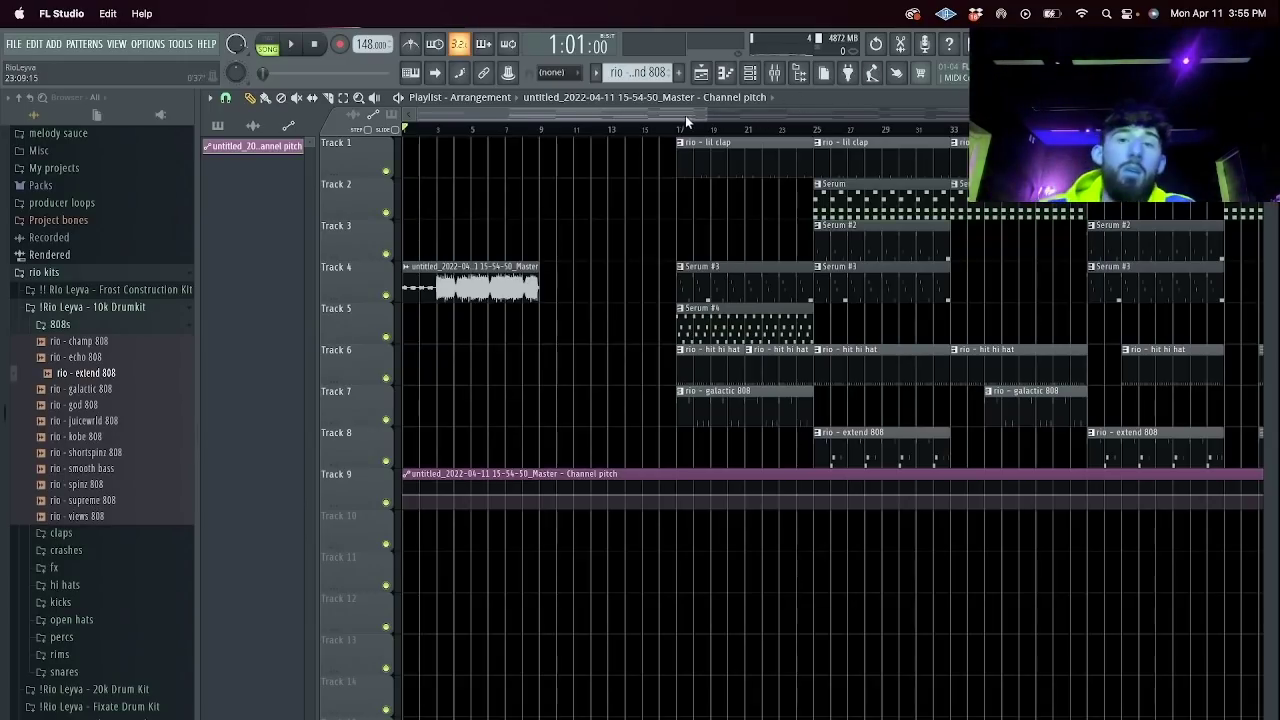
double_click(510, 272)
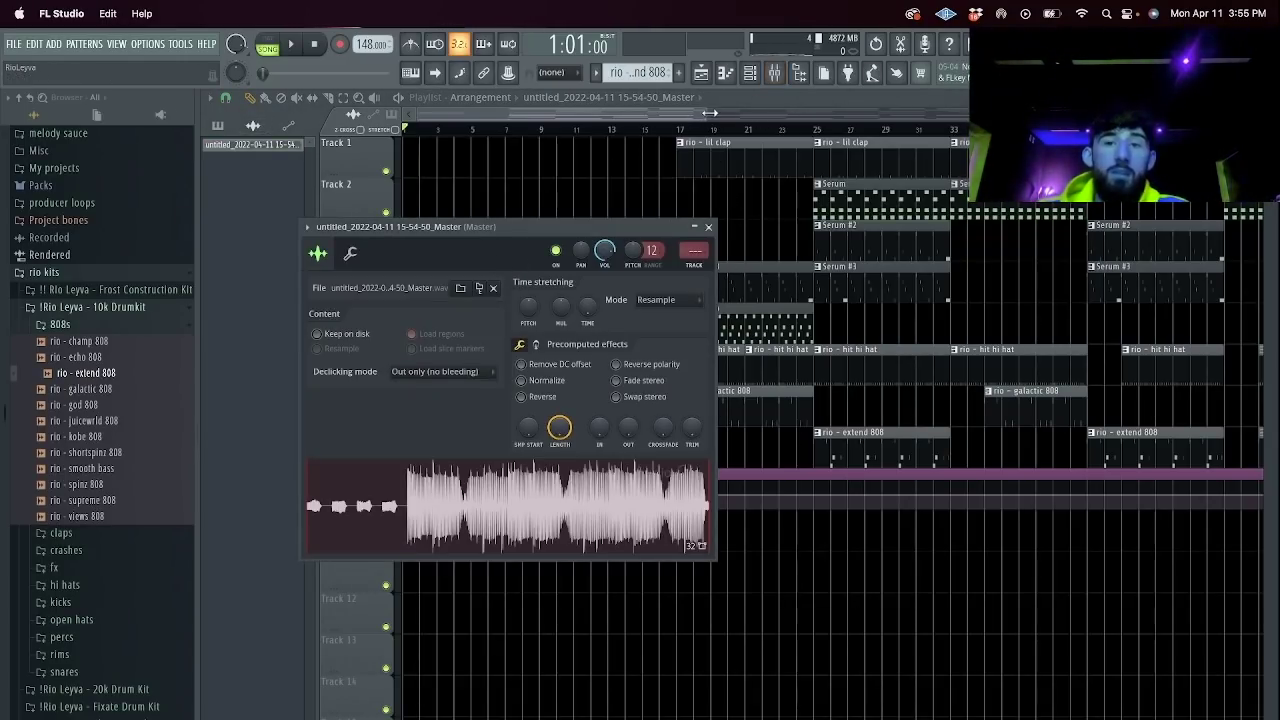
click(708, 227)
Drop the first pitch automation point to the bottom and play back the rising pitch.
right_click(407, 493)
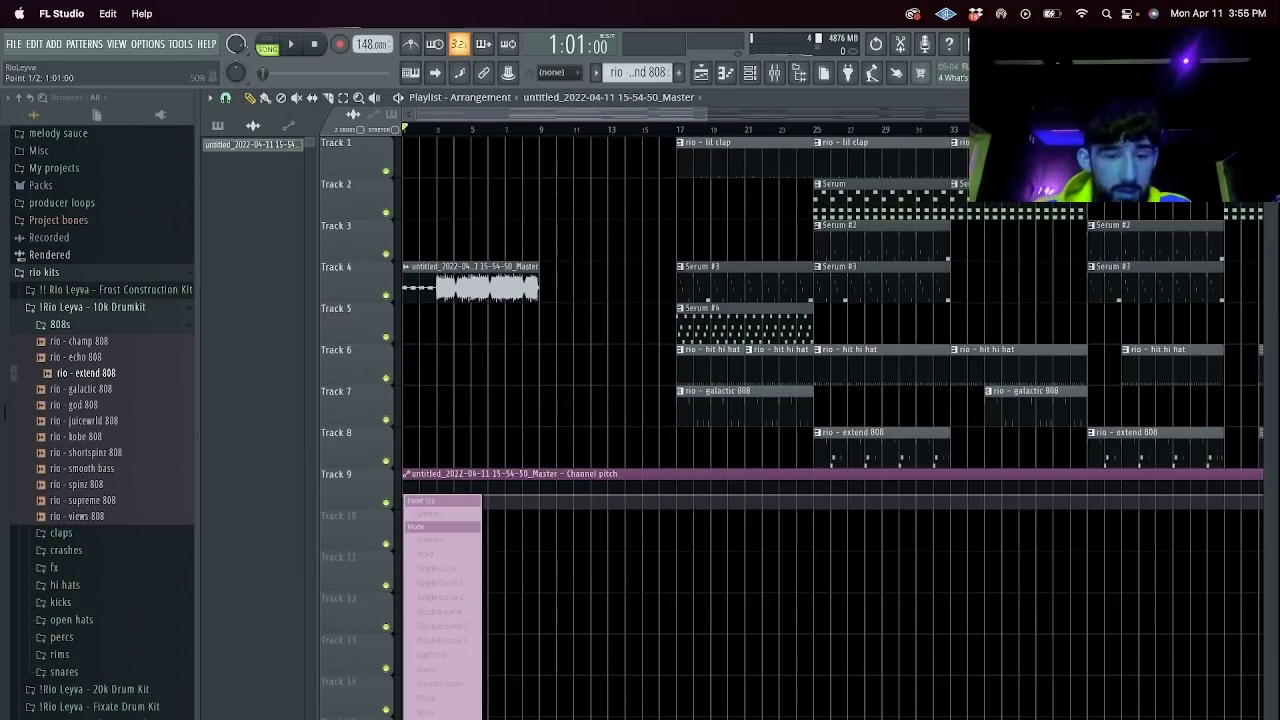
click(500, 522)
right_click(541, 497)
click(409, 570)
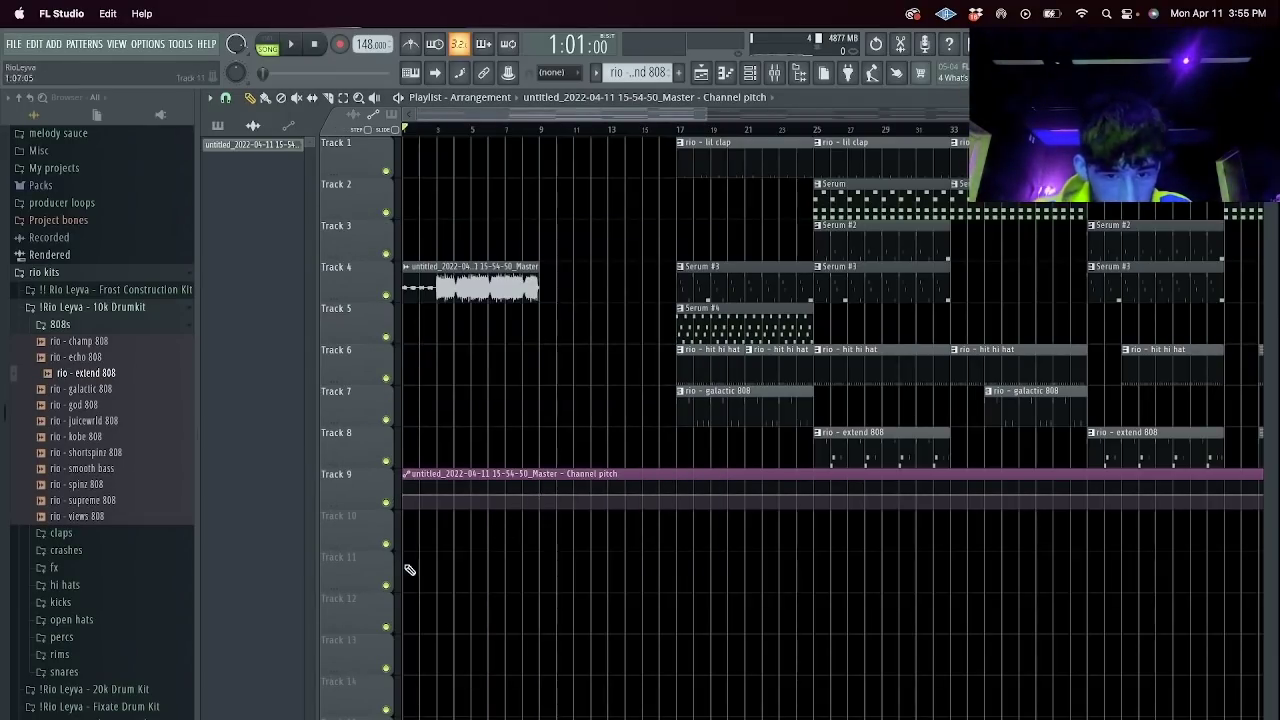
drag(410, 497, 423, 583)
key(space)
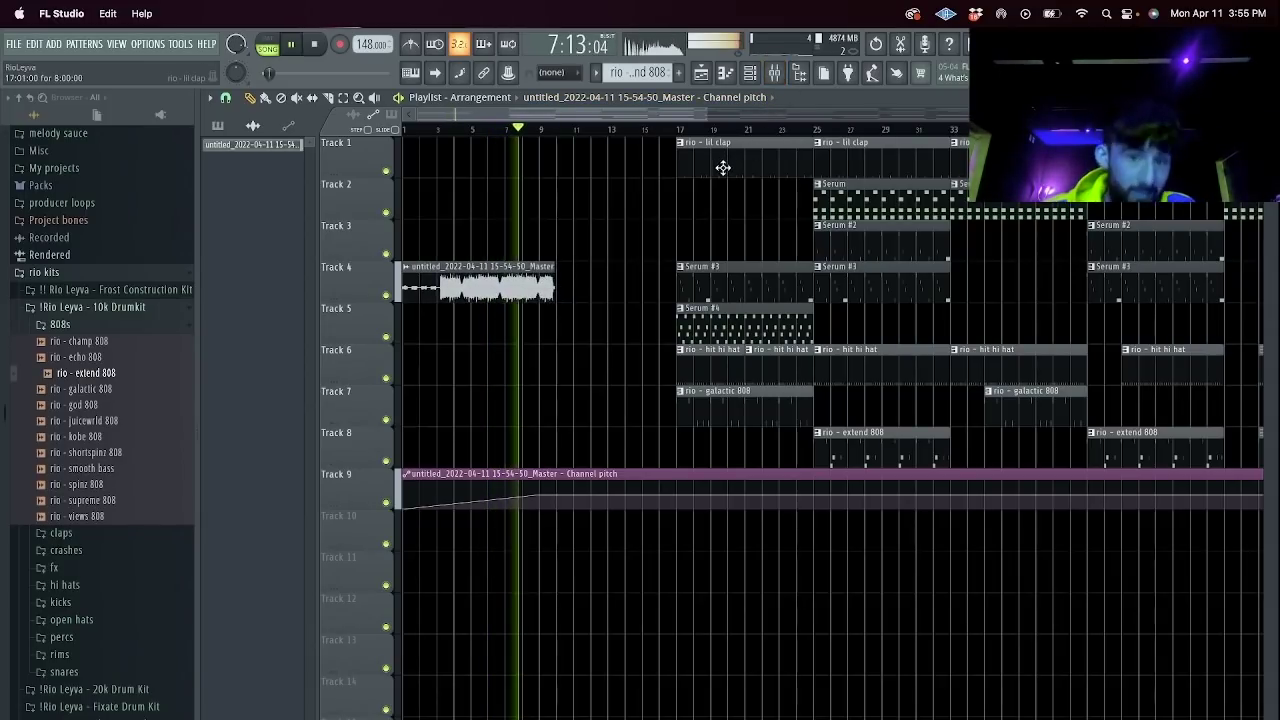
key(space)
Select bars 1 to 17 and render them to a new audio clip from the Mixer.
click(776, 74)
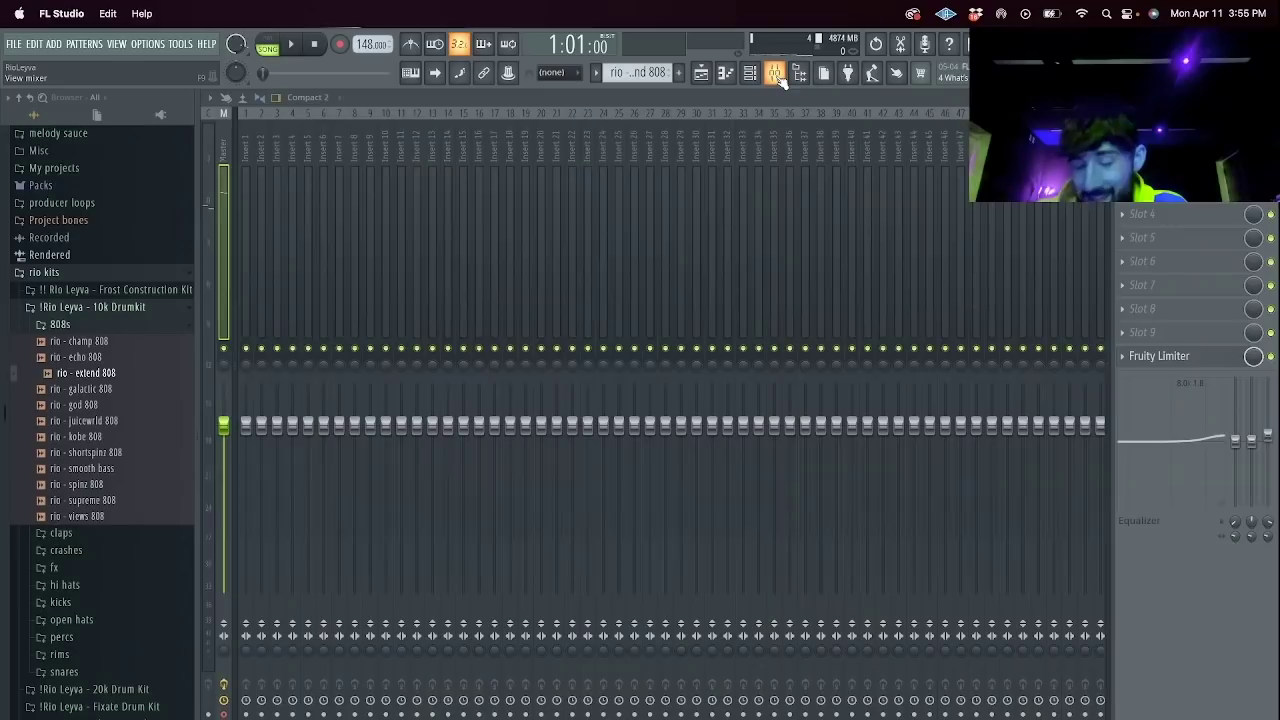
click(701, 72)
drag(677, 128, 7, 175)
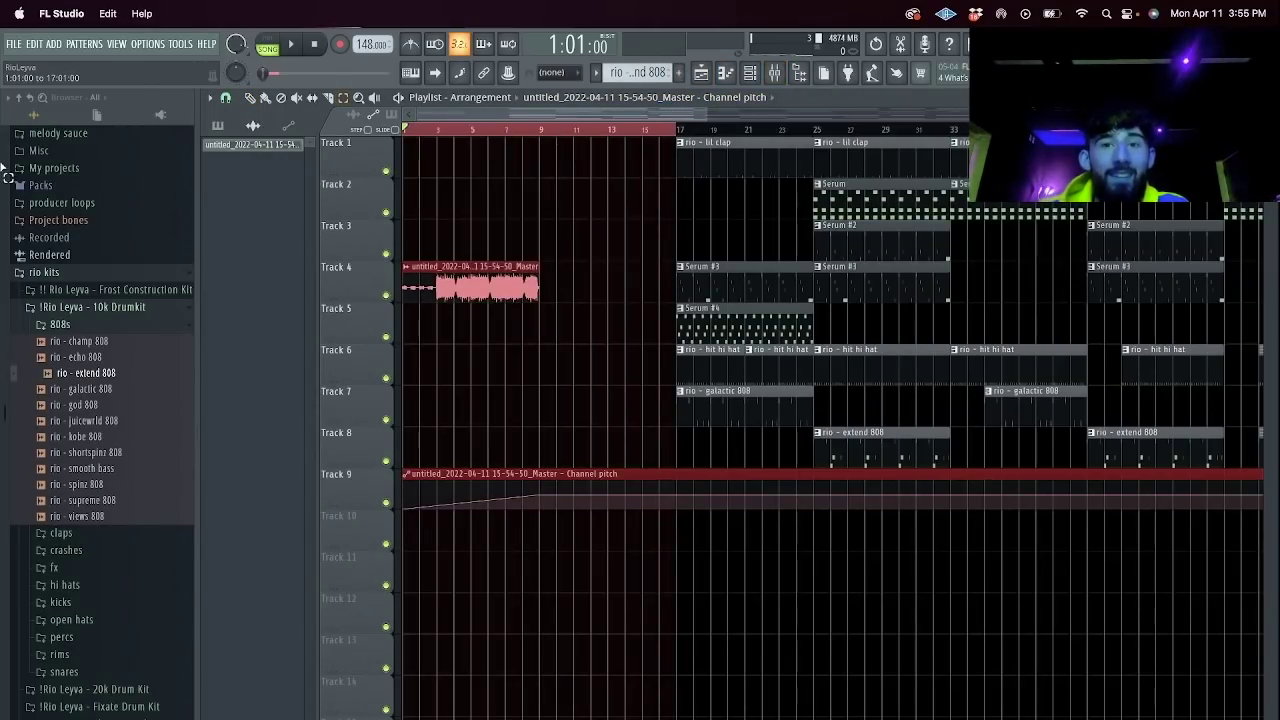
click(777, 75)
click(705, 73)
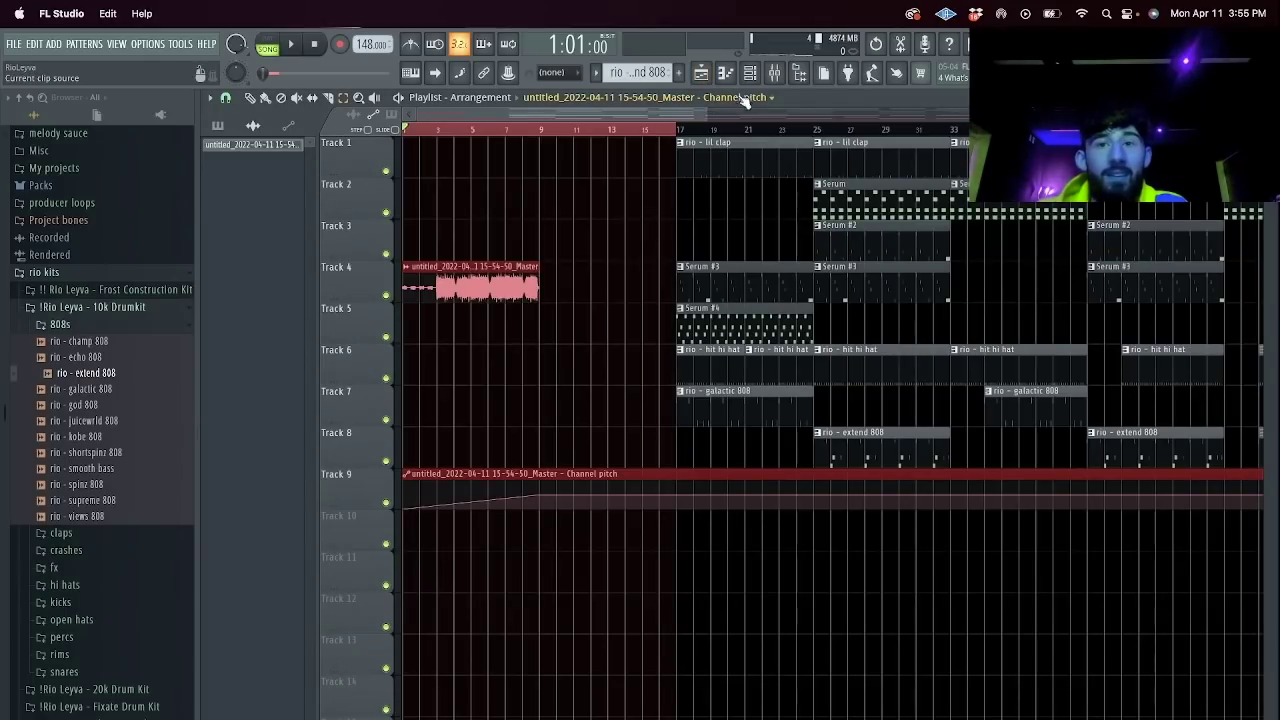
click(774, 73)
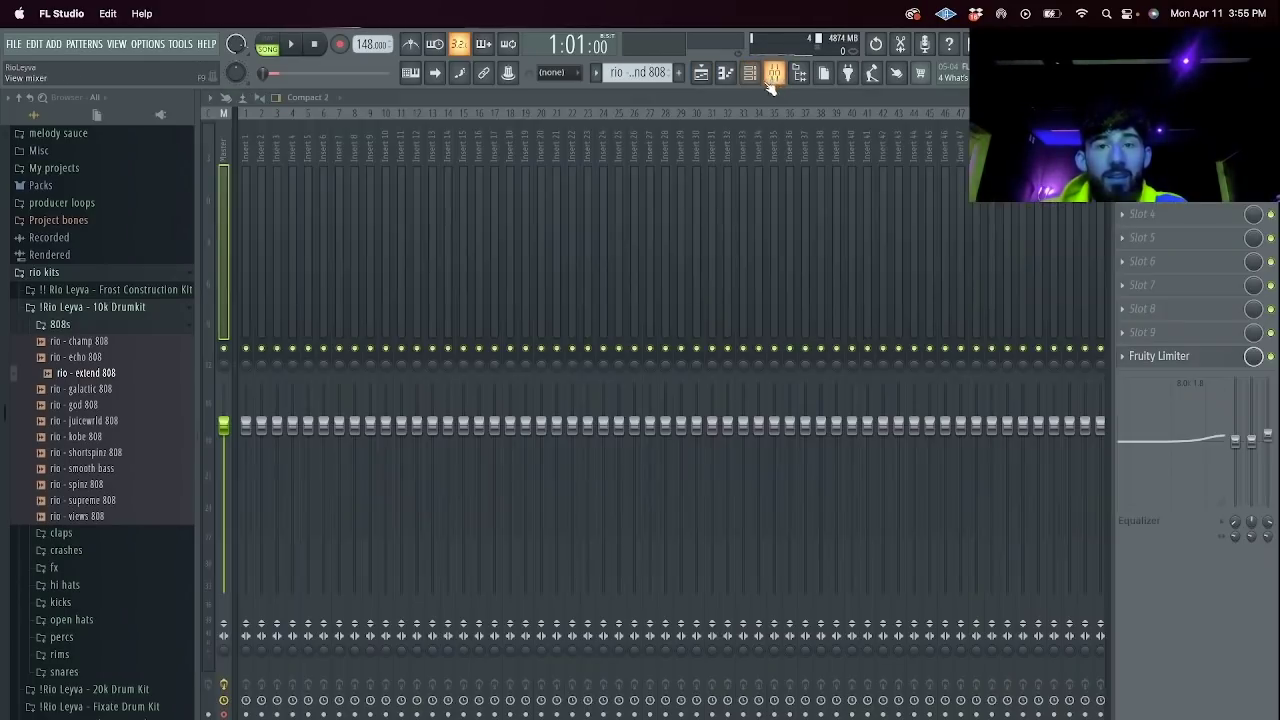
key(alt+r)
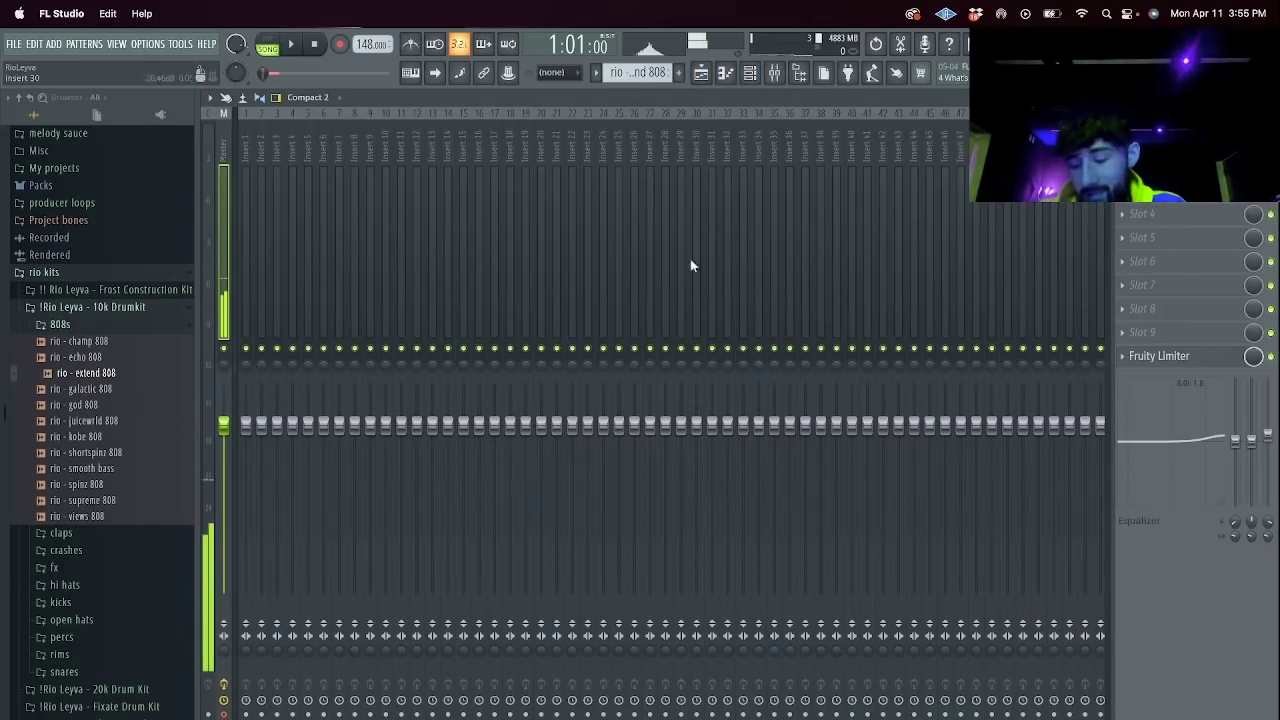
click(701, 74)
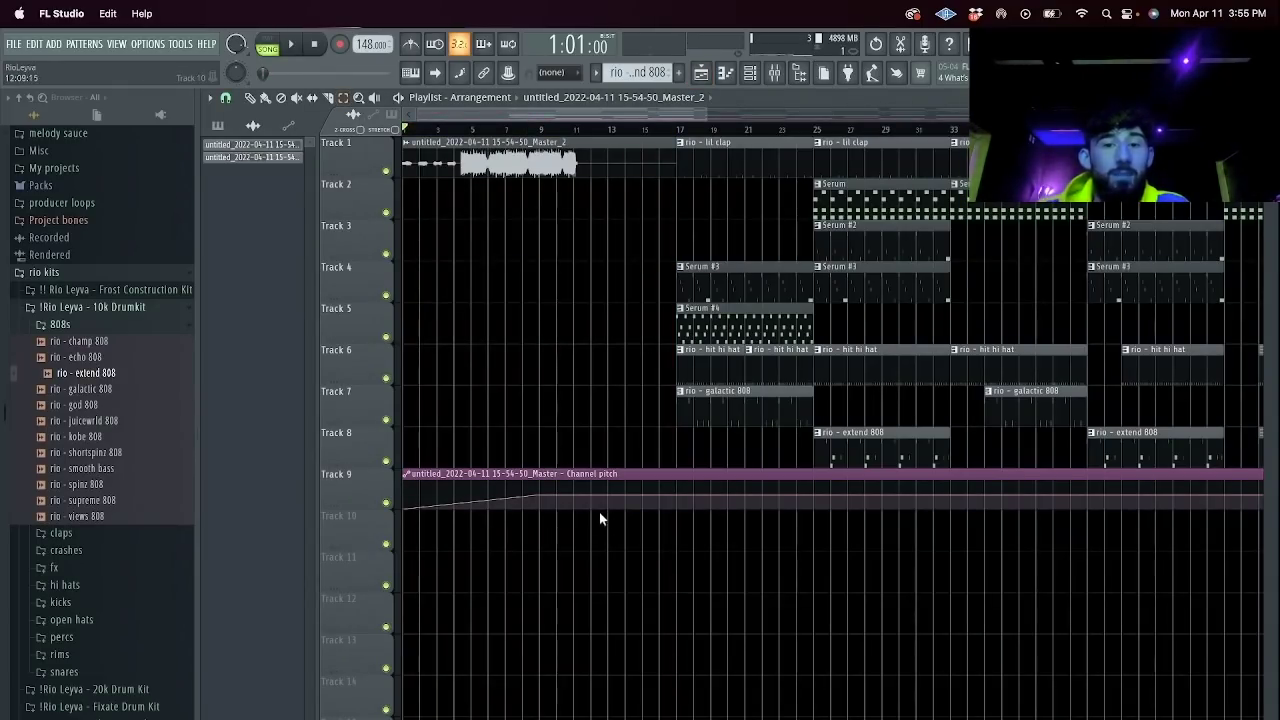
Change the snap resolution and nudge the Track 1 audio clip slightly later.
click(230, 101)
click(260, 171)
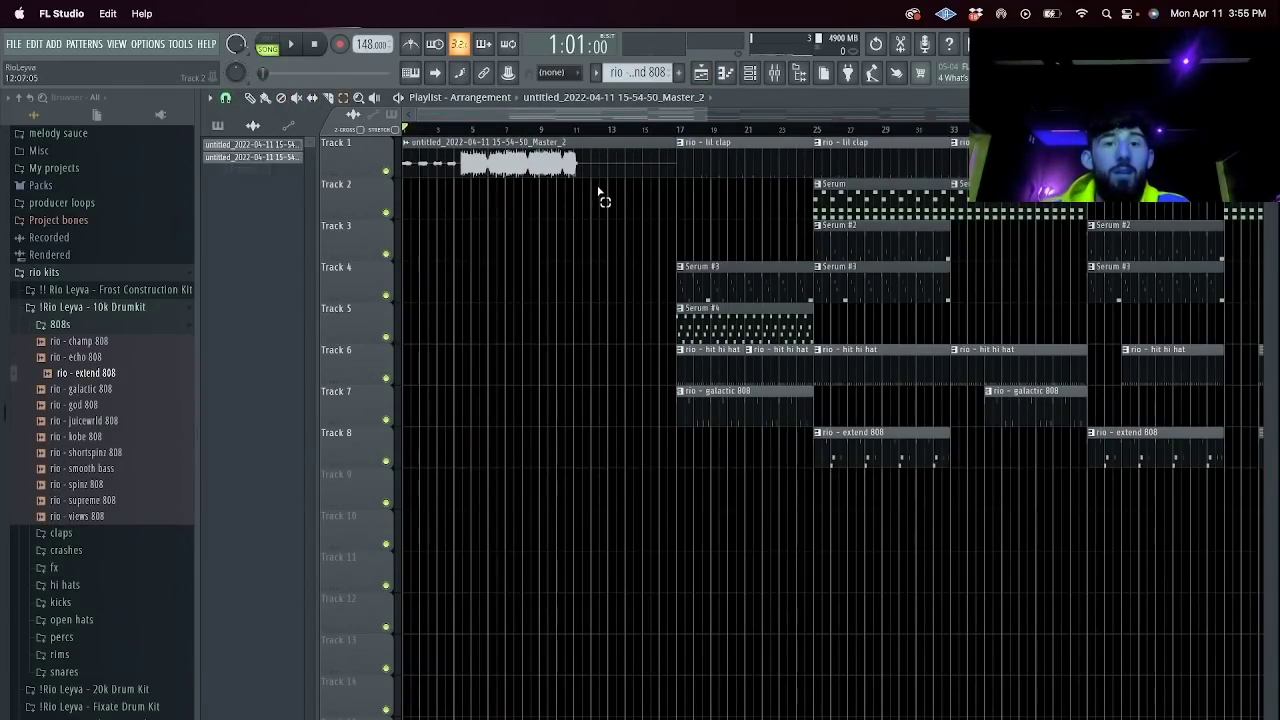
scroll(577, 192, up, 5)
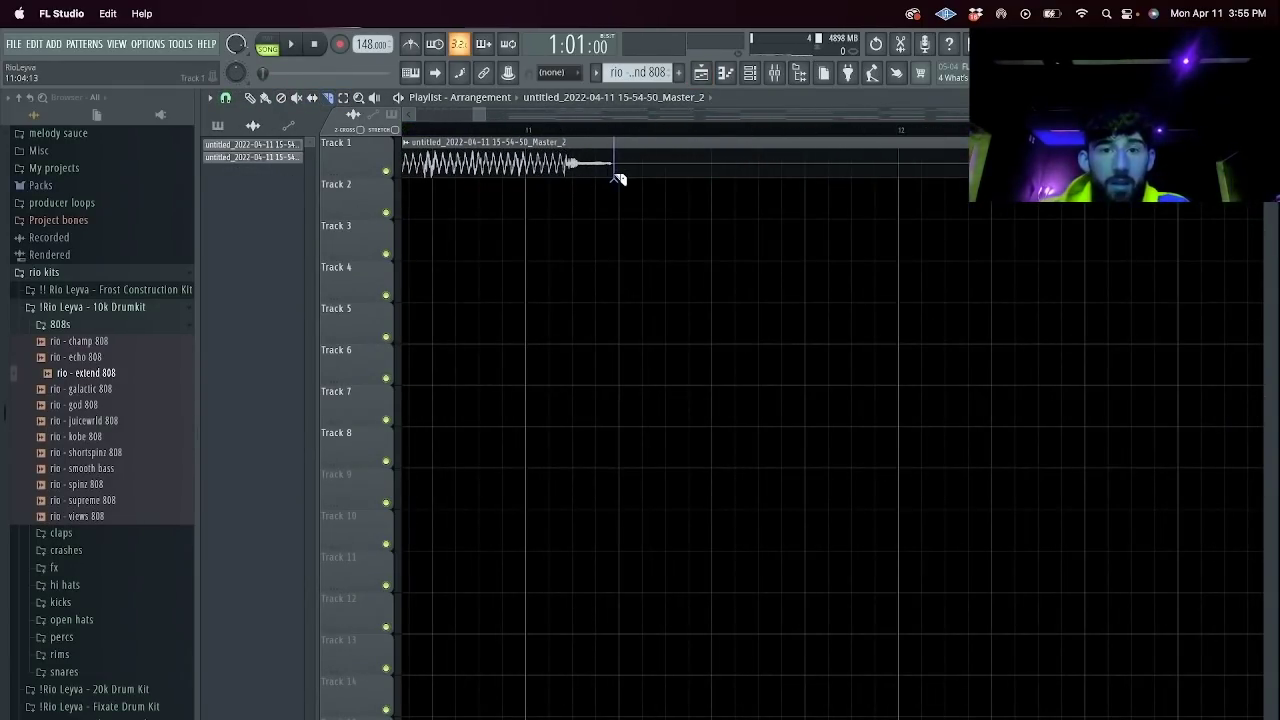
key(space)
scroll(446, 114, down, 5)
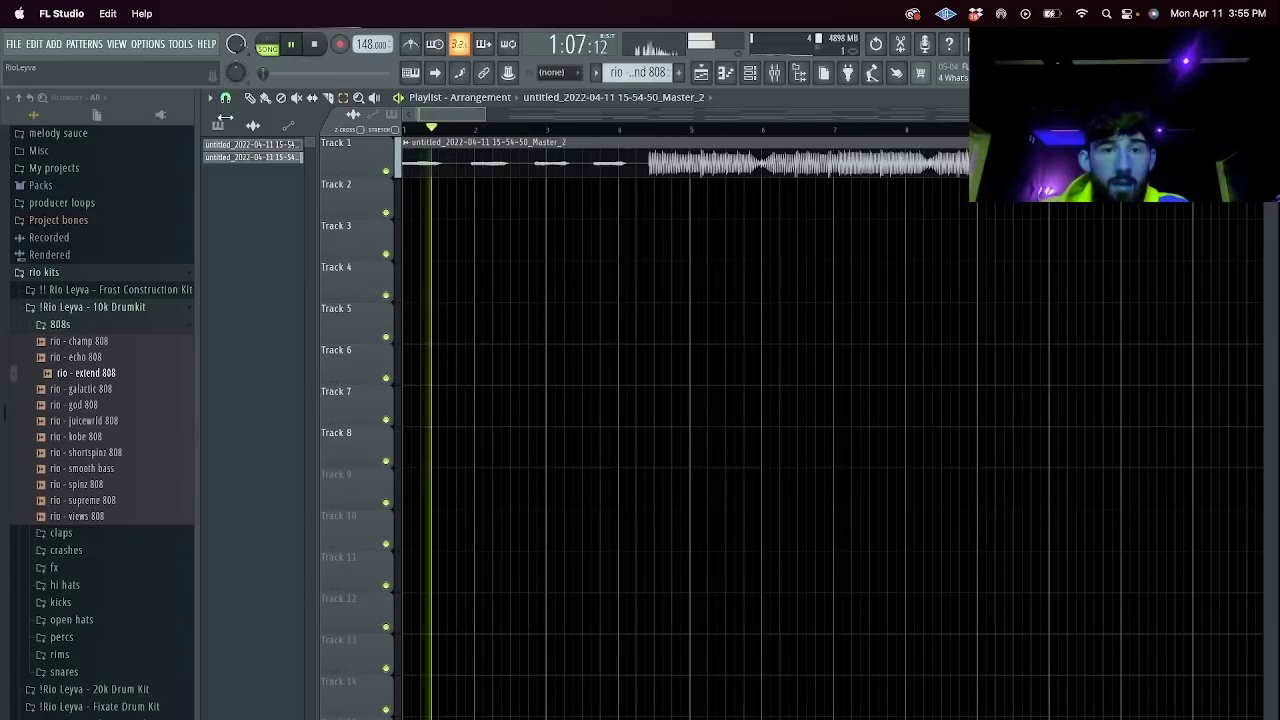
click(228, 101)
click(241, 169)
click(252, 100)
key(space)
drag(466, 163, 540, 208)
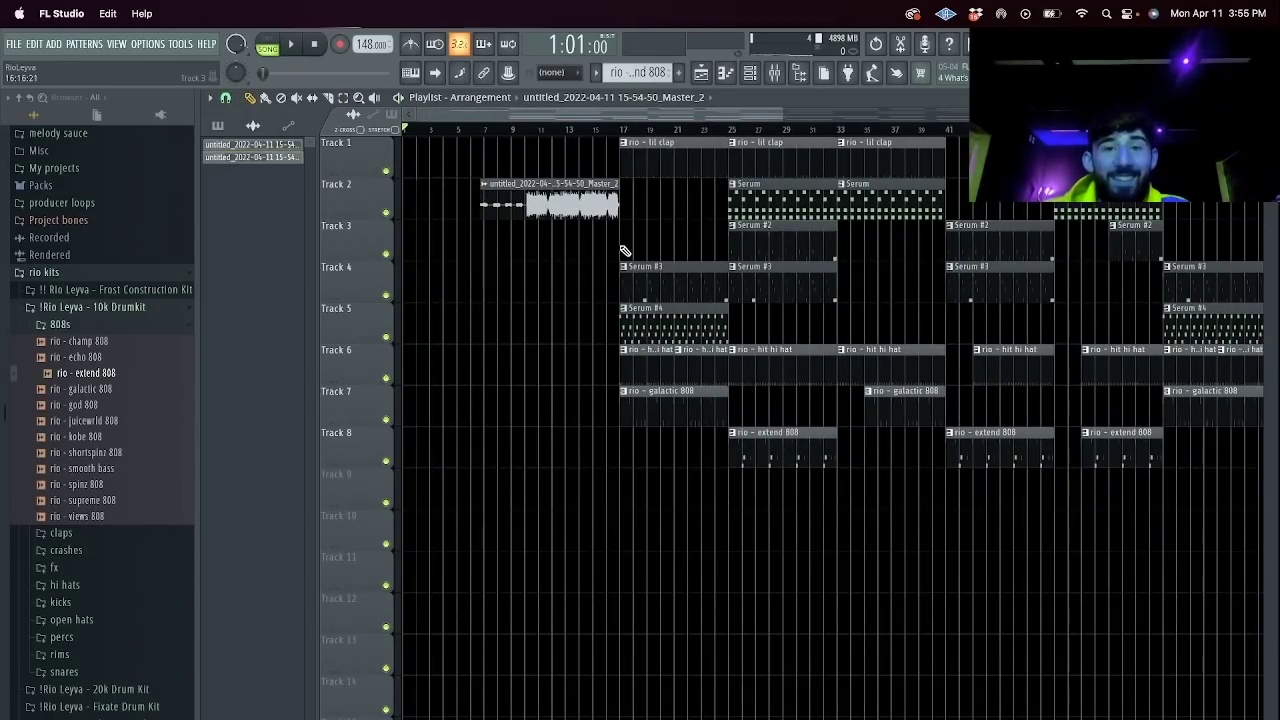
Play from bar 16 to audition the audio clip's lead-in to bar 17.
scroll(625, 251, up, 8)
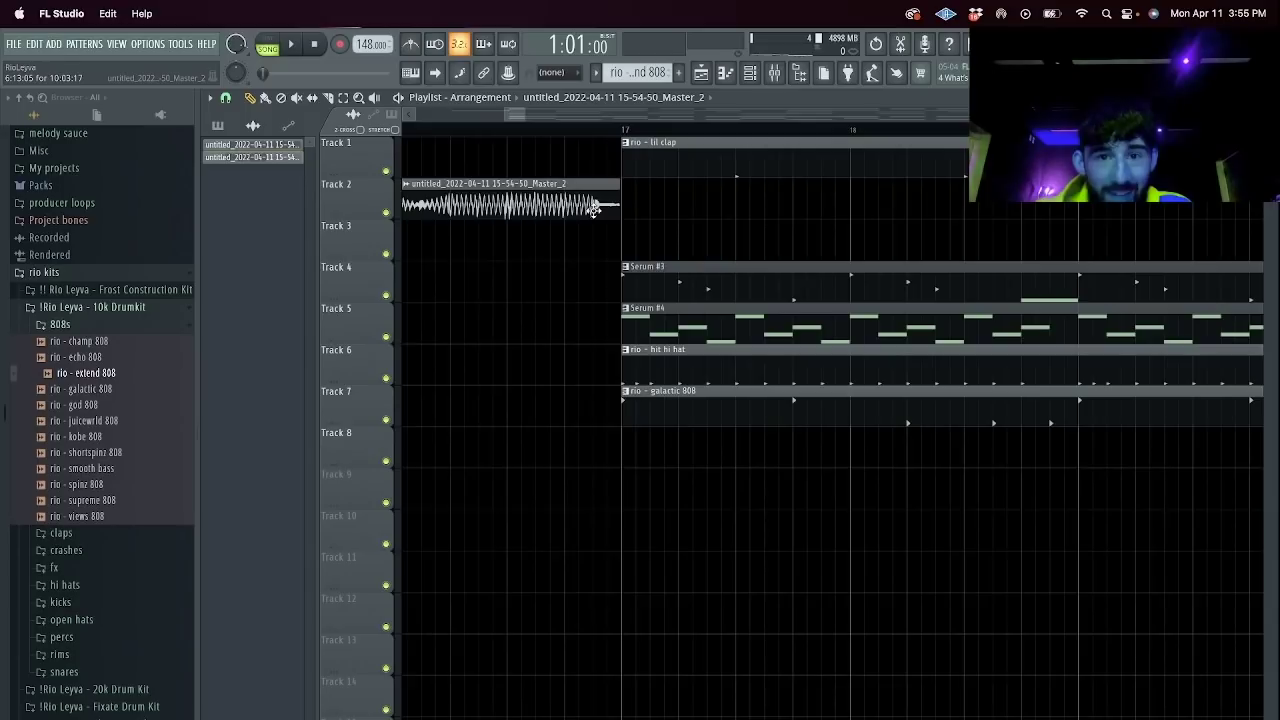
click(479, 128)
key(space)
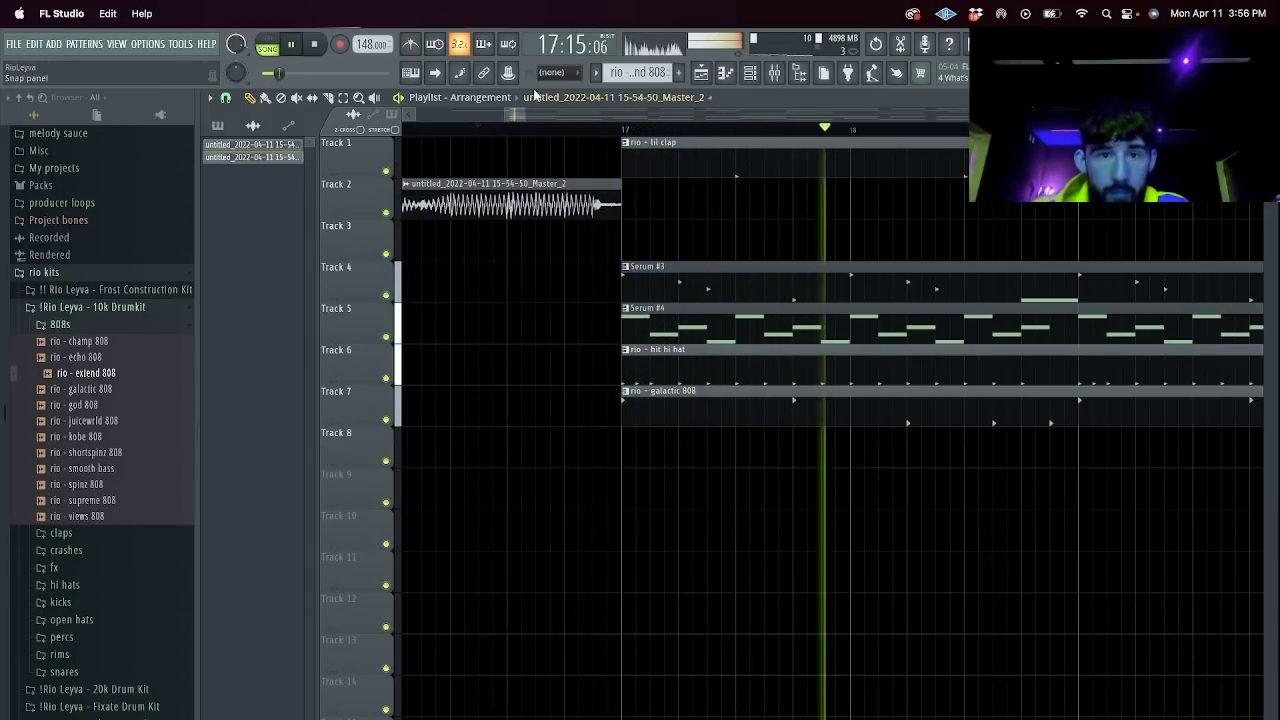
scroll(657, 146, down, 5)
key(space)
key(space)
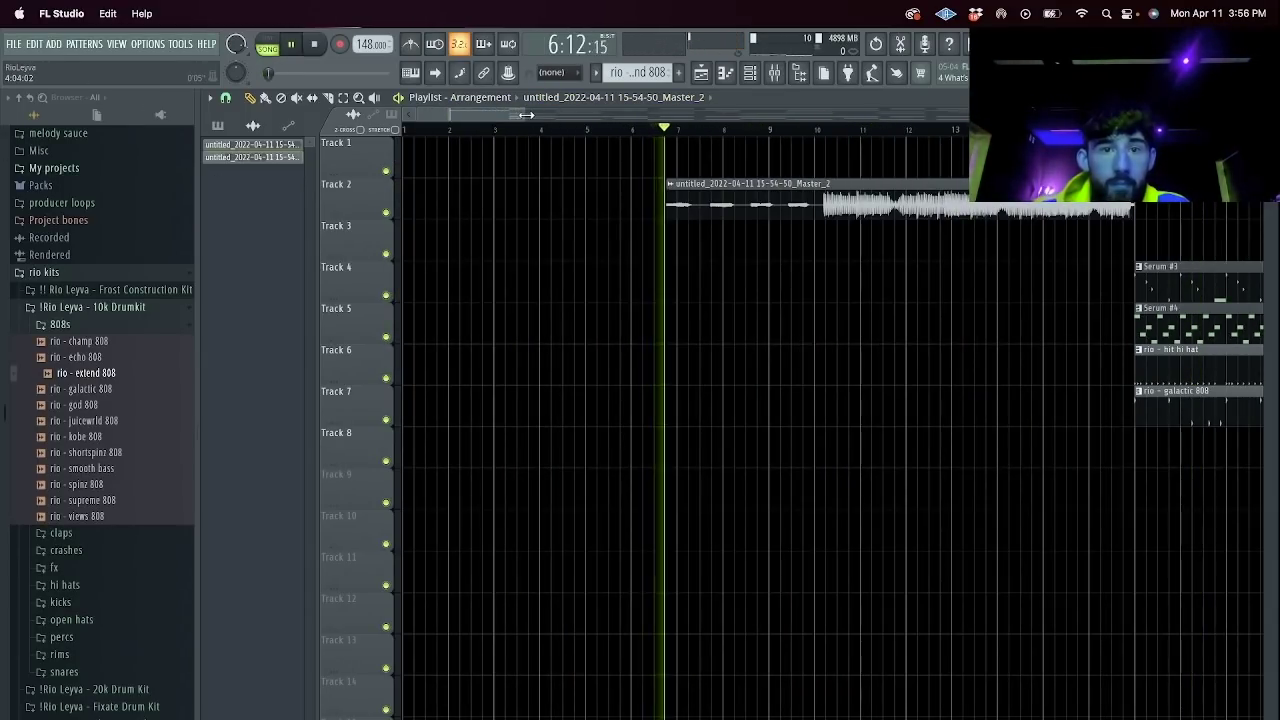
scroll(673, 135, down, 6)
click(225, 97)
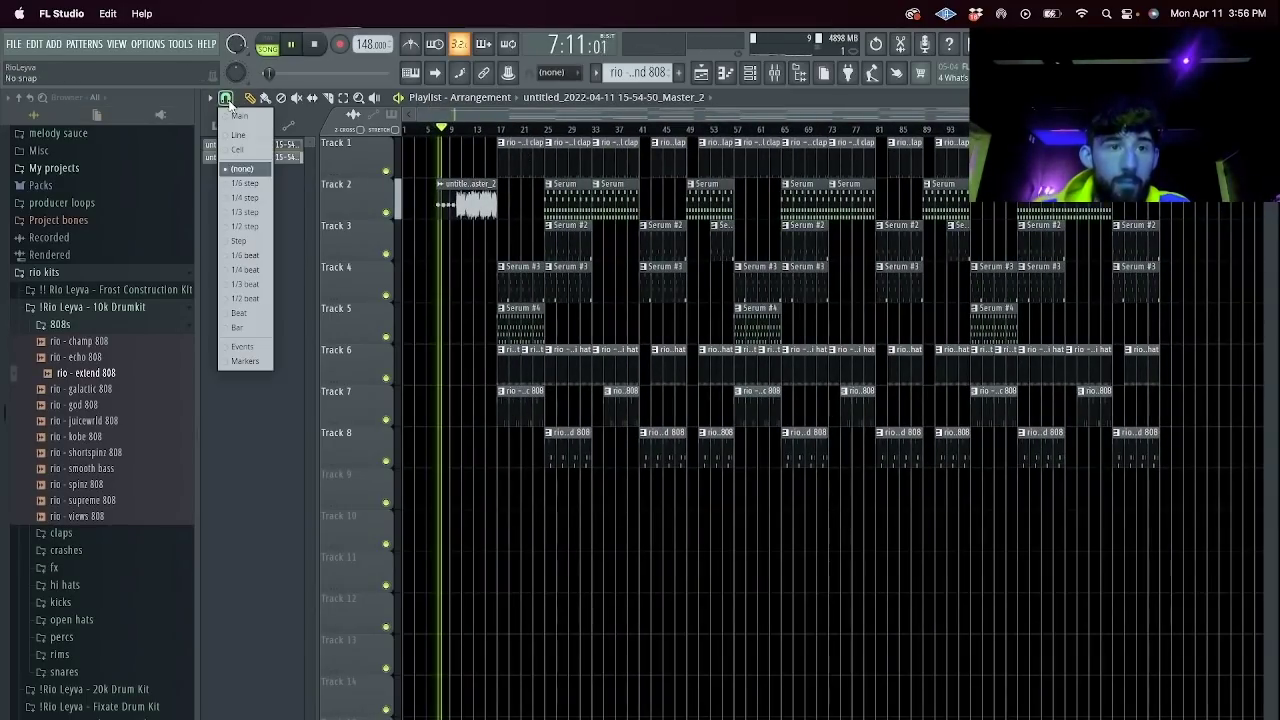
Snap to whole beats and undo to restore the Serum #4 clip at bar 17.
click(250, 313)
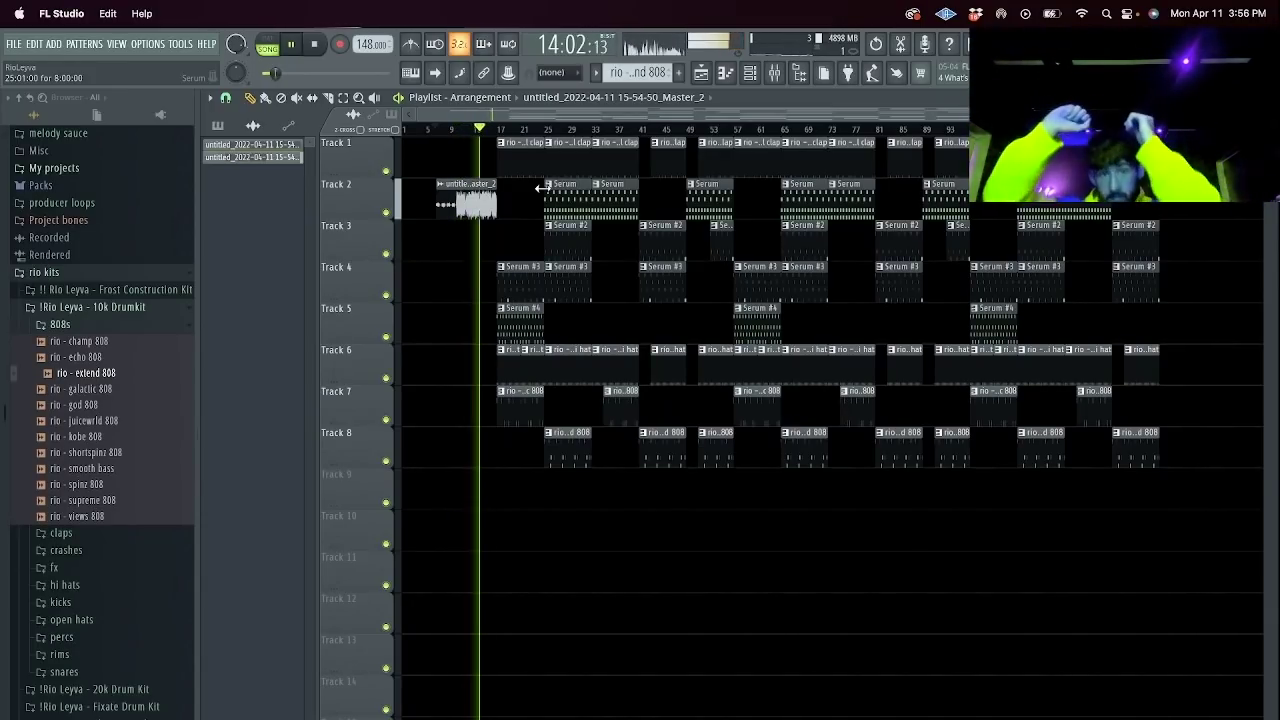
click(226, 97)
click(245, 330)
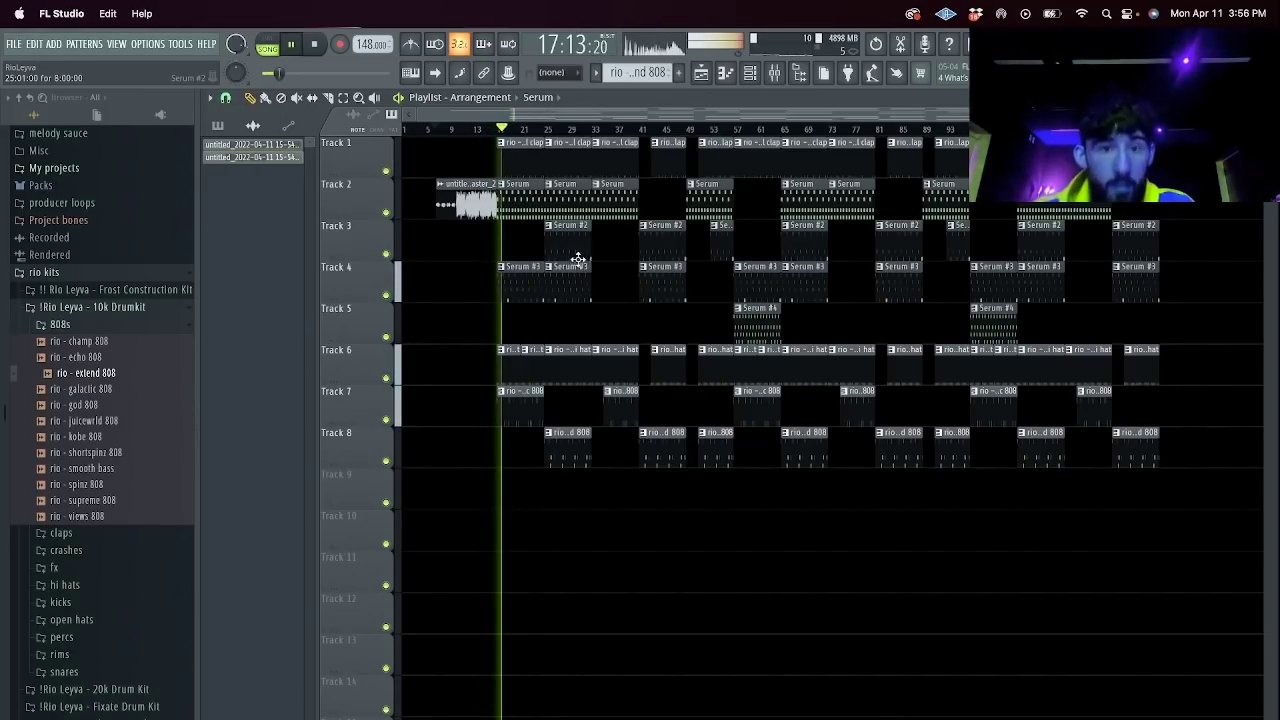
key(super+z)
key(super+z)
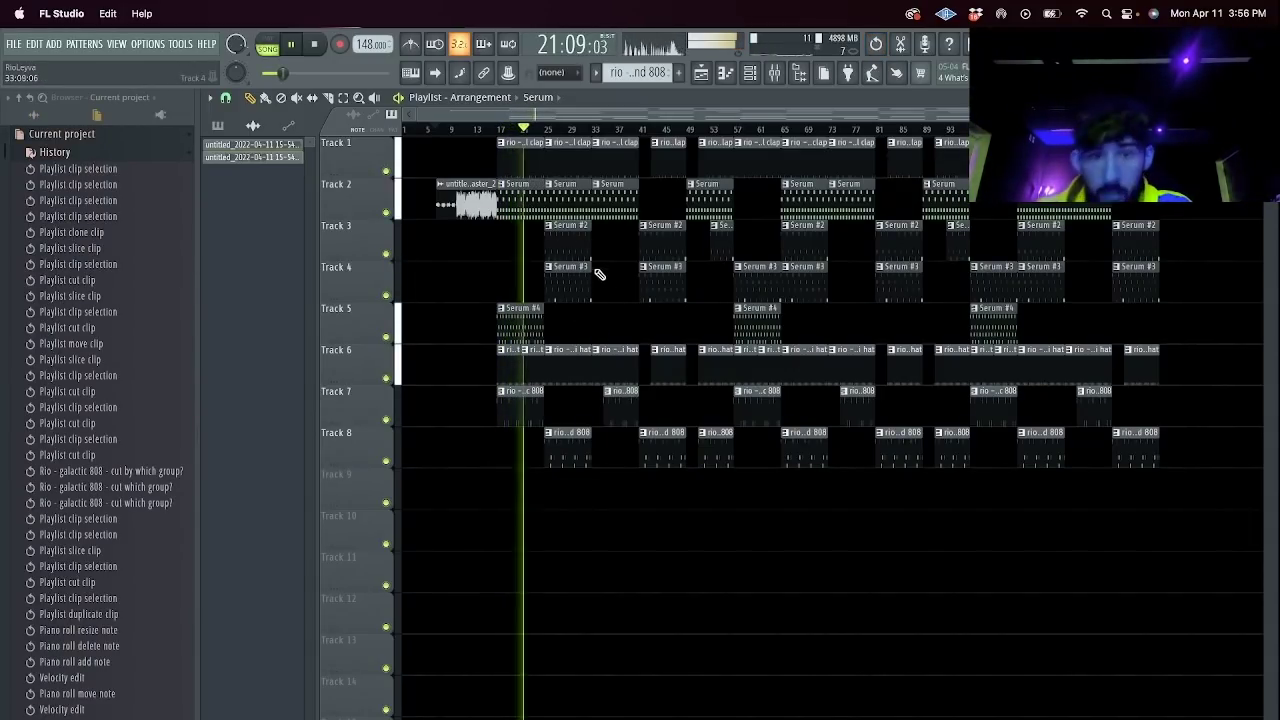
click(498, 129)
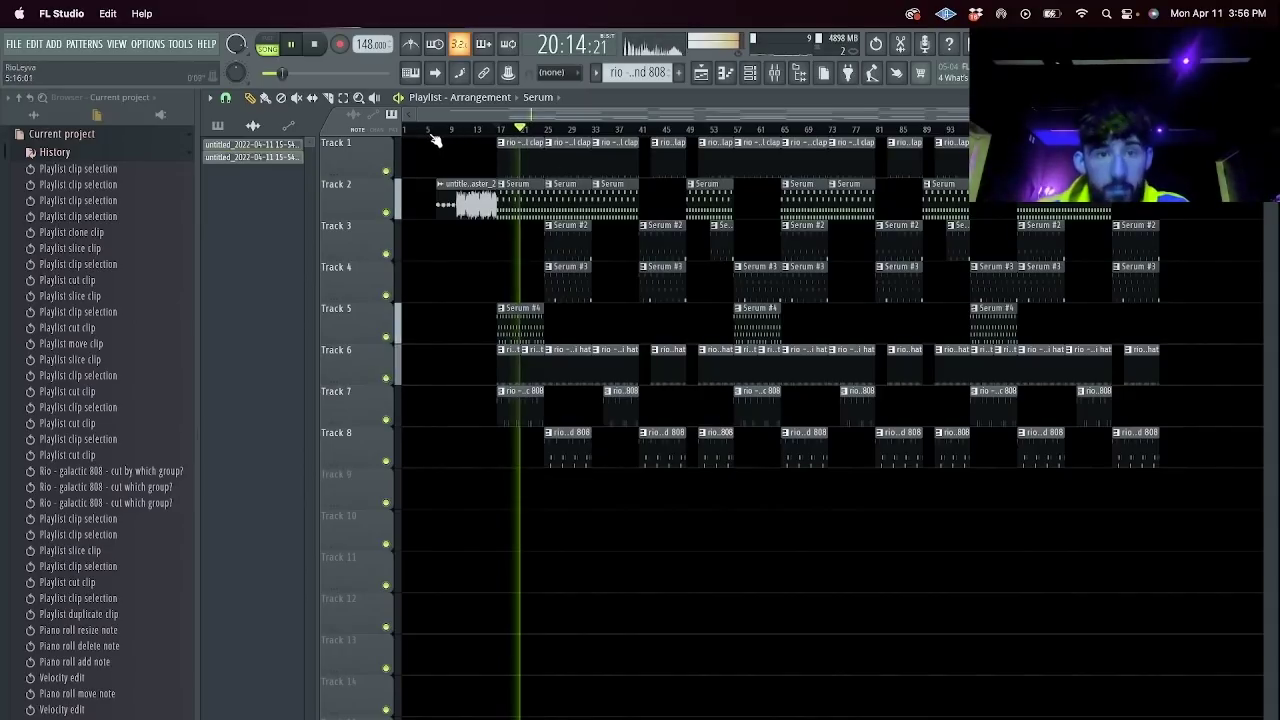
Mark a time selection from just after bar 6 to the end of the song.
drag(438, 132, 1111, 211)
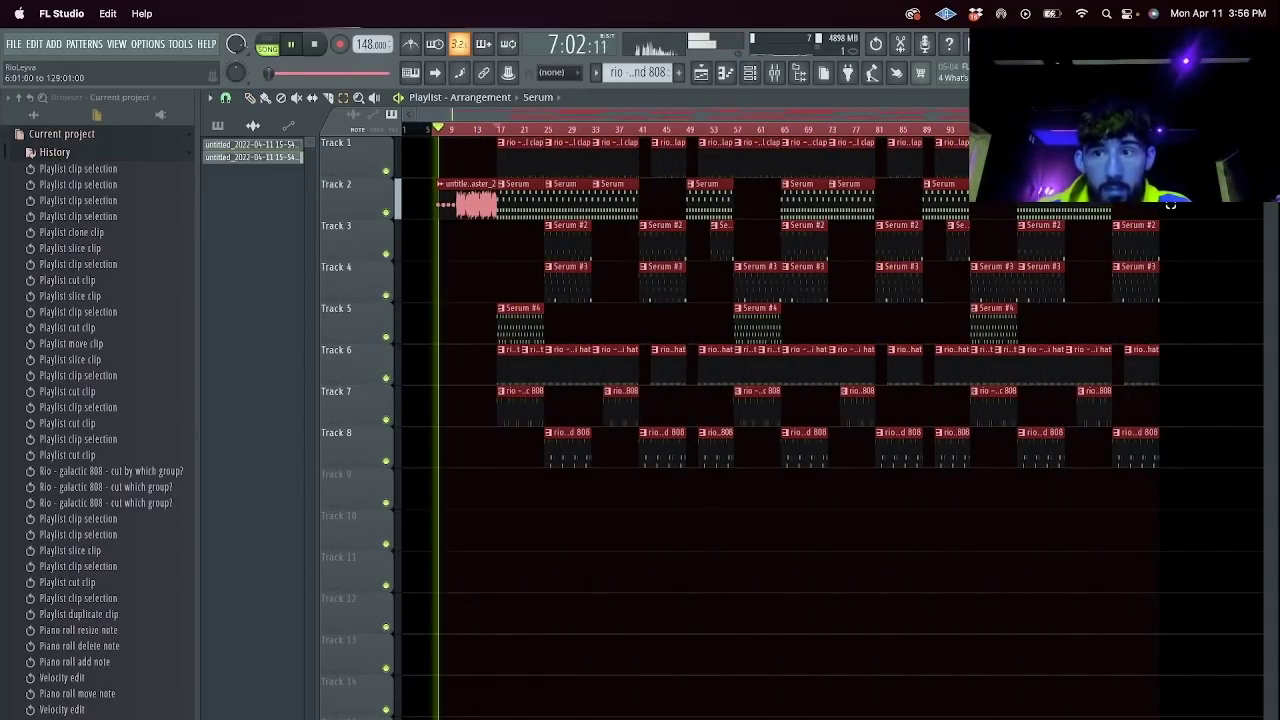
scroll(428, 248, up, 5)
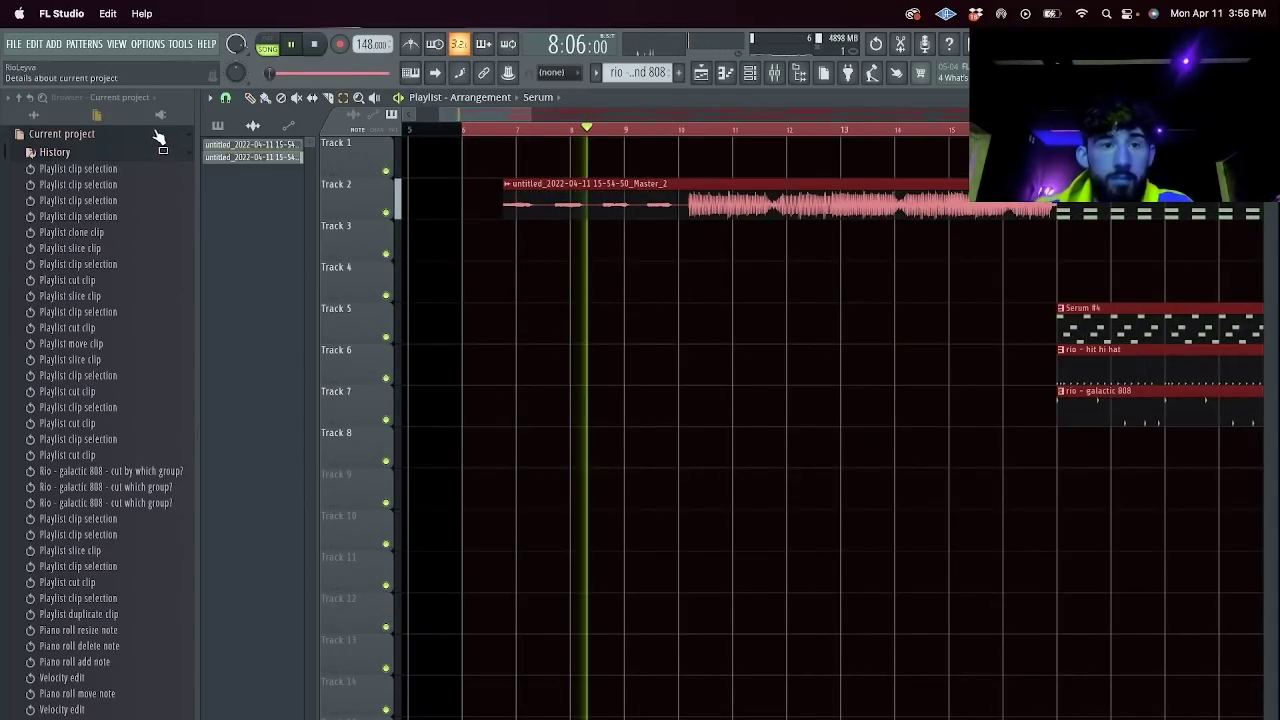
click(230, 101)
click(247, 185)
drag(487, 133, 527, 134)
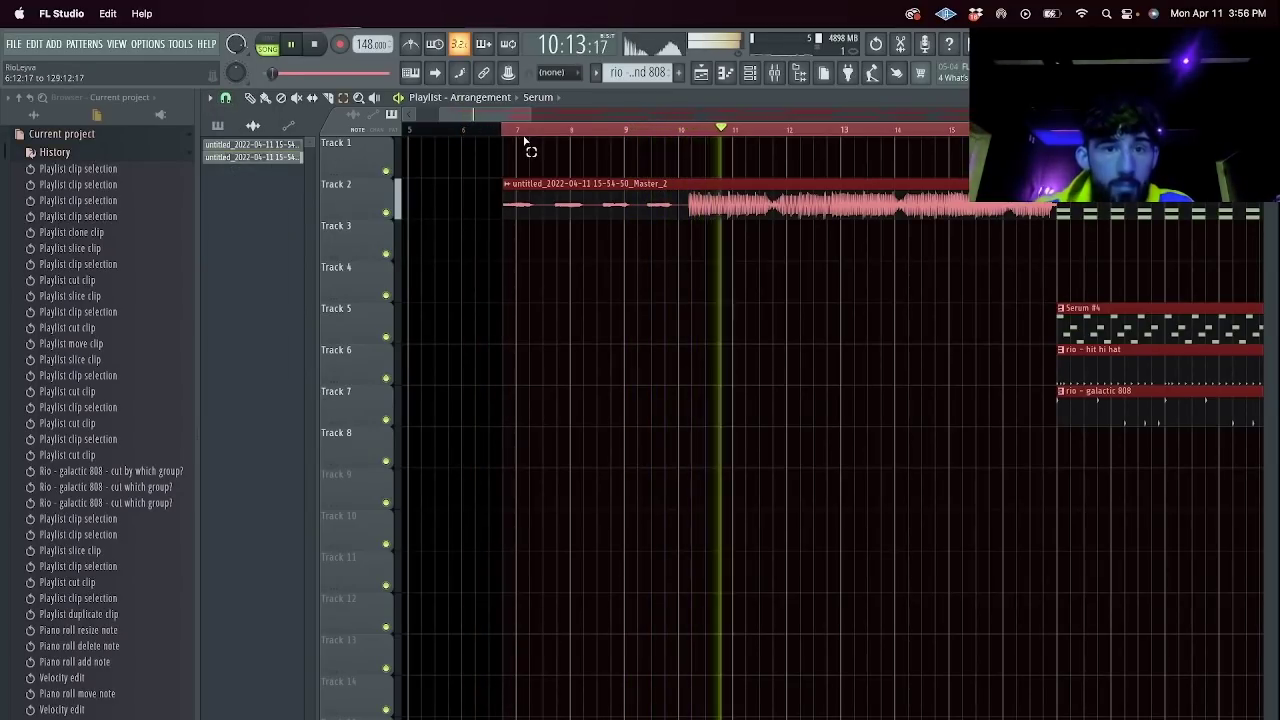
scroll(500, 200, up, 4)
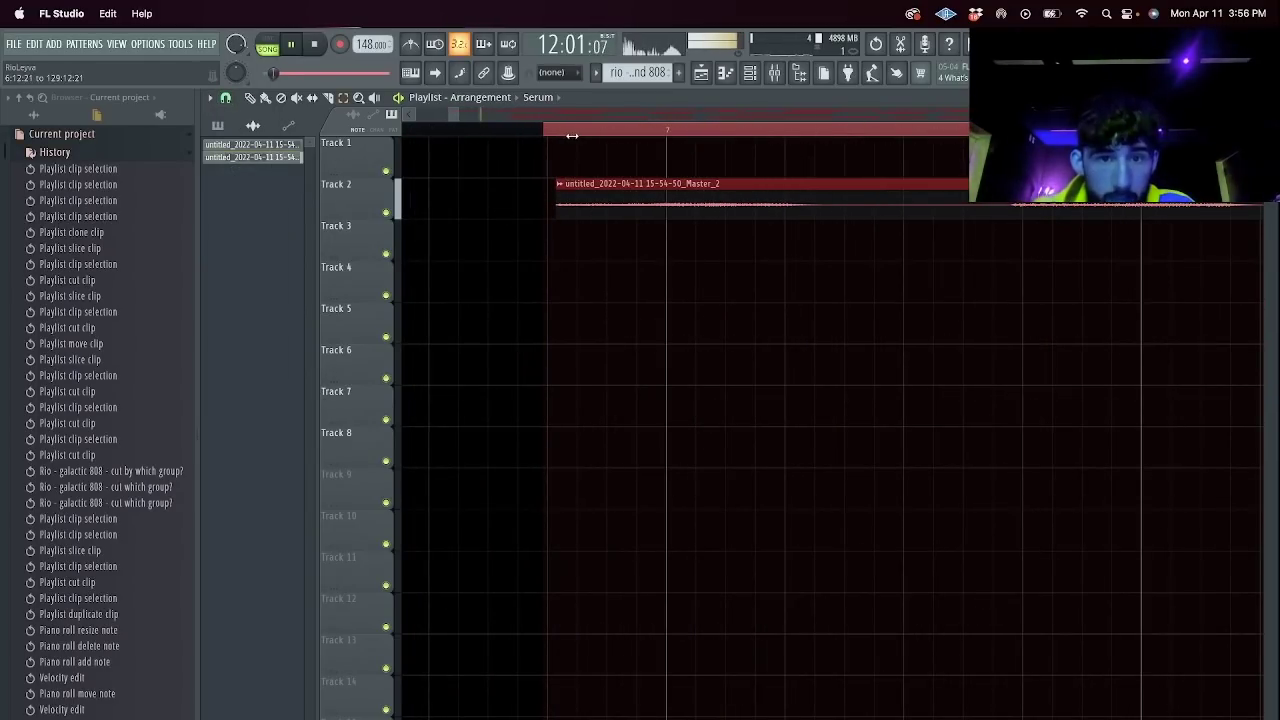
scroll(640, 306, down, 8)
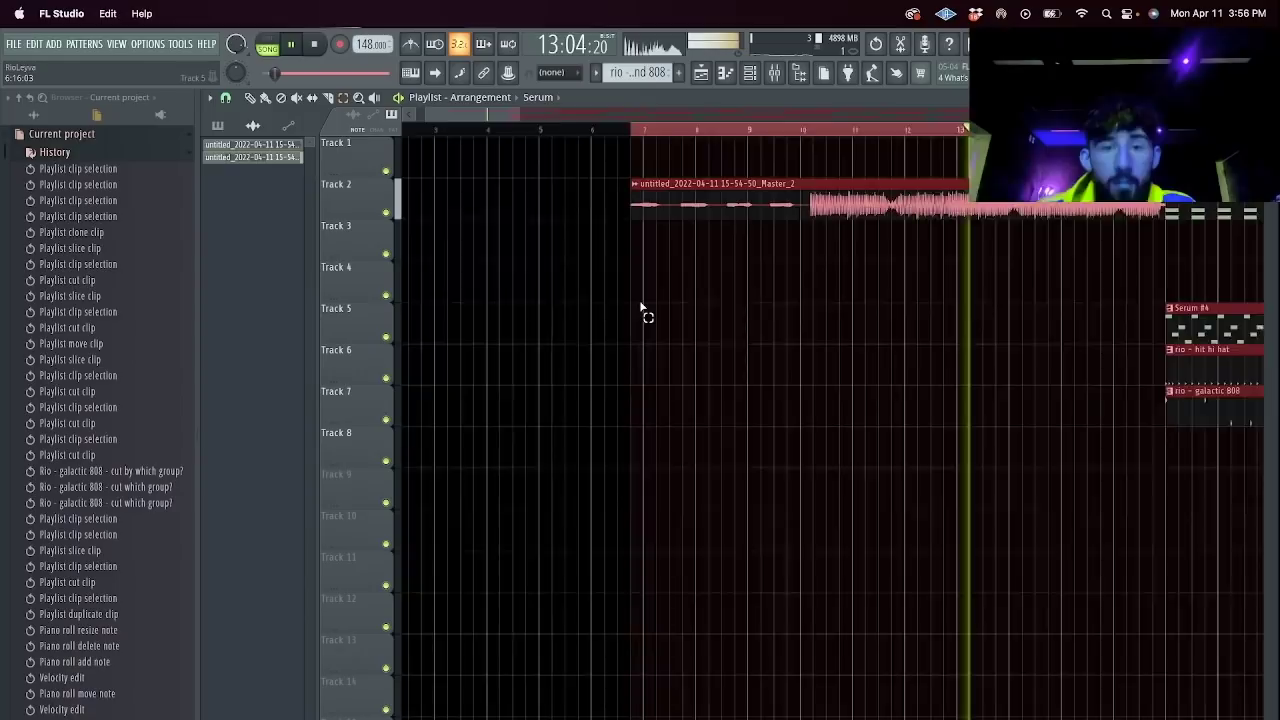
key(super+s)
Save the project into a new Aero 148 BPM folder in Stems, named after the folder.
click(683, 224)
click(640, 243)
click(835, 298)
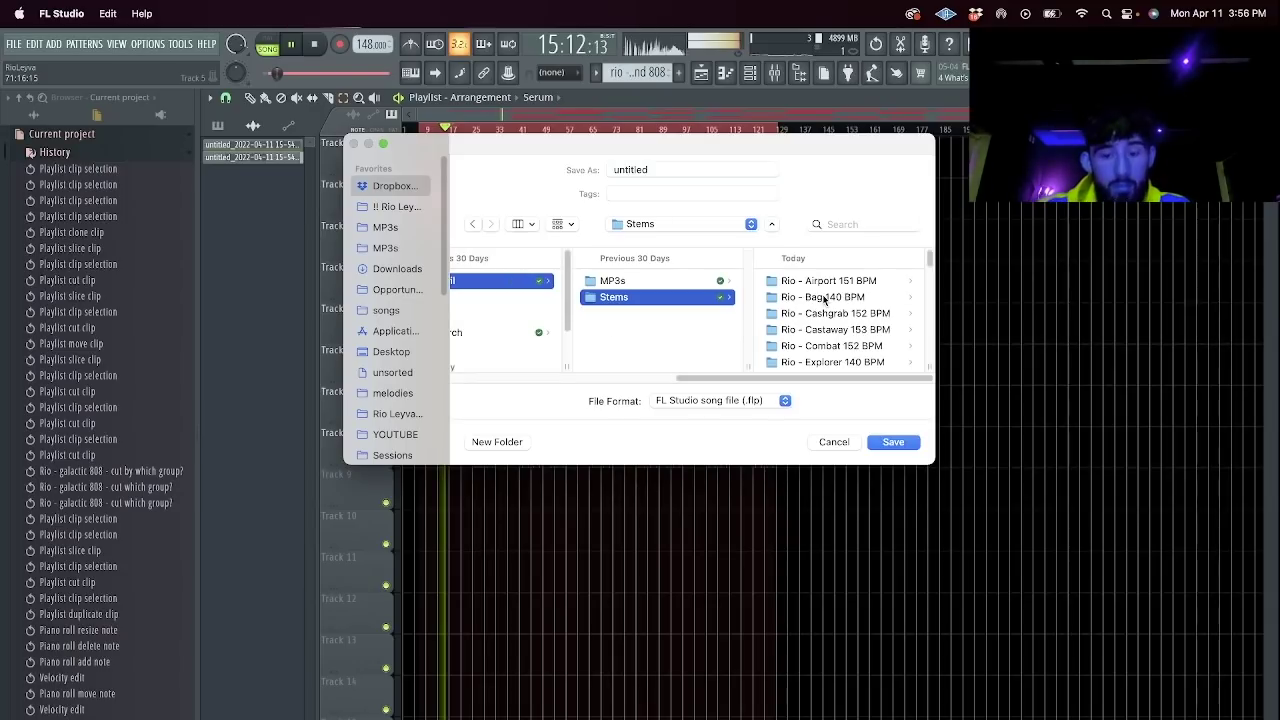
key(shift+super+n)
text(Rio -)
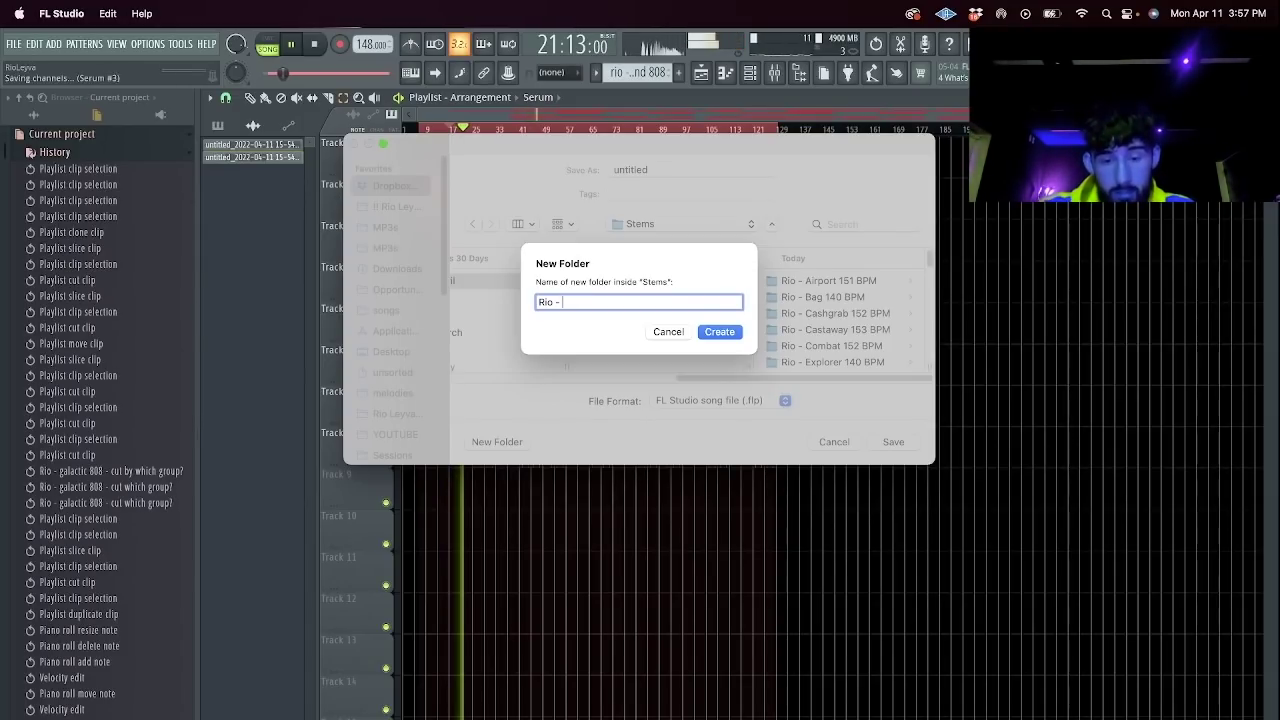
text(148 BPM)
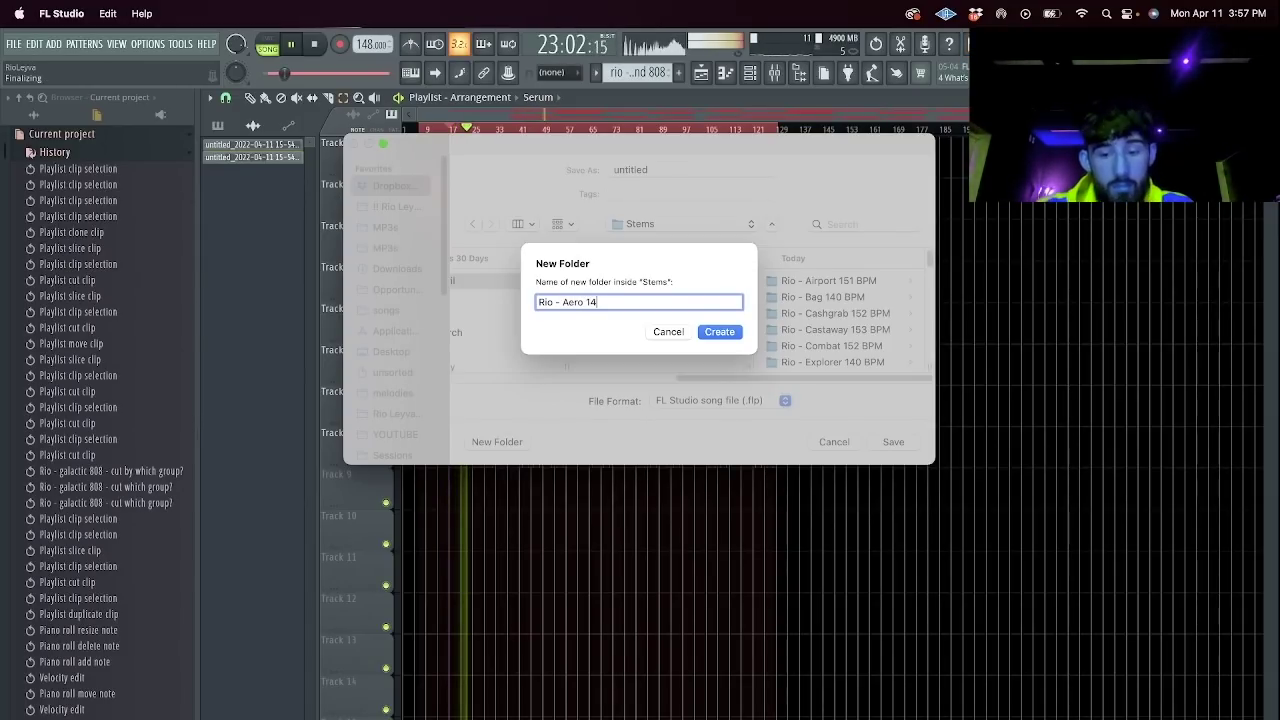
key(super+a)
key(super+c)
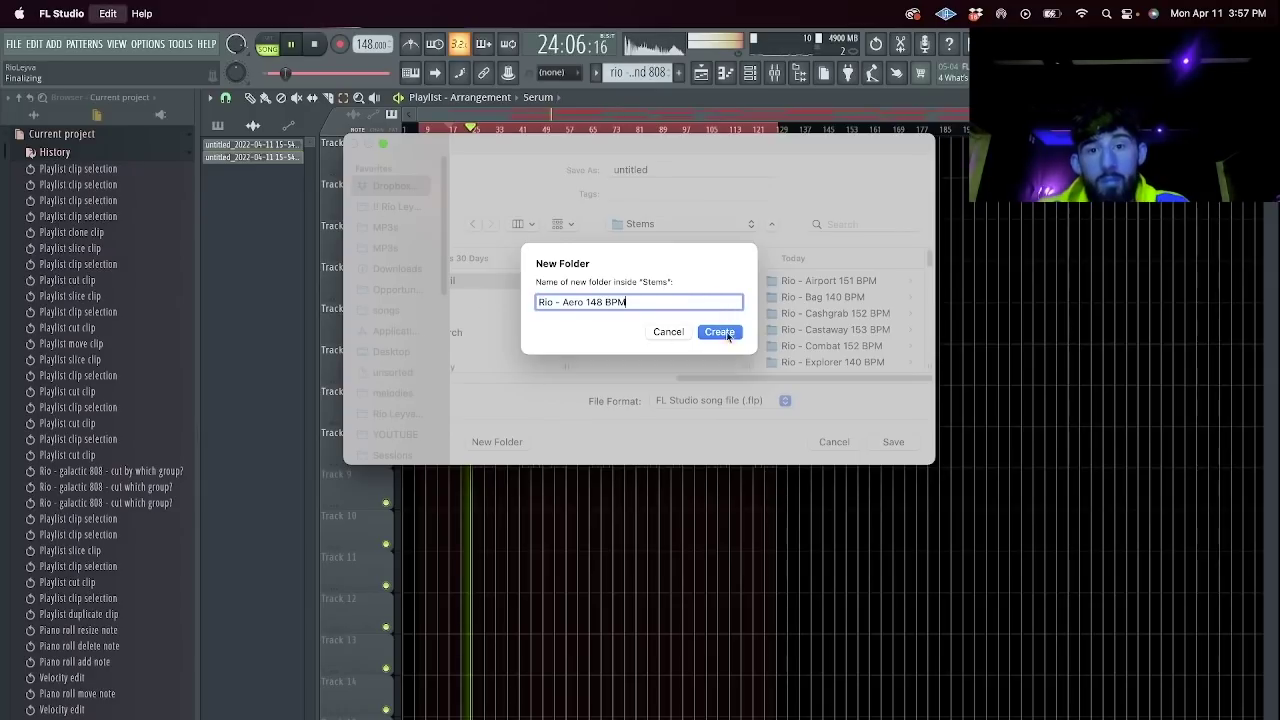
click(722, 333)
drag(662, 173, 526, 157)
key(super+v)
key(Return)
Export the song as an MP3 into the MP3s folder and view it in Finder.
key(shift+super+r)
click(699, 228)
click(701, 243)
click(730, 298)
click(655, 281)
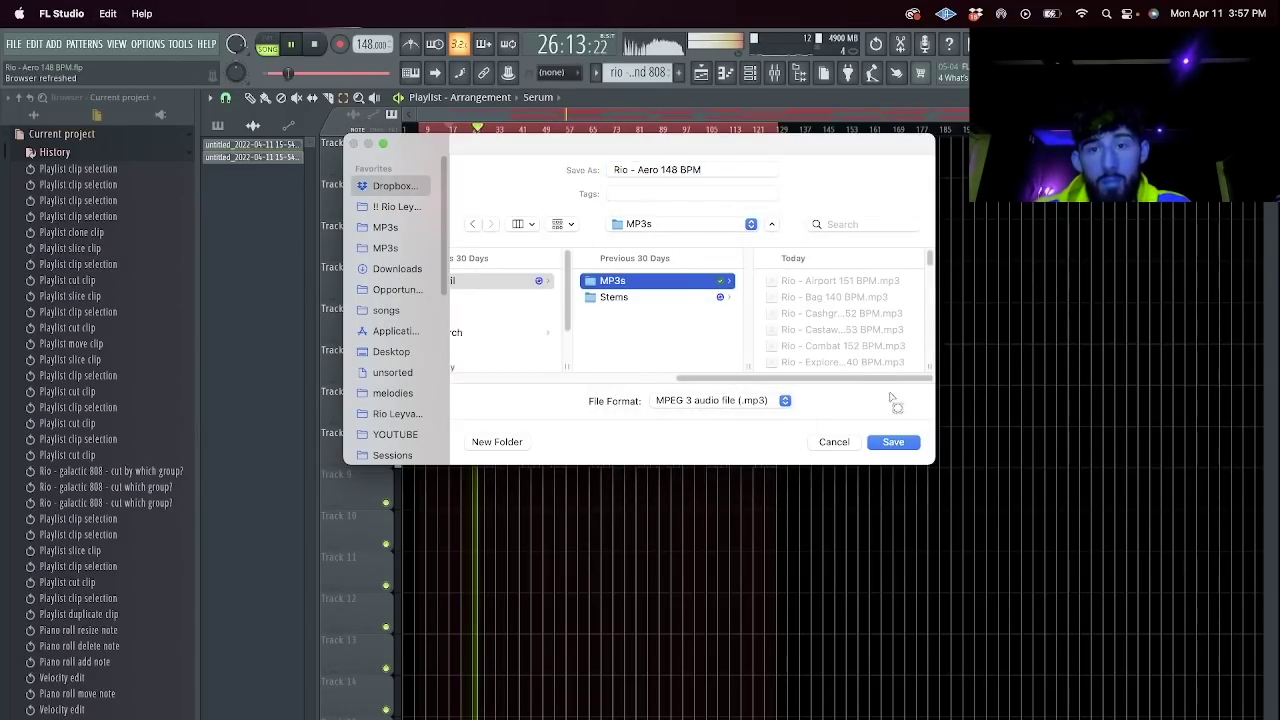
click(893, 441)
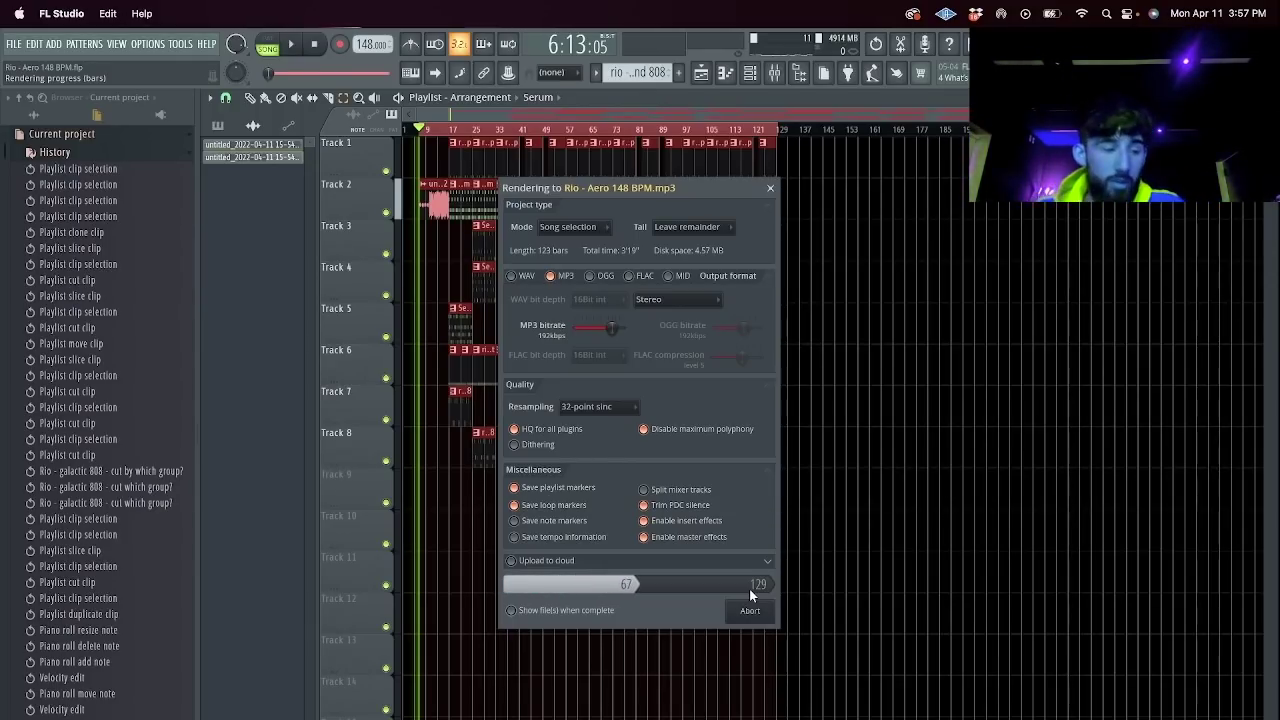
key(super+Tab)
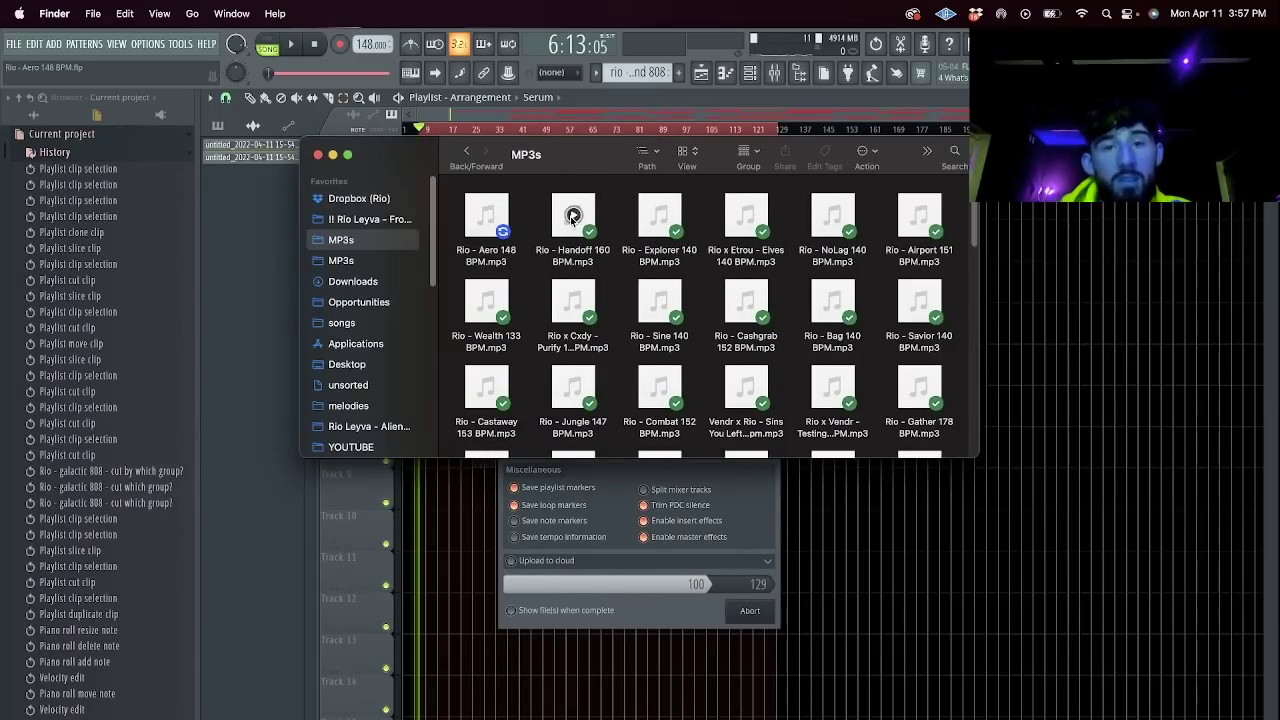
click(573, 214)
click(659, 214)
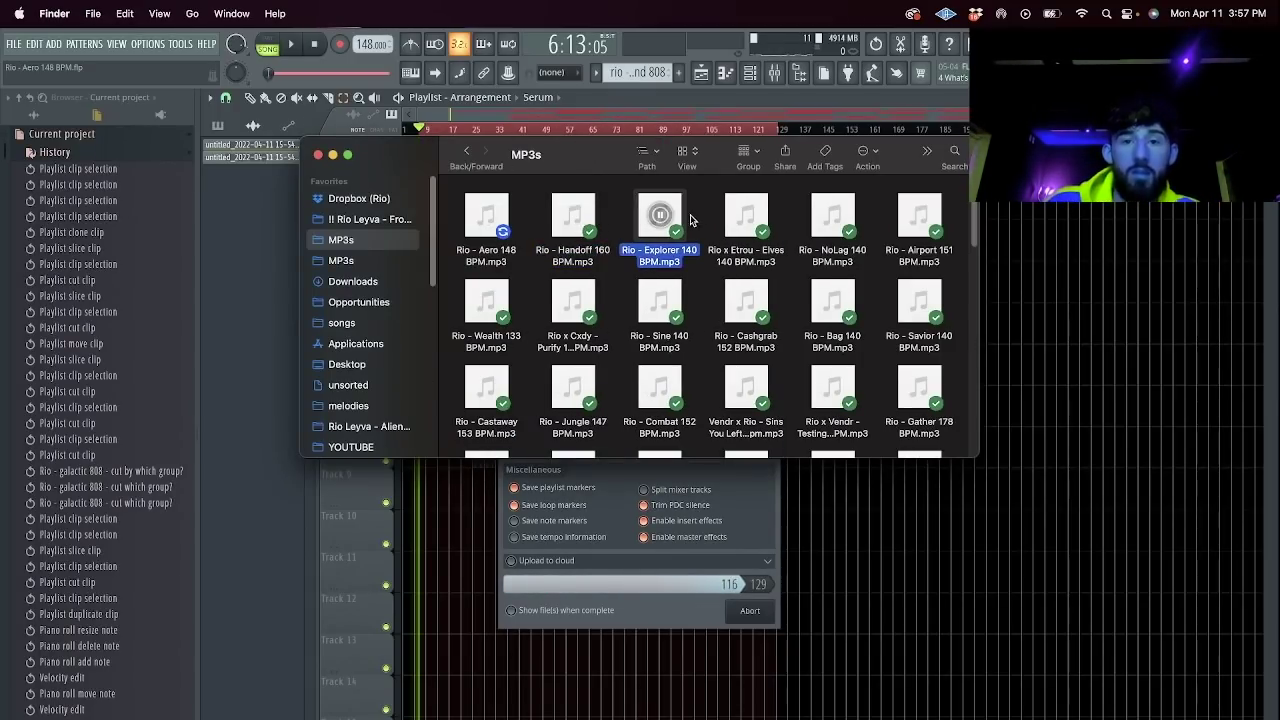
click(746, 214)
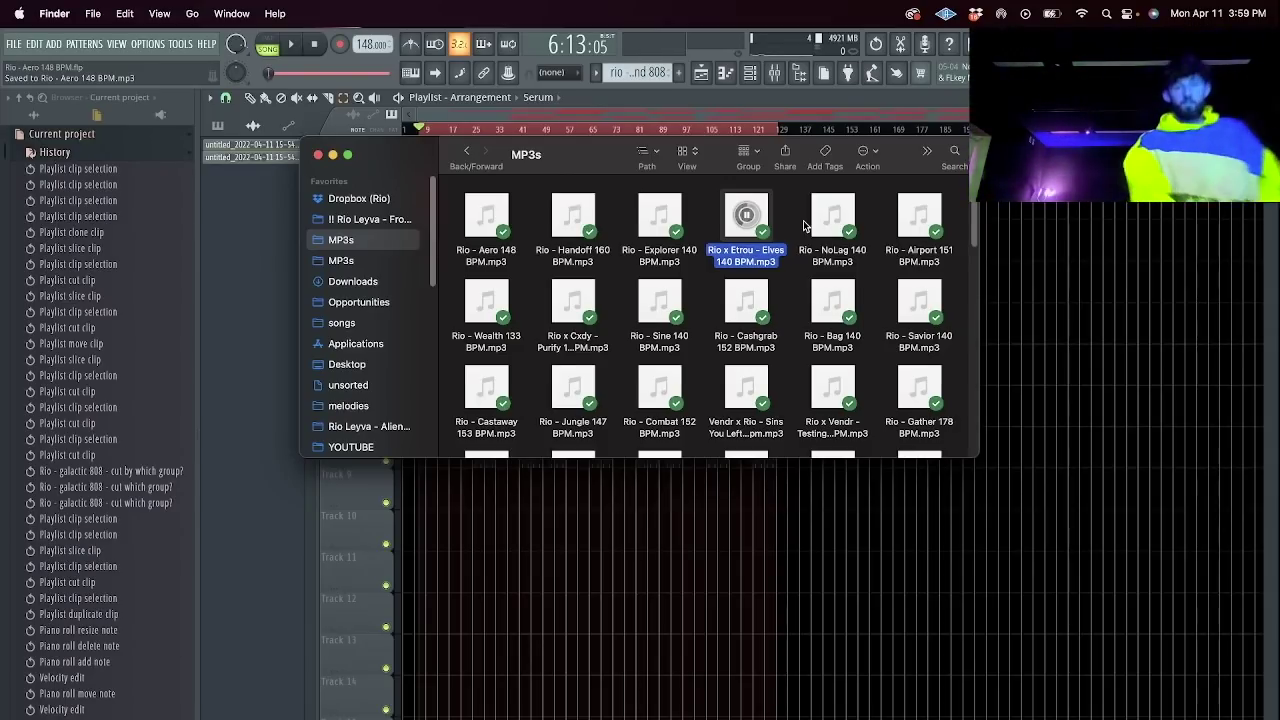
click(803, 225)
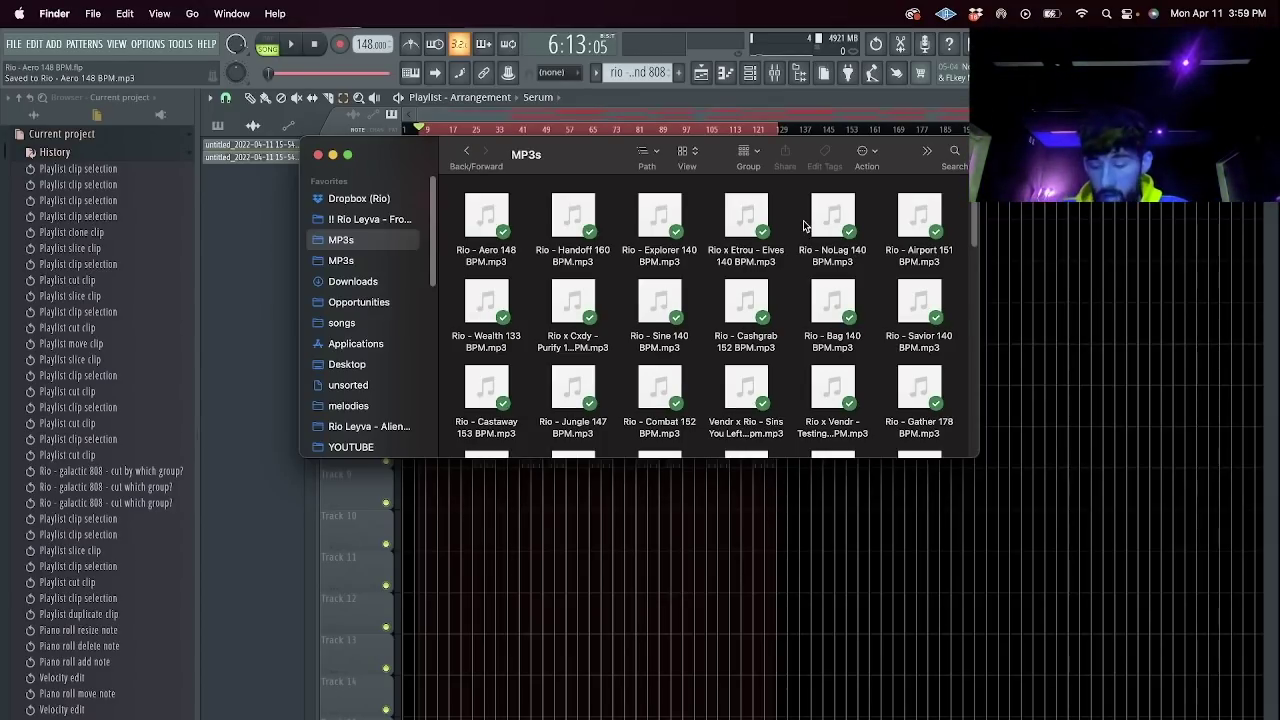
Snap to quarter beats and mark a time selection from bar 73 to 81.
click(781, 106)
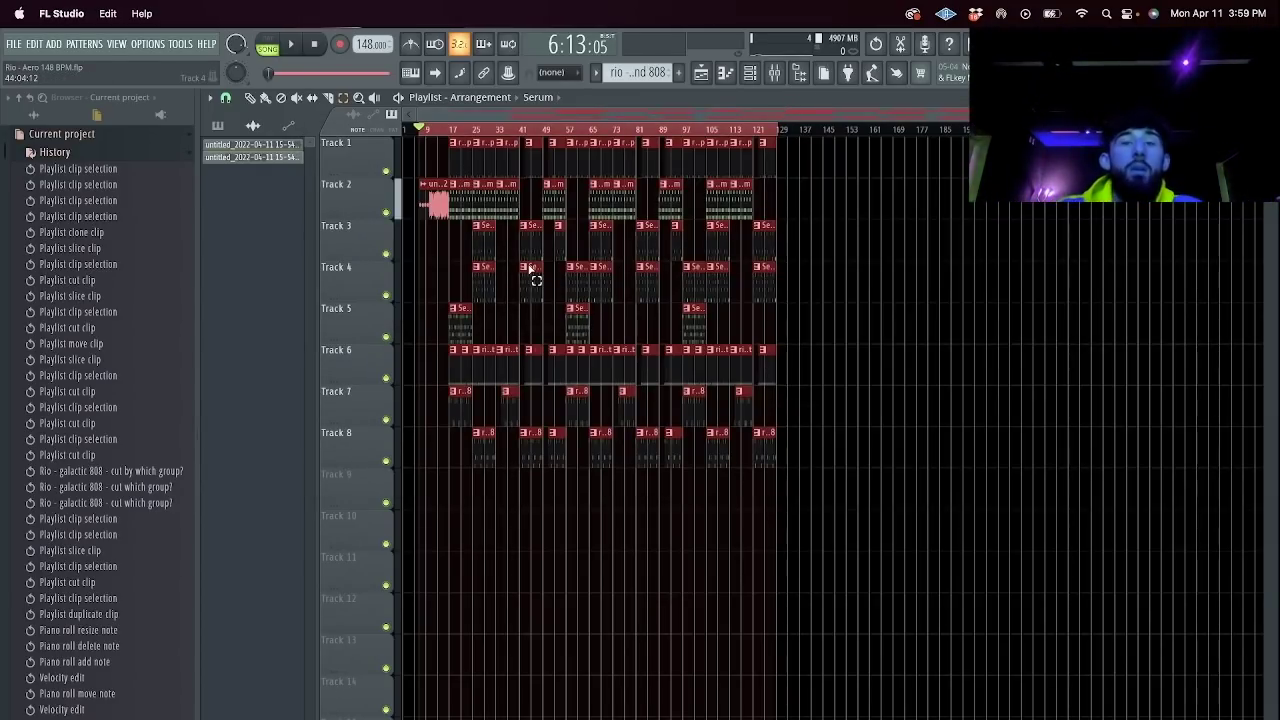
scroll(535, 279, up, 5)
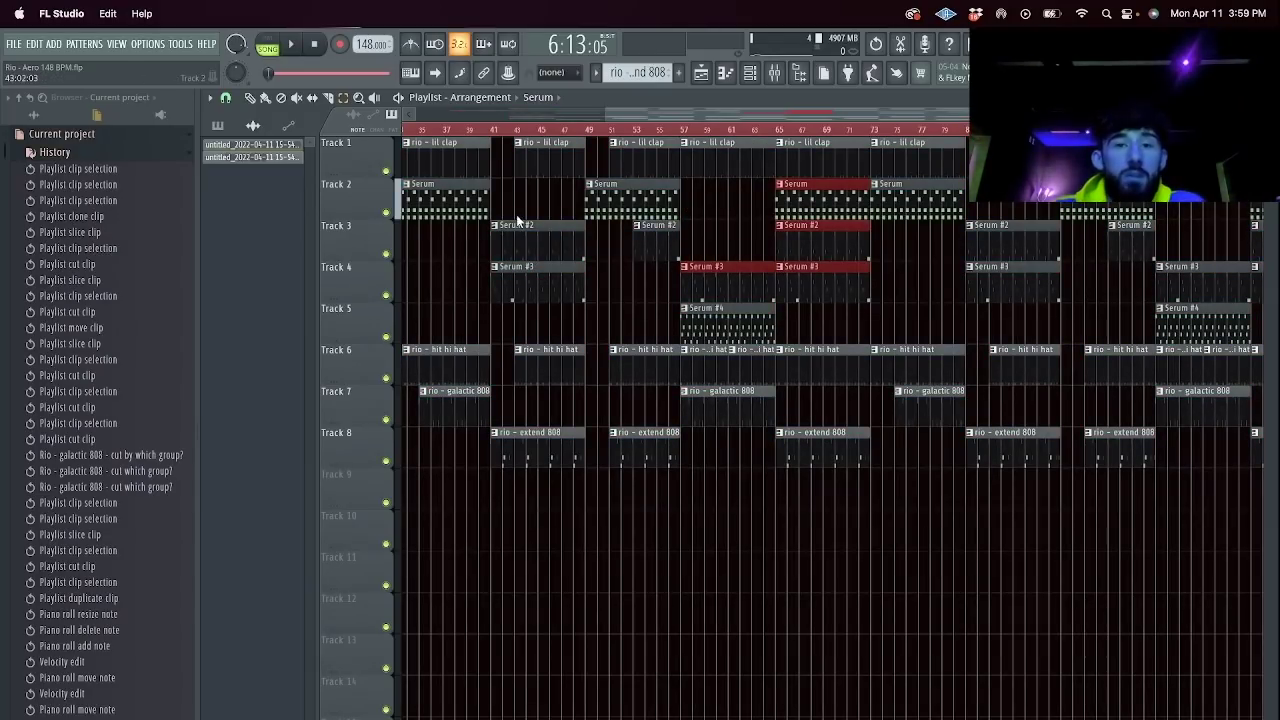
click(225, 97)
click(240, 272)
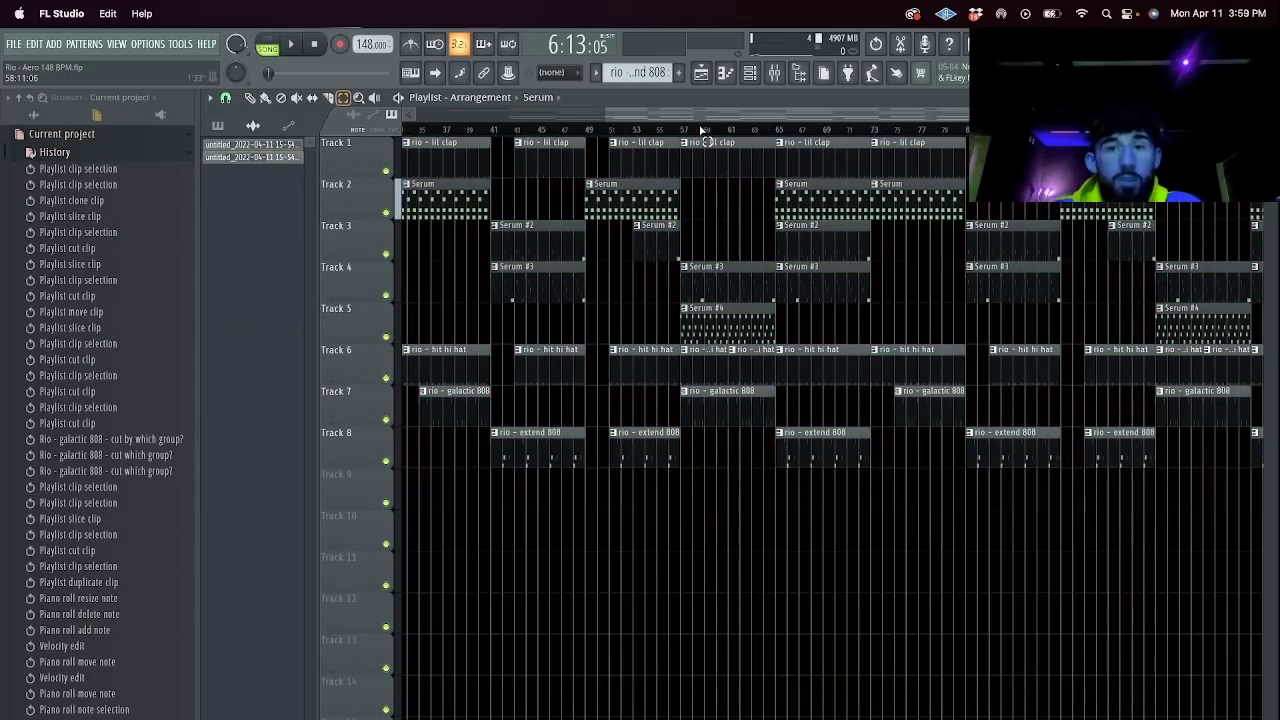
click(686, 145)
click(682, 130)
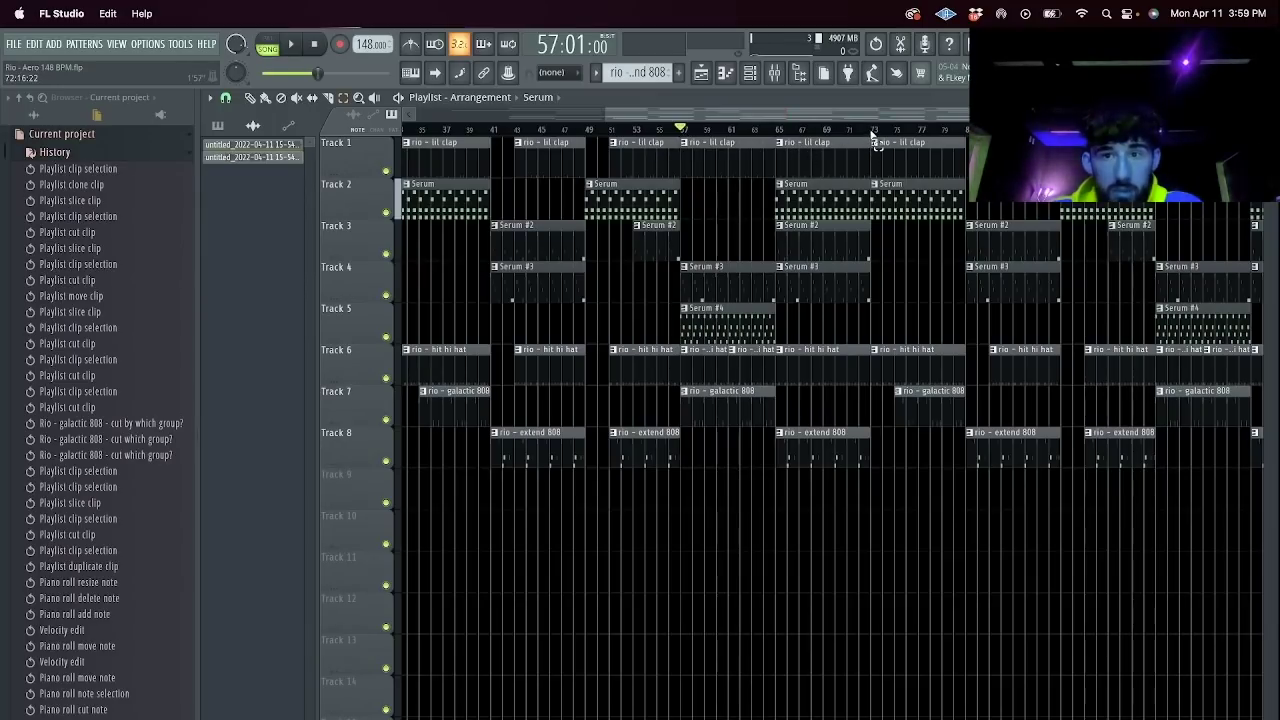
drag(872, 131, 966, 145)
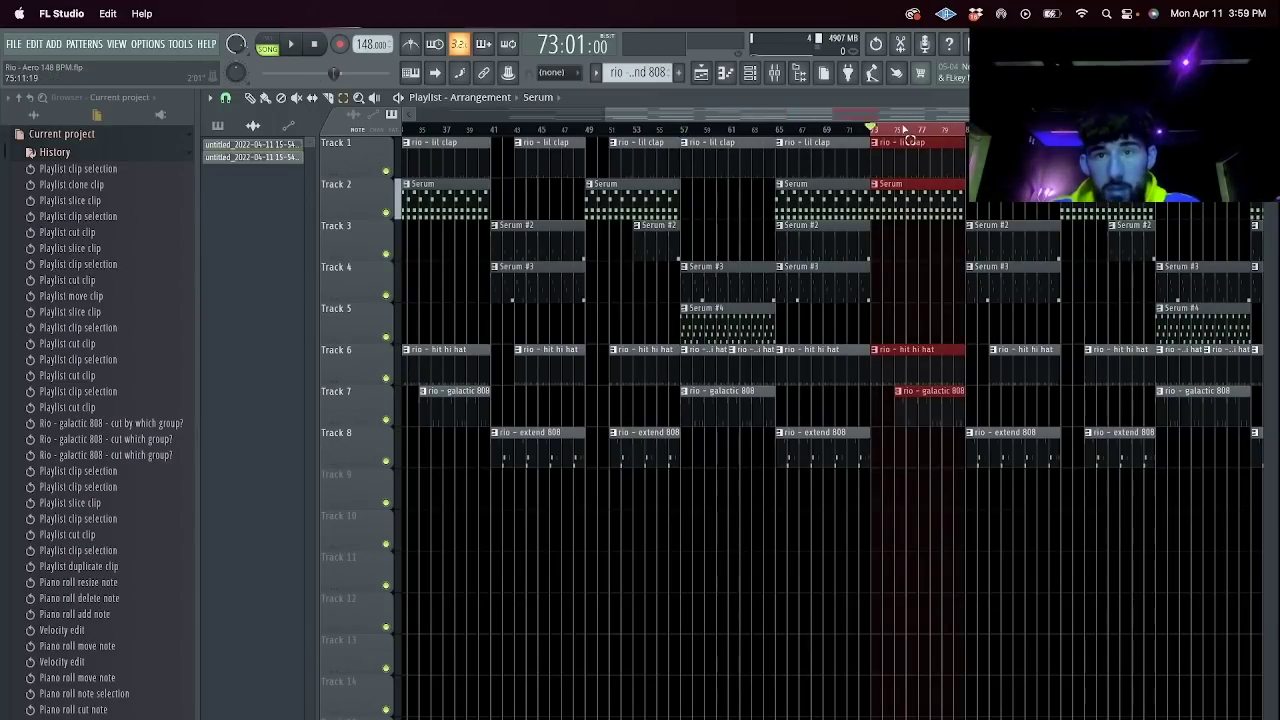
Render the selected bars 73–81 to a WAV audio clip from the Mixer.
click(774, 73)
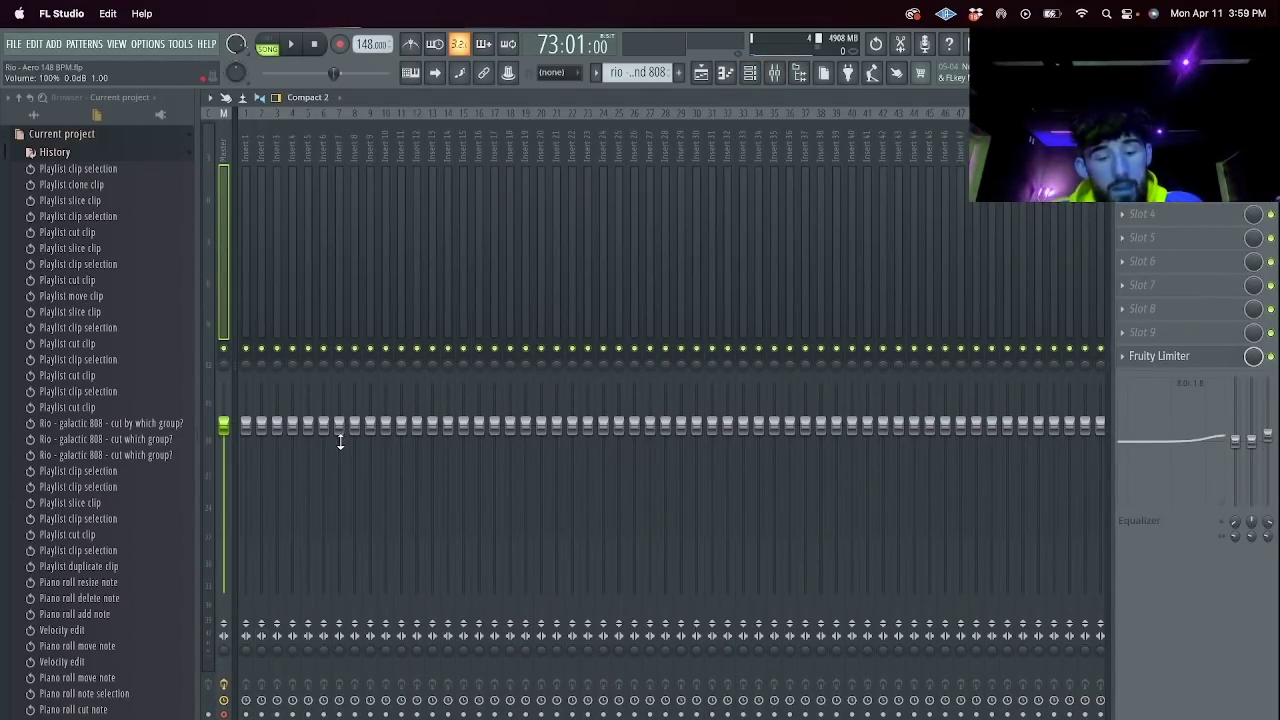
key(alt+r)
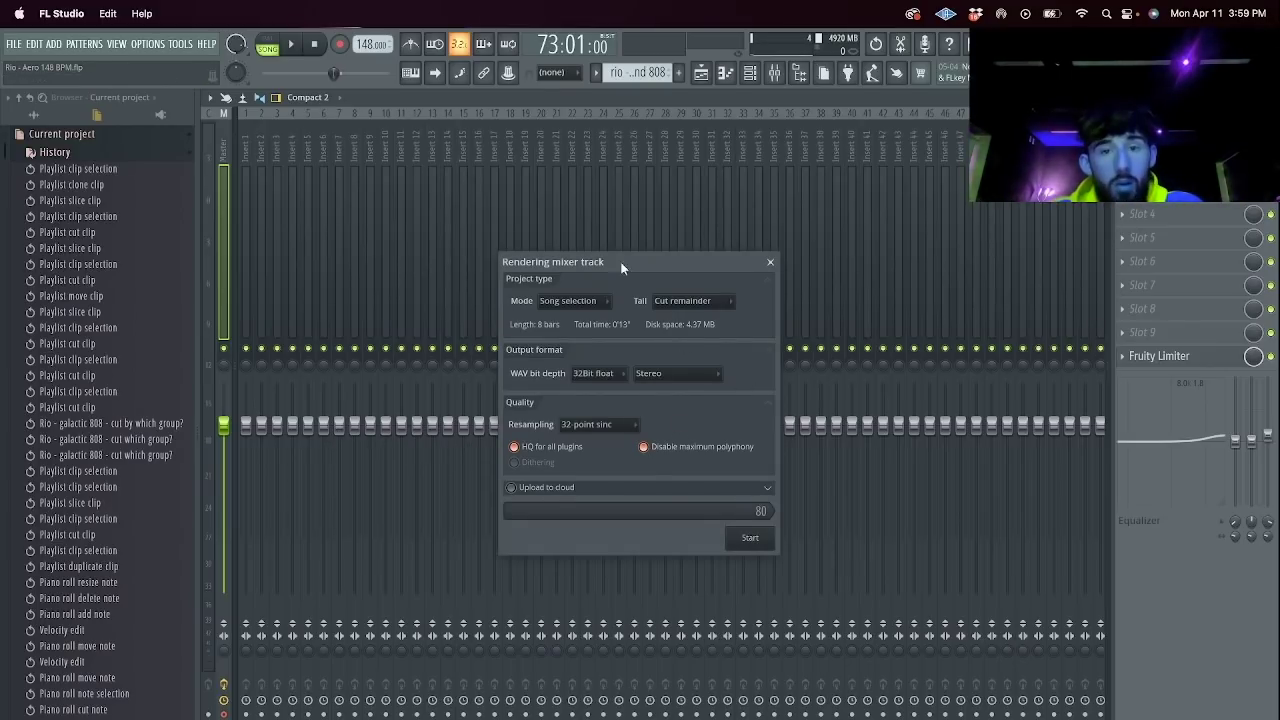
click(750, 541)
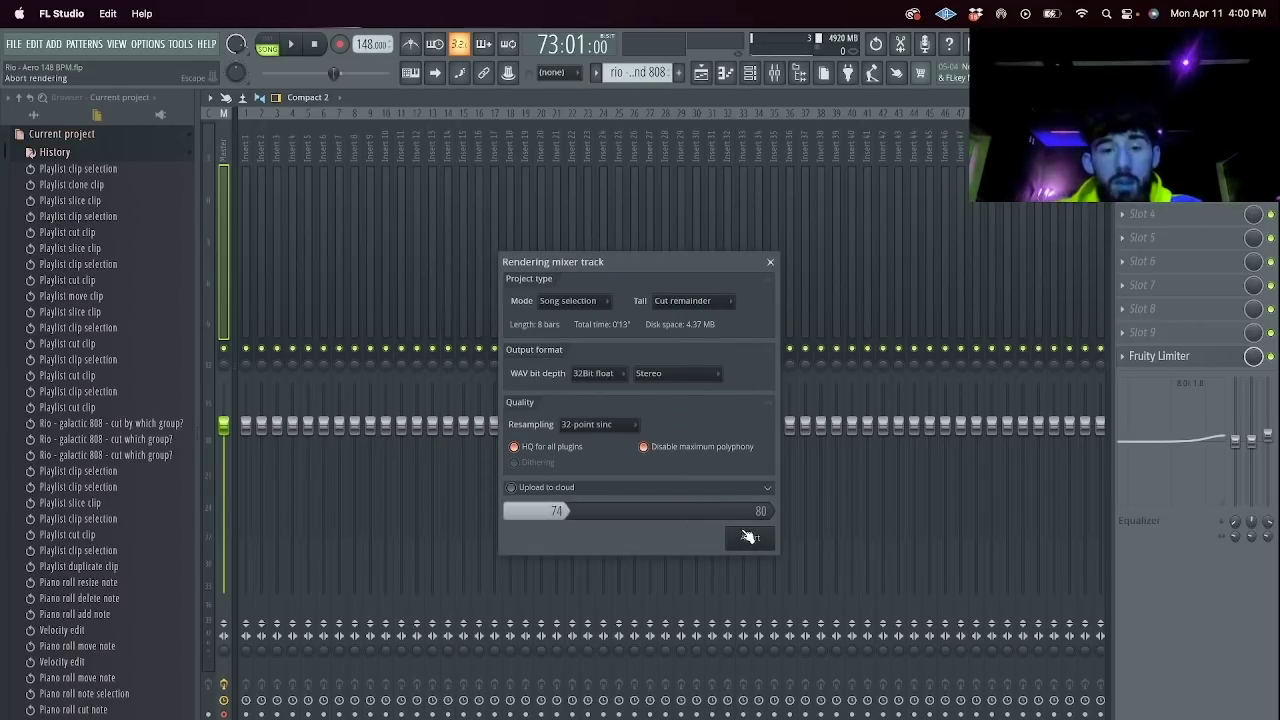
click(697, 69)
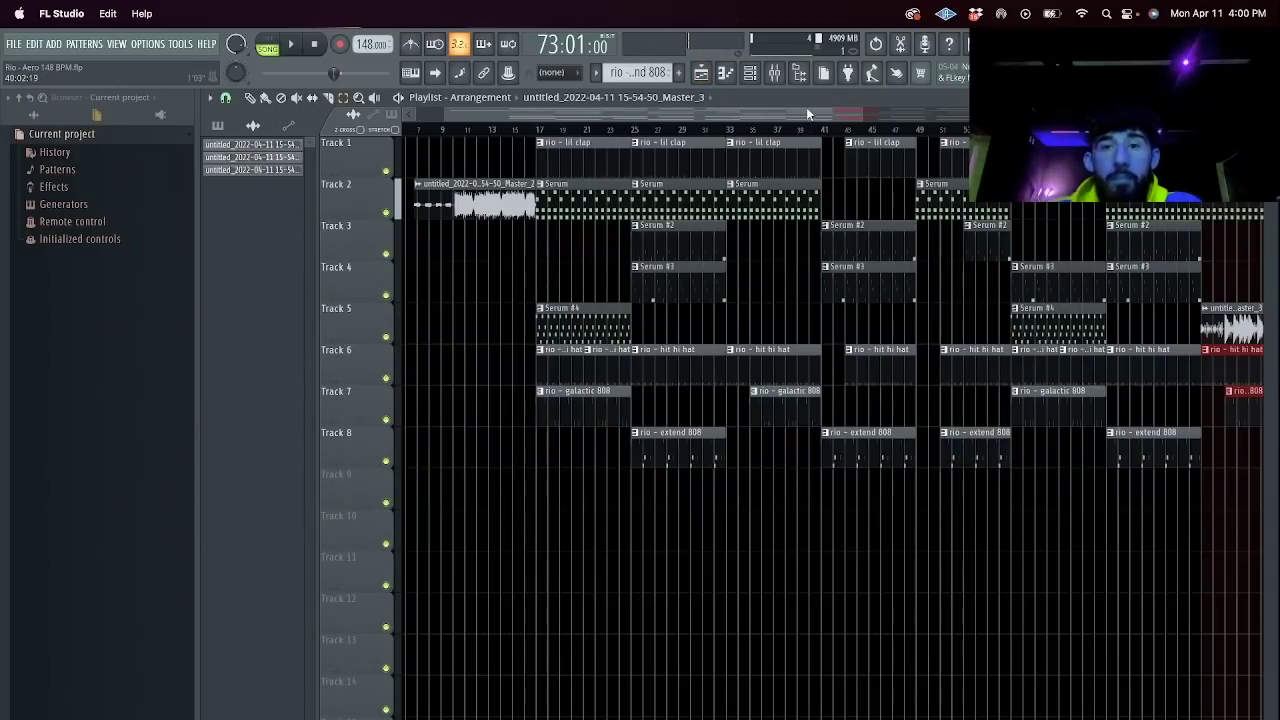
Move Track 5's rendered audio clip to bar 1 and mute Track 2.
drag(807, 113, 984, 115)
super+click(900, 144)
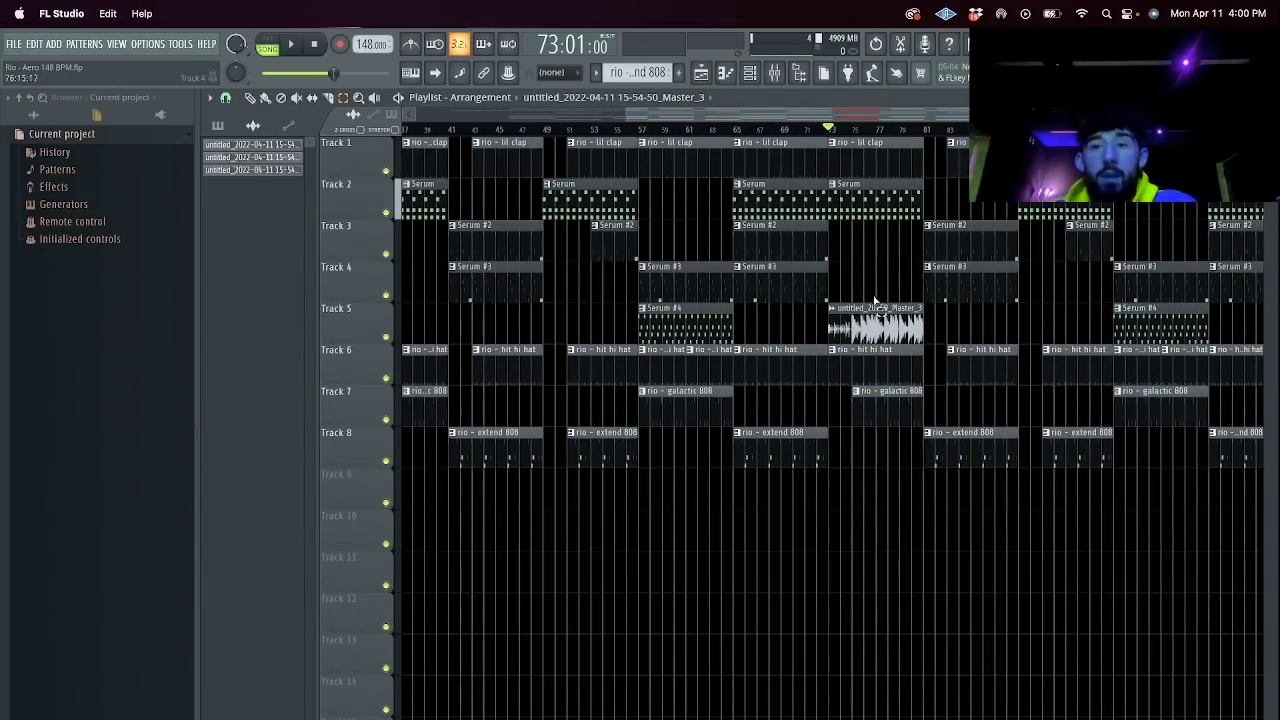
drag(852, 312, 320, 306)
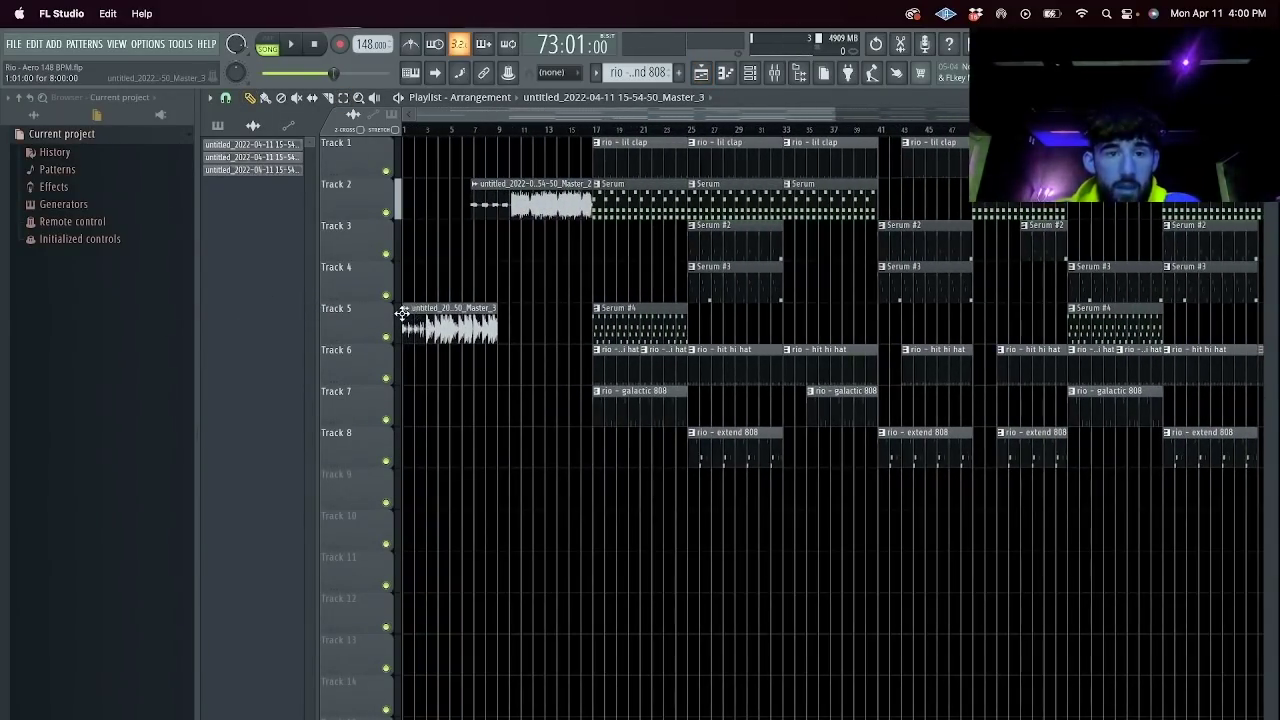
click(392, 208)
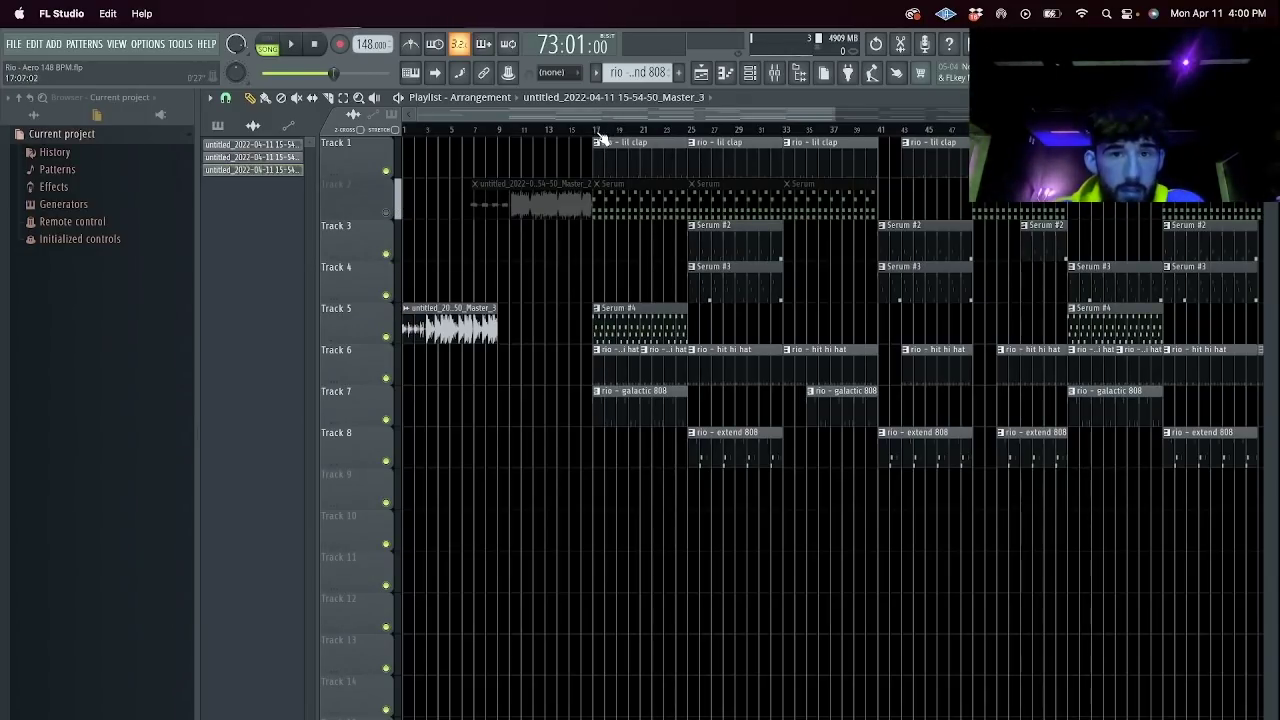
Create a pitch automation clip from the rendered sample's Pitch knob.
double_click(453, 324)
drag(489, 124, 805, 274)
drag(865, 307, 865, 291)
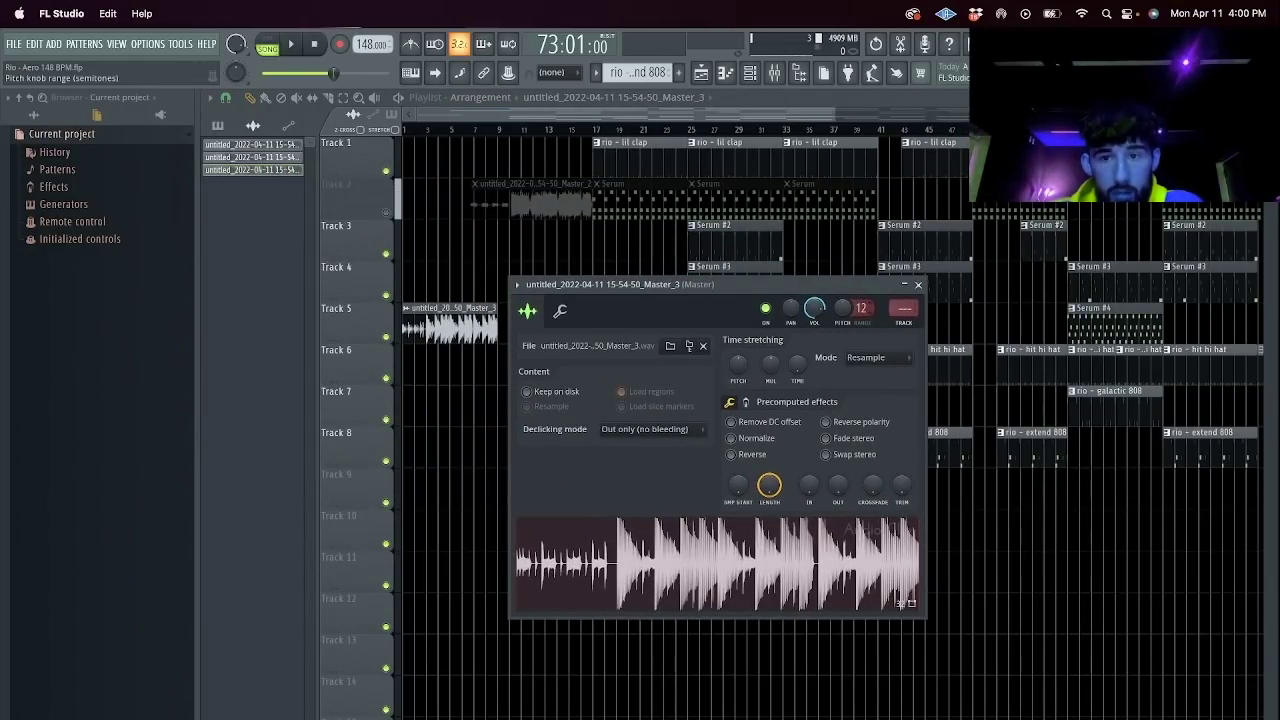
right_click(845, 308)
click(900, 421)
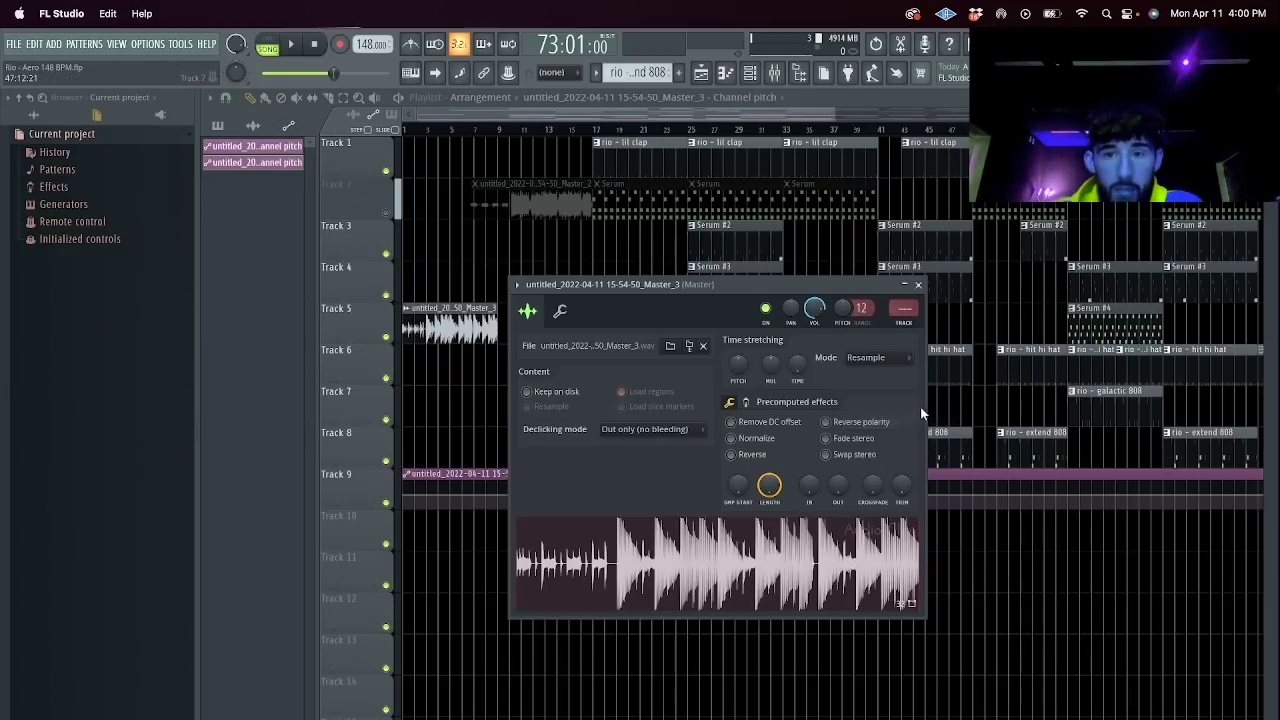
click(918, 285)
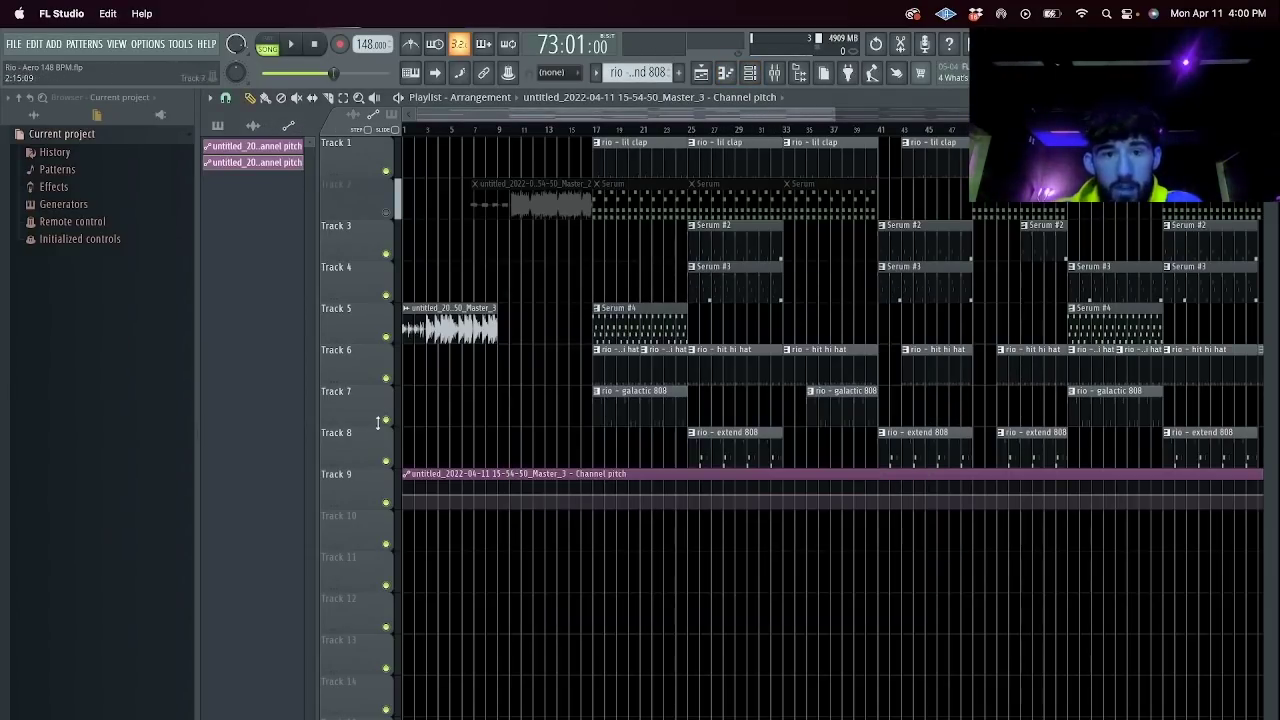
Delete the bar-9 point from the Track 9 pitch automation clip.
right_click(404, 497)
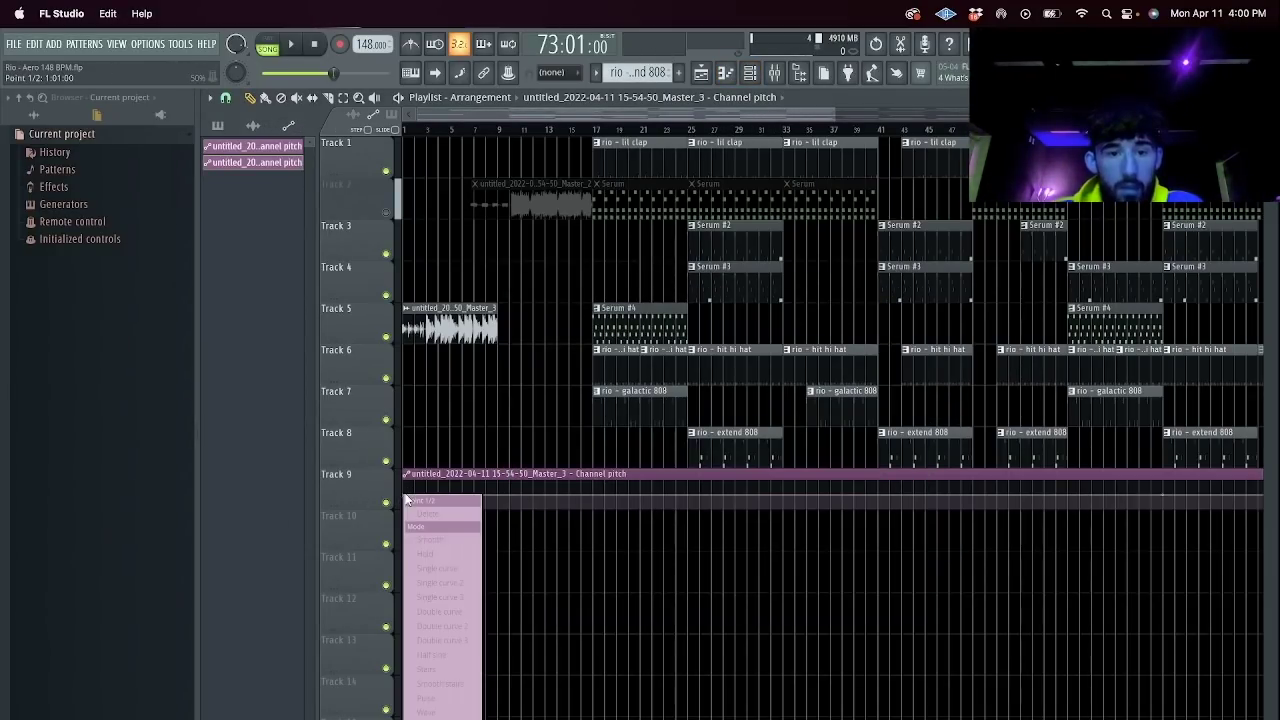
right_click(501, 496)
click(480, 475)
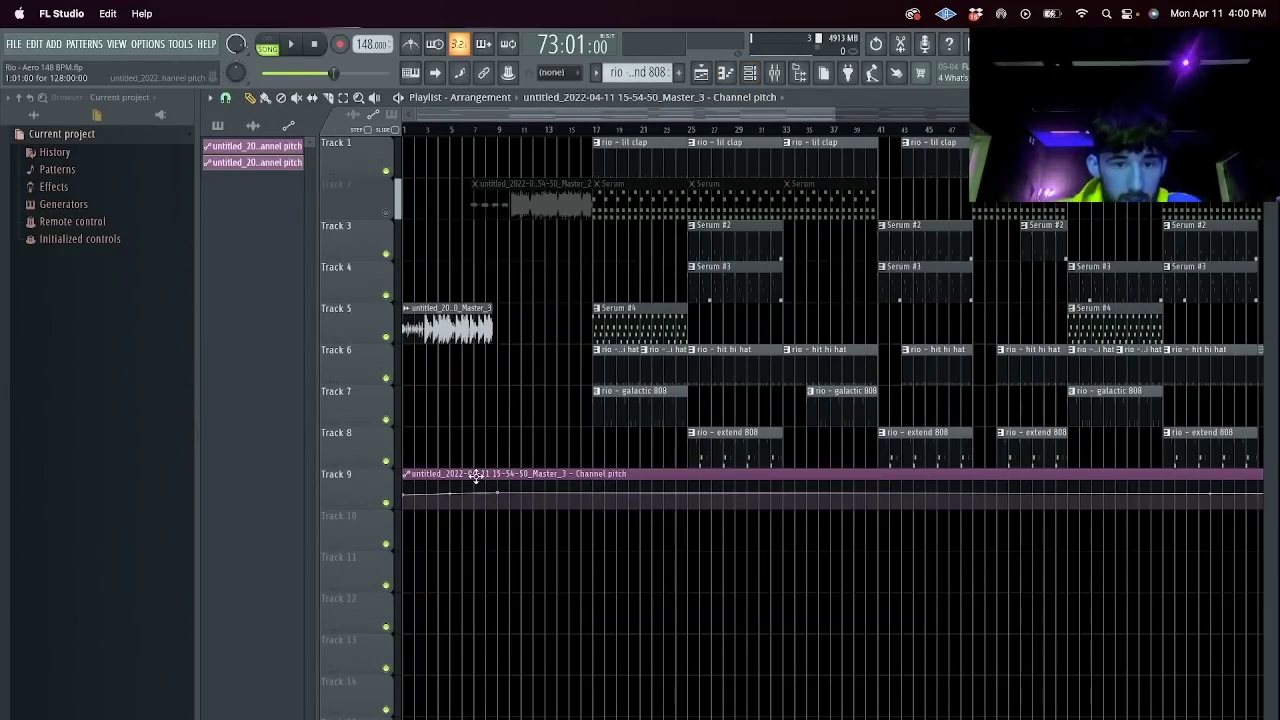
scroll(477, 477, up, 5)
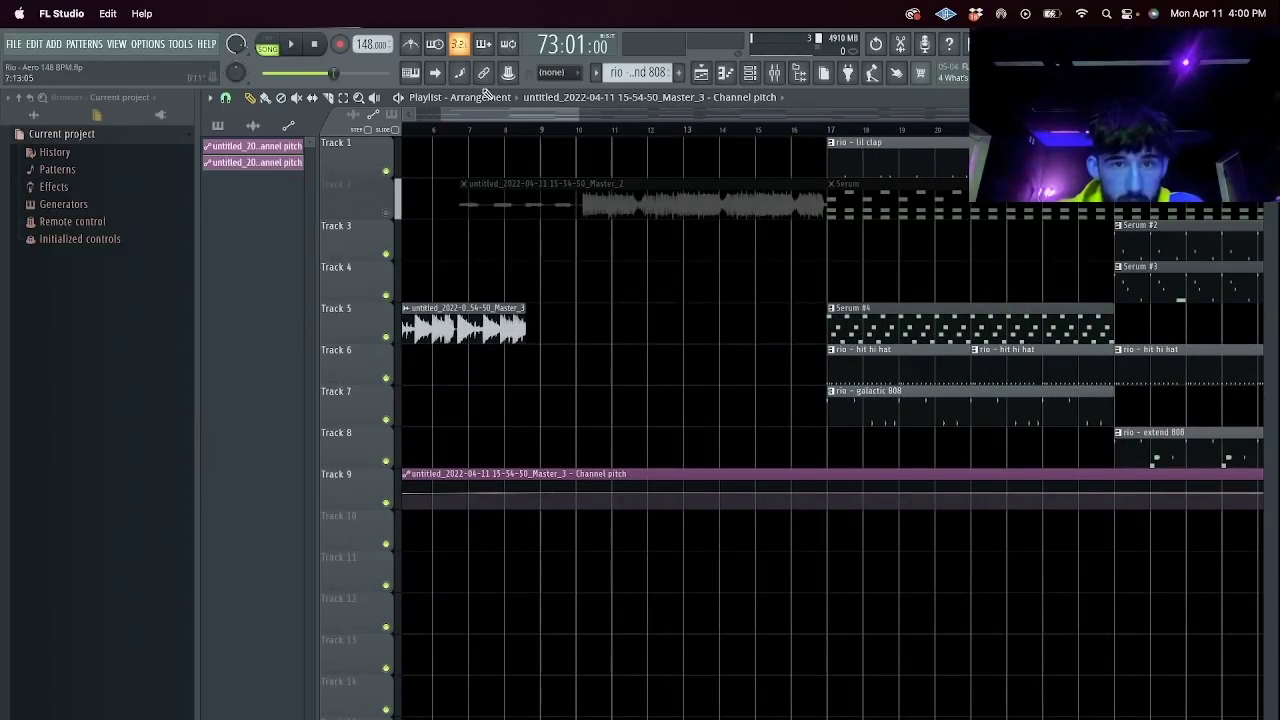
click(319, 43)
right_click(543, 494)
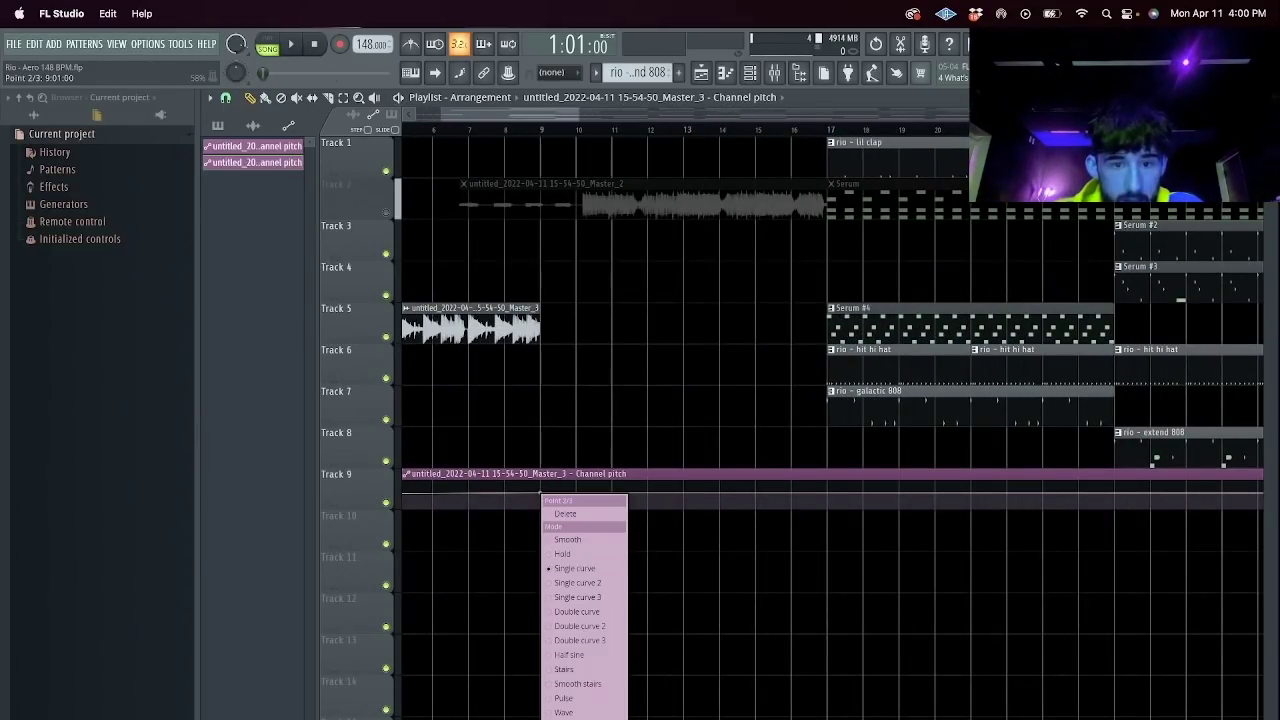
click(568, 514)
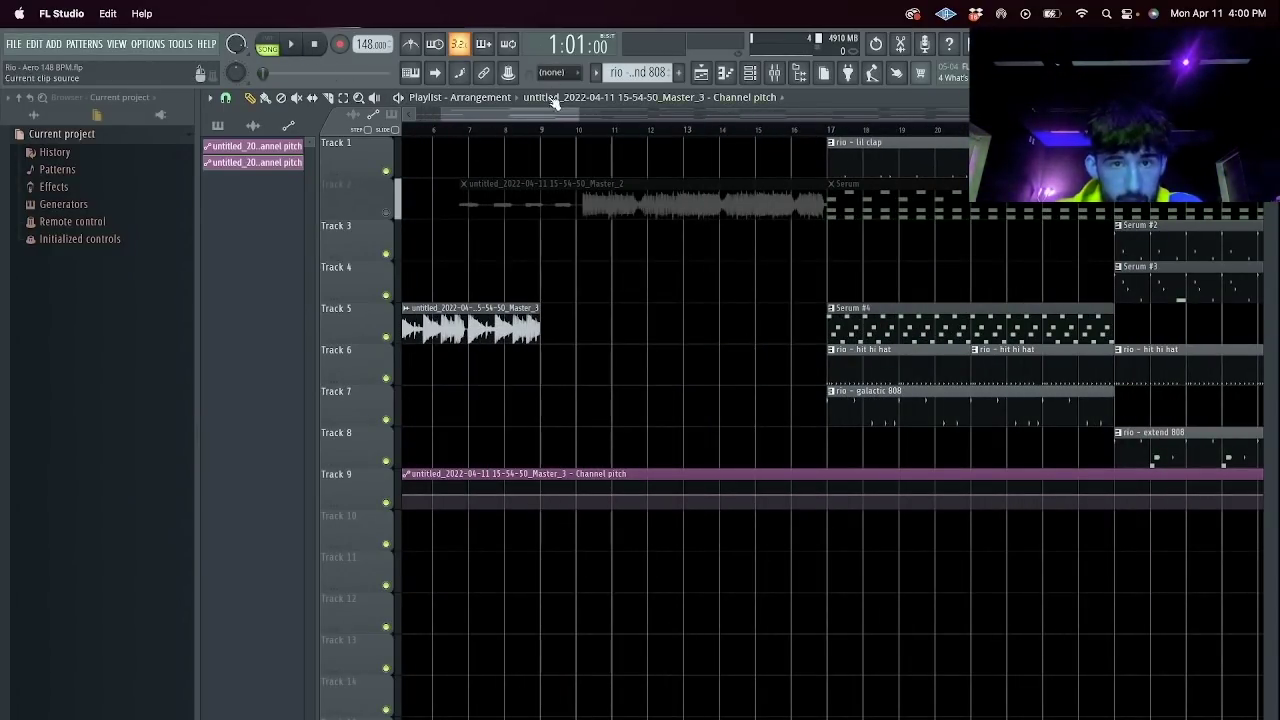
Drop the first pitch point to minimum for a rise, select bars 1–16, and open the mixer.
drag(553, 114, 460, 118)
right_click(408, 497)
click(430, 637)
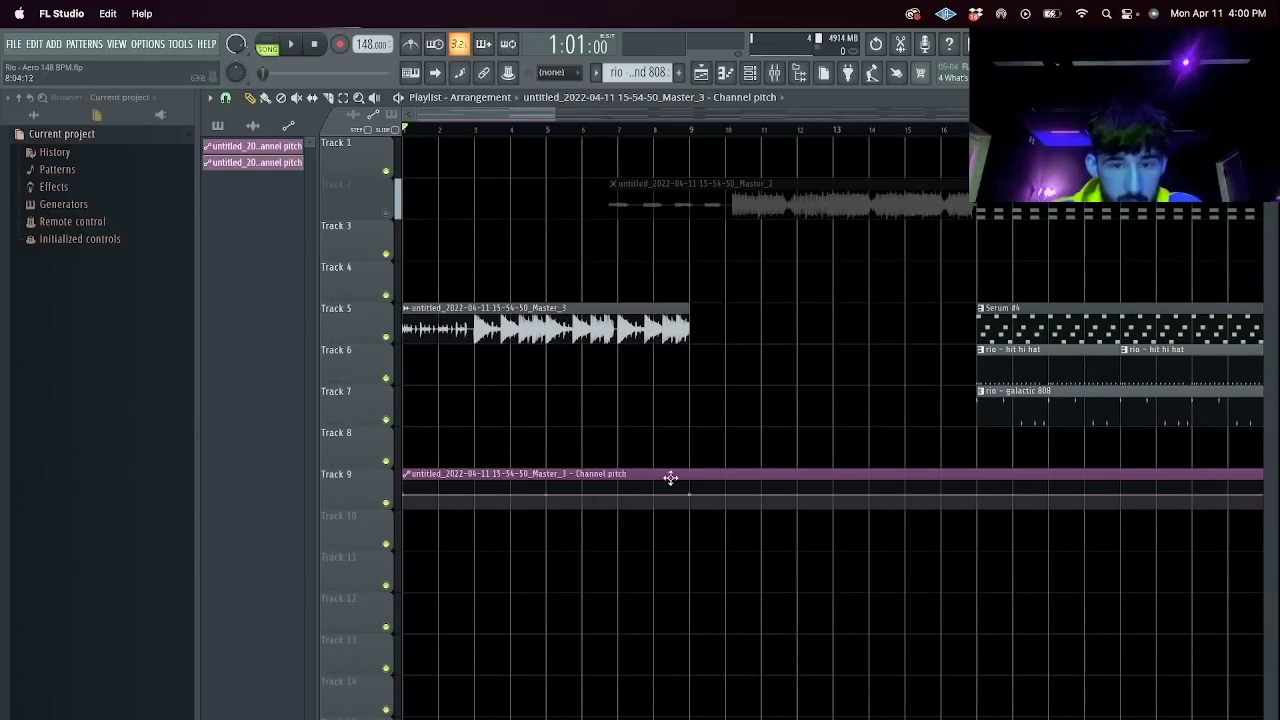
right_click(693, 491)
key(Escape)
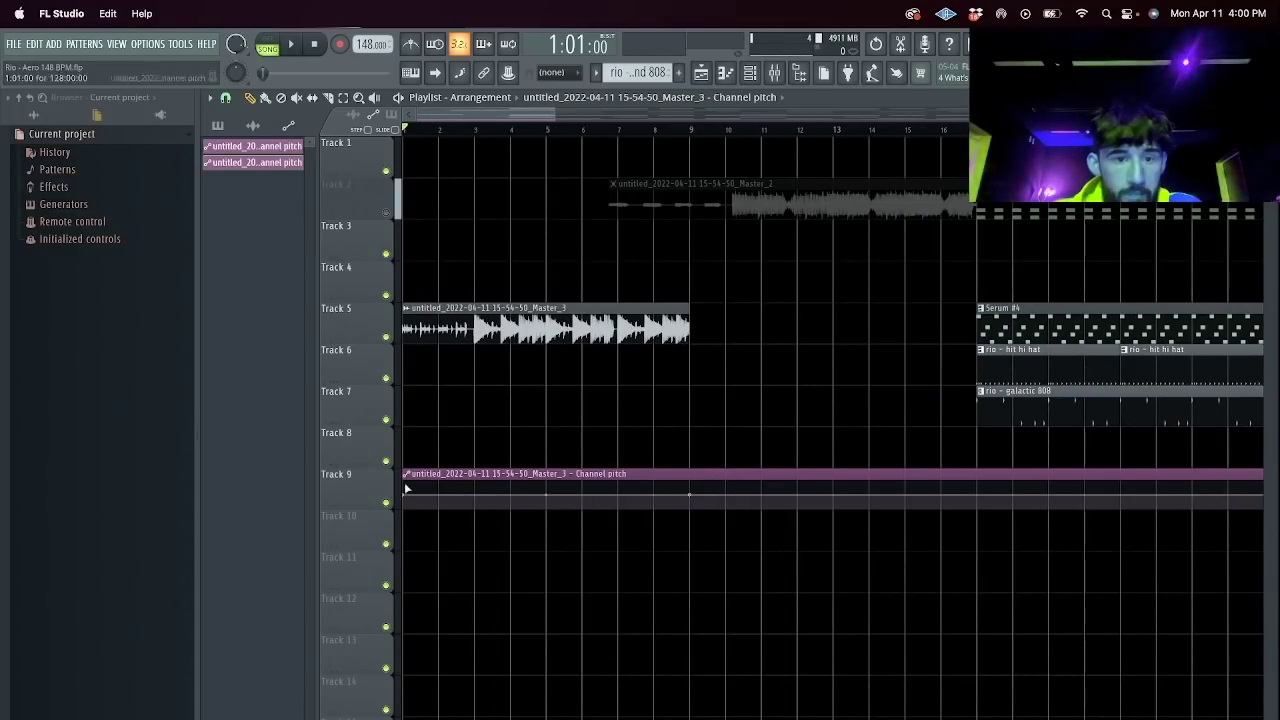
drag(410, 496, 365, 685)
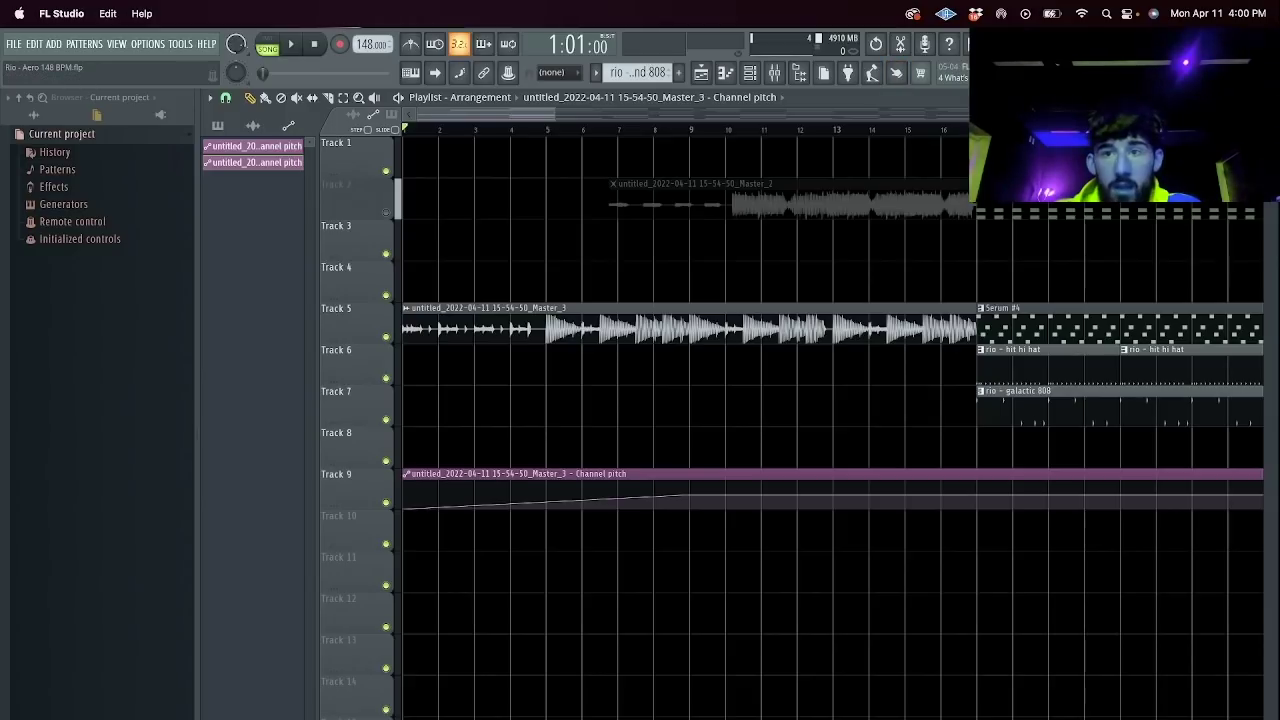
key(ctrl+a)
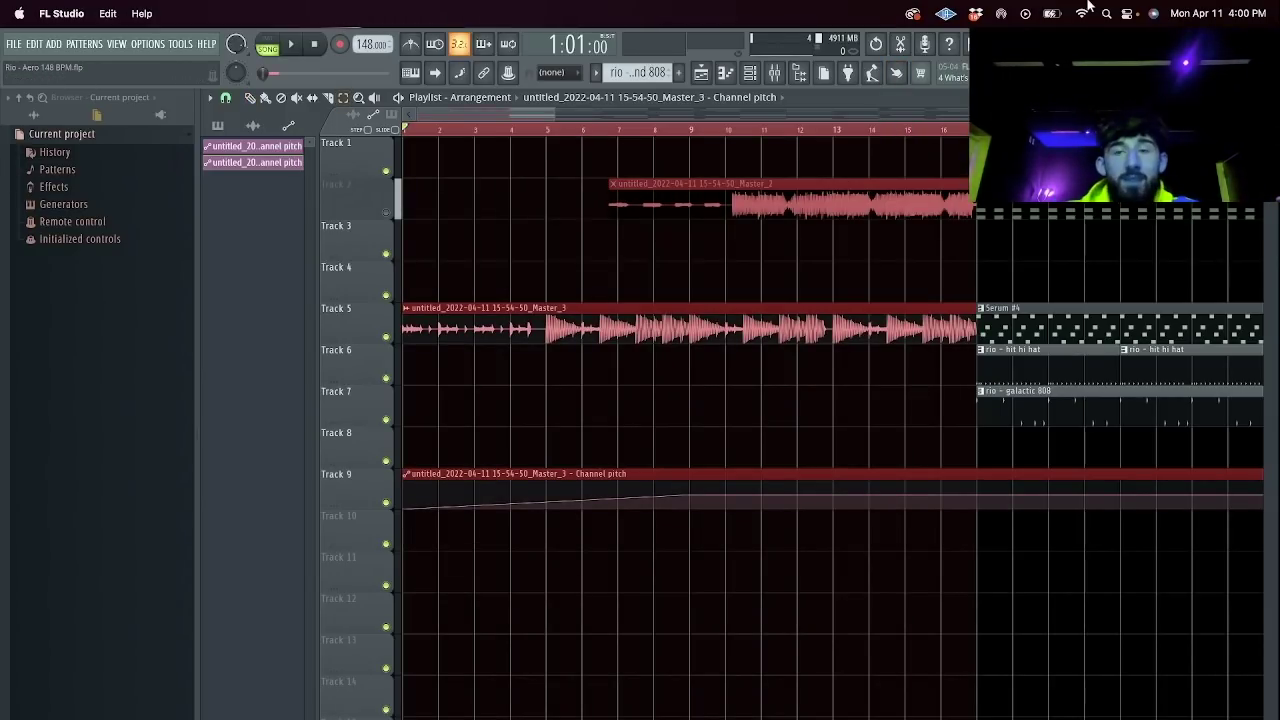
click(775, 74)
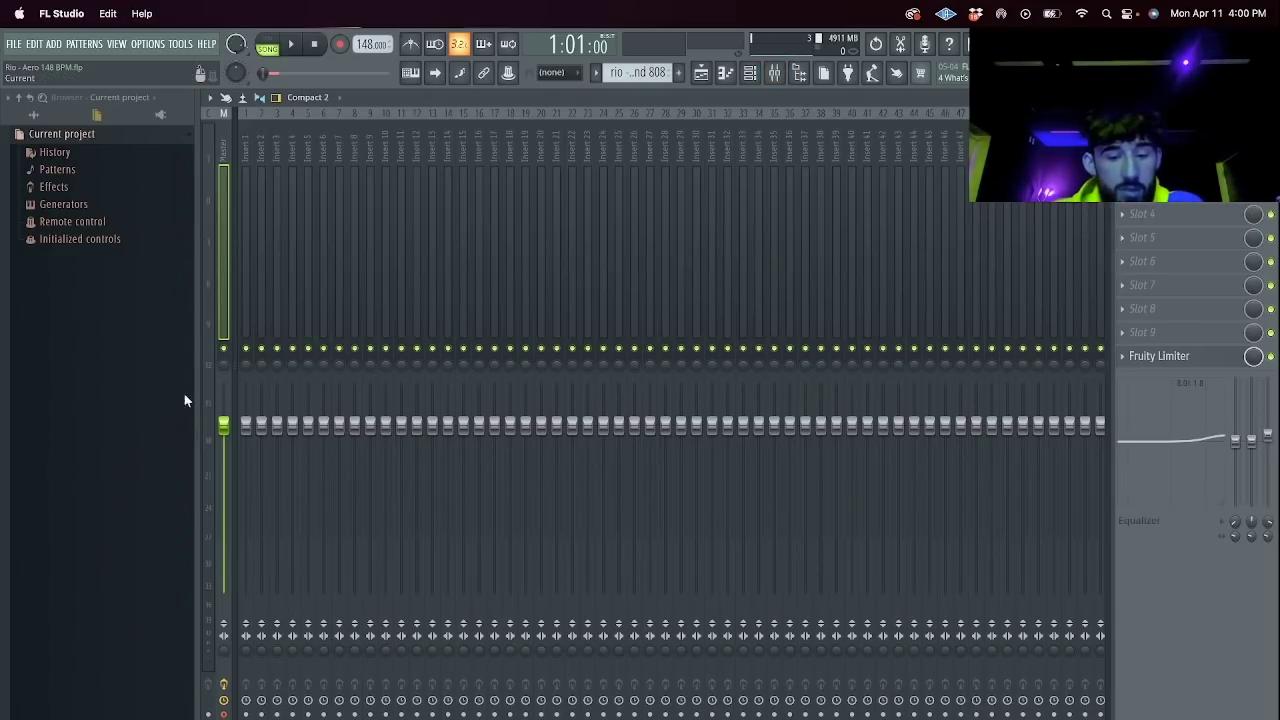
Render the selected 16 bars to a new audio clip.
key(alt+r)
click(749, 539)
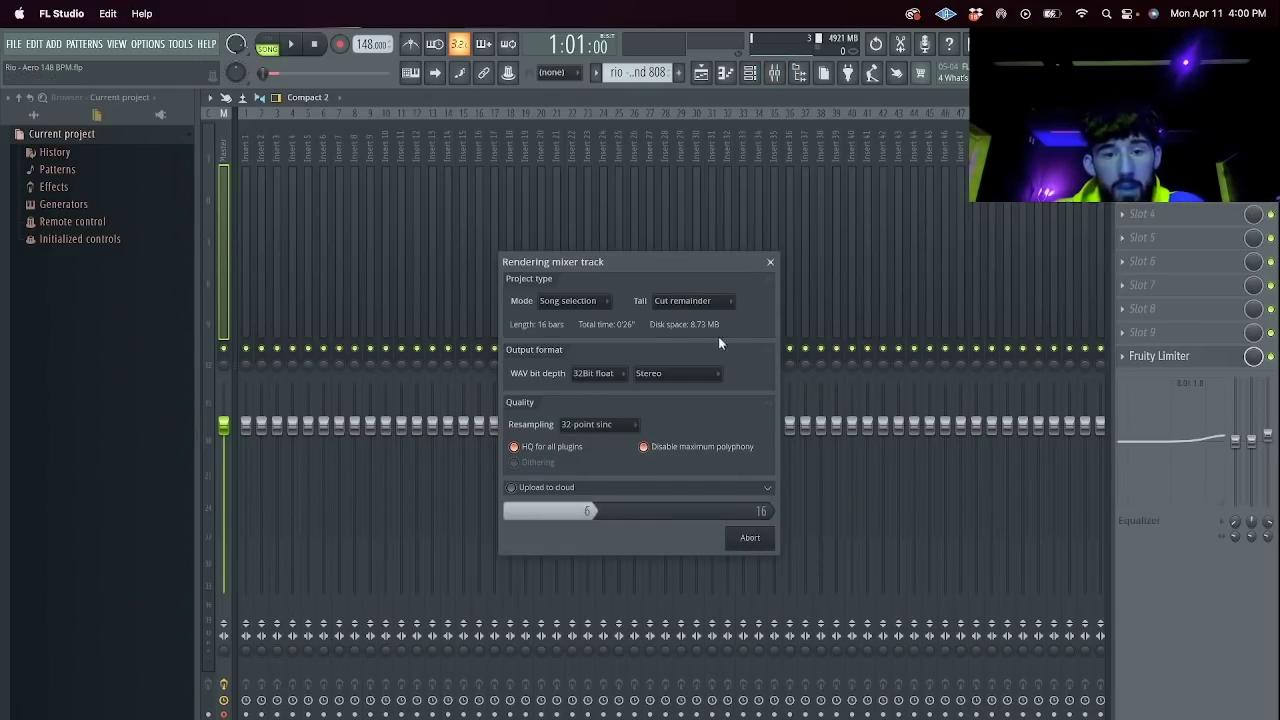
click(705, 74)
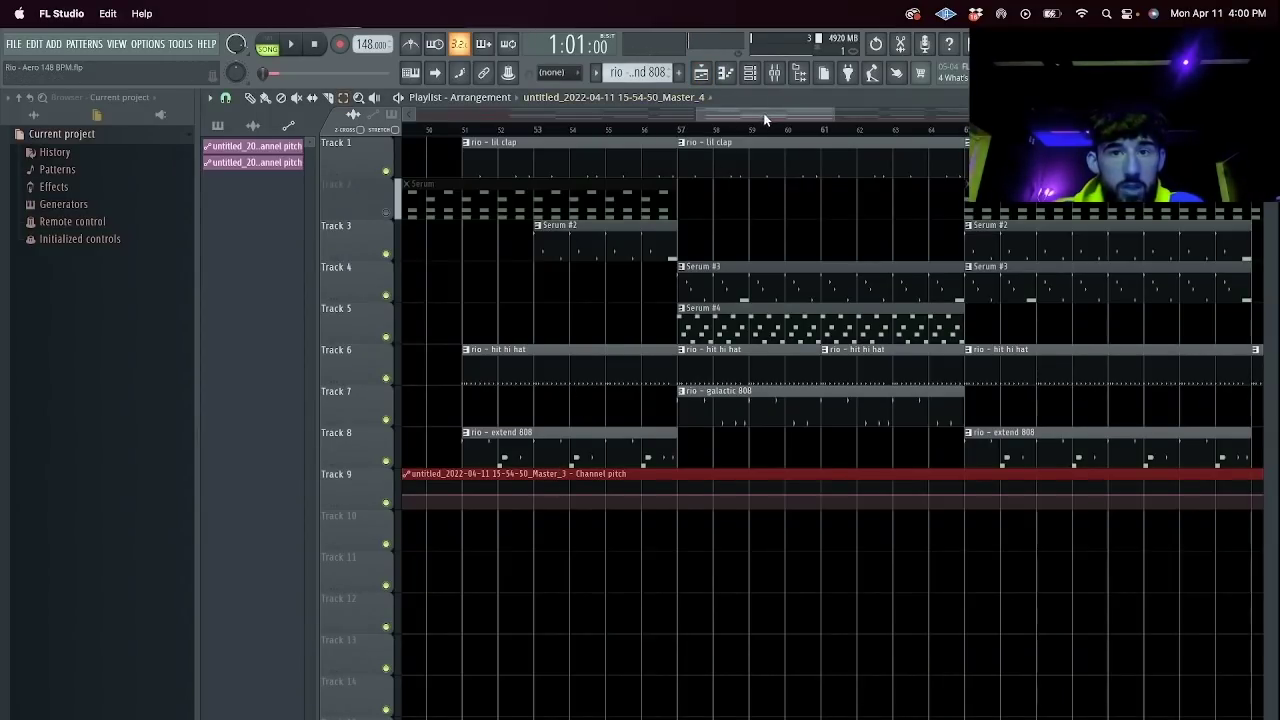
Delete the Track 9 pitch automation clip and the old Track 5 audio clip.
drag(762, 118, 486, 118)
drag(680, 540, 690, 470)
key(Delete)
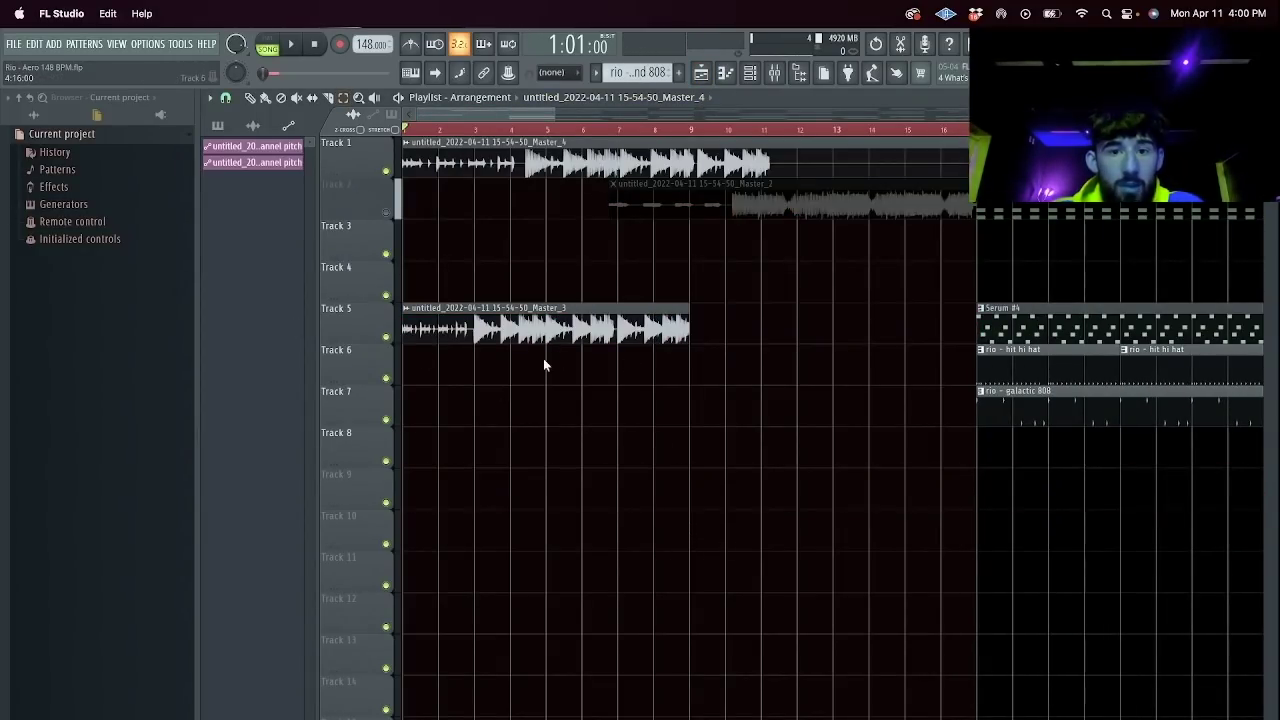
drag(538, 318, 546, 354)
key(Delete)
Turn grid snap off, slice off the new clip's tail, delete it, and play from the start.
click(632, 135)
click(226, 98)
click(246, 172)
scroll(766, 183, up, 10)
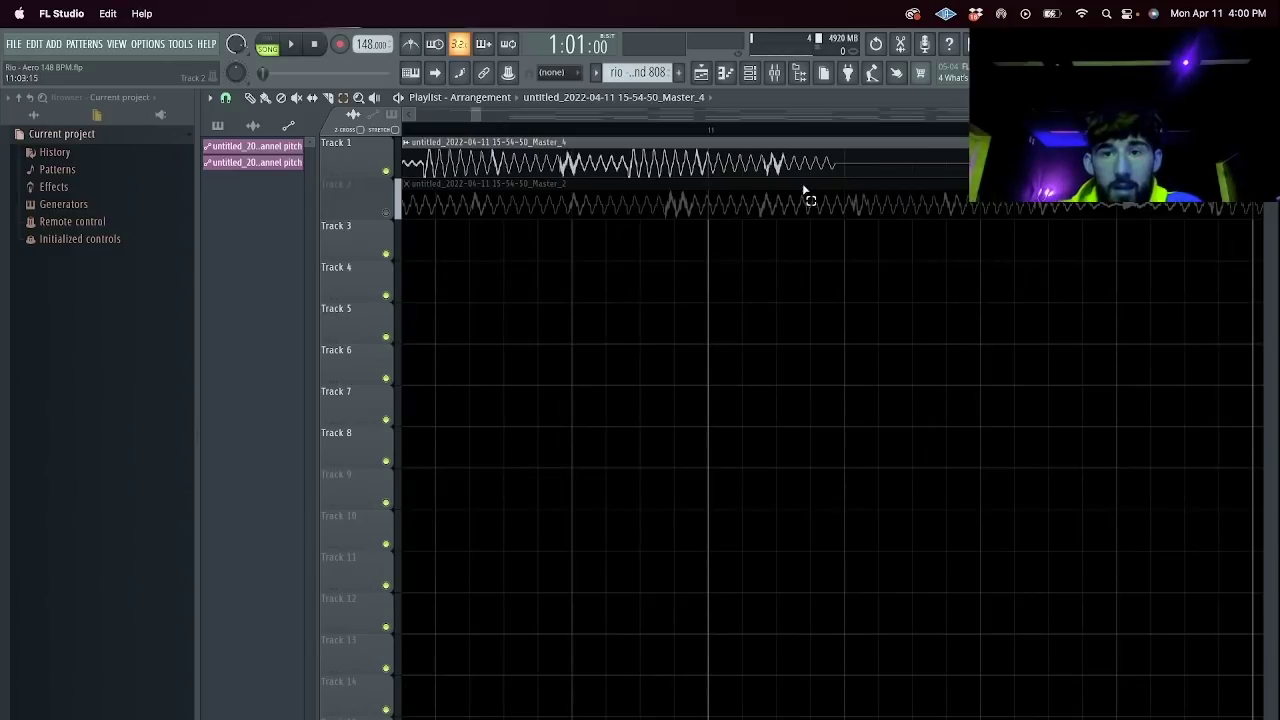
drag(839, 167, 839, 173)
key(e)
right_click(850, 154)
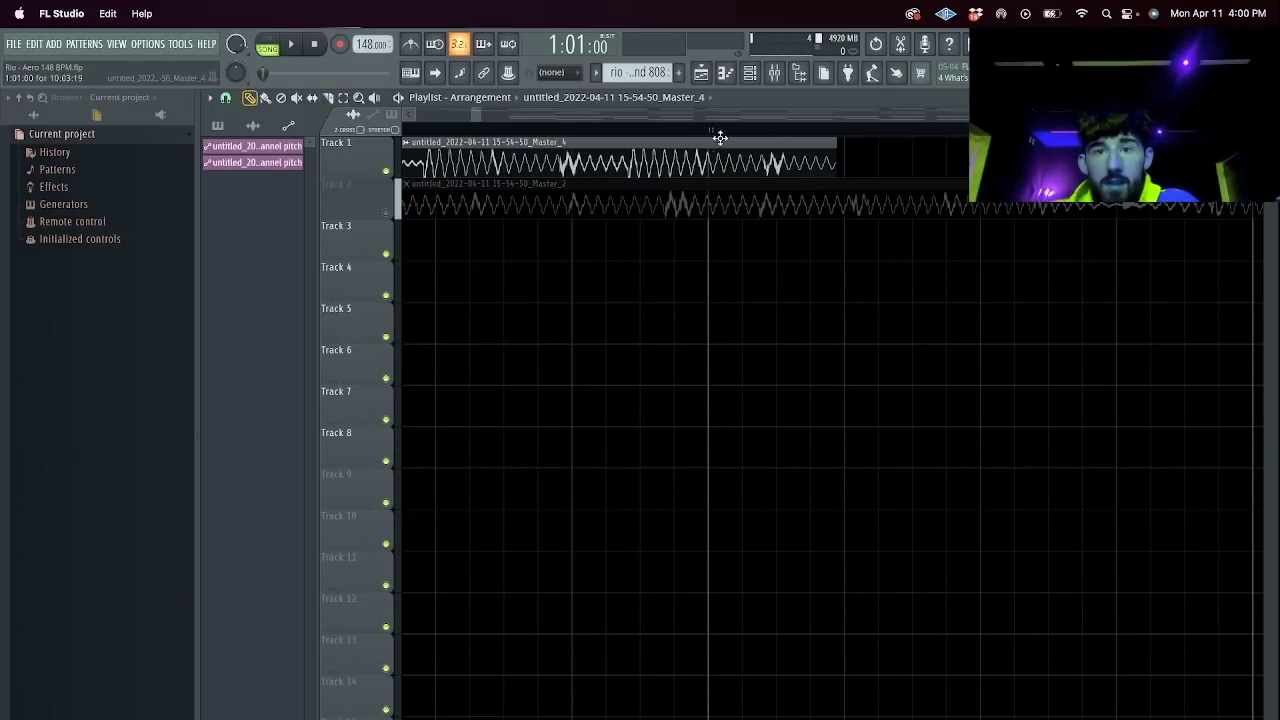
drag(478, 117, 624, 104)
click(622, 101)
drag(458, 117, 396, 108)
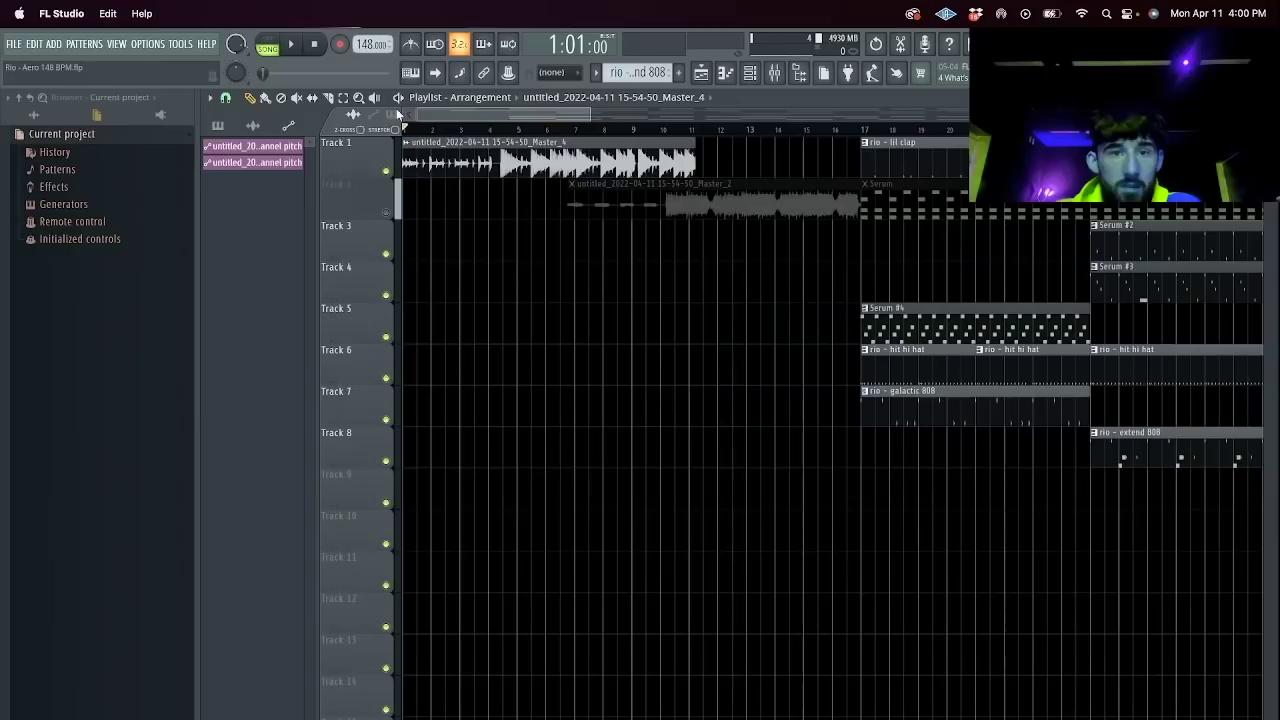
key(space)
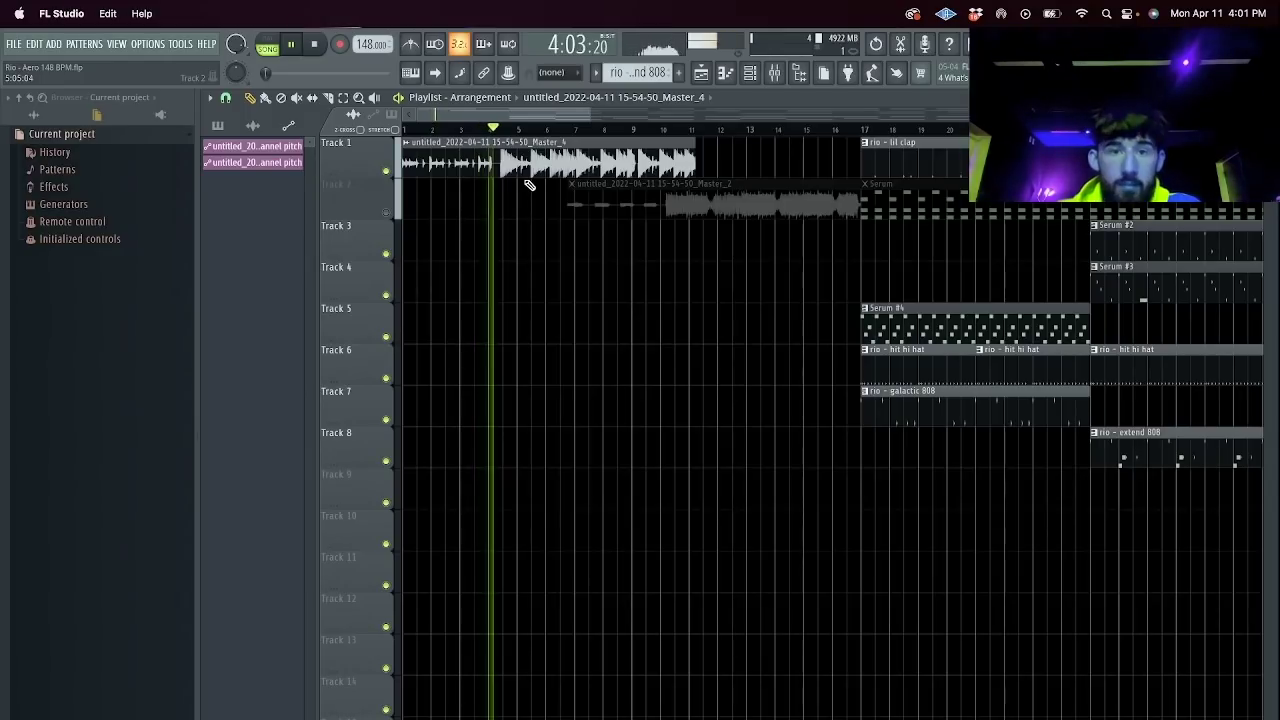
Set snap to Beat, delete the new Track 1 clip, and unmute all tracks.
click(226, 98)
click(229, 313)
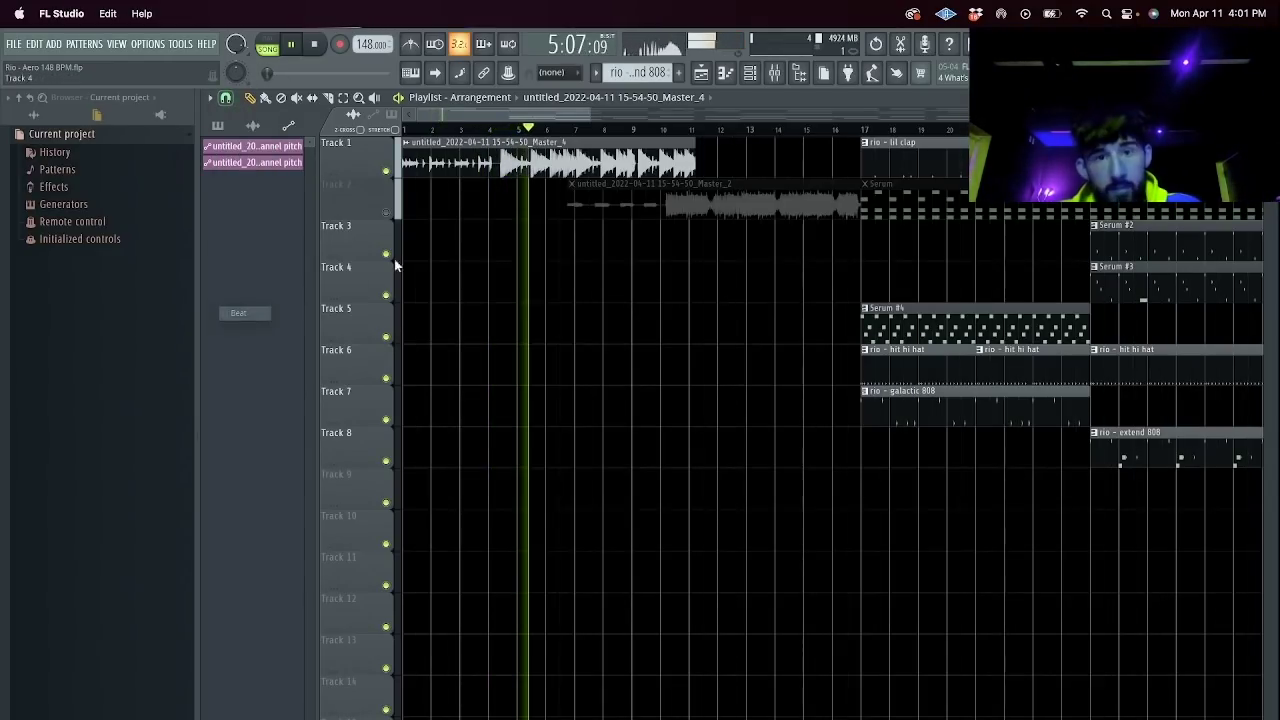
right_click(484, 154)
key(space)
right_click(387, 171)
right_click(387, 171)
Play the arrangement from around bar 7, then stop it.
click(569, 128)
key(space)
drag(585, 115, 1250, 115)
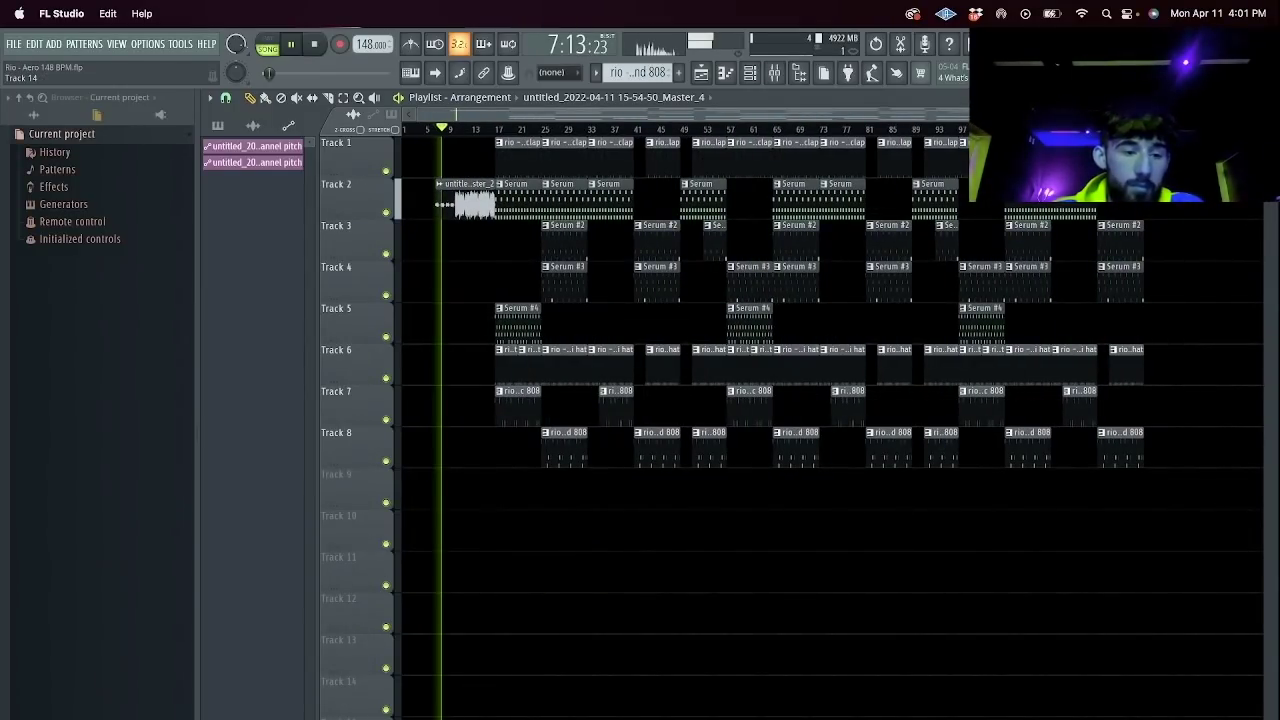
key(super+Tab)
key(super+Tab)
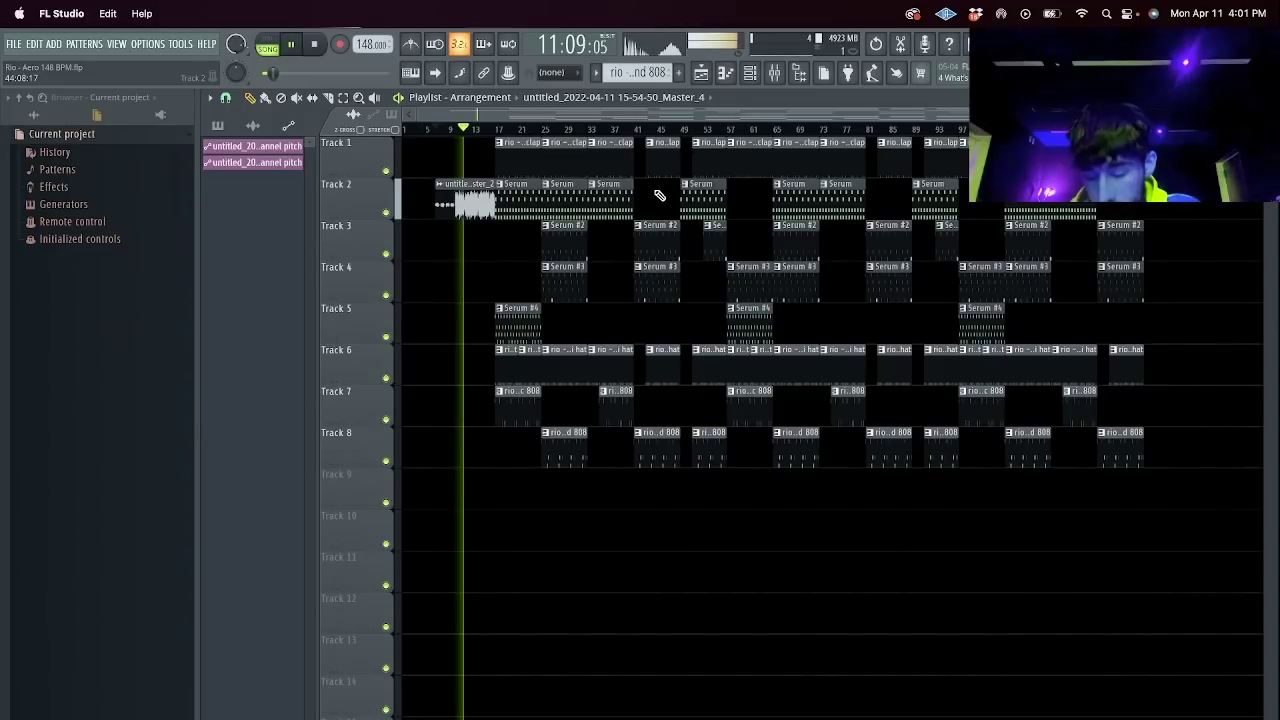
key(space)
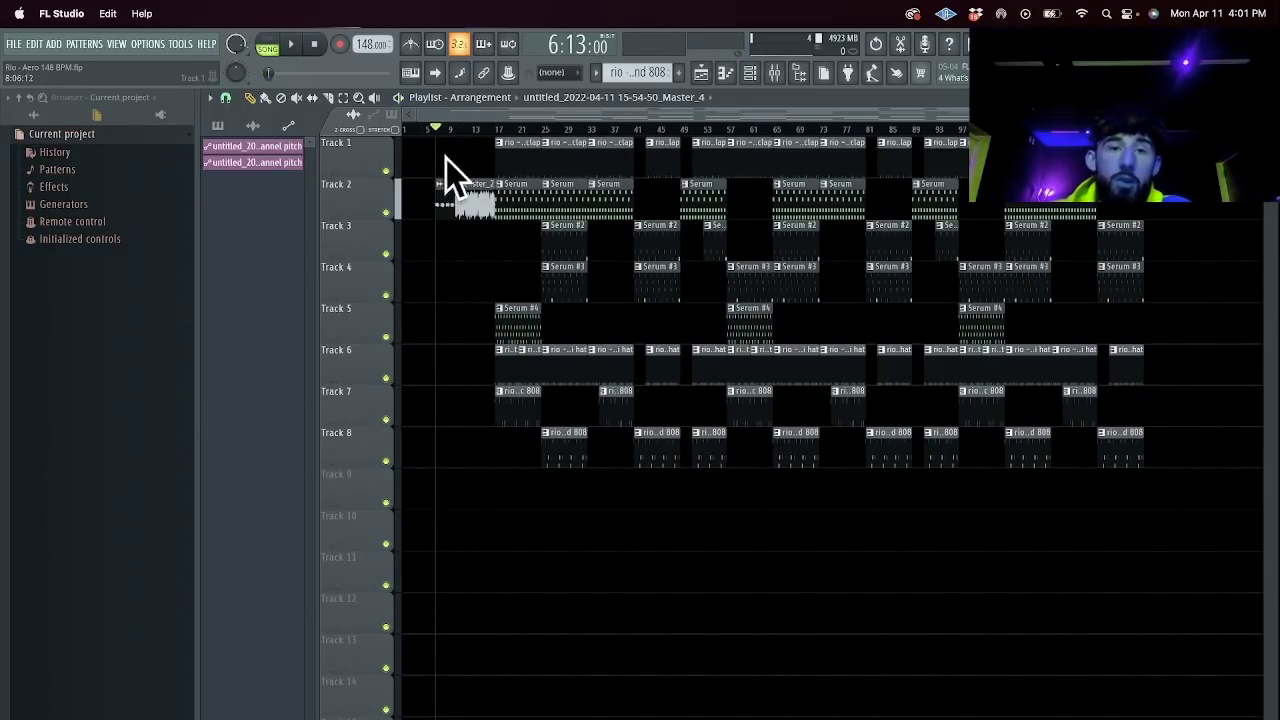
Discard changes for a new empty project, add a Serum channel in the Channel rack, and show Serum.
click(18, 46)
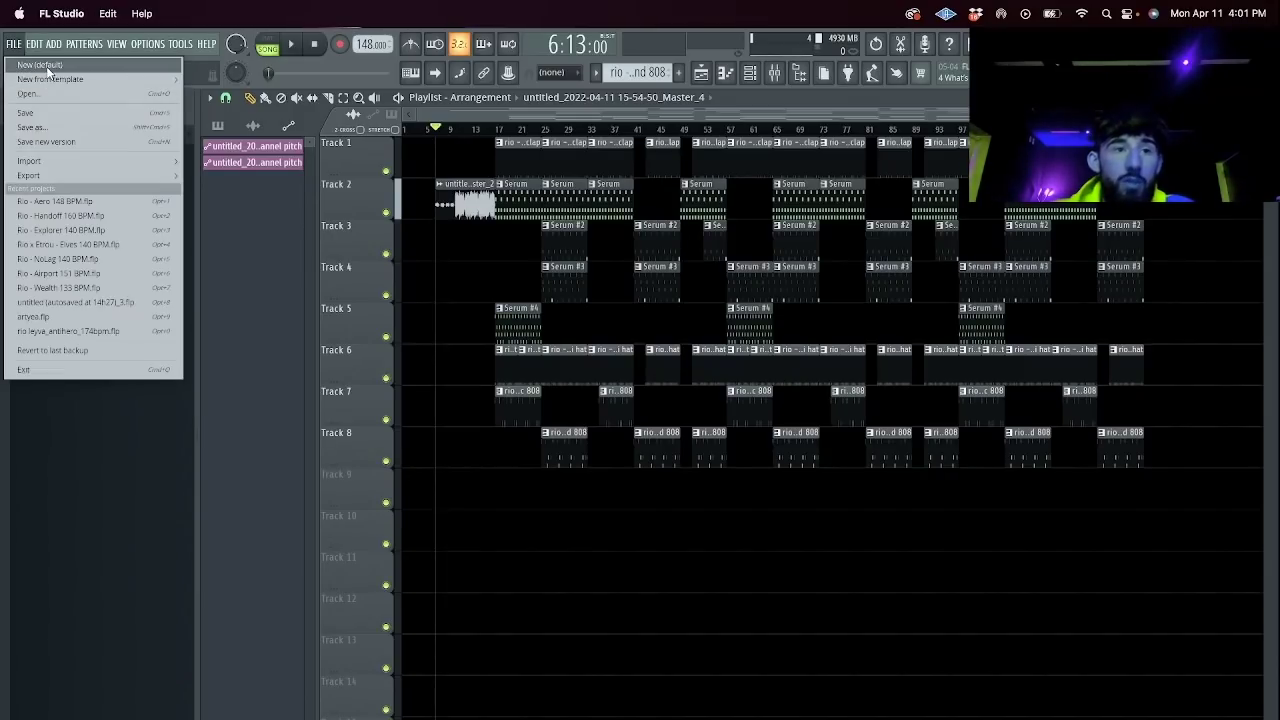
click(38, 64)
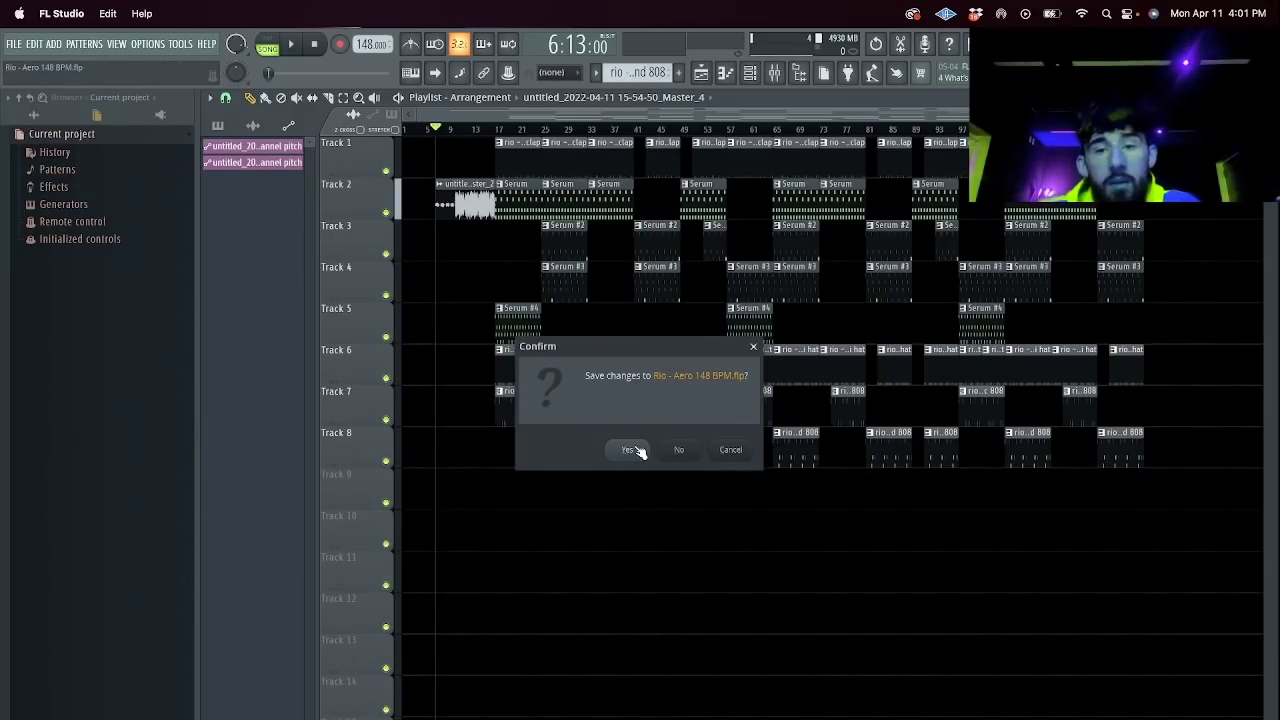
click(678, 449)
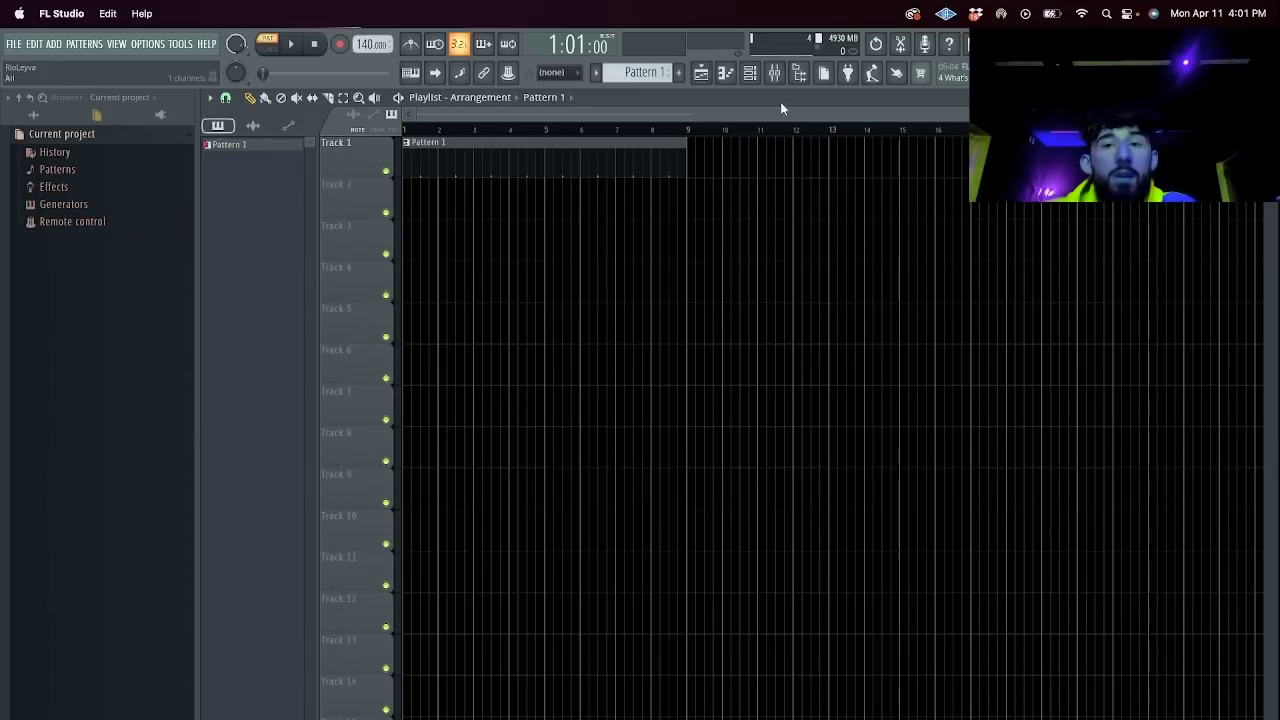
click(750, 72)
click(370, 176)
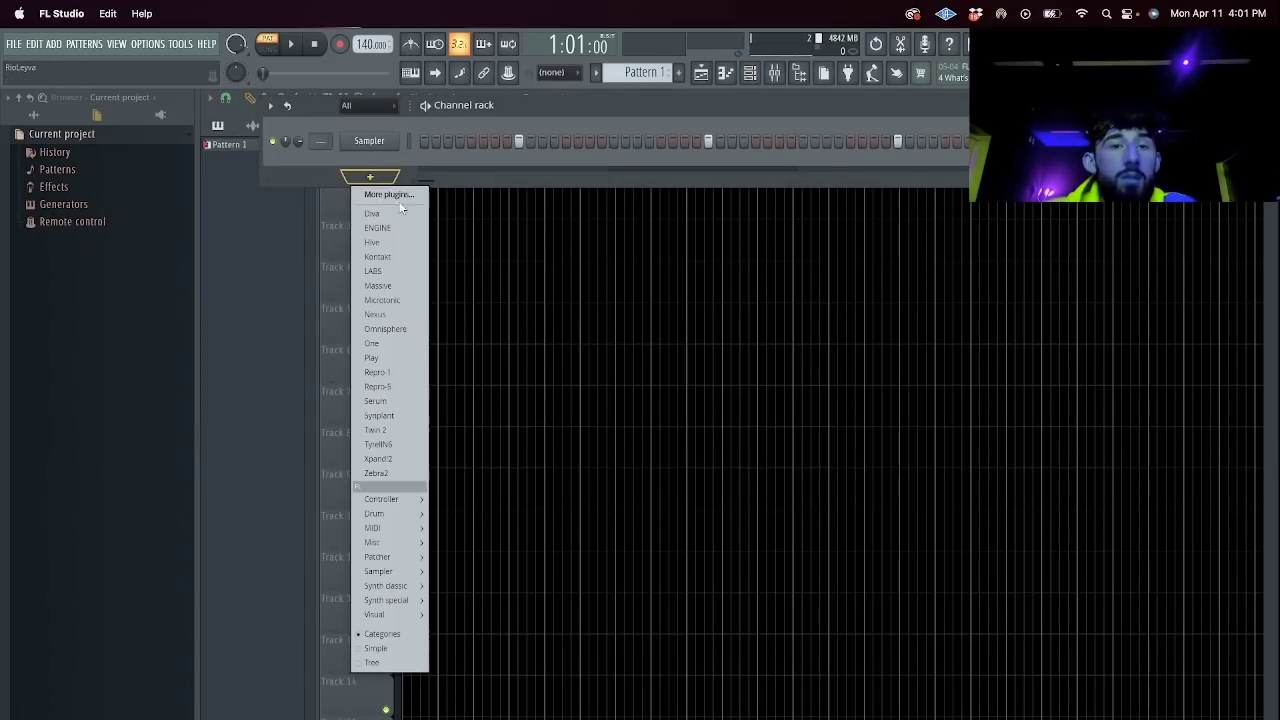
click(405, 401)
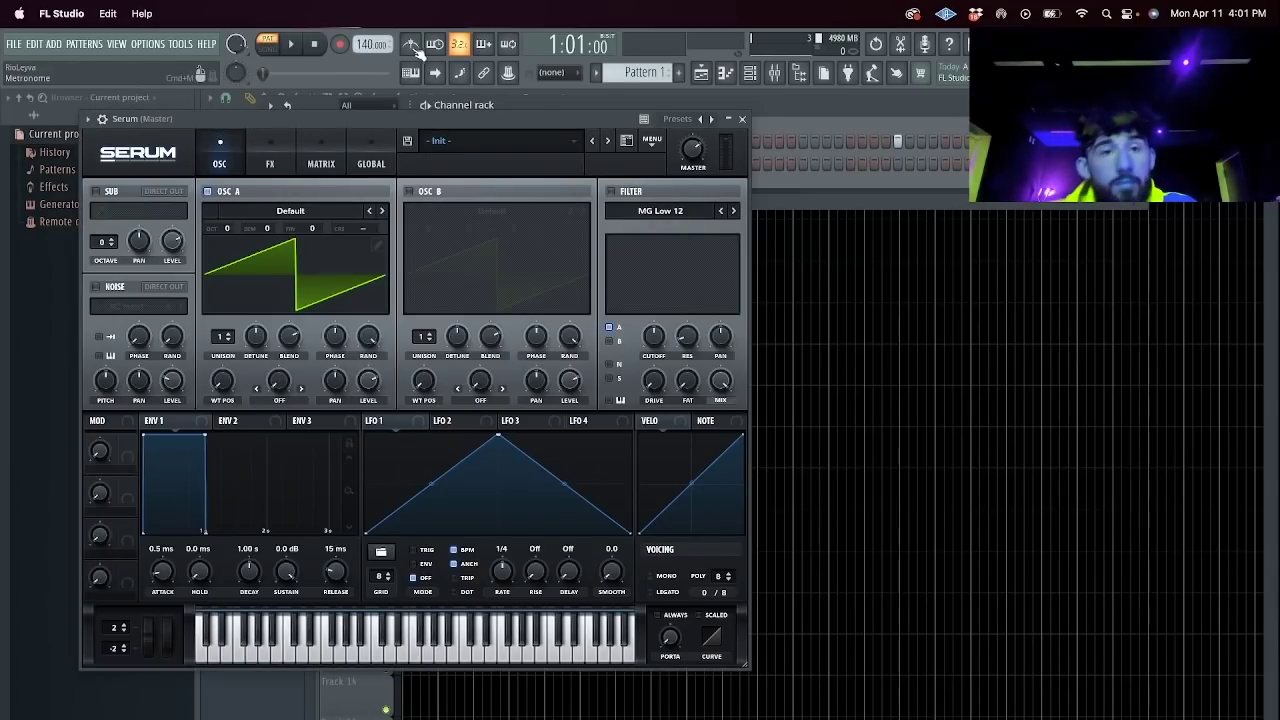
click(412, 72)
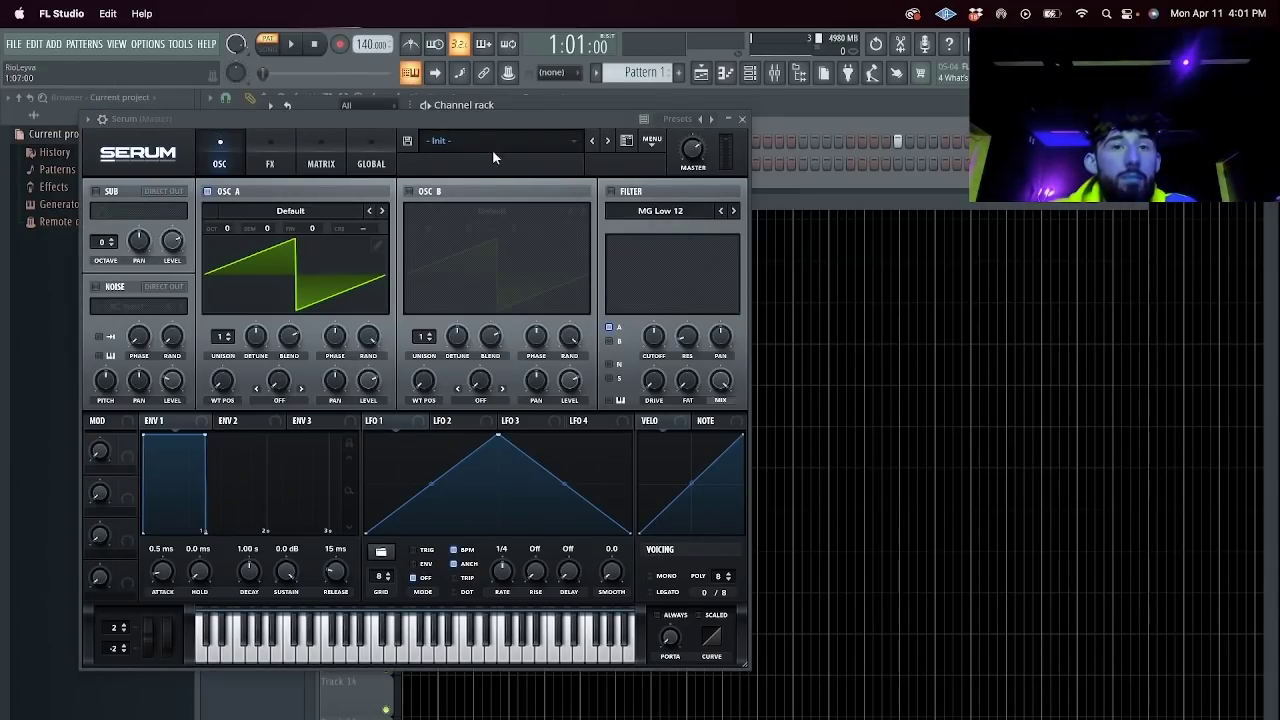
Browse the mp3 beats in Finder's MP3s folder, deselect them, and start a blank Safari tab.
key(super+Tab)
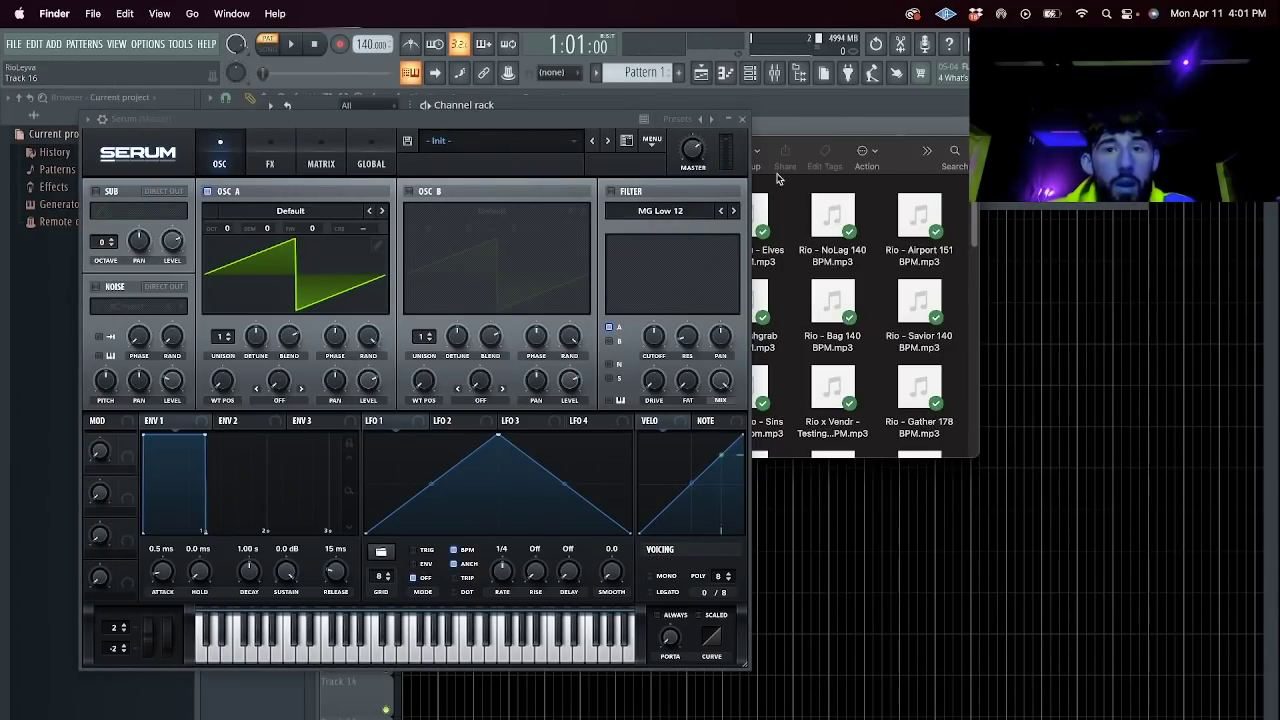
drag(876, 158, 1104, 273)
drag(1147, 342, 856, 512)
right_click(856, 512)
click(816, 512)
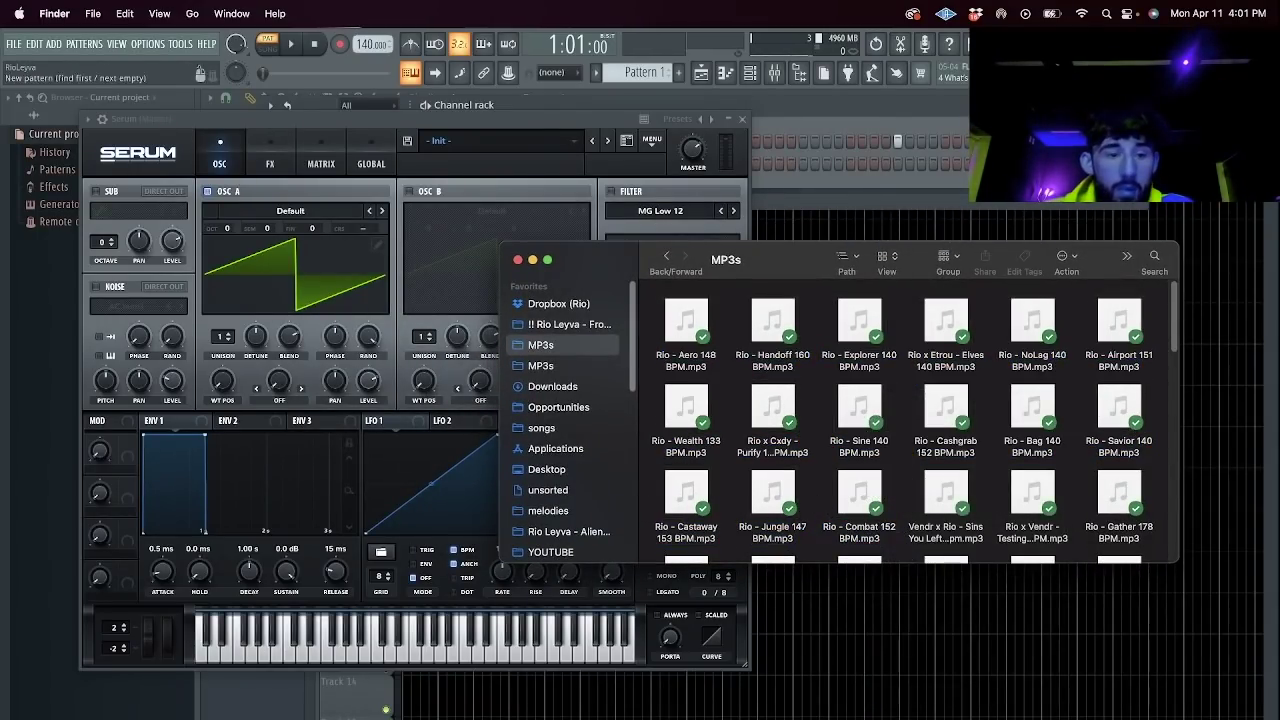
key(super+Tab)
click(991, 107)
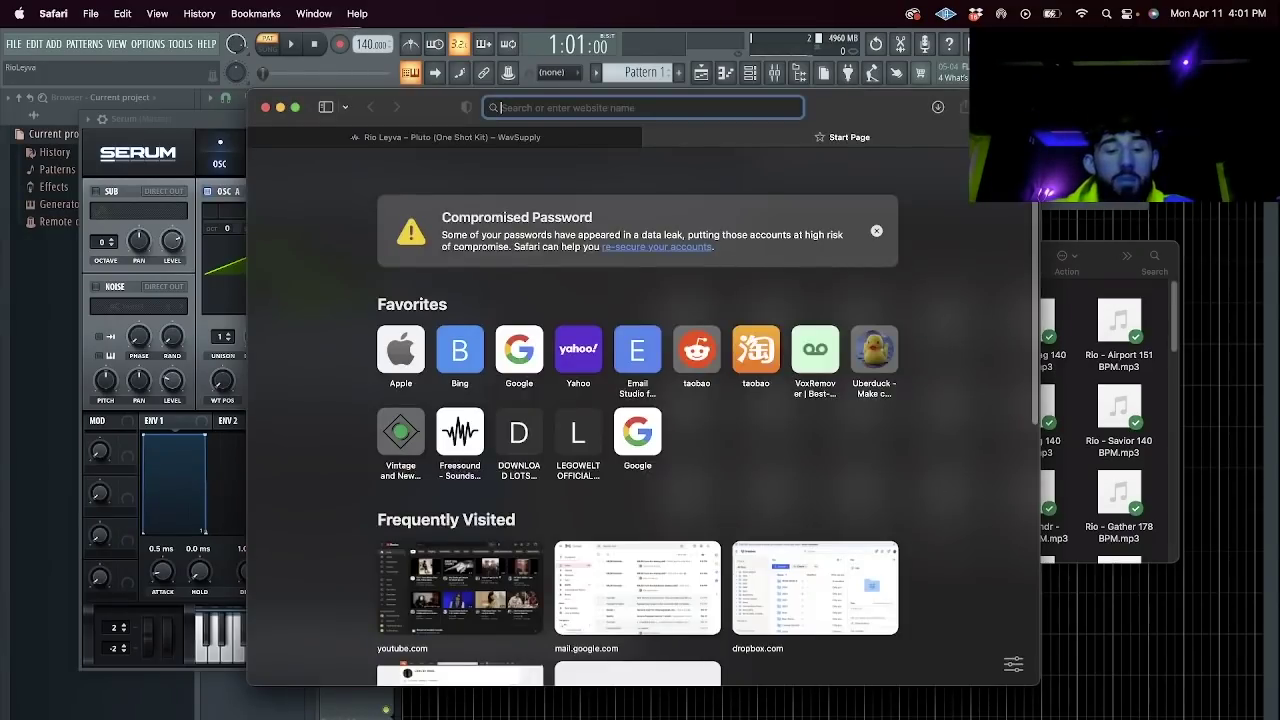
Search Google for '15 divided by 4' and copy the 3.75 result.
text(15)
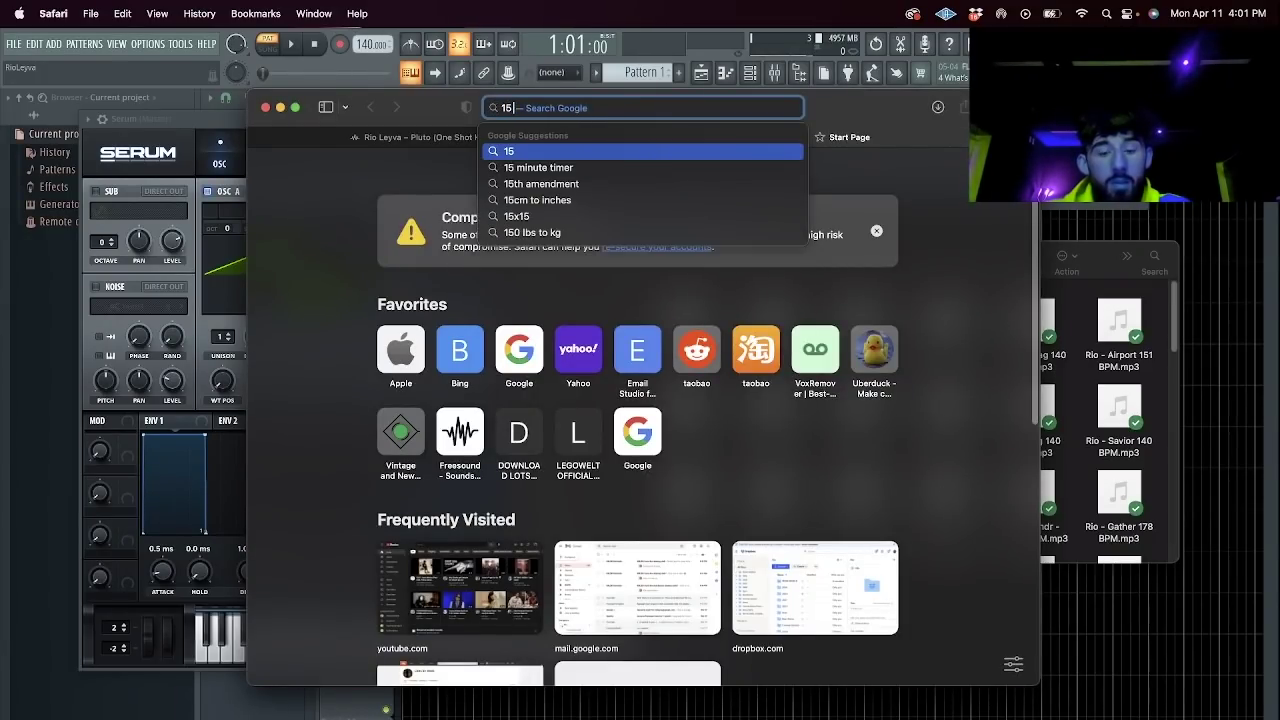
text( divided by 4)
key(Return)
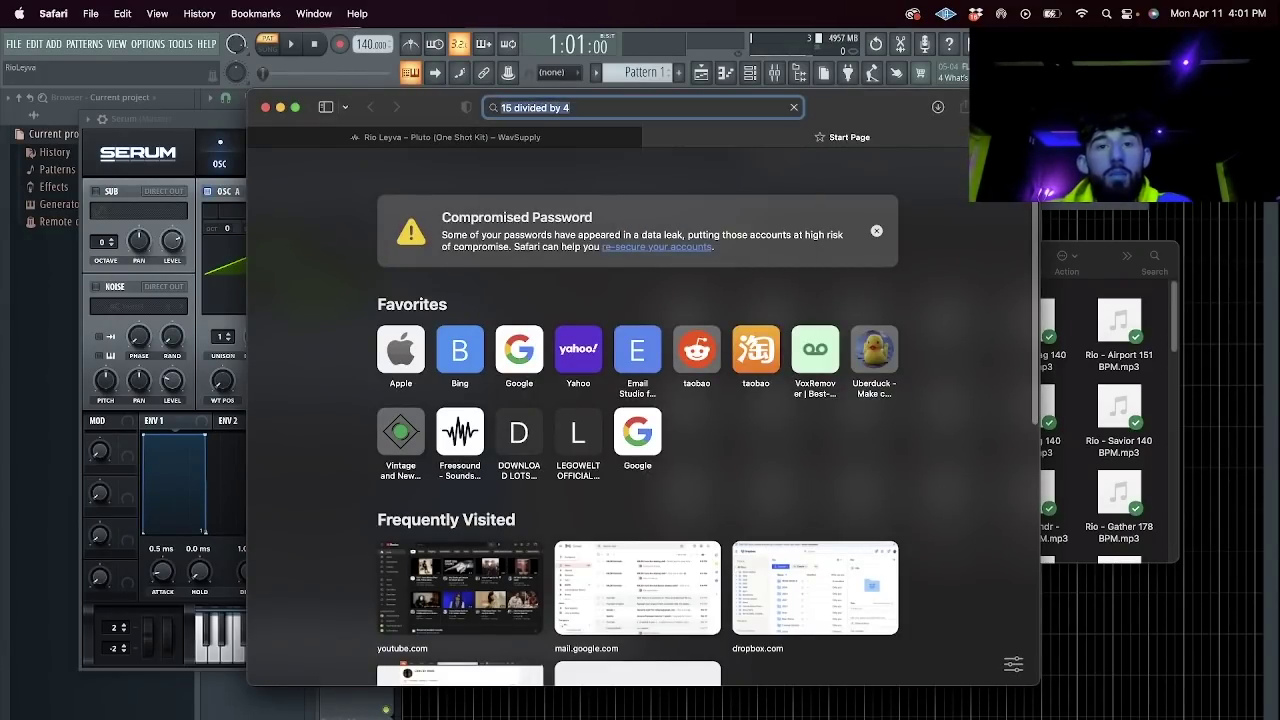
drag(680, 321, 771, 324)
key(super+c)
Calculate '3.75 x 24' (90) in Google, then go back to FL Studio's Serum window.
triple_click(487, 176)
key(super+v)
text(x 24)
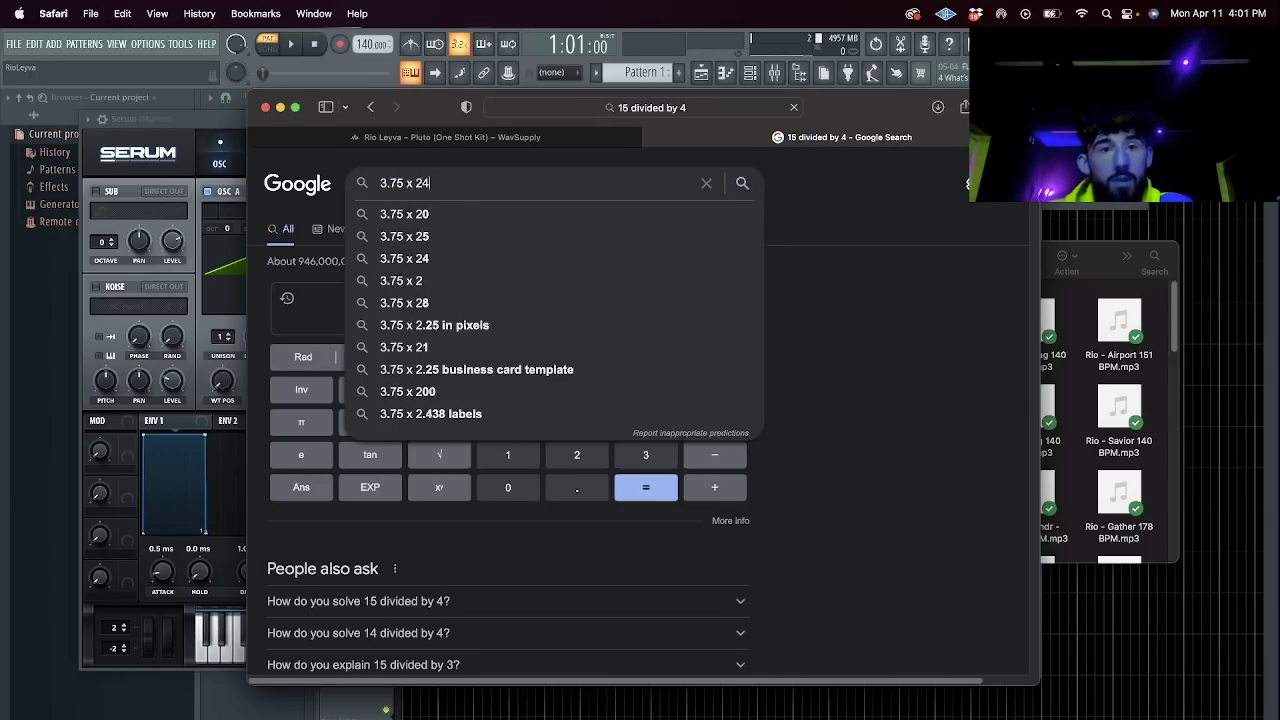
key(Return)
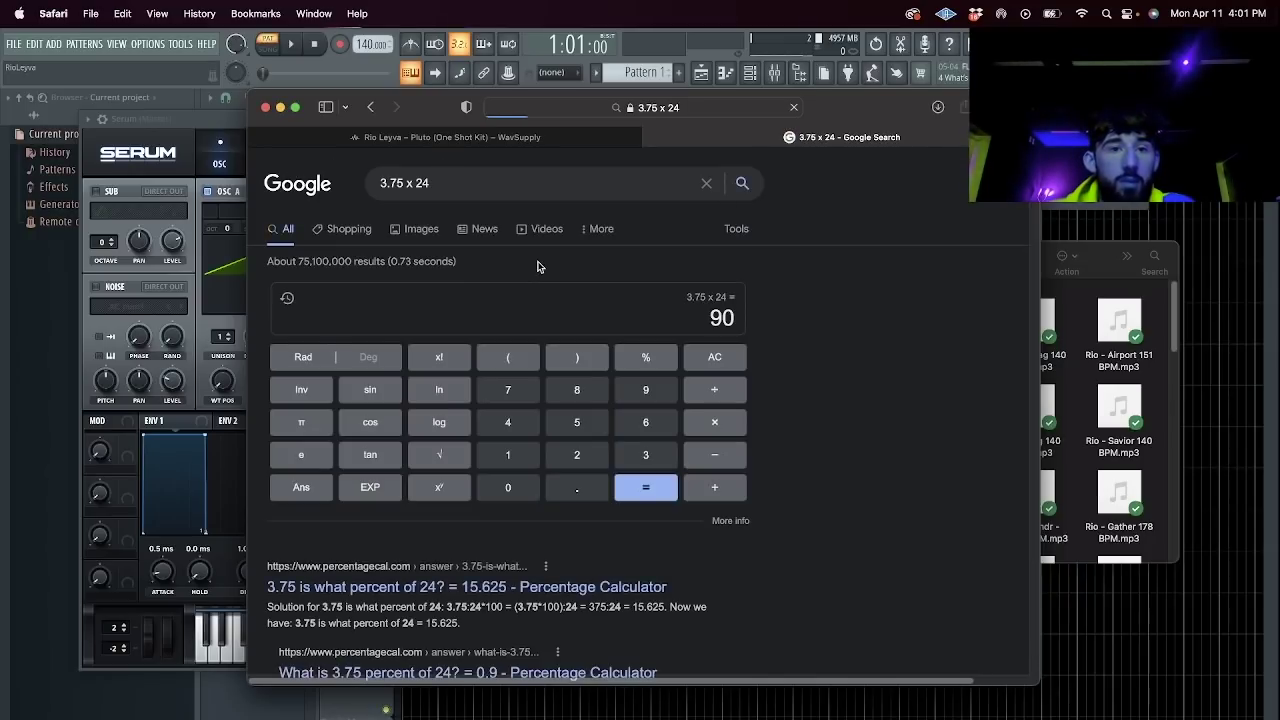
click(464, 184)
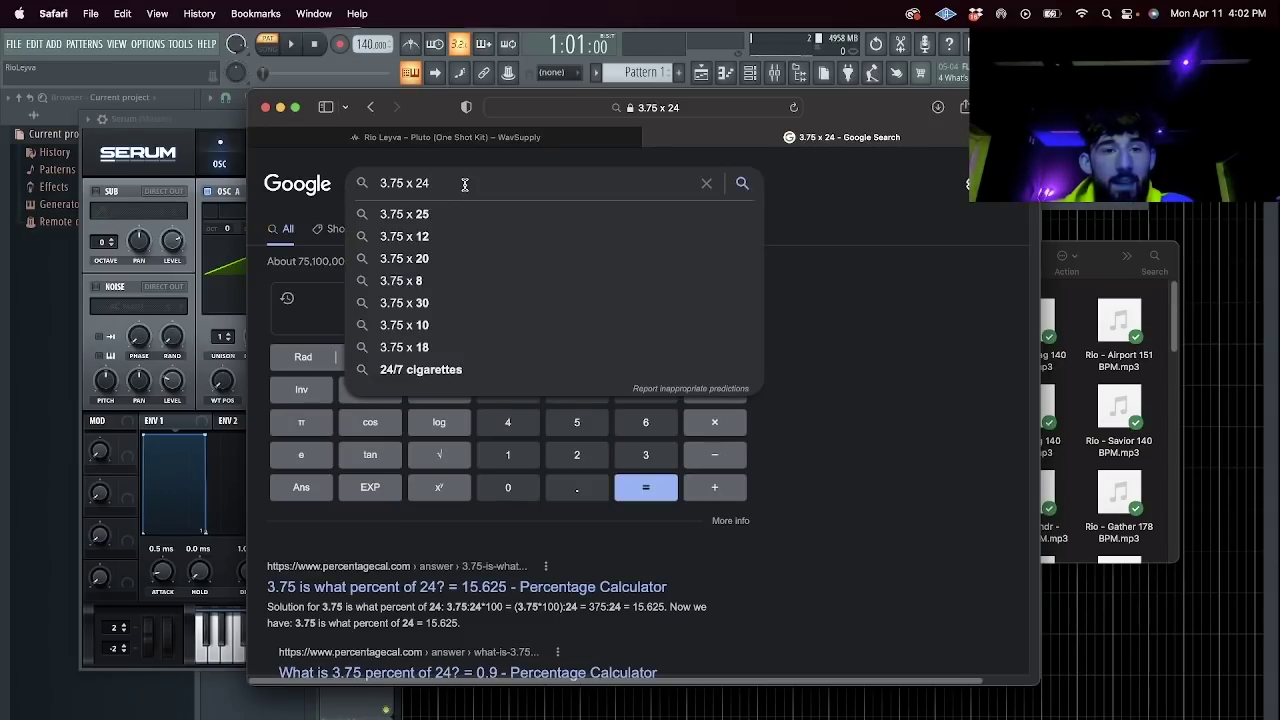
click(855, 296)
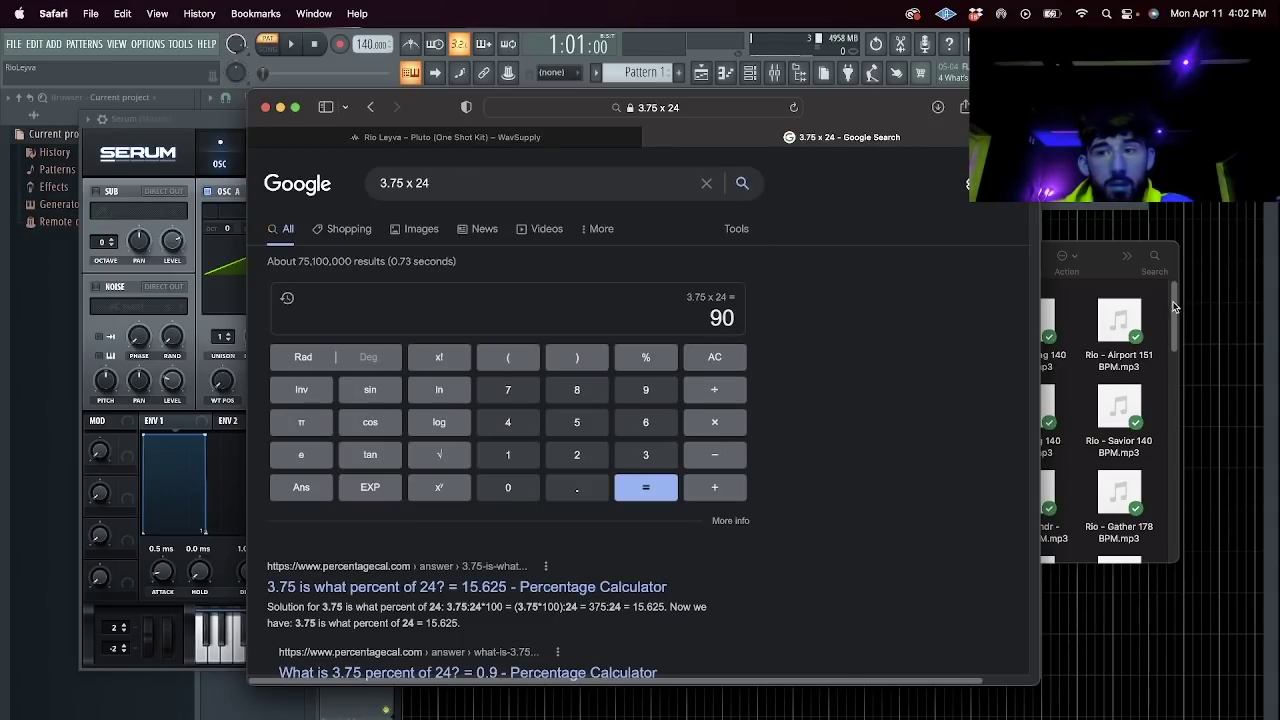
click(1105, 265)
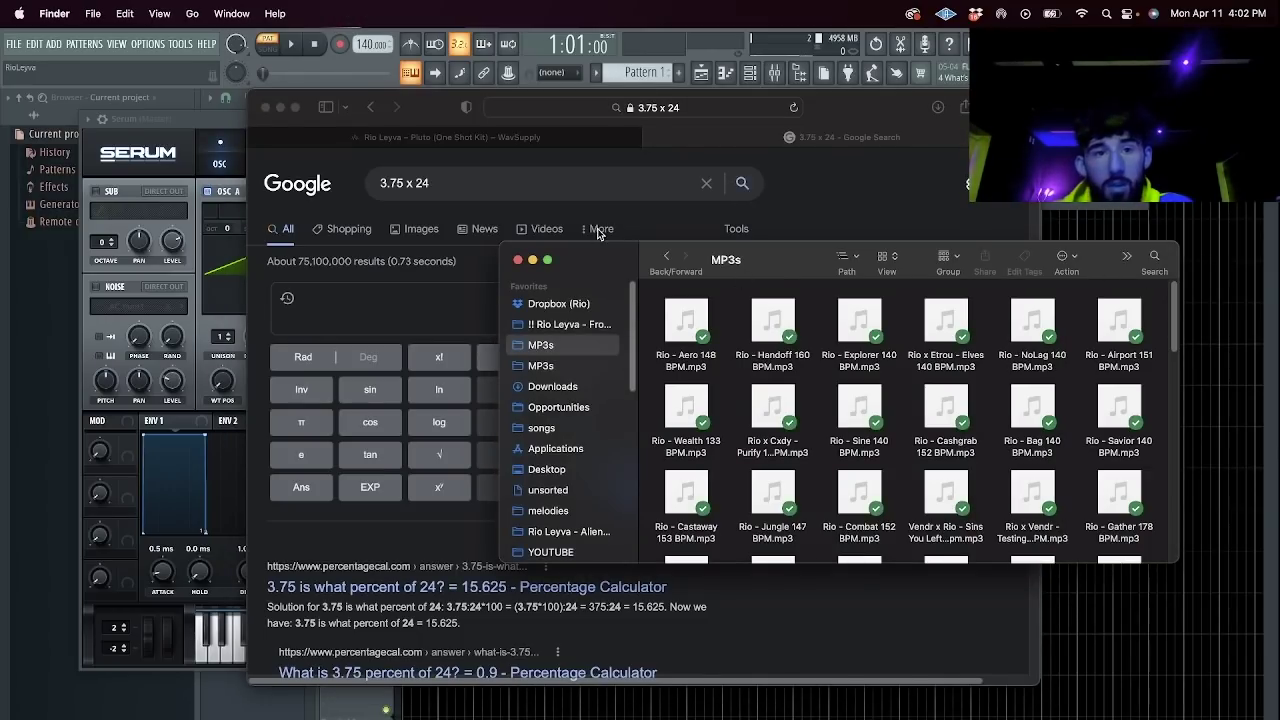
click(452, 280)
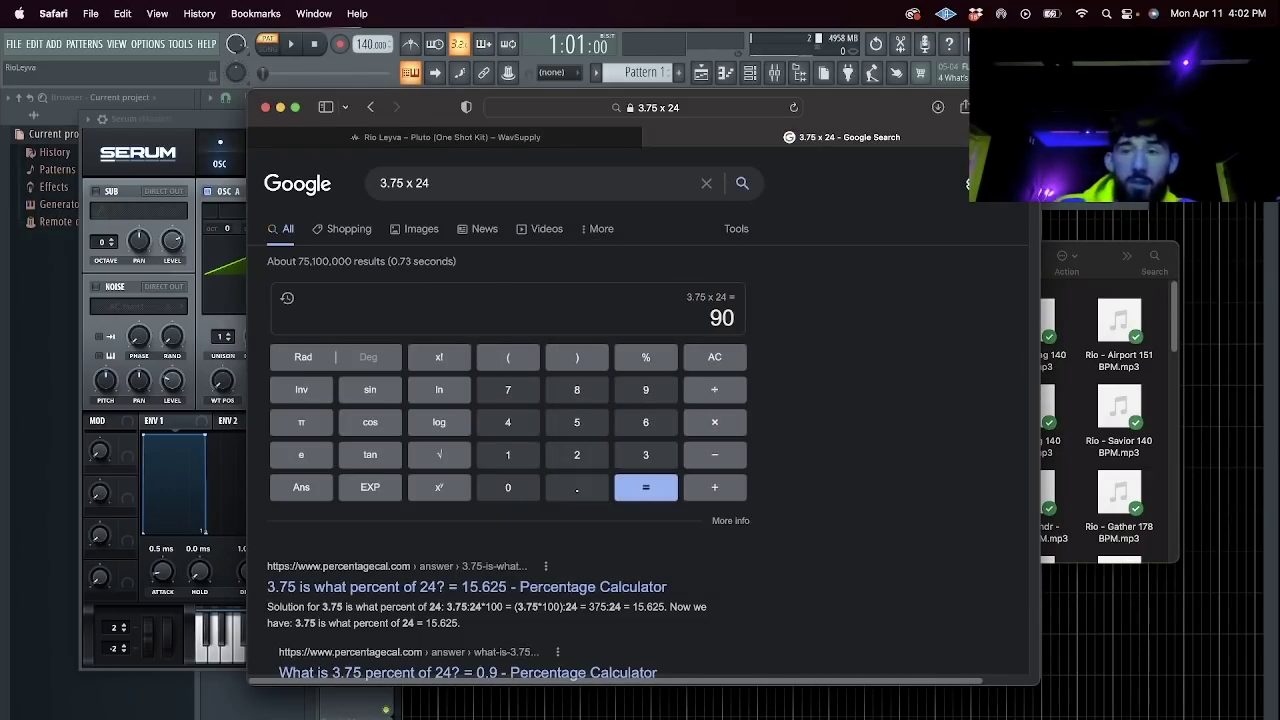
click(230, 212)
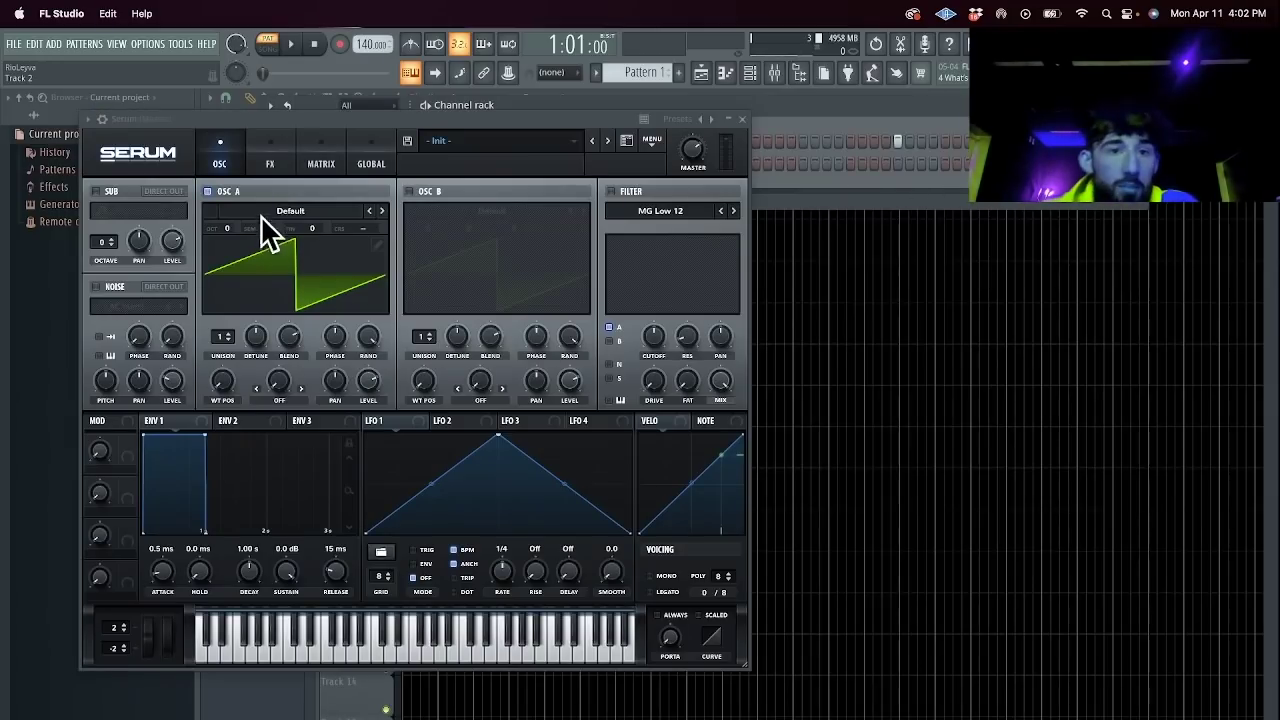
Load the User > ERA8 SERUM PRESETS > key - dusty asf preset, close Serum, and show its piano roll.
click(511, 137)
mouse_move(560, 311)
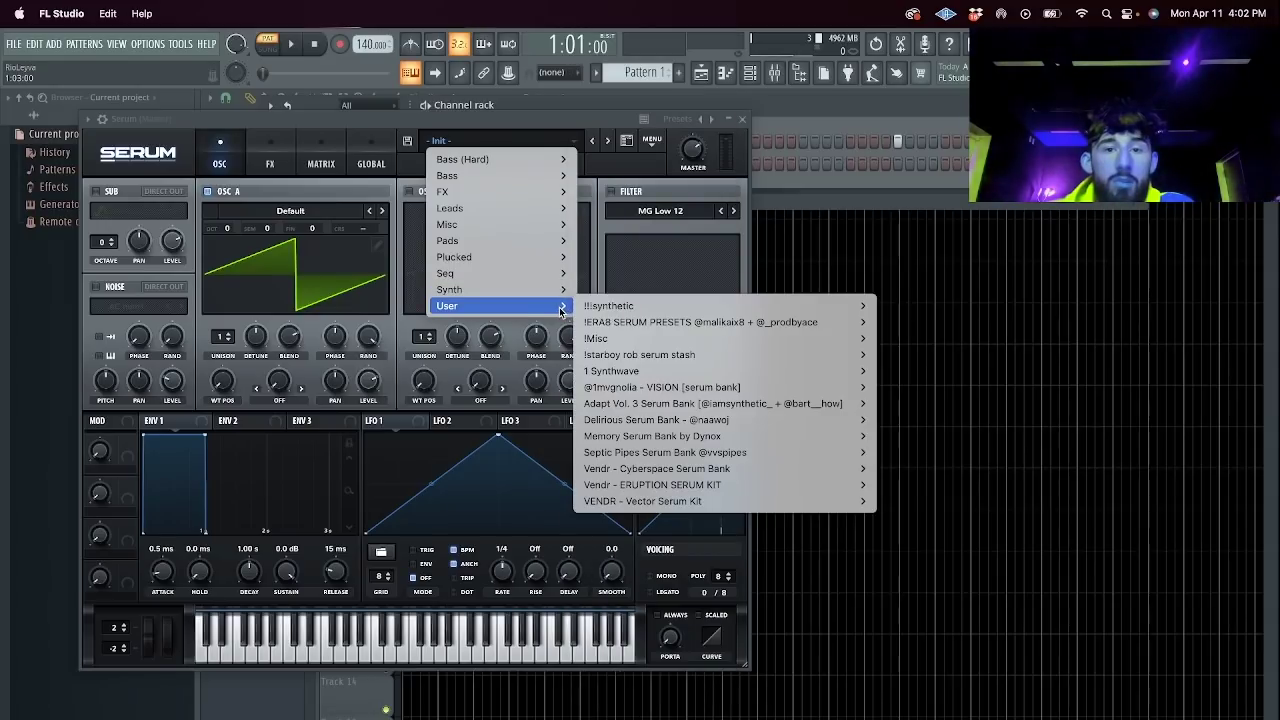
mouse_move(700, 322)
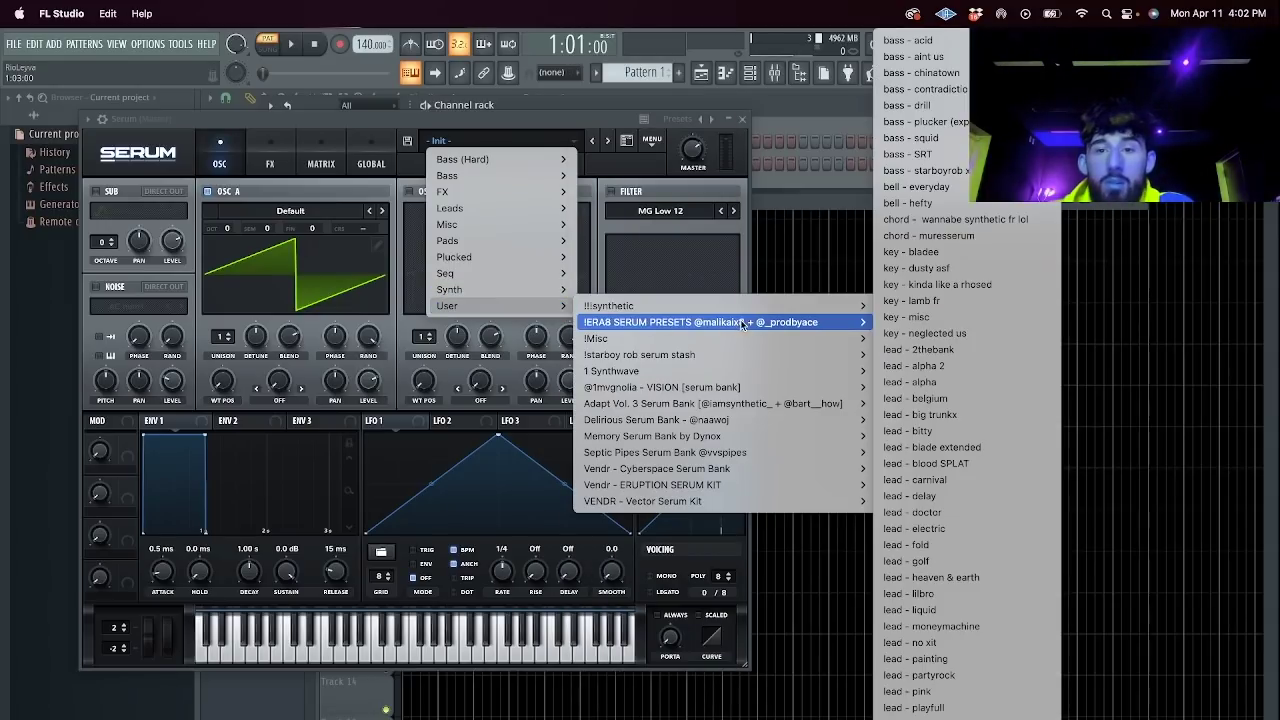
click(1023, 272)
click(742, 120)
right_click(405, 162)
click(443, 167)
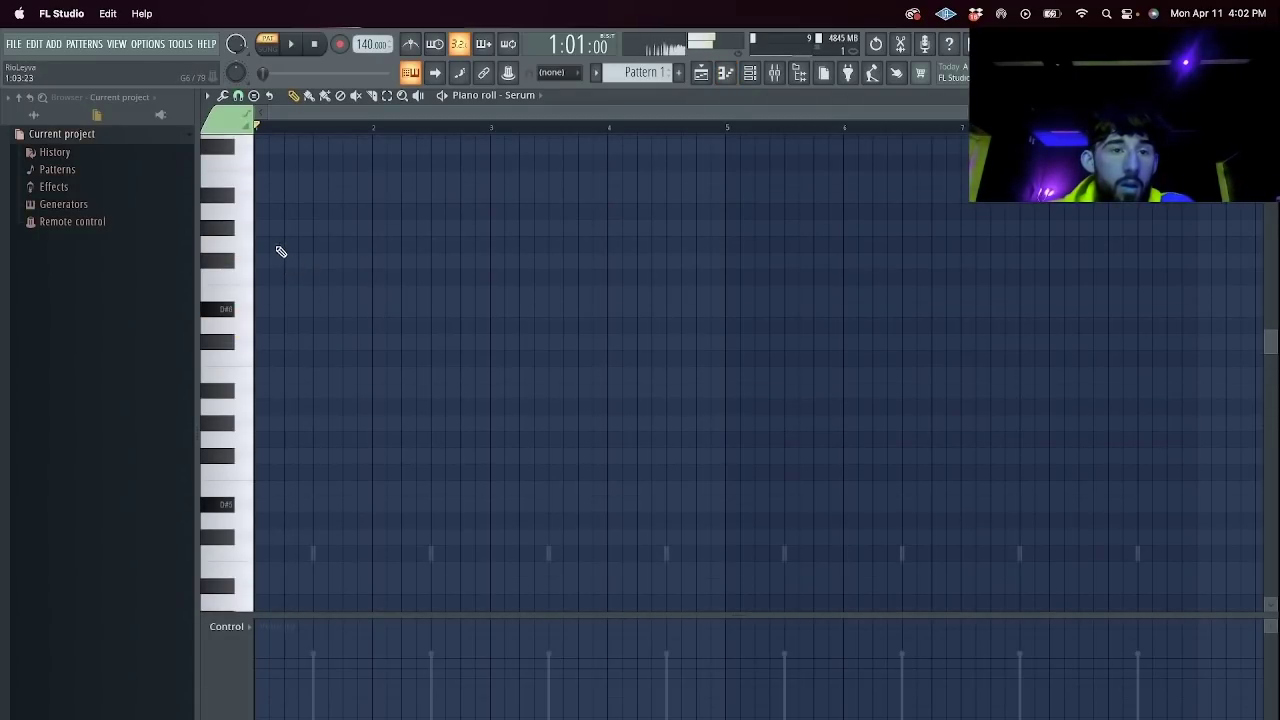
Draw two notes in bar 1, duplicate them into bar 2, then bars 1–2 into bars 3–4.
key(space)
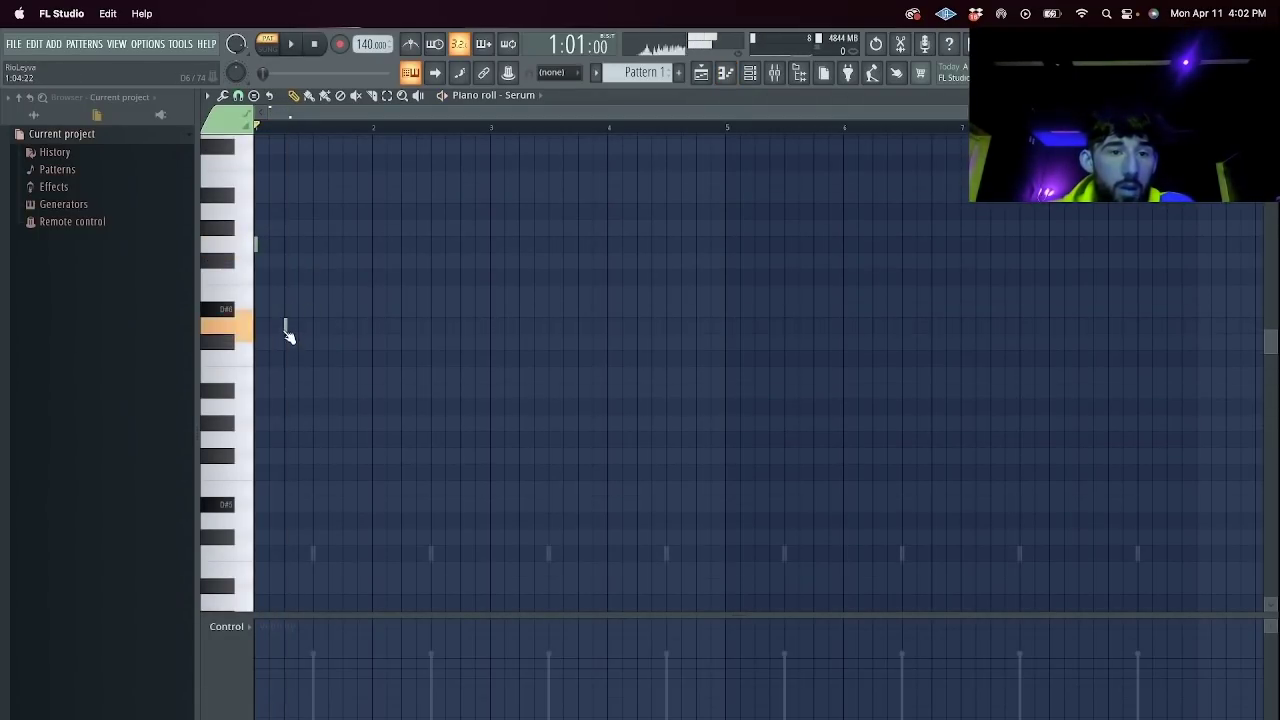
click(314, 357)
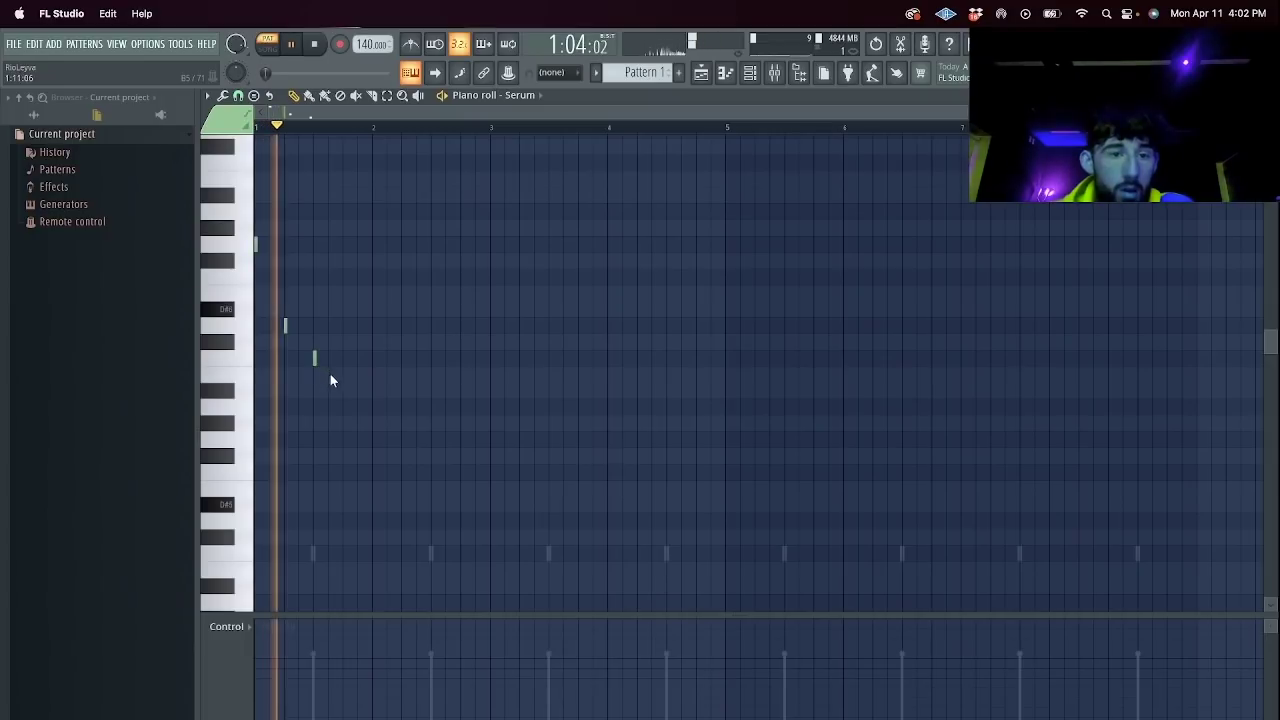
click(344, 374)
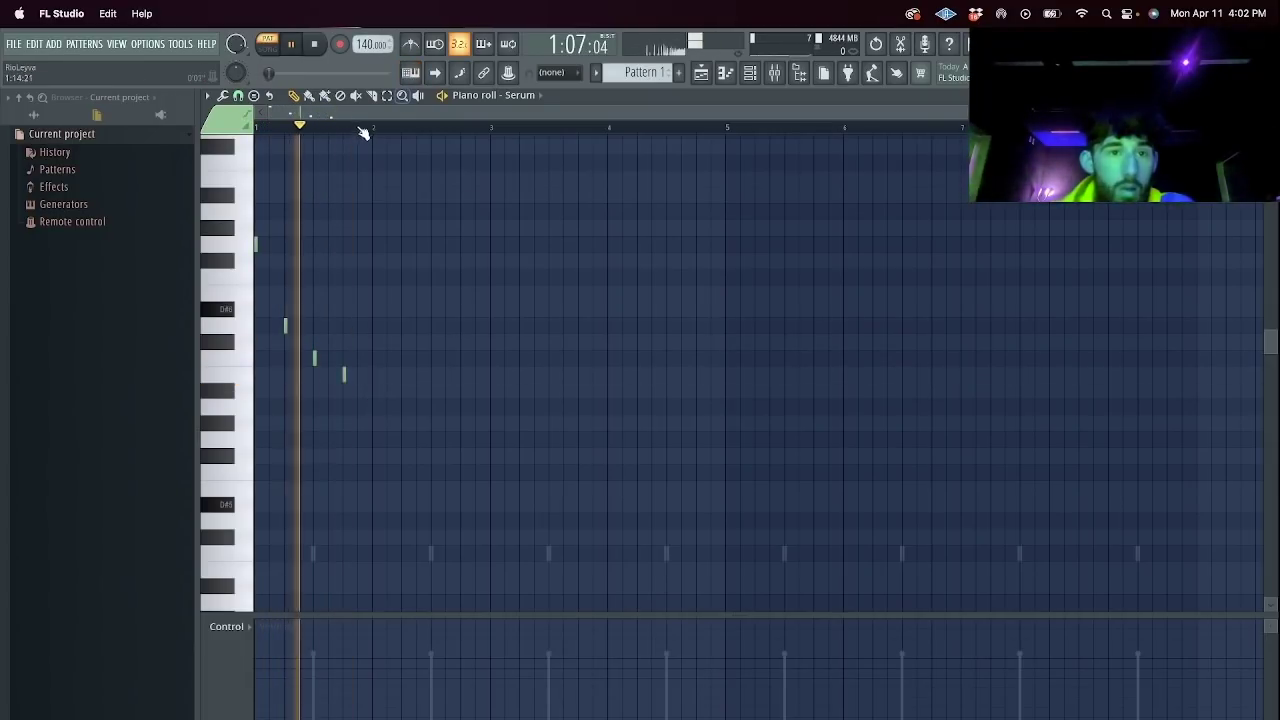
key(ctrl+b)
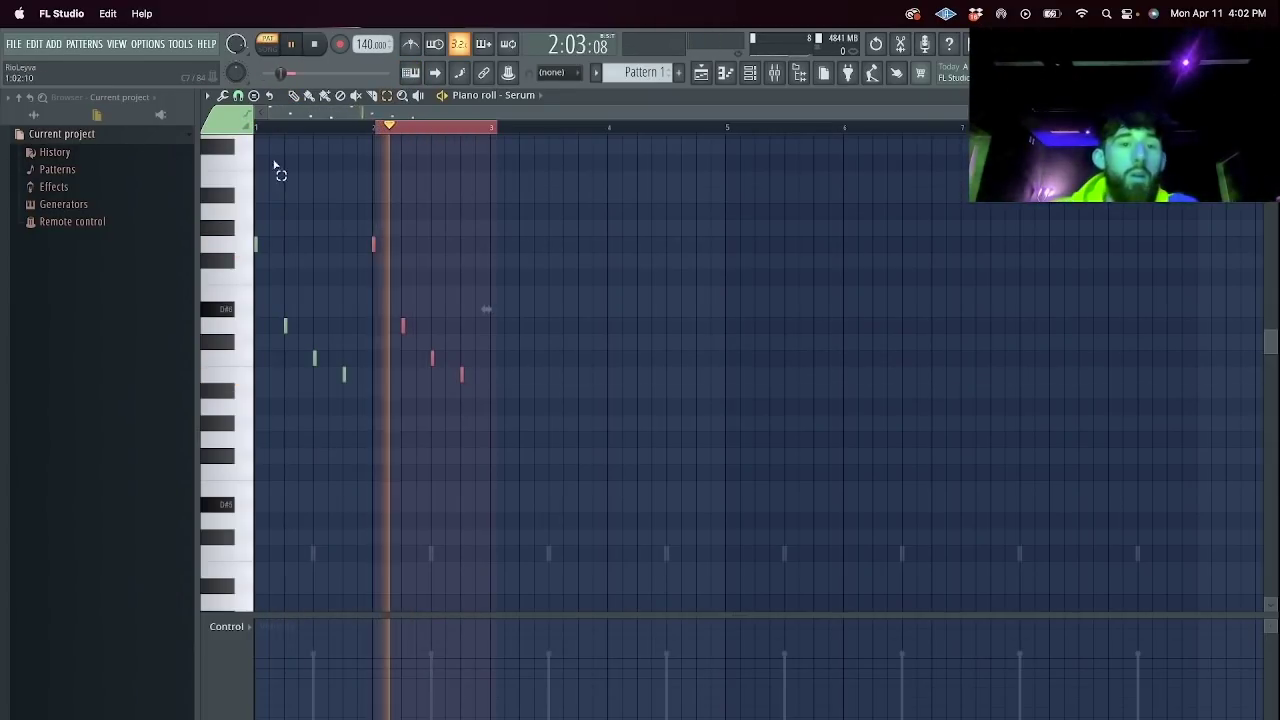
drag(489, 129, 256, 130)
key(ctrl+b)
Flip the bar 3–4 copy vertically, turn on the metronome, and clear bars 3–4's notes.
key(space)
key(alt+y)
key(Return)
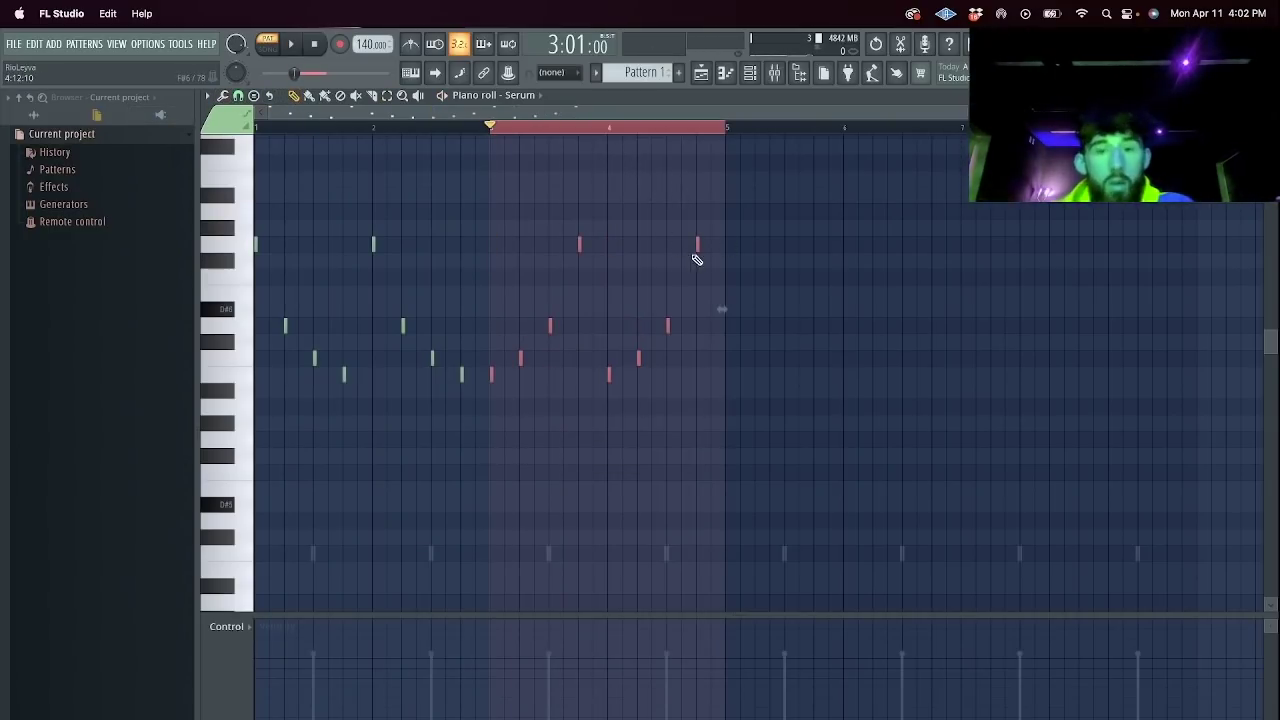
key(Delete)
key(space)
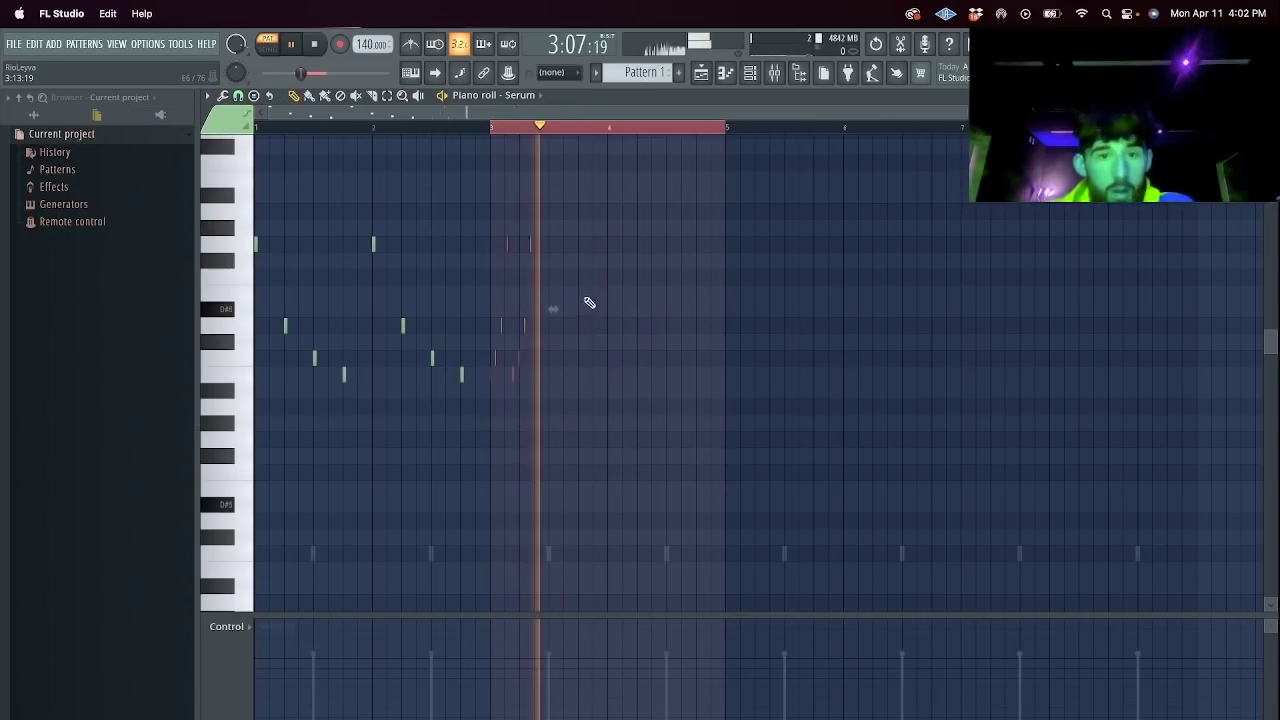
key(ctrl+m)
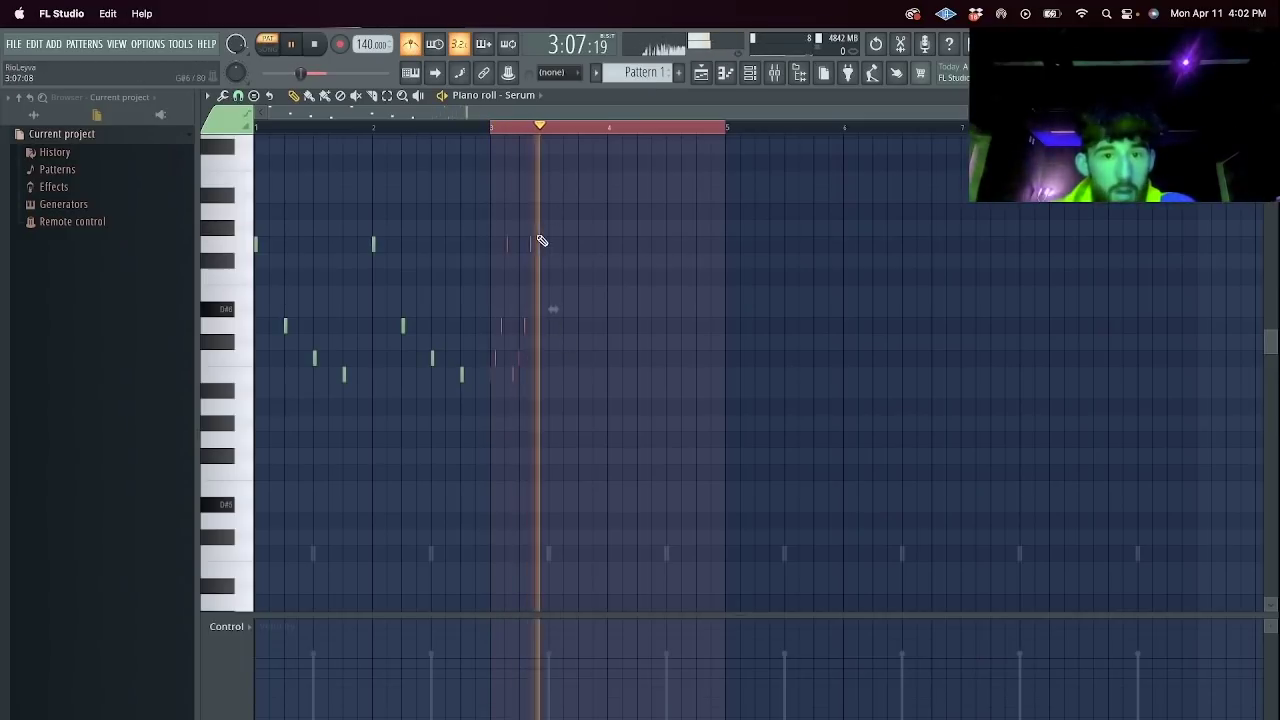
key(space)
key(ctrl+z)
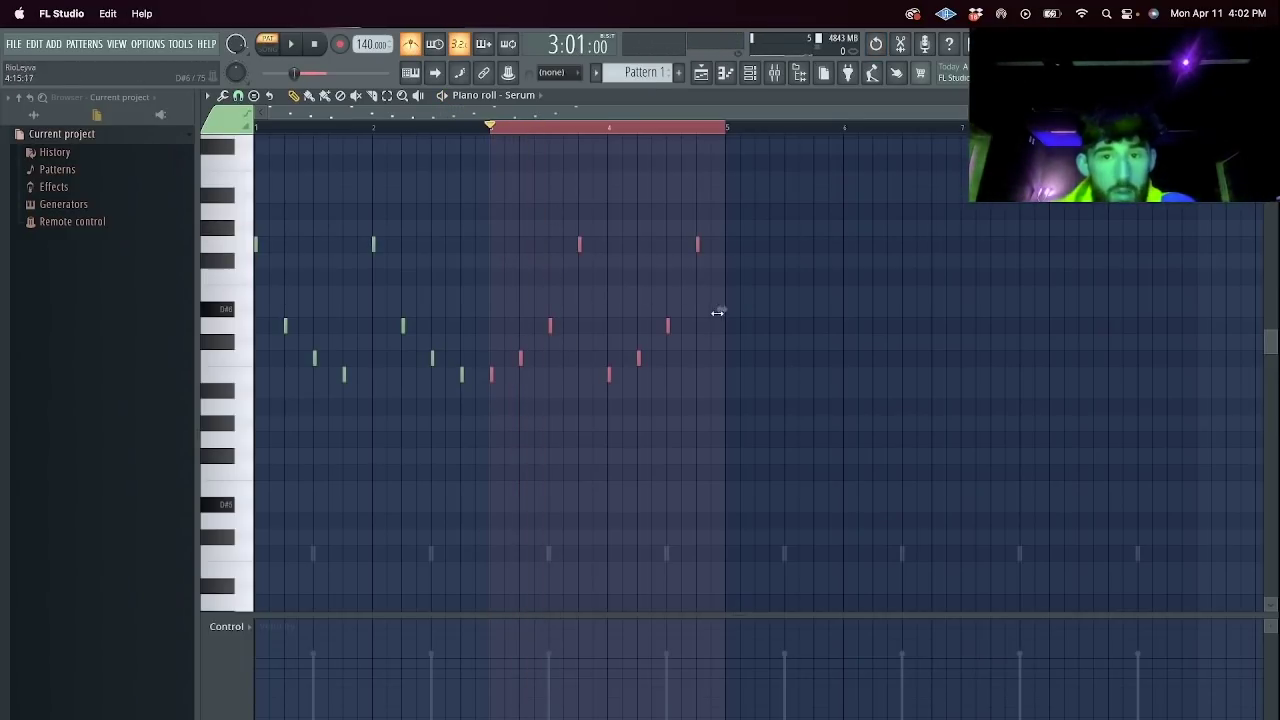
key(space)
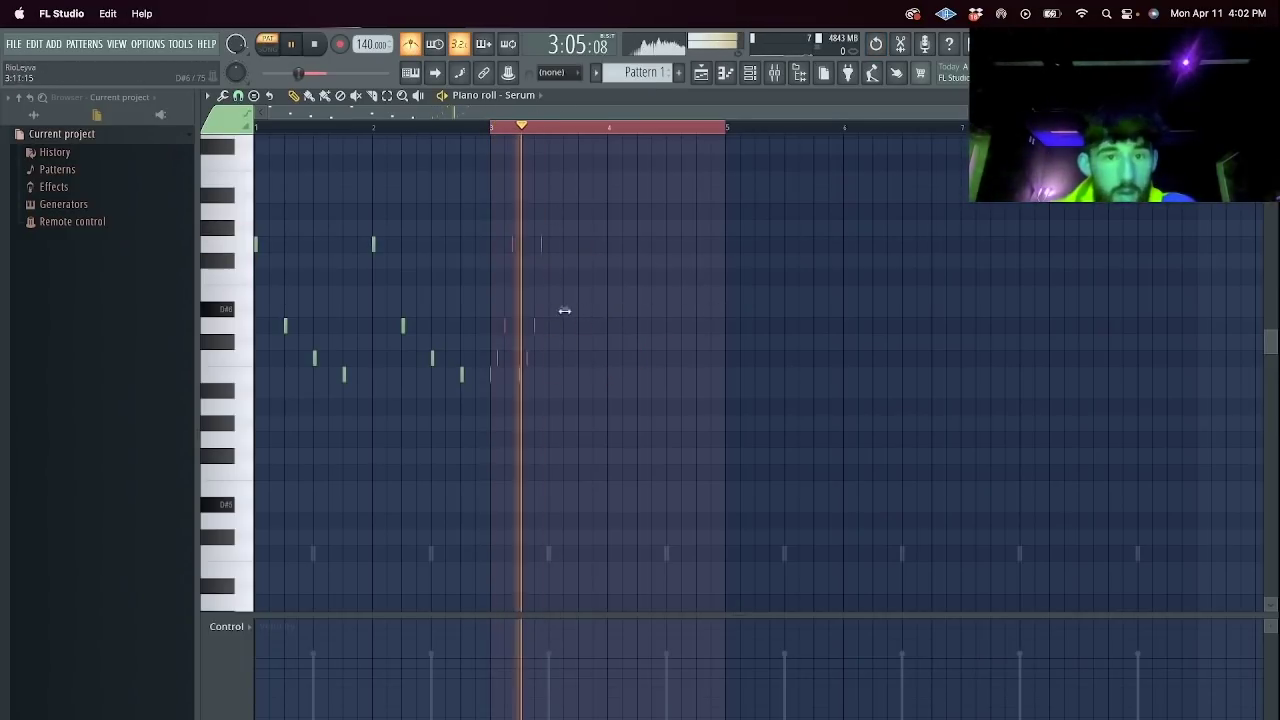
key(Delete)
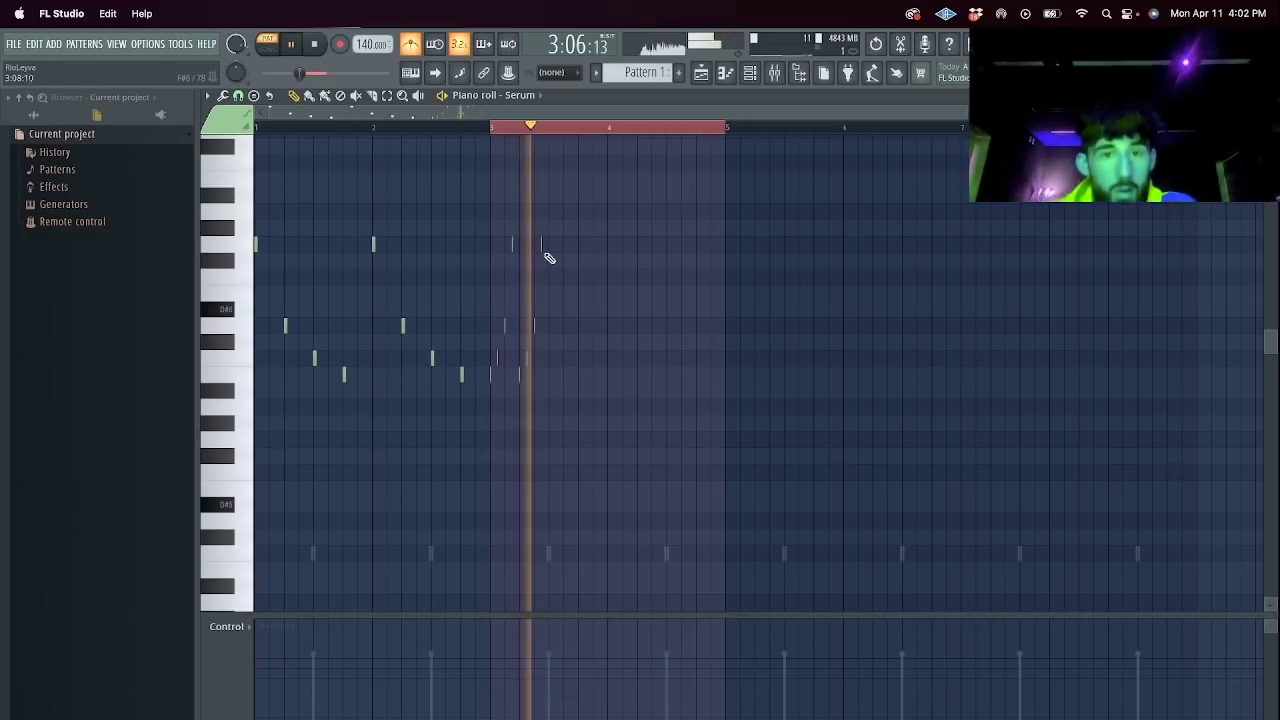
Redraw bar 3 with two notes and a short lower note, then loop bar 3.
right_click(540, 245)
click(548, 358)
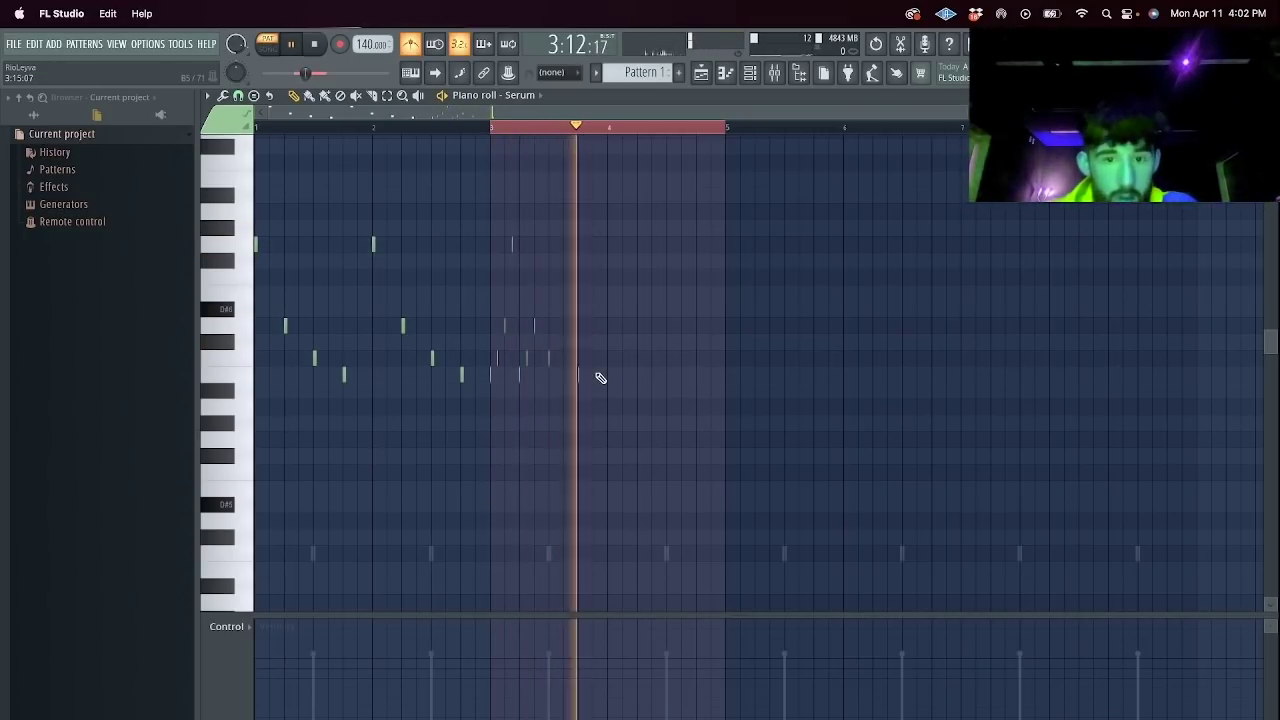
scroll(543, 361, up, 2)
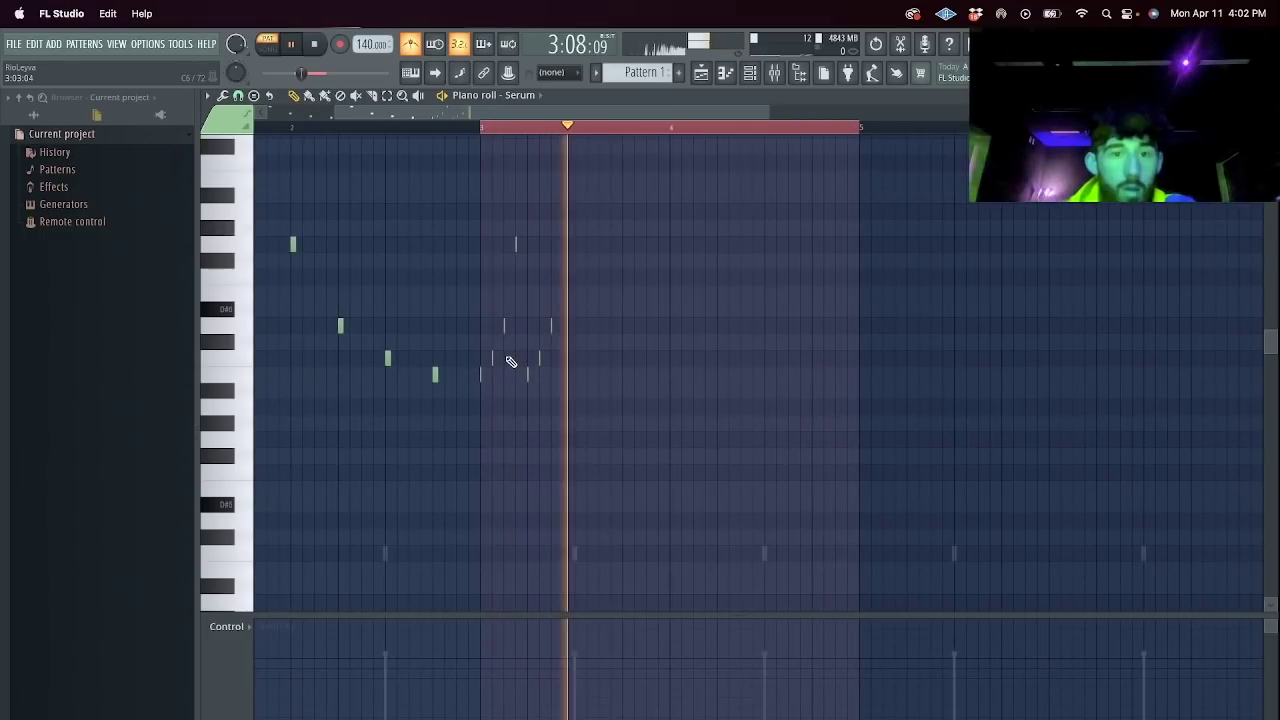
click(563, 358)
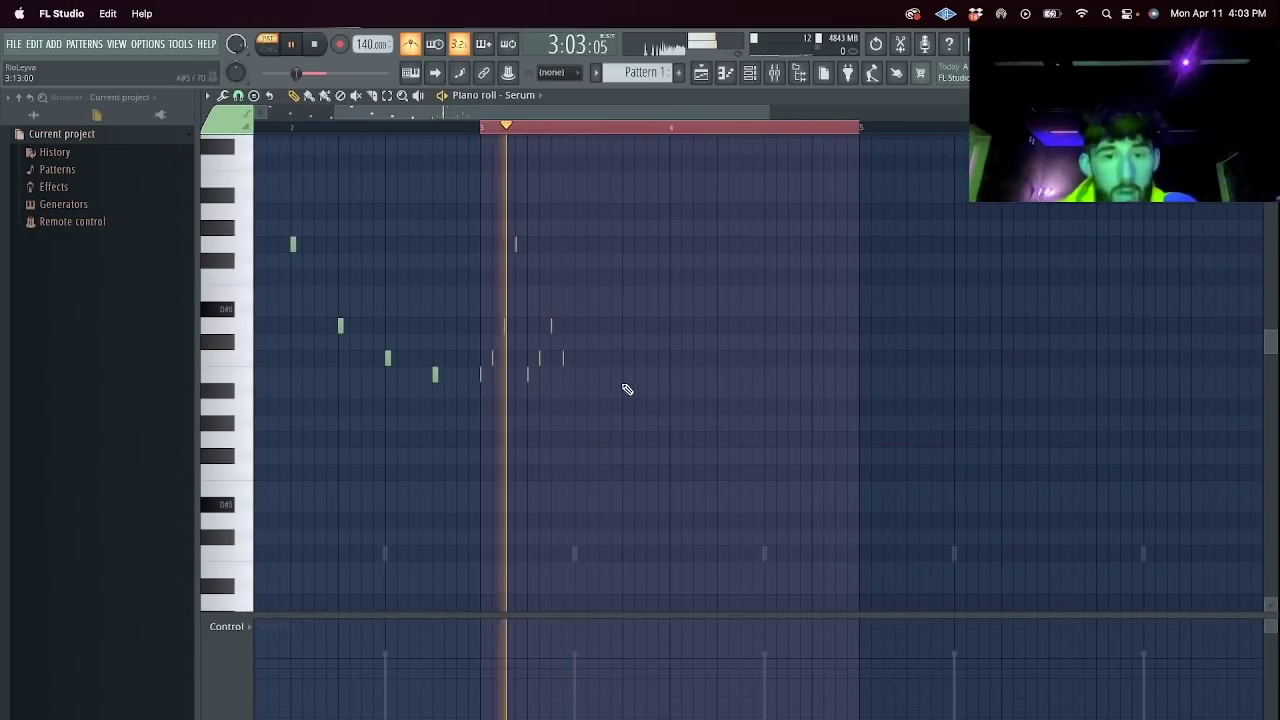
click(621, 421)
right_click(620, 424)
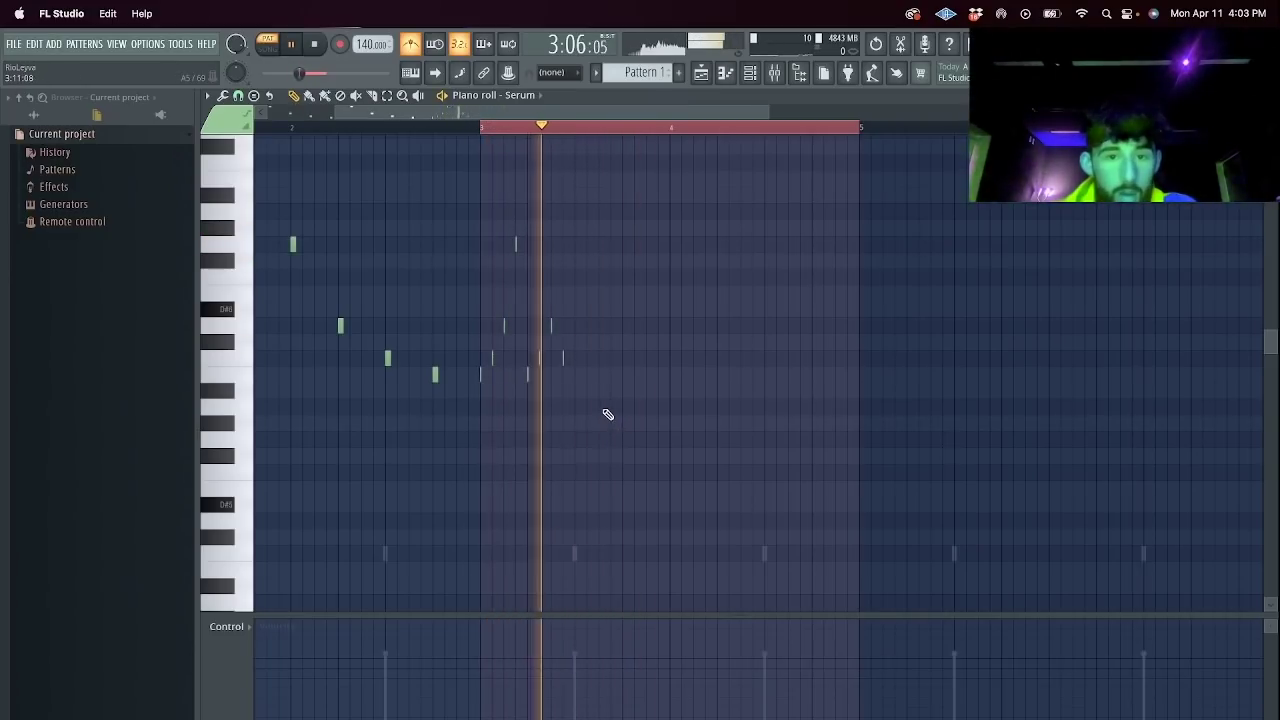
click(599, 438)
drag(668, 130, 645, 152)
key(space)
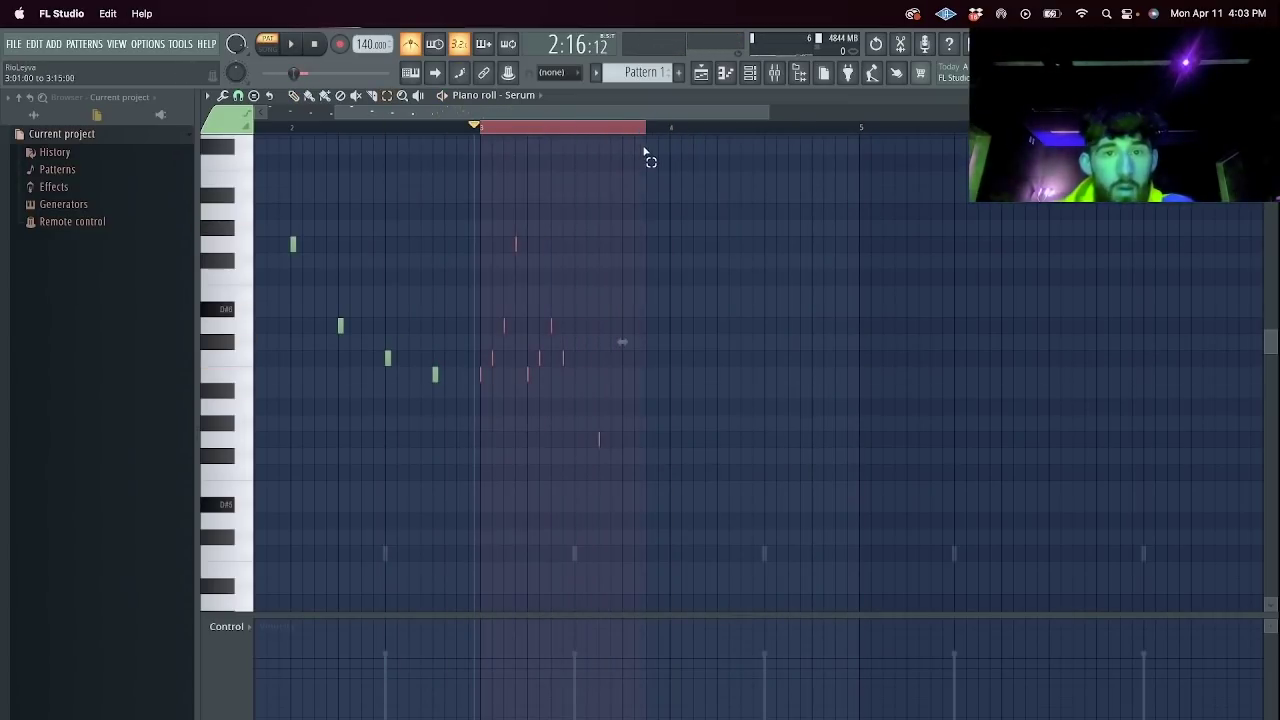
Add a short low note in bar 4 and play it back.
click(670, 154)
key(space)
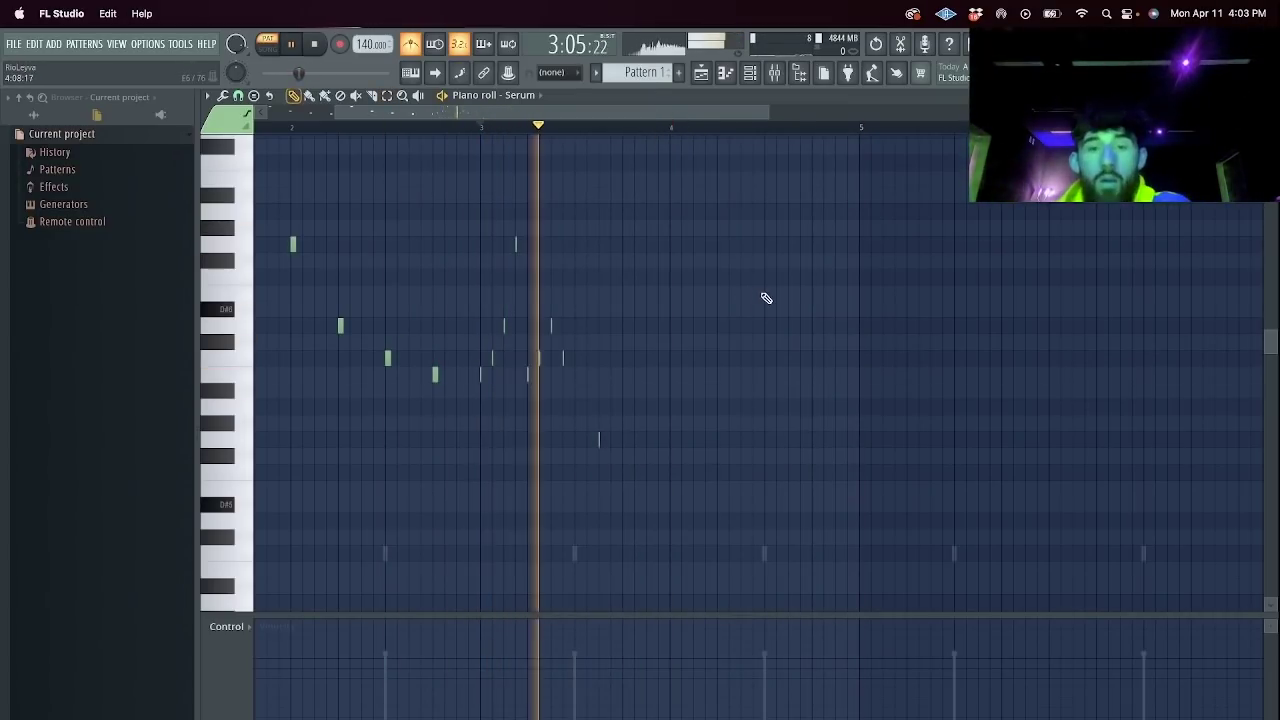
key(space)
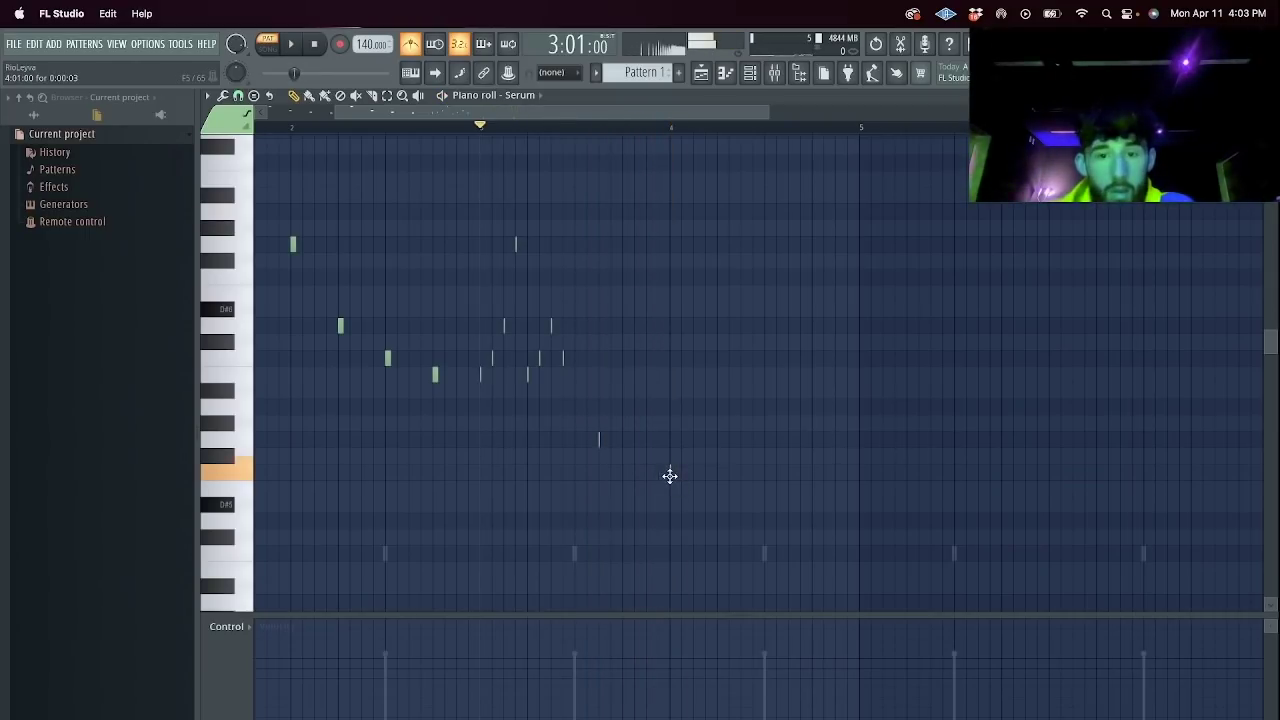
click(696, 490)
key(space)
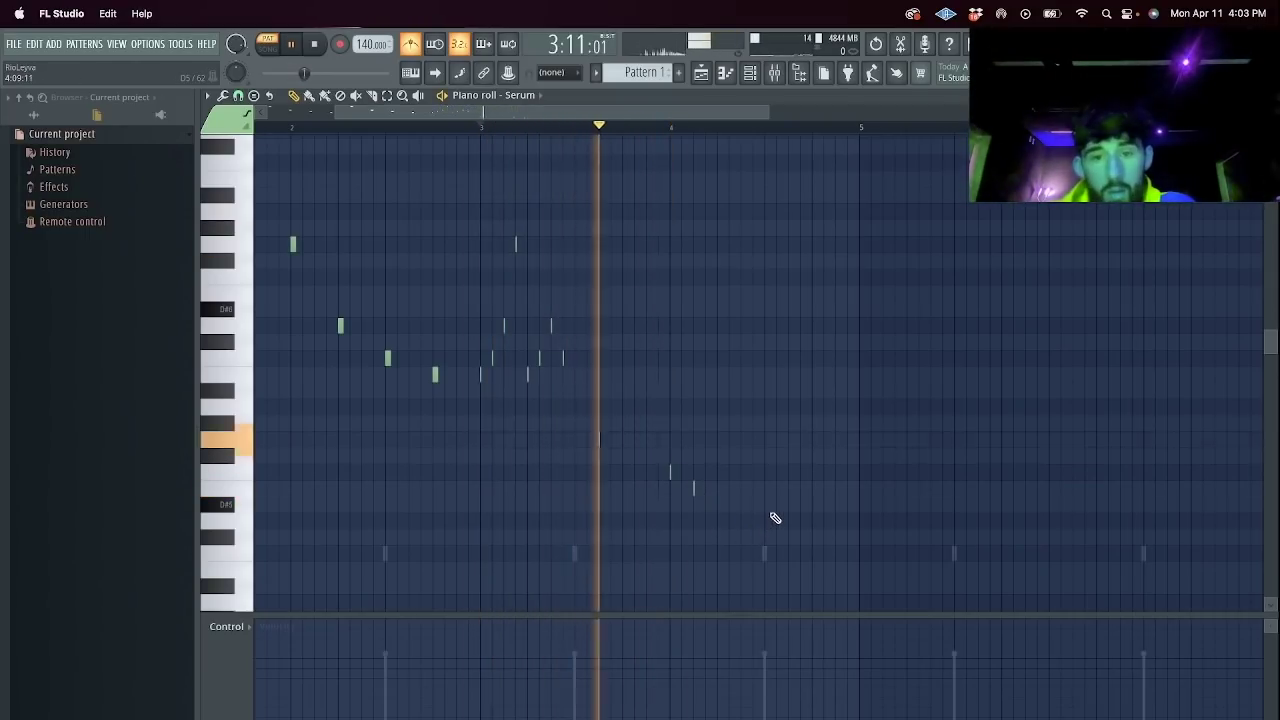
scroll(760, 495, down, 3)
key(space)
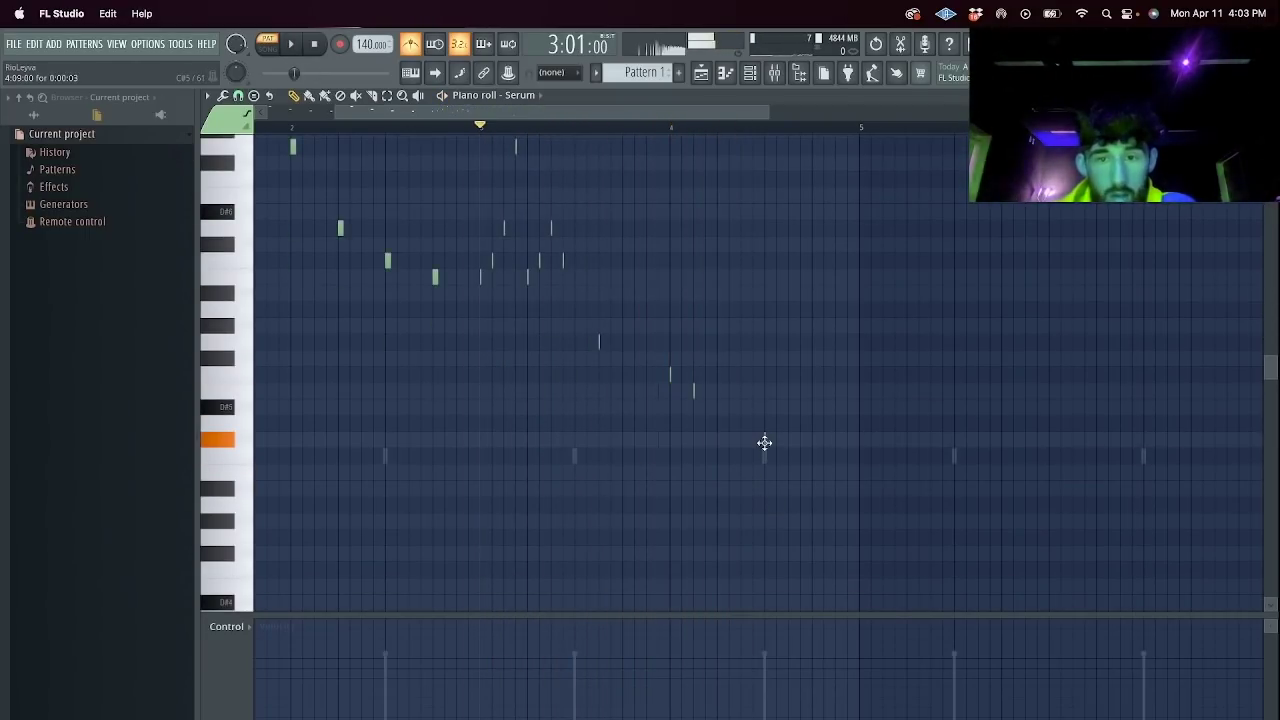
Add a rising run of short notes ending on D6 in bar 4 and play from bar 3.
click(775, 421)
click(800, 342)
click(814, 228)
drag(823, 320, 745, 512)
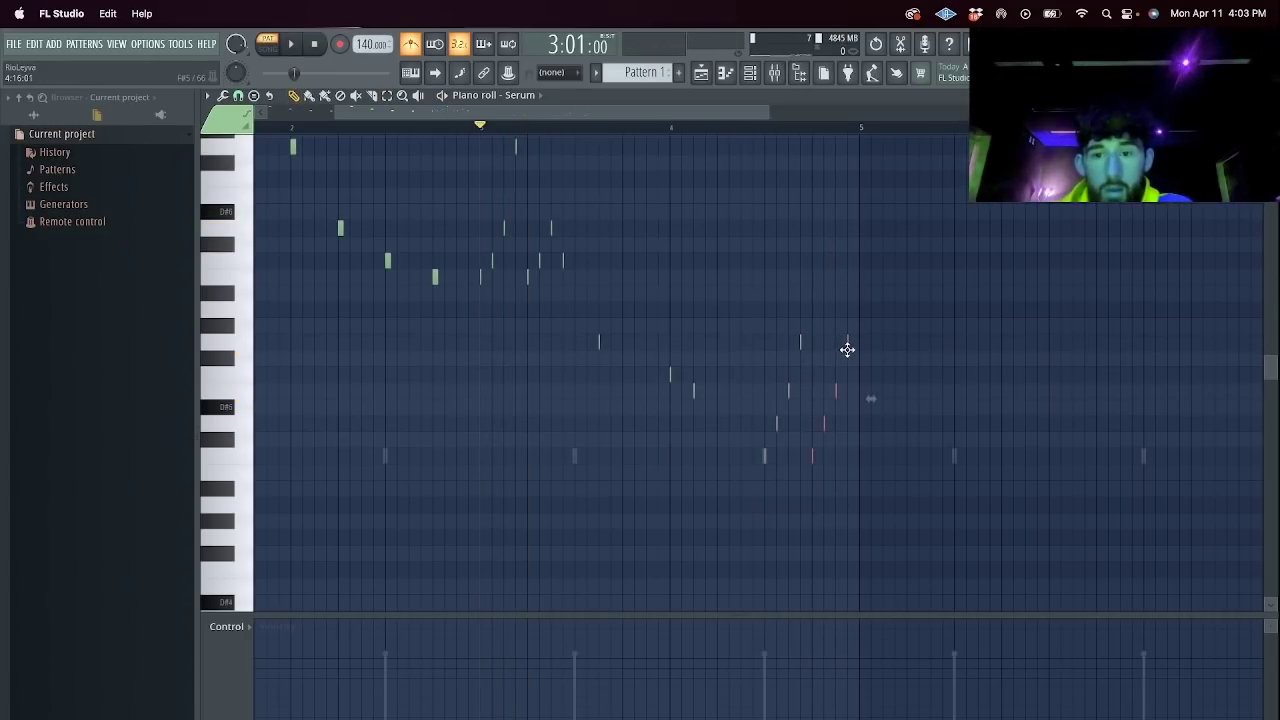
scroll(900, 330, up, 3)
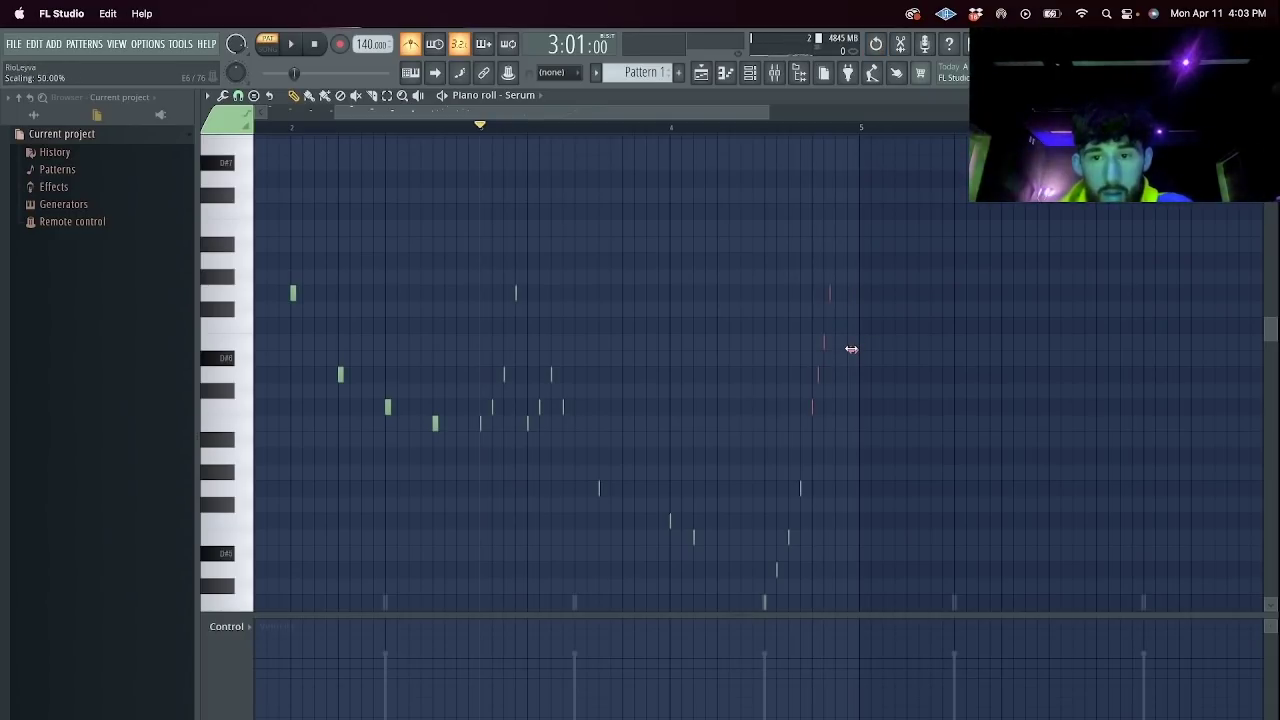
key(space)
scroll(828, 345, up, 2)
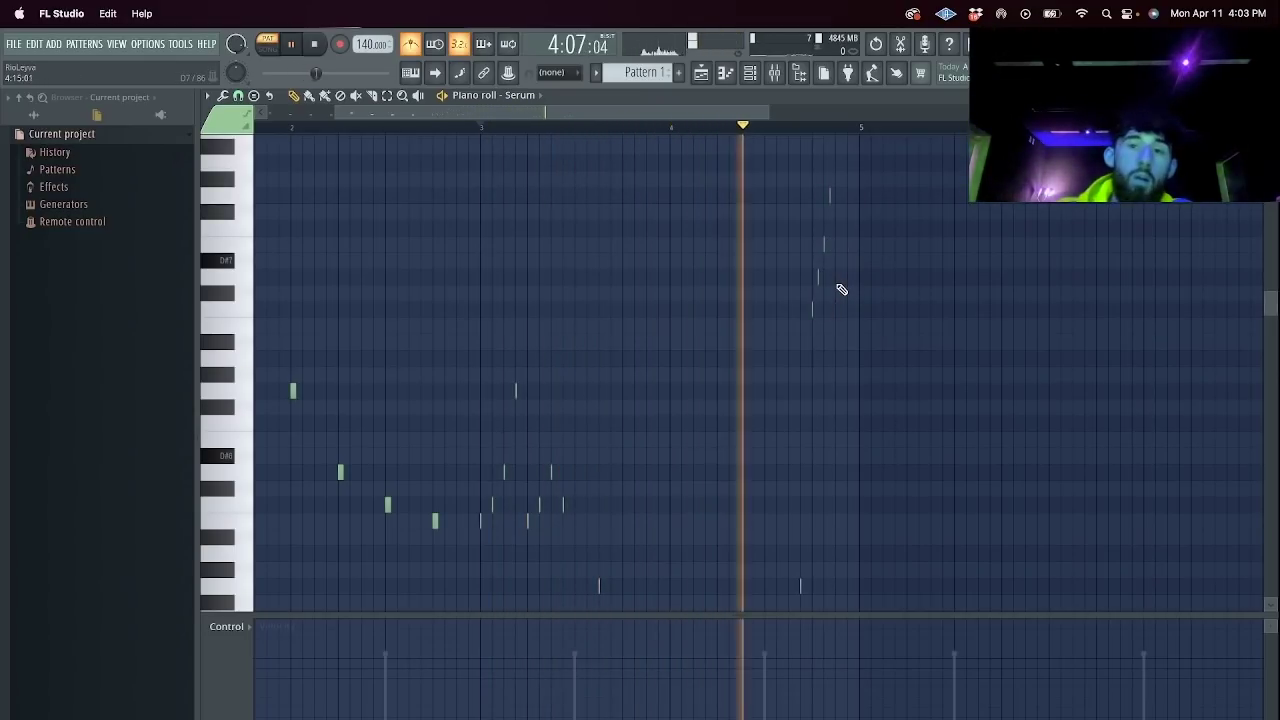
scroll(870, 220, up, 4)
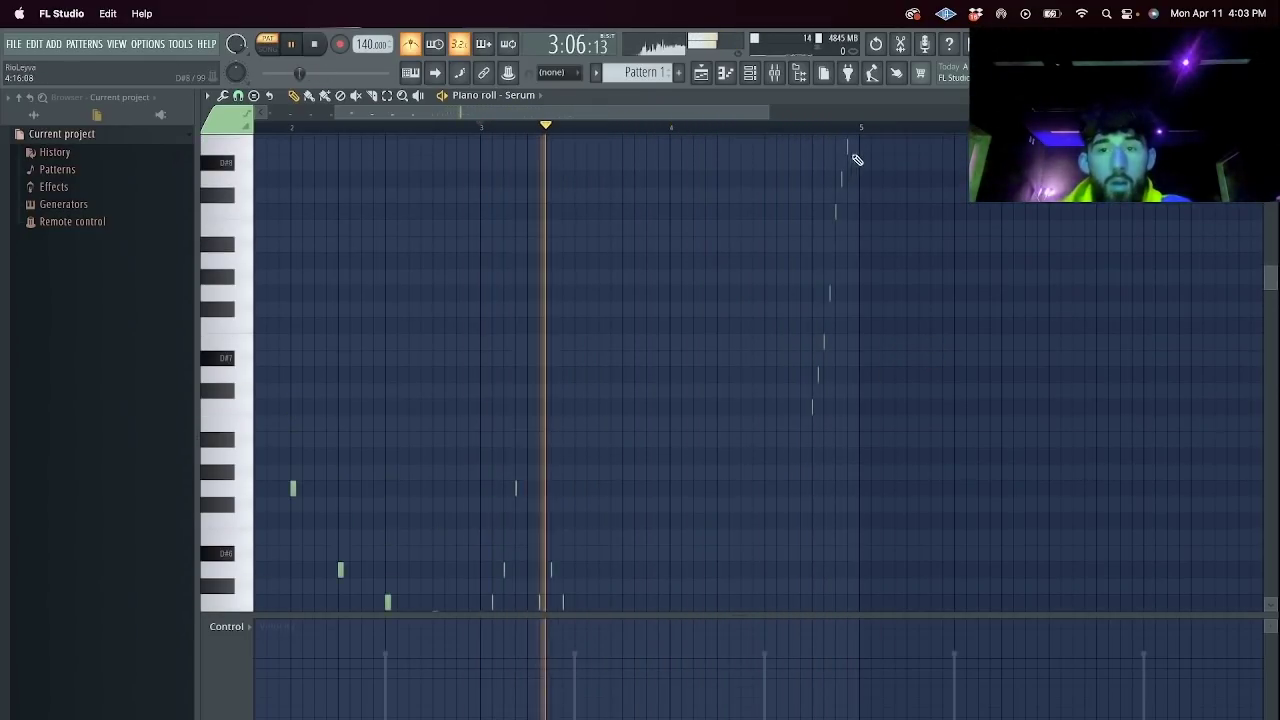
Duplicate the bars 1–4 melody phrase with Ctrl+B so it repeats from bar 5.
drag(860, 128, 6, 178)
key(ctrl+b)
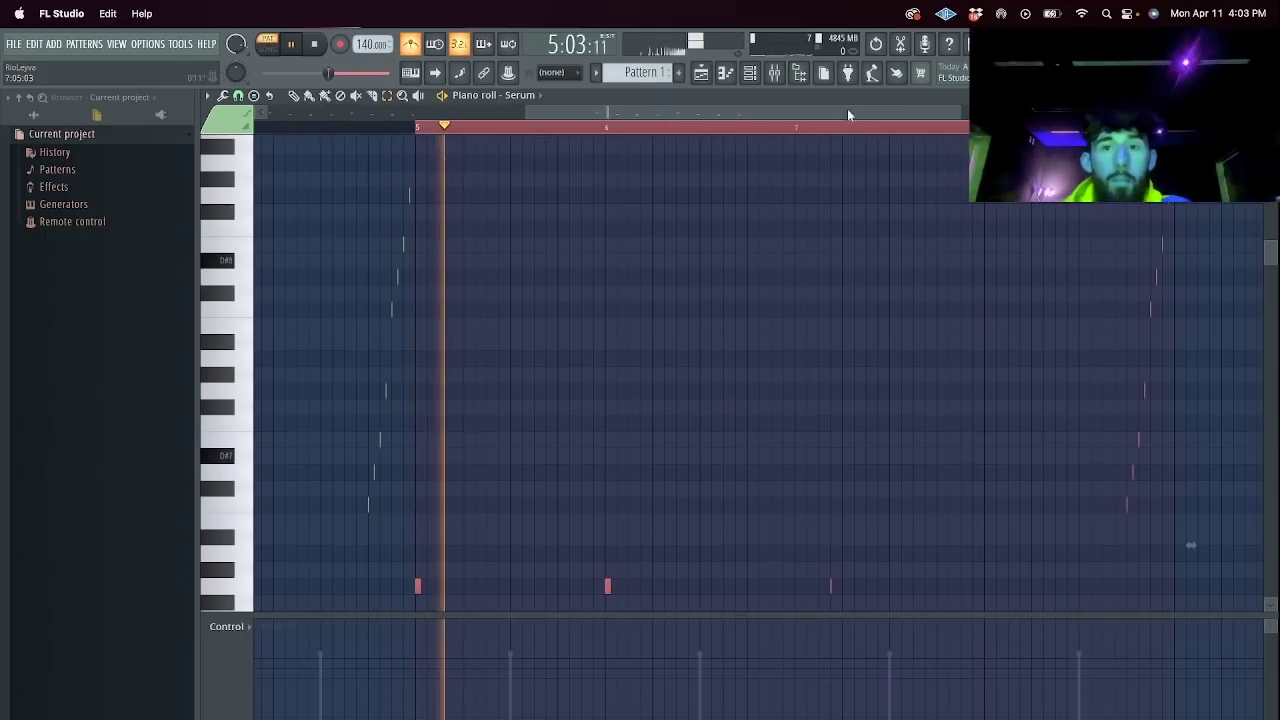
click(821, 126)
scroll(808, 217, down, 4)
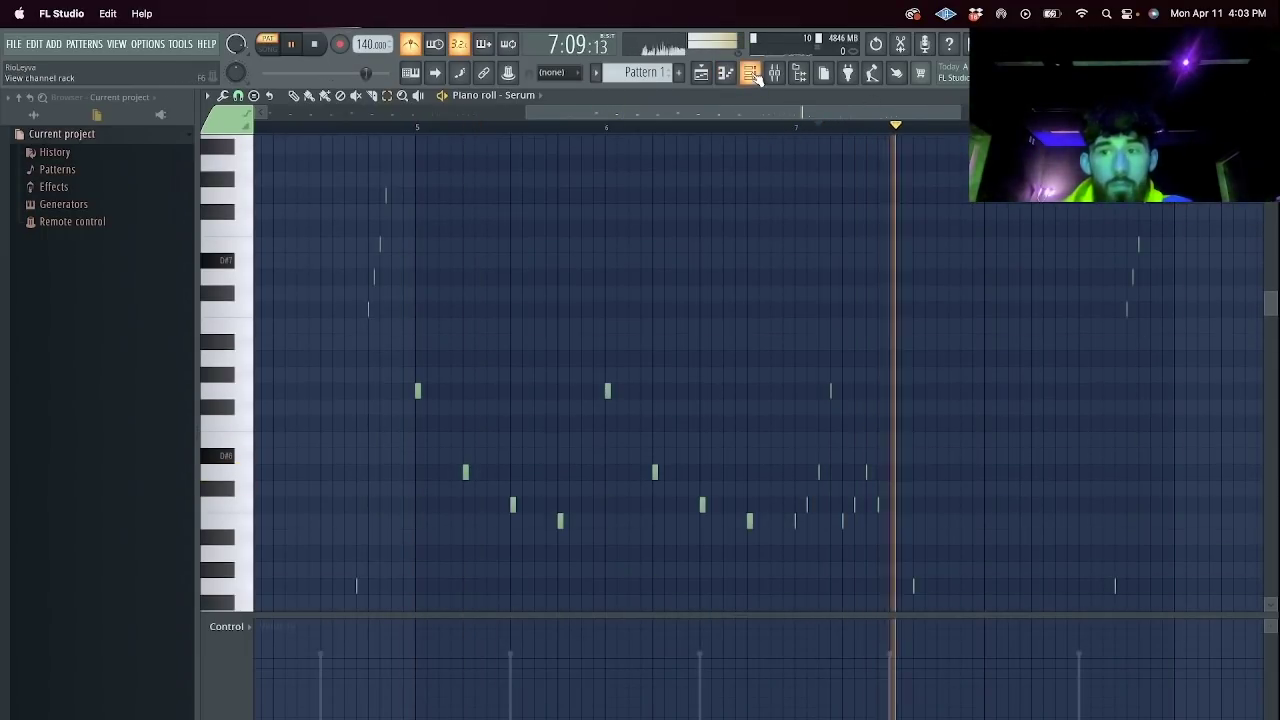
key(F6)
Load a pluck preset from Serum's User bank and dismiss the missing noise file warning.
right_click(392, 168)
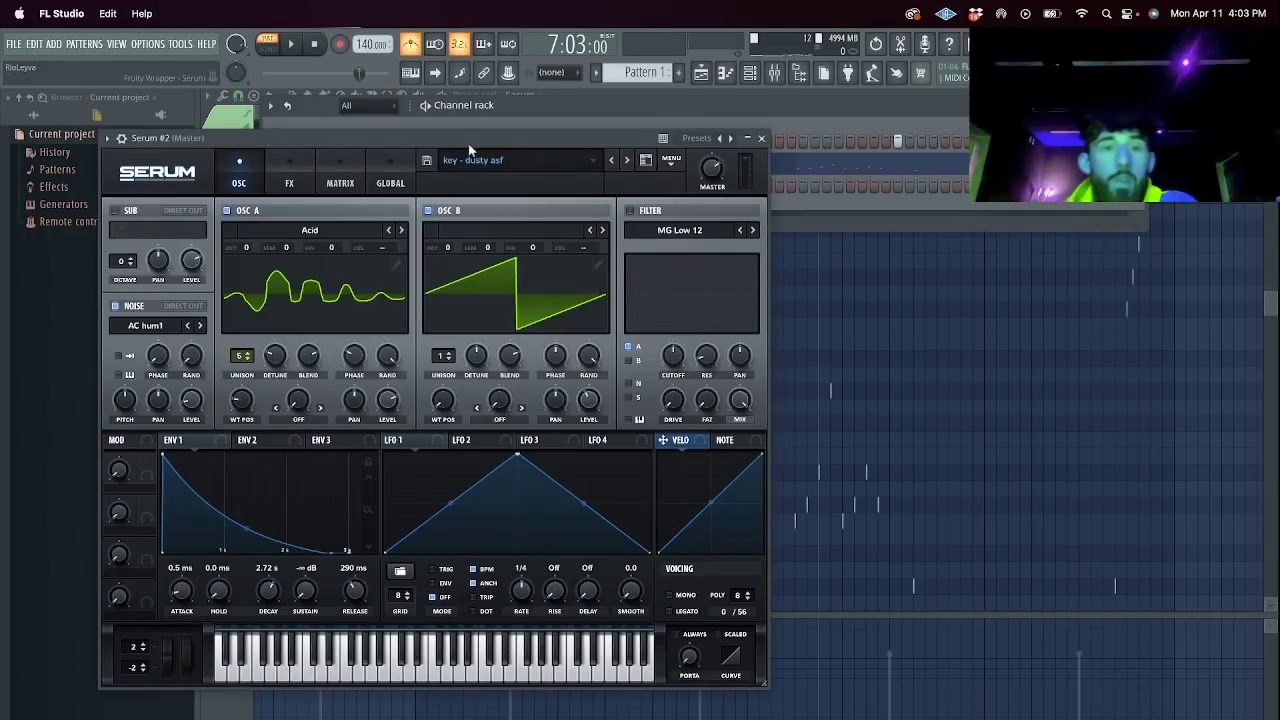
click(474, 160)
mouse_move(588, 324)
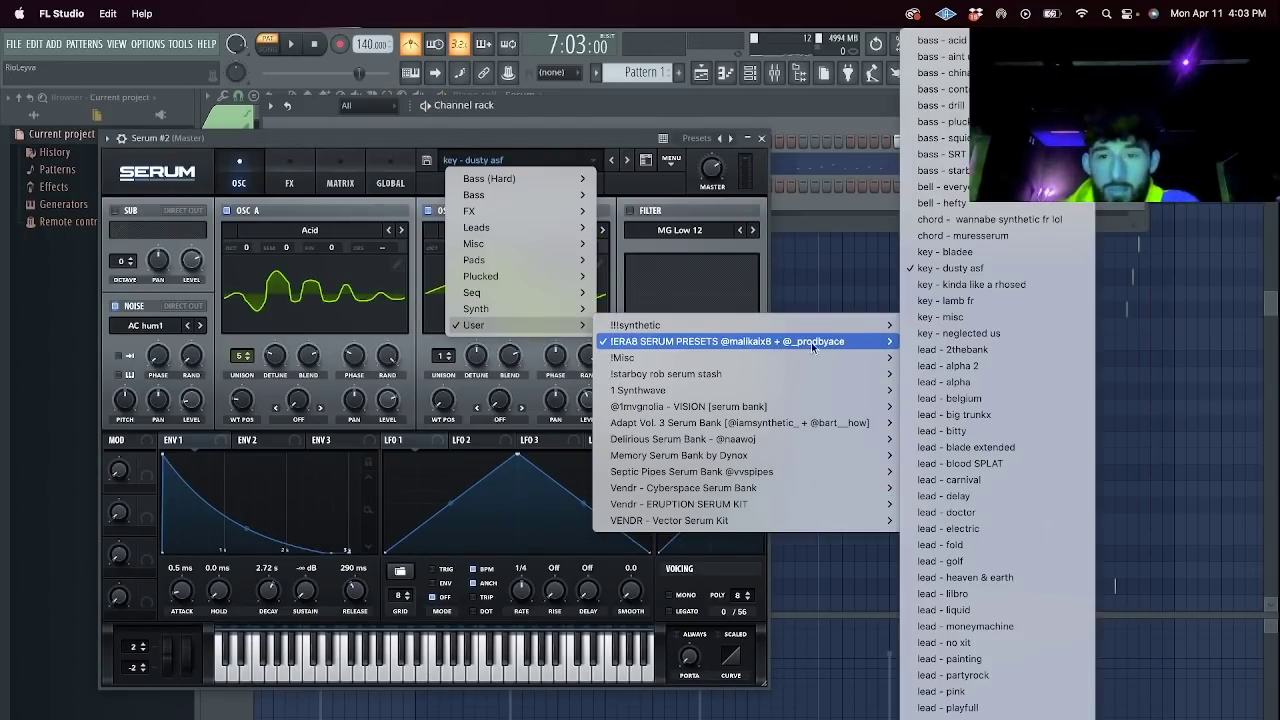
mouse_move(812, 343)
click(979, 438)
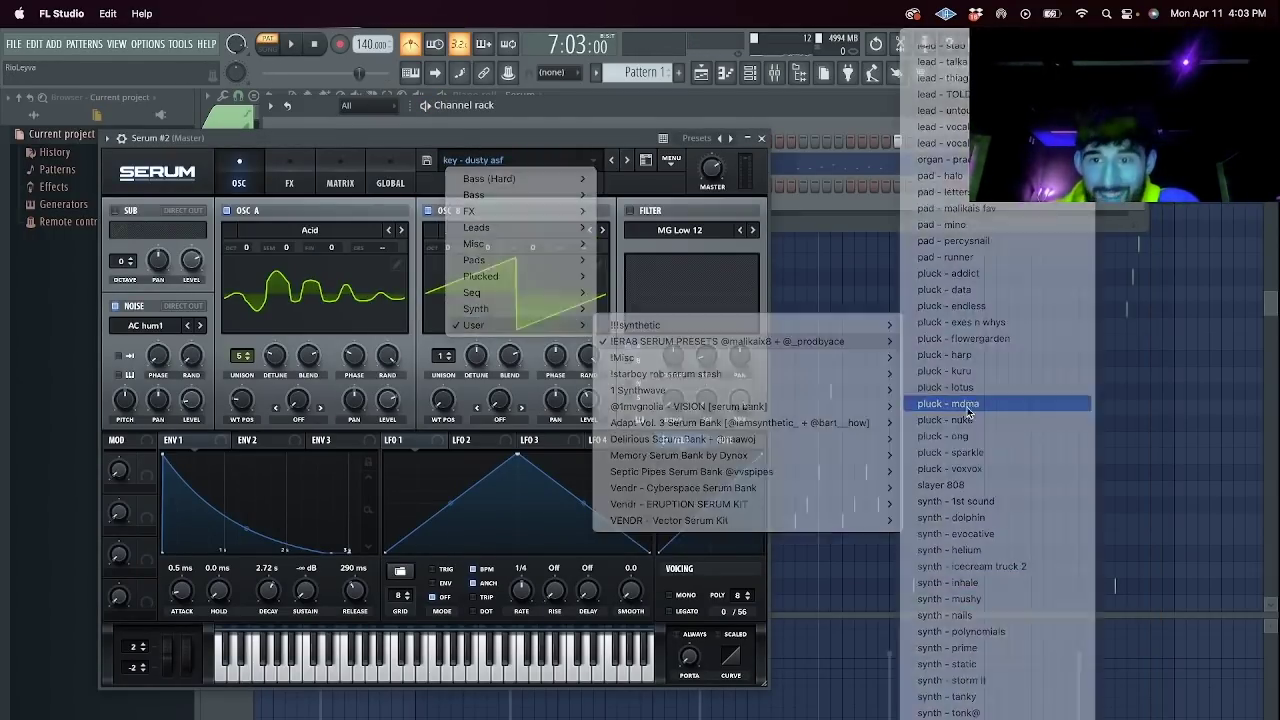
click(636, 394)
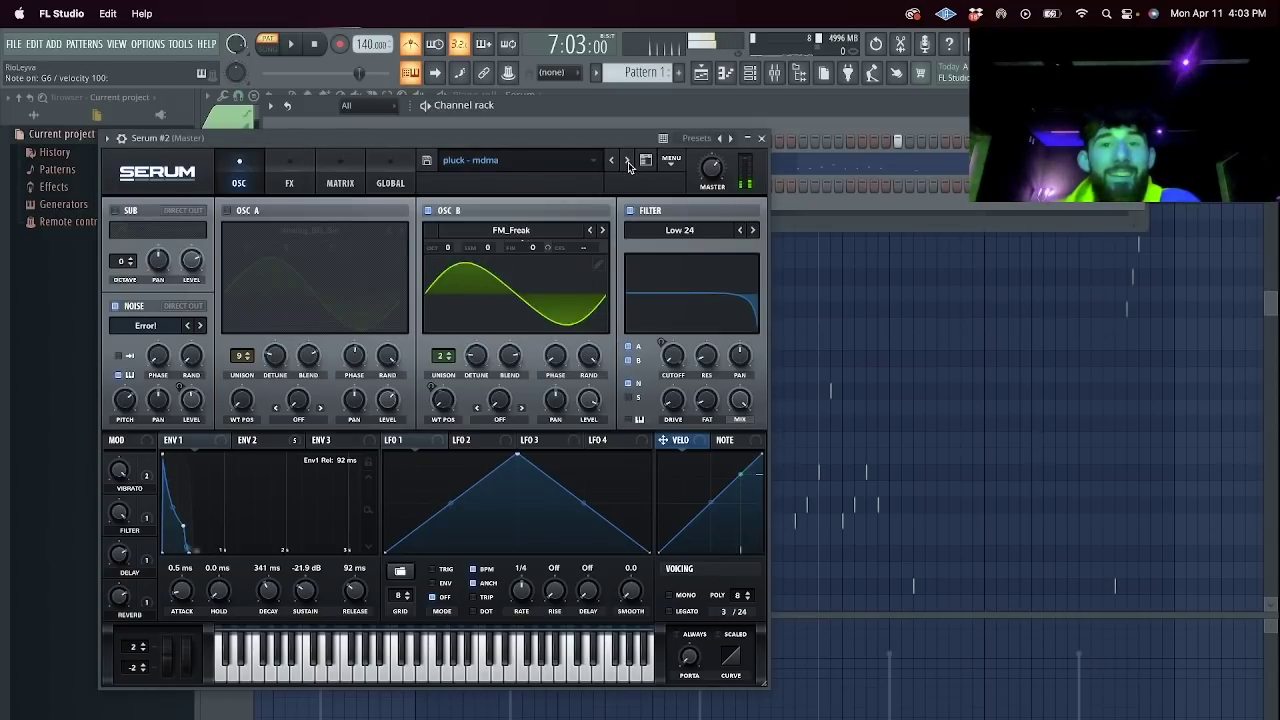
Step through the following Serum presets to slayer 808, then close the Serum #2 window.
click(628, 164)
click(628, 164)
click(637, 395)
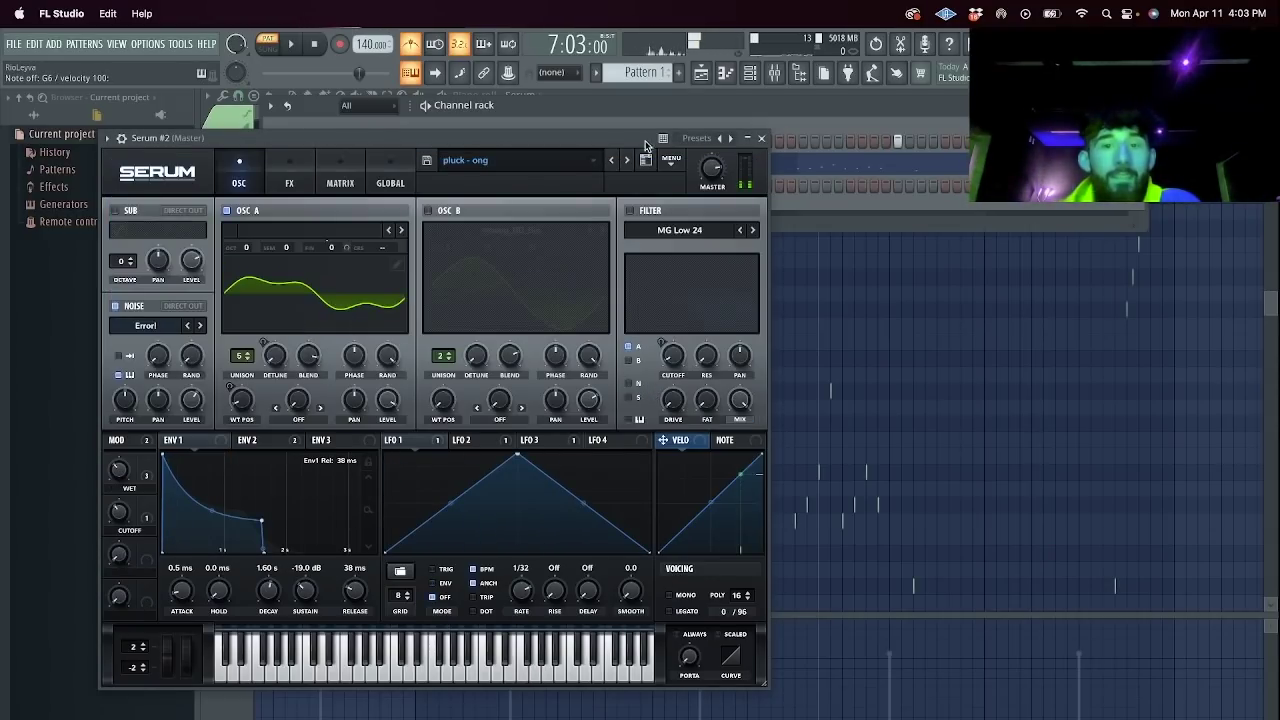
click(627, 162)
click(628, 163)
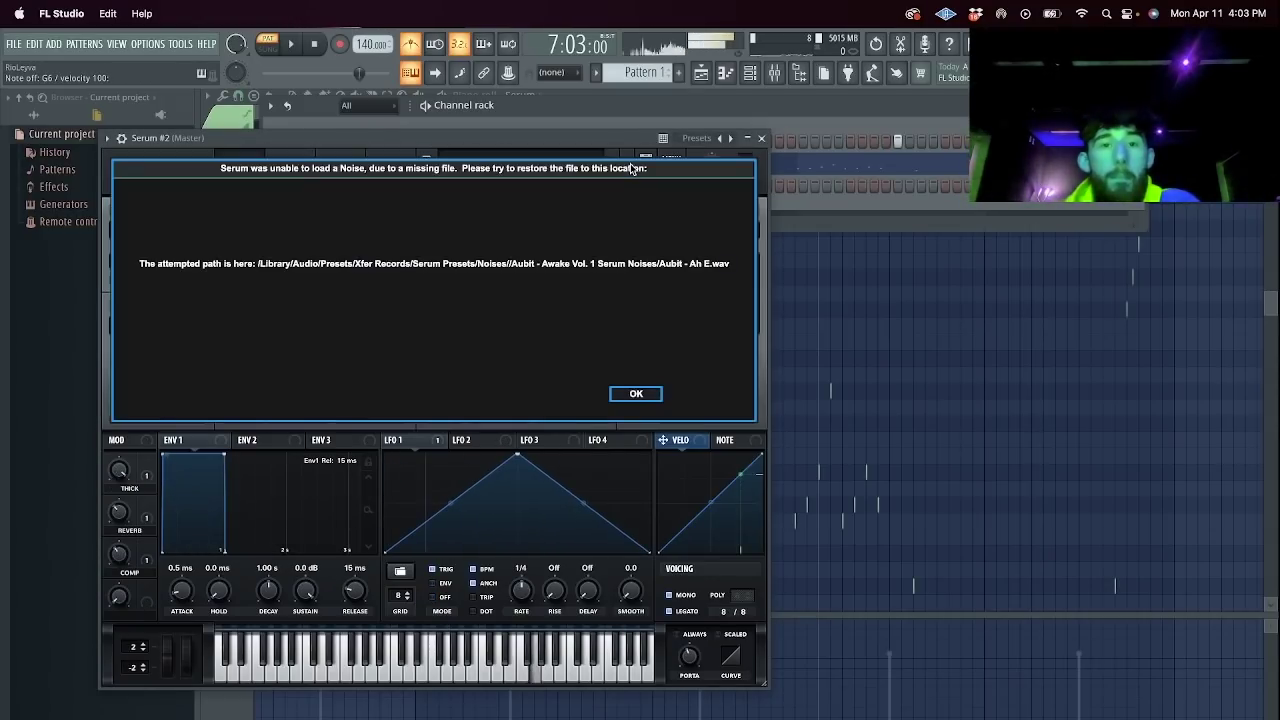
click(636, 396)
click(629, 161)
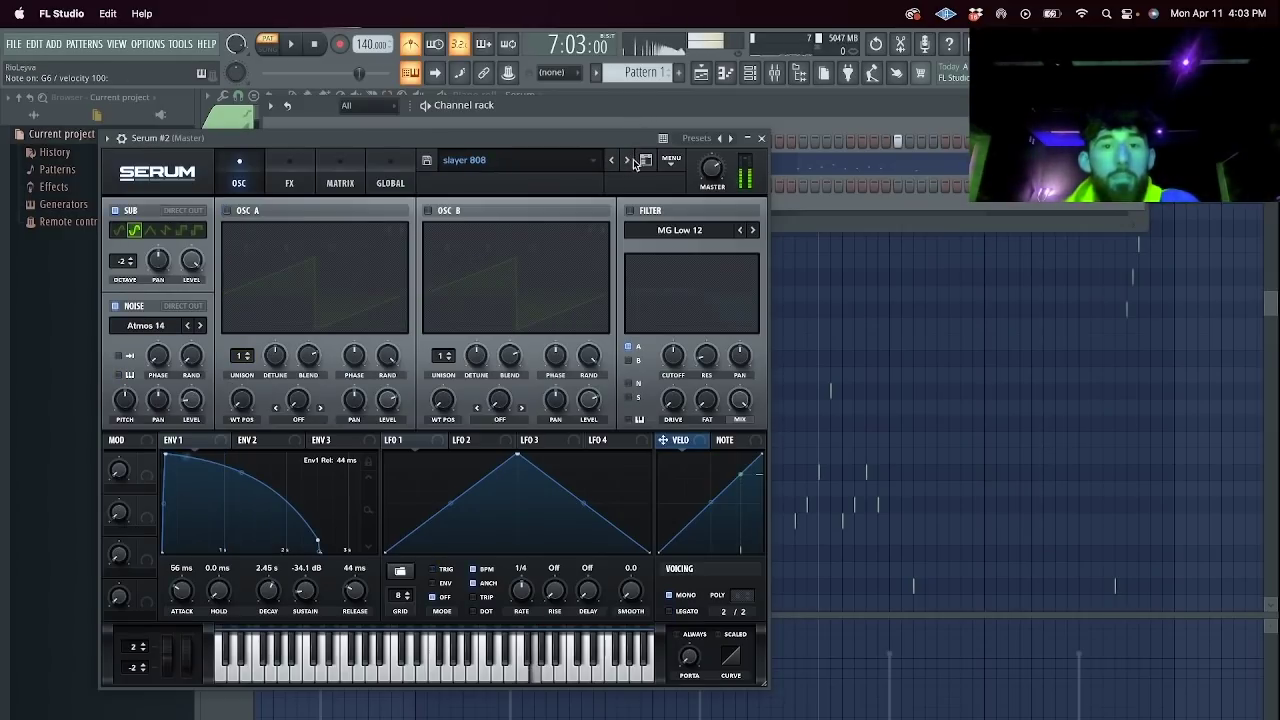
click(761, 138)
right_click(396, 184)
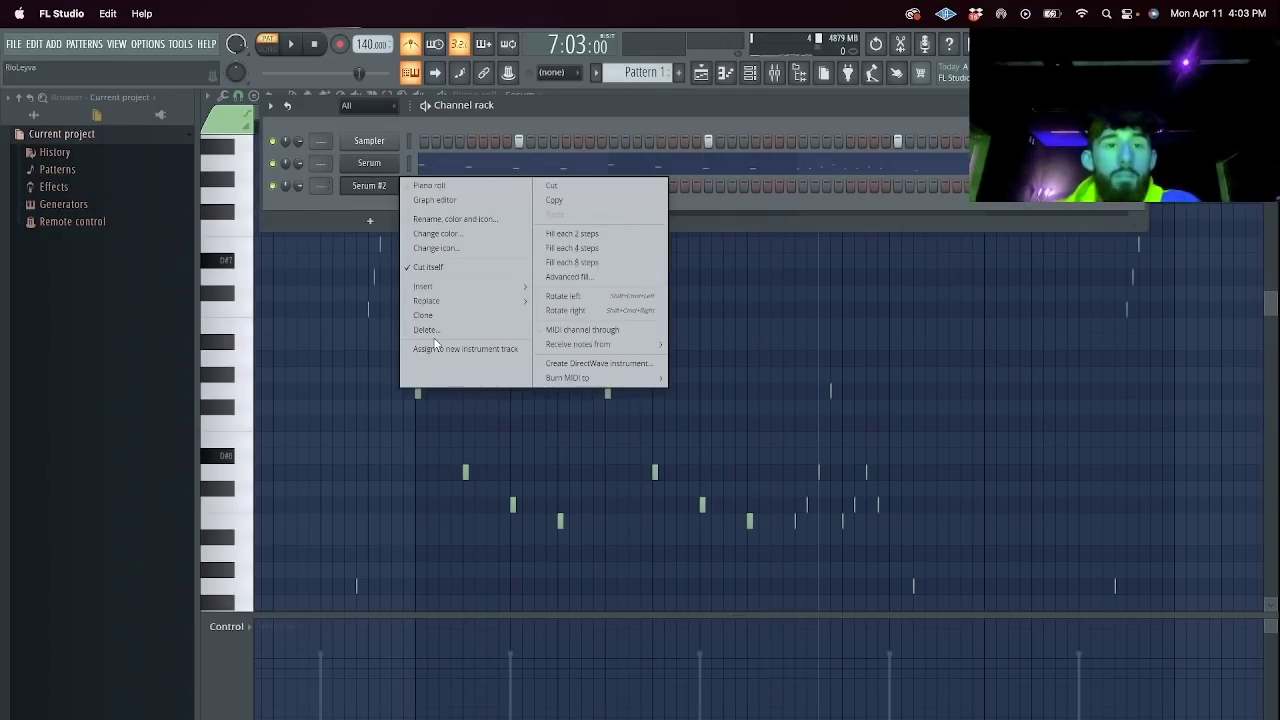
In Serum #2's note editor, draw a long note at the pattern start and repeat it with Ctrl+B.
click(440, 186)
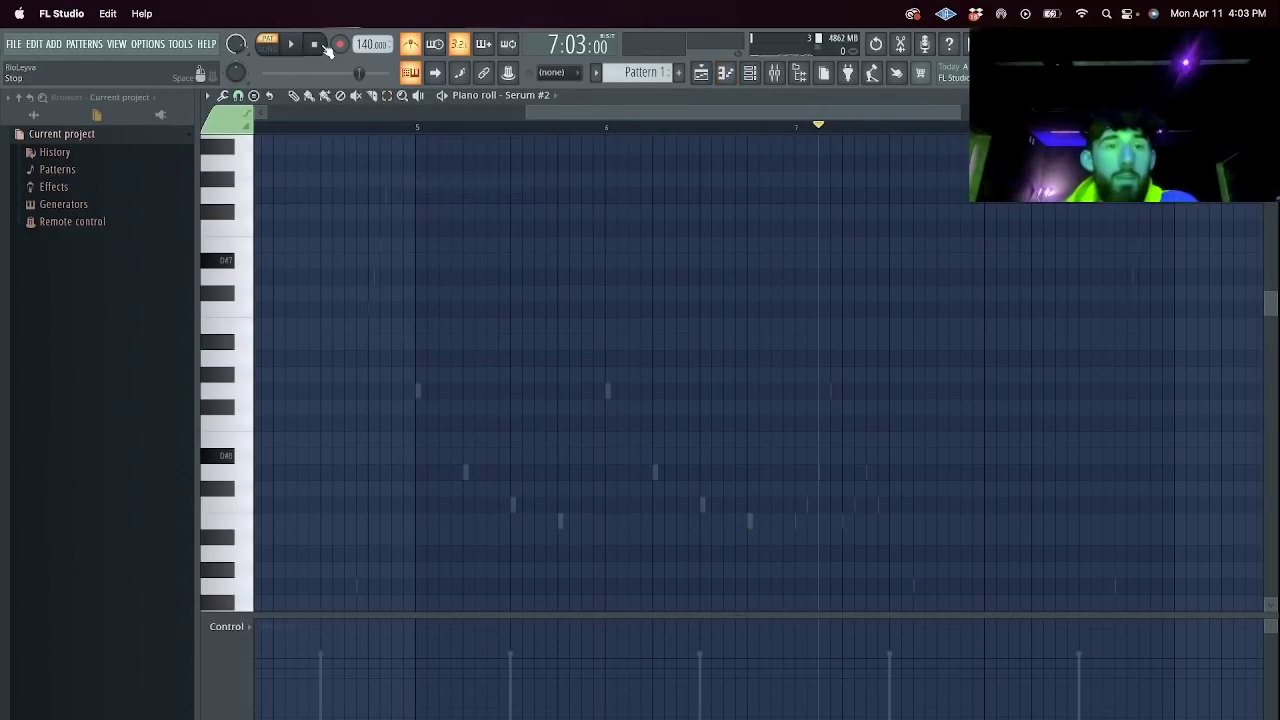
drag(576, 110, 312, 105)
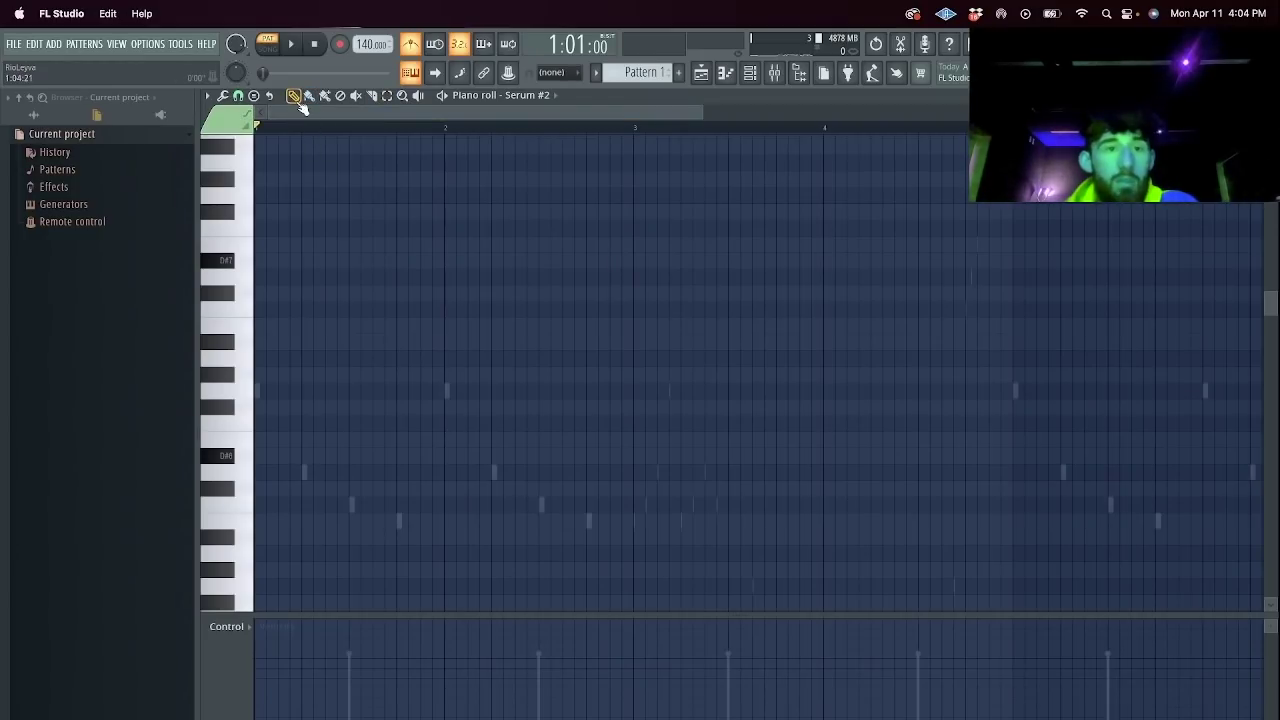
scroll(326, 373, down, 5)
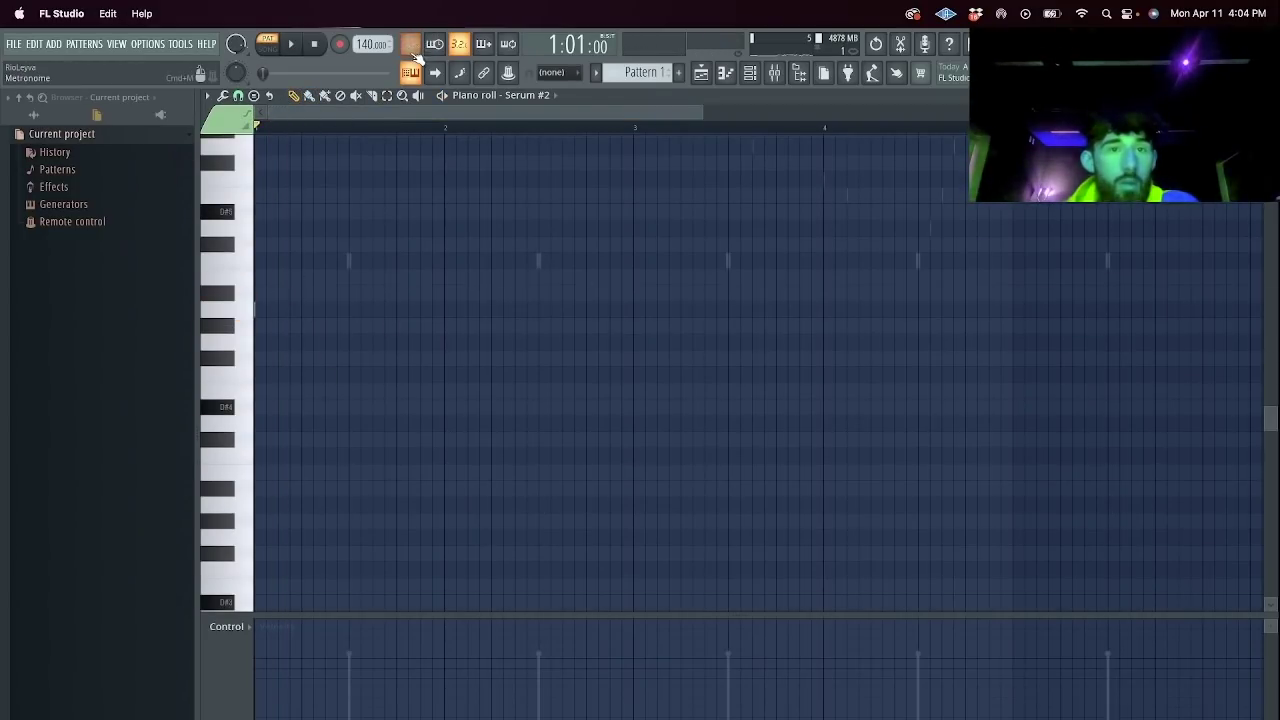
drag(256, 313, 349, 314)
key(space)
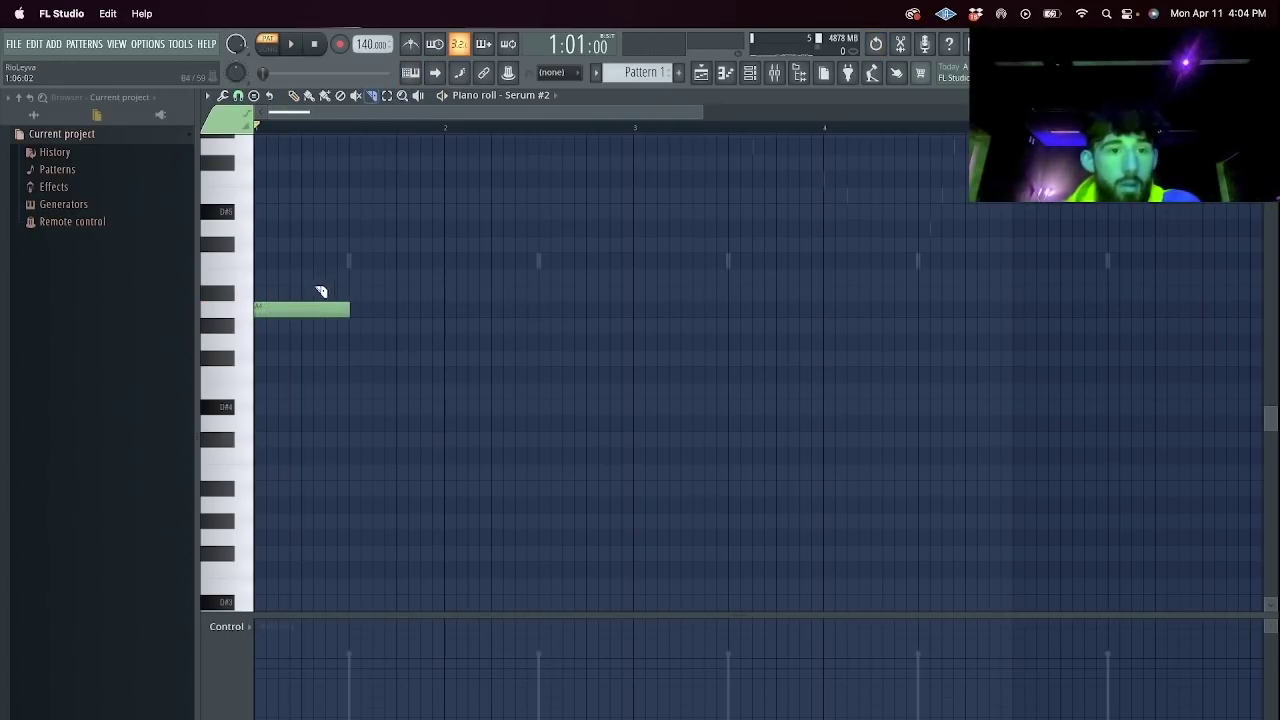
right_click(321, 312)
key(ctrl+b)
key(ctrl+b)
key(ctrl+b)
key(ctrl+b)
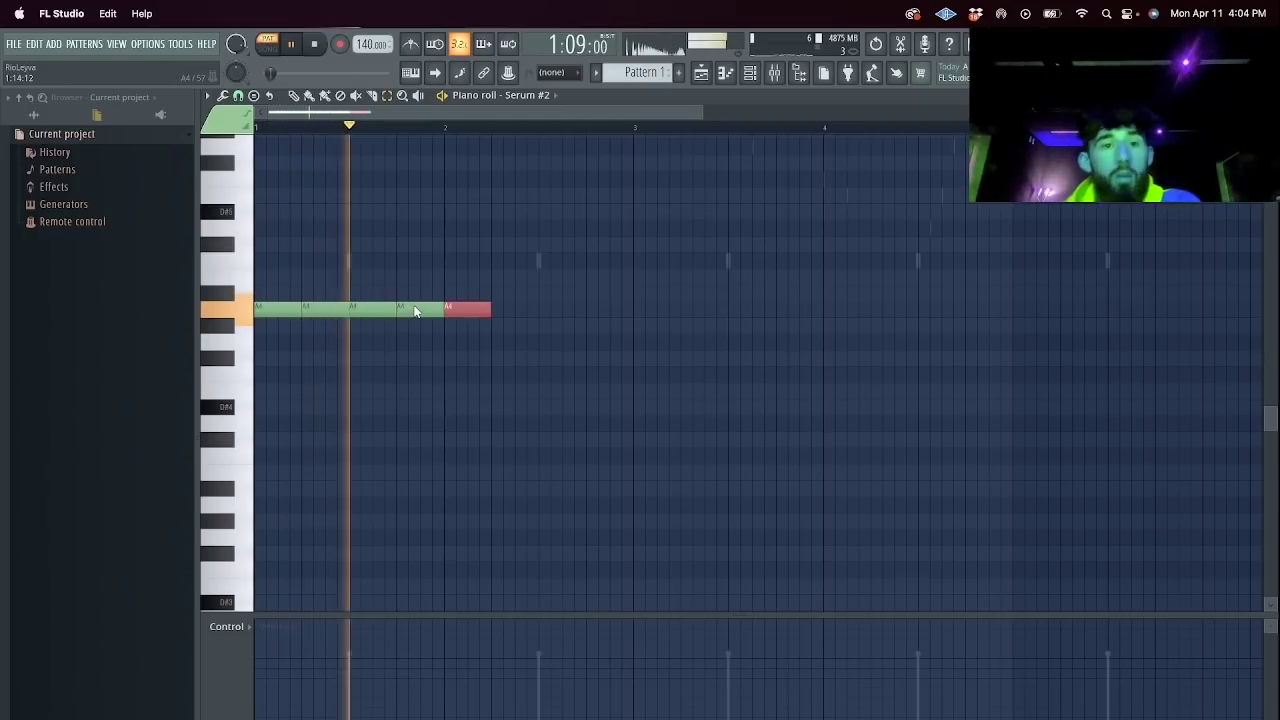
Add a shortened G4 note below and delete the repeated A4 notes.
click(293, 341)
key(space)
key(space)
drag(379, 342, 313, 344)
key(space)
key(space)
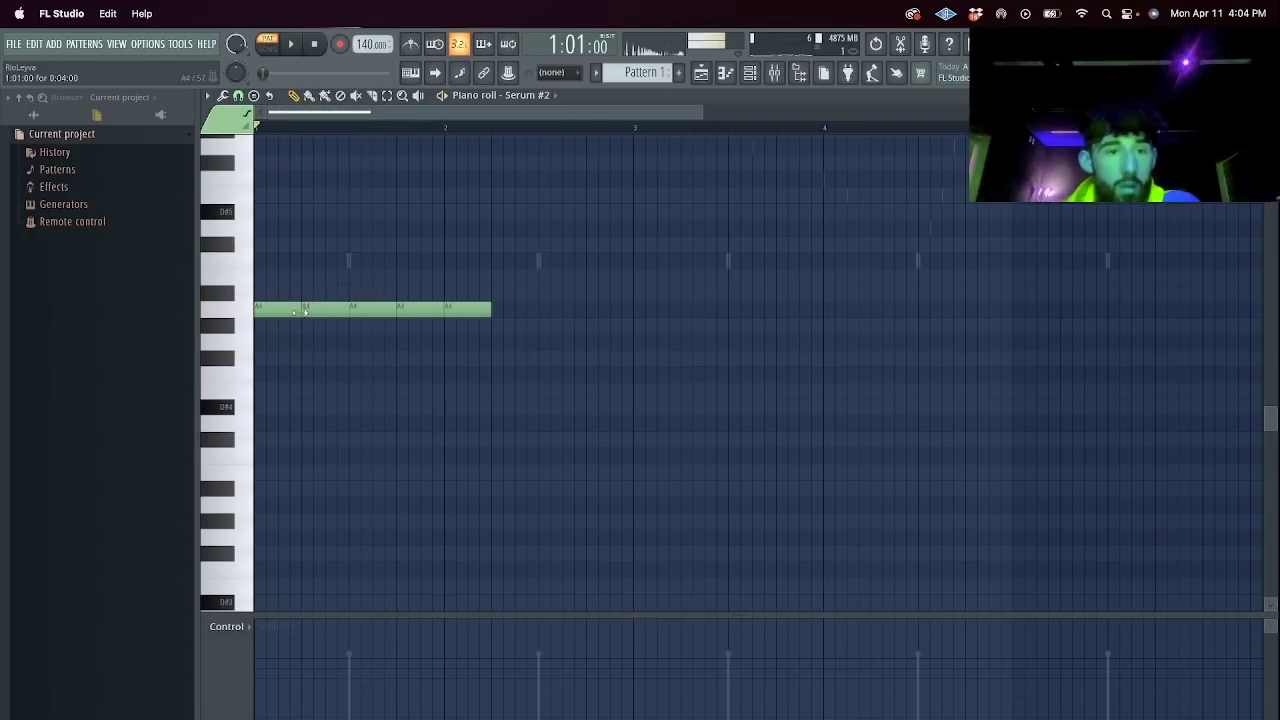
key(space)
key(space)
right_click(343, 310)
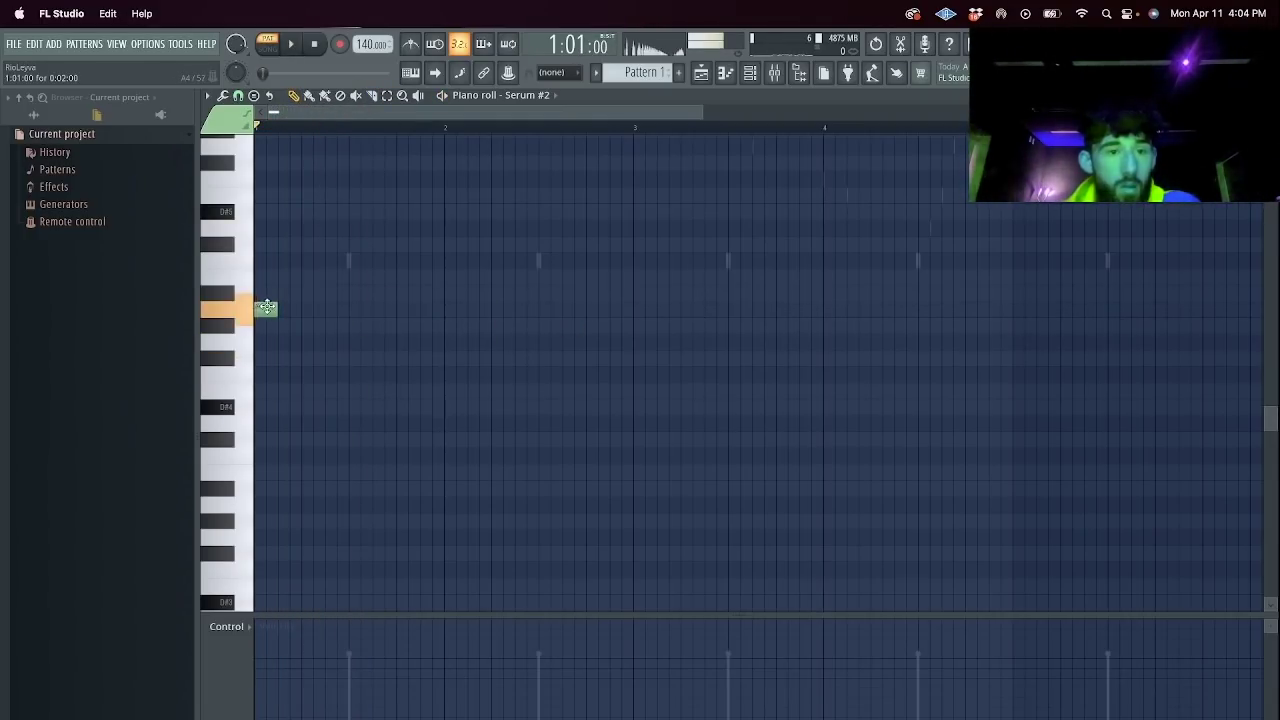
Rebuild the A4 line as several short A4 notes followed by a longer one.
key(space)
click(351, 309)
key(space)
key(space)
drag(370, 311, 420, 312)
click(363, 311)
click(375, 312)
key(space)
key(space)
click(401, 313)
click(447, 310)
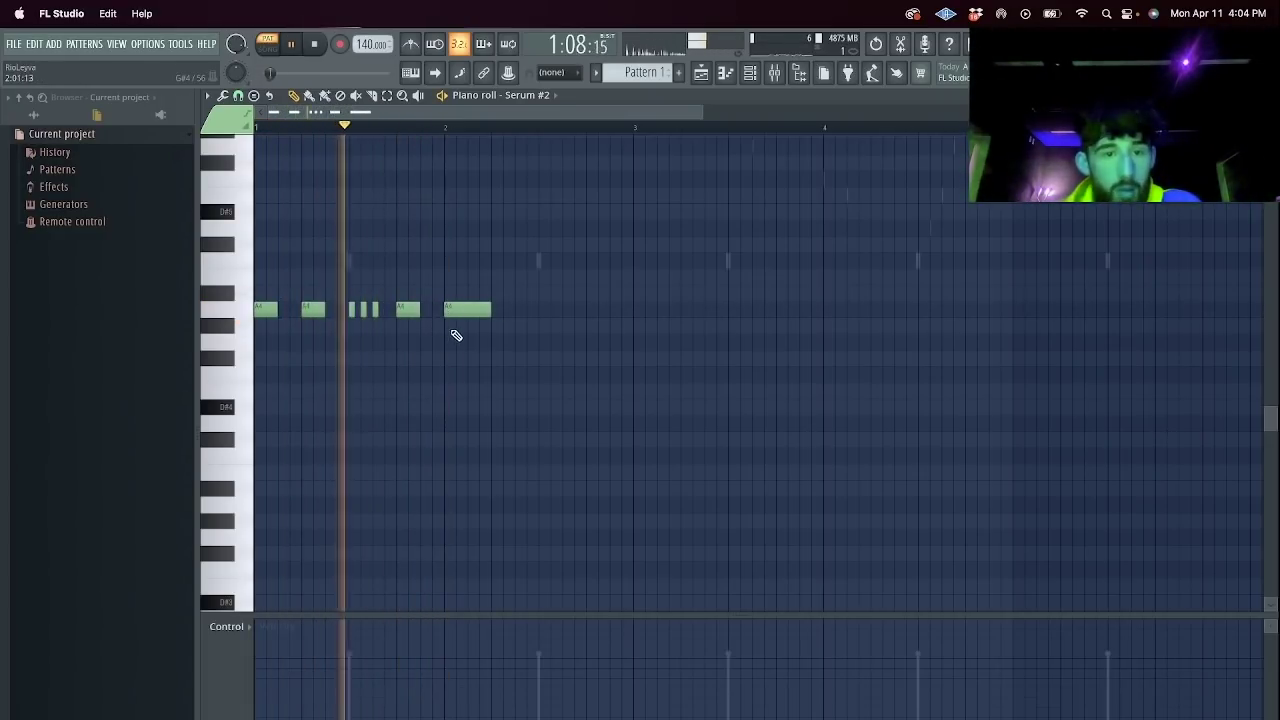
key(space)
Add short notes on the lower rows and duplicate the selected notes into the next bars.
click(470, 391)
key(space)
click(500, 374)
mouse_move(515, 375)
mouse_down()
mouse_move(588, 375)
mouse_move(506, 387)
mouse_move(514, 376)
mouse_up()
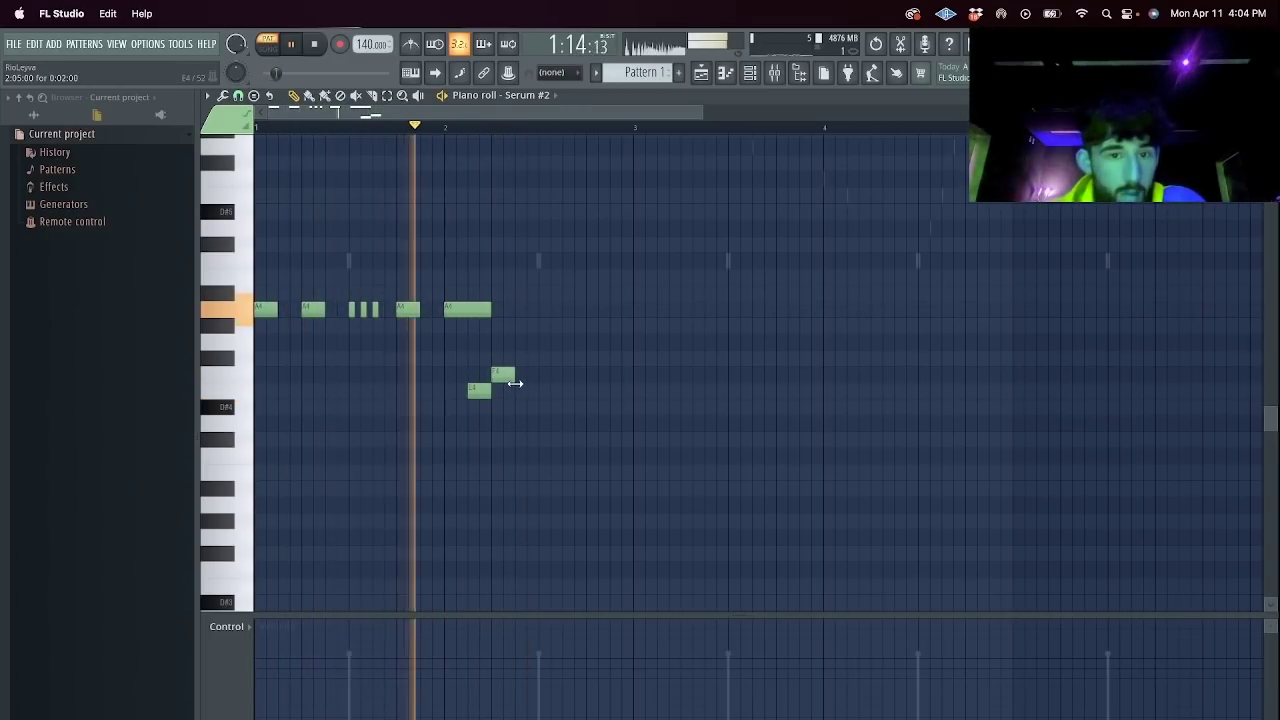
click(541, 375)
click(590, 376)
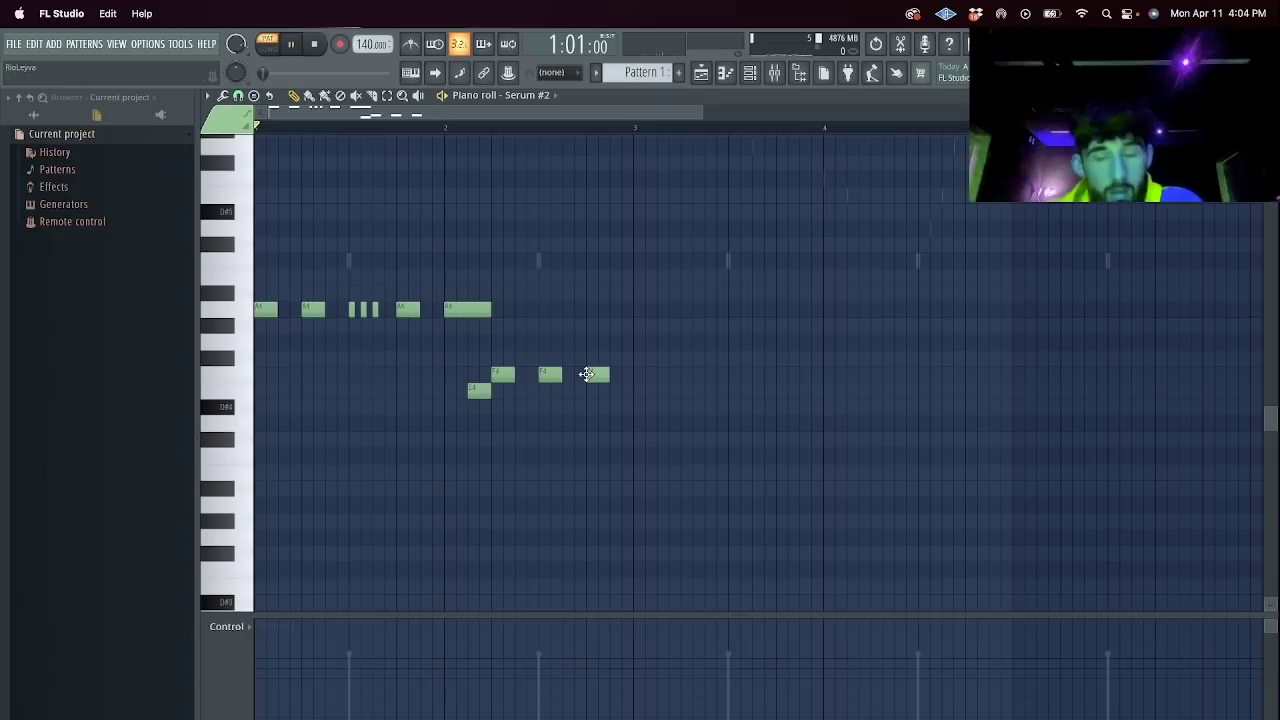
key(ctrl+b)
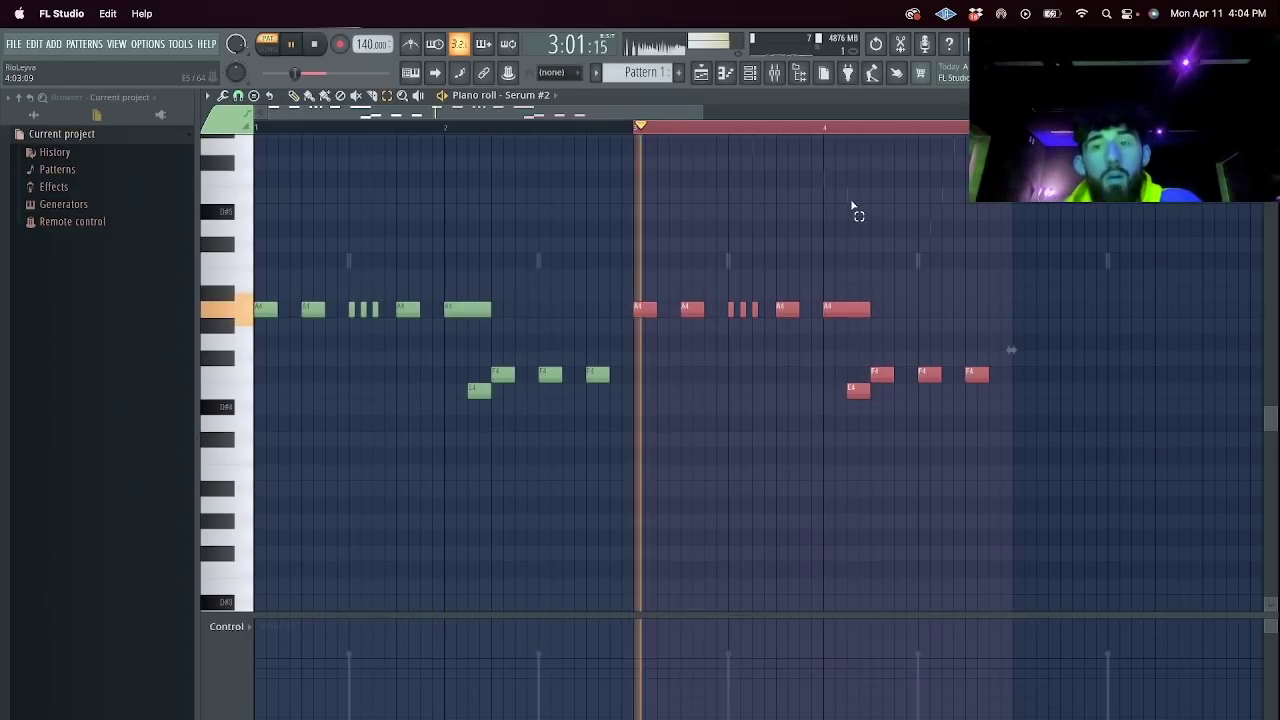
Duplicate the whole melody into bars 5–8 and deselect it.
scroll(785, 157, down, 3)
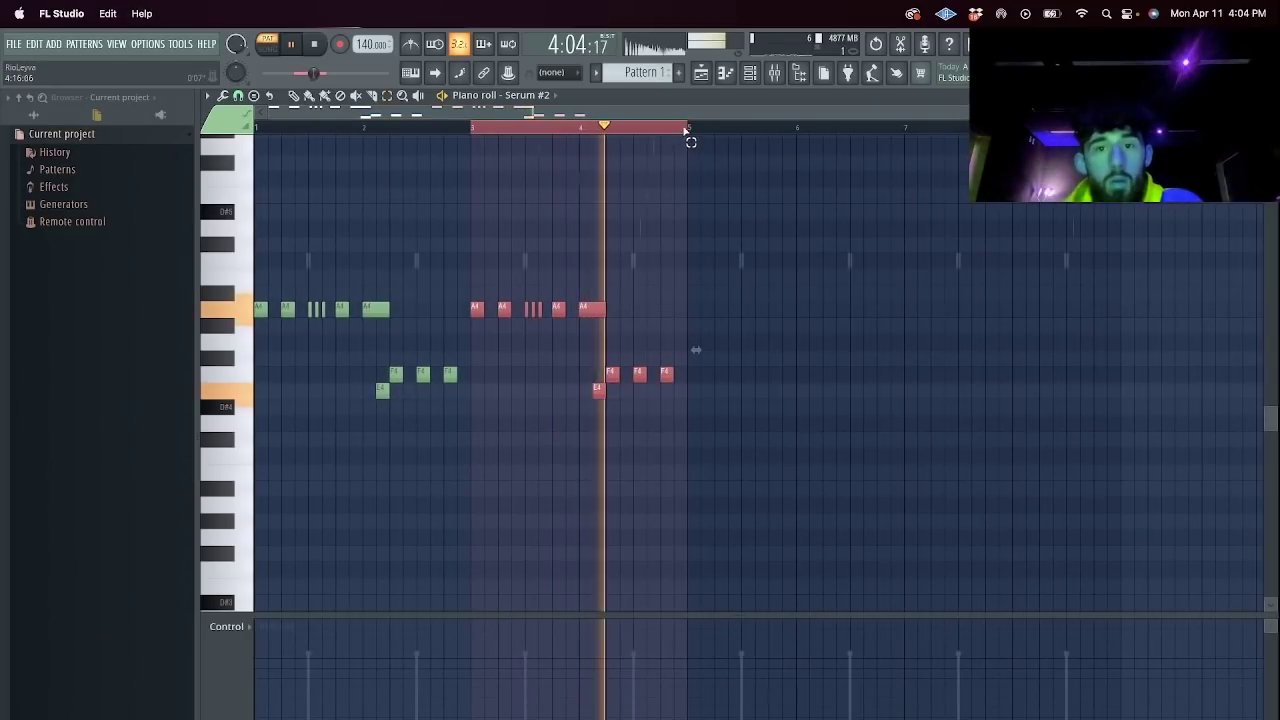
key(ctrl+a)
key(ctrl+b)
key(ctrl+d)
key(F6)
key(space)
click(785, 80)
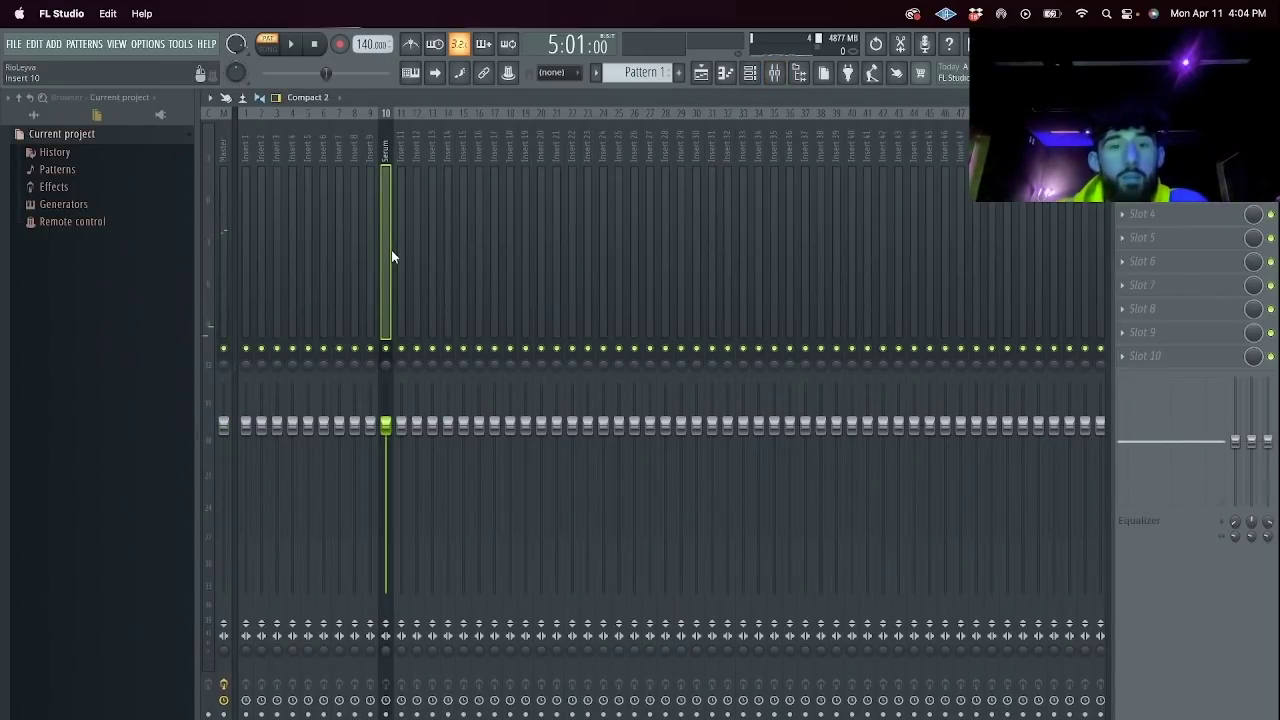
Load the slowdown melody flip effects preset onto the Serum mixer track, insert 10.
right_click(391, 250)
mouse_move(531, 205)
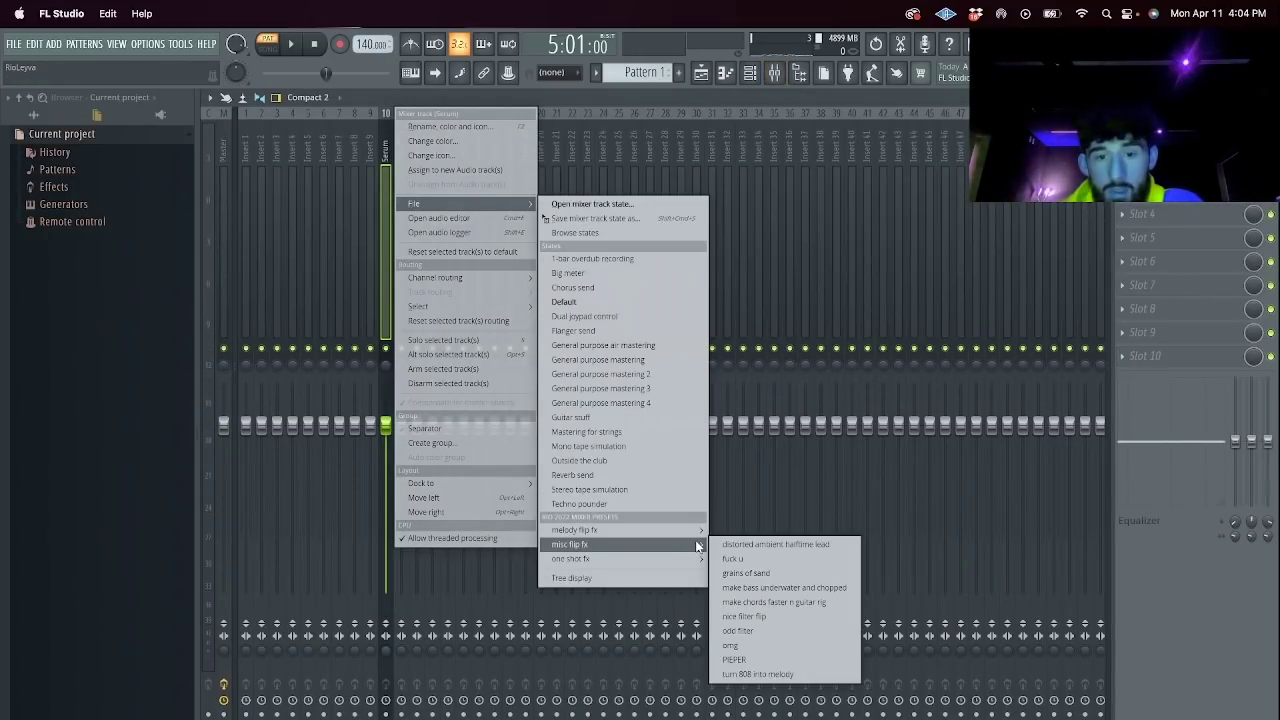
mouse_move(703, 532)
click(766, 545)
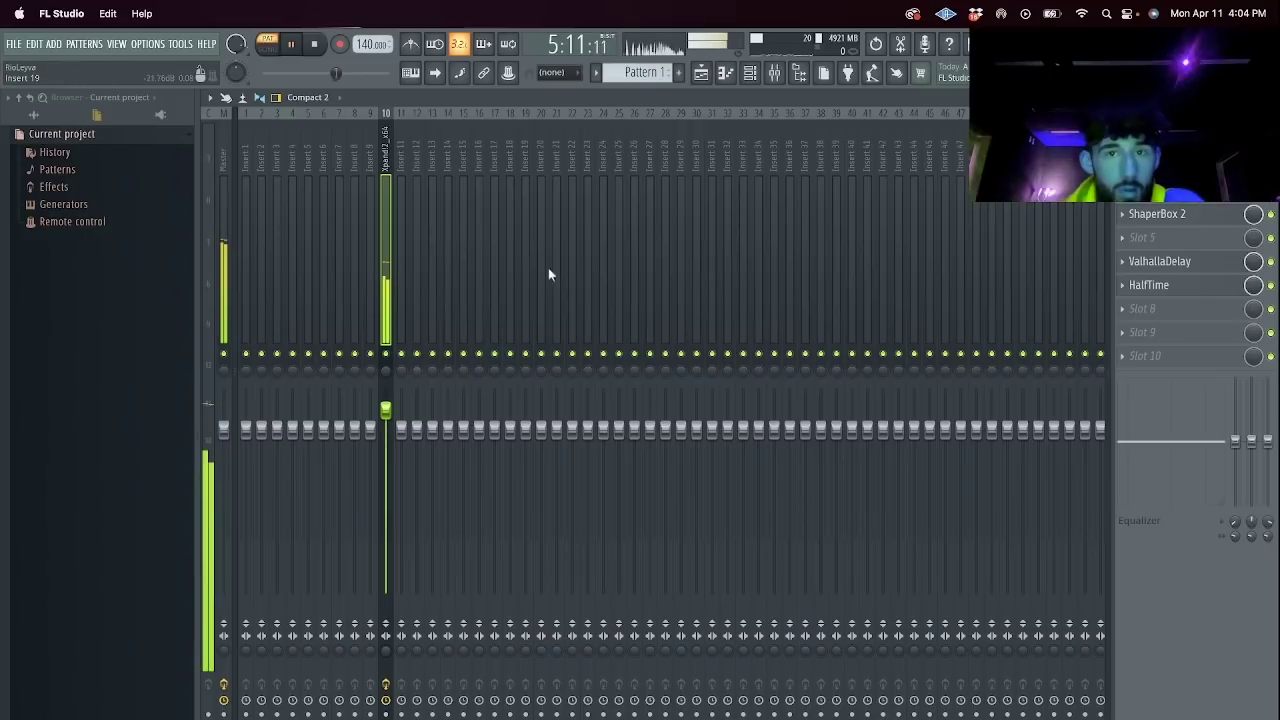
click(751, 75)
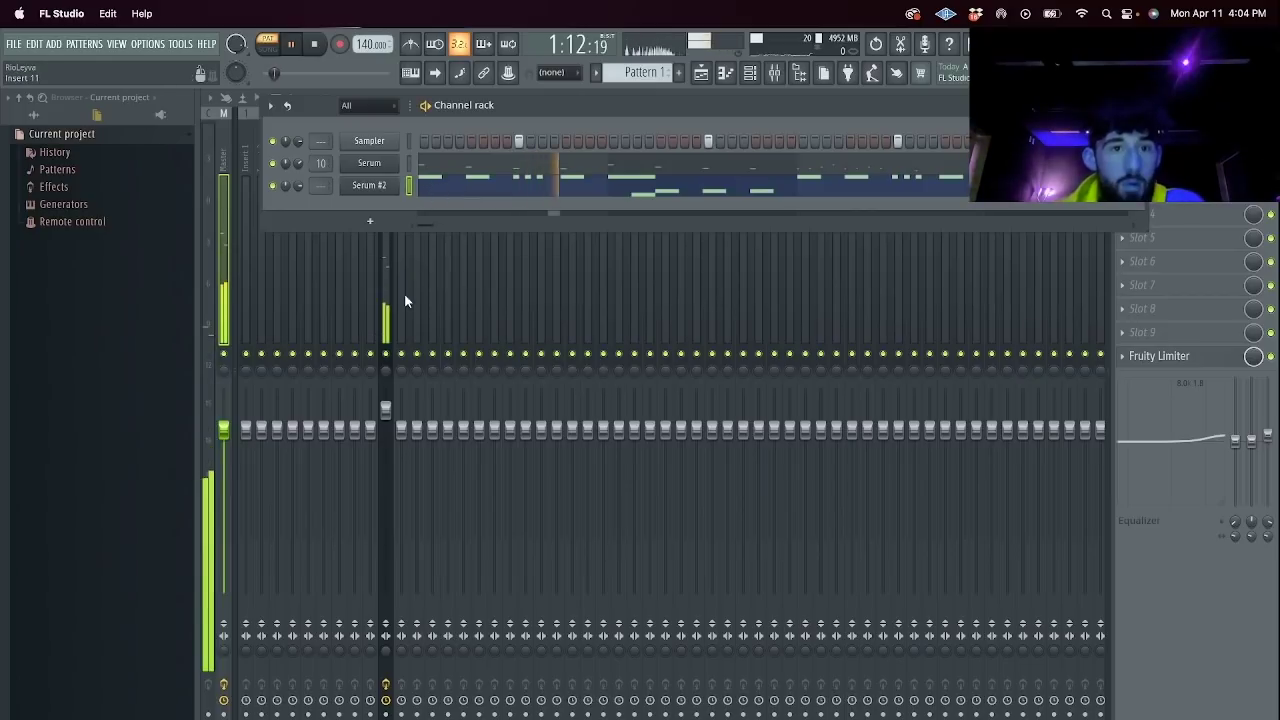
Load the make bass underwater and chopped effects onto the Serum #2 track, insert 11.
click(404, 300)
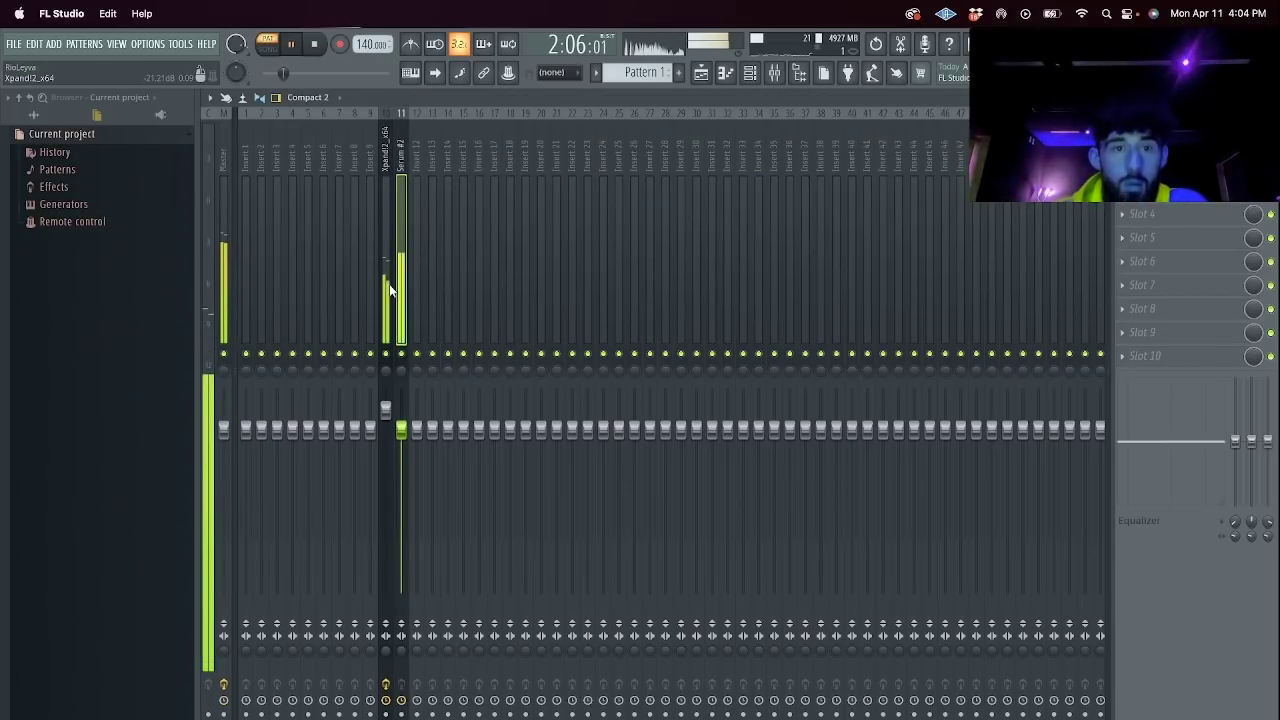
right_click(400, 287)
mouse_move(500, 203)
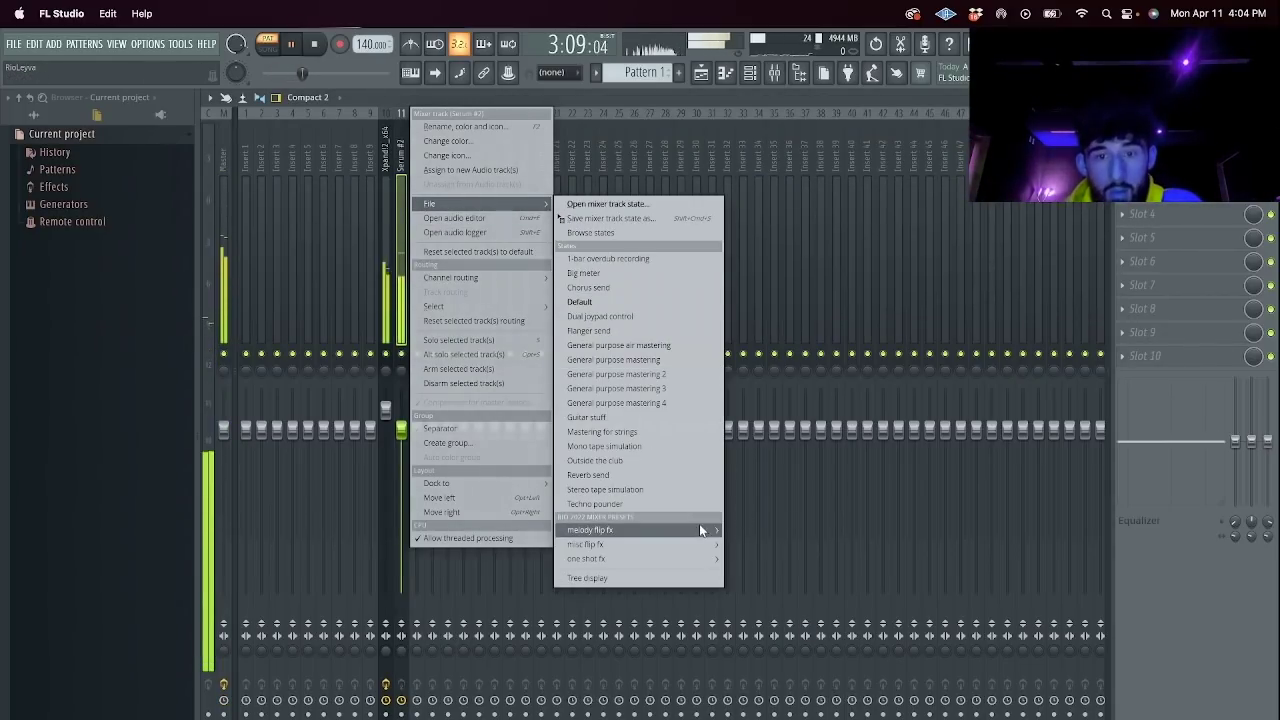
mouse_move(707, 545)
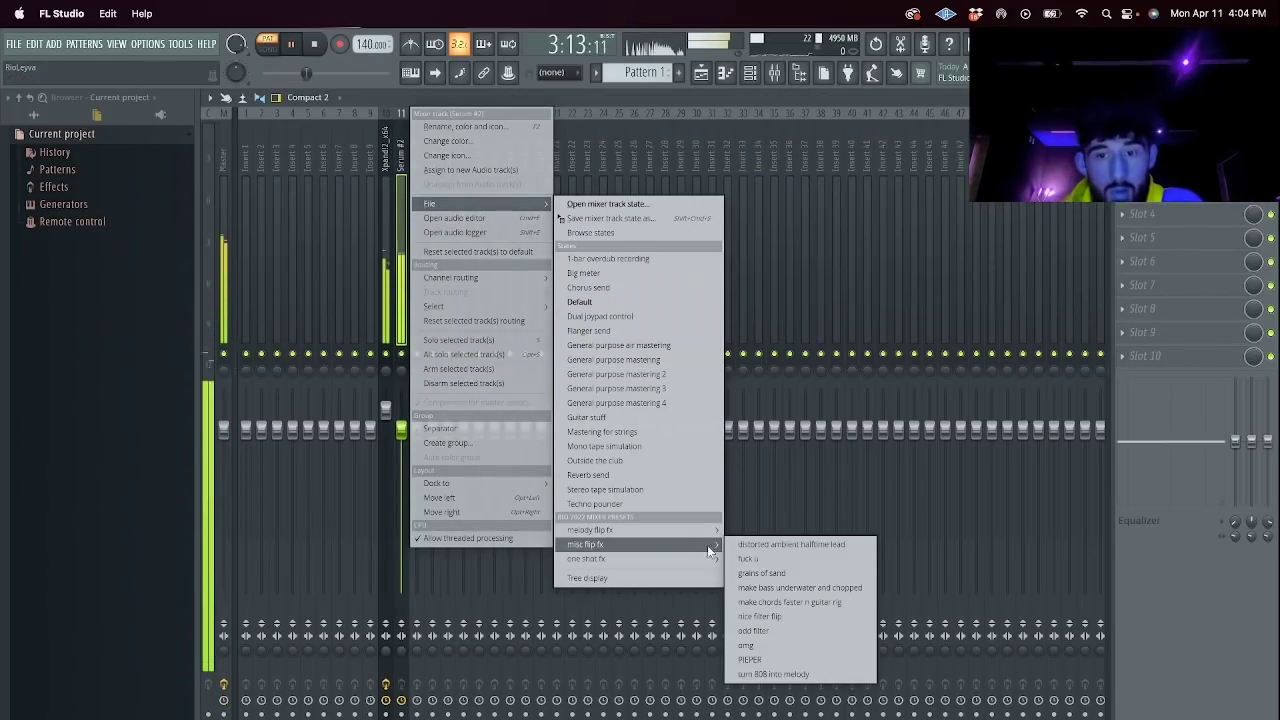
click(800, 588)
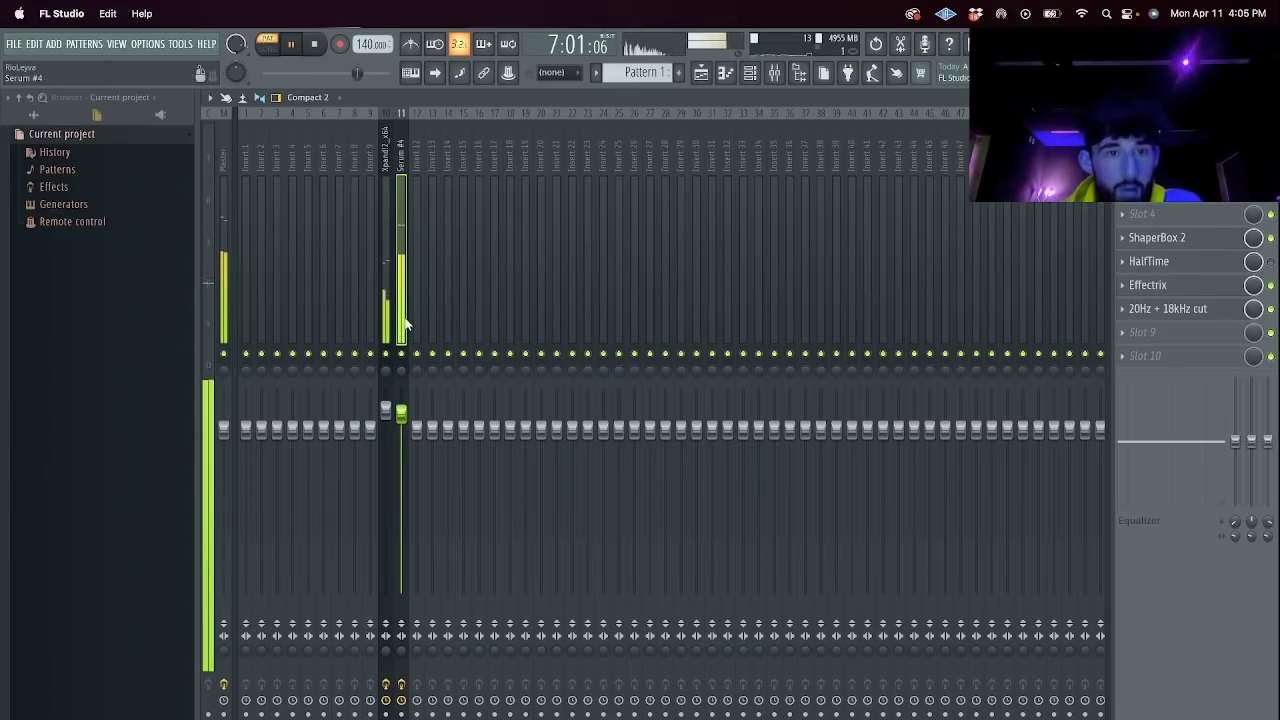
In Serum #2's notes, lower the fourth A4 to F4 and duplicate it right after.
click(750, 76)
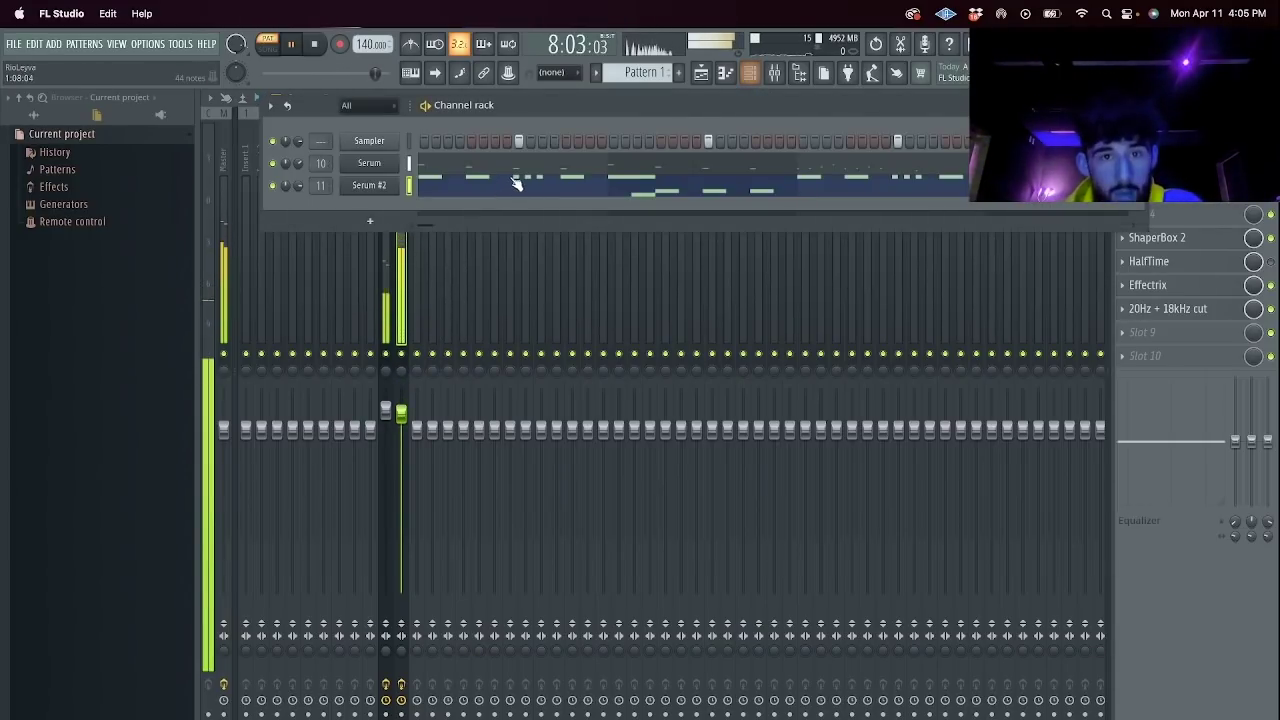
click(521, 190)
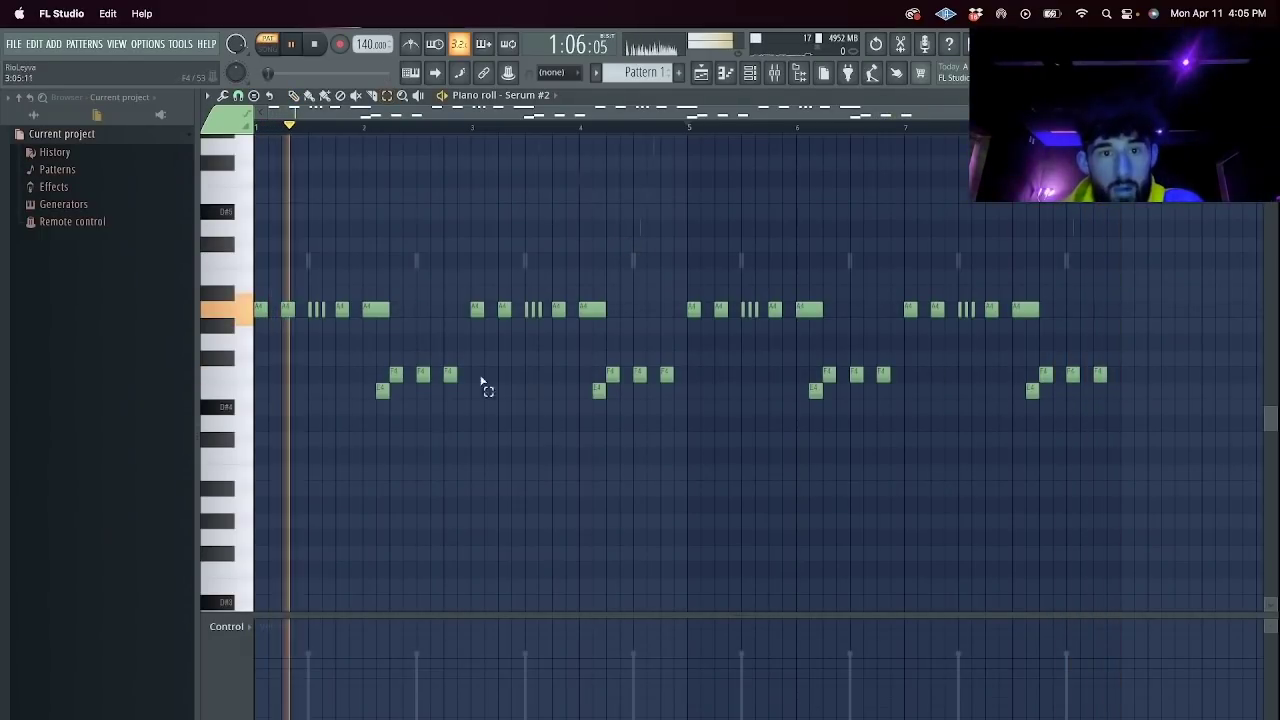
key(space)
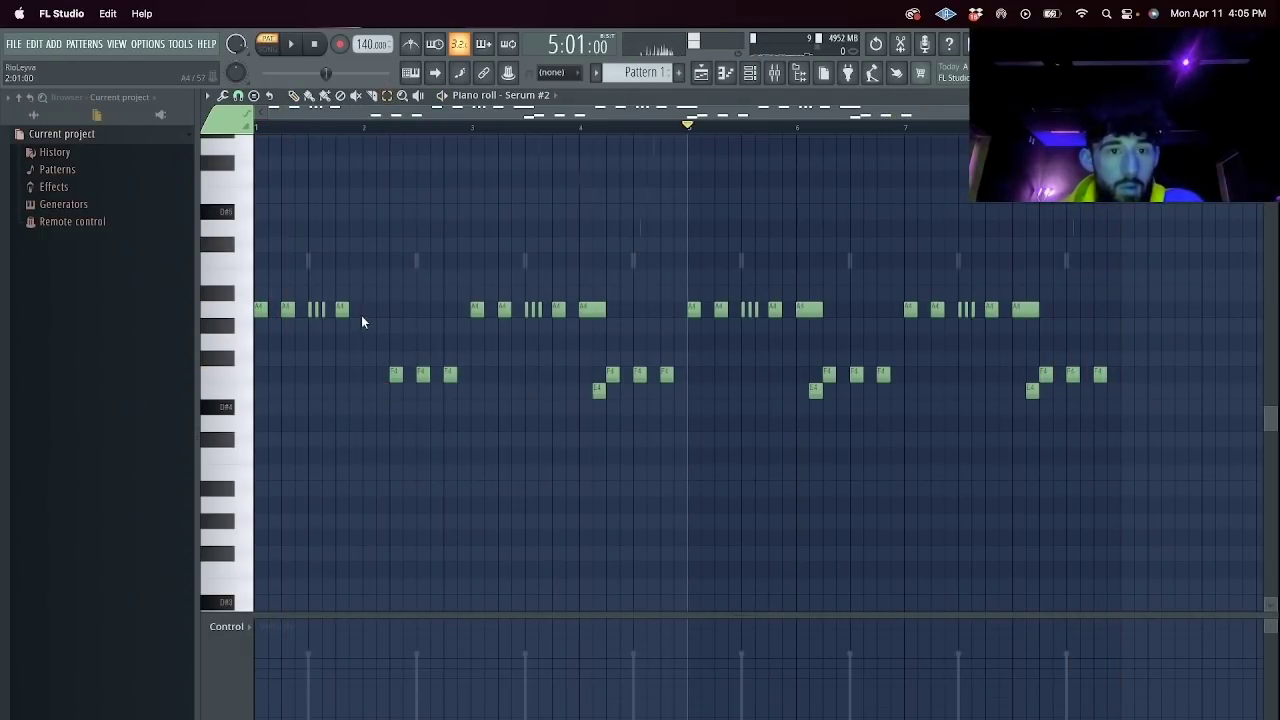
key(Down)
key(Down)
key(Down)
key(Down)
key(space)
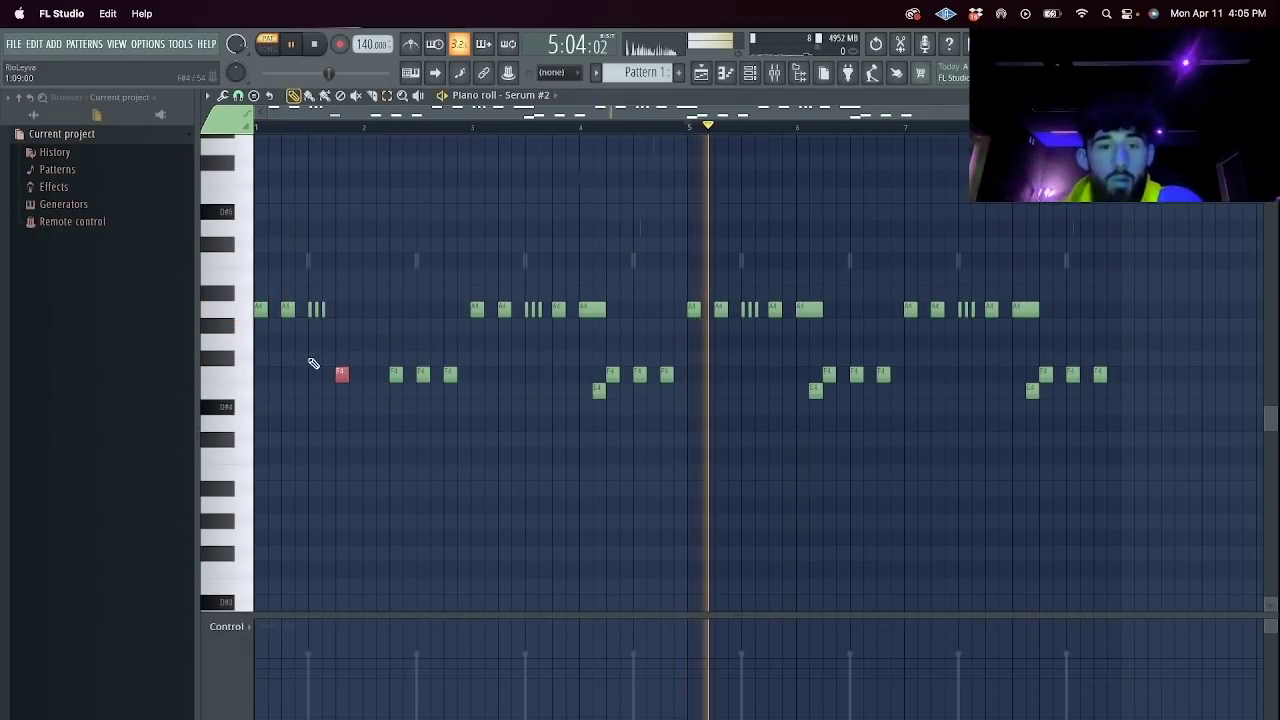
key(space)
key(ctrl+b)
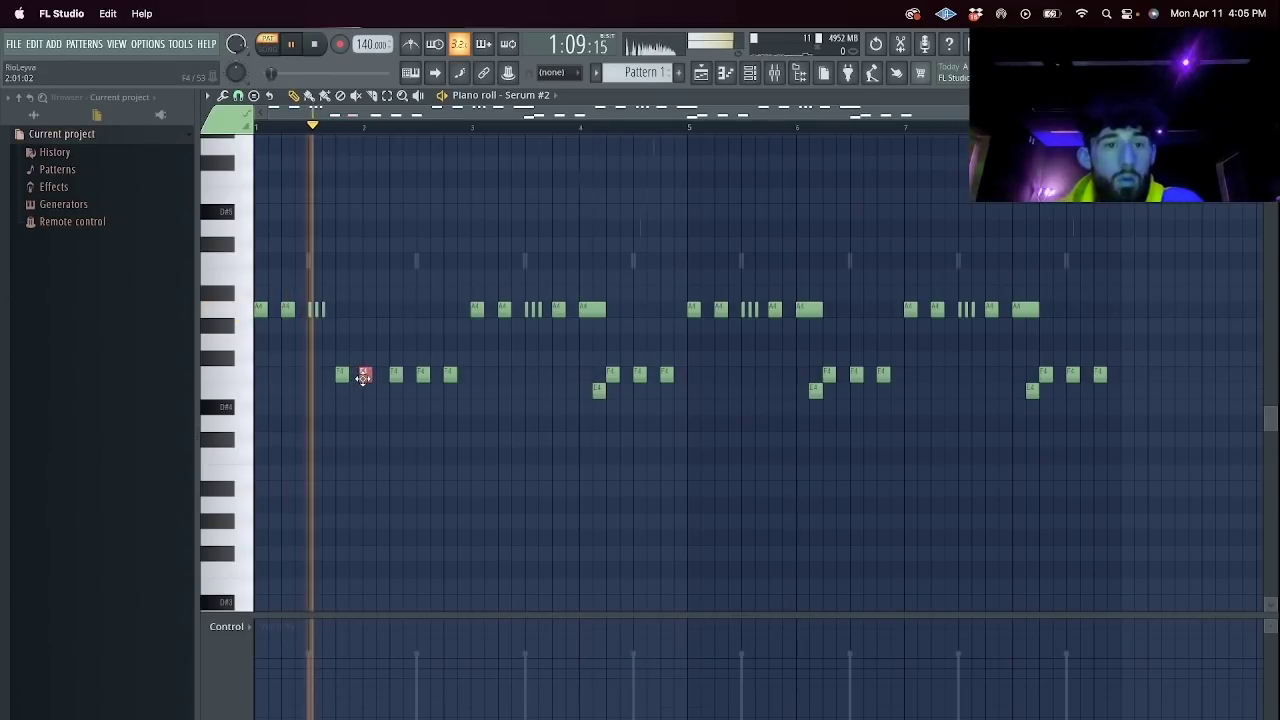
Delete the later repeats, raise the two F4s to G4 one step earlier, and add a third G4.
drag(1127, 438, 497, 229)
key(Delete)
drag(487, 381, 420, 360)
key(Up)
key(Up)
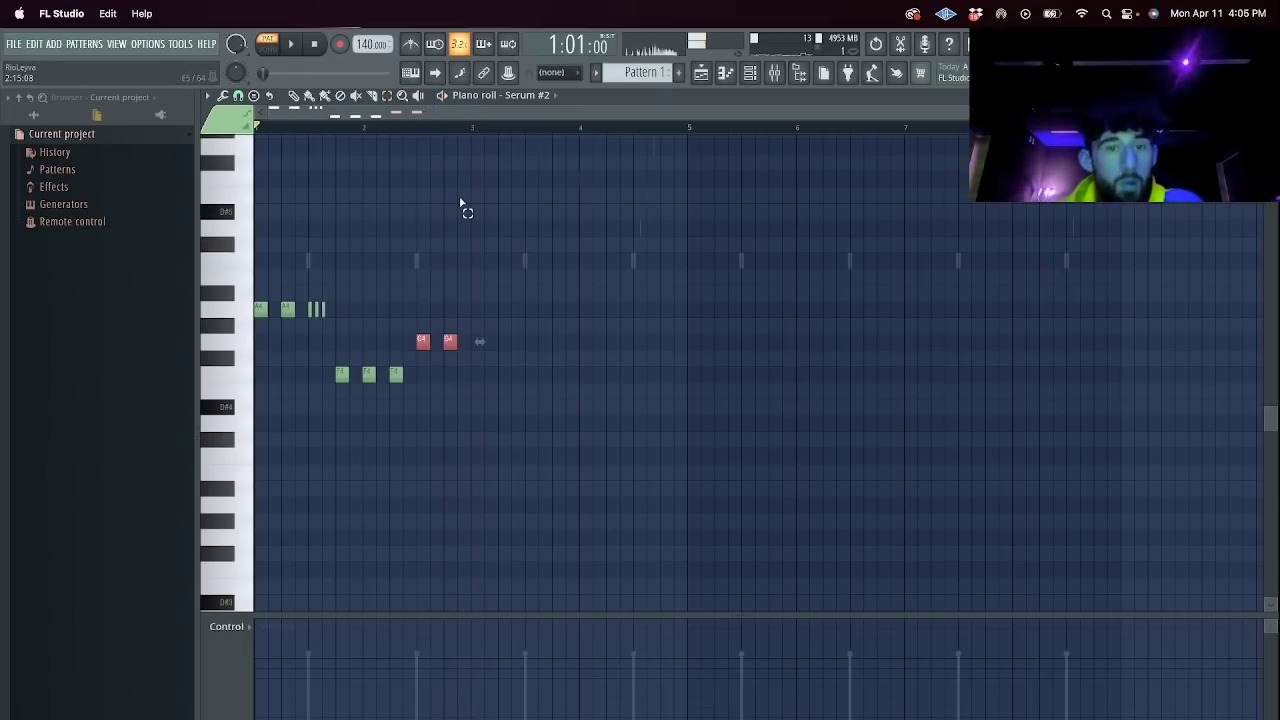
key(Left)
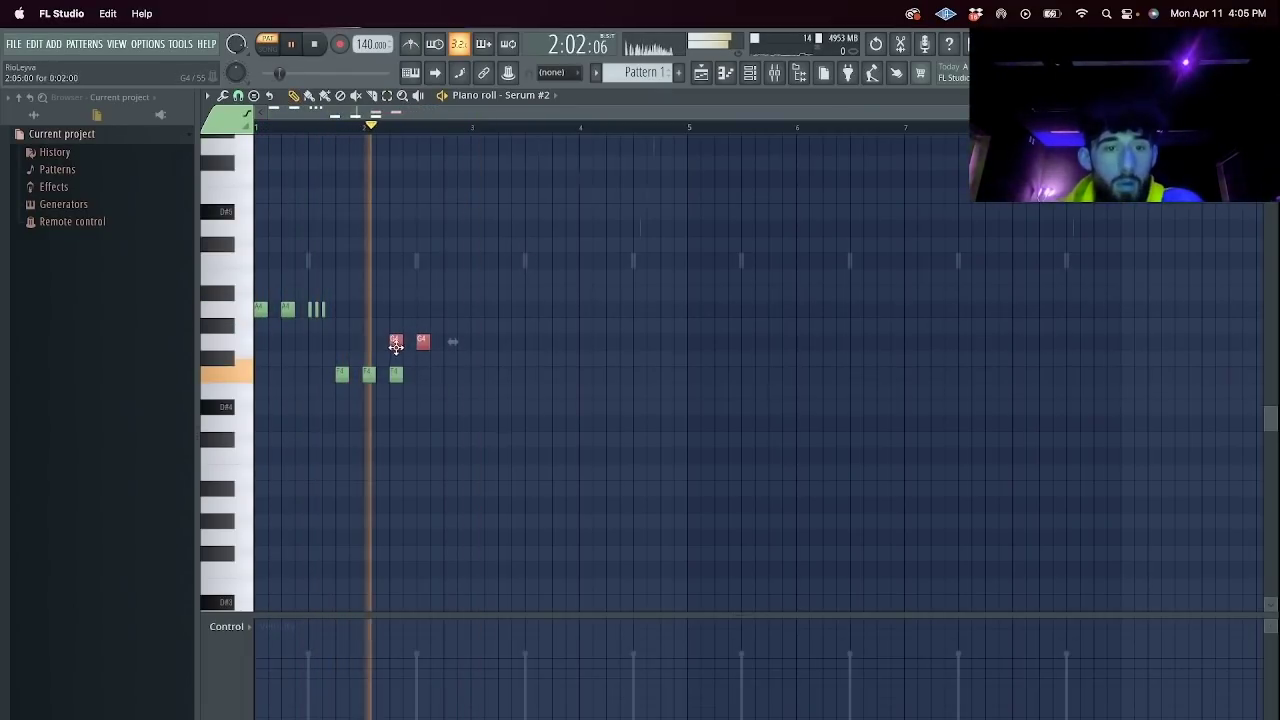
click(451, 342)
right_click(398, 373)
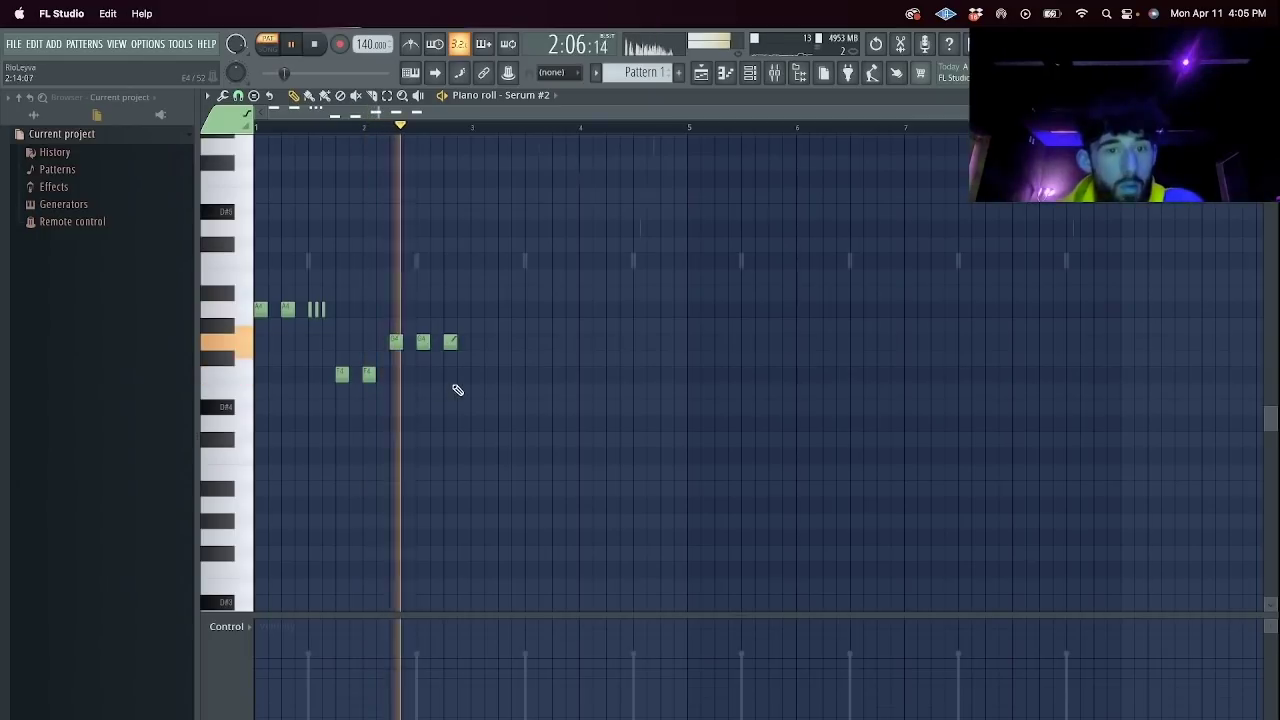
Play back the edit and repeat the reworked melody across the following bars.
key(space)
key(space)
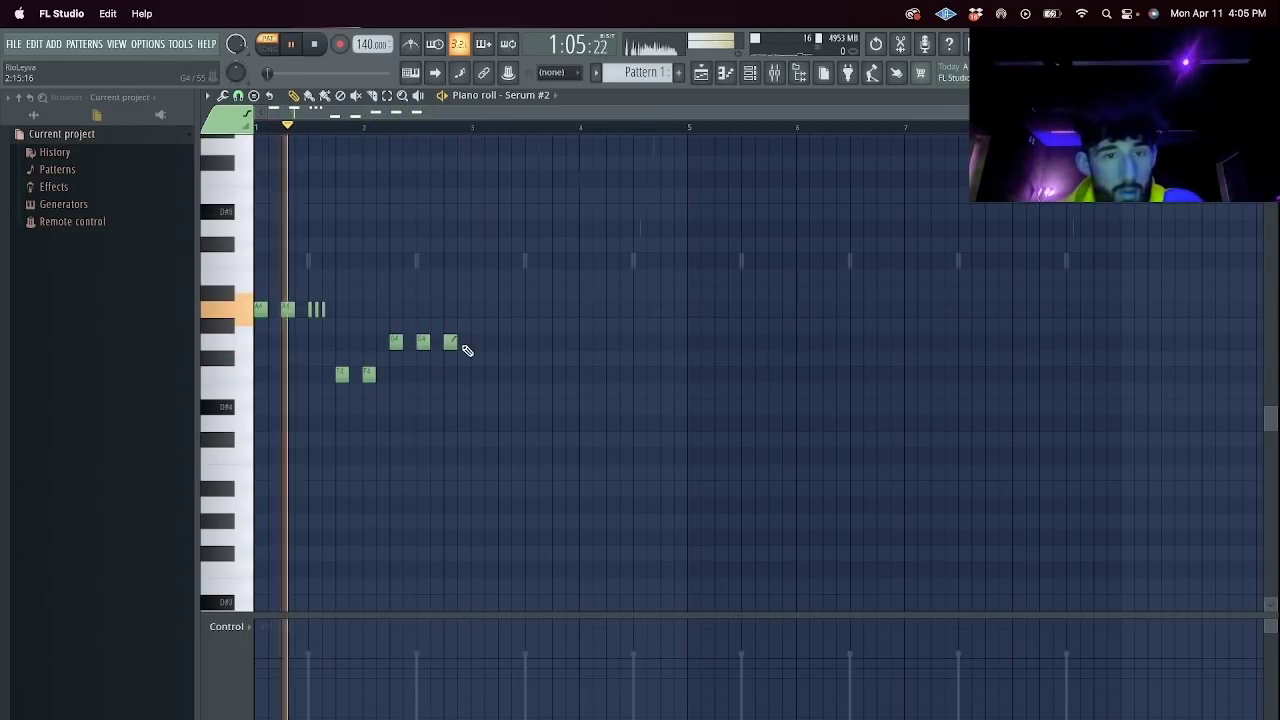
key(space)
right_click(451, 342)
right_click(423, 342)
right_click(397, 343)
key(space)
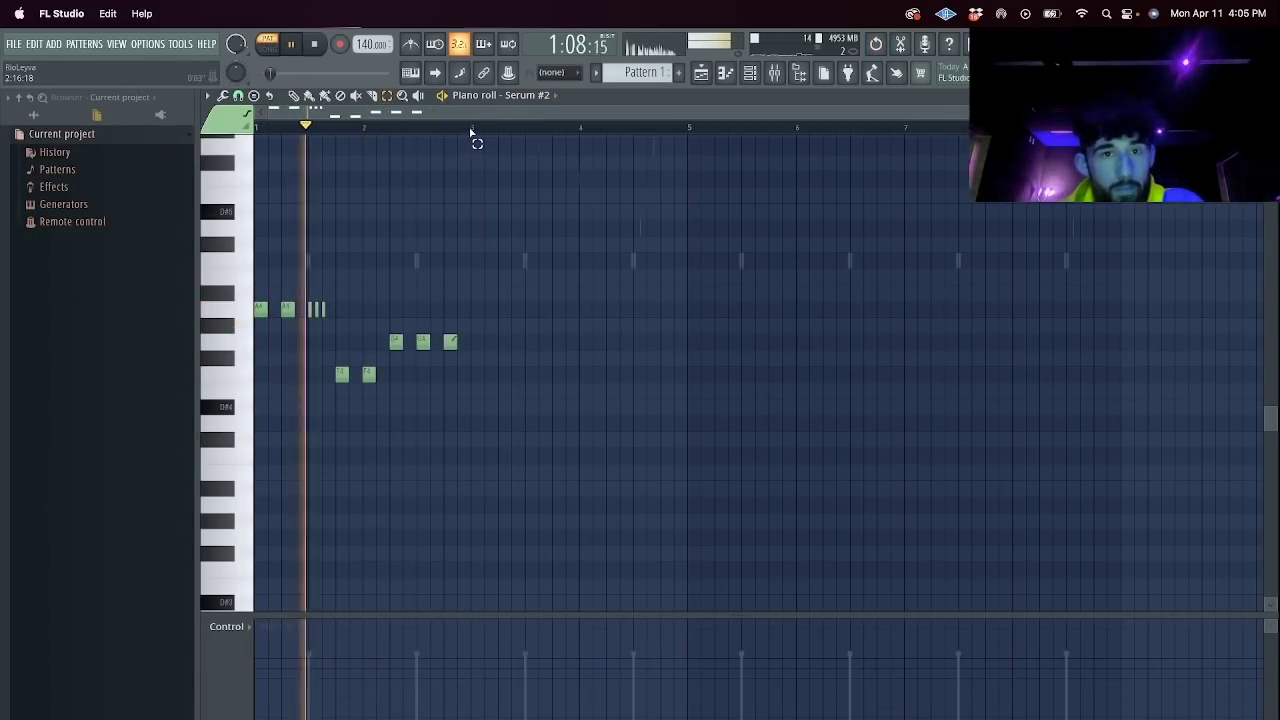
key(ctrl+b)
key(ctrl+b)
key(ctrl+b)
key(ctrl+b)
key(F9)
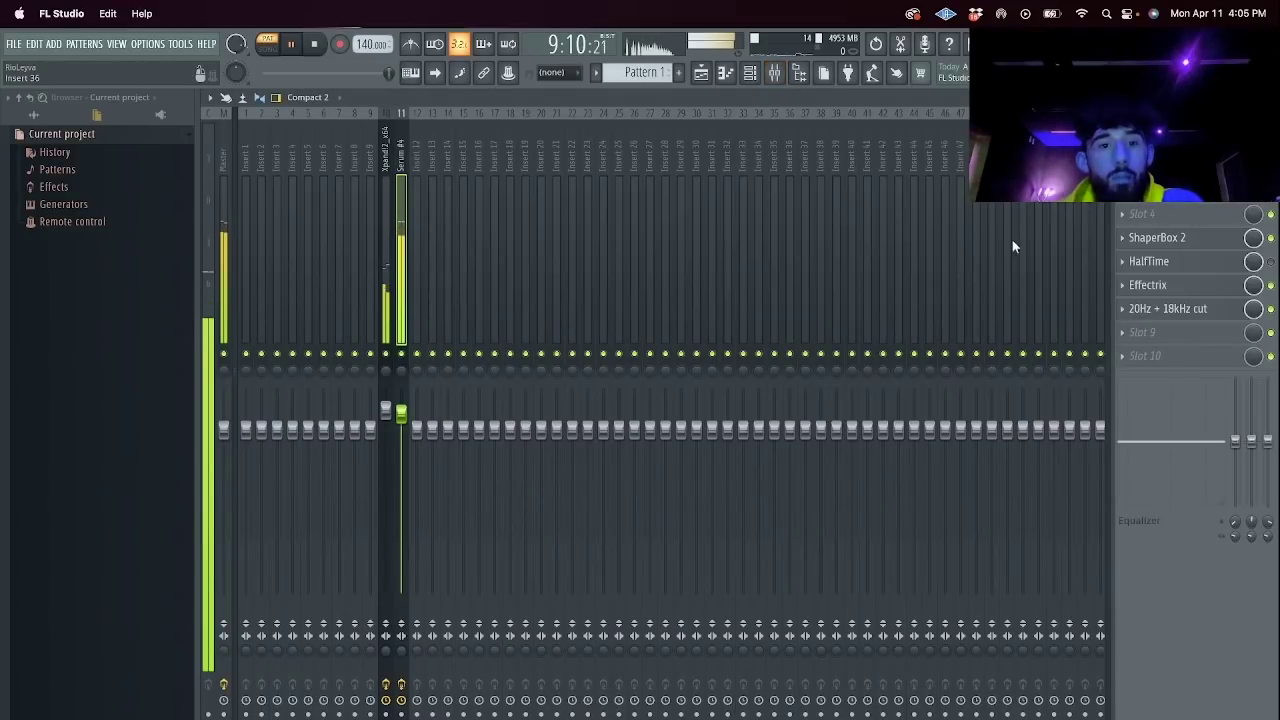
Stop playback and switch the transport from pattern to song mode.
click(750, 72)
click(316, 43)
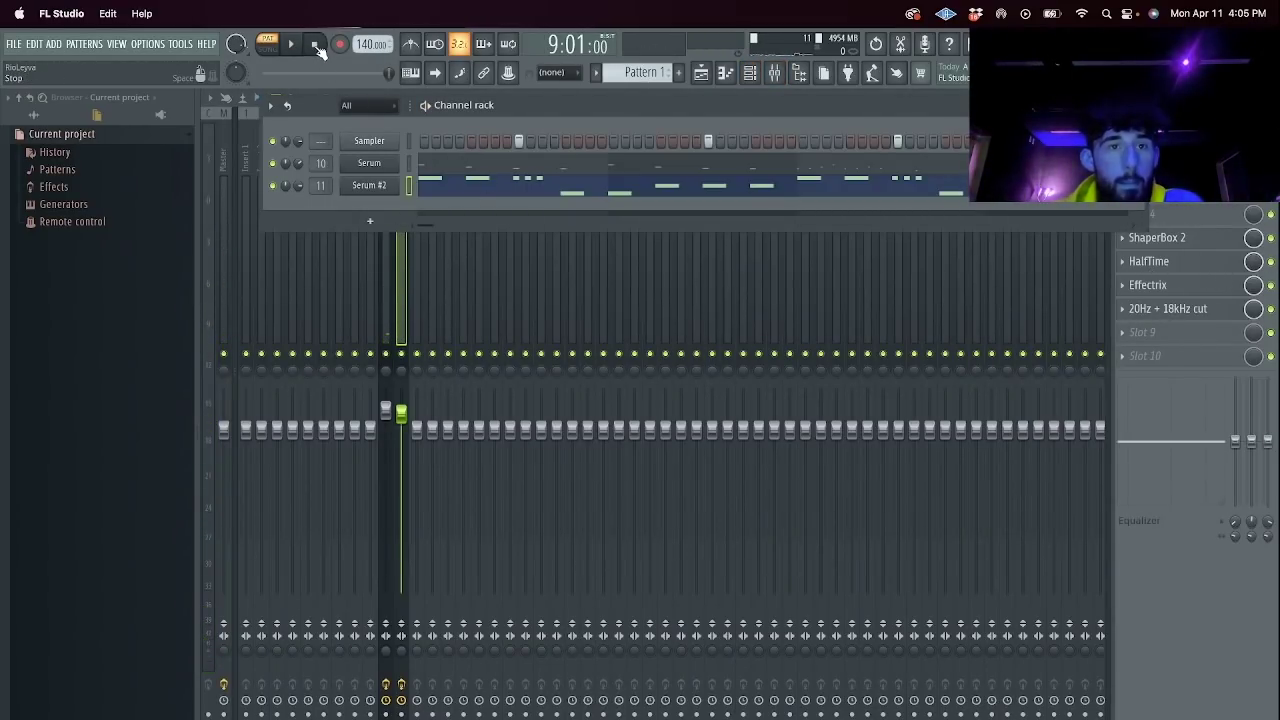
click(272, 46)
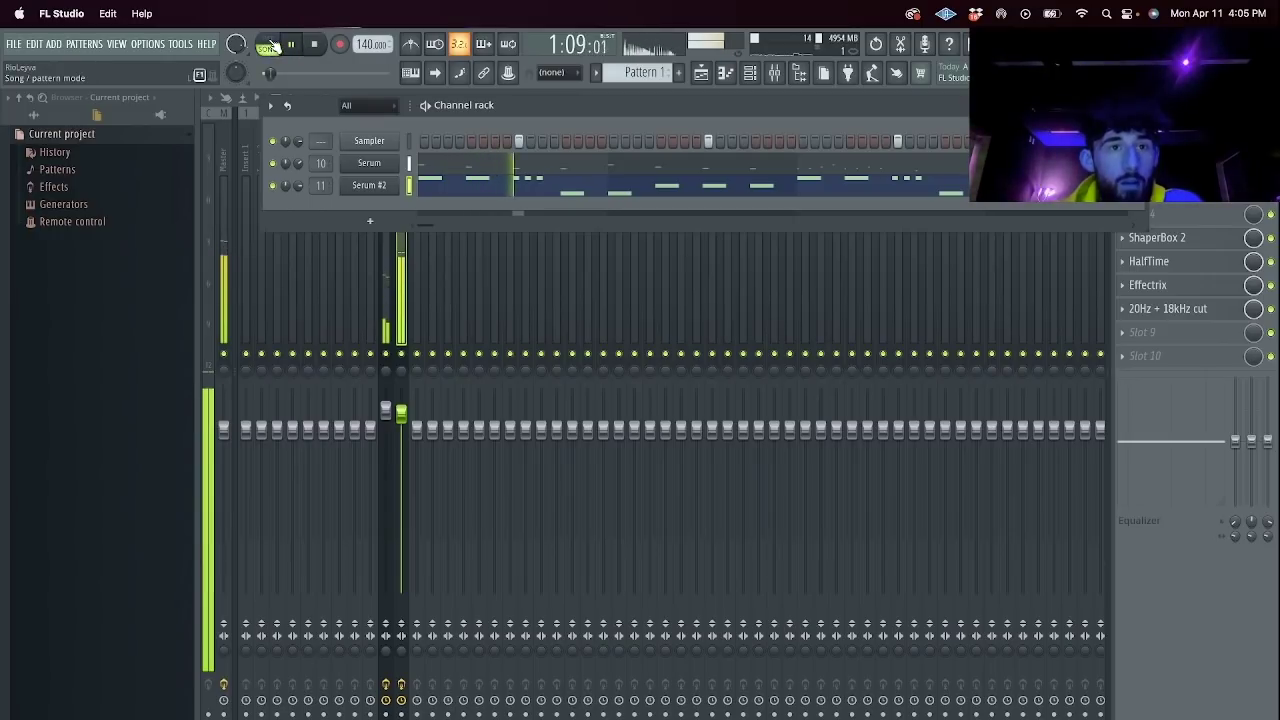
Move HalfTime below Effectrix on insert 11 and check the 20Hz + 18kHz cut EQ.
click(1123, 262)
click(1204, 537)
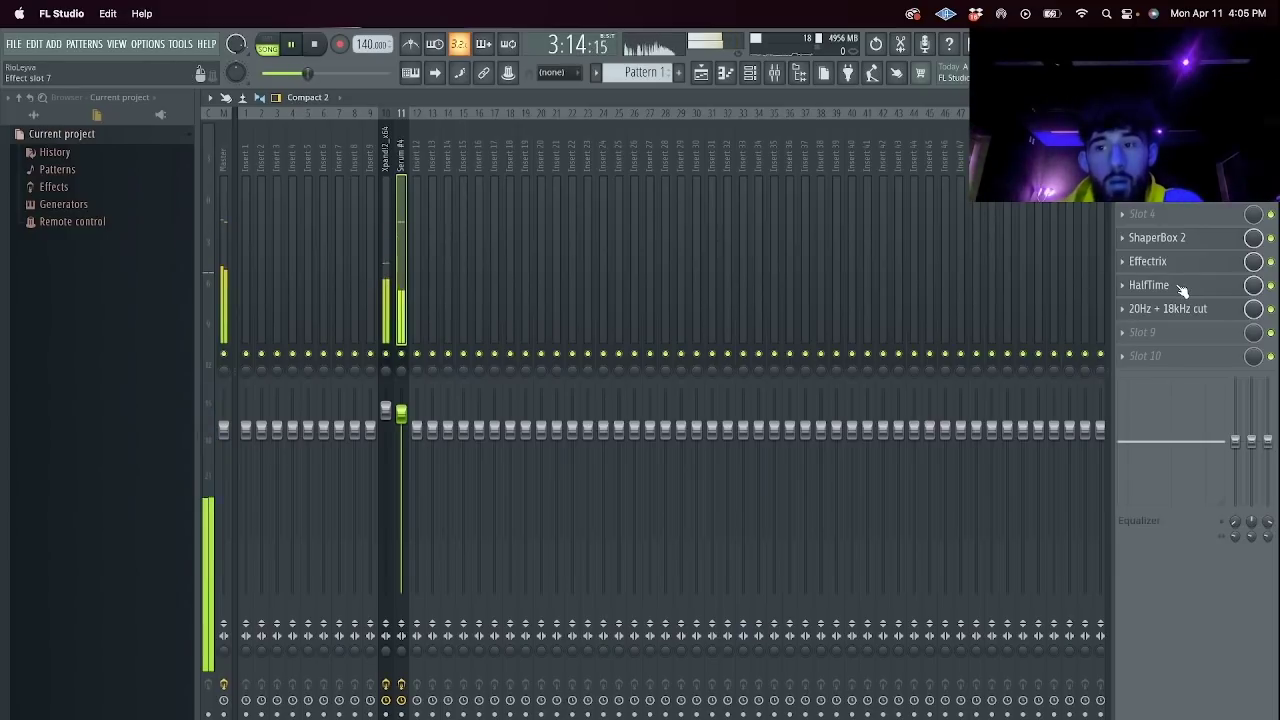
click(1204, 314)
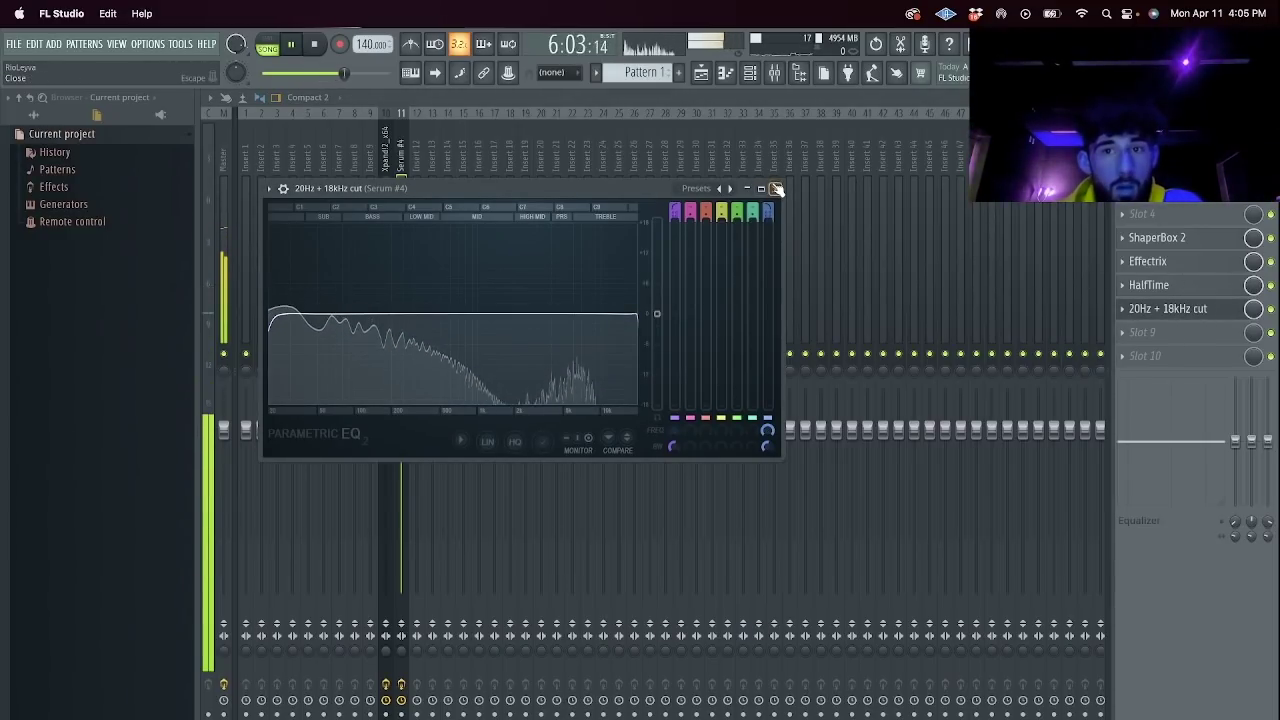
click(752, 73)
click(476, 186)
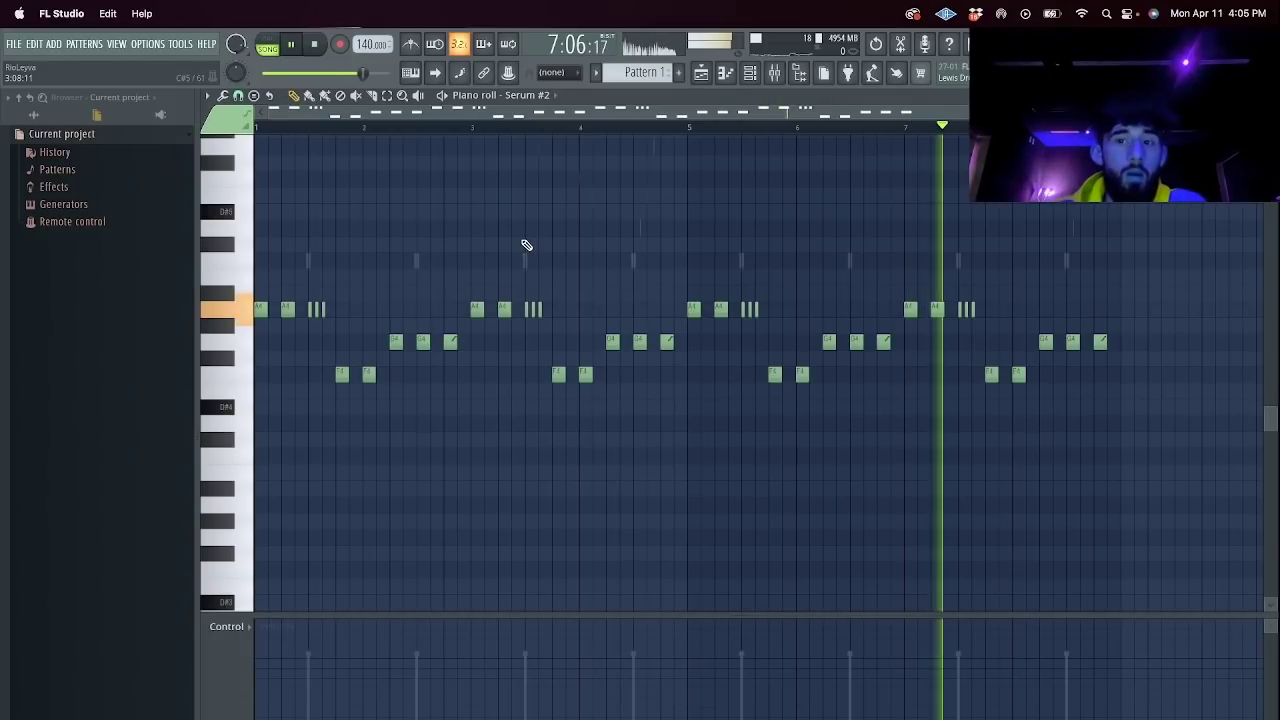
Select all the F4 and G4 notes and transpose them up one octave with Ctrl+Up.
key(space)
drag(1140, 397, 296, 328)
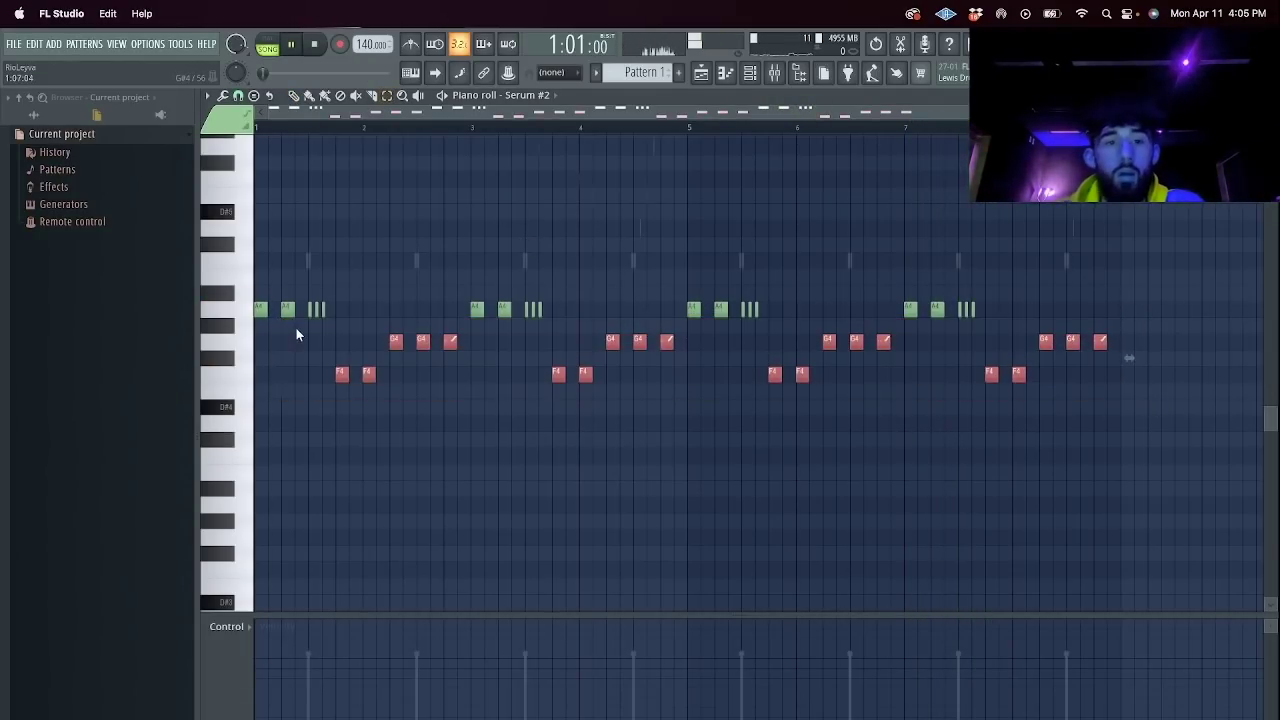
key(space)
key(ctrl+Up)
key(ctrl+d)
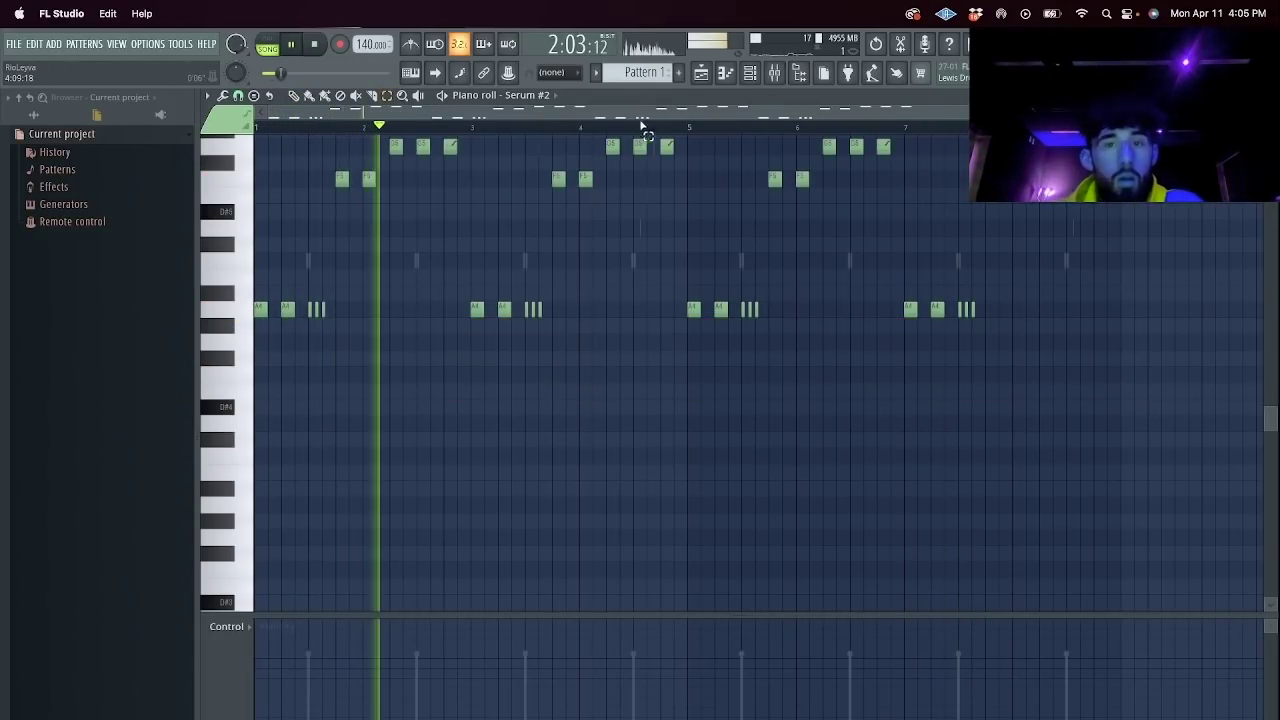
Turn on the metronome from the channel rack view.
key(F6)
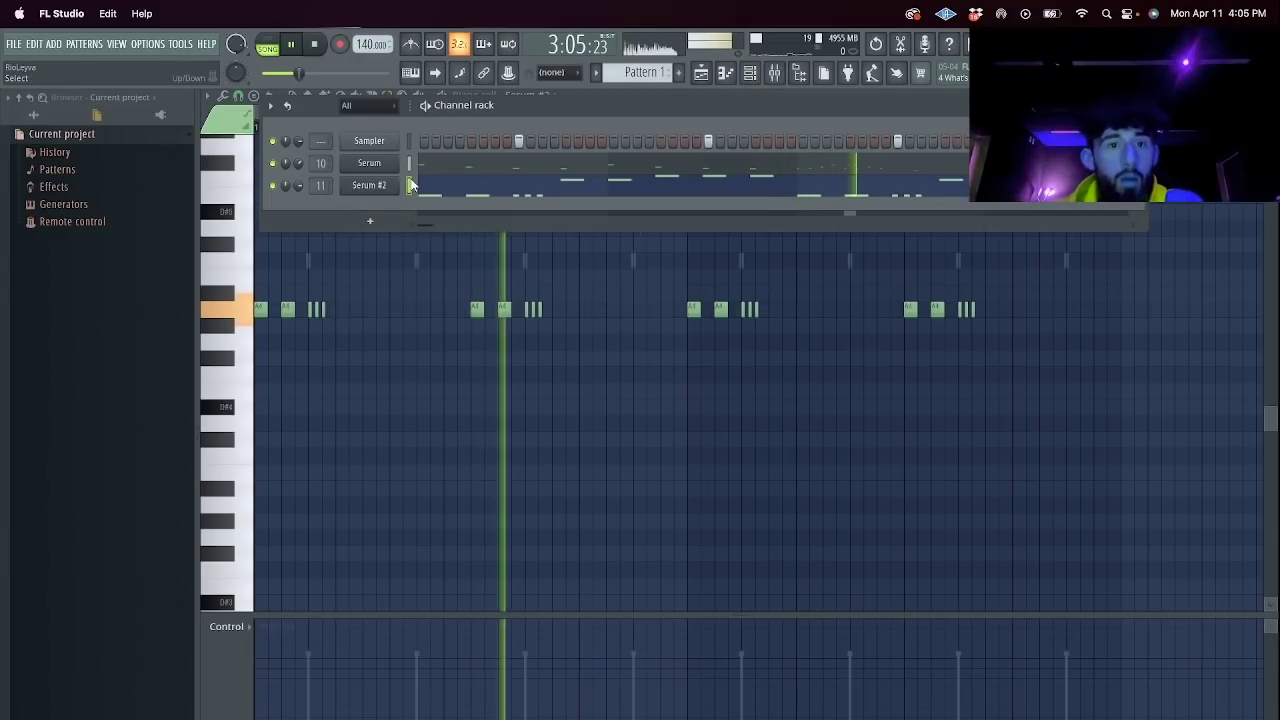
click(413, 45)
right_click(409, 186)
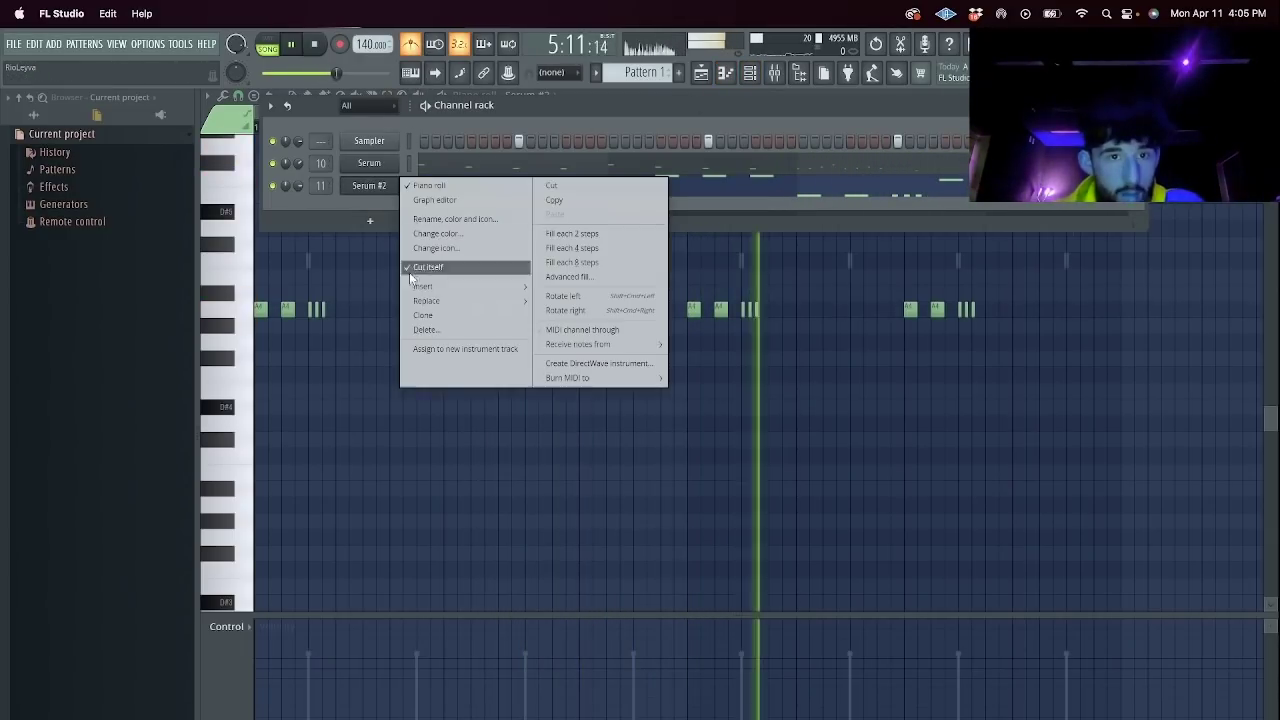
Clone Serum #2 as Serum #3 and load User > !starboy rob serum stash > leads > digicore personified.
click(470, 318)
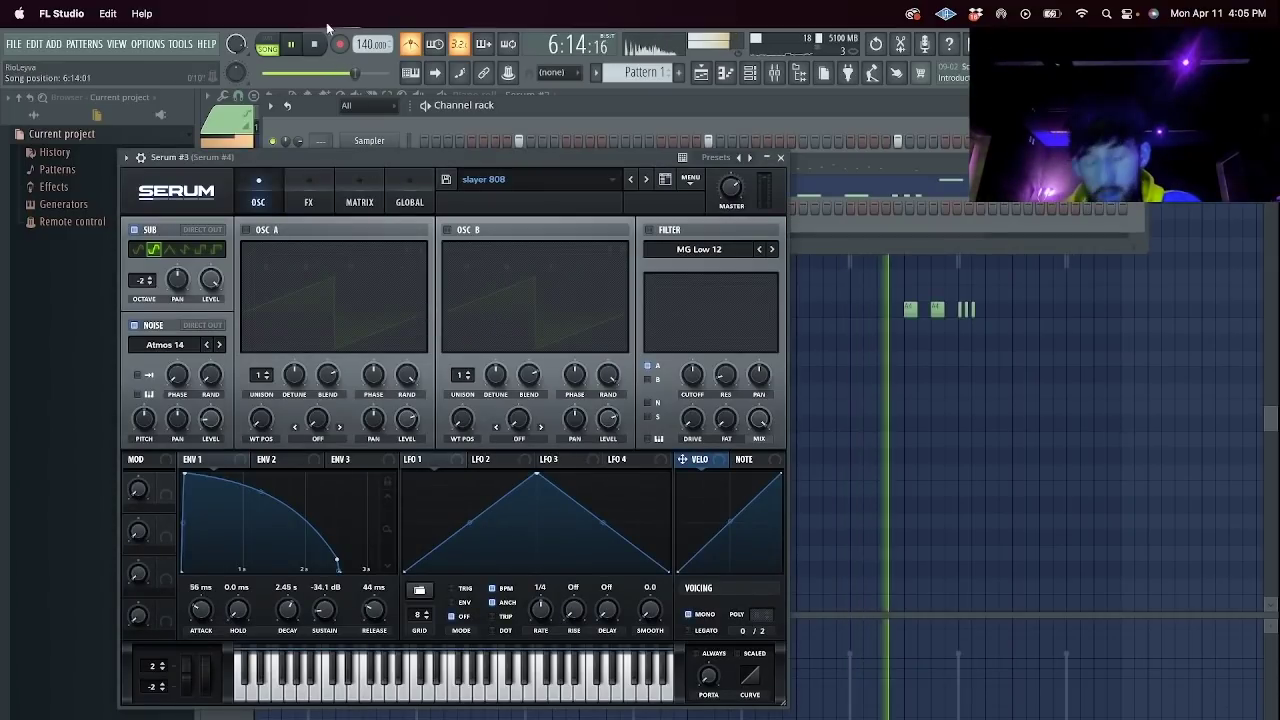
click(500, 180)
mouse_move(595, 344)
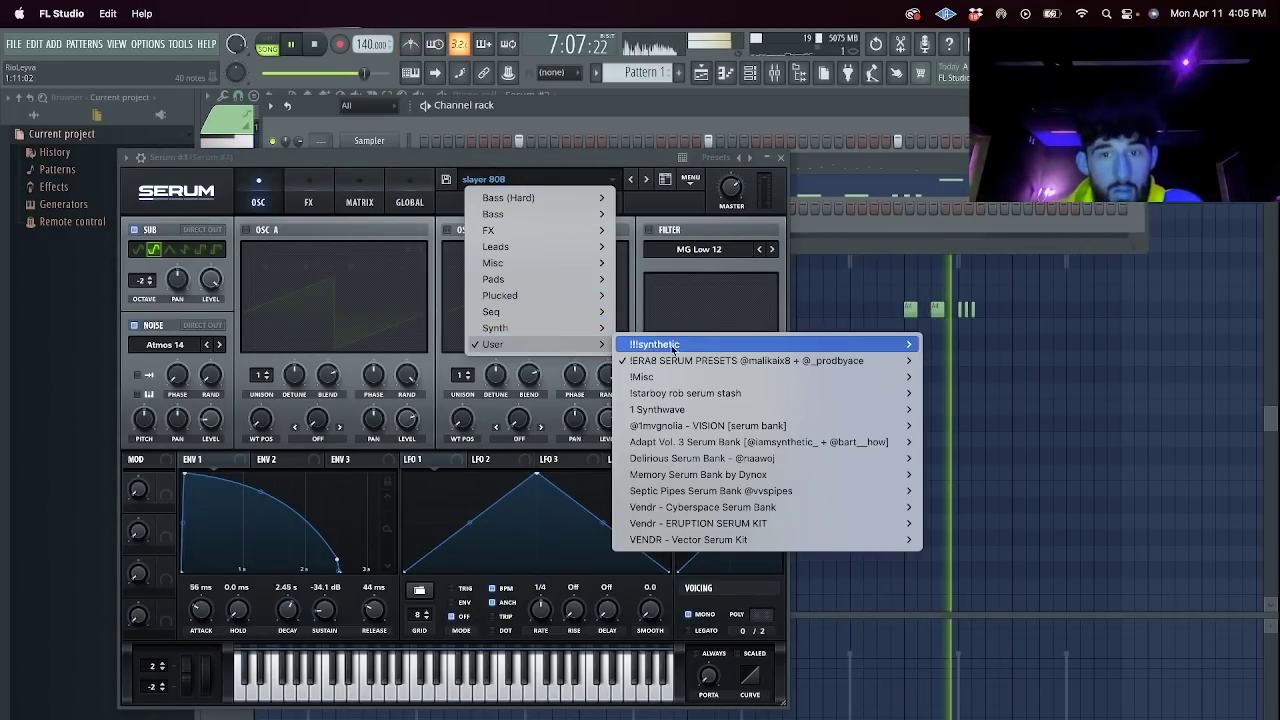
mouse_move(818, 397)
mouse_move(940, 474)
click(1040, 487)
click(782, 158)
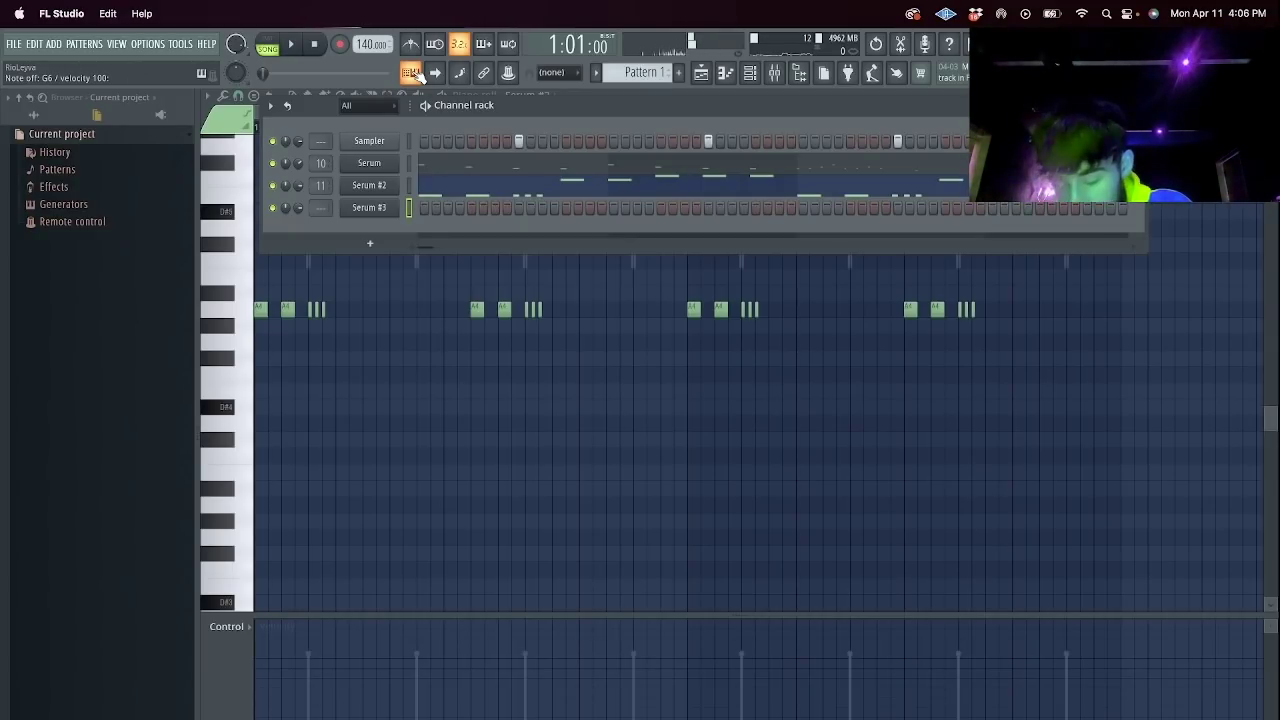
Open the Serum #3 channel in the piano roll.
right_click(377, 210)
click(456, 208)
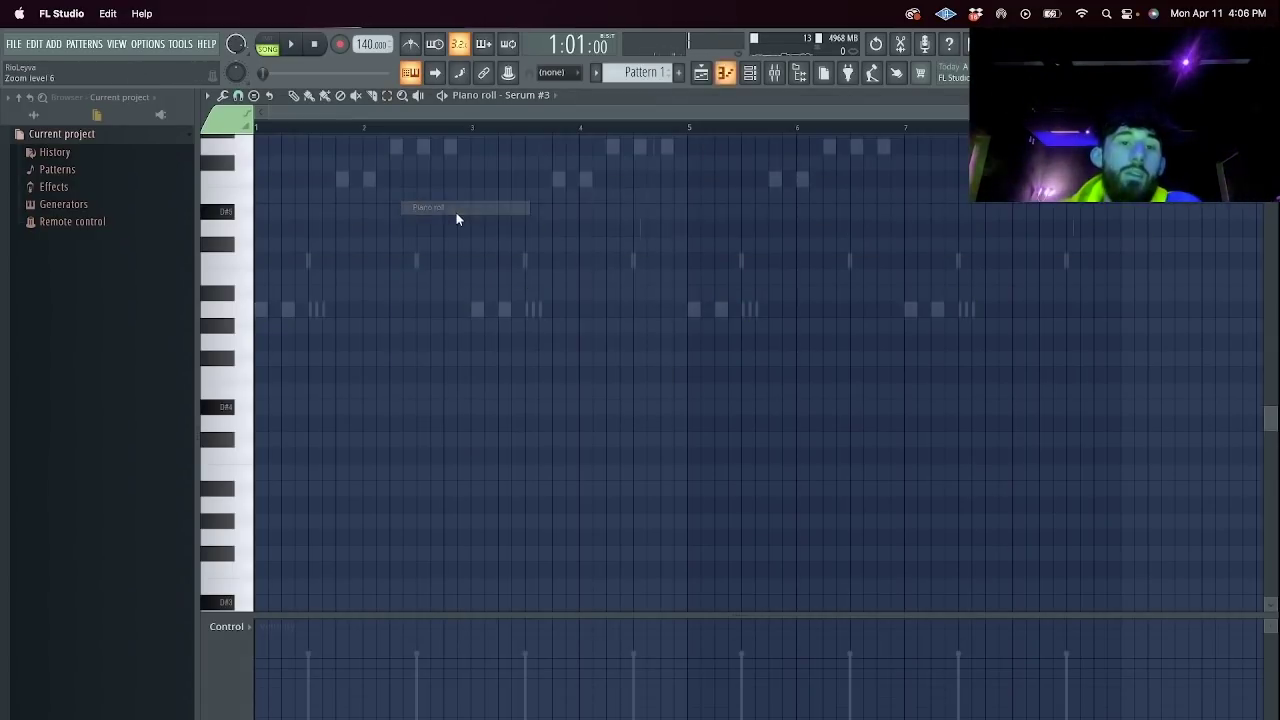
drag(1029, 112, 773, 112)
scroll(467, 177, up, 6)
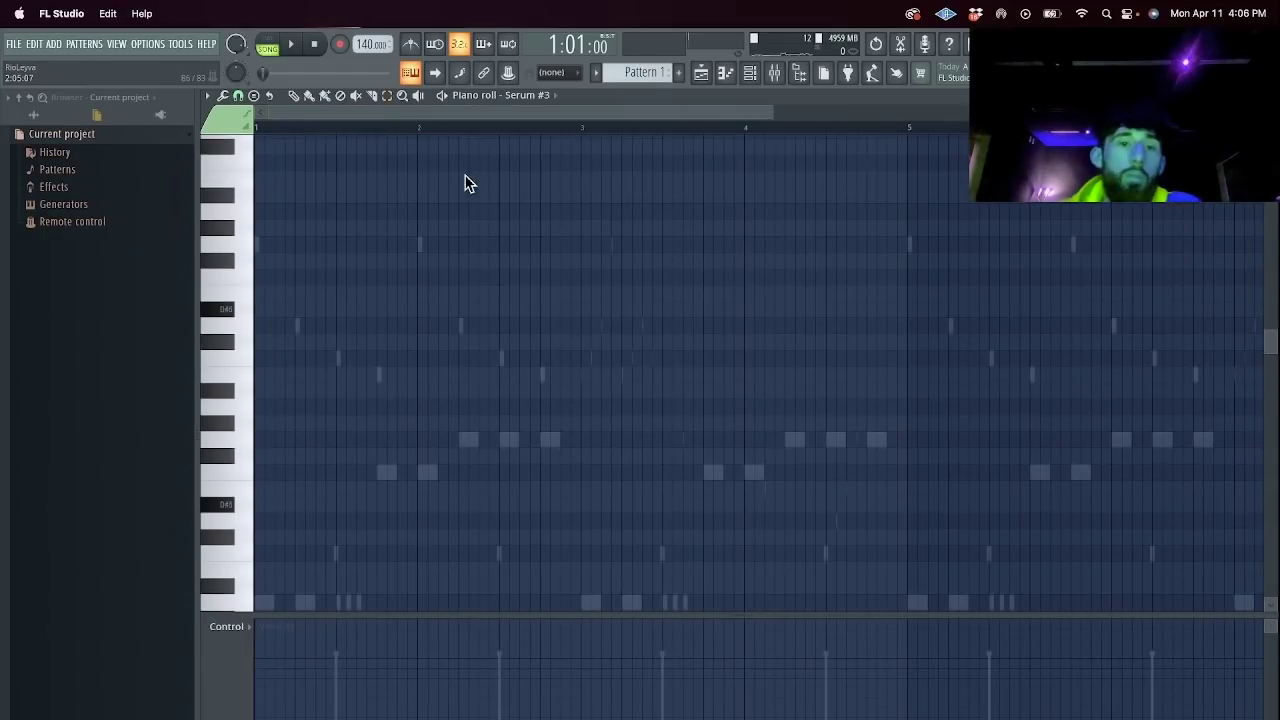
scroll(321, 215, down, 3)
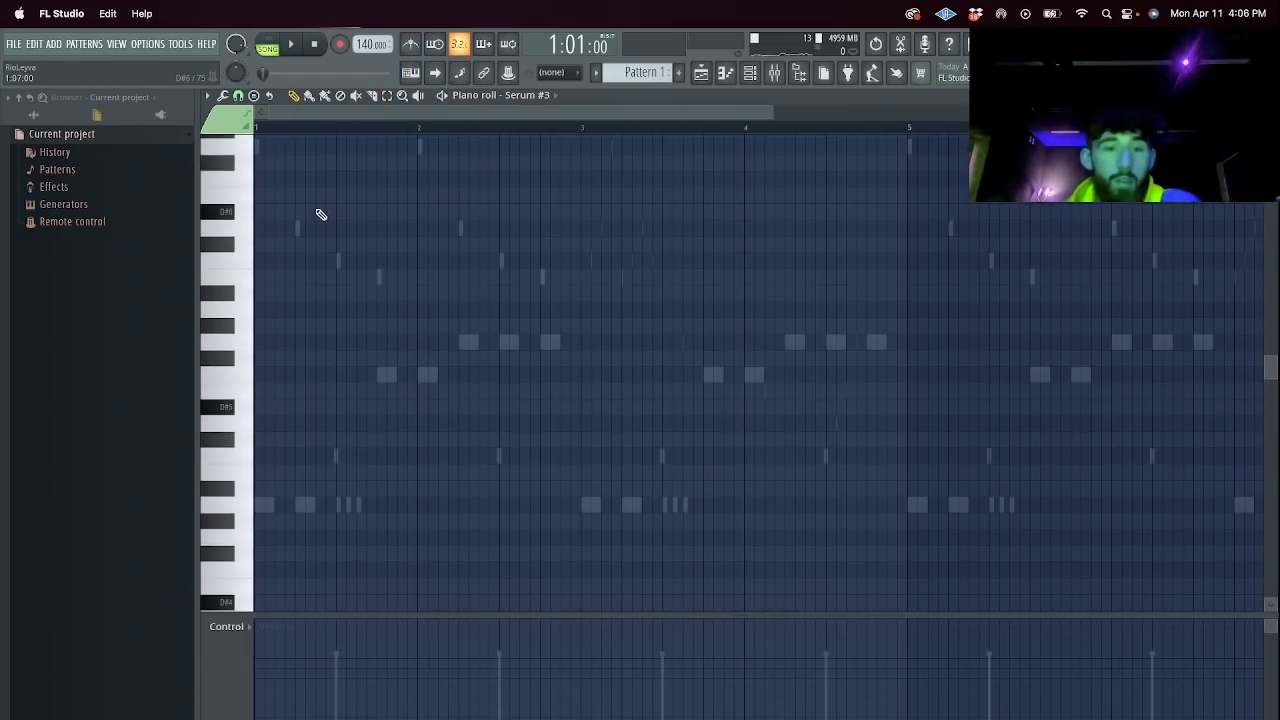
Draw the opening notes of the Serum #3 melody, removing one unwanted higher note.
click(297, 343)
click(343, 259)
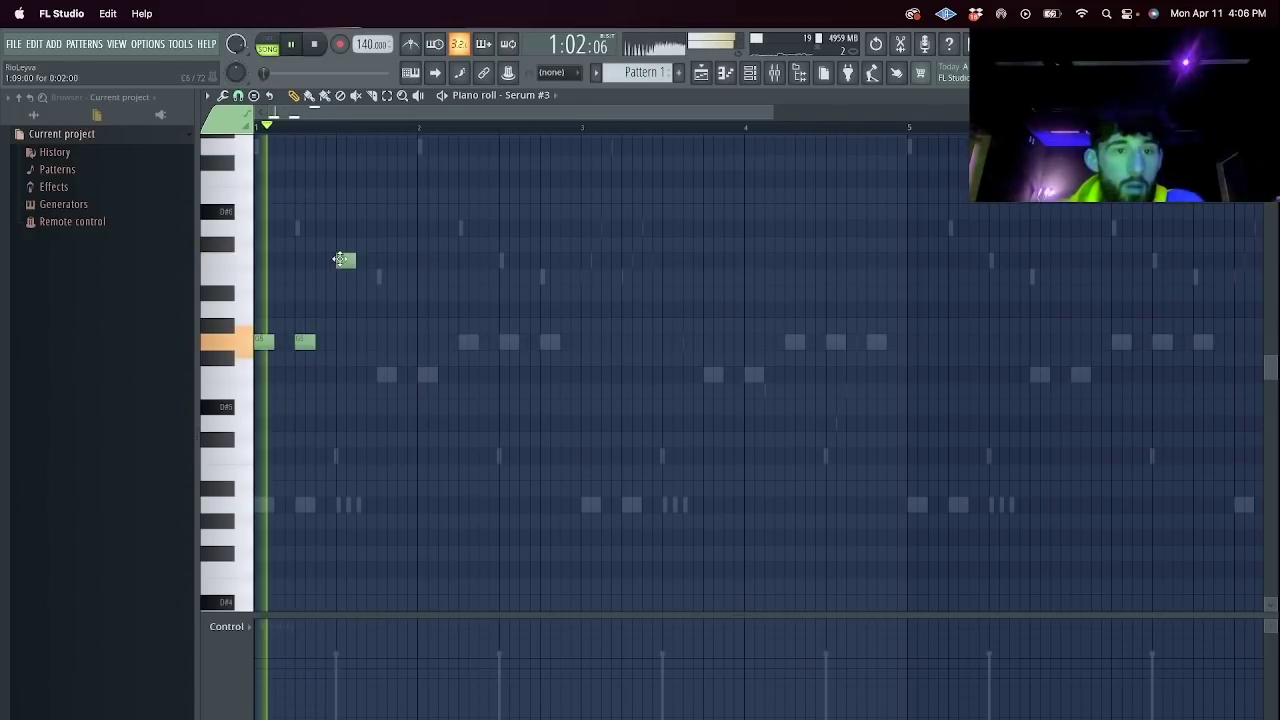
click(352, 228)
click(386, 259)
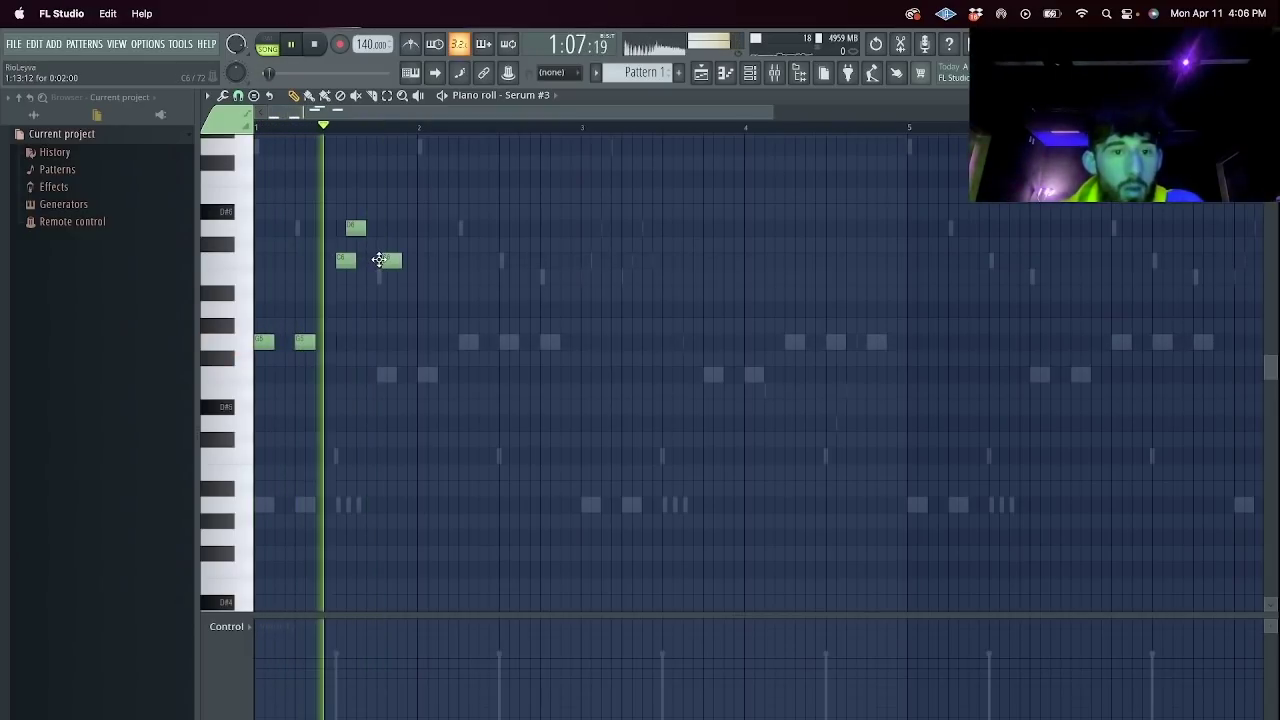
click(391, 227)
key(space)
key(space)
right_click(391, 228)
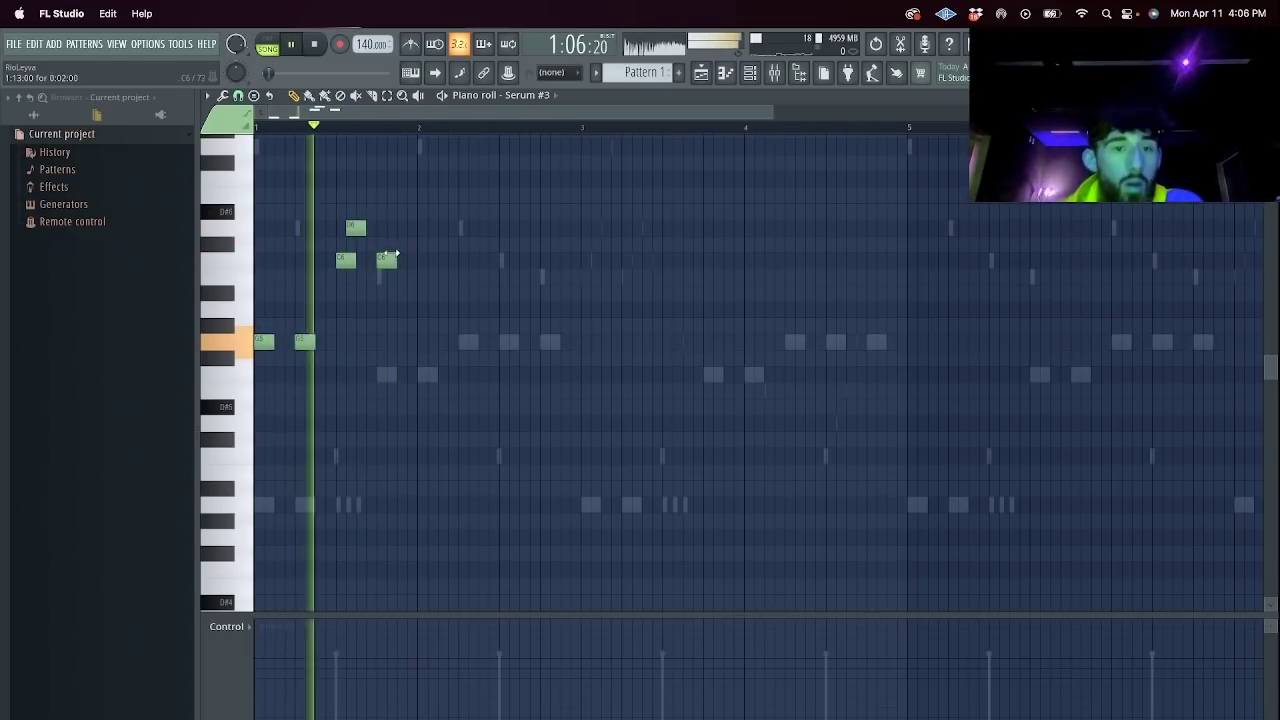
key(space)
Lengthen notes and extend the phrase with a longer note, a raised note and a D#6.
mouse_move(433, 277)
mouse_down()
mouse_move(466, 277)
mouse_move(406, 261)
mouse_move(458, 277)
mouse_up()
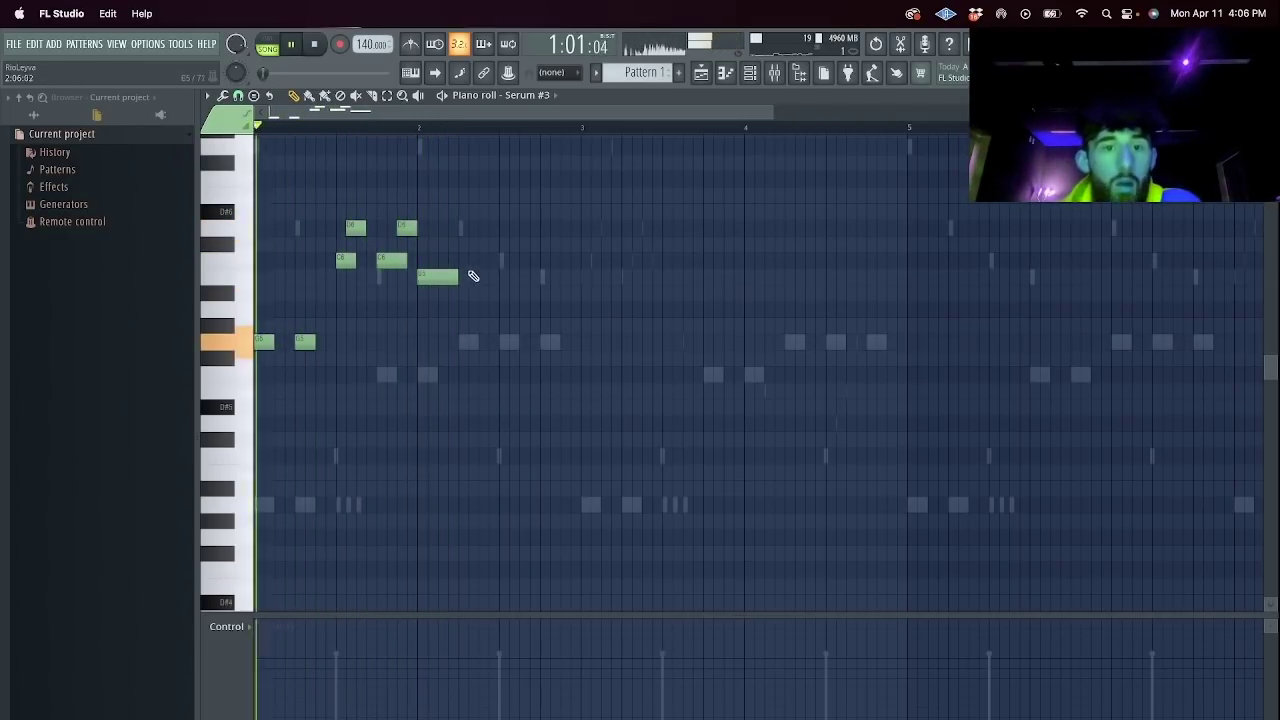
click(465, 261)
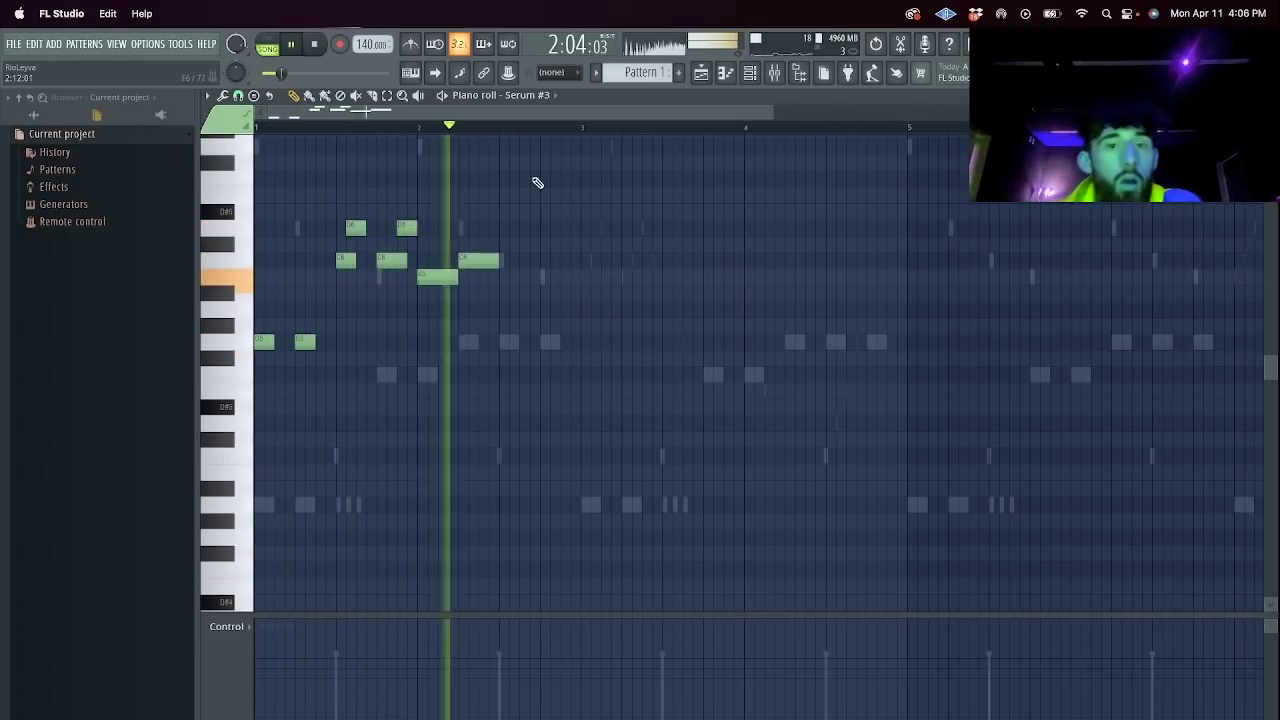
drag(497, 163, 503, 149)
key(space)
click(537, 197)
key(space)
click(541, 231)
drag(553, 198, 580, 198)
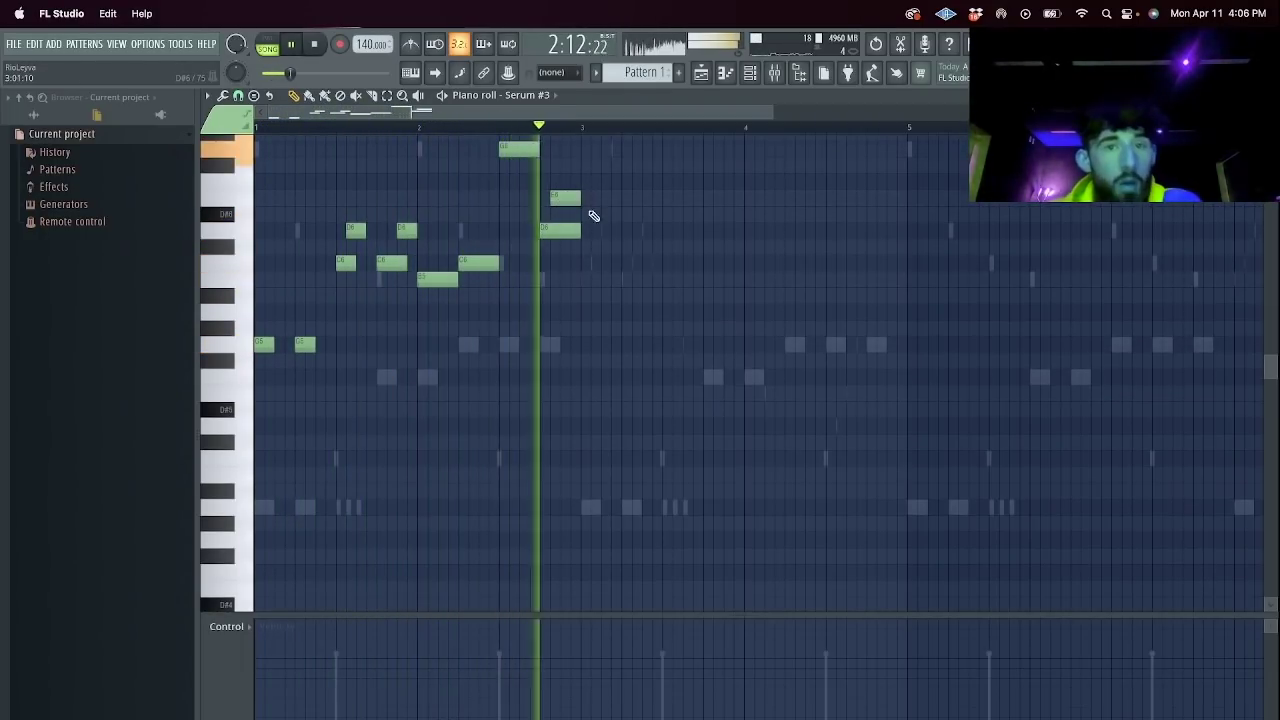
Duplicate the phrase two bars later with Ctrl+B and delete the copied C6 and D6 notes.
key(ctrl+b)
scroll(780, 263, up, 1)
key(space)
key(space)
click(659, 128)
right_click(718, 312)
right_click(733, 277)
Rework the copied phrase near bar 4 with new higher notes and an E6.
key(space)
key(space)
click(716, 279)
click(728, 246)
right_click(767, 322)
click(756, 197)
click(787, 230)
right_click(803, 312)
click(812, 246)
key(space)
key(space)
Replace the closing notes with short ones and raise the copied notes an octave.
drag(836, 248, 828, 249)
right_click(846, 198)
right_click(889, 246)
right_click(886, 279)
click(831, 197)
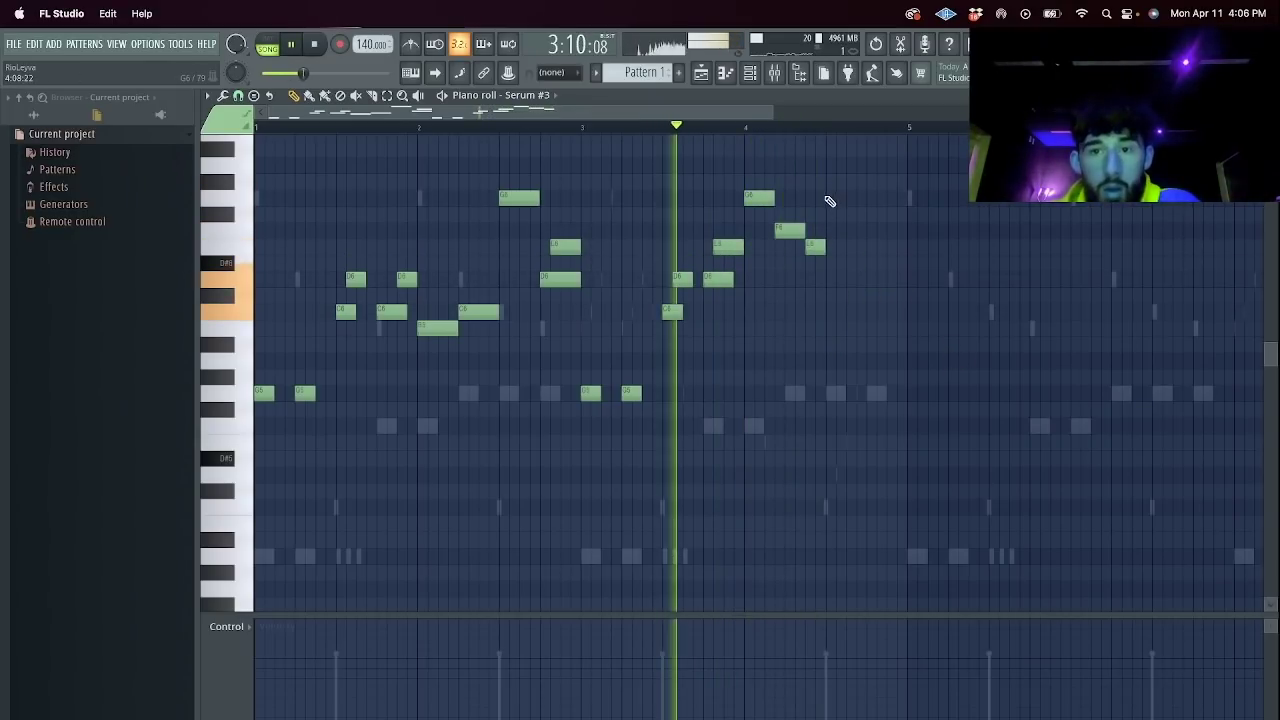
click(858, 231)
click(894, 247)
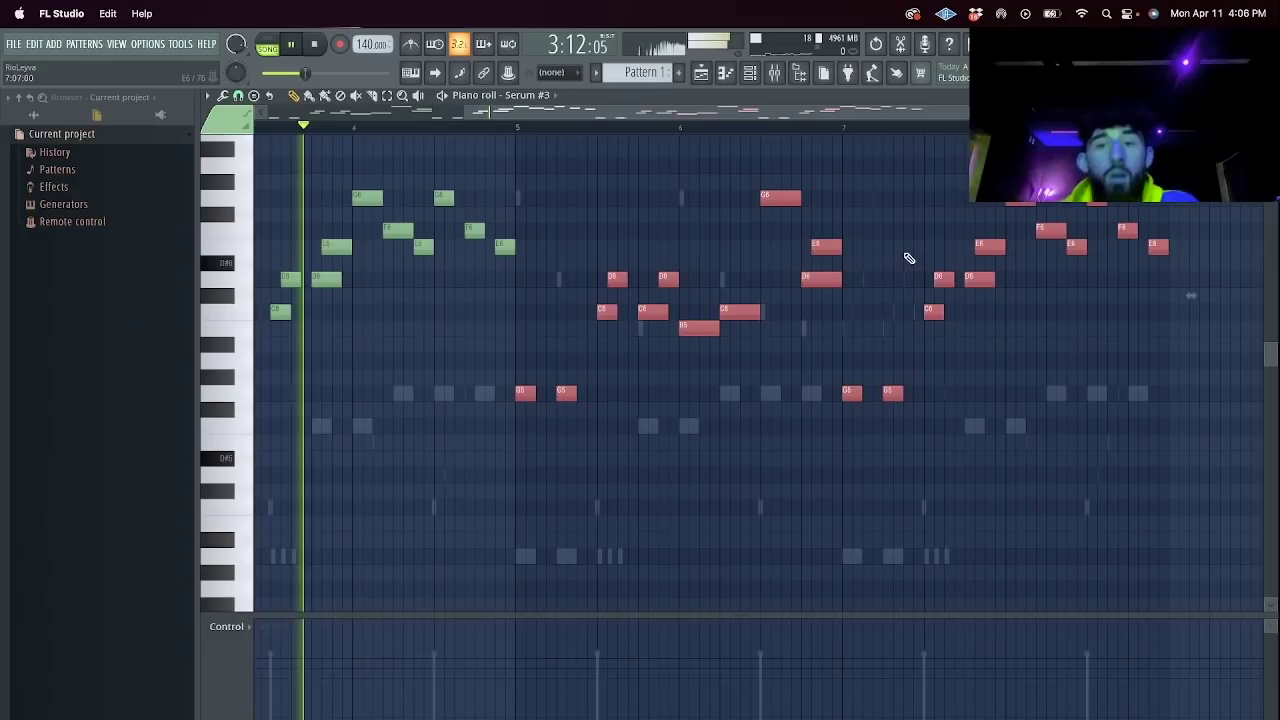
key(super+Up)
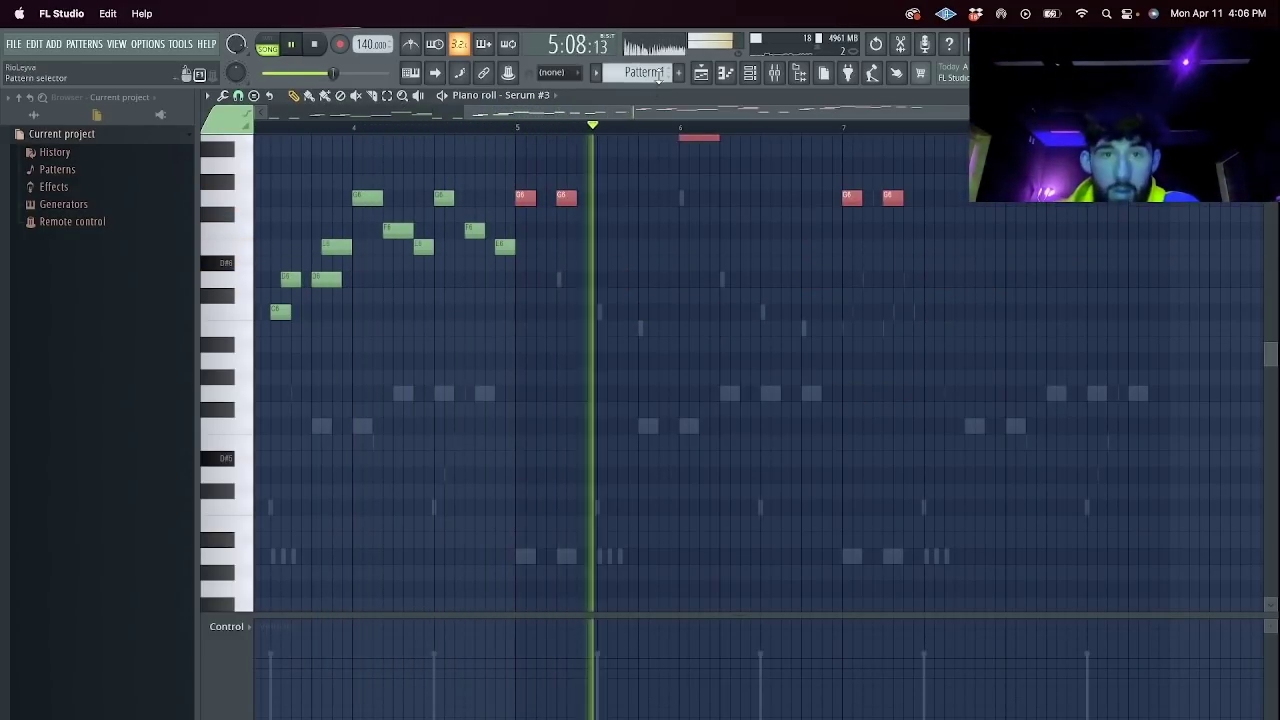
click(775, 75)
Add ValhallaDelay to an empty effect slot on Serum #3's mixer track, insert 16.
click(775, 74)
click(477, 240)
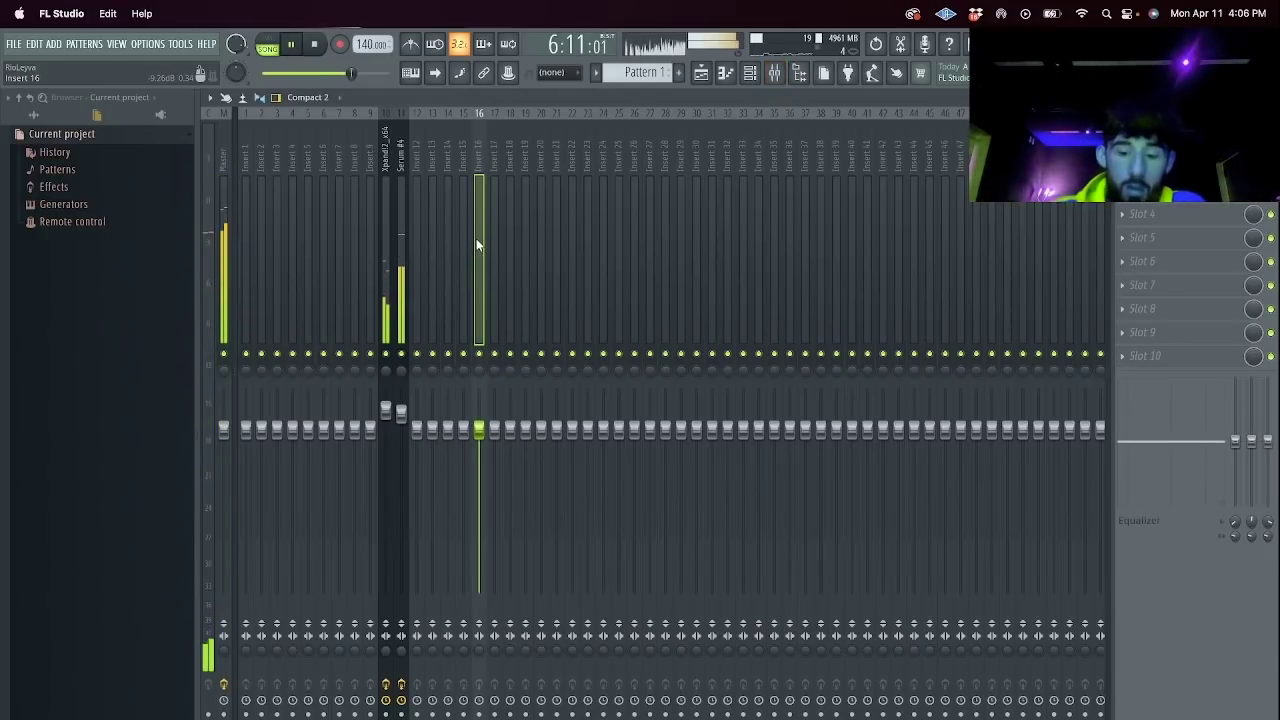
click(1145, 212)
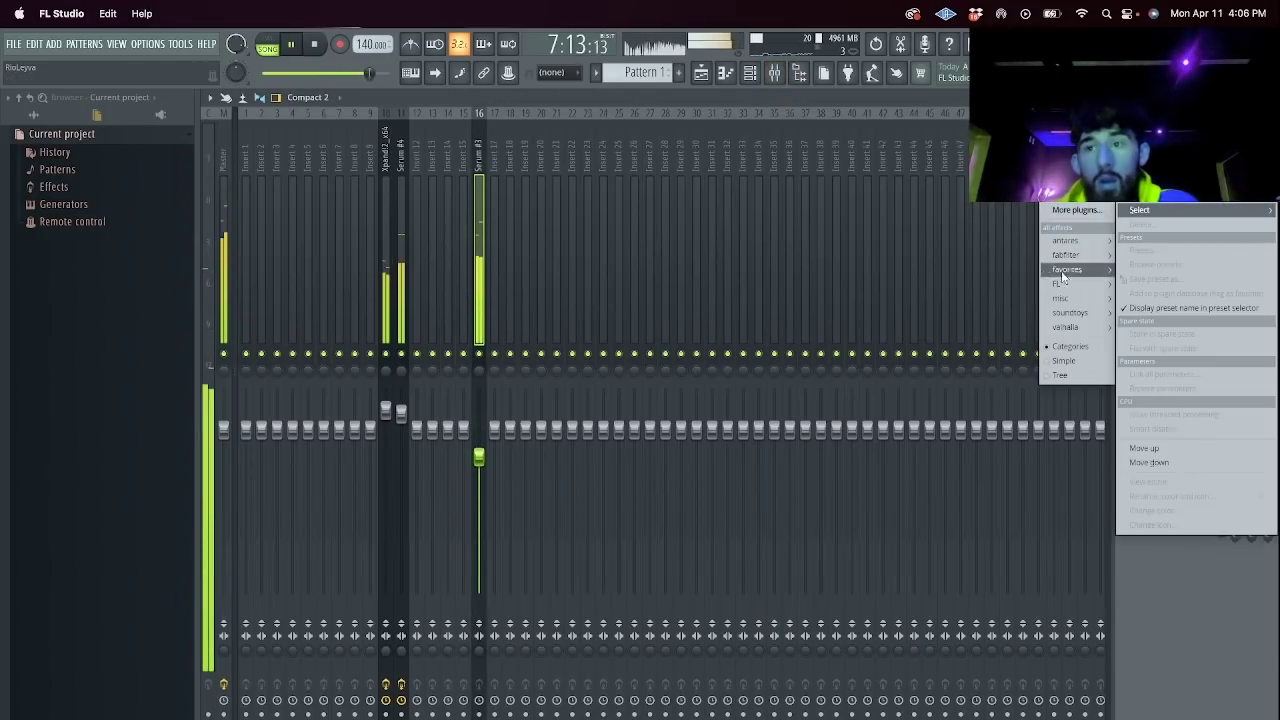
mouse_move(1067, 270)
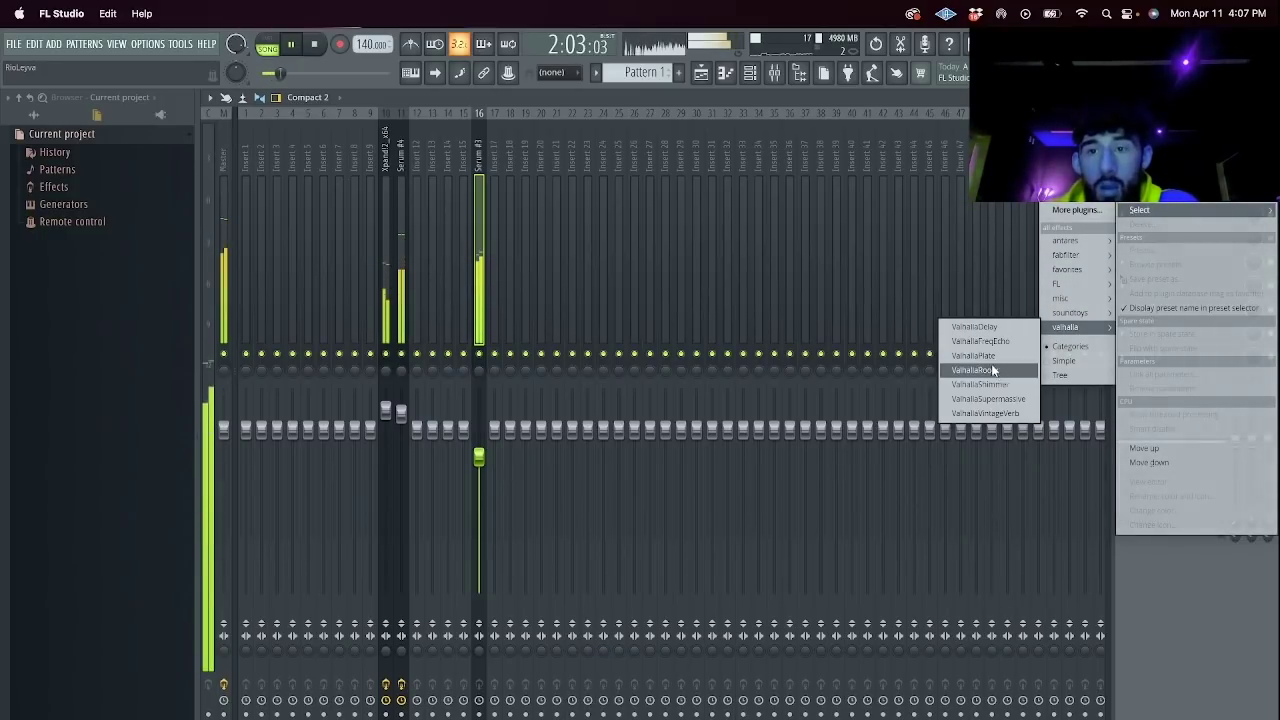
click(975, 326)
Load the 'reverse up octave 1:2' preset and set the delay mix to 43.3%.
click(607, 392)
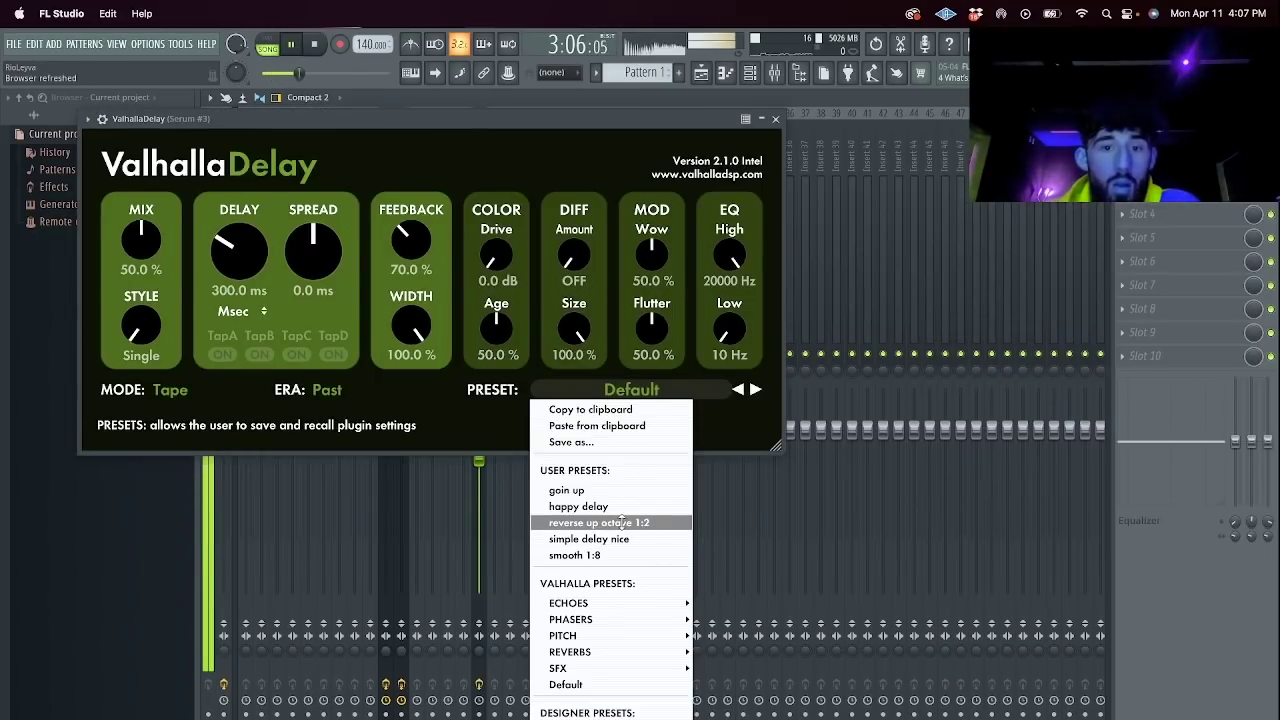
click(622, 522)
drag(128, 234, 151, 300)
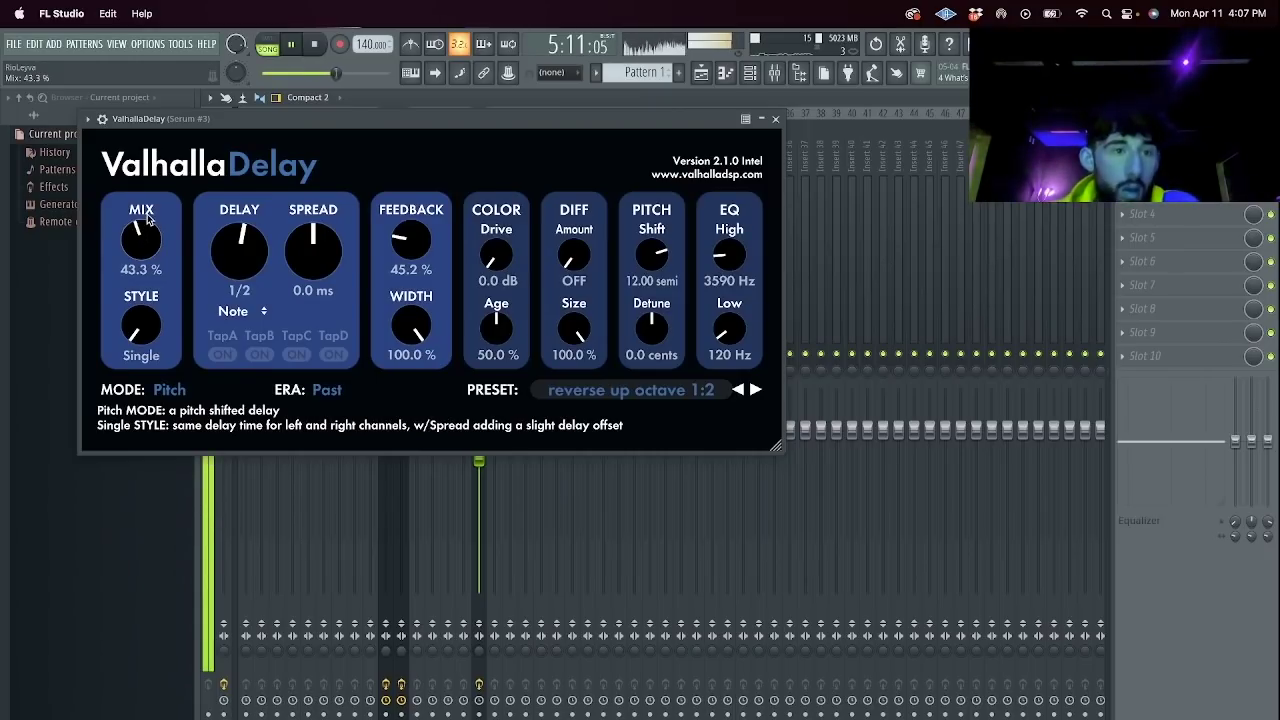
click(775, 119)
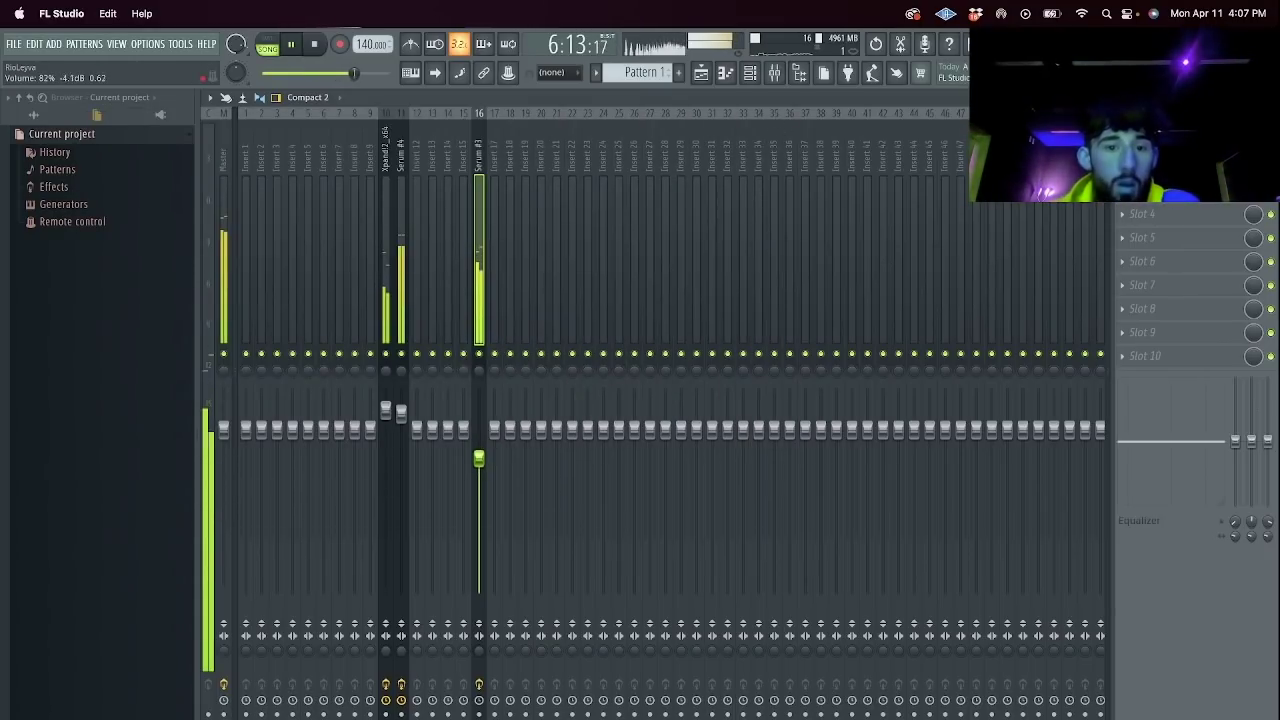
click(750, 76)
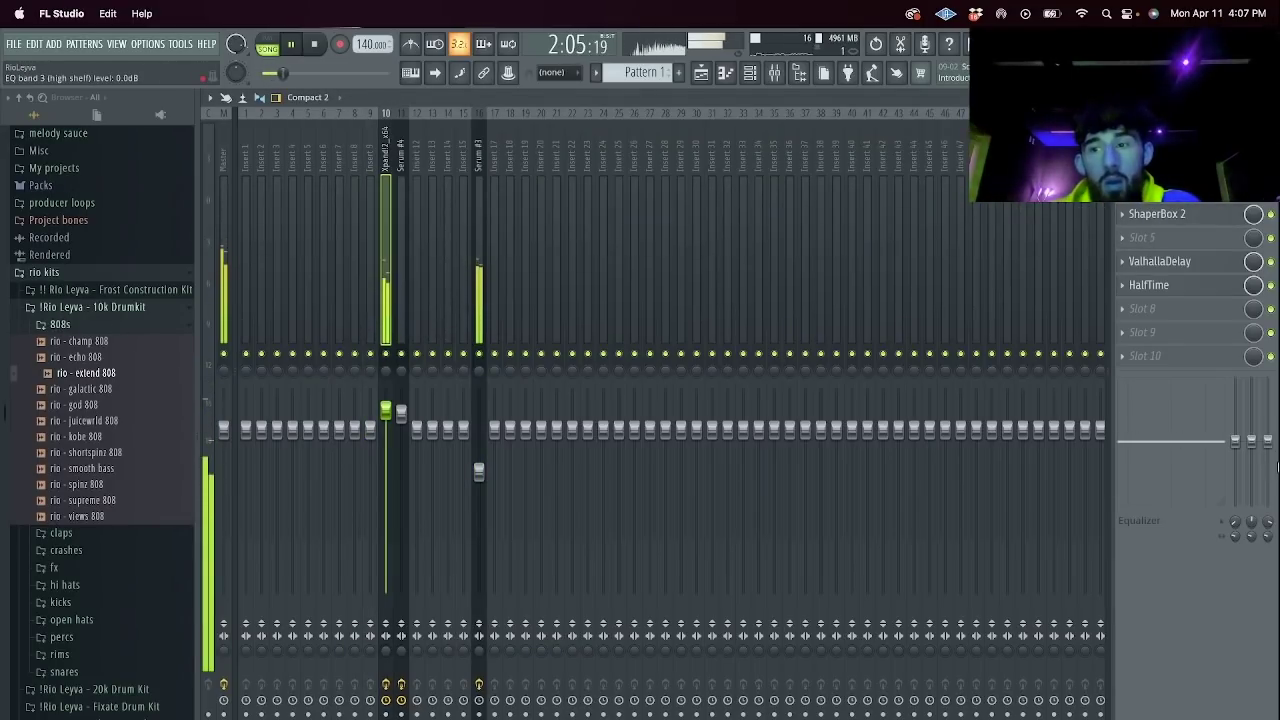
Add arena 808 3 from the prod arena drumkit v2 808s folder as a new channel.
click(750, 73)
scroll(50, 425, down, 8)
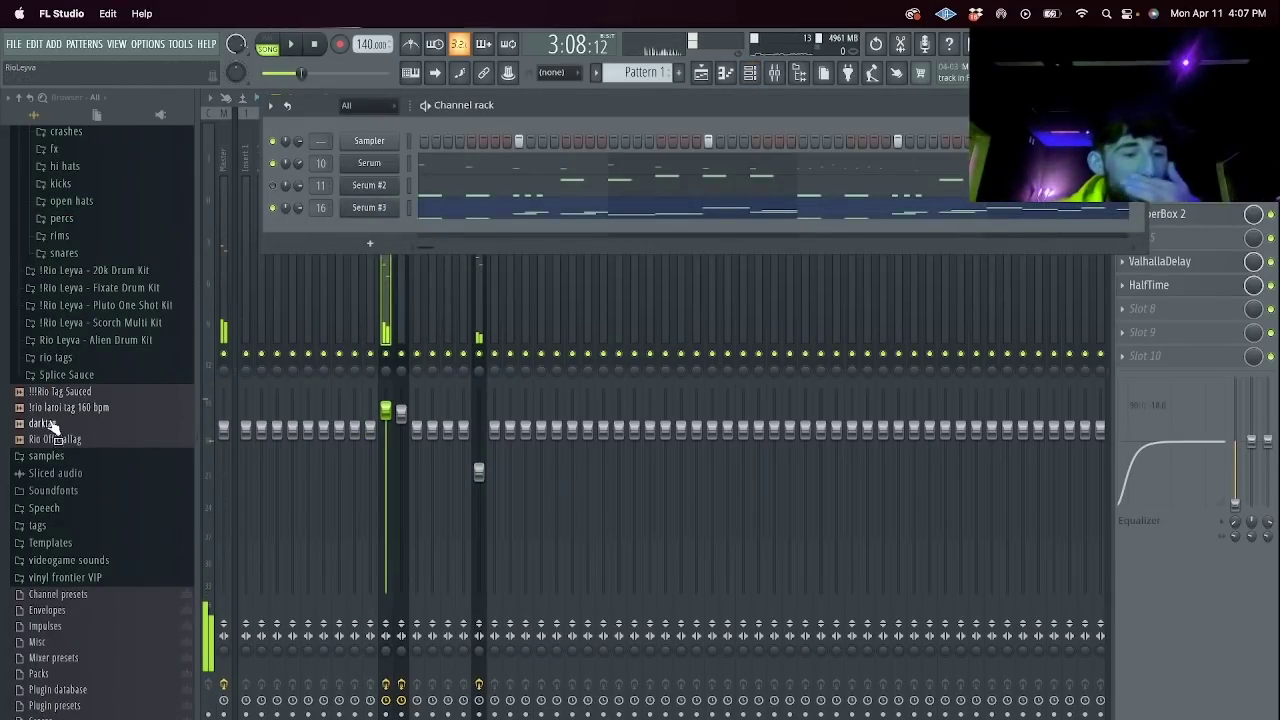
scroll(60, 402, up, 10)
scroll(74, 540, down, 1)
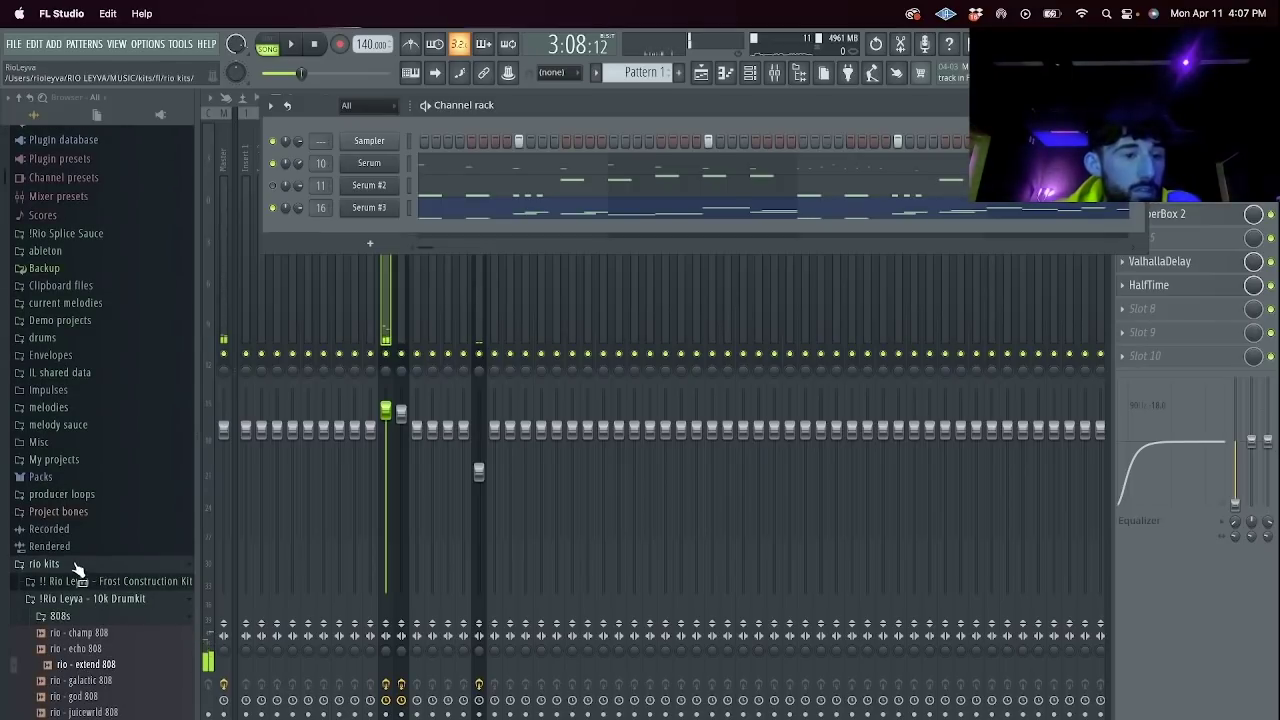
click(77, 566)
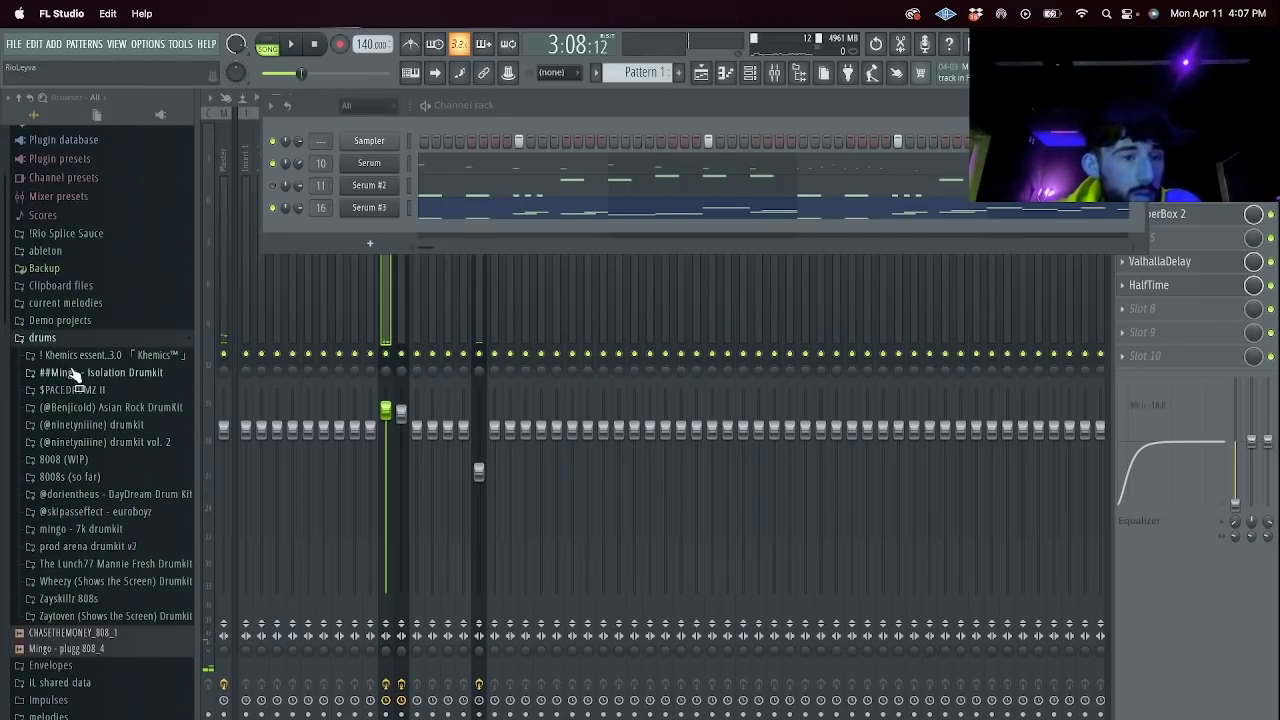
click(106, 547)
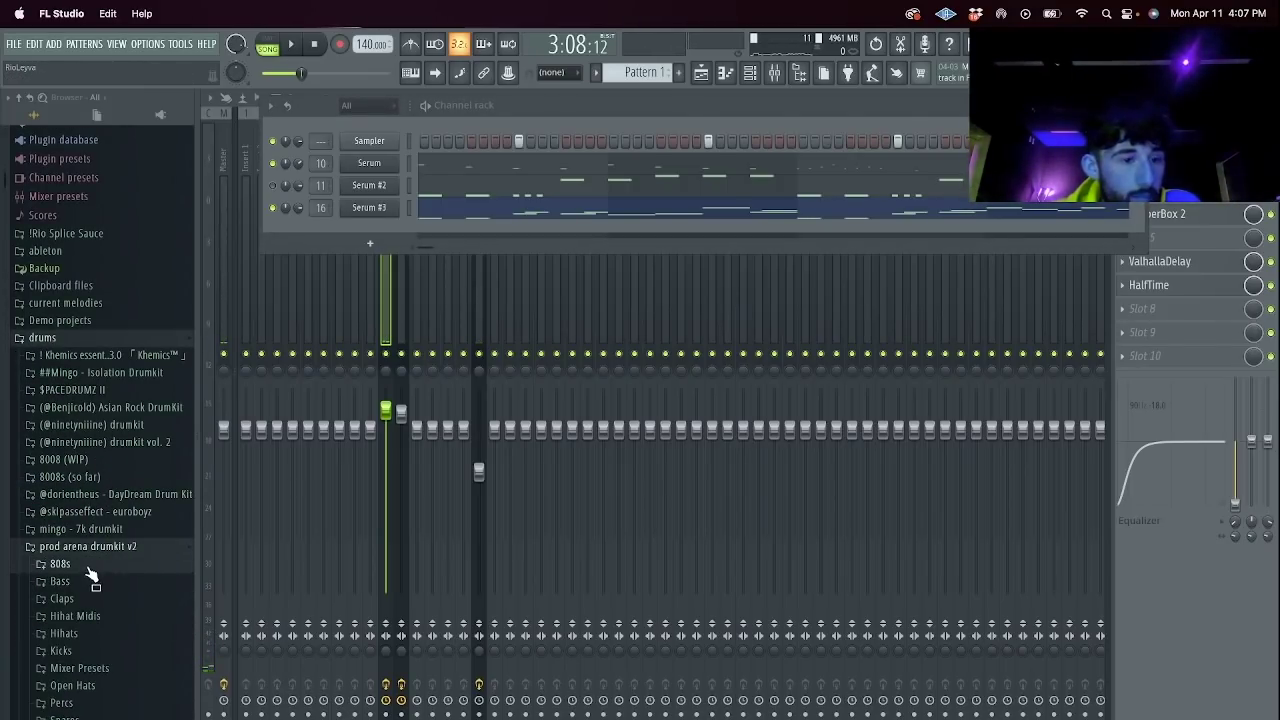
click(88, 566)
click(88, 581)
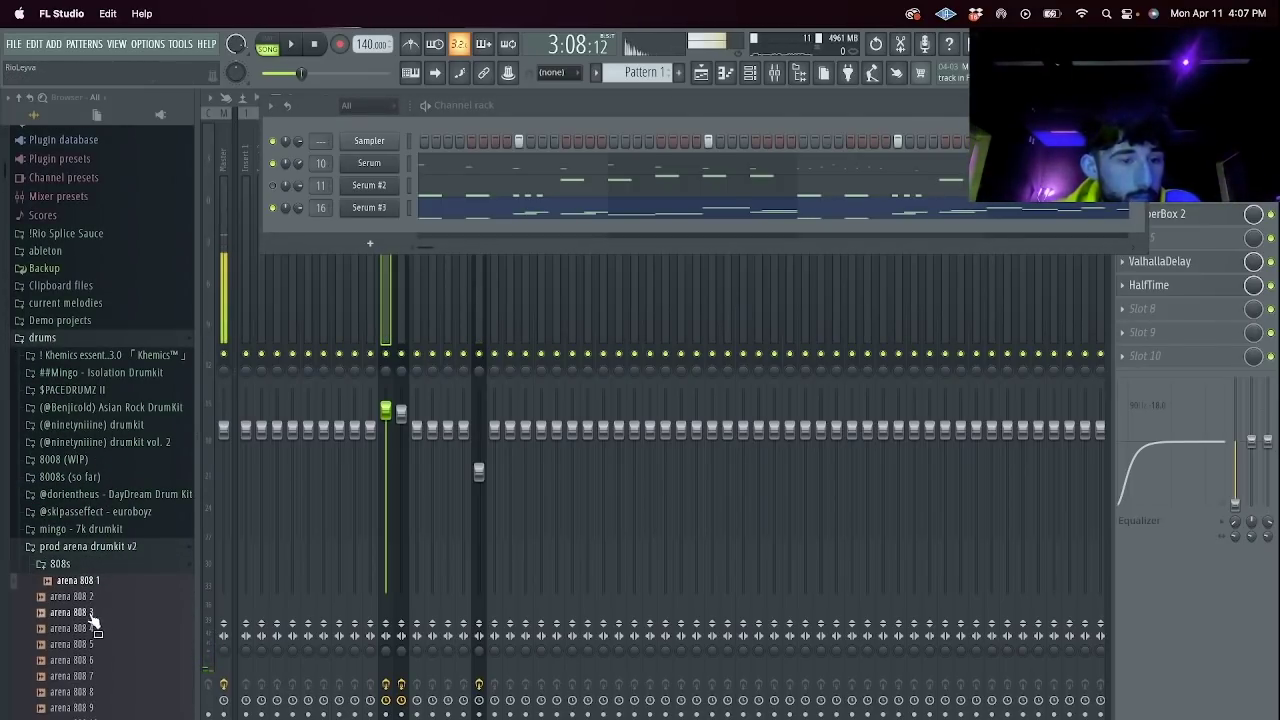
drag(382, 230, 385, 236)
Set the arena 808 3 volume envelope HOLD to 100% and open its piano roll.
click(380, 230)
click(389, 293)
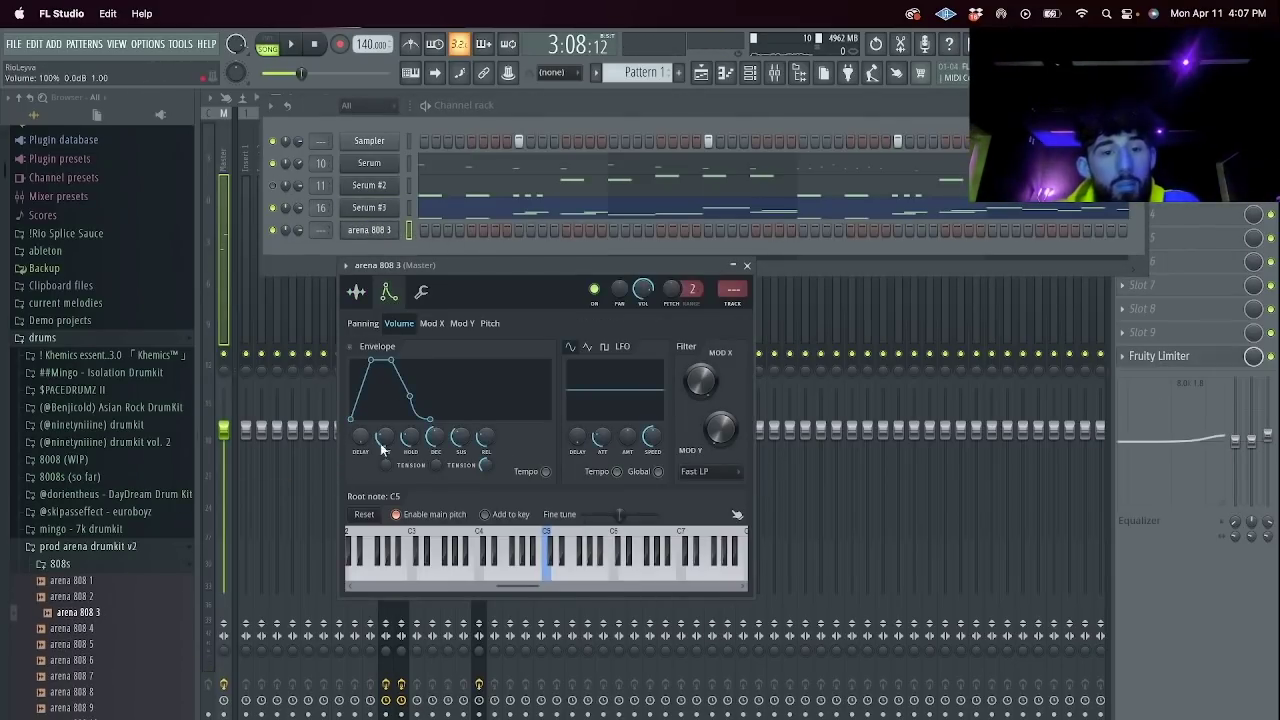
drag(410, 437, 410, 400)
click(421, 291)
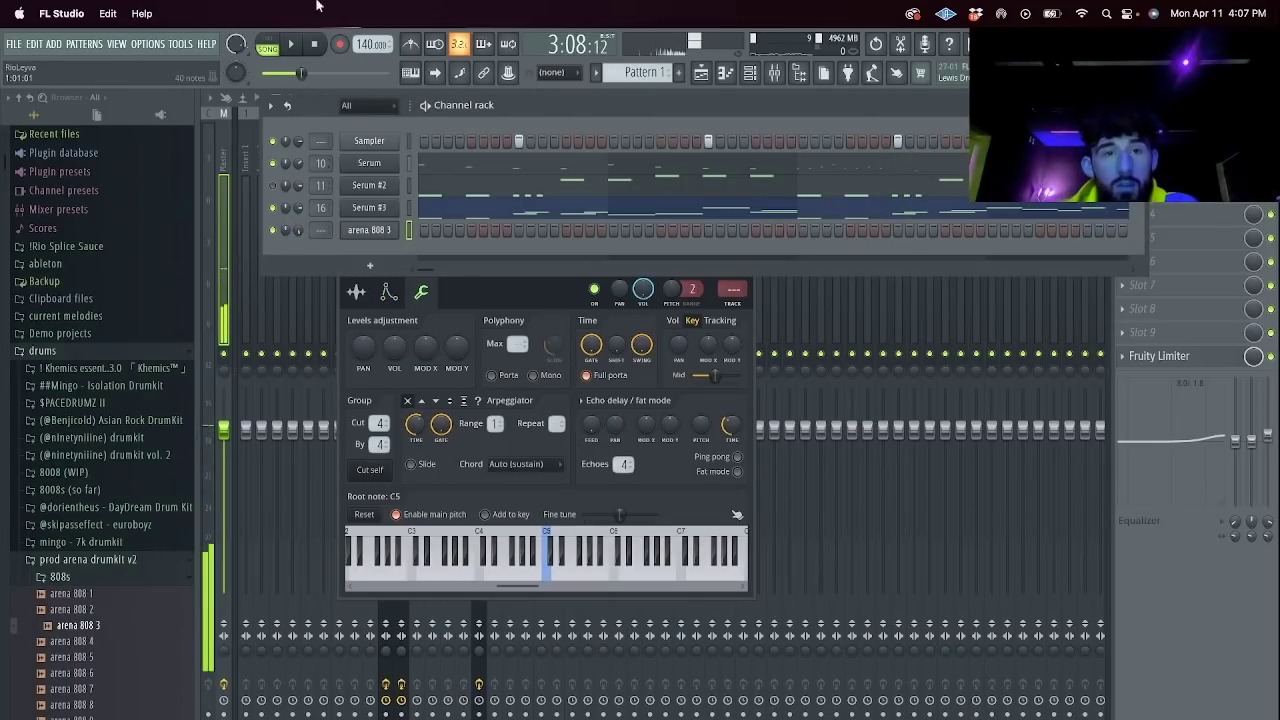
right_click(433, 230)
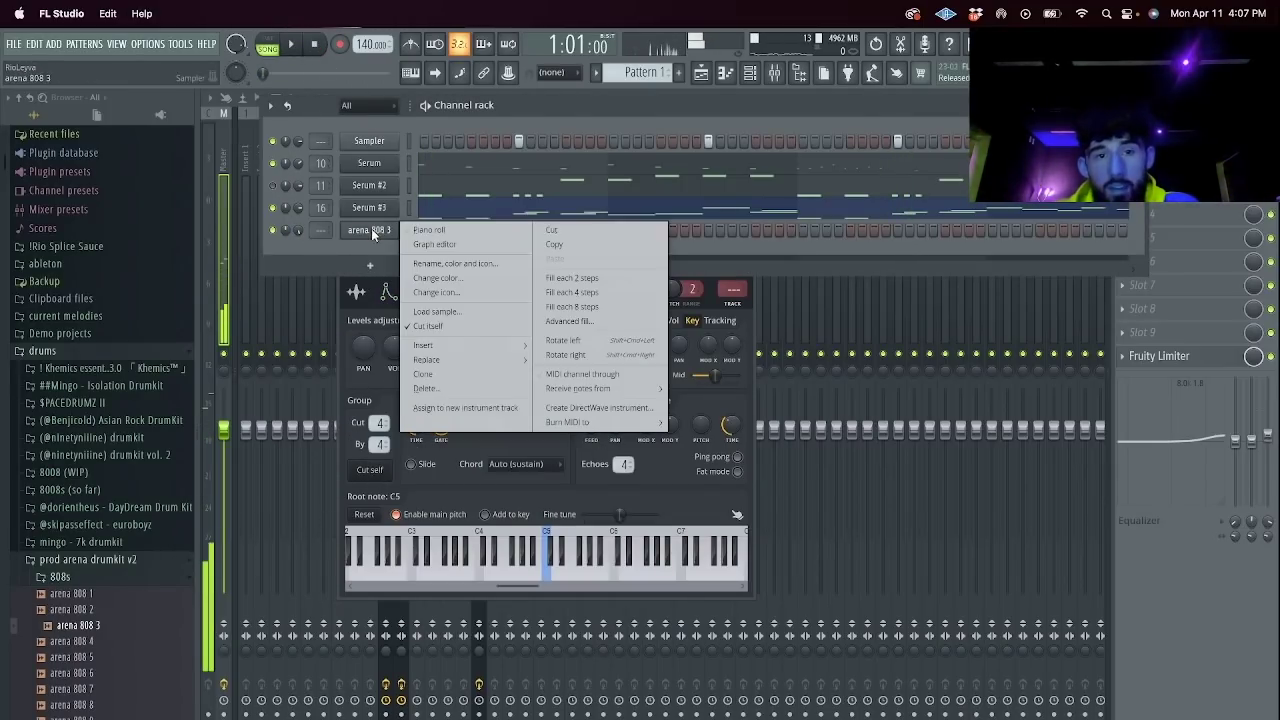
click(435, 223)
key(space)
key(space)
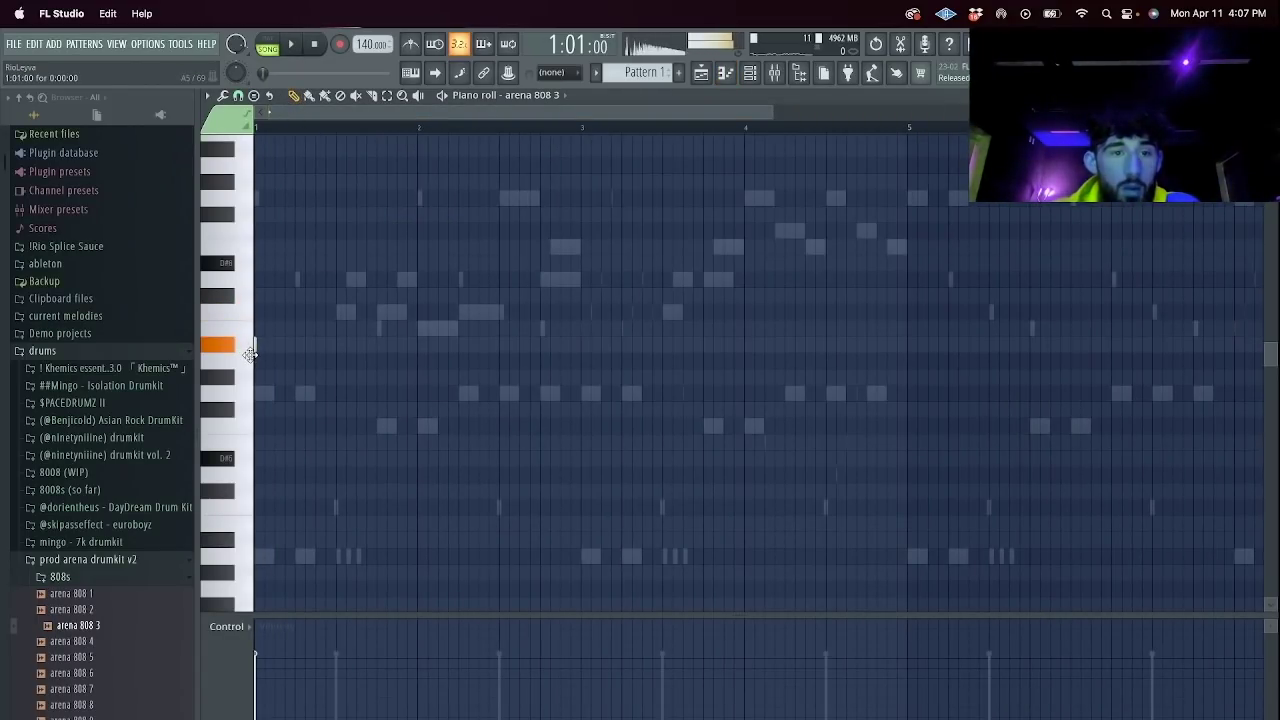
Draw three short 808 notes plus a lower one, then drop the three an octave.
click(336, 345)
click(346, 345)
click(356, 345)
click(376, 425)
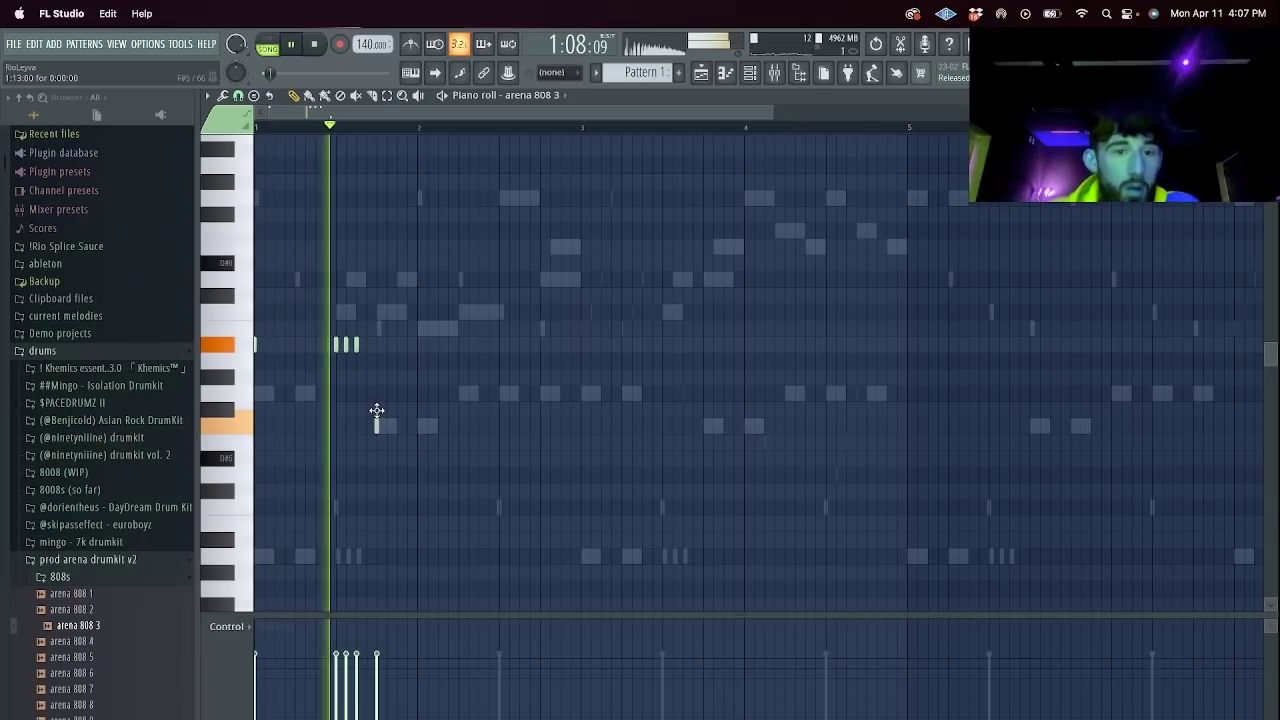
drag(376, 416, 376, 403)
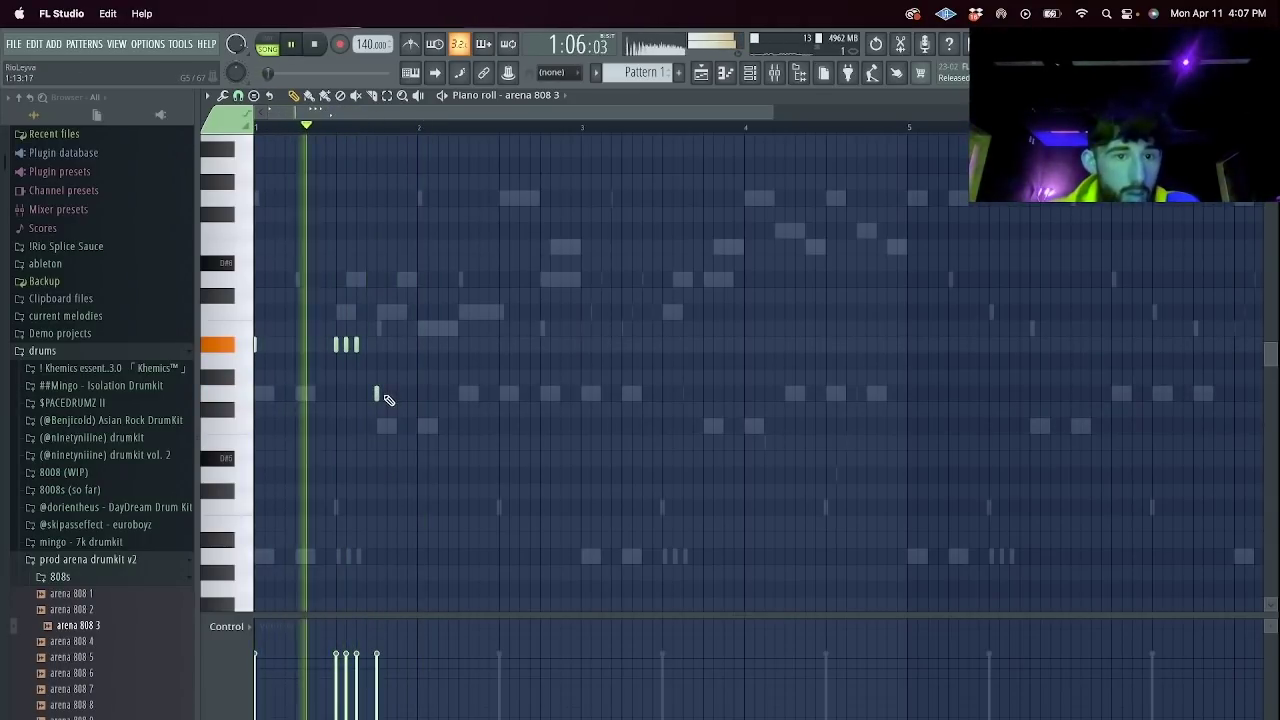
key(space)
key(space)
key(ctrl+Down)
key(space)
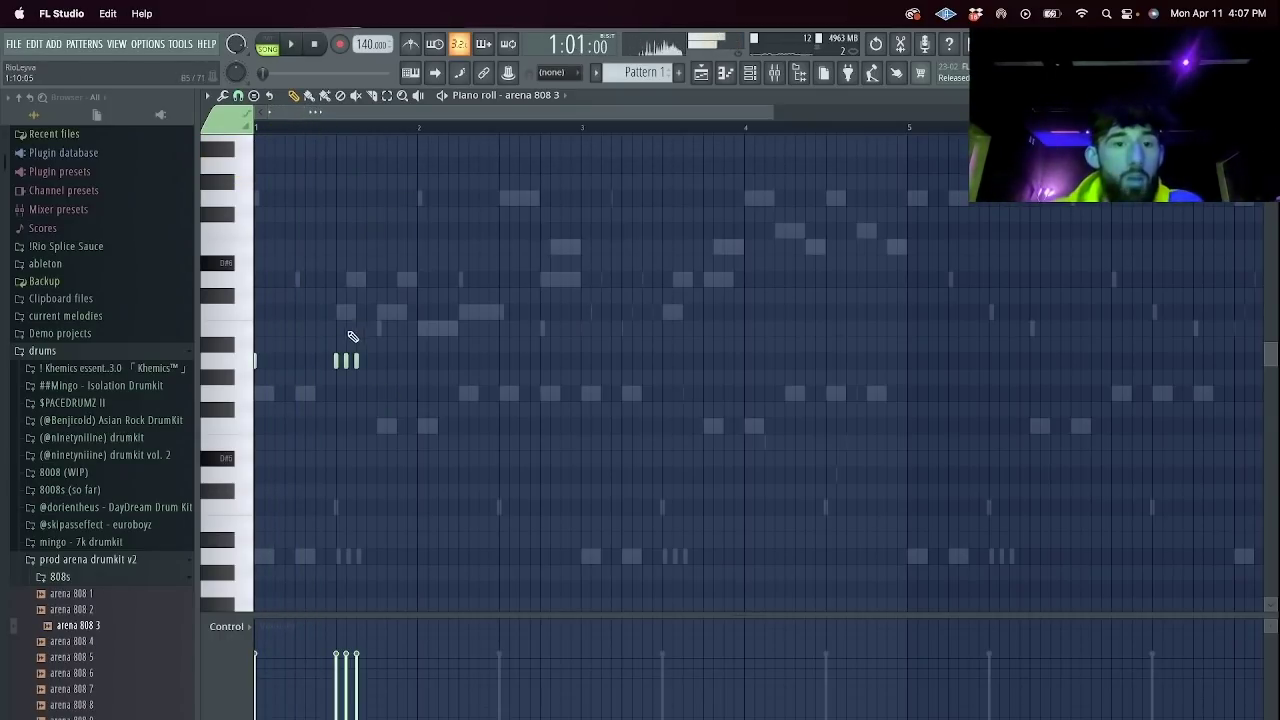
Replace two early 808 notes and add further notes across the bar up to bar 4.
key(space)
right_click(357, 362)
right_click(337, 362)
key(space)
click(361, 363)
key(space)
click(376, 362)
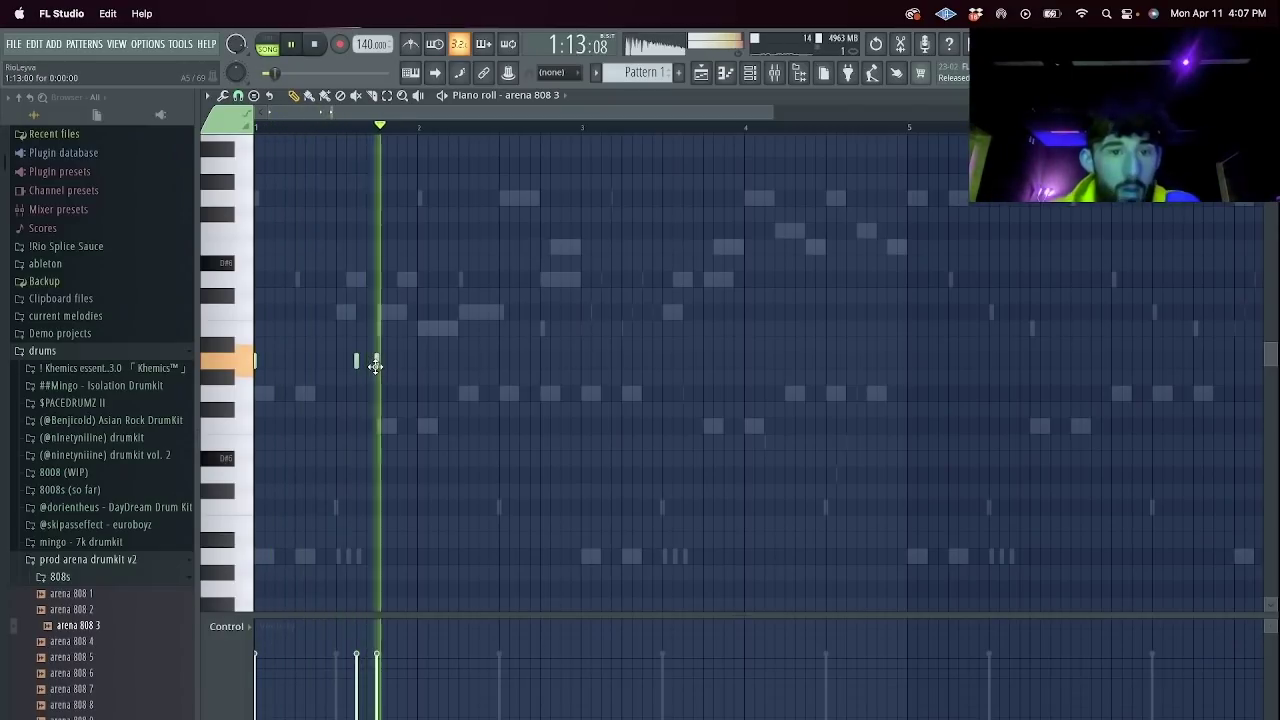
click(580, 362)
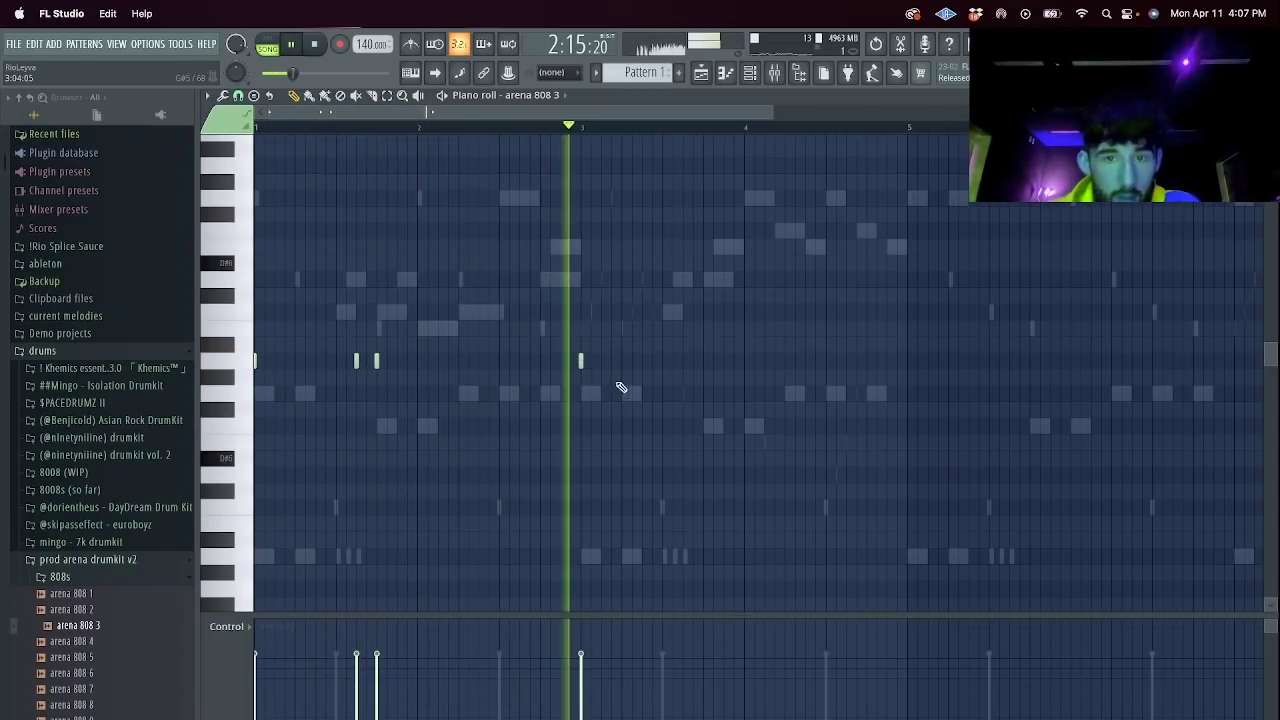
click(641, 393)
click(709, 430)
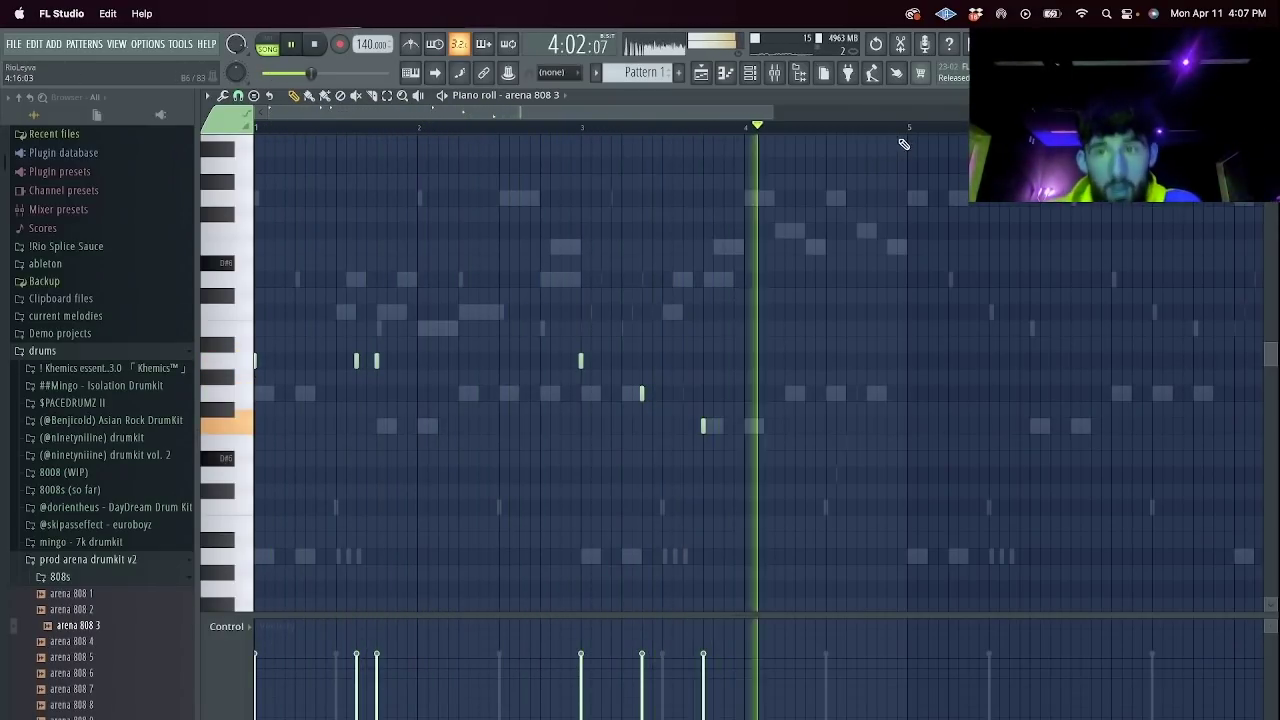
Repeat bars 1–4 after bar 5, raise a late note, and raise the bar 3 note four semitones.
drag(909, 128, 178, 165)
key(super+b)
super+click(811, 130)
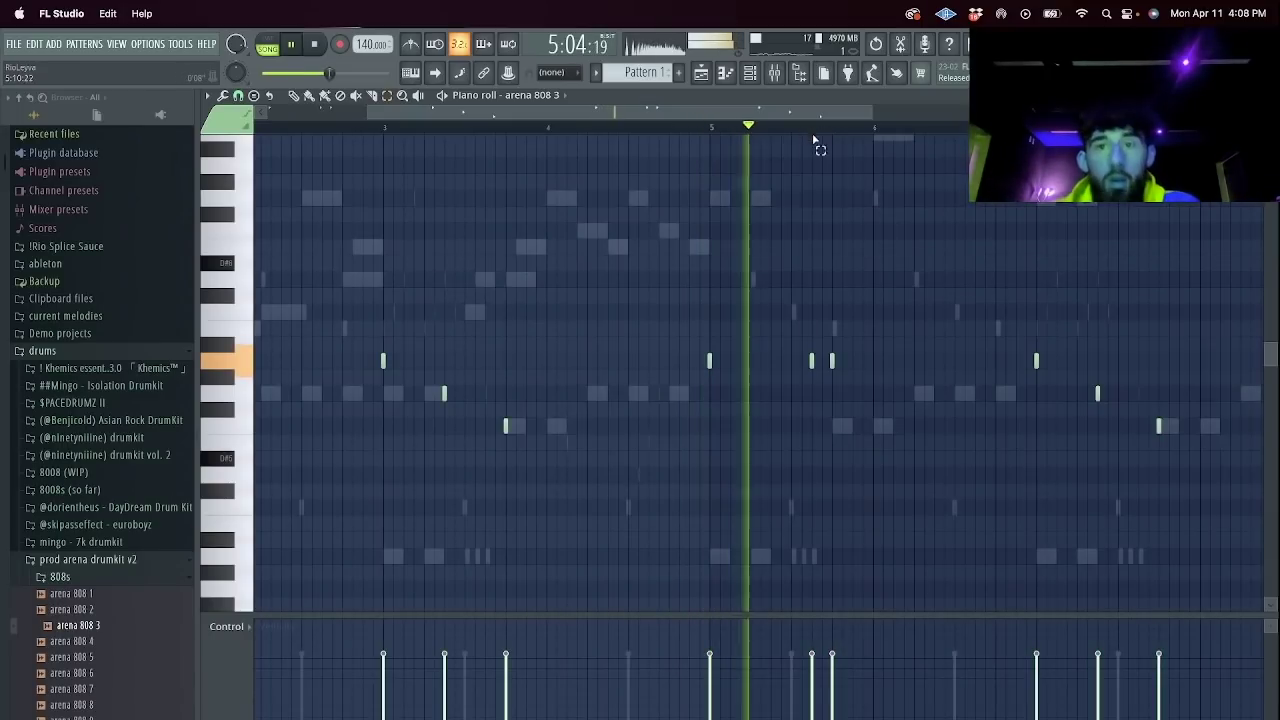
drag(1100, 394, 1068, 295)
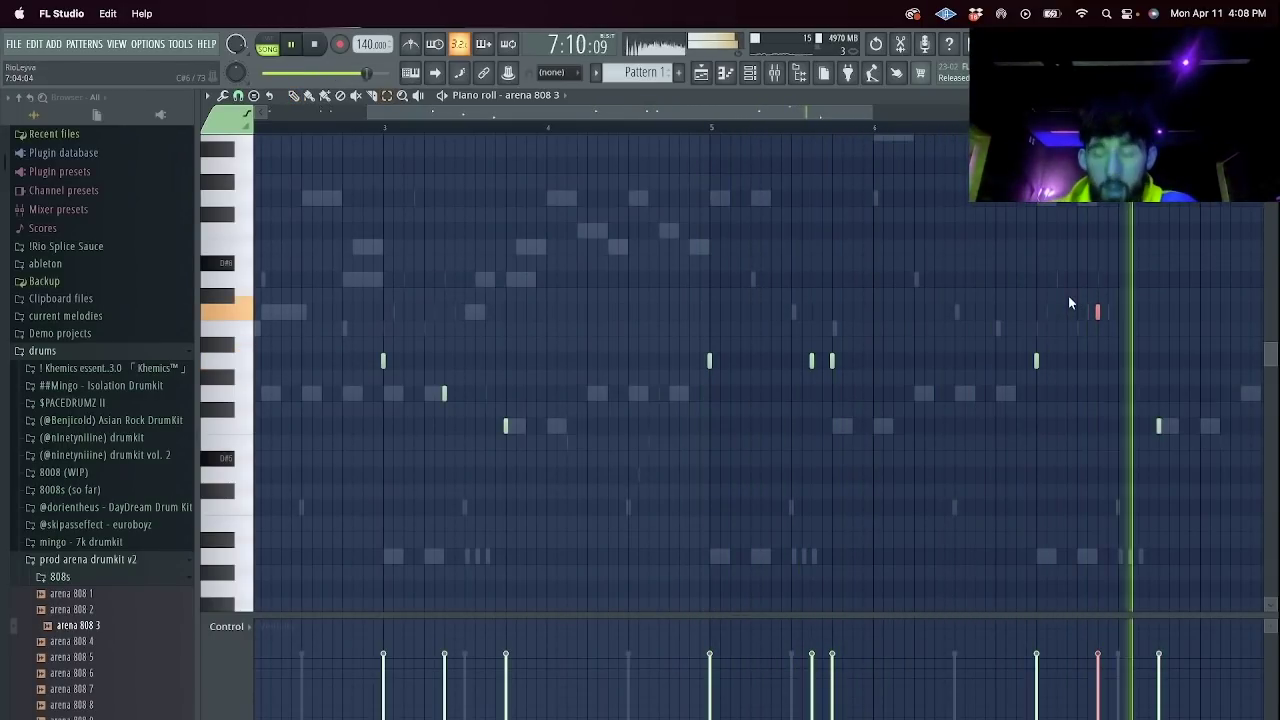
scroll(1068, 295, down, 3)
drag(459, 393, 387, 388)
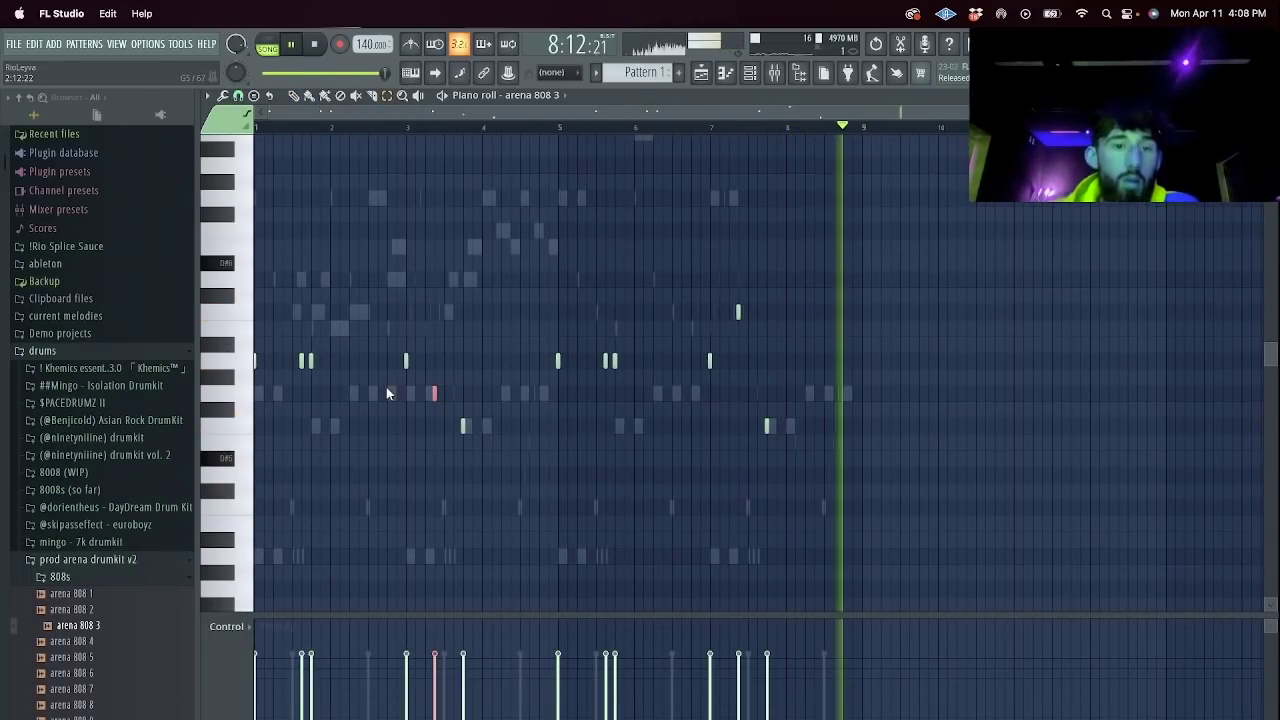
key(shift+Up)
key(shift+Up)
key(shift+Up)
key(shift+Up)
key(shift+Up)
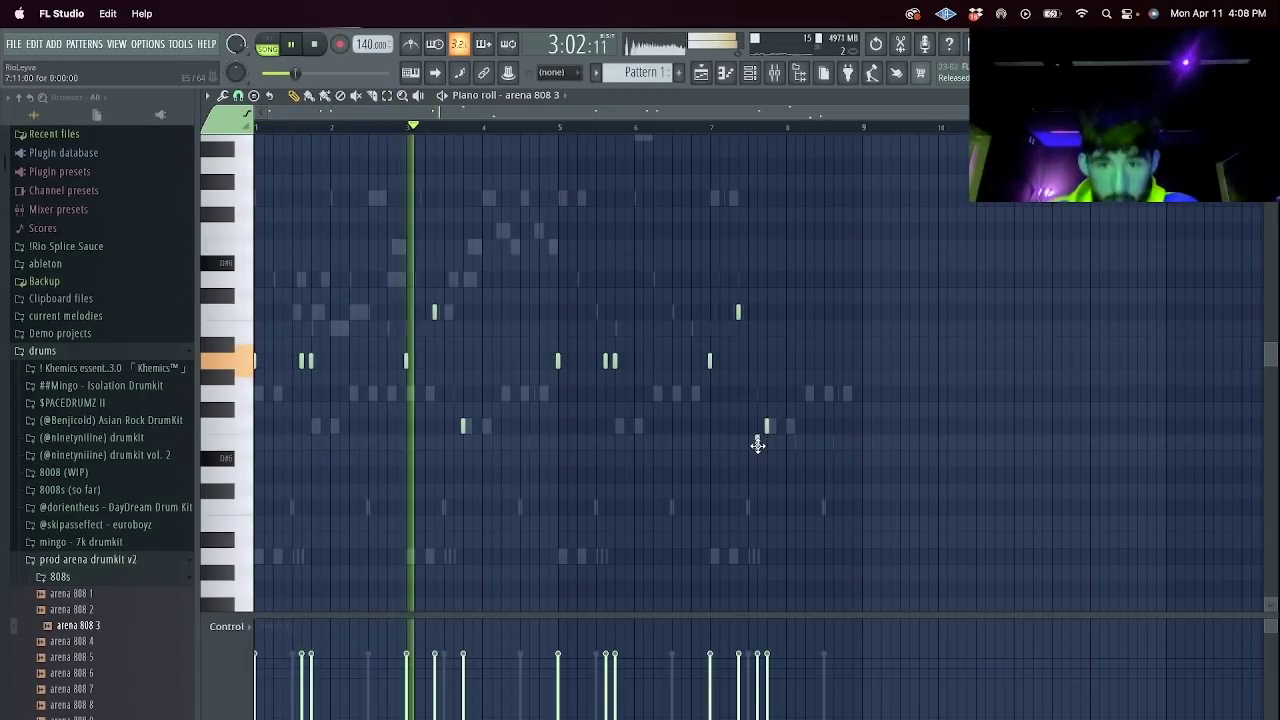
ctrl+scroll(770, 448, up, 4)
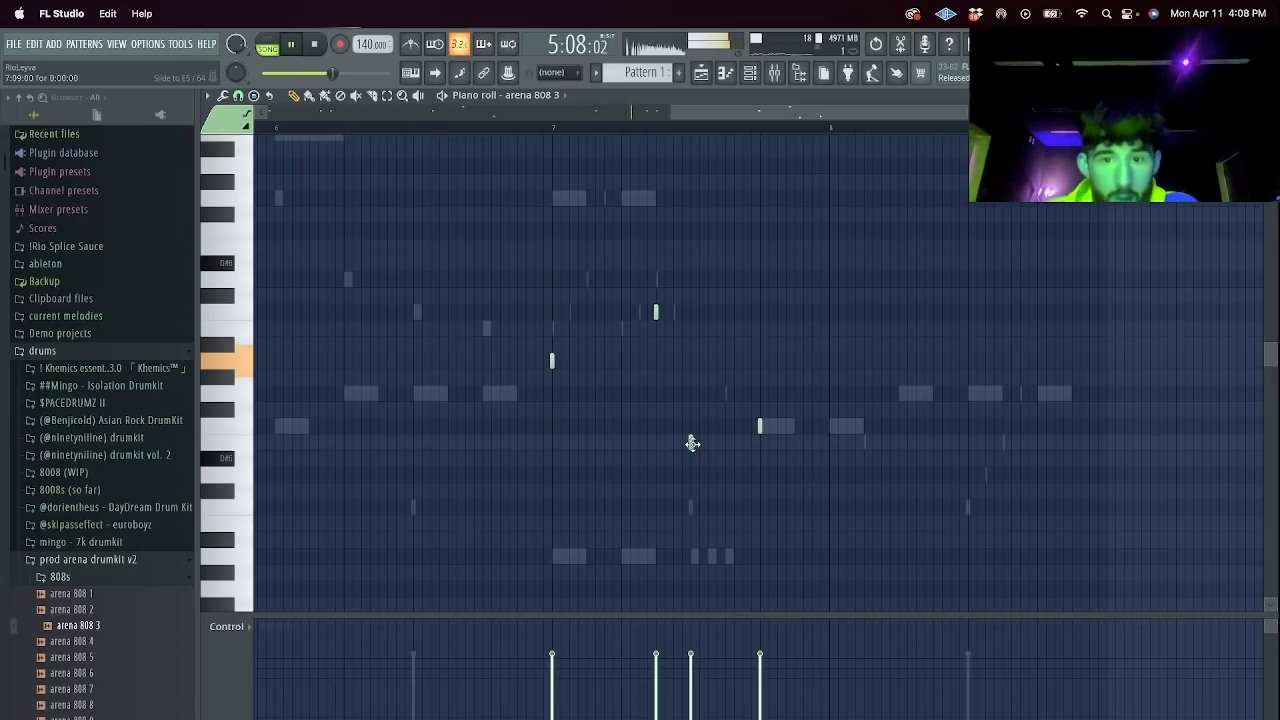
Add a slide note beside the bar 7 808 note.
click(737, 425)
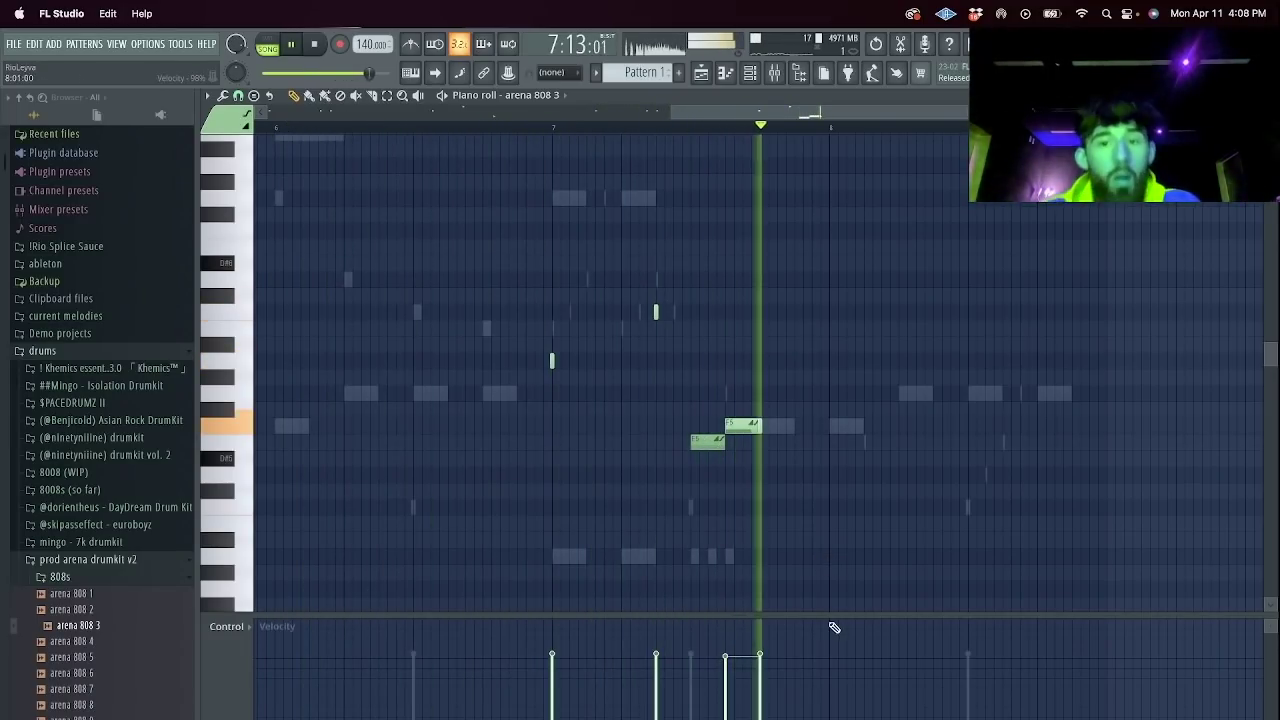
drag(671, 113, 262, 113)
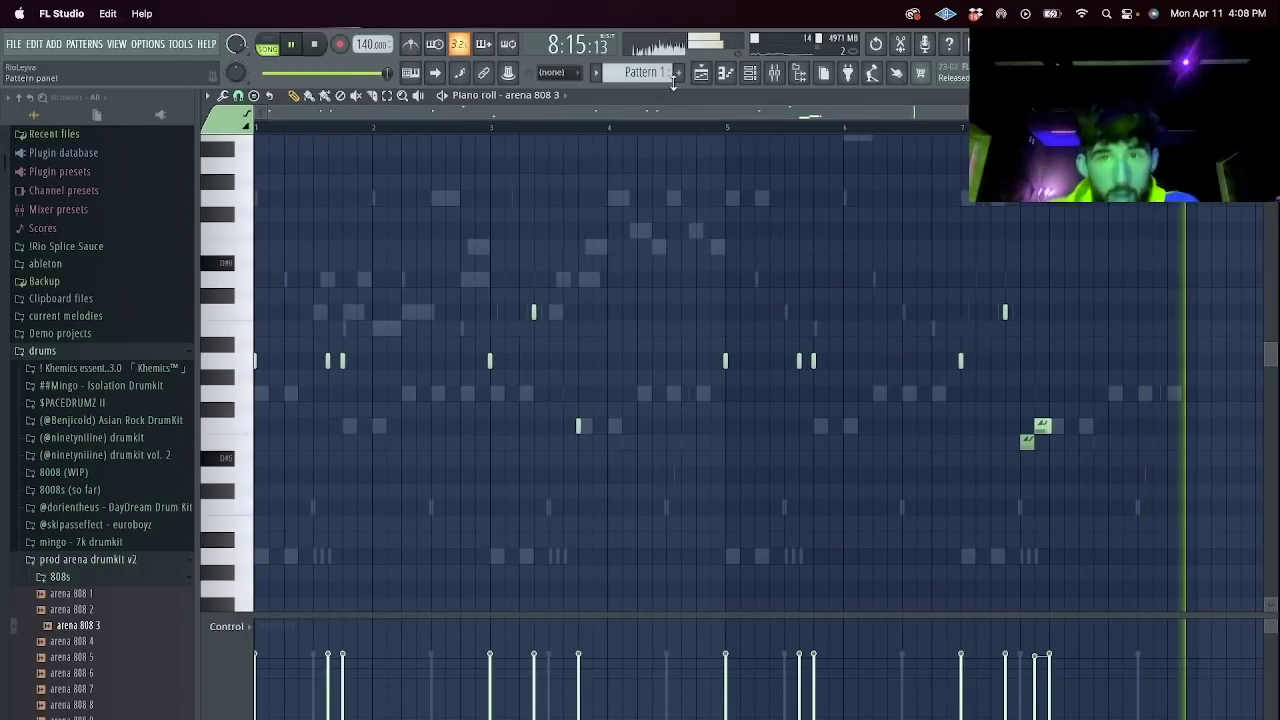
click(749, 74)
scroll(28, 440, down, 10)
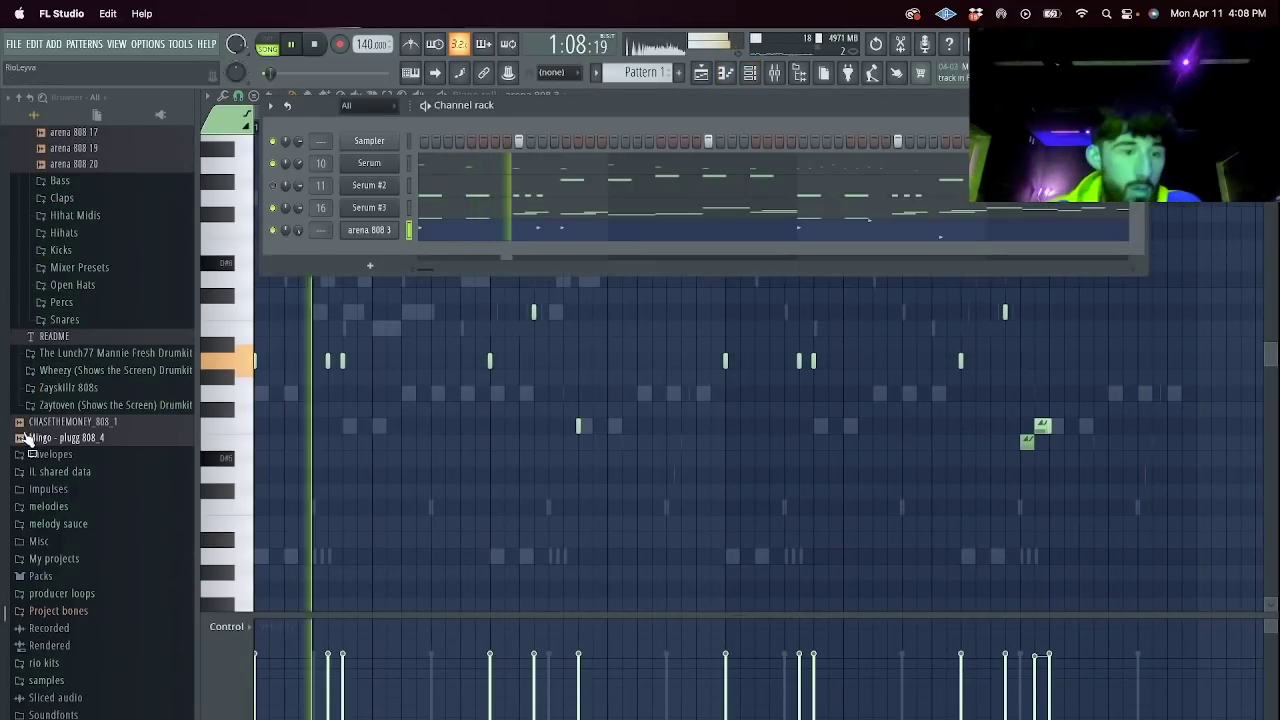
Load arena snare 10 into the first channel and add arena hat 7 as a new channel.
click(60, 319)
mouse_move(80, 368)
mouse_down()
mouse_move(78, 425)
mouse_move(82, 343)
mouse_up()
drag(72, 462, 298, 143)
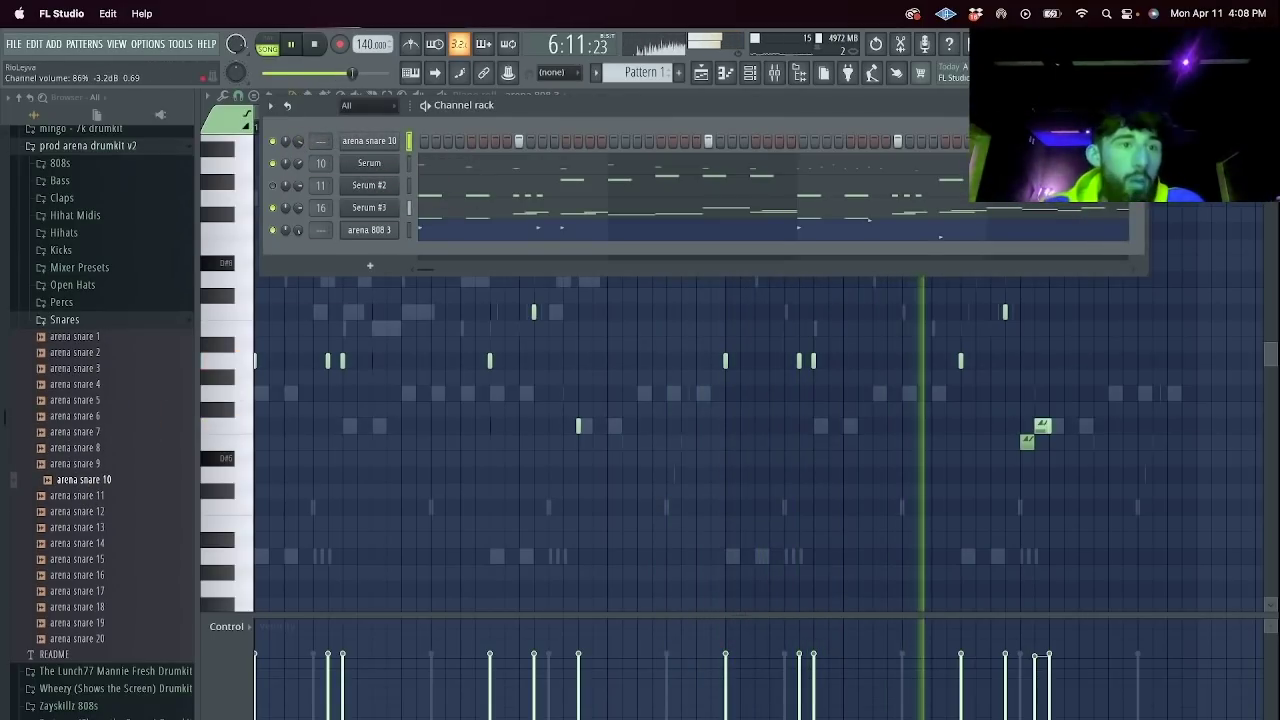
click(64, 232)
drag(80, 352, 380, 250)
Set arena hat 7 steps, delete its later piano-roll notes, and repeat bars 1–4 into bars 5–8.
click(482, 255)
click(682, 252)
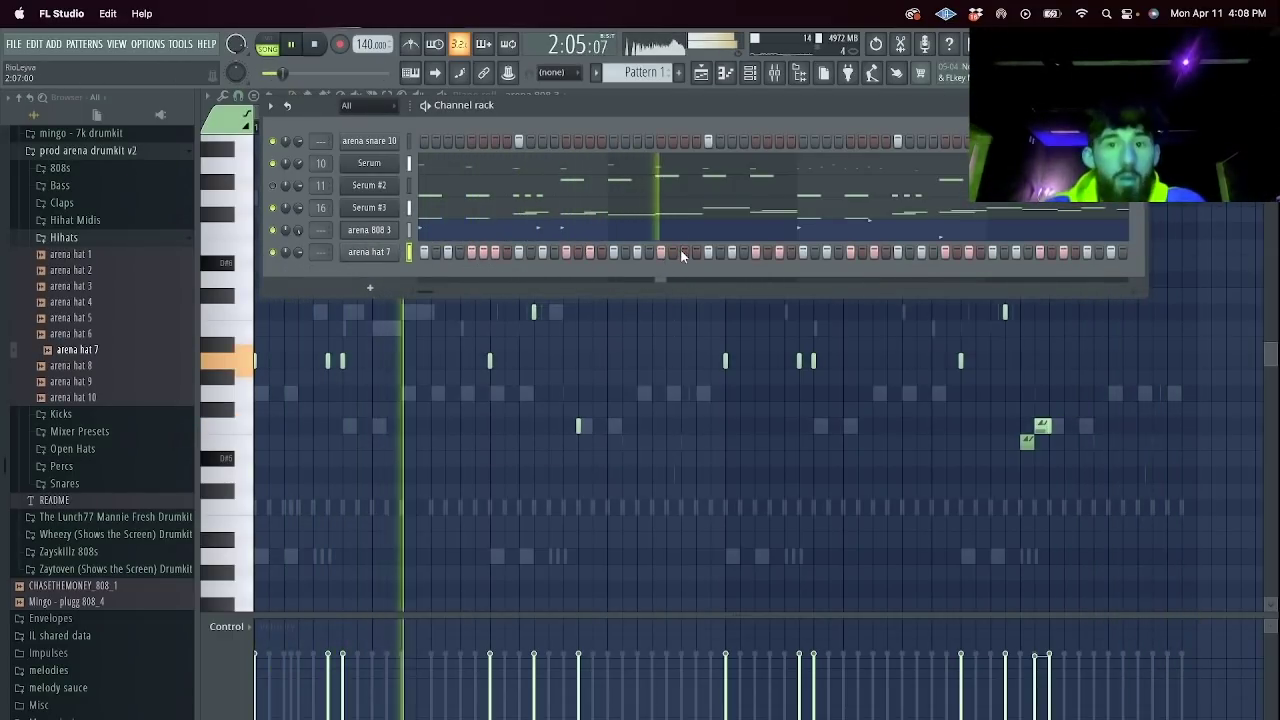
click(816, 253)
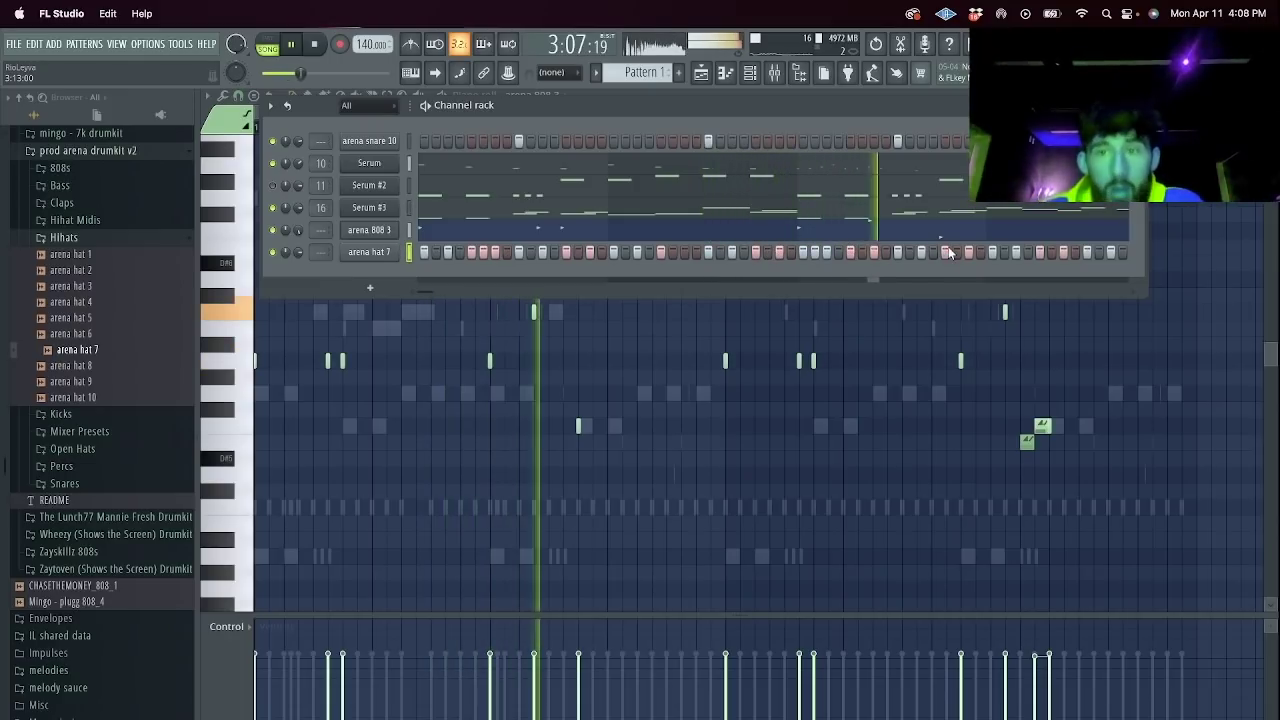
right_click(405, 250)
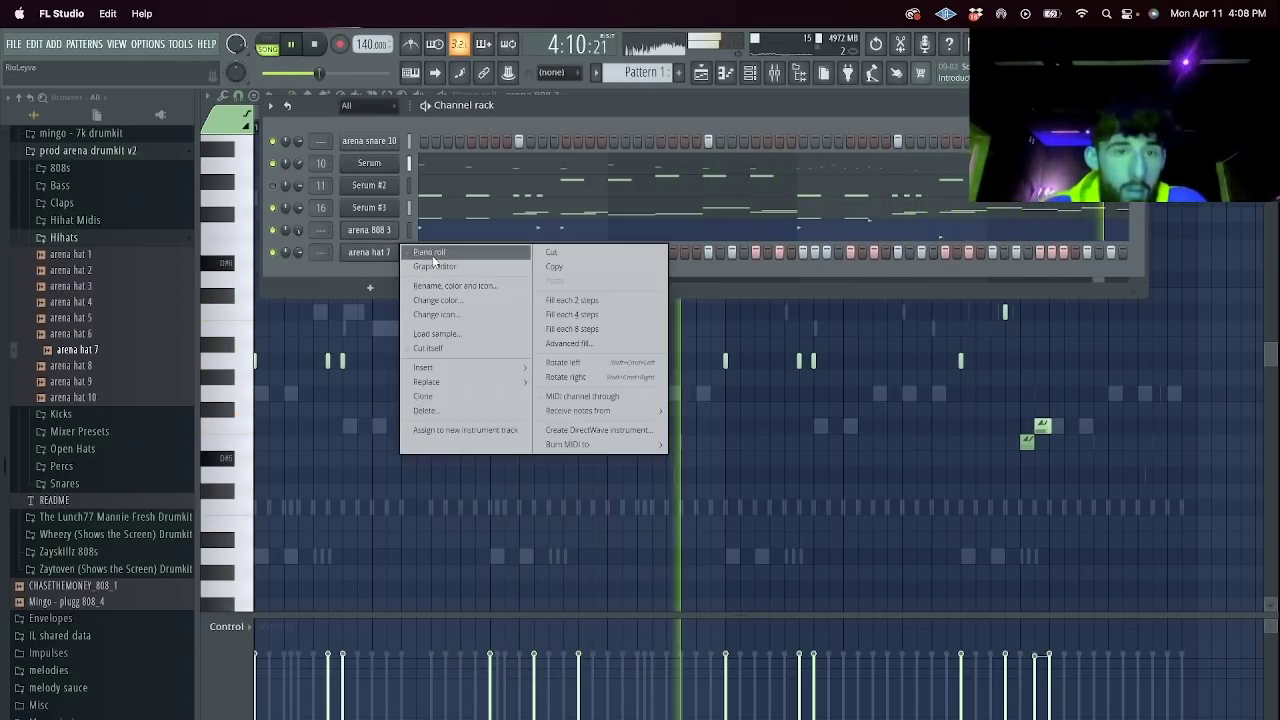
click(430, 252)
drag(1211, 546, 720, 250)
key(Delete)
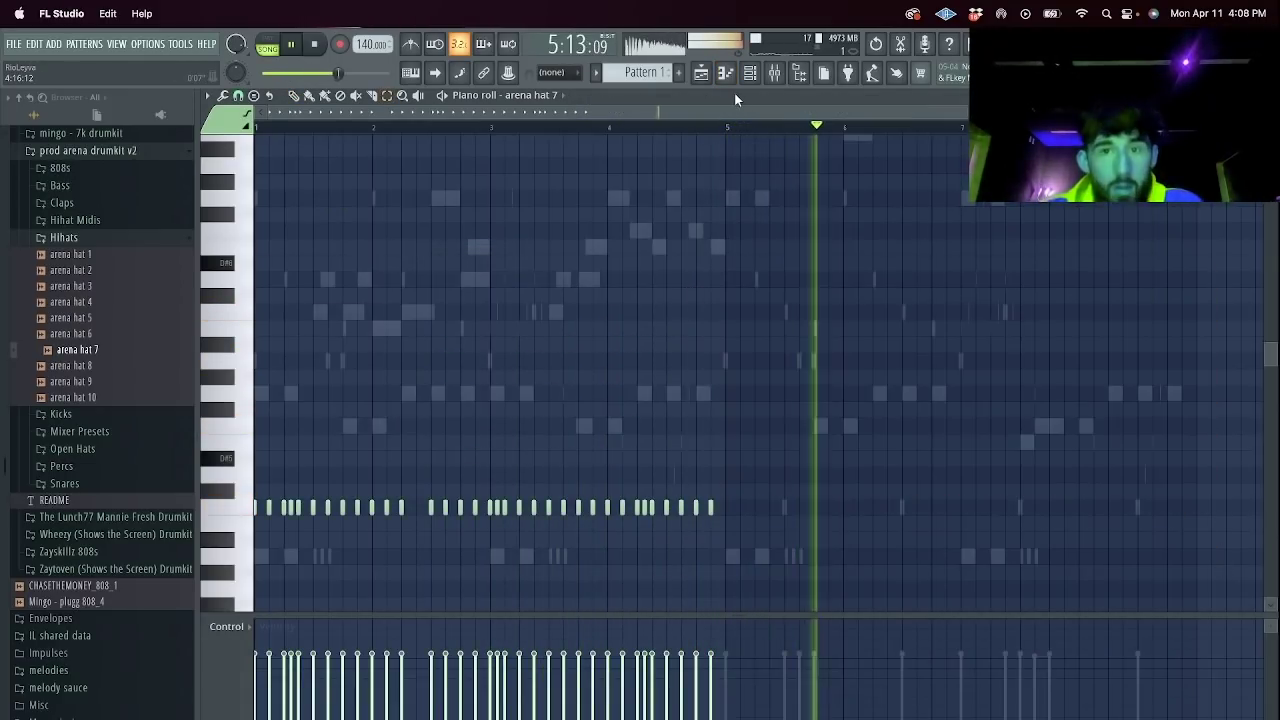
ctrl+double_click(726, 129)
key(ctrl+b)
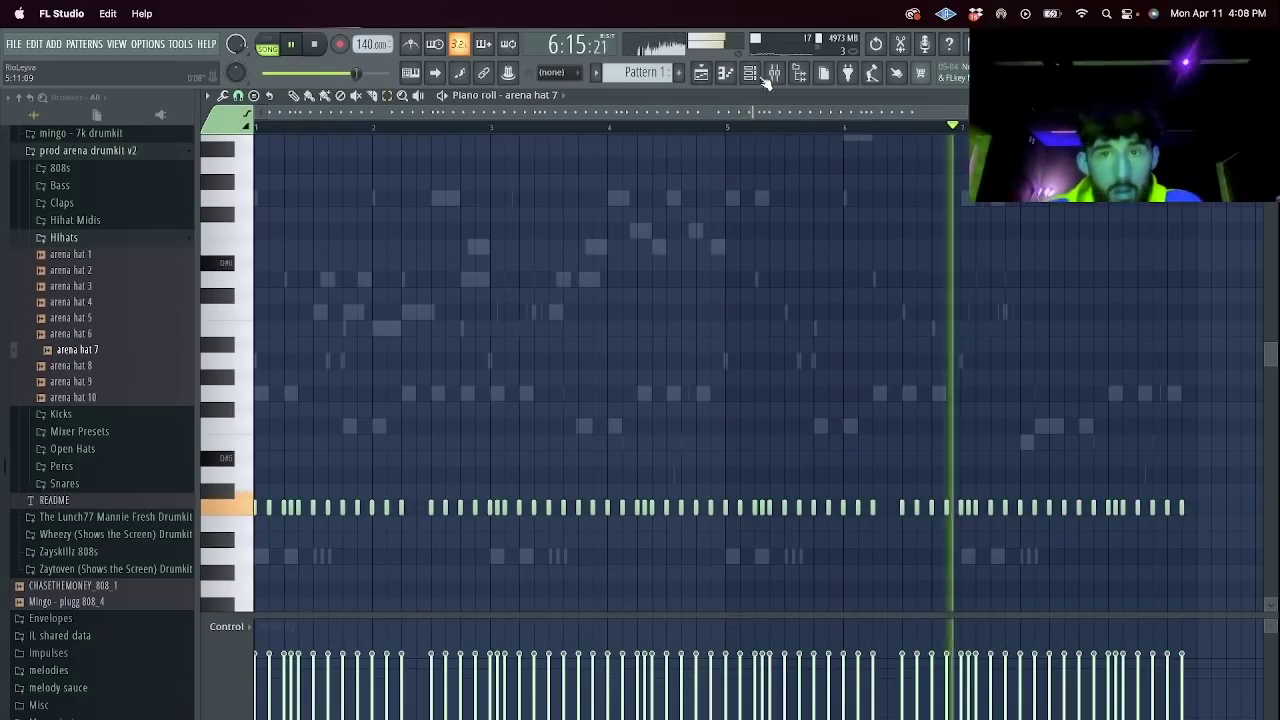
Transpose the selected melody channels up 2 semitones.
click(749, 73)
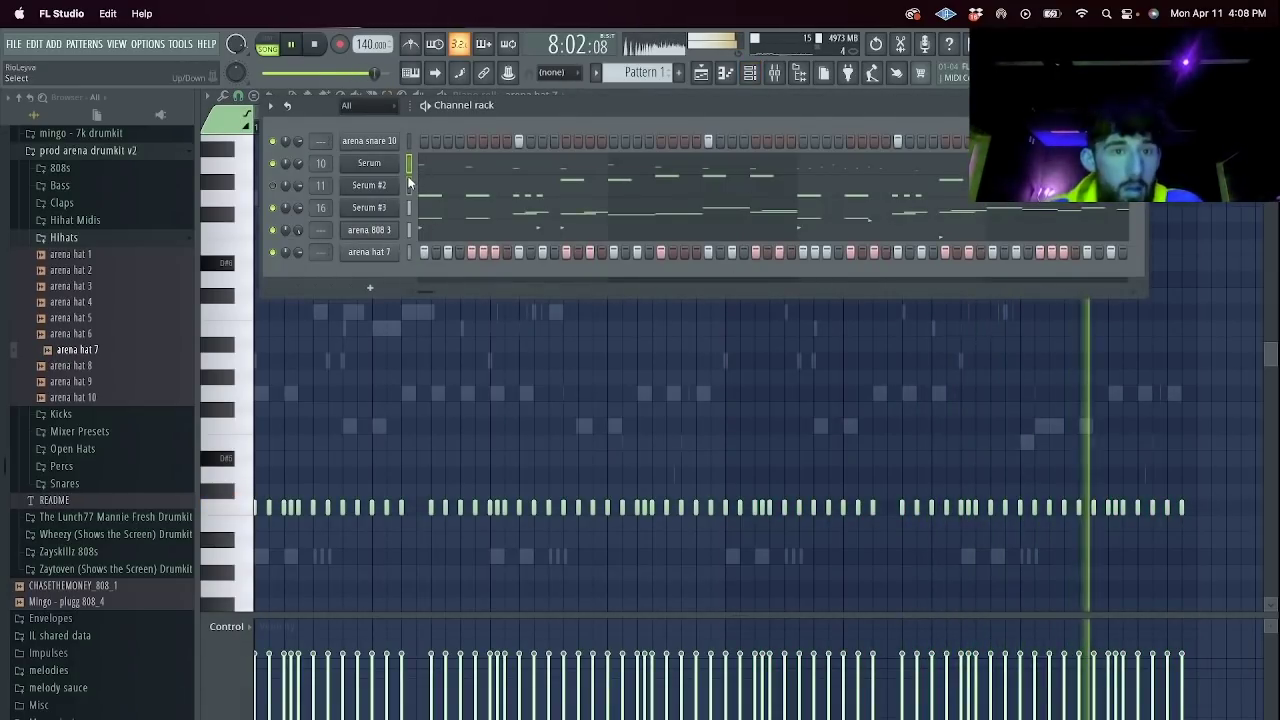
click(271, 105)
click(340, 286)
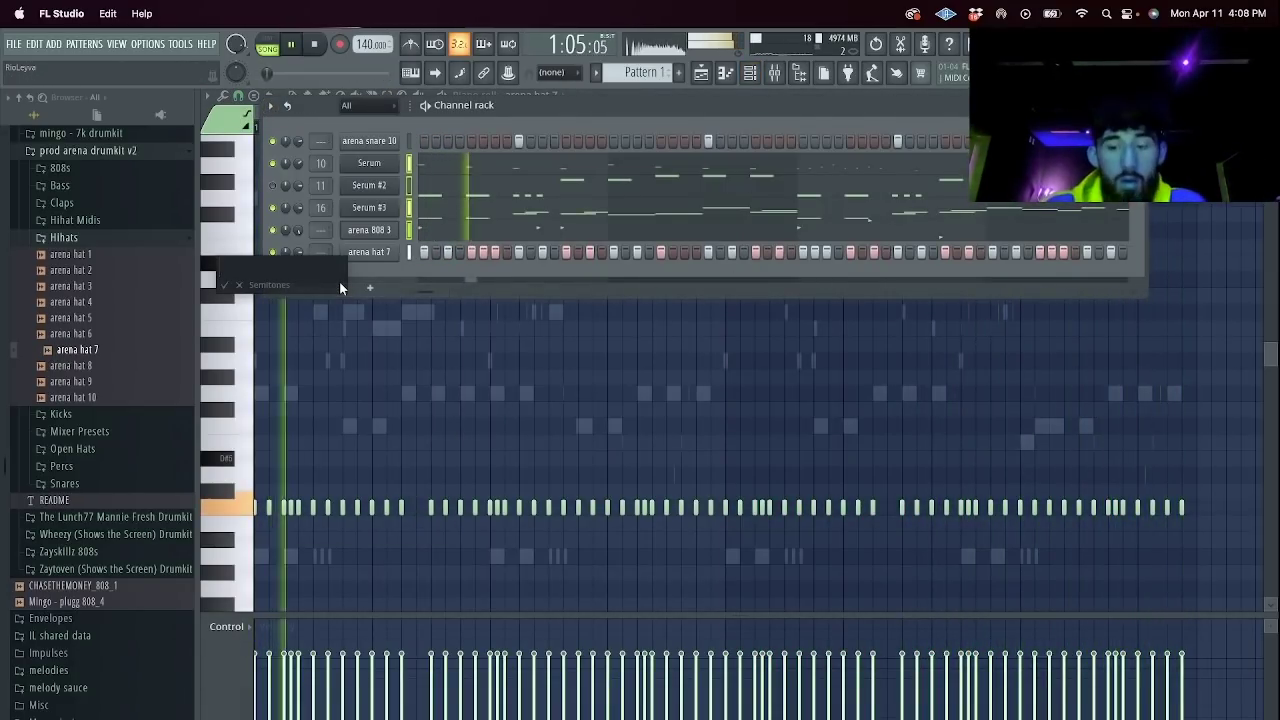
text(2)
key(Return)
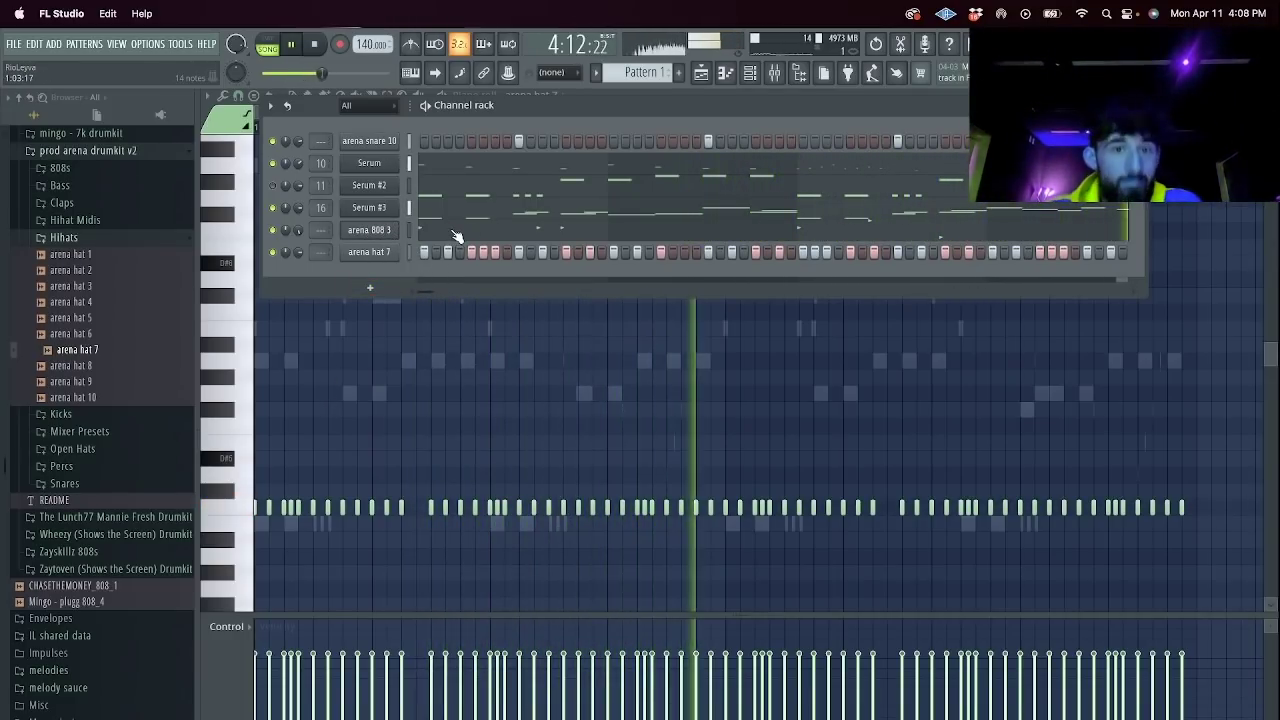
In arena hat 7's piano roll, clear the later notes and repeat bars 1–4 again.
right_click(387, 258)
click(423, 253)
right_click(388, 253)
click(383, 255)
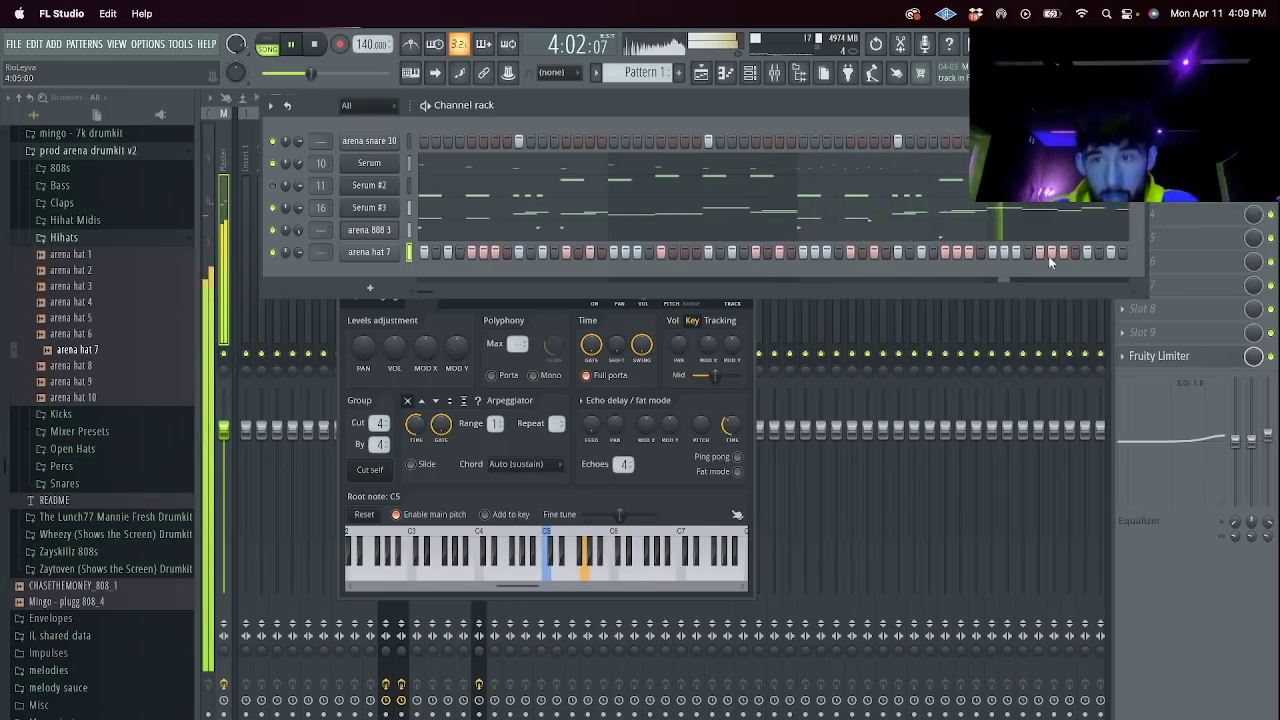
right_click(392, 250)
click(425, 251)
drag(1203, 562, 716, 334)
key(Delete)
drag(726, 127, 256, 127)
key(super+b)
super+click(756, 129)
Copy the two slide notes from near bar 7 into bar 3 of the arena 808 3 piano roll.
click(750, 74)
click(457, 231)
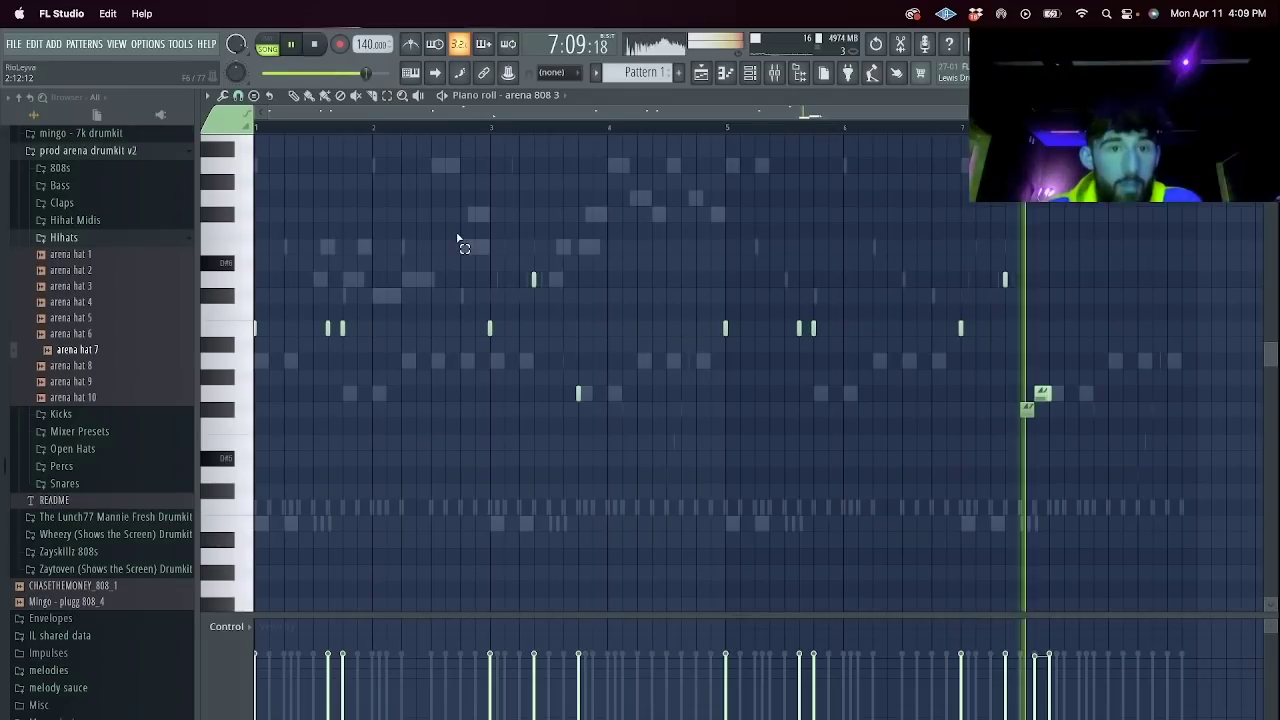
click(293, 97)
mouse_move(1040, 415)
mouse_down()
mouse_move(1010, 381)
mouse_move(573, 399)
mouse_move(538, 369)
mouse_up()
super+click(590, 428)
key(ctrl+Up)
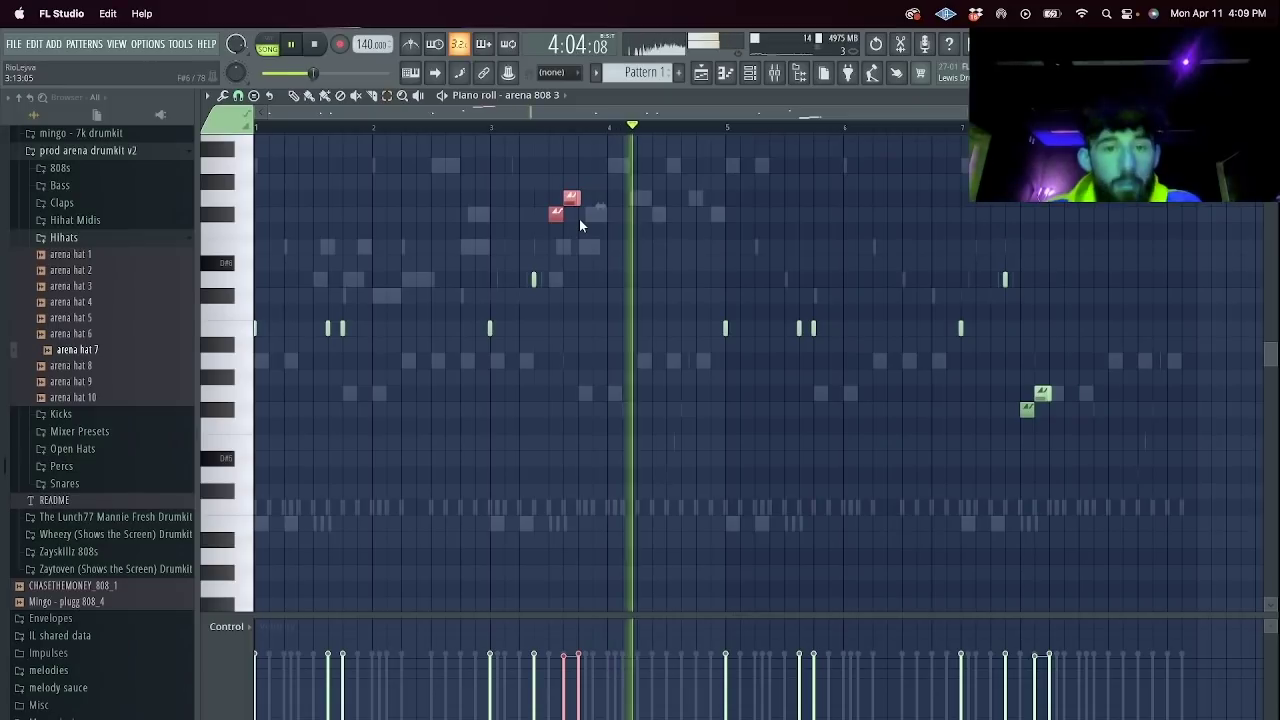
key(ctrl+Down)
key(space)
Erase the copied slide notes, shift the remaining slide earlier in bar 3, and remove the D6 slide.
key(space)
right_click(597, 357)
key(space)
right_click(571, 393)
right_click(556, 410)
key(space)
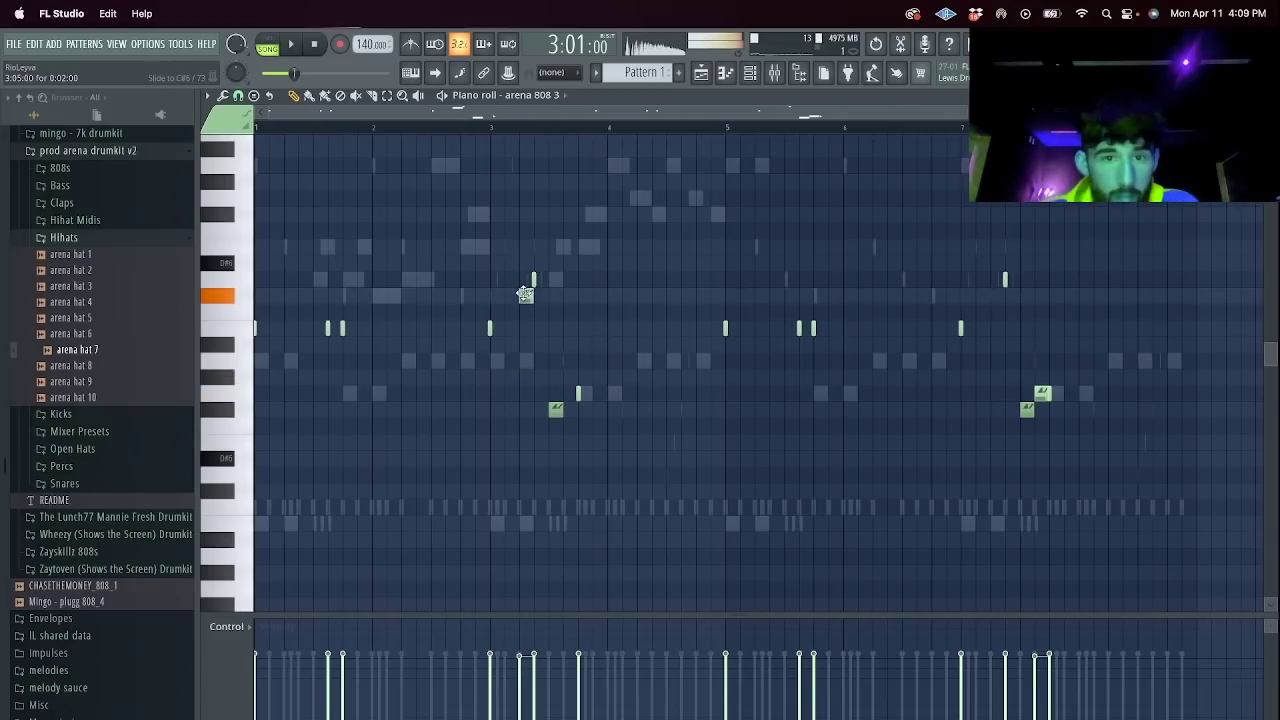
drag(553, 415, 510, 410)
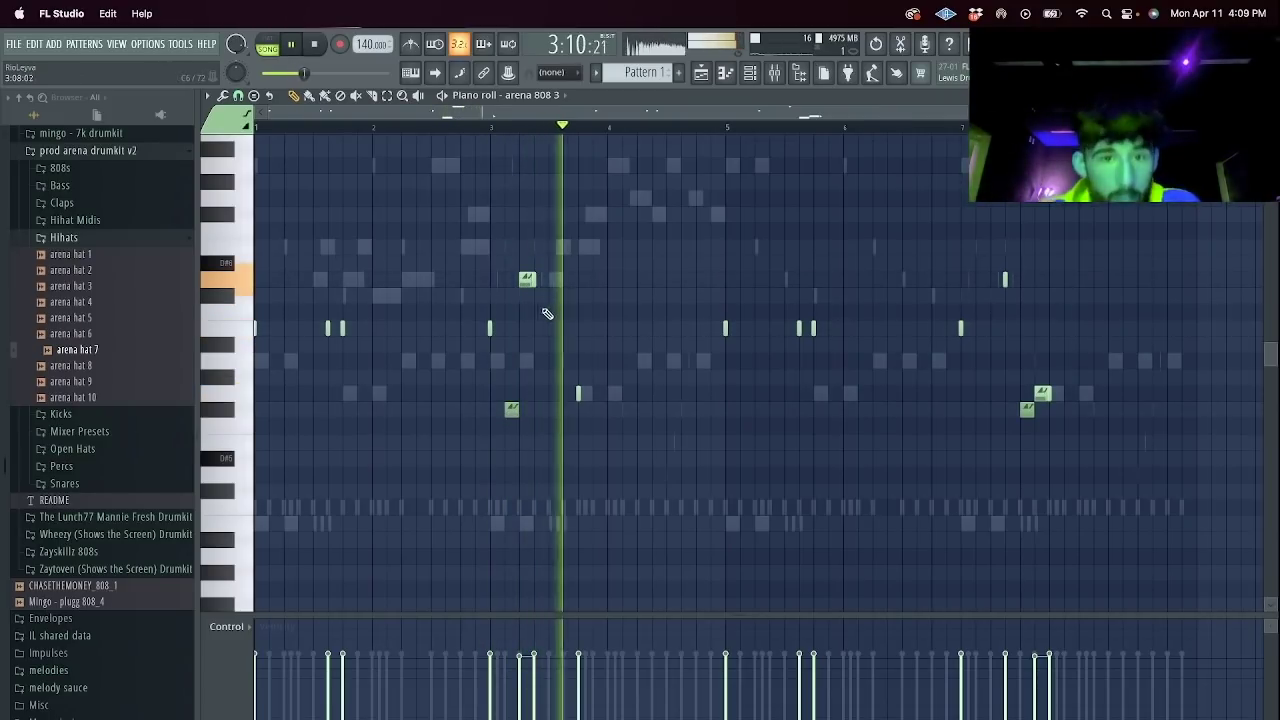
key(space)
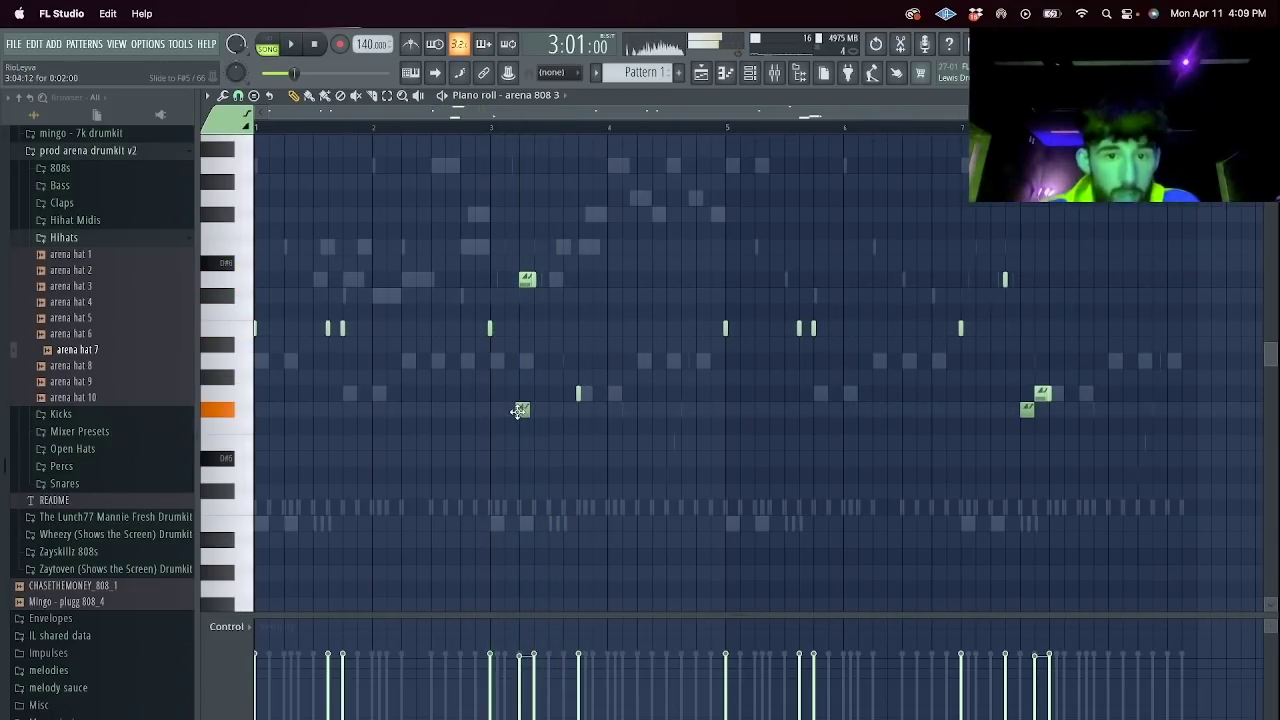
key(space)
right_click(526, 280)
key(space)
key(space)
Add three quick short high 808 notes on the D6 row in bar 3 and audition the loop.
click(552, 282)
click(563, 282)
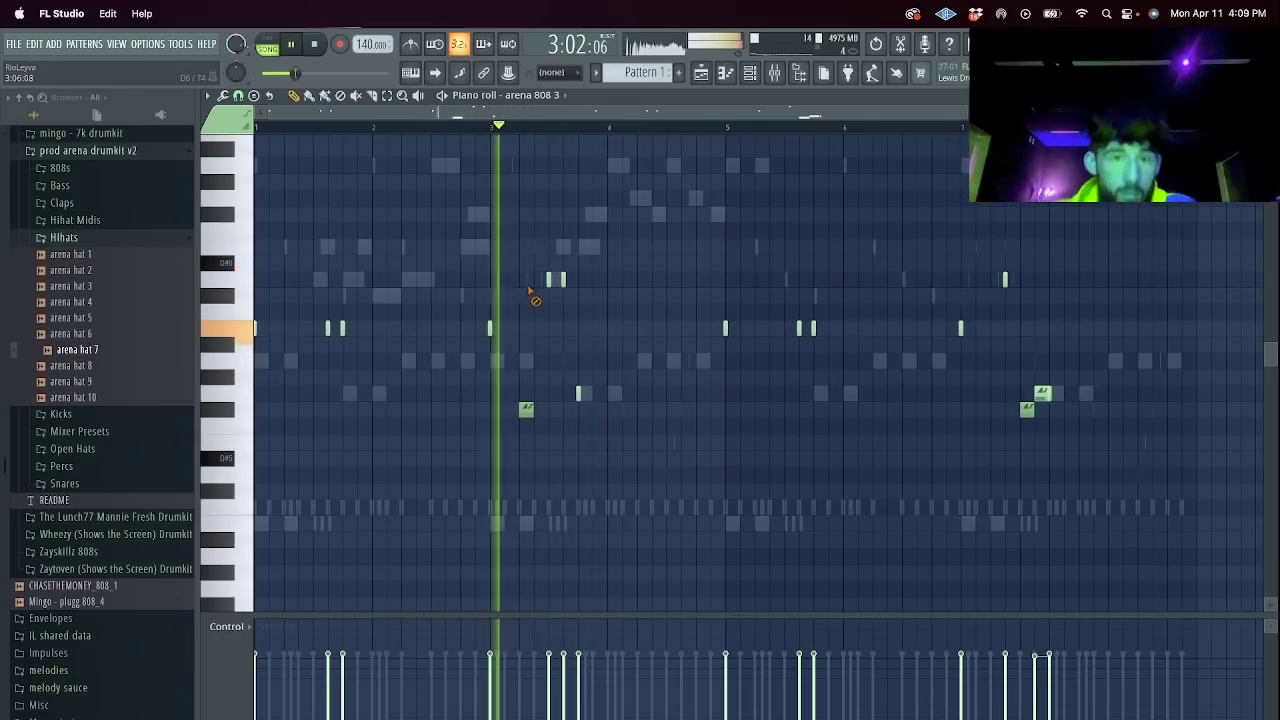
click(538, 281)
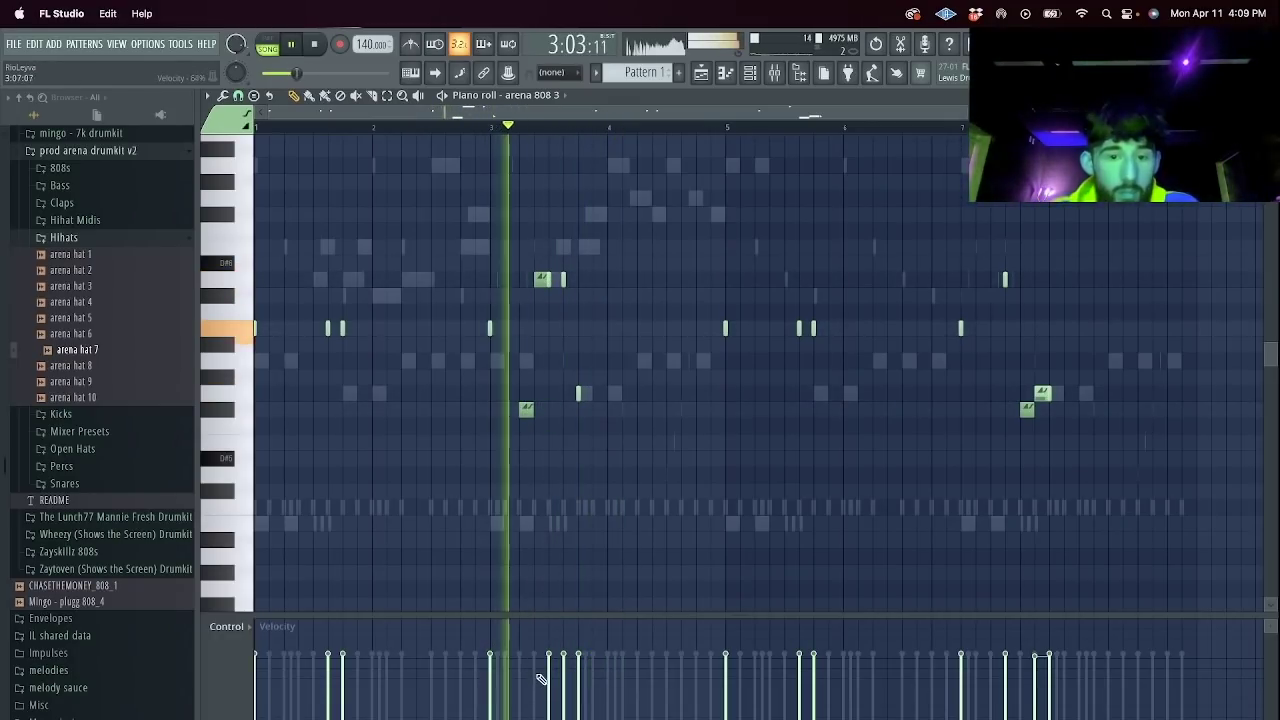
key(space)
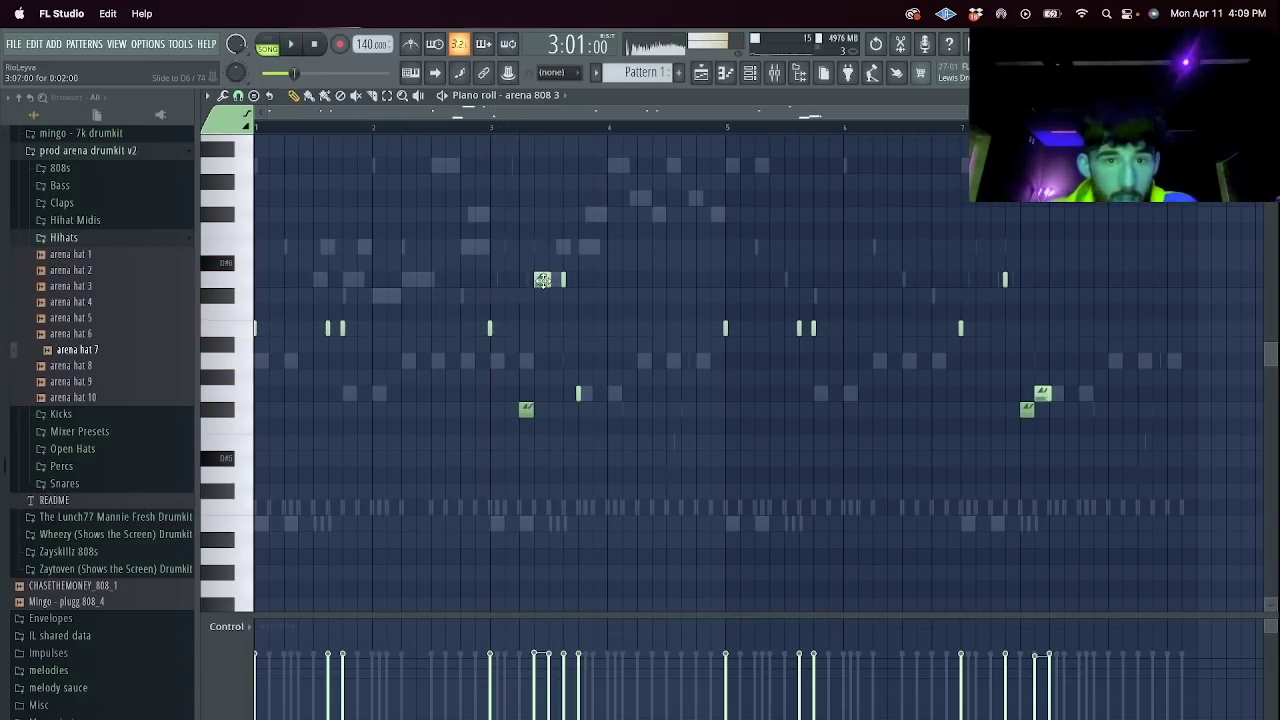
key(space)
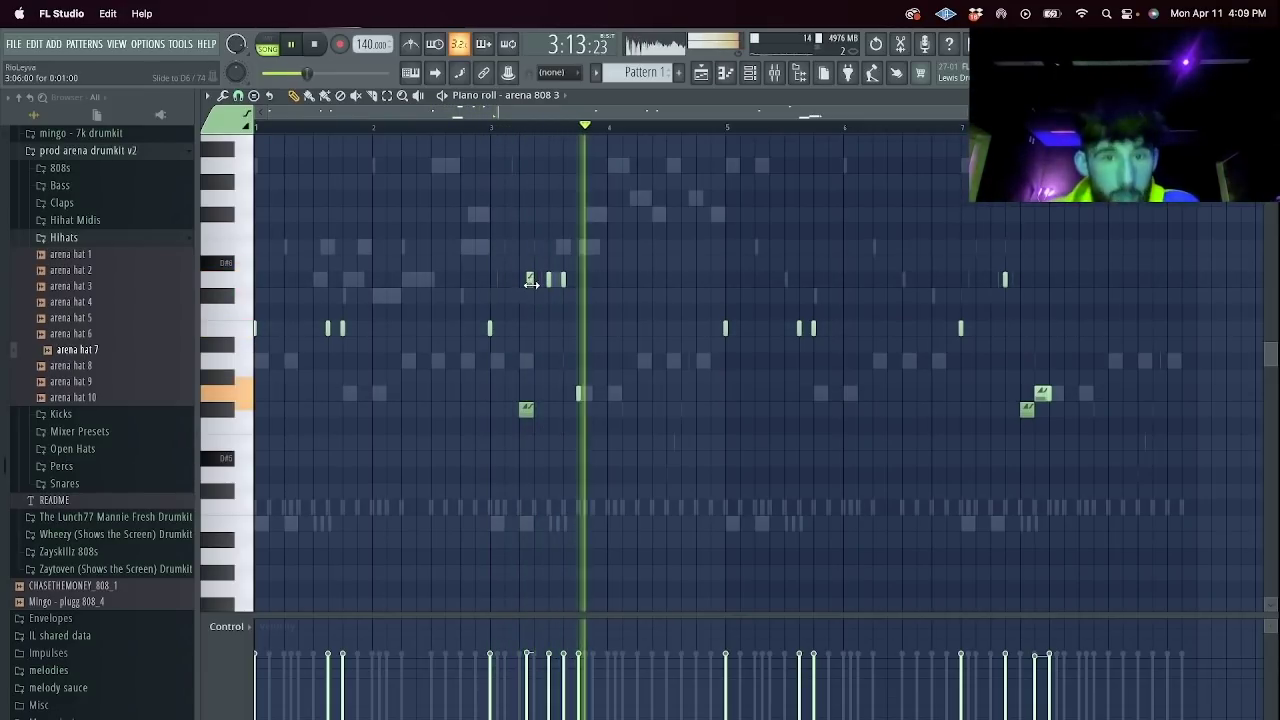
key(space)
key(space)
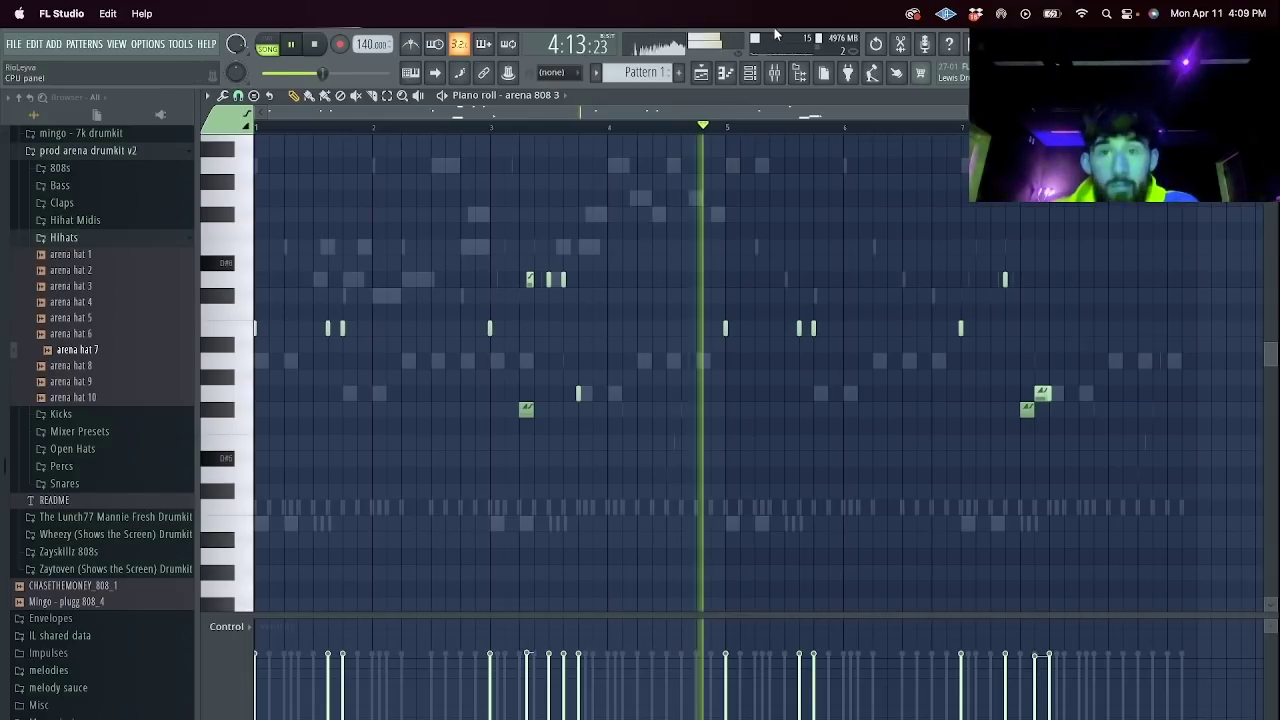
click(751, 76)
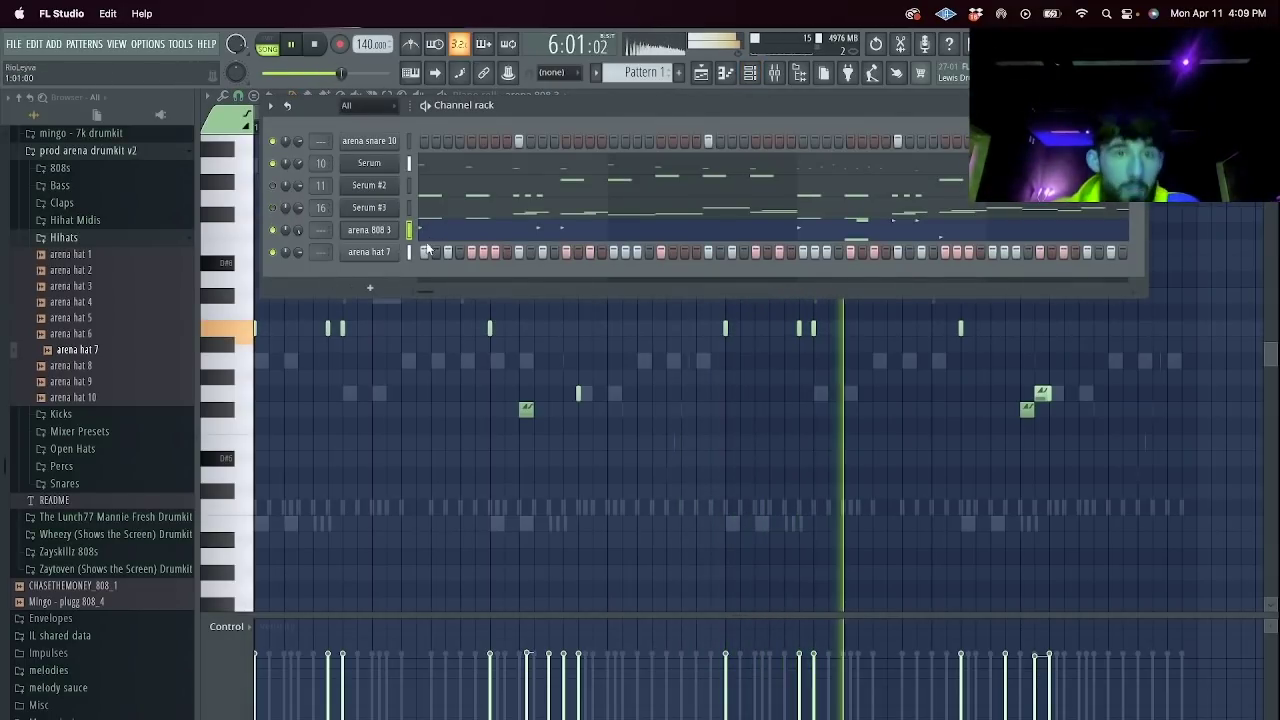
Clone the Serum channel into a new Serum #4 channel.
right_click(371, 164)
click(480, 293)
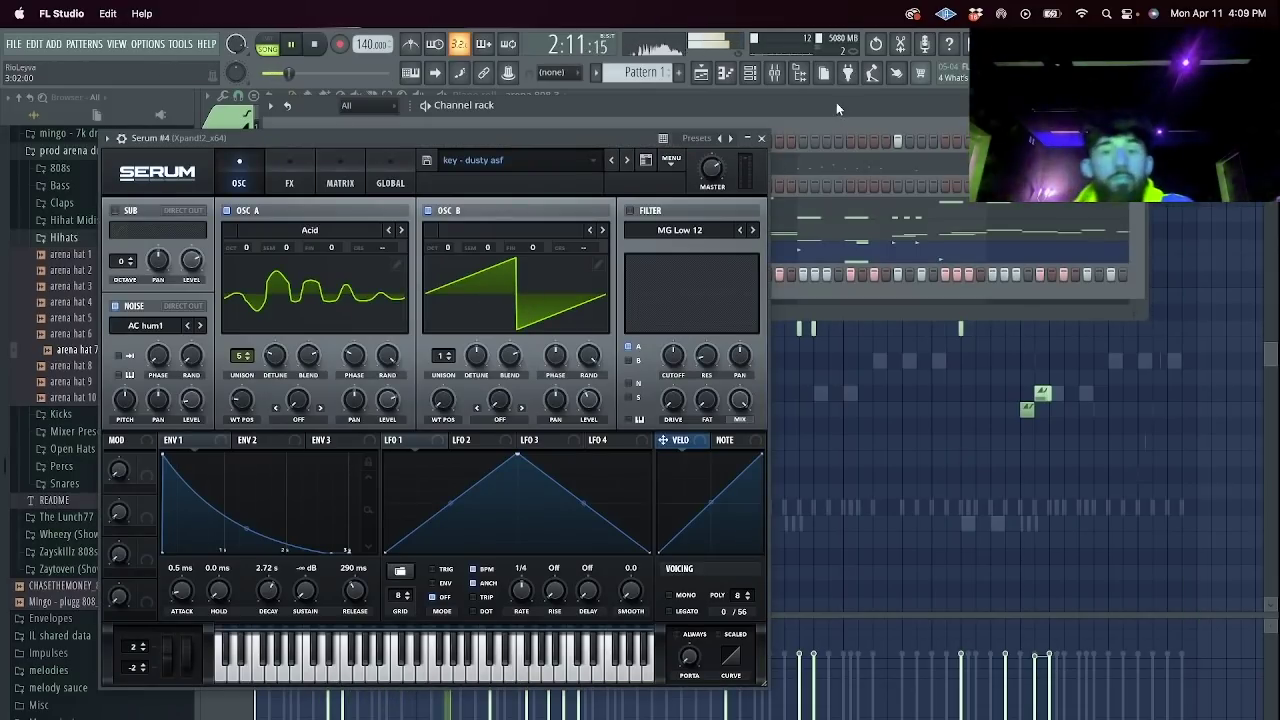
click(761, 138)
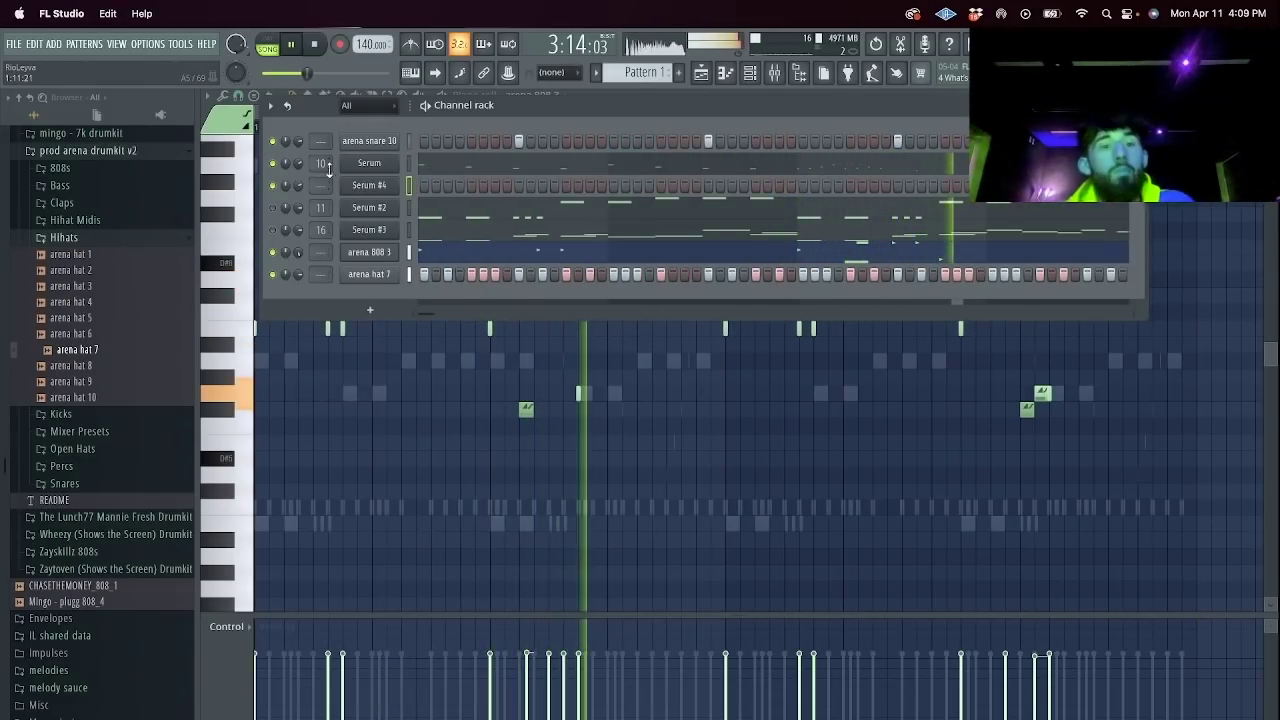
Browse Serum #4's preset categories but keep the key - dusty asf preset.
click(390, 190)
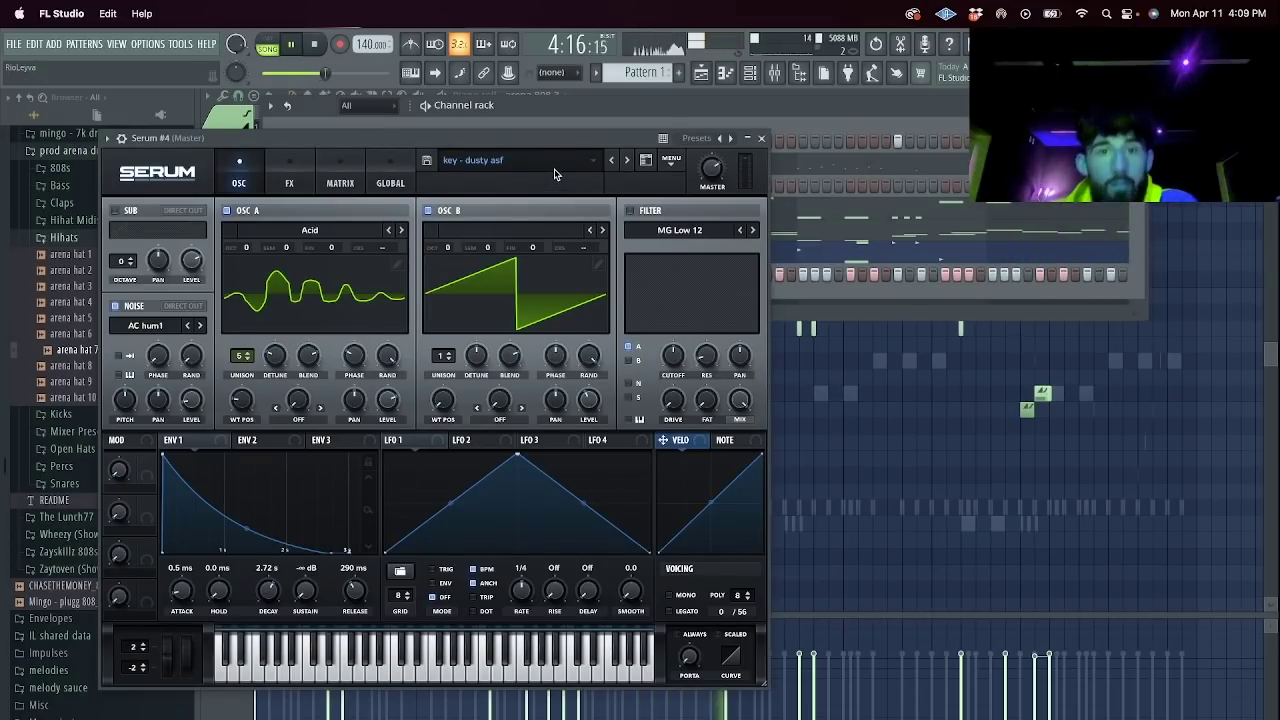
click(535, 164)
mouse_move(530, 325)
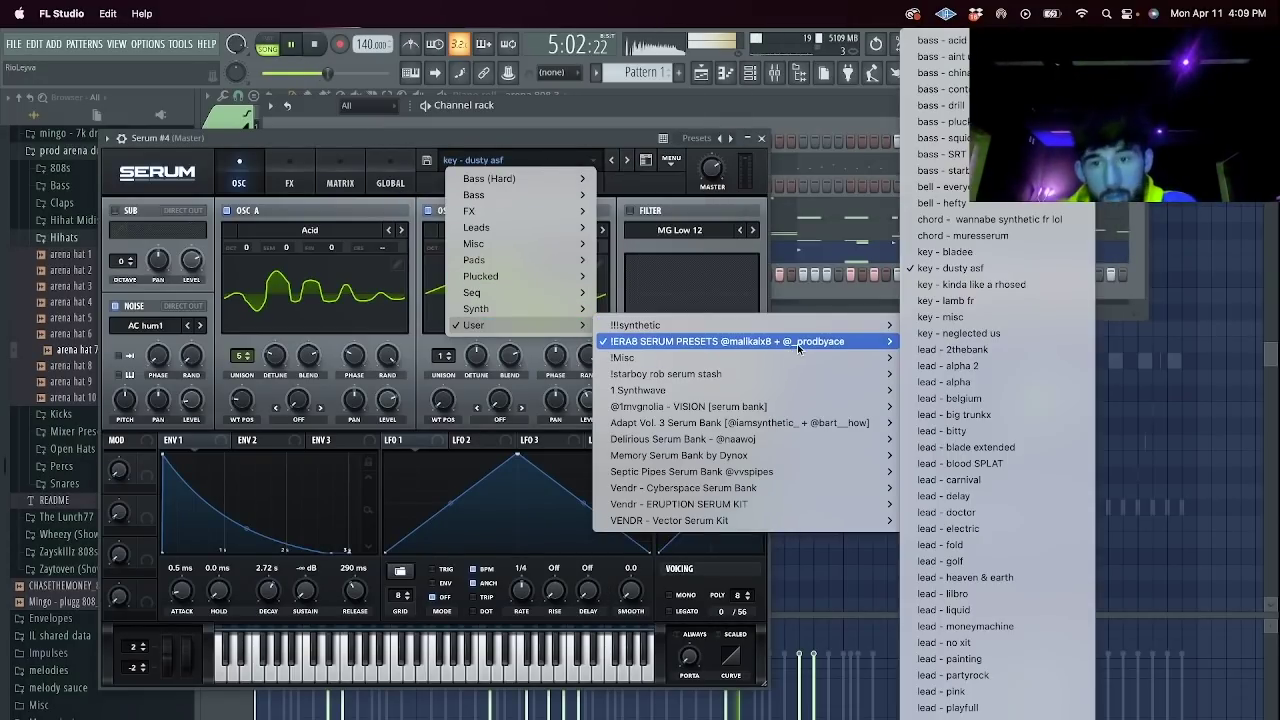
mouse_move(833, 457)
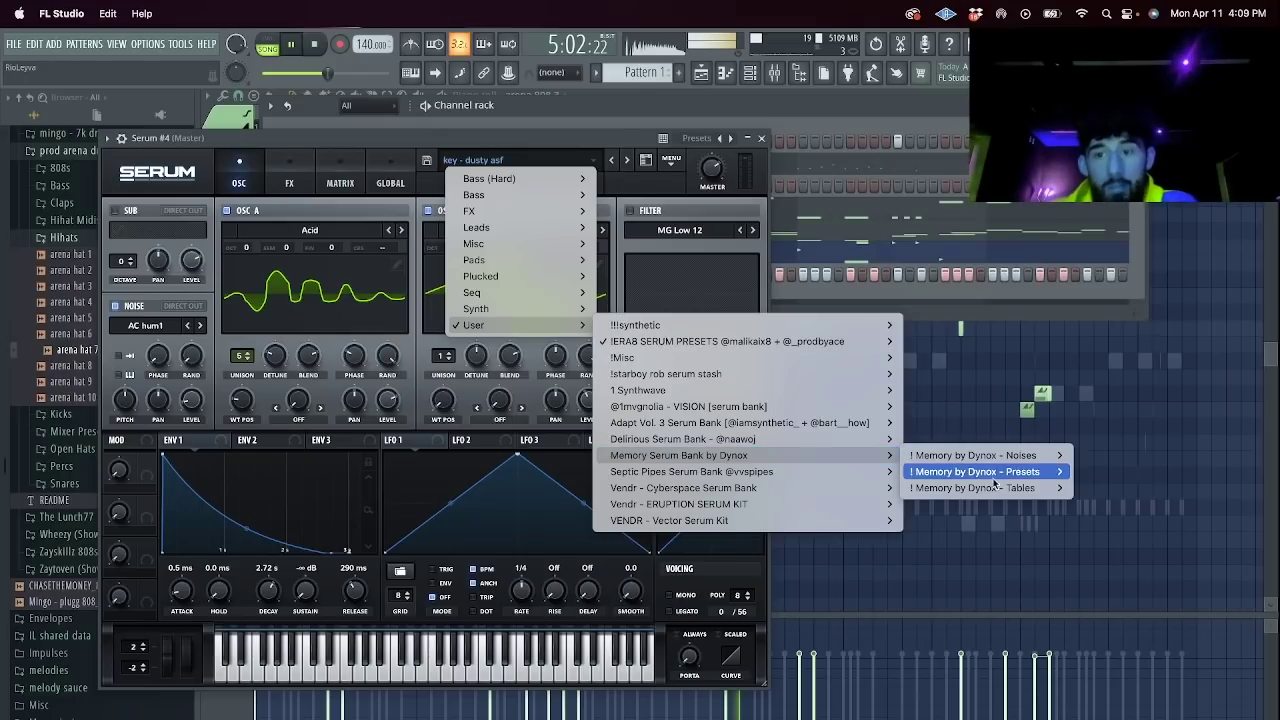
mouse_move(1005, 473)
scroll(1148, 647, down, 10)
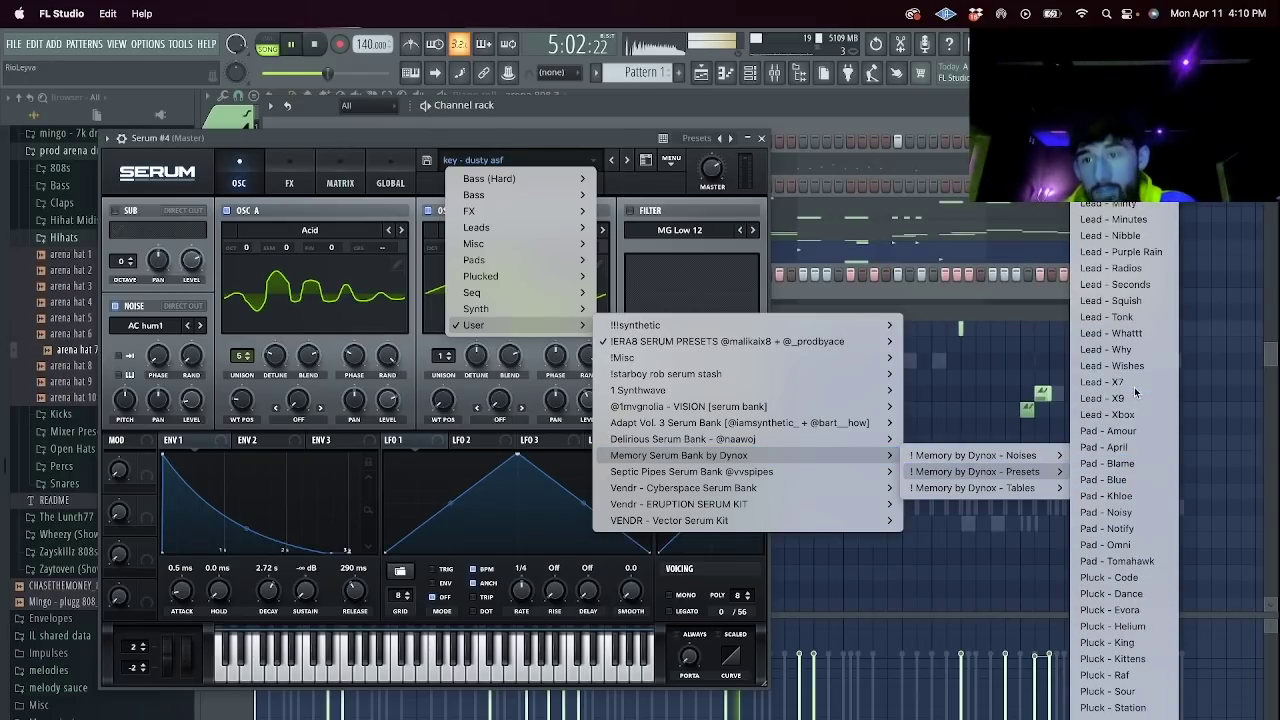
click(850, 200)
click(761, 138)
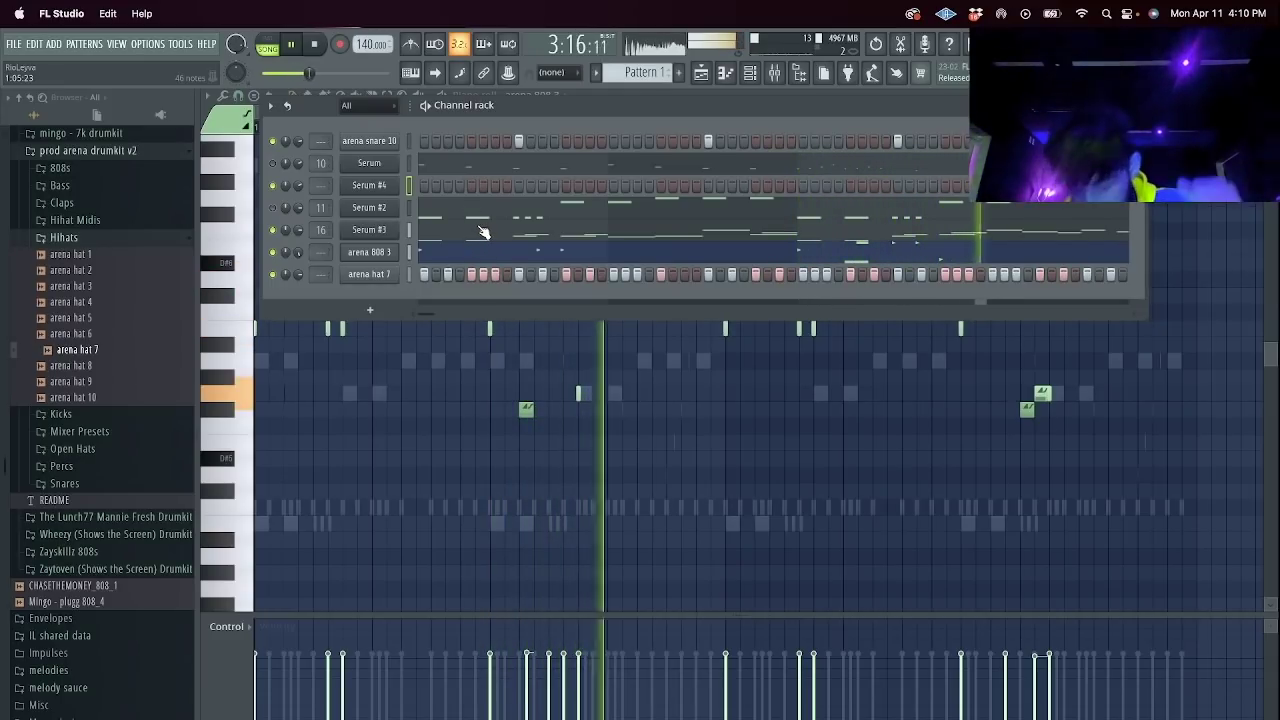
Draw a short Serum #4 melody around C#6, with the last note held to bar 2.
click(404, 185)
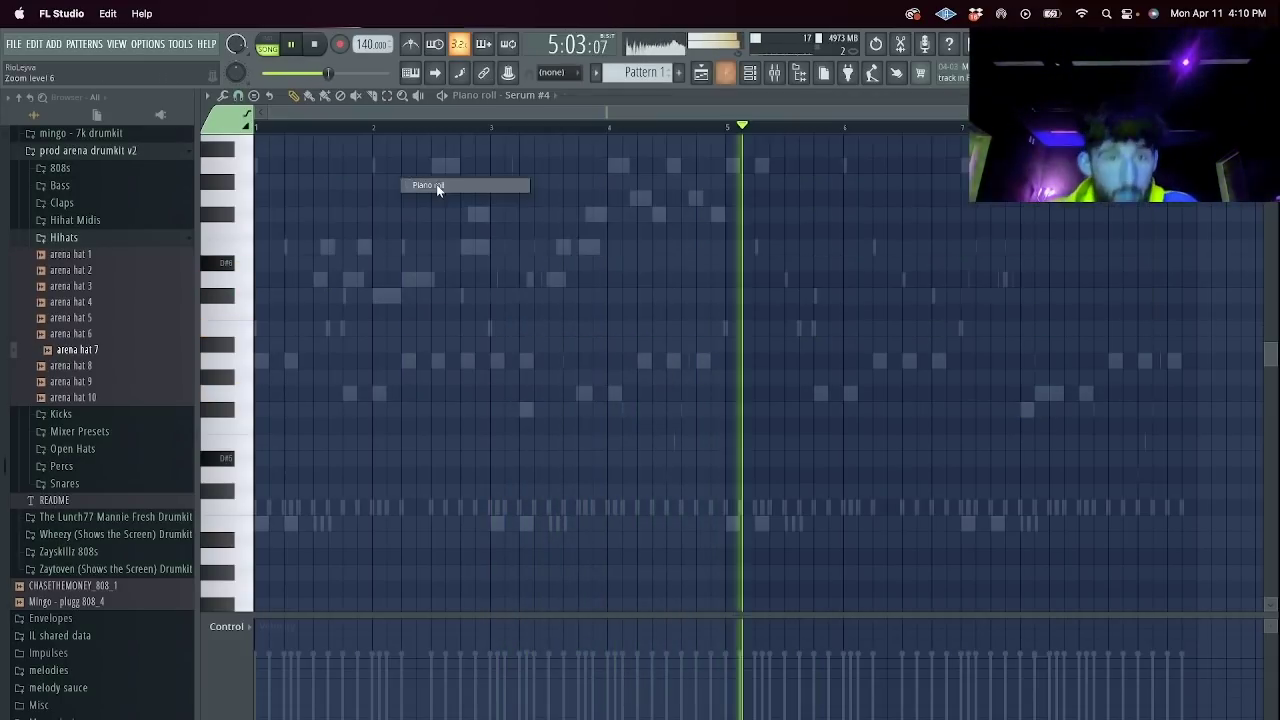
key(space)
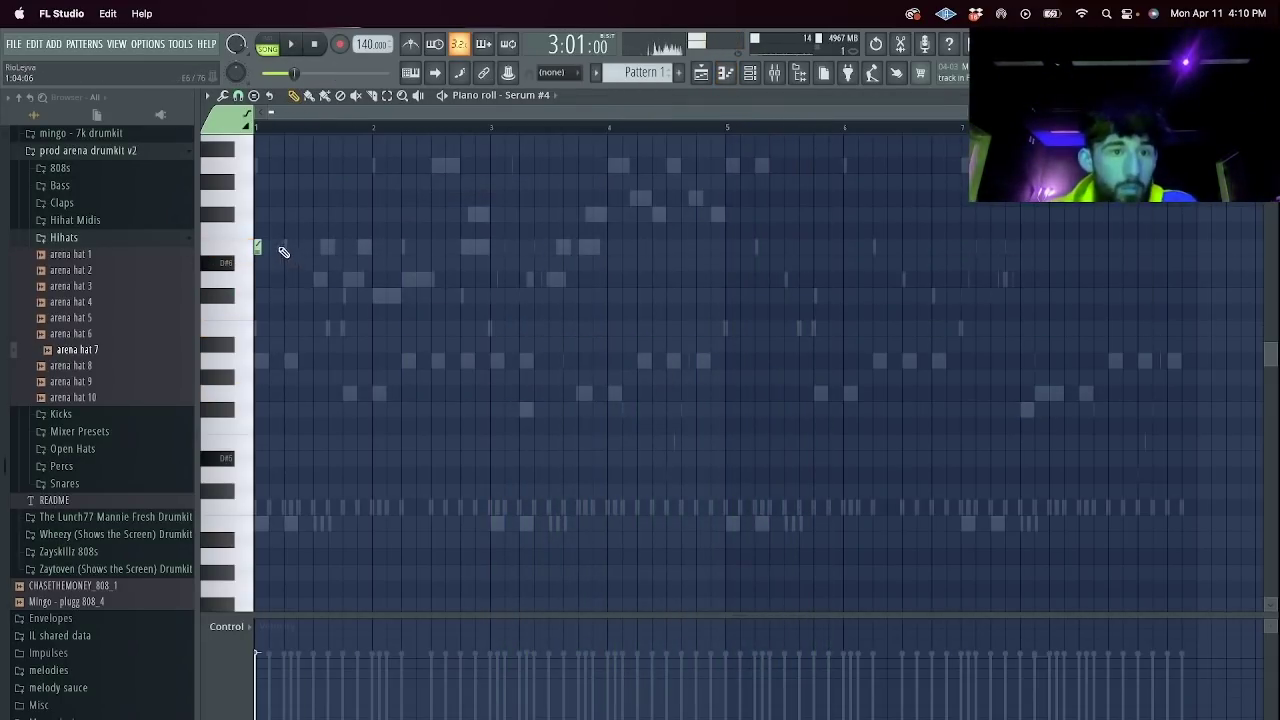
click(314, 47)
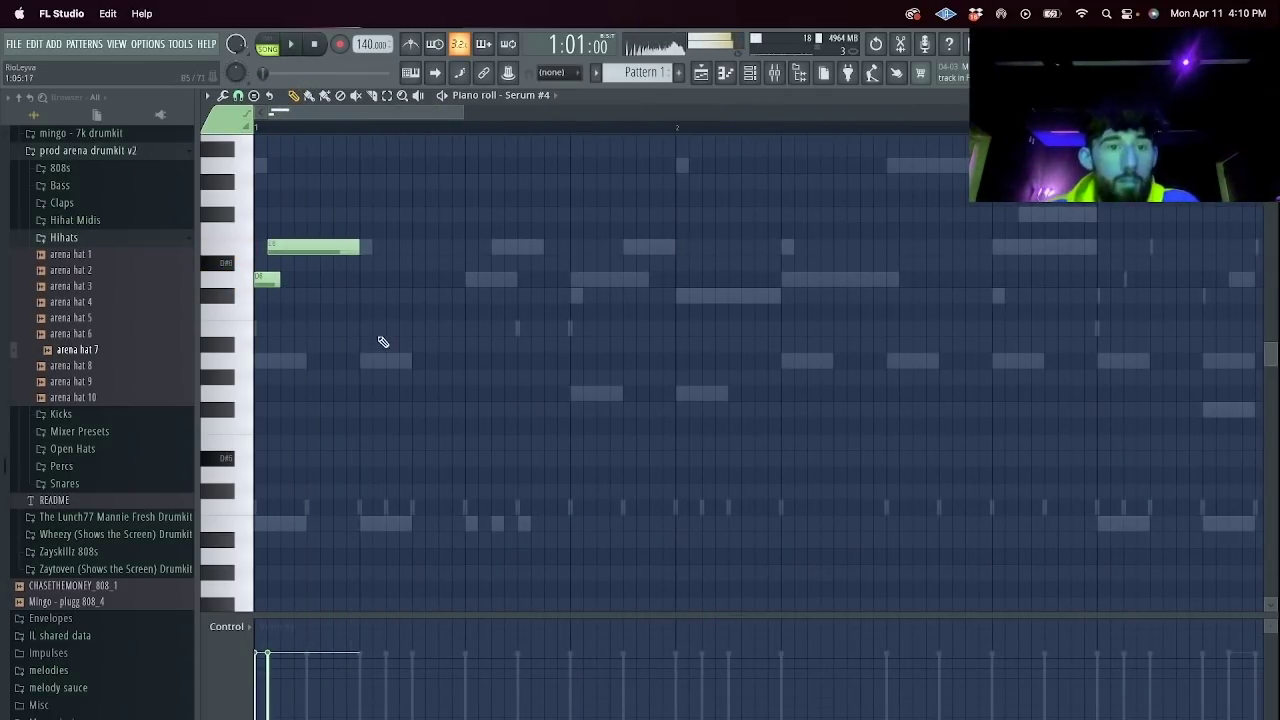
key(space)
key(space)
click(416, 314)
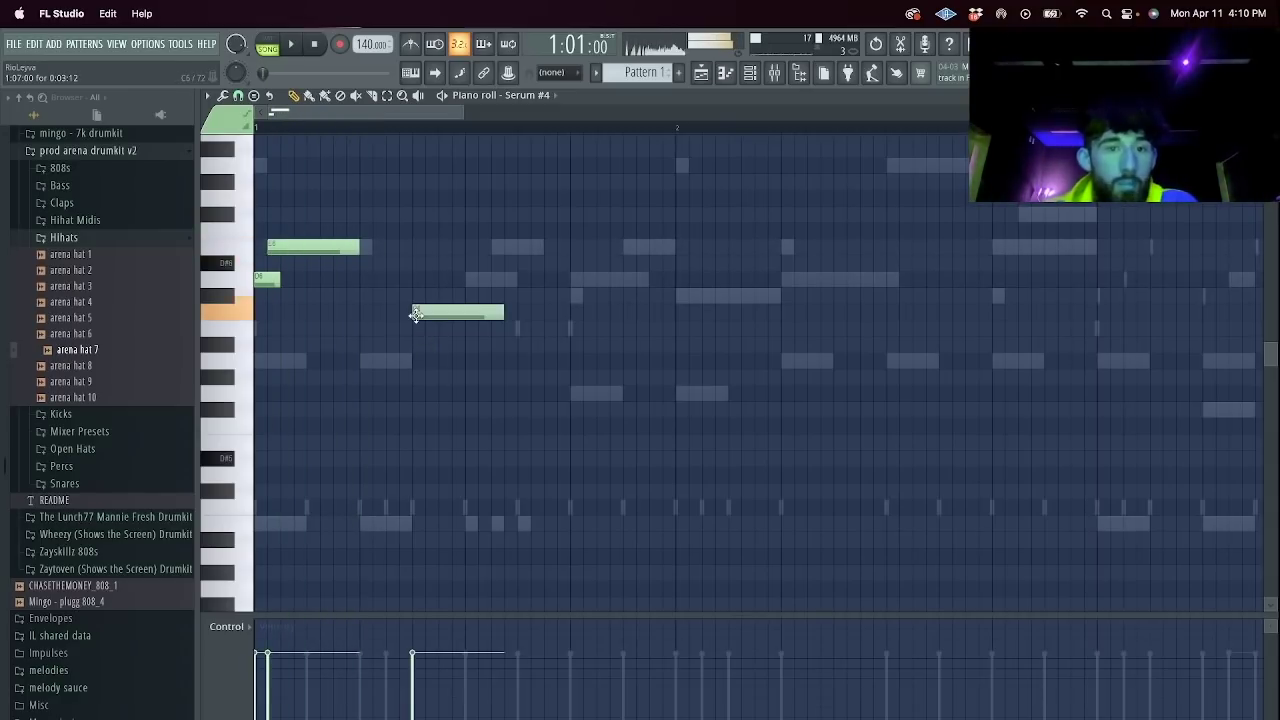
key(space)
drag(474, 312, 438, 300)
key(space)
click(470, 296)
click(522, 296)
click(577, 278)
key(space)
drag(592, 281, 677, 289)
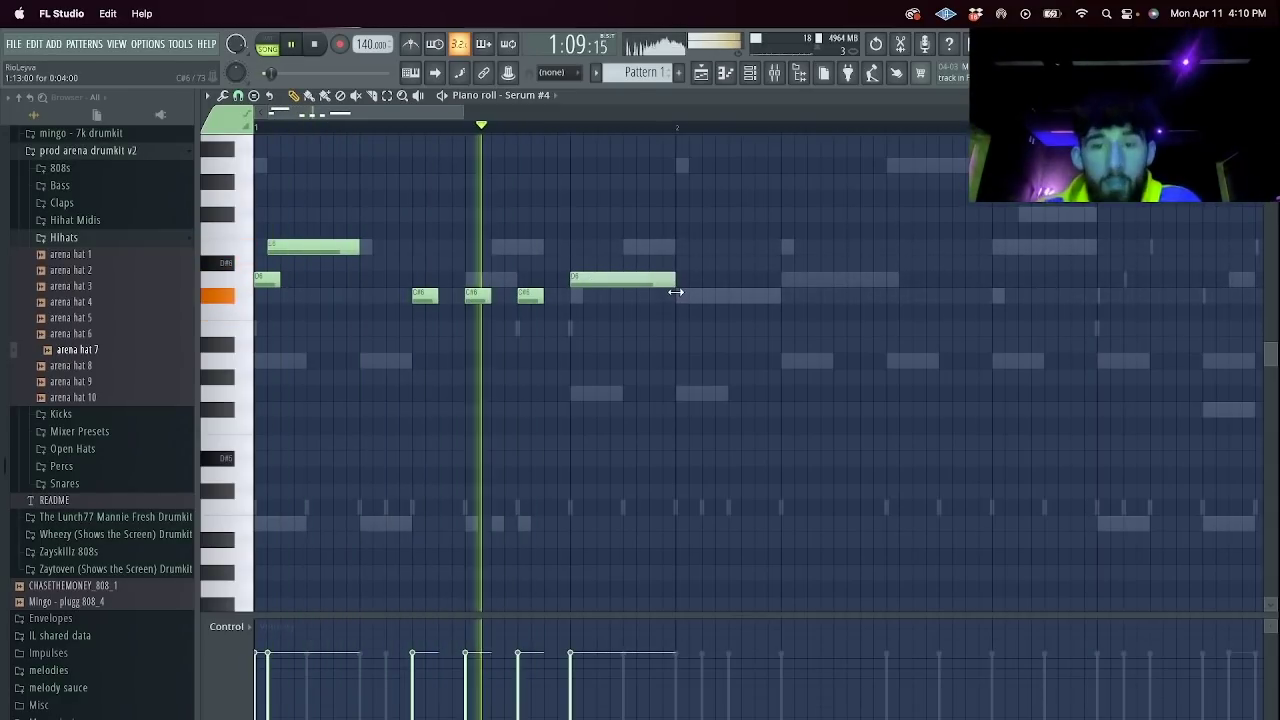
click(314, 44)
Shift the whole melody to start around bar 3 and delete a stray note.
scroll(327, 338, down, 5)
key(ctrl+a)
key(space)
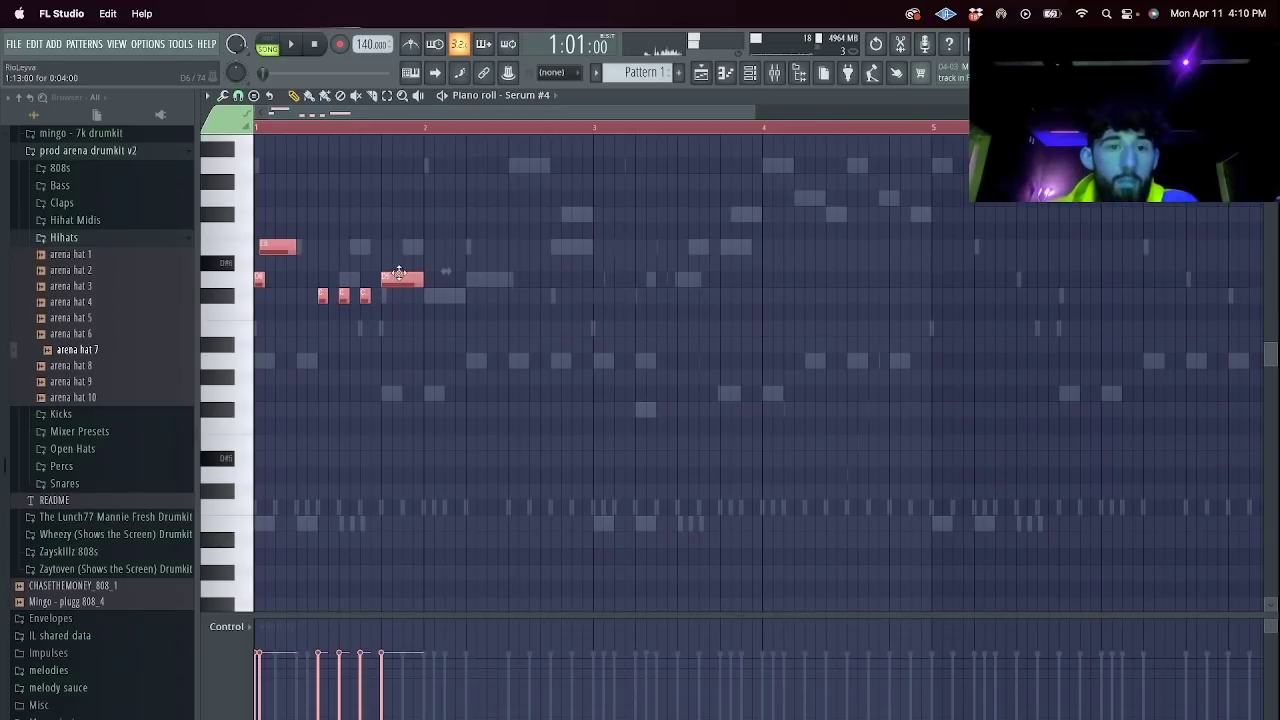
drag(399, 281, 738, 281)
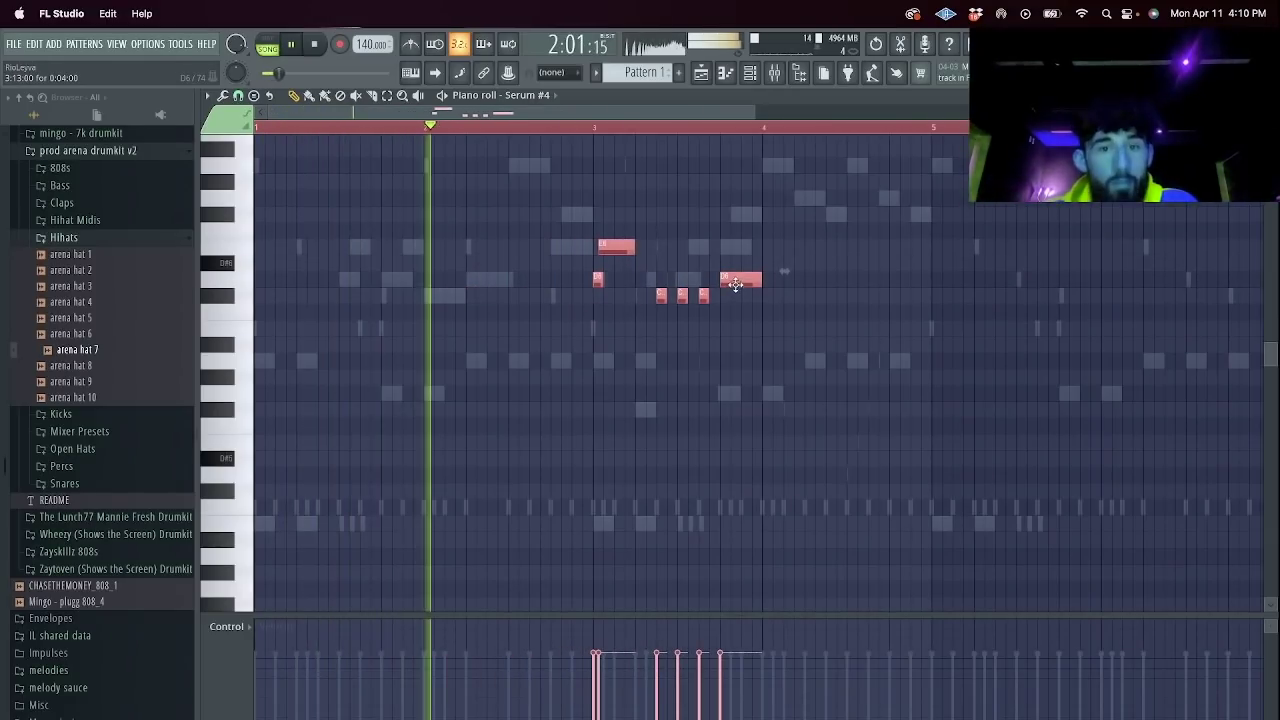
click(829, 347)
right_click(829, 347)
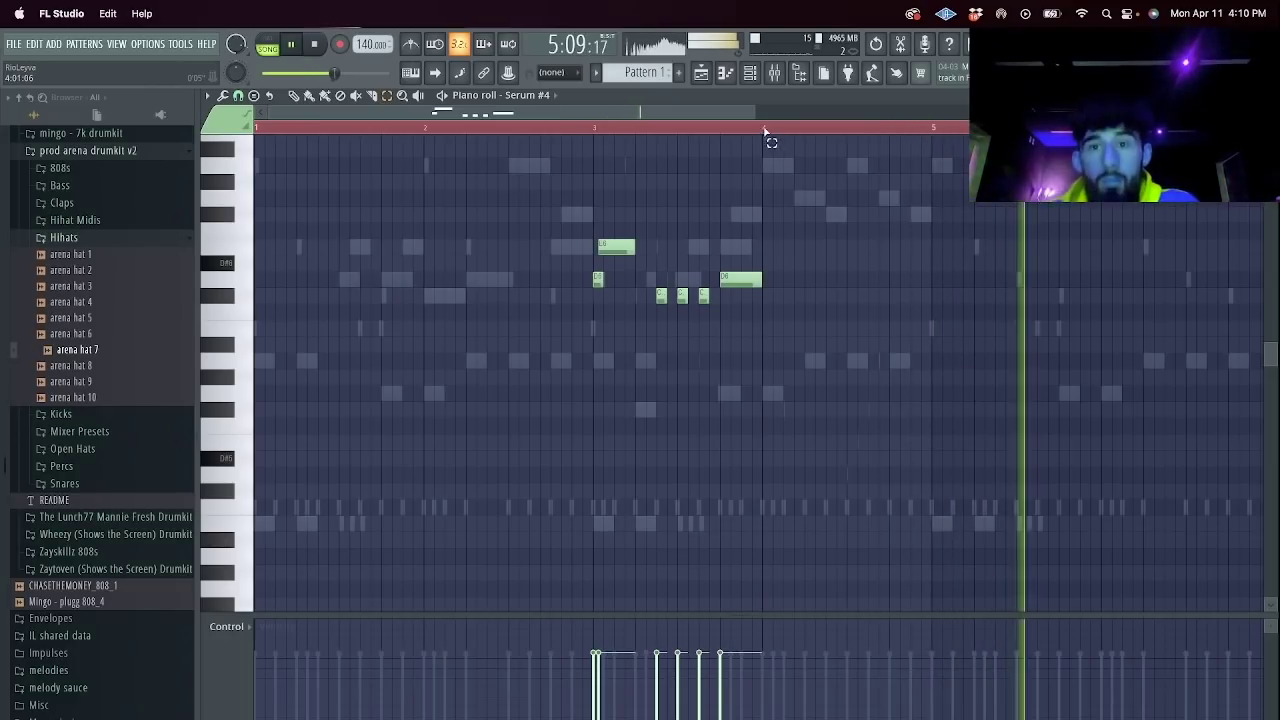
Duplicate bars 1–5 of the melody right after itself with Ctrl+B.
drag(931, 131, 38, 103)
key(ctrl+b)
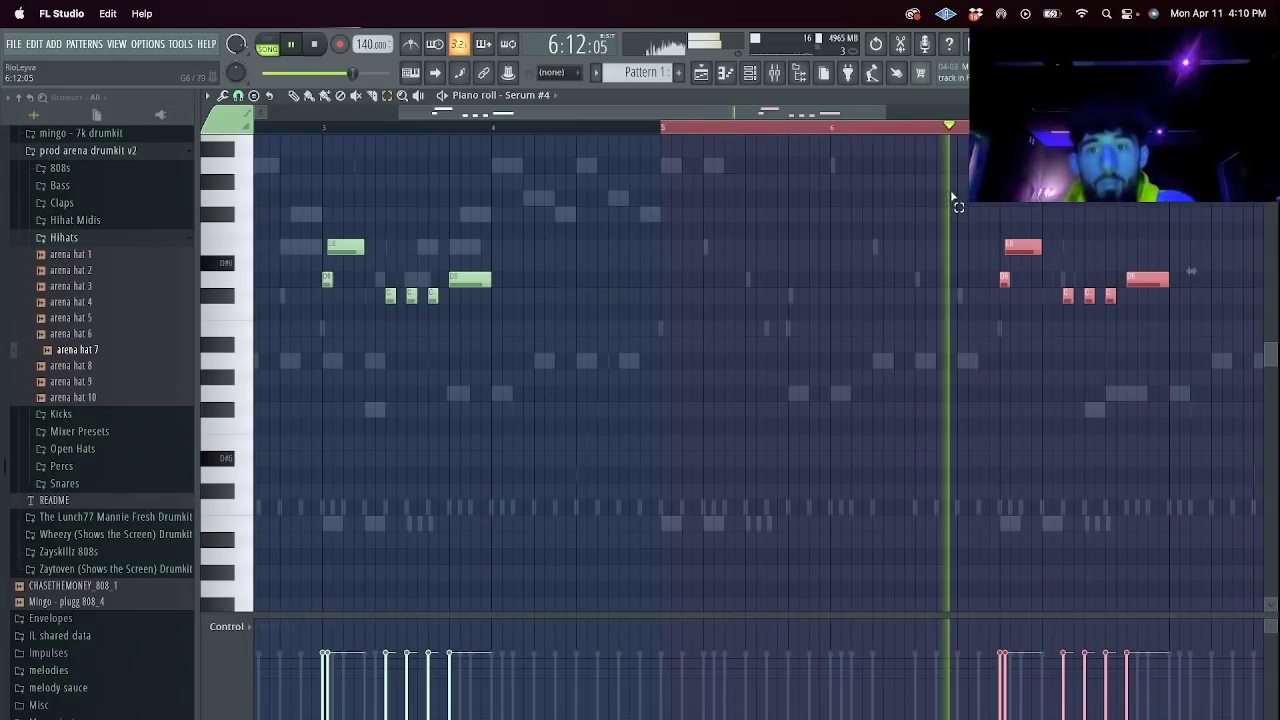
key(space)
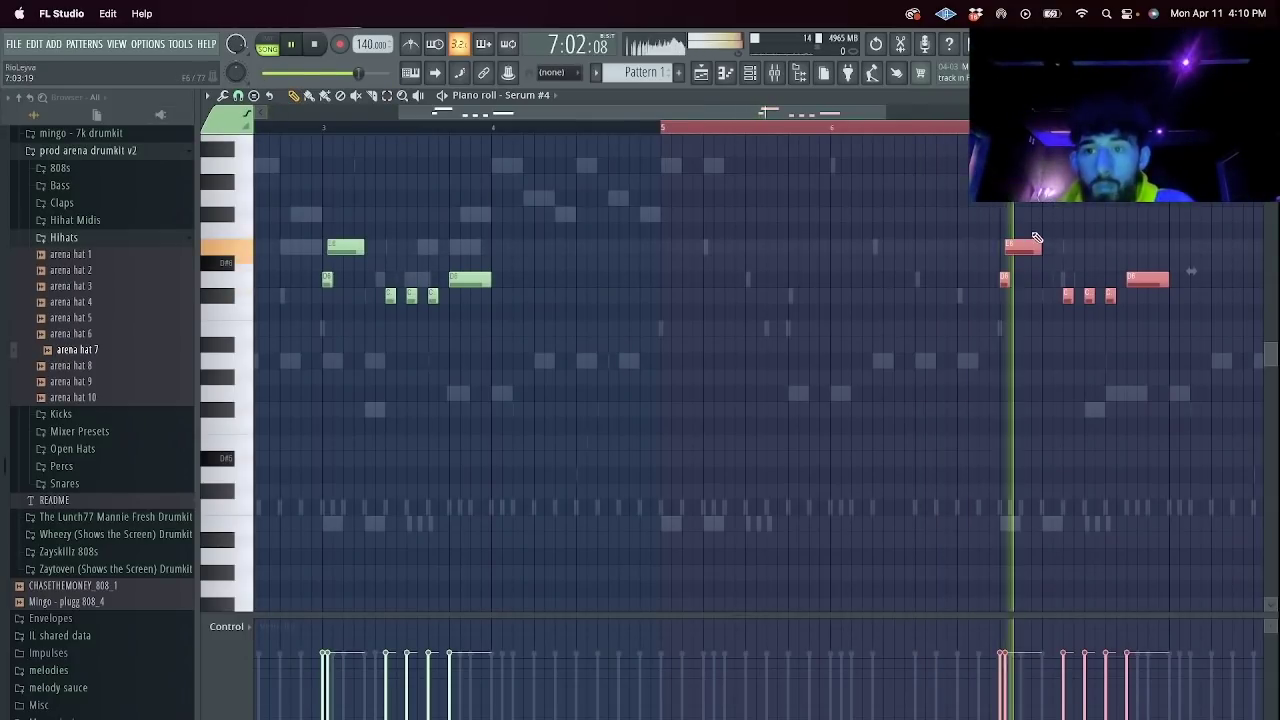
key(space)
key(super+d)
key(space)
Vary the copy near bar 7: move the F# down, replace two C notes with passing notes, lengthen C#6.
key(space)
key(space)
drag(1065, 224, 1048, 257)
key(space)
key(space)
right_click(1089, 297)
right_click(1110, 297)
key(space)
key(space)
click(1068, 246)
click(1089, 214)
click(1110, 296)
drag(1109, 296, 1137, 297)
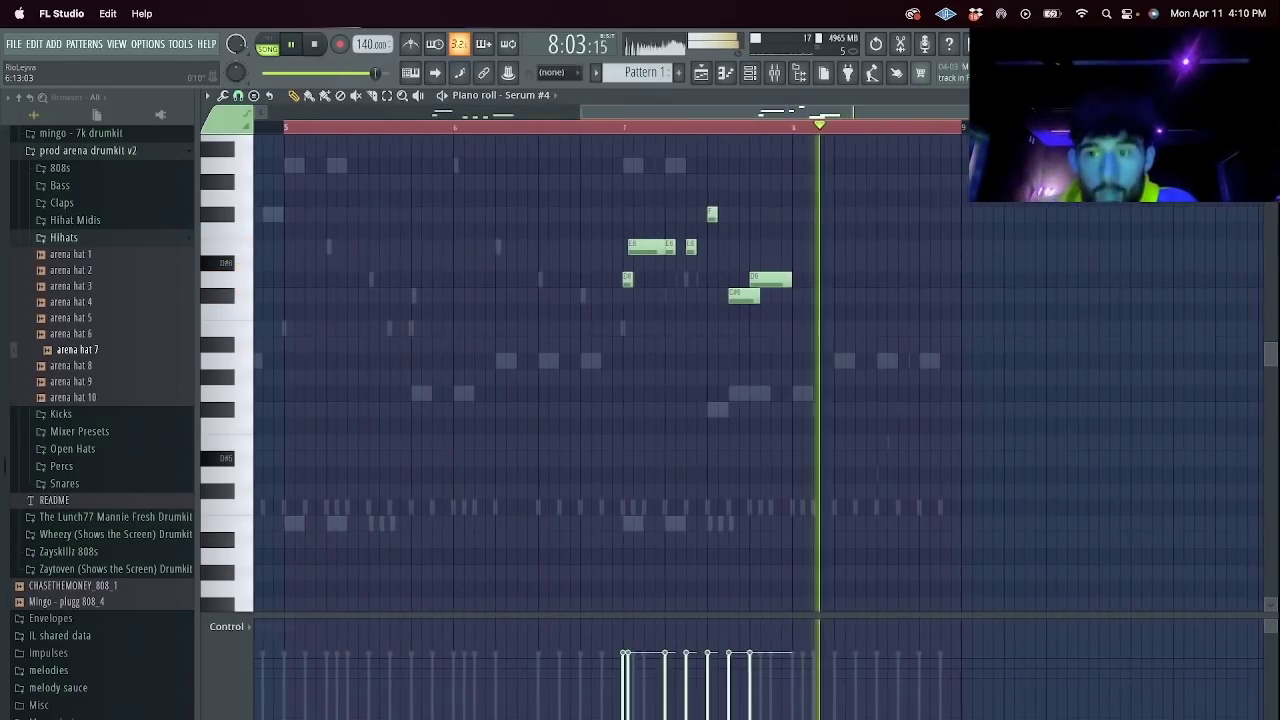
key(F6)
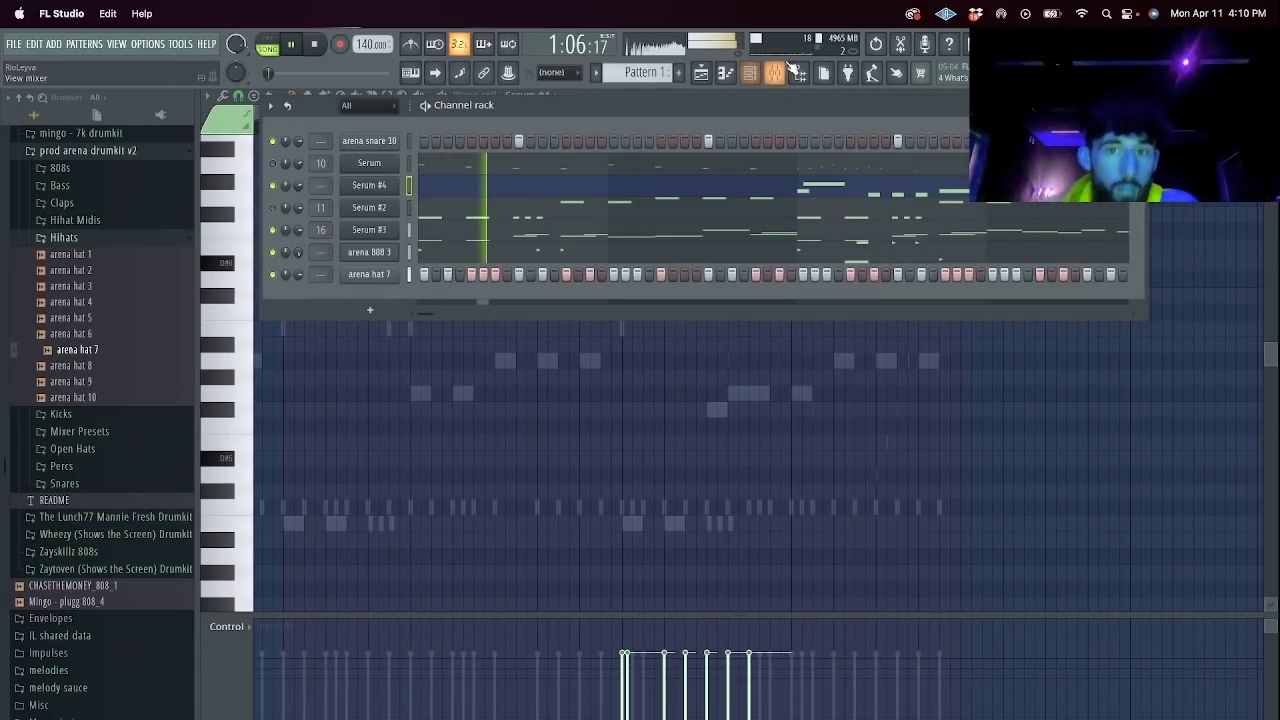
Load ValhallaDelay's 'simple delay nice' preset on Serum #4's mixer track and lower its fader to 87%.
key(F9)
click(597, 244)
click(1174, 217)
mouse_move(1085, 350)
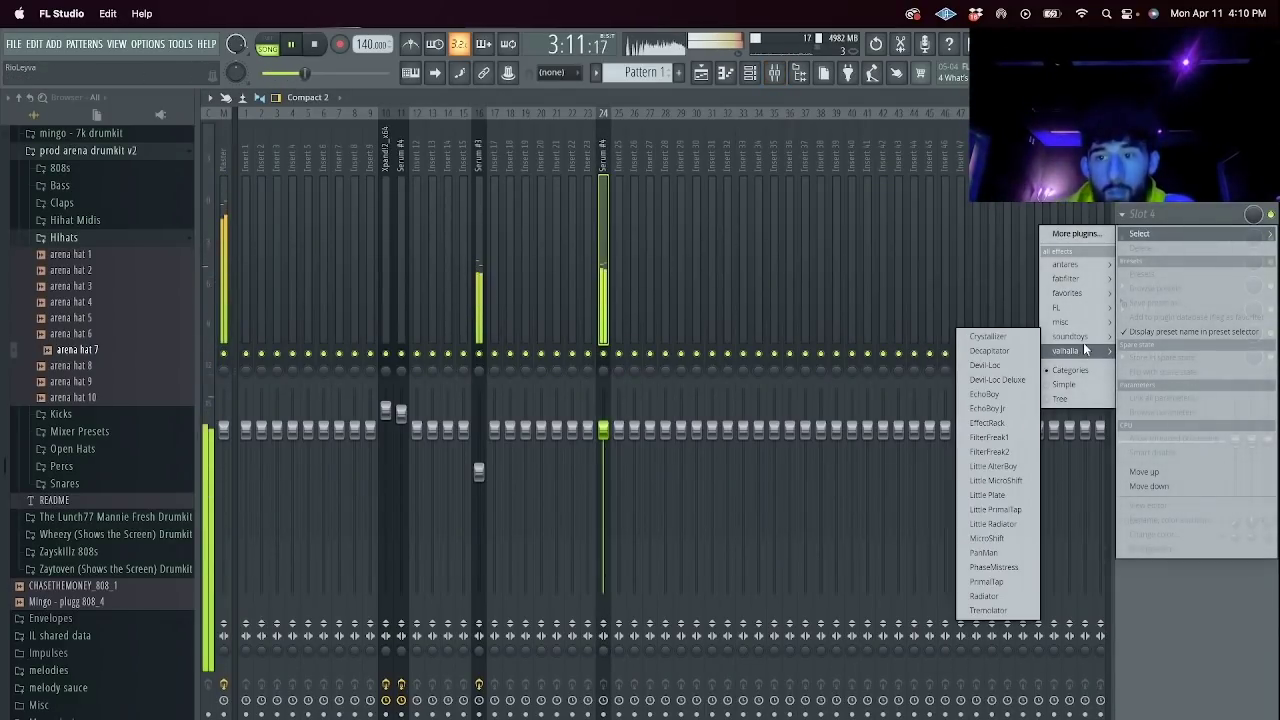
click(974, 350)
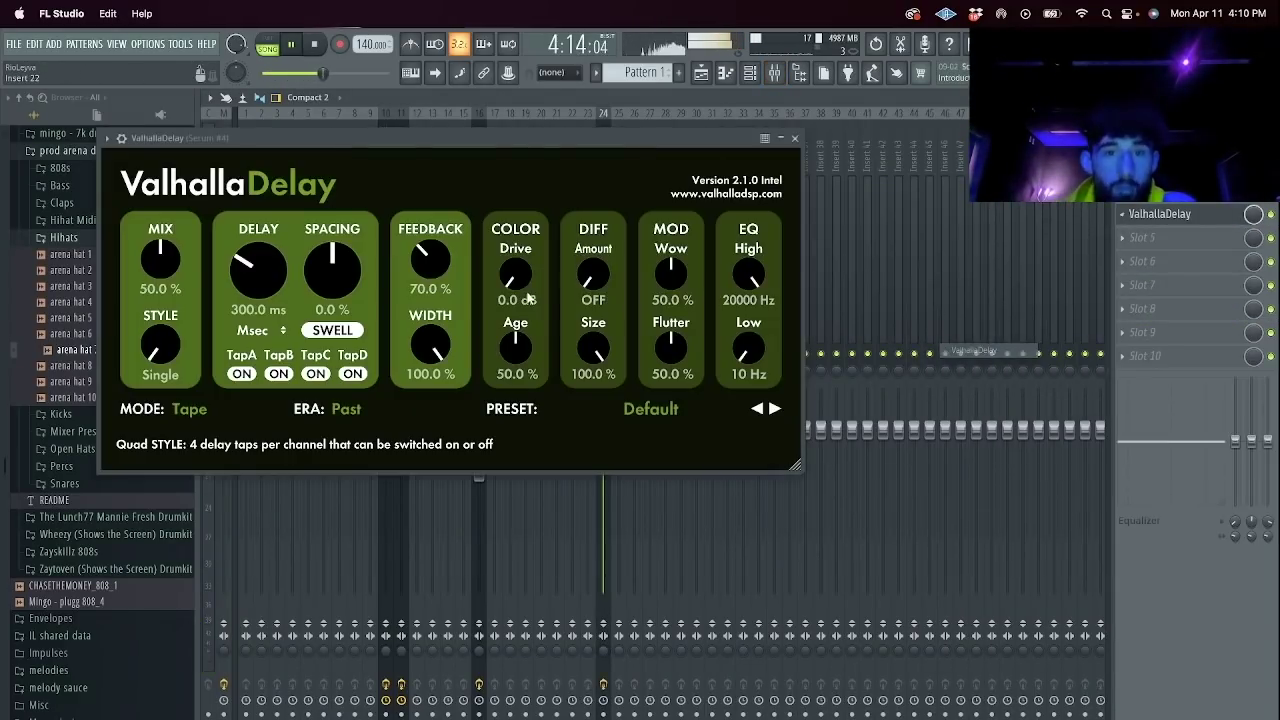
click(645, 405)
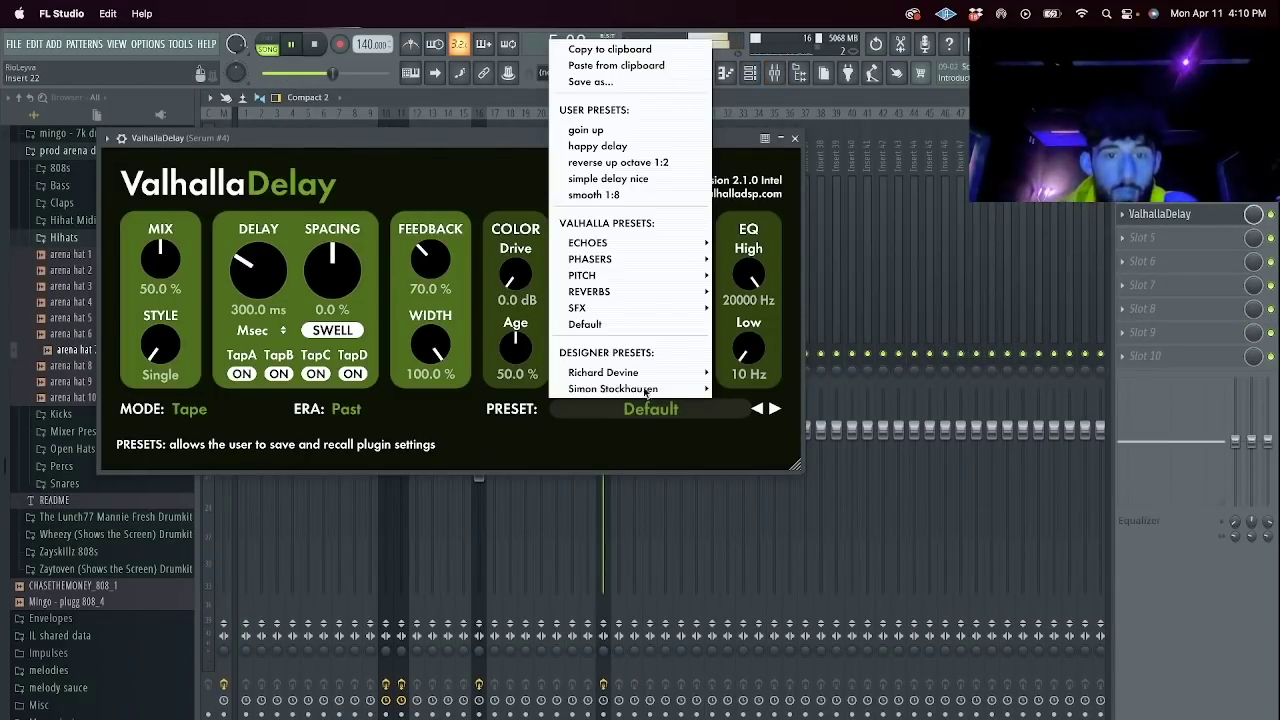
click(645, 178)
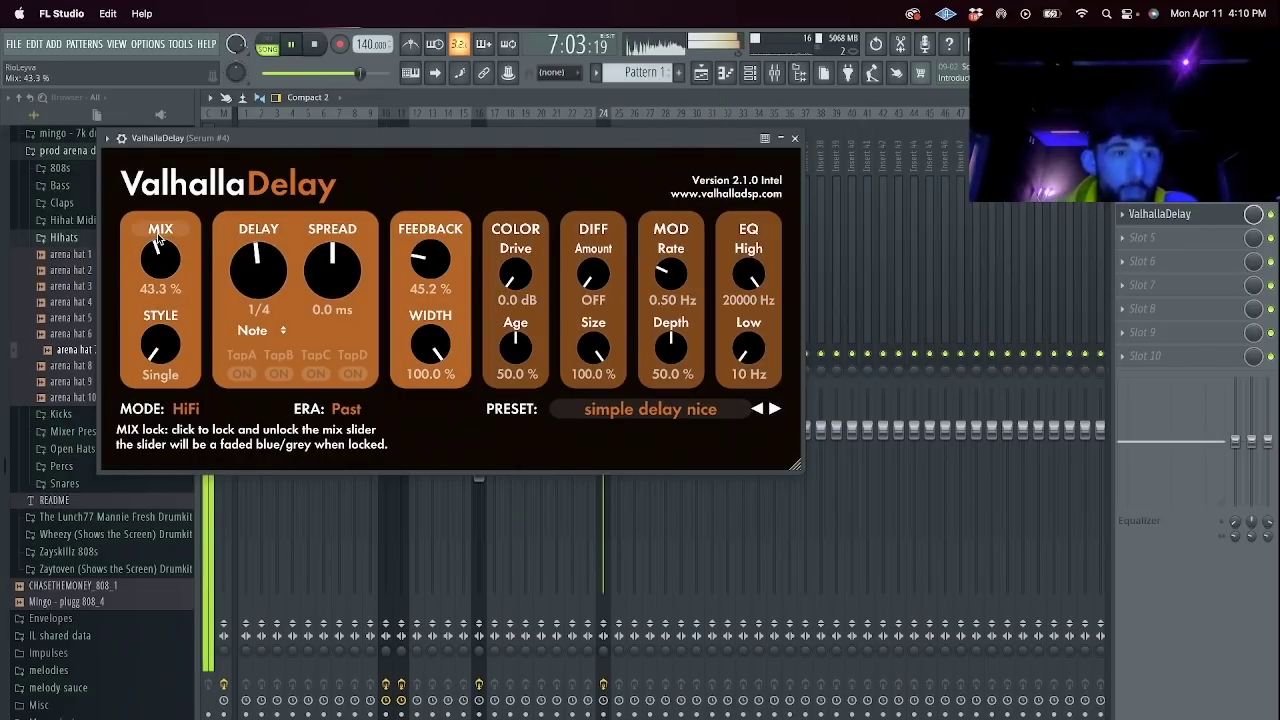
click(794, 138)
drag(597, 444, 597, 467)
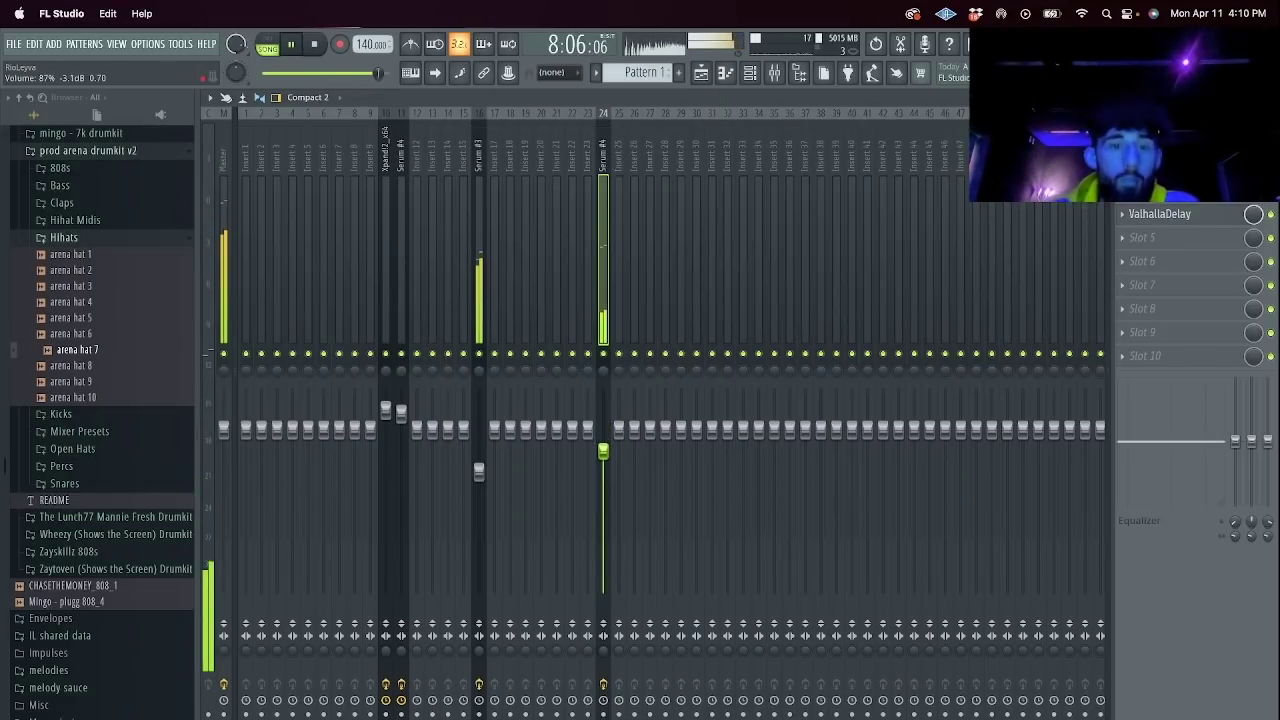
Mute the Serum #2 and Serum #3 channels in the channel rack.
click(760, 77)
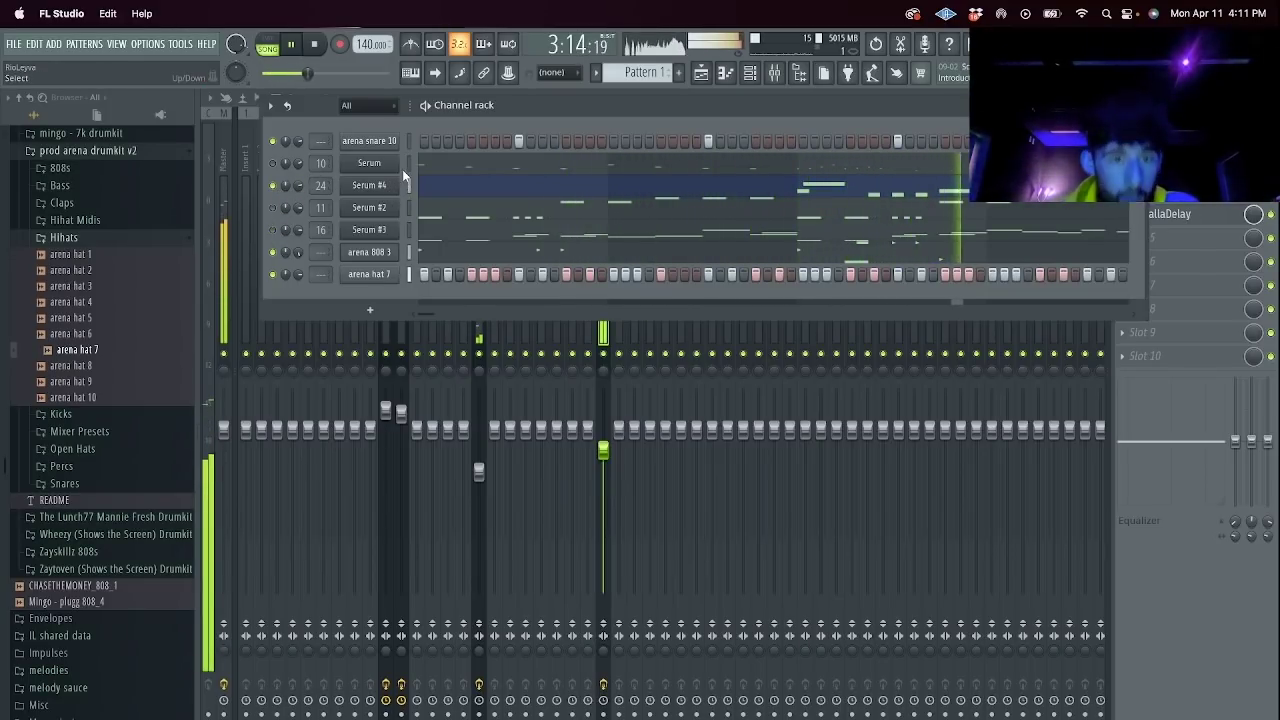
click(271, 105)
click(345, 287)
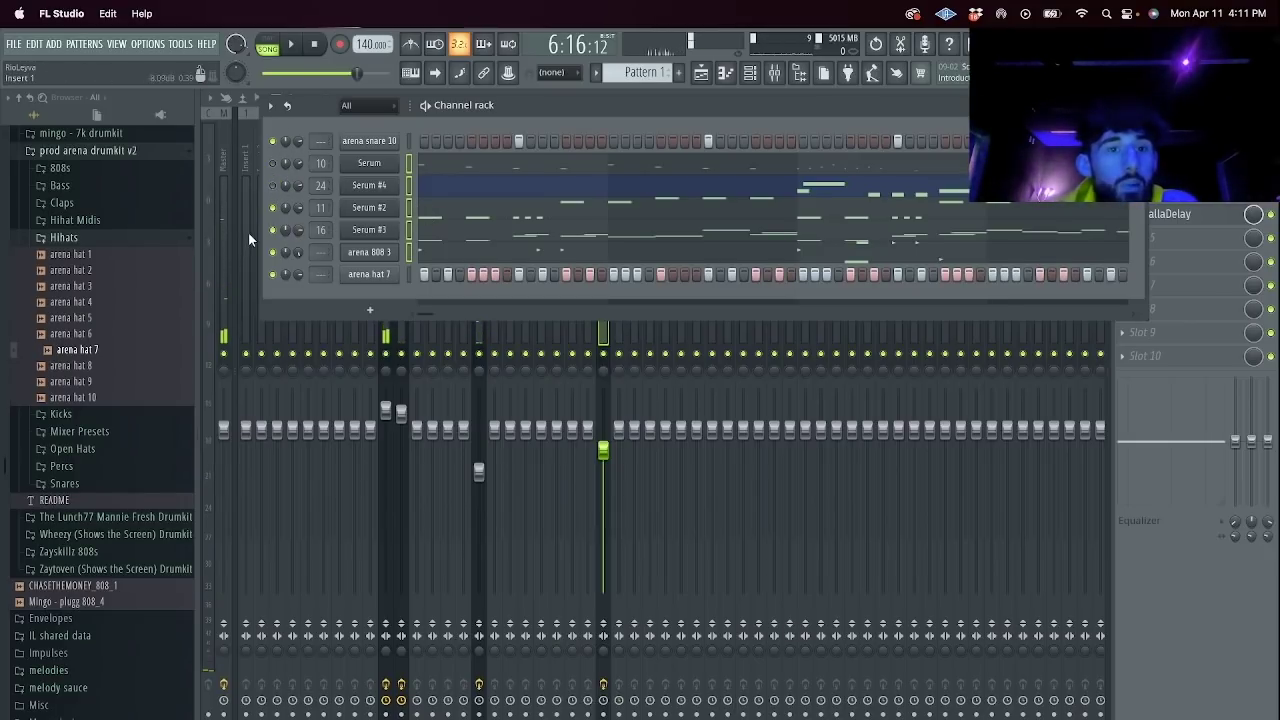
drag(272, 207, 274, 229)
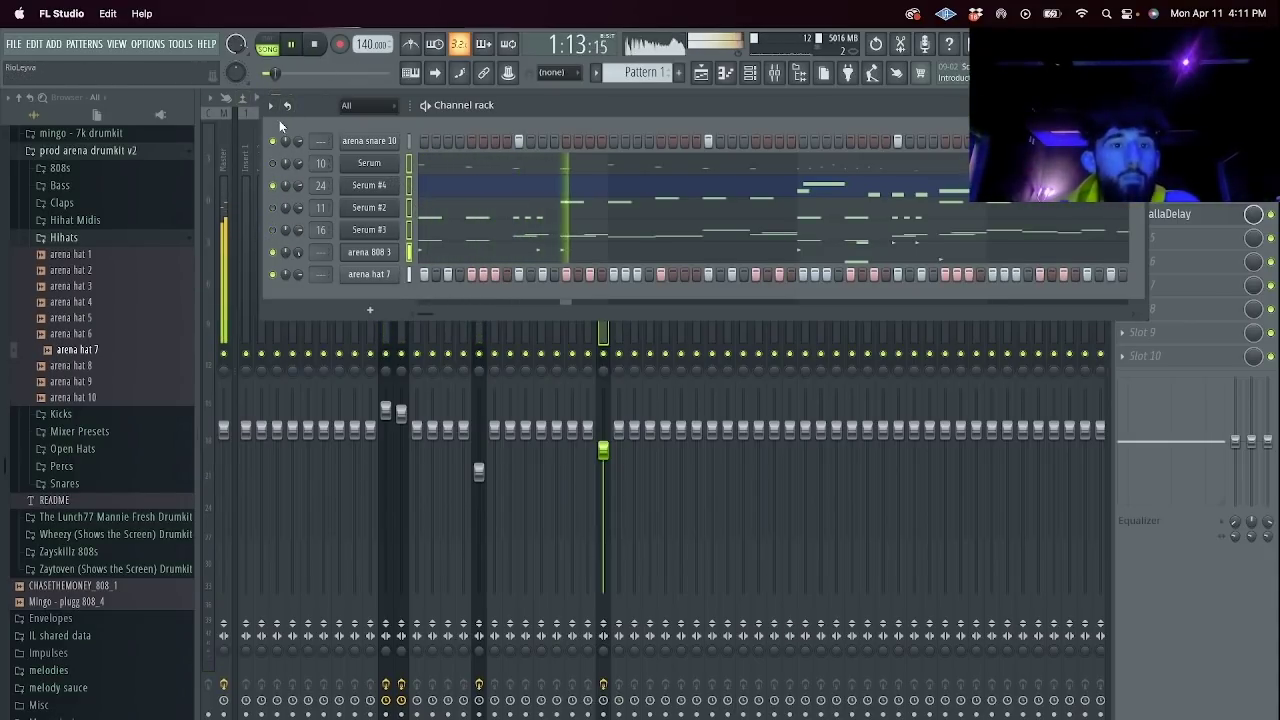
click(271, 106)
click(351, 279)
key(Escape)
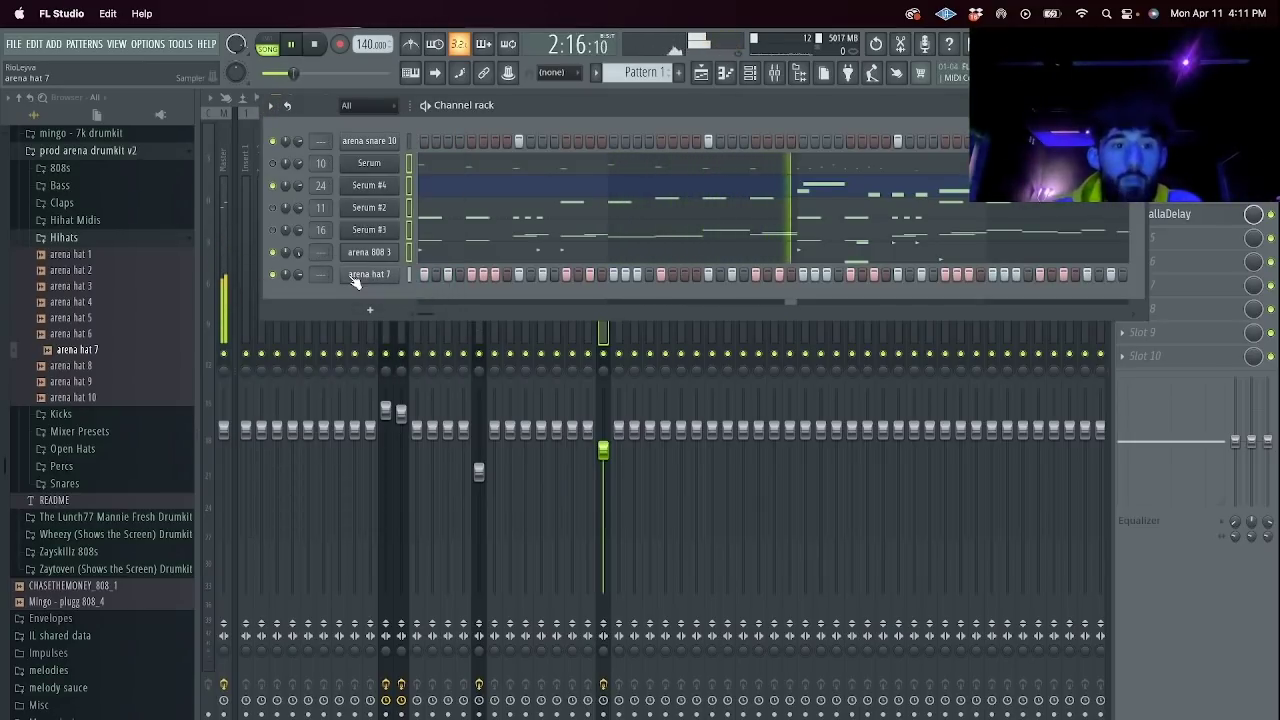
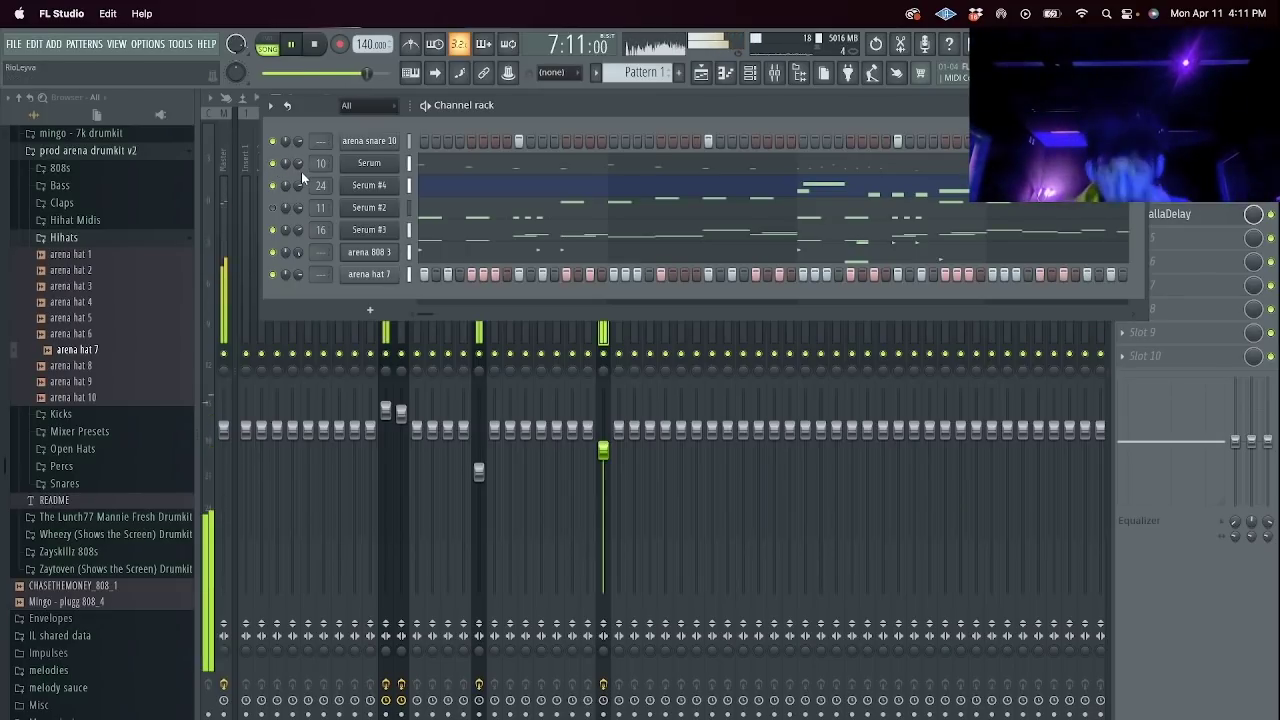
Add arena open hat 2 as a new channel with a few sparse open-hat hits.
click(75, 449)
drag(411, 292, 425, 298)
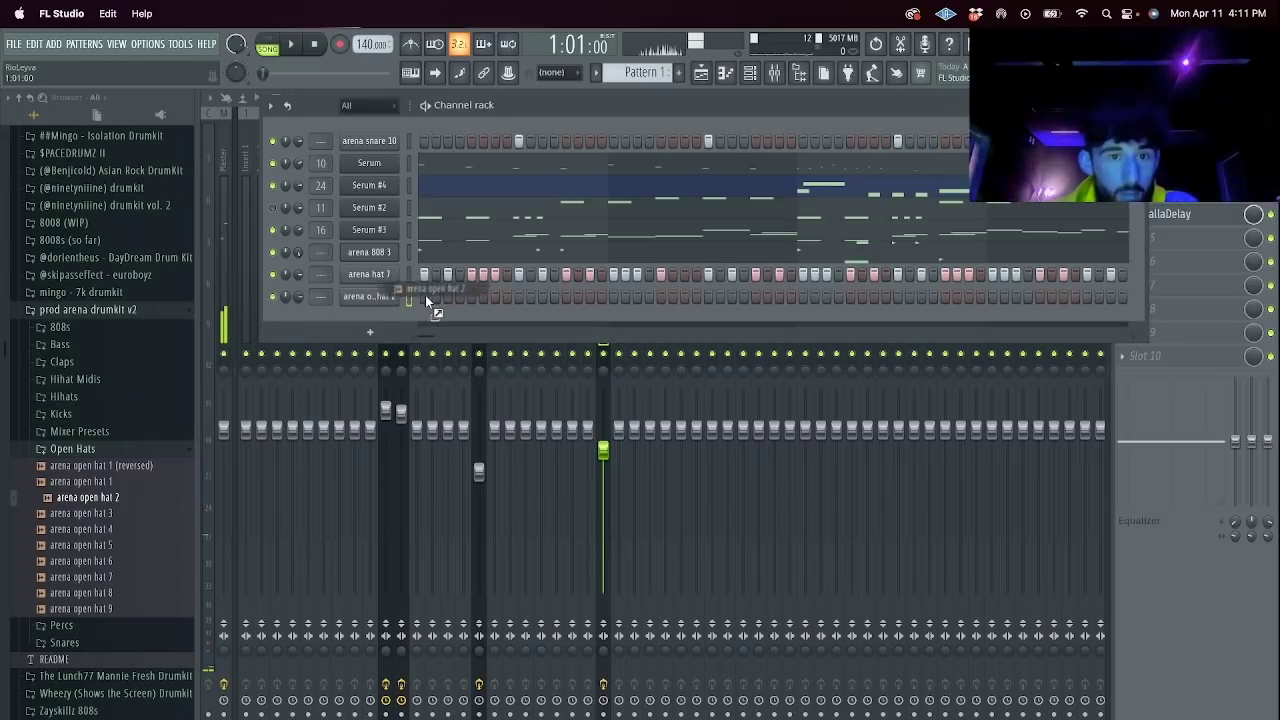
click(566, 297)
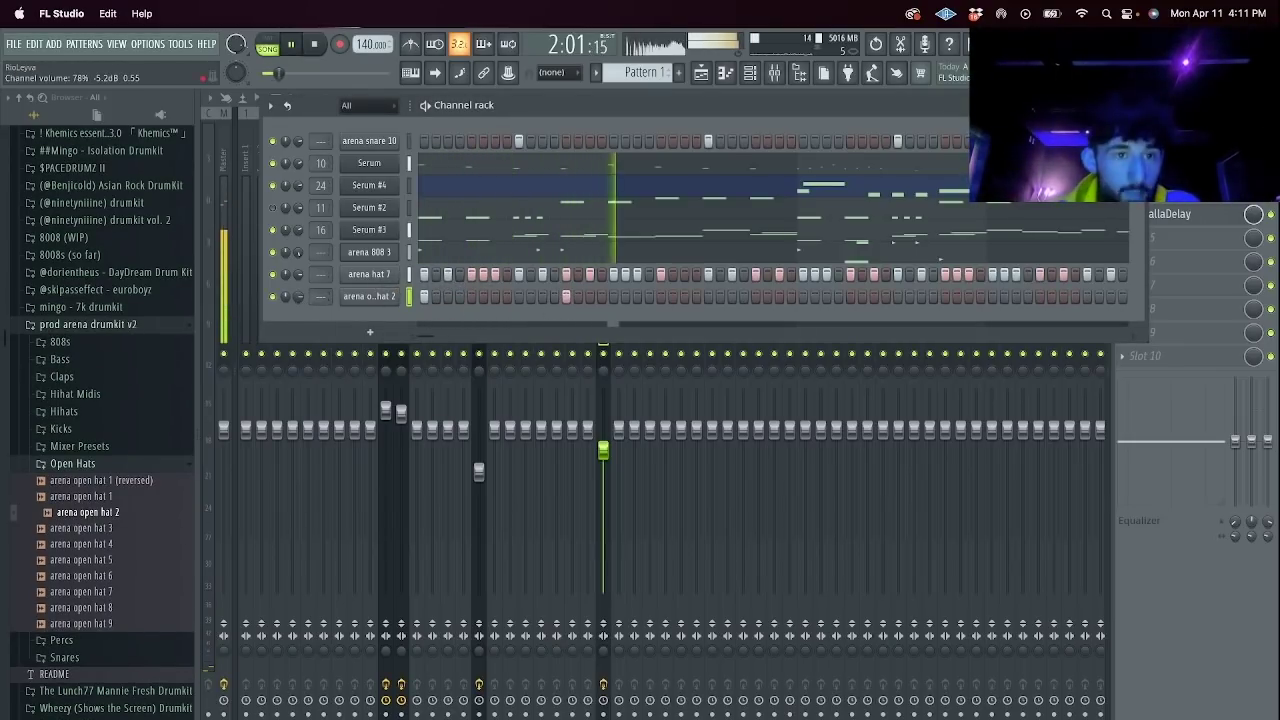
click(921, 296)
click(945, 296)
Duplicate the open-hat notes from bars 1–5 into bars 5–9 with Ctrl+B.
right_click(377, 297)
click(475, 298)
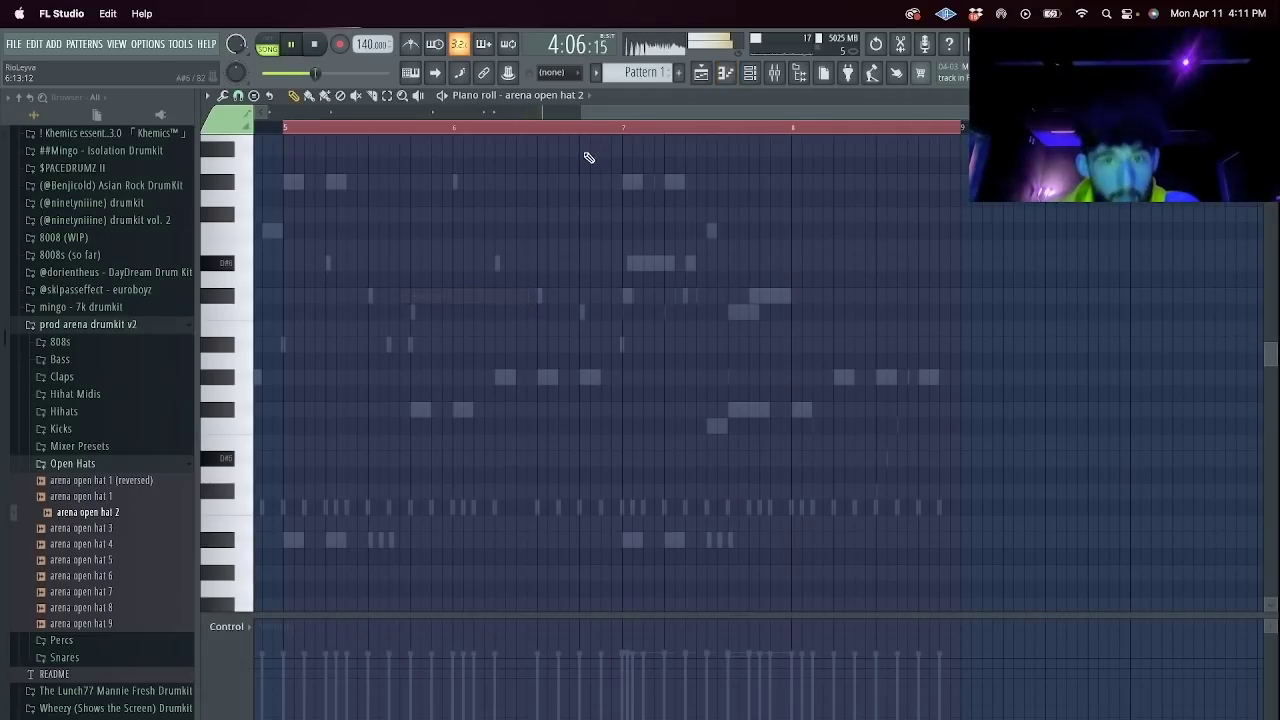
double_click(580, 111)
drag(667, 127, 322, 138)
key(ctrl+b)
ctrl+click(714, 127)
Review arena hat 7's notes in its piano roll, then bring up the mixer.
click(750, 73)
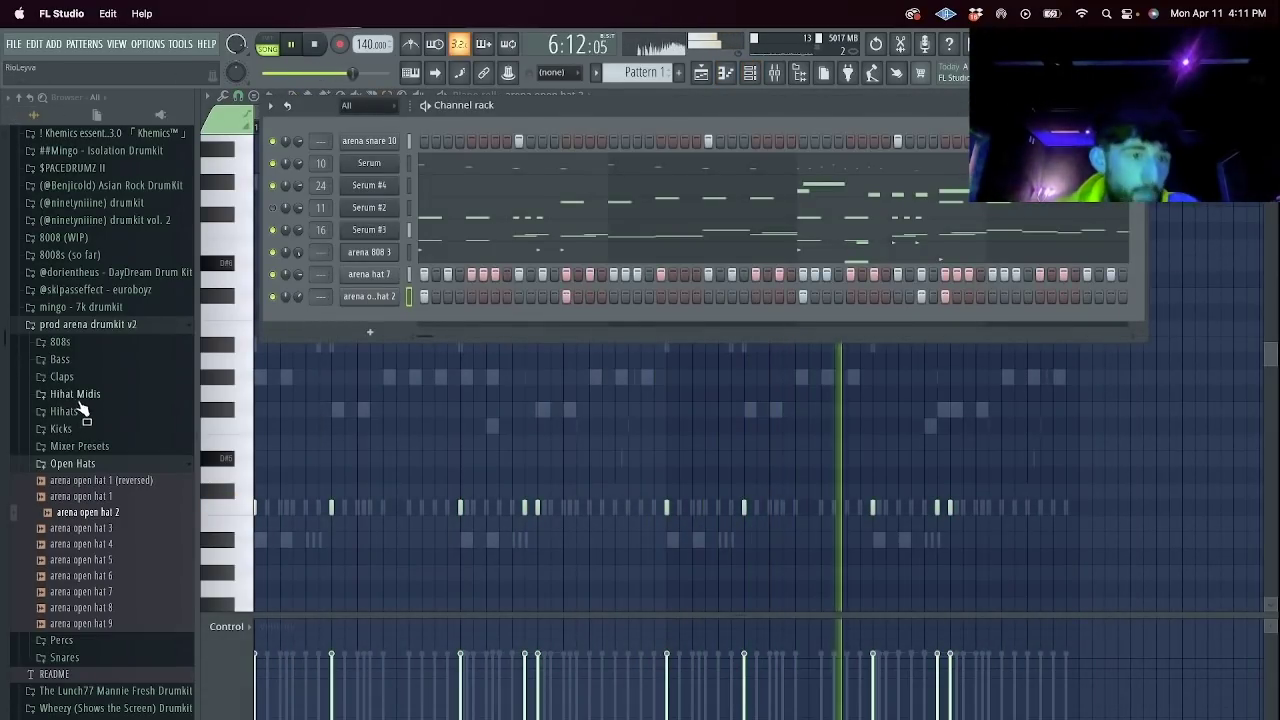
scroll(101, 305, down, 3)
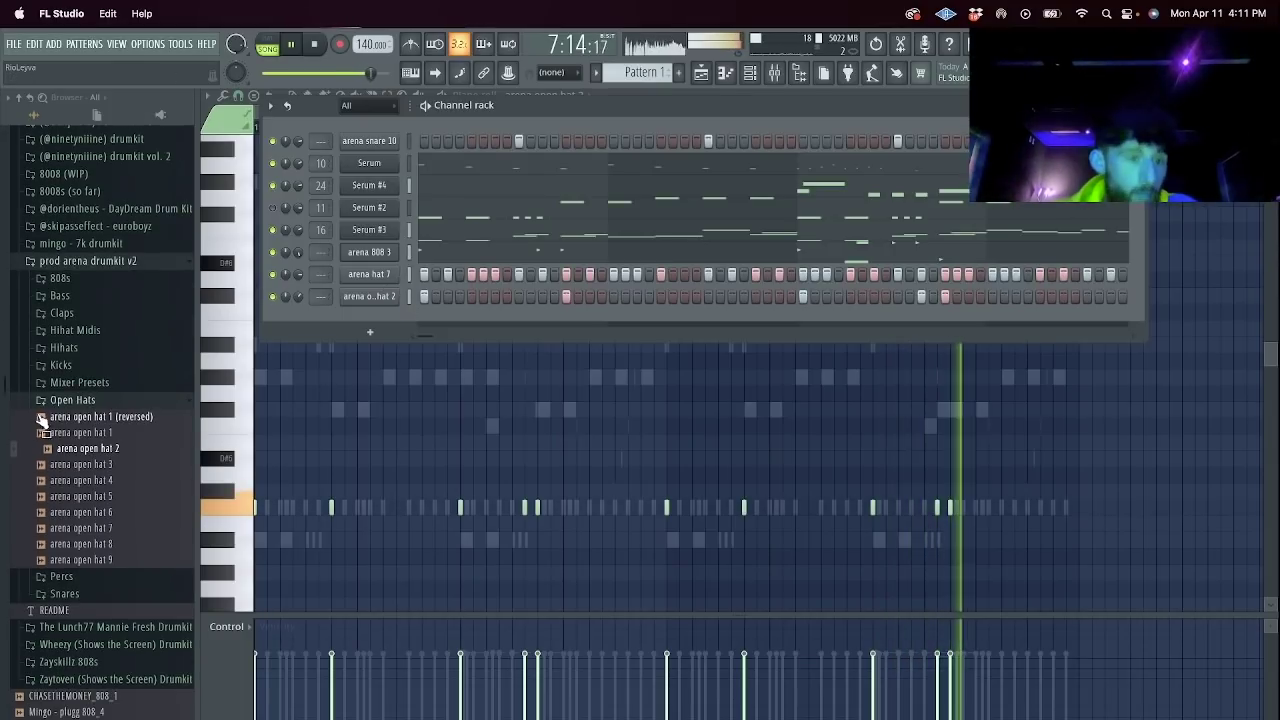
scroll(128, 477, down, 3)
right_click(398, 270)
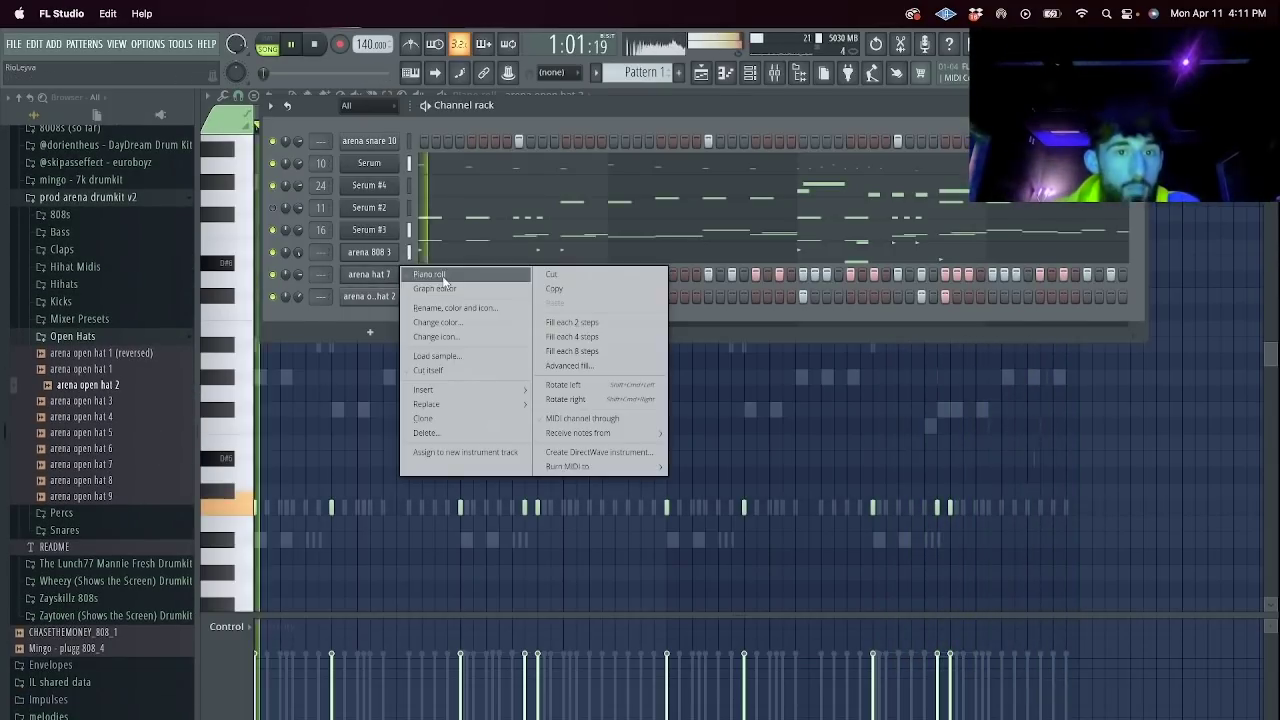
click(423, 274)
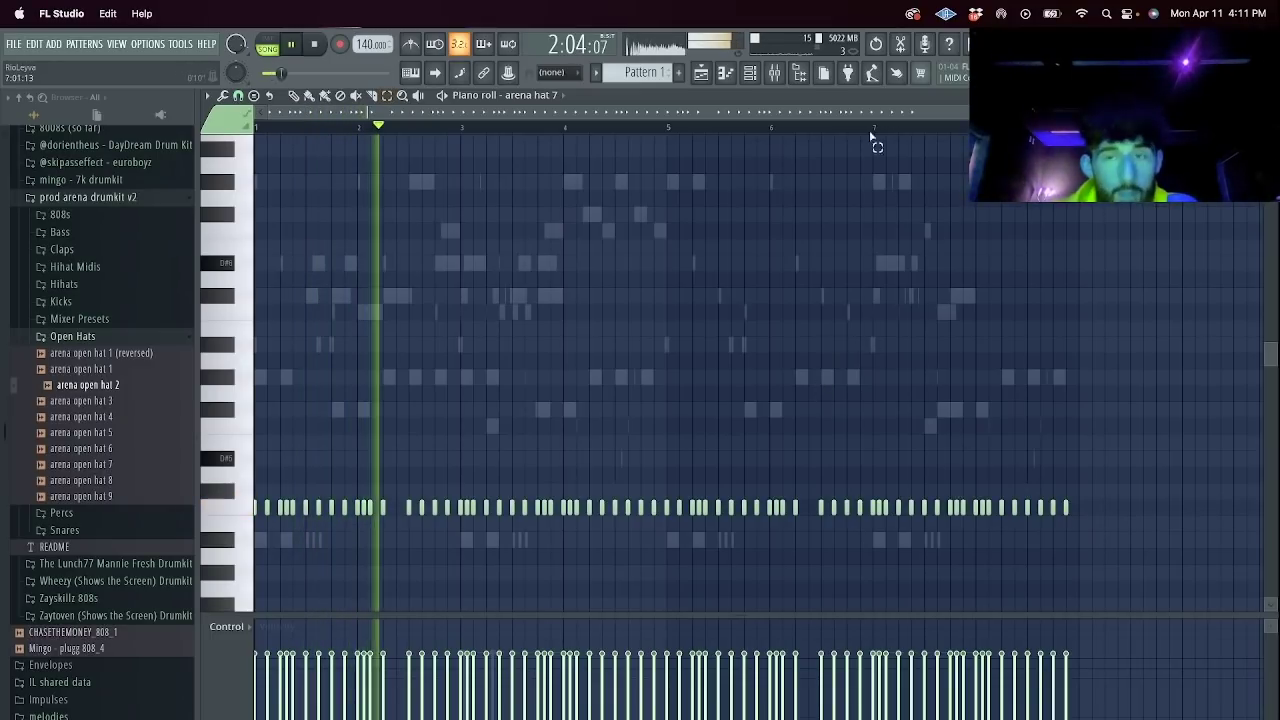
click(748, 80)
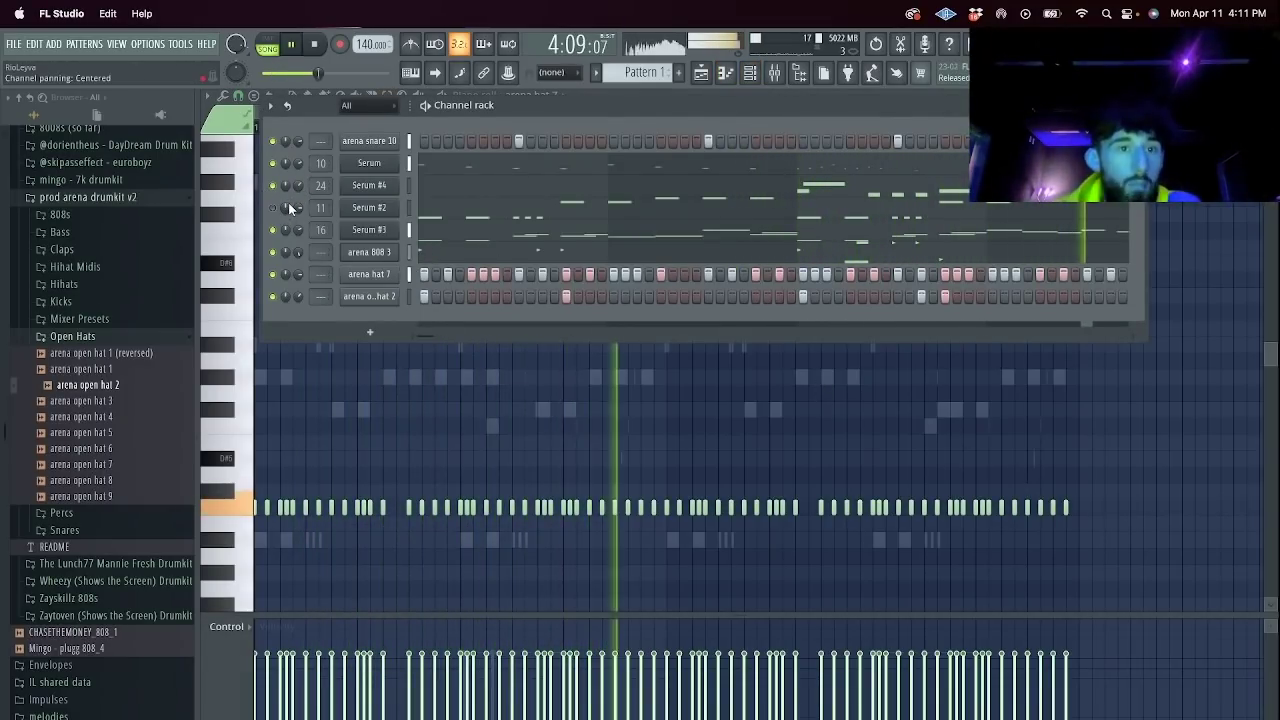
click(775, 72)
Select the Serum #4 mixer track and play the beat with Serum #2 soloed.
click(480, 292)
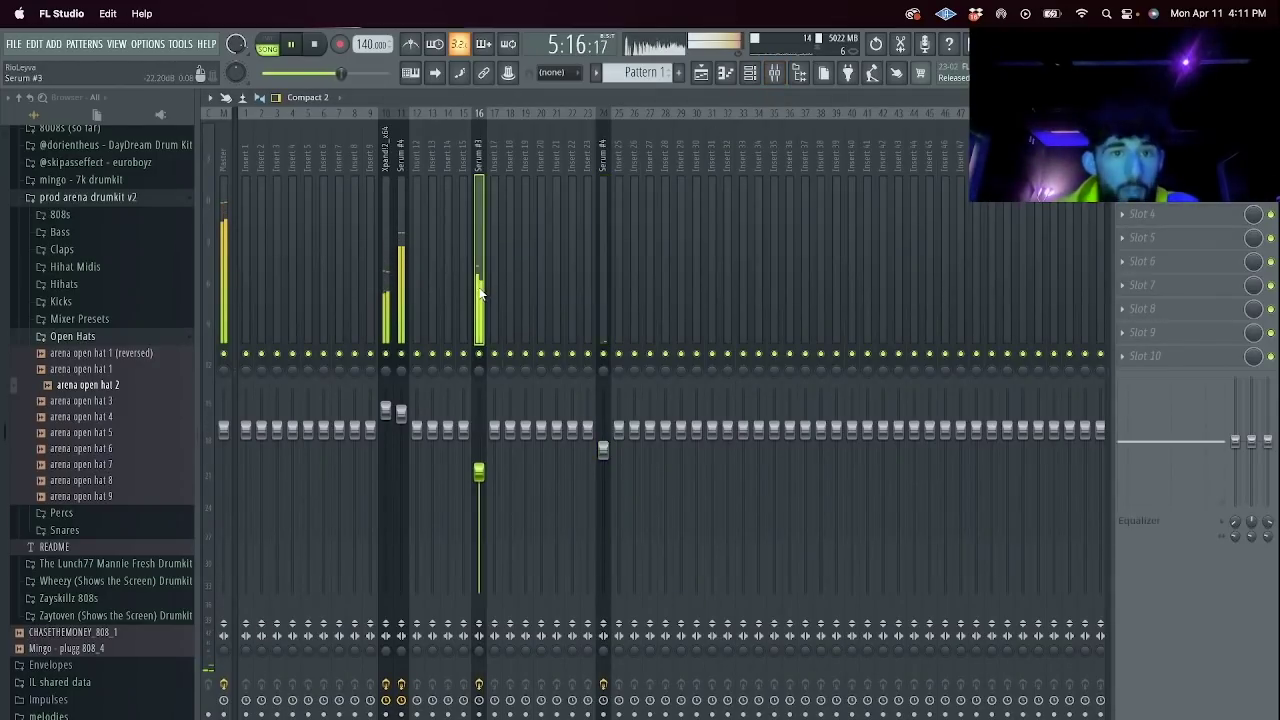
click(398, 305)
click(749, 74)
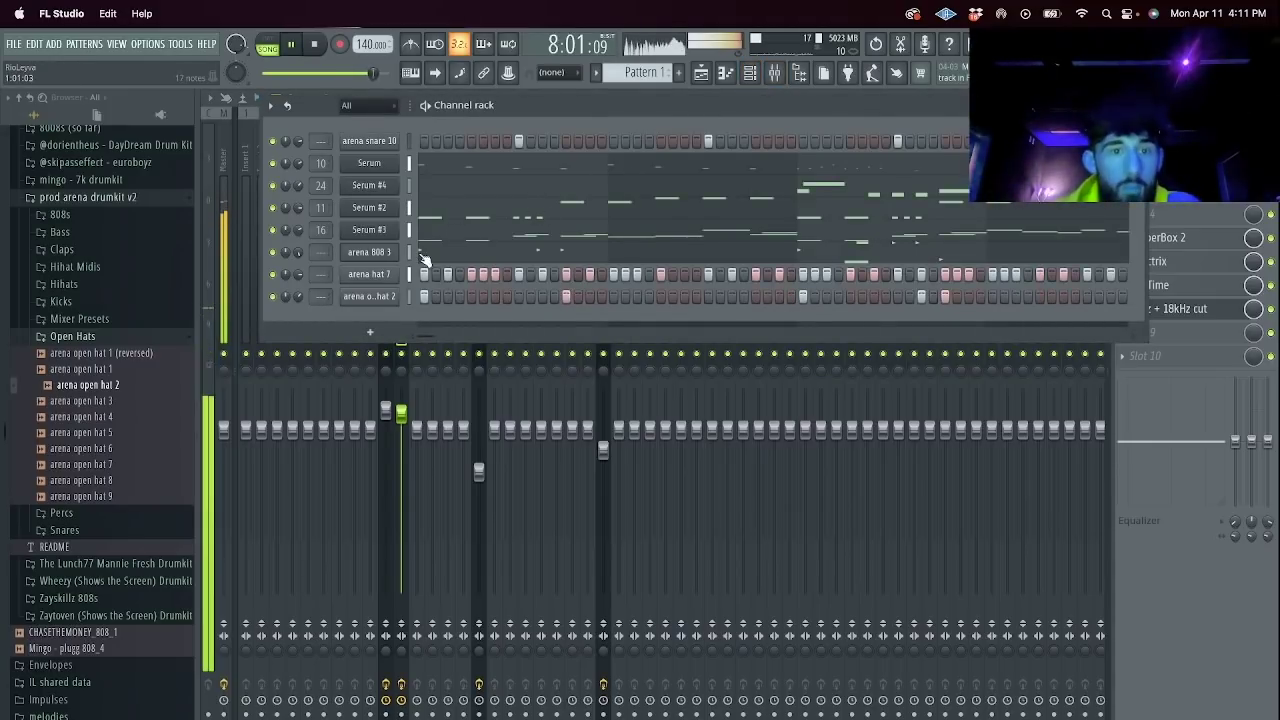
right_click(273, 209)
click(298, 223)
key(space)
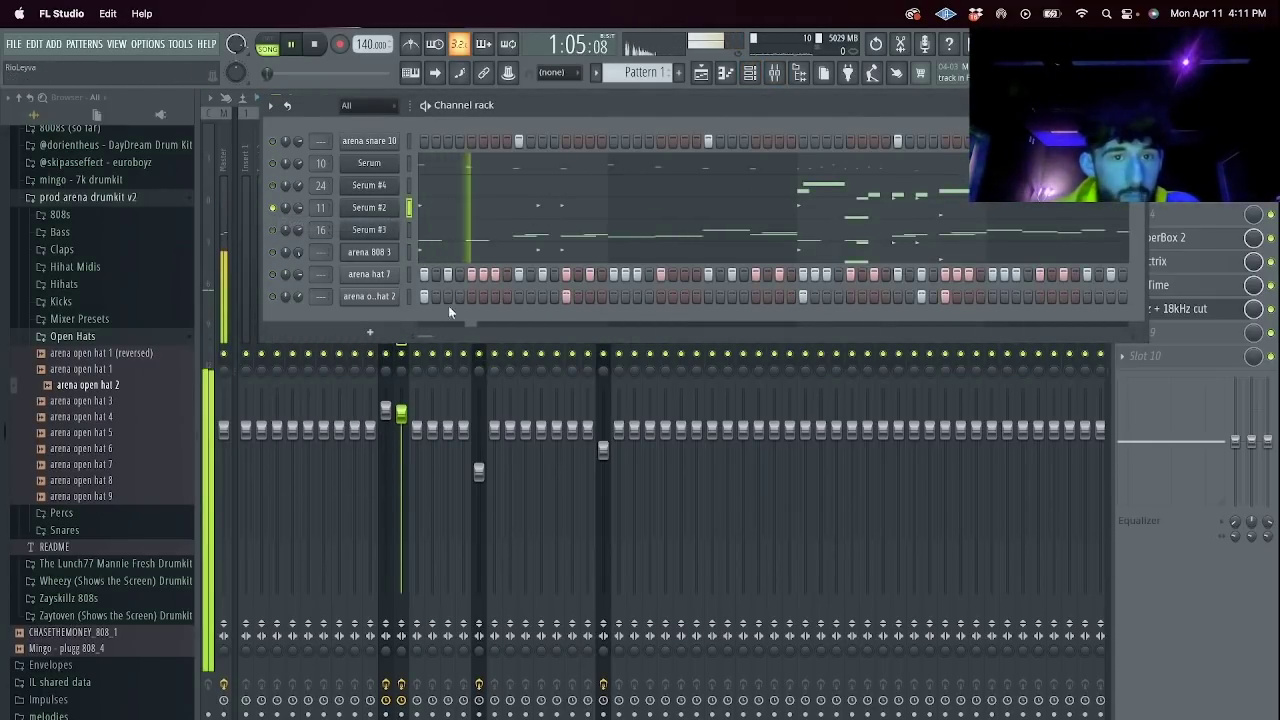
click(409, 362)
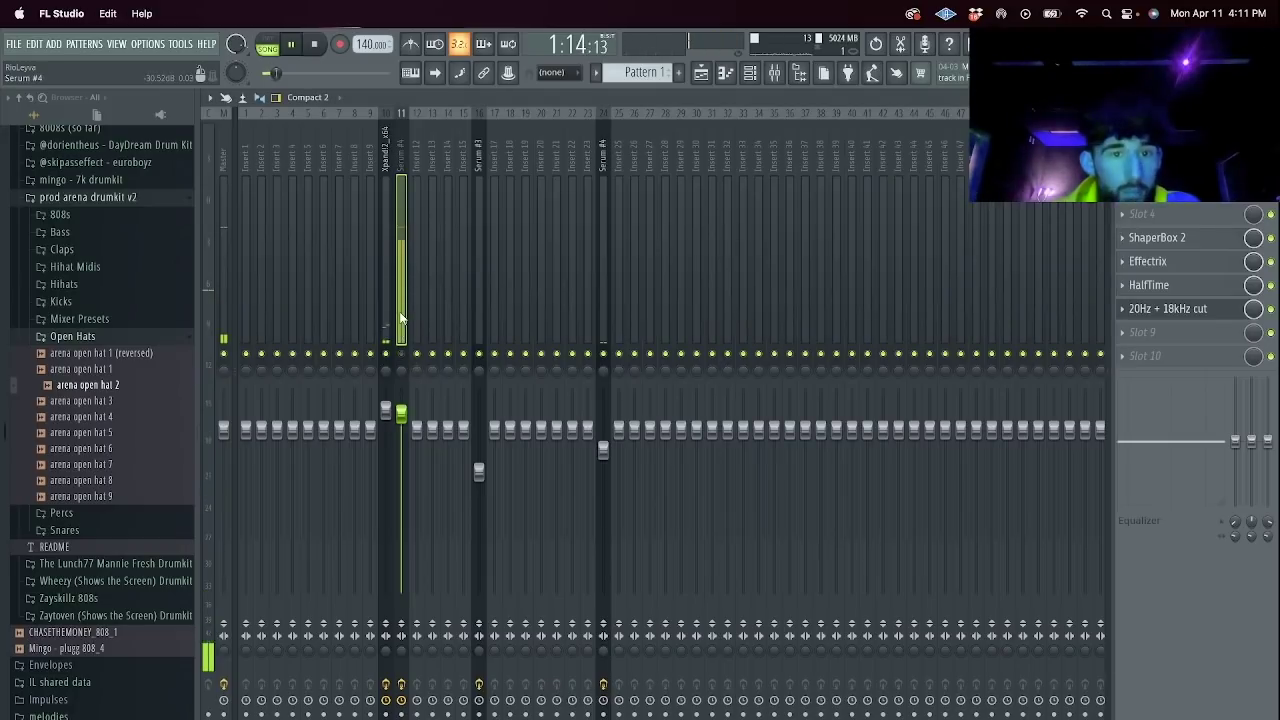
Lower the cut EQ's high-pass to about 24Hz and add a high-shelf-boosting Fruity parametric EQ 2.
click(1185, 306)
drag(298, 316, 284, 320)
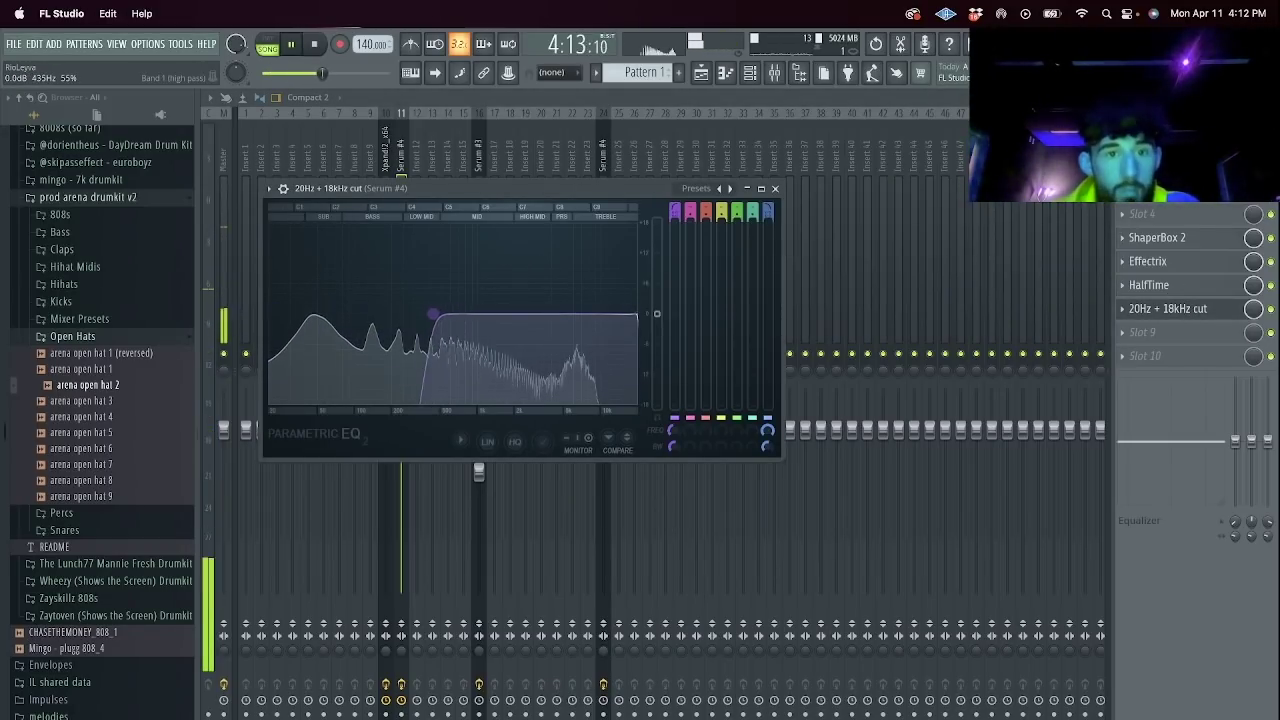
click(1150, 332)
mouse_move(1080, 412)
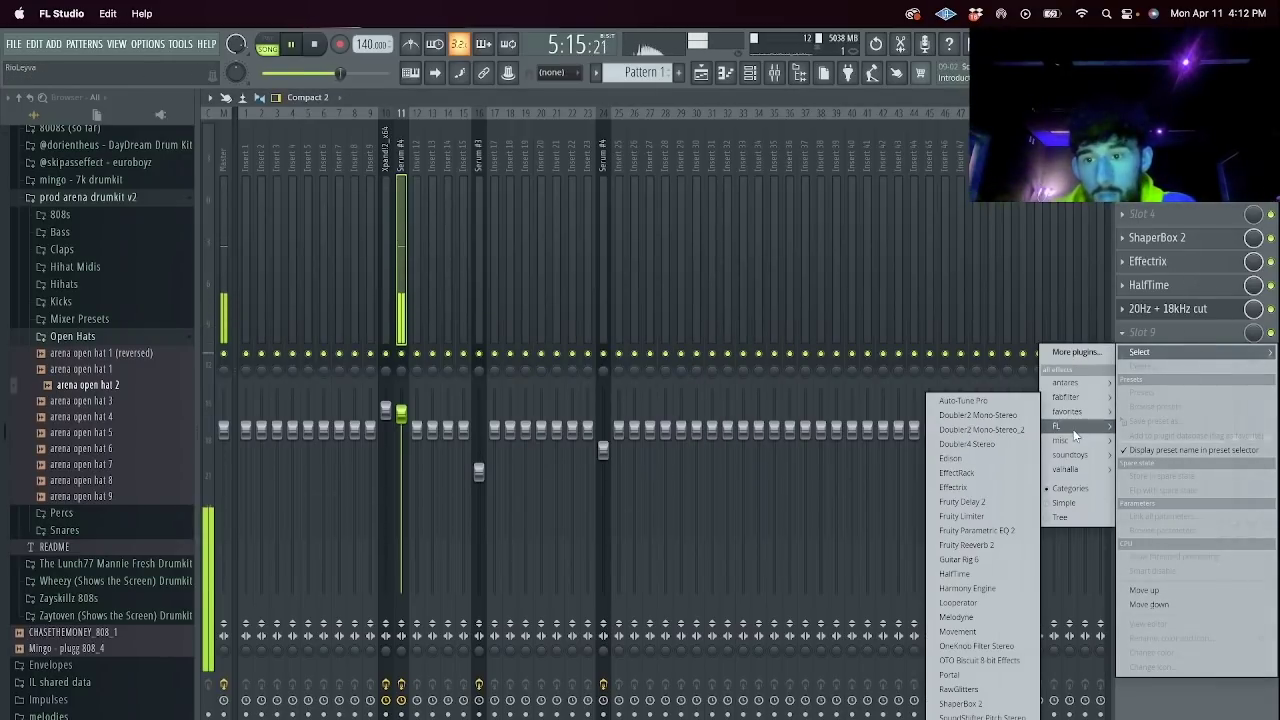
click(986, 530)
drag(554, 277, 444, 175)
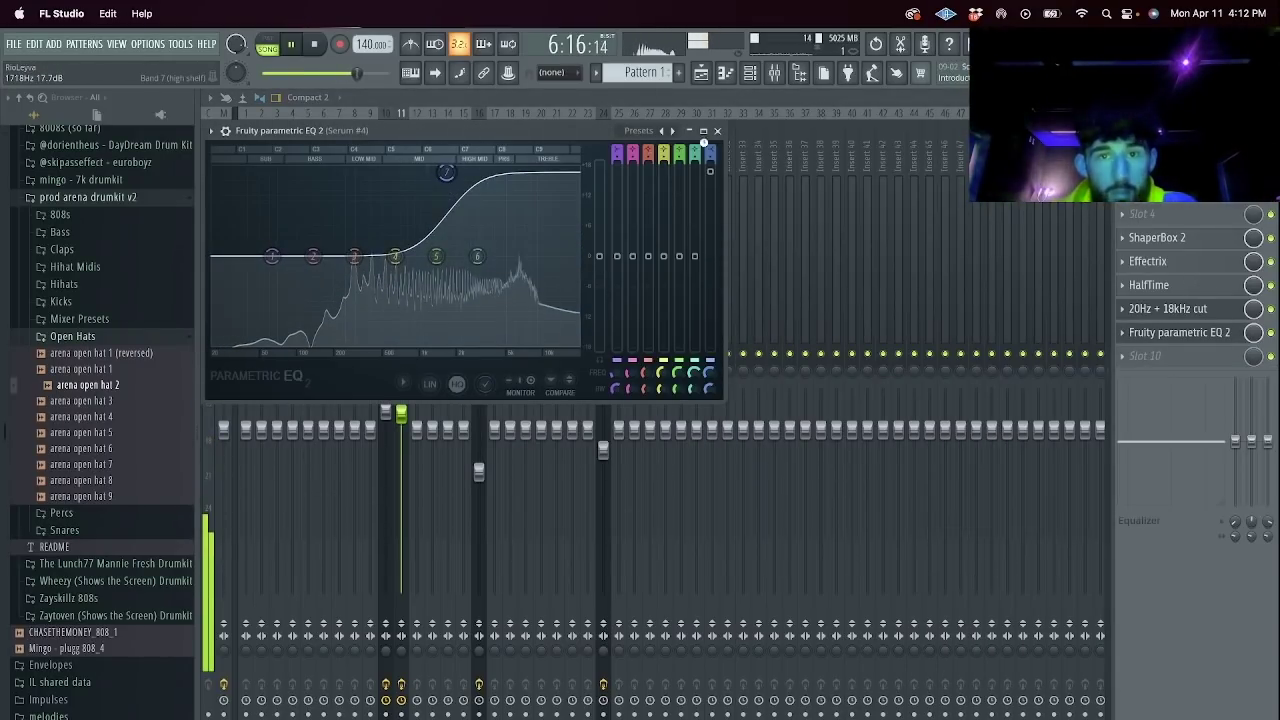
click(717, 131)
Load ShaperBox 2, audition five-star presets, and settle on Hold it down.
click(1190, 358)
mouse_move(1078, 435)
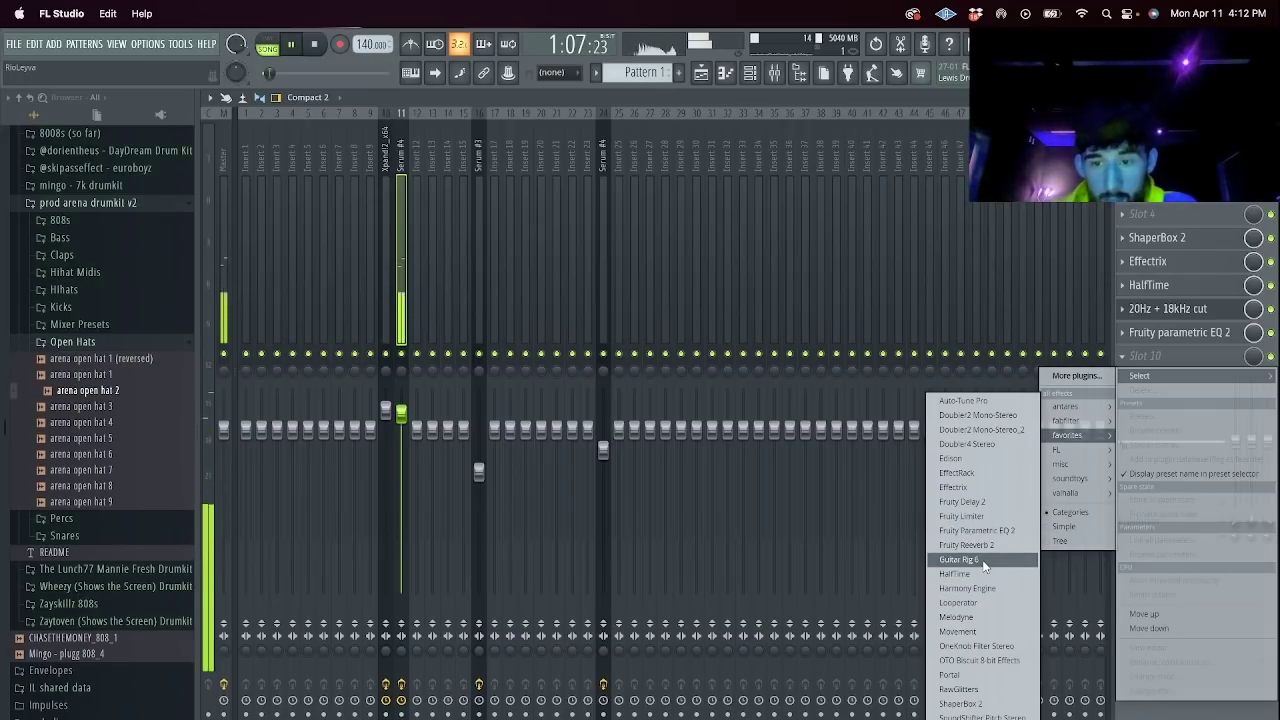
click(1029, 705)
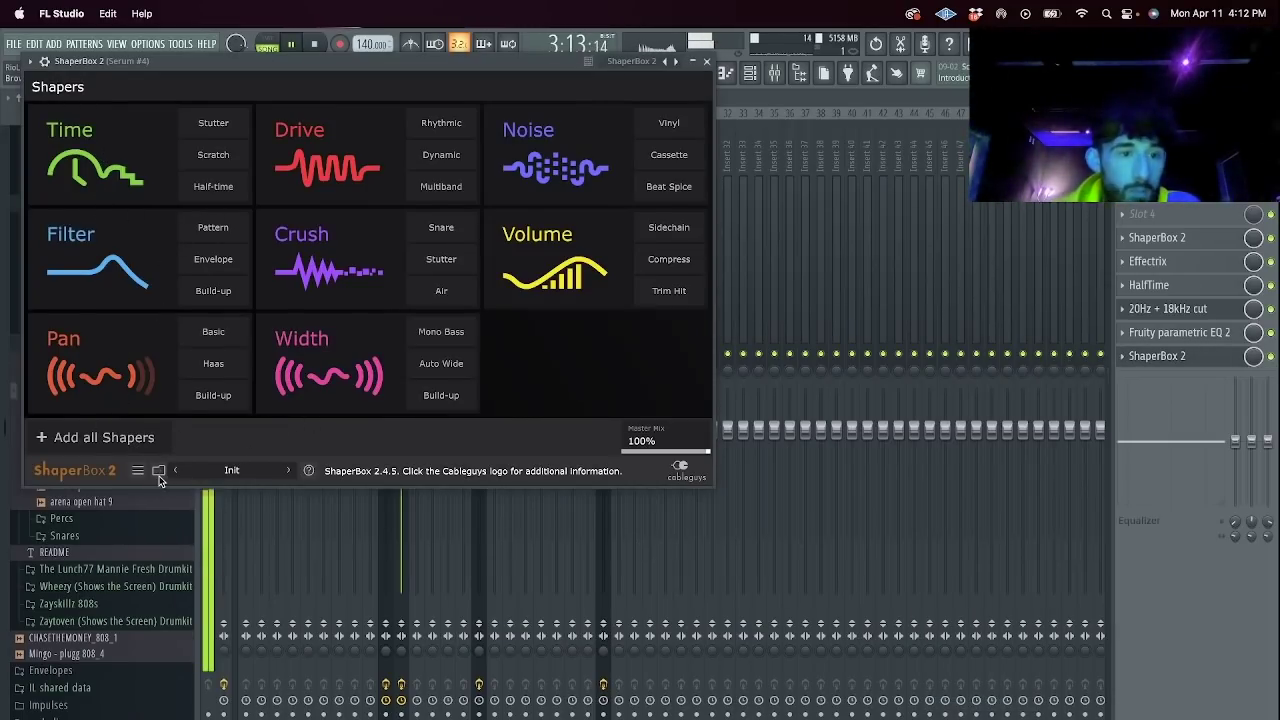
click(159, 473)
click(519, 403)
click(70, 233)
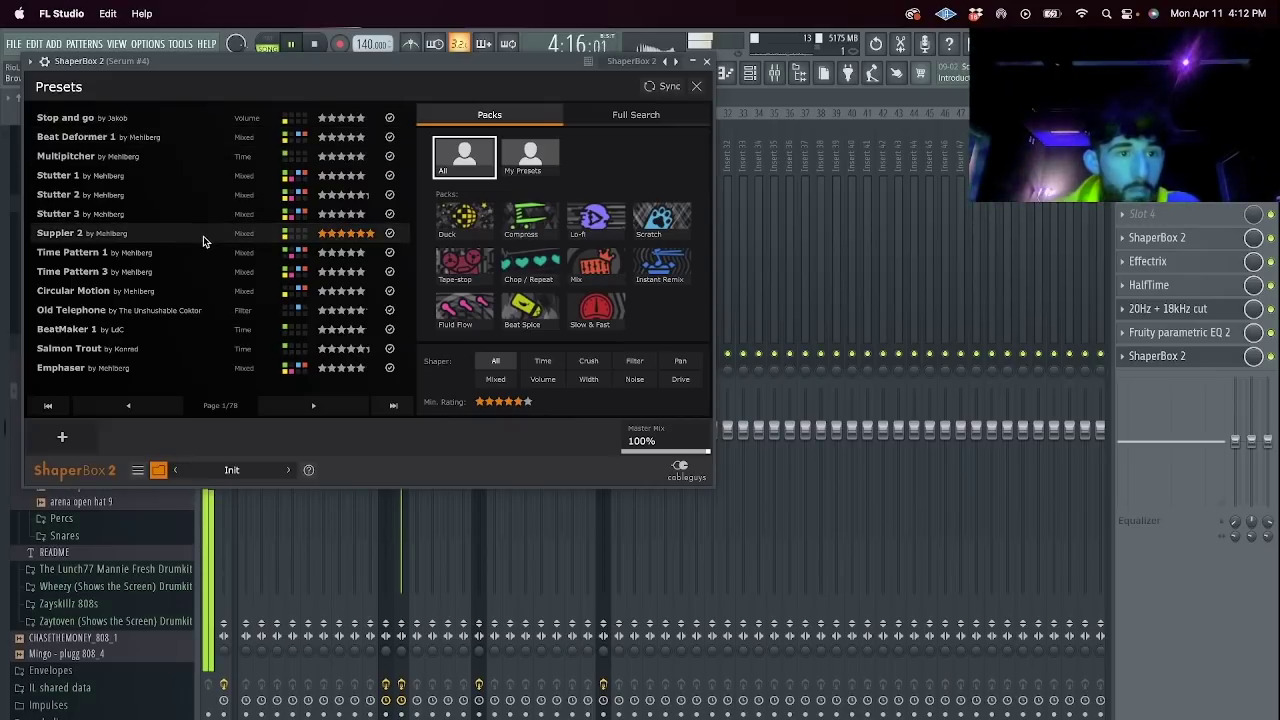
click(524, 402)
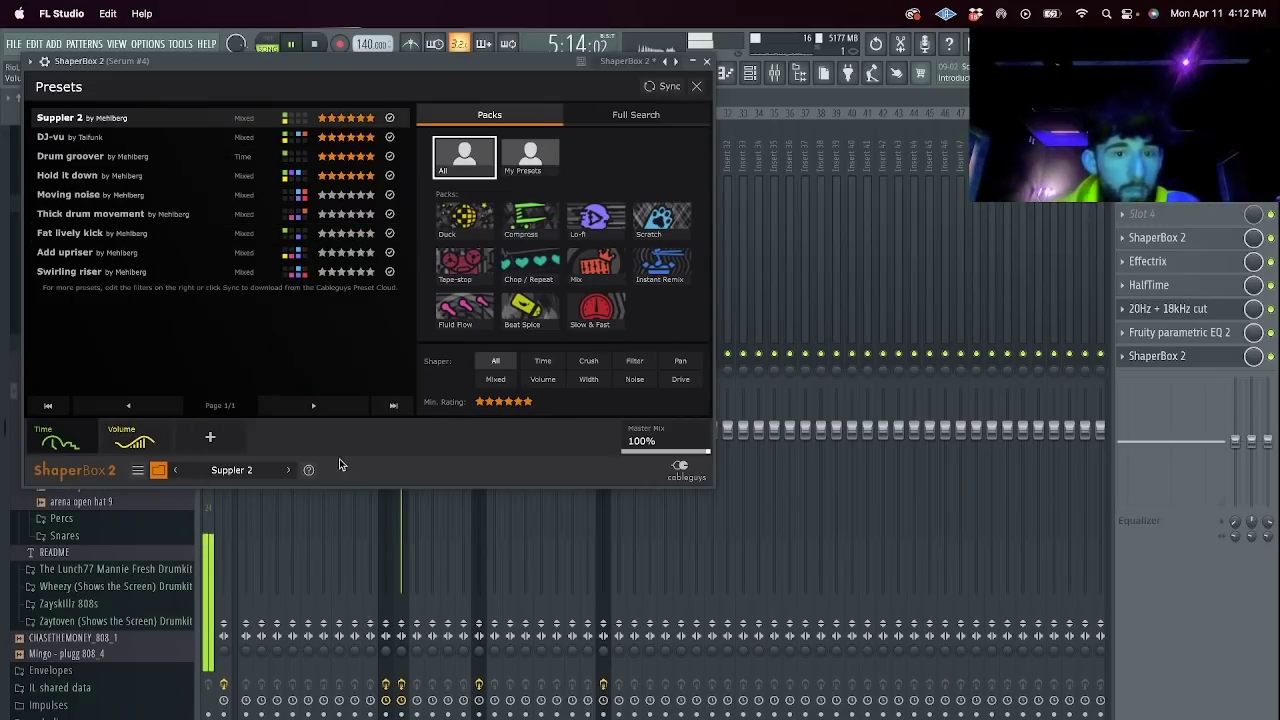
click(143, 139)
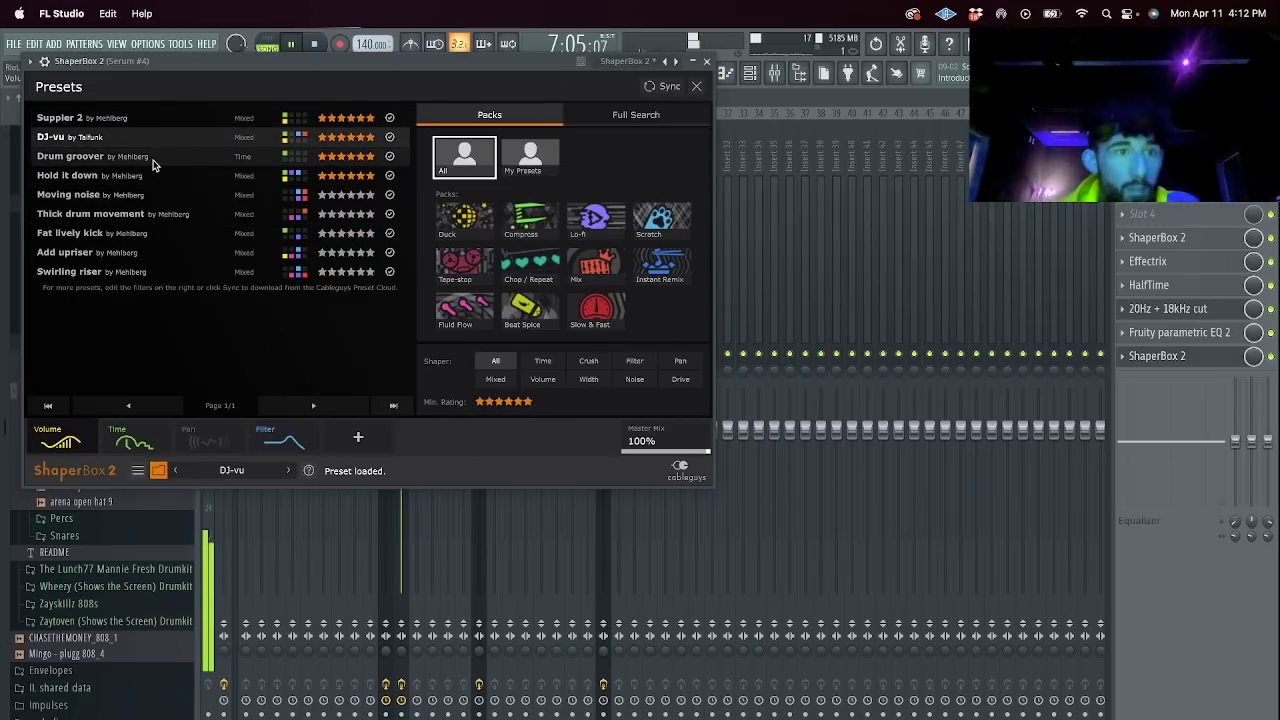
click(151, 160)
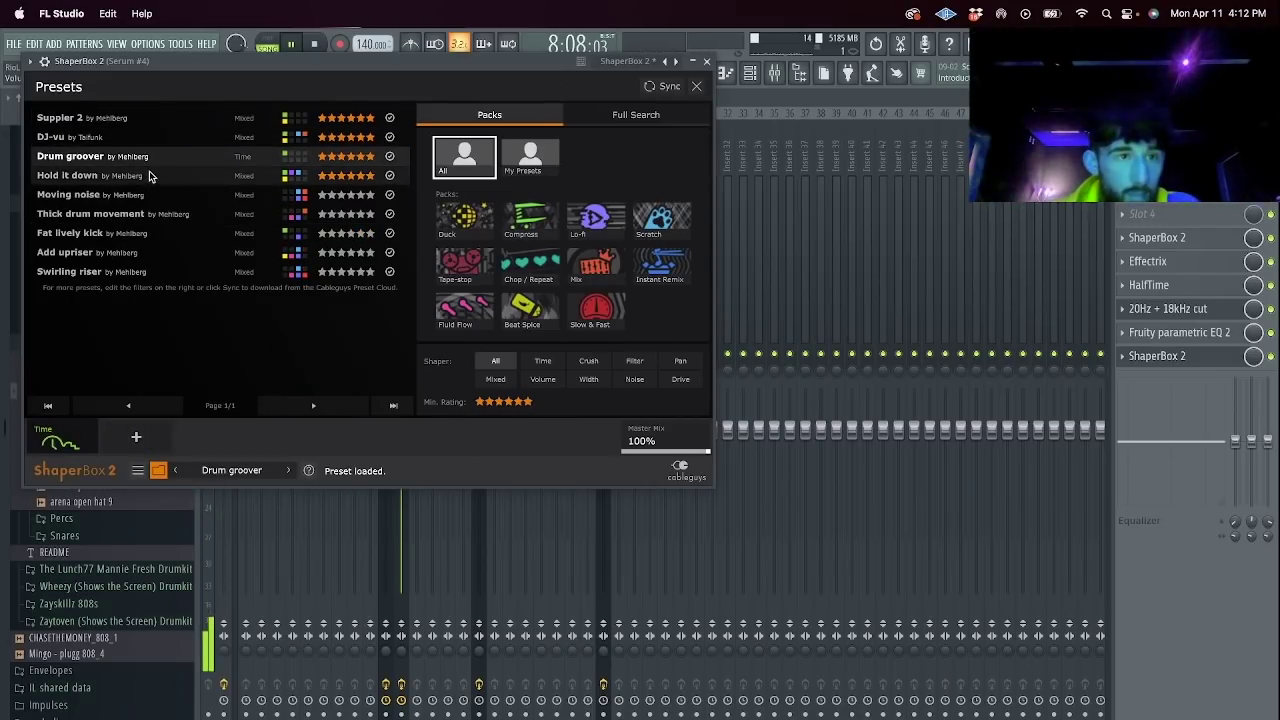
click(154, 176)
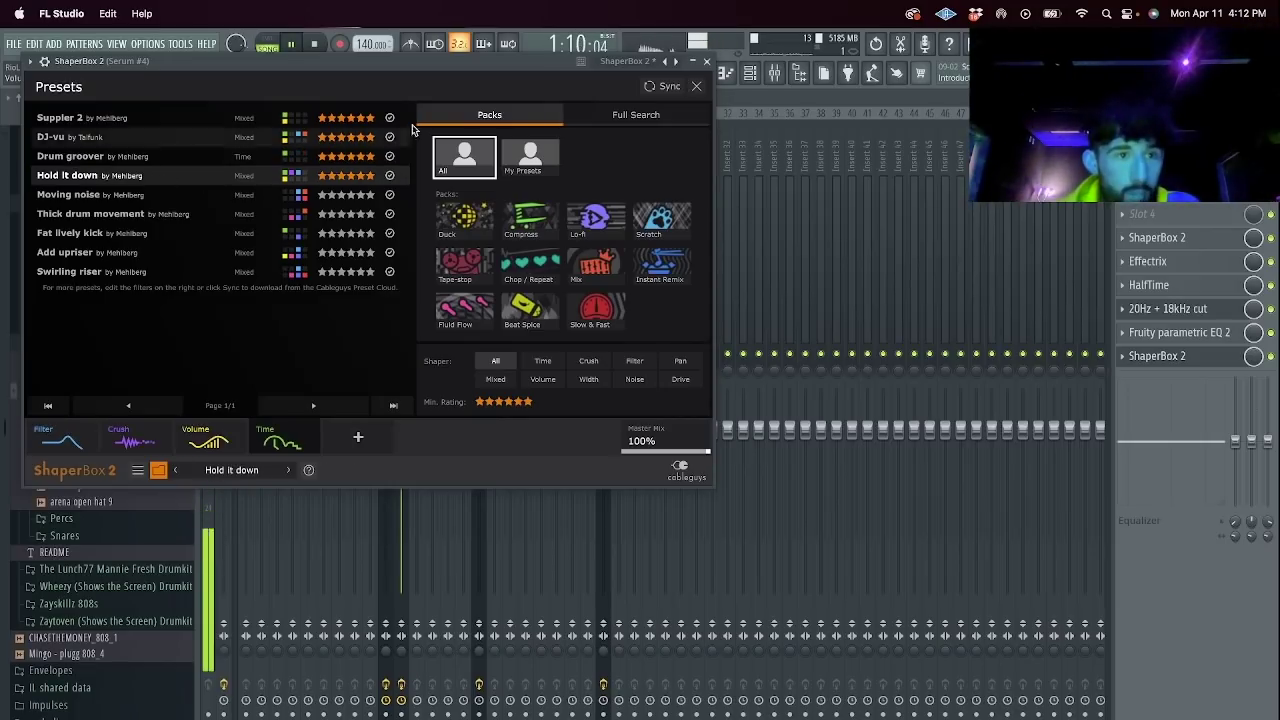
click(707, 63)
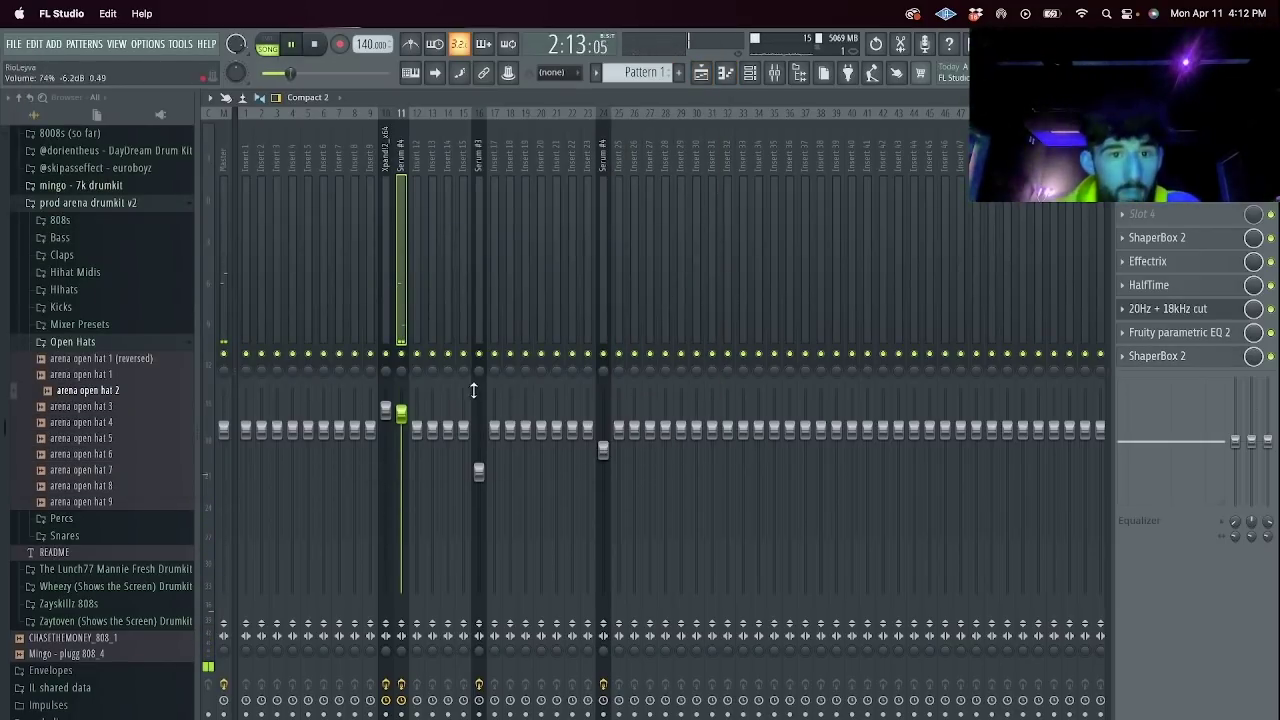
click(748, 76)
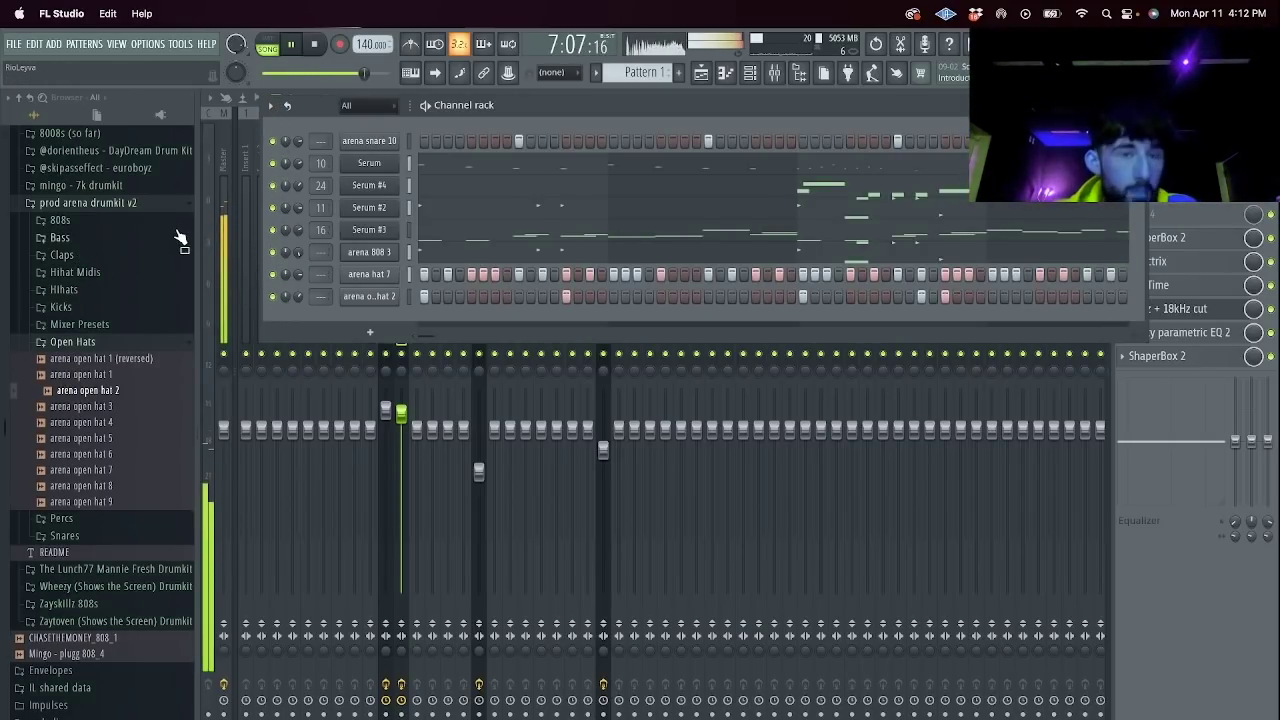
Add arena clap 3 as a new channel with one clap hit and check its notes.
click(91, 258)
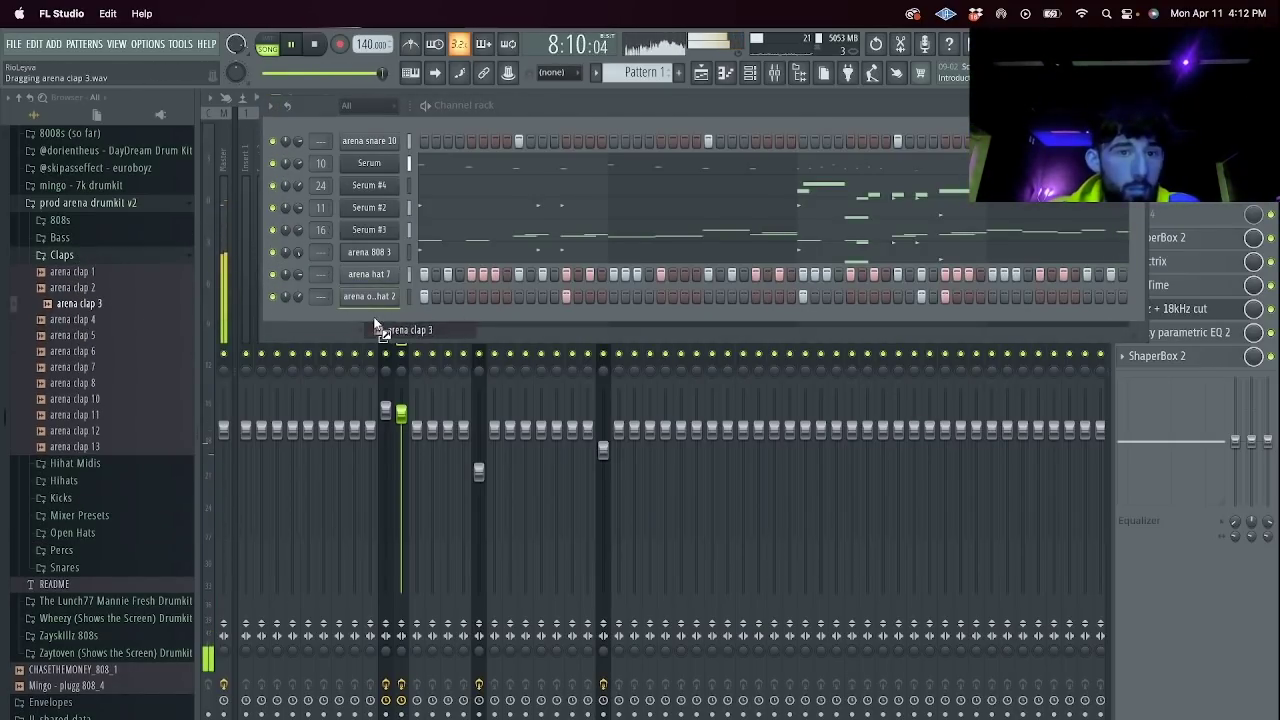
drag(378, 326, 372, 324)
click(637, 318)
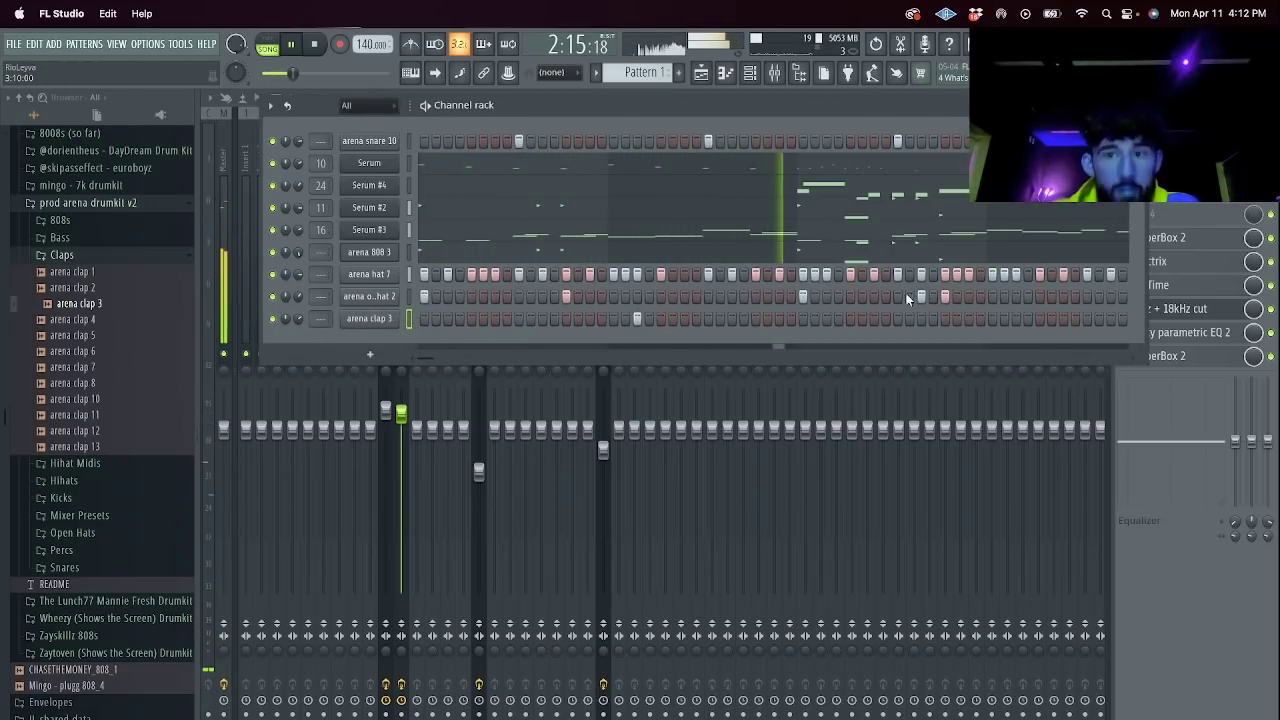
right_click(372, 319)
click(451, 322)
key(super+a)
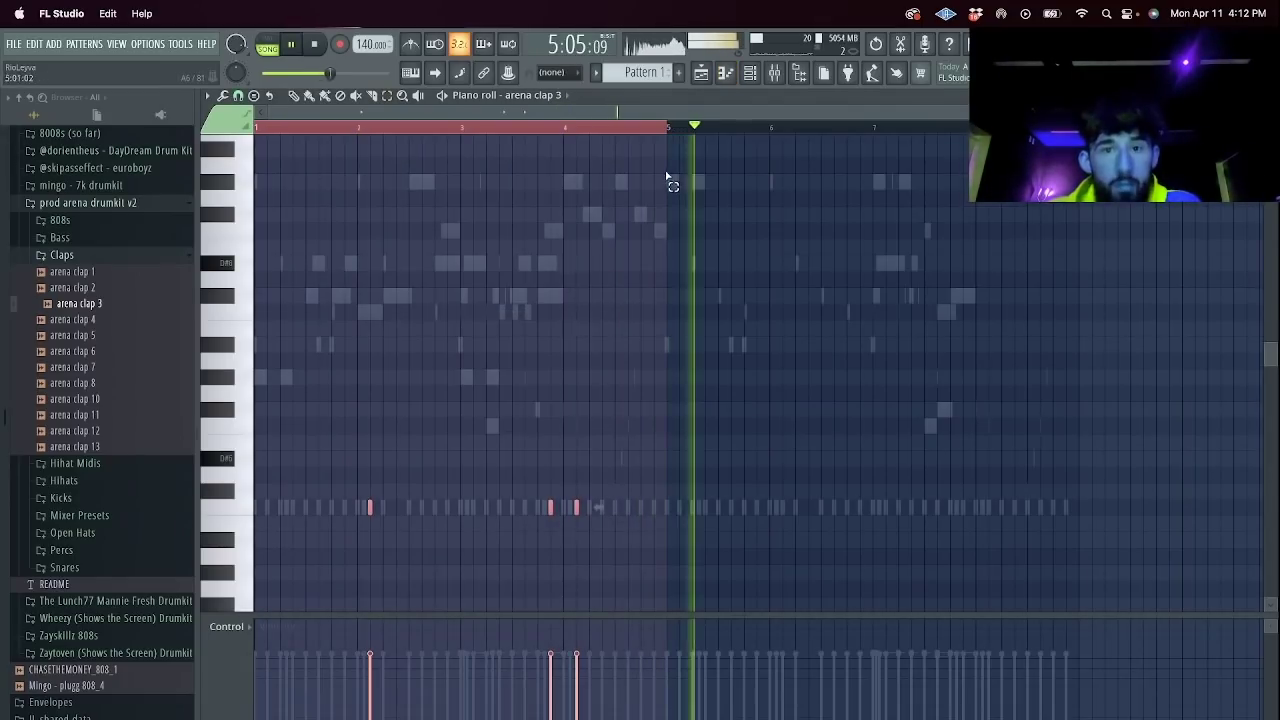
double_click(634, 507)
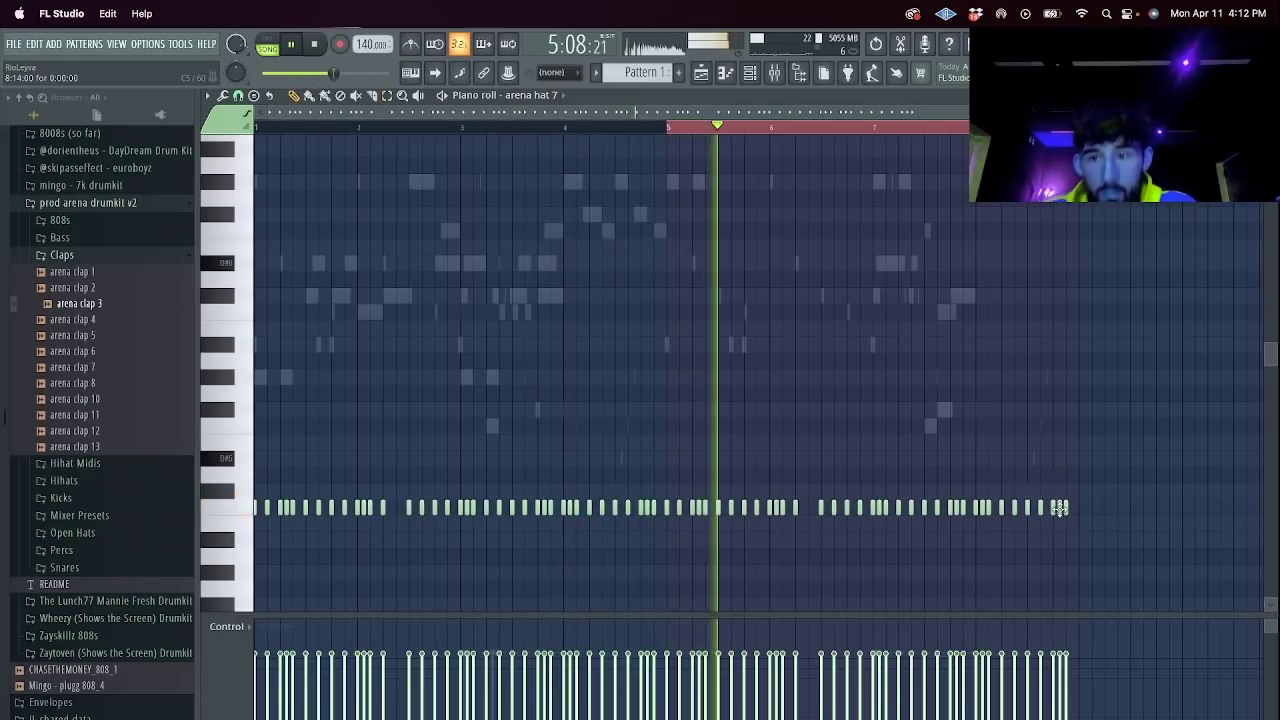
Clone the arena 808 3 channel and expand the 808s sample folder.
key(F6)
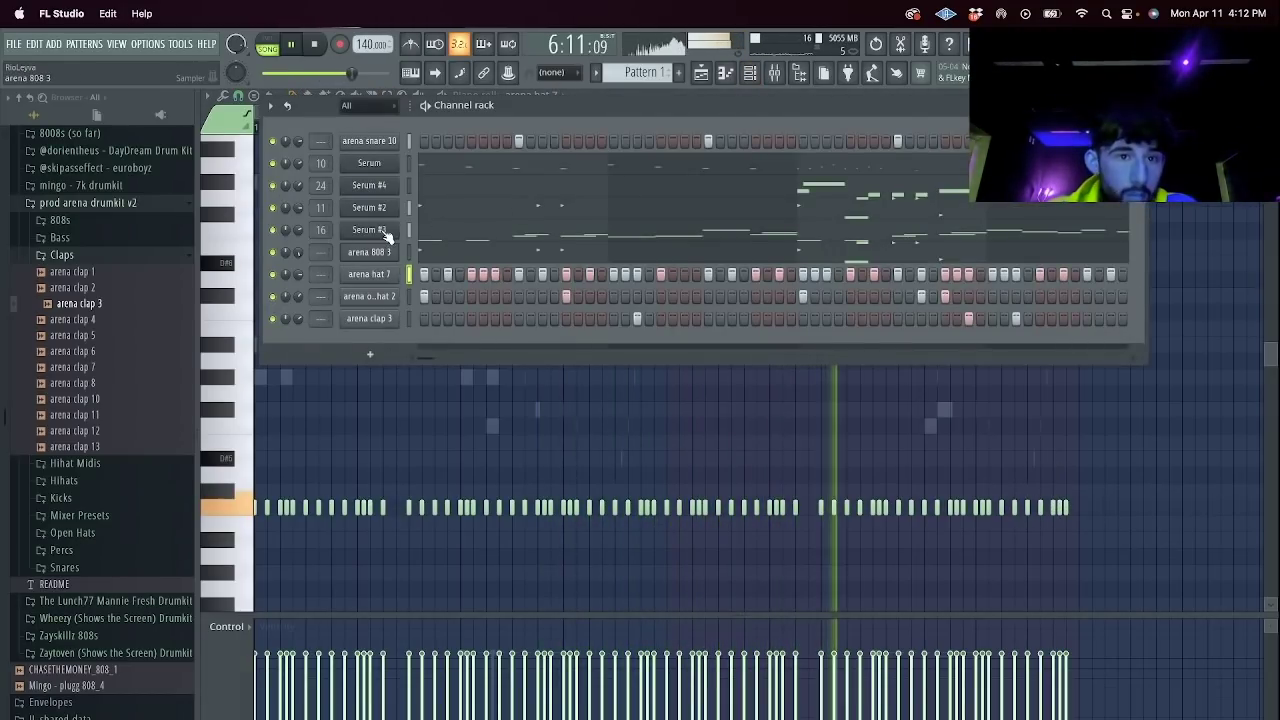
right_click(394, 247)
click(454, 397)
click(110, 224)
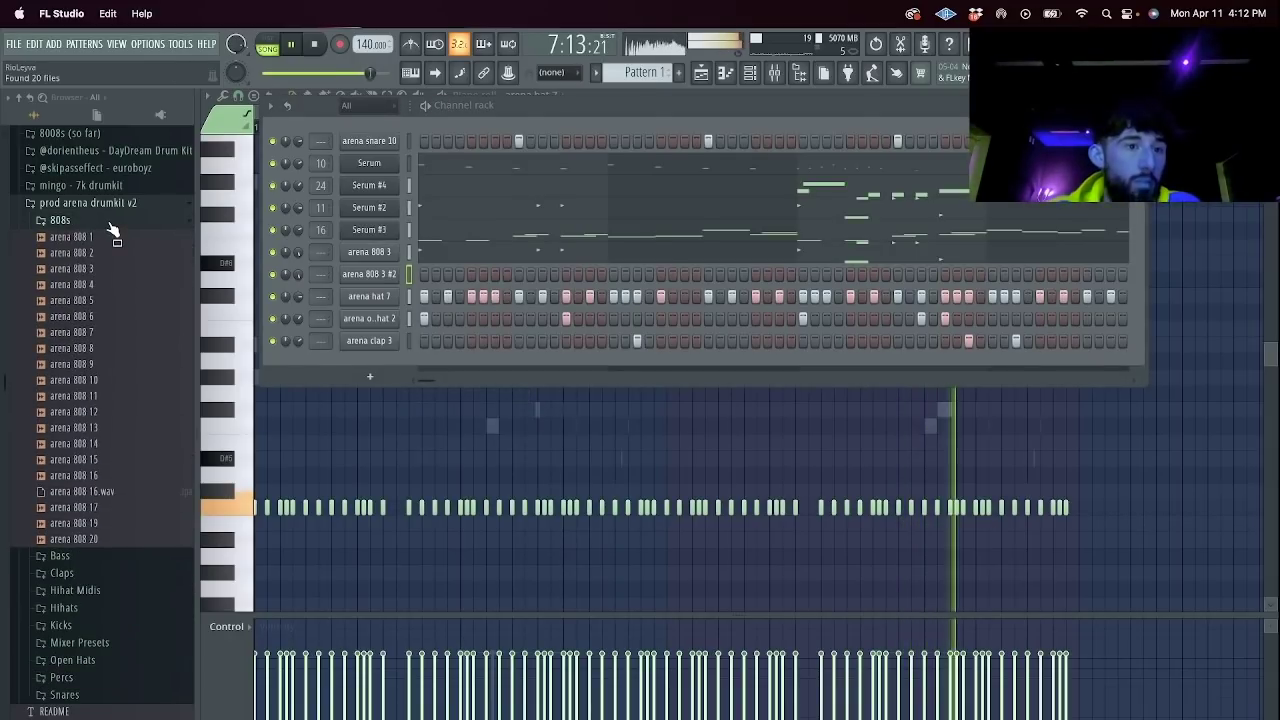
Load CHASETHEMONEY_808_1 onto the cloned 808 and sketch a short C#5 note in bar 2.
click(111, 224)
scroll(98, 300, down, 2)
drag(97, 416, 379, 276)
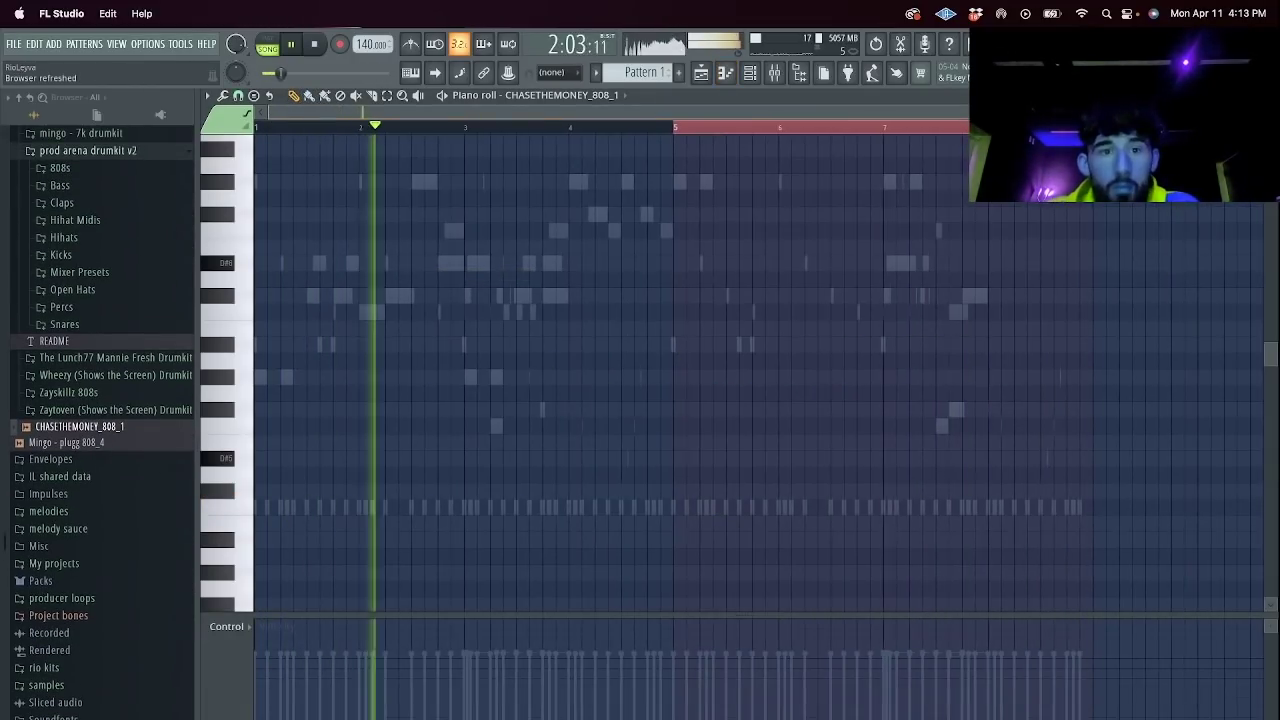
drag(1056, 112, 722, 112)
key(space)
drag(520, 295, 528, 296)
key(space)
key(space)
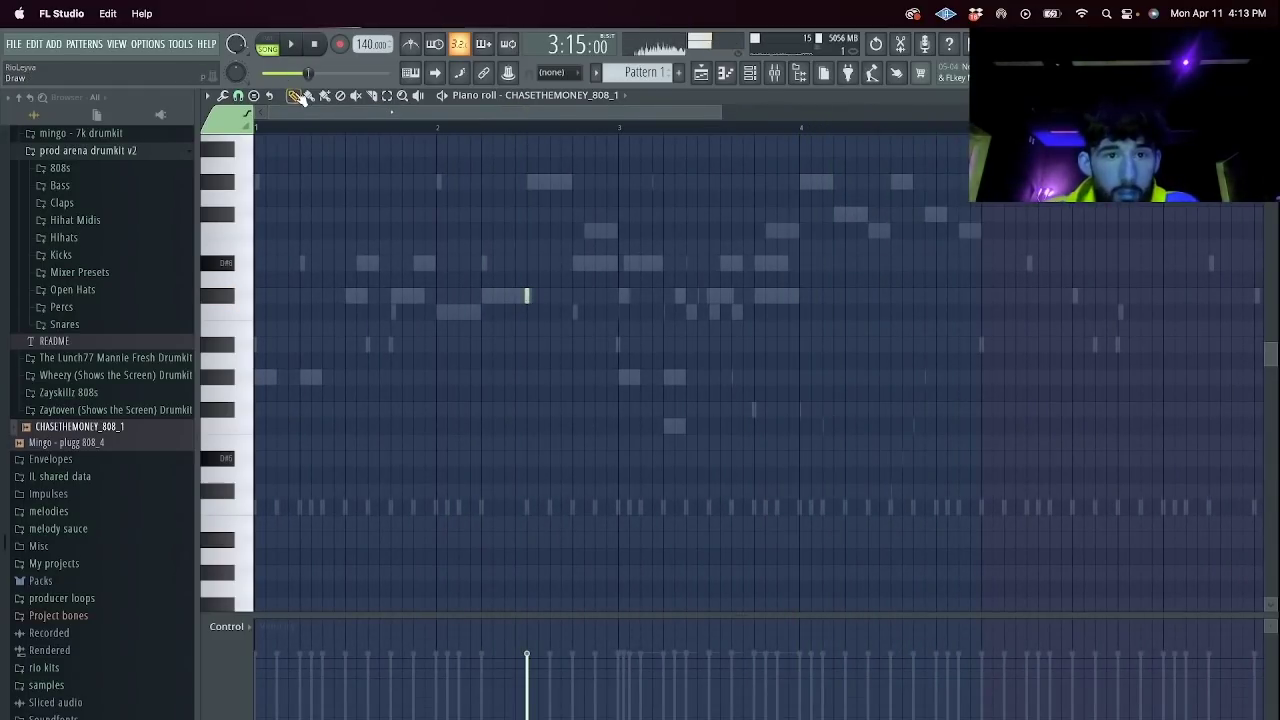
key(ctrl+Down)
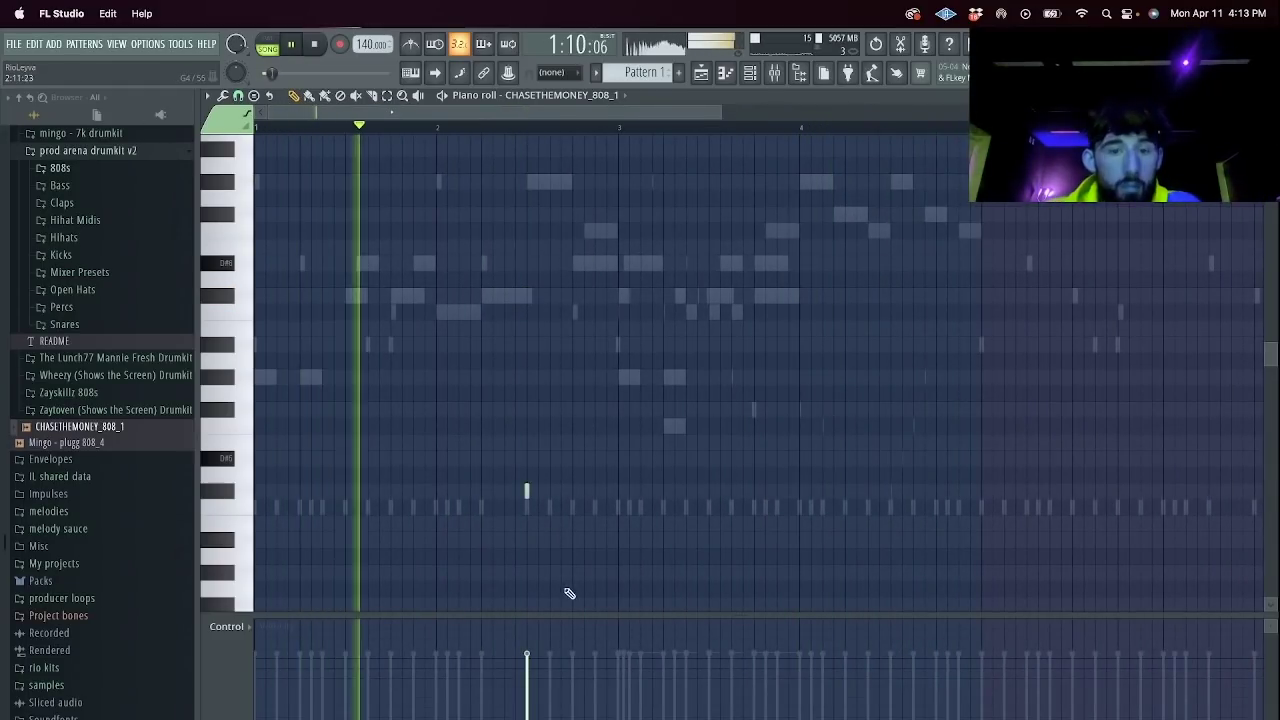
double_click(528, 492)
click(733, 307)
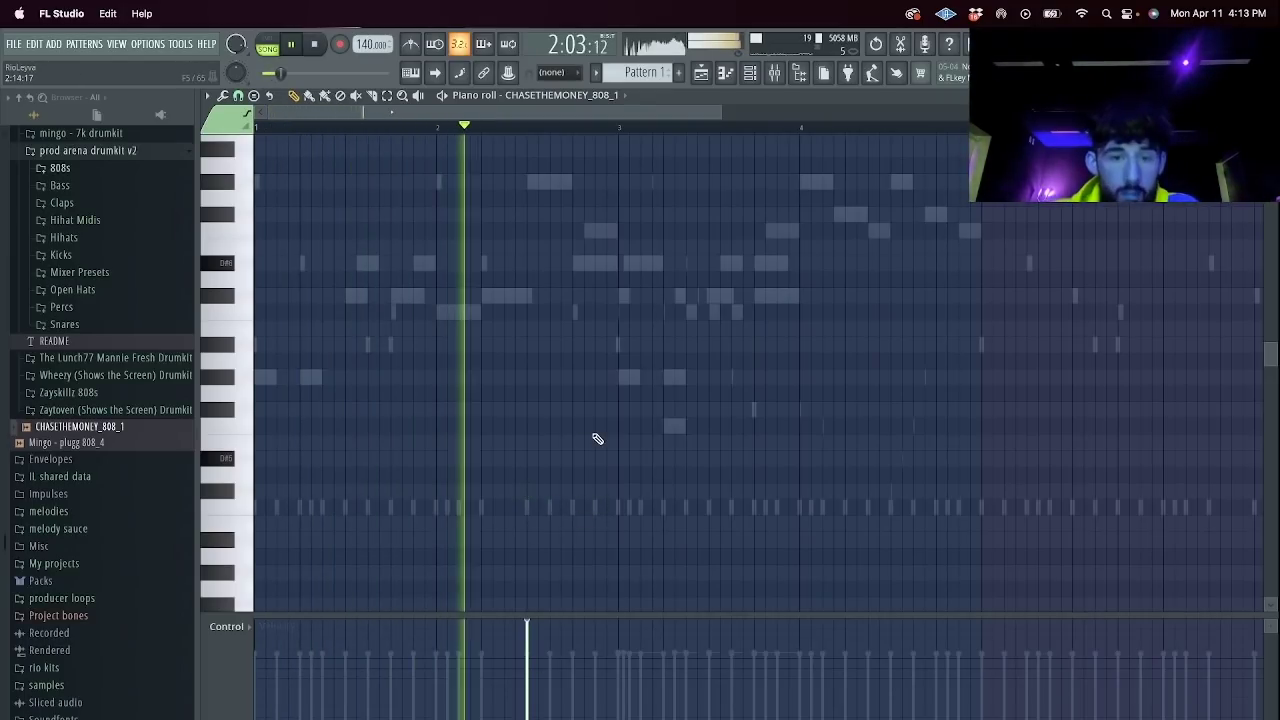
Try an F#4 808 note in bar 2, then delete it and stop playback.
scroll(620, 428, down, 5)
scroll(560, 286, up, 3)
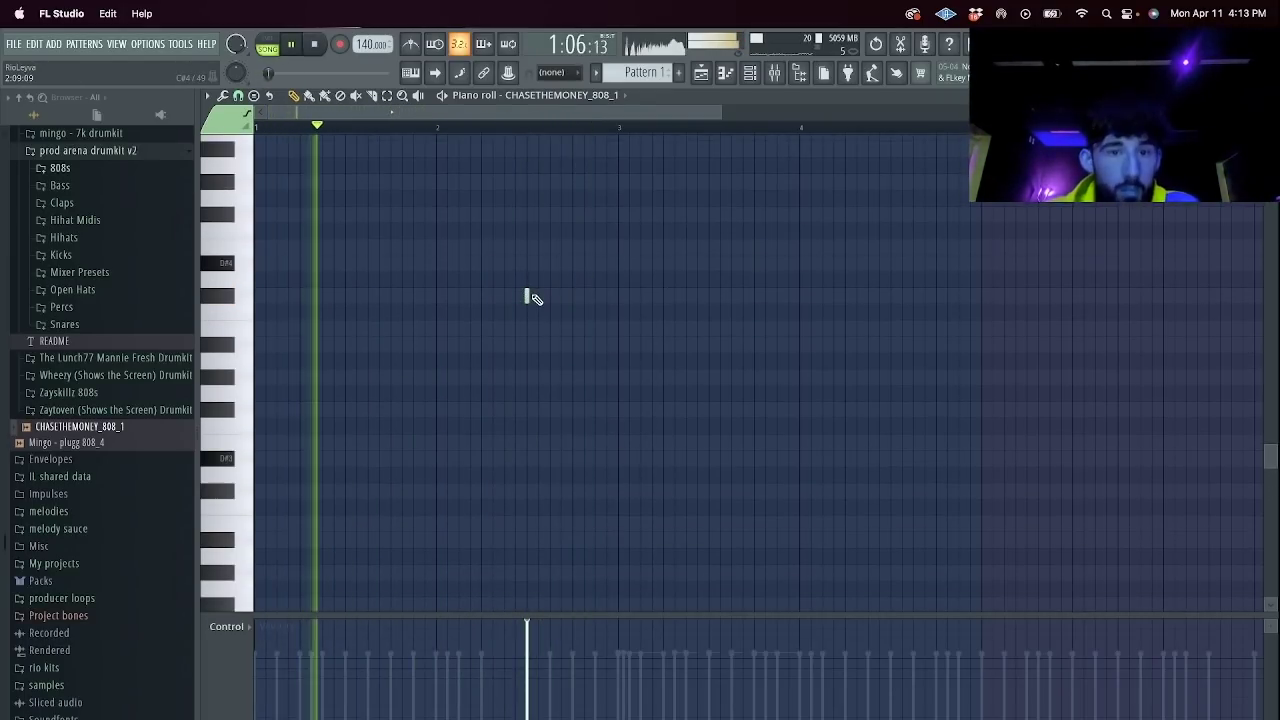
scroll(505, 290, up, 1)
key(space)
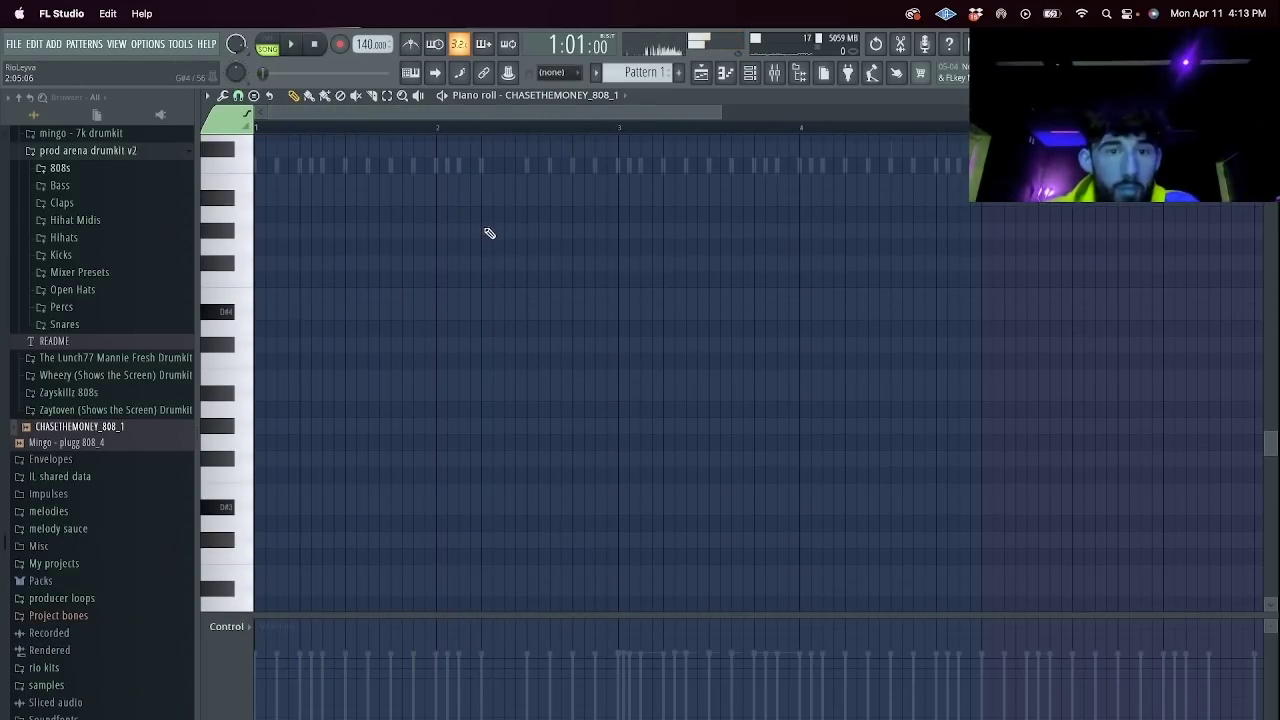
scroll(502, 289, up, 1)
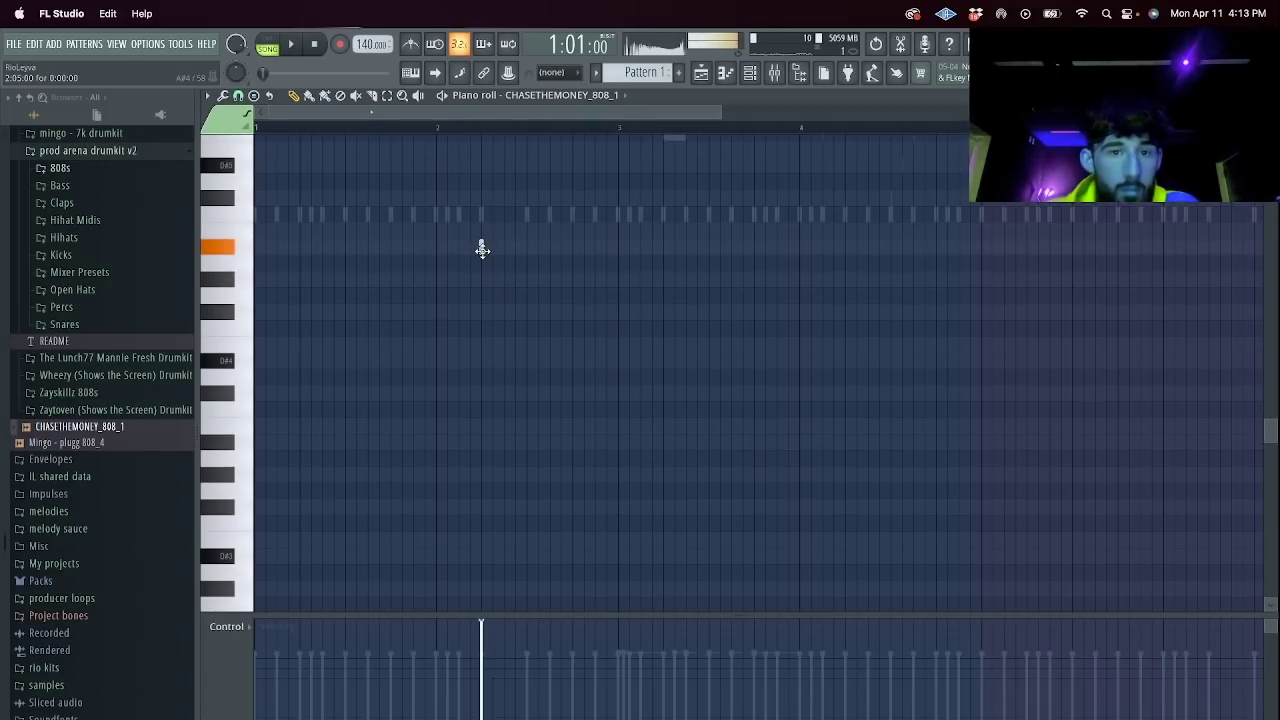
key(space)
click(483, 311)
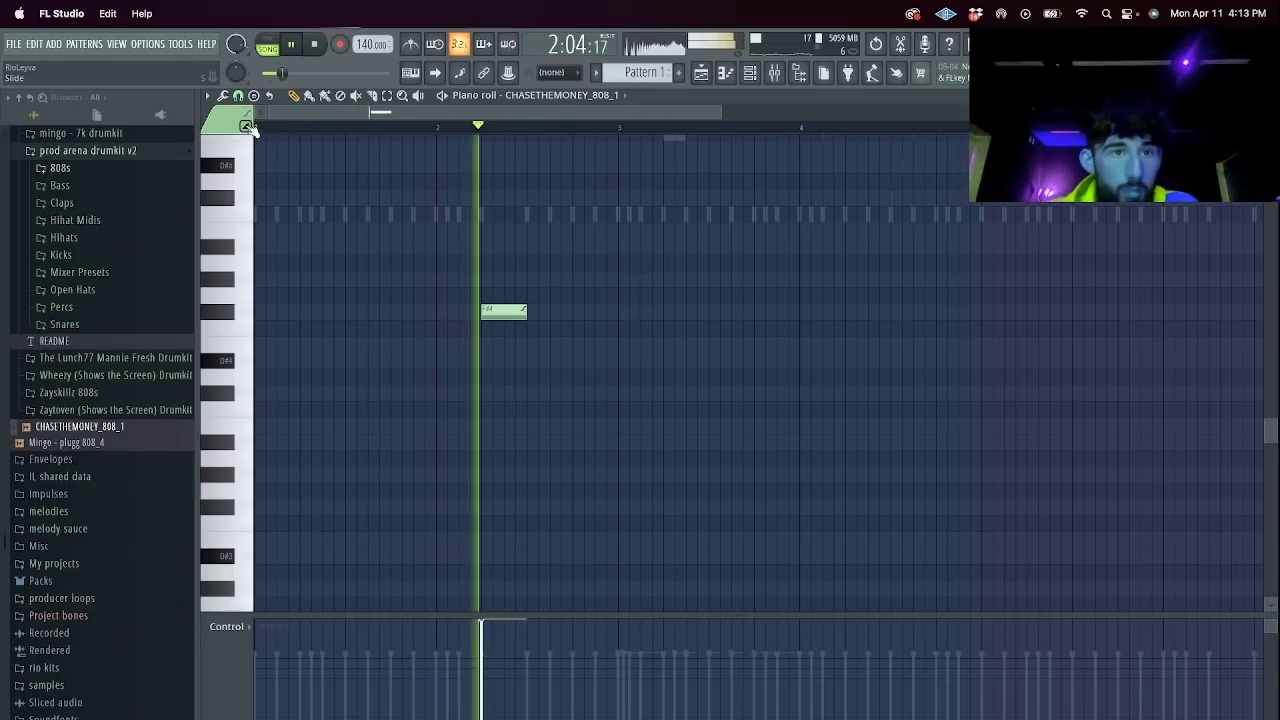
drag(503, 314, 554, 313)
right_click(557, 313)
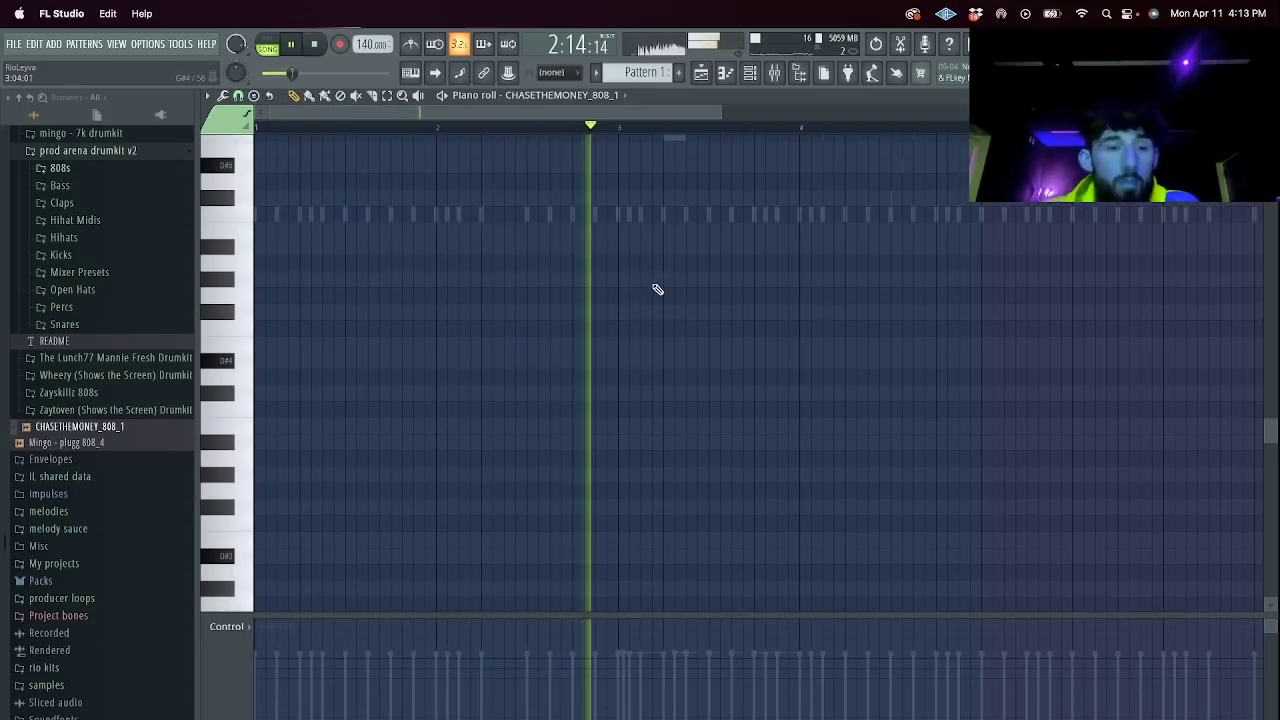
key(space)
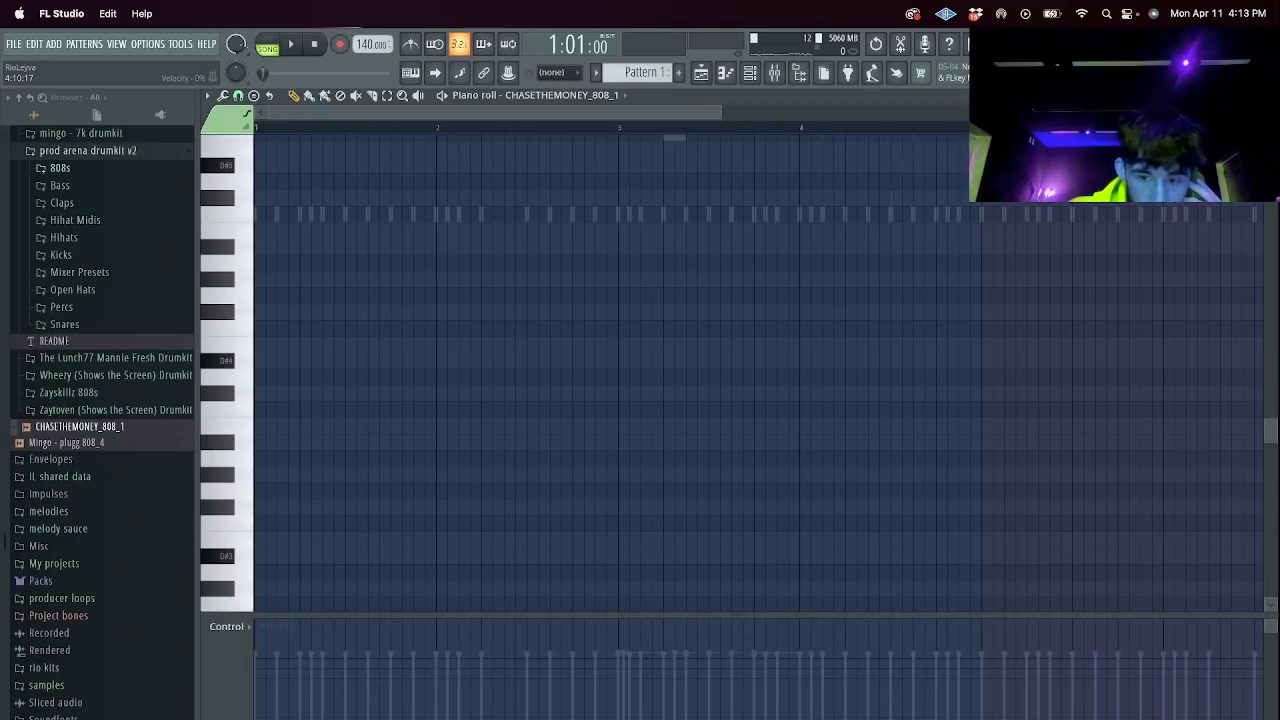
key(super+Tab)
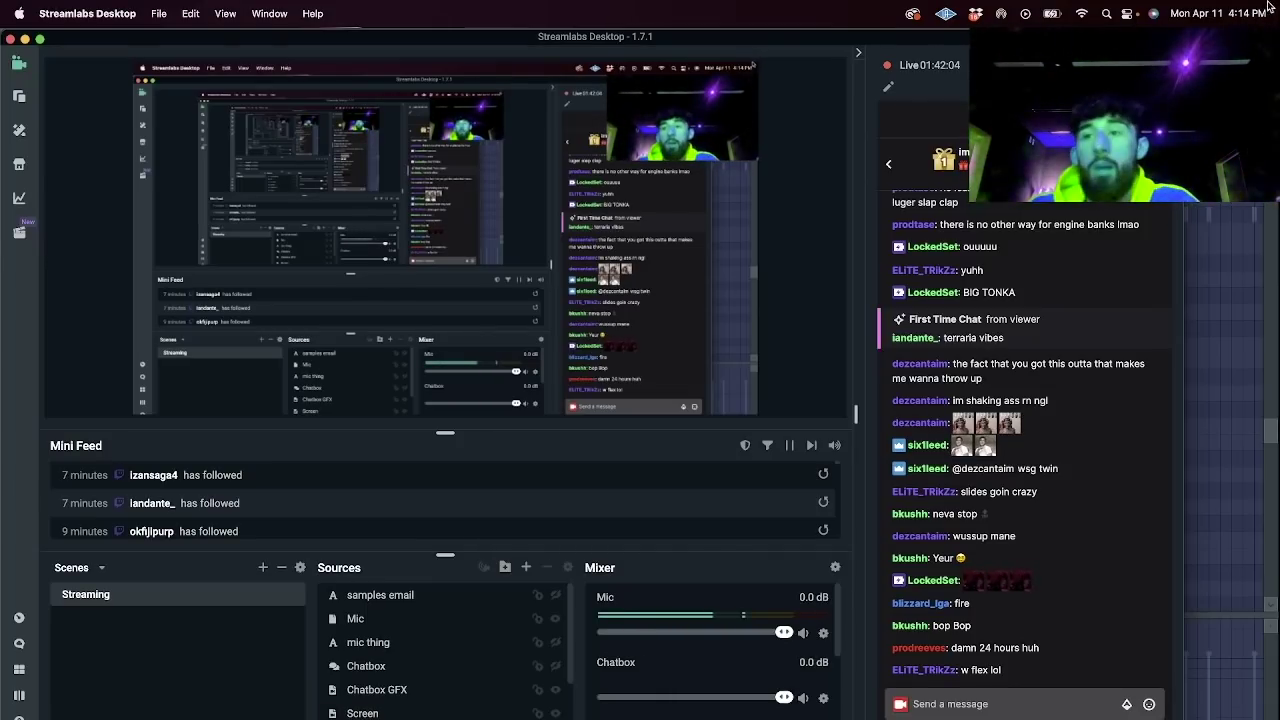
Back in FL Studio, start playback and reopen the CHASETHEMONEY_808_1 piano roll.
key(super+Tab)
key(space)
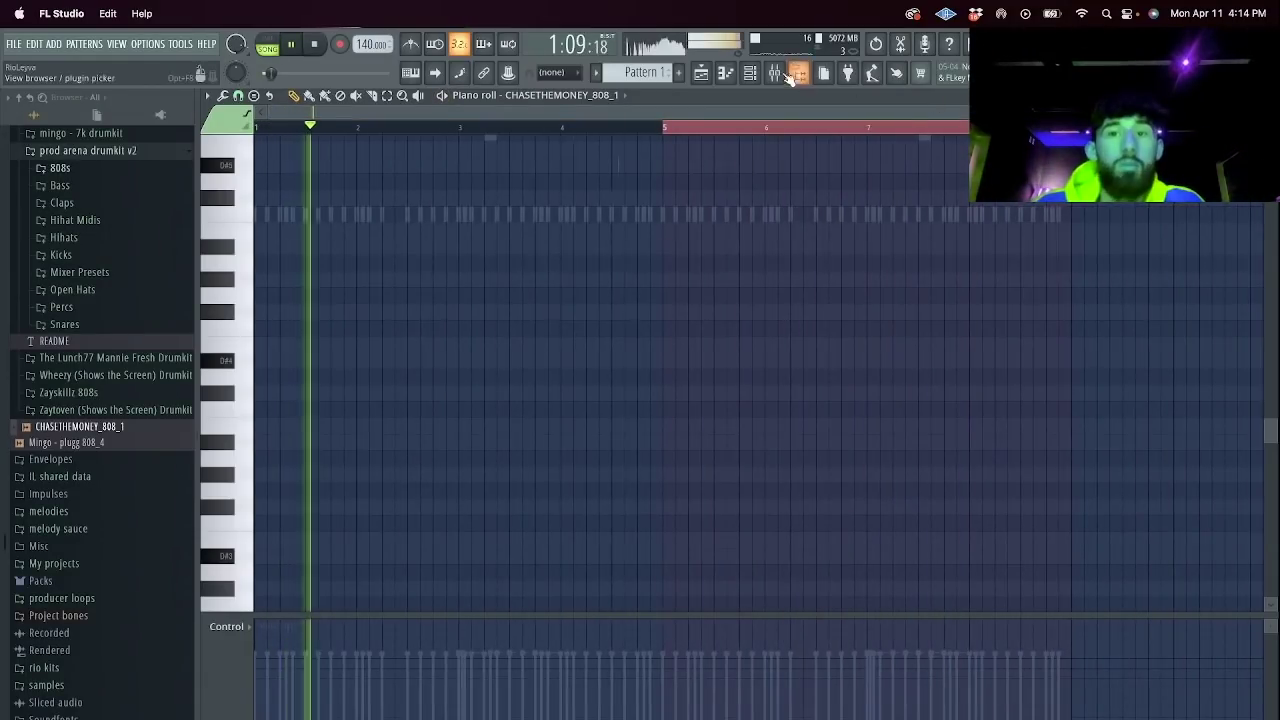
key(F6)
right_click(405, 272)
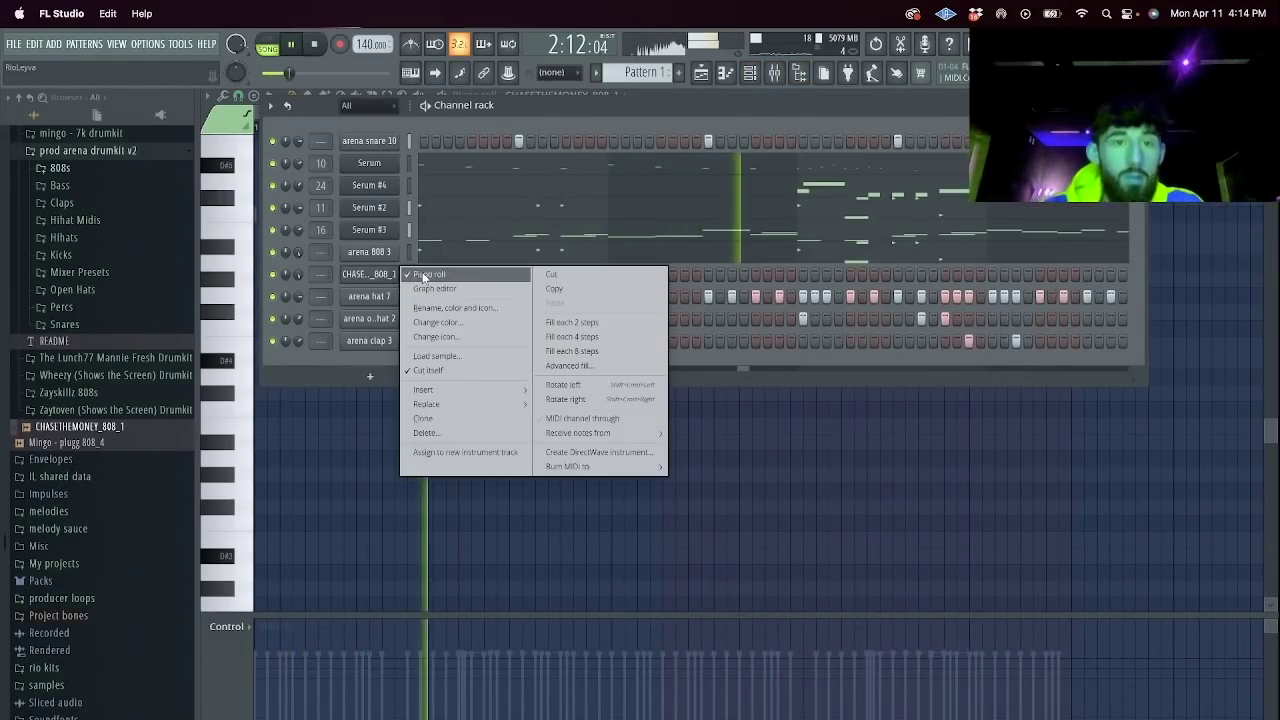
click(430, 277)
scroll(594, 277, up, 4)
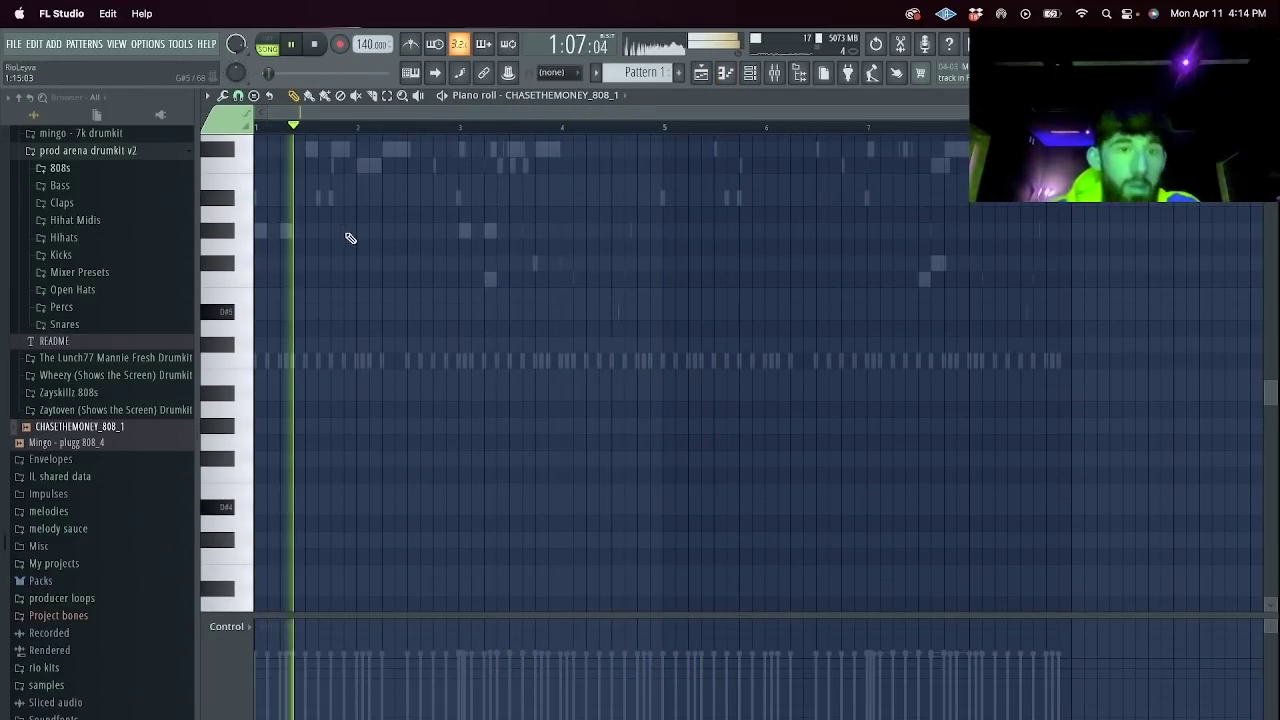
Shorten the A#5 808 note, drop it to A#4, and redraw a longer note in bar 2.
scroll(366, 266, up, 4)
key(space)
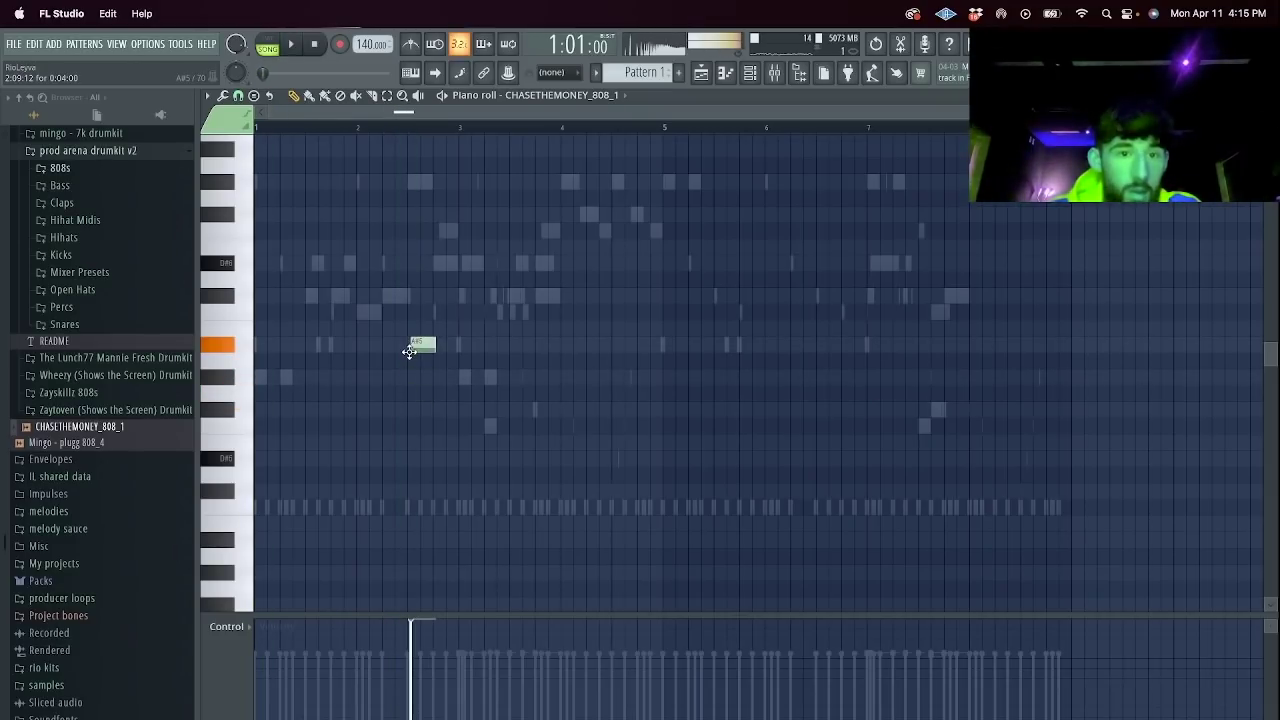
drag(429, 346, 412, 350)
key(ctrl+Down)
click(423, 543)
key(space)
key(space)
right_click(423, 543)
right_click(411, 543)
click(423, 541)
drag(428, 538, 462, 545)
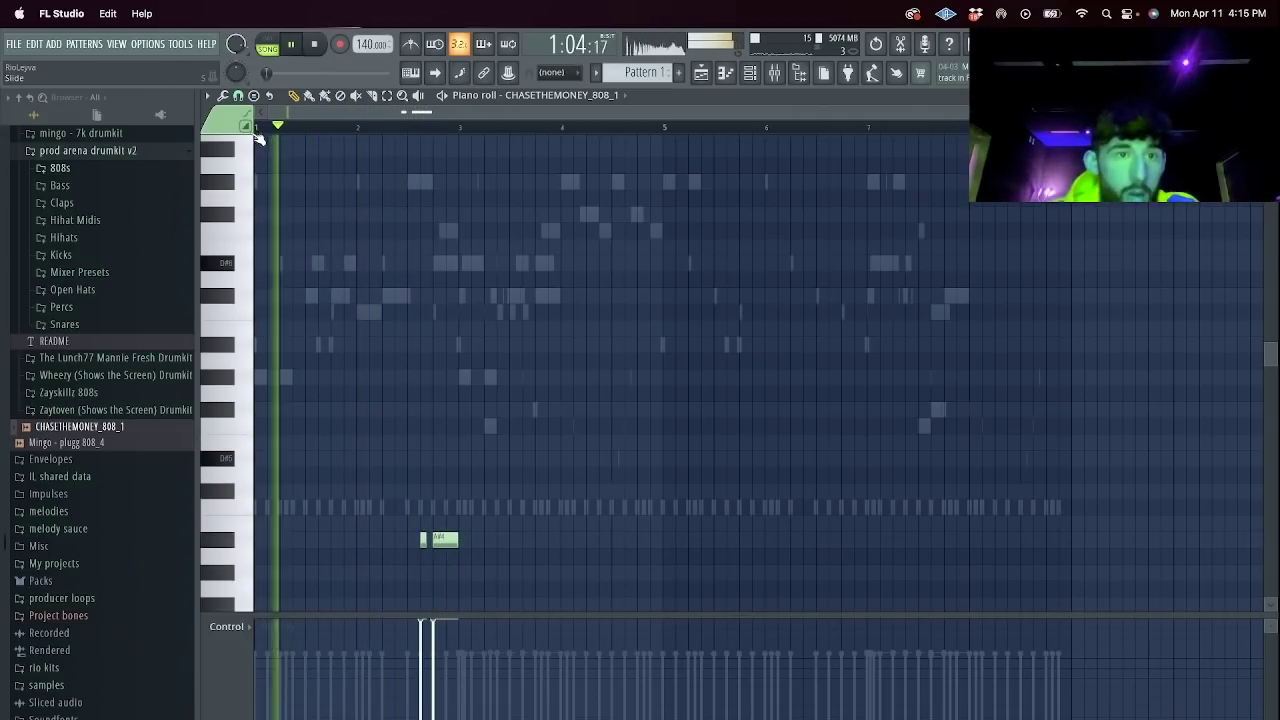
Add a short lower note in bar 2 and drop both notes an octave to A#3.
scroll(475, 524, down, 2)
scroll(475, 524, down, 10)
click(452, 442)
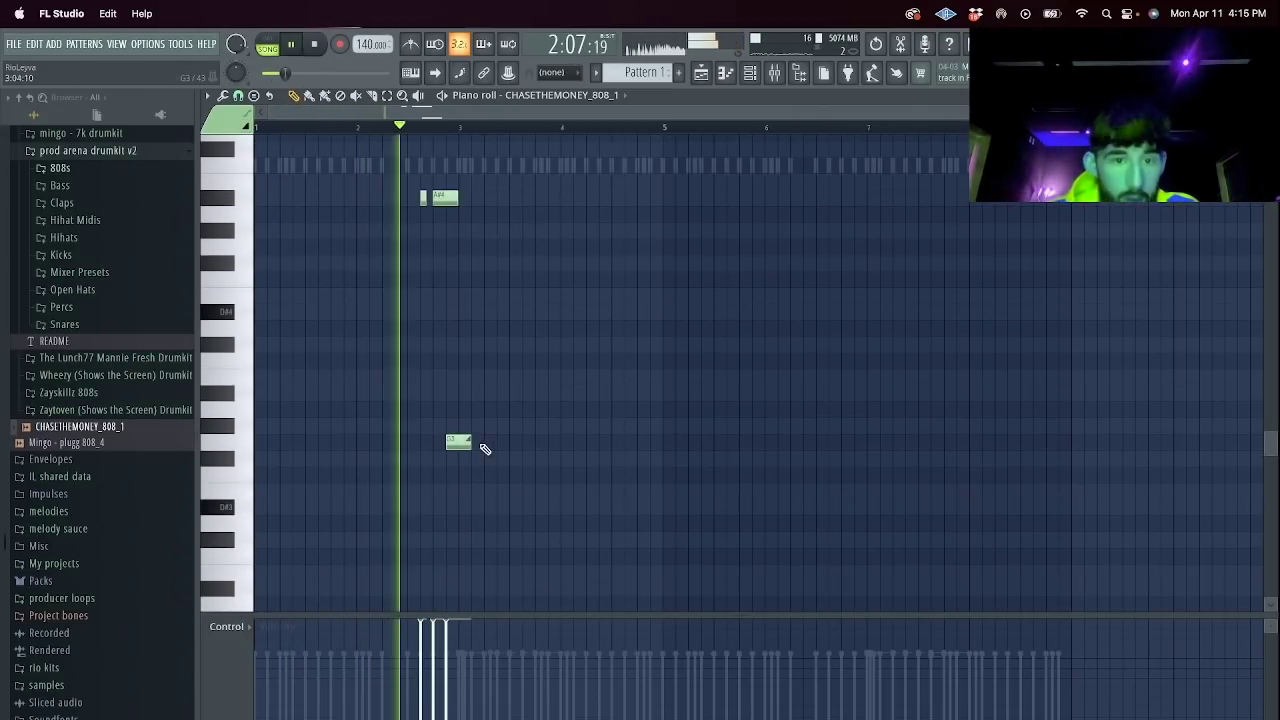
scroll(467, 440, up, 1)
drag(466, 277, 417, 243)
key(ctrl+Down)
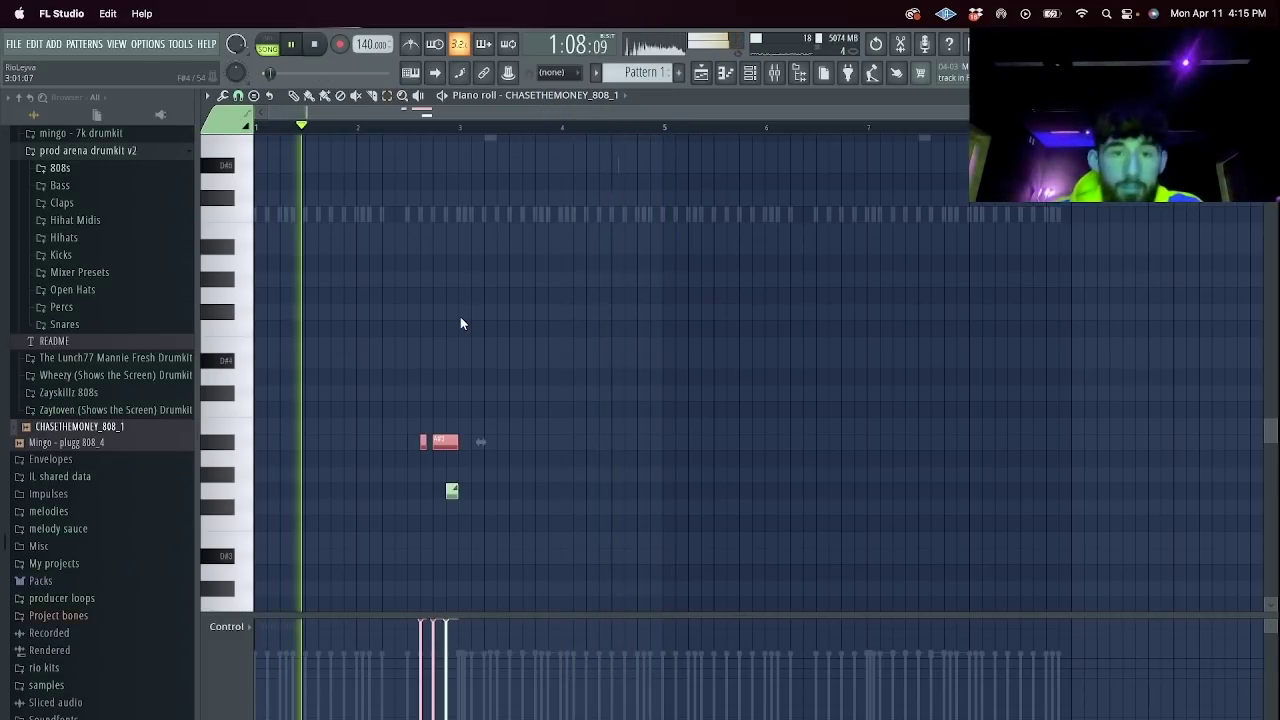
Duplicate bars 1–3 into bars 3–5 and delete the three bar-2 notes.
drag(459, 128, 256, 128)
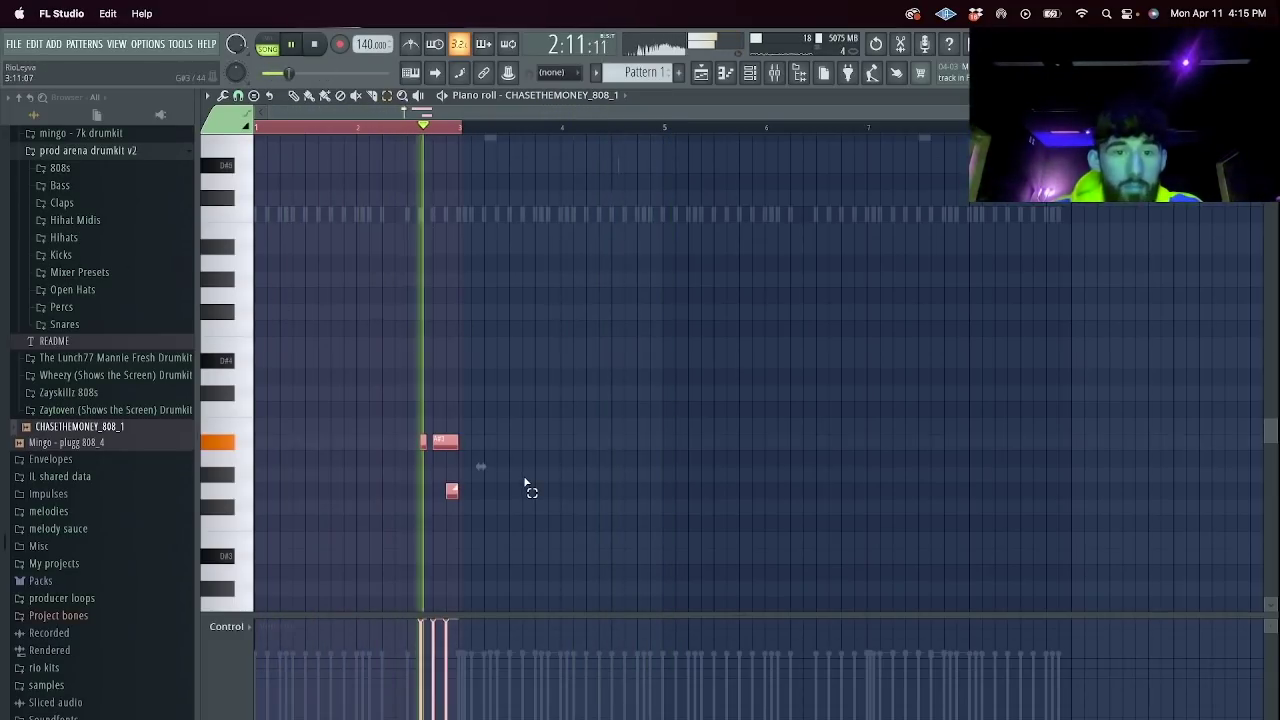
key(ctrl+b)
drag(504, 516, 402, 426)
key(Delete)
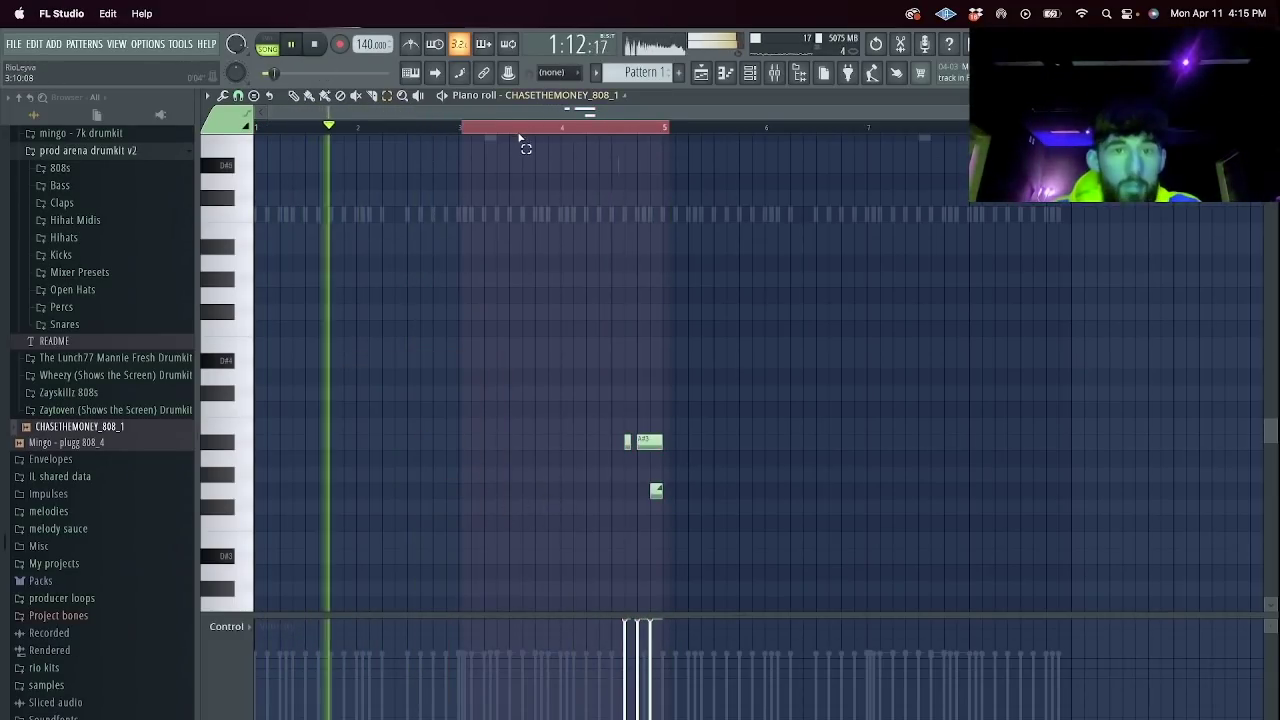
right_click(521, 128)
key(space)
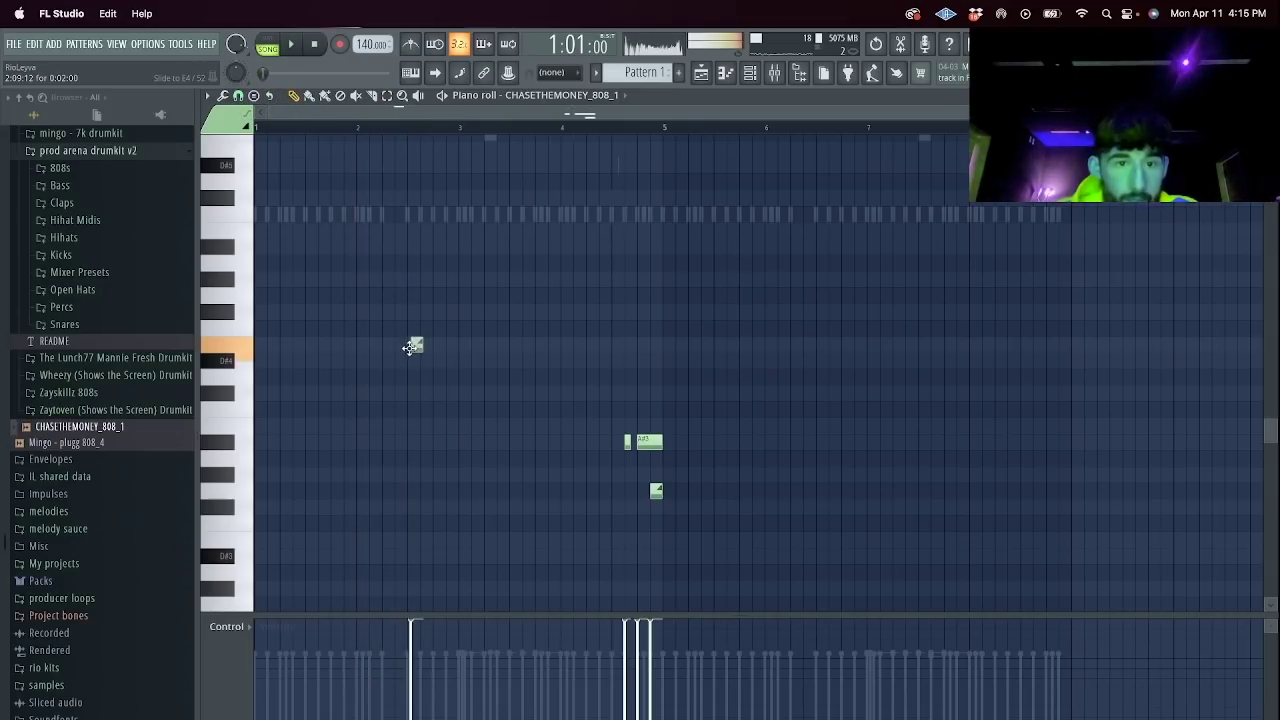
Lengthen the A#3 808 note and play from just before bar 5.
scroll(433, 282, up, 3)
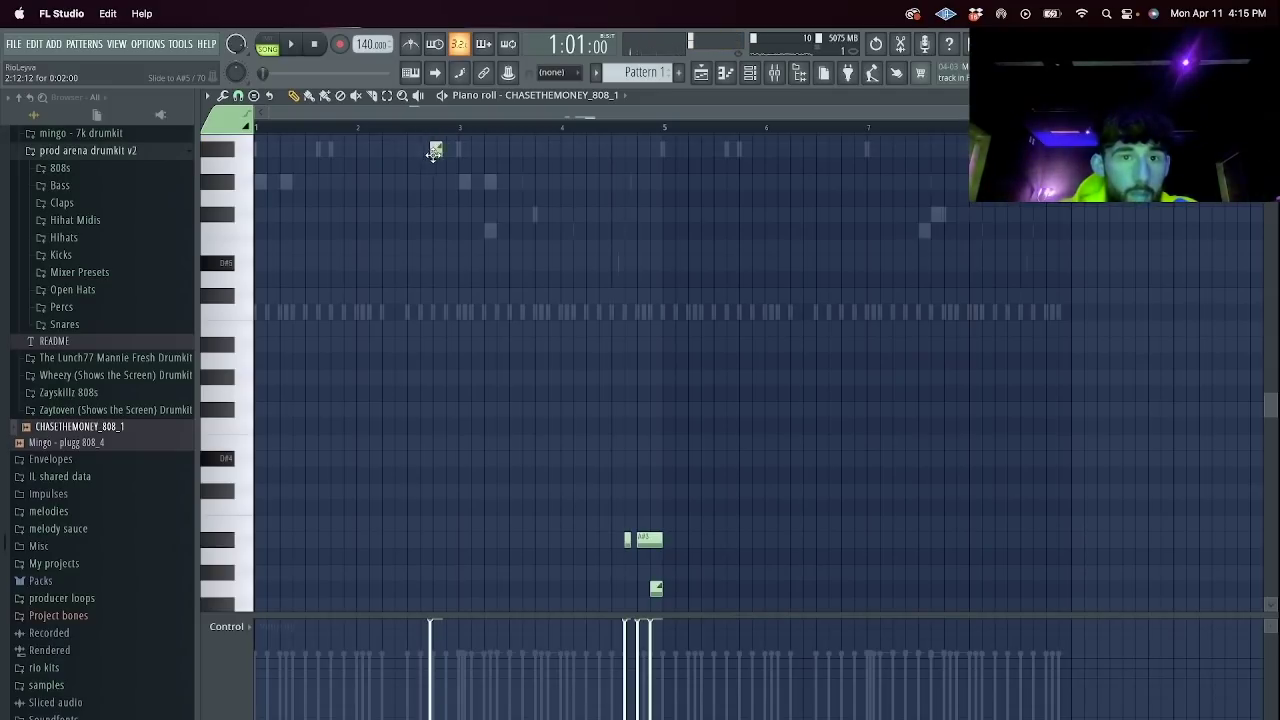
scroll(619, 381, down, 2)
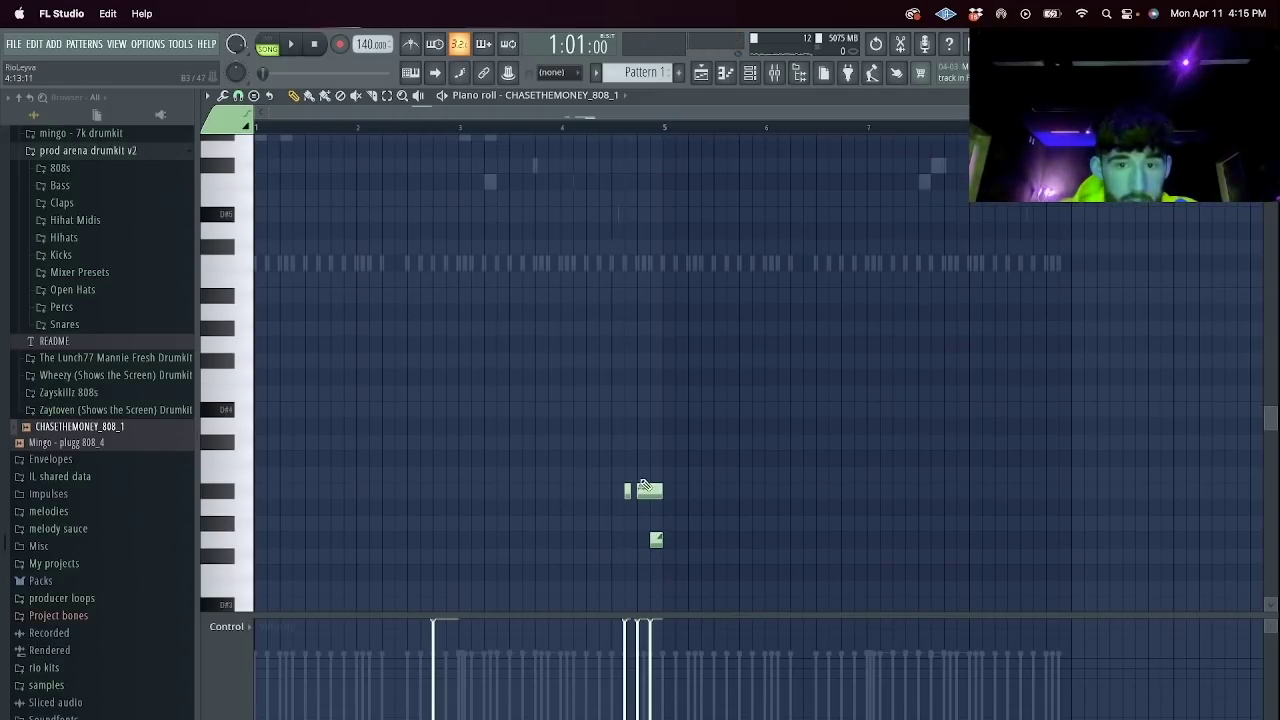
key(space)
drag(406, 491, 457, 500)
scroll(531, 443, up, 8)
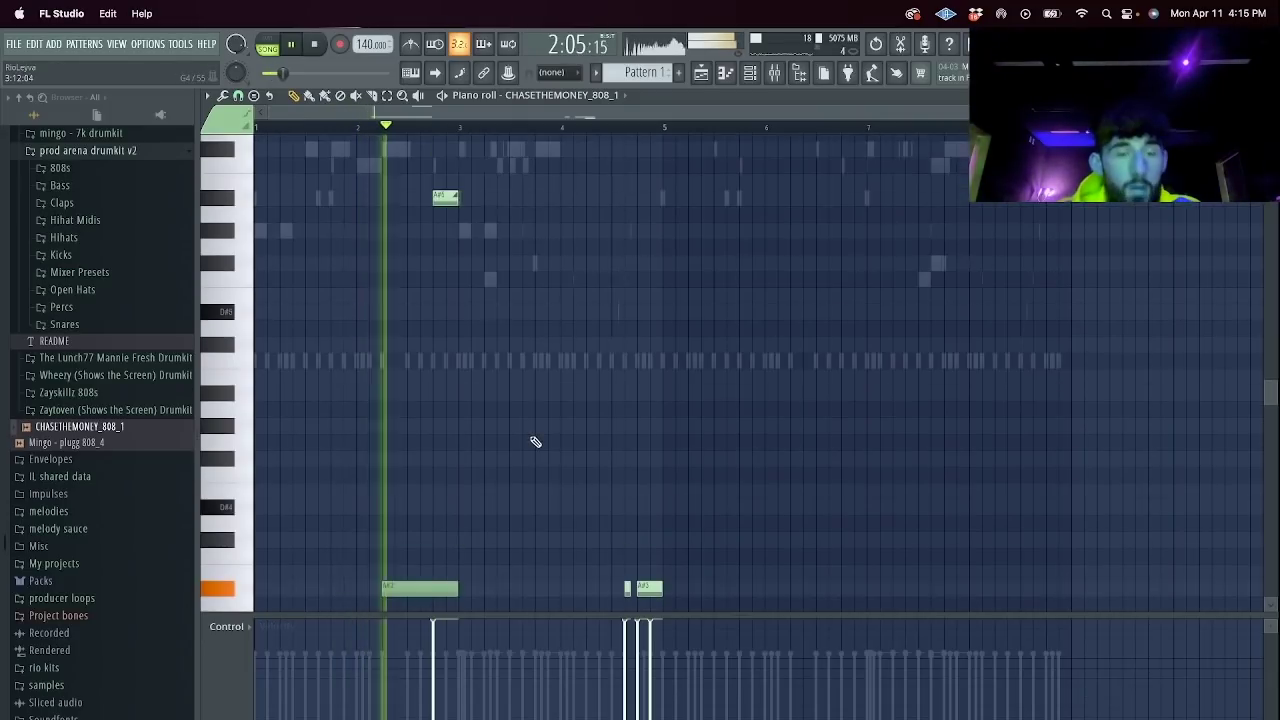
scroll(563, 321, down, 18)
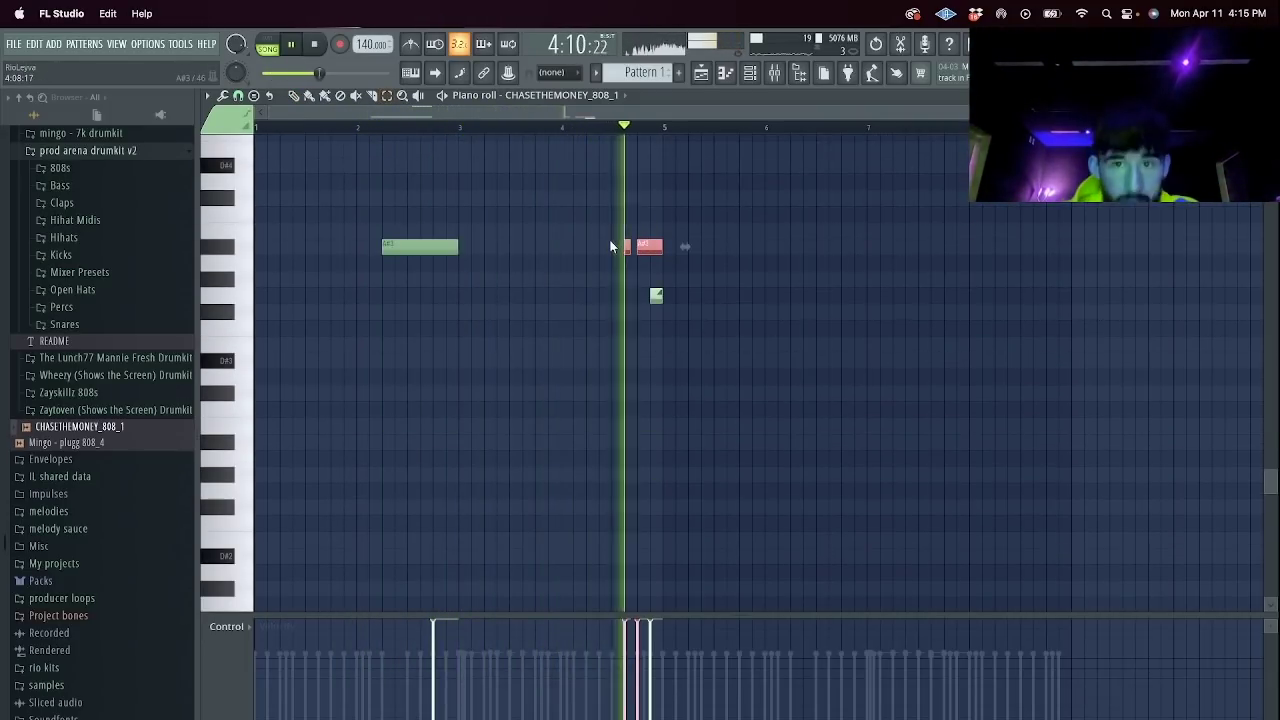
click(599, 127)
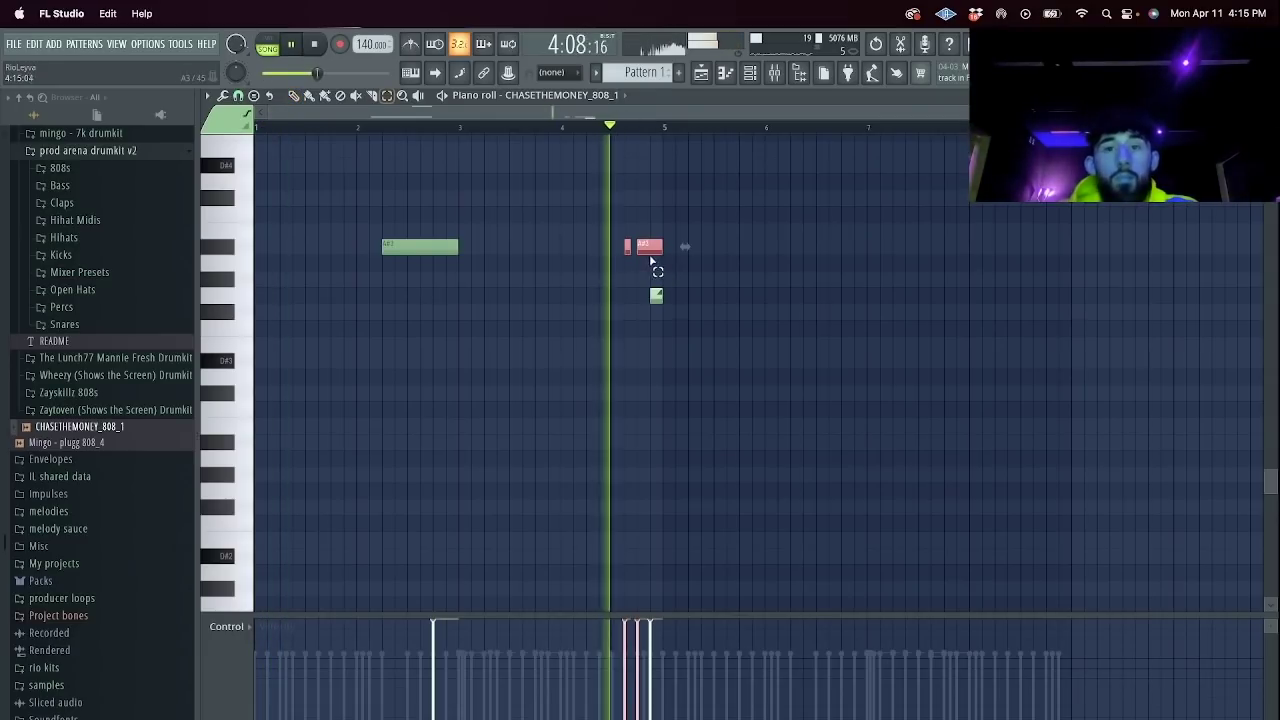
Delete one note near bar 5, raise the other two semitones, and audition the pattern.
key(Delete)
scroll(640, 255, up, 12)
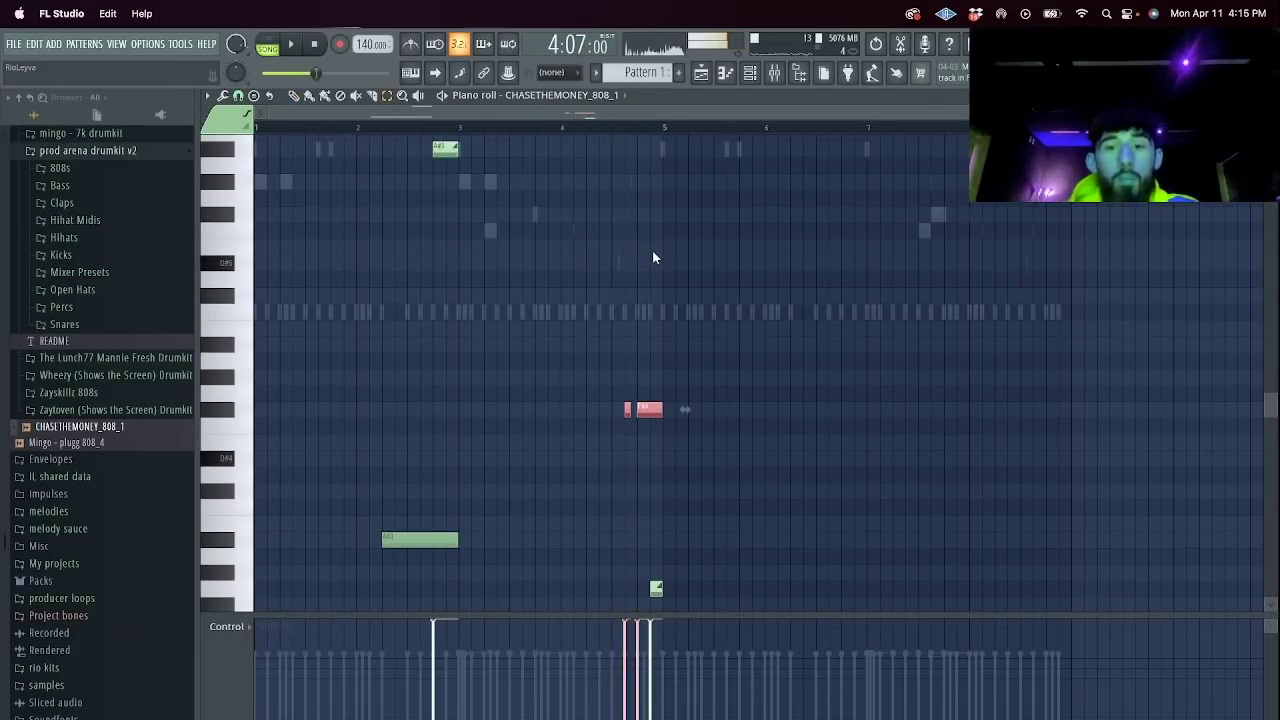
key(shift+Up)
key(shift+Up)
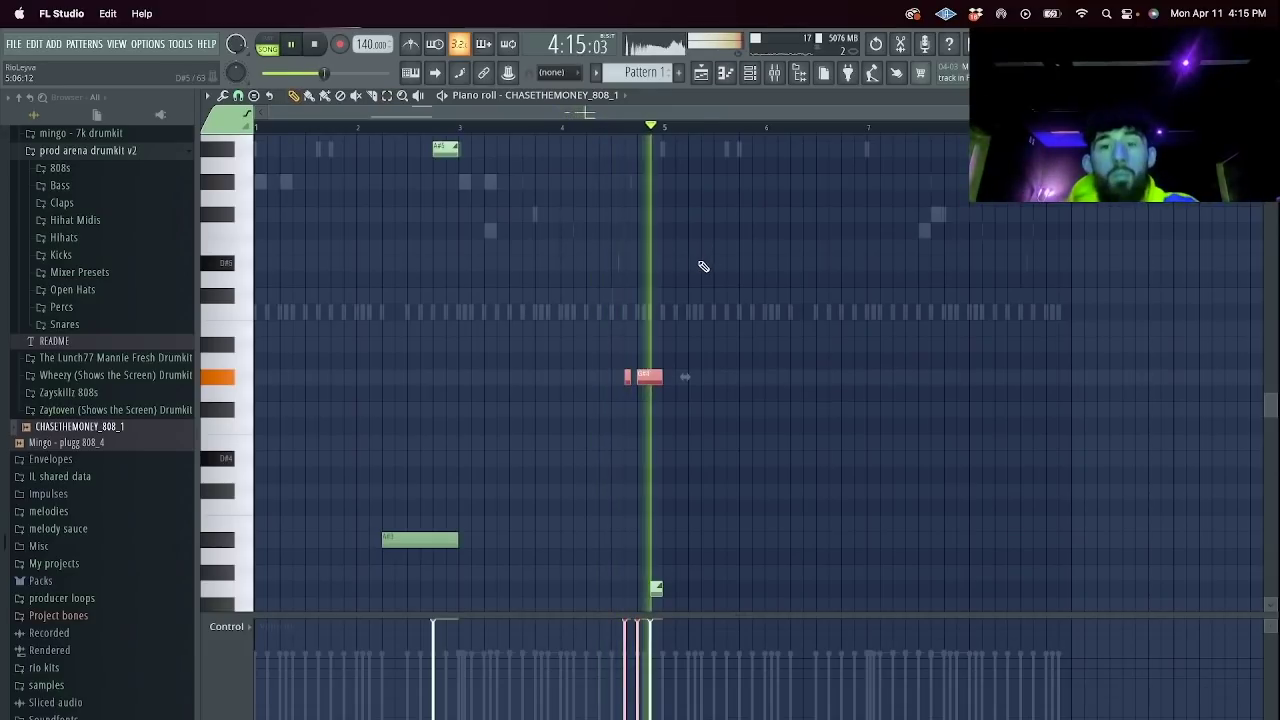
scroll(646, 399, down, 2)
click(650, 405)
right_click(650, 405)
key(space)
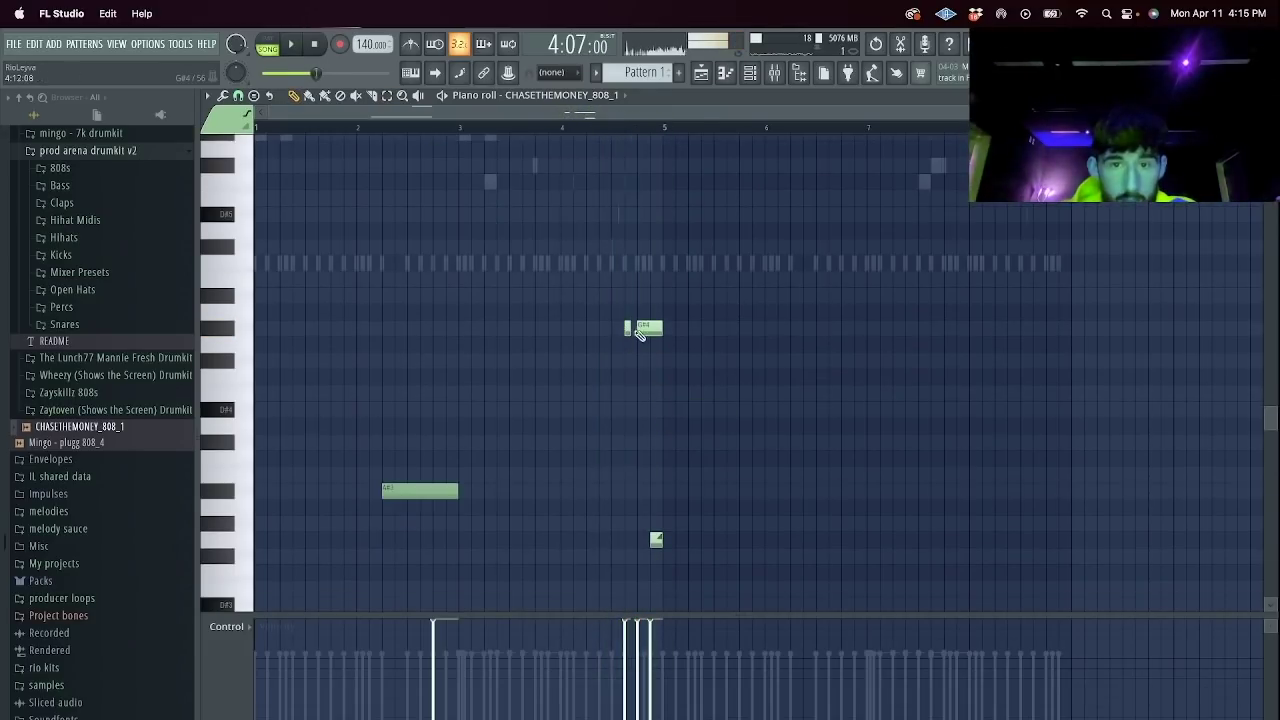
key(space)
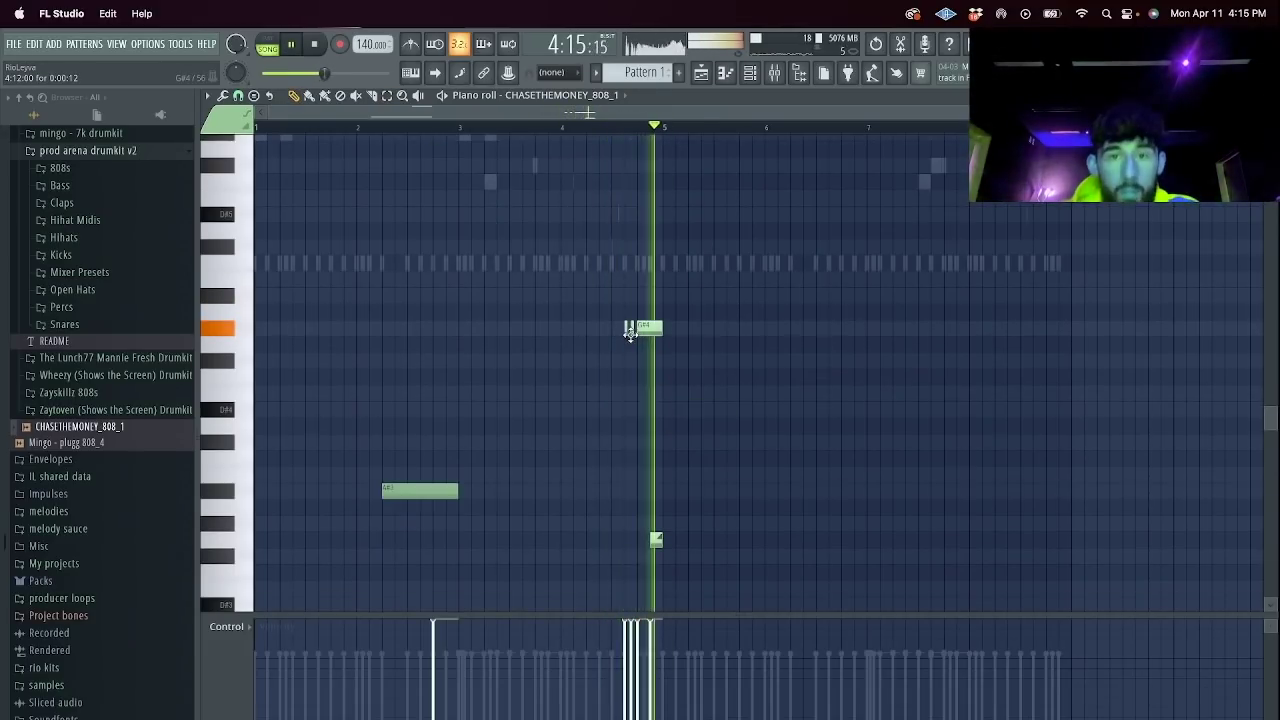
scroll(629, 333, up, 3)
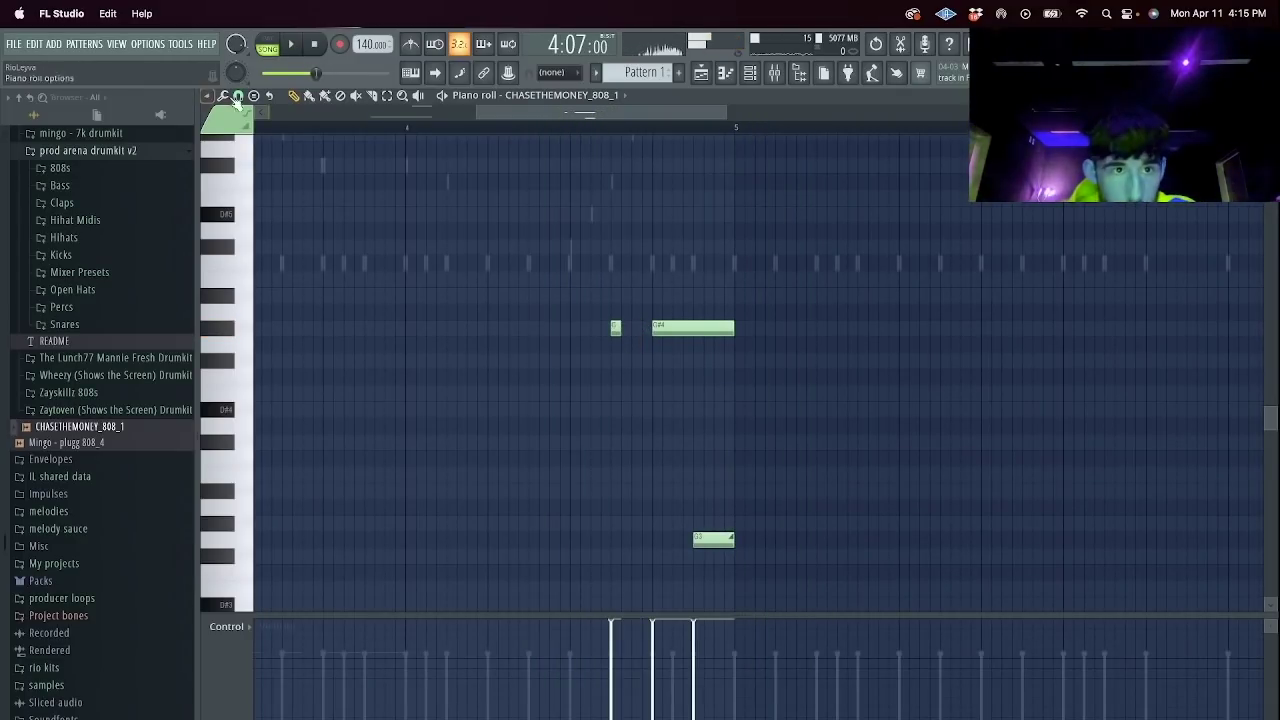
Set snap to 1/3 step and draw a four-note triplet roll of short notes before the long G#4.
click(238, 96)
click(258, 211)
drag(615, 327, 572, 327)
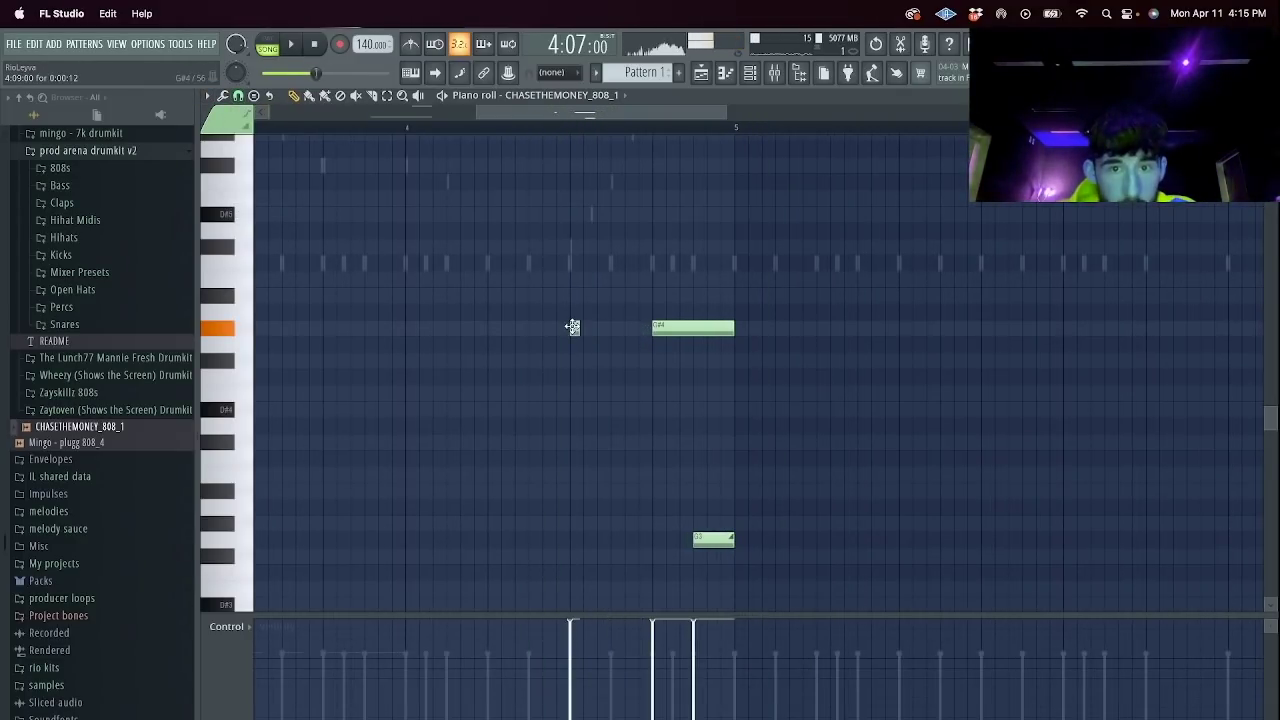
key(space)
click(585, 329)
click(598, 329)
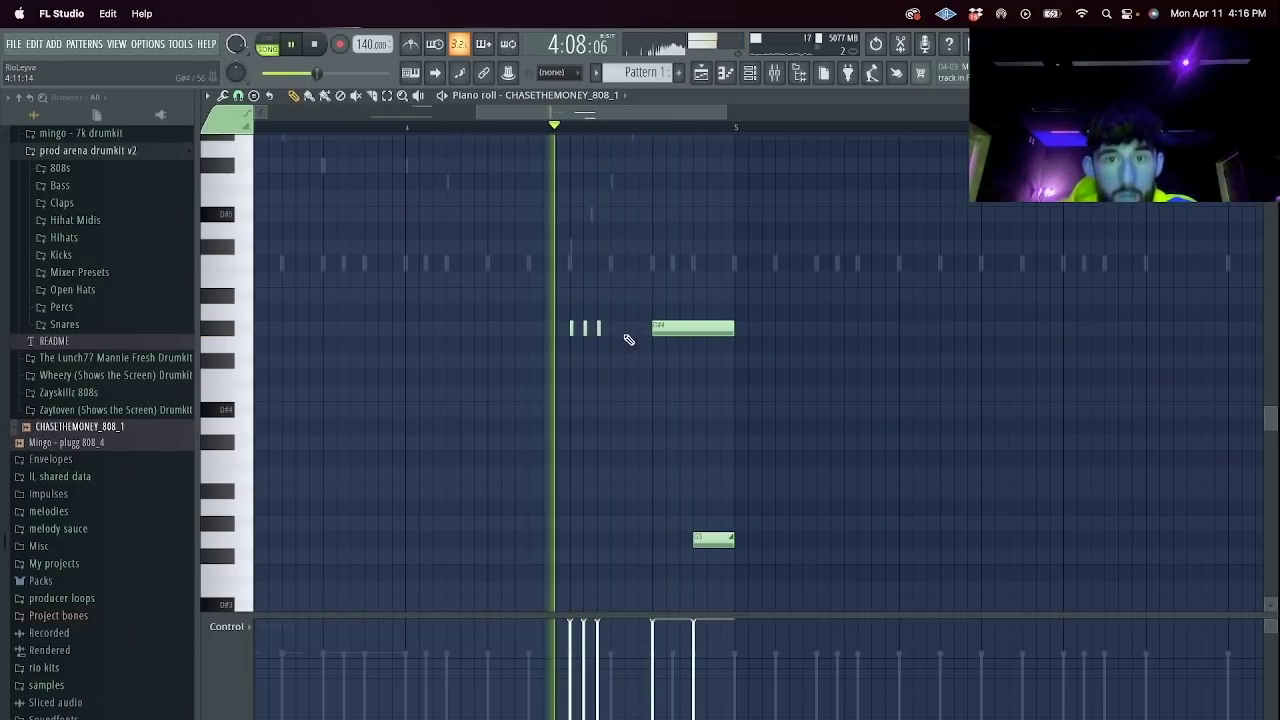
key(space)
key(space)
click(611, 329)
mouse_move(614, 329)
mouse_down()
mouse_move(638, 331)
mouse_move(617, 340)
mouse_up()
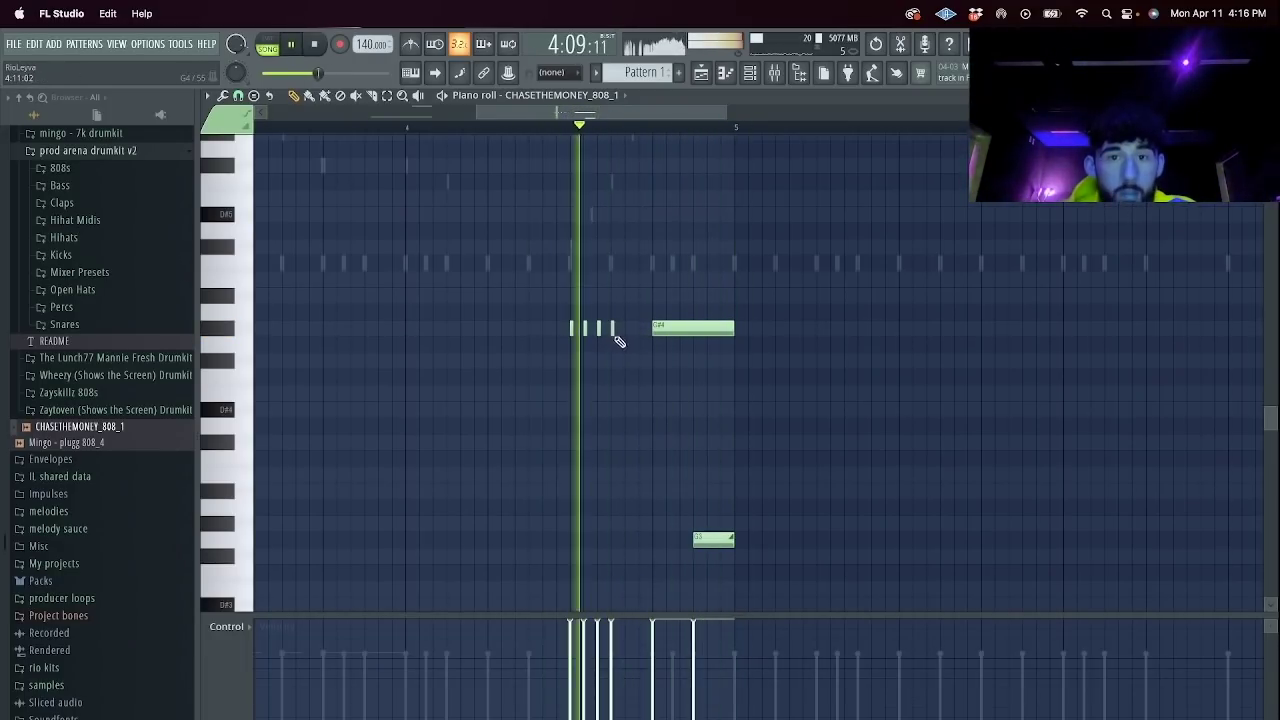
drag(478, 111, 264, 111)
key(space)
key(space)
Turn the G#4 and G3 velocities down to 0% and add another short G#4 before the existing note.
drag(966, 352, 914, 301)
key(space)
key(space)
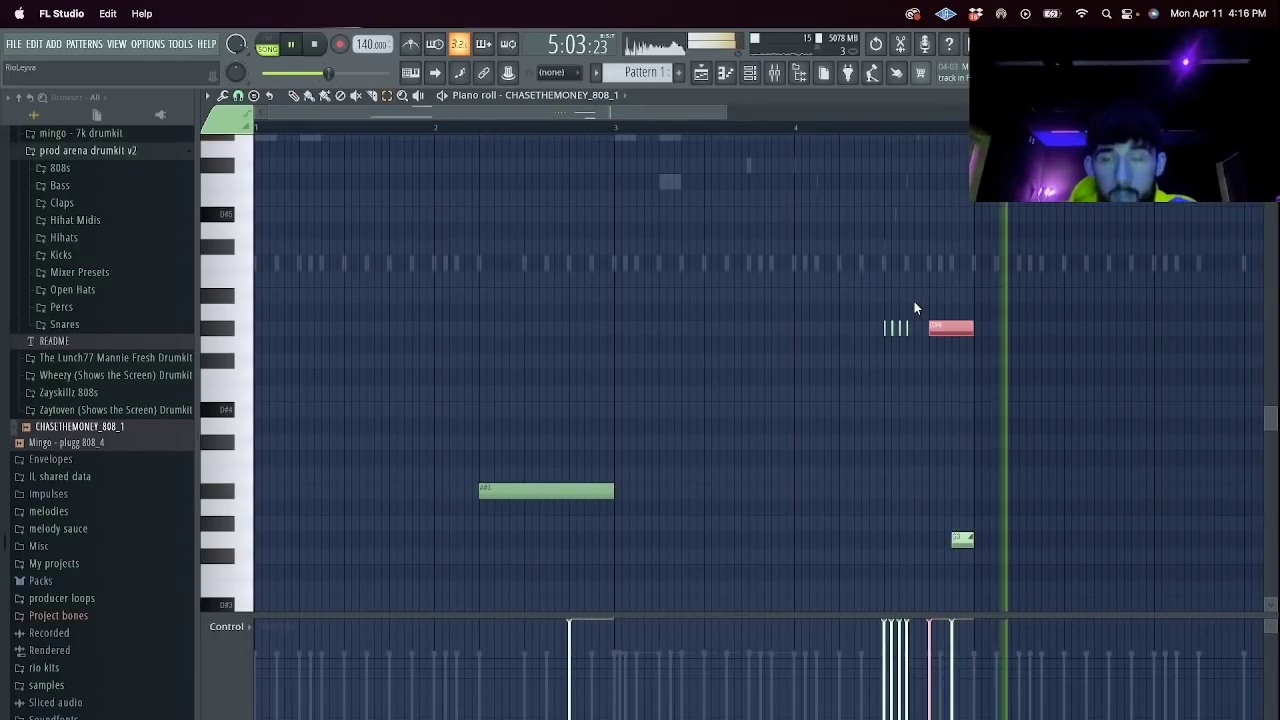
key(super+Down)
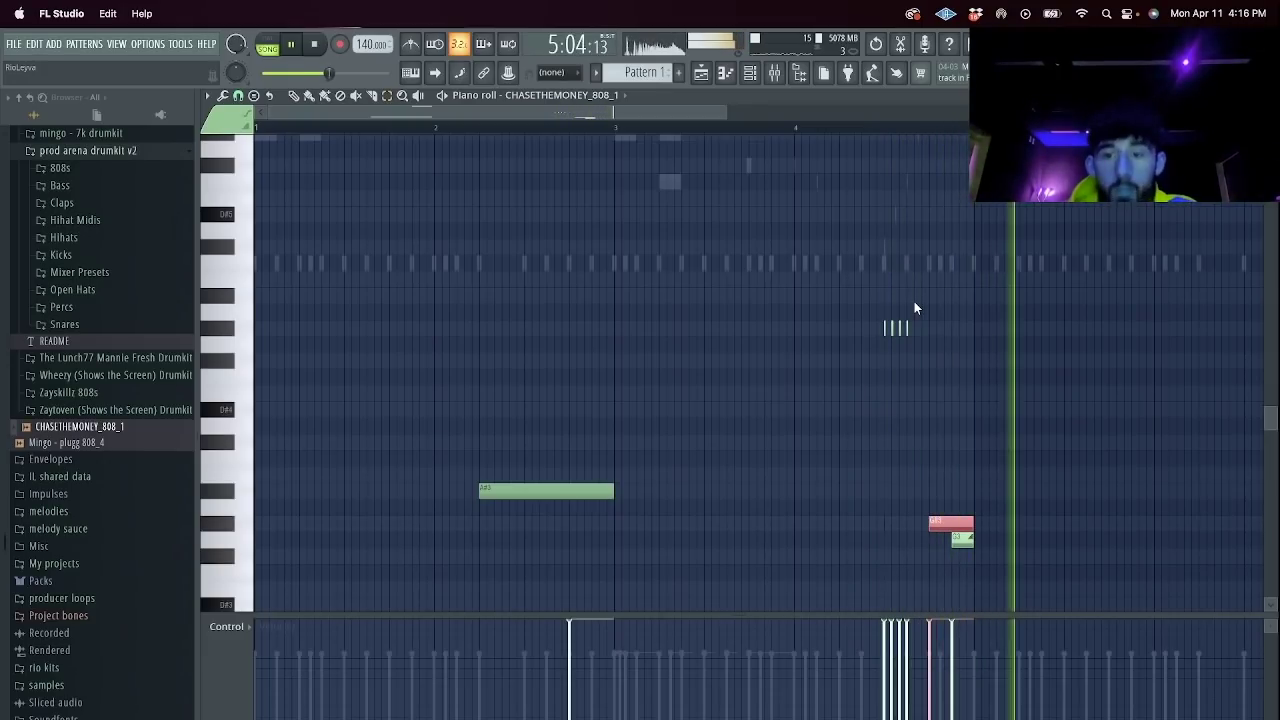
key(super+Up)
super+click(1014, 554)
drag(940, 650, 943, 719)
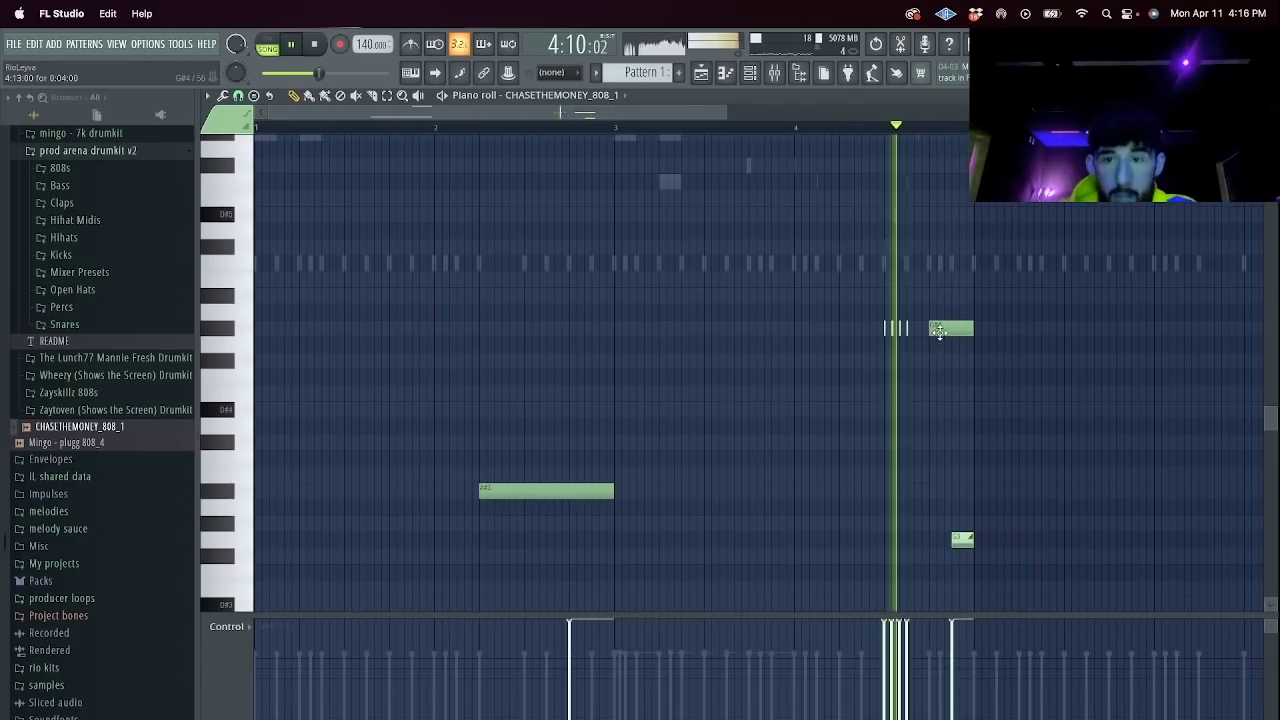
key(space)
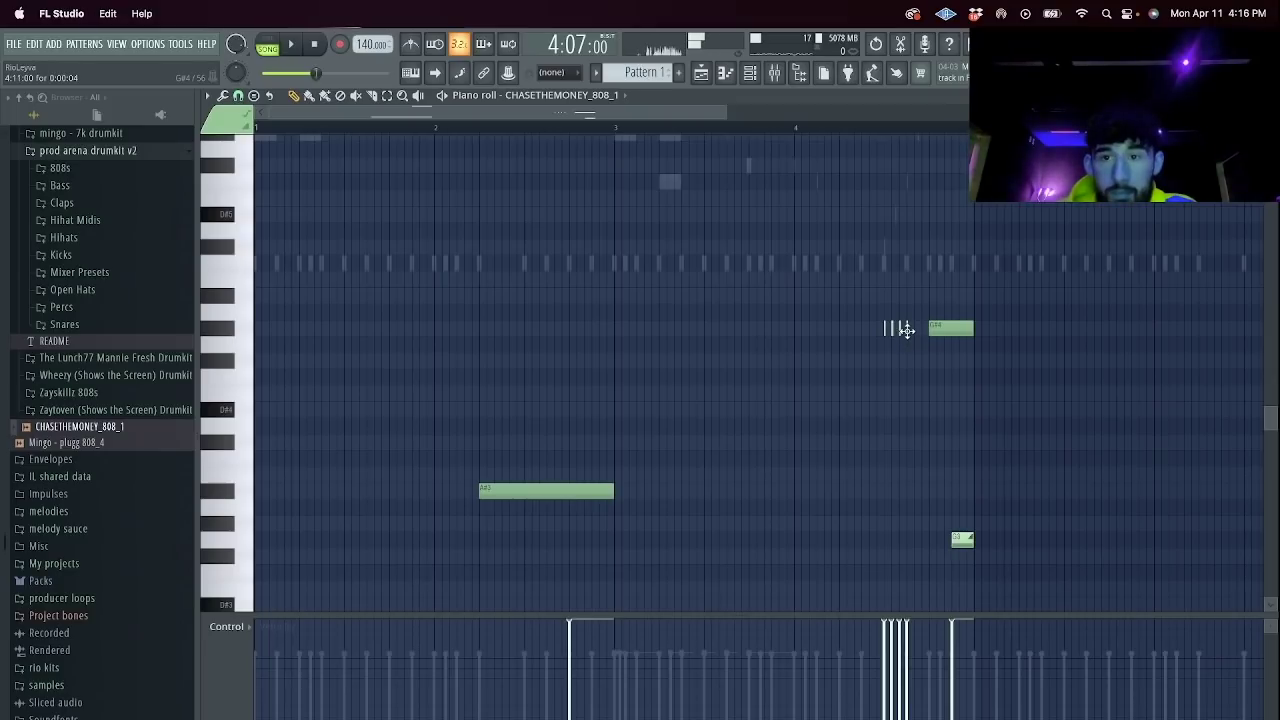
click(905, 328)
key(space)
key(space)
key(space)
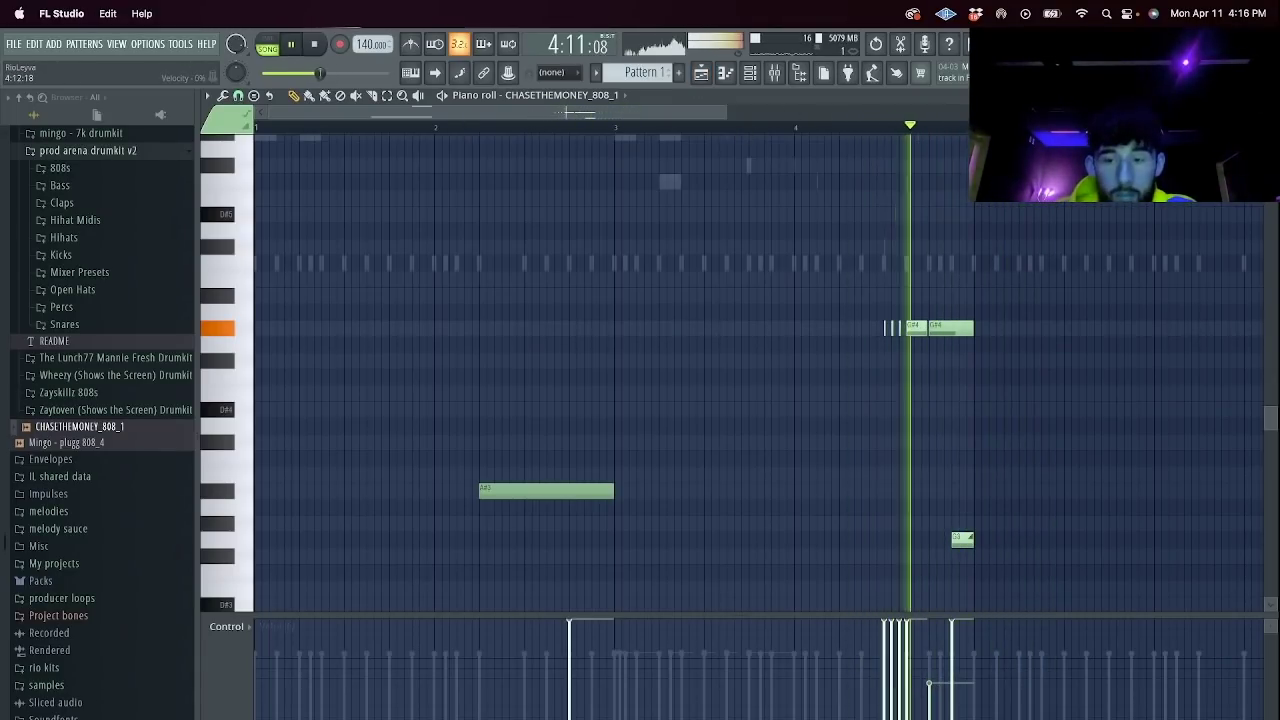
key(space)
Raise the selected roll notes an octave with Ctrl+Up, then drop the group back down an octave.
key(space)
ctrl+drag(987, 401, 936, 214)
key(ctrl+Up)
key(space)
key(space)
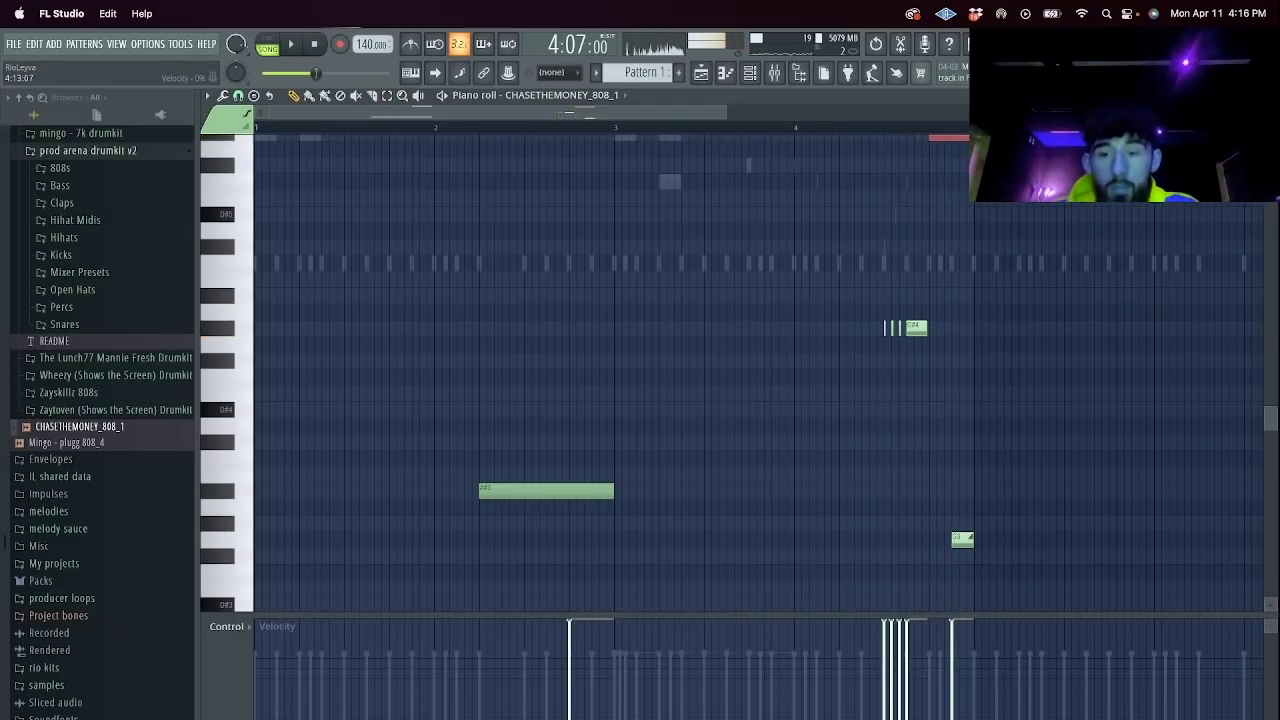
scroll(690, 128, down, 3)
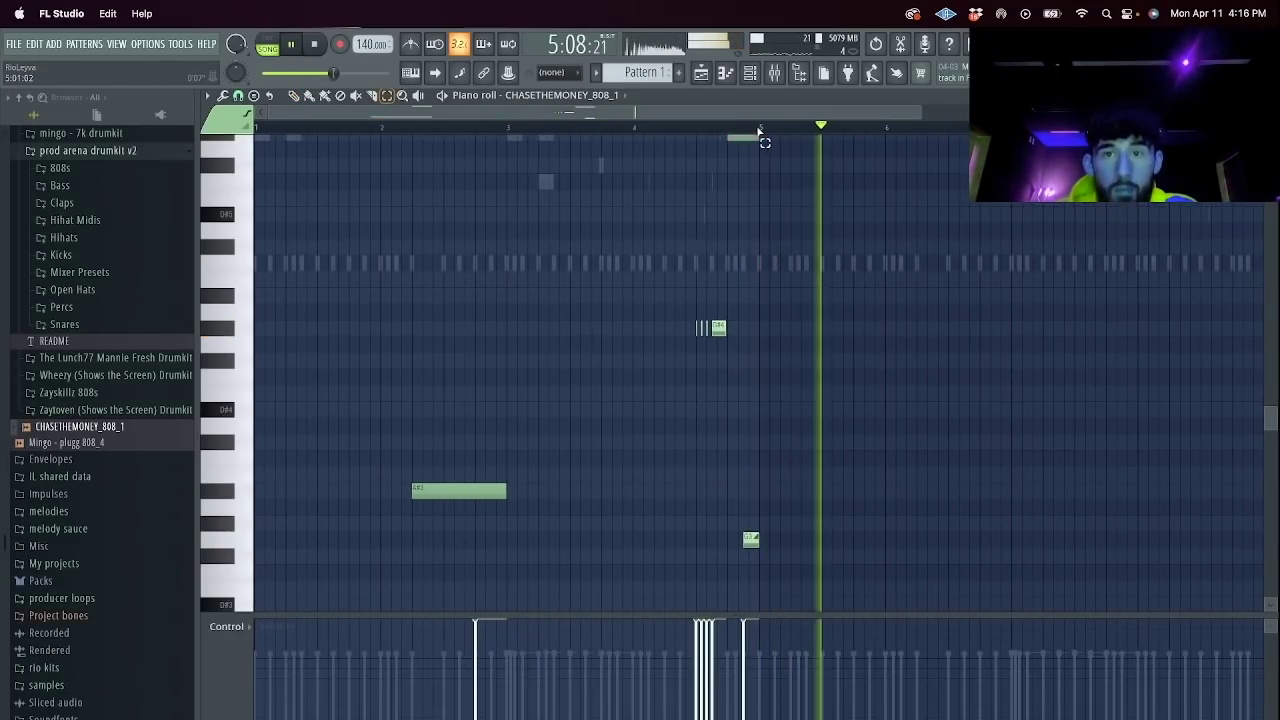
key(ctrl+Up)
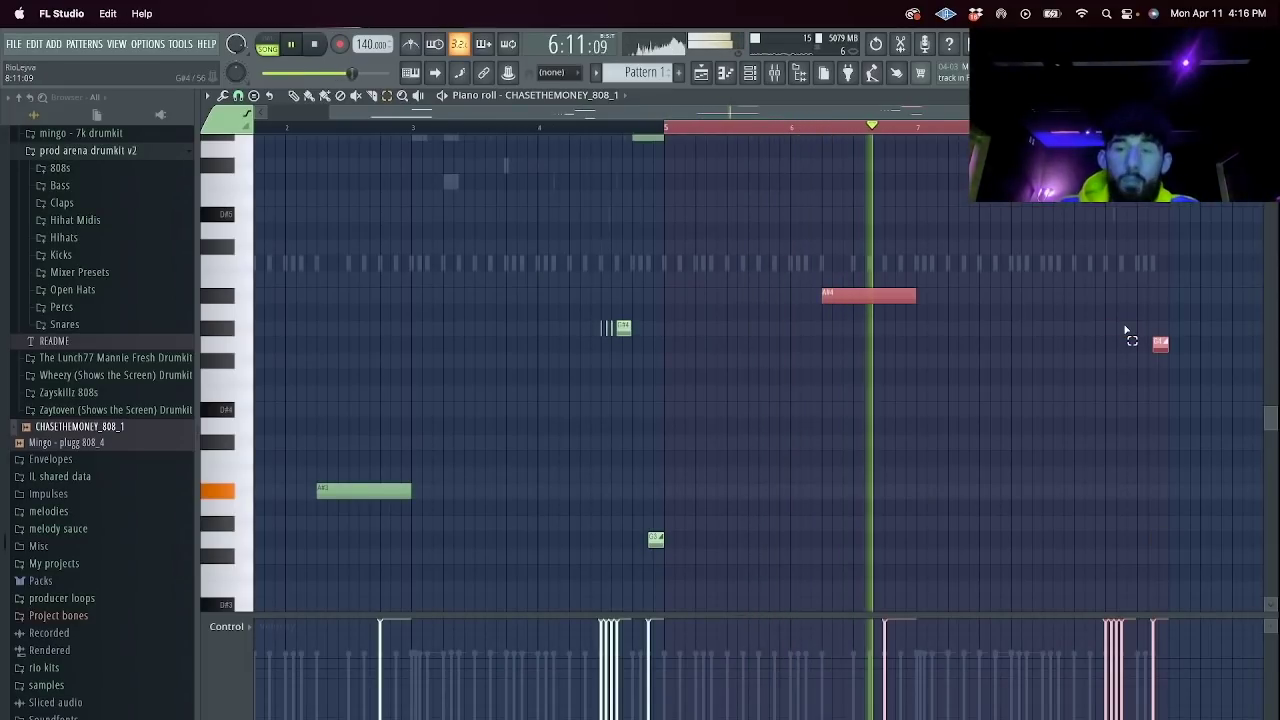
scroll(1127, 332, down, 2)
scroll(1043, 337, up, 5)
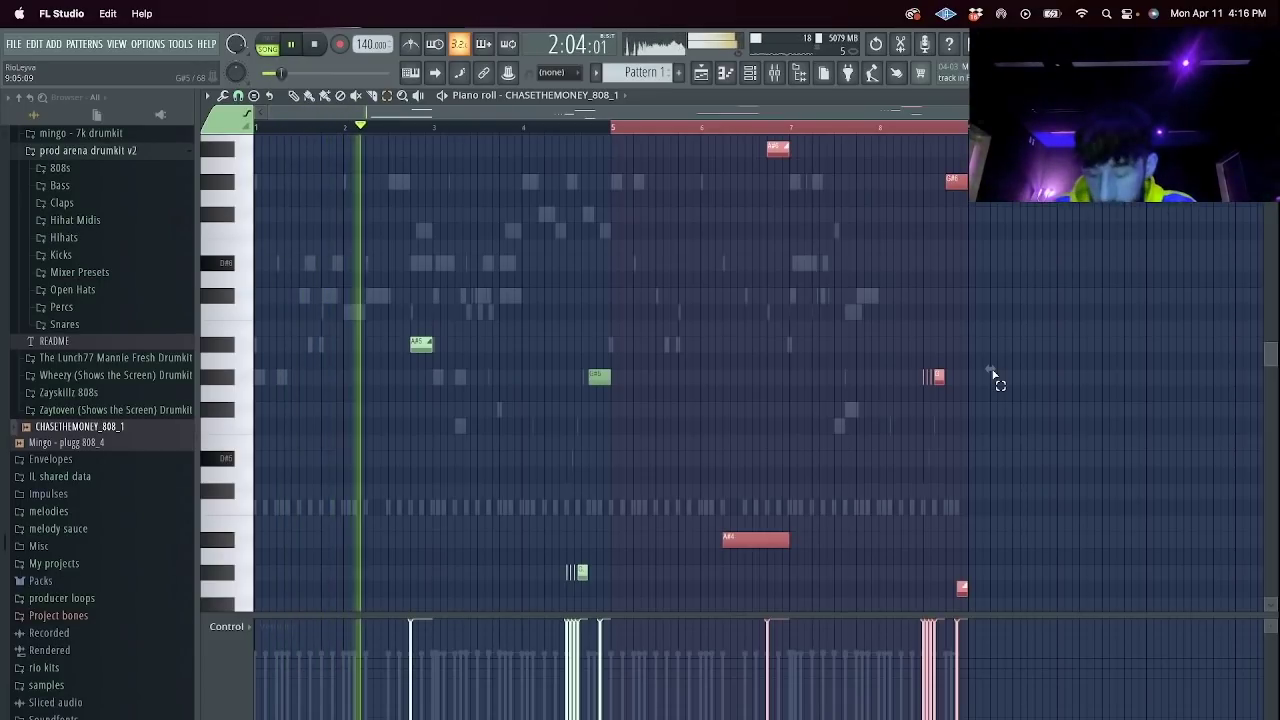
scroll(1000, 550, down, 2)
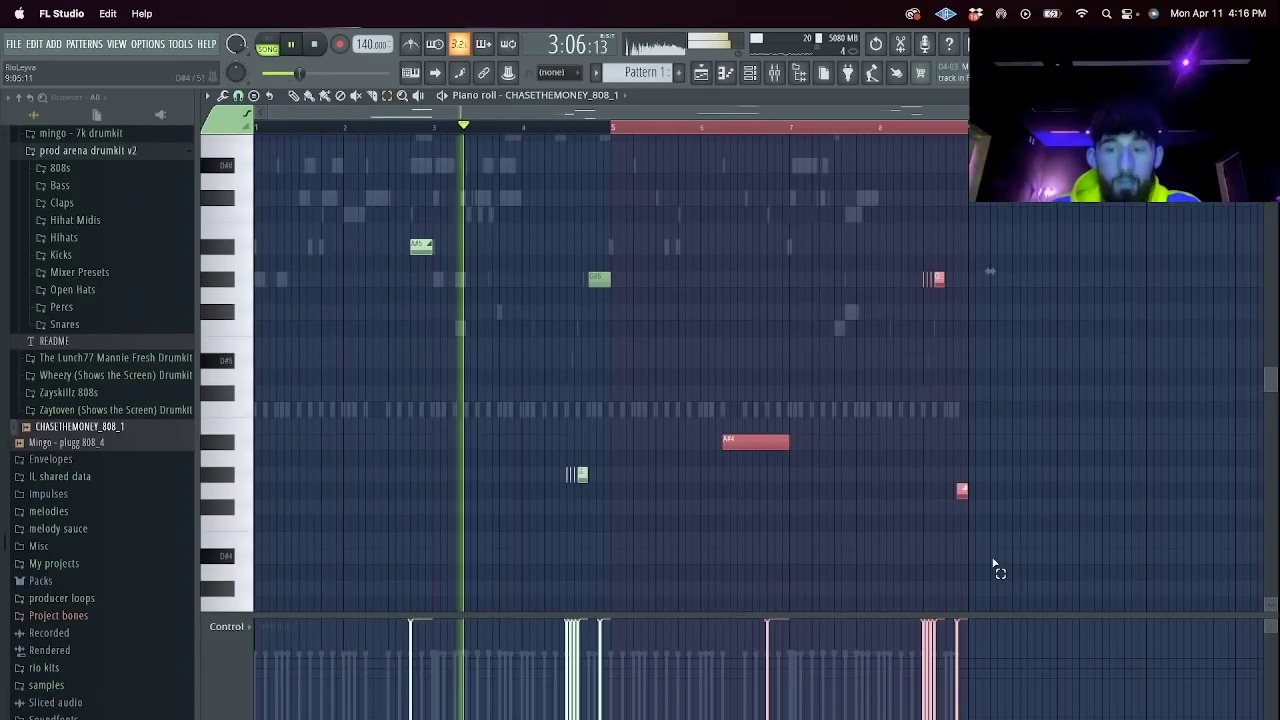
drag(918, 28, 918, 28)
key(super+Down)
key(space)
click(750, 79)
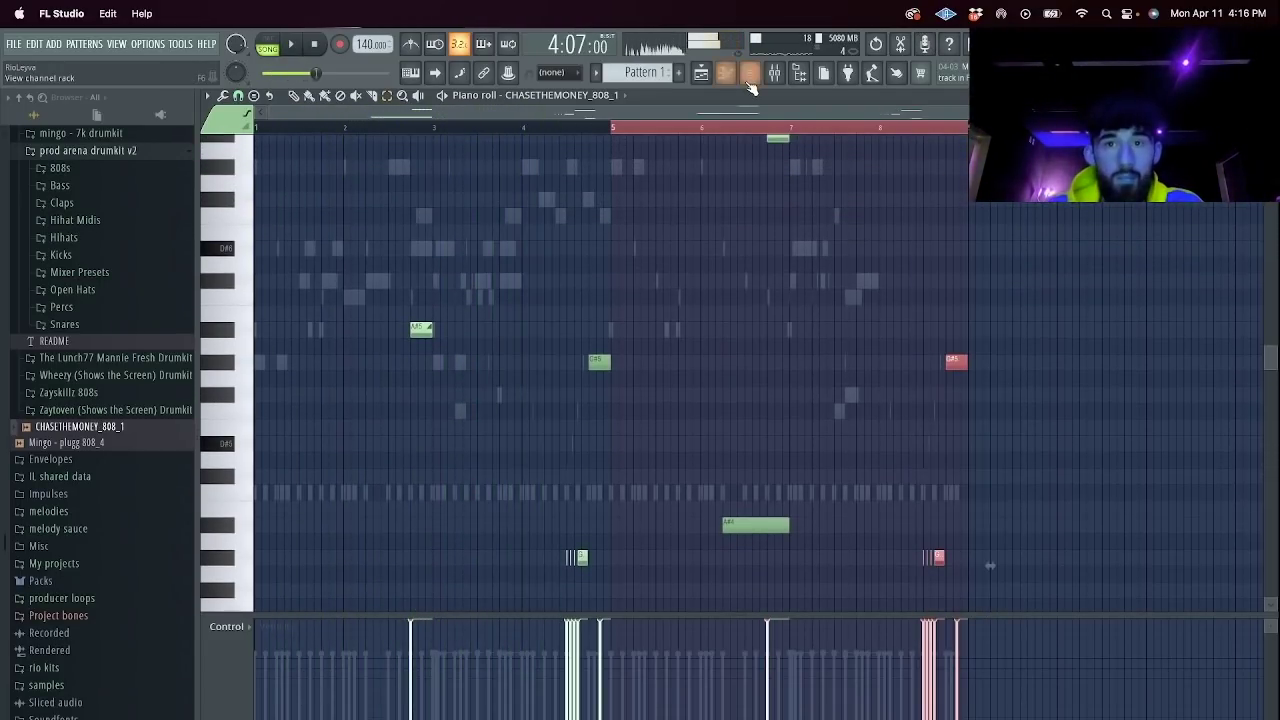
Split the pattern by channel, place each instrument on its own playlist track, and duplicate the clips three times.
click(701, 72)
click(595, 72)
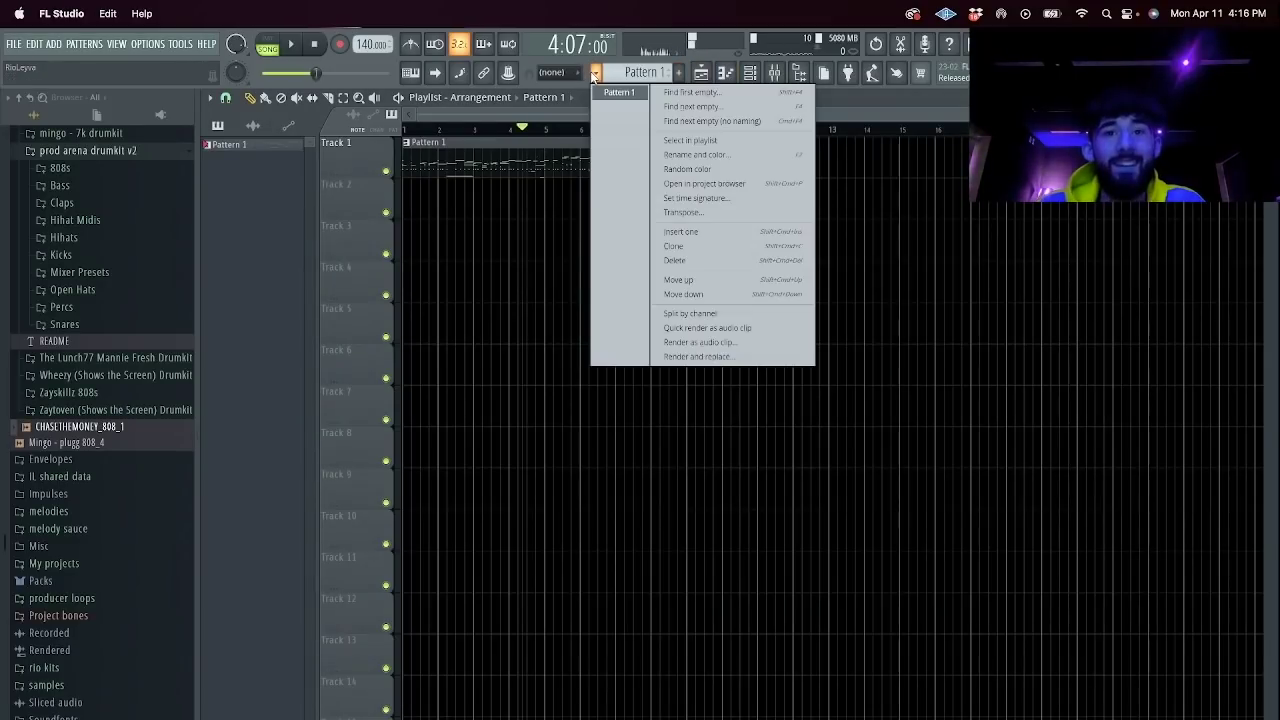
click(701, 315)
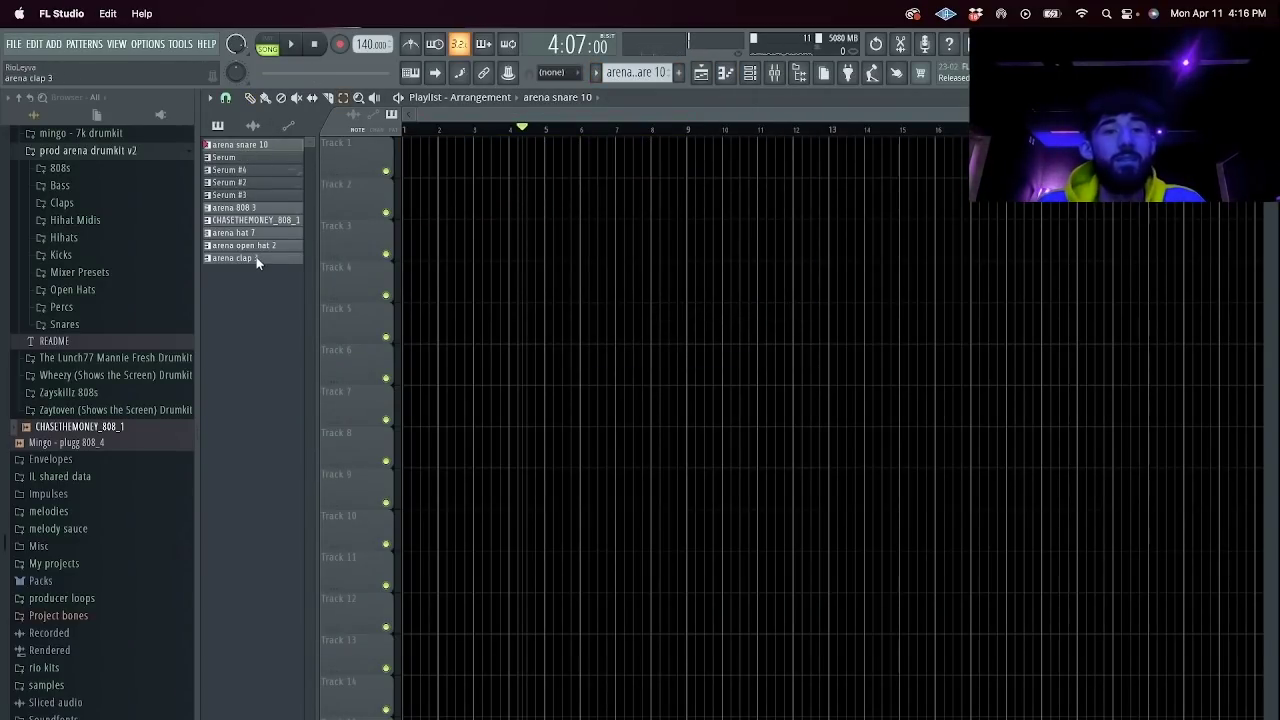
drag(272, 258, 410, 160)
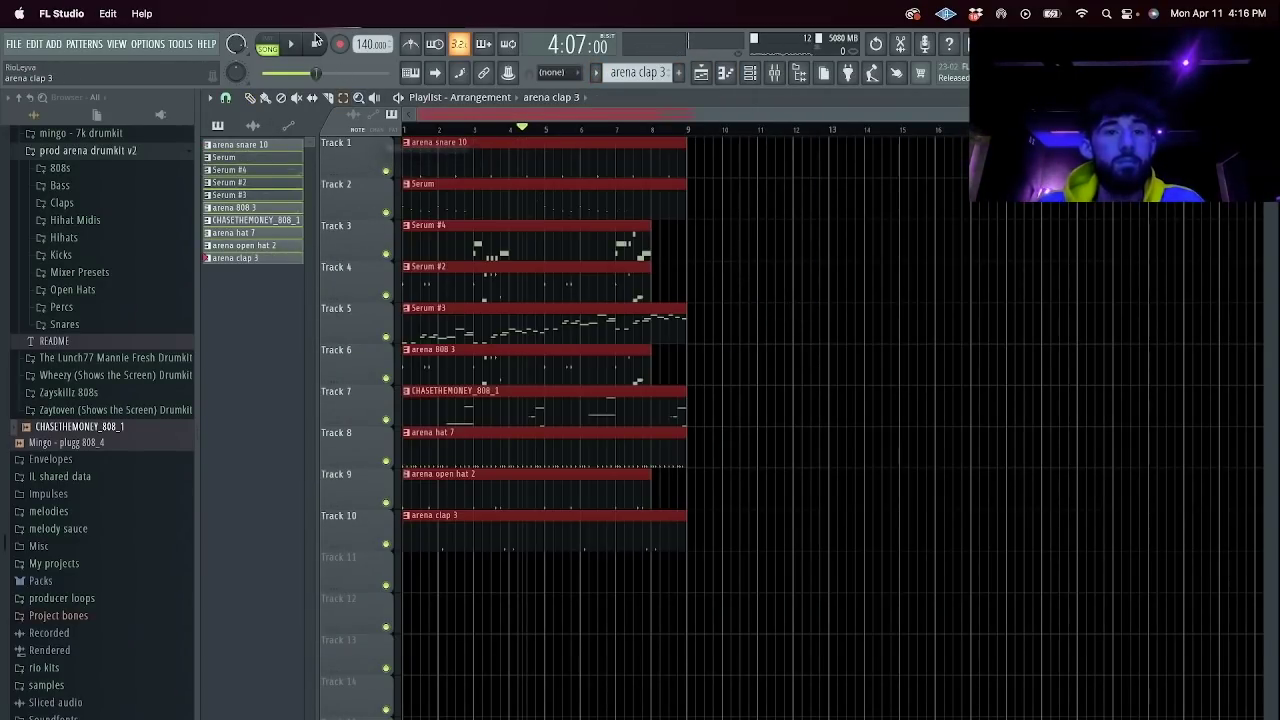
key(super+b)
key(super+b)
key(super+b)
Delete the first block of clips and copy the Serum clip to bar 1 on Track 2.
drag(740, 115, 410, 118)
drag(543, 640, 405, 150)
key(Delete)
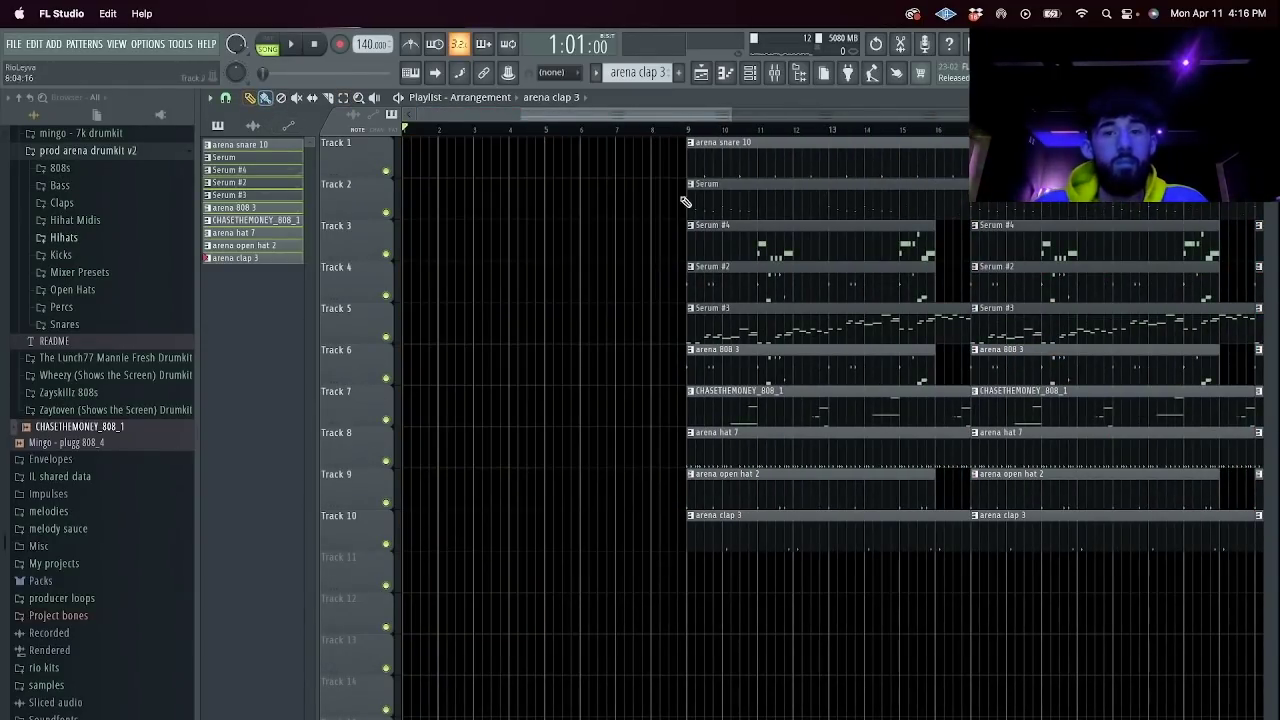
drag(708, 188, 274, 188)
key(space)
drag(732, 116, 1026, 218)
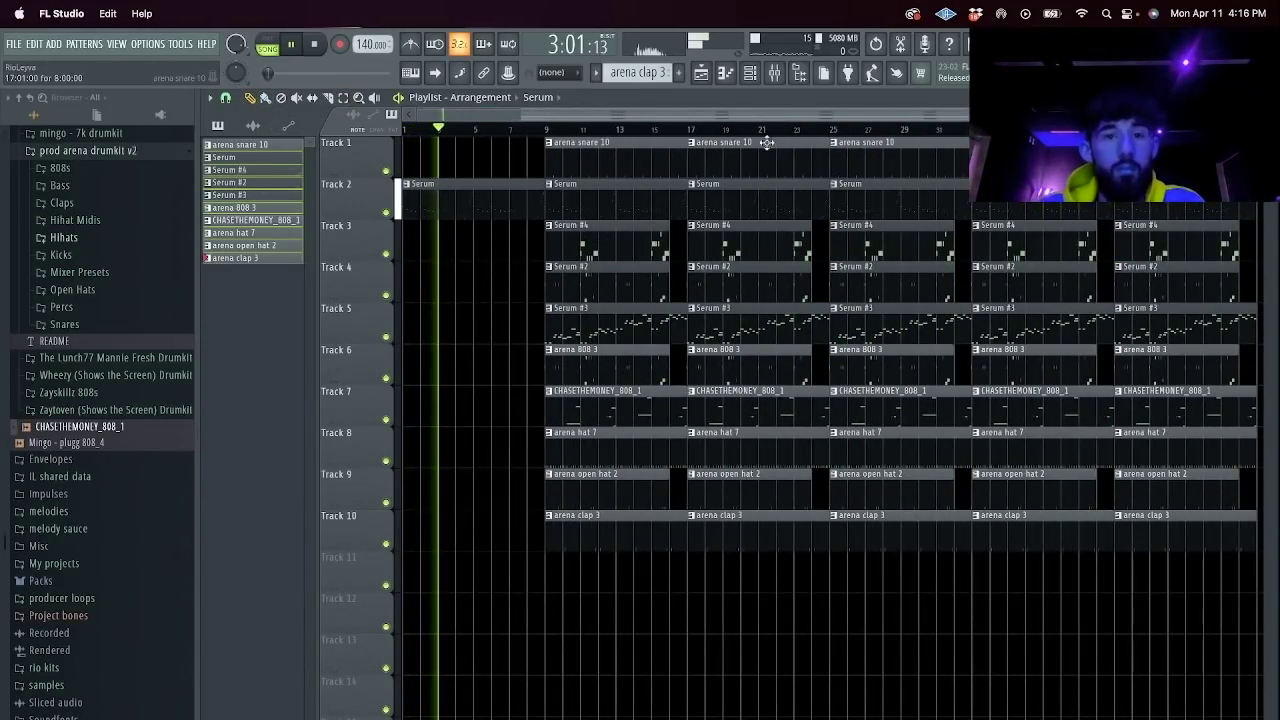
scroll(1189, 260, down, 1)
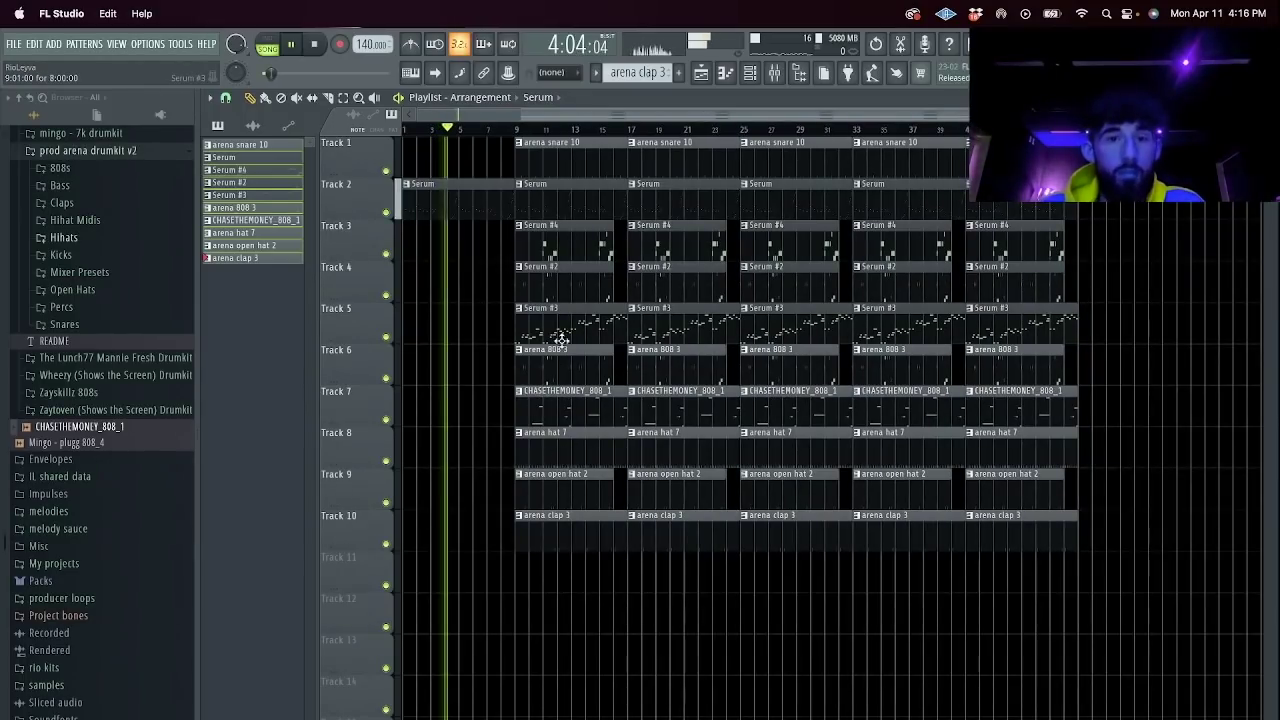
key(space)
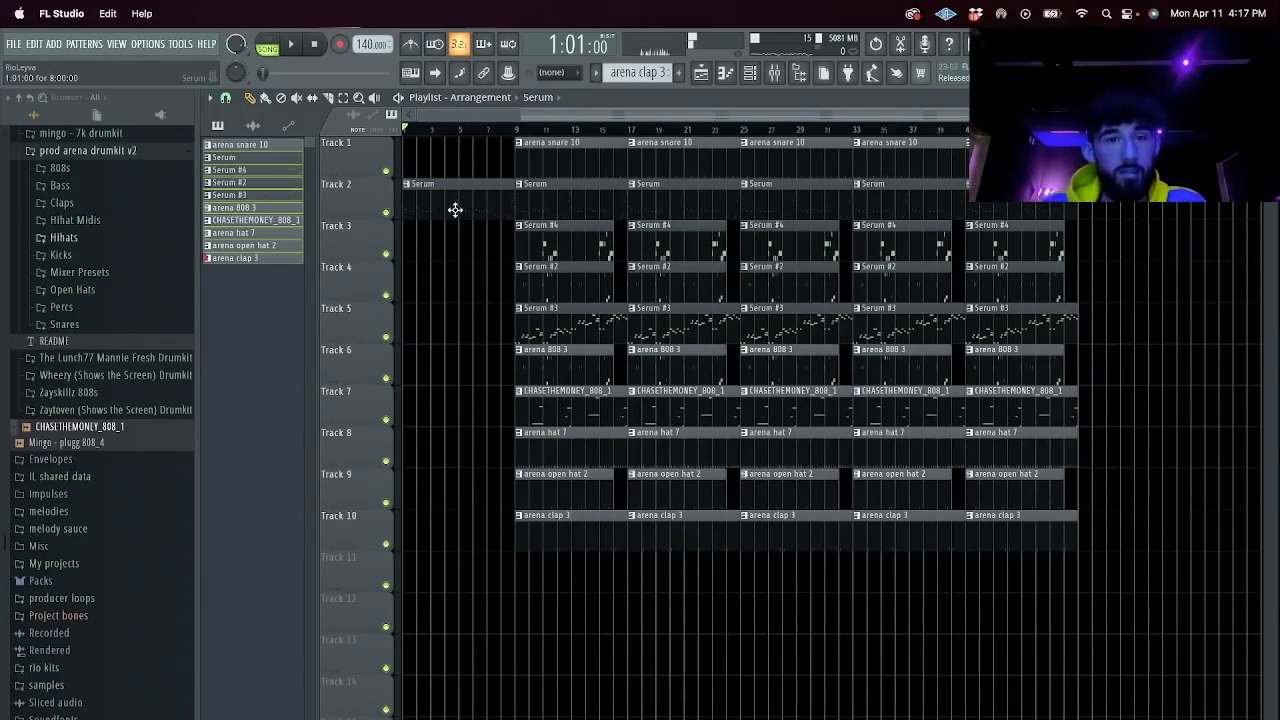
click(745, 92)
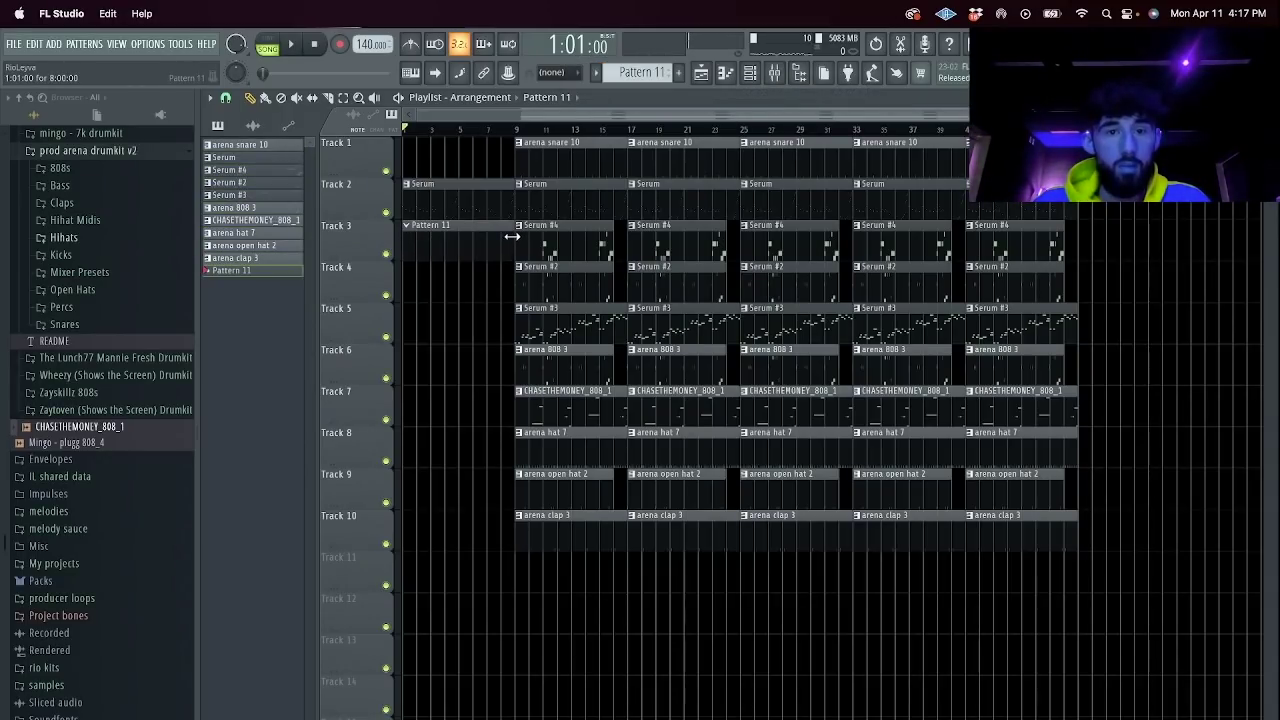
Add and close a stray Synplant channel, then add a new Serum #5 channel to the rack.
key(F6)
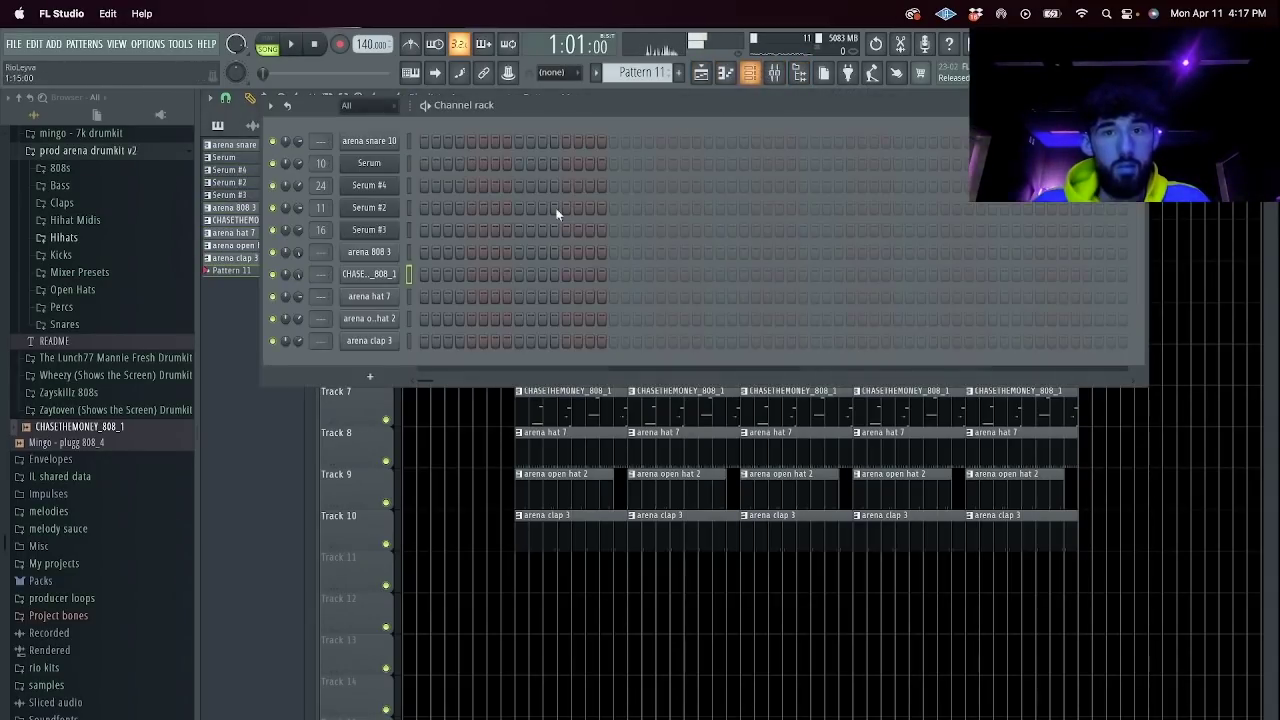
click(371, 378)
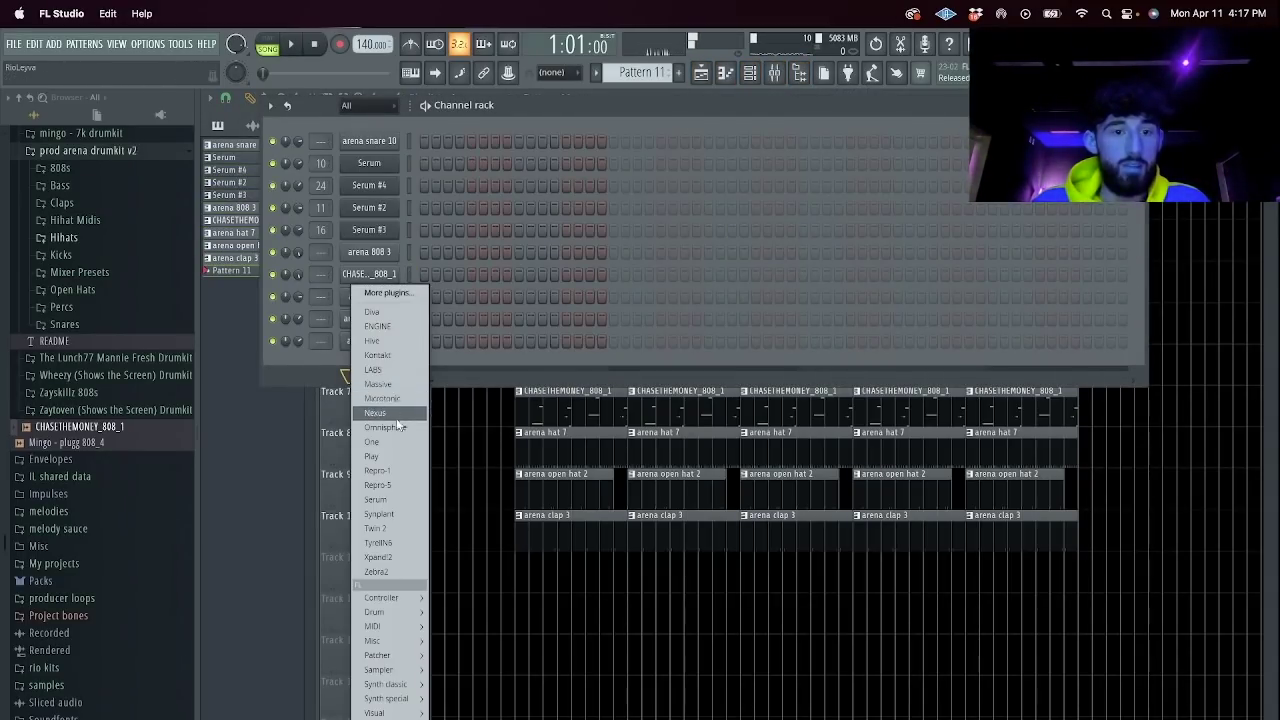
click(380, 514)
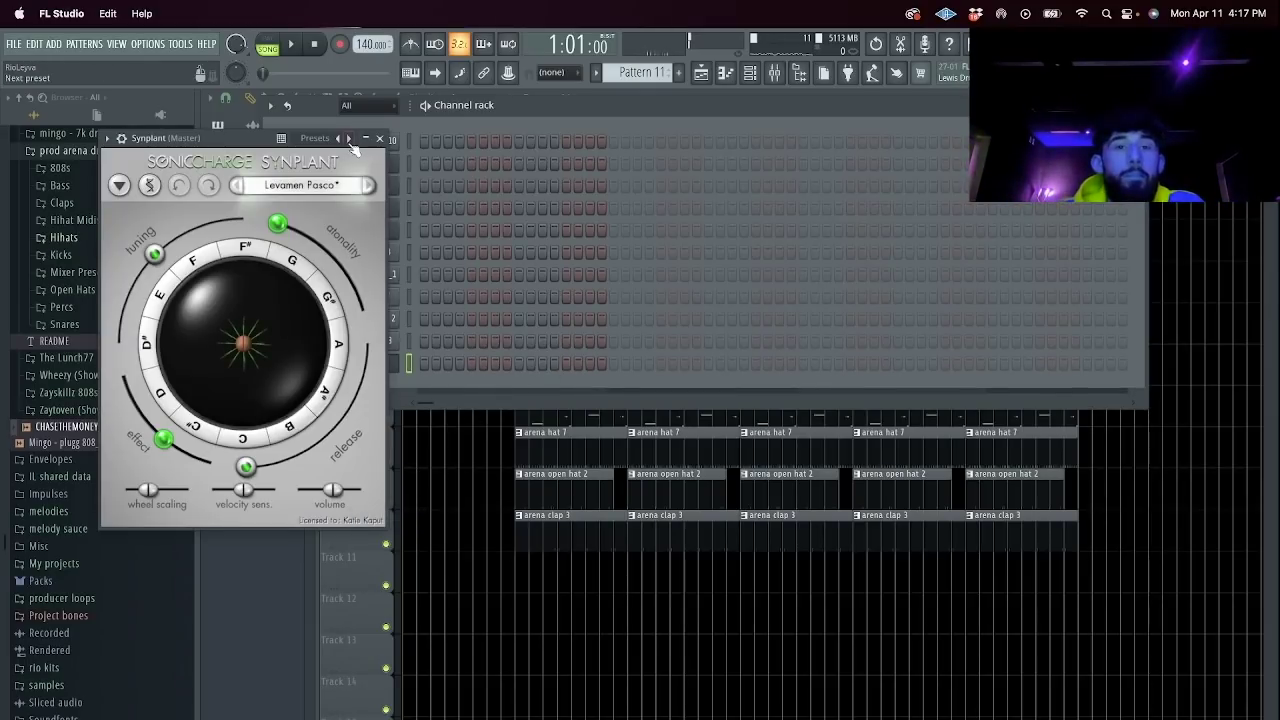
click(380, 139)
click(372, 399)
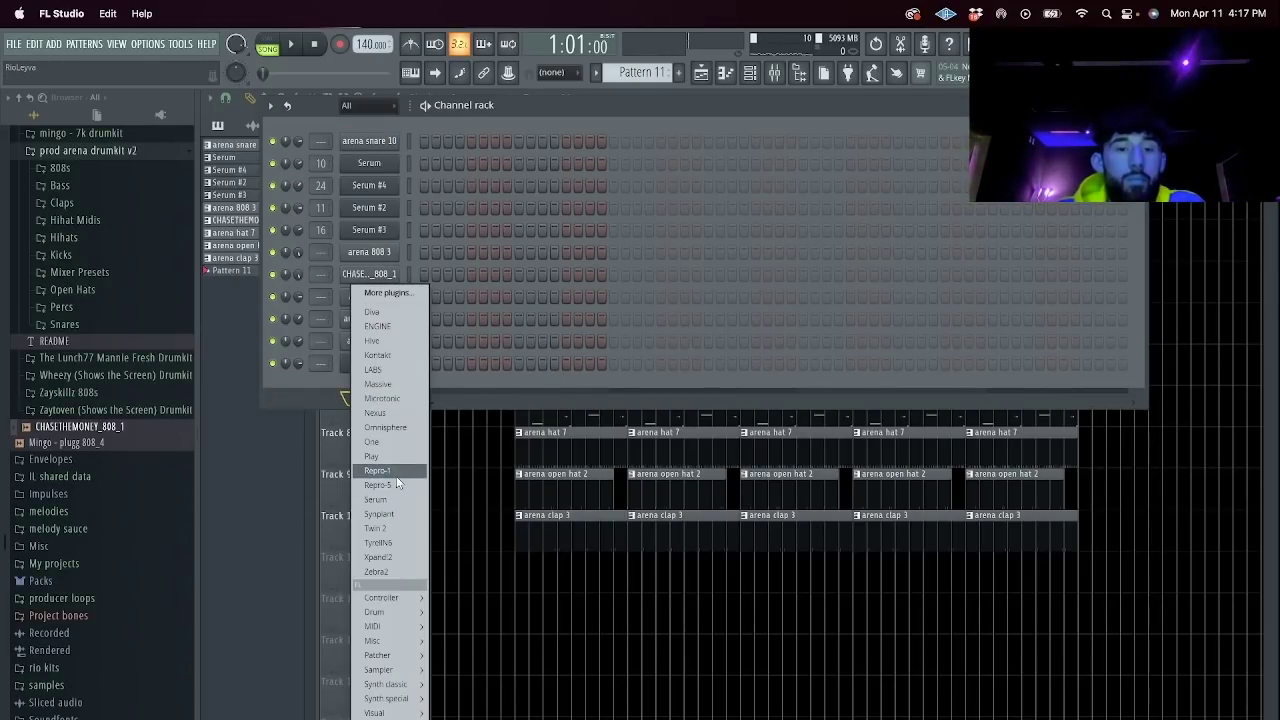
click(389, 501)
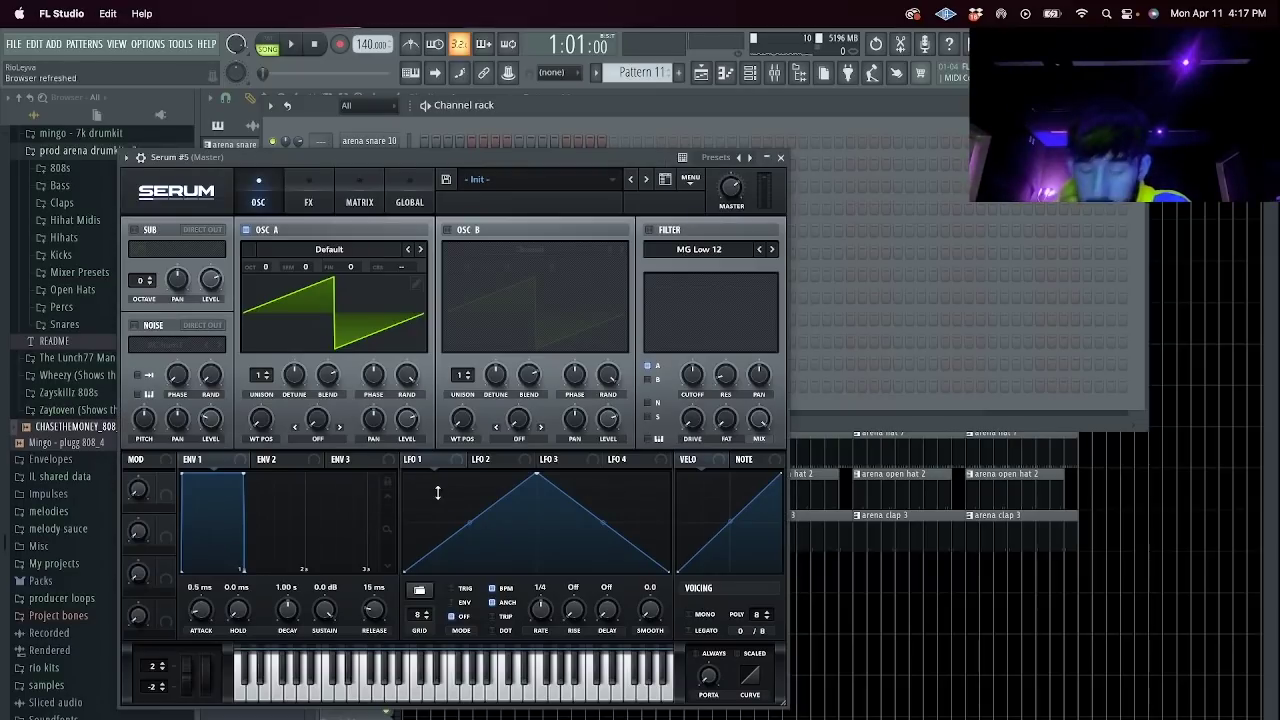
Load Bass - Mesh from User > Memory Serum Bank by Dynox > Presets into Serum #5 and close it.
click(568, 183)
mouse_move(485, 344)
mouse_move(760, 490)
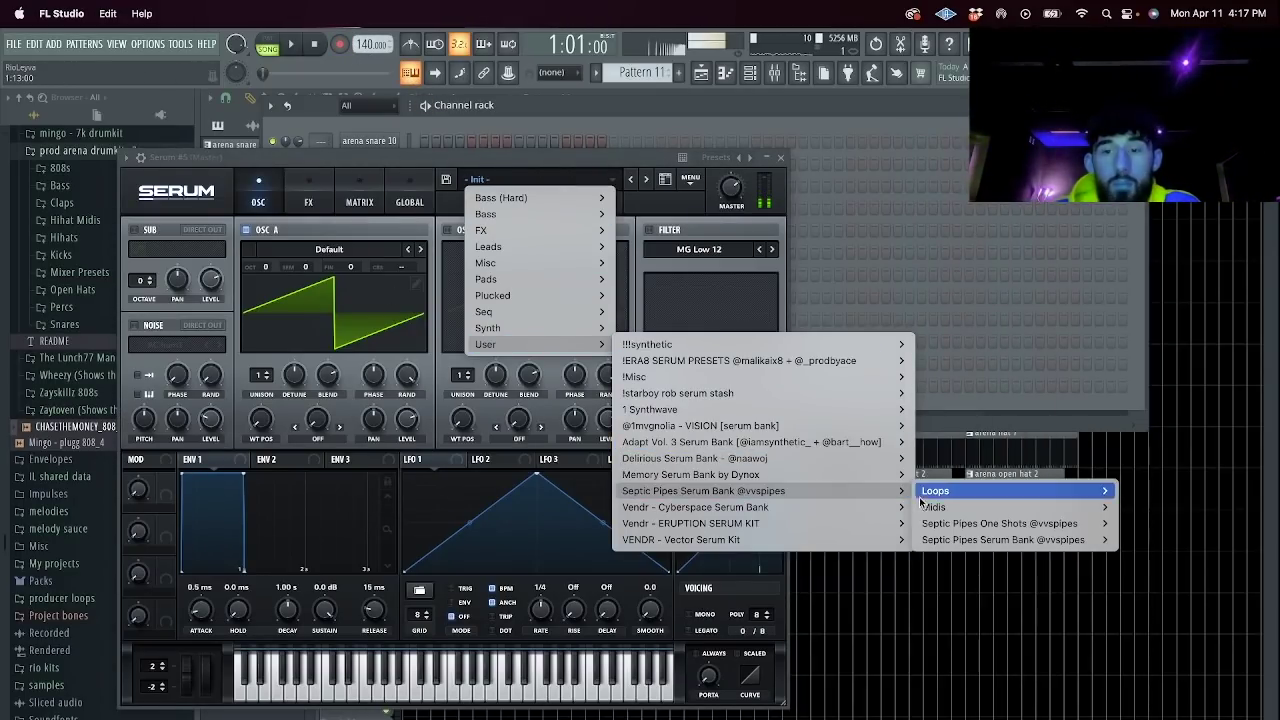
mouse_move(1029, 492)
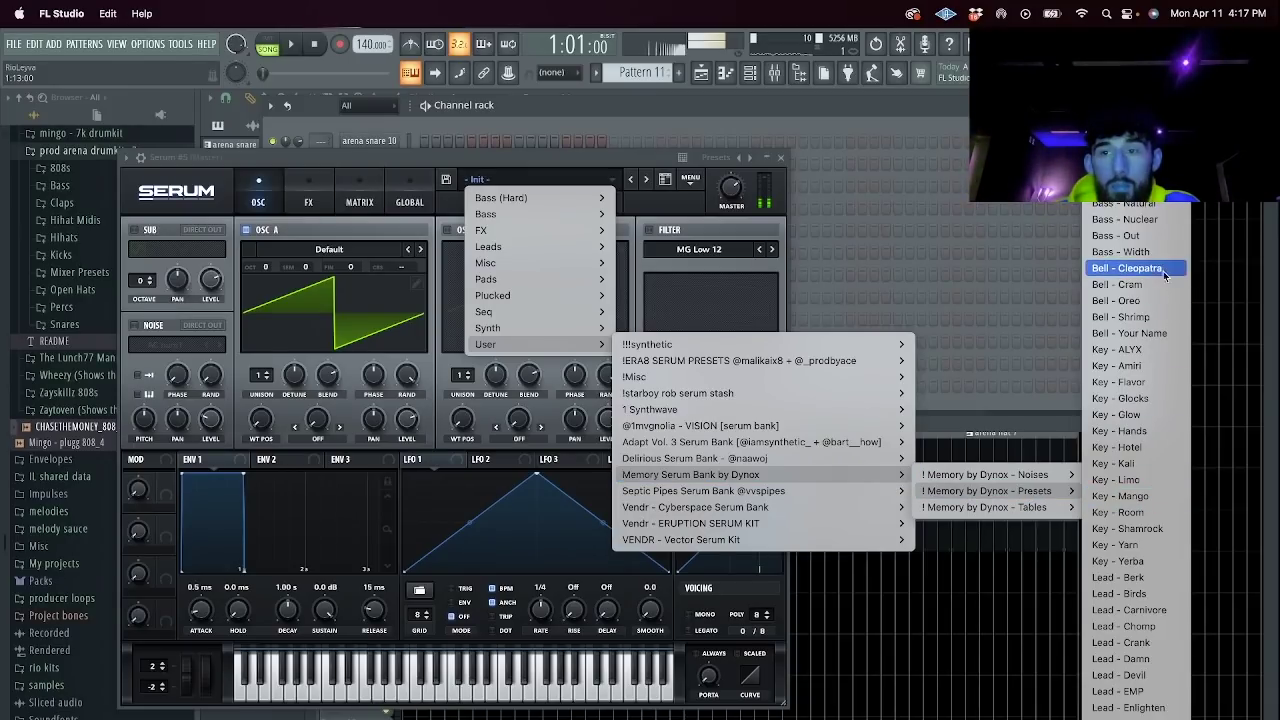
click(1120, 187)
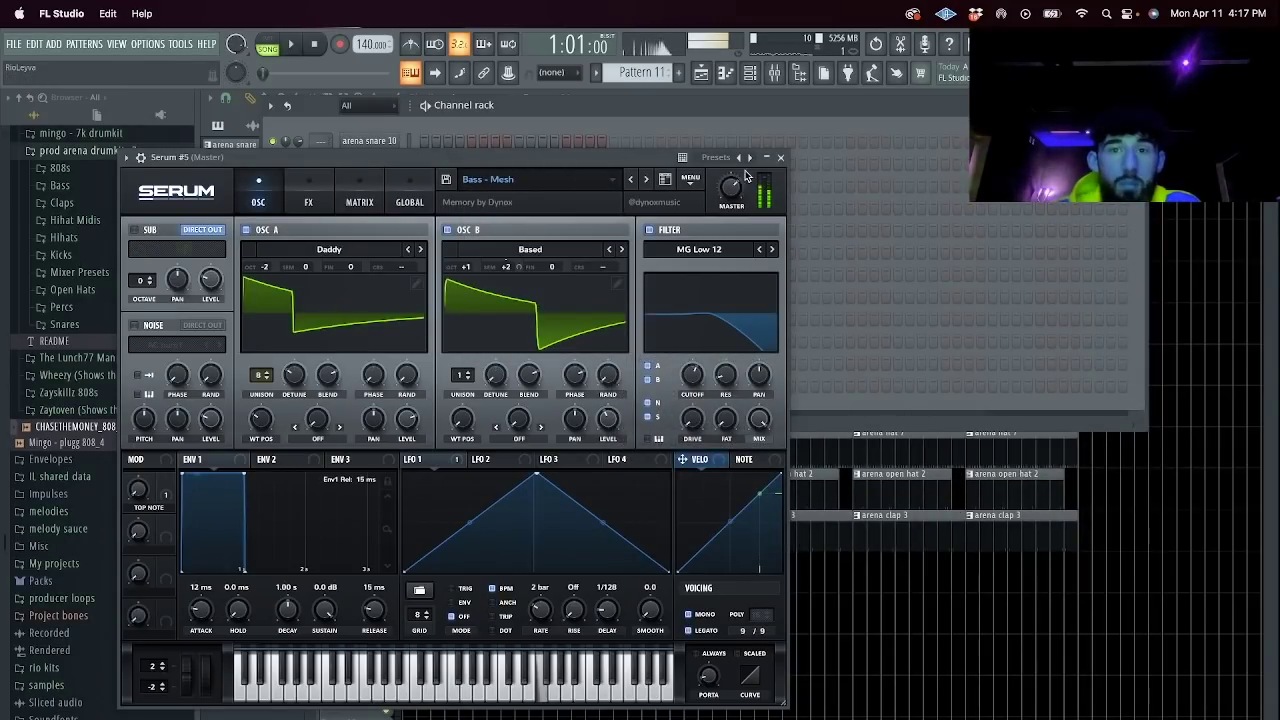
click(781, 159)
right_click(395, 385)
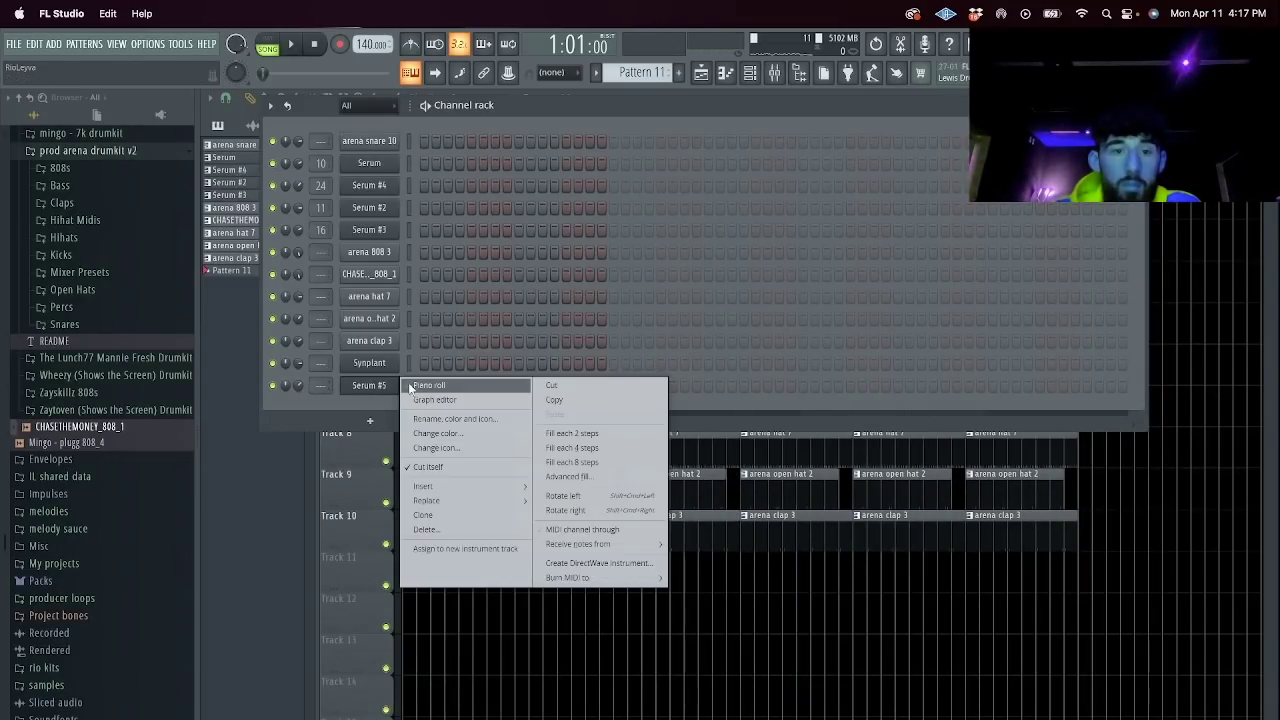
In the Serum #5 piano roll, audition a test note at lower octaves, lengthen it, then delete it.
click(430, 386)
key(space)
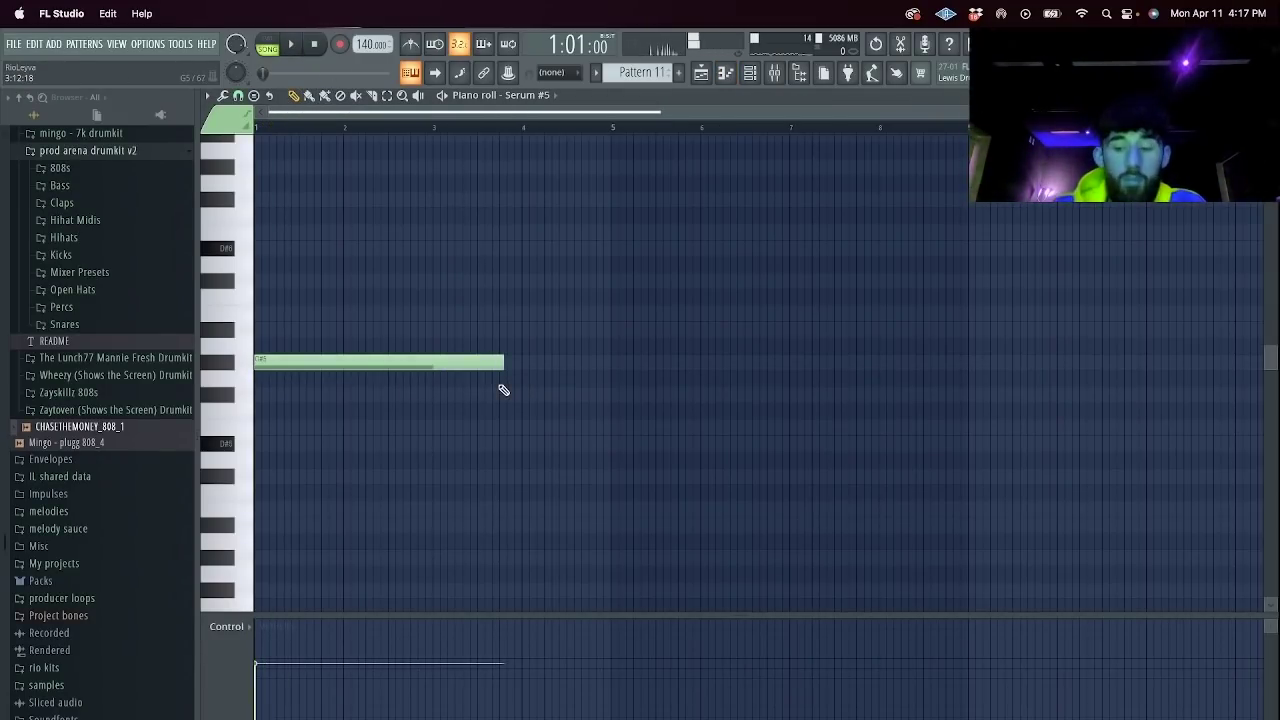
key(super+Down)
key(space)
scroll(532, 420, down, 2)
key(space)
key(super+Down)
key(space)
key(space)
key(shift+Up)
key(shift+Up)
key(space)
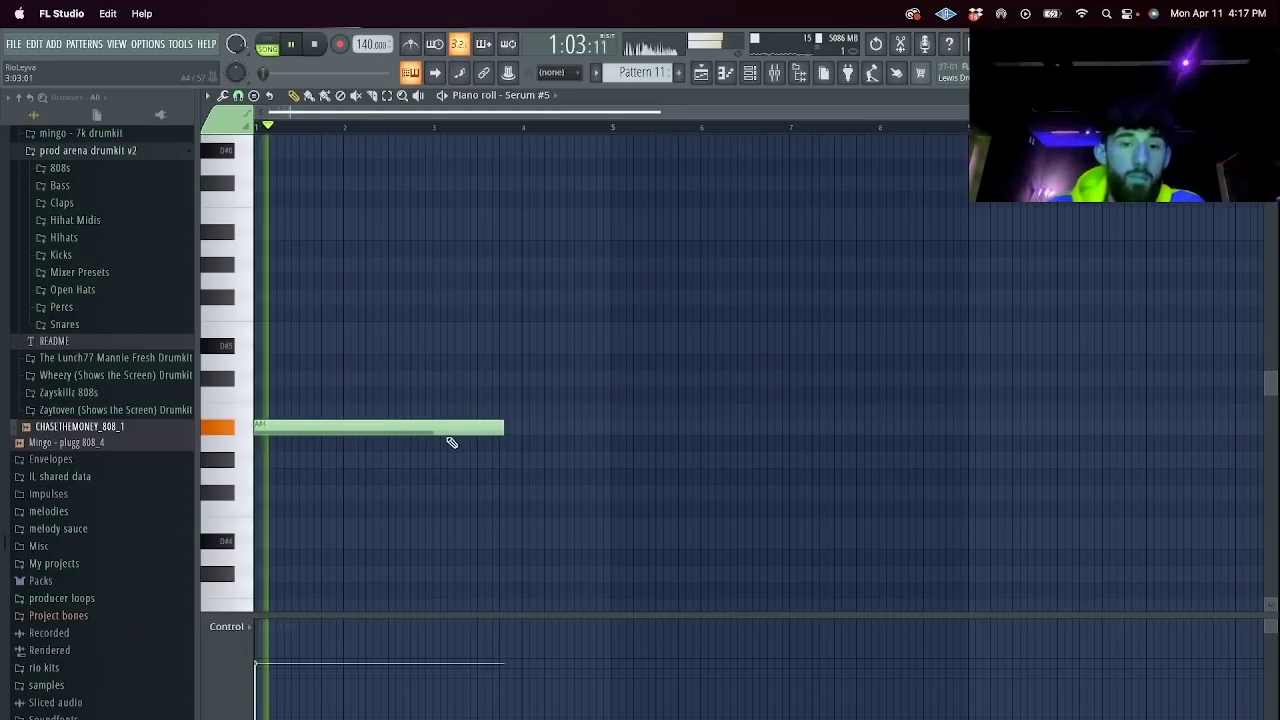
drag(504, 427, 652, 440)
right_click(563, 424)
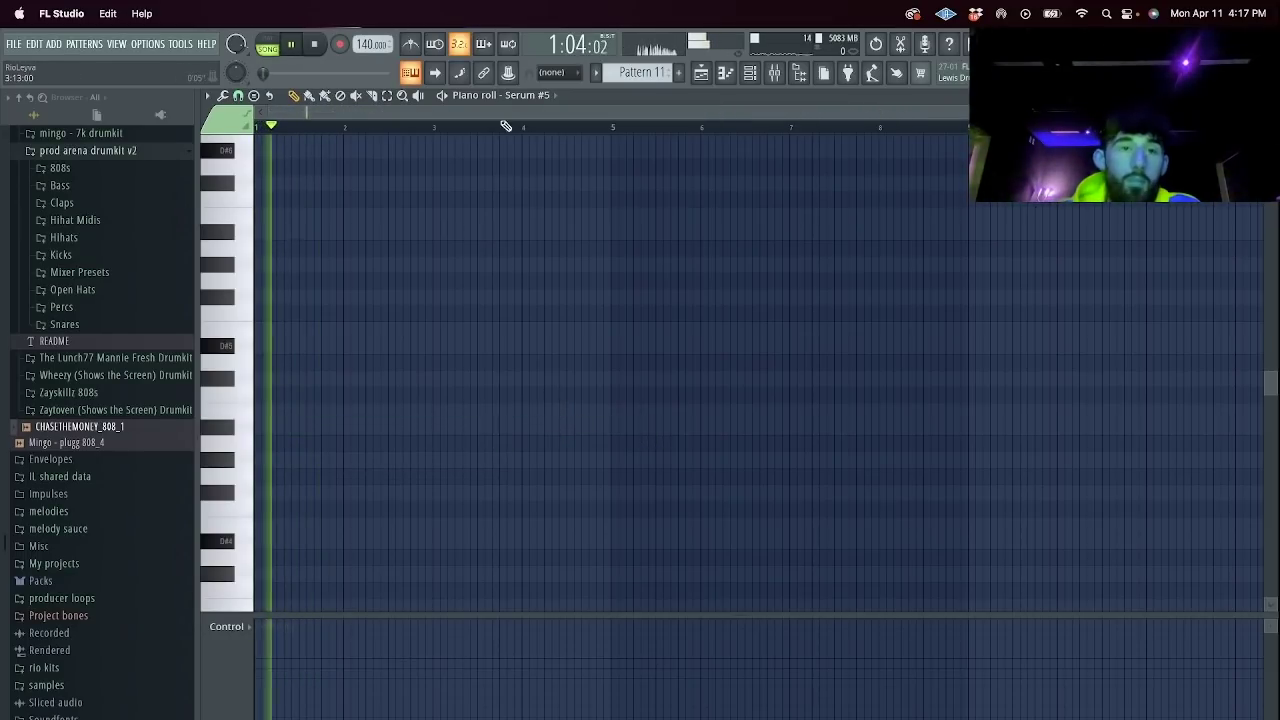
Draw an A#4 note from bar 3, slice it at bar 5, and duplicate a copy down to F#4.
drag(345, 428, 522, 437)
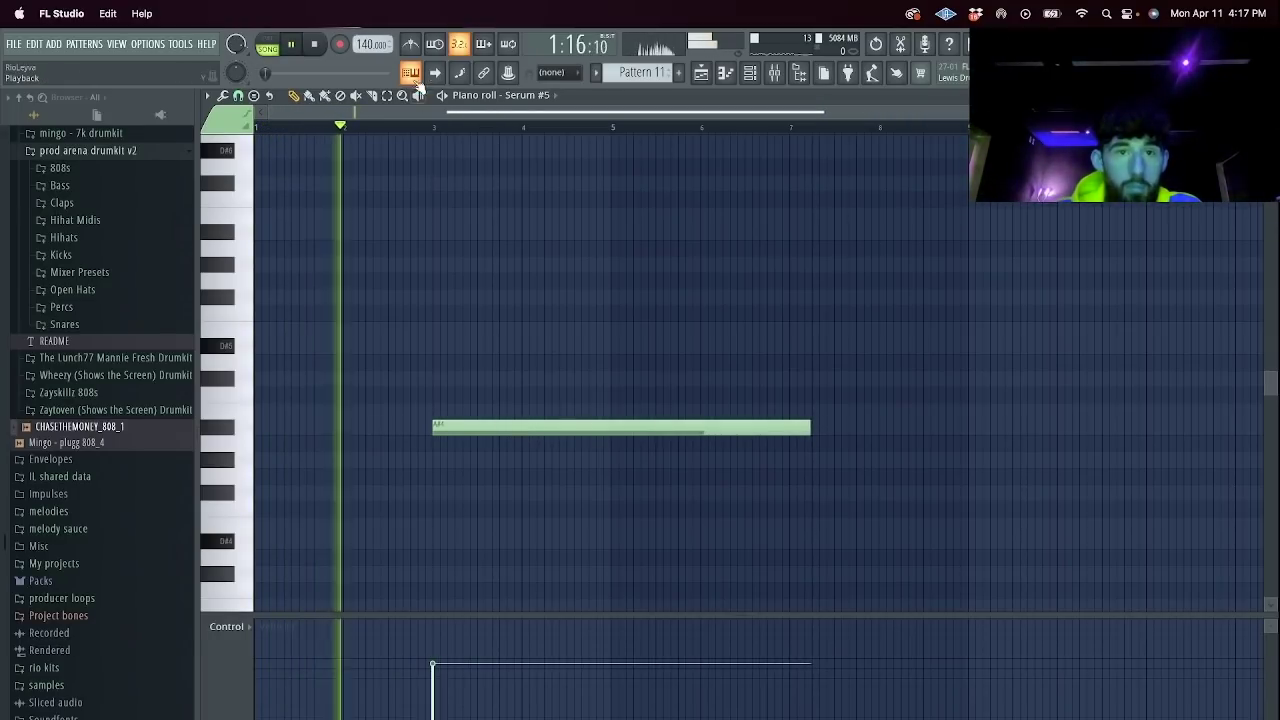
click(411, 75)
key(c)
click(615, 428)
key(e)
right_click(632, 430)
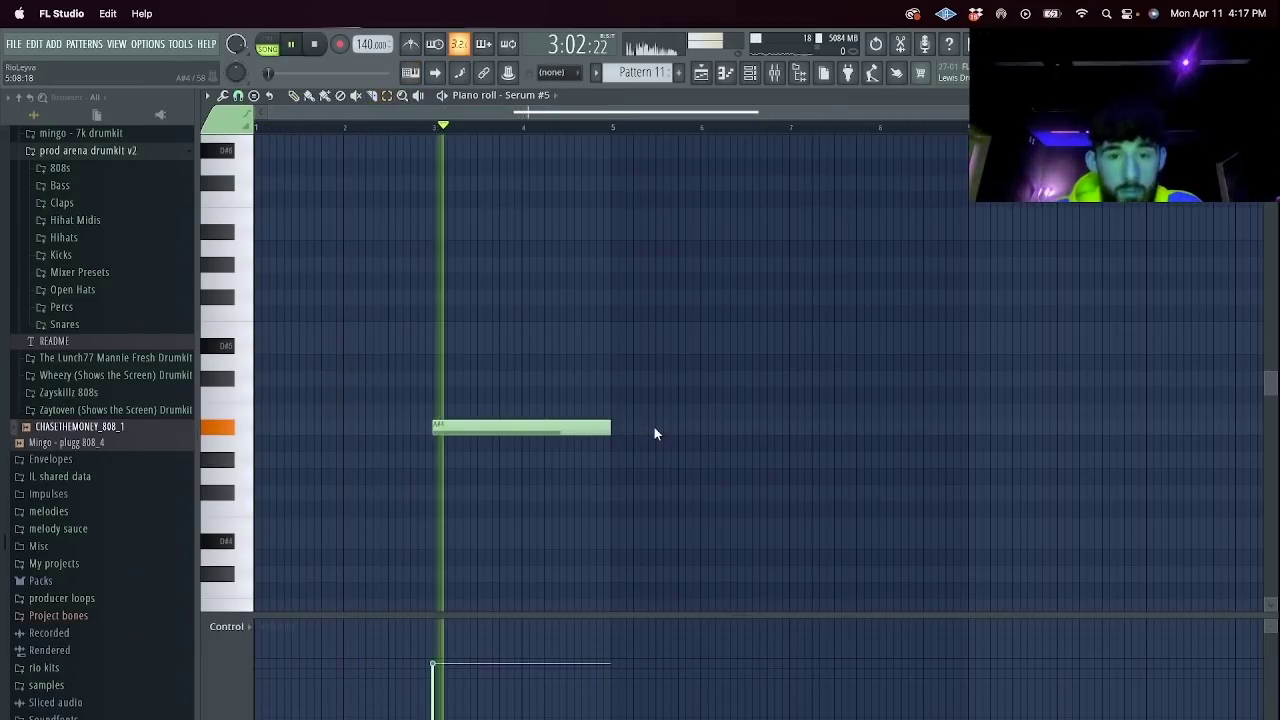
key(super+b)
key(shift+Down)
key(shift+Down)
key(shift+Down)
key(shift+Down)
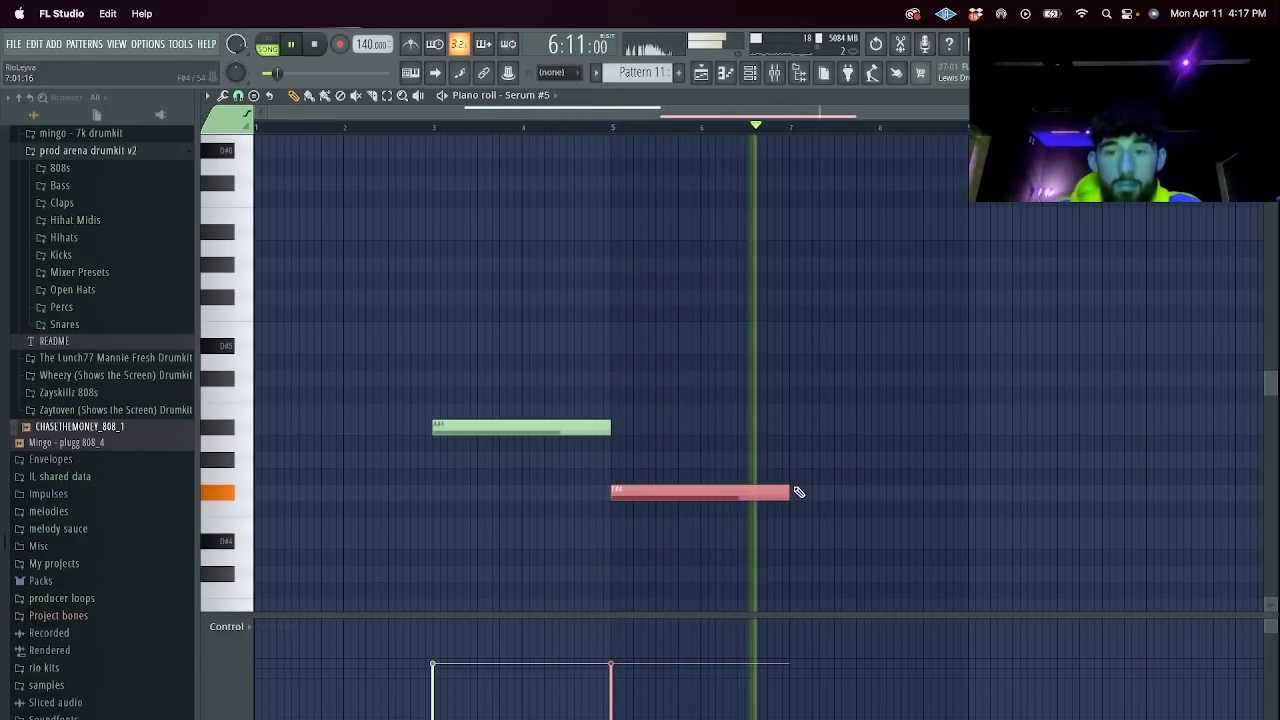
key(space)
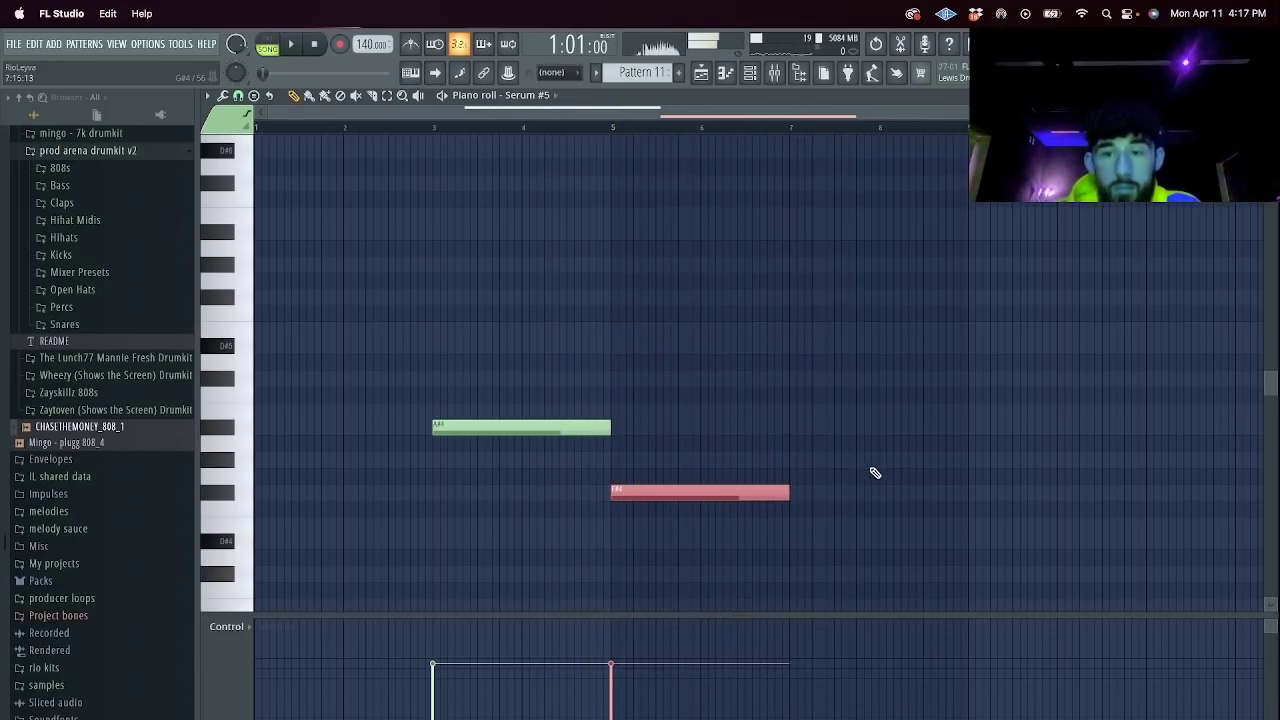
Duplicate the F#4 note into bars 7–9 and lower the copy three semitones to D#4.
click(756, 129)
key(space)
key(super+b)
key(space)
key(shift+Down)
key(shift+Down)
key(shift+Down)
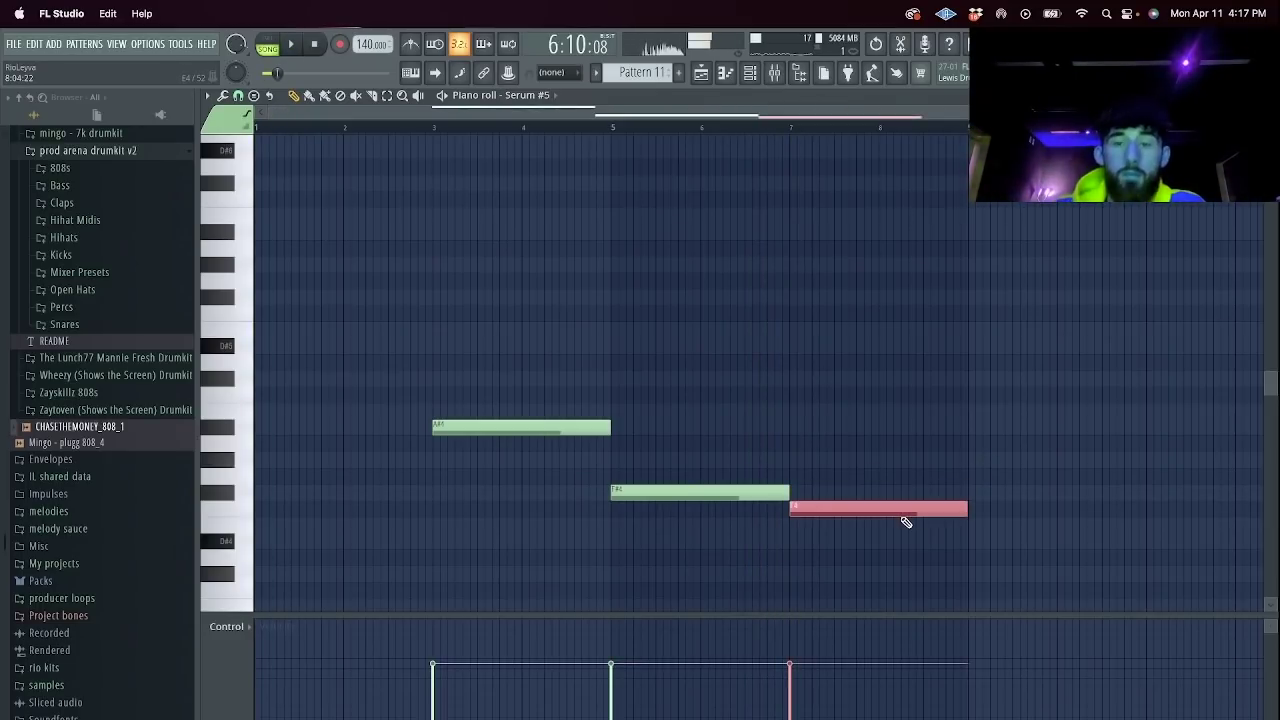
key(space)
Shorten the D#4 note to end at bar 8, try and delete bar-8 notes, then cut the rest.
mouse_move(967, 541)
mouse_down()
mouse_move(879, 541)
mouse_move(903, 525)
mouse_up()
click(882, 510)
right_click(902, 525)
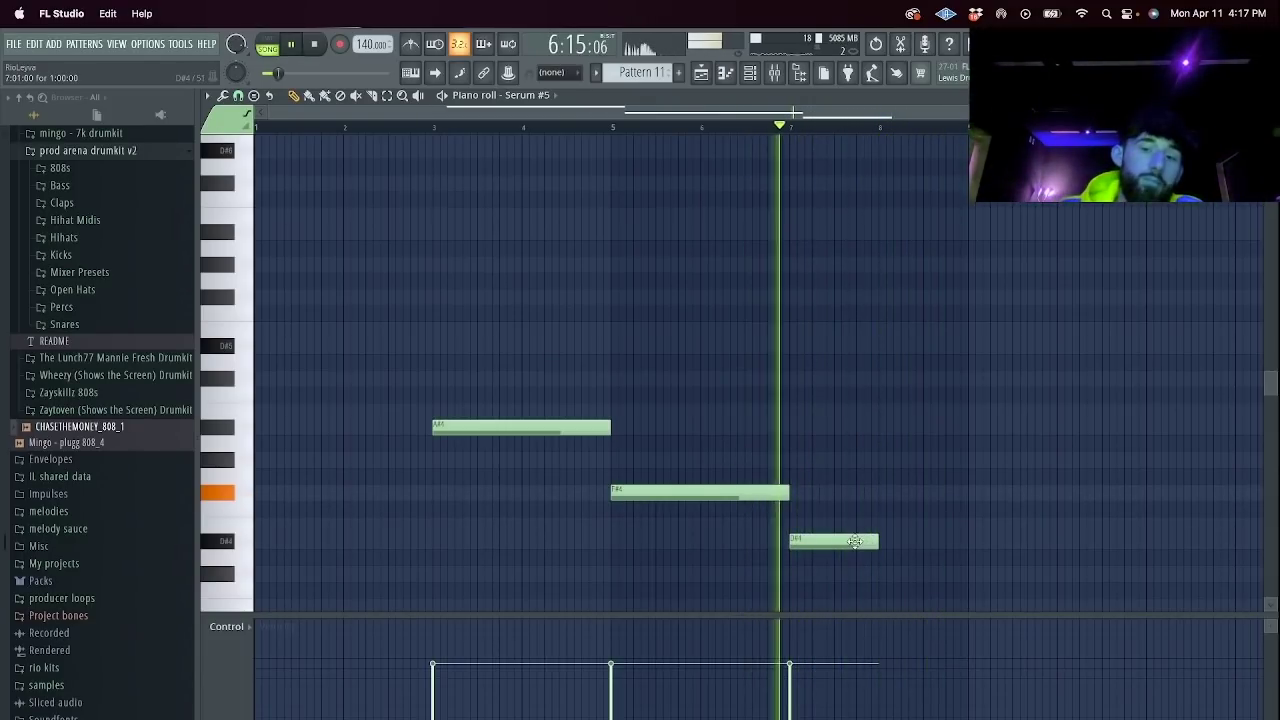
click(882, 459)
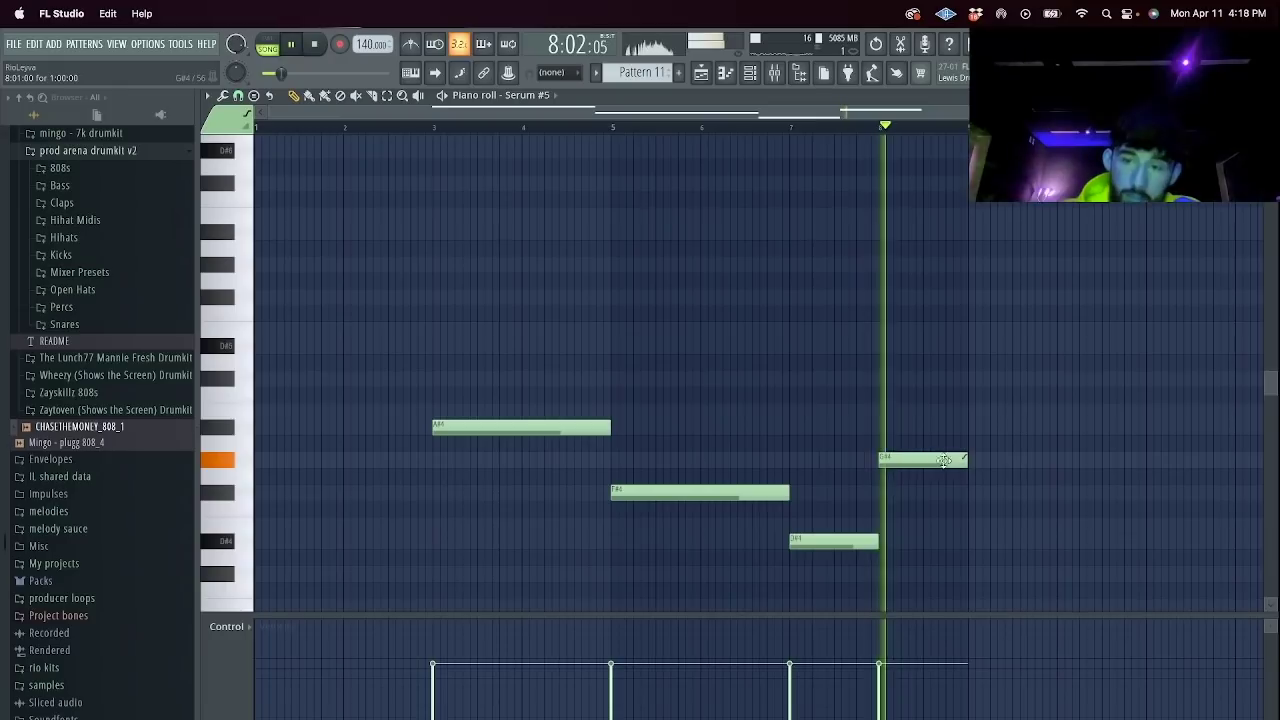
key(space)
key(space)
drag(917, 465, 916, 489)
right_click(916, 491)
key(space)
key(space)
key(ctrl+x)
key(space)
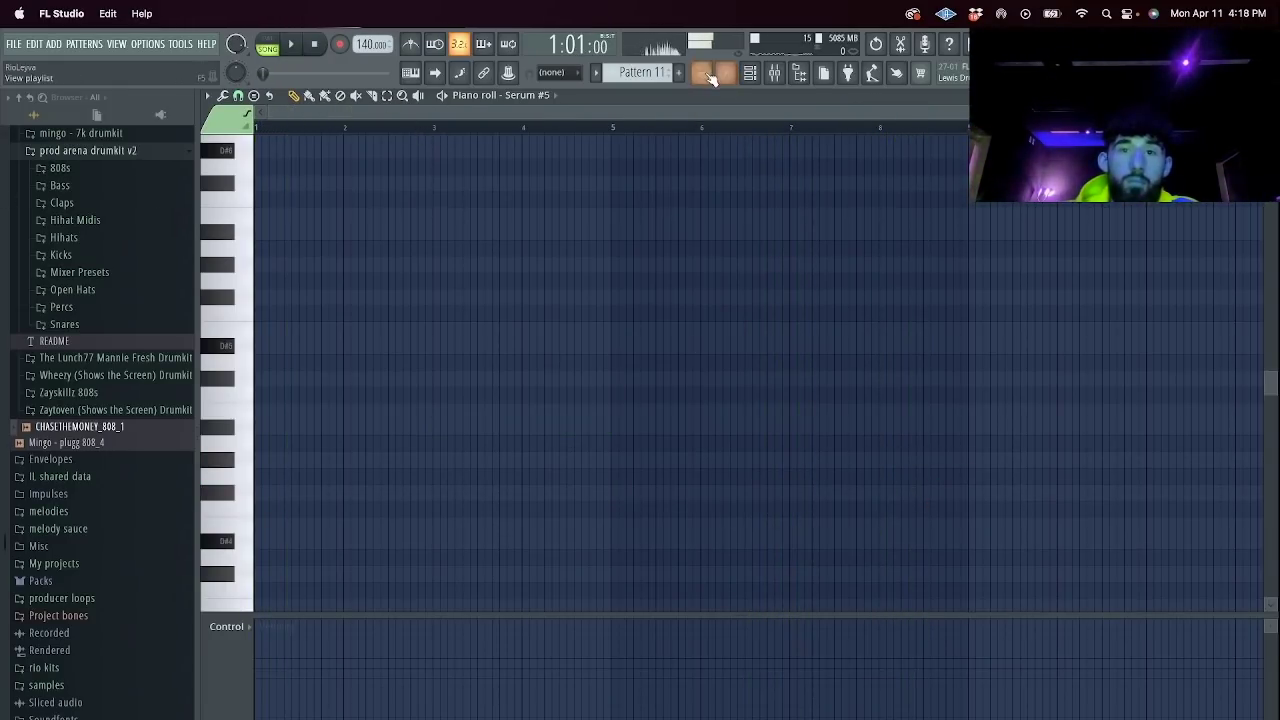
Copy the bars 9–11 clips to bar 1, then slice and delete the Tracks 6–10 pieces before bar 2.
click(705, 74)
drag(553, 574, 430, 286)
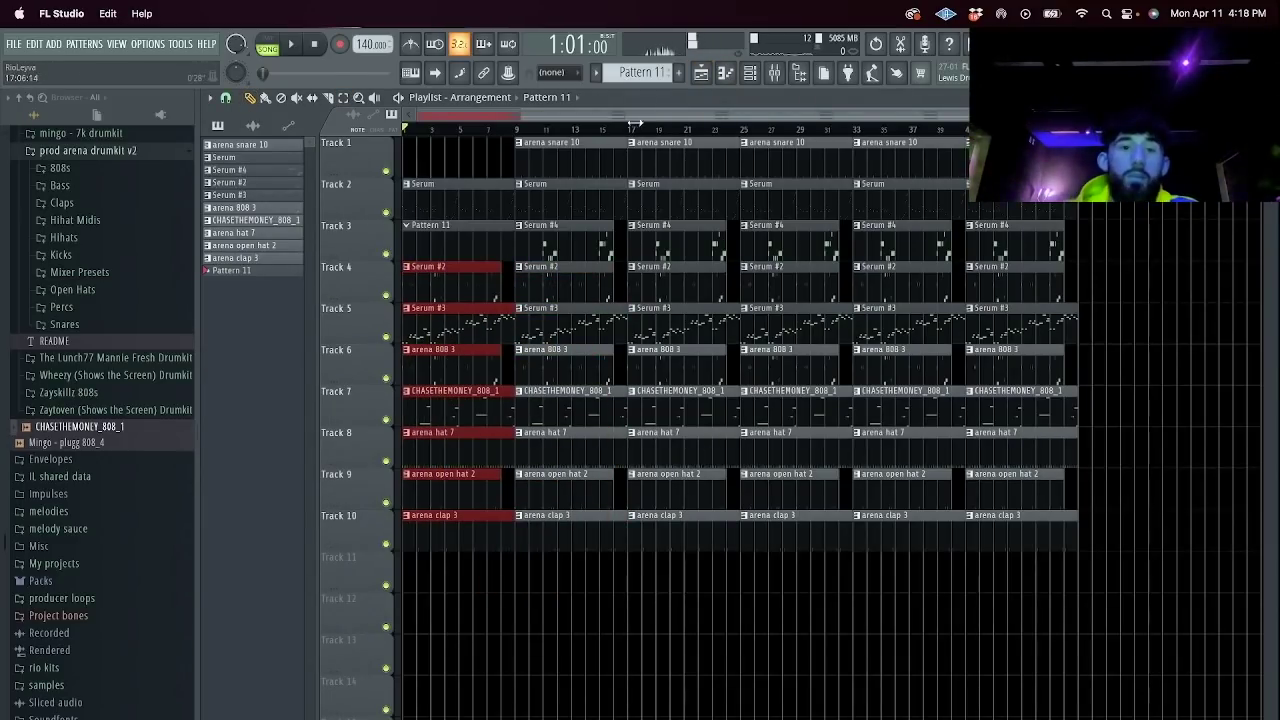
drag(540, 158, 127, 158)
scroll(431, 302, up, 3)
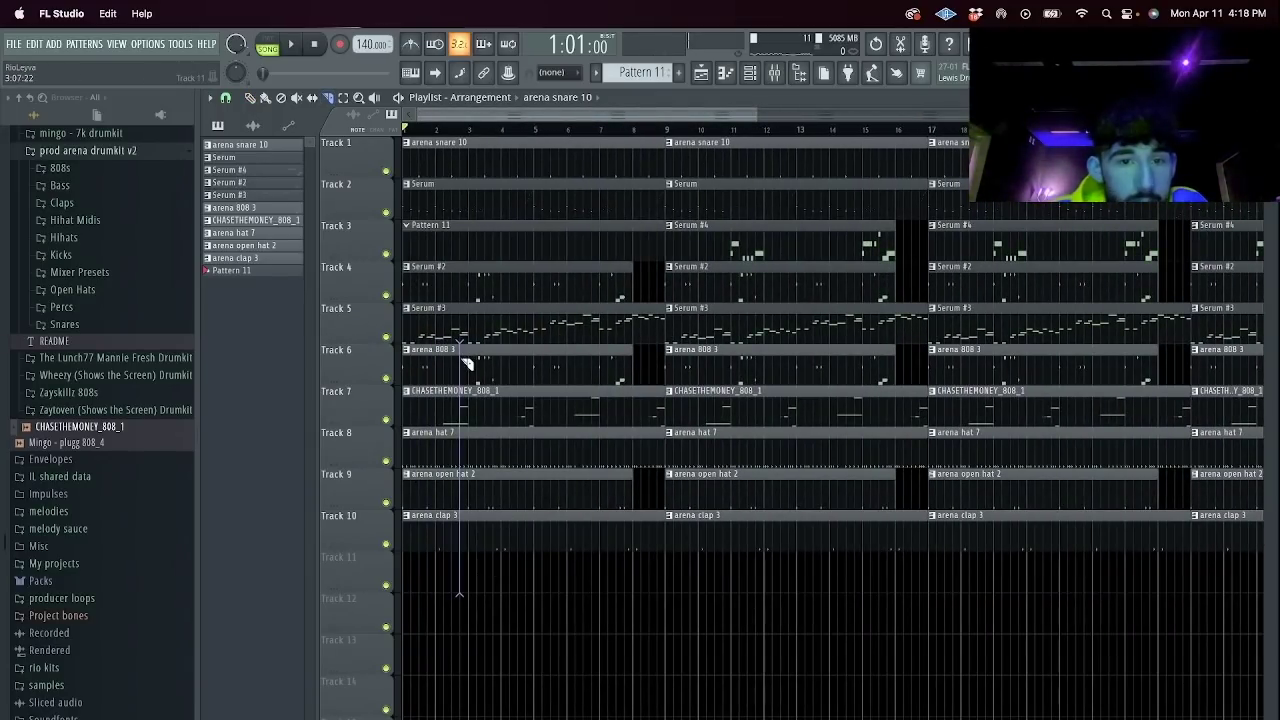
drag(444, 363, 443, 360)
drag(425, 357, 384, 614)
key(Delete)
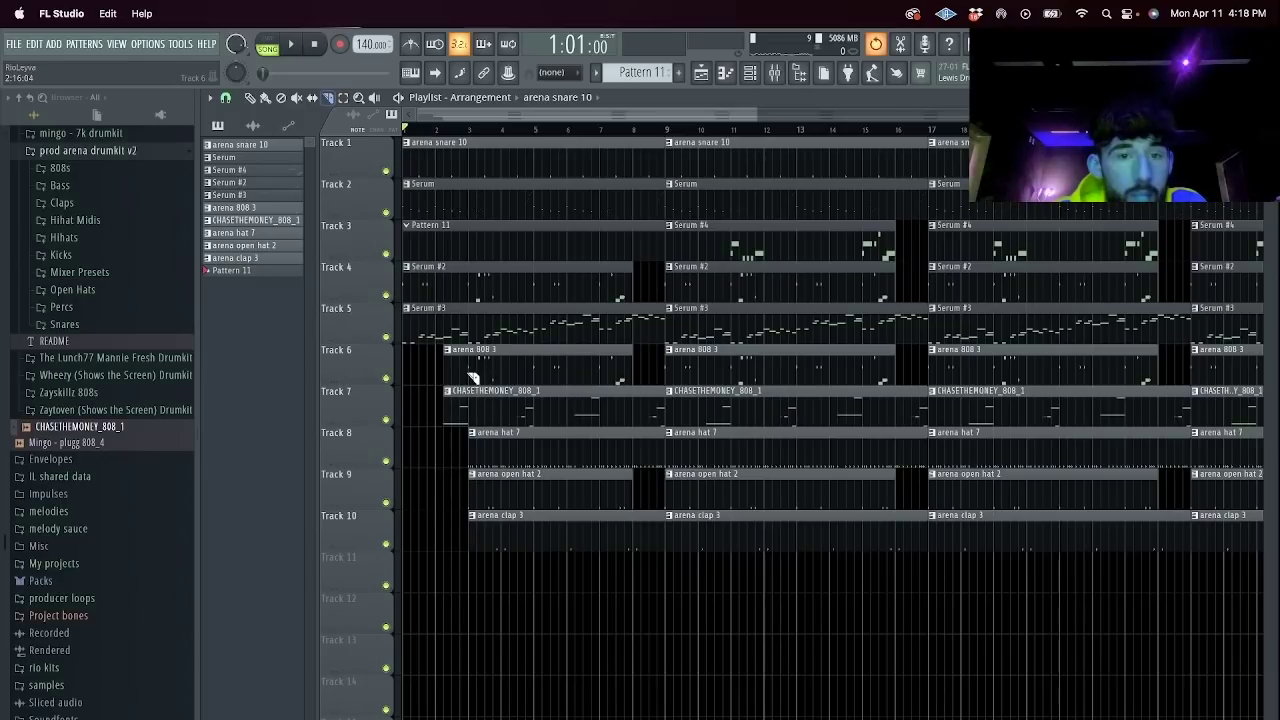
Remove the Tracks 1–4 intro clips, put a Serum #2 clip at bar 1 on Track 4, and select bars 1–9.
drag(447, 208, 430, 284)
key(Delete)
key(space)
ctrl+click(540, 292)
key(Delete)
key(space)
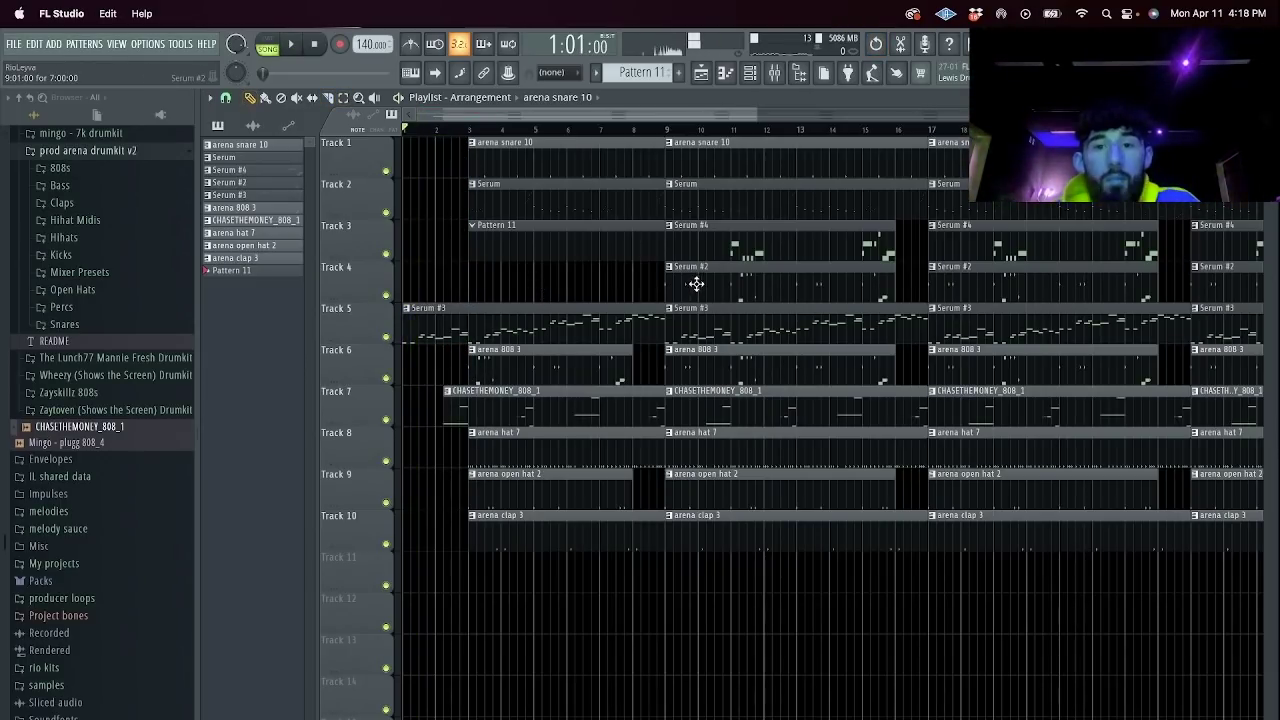
click(698, 285)
click(414, 286)
key(space)
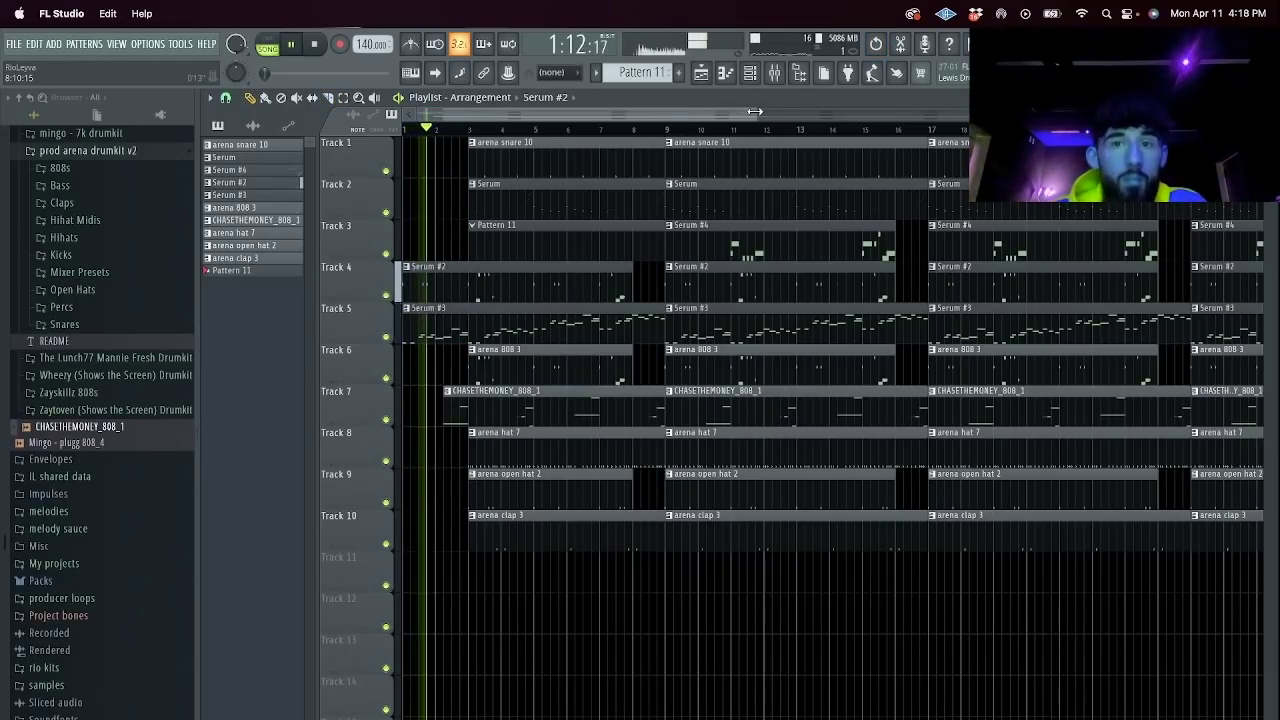
drag(756, 115, 1075, 225)
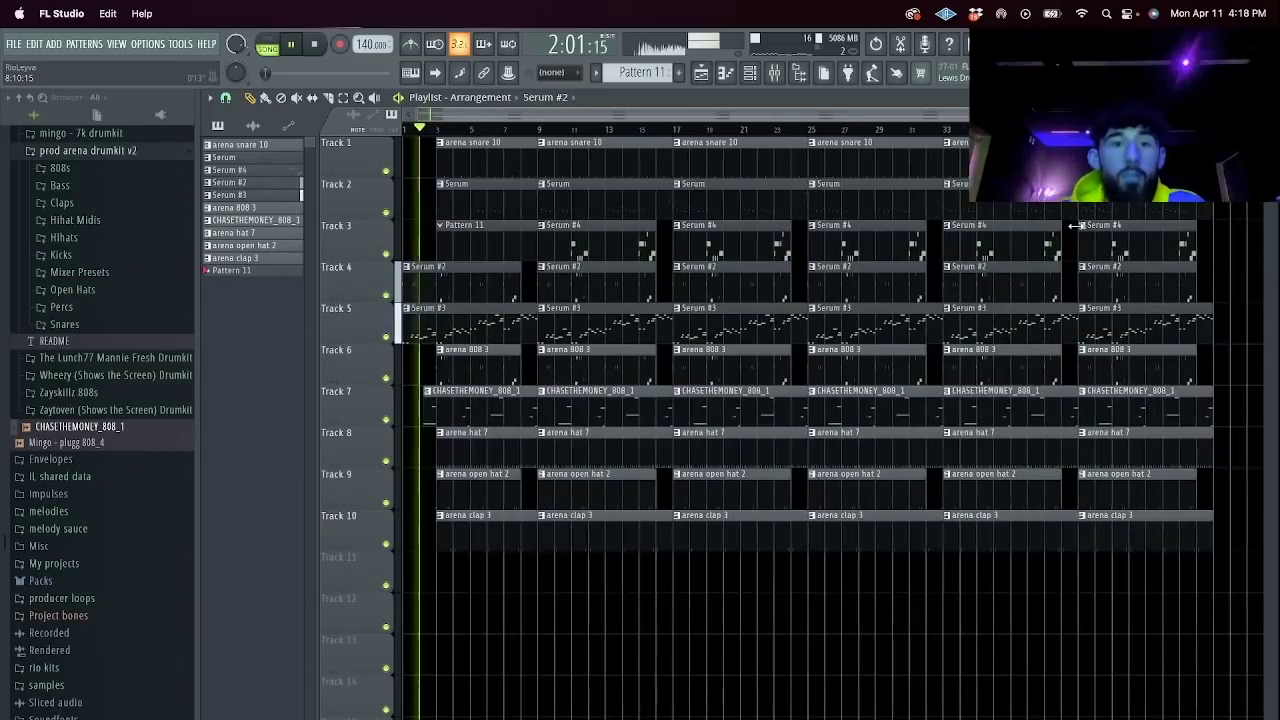
scroll(808, 306, up, 3)
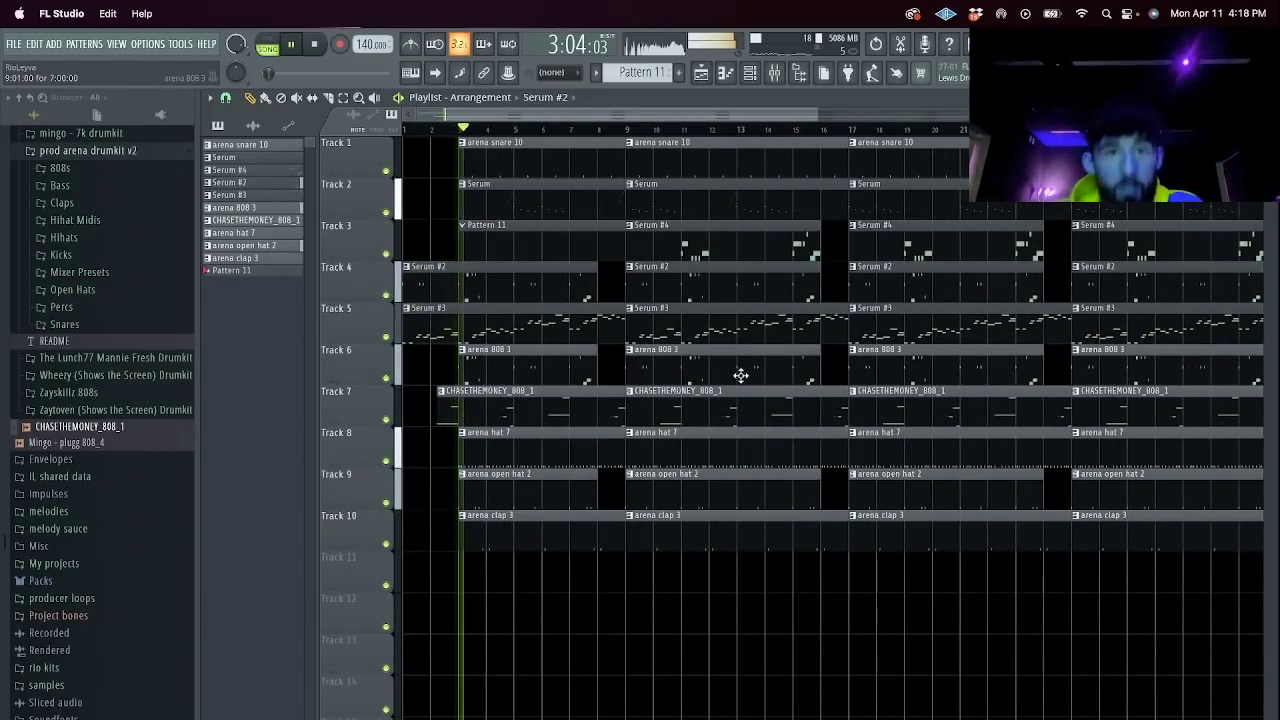
key(space)
key(space)
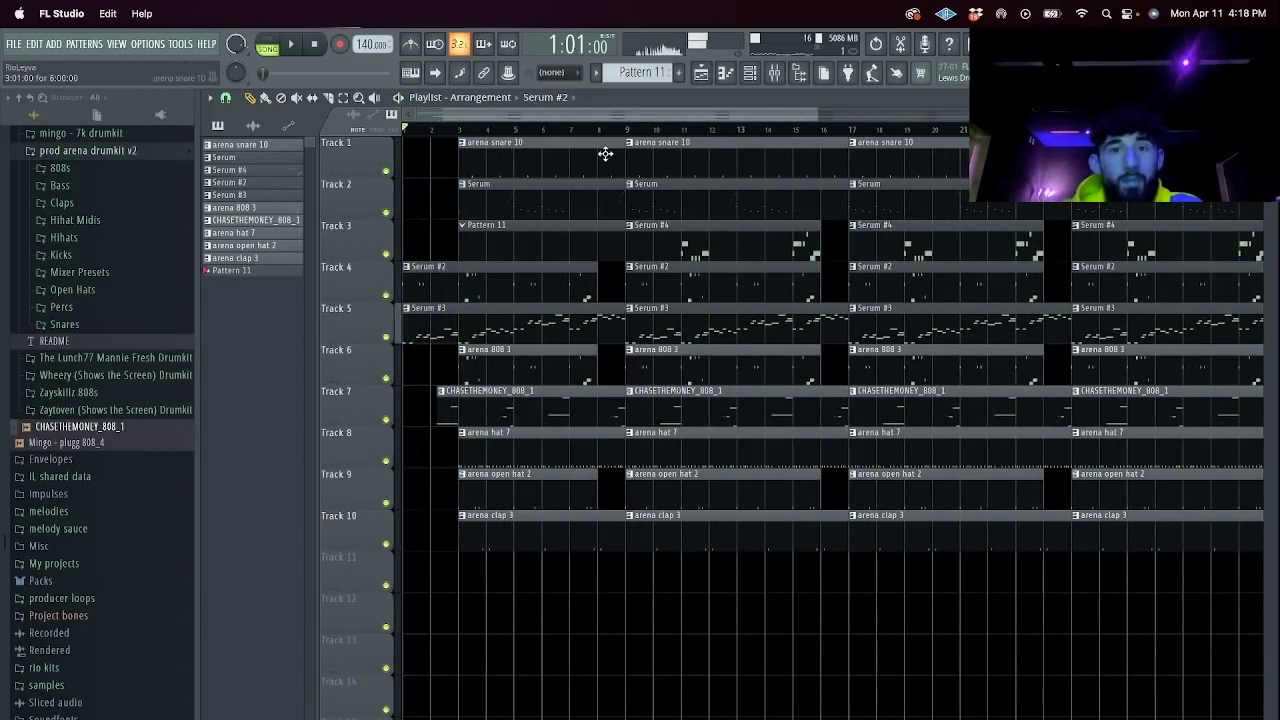
drag(628, 133, 403, 130)
key(F9)
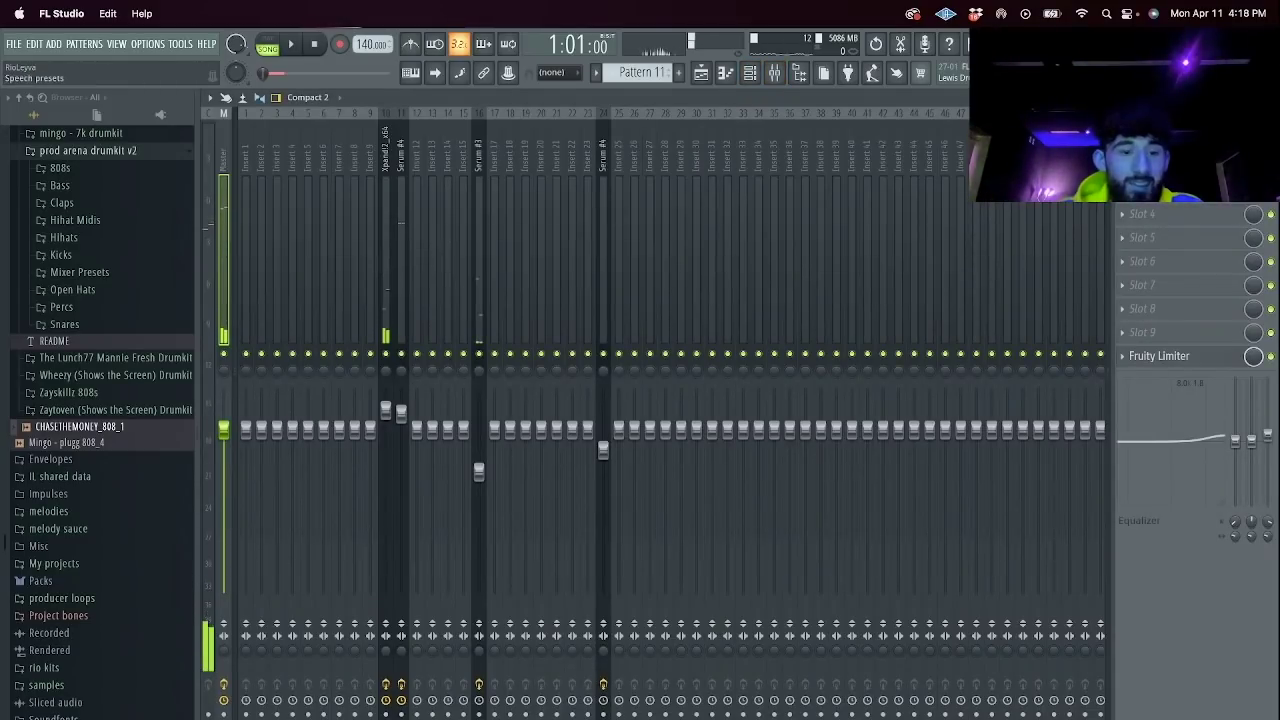
Render the selected bars of the master output to an audio clip on Track 11.
click(224, 713)
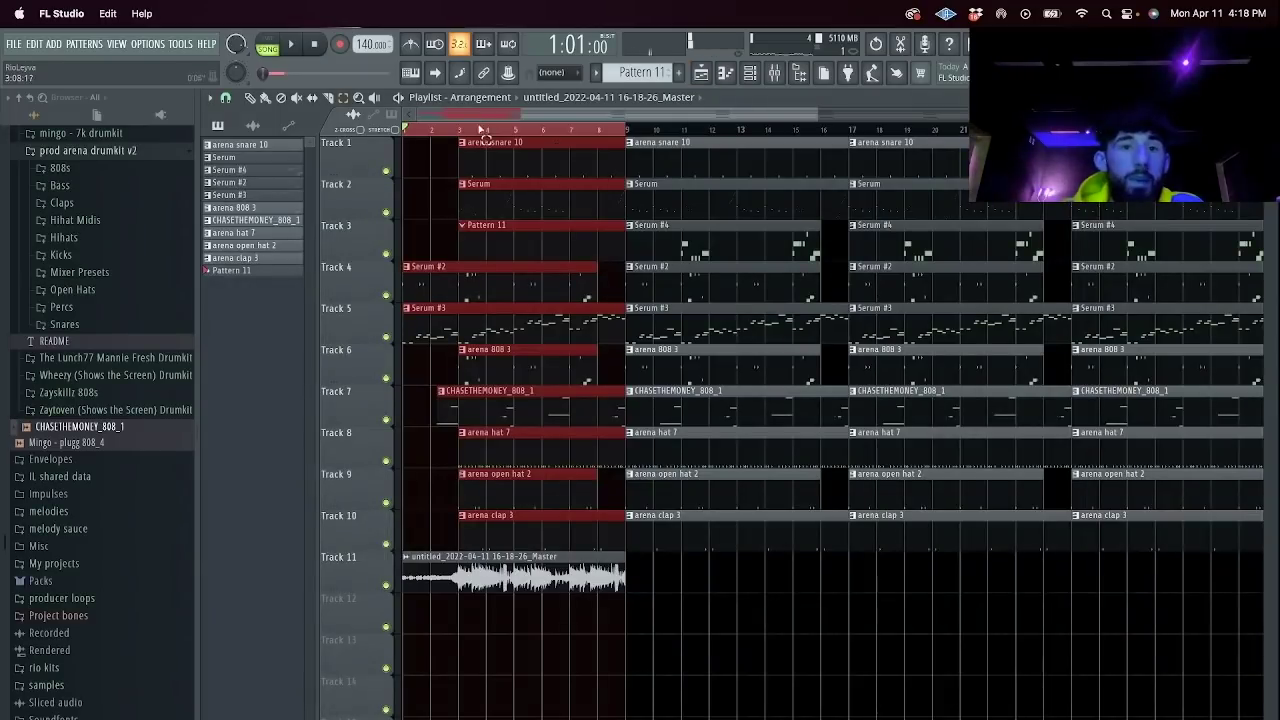
ctrl+click(497, 131)
scroll(412, 572, up, 5)
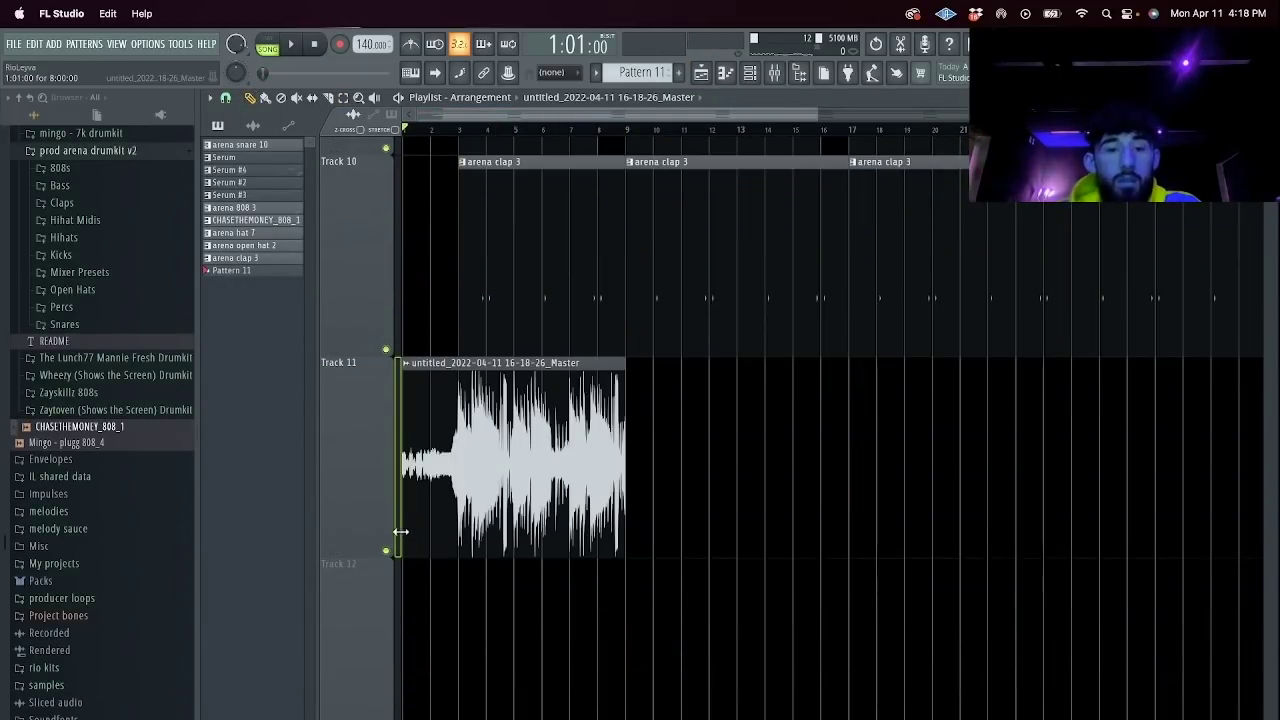
double_click(390, 553)
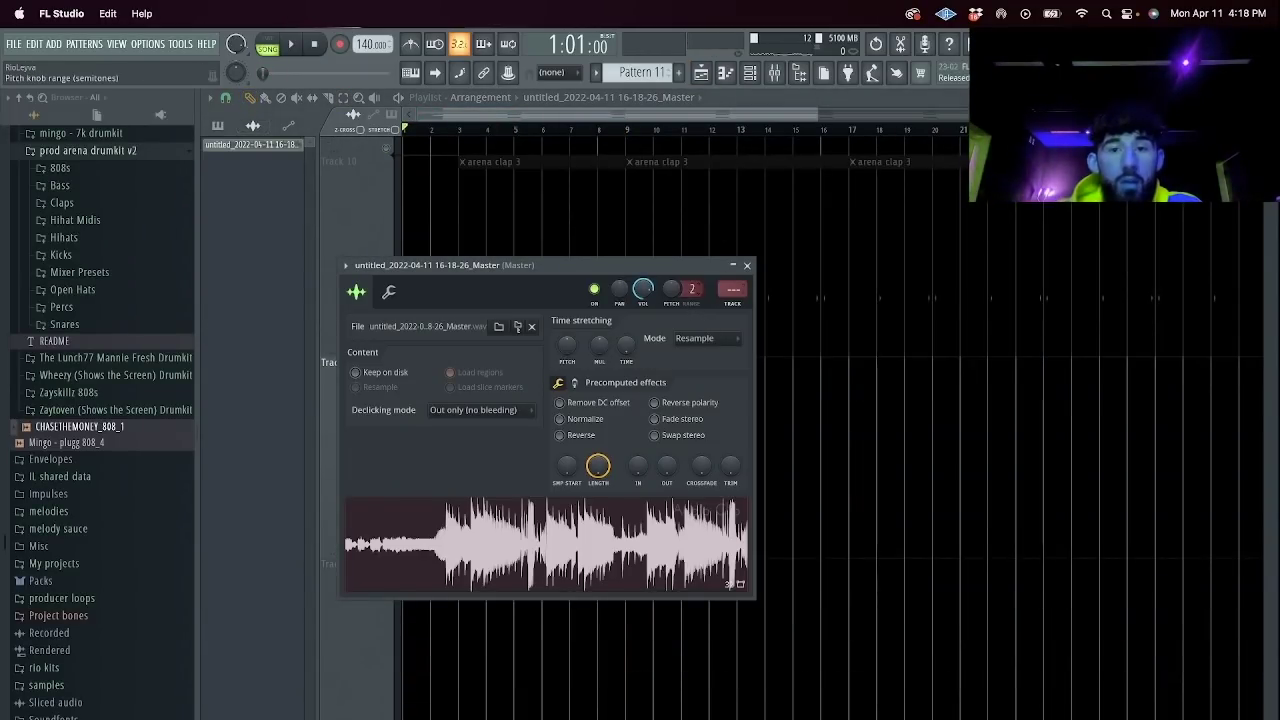
click(747, 266)
scroll(580, 214, down, 7)
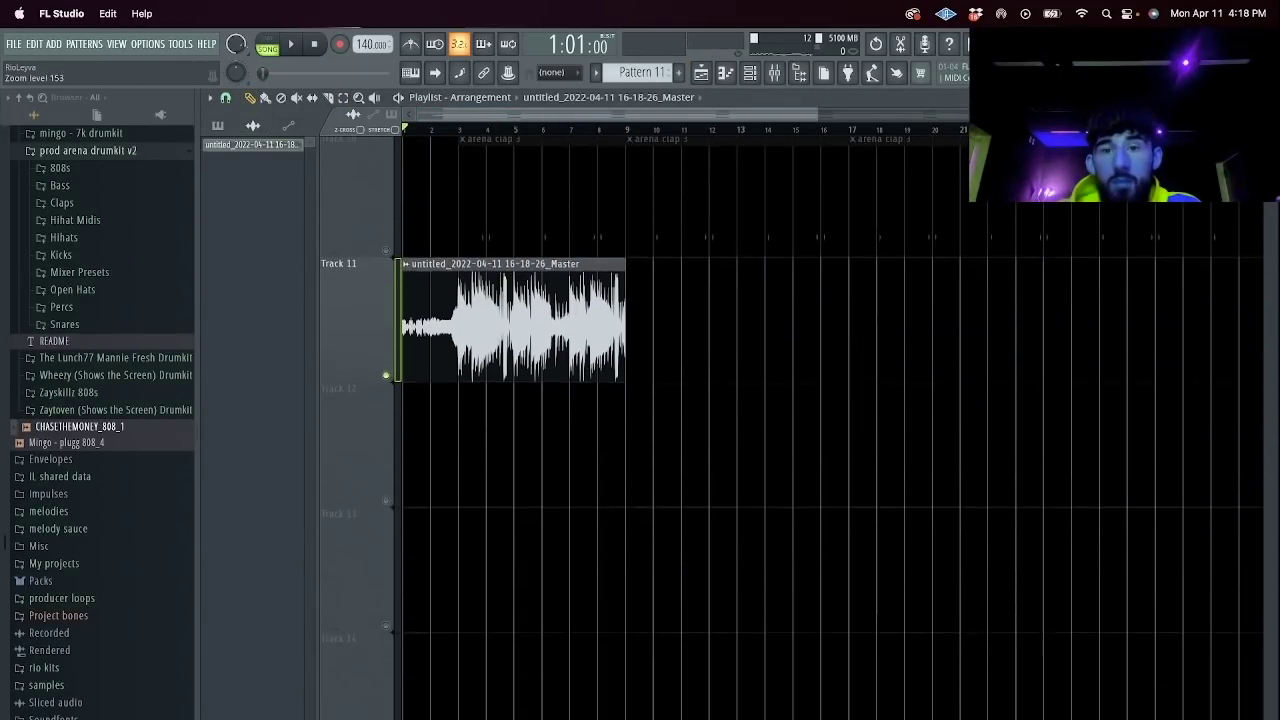
scroll(579, 213, up, 3)
Create a Channel pitch automation clip for the Track 11 audio, copy the point value across, and drop the first point.
double_click(578, 212)
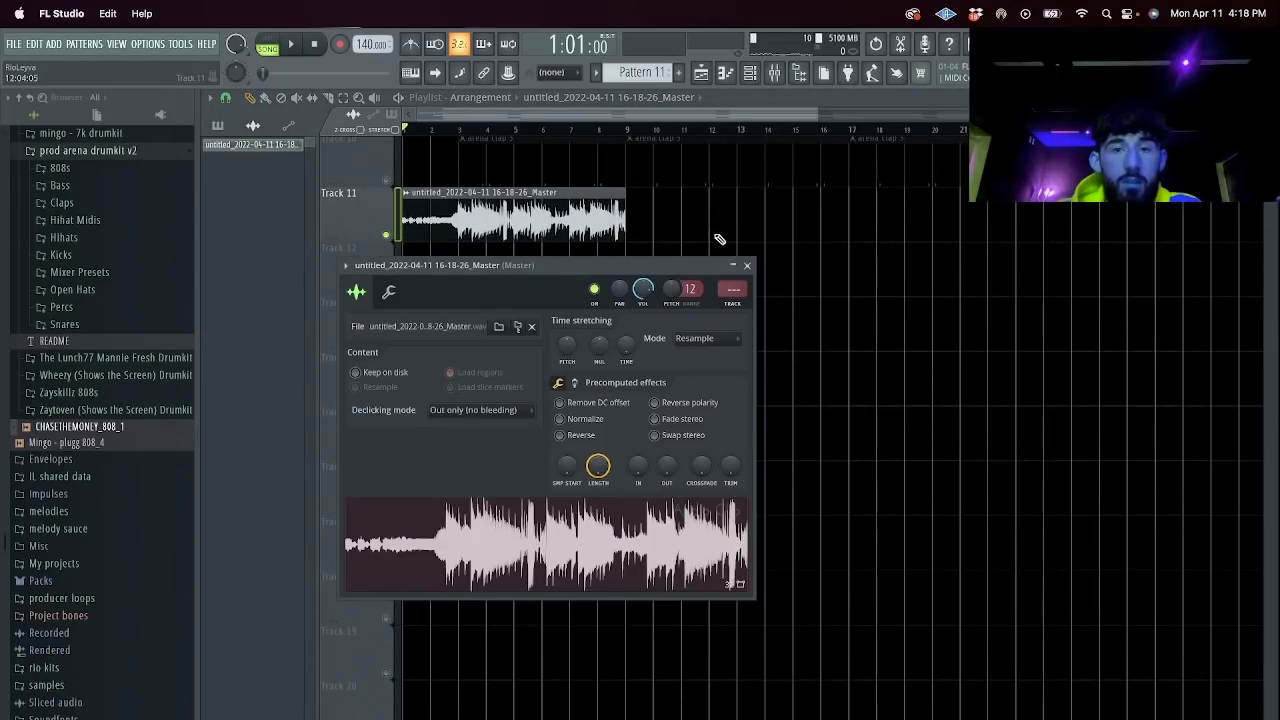
right_click(684, 289)
click(729, 406)
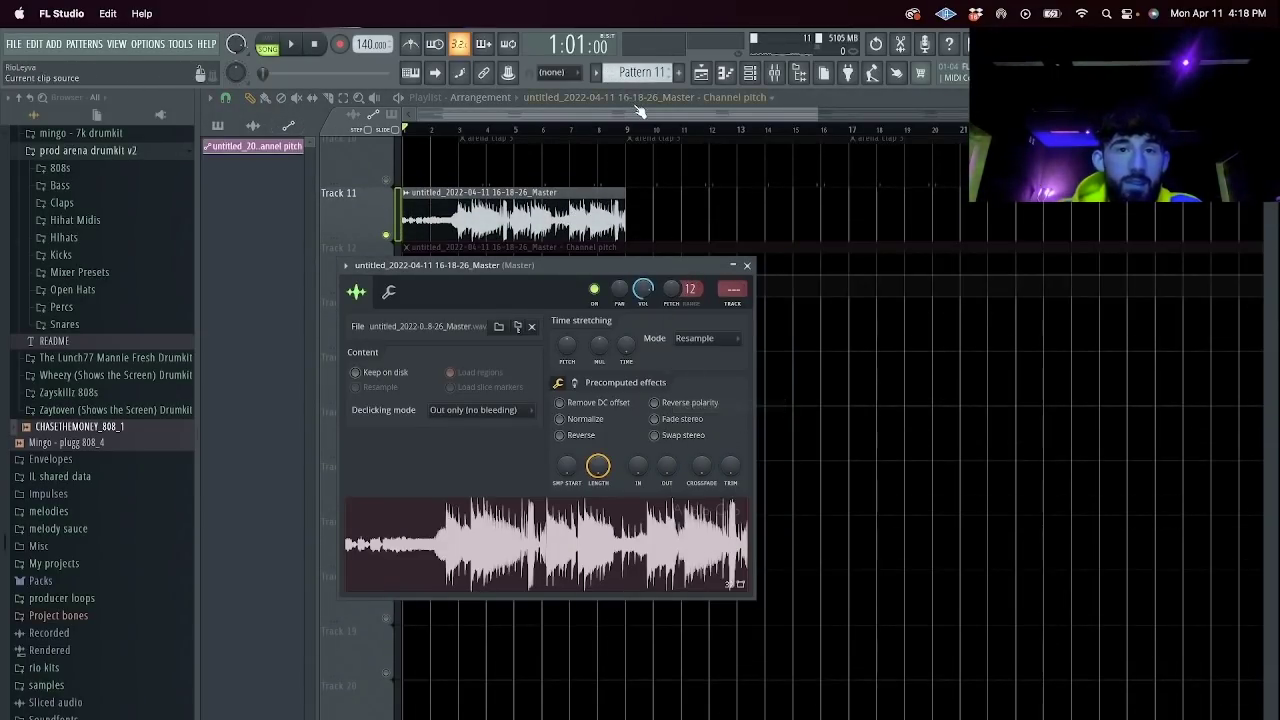
right_click(408, 274)
click(467, 514)
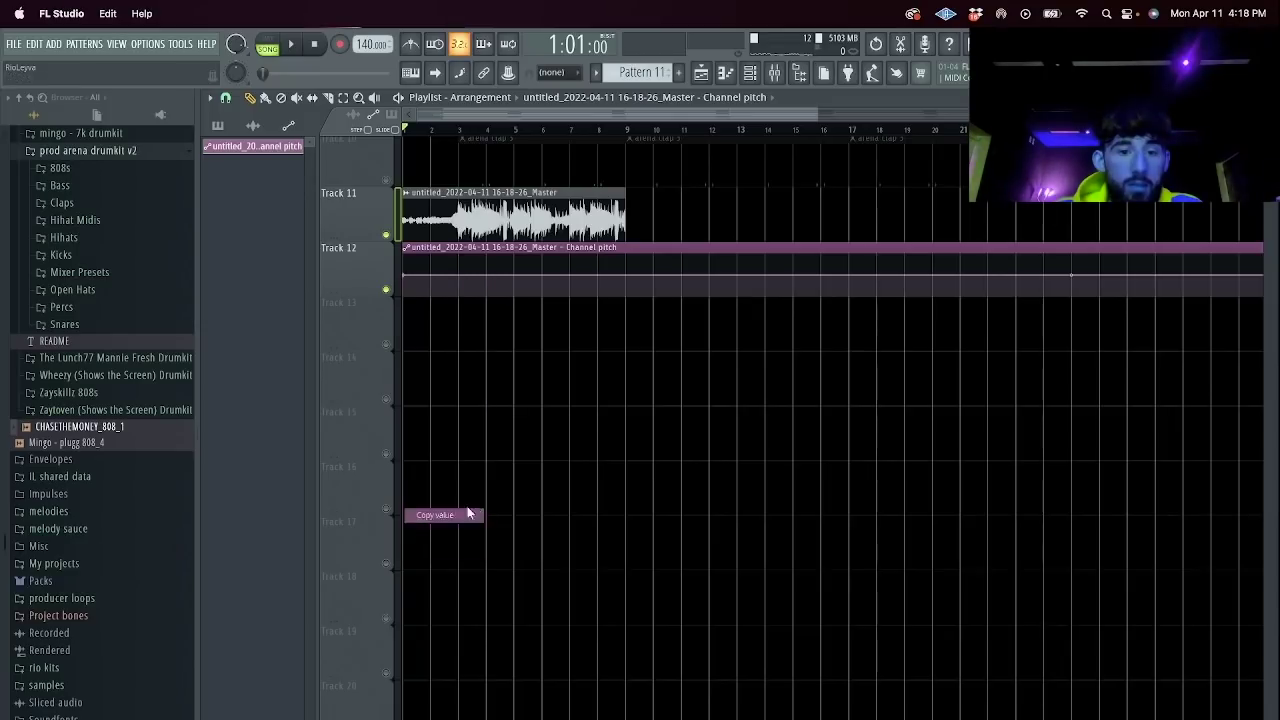
right_click(626, 279)
click(684, 530)
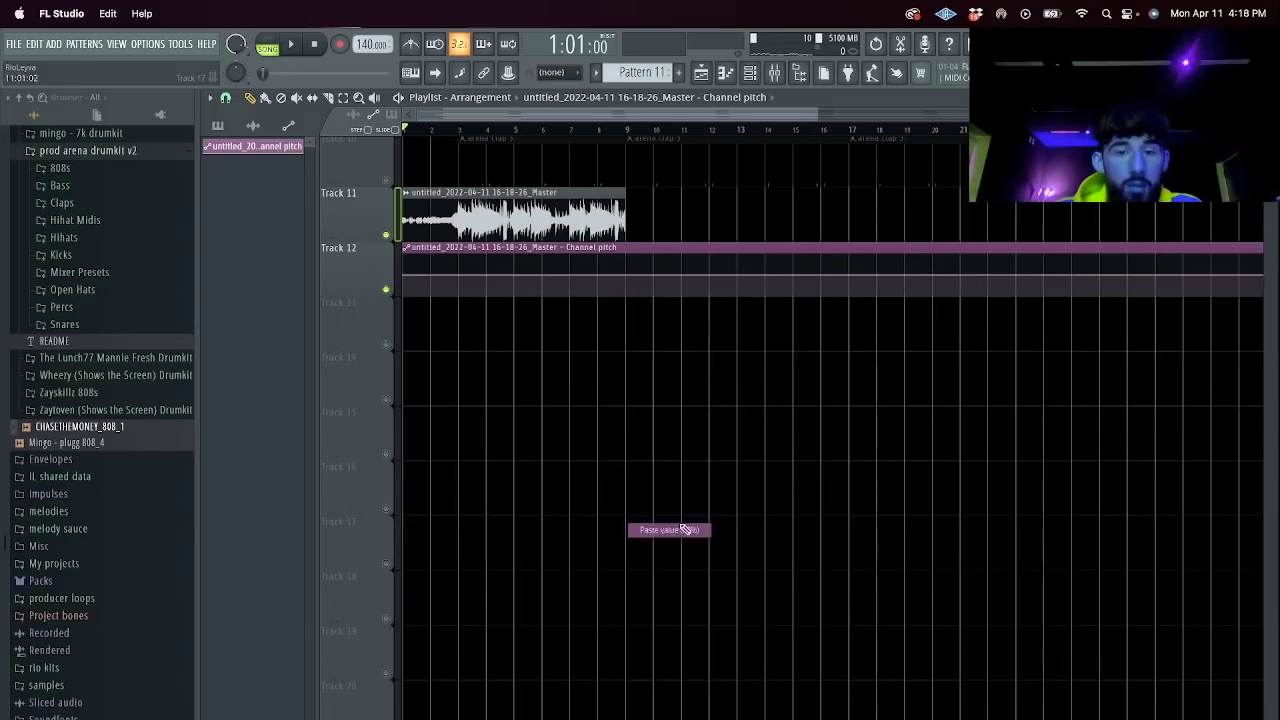
drag(409, 282, 378, 379)
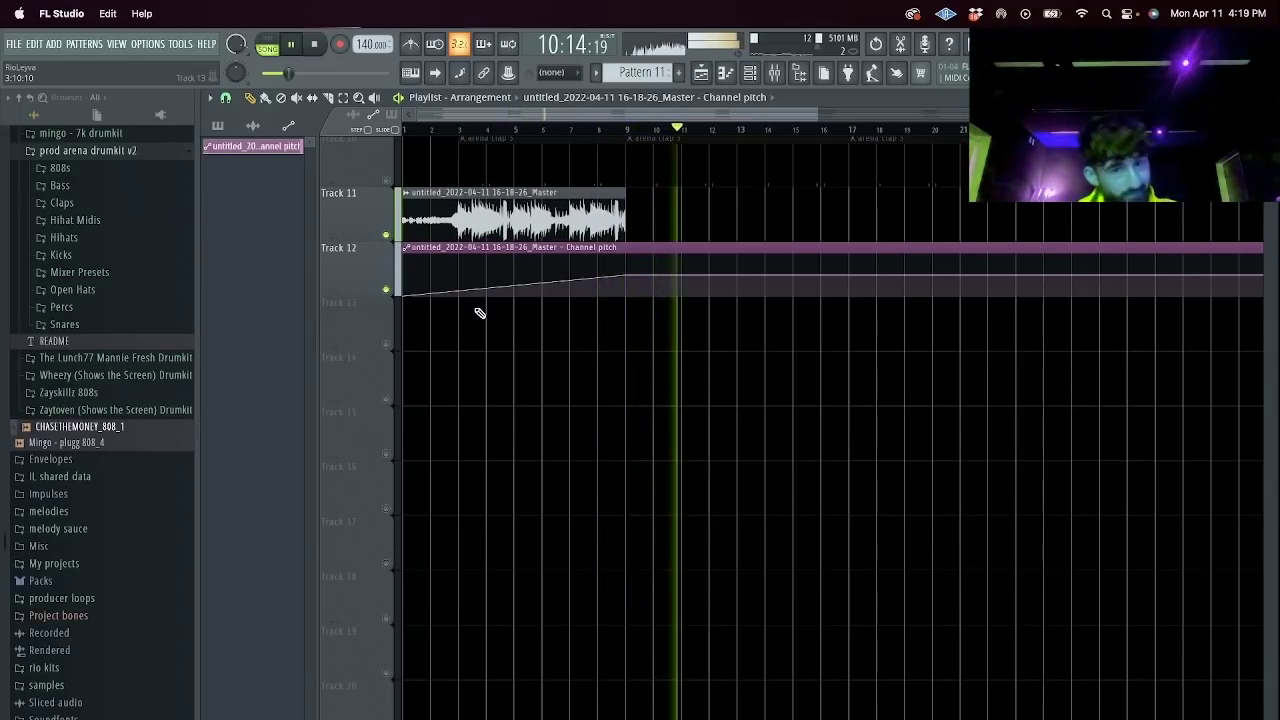
Raise the first pitch point to the top, audition the dip twice, then select bars 1–17 on the ruler.
key(space)
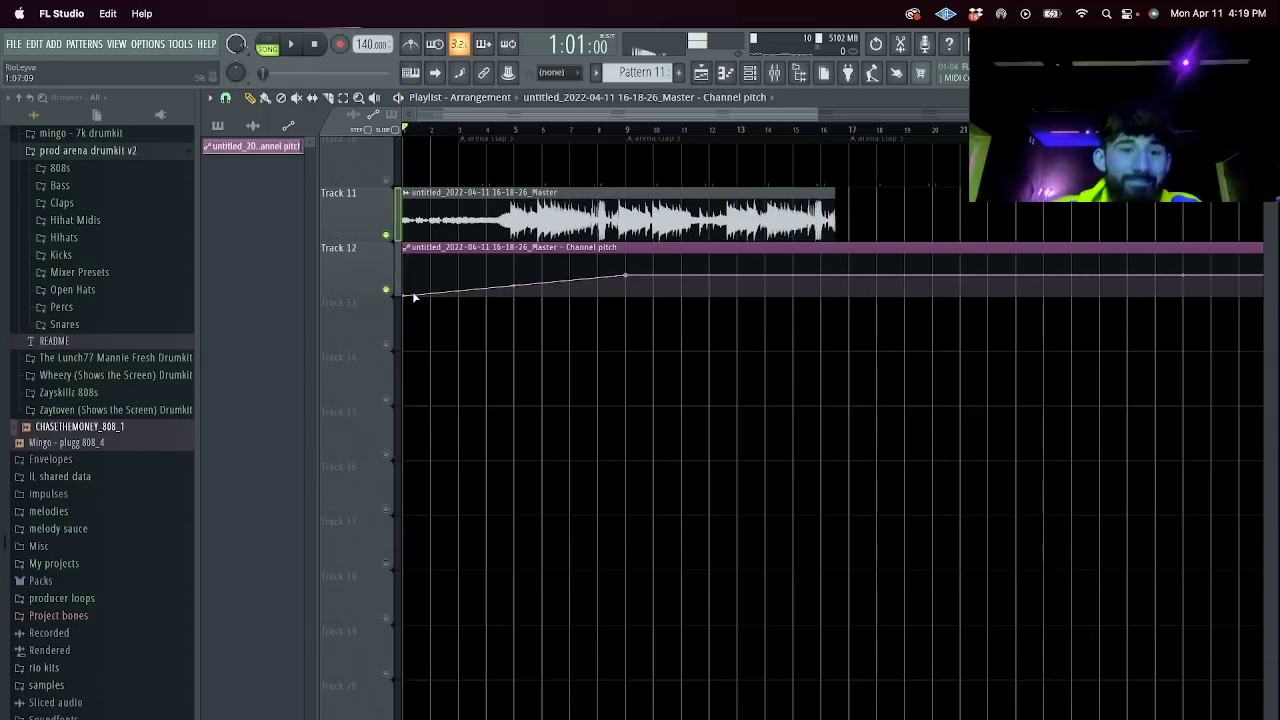
drag(406, 282, 406, 253)
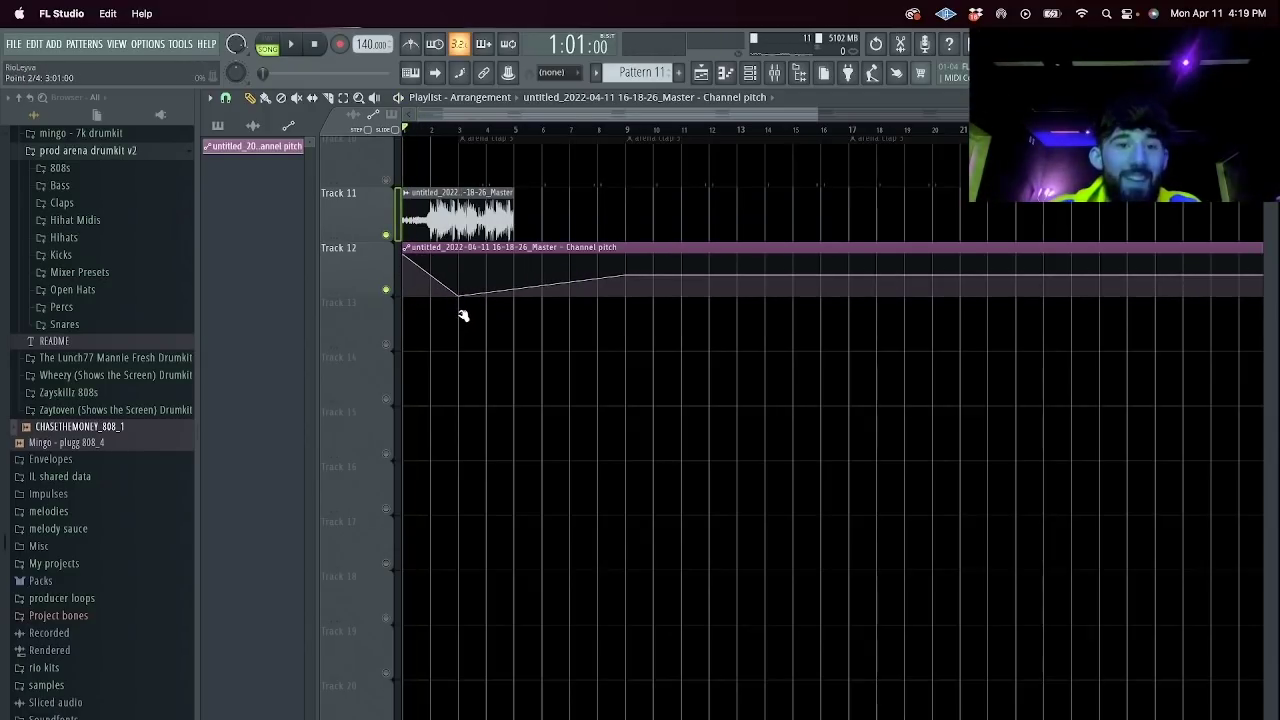
key(space)
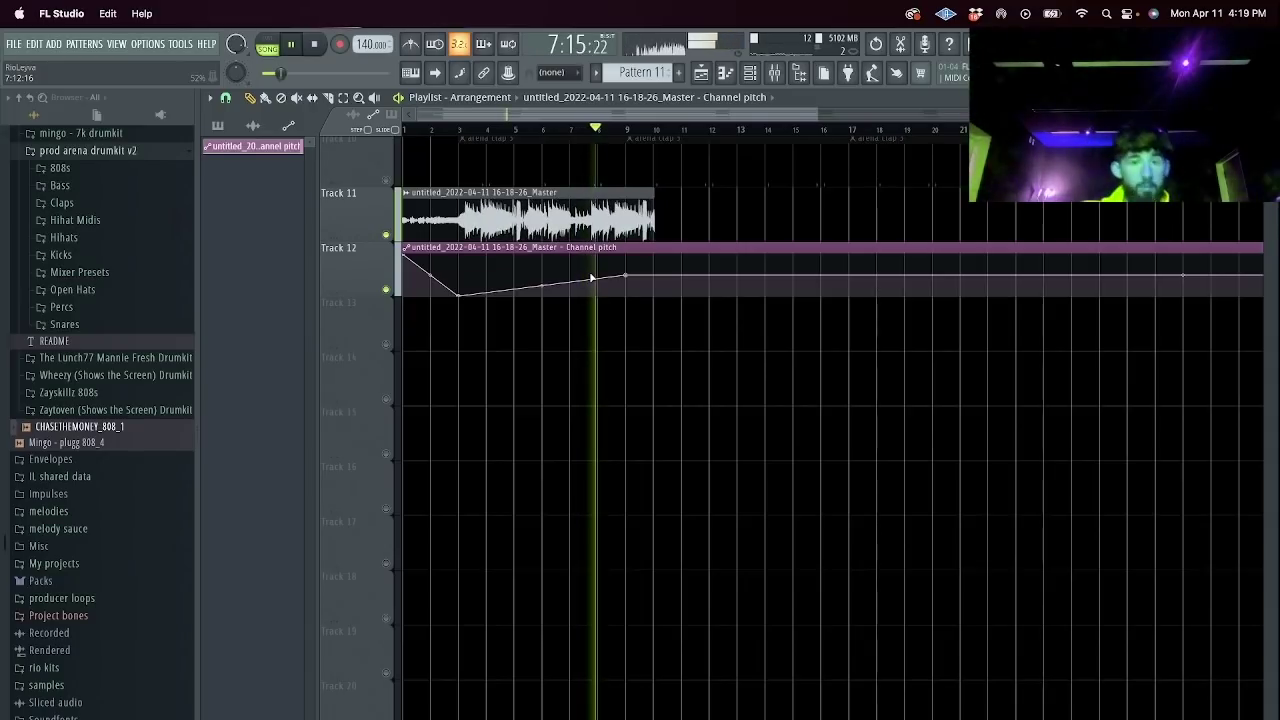
key(space)
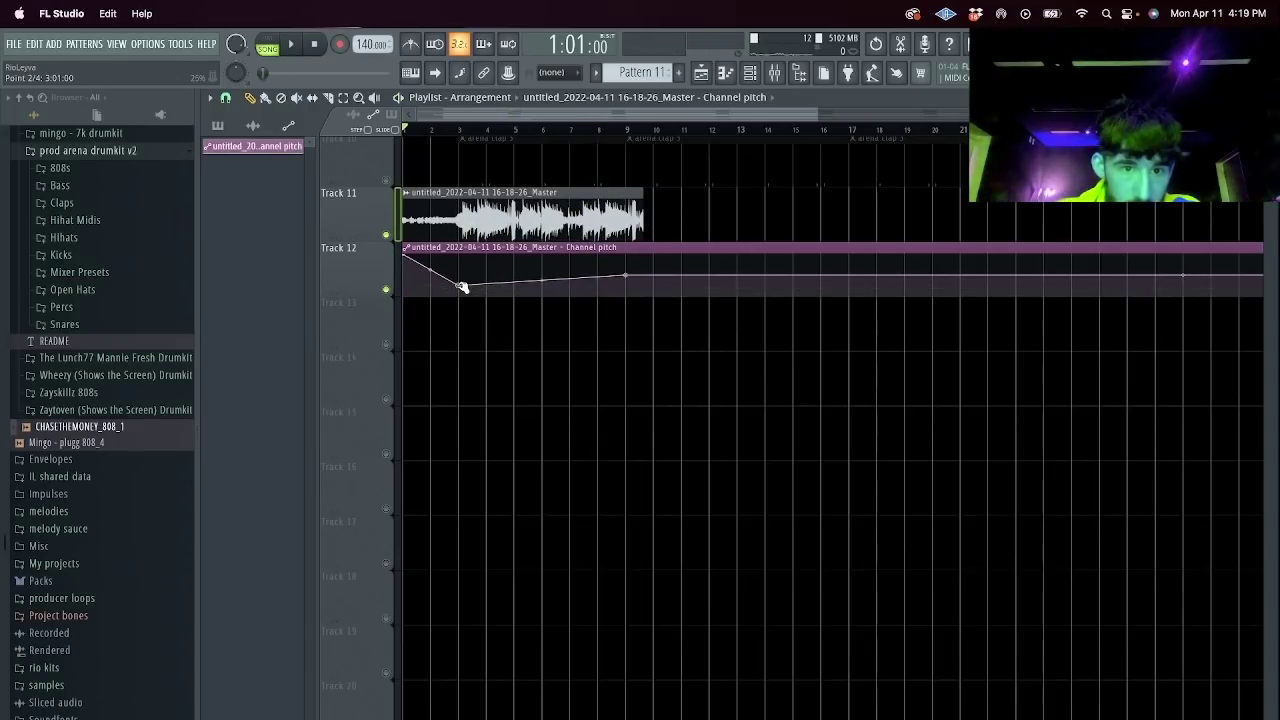
key(space)
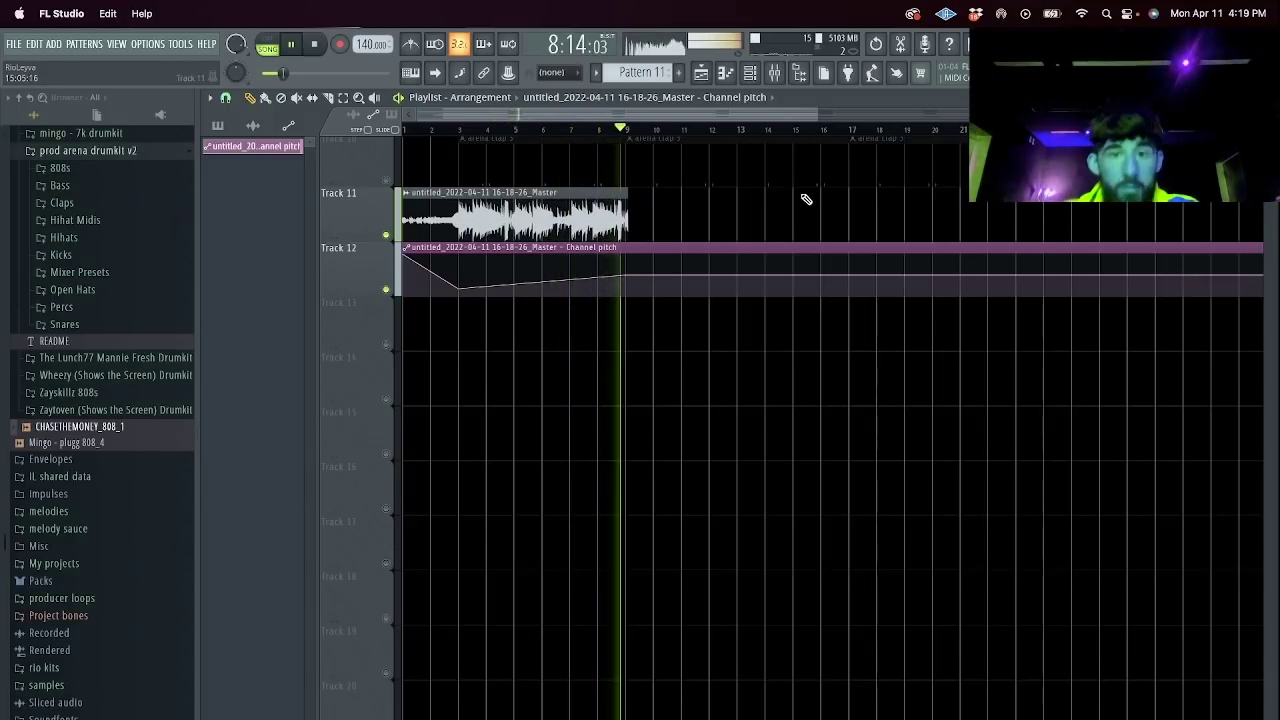
key(space)
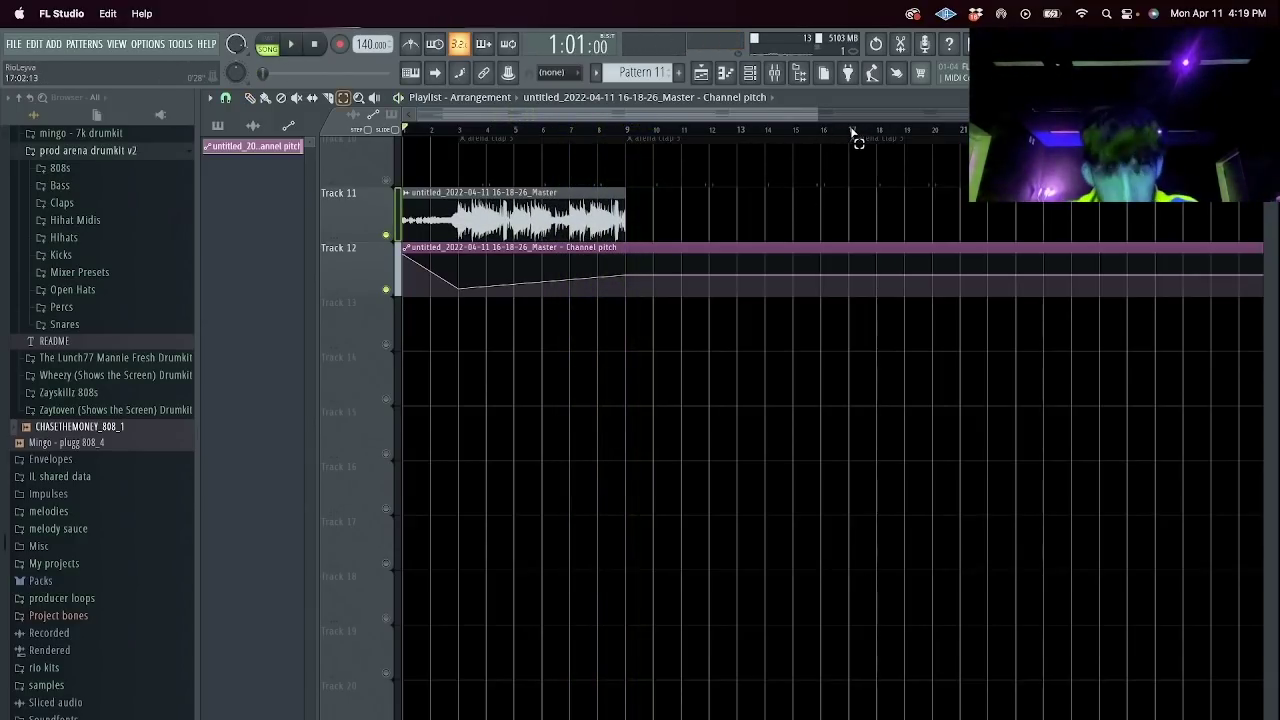
drag(850, 130, 404, 130)
Render the master mixer track's selected bars to a new audio clip.
click(778, 73)
key(ctrl+alt+r)
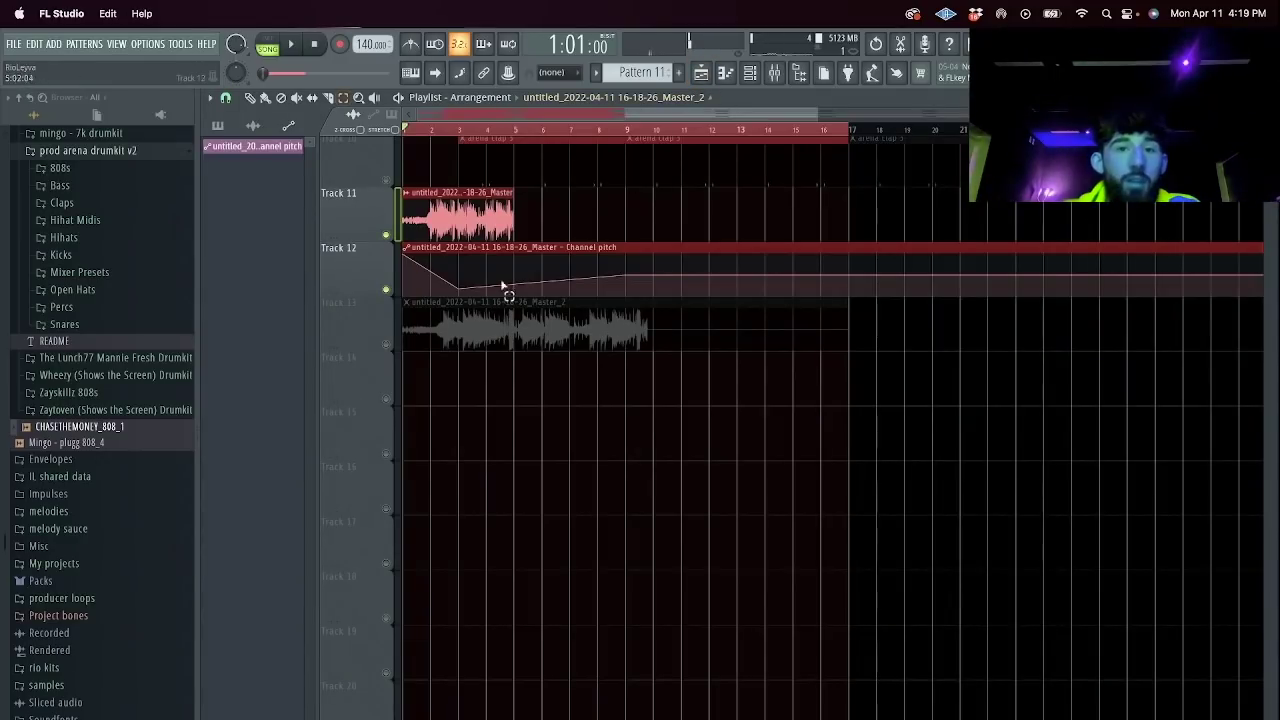
super+click(498, 300)
key(super+x)
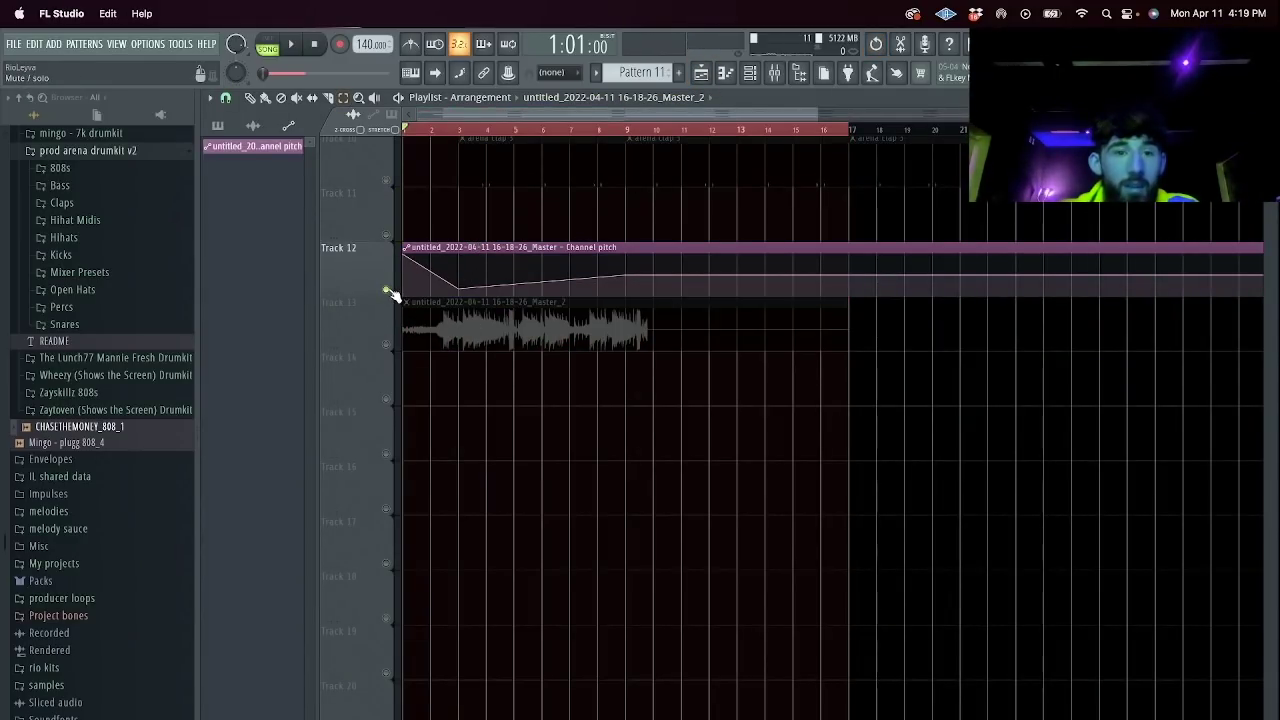
Delete the Track 12 pitch automation clip and the first column of clips, then select the remaining clips.
right_click(491, 260)
drag(816, 115, 1271, 251)
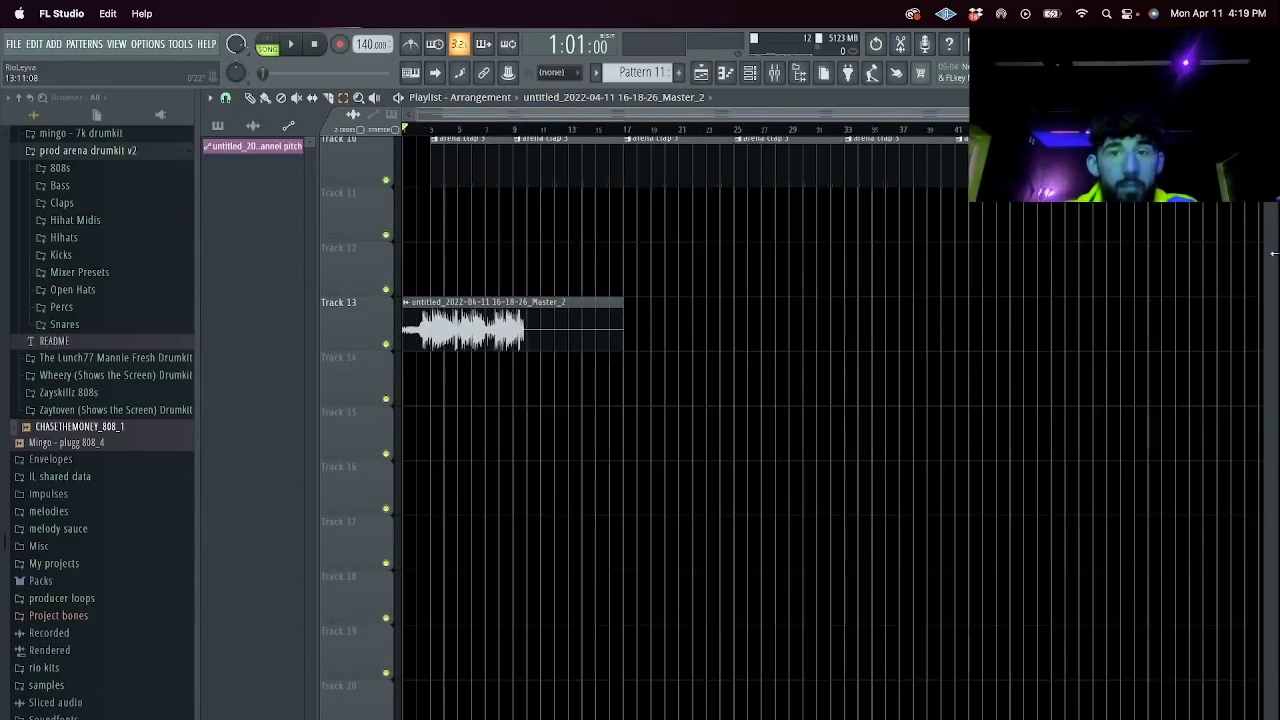
scroll(1091, 388, up, 9)
drag(461, 683, 404, 138)
key(Delete)
drag(1084, 712, 589, 177)
scroll(463, 359, down, 20)
scroll(470, 357, up, 5)
Turn snapping off, delete the long rendered clip section on Track 13, and shift the clips to bar 13.
click(225, 98)
click(246, 170)
scroll(525, 306, up, 5)
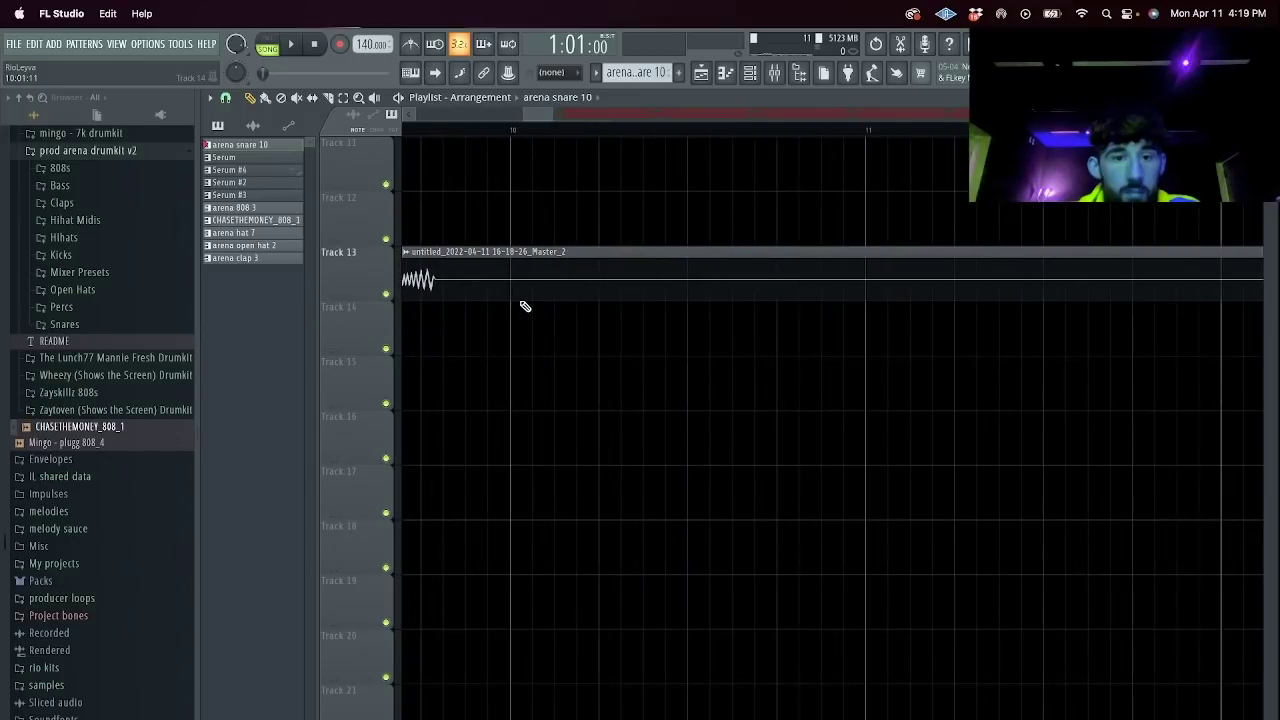
click(446, 285)
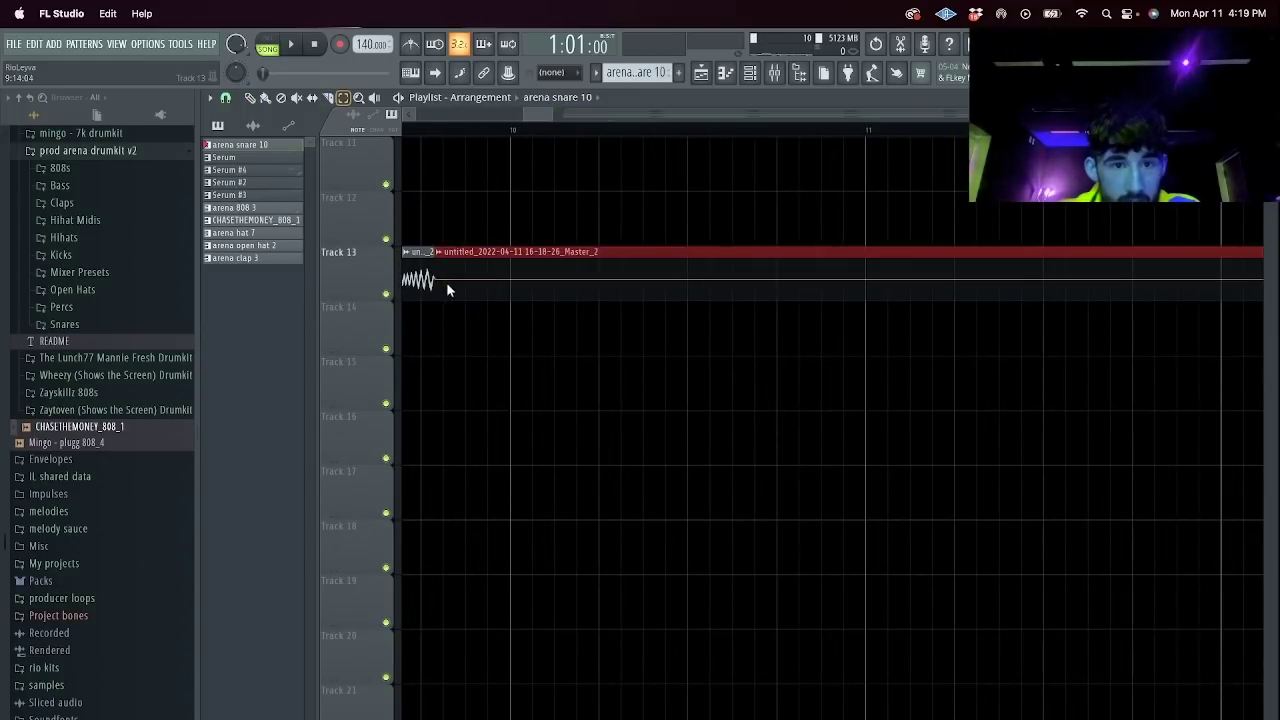
key(Delete)
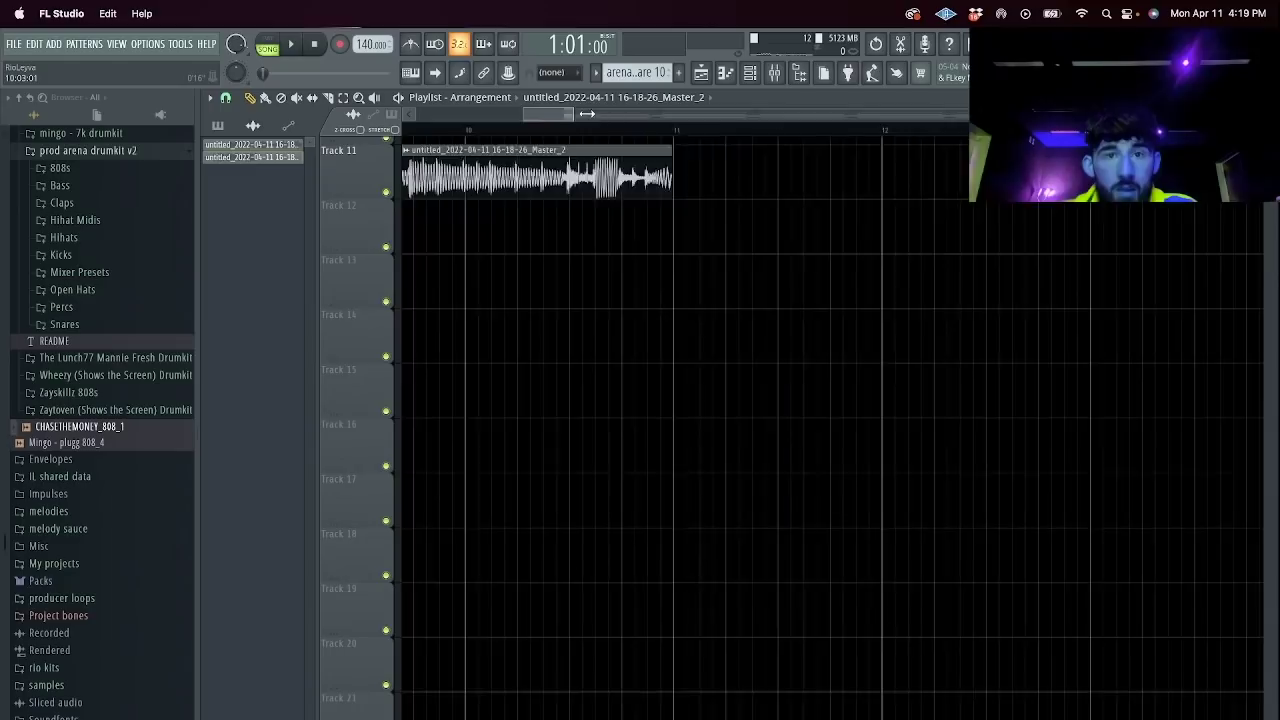
drag(587, 114, 745, 114)
scroll(489, 229, up, 9)
With snap set to whole beats, slice Tracks 1–10 near bar 13 and delete the small bar-13 clips.
scroll(471, 571, down, 2)
drag(429, 540, 535, 3)
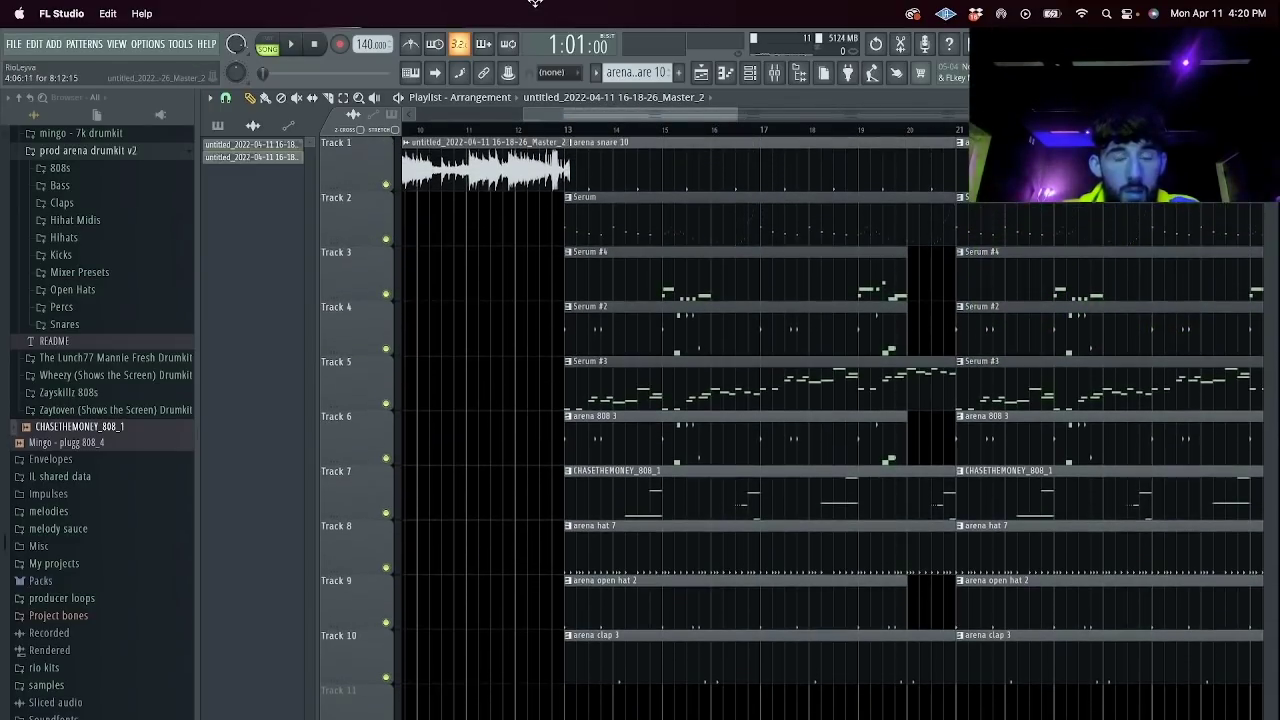
scroll(546, 158, up, 5)
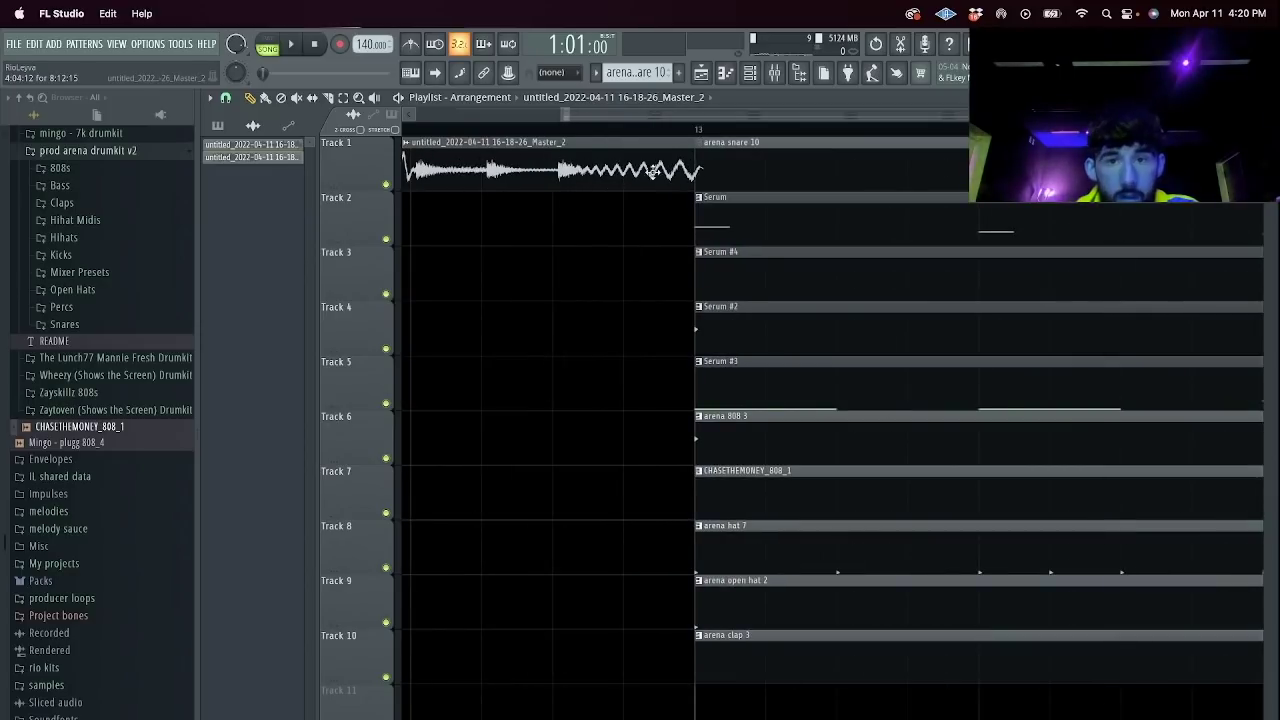
drag(559, 114, 416, 115)
scroll(620, 135, down, 4)
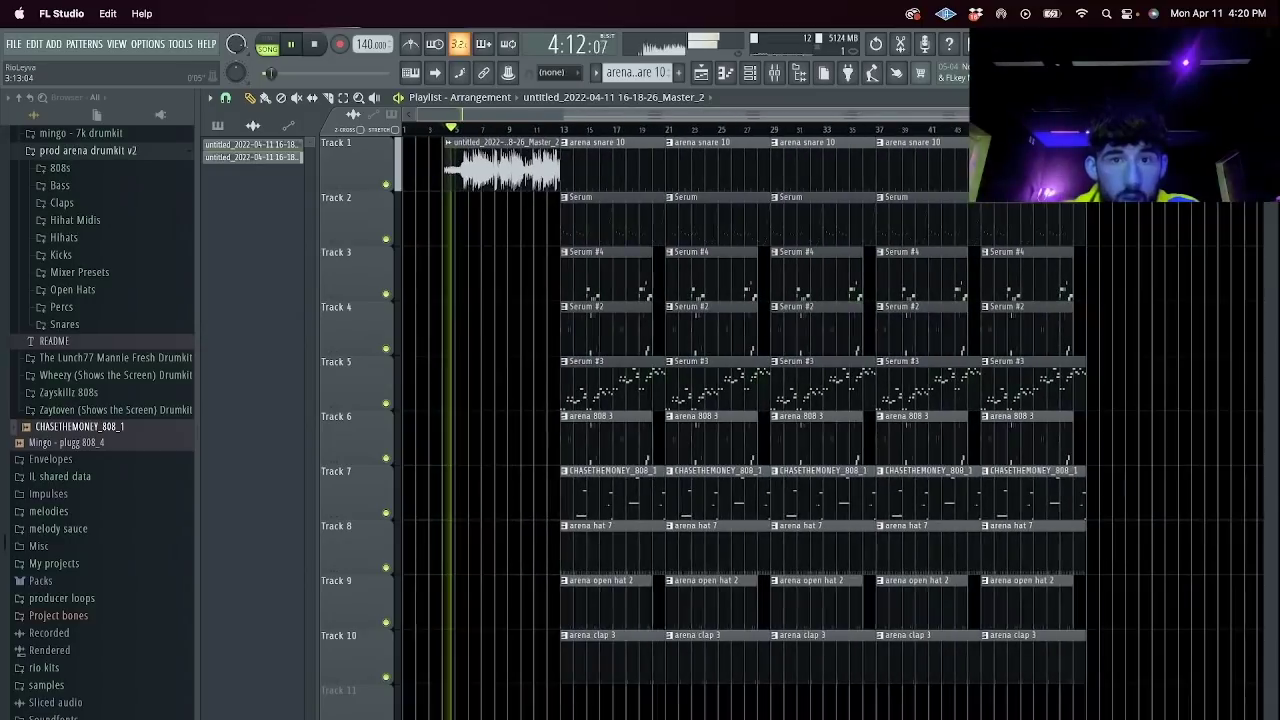
click(225, 97)
click(239, 312)
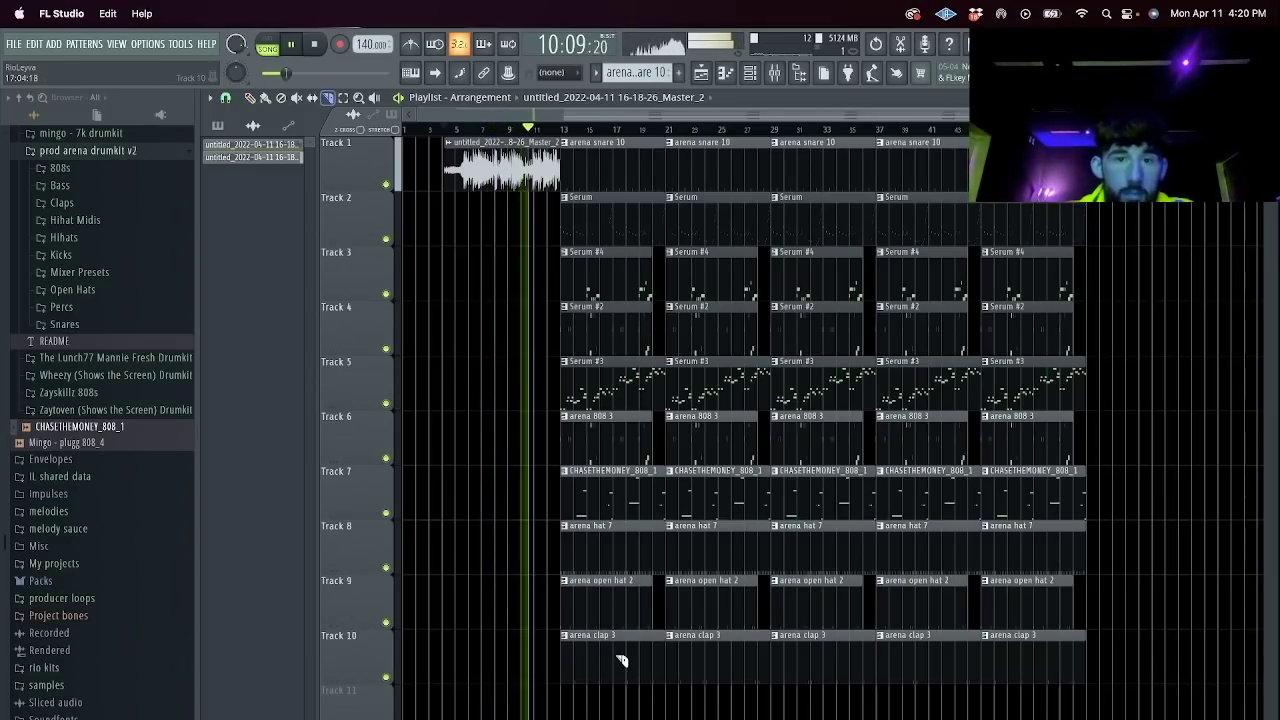
drag(600, 190, 594, 189)
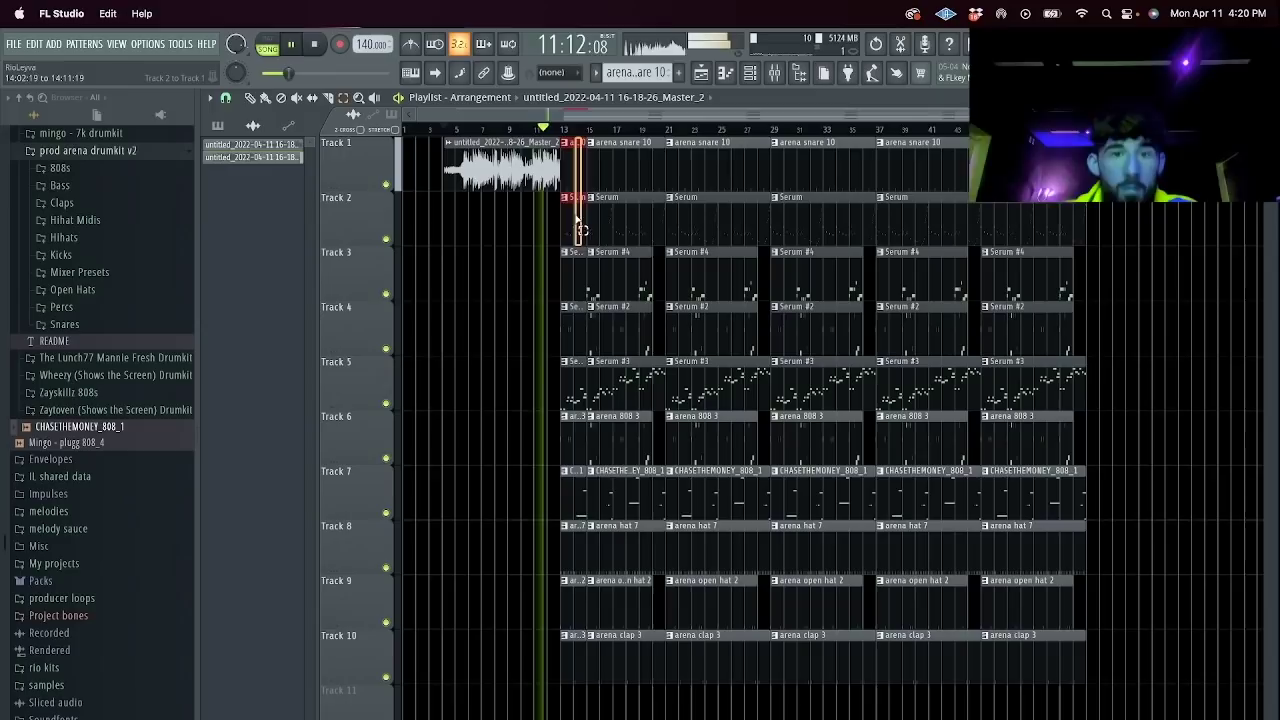
drag(575, 211, 574, 405)
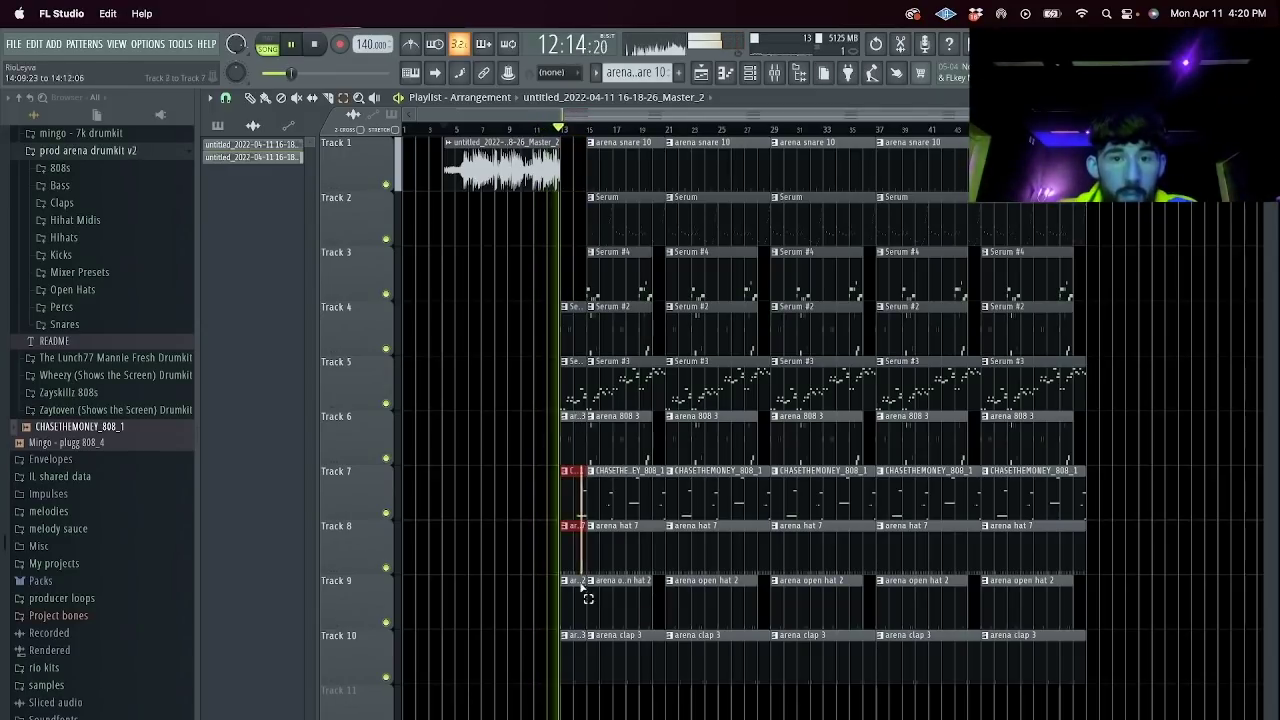
drag(581, 588, 574, 650)
key(Delete)
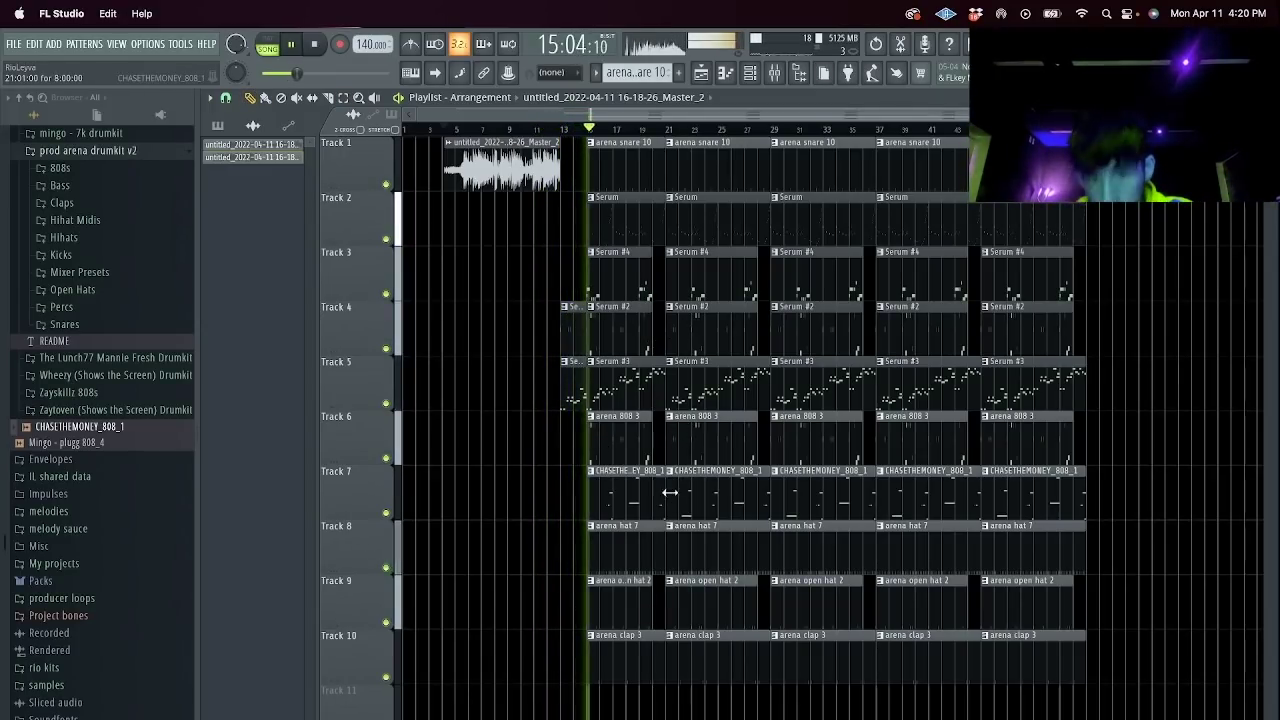
Extend Track 7's 808 and Track 2's Serum clips back to bar 13, and delete the first two Serum #3 clips.
drag(586, 497, 560, 497)
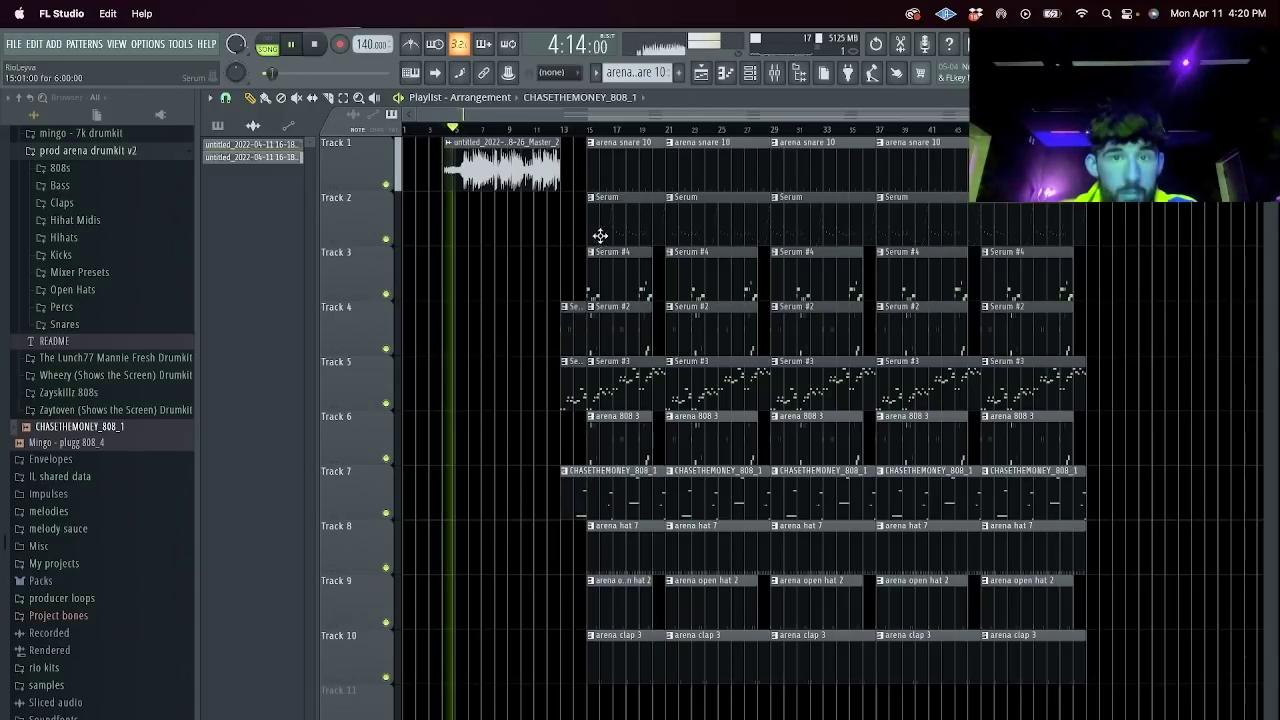
drag(587, 237, 562, 240)
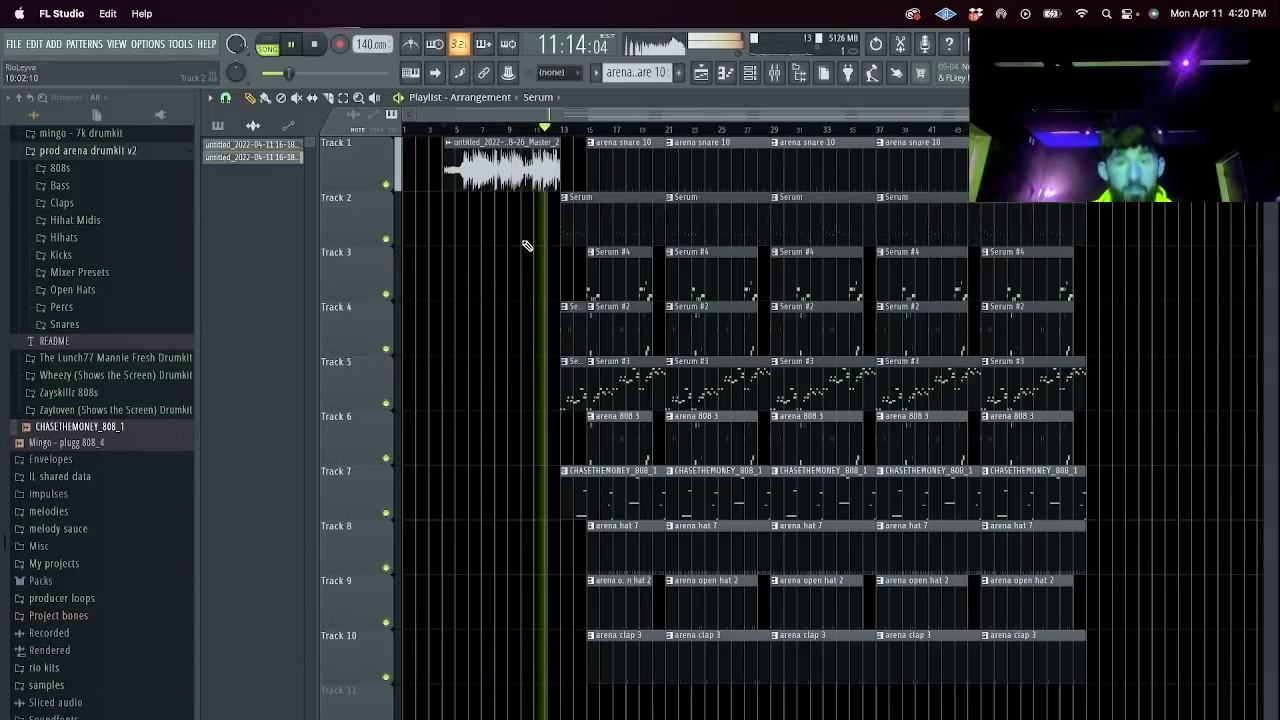
drag(624, 390, 572, 396)
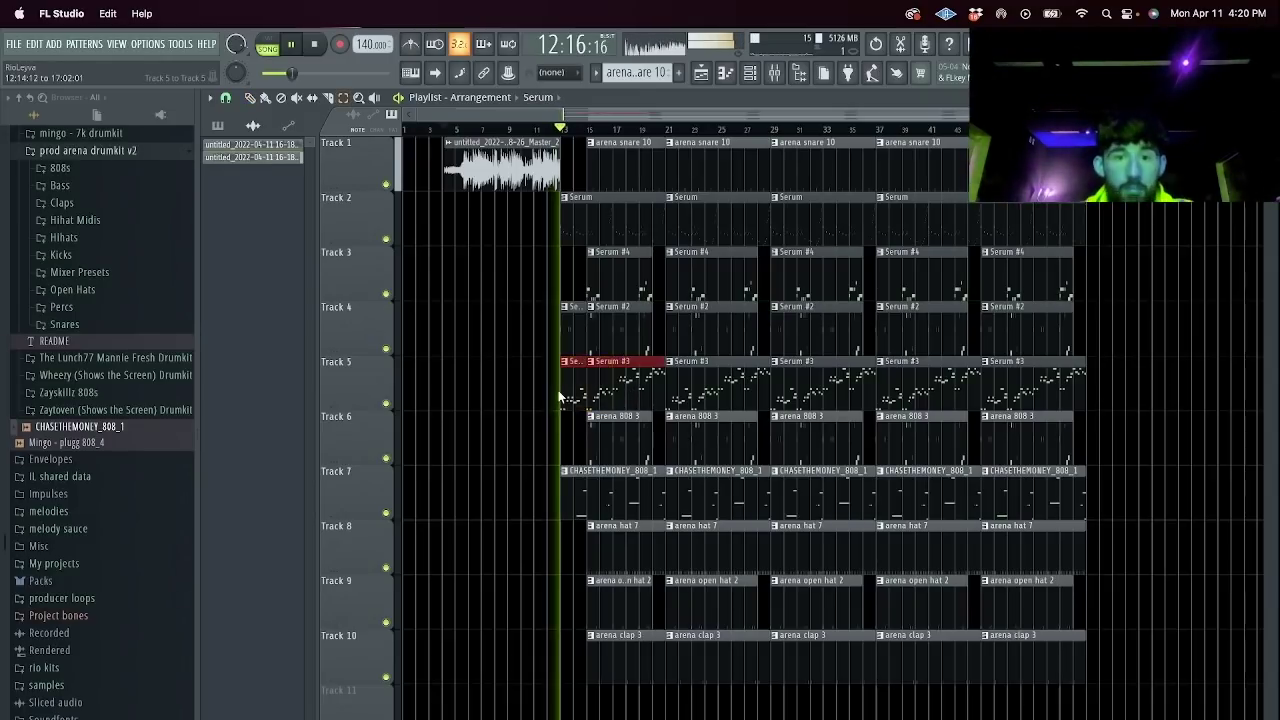
key(Delete)
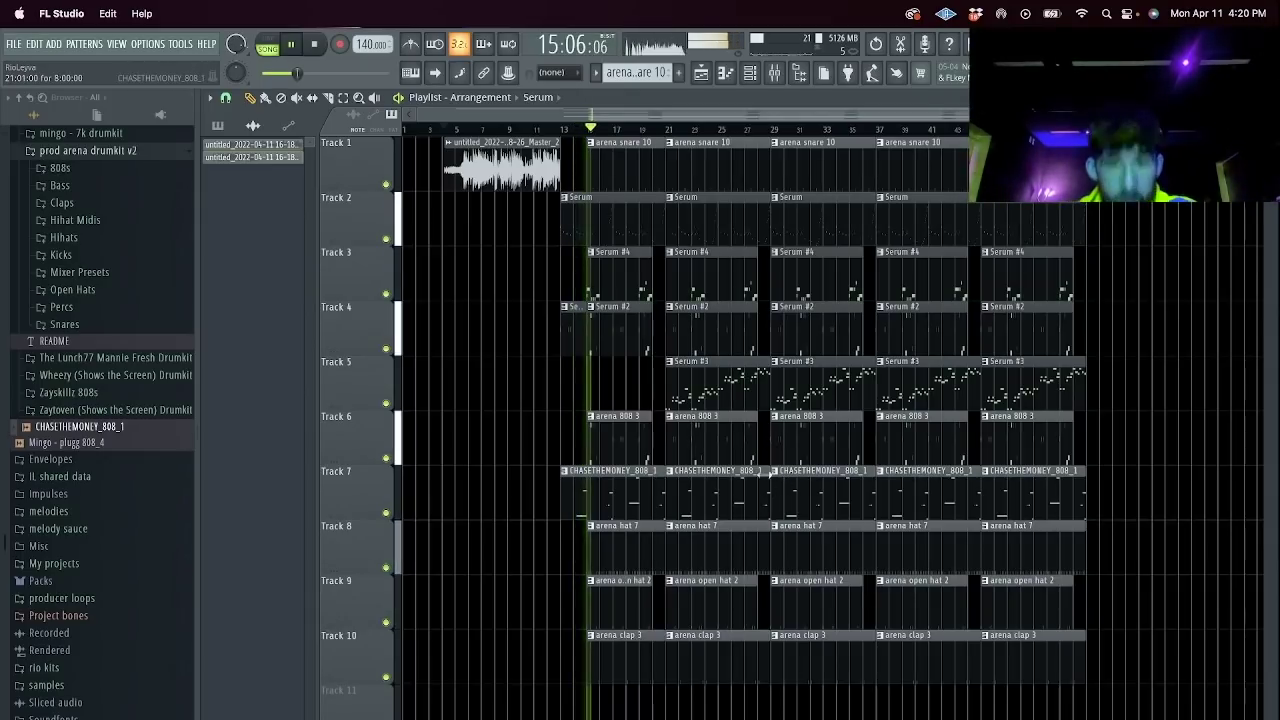
Delete the first Serum #4 clip and the next Serum #3 clip, then place a Serum #3 copy on Track 5.
click(610, 275)
key(Delete)
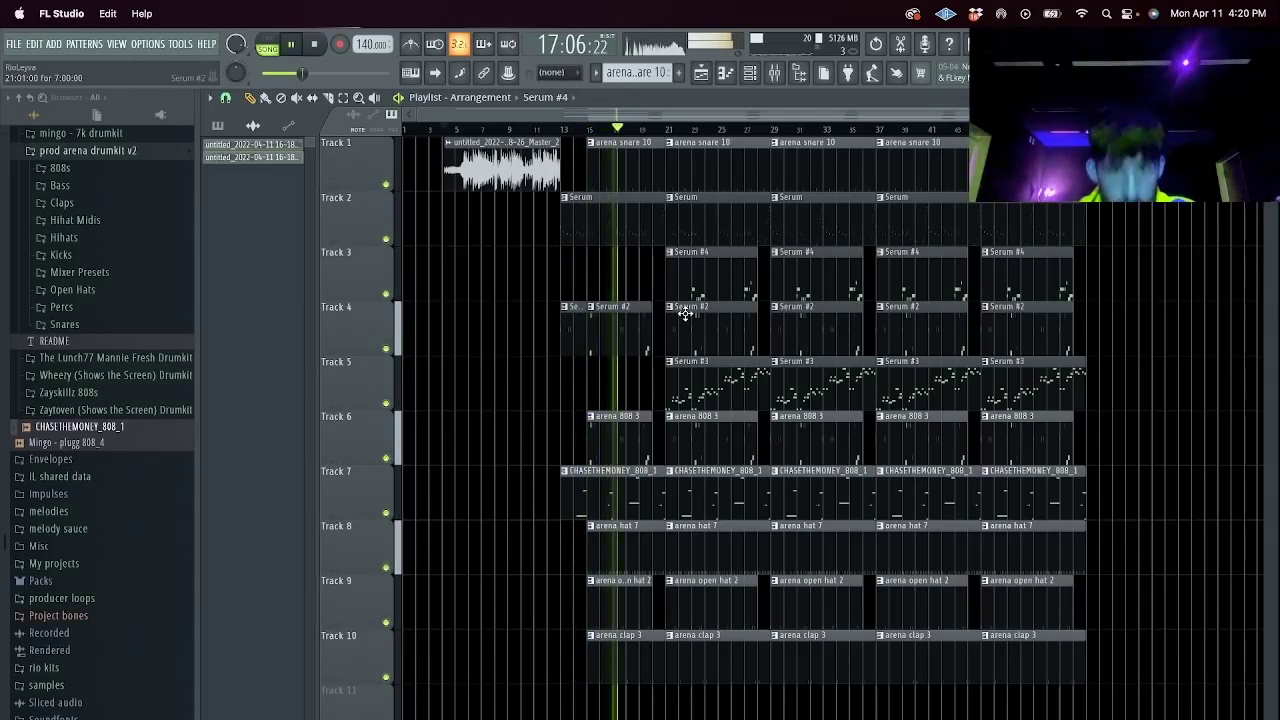
click(706, 376)
key(Delete)
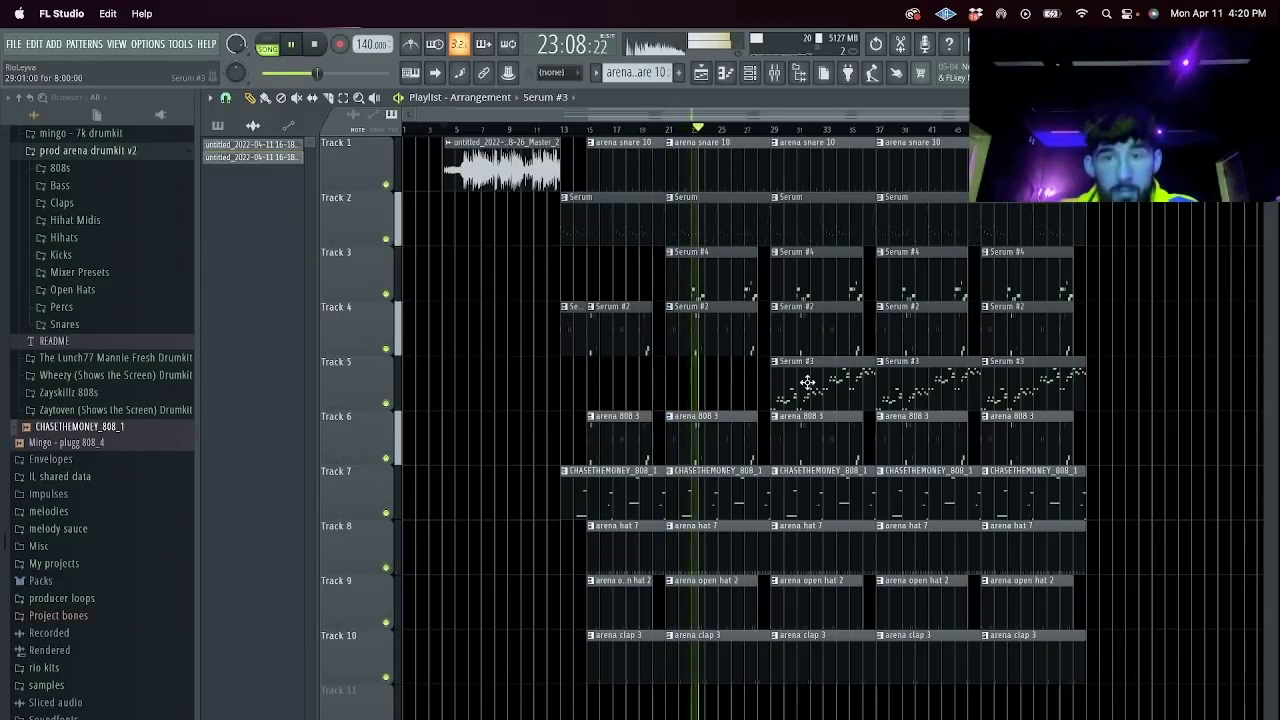
drag(806, 383, 703, 397)
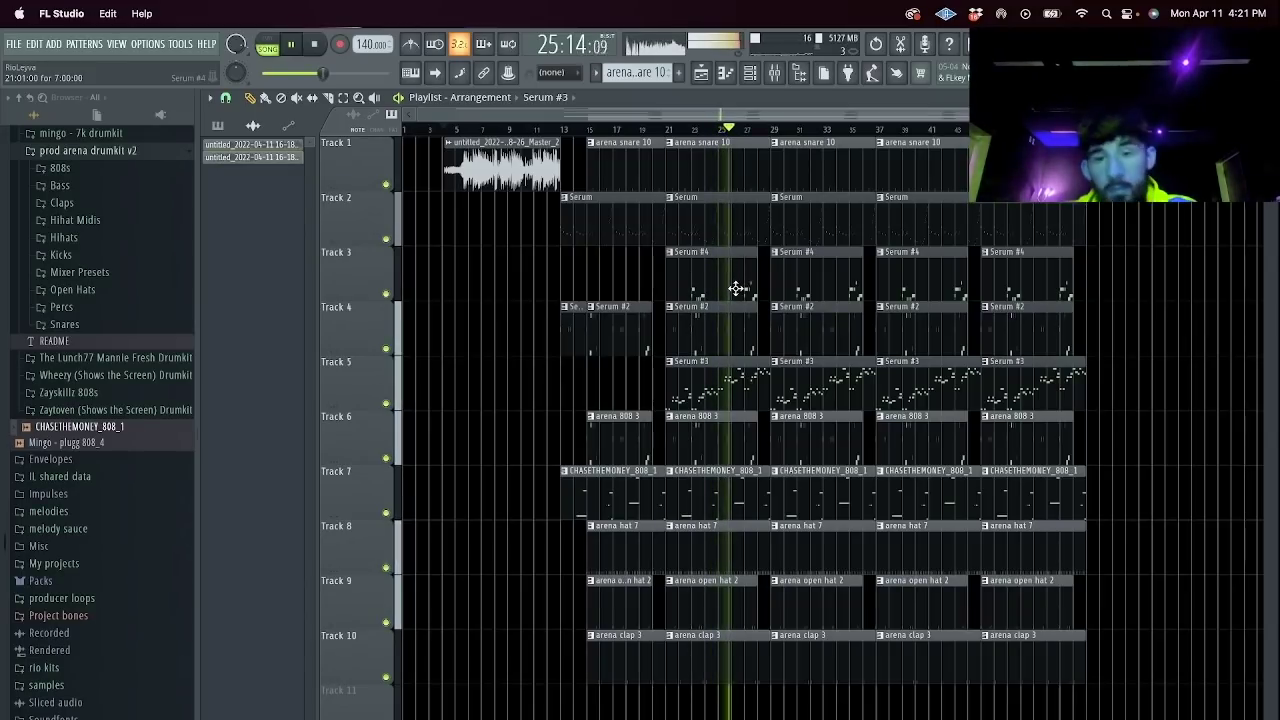
Shift the Serum #4 clip left, delete Track 2's bar-29 Serum clip, and slice out the short bar-29 808 piece.
mouse_move(804, 273)
mouse_down()
mouse_move(774, 283)
mouse_move(801, 281)
mouse_up()
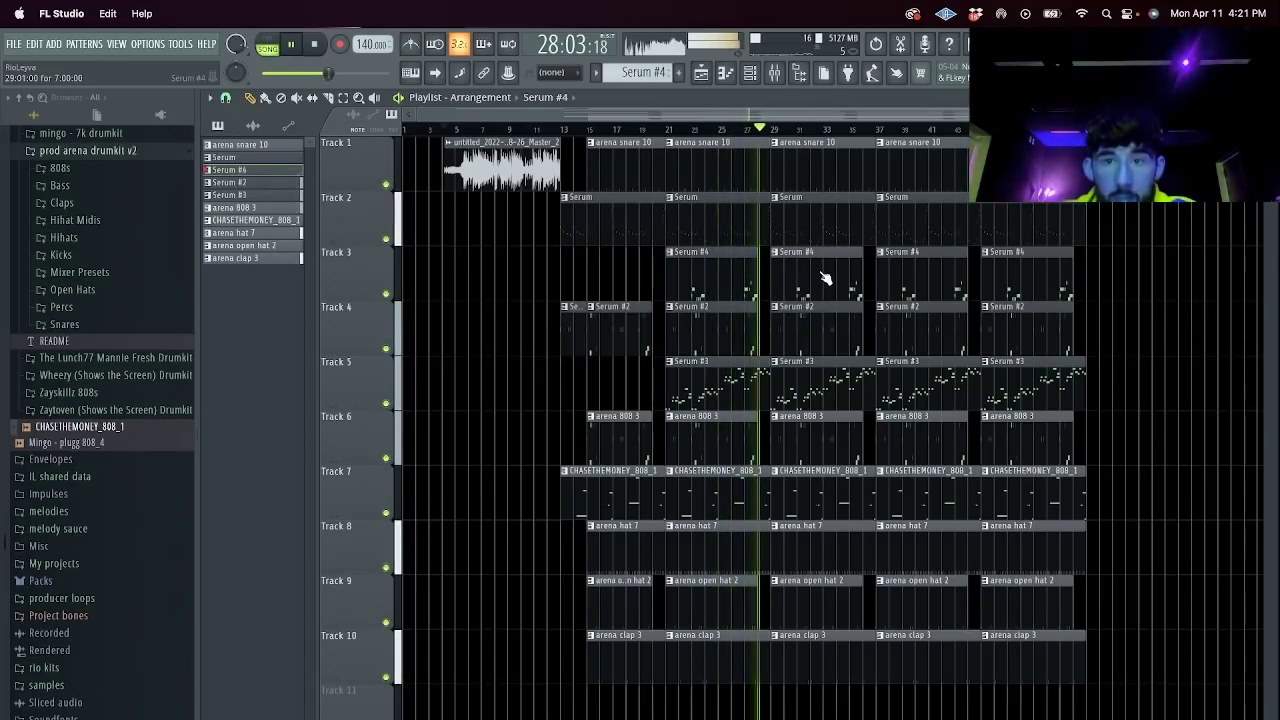
click(737, 129)
right_click(818, 232)
key(c)
drag(799, 434, 797, 454)
key(e)
right_click(790, 447)
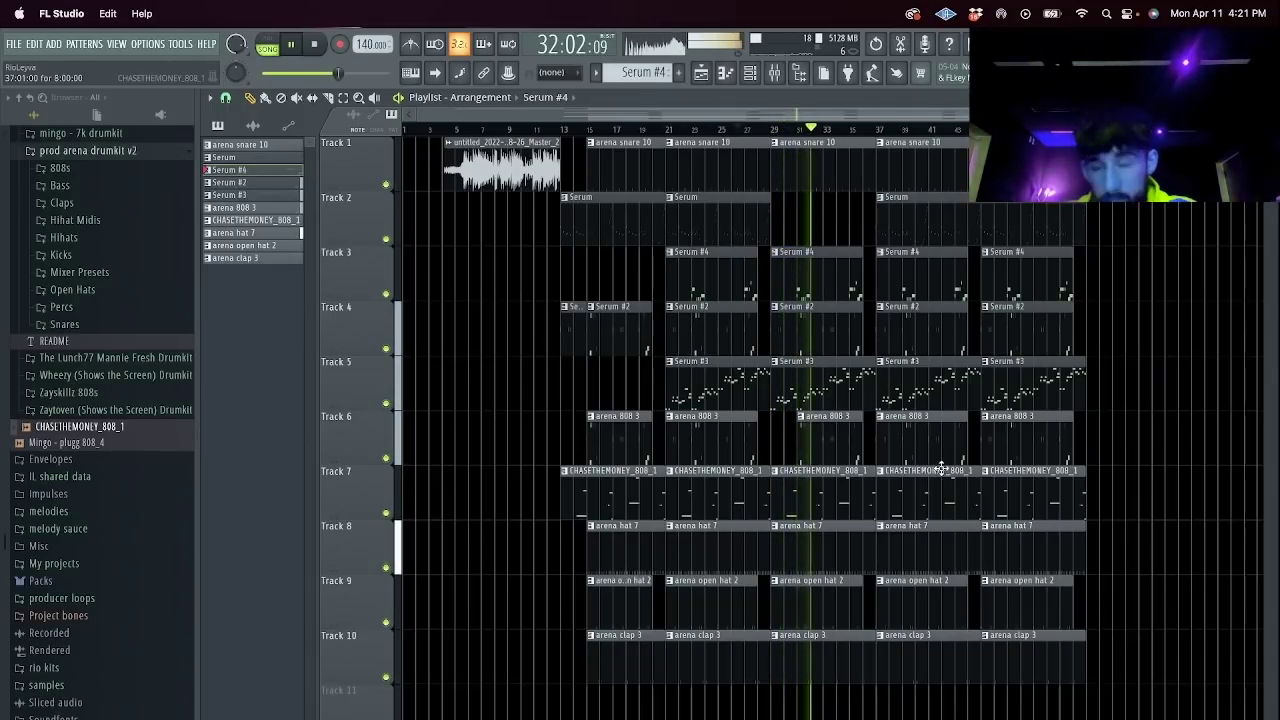
Delete the third arena open hat 2 clip and the Serum #2, Serum #3, arena 808 3 and CHASETHEMONEY_808_1 clips at bar 37.
right_click(853, 594)
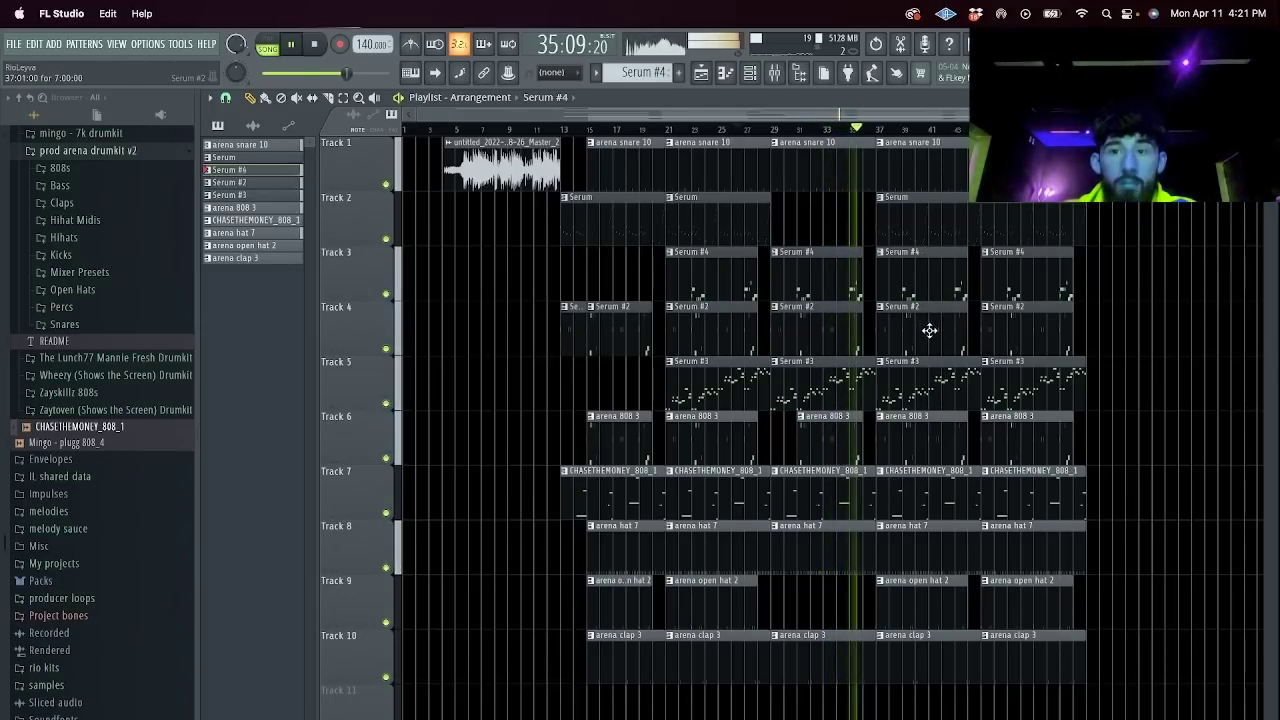
right_click(929, 333)
right_click(938, 380)
right_click(943, 429)
right_click(938, 490)
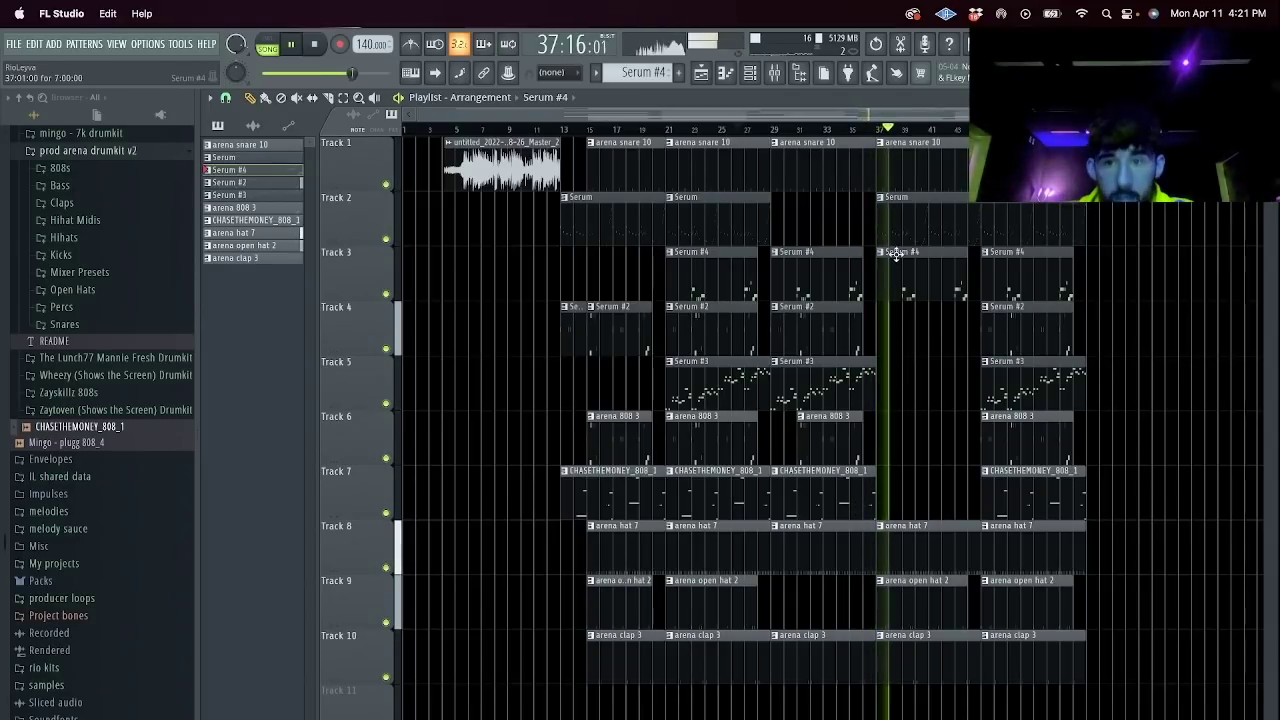
Copy an arena 808 3 clip to bar 37, split it at bar 39, and delete the left piece.
drag(883, 500, 857, 506)
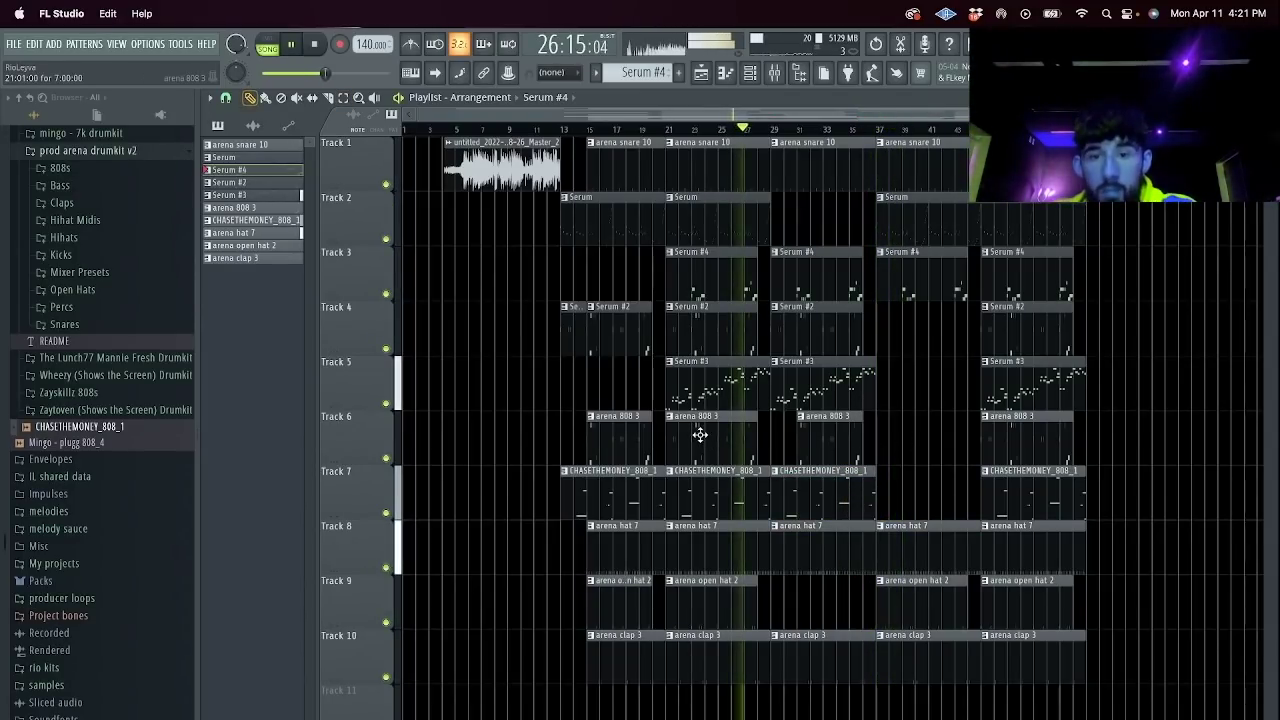
drag(700, 434, 907, 455)
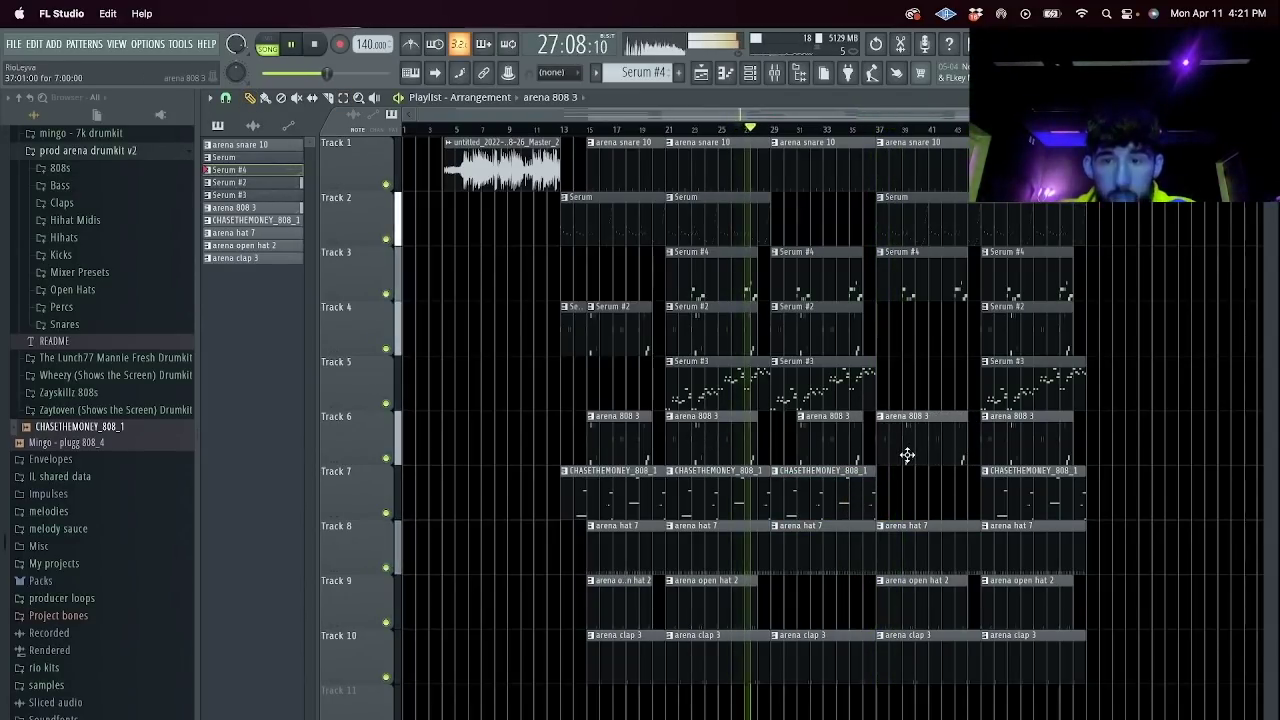
key(c)
click(908, 456)
key(p)
right_click(889, 456)
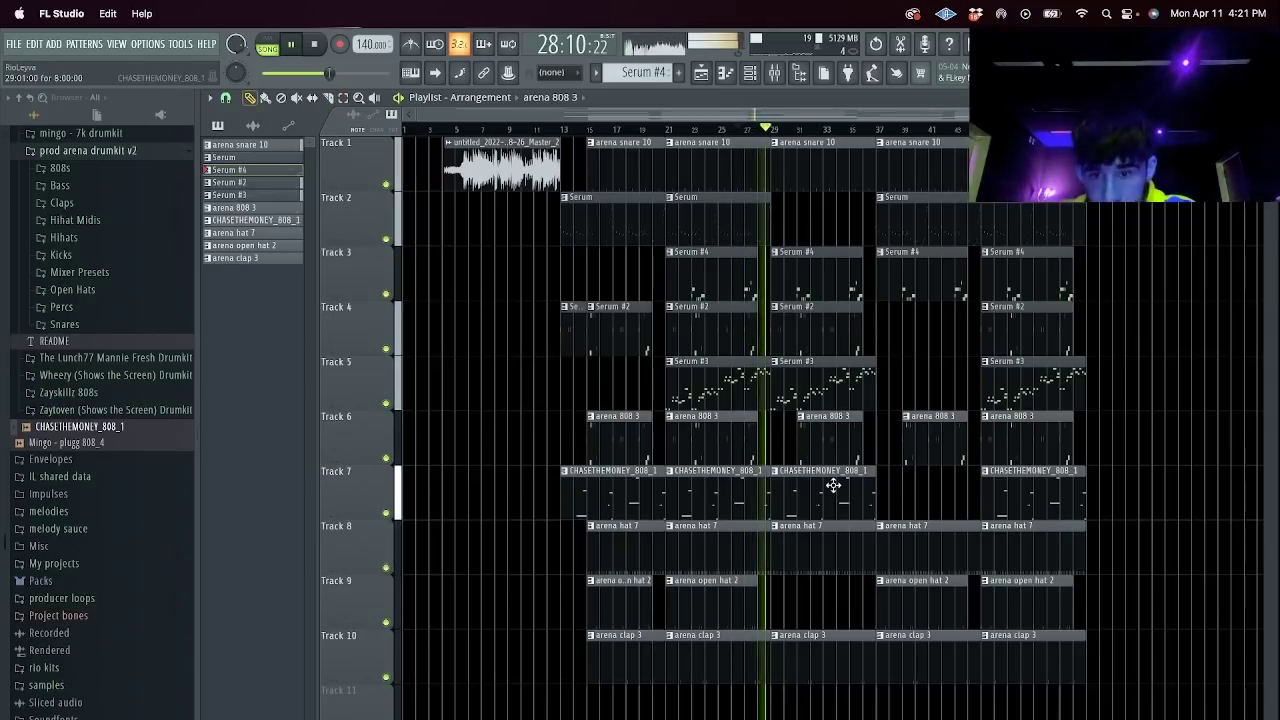
Delete the final column of clips from bar 45 and select the arrangement block to repeat.
drag(1077, 664, 1014, 170)
key(Delete)
drag(1028, 704, 572, 141)
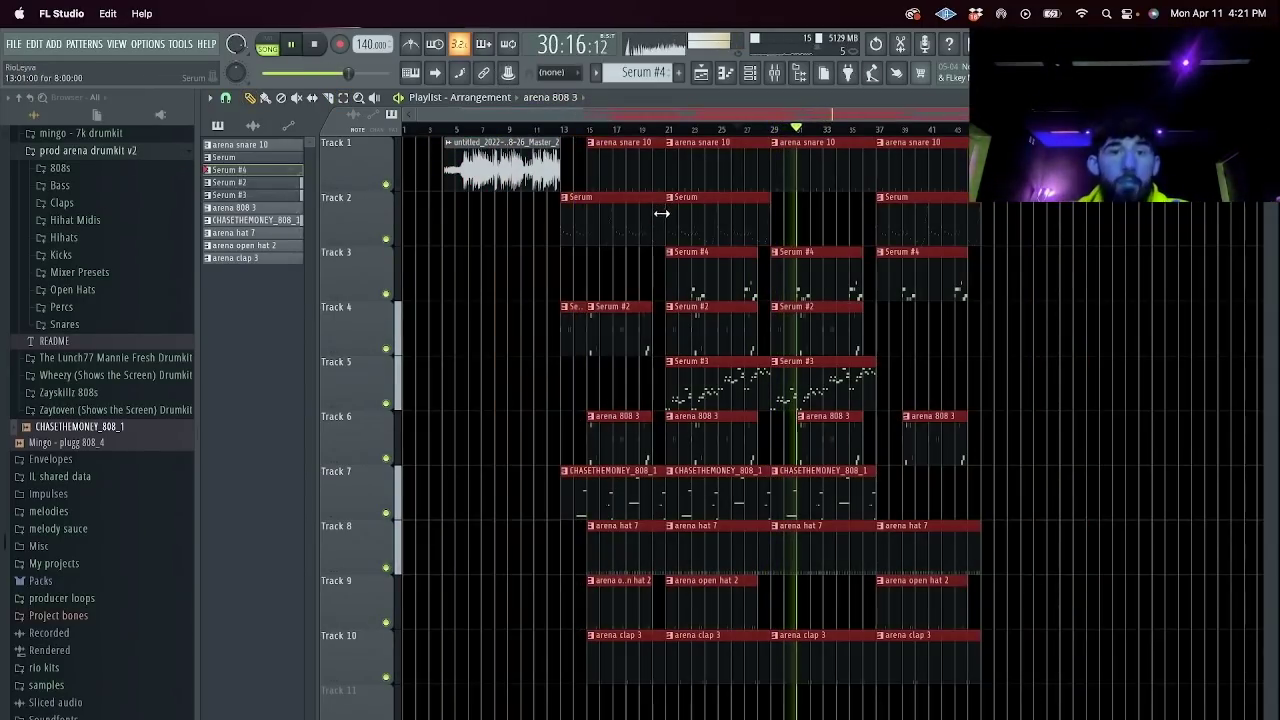
drag(995, 690, 481, 157)
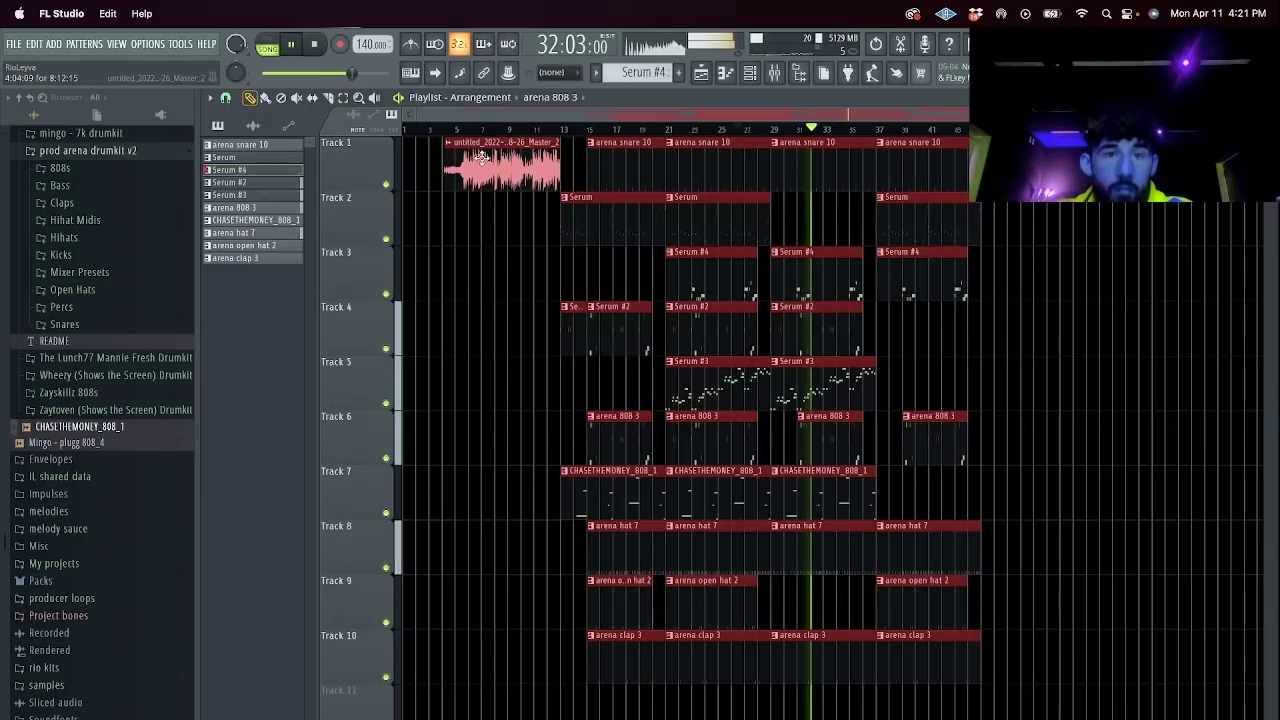
key(ctrl+b)
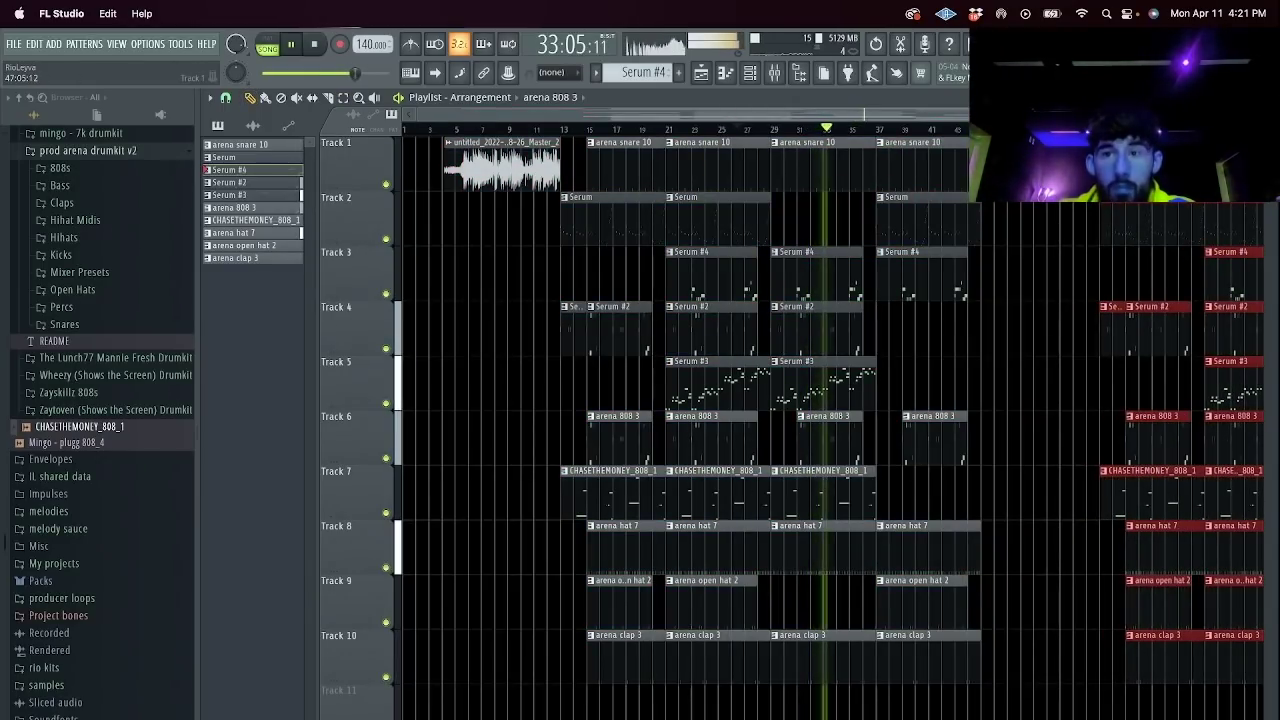
key(Delete)
drag(1002, 684, 572, 64)
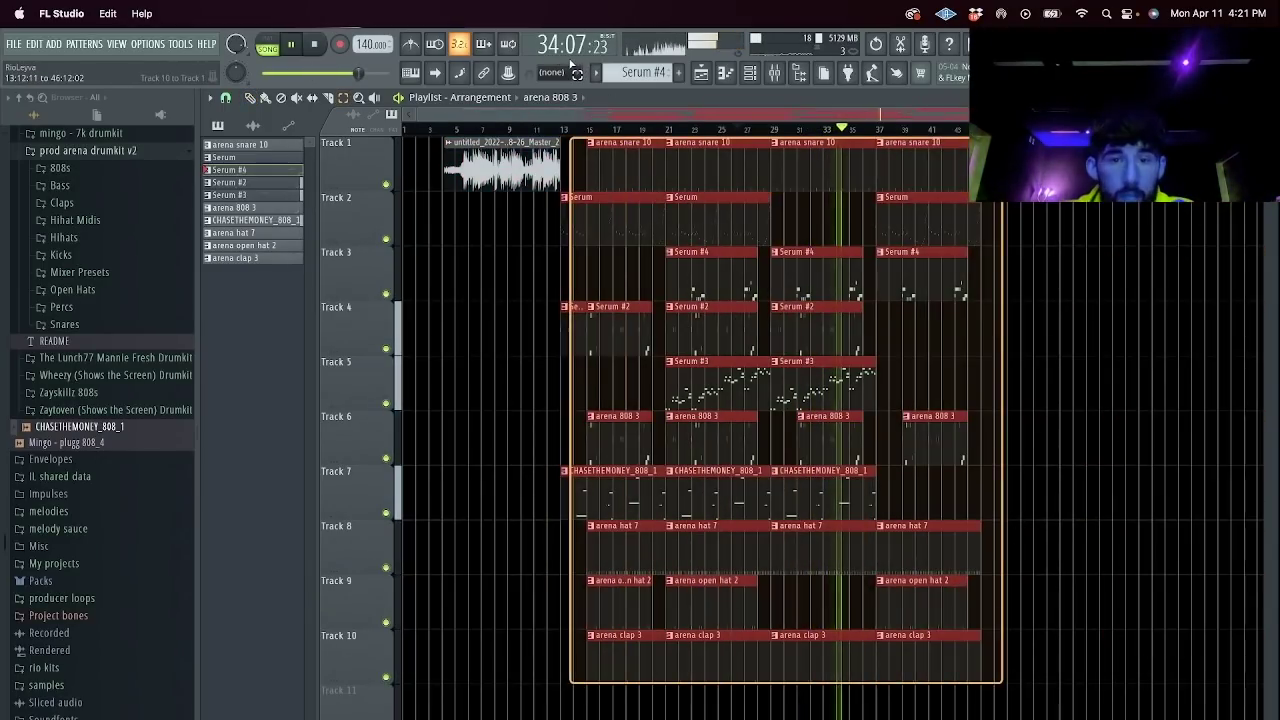
Duplicate the arrangement block twice with Ctrl+B, turn off grid snapping, and select every clip.
key(ctrl+b)
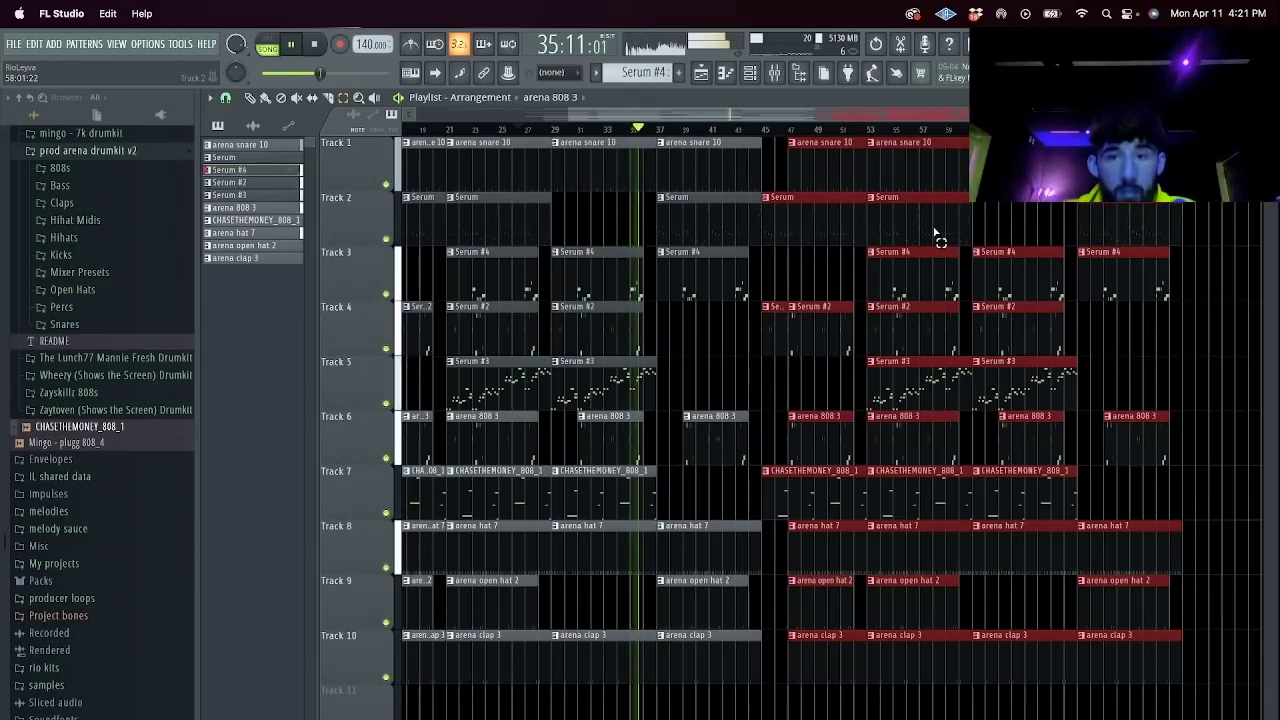
key(ctrl+b)
scroll(935, 235, down, 5)
ctrl+click(497, 374)
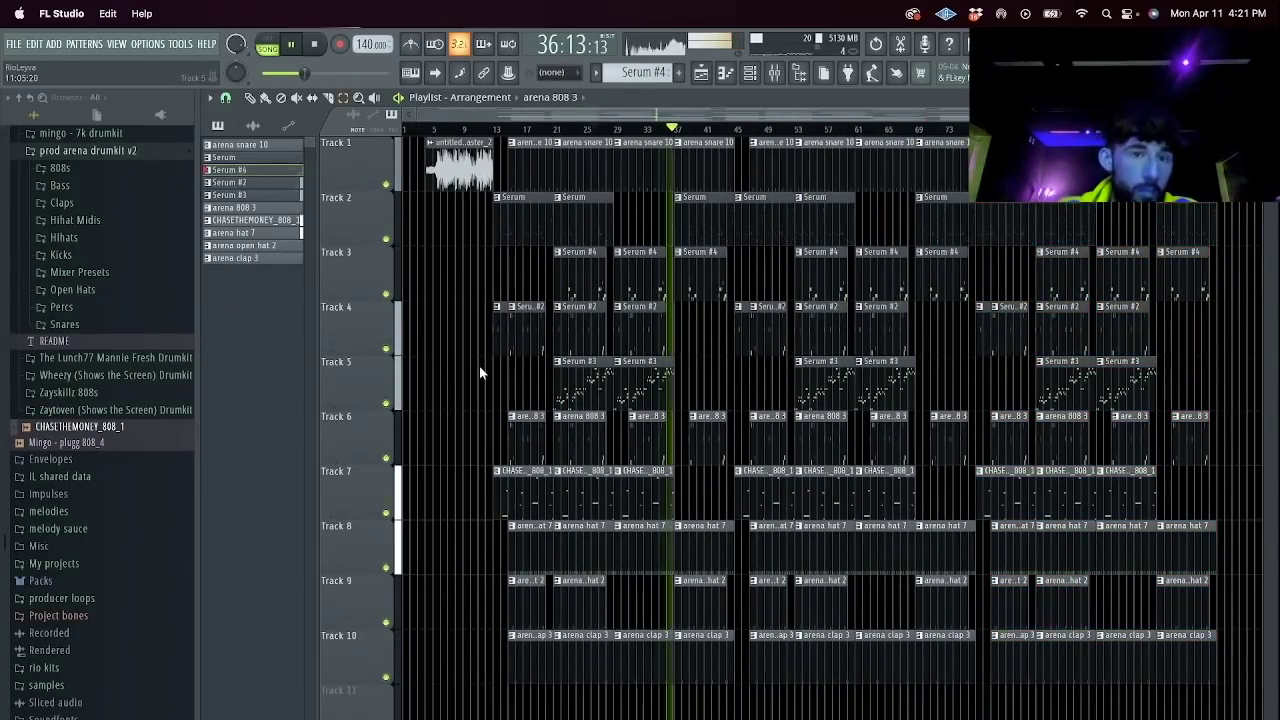
click(227, 98)
click(240, 169)
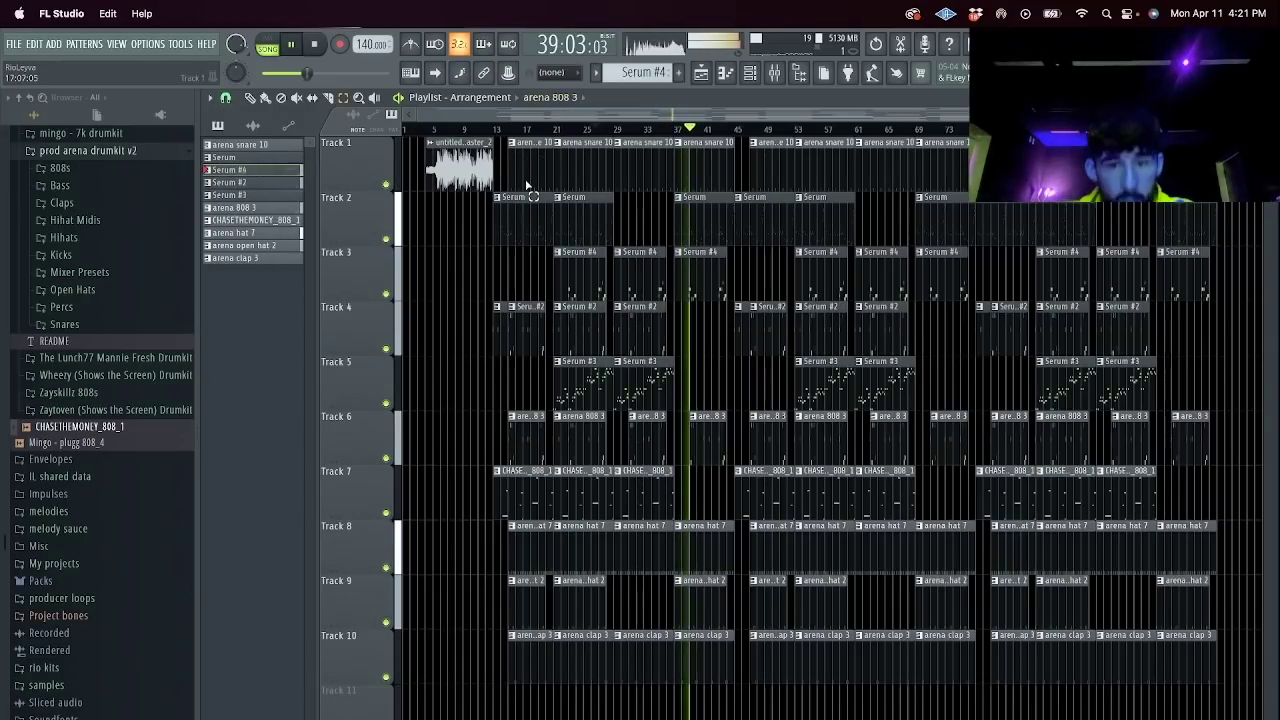
double_click(428, 131)
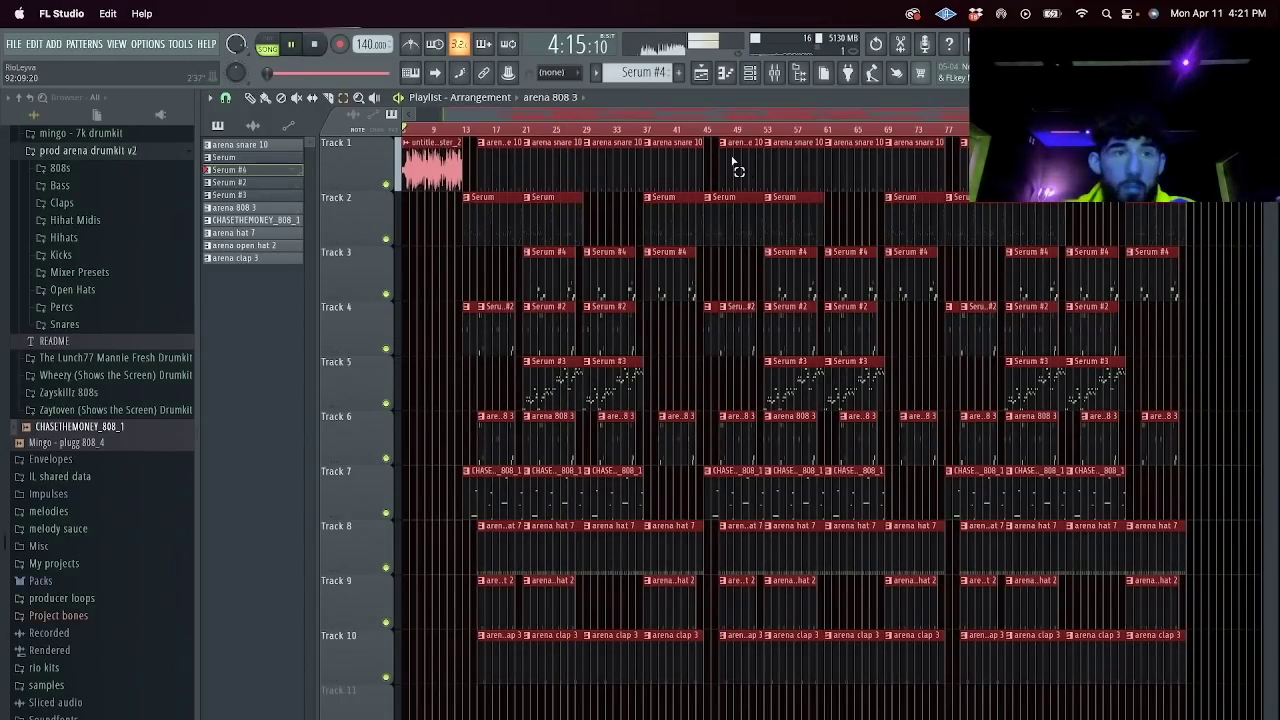
Open Save As and navigate to the 4 - April > Stems folder.
key(super+s)
click(691, 229)
click(694, 242)
click(806, 297)
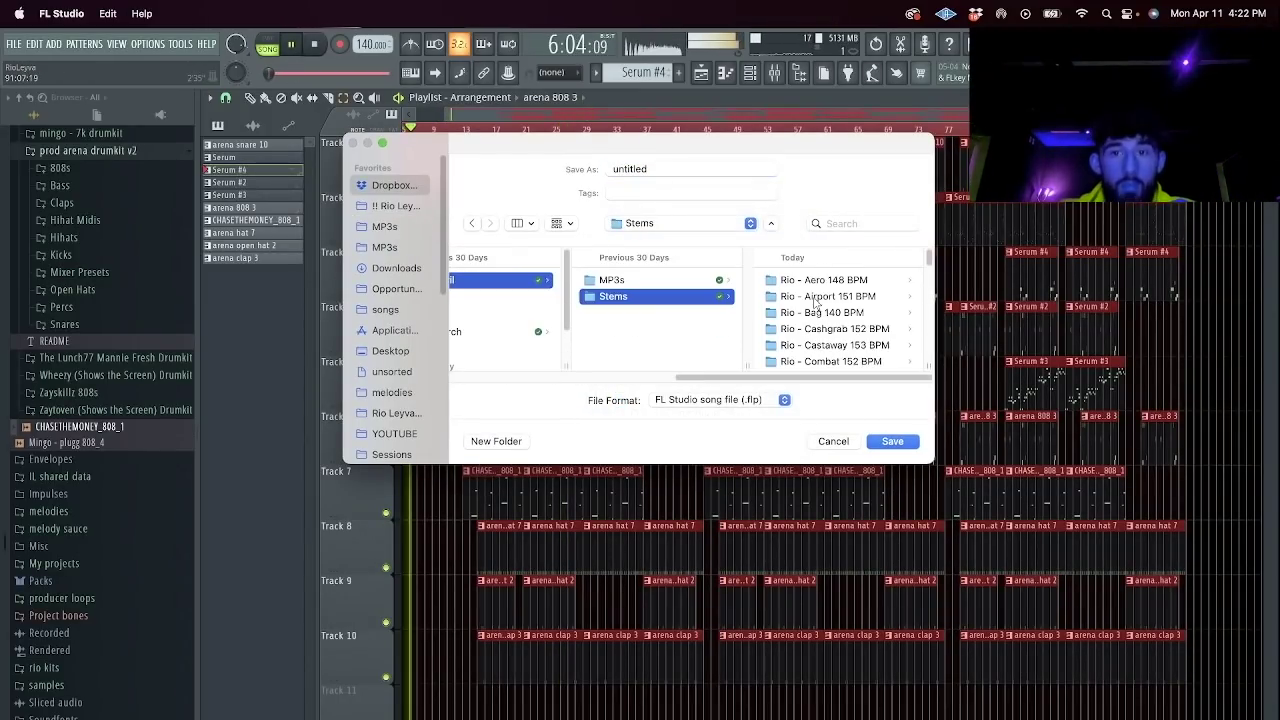
Create a 'Madness2 140 BPM' folder in Stems and save the project there under the same name.
key(shift+super+n)
text(Rio - Madness2 14)
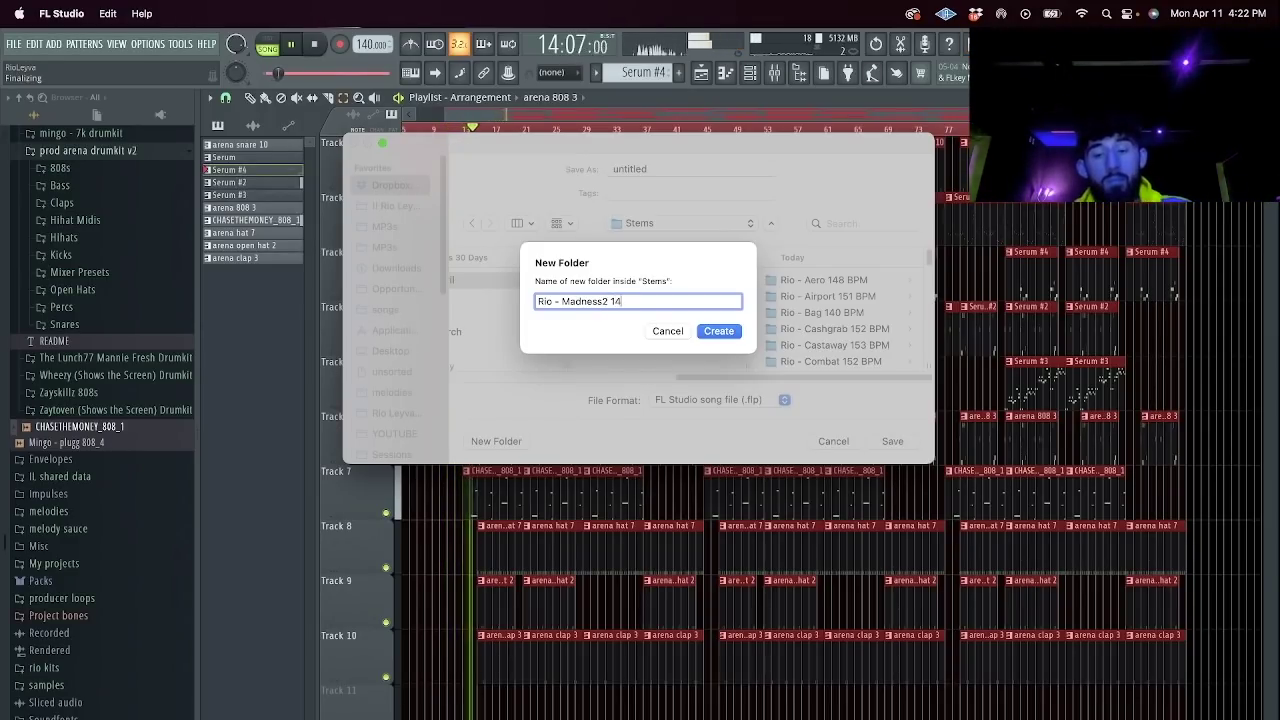
key(super+a)
key(super+c)
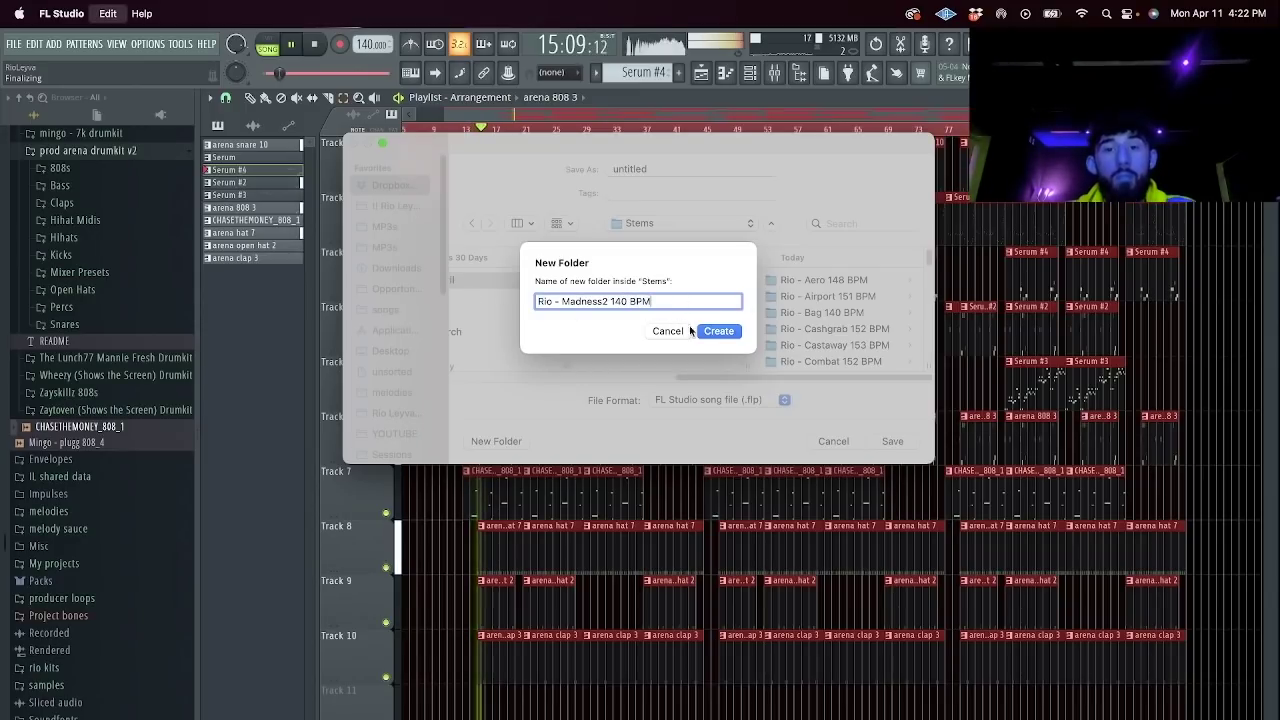
click(708, 331)
drag(651, 171, 484, 158)
key(super+v)
key(Return)
key(super+shift+r)
Export the song as MP3 to the Stems > MP3s folder and start the render.
click(650, 224)
click(654, 242)
click(690, 281)
click(887, 440)
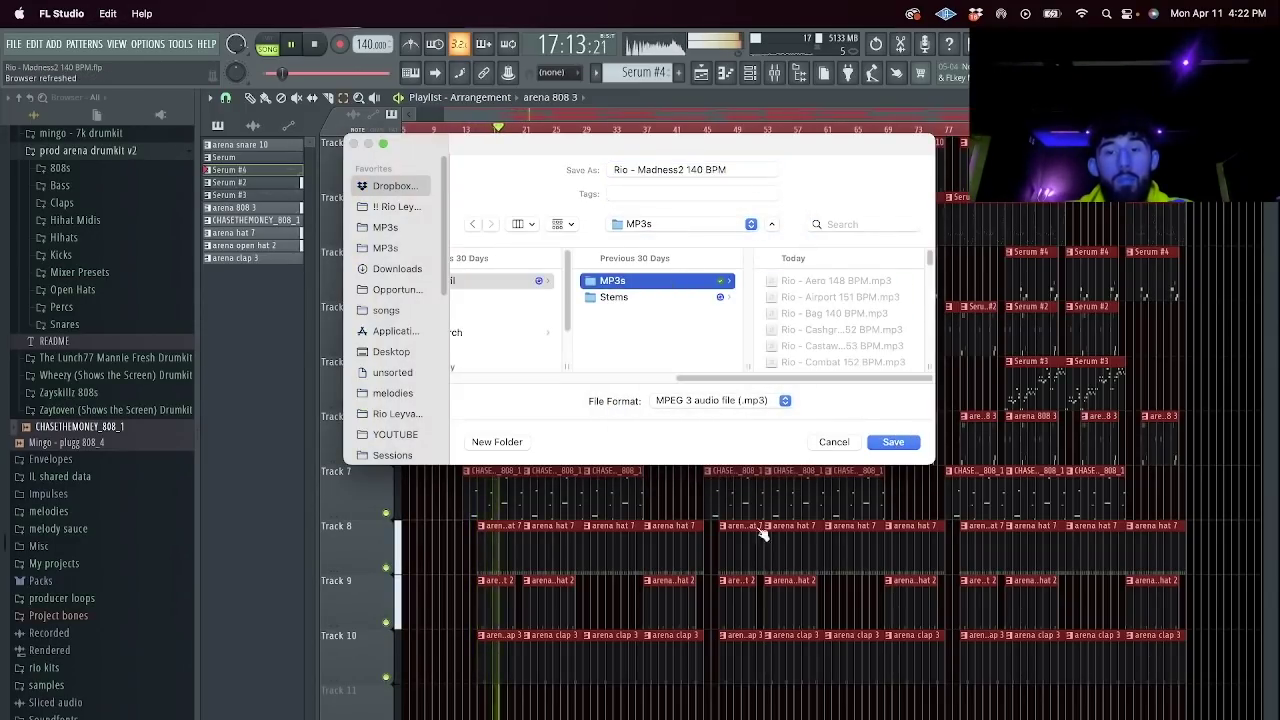
key(Return)
click(750, 611)
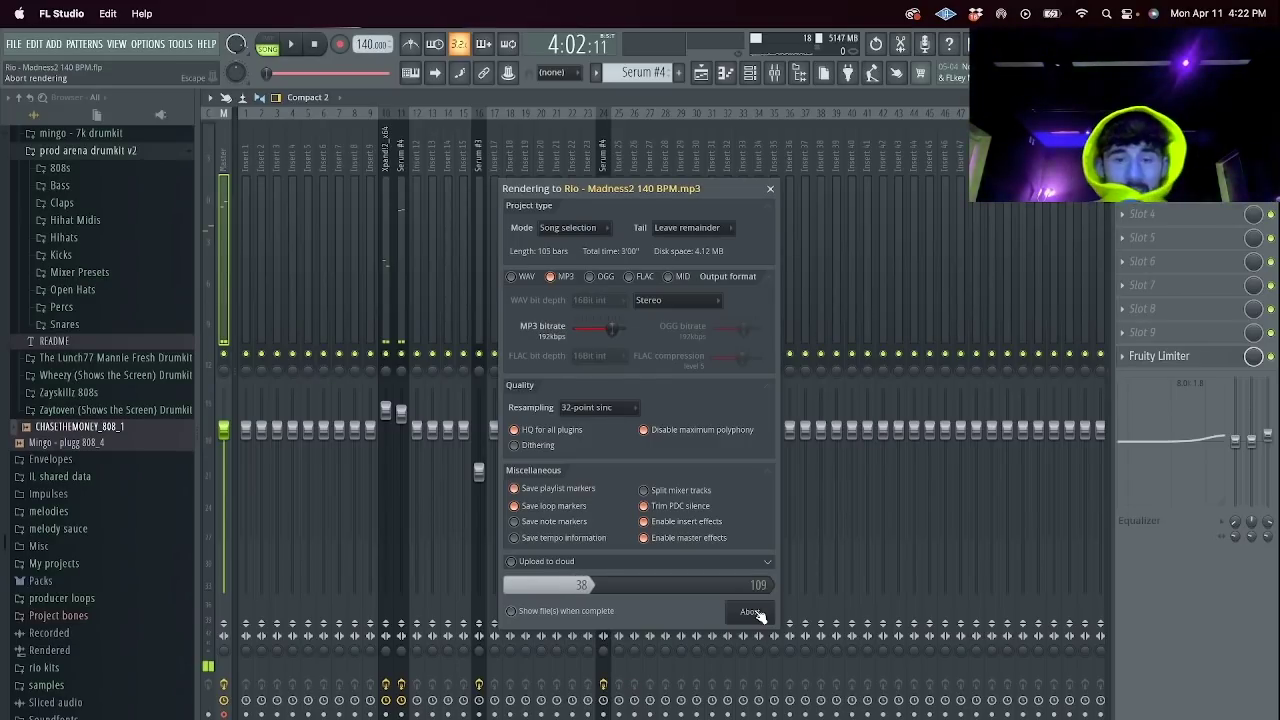
key(super+Tab)
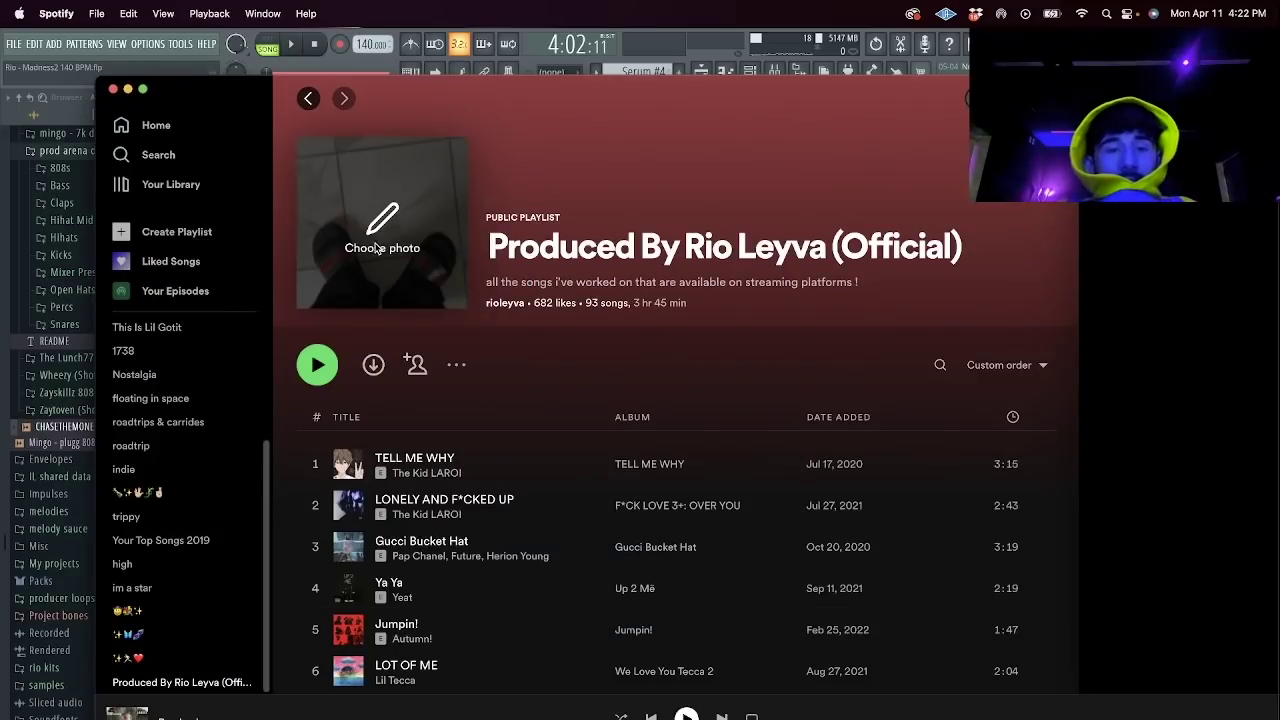
Search Spotify for 'ea'.
click(162, 155)
text(ea)
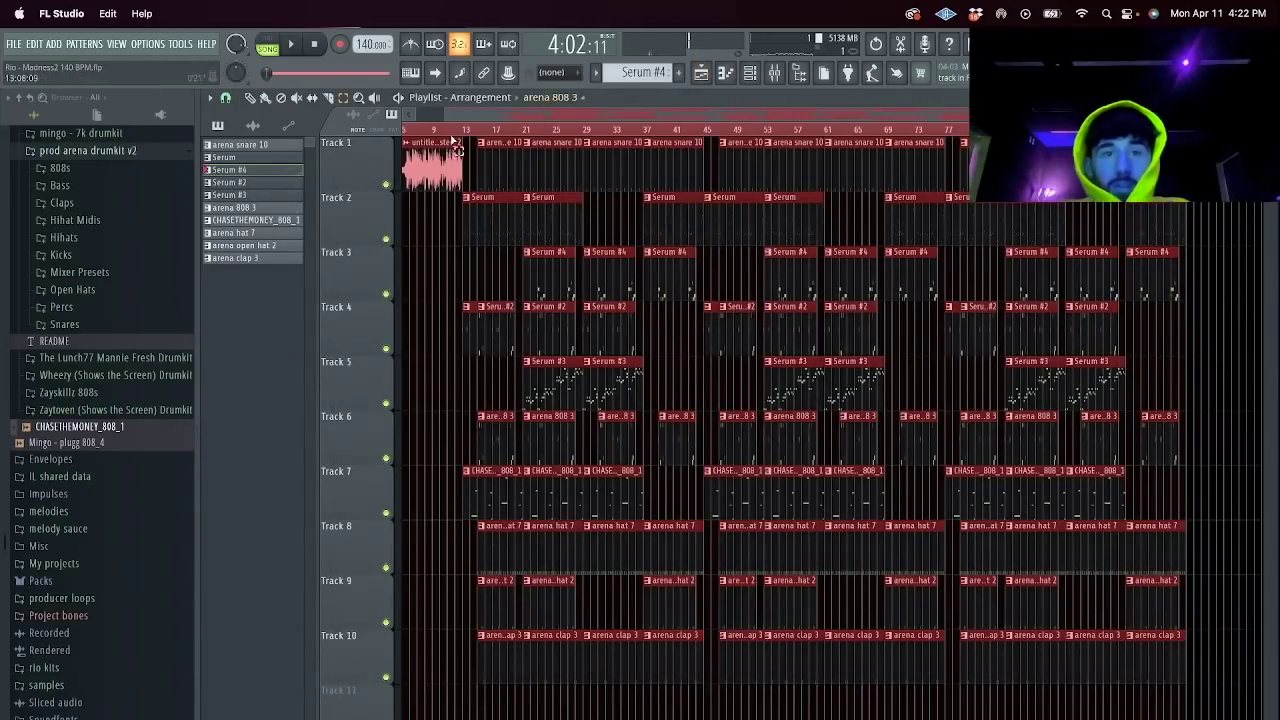
Play and stop the finished beat, then start a new empty project in FL Studio.
key(space)
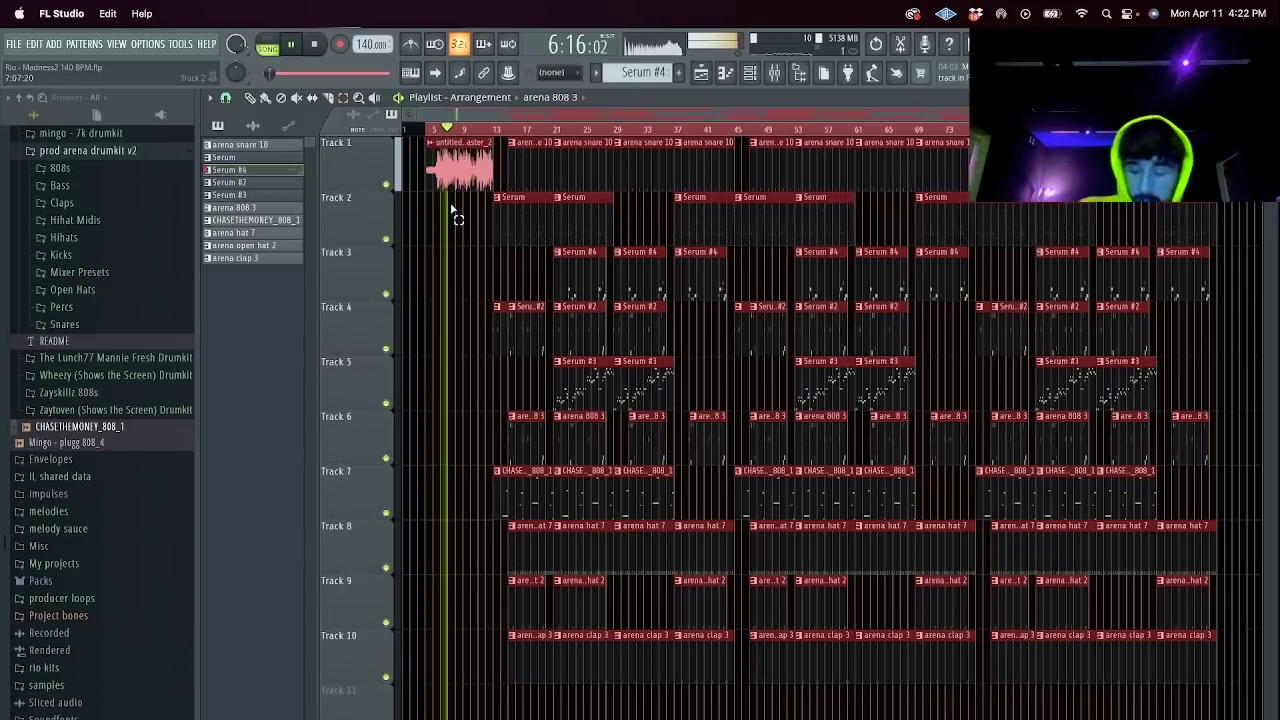
key(space)
click(10, 46)
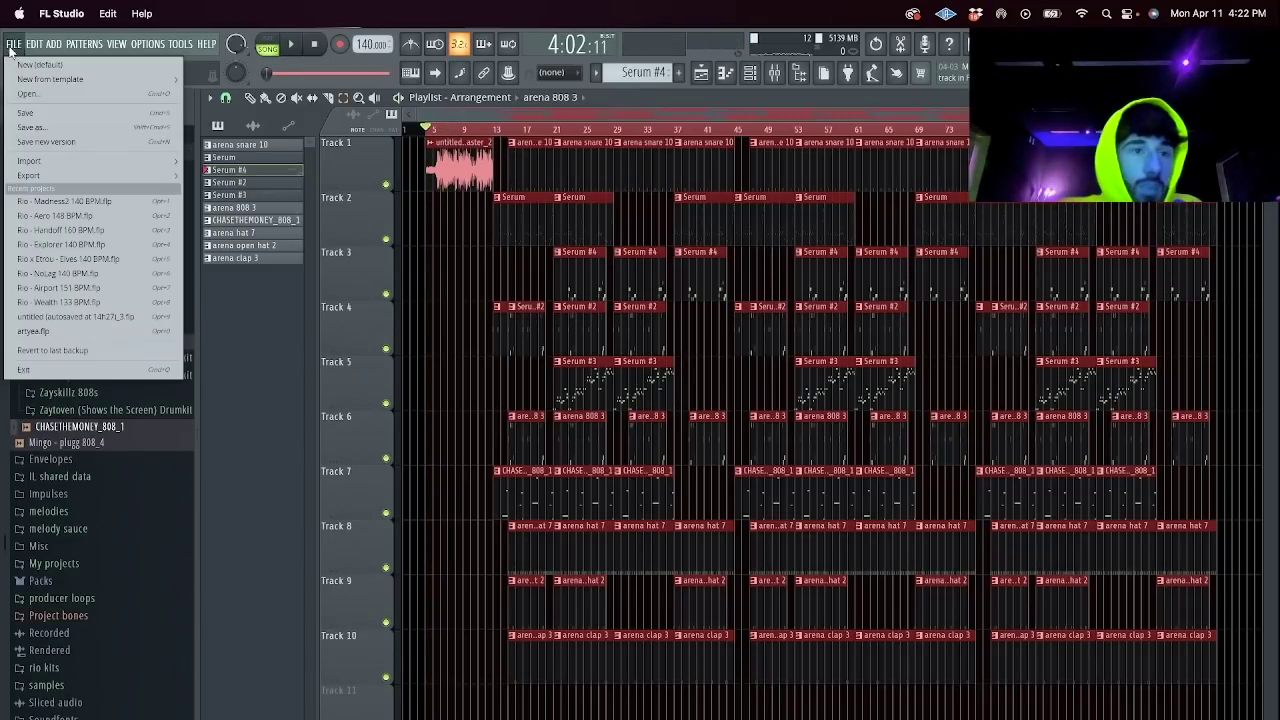
key(Return)
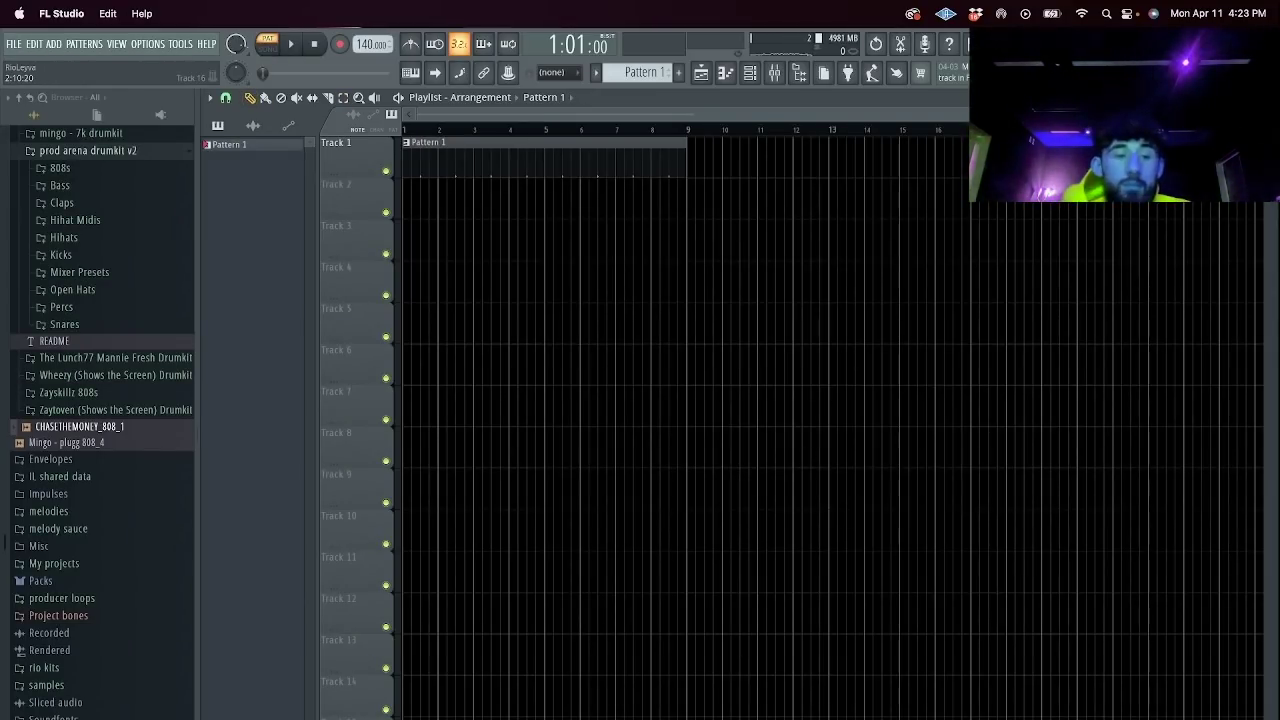
key(super+Tab)
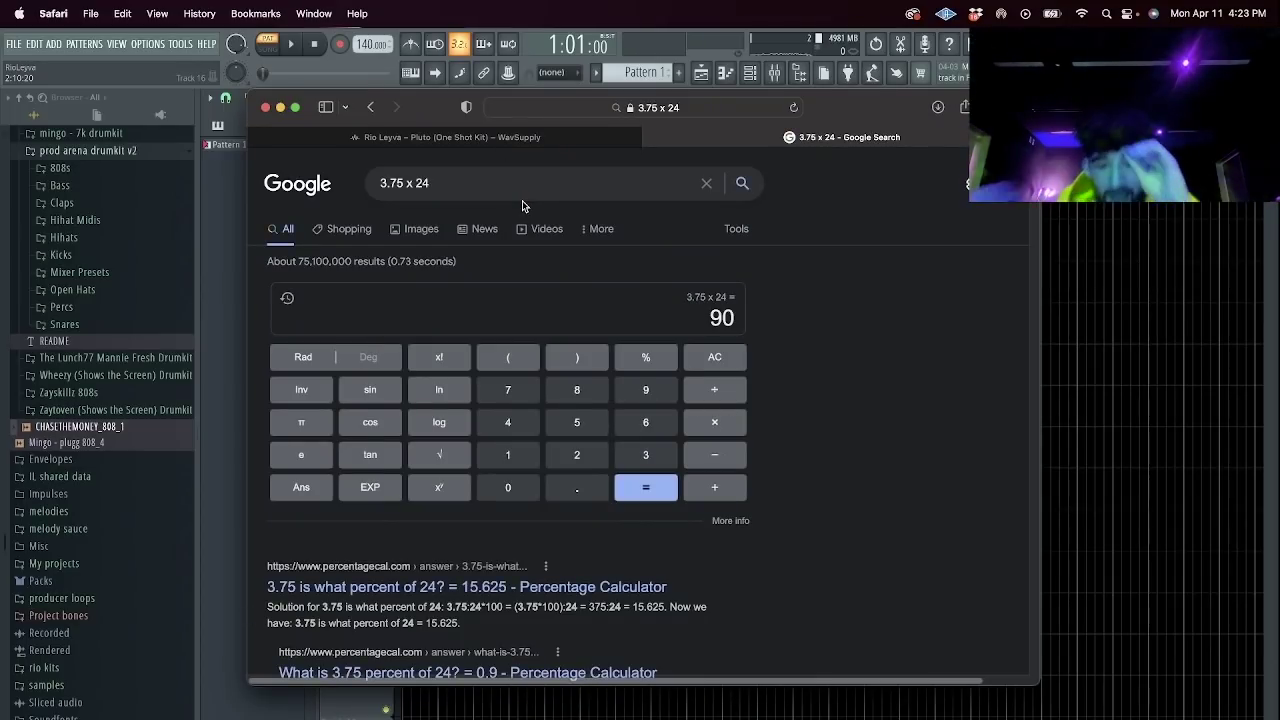
key(super+Tab)
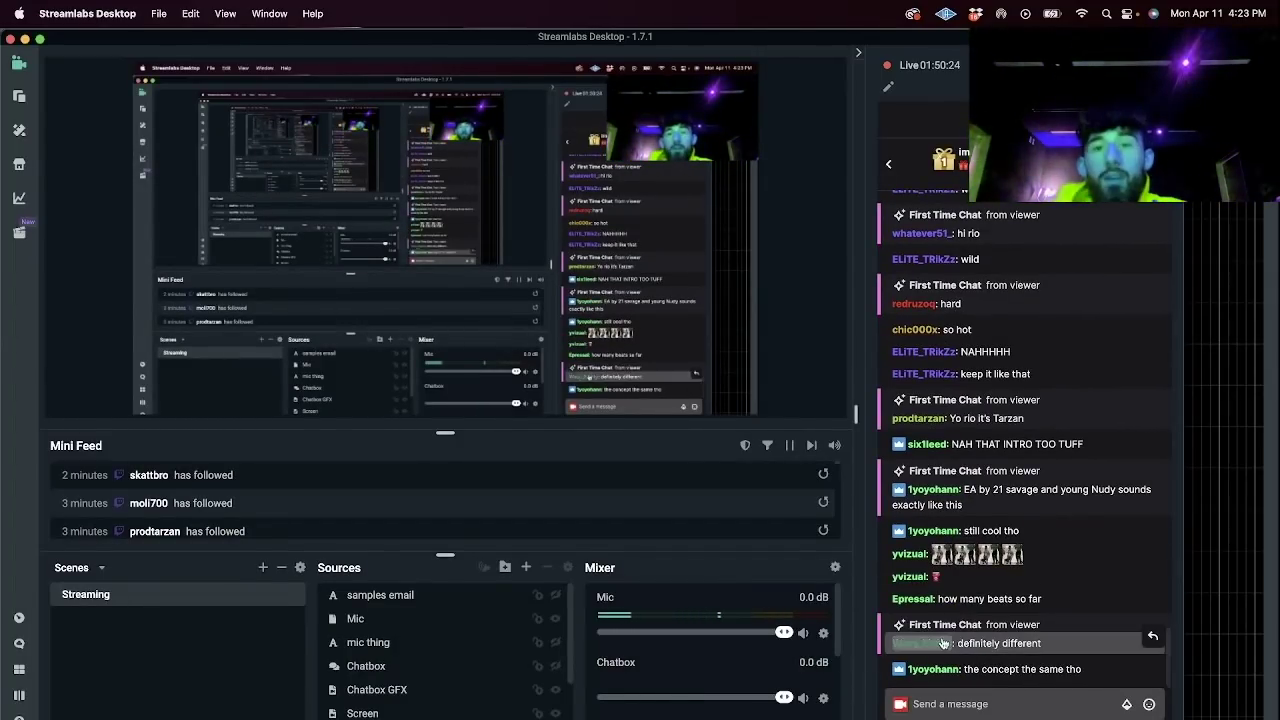
key(super+Tab)
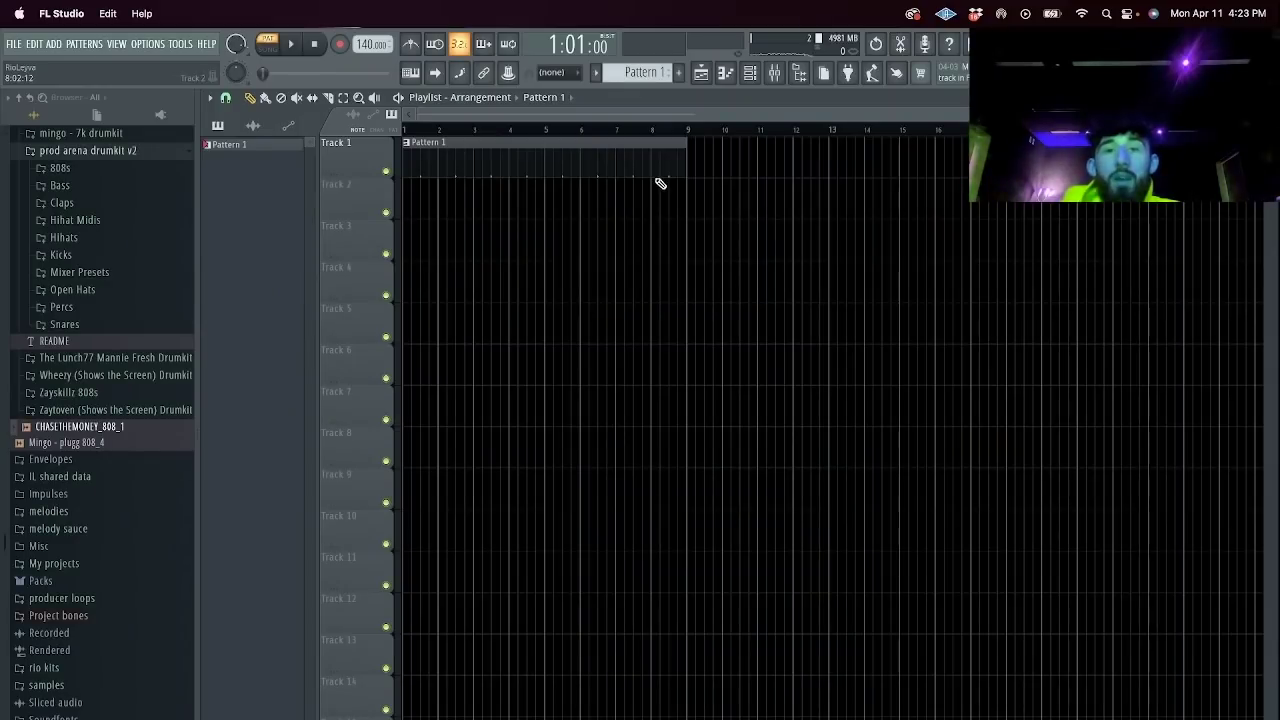
Add Kontakt as a new instrument channel from the Channel rack's plugin list.
click(746, 79)
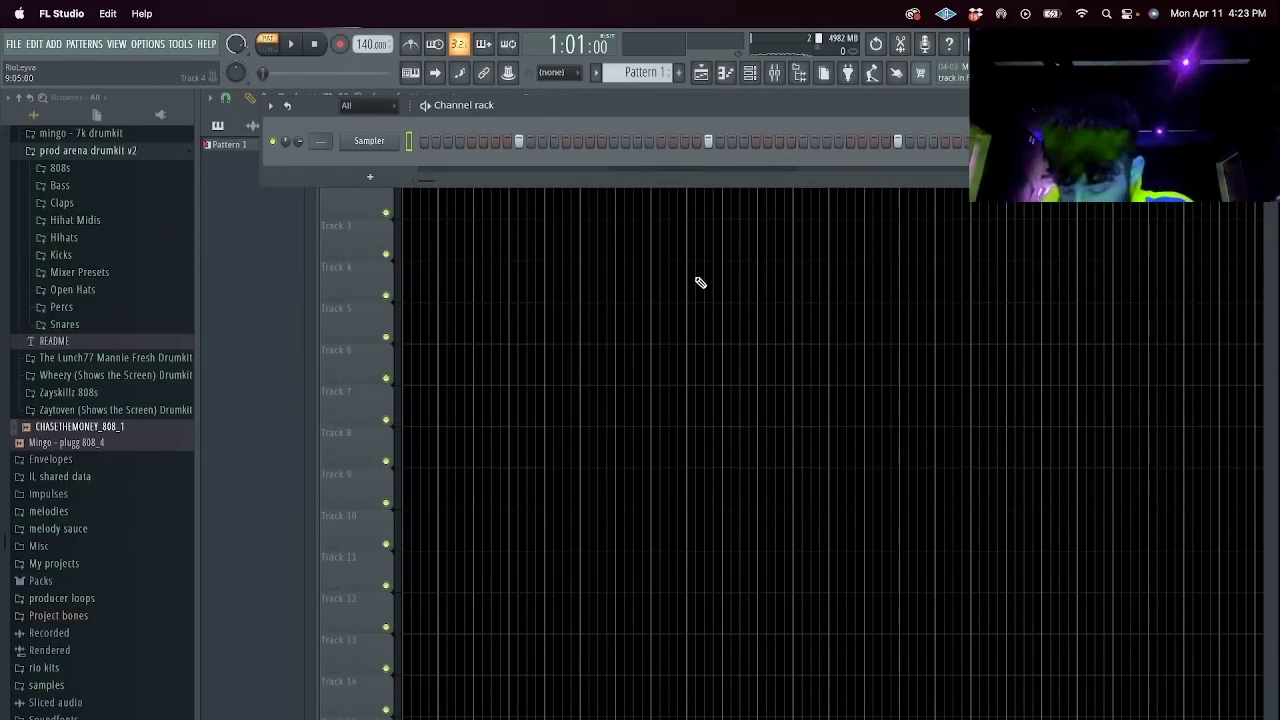
click(370, 177)
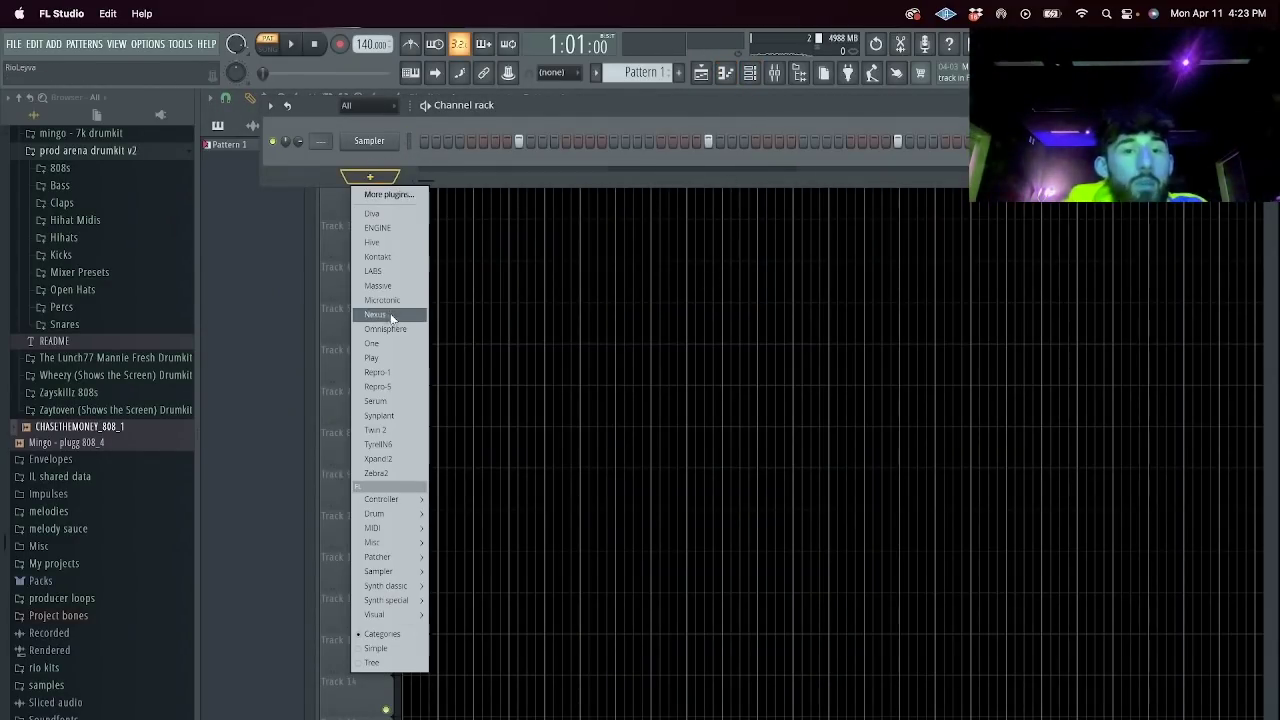
click(389, 258)
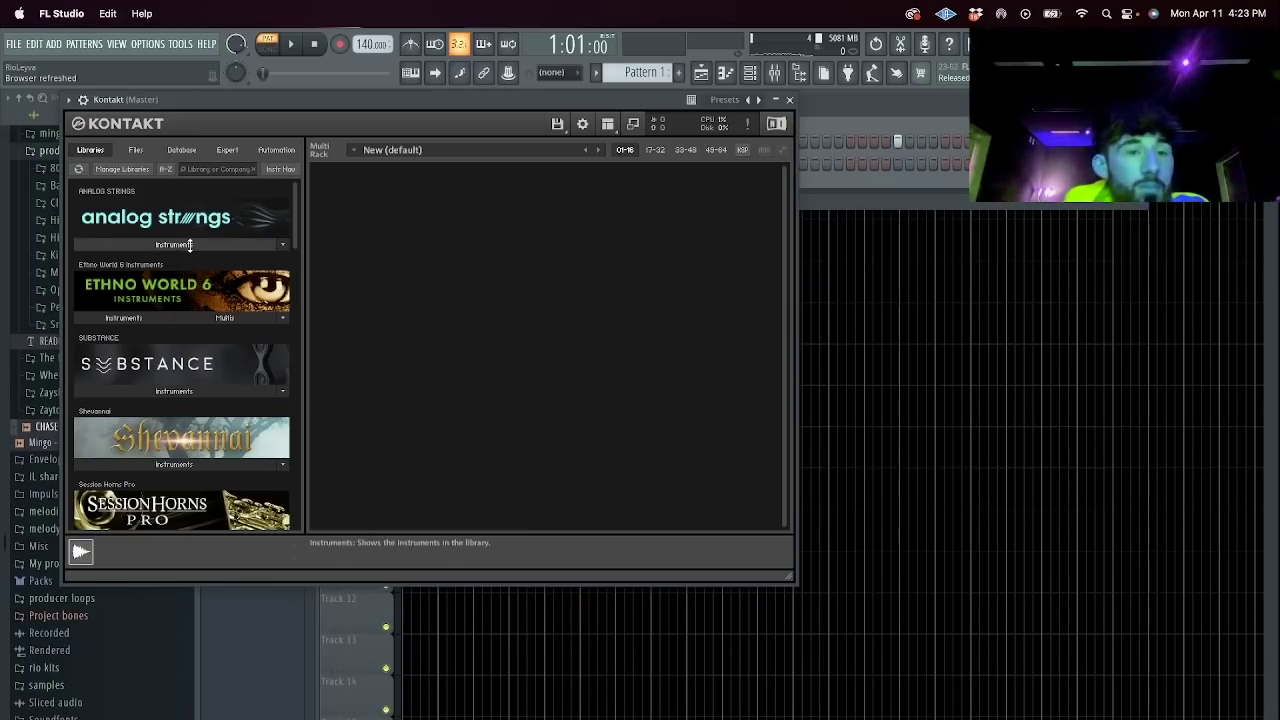
Load ANALOG STRINGS.nki in Kontakt and try the Throwback Punch preset.
click(158, 245)
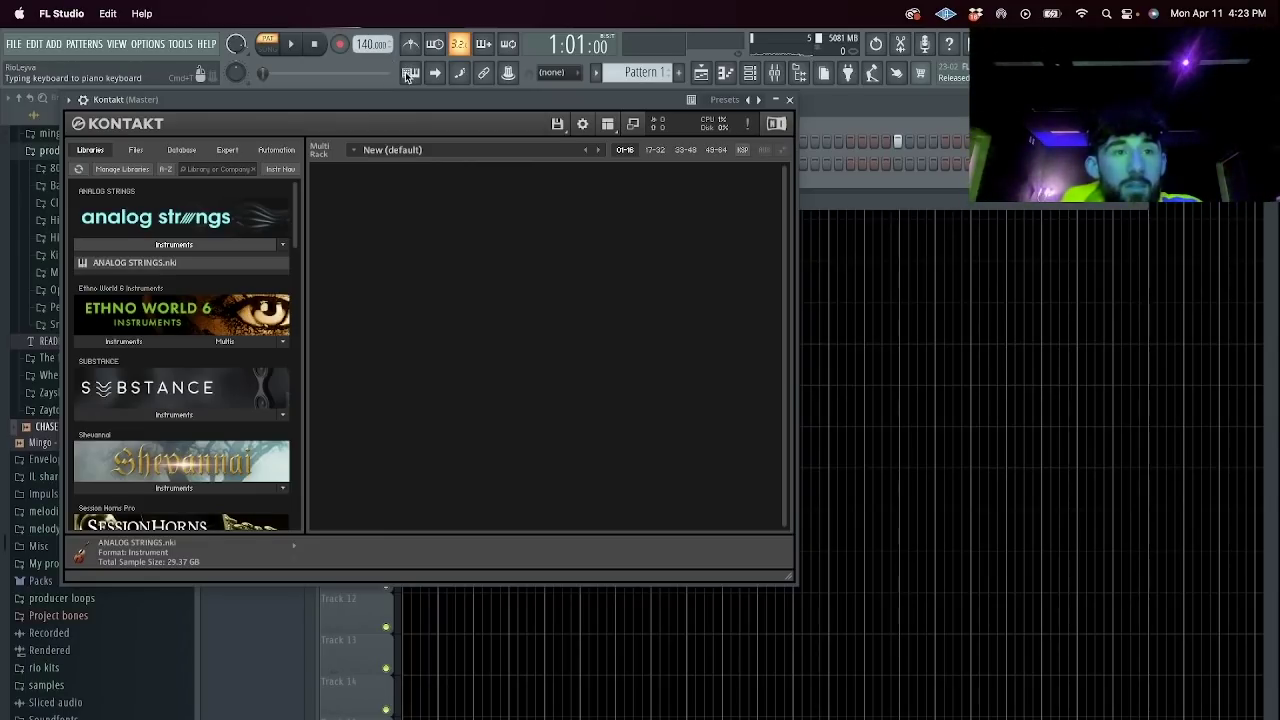
click(630, 237)
click(585, 241)
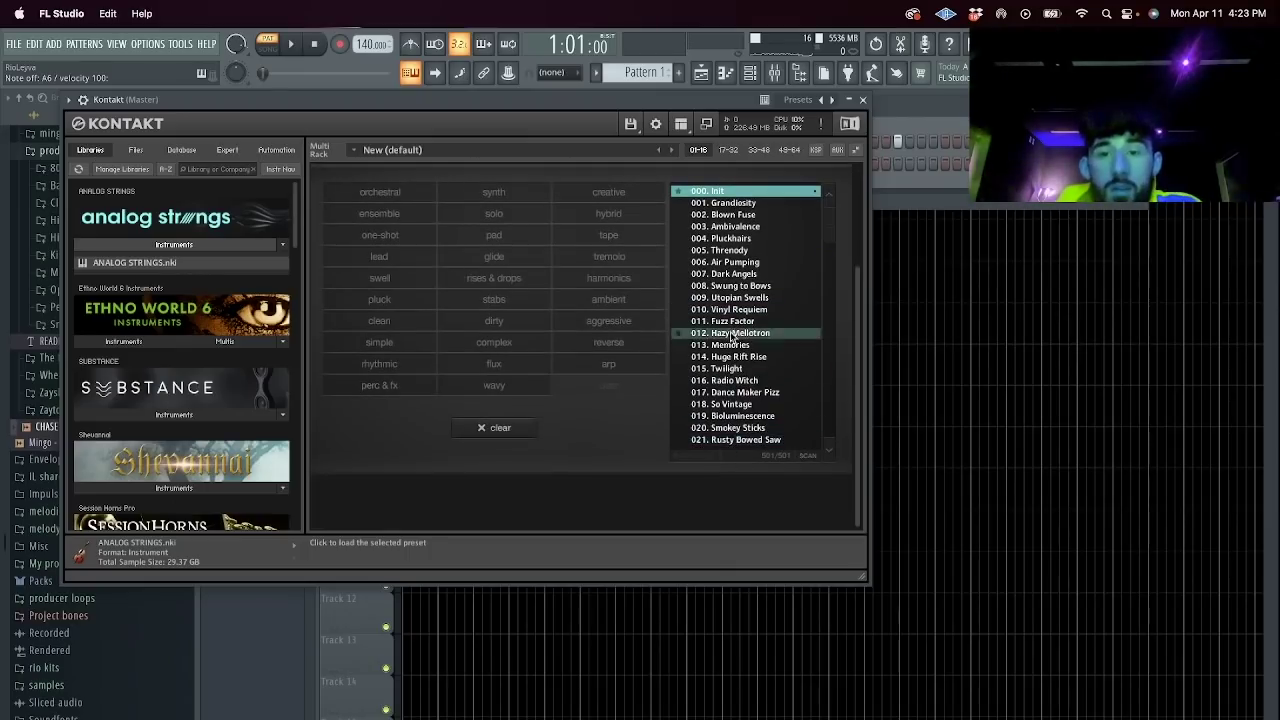
scroll(820, 248, down, 2)
scroll(820, 250, down, 5)
click(735, 368)
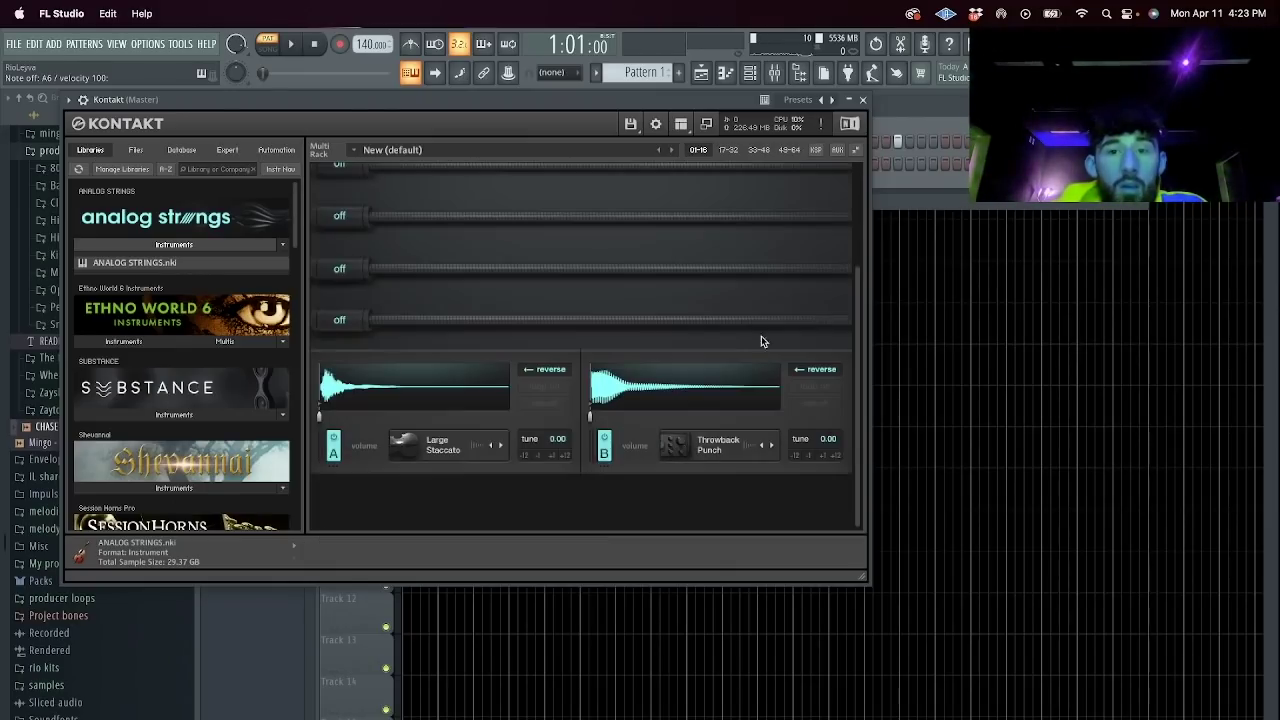
drag(655, 101, 699, 148)
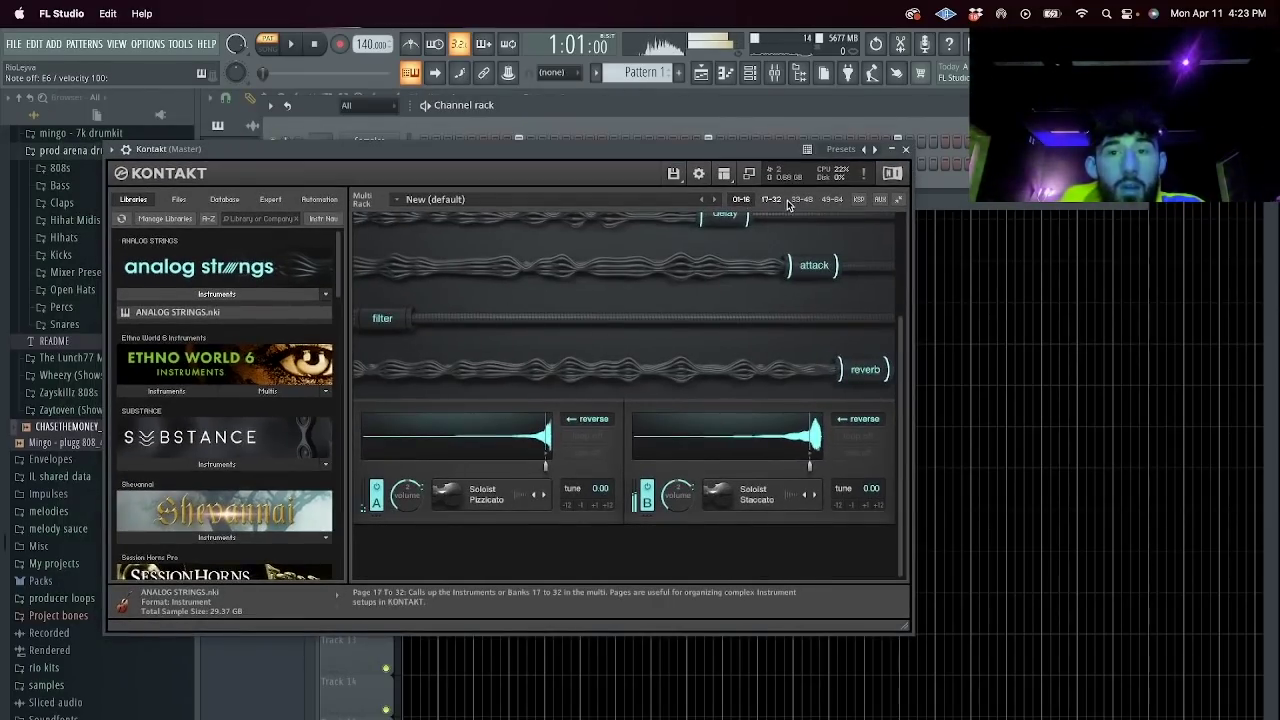
click(908, 148)
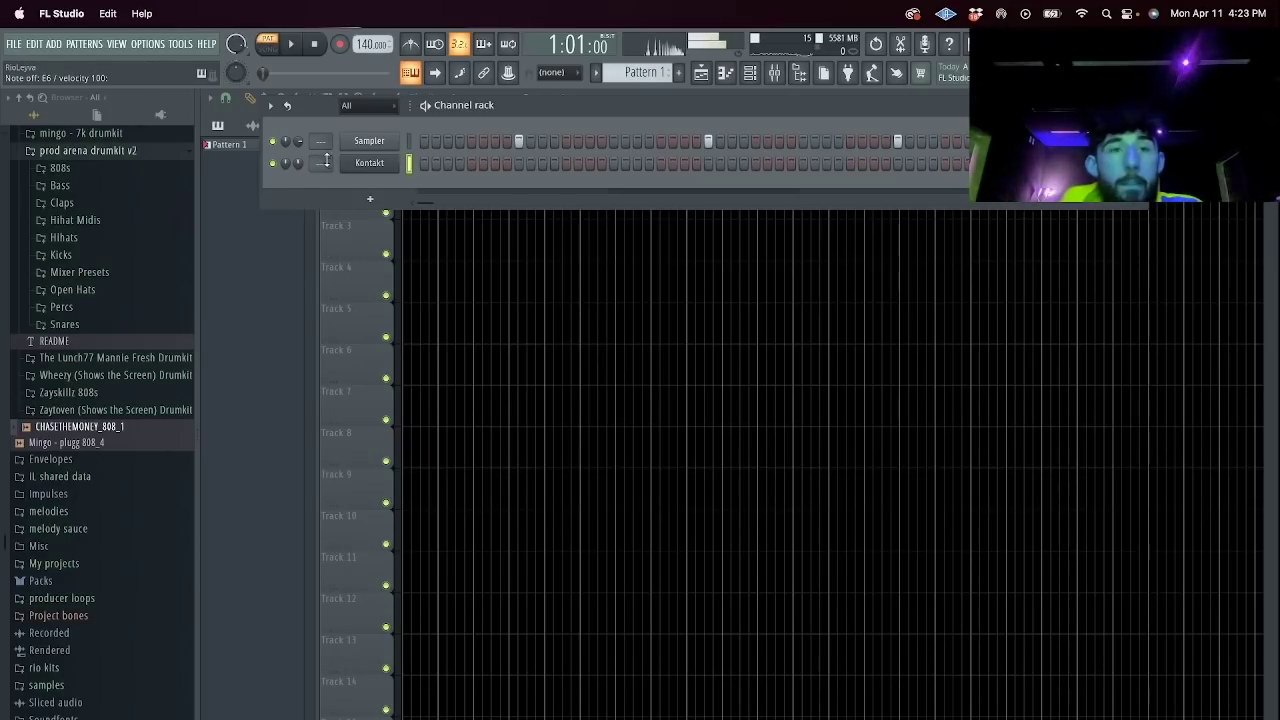
Switch Analog Strings to the 247. Wobble Runner preset and open the Kontakt channel's piano roll.
click(378, 168)
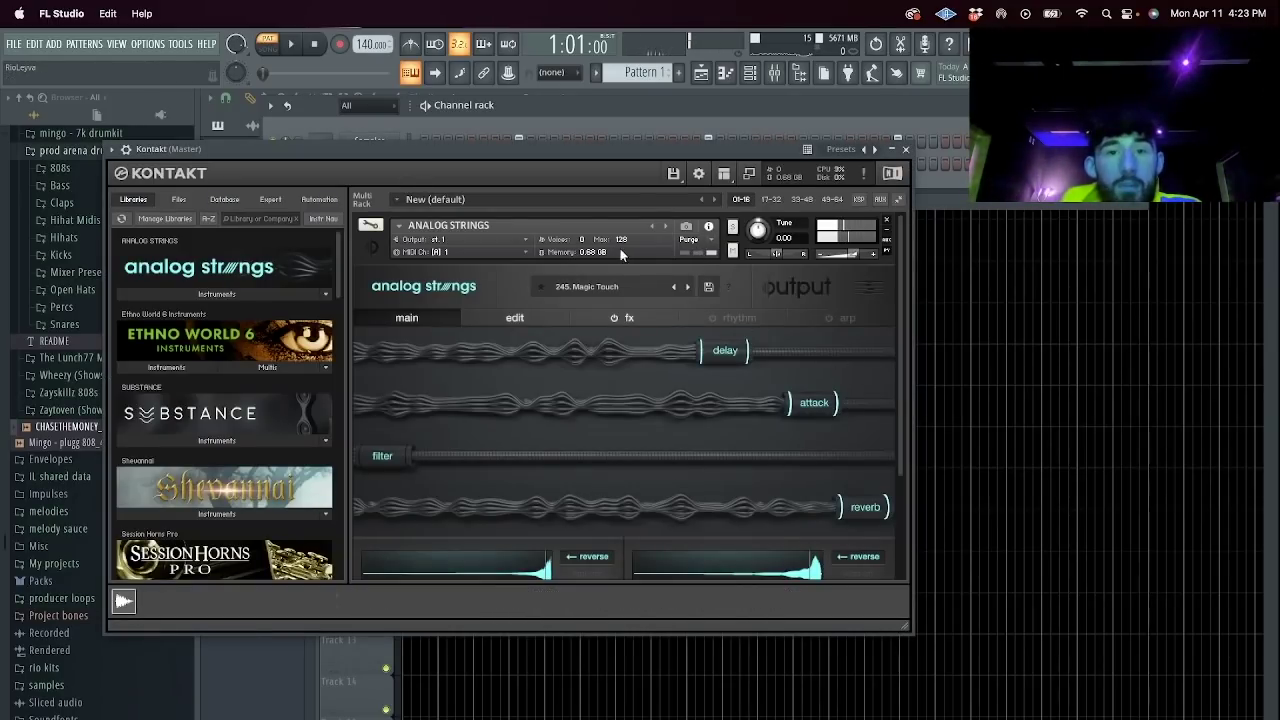
click(688, 286)
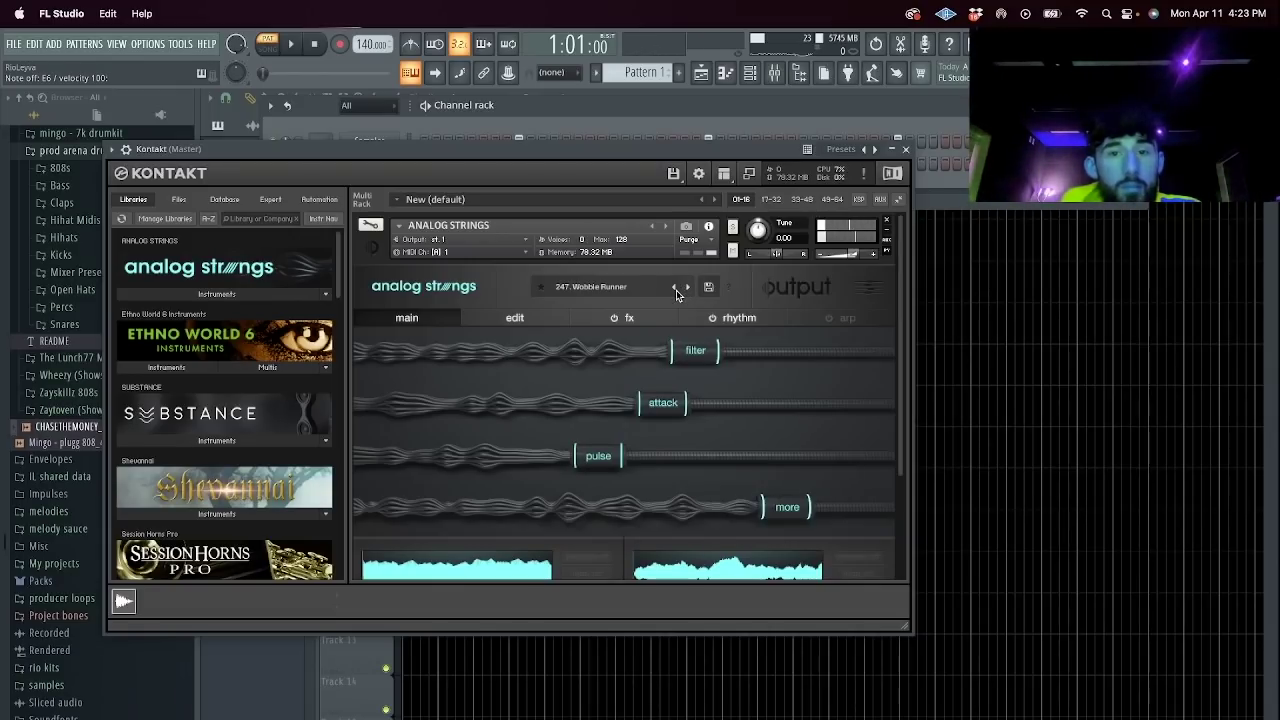
click(675, 287)
click(687, 287)
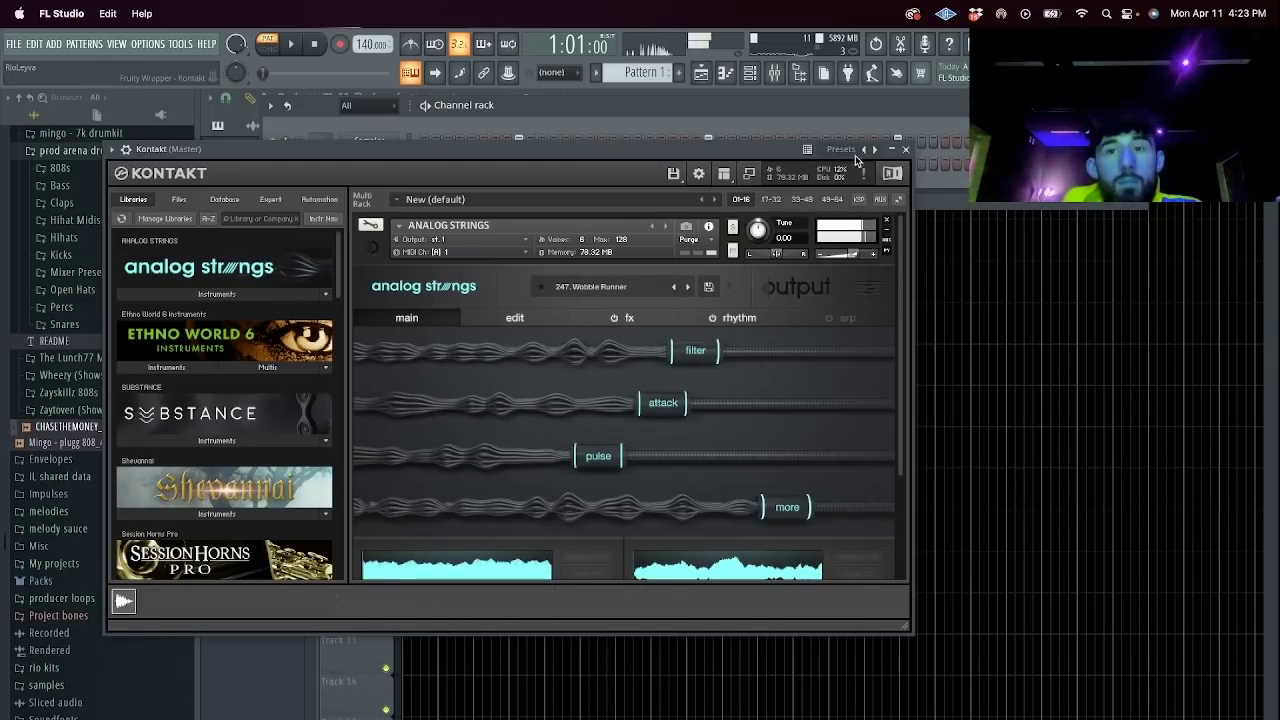
click(906, 149)
click(380, 166)
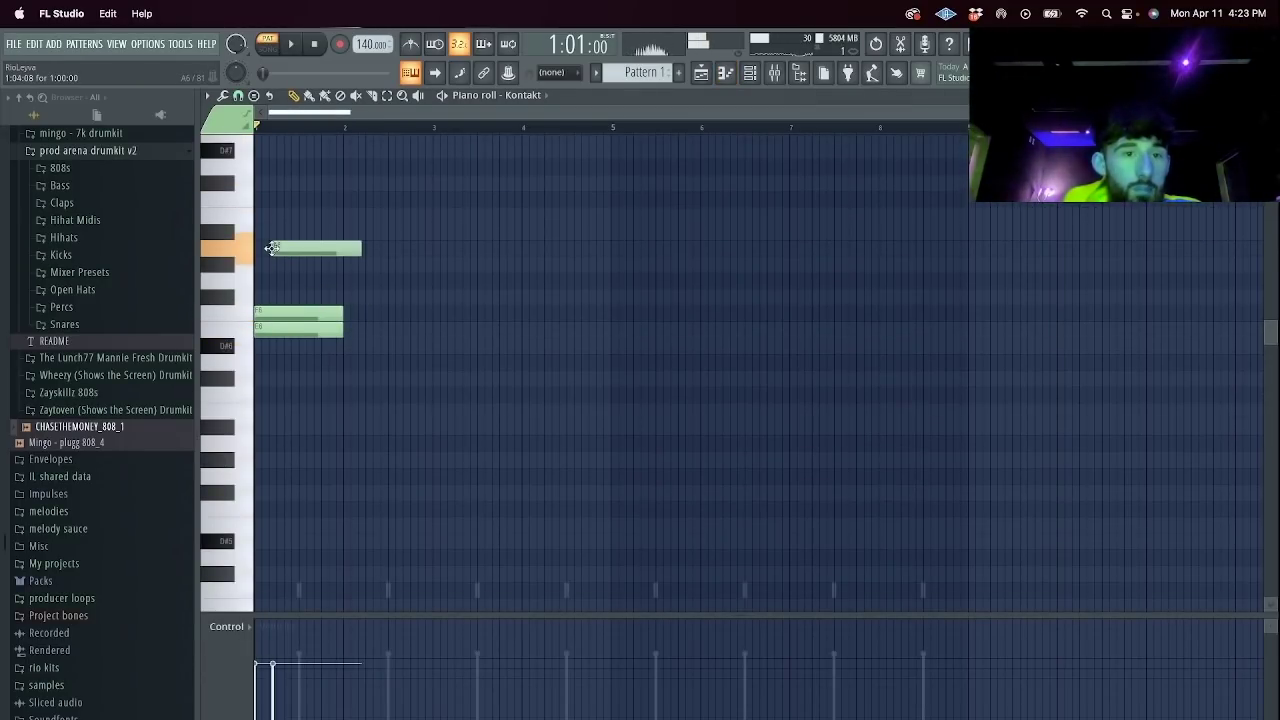
Lengthen all three chord notes, slice them, and delete the right-hand slices.
key(ctrl+a)
drag(343, 250, 465, 263)
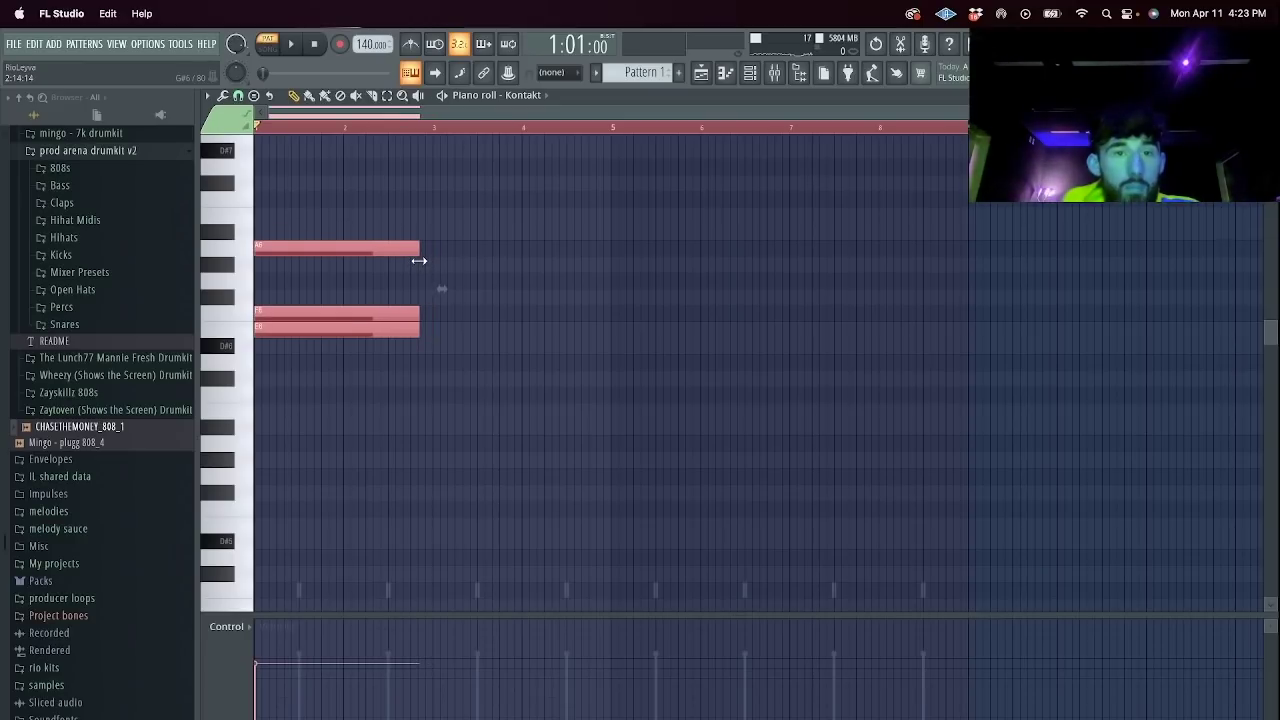
click(413, 71)
key(l)
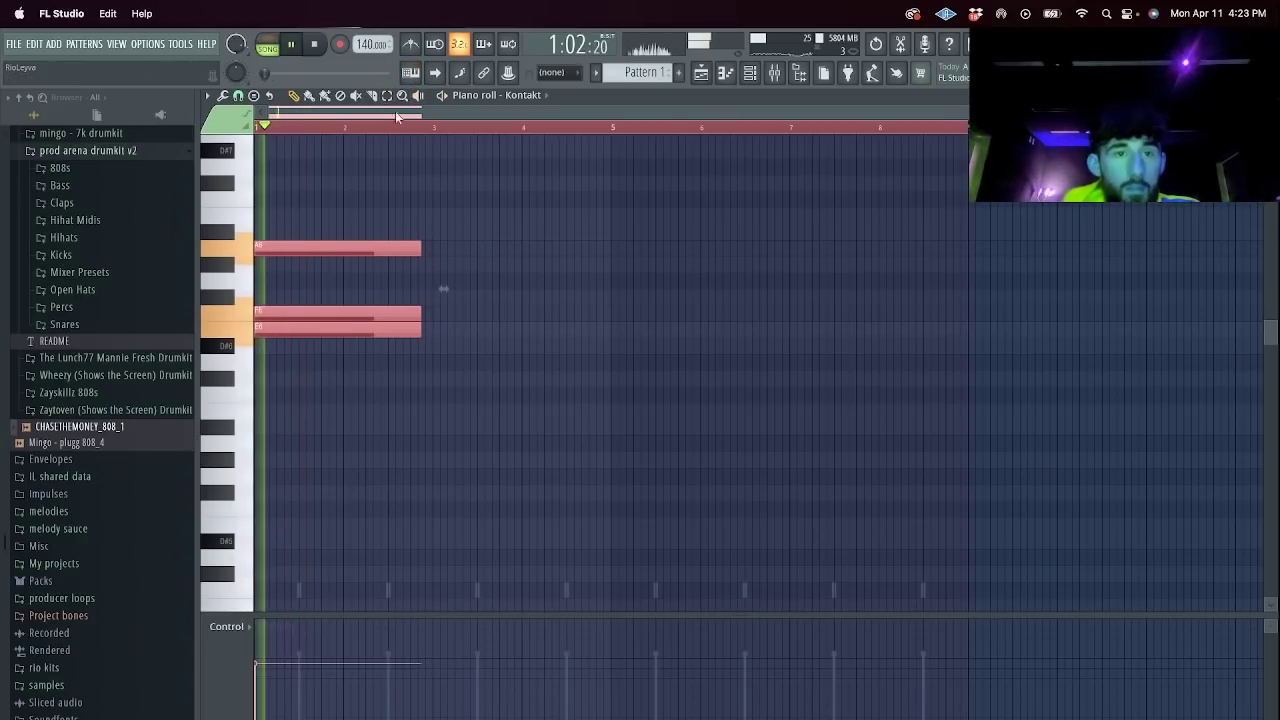
super+click(428, 130)
key(space)
key(space)
key(c)
mouse_move(327, 372)
mouse_down()
mouse_move(328, 240)
mouse_move(414, 420)
mouse_up()
key(e)
key(Delete)
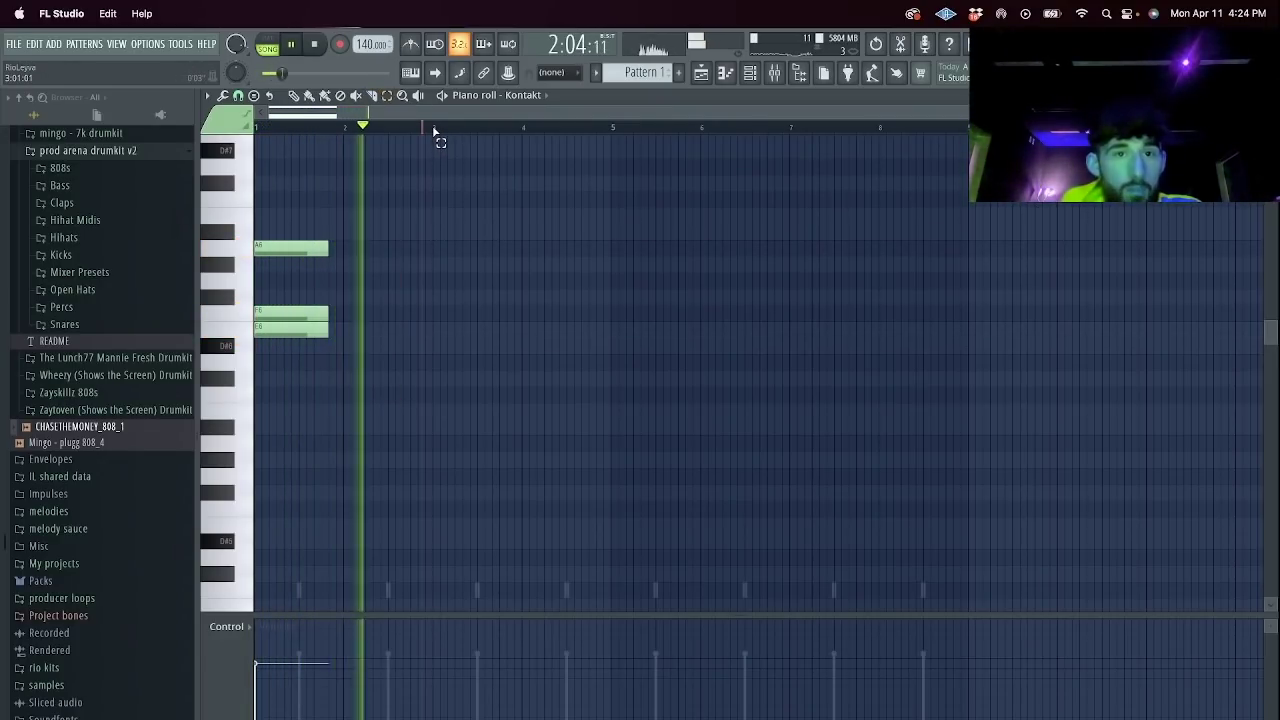
Duplicate the trimmed chord into bars 3, 5 and 7.
key(ctrl+a)
key(ctrl+b)
key(ctrl+b)
key(ctrl+b)
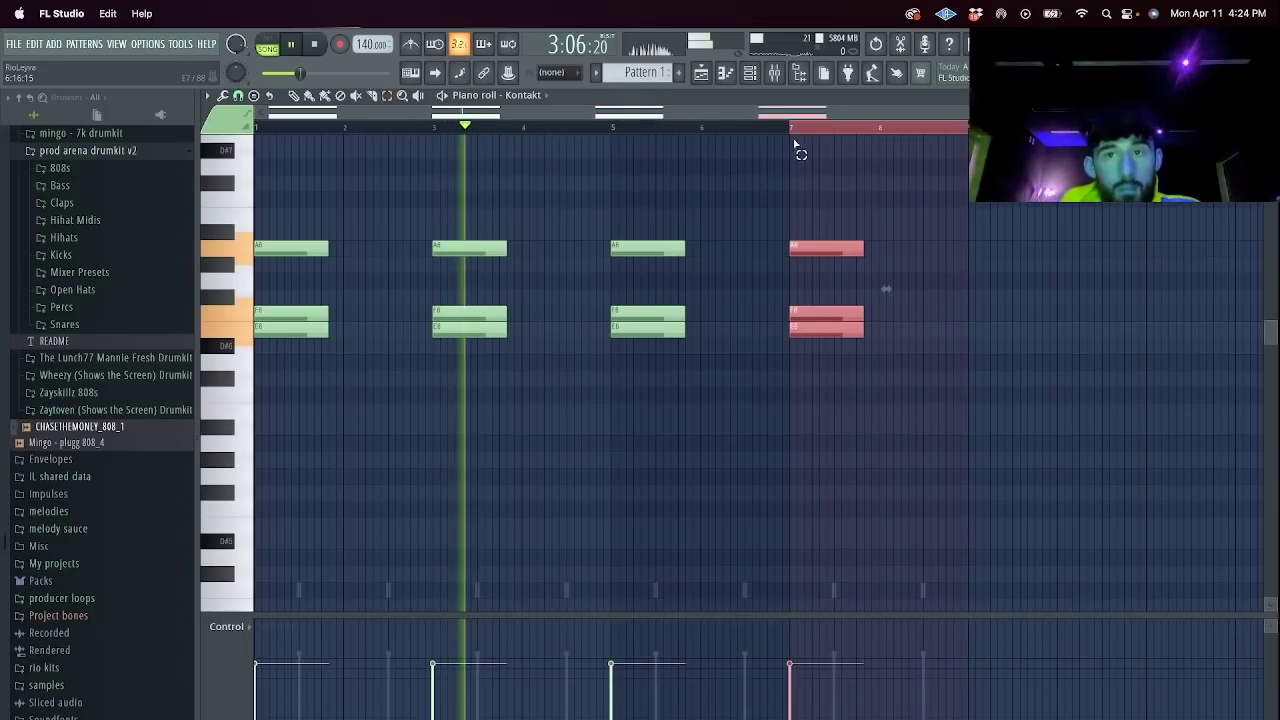
key(F6)
Clone the Kontakt channel as Kontakt #2, change its preset, and open its piano roll.
right_click(385, 162)
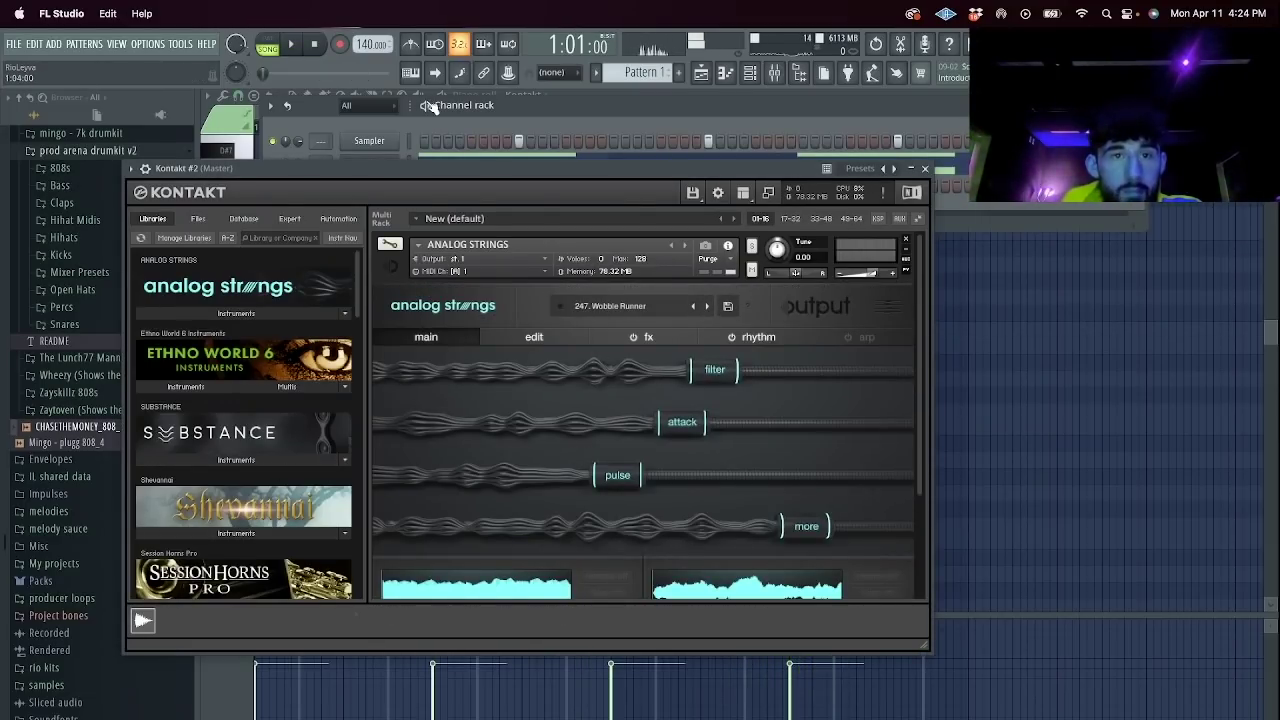
click(694, 307)
click(925, 169)
right_click(367, 190)
click(425, 184)
click(425, 183)
key(space)
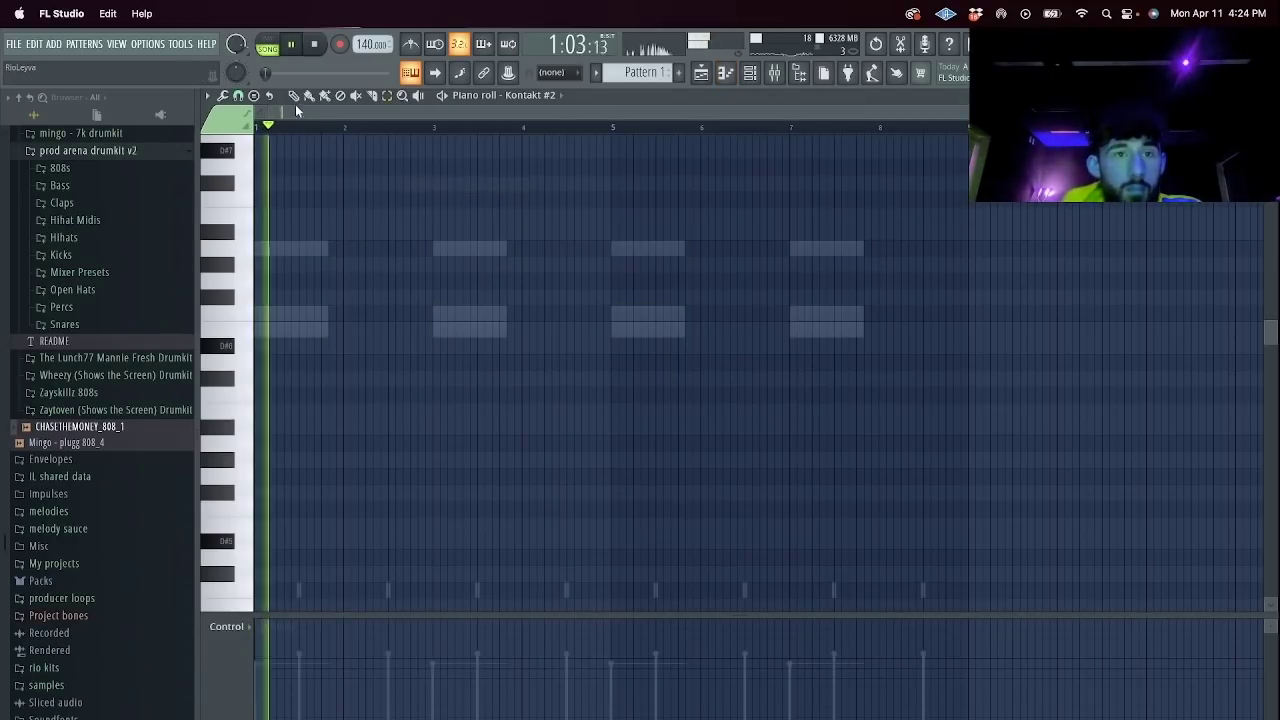
Draw a D#5 note in bar 2, repeat it an octave higher, then duplicate bars 1–5 into 5–9.
click(345, 265)
drag(500, 267, 394, 333)
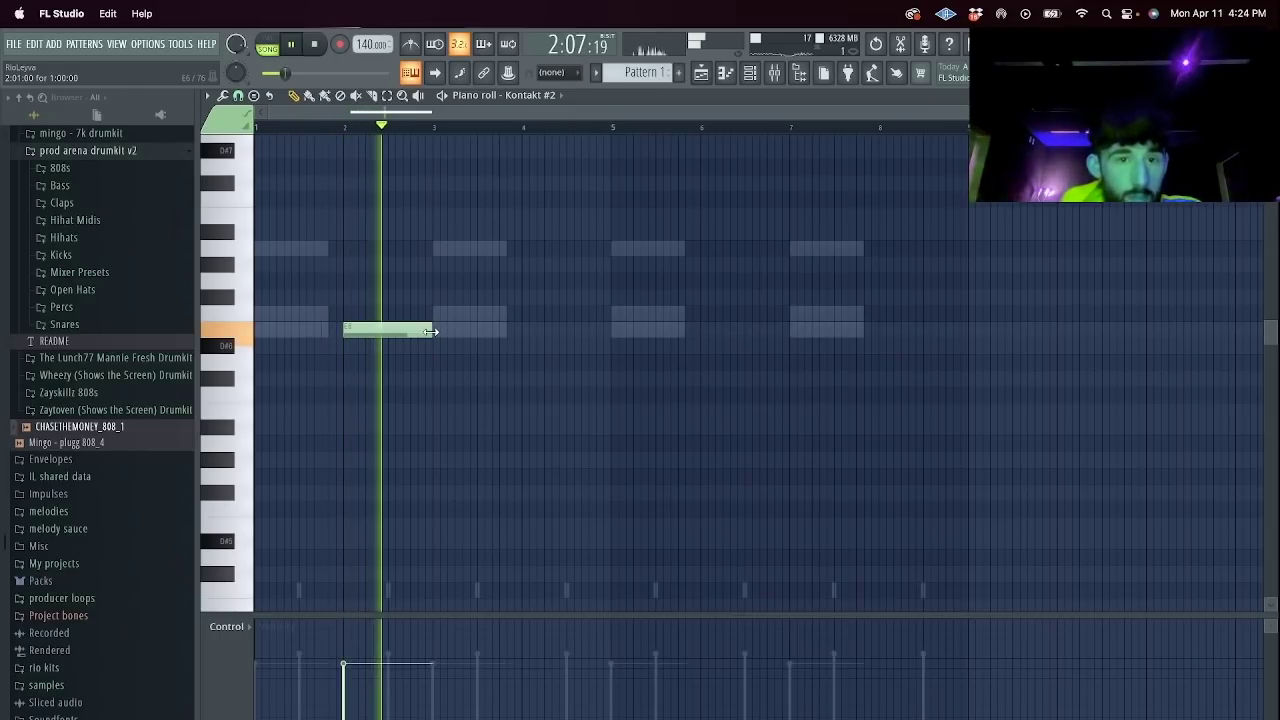
drag(434, 128, 42, 163)
key(super+b)
key(super+Up)
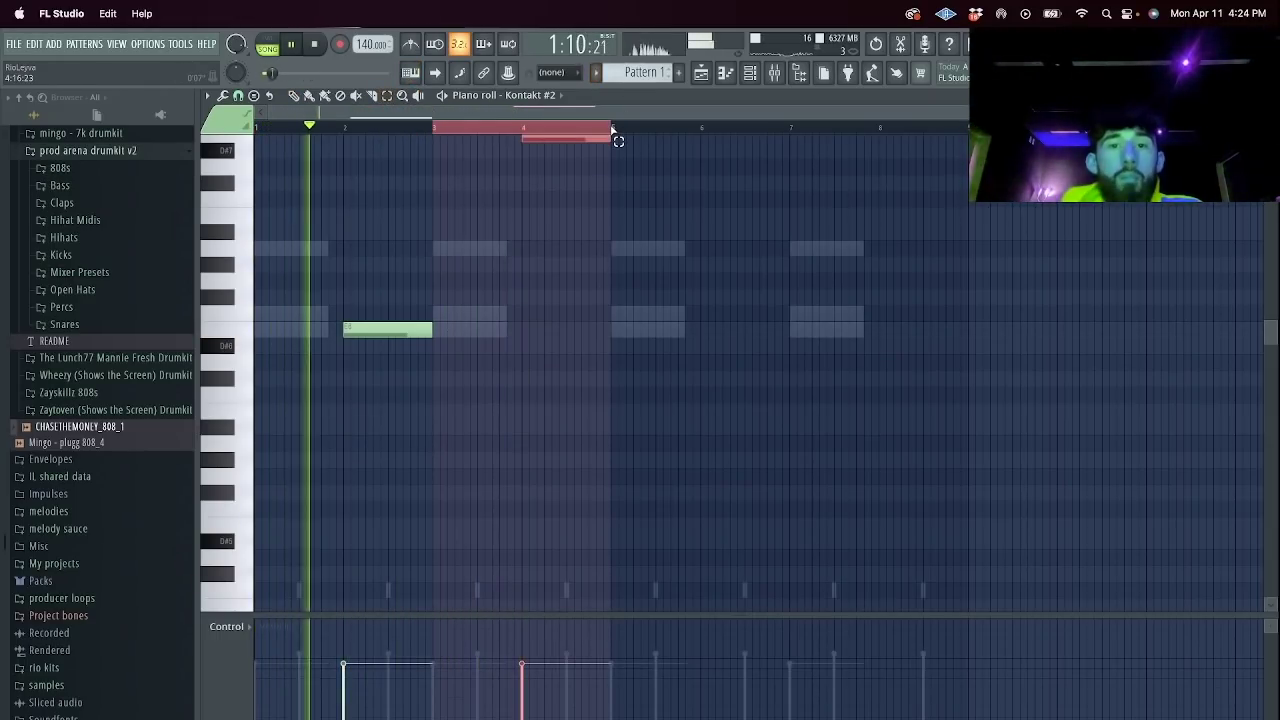
drag(613, 129, 256, 150)
key(super+b)
super+click(804, 128)
click(745, 78)
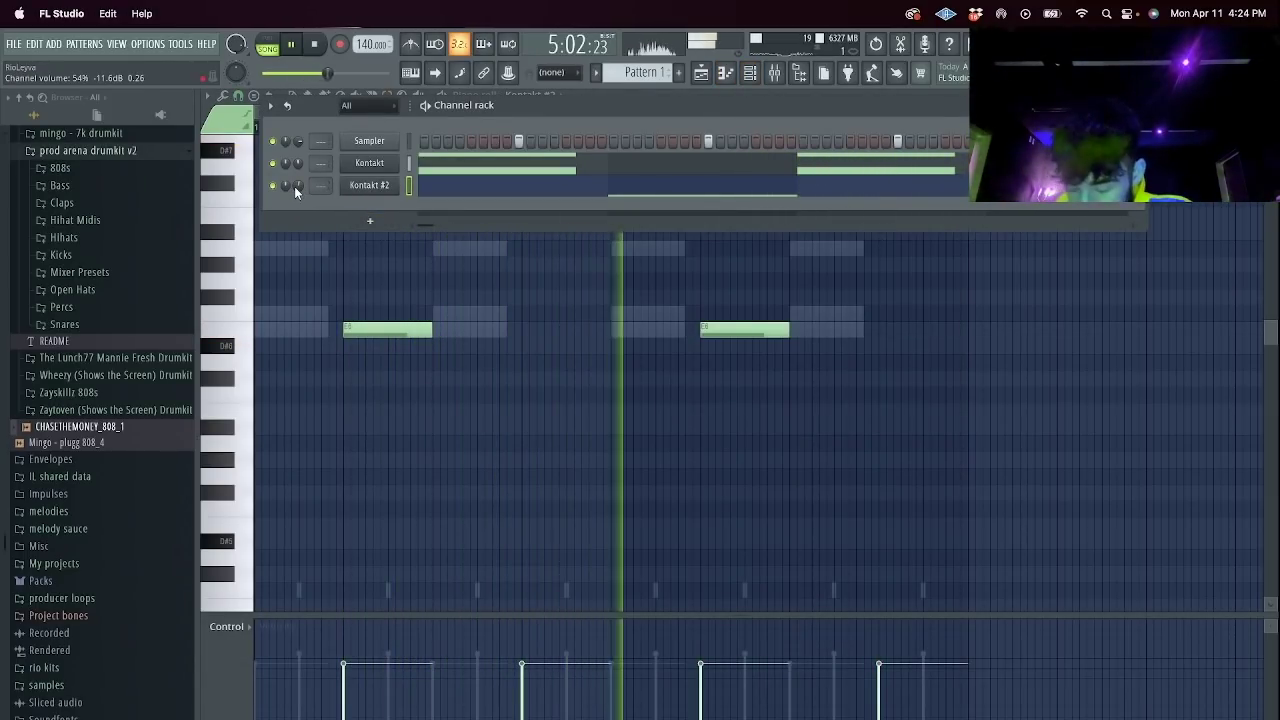
Load arena clap 4 from the Claps folder in place of the Sampler channel.
right_click(371, 189)
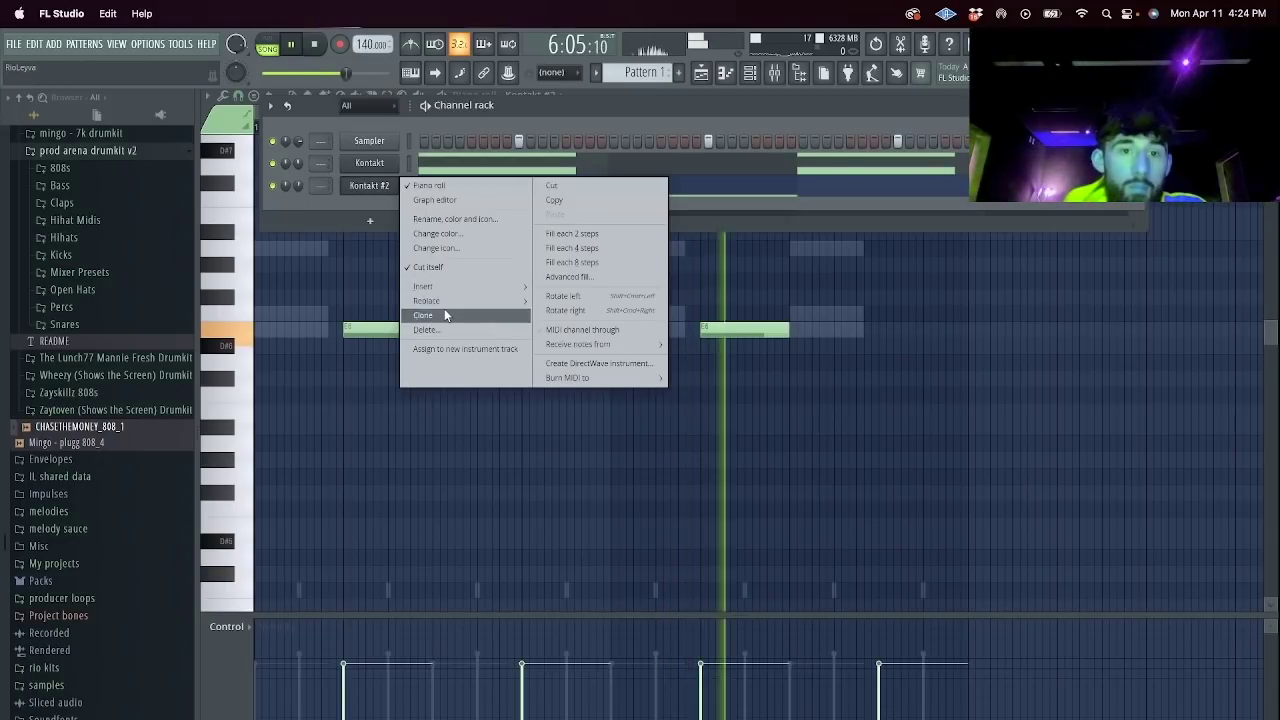
click(311, 198)
scroll(90, 282, up, 2)
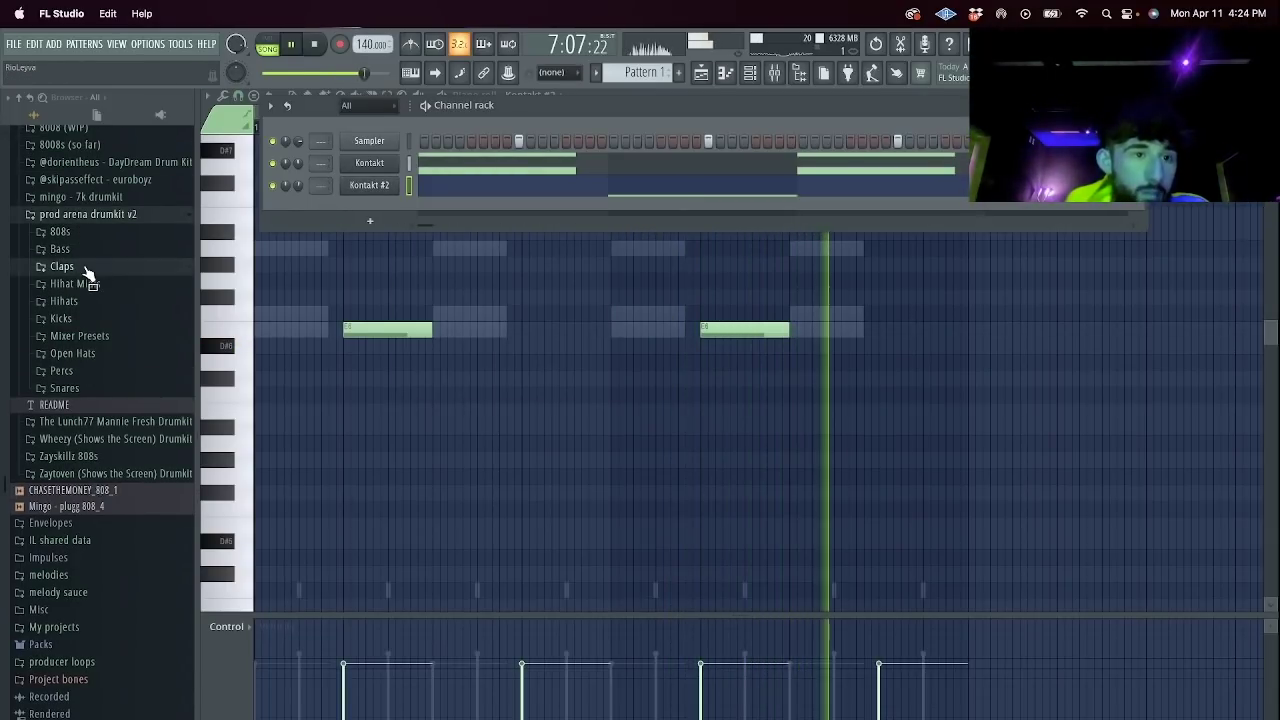
click(75, 268)
drag(84, 340, 352, 160)
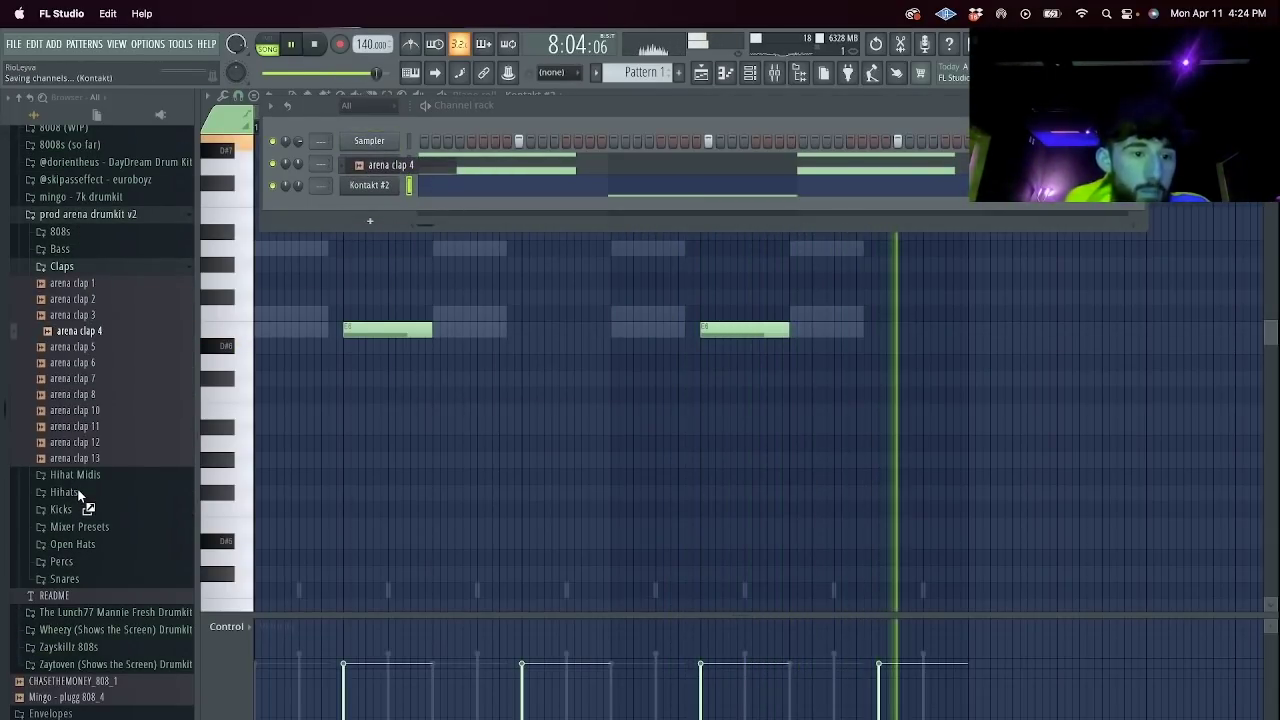
Add arena hat 3 as a new channel and fill every second step with hats.
click(80, 493)
drag(78, 547, 470, 221)
right_click(397, 203)
click(585, 256)
key(space)
Add arena 808 4 as a new channel, check its cut-group settings, and place a hit on step one.
click(64, 429)
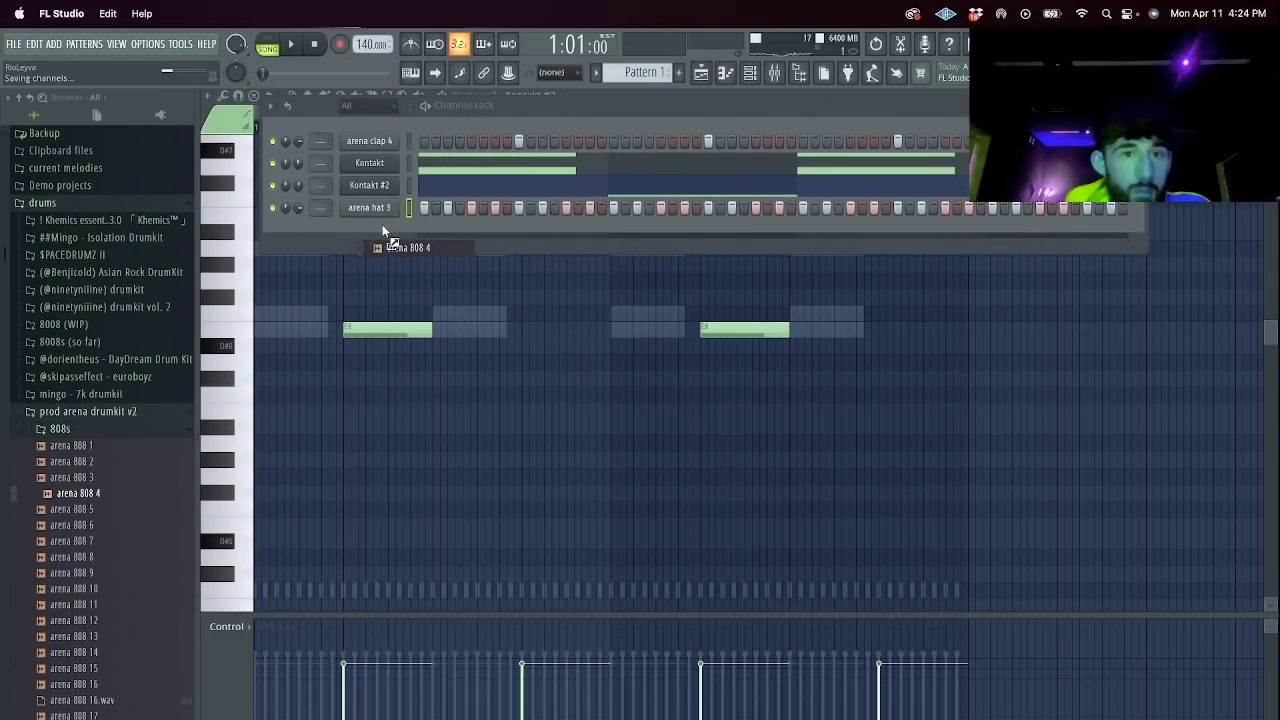
drag(416, 230, 417, 232)
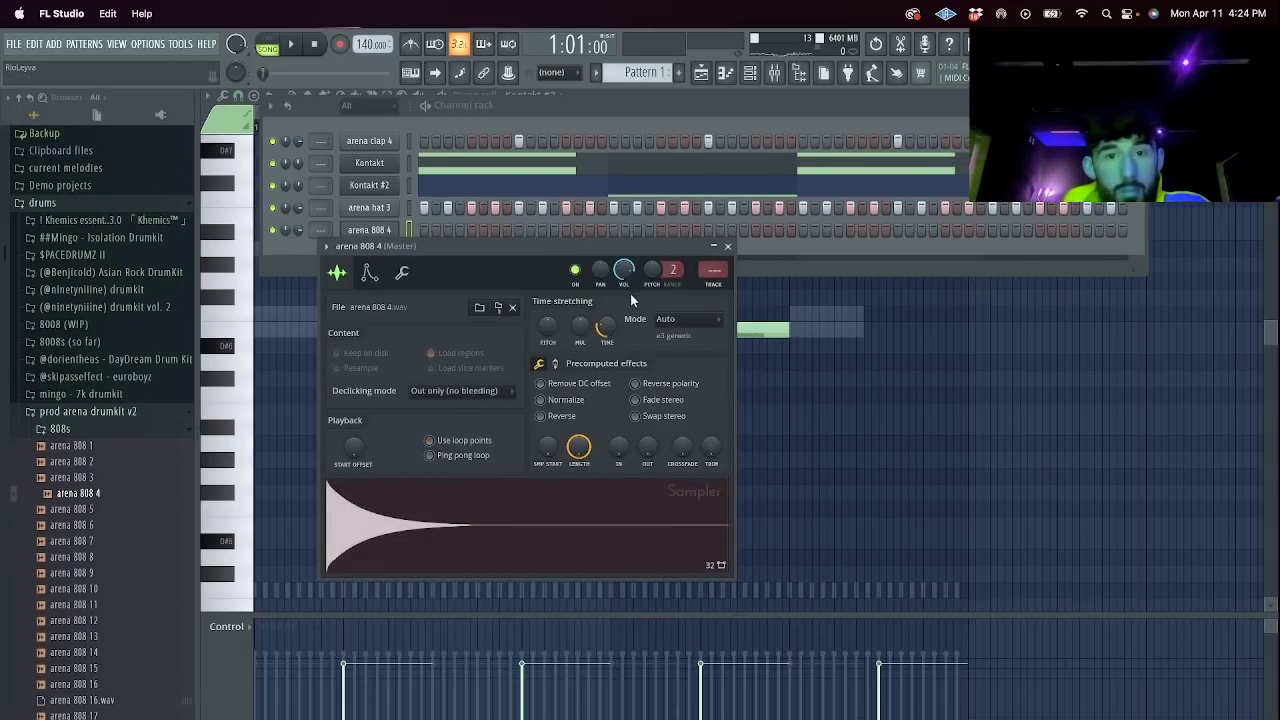
click(402, 272)
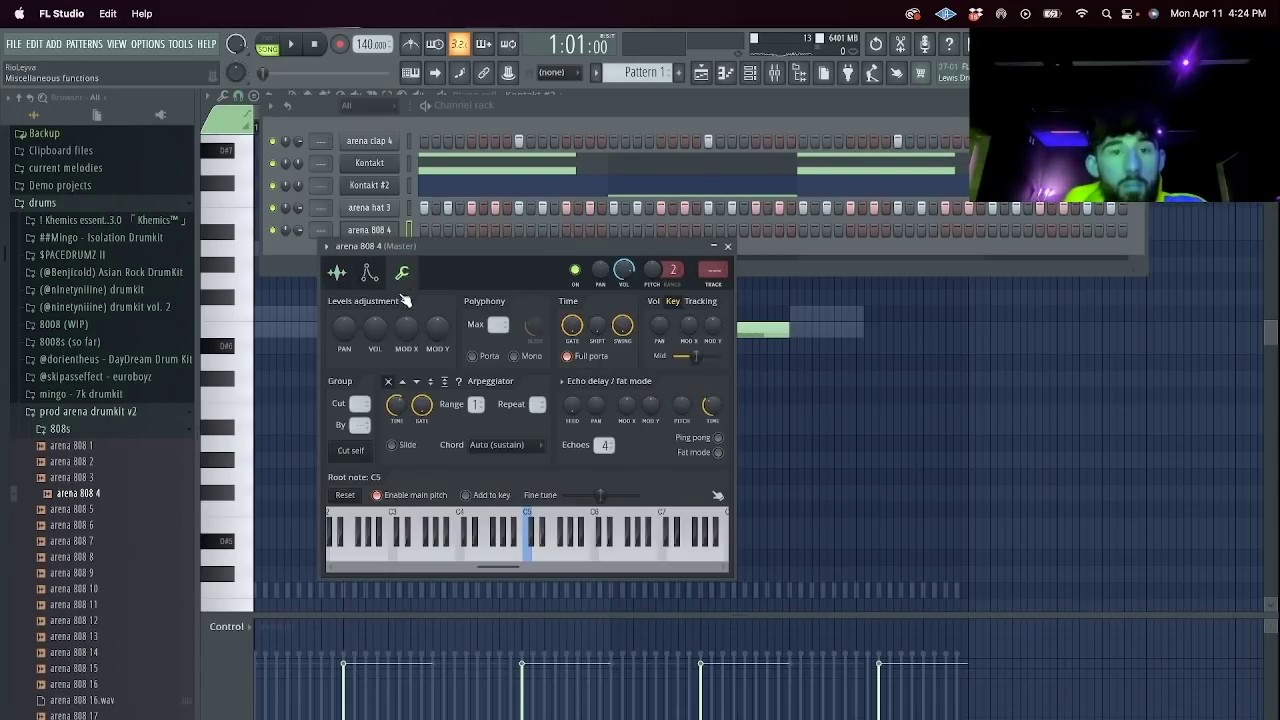
click(285, 260)
click(425, 231)
key(space)
key(space)
Review arena 808 4's sample page, then open its piano roll and raise the first note an octave.
right_click(386, 230)
click(370, 232)
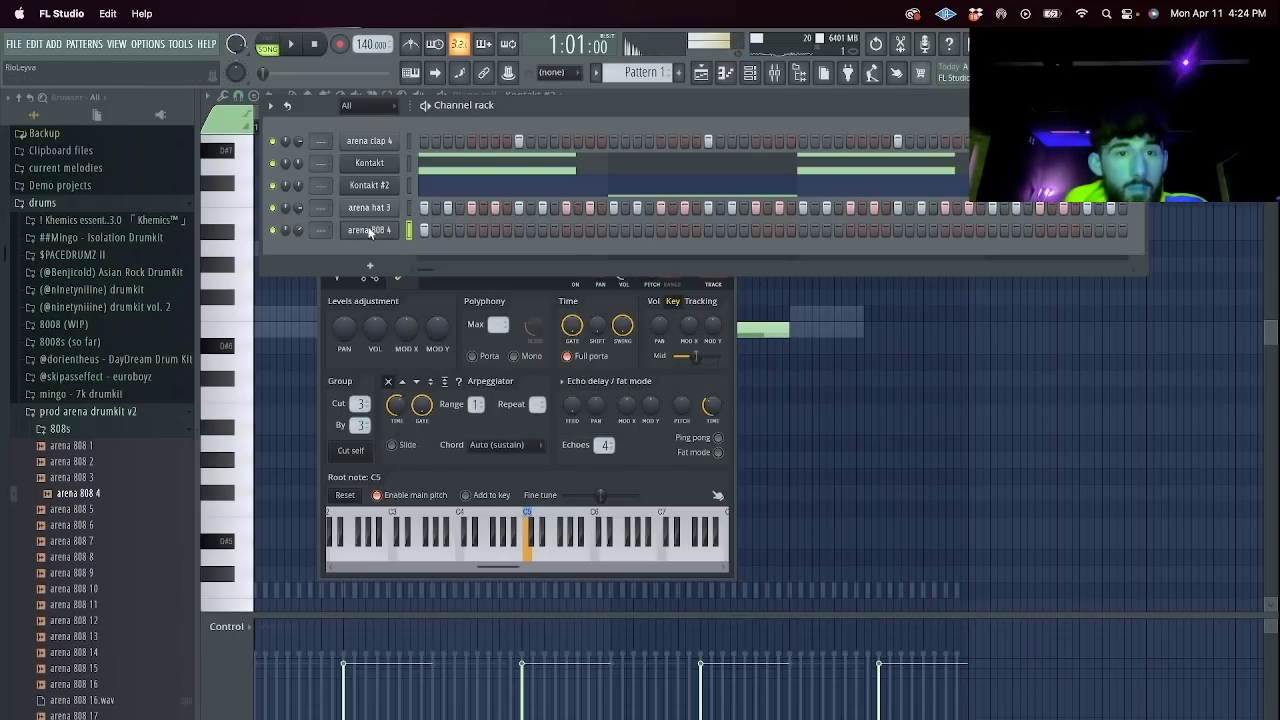
click(368, 230)
click(368, 230)
click(335, 270)
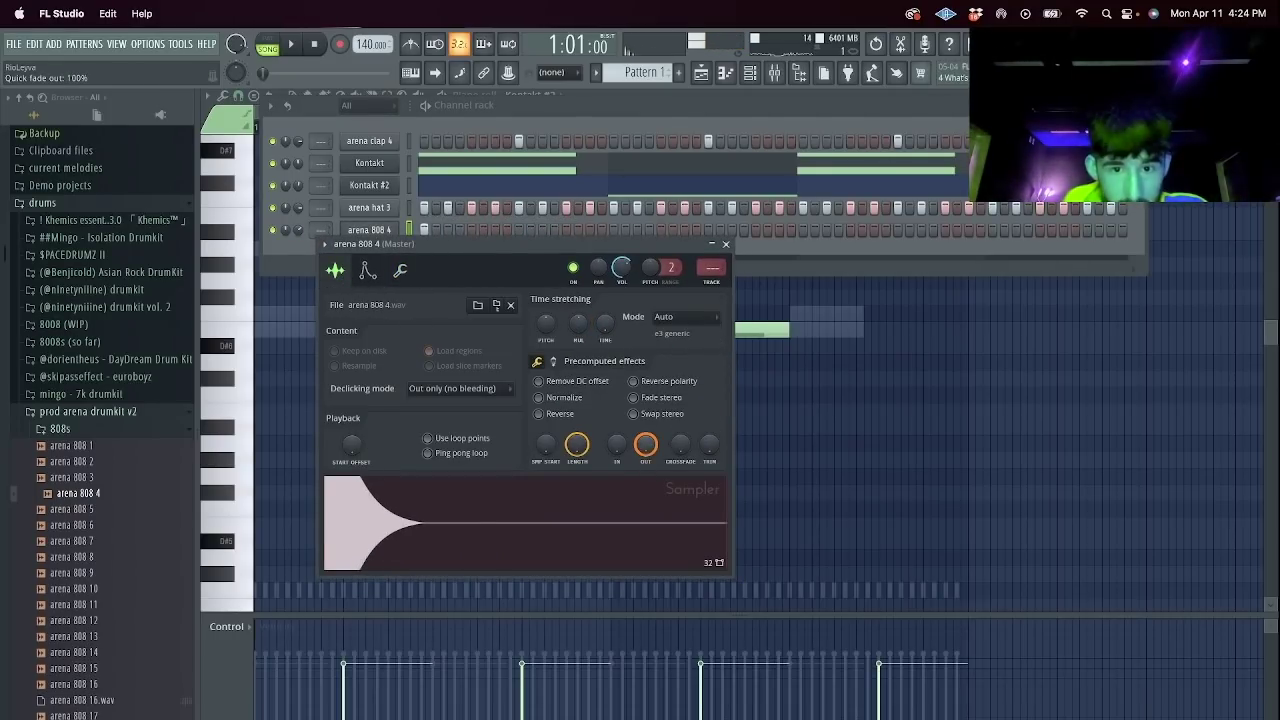
right_click(391, 229)
click(414, 229)
key(super+Up)
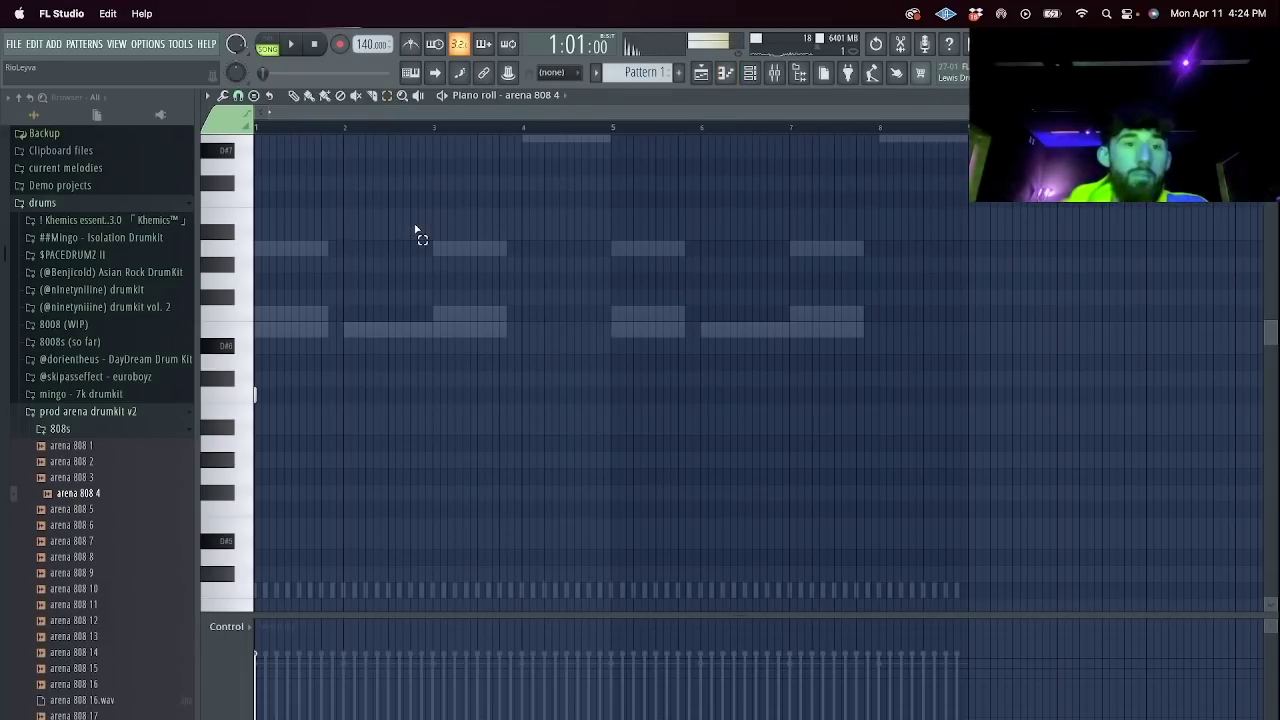
Audition the 808 pattern and lengthen how much of the arena 808 4 sample plays.
key(space)
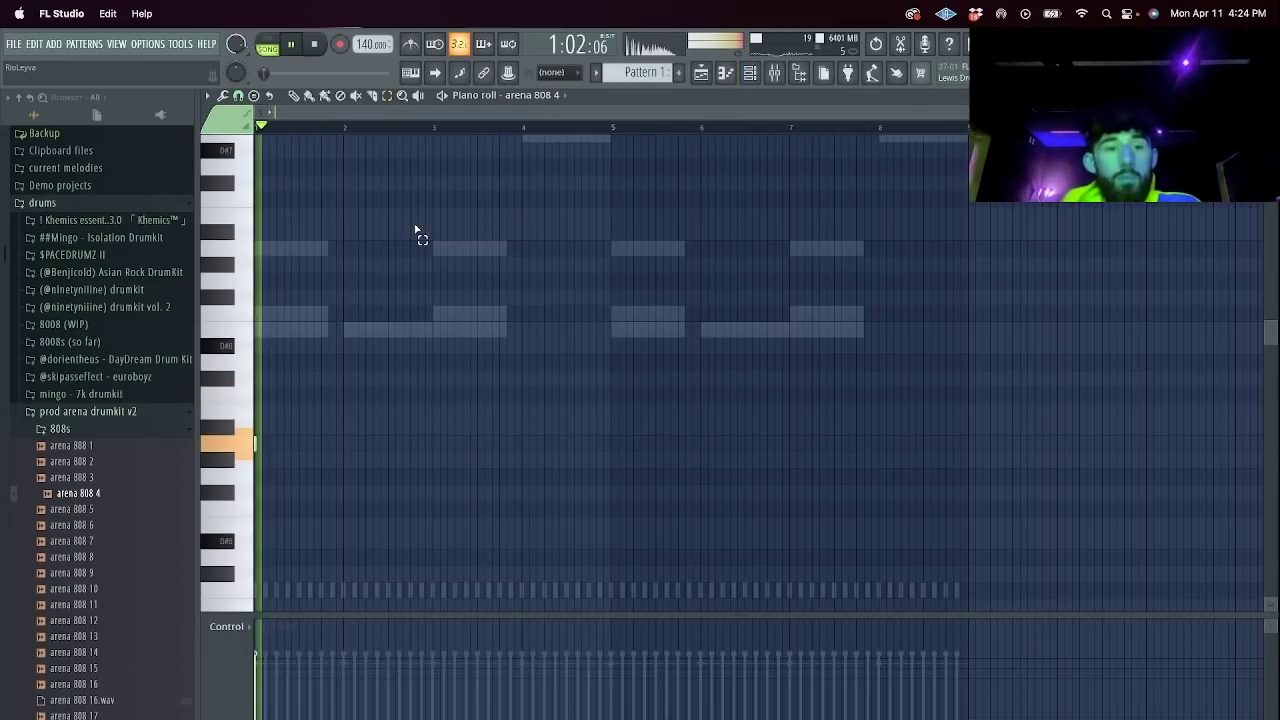
key(space)
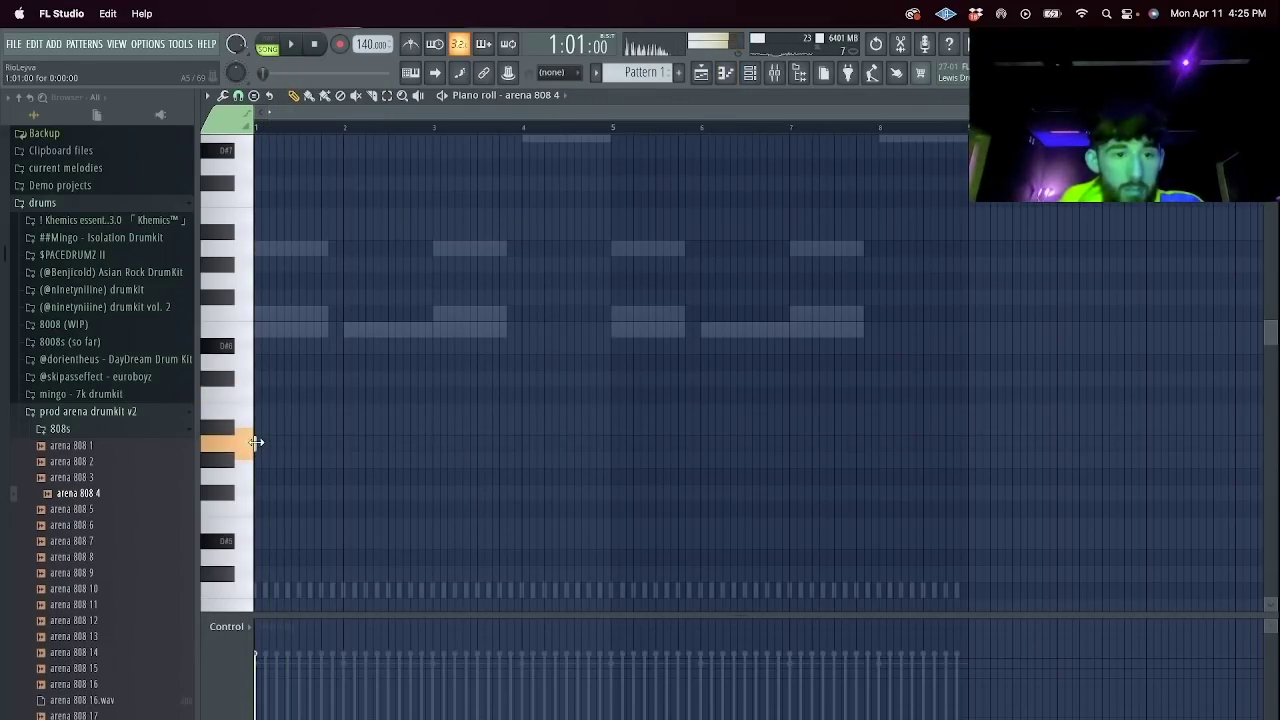
click(749, 78)
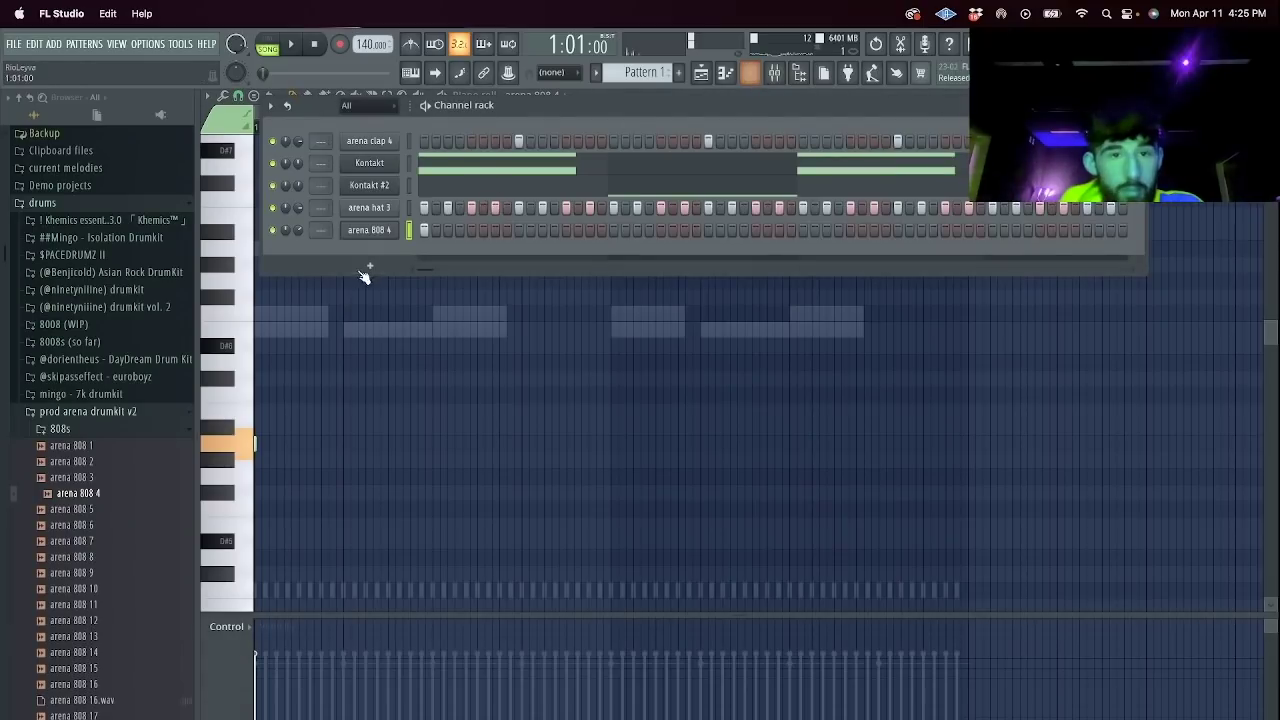
click(398, 230)
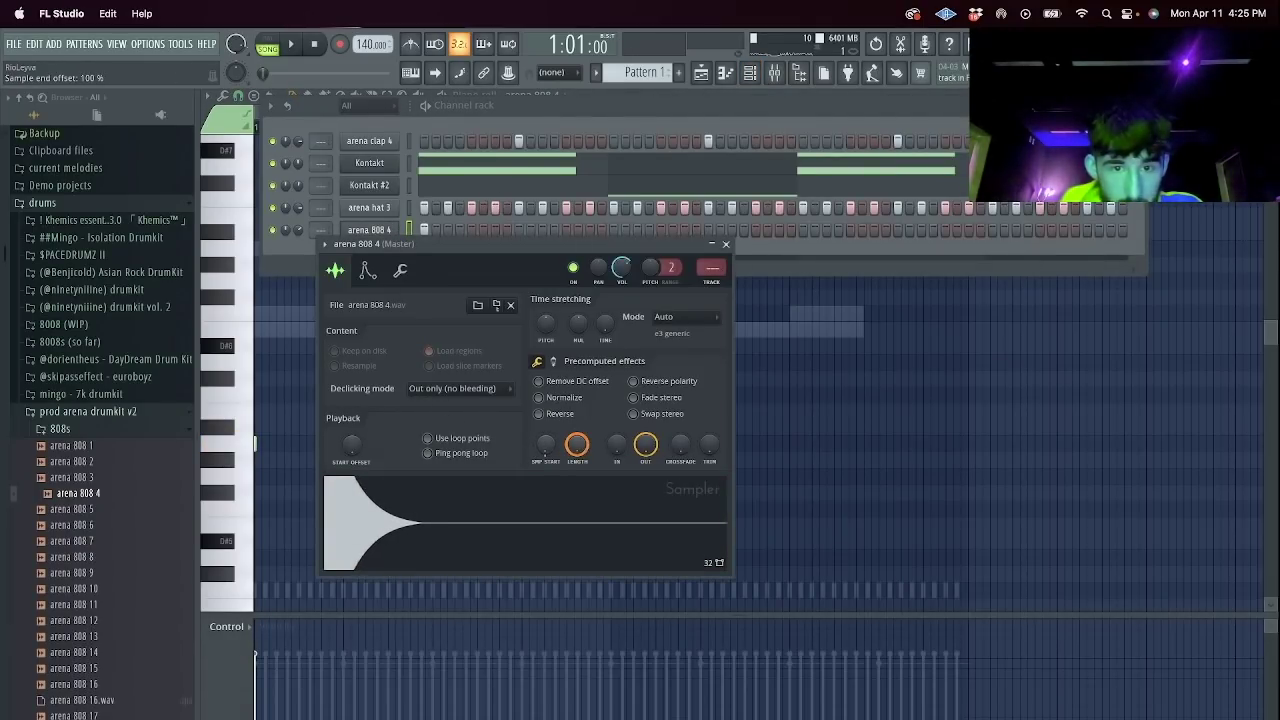
drag(584, 440, 584, 425)
Remove a stray note and place a second 808 note near bar 1.
key(space)
scroll(580, 448, up, 3)
click(794, 344)
key(space)
right_click(794, 344)
key(space)
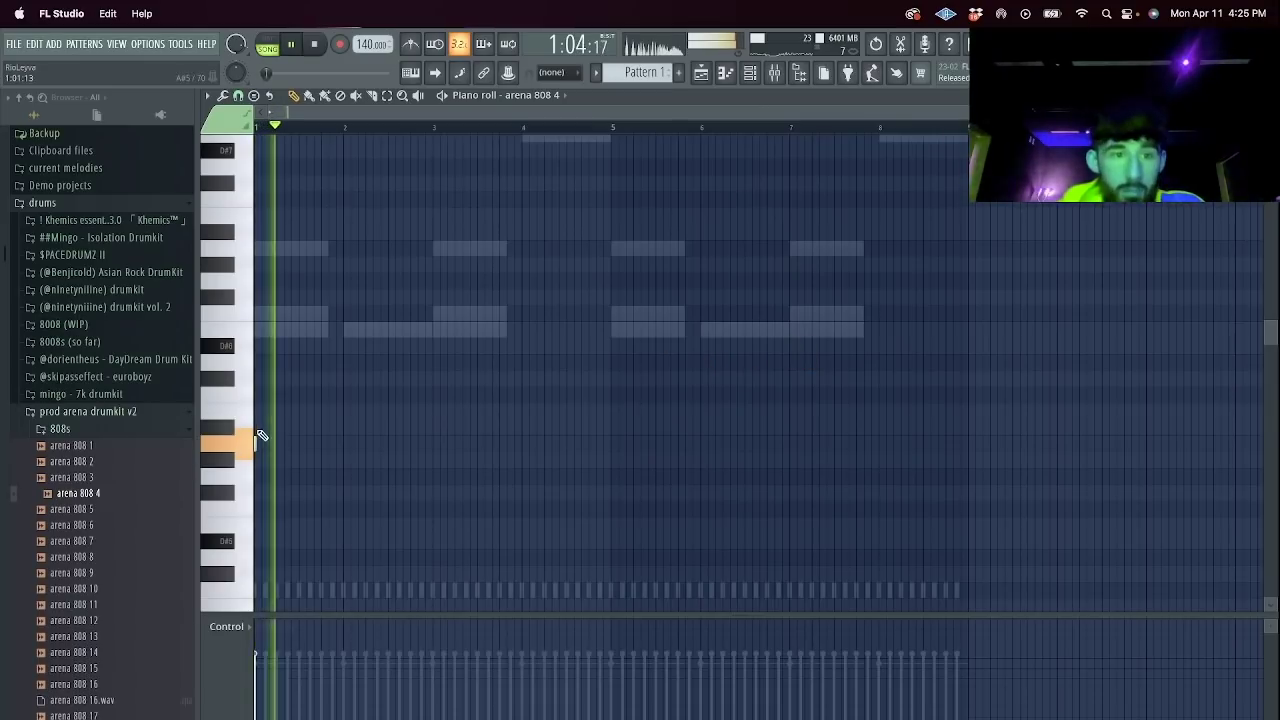
key(space)
click(287, 446)
key(space)
Switch to a finer grid snap and write short and long 808 notes, butting one against another.
key(space)
key(space)
scroll(541, 115, up, 3)
scroll(541, 115, up, 2)
click(238, 97)
click(262, 226)
key(space)
click(334, 444)
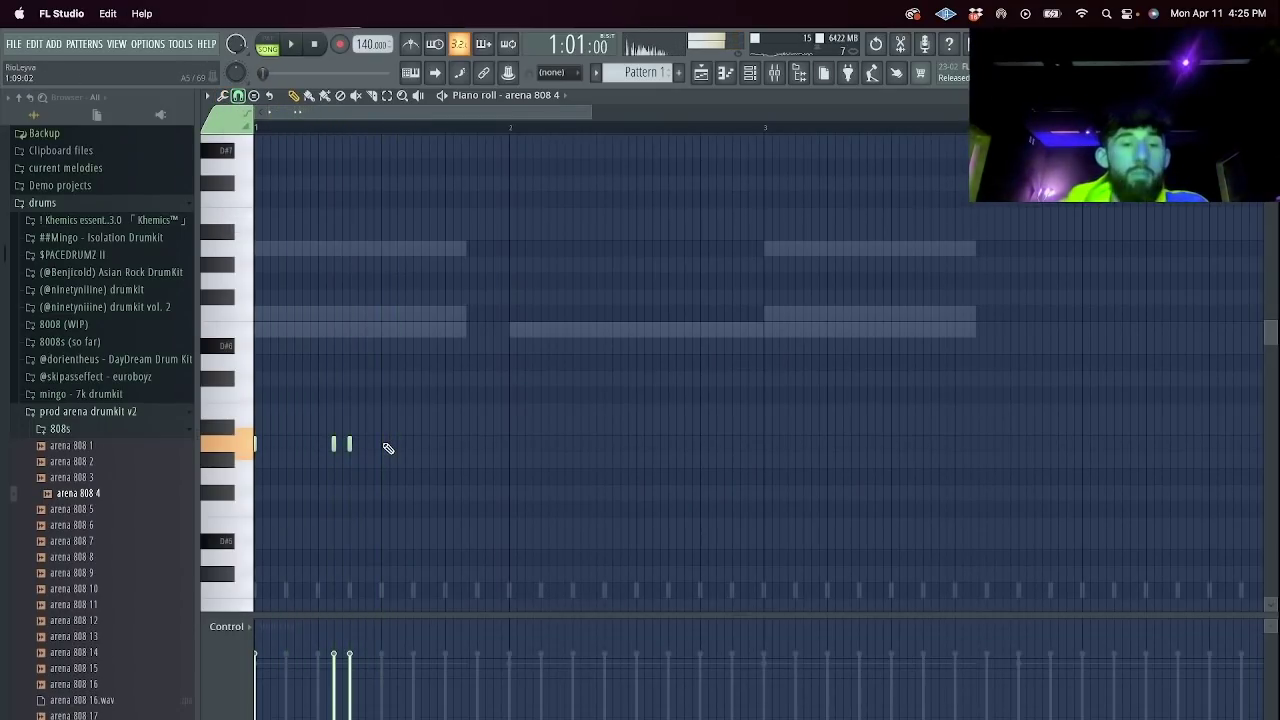
key(space)
scroll(366, 277, down, 3)
click(443, 346)
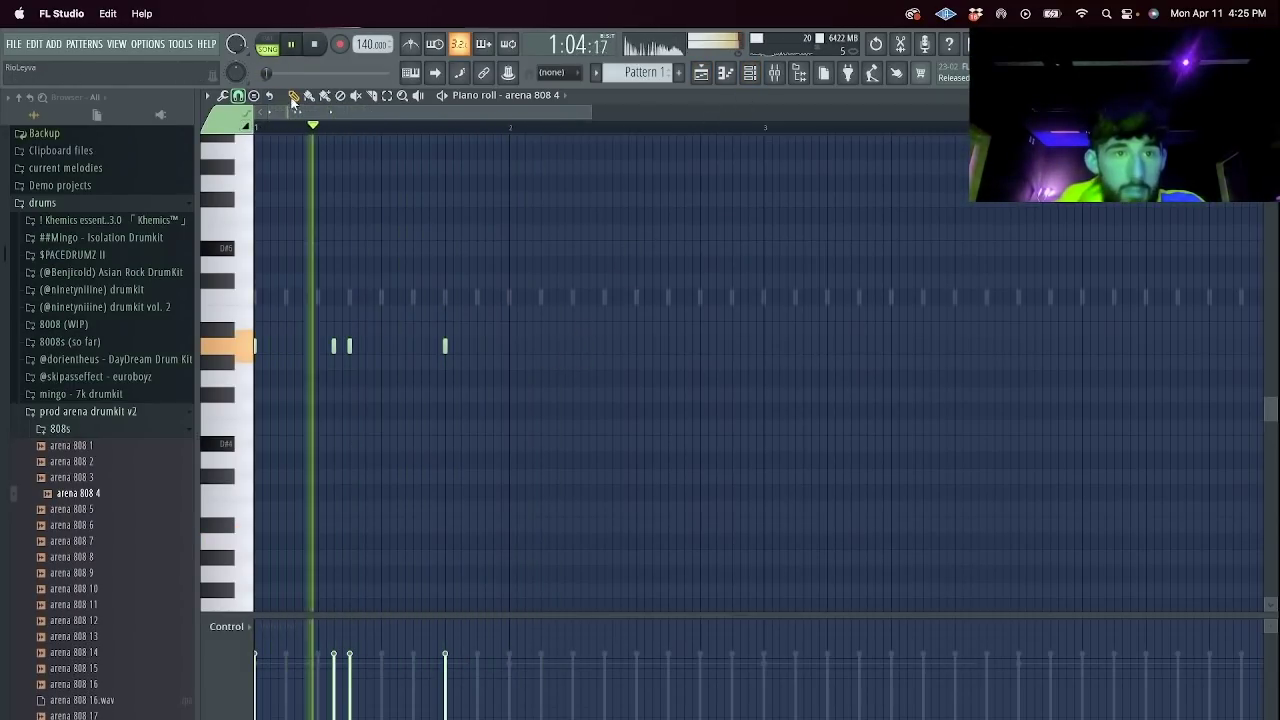
drag(514, 467, 543, 458)
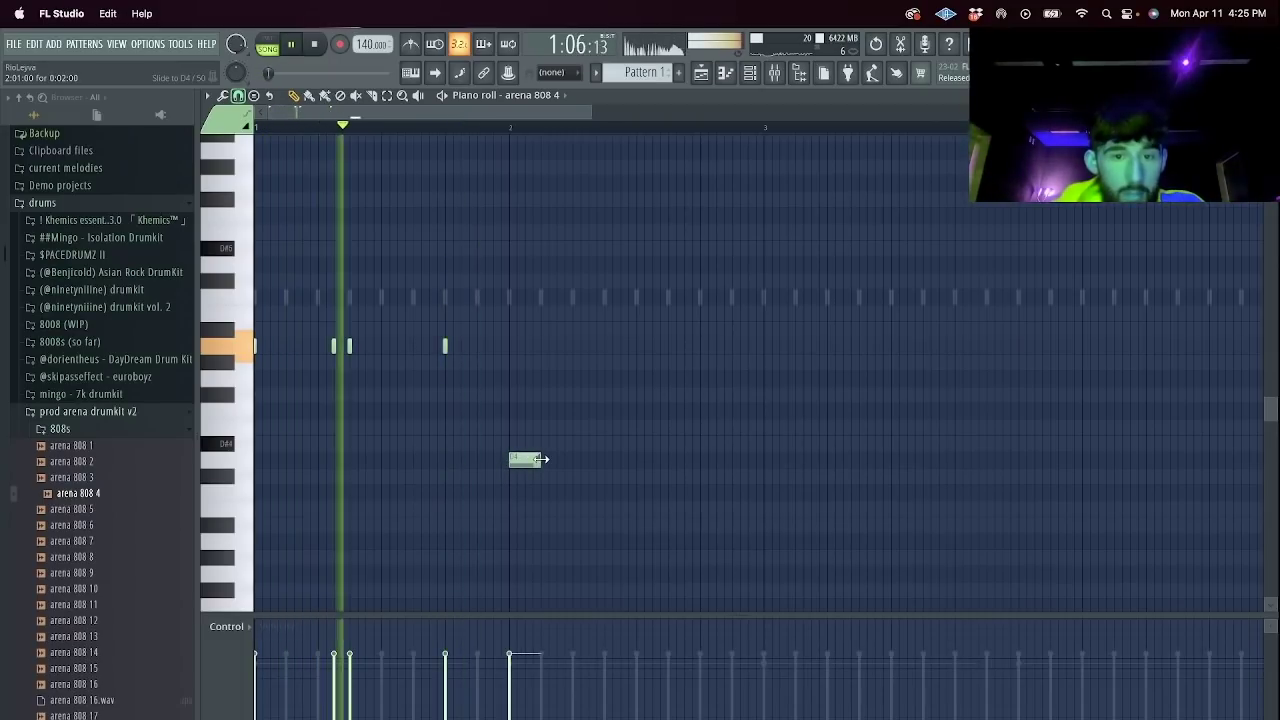
click(555, 348)
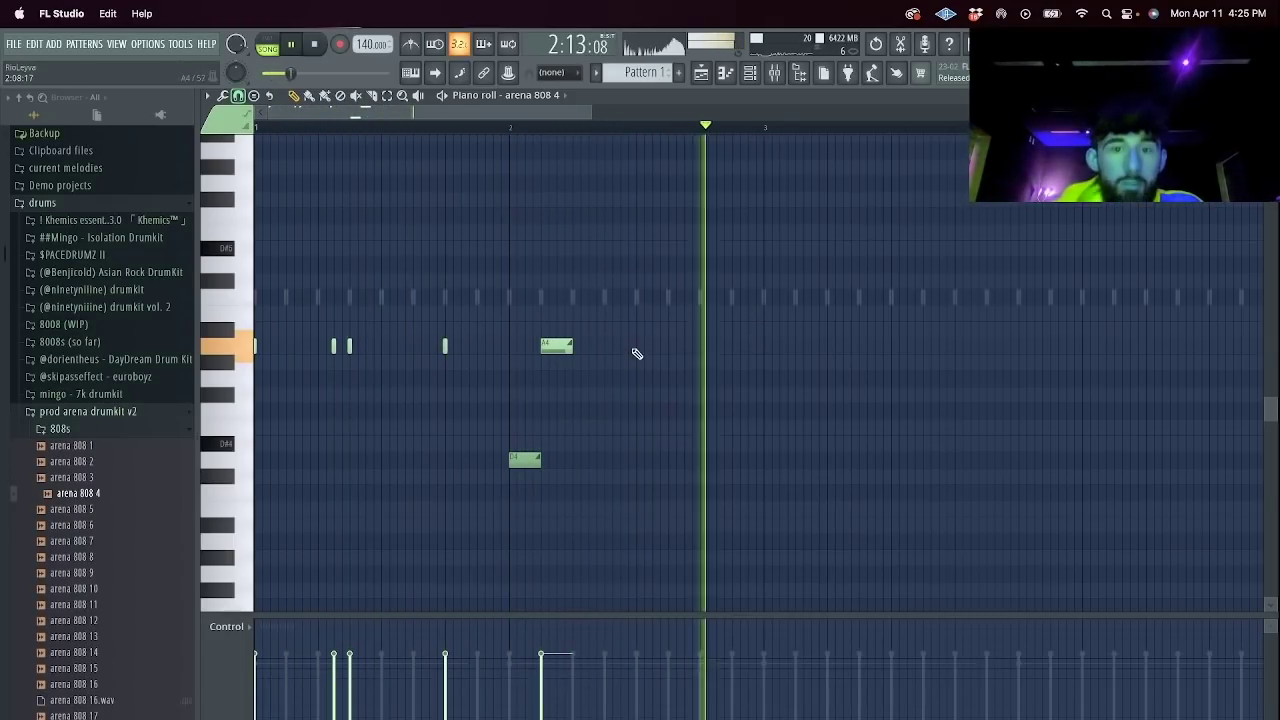
drag(594, 349, 569, 353)
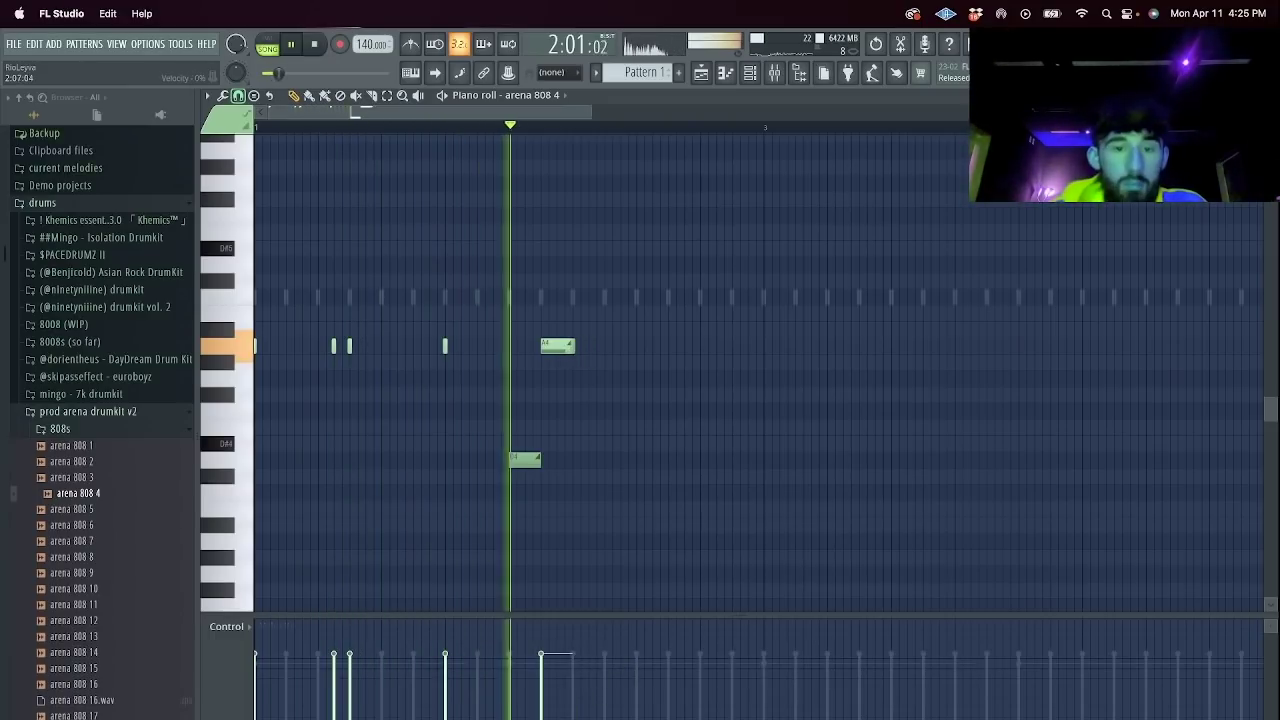
Clone arena 808 4, load arena 808 3 onto the clone, and place its first note an octave up.
click(725, 73)
right_click(369, 229)
click(422, 373)
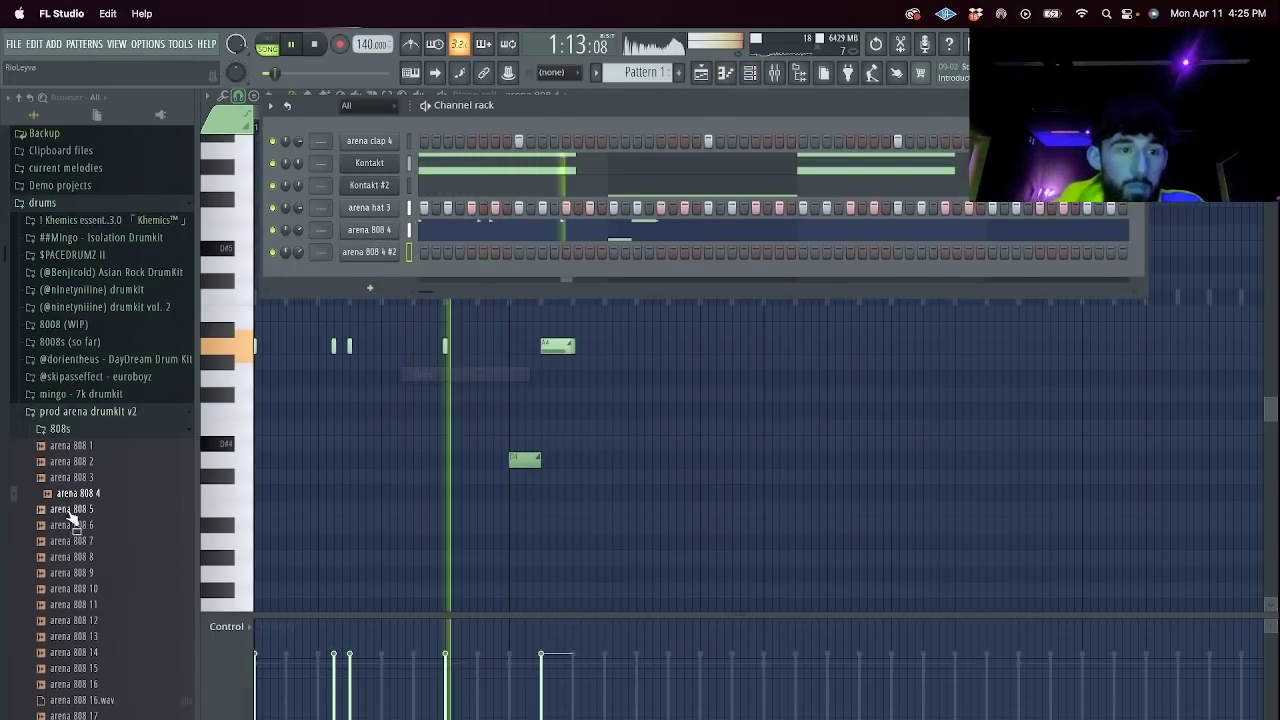
drag(382, 252, 386, 252)
key(space)
right_click(391, 250)
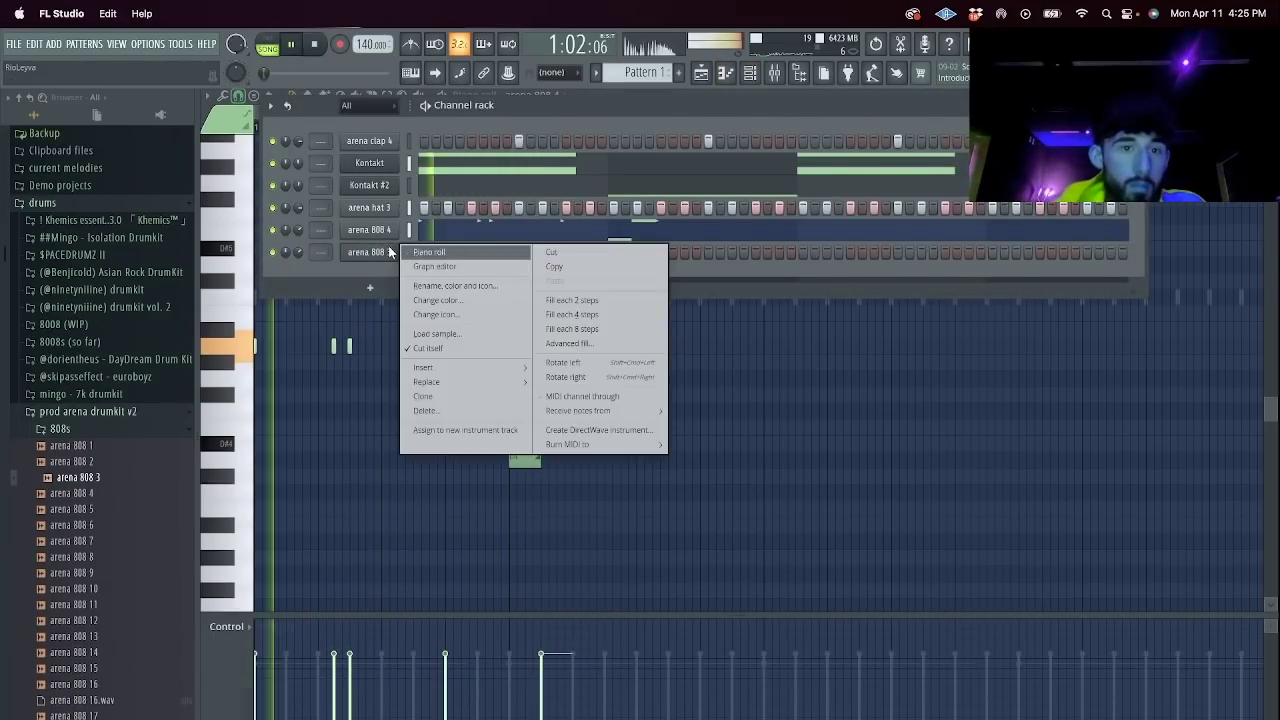
click(425, 252)
click(572, 346)
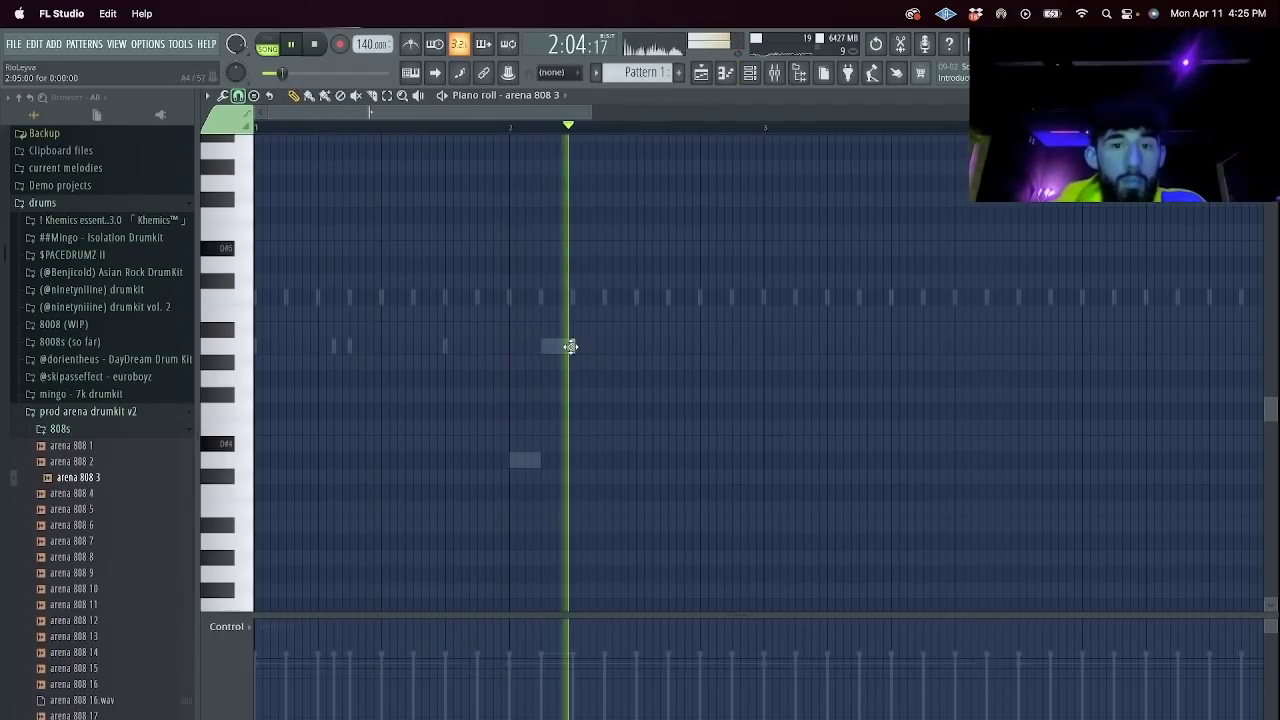
key(shift+Down)
key(shift+Down)
key(shift+Down)
key(shift+Down)
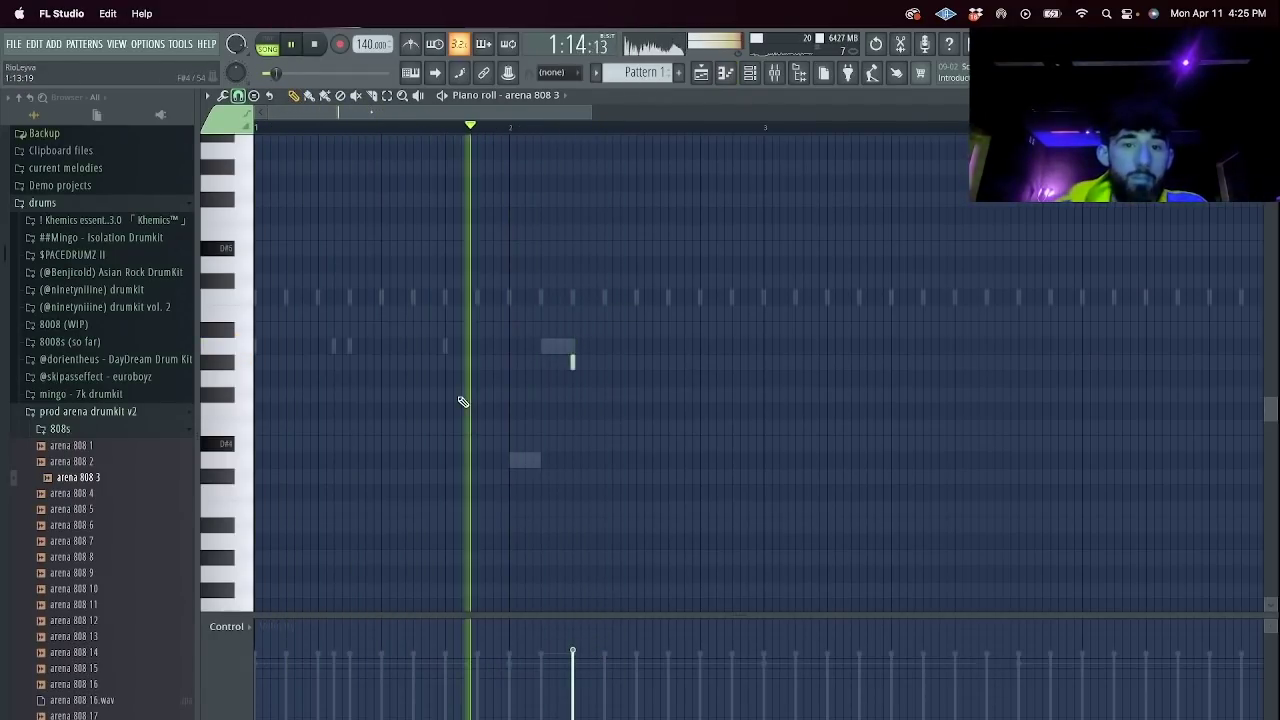
key(super+Up)
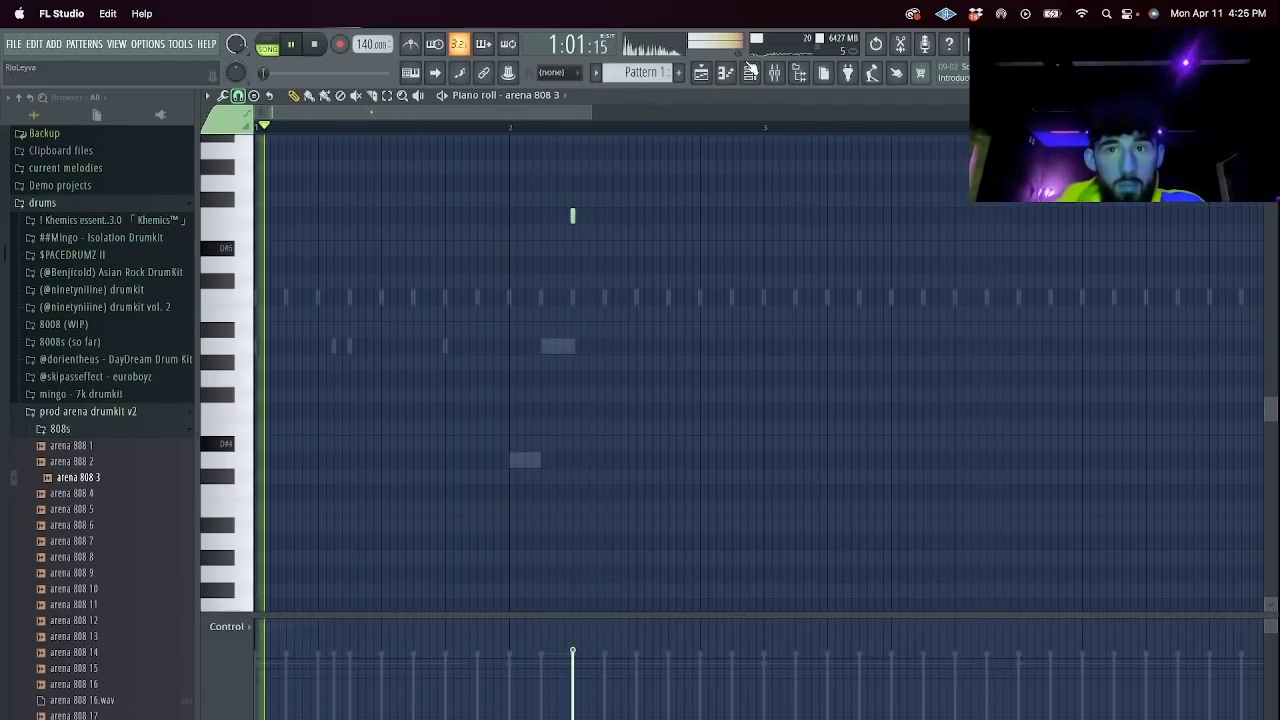
Let arena 808 3's sample play full length with no quick fade-out.
key(F6)
click(369, 251)
drag(596, 463, 596, 385)
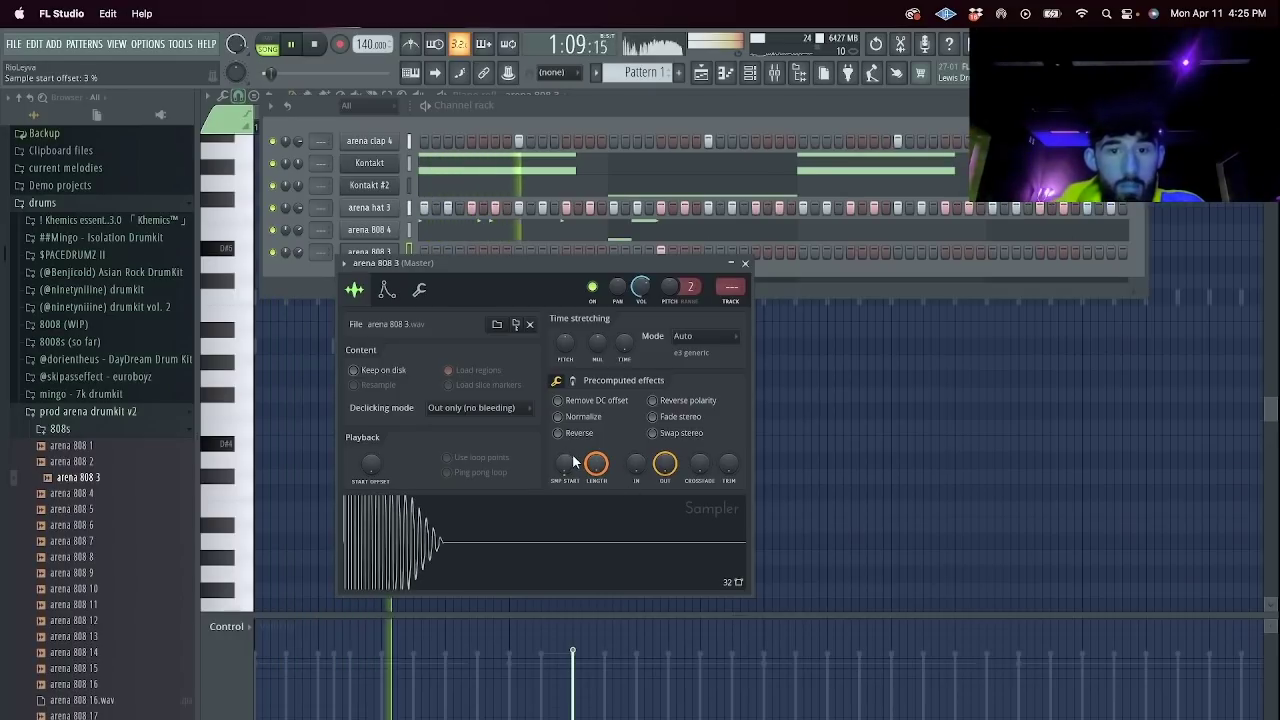
drag(665, 464, 665, 600)
click(746, 262)
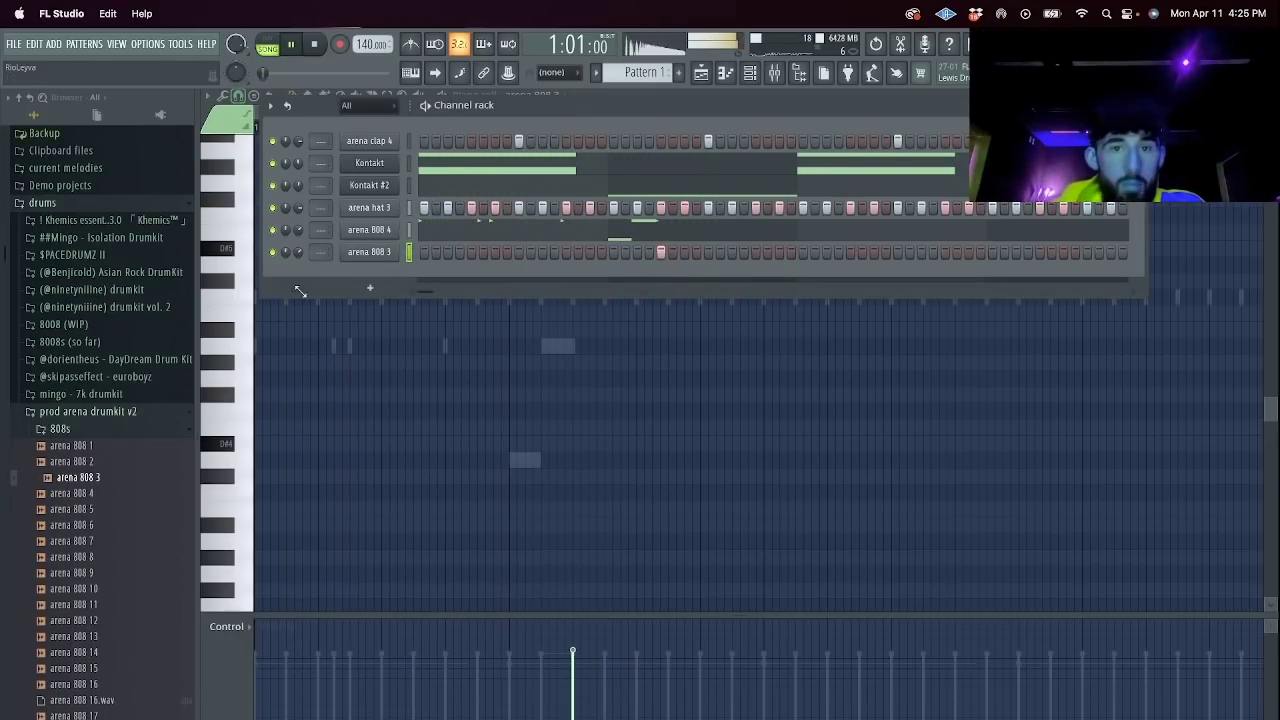
key(F6)
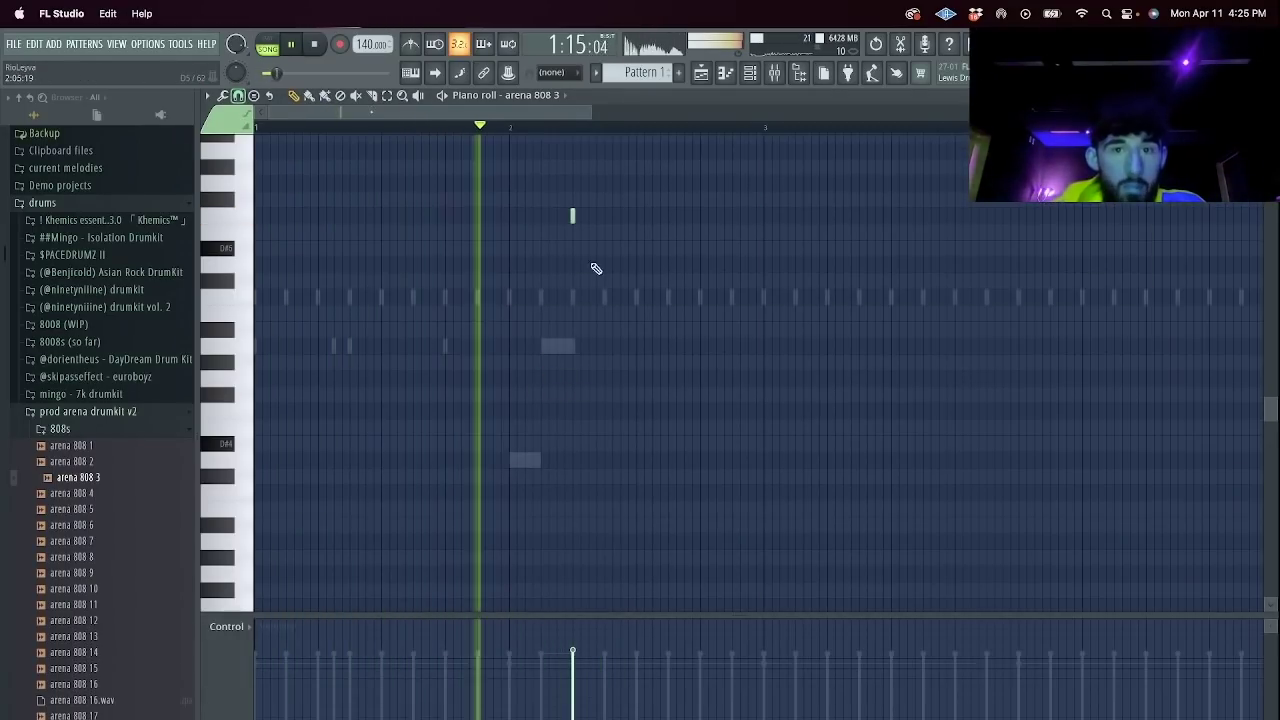
Write arena 808 3 notes including a short D#5, then repeat them through bars 5–9.
click(666, 235)
scroll(617, 126, down, 2)
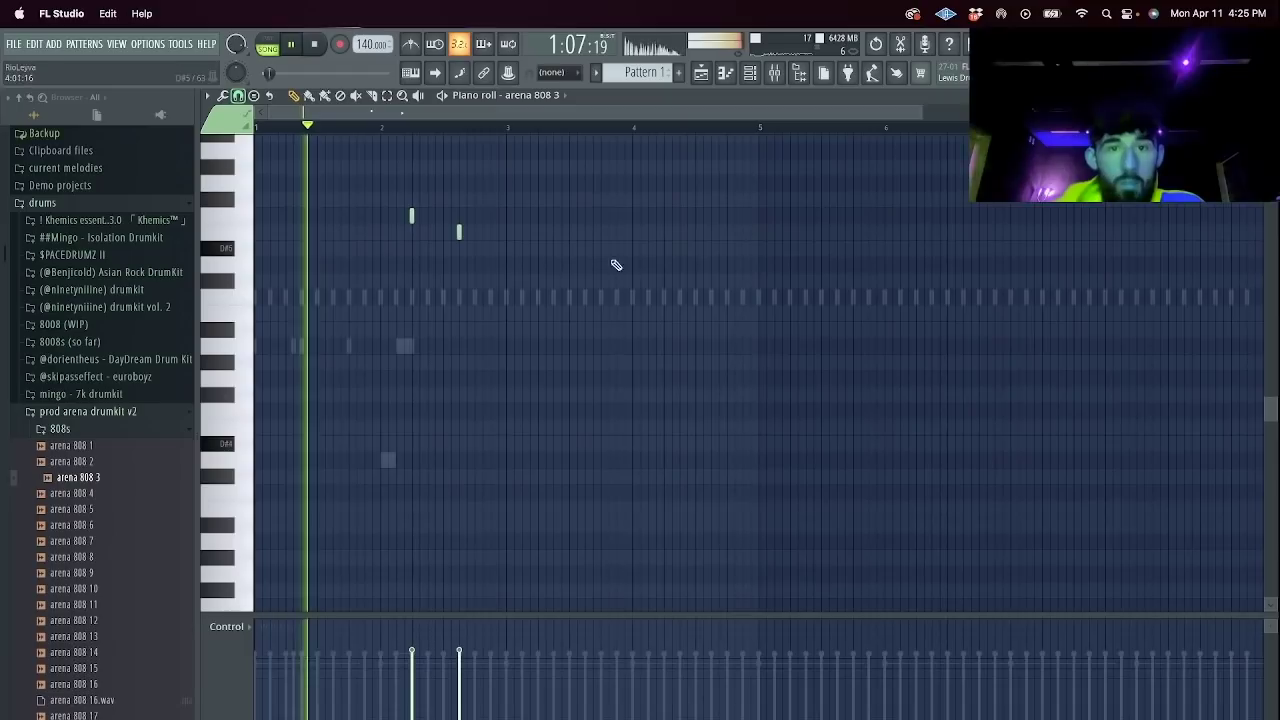
click(506, 232)
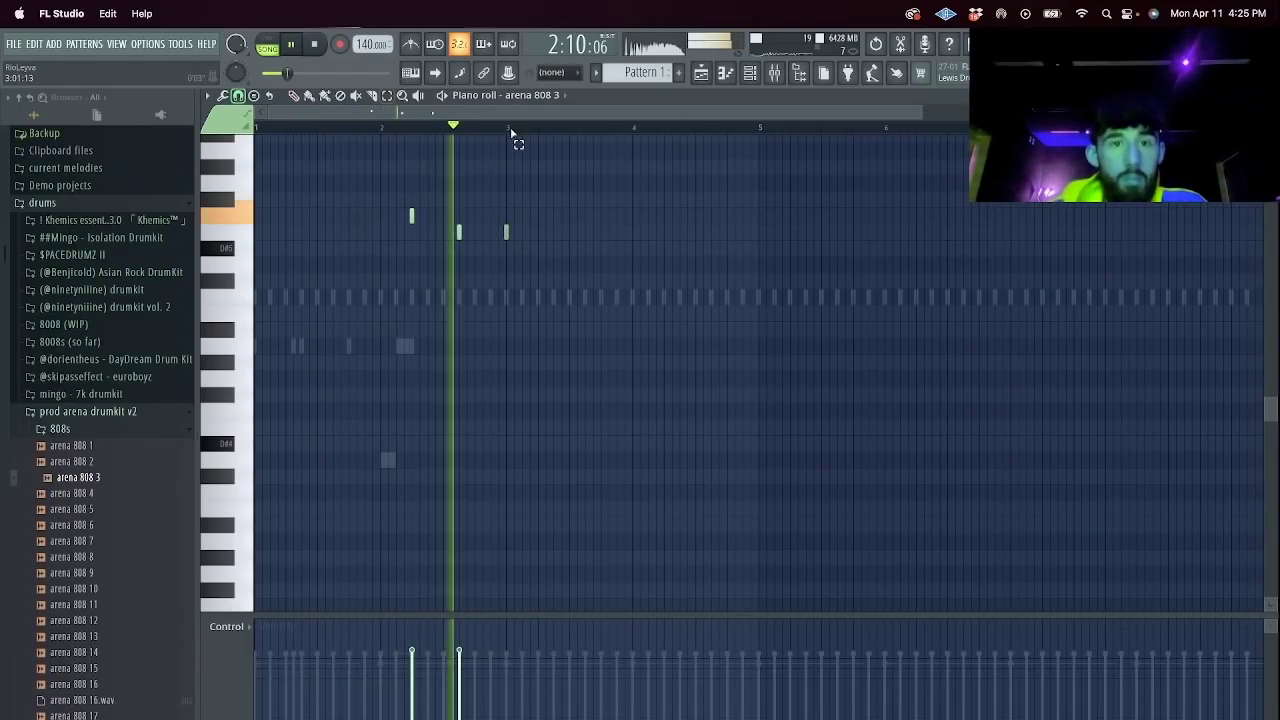
drag(508, 130, 256, 130)
key(ctrl+b)
drag(495, 256, 398, 193)
key(Delete)
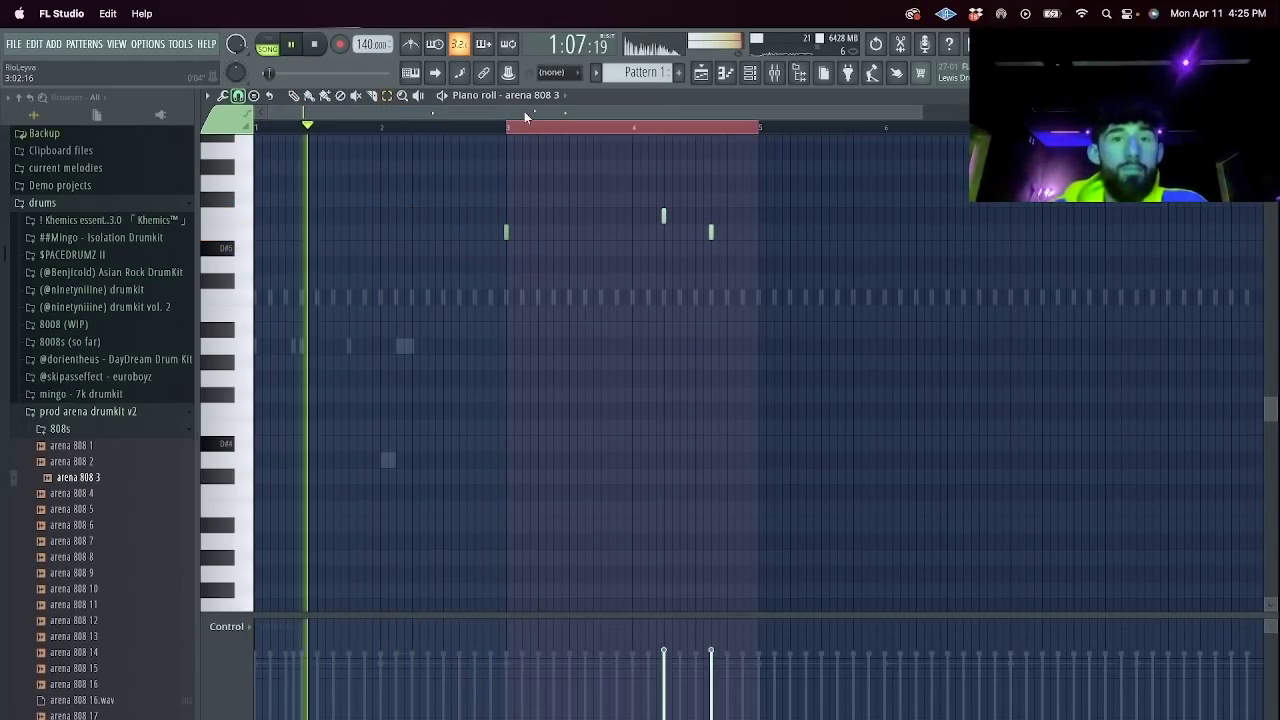
drag(763, 131, 256, 128)
key(ctrl+b)
Duplicate arena 808 4's bars 1–3 into bars 3–5 and 5–7.
click(543, 94)
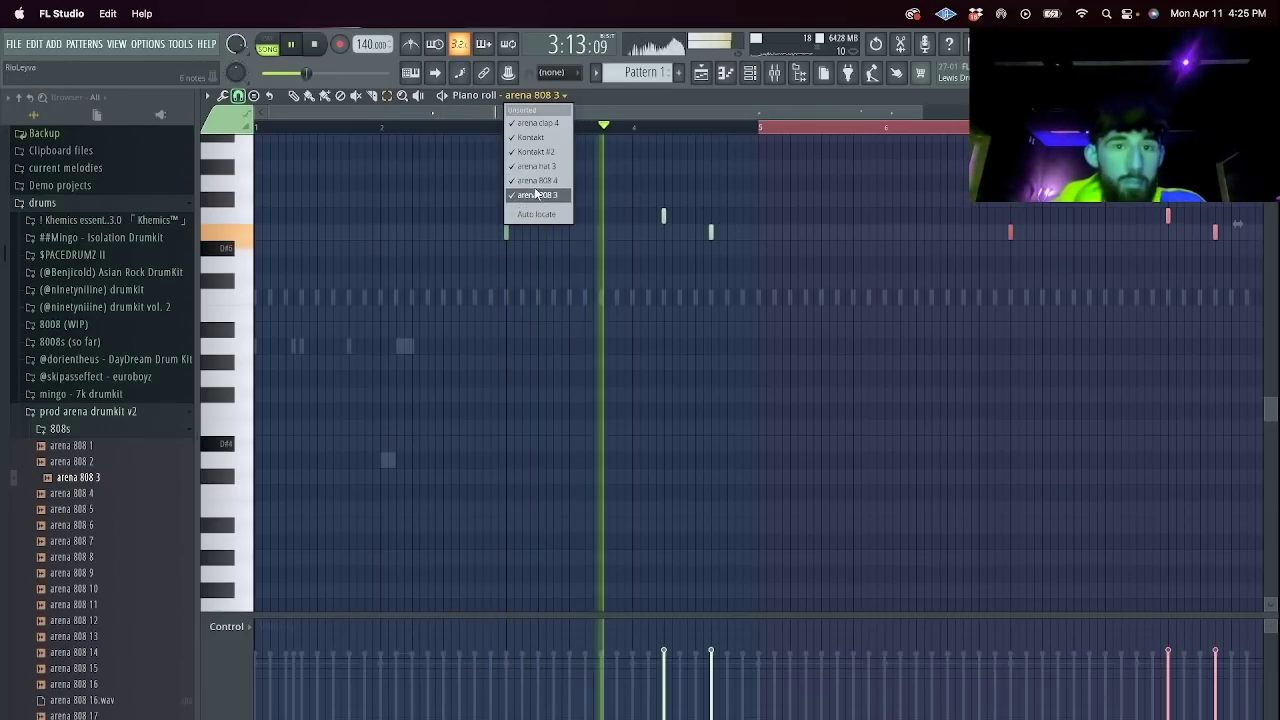
click(535, 194)
drag(500, 130, 256, 128)
key(ctrl+b)
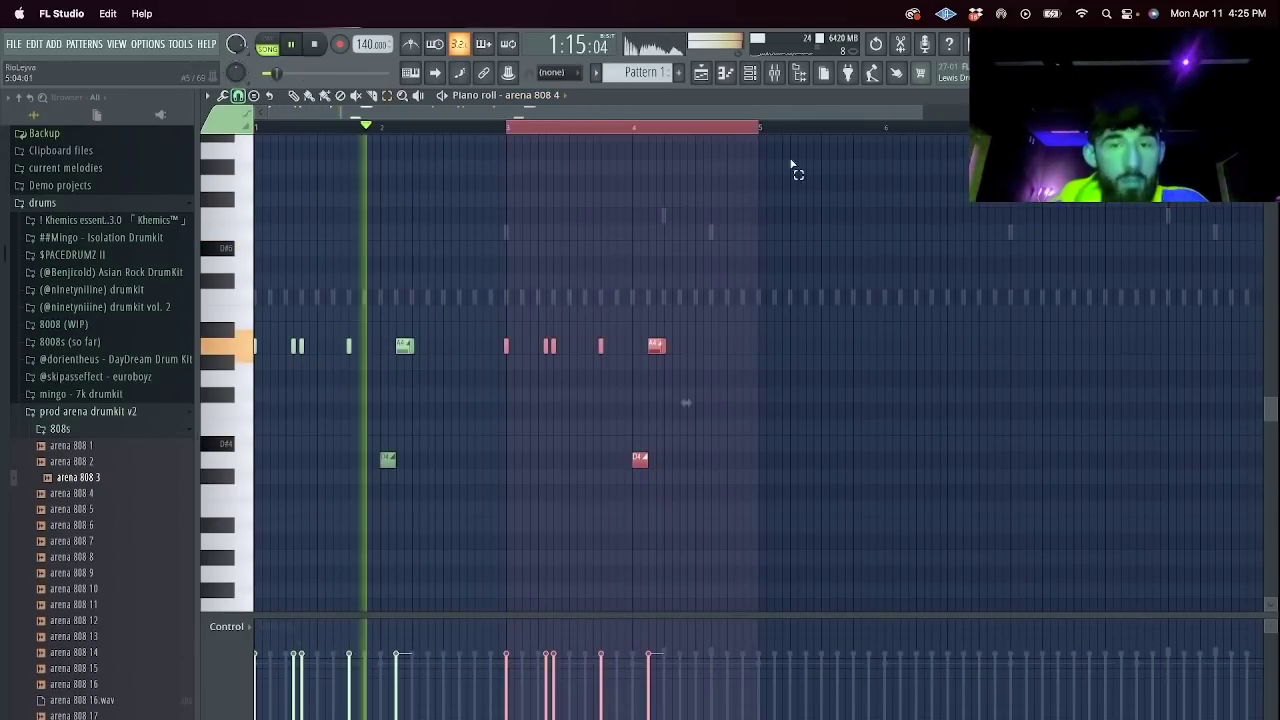
key(ctrl+b)
Delete the arena 808 4 notes from bar 5 onward and duplicate bars 1–4 into 5–9.
click(753, 76)
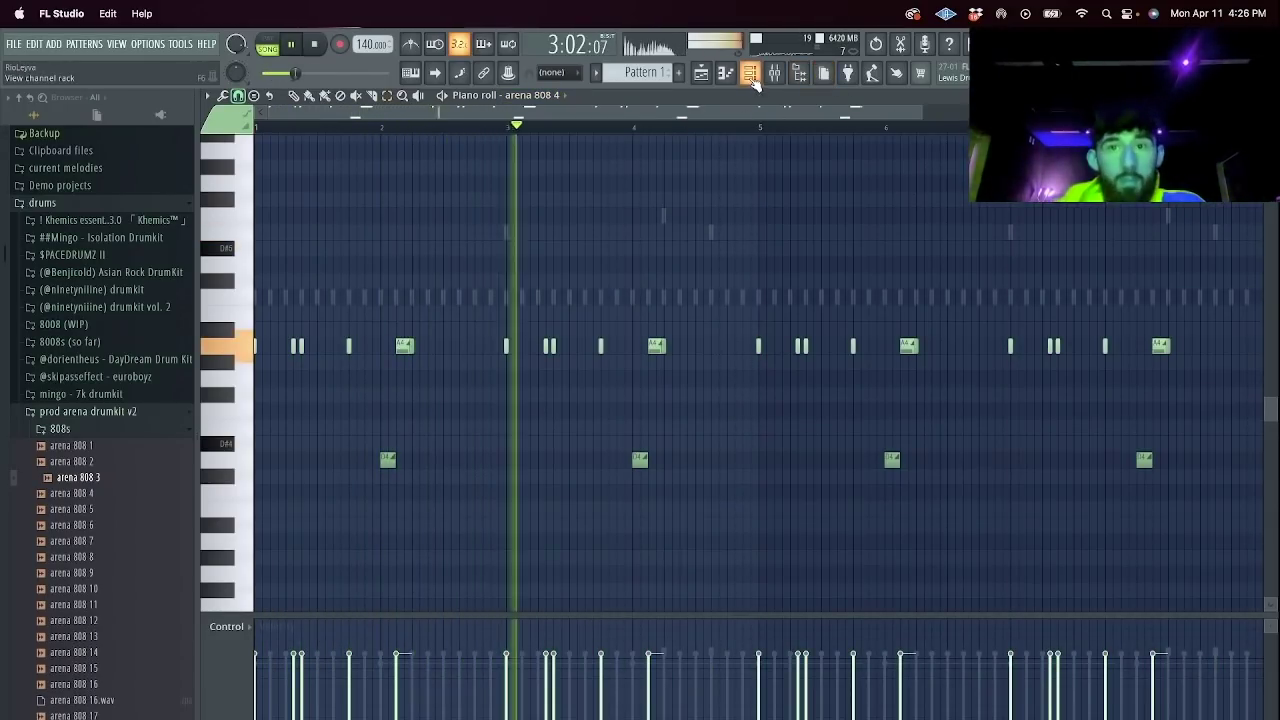
click(439, 234)
click(439, 234)
click(267, 48)
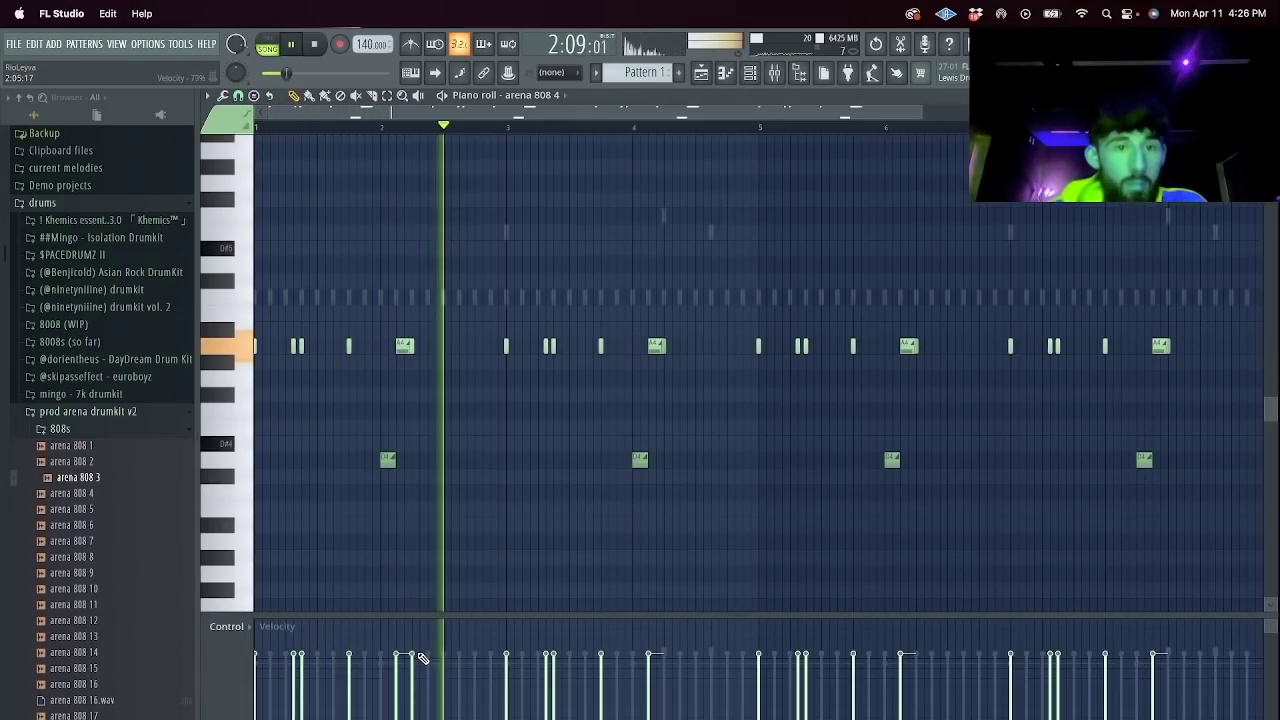
drag(919, 111, 1262, 125)
drag(1084, 532, 576, 175)
key(Delete)
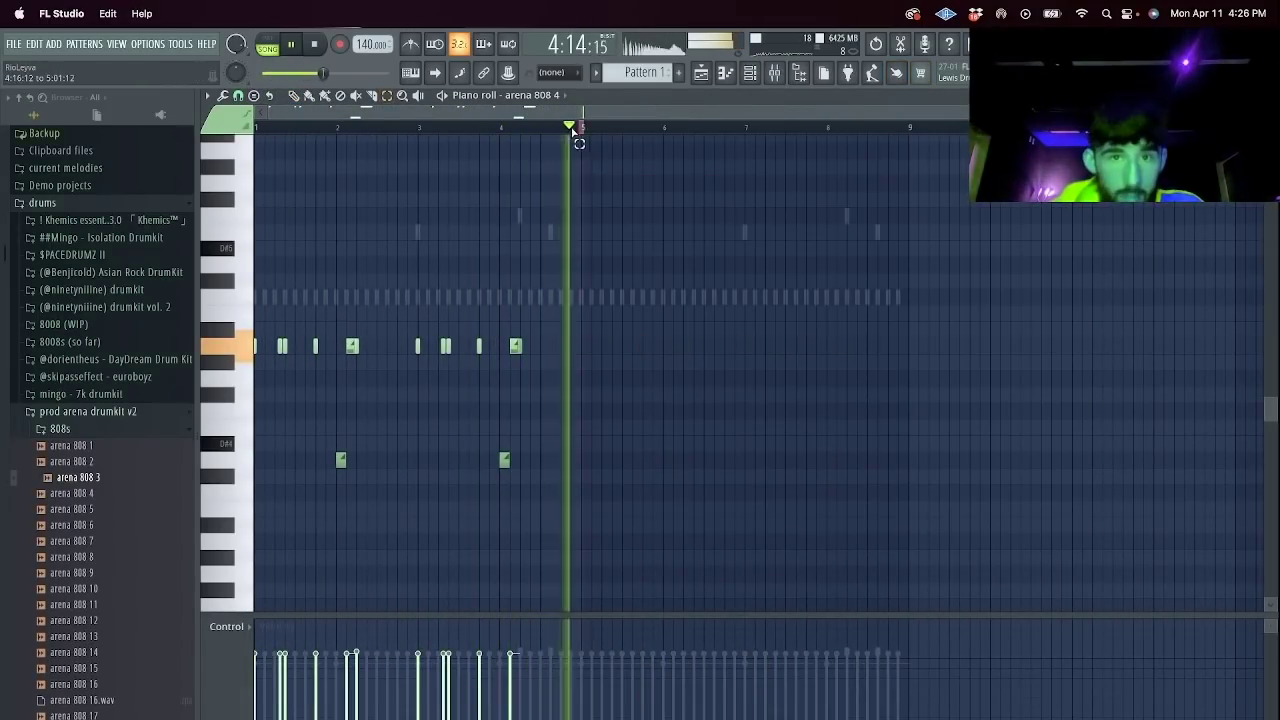
key(ctrl+b)
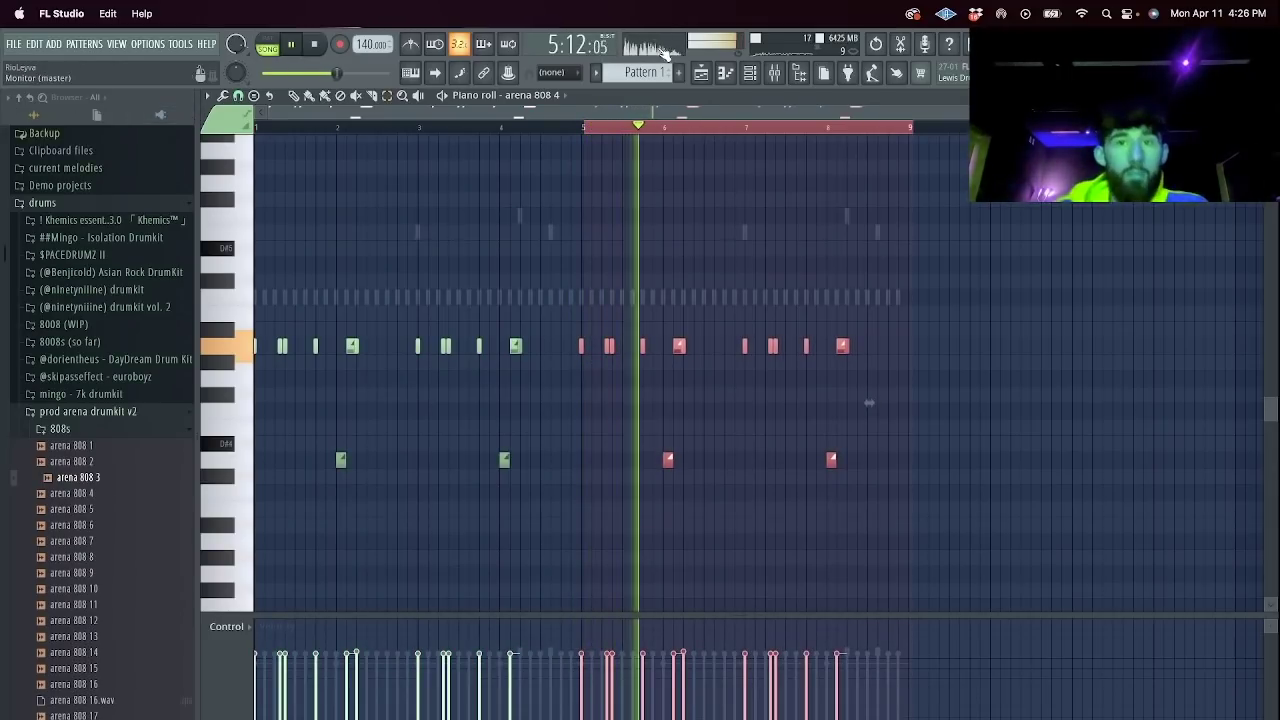
Check the cut groups of arena 808 3 and 808 4, leaving 808 4 in group 4.
click(749, 75)
click(377, 231)
click(386, 255)
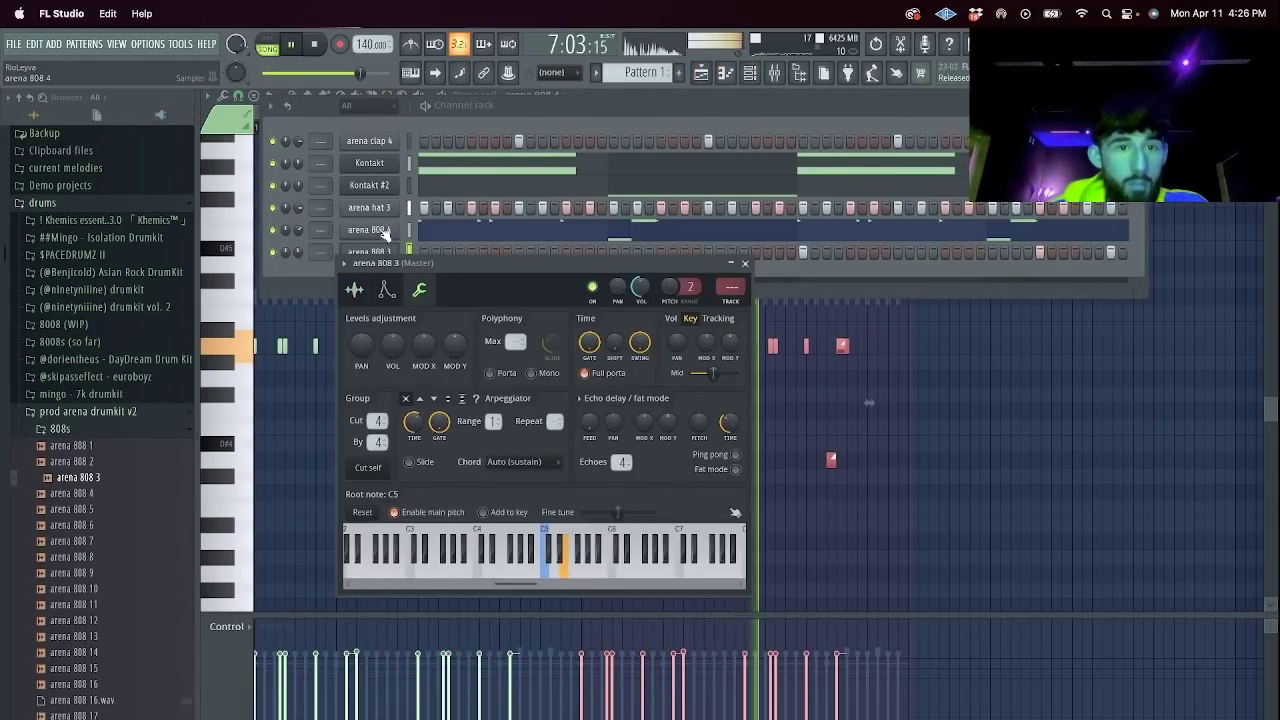
click(385, 230)
click(400, 271)
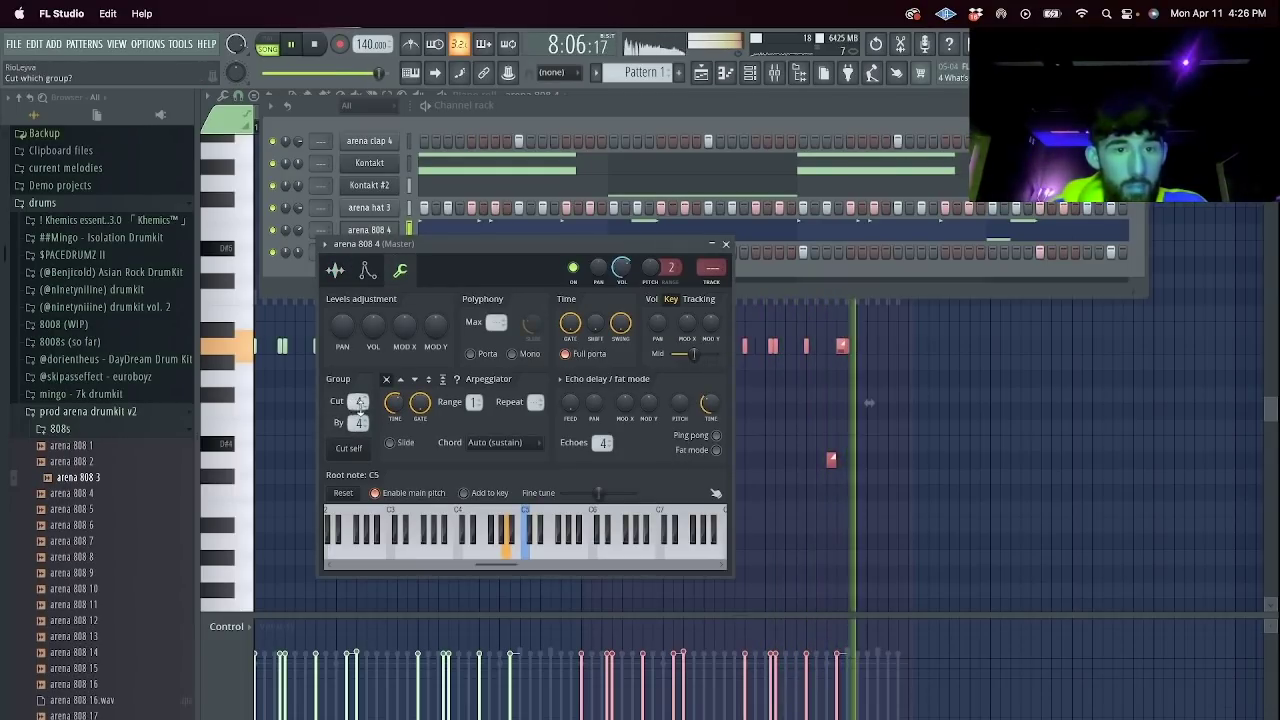
click(726, 245)
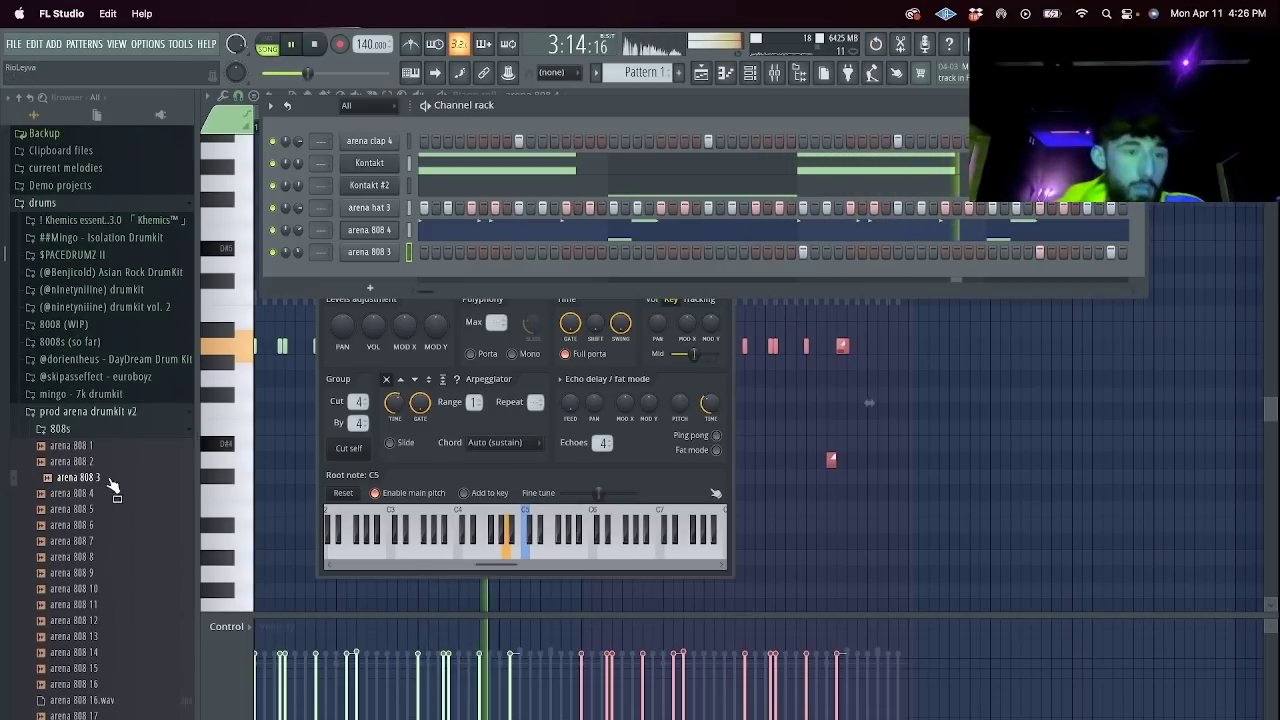
Collapse the 808s folder, stop playback, and bring up Kontakt #2's channel options.
click(118, 430)
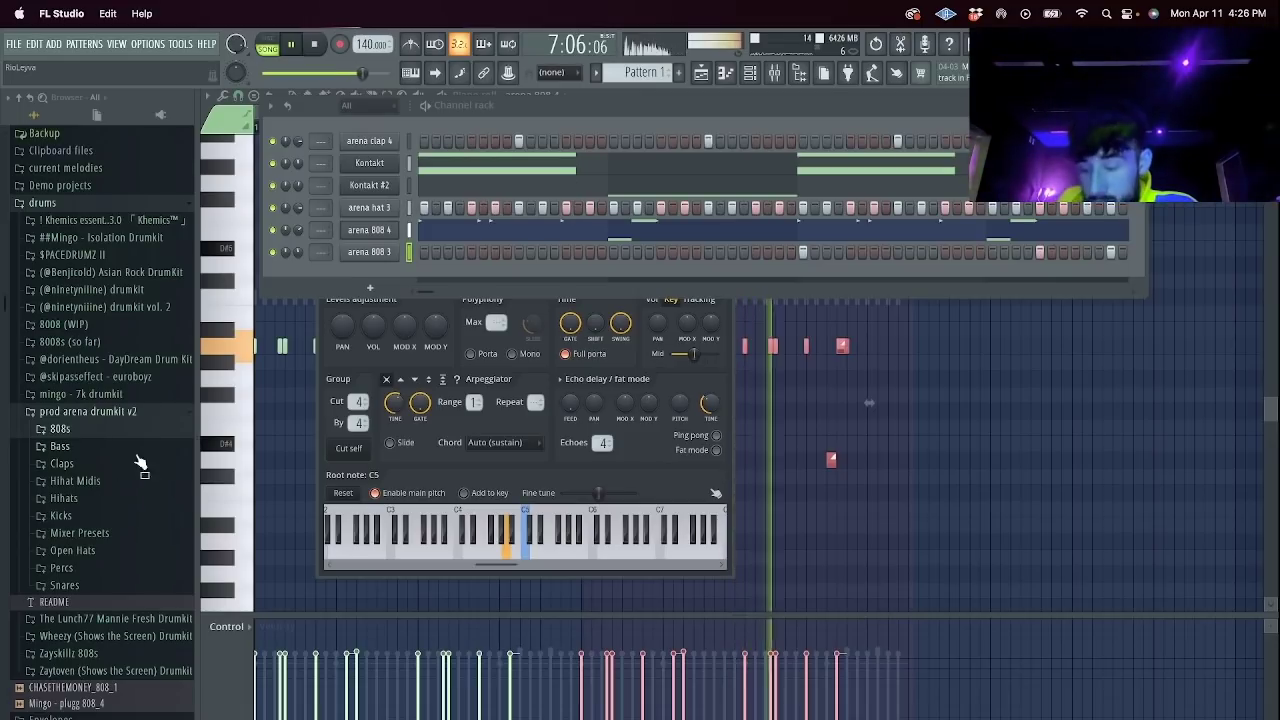
key(space)
right_click(382, 185)
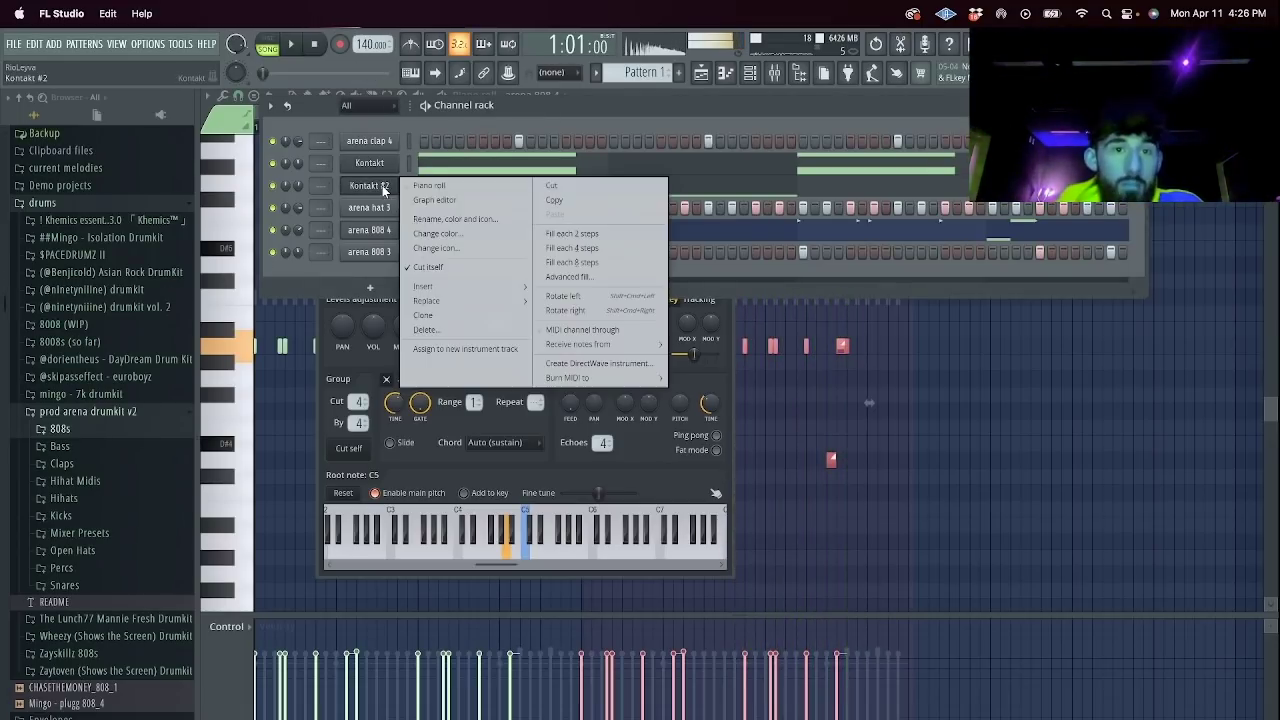
Clone Kontakt #2 as Kontakt #3, step Analog Strings to 253 Horror Trem, and test a note.
click(440, 315)
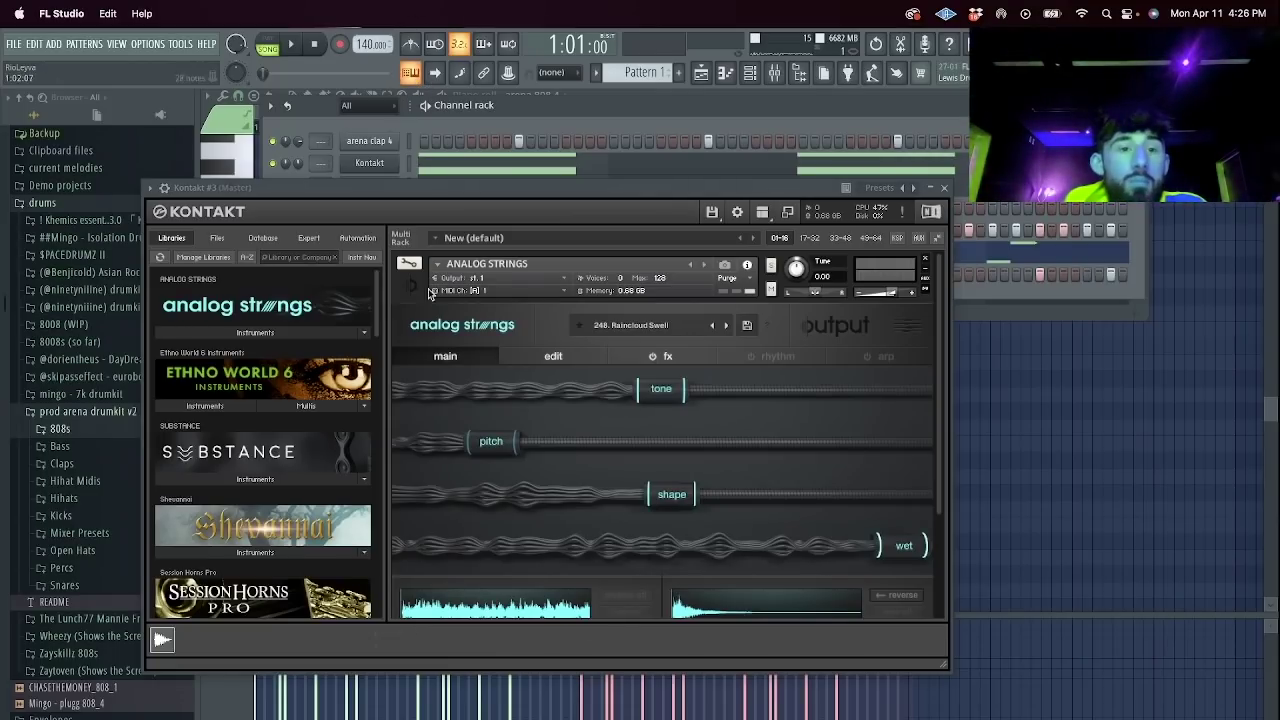
click(726, 325)
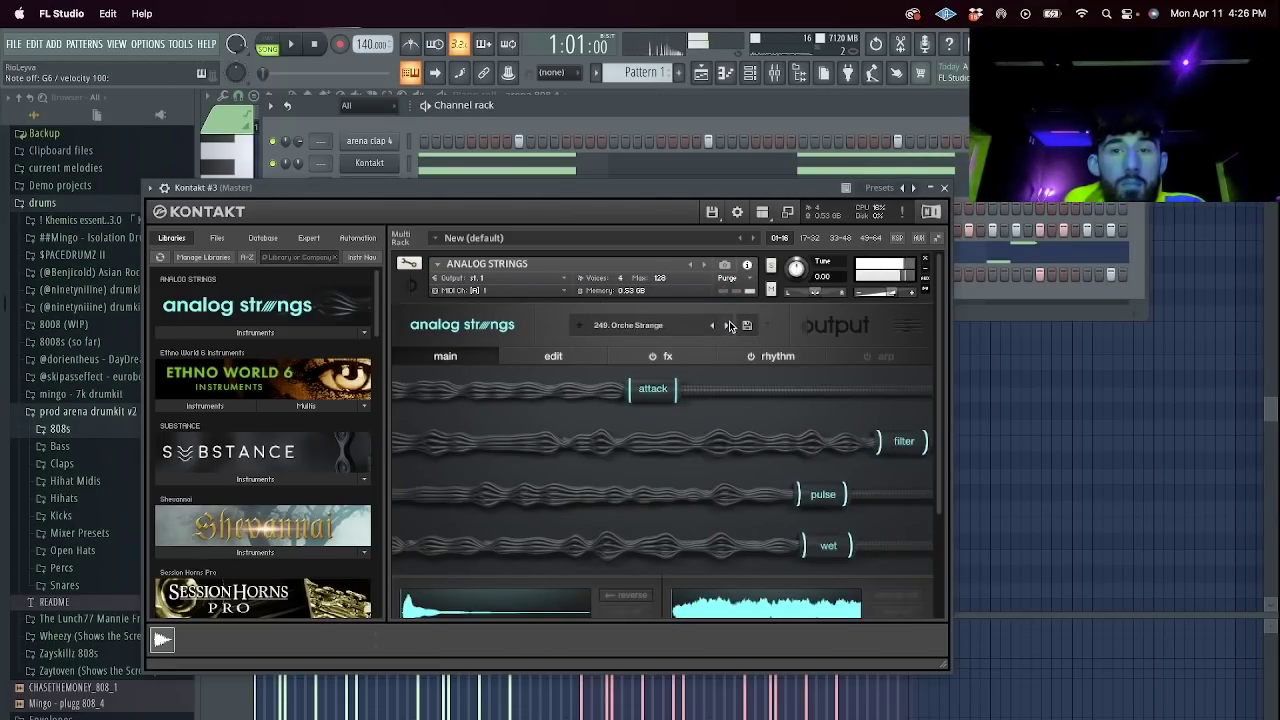
click(724, 326)
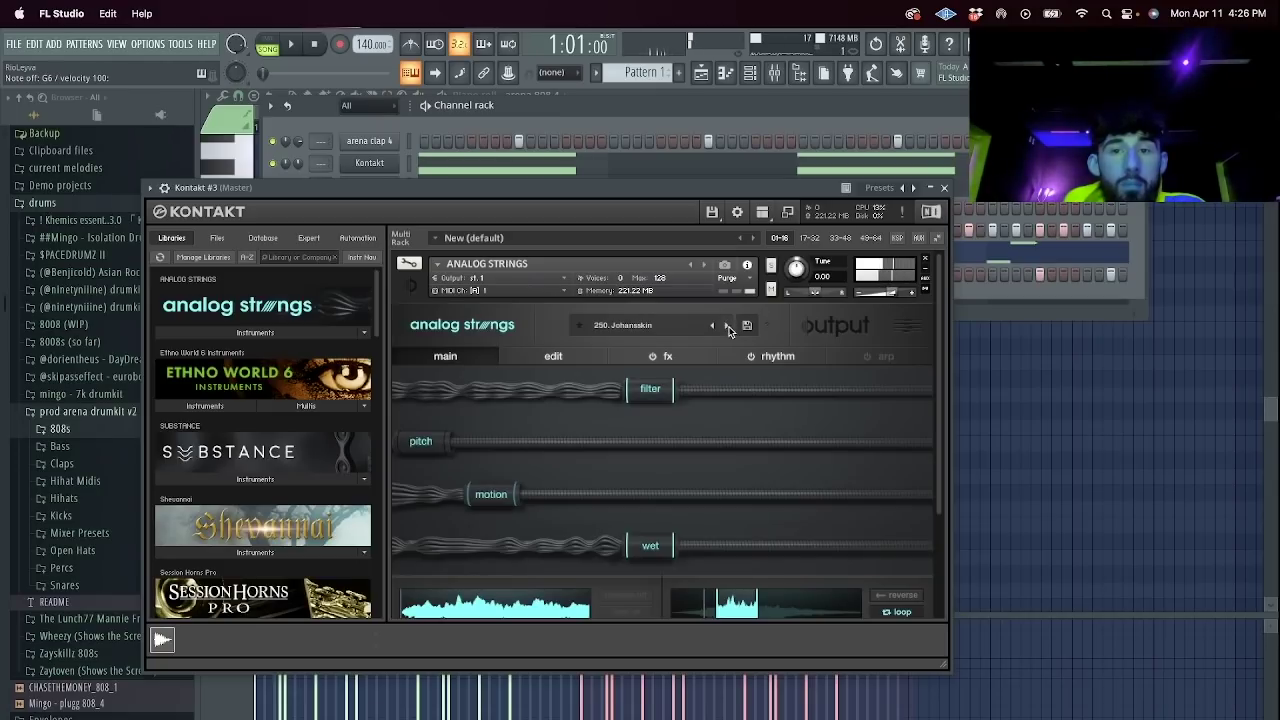
click(727, 326)
click(727, 326)
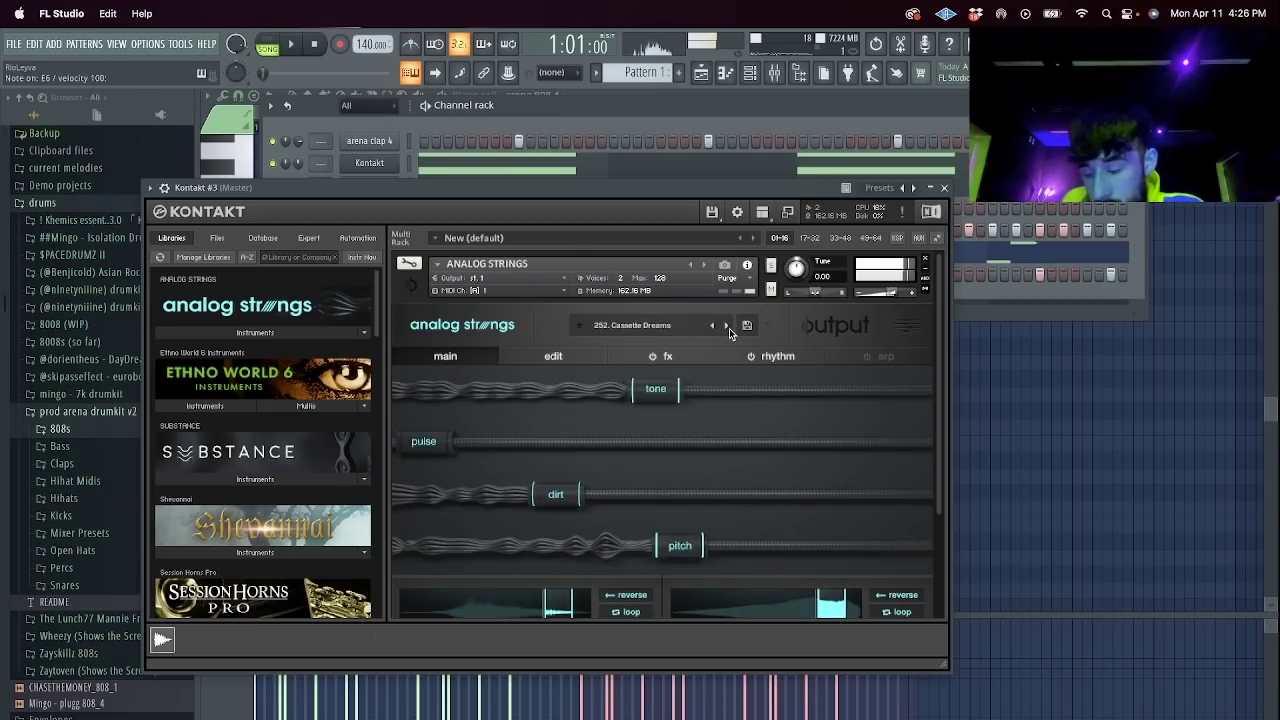
click(727, 326)
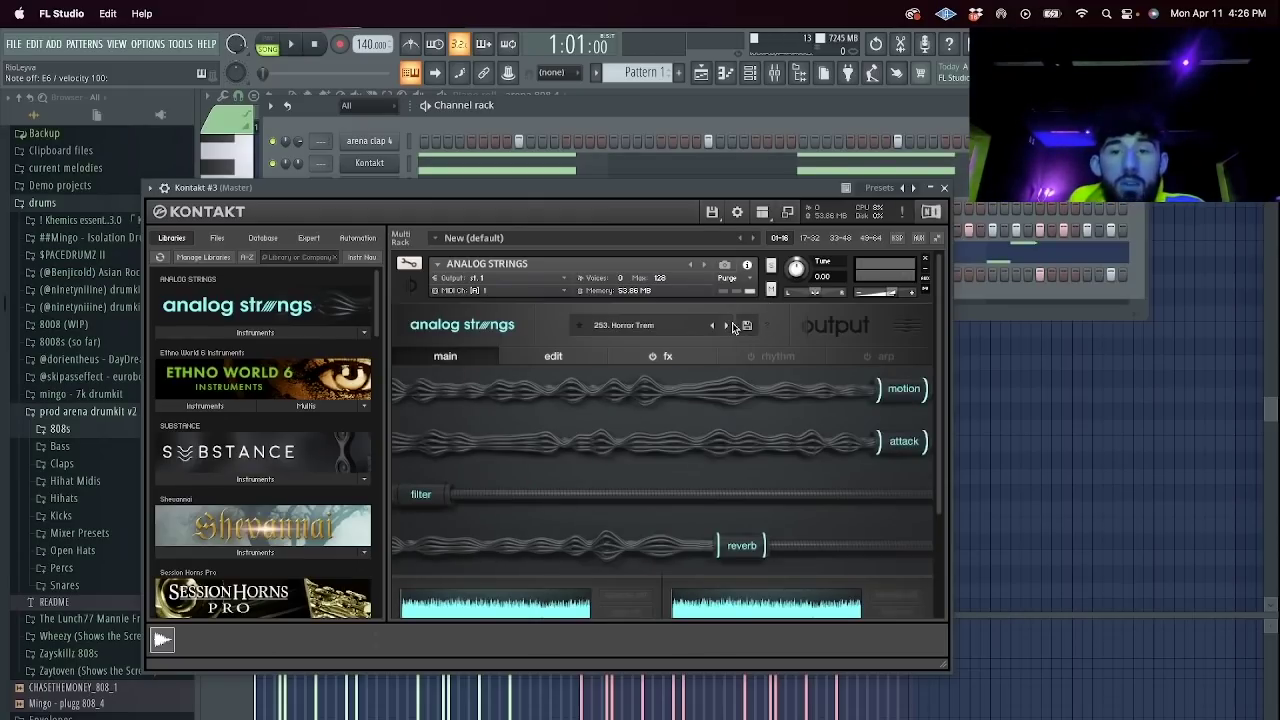
key(e)
click(945, 188)
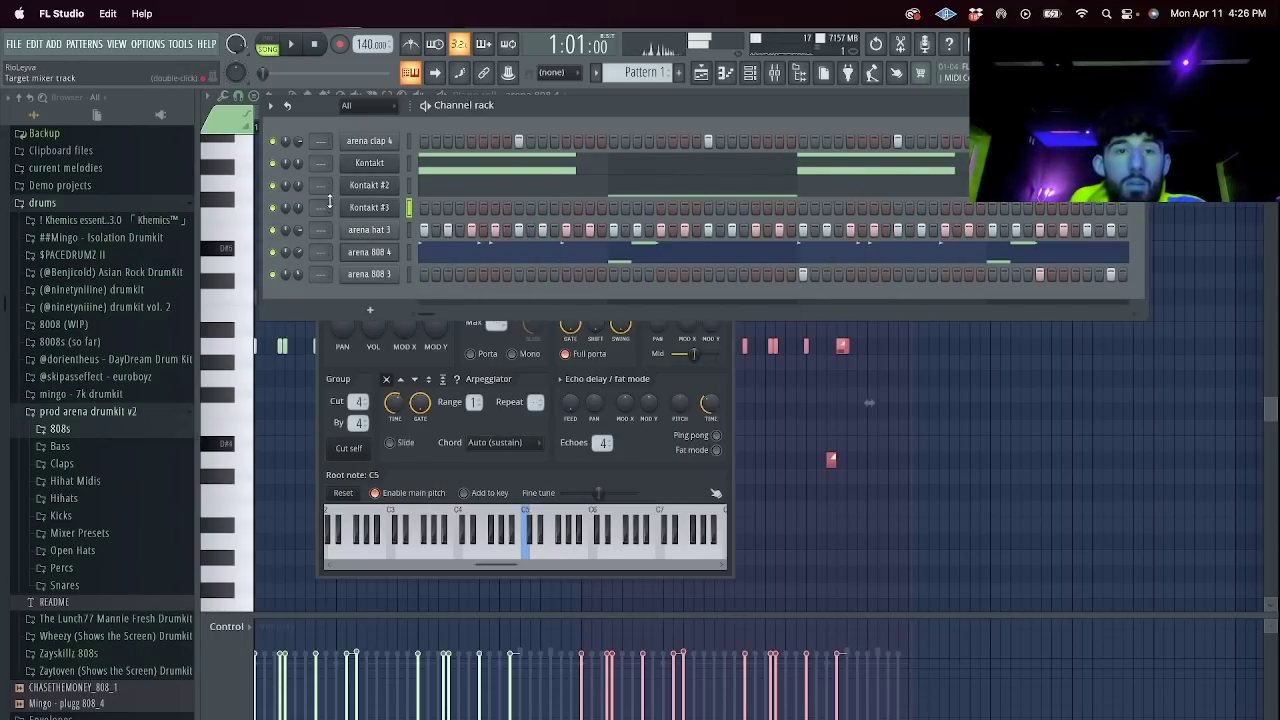
right_click(397, 211)
click(424, 209)
Shorten the top A note to two bars, then duplicate it down to F and E.
scroll(363, 266, up, 4)
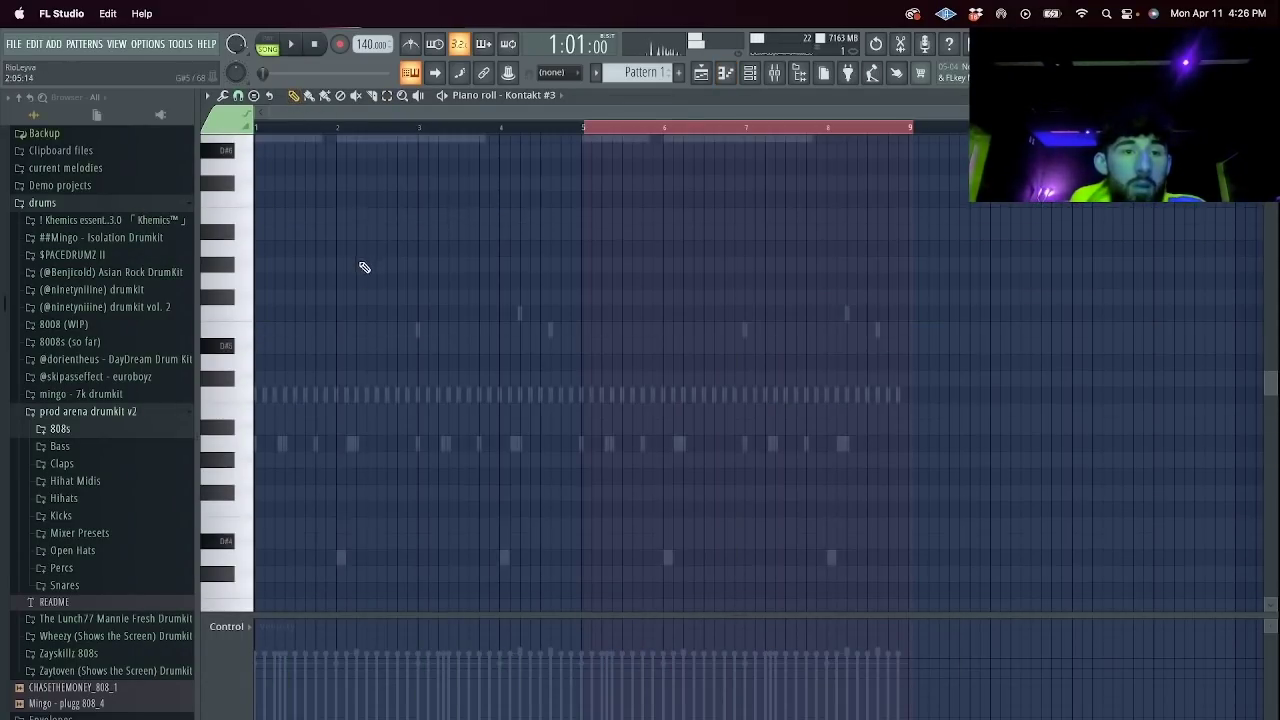
drag(443, 167, 428, 166)
key(super+b)
key(shift+Down)
key(shift+Down)
key(shift+Down)
key(shift+Down)
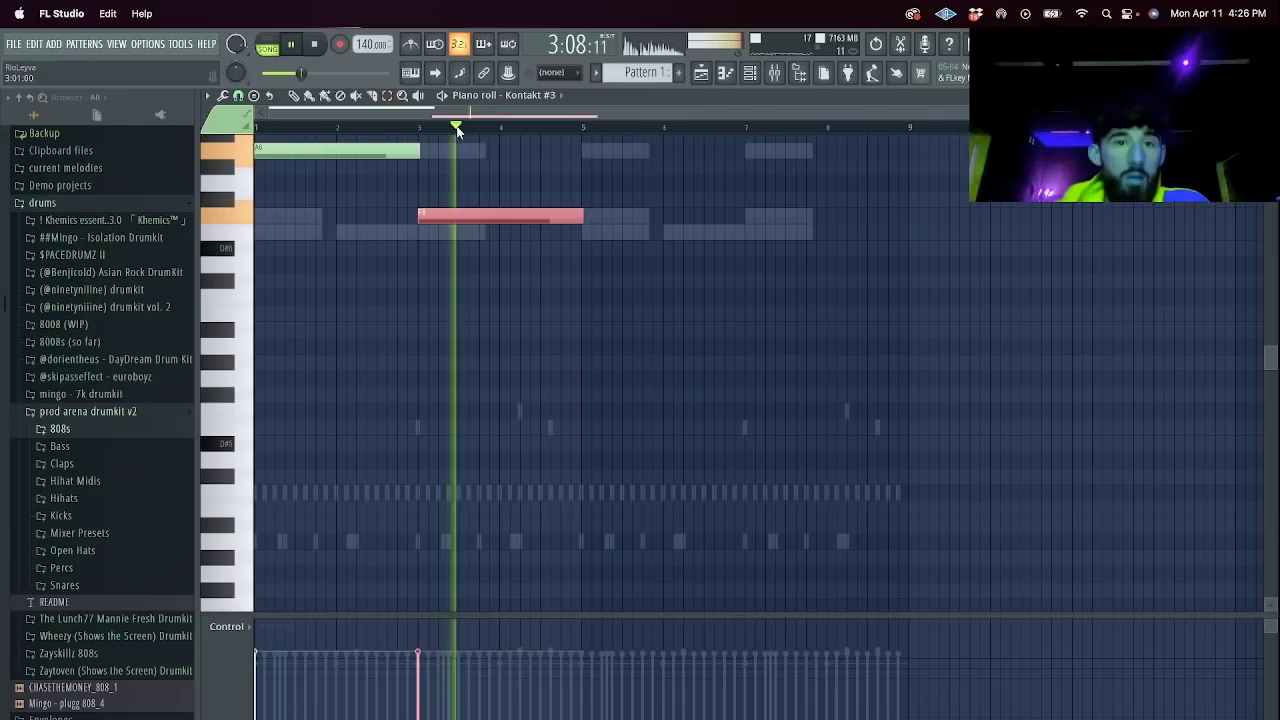
key(ctrl+b)
key(shift+Down)
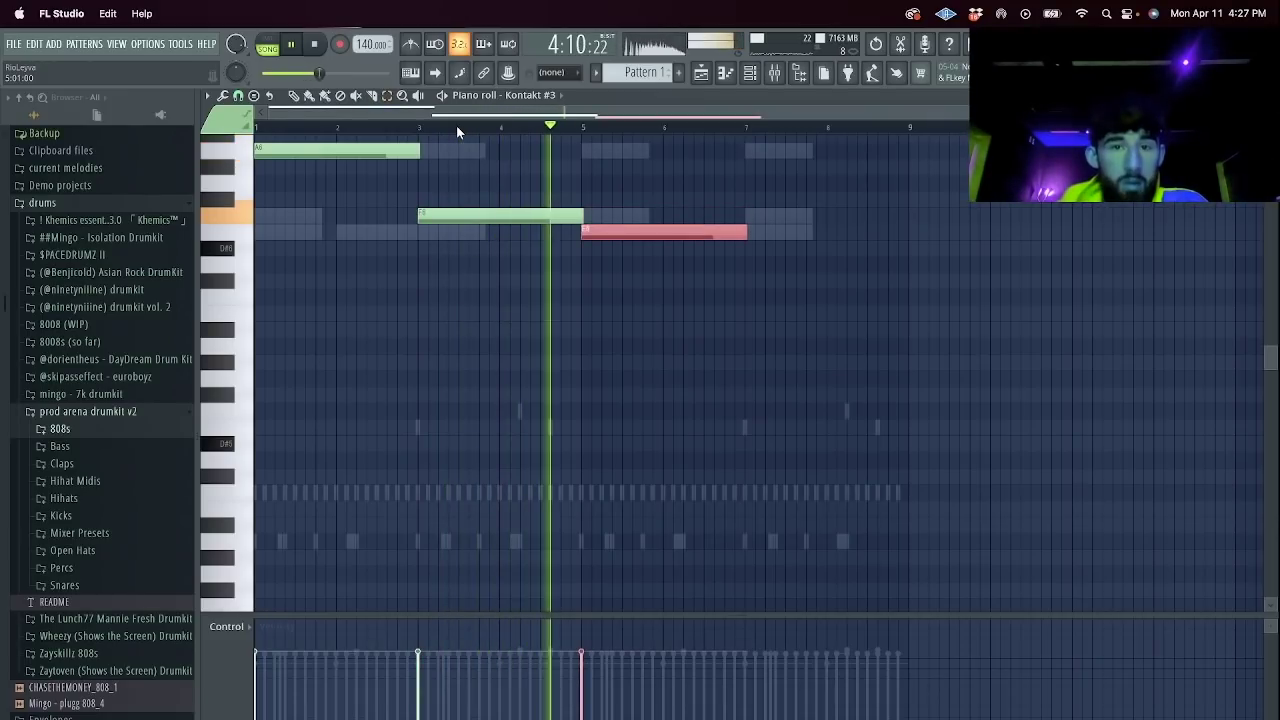
Add a final two-bar A note an octave lower (A5) in bar 7, then show the mixer.
key(super+b)
key(shift+Up)
key(shift+Up)
key(shift+Up)
key(shift+Up)
key(shift+Up)
key(super+Down)
key(Up)
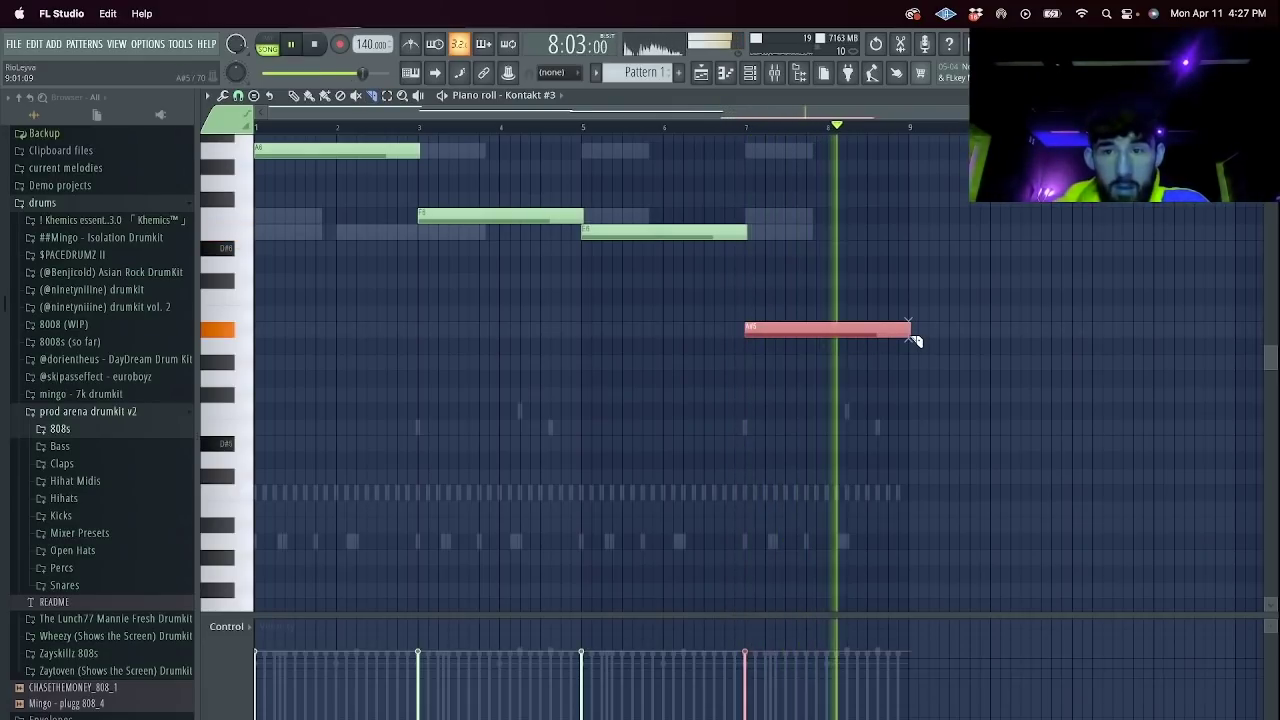
key(Down)
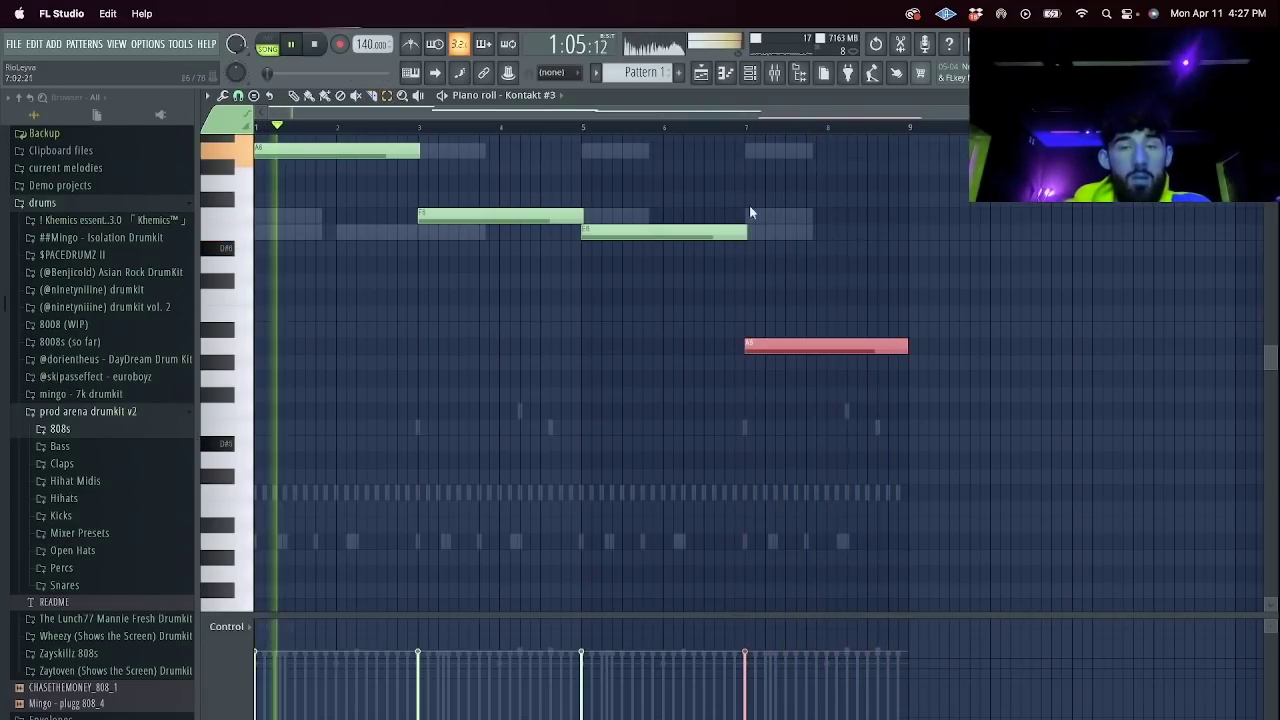
key(F6)
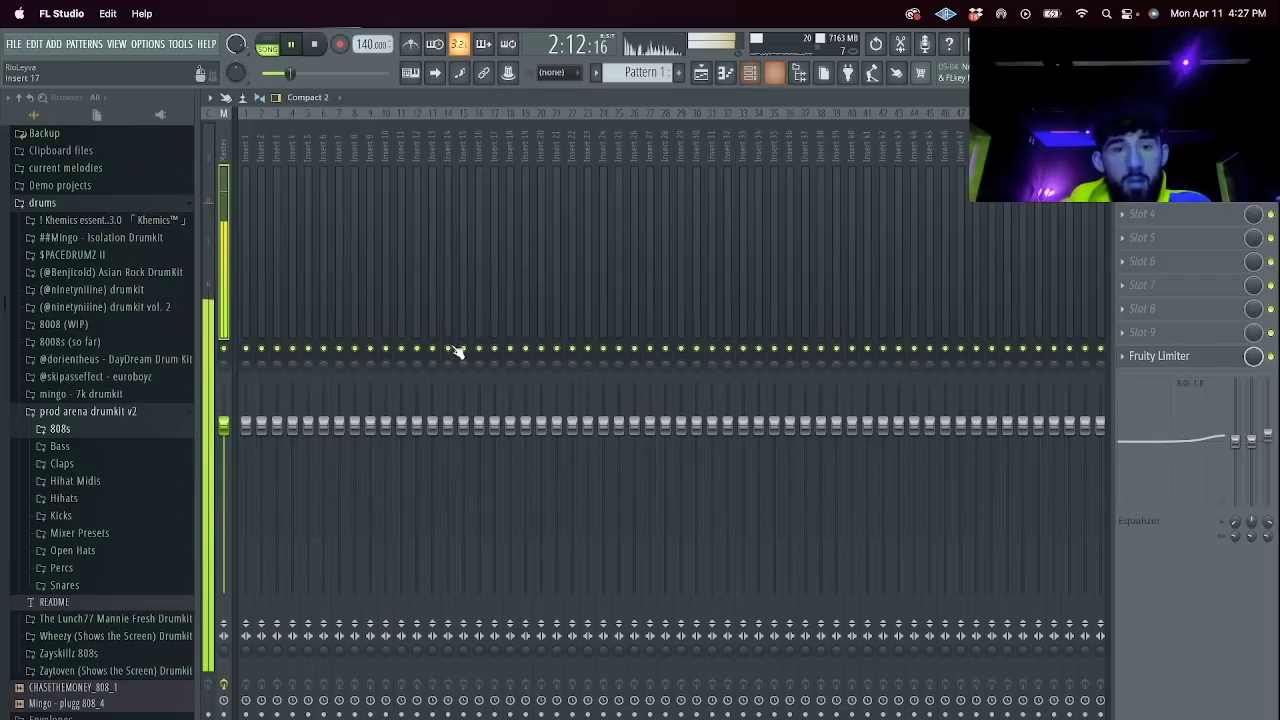
click(774, 72)
Load Effectrix into an empty effect slot on Kontakt #3's mixer insert.
click(1140, 214)
mouse_move(1140, 233)
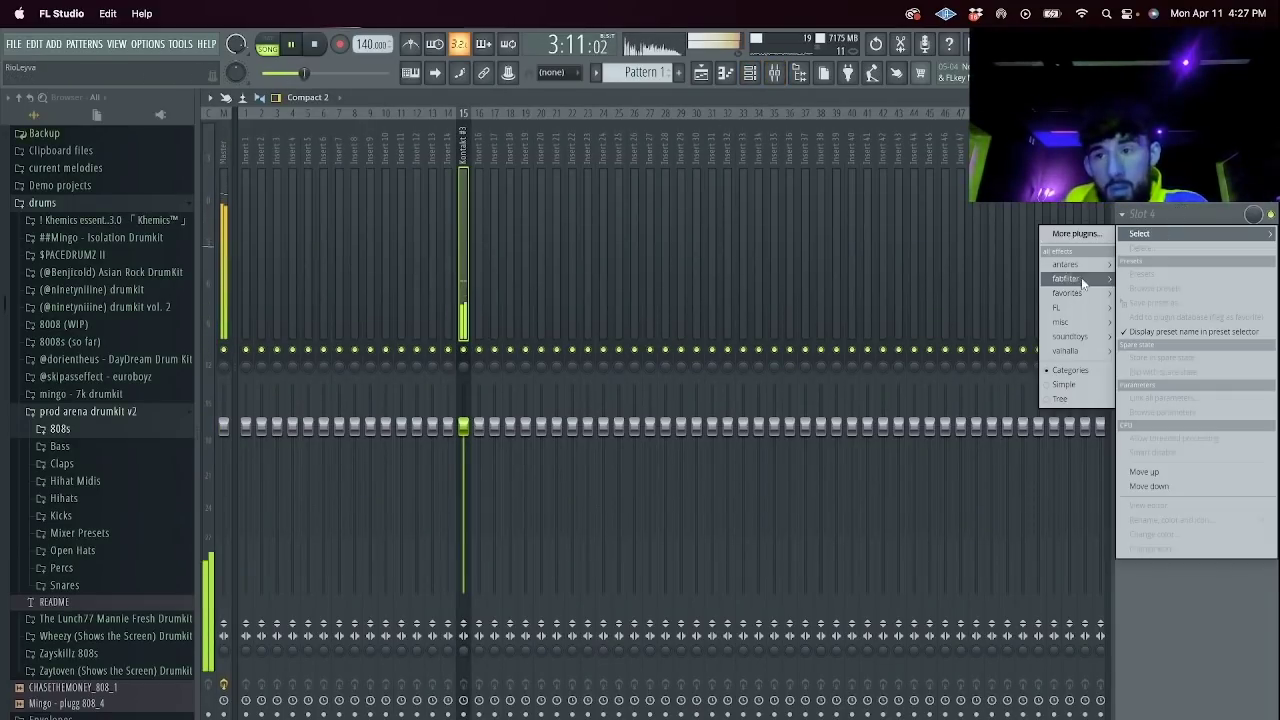
mouse_move(1067, 293)
click(981, 380)
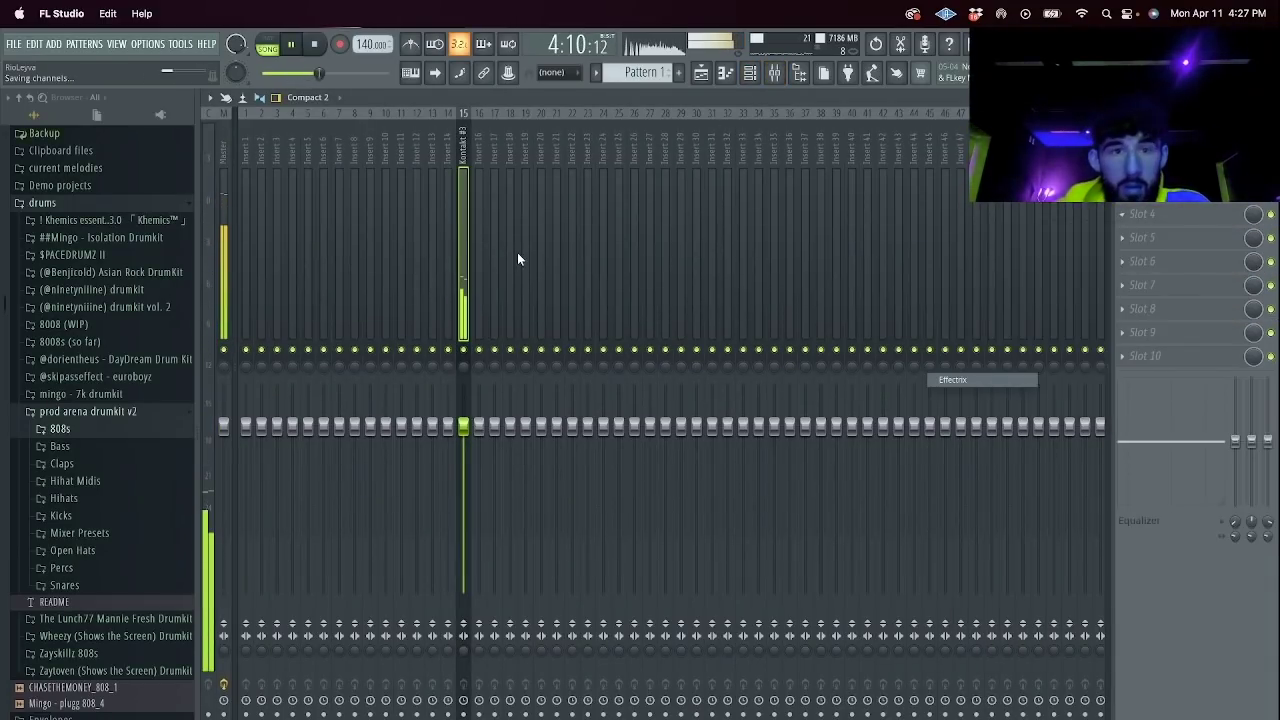
Program Vinyl blocks at steps 15–16 and 31–32 in Effectrix.
drag(285, 251, 297, 252)
drag(392, 251, 405, 251)
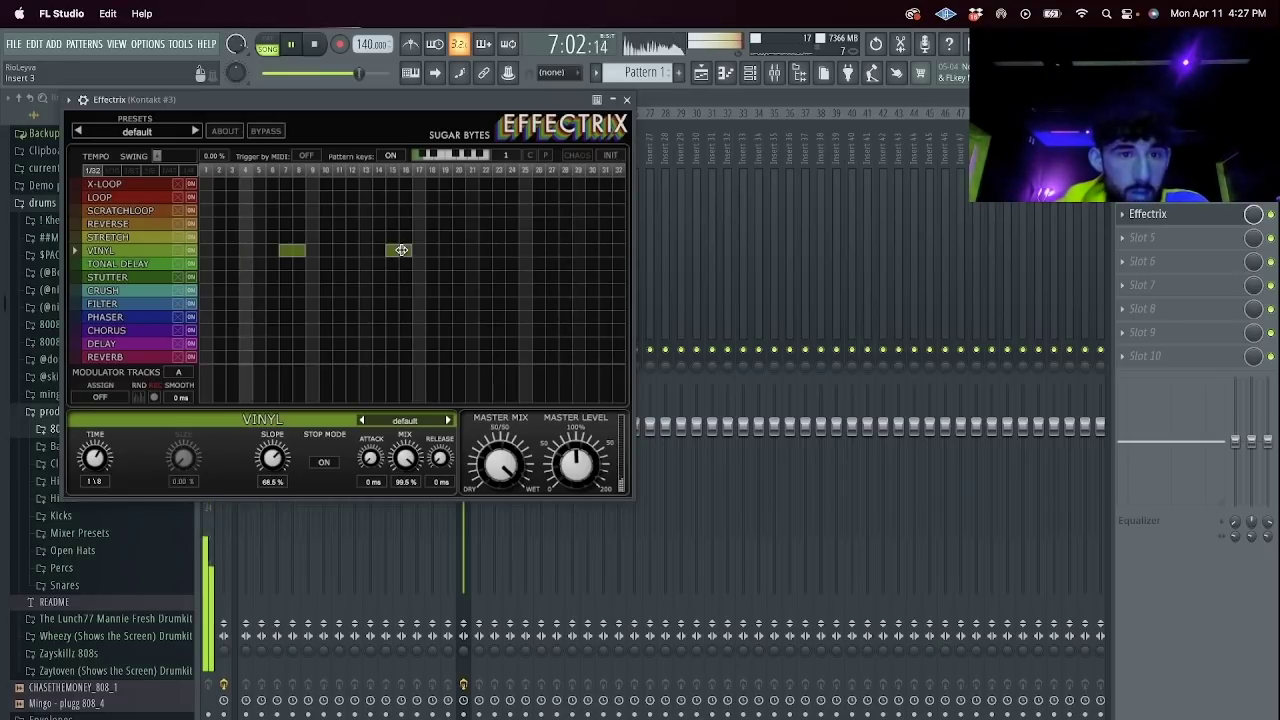
right_click(291, 251)
right_click(500, 251)
click(605, 253)
drag(605, 253, 618, 251)
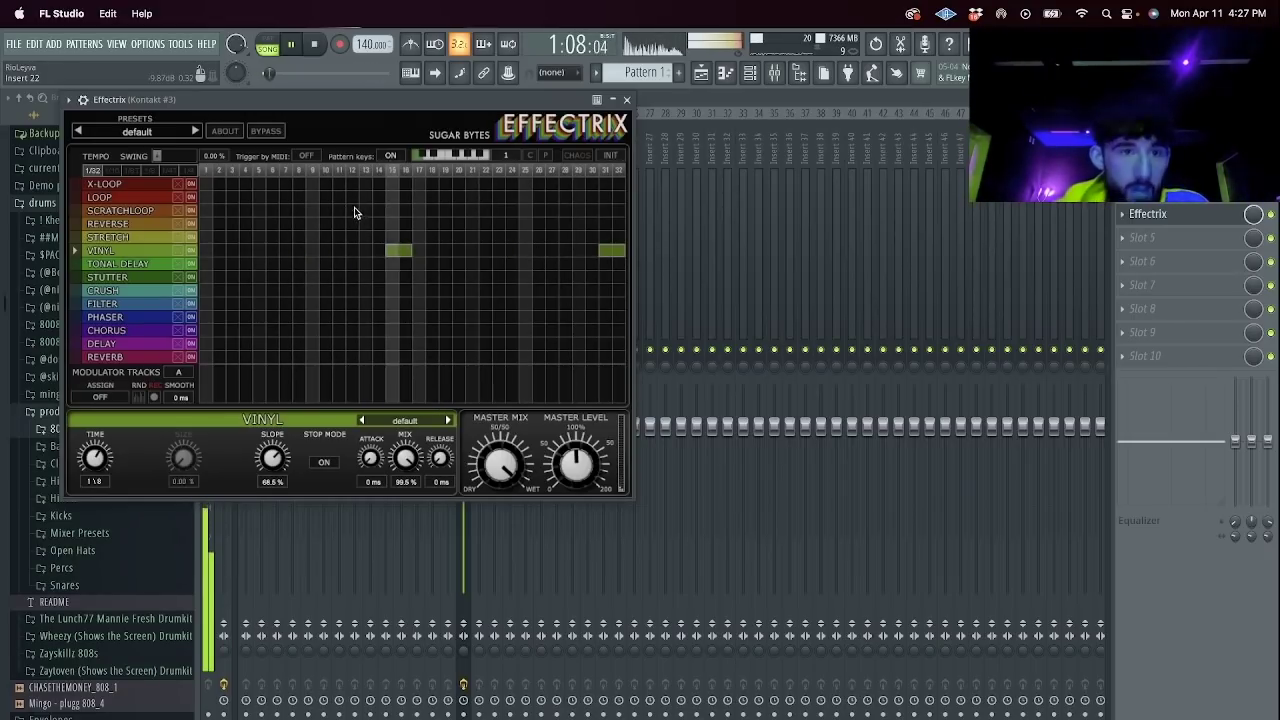
Add a Loop block over steps 1–5, discarding trial Loop and X-Loop blocks at step 17.
drag(205, 197, 262, 197)
mouse_move(419, 198)
mouse_down()
mouse_move(534, 209)
mouse_move(507, 209)
mouse_up()
right_click(464, 199)
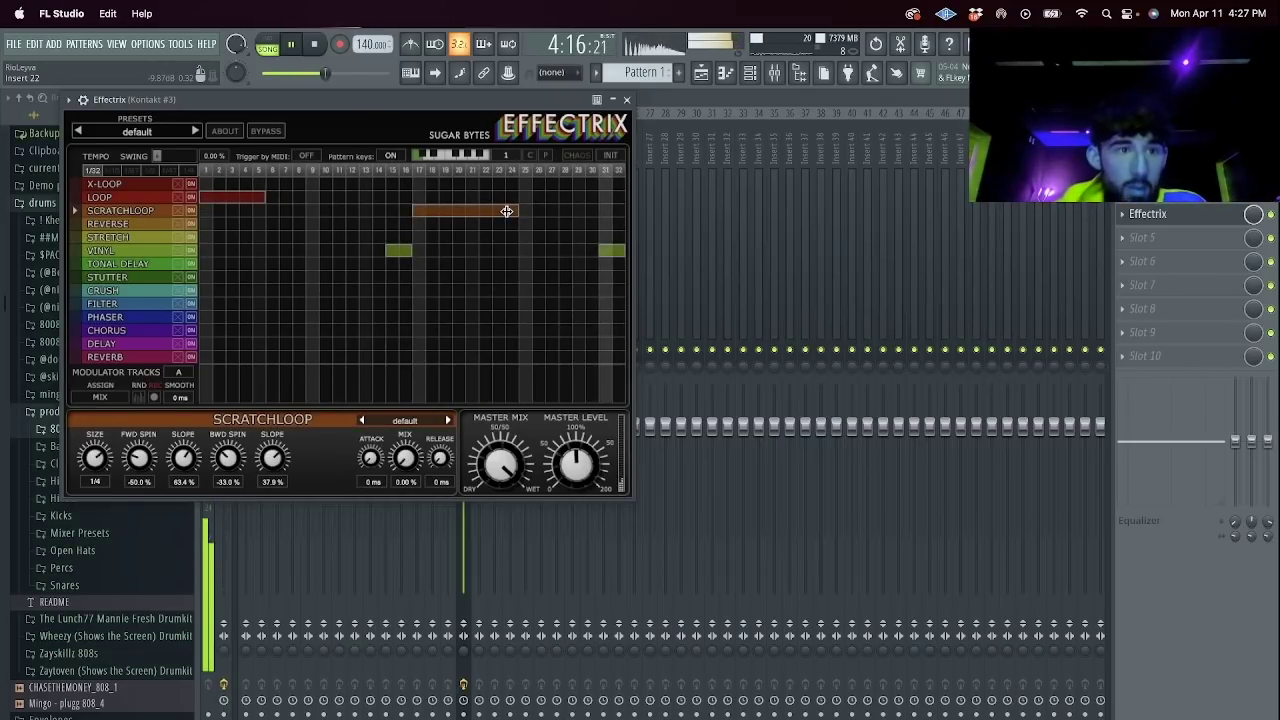
right_click(468, 210)
mouse_move(419, 185)
mouse_down()
mouse_move(638, 194)
mouse_move(437, 197)
mouse_move(464, 183)
mouse_up()
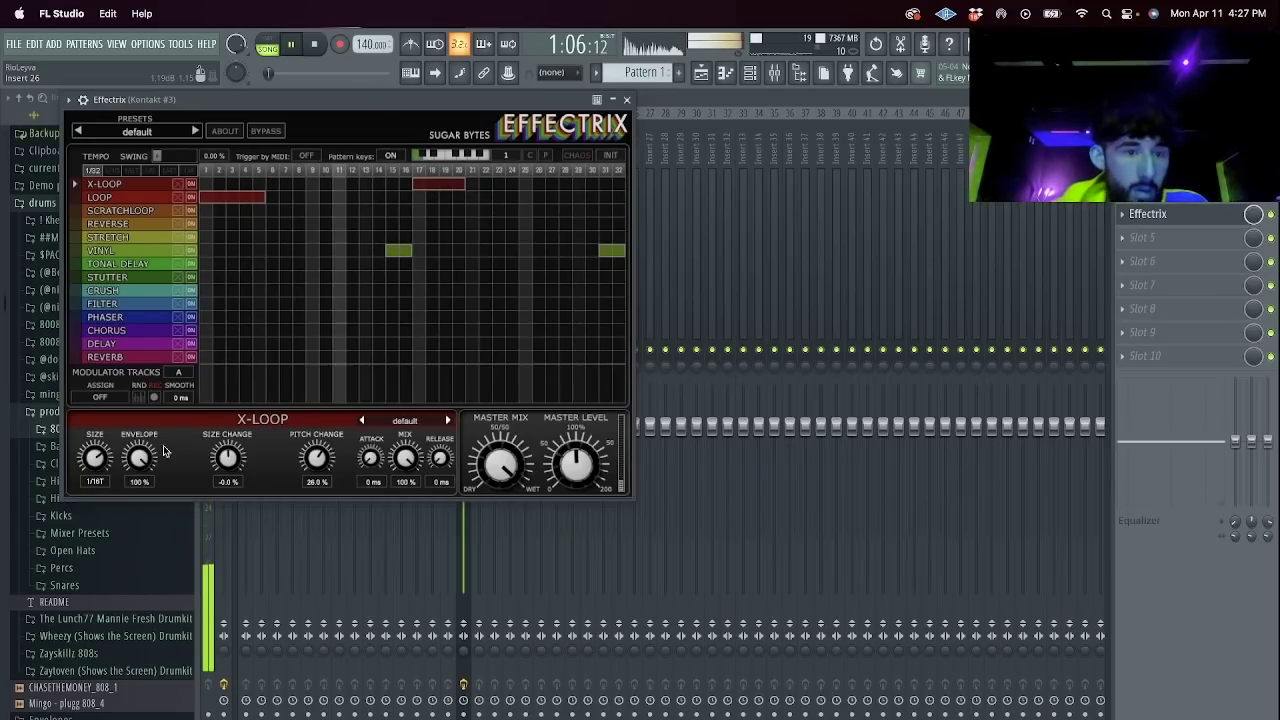
right_click(442, 185)
Add Crush blocks over steps 9–12 and a four-step block in the second half.
drag(307, 290, 357, 290)
click(536, 291)
drag(522, 290, 568, 290)
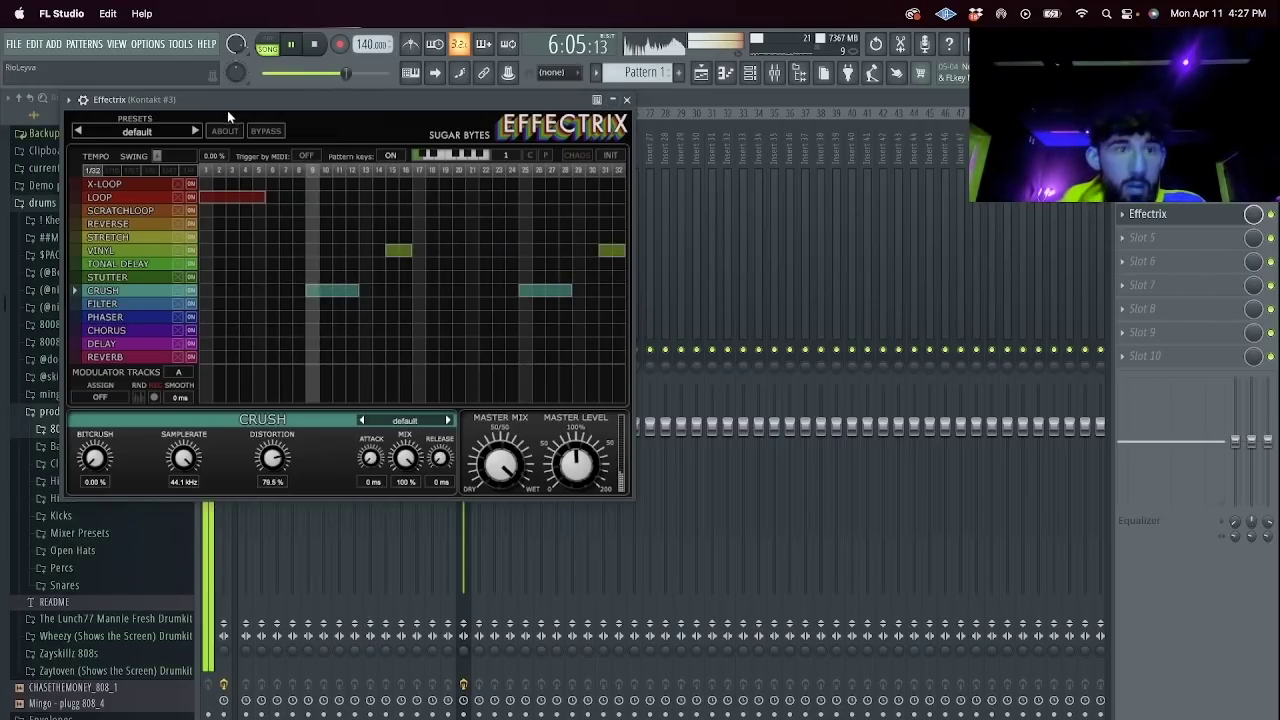
Cancel the Effectrix preset save and close the plugin window.
click(164, 131)
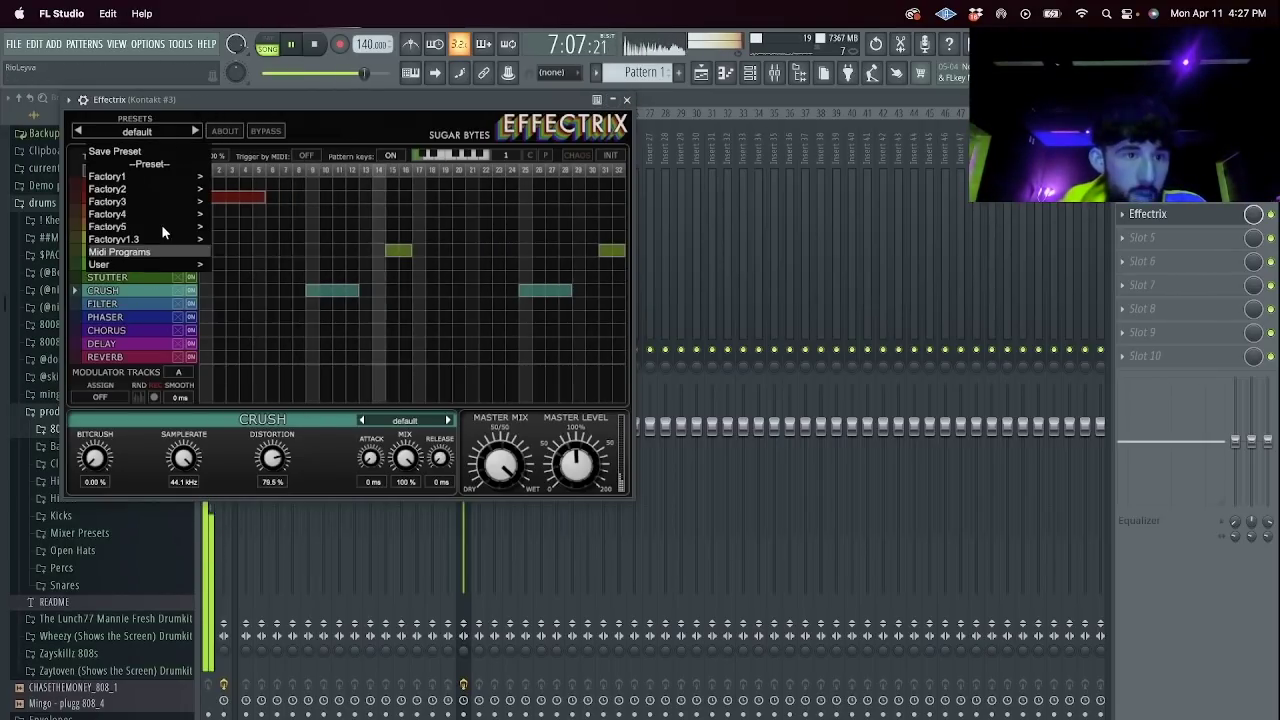
click(164, 151)
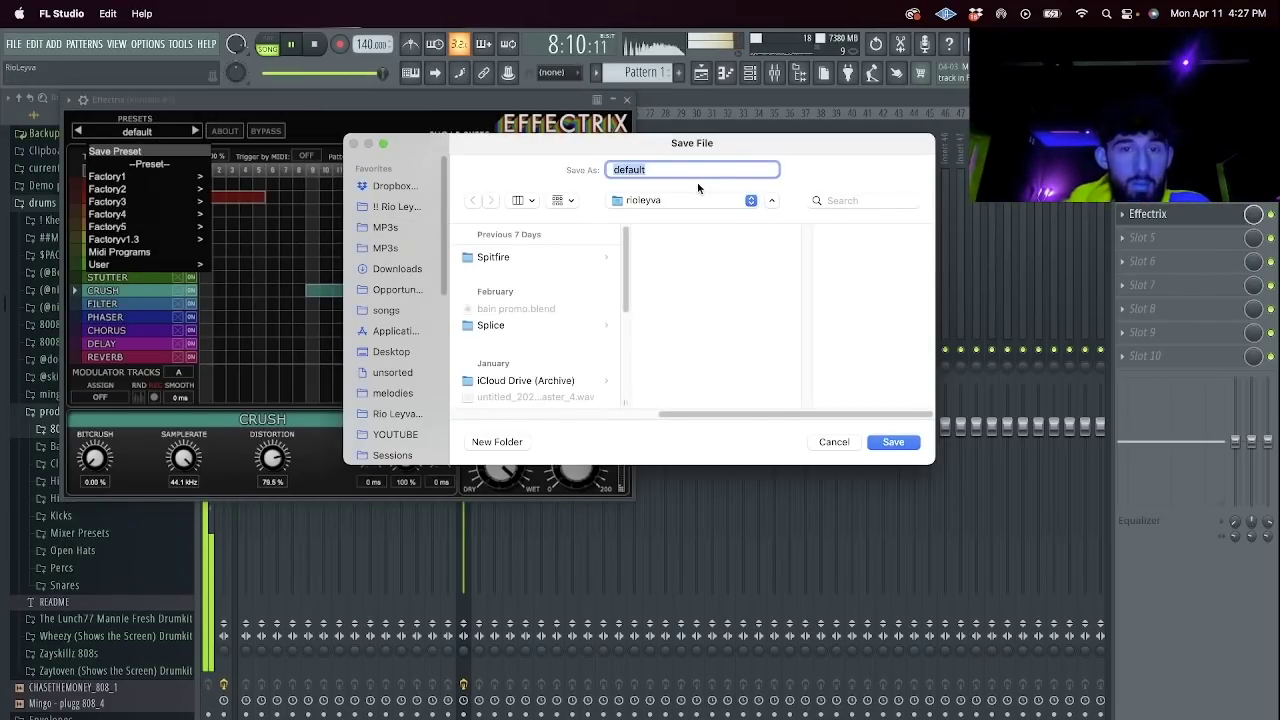
click(833, 442)
key(Escape)
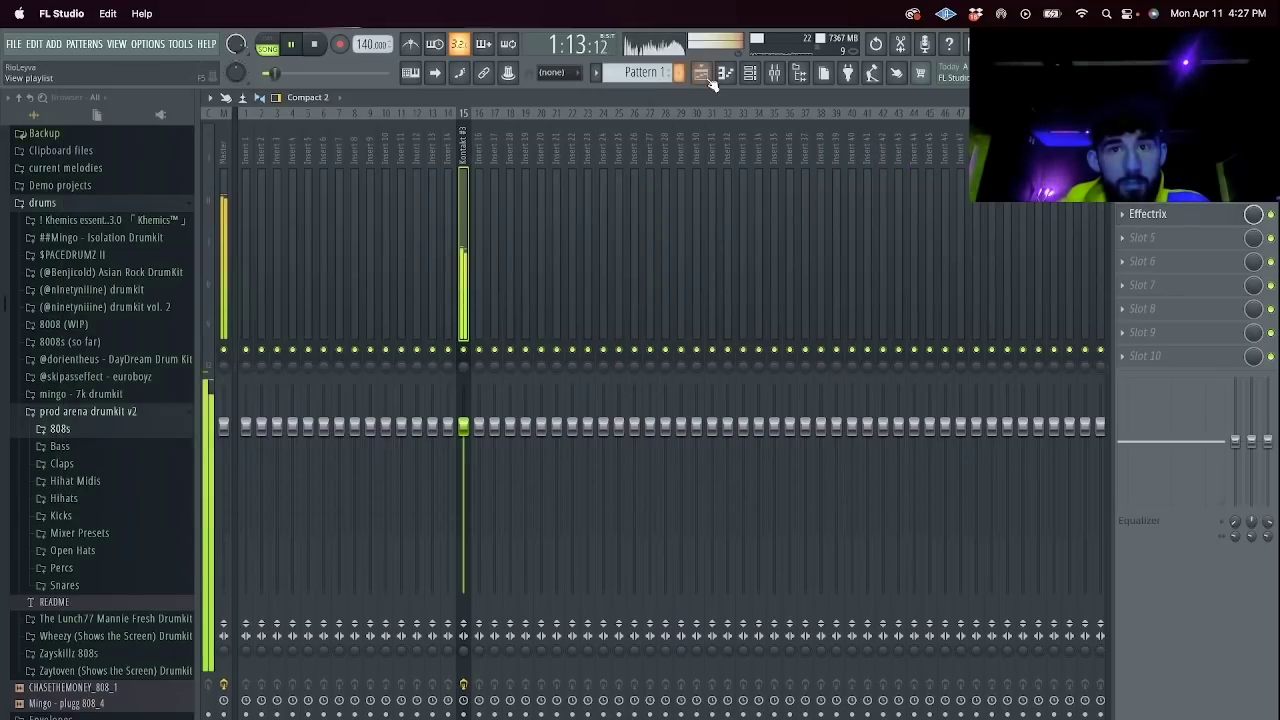
click(747, 76)
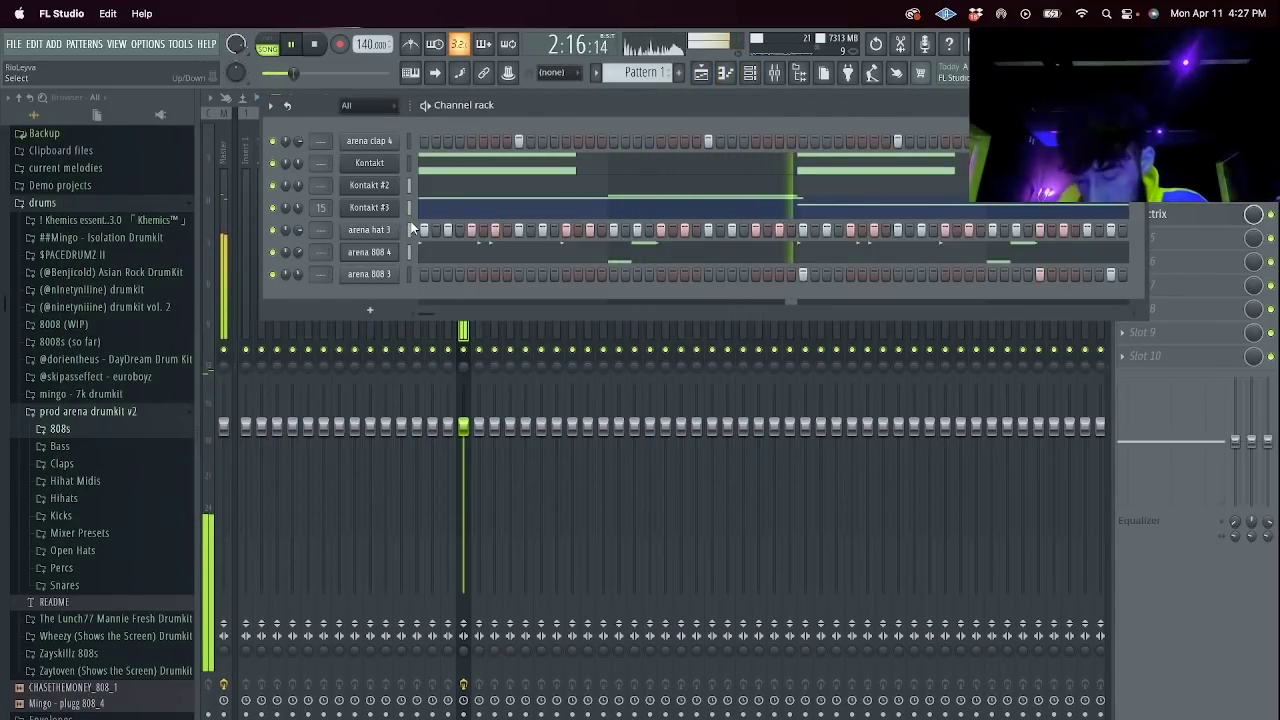
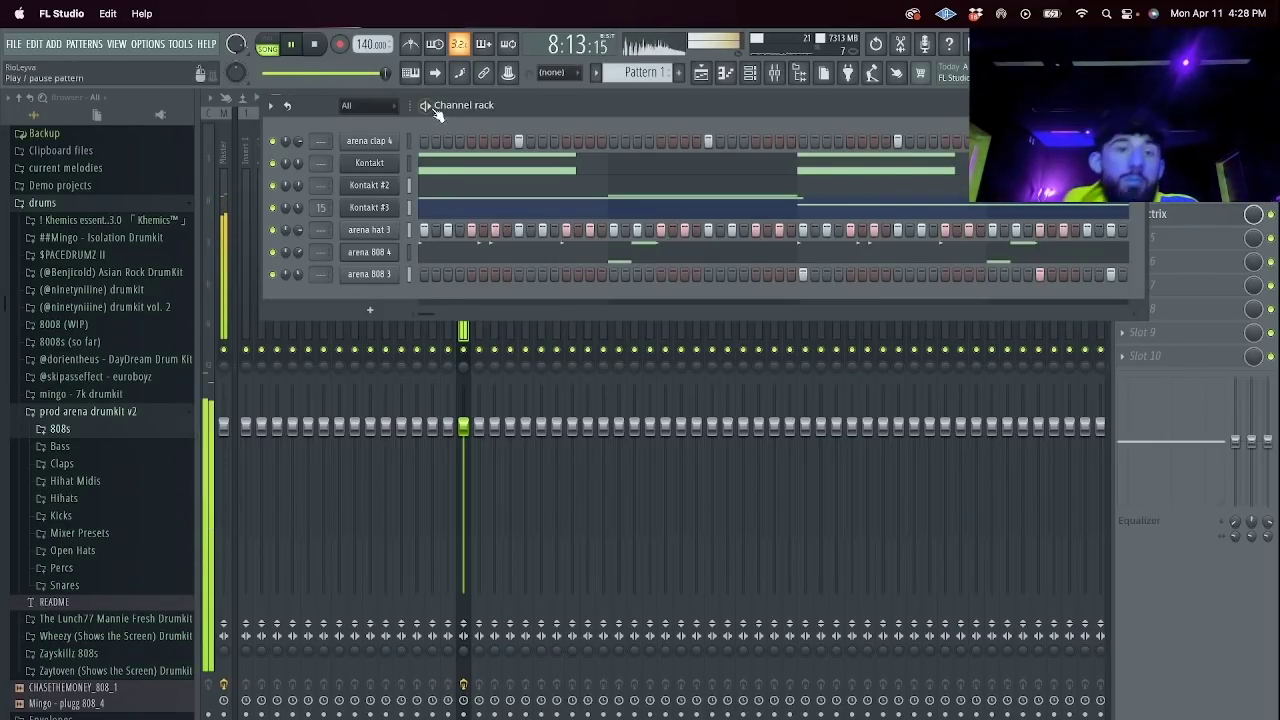
Add arena open hat 1 from the drum kit as a new channel and play the beat.
click(110, 551)
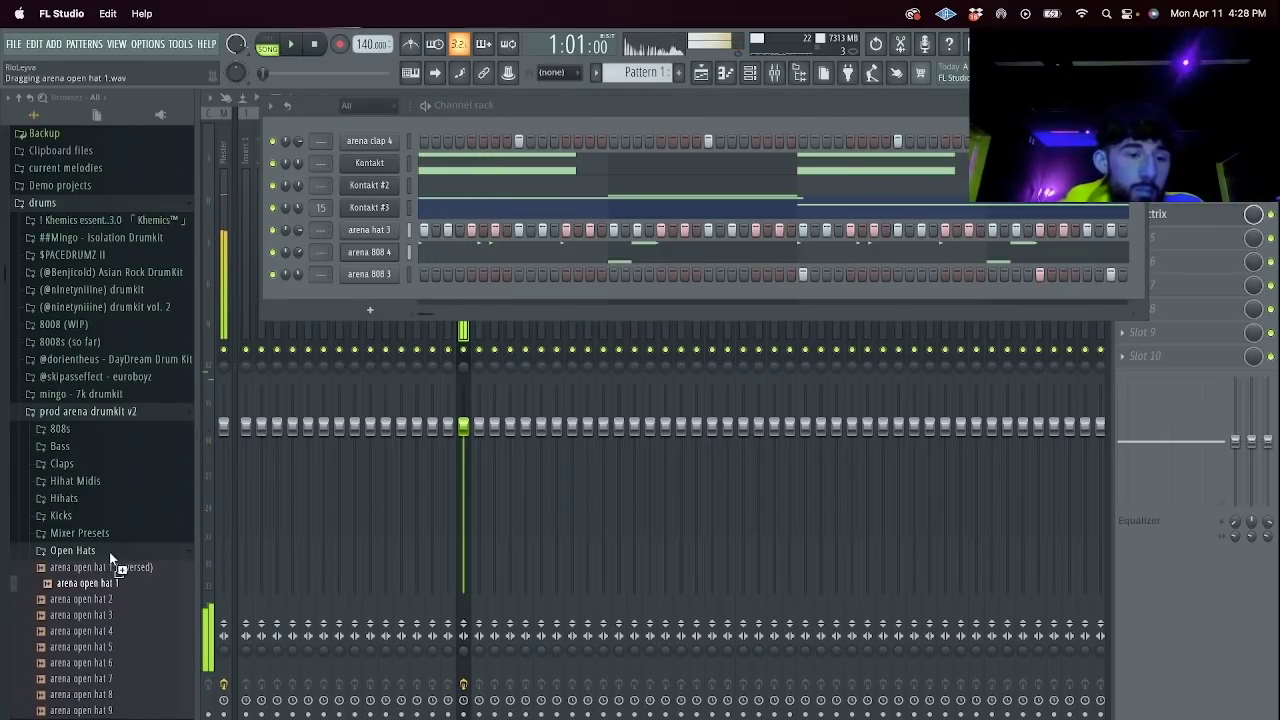
drag(425, 289, 424, 292)
key(space)
Pencil two short open-hat hits near beats 4 and 8 in its piano roll.
right_click(345, 294)
click(390, 297)
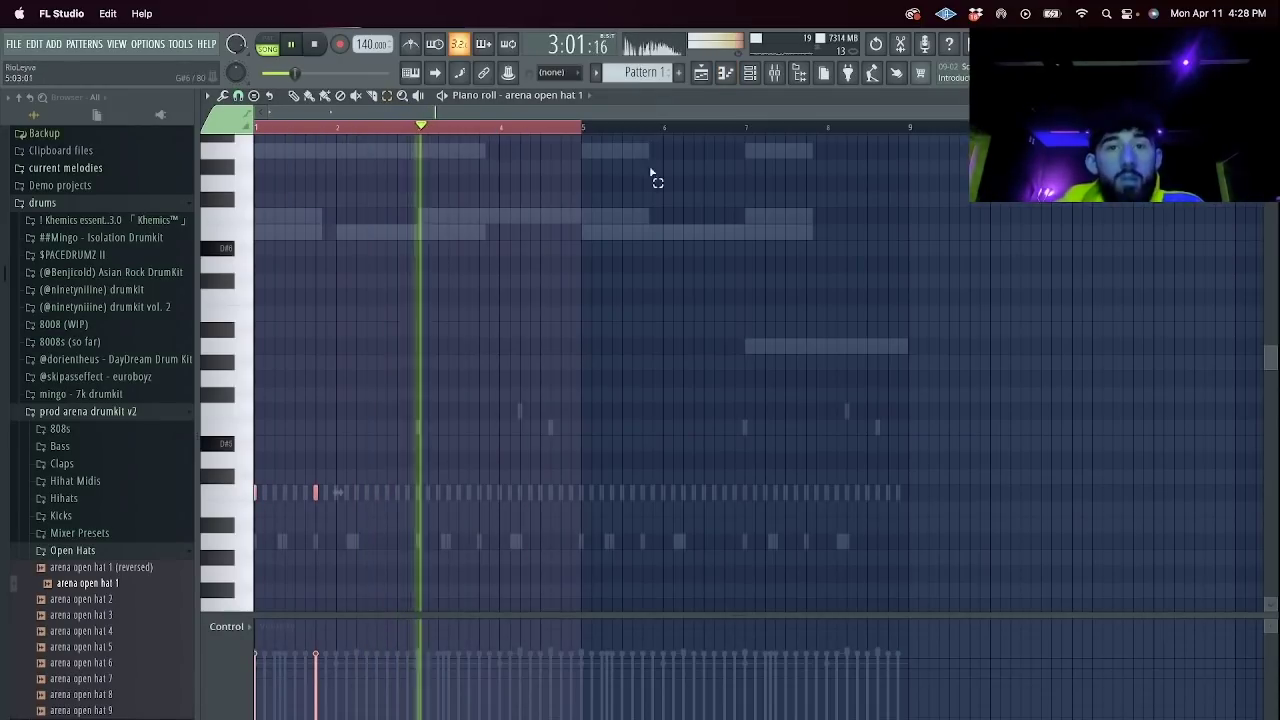
click(519, 494)
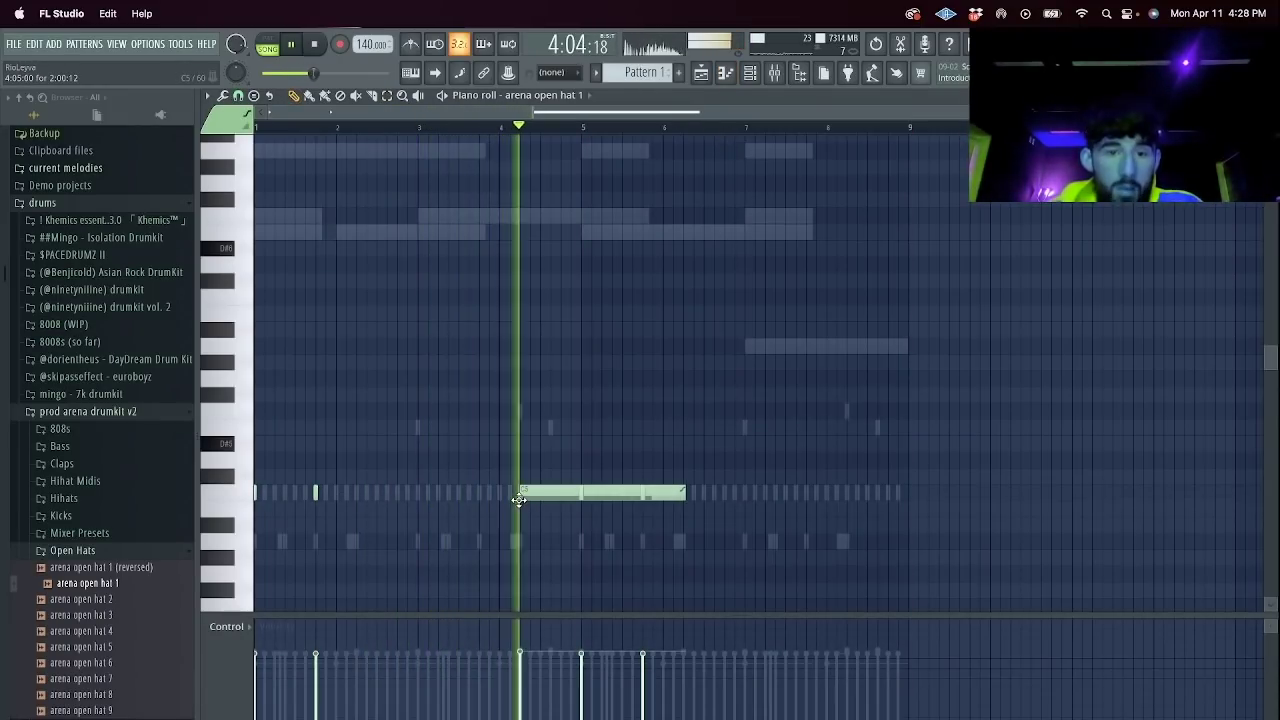
drag(685, 493, 547, 510)
click(845, 498)
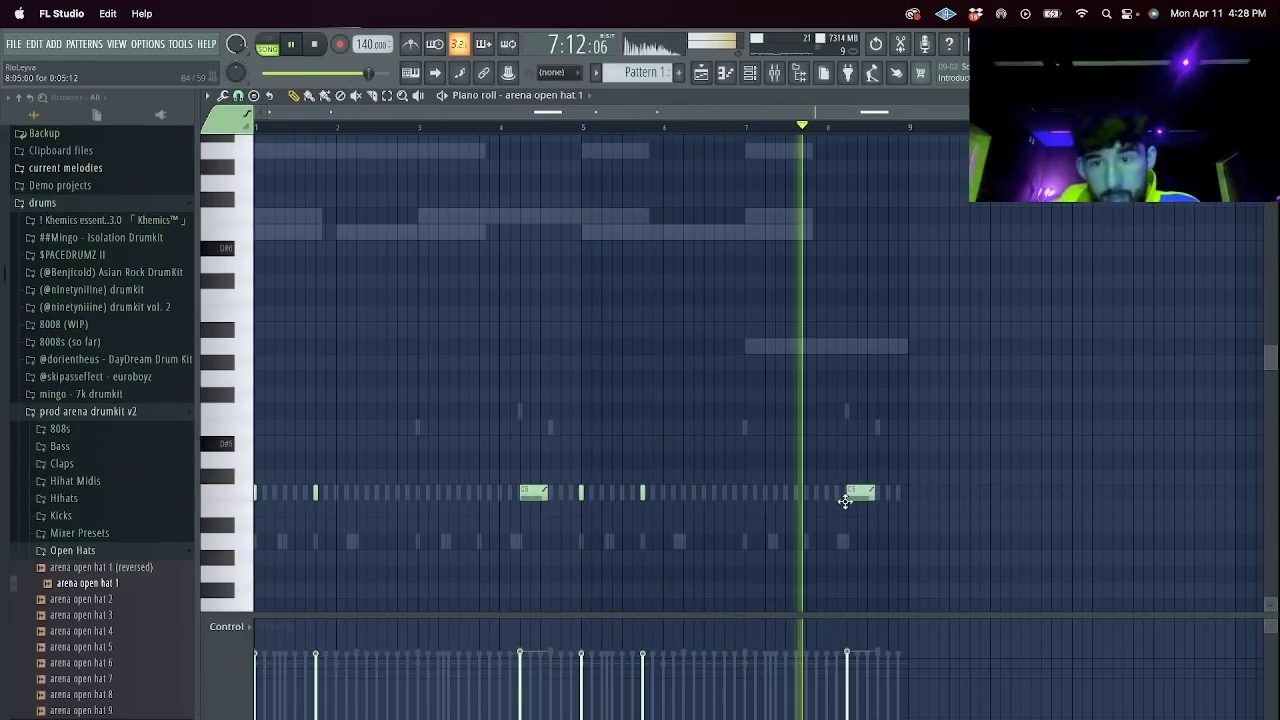
key(F6)
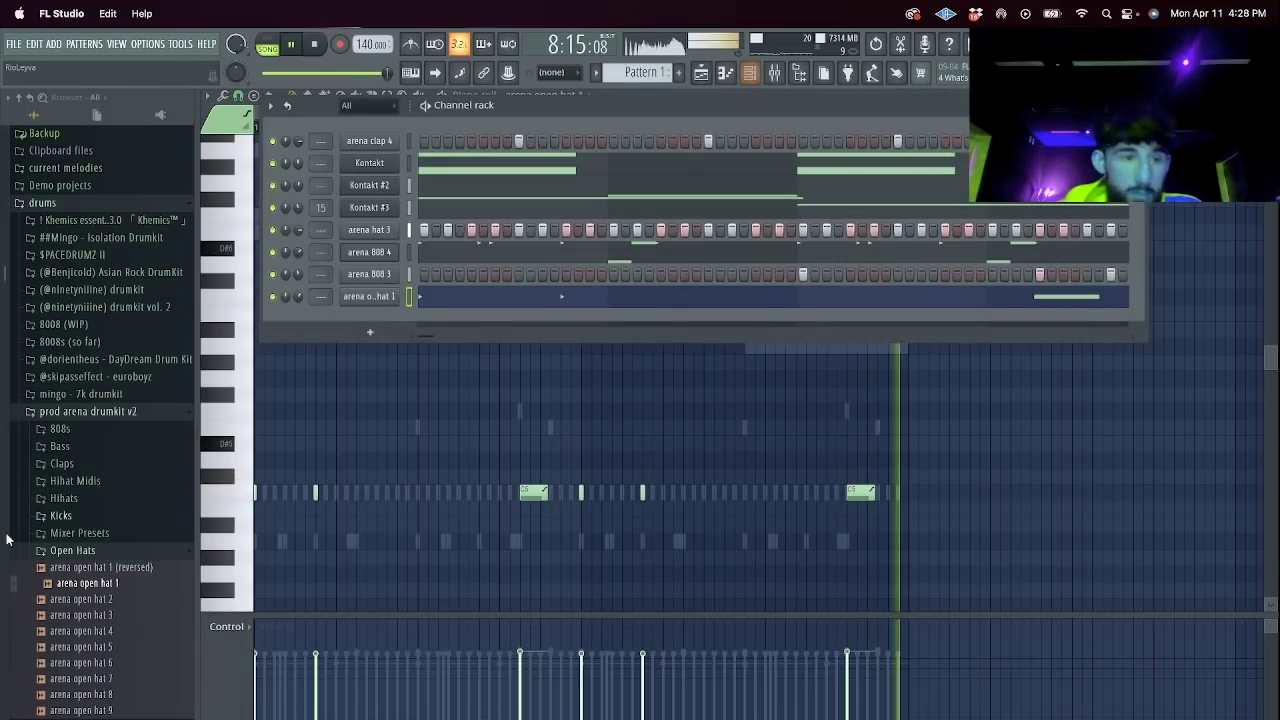
Audition arena kick 1, 2 and 3 on a kick channel with two trial kick notes.
click(61, 515)
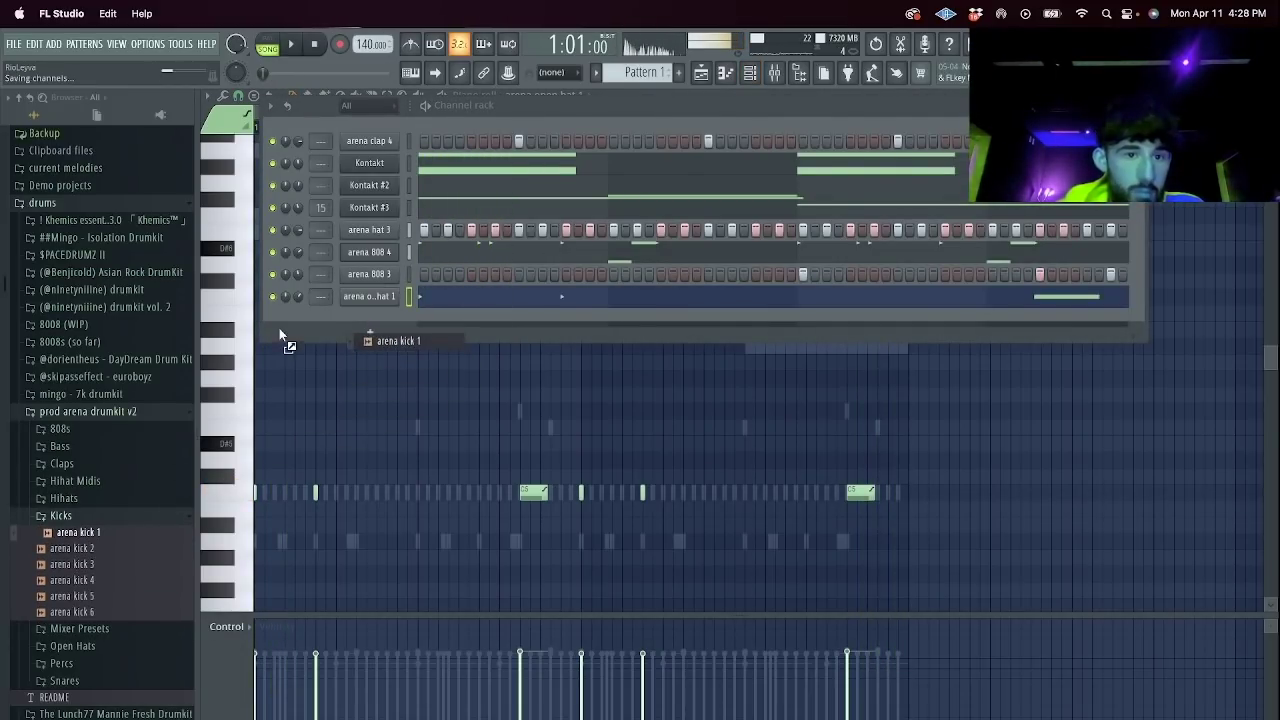
drag(253, 388, 253, 388)
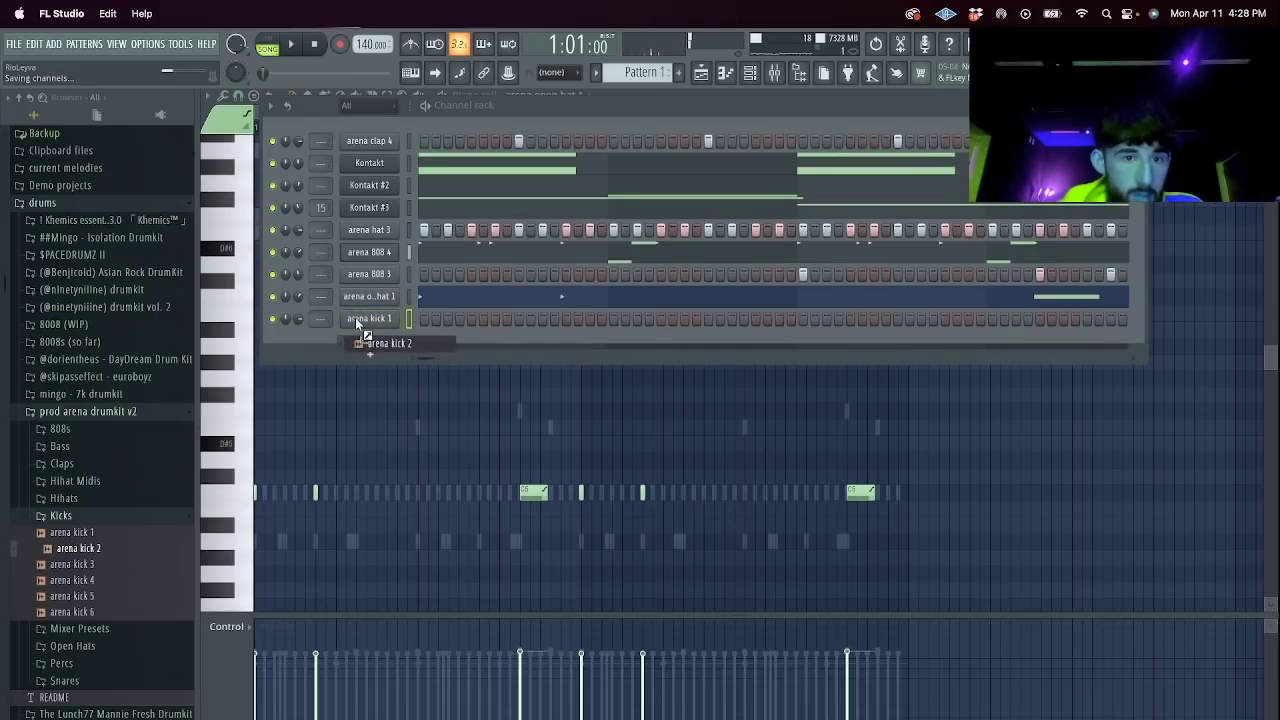
drag(293, 318, 310, 318)
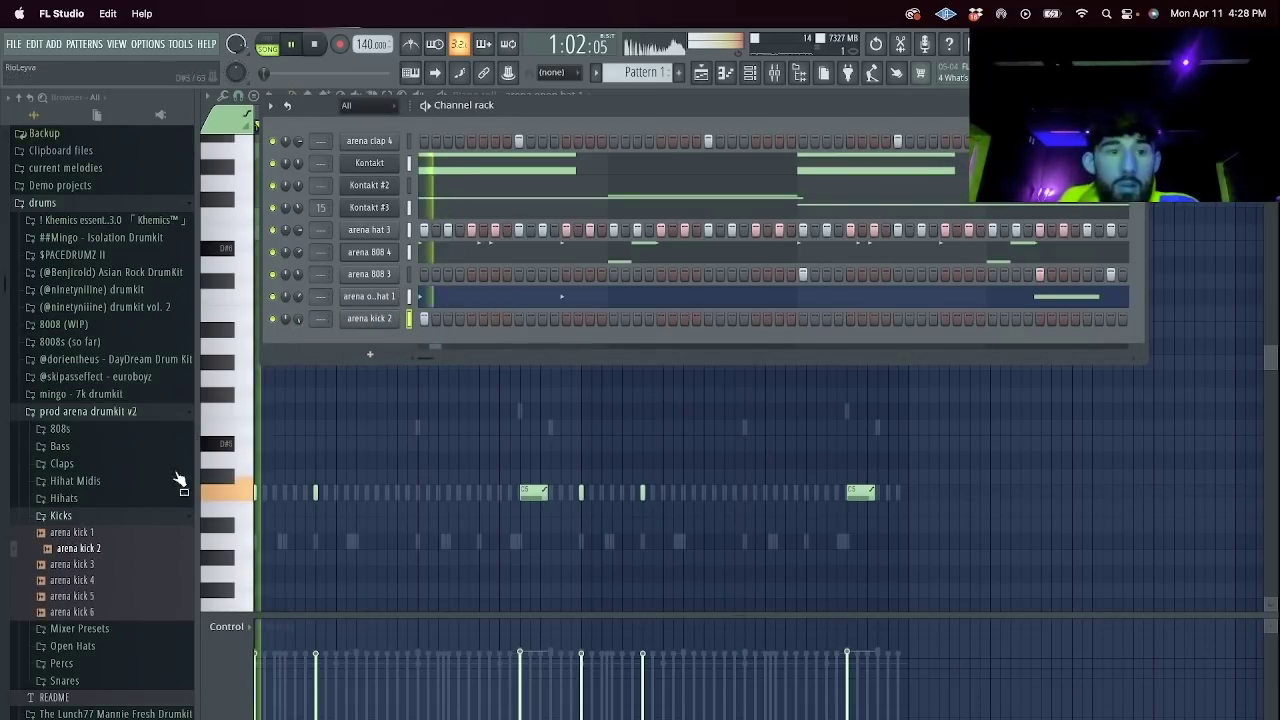
right_click(422, 318)
click(424, 318)
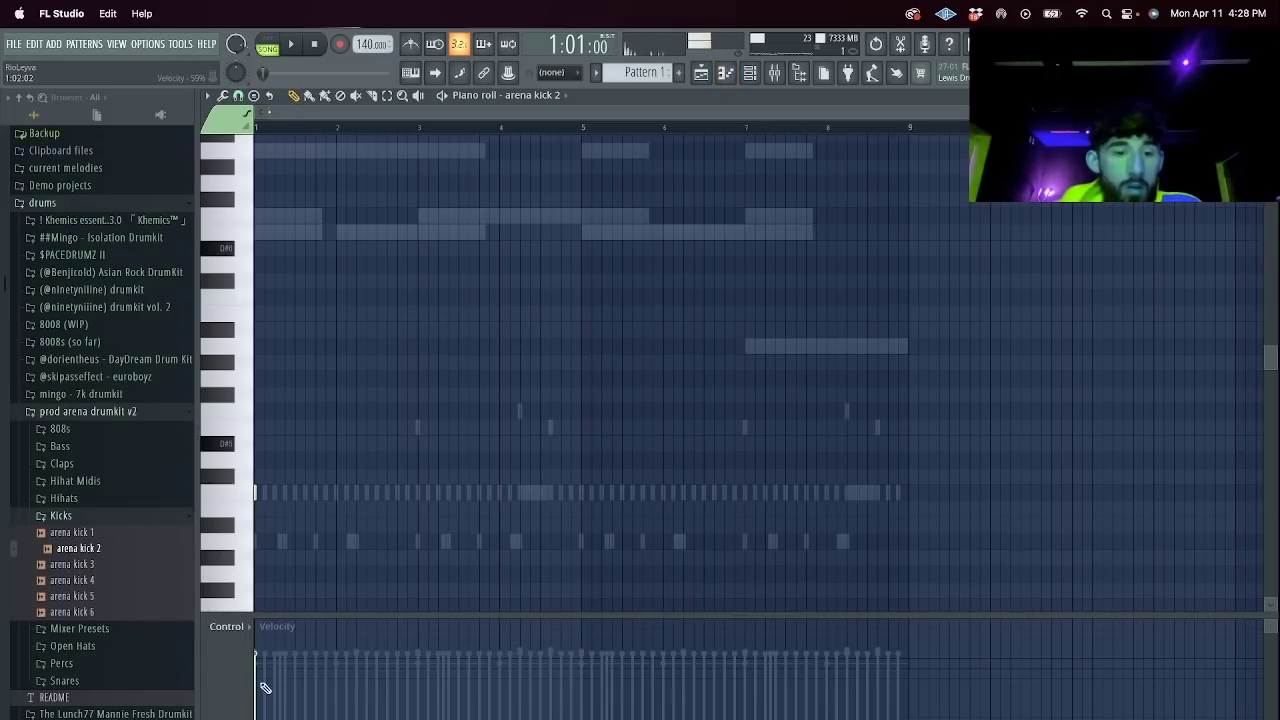
key(space)
key(space)
key(space)
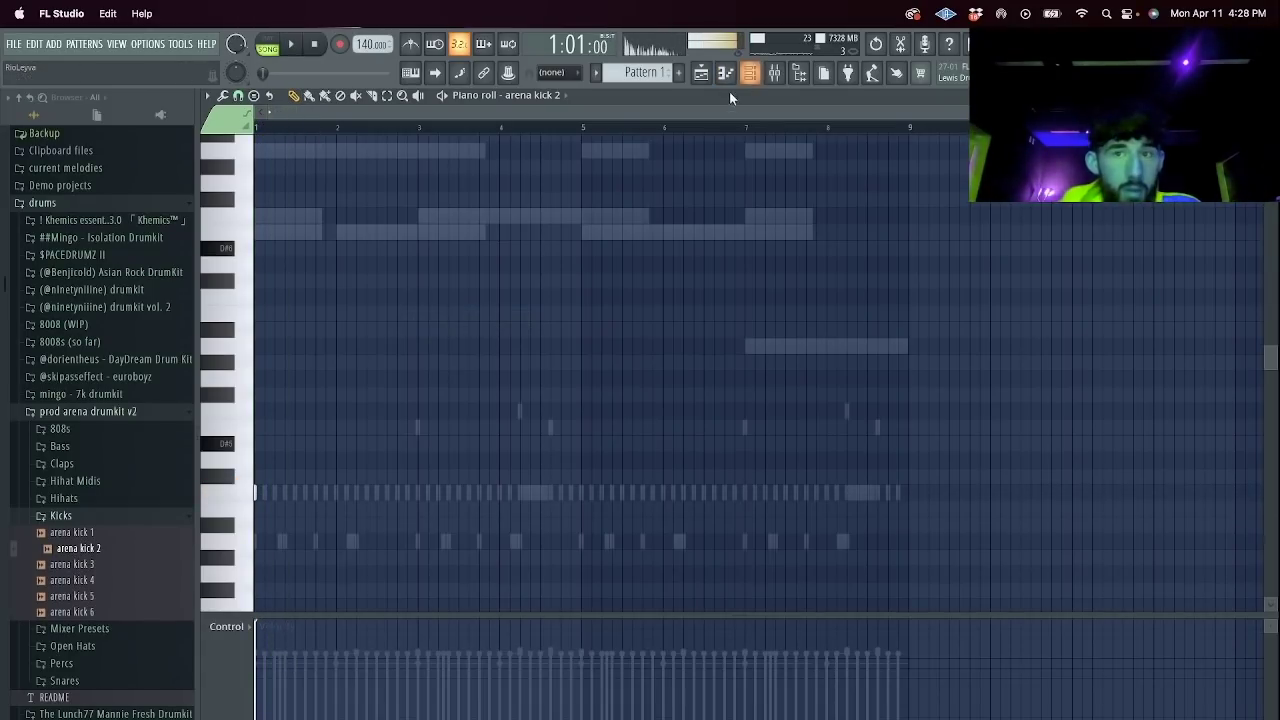
click(748, 75)
drag(378, 322, 302, 320)
key(space)
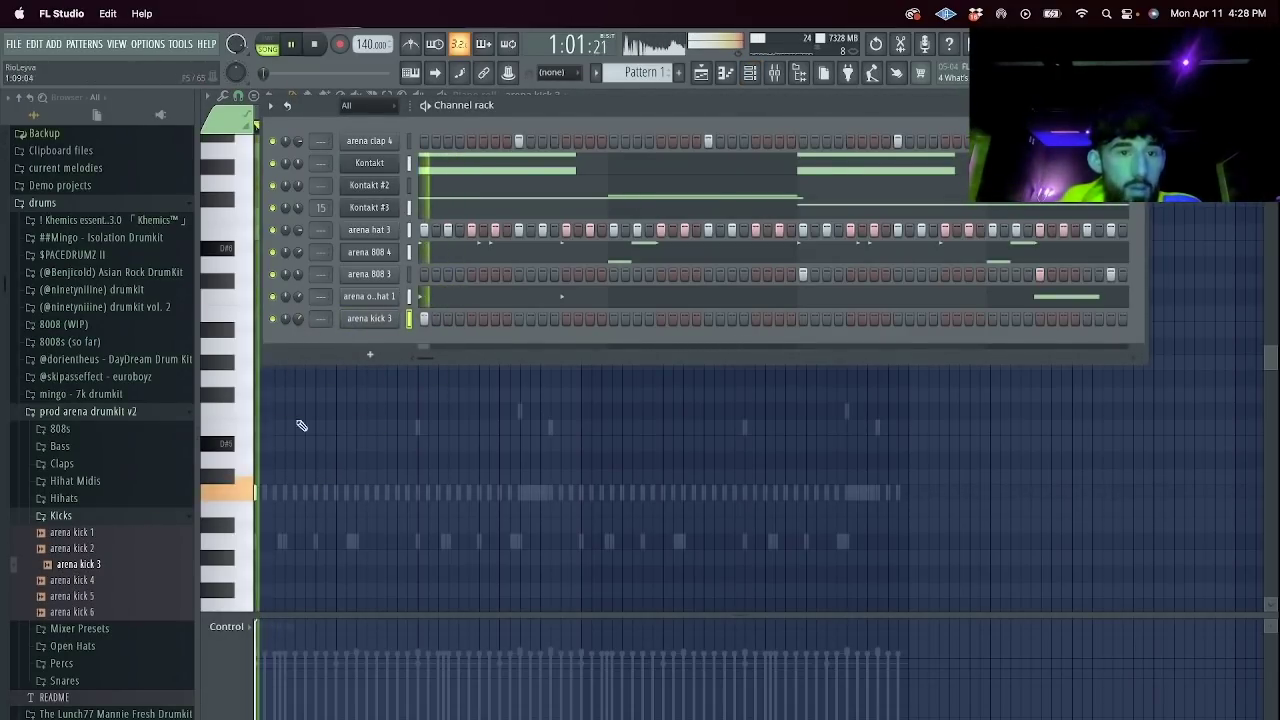
click(315, 495)
click(356, 494)
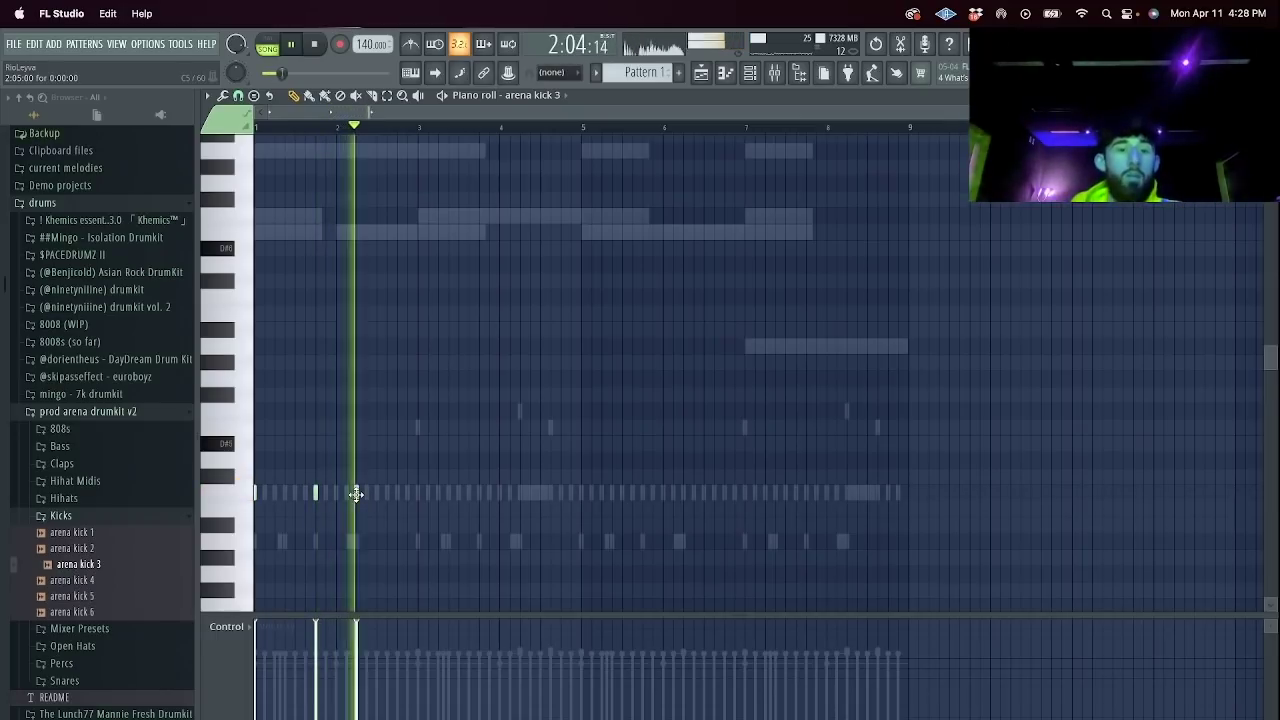
key(F6)
key(space)
Delete the arena kick 3 channel from the Channel rack.
right_click(388, 318)
click(428, 477)
click(686, 461)
key(space)
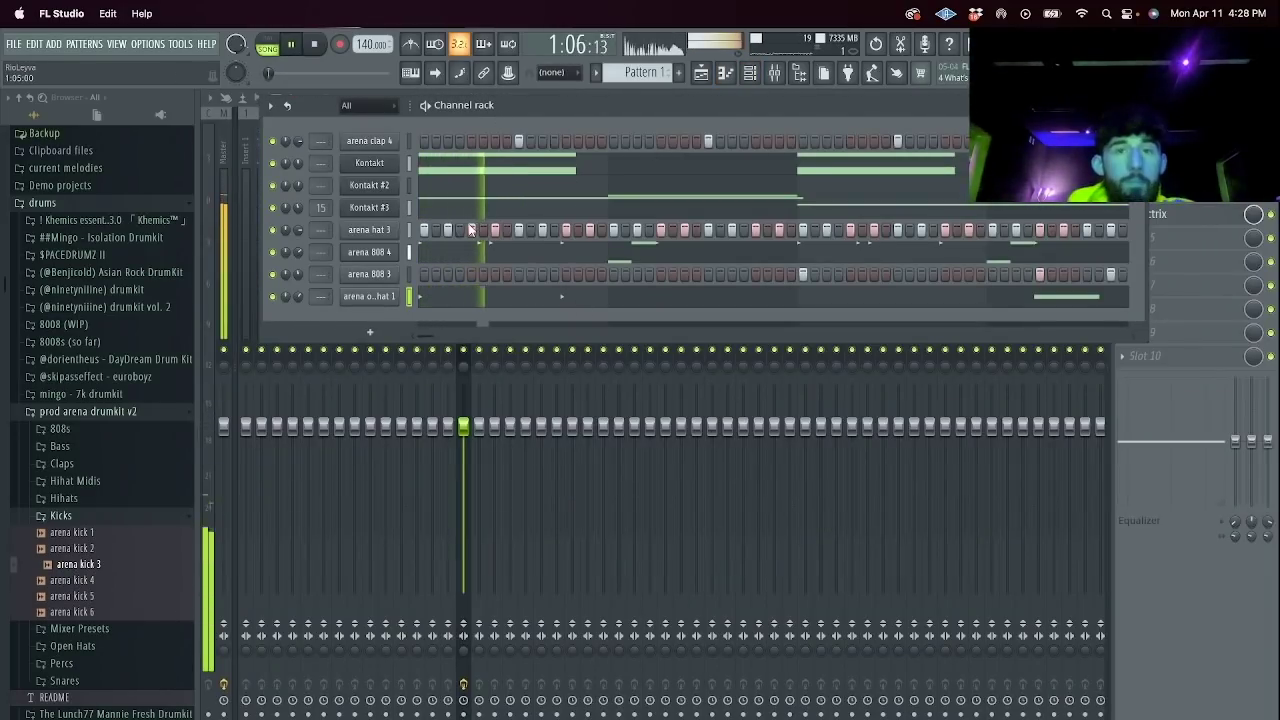
Split the pattern by channel so each channel gets its own pattern in the Playlist.
key(F5)
click(688, 72)
click(700, 292)
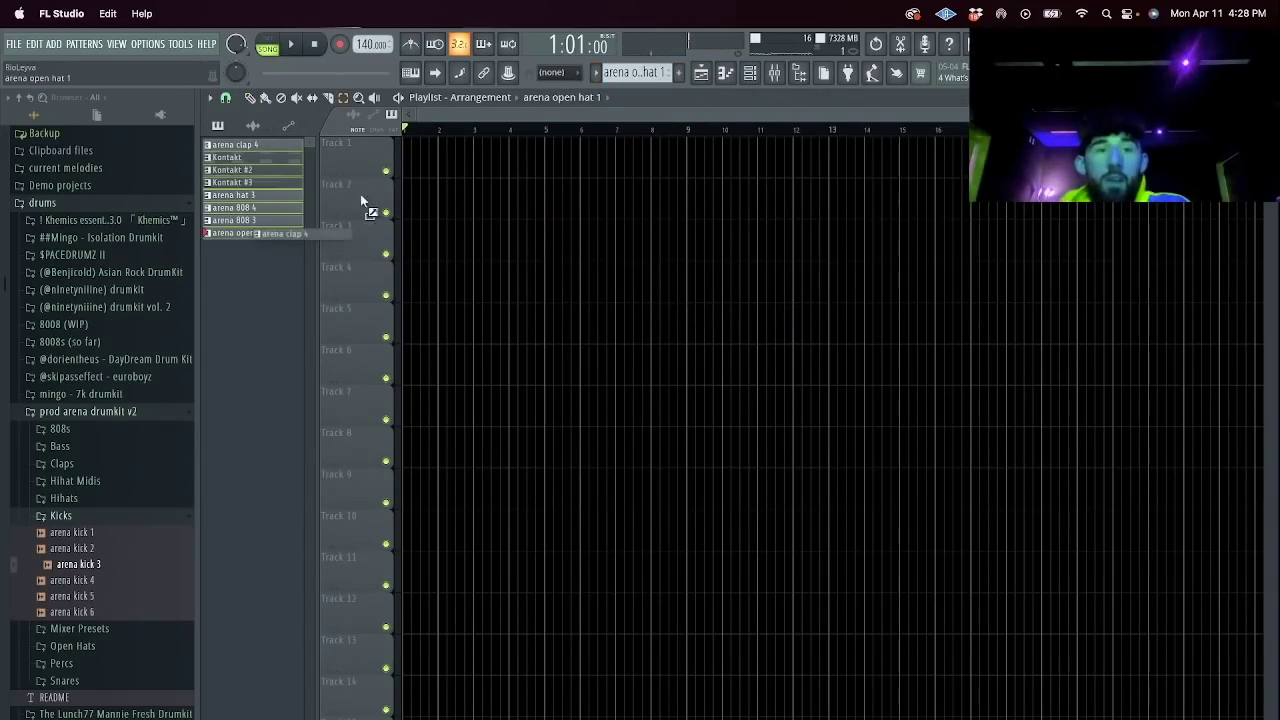
Place all eight channel patterns on tracks 1–8, repeat them with Ctrl+B, and delete the first column.
drag(341, 203, 412, 158)
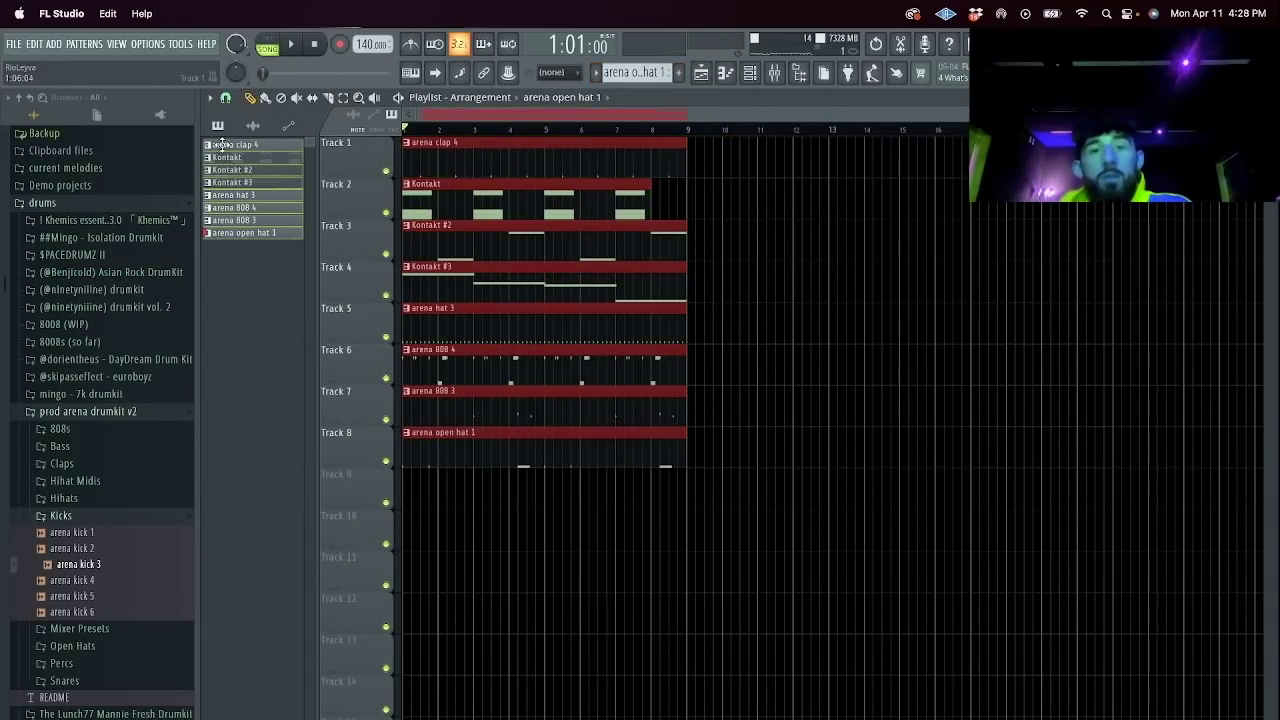
key(ctrl+b)
key(ctrl+b)
key(ctrl+b)
drag(758, 117, 415, 120)
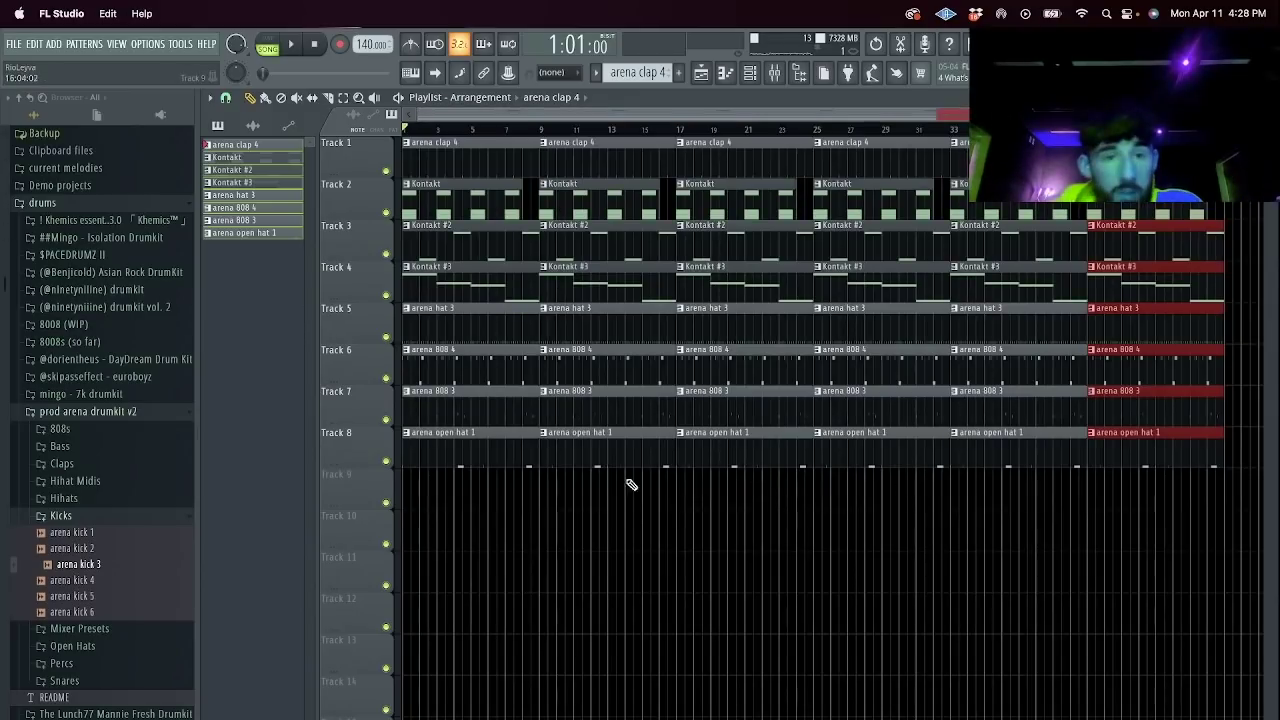
drag(534, 492, 418, 145)
key(Delete)
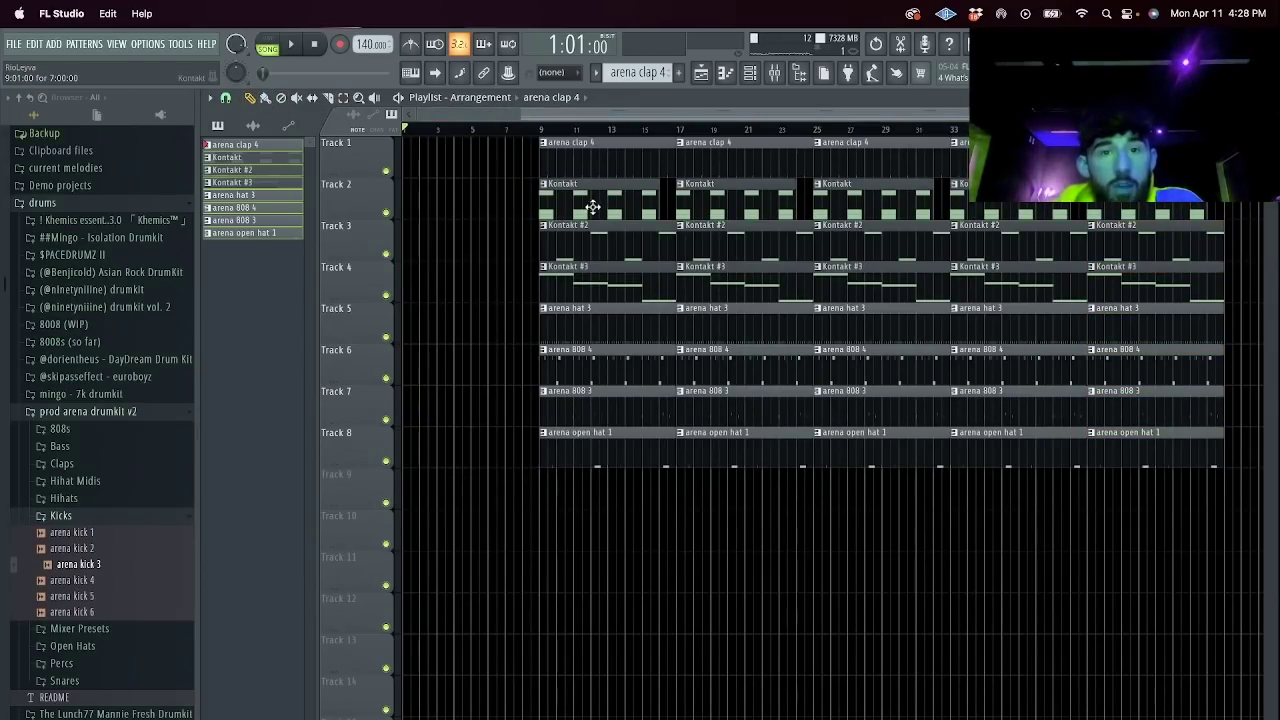
Slice off the start of the tracks 5–8 clips so they enter after bar 1.
drag(622, 468, 516, 437)
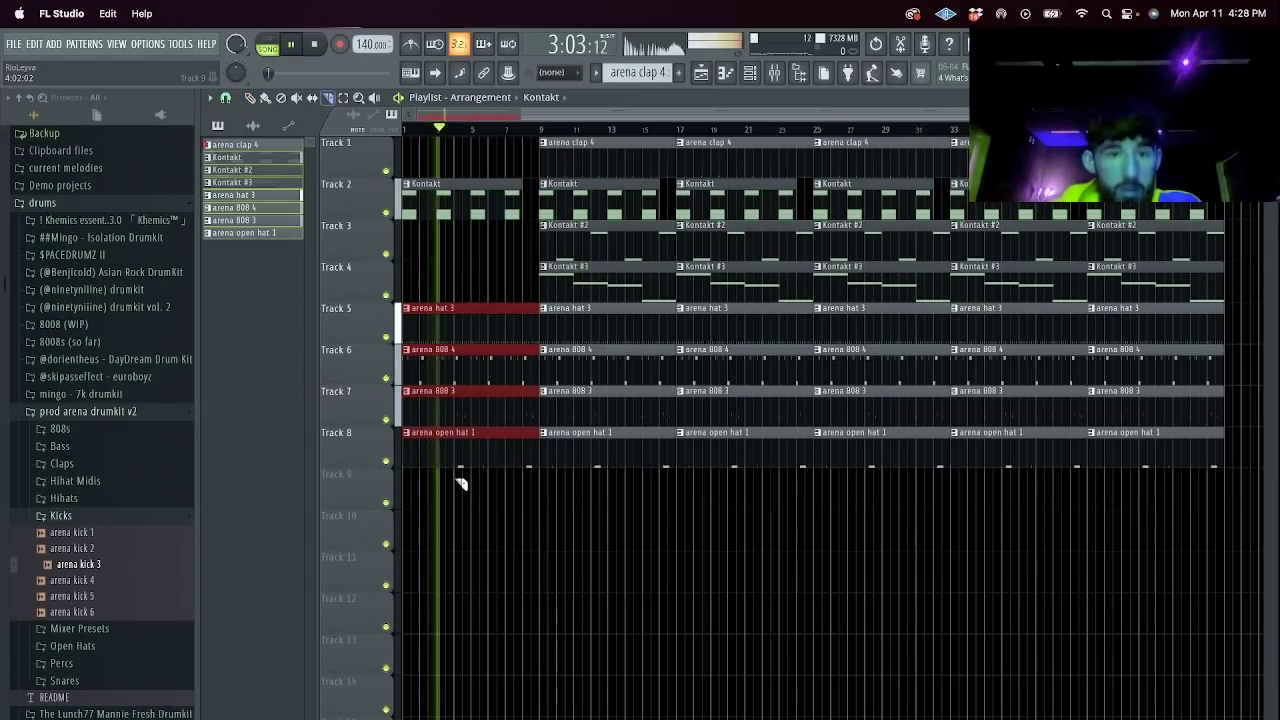
drag(433, 326, 428, 322)
key(Delete)
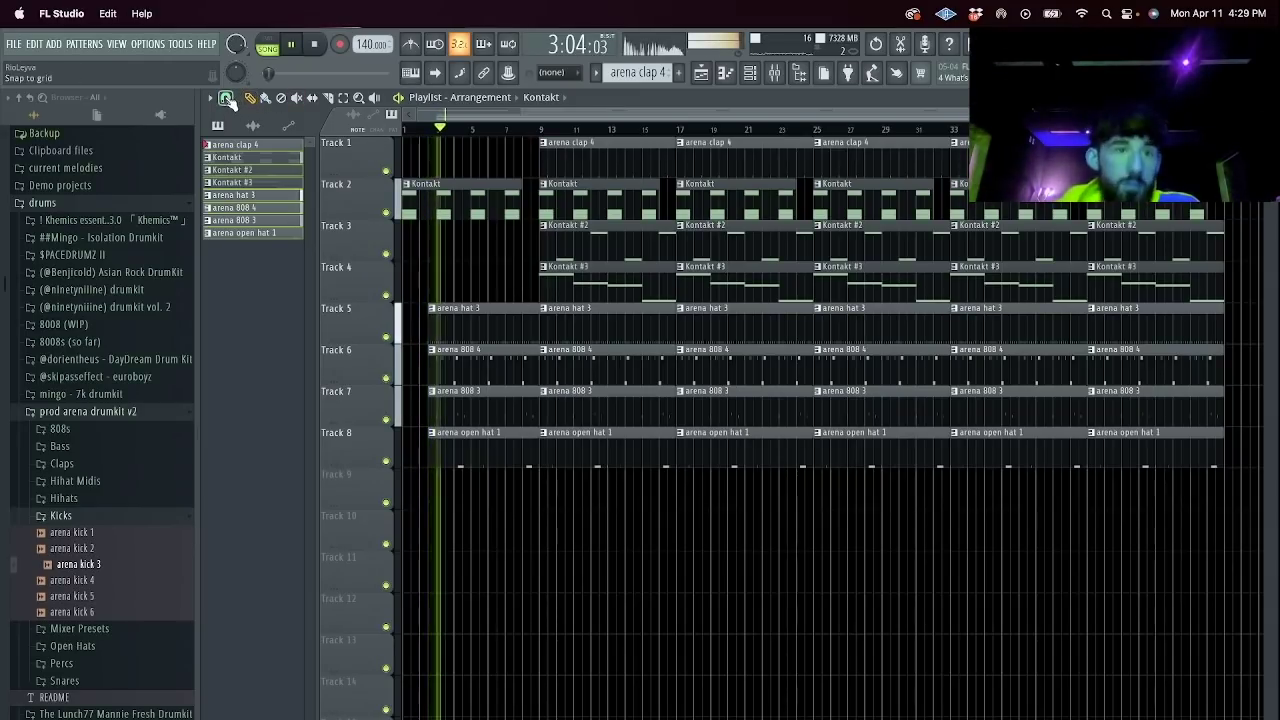
Add an arena clap 4 clip at bar 1 on Track 1, slice it near bar 2, and open arena hat 3.
click(410, 150)
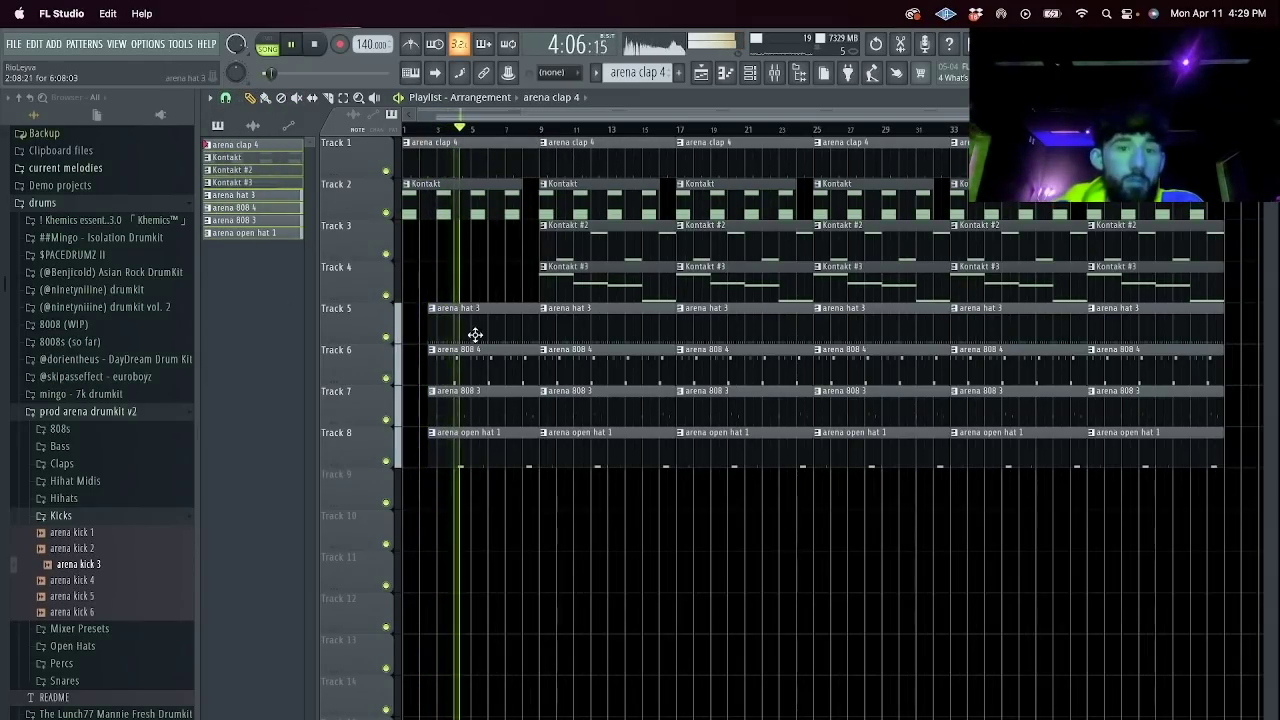
key(c)
drag(426, 172, 425, 152)
ctrl+click(408, 165)
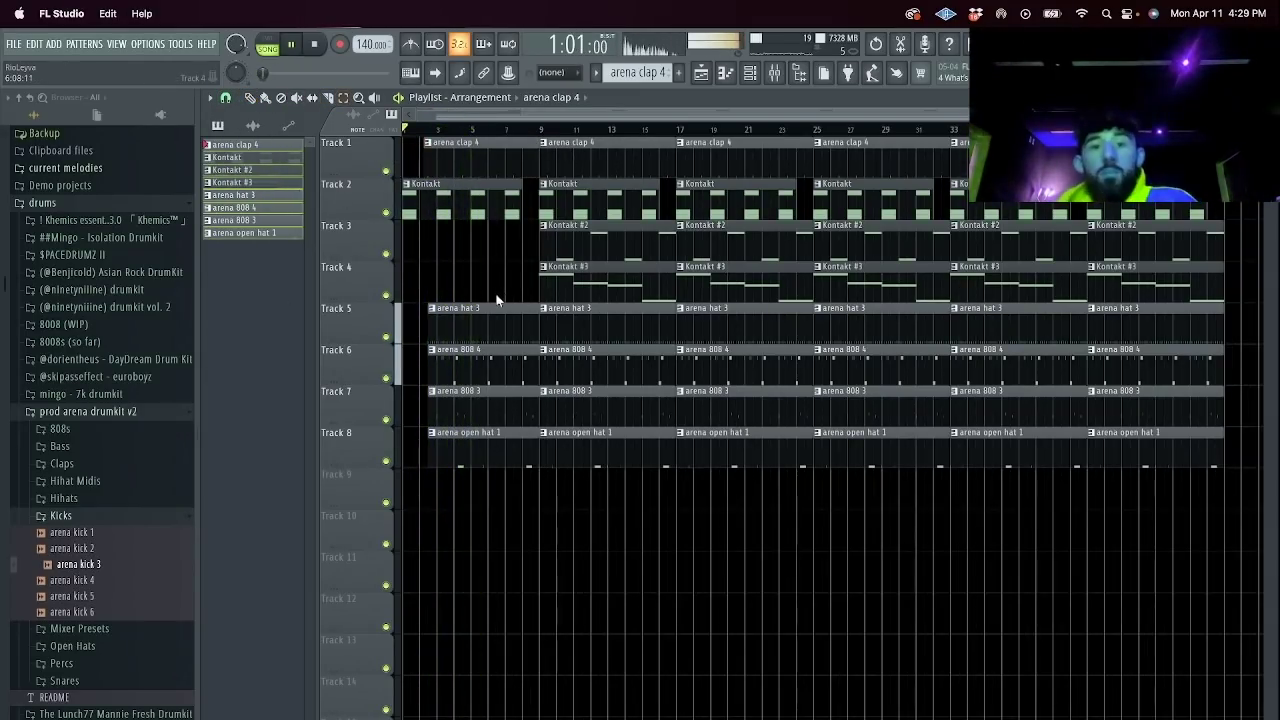
double_click(499, 327)
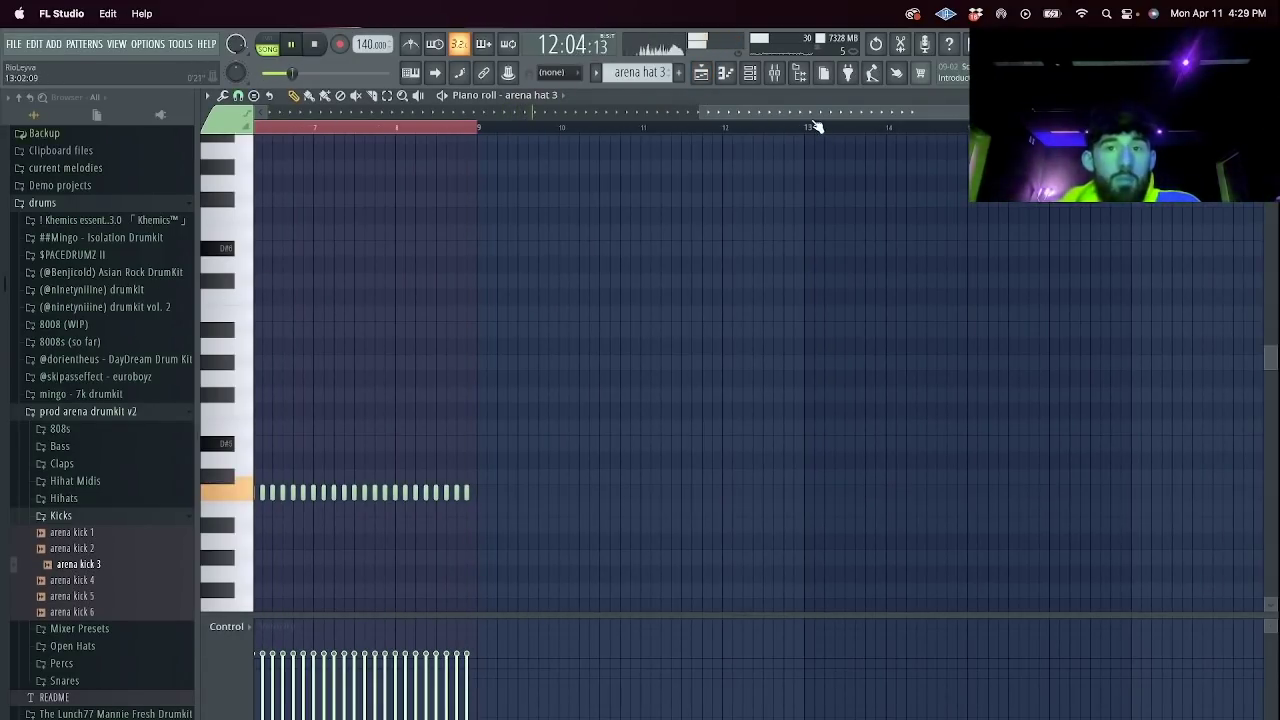
Play the arena hat 3 pattern from its start and switch to a finer grid with the paintbrush.
drag(815, 114, 345, 125)
key(space)
click(258, 127)
key(space)
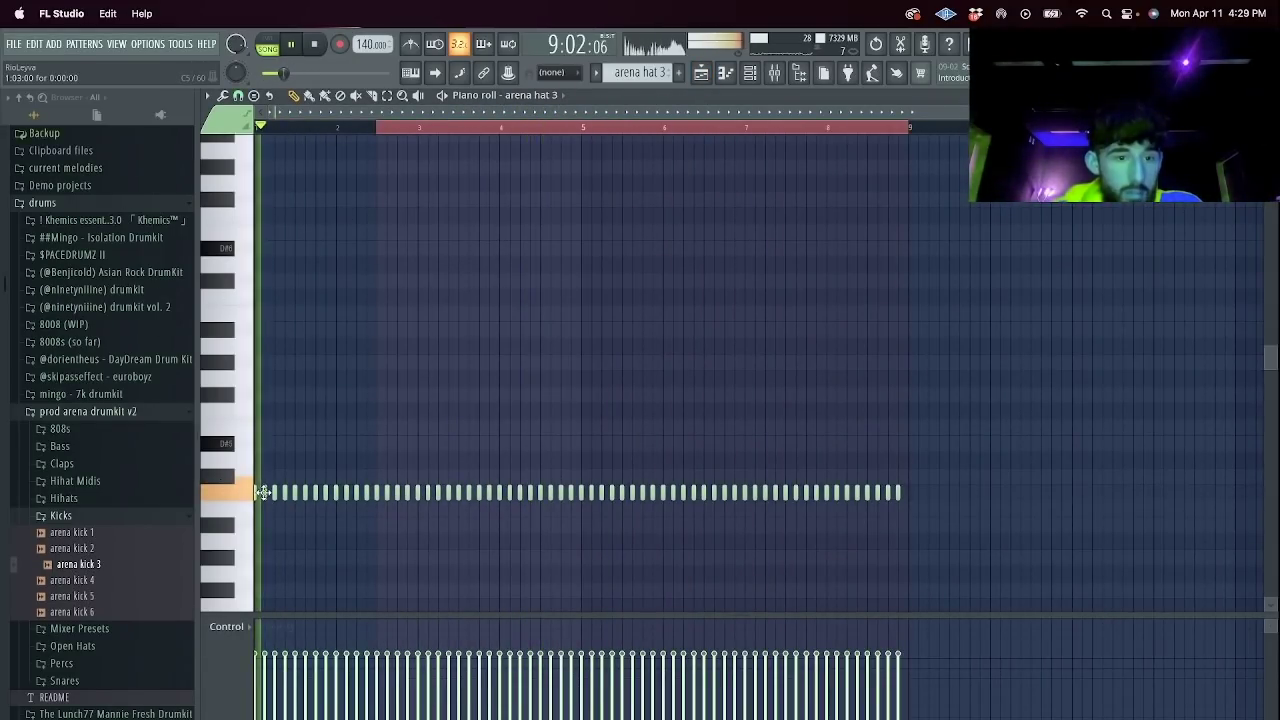
key(space)
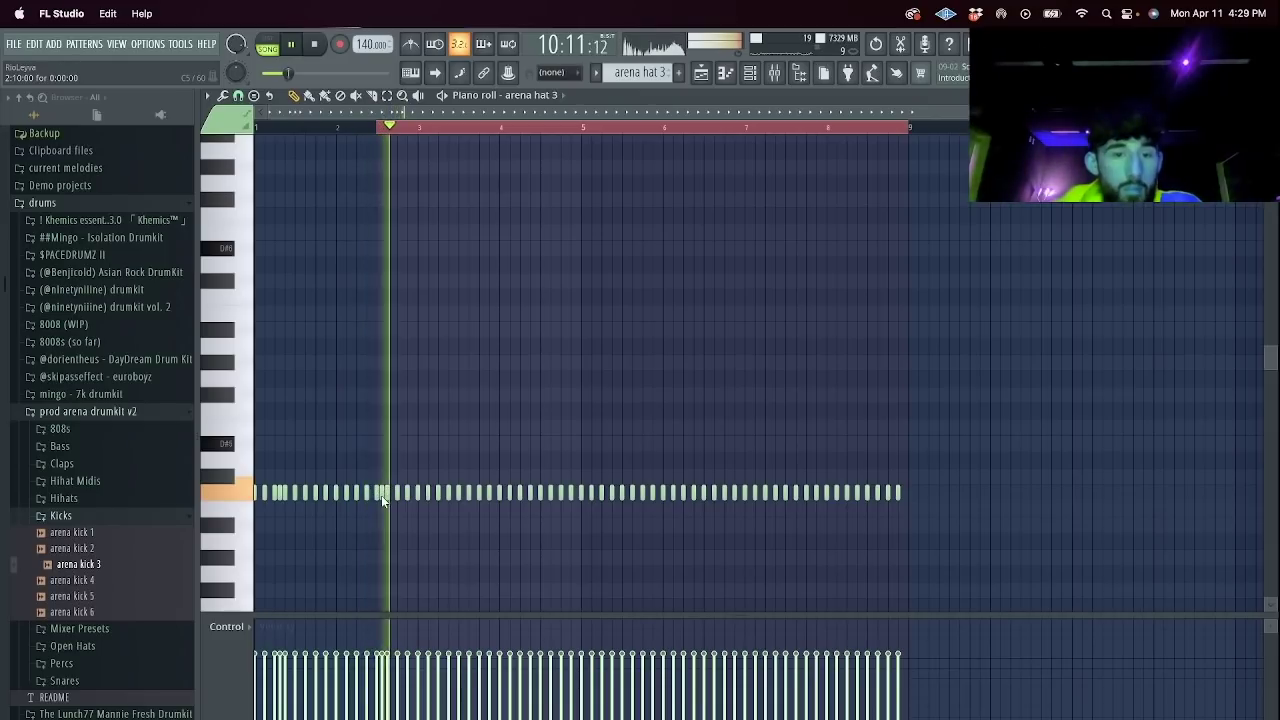
scroll(381, 495, up, 3)
click(240, 97)
click(258, 181)
click(309, 96)
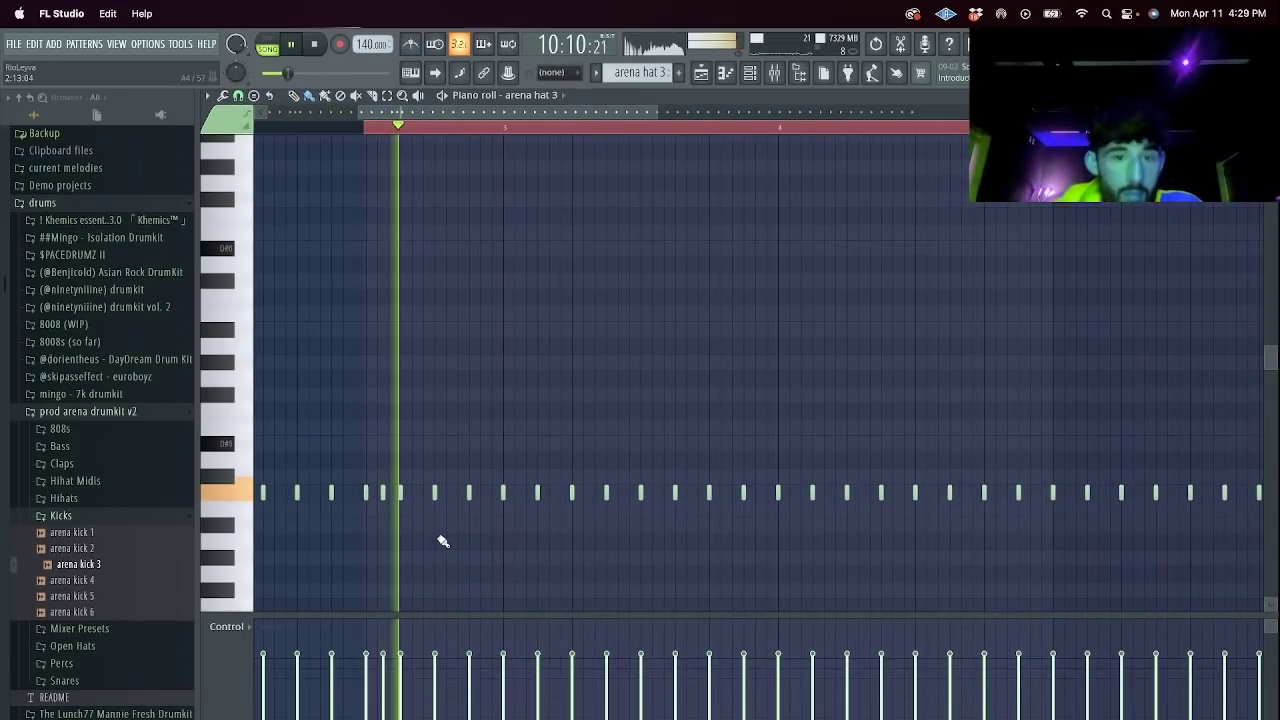
Paint hi-hat rolls and descending fills, deleting the unwanted later notes.
drag(438, 537, 458, 608)
scroll(797, 397, down, 2)
click(747, 442)
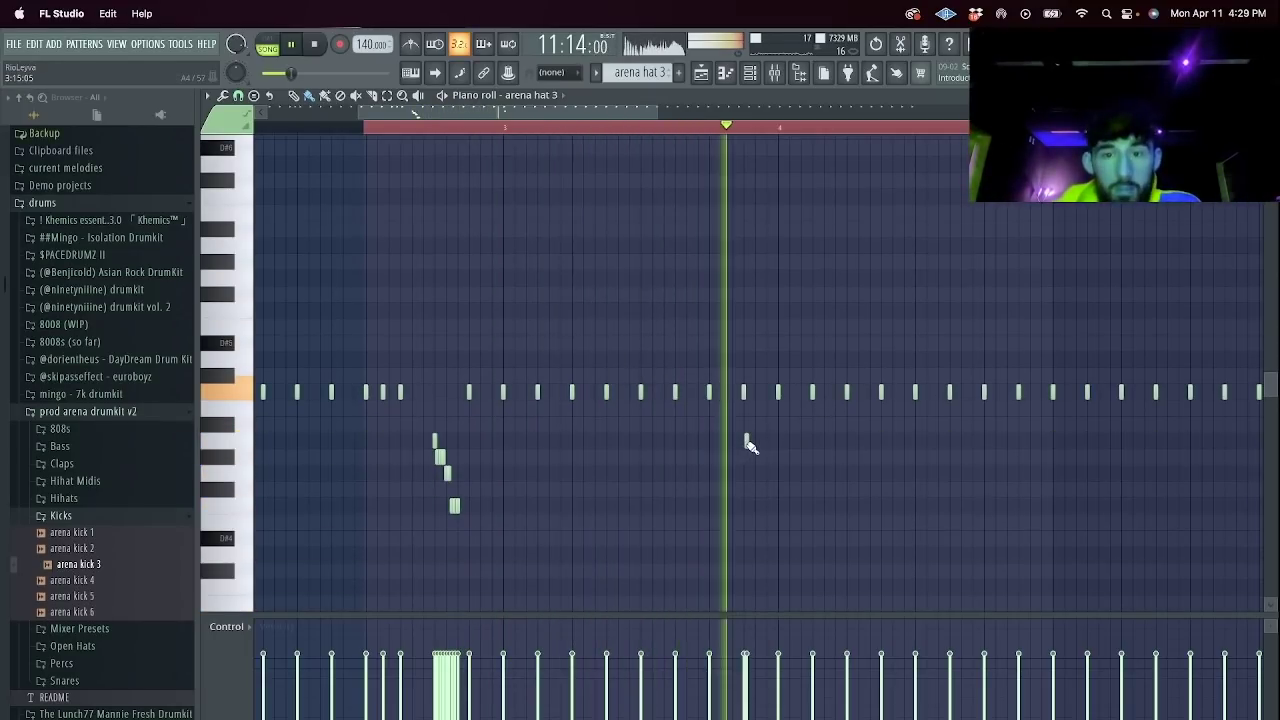
click(748, 441)
mouse_move(980, 486)
mouse_down()
mouse_move(1027, 704)
mouse_move(1029, 338)
mouse_move(992, 645)
mouse_move(1024, 717)
mouse_up()
scroll(1020, 445, down, 1)
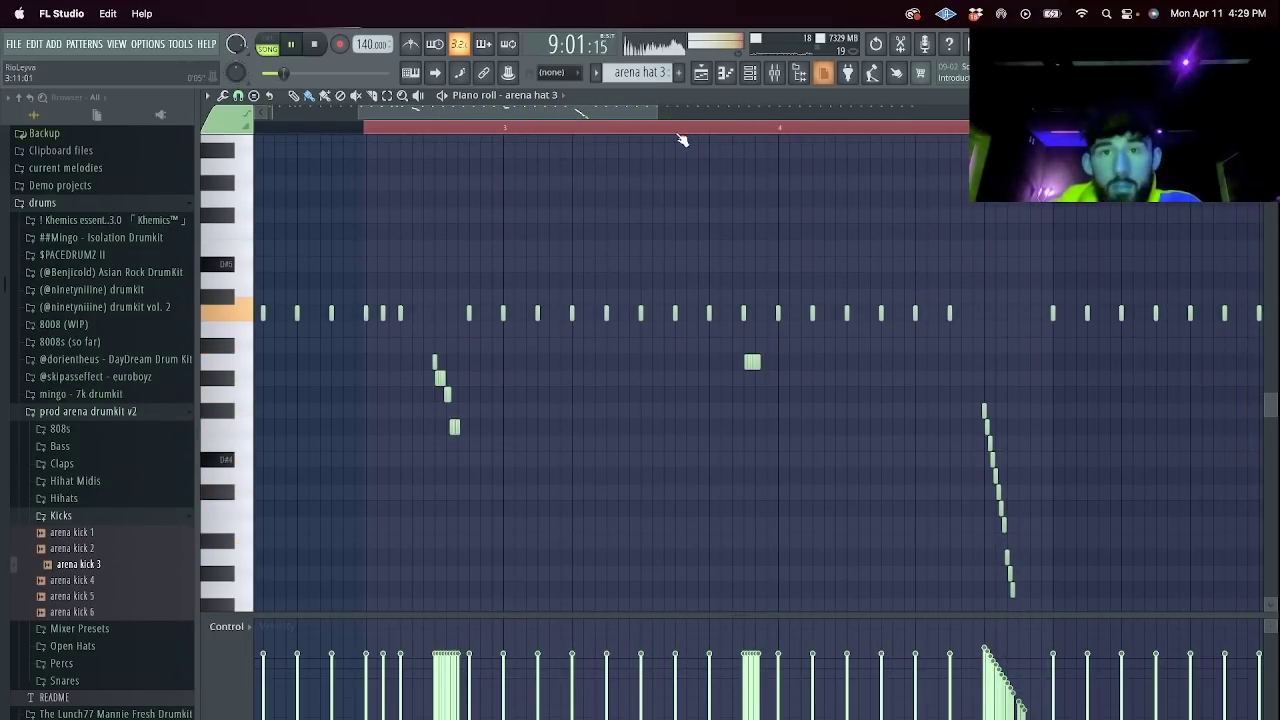
drag(654, 110, 1195, 112)
key(e)
drag(936, 370, 514, 208)
key(Delete)
Set the grid to half steps and duplicate the bars 1–5 hat notes into bars 5–9.
click(239, 96)
click(258, 224)
drag(528, 130, 3, 160)
key(super+b)
click(677, 139)
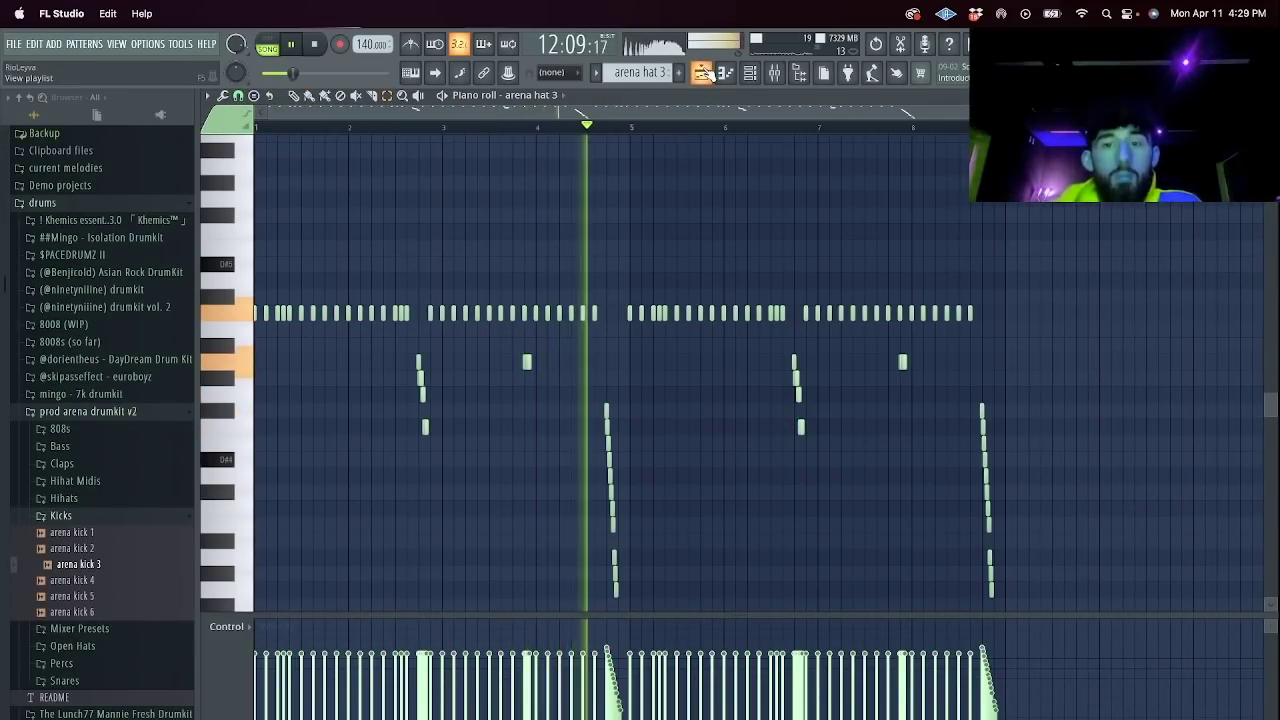
click(701, 73)
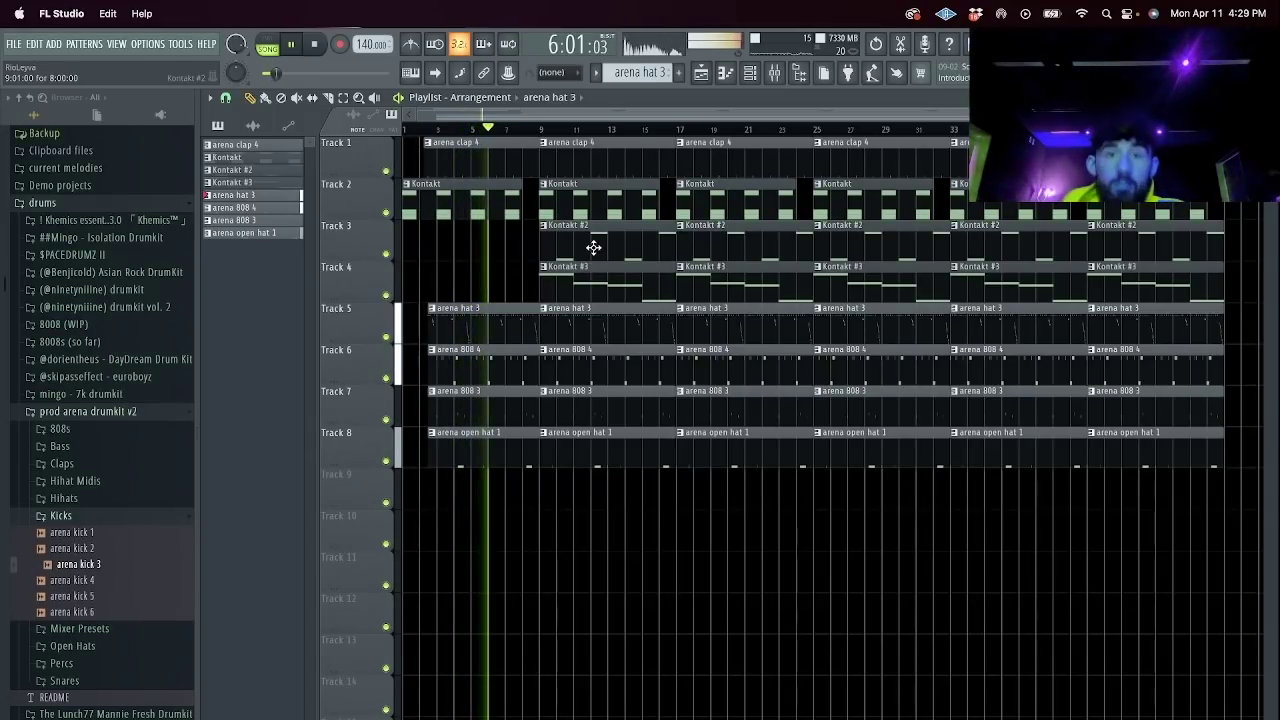
Delete the Track 2 Kontakt clip at bar 9 and load HalfTime into an empty Kontakt #3 mixer insert.
right_click(589, 204)
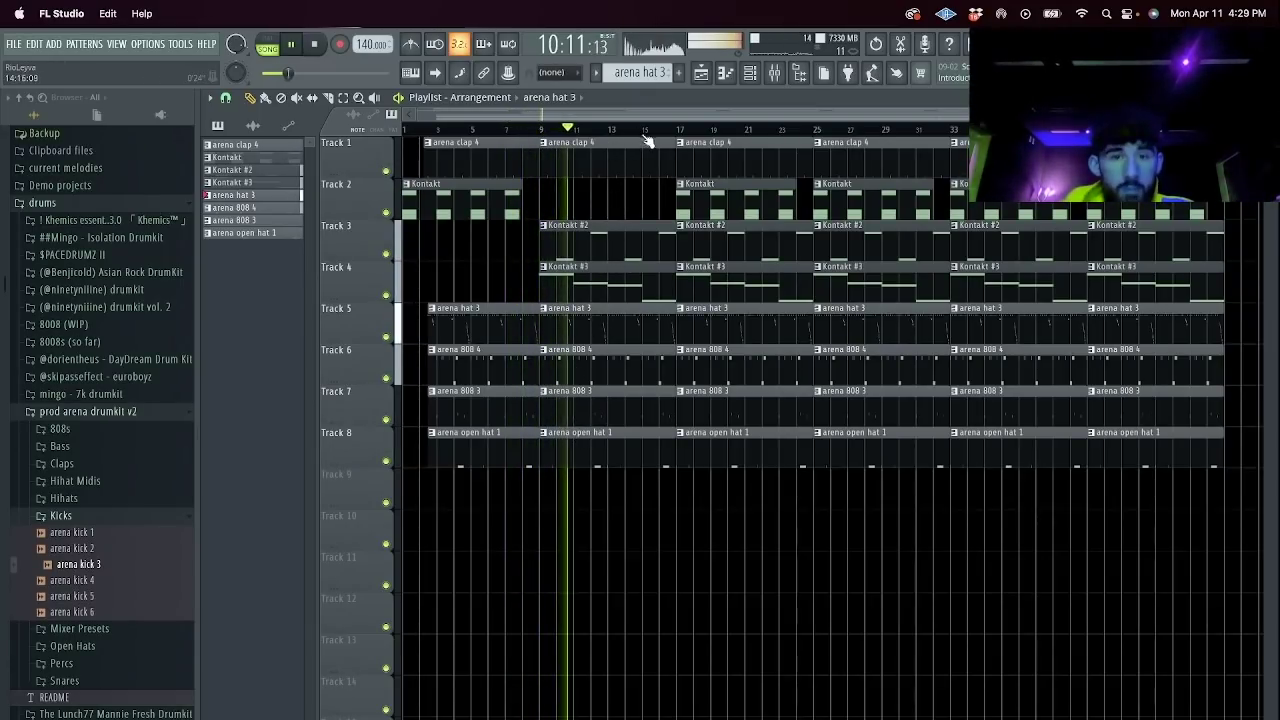
click(771, 74)
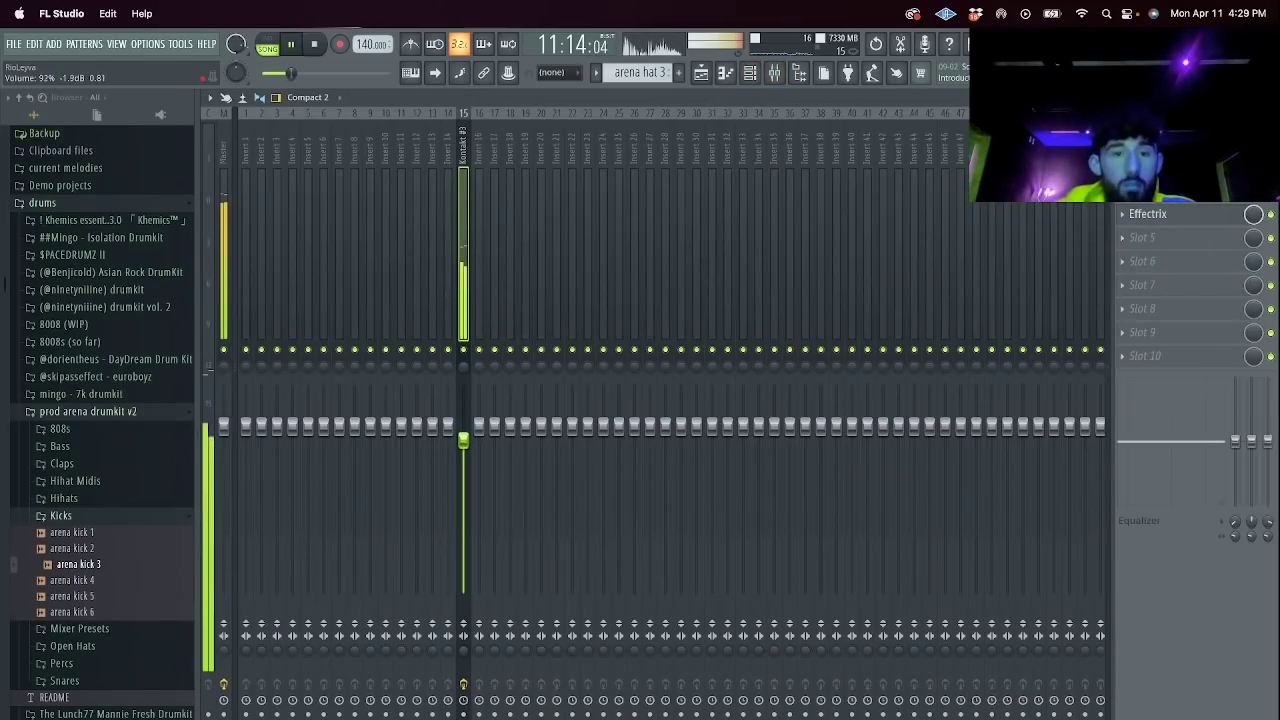
click(1195, 237)
mouse_move(1080, 310)
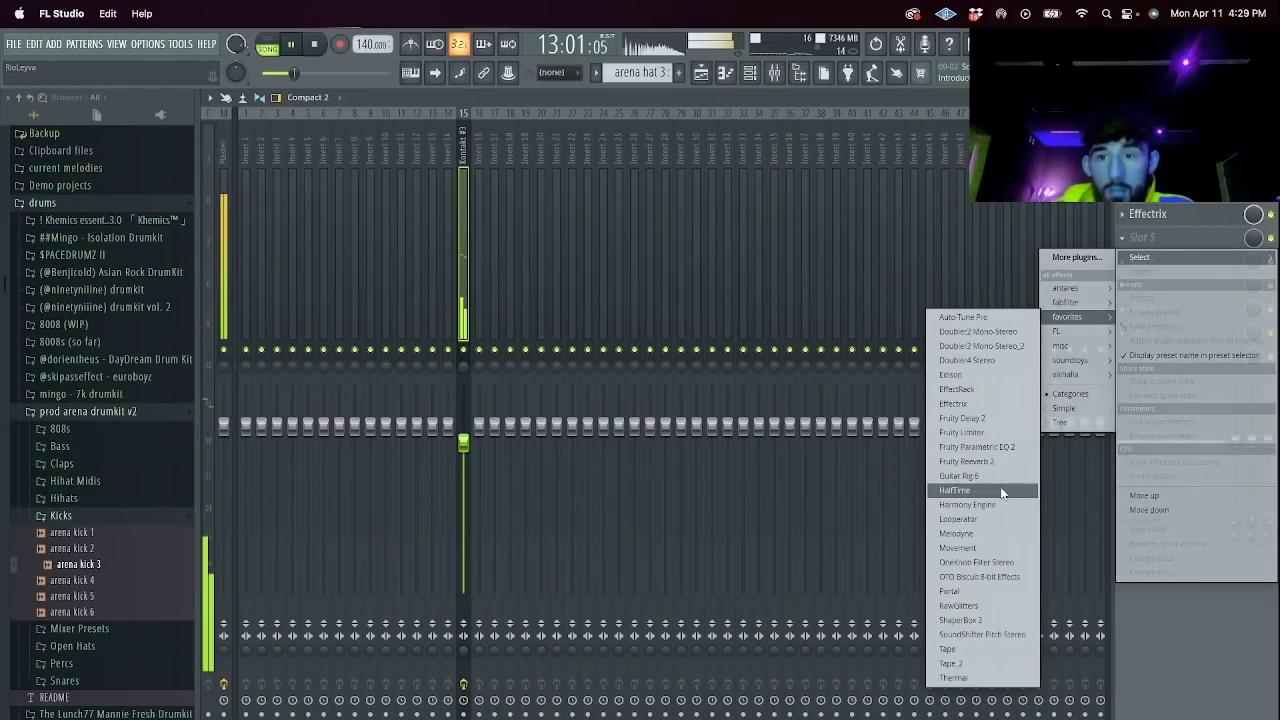
click(1000, 484)
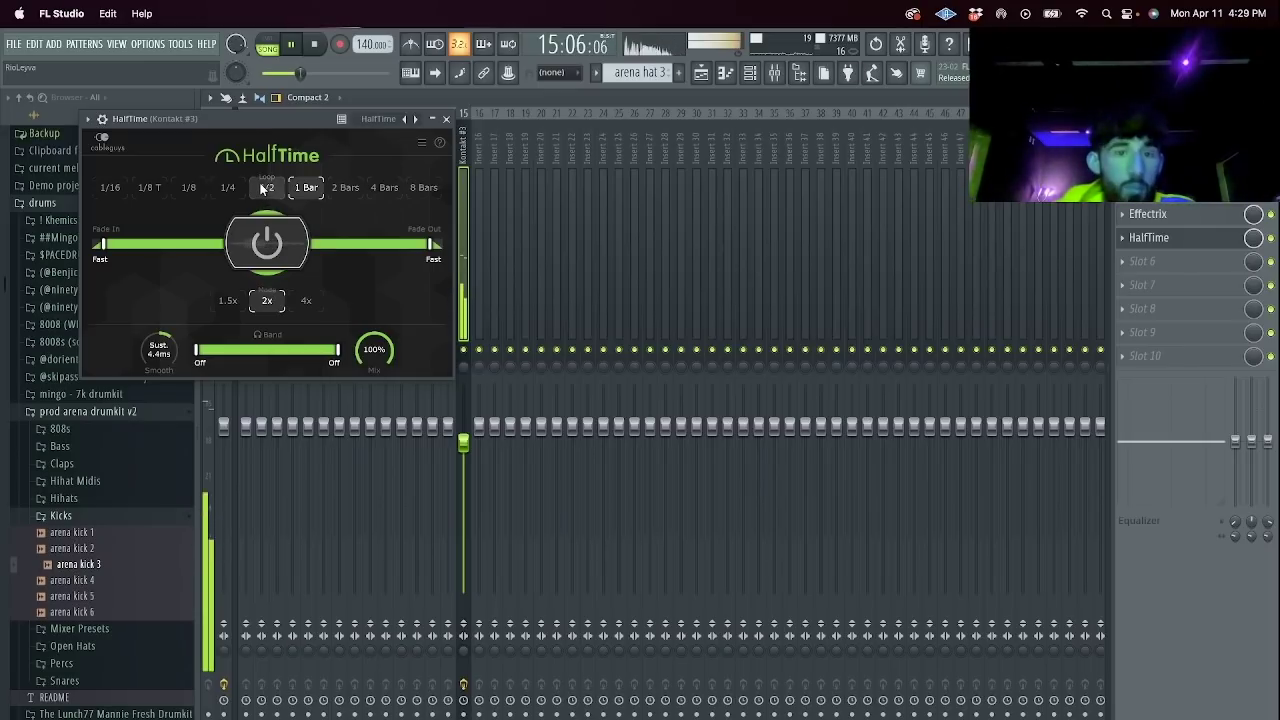
click(448, 119)
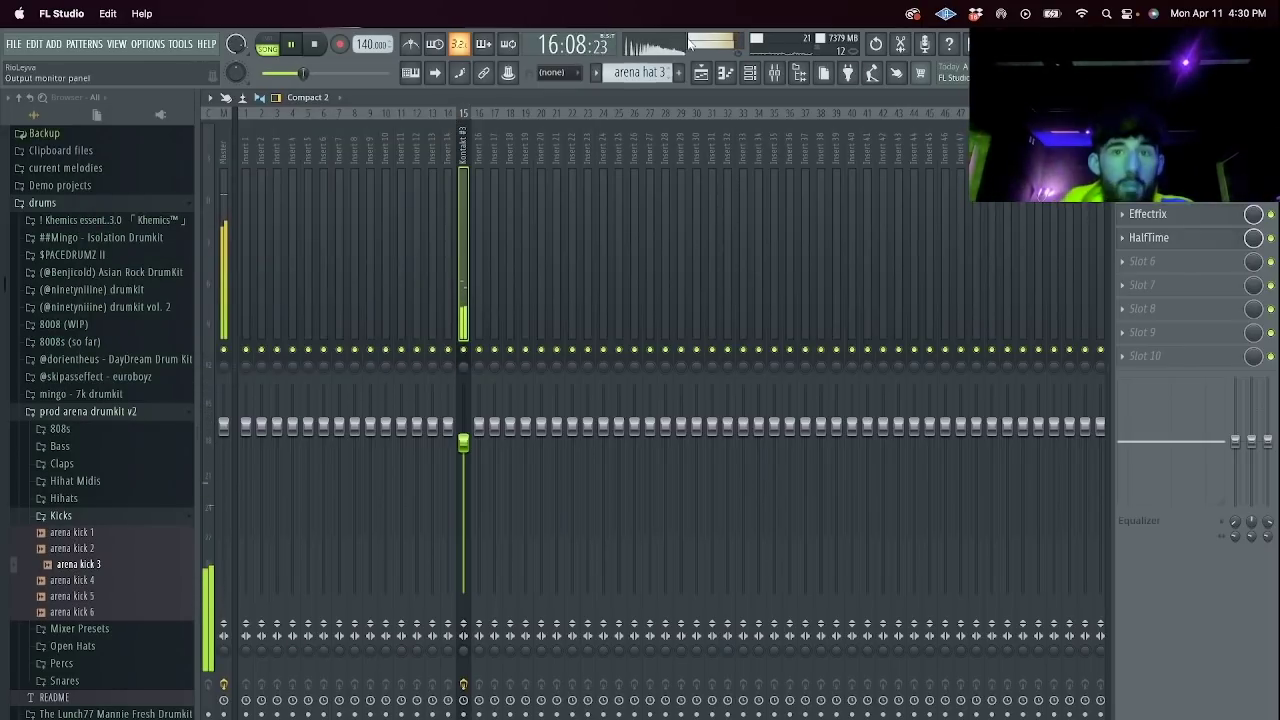
click(700, 72)
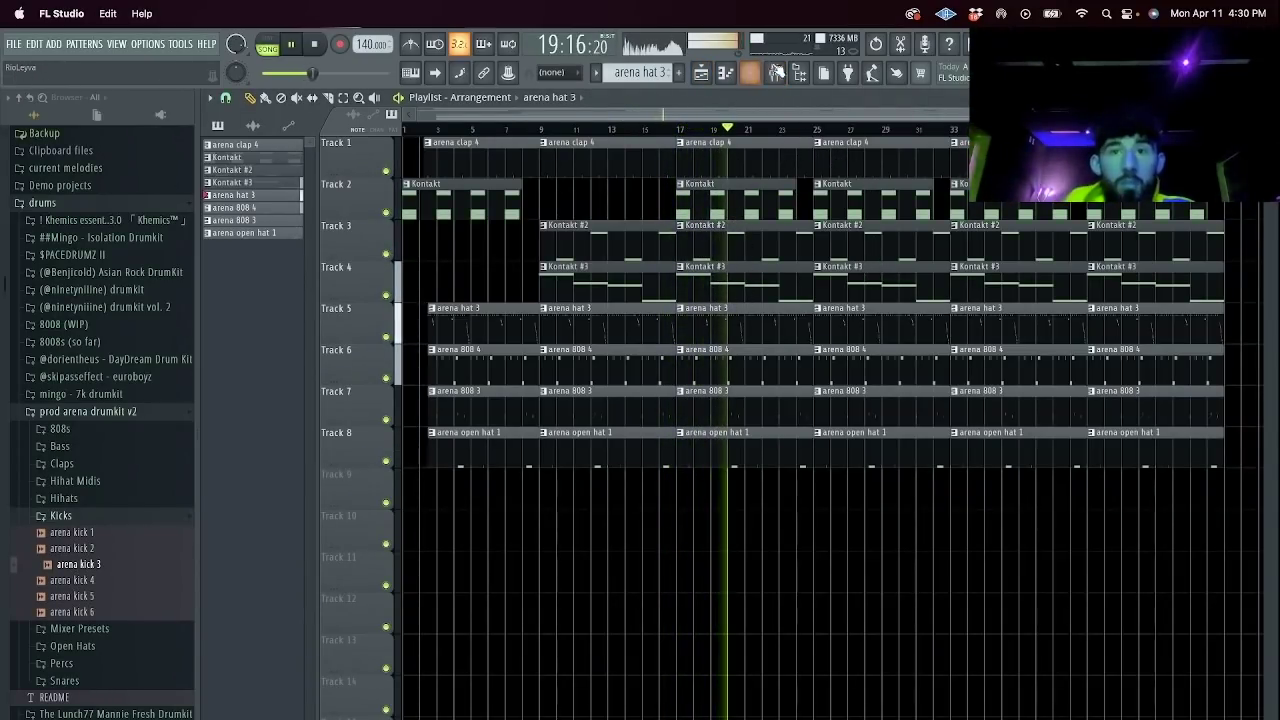
Delete the Track 4 Kontakt #3 clip, duplicate the arrangement, and drop the later Tracks 3–8 clips.
click(776, 72)
click(709, 75)
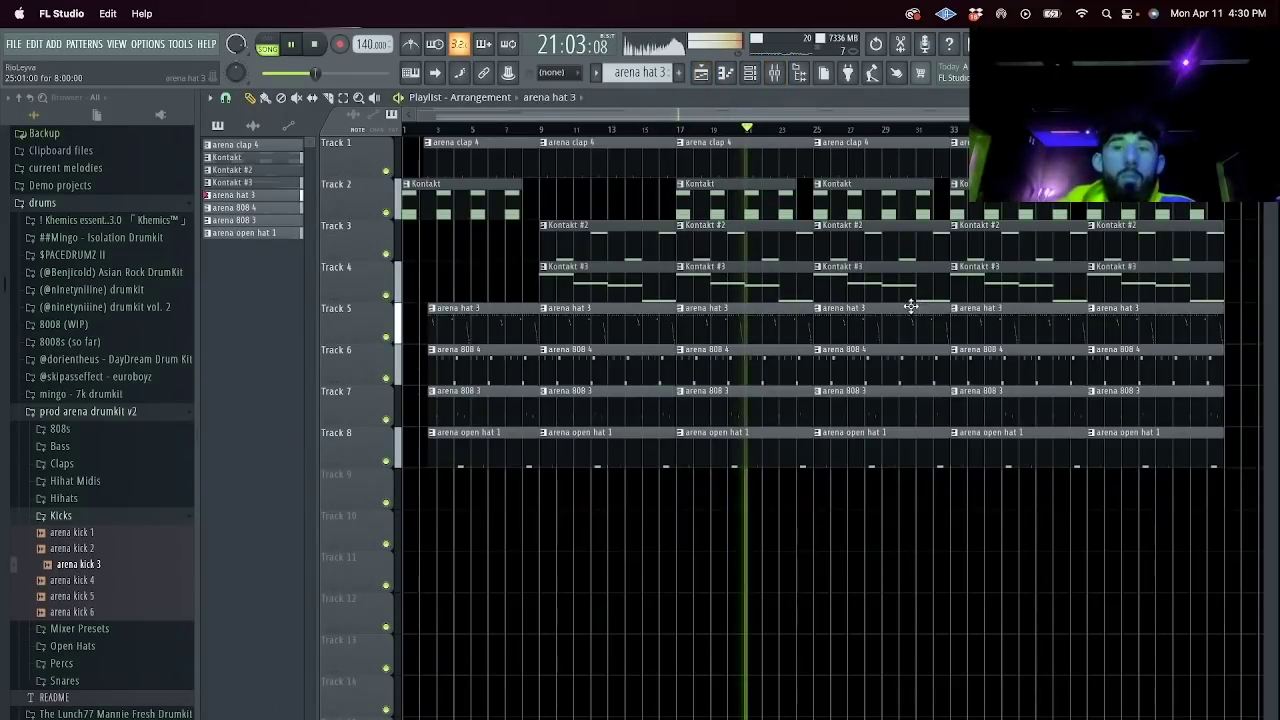
right_click(908, 291)
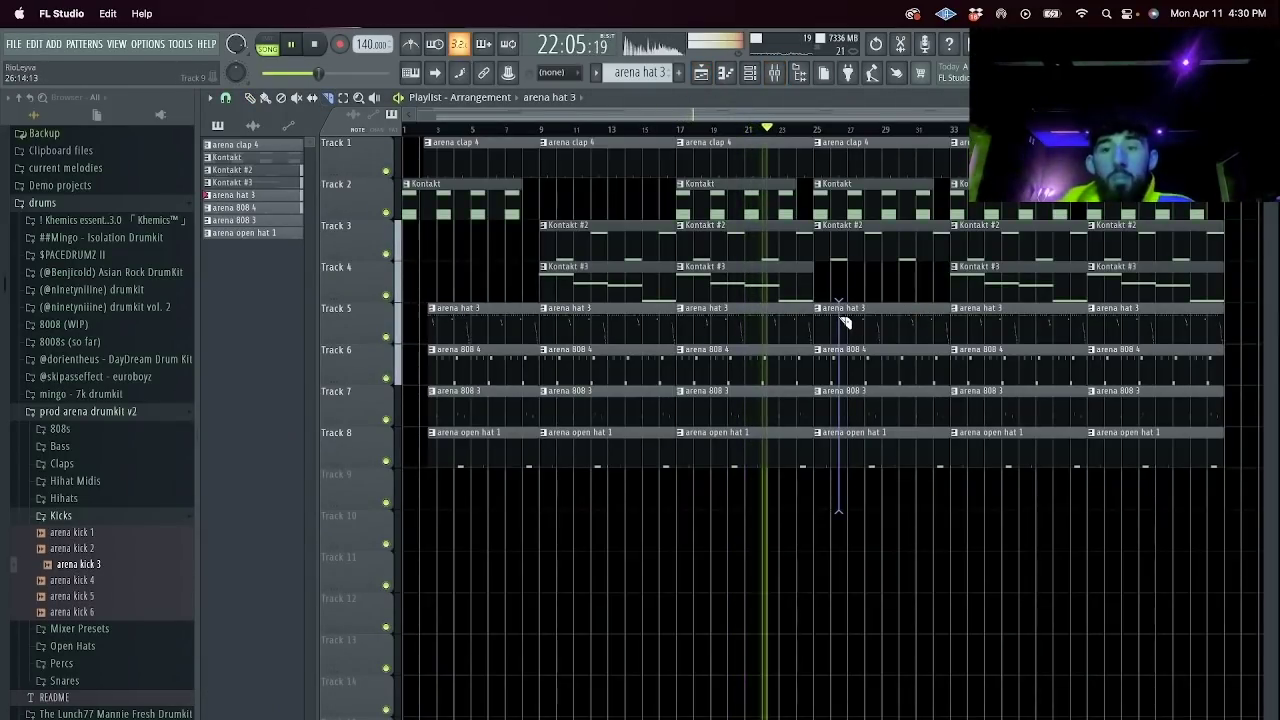
drag(1229, 510, 830, 127)
key(Delete)
drag(952, 591, 402, 138)
key(ctrl+b)
ctrl+click(958, 500)
drag(1050, 254, 1256, 545)
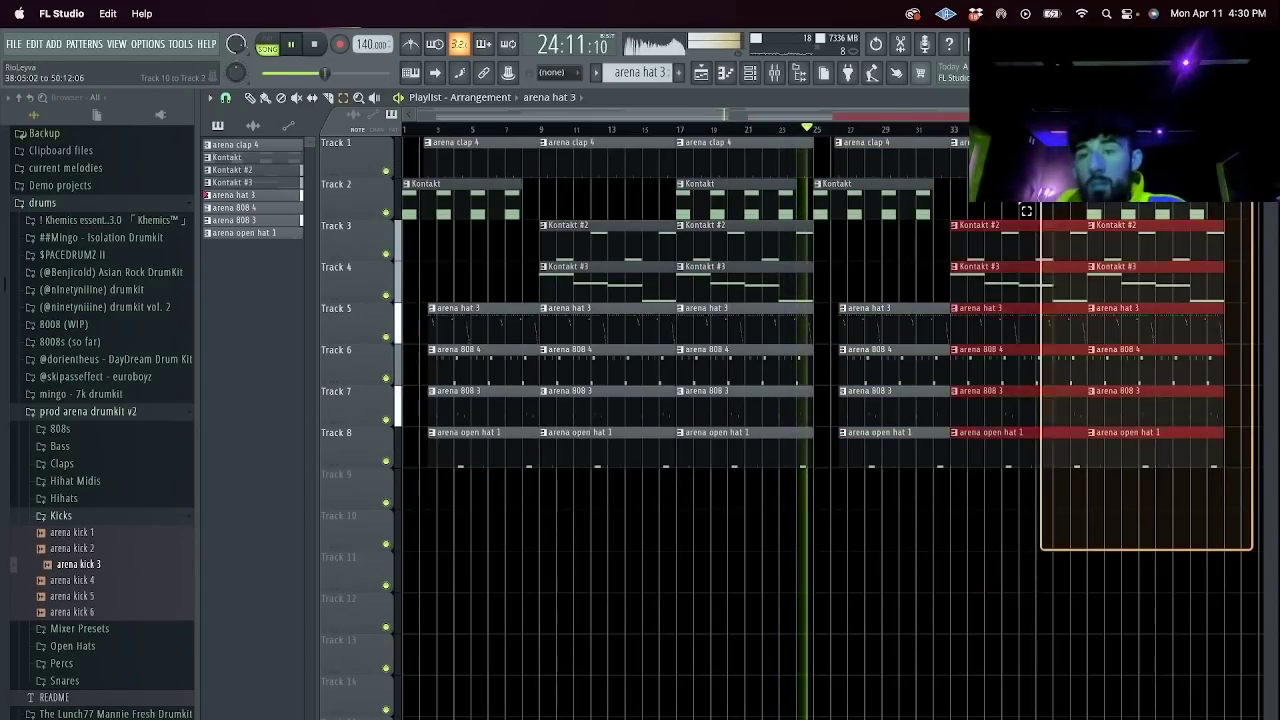
key(Delete)
Make the Track 2 Kontakt clip unique as Kontakt #4 and inspect its notes.
click(819, 184)
click(845, 283)
key(space)
double_click(826, 183)
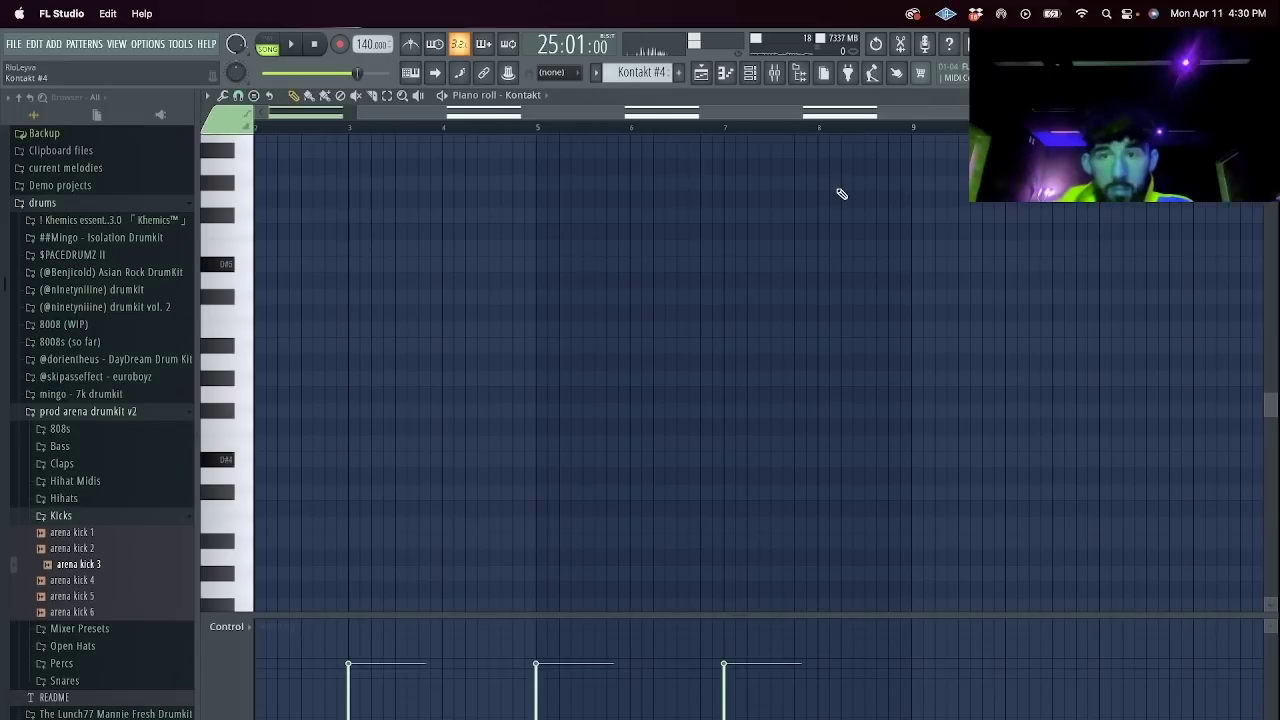
scroll(841, 194, down, 5)
scroll(595, 229, up, 9)
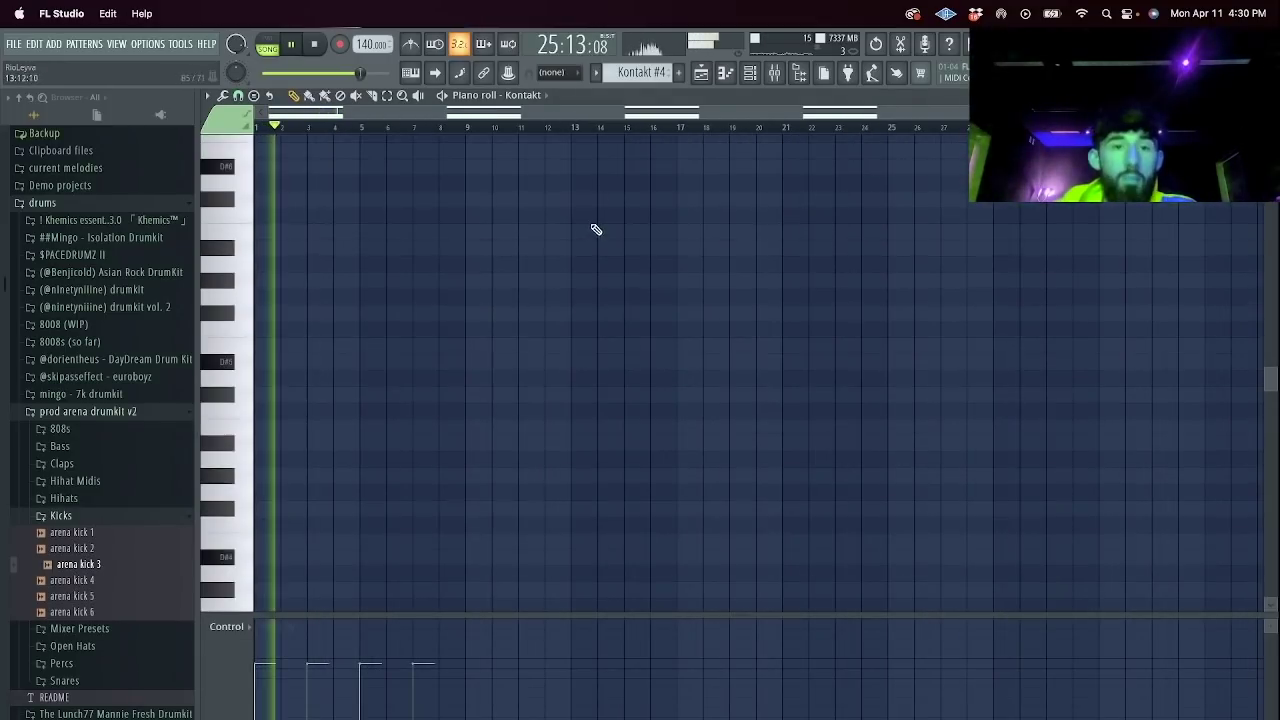
click(701, 73)
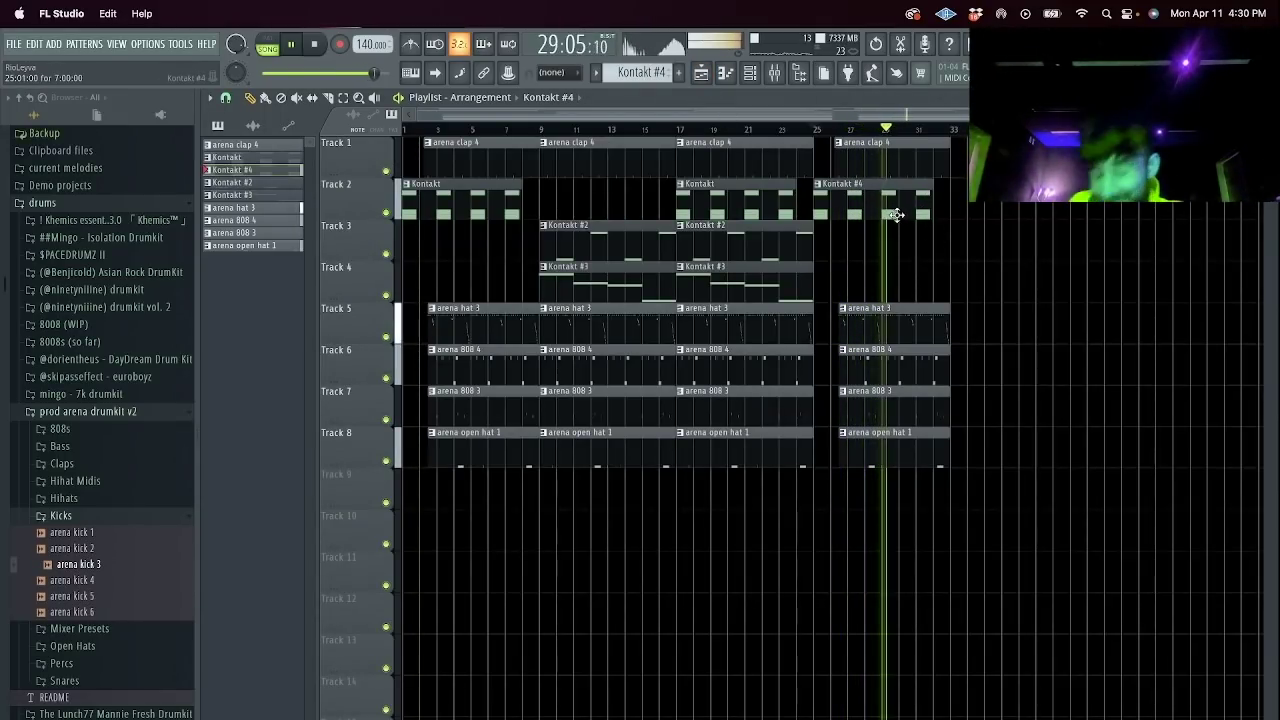
Duplicate the clips from bar 17 to bar 33, removing the Kontakt #3 clip there and clips past bar 41.
drag(991, 549, 722, 138)
click(998, 475)
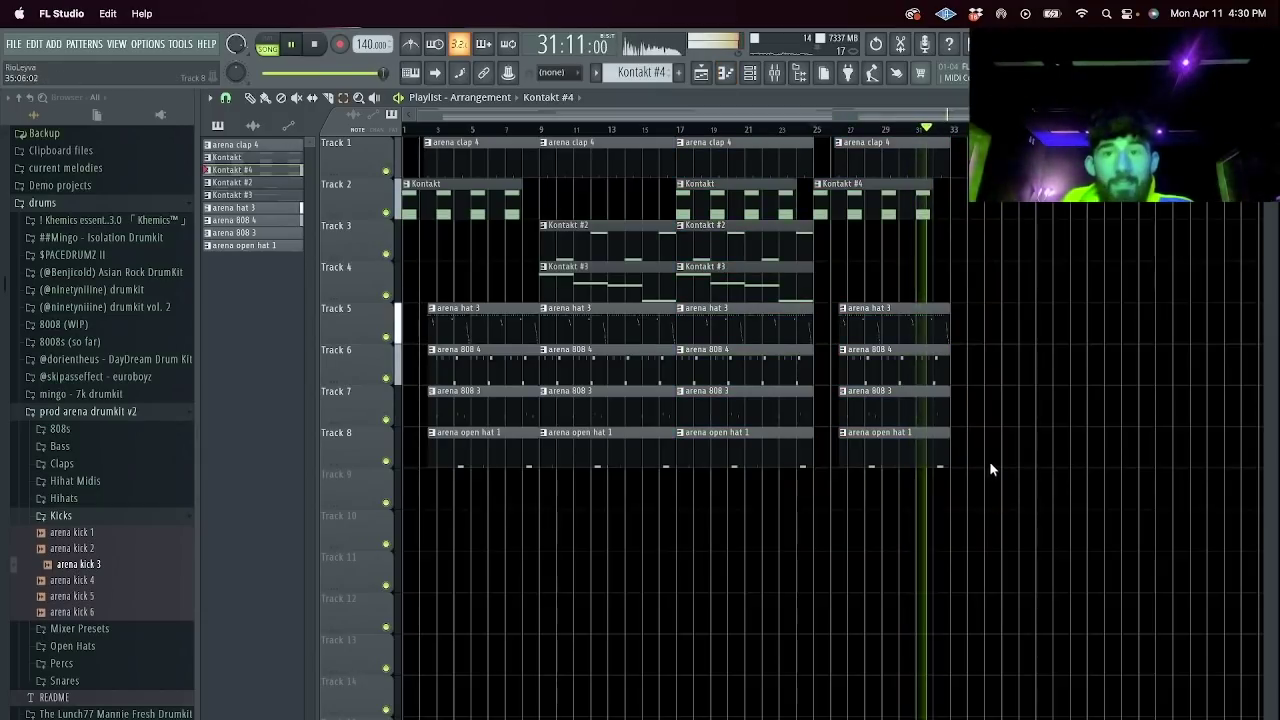
drag(1003, 507, 774, 138)
key(super+b)
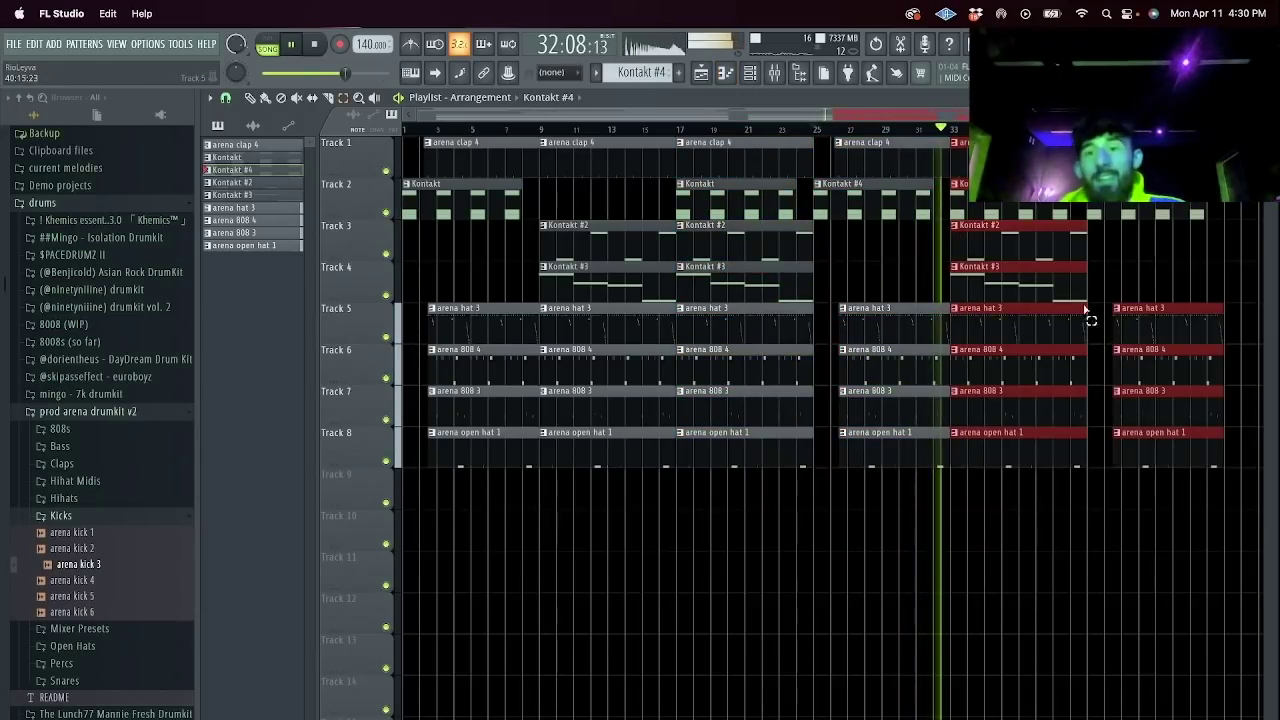
click(1063, 258)
right_click(1059, 287)
drag(1199, 454, 1123, 155)
key(Delete)
scroll(1123, 158, down, 1)
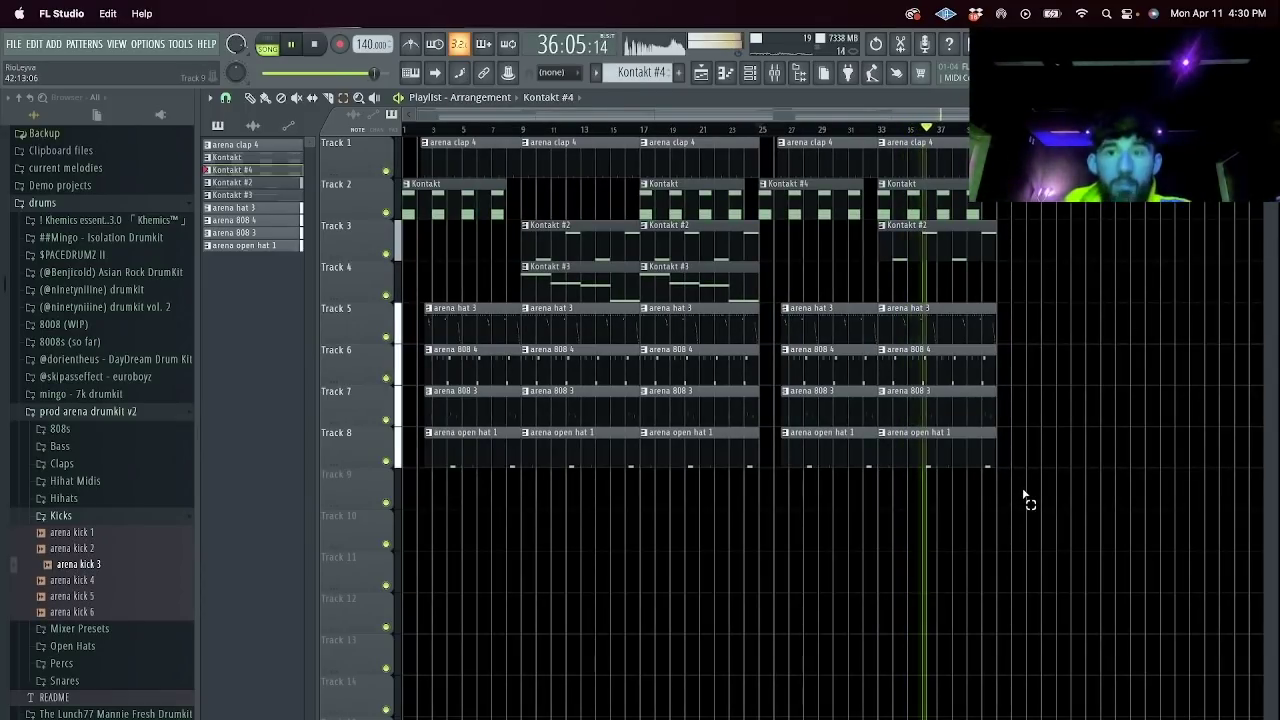
Add a Kontakt #2 clip on Track 3 at bar 25 and duplicate the whole arrangement.
drag(1024, 500, 224, 36)
click(908, 257)
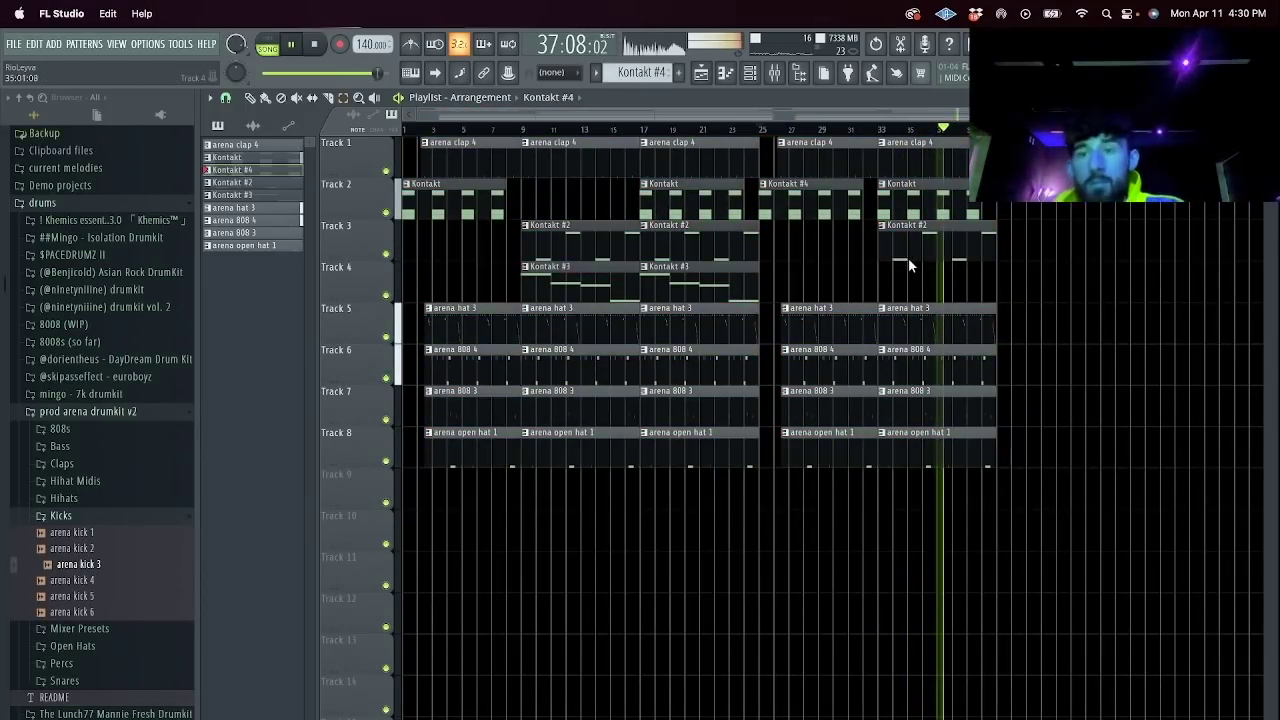
click(804, 249)
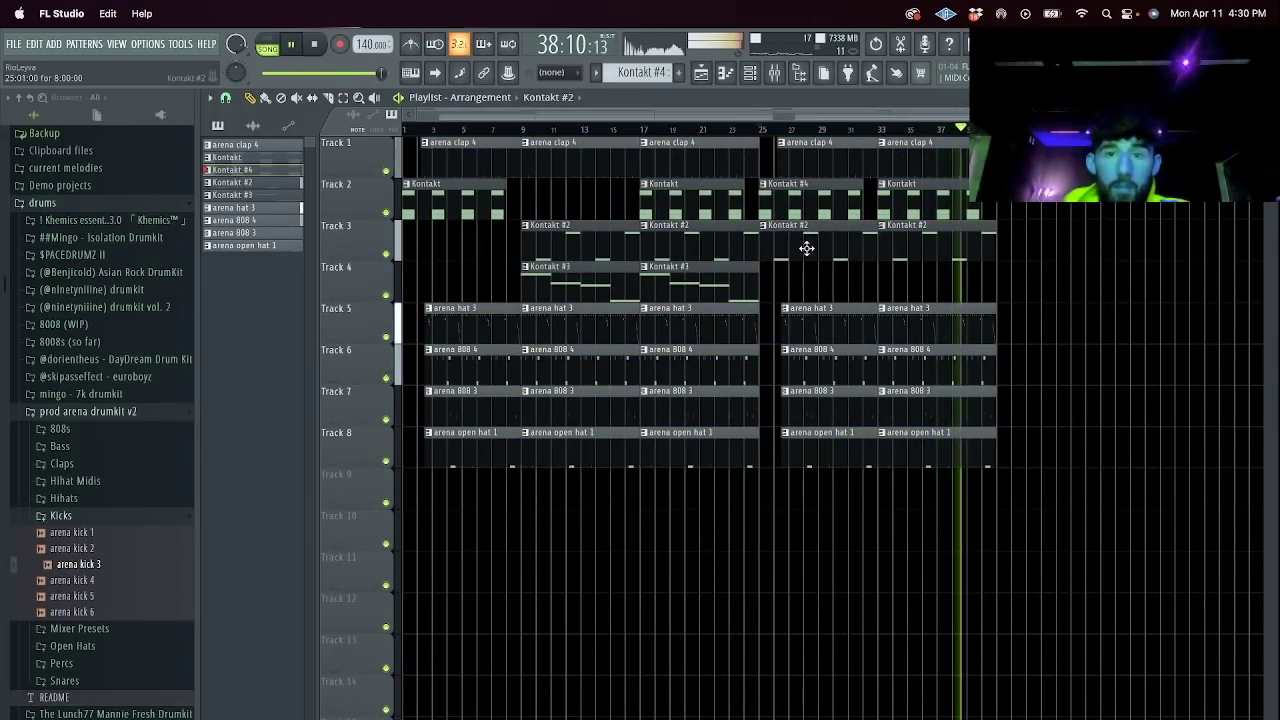
click(763, 129)
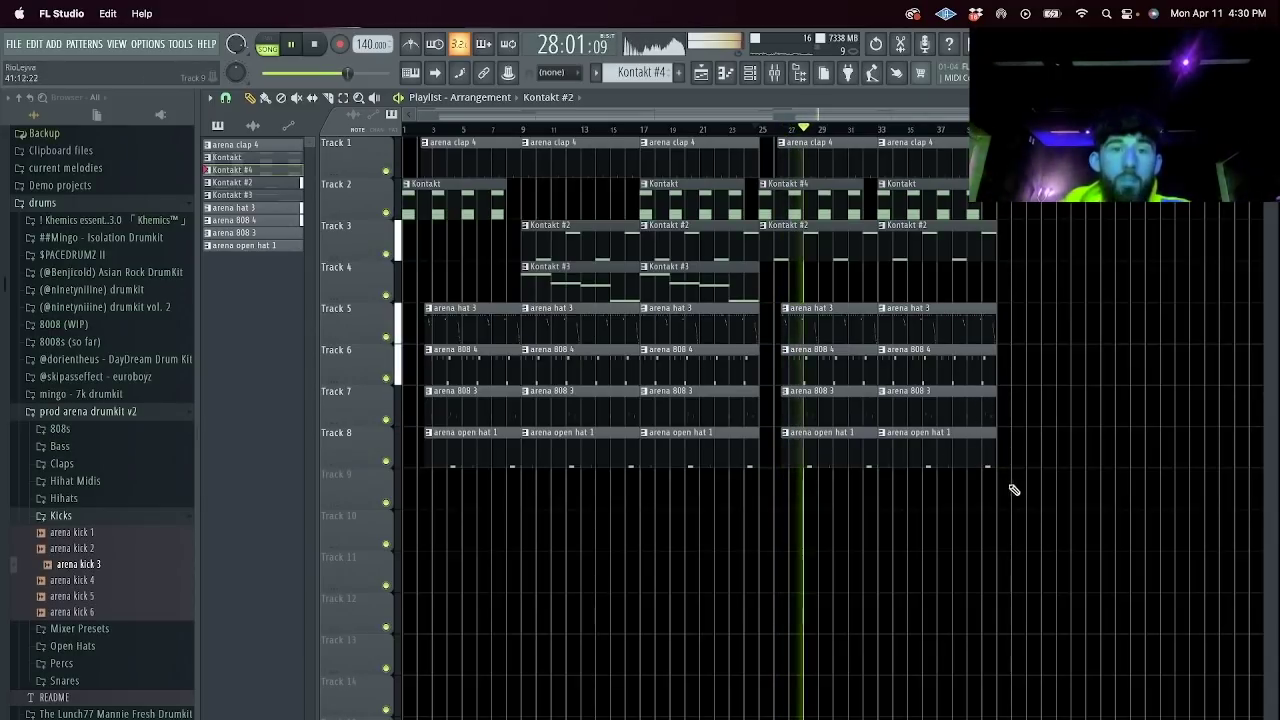
drag(1013, 490, 412, 152)
key(ctrl+b)
key(ctrl+b)
Save the project as an FLP in a new 'Rio - Basics 140 BPM' folder inside Stems.
ctrl+click(834, 583)
key(super+s)
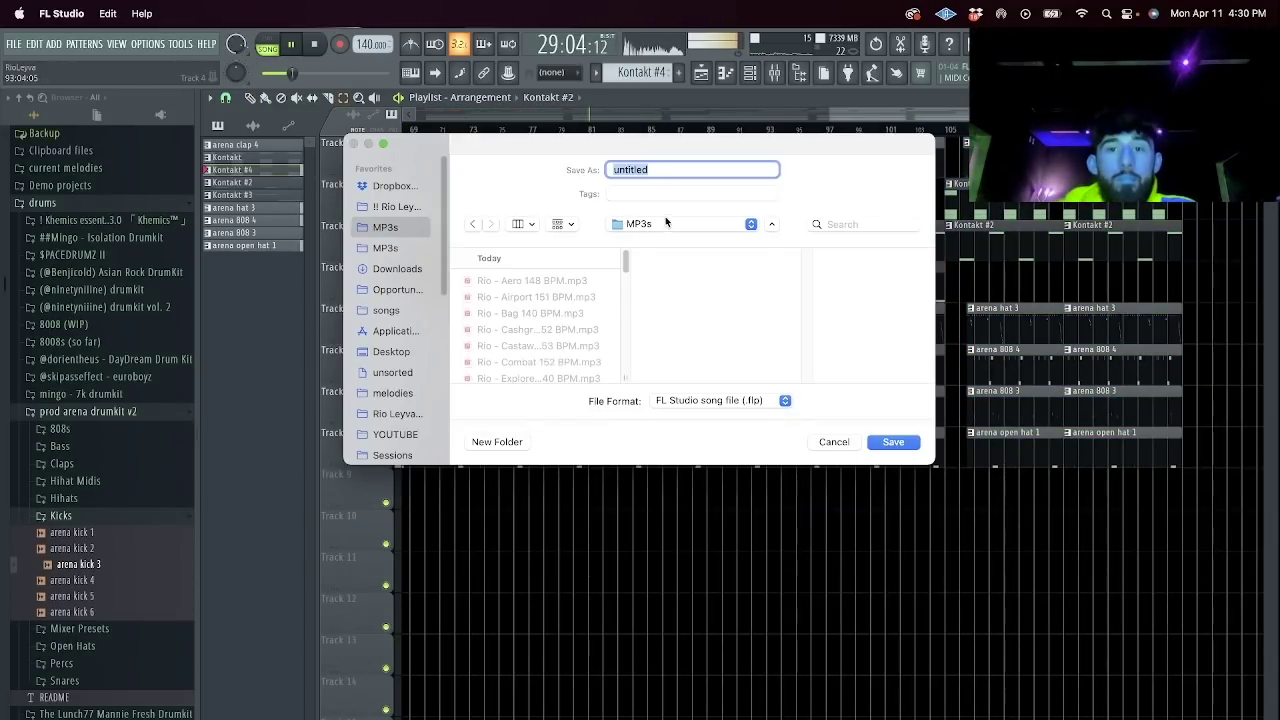
click(683, 224)
click(719, 243)
click(830, 292)
key(super+shift+n)
text(Rio )
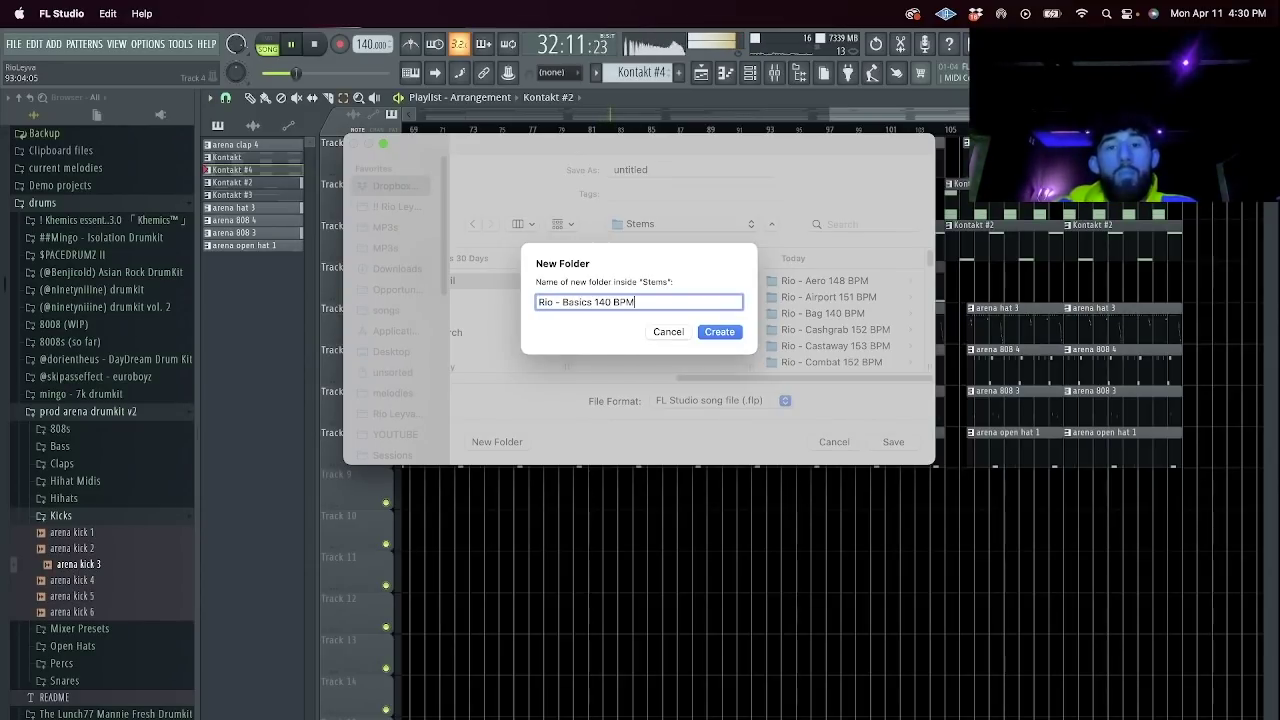
text(- Basics 140 BPM)
click(721, 331)
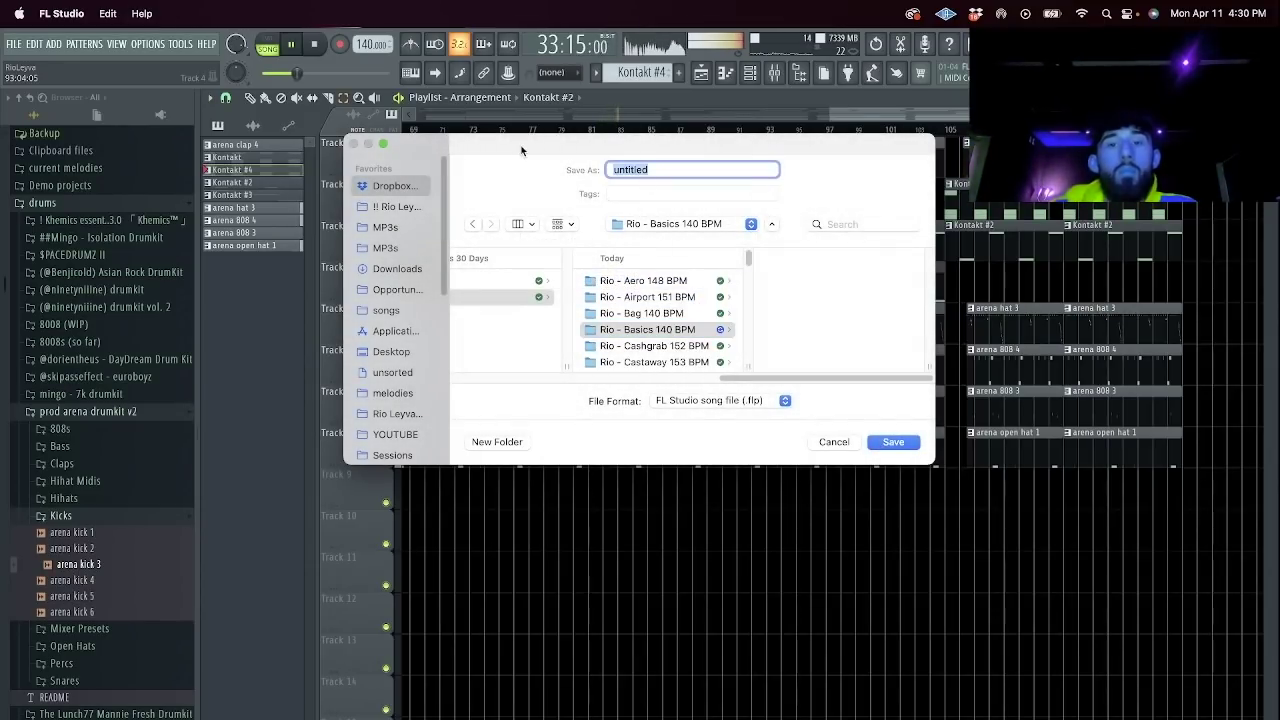
key(Return)
Render the song to an MP3 in the Stems > MP3s folder.
key(super+shift+r)
click(690, 223)
click(685, 243)
click(683, 281)
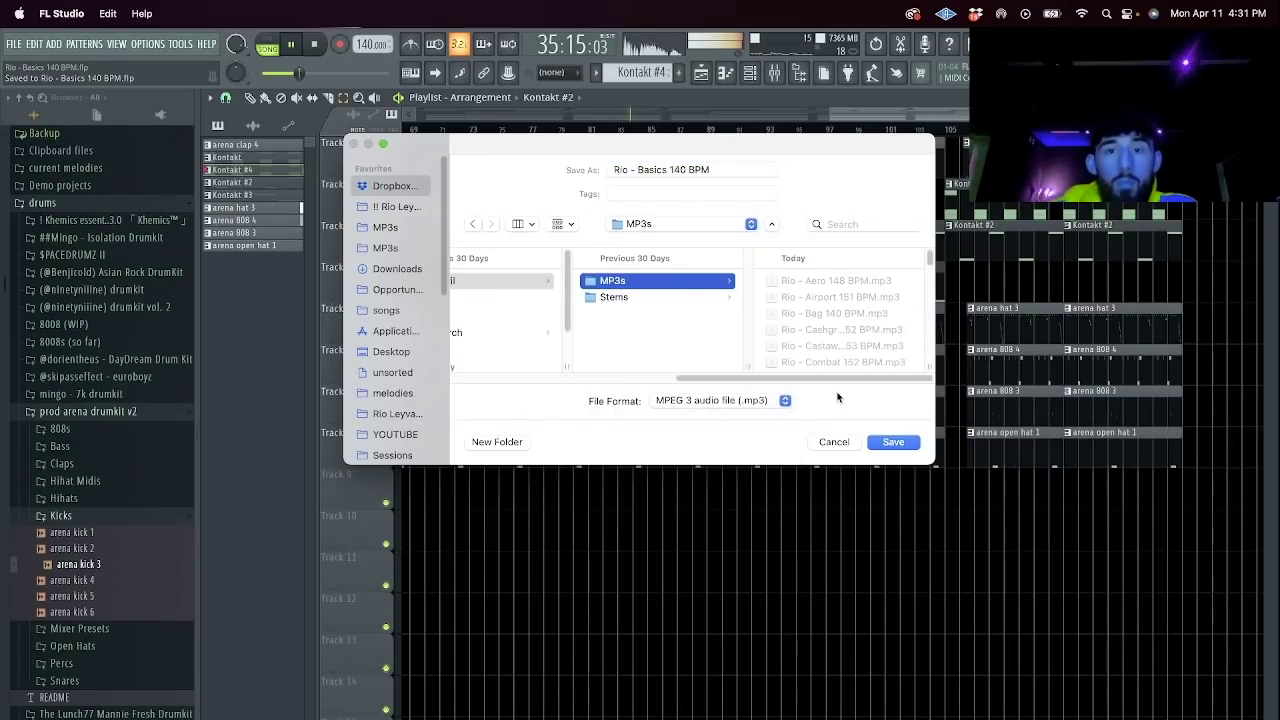
click(893, 441)
click(752, 608)
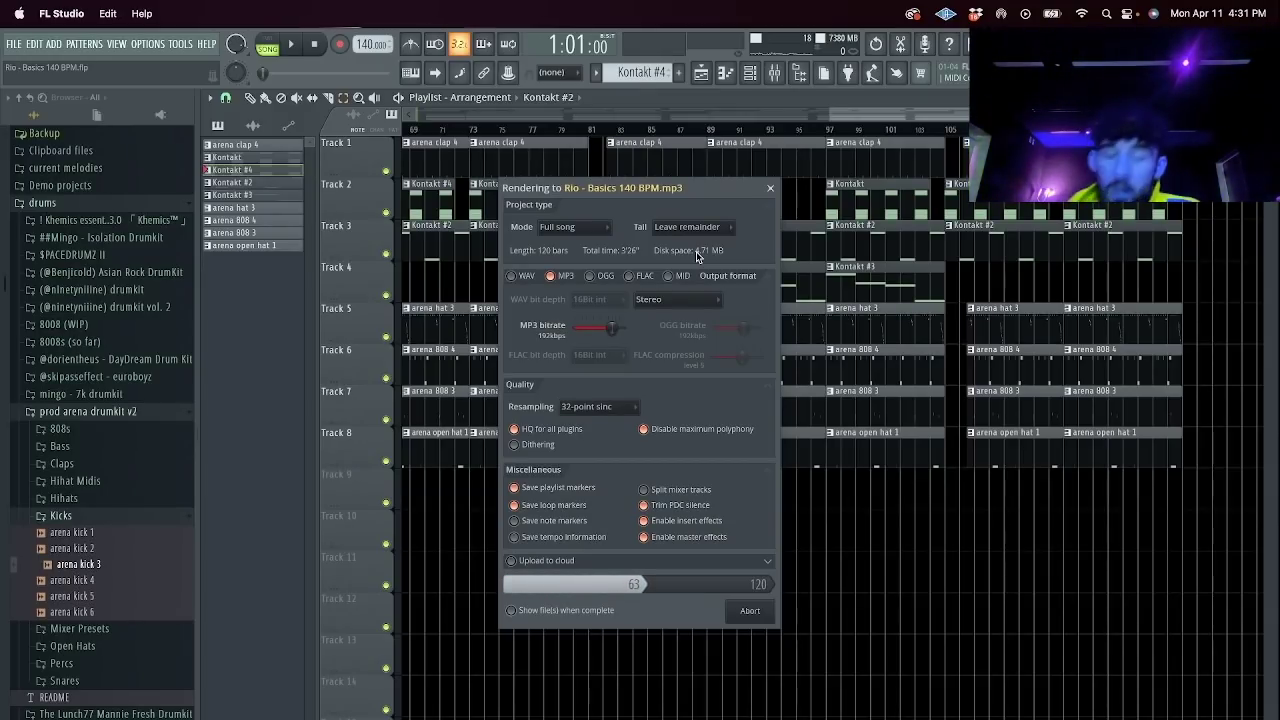
Start a fresh blank project with File > New.
key(super+Tab)
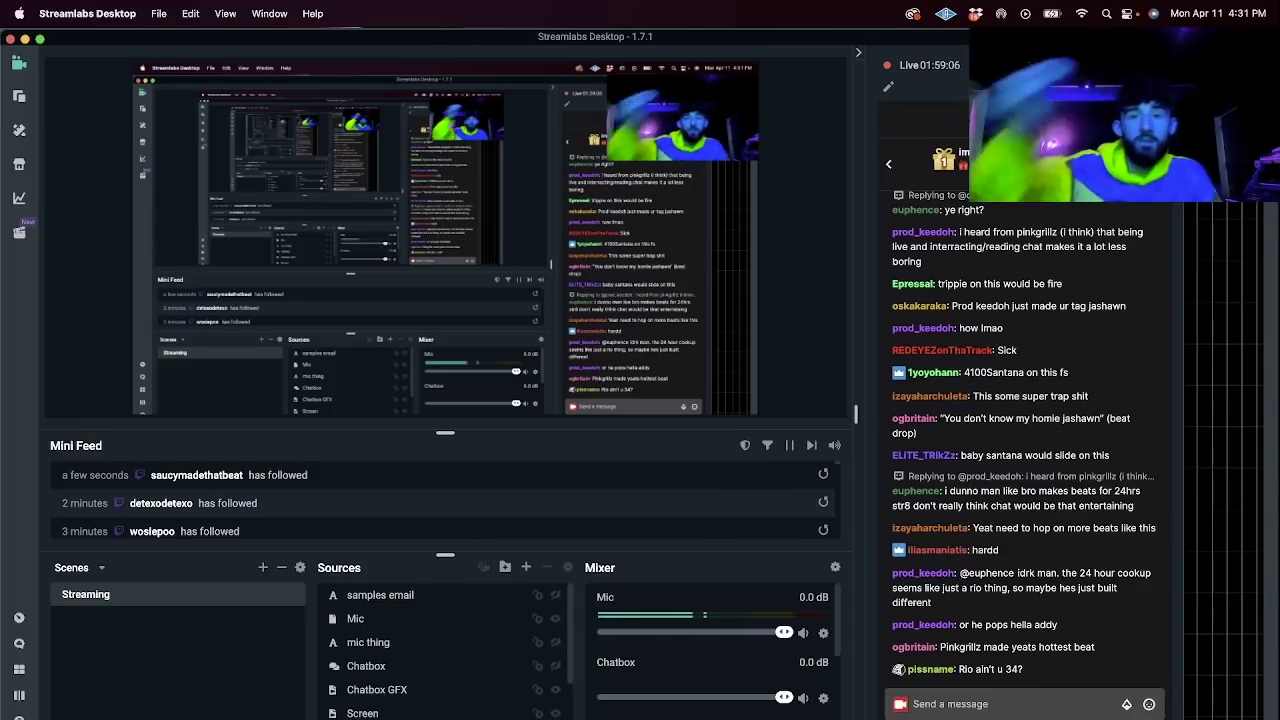
key(super+Tab)
click(10, 48)
click(40, 64)
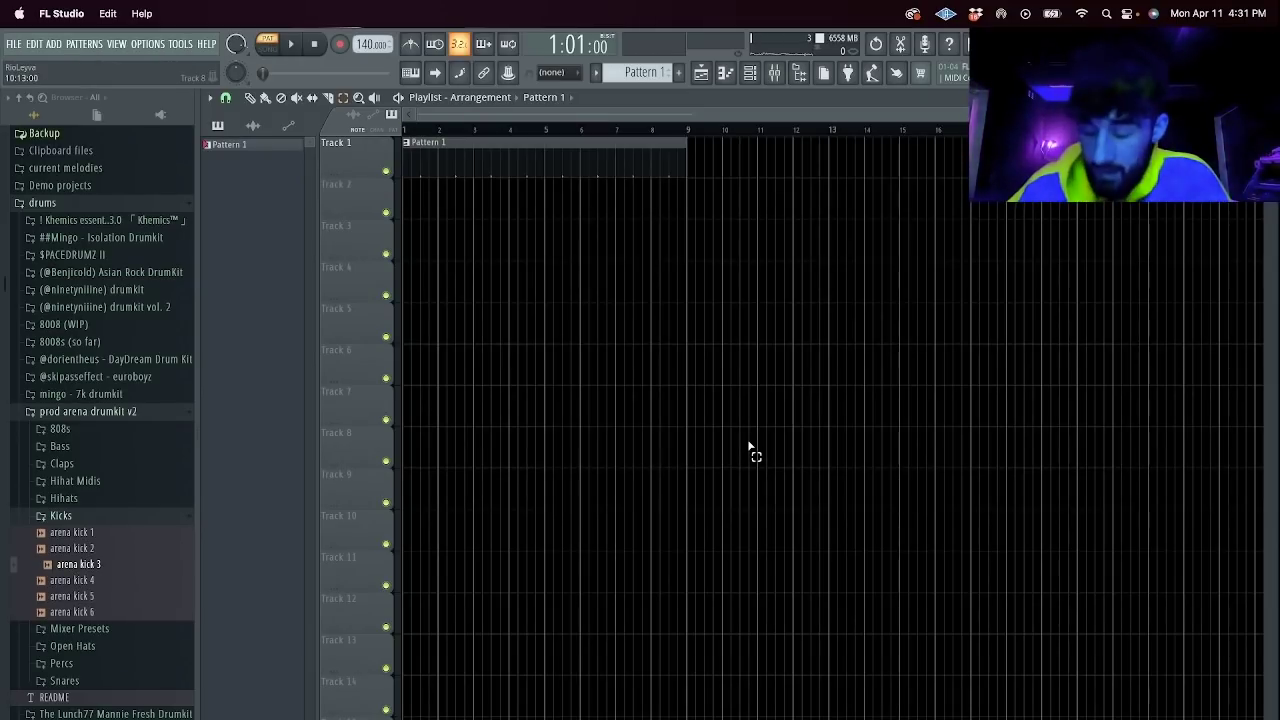
click(749, 72)
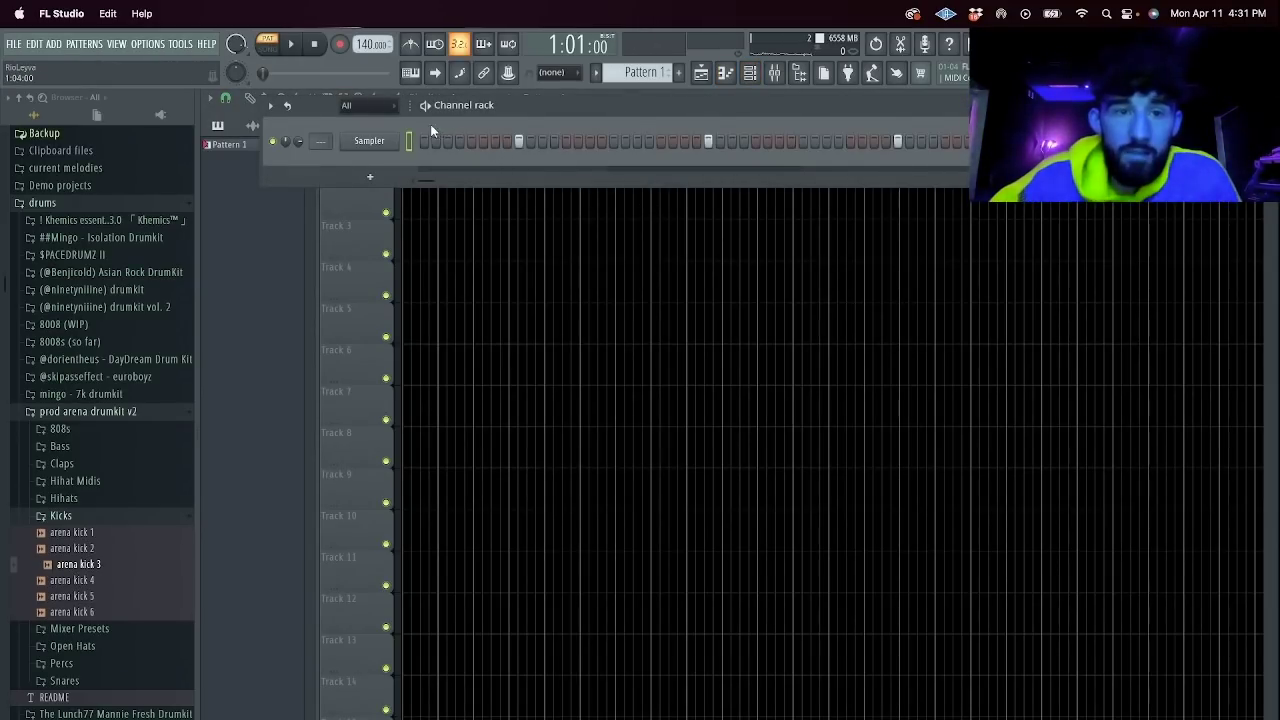
click(370, 177)
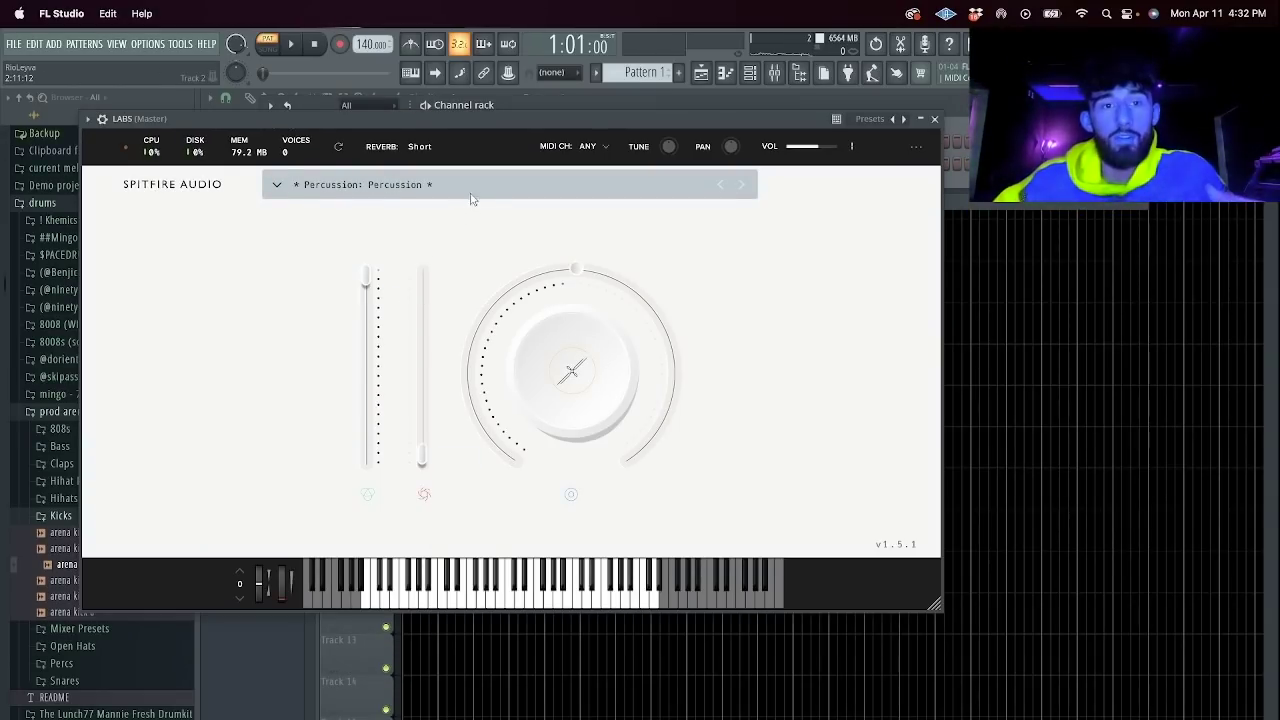
click(471, 192)
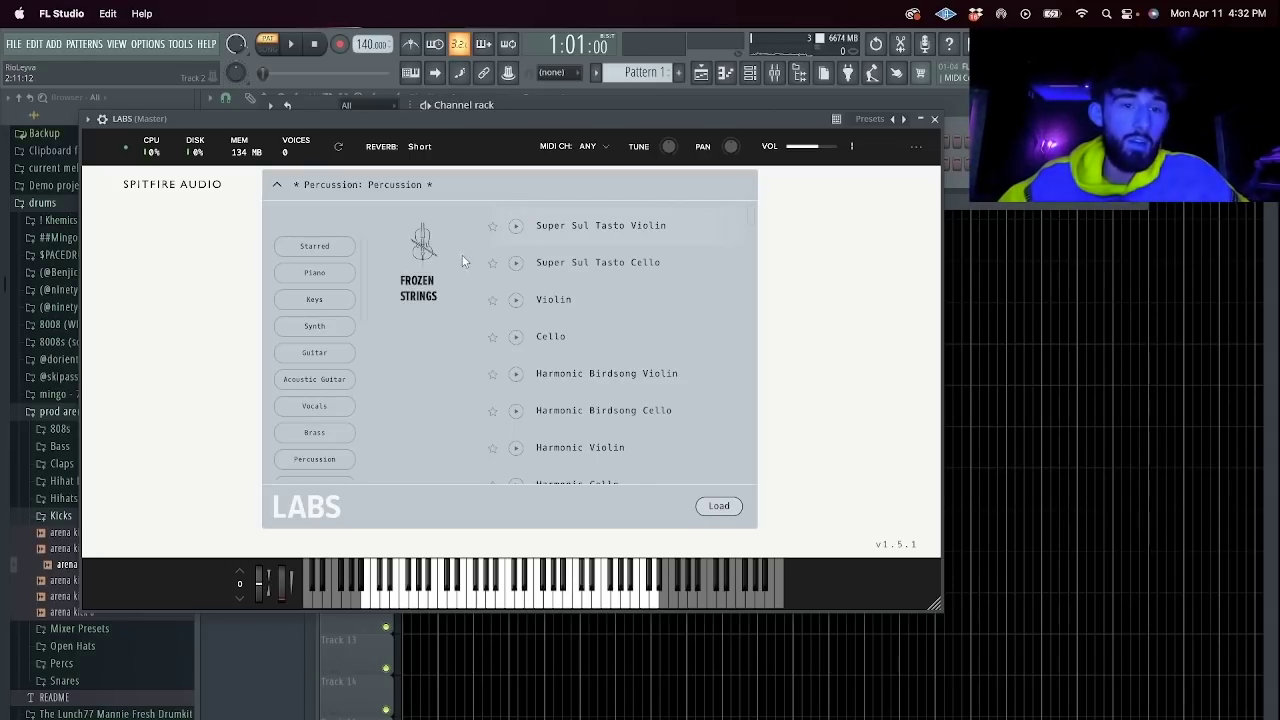
scroll(438, 306, down, 15)
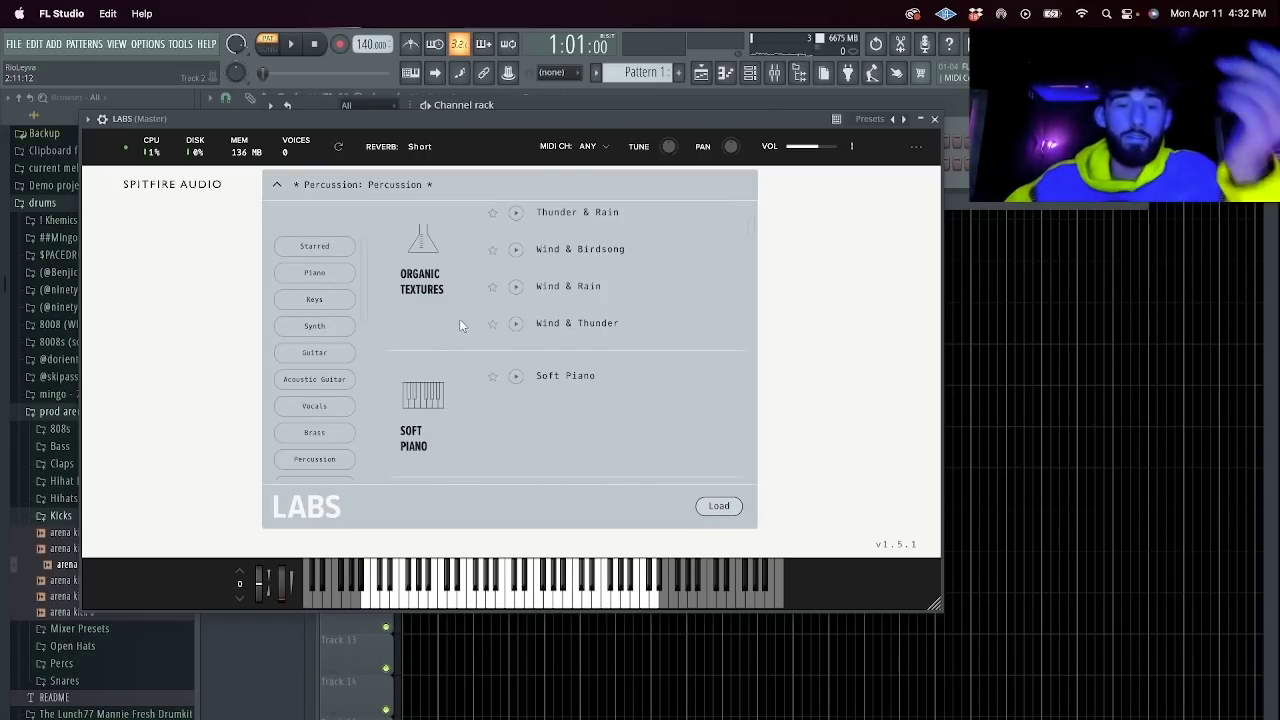
scroll(600, 373, down, 10)
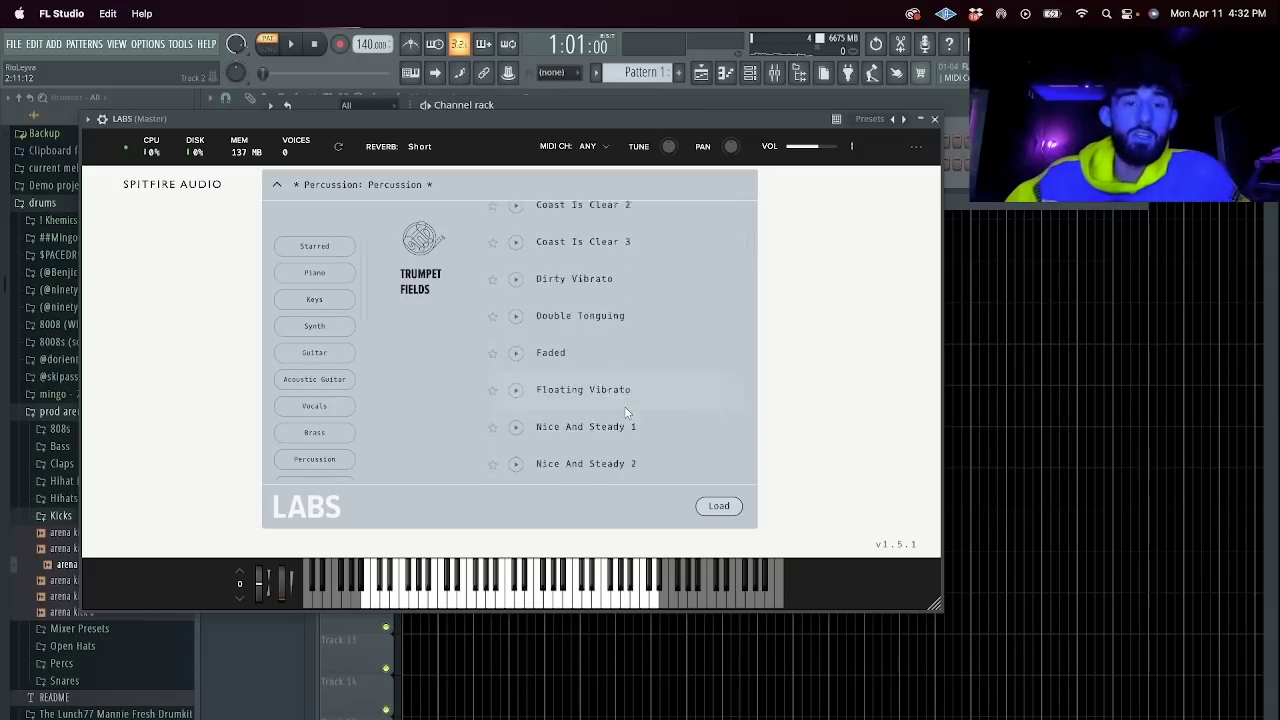
scroll(645, 428, down, 5)
scroll(630, 400, up, 3)
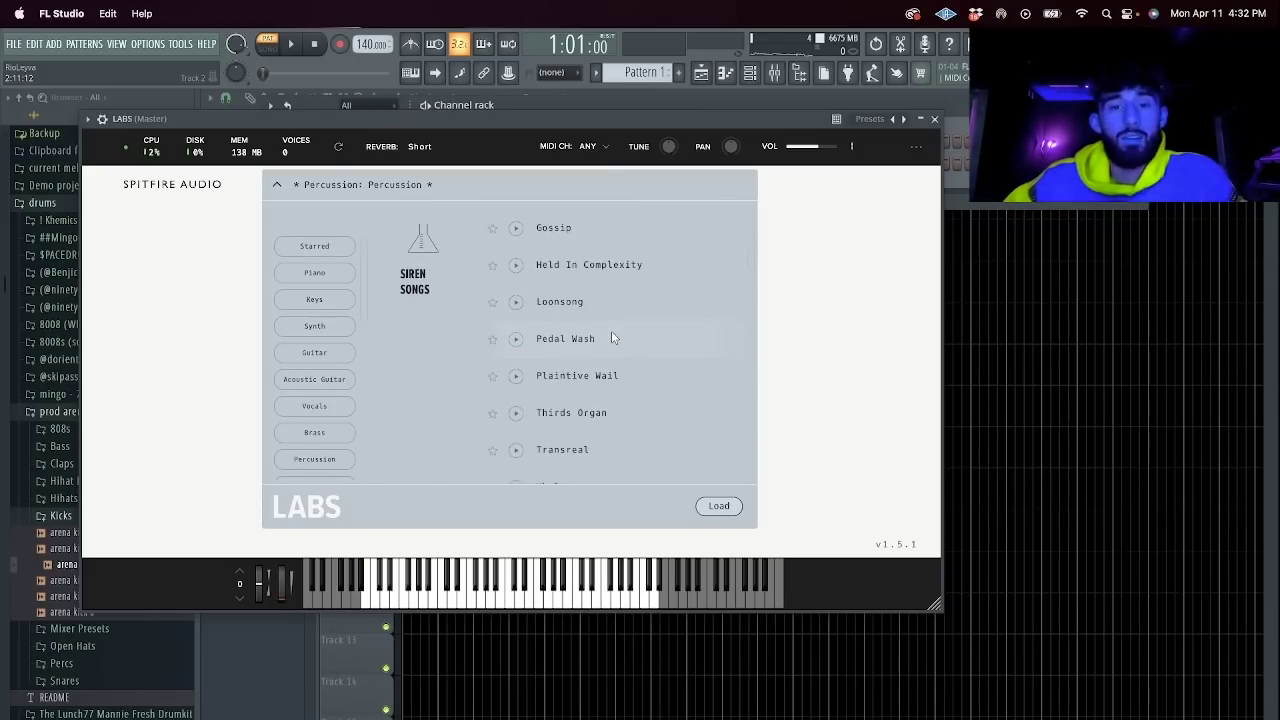
click(615, 348)
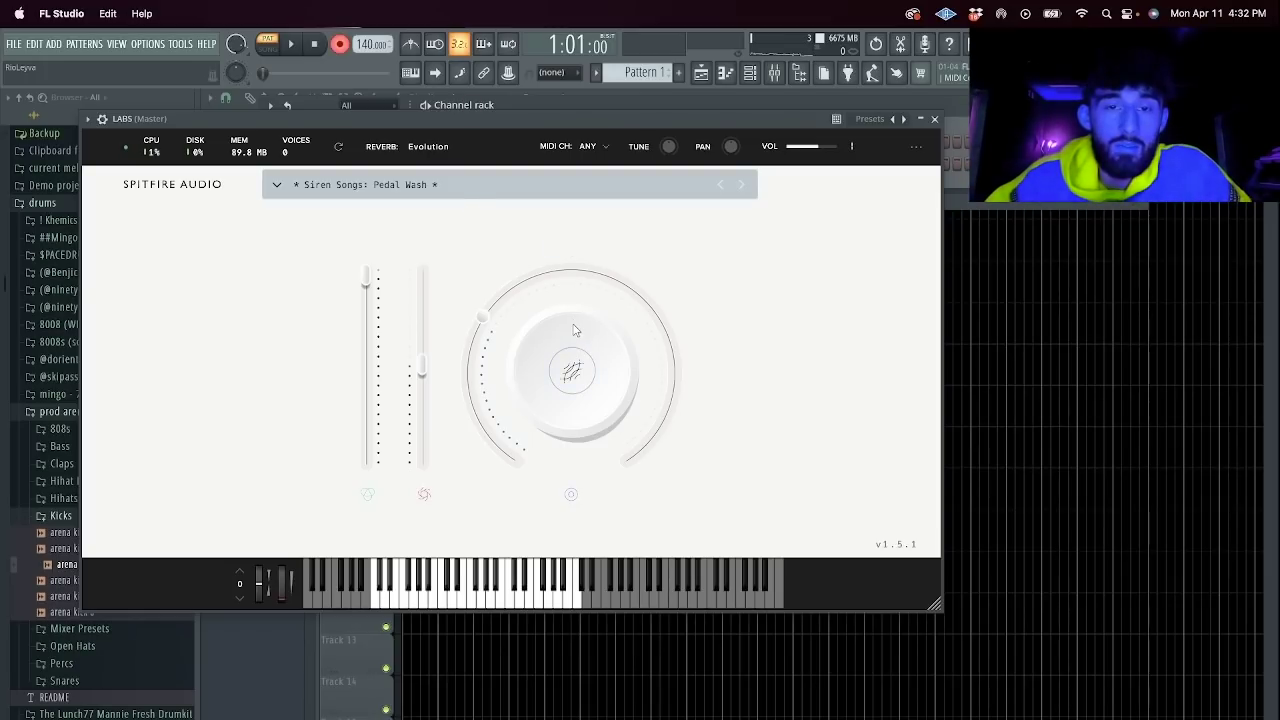
key(super+Tab)
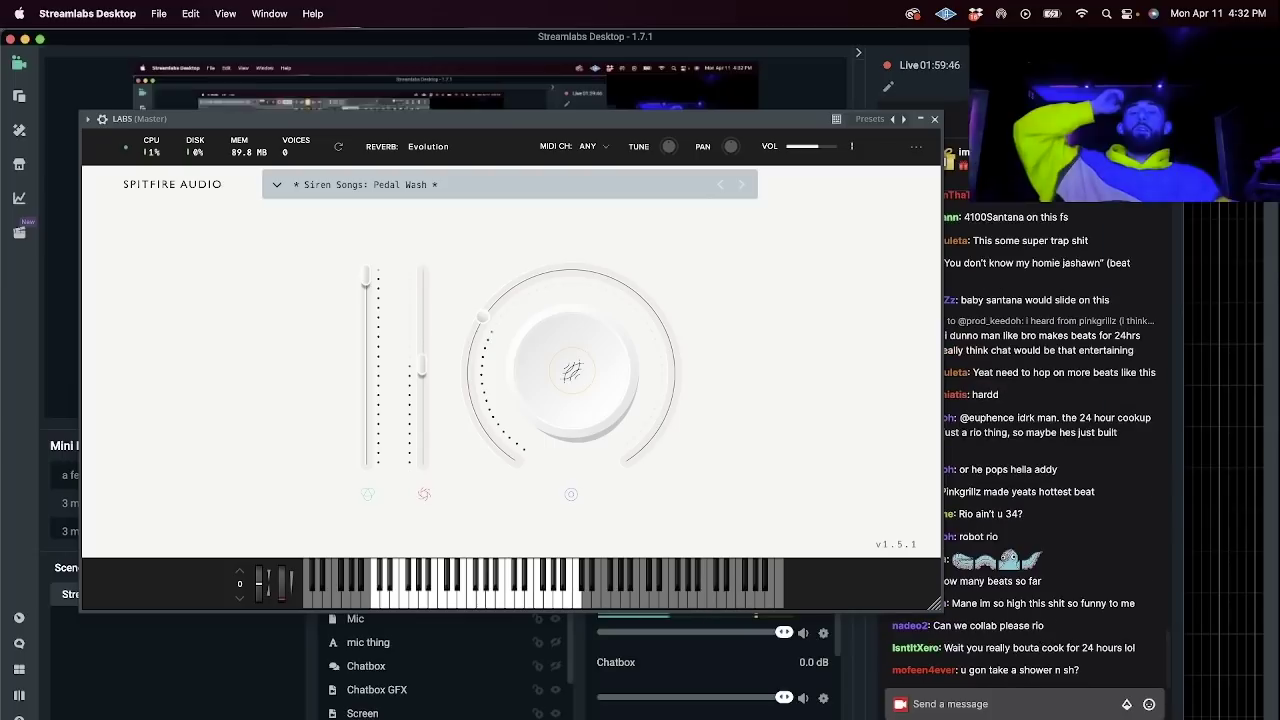
drag(593, 120, 718, 332)
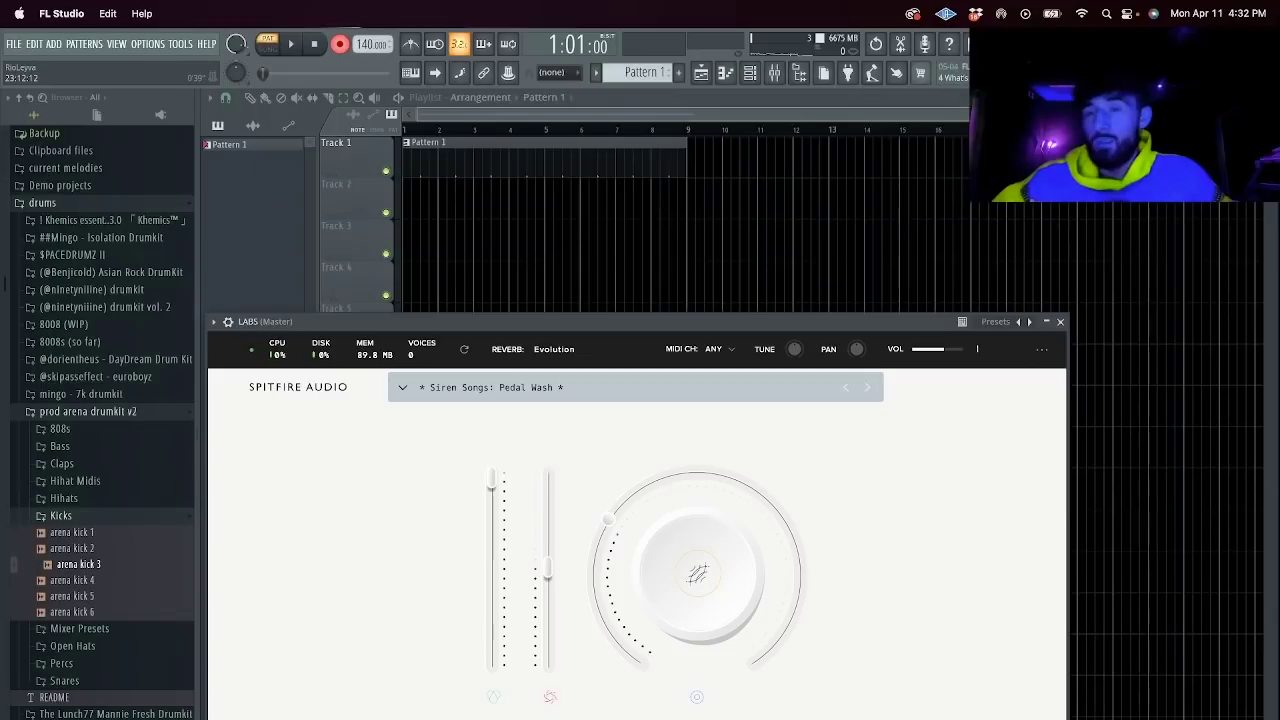
click(1208, 130)
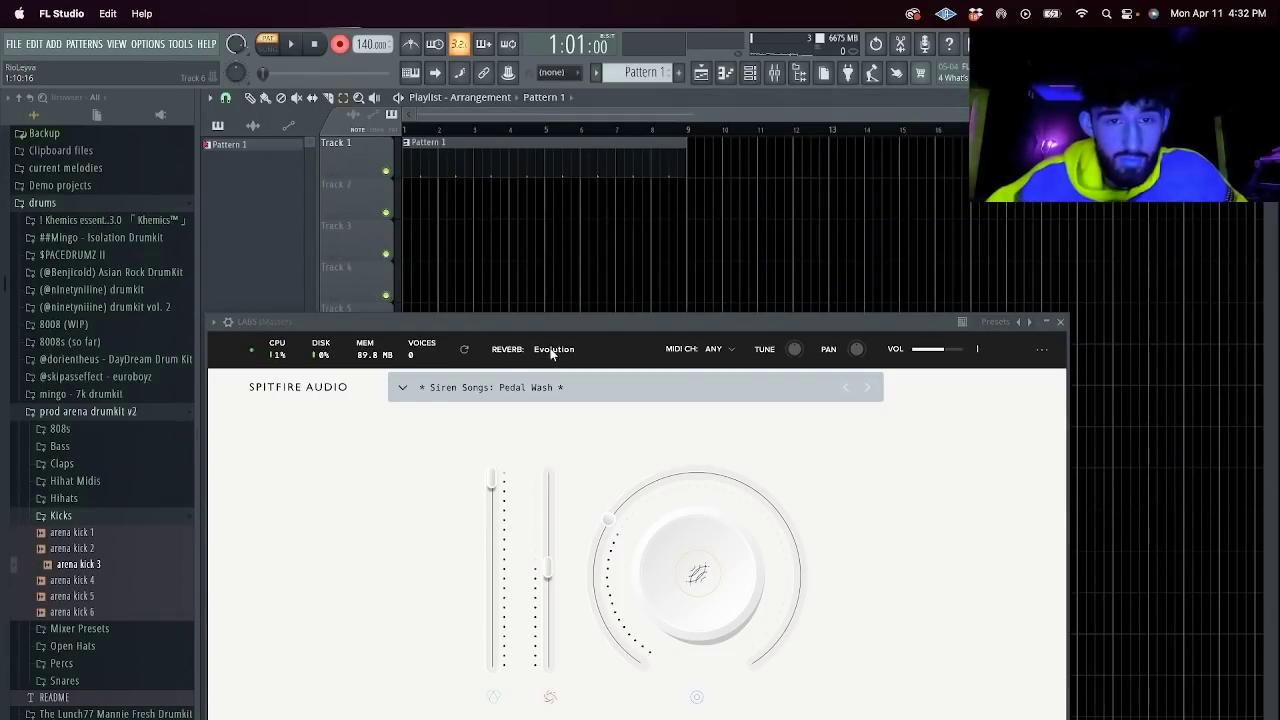
drag(606, 323, 636, 153)
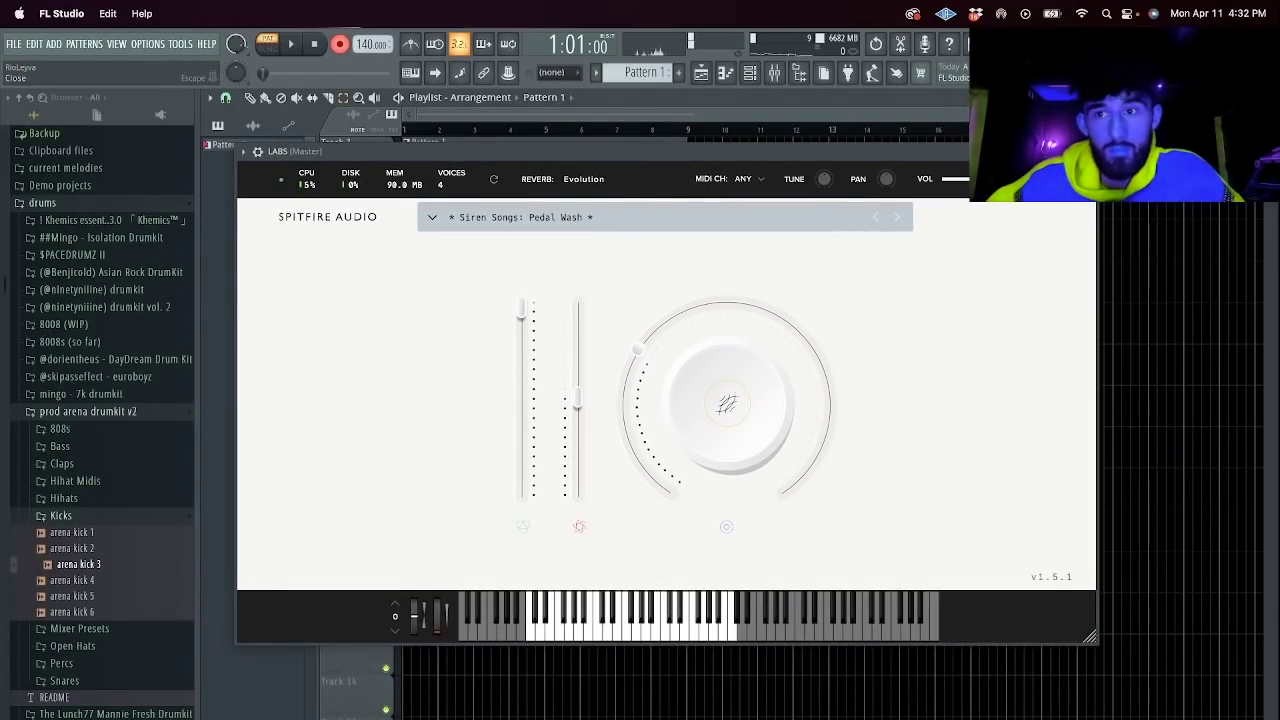
click(1086, 152)
click(749, 73)
Draw a long LABS note in the lowest visible piano-roll row and change the grid snap value.
right_click(392, 162)
click(429, 167)
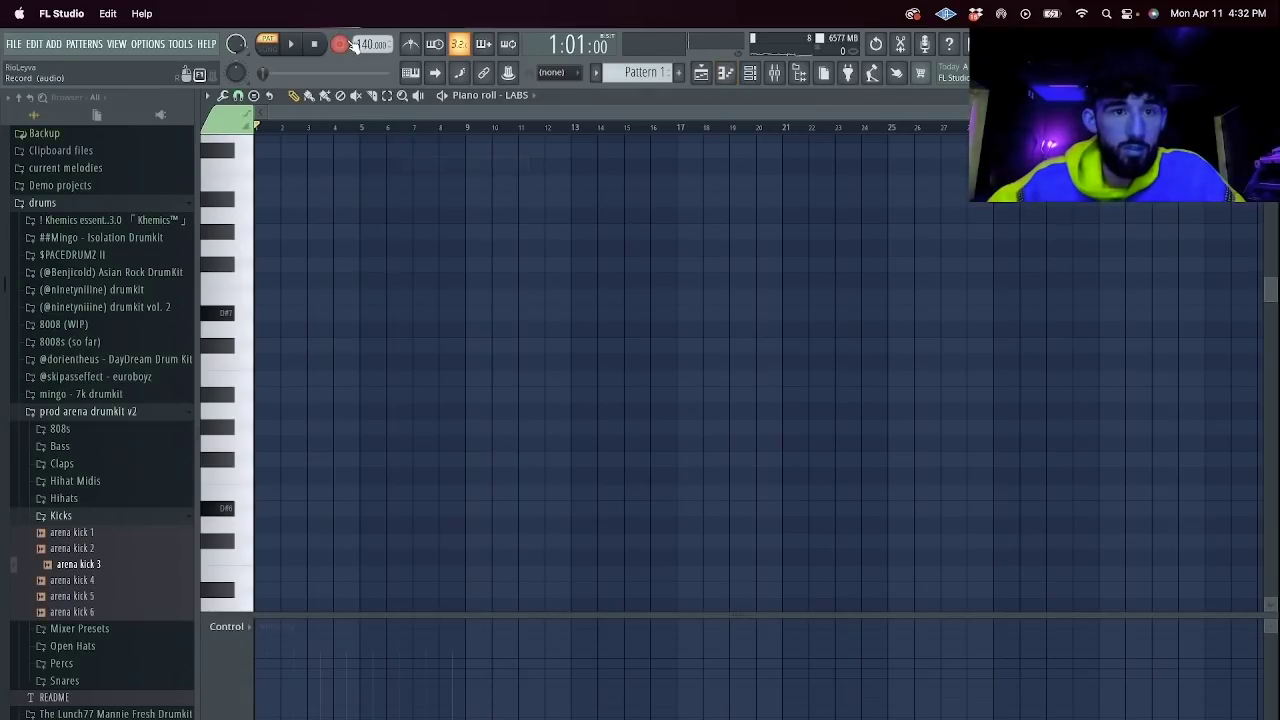
scroll(300, 400, down, 3)
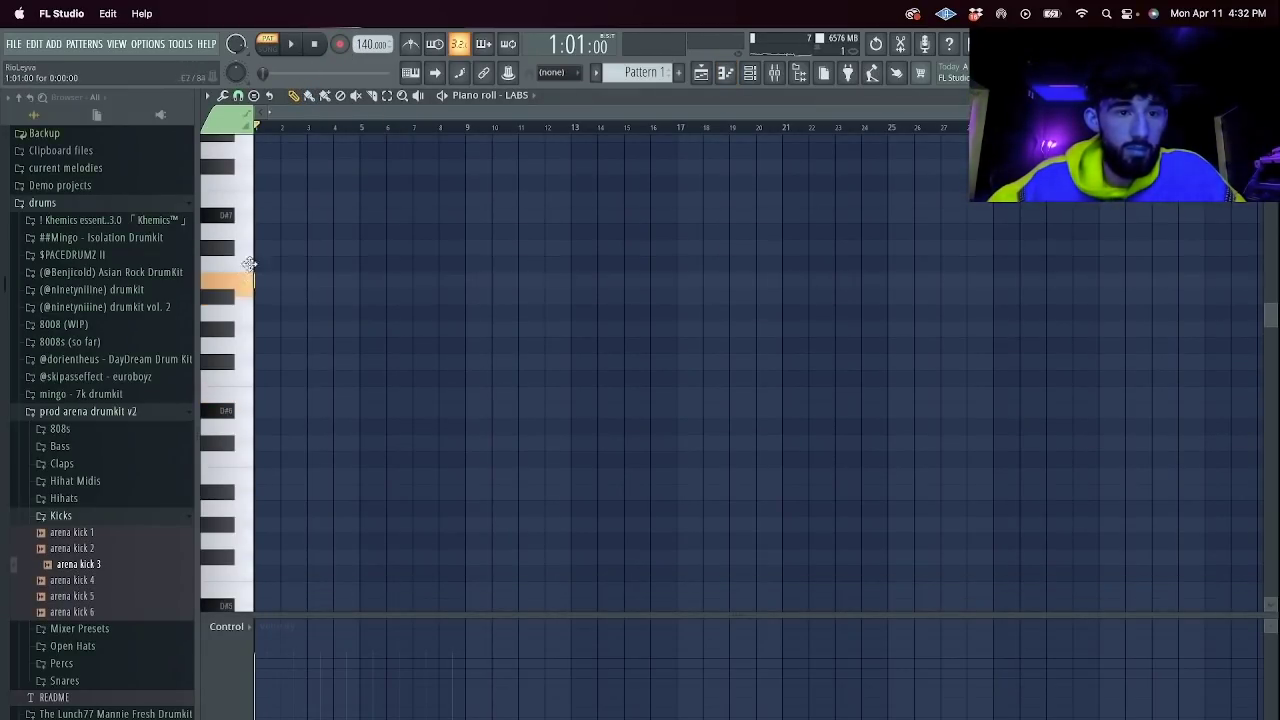
click(233, 574)
click(315, 572)
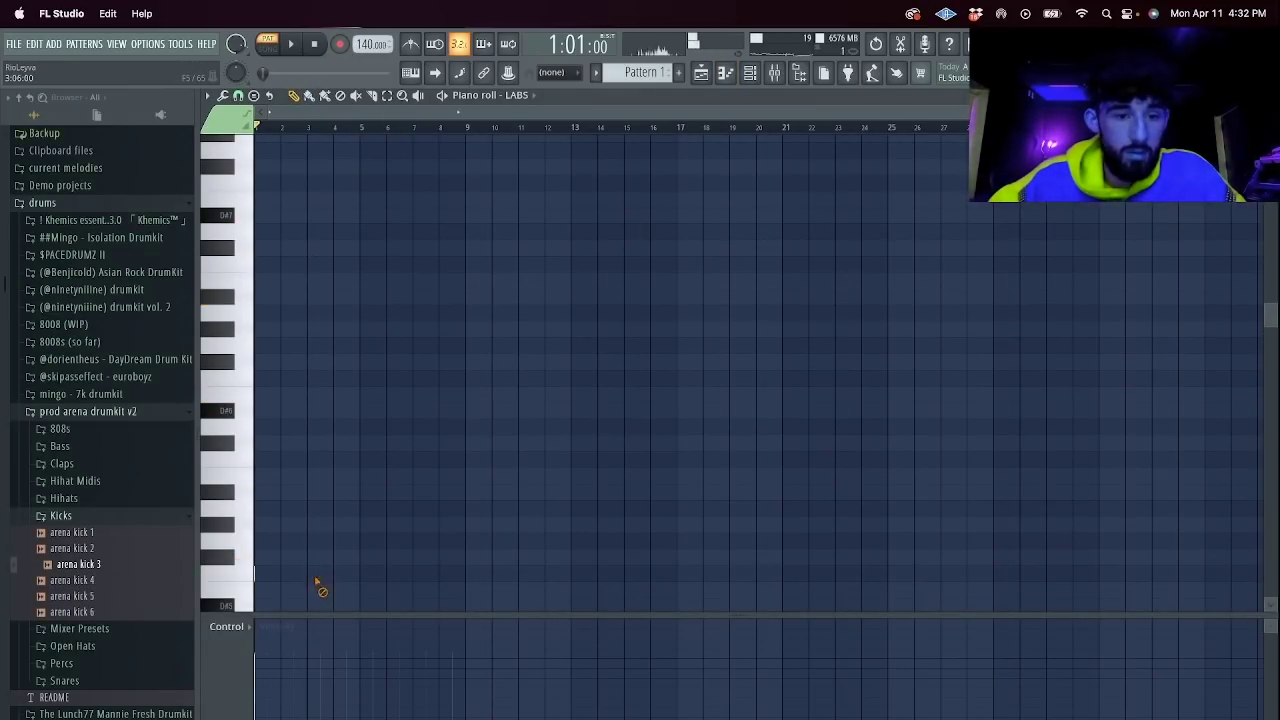
mouse_move(256, 579)
mouse_down()
mouse_move(666, 560)
mouse_move(479, 572)
mouse_up()
key(space)
click(238, 95)
click(263, 290)
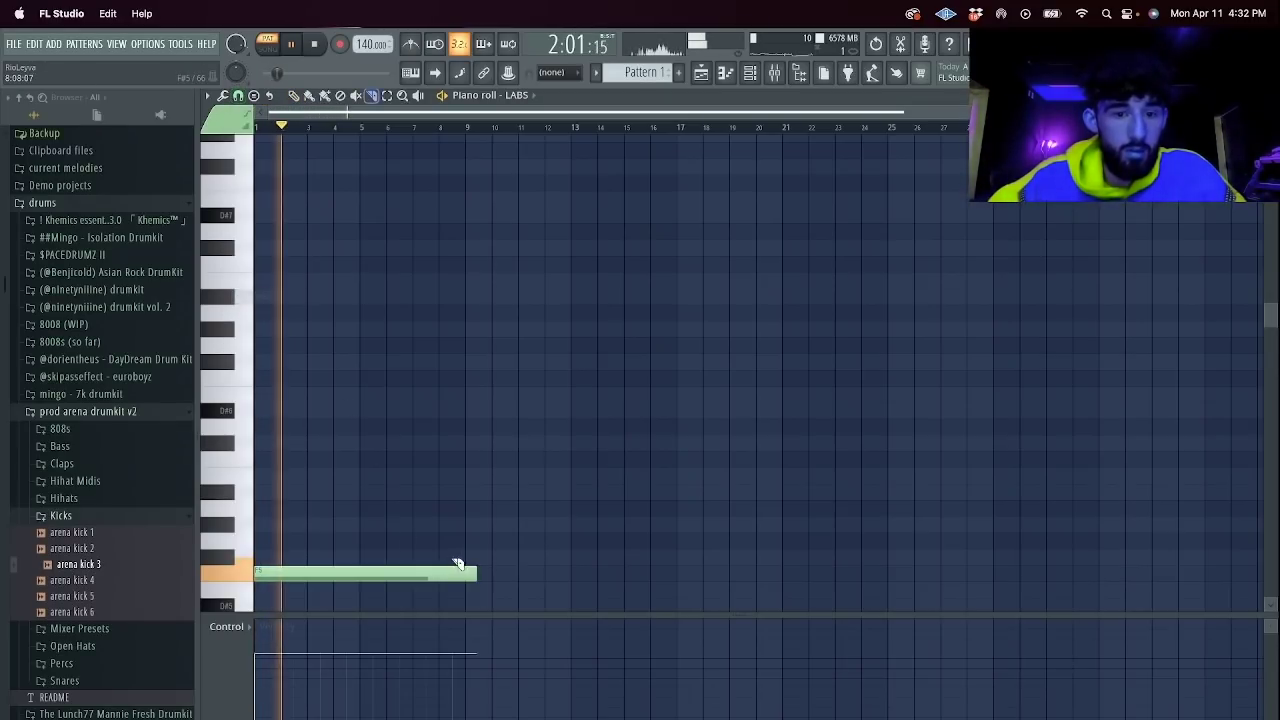
Load Fruity Parametric EQ 2 on the LABS mixer track and raise its low cut to about 150 Hz.
click(772, 72)
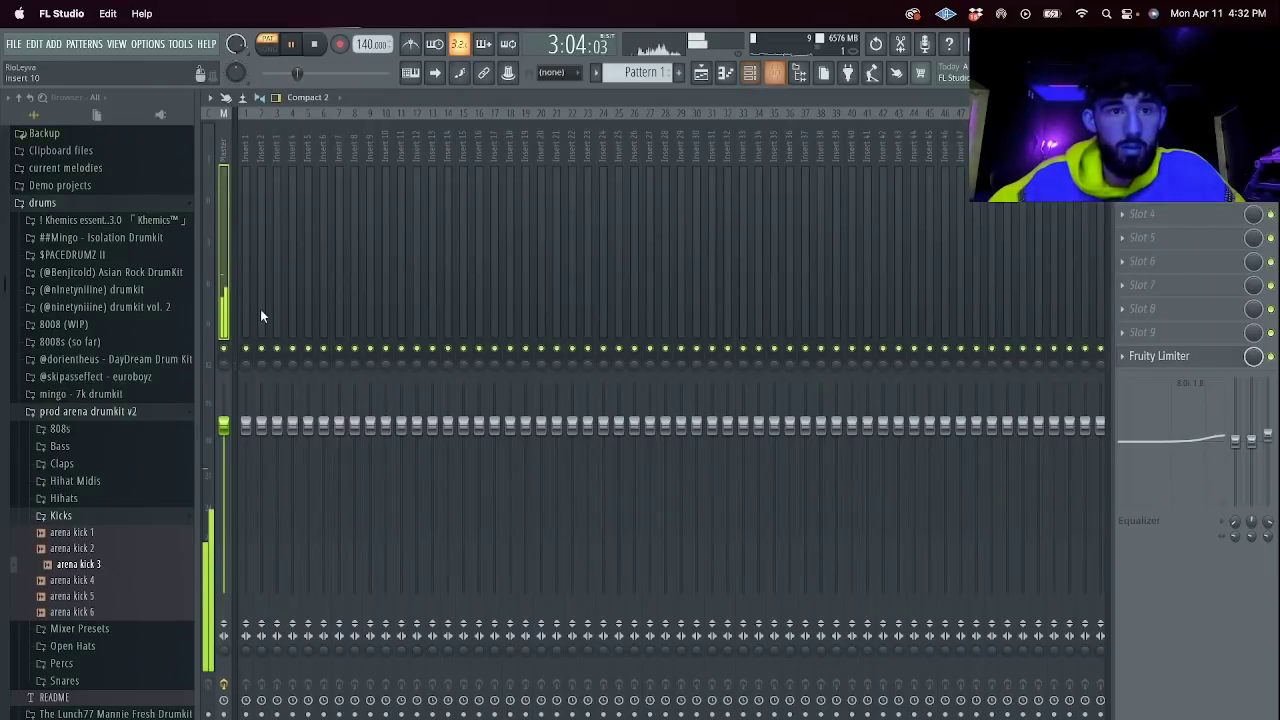
scroll(210, 292, up, 2)
click(250, 303)
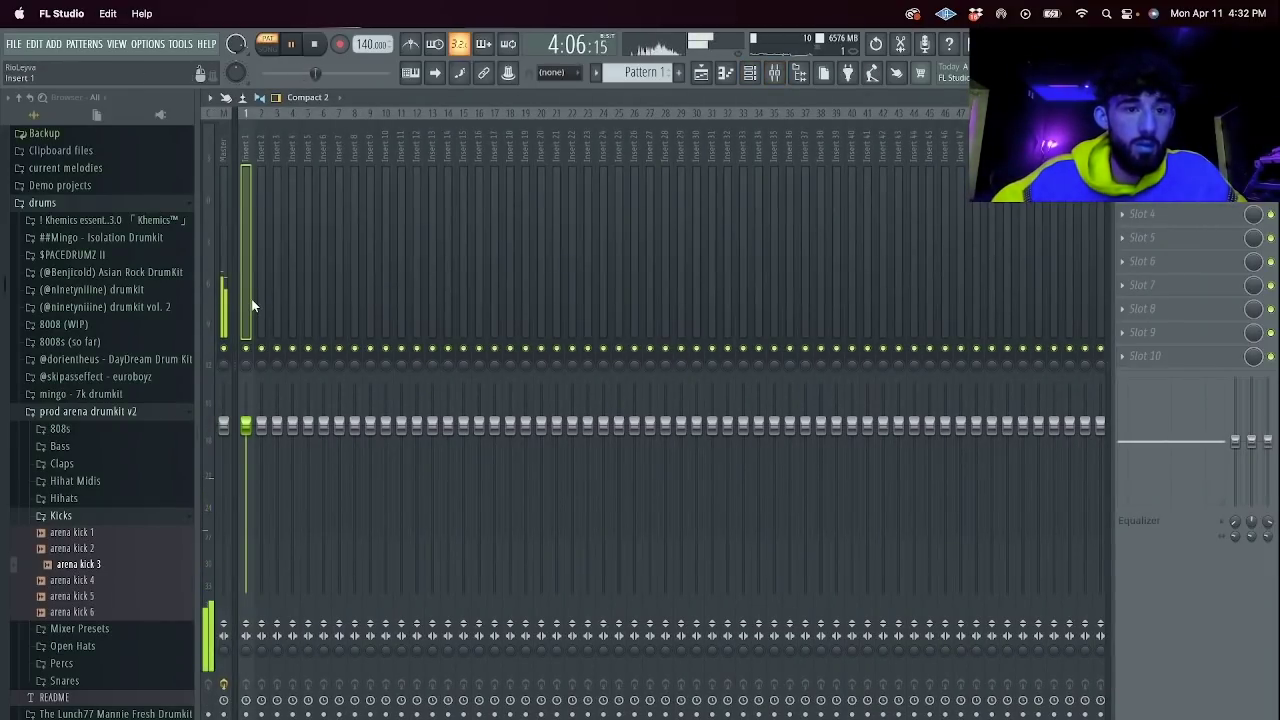
click(1142, 261)
mouse_move(1180, 281)
mouse_move(1072, 340)
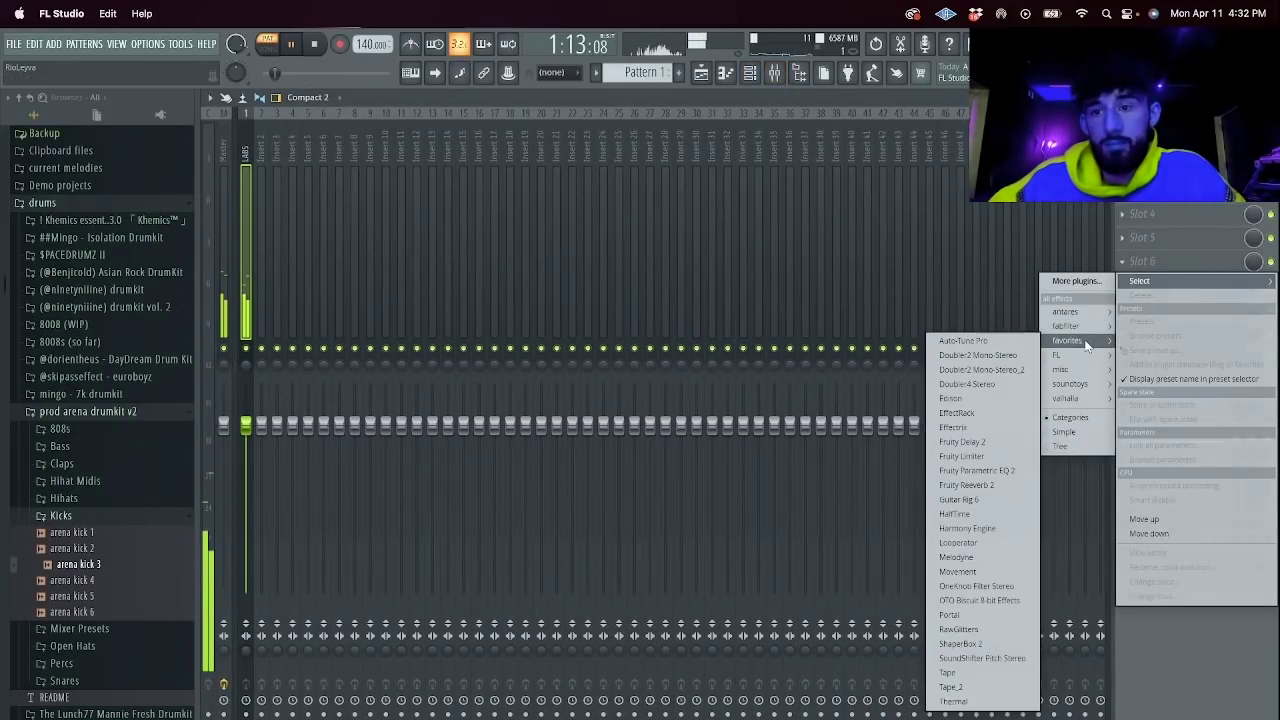
click(980, 470)
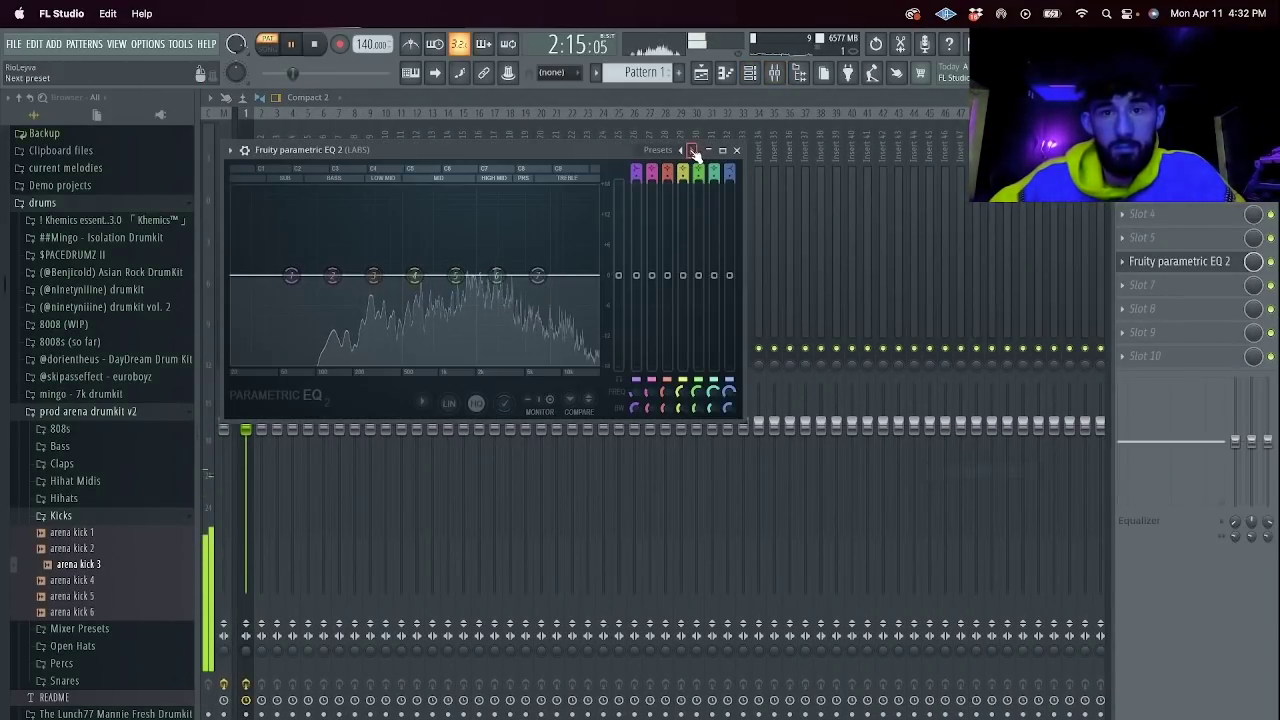
click(688, 150)
drag(251, 277, 343, 276)
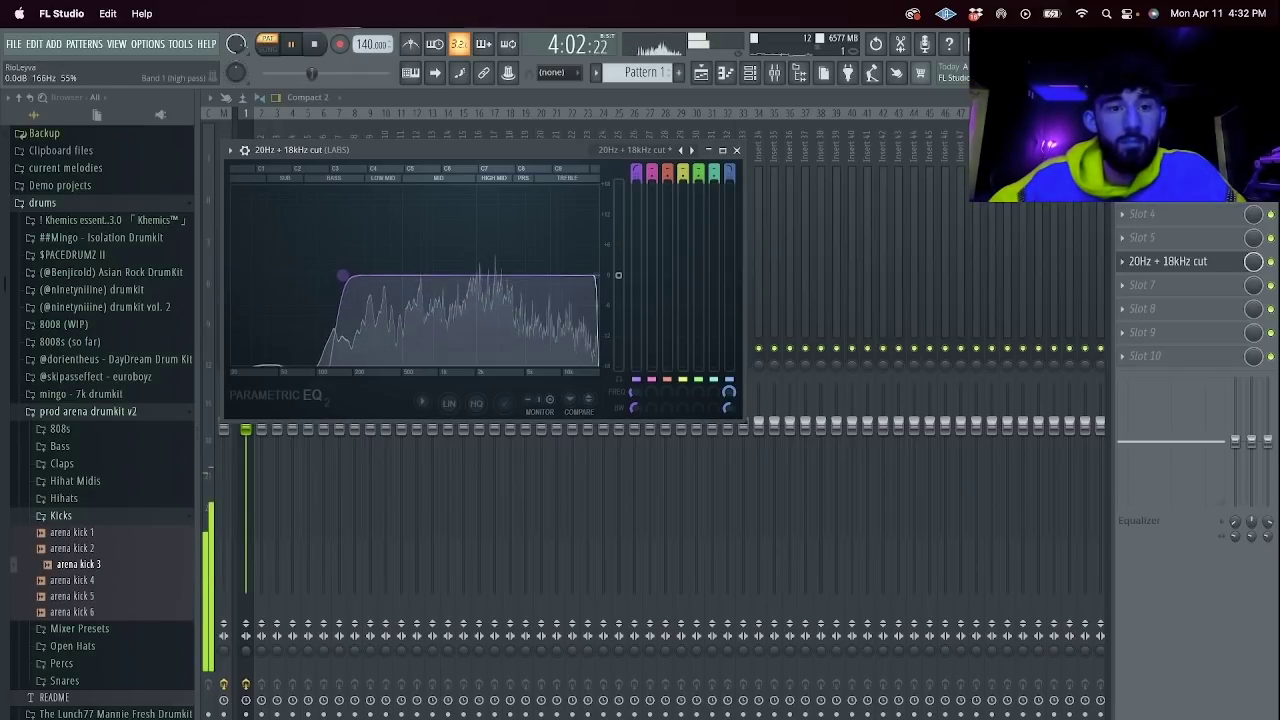
click(733, 150)
Add arena 808 5 as a channel with its volume envelope on: zero attack and sustain, maximum hold.
click(750, 72)
click(84, 430)
drag(80, 509, 367, 199)
click(382, 253)
click(350, 253)
click(345, 307)
drag(347, 398, 372, 335)
drag(422, 398, 422, 445)
drag(397, 398, 422, 430)
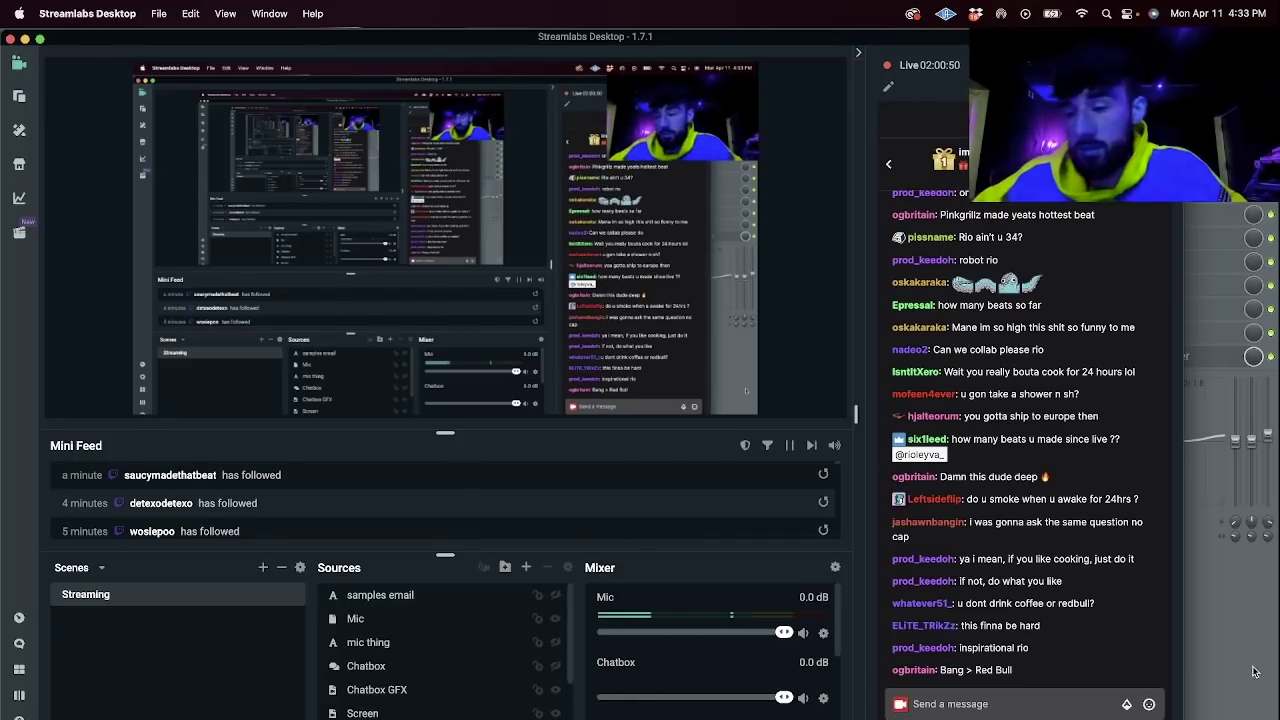
Back in FL Studio, open arena 808 5's piano roll and delete the test note.
click(1258, 702)
click(718, 68)
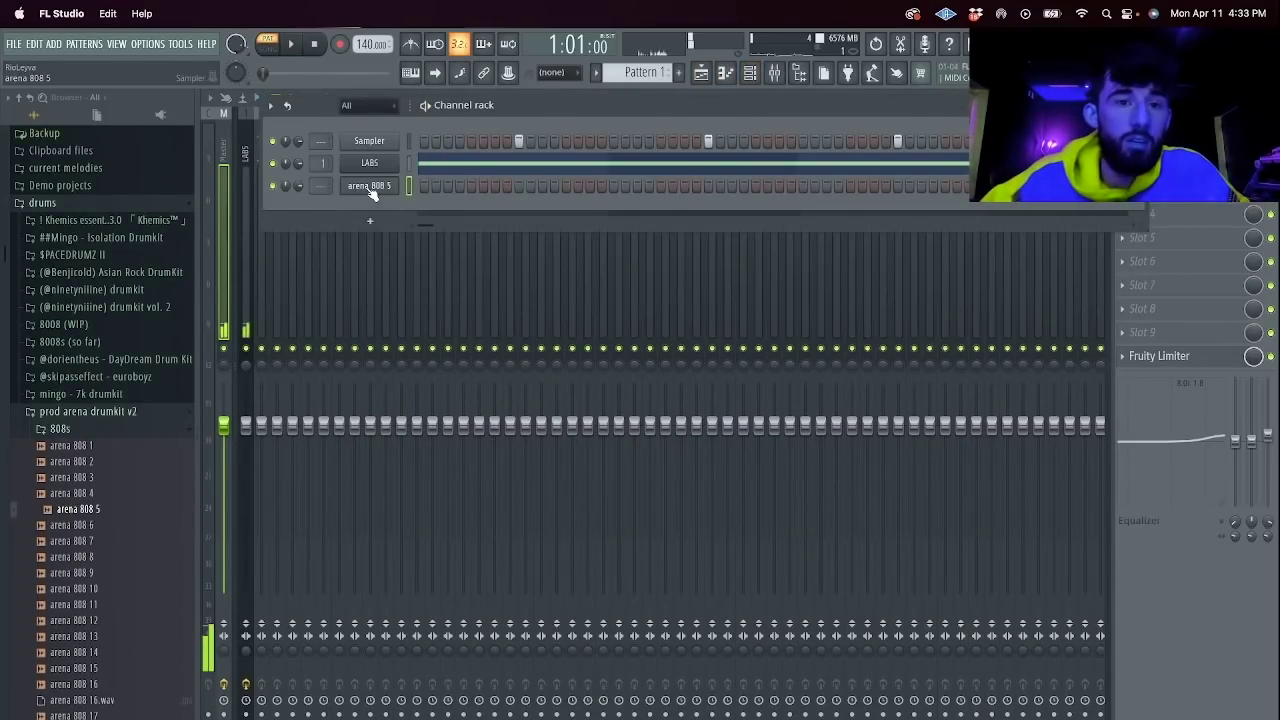
right_click(368, 186)
click(420, 186)
mouse_move(1255, 113)
mouse_down()
mouse_move(843, 166)
mouse_move(700, 166)
mouse_up()
drag(324, 457, 256, 457)
right_click(301, 459)
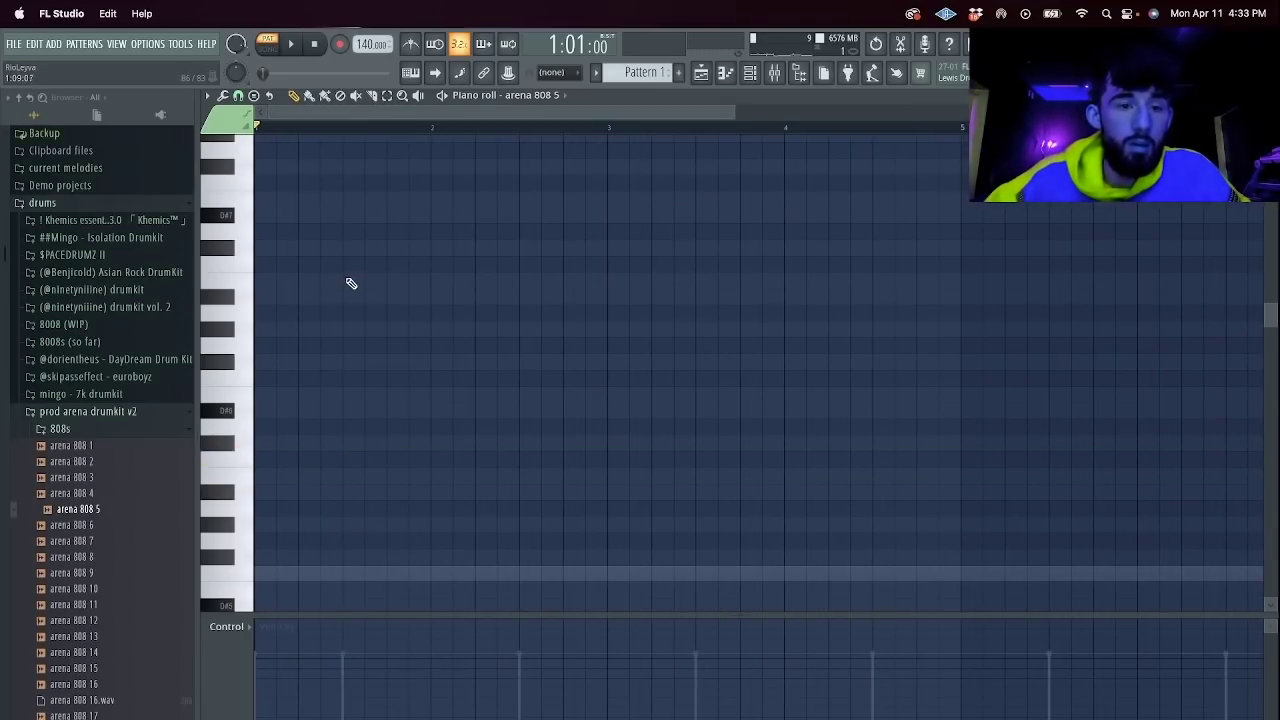
Audition the arena 808 5, 6 and 7 samples, then load arena 808 14 onto the 808 channel.
click(751, 73)
click(90, 528)
click(88, 542)
drag(86, 557, 272, 298)
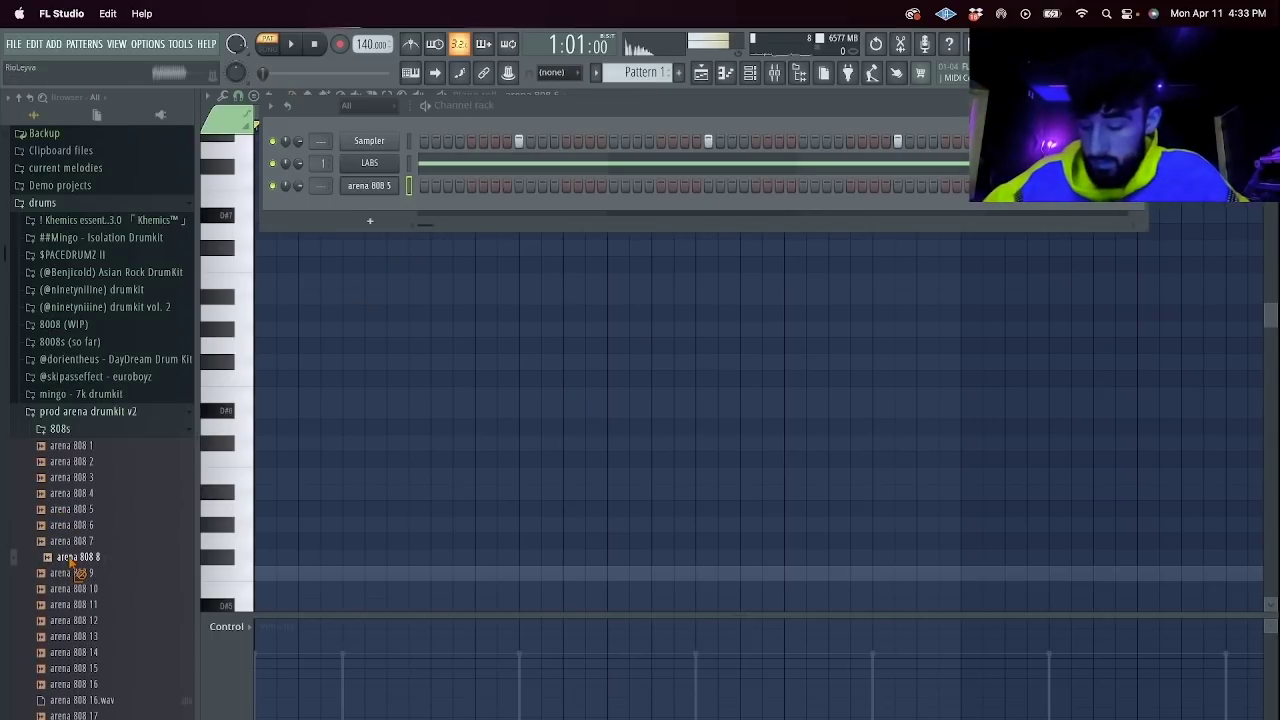
scroll(90, 545, down, 3)
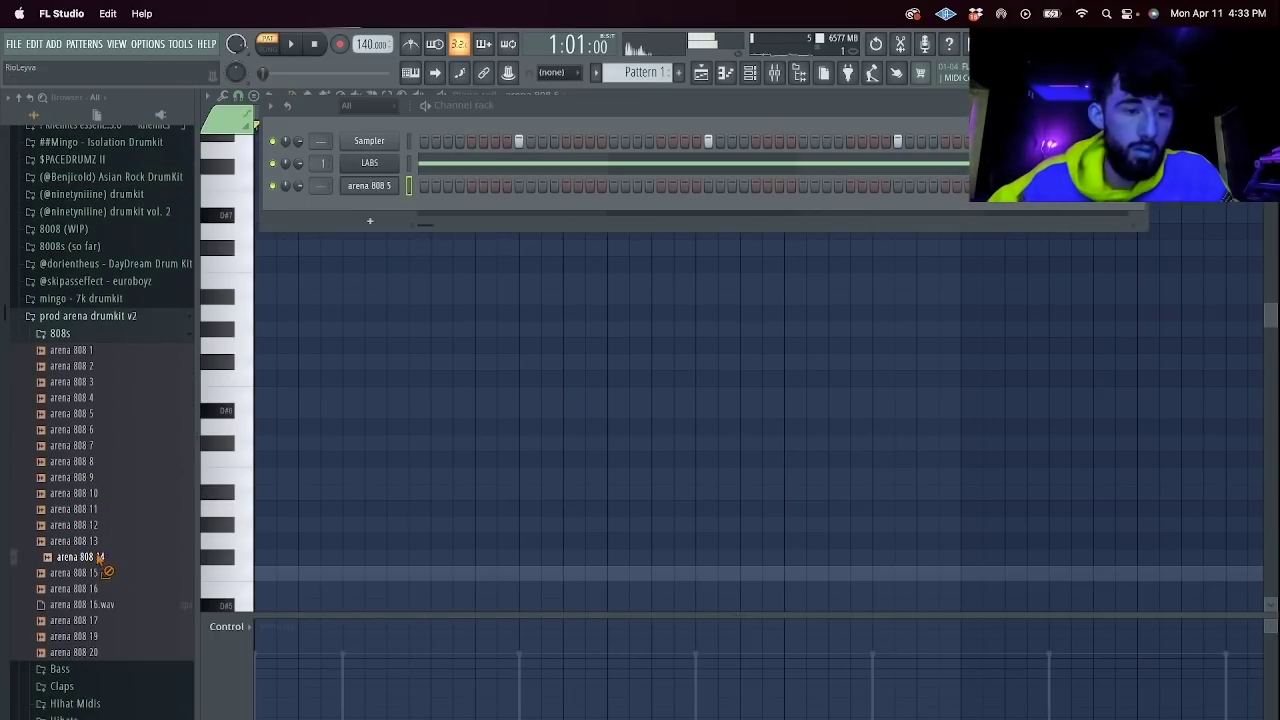
drag(387, 183, 388, 184)
right_click(396, 180)
click(416, 184)
right_click(396, 180)
click(414, 185)
Draw a long 808 note, nudge it up a semitone, drop it an octave and slice it.
mouse_move(286, 393)
mouse_down()
mouse_move(258, 392)
mouse_move(286, 291)
mouse_move(258, 332)
mouse_move(255, 299)
mouse_up()
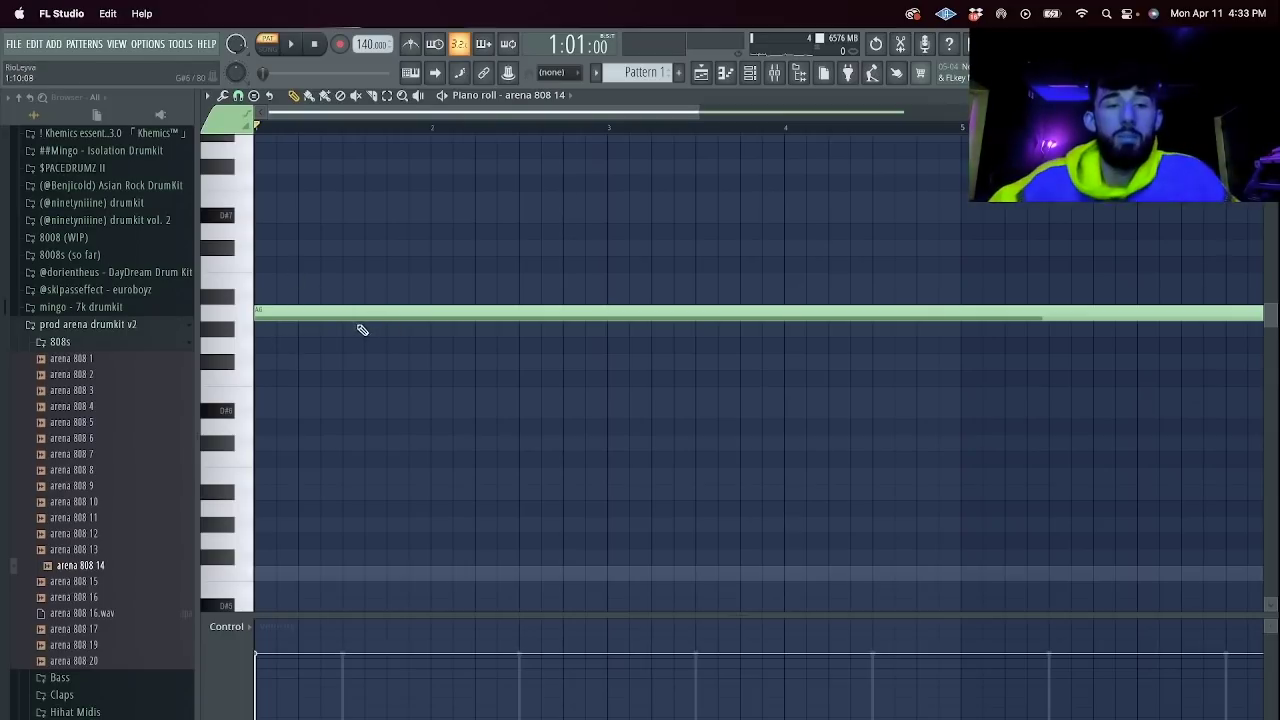
drag(347, 310, 340, 289)
key(ctrl+Down)
key(space)
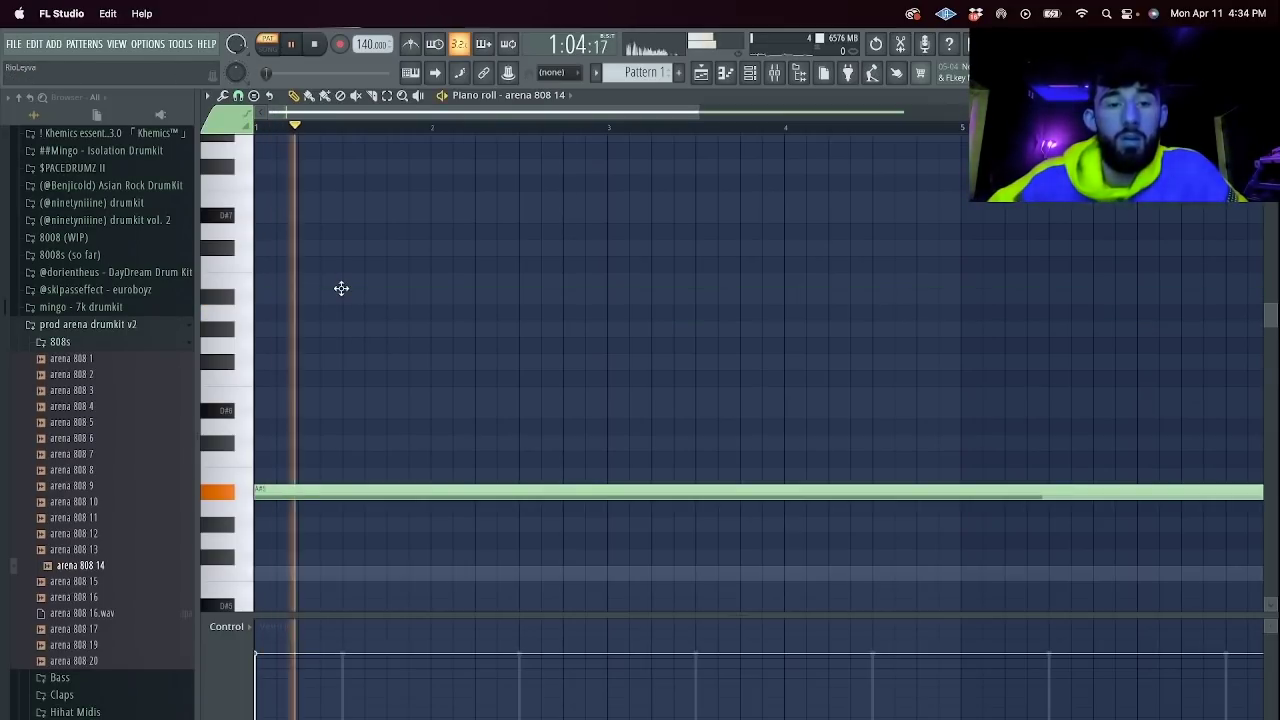
click(395, 492)
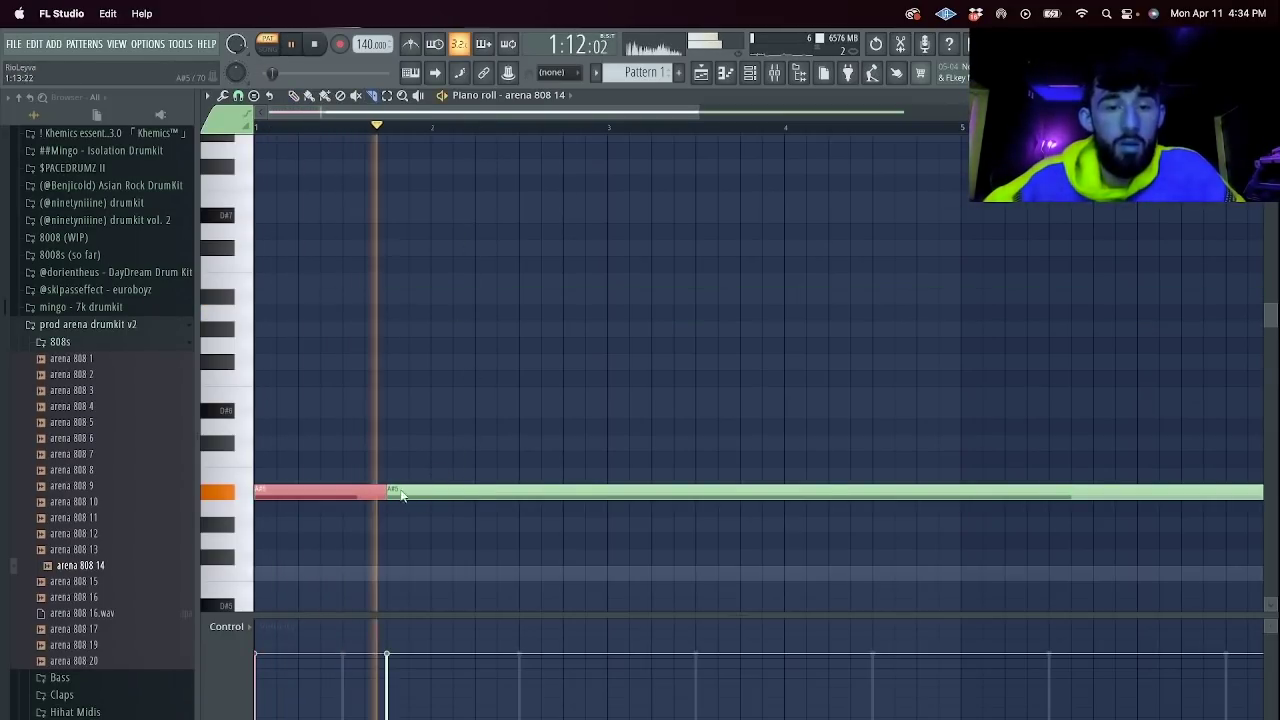
key(space)
Inspect the arena 808 14 channel's sample settings and its mixer track.
click(756, 77)
click(380, 187)
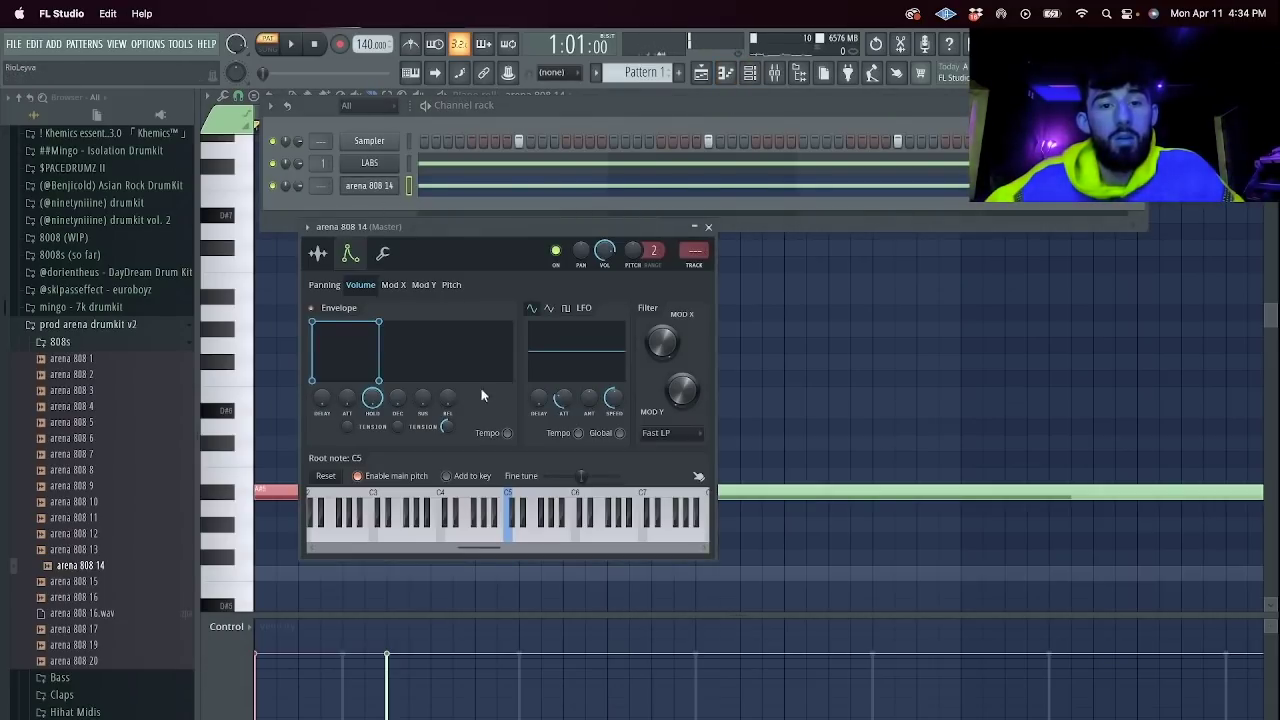
click(317, 255)
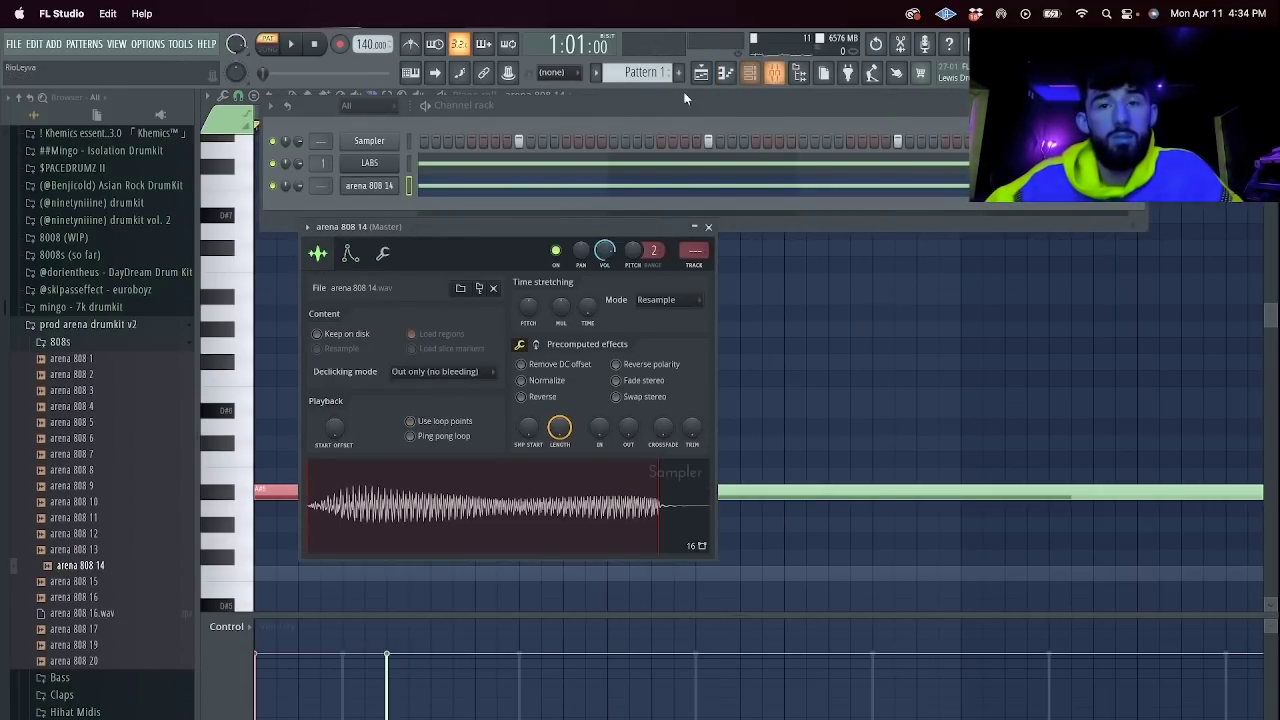
click(690, 250)
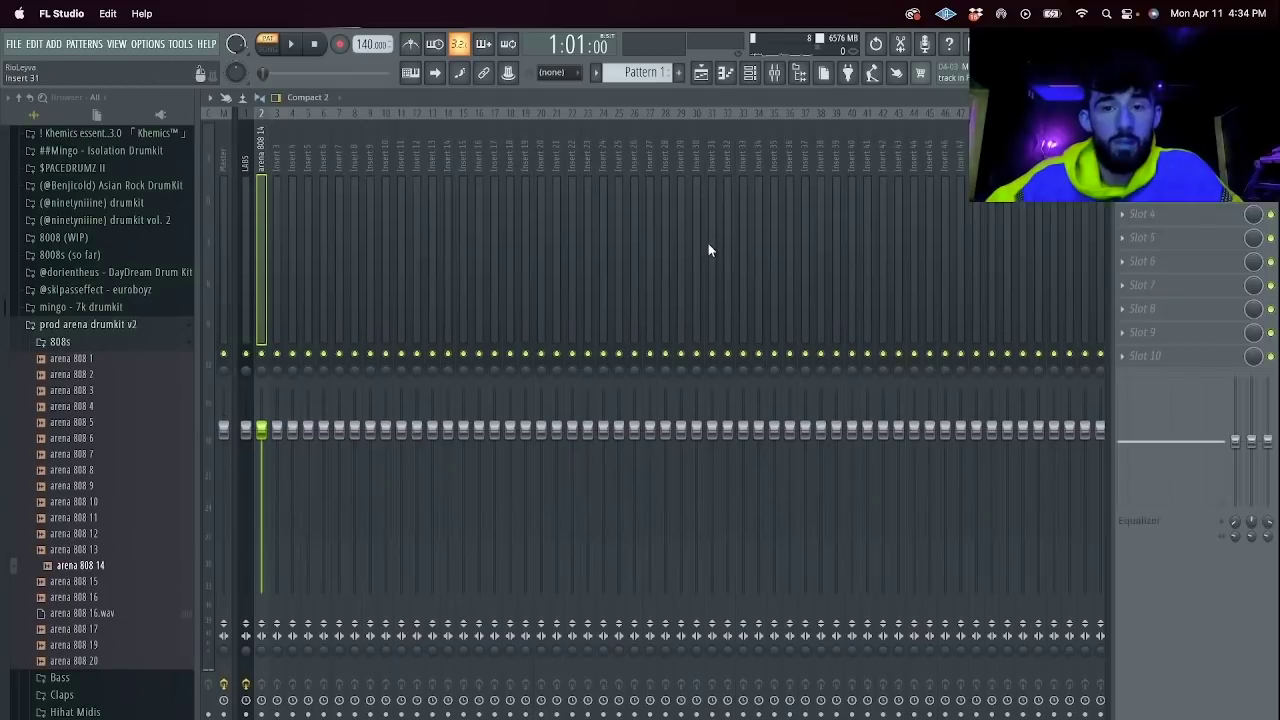
click(748, 75)
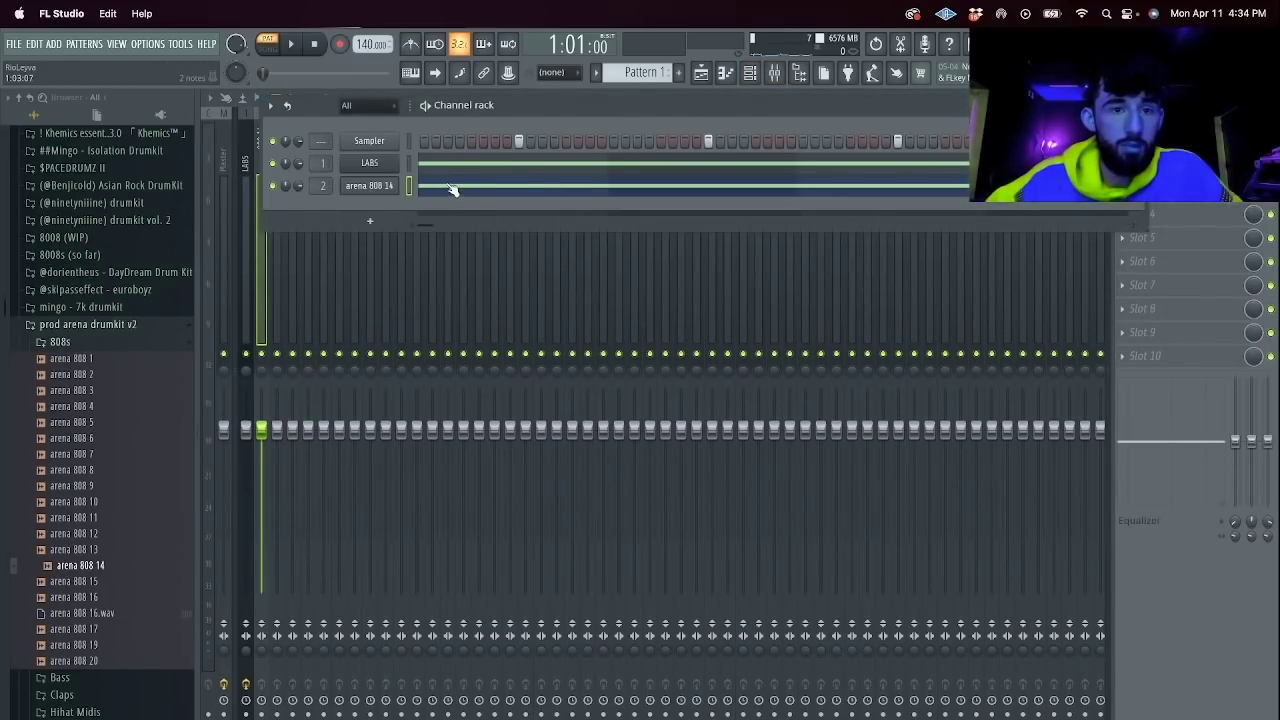
click(450, 190)
Cut the 808 note at bar 3, delete the remainder, and duplicate the two notes lowered to F#5.
drag(700, 113, 904, 113)
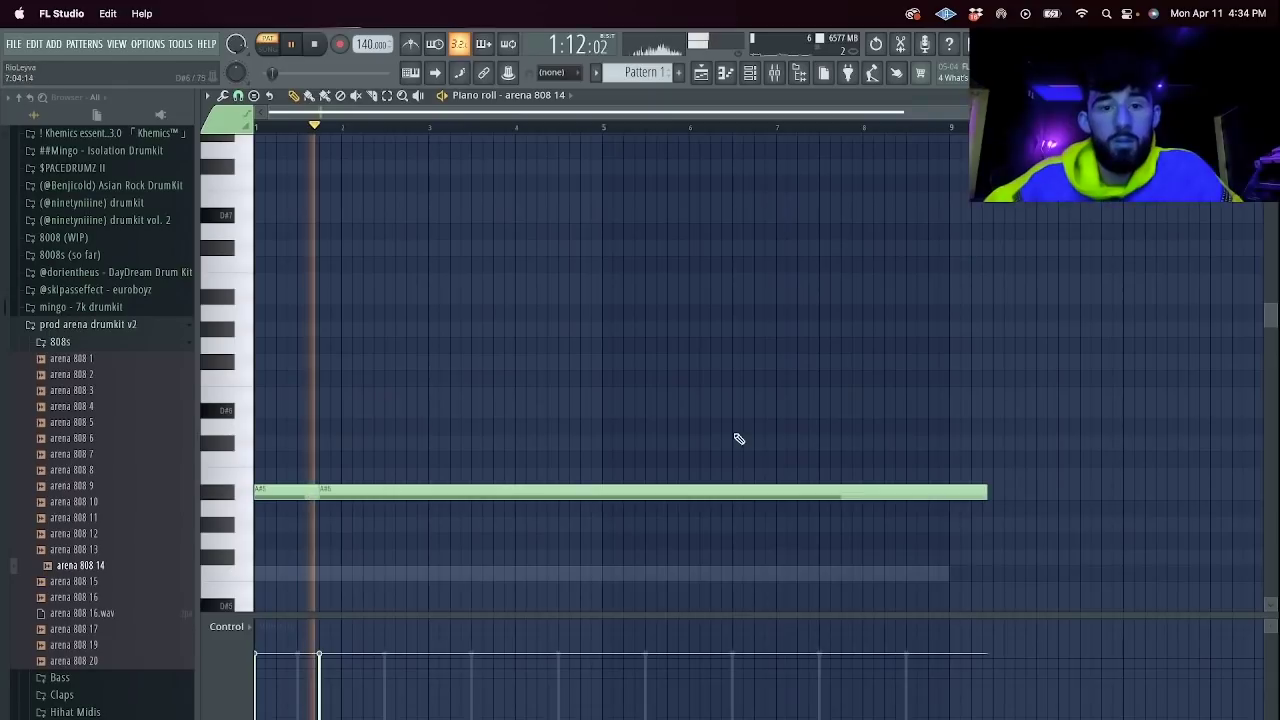
key(c)
drag(432, 480, 432, 505)
right_click(456, 492)
key(ctrl+b)
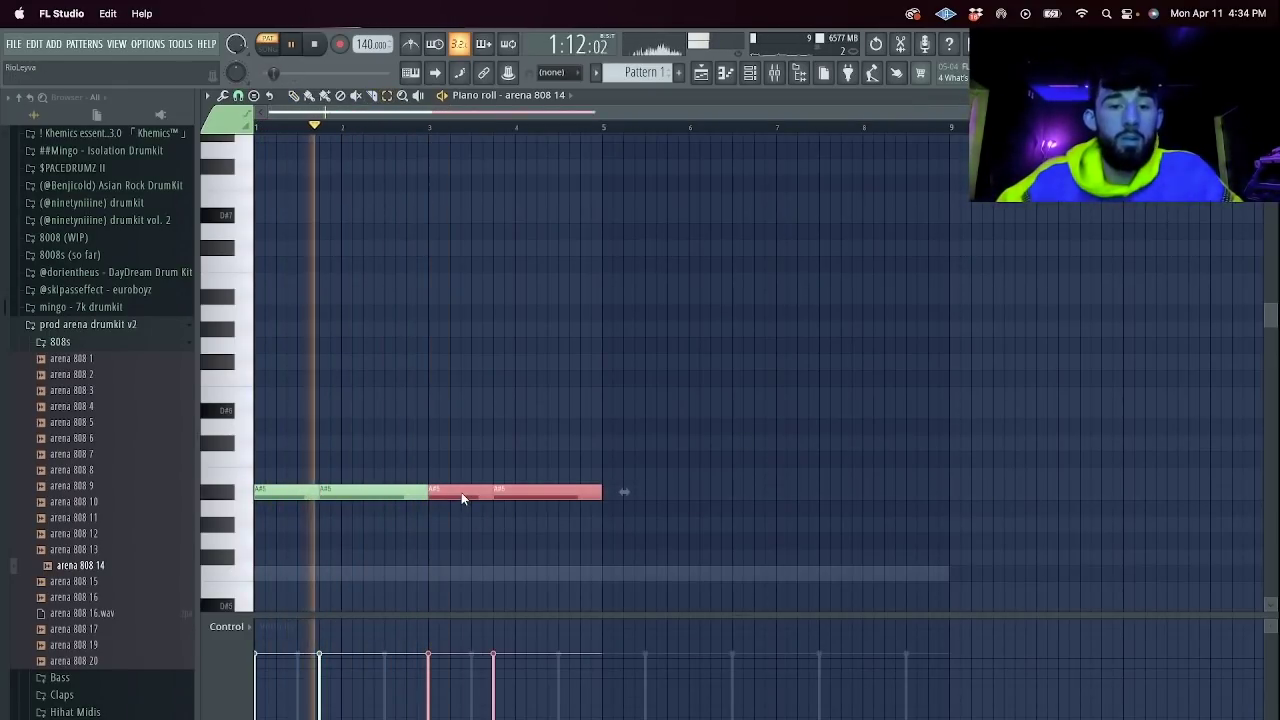
key(shift+Down)
key(shift+Down)
key(shift+Down)
key(shift+Down)
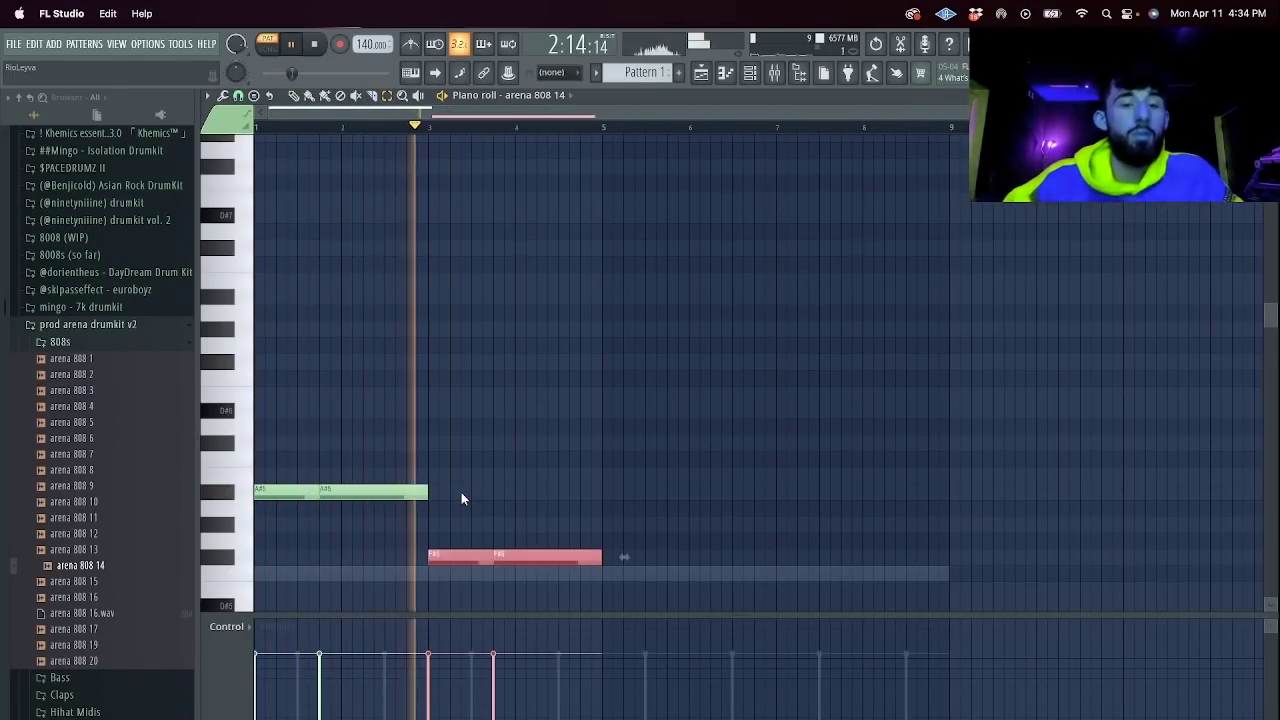
Raise the two F#5 notes to G5 and move the lower G5 notes up an octave.
super+click(660, 430)
drag(595, 590, 483, 541)
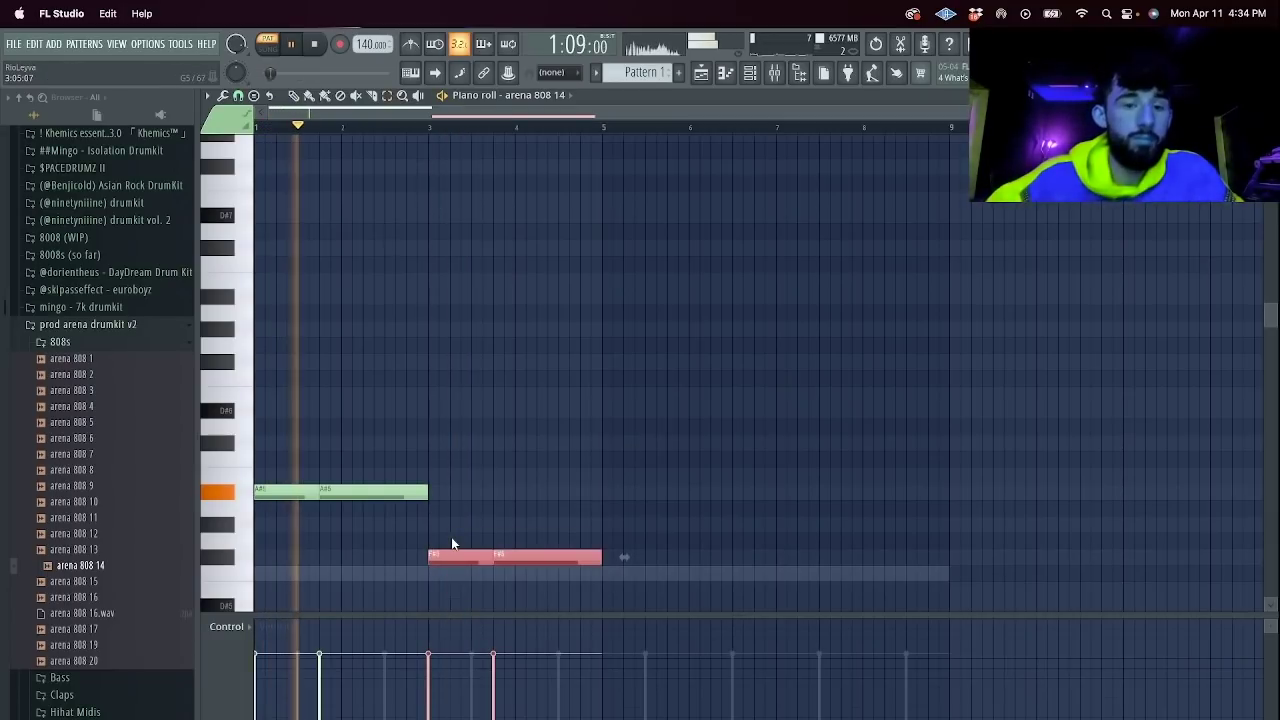
key(shift+Up)
click(398, 493)
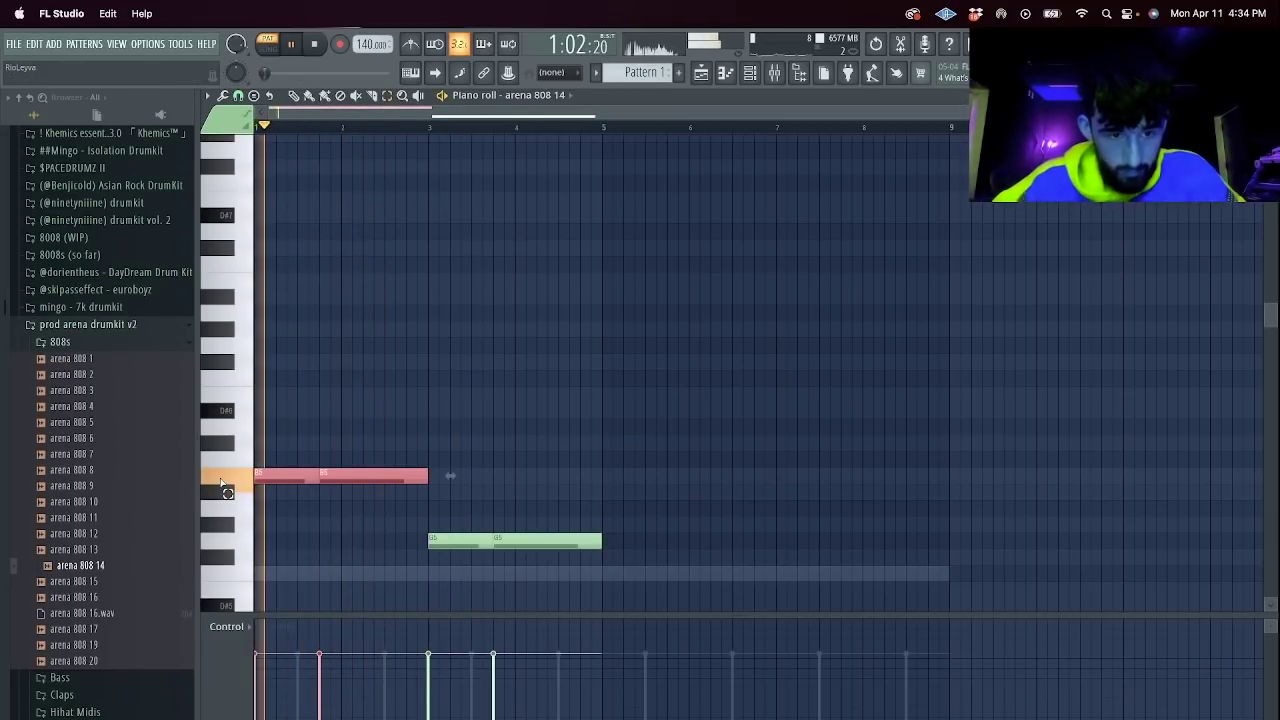
drag(420, 520, 615, 543)
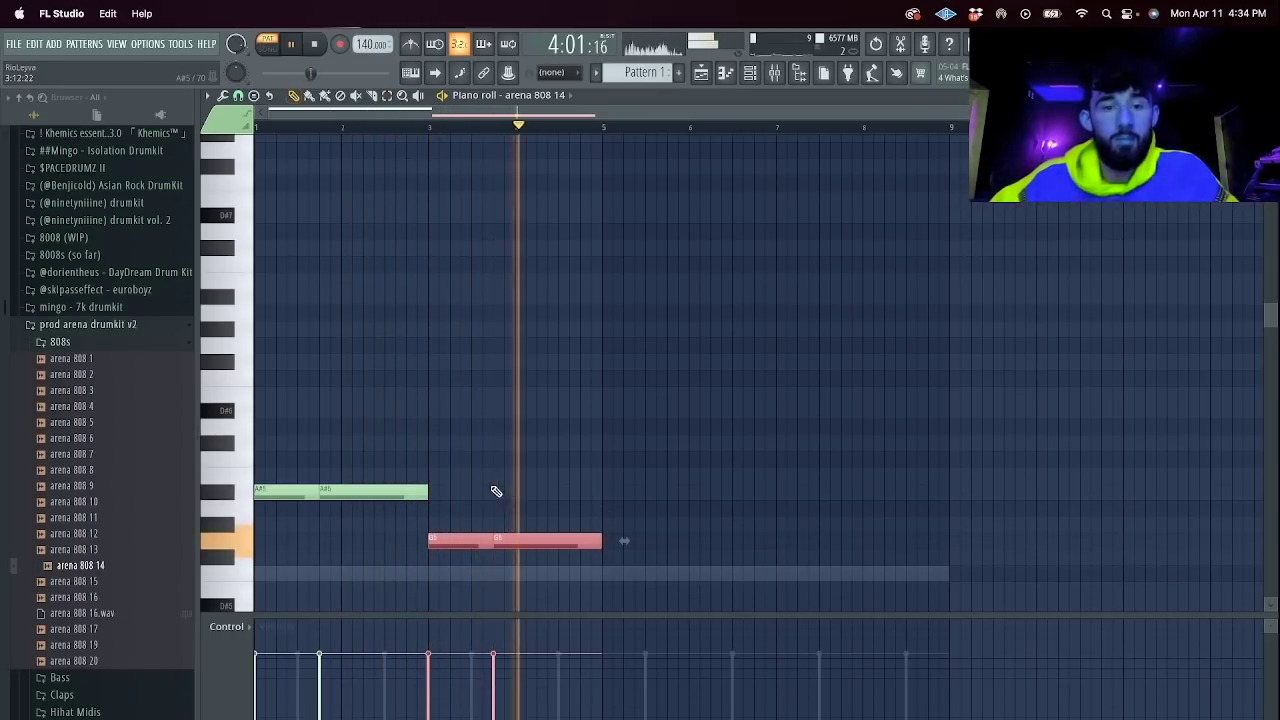
key(ctrl+Up)
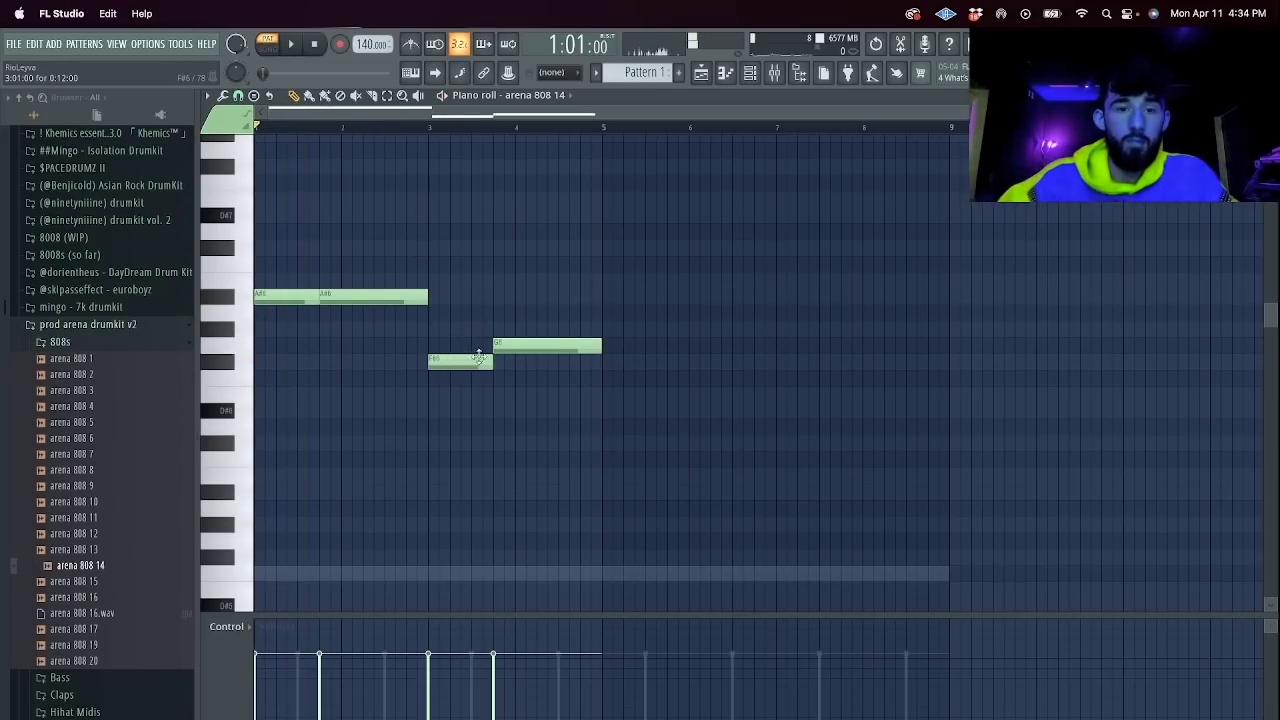
Drop the 808 line an octave and duplicate it so it runs through bar 9.
key(space)
key(space)
key(ctrl+Down)
key(space)
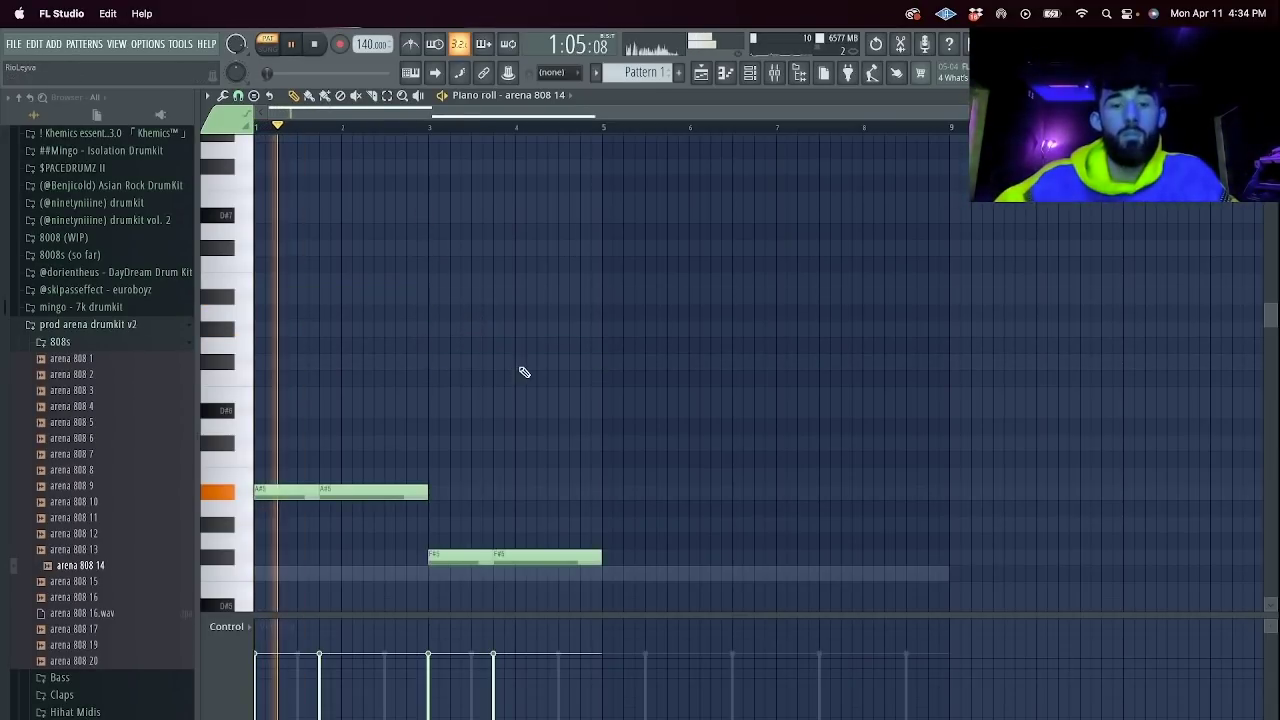
key(ctrl+b)
key(F6)
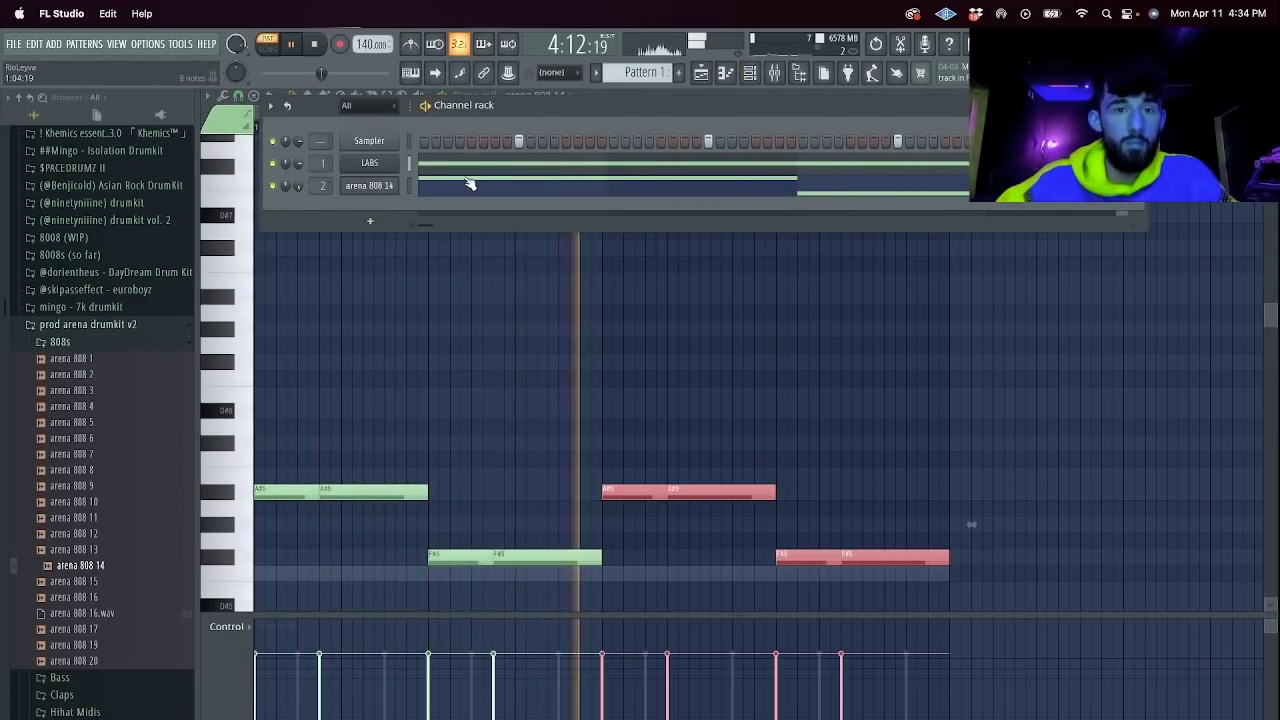
scroll(100, 570, down, 2)
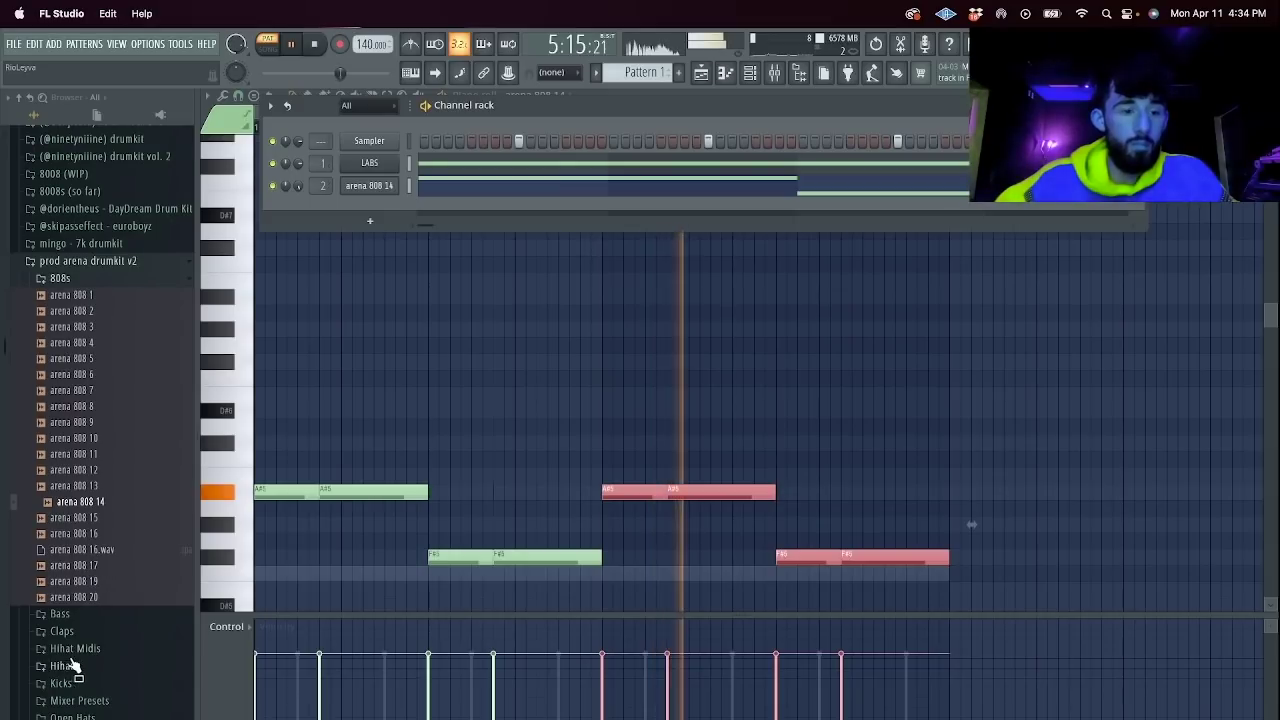
Add a LABS instrument channel and try its Coast Is Clear 2 preset.
click(370, 220)
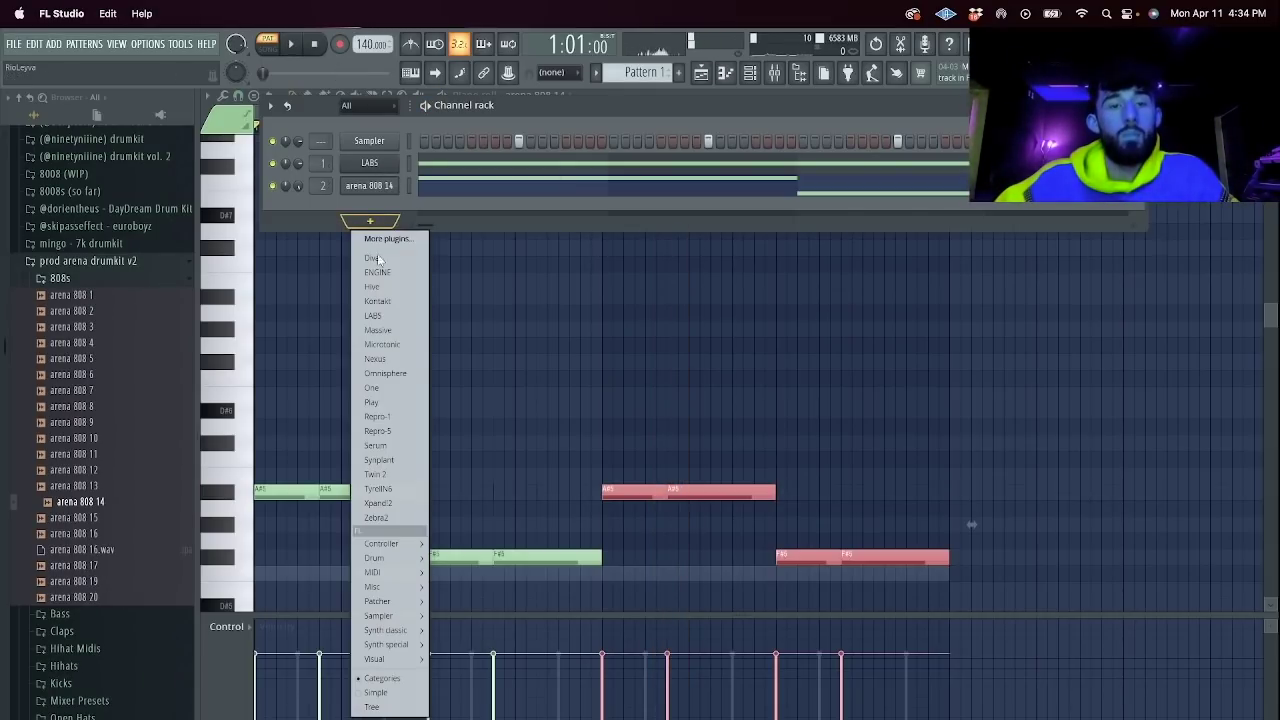
click(383, 318)
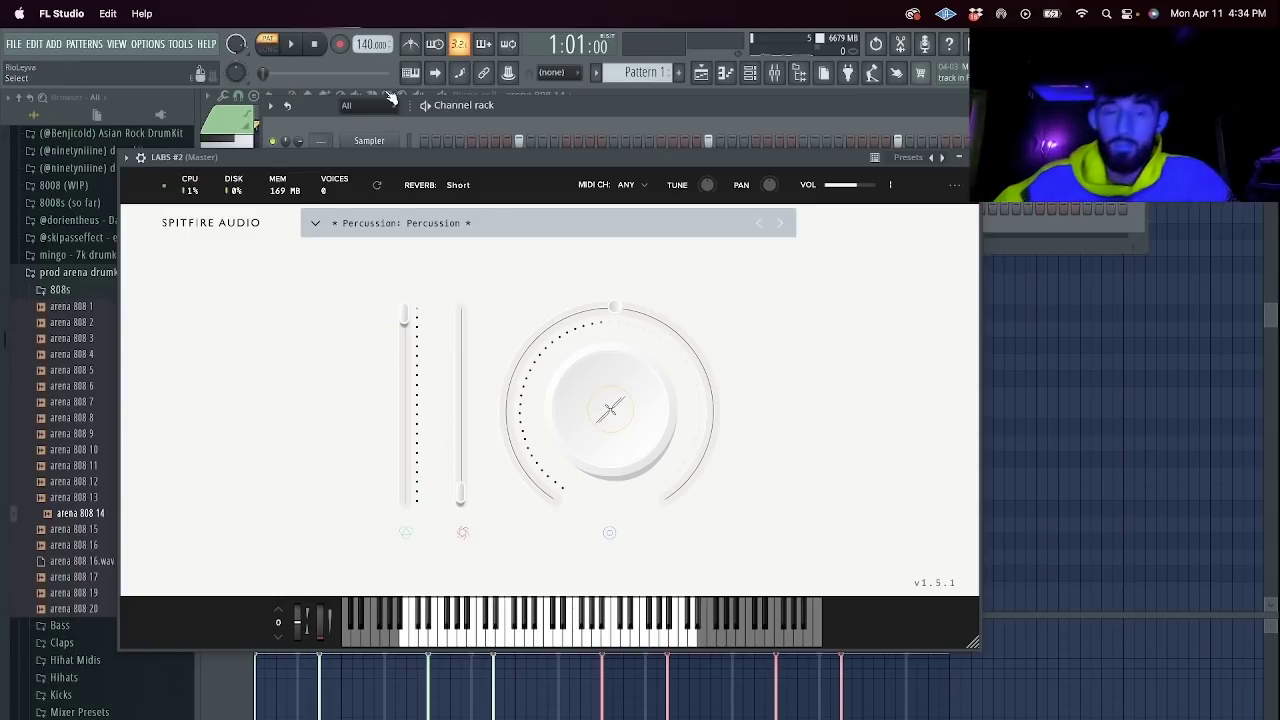
click(544, 224)
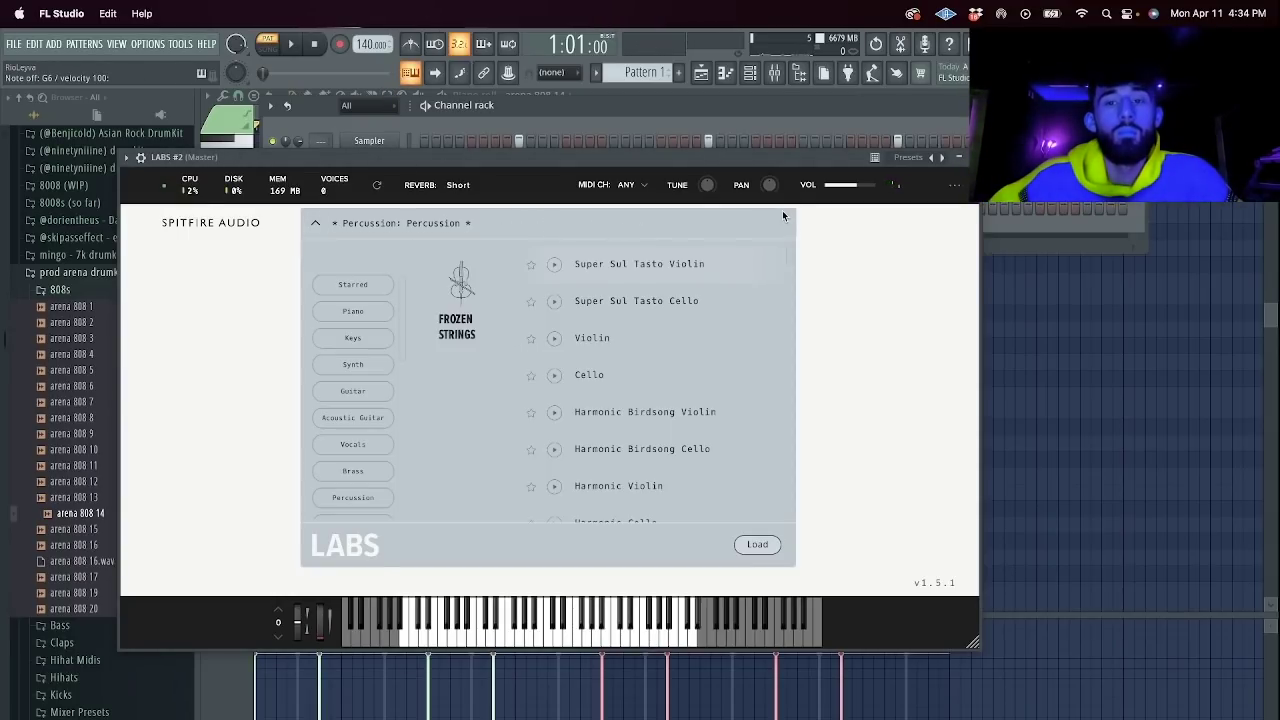
scroll(547, 394, down, 20)
double_click(631, 412)
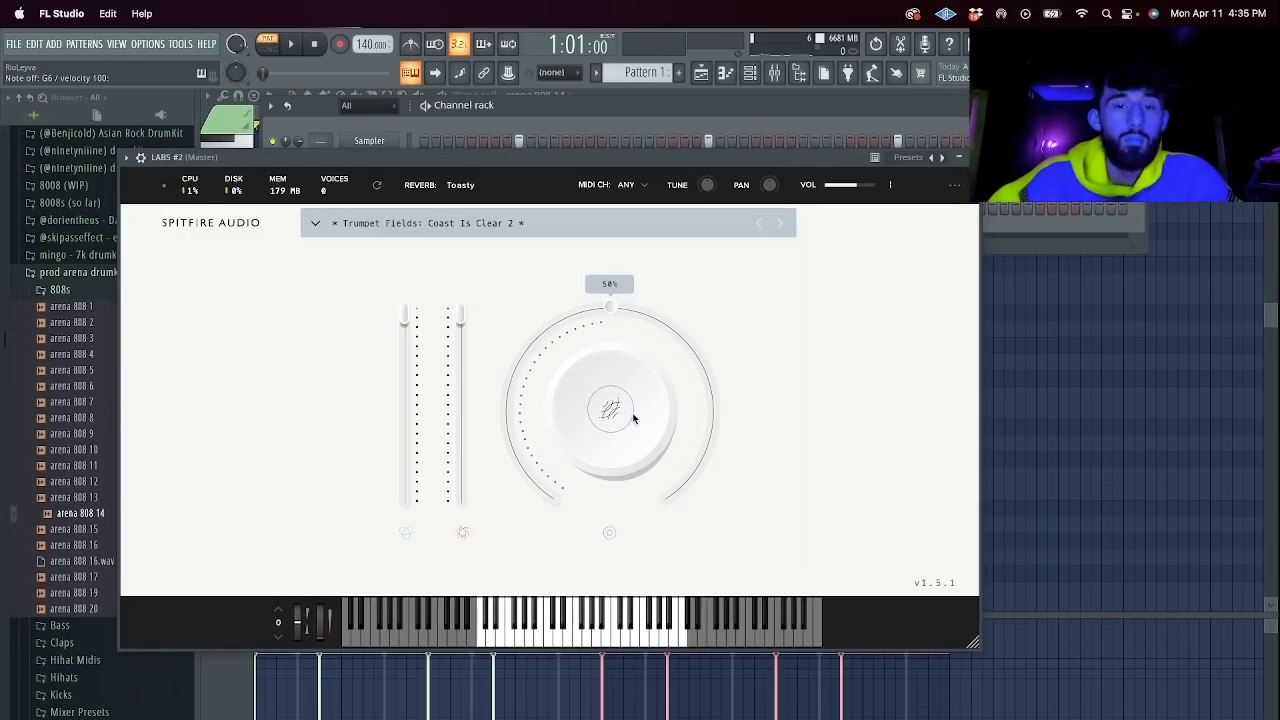
Browse further through the LABS presets and load Opia: Pluck Synth on LABS #2.
click(593, 226)
scroll(665, 370, down, 6)
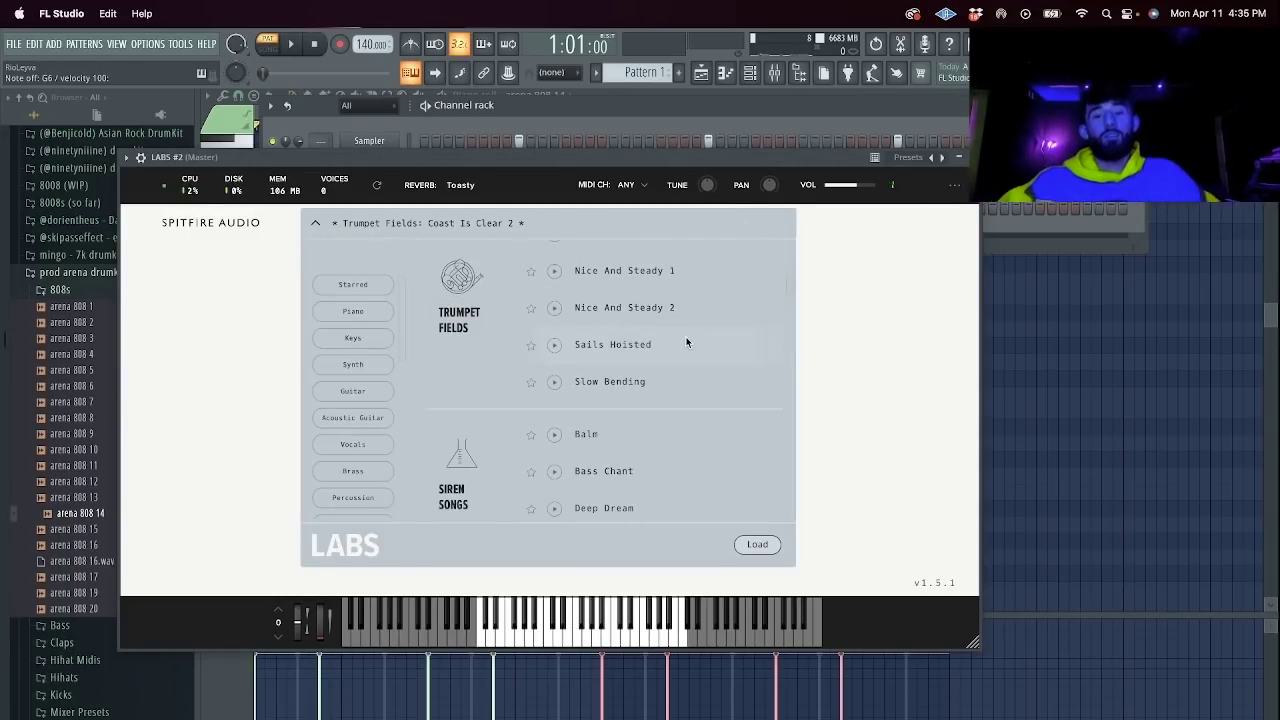
scroll(668, 374, down, 8)
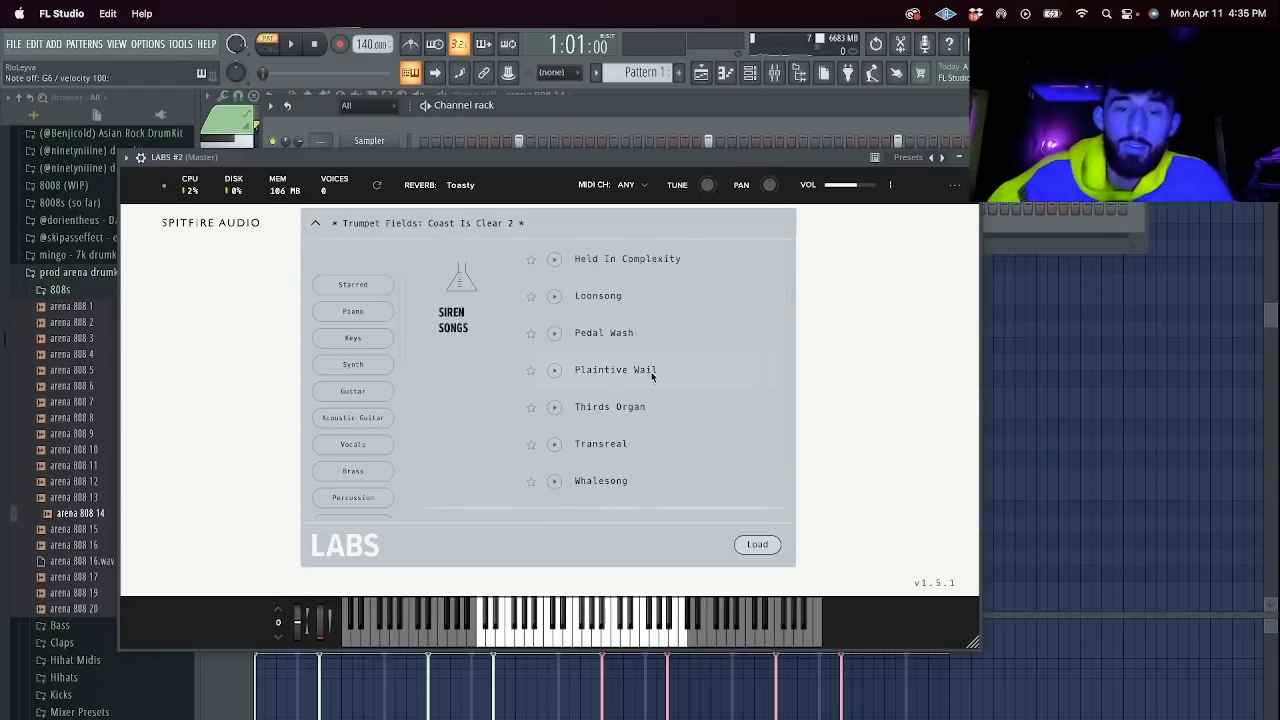
scroll(665, 380, down, 10)
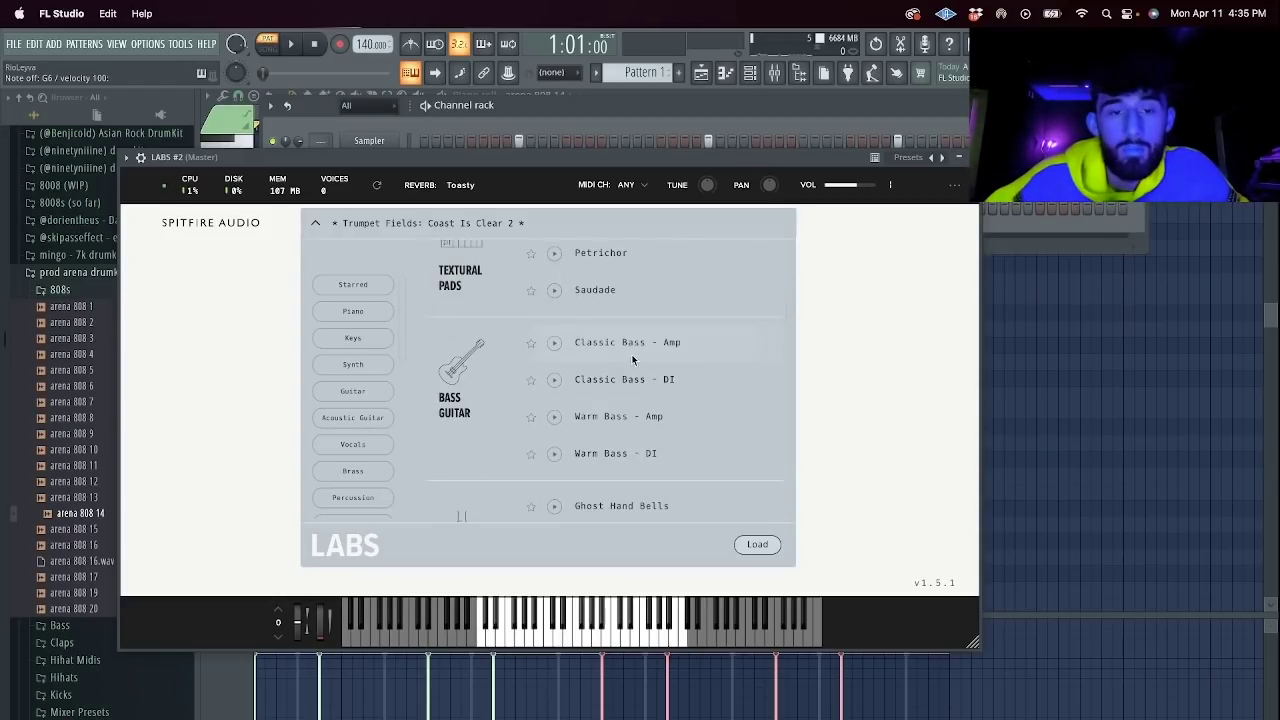
scroll(660, 378, down, 10)
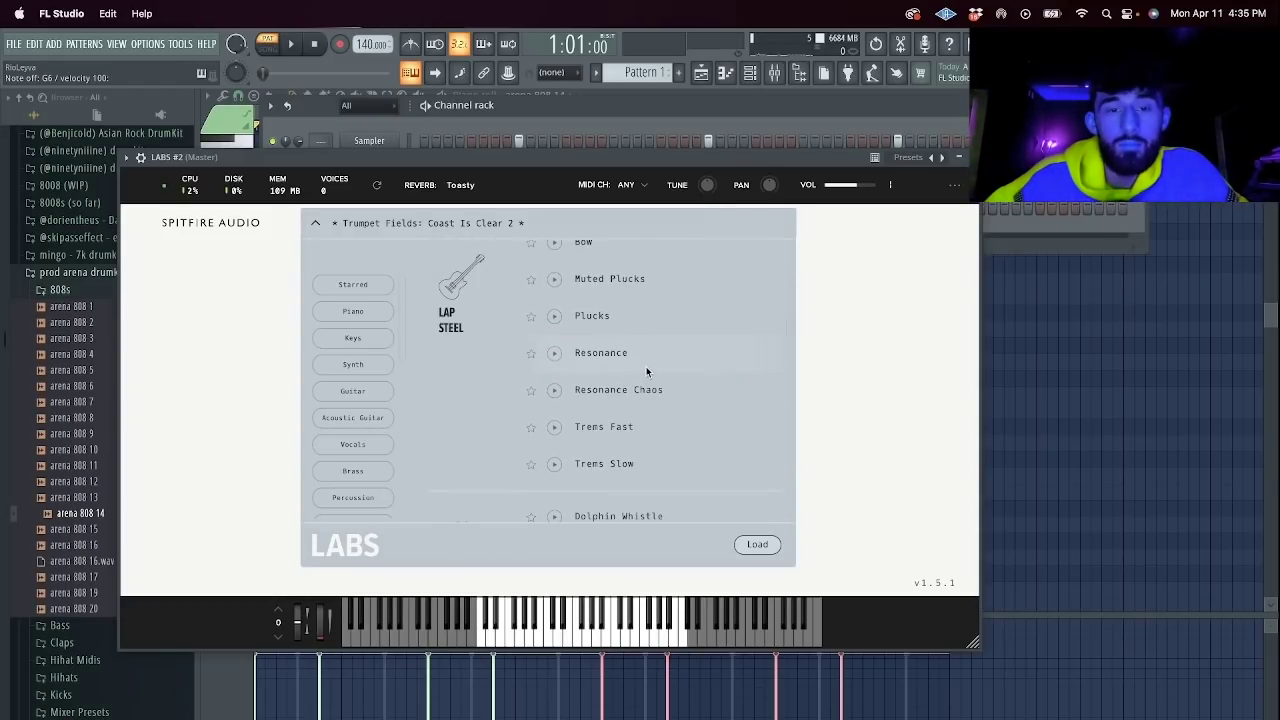
scroll(645, 377, down, 3)
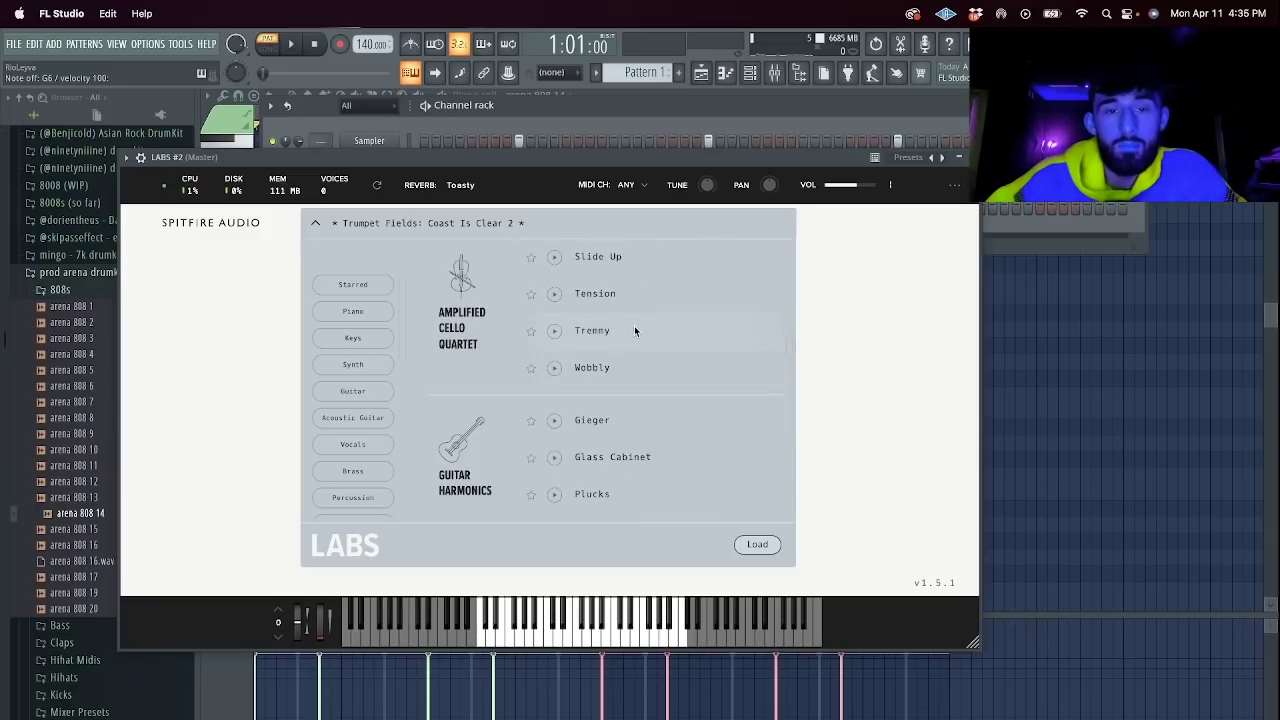
scroll(643, 358, down, 10)
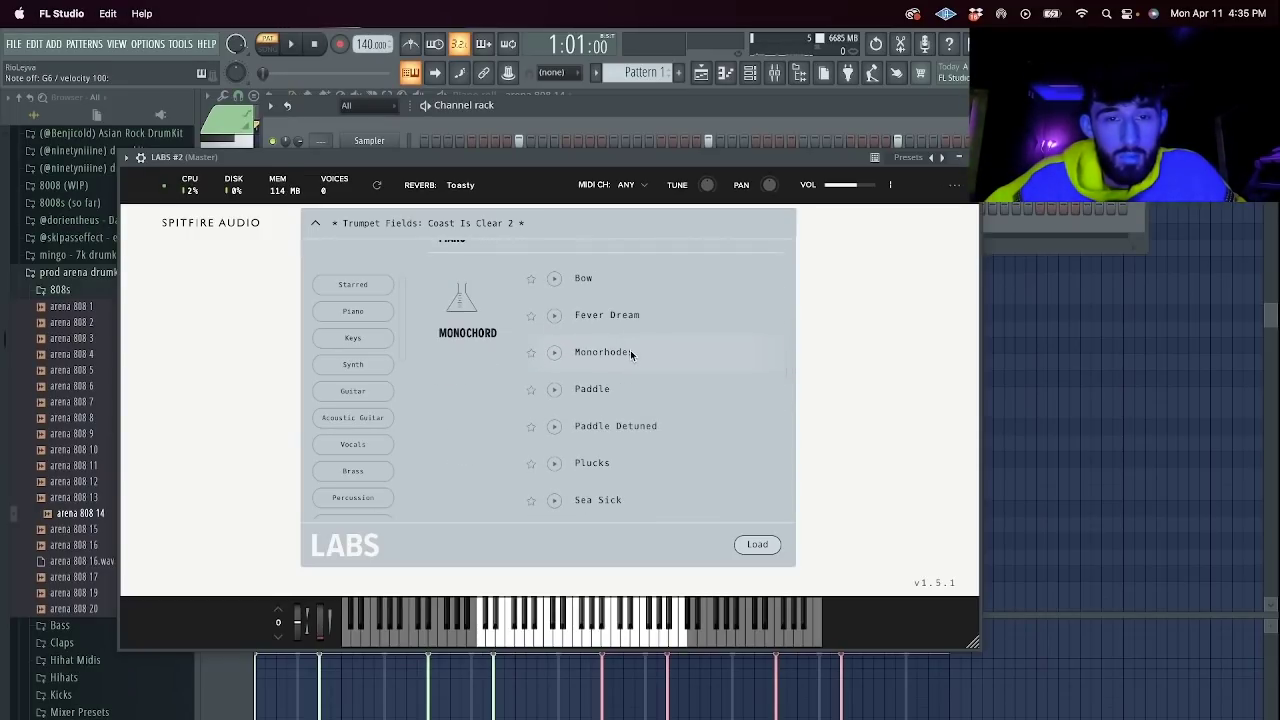
scroll(642, 355, down, 5)
double_click(650, 358)
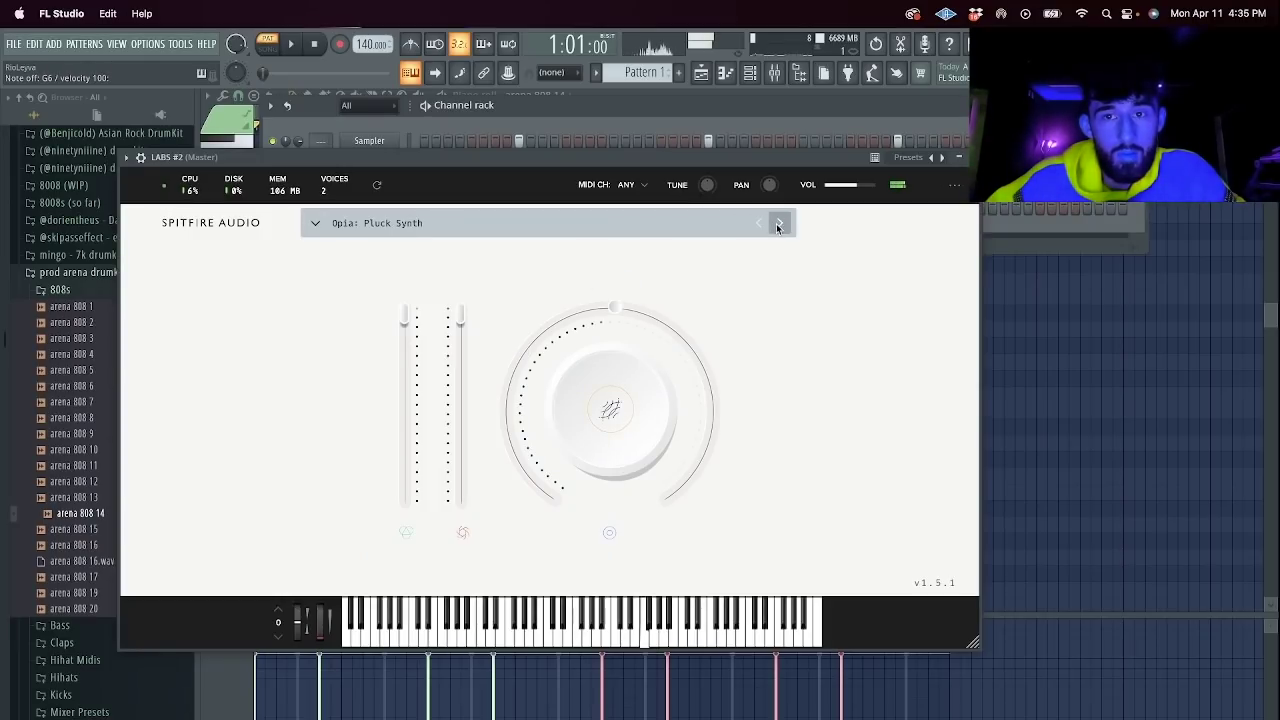
click(965, 157)
click(453, 208)
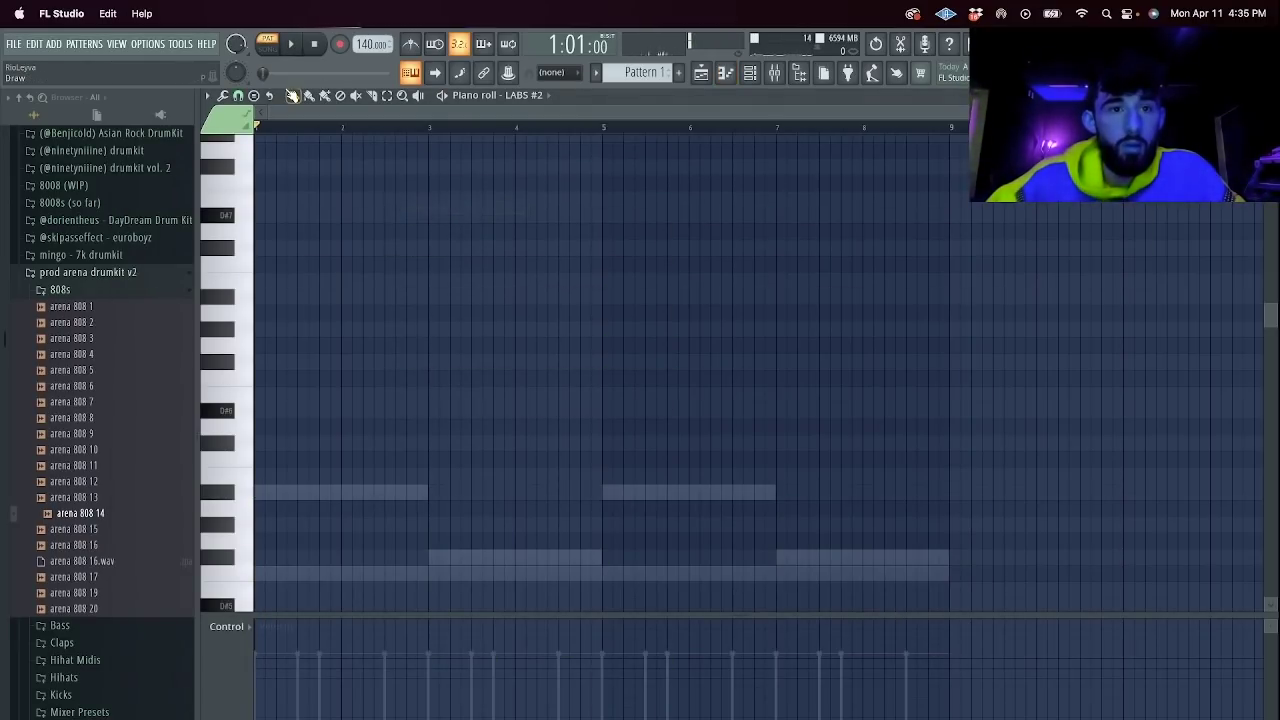
Remove the stray A#5, shorten the first note and add higher pluck notes to the LABS #2 melody.
key(space)
drag(1212, 112, 886, 168)
right_click(320, 490)
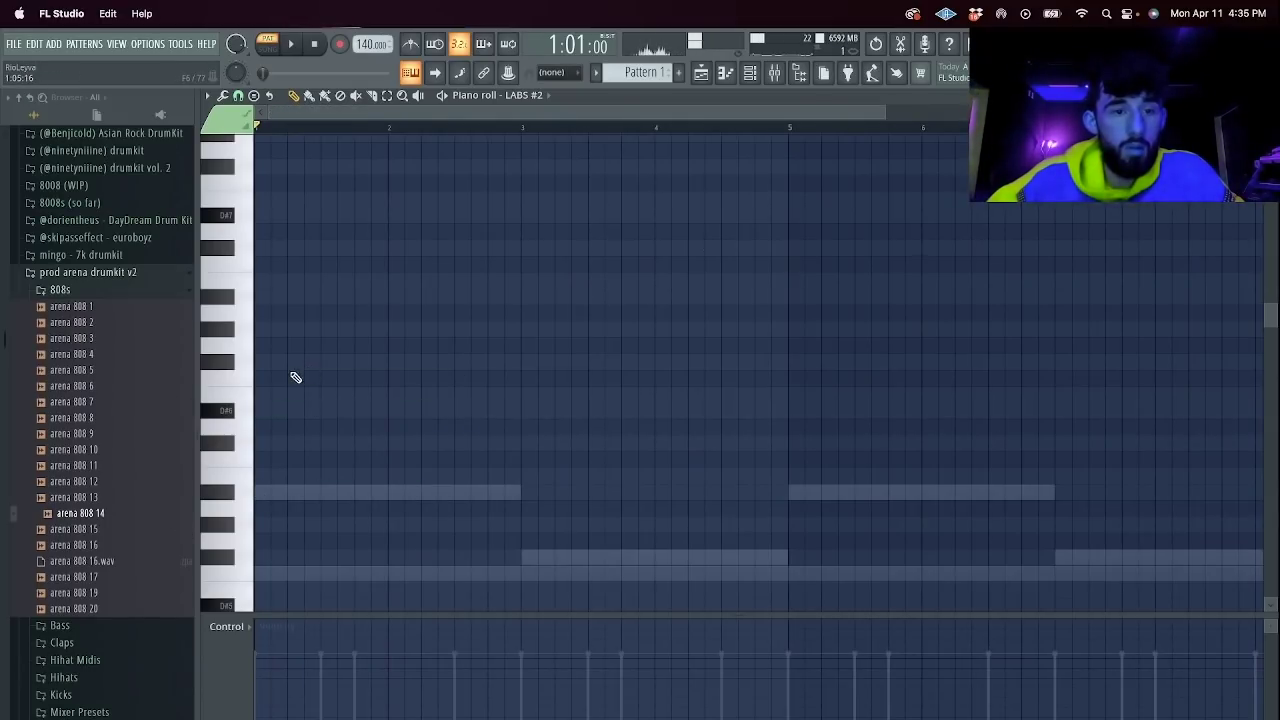
drag(414, 378, 286, 378)
key(space)
click(393, 284)
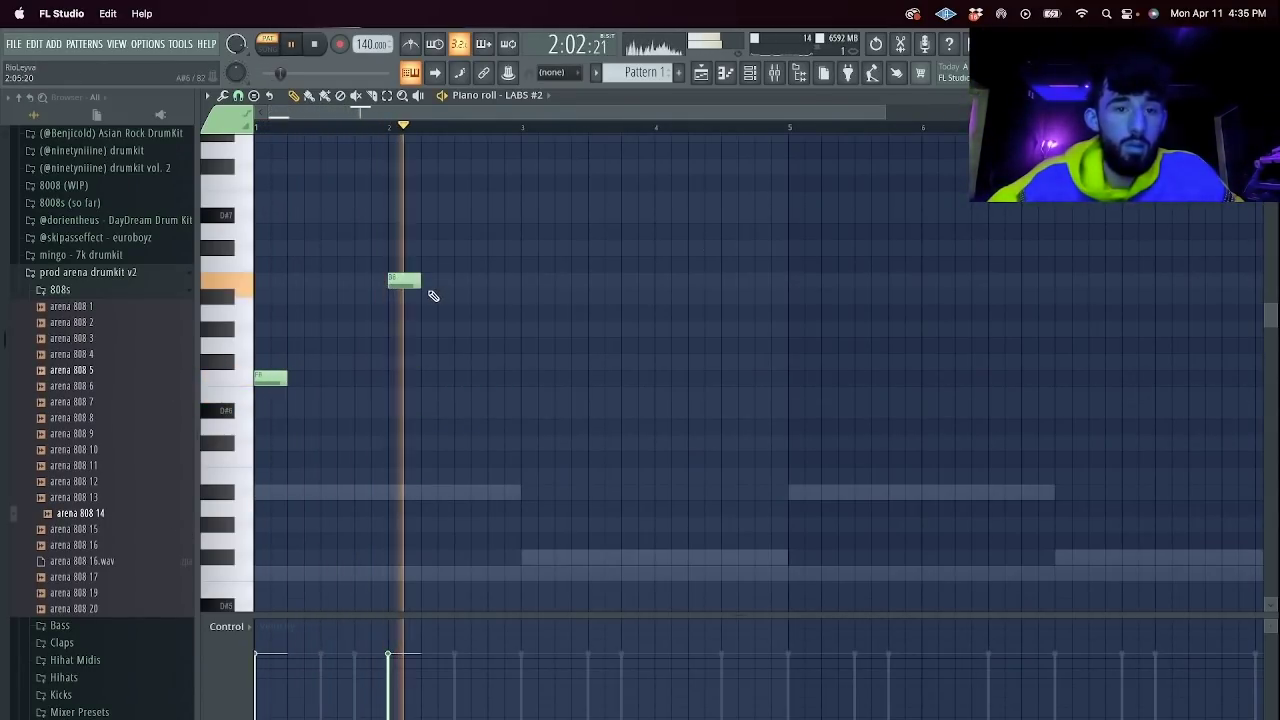
right_click(408, 280)
key(space)
right_click(420, 264)
click(405, 248)
click(438, 331)
key(space)
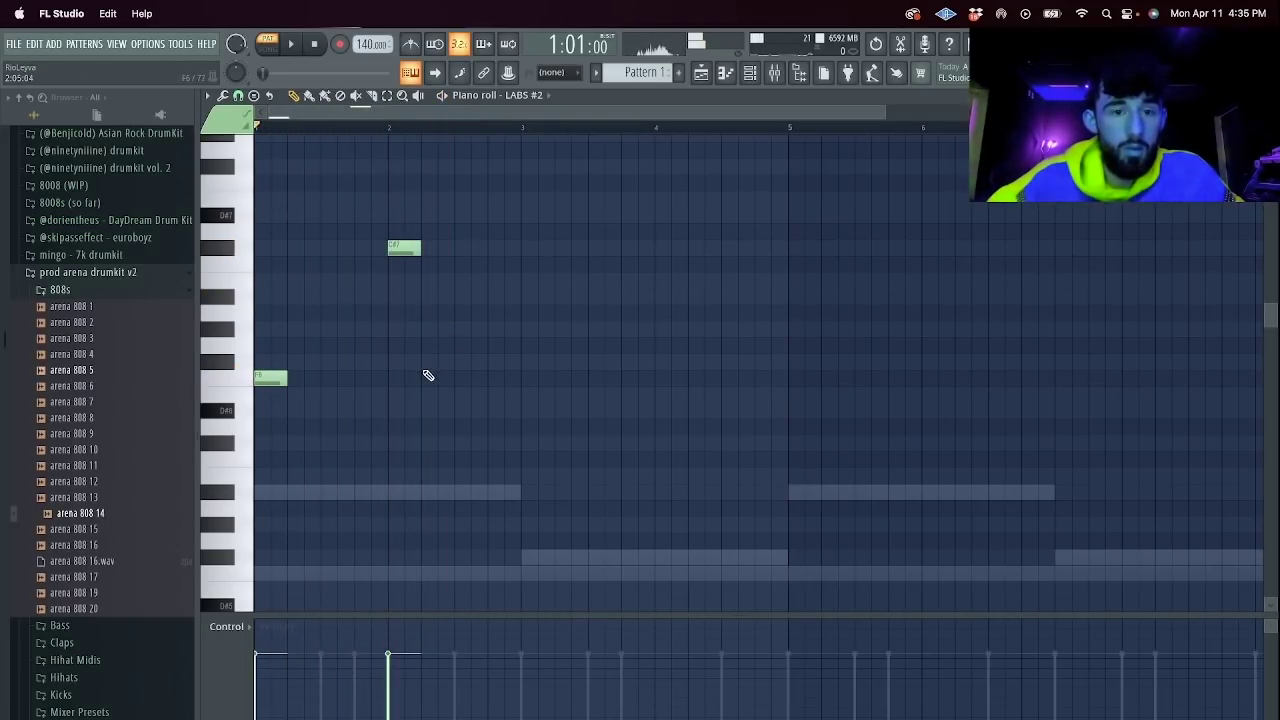
Repeat the melody, turn off computer-keyboard note input, and unmute LABS to hear both instruments.
key(super+b)
super+click(574, 254)
click(411, 74)
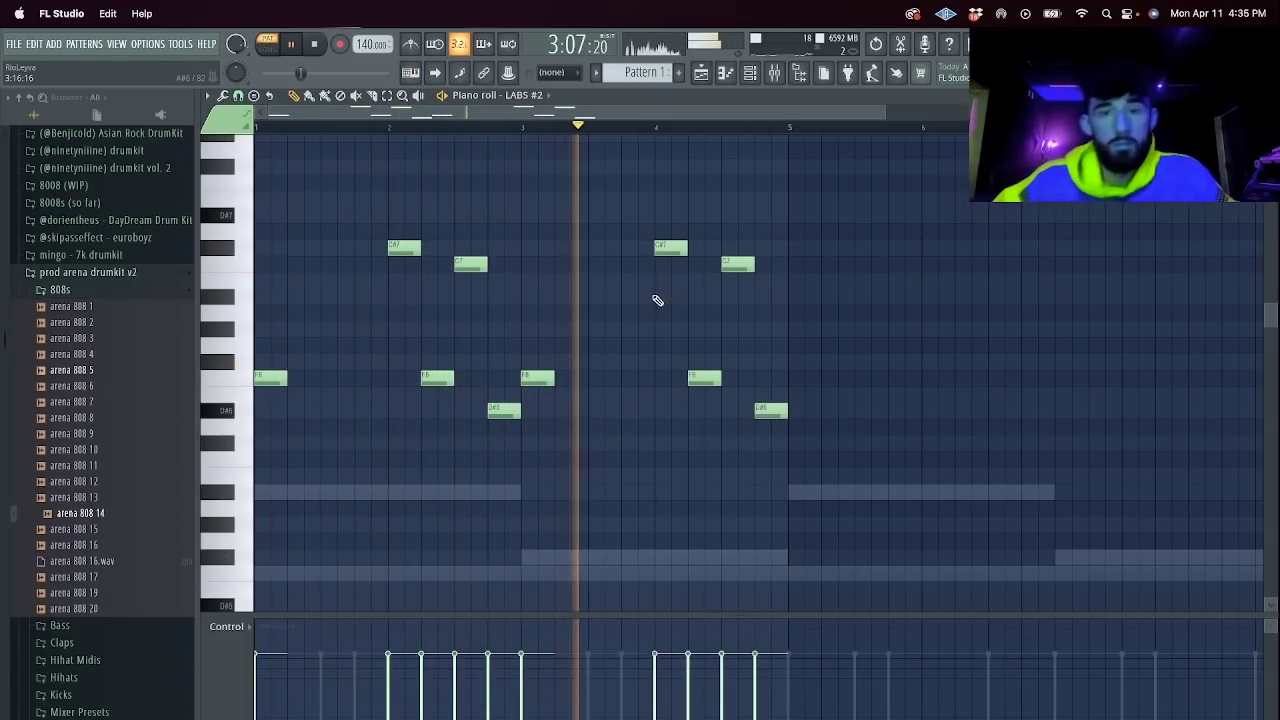
scroll(571, 500, down, 5)
key(space)
click(750, 76)
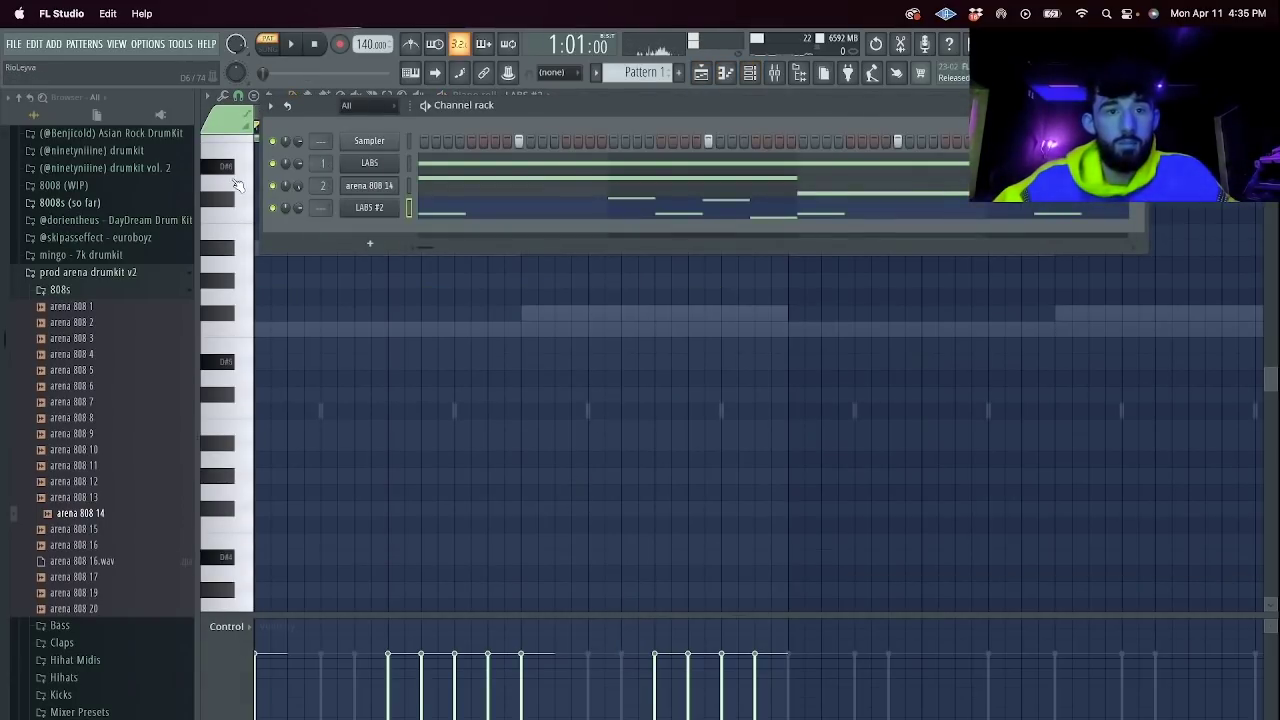
click(274, 163)
key(space)
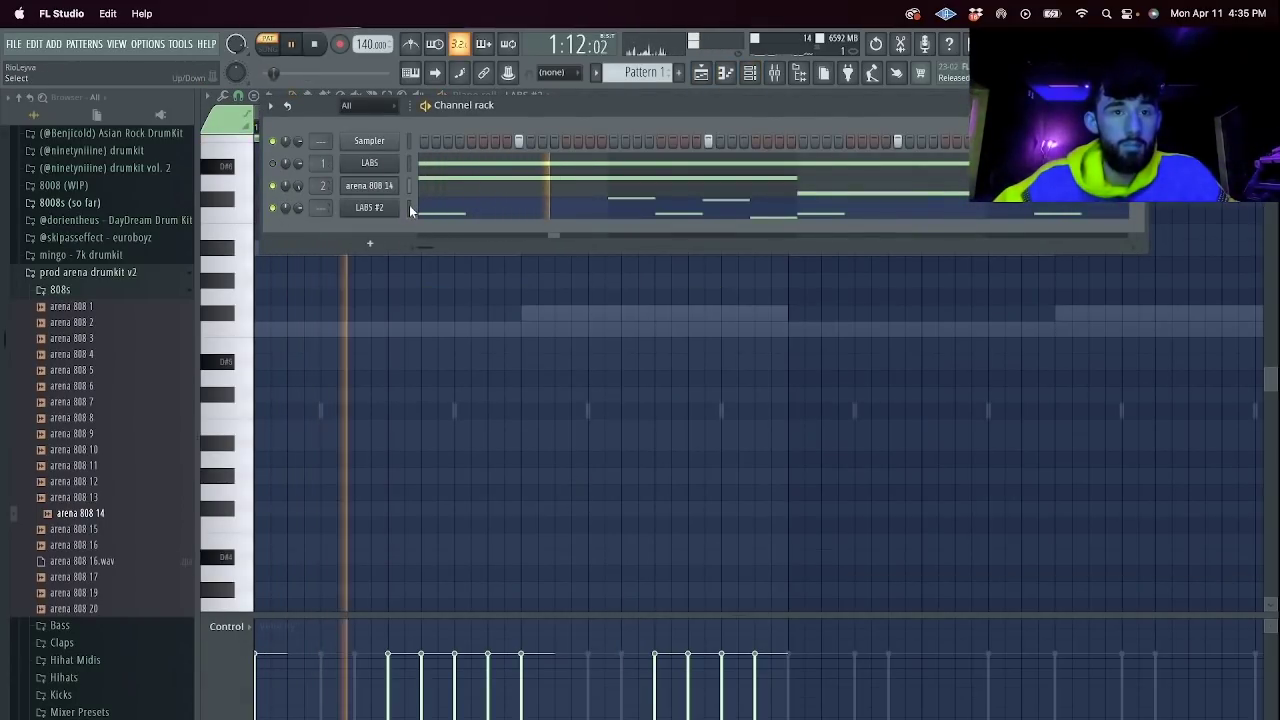
key(F9)
Trim the arena 808 14 A#5 note and audition the 808 an octave higher before restoring it.
click(485, 183)
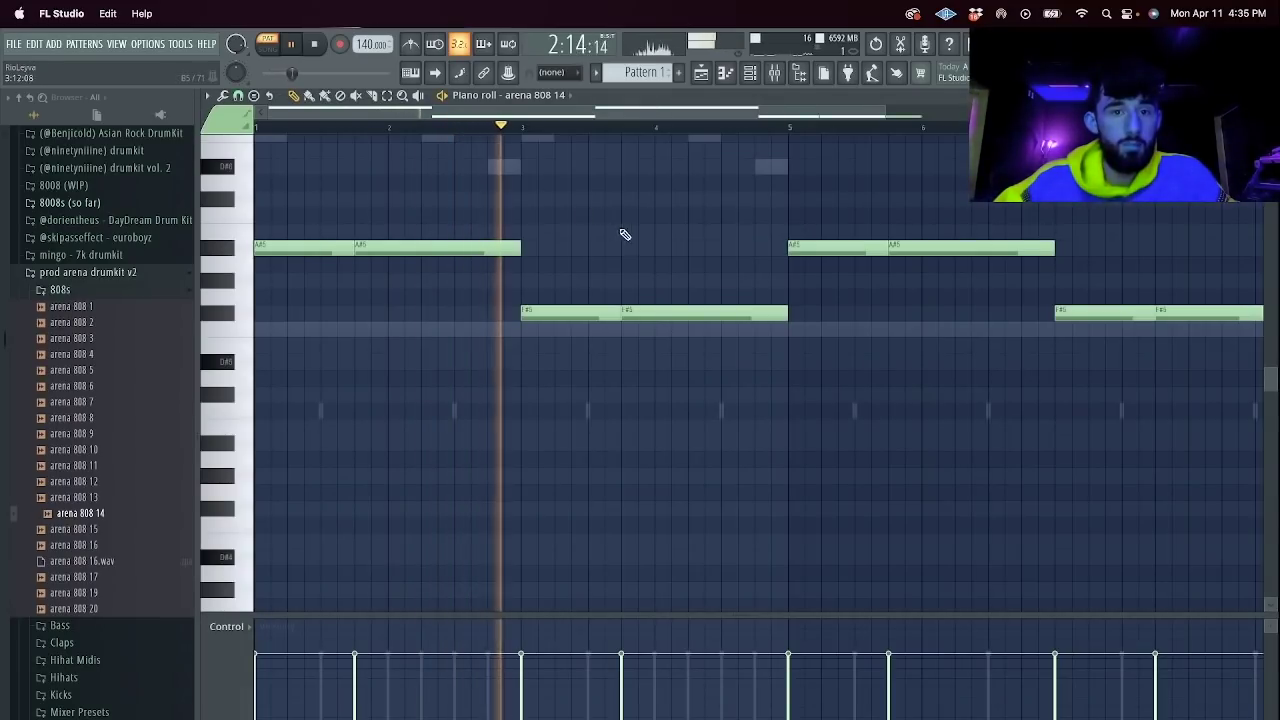
drag(889, 108, 1231, 110)
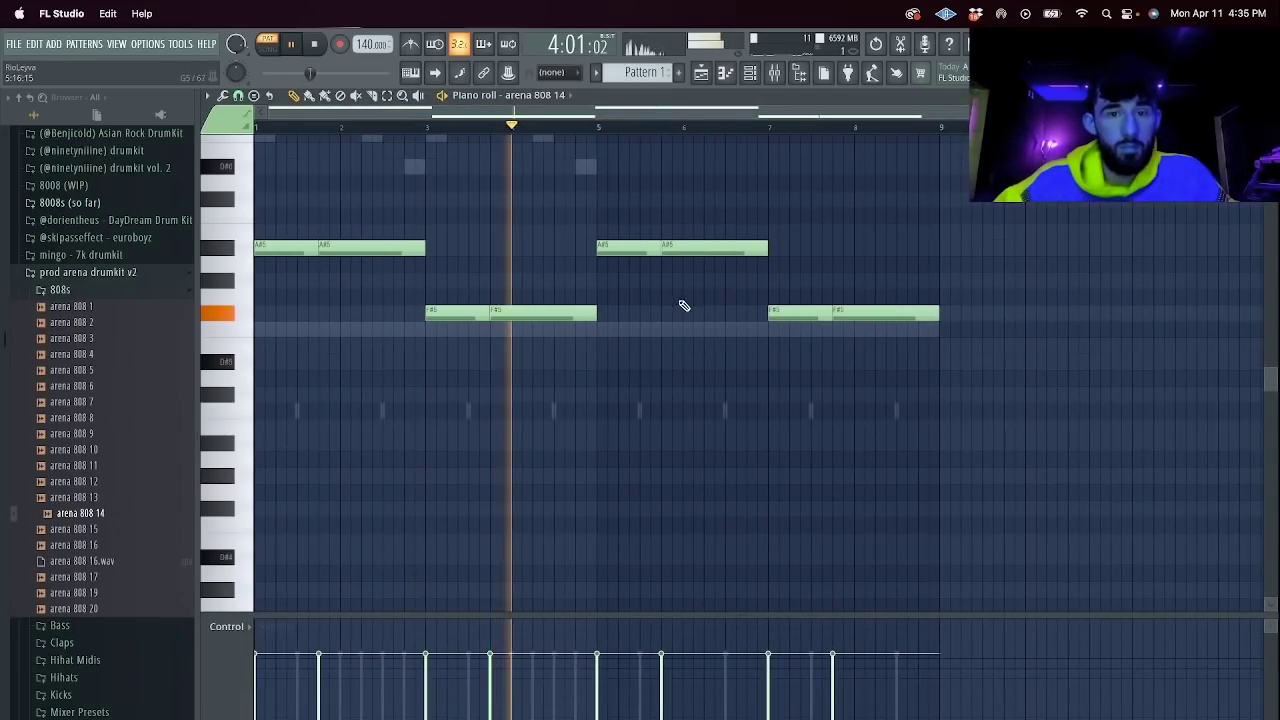
click(600, 301)
right_click(628, 248)
key(space)
right_click(605, 300)
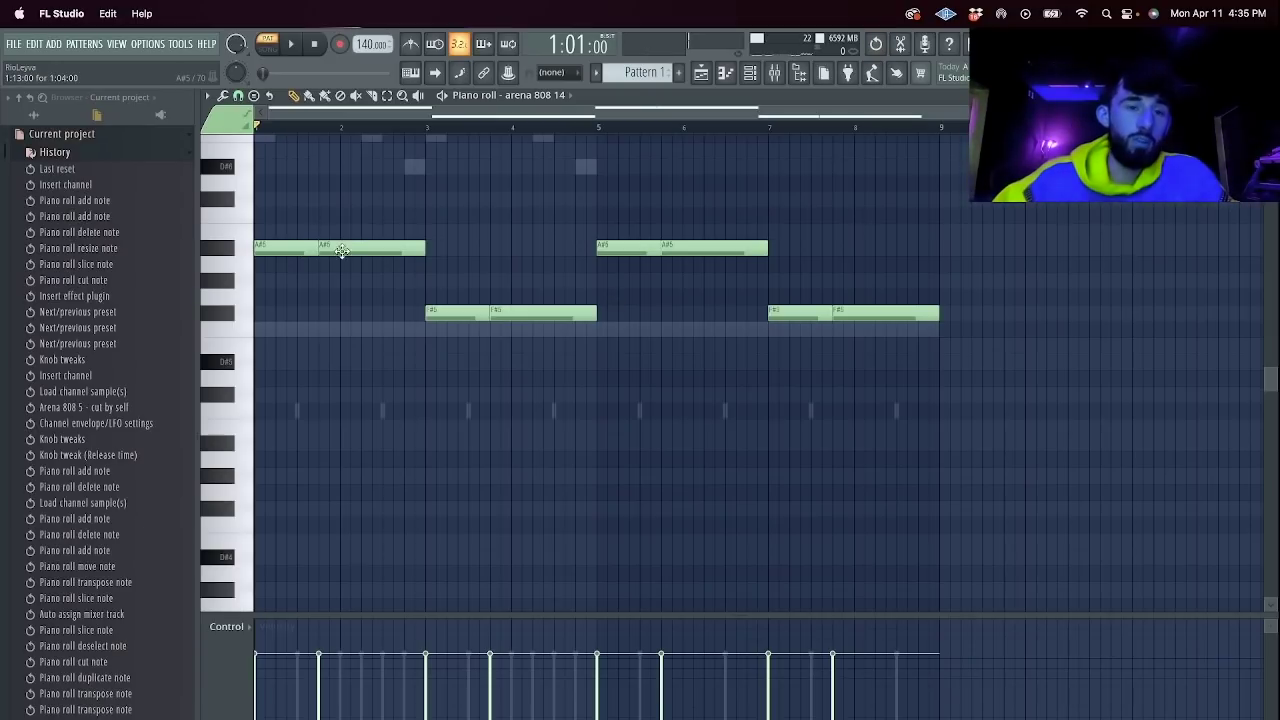
key(ctrl+Up)
key(space)
scroll(380, 210, up, 3)
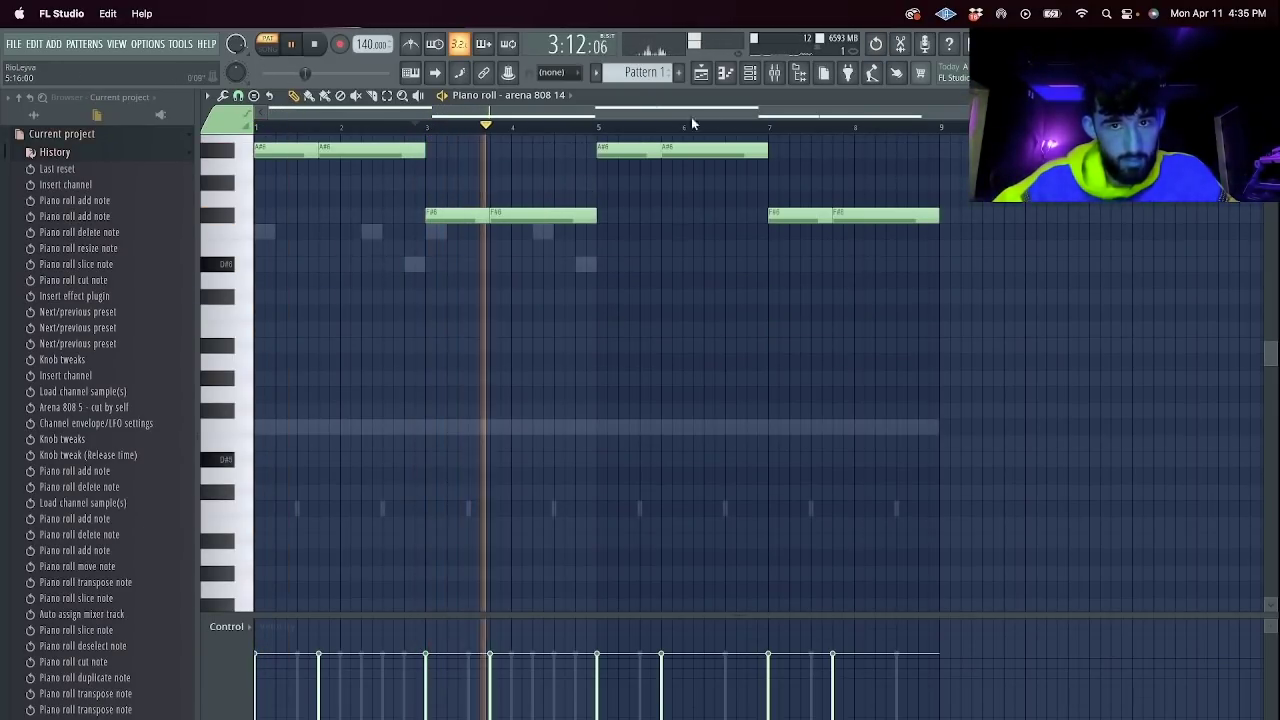
key(space)
key(ctrl+Down)
key(space)
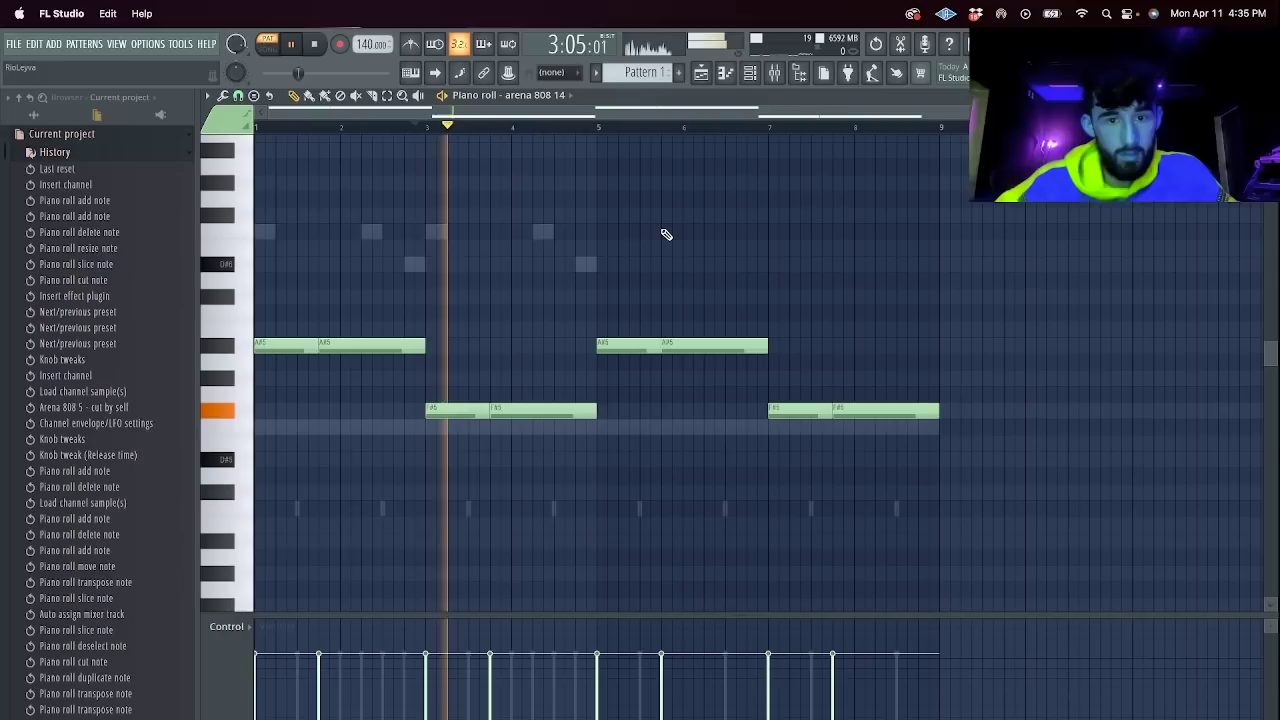
Switch to the LABS #2 melody, deselect its notes and play from bar 6.
click(750, 74)
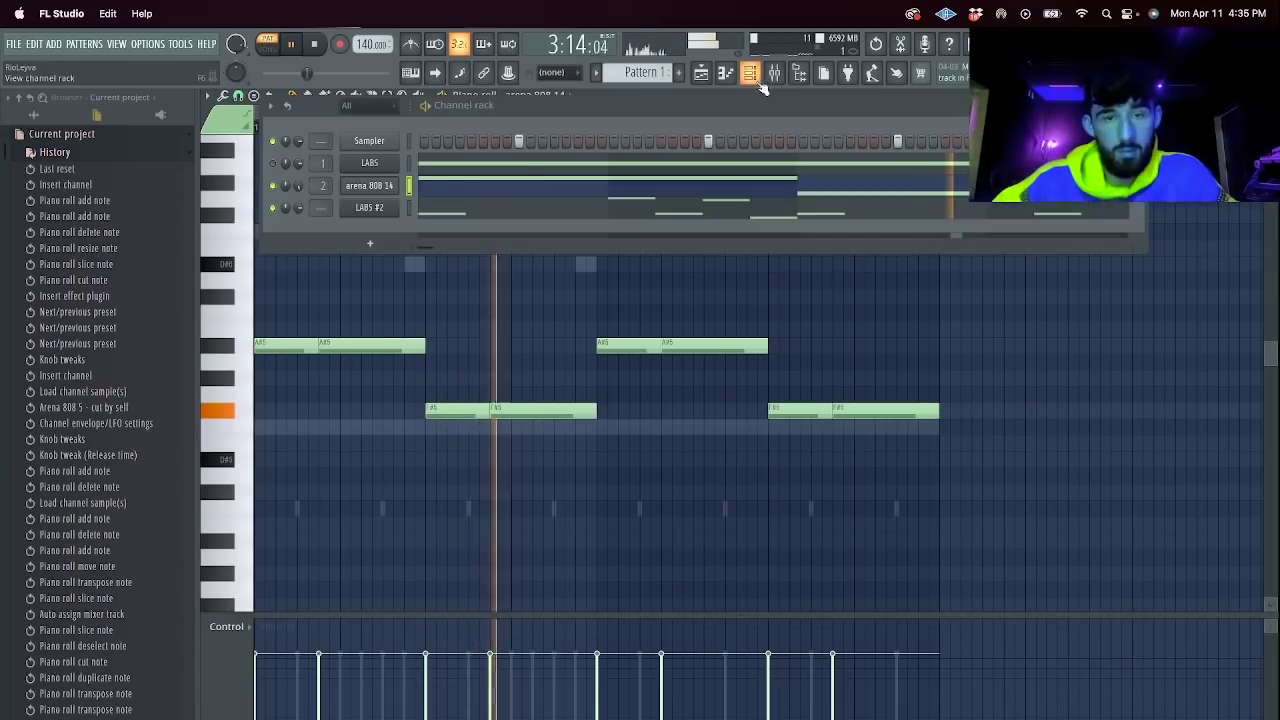
click(486, 213)
scroll(660, 270, up, 4)
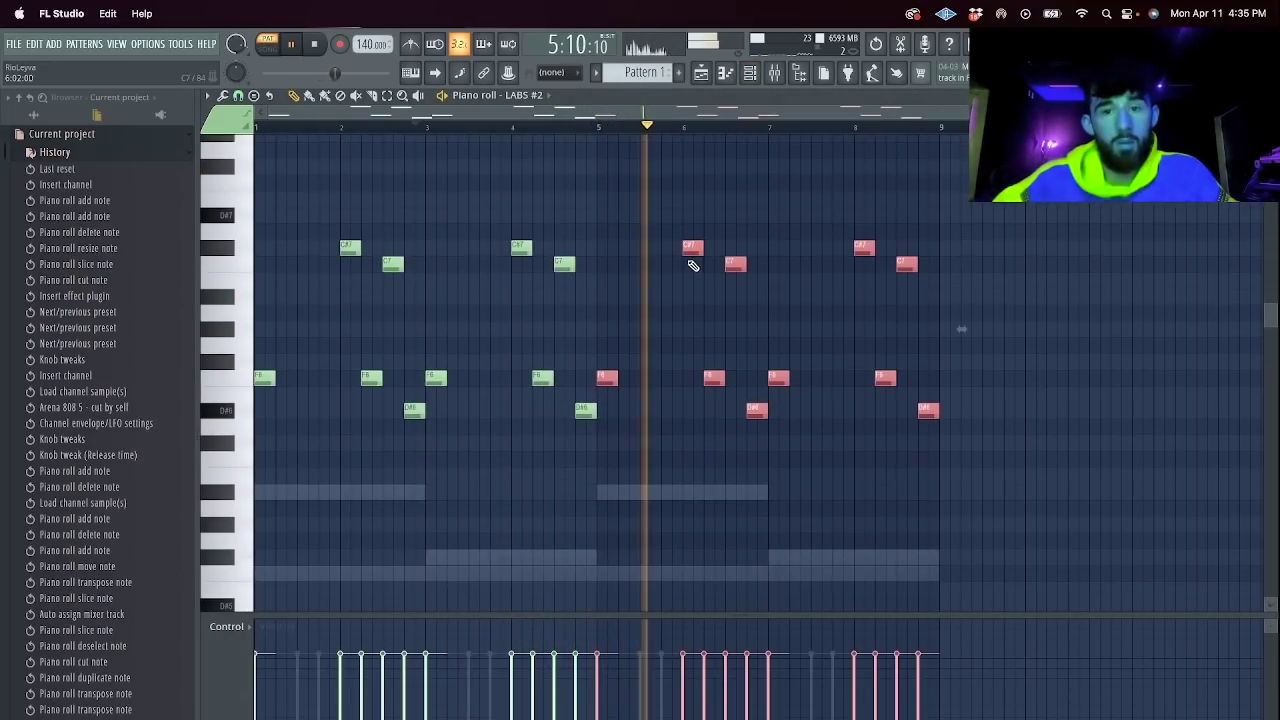
key(space)
key(ctrl+d)
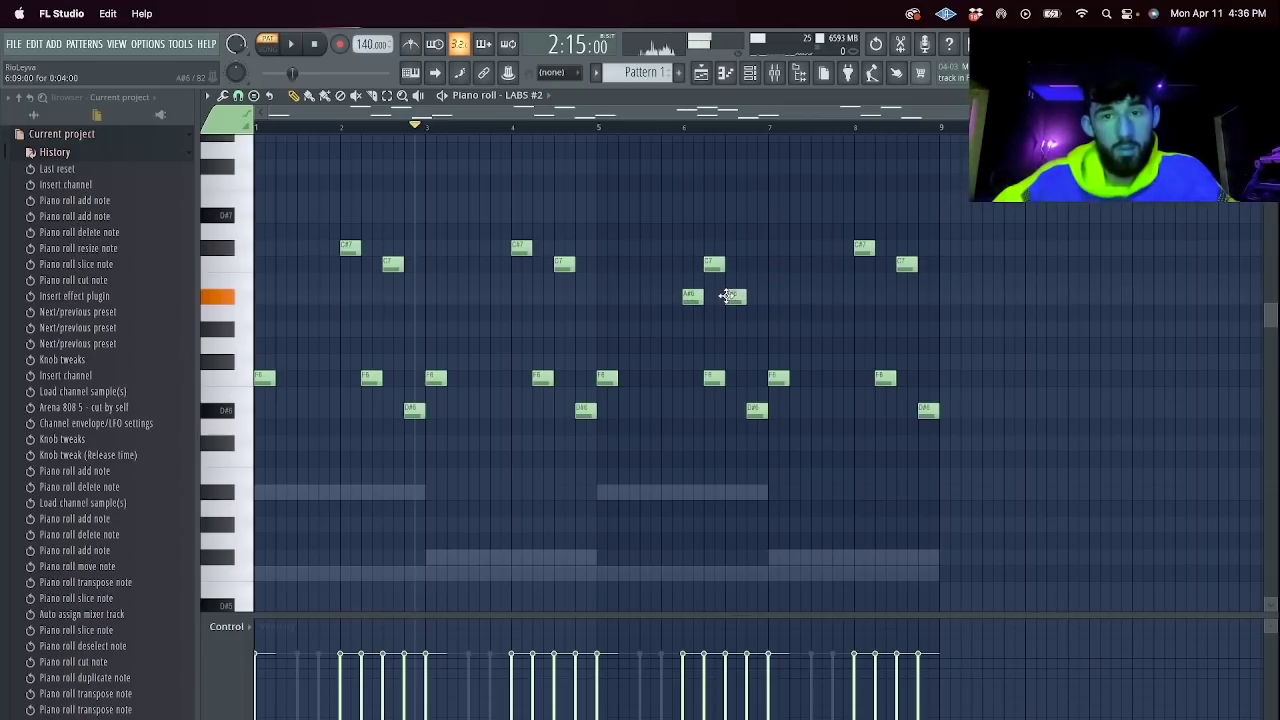
key(space)
click(692, 125)
Replace the D#6, F6, C7 and C#7 notes near bar 8 with new lower notes including C6.
right_click(927, 411)
right_click(889, 379)
right_click(906, 263)
right_click(864, 247)
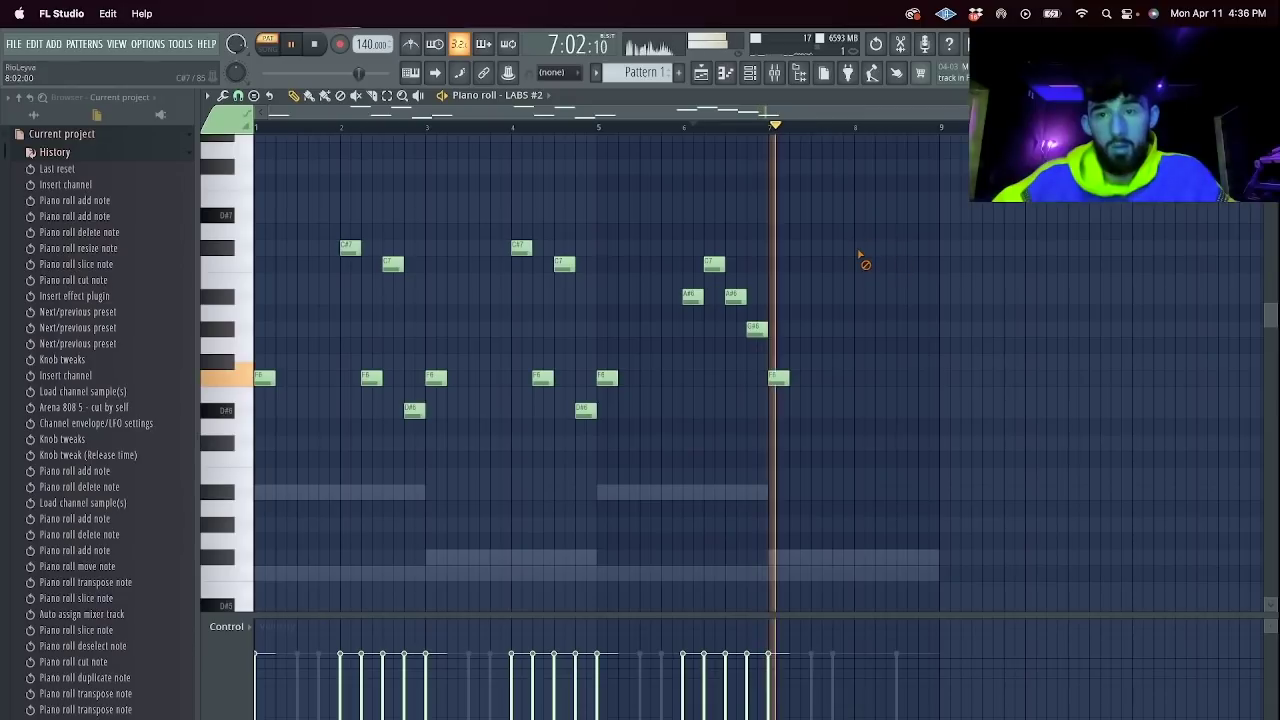
click(855, 444)
click(906, 459)
click(750, 72)
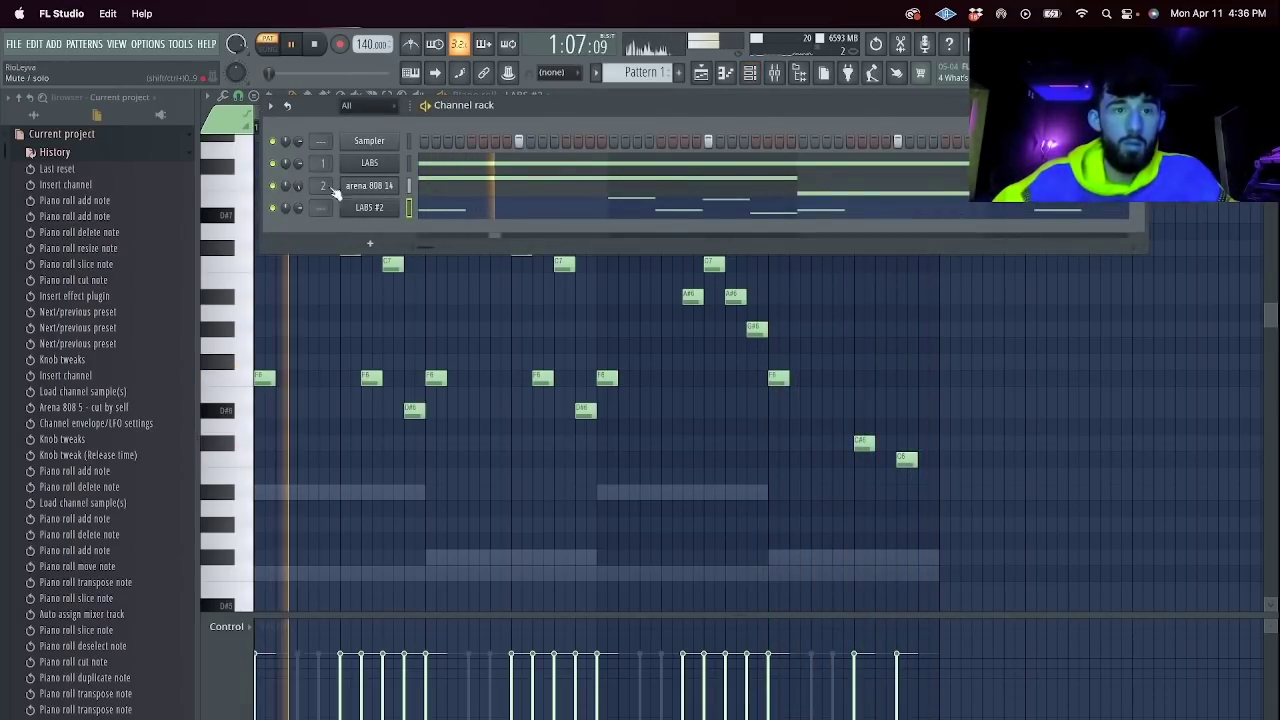
Load Effectrix on the LABS #2 mixer insert with the Backward Vocals preset.
key(F9)
click(388, 297)
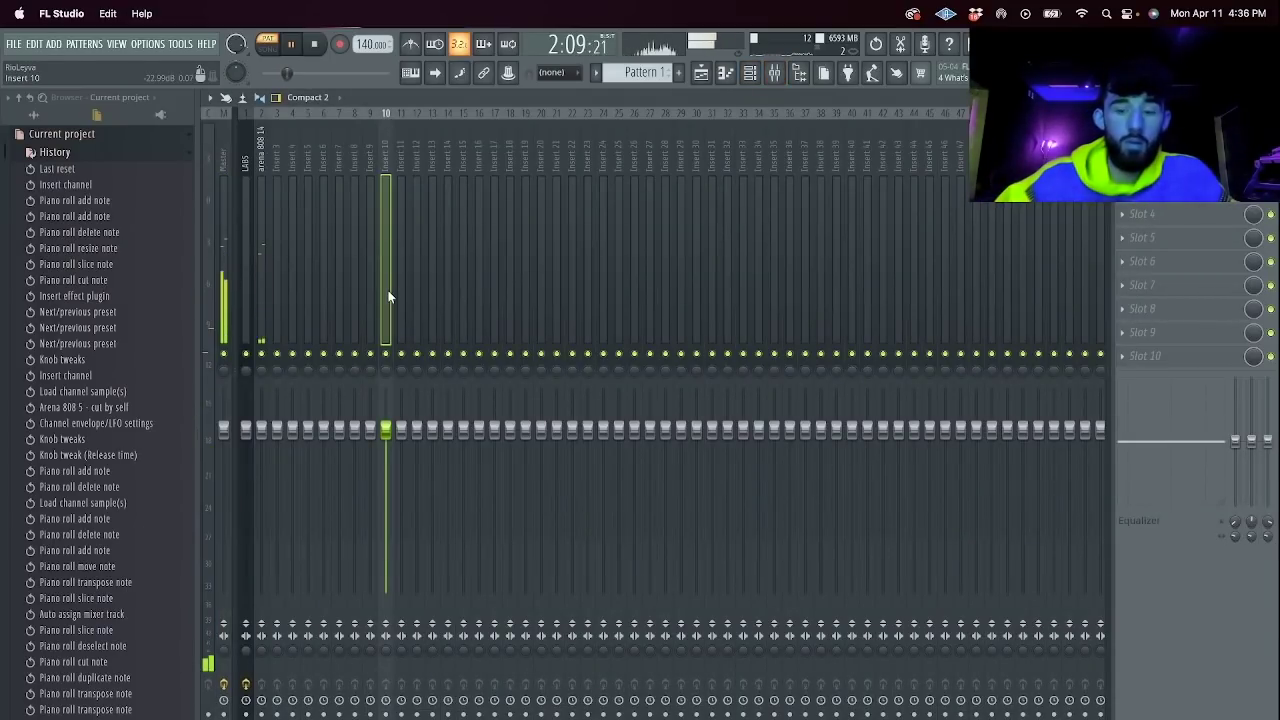
click(1158, 212)
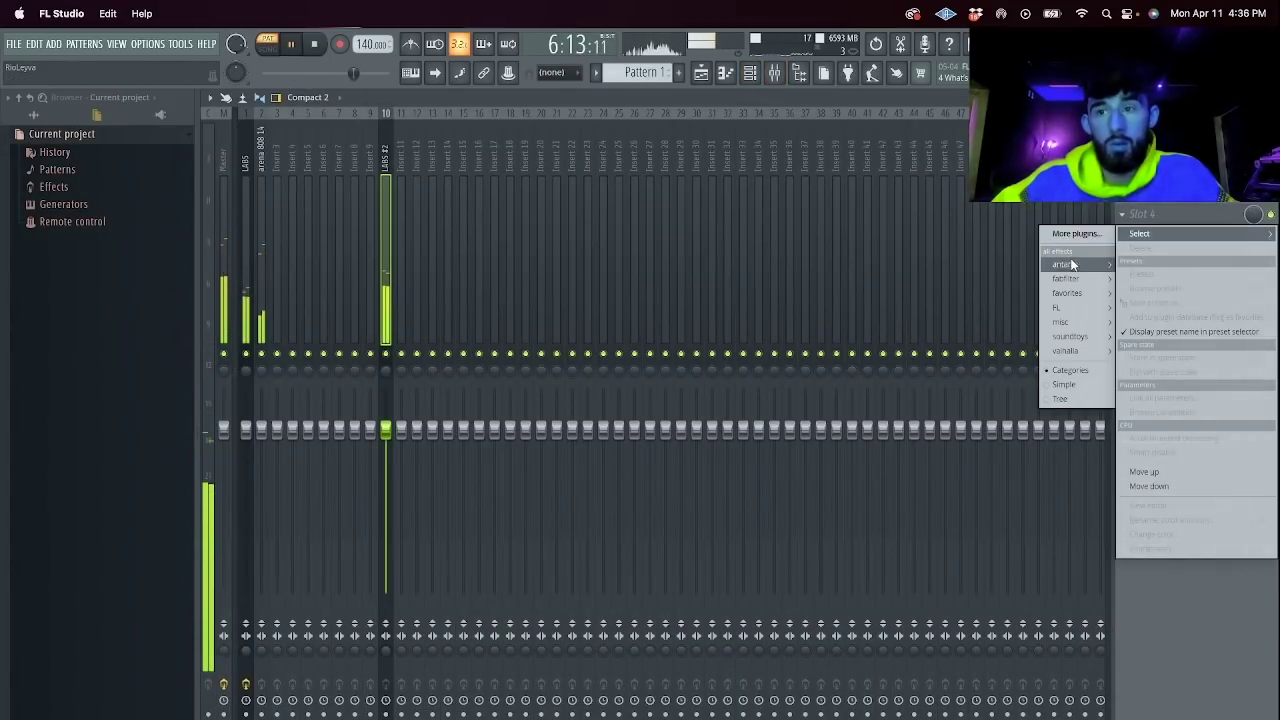
mouse_move(1090, 295)
click(986, 380)
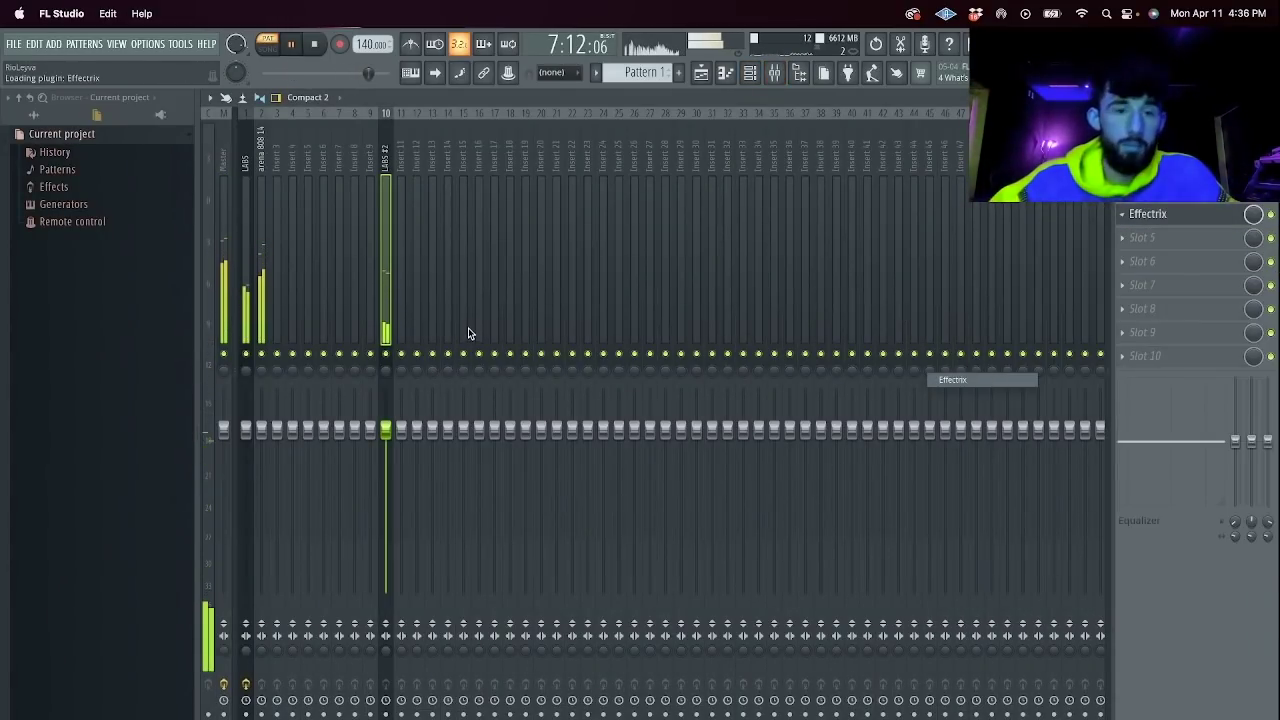
click(214, 208)
mouse_move(250, 316)
click(300, 328)
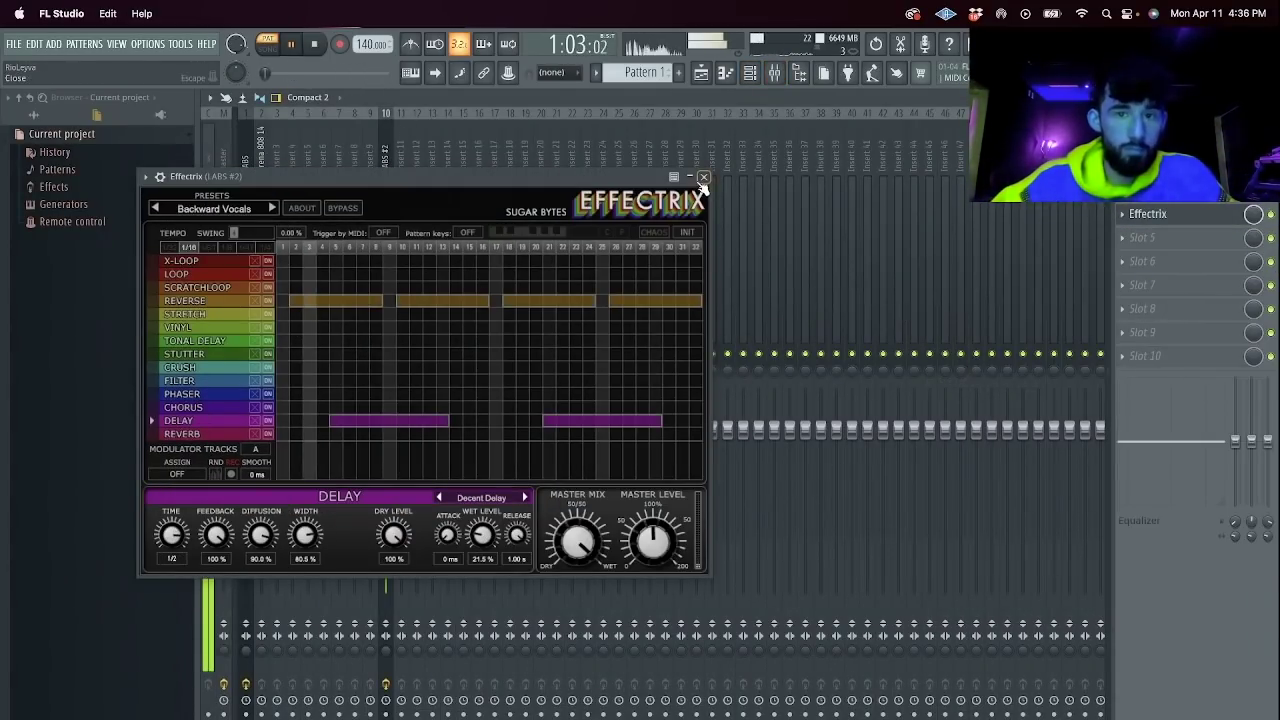
key(Escape)
Bring up the channel rack and expand the drums folder in the browser.
click(750, 73)
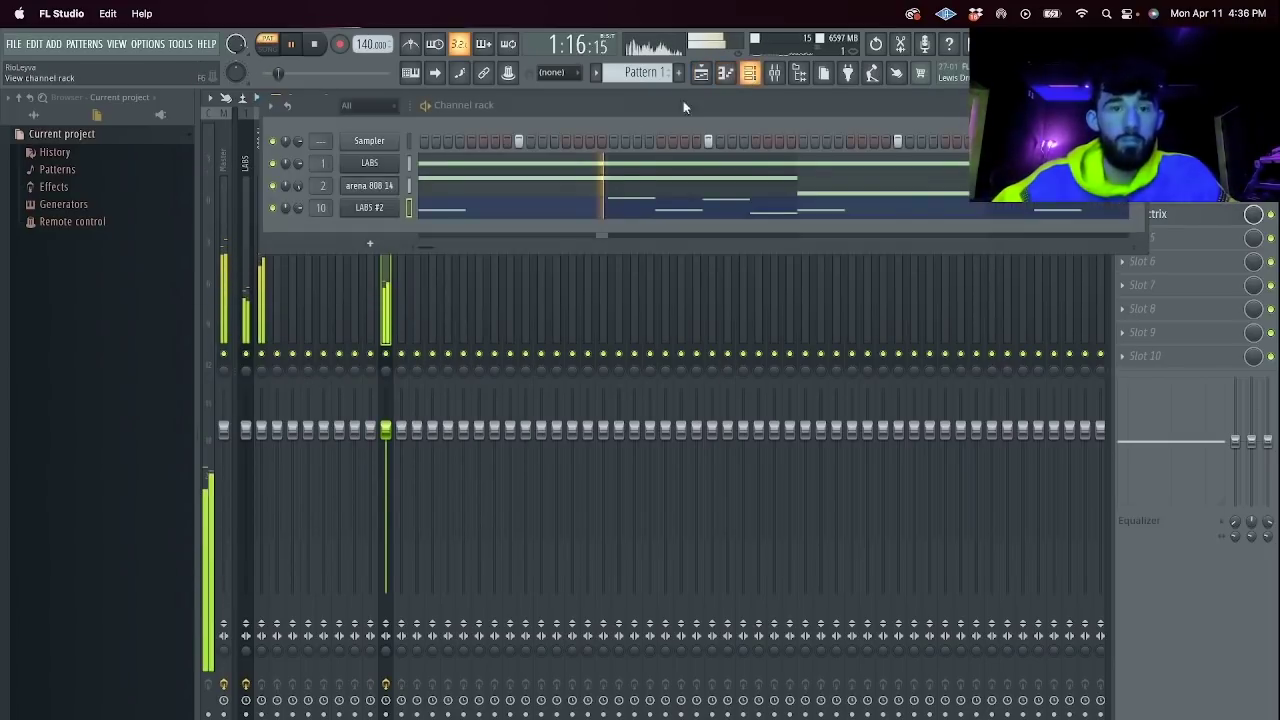
click(35, 116)
click(82, 368)
scroll(94, 386, down, 5)
Add arena hat 2 as a new channel and load arena clap 2 into the top channel.
click(63, 486)
click(78, 519)
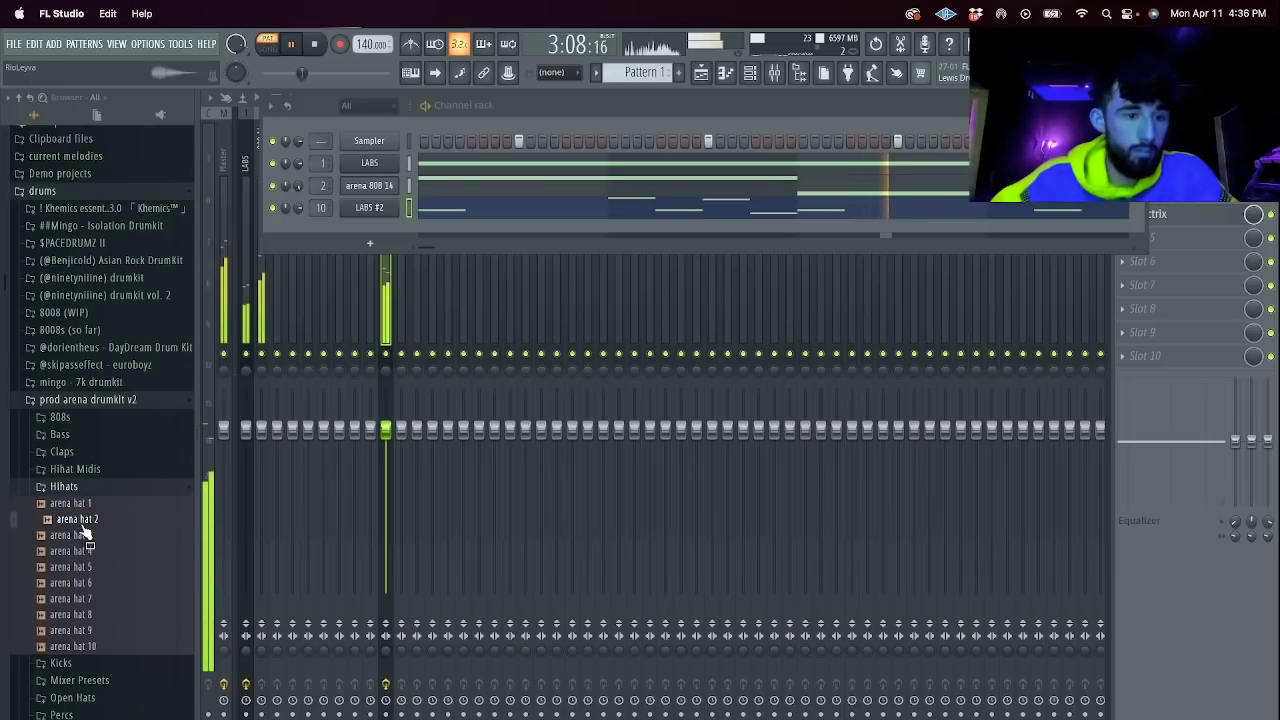
drag(74, 528, 401, 225)
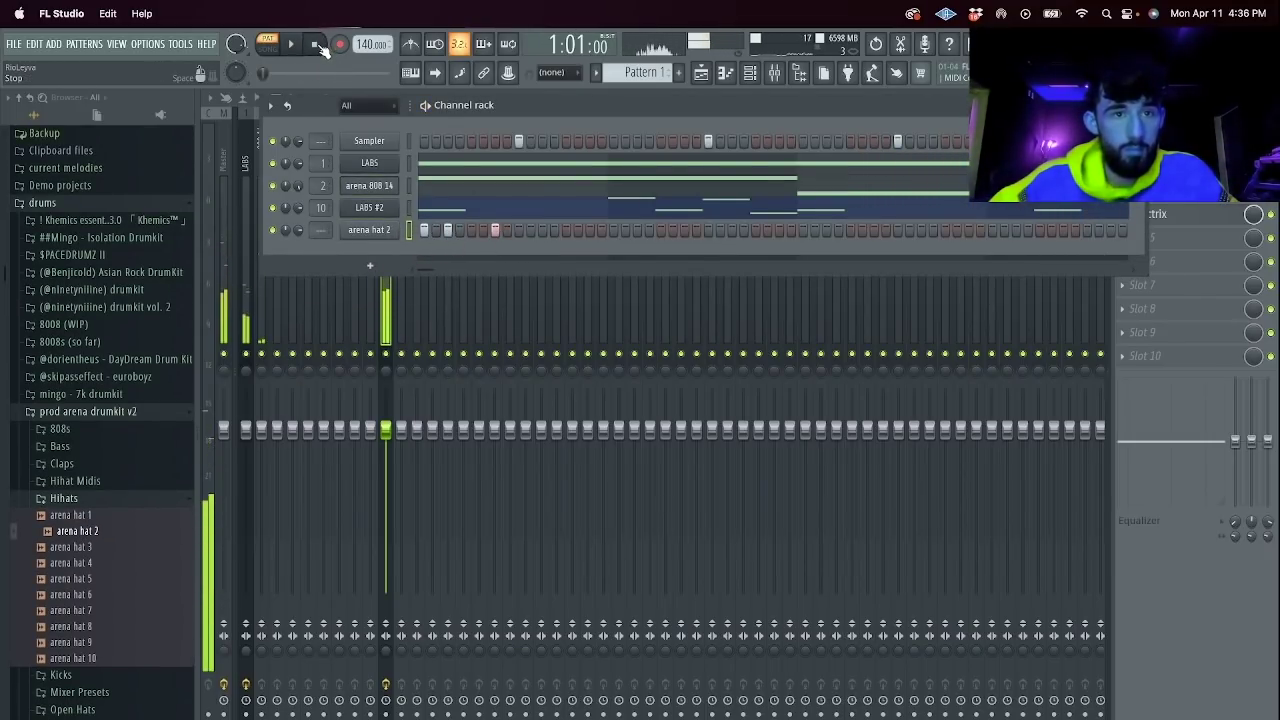
click(80, 466)
click(77, 513)
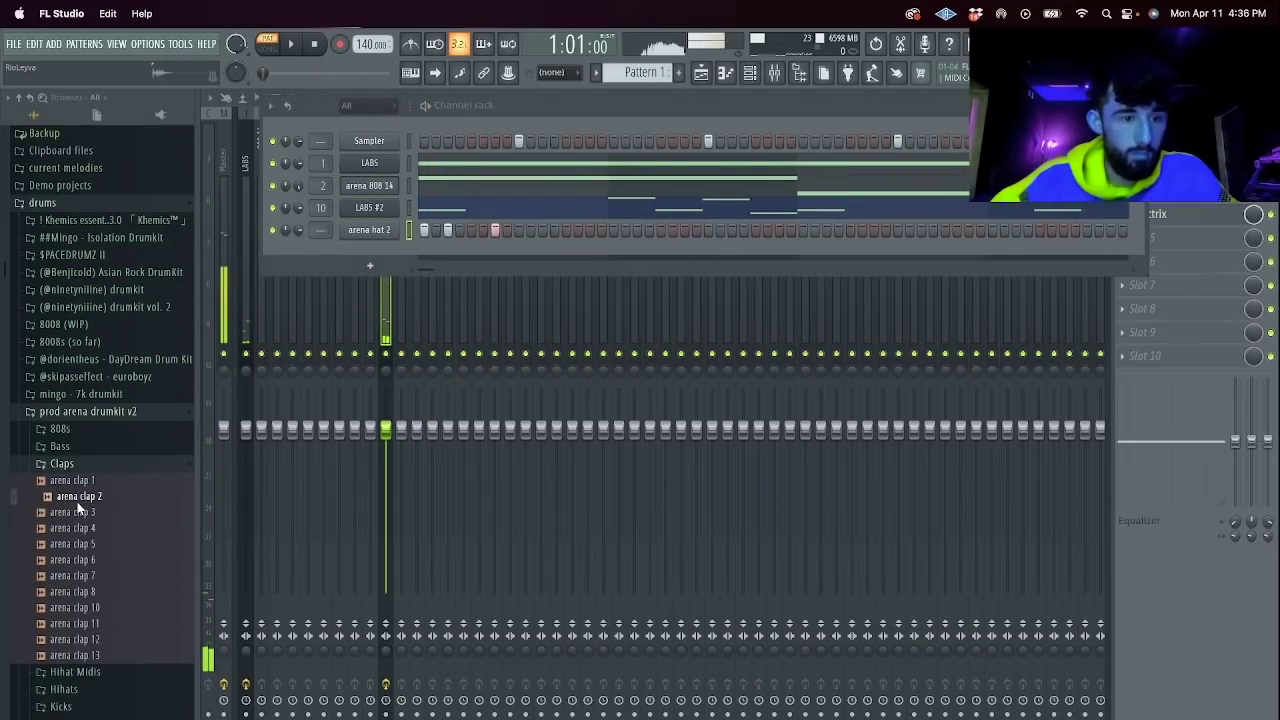
drag(325, 137, 325, 140)
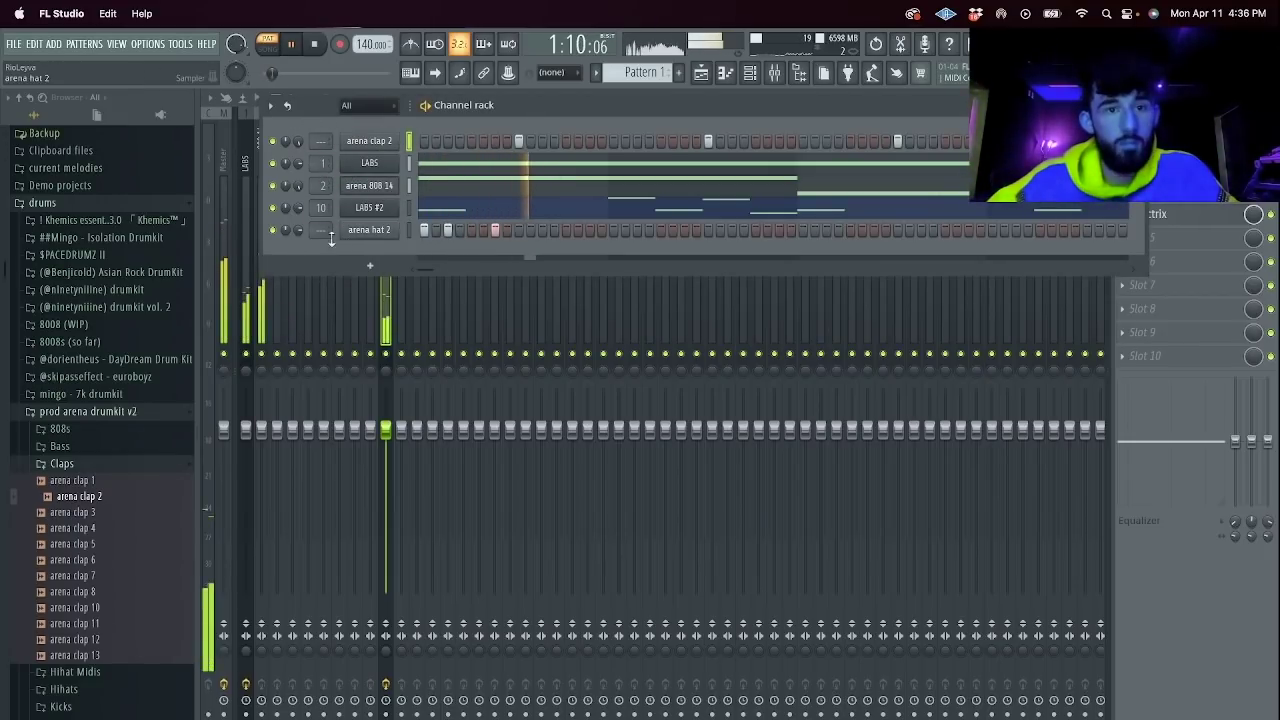
Program four arena hat 2 steps and duplicate its notes from bars 1–5 into bars 5–9.
click(660, 230)
click(731, 230)
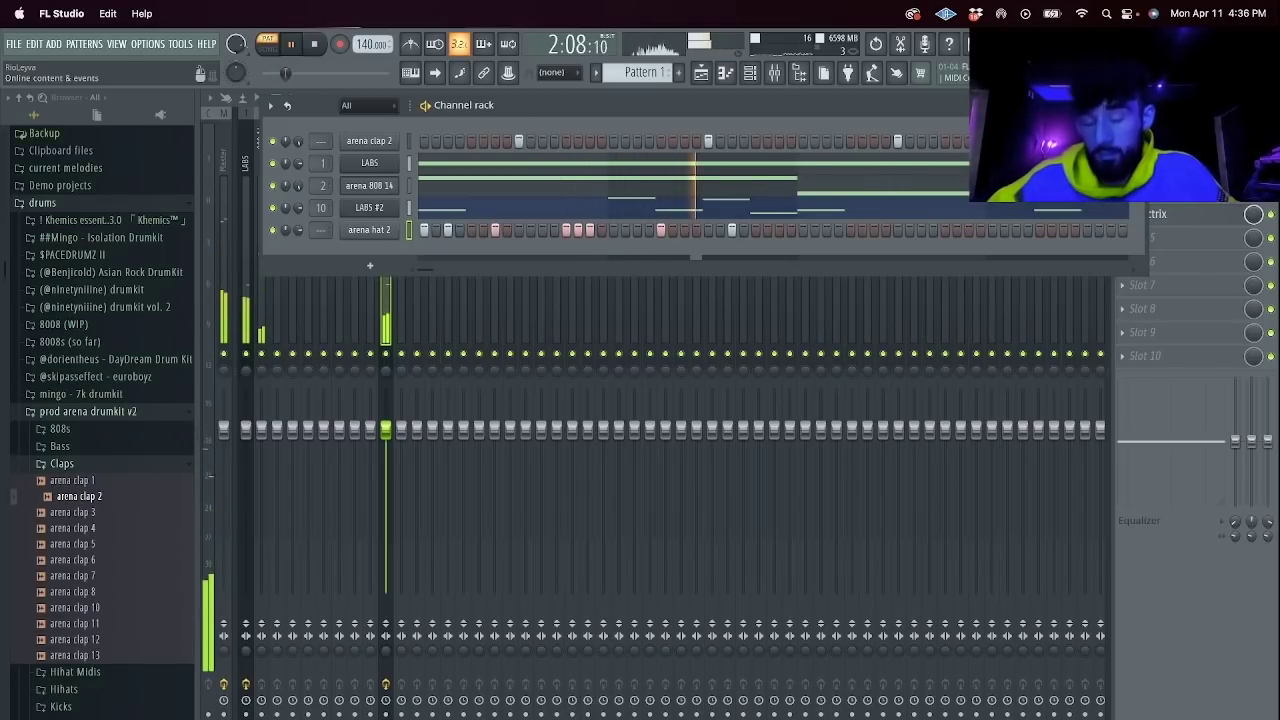
click(968, 230)
click(1016, 230)
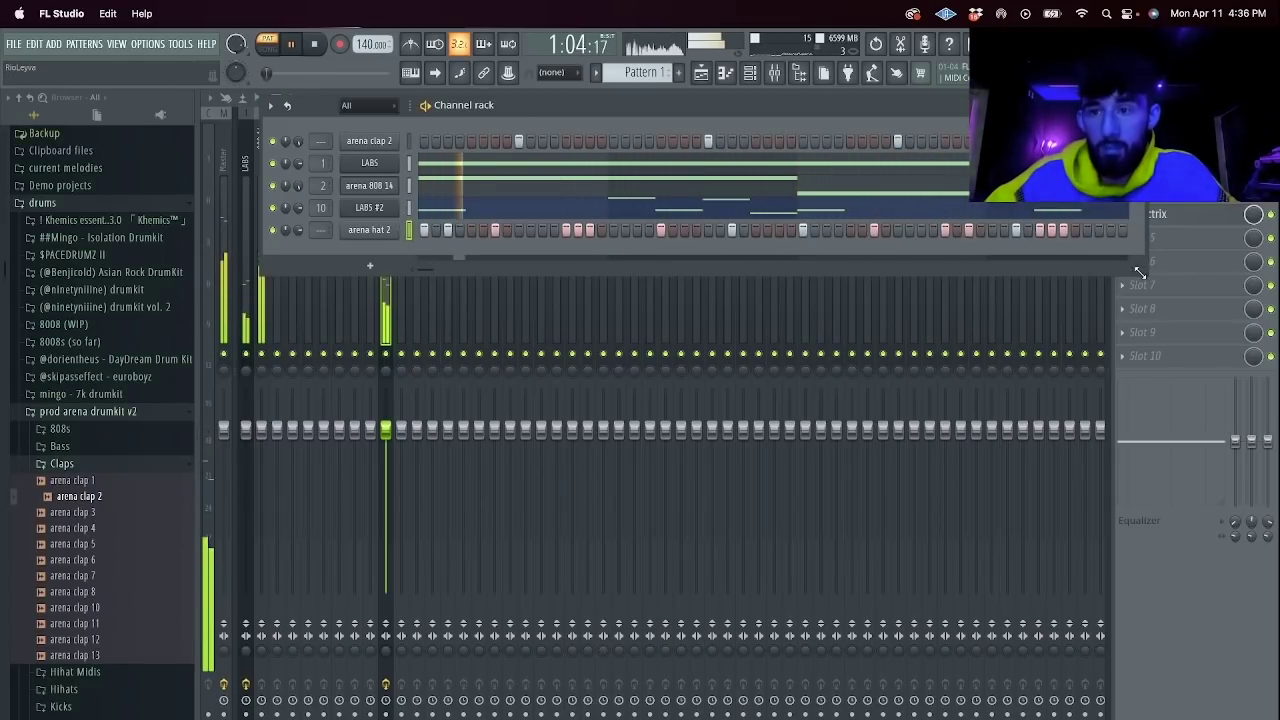
right_click(395, 228)
click(440, 229)
super+drag(599, 127, 256, 127)
key(super+b)
super+click(685, 127)
click(267, 49)
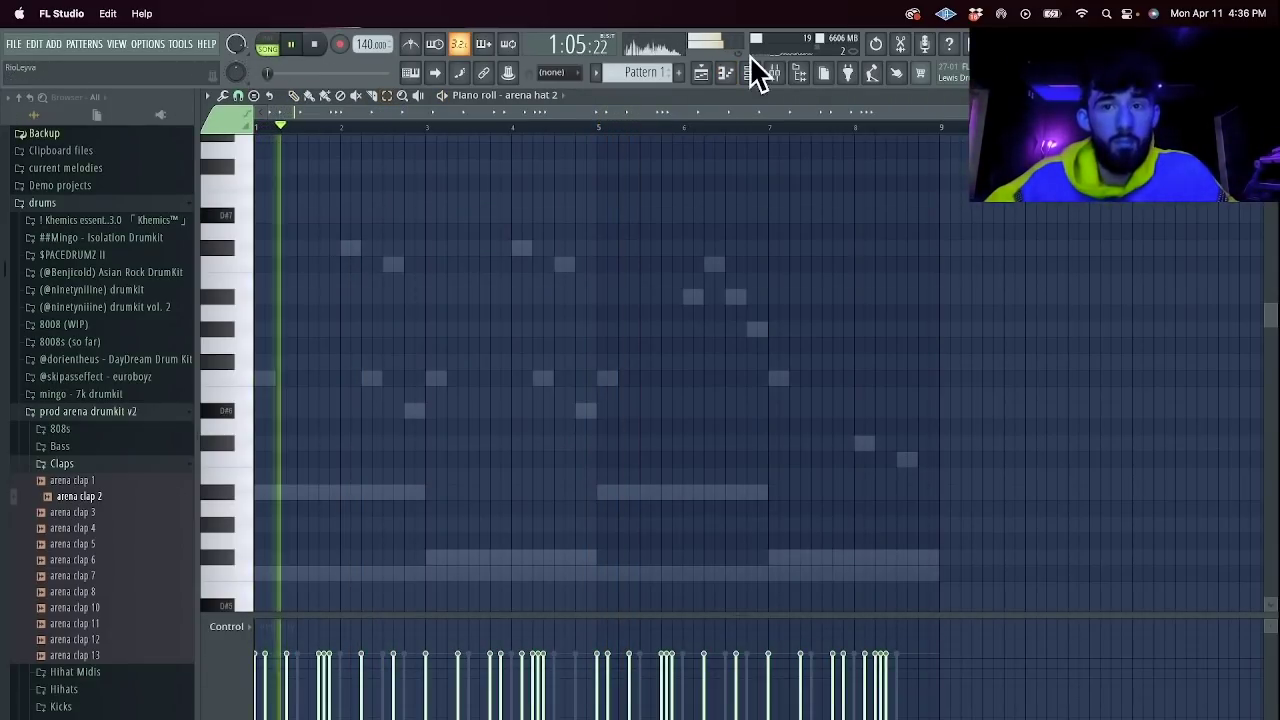
Add arena hat 9 from the Hihats folder as a new channel.
click(749, 72)
scroll(5, 486, down, 5)
click(65, 424)
click(76, 406)
click(85, 550)
drag(87, 558, 318, 250)
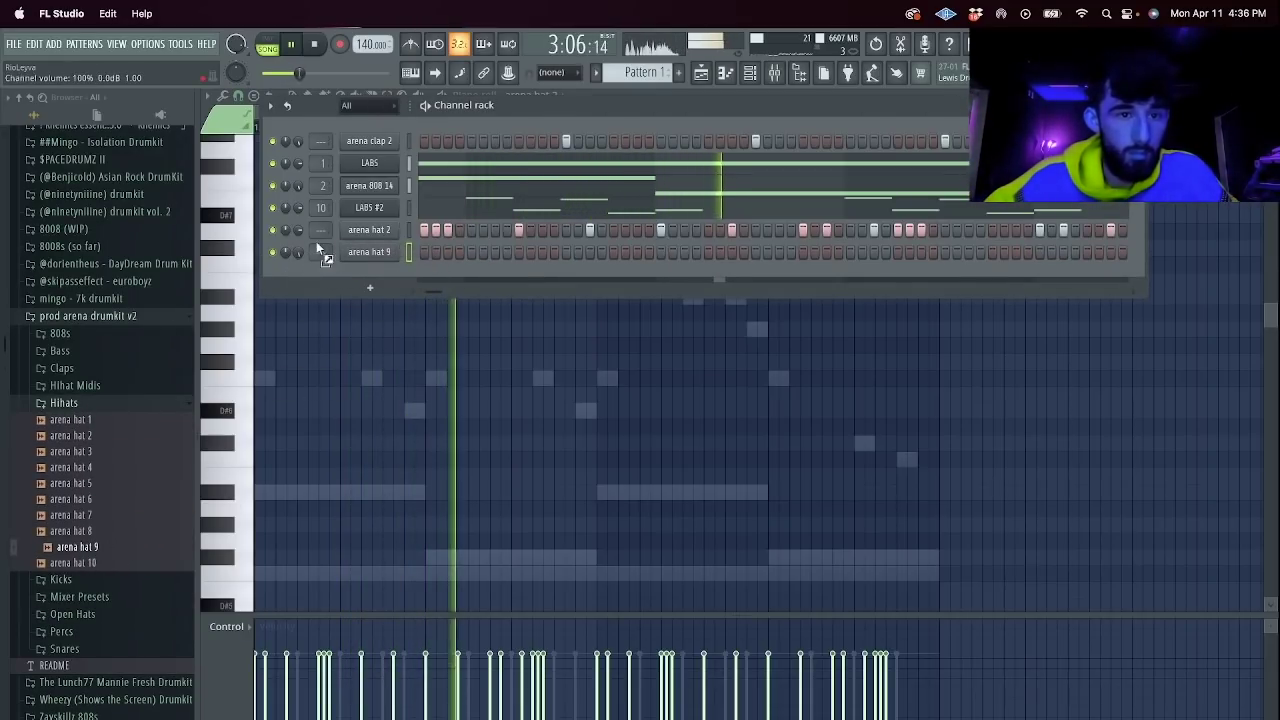
Program a five-step arena hat 9 roll near the pattern end and duplicate it rightward.
click(945, 252)
click(957, 253)
click(967, 254)
click(992, 254)
click(1015, 254)
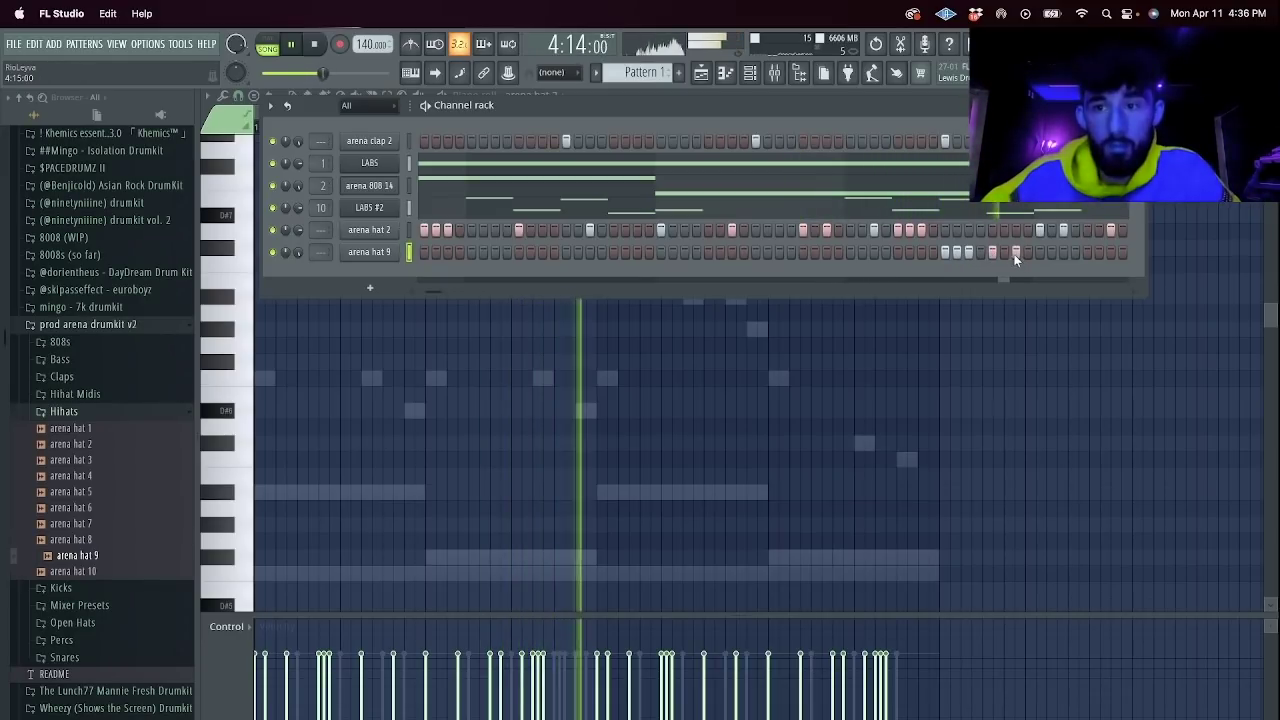
right_click(389, 257)
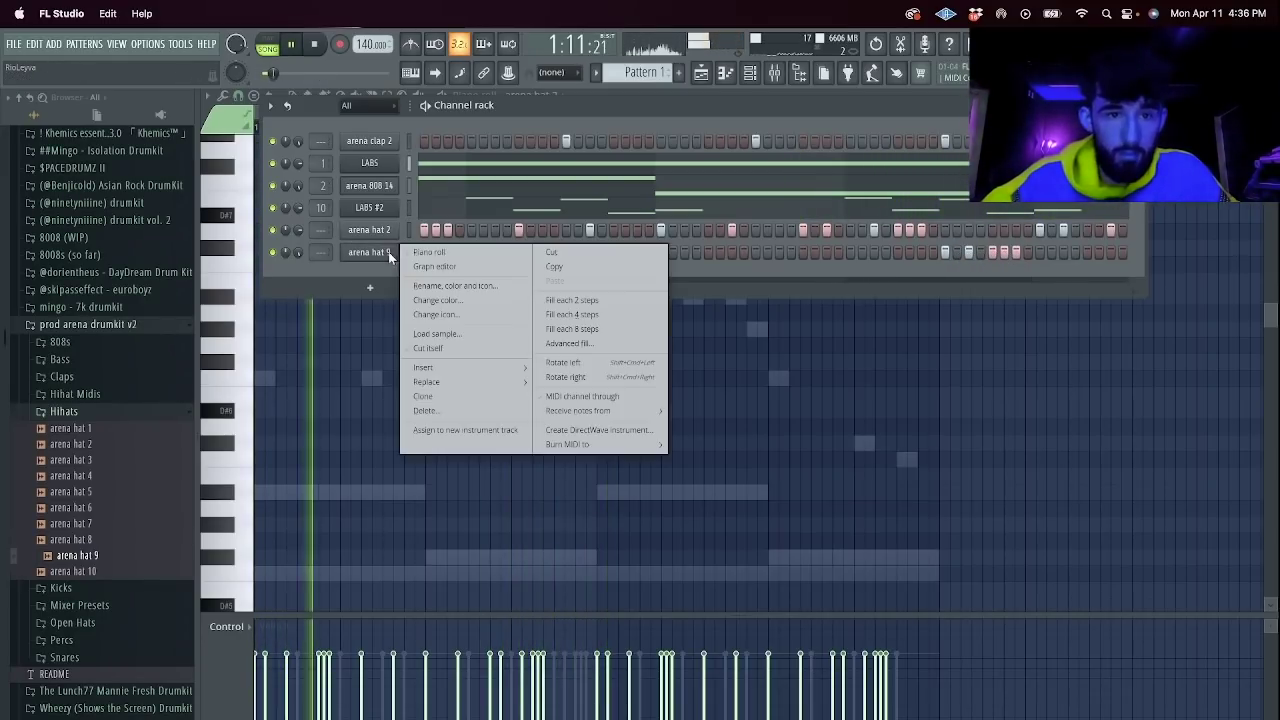
click(429, 252)
key(super+b)
Add arena open hat 1 from the Open Hats folder as a new channel.
click(750, 74)
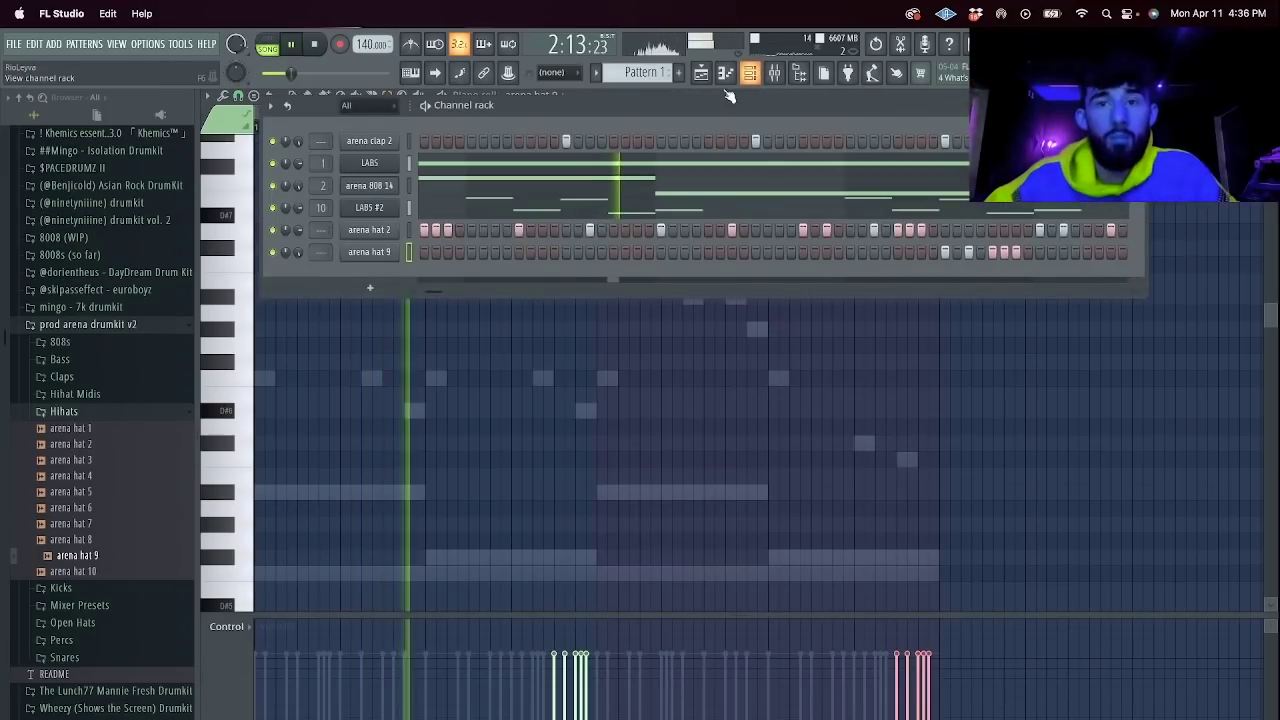
click(72, 622)
drag(90, 639, 1050, 275)
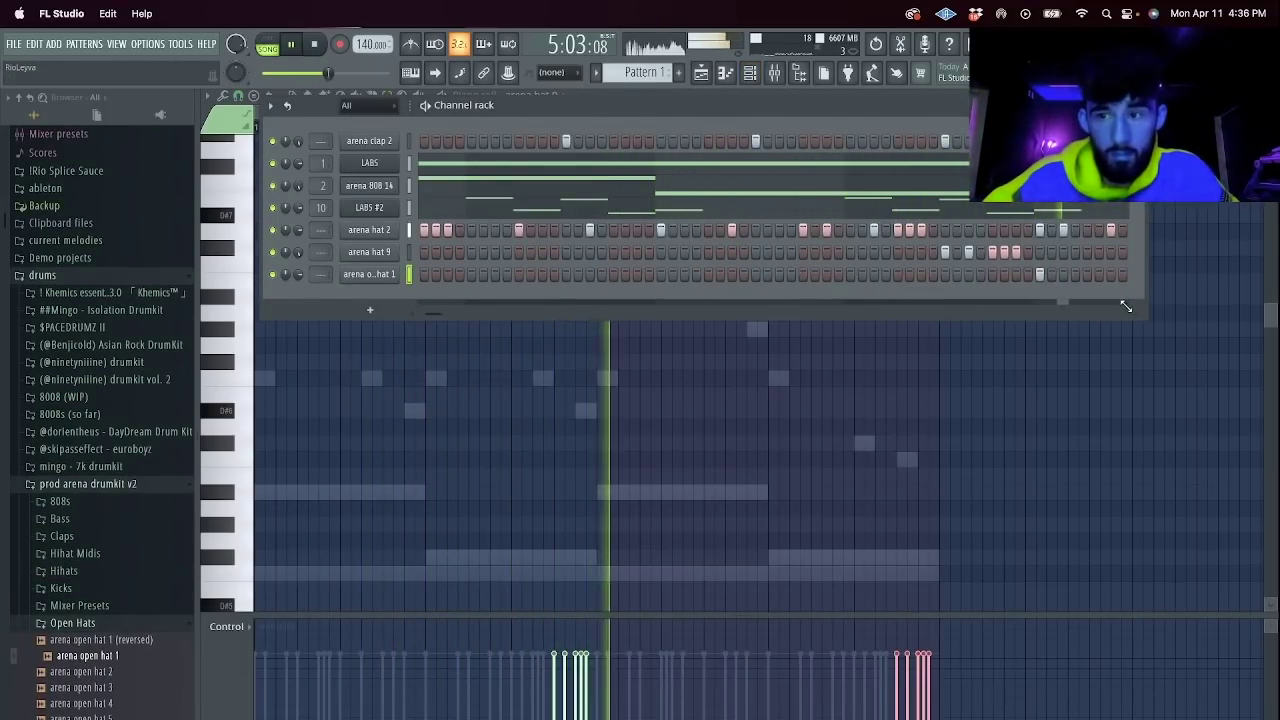
Copy the bar 5 open-hat notes to bar 1 in the arena open hat 1 piano roll.
right_click(395, 273)
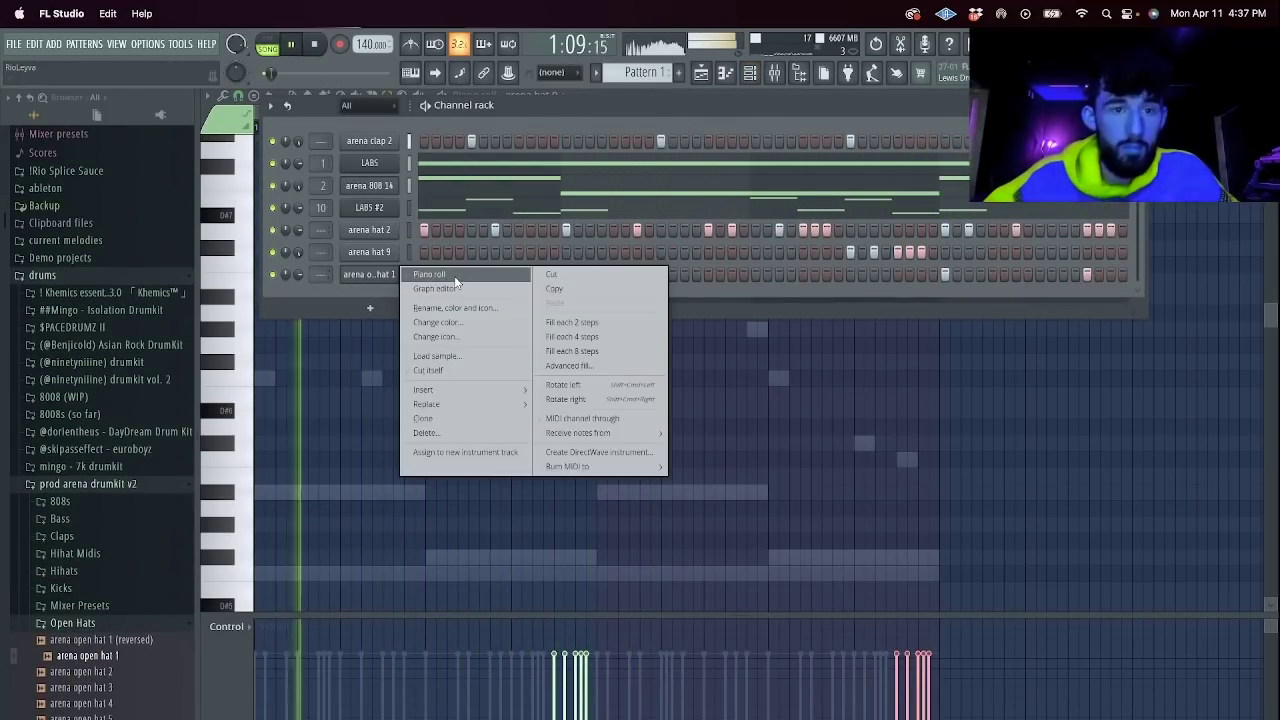
click(455, 280)
drag(748, 434, 536, 229)
drag(597, 264, 9, 257)
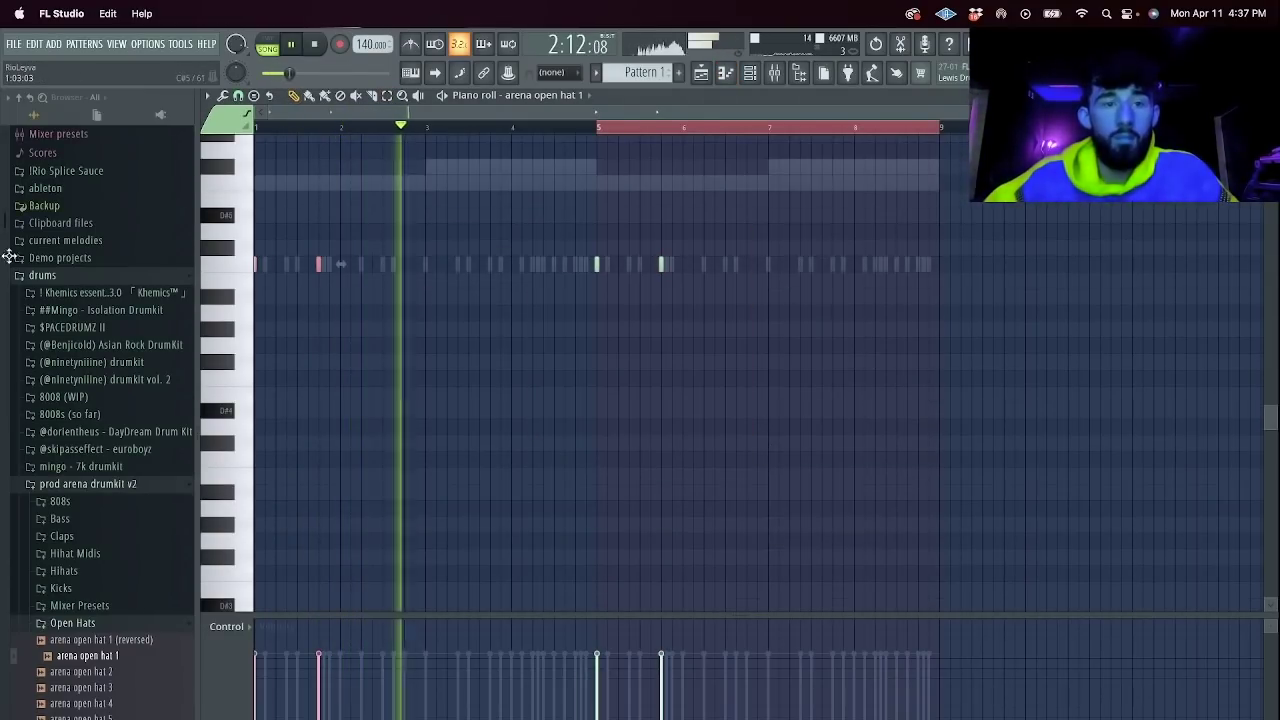
Add open-hat notes in bars 3, 4, 7 and 8 and nudge their timing.
click(447, 264)
click(511, 264)
click(821, 264)
click(885, 264)
drag(877, 263, 824, 264)
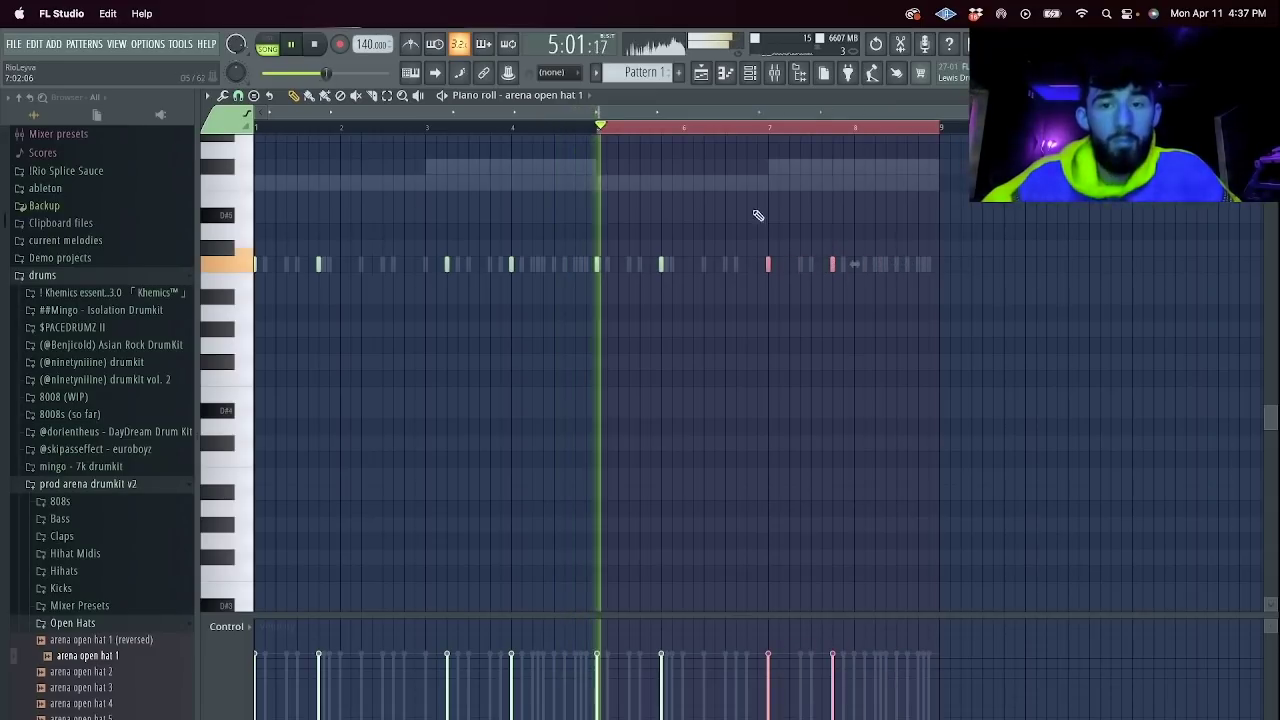
ctrl+click(800, 191)
right_click(833, 264)
click(876, 264)
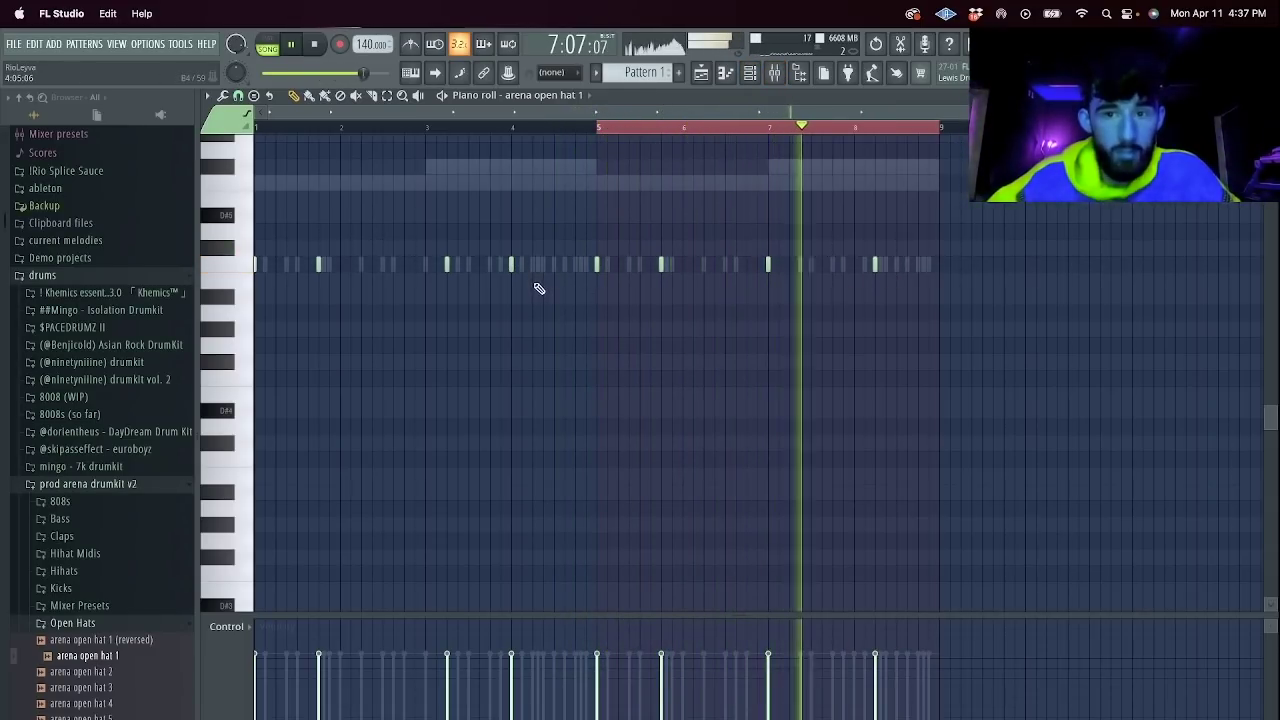
mouse_move(511, 264)
mouse_down()
mouse_move(551, 271)
mouse_move(533, 268)
mouse_up()
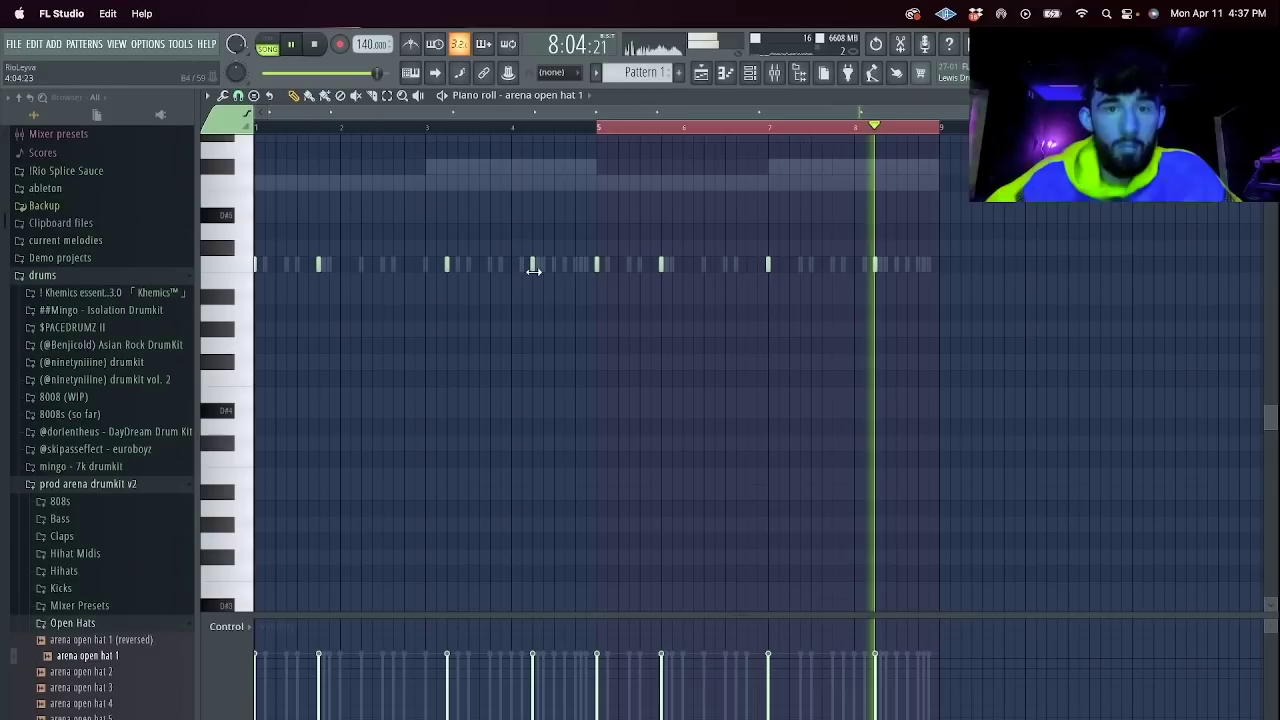
Add arena snare 2 from the Snares folder as a channel and open its piano roll.
click(751, 74)
scroll(43, 504, down, 5)
click(64, 628)
click(87, 660)
drag(85, 660, 416, 330)
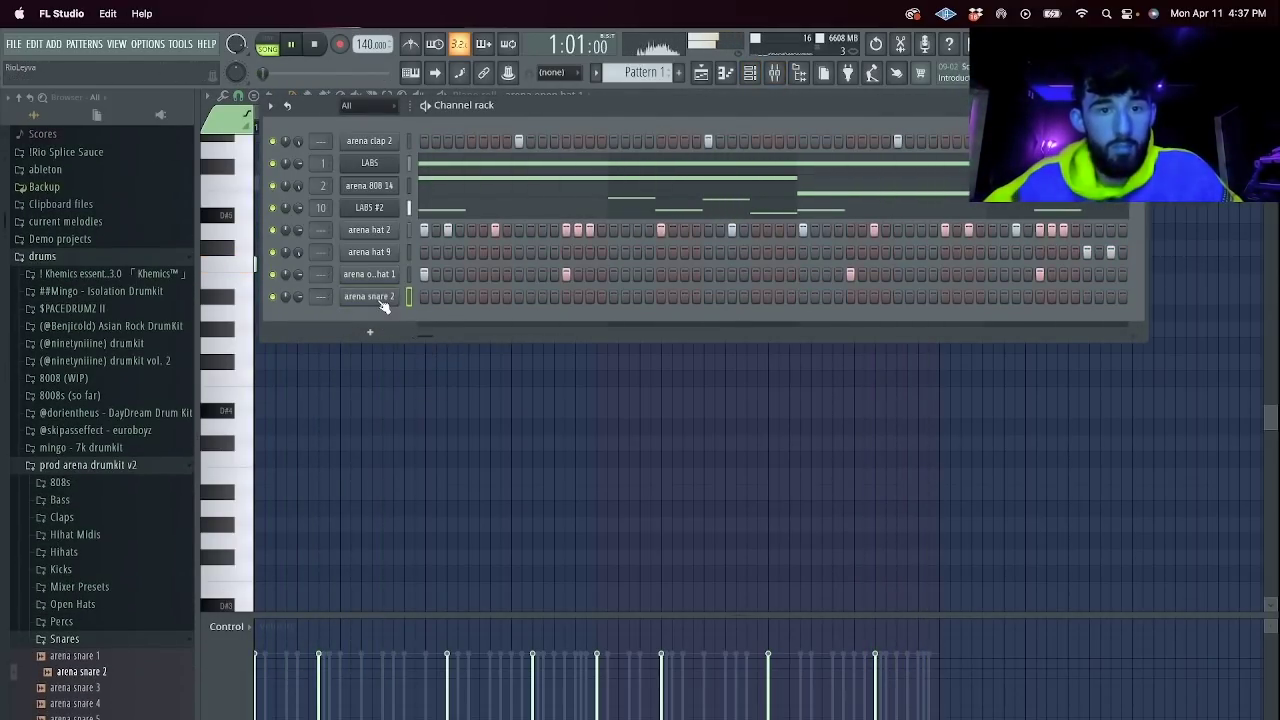
right_click(372, 296)
click(440, 296)
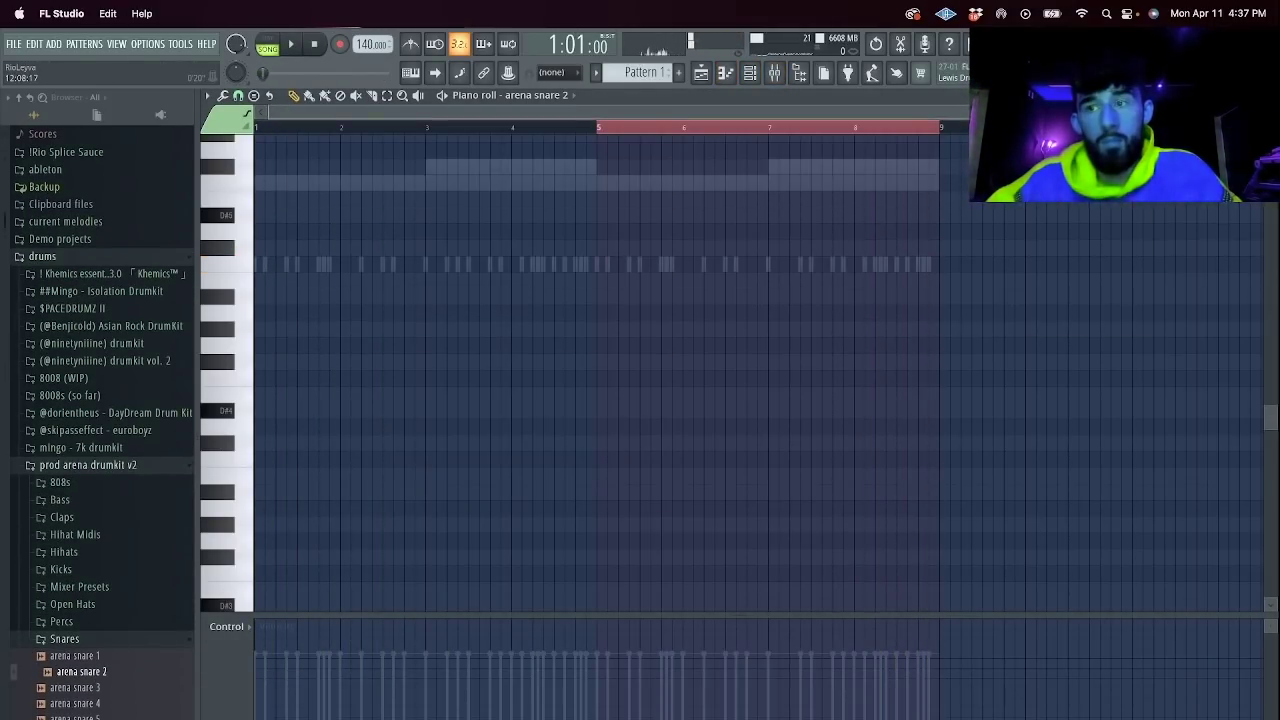
With snap at 1/6 beat, paint a three-note snare roll plus two later hits in bar 2.
drag(1236, 112, 579, 112)
key(space)
key(space)
click(239, 98)
click(253, 253)
key(space)
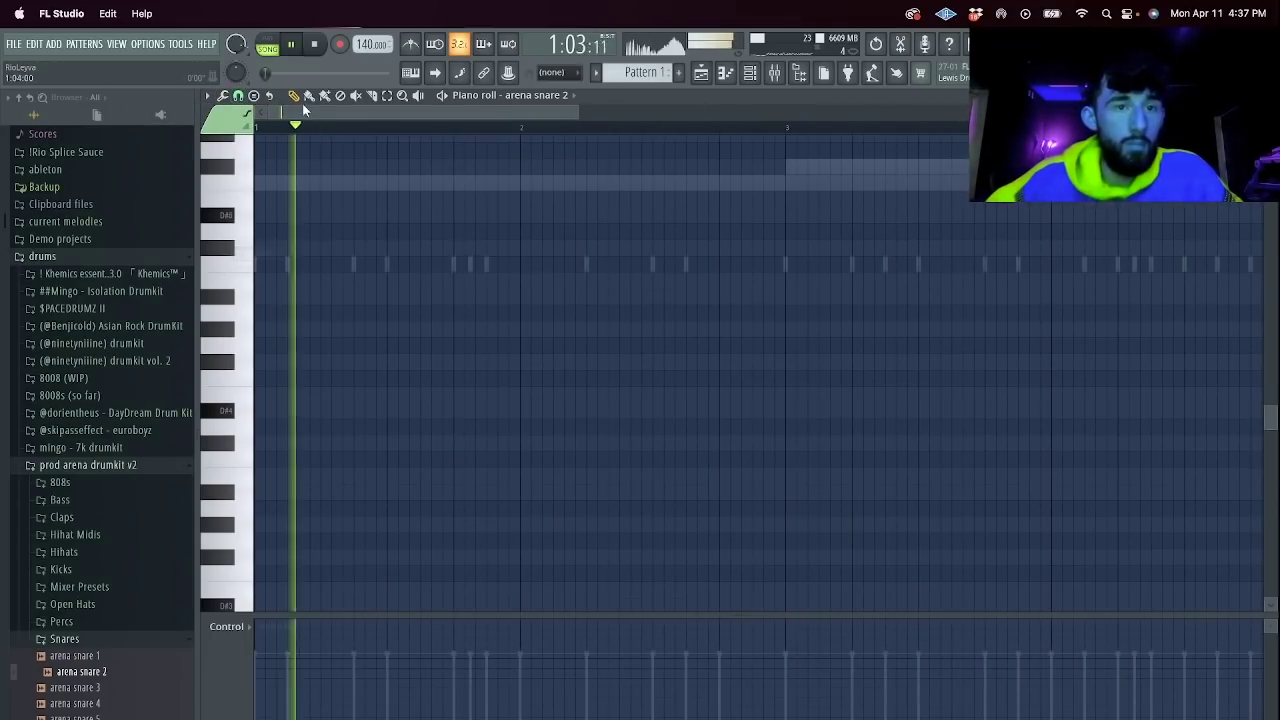
drag(329, 185, 391, 188)
click(686, 248)
click(717, 248)
scroll(786, 178, up, 1)
Stop playback and browse from the Open Hats folder to the Percs folder.
key(space)
key(space)
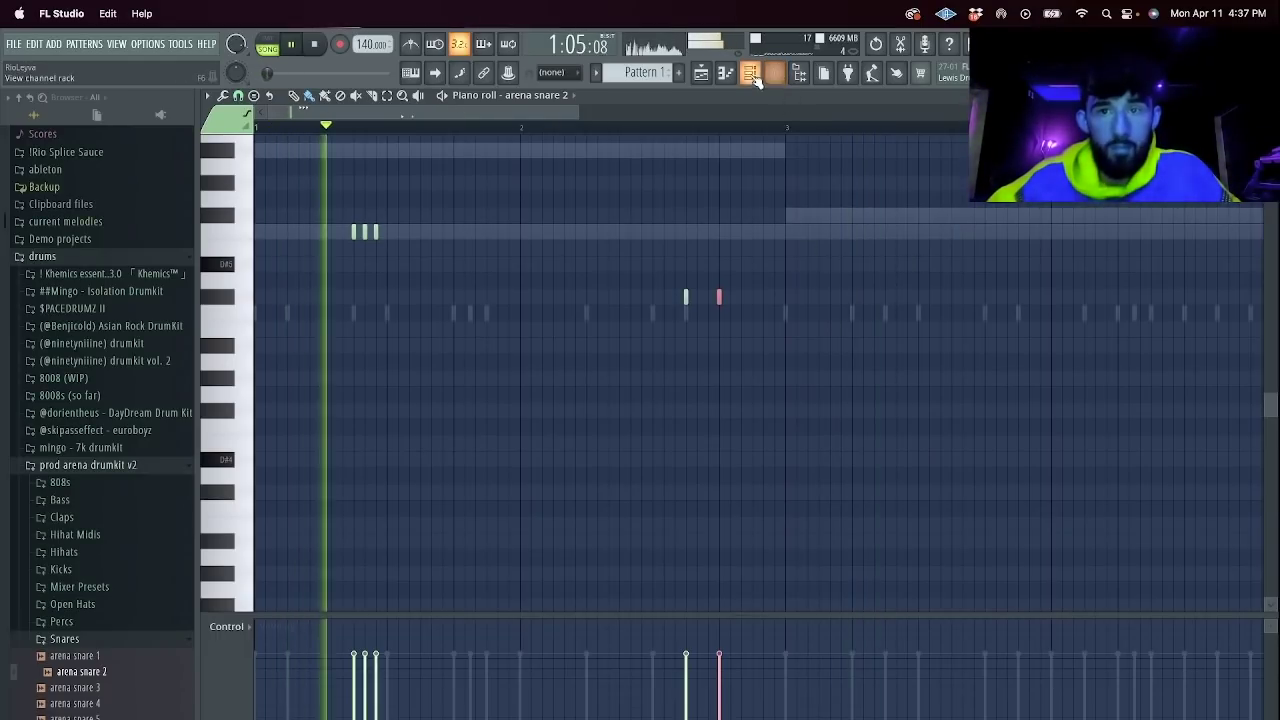
click(752, 75)
scroll(106, 530, down, 3)
click(83, 511)
key(space)
click(85, 510)
click(66, 526)
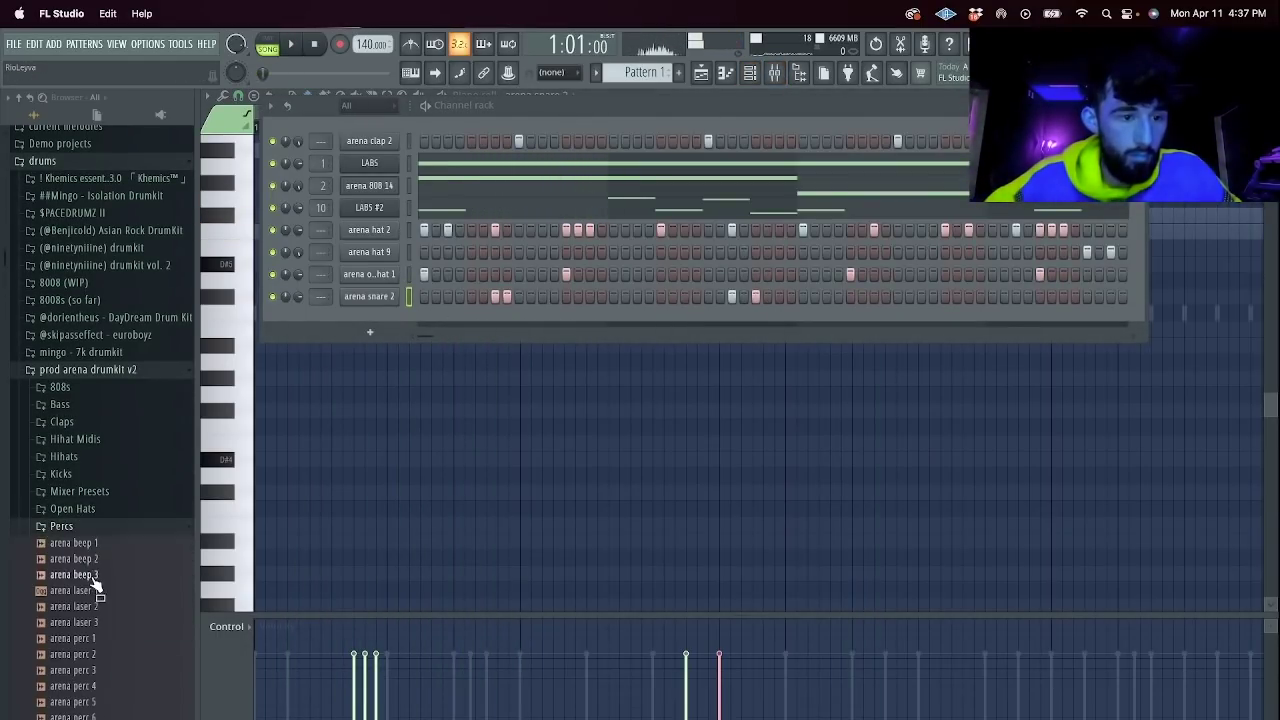
Add arena laser 2 as a new channel and place three snare notes in bar 4.
drag(387, 316, 386, 318)
key(space)
key(F6)
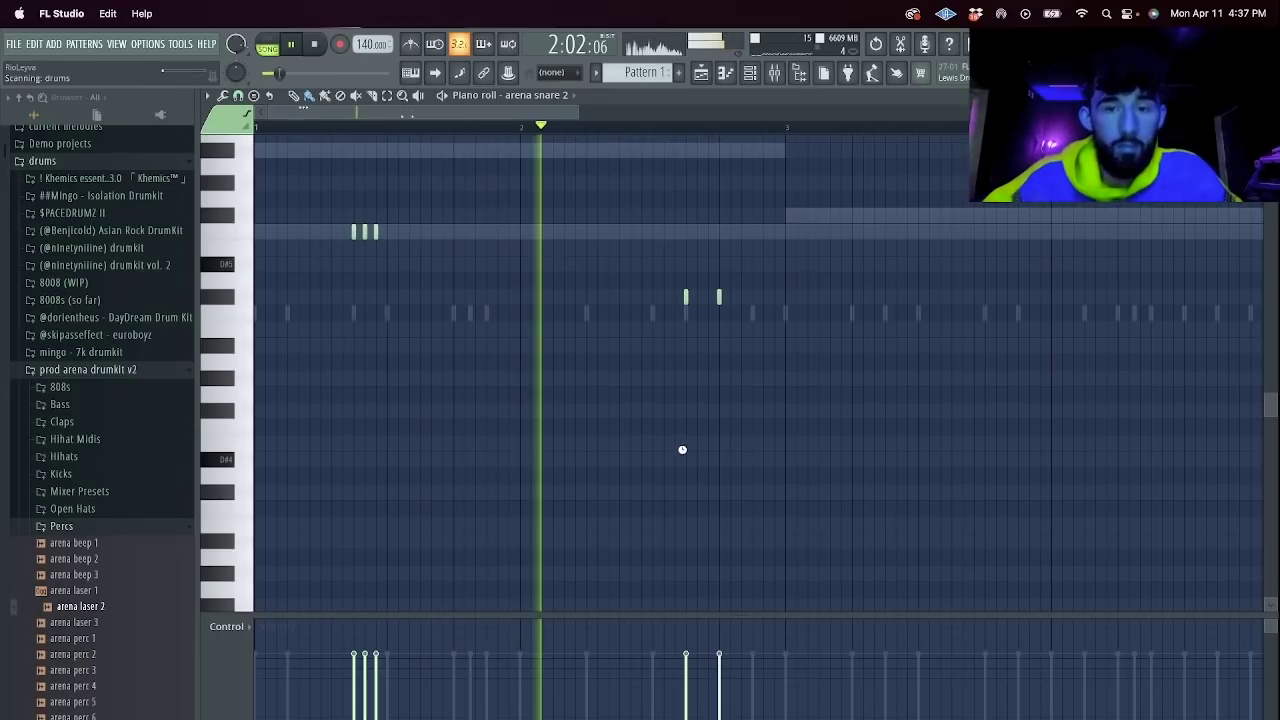
drag(560, 115, 661, 117)
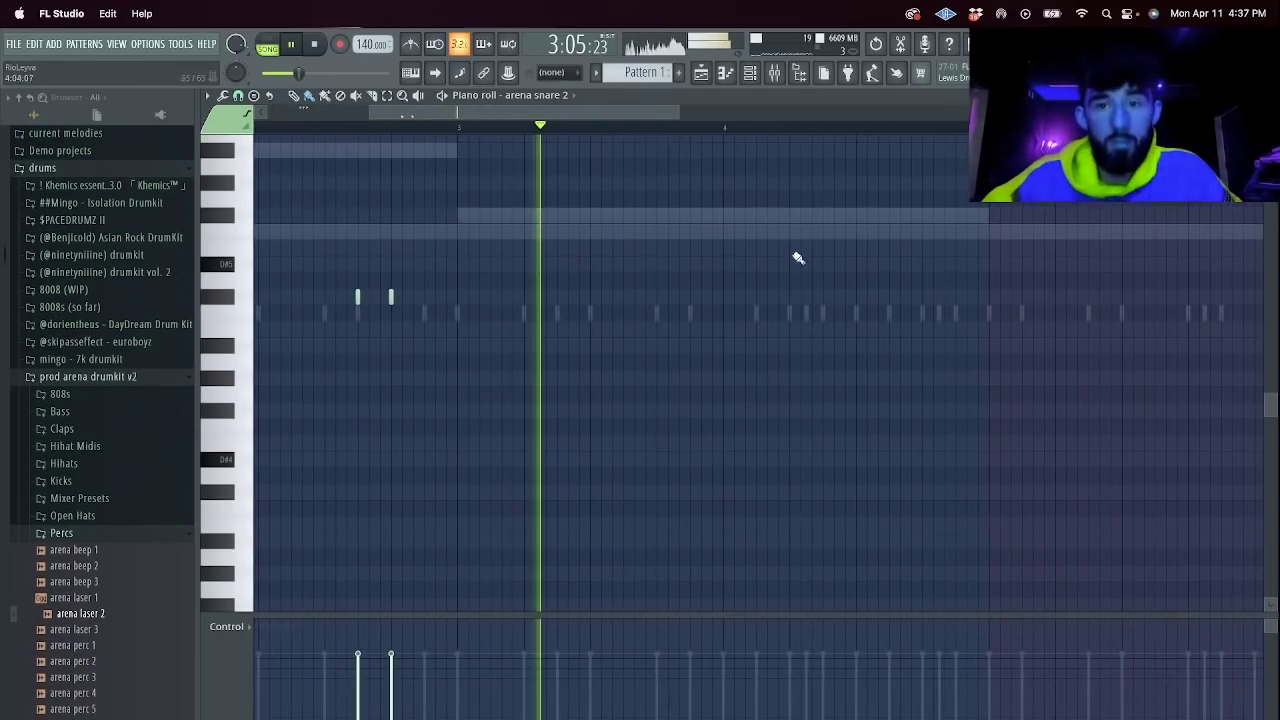
click(791, 297)
click(822, 297)
click(709, 126)
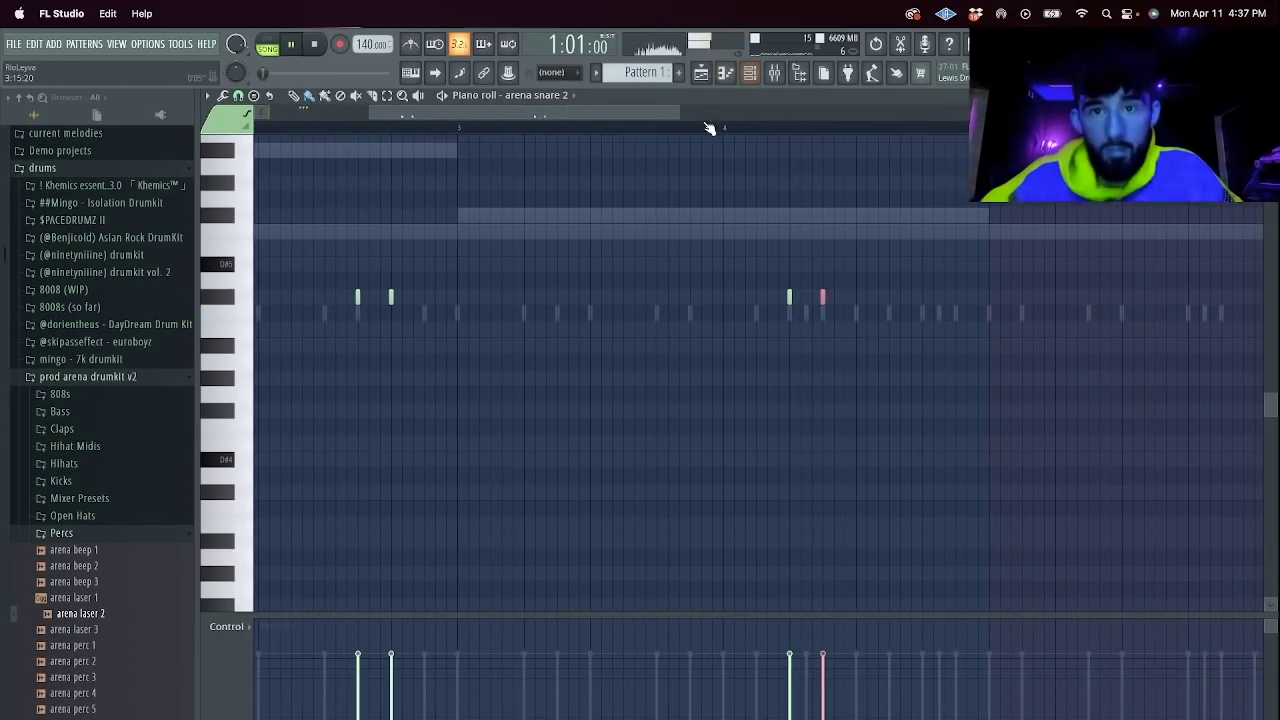
click(800, 297)
Place an arena laser 2 note and move it up an octave.
click(571, 95)
click(540, 239)
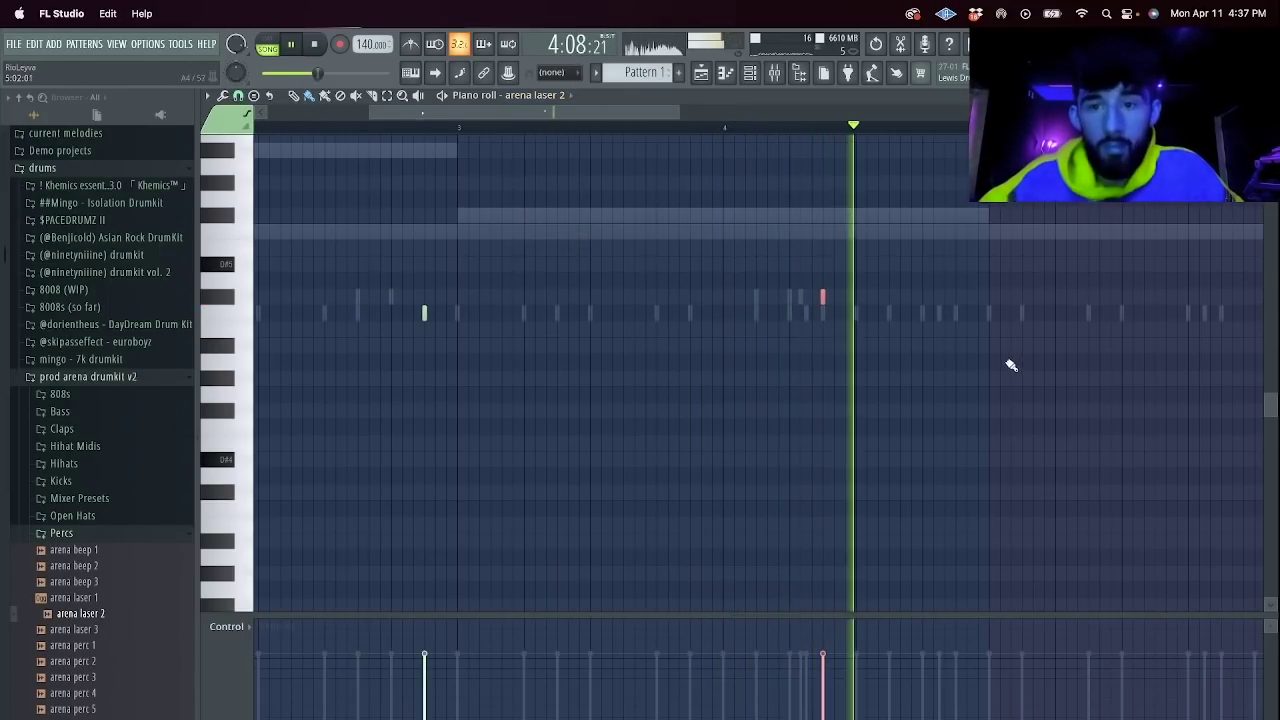
click(956, 540)
click(696, 126)
drag(680, 113, 1066, 114)
key(super+Up)
drag(527, 112, 426, 112)
key(space)
key(space)
Delete several unwanted arena hat 9 notes.
right_click(705, 315)
right_click(705, 315)
right_click(705, 315)
right_click(712, 315)
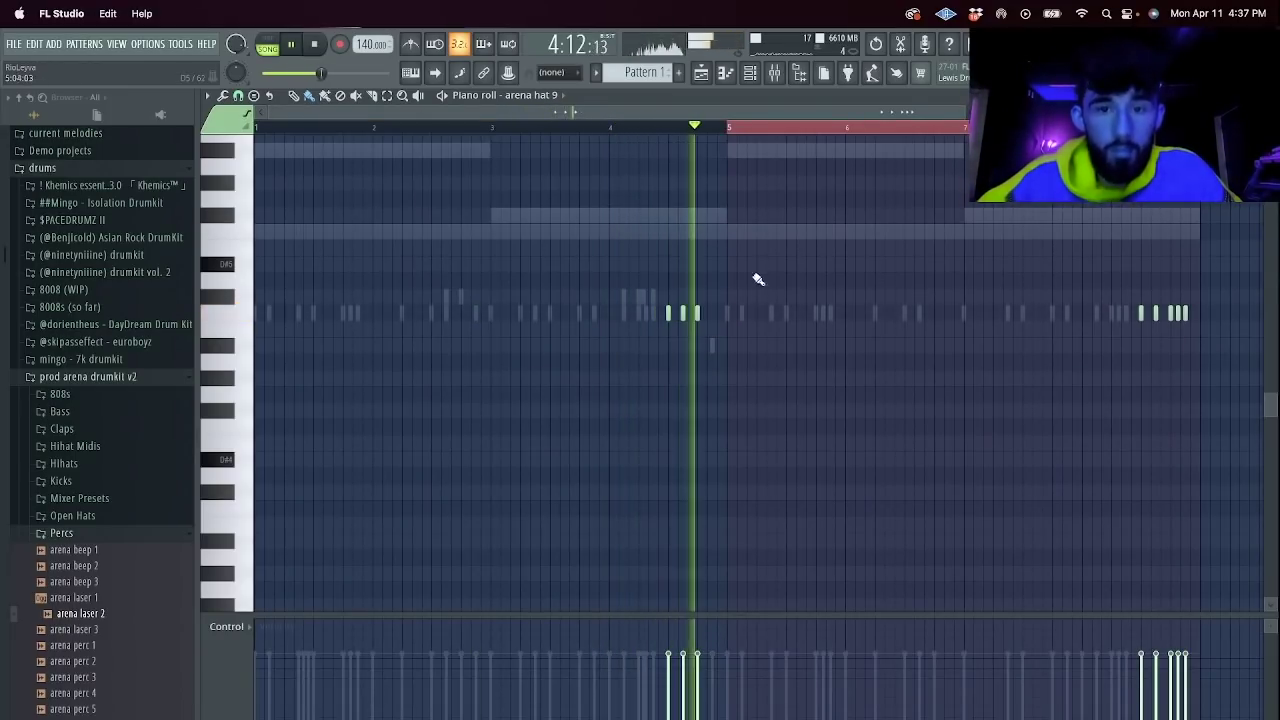
right_click(1187, 319)
right_click(1179, 319)
Duplicate the arena laser 2 notes from bars 1–5 into bars 5–9.
click(505, 95)
click(572, 216)
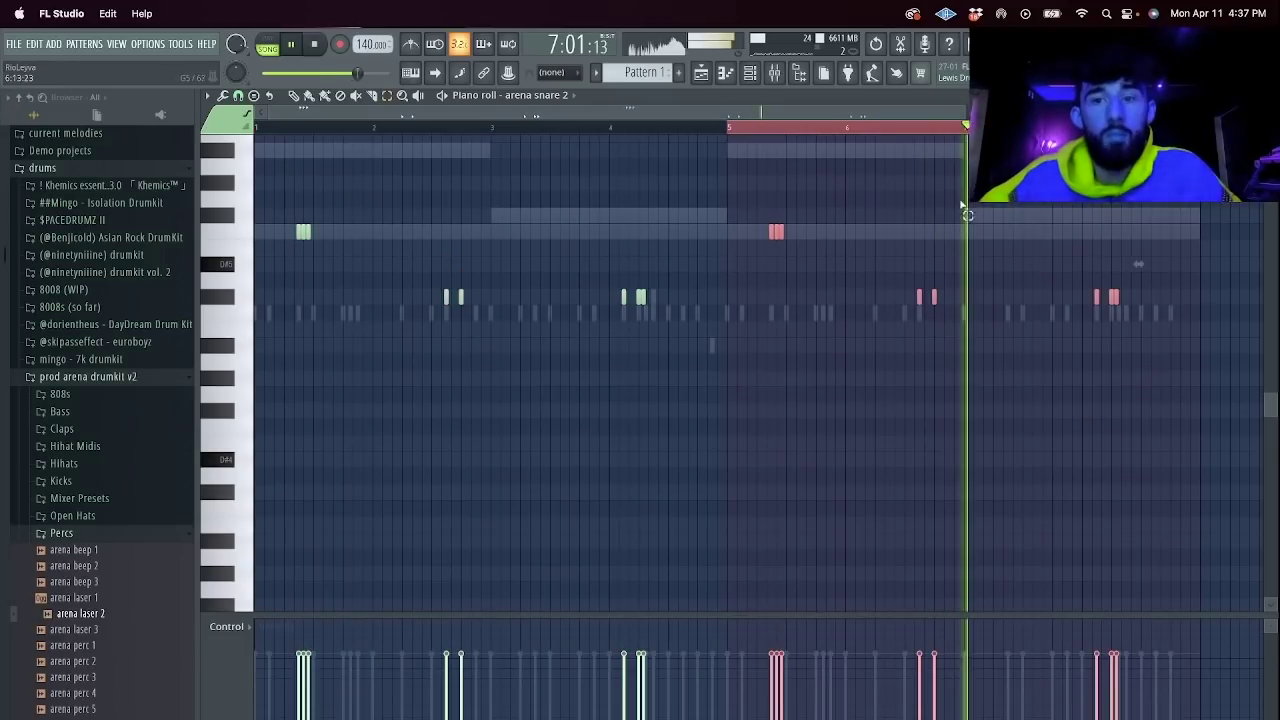
click(505, 95)
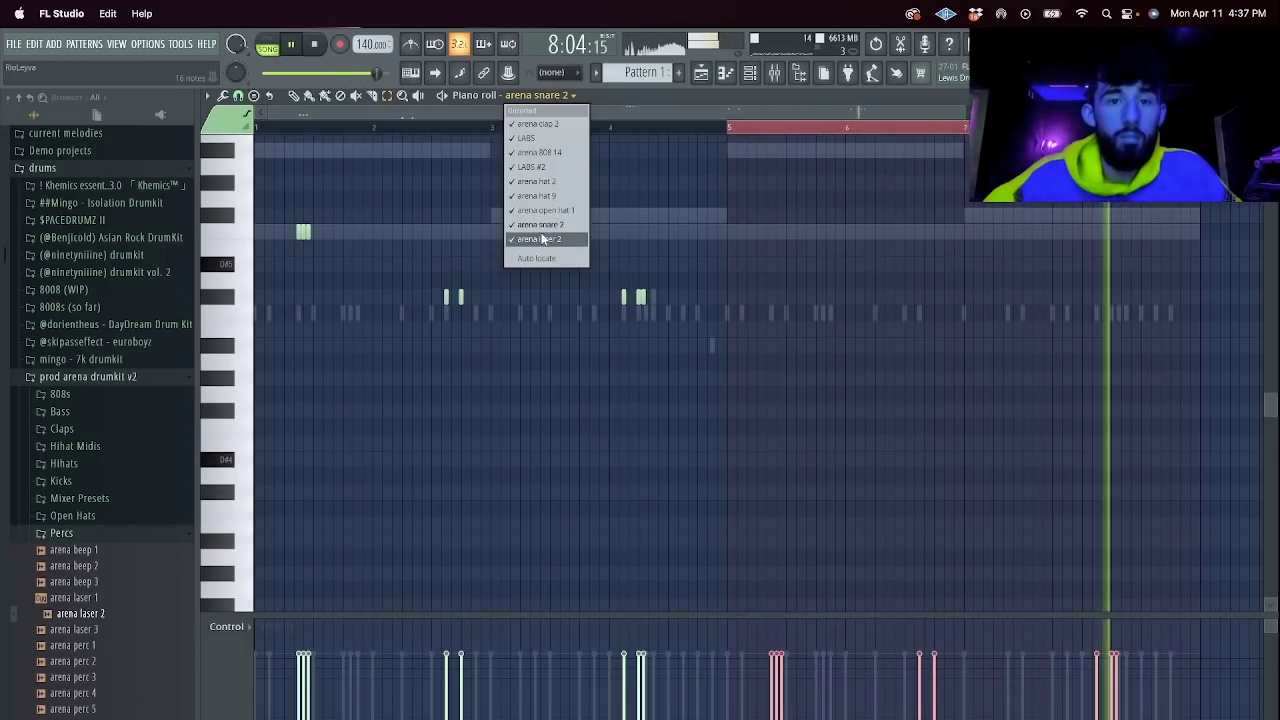
click(552, 234)
drag(3, 104, 1, 106)
key(super+b)
drag(1268, 404, 1260, 340)
Lower the notes in bars 5–7 by a semitone.
right_click(936, 348)
right_click(936, 348)
key(ctrl+a)
key(Down)
key(Down)
key(Down)
key(Down)
key(Down)
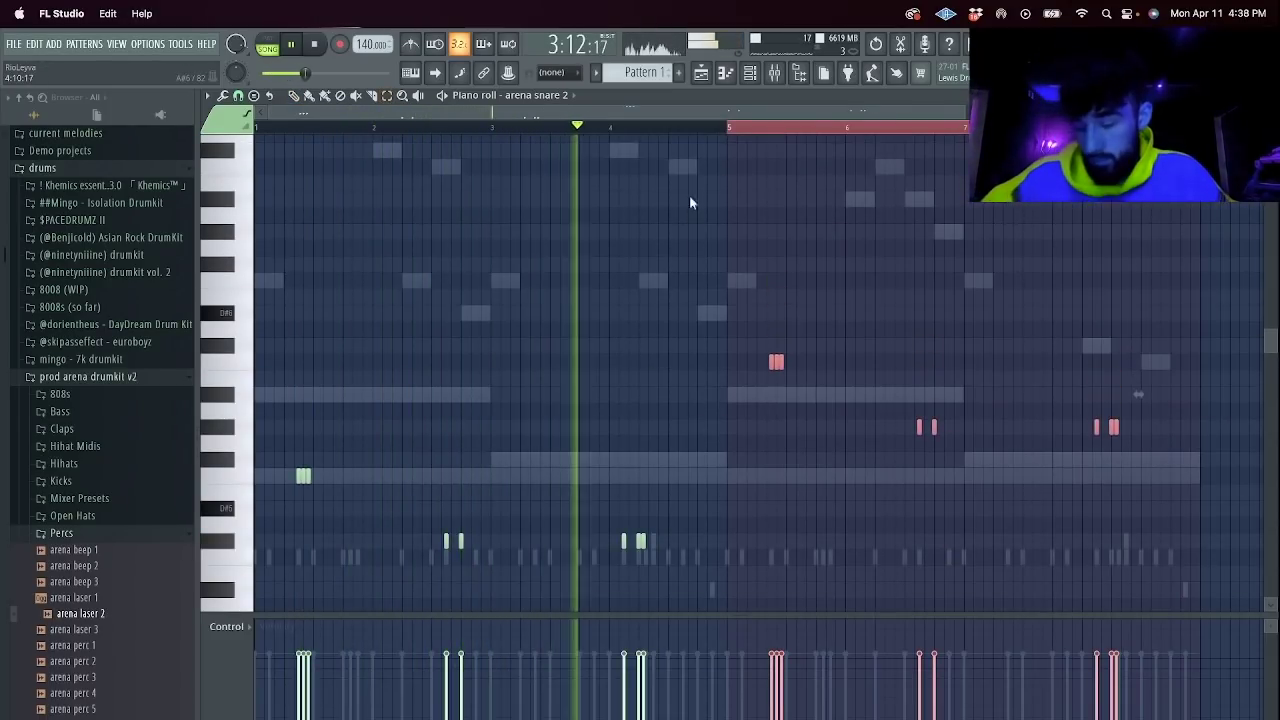
Open the LABS channel's notes, then return to the channel rack.
click(749, 72)
scroll(90, 370, down, 5)
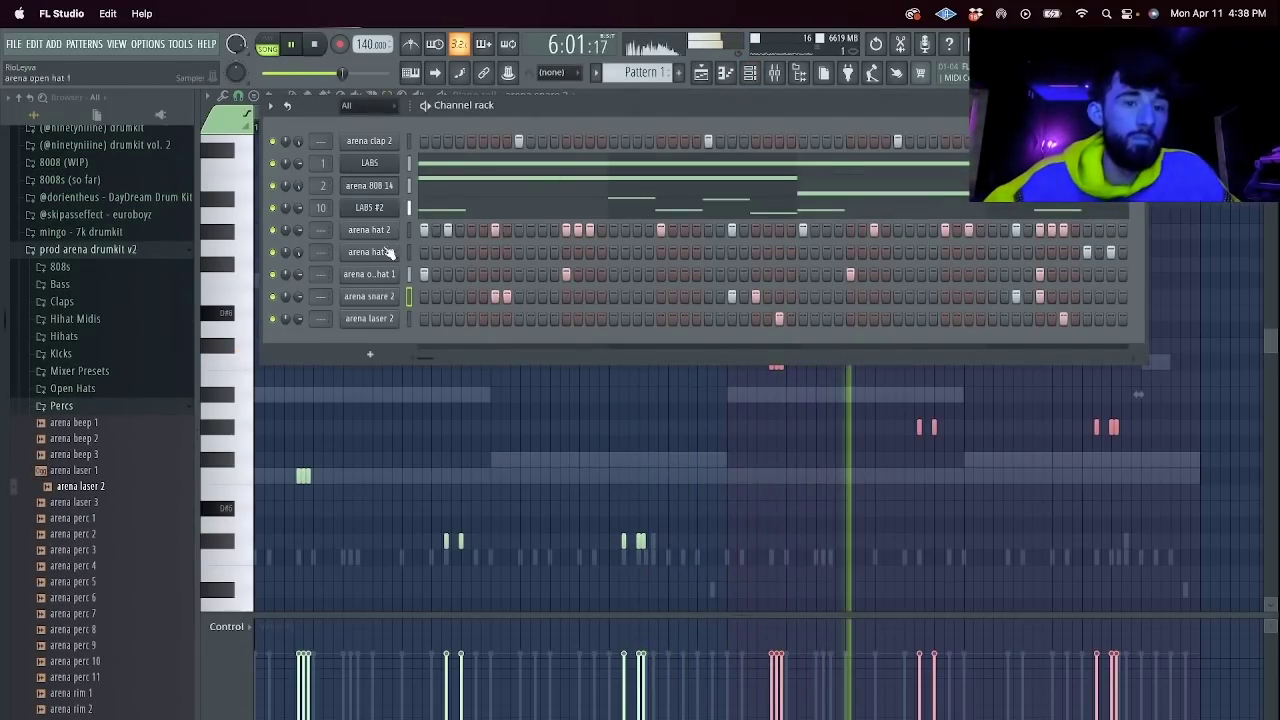
click(435, 165)
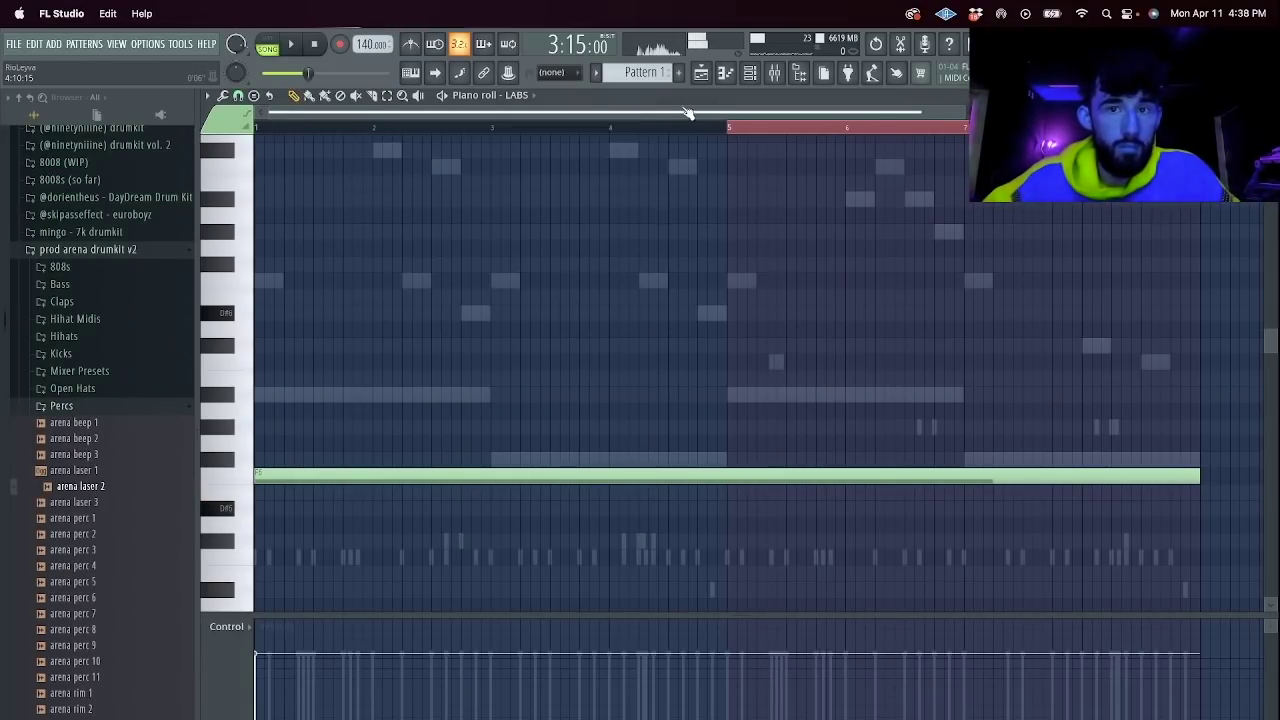
click(749, 72)
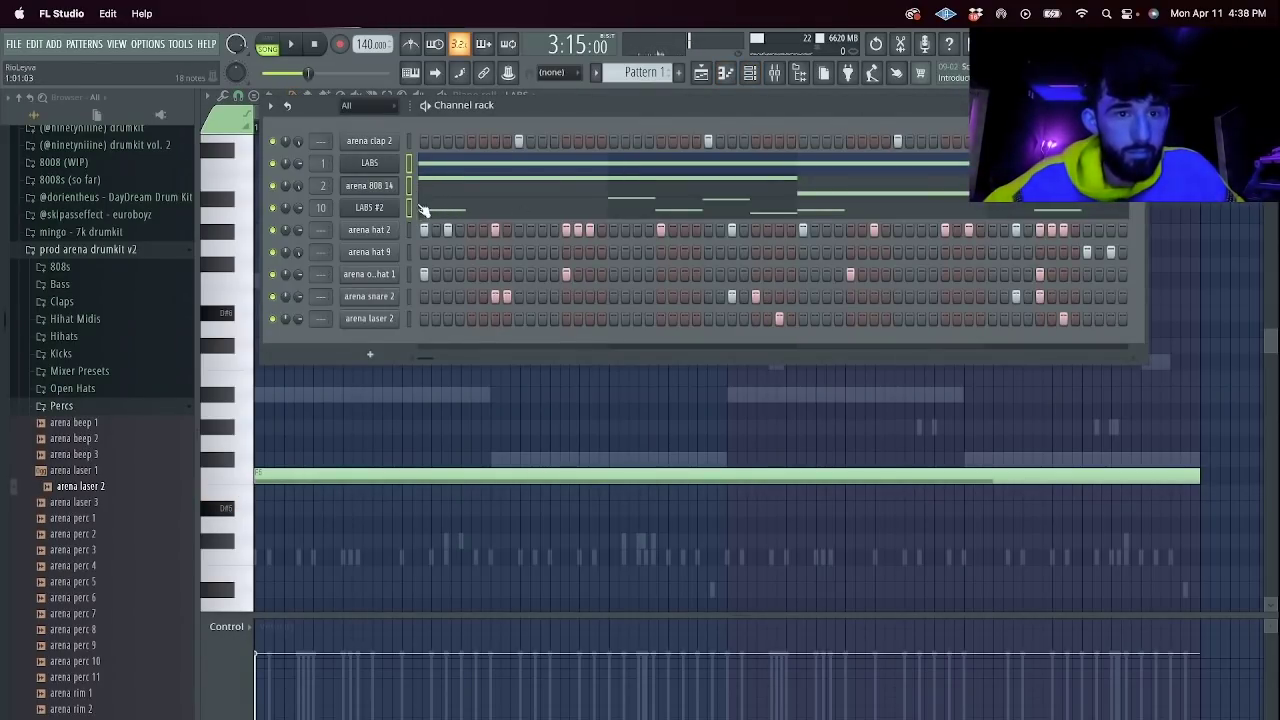
Transpose the selected channels down 4 semitones (-4) and play back to hear the change.
click(266, 104)
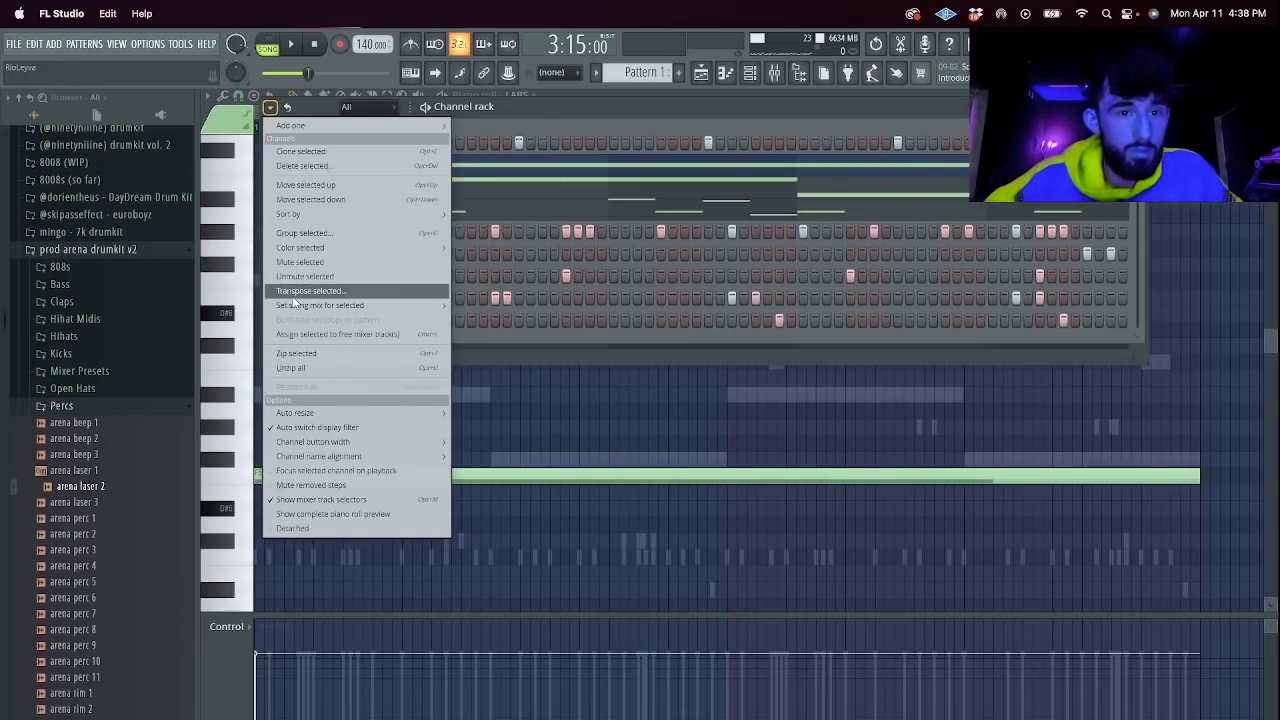
click(286, 284)
text(-4)
key(Return)
key(space)
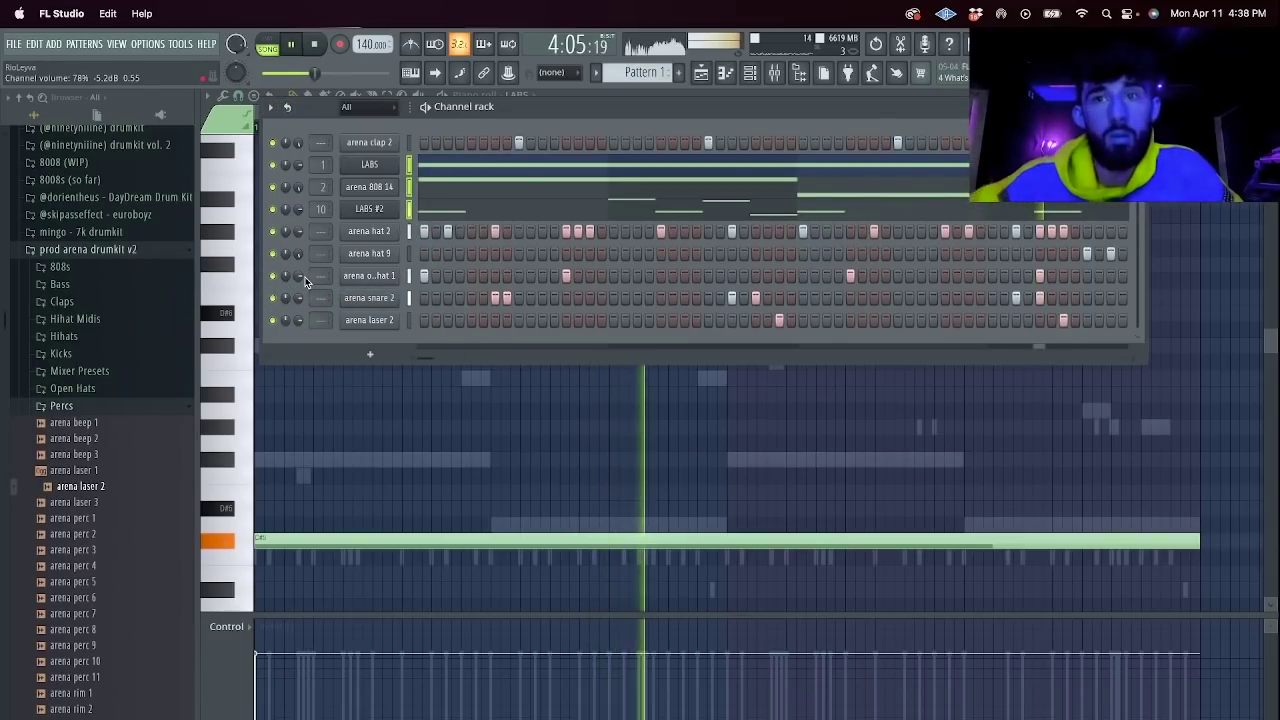
key(XF86AudioRaiseVolume)
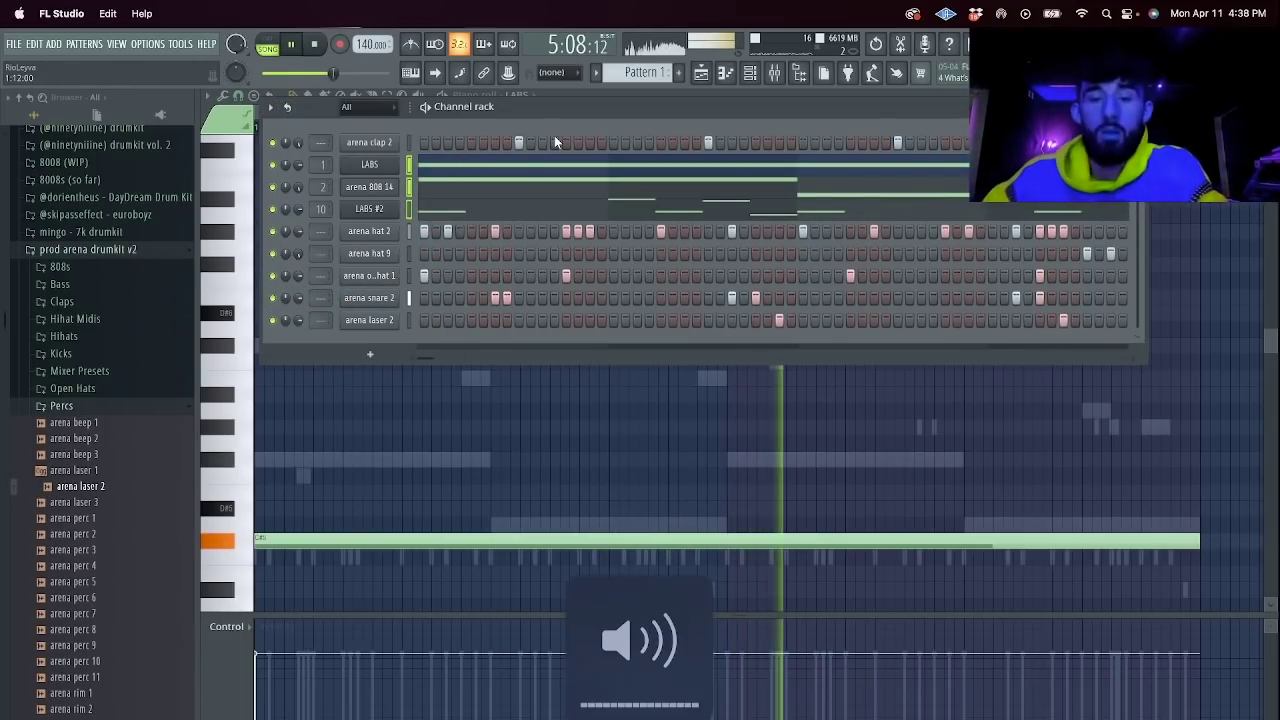
Clone LABS #2 into a new LABS #3 channel routed to the master mixer track.
right_click(390, 213)
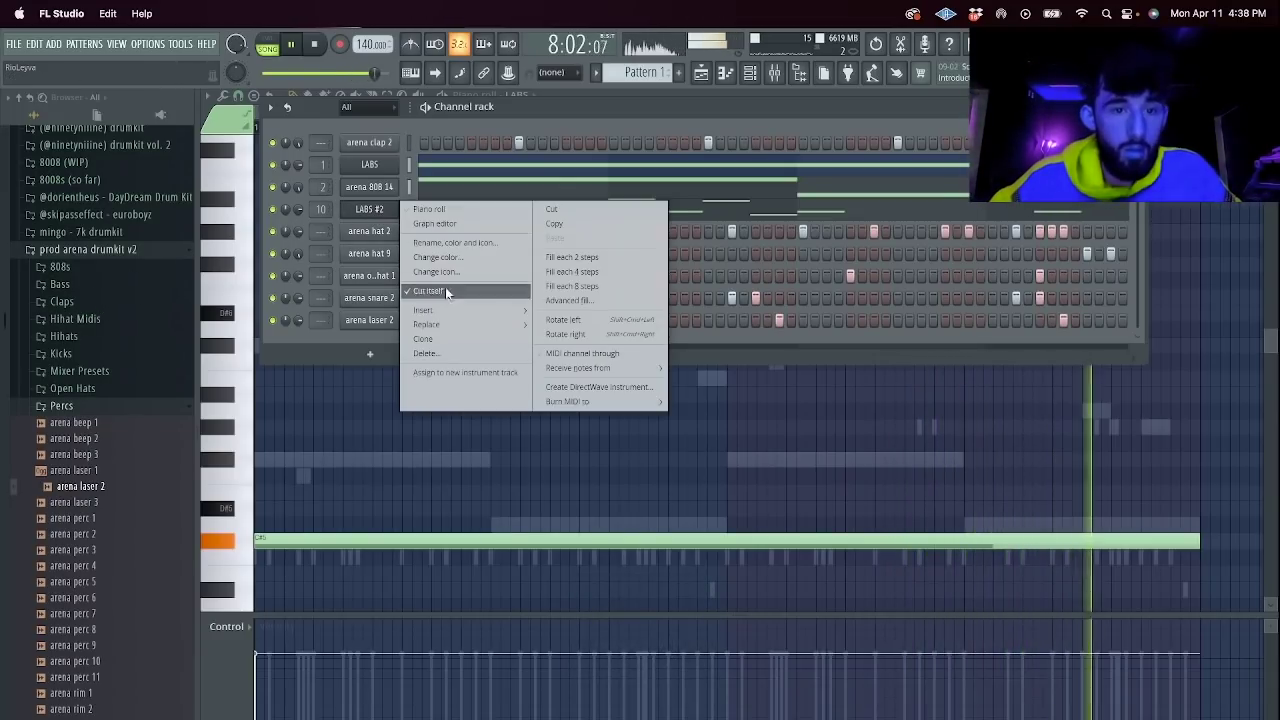
click(447, 340)
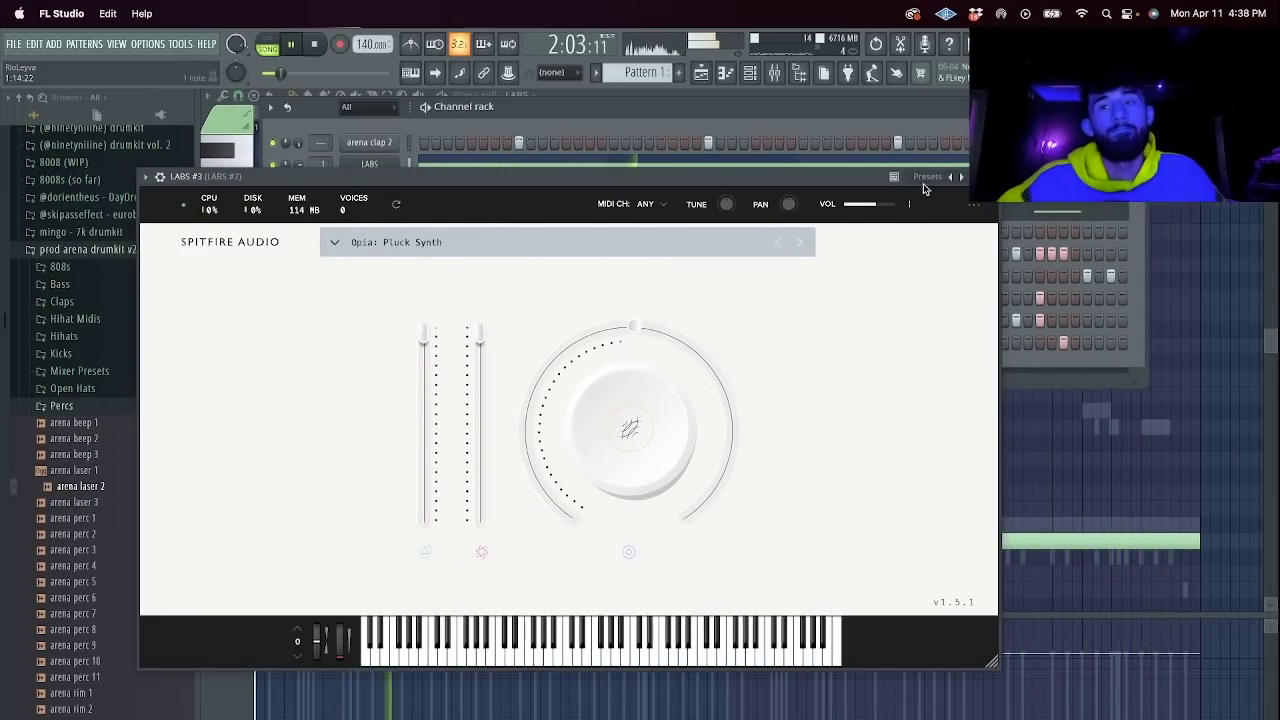
click(988, 176)
drag(322, 231, 322, 260)
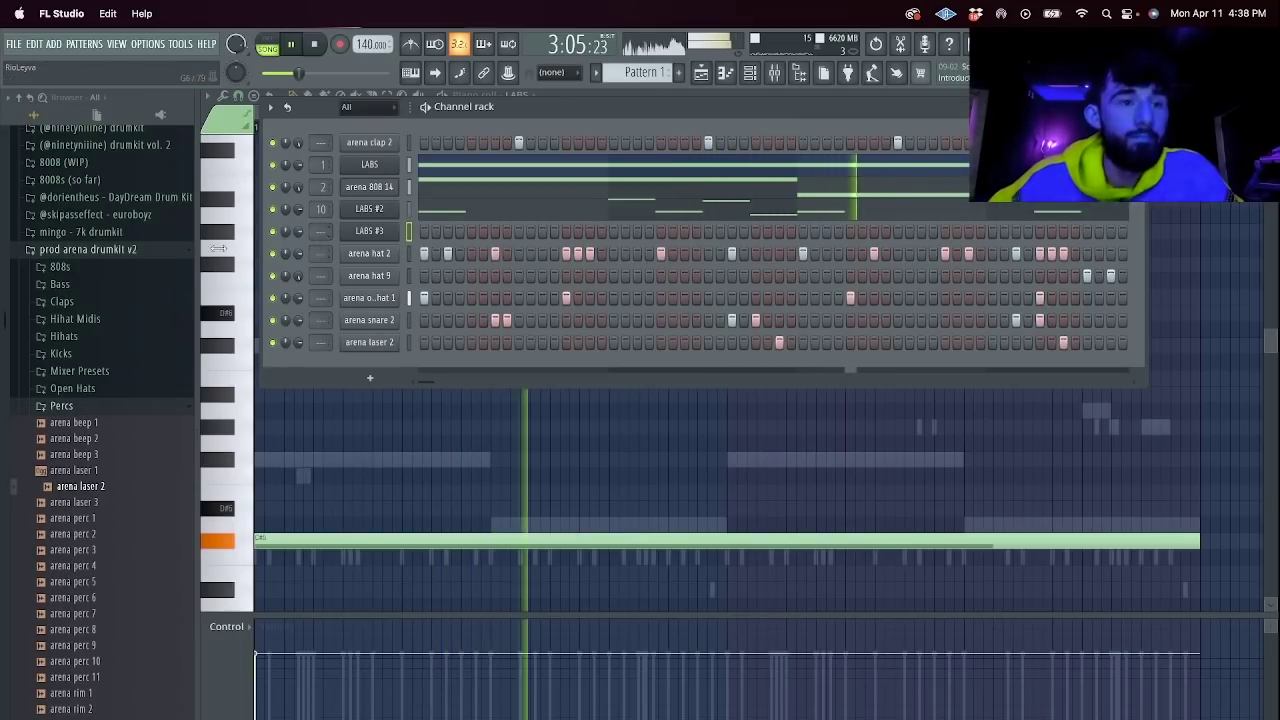
click(80, 266)
Load the Tape Warps Minor preset on LABS #3.
click(387, 230)
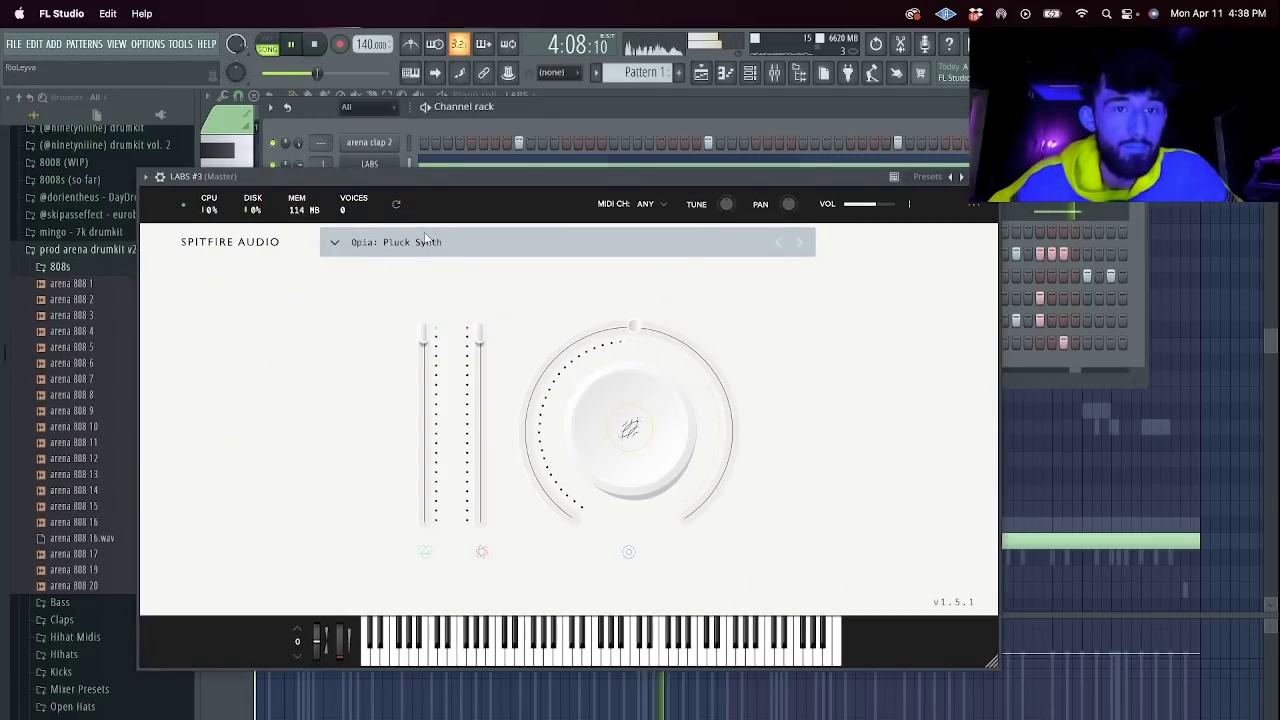
click(450, 250)
scroll(652, 435, down, 5)
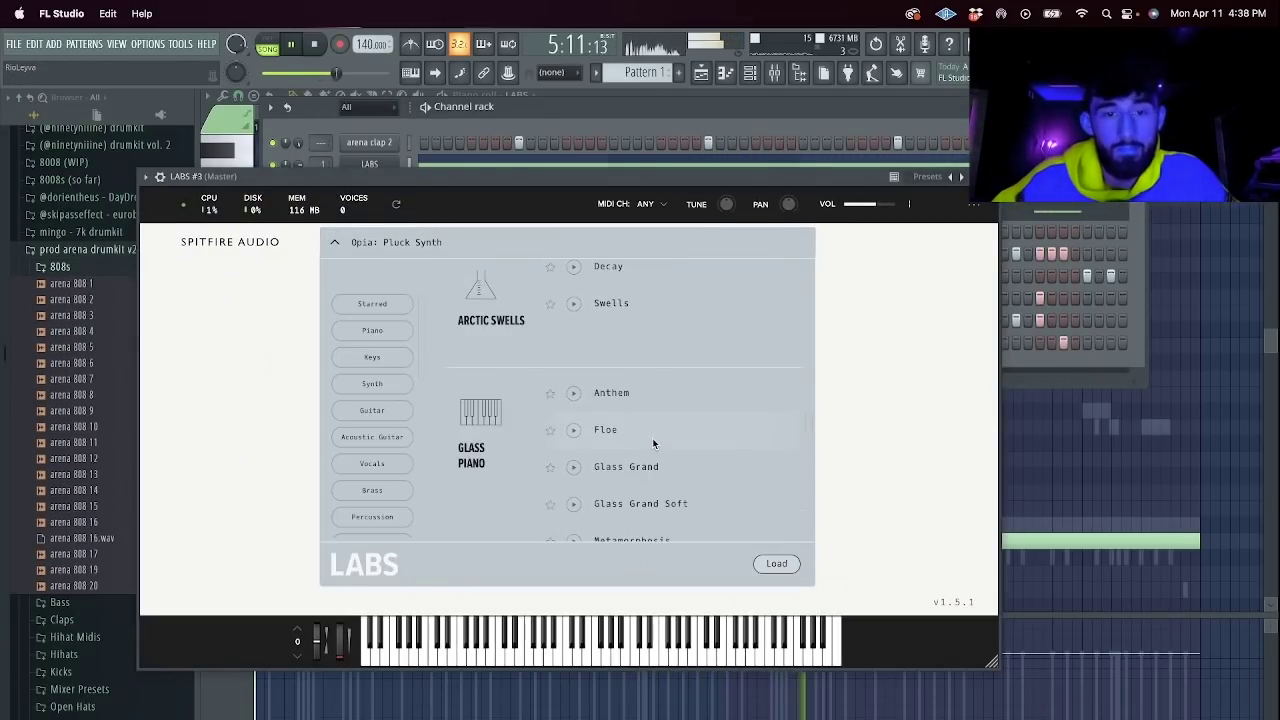
scroll(652, 438, up, 4)
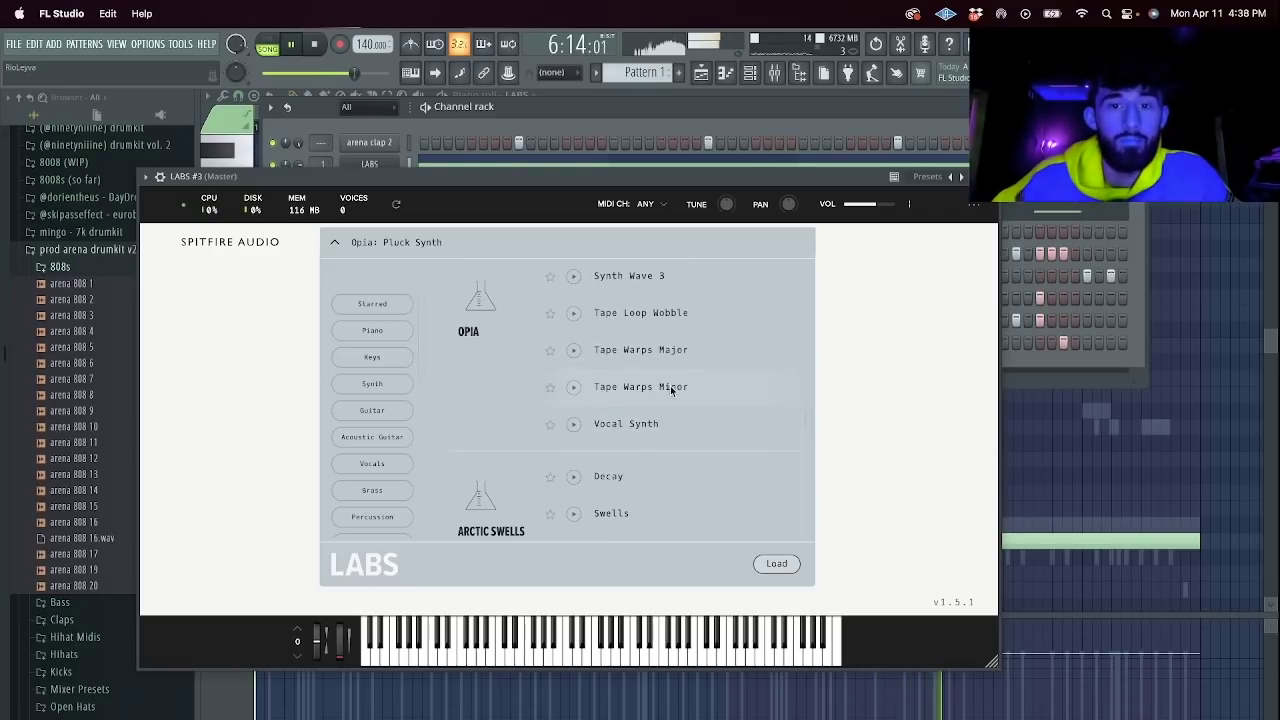
double_click(677, 390)
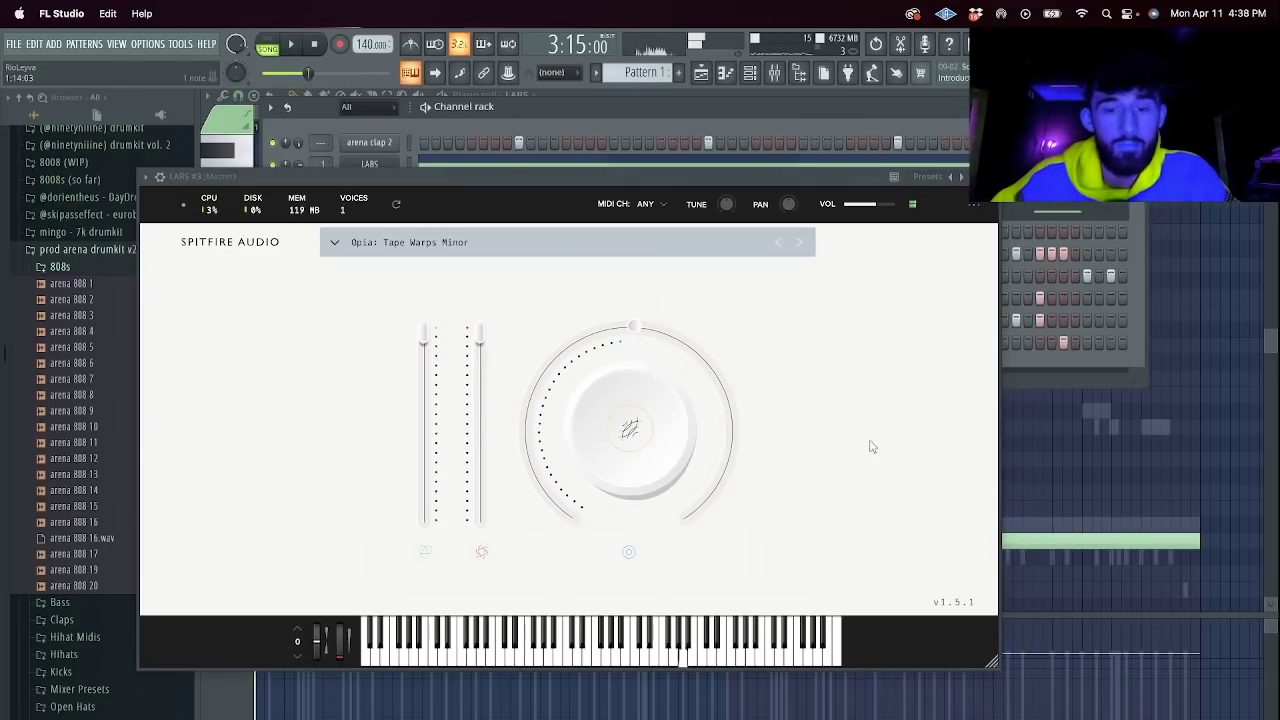
click(989, 177)
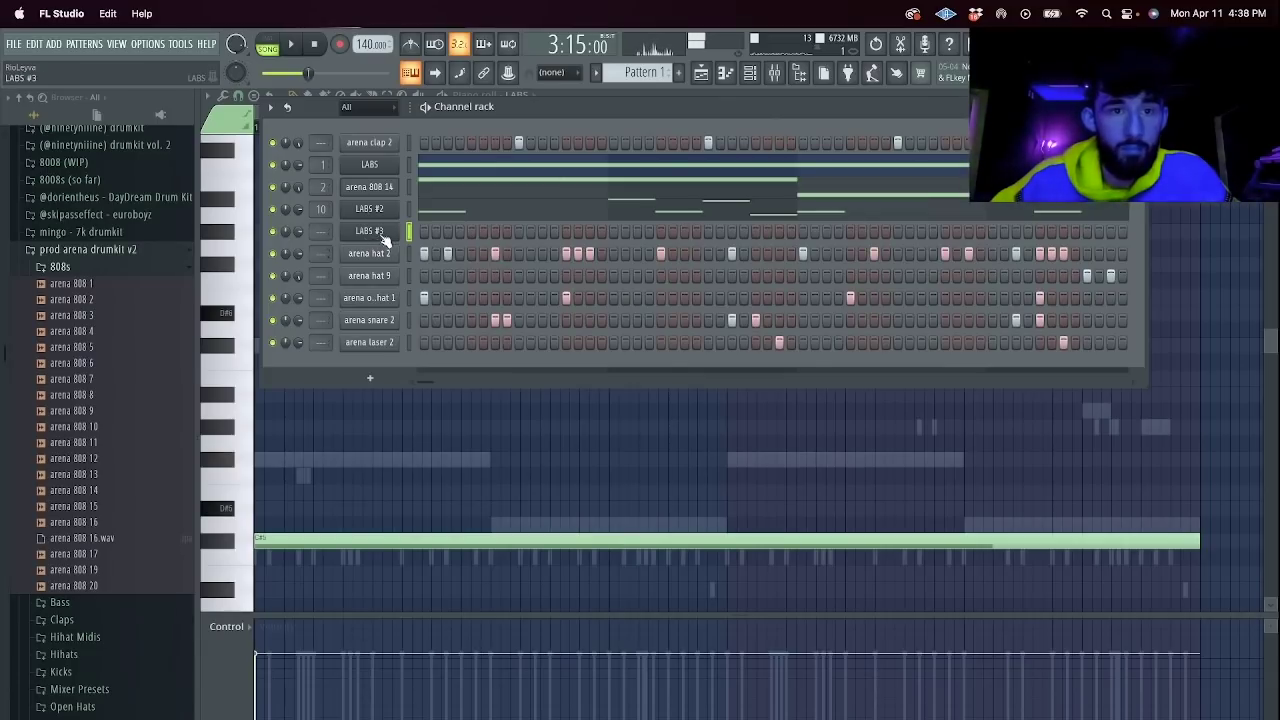
Draw a long sustained F#6 note from bar 1 in the LABS #3 piano roll.
right_click(383, 235)
click(425, 236)
key(space)
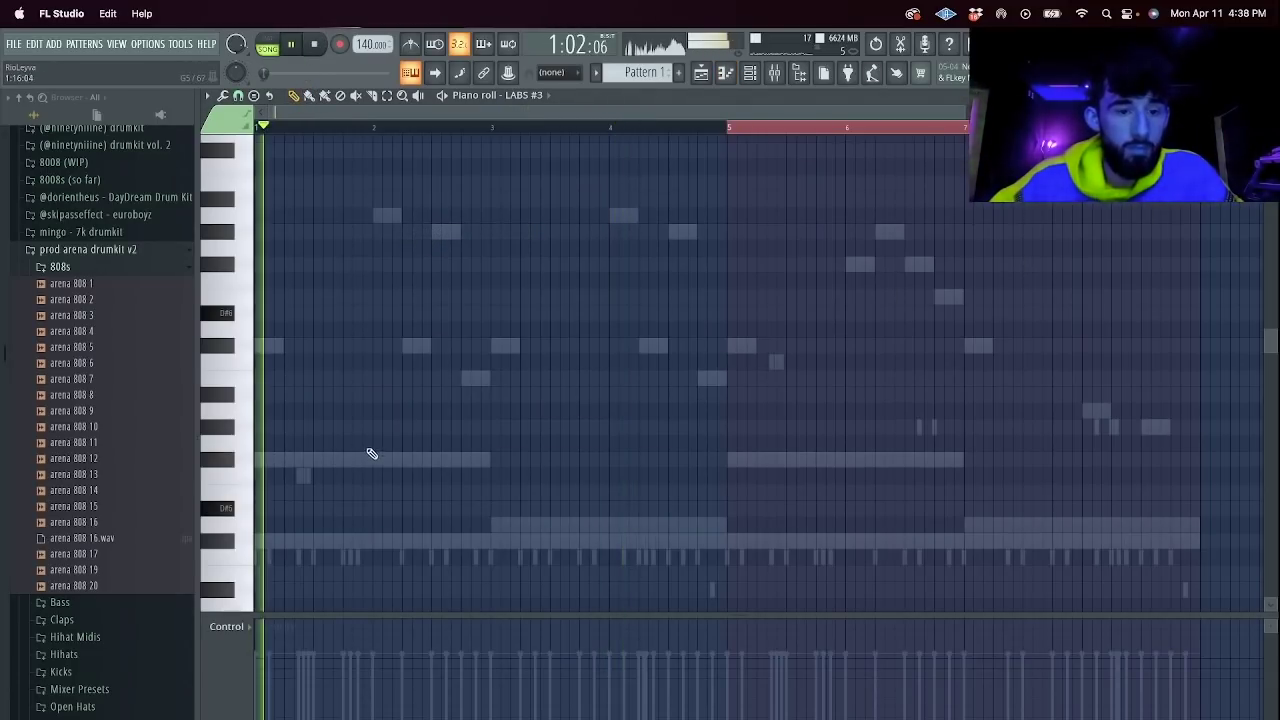
scroll(330, 350, down, 6)
key(space)
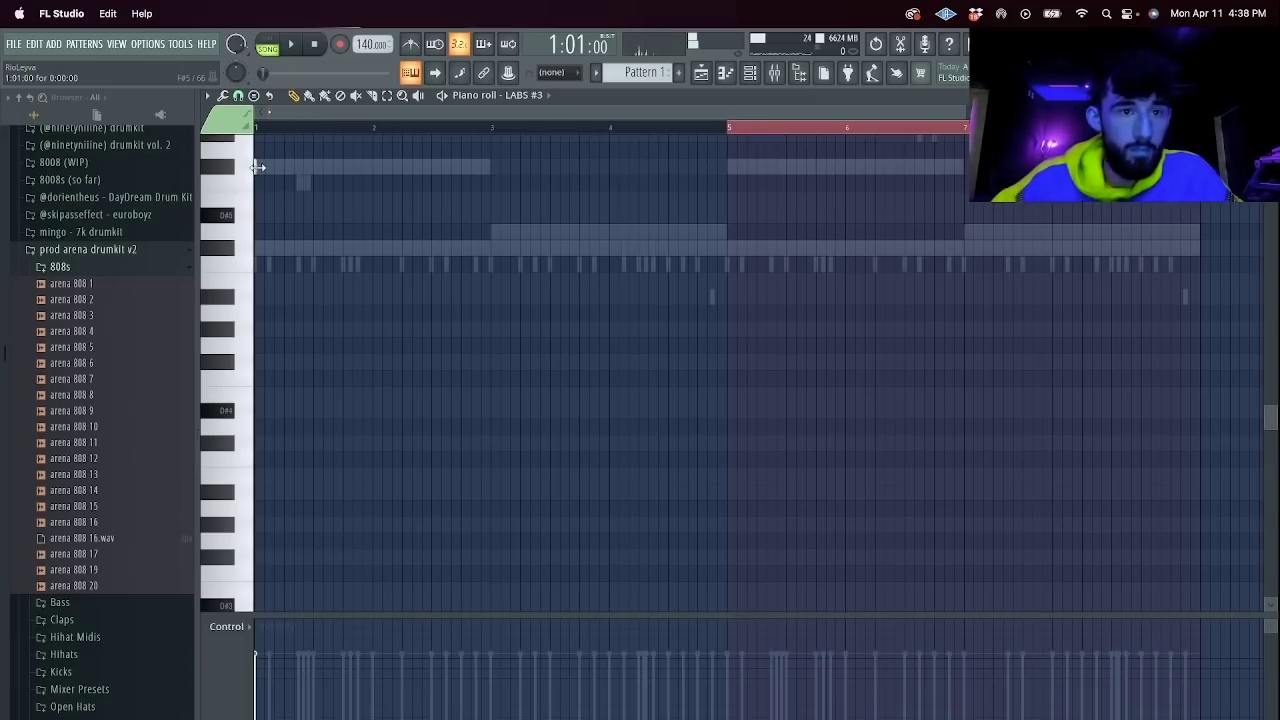
drag(258, 167, 721, 178)
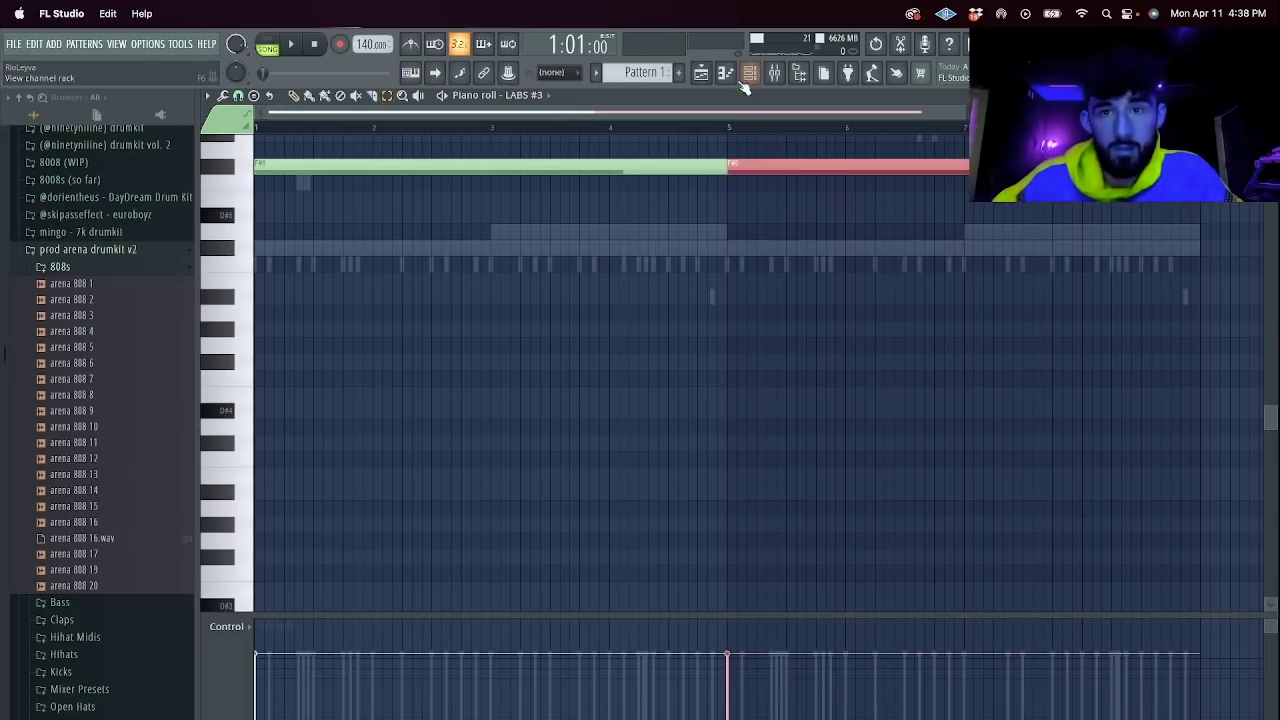
Solo LABS #3 and play it back alone.
key(F6)
right_click(273, 231)
click(304, 248)
key(space)
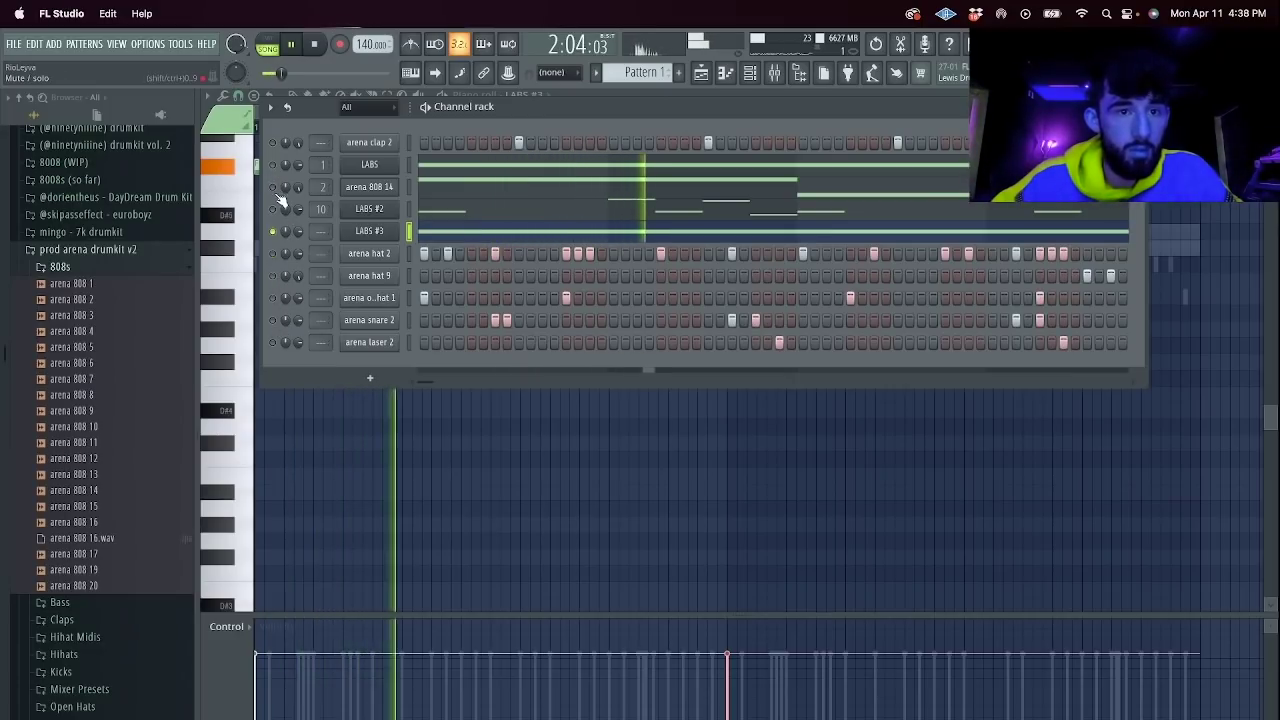
click(438, 235)
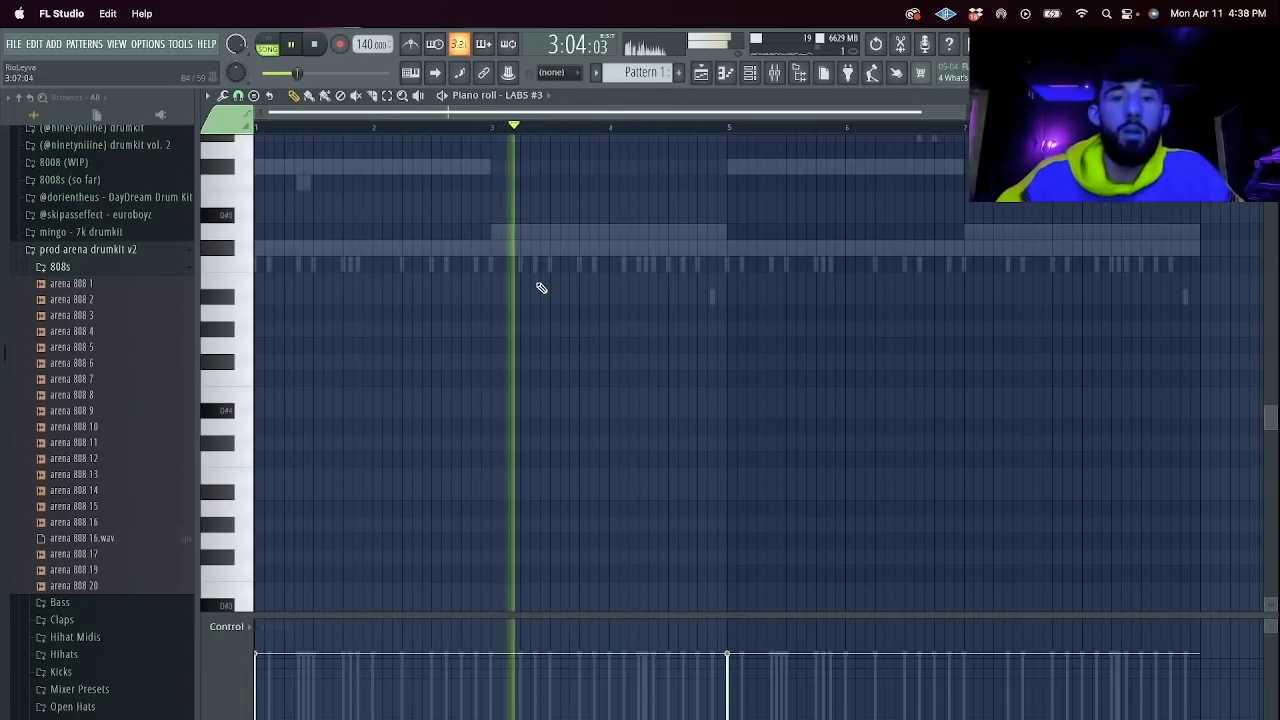
scroll(541, 288, down, 5)
scroll(412, 321, up, 5)
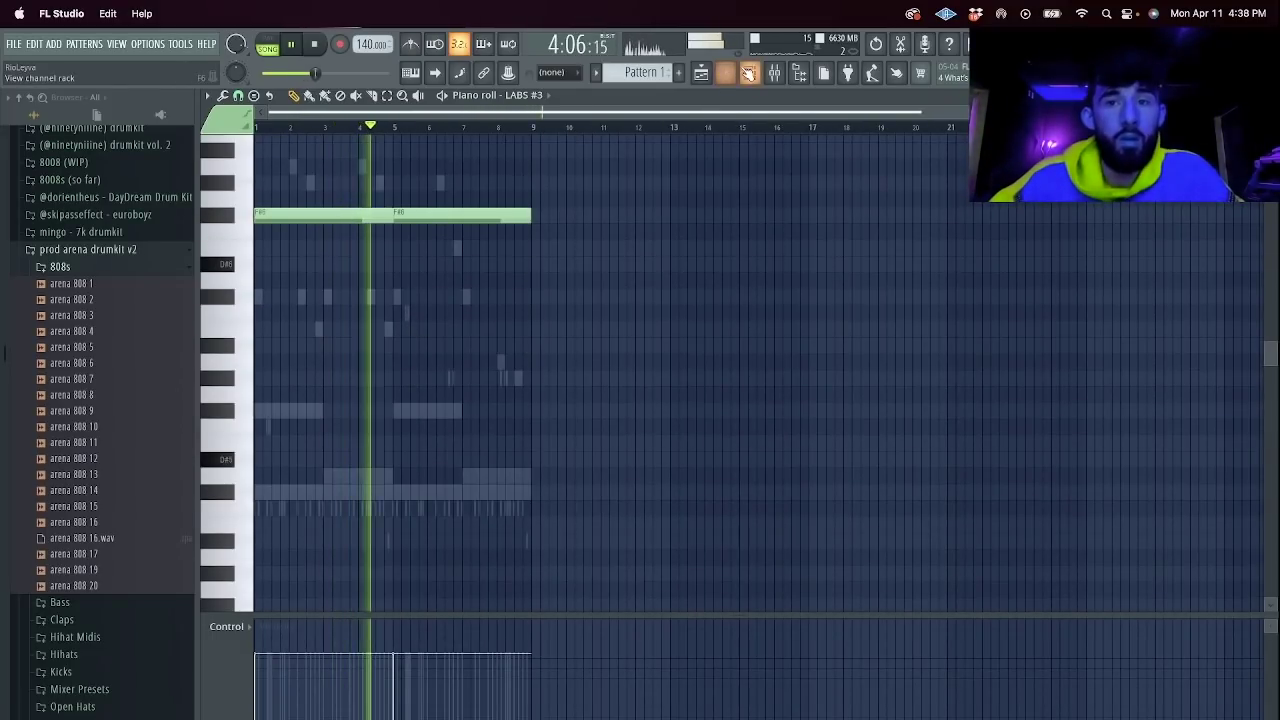
Select mixer insert 16 and browse the plugin list for an empty effect slot.
click(750, 74)
click(775, 74)
click(483, 266)
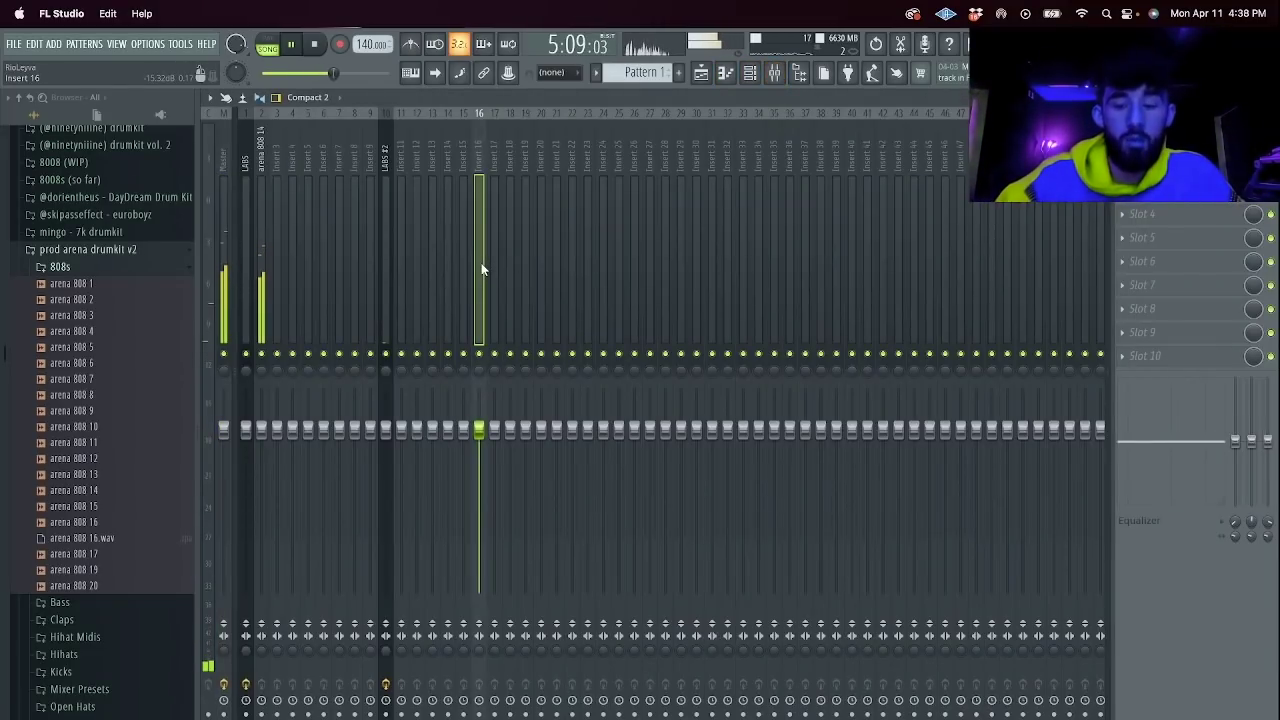
click(1142, 237)
mouse_move(1087, 318)
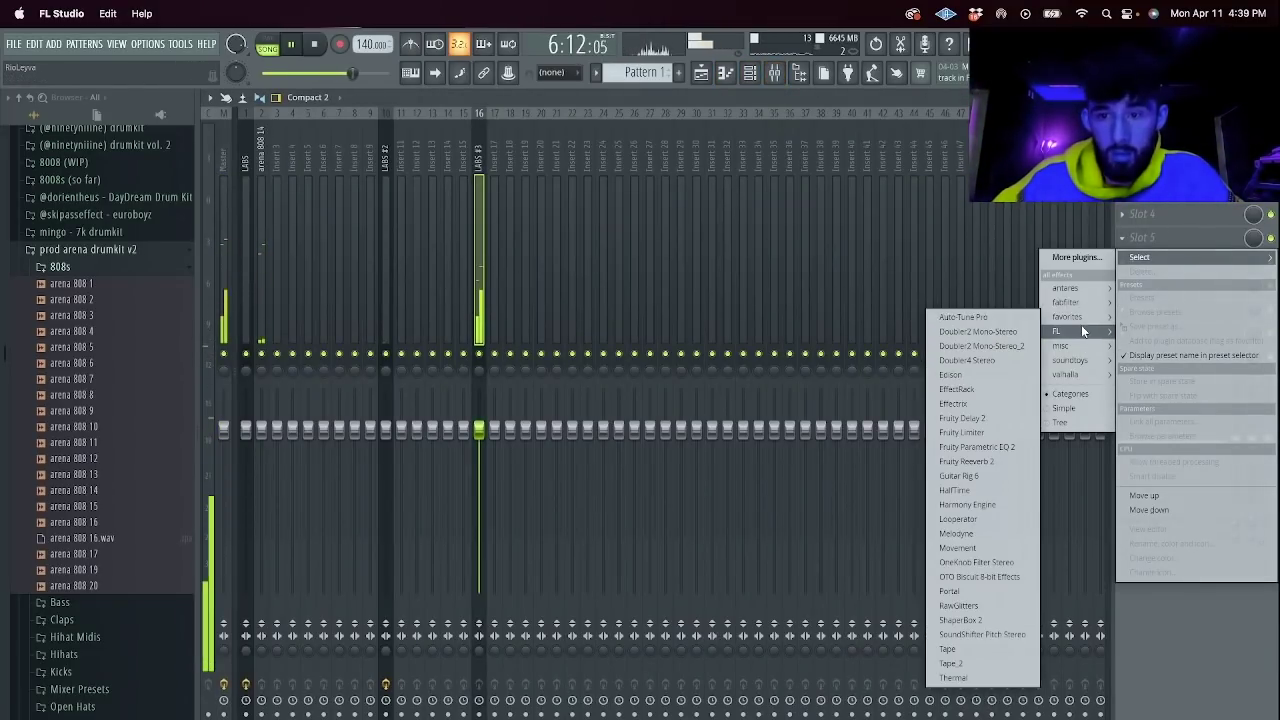
key(Escape)
Load the 'turn 808 into melody' and 'make chords faster n guitar rig' effect chains on insert 16.
right_click(489, 110)
mouse_move(569, 203)
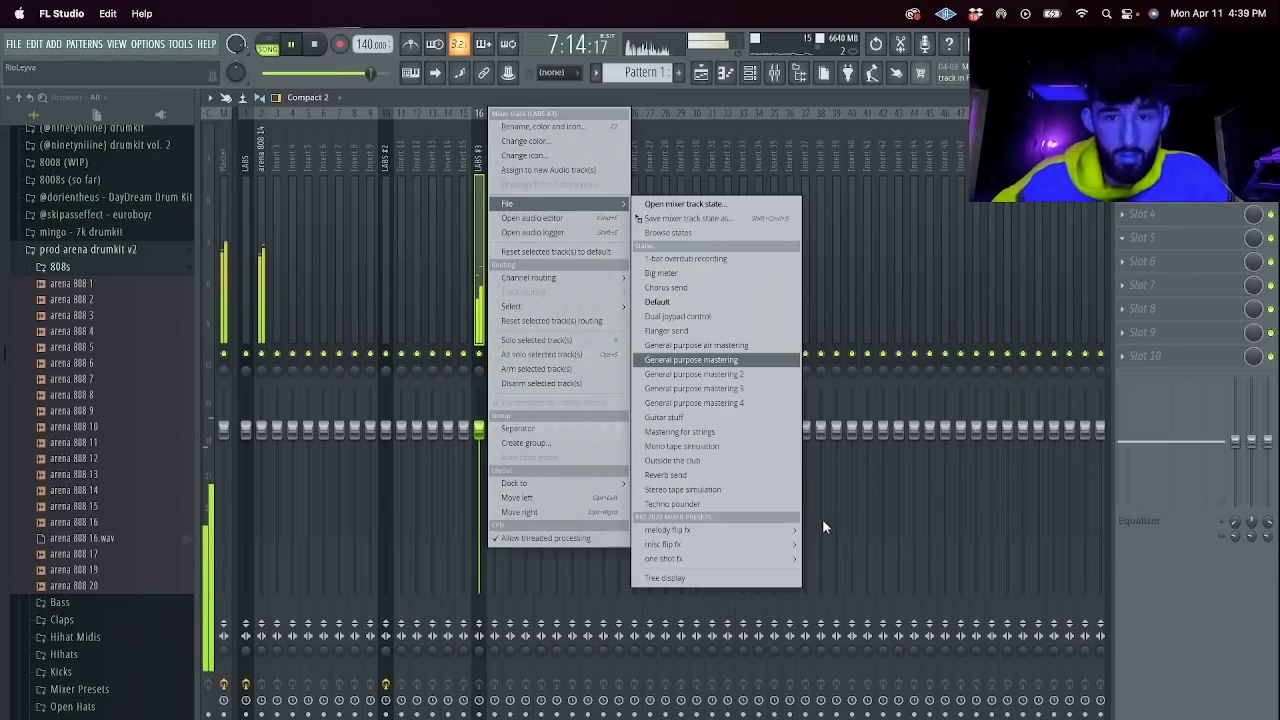
mouse_move(783, 531)
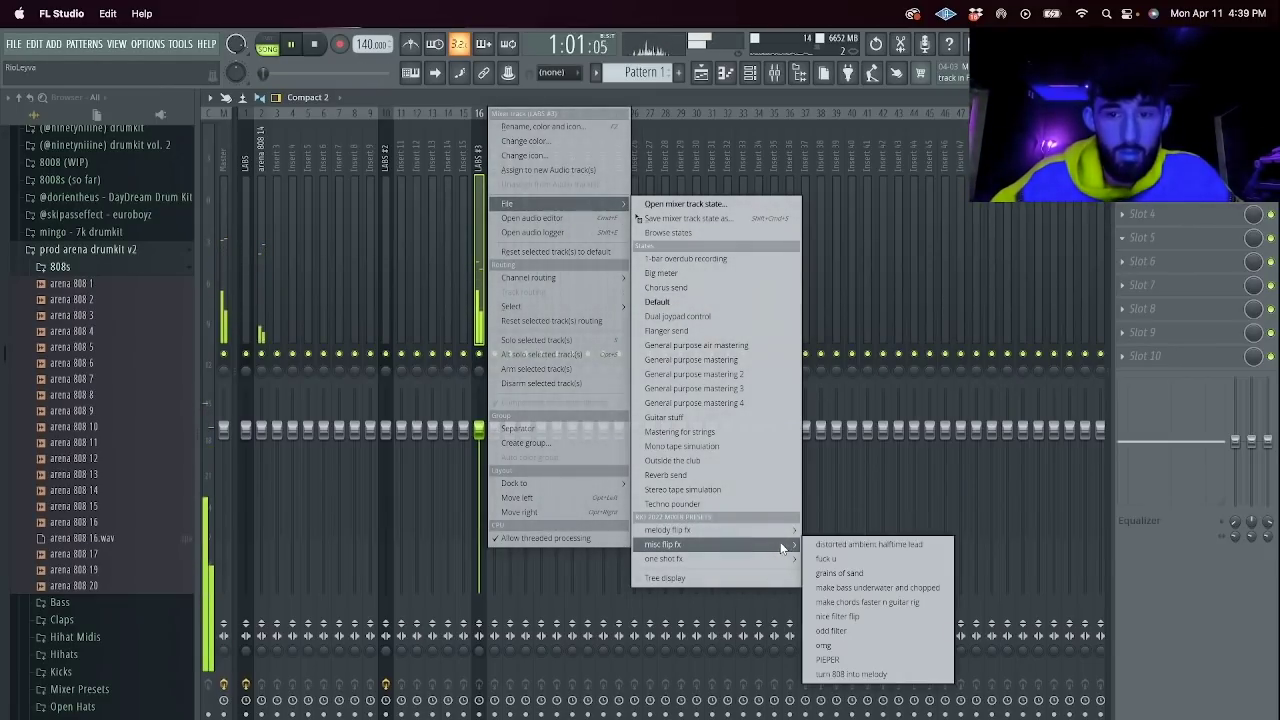
click(893, 674)
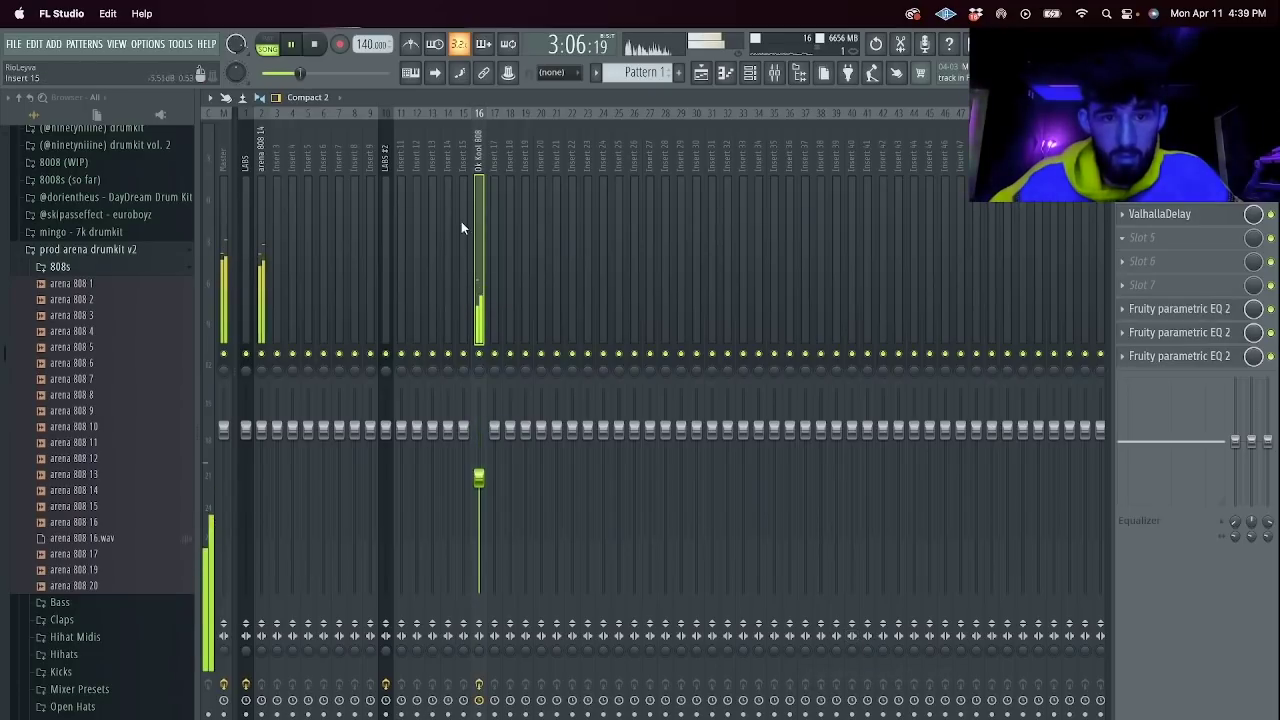
right_click(476, 289)
mouse_move(520, 203)
mouse_move(799, 547)
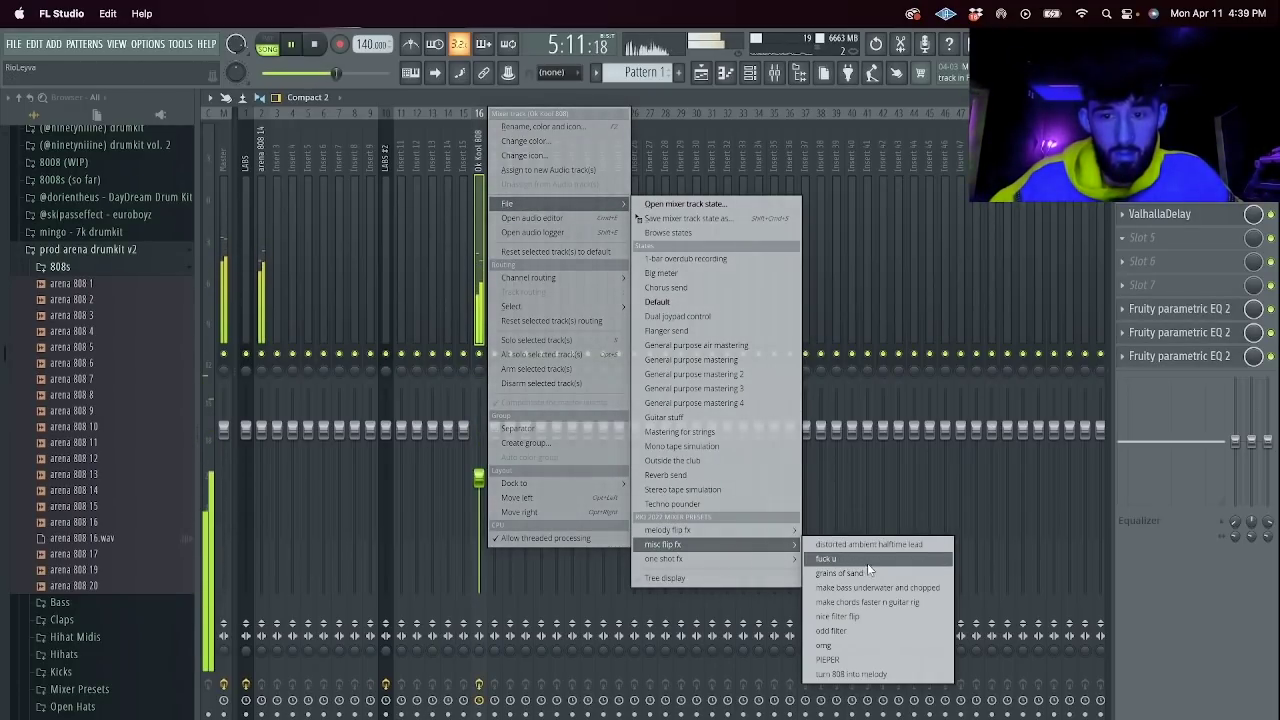
click(866, 602)
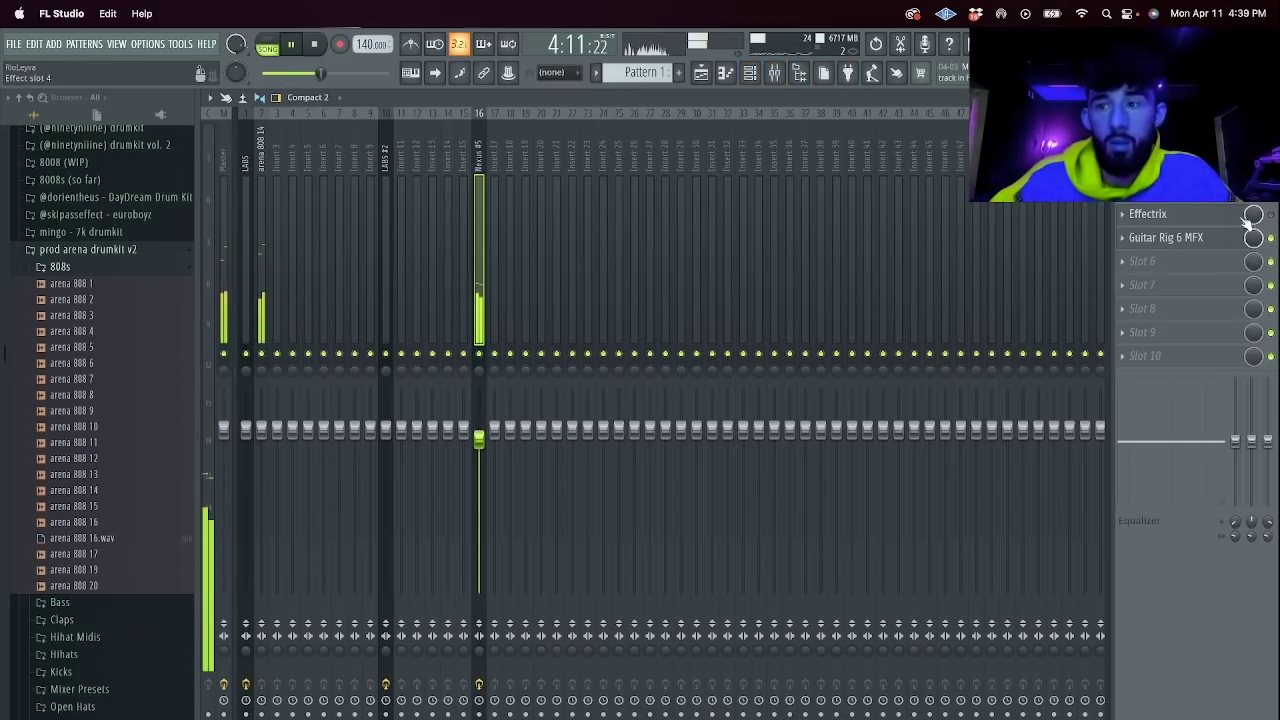
Move Effectrix below Guitar Rig 6 MFX in insert 16's effect chain.
click(1122, 215)
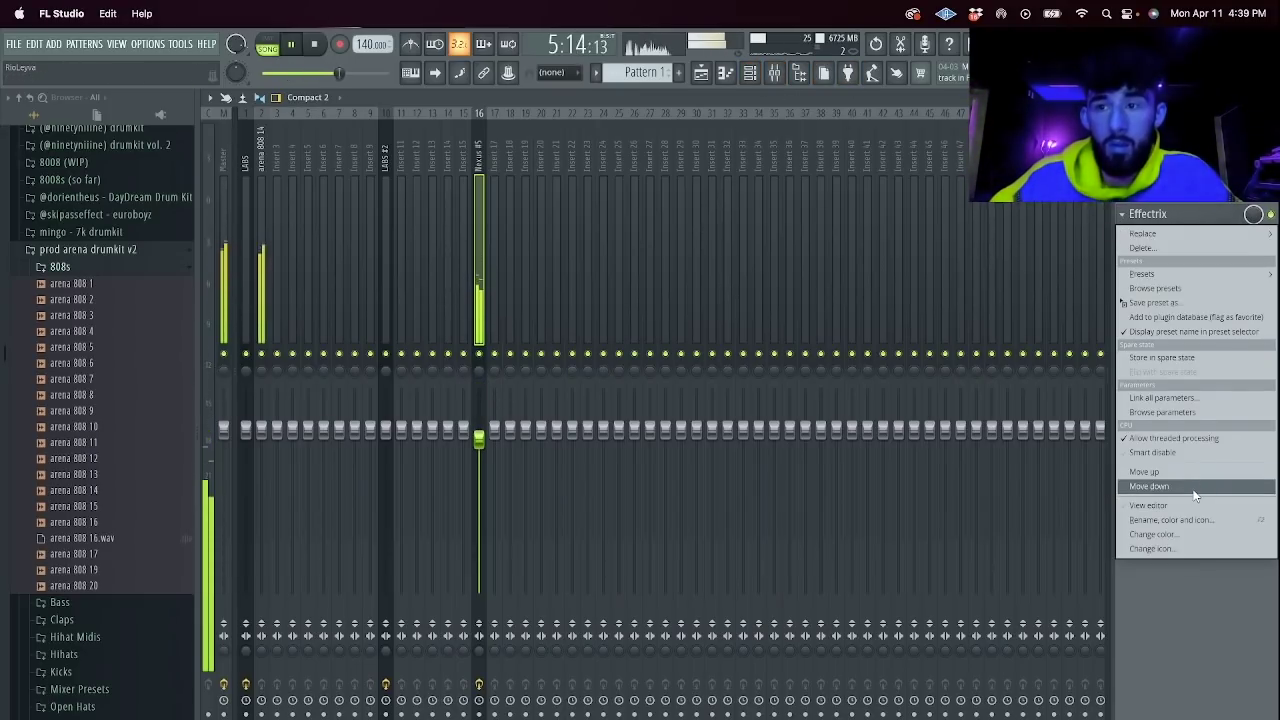
click(1193, 495)
click(1148, 238)
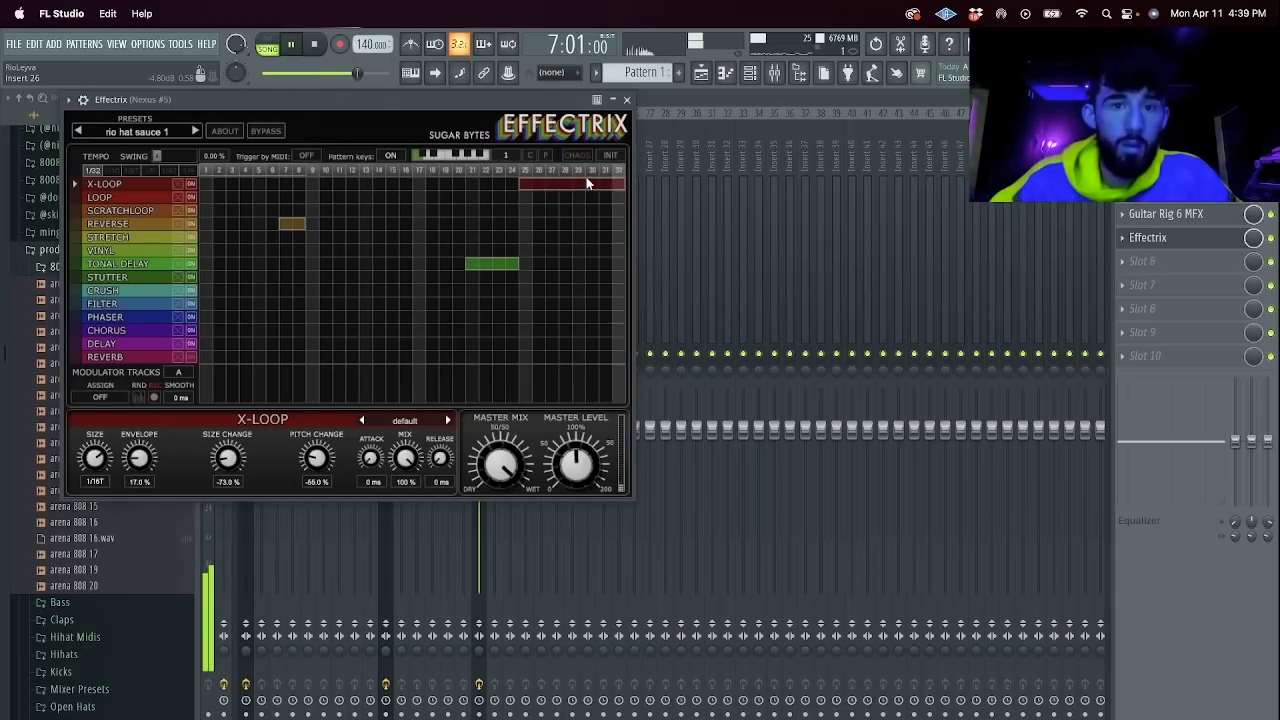
click(627, 100)
click(751, 76)
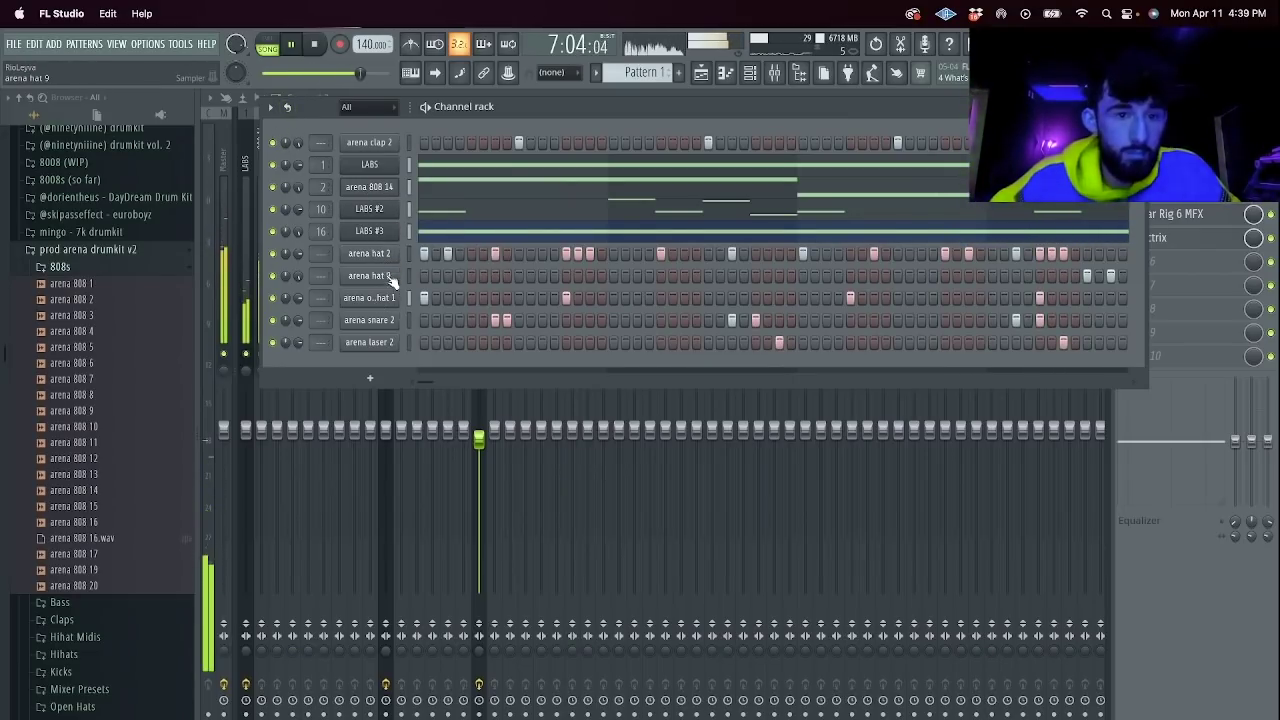
Clone arena 808 14 into an arena 808 4 channel carrying the same notes.
right_click(383, 207)
click(430, 330)
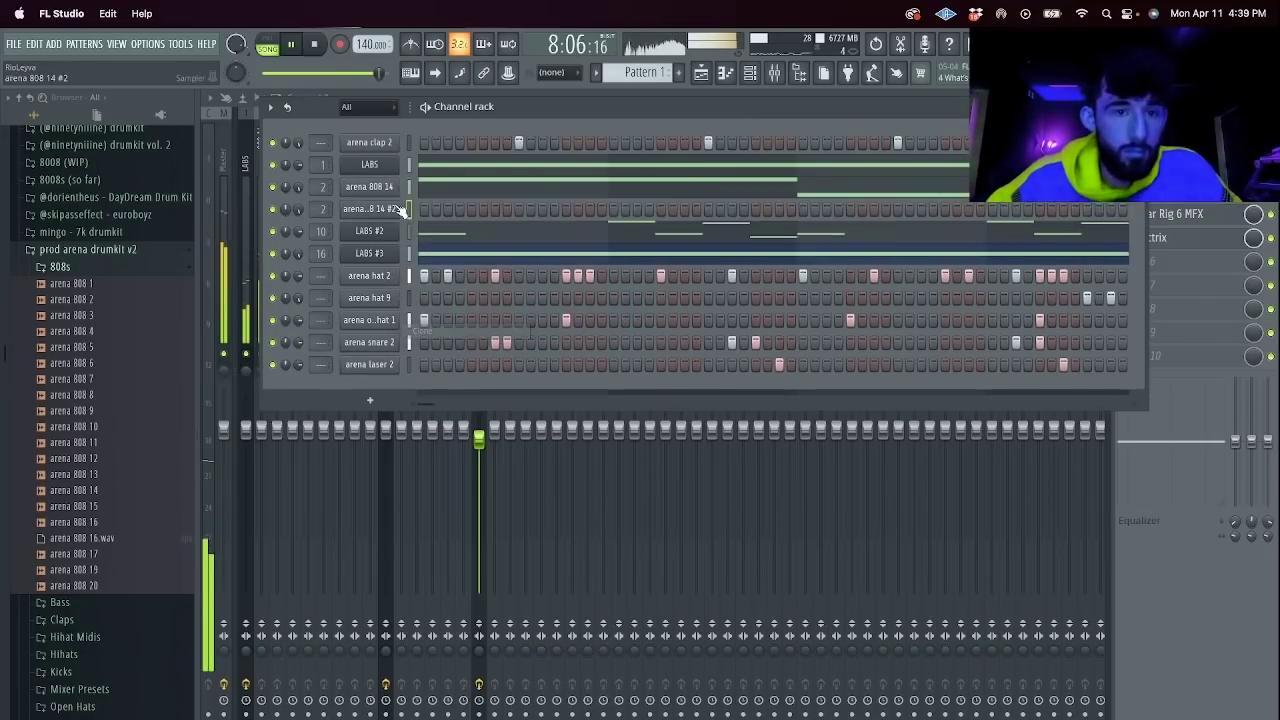
click(409, 208)
key(super+v)
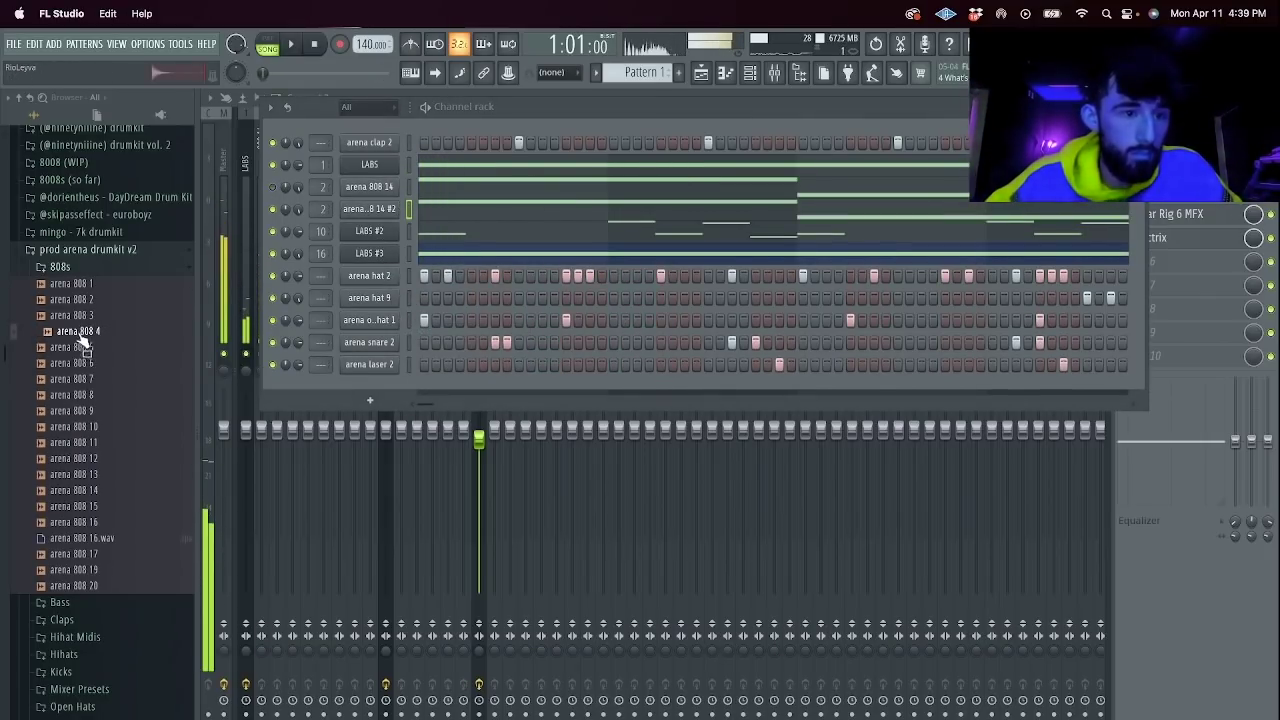
click(468, 208)
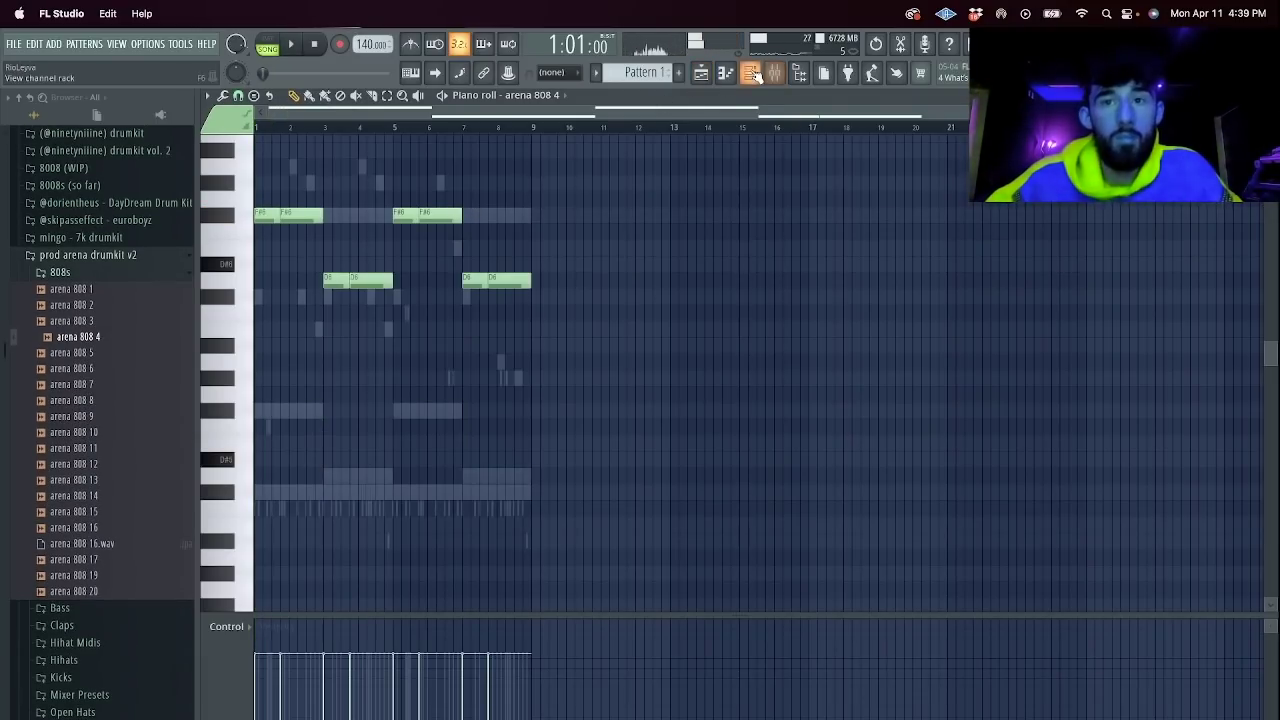
click(751, 73)
click(369, 208)
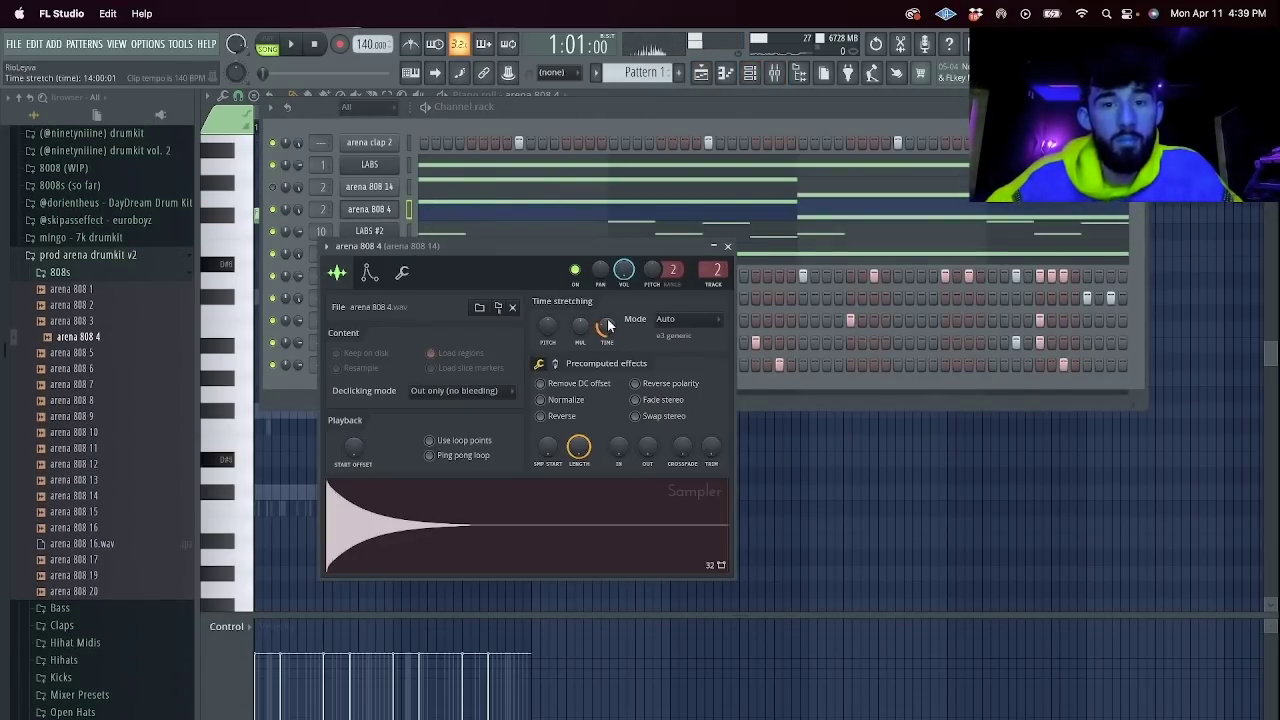
click(470, 212)
Drop the arena 808 4 notes an octave and split the D5 note in two.
key(super+Down)
key(space)
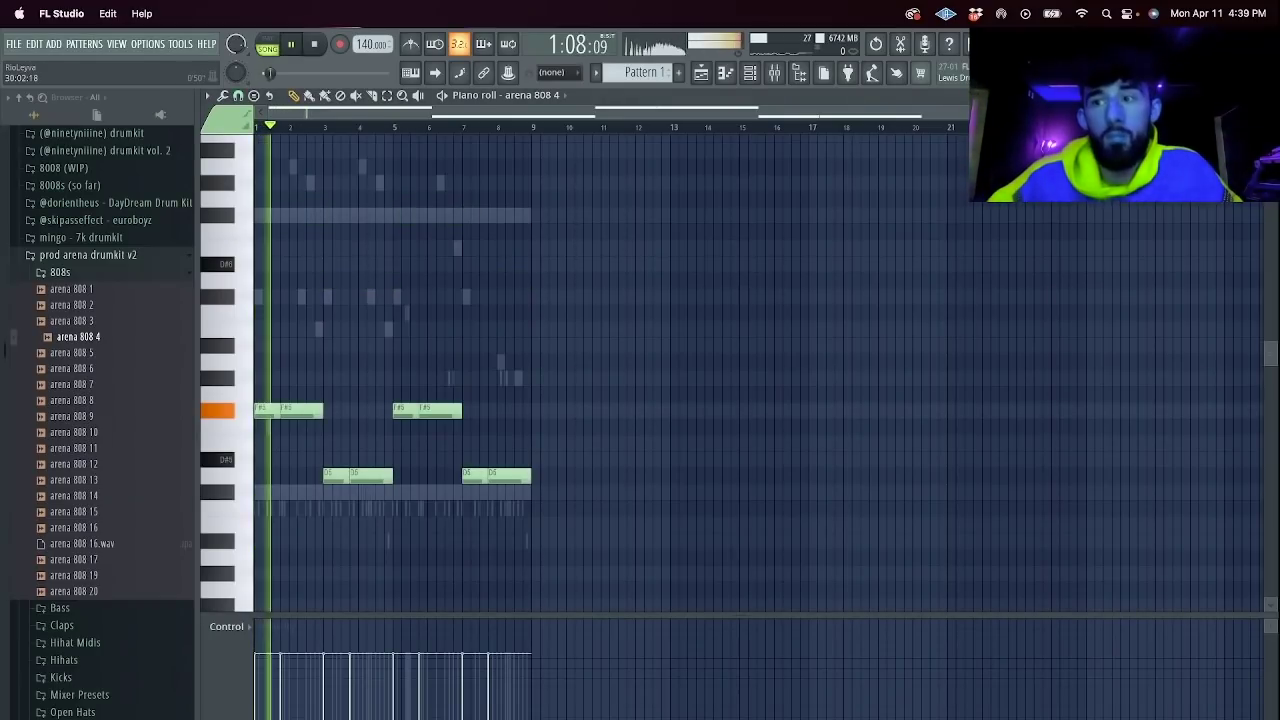
scroll(699, 192, up, 5)
key(c)
drag(571, 433, 573, 400)
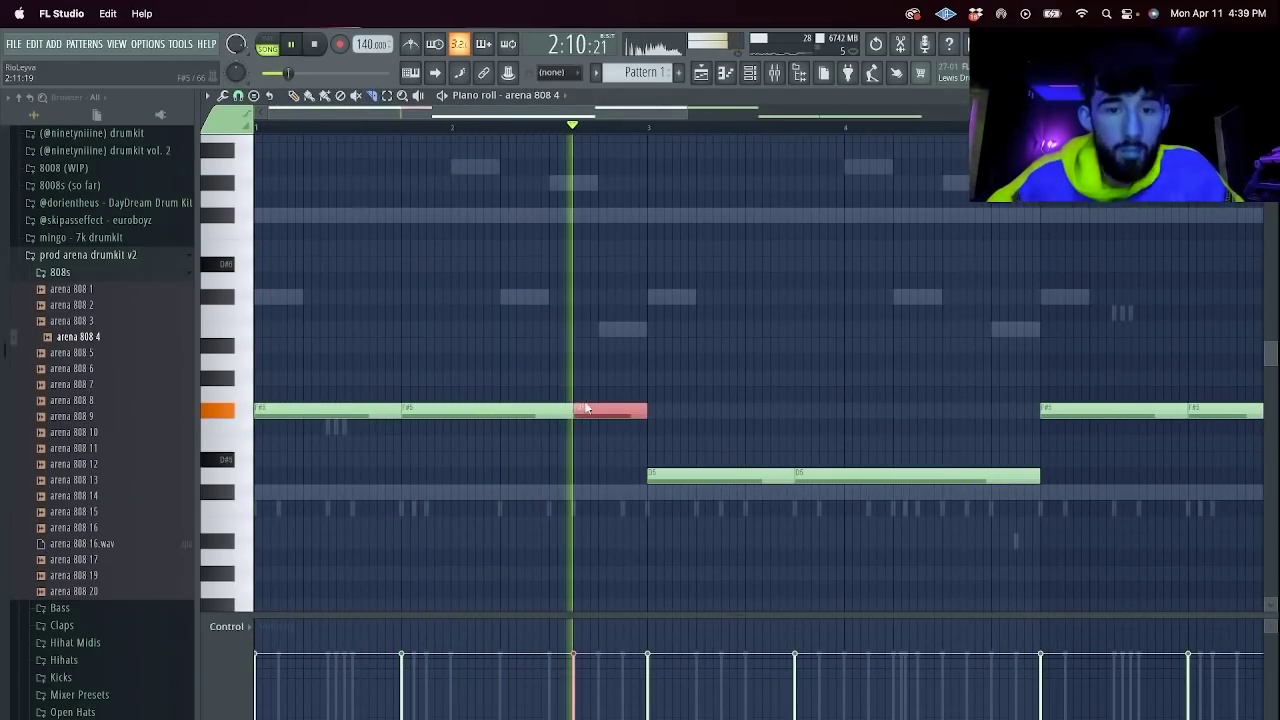
drag(694, 118, 800, 119)
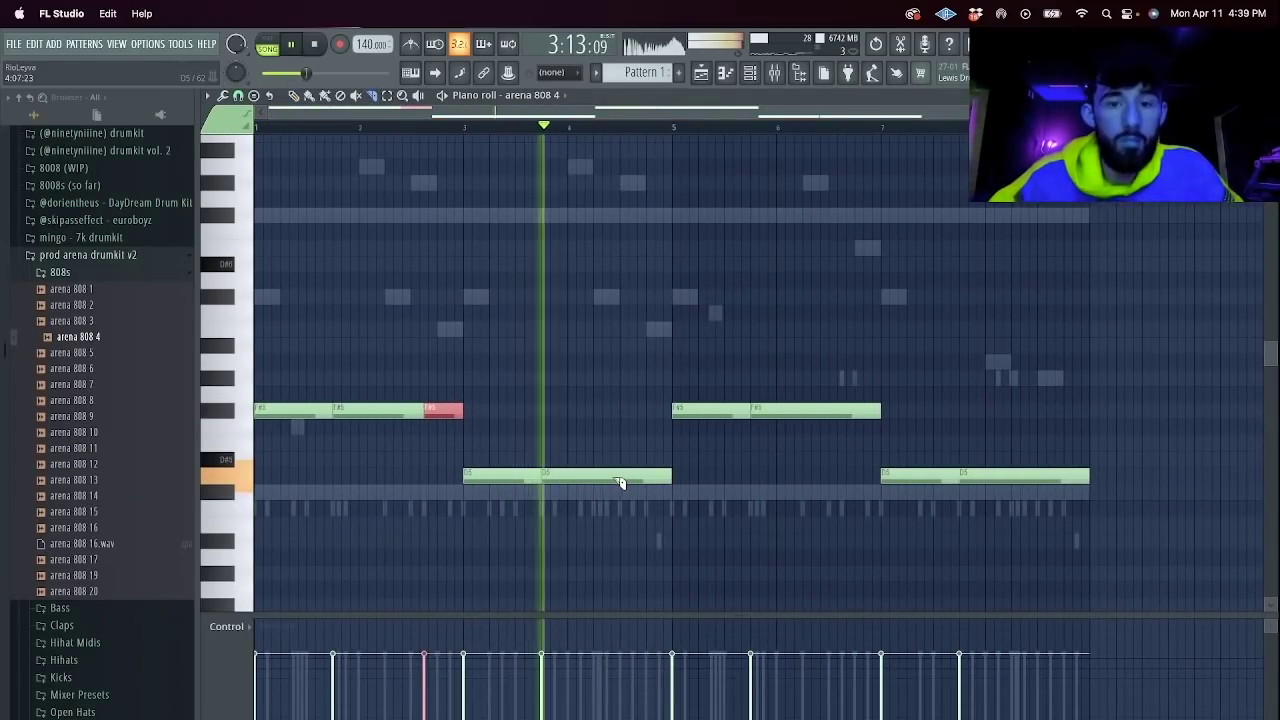
click(632, 476)
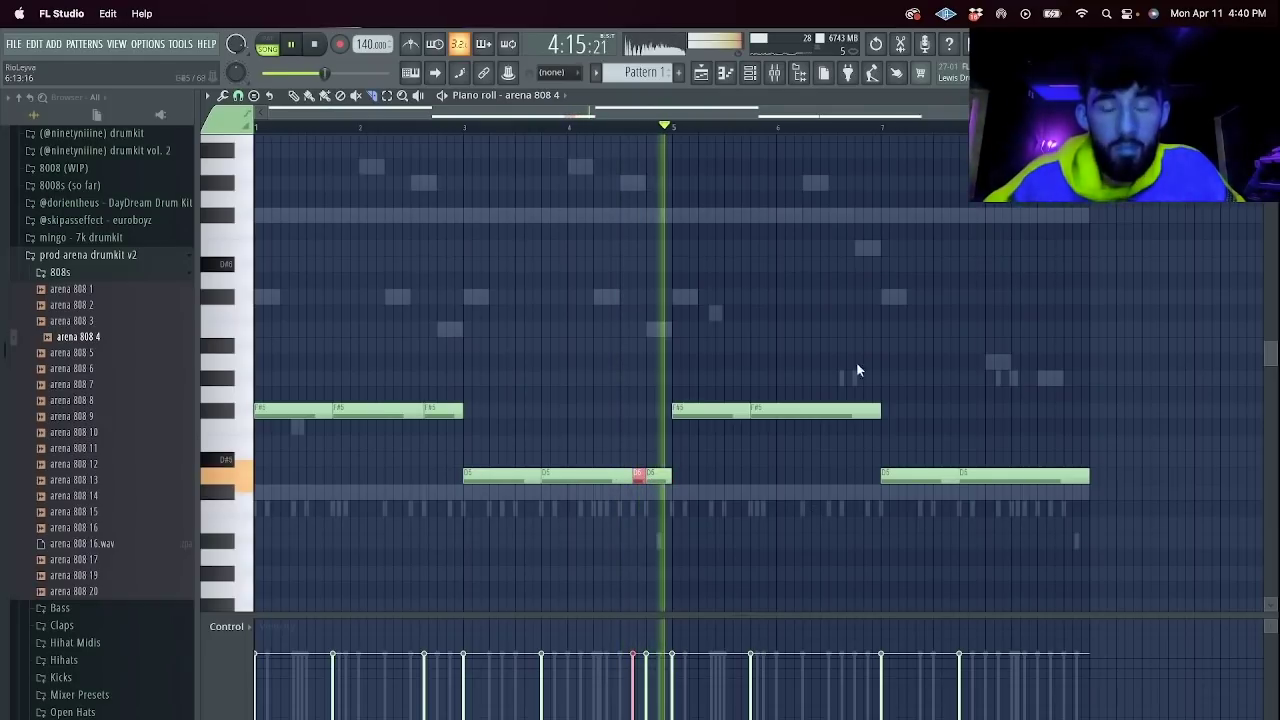
click(757, 441)
key(space)
click(749, 72)
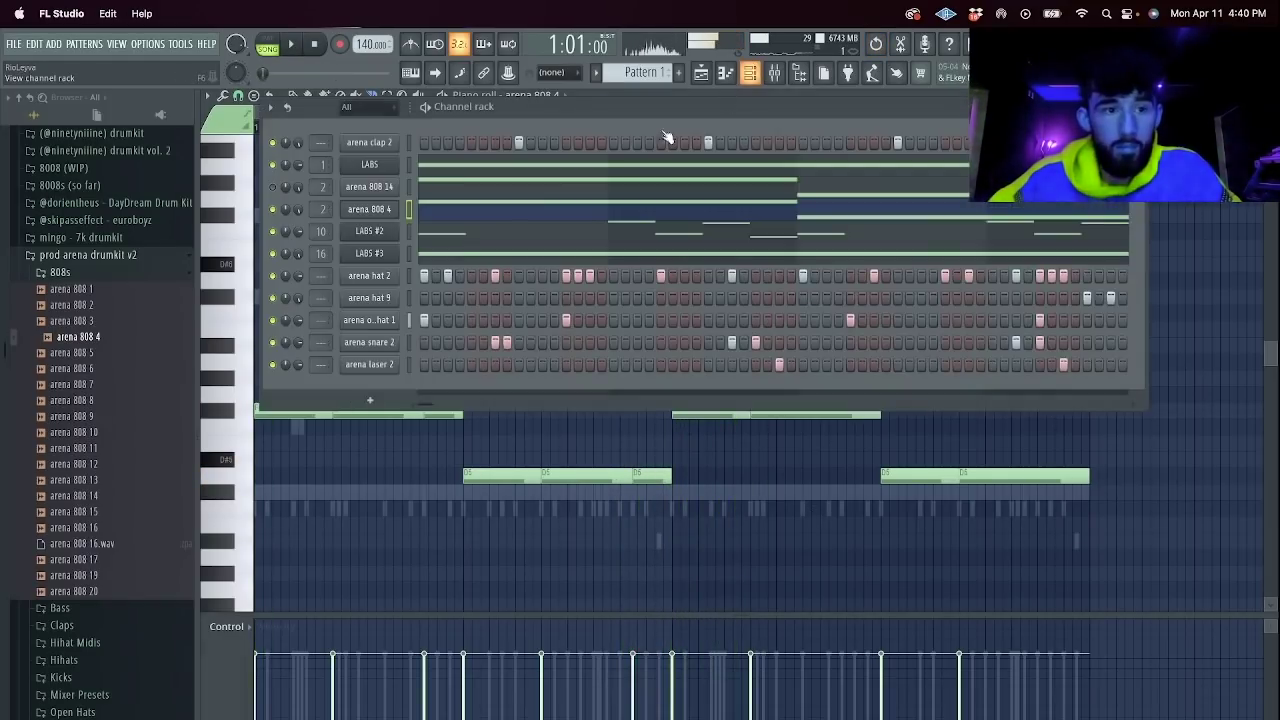
Swap the sample to arena 808 5 and transpose its notes down a net 4 semitones.
drag(378, 208, 380, 208)
key(space)
key(space)
click(448, 207)
key(ctrl+Up)
key(space)
key(shift+Down)
key(shift+Down)
key(shift+Down)
key(shift+Down)
key(shift+Down)
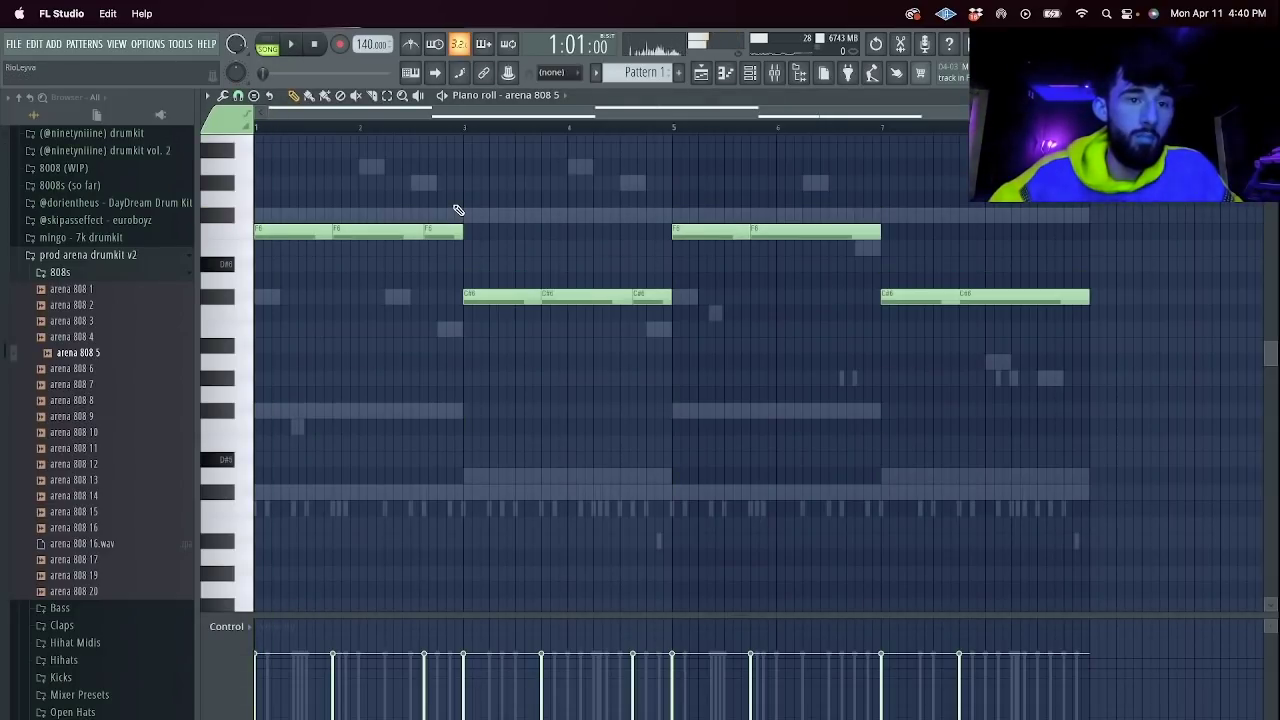
key(shift+Up)
key(ctrl+Down)
Rework the A#4 notes by splitting and deleting pieces, and add a short slide note below.
scroll(500, 310, down, 2)
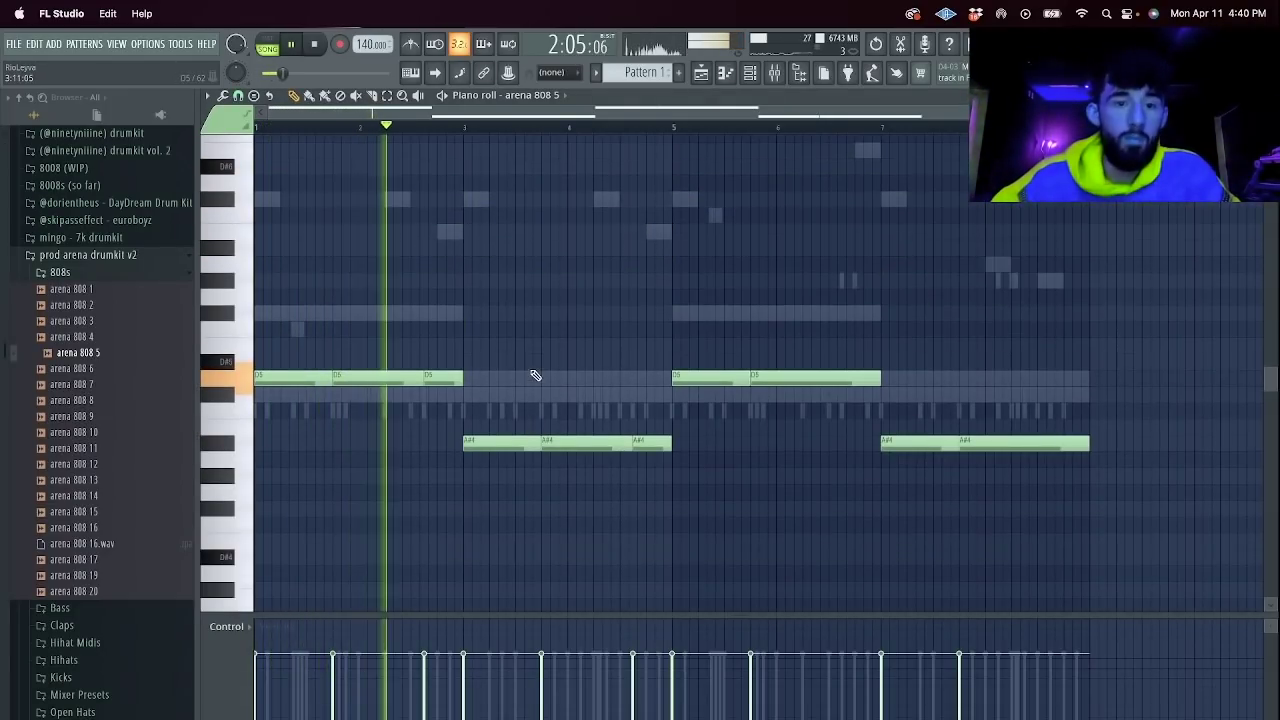
click(503, 446)
super+click(577, 446)
key(Delete)
click(606, 446)
drag(540, 445, 563, 445)
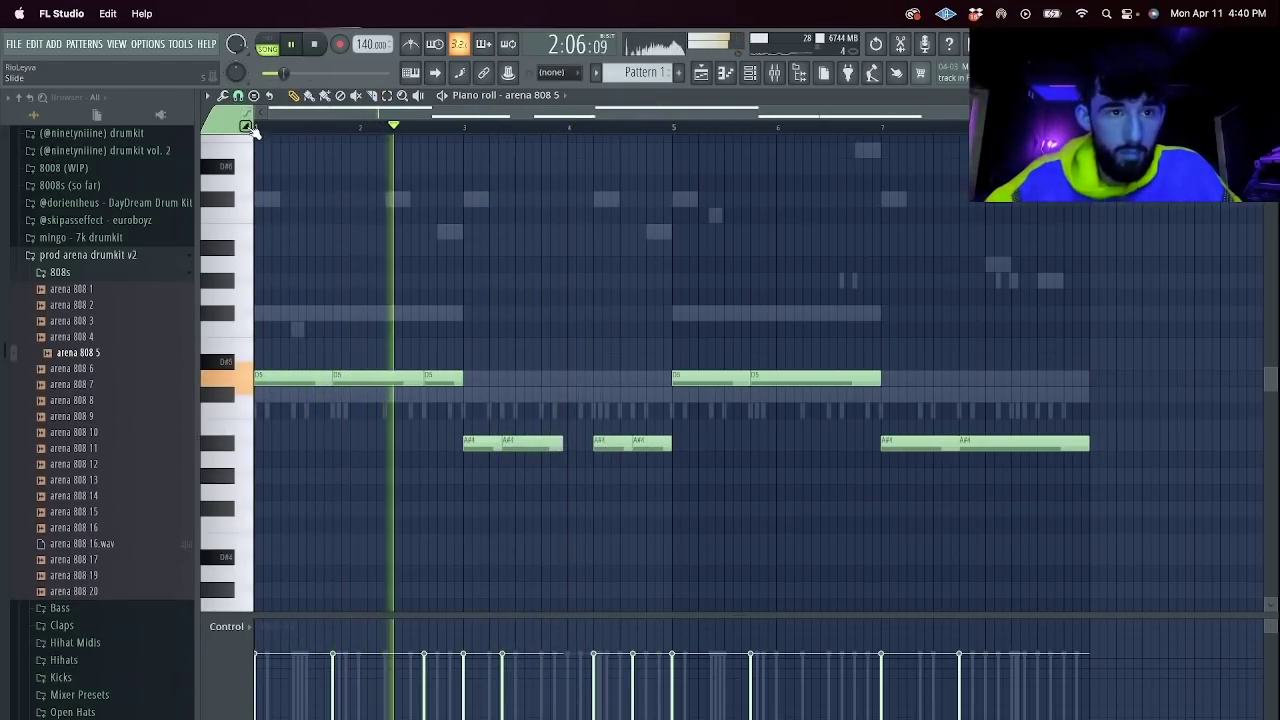
click(546, 509)
drag(600, 509, 553, 509)
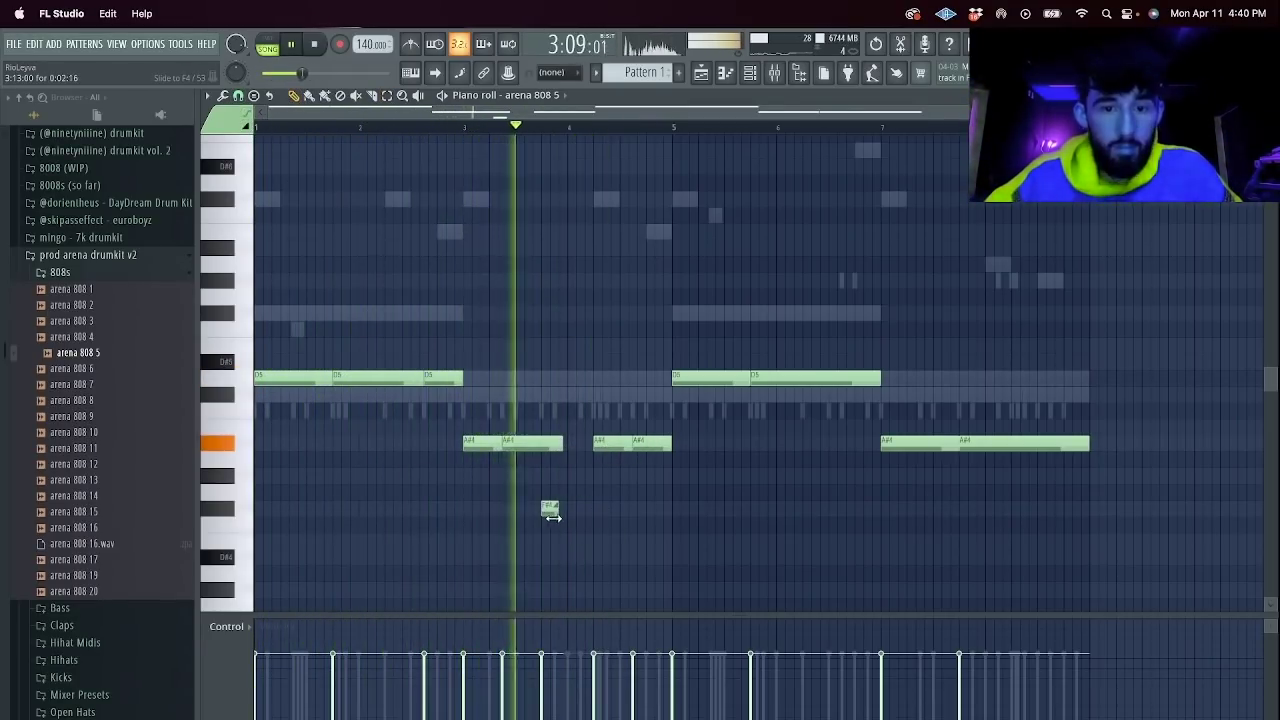
Repeat bars 1–4 into bars 5–8, drop the last D5 an octave, and split the final A#4.
drag(1075, 461, 734, 304)
key(Delete)
key(super+b)
super+click(760, 308)
click(872, 378)
key(ctrl+Down)
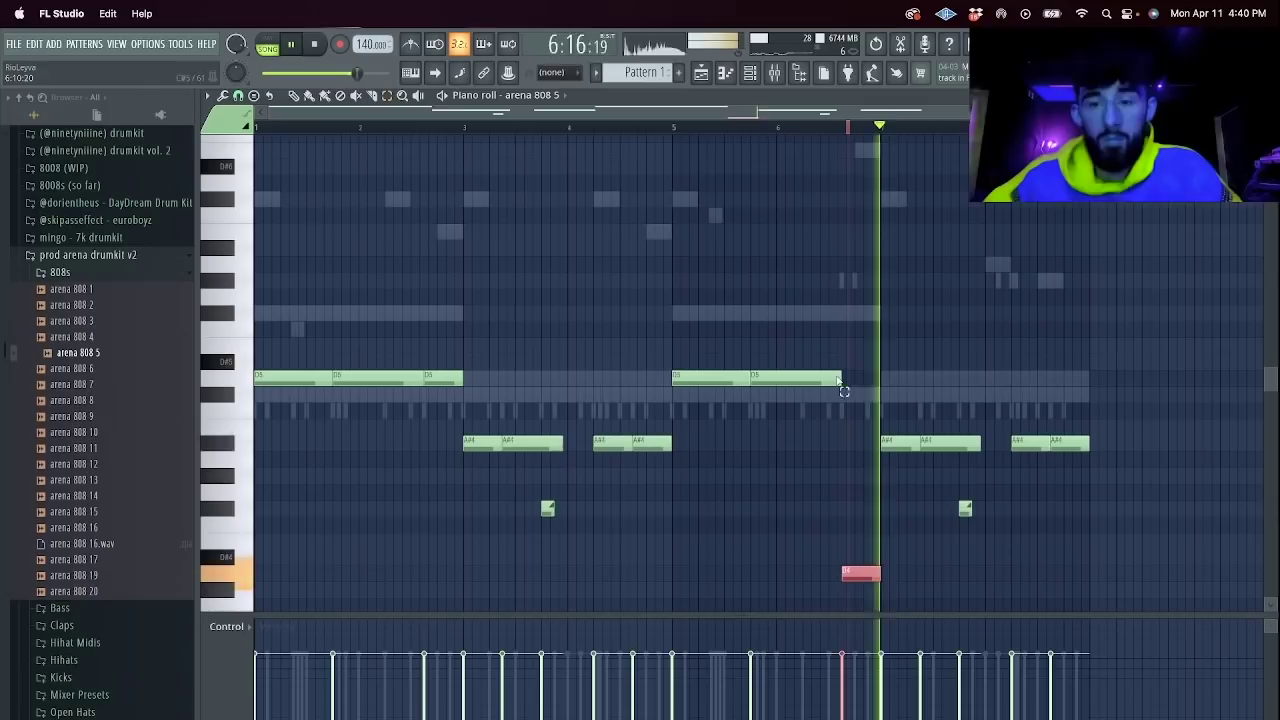
click(860, 136)
drag(1068, 477, 1069, 481)
click(1063, 443)
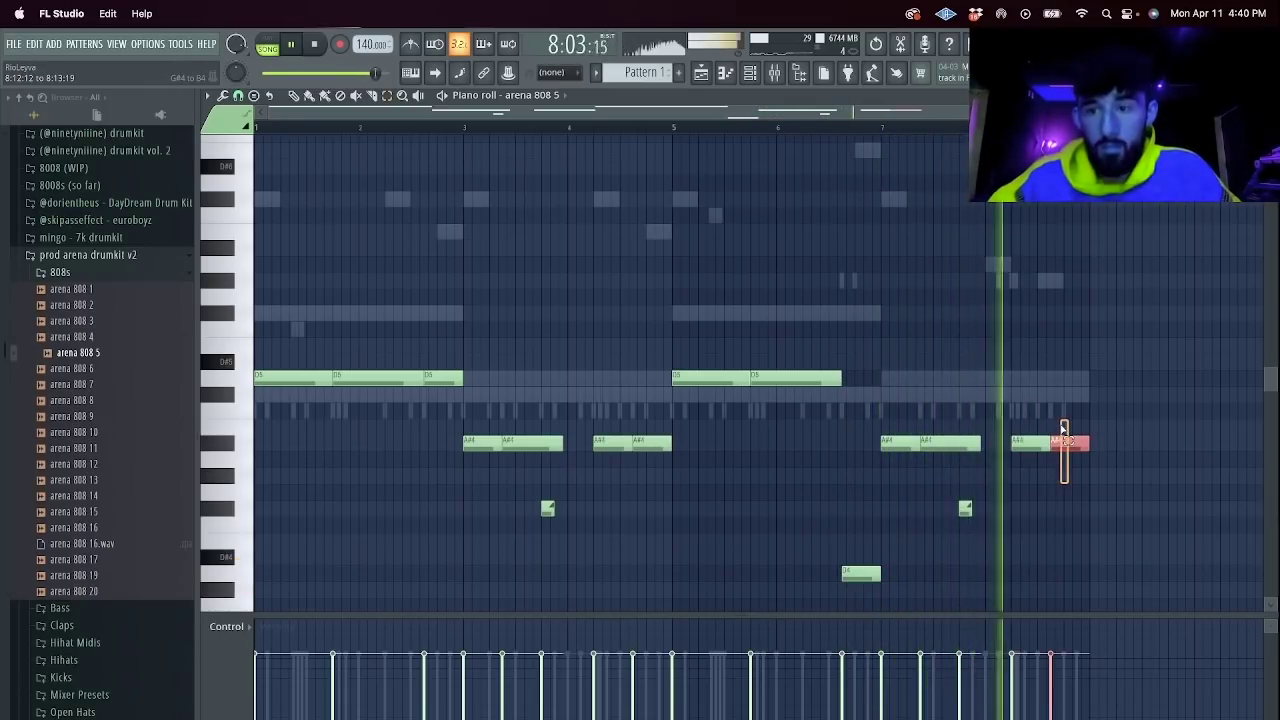
key(F6)
key(space)
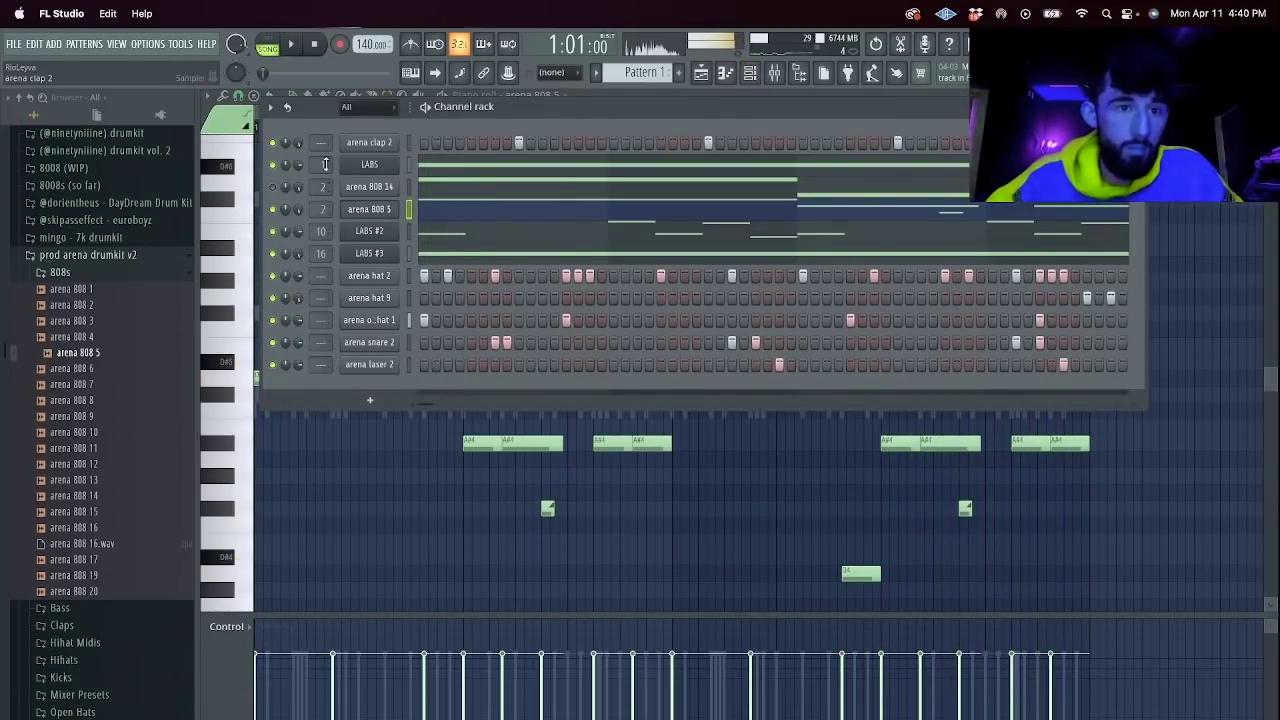
Split the pattern by channel and place the clips from Track 1, repeated out to bar 41.
click(701, 72)
click(596, 73)
click(685, 313)
shift+click(273, 270)
drag(273, 270, 406, 167)
key(super+b)
key(super+b)
key(super+b)
key(super+b)
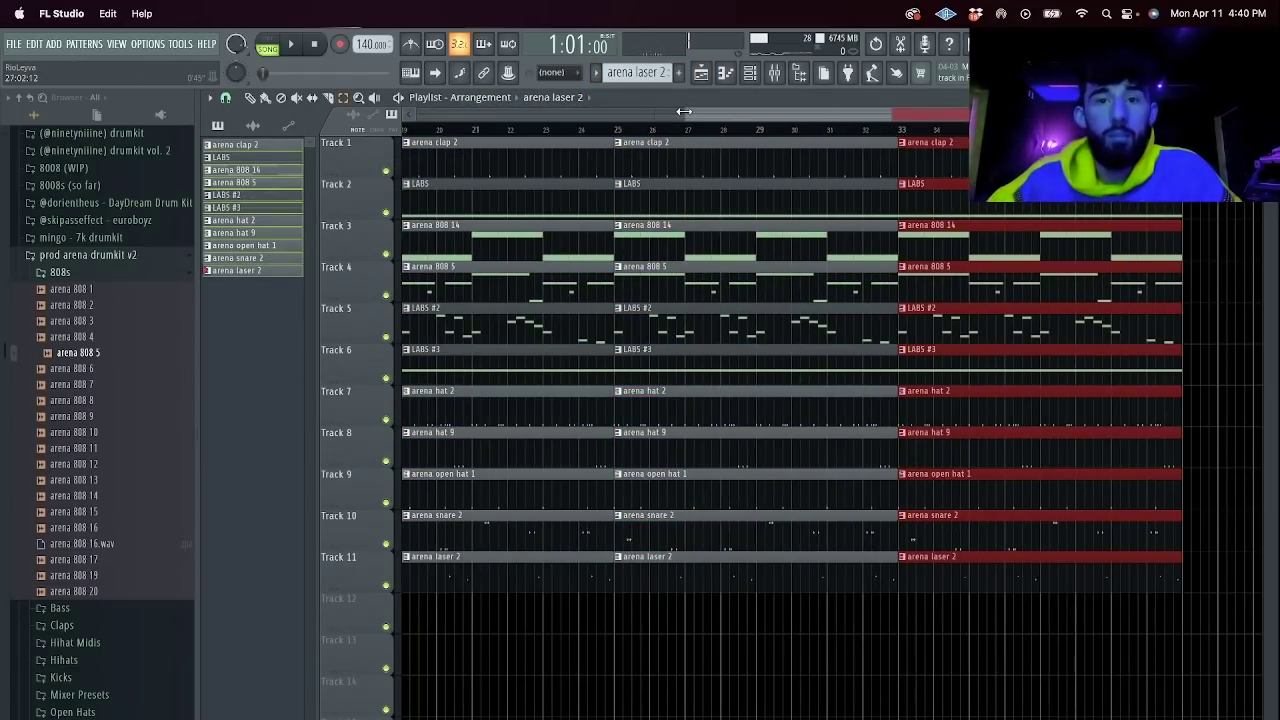
drag(684, 111, 416, 112)
Route the selected channels through arena laser 2 to mixer tracks 26–31.
click(775, 74)
click(750, 74)
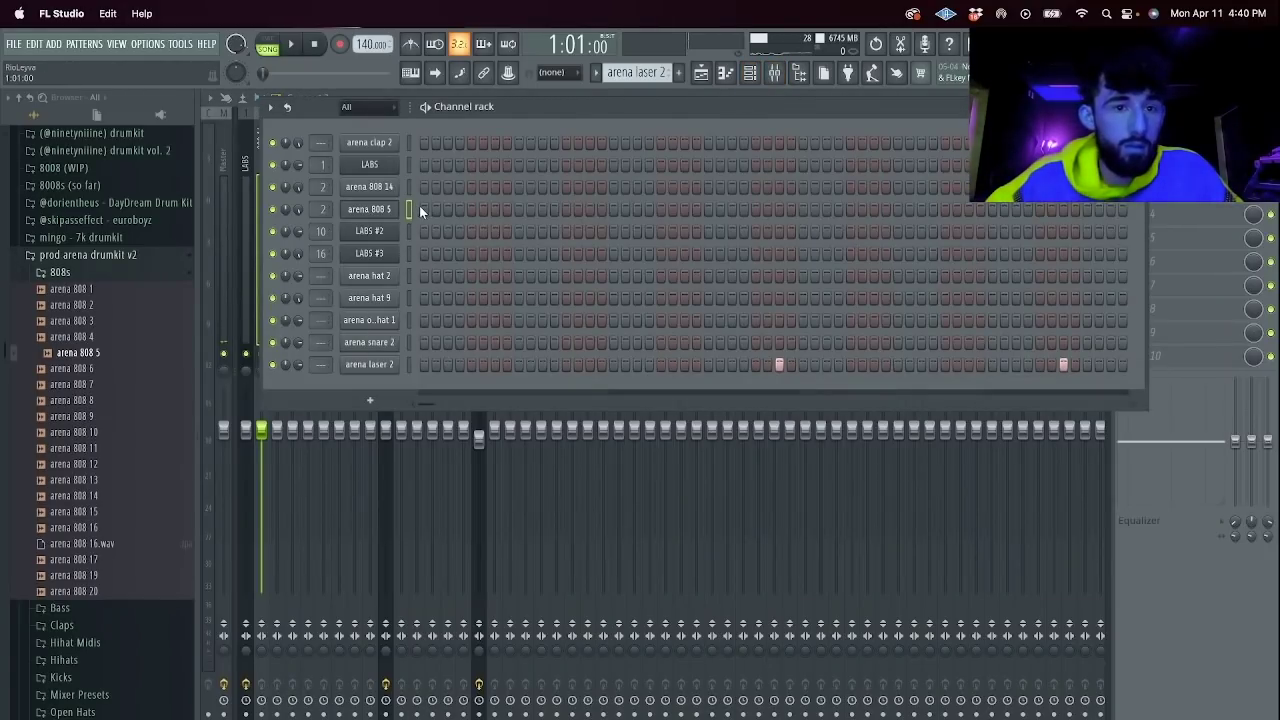
drag(405, 331, 408, 364)
click(498, 478)
click(632, 228)
key(super+l)
Add an Xpand!2 instrument with the 31 Very Soft Piano preset and select its mixer track.
click(750, 74)
click(369, 400)
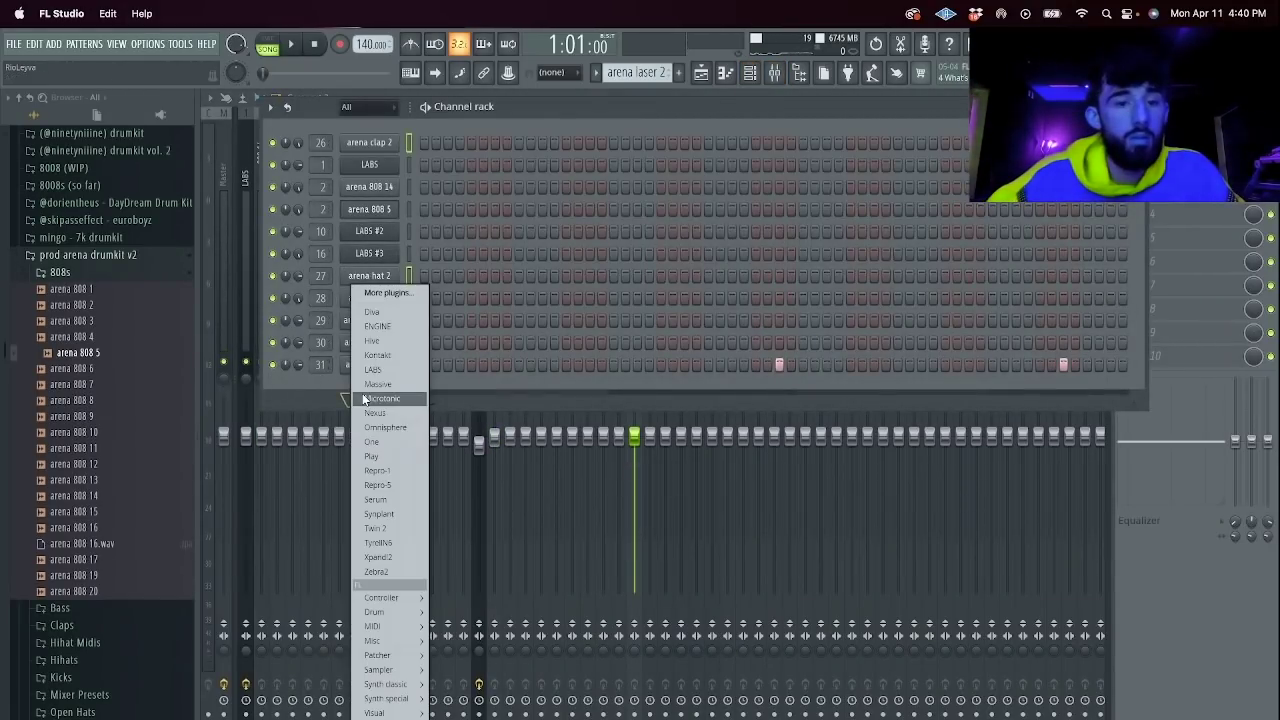
click(412, 557)
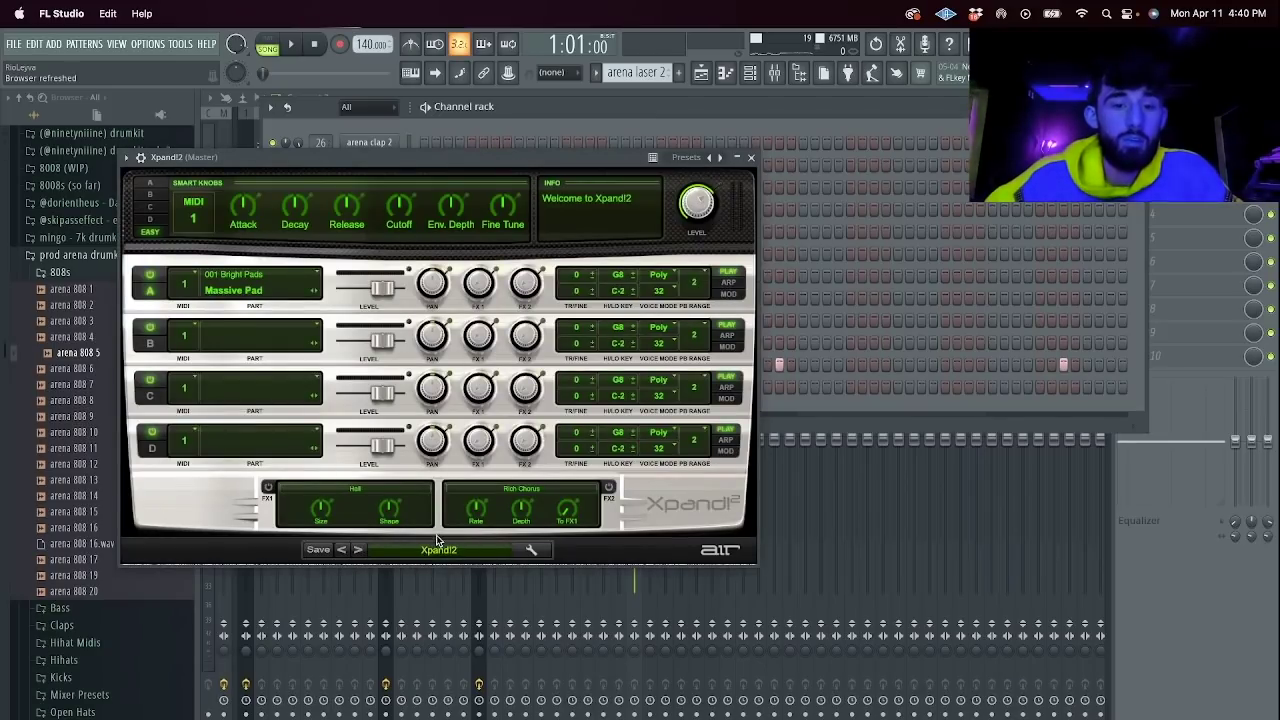
click(440, 557)
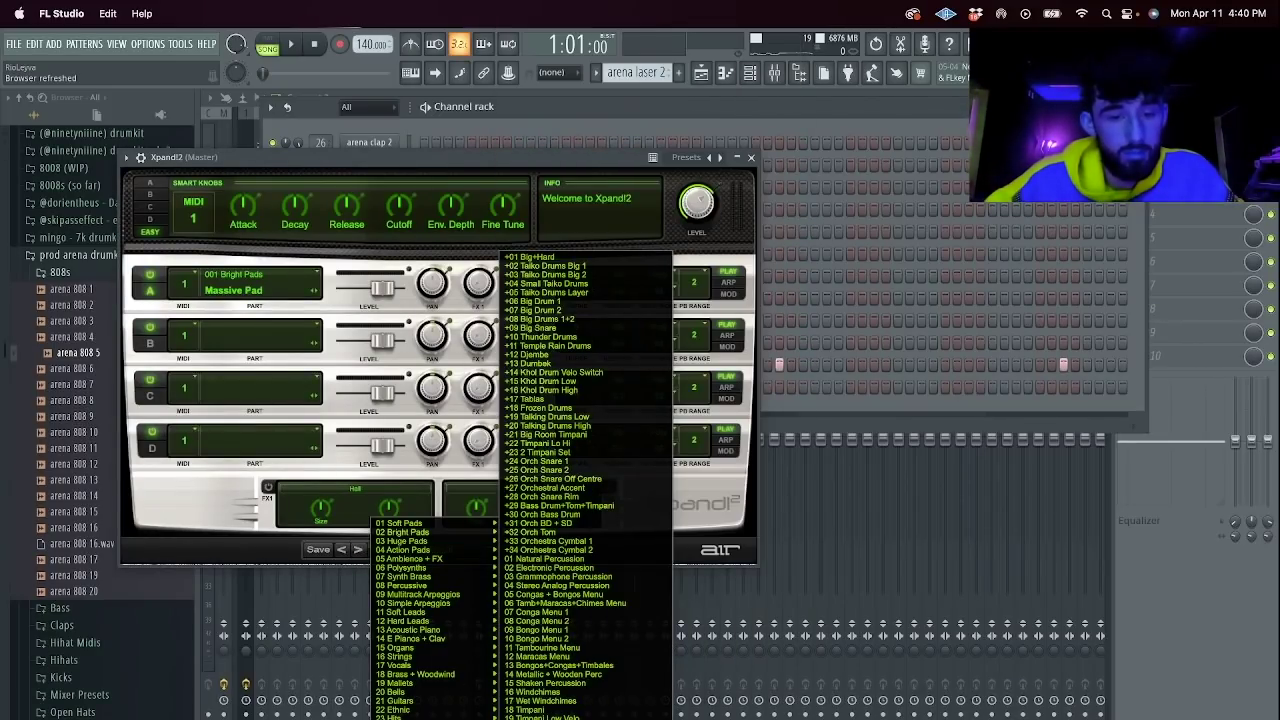
mouse_move(437, 686)
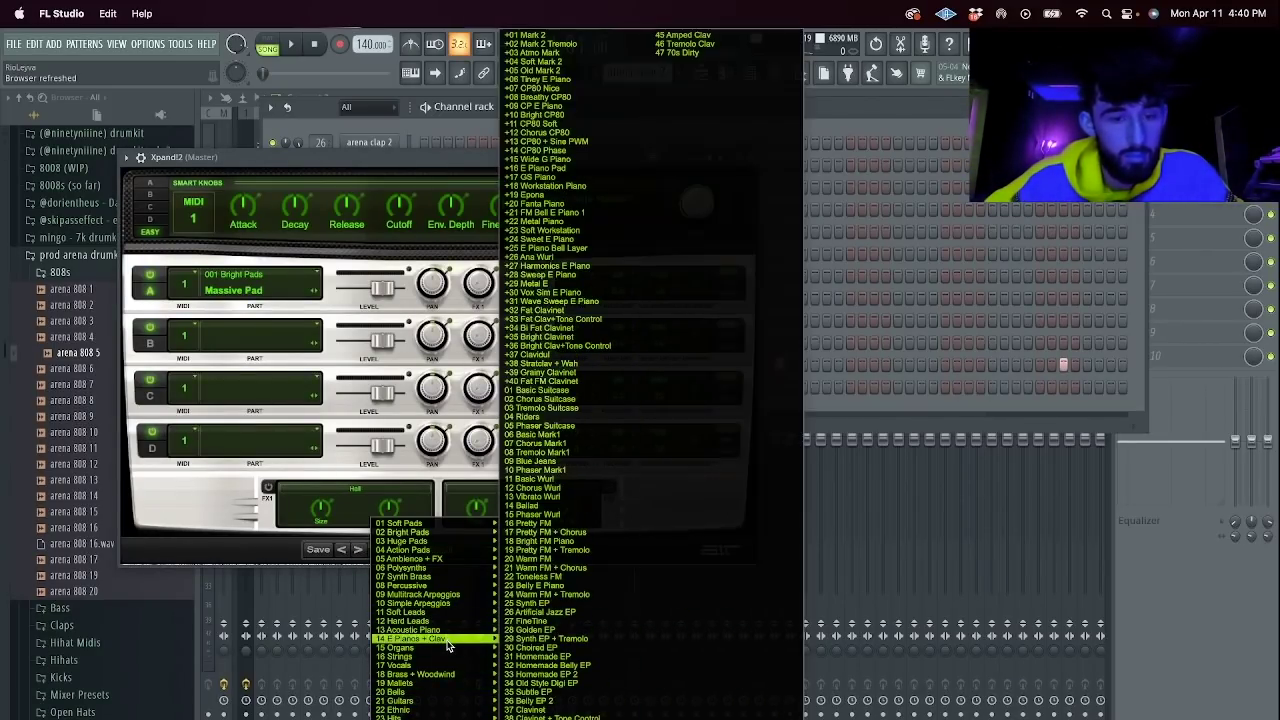
mouse_move(450, 630)
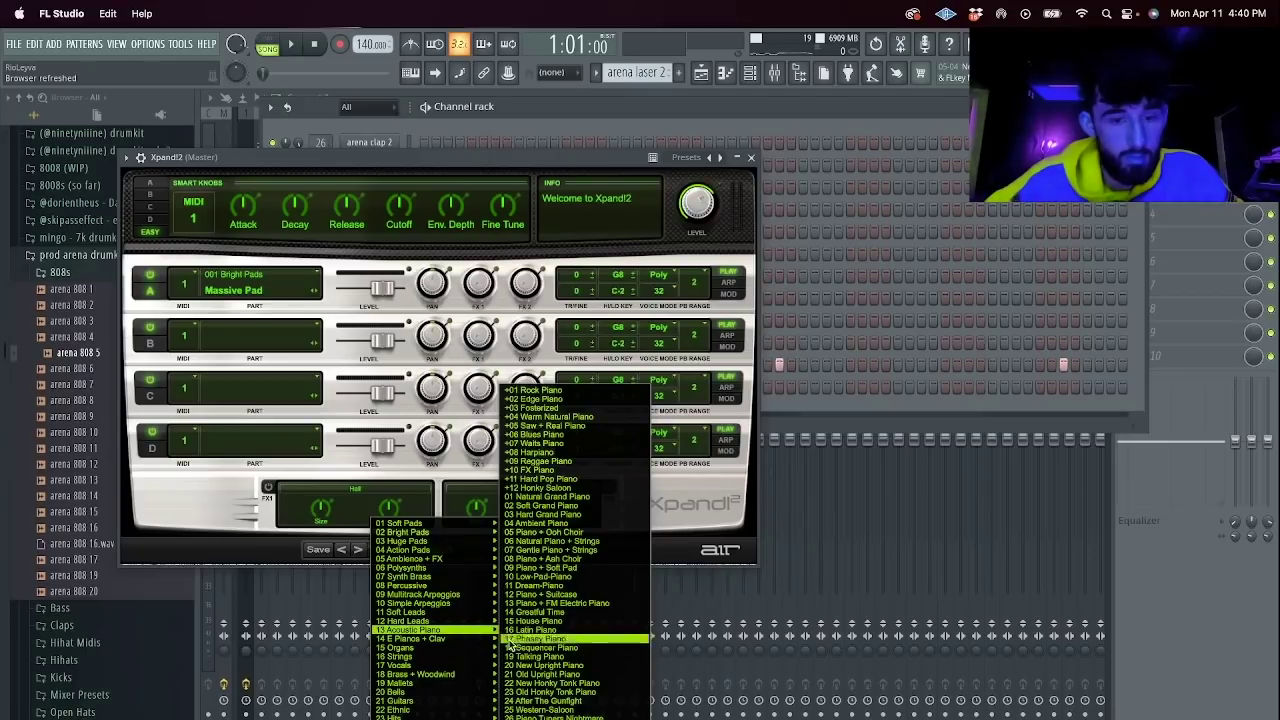
click(555, 719)
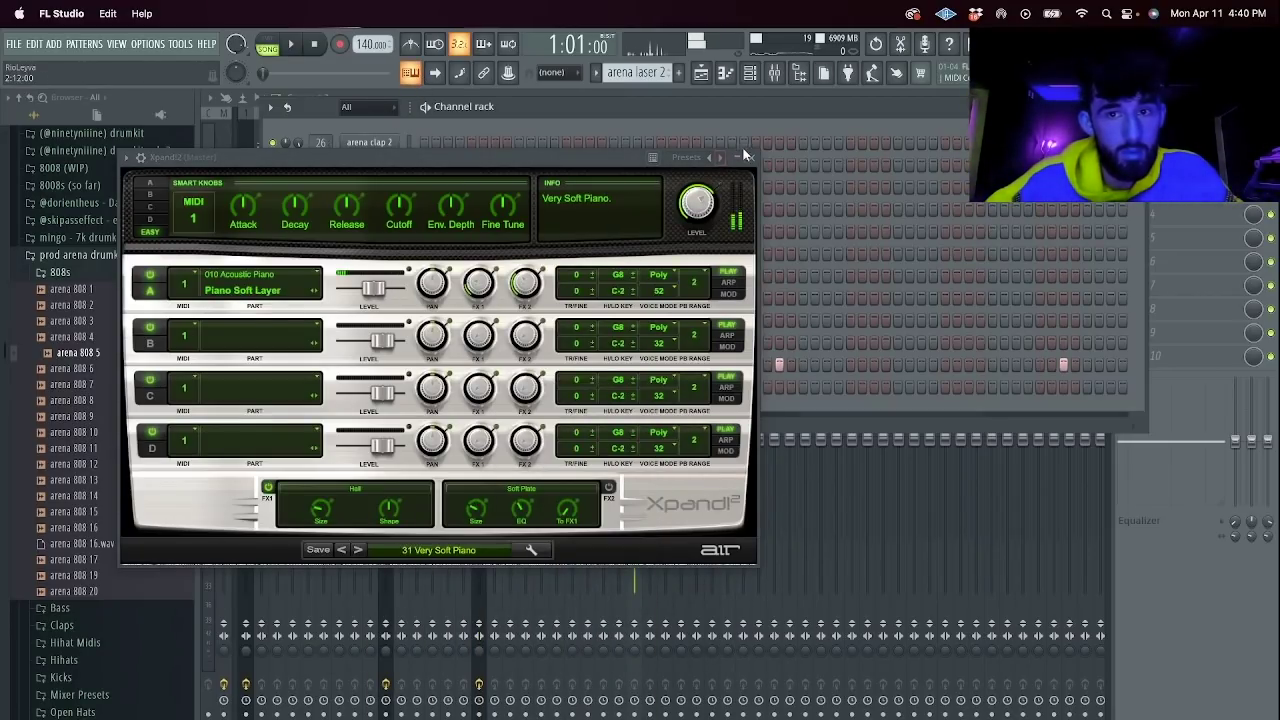
click(747, 156)
key(F9)
click(873, 272)
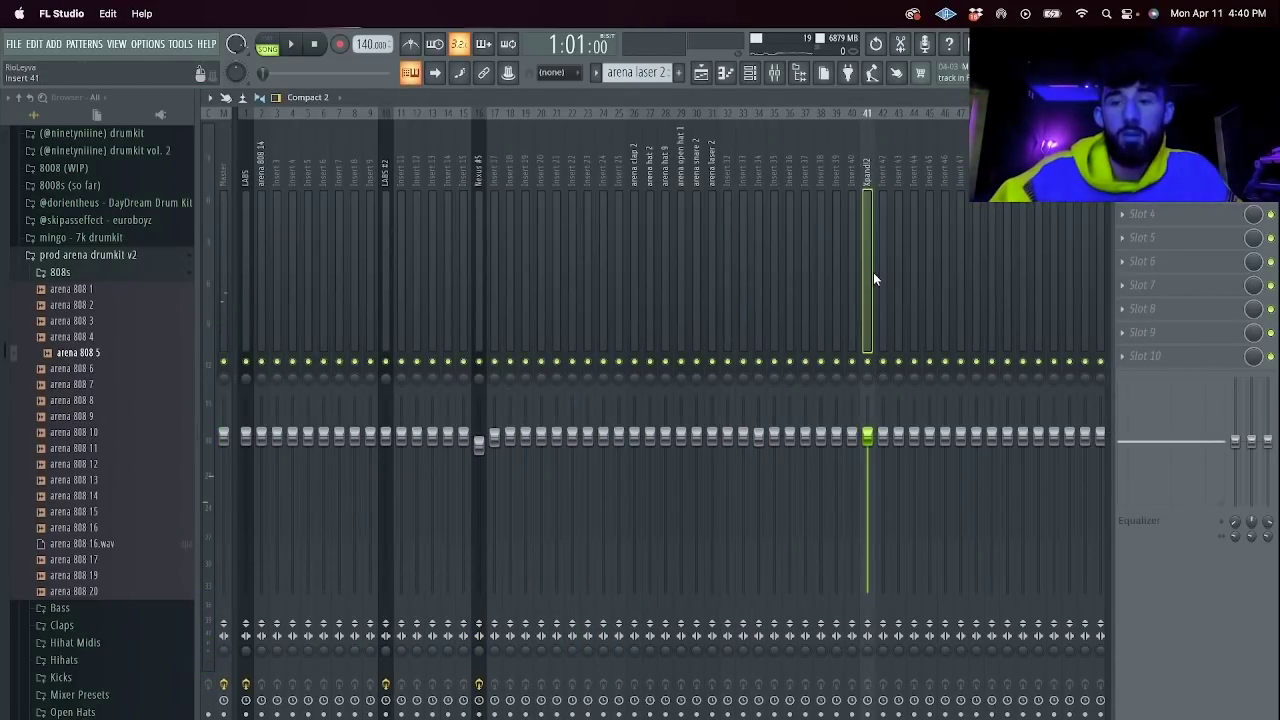
Load ValhallaVintageVerb on the Xpand2 track with 41.6% mix, near-zero predelay and 1.62 s decay.
click(1142, 237)
mouse_move(1068, 374)
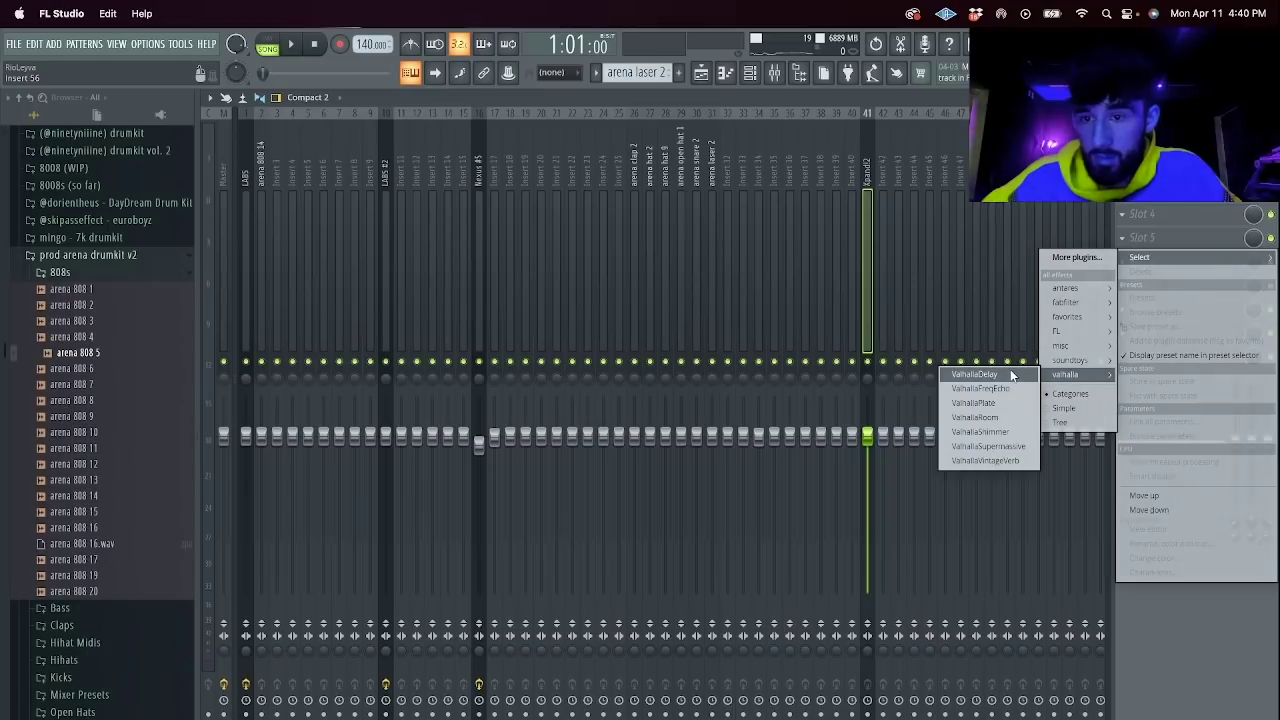
click(997, 463)
drag(57, 165, 52, 234)
drag(58, 244, 76, 275)
drag(160, 195, 162, 235)
drag(53, 163, 54, 185)
Add ValhallaDelay after the reverb with the 'simple delay nice' preset.
click(1142, 261)
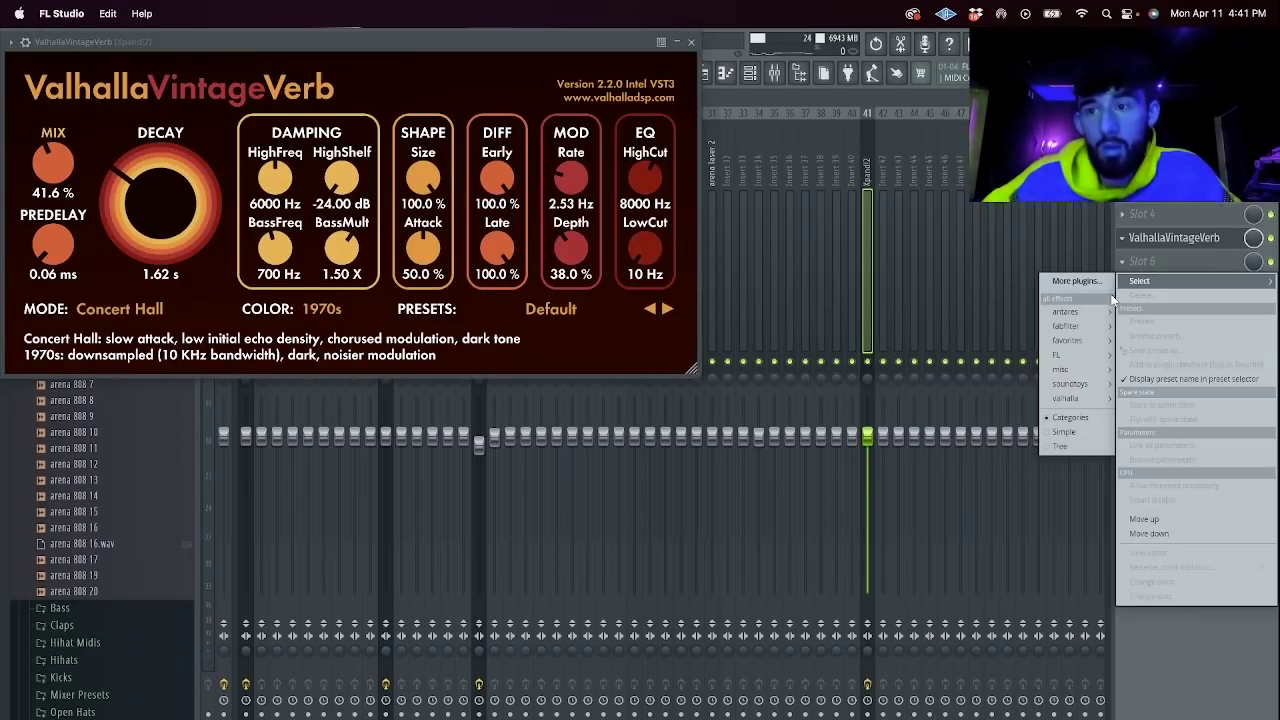
mouse_move(1087, 386)
click(985, 401)
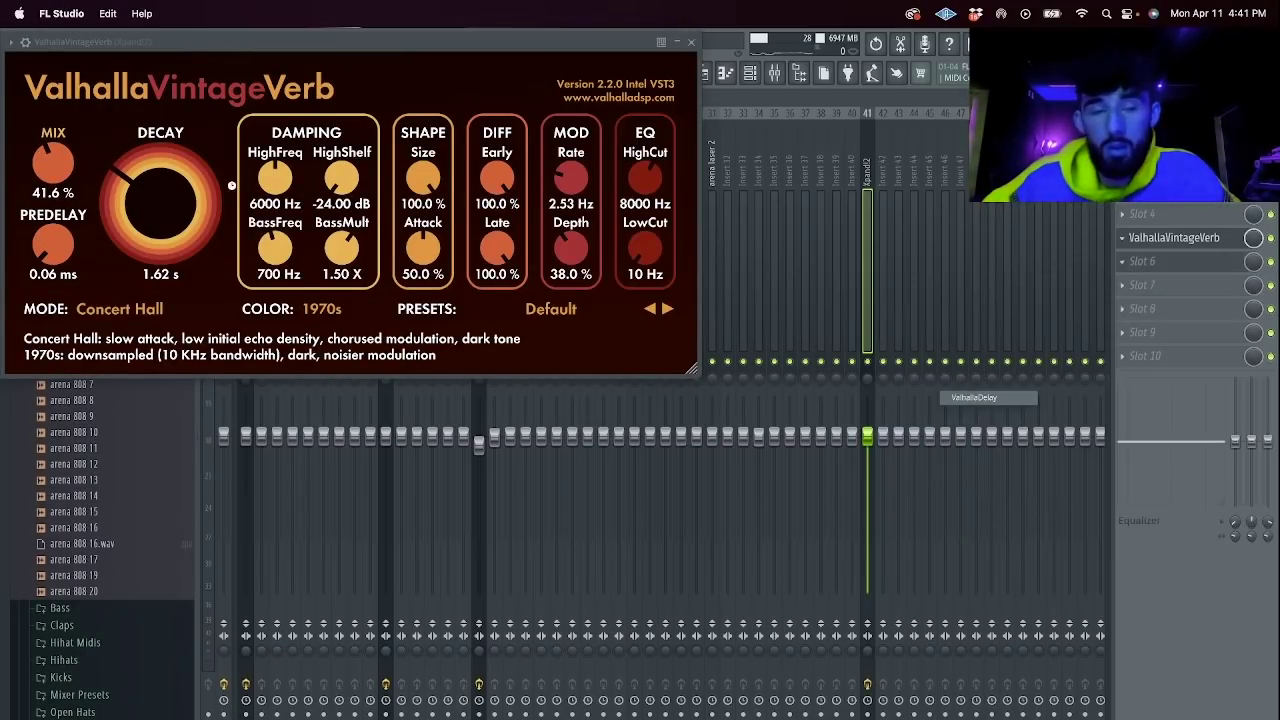
click(574, 332)
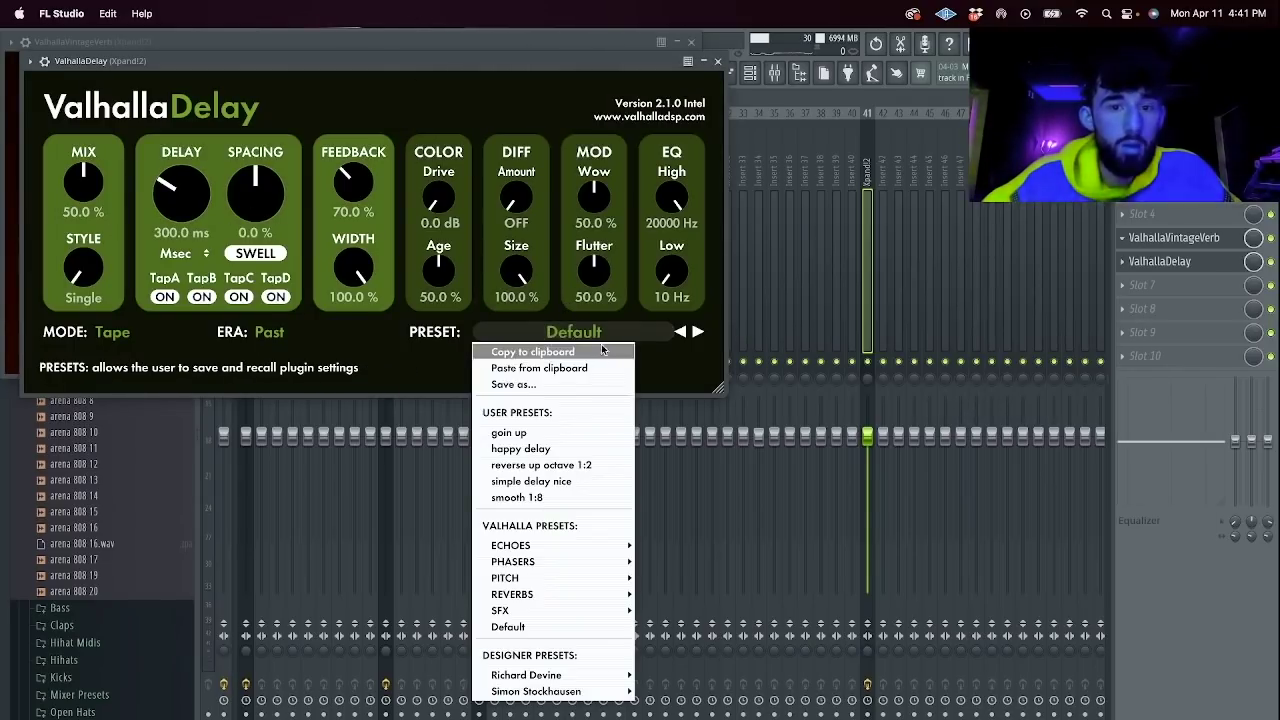
click(568, 481)
click(718, 61)
click(691, 42)
Set the VintageVerb mix to 94.1% and decay to 6.91 s.
click(1188, 241)
drag(68, 180, 92, 58)
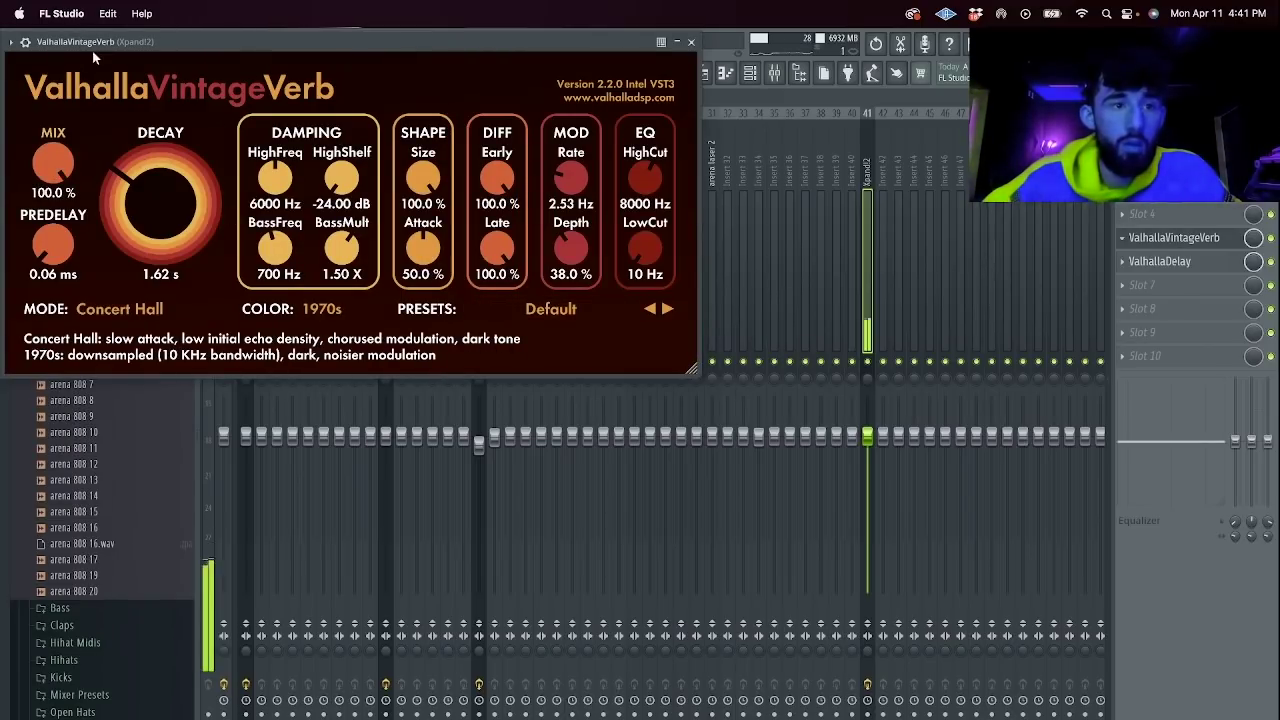
drag(62, 174, 64, 186)
drag(182, 184, 180, 170)
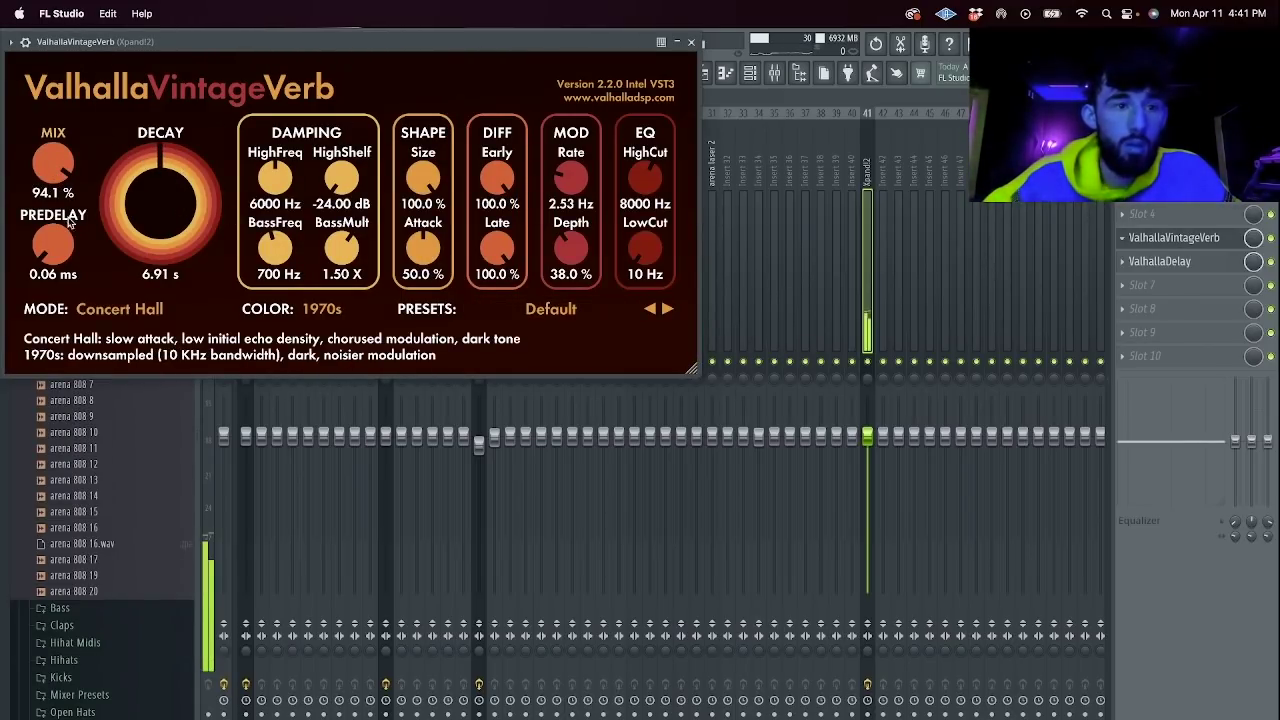
click(1212, 264)
click(717, 63)
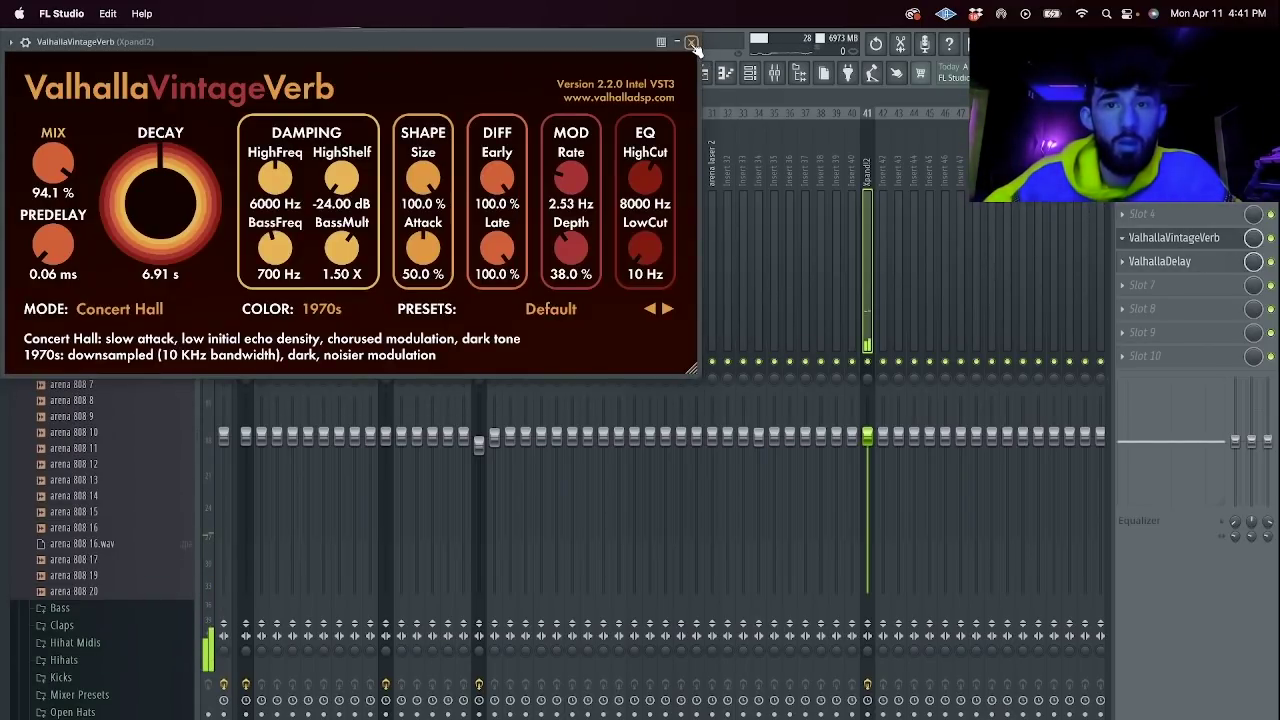
click(690, 41)
click(751, 74)
key(space)
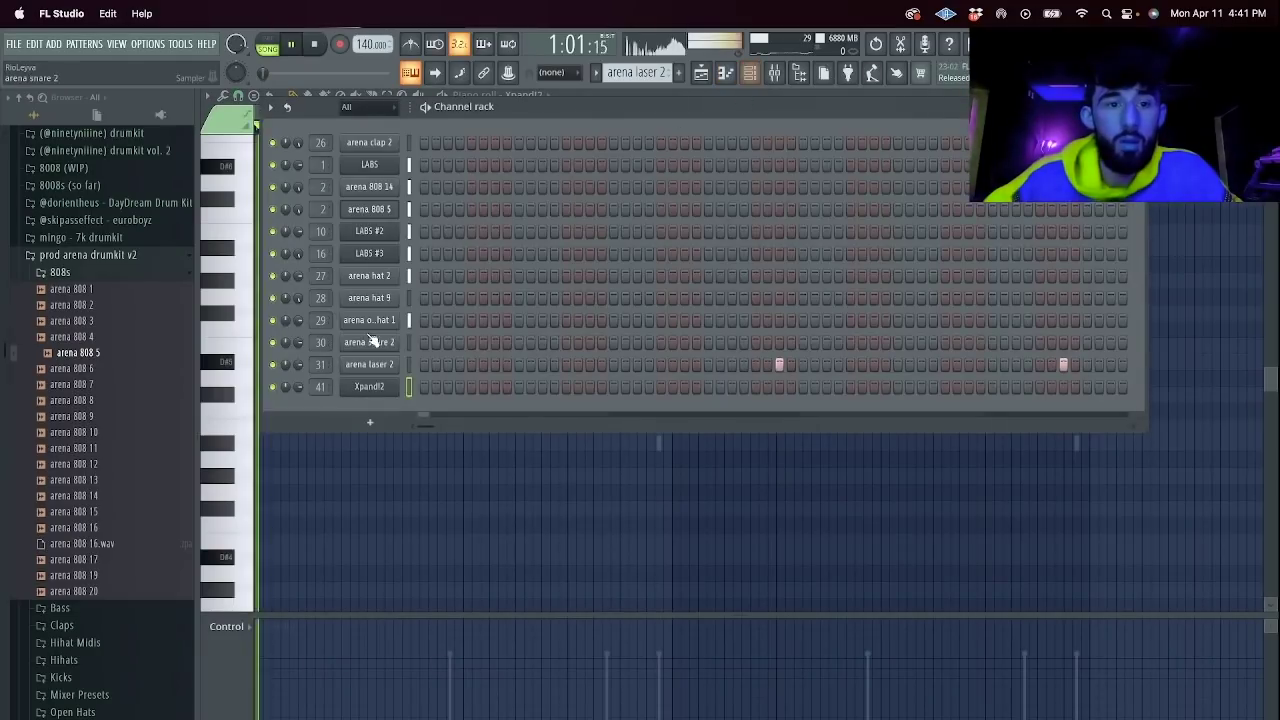
Open the Xpand!2 channel's piano roll for note editing.
key(space)
right_click(384, 388)
click(427, 387)
right_click(388, 386)
click(418, 388)
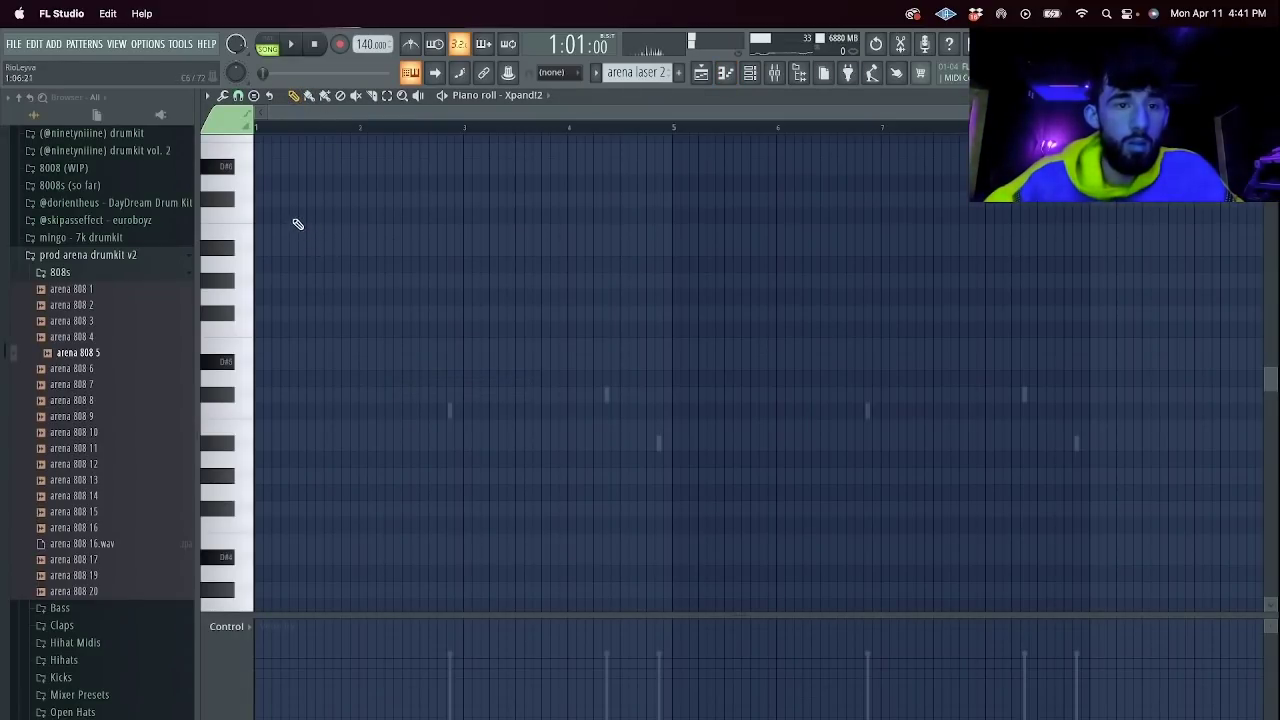
Draw the opening Xpand!2 melody notes, lengthening C#6 and discarding a trial A5 at bar 5.
key(space)
drag(318, 201, 351, 208)
click(475, 265)
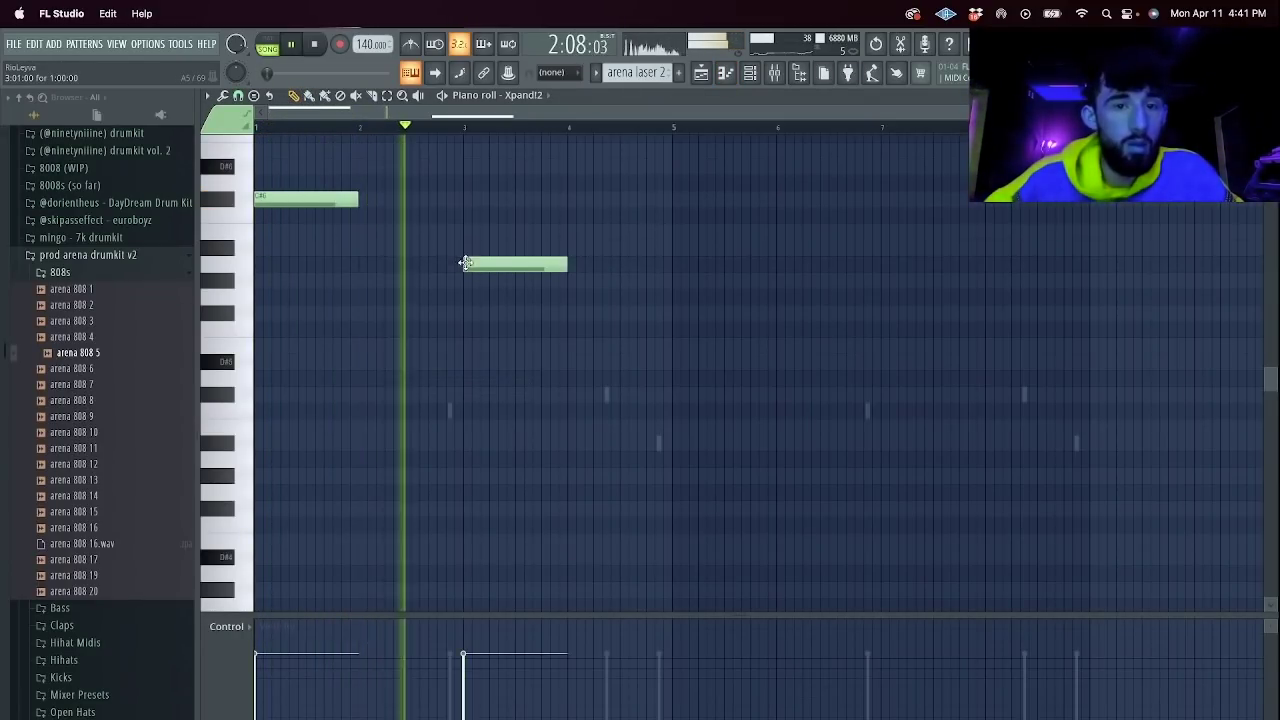
click(570, 281)
click(698, 266)
scroll(785, 297, up, 2)
key(space)
right_click(733, 369)
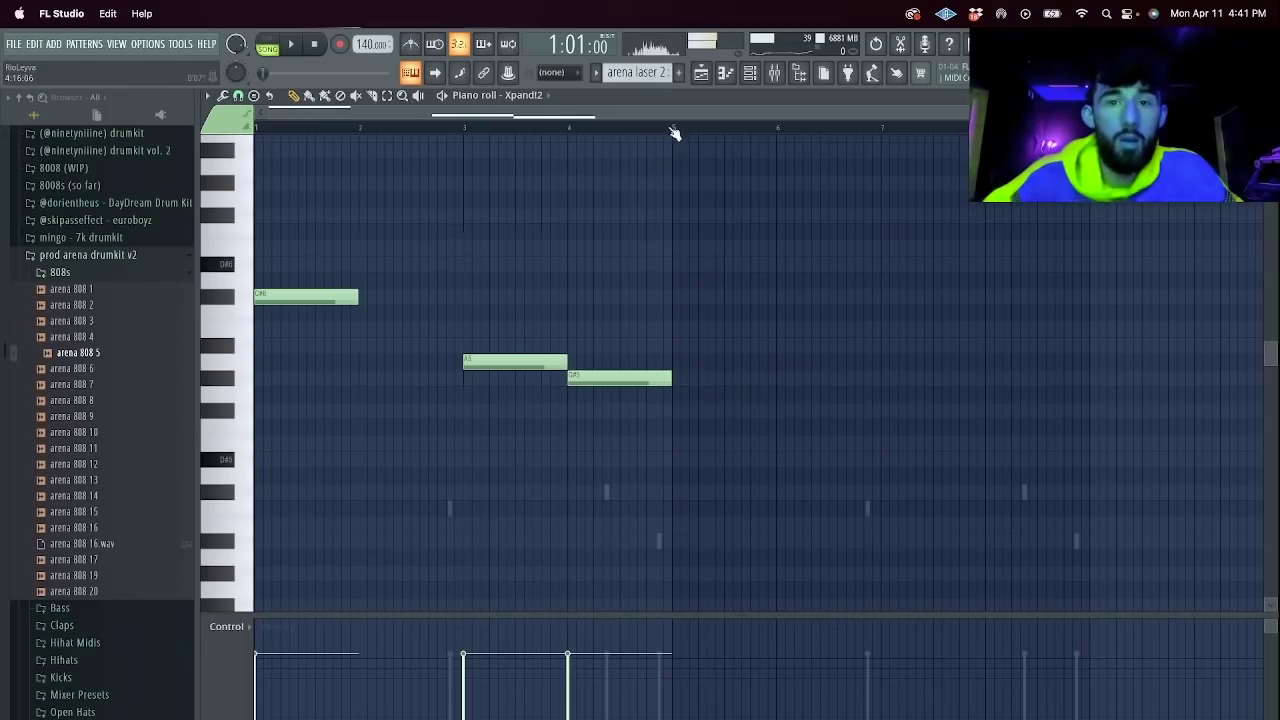
Audition a shortened F#6 note around bar 5, then remove it.
key(space)
key(space)
click(724, 211)
key(space)
drag(828, 216, 776, 215)
key(space)
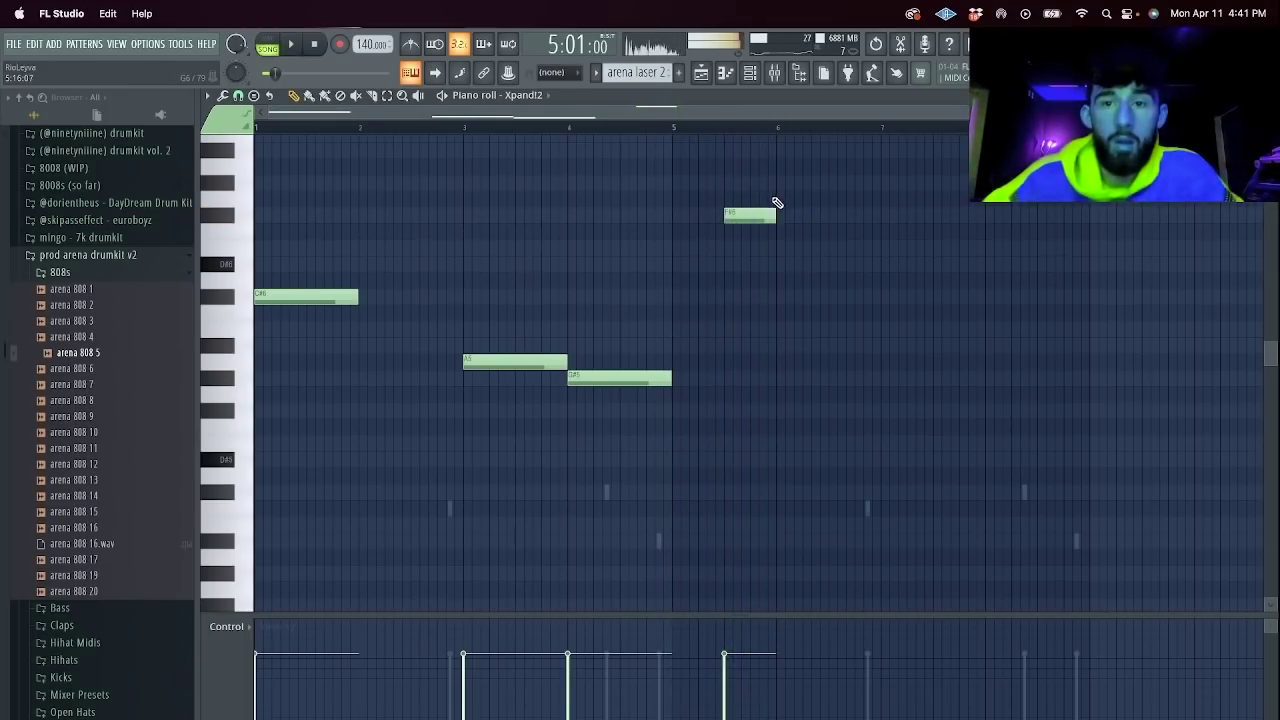
key(space)
right_click(769, 216)
Place F#6 at bar 6 with two following notes, snap the B note, and add A5 near bar 8.
click(780, 217)
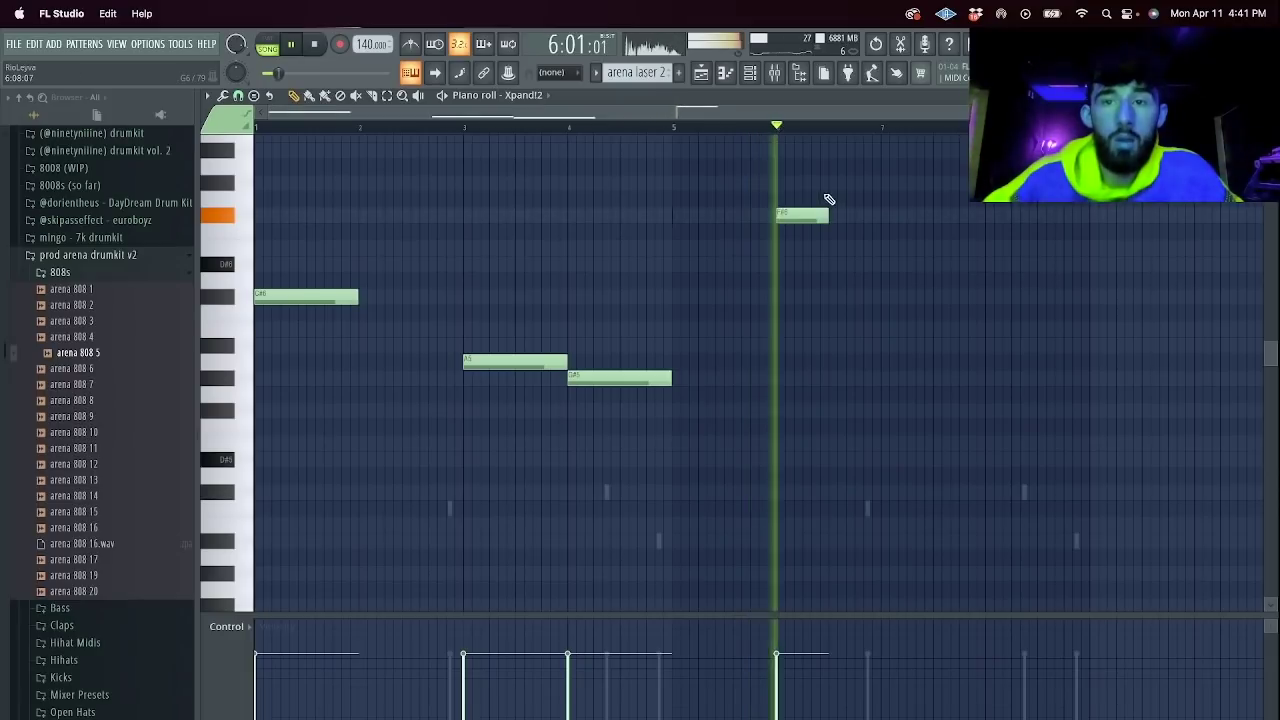
click(835, 182)
click(888, 166)
key(space)
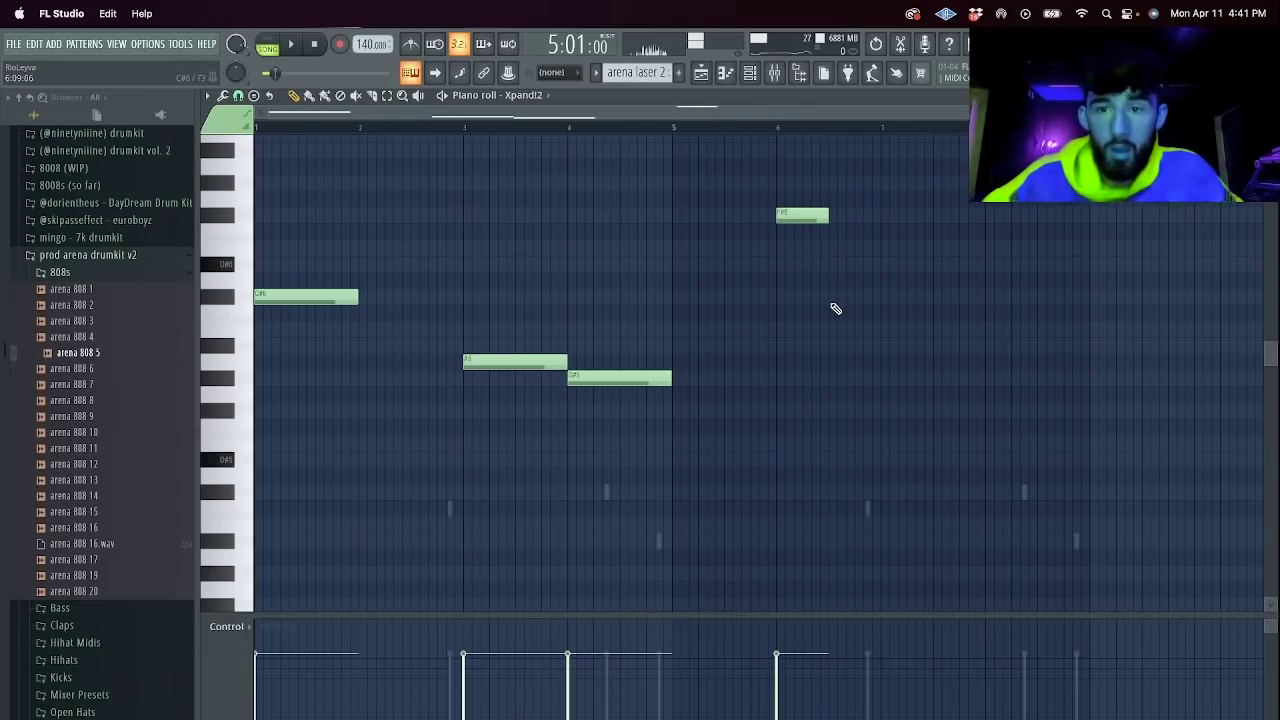
drag(889, 332, 885, 331)
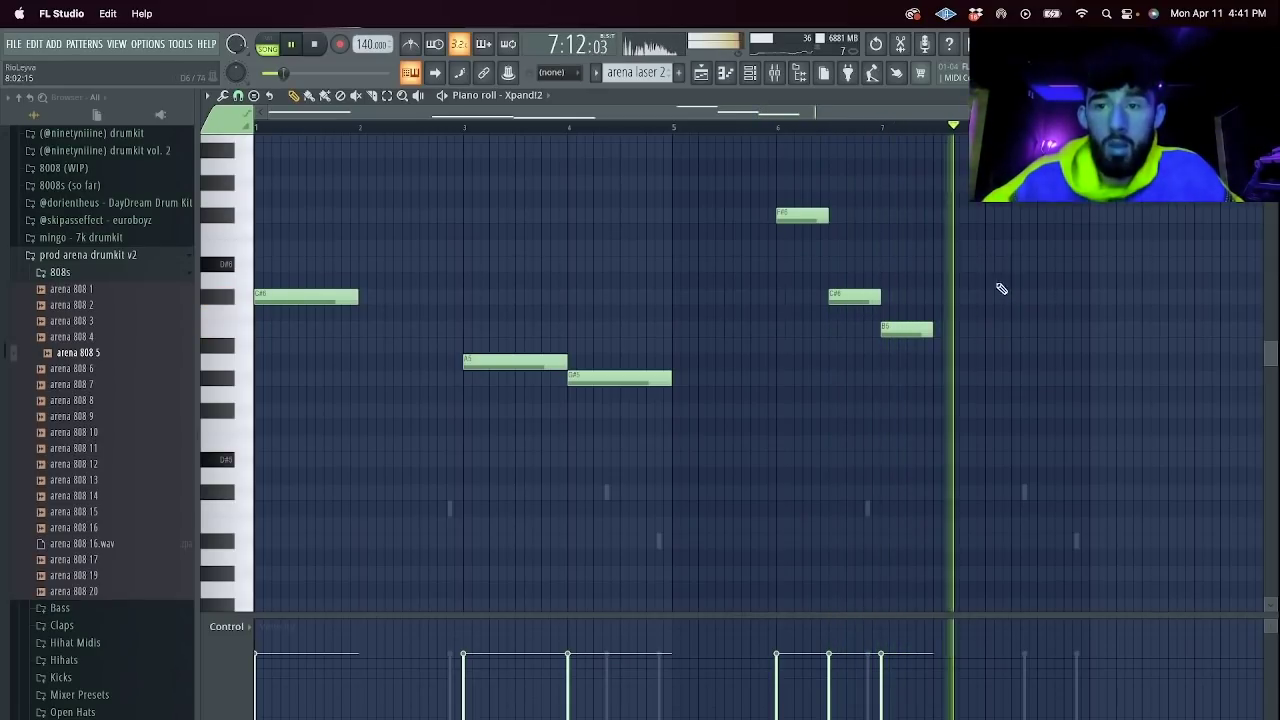
click(1052, 368)
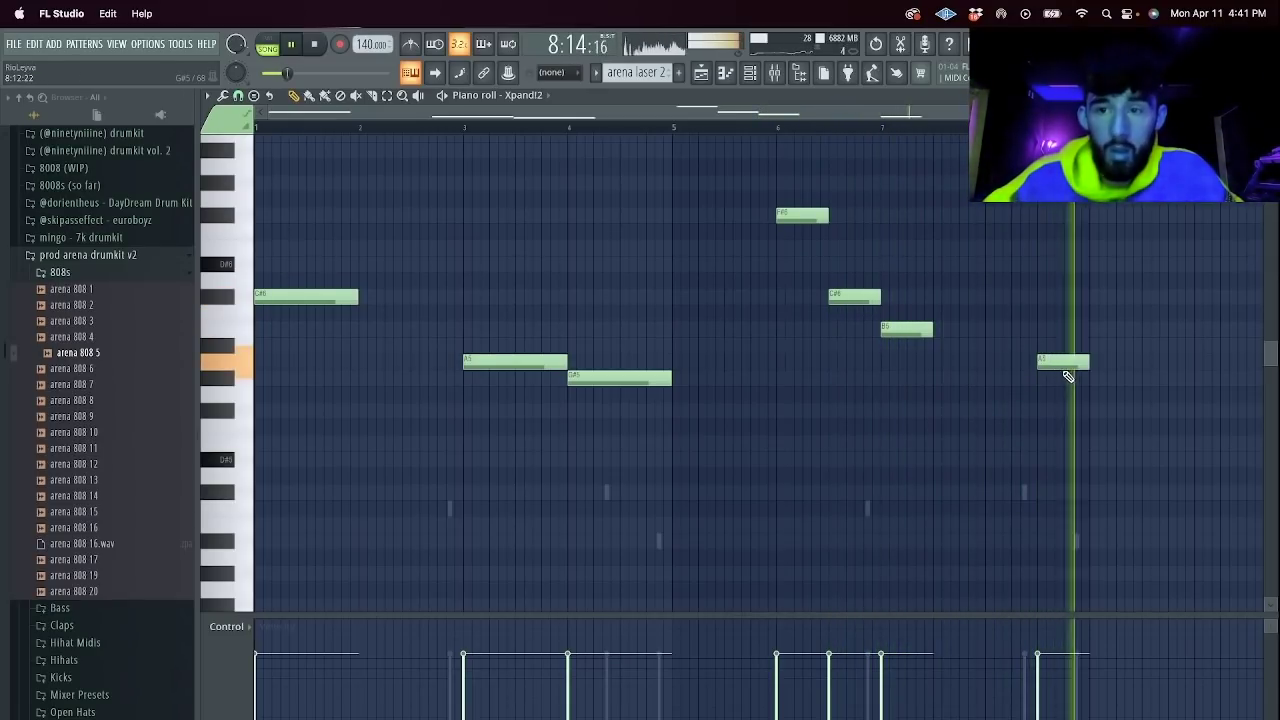
Lower mixer tracks 2 and 10 and the Nexus #5 track 16 to 74%.
click(750, 73)
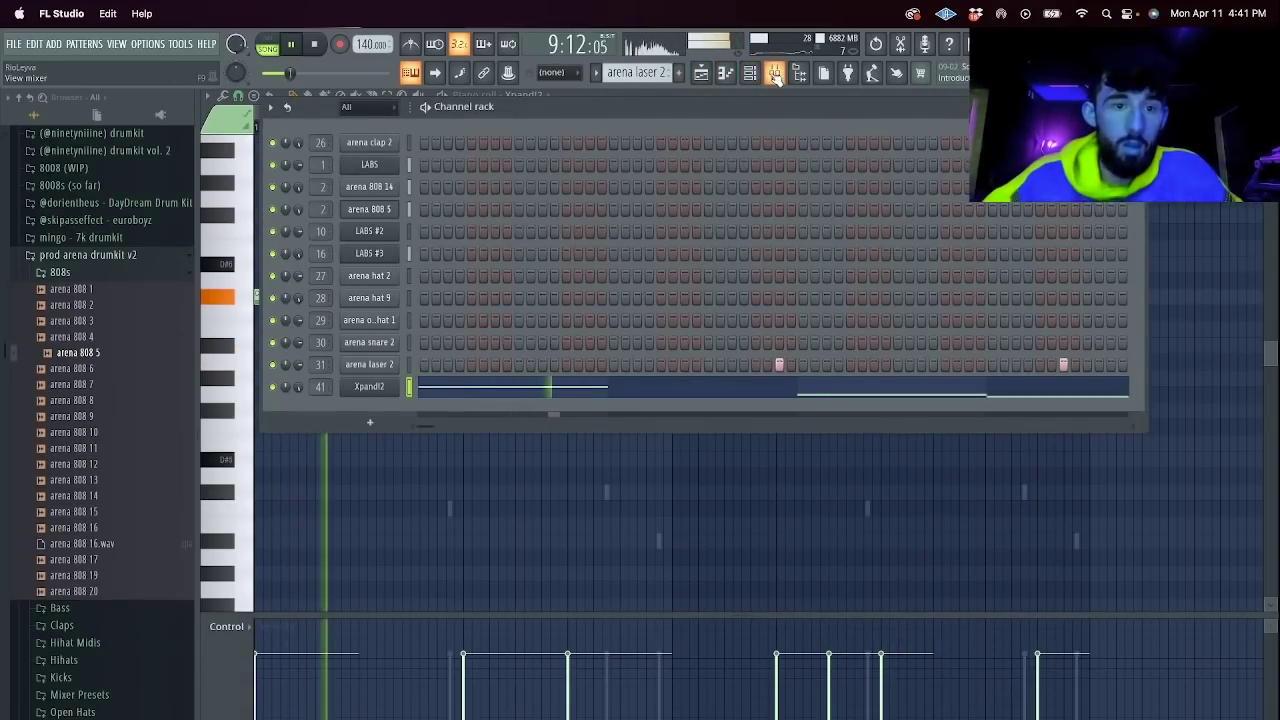
click(701, 73)
click(775, 73)
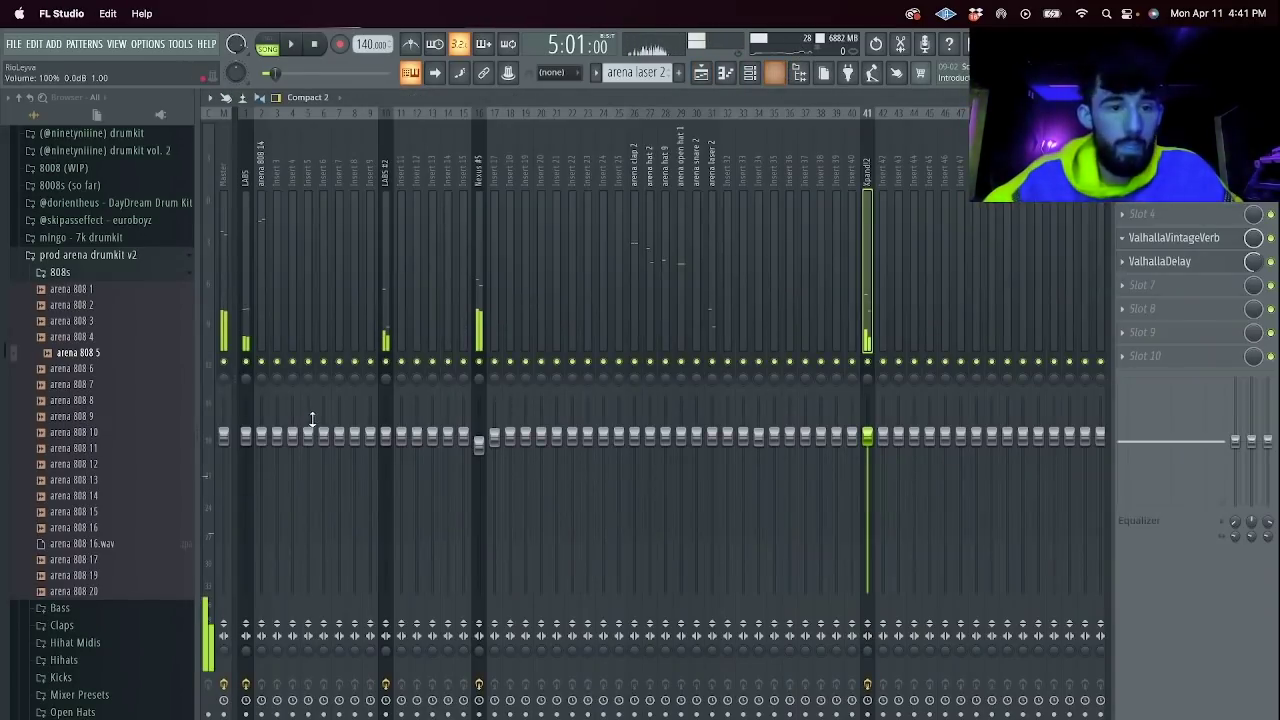
drag(245, 435, 245, 450)
drag(385, 435, 385, 450)
drag(479, 442, 479, 475)
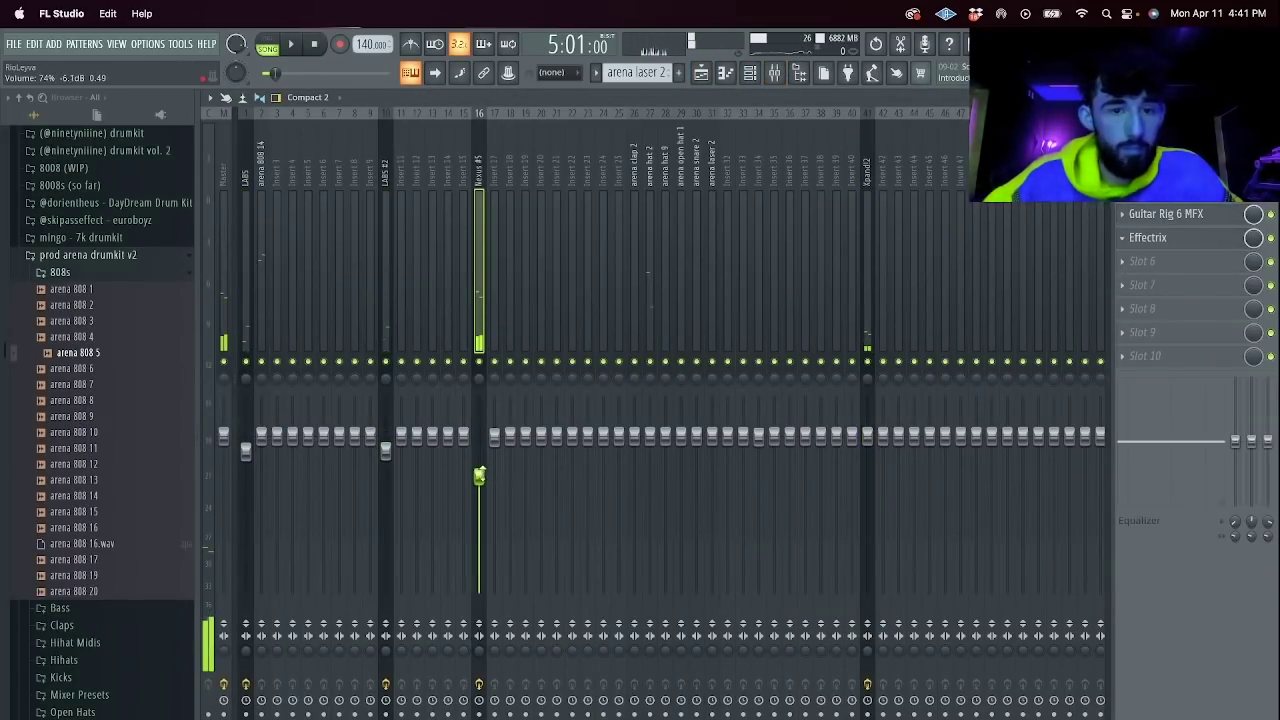
click(702, 73)
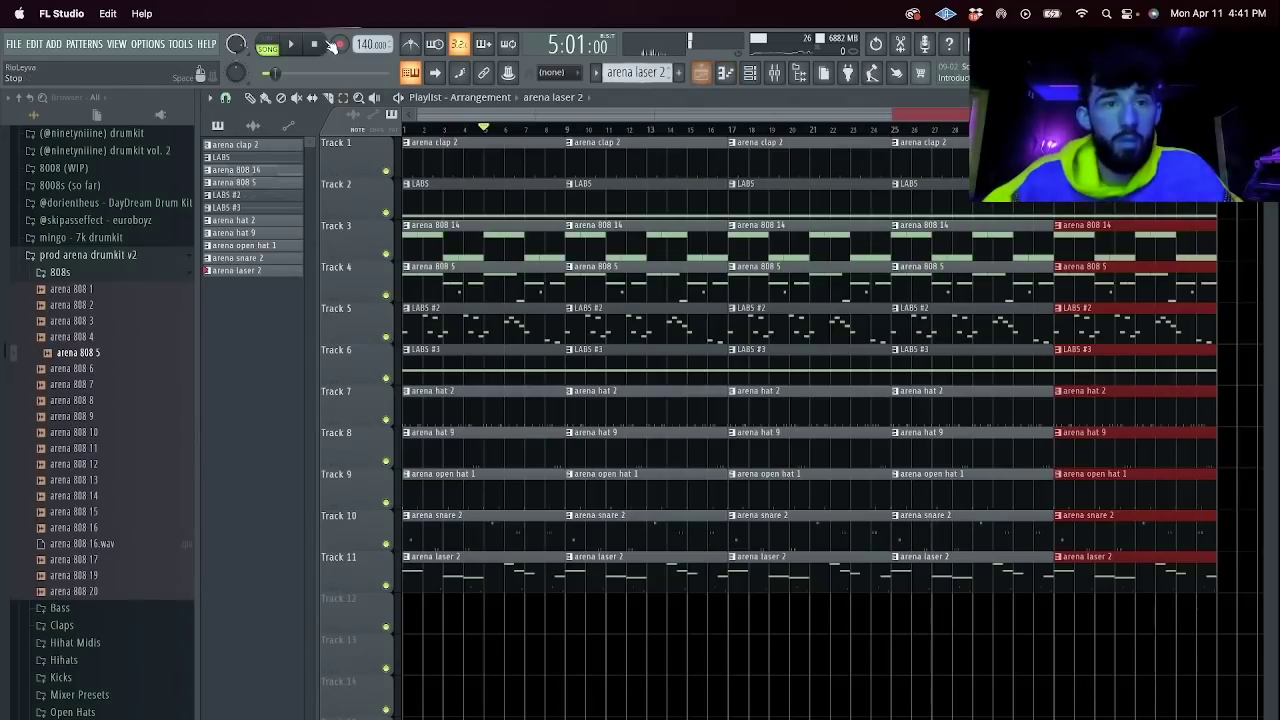
Delete the first column of clips in the playlist.
click(447, 527)
click(417, 80)
drag(547, 700, 442, 162)
key(Delete)
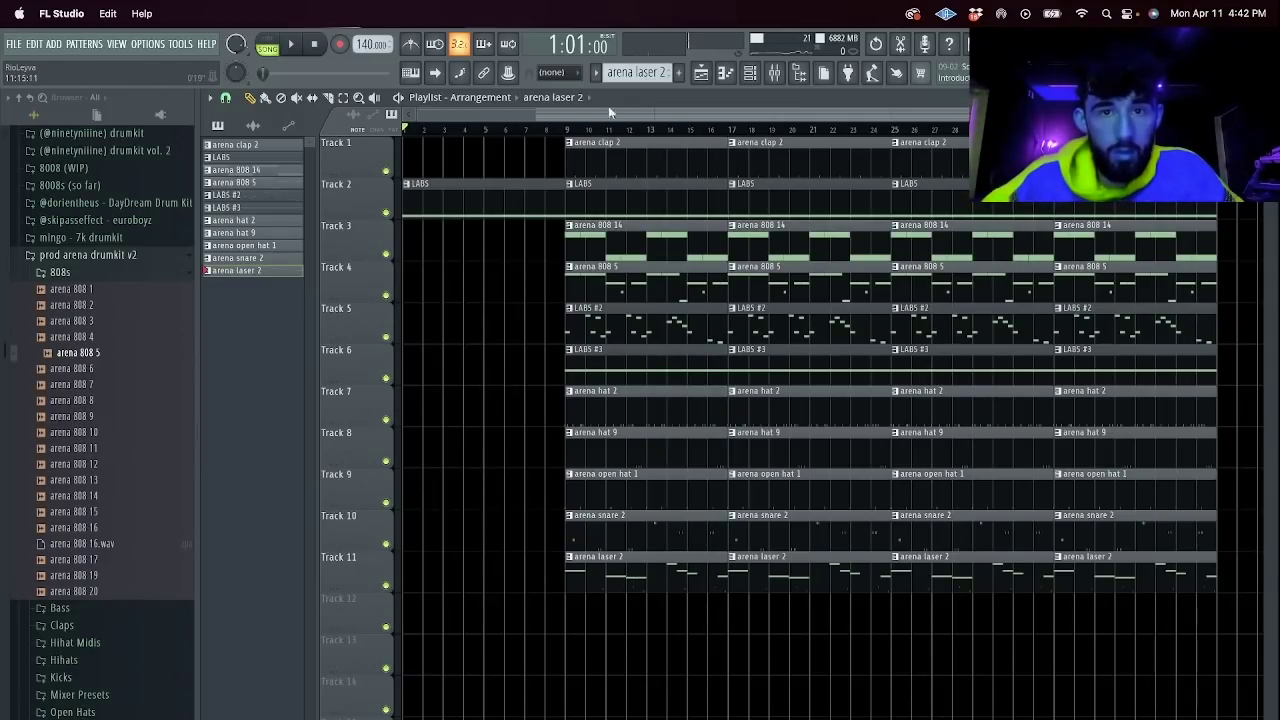
Split the laser pattern by channel and place one Xpand!2 clip at bar 1 on Track 11.
click(596, 72)
click(747, 314)
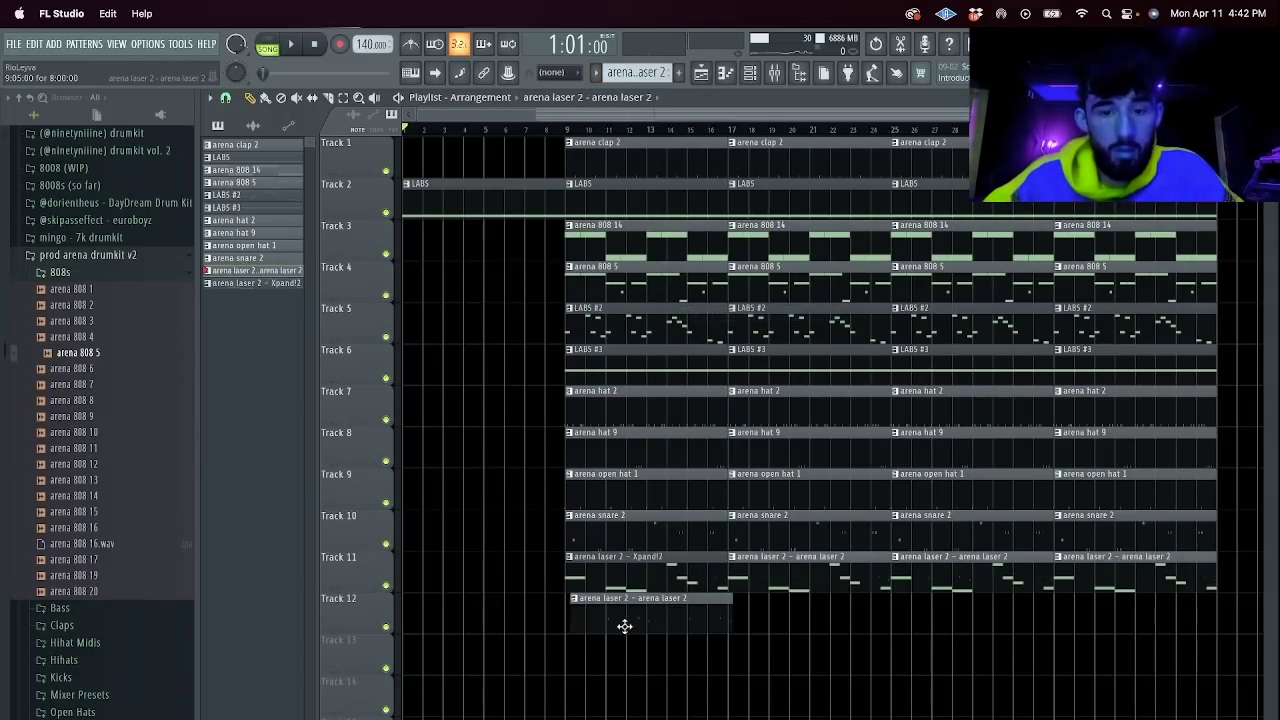
click(642, 576)
click(412, 576)
drag(1114, 598, 790, 575)
key(Delete)
Duplicate the bar 9 laser clips to bars 17 and 25.
drag(720, 632, 635, 575)
key(super+b)
key(space)
key(super+b)
super+click(822, 660)
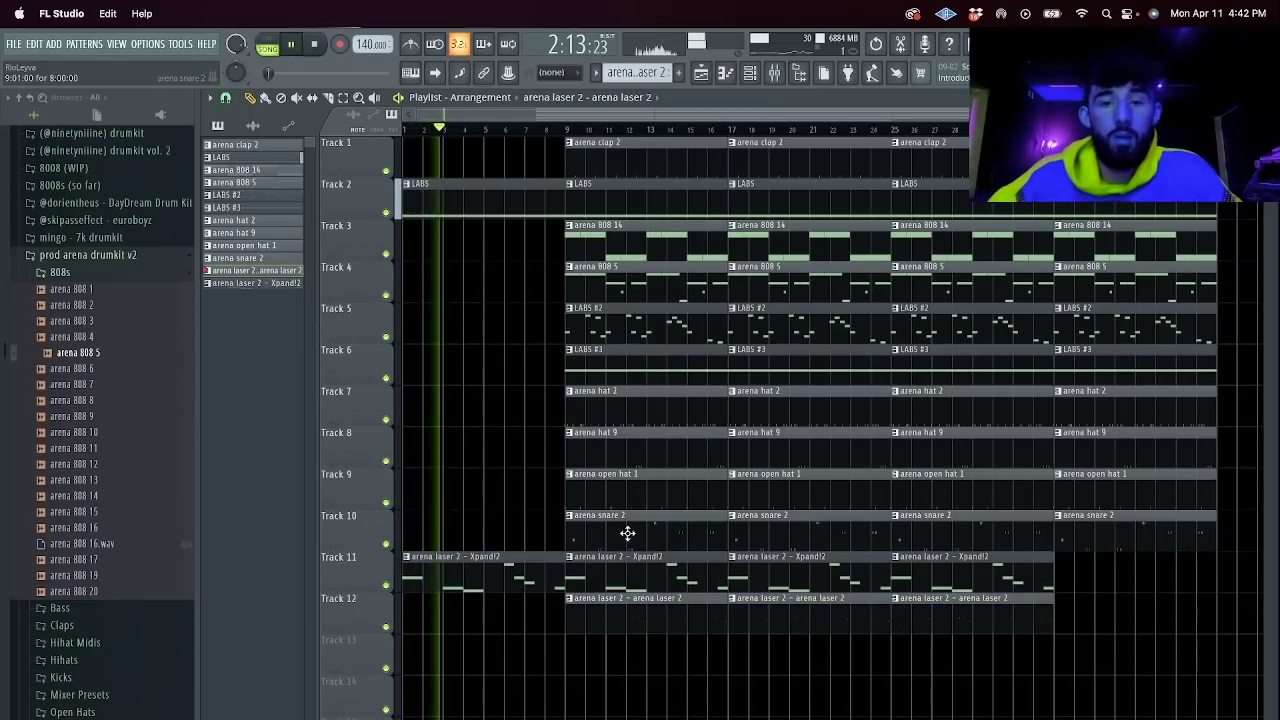
key(space)
Build the intro by copying the bar 9–16 drum clips and arena clap 2 to bar 1.
drag(630, 548, 619, 381)
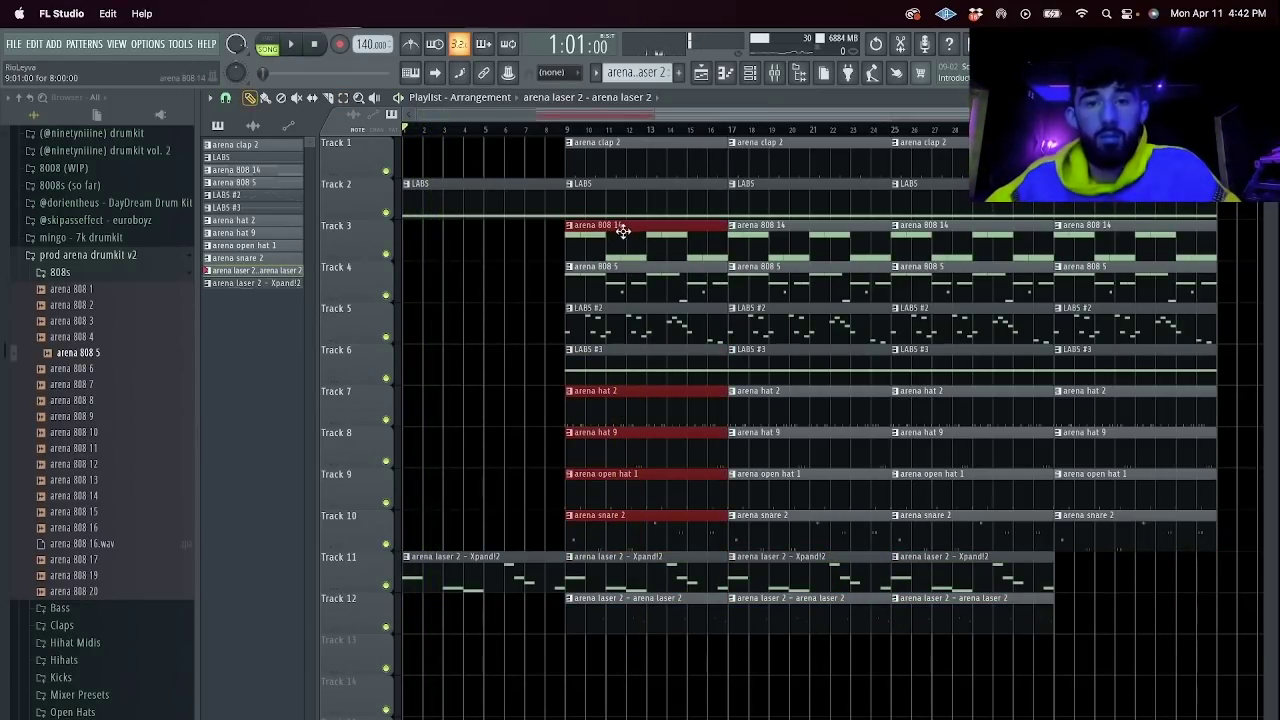
drag(624, 231, 450, 231)
drag(573, 148, 305, 210)
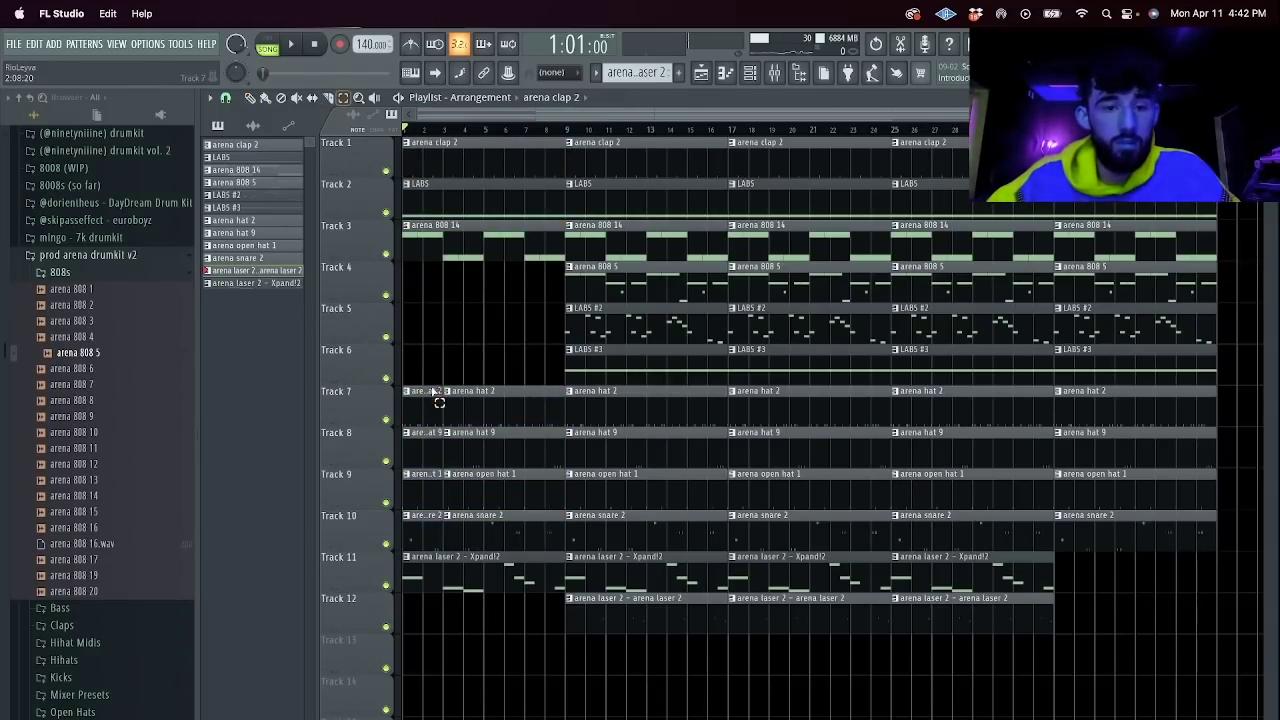
key(Delete)
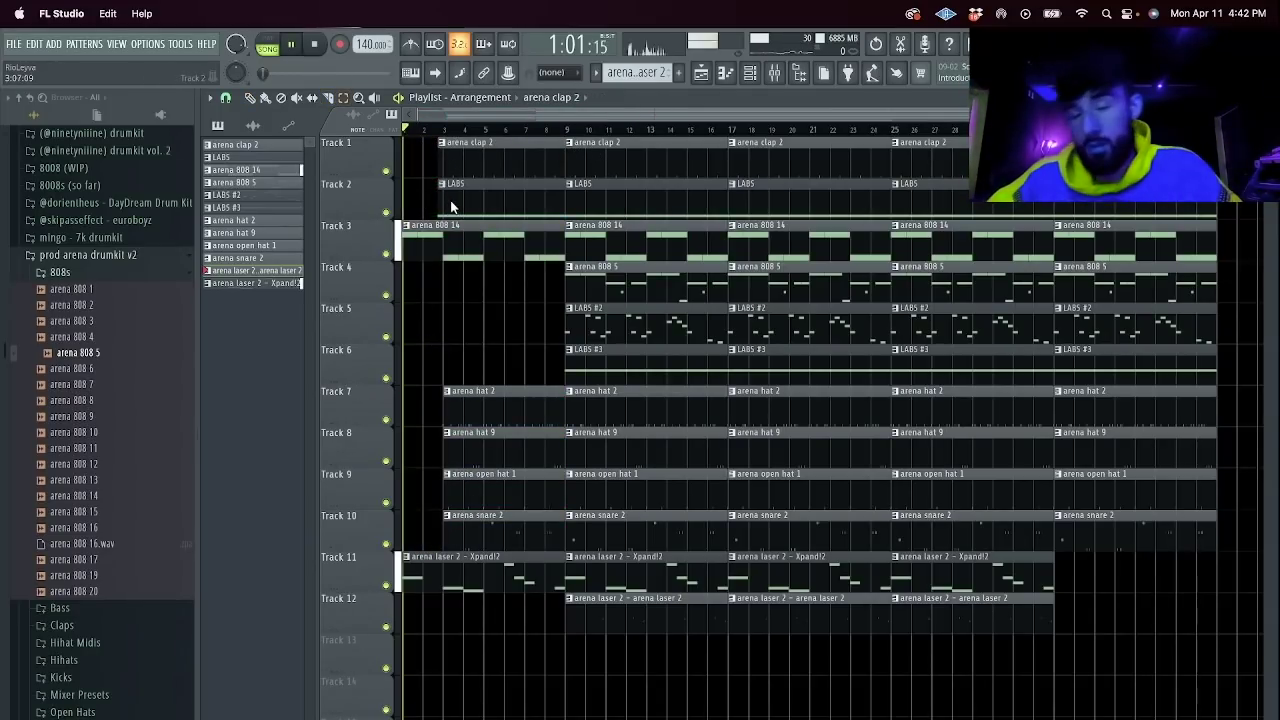
key(space)
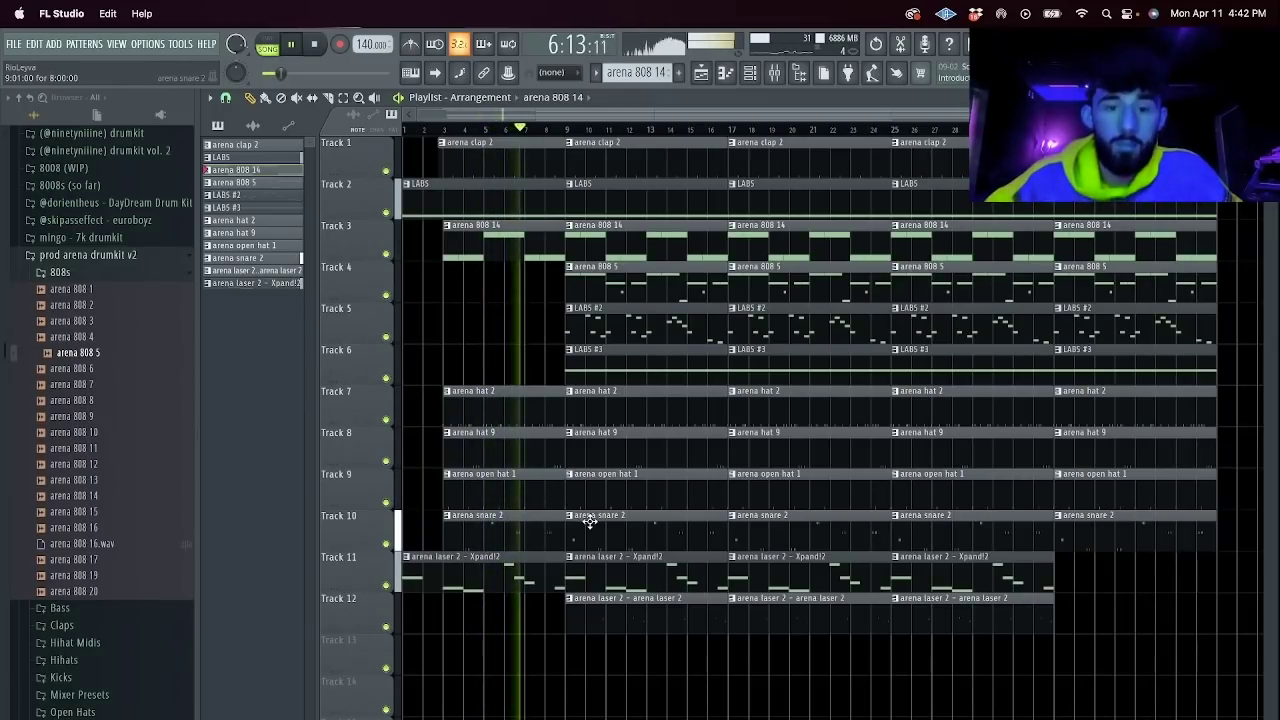
Remove the Xpand!2, 808 14 and LABS clips at bars 9–16.
right_click(632, 581)
right_click(706, 244)
right_click(708, 202)
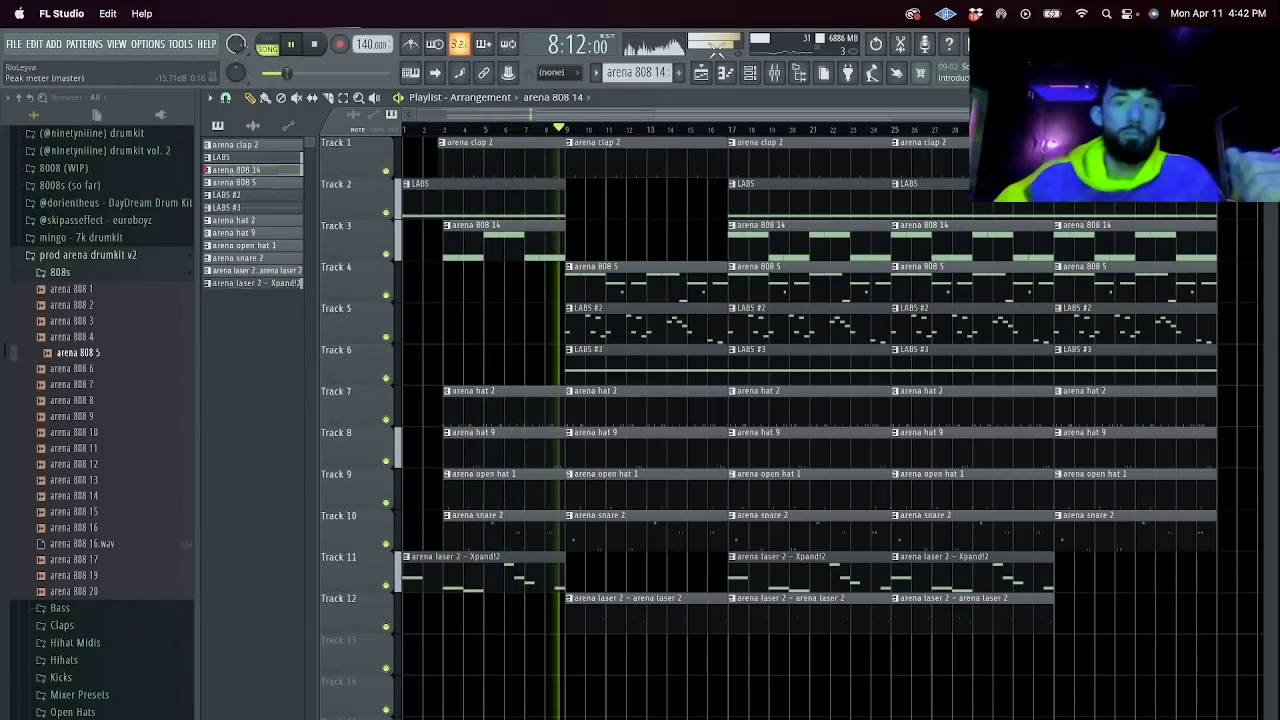
key(F6)
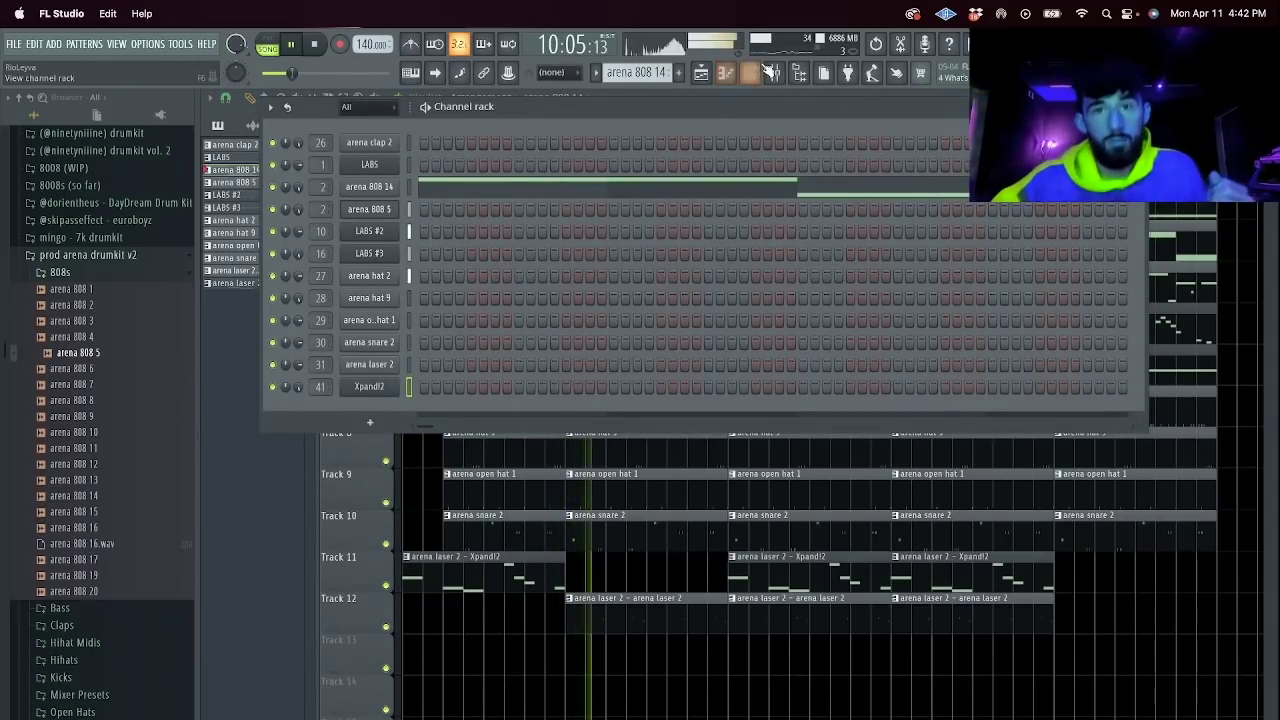
Inspect the function settings of the arena 808 5 and arena 808 14 channels.
click(368, 208)
click(404, 273)
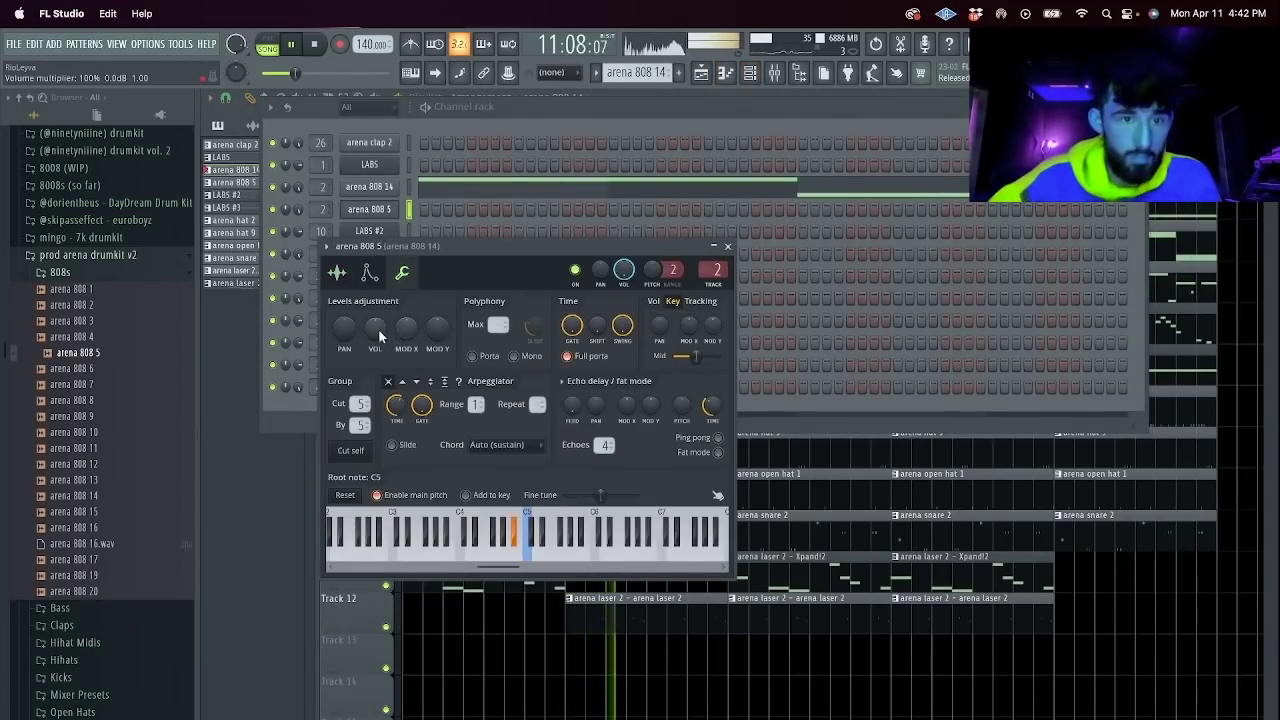
click(380, 187)
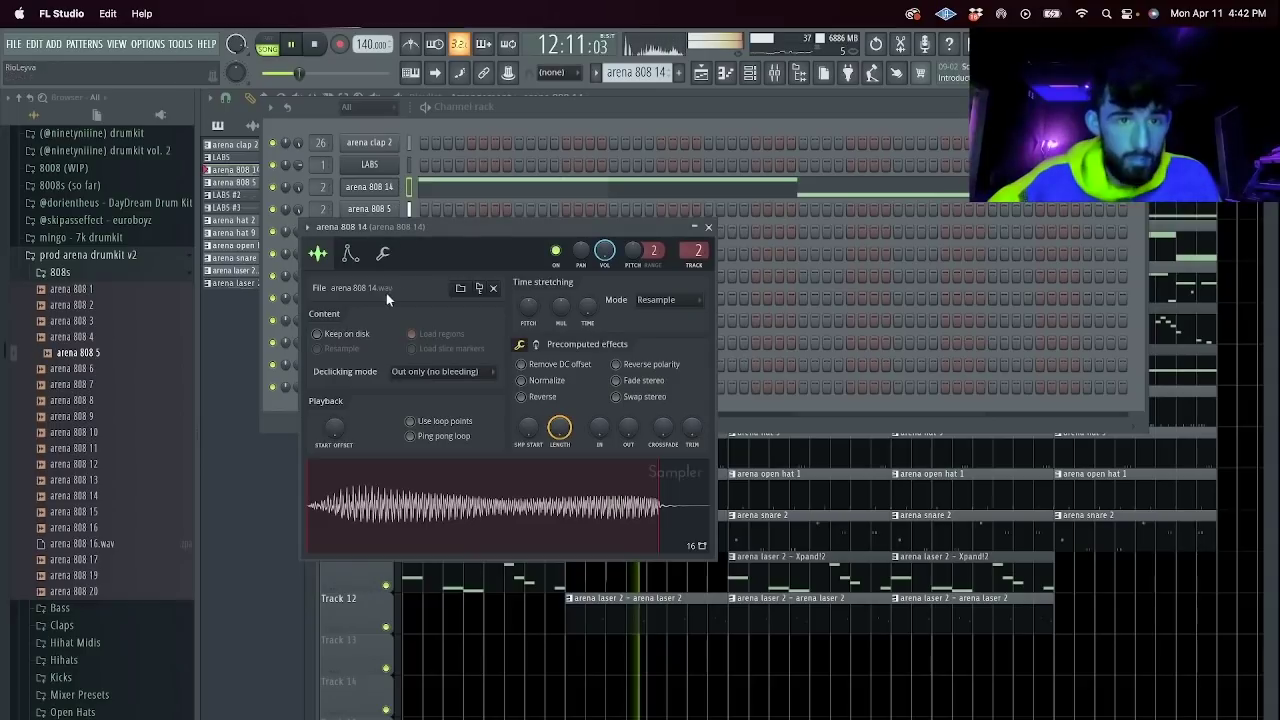
click(387, 253)
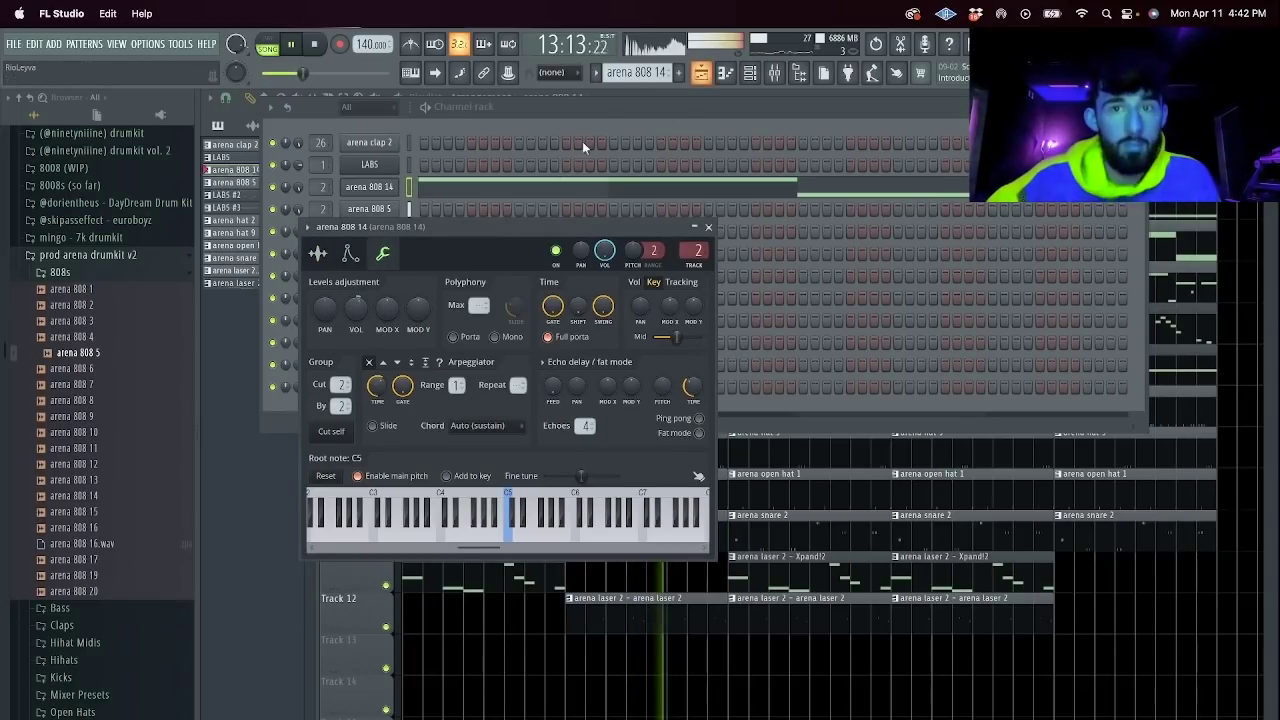
click(702, 74)
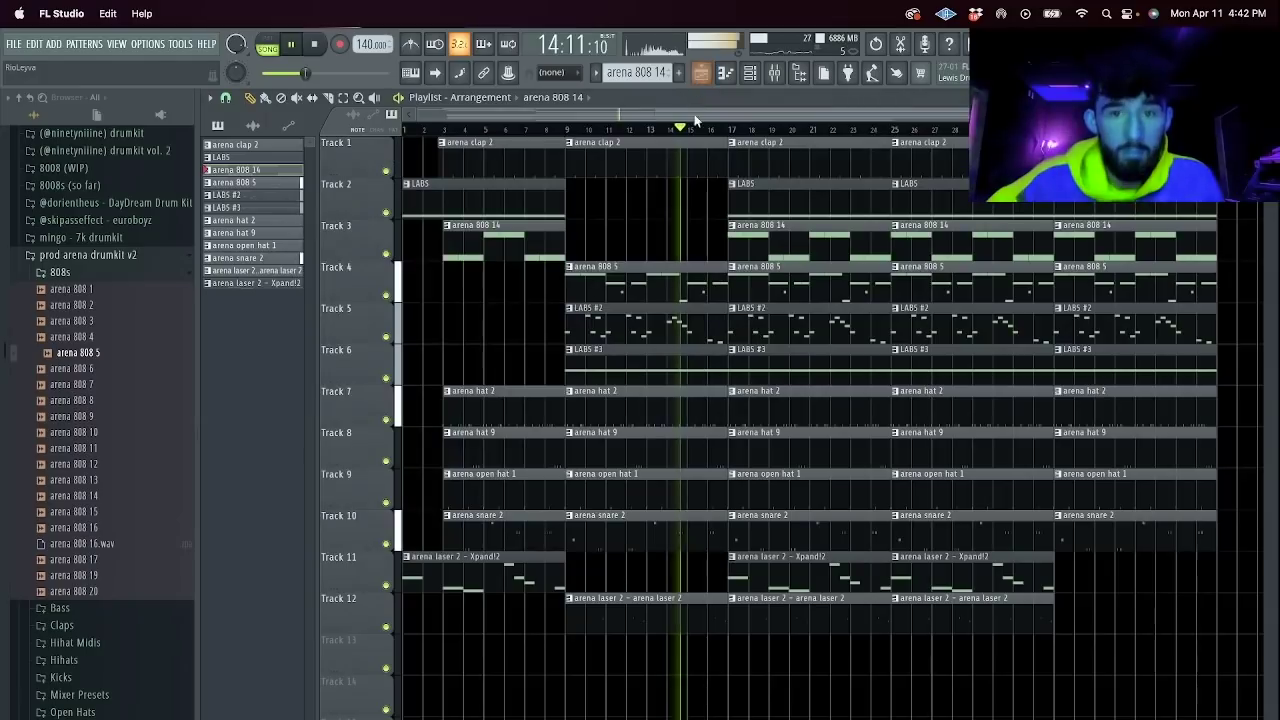
Delete the arena 808 5 and LABS #3 clips at bar 17.
right_click(795, 297)
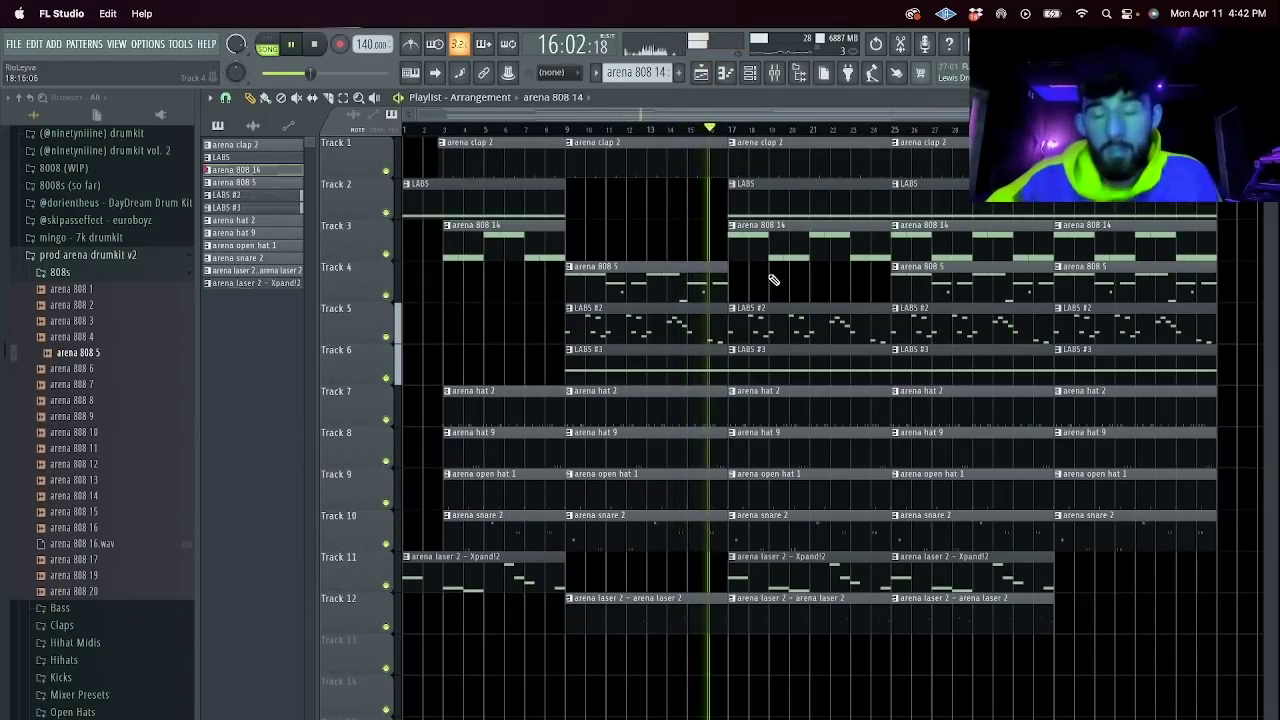
right_click(803, 345)
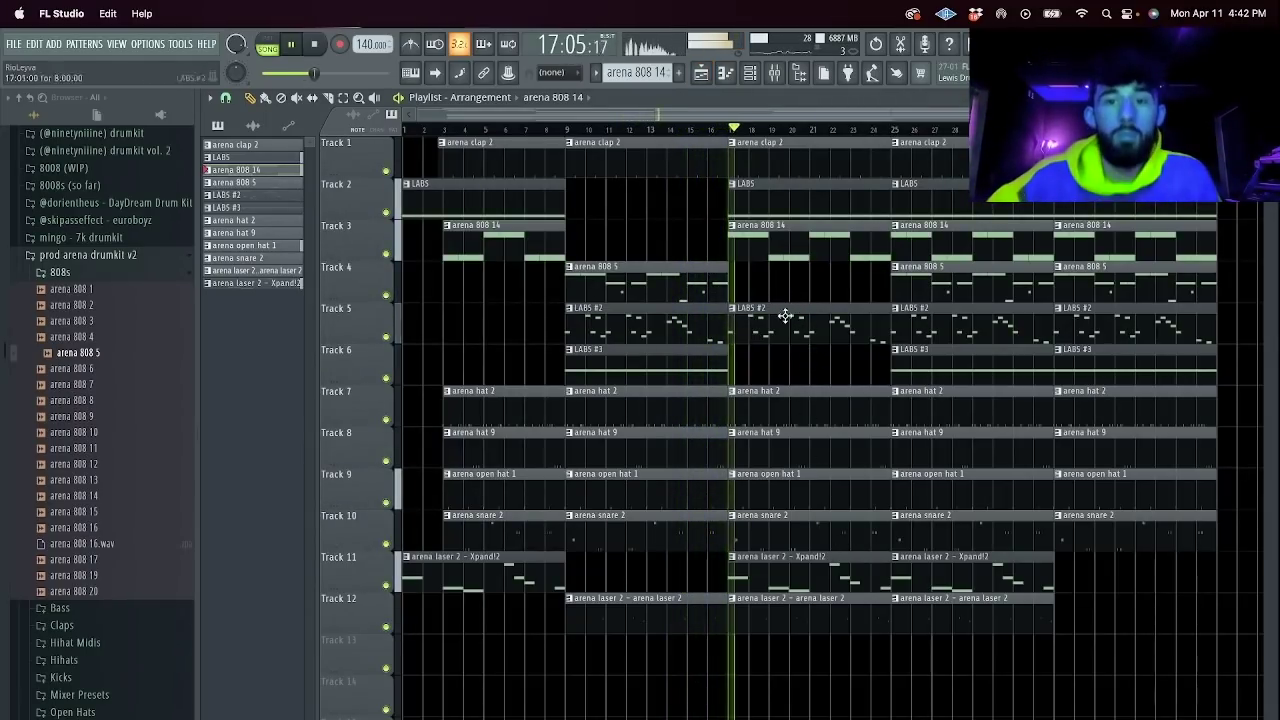
click(775, 74)
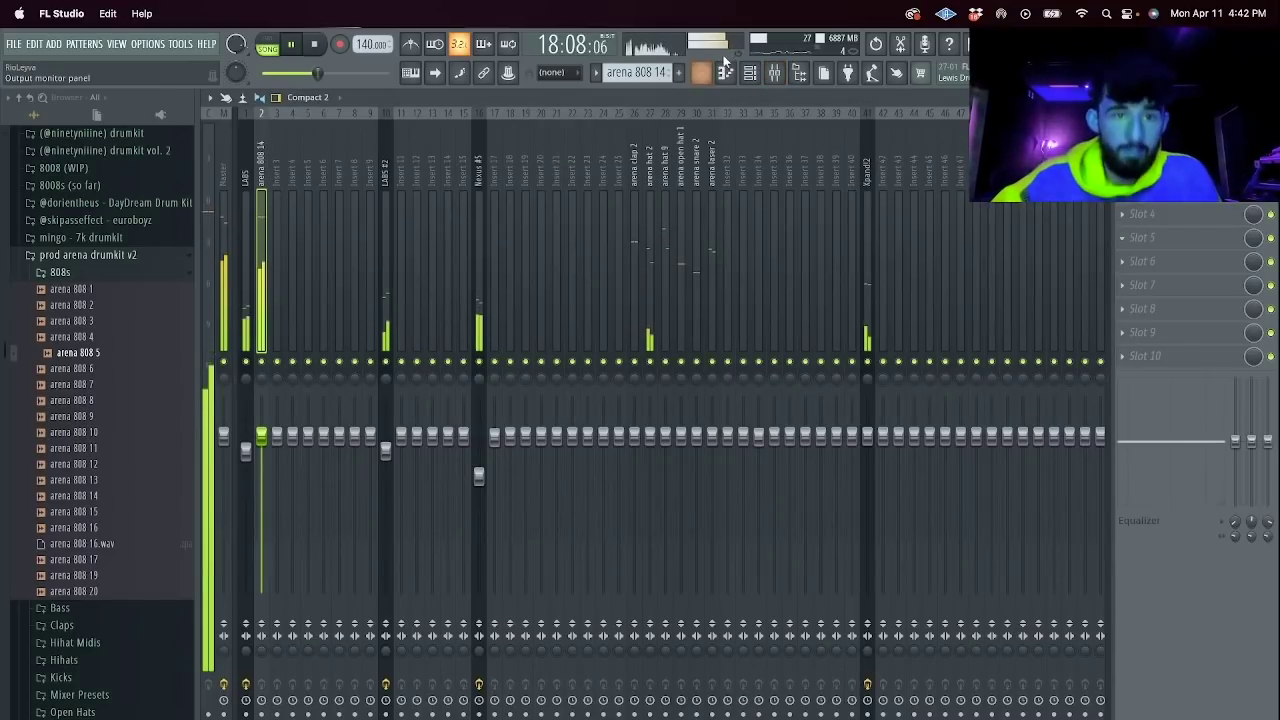
click(700, 73)
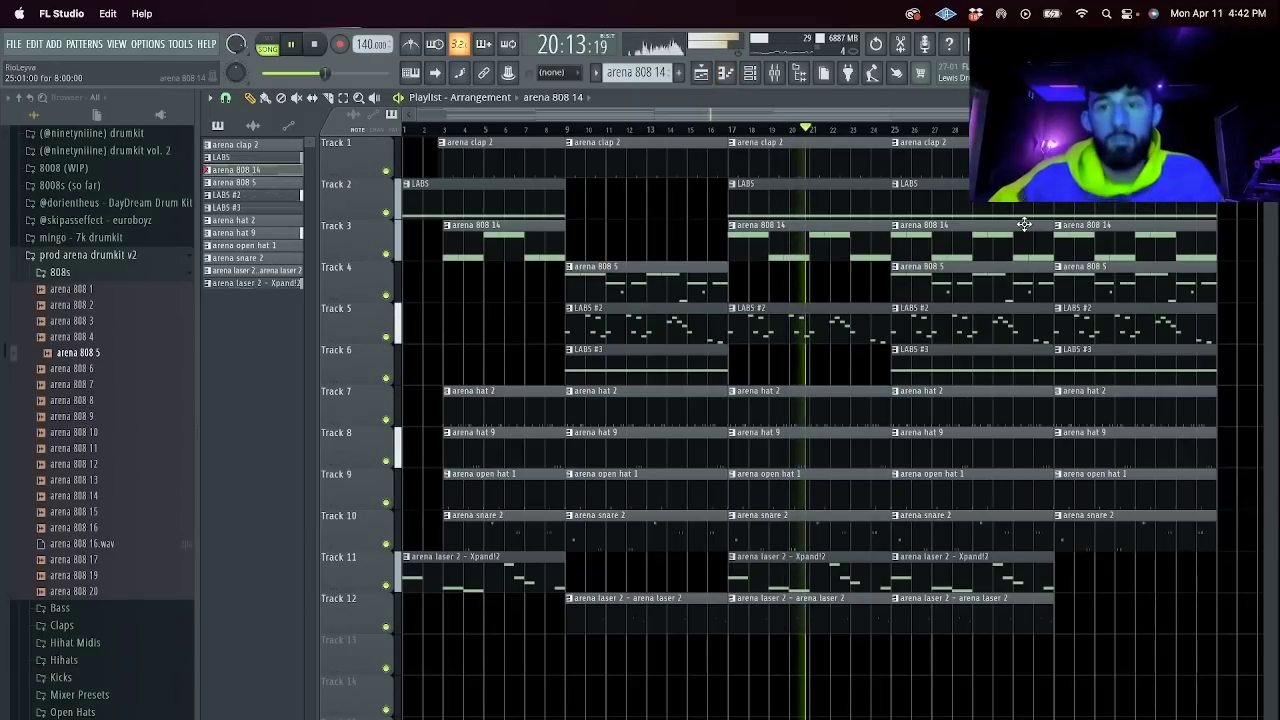
Drop out bar 25: remove arena laser 2, snare 2, 808 14, LABS #2, LABS #3 and LABS clips.
right_click(1025, 622)
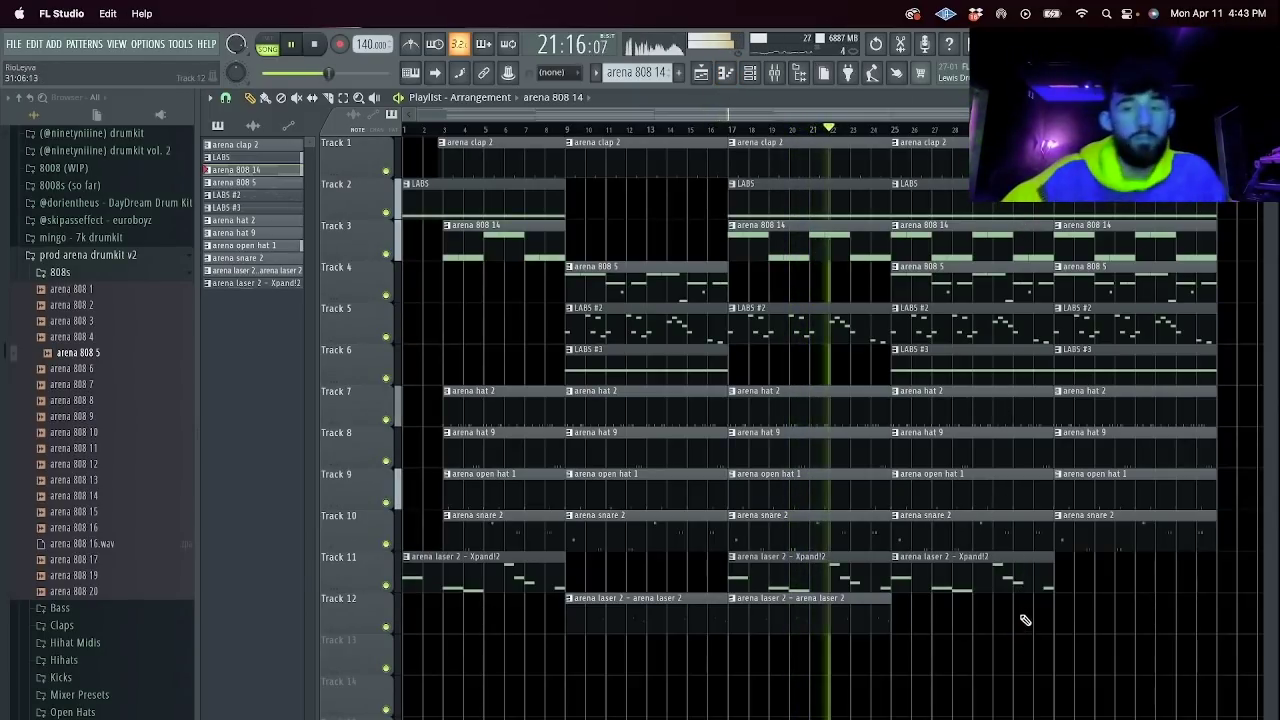
right_click(982, 536)
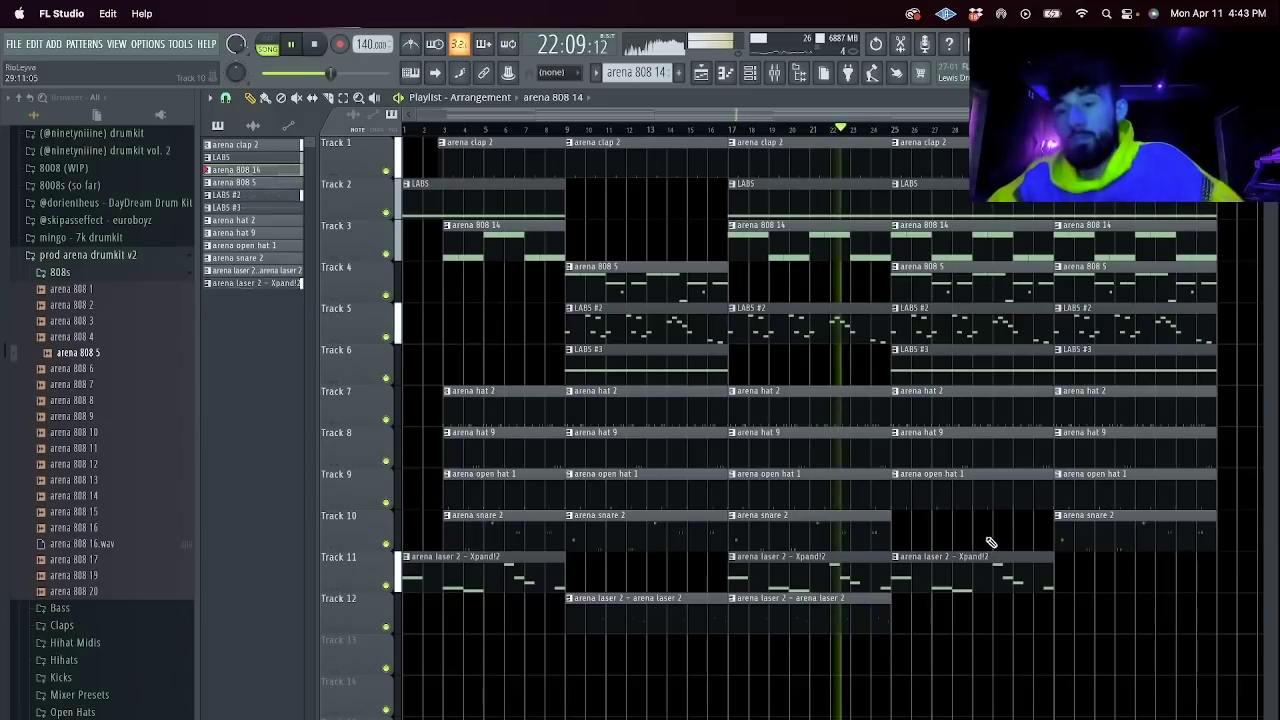
right_click(943, 250)
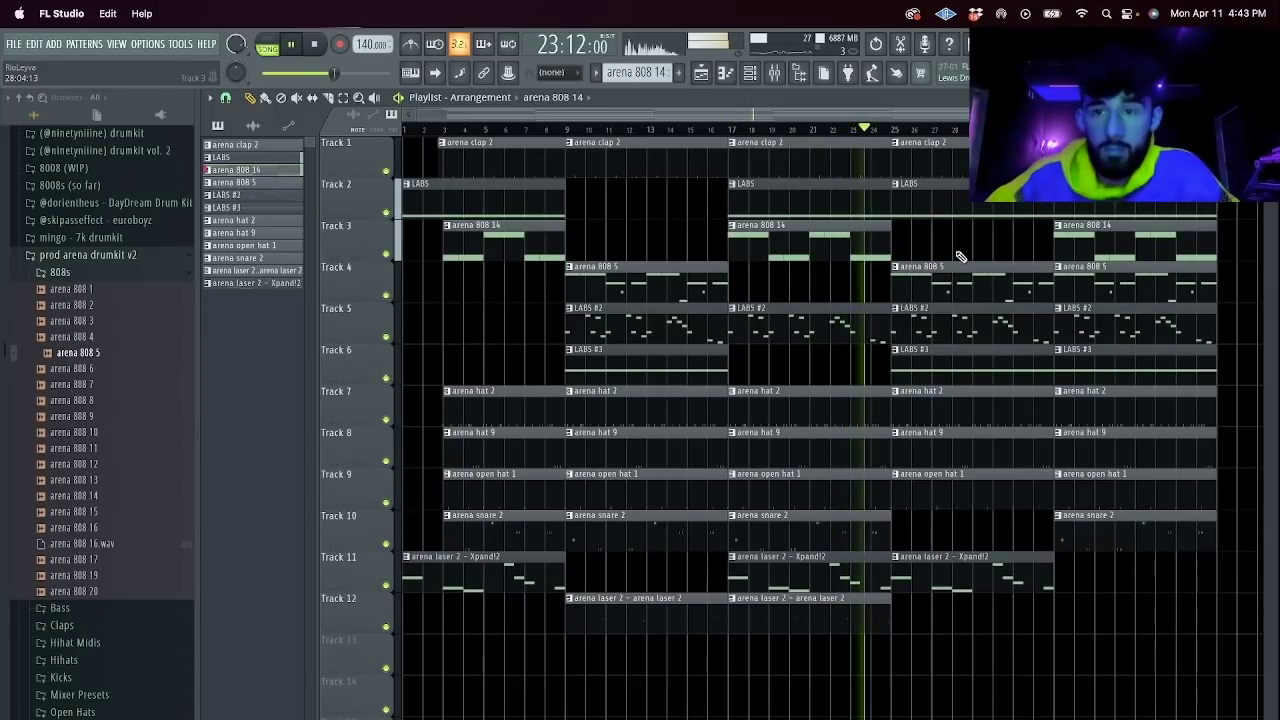
right_click(949, 330)
right_click(950, 365)
right_click(945, 200)
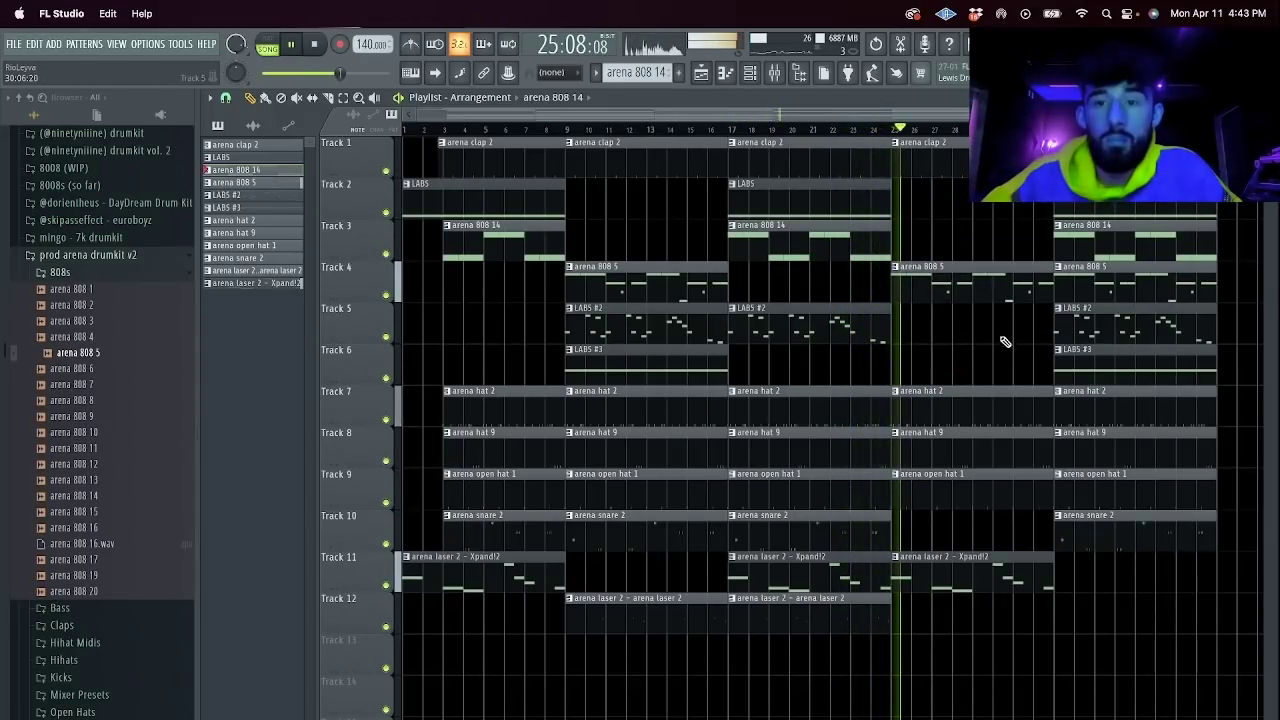
Duplicate the LABS #3 clip from bar 9 so a copy sits at bar 25.
super+click(661, 359)
super+click(839, 315)
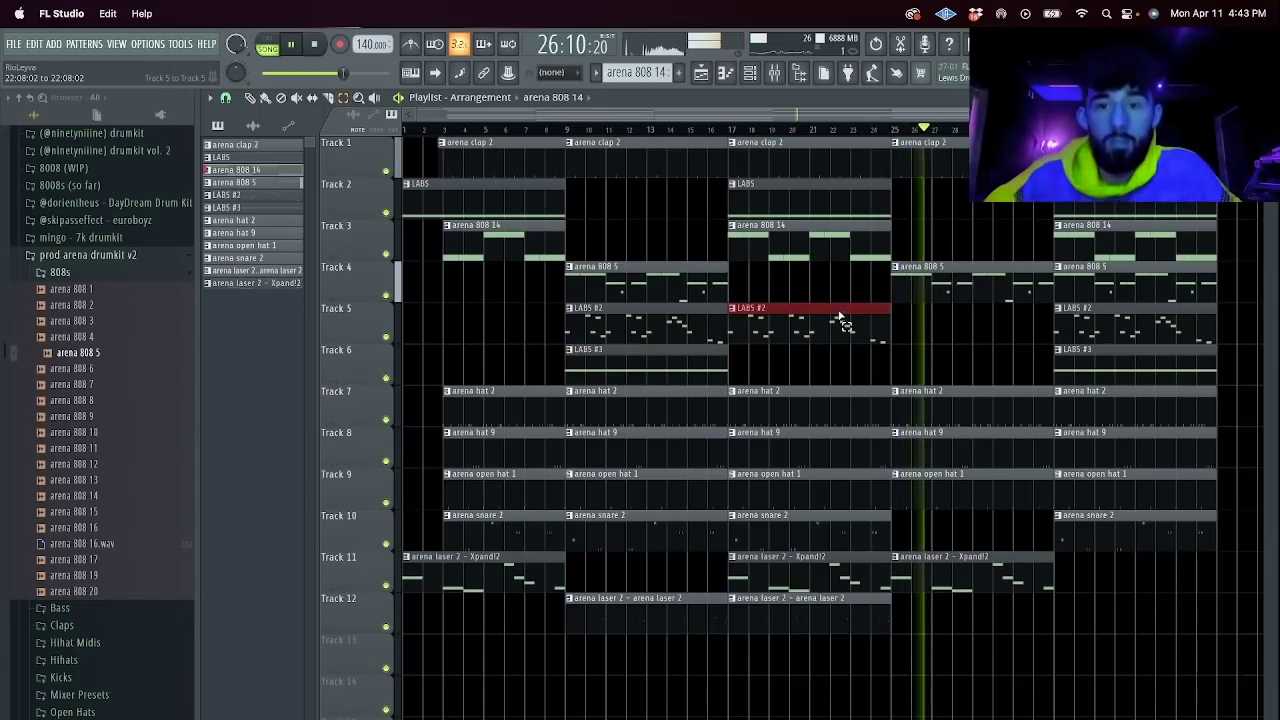
super+click(714, 362)
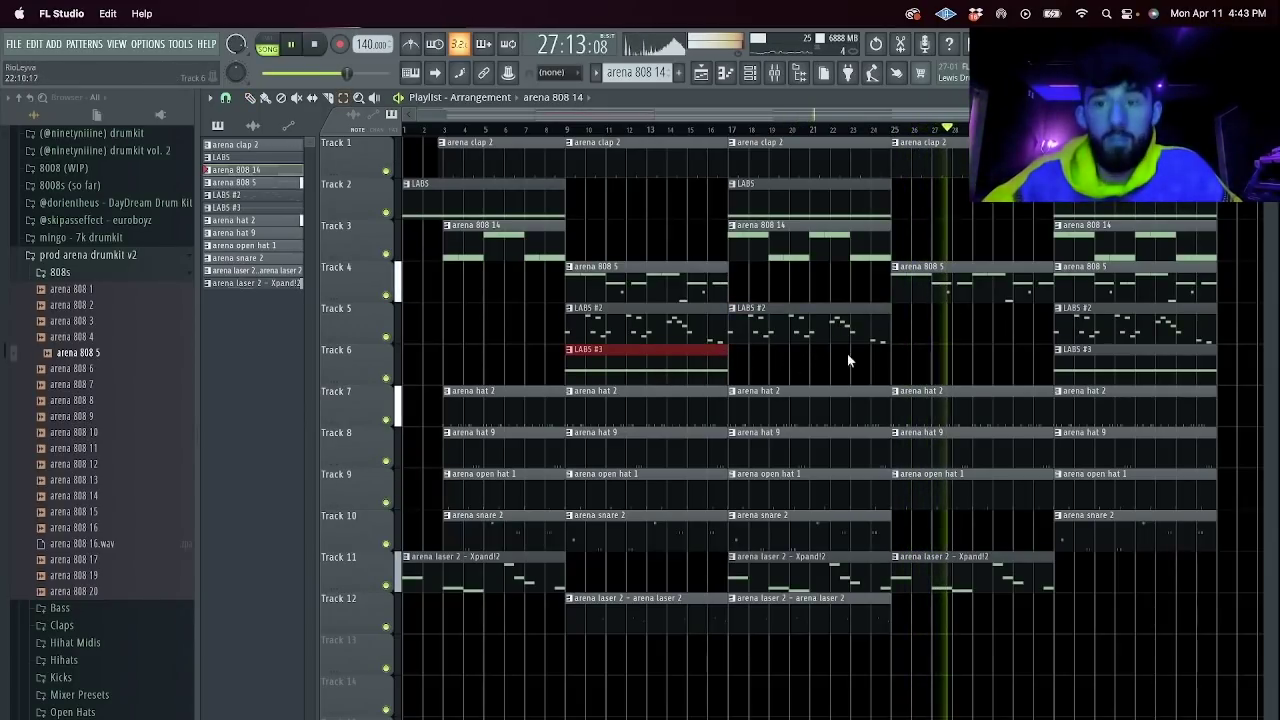
right_click(850, 360)
super+click(698, 367)
key(super+b)
key(super+b)
right_click(824, 368)
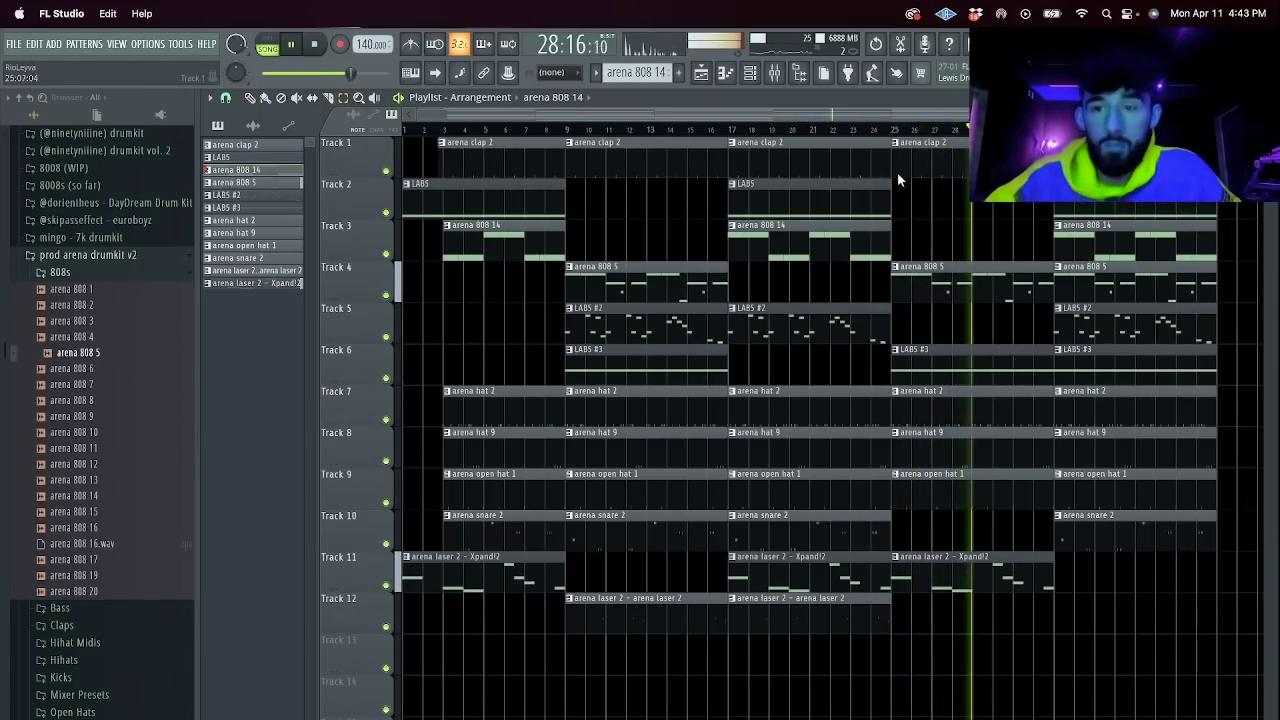
Clear bar 33's LABS #3 and 808 5, trim Tracks 7–10 clips, then duplicate the whole arrangement.
super+click(1114, 363)
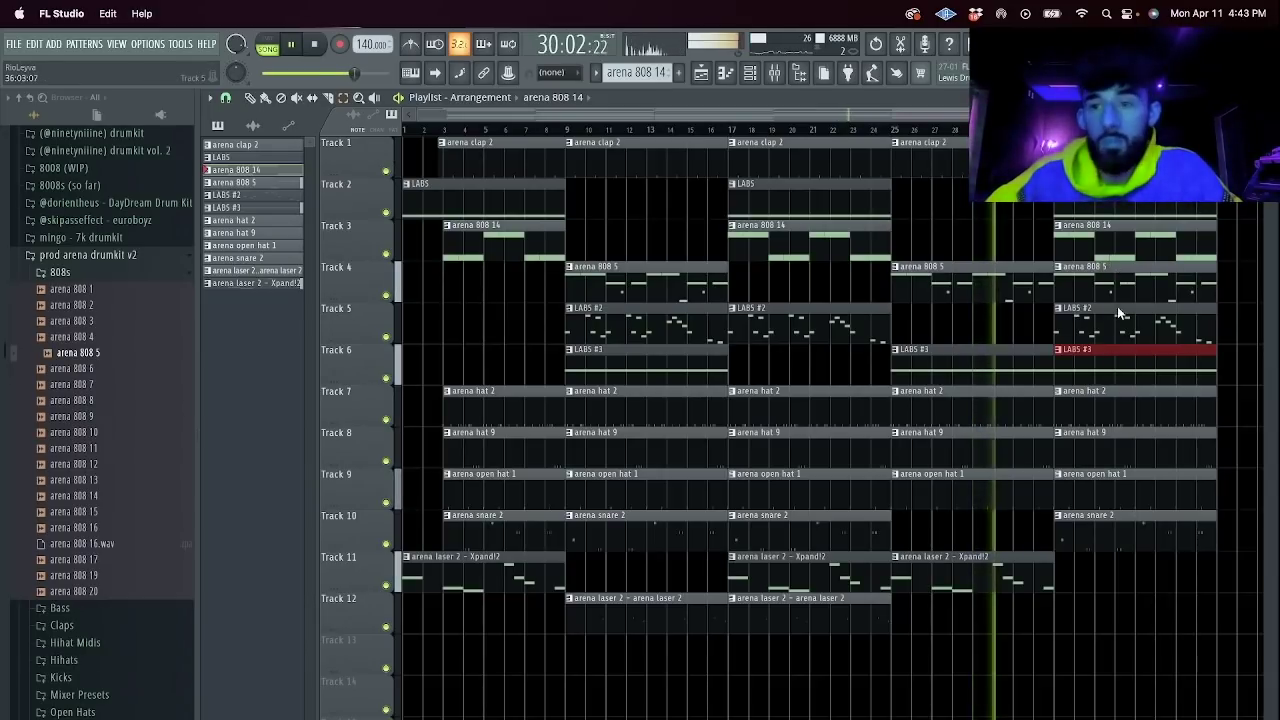
right_click(1114, 288)
right_click(1114, 209)
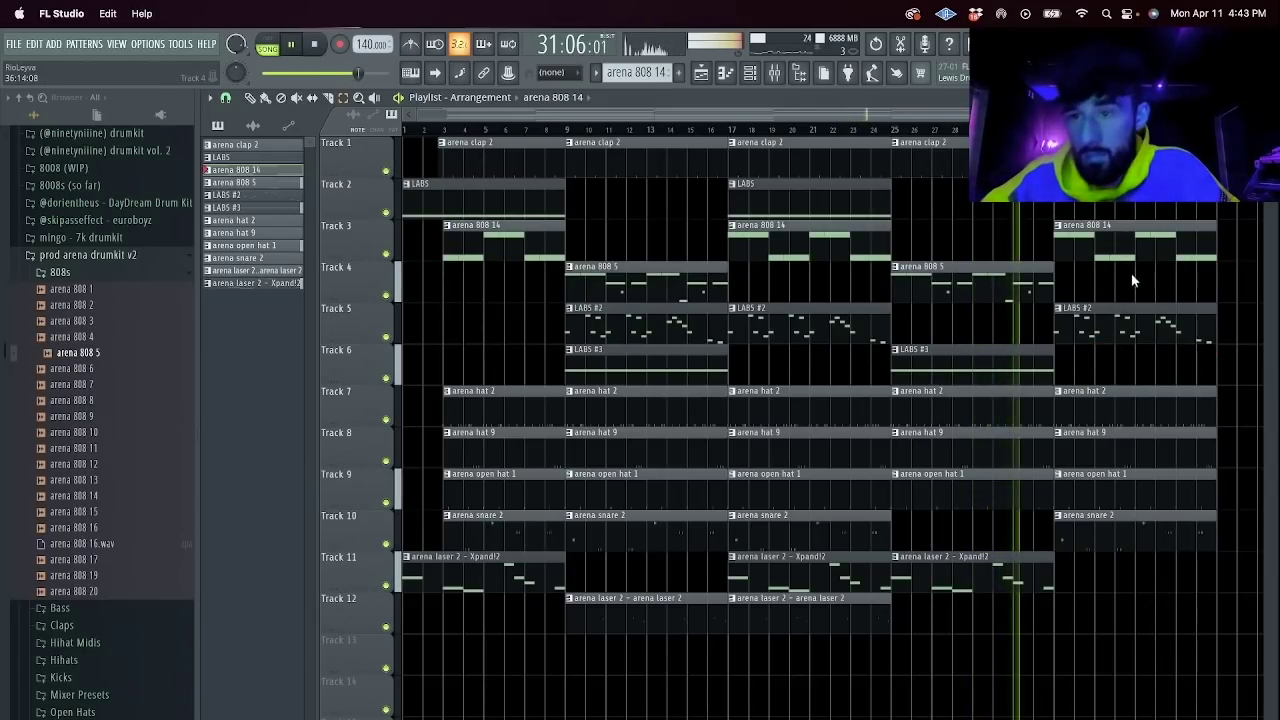
key(c)
drag(1110, 594, 1084, 402)
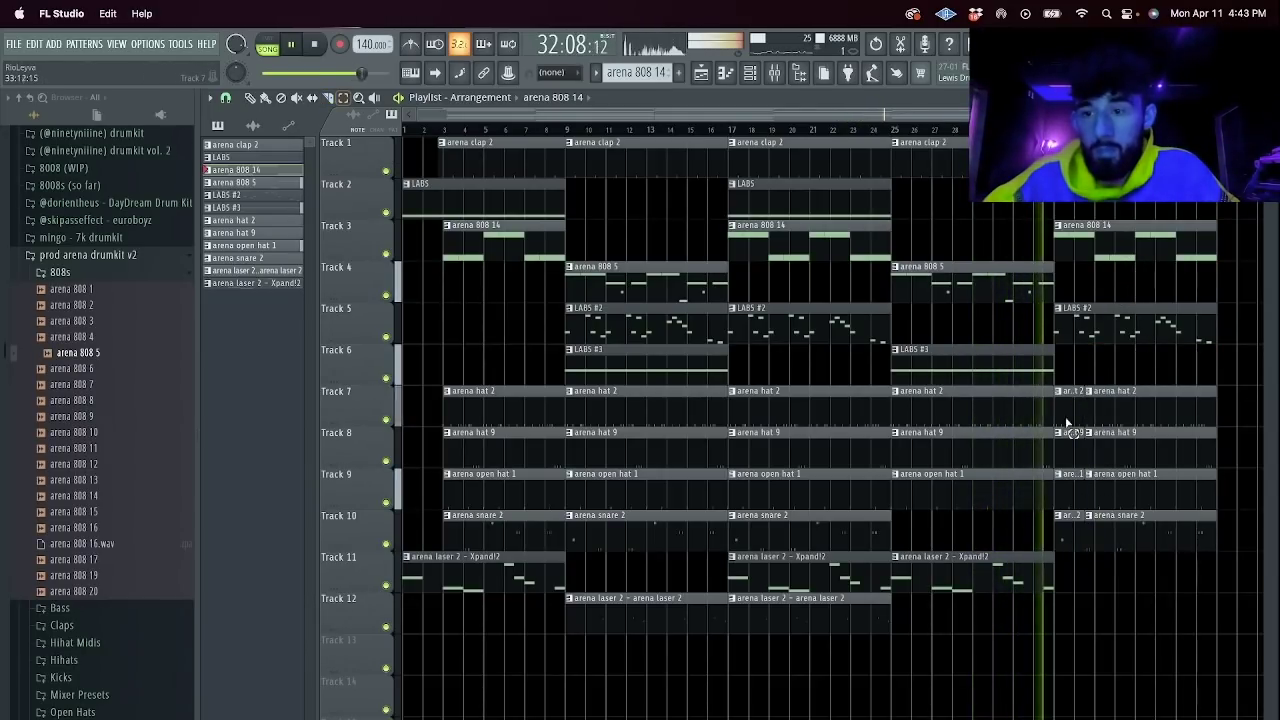
key(p)
right_click(1068, 420)
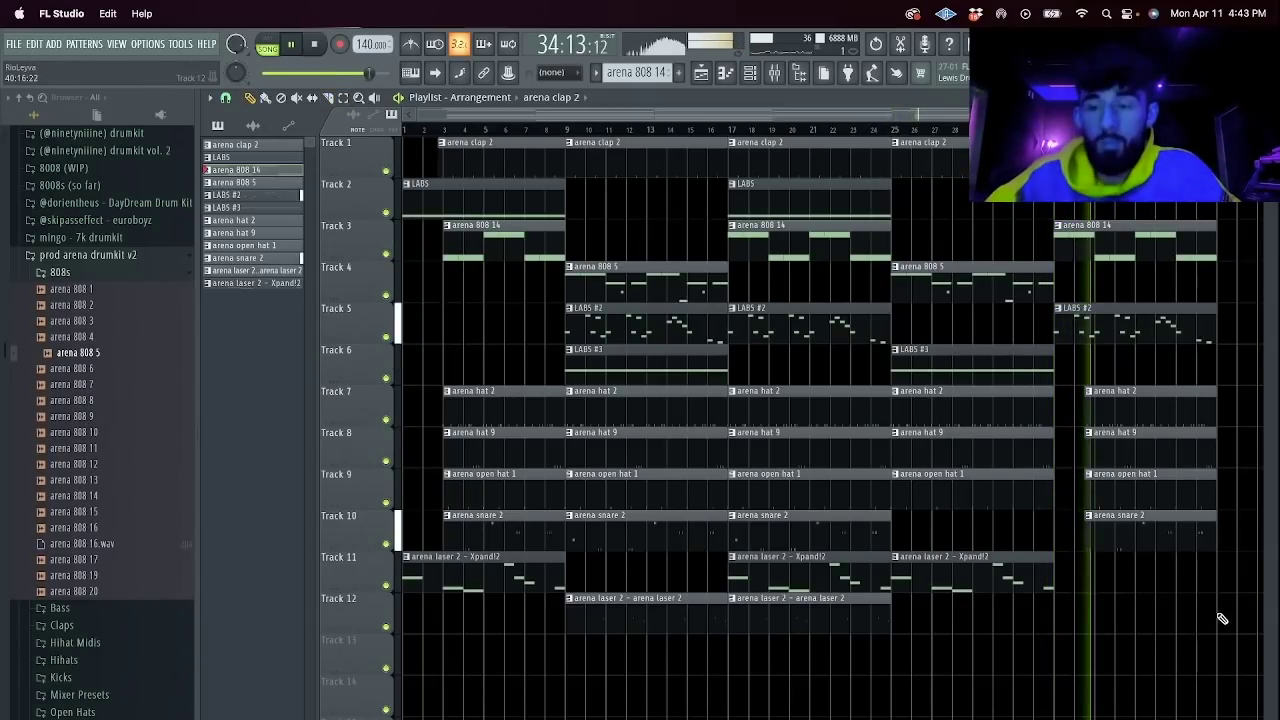
super+drag(1187, 631, 450, 146)
key(super+b)
key(super+b)
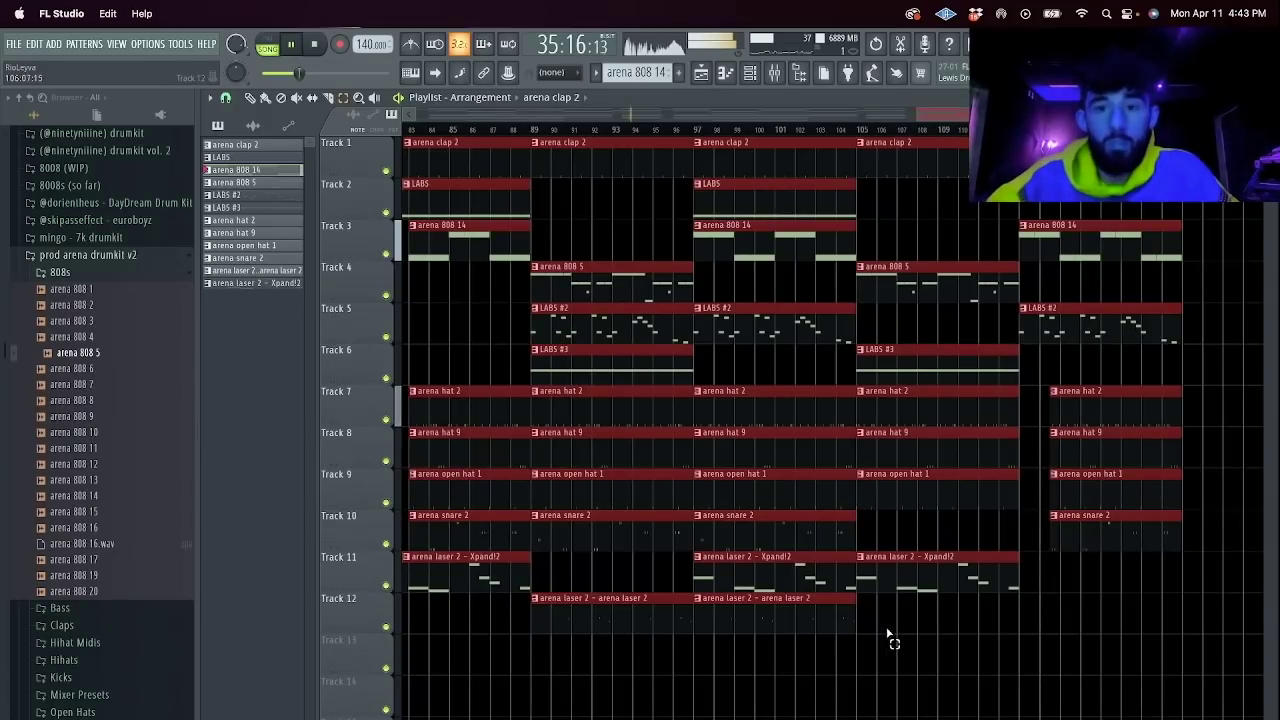
Save the project as Rio - Jeep 140 BPM.flp in a new folder inside 4 - April's Stems.
key(super+d)
key(super+s)
click(738, 225)
click(730, 243)
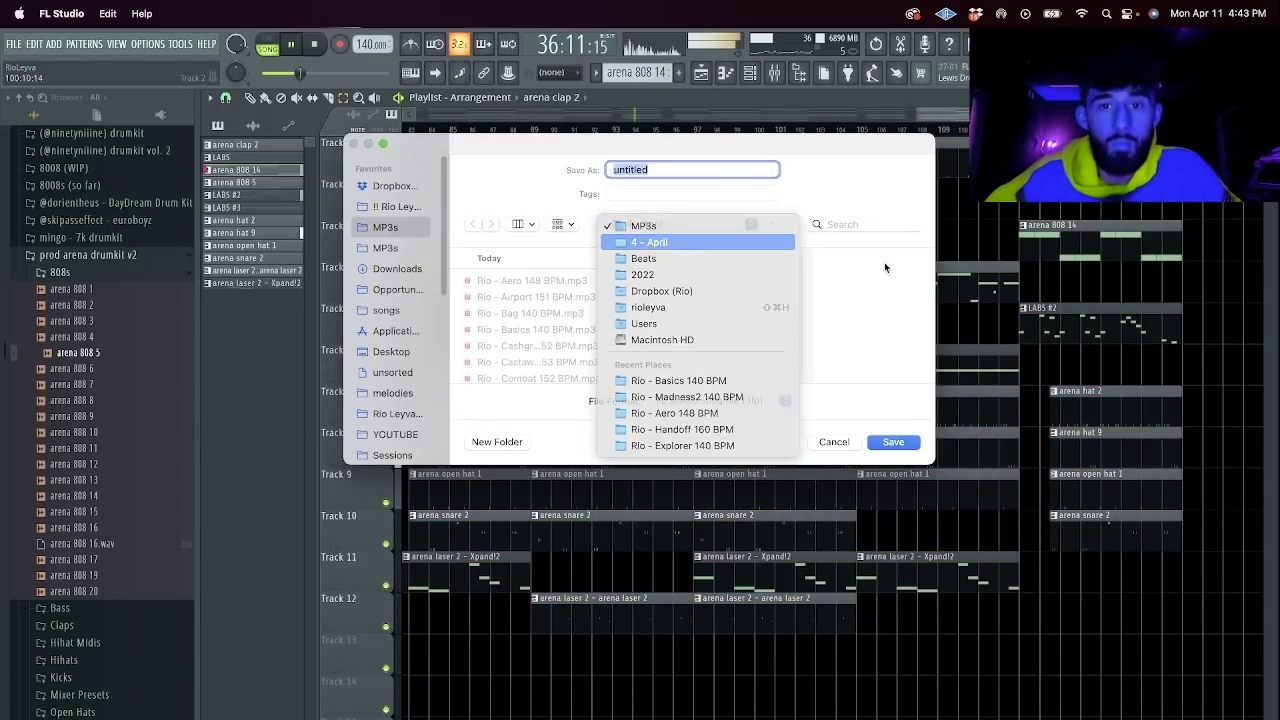
click(847, 297)
key(super+shift+n)
text(Rio - Jeep 140 BPM)
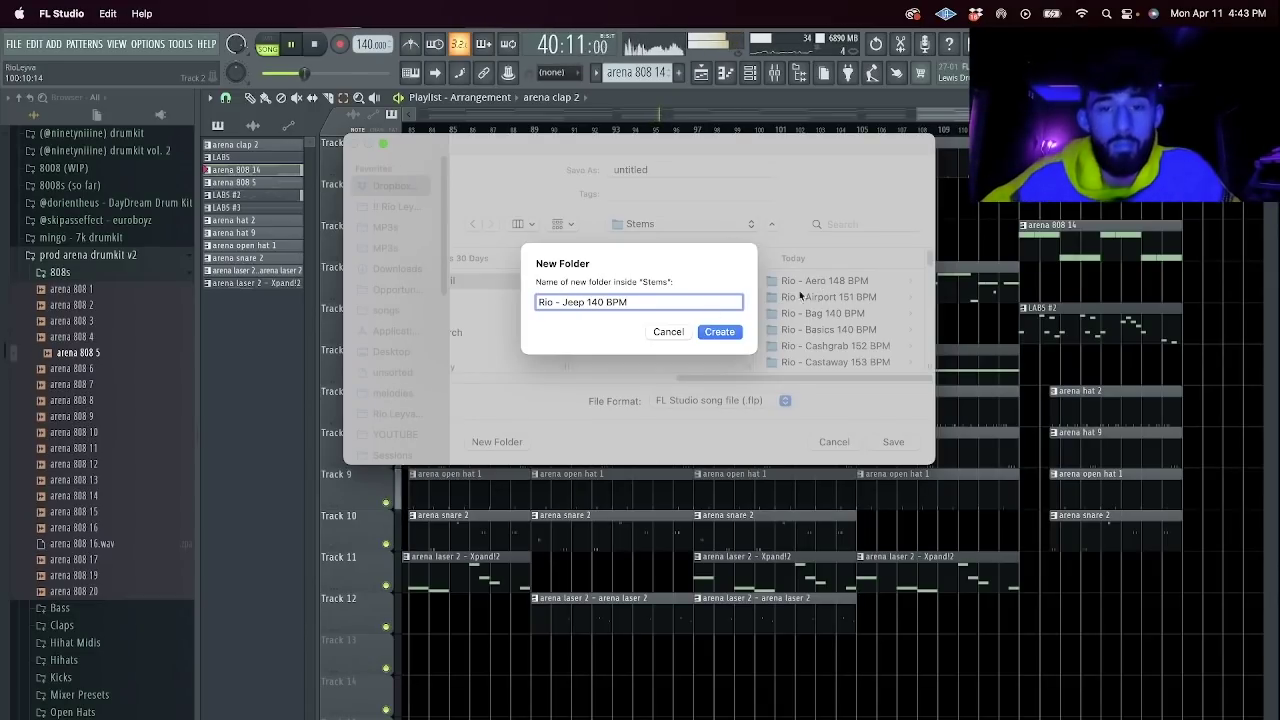
click(726, 335)
drag(662, 170, 598, 161)
text(Rio - Jeep 140 BPM)
key(Return)
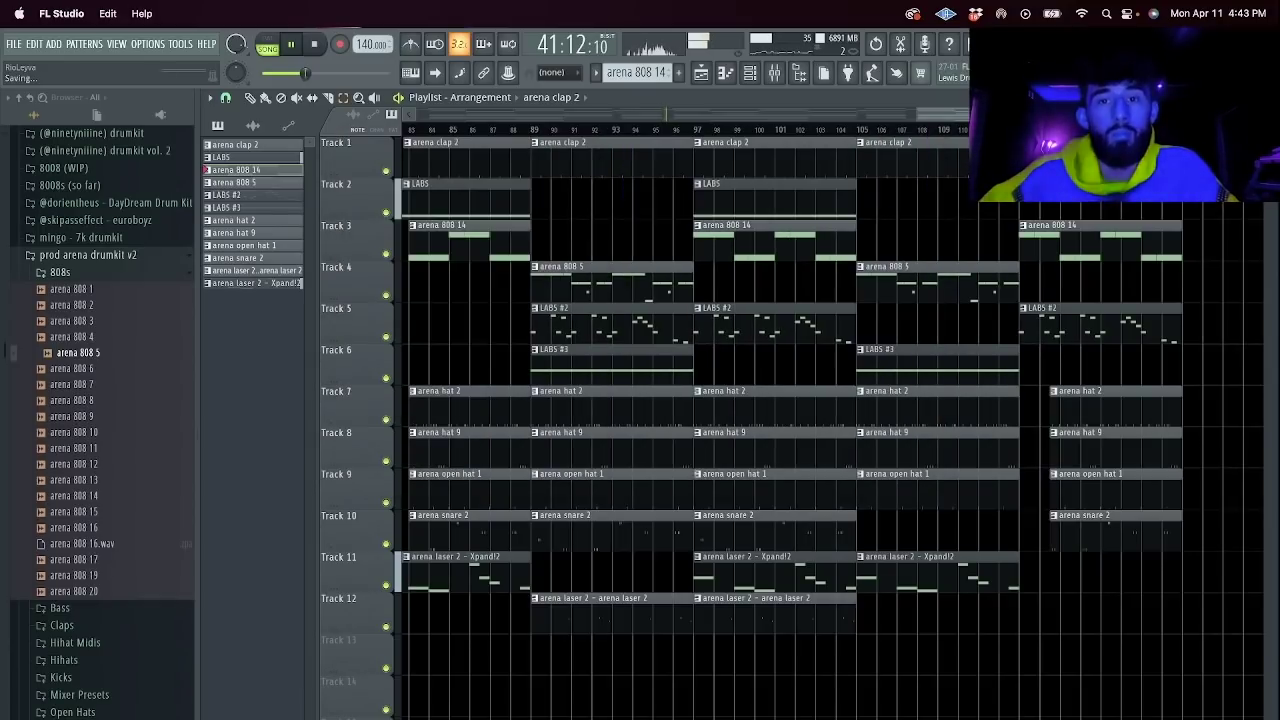
Export the song as MP3 into the Stems MP3s folder and start the render.
key(super+shift+r)
click(733, 226)
click(687, 227)
click(690, 243)
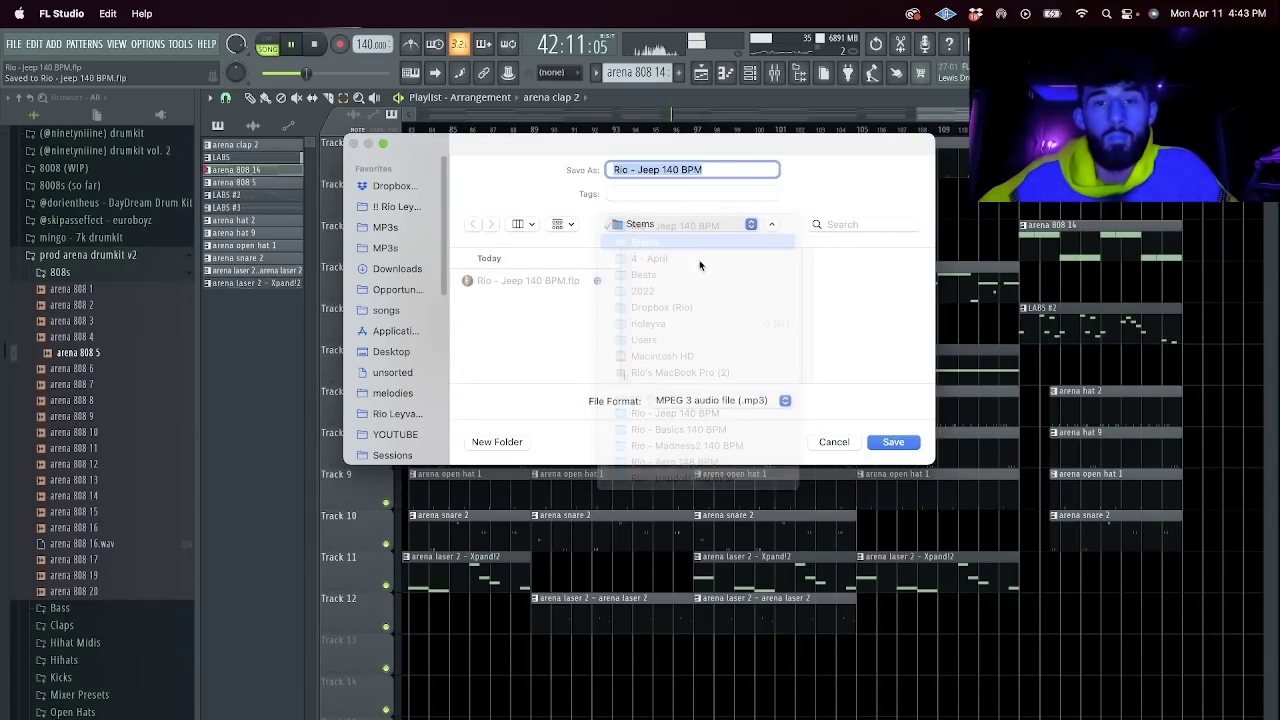
click(645, 281)
click(893, 442)
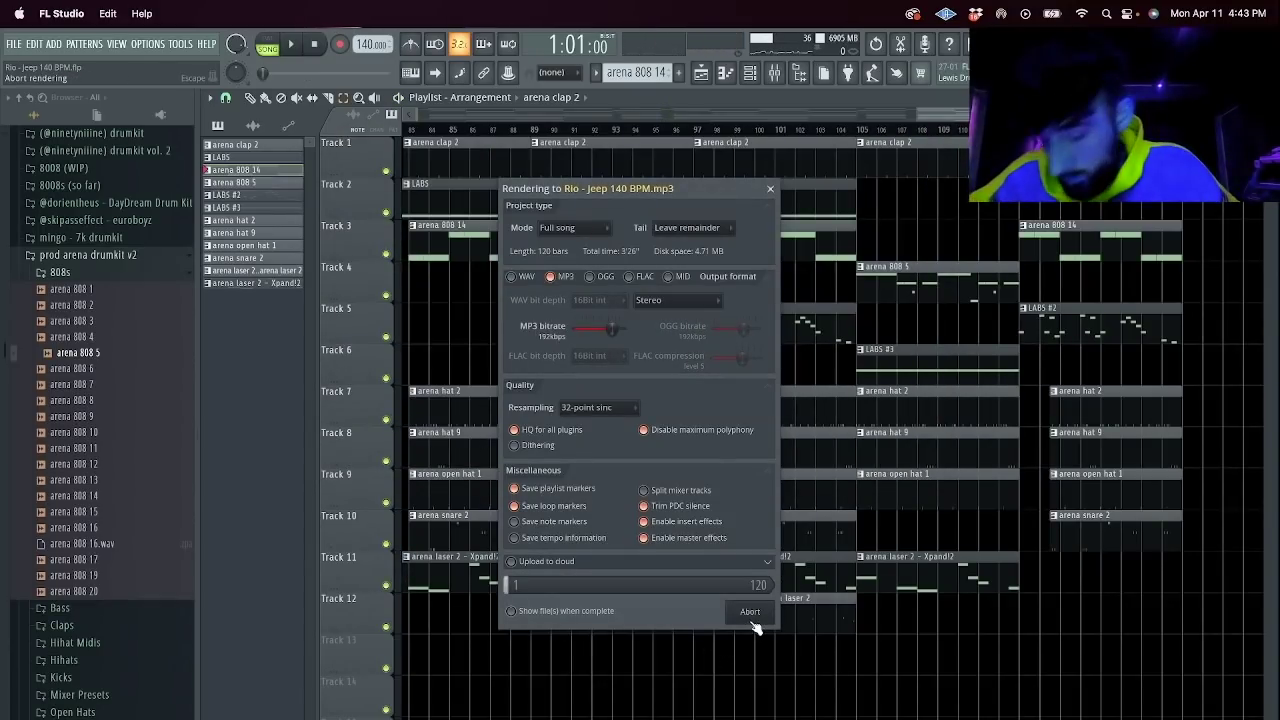
key(super+Tab)
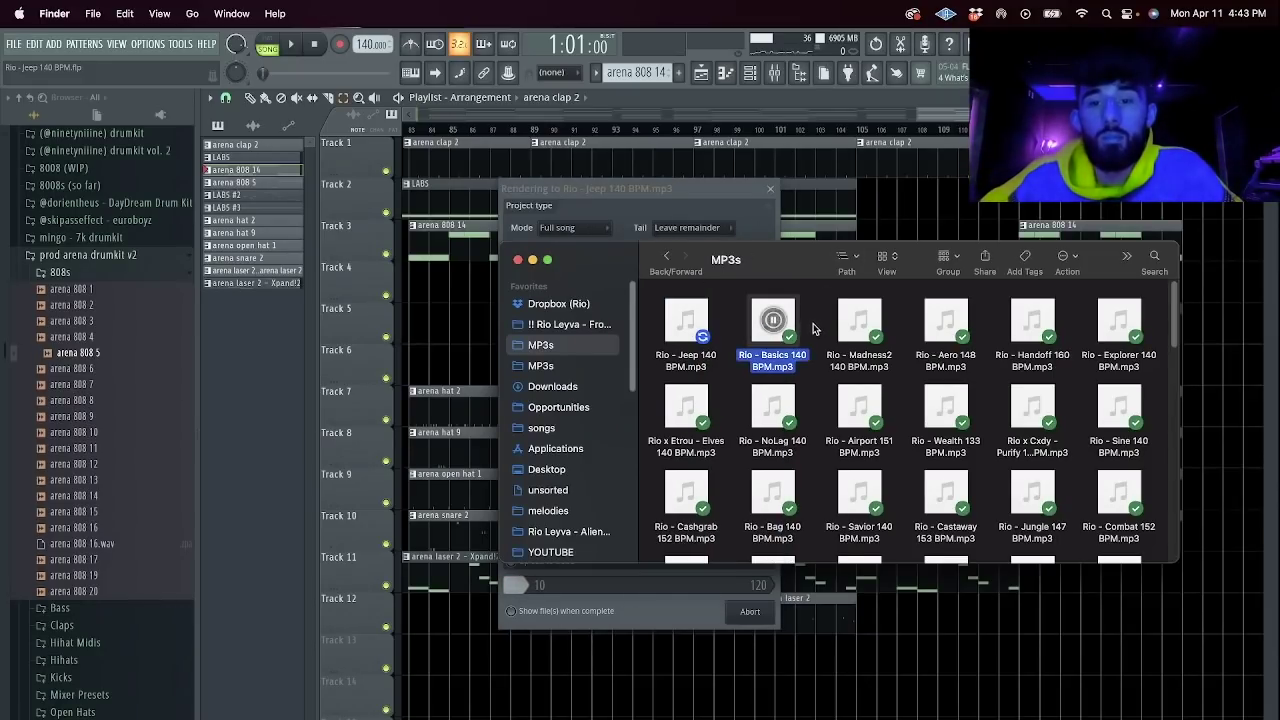
Preview the Madness2 140 BPM, Aero 148 BPM and Handoff 160 BPM MP3s.
click(857, 323)
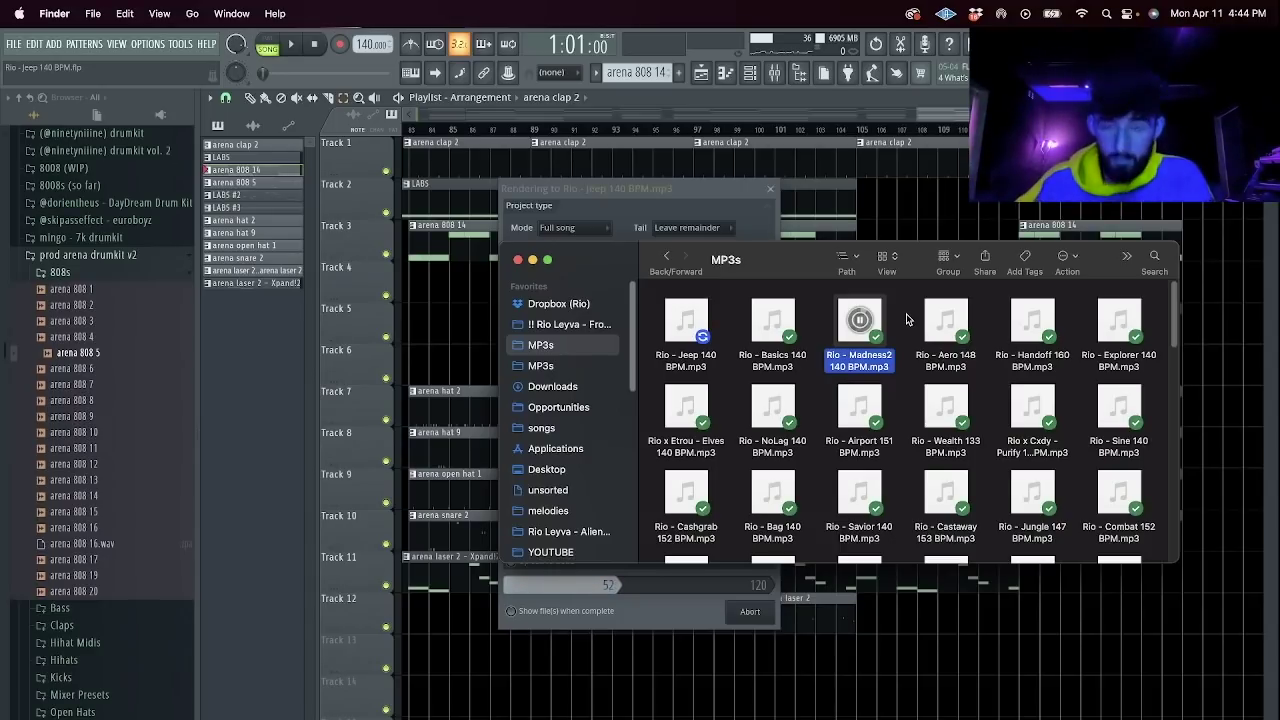
click(946, 317)
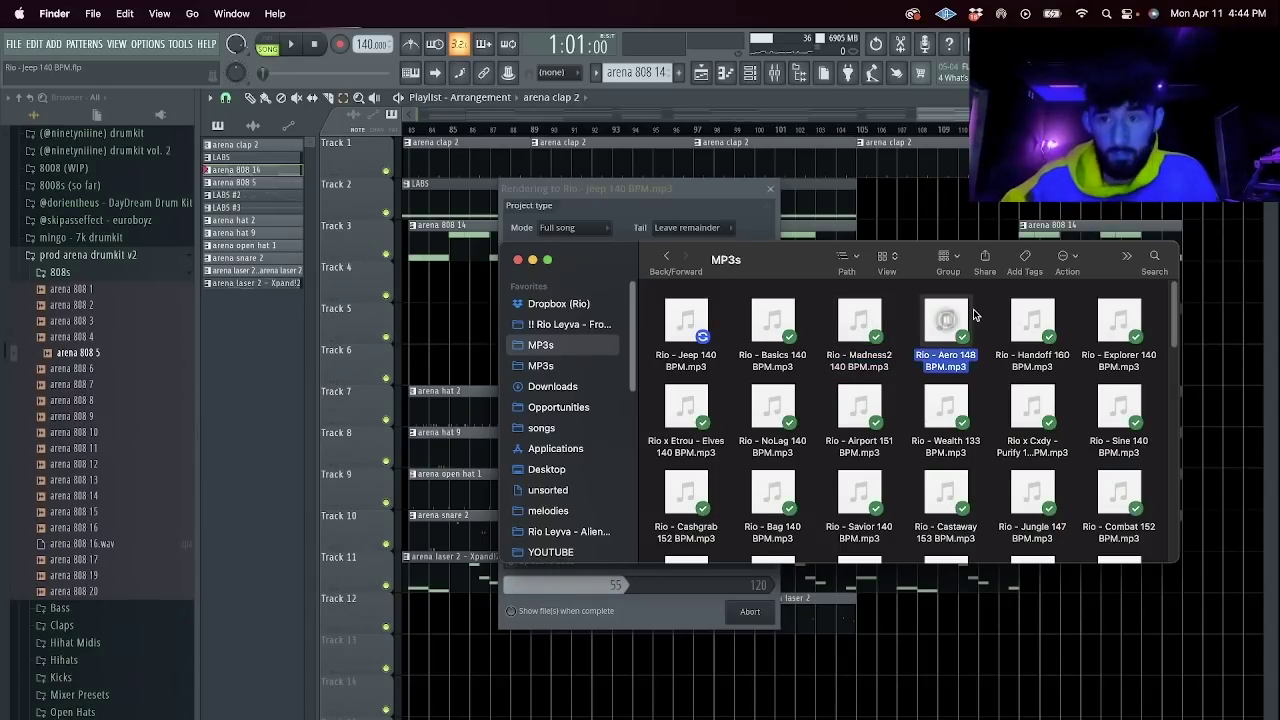
click(1033, 320)
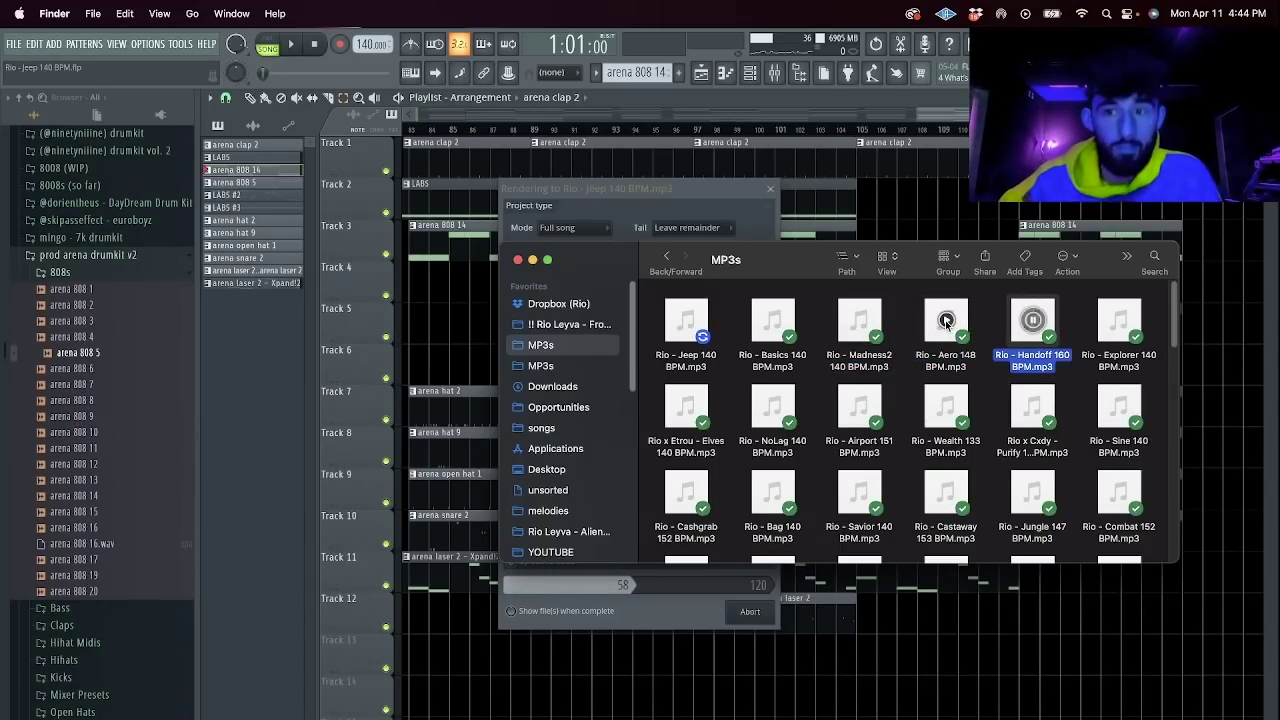
click(946, 320)
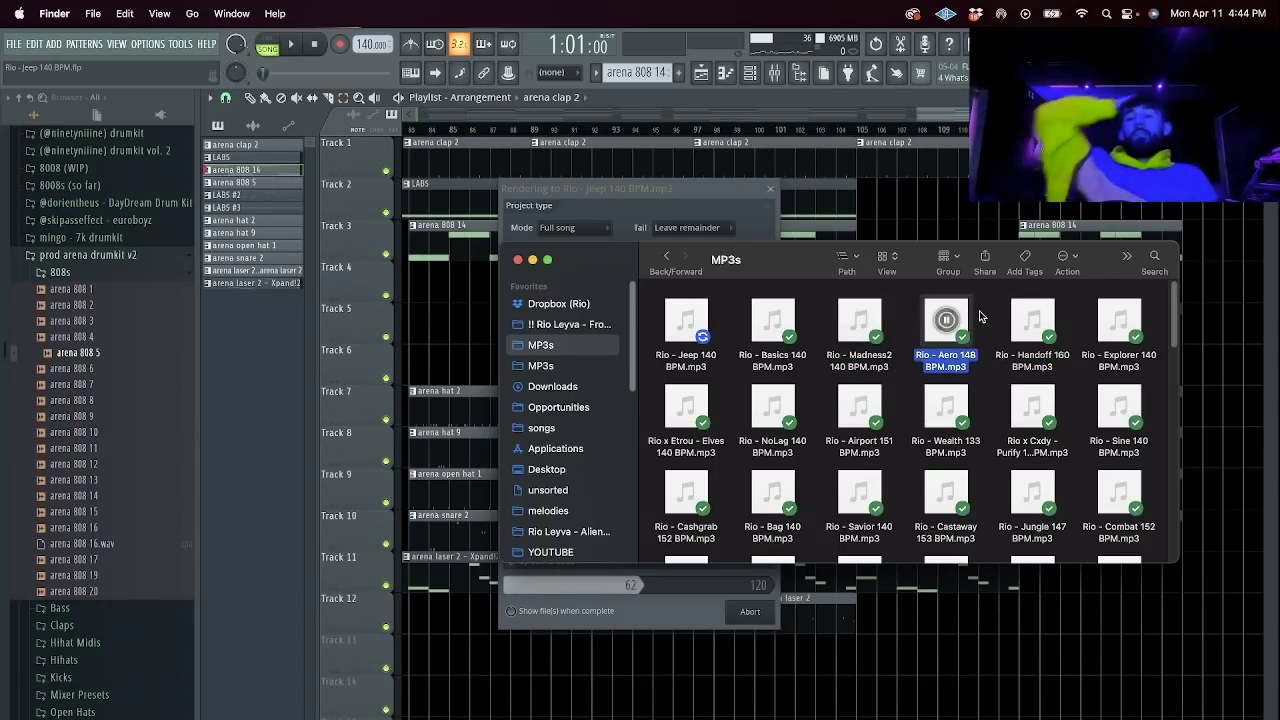
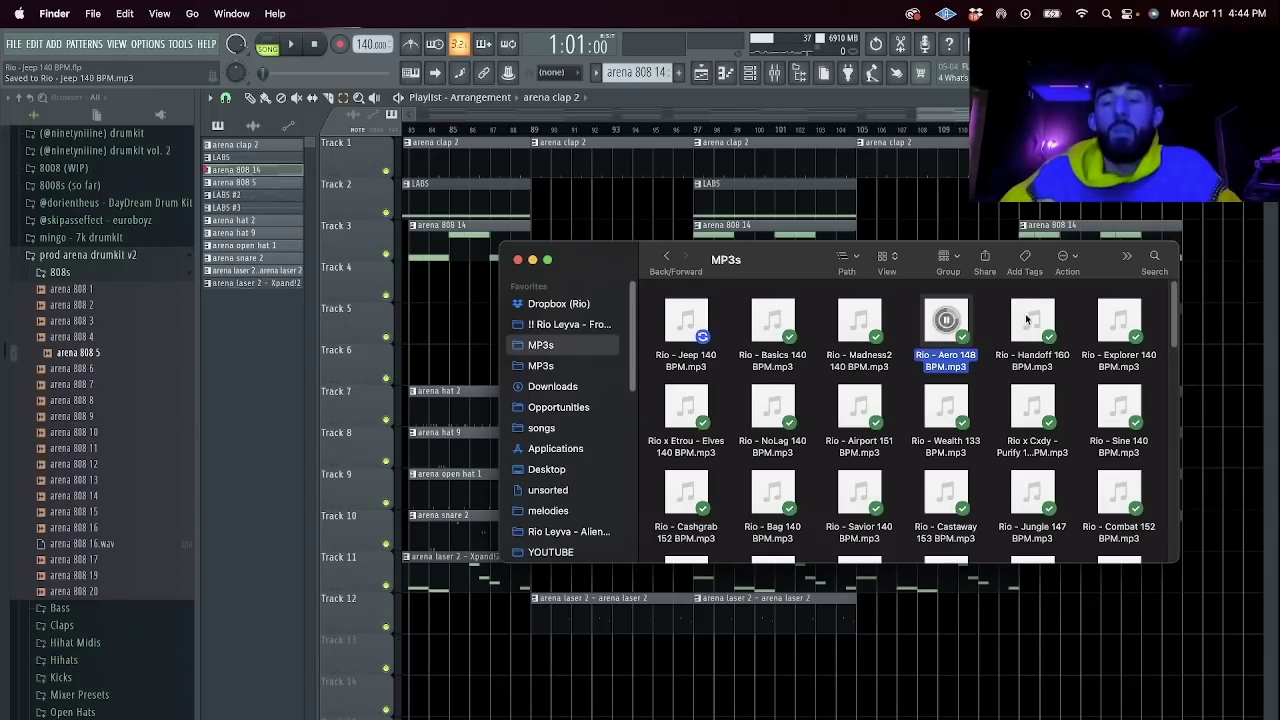
Stop the Aero 148 MP3 preview and start a new default project in FL Studio.
click(766, 292)
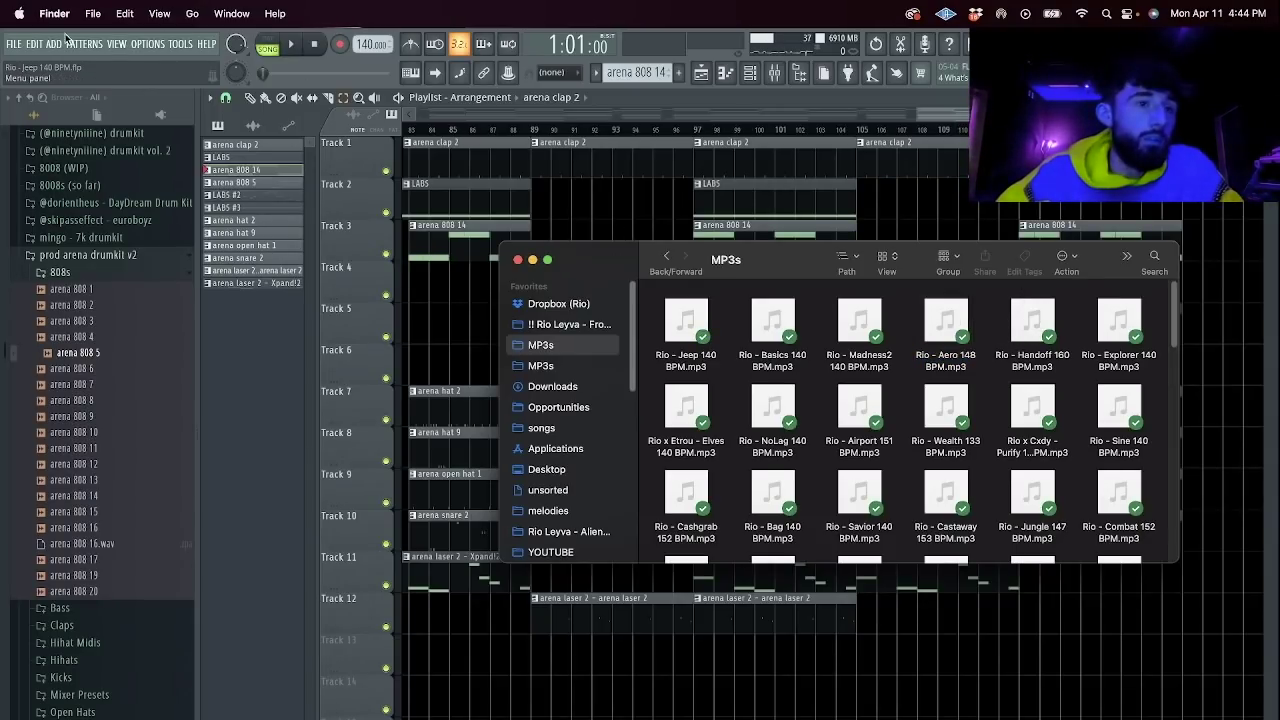
click(13, 46)
click(25, 66)
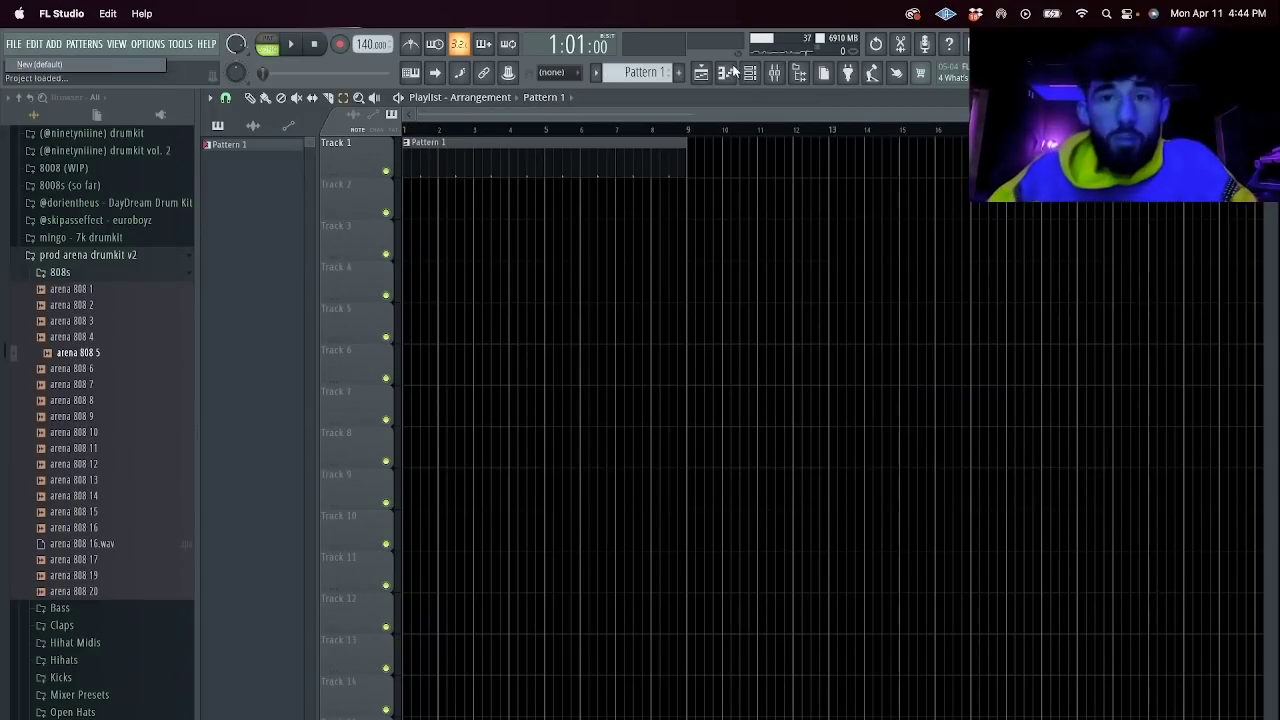
Preview the BitBell, Relocate, Rewind and Crab Phrase samples in the Pluto One Shot Kit Phrases folder.
scroll(149, 343, down, 15)
click(44, 438)
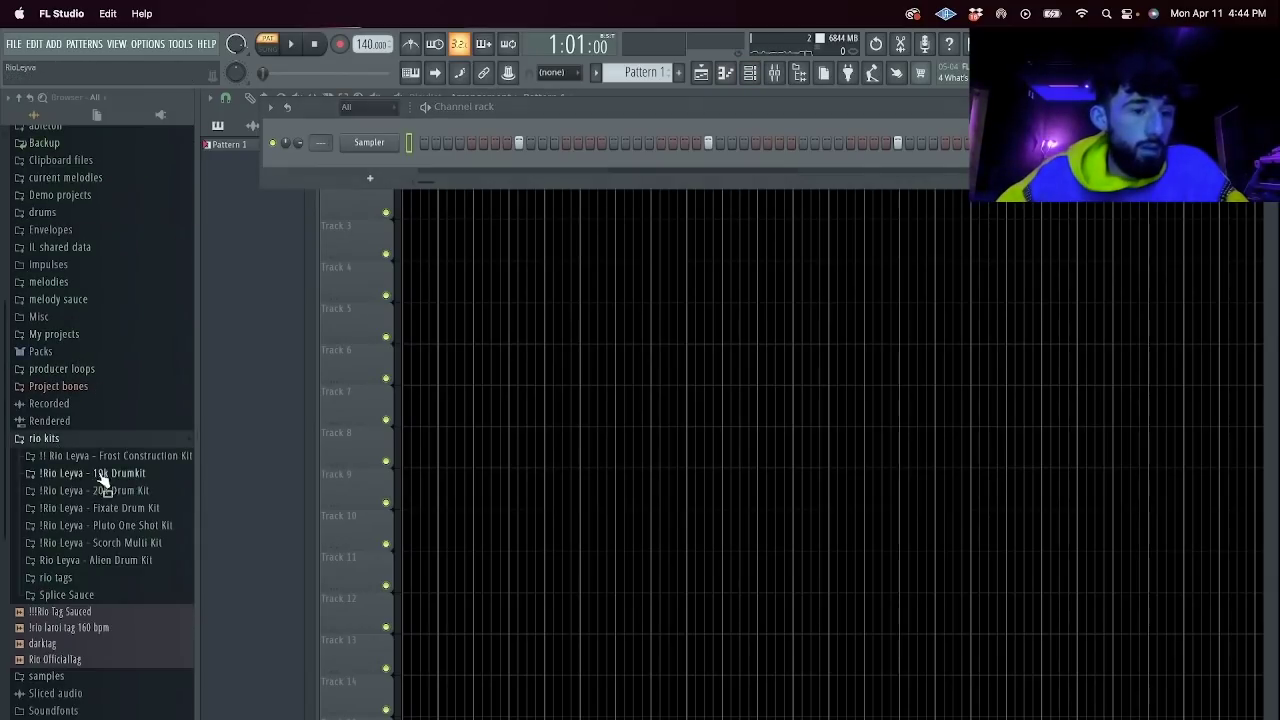
scroll(150, 190, down, 5)
click(120, 305)
scroll(100, 325, up, 2)
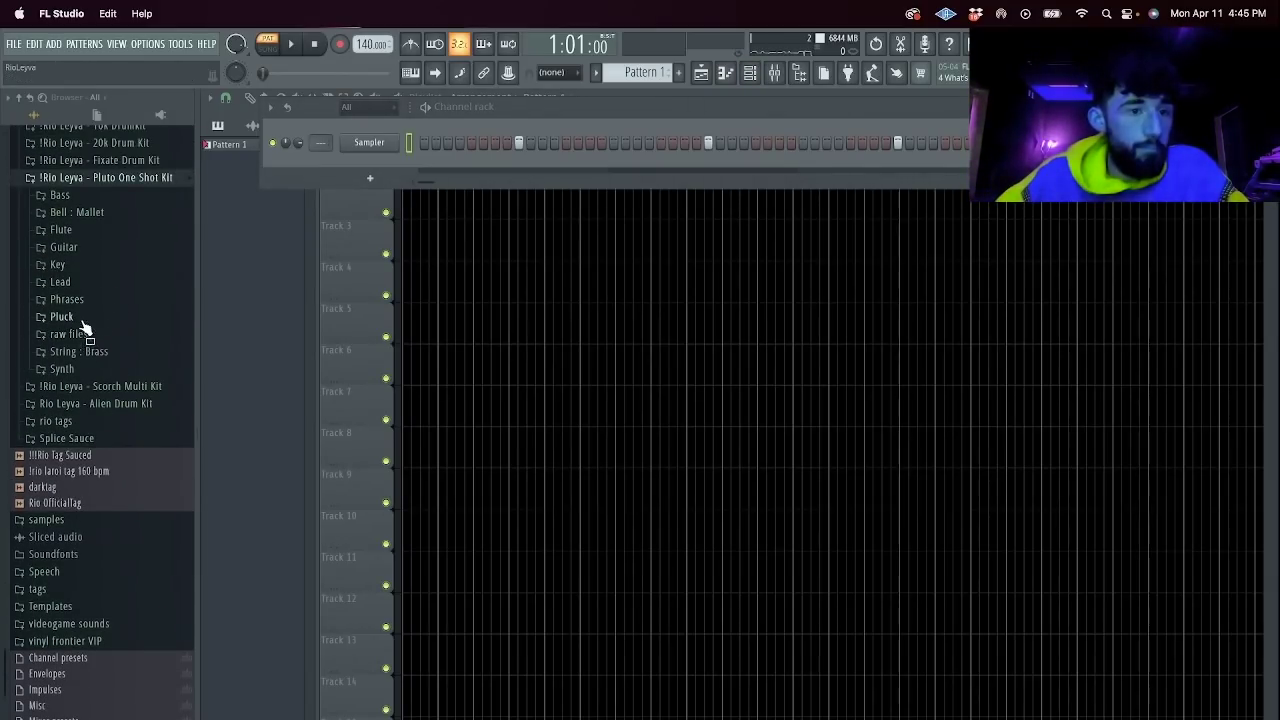
click(82, 305)
click(90, 318)
drag(97, 328, 98, 332)
click(100, 349)
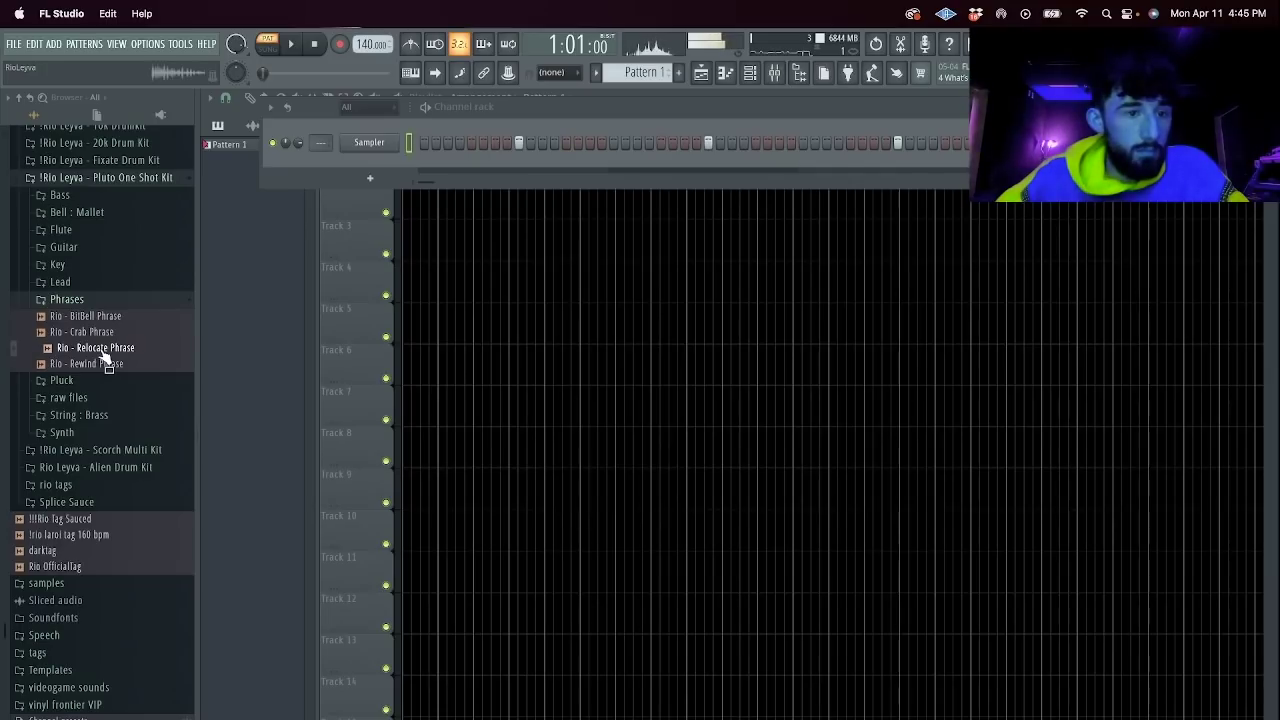
click(98, 365)
click(88, 333)
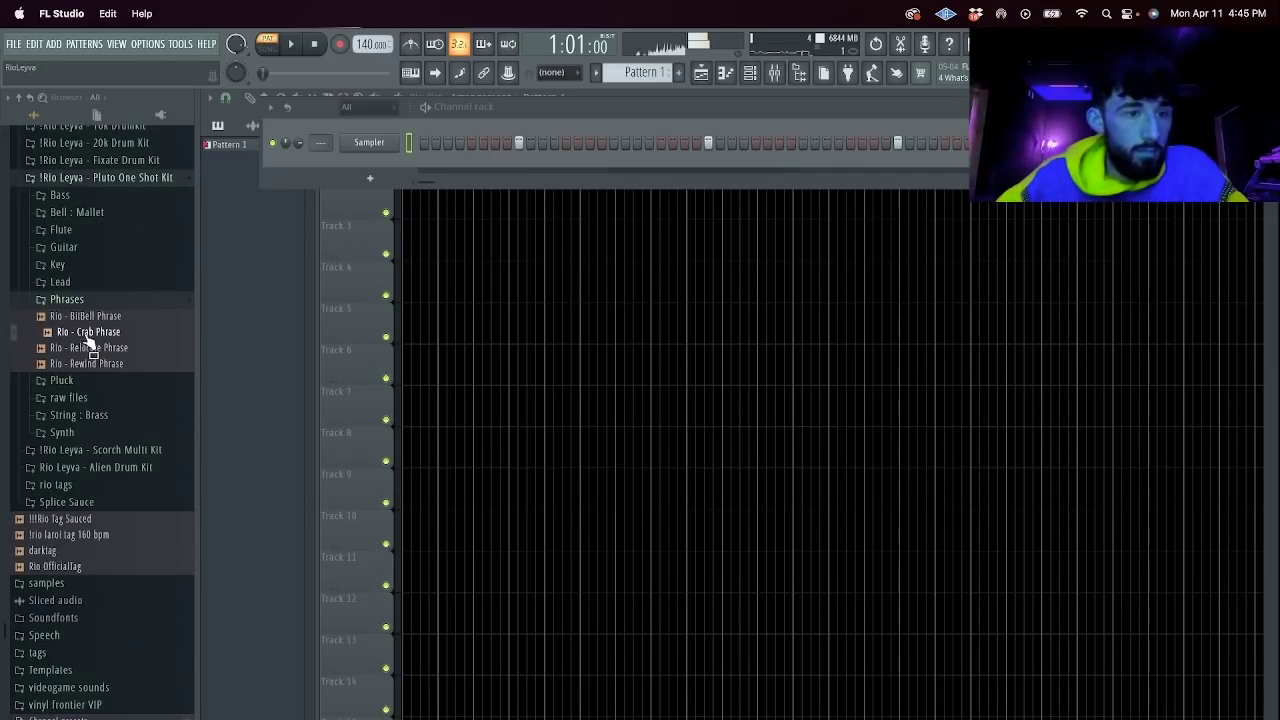
Load Crab Phrase as a new channel and raise its note one semitone in the piano roll.
drag(392, 174, 420, 164)
key(space)
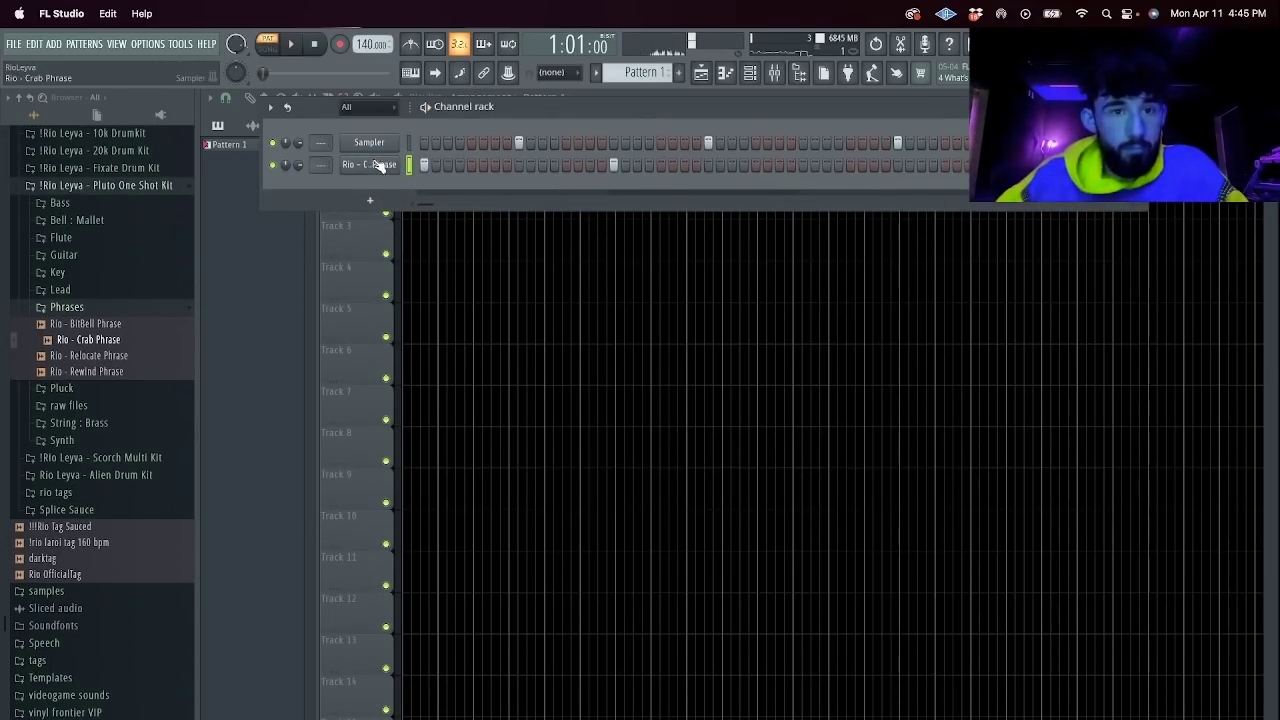
right_click(369, 164)
click(430, 161)
drag(318, 498, 314, 489)
key(shift+Up)
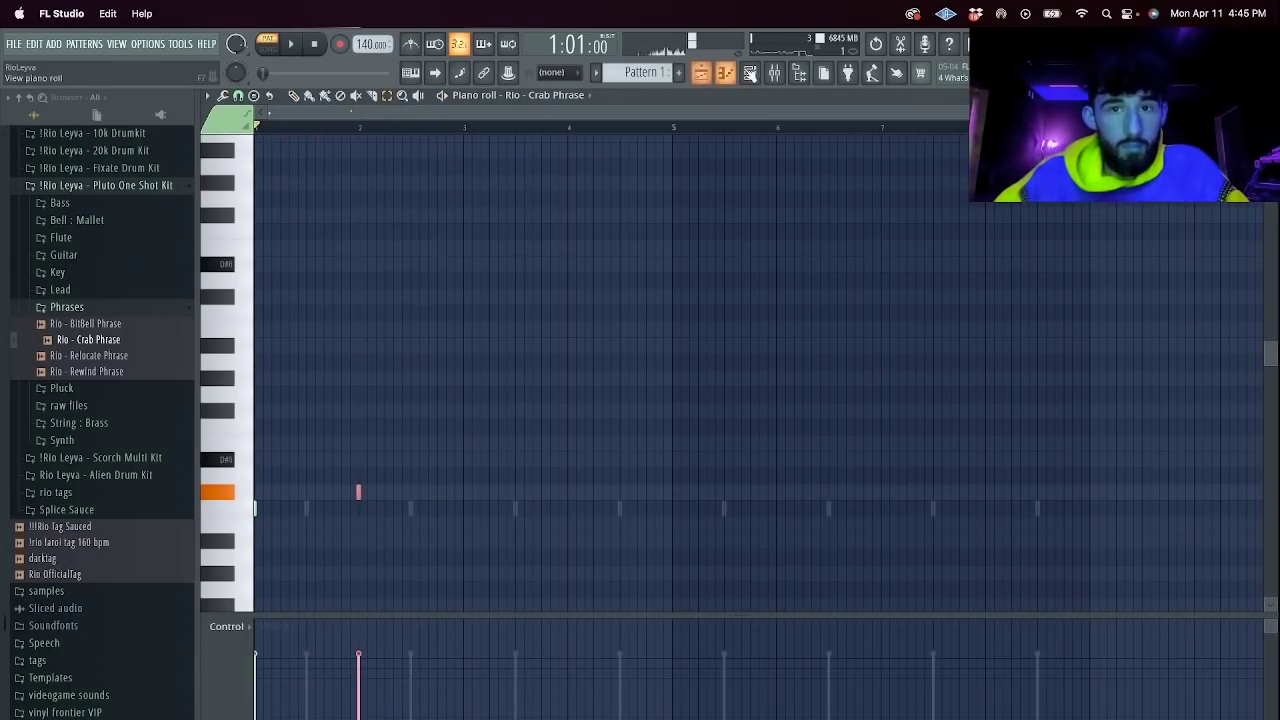
Switch the Crab Phrase sampler to a different sample playback mode.
click(749, 74)
click(369, 164)
click(555, 205)
click(595, 245)
click(612, 130)
click(608, 246)
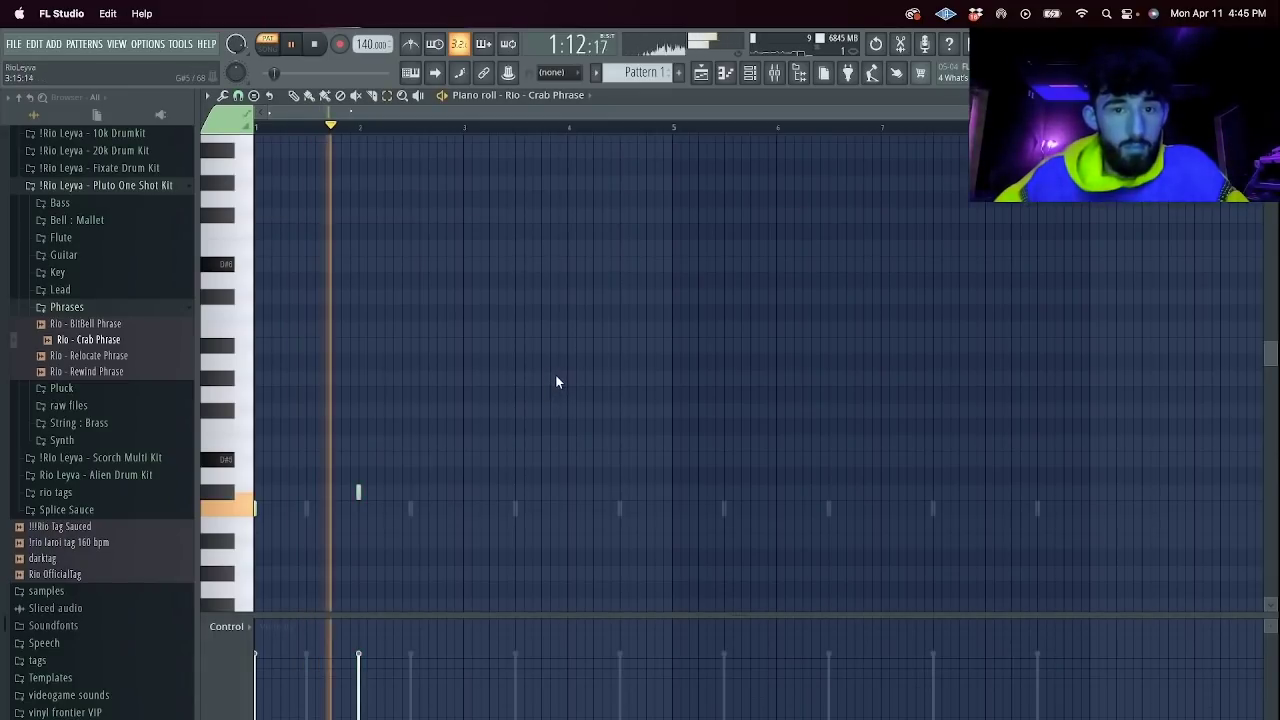
Move the Crab Phrase note later and lower in pitch while auditioning the pattern.
key(space)
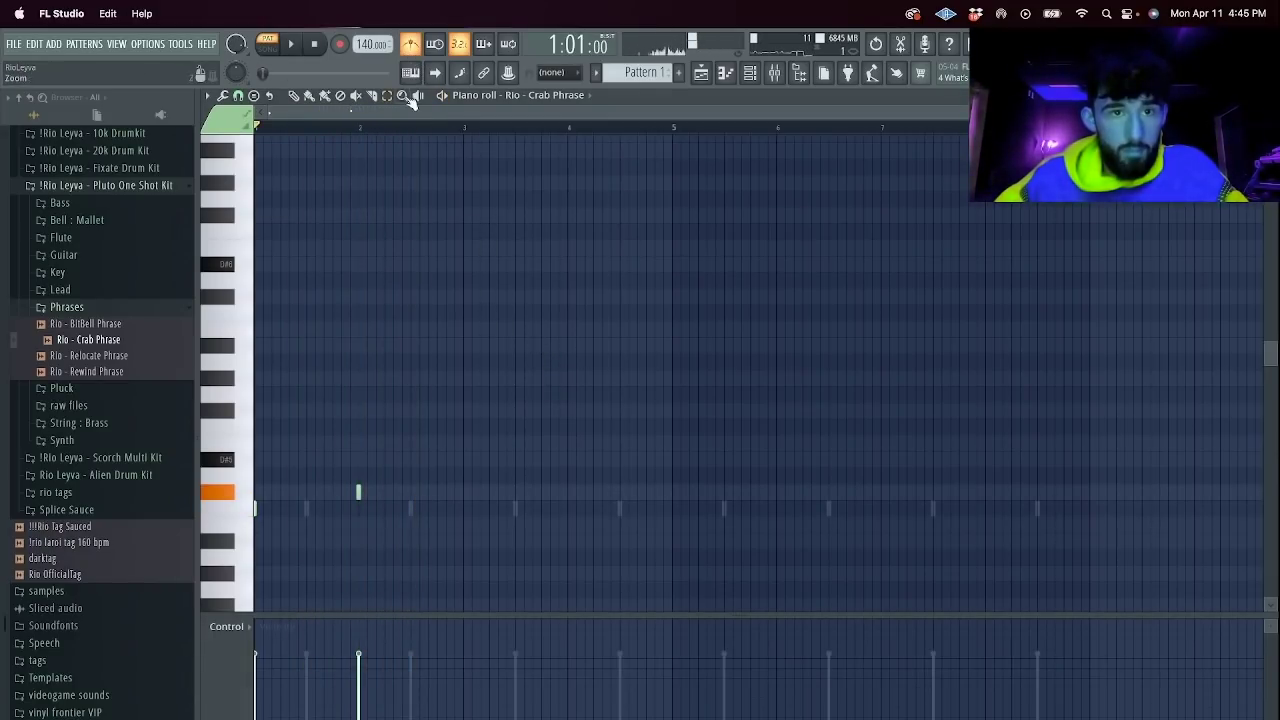
key(space)
drag(357, 491, 384, 576)
drag(468, 128, 672, 127)
key(space)
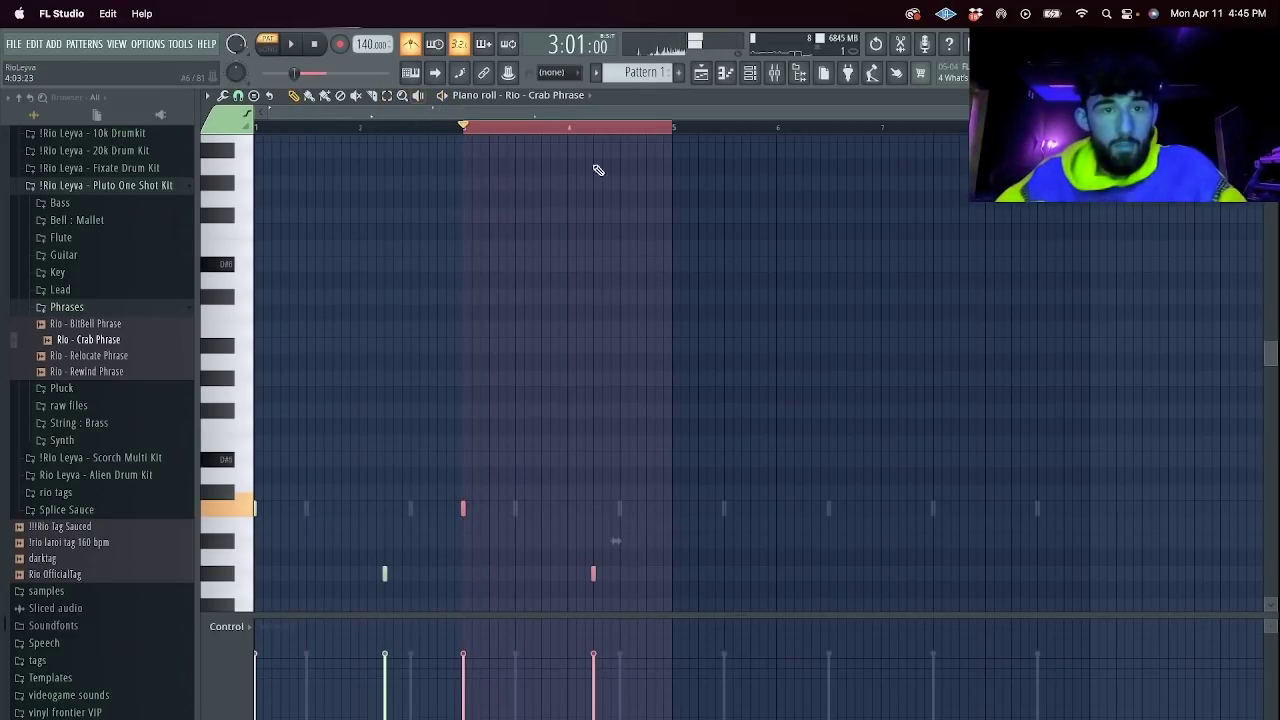
Check the Crab Phrase miscellaneous channel settings and switch playback to song mode.
click(749, 73)
click(372, 163)
click(287, 158)
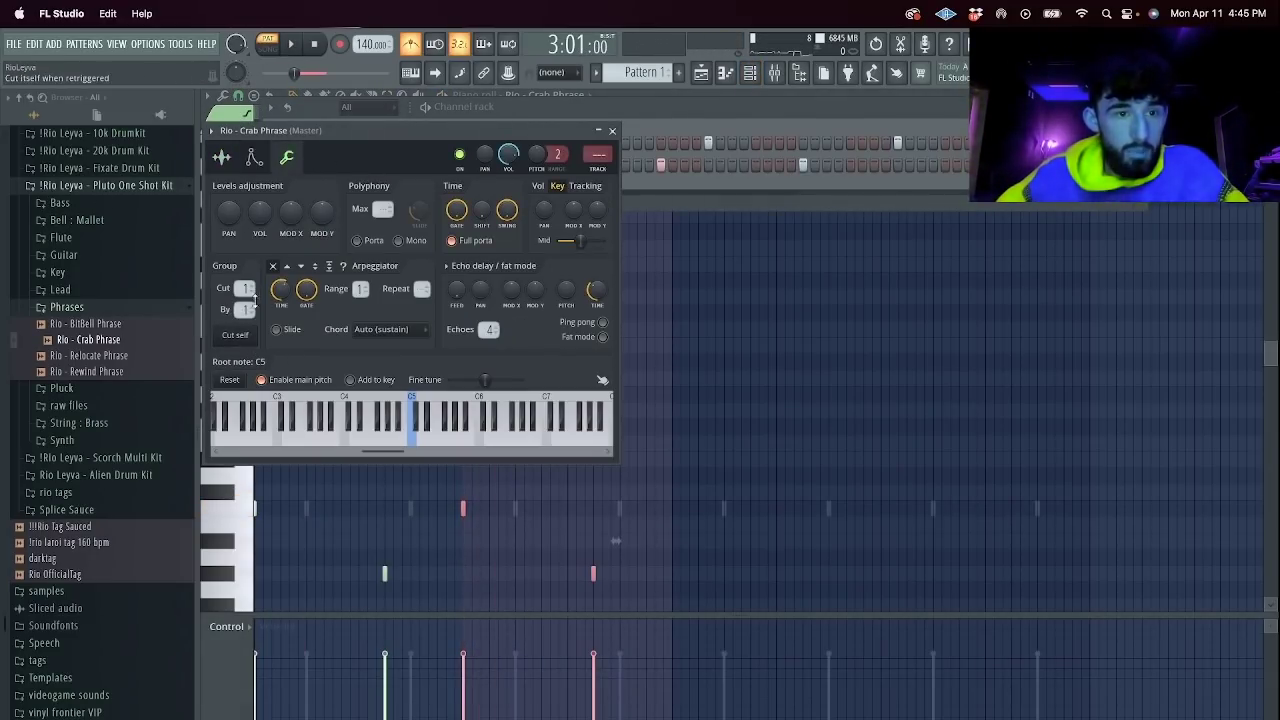
click(712, 377)
click(268, 47)
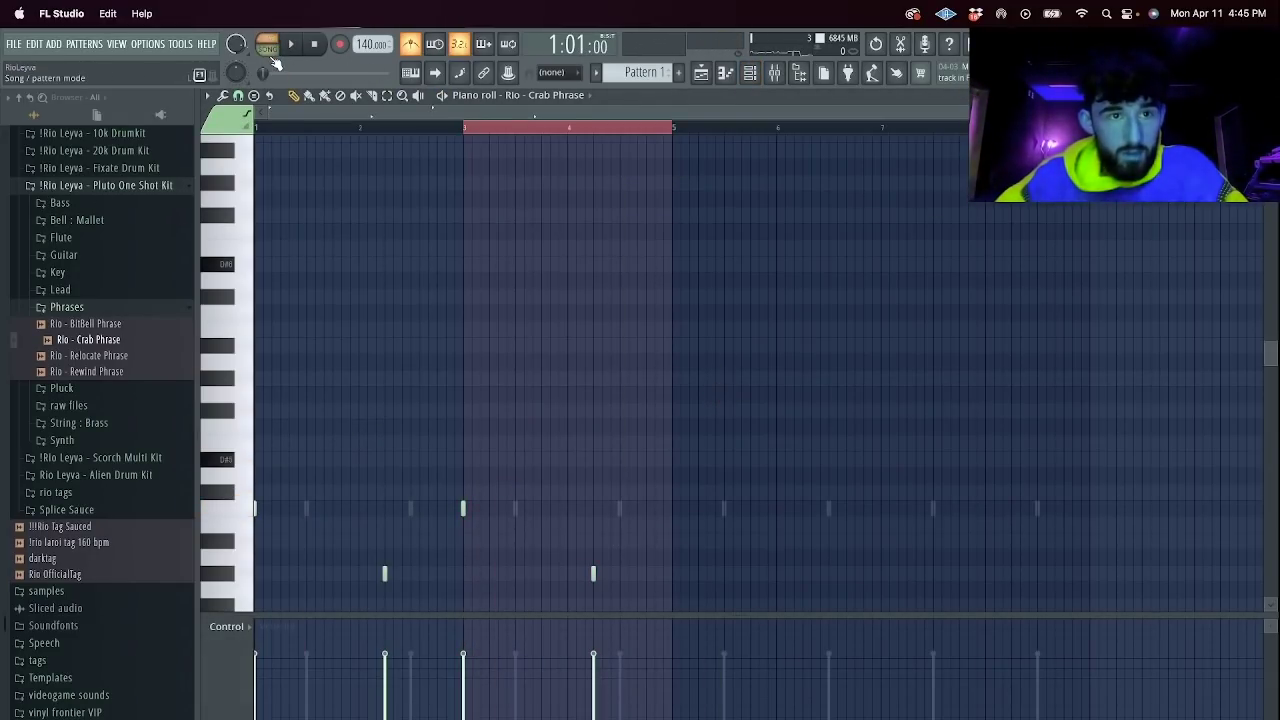
ctrl+click(513, 136)
click(297, 30)
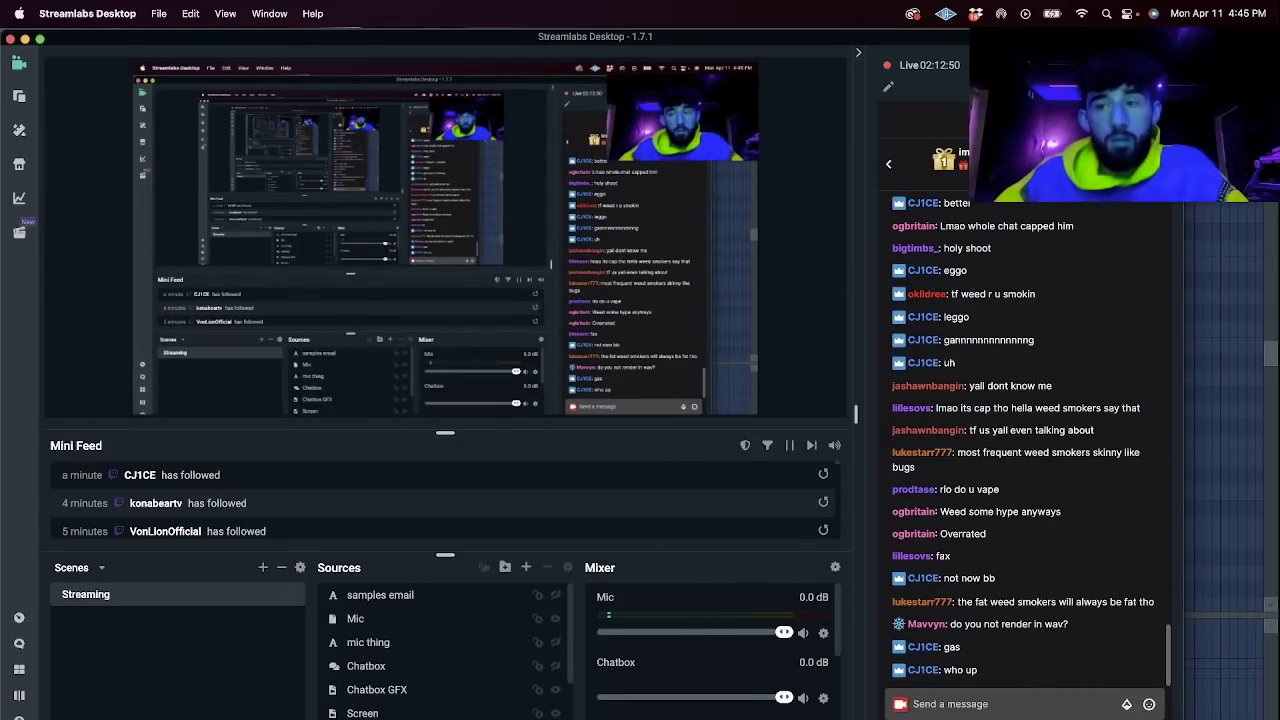
key(super+Tab)
key(space)
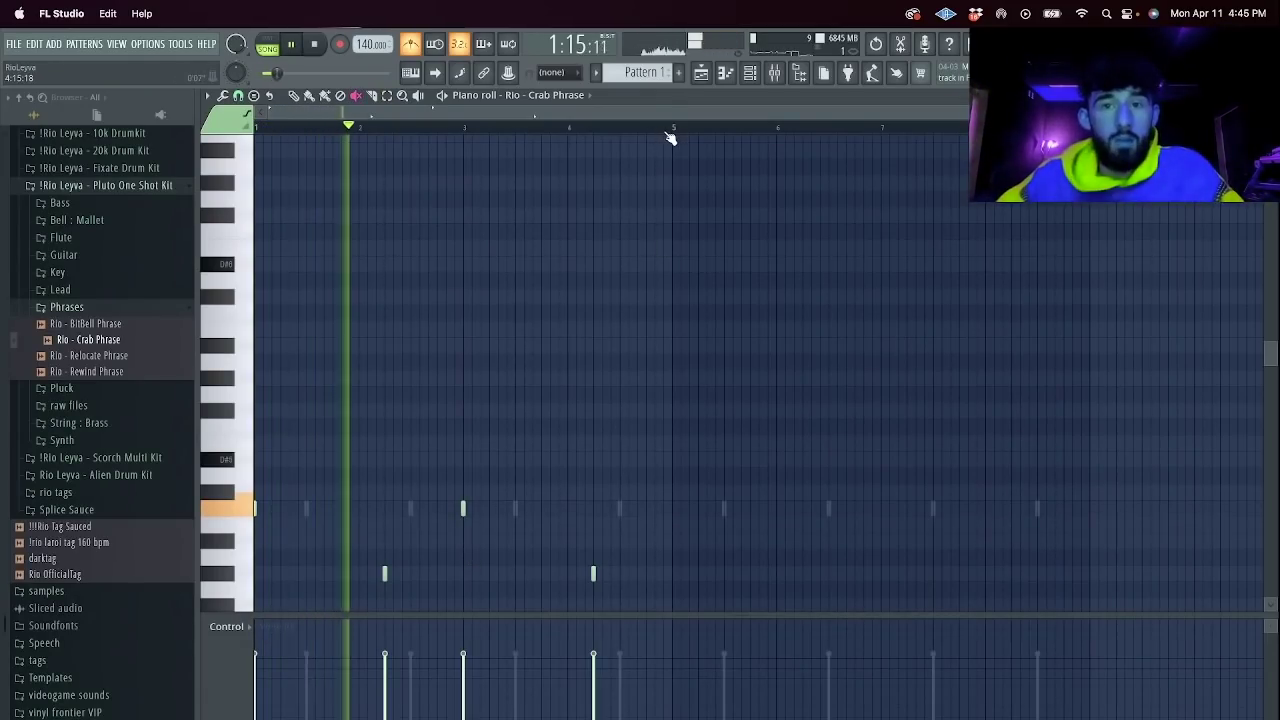
Duplicate the Crab Phrase notes from bars 1–5 into bars 5–9 and lower its channel volume.
drag(672, 130, 262, 134)
key(super+b)
super+click(807, 125)
click(749, 73)
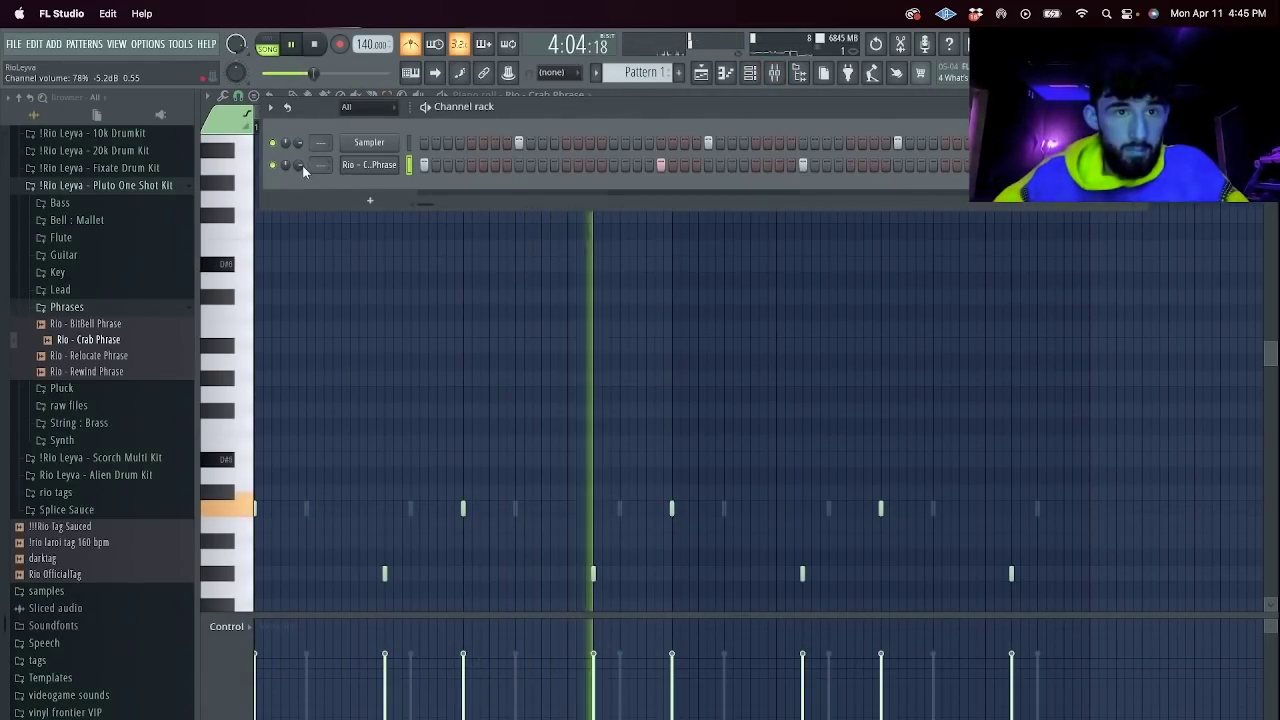
drag(299, 166, 299, 184)
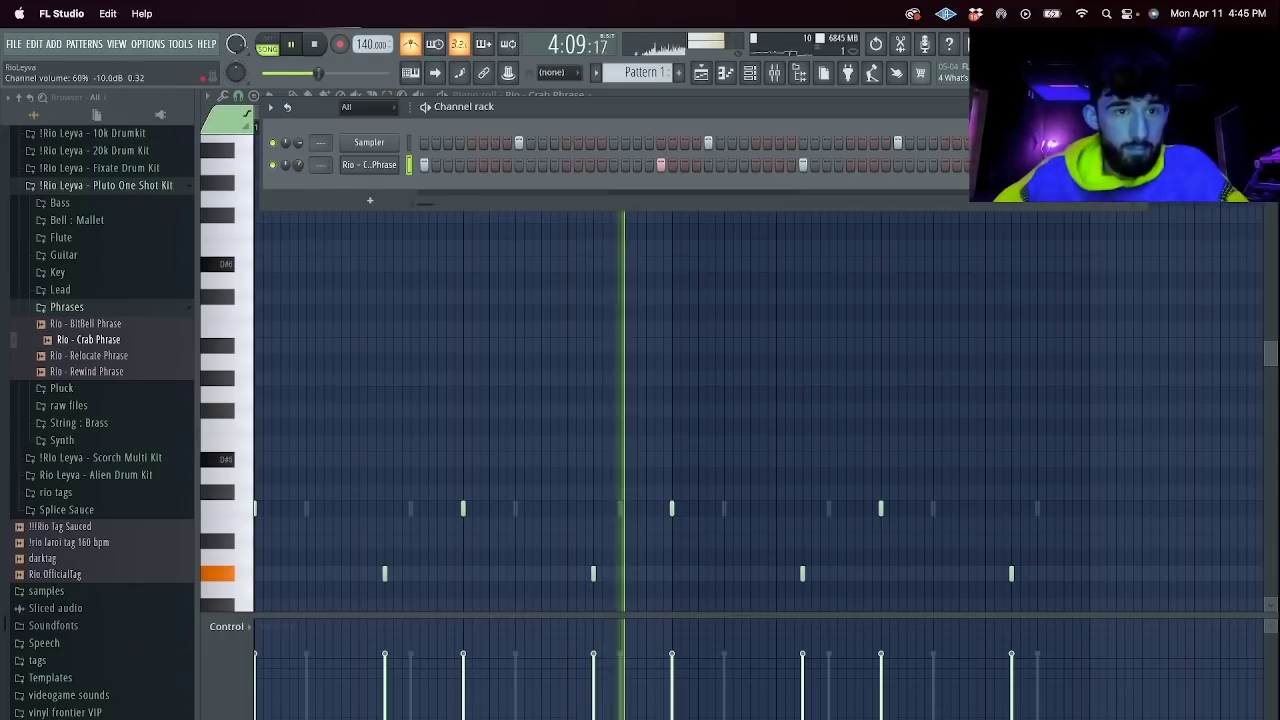
Load Guild Guitar from the Guitar folder as a new channel and review its envelope and misc settings.
click(100, 255)
key(space)
click(100, 304)
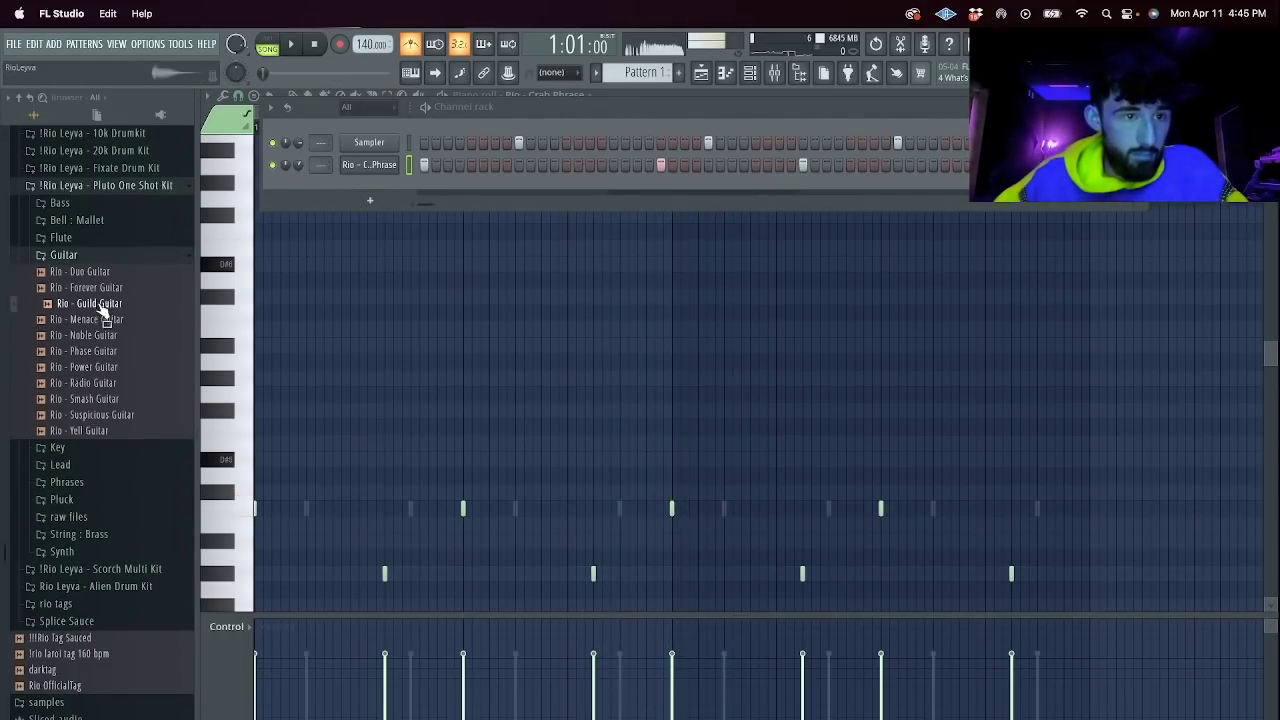
drag(97, 310, 391, 192)
click(369, 187)
click(272, 176)
click(306, 176)
click(705, 196)
right_click(385, 187)
click(418, 188)
Draw a row of short Guild Guitar notes at bar 1 and drop them an octave.
drag(259, 510, 252, 317)
click(256, 315)
click(268, 315)
key(space)
click(281, 315)
key(space)
key(space)
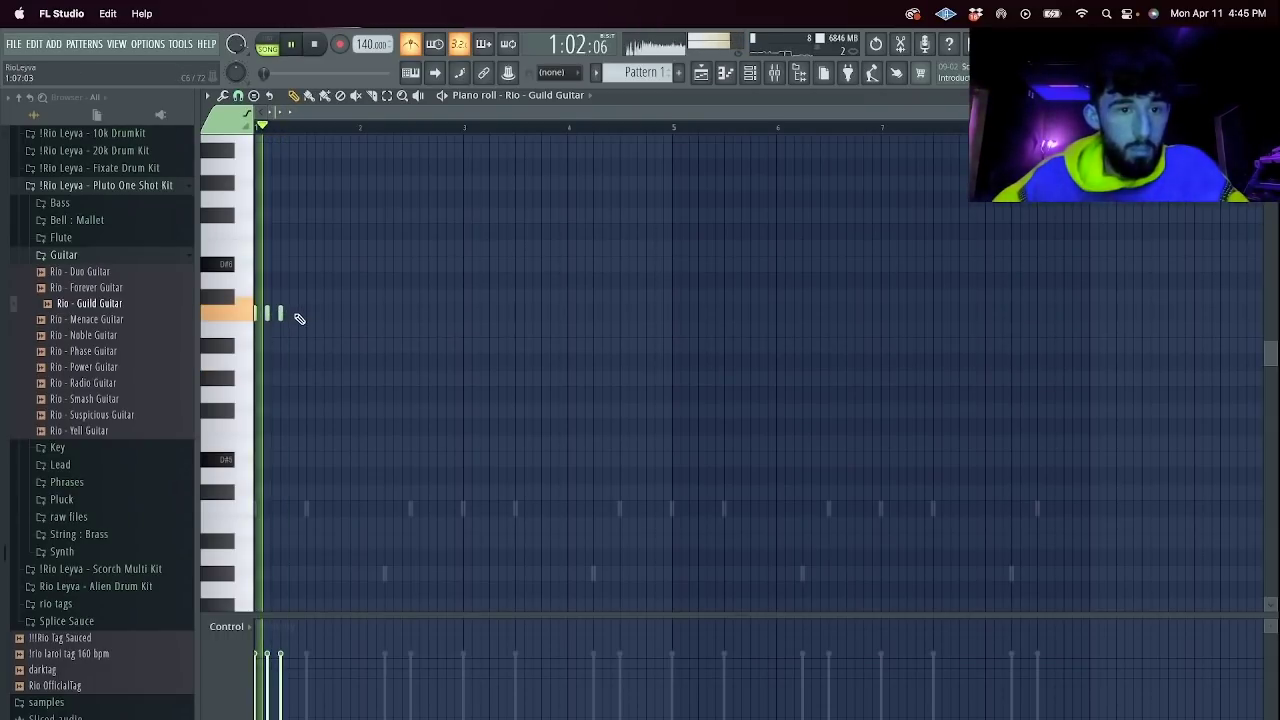
click(293, 314)
click(306, 314)
key(space)
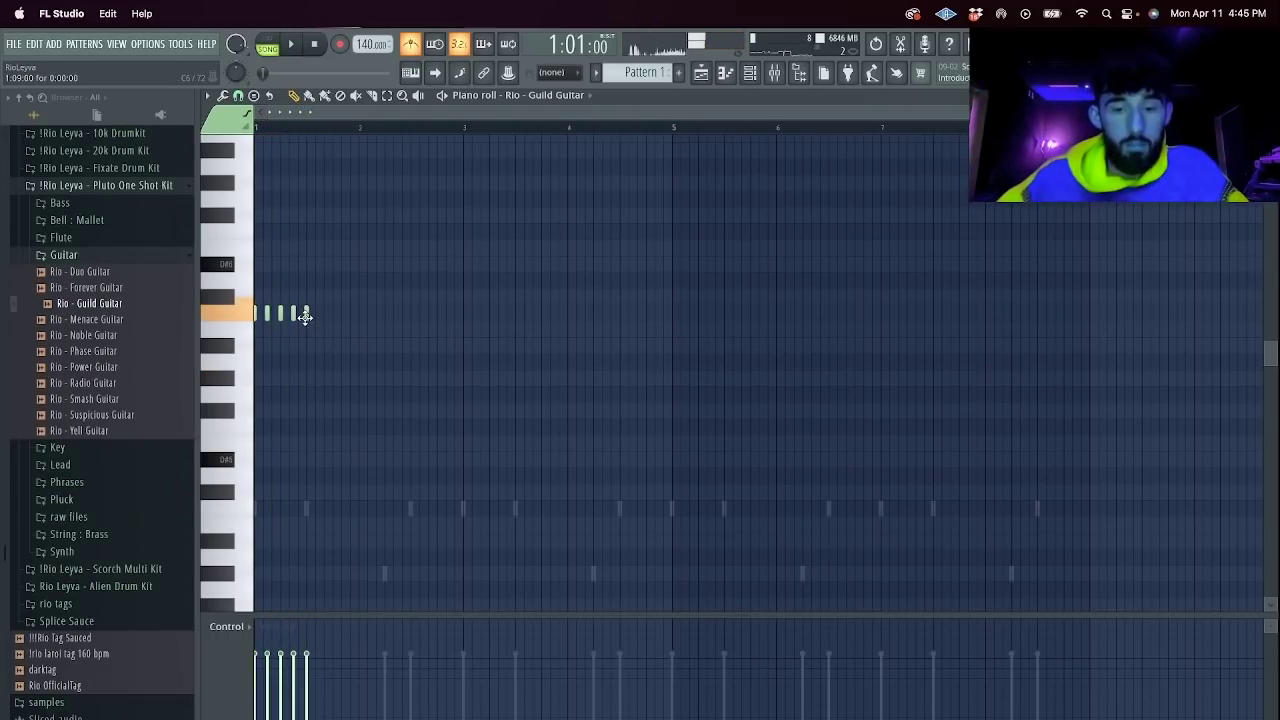
key(ctrl+Down)
key(space)
drag(1060, 112, 629, 241)
key(space)
Thin the Guild Guitar melody by deleting extra notes, shifting one later and adding a lower note.
key(space)
key(space)
key(space)
key(space)
right_click(284, 511)
key(space)
right_click(339, 508)
right_click(311, 508)
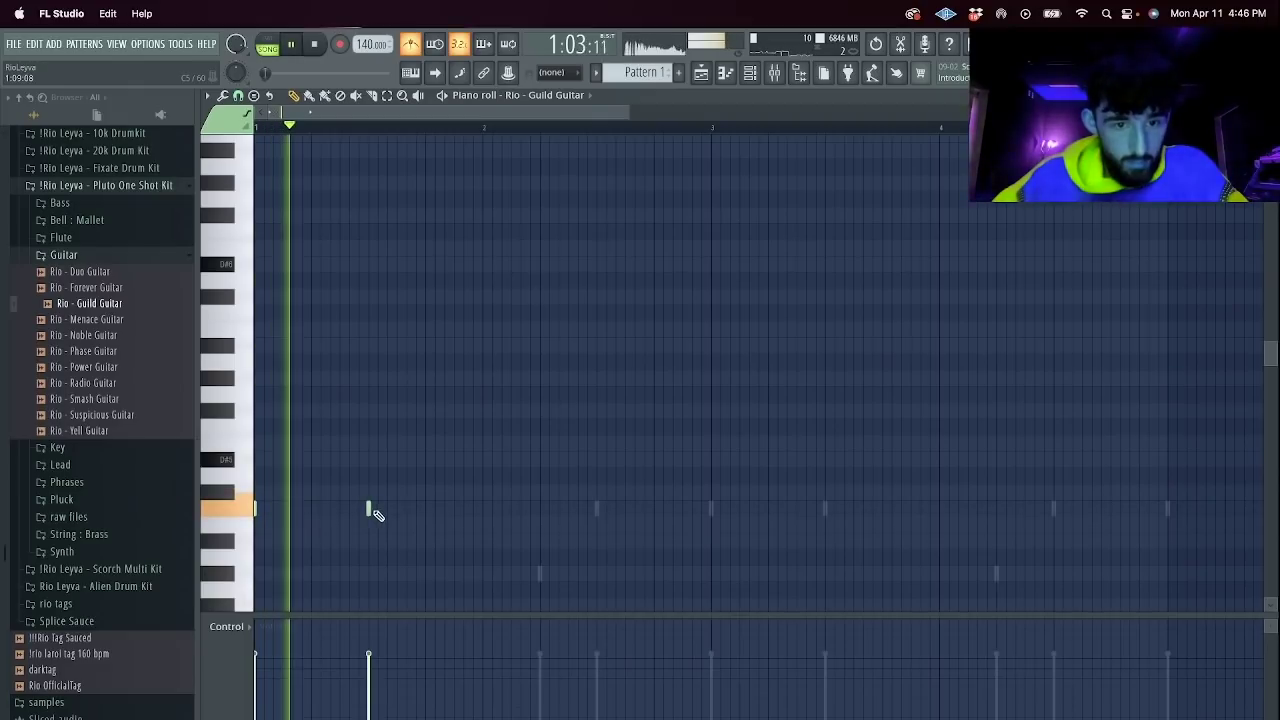
drag(369, 509, 426, 509)
click(541, 572)
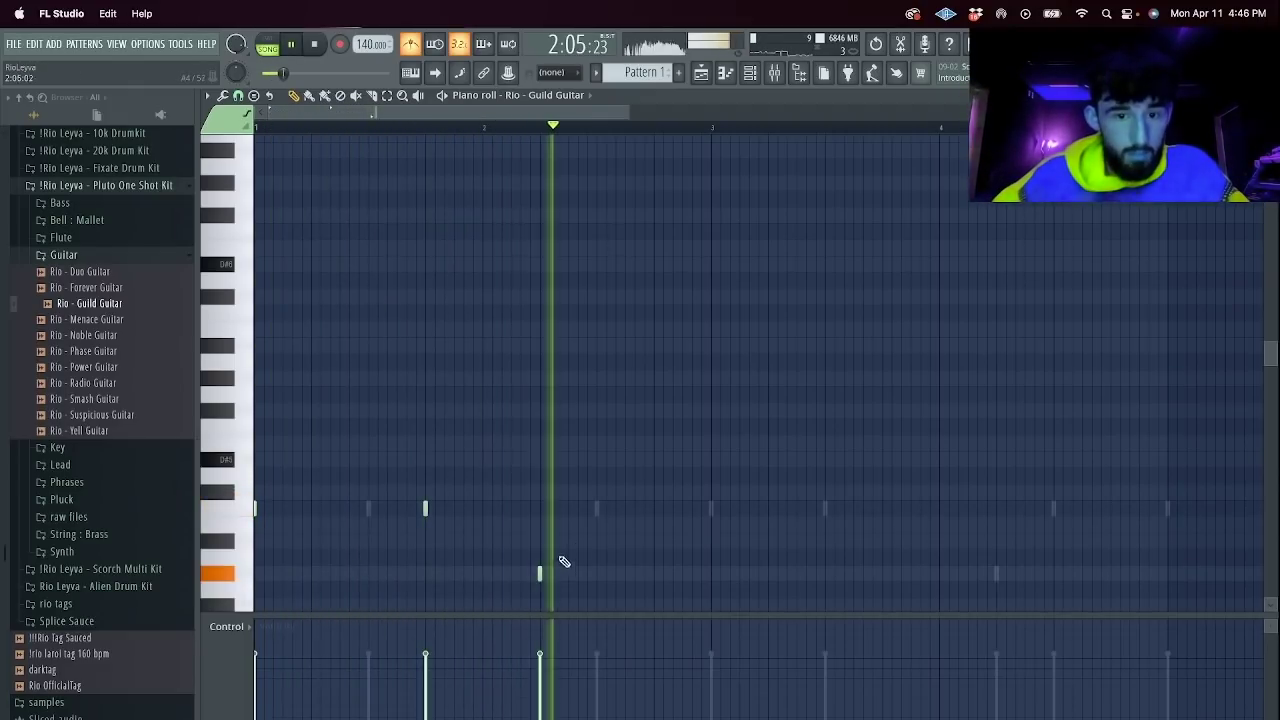
Duplicate the Guild Guitar melody with Ctrl+B to fill the following bars.
drag(718, 127, 256, 137)
key(ctrl+b)
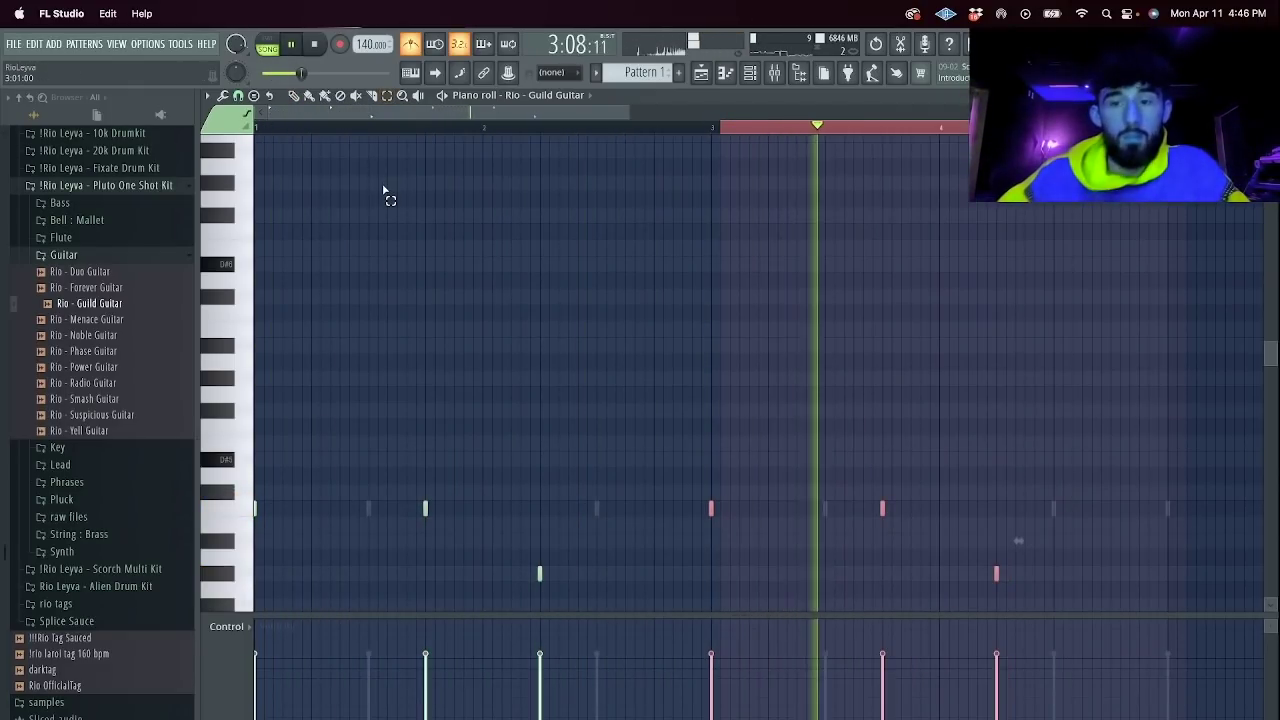
drag(1170, 127, 256, 128)
key(ctrl+b)
Transpose the Guild Guitar notes up 3 semitones and load Radio Guitar as a new channel.
click(748, 75)
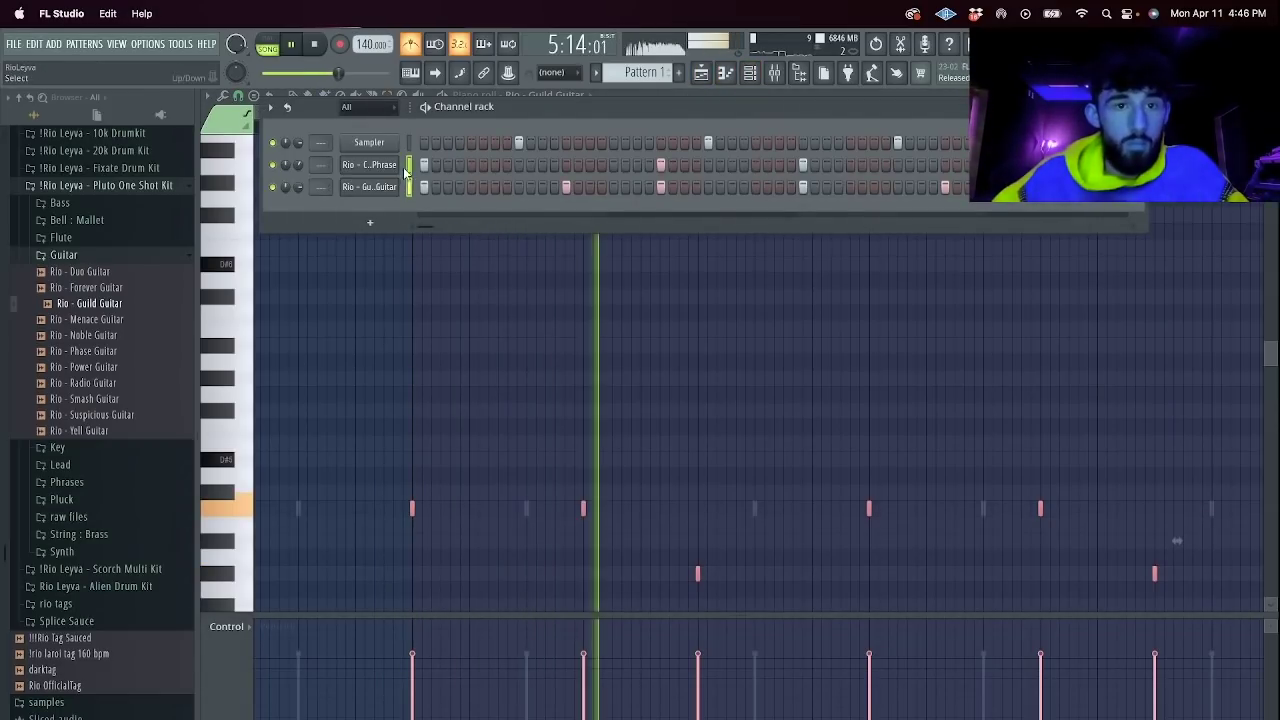
click(271, 107)
click(323, 291)
text(3)
key(Return)
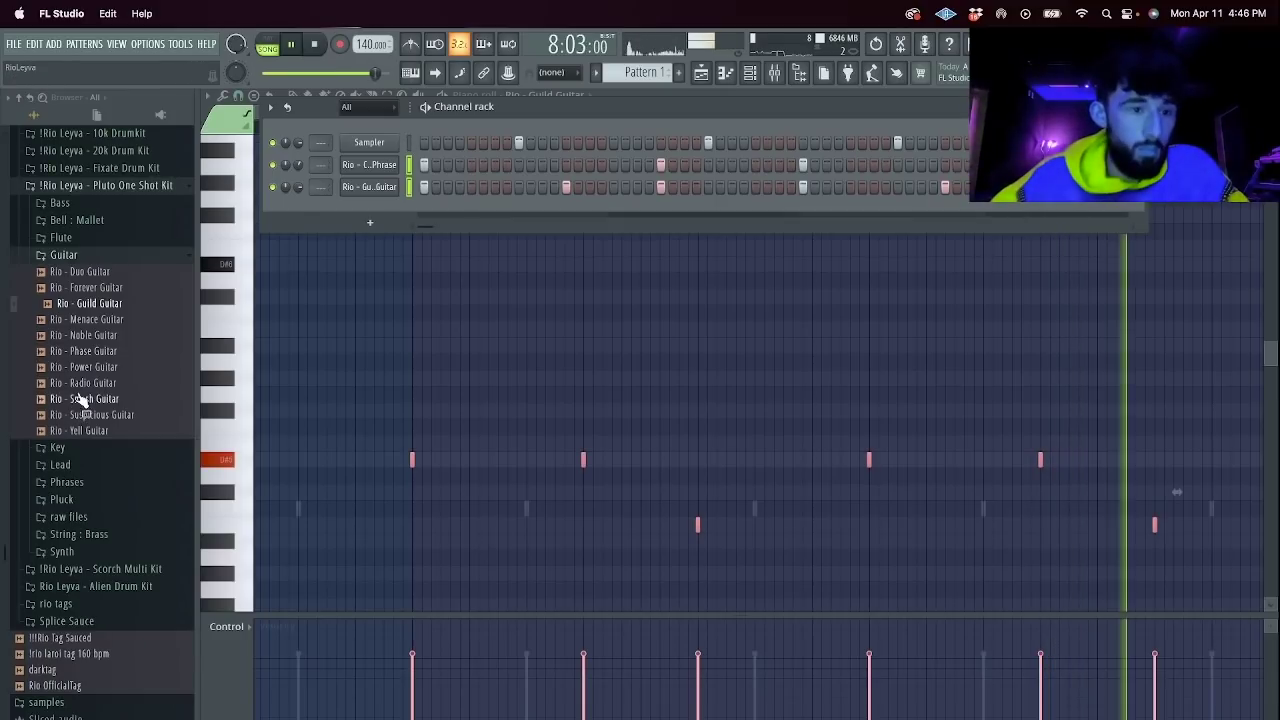
drag(84, 383, 297, 217)
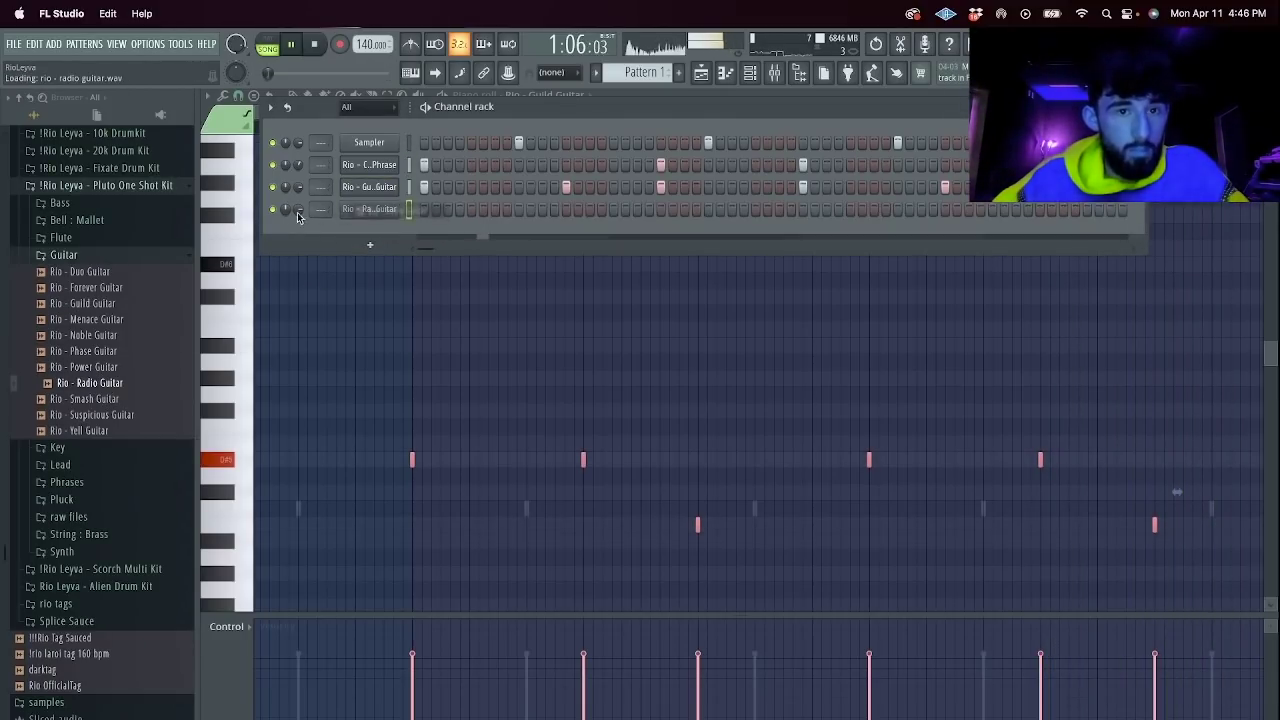
Set the Radio Guitar volume envelope to zero attack, raised hold and no decay.
click(369, 208)
click(296, 195)
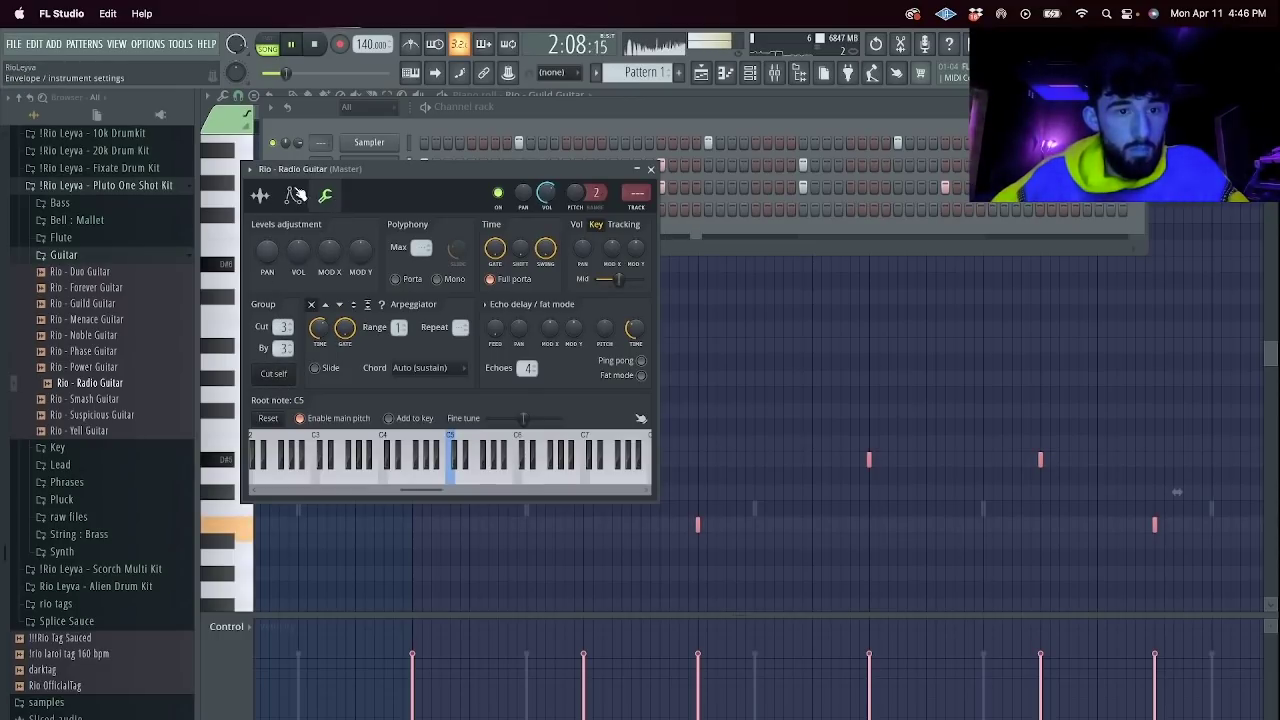
click(298, 194)
drag(290, 343, 316, 290)
drag(340, 342, 340, 395)
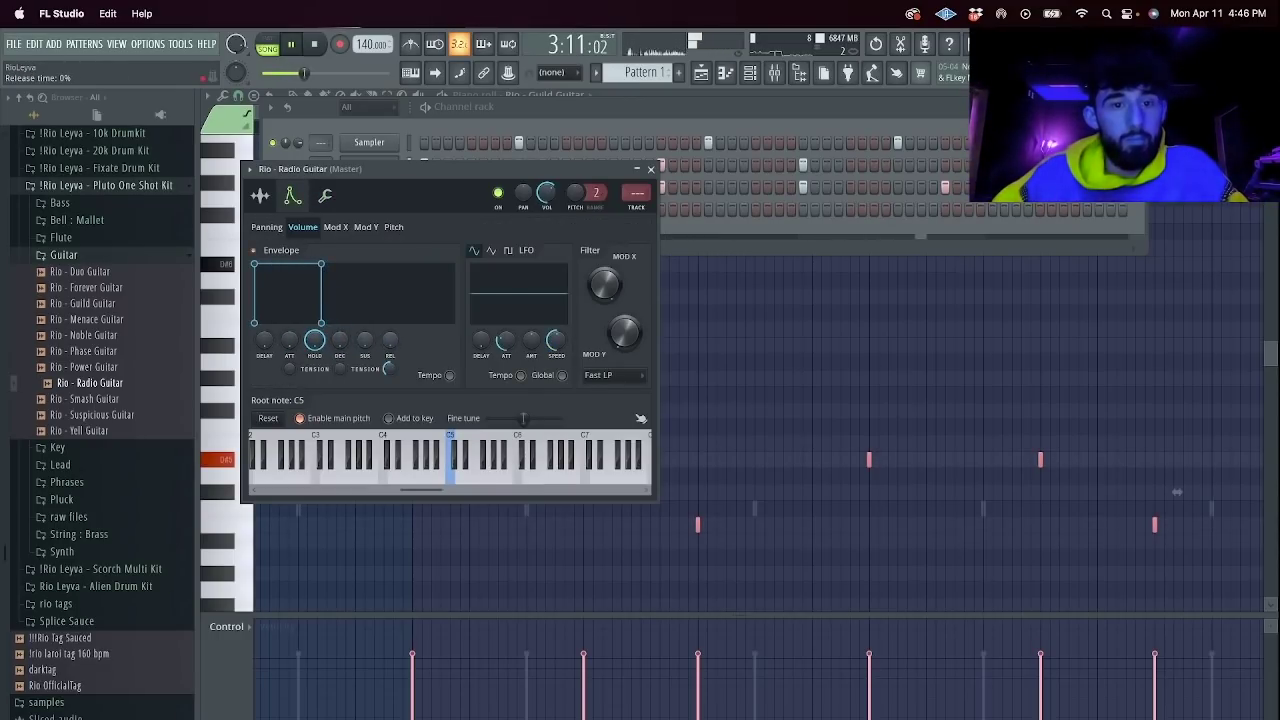
Draw a long D#5 note at bar 1 and a short F#5 note in the Radio Guitar piano roll.
click(663, 235)
right_click(360, 211)
click(420, 207)
key(space)
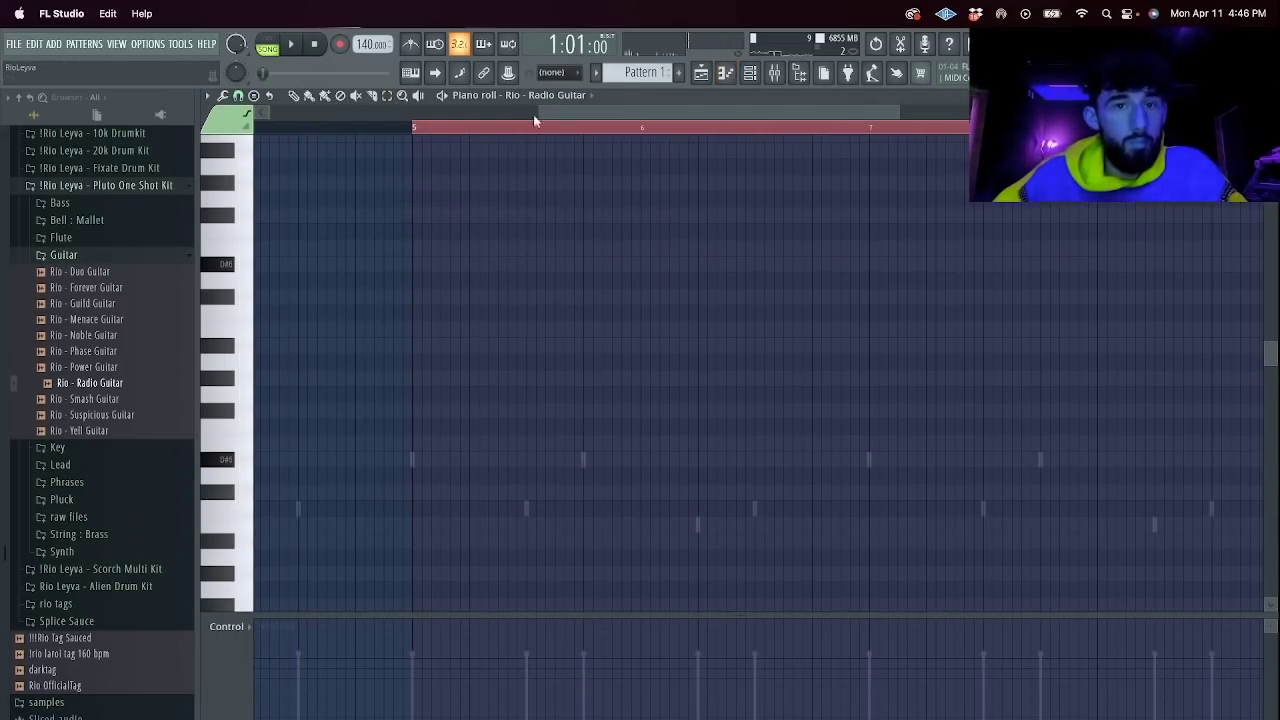
drag(536, 111, 257, 111)
click(247, 418)
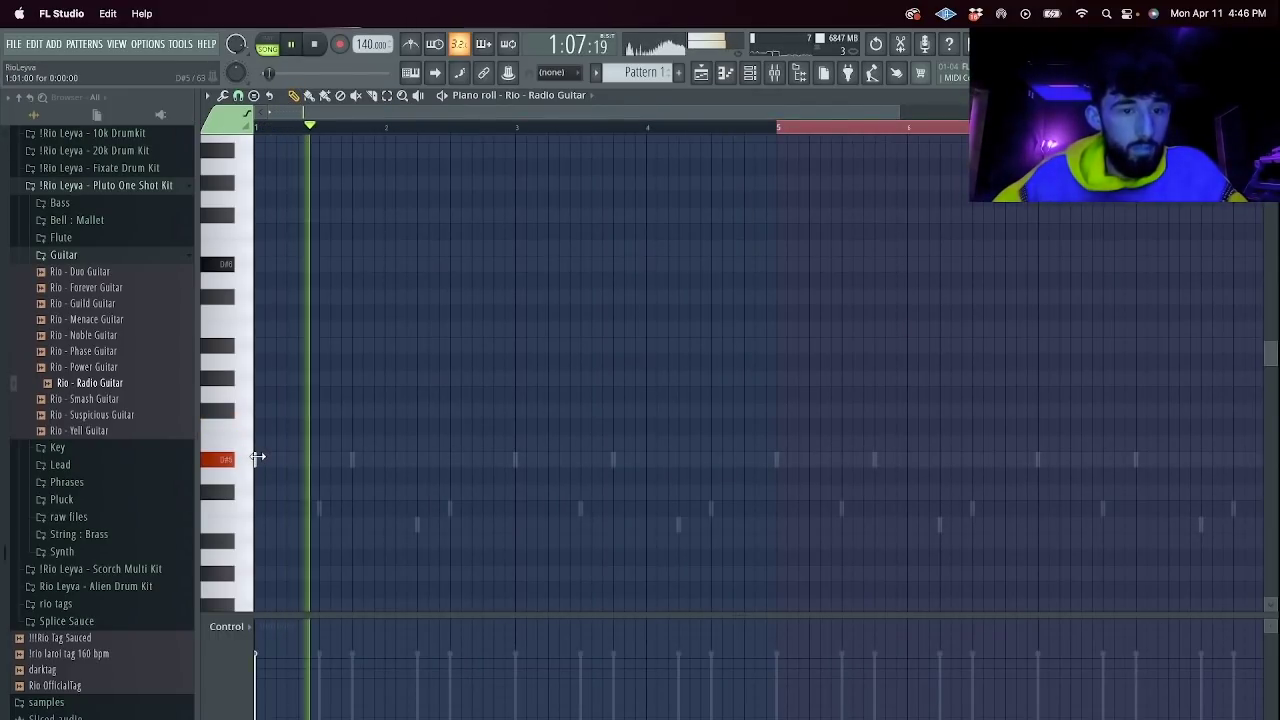
drag(257, 459, 352, 459)
drag(258, 127, 306, 127)
click(322, 345)
drag(420, 345, 337, 346)
Lengthen the D#5 note into bar 2, add a short note, and slice off the note's end.
key(space)
key(space)
key(space)
drag(351, 460, 517, 464)
drag(428, 522, 408, 490)
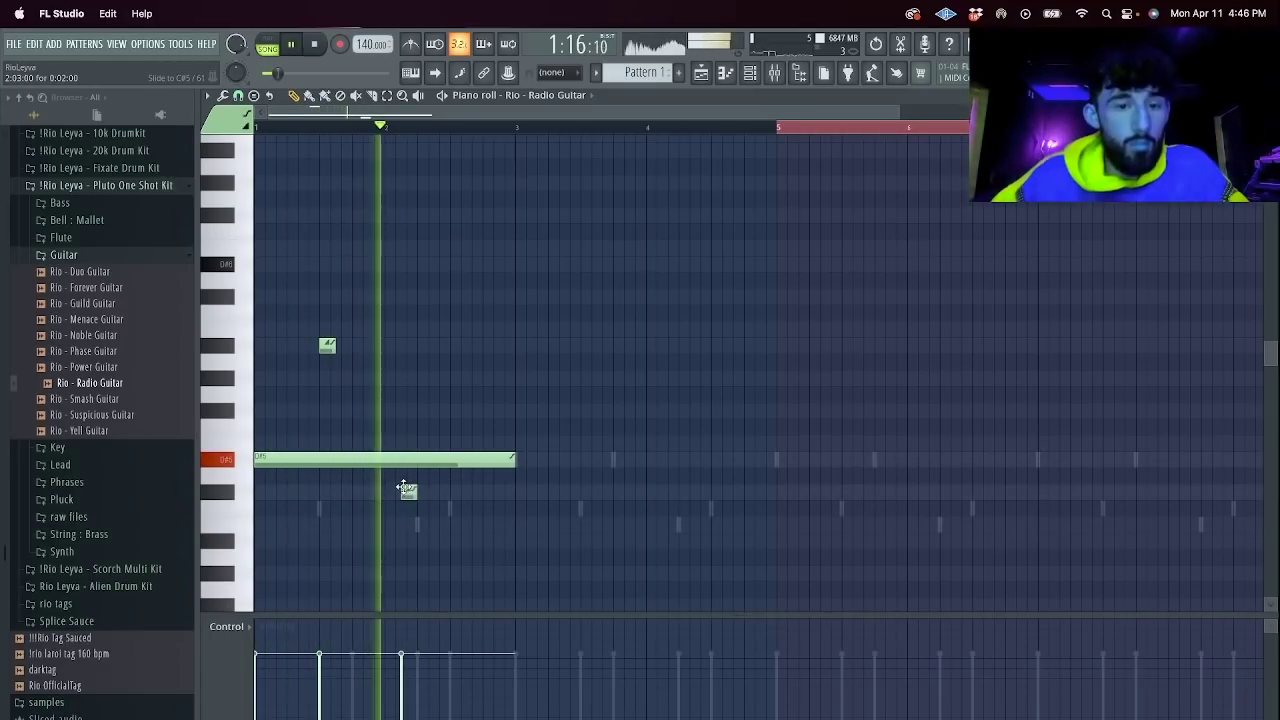
key(space)
key(space)
key(c)
drag(420, 453, 420, 470)
super+click(435, 462)
key(Delete)
key(space)
key(space)
super+click(397, 459)
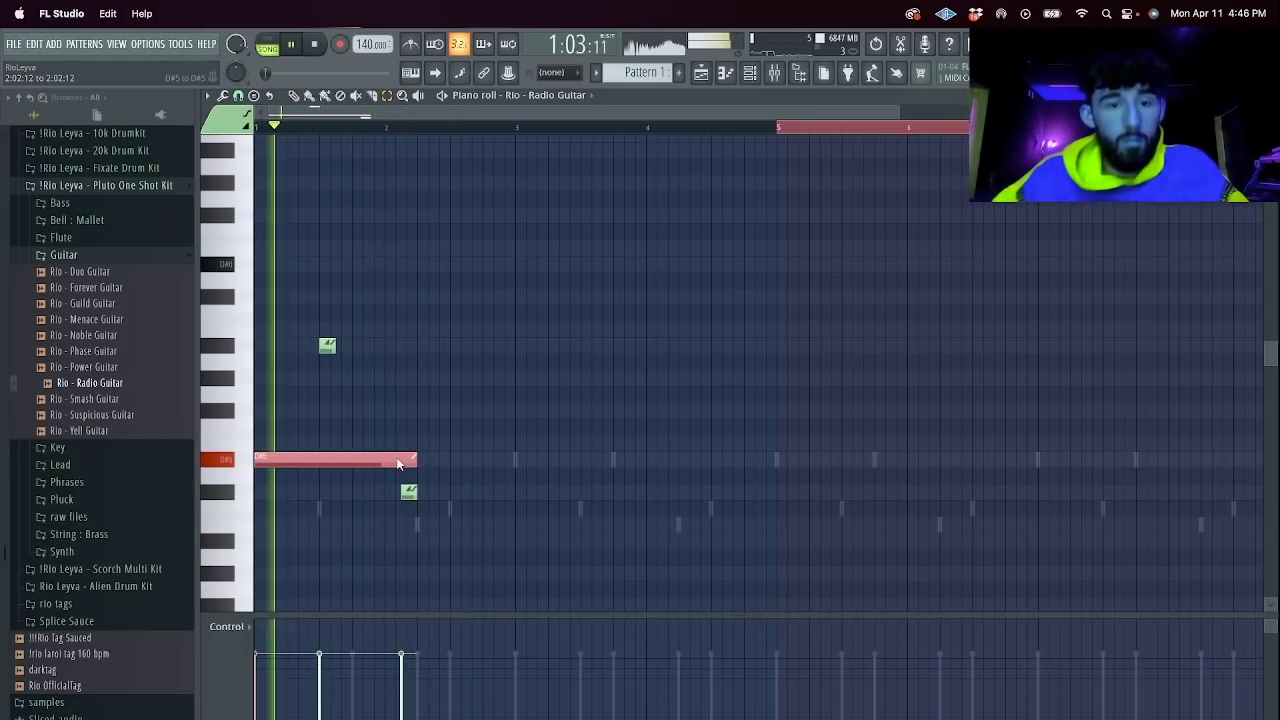
key(super+b)
key(space)
key(super+z)
Duplicate the D#5 note, lower the copy to C#5 and slice it short near bar 3.
key(space)
super+click(805, 127)
drag(805, 114, 398, 114)
key(space)
key(space)
super+click(388, 460)
key(super+b)
key(shift+Down)
key(shift+Down)
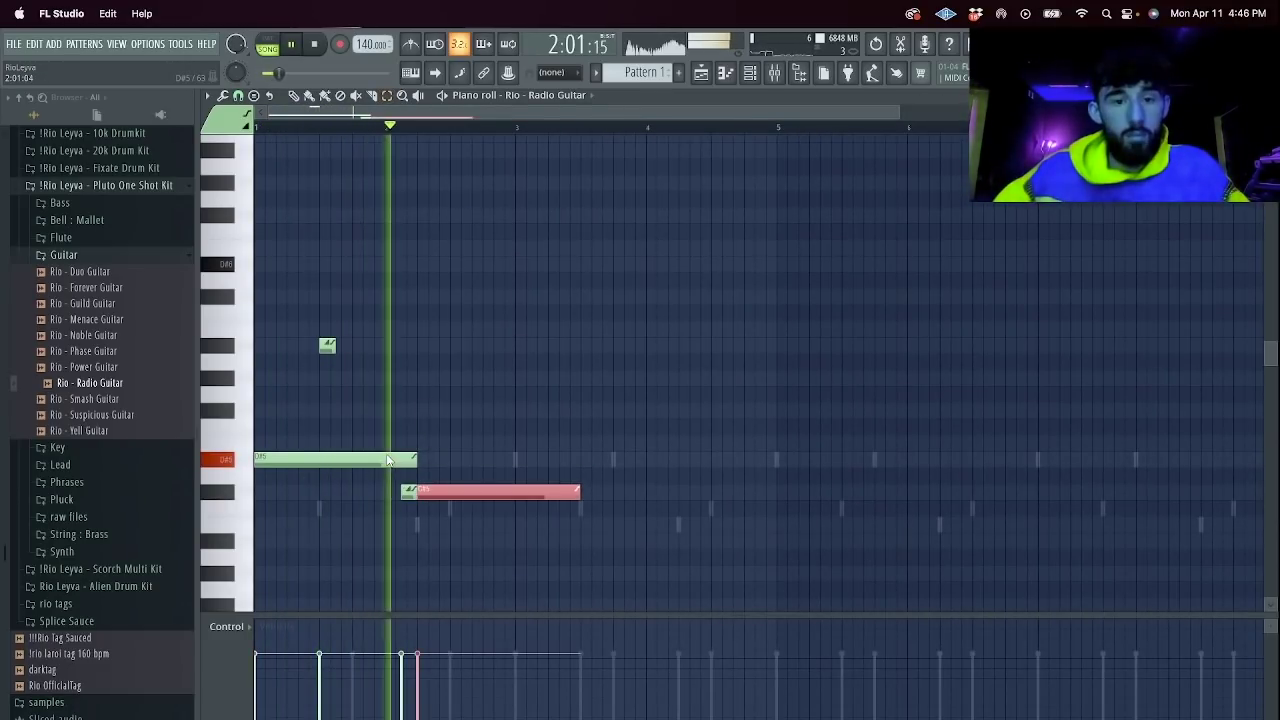
key(space)
key(space)
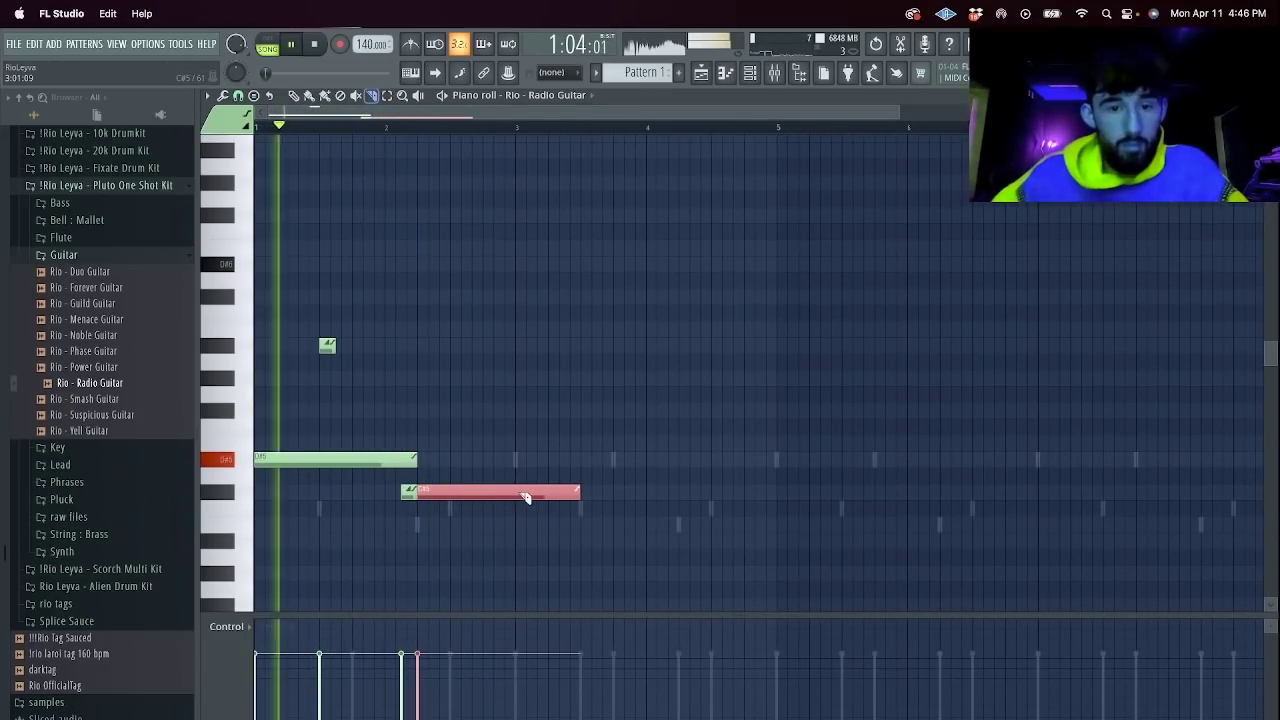
key(c)
drag(522, 483, 524, 503)
key(Delete)
Duplicate the notes two bars right, moving the copied long note down four rows and adjusting the short notes.
key(ctrl+b)
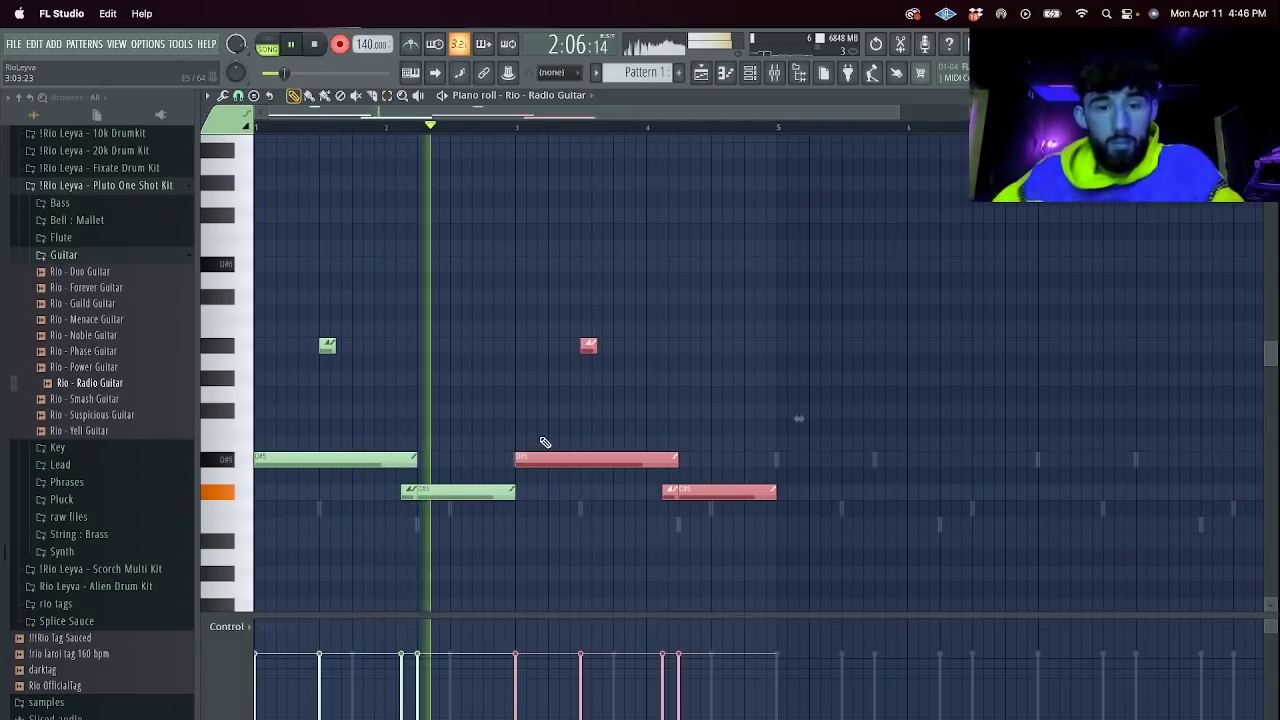
click(543, 443)
drag(536, 463, 500, 540)
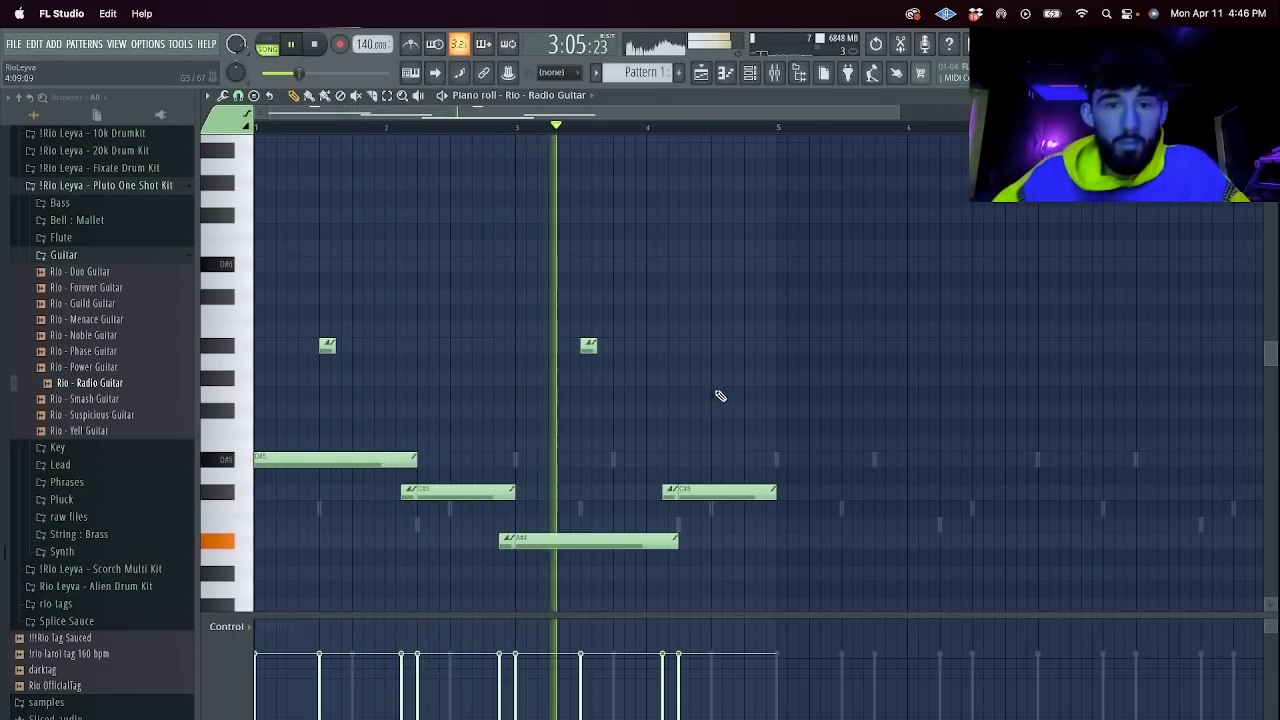
drag(587, 344, 588, 410)
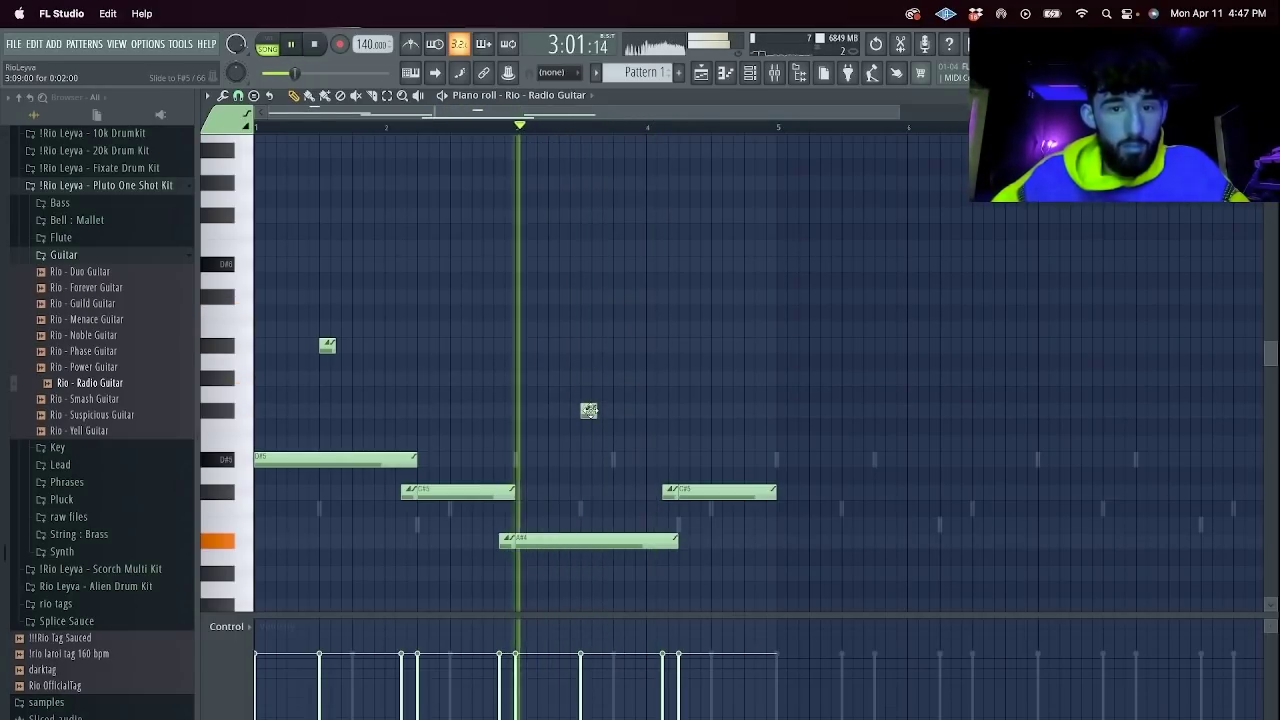
drag(670, 432, 666, 418)
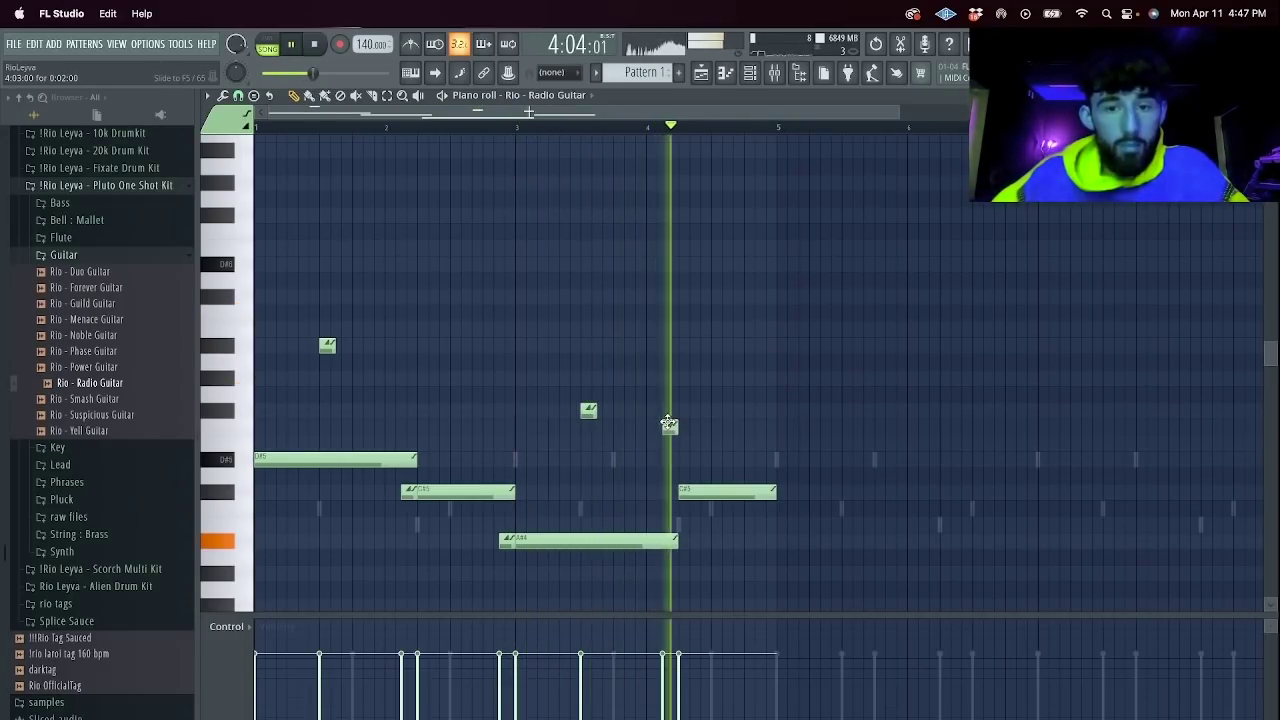
key(space)
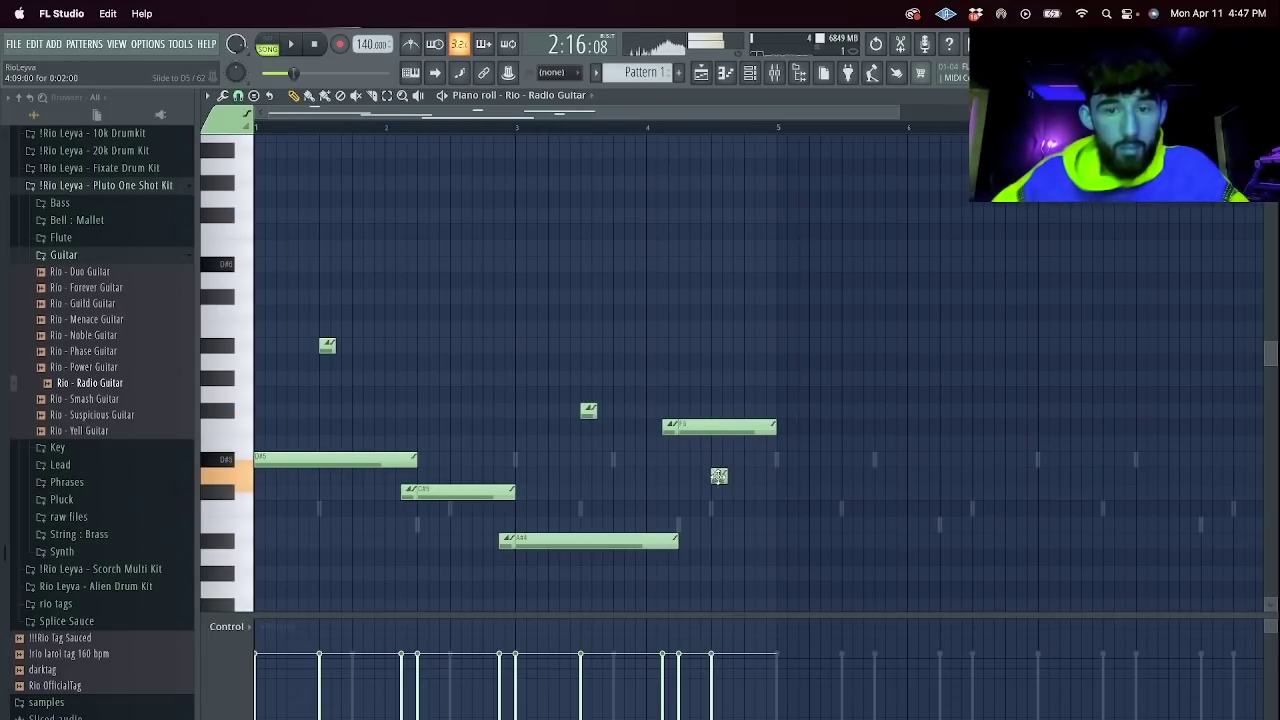
key(space)
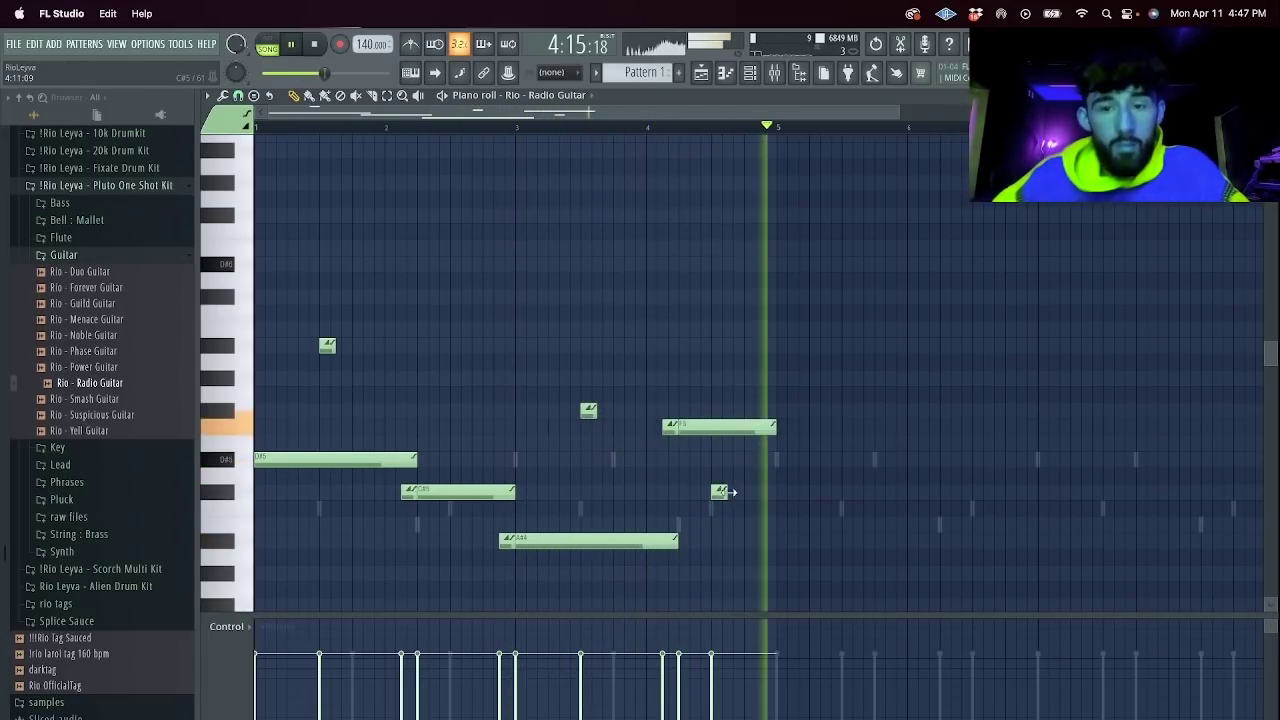
Clone the Radio Guitar channel to create the Yell Guitar channel.
click(749, 72)
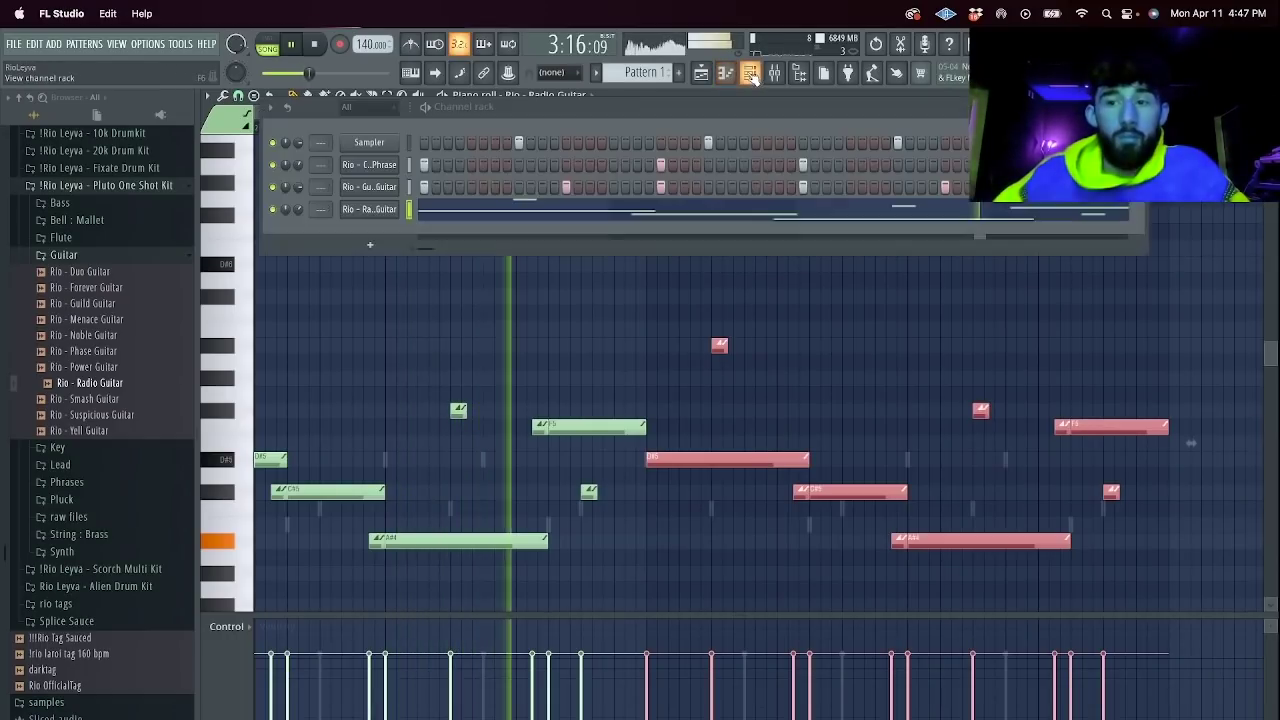
right_click(396, 200)
click(450, 355)
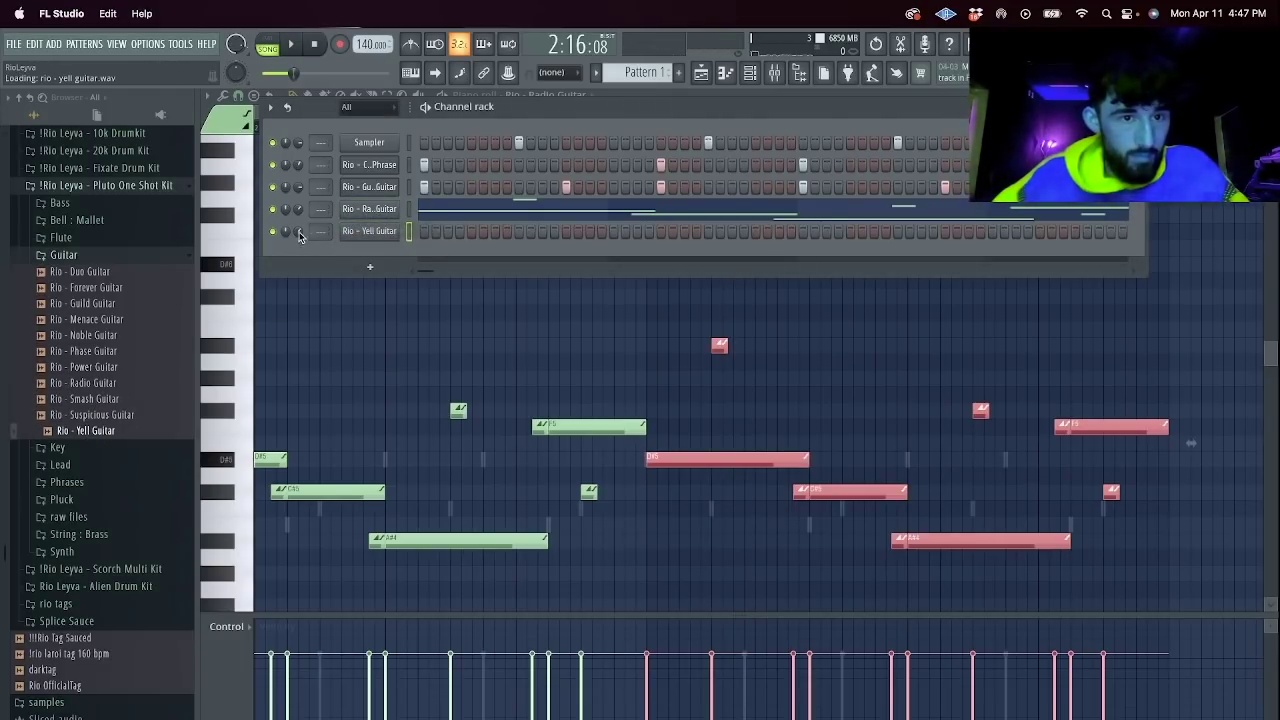
Draw long D#5 notes at bar 1 (through bar 3) and bar 5 in the Yell Guitar piano roll.
right_click(405, 232)
click(440, 232)
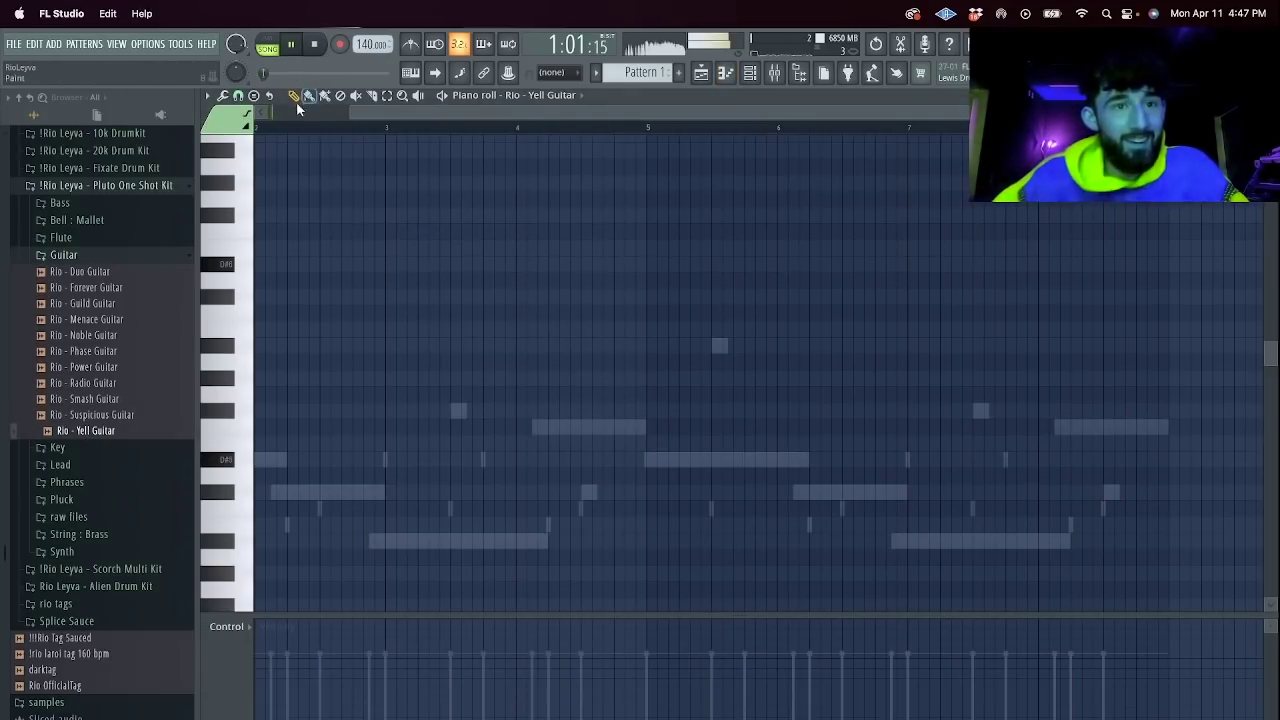
drag(425, 116, 335, 118)
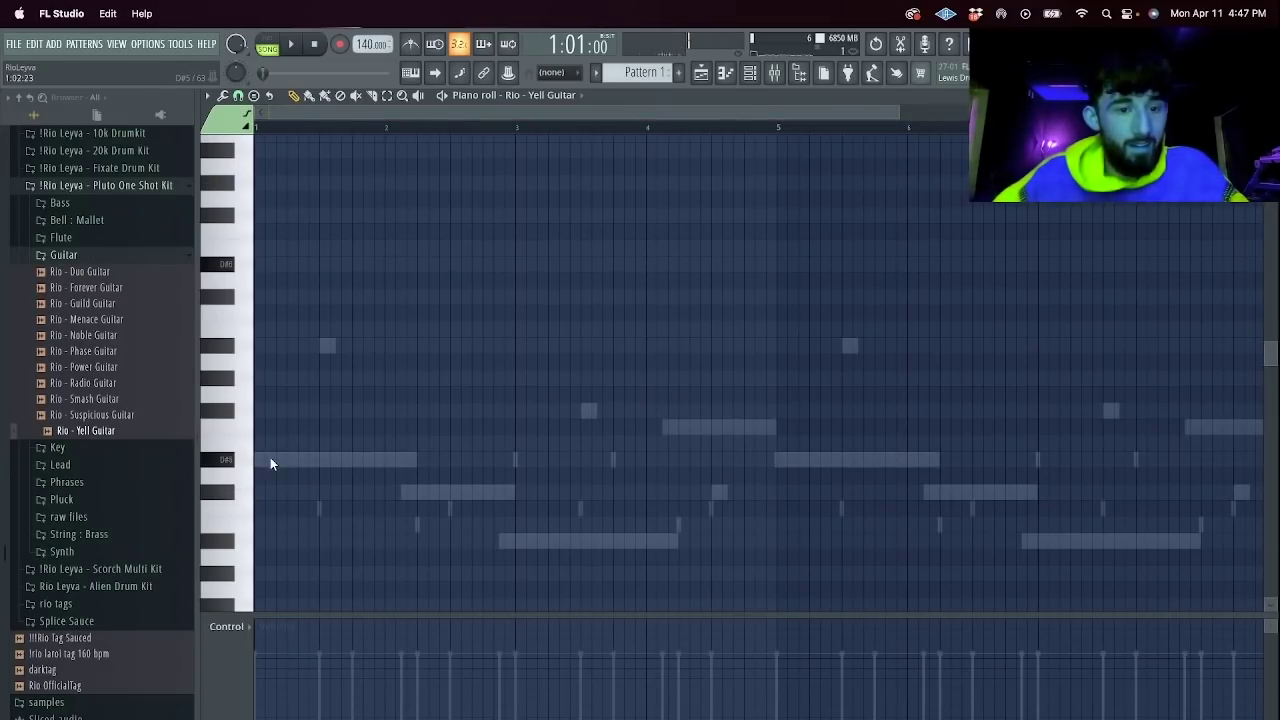
key(space)
drag(263, 459, 515, 459)
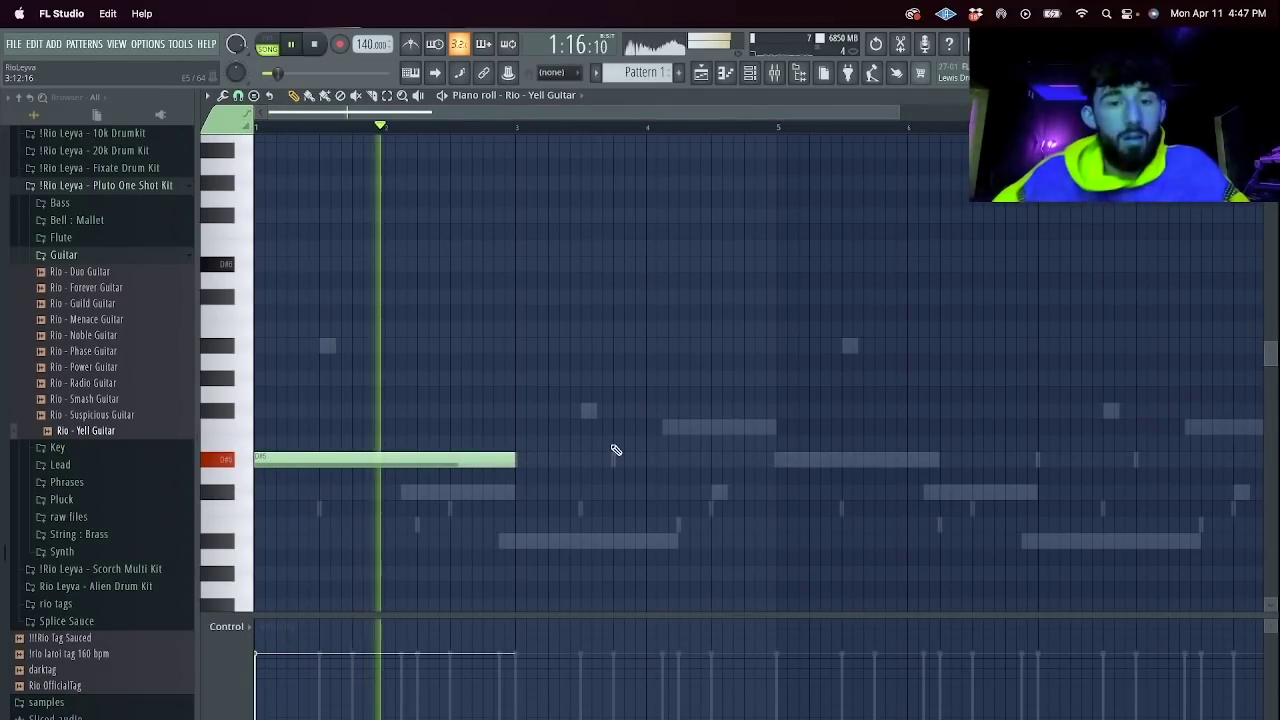
click(778, 459)
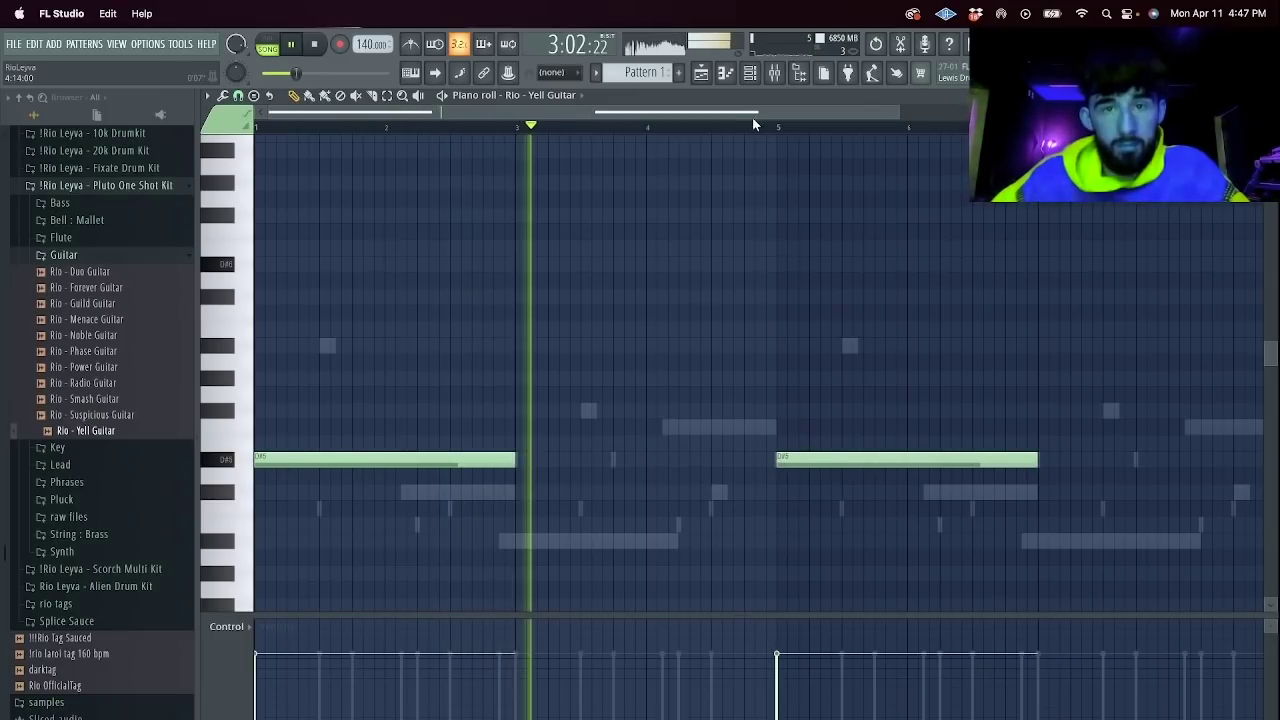
key(F6)
Add a Serum channel, load Memory by Dynox's Bass - Magenta preset, and close the Serum window.
click(362, 267)
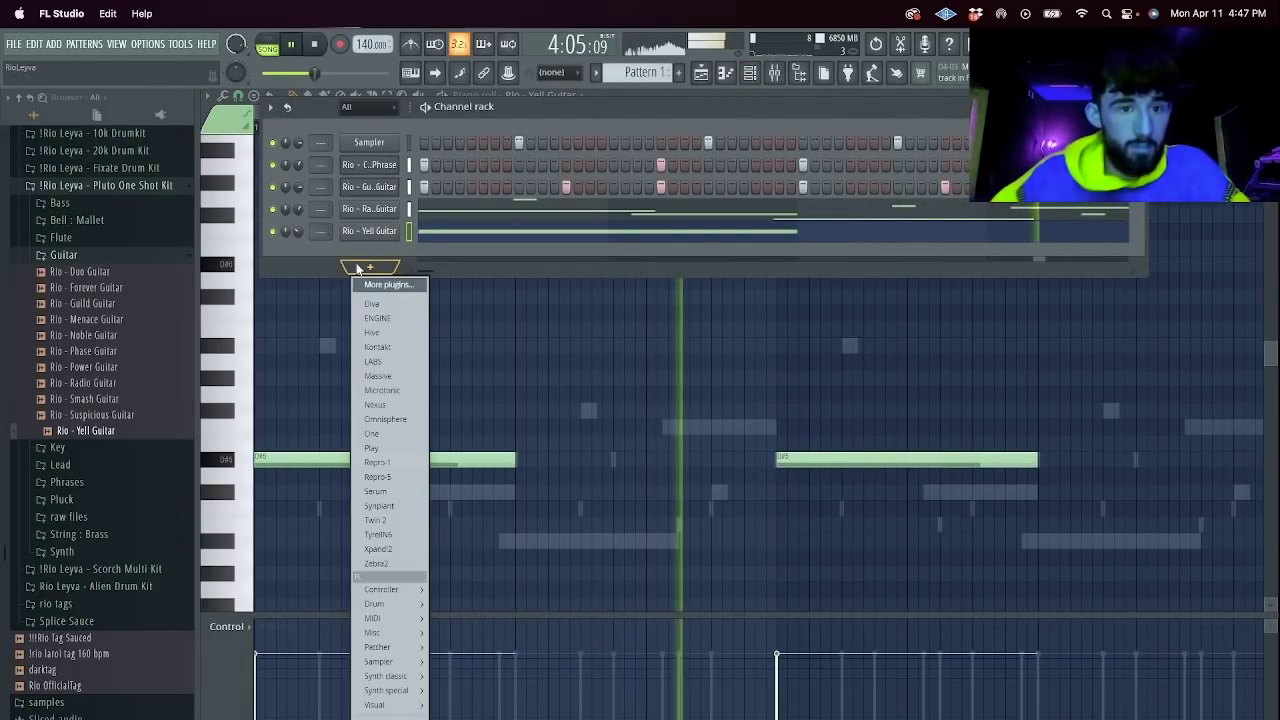
click(380, 491)
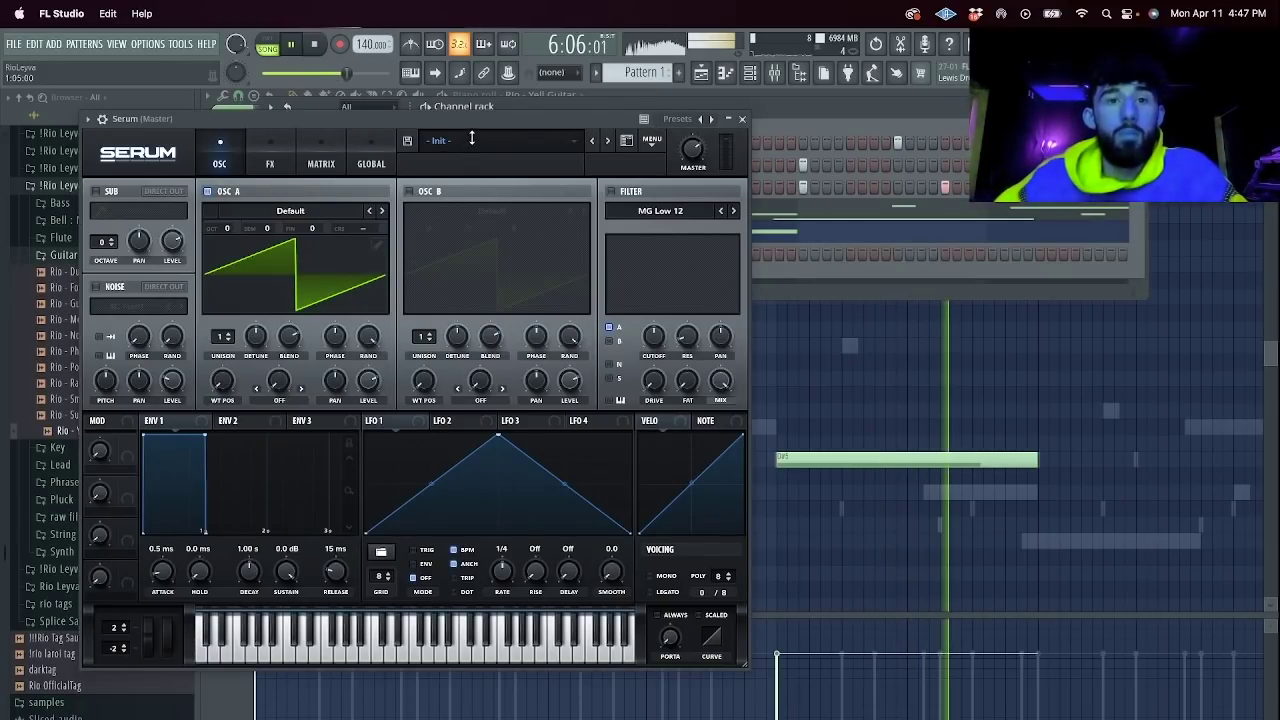
click(471, 140)
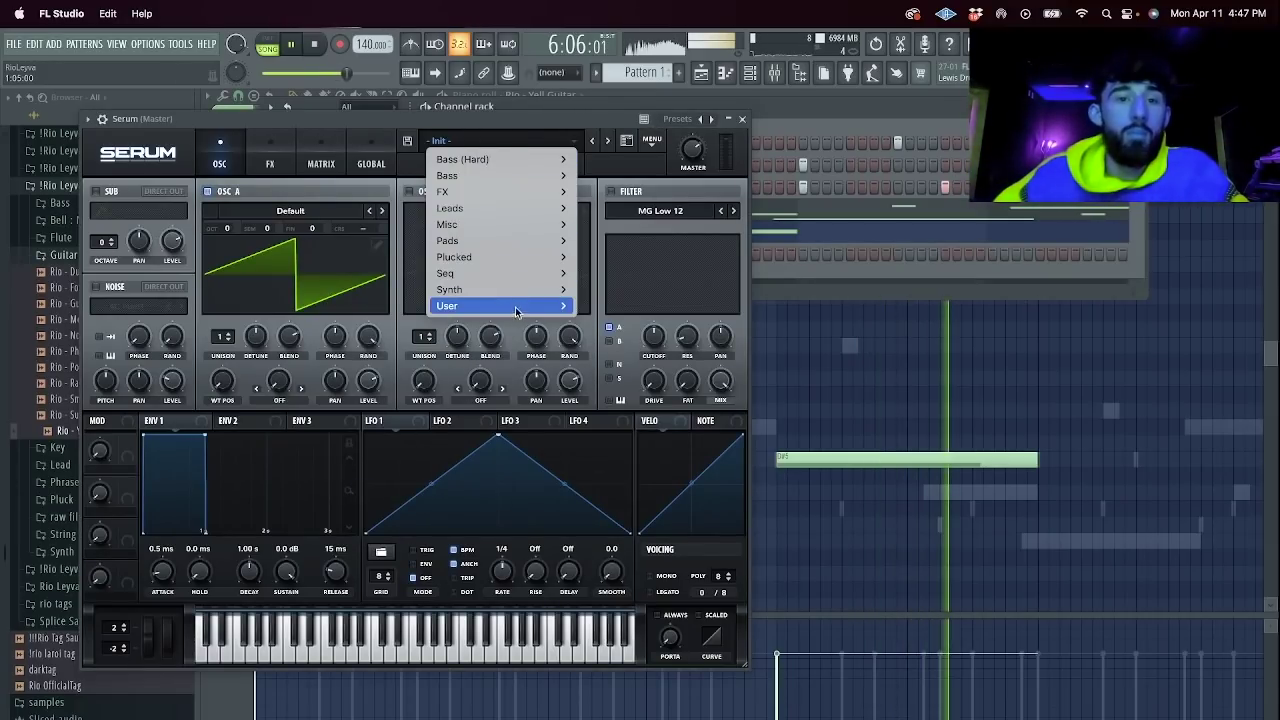
mouse_move(514, 306)
mouse_move(750, 501)
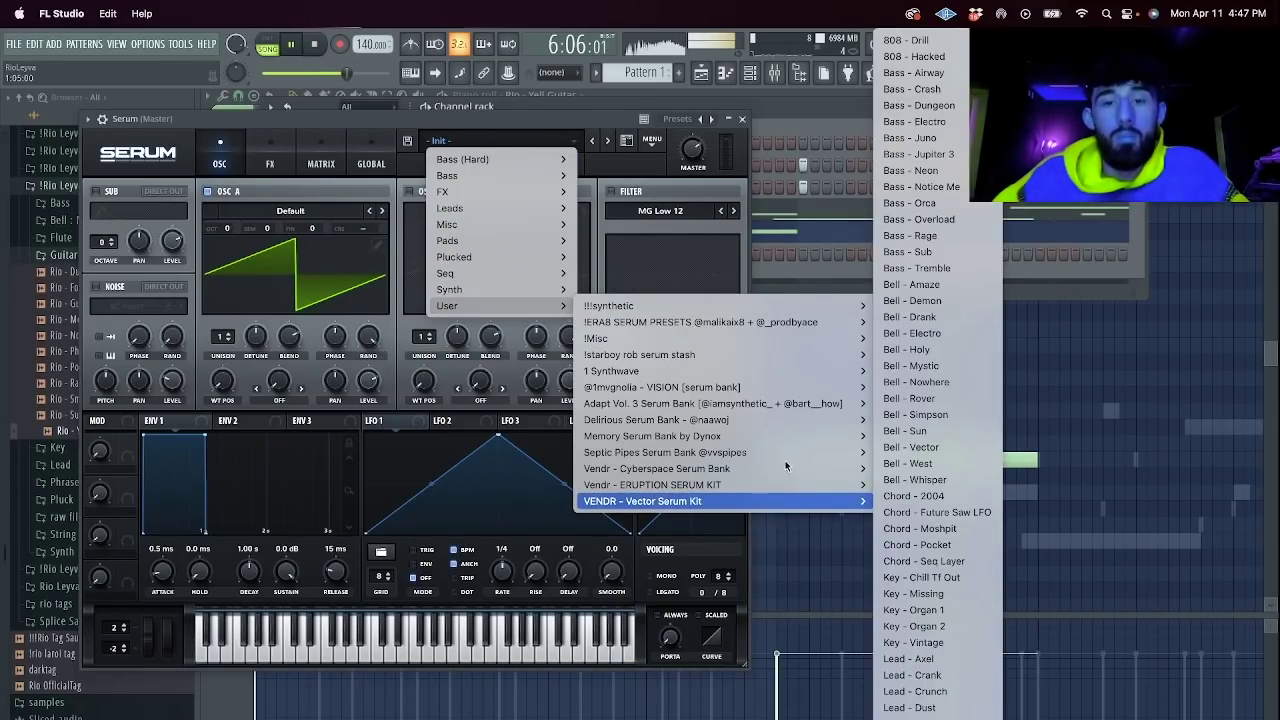
mouse_move(822, 437)
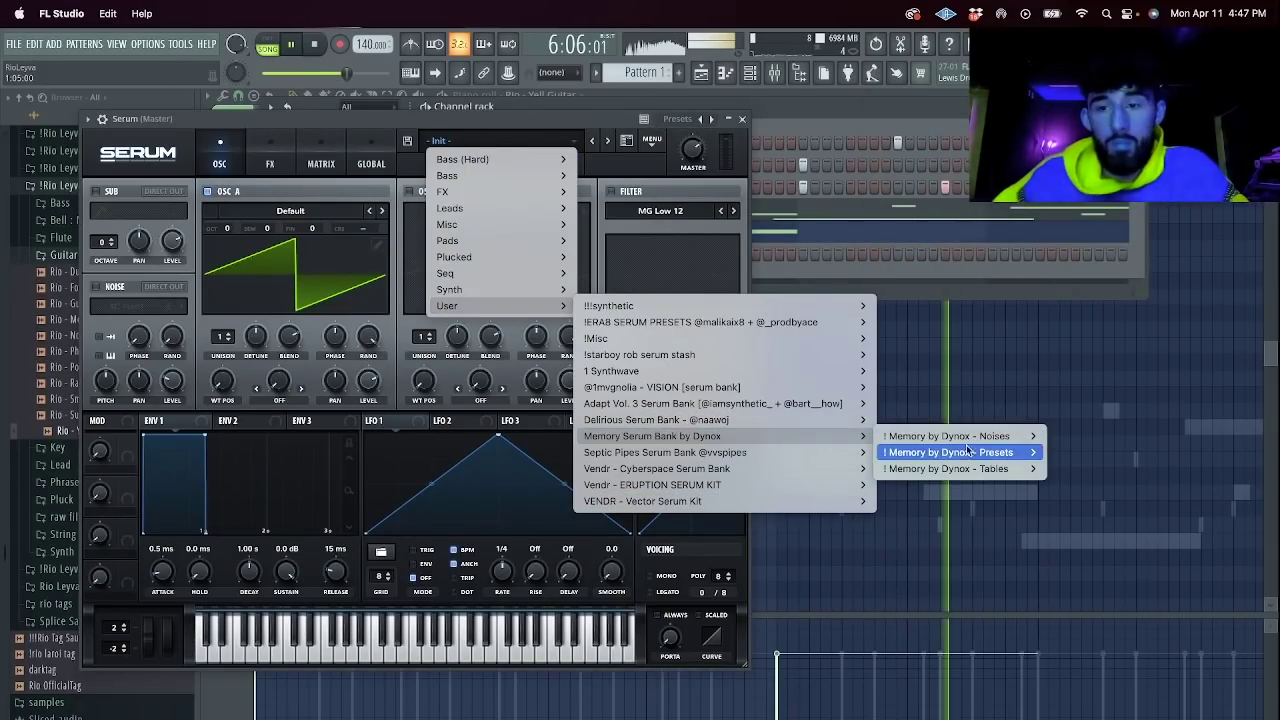
mouse_move(968, 451)
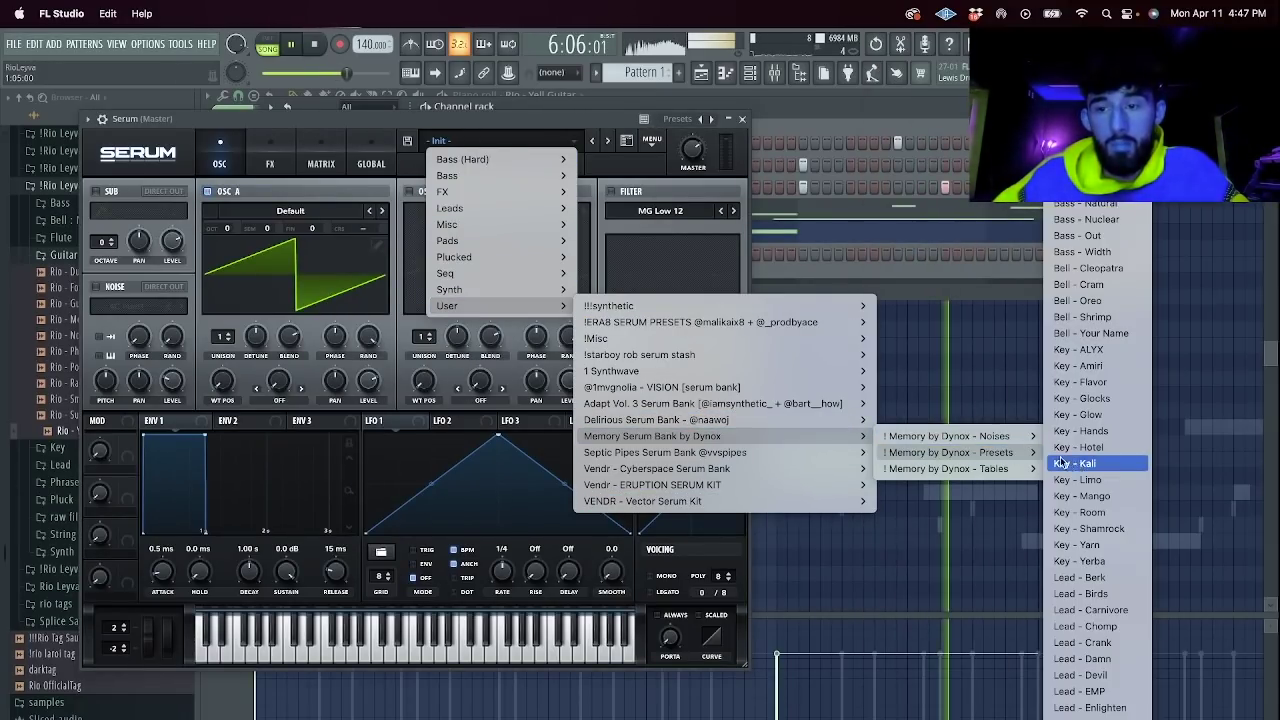
click(1086, 187)
key(space)
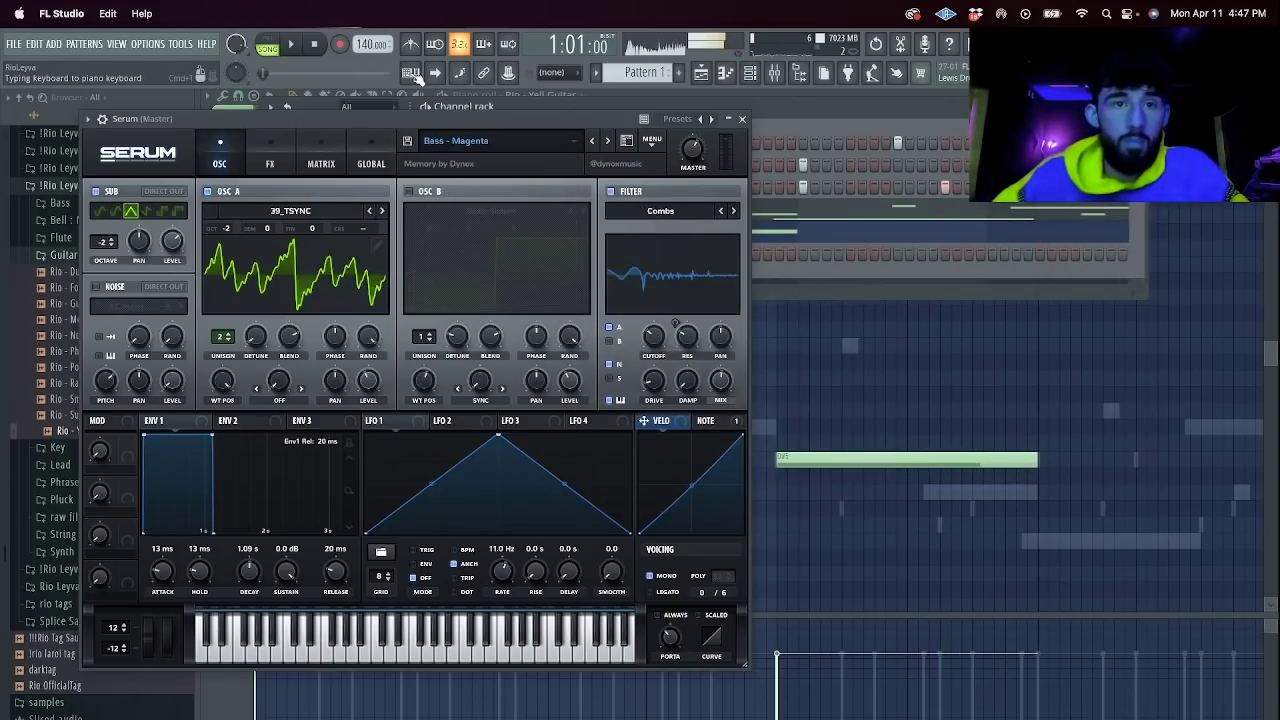
click(750, 121)
key(space)
In Serum's piano roll, draw a D#4 note at bar 1 followed by a shortened A#3.
right_click(395, 252)
click(437, 247)
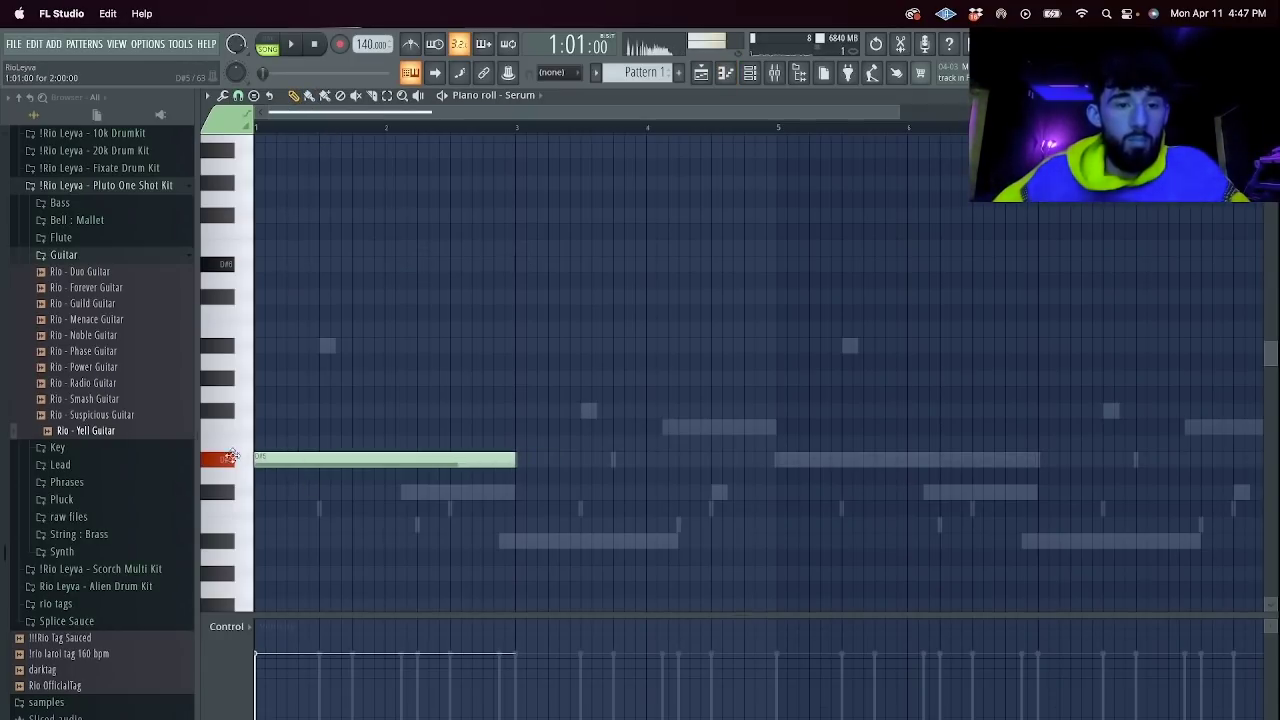
key(space)
scroll(531, 429, down, 4)
click(262, 459)
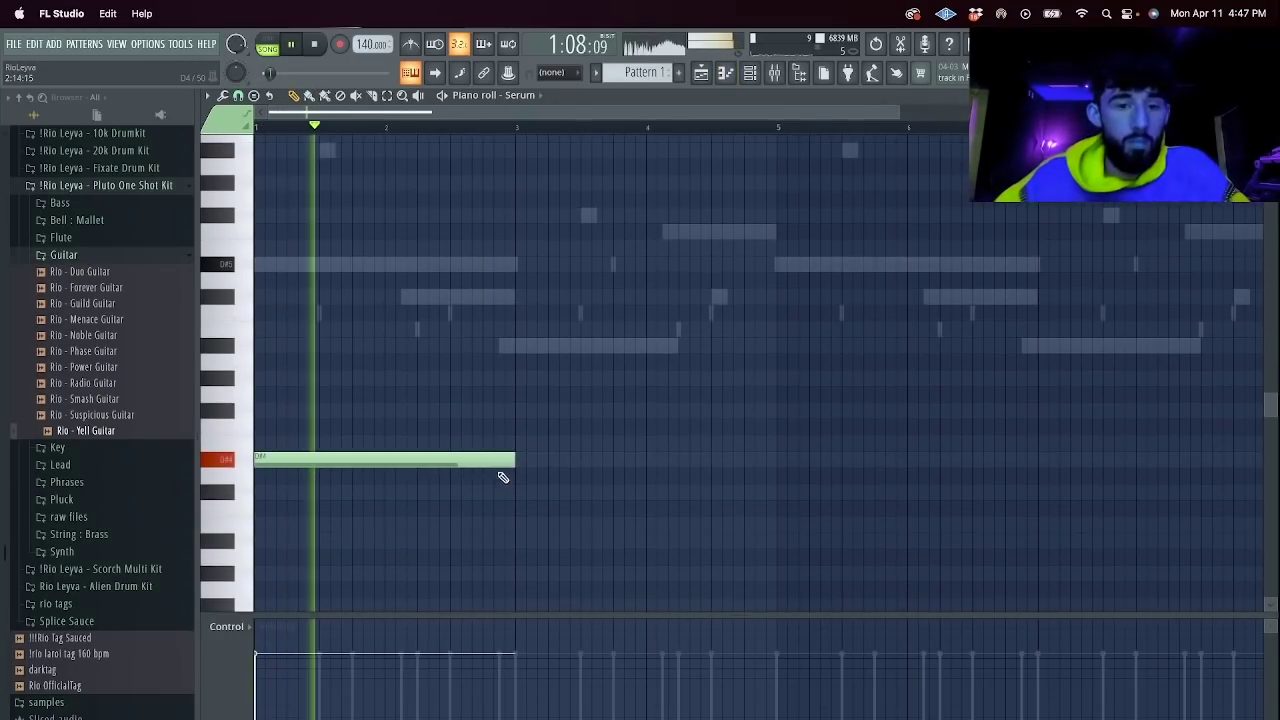
drag(517, 460, 413, 465)
click(419, 526)
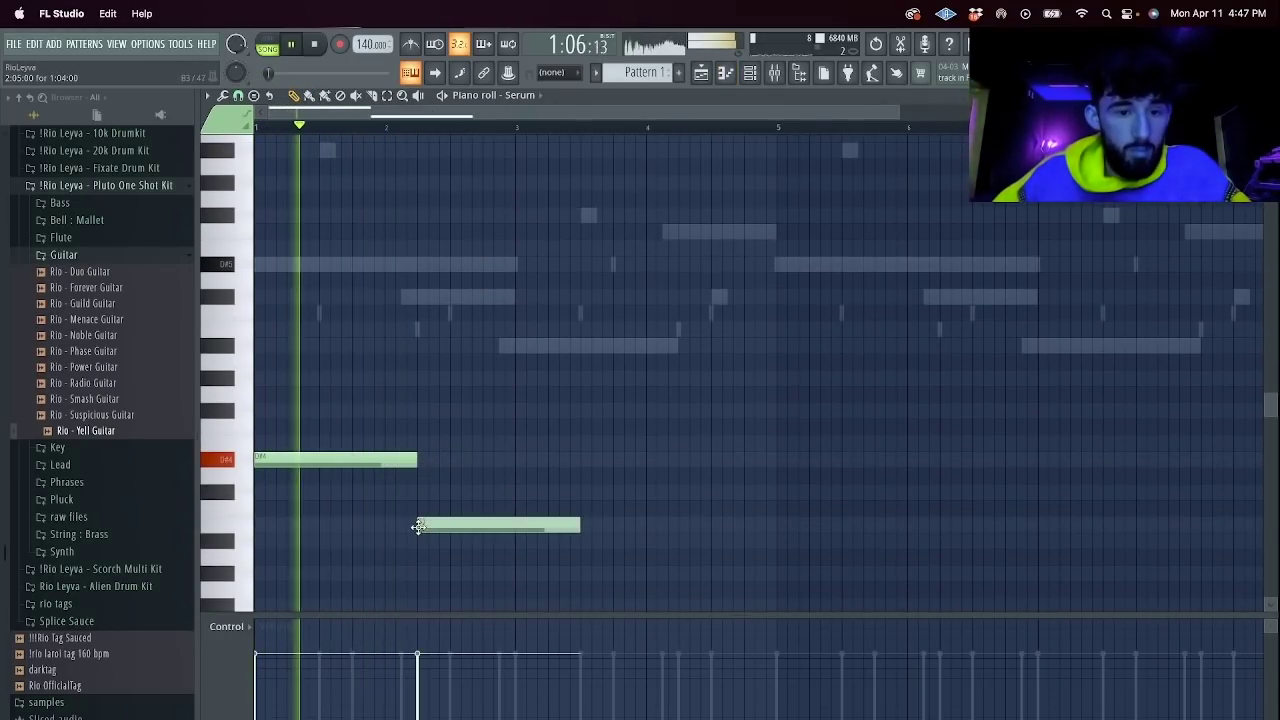
drag(576, 526, 514, 528)
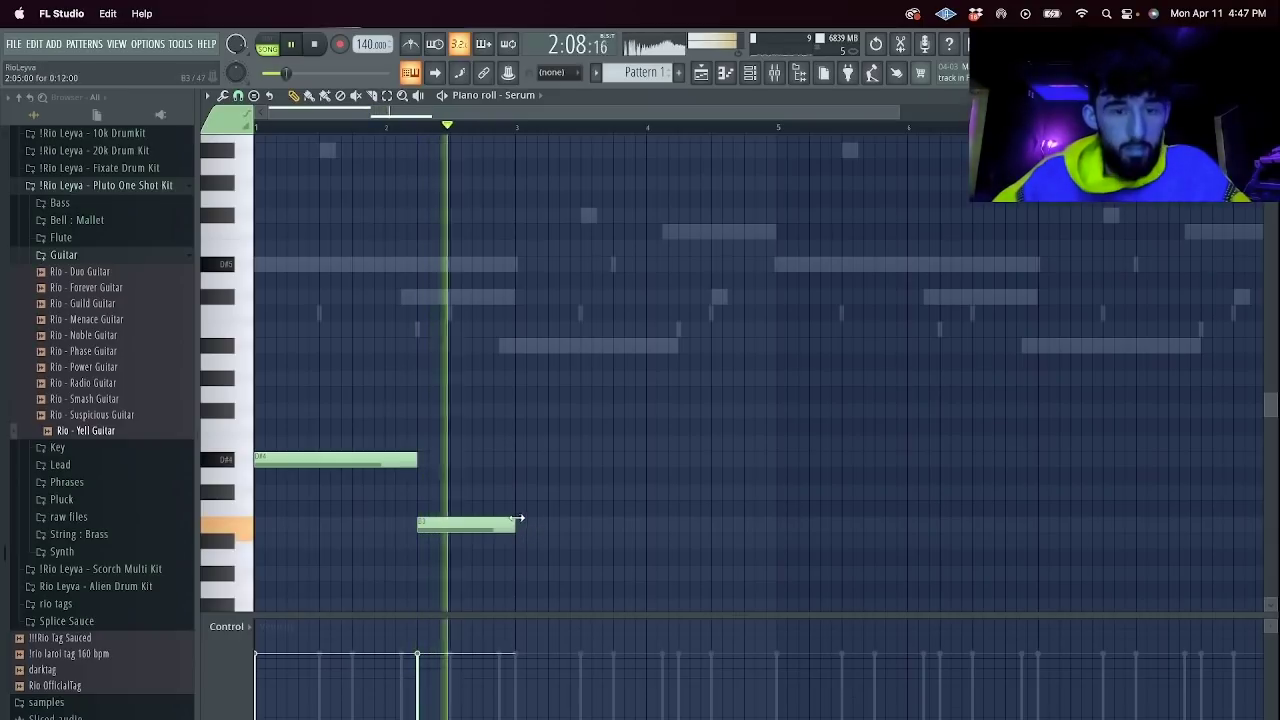
Duplicate the two-note bass pattern across the following bars with Ctrl+B.
key(ctrl+a)
key(ctrl+b)
key(ctrl+b)
key(ctrl+b)
key(ctrl+d)
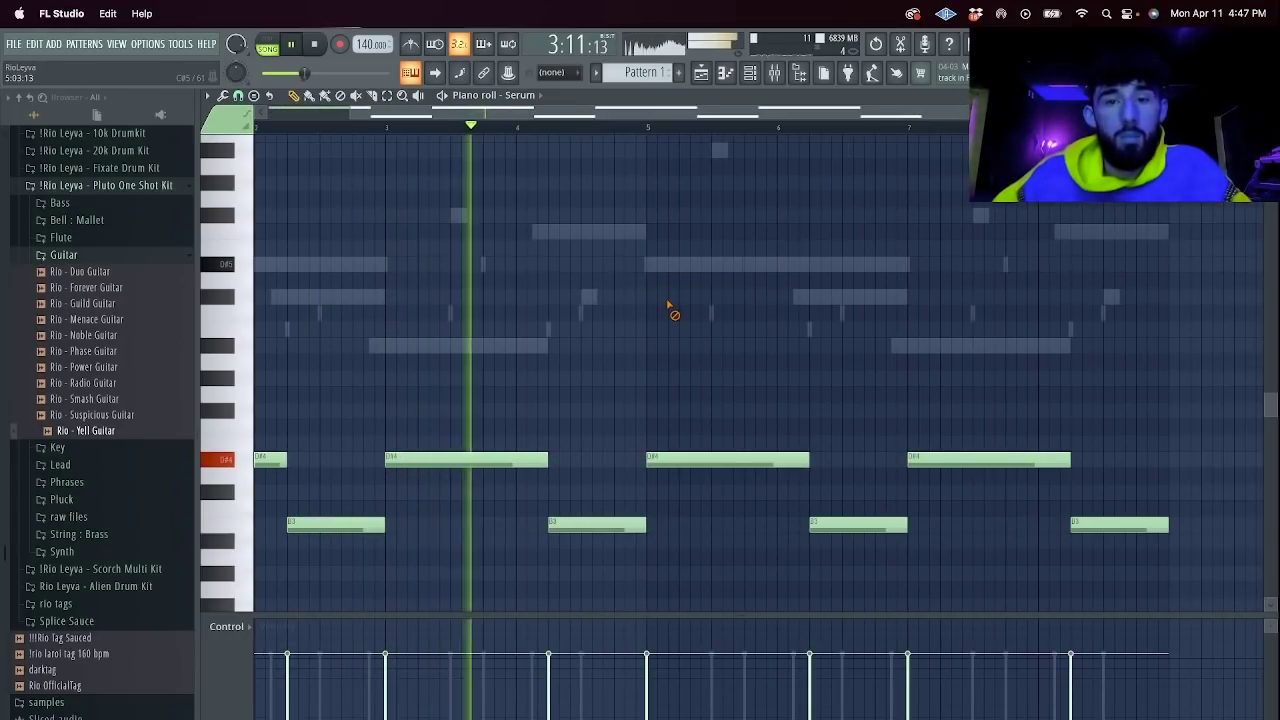
Shorten each of the four D#4 notes in the bassline.
click(750, 72)
right_click(374, 254)
click(370, 266)
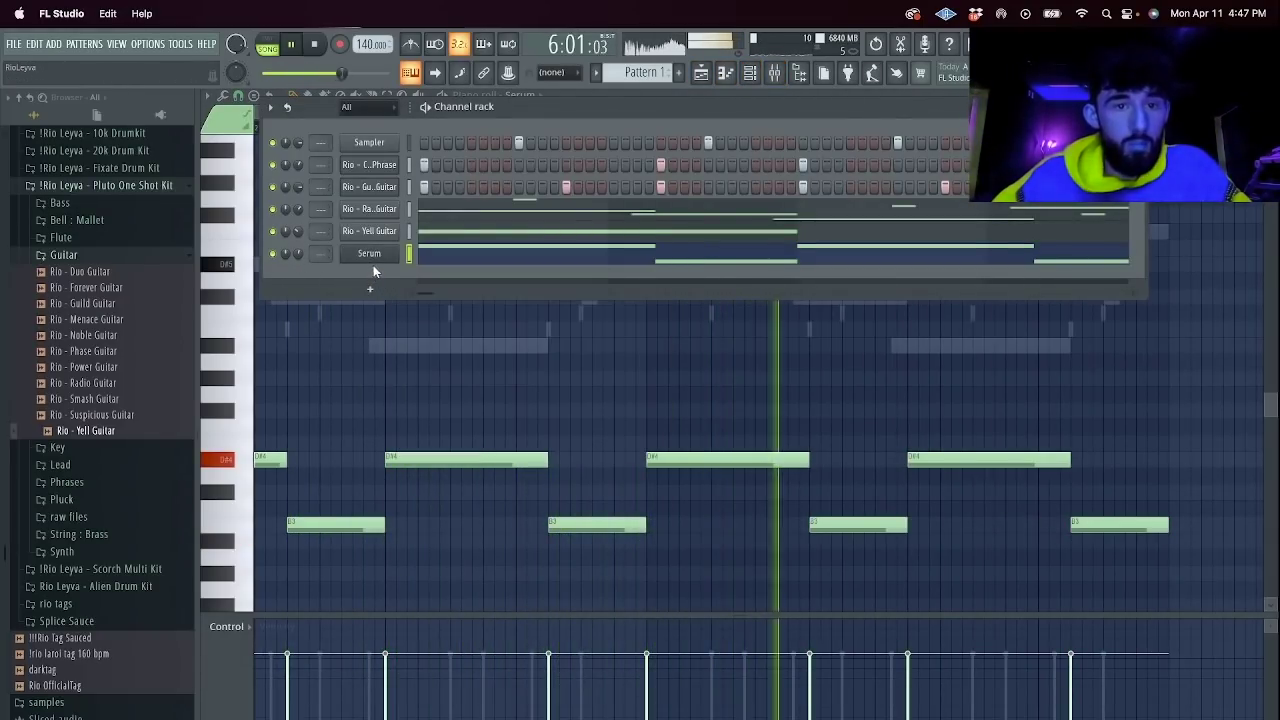
click(434, 256)
click(434, 256)
drag(418, 460, 353, 461)
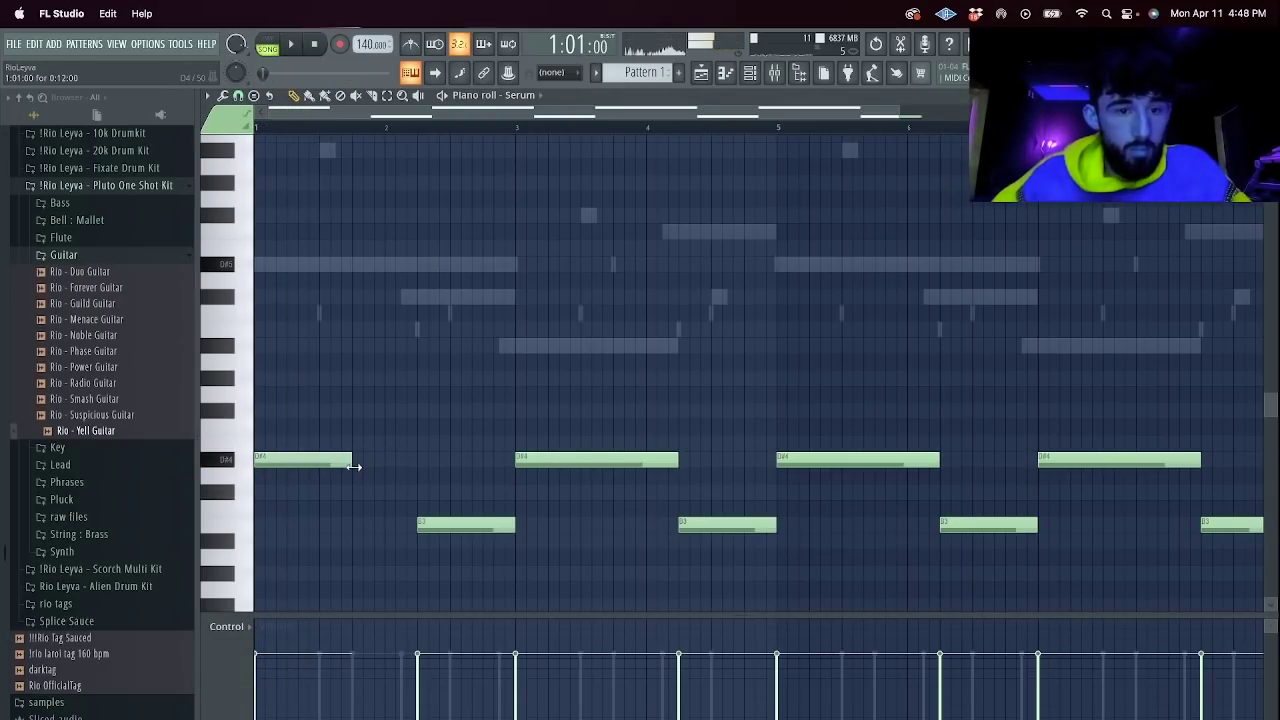
drag(677, 459, 614, 460)
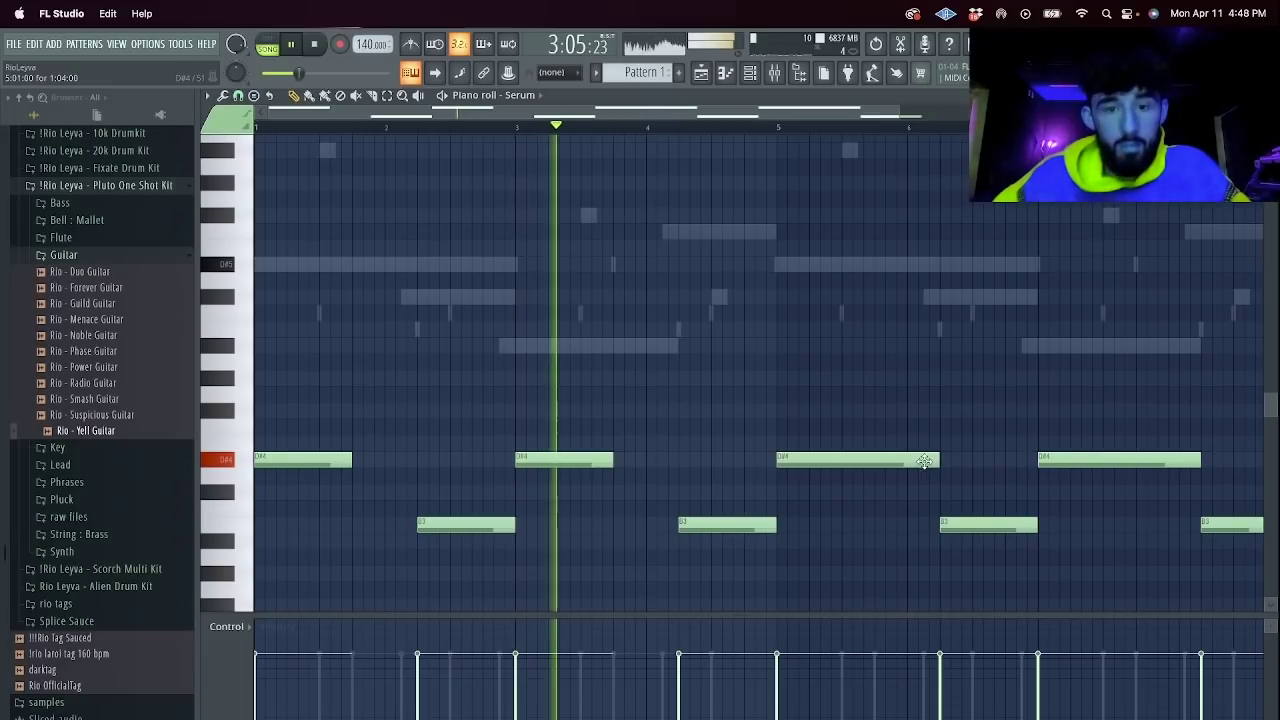
drag(940, 462, 873, 471)
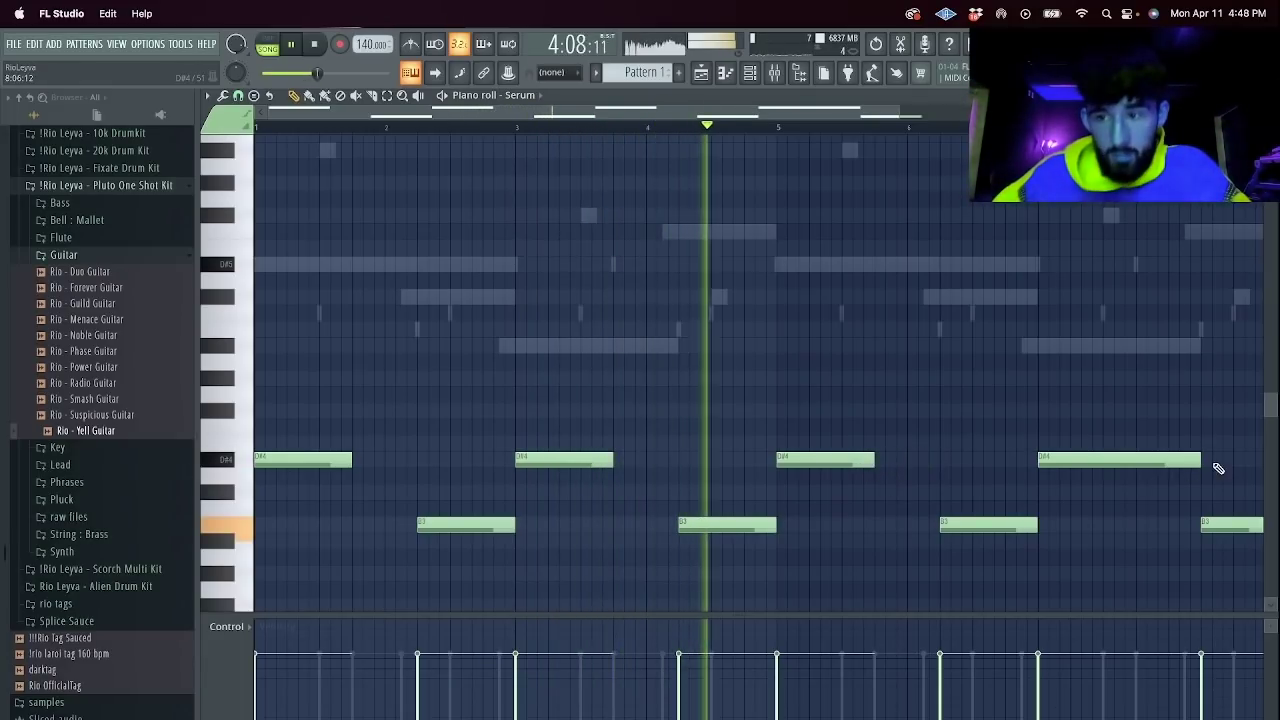
drag(1201, 464, 1130, 471)
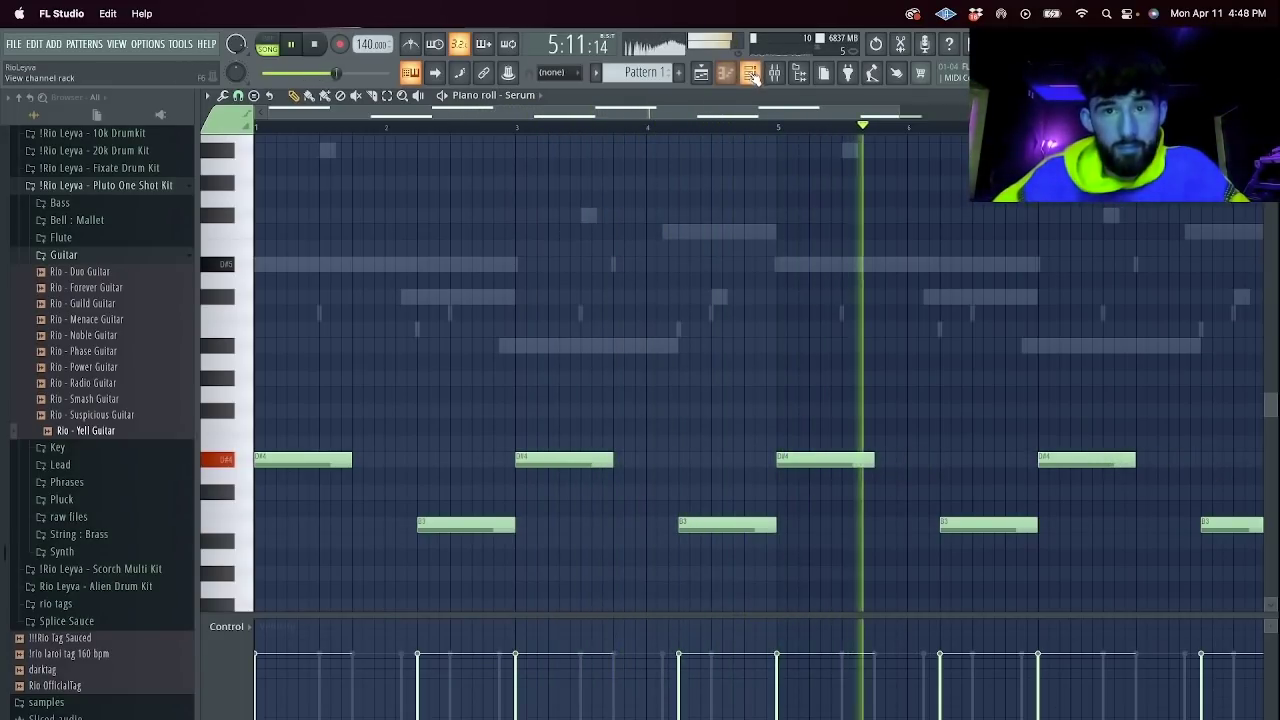
key(F6)
right_click(370, 254)
Clone the Serum channel and load the Lead - June preset from Memory by Dynox.
click(452, 383)
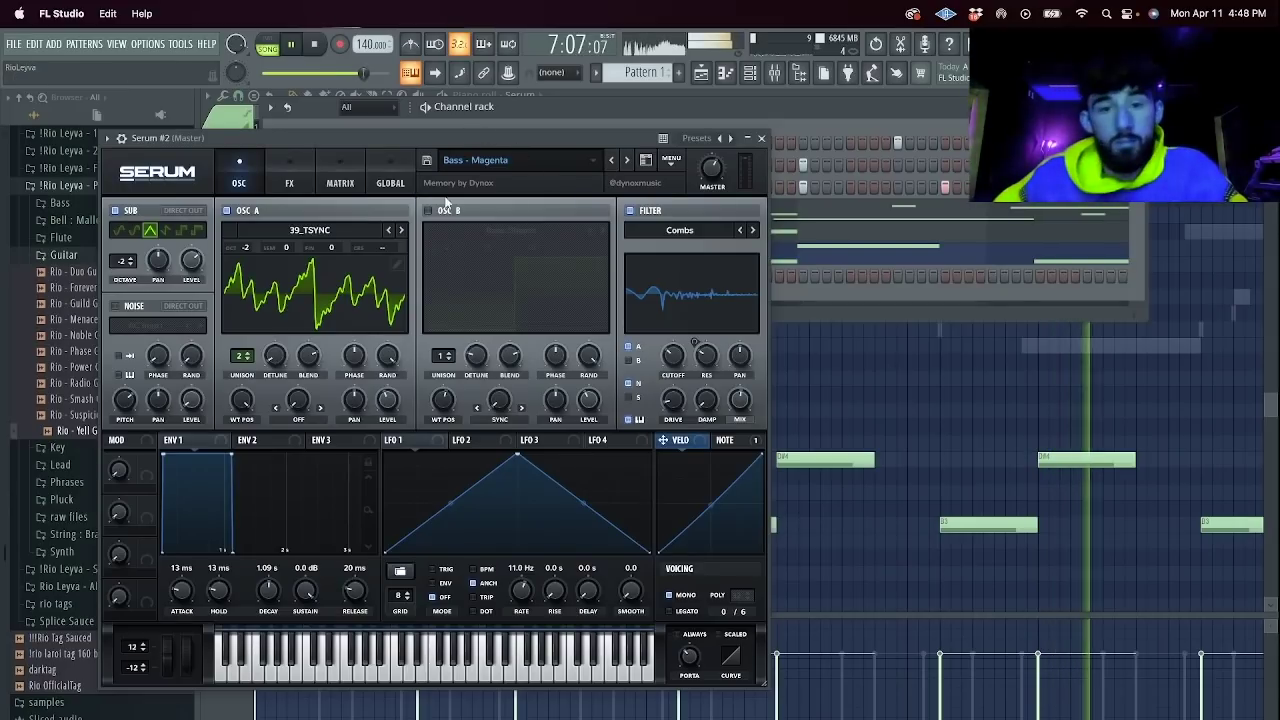
click(475, 160)
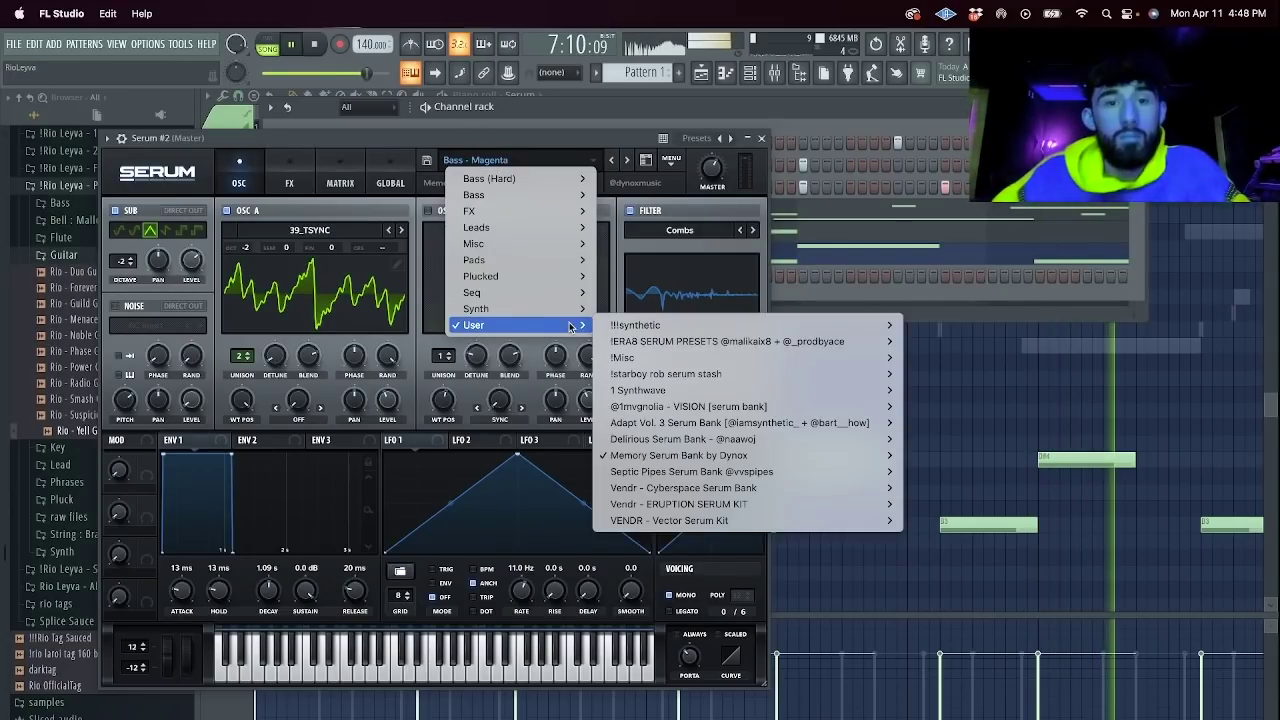
mouse_move(840, 460)
mouse_move(971, 477)
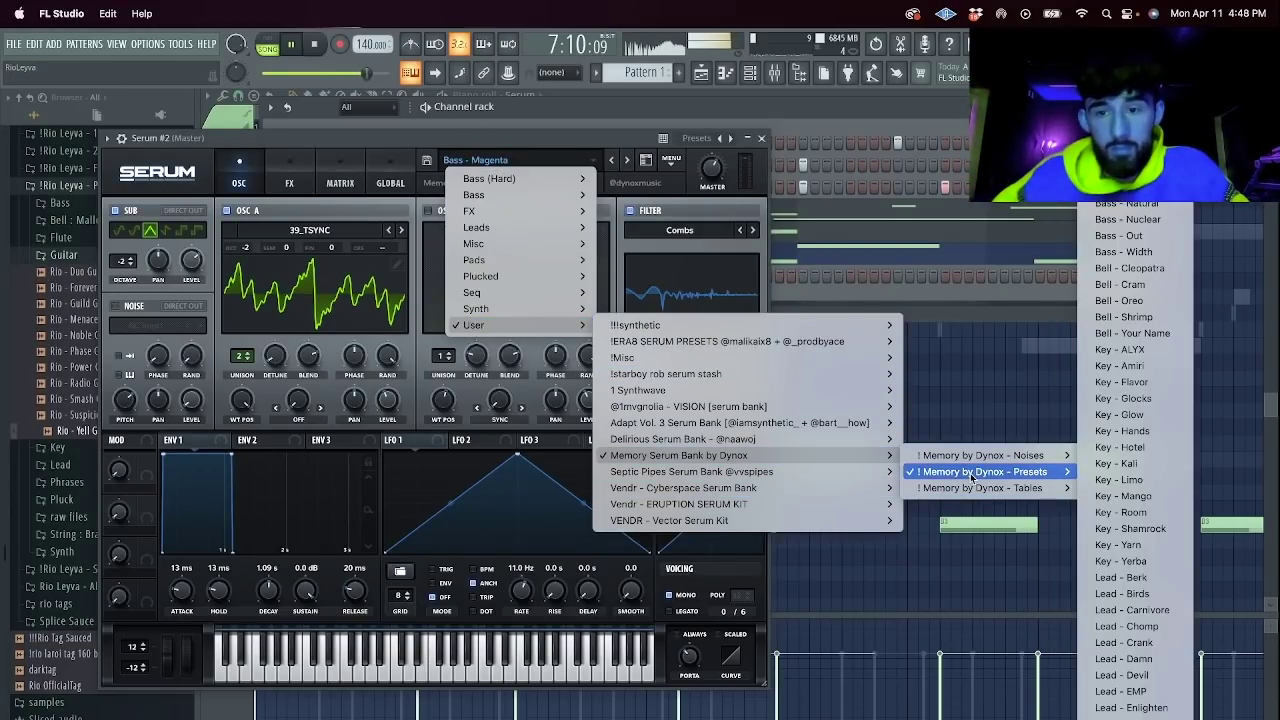
scroll(1158, 656, down, 3)
click(1156, 628)
key(space)
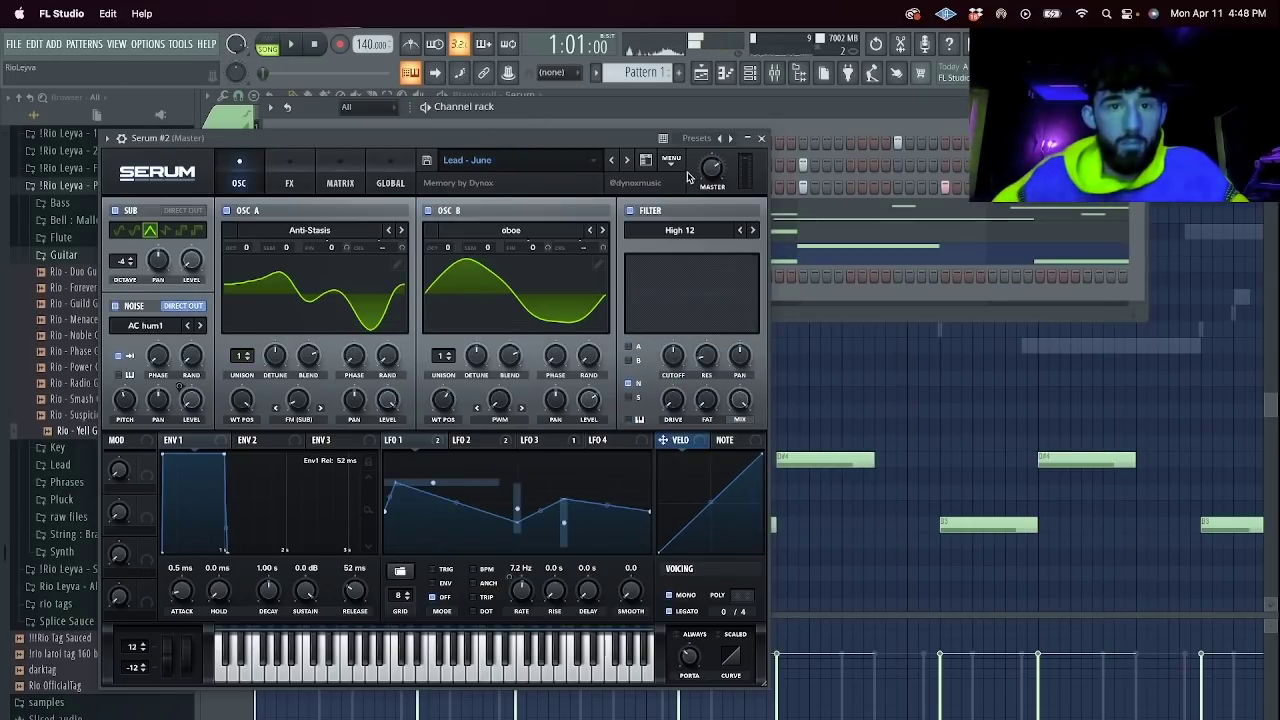
Step through the lead presets to Lead - Malware, dismissing the missing-wavetable warning.
click(629, 161)
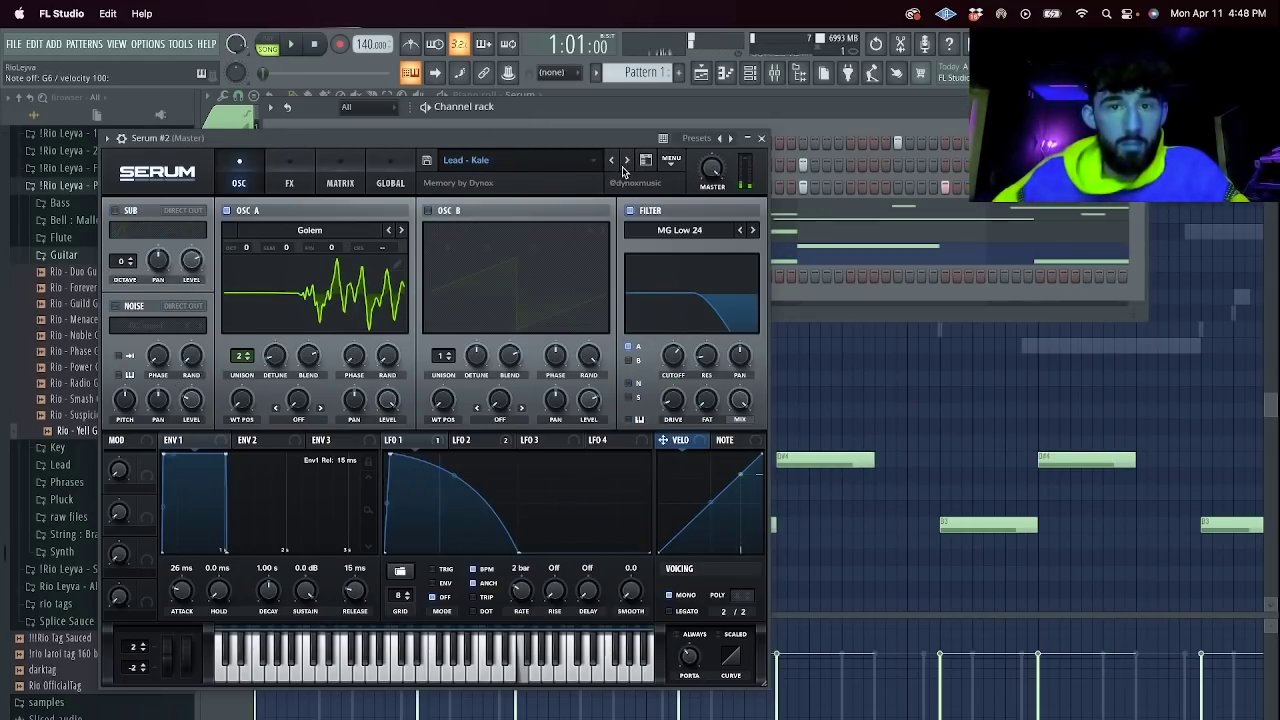
click(626, 161)
click(633, 395)
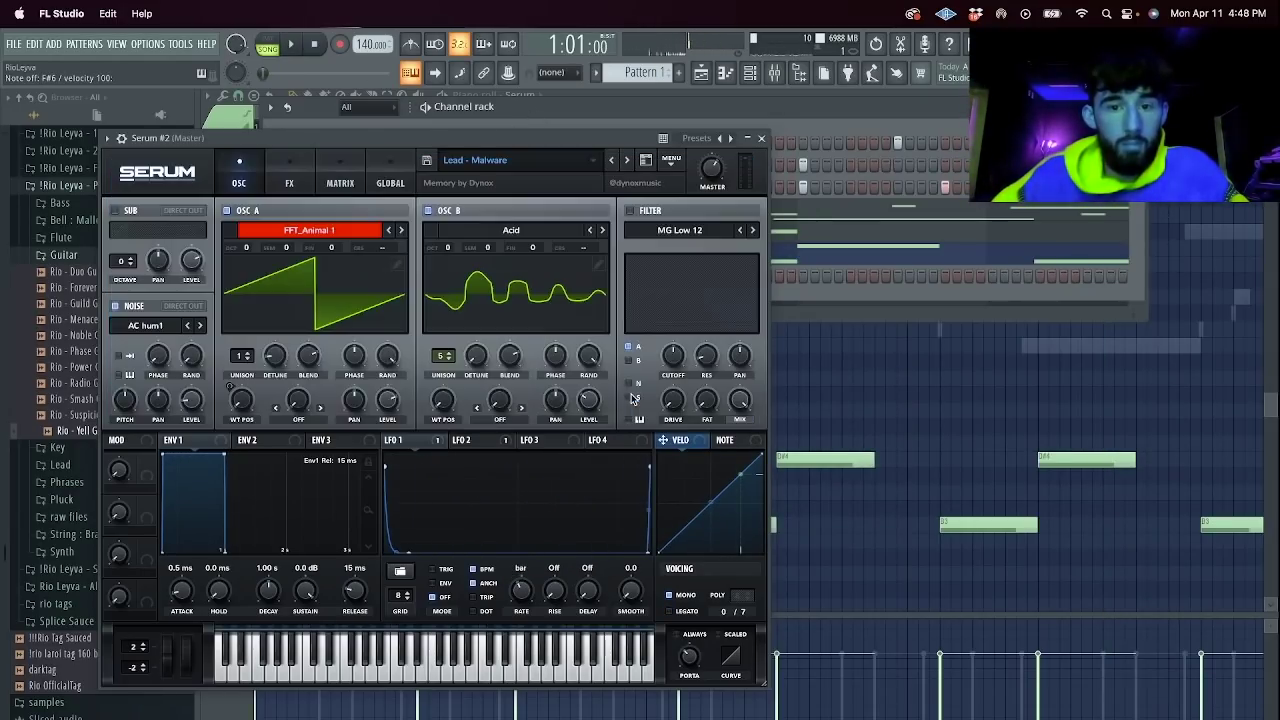
click(761, 139)
In Serum #2's piano roll, raise the first note about two semitones.
right_click(388, 277)
click(435, 278)
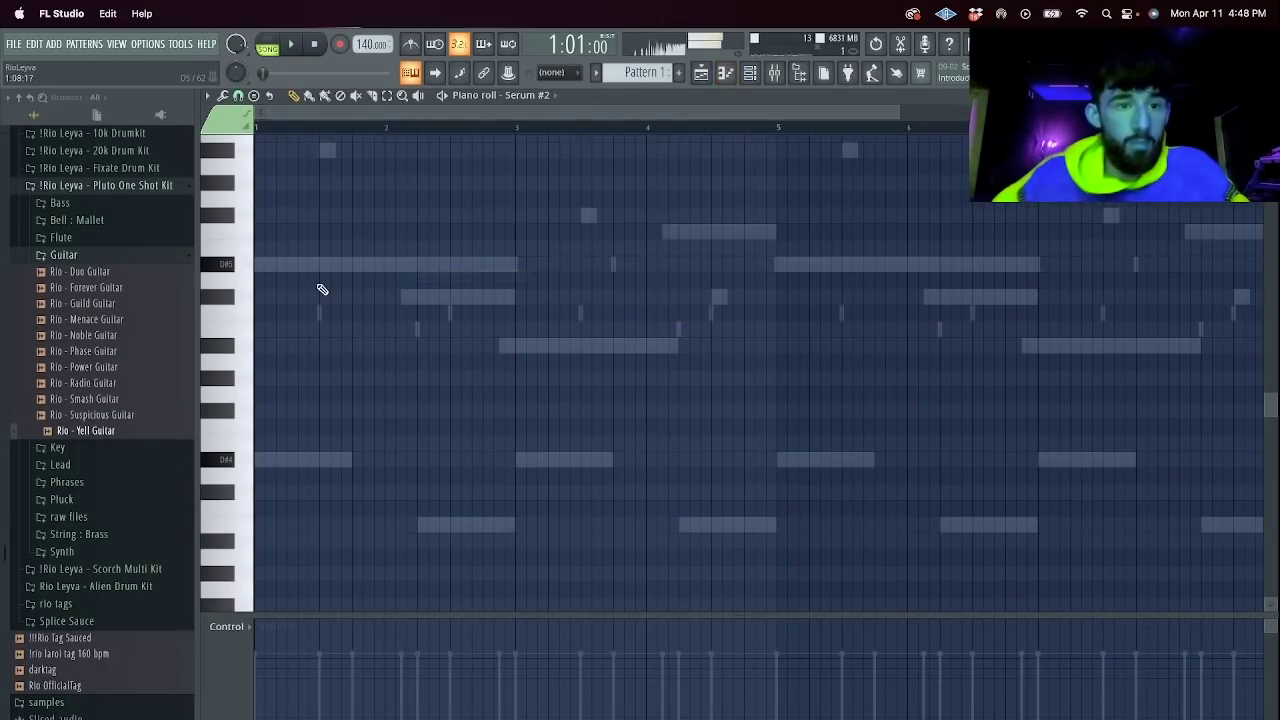
scroll(312, 300, up, 6)
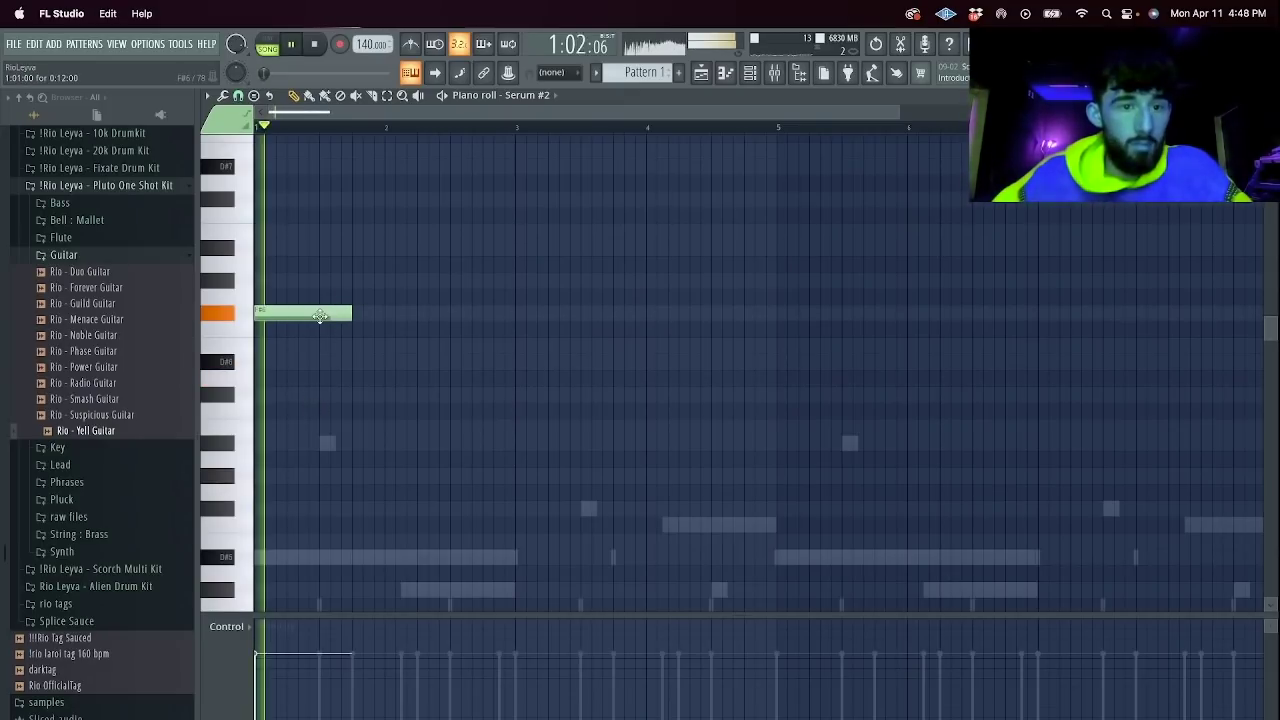
key(space)
drag(320, 316, 309, 293)
drag(864, 114, 737, 116)
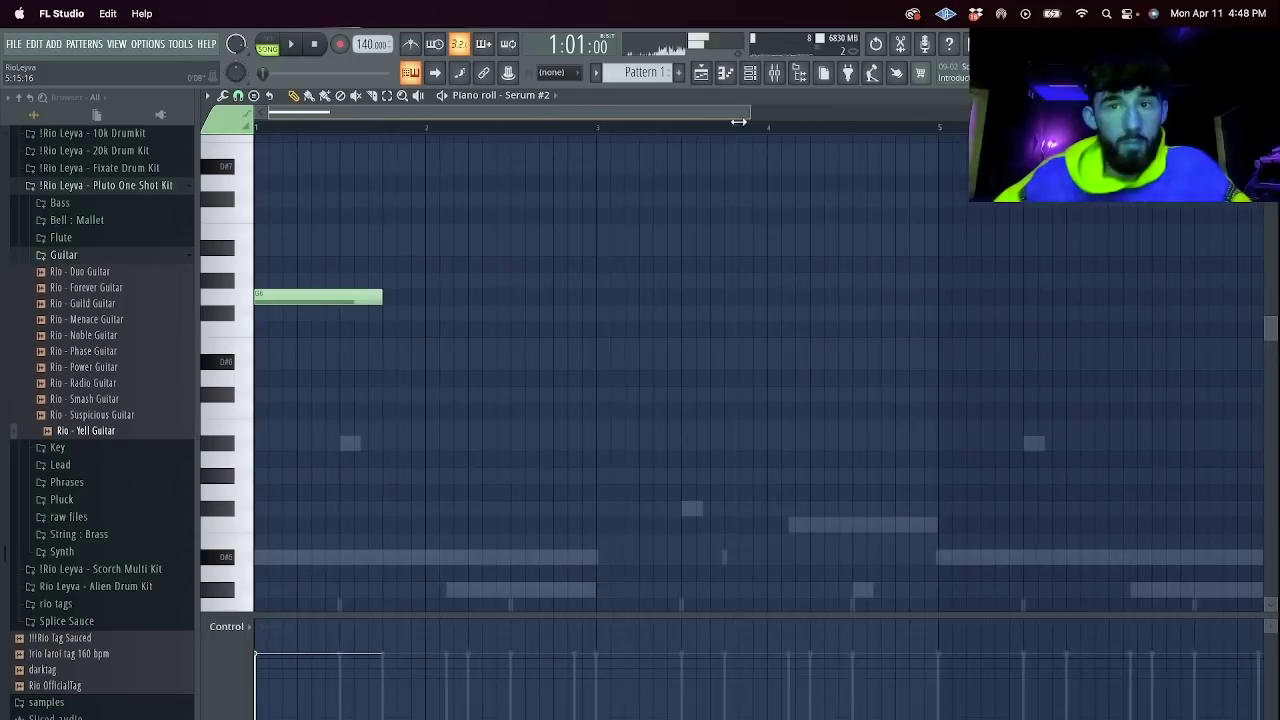
click(749, 72)
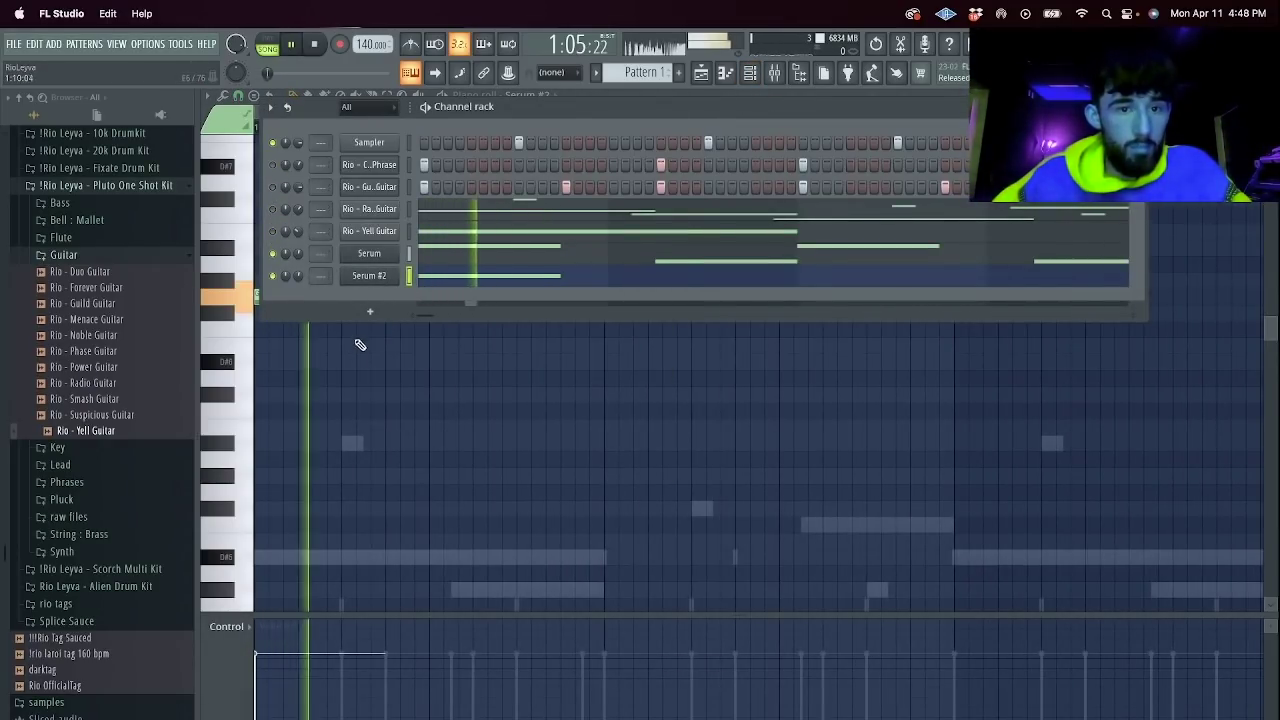
key(space)
Draw the remaining notes of a four-note lead melody at the pattern start.
click(408, 342)
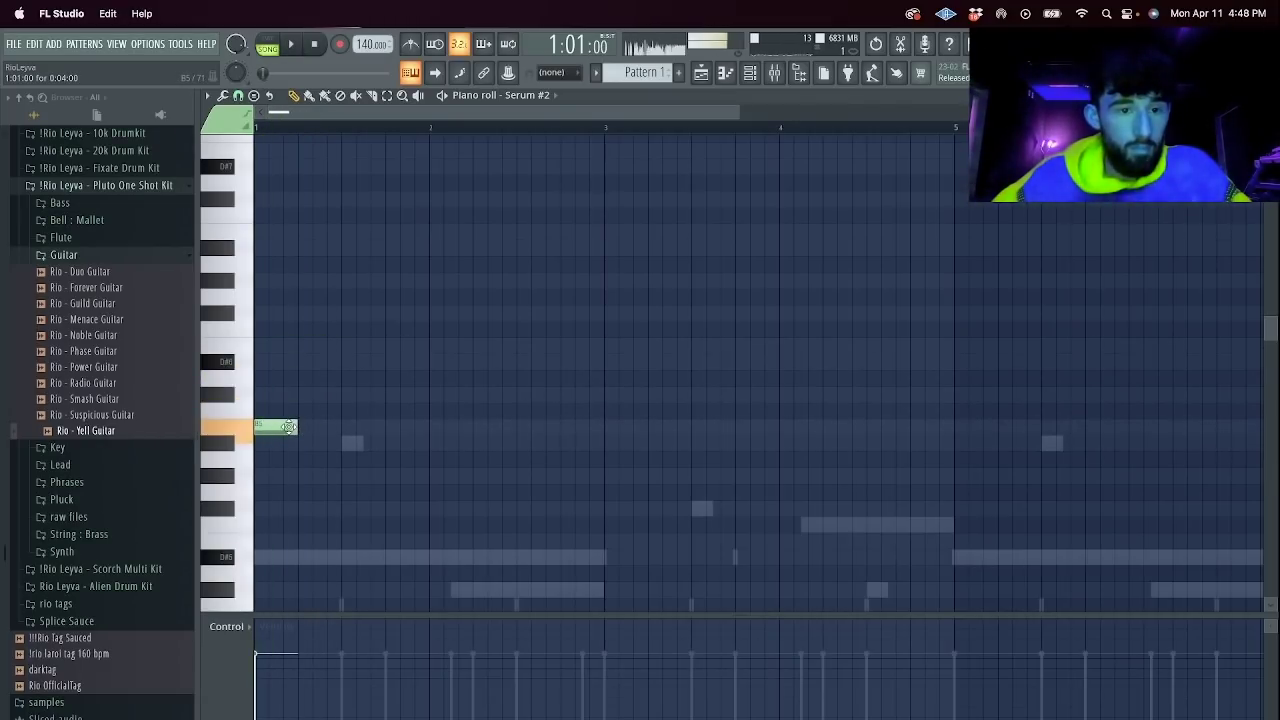
key(space)
scroll(290, 440, down, 5)
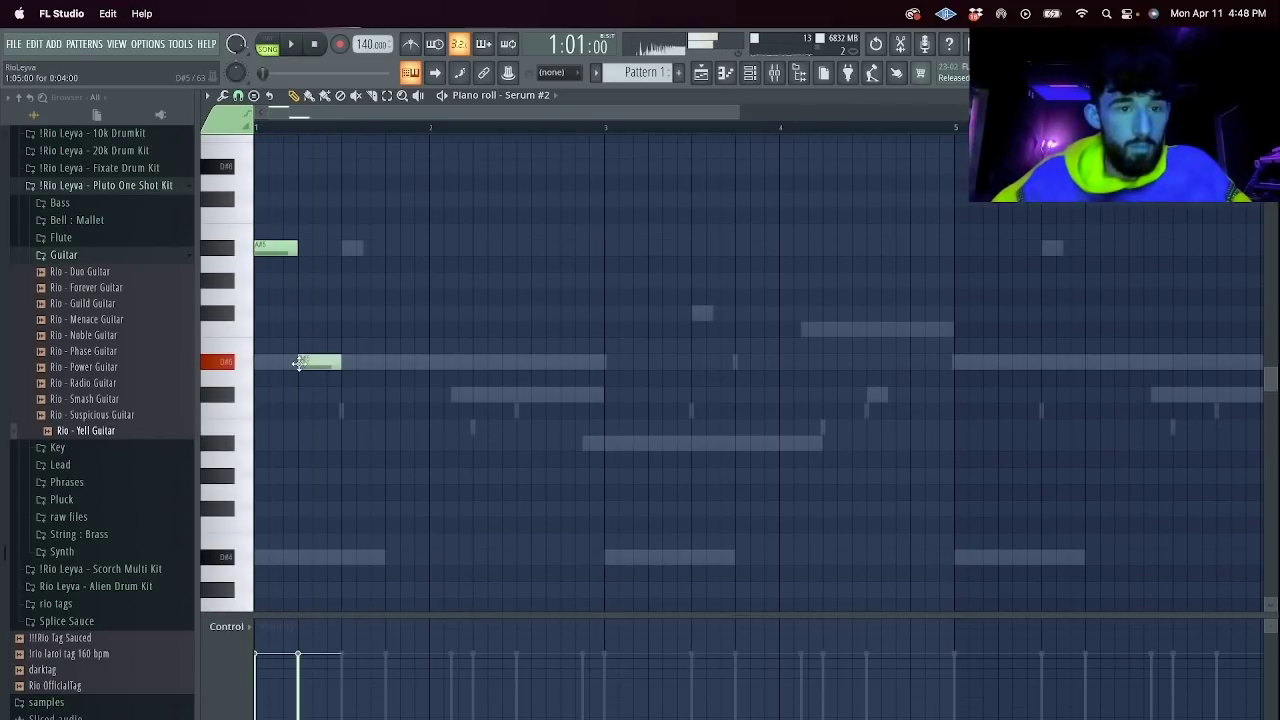
click(347, 234)
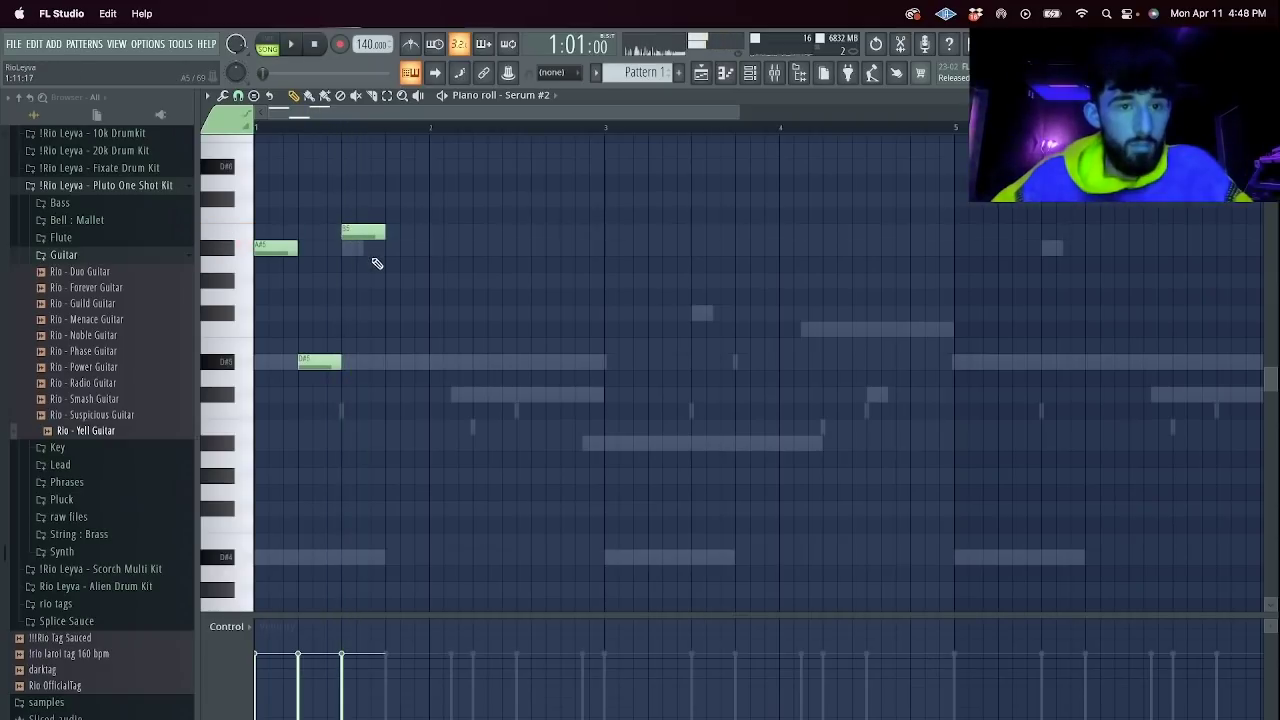
click(388, 314)
key(space)
Repeat the phrase with Ctrl+B and shift the selected notes up one octave.
key(ctrl+b)
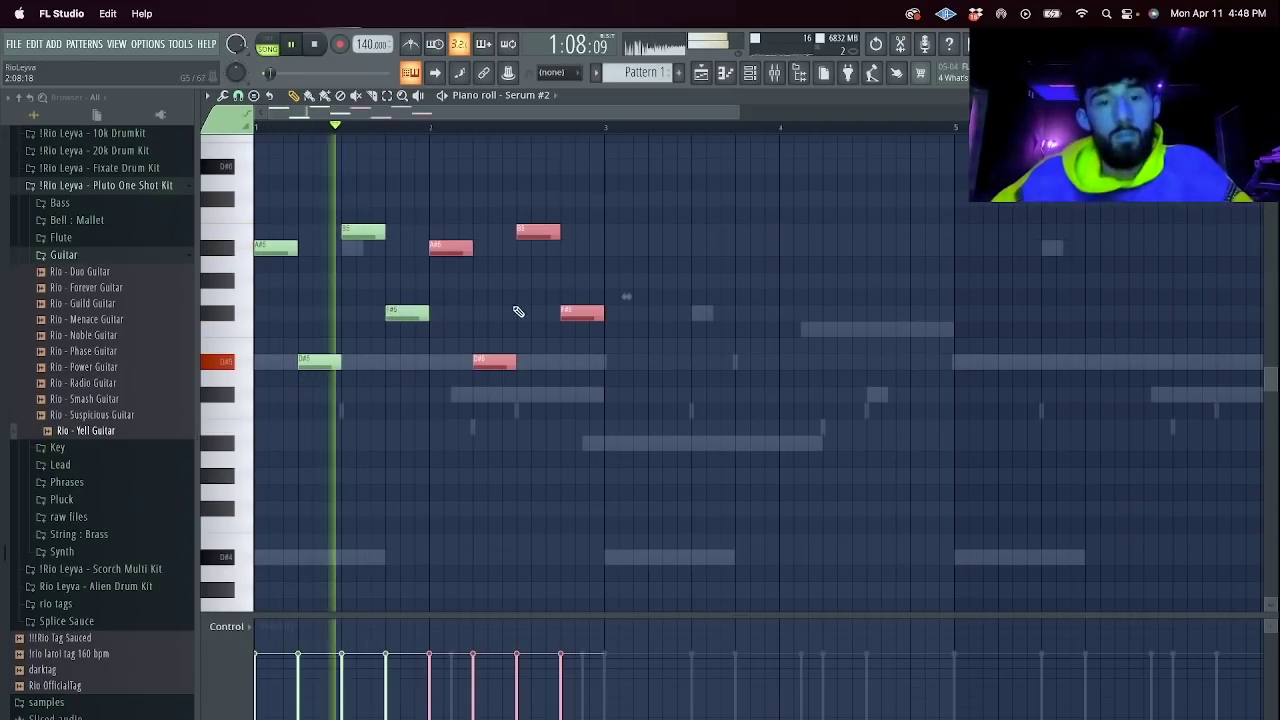
key(ctrl+d)
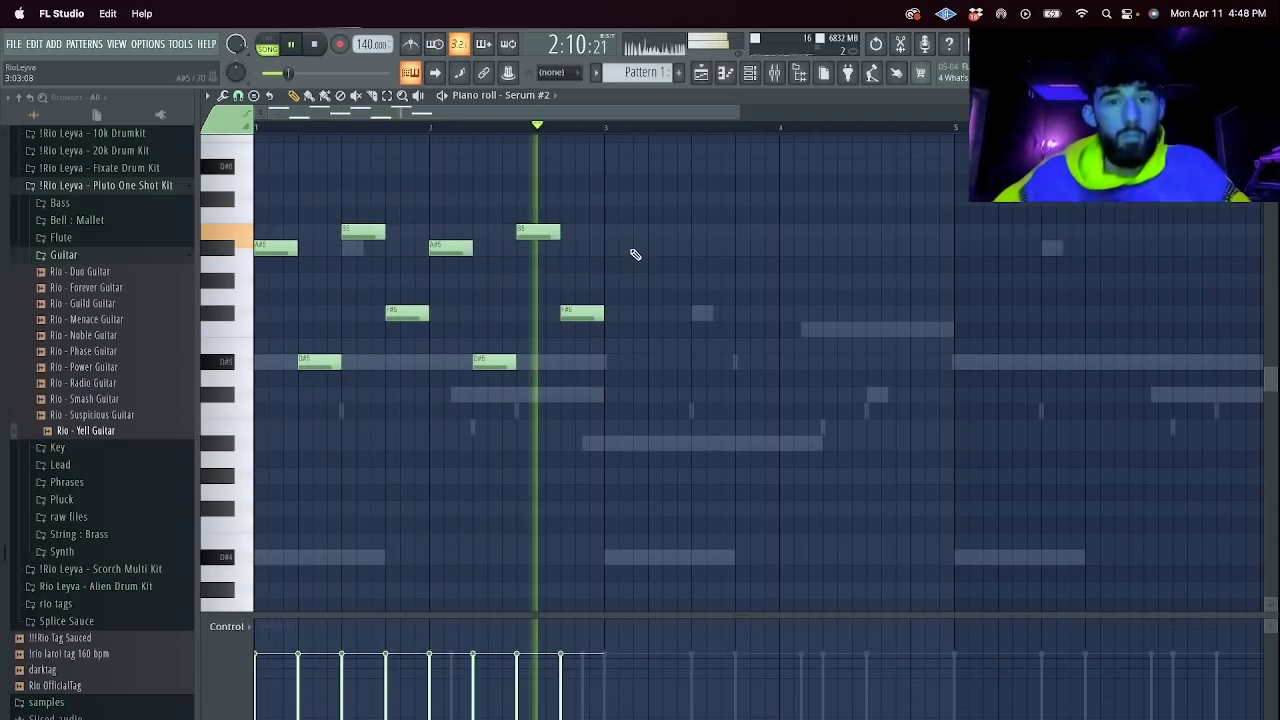
key(ctrl+b)
drag(737, 111, 1040, 112)
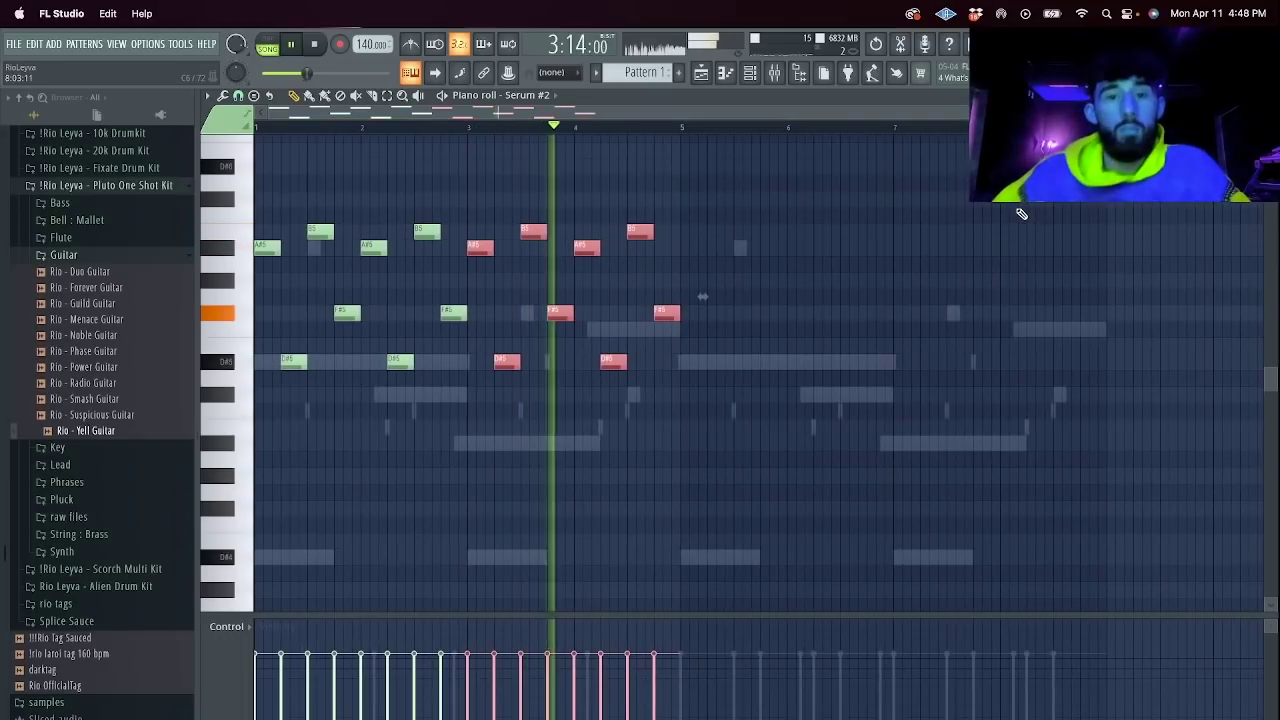
key(ctrl+Up)
key(ctrl+d)
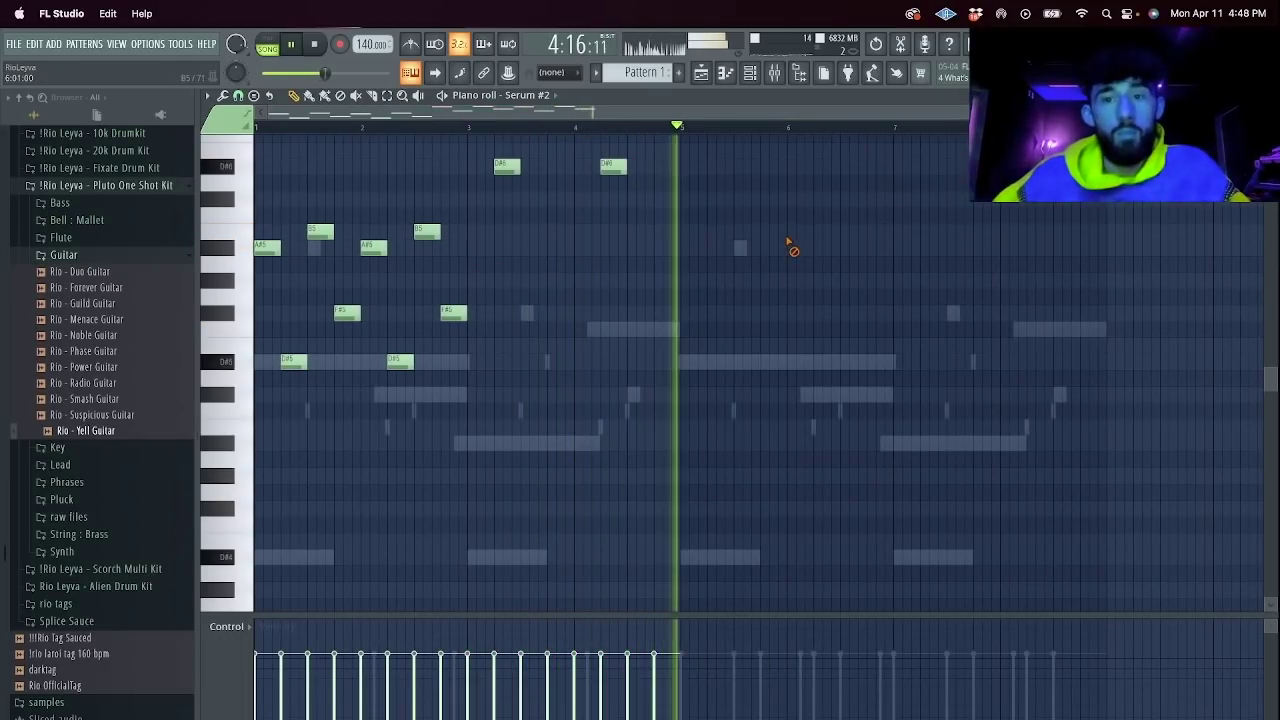
Box-select and delete the upper notes from the melody.
scroll(706, 232, up, 3)
key(space)
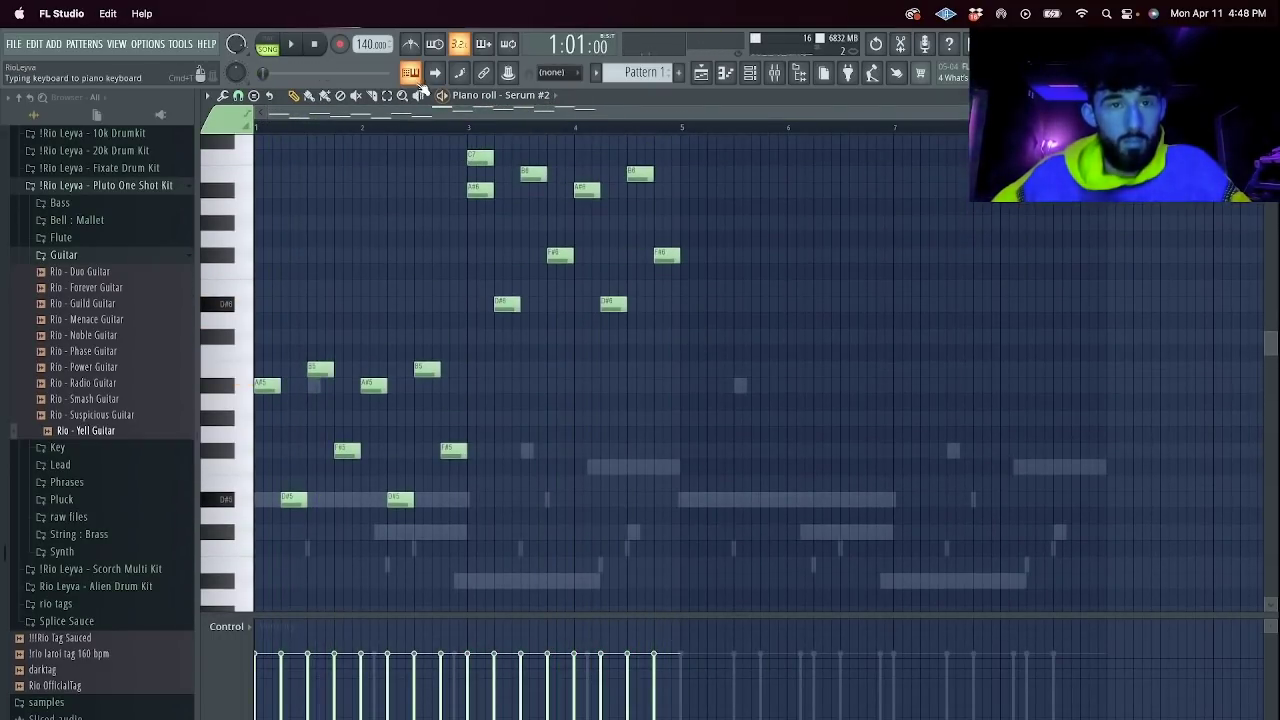
drag(676, 305, 466, 134)
key(Delete)
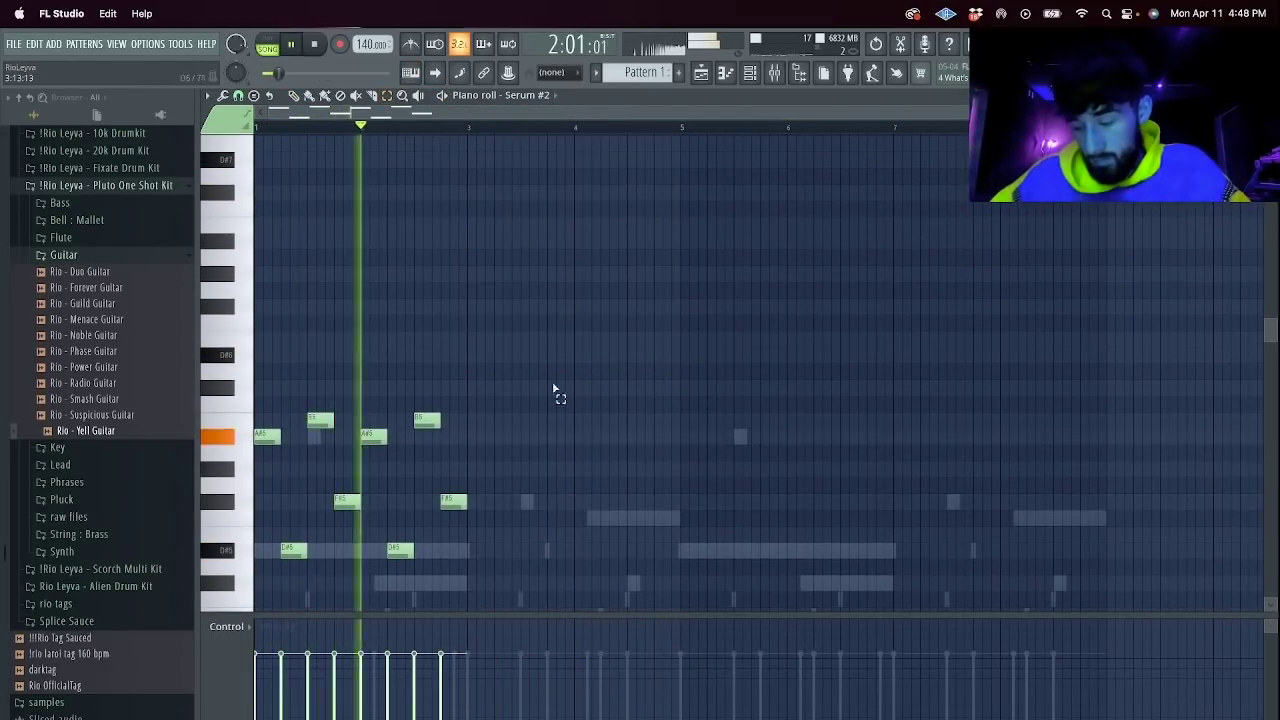
scroll(505, 308, down, 2)
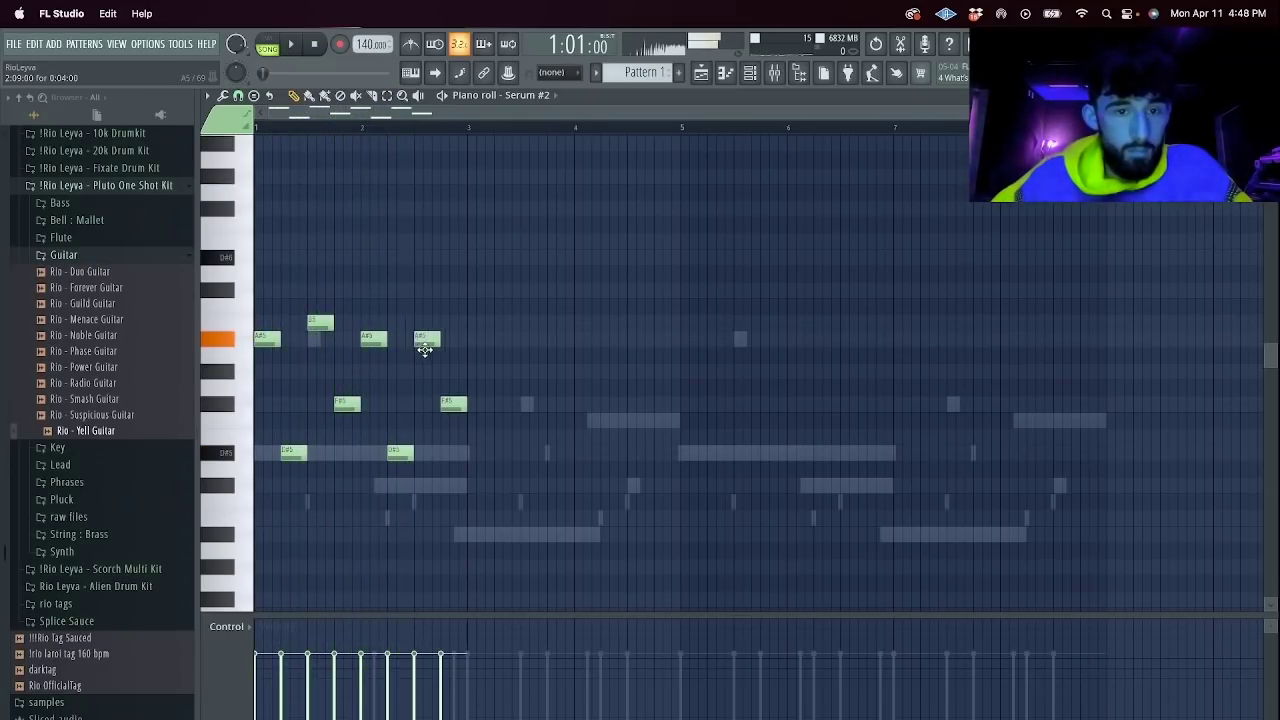
key(space)
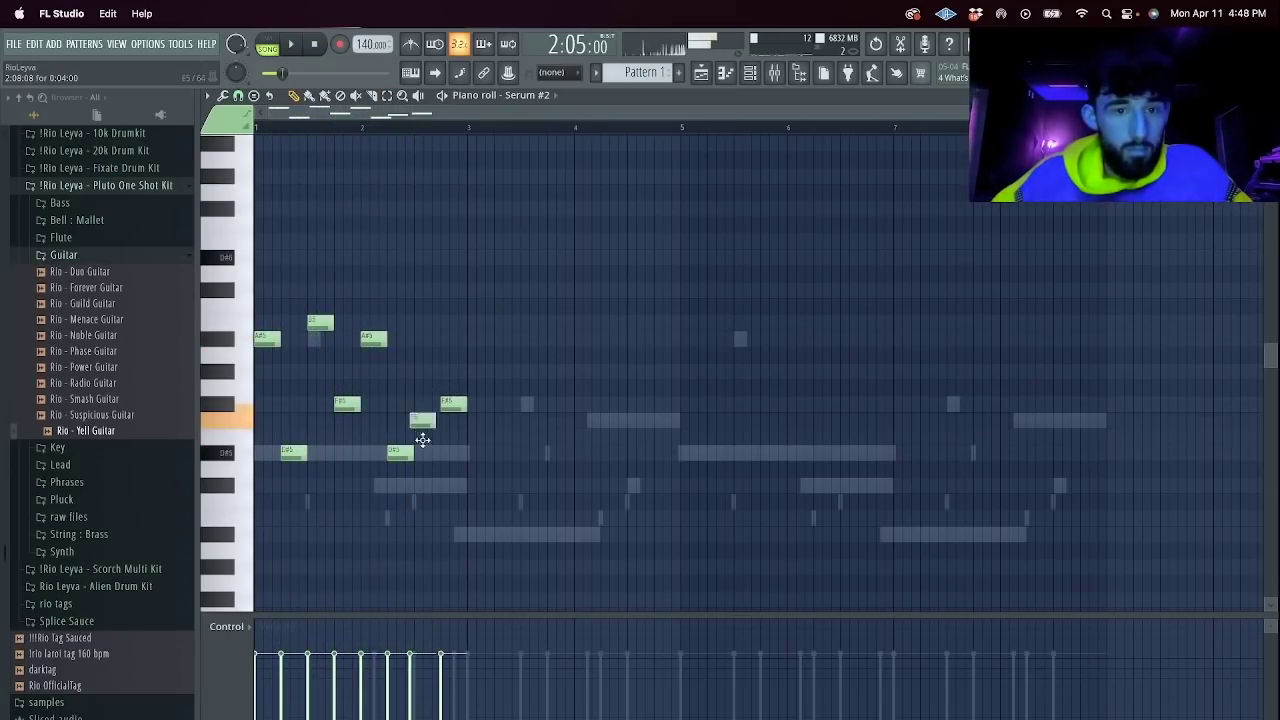
Duplicate the melody two bars later, remove a stray note, and duplicate again.
key(space)
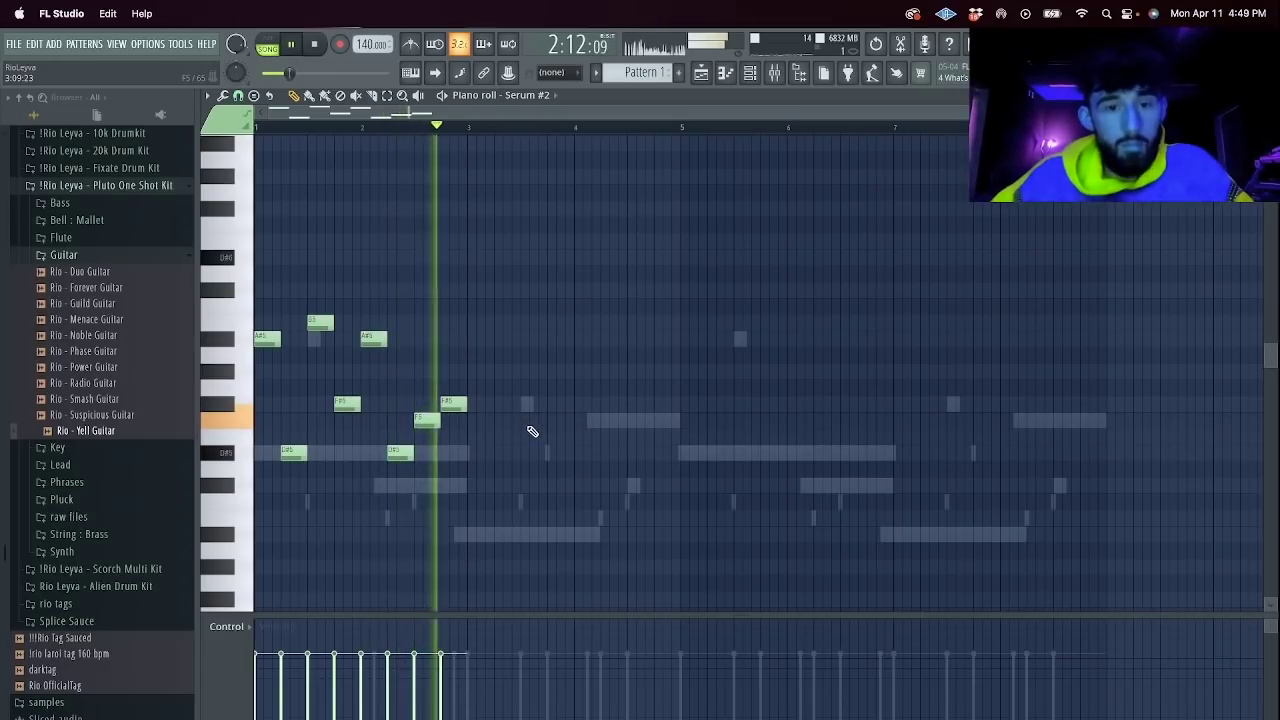
key(ctrl+b)
click(632, 390)
right_click(632, 391)
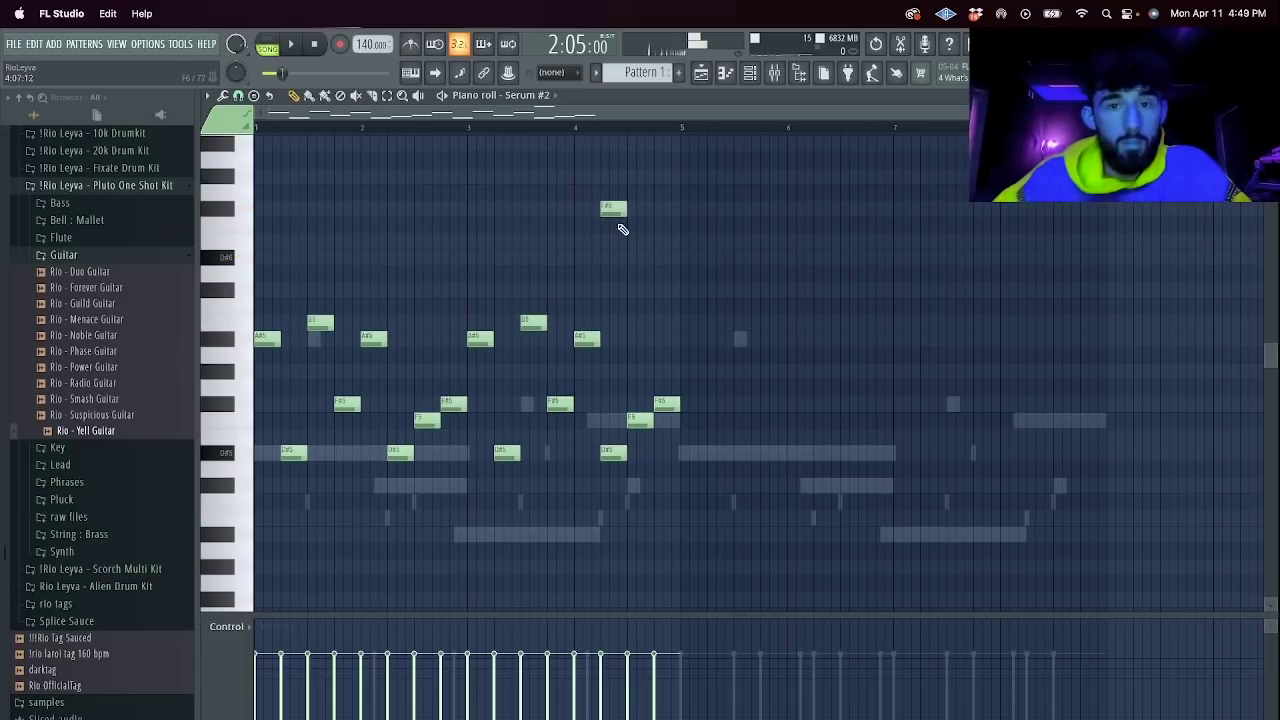
key(space)
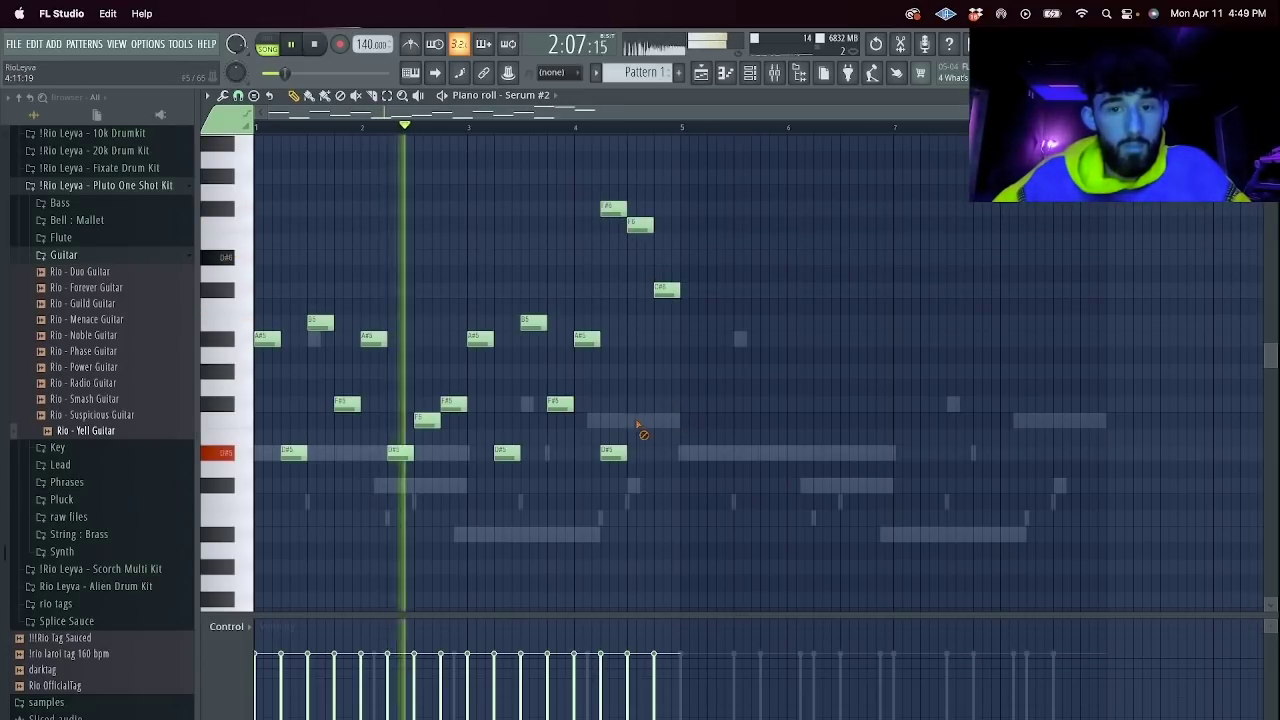
key(ctrl+b)
key(F6)
right_click(355, 256)
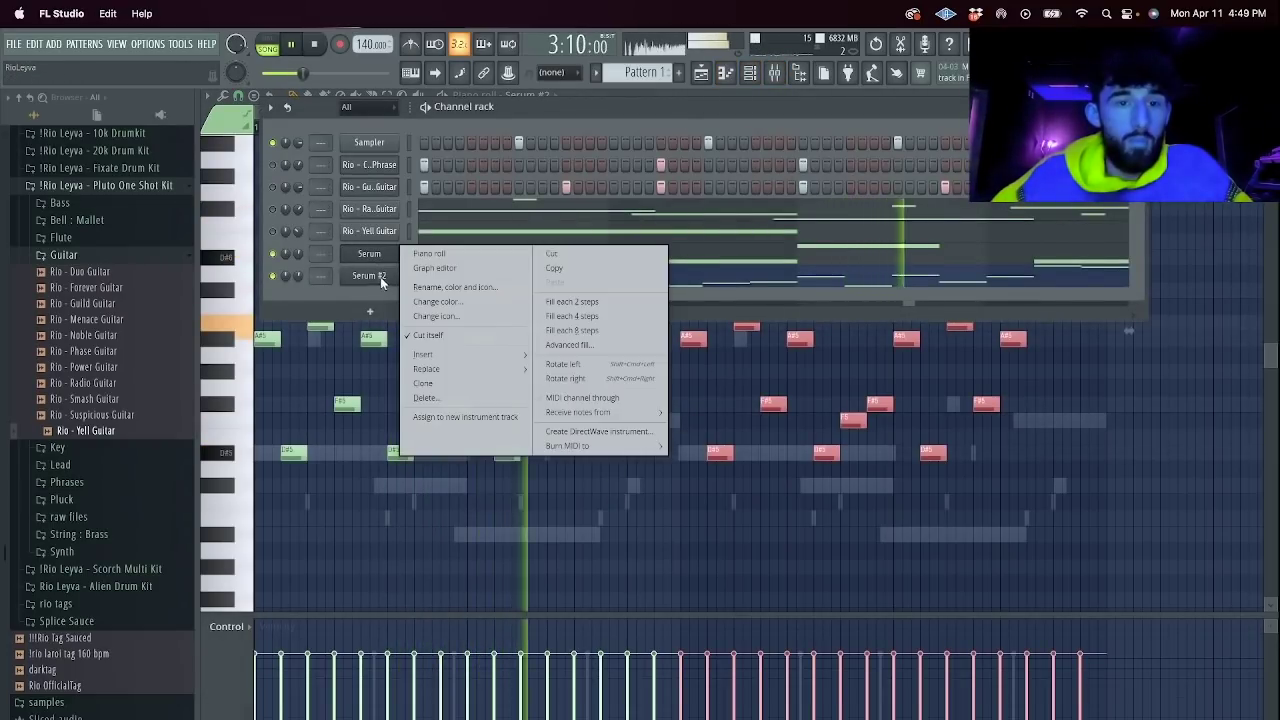
Clone Serum #2 into Serum #3 and step through lead presets past Lead - Minty and Lead - Minutes.
click(447, 404)
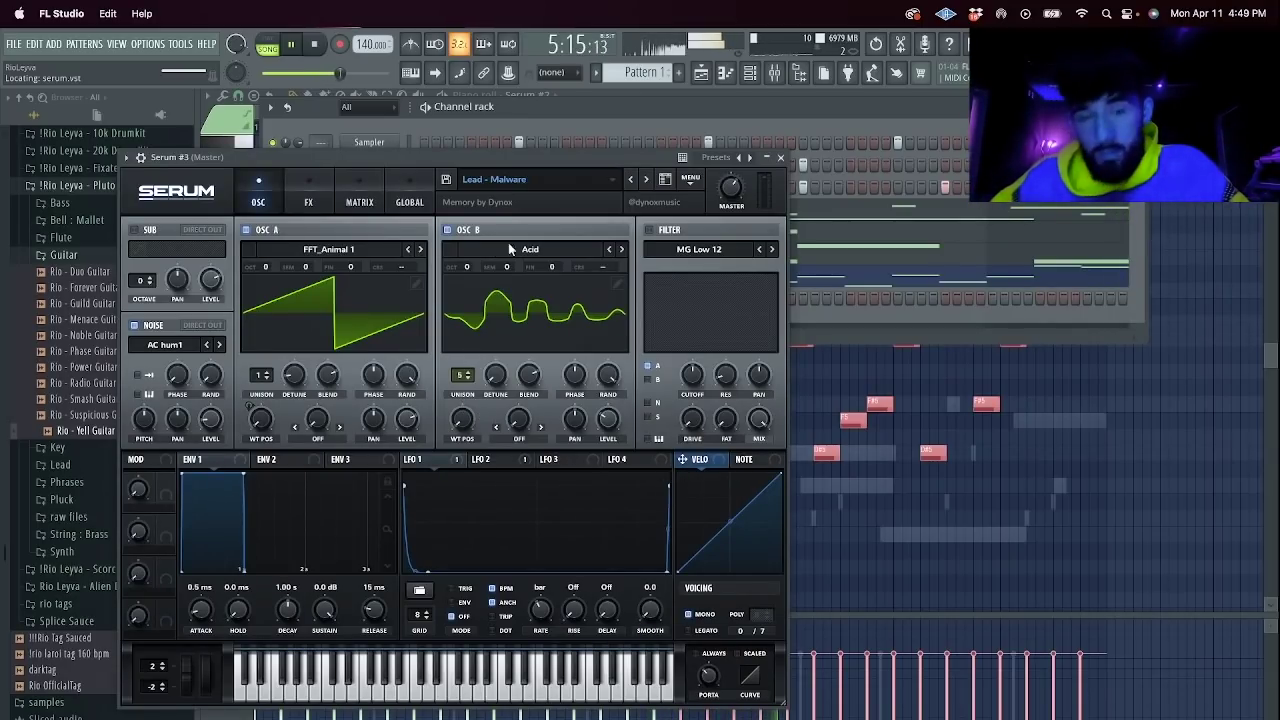
click(545, 180)
click(648, 178)
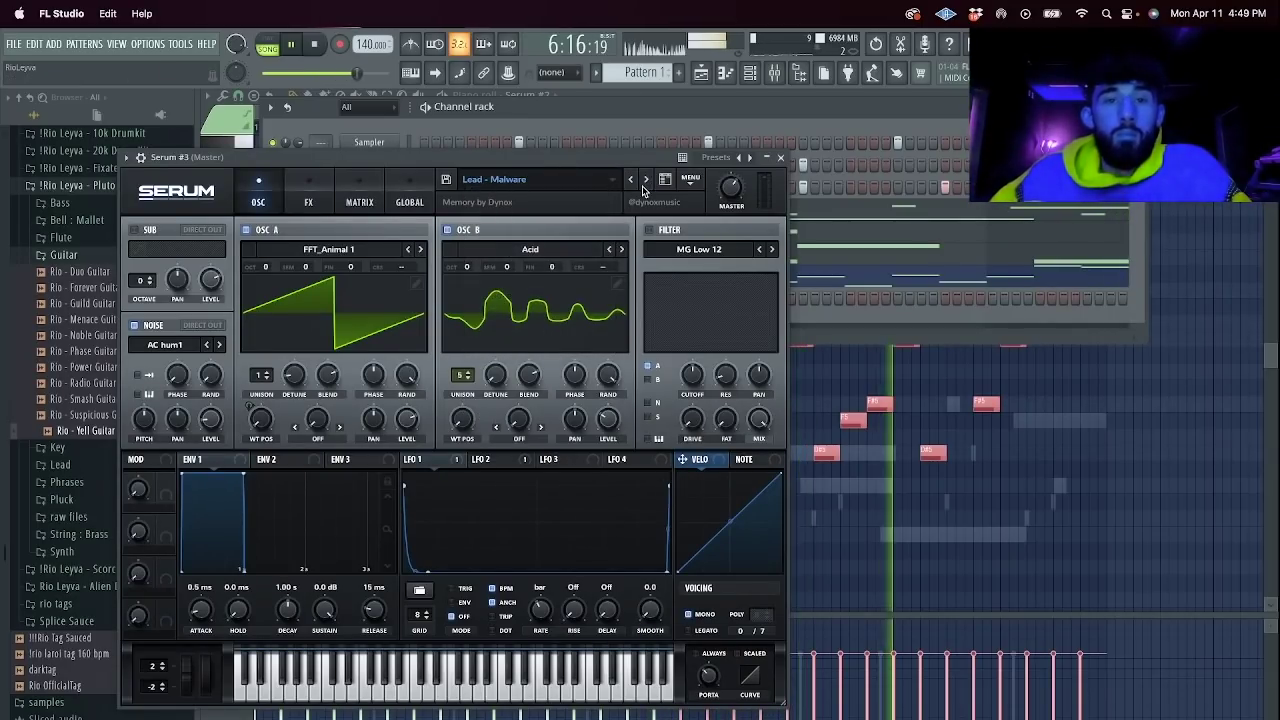
click(648, 179)
key(space)
click(411, 73)
click(647, 180)
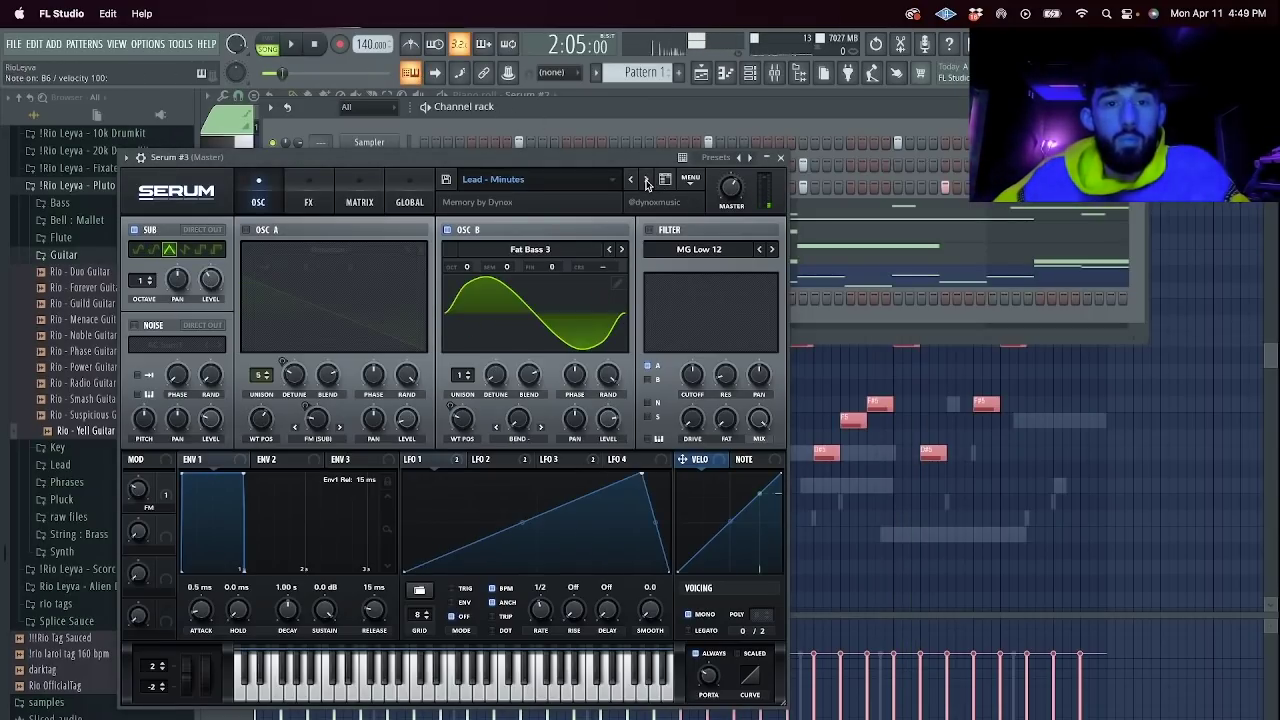
click(647, 180)
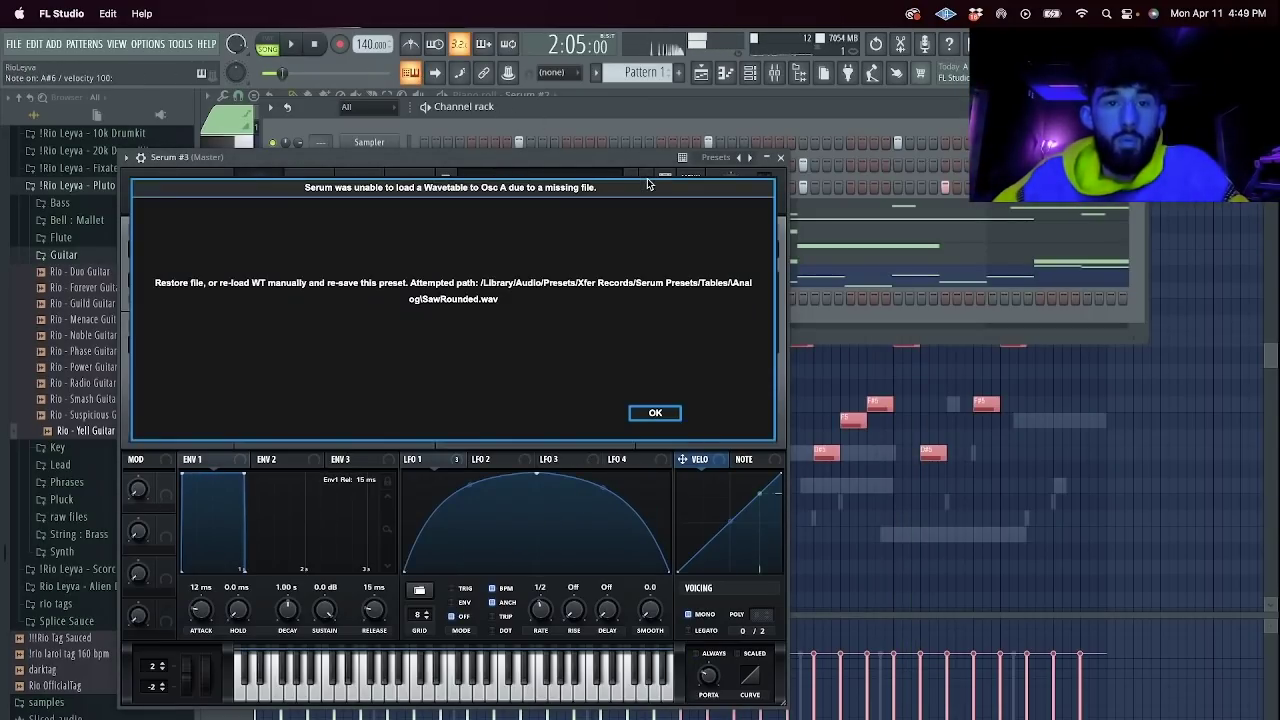
click(654, 413)
Continue past Purple Rain, Radios, Seconds and Squish to Lead - Tonk, dismissing wavetable warnings.
click(647, 181)
click(646, 181)
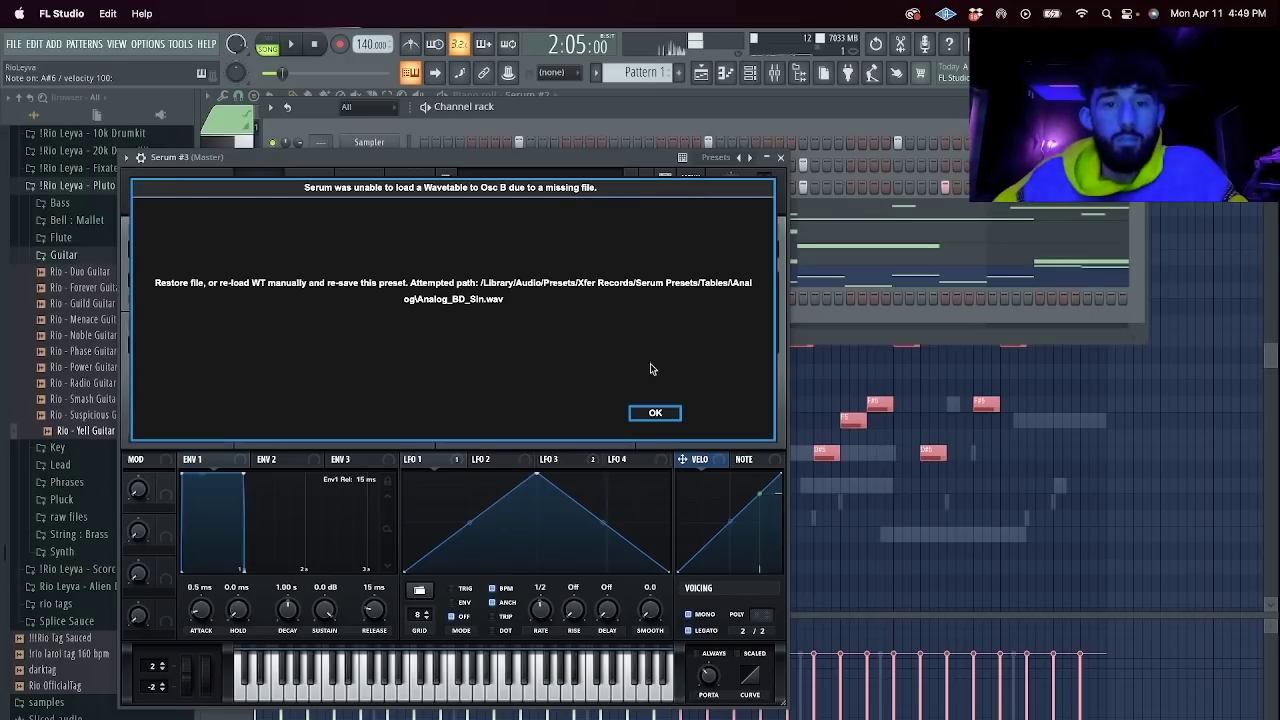
click(654, 410)
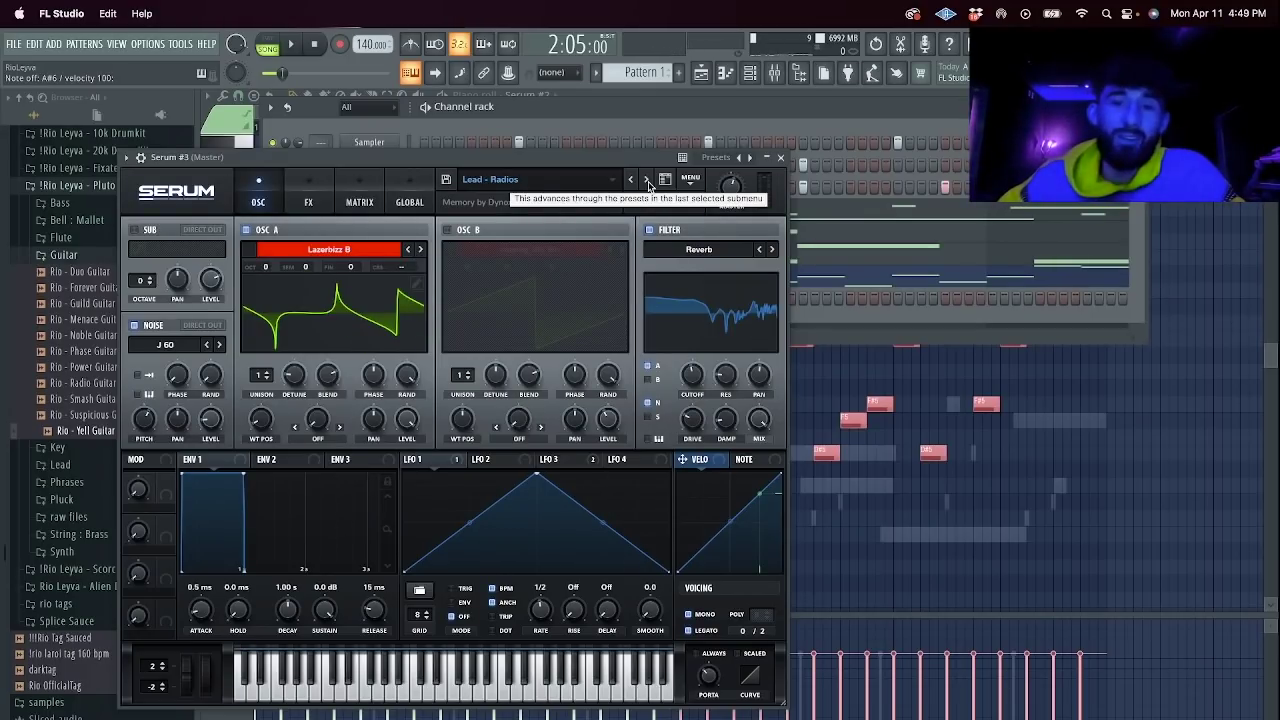
click(647, 181)
click(647, 181)
click(652, 411)
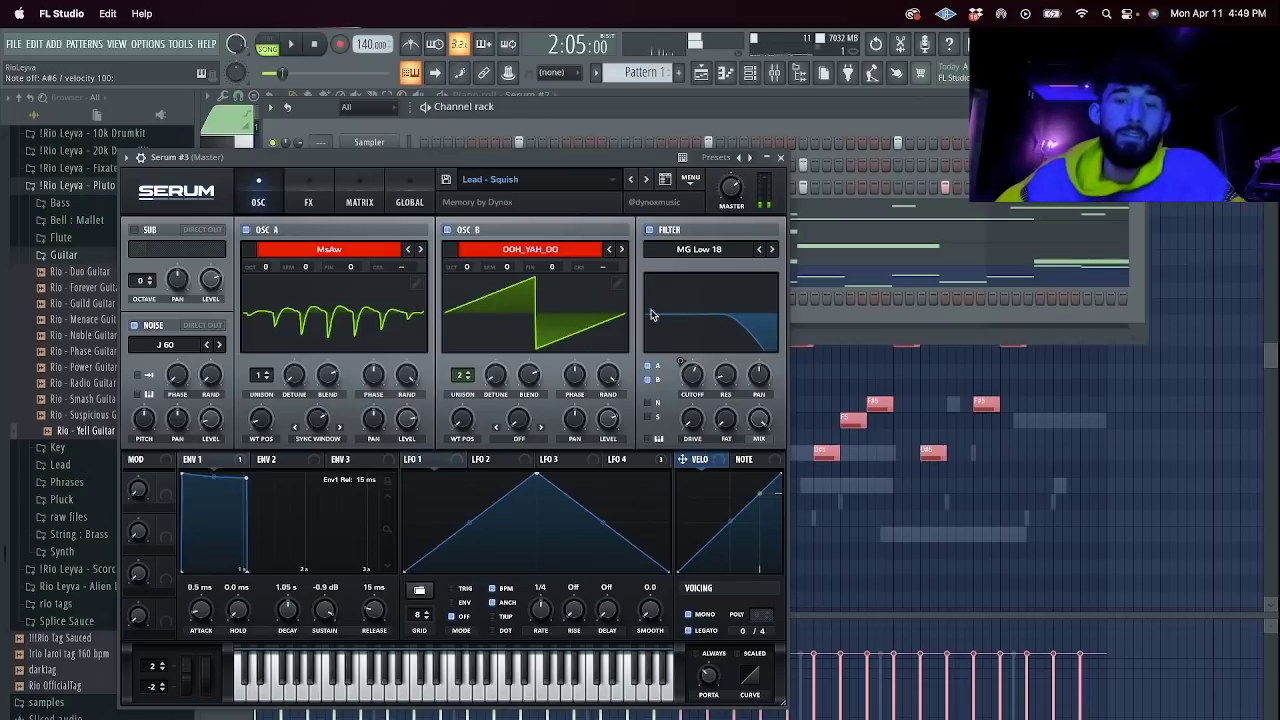
click(646, 181)
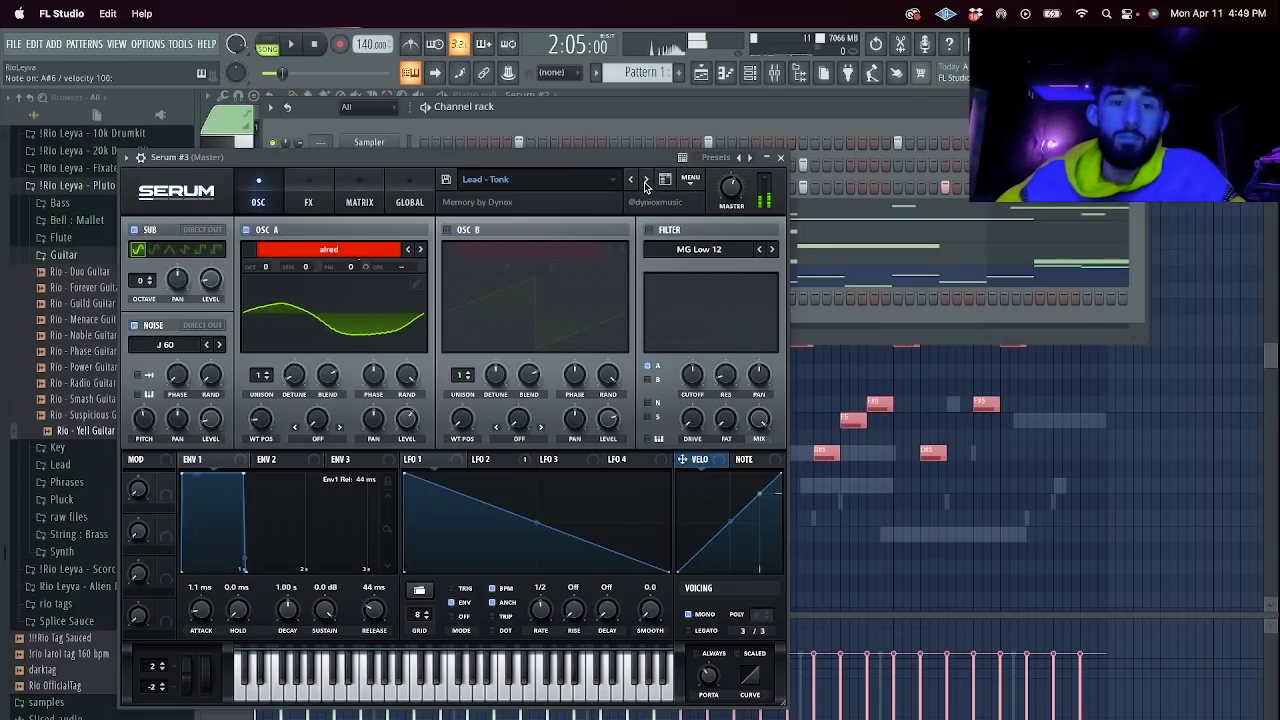
click(781, 158)
right_click(385, 290)
In Serum #3's piano roll, draw a chord including F6 and shorten its F#6 note.
click(410, 297)
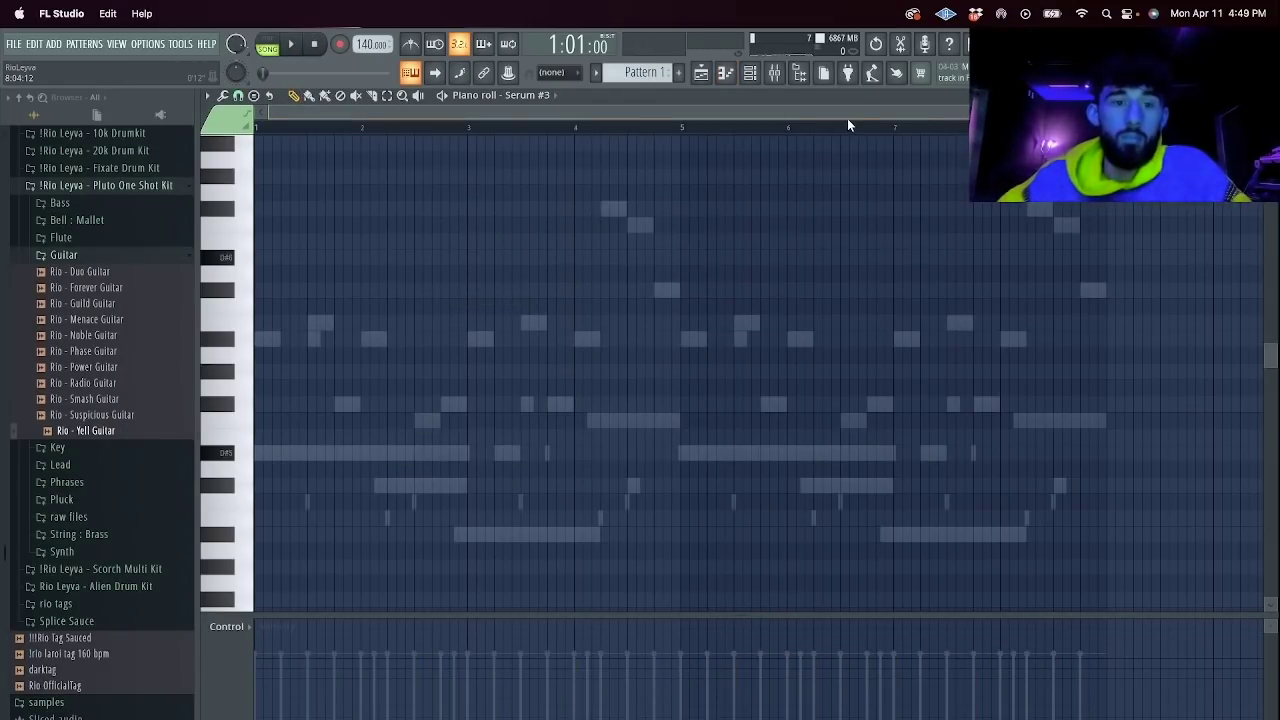
scroll(277, 413, down, 3)
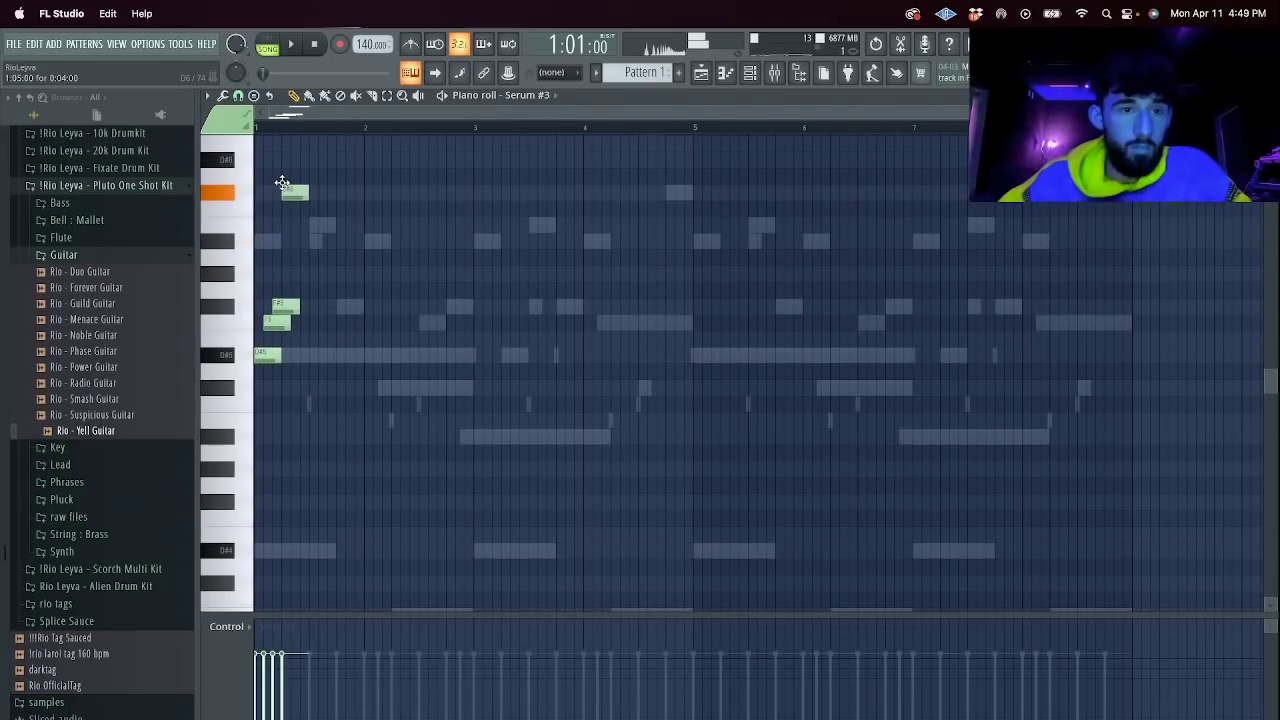
scroll(300, 192, up, 2)
click(296, 176)
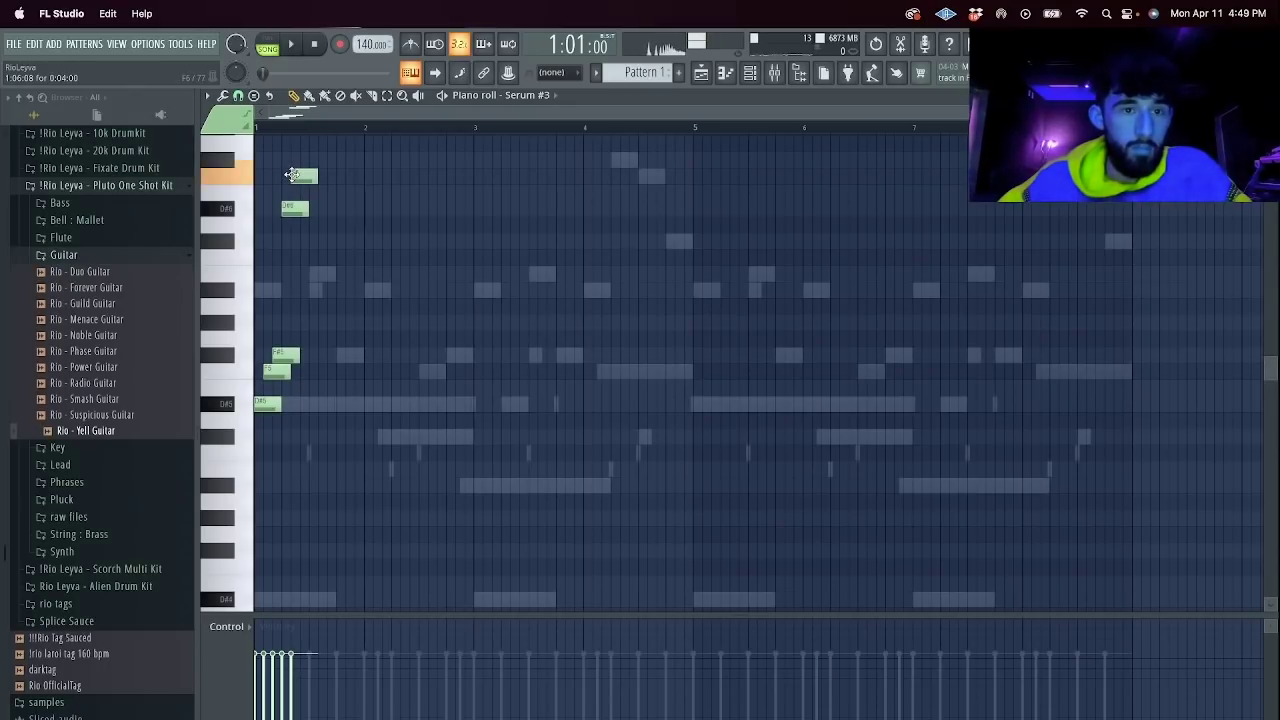
click(303, 176)
key(space)
key(space)
key(space)
key(space)
key(space)
drag(315, 165, 307, 177)
Duplicate the chord twice to the right and adjust the last chord's F note length.
key(ctrl+b)
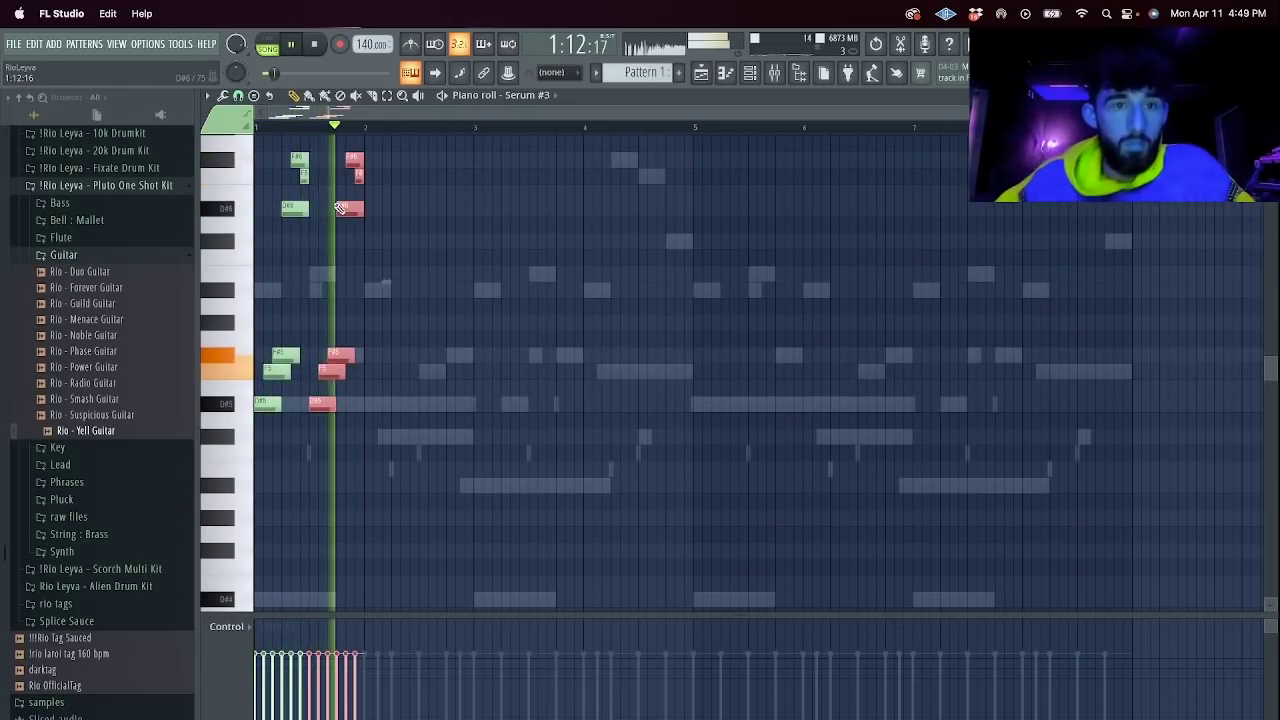
key(ctrl+b)
drag(417, 177, 473, 177)
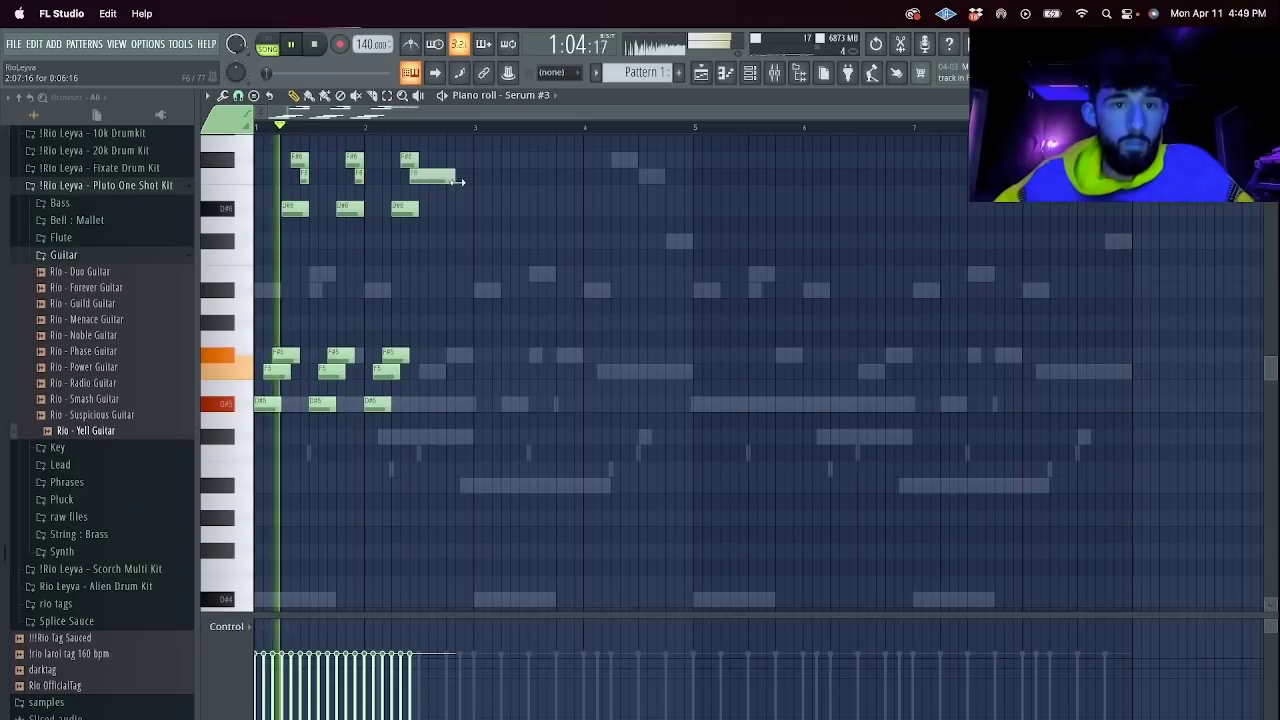
key(F6)
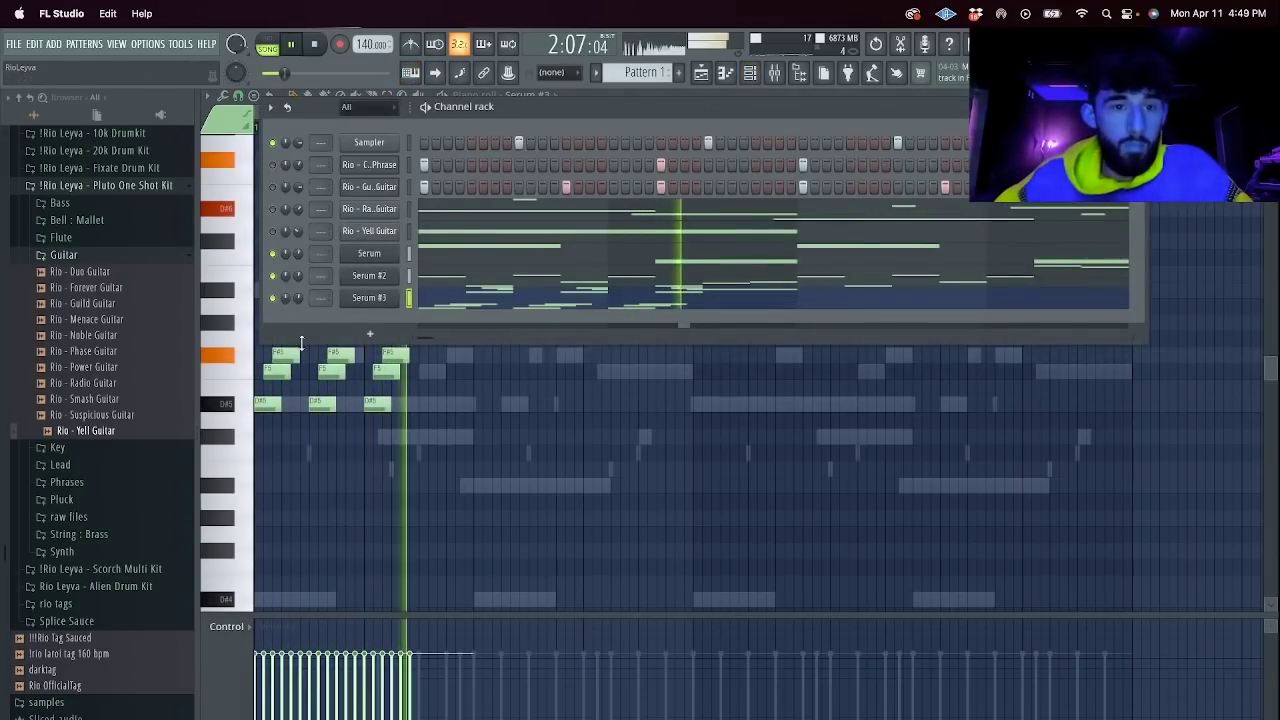
key(space)
key(space)
click(497, 298)
click(497, 298)
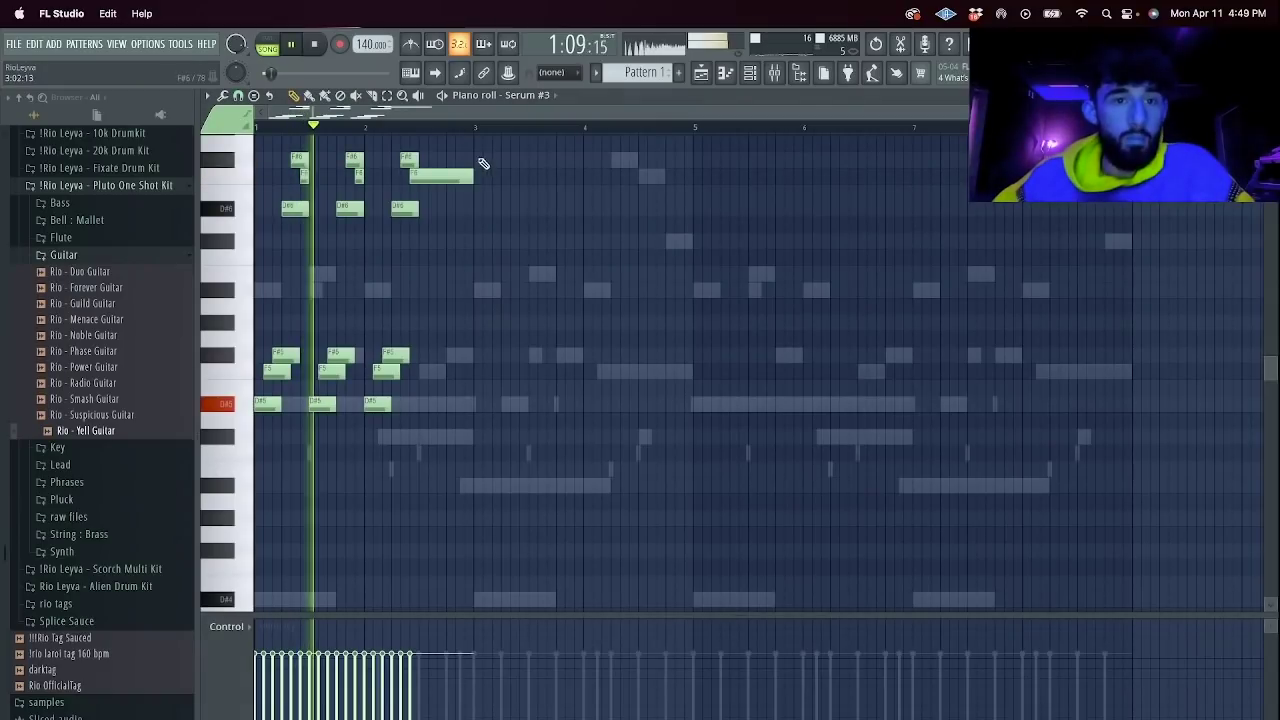
drag(472, 178, 416, 185)
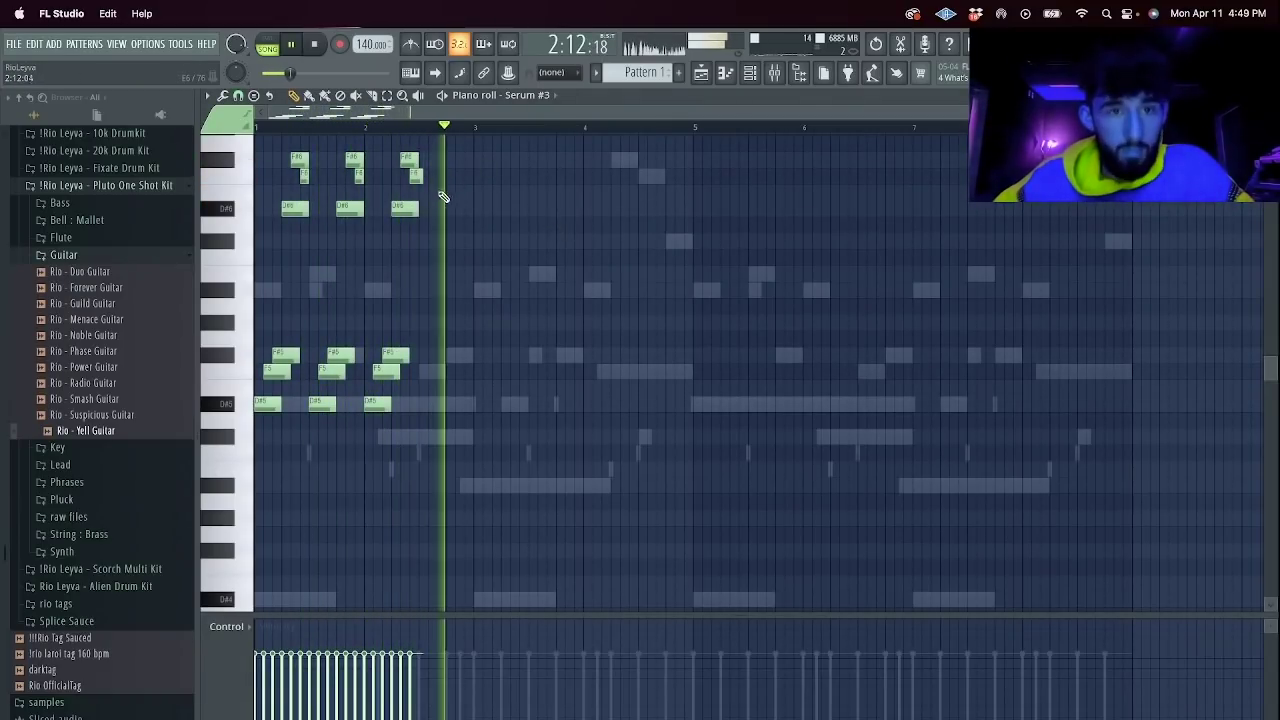
Copy the chords two bars right, flip them, and raise them an octave.
key(ctrl+b)
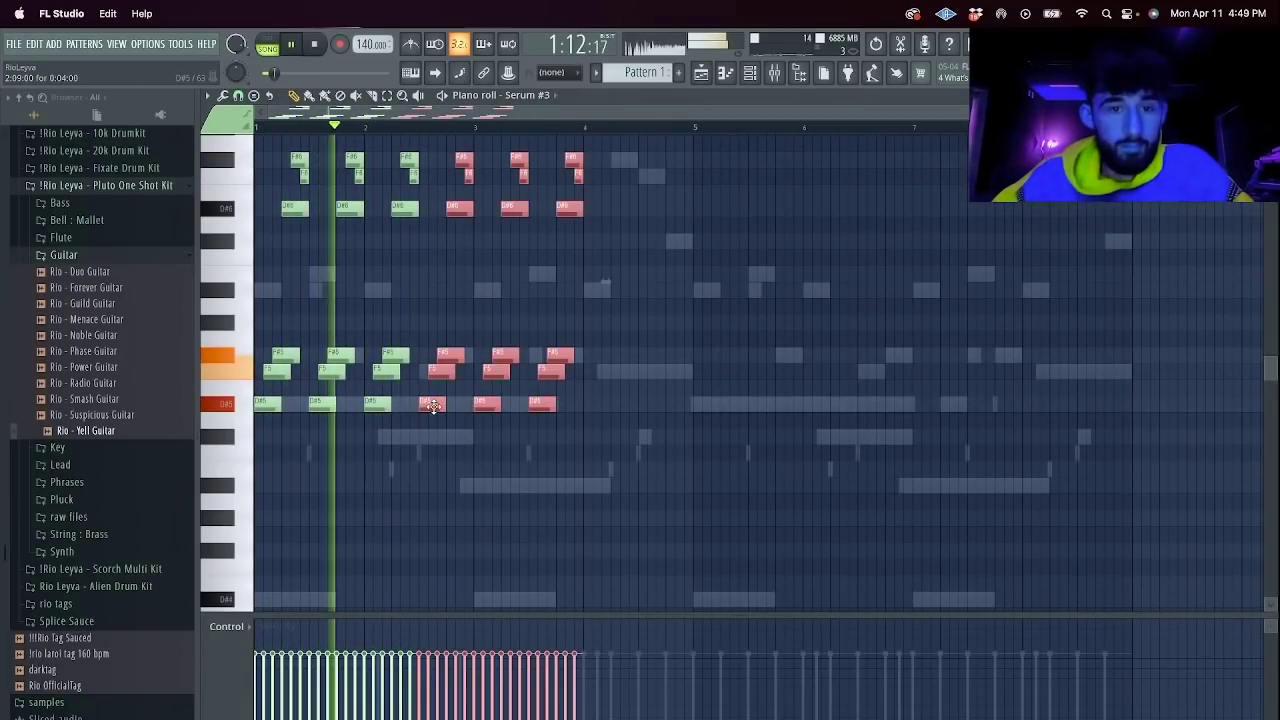
key(alt+y)
key(Return)
key(ctrl+Up)
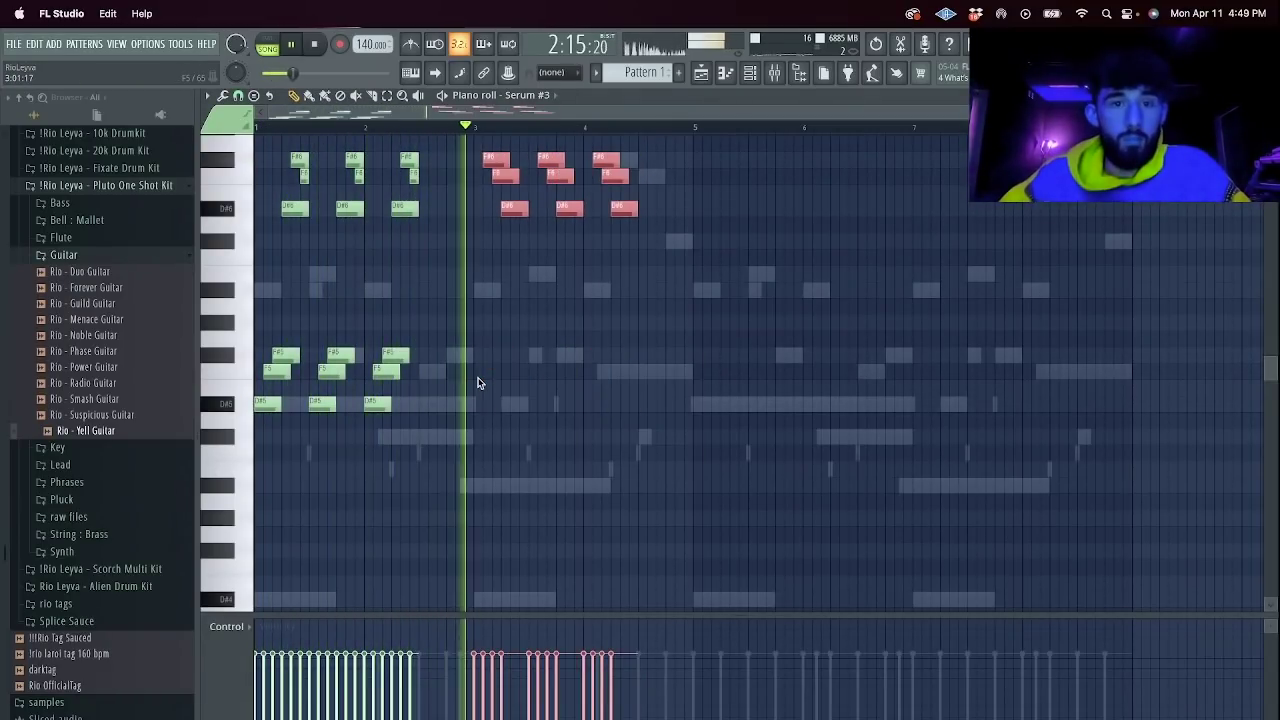
Remove an accidental short note and delete the unwanted duplicate notes.
scroll(592, 314, up, 2)
scroll(480, 167, up, 1)
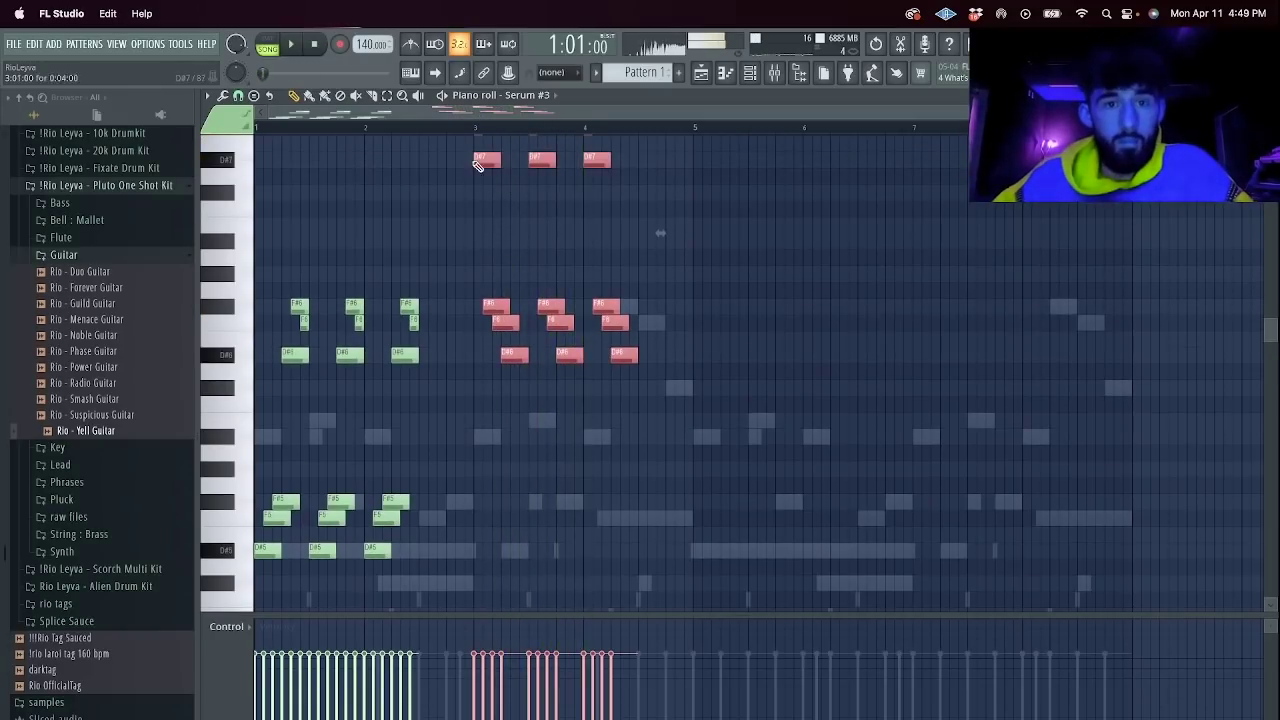
click(515, 388)
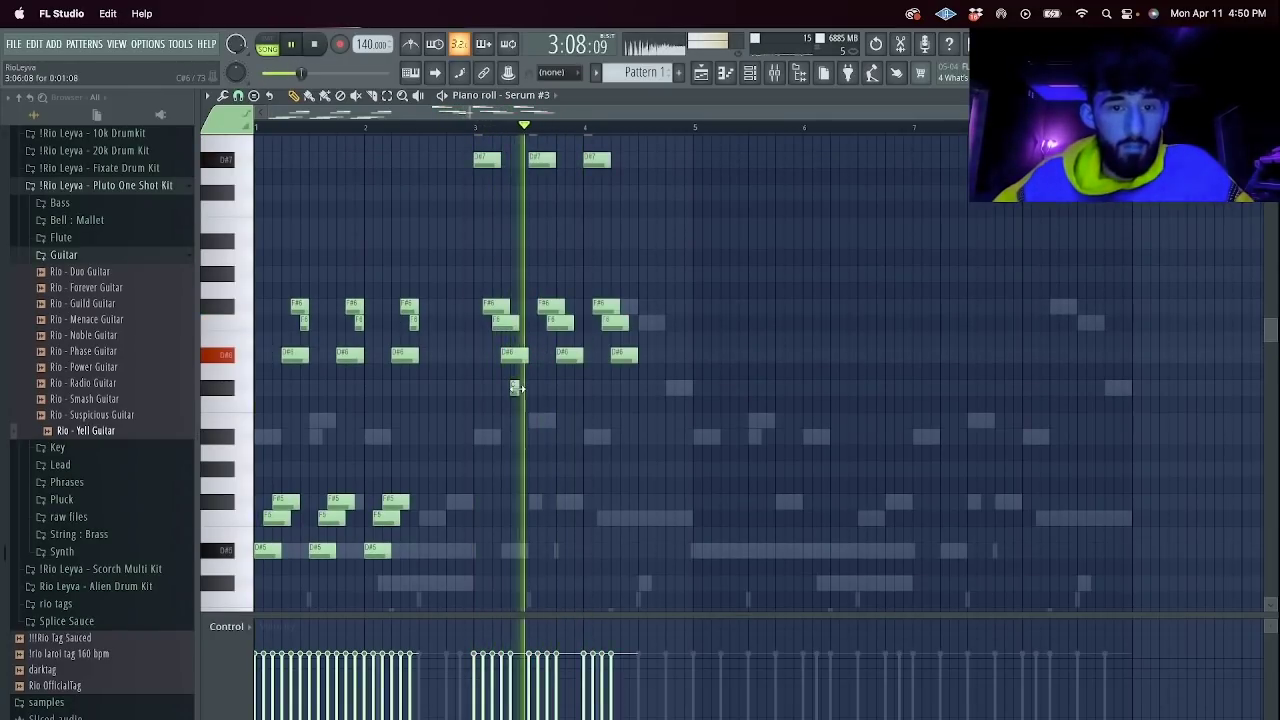
key(space)
right_click(515, 388)
key(space)
drag(657, 406, 535, 100)
key(Delete)
key(space)
key(space)
Duplicate bars 1–5 into bars 5–9 and raise the copy one octave.
drag(568, 534, 452, 160)
key(super+b)
key(super+b)
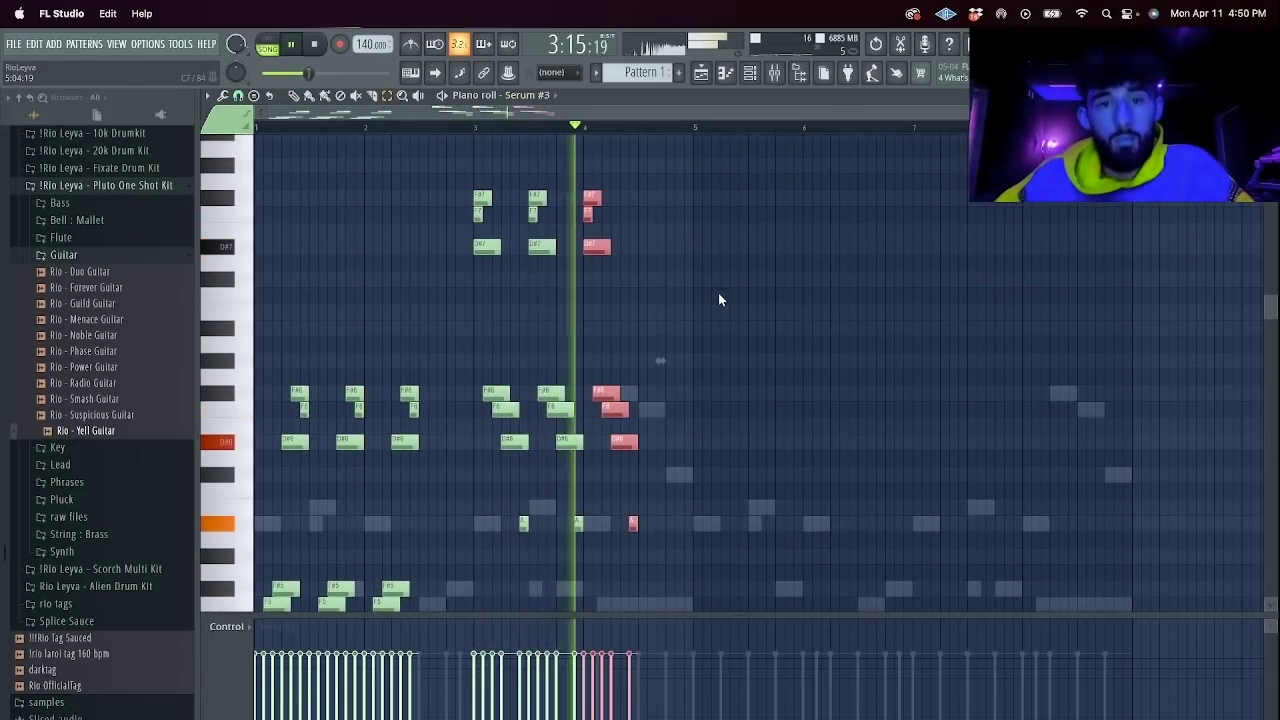
key(ctrl+a)
key(ctrl+b)
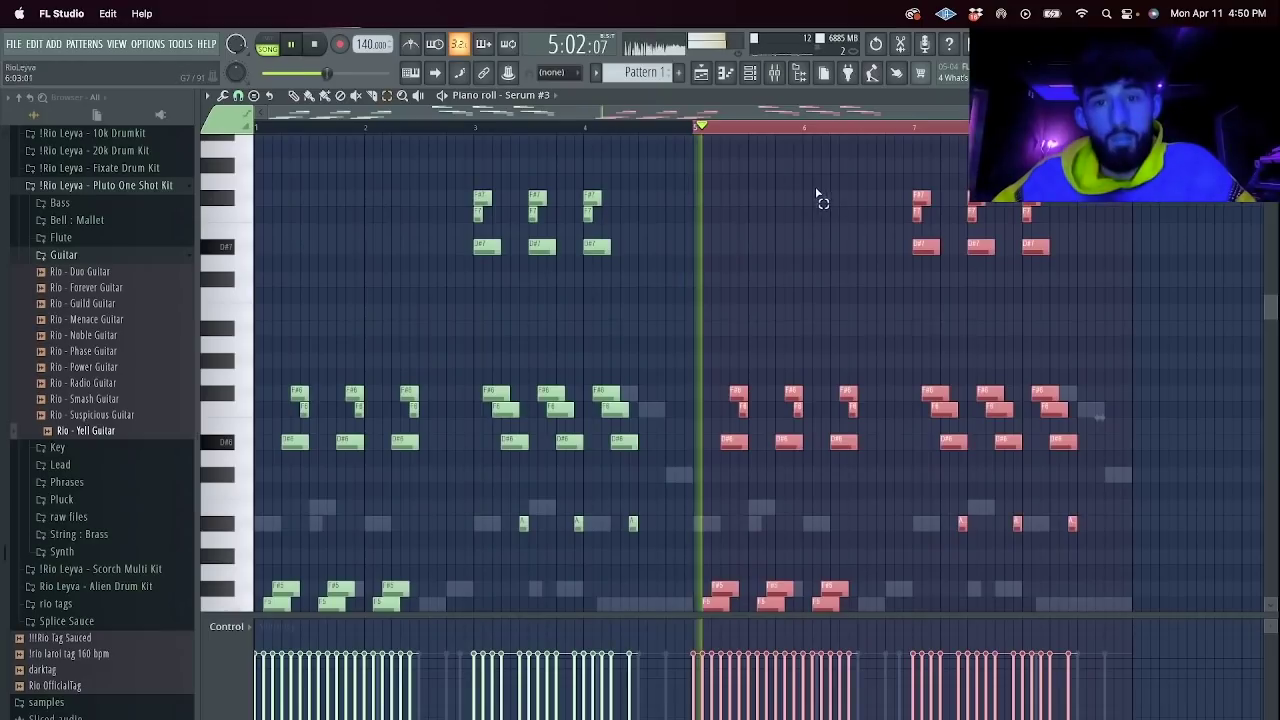
key(ctrl+Up)
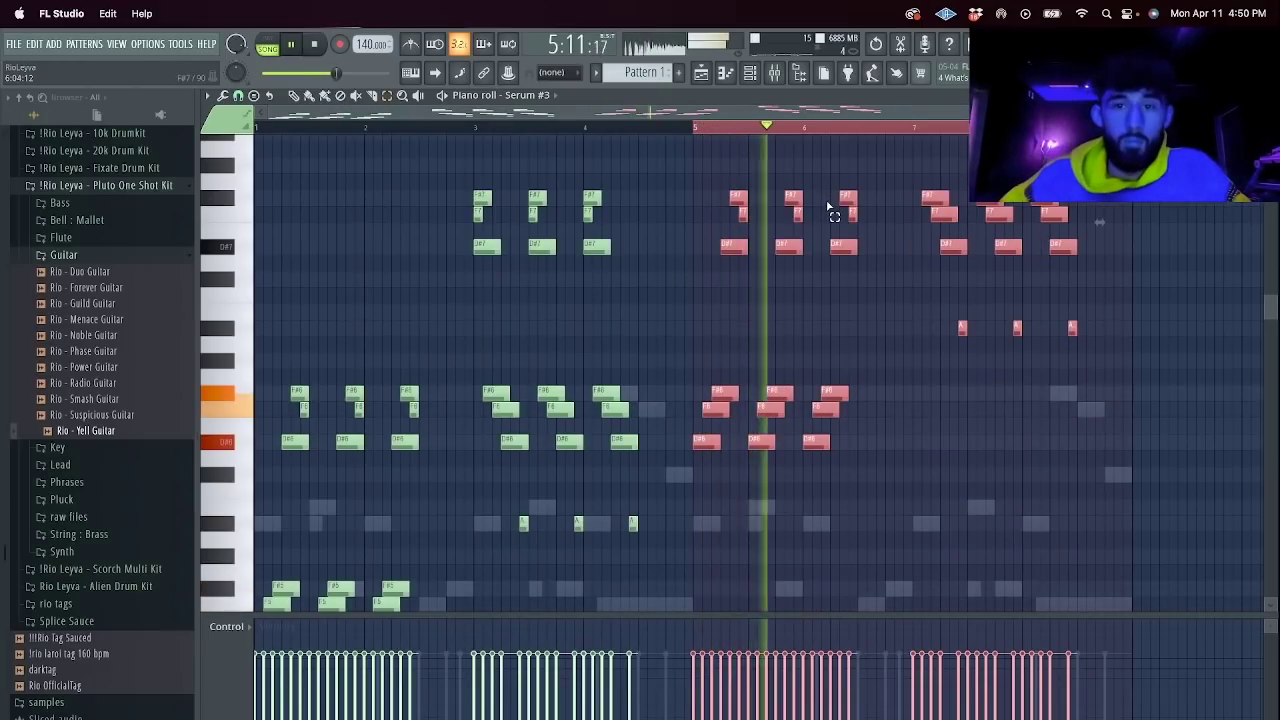
click(752, 74)
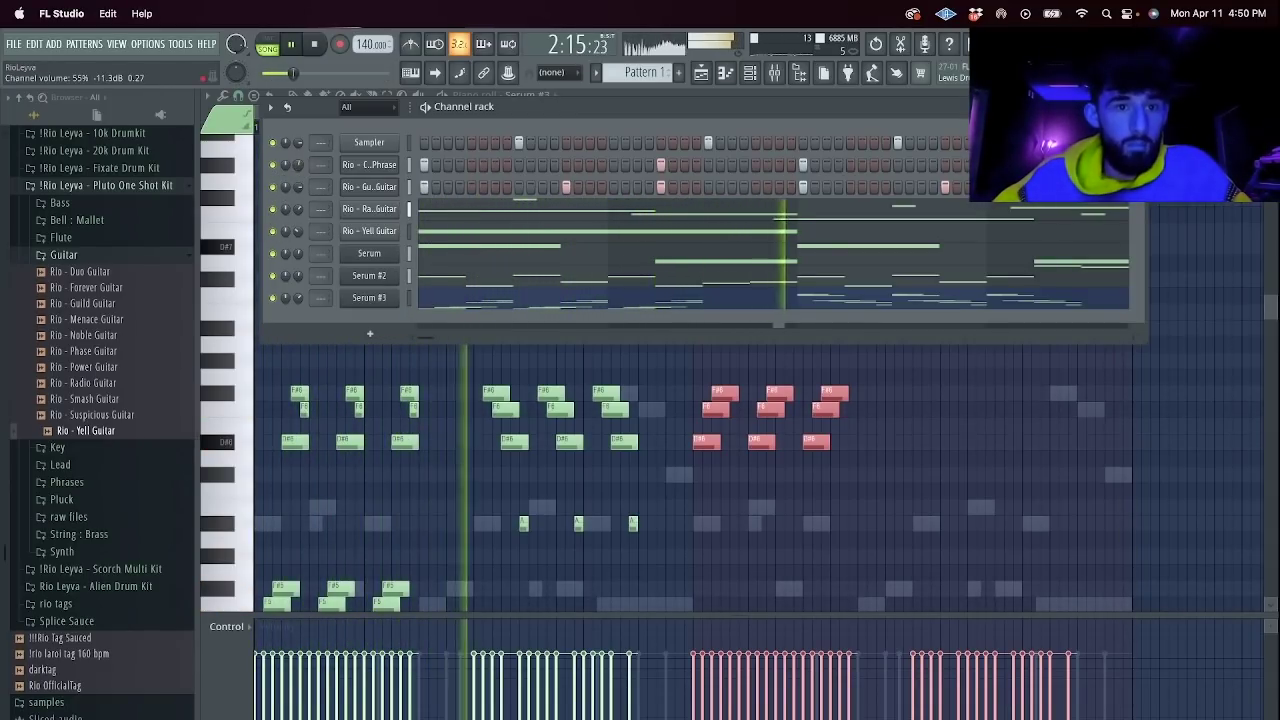
Lower a channel's volume and route all seven channels to free mixer tracks with Ctrl+L.
drag(298, 298, 298, 316)
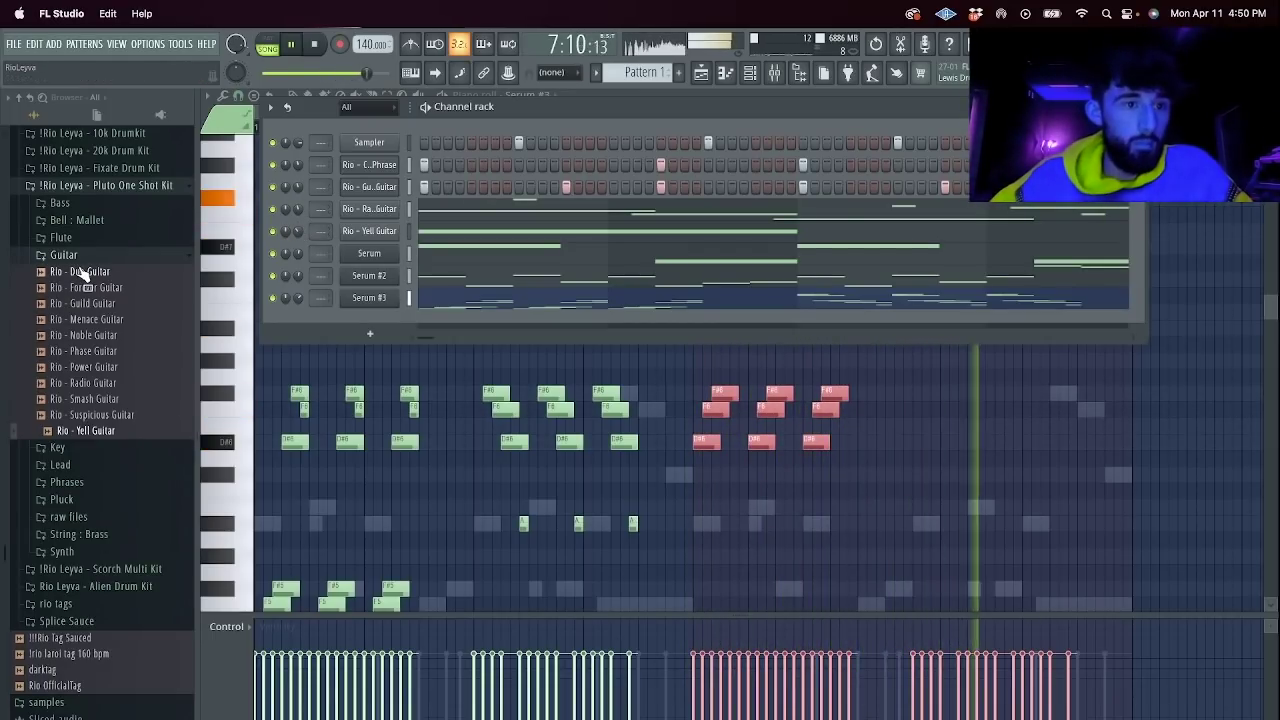
scroll(86, 271, up, 4)
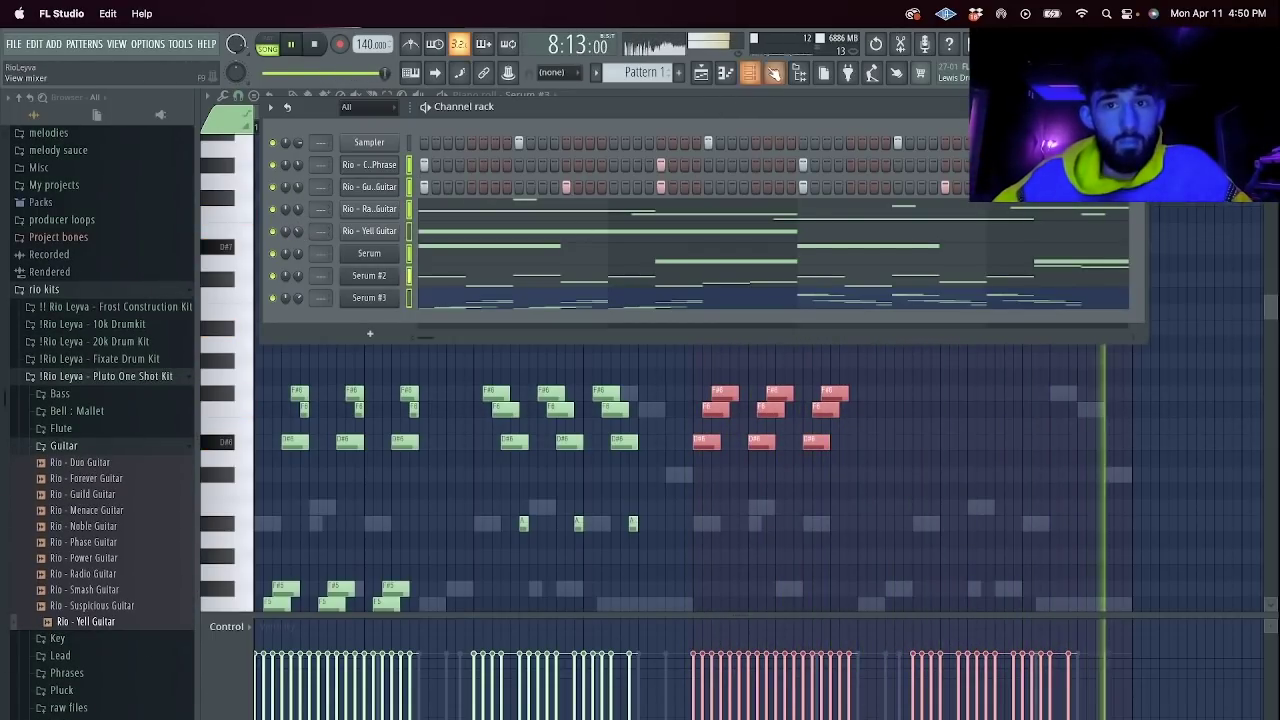
key(F9)
click(240, 276)
key(super+shift+l)
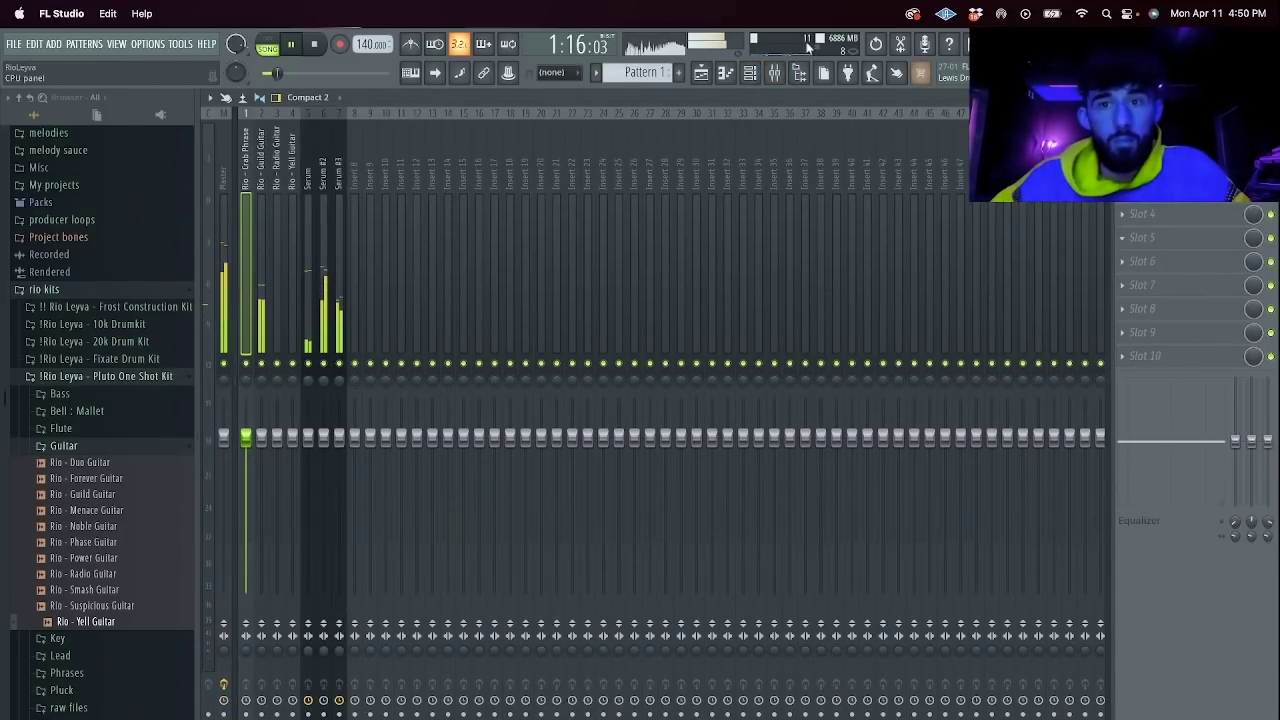
Open the Rio - Guild Guitar piano roll from the Channel rack.
click(750, 72)
right_click(389, 166)
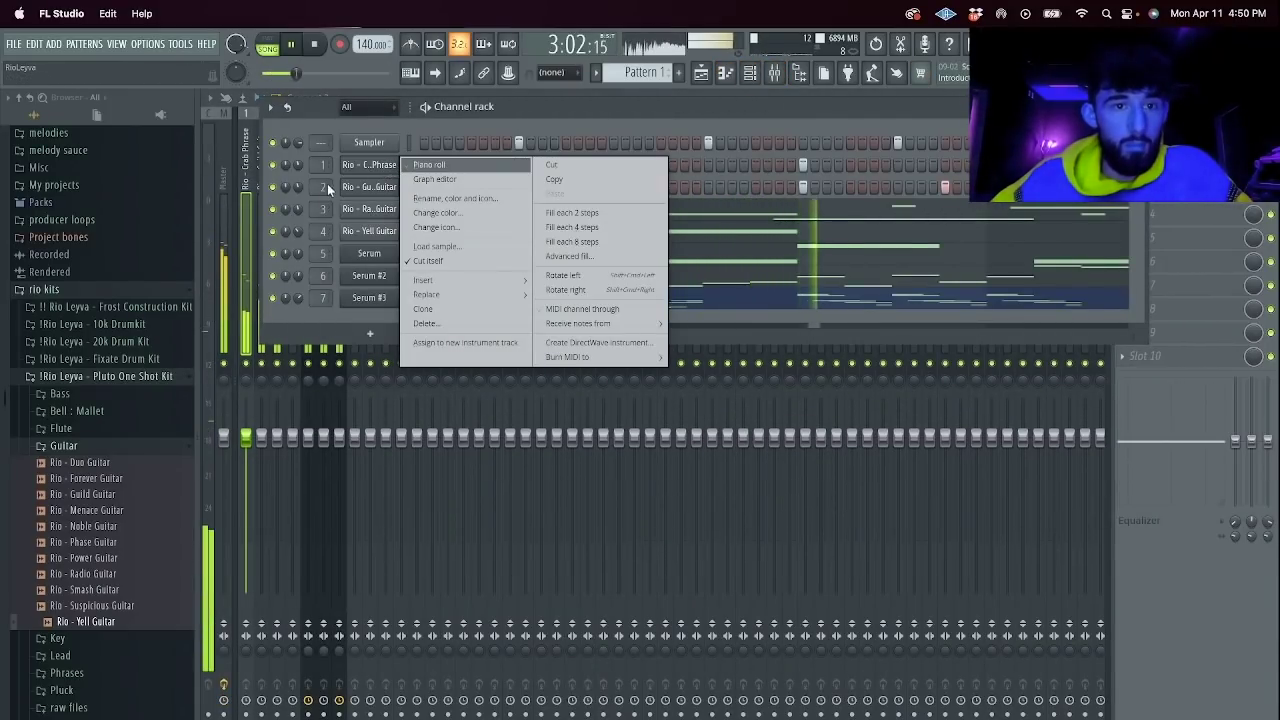
right_click(381, 191)
right_click(382, 189)
click(464, 187)
Delete the four short top-row notes from the Guild Guitar piano roll.
scroll(567, 352, down, 5)
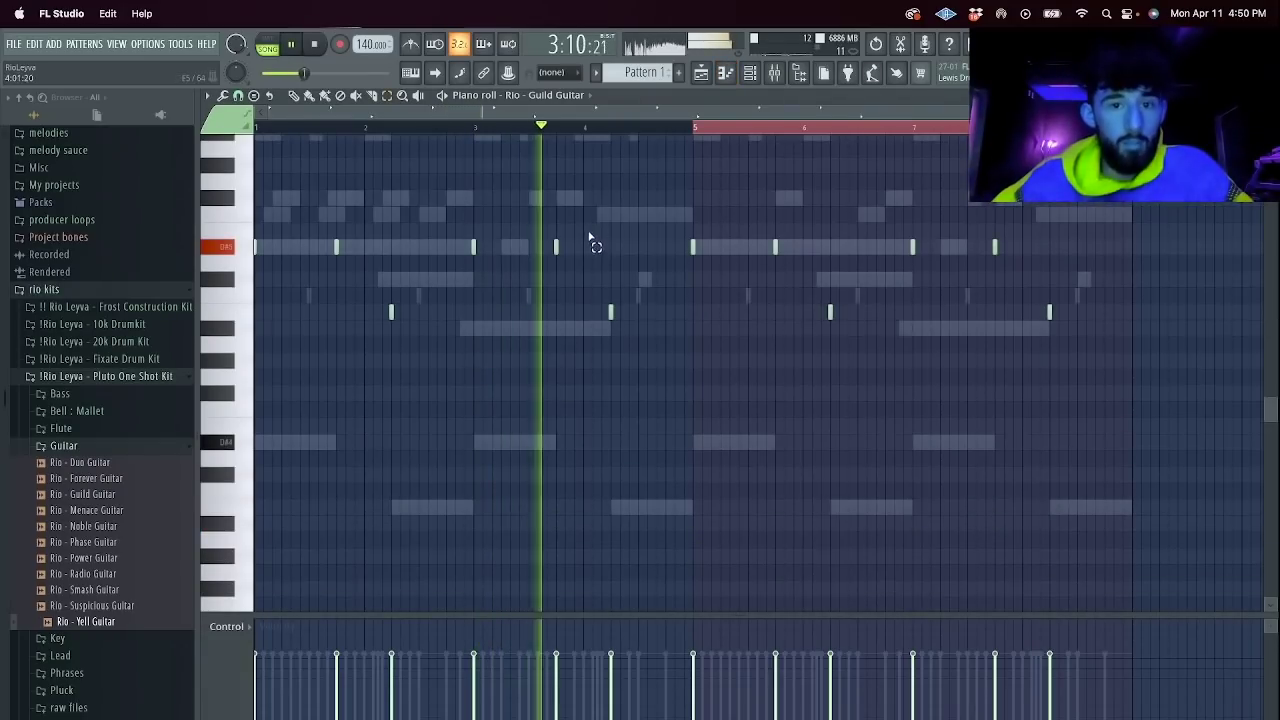
right_click(553, 247)
right_click(775, 247)
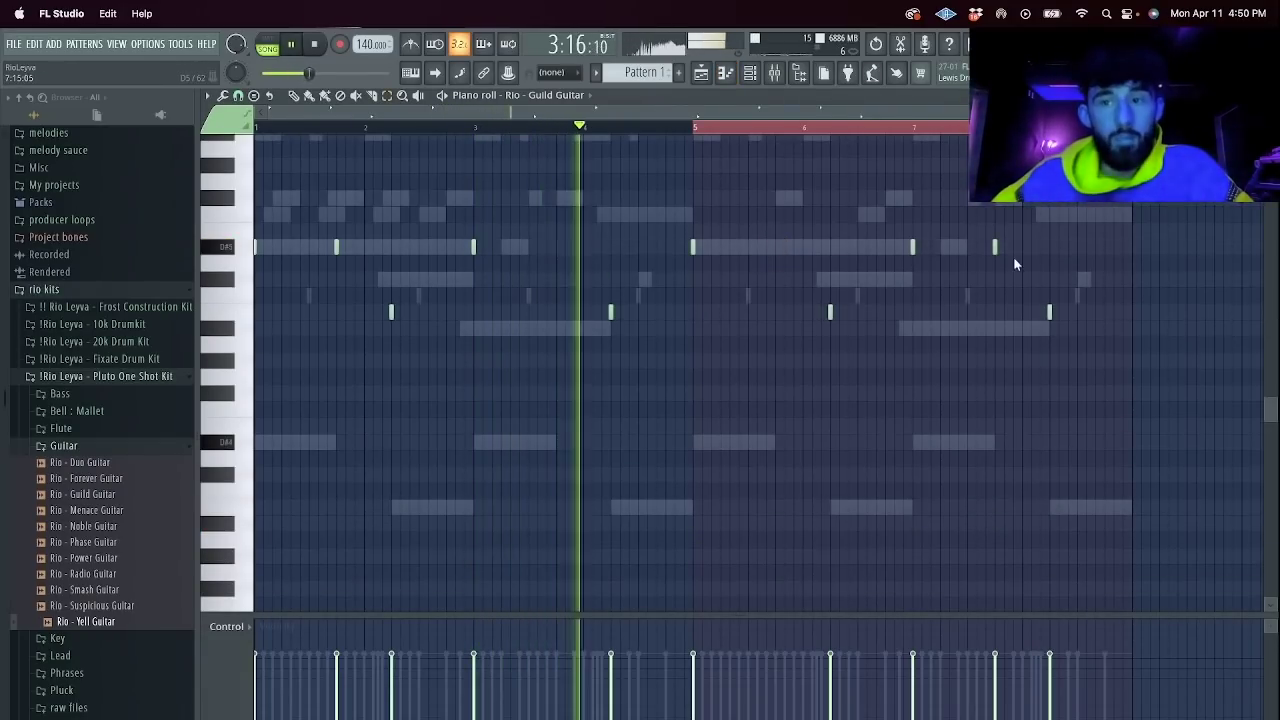
right_click(995, 247)
right_click(336, 247)
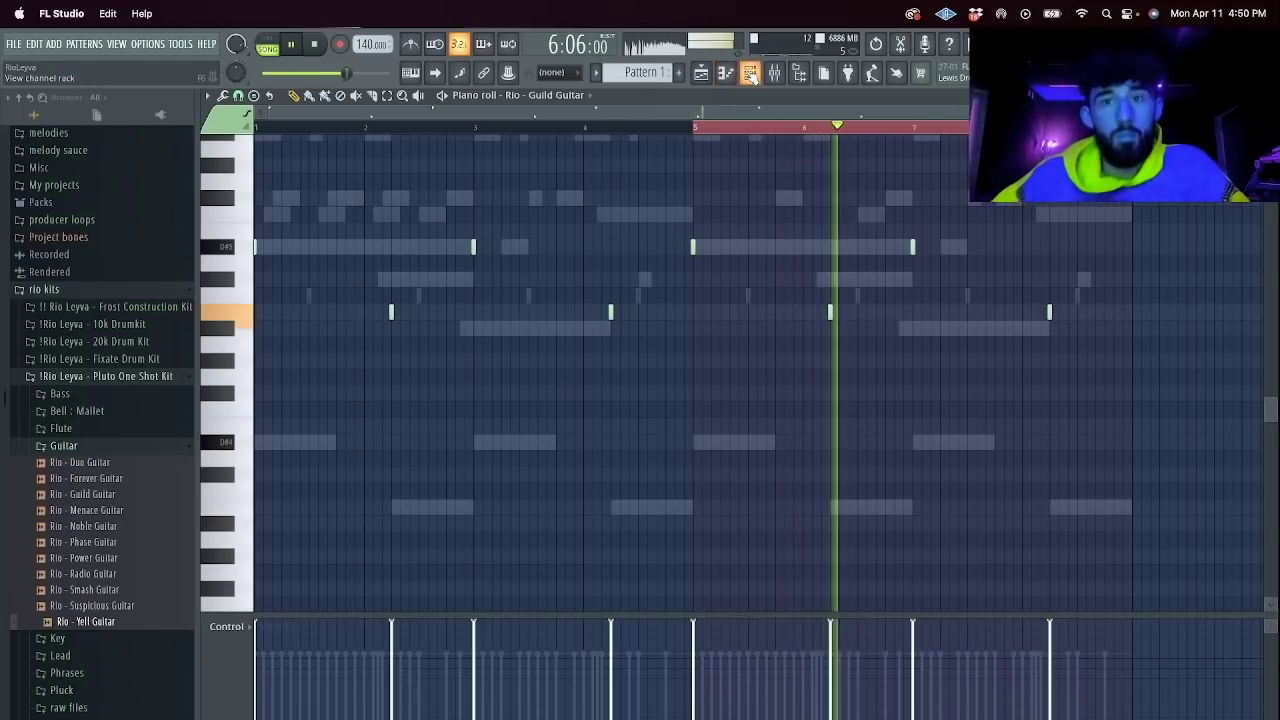
Transpose the channels down -2 semitones through the Channel rack options, then return to the mixer.
click(750, 74)
click(271, 108)
click(329, 290)
text(-2)
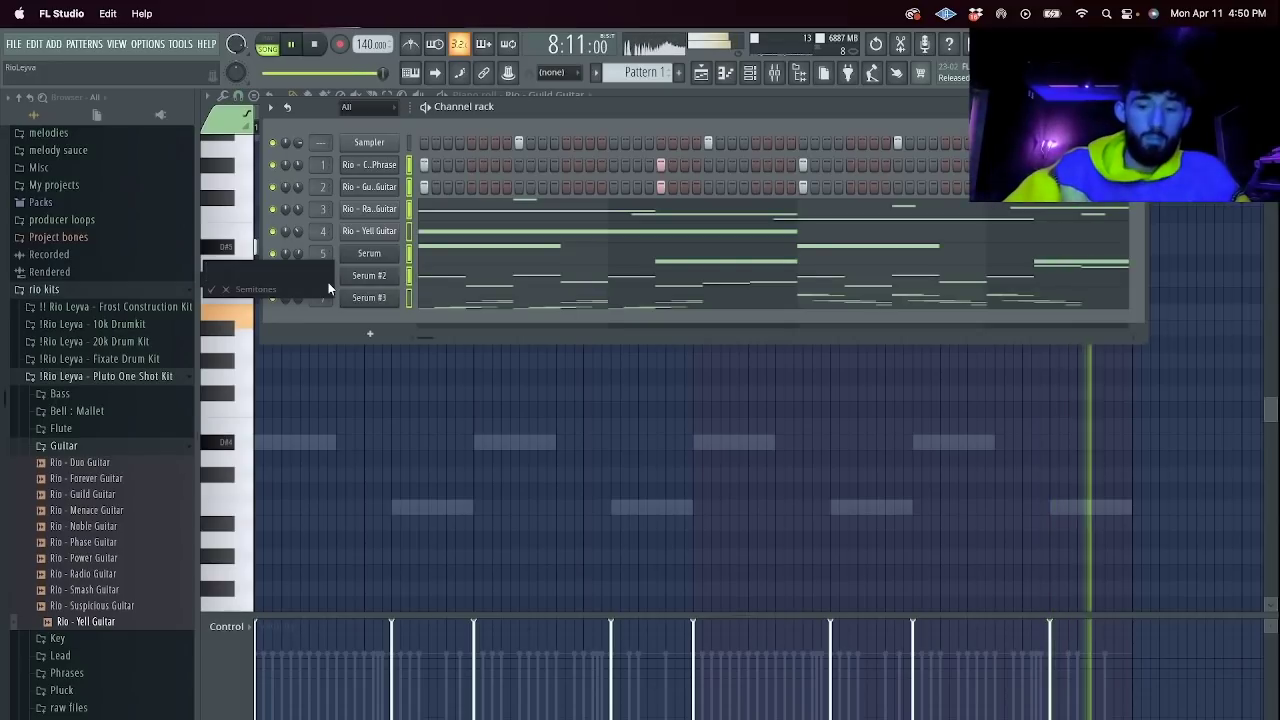
key(Return)
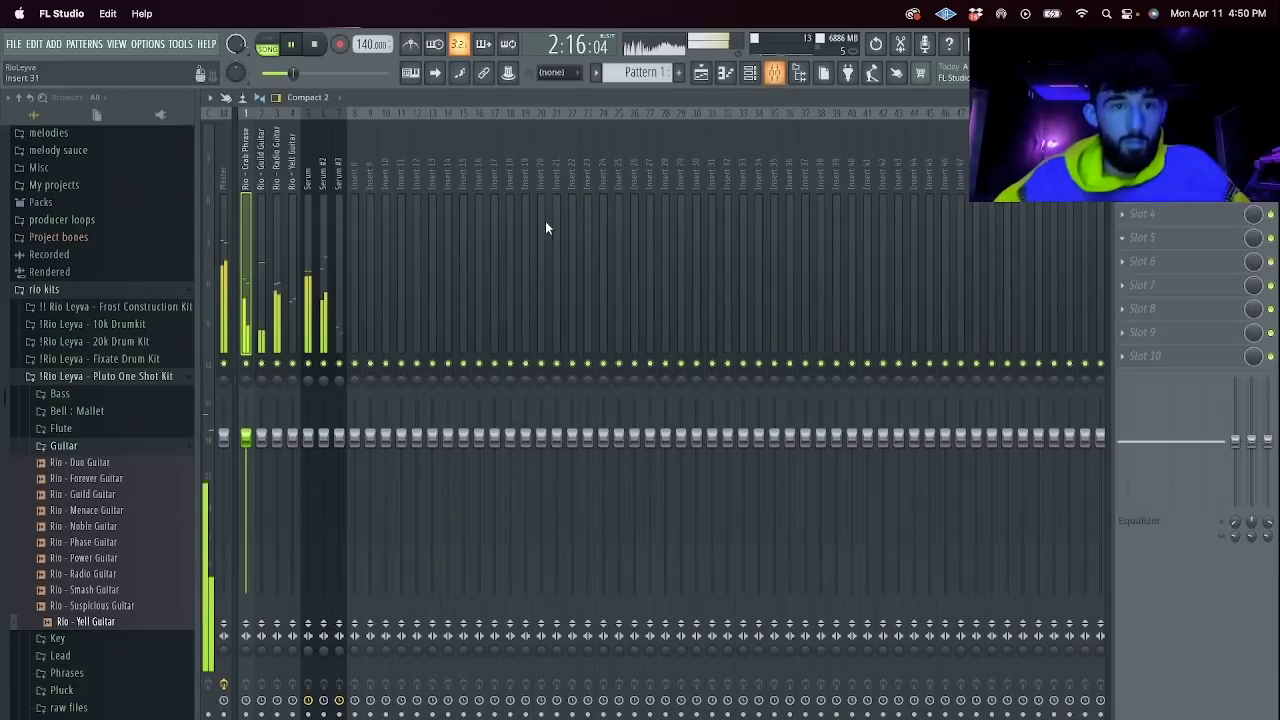
click(775, 73)
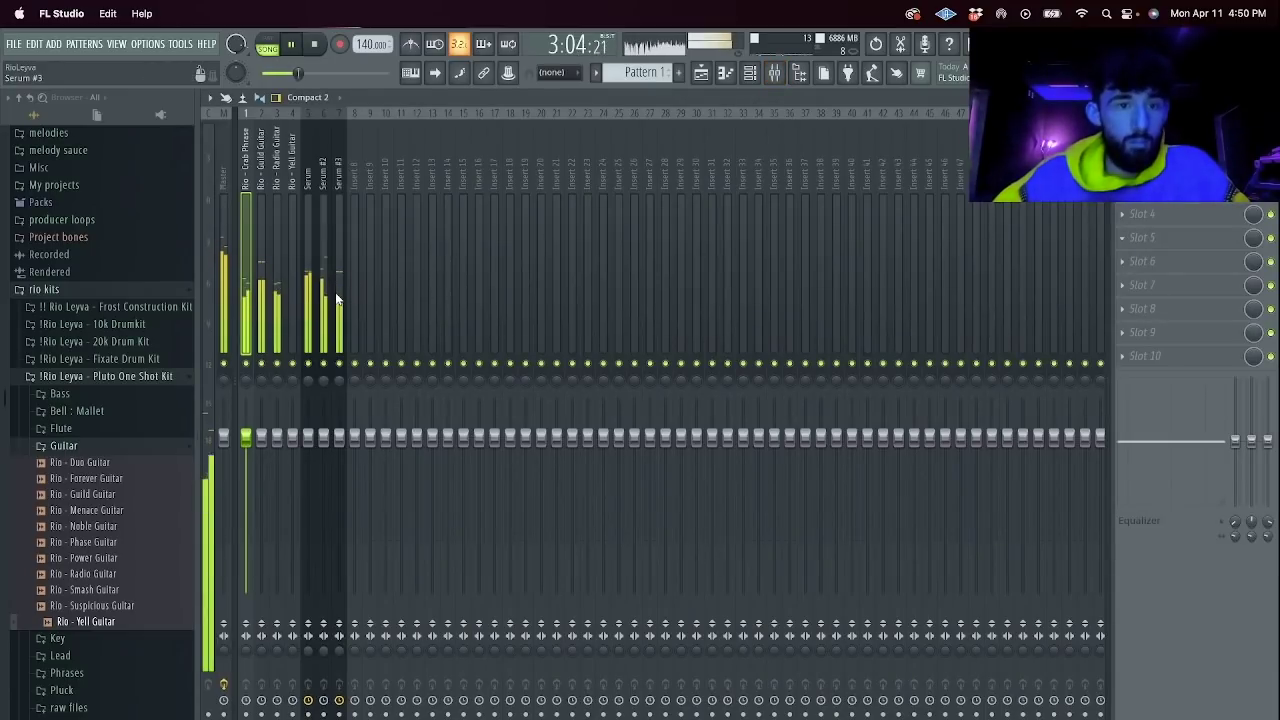
Open the browser's drums folder and expand the Isolation Drumkit.
click(430, 315)
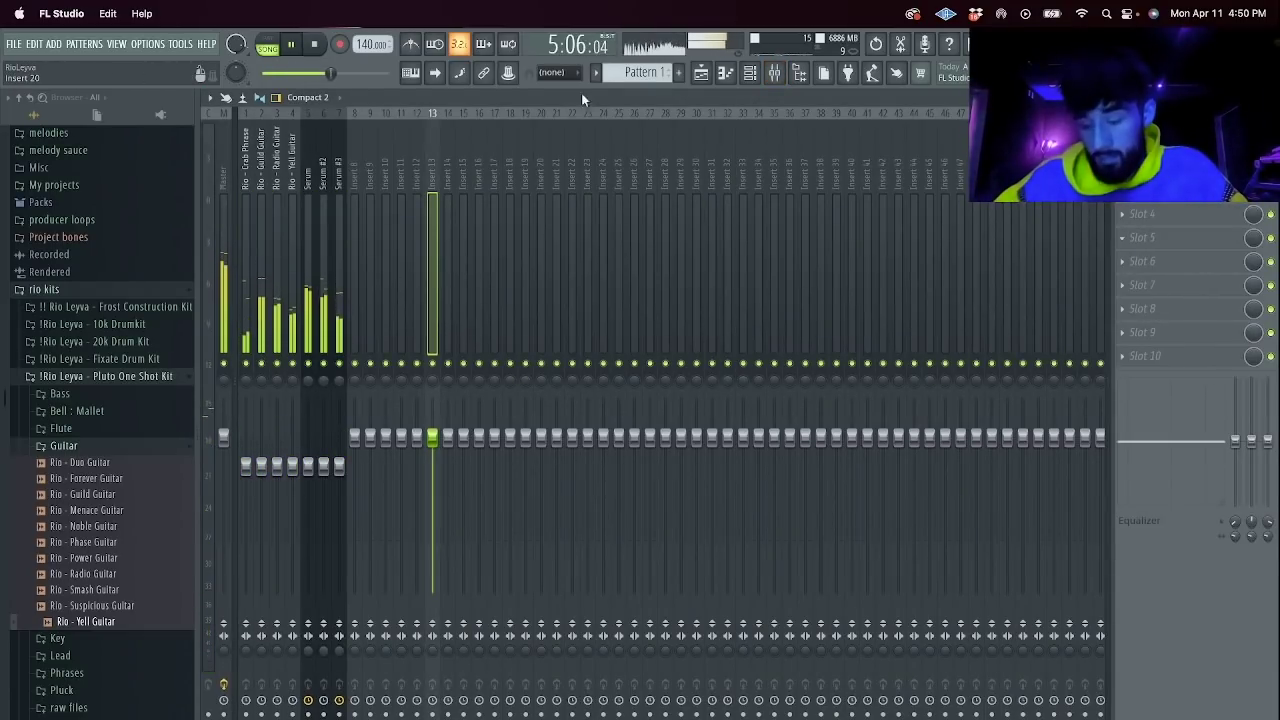
key(F6)
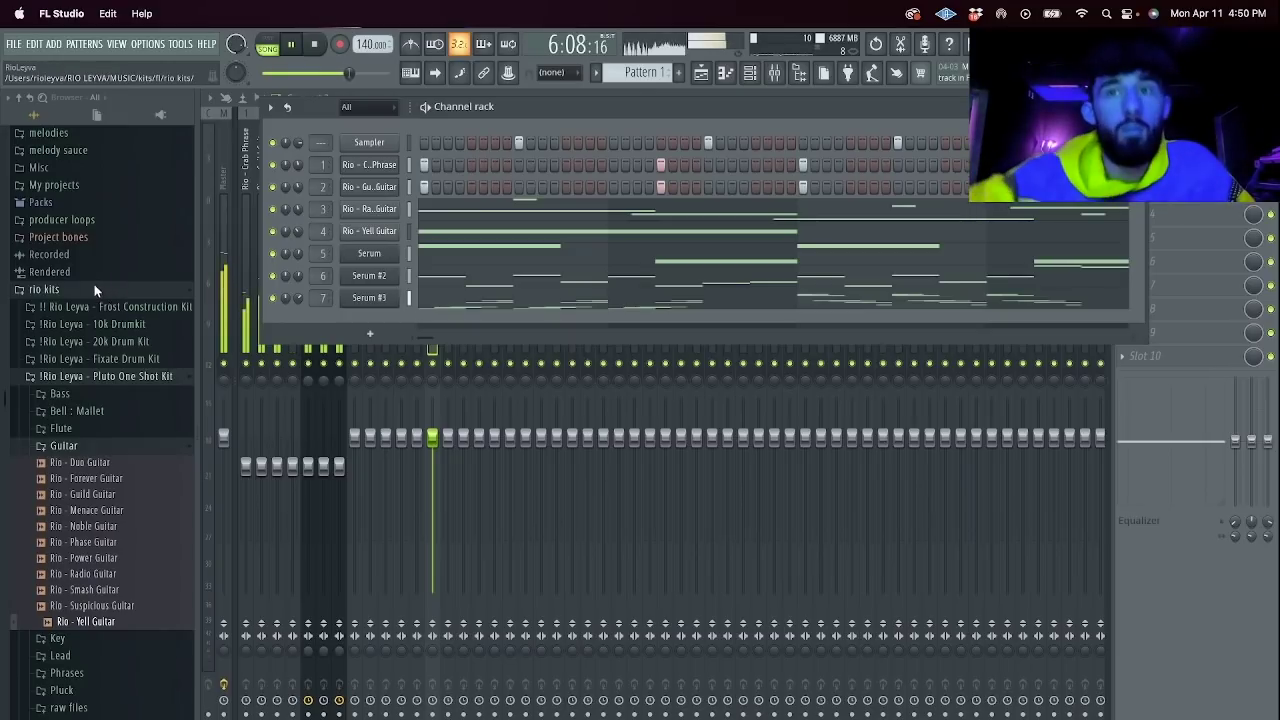
scroll(100, 335, down, 5)
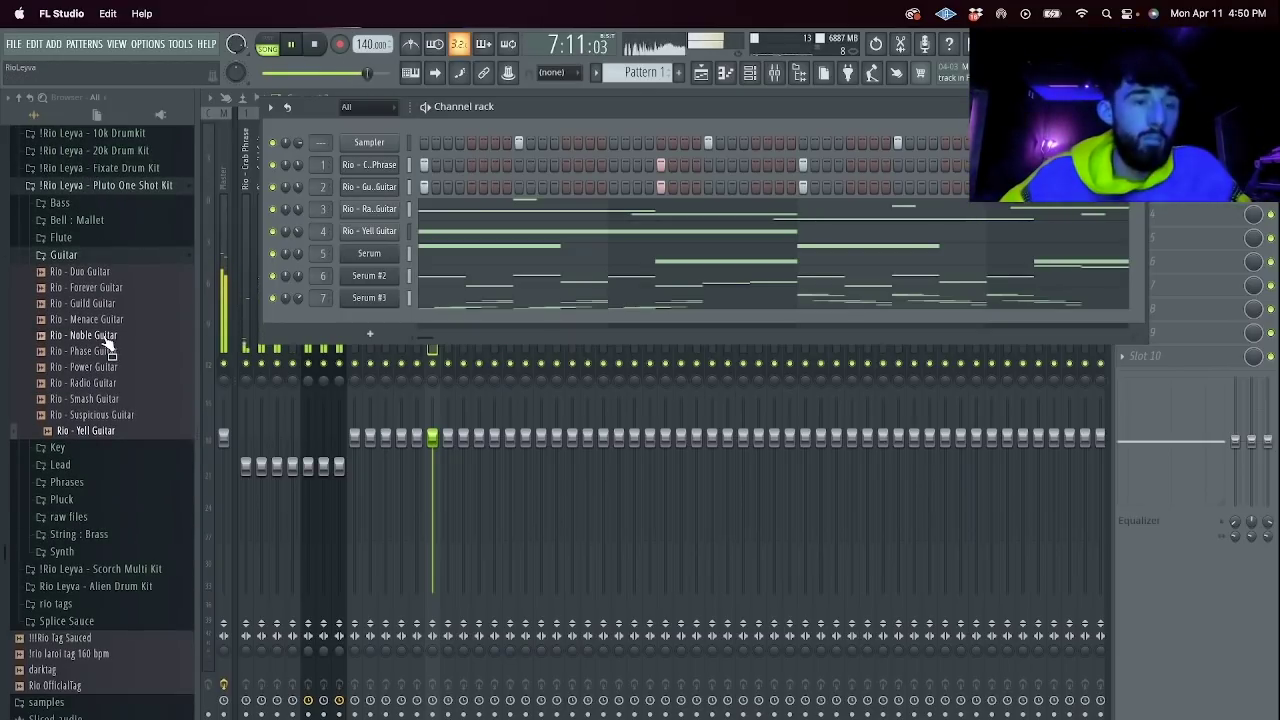
scroll(105, 440, down, 2)
click(94, 366)
click(94, 366)
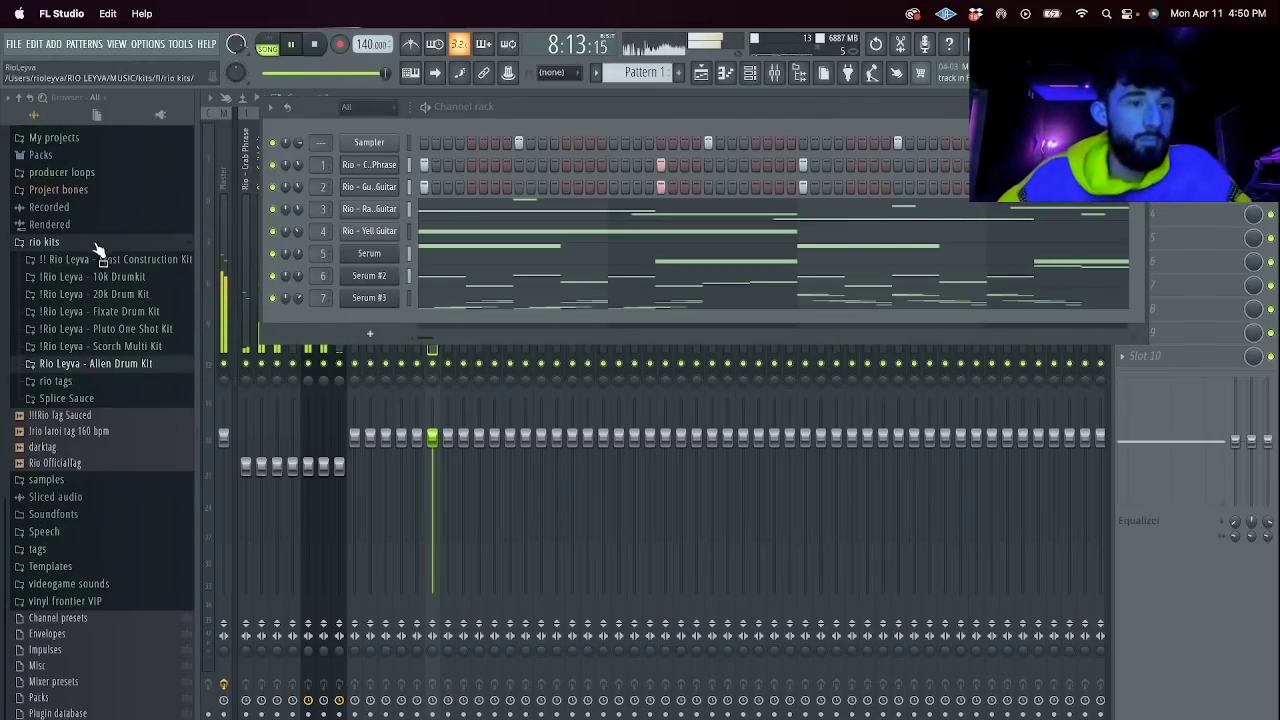
scroll(94, 250, up, 6)
click(50, 369)
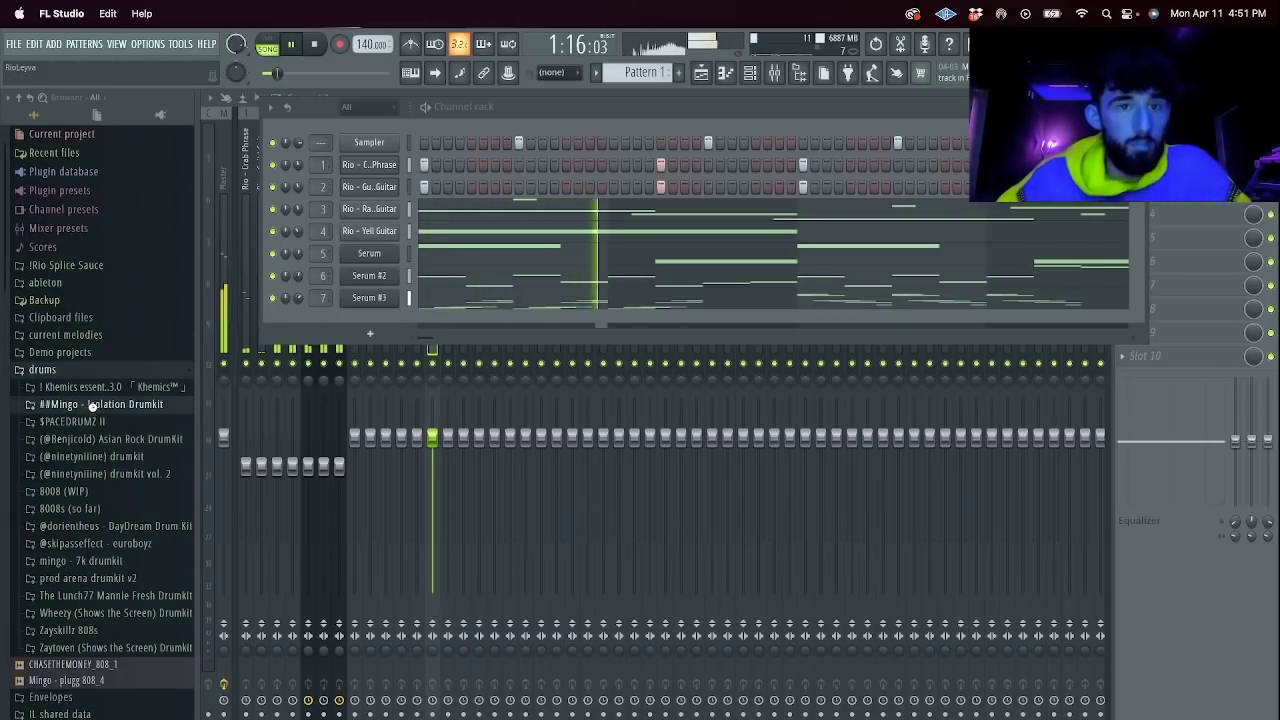
click(63, 404)
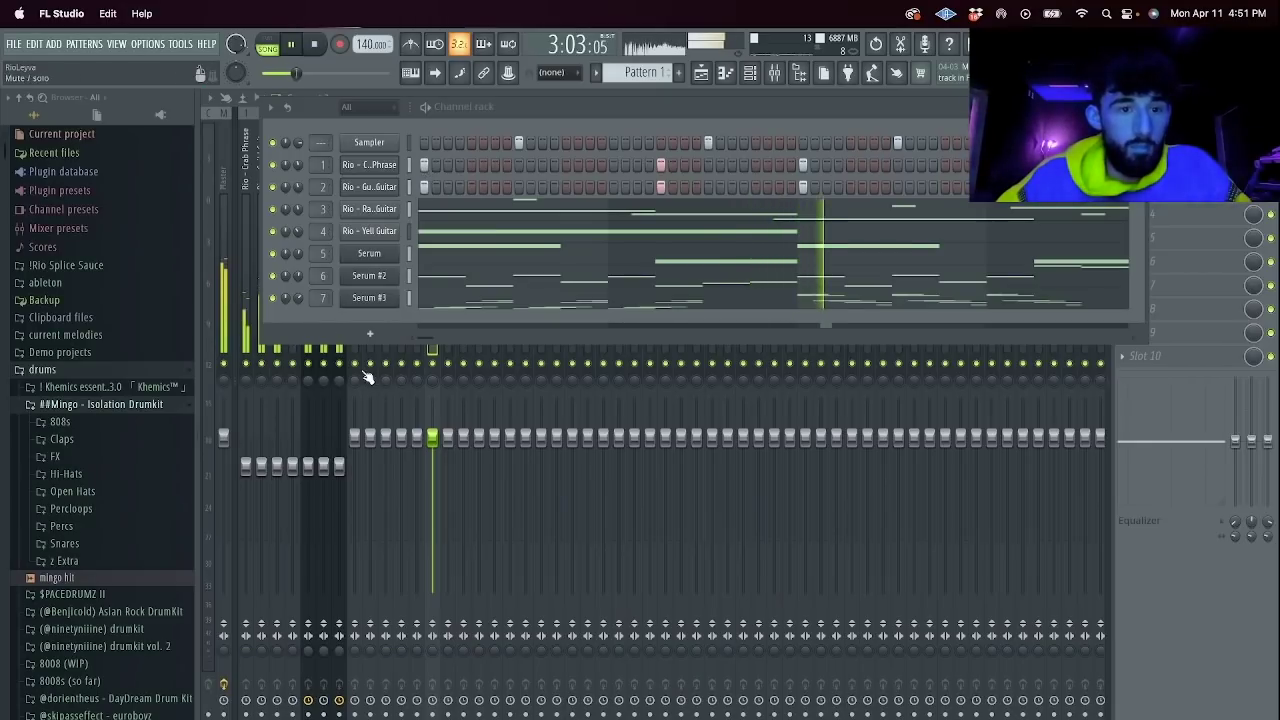
Select the seven melody mixer tracks and play the beat.
click(343, 340)
drag(343, 340, 323, 335)
drag(323, 335, 246, 330)
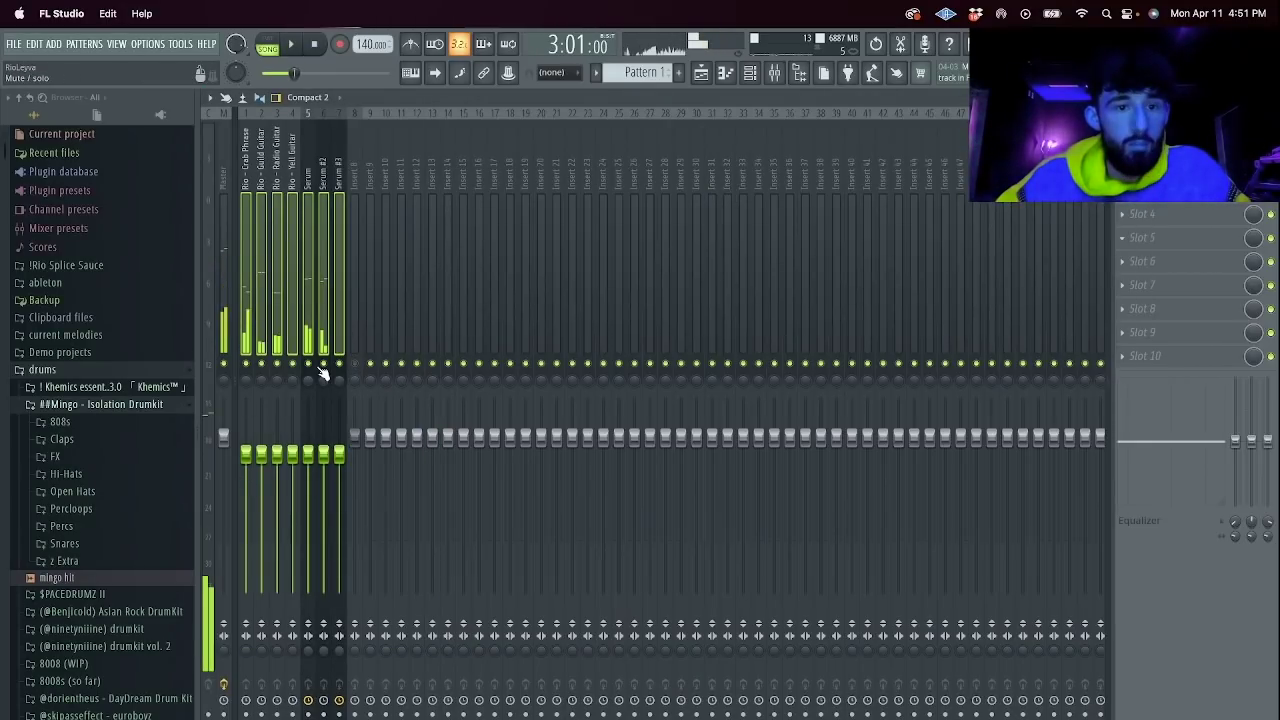
key(space)
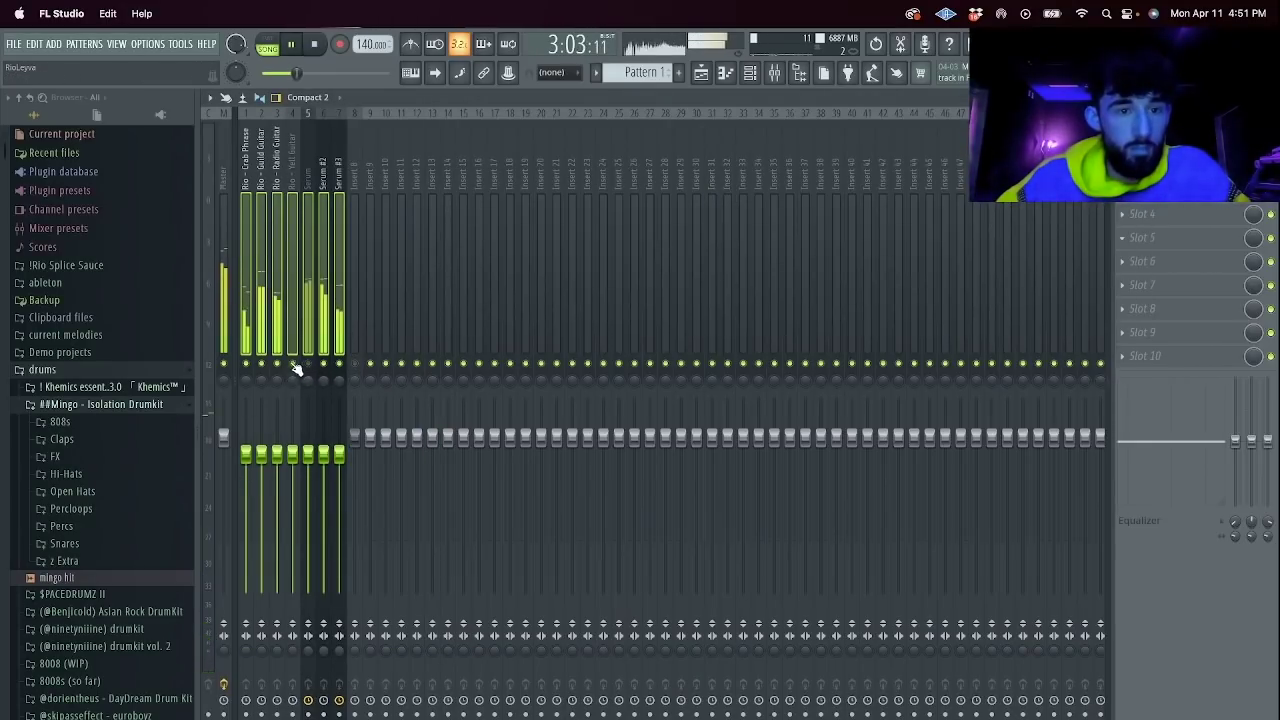
Stop playback and open the drum kit's Claps folder with the channel rack showing.
click(751, 68)
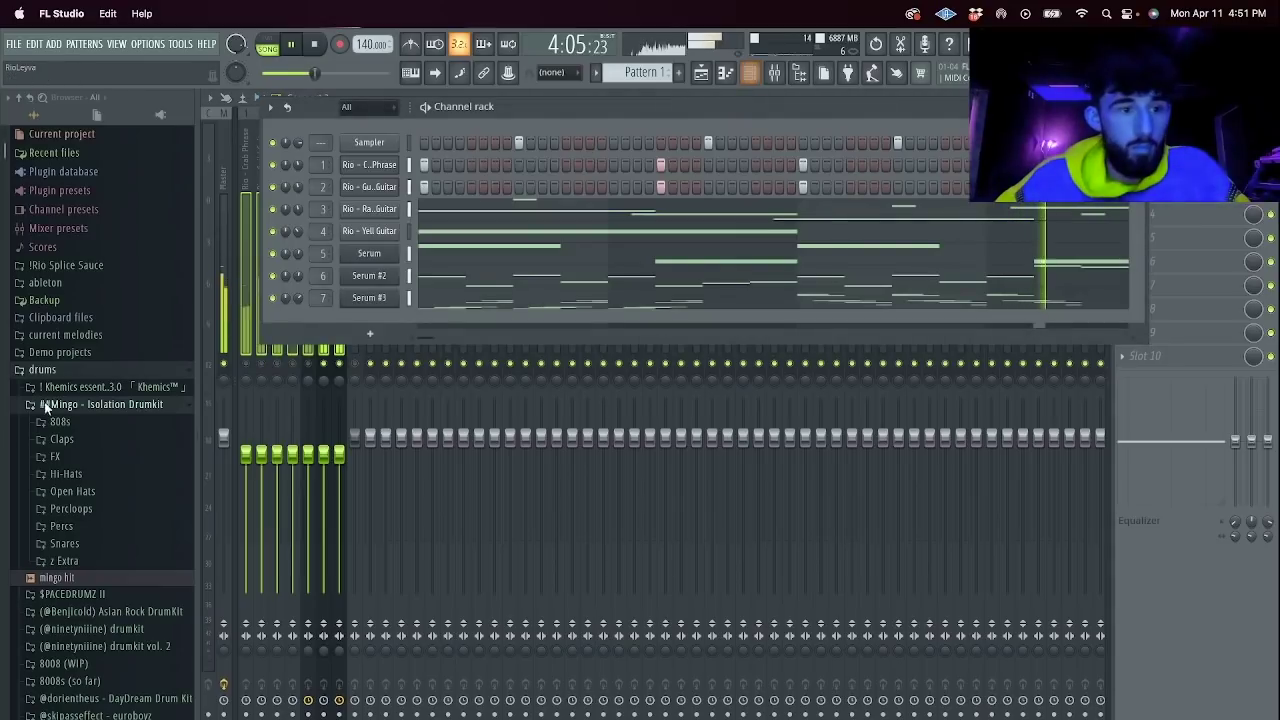
key(space)
click(62, 439)
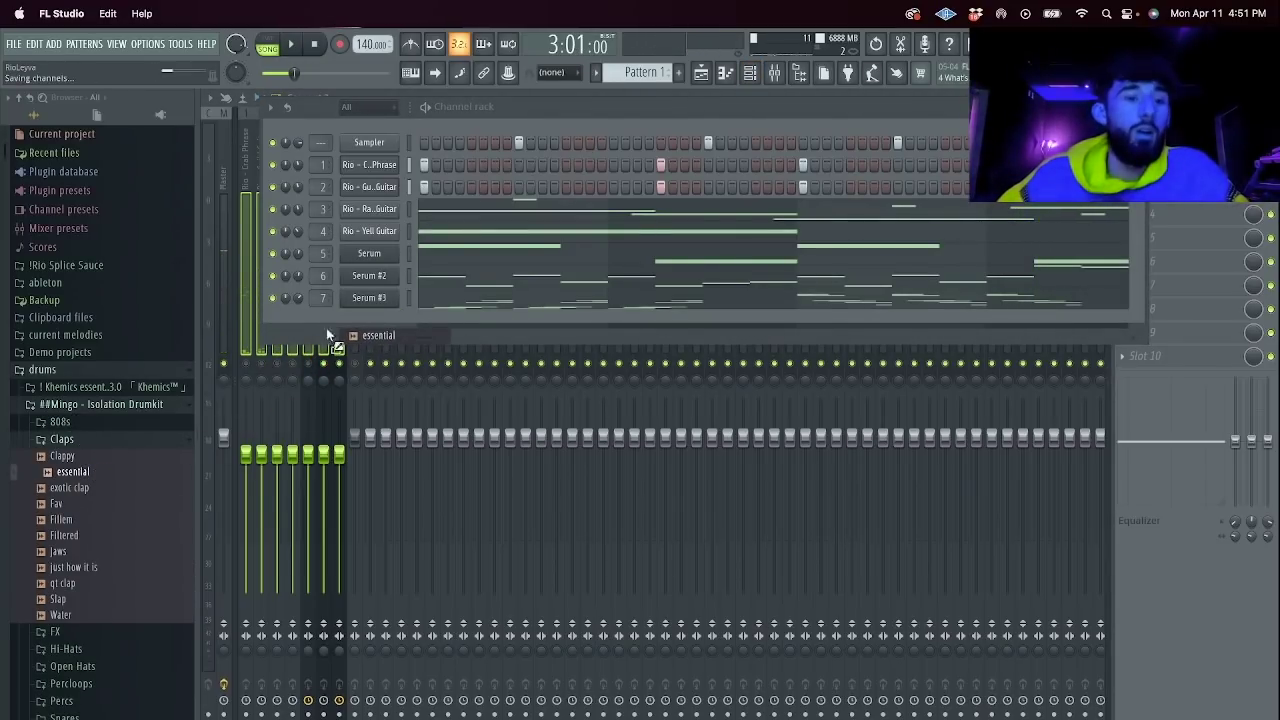
Add the essential clap, Supreme Snare, Hit 1 Distorted and Clicky samples as new channels.
drag(326, 333, 427, 346)
scroll(120, 582, down, 5)
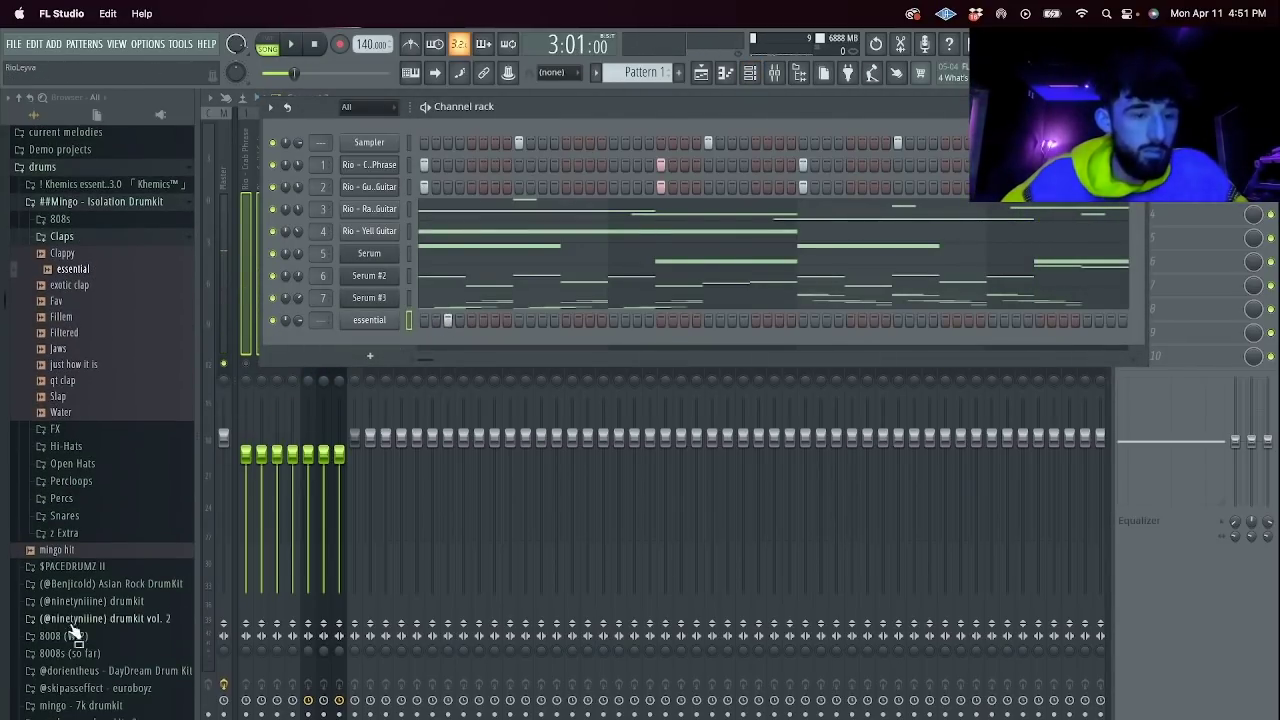
click(64, 515)
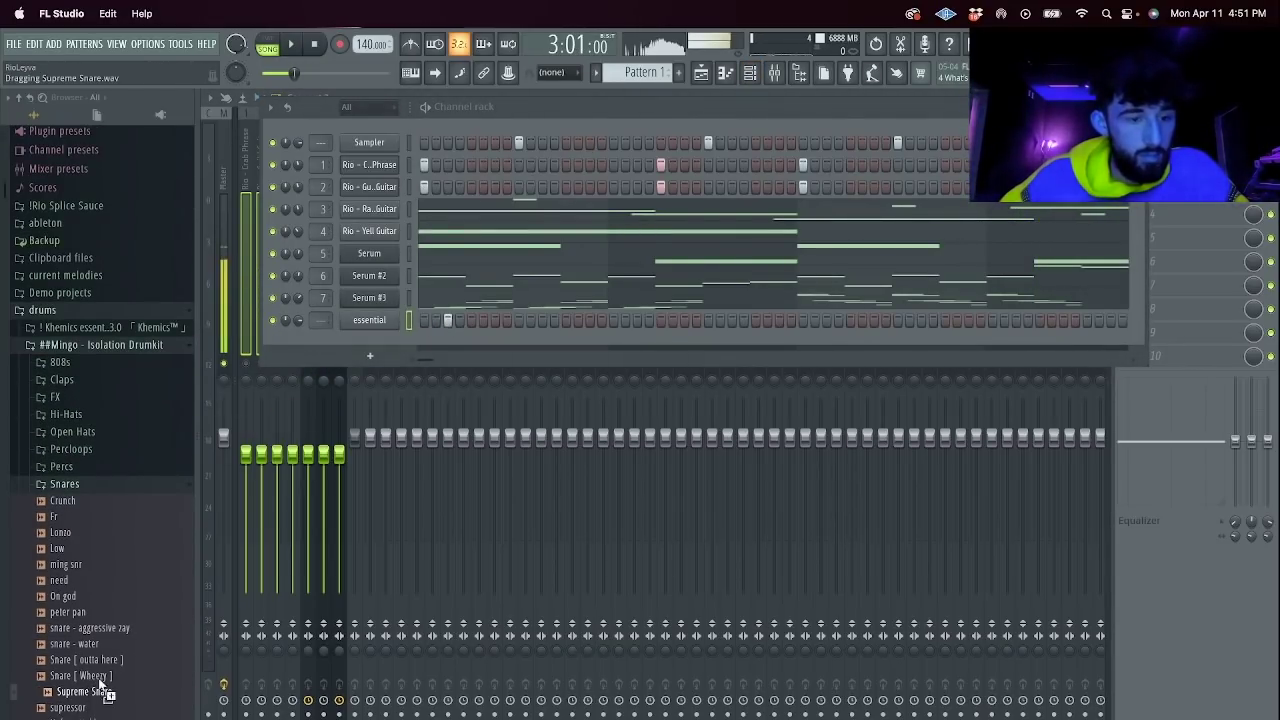
drag(386, 336, 527, 338)
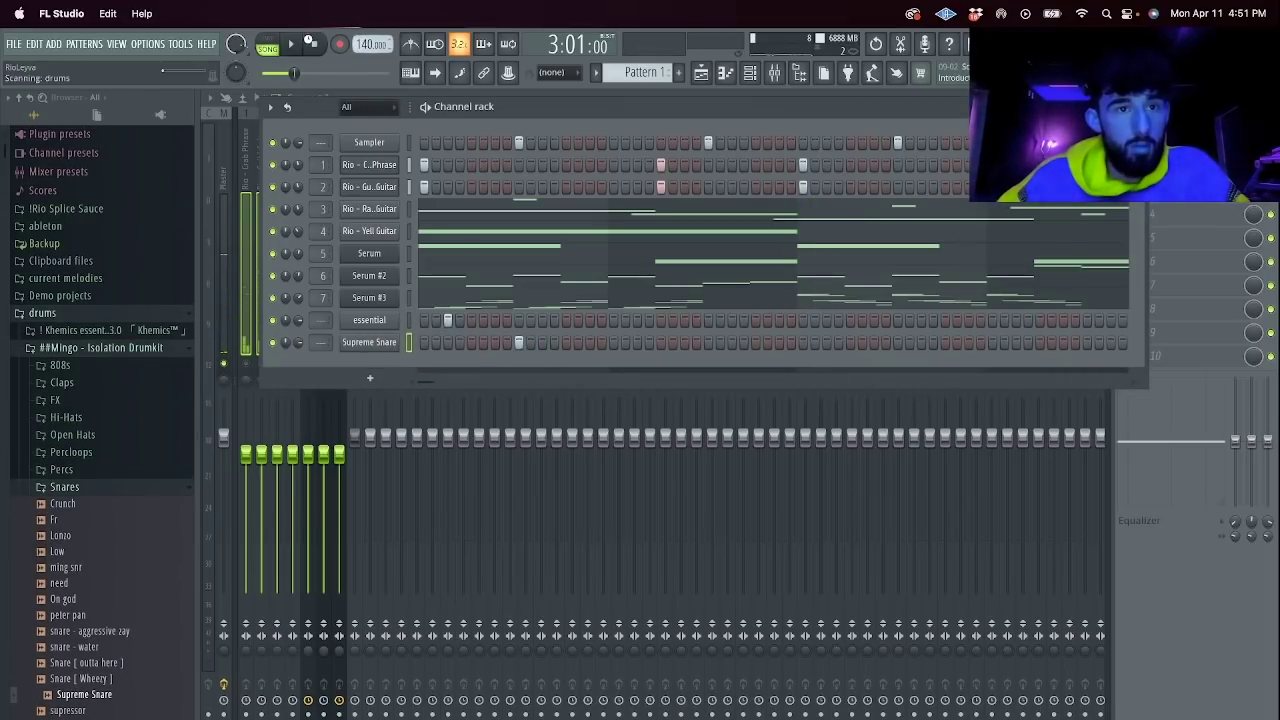
click(98, 419)
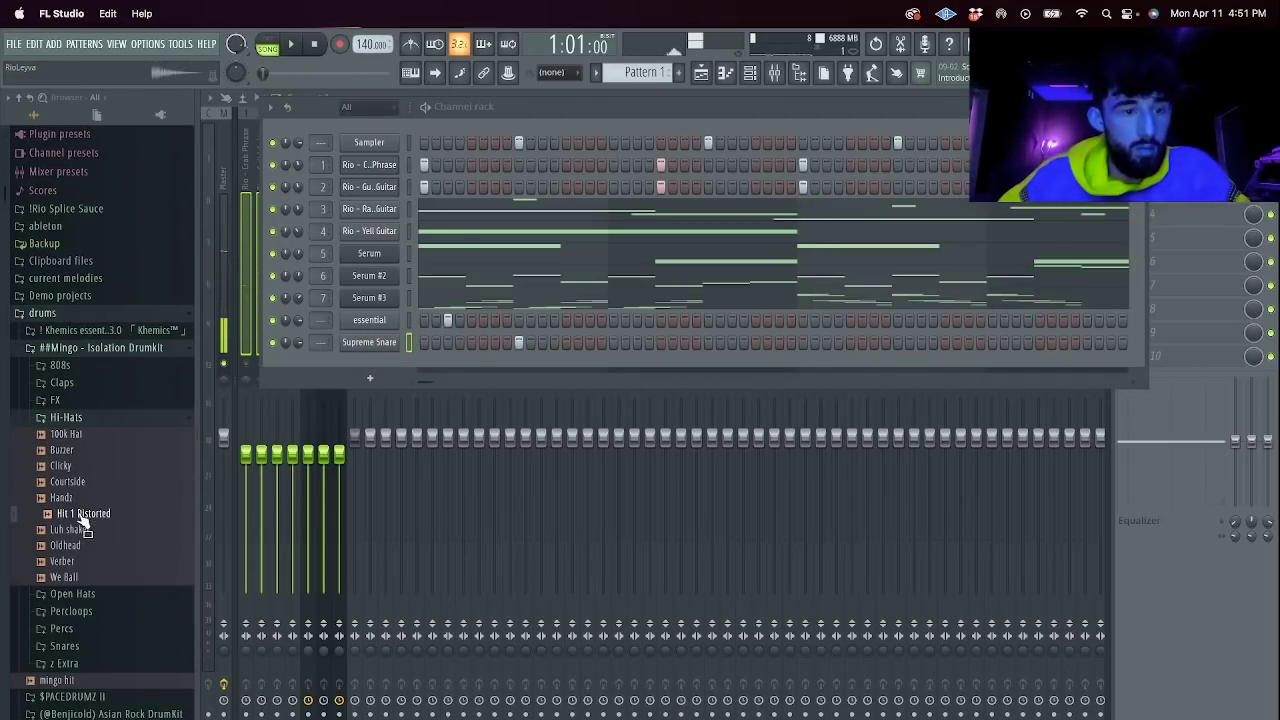
drag(357, 359, 360, 364)
drag(51, 465, 392, 368)
Fill the Hit 1 Distorted channel on every 2 steps and start playback.
right_click(398, 362)
click(572, 412)
key(space)
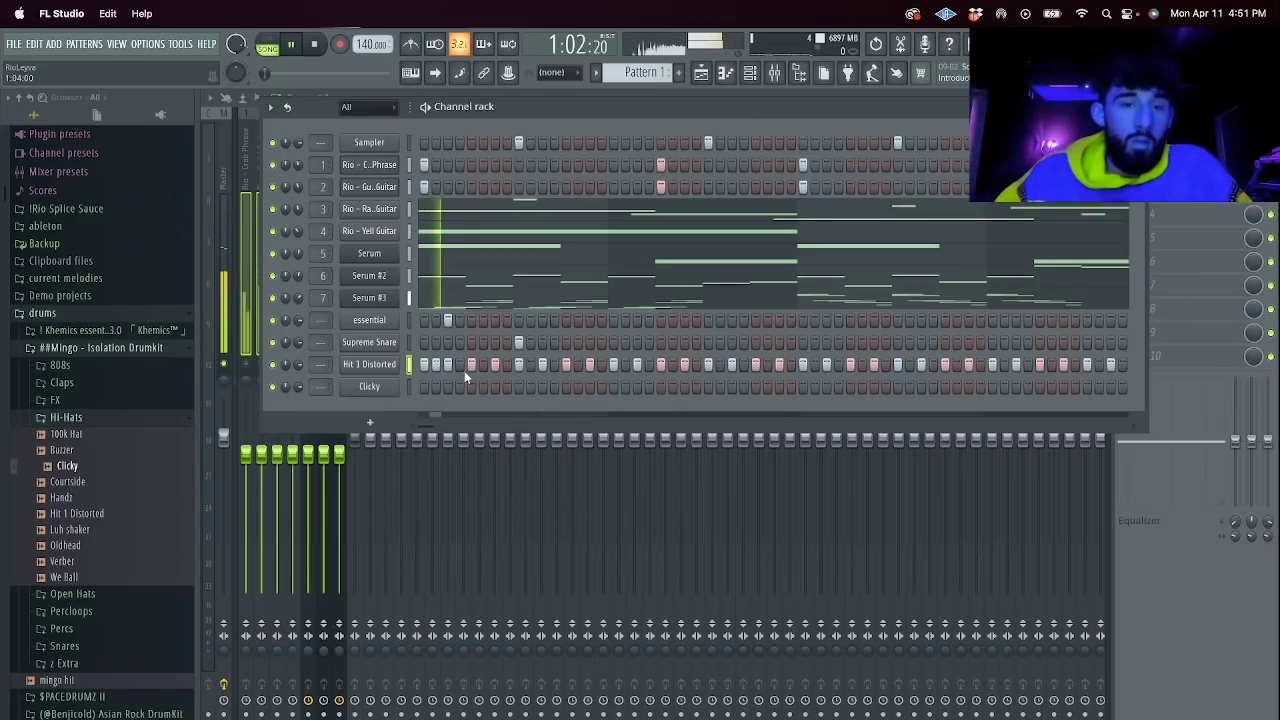
Program snare hits and a run of Clicky hi-hat steps, adjusting individual hi-hat steps.
click(542, 342)
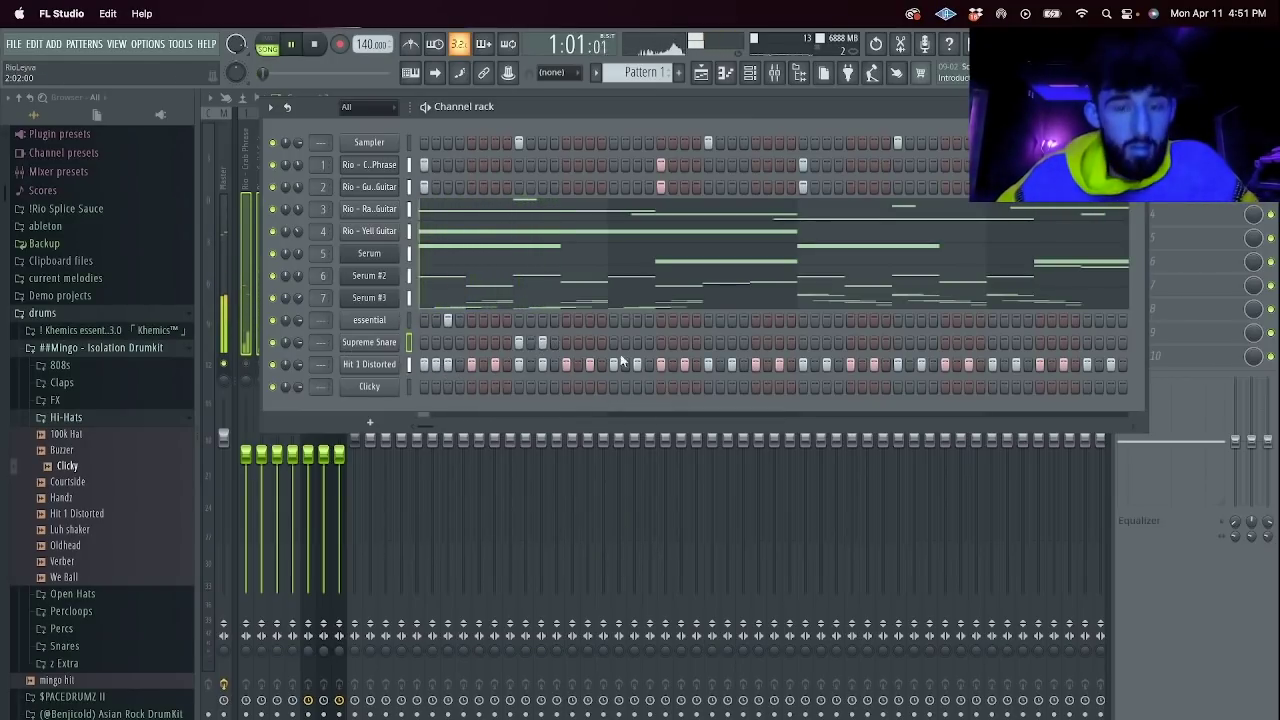
click(590, 387)
drag(613, 387, 638, 387)
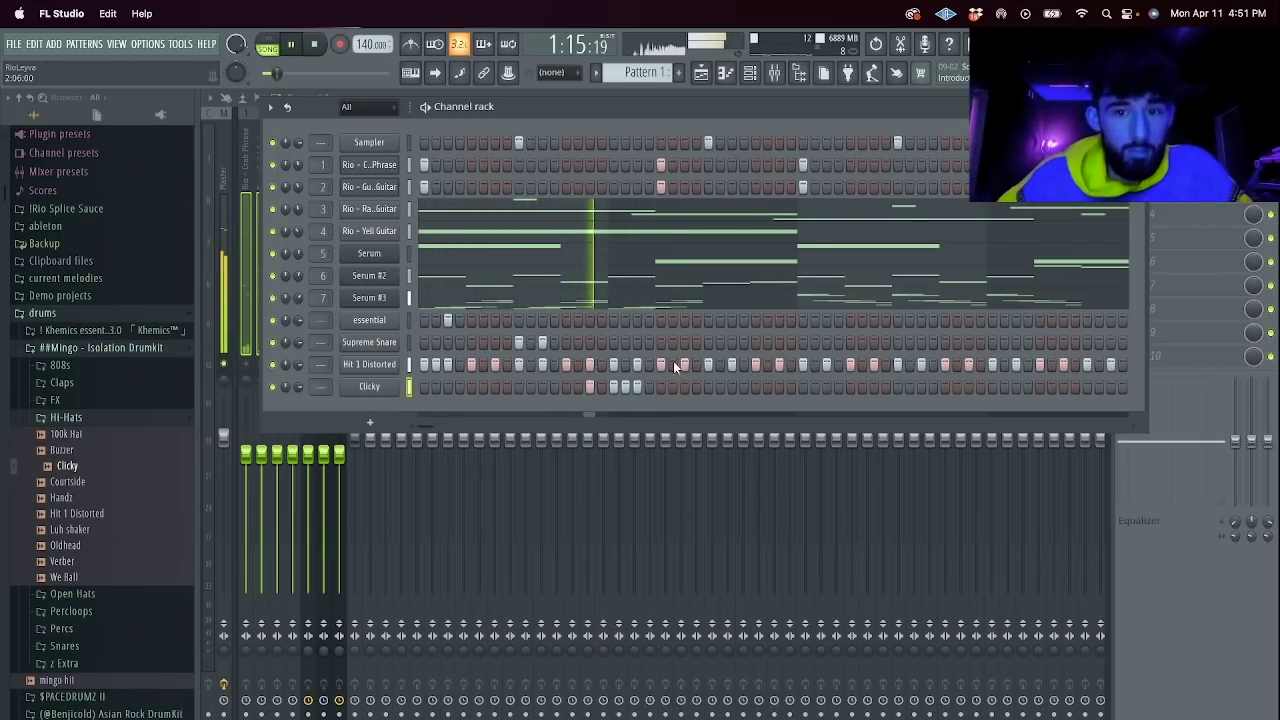
right_click(721, 366)
right_click(733, 365)
click(744, 365)
right_click(755, 365)
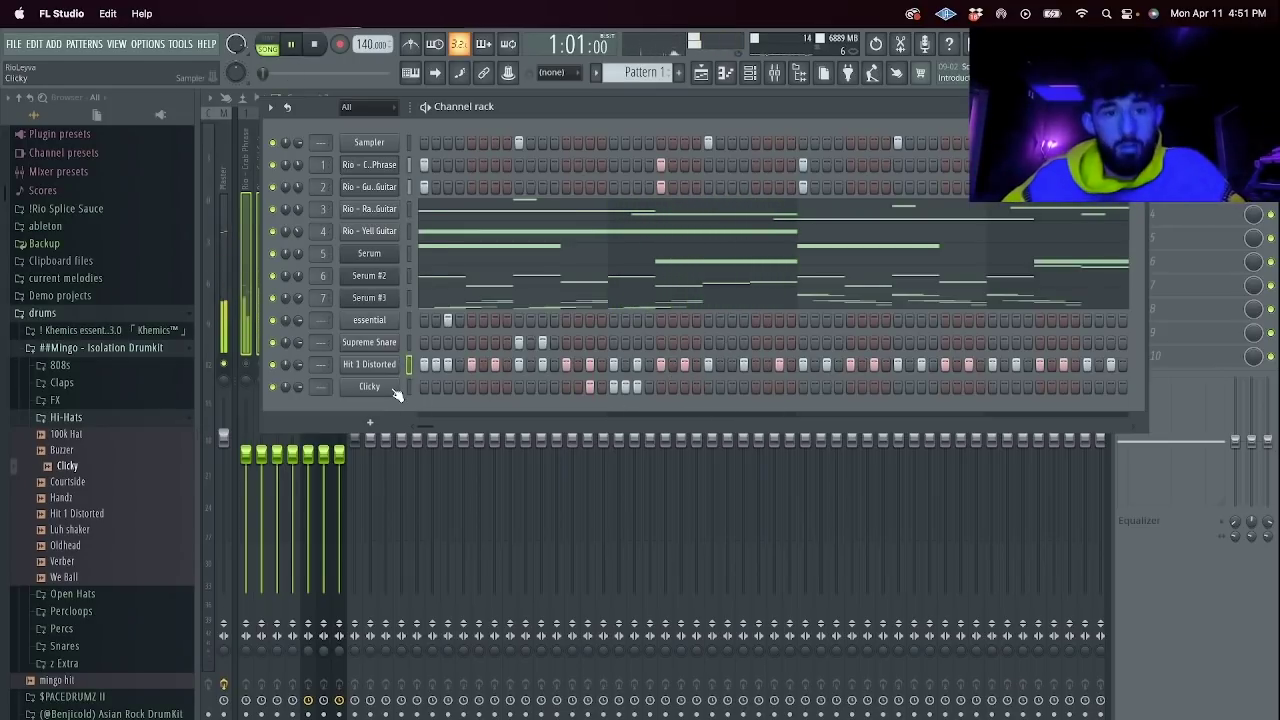
click(708, 342)
Replace the late clap hit near the pattern end with a snare hit.
click(779, 320)
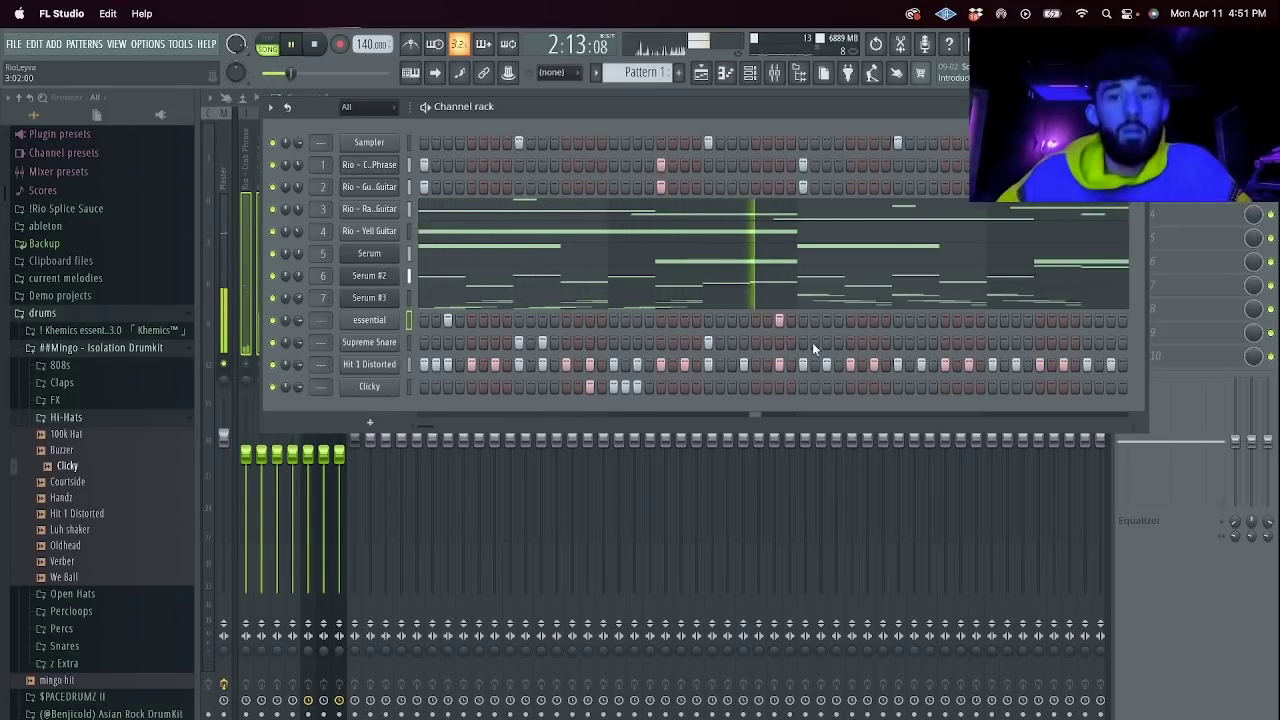
click(779, 320)
click(779, 342)
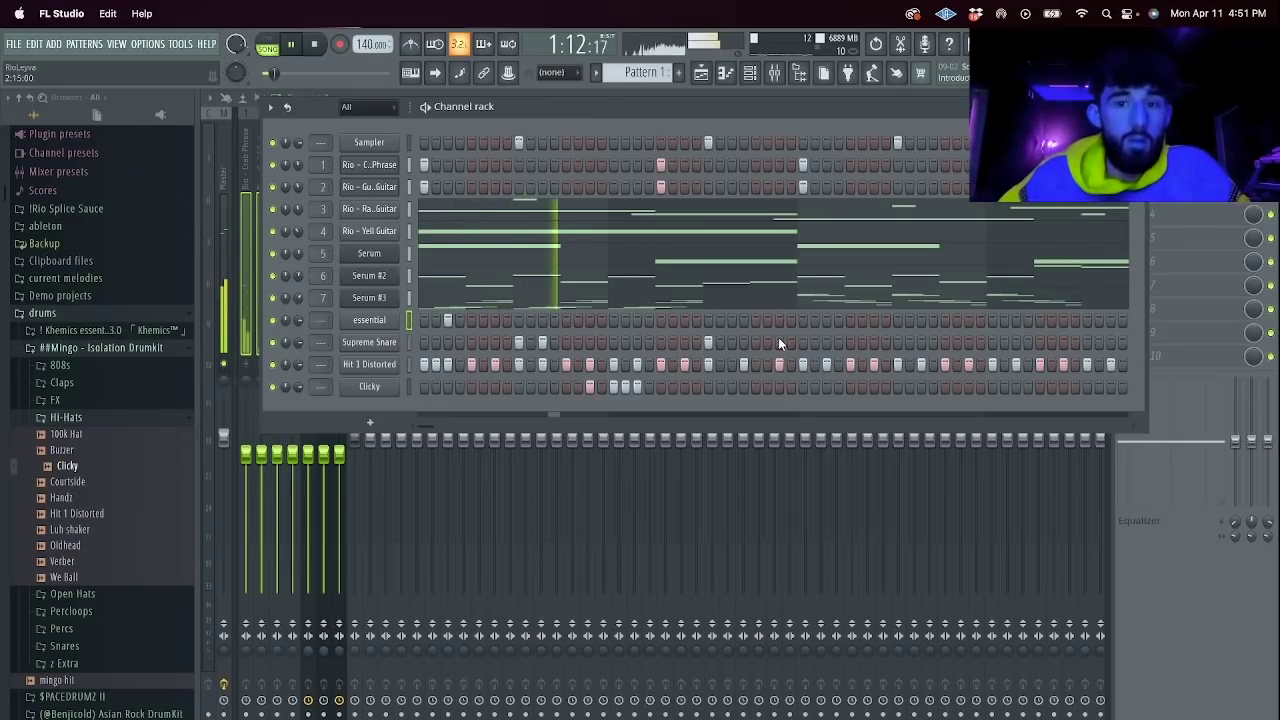
Duplicate the essential clap notes in the piano roll so they fill bars 5–8.
right_click(395, 320)
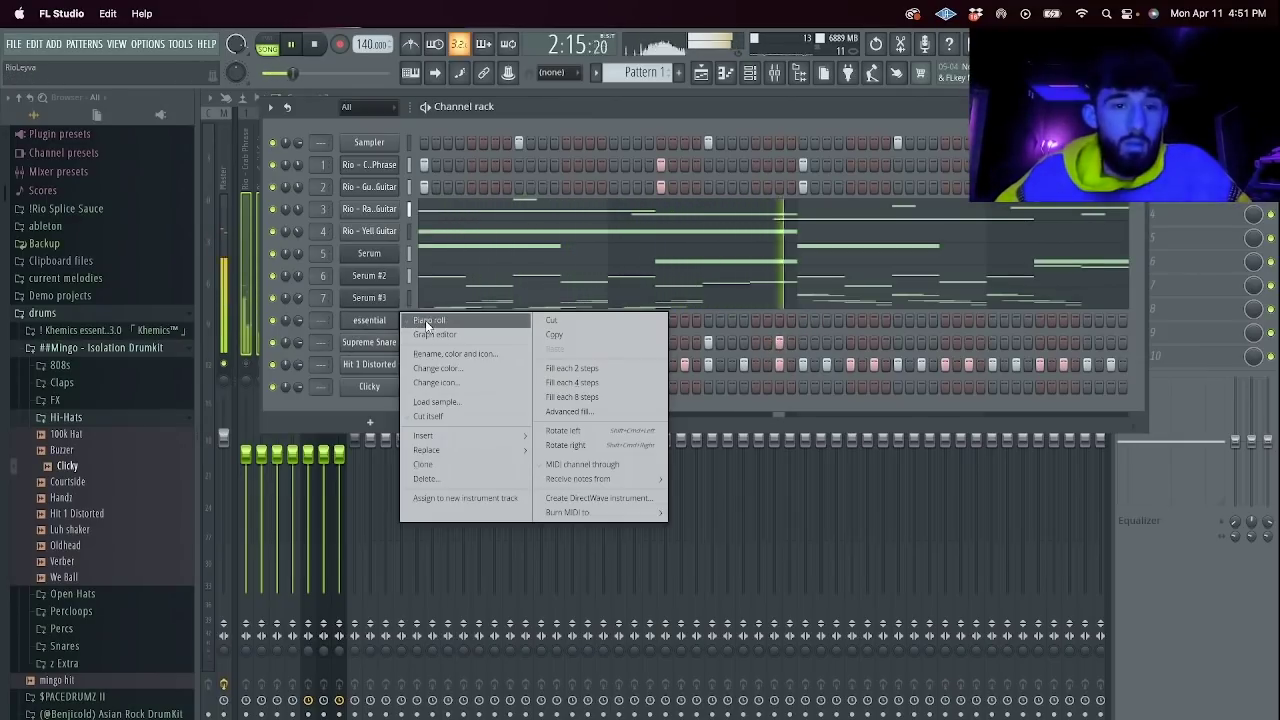
click(429, 323)
drag(477, 131, 86, 133)
key(ctrl+b)
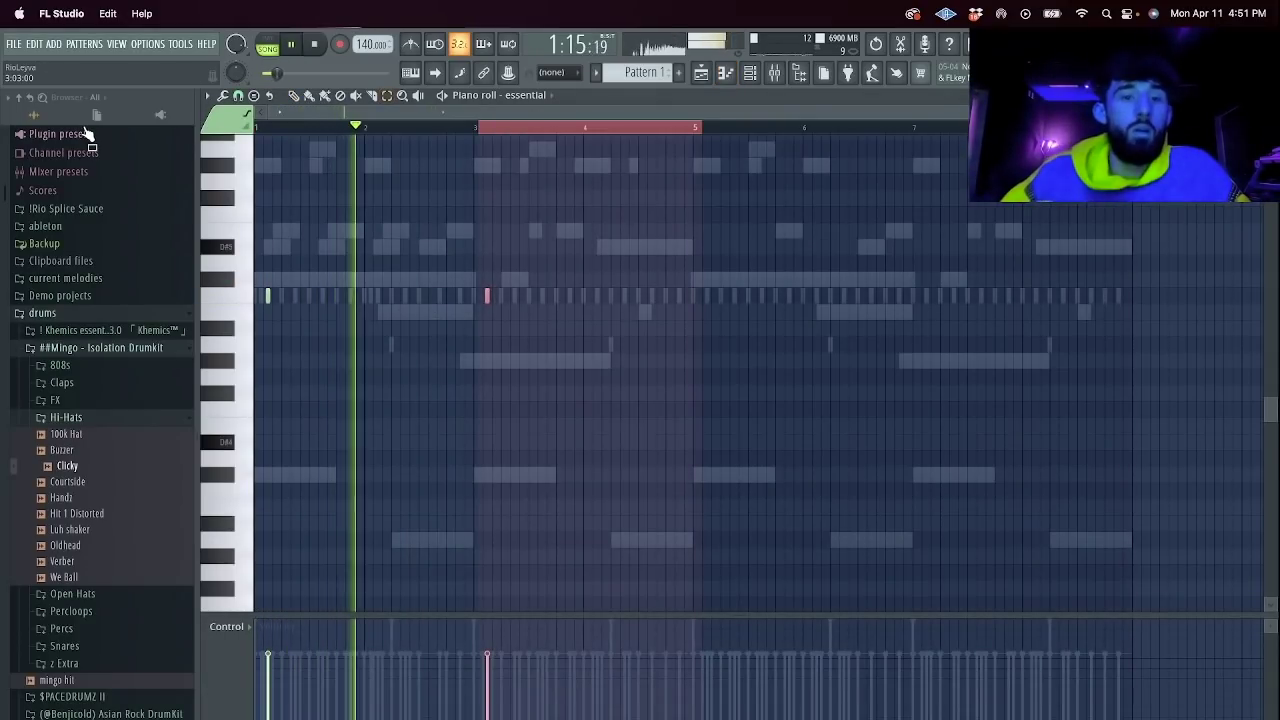
drag(692, 130, 246, 131)
key(super+b)
Duplicate the first two bars of Supreme Snare notes forward twice.
click(530, 95)
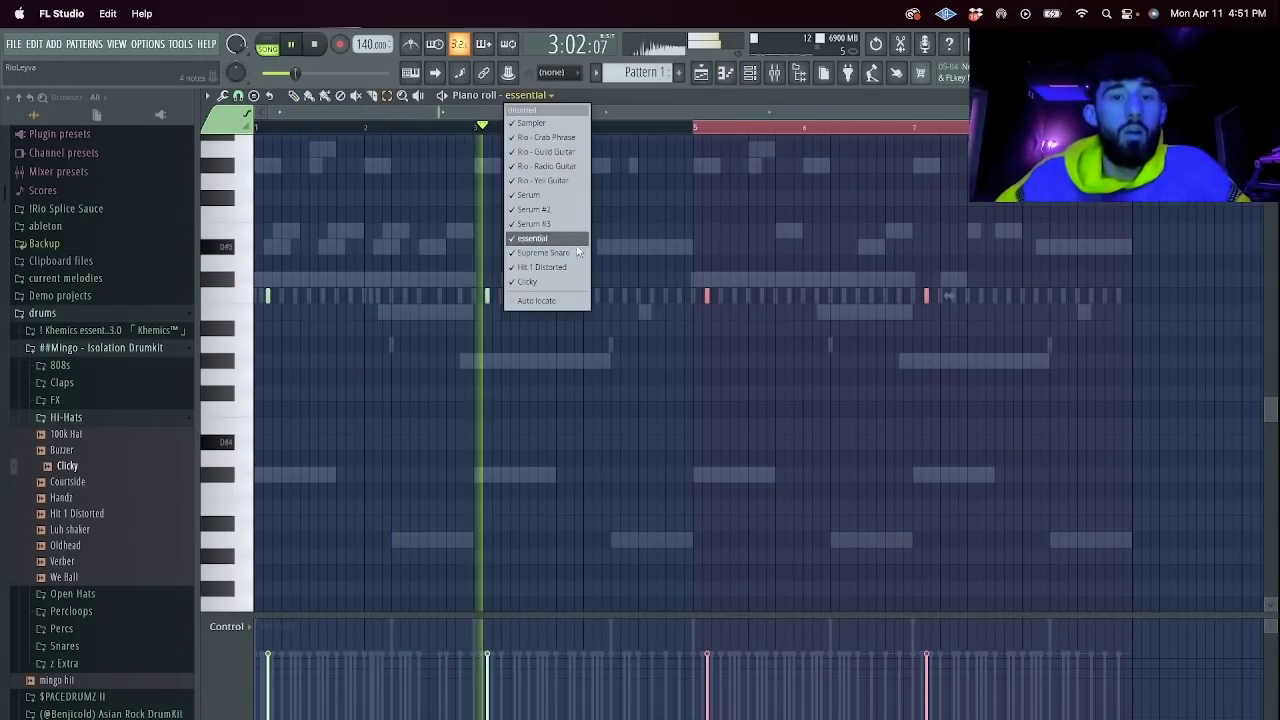
click(562, 252)
drag(475, 131, 250, 133)
key(super+b)
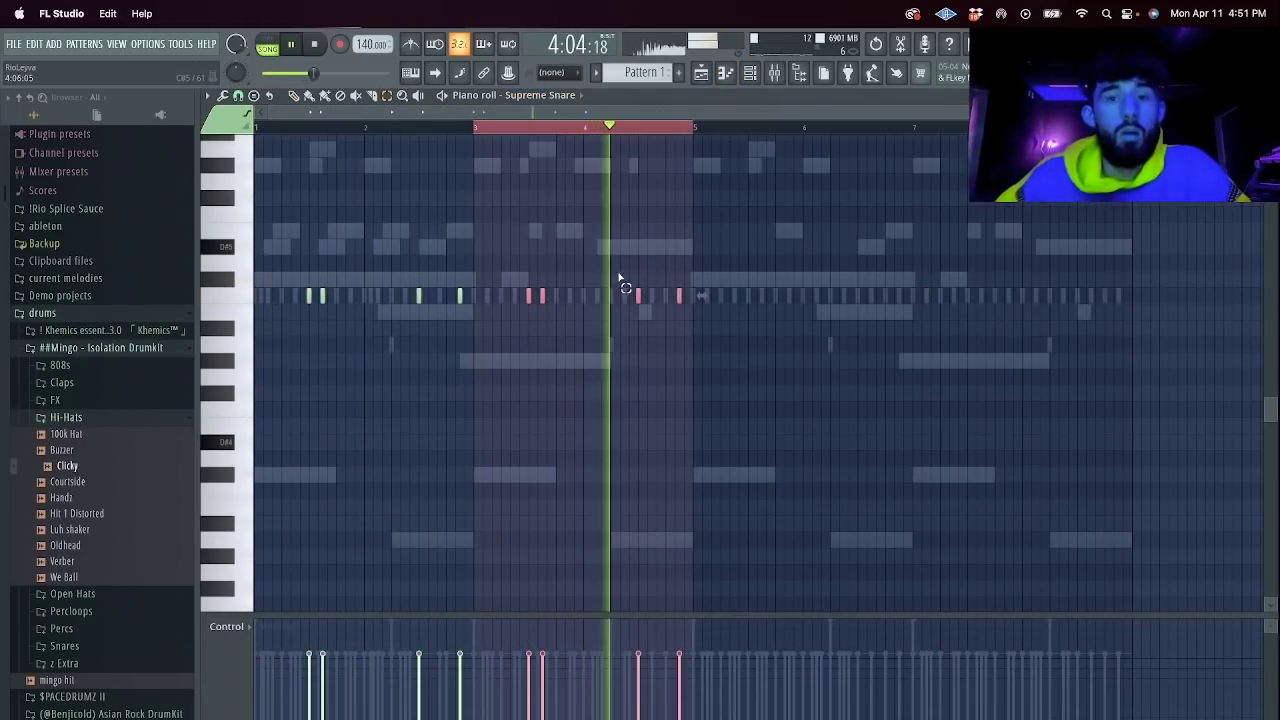
key(super+b)
key(super+b)
Rework Hit 1 Distorted hi-hats: delete notes from bar 3, duplicate, and draw a short roll.
click(505, 95)
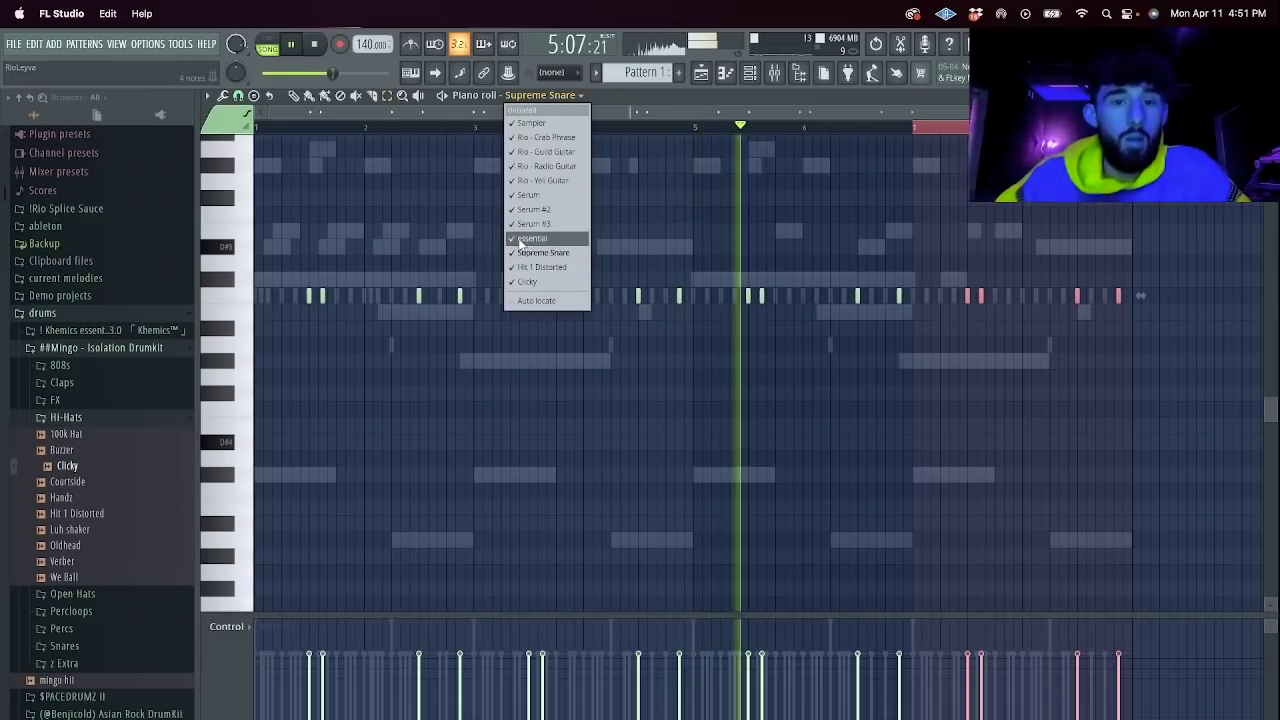
click(545, 242)
drag(1178, 306, 468, 200)
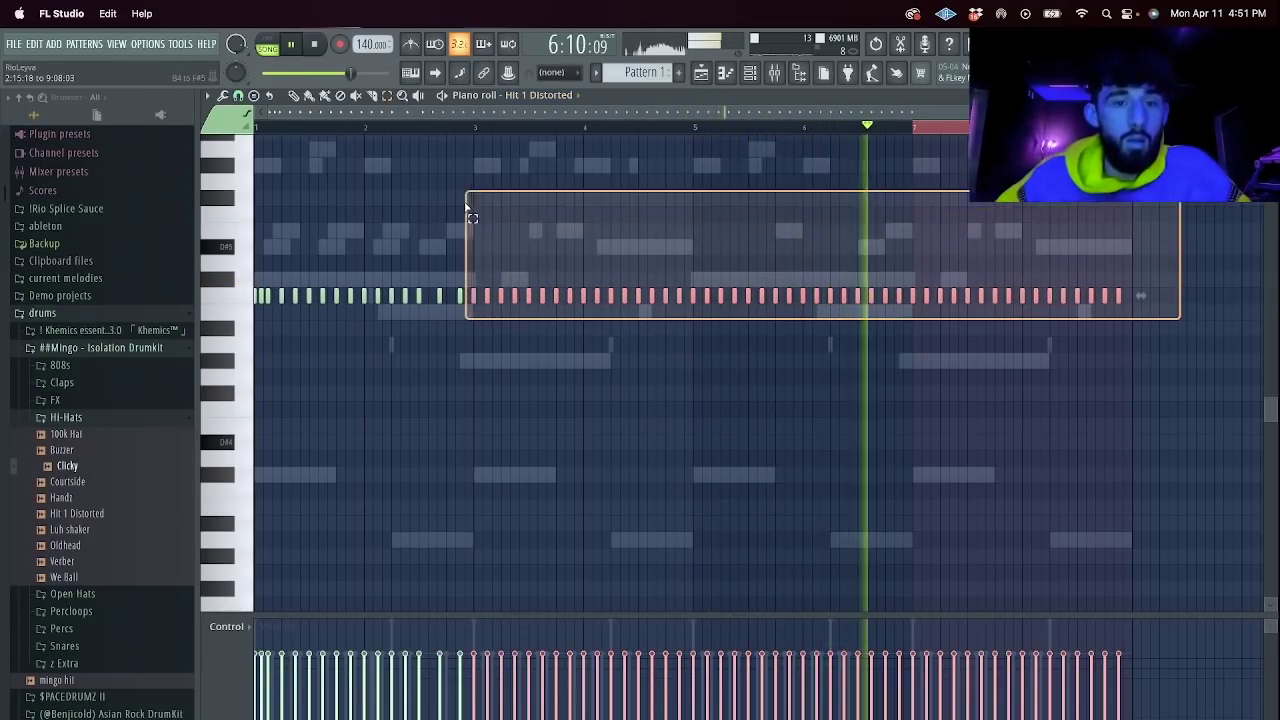
key(Delete)
key(ctrl+b)
right_click(659, 299)
click(648, 300)
right_click(650, 300)
click(640, 299)
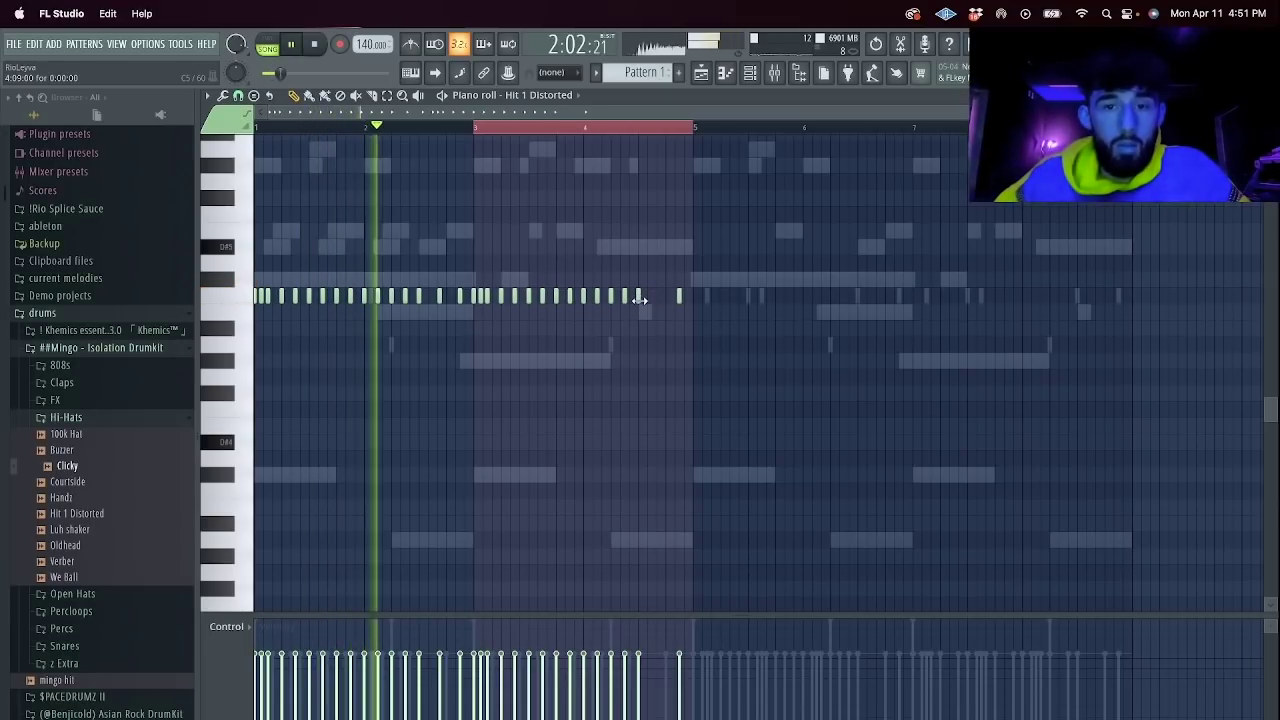
click(648, 298)
click(654, 297)
click(671, 297)
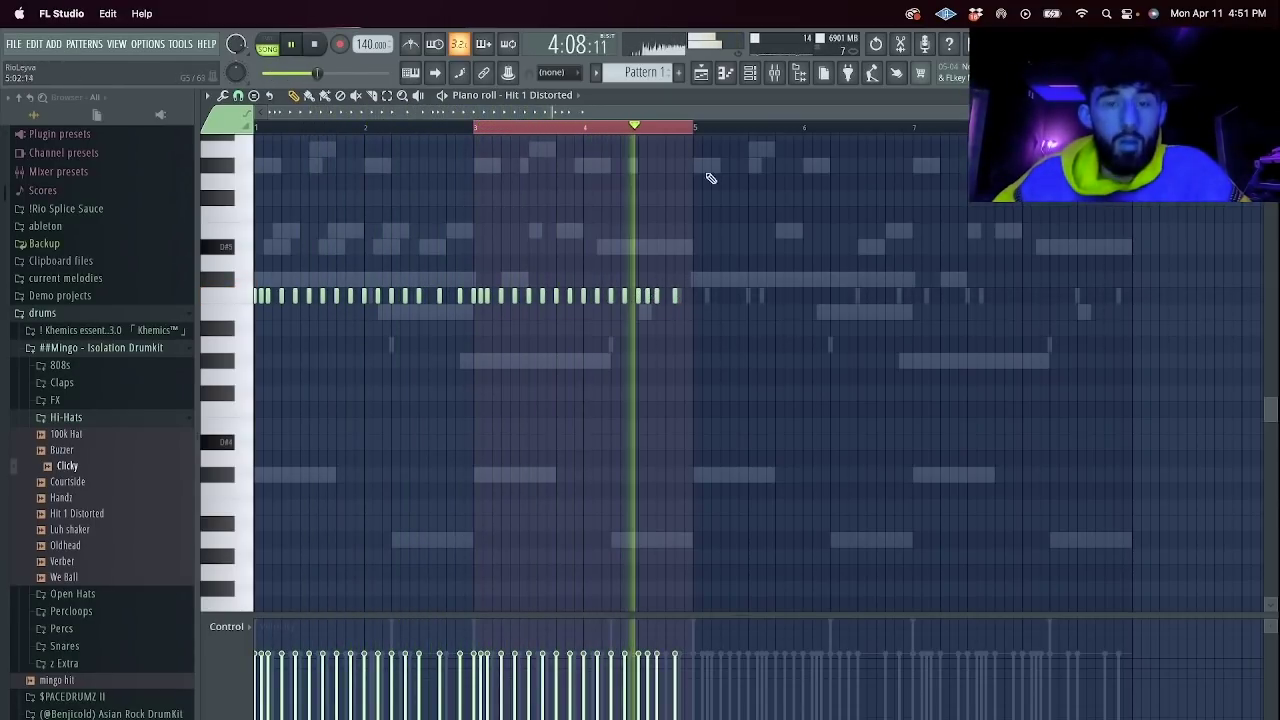
key(ctrl+a)
Delete the Supreme Snare notes after bar 5 in its piano roll.
key(F6)
right_click(400, 340)
click(436, 345)
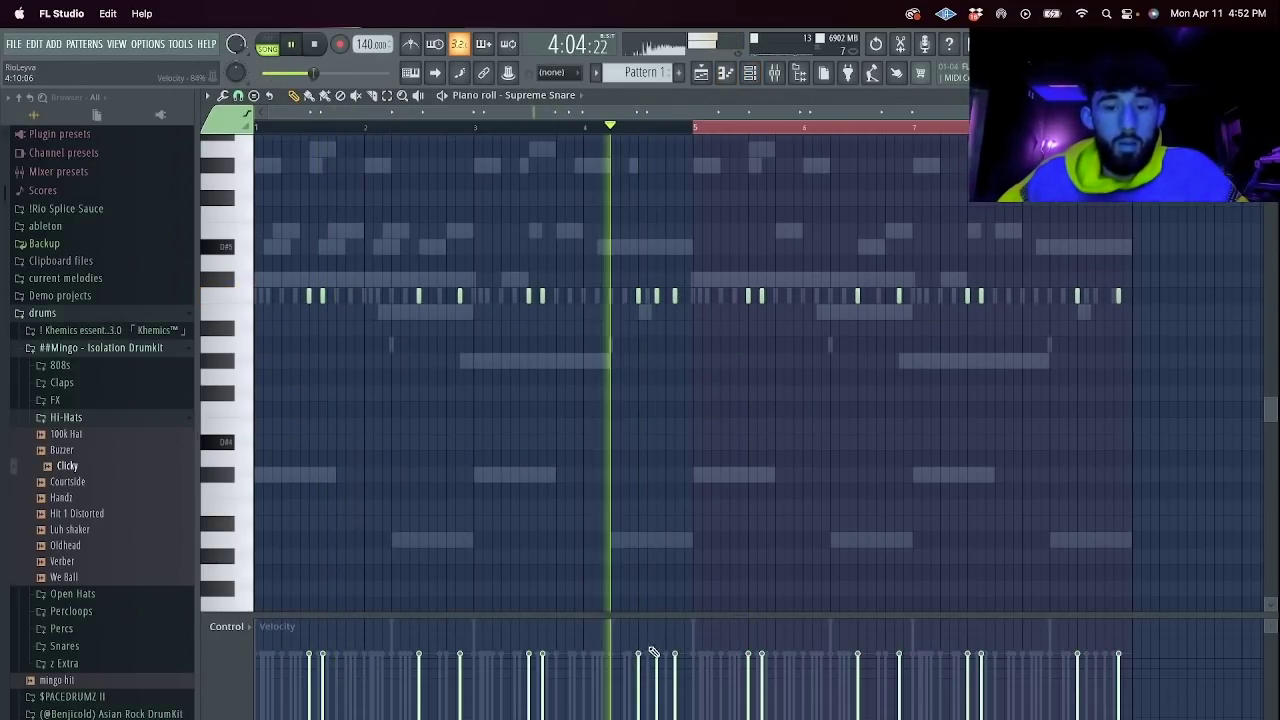
drag(1172, 334, 723, 257)
key(Delete)
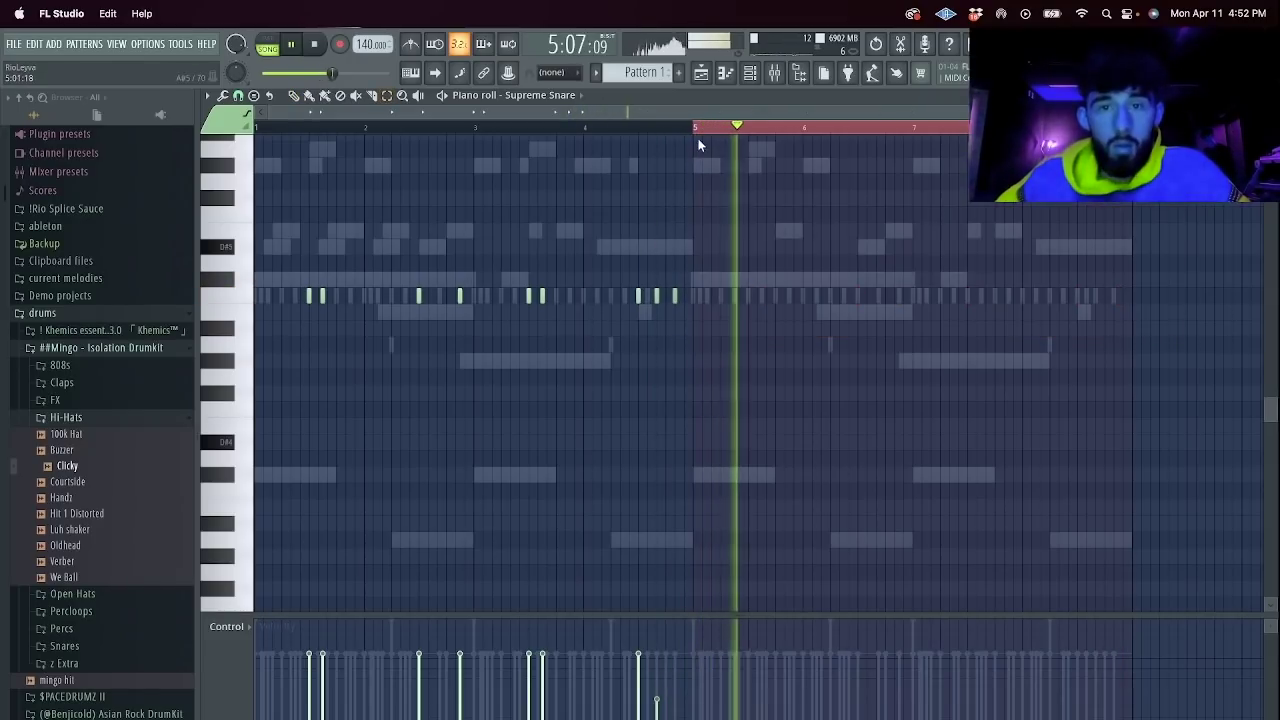
Add two extra clap notes to the essential clap part, then switch to Streamlabs Desktop.
click(575, 95)
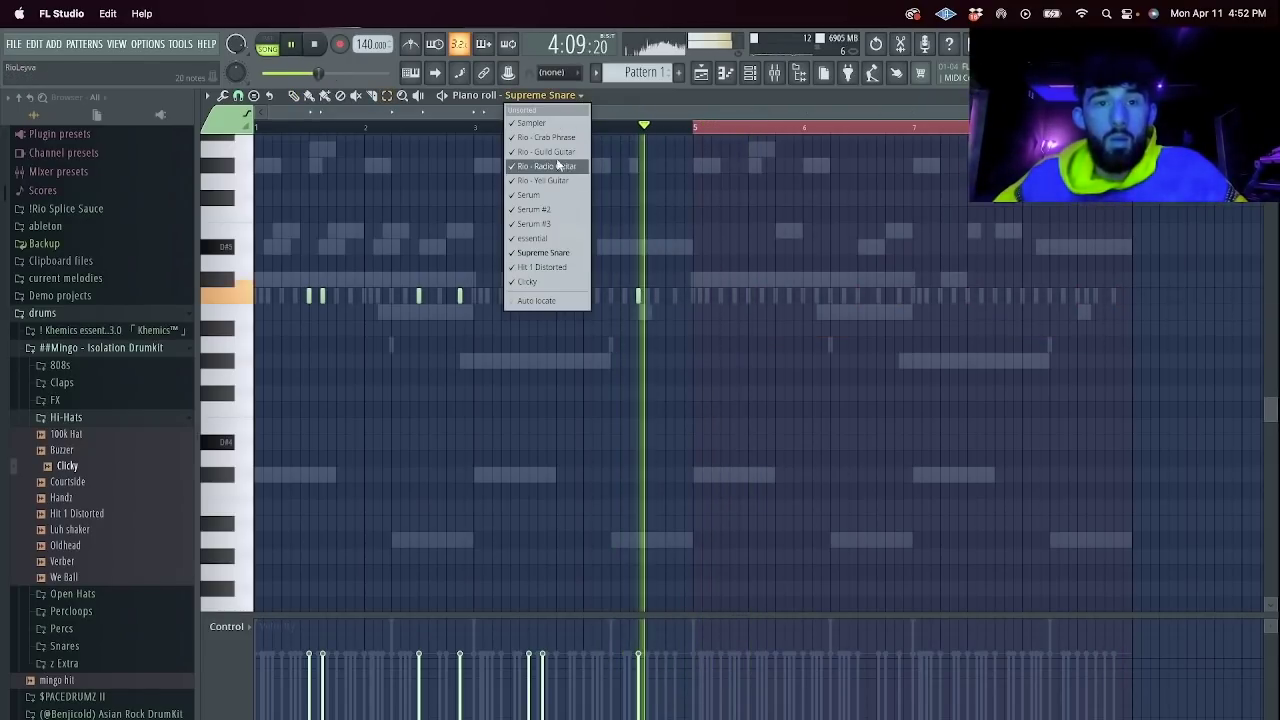
click(538, 238)
click(656, 296)
click(675, 296)
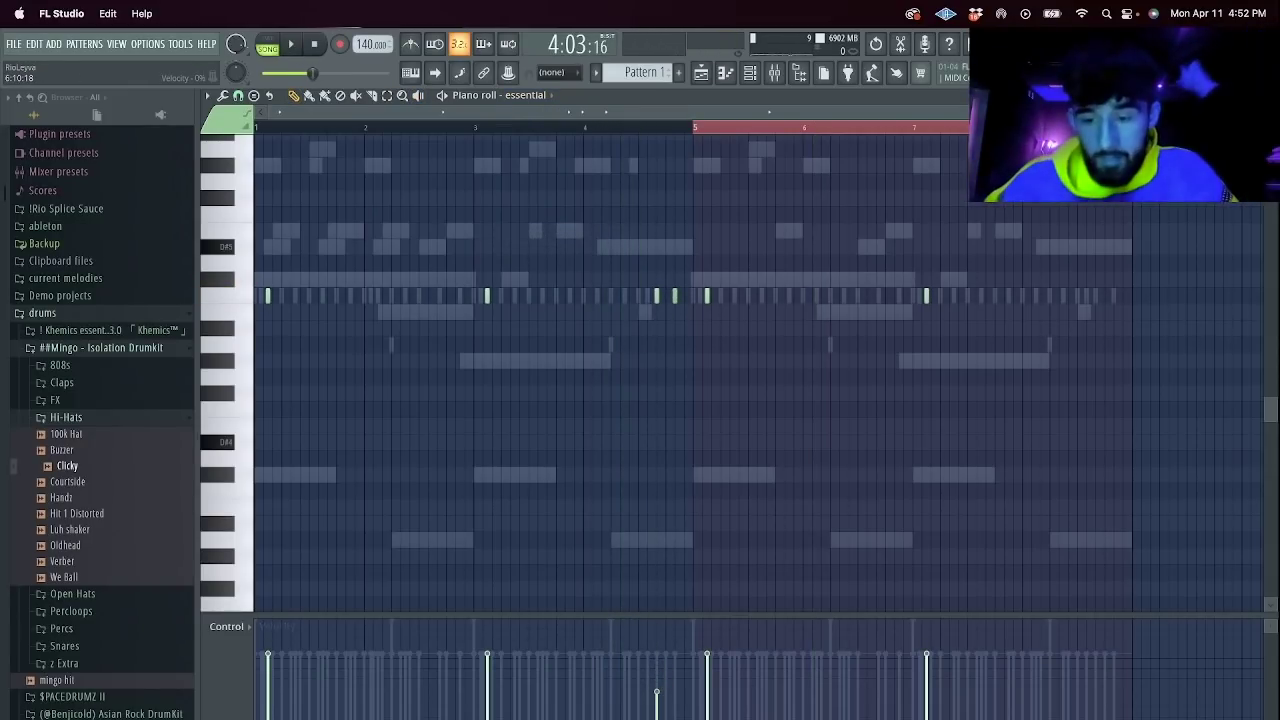
key(super+Tab)
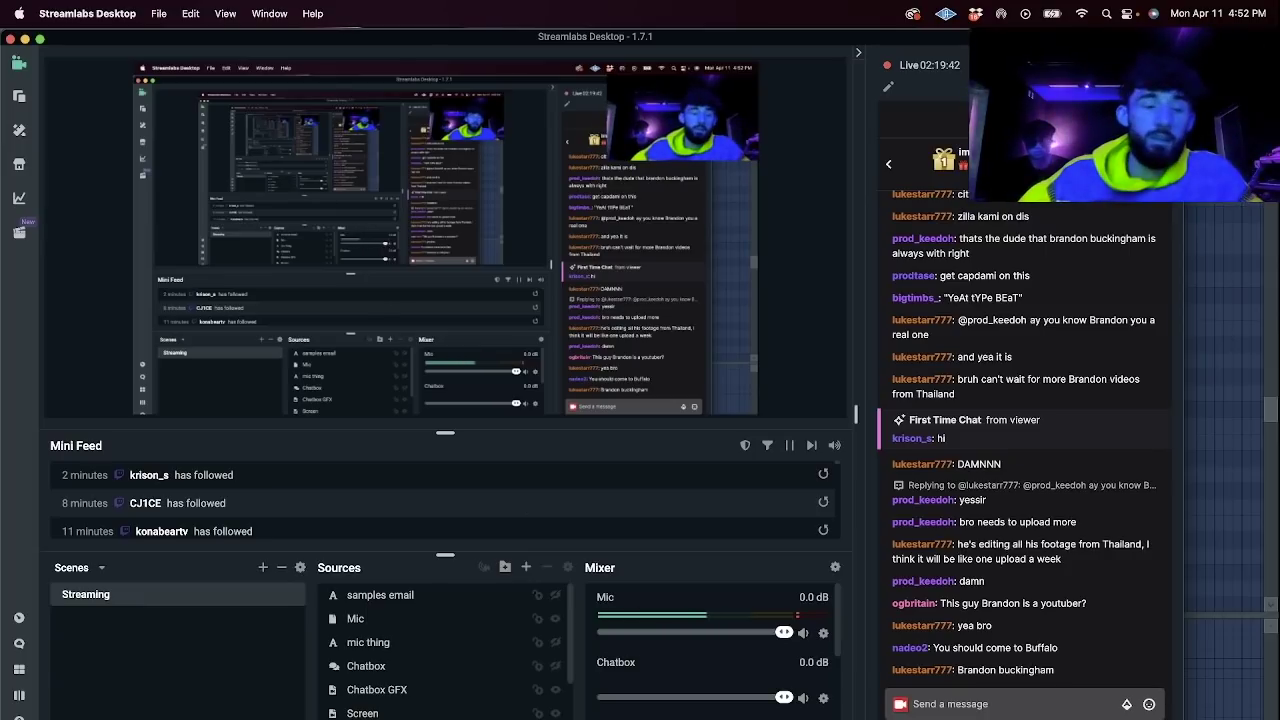
key(super+Tab)
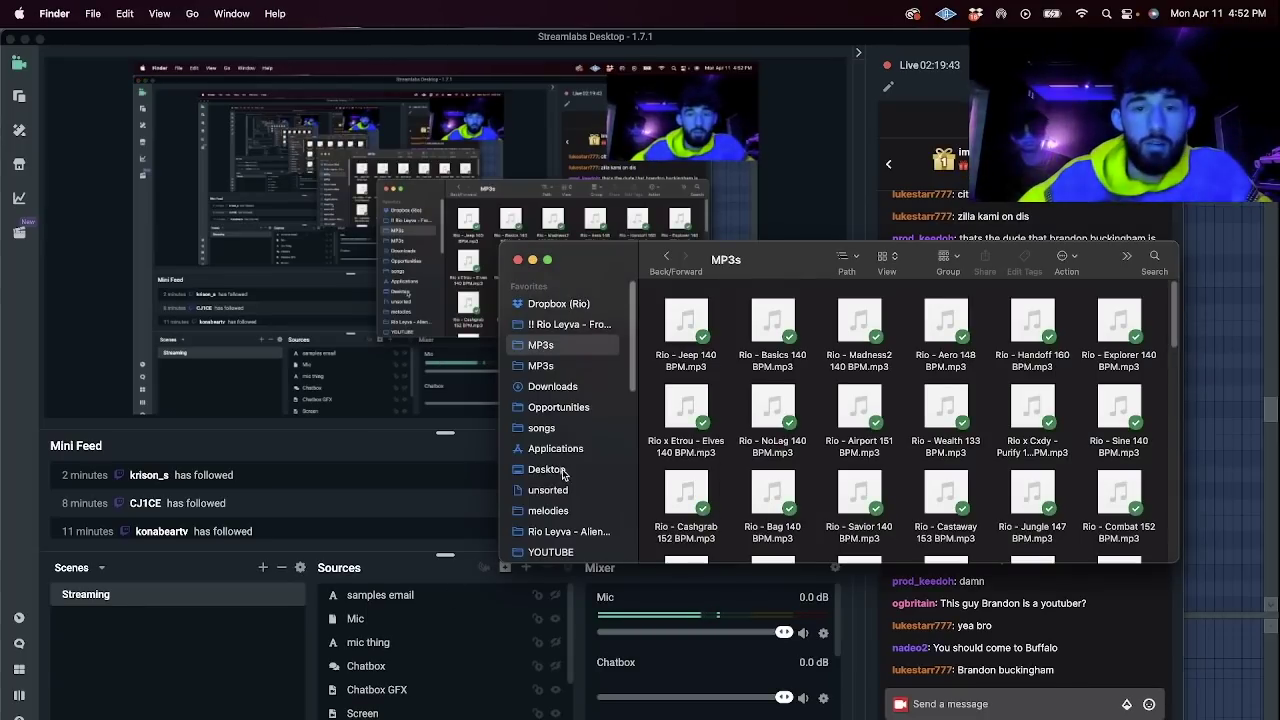
click(772, 320)
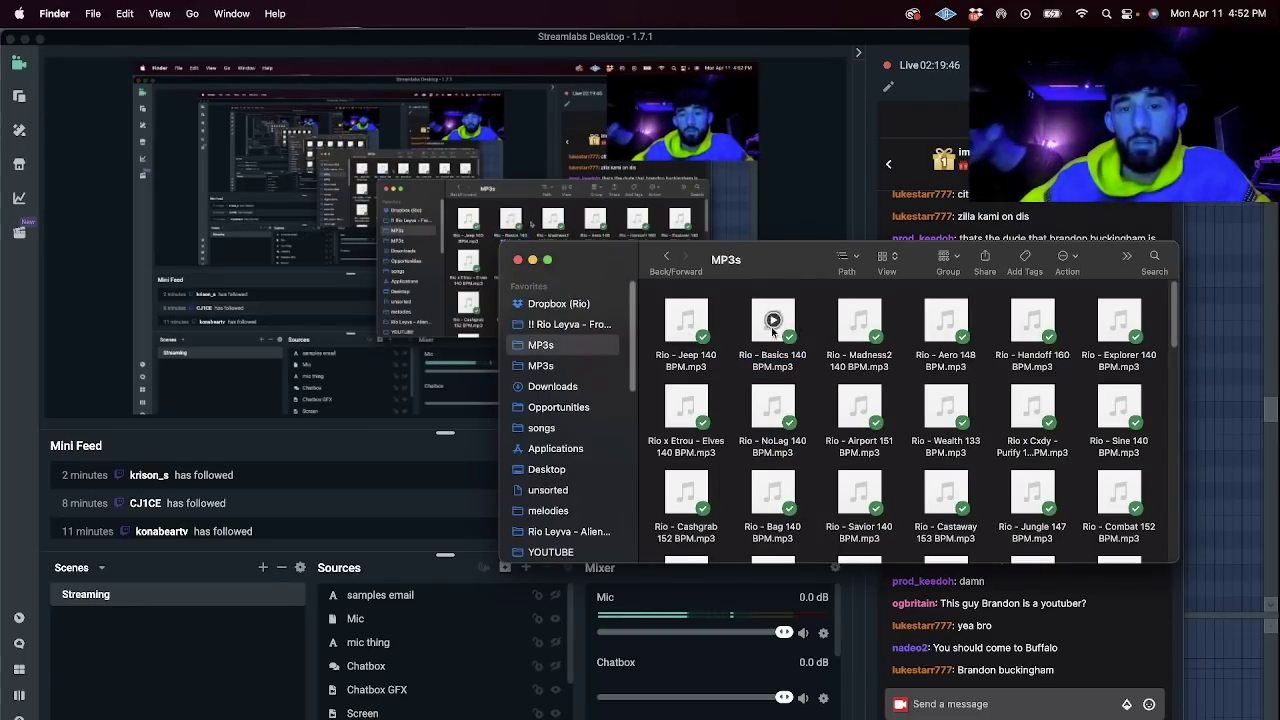
click(687, 319)
click(735, 333)
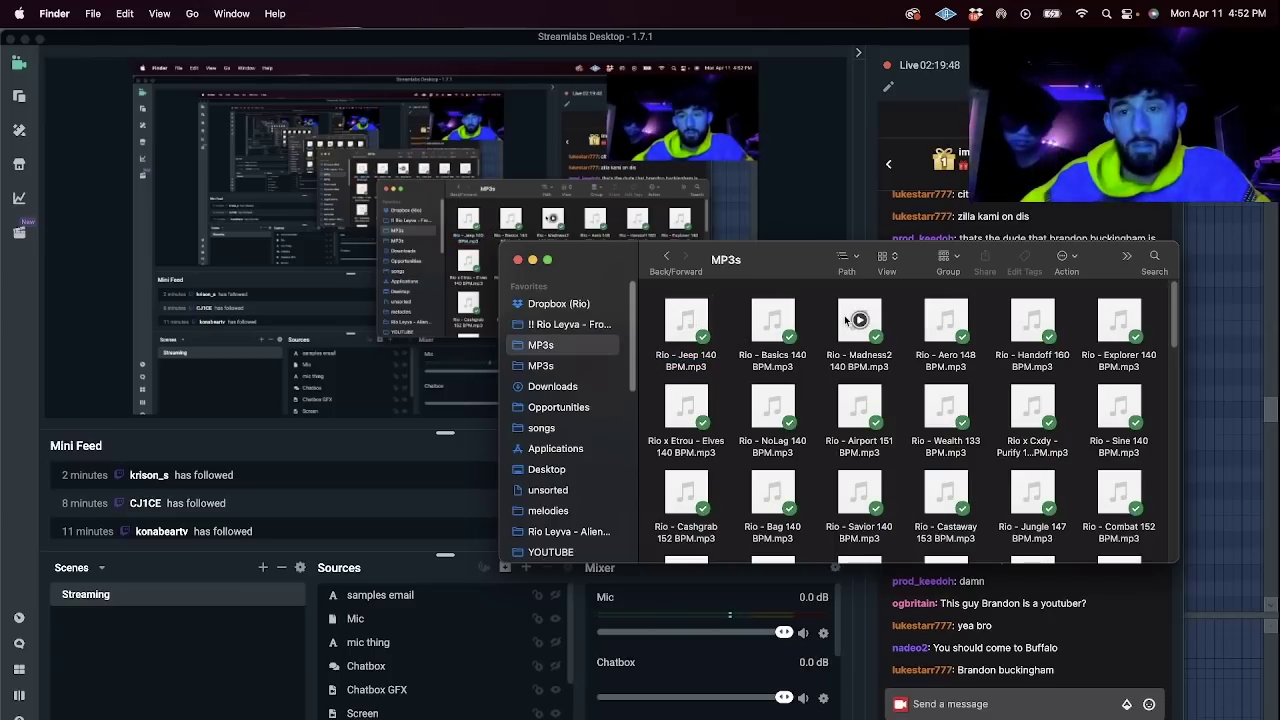
click(687, 320)
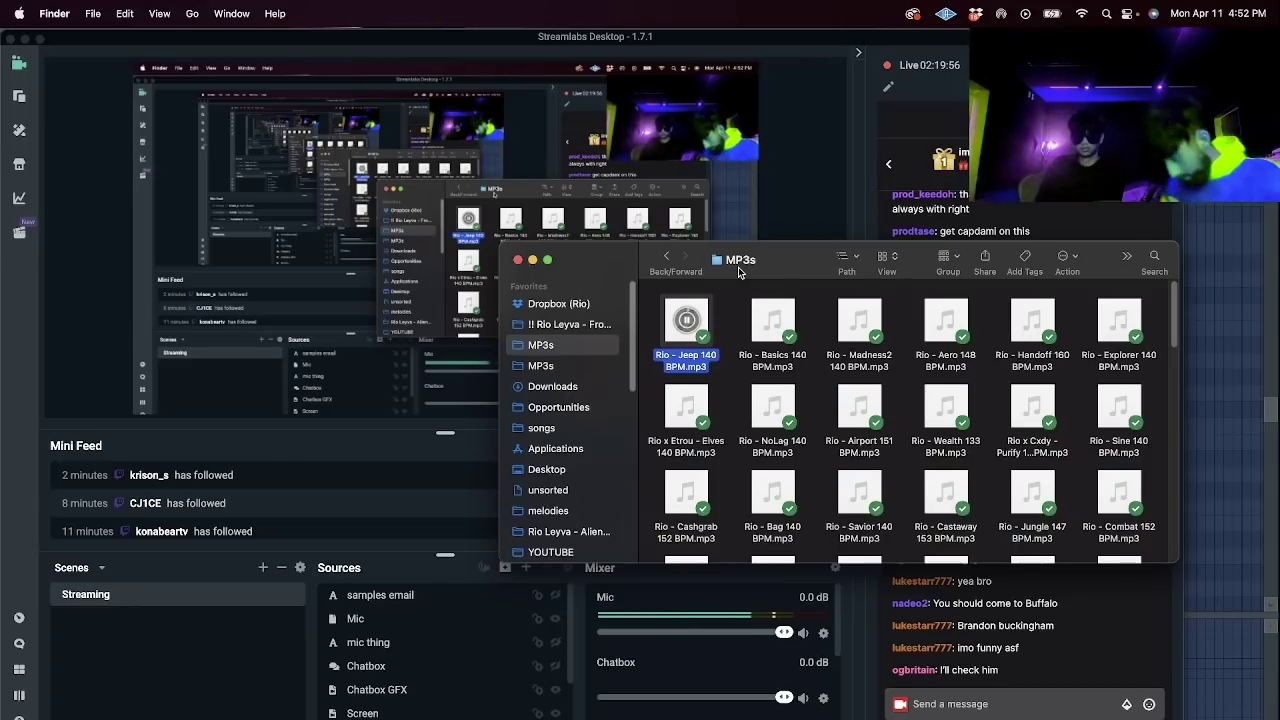
mouse_move(857, 320)
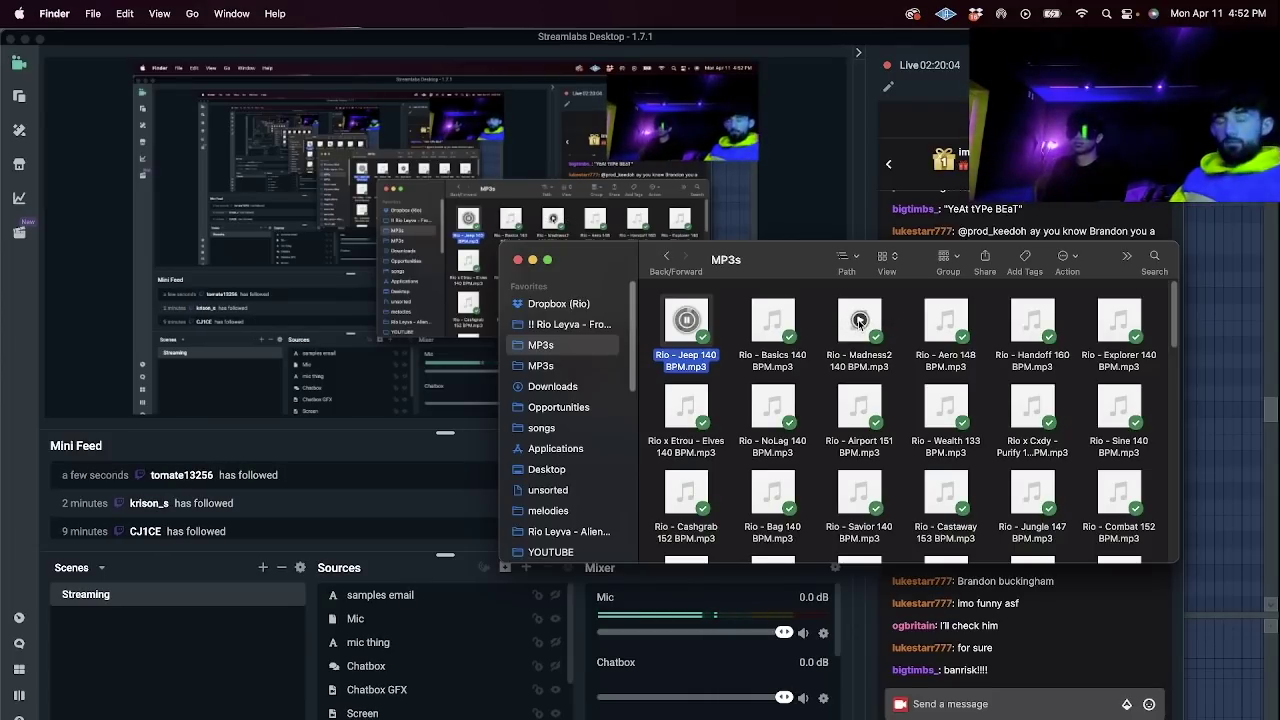
click(859, 321)
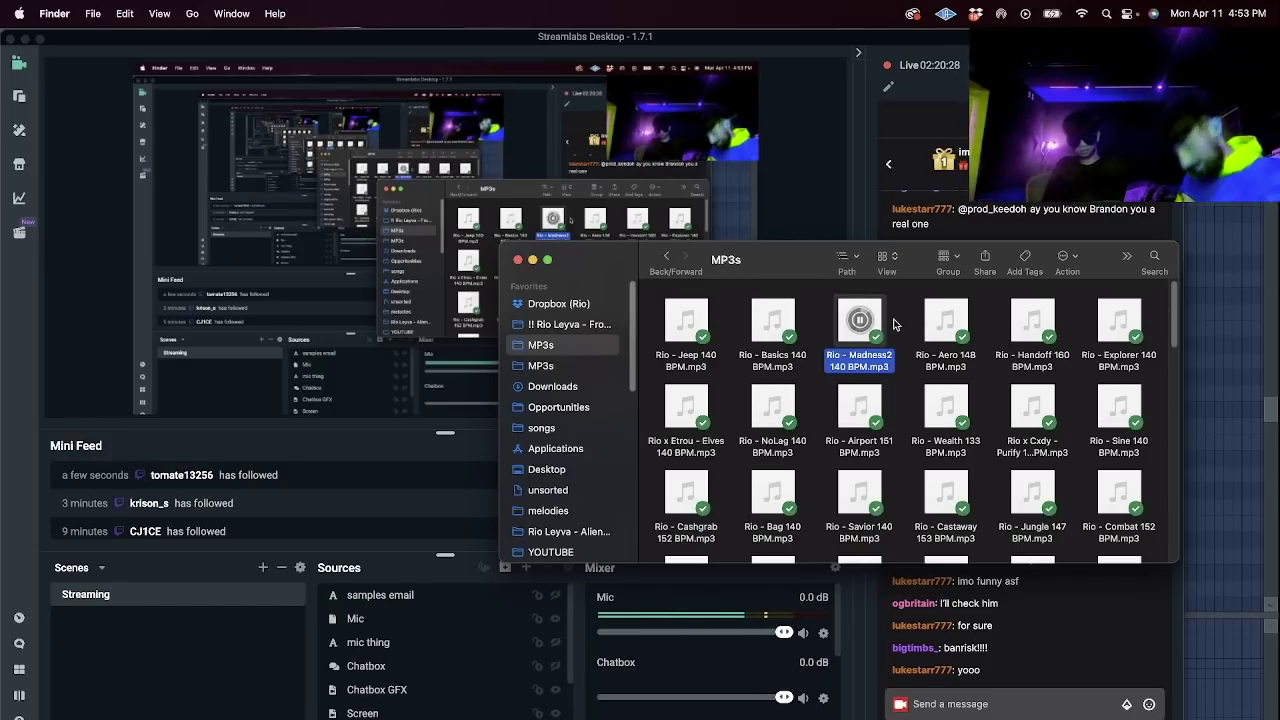
click(991, 337)
click(946, 320)
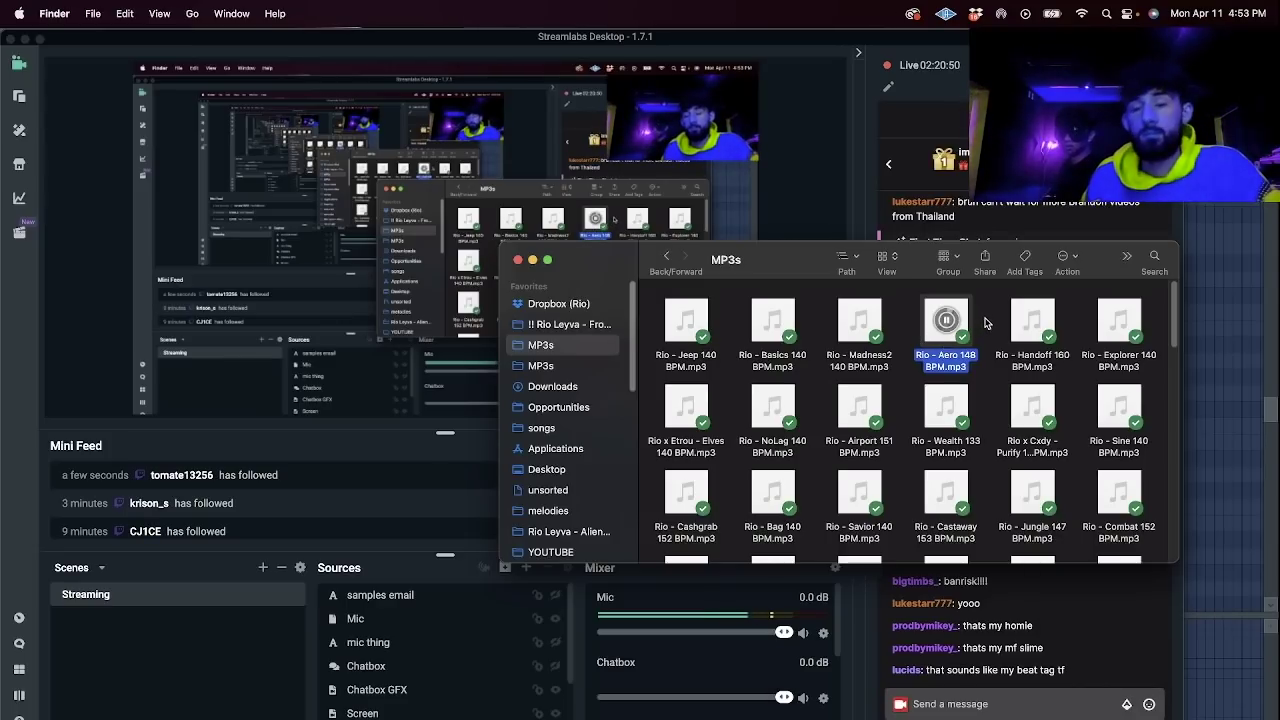
click(985, 322)
drag(656, 331, 1122, 360)
drag(1153, 400, 660, 440)
drag(671, 511, 1110, 515)
right_click(1038, 515)
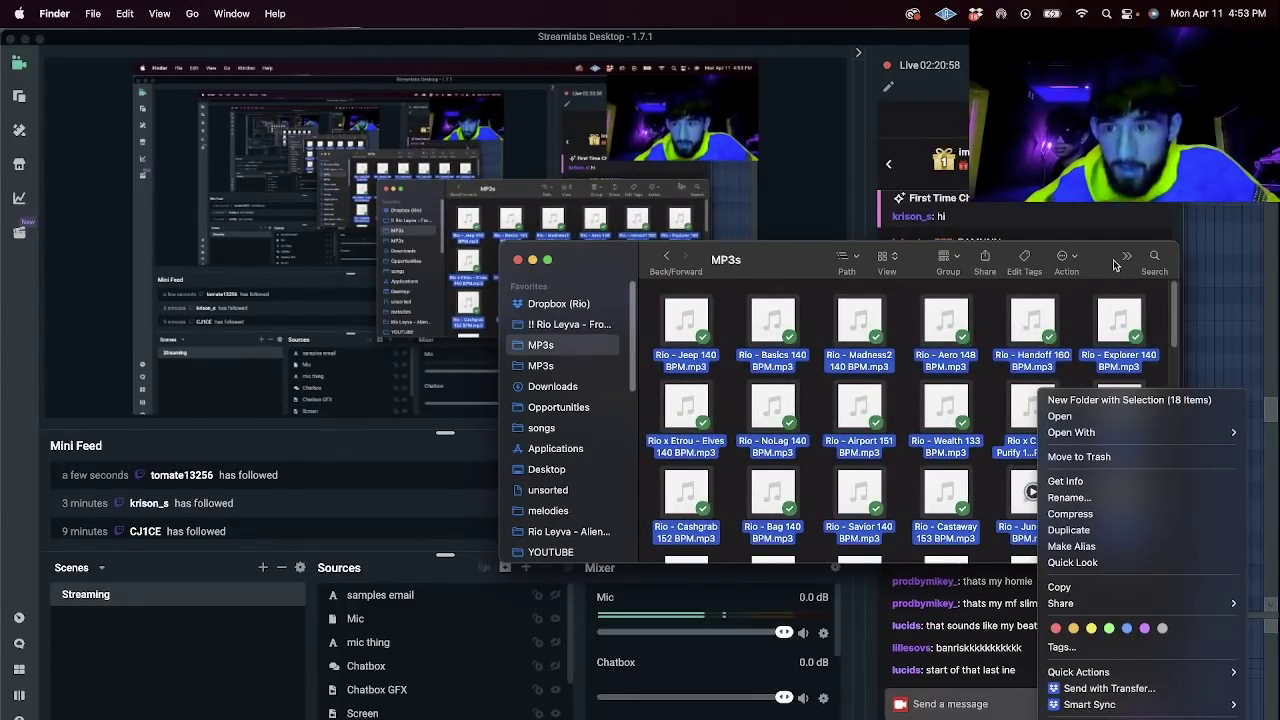
click(1086, 311)
click(1086, 311)
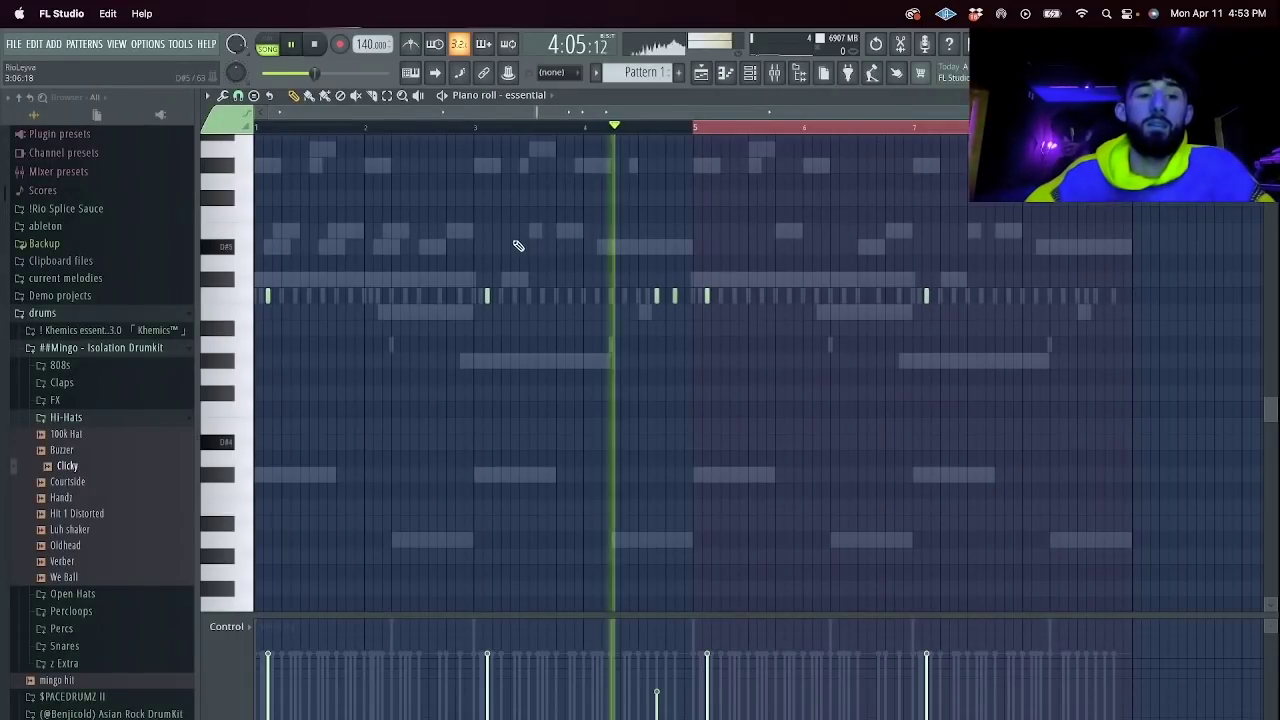
Delete the unwanted notes and duplicate bars 1–5 into bars 5–9.
drag(1135, 335, 697, 226)
key(Delete)
drag(690, 128, 262, 128)
key(super+b)
click(771, 138)
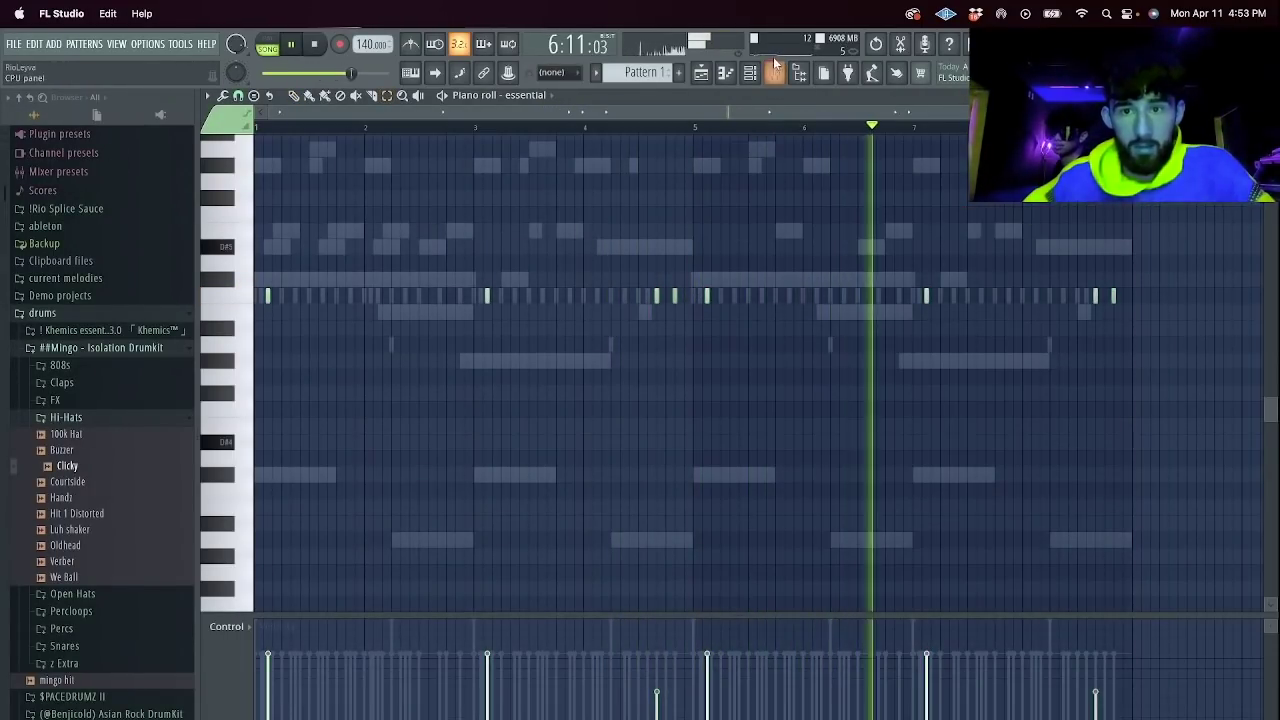
Bring up the mixer and start playback from another spot in the song.
click(775, 72)
click(750, 73)
click(750, 73)
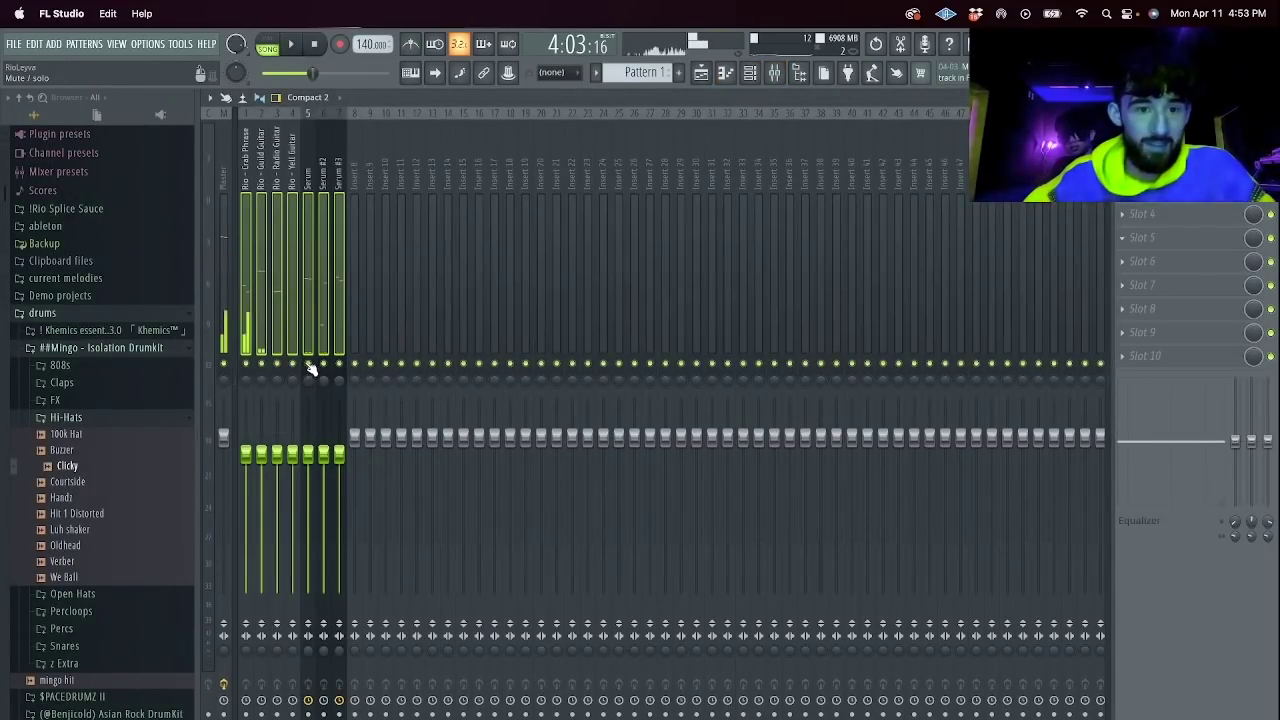
key(space)
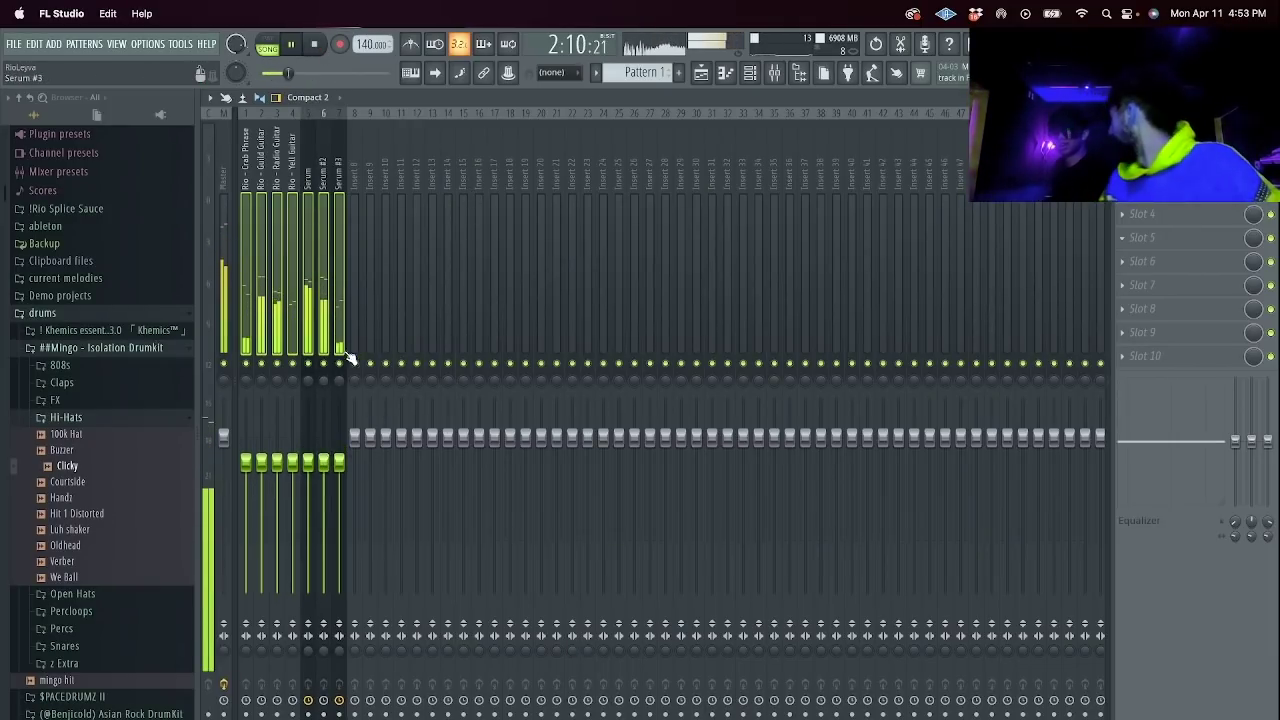
Duplicate the selected Supreme Snare notes into bars 5–8.
click(749, 72)
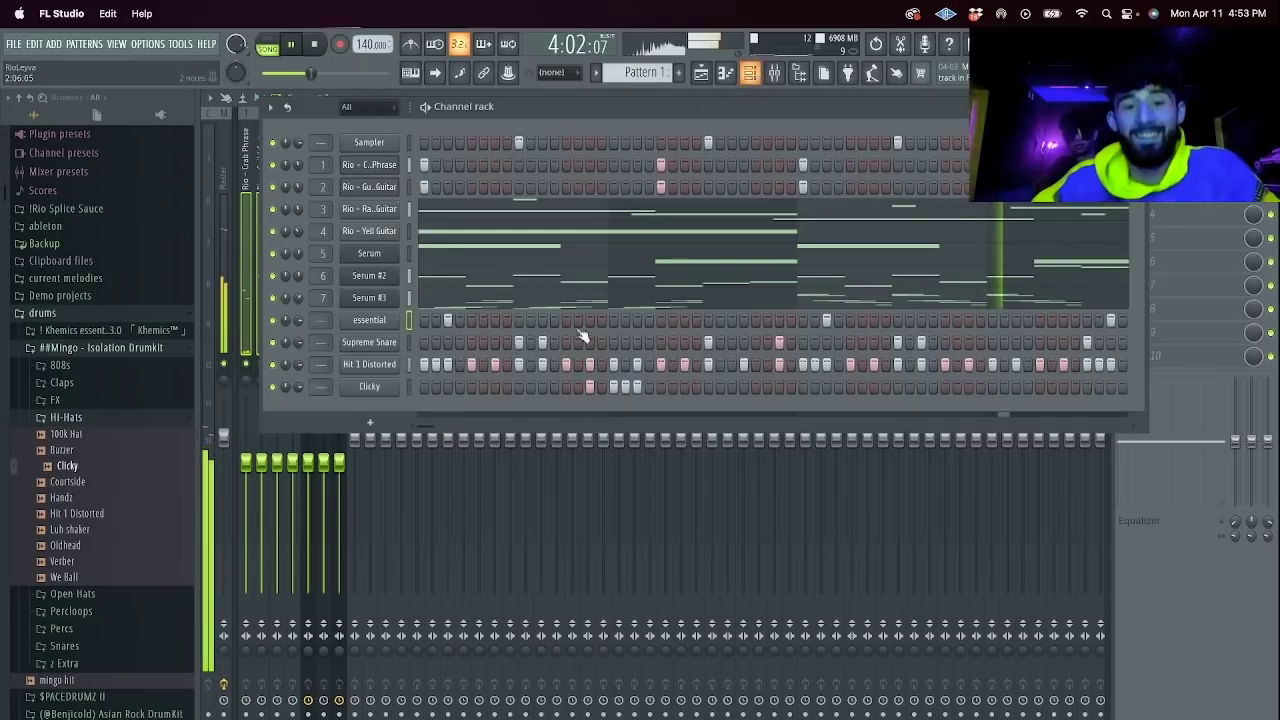
right_click(396, 362)
click(430, 364)
drag(1190, 332, 688, 194)
click(600, 95)
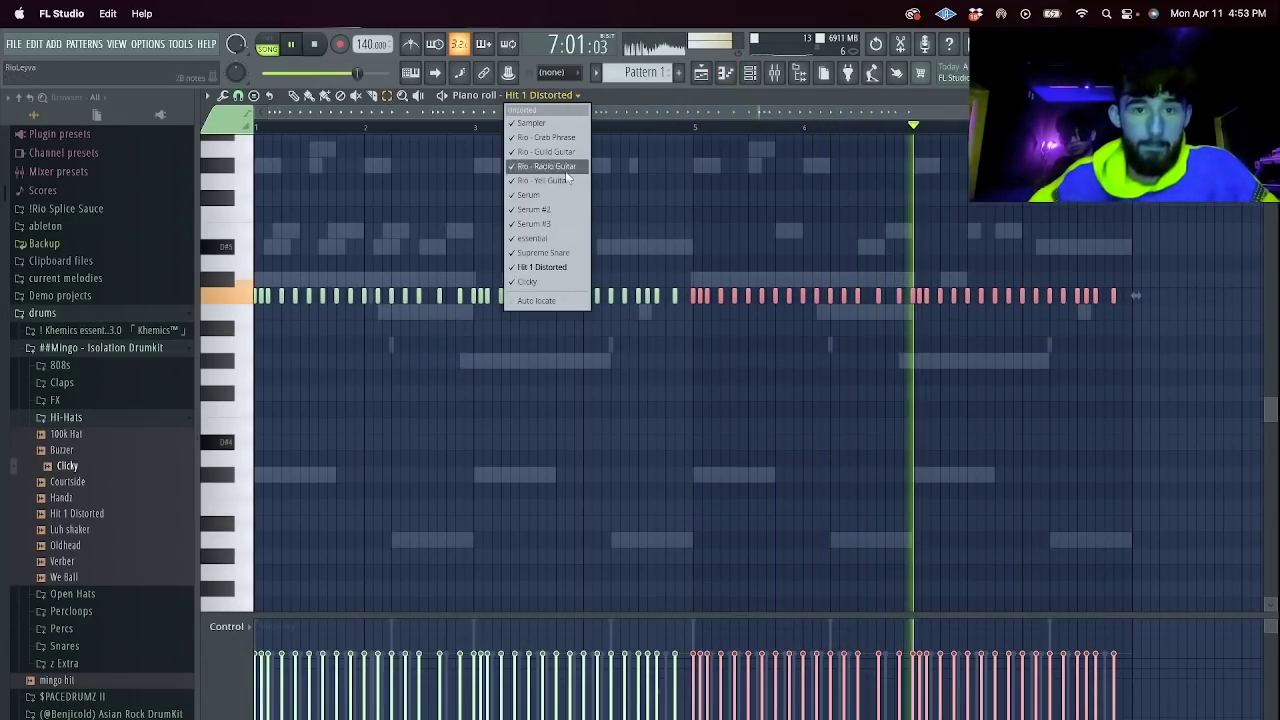
click(545, 251)
key(ctrl+b)
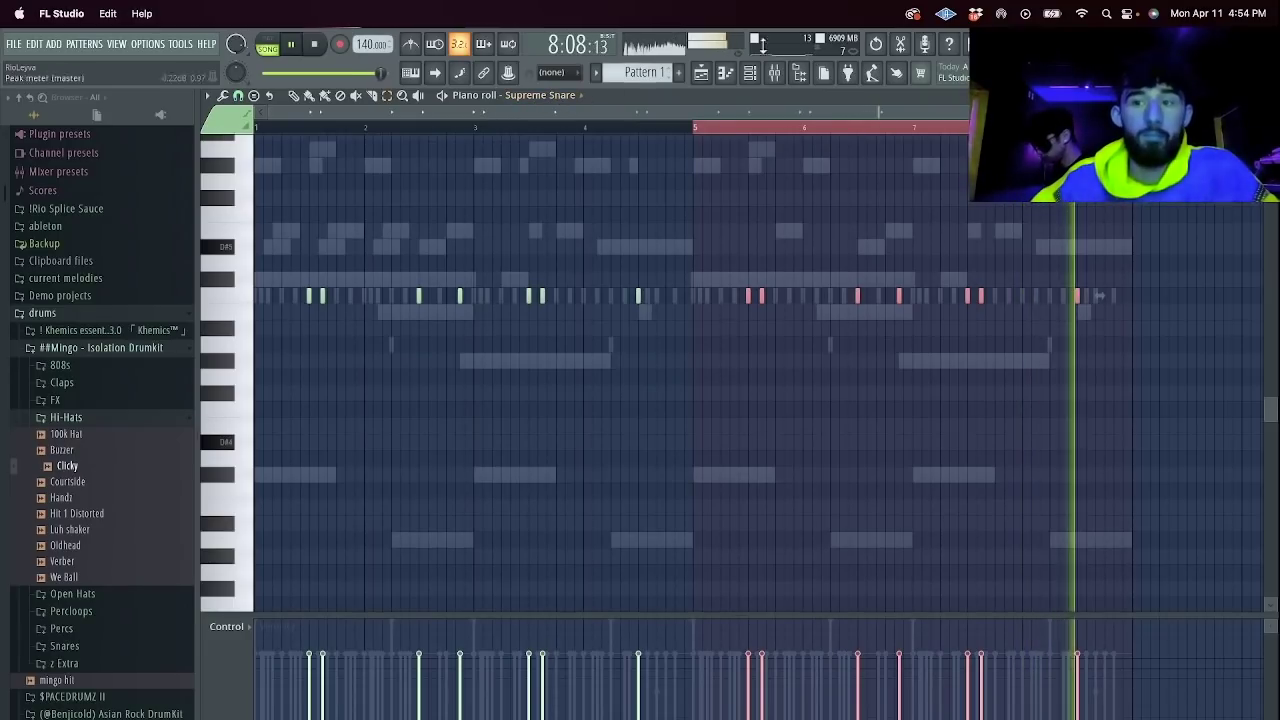
Repeat the Clicky hi-hat note group across the later bars.
click(752, 76)
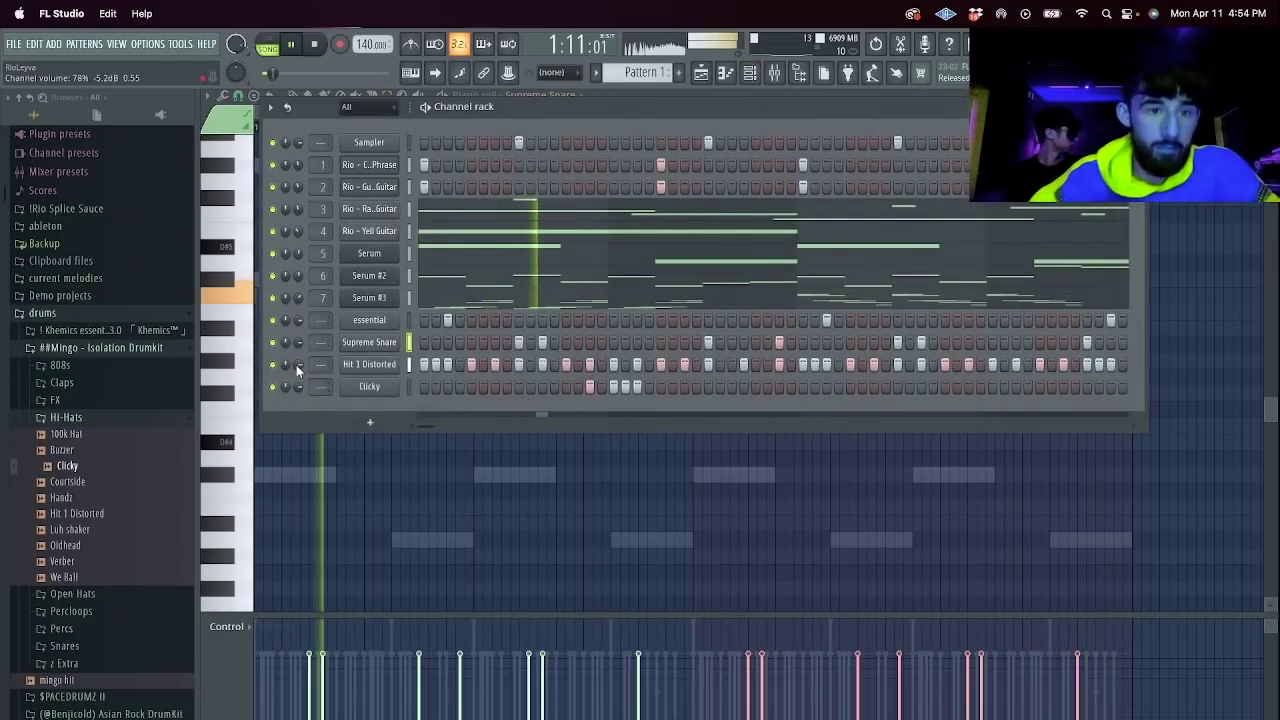
right_click(364, 390)
click(432, 384)
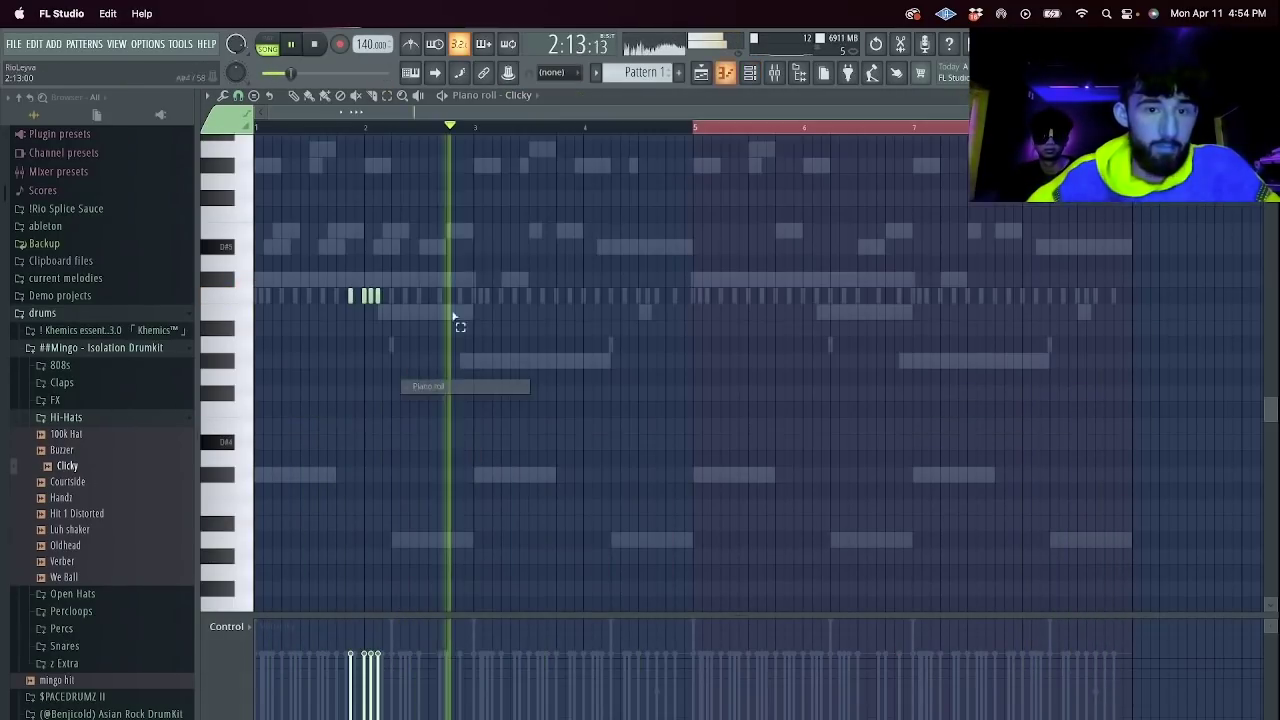
drag(476, 128, 475, 128)
key(ctrl+b)
key(ctrl+b)
key(ctrl+b)
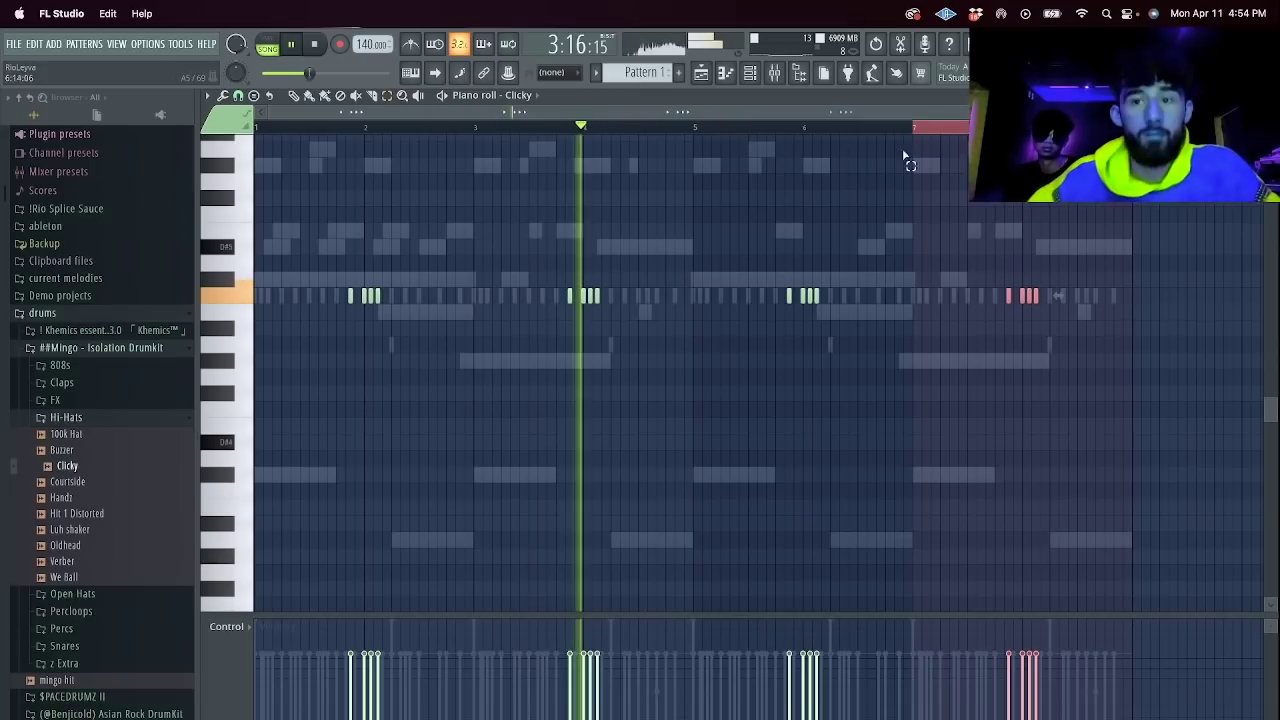
Expand the drum kit's 808s folder and stop playback.
click(750, 73)
click(60, 365)
key(space)
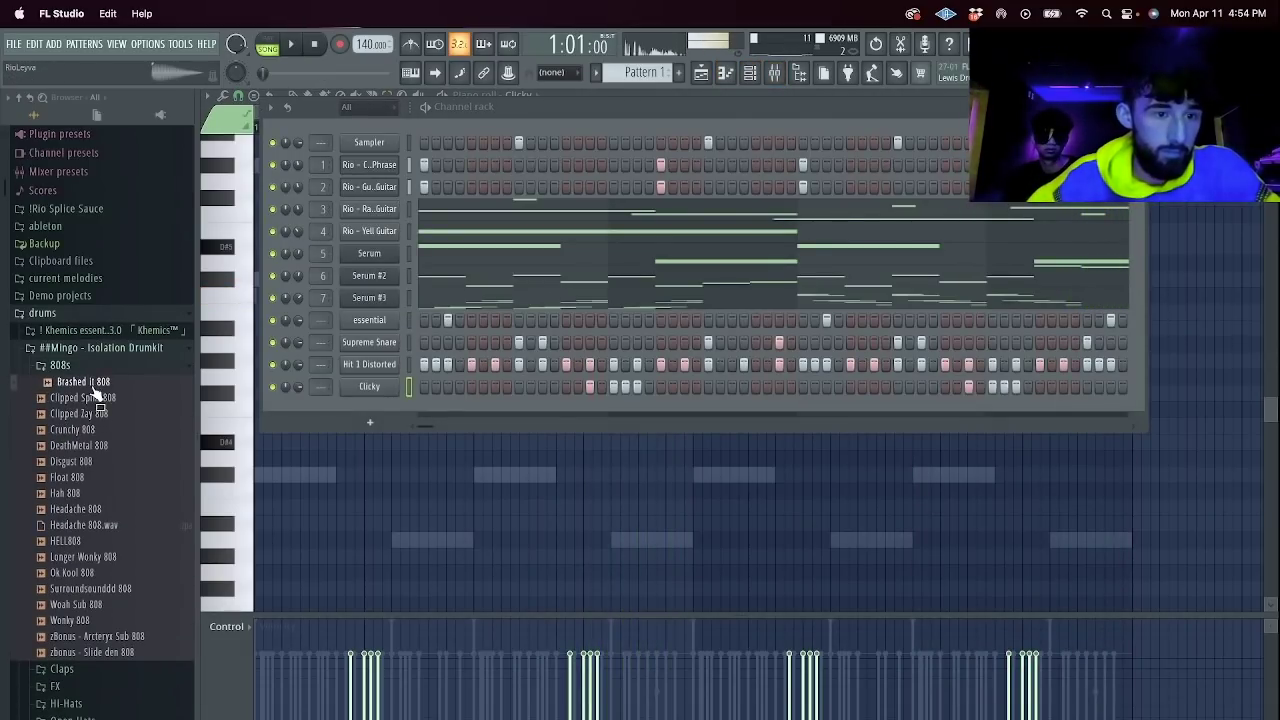
Add Brashed it 808 as a channel, review its Envelope and Misc settings, and open its piano roll.
drag(385, 395, 385, 400)
click(311, 214)
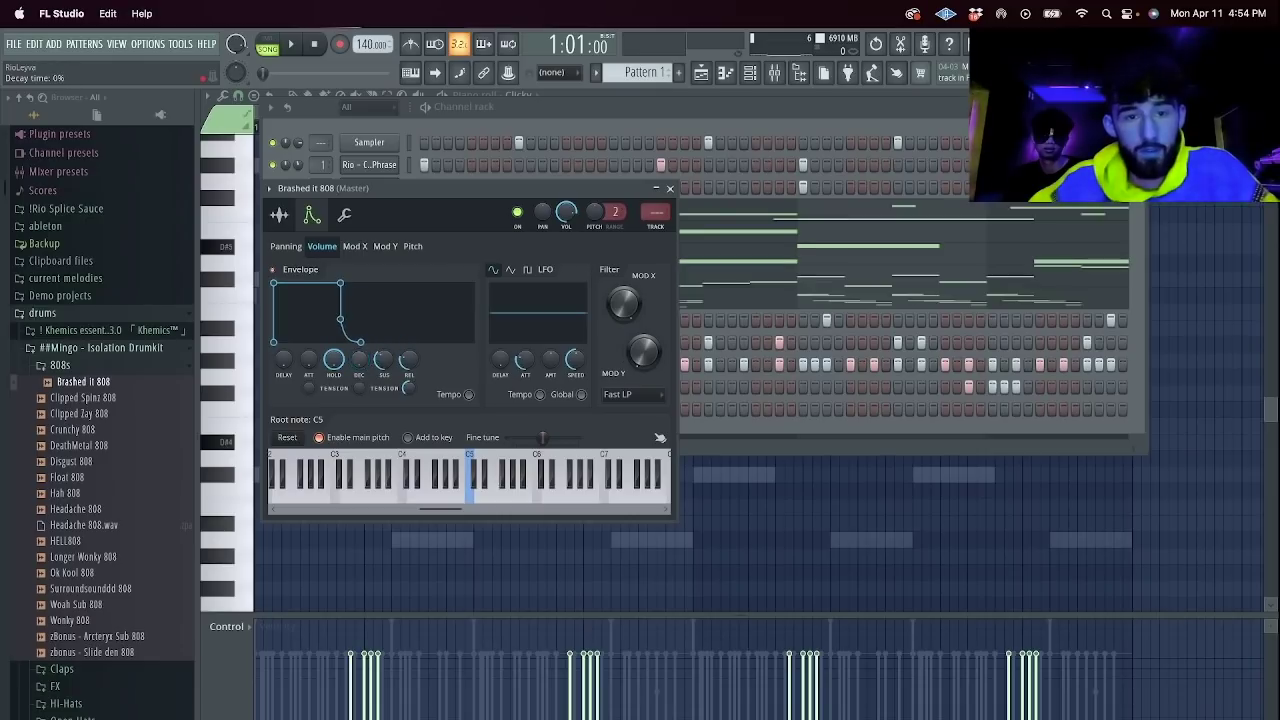
click(348, 225)
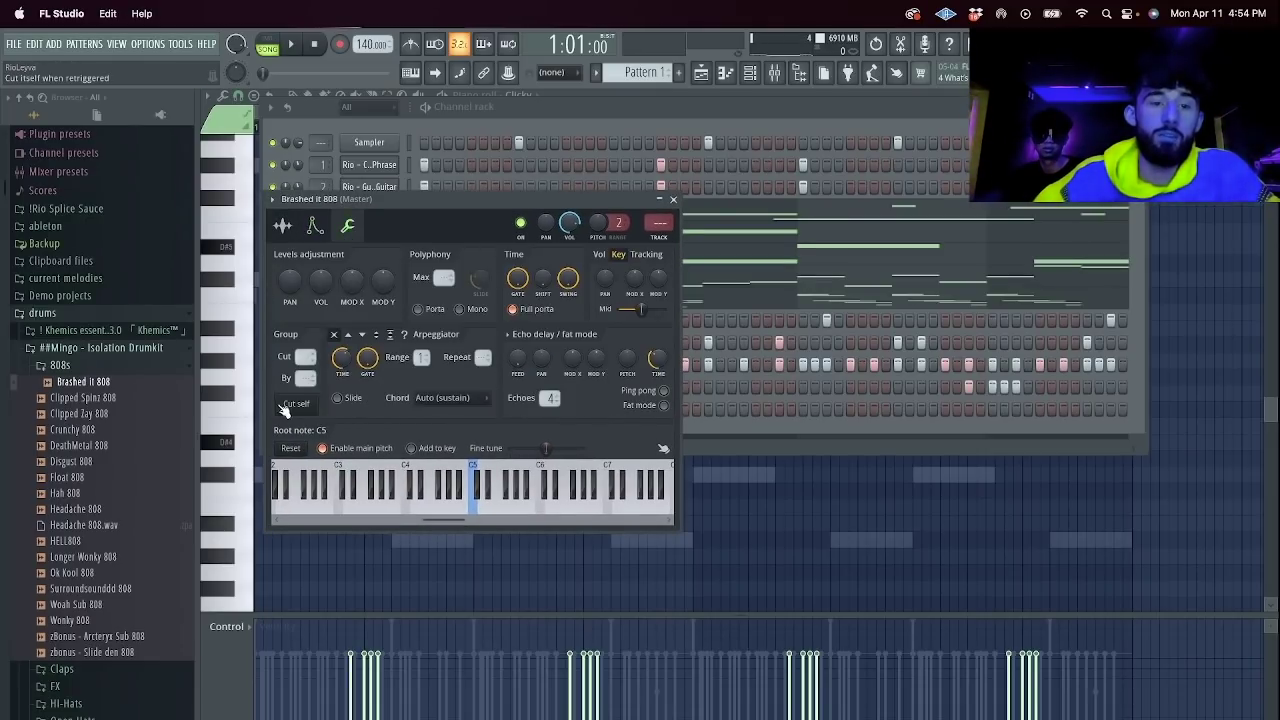
click(673, 200)
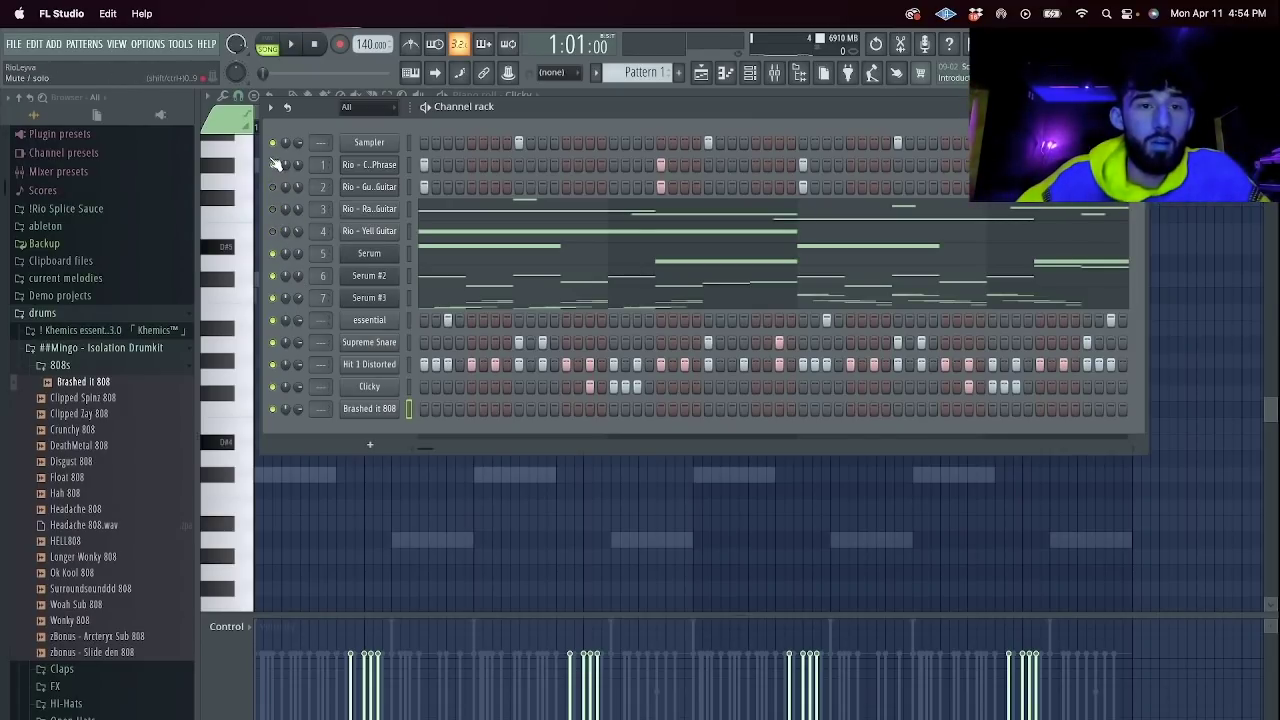
right_click(400, 408)
click(432, 413)
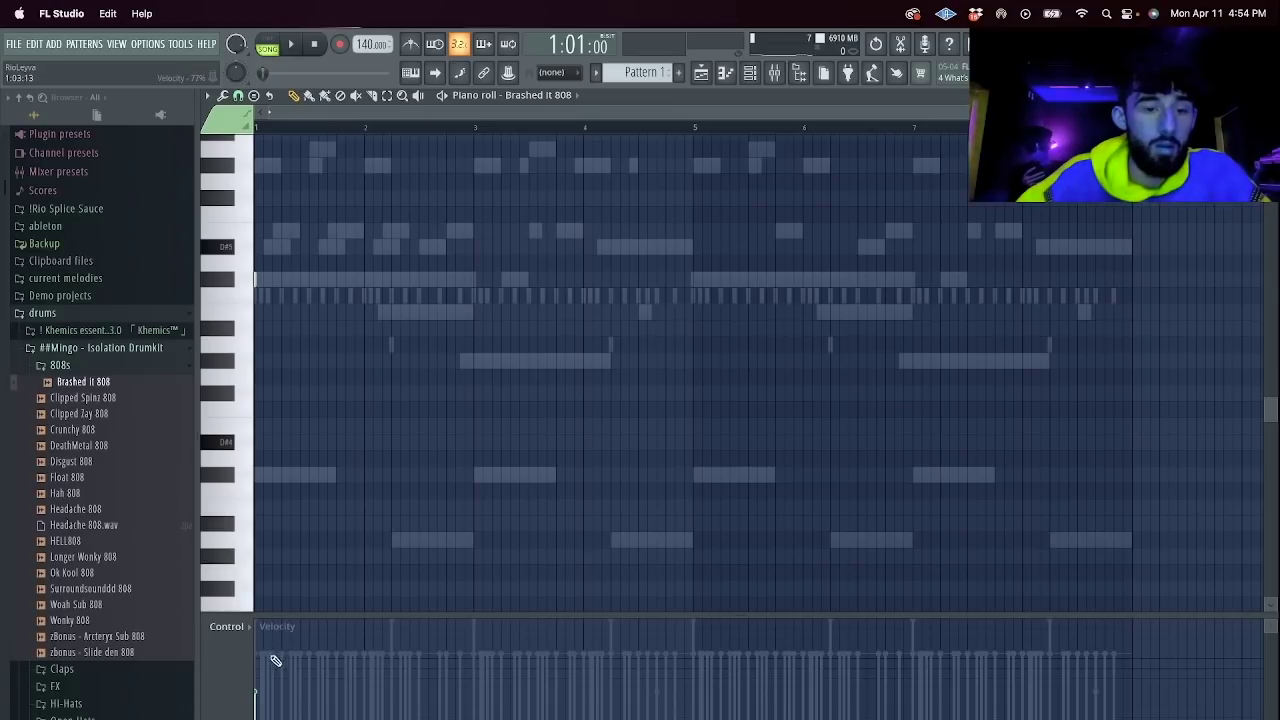
Place an 808 note at the start of bar 1 and erase the misplaced trial notes.
click(295, 279)
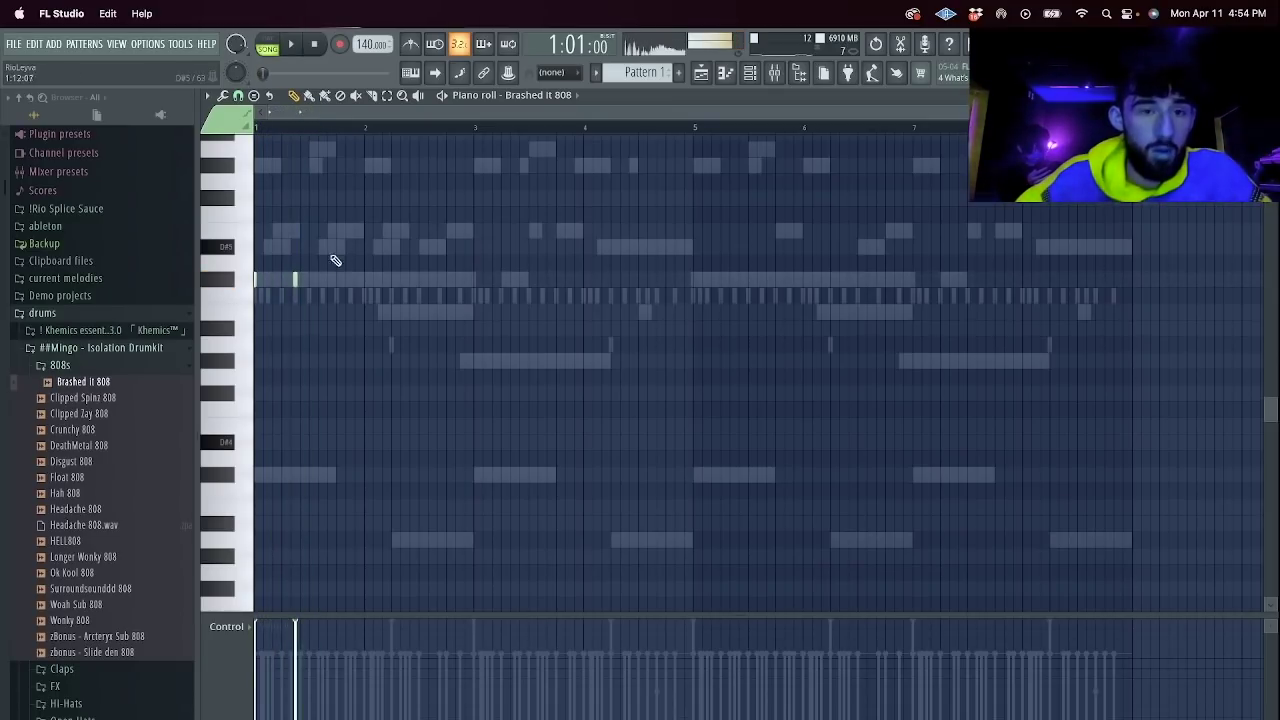
click(336, 263)
click(391, 231)
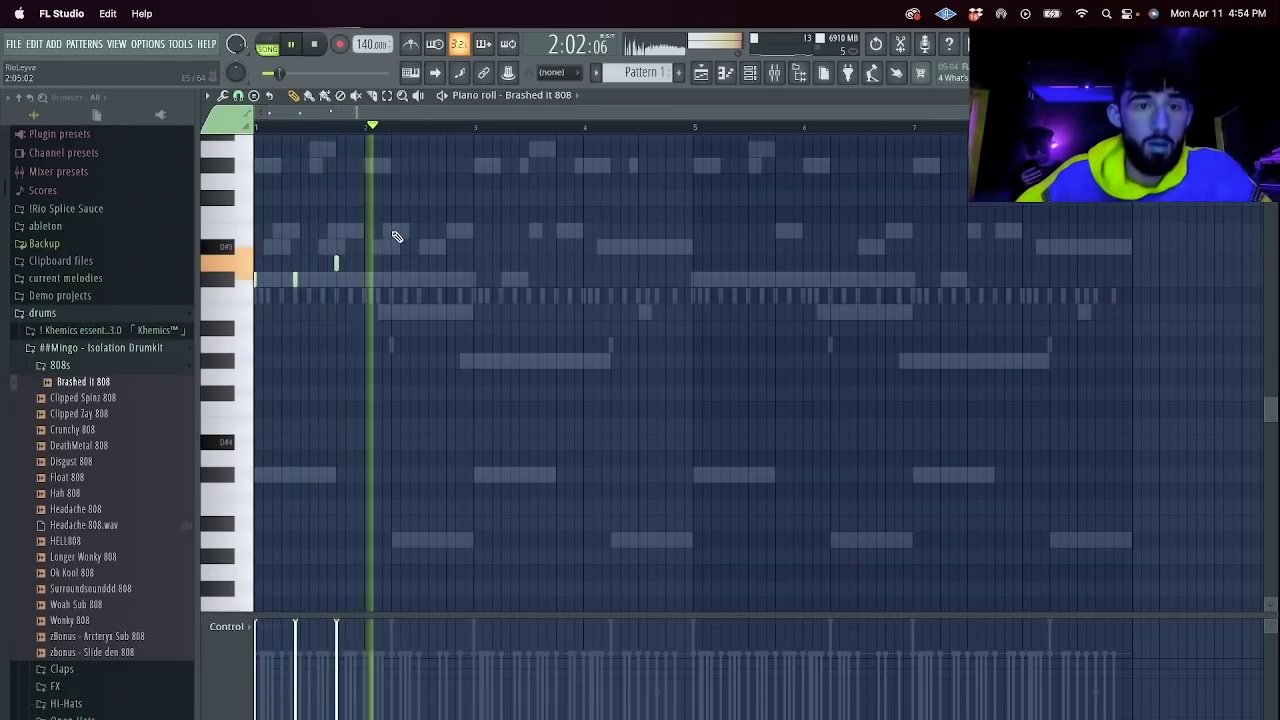
click(432, 263)
right_click(432, 263)
right_click(391, 232)
right_click(337, 264)
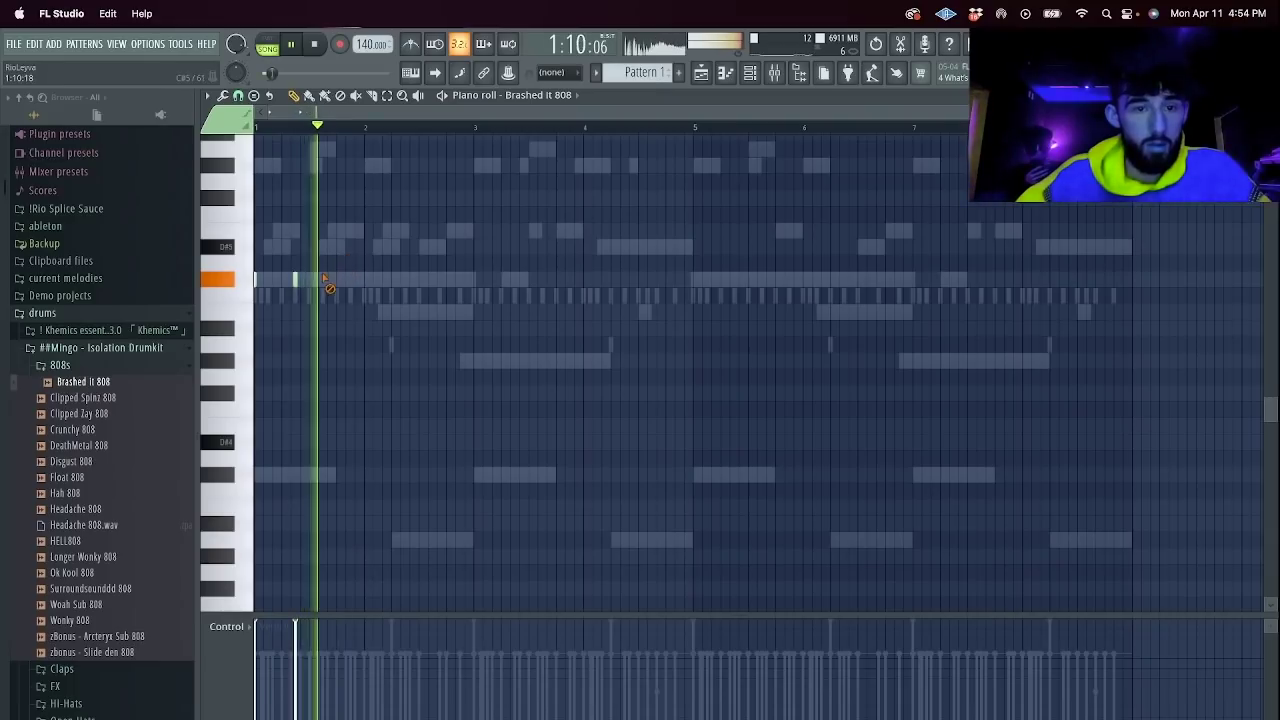
key(space)
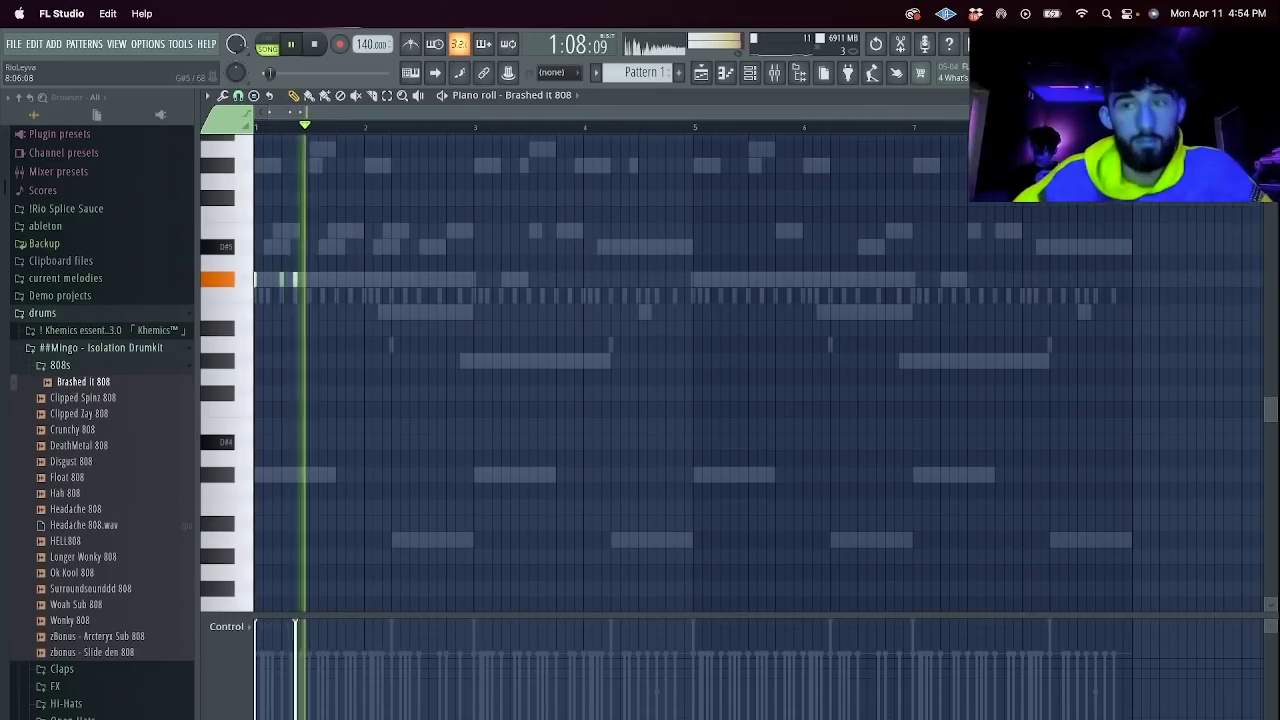
Add more Brashed It 808 notes through bars 1–2, including two higher ones.
scroll(389, 311, up, 3)
click(383, 279)
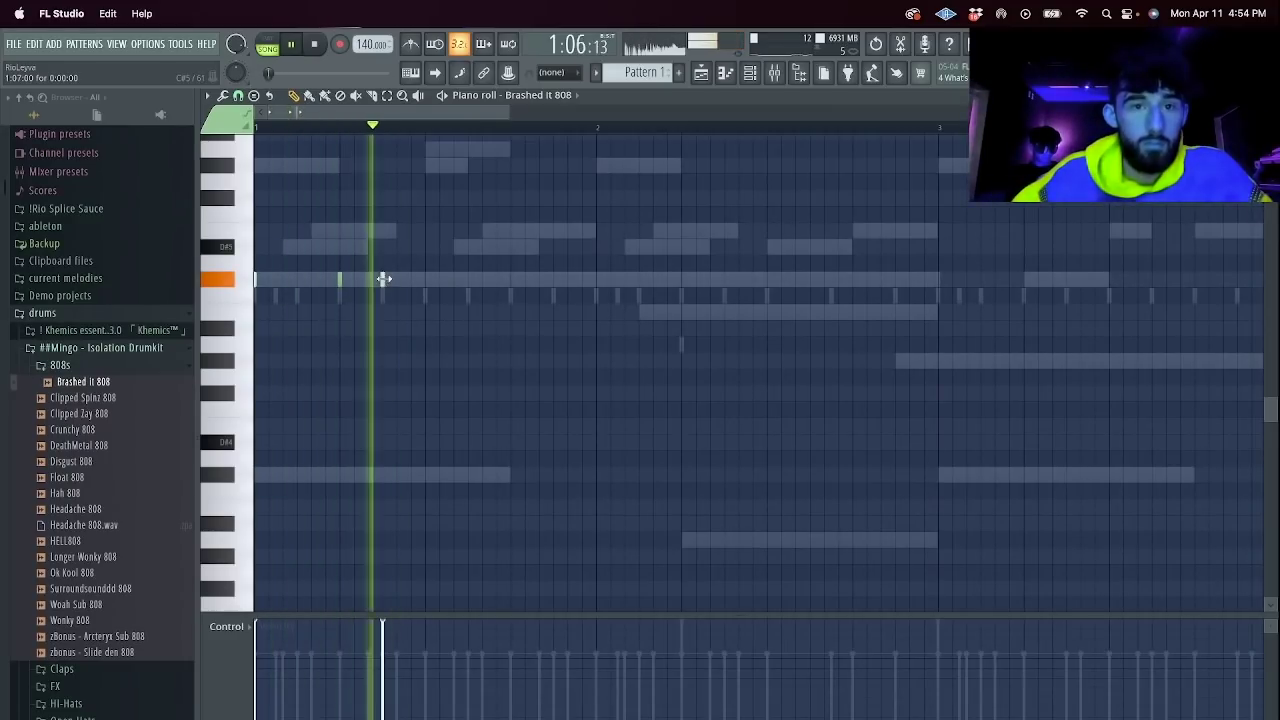
click(510, 165)
click(553, 165)
scroll(463, 237, down, 2)
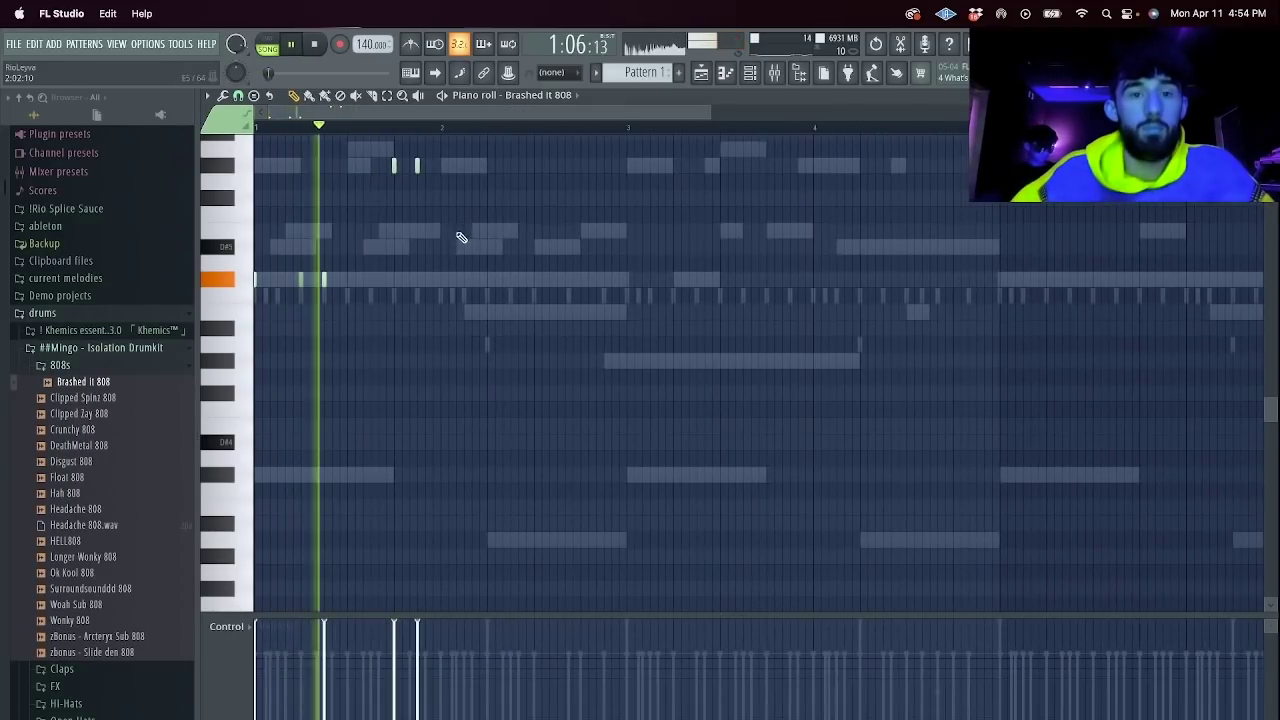
scroll(457, 269, up, 2)
click(487, 247)
click(557, 216)
Duplicate the bars 1–2 notes into bars 3–4, drop bar 4's upper notes an octave, remove a stray note.
key(ctrl+a)
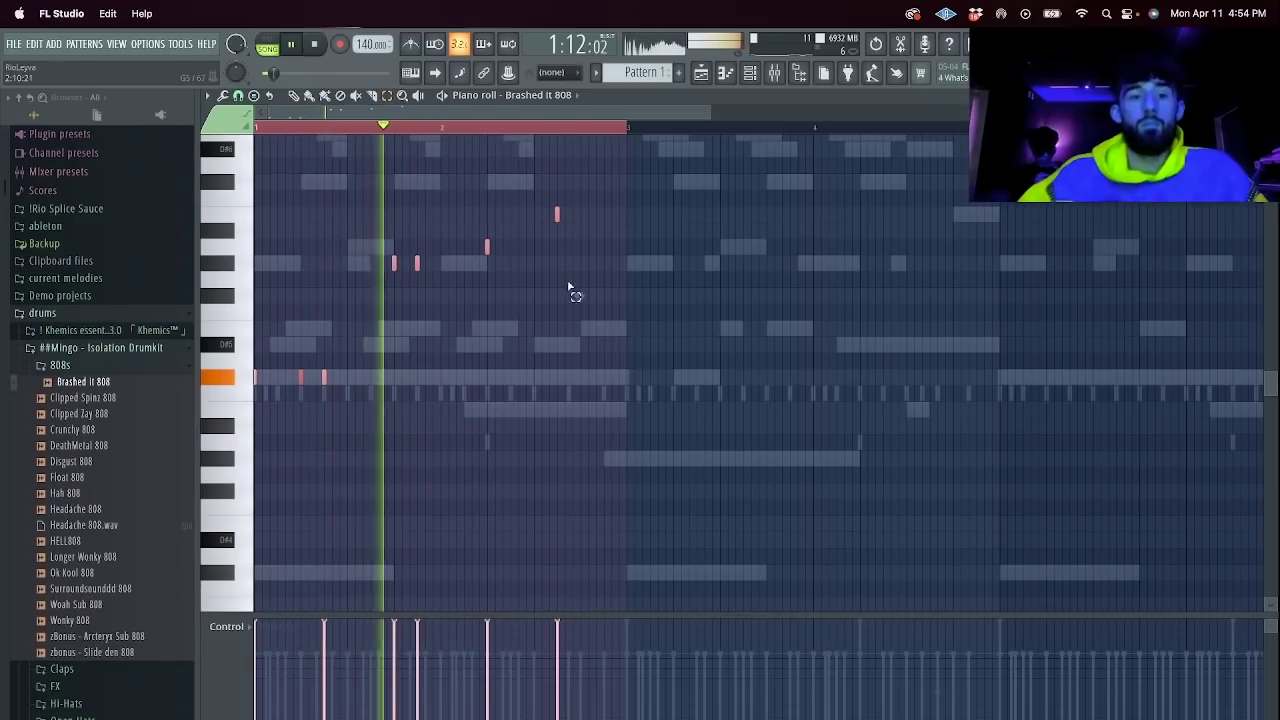
key(ctrl+b)
drag(971, 272, 741, 168)
key(ctrl+Down)
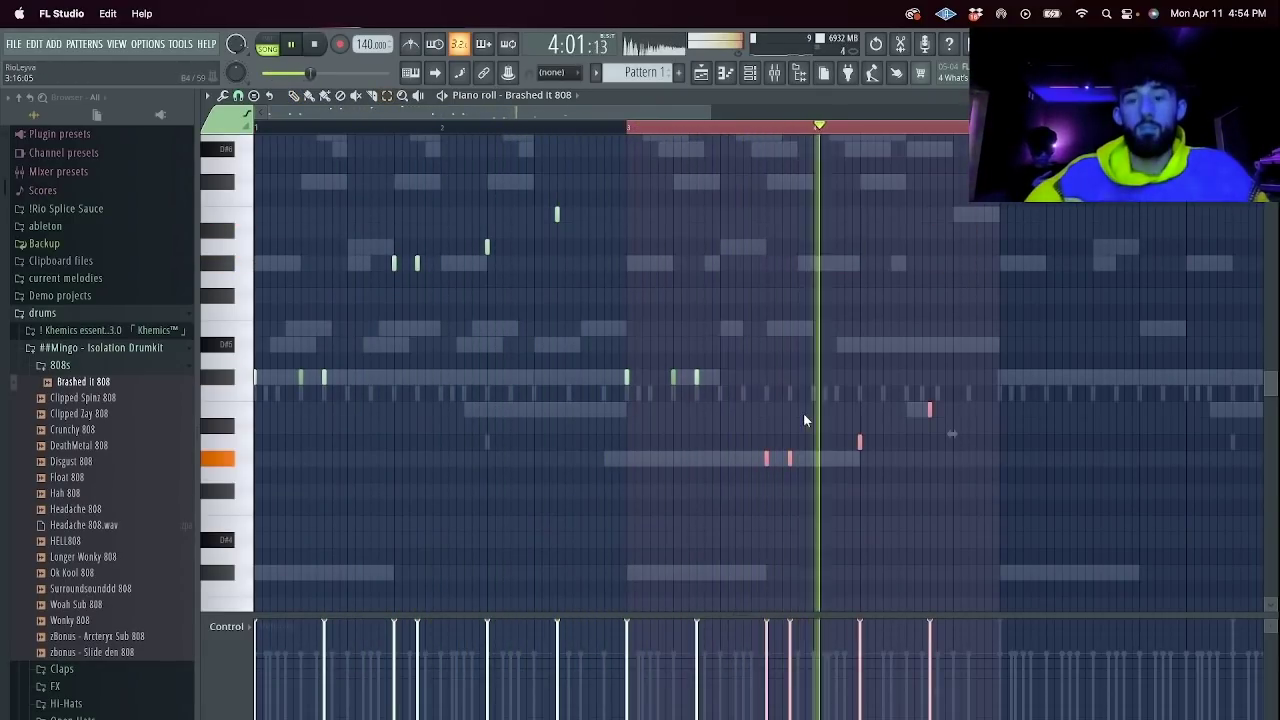
scroll(803, 415, down, 3)
key(space)
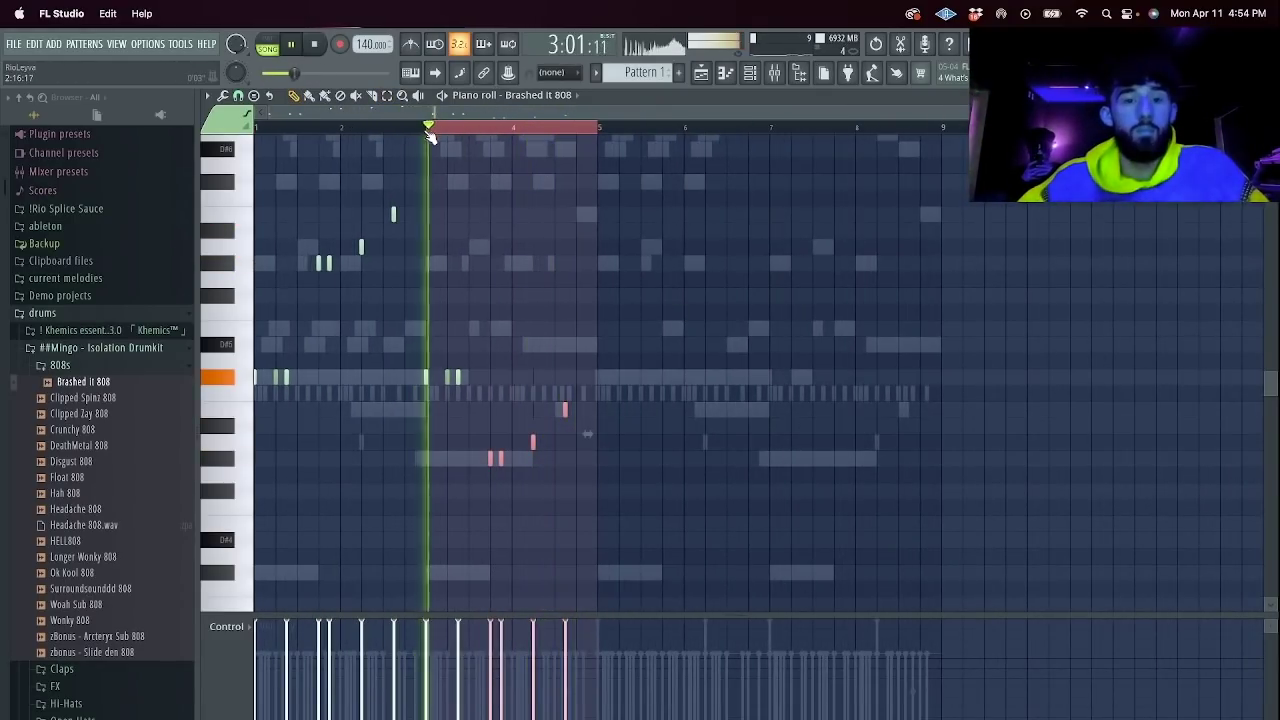
scroll(500, 280, up, 3)
right_click(699, 409)
Set snap to 1/4 beat and draw a six-note 808 roll near the end of bar 4.
click(238, 96)
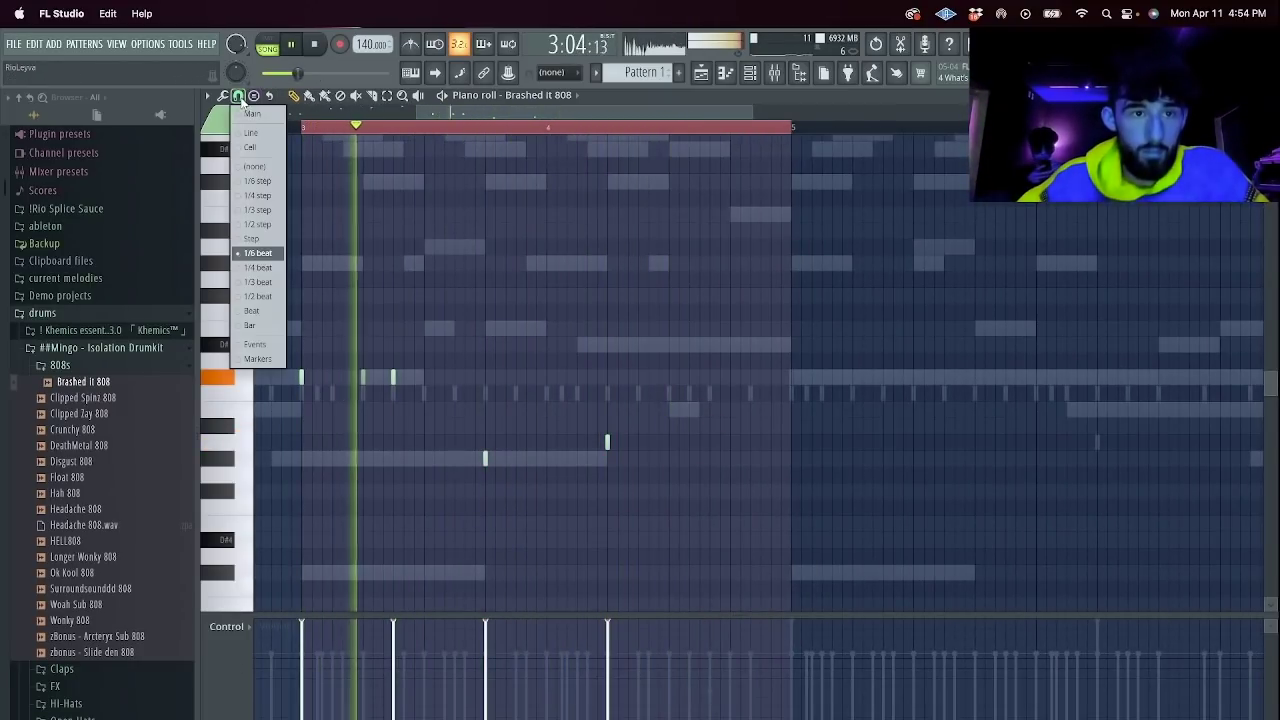
click(260, 268)
click(672, 412)
click(692, 413)
click(712, 413)
click(732, 413)
click(750, 409)
click(771, 409)
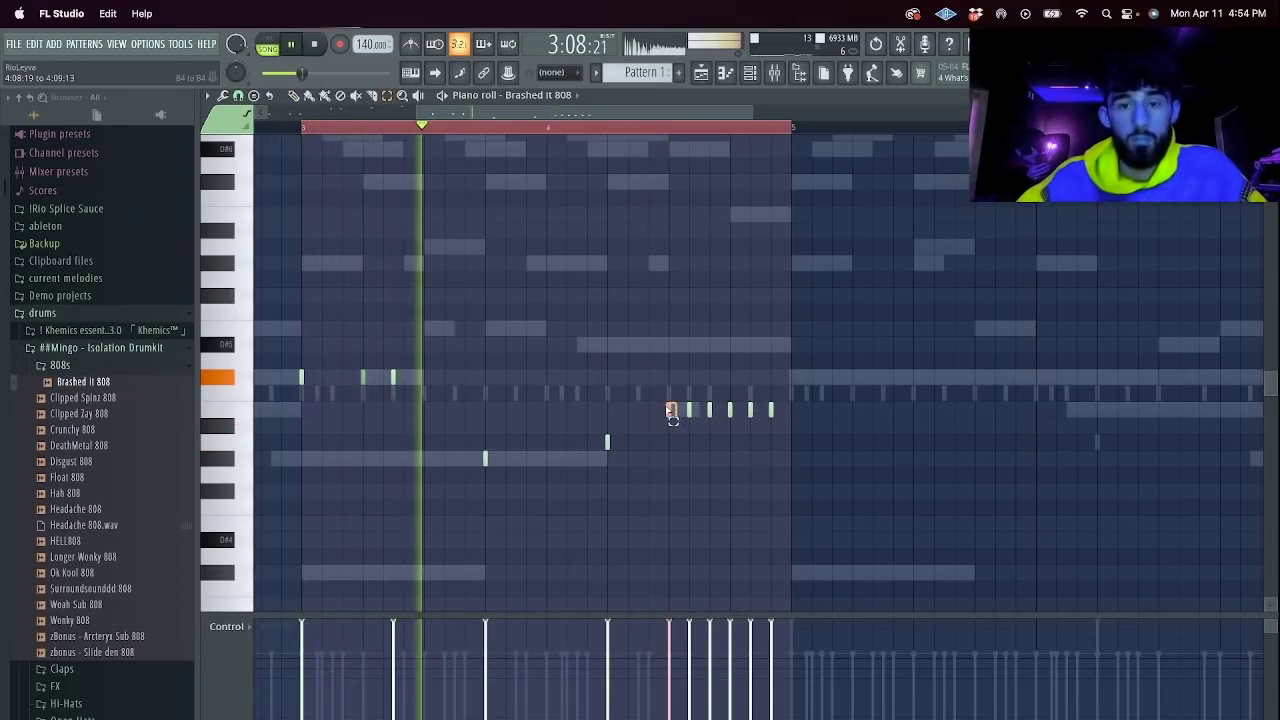
Raise one roll note an octave and mirror the selected notes horizontally.
super+click(690, 410)
key(super+Up)
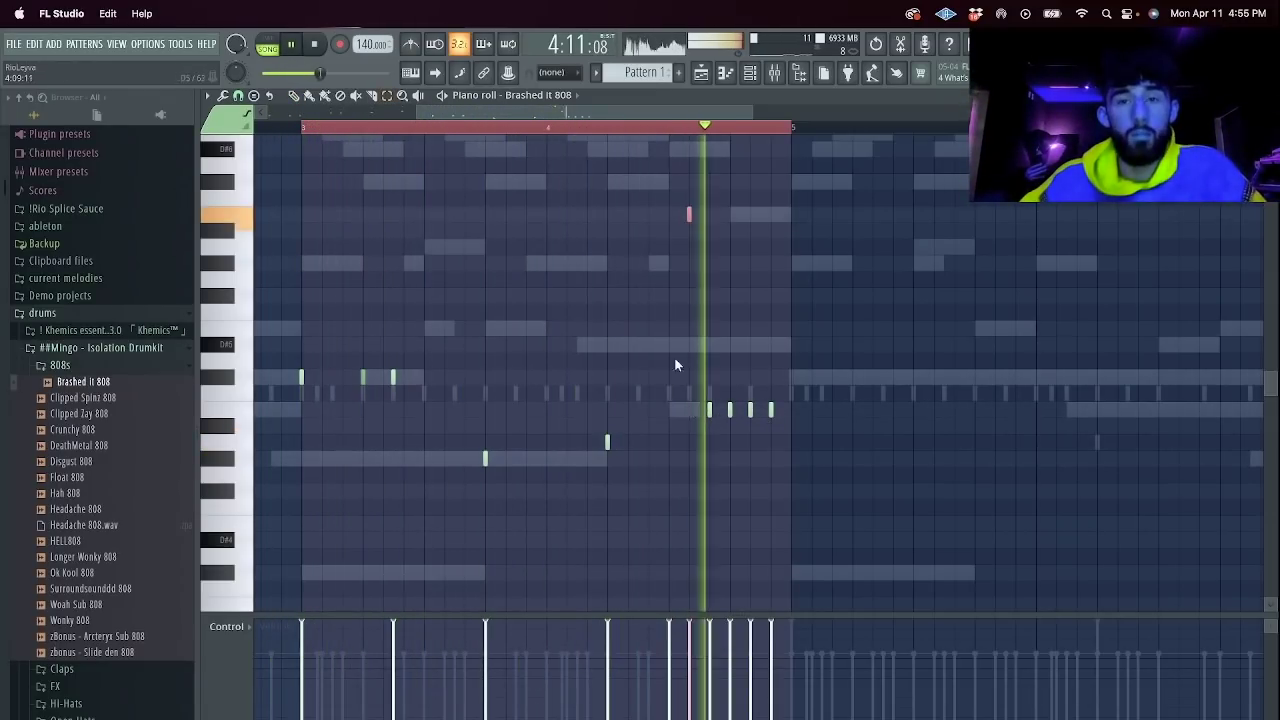
scroll(711, 334, up, 3)
drag(785, 550, 645, 20)
key(alt+y)
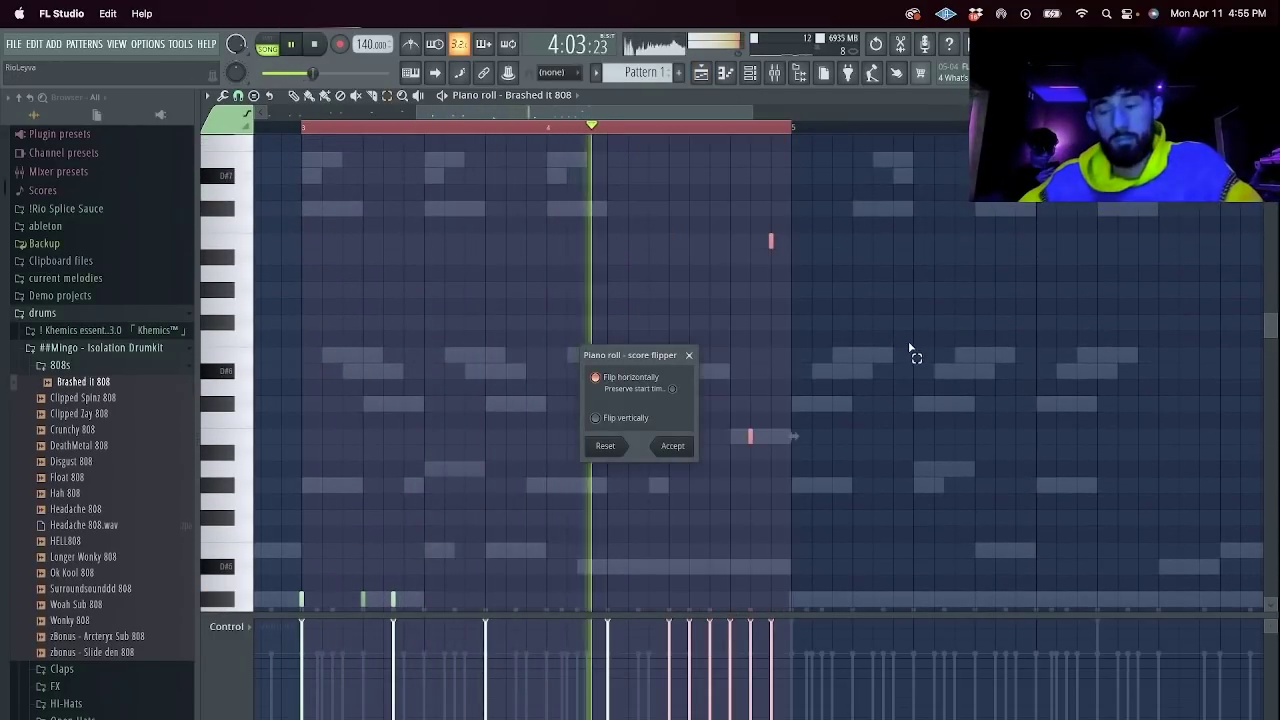
key(Return)
scroll(856, 389, down, 6)
Play the loop several times to check the 808 run, then switch to the Hit 1 Distorted hi-hats.
key(space)
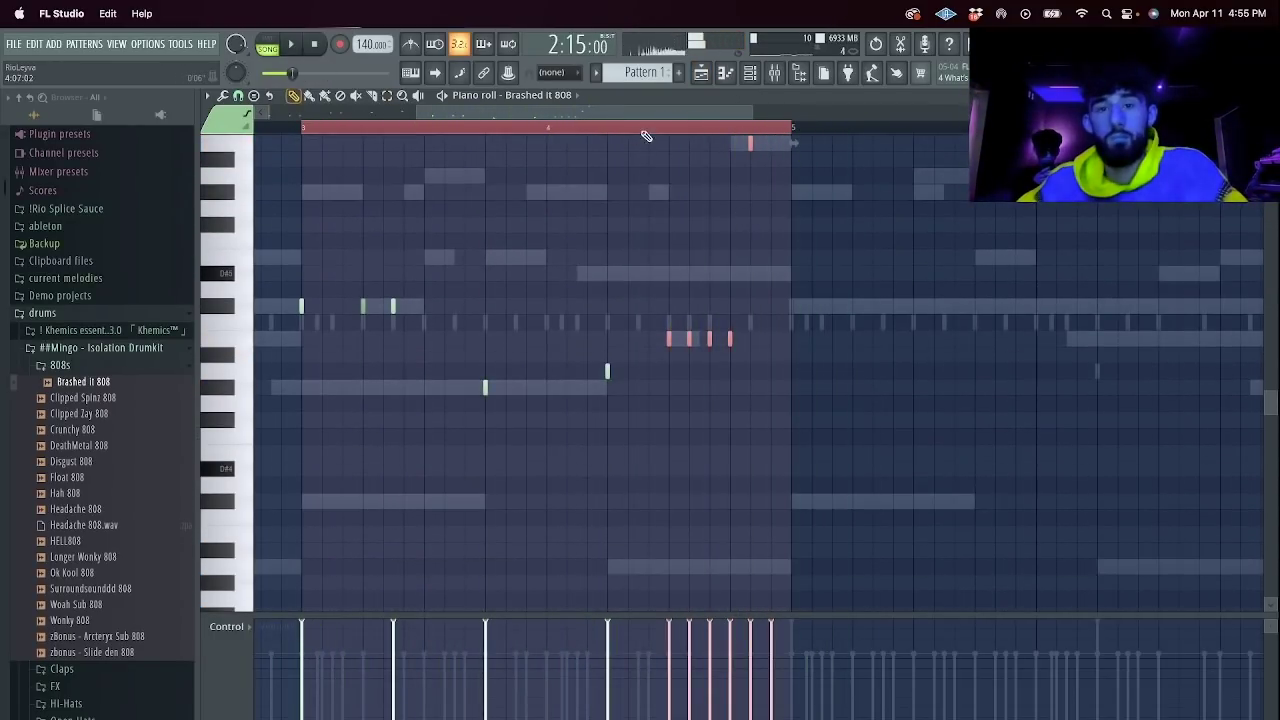
key(space)
scroll(771, 286, up, 5)
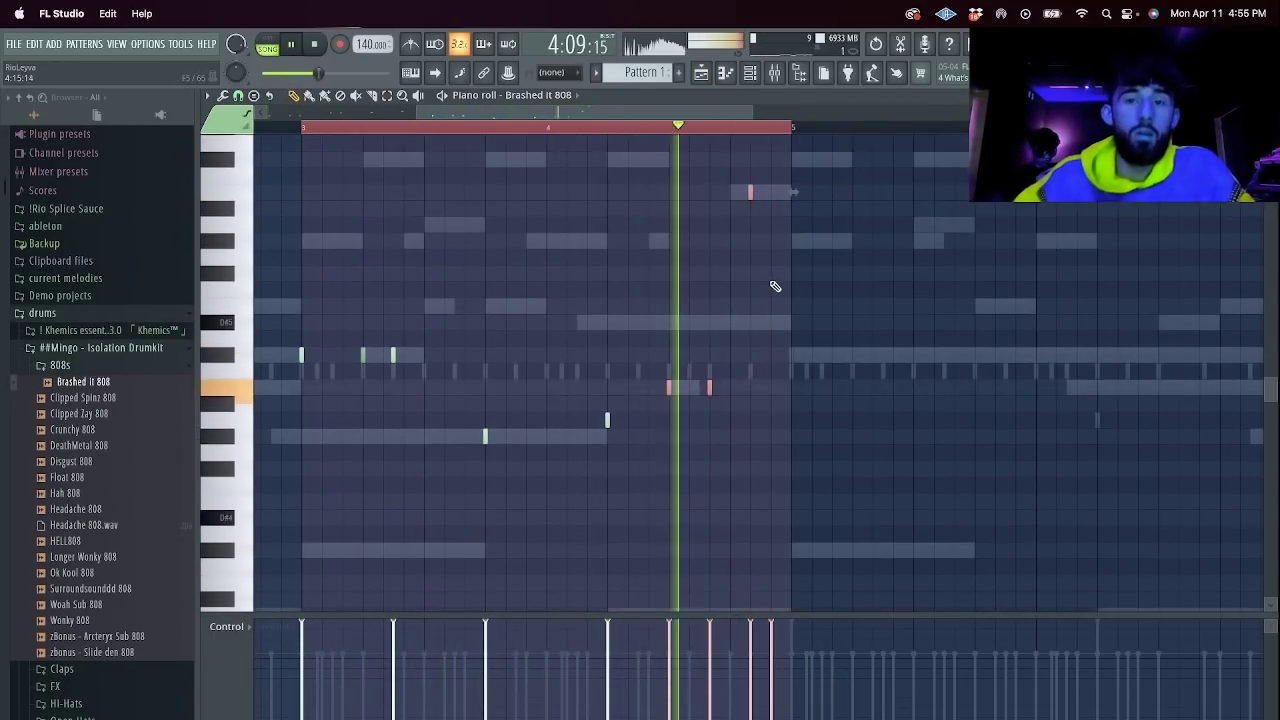
scroll(815, 418, down, 3)
key(space)
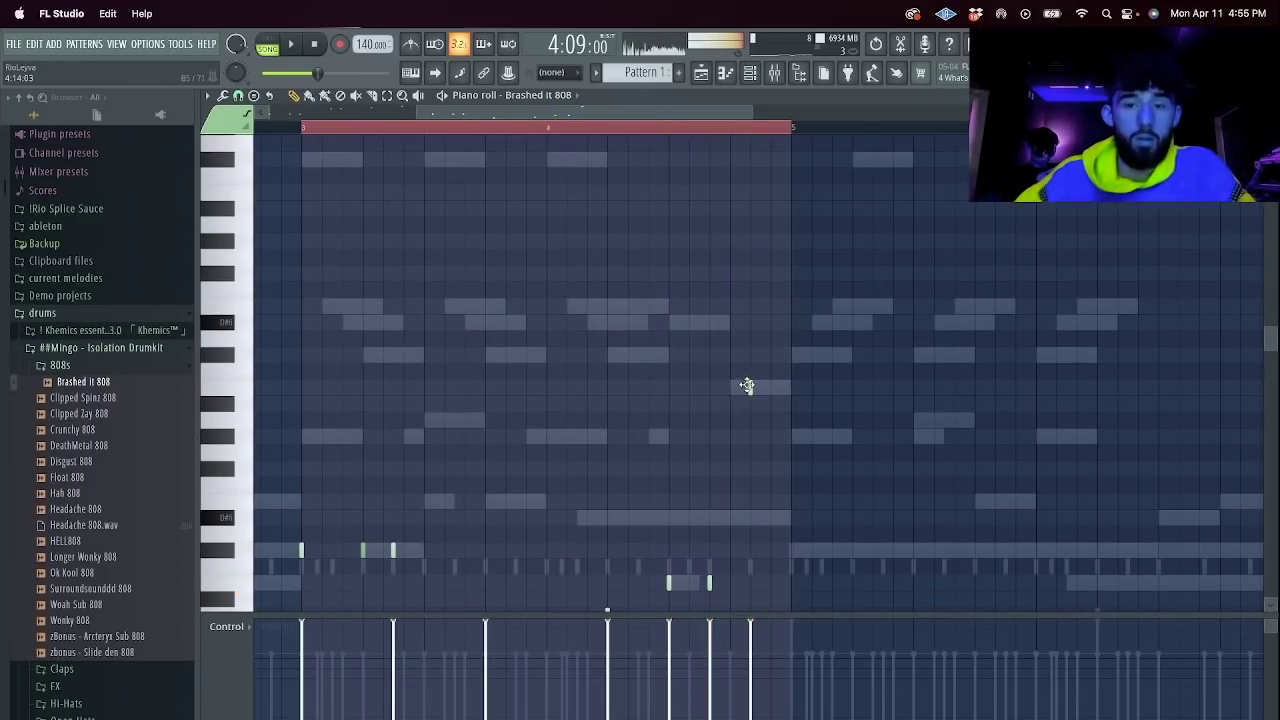
key(space)
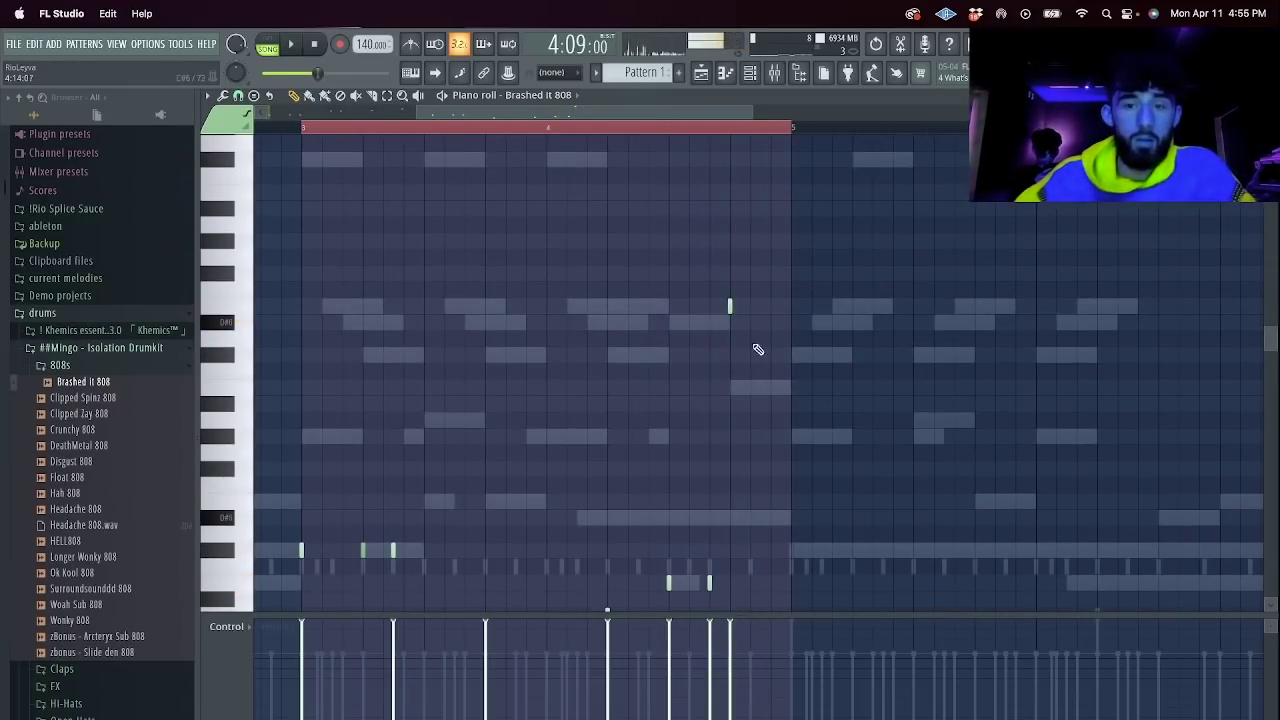
scroll(751, 493, down, 3)
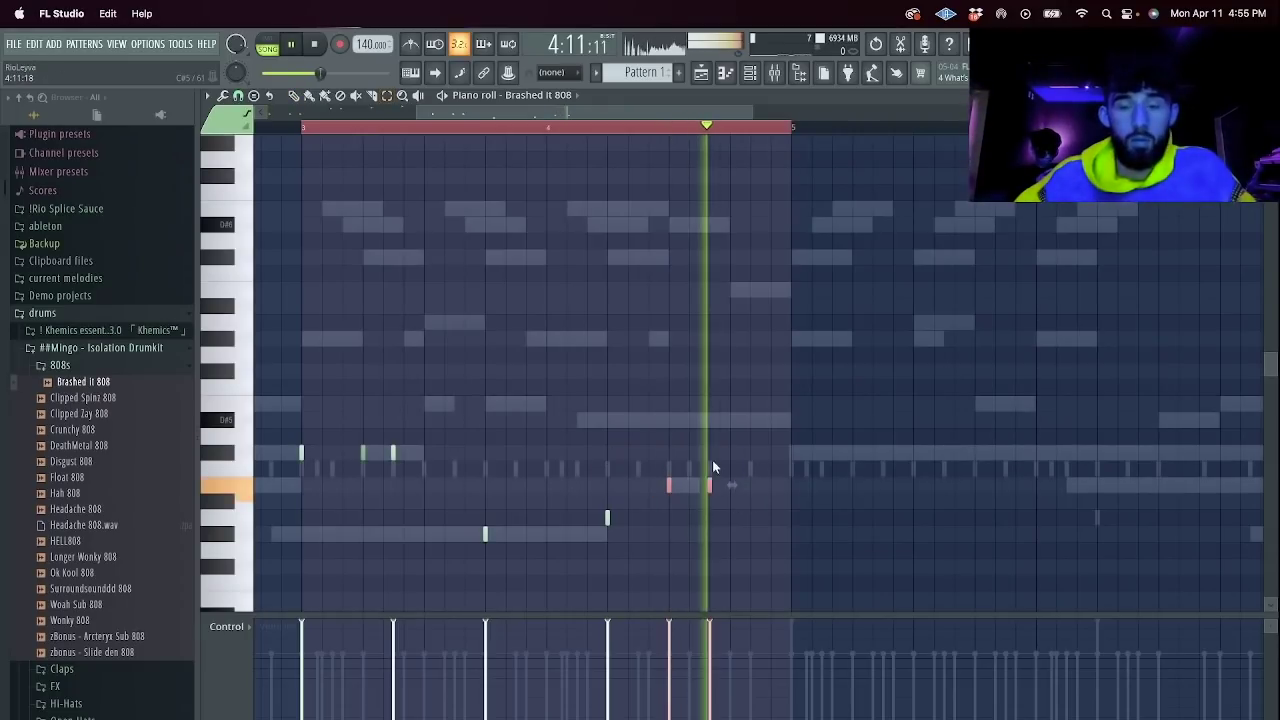
key(space)
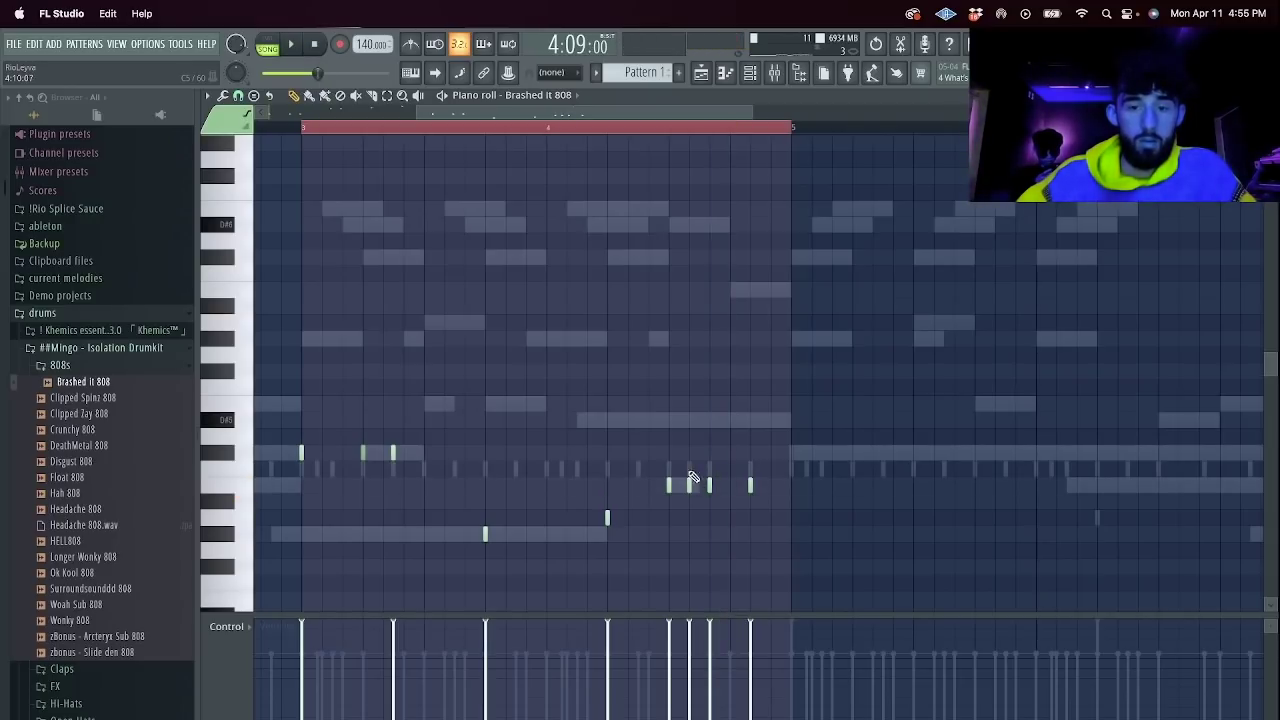
double_click(690, 470)
Shift a hi-hat note earlier, set snap to 1/2 step, add a roll note and lower velocities evenly.
right_click(751, 470)
click(730, 469)
key(space)
click(238, 97)
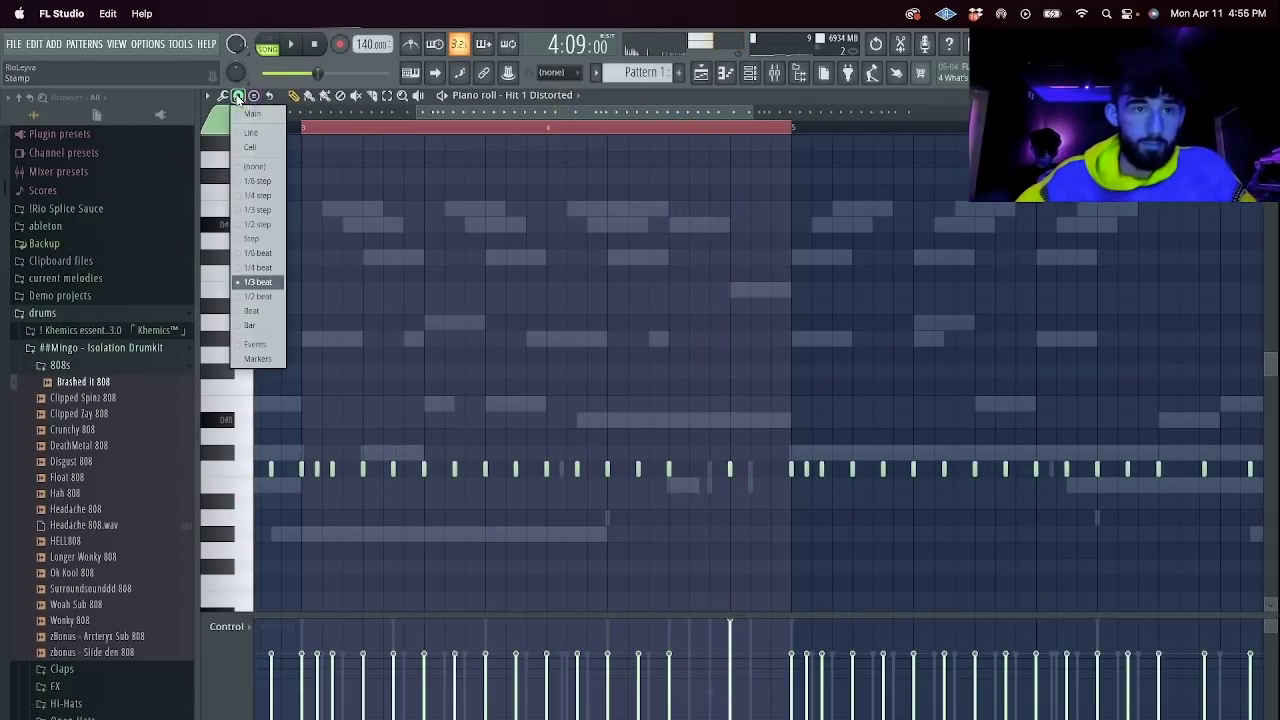
click(251, 224)
key(space)
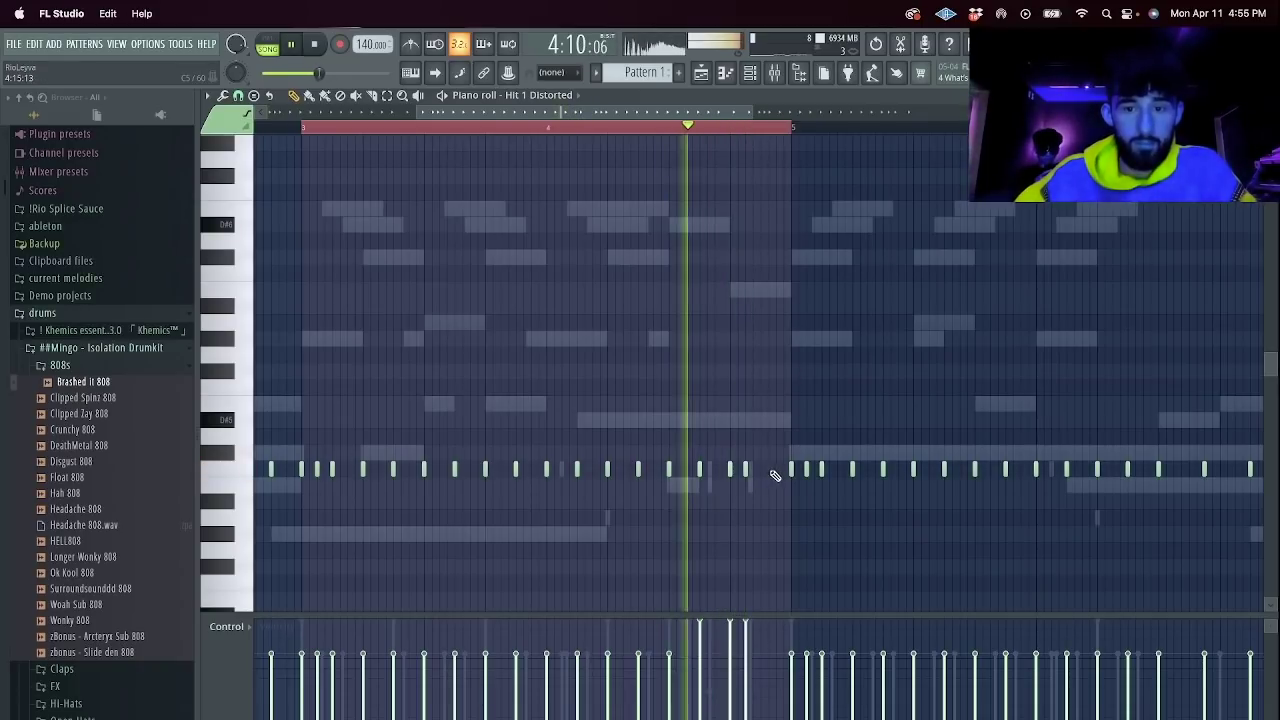
click(759, 470)
drag(688, 652, 766, 658)
key(space)
Switch to Brashed It 808 and rework the short notes at the end of bar 4.
click(546, 95)
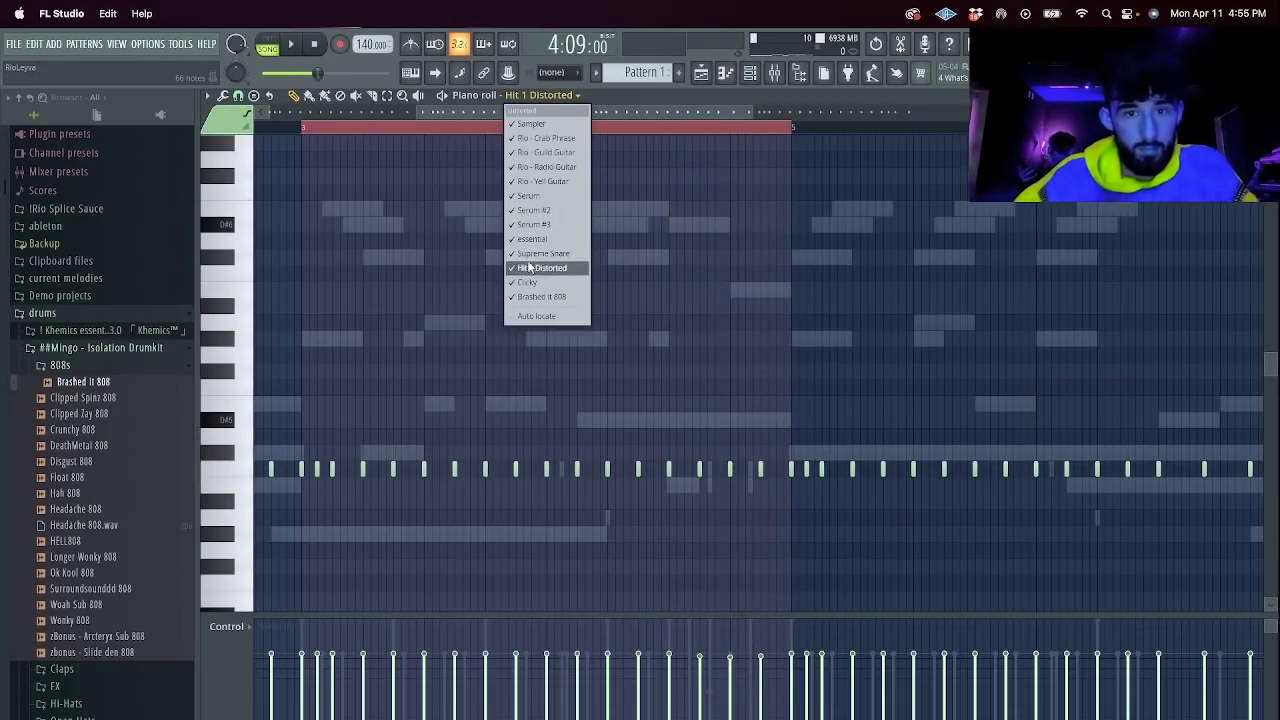
click(530, 251)
key(space)
right_click(750, 486)
key(space)
click(730, 487)
key(space)
key(space)
key(space)
click(747, 486)
click(761, 486)
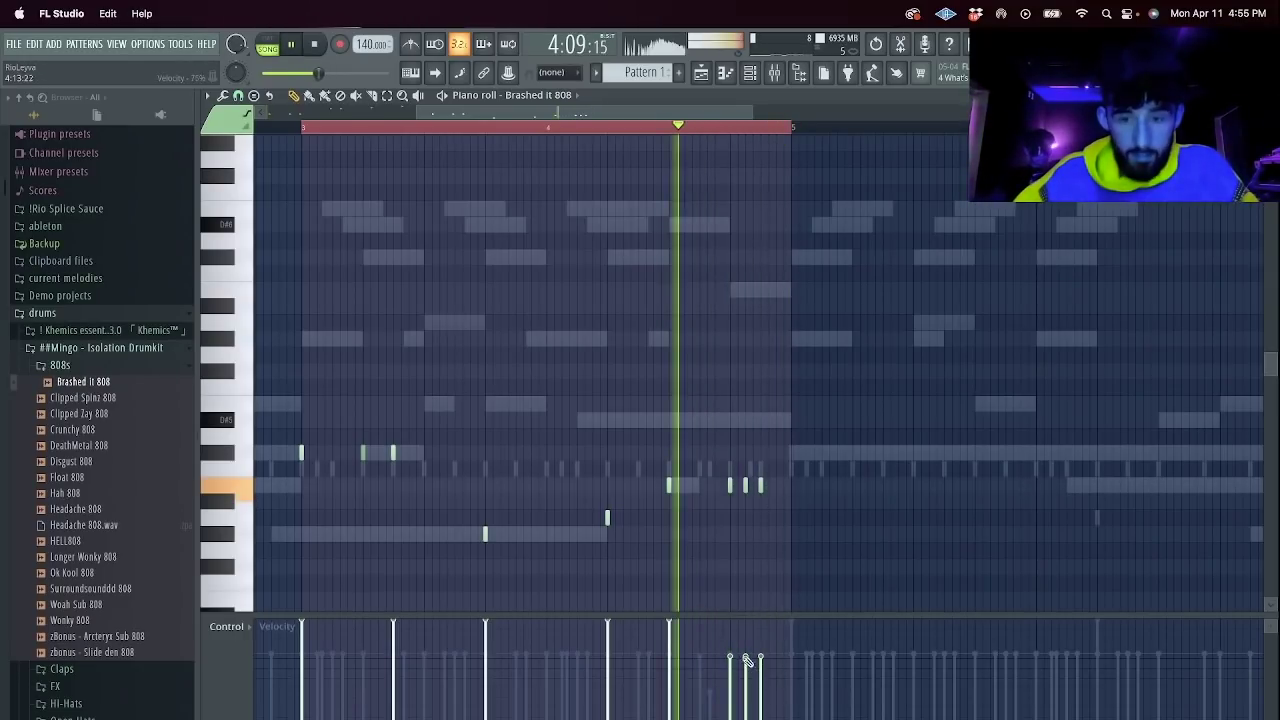
right_click(760, 486)
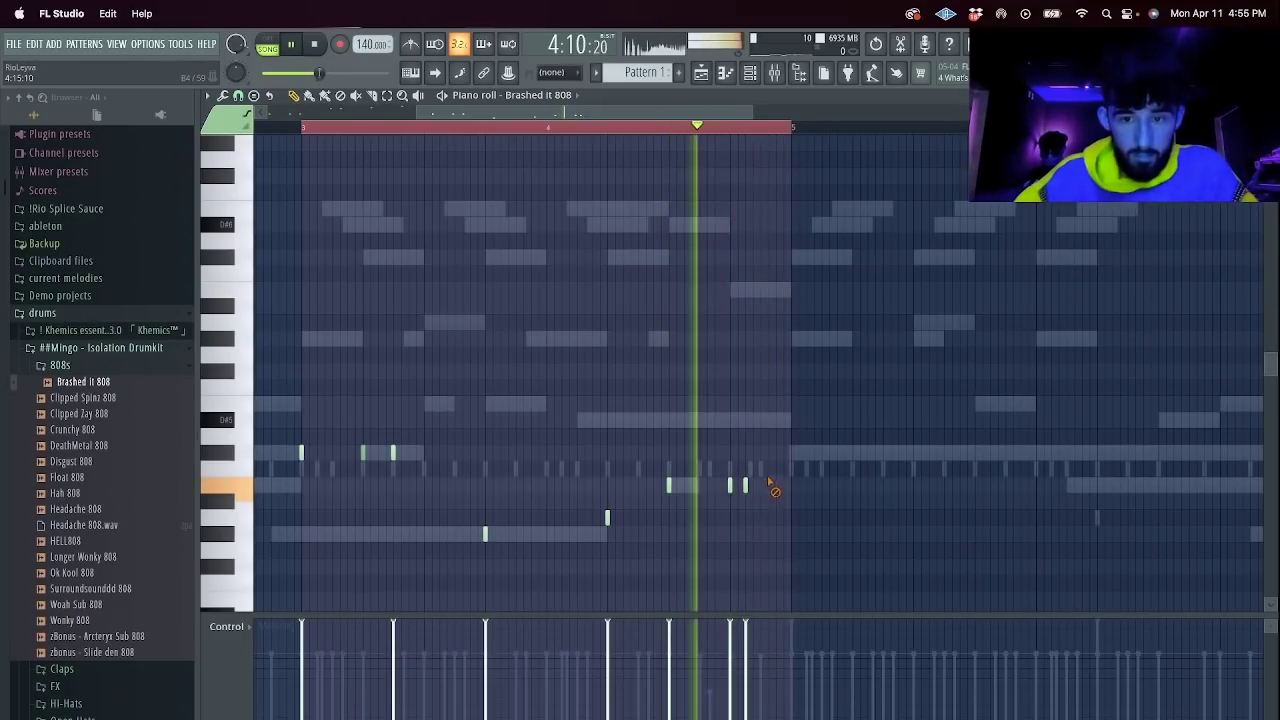
Duplicate the 808 notes into bars 5–8, dropping two an octave and raising bar 8's ending notes.
click(406, 111)
key(space)
key(space)
drag(604, 110, 700, 120)
key(space)
key(space)
super+click(691, 131)
key(super+a)
key(super+b)
super+click(903, 183)
drag(908, 322, 815, 236)
key(super+Down)
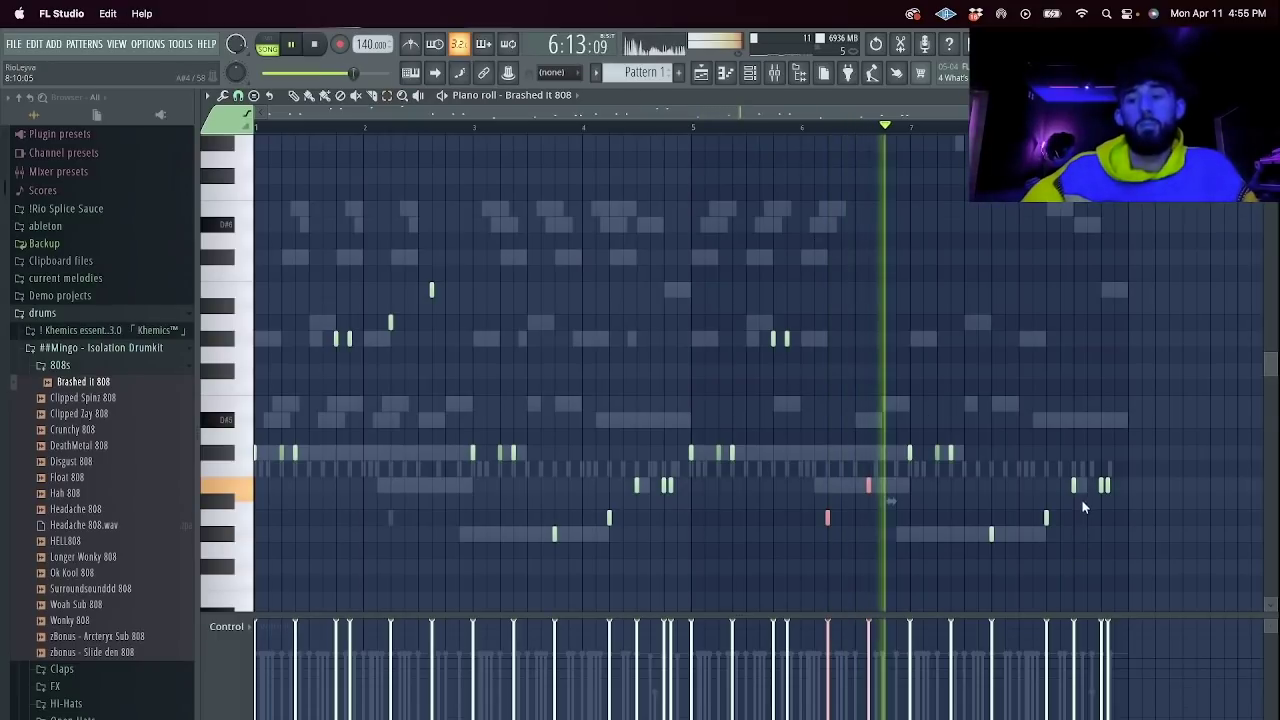
mouse_move(1122, 488)
mouse_down()
mouse_move(1060, 495)
mouse_move(1129, 467)
mouse_up()
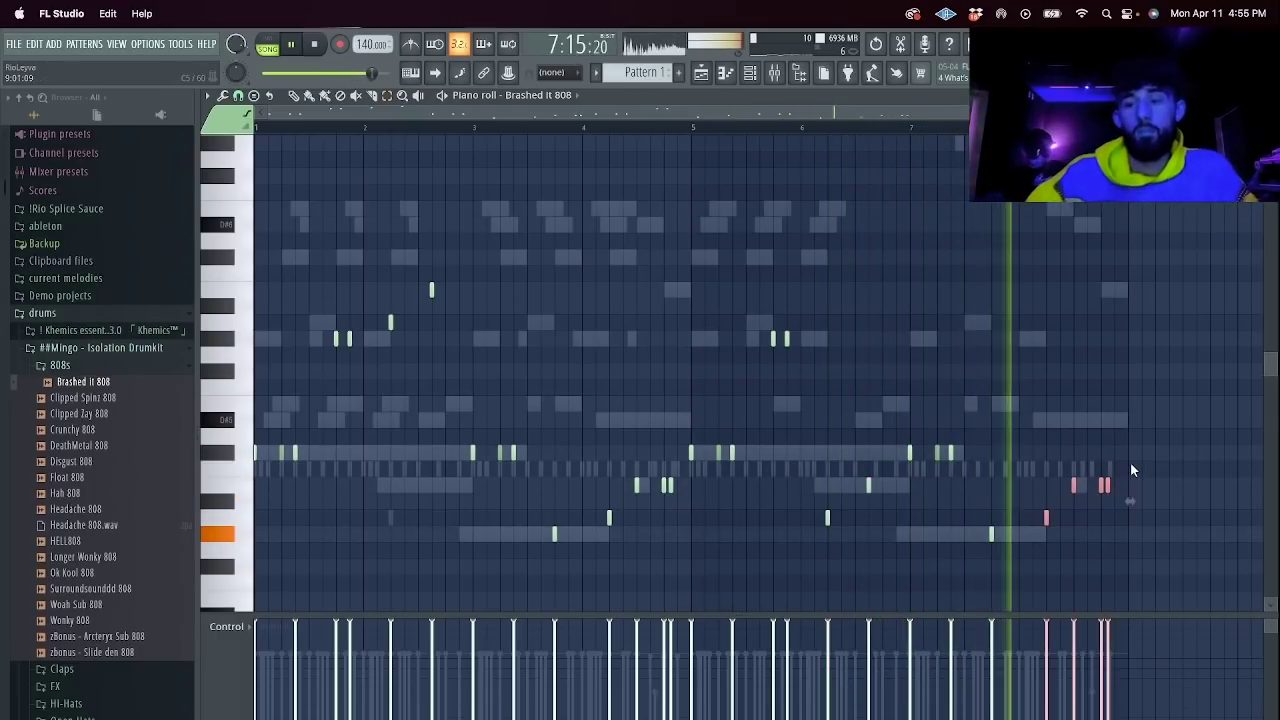
key(ctrl+Up)
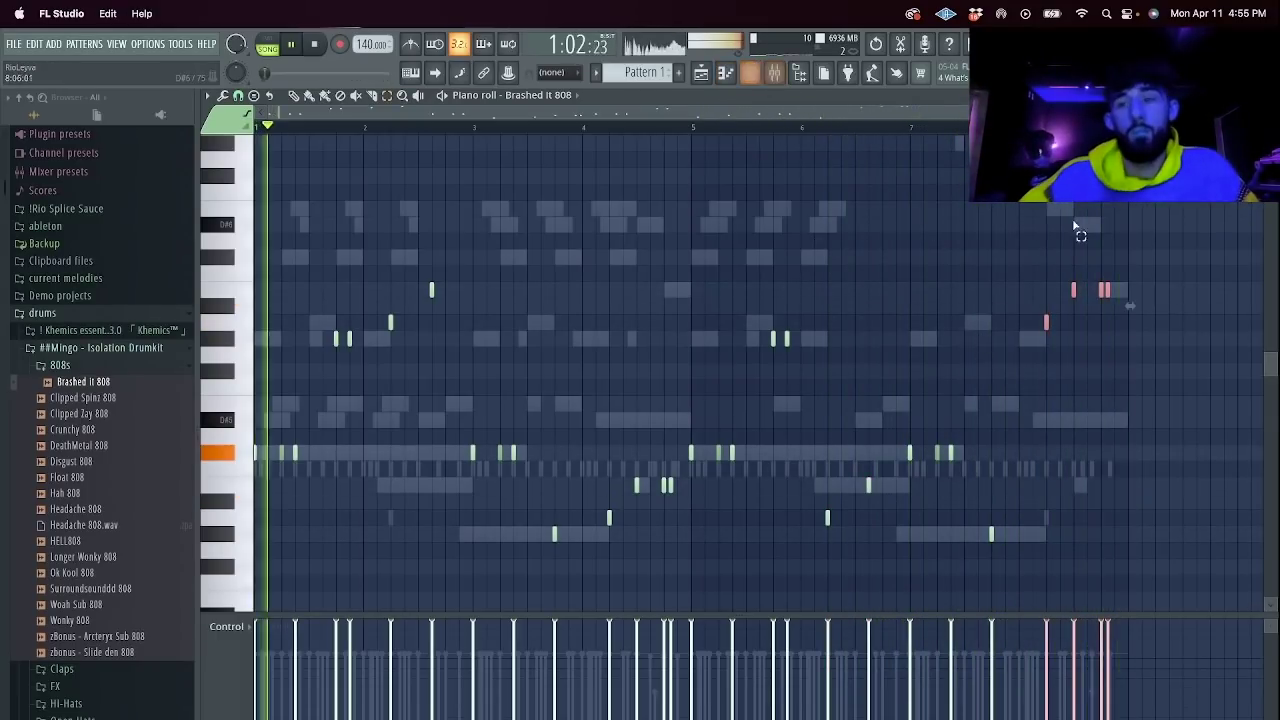
super+click(1096, 223)
Replace bar 8's short 808 notes with one final note moved slightly earlier.
click(1020, 127)
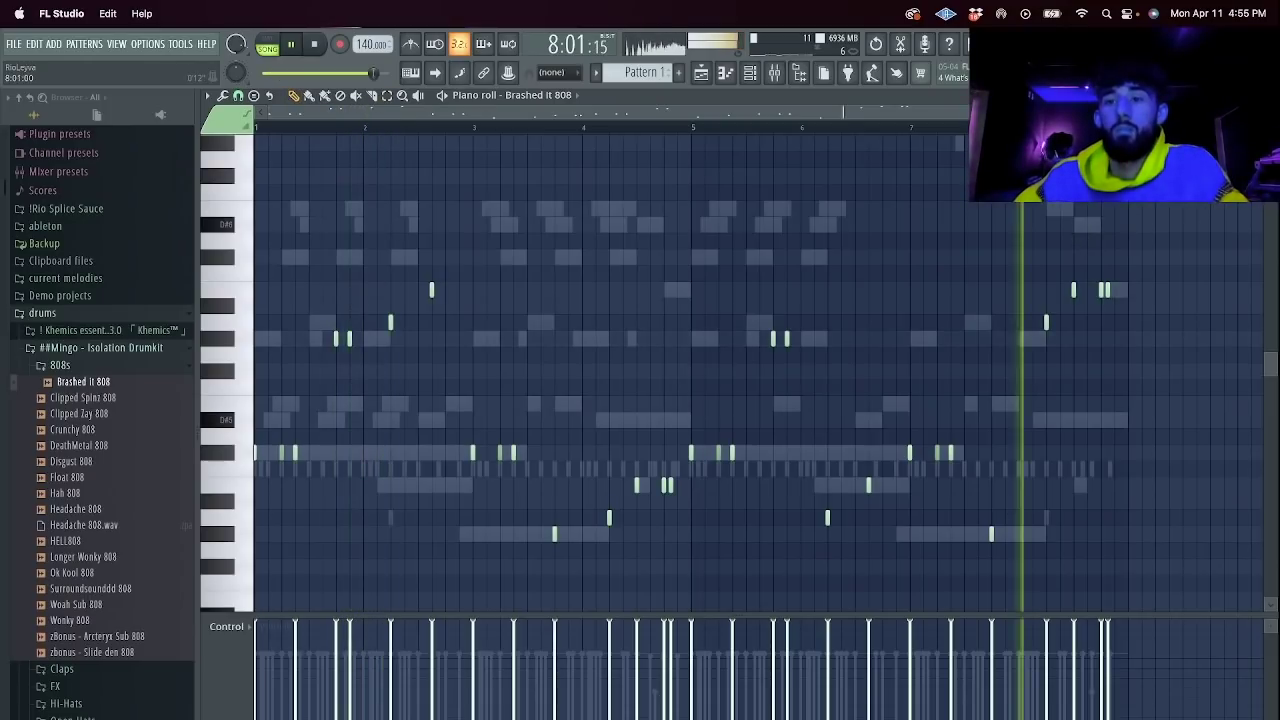
right_click(1101, 293)
right_click(1108, 293)
click(1115, 294)
key(space)
key(space)
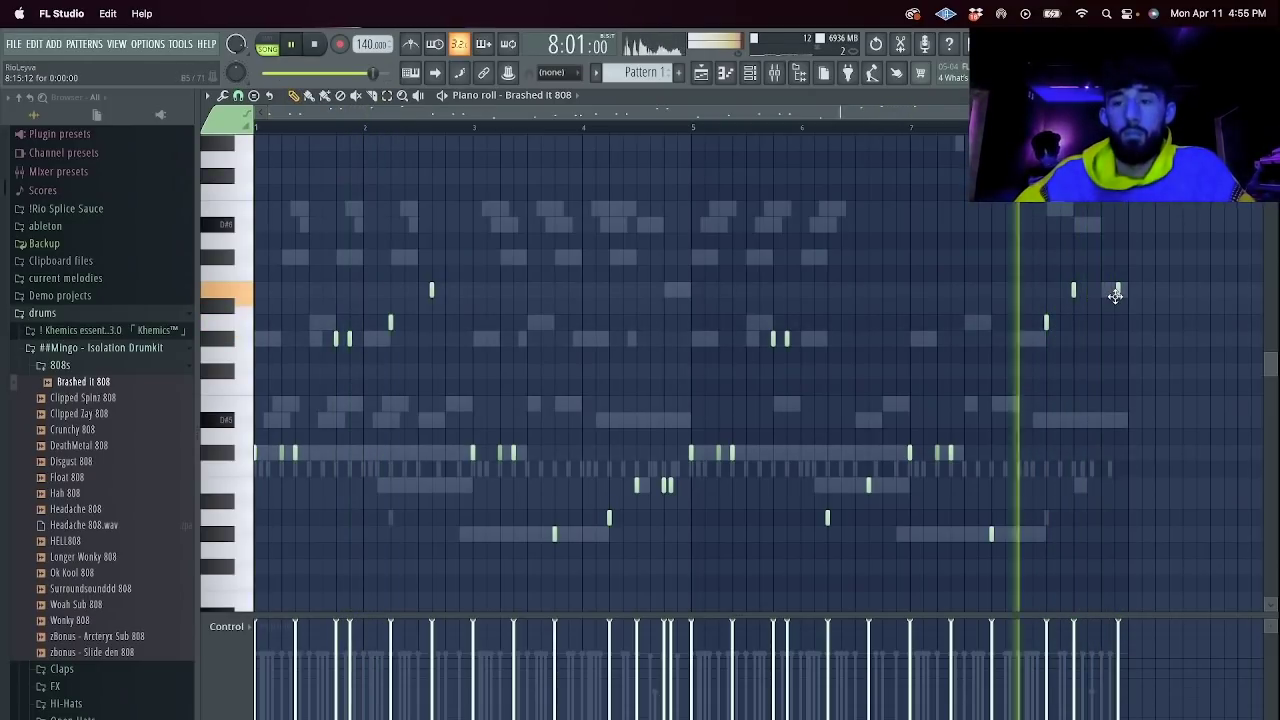
drag(1115, 292, 1084, 291)
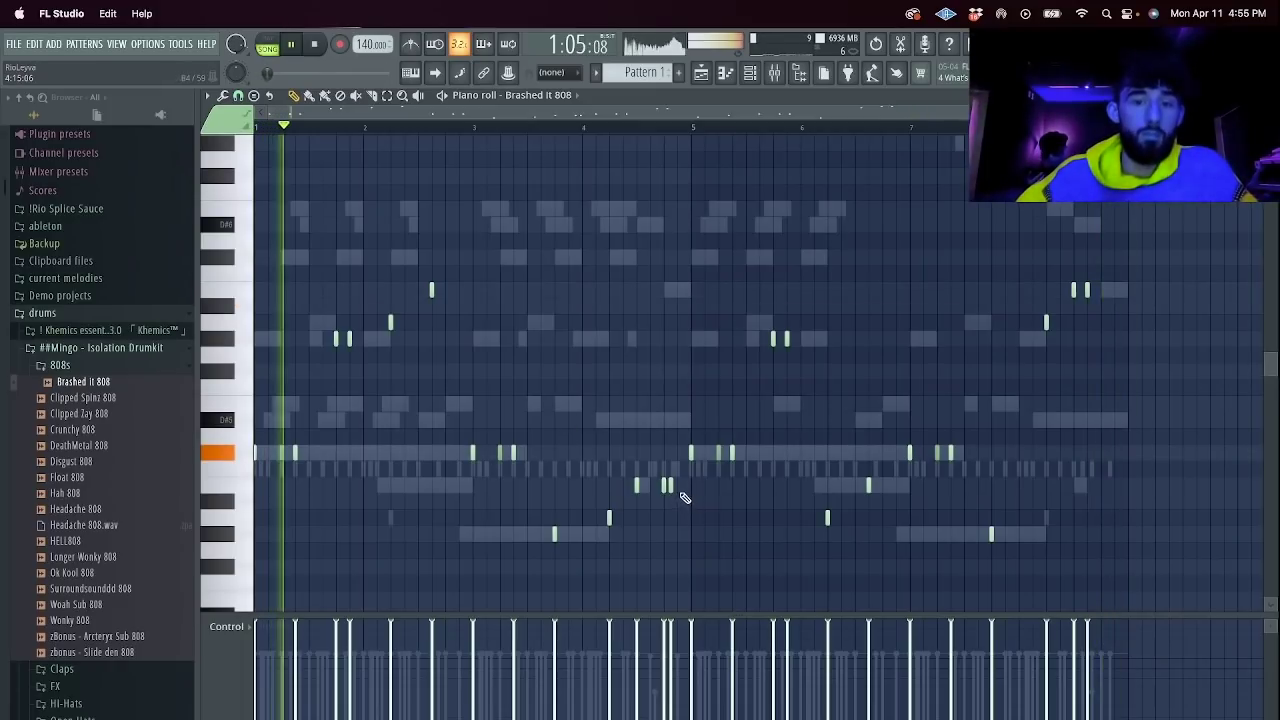
Thin out short 808 notes in bars 4 and 8, nudging the bar 4 note later.
right_click(671, 487)
right_click(663, 487)
click(596, 127)
key(space)
drag(638, 485, 647, 484)
key(space)
right_click(1074, 290)
right_click(1087, 291)
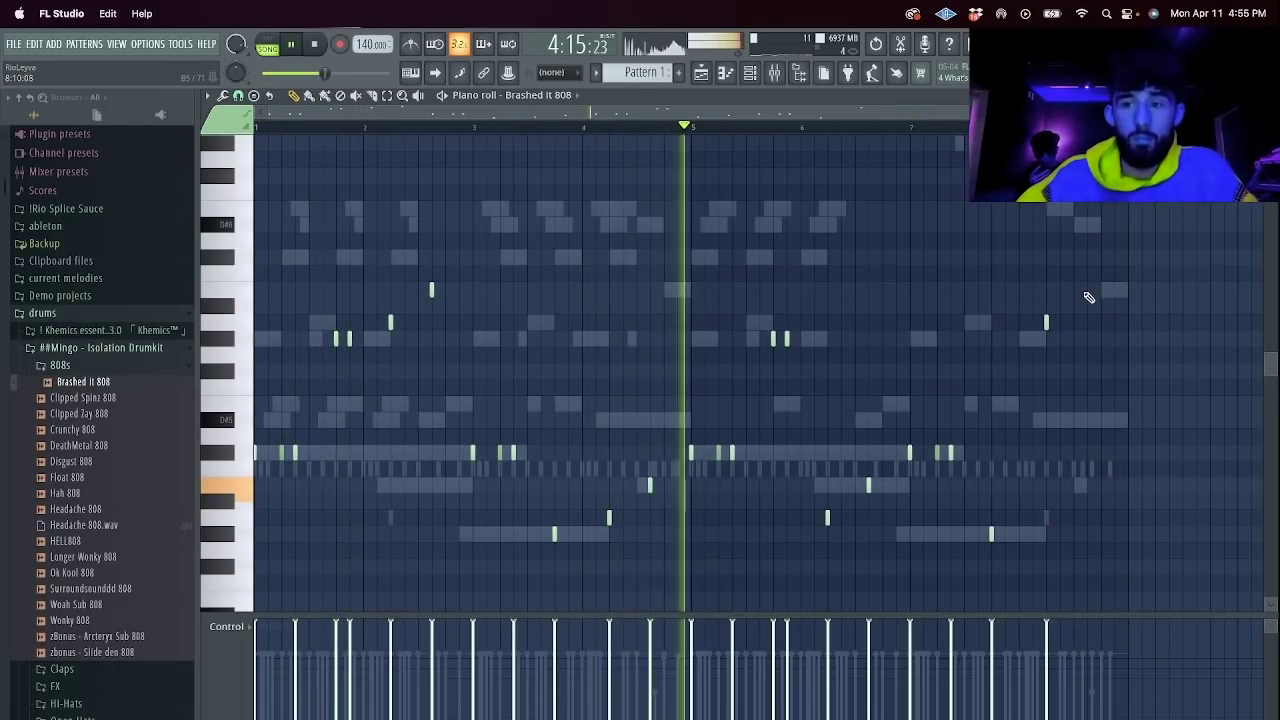
key(F6)
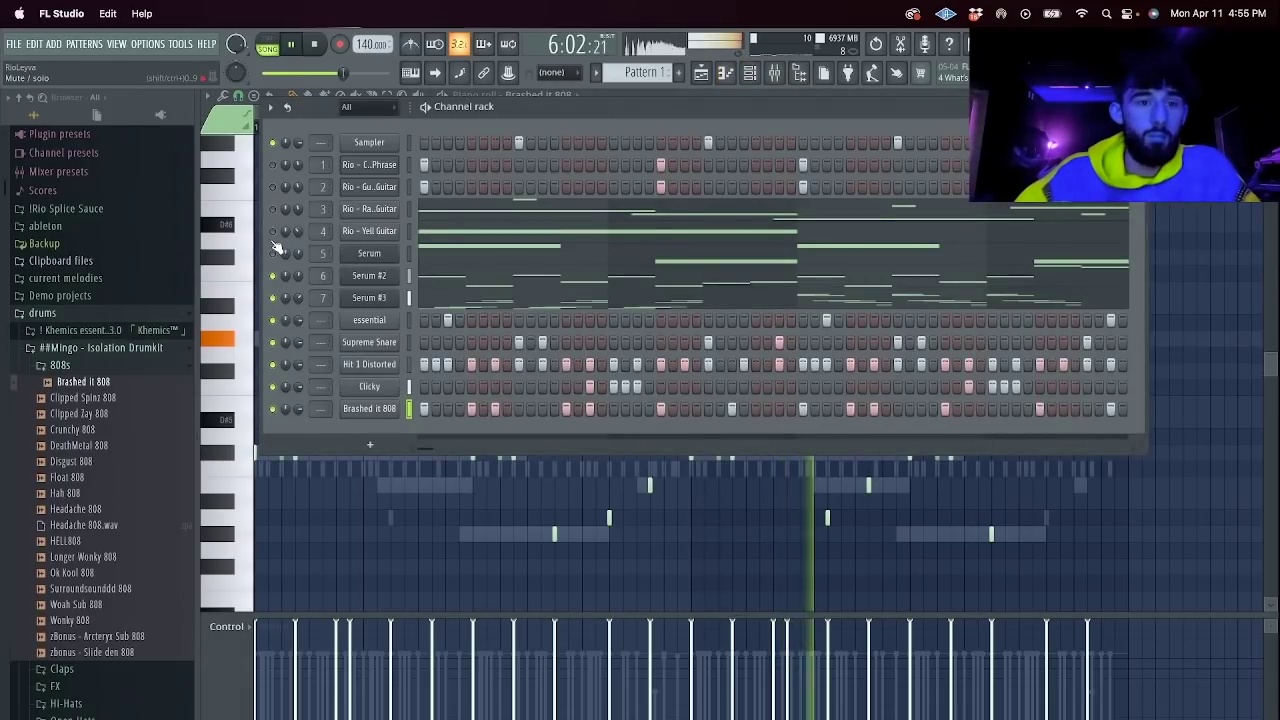
Unmute channels 1–7 and Serum, then load Clipped Spinz 808 with its sample start trimmed to 6%.
drag(275, 187, 272, 165)
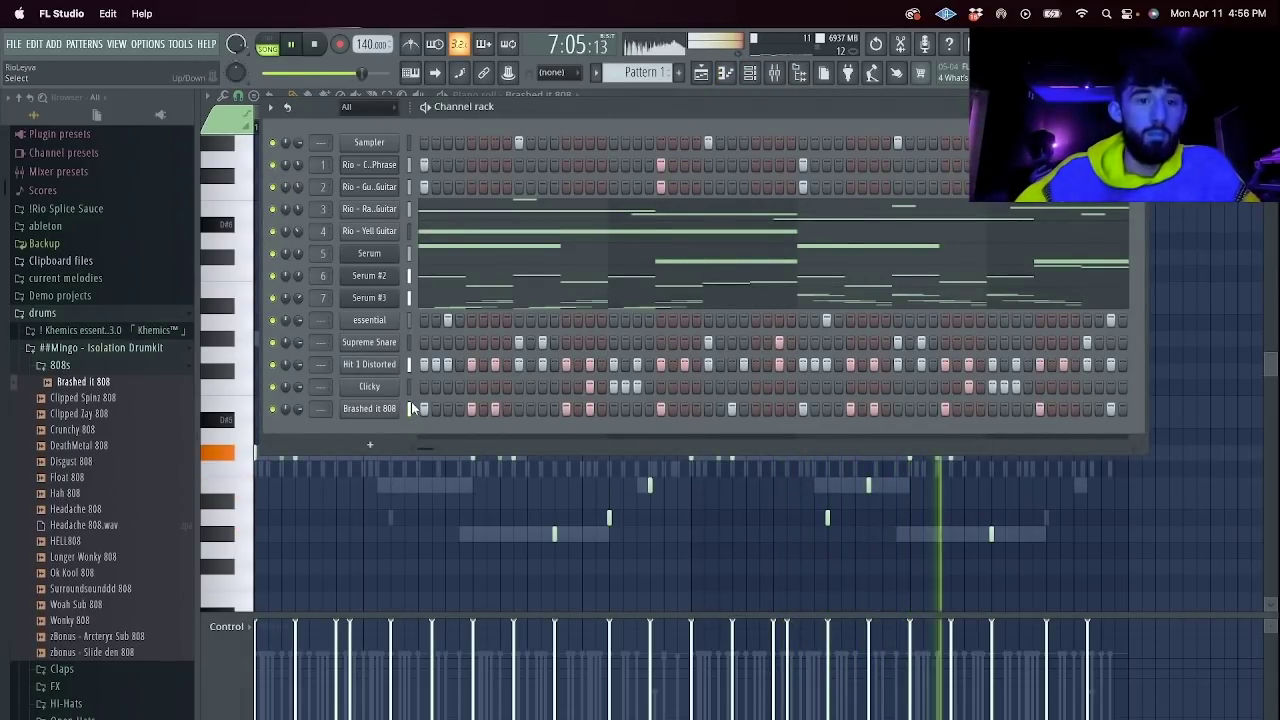
click(277, 257)
drag(84, 397, 363, 418)
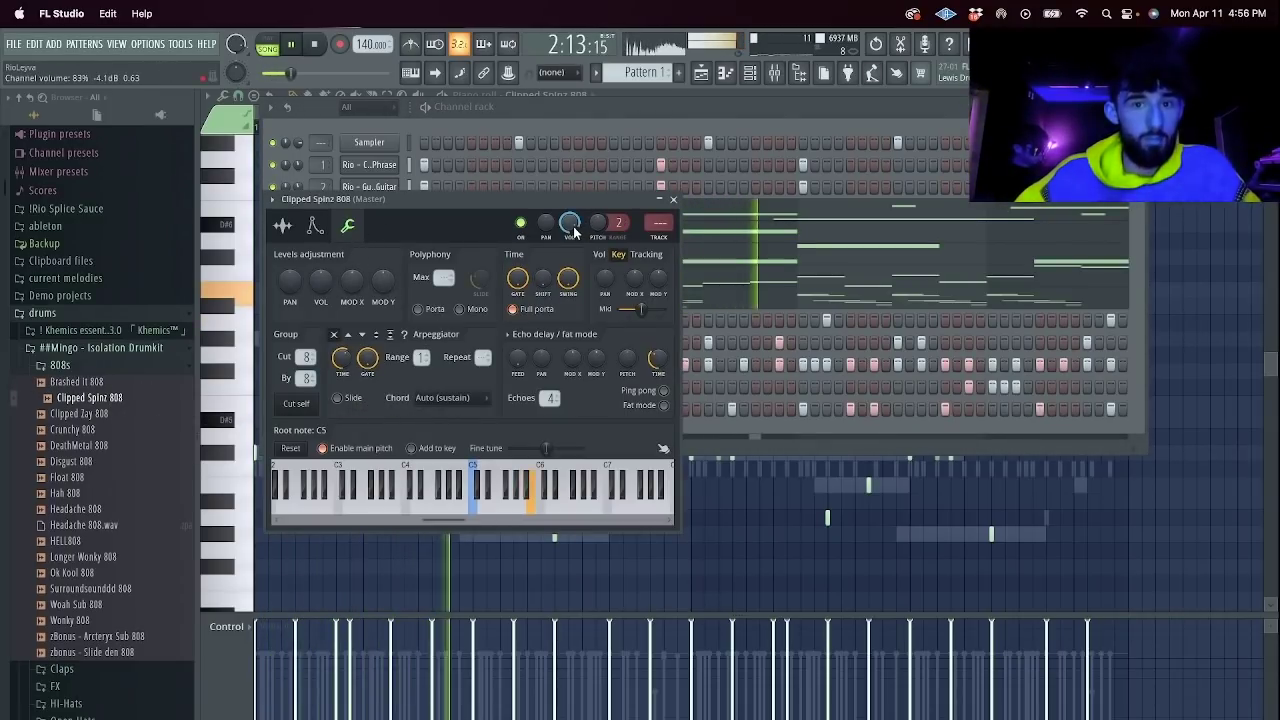
click(287, 236)
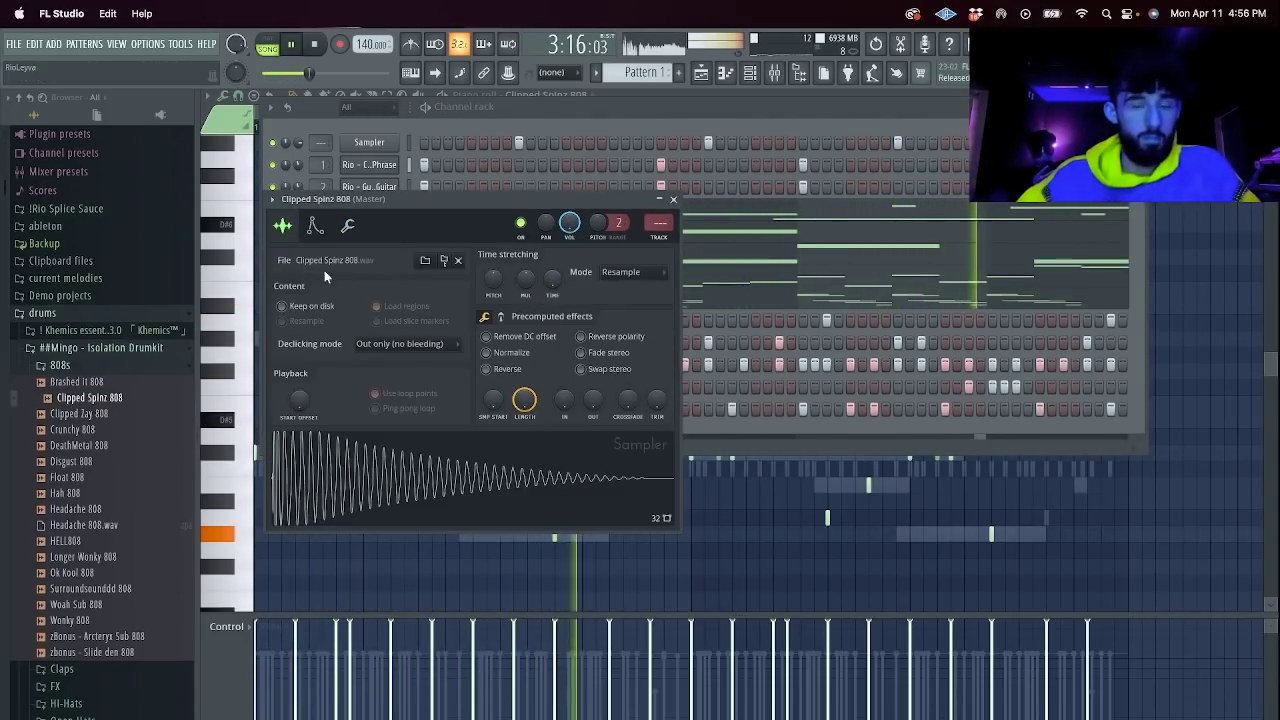
drag(497, 399, 497, 397)
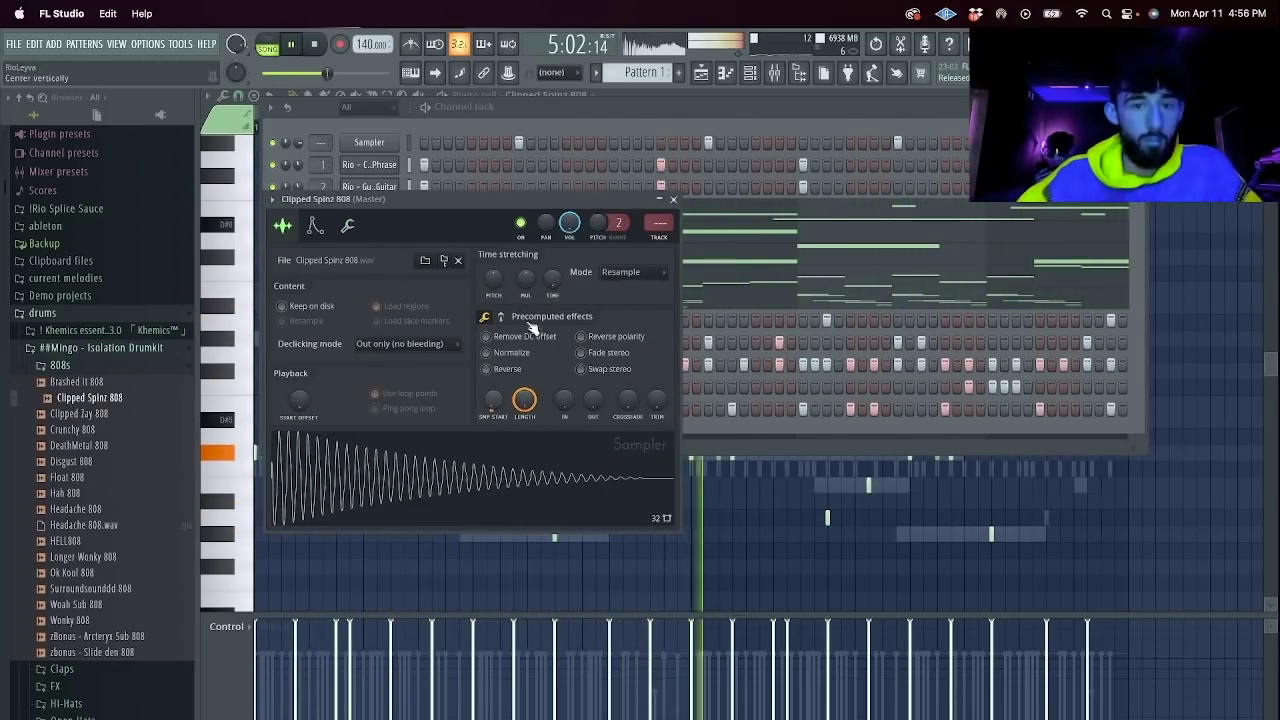
click(671, 200)
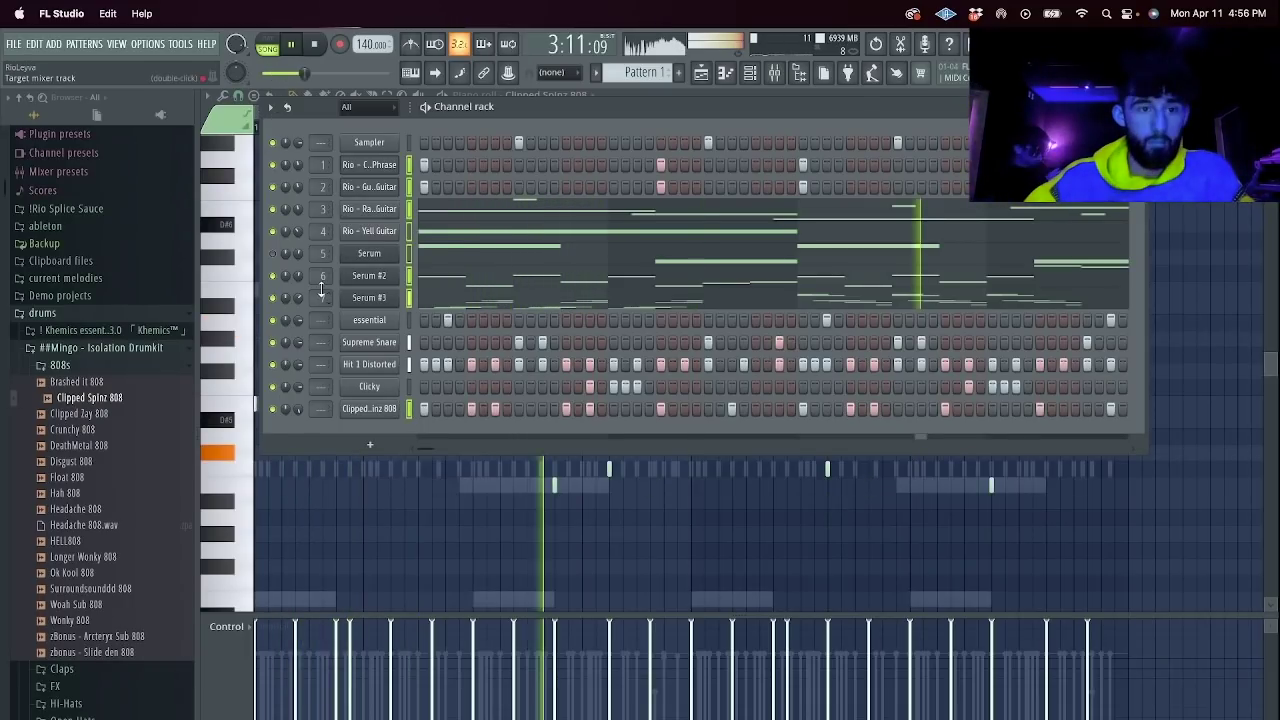
Drop four 808 notes in bars 5 and 8 and four in bars 1–2 an octave.
key(F6)
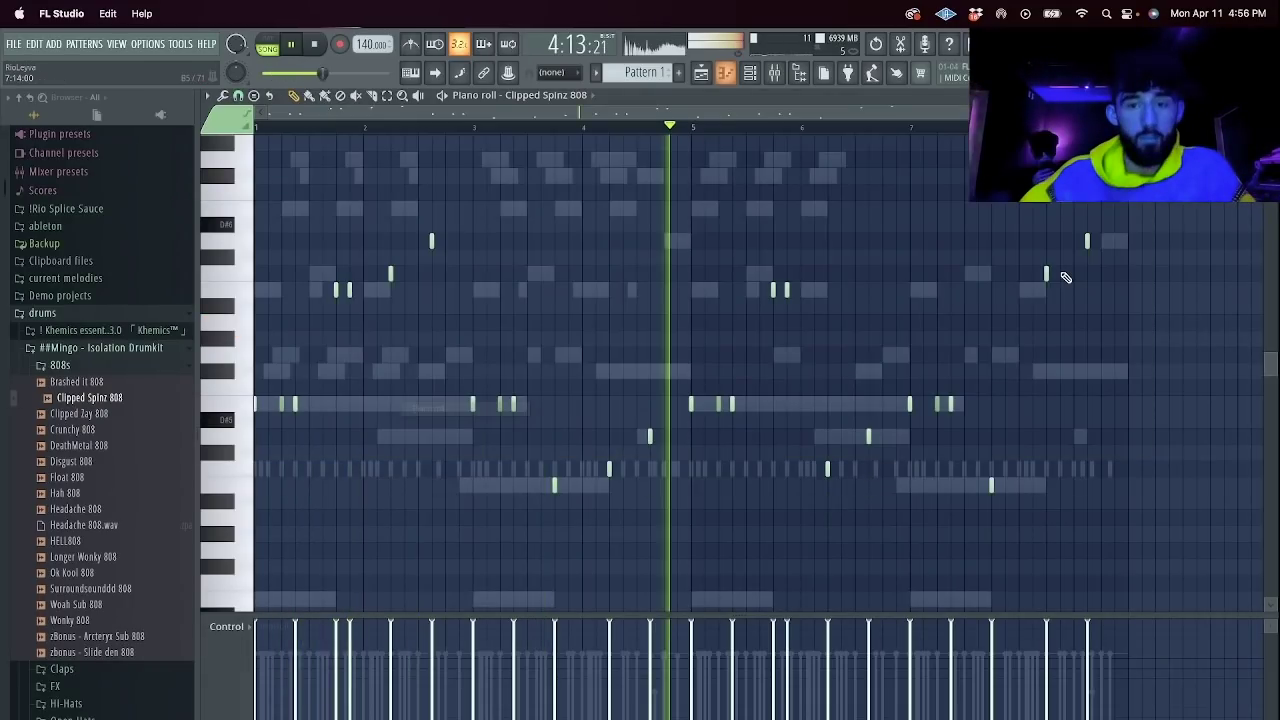
drag(1110, 325, 736, 228)
key(ctrl+Down)
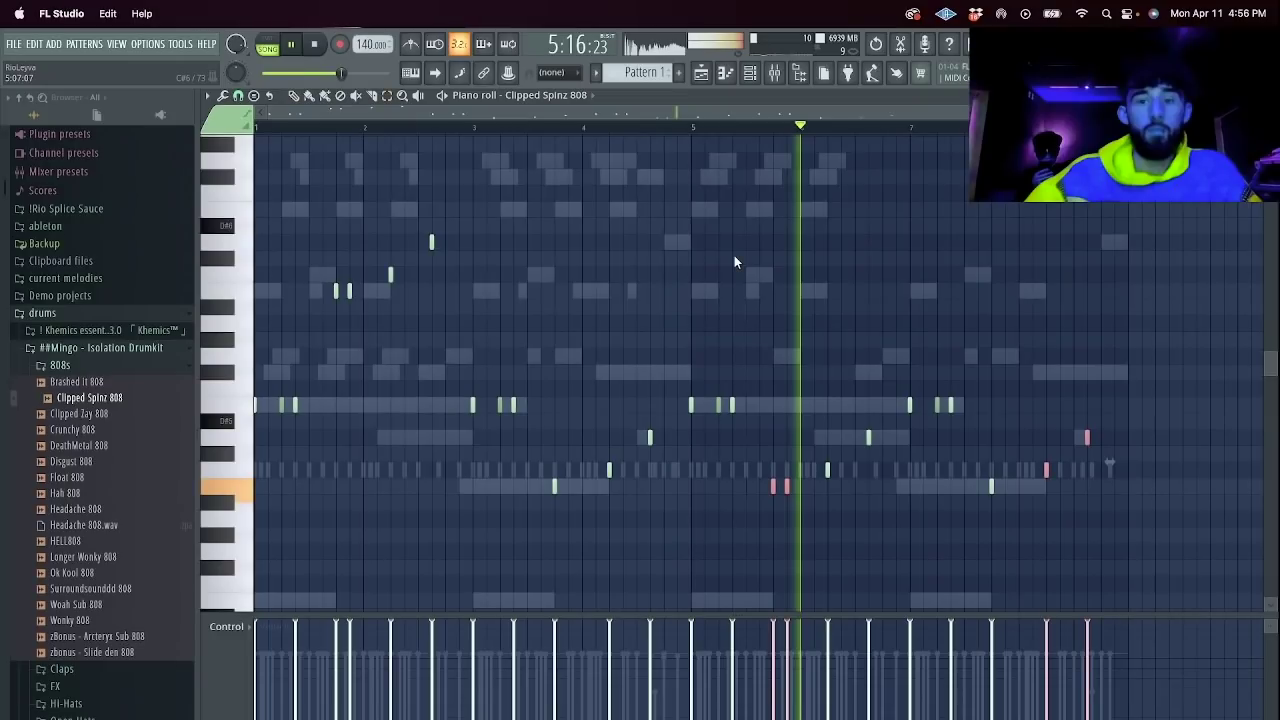
drag(462, 318, 322, 216)
key(ctrl+Down)
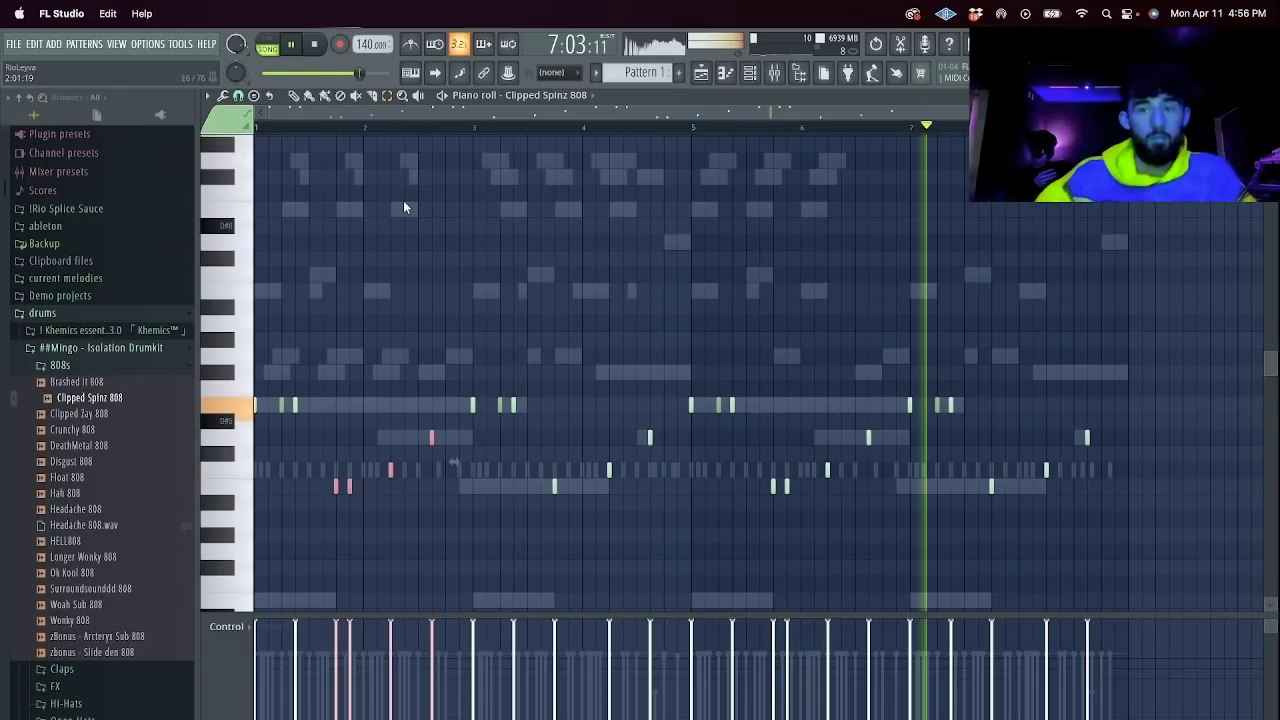
Transpose channels 1–3 from the channel options, stop playback and show the playlist.
key(F6)
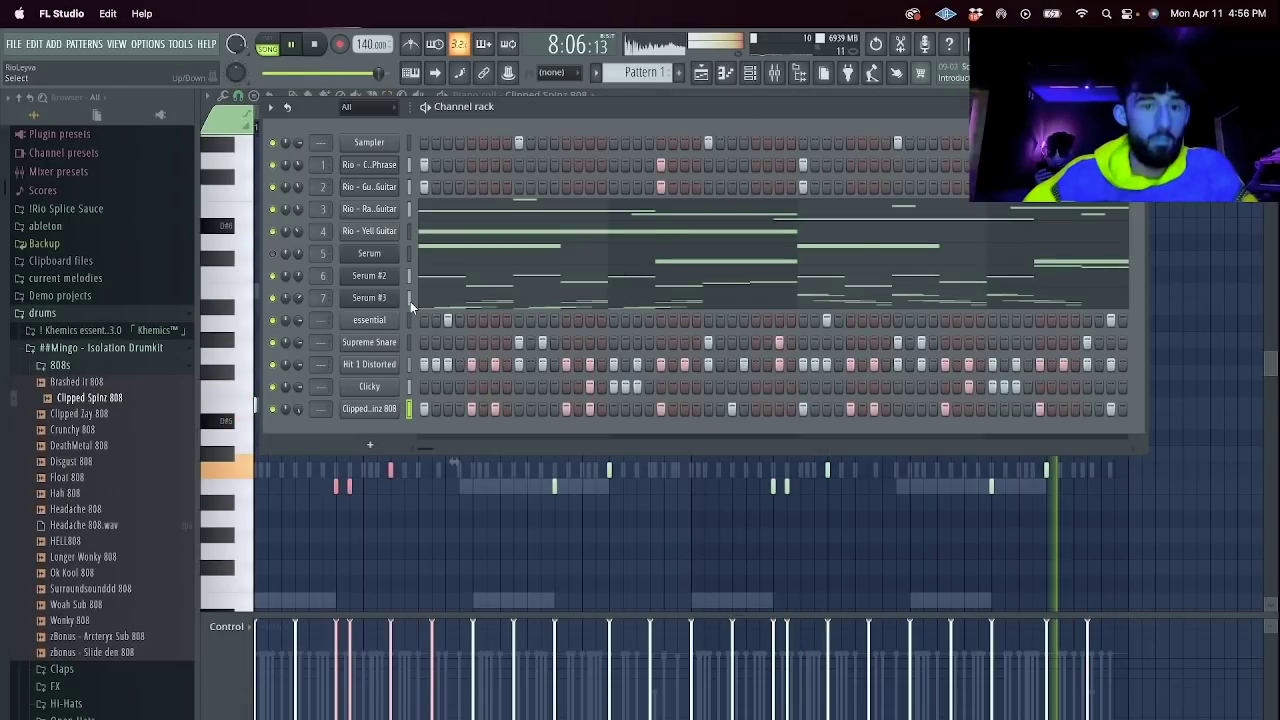
drag(407, 222, 409, 165)
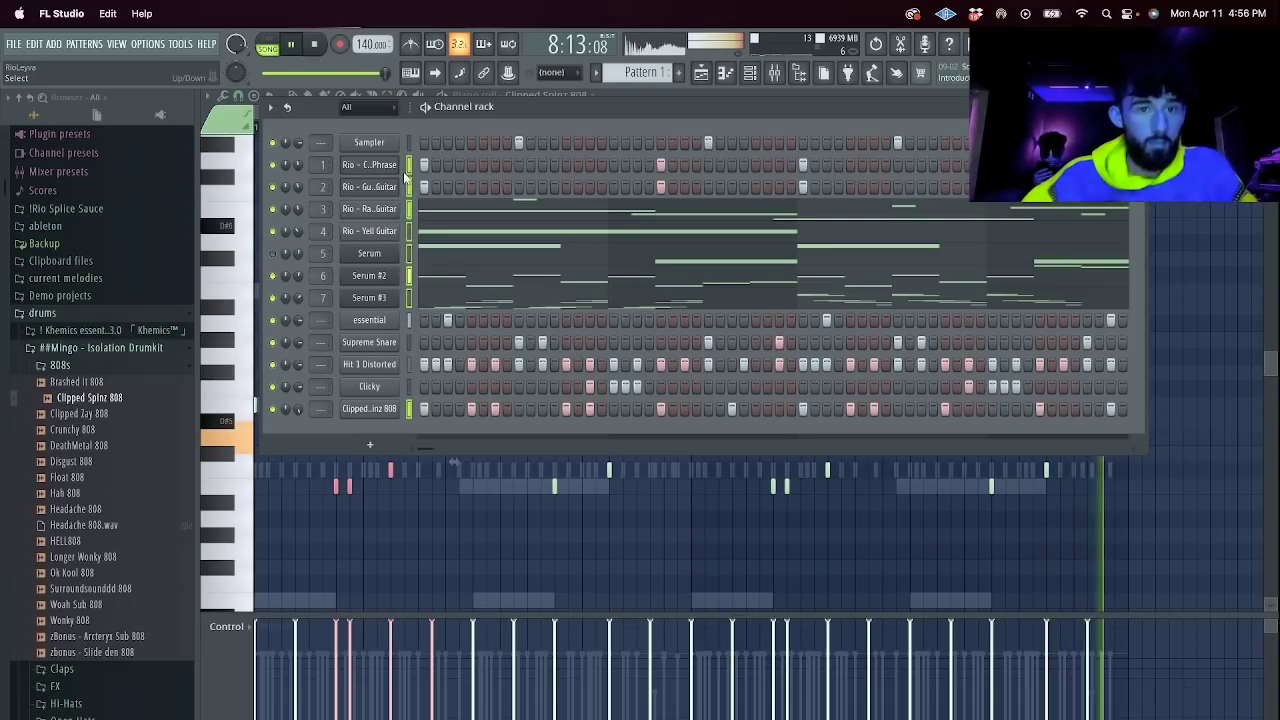
click(271, 107)
click(315, 288)
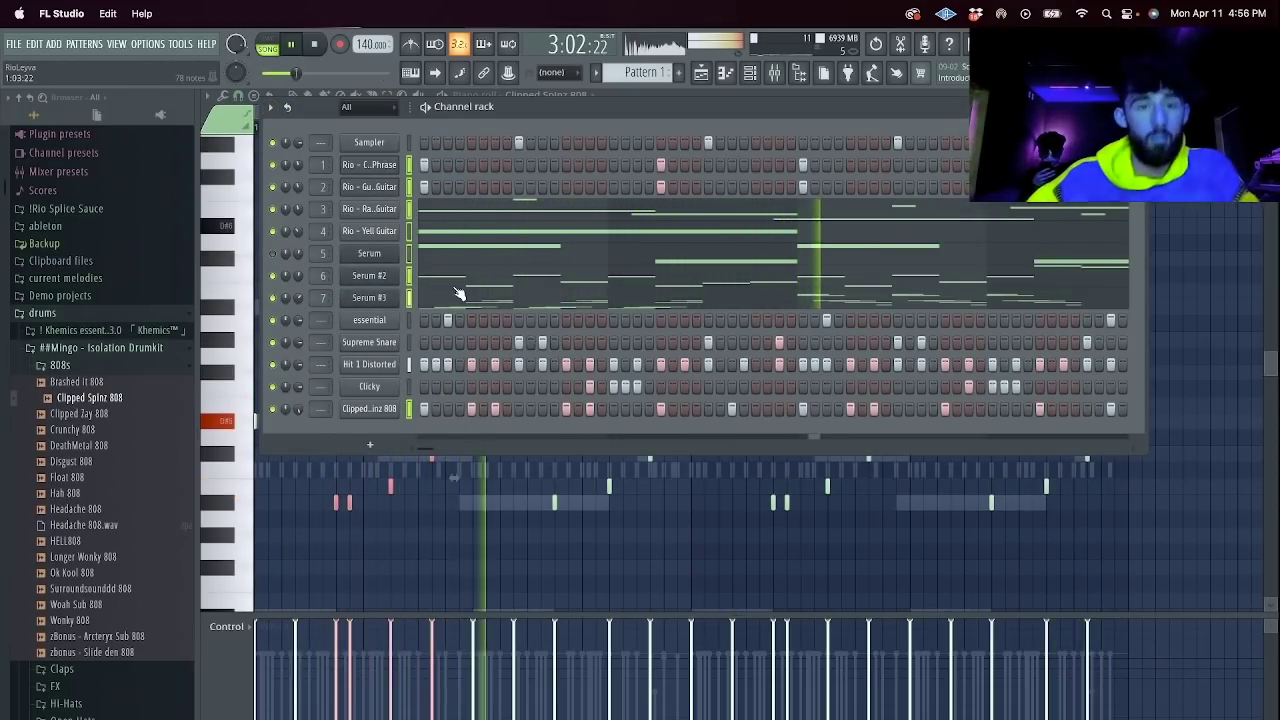
key(space)
click(704, 76)
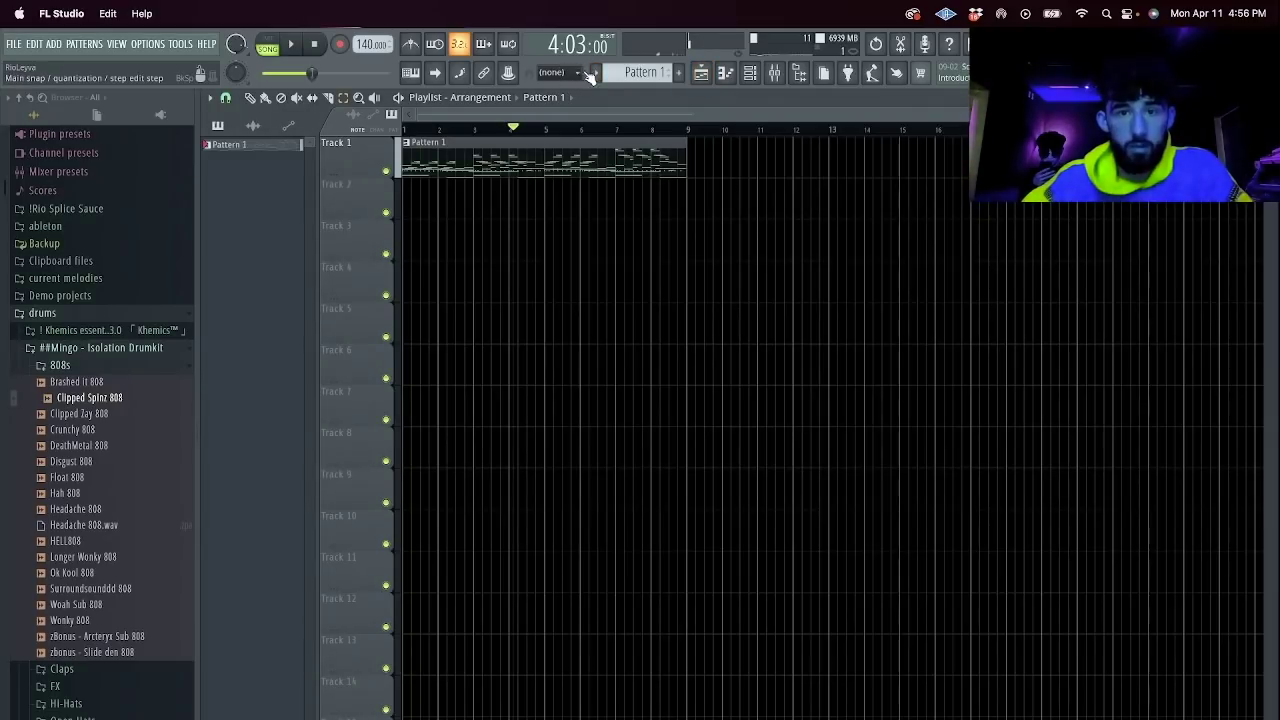
Drop the per-channel patterns into the playlist, repeat them along it, and clear the bar-1 clips.
click(605, 72)
click(733, 308)
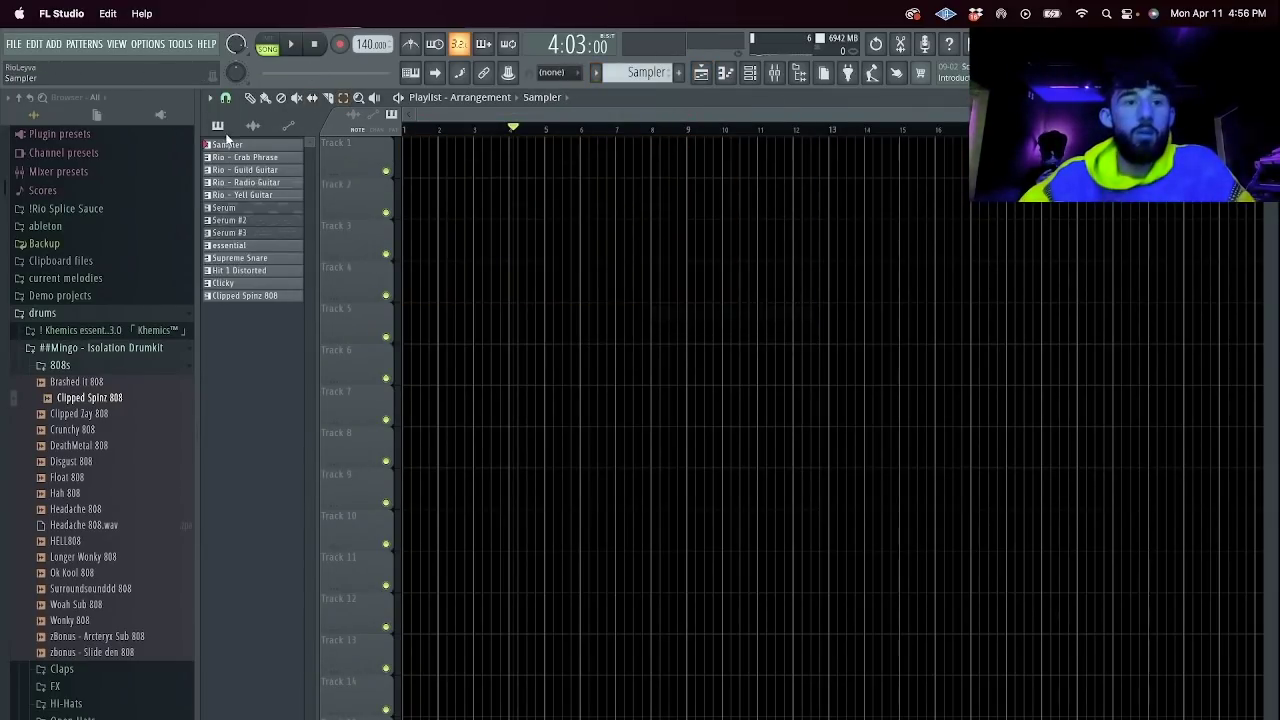
drag(390, 146, 430, 151)
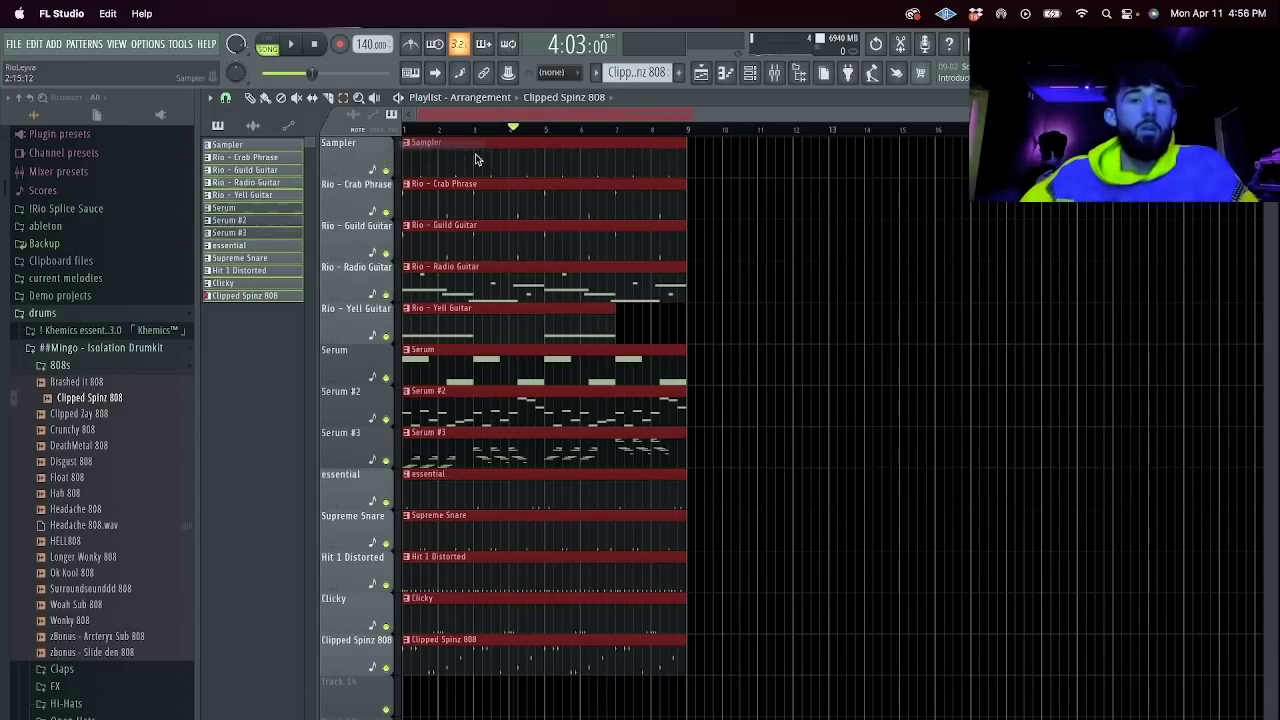
key(ctrl+b)
key(ctrl+b)
key(ctrl+b)
key(ctrl+b)
key(ctrl+b)
drag(755, 114, 408, 112)
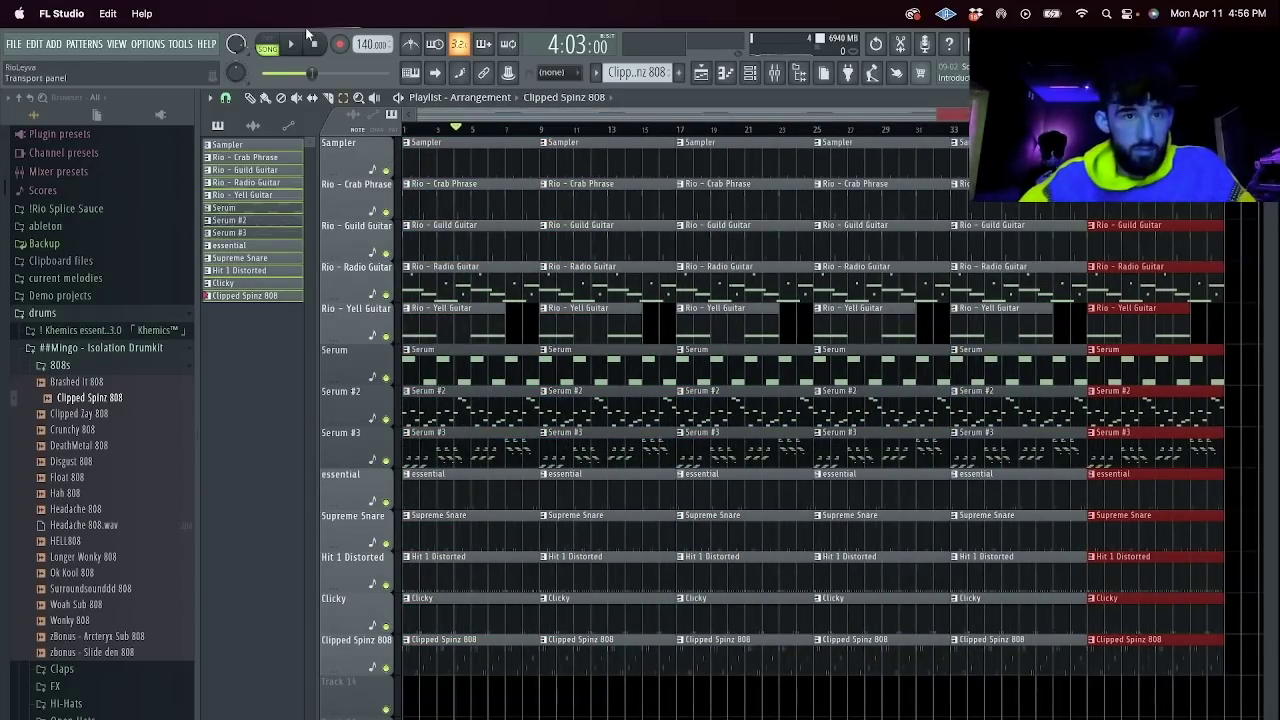
key(e)
click(482, 168)
key(Delete)
drag(488, 242, 351, 685)
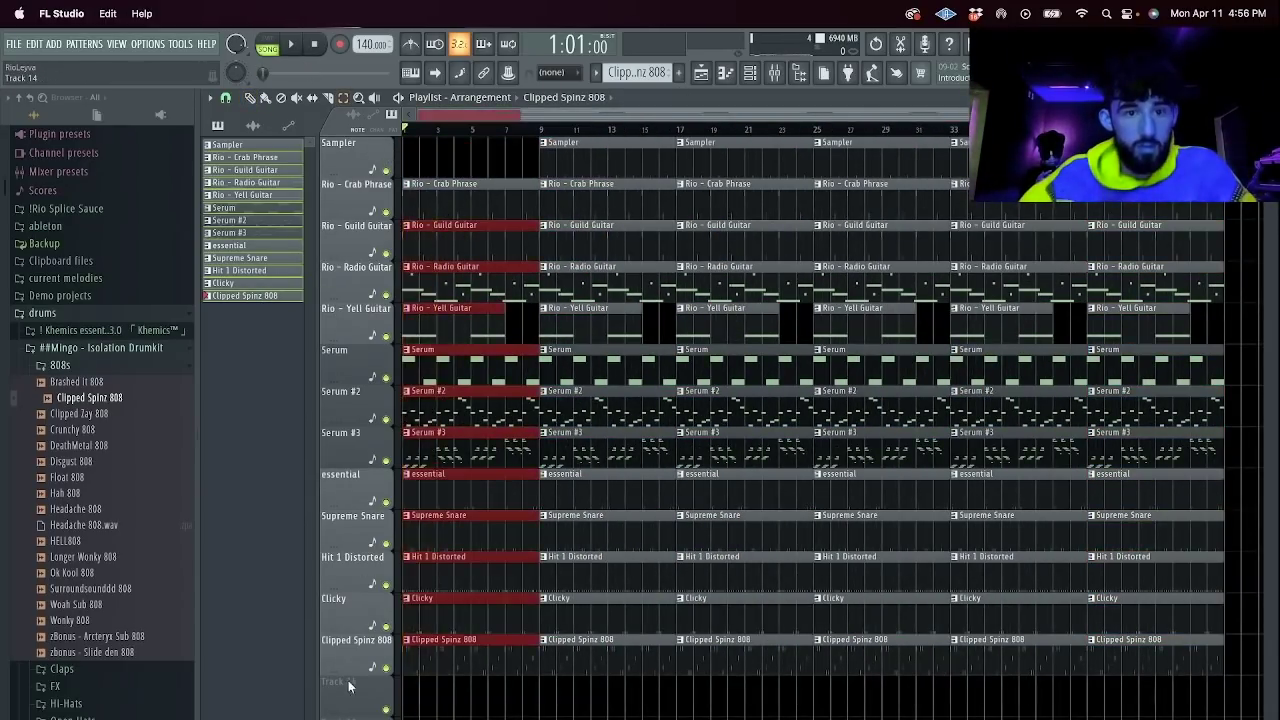
key(Delete)
key(space)
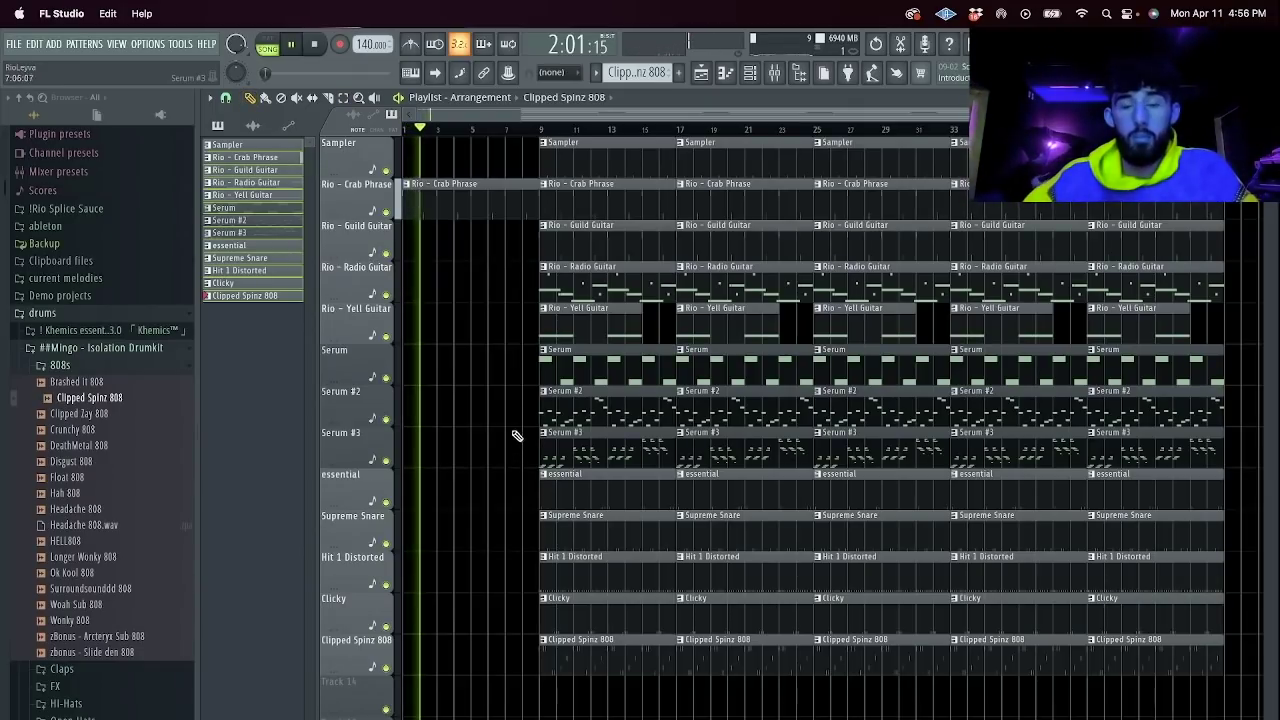
key(space)
Build a bar-1 intro from Guild, Radio and Yell Guitar clips plus Rio - Crab Phrase.
right_click(490, 200)
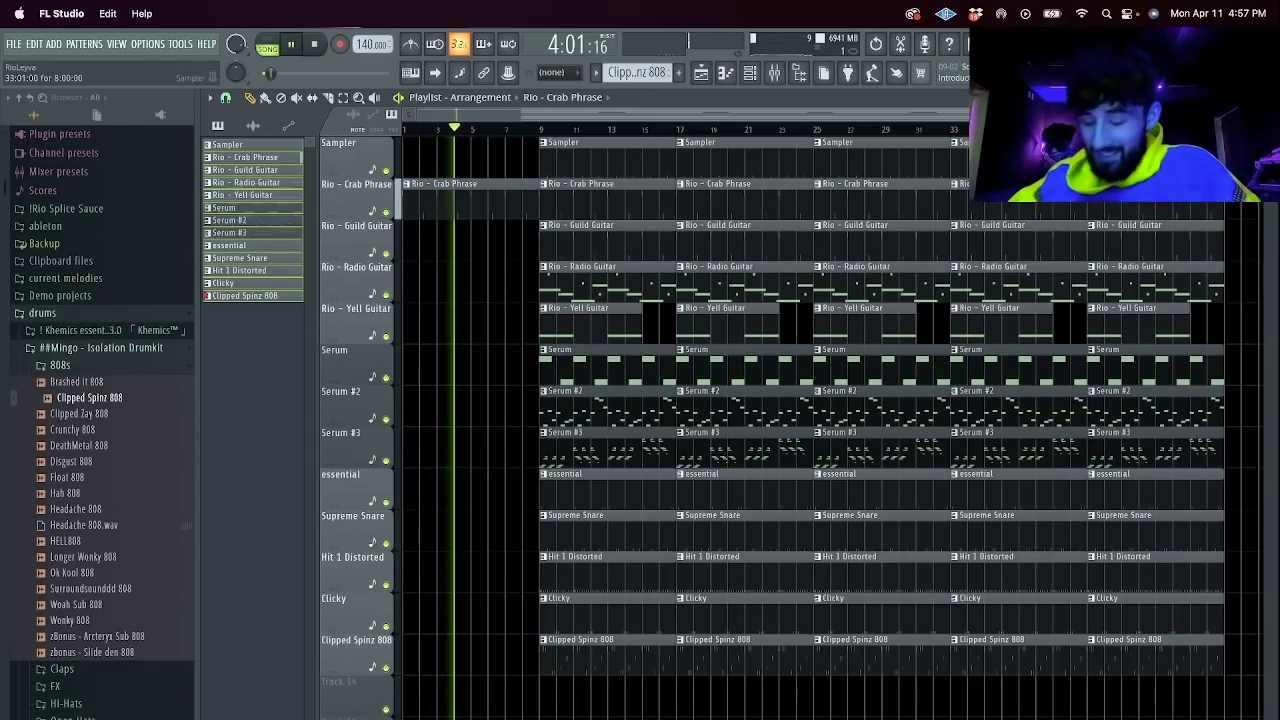
click(550, 268)
click(411, 270)
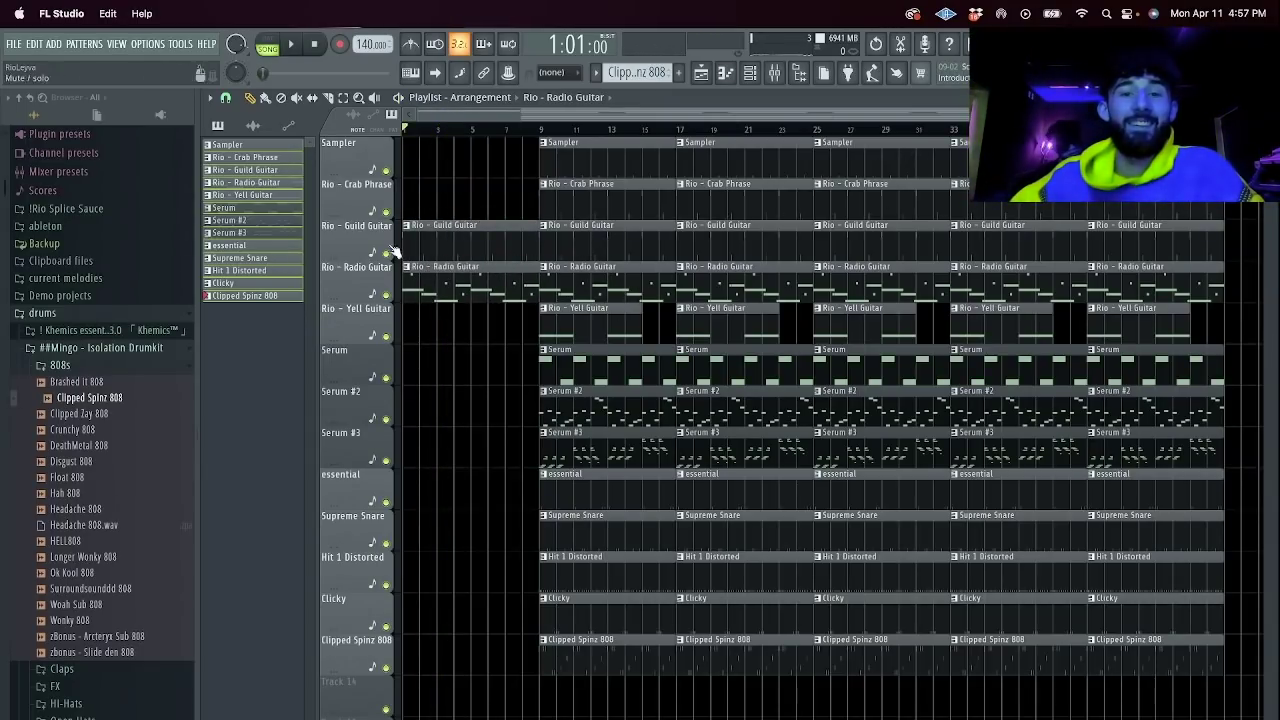
click(556, 312)
click(411, 316)
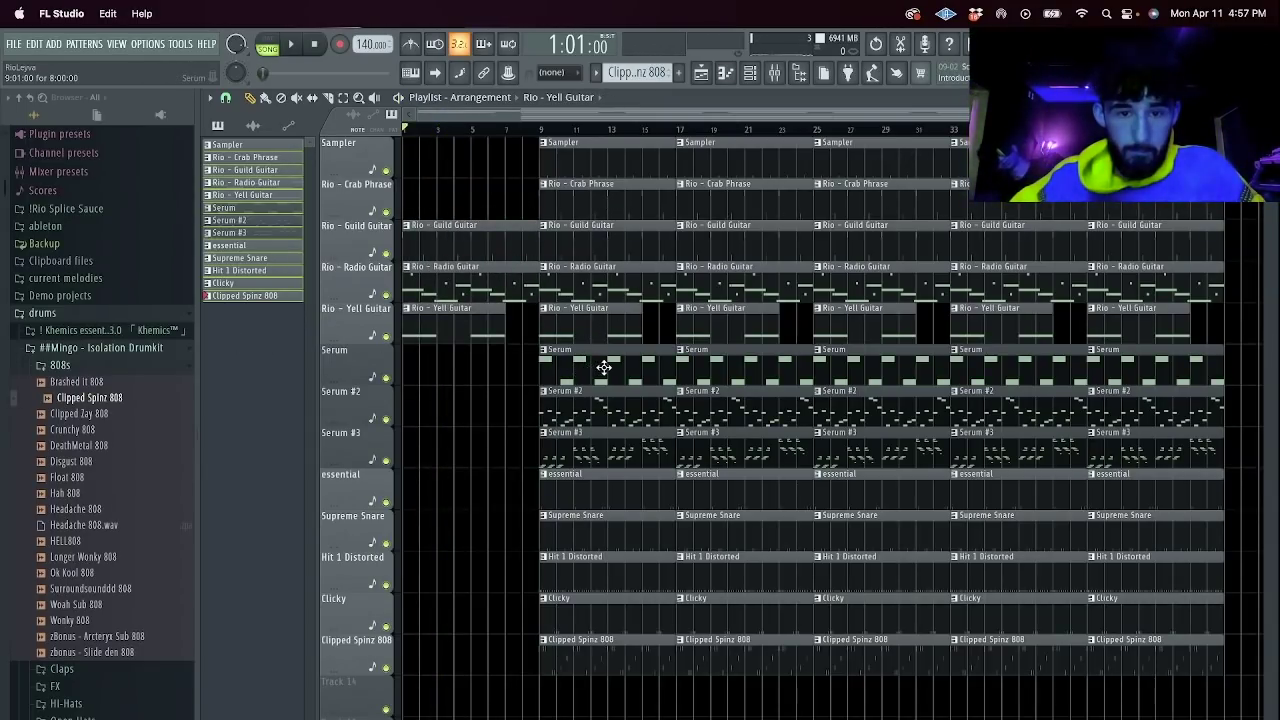
drag(601, 408, 410, 392)
right_click(407, 392)
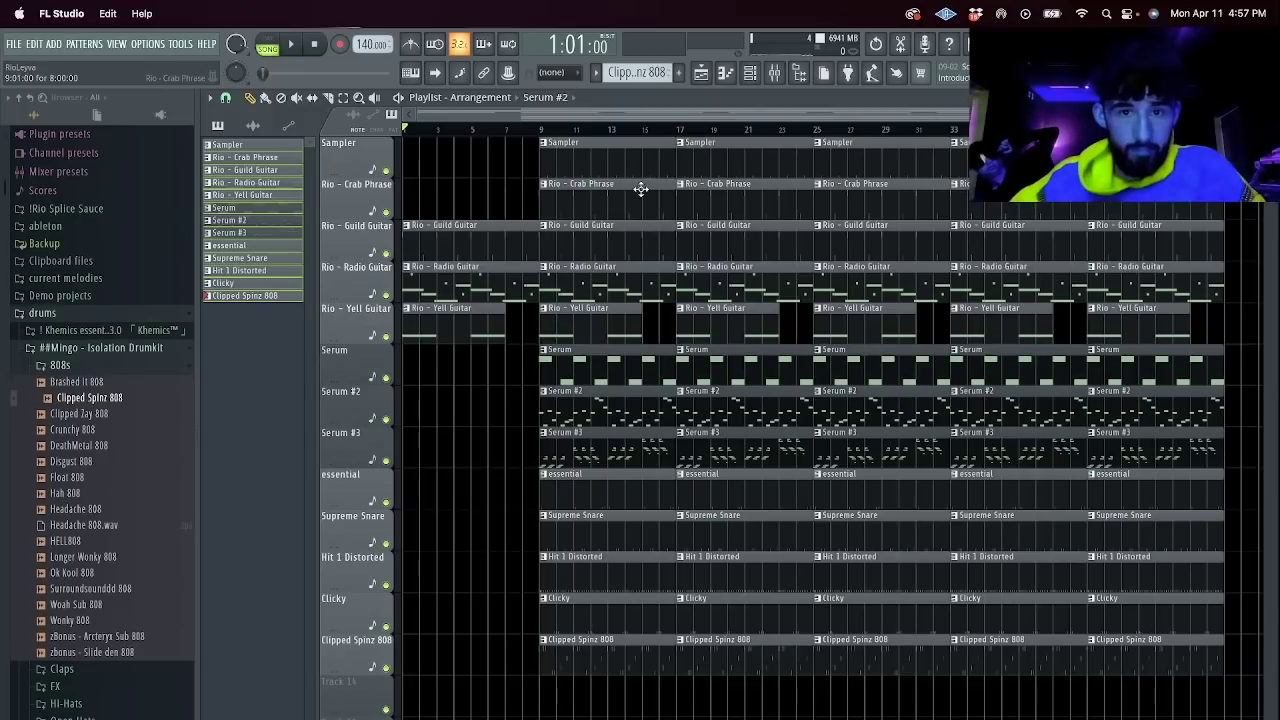
drag(643, 191, 430, 208)
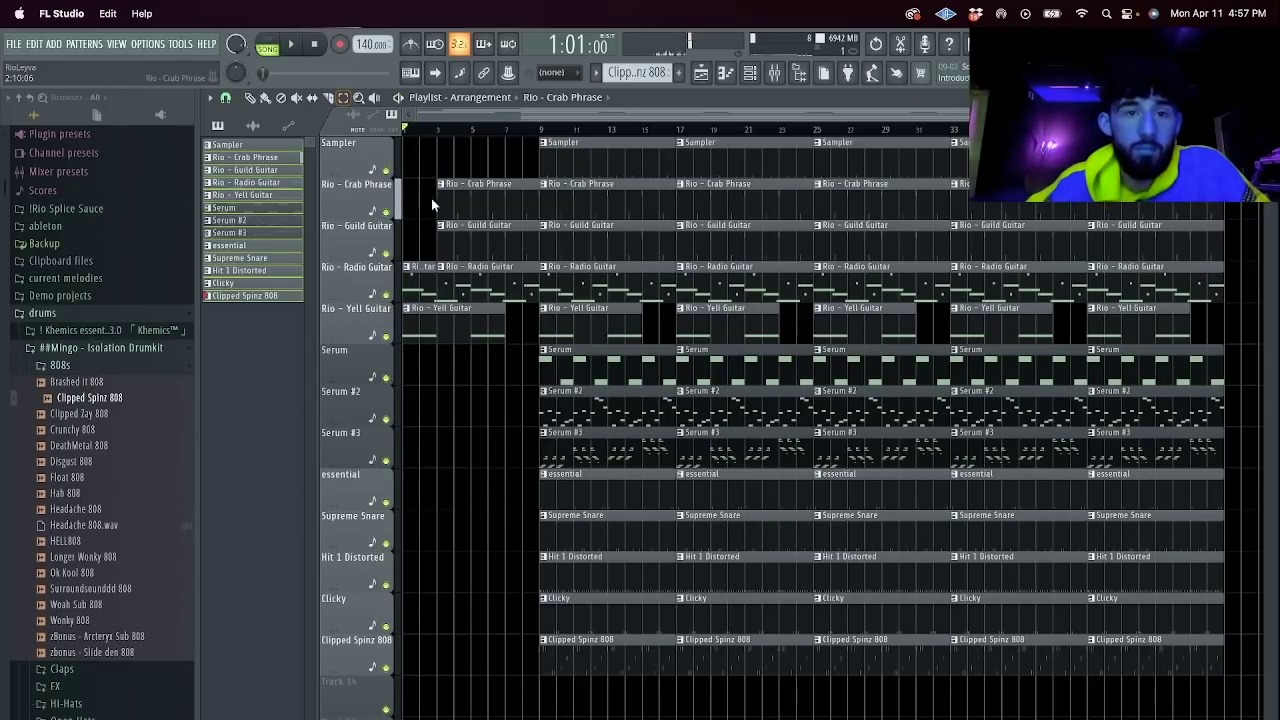
key(space)
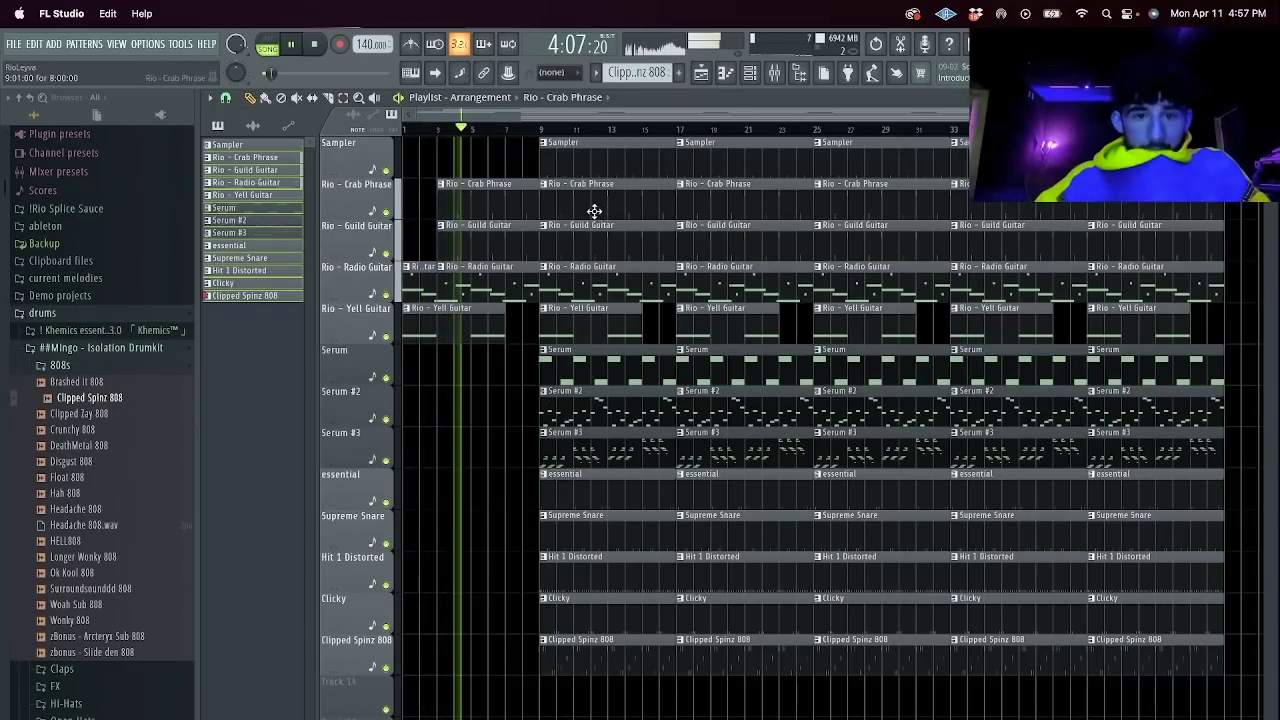
key(space)
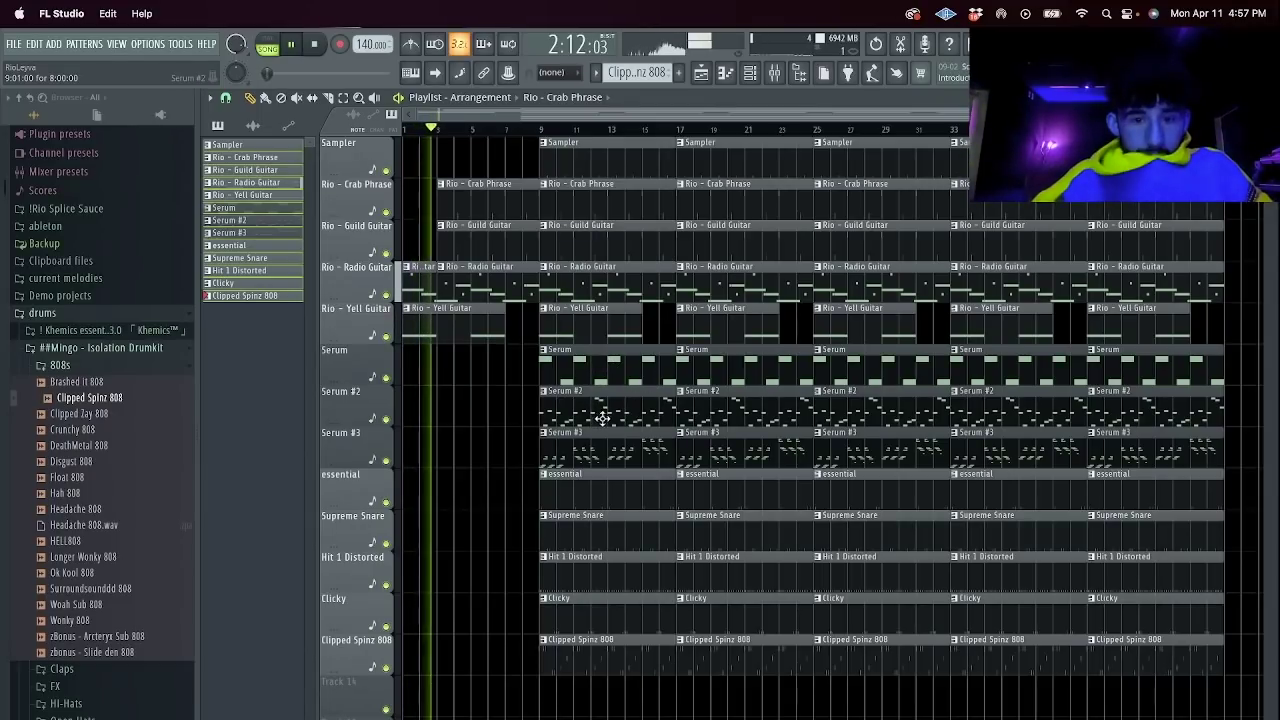
Place Serum #2 and Serum #3 clips so both enter at bar 5.
click(432, 412)
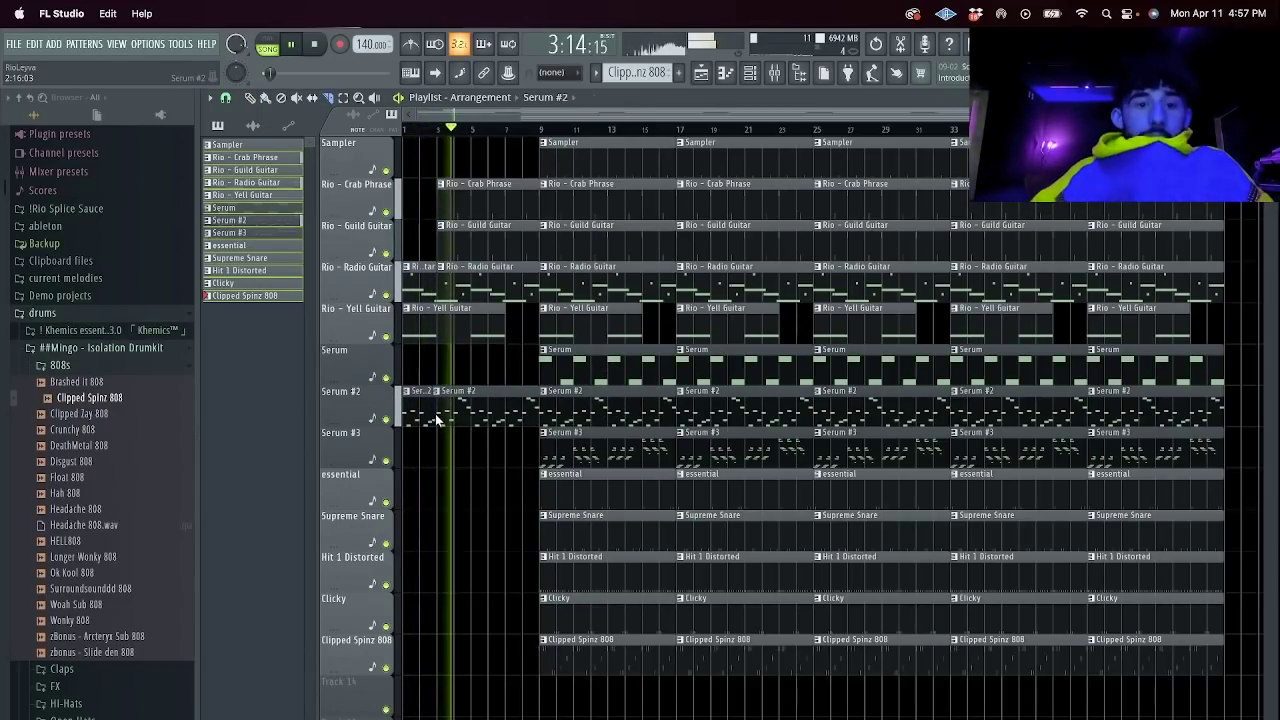
drag(445, 415, 485, 415)
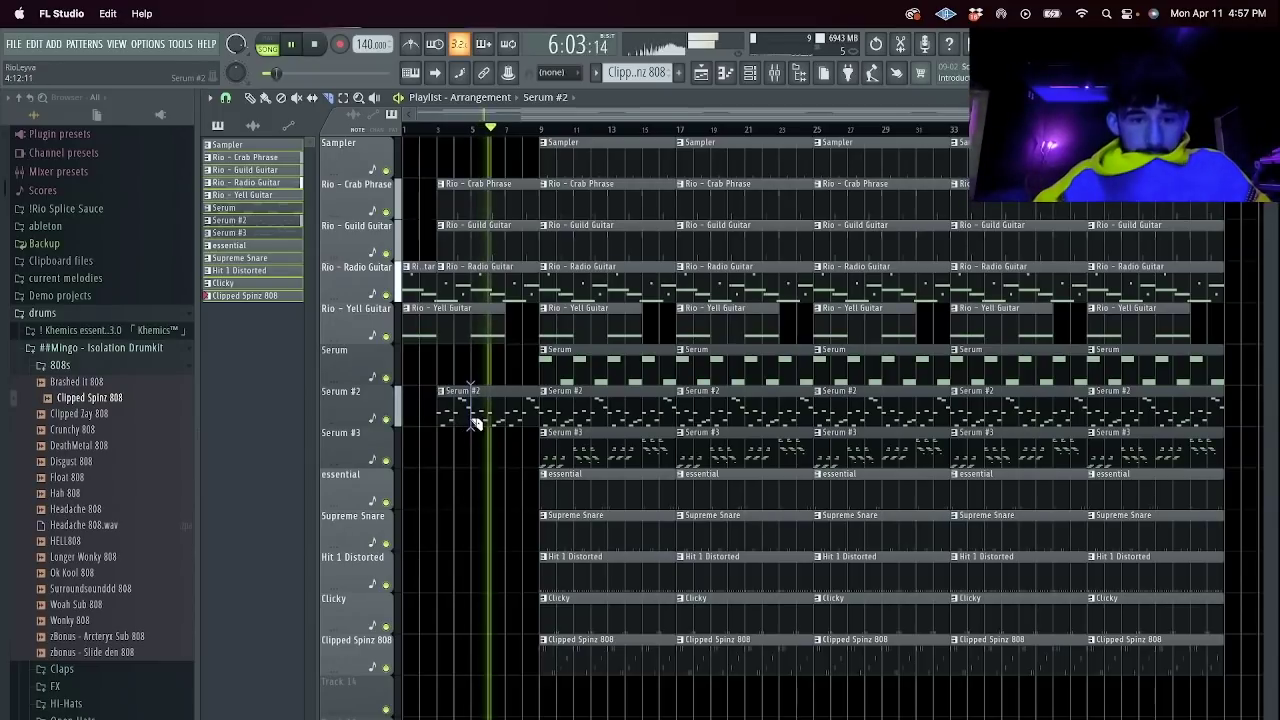
drag(458, 422, 492, 422)
click(468, 446)
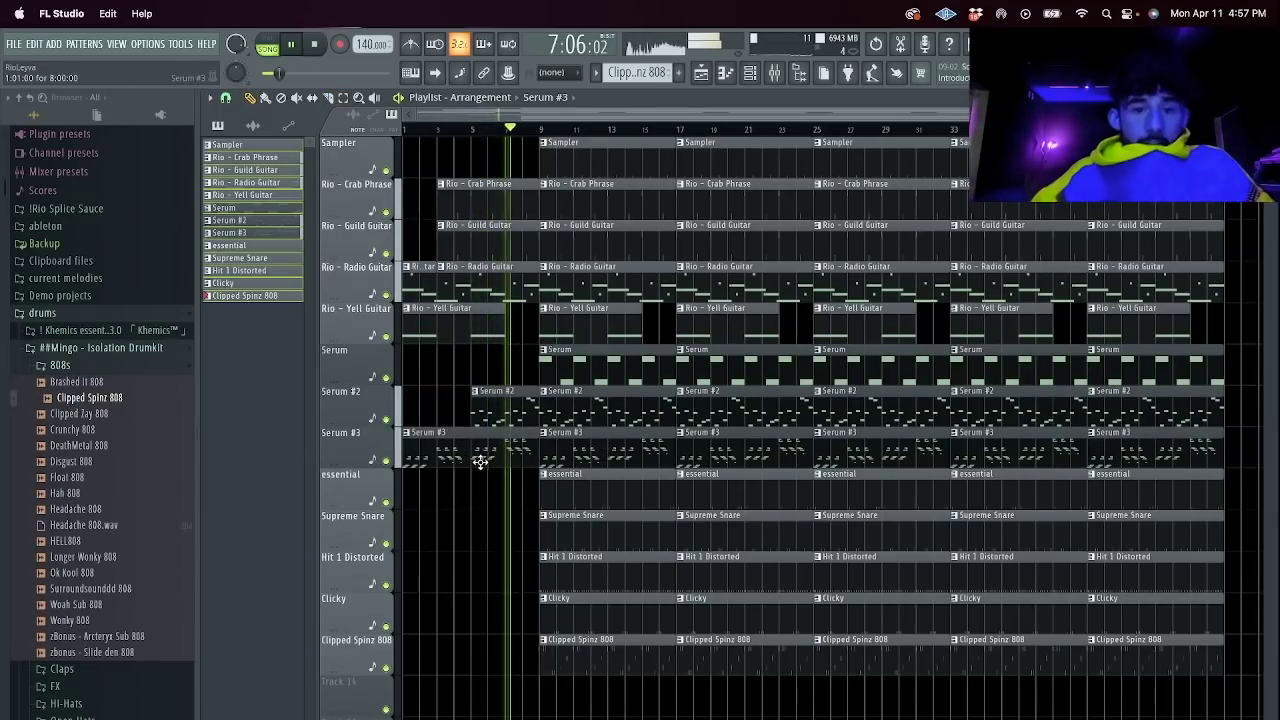
drag(469, 455, 524, 457)
click(491, 130)
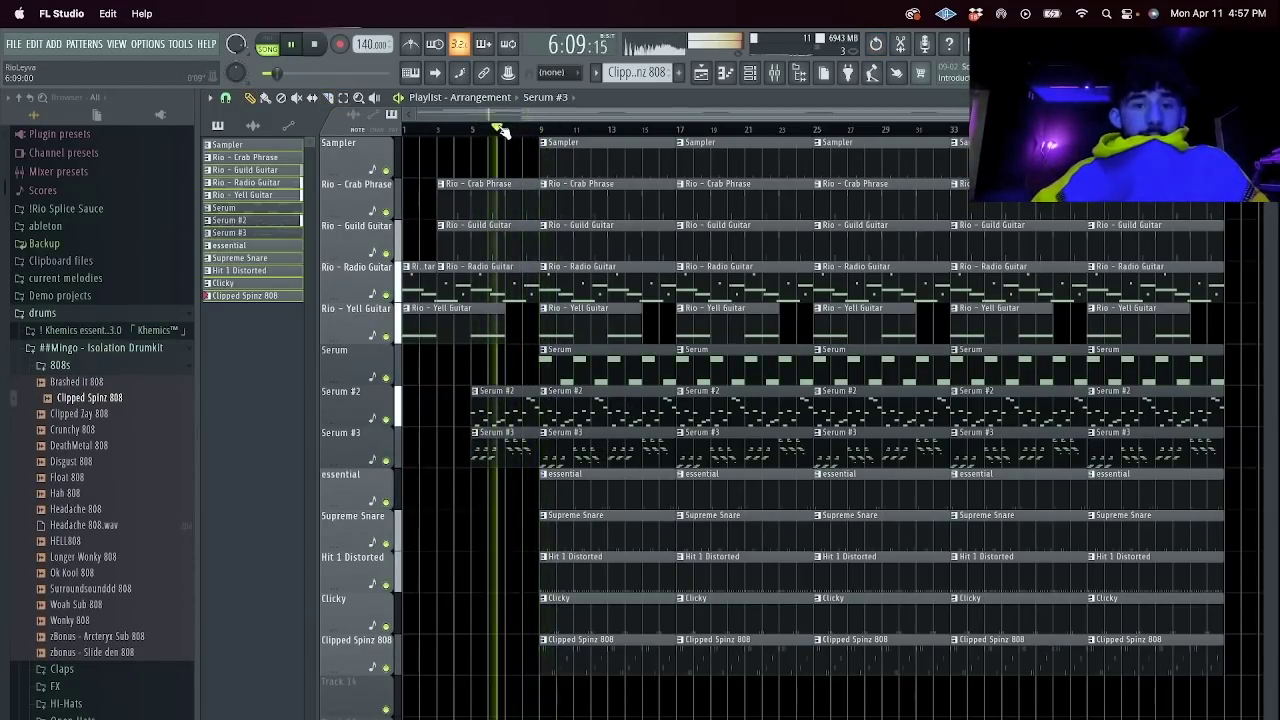
Strip bar 9 down to a Radio Guitar clip and remove the Serum clip at bar 17.
right_click(632, 370)
right_click(592, 288)
right_click(591, 332)
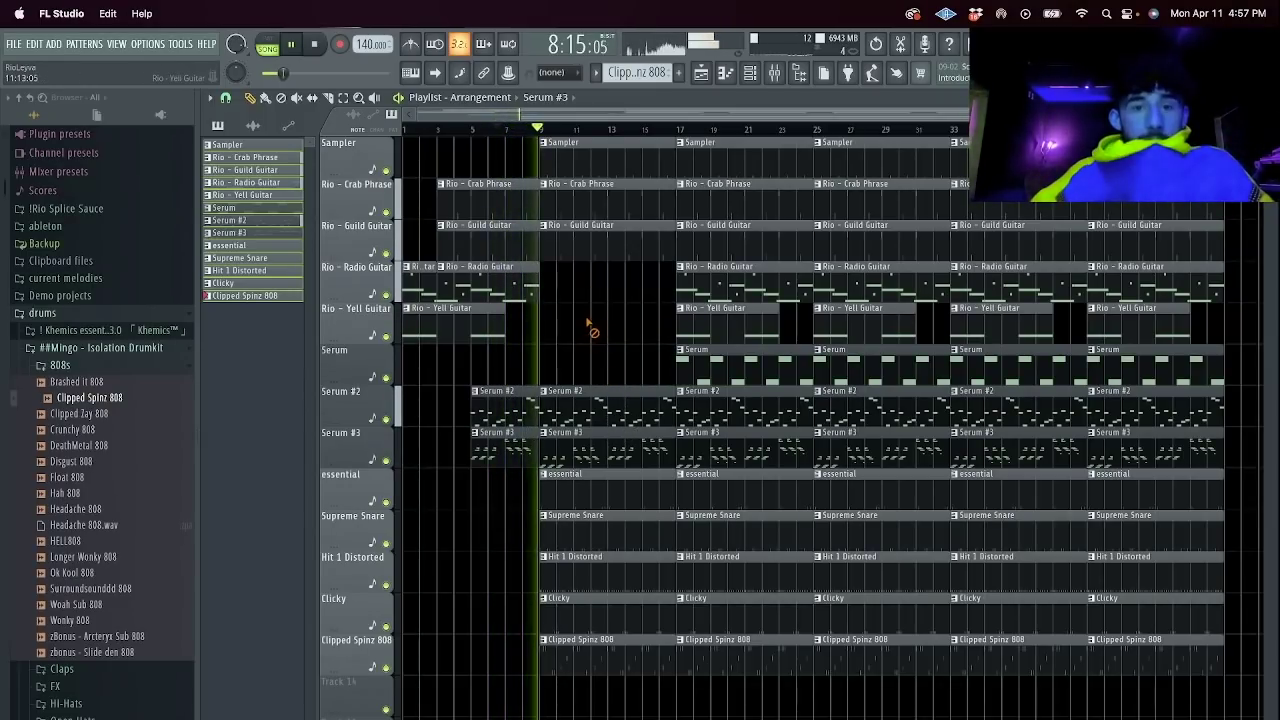
right_click(600, 232)
right_click(598, 204)
click(515, 287)
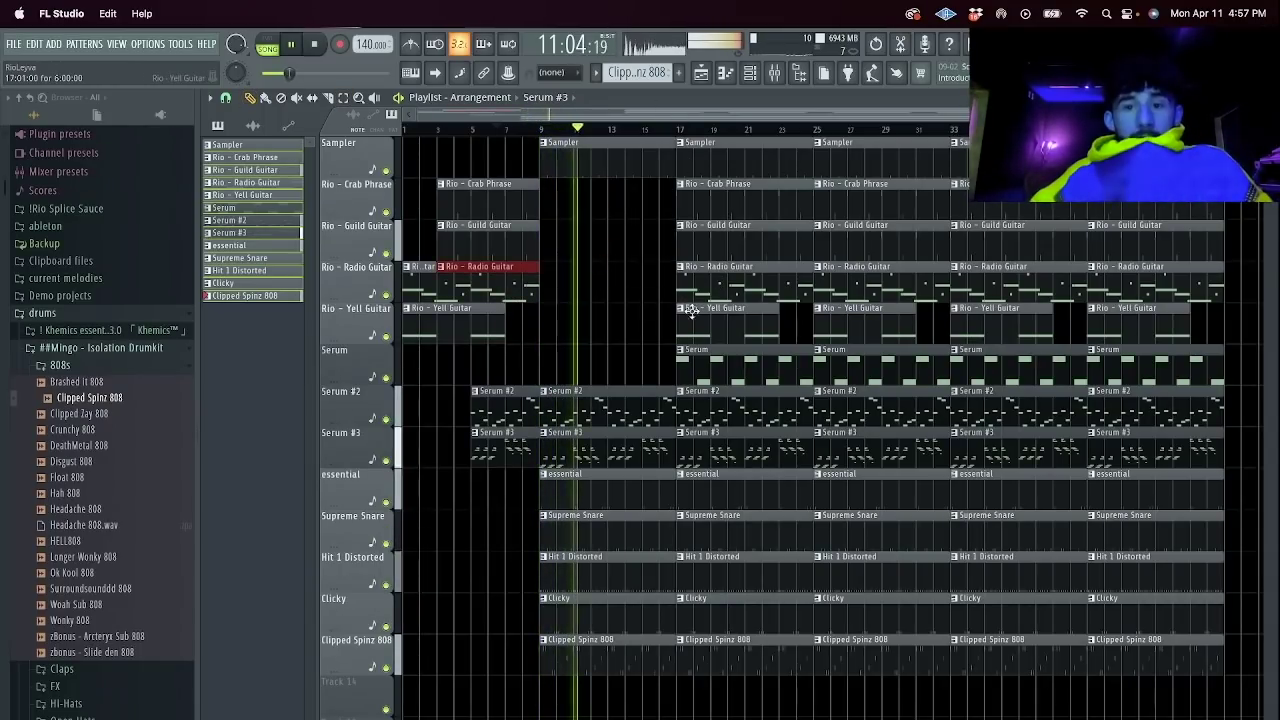
click(585, 290)
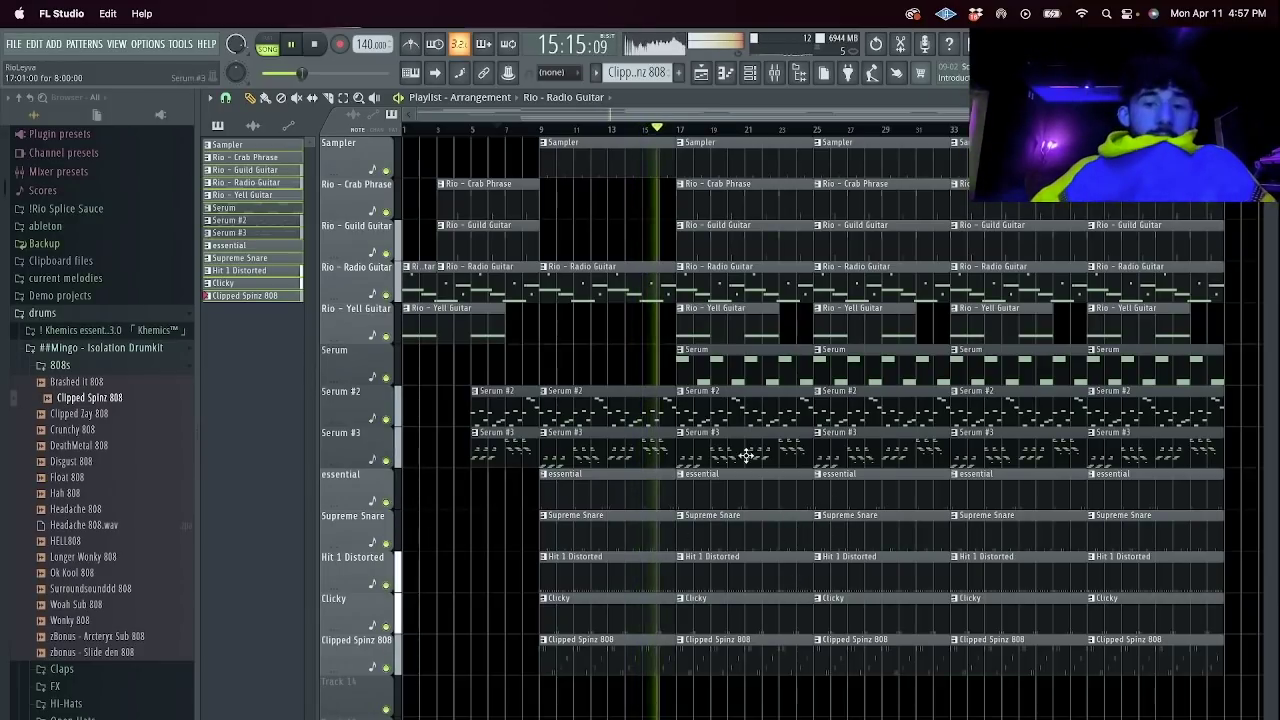
right_click(746, 365)
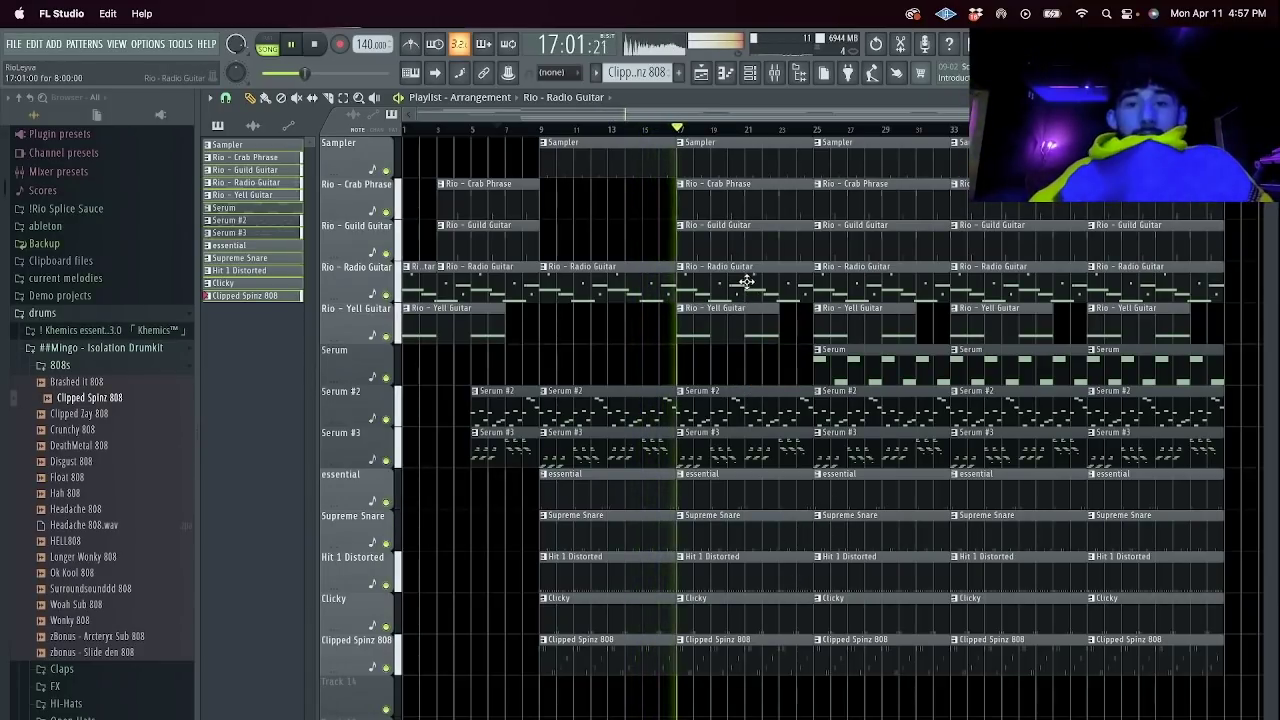
Drop the Clipped Spinz 808, Serum #3 and Serum #2 clips at bar 25.
key(F6)
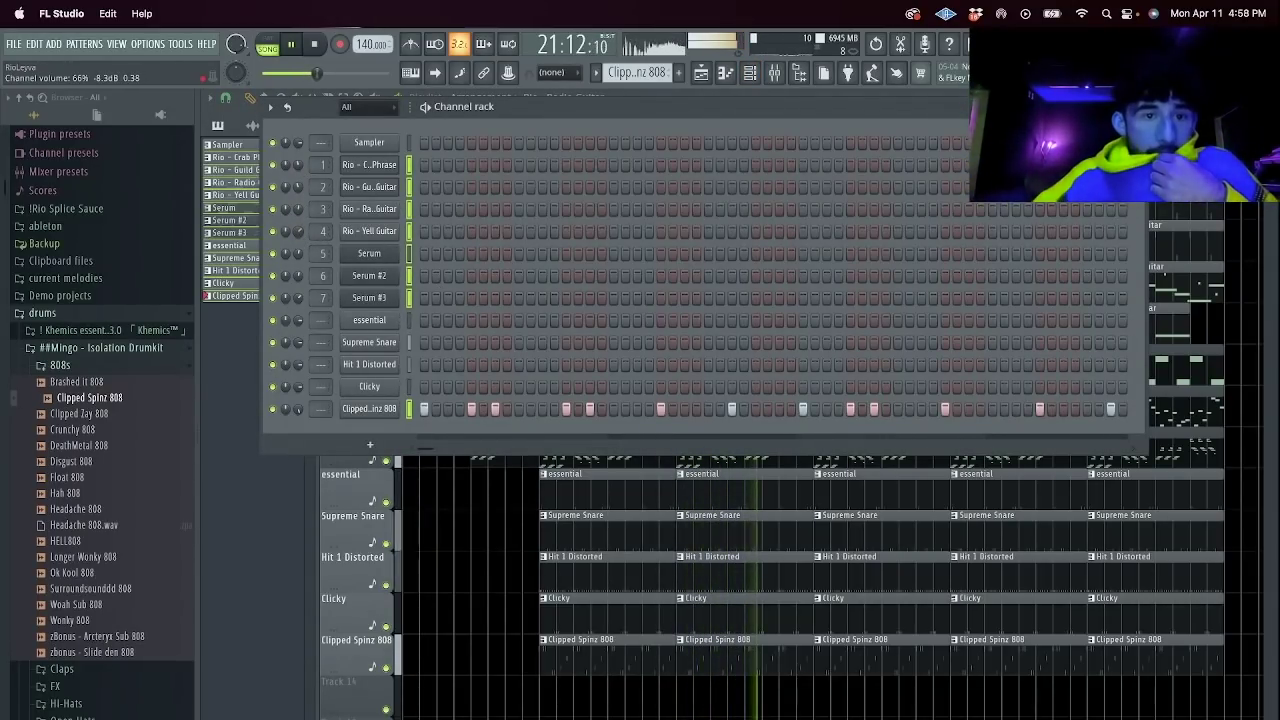
key(F6)
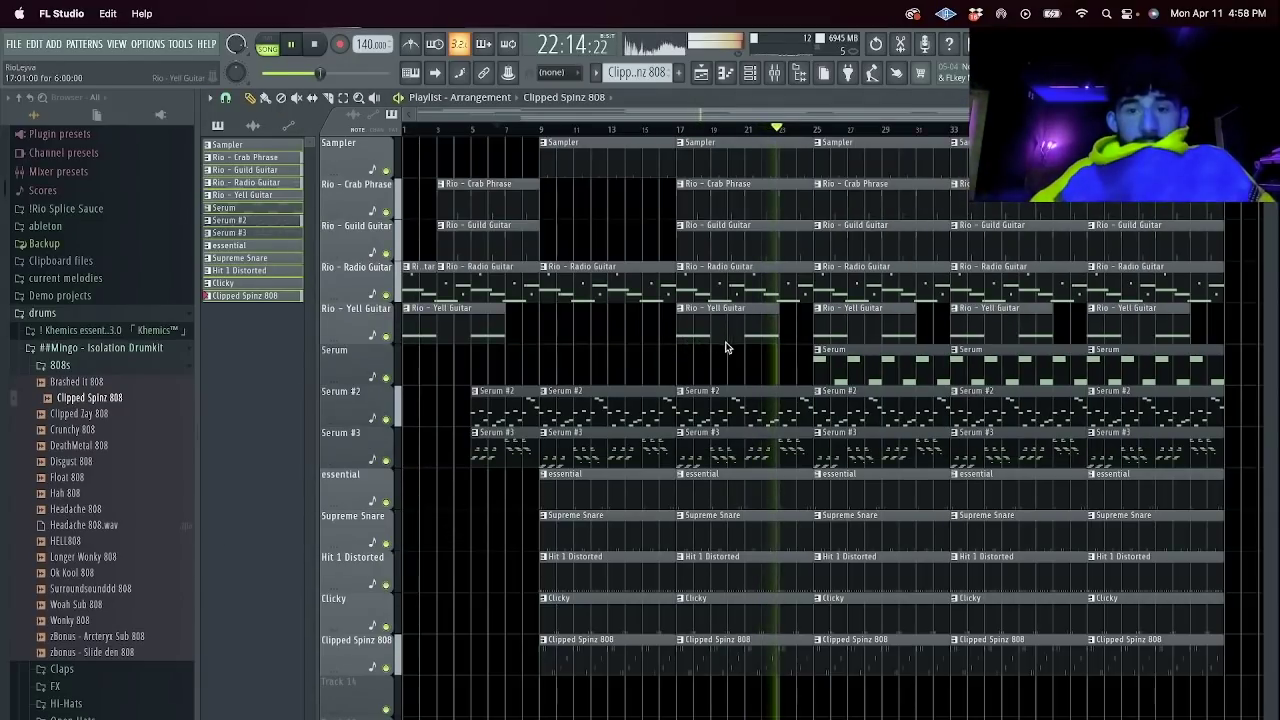
right_click(886, 663)
right_click(894, 443)
right_click(899, 422)
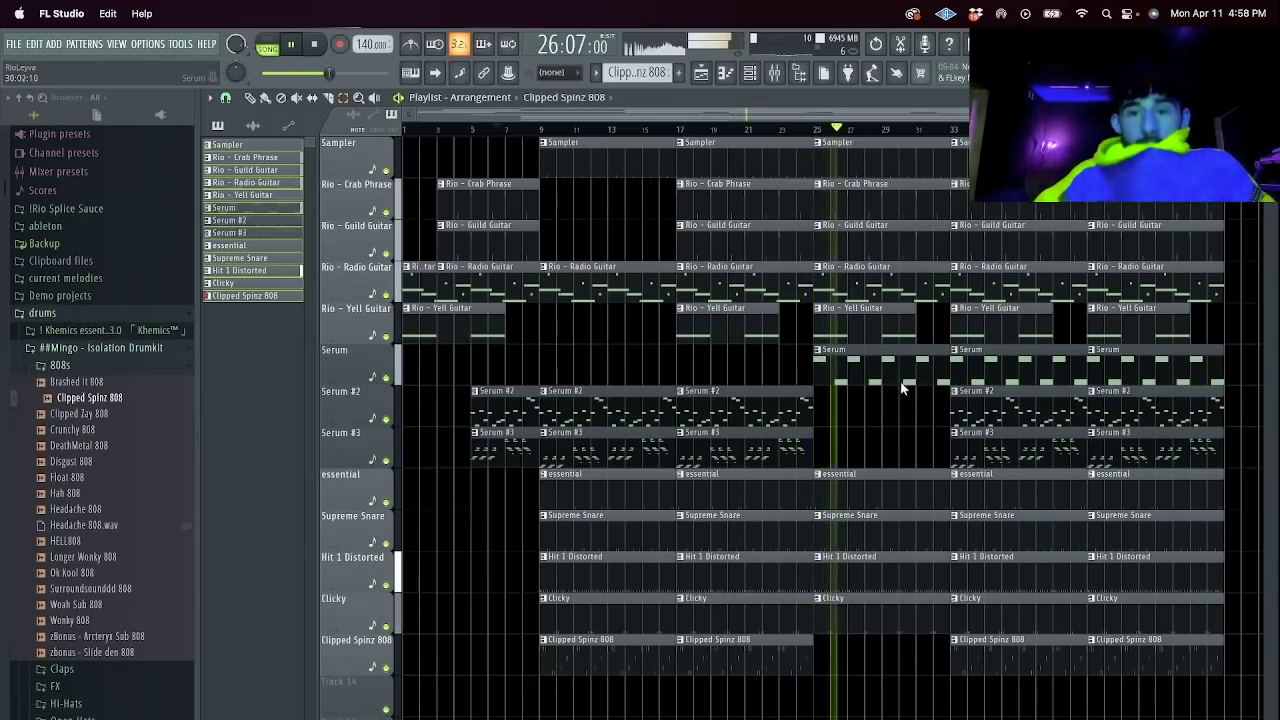
key(F6)
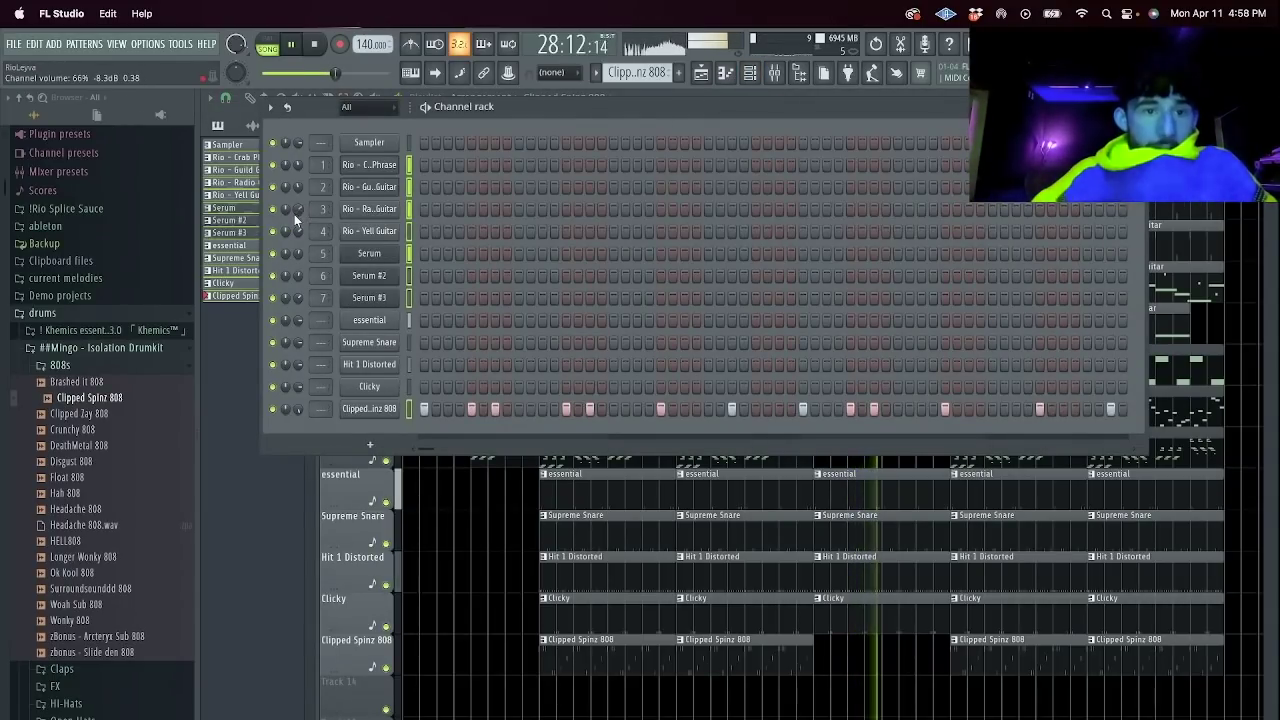
key(F6)
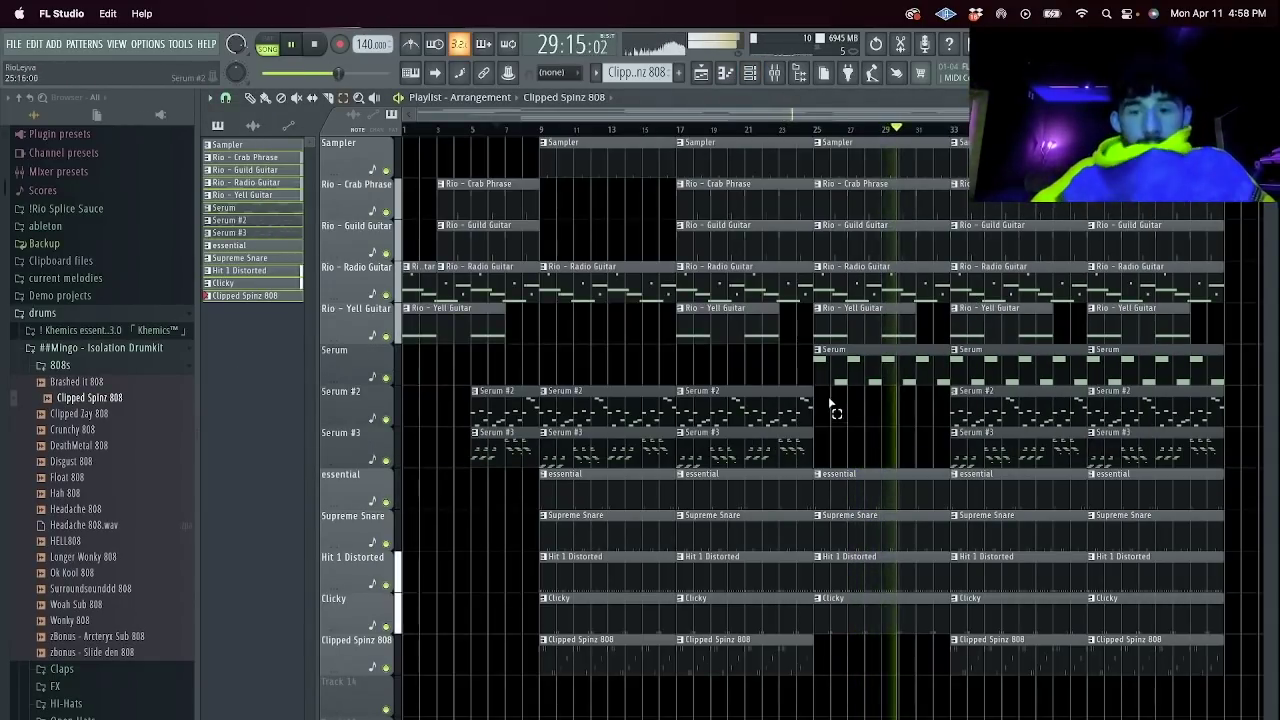
Delete the three Serum clips and the Radio and Guild Guitar clips at bar 33.
drag(1009, 450, 1014, 362)
key(Delete)
click(1012, 310)
click(1015, 268)
key(Delete)
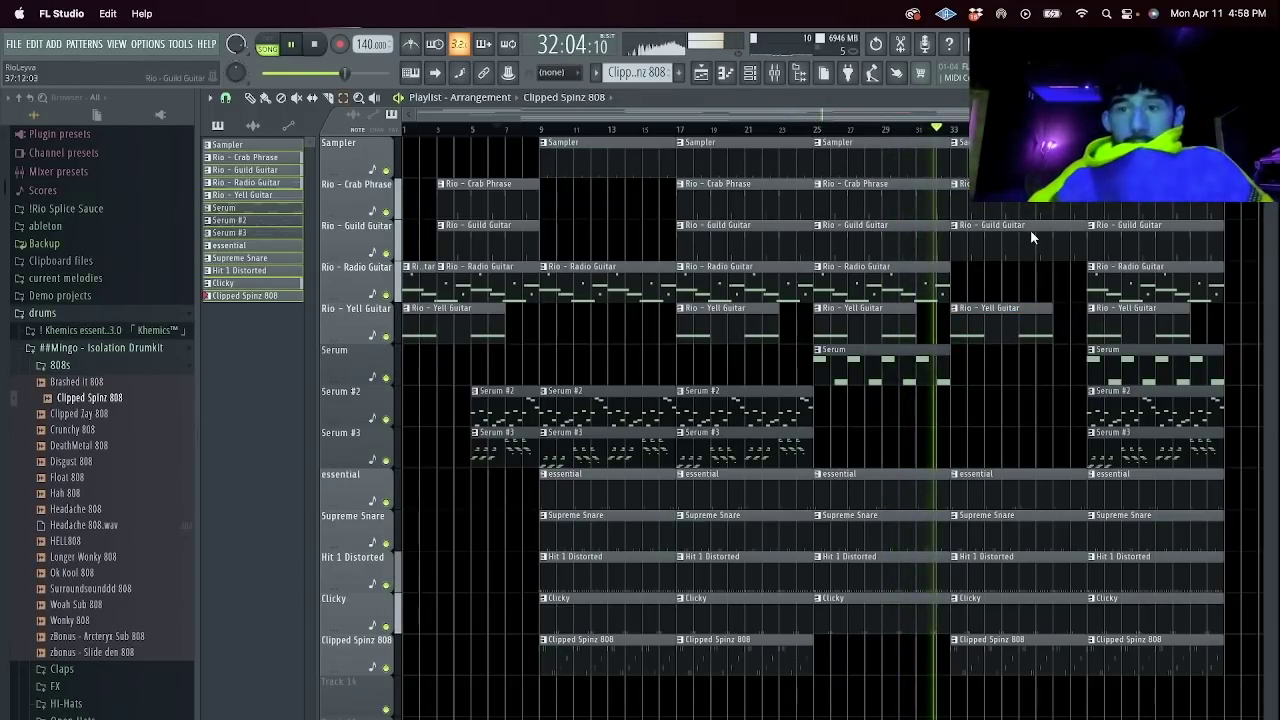
click(1035, 228)
key(Delete)
Duplicate the bar-17 Serum #3 and Serum #2 clips, then remove the unwanted copies.
click(787, 447)
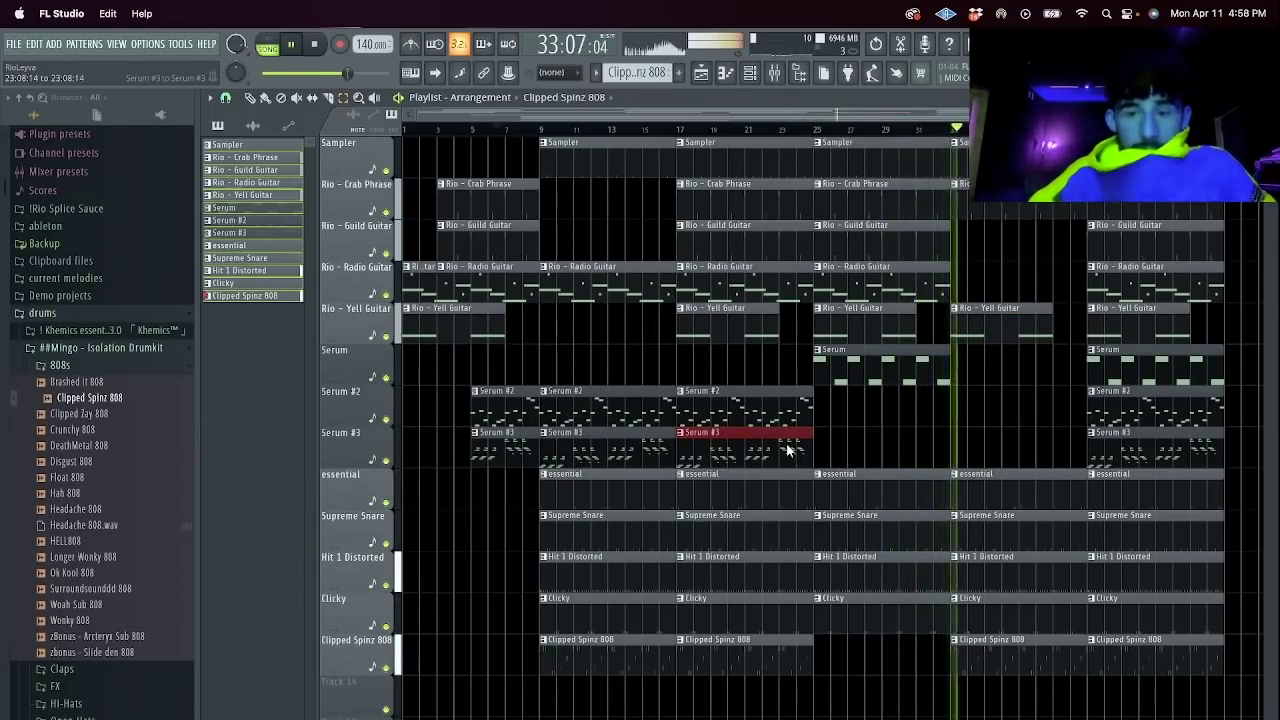
key(super+b)
key(super+b)
click(881, 449)
key(Delete)
click(812, 410)
key(ctrl+b)
key(Delete)
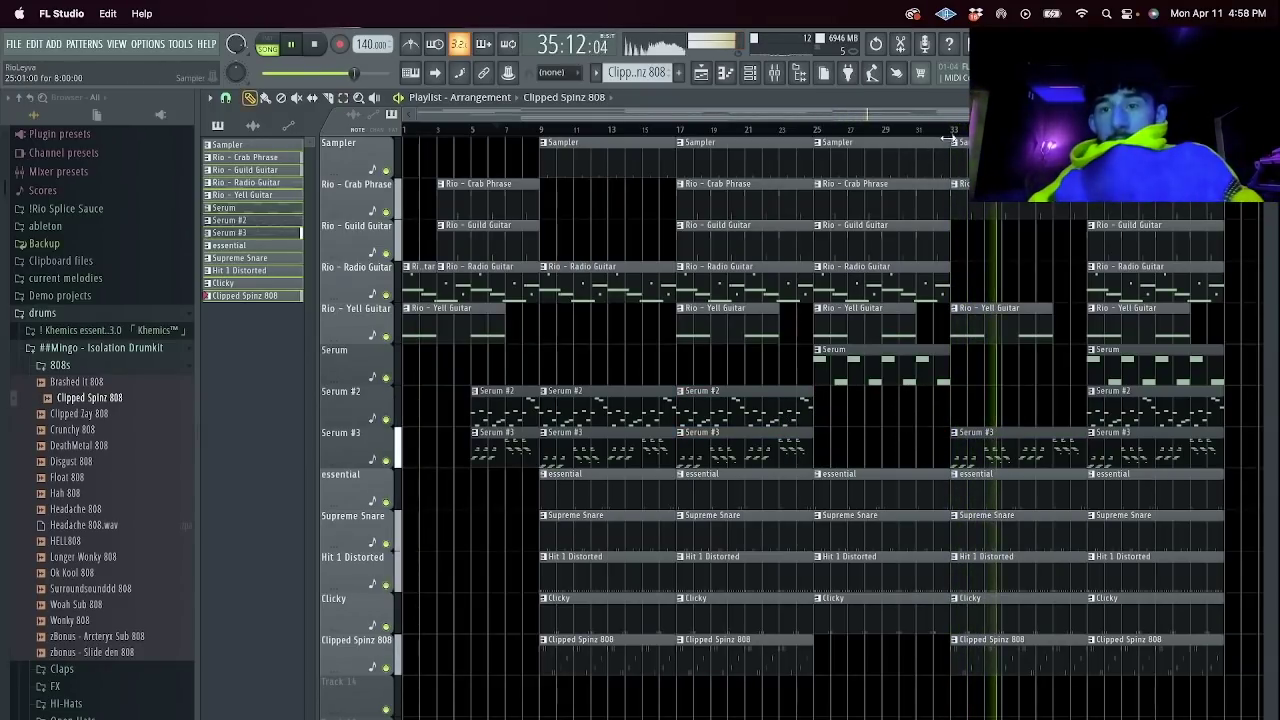
In the Serum #3 piano roll, copy arpeggio groups, shifting copies up then down an octave.
double_click(1002, 450)
drag(678, 117, 428, 118)
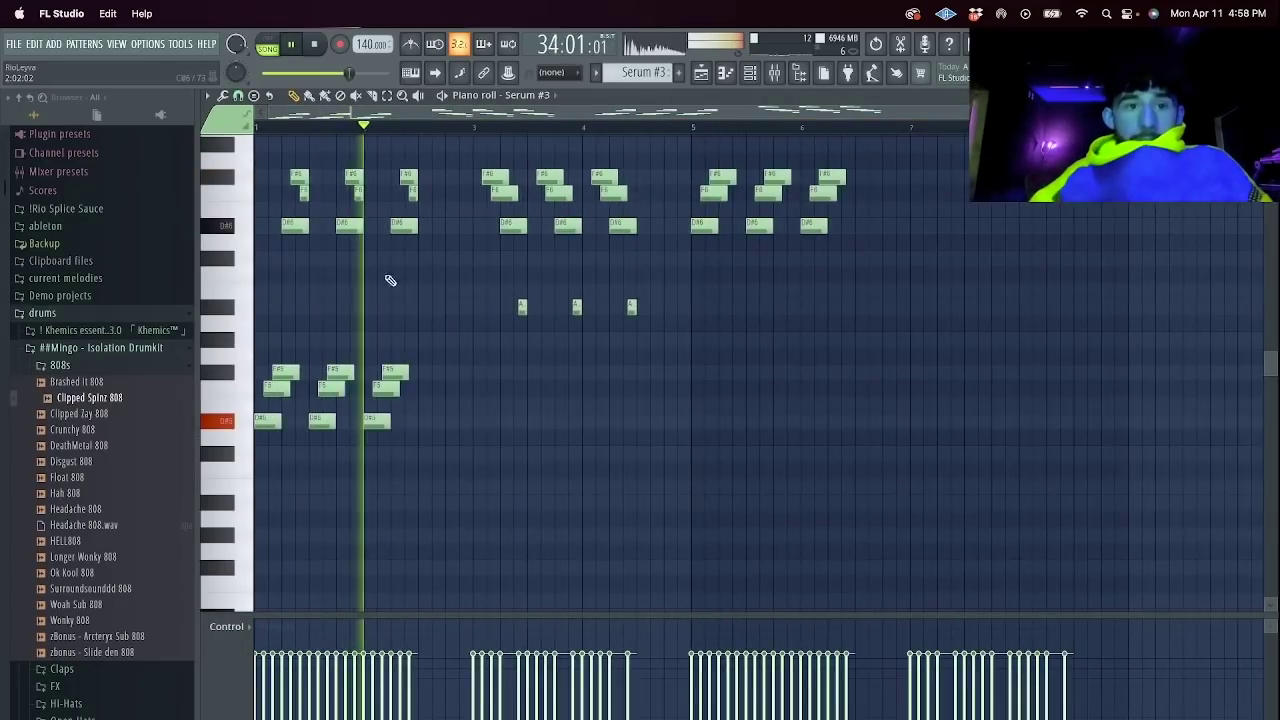
key(space)
key(space)
drag(447, 510, 377, 169)
key(ctrl+b)
key(ctrl+Up)
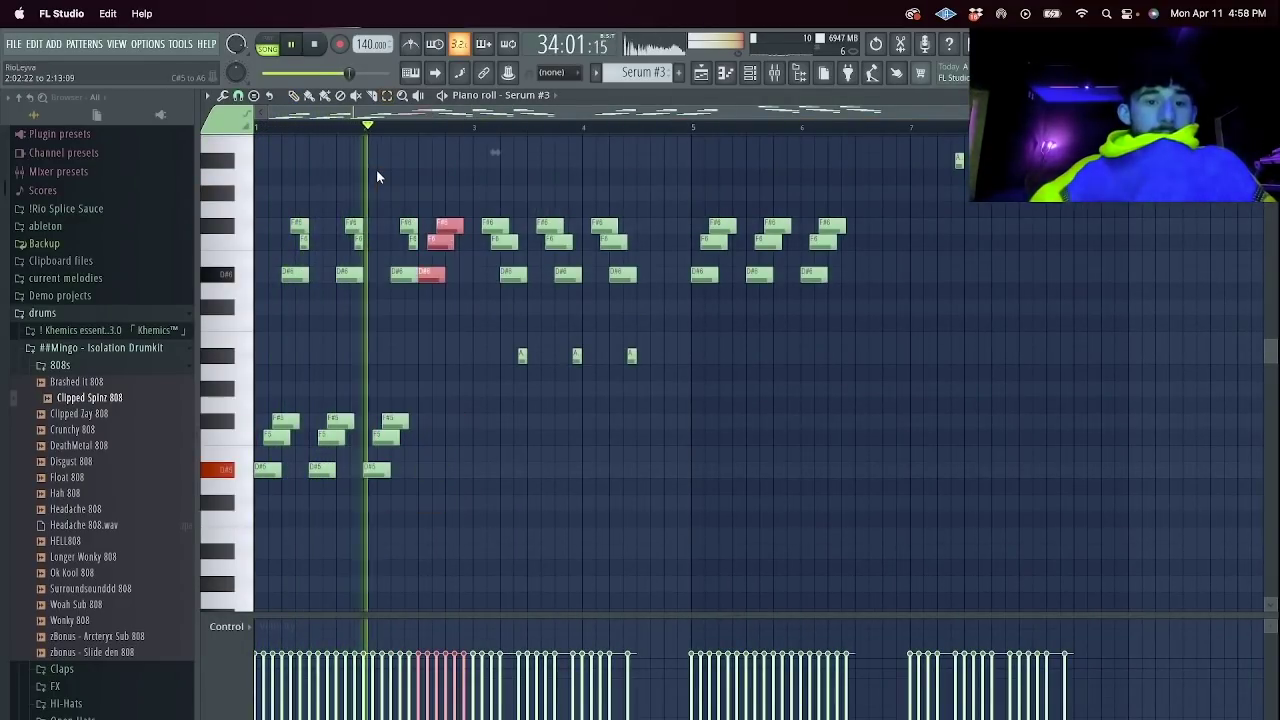
scroll(603, 364, up, 2)
scroll(603, 364, up, 2)
drag(649, 489, 588, 73)
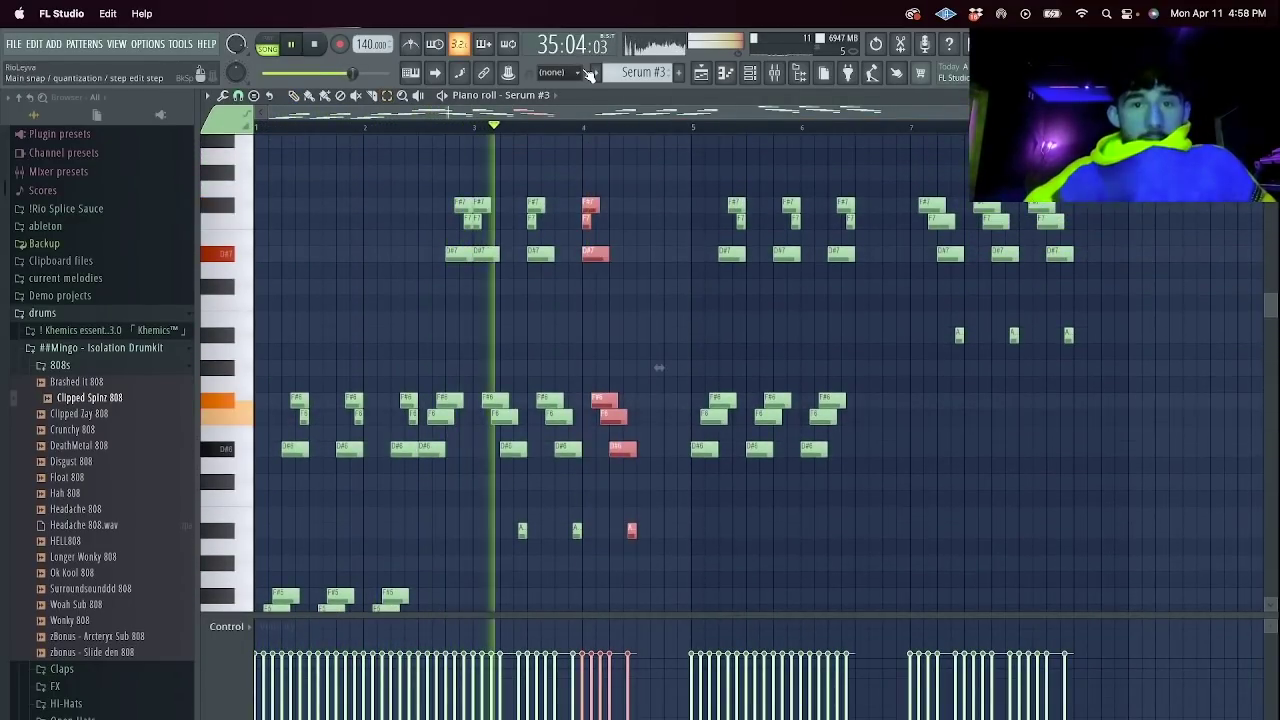
key(ctrl+b)
key(ctrl+Down)
Duplicate the last two Serum #3 arpeggio note groups to the right.
drag(884, 473, 810, 156)
key(ctrl+b)
drag(1137, 471, 1020, 140)
scroll(1096, 228, up, 4)
key(ctrl+b)
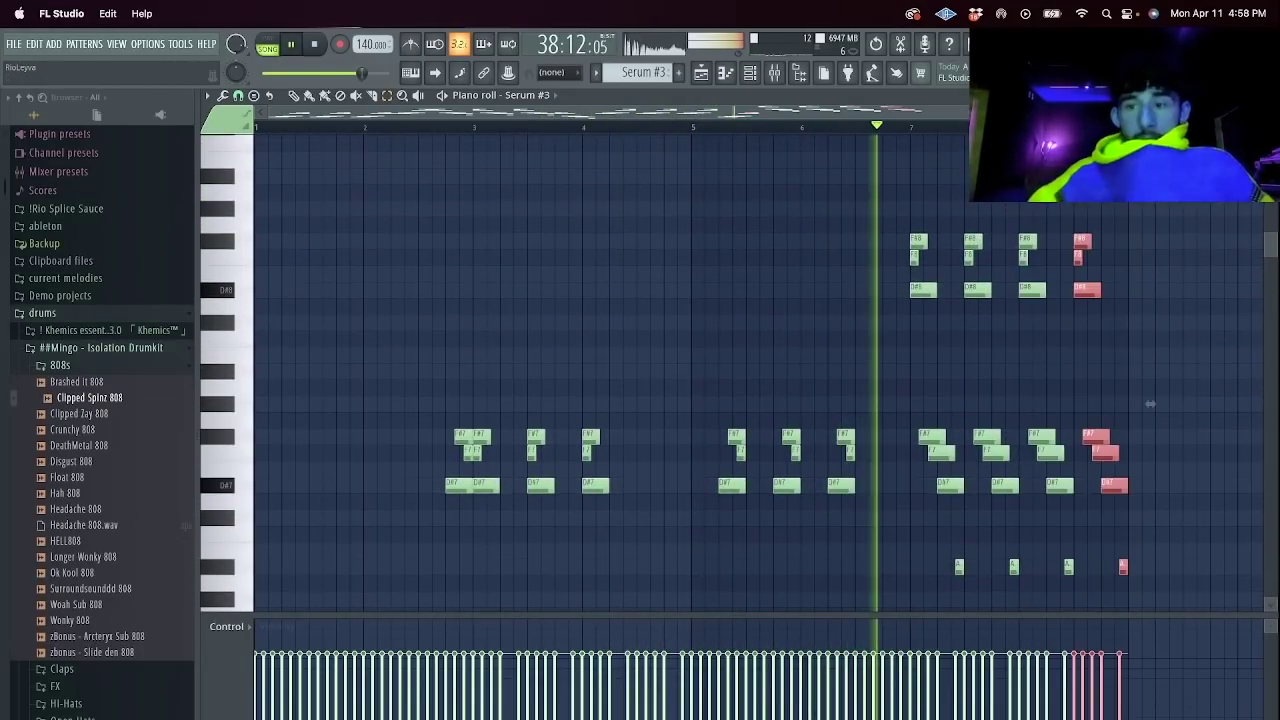
Delete the playlist's last clip column and duplicate the arrangement further along.
click(701, 73)
scroll(1226, 477, down, 2)
drag(1205, 582, 1127, 8)
key(Delete)
drag(1107, 692, 402, 148)
key(ctrl+b)
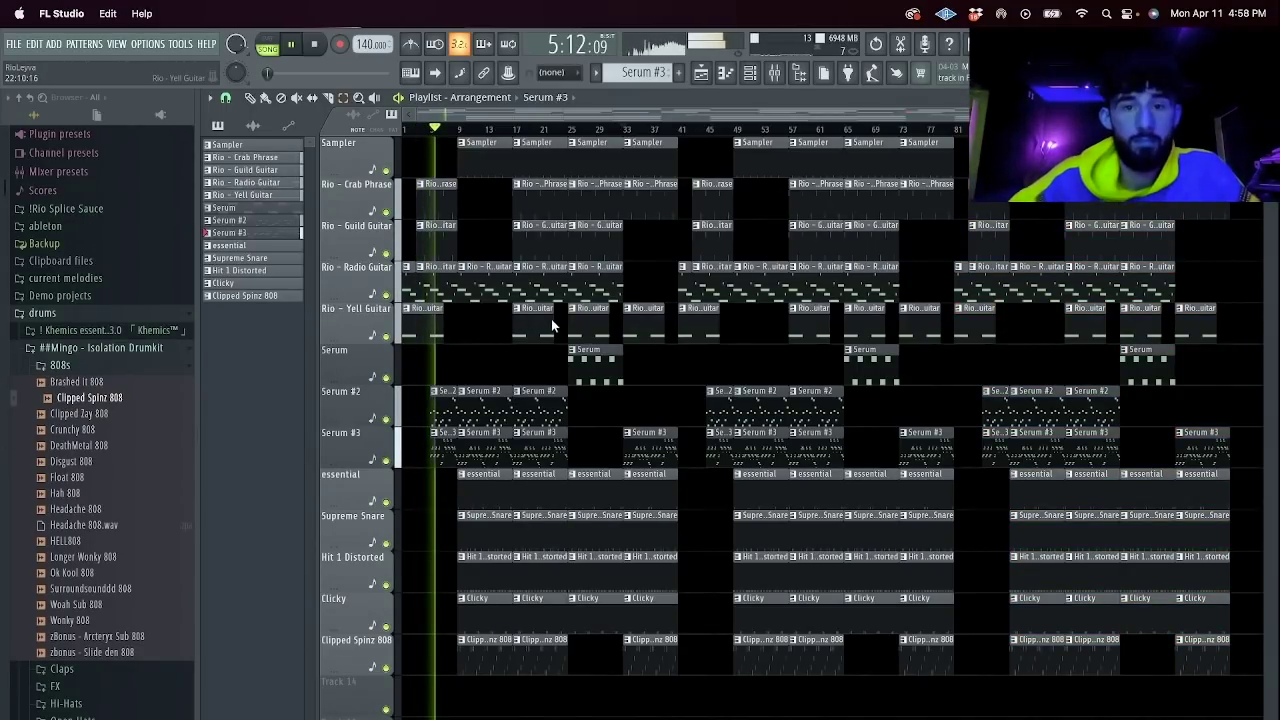
key(super+s)
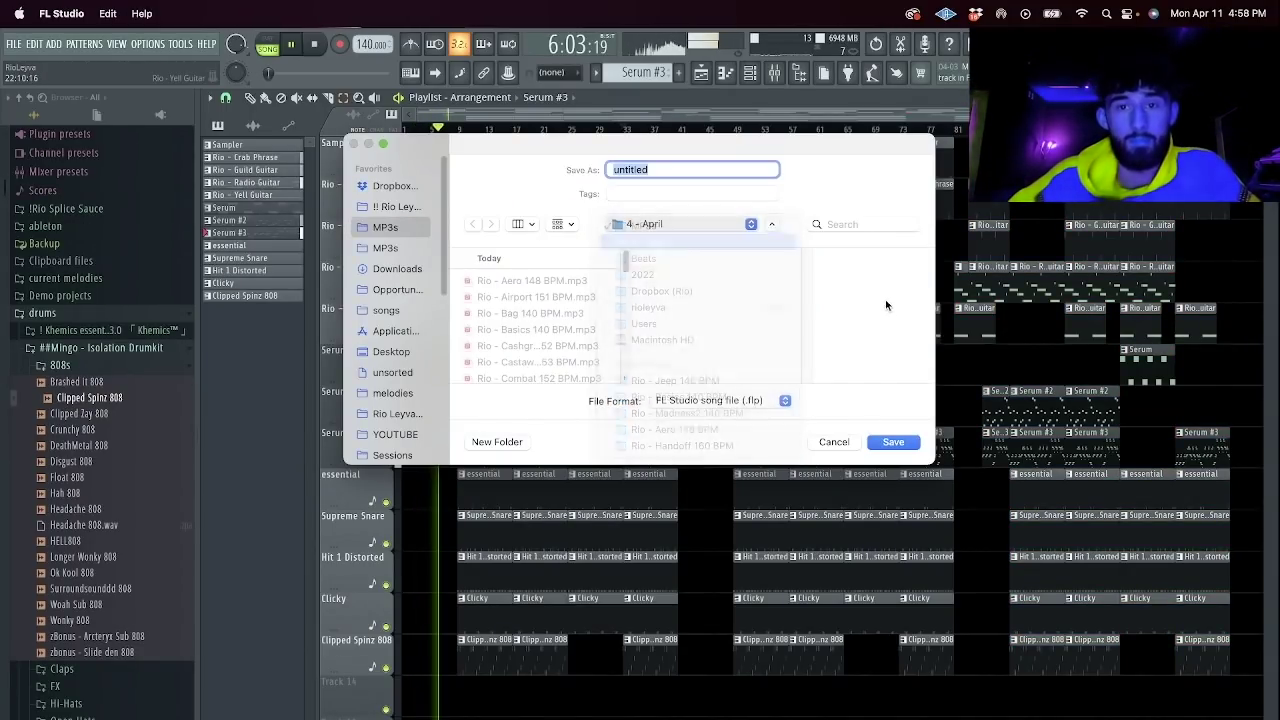
click(828, 298)
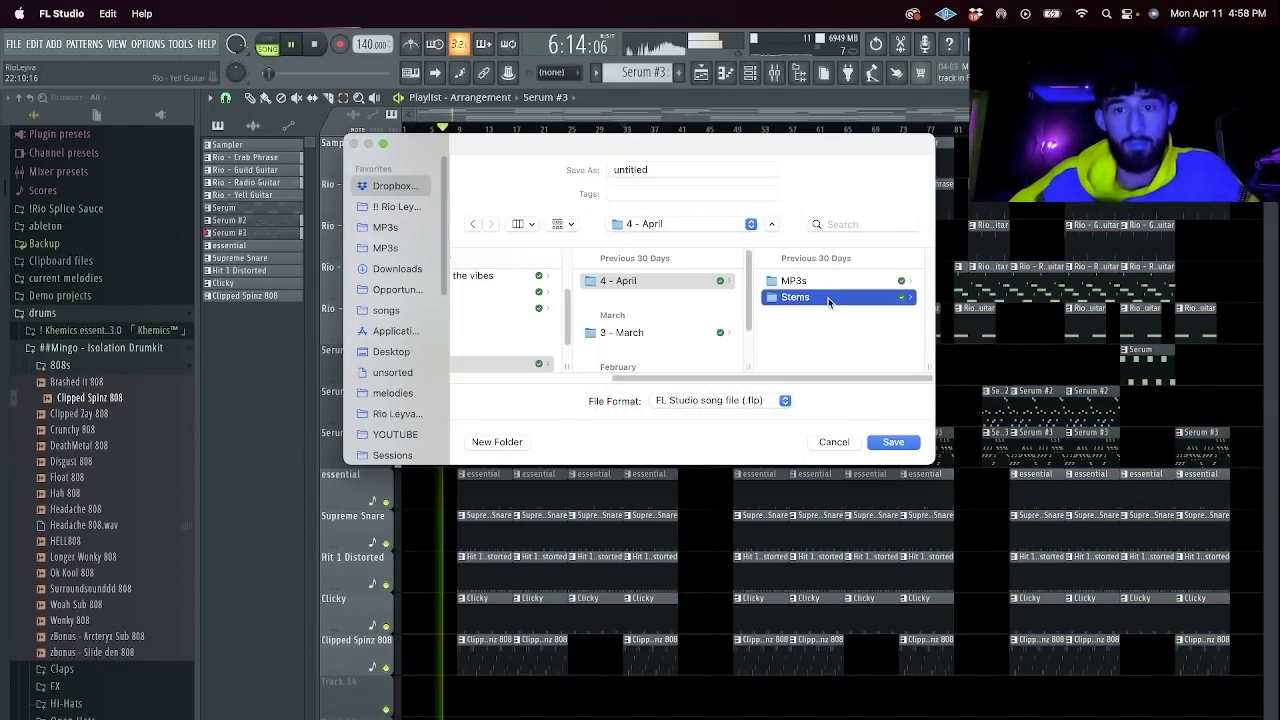
key(super+shift+n)
text(Rio -)
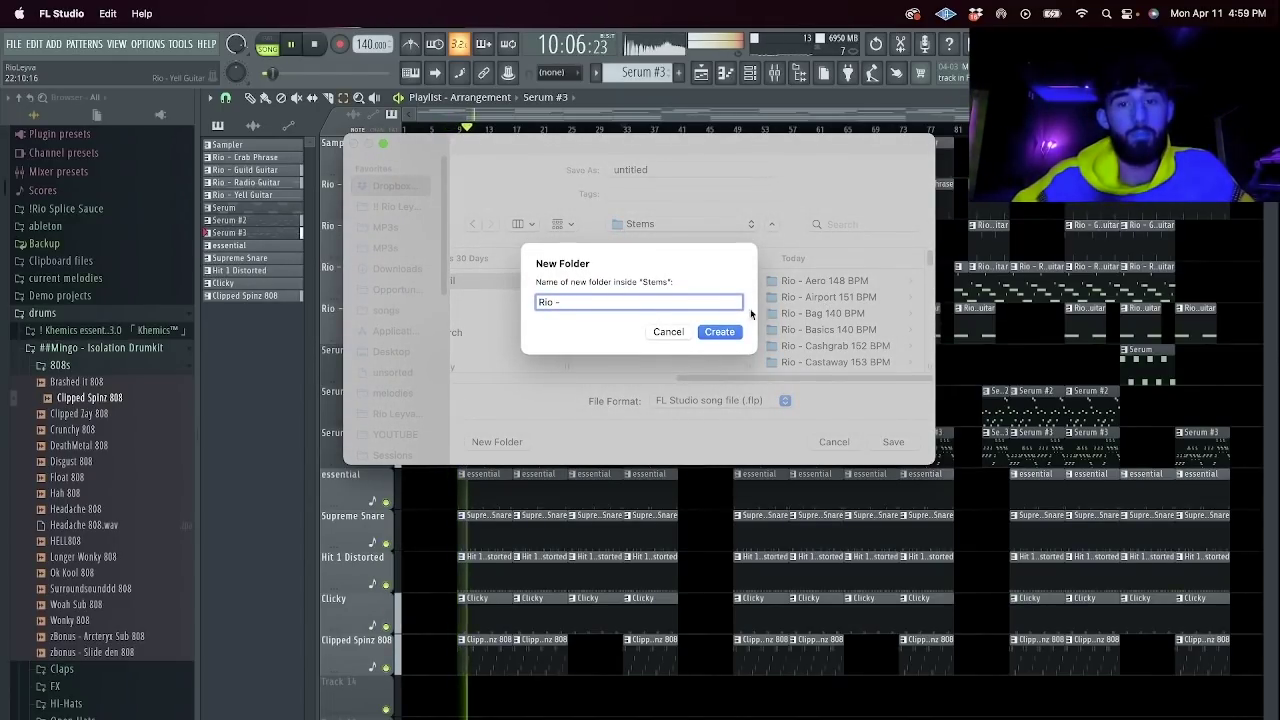
click(664, 332)
click(826, 441)
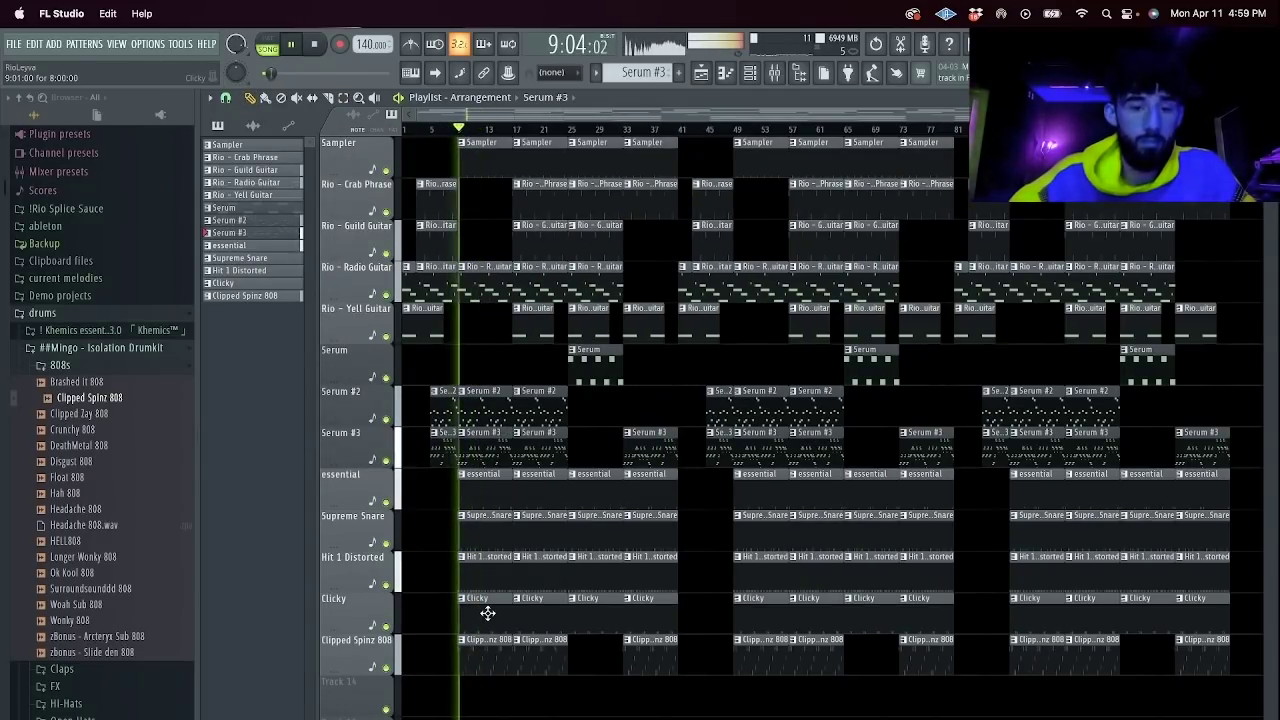
Delete Hit 1 Distorted's notes from bar 5 on and duplicate bars 1–4 into bars 5–8.
double_click(488, 565)
drag(619, 117, 273, 109)
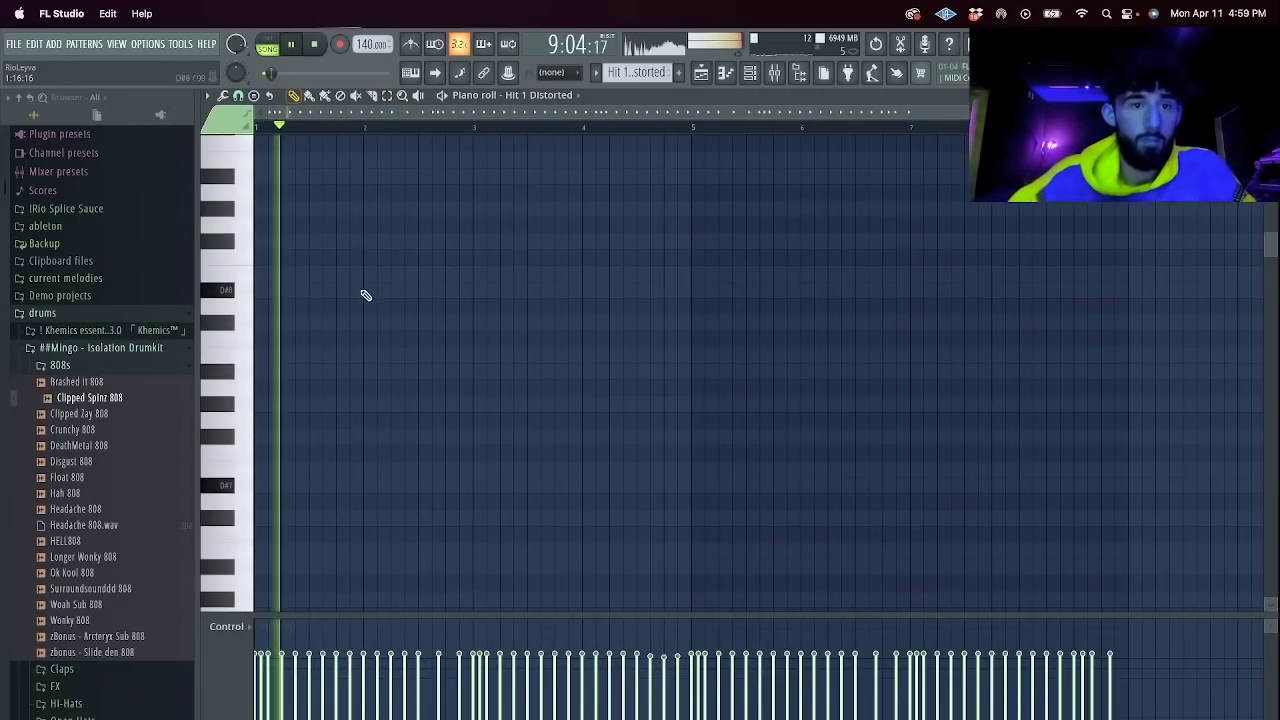
scroll(350, 305, down, 5)
scroll(353, 316, down, 4)
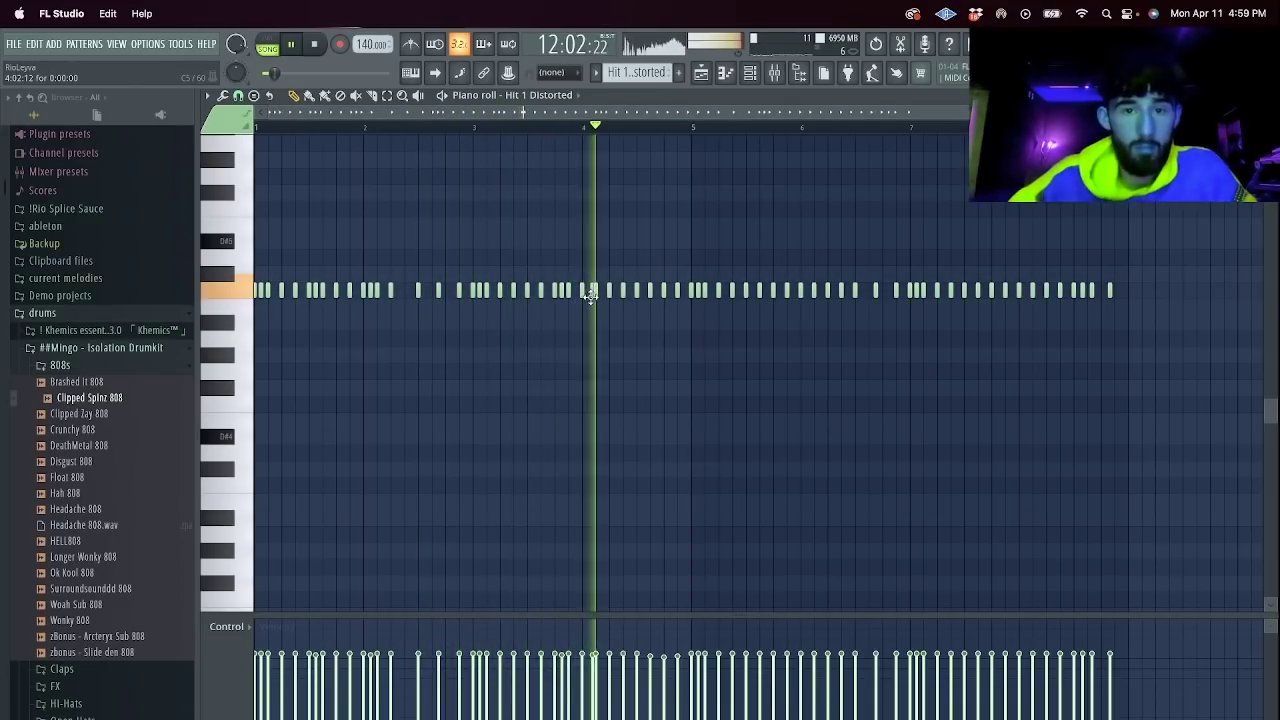
drag(1140, 325, 688, 155)
key(Delete)
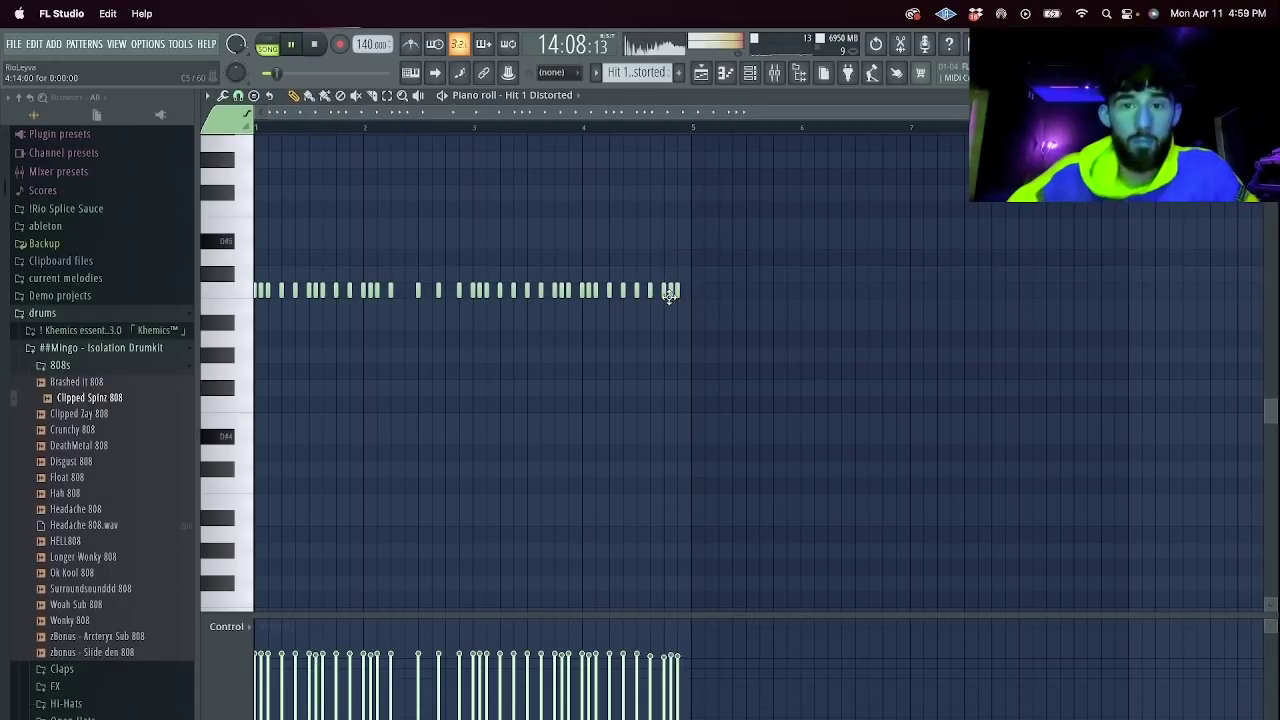
key(super+a)
key(super+b)
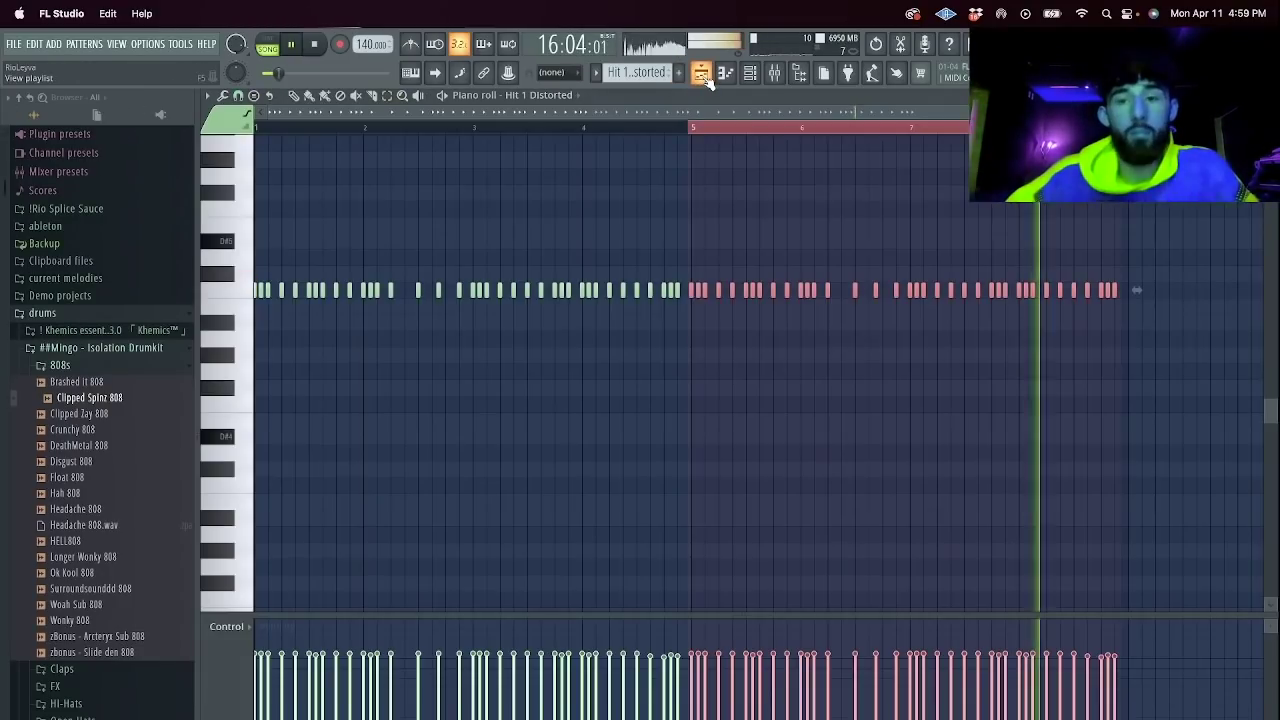
click(700, 73)
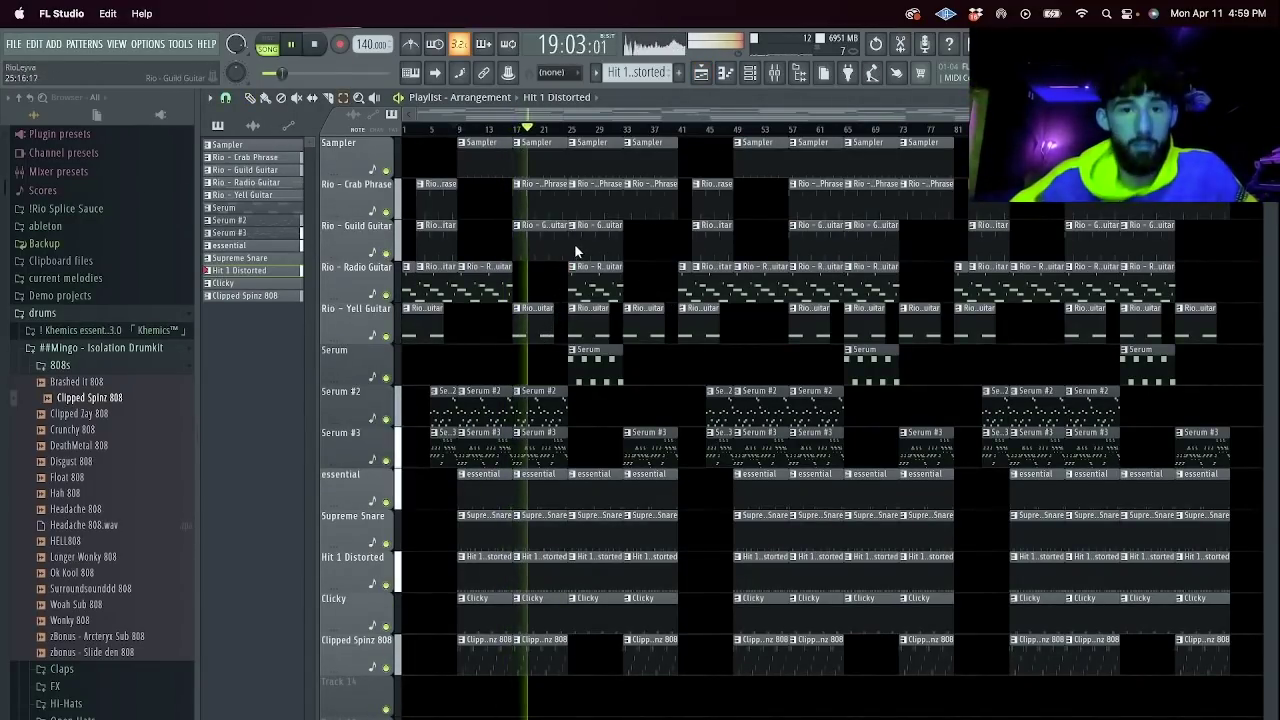
Raise the Serum #3 mixer fader to 97%.
click(749, 73)
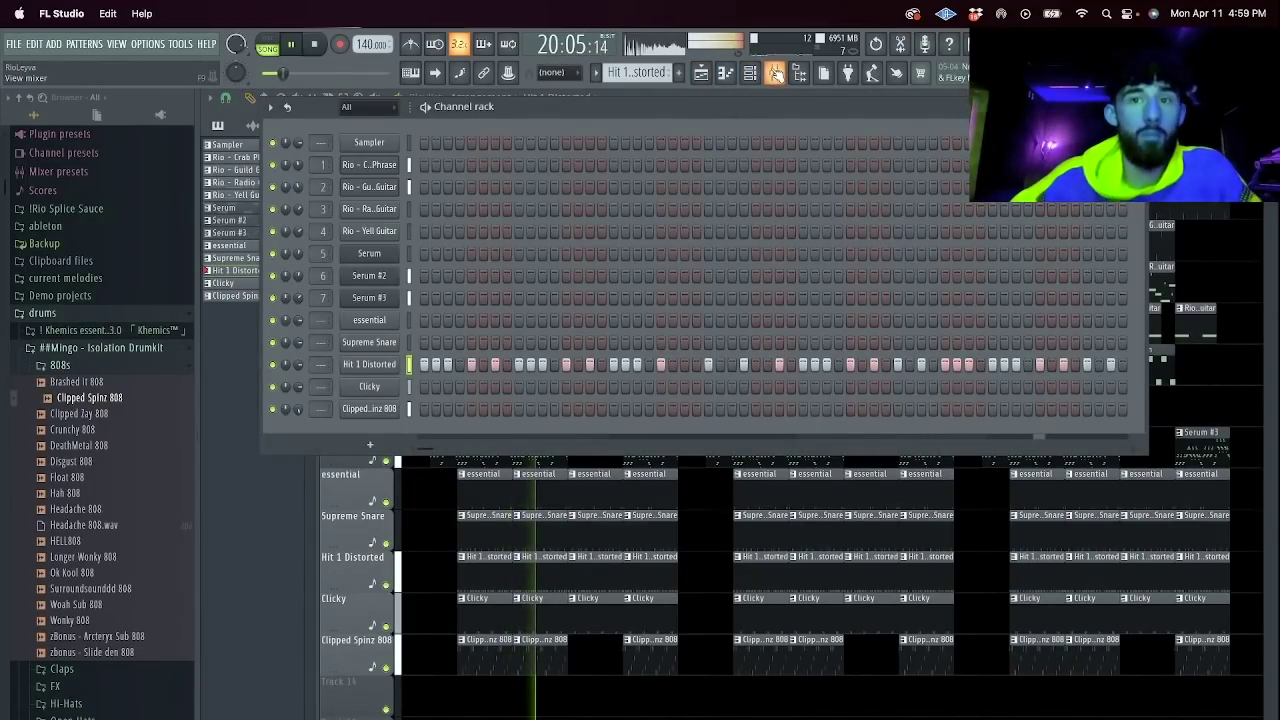
click(775, 73)
drag(338, 478, 323, 456)
click(702, 72)
Delete the right-side clips and repeat the remaining section twice, out to bar 113.
drag(1246, 716, 688, 103)
key(Delete)
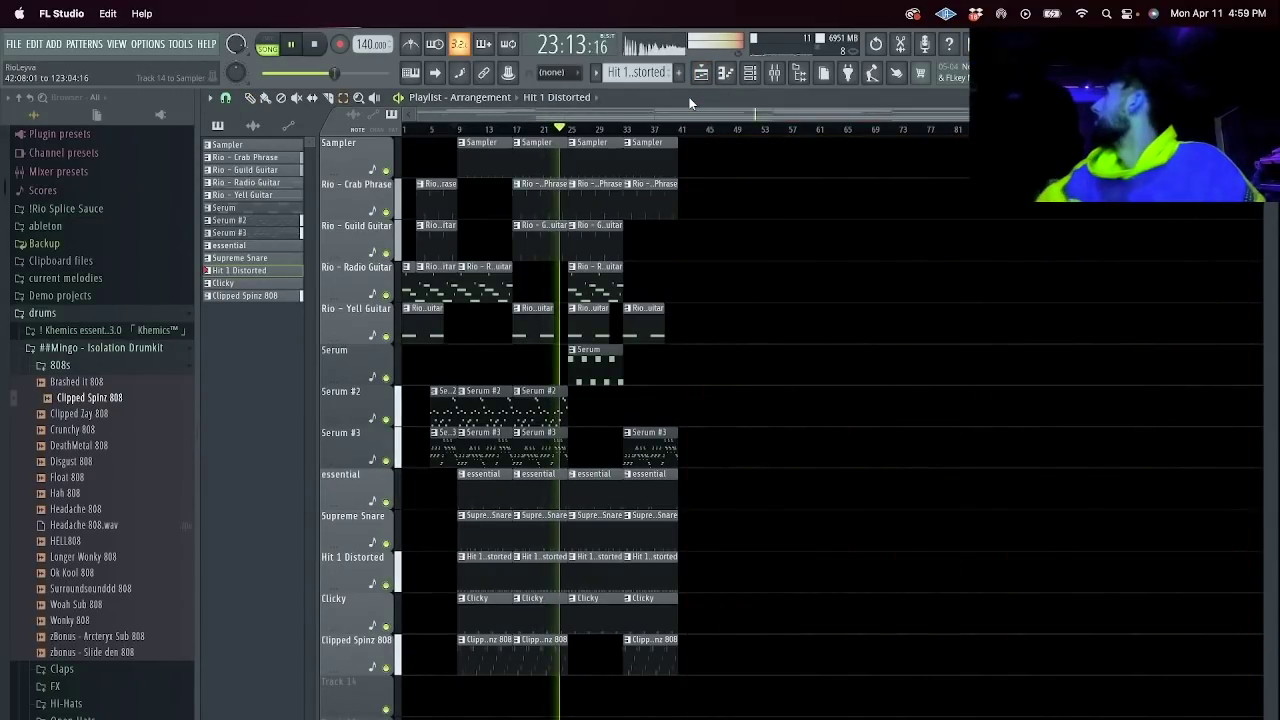
drag(704, 716, 400, 136)
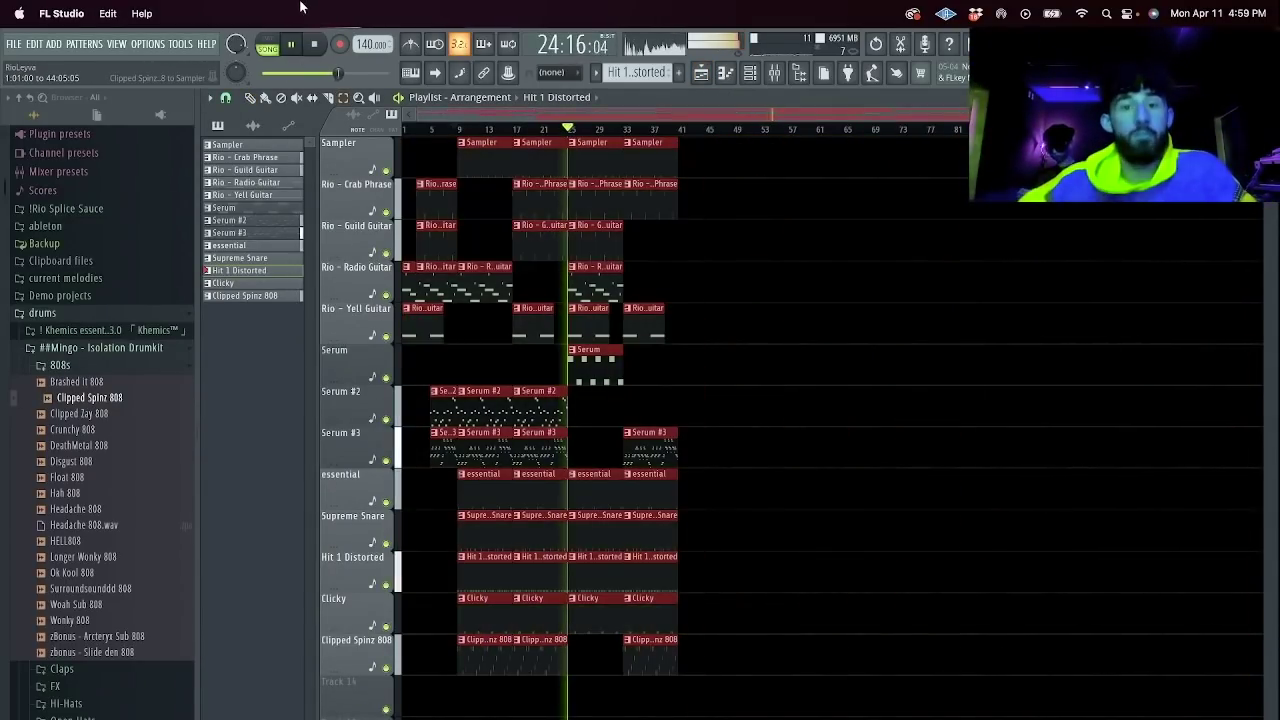
key(ctrl+b)
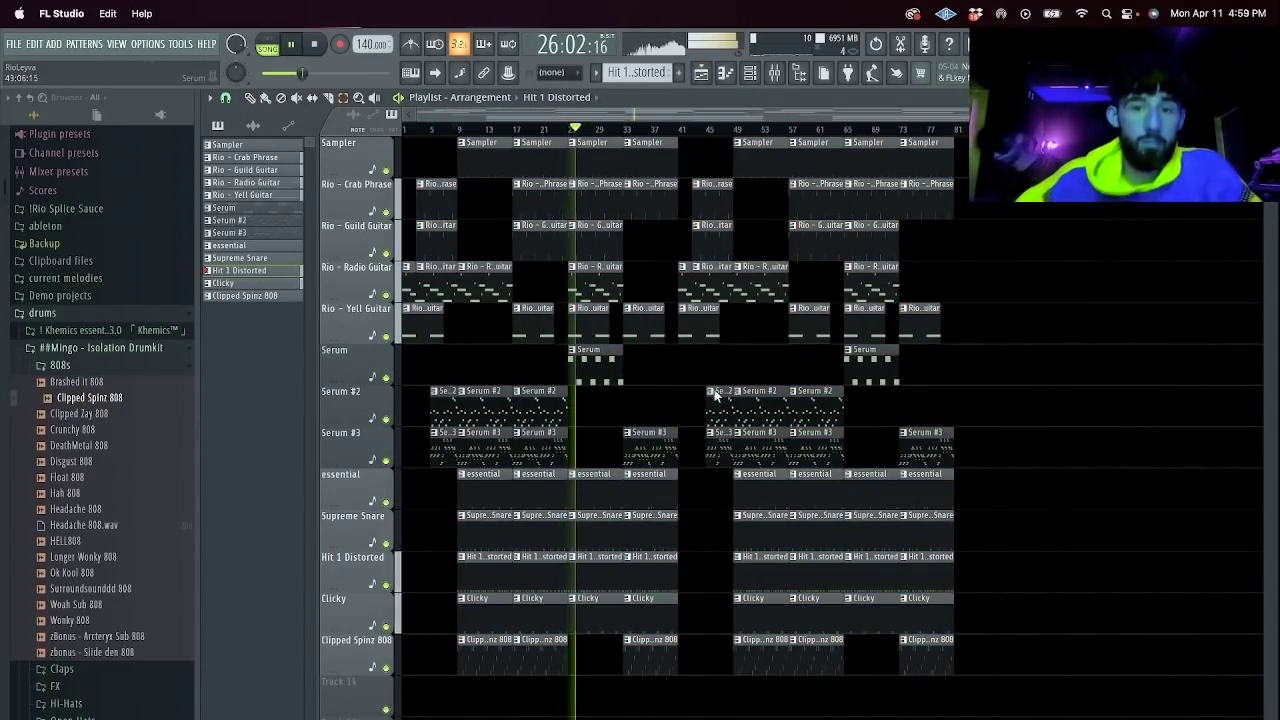
key(ctrl+b)
click(688, 411)
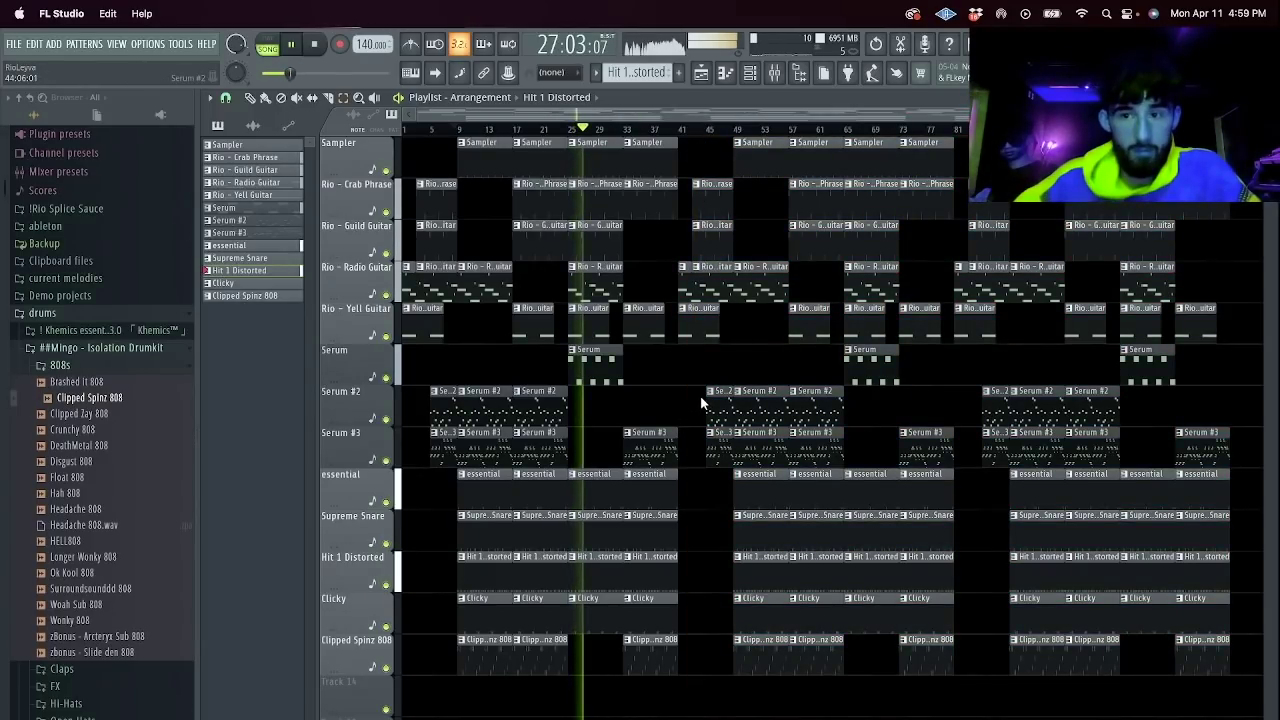
Save the song into 4 - April/Stems, starting a new folder named 'Rio - Sniper 140 BPM'.
key(super+s)
click(650, 218)
click(660, 232)
click(789, 287)
key(super+shift+n)
text(Rio - Sniper 140 BPM)
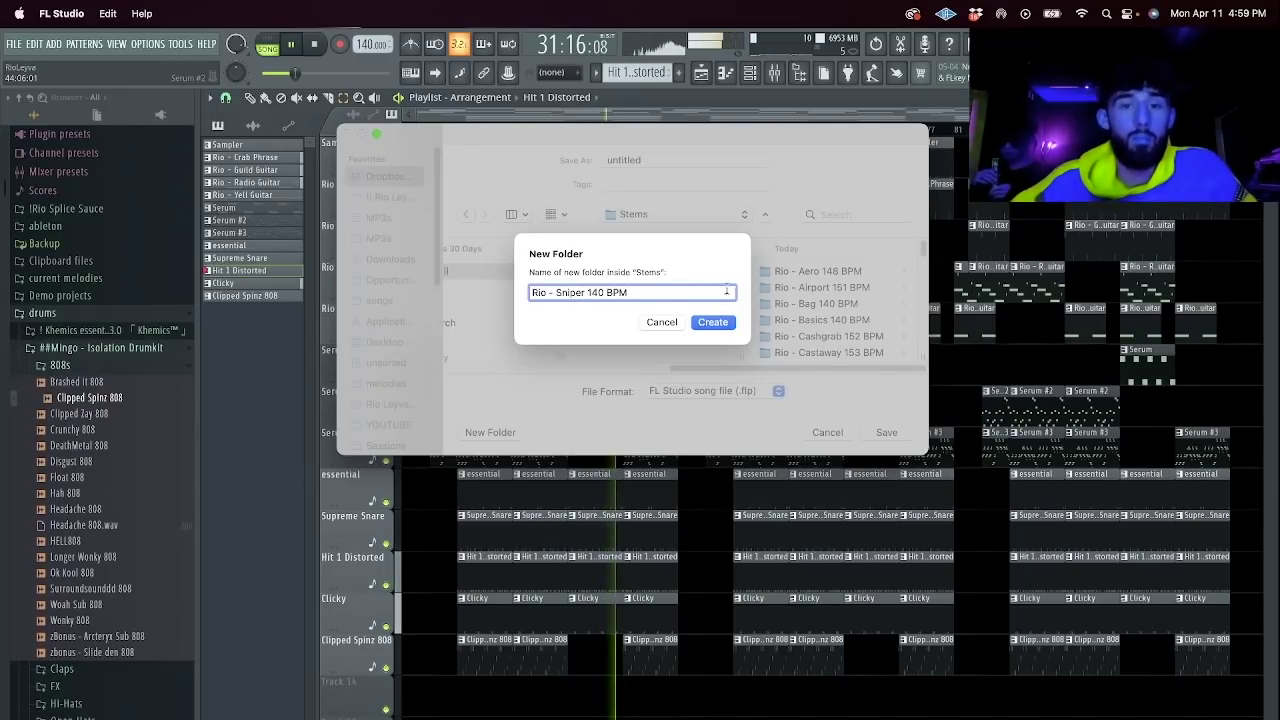
Save 'Rio - Sniper 140 BPM' in its new folder and render it as MP3 into MP3s.
click(711, 322)
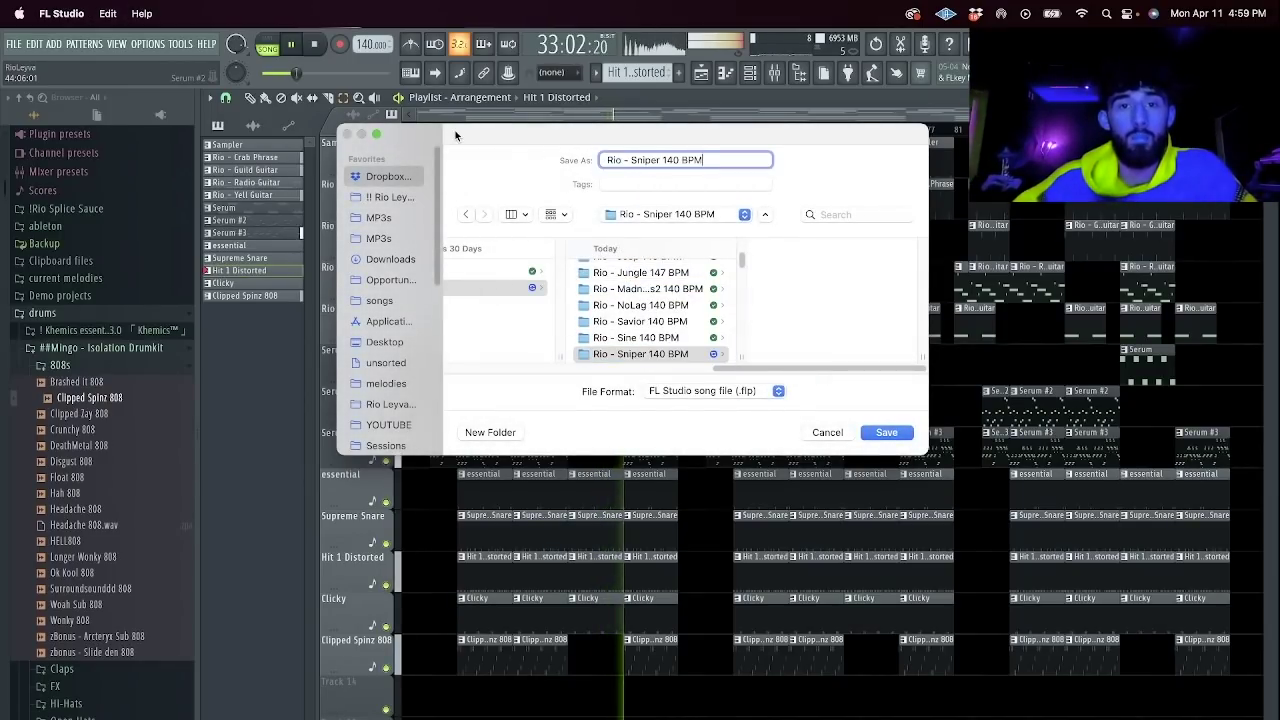
key(Return)
key(super+shift+r)
click(680, 224)
click(677, 244)
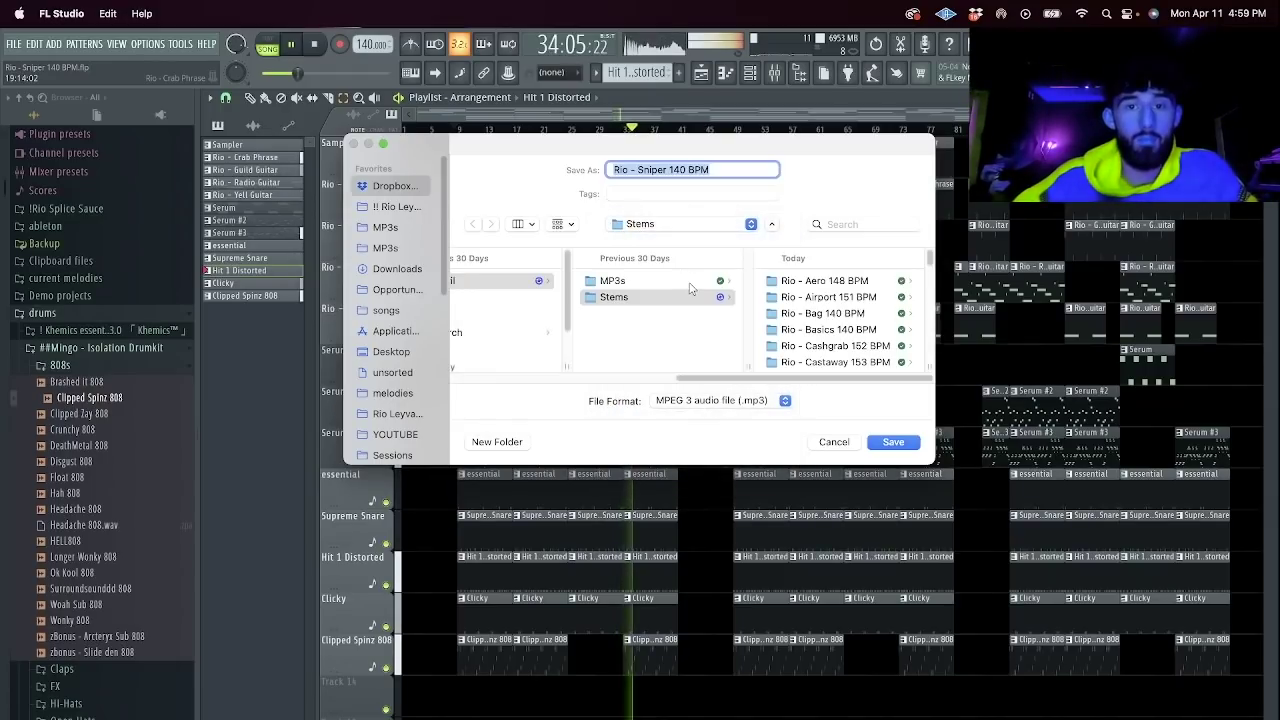
click(689, 284)
click(894, 442)
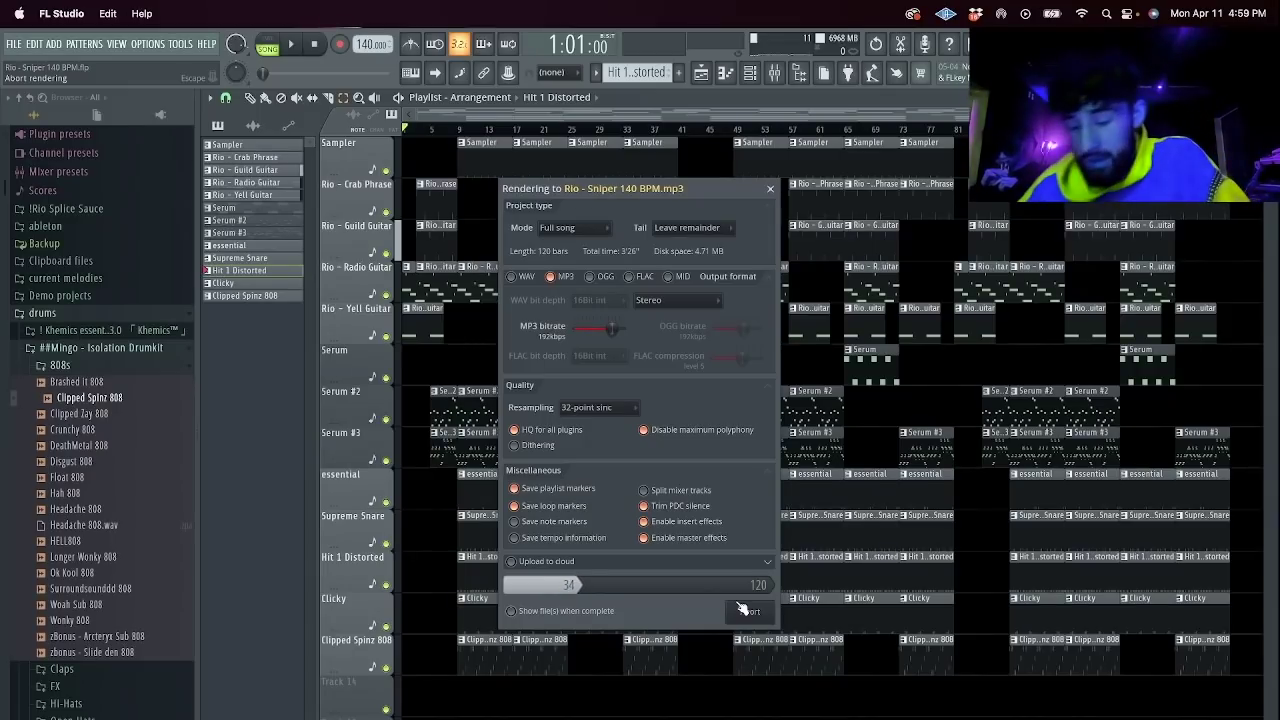
key(super+Tab)
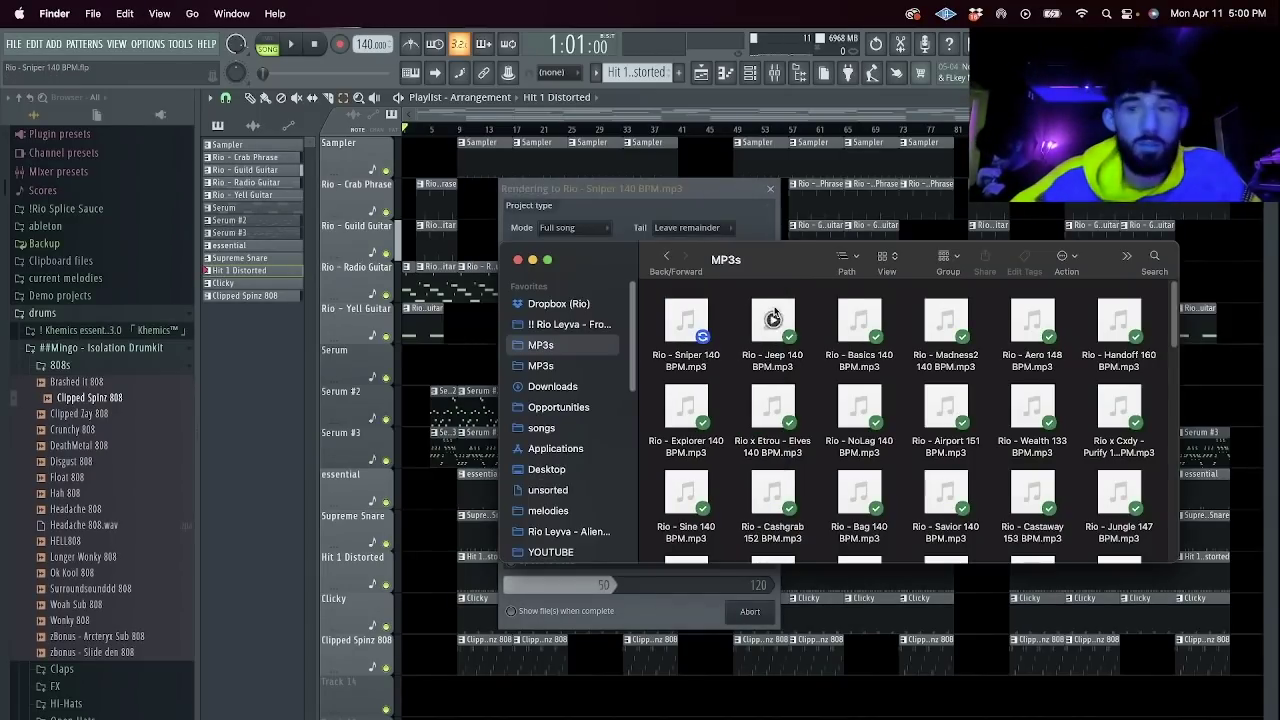
Select and inspect the files in the MP3s folder, including Rio - Sniper 140 BPM.mp3, then deselect.
drag(652, 317, 665, 424)
scroll(1151, 464, down, 1)
scroll(778, 482, down, 2)
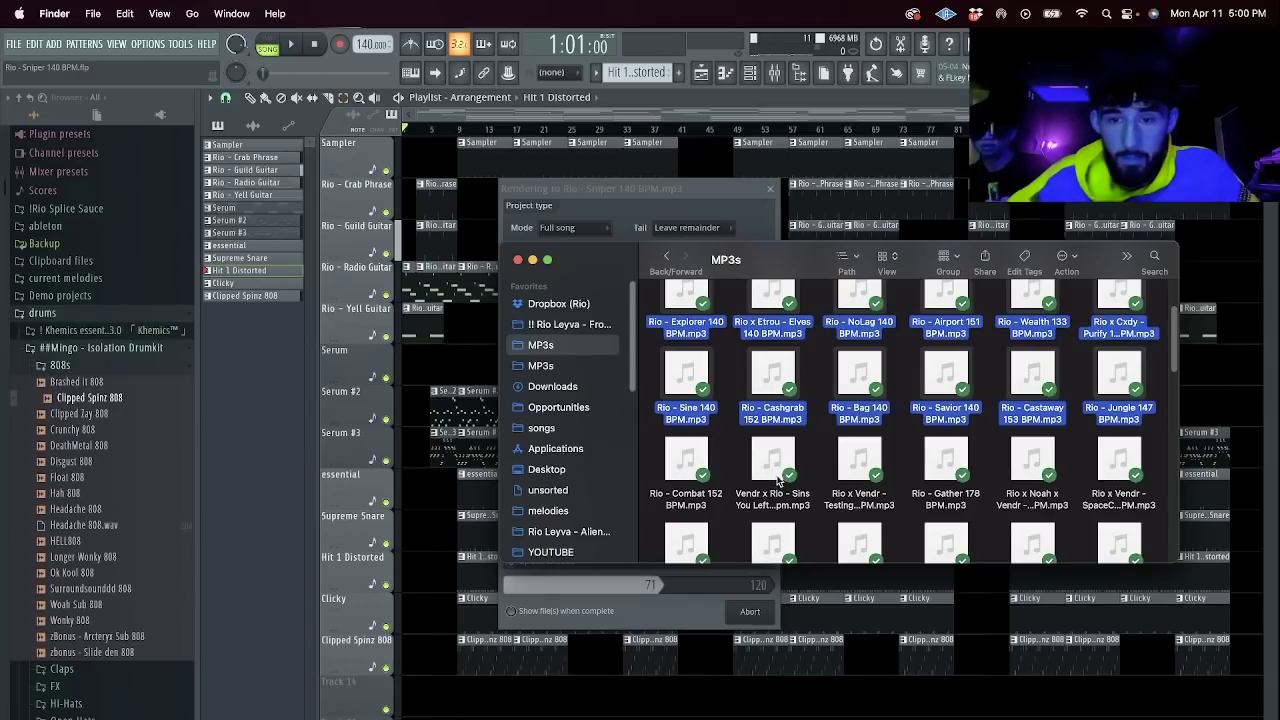
right_click(675, 480)
click(730, 372)
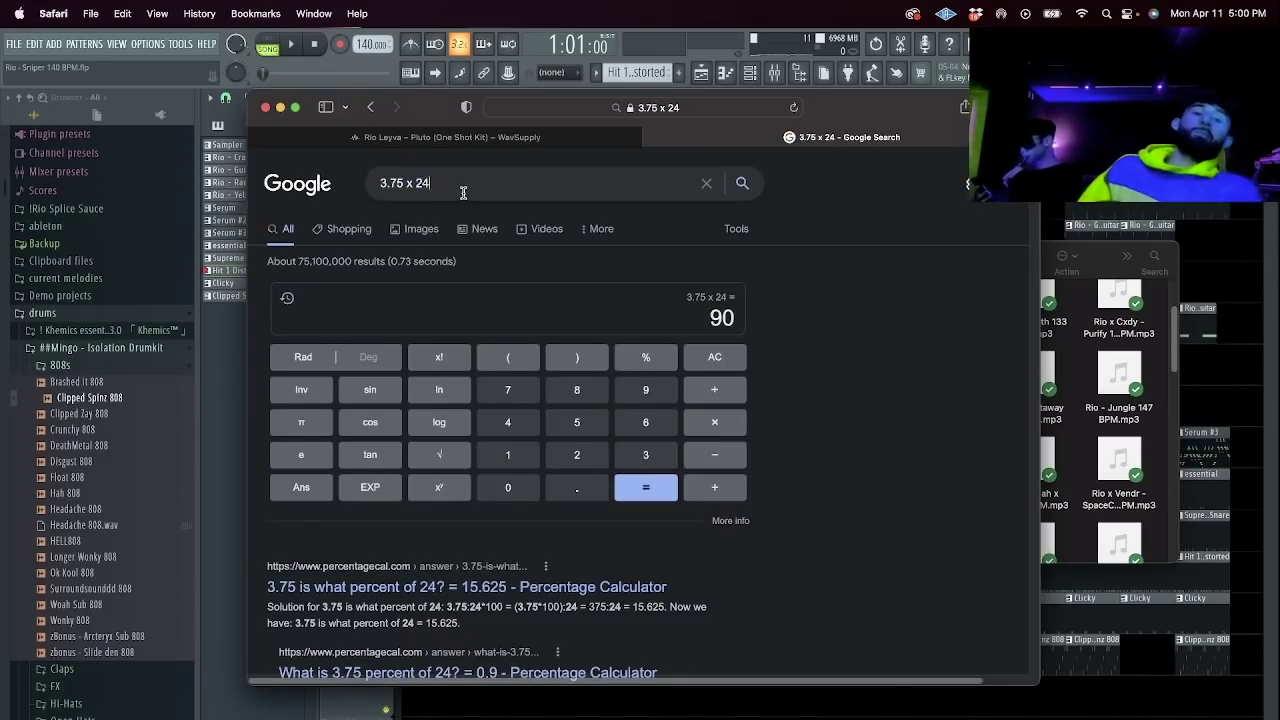
Calculate 19 divided by 5 (3.8) in Google, then search 3.8 x 24.
drag(455, 189, 67, 172)
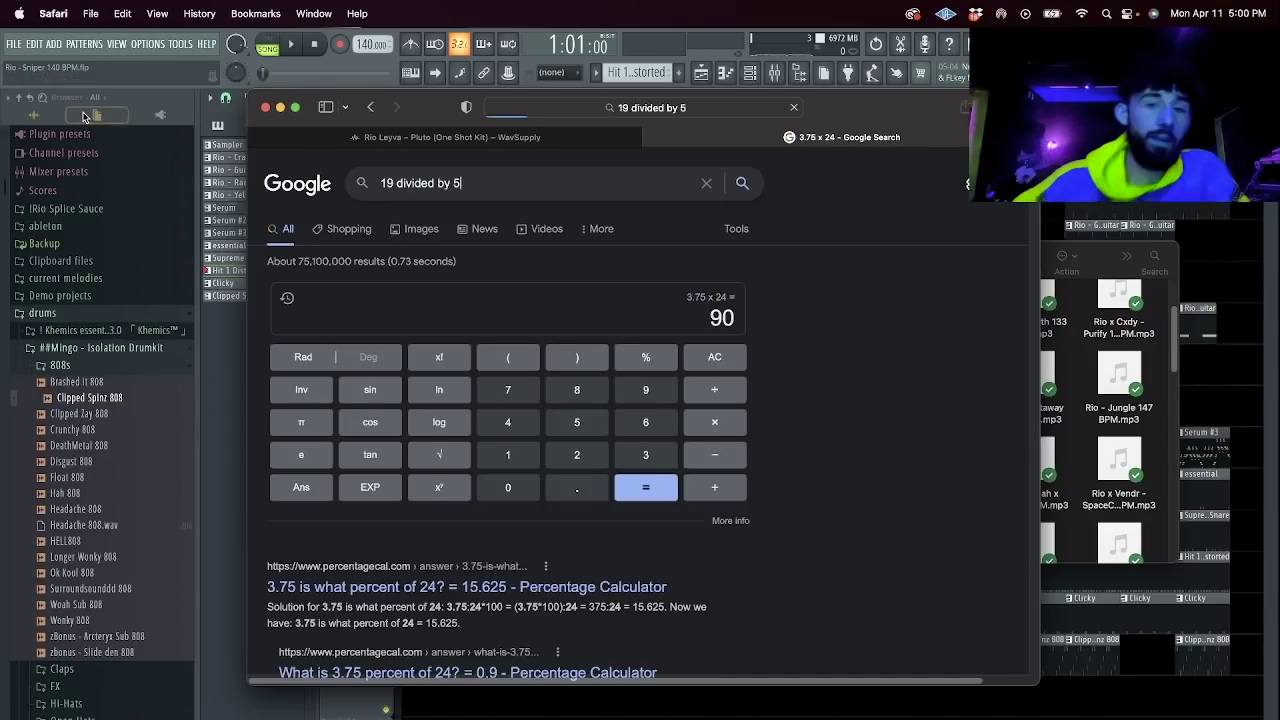
text(19 divided by 5)
key(Return)
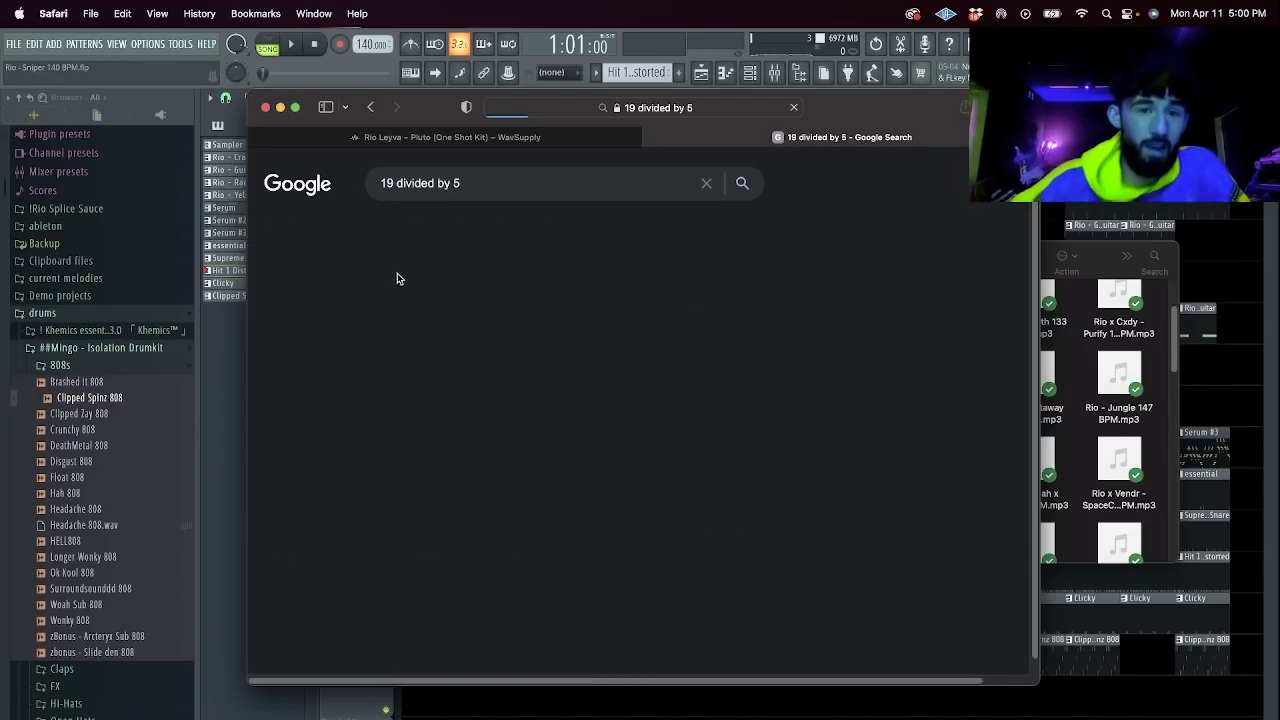
key(super+c)
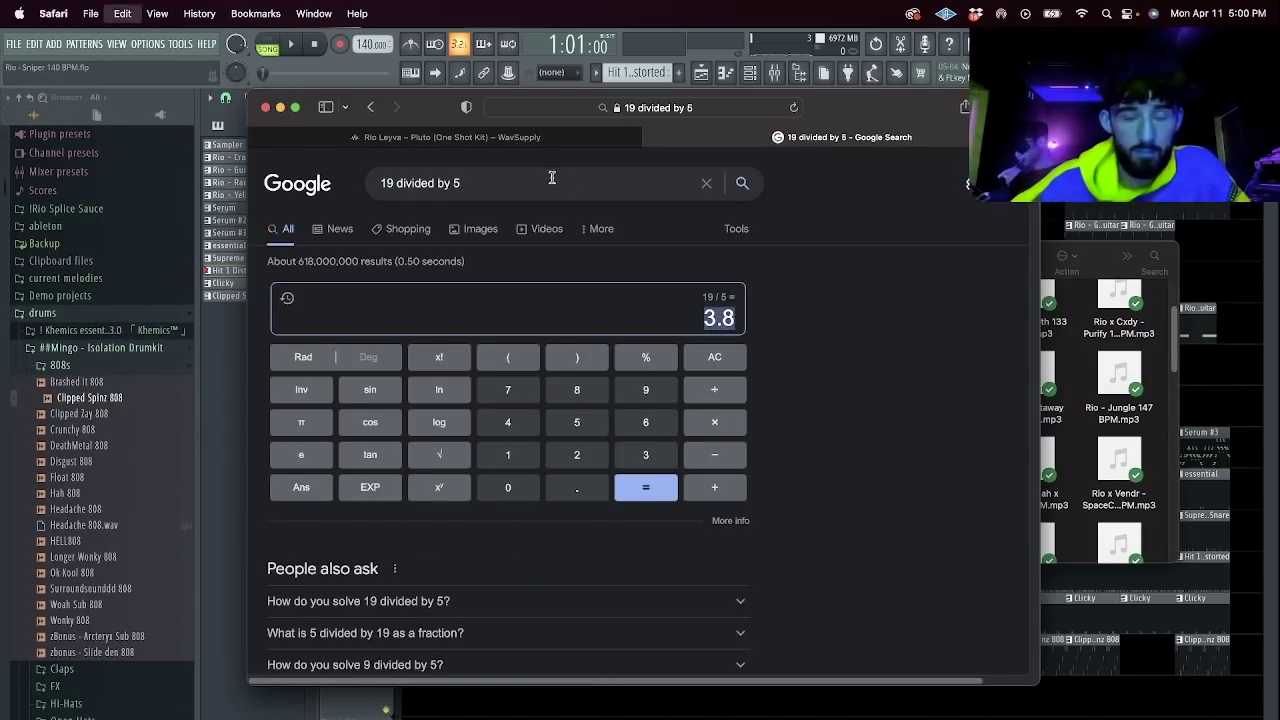
key(super+v)
text(x 24)
key(Return)
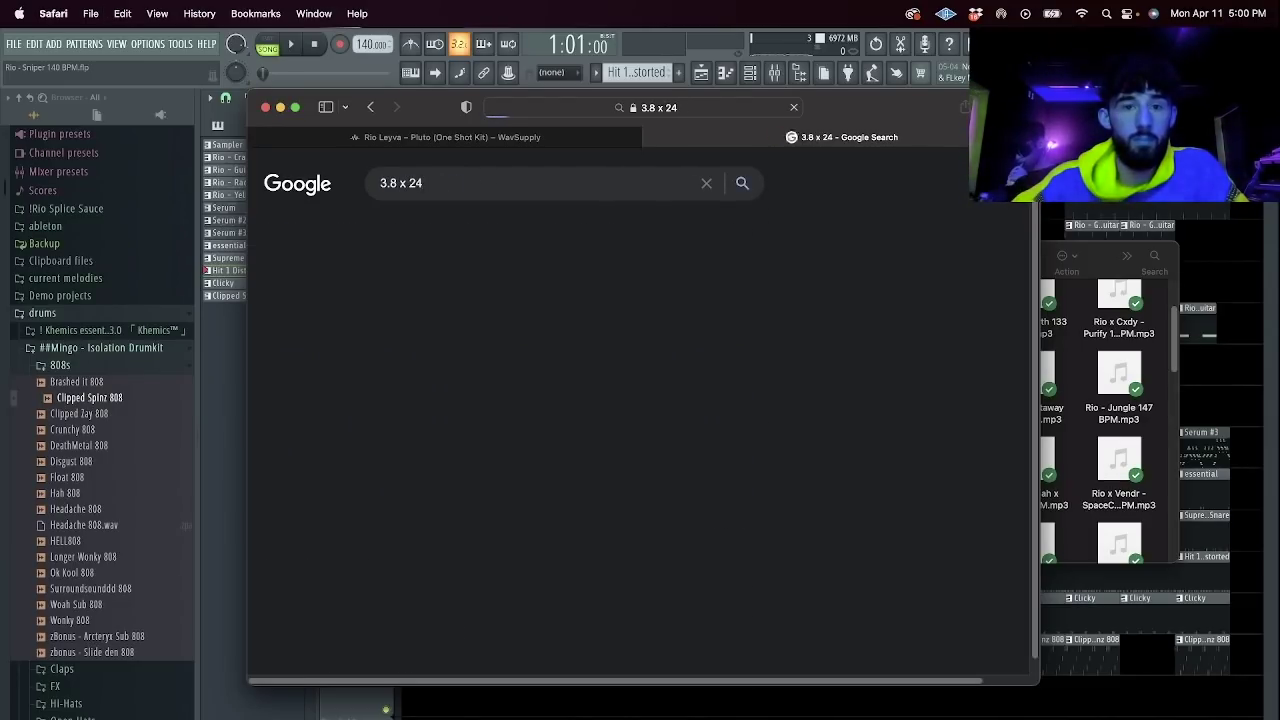
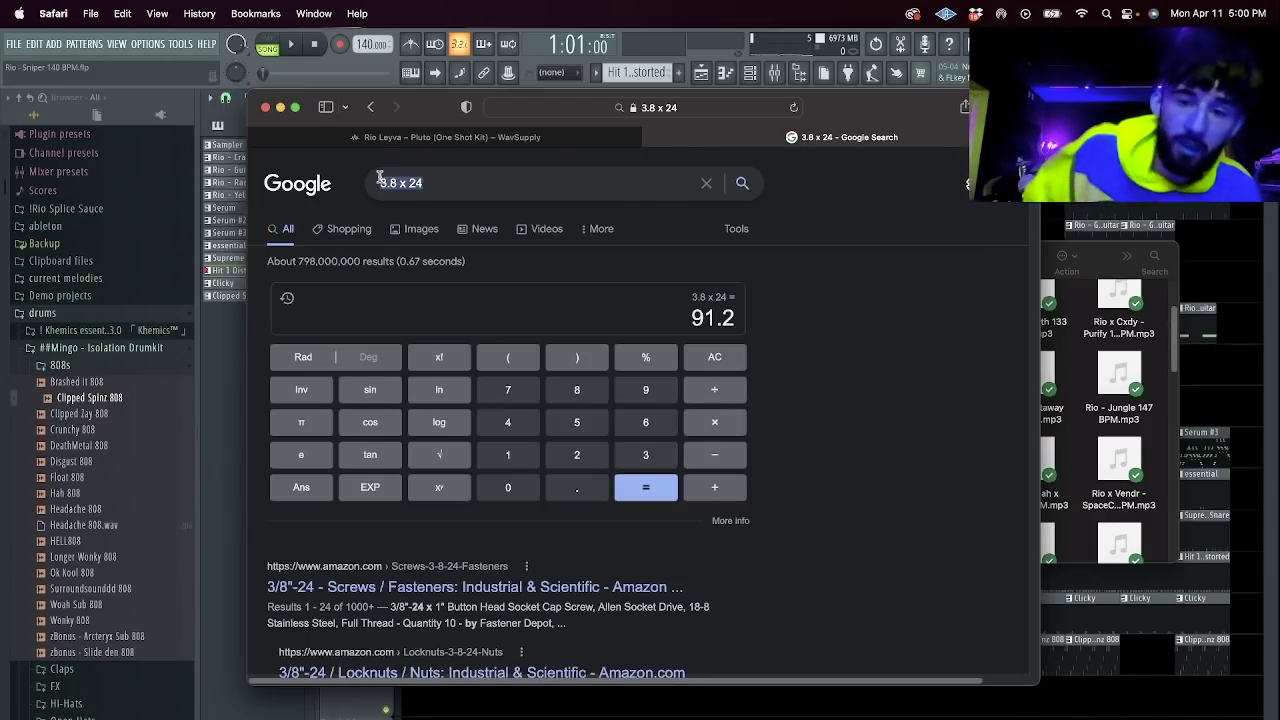
Close the Safari calculator search and start a new default FL Studio project.
click(267, 108)
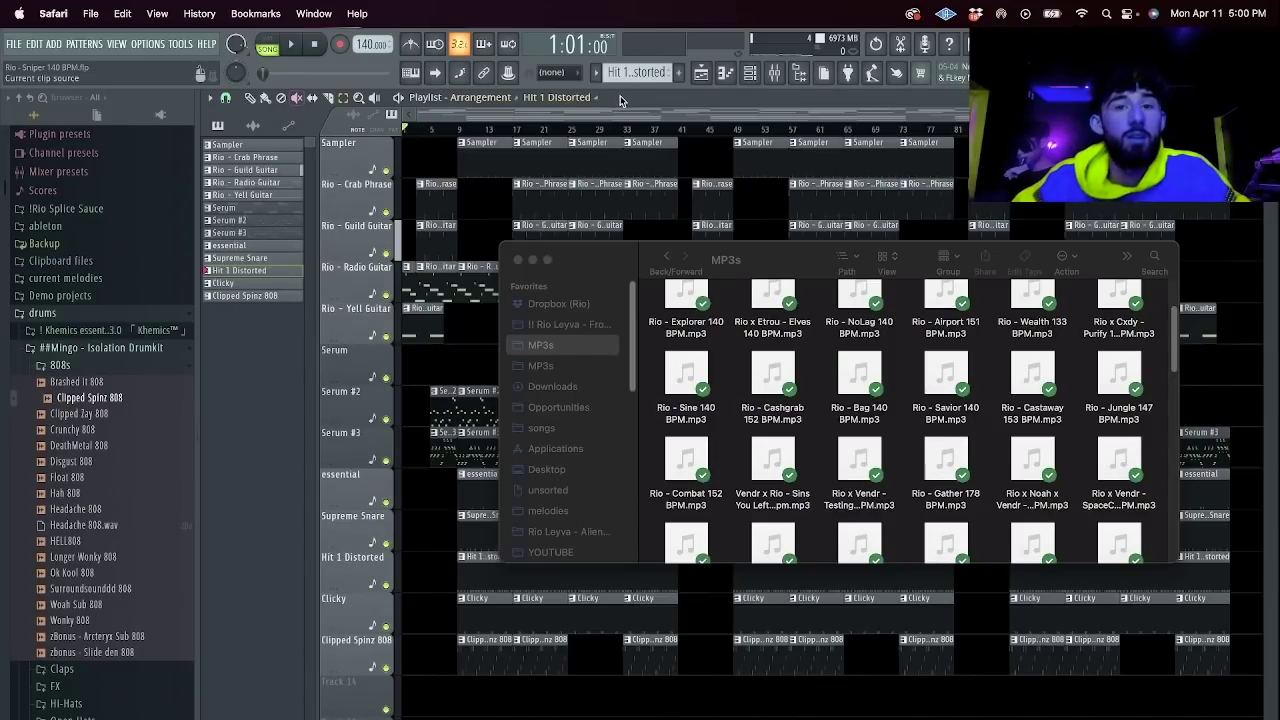
click(623, 100)
click(14, 44)
click(40, 64)
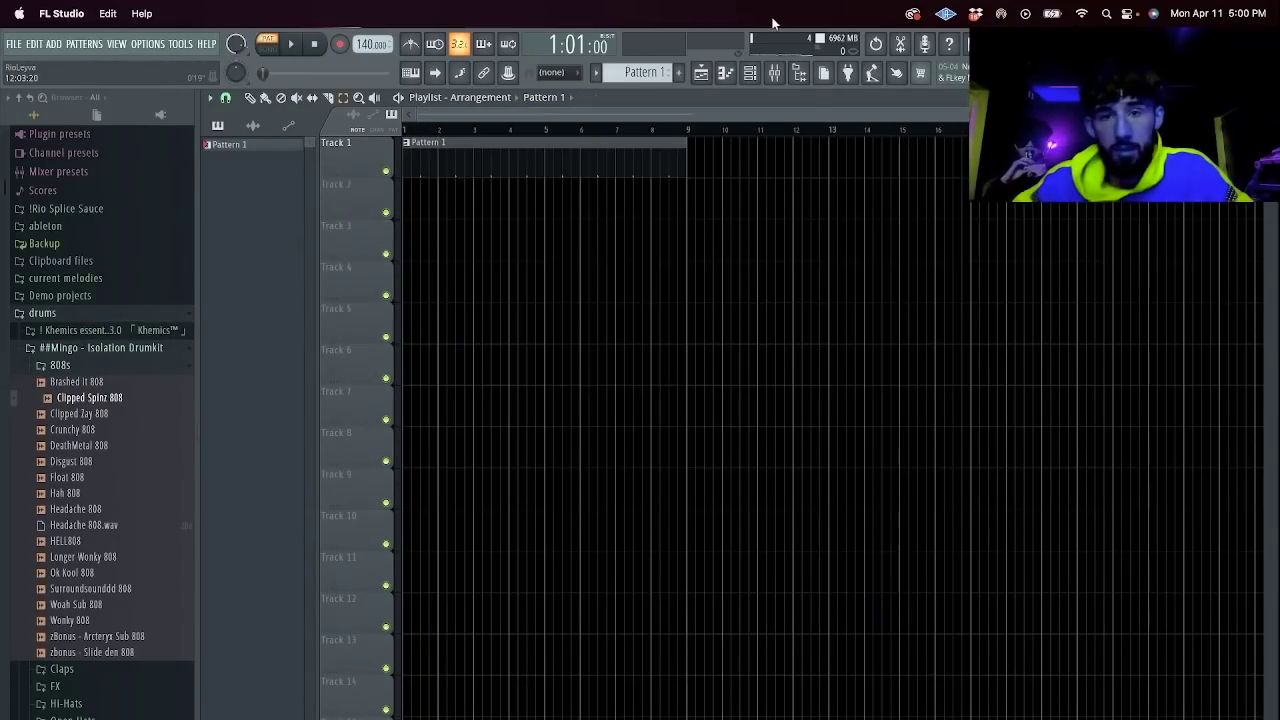
Add a TyrellN6 channel and, after auditioning presets, load Juno Strgs 1.
click(750, 73)
click(384, 177)
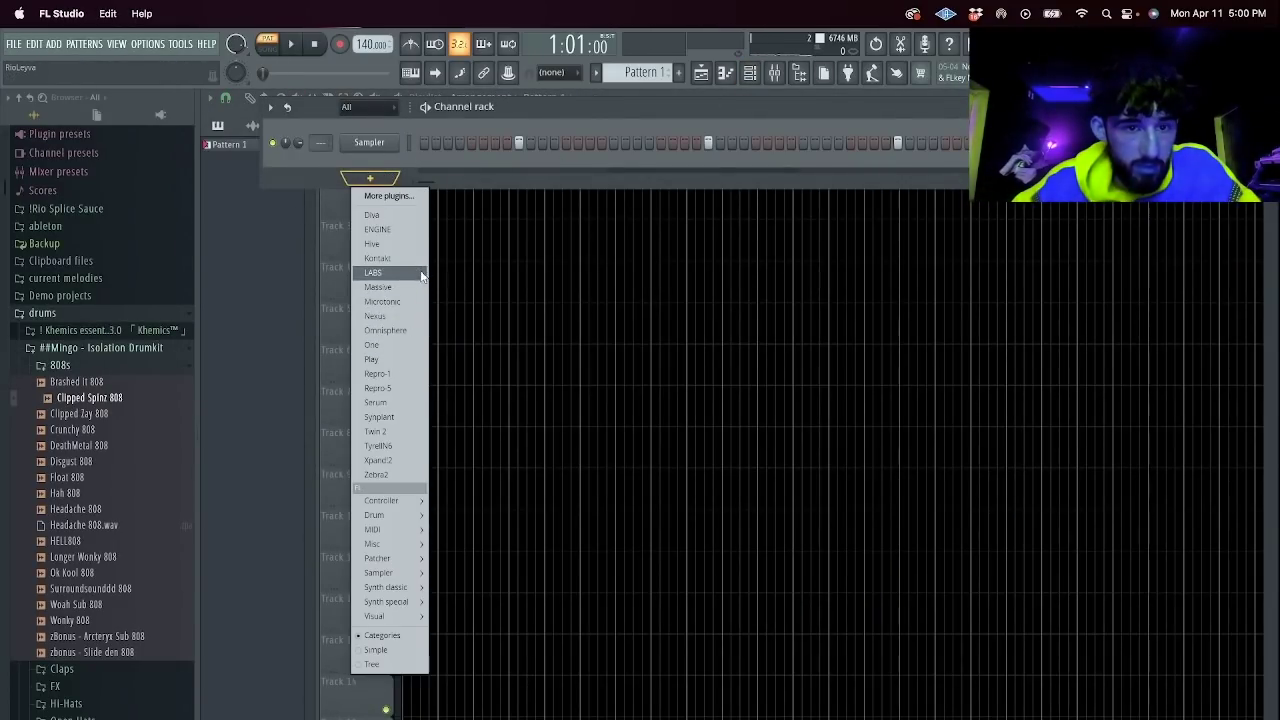
click(399, 447)
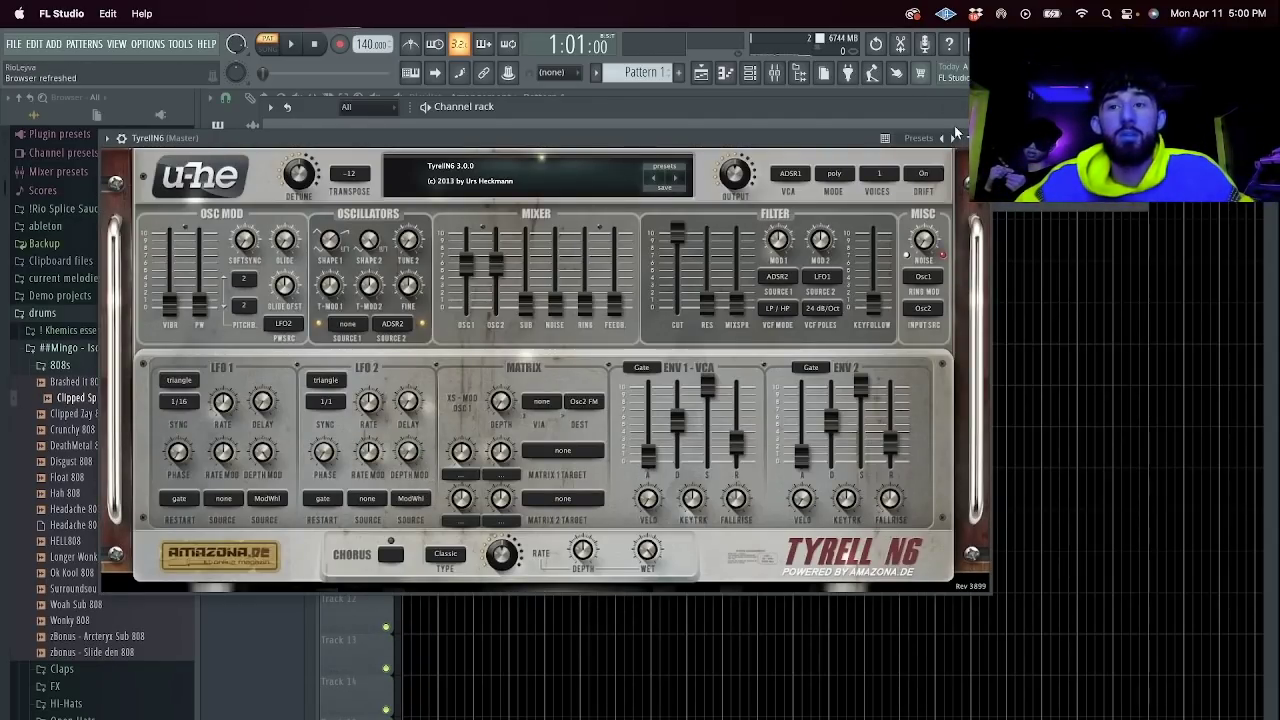
click(665, 166)
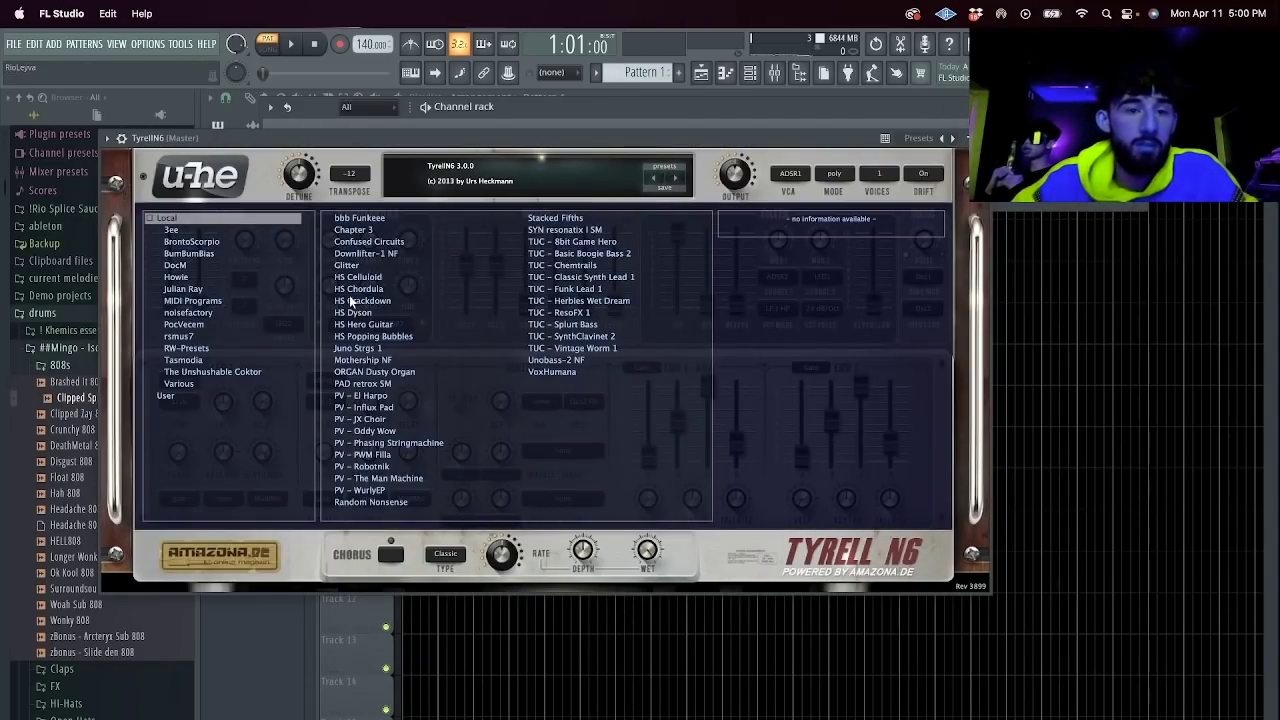
click(372, 242)
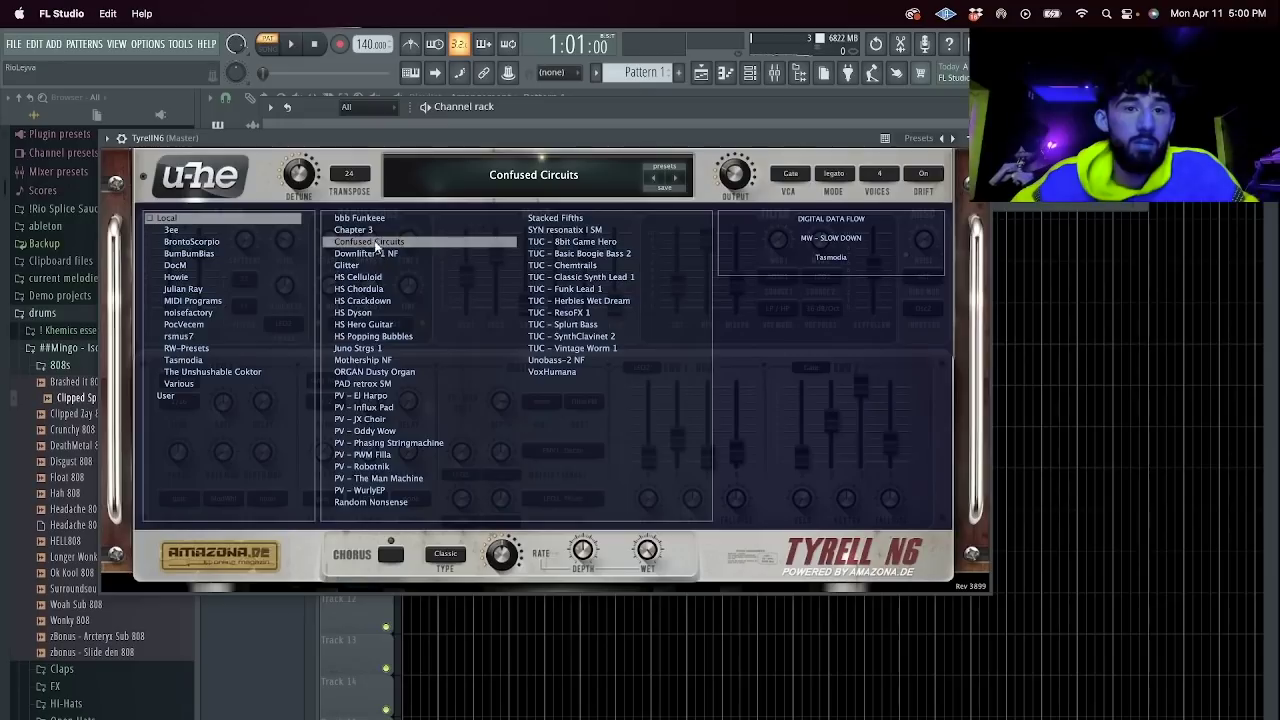
click(428, 338)
click(398, 359)
click(392, 349)
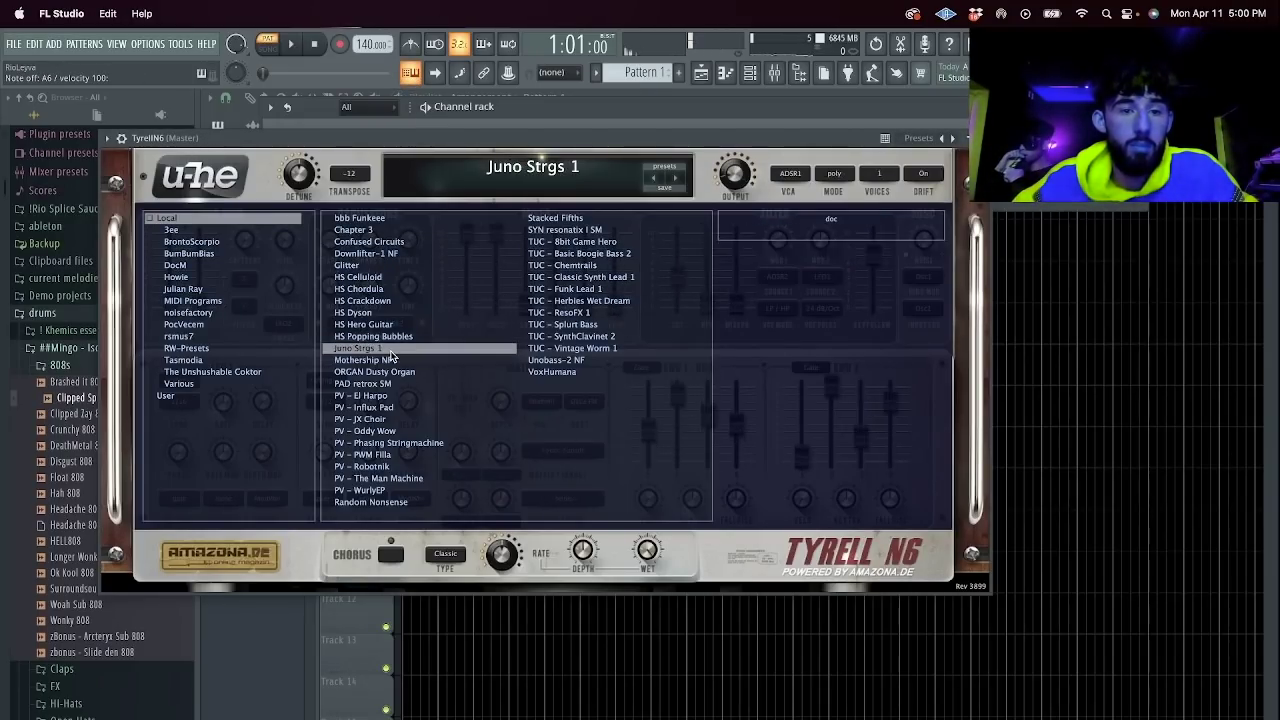
key(Escape)
Draw a two-bar F#5-G#5-C#6-D#6 chord in the TyrellN6 piano roll and duplicate it with Ctrl+B.
right_click(368, 166)
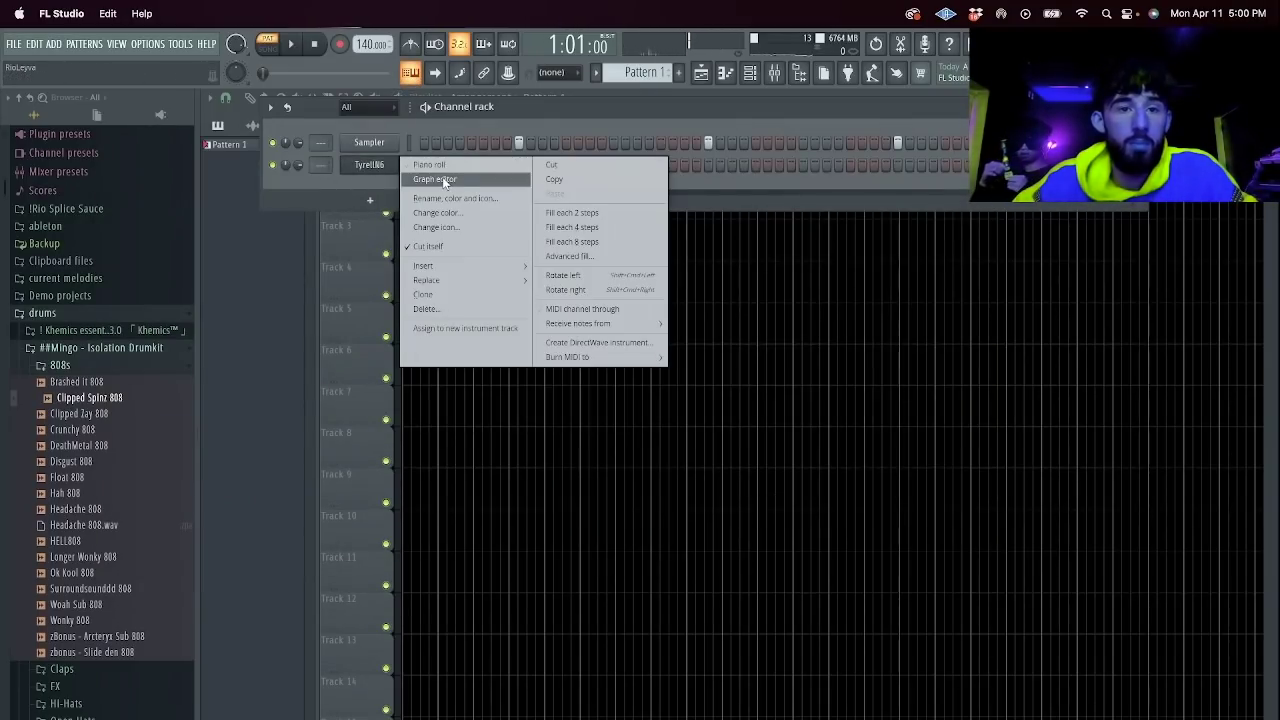
click(441, 168)
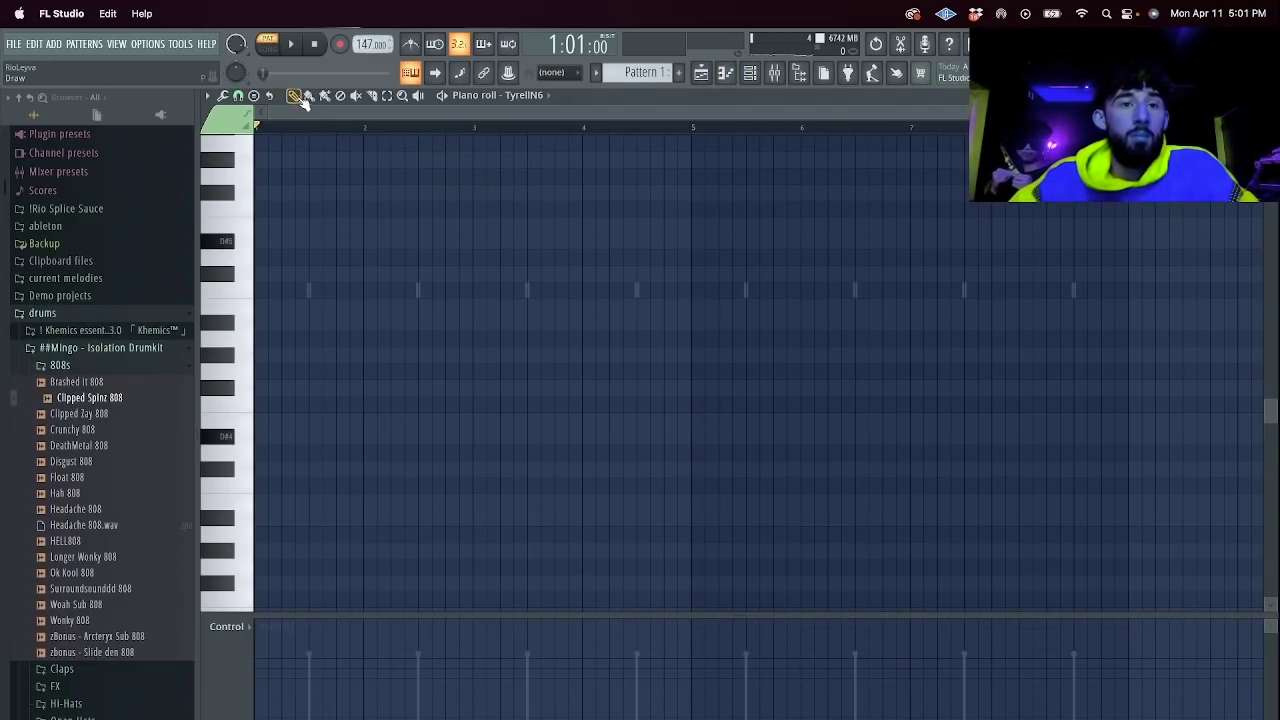
scroll(309, 323, up, 2)
drag(262, 296, 431, 290)
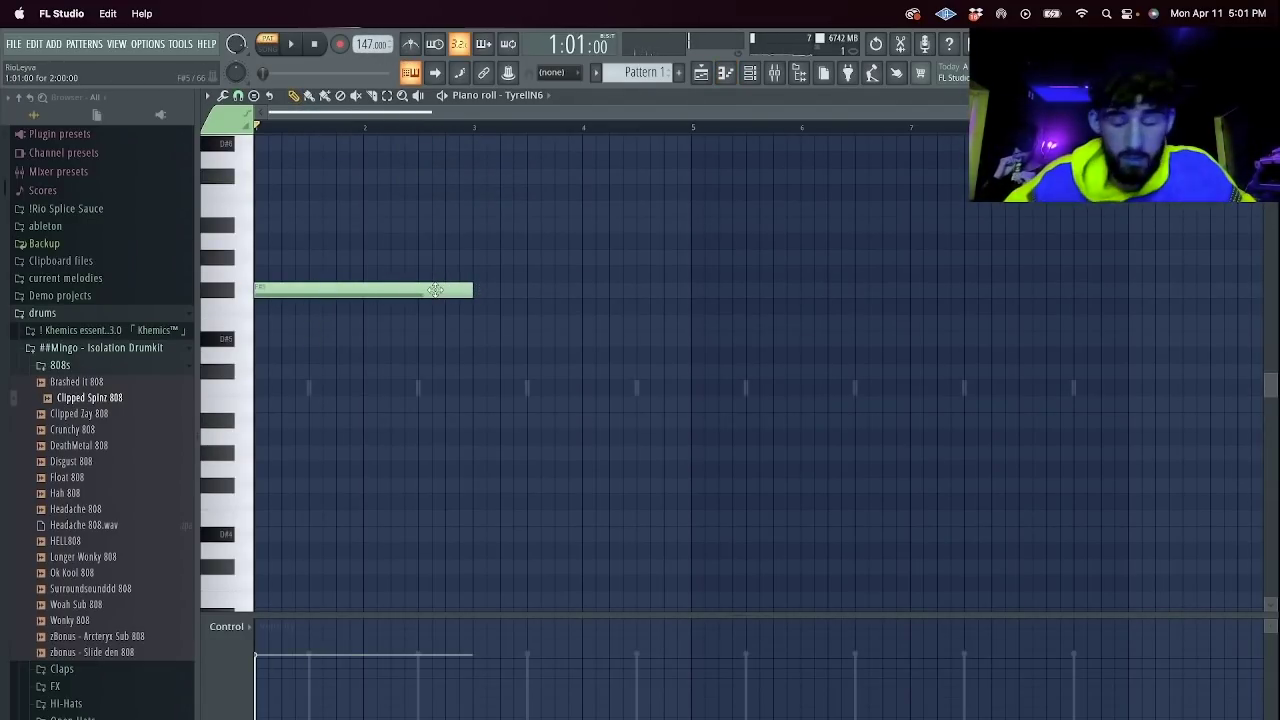
click(270, 257)
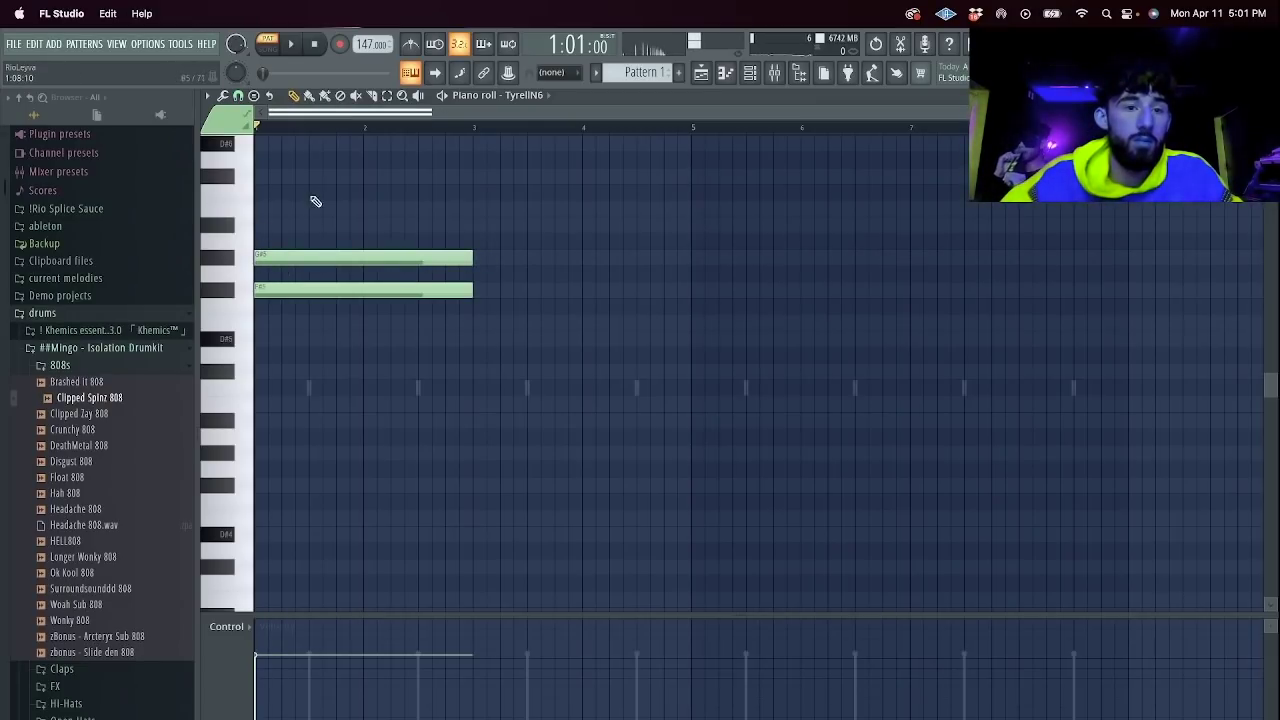
click(262, 175)
click(271, 145)
key(space)
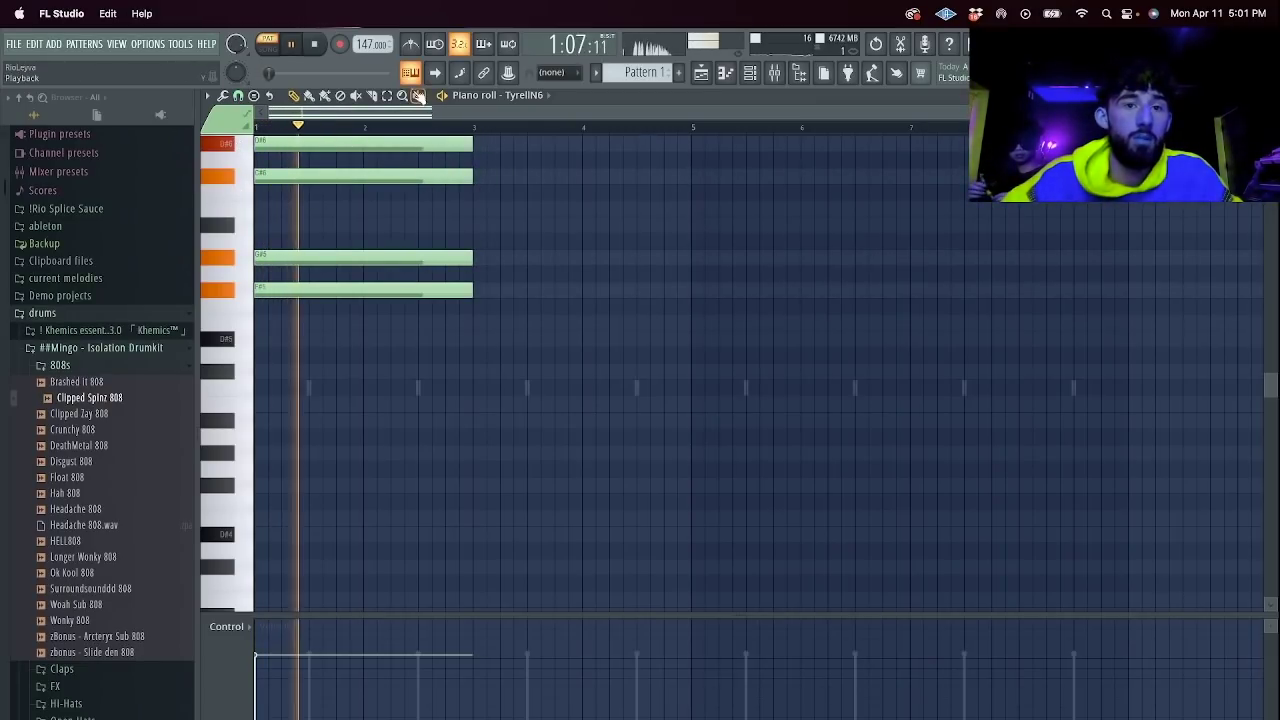
key(ctrl+b)
key(ctrl+b)
key(ctrl+b)
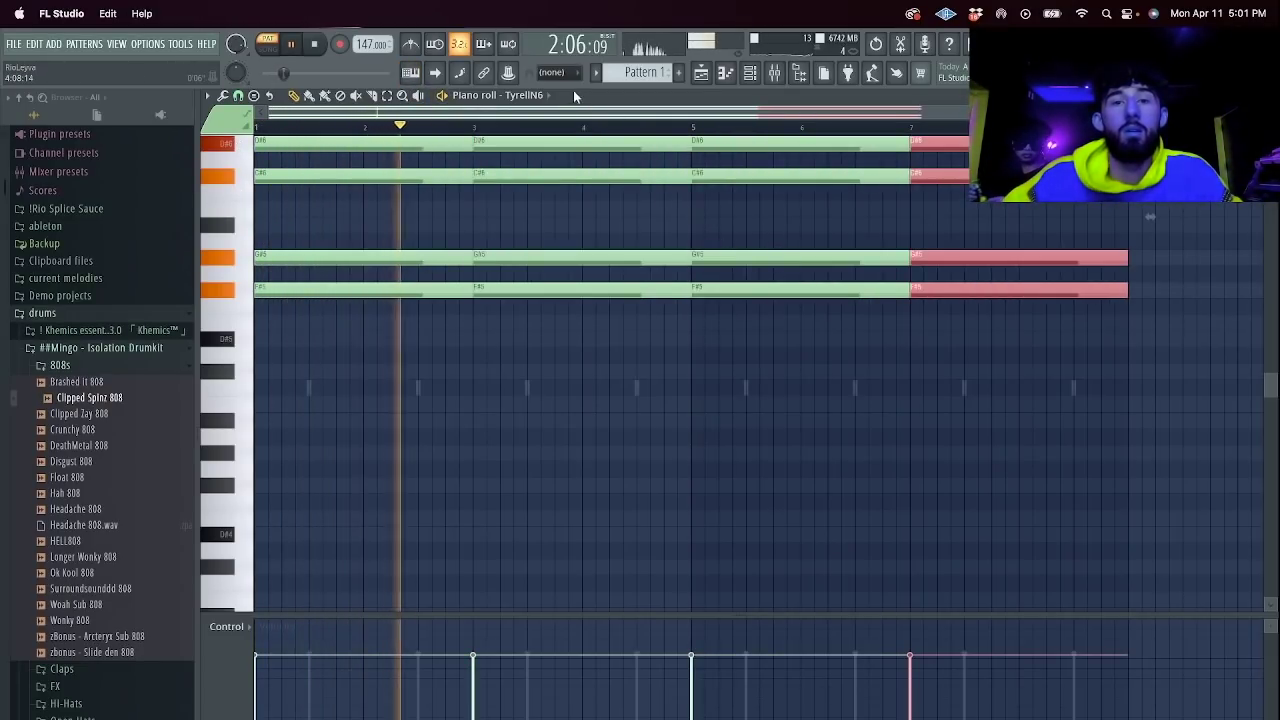
Select the synth's mixer track, then clone the TyrellN6 channel for a second part.
click(753, 76)
click(773, 77)
click(248, 280)
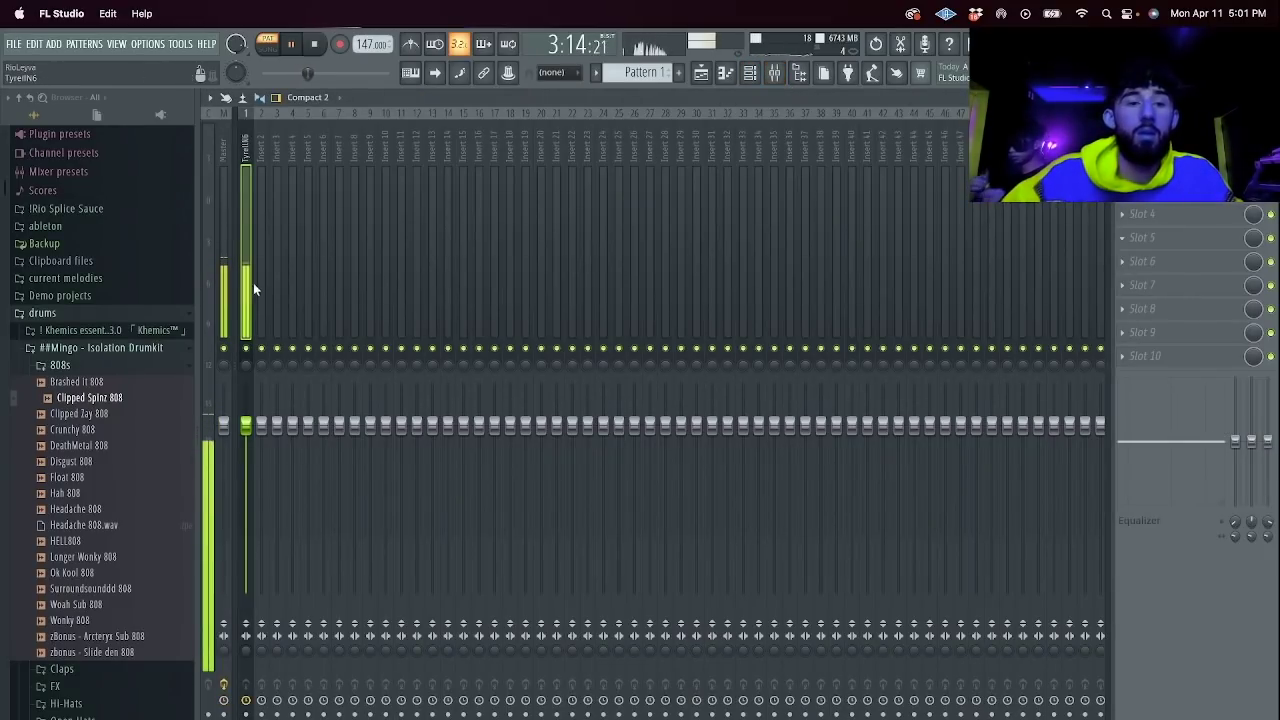
click(749, 72)
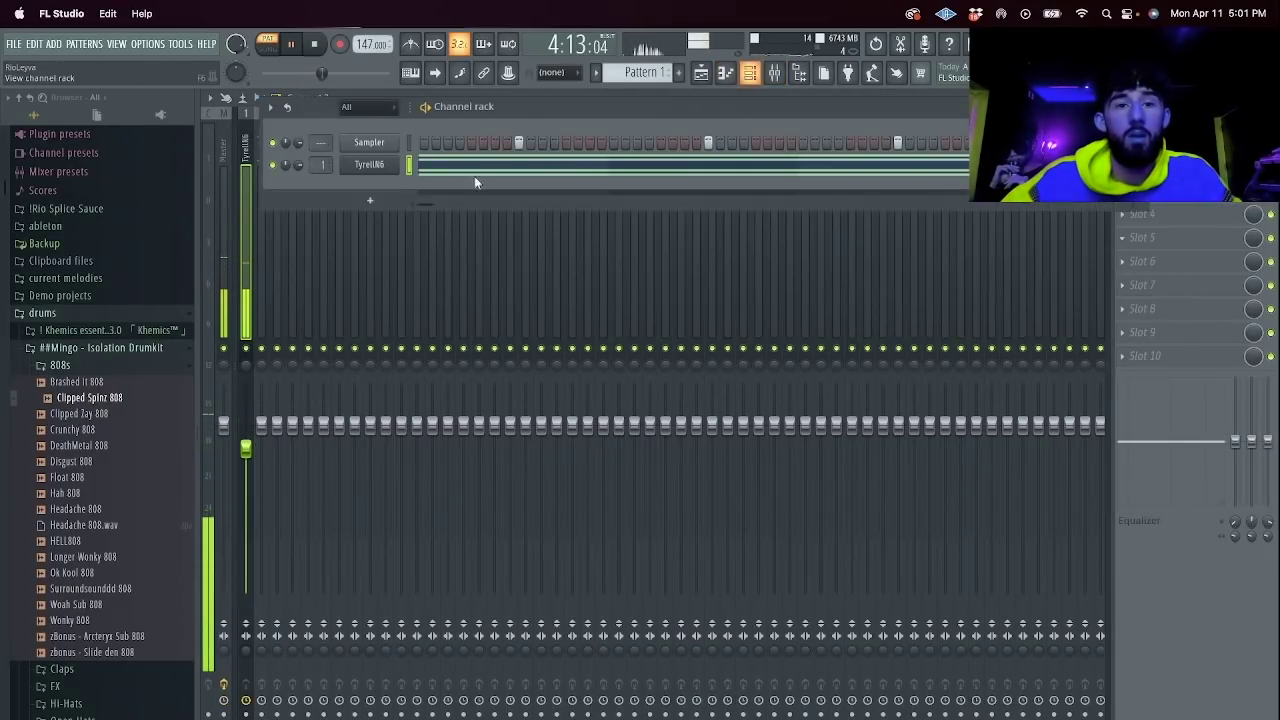
right_click(392, 172)
click(445, 292)
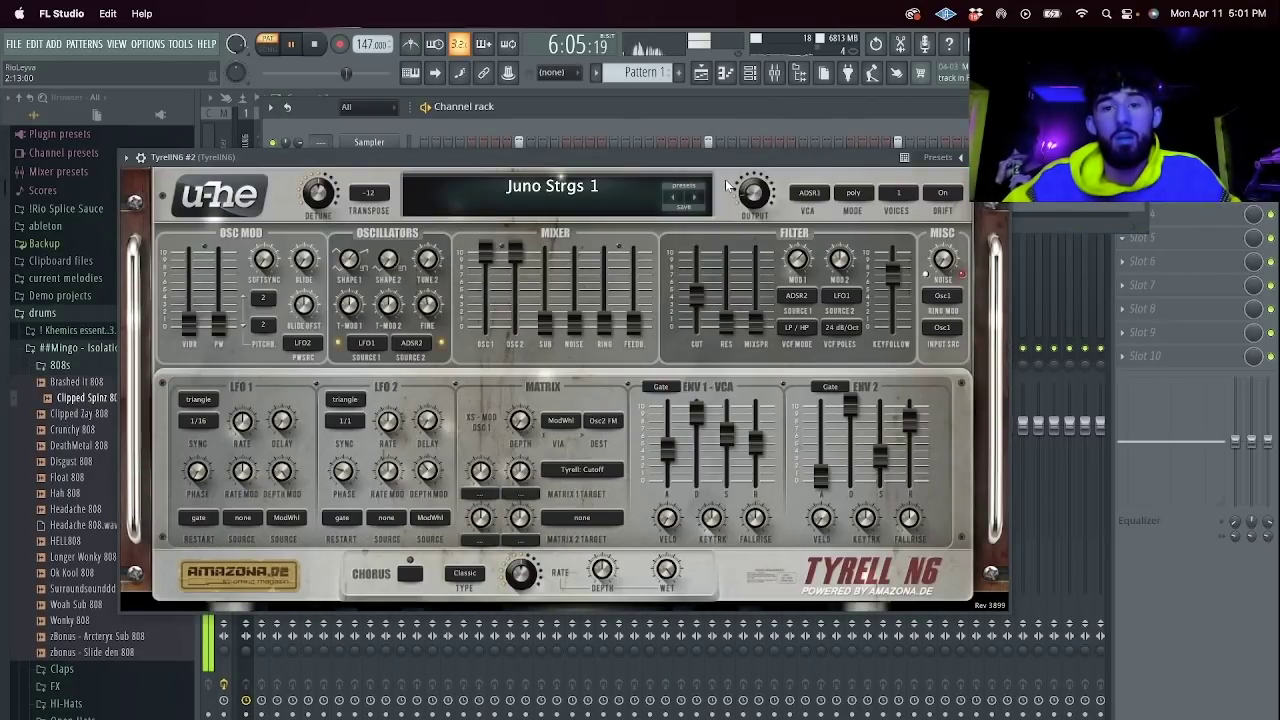
Audition PocVecem presets on TyrellN6 #2 and load PV – Polysix Bells.
click(688, 190)
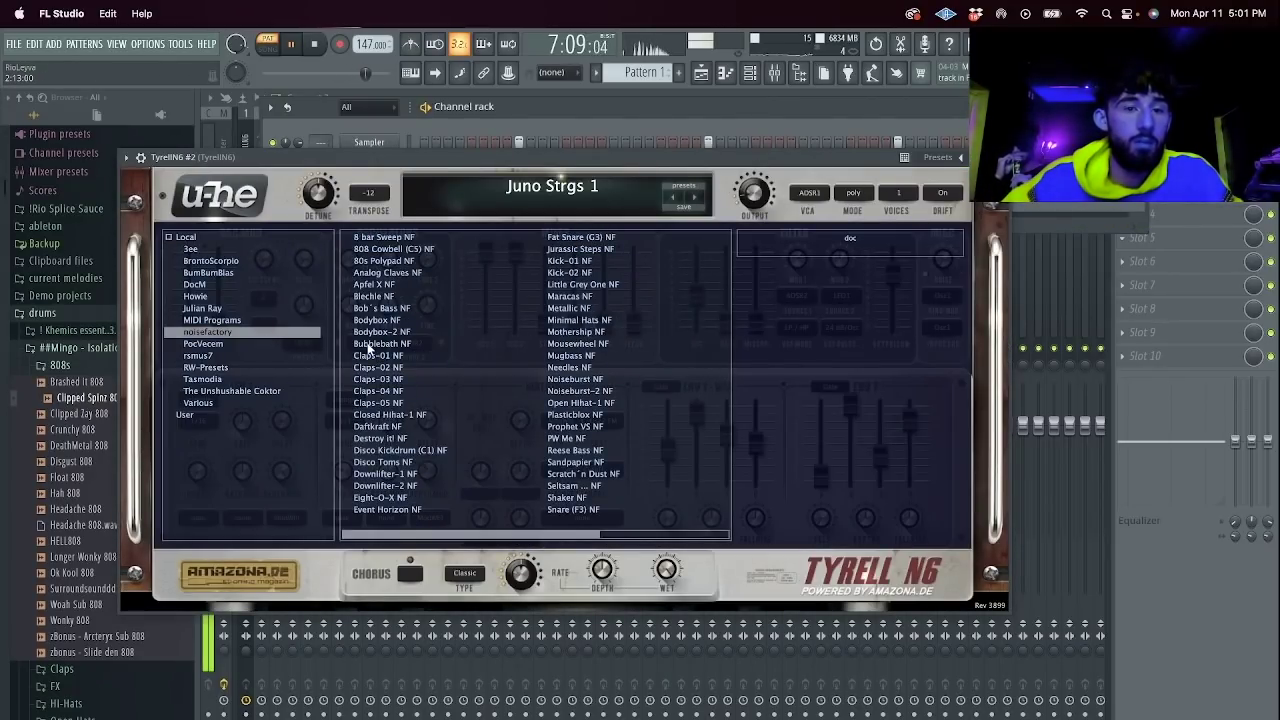
click(405, 414)
click(203, 343)
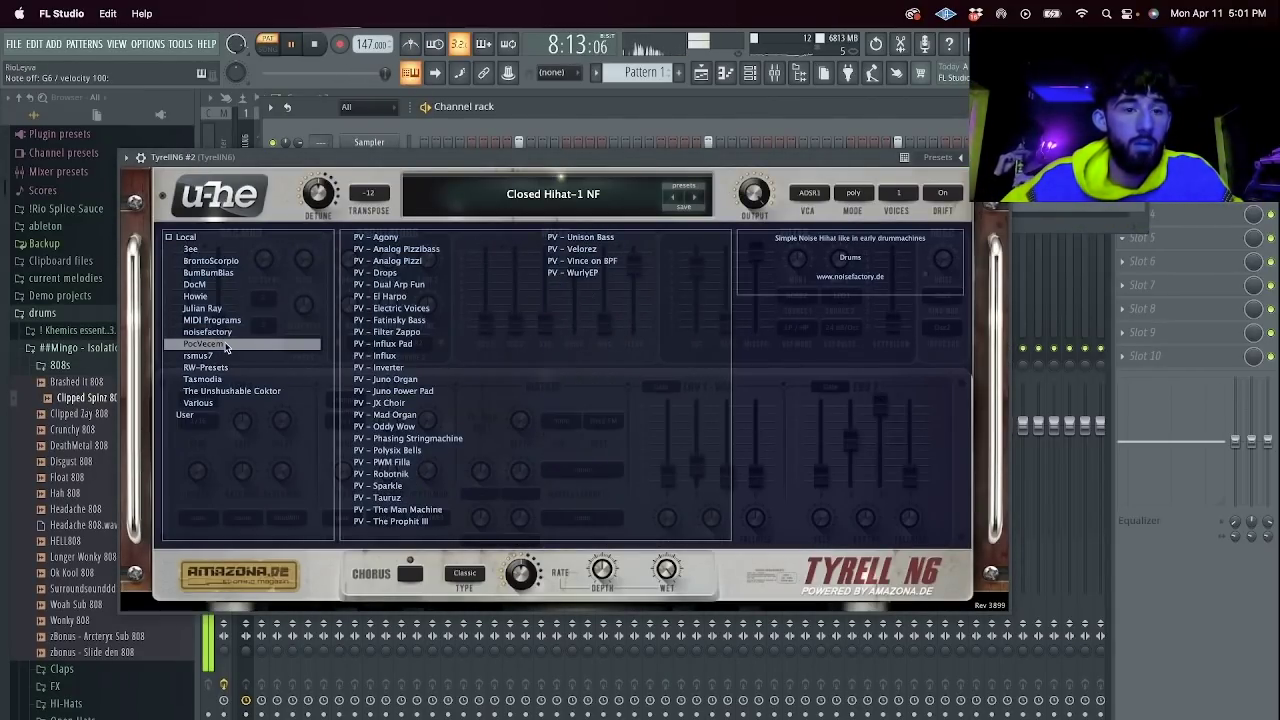
click(445, 391)
click(575, 261)
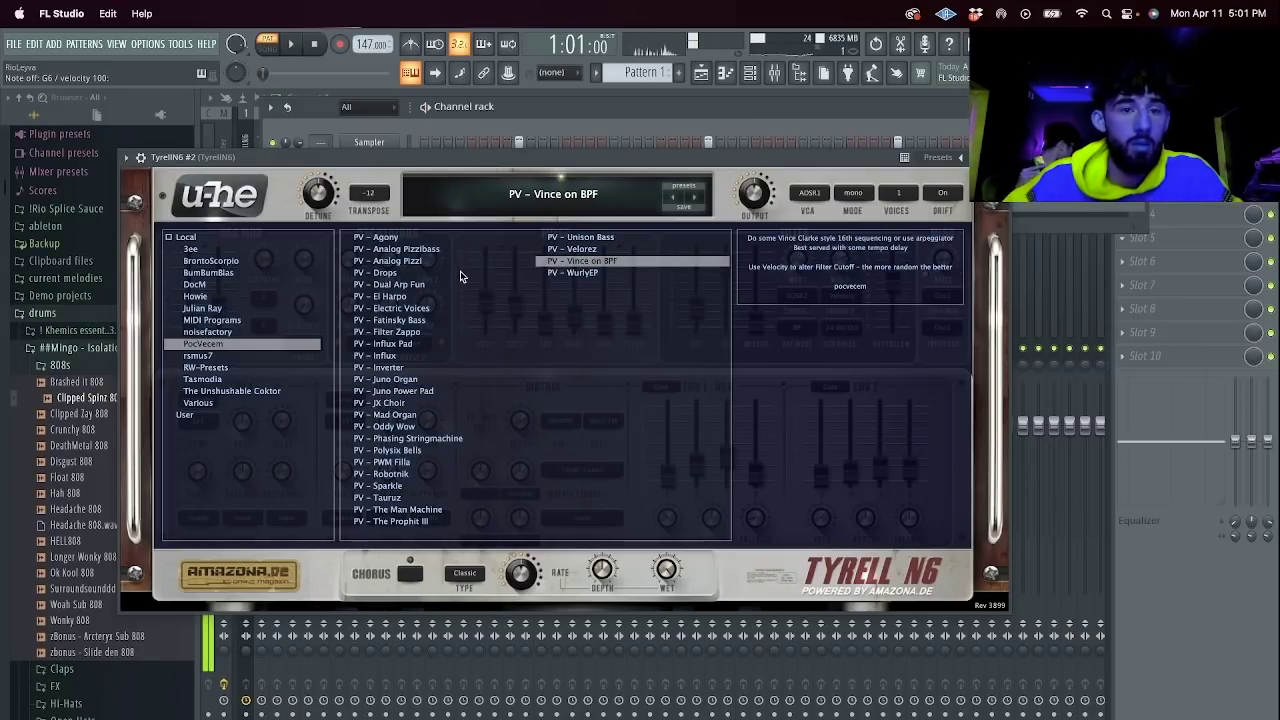
click(428, 262)
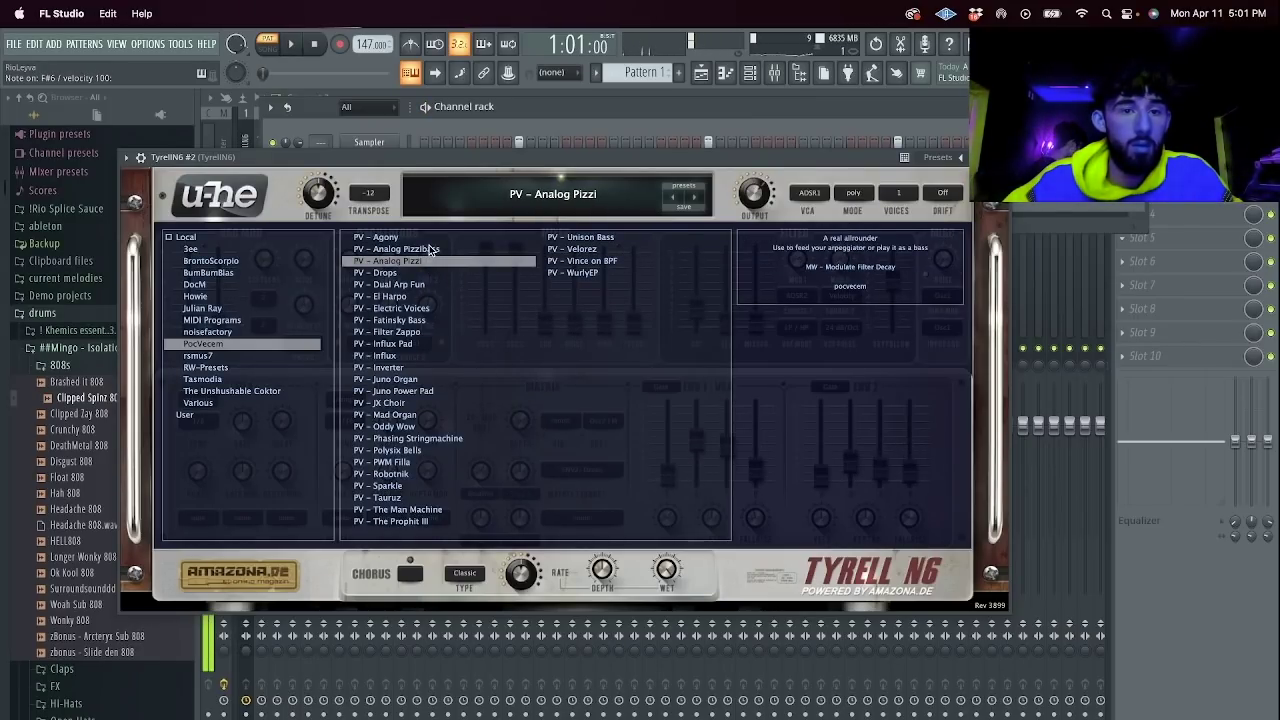
click(430, 249)
click(416, 238)
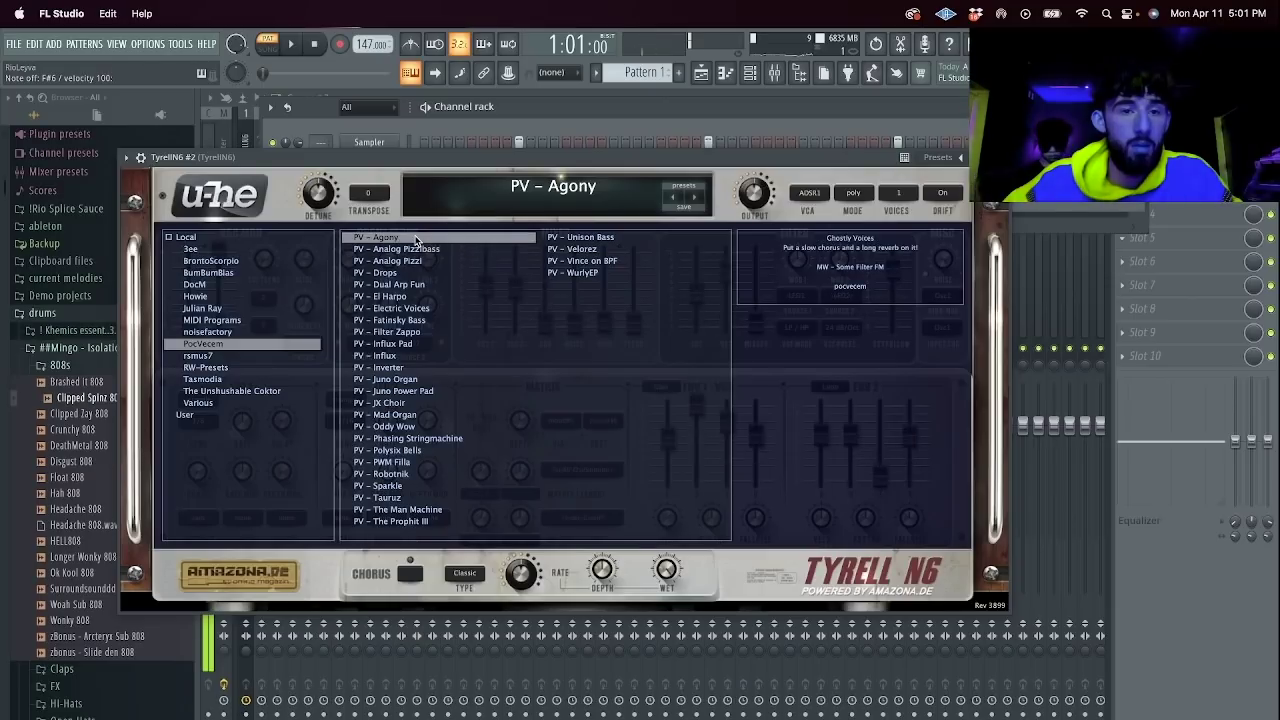
click(577, 238)
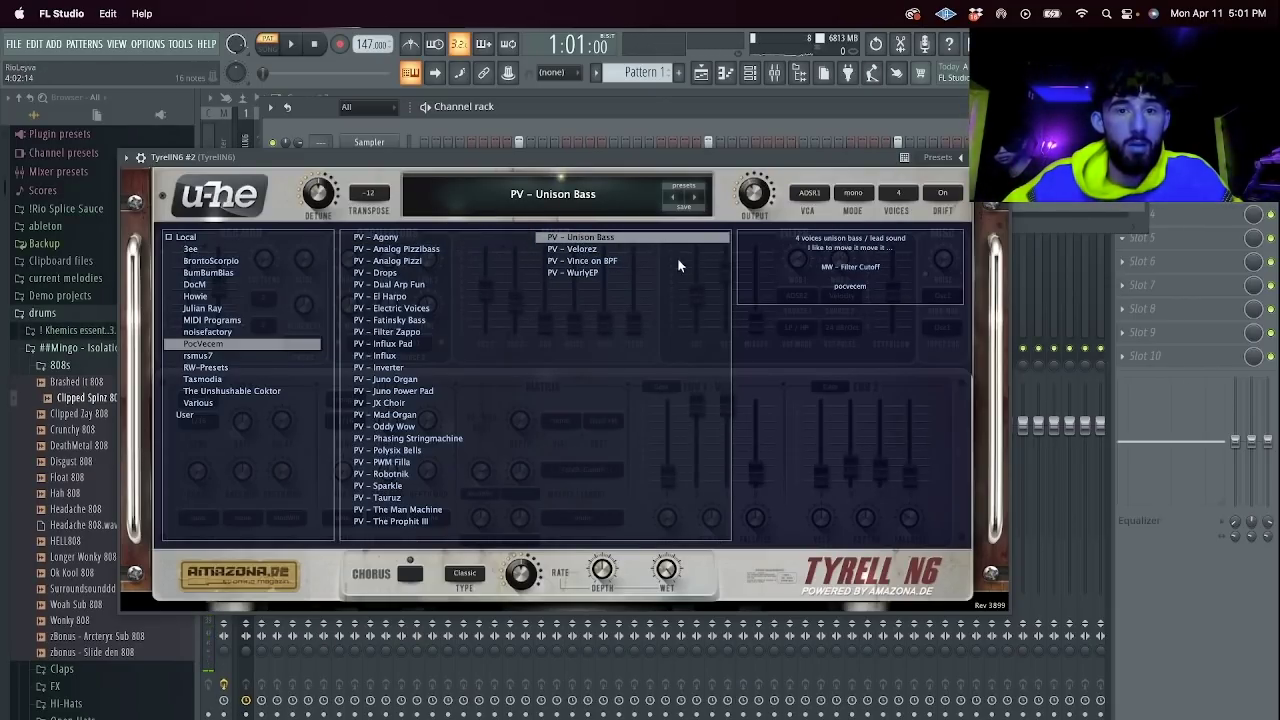
click(626, 262)
click(620, 274)
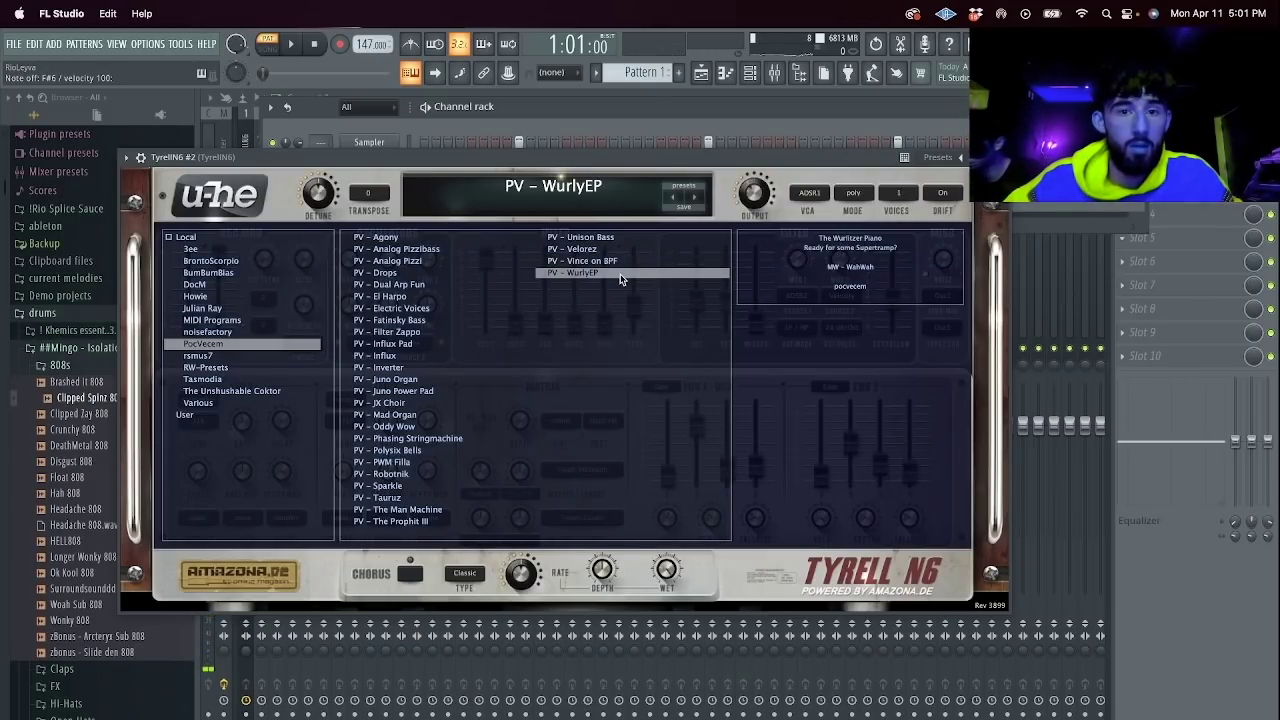
click(412, 488)
click(405, 475)
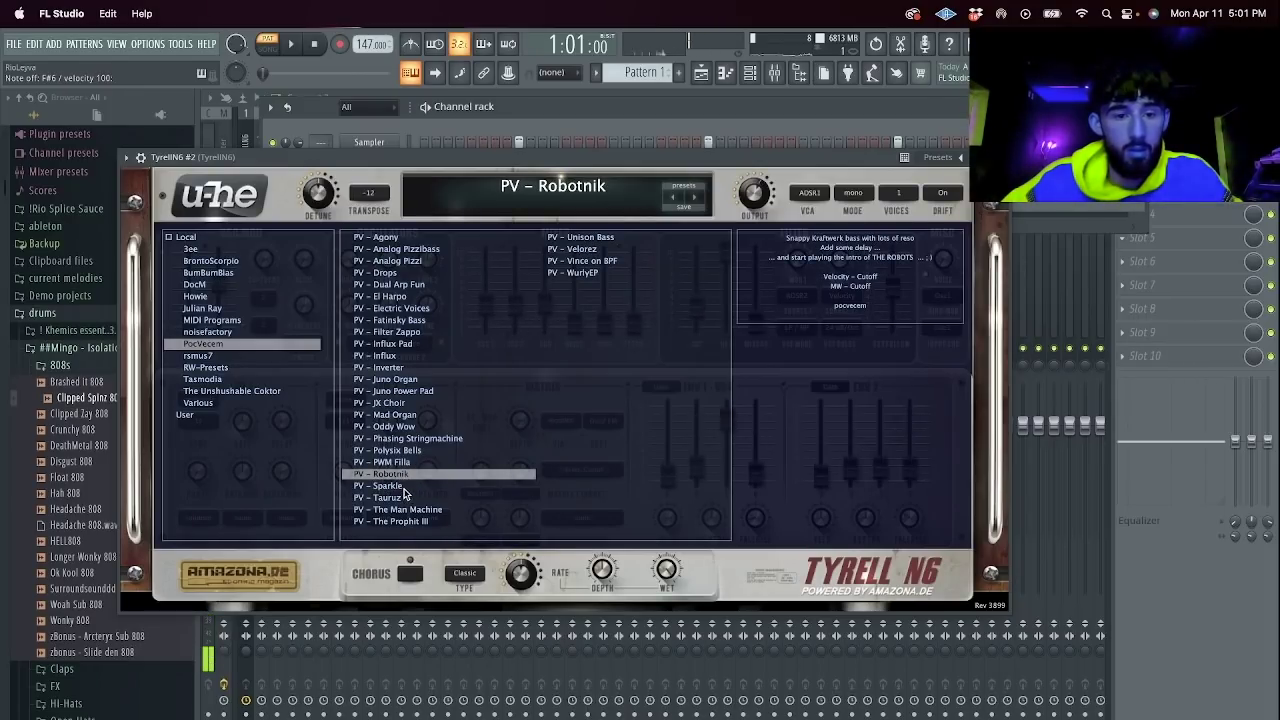
click(407, 462)
click(410, 451)
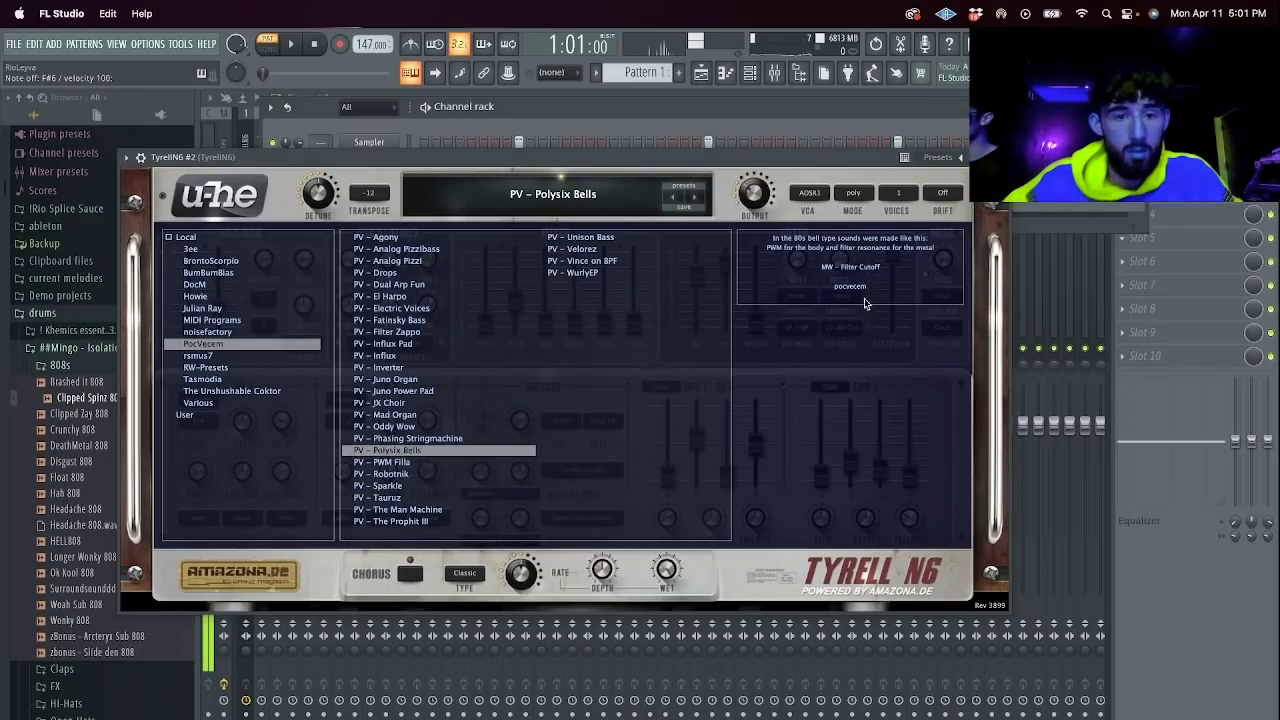
key(Escape)
Write a short G#5-A#5-C#6-D#6 arpeggio and repeat it out to bar 8.
right_click(369, 186)
click(420, 186)
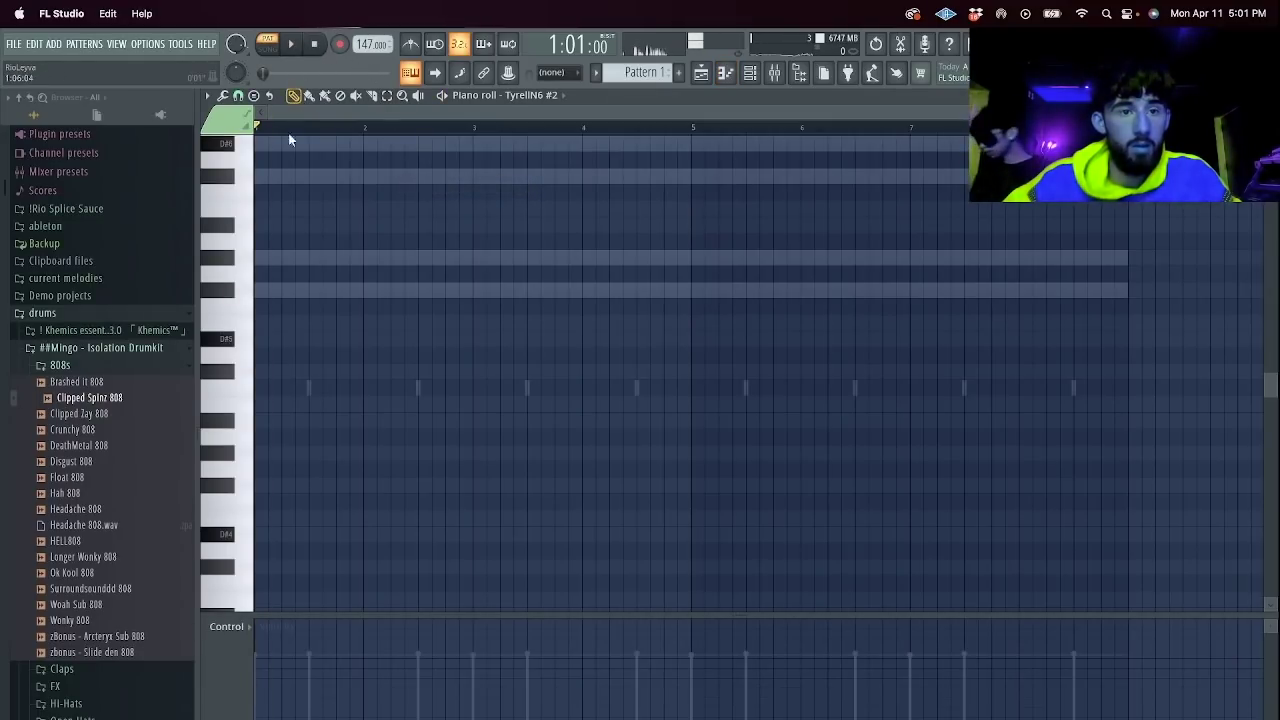
drag(280, 256, 221, 254)
drag(466, 264, 282, 262)
key(space)
click(290, 224)
click(320, 175)
click(348, 143)
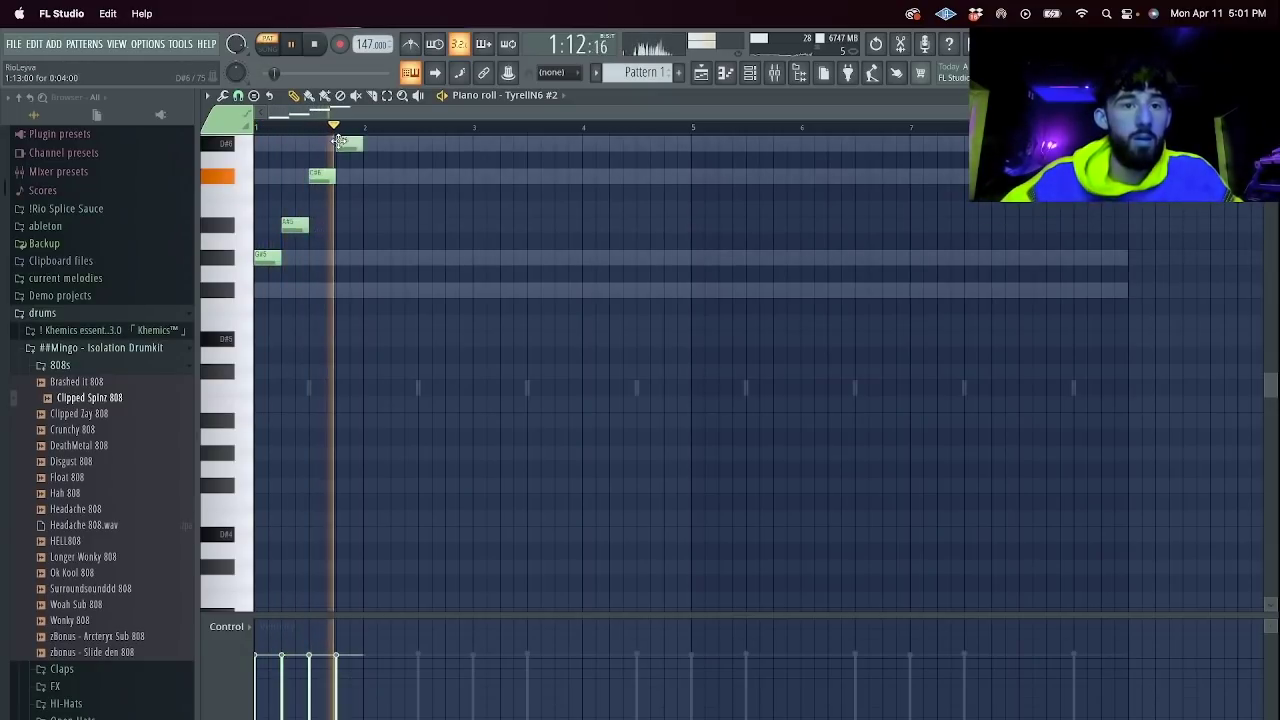
key(ctrl+b)
key(ctrl+b)
key(ctrl+b)
key(ctrl+b)
key(ctrl+b)
key(ctrl+b)
key(ctrl+b)
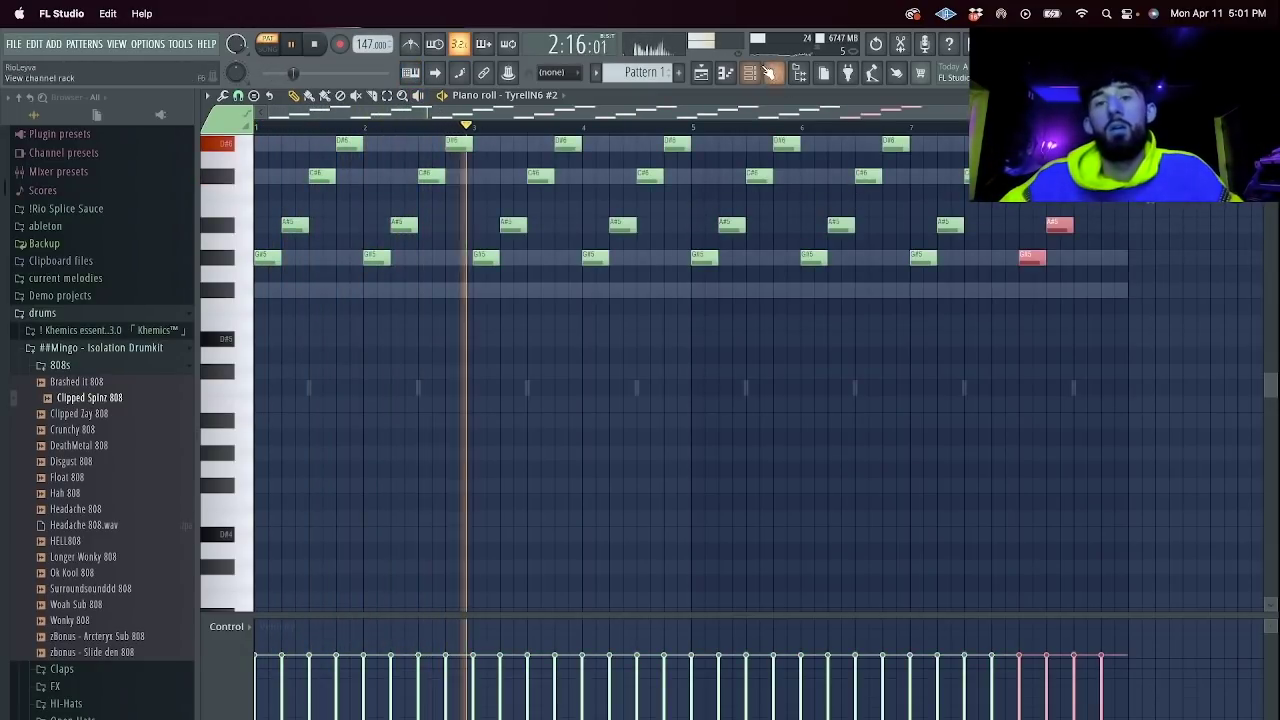
key(F6)
Clone the arp channel into TyrellN6 #3.
right_click(369, 186)
click(458, 304)
click(697, 209)
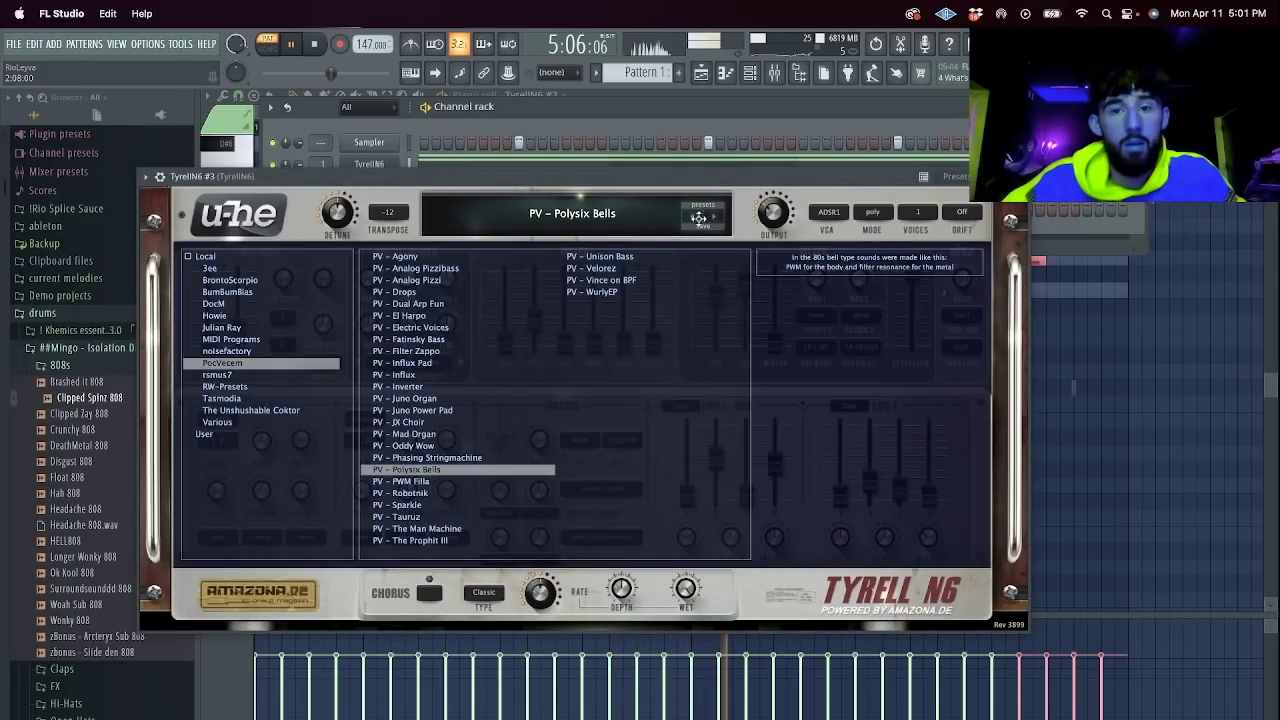
Load the PV – The Man Machine preset on the third Tyrell synth.
click(450, 492)
click(425, 75)
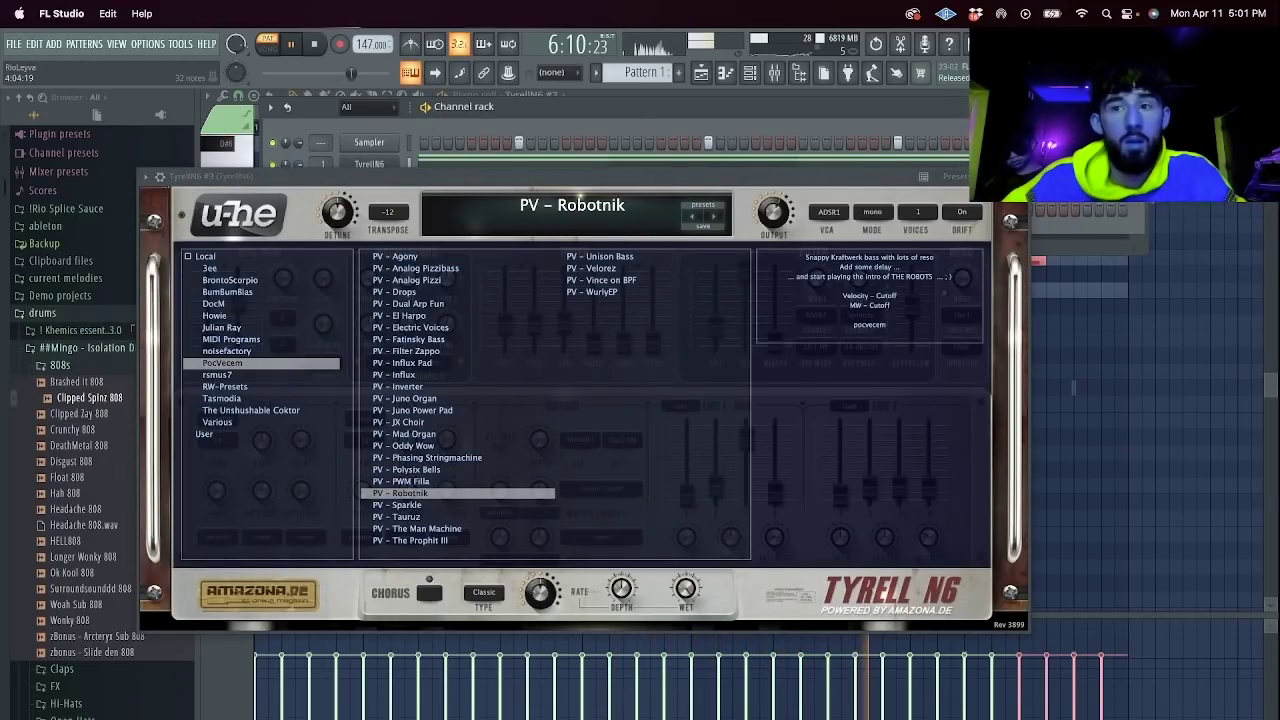
click(443, 528)
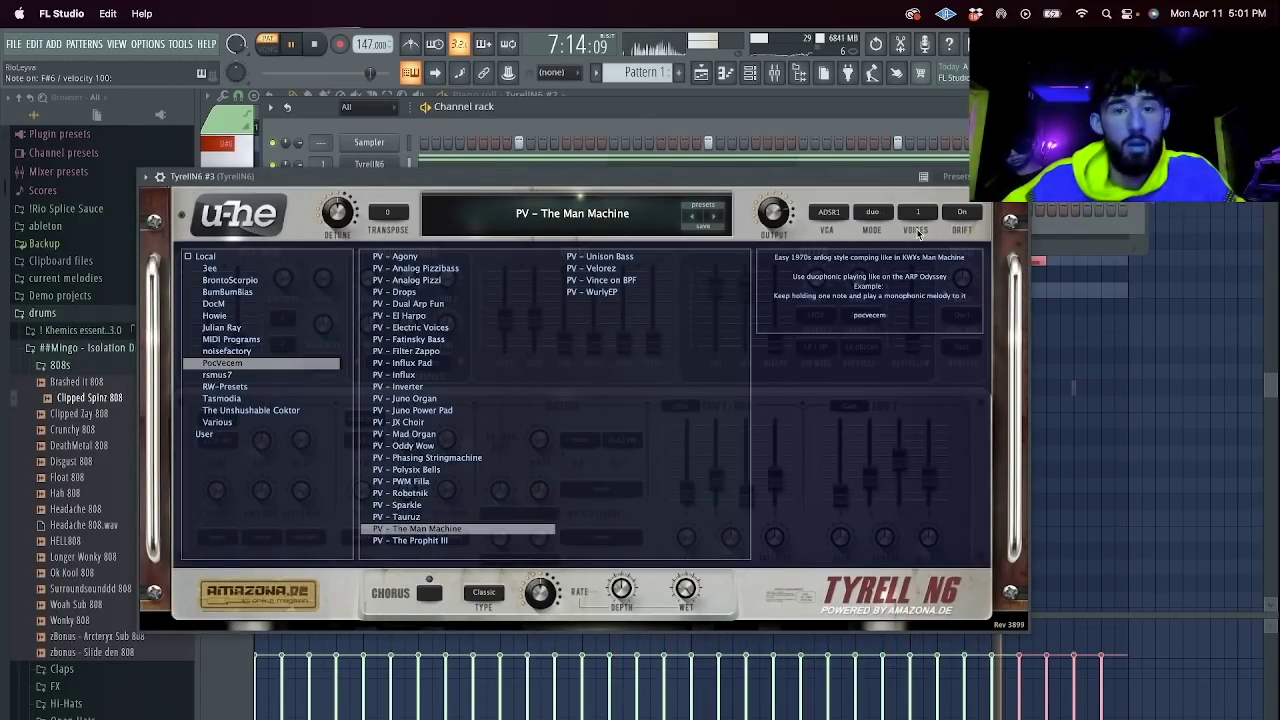
click(1017, 176)
Load the 'essential' clap from the Claps folder onto the Sampler channel.
click(75, 367)
click(66, 383)
drag(67, 418, 370, 148)
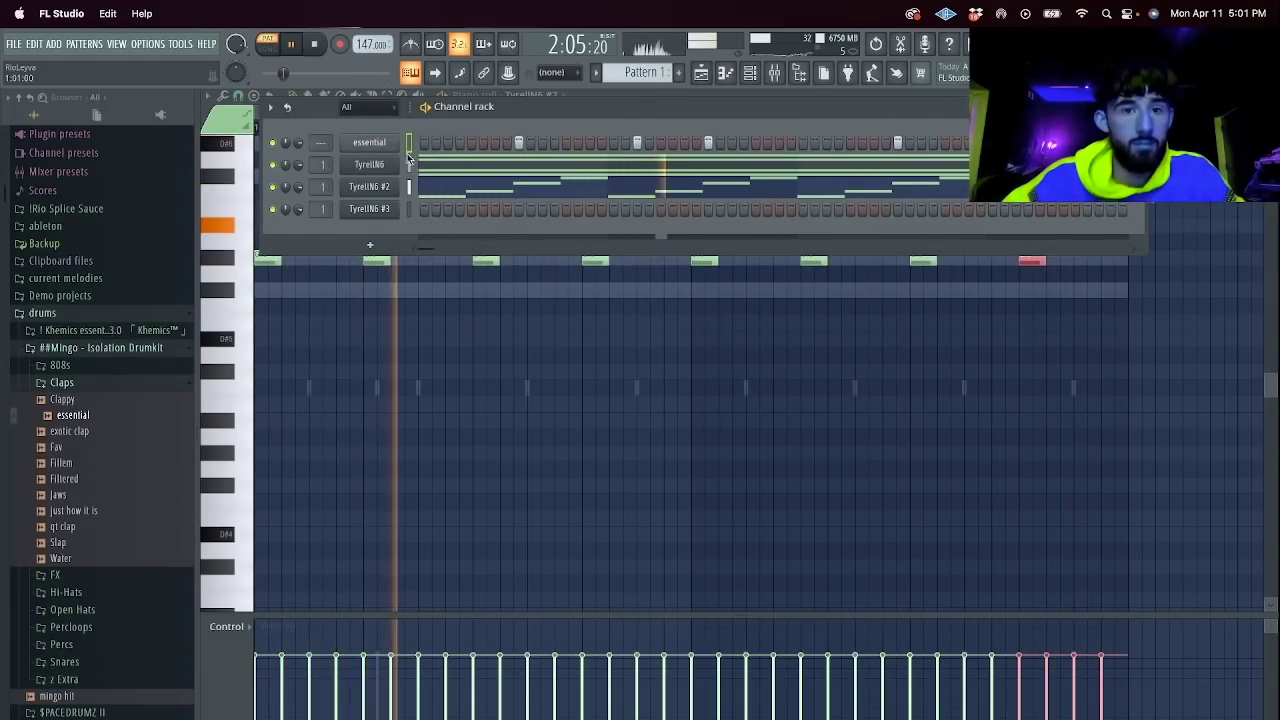
key(F7)
Write the clap pattern in the first four bars and duplicate it into bars 5–8.
click(622, 273)
right_click(618, 276)
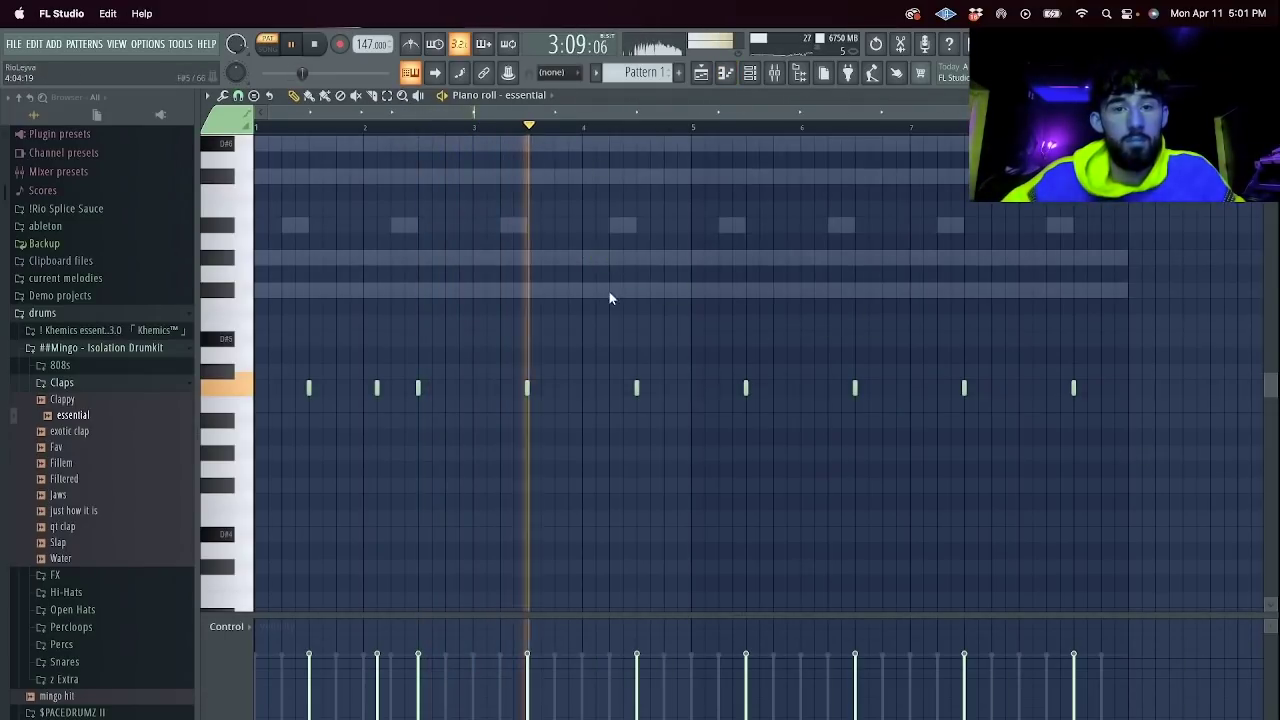
click(663, 388)
click(1121, 404)
drag(1215, 474, 724, 266)
key(Delete)
key(super+b)
click(766, 157)
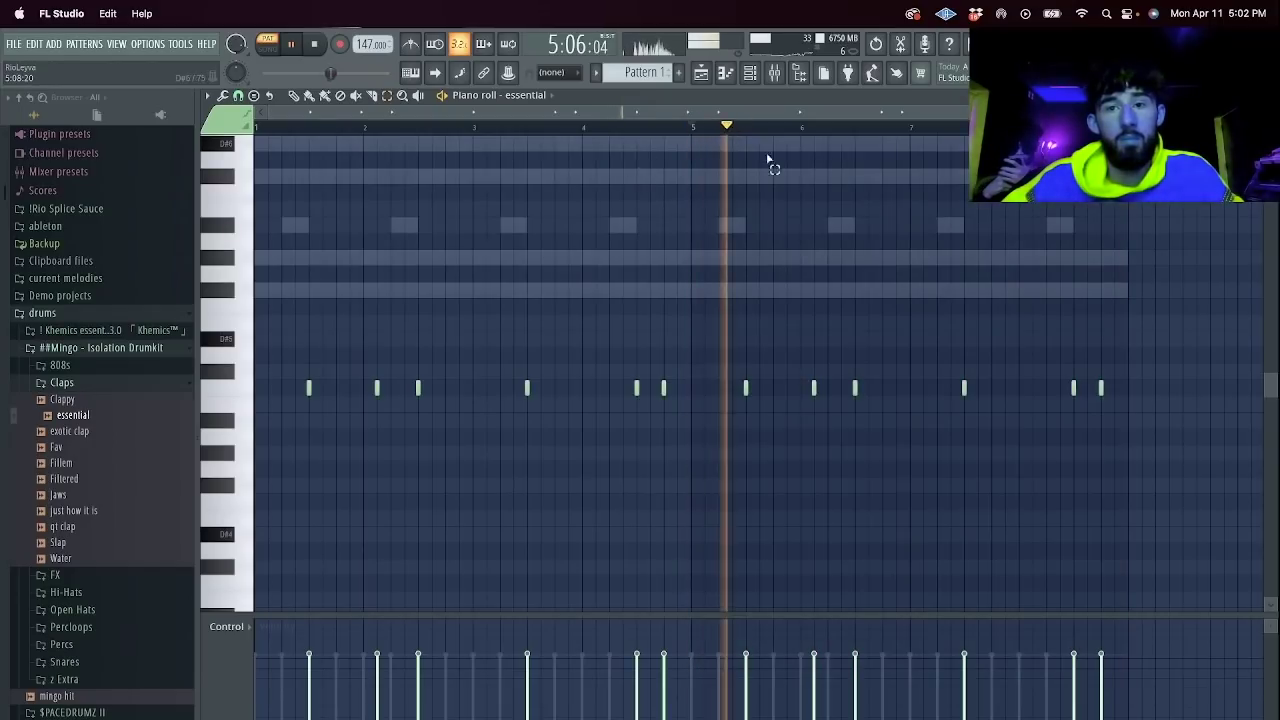
Add the Courtside hi-hat as a new channel and fill it every 2 steps.
click(750, 74)
click(99, 595)
drag(84, 538, 372, 228)
right_click(390, 227)
click(580, 280)
click(60, 422)
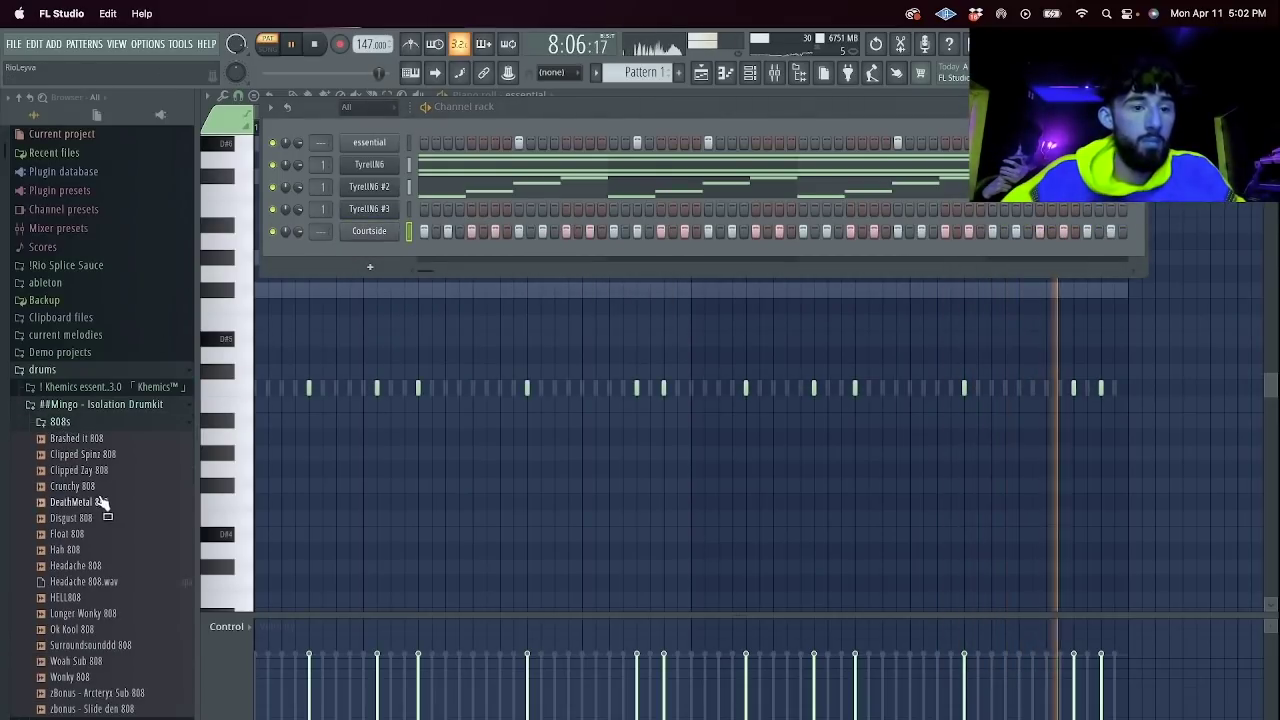
Transpose both Tyrell chord channels down 2 semitones.
click(410, 165)
right_click(410, 187)
click(270, 107)
click(336, 293)
text(-2)
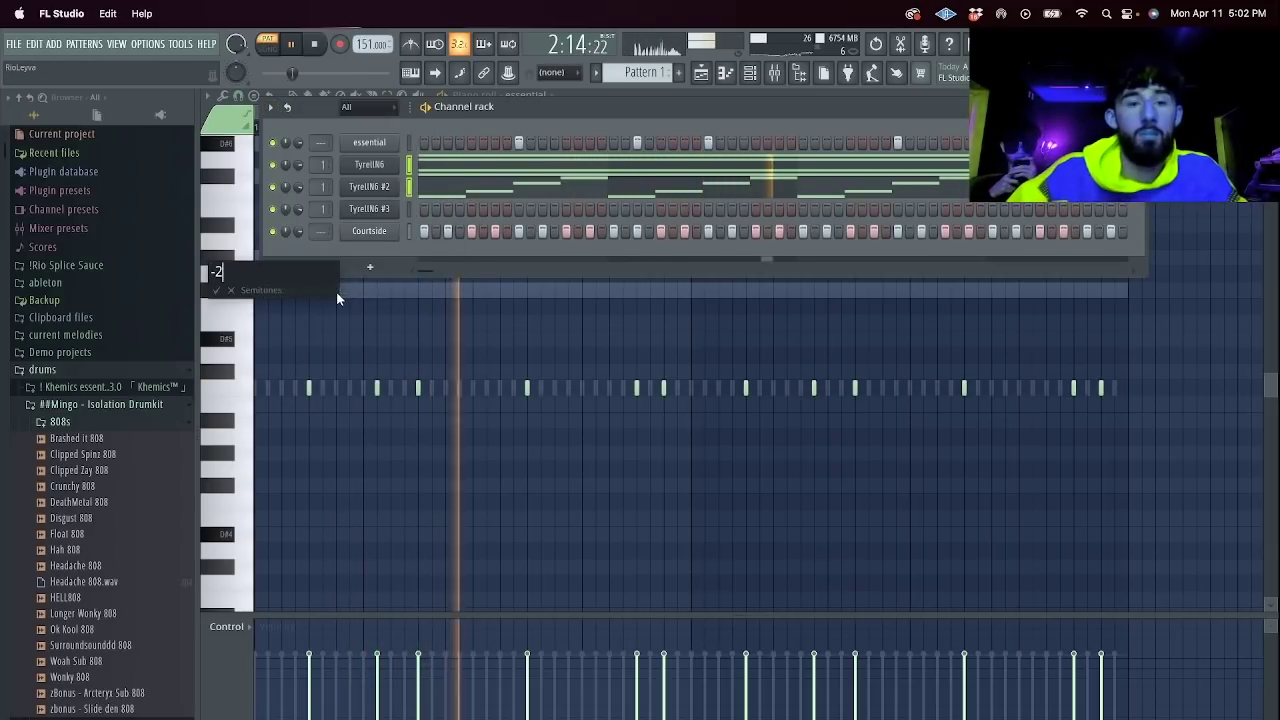
key(Return)
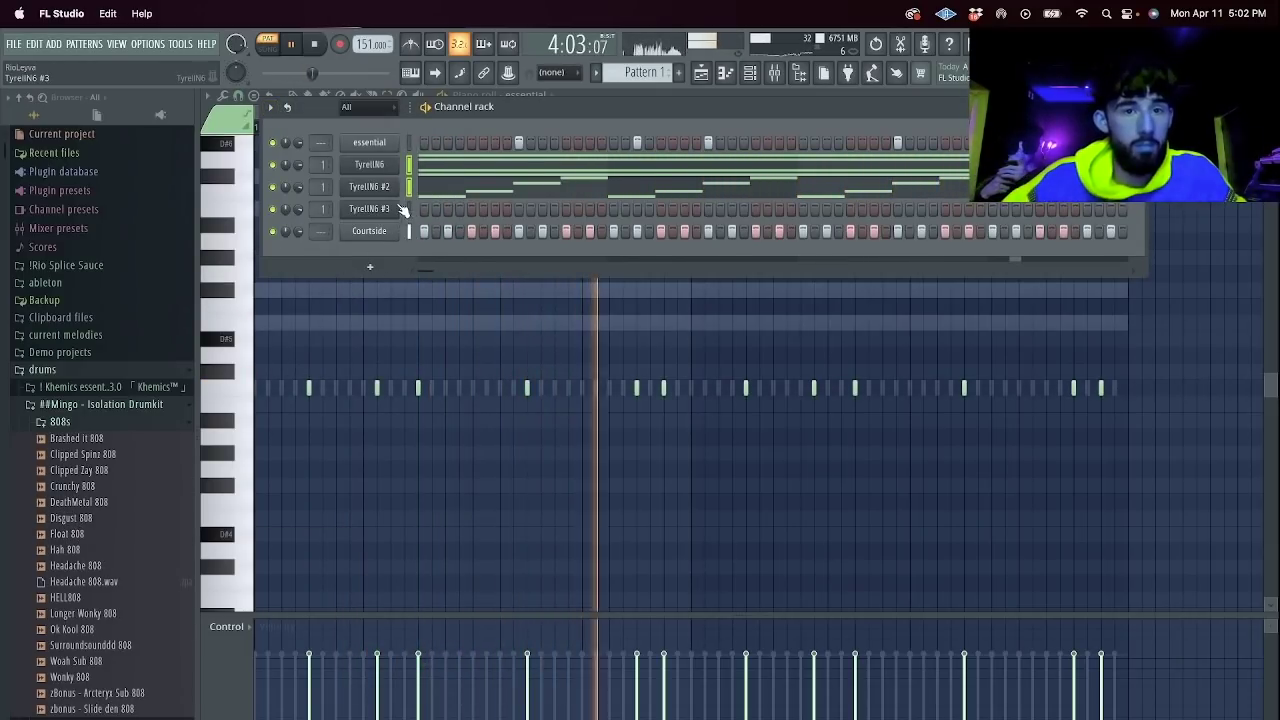
key(space)
Add a Clipped Zay 808 channel with its first step on and audition it in the piano roll.
click(77, 520)
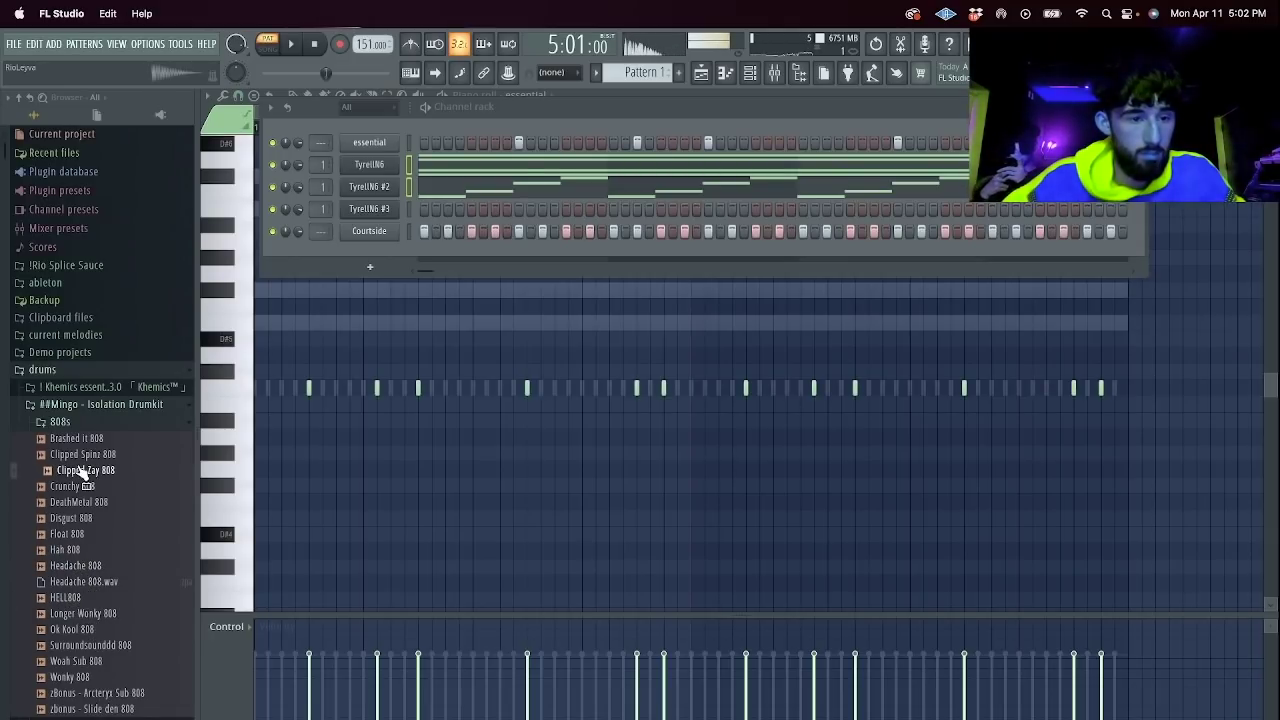
drag(373, 250, 370, 253)
click(369, 253)
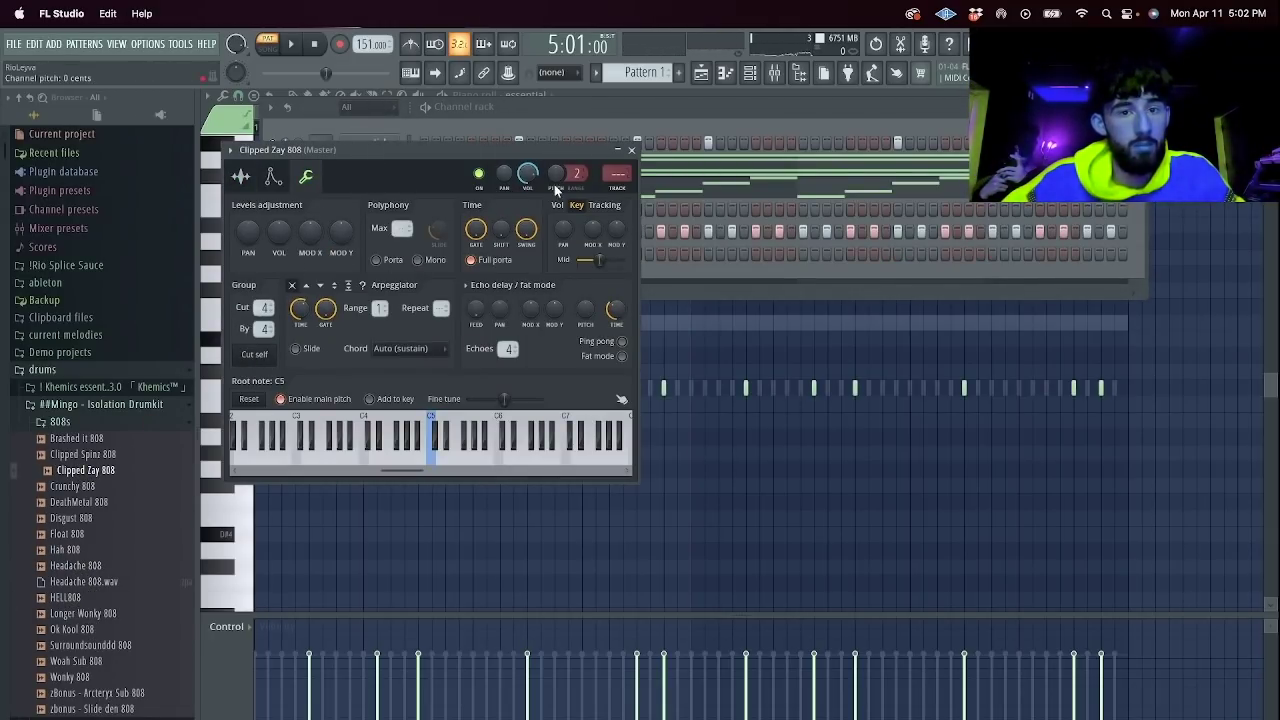
click(648, 242)
click(423, 253)
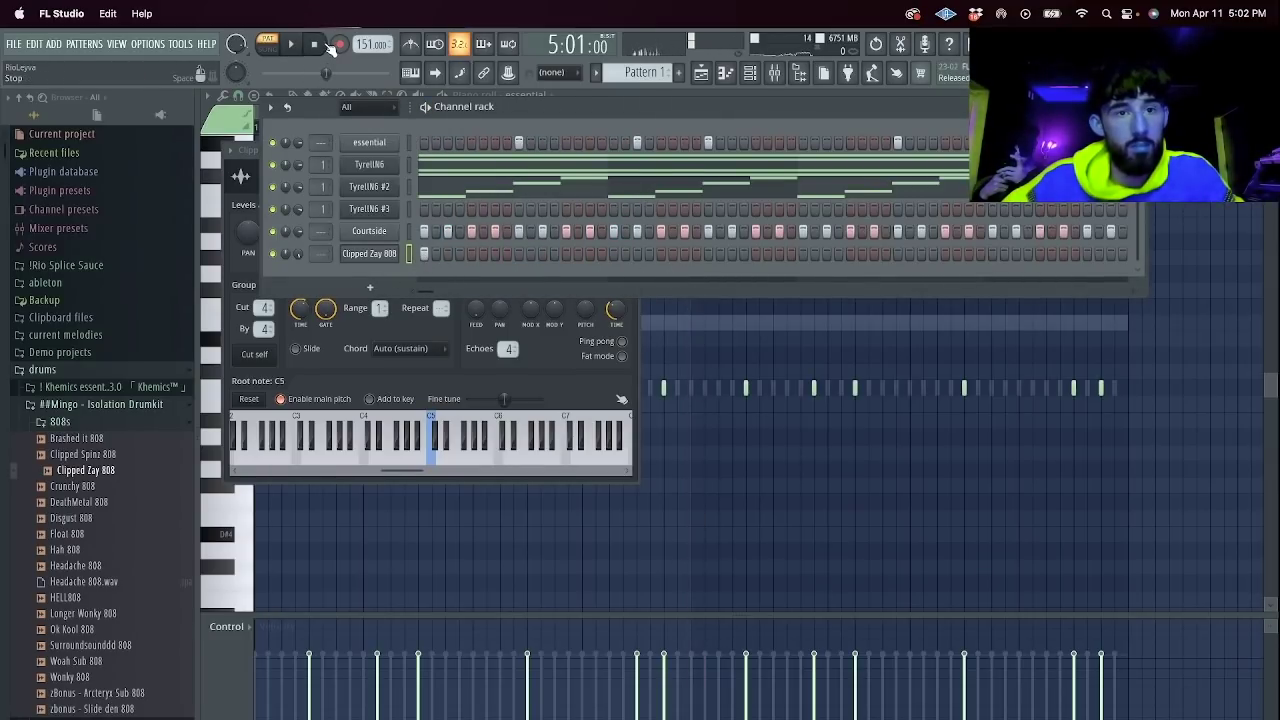
key(space)
right_click(390, 250)
click(417, 252)
key(space)
key(space)
key(space)
key(space)
key(space)
key(space)
scroll(372, 285, up, 3)
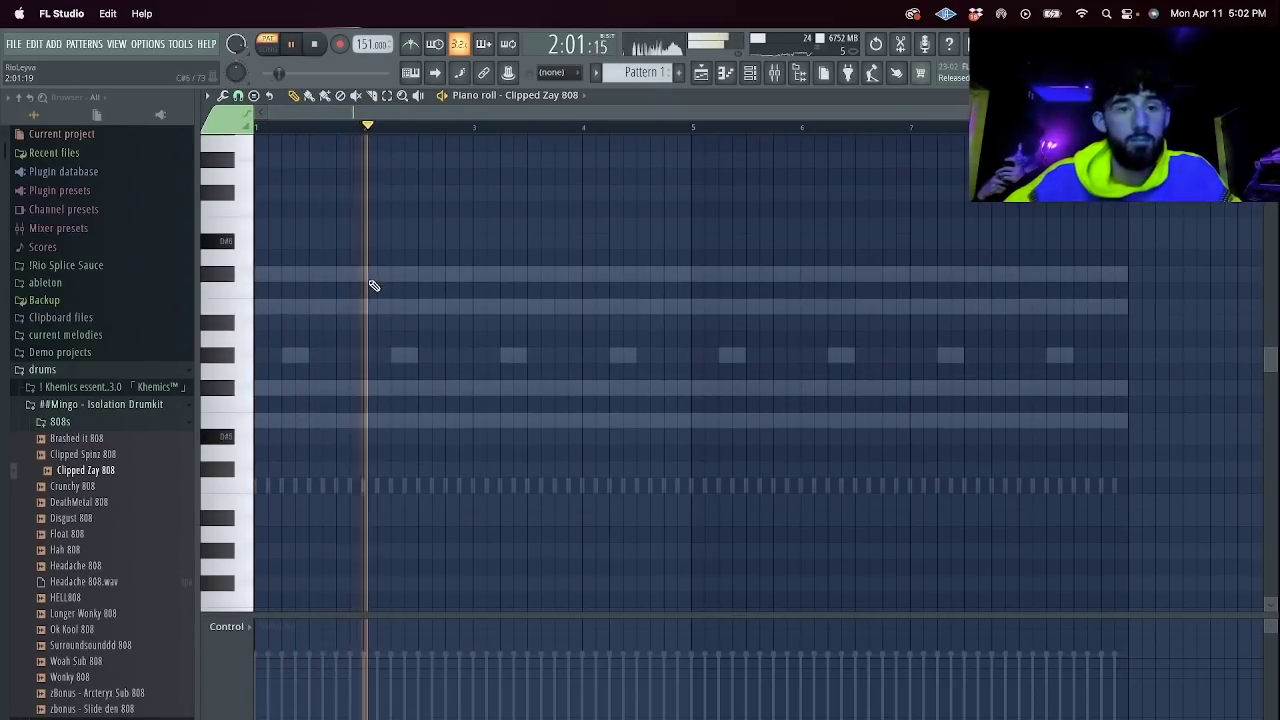
key(space)
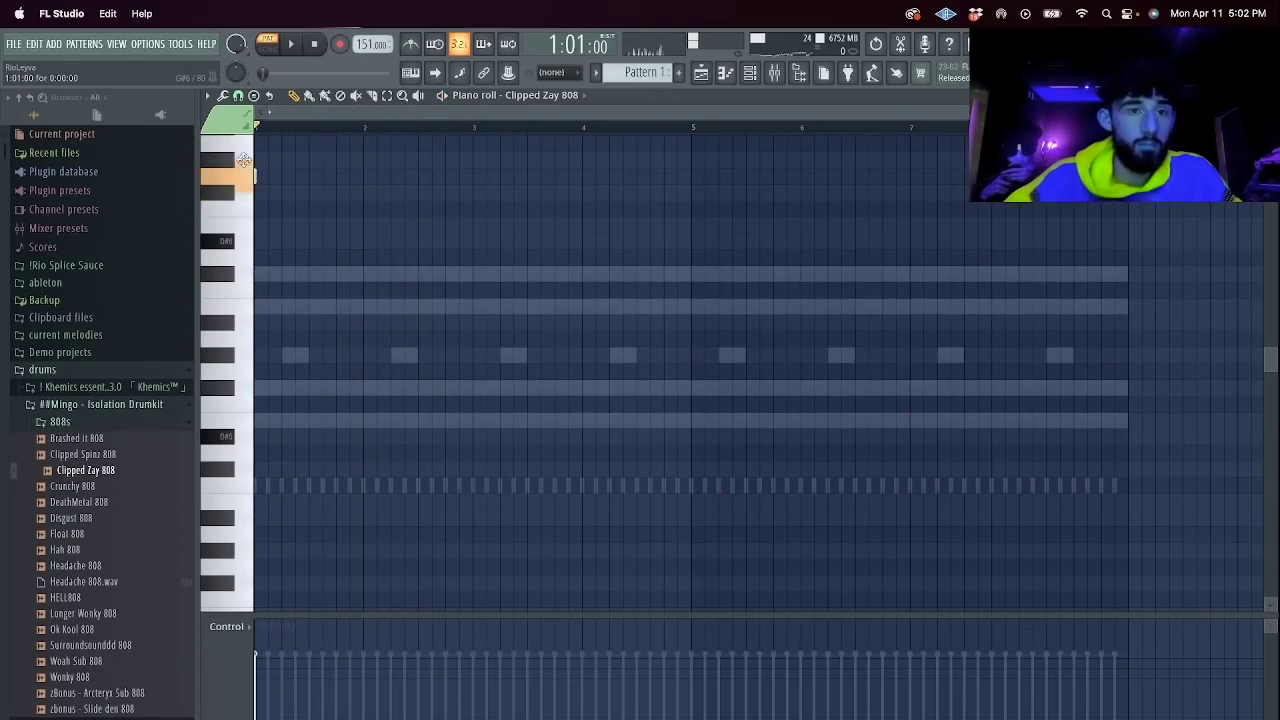
key(space)
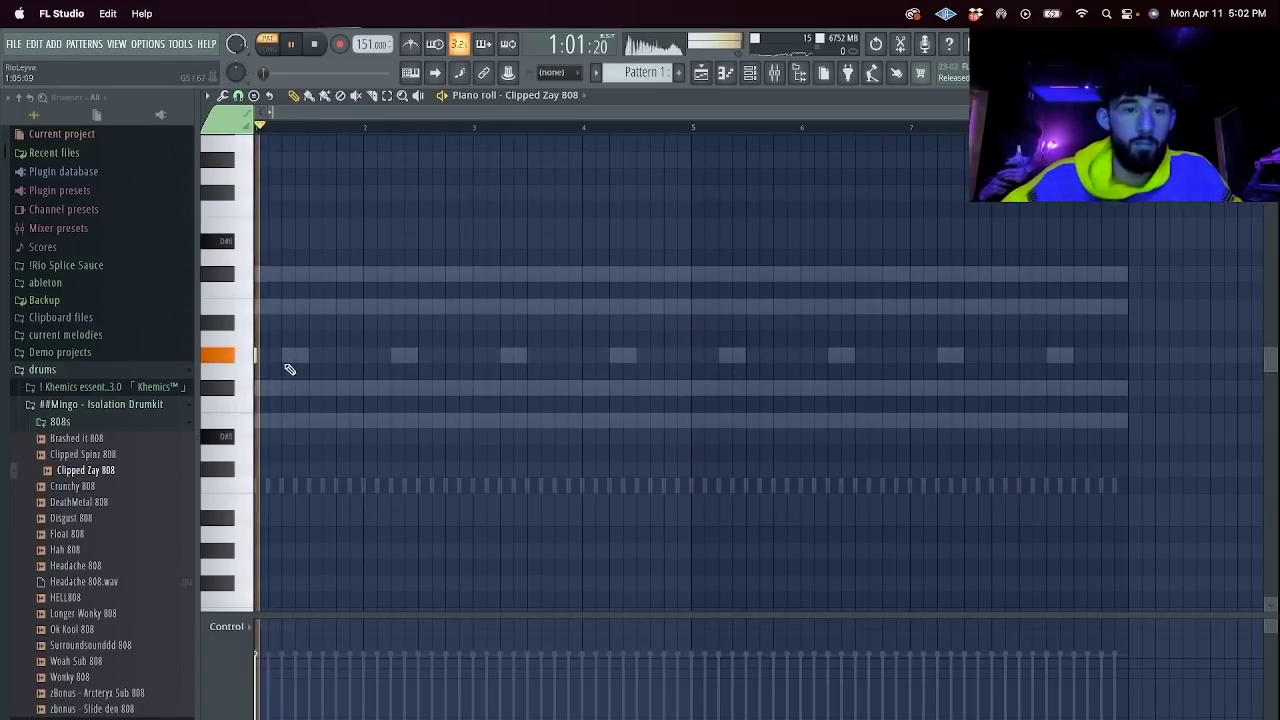
Put Fruity Parametric EQ 2 with the '20Hz + 18kHz cut' preset on the Tyrell mixer track.
click(750, 73)
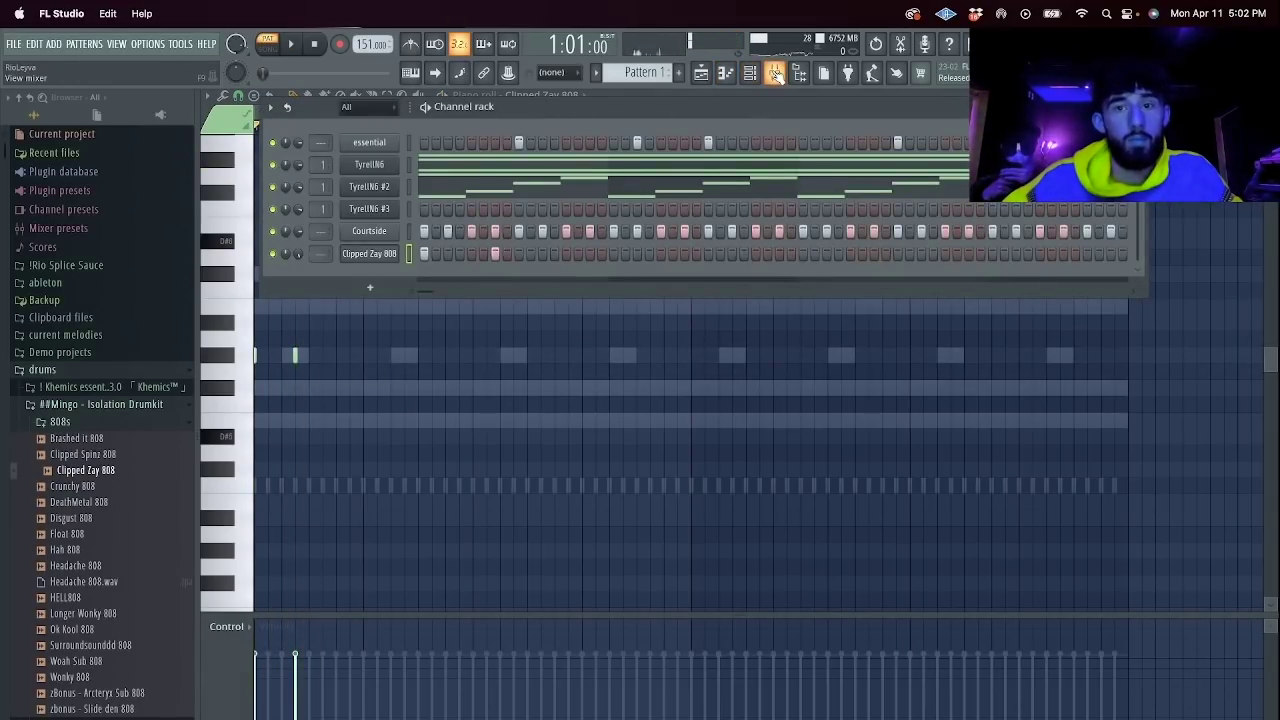
click(776, 74)
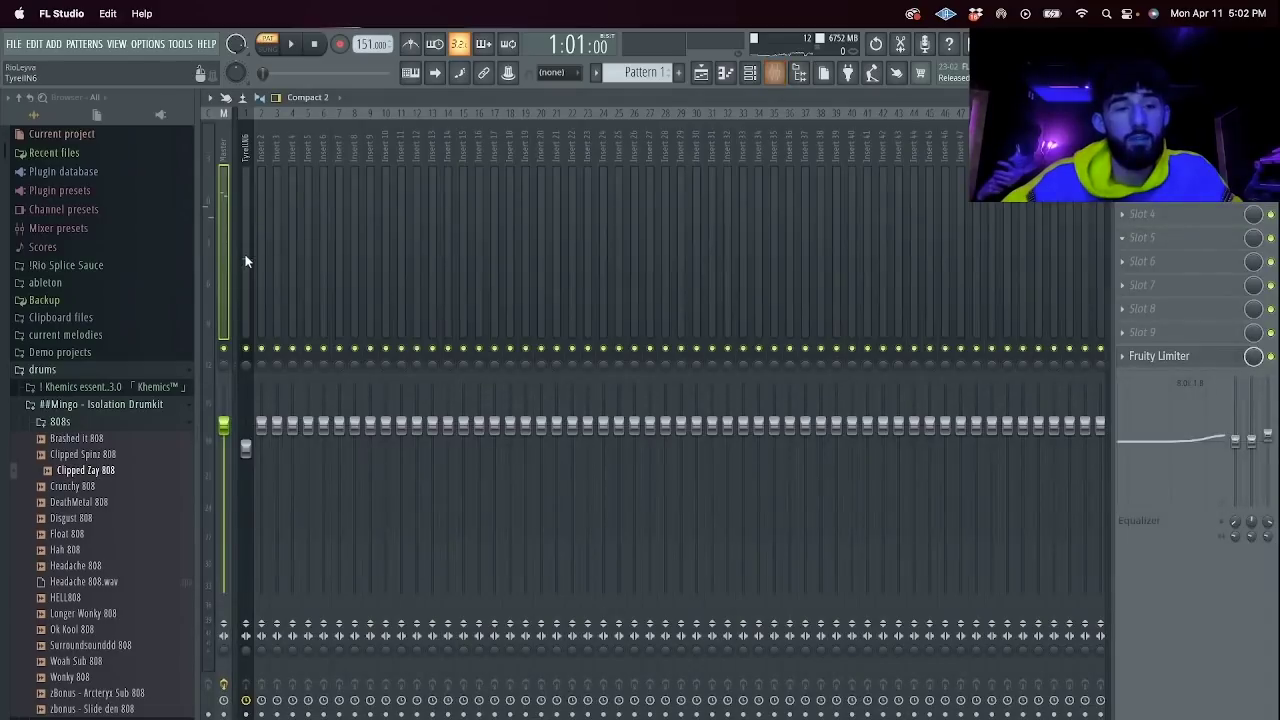
click(1155, 318)
mouse_move(1085, 402)
click(985, 518)
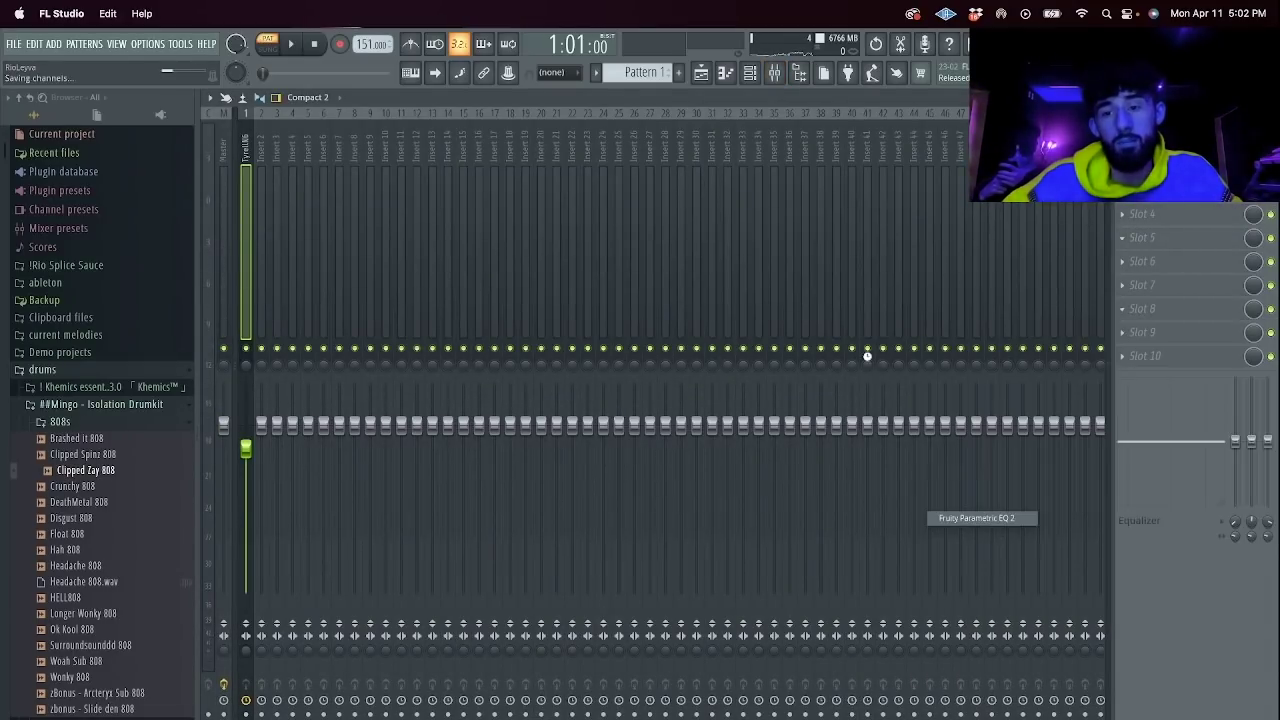
click(730, 188)
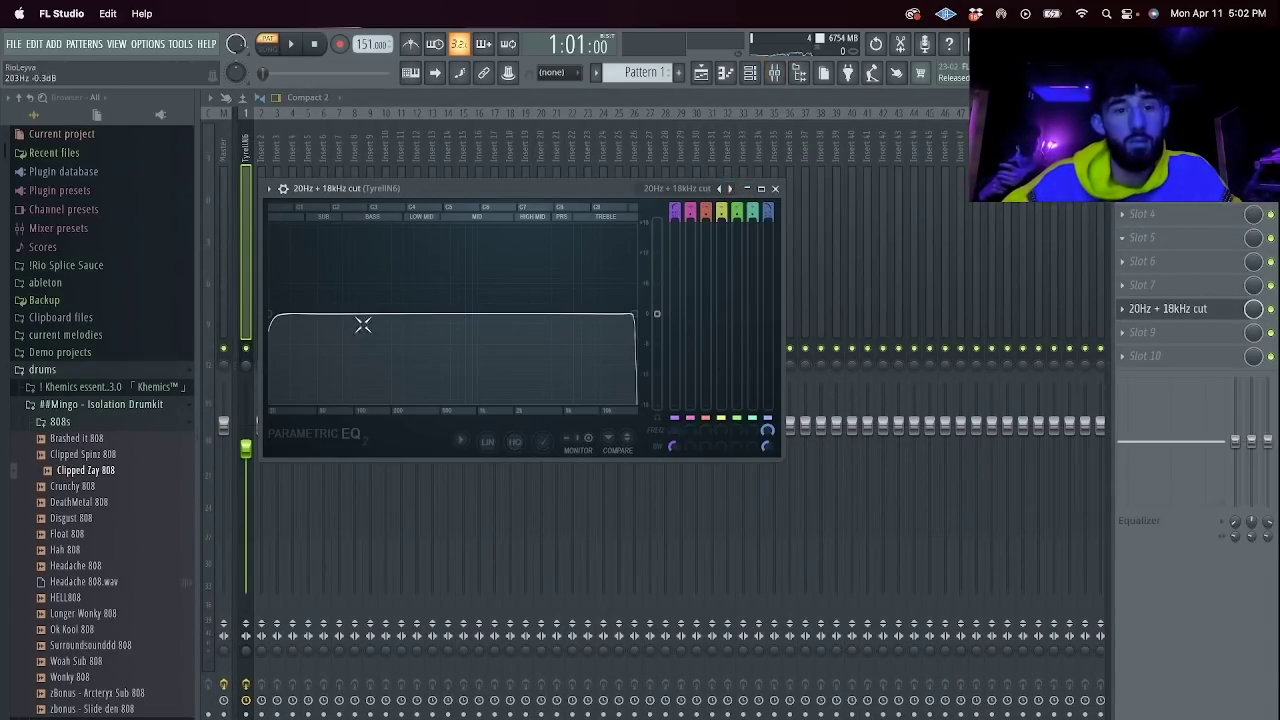
key(space)
click(774, 188)
key(space)
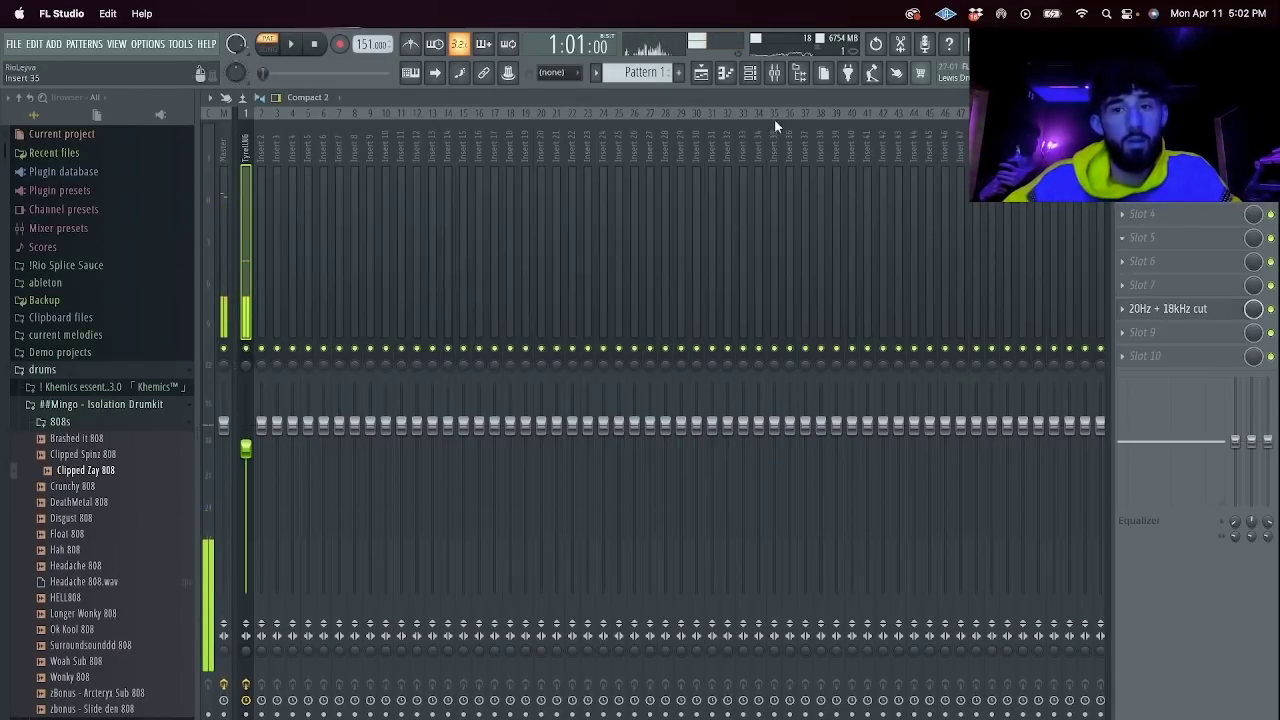
Replace the 808 sample with Clipped Spinz 808 and adjust its sample start.
click(748, 72)
drag(118, 460, 378, 252)
click(376, 250)
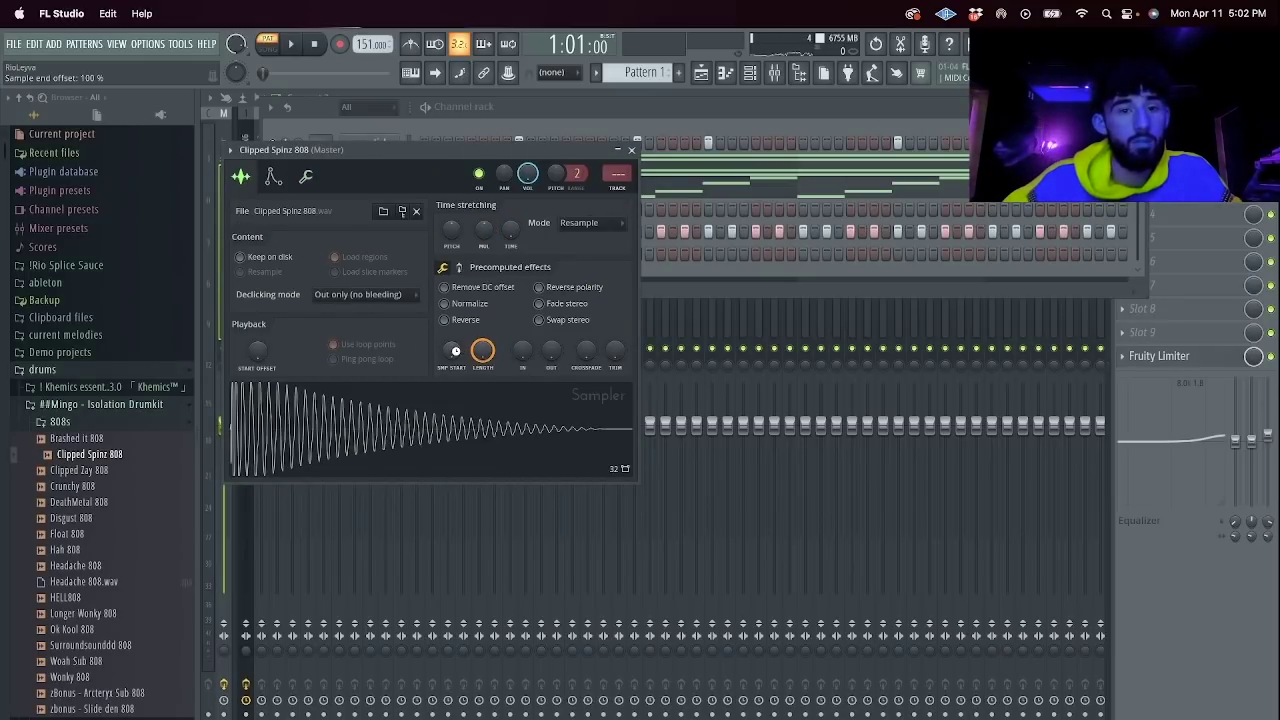
key(space)
key(space)
drag(452, 350, 452, 342)
key(space)
click(706, 268)
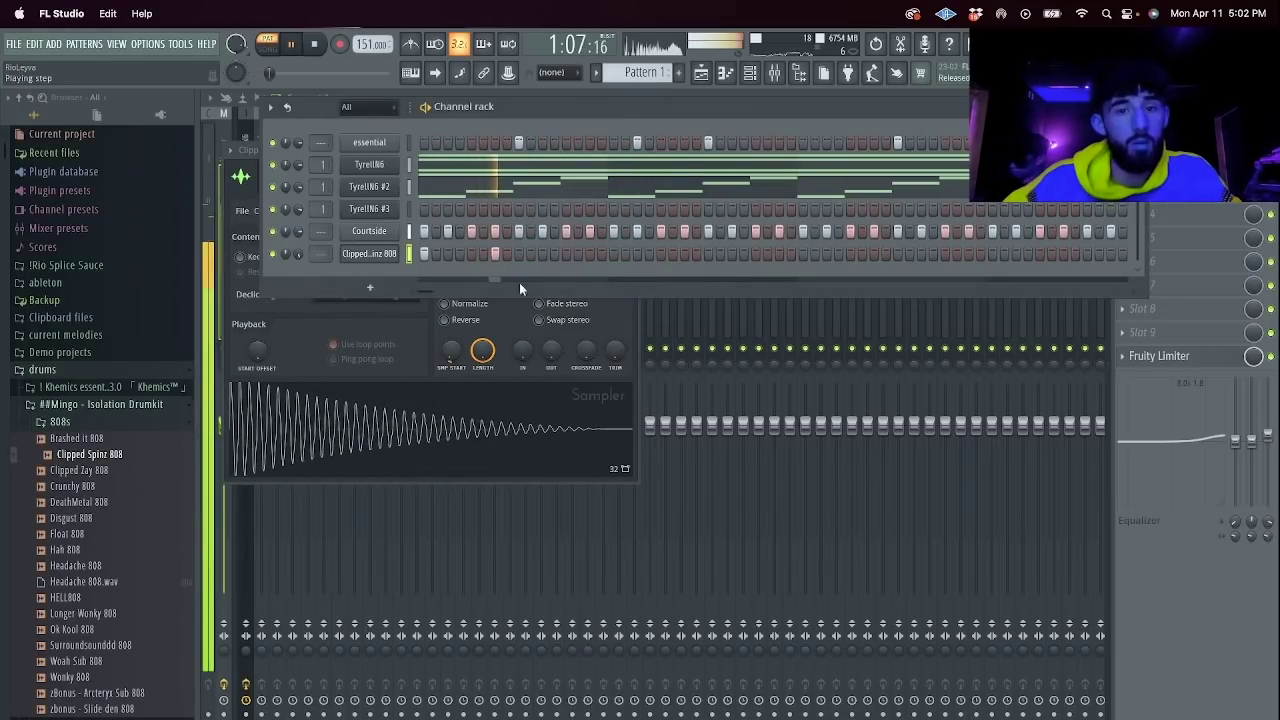
key(space)
In the Clipped Spinz 808 piano roll, raise the note one semitone and add another 808 note.
right_click(388, 256)
click(455, 255)
right_click(389, 260)
click(422, 255)
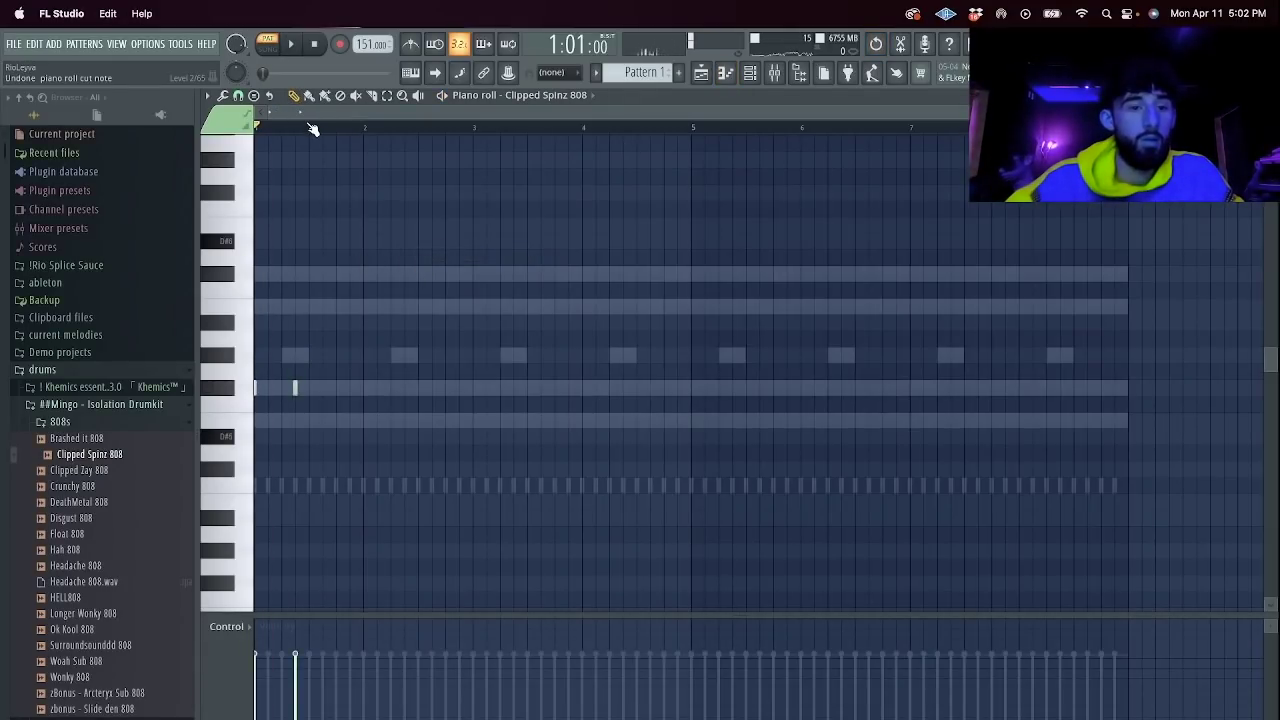
key(space)
key(space)
key(space)
key(space)
key(space)
drag(294, 414, 294, 388)
click(336, 357)
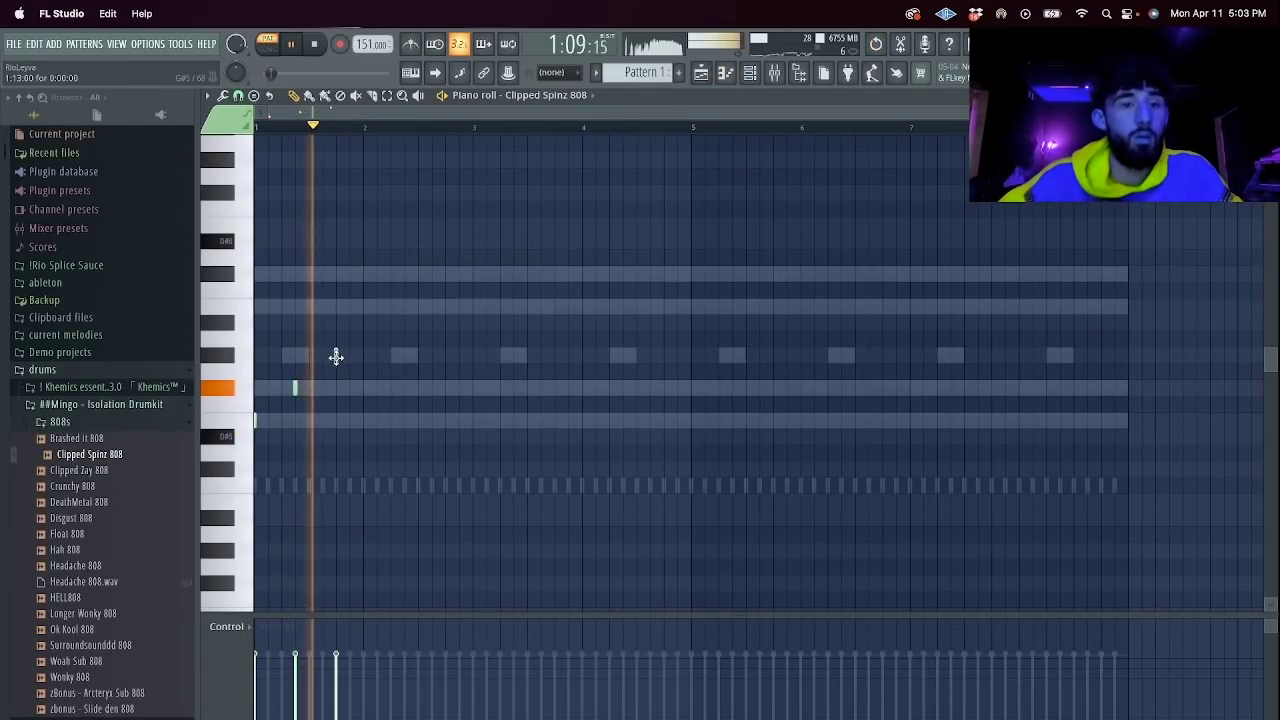
key(space)
Try TyrellN6 chord voicings: C#6 to D#6, B5 to A#5, F#5 to G#5.
double_click(486, 276)
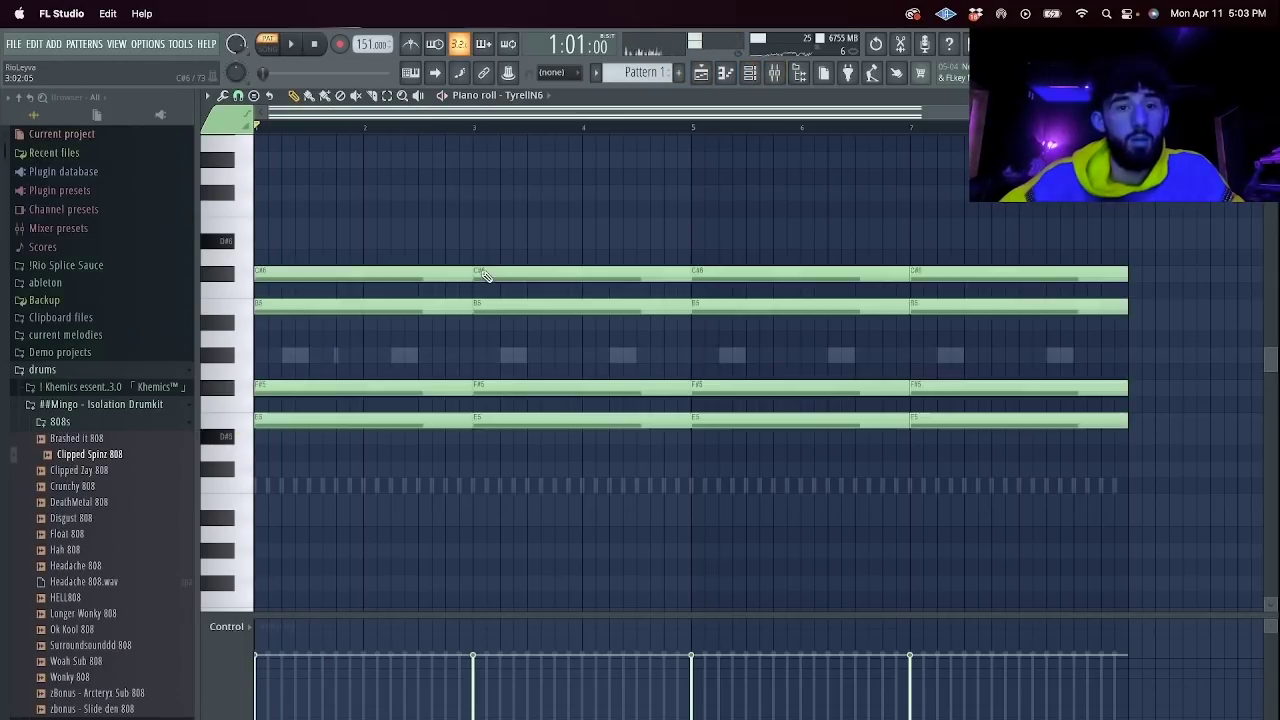
drag(330, 263, 332, 241)
key(space)
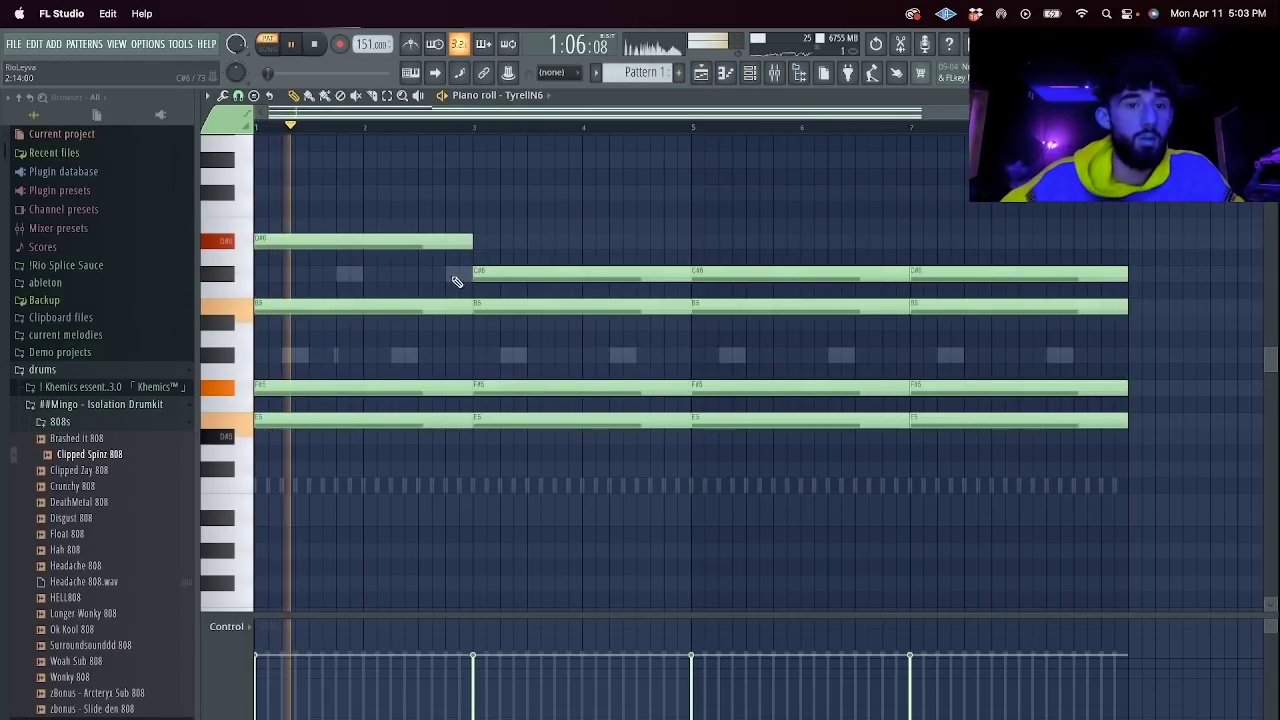
drag(1109, 492, 546, 260)
key(space)
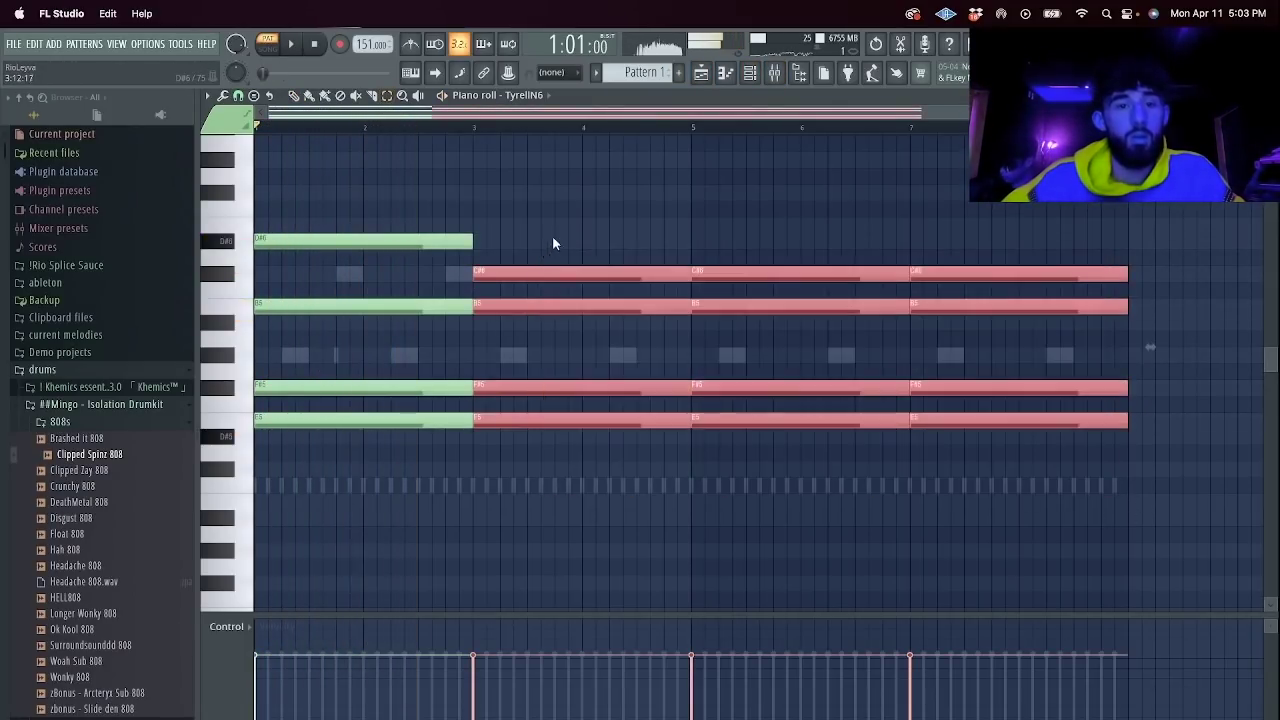
super+click(346, 329)
drag(305, 243, 300, 263)
drag(290, 307, 288, 322)
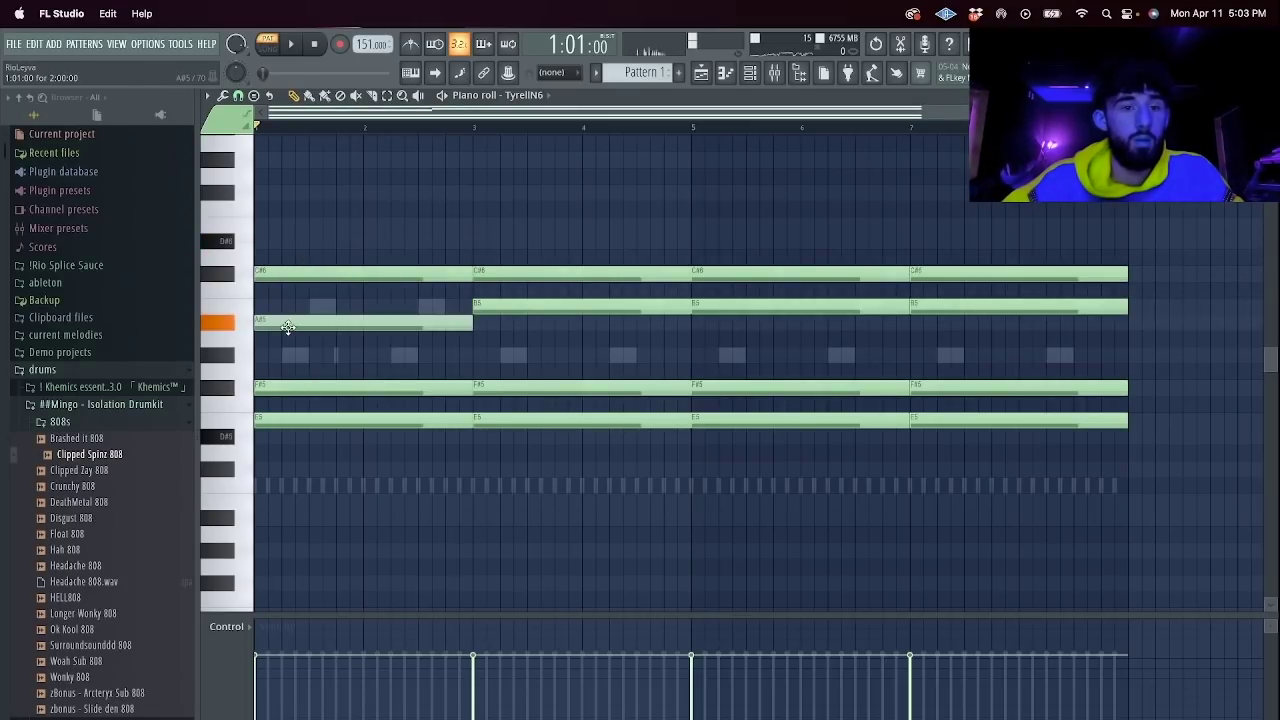
key(space)
key(space)
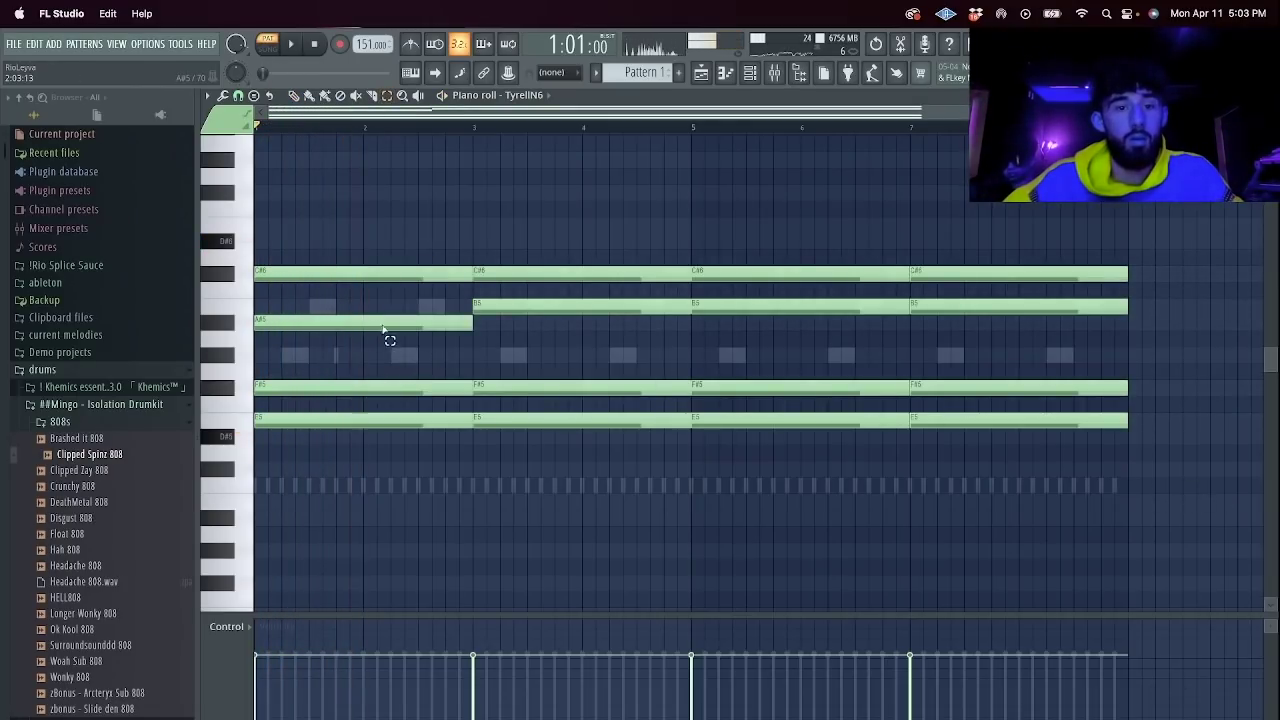
drag(383, 318, 380, 305)
drag(357, 389, 355, 193)
key(space)
key(space)
key(space)
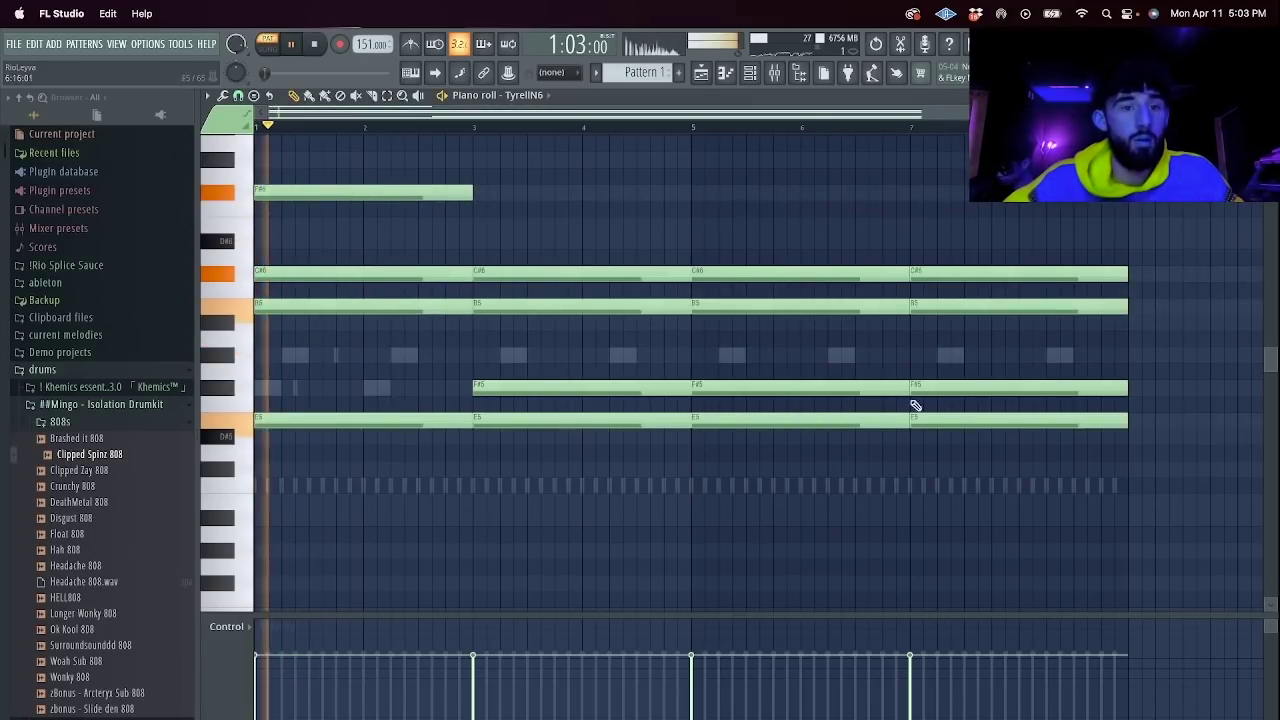
Delete the chord notes after bar 2 and repeat the first two bars across the pattern.
drag(1101, 485, 568, 205)
key(Delete)
key(ctrl+b)
key(ctrl+b)
key(ctrl+b)
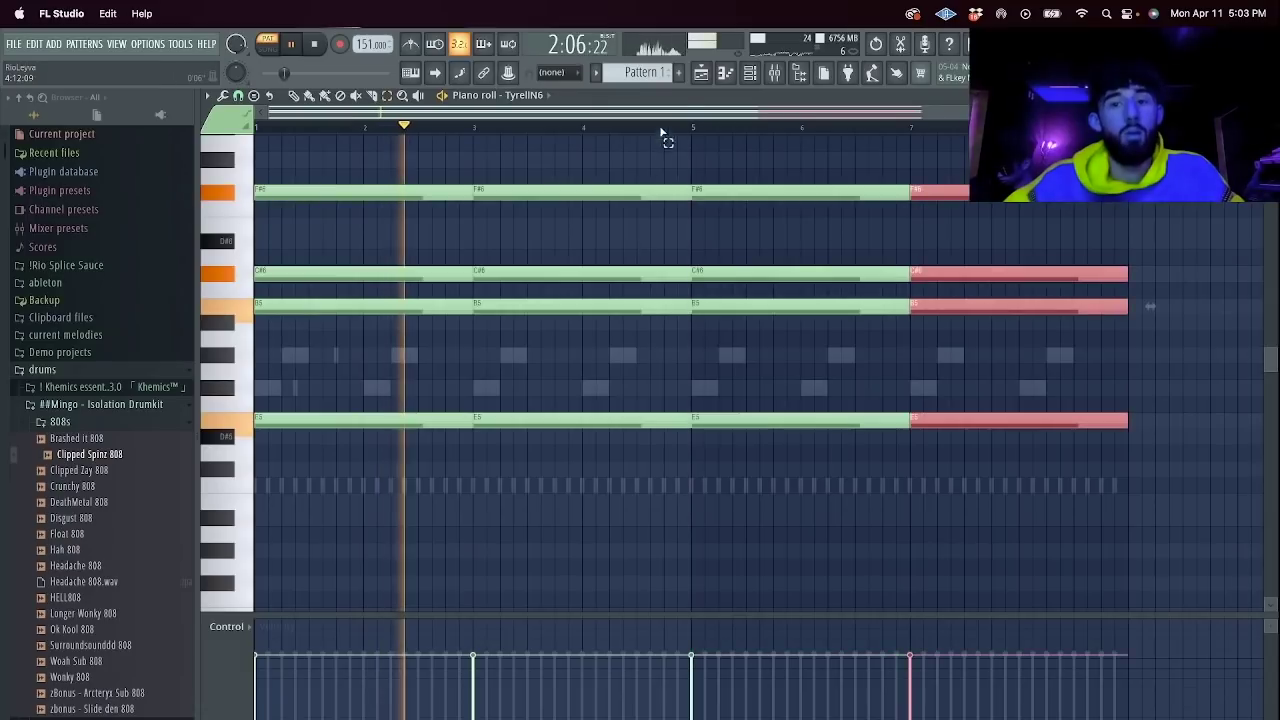
right_click(521, 354)
Rework the TyrellN6 #2 arp opening: B5 at bar start, G#5 raised to A#5, first C#6 removed.
right_click(521, 354)
key(space)
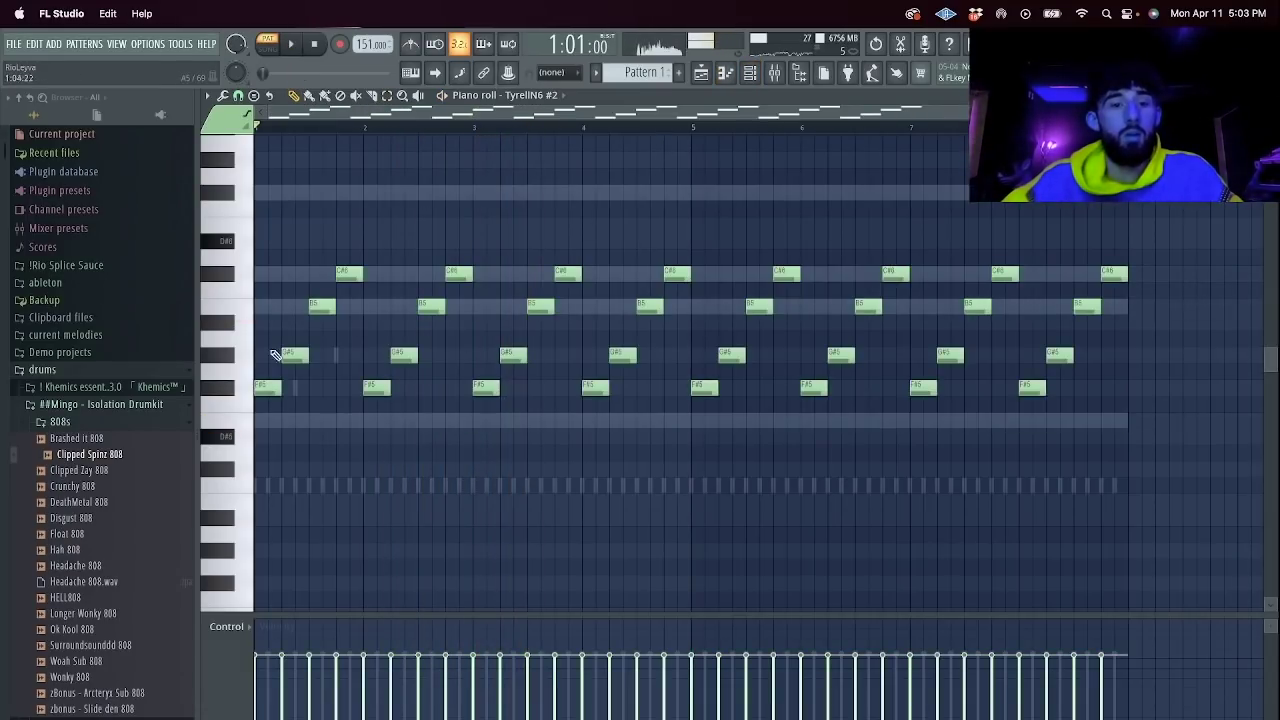
key(space)
key(space)
click(320, 308)
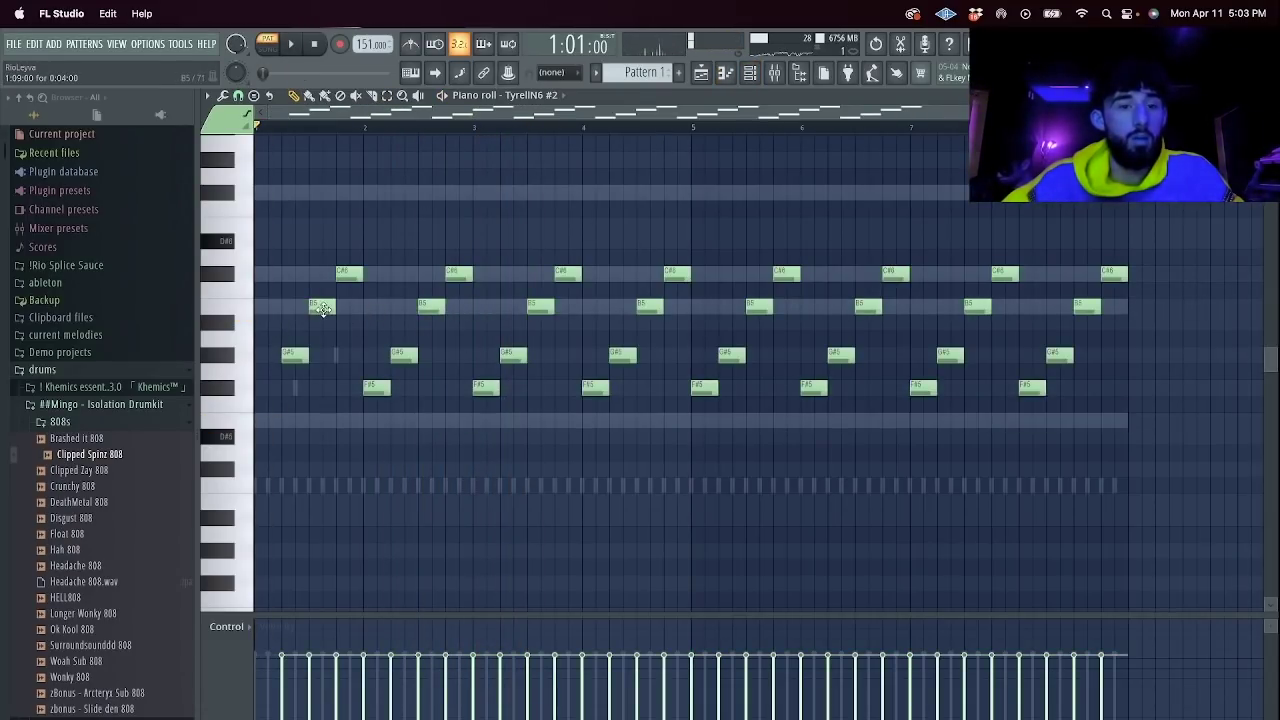
click(258, 309)
right_click(322, 311)
drag(293, 355, 266, 323)
right_click(356, 276)
Add F#5 and D#5 notes to the arp and nudge the C#5 note earlier.
key(space)
key(space)
click(282, 389)
key(space)
key(space)
click(311, 454)
drag(310, 453, 309, 431)
drag(342, 474, 335, 474)
key(space)
Clear the later arp notes and repeat the first four-note group with Ctrl+B.
drag(1126, 440, 390, 160)
key(Delete)
key(super+b)
Repeat the Clipped Spinz 808 notes from bars 1–2 across the pattern.
key(super+b)
key(super+b)
key(super+b)
key(super+b)
key(super+b)
key(super+b)
key(super+b)
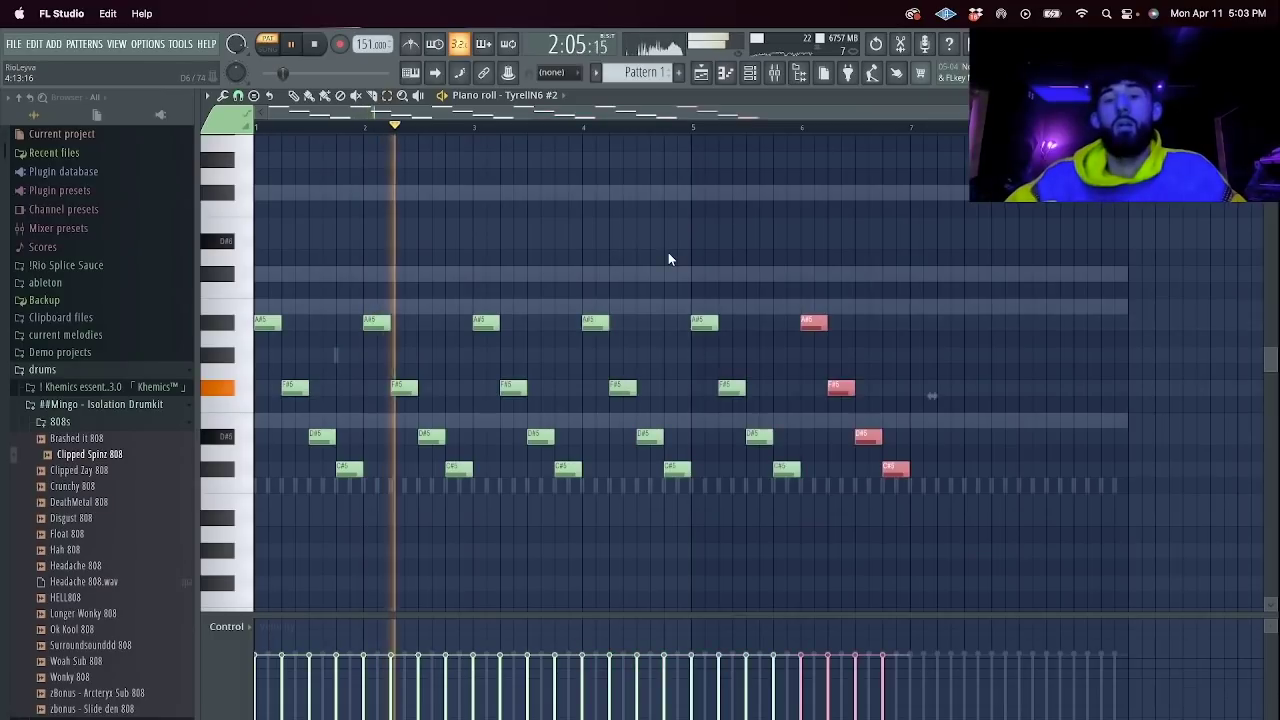
key(Delete)
click(505, 95)
click(540, 194)
key(space)
key(space)
drag(473, 126, 257, 126)
key(super+b)
key(super+b)
key(super+b)
key(ctrl+d)
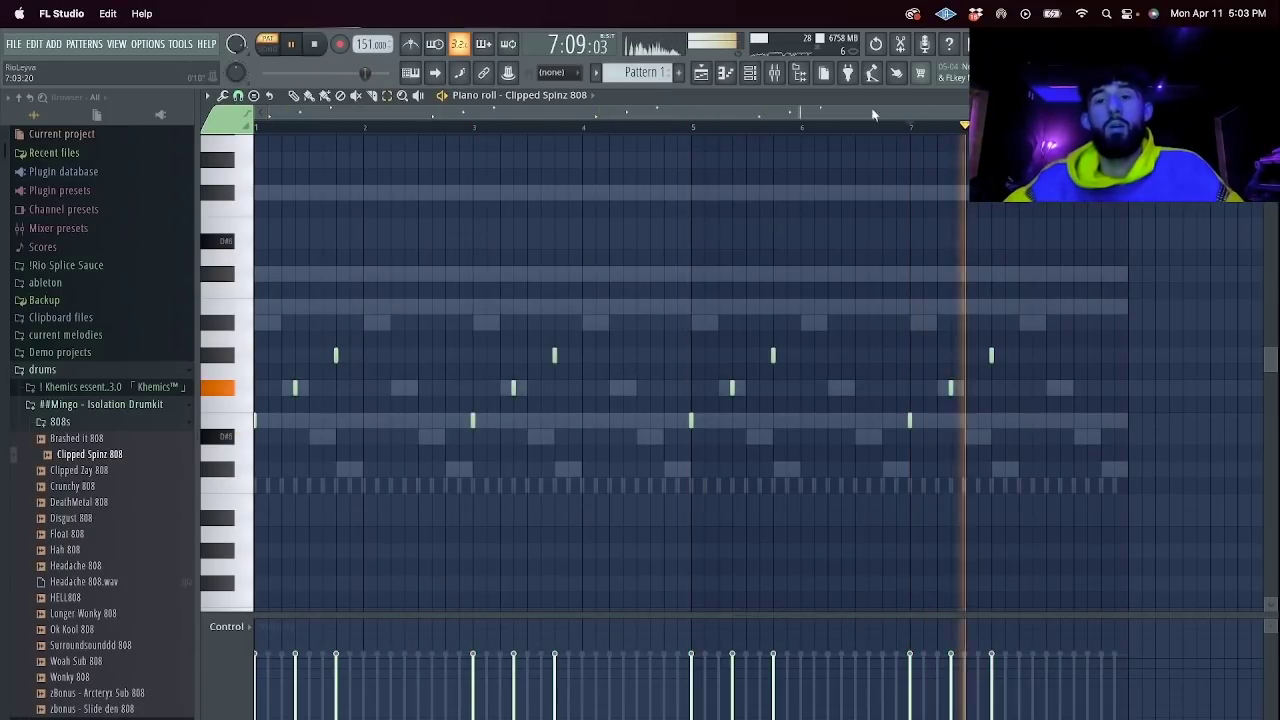
Transpose the 808 notes down 2 semitones from the channel rack.
key(F6)
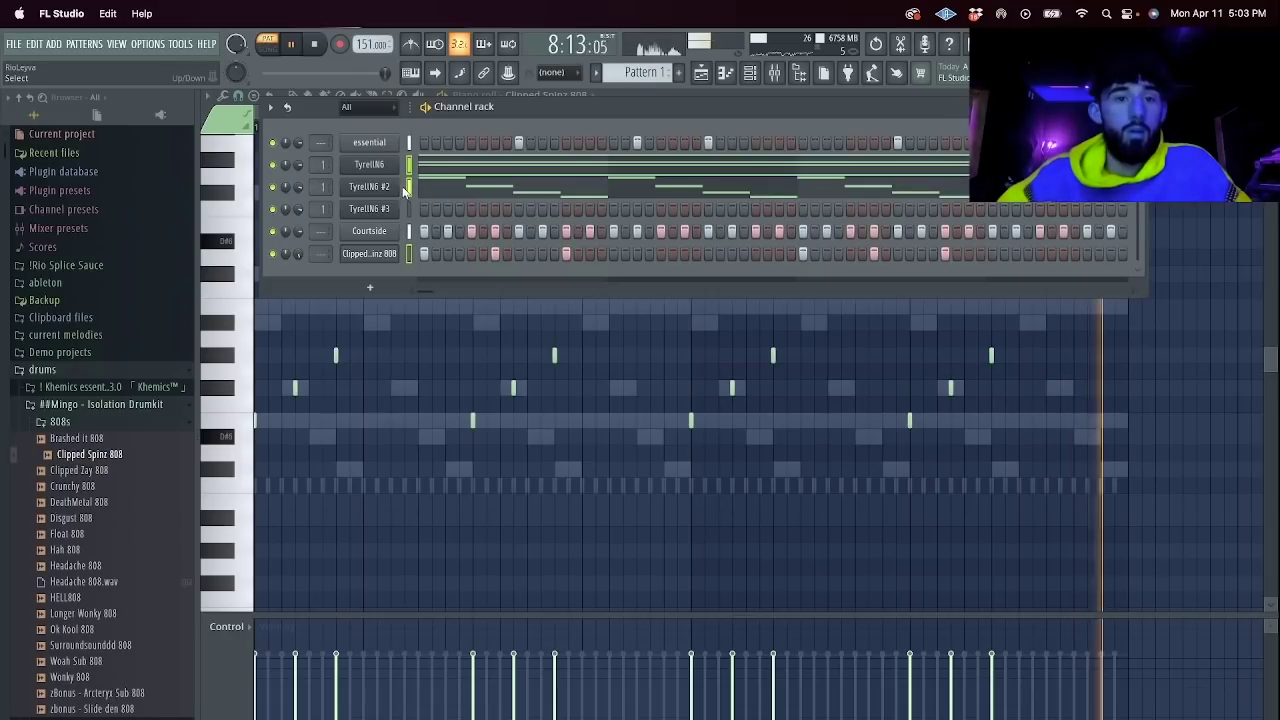
click(270, 107)
text(-2)
key(Return)
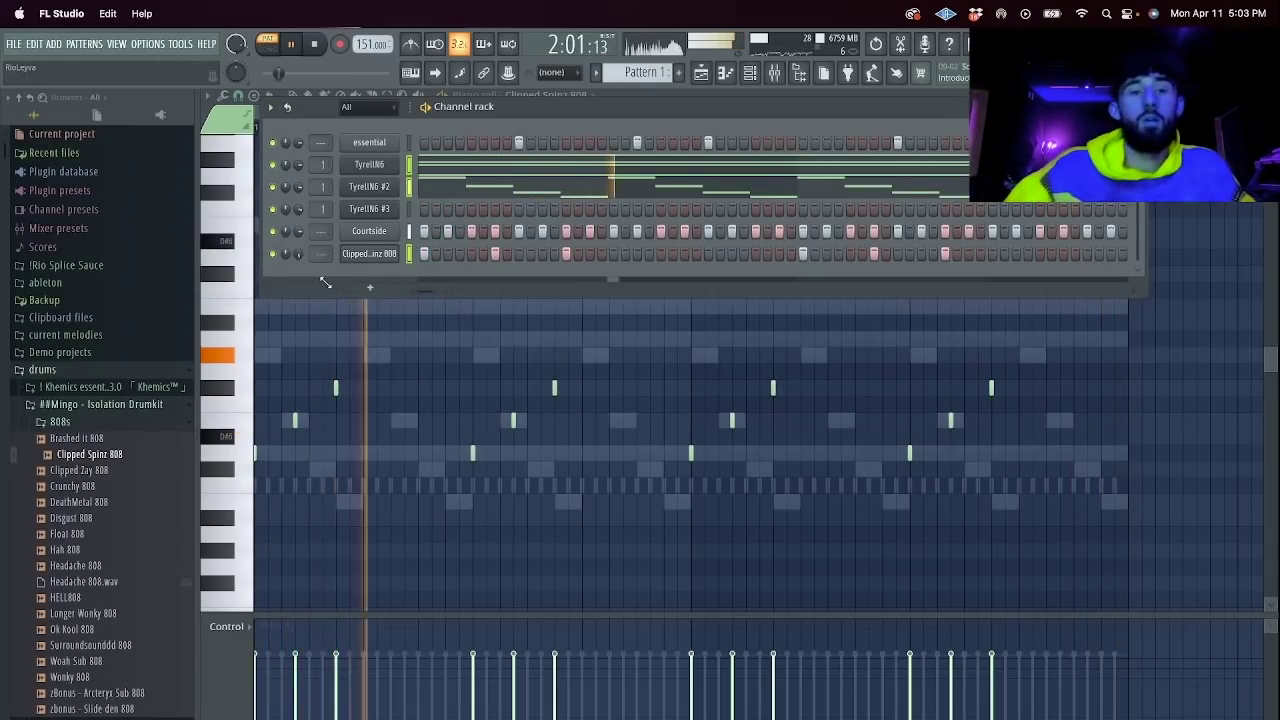
Open Courtside's piano roll, delete notes from bar 3 onward, and select bars 1–2.
click(780, 231)
right_click(394, 229)
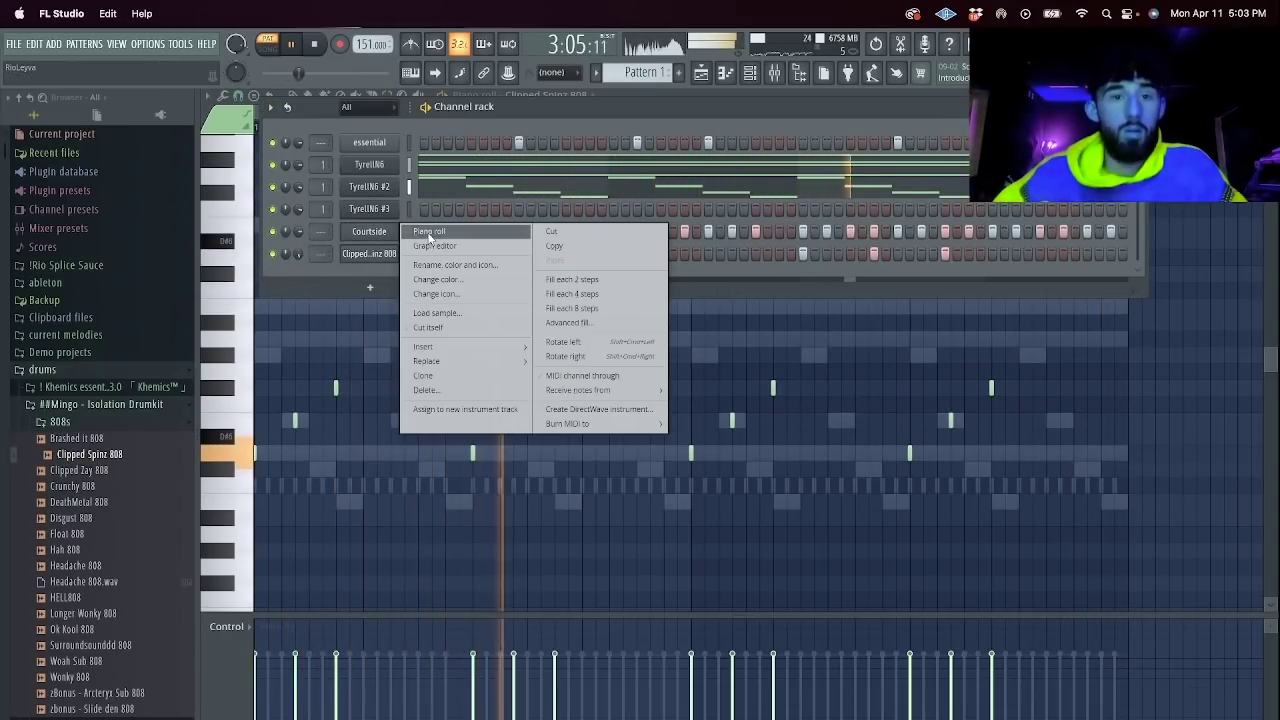
click(426, 231)
drag(1230, 575, 460, 322)
key(Delete)
drag(463, 126, 172, 118)
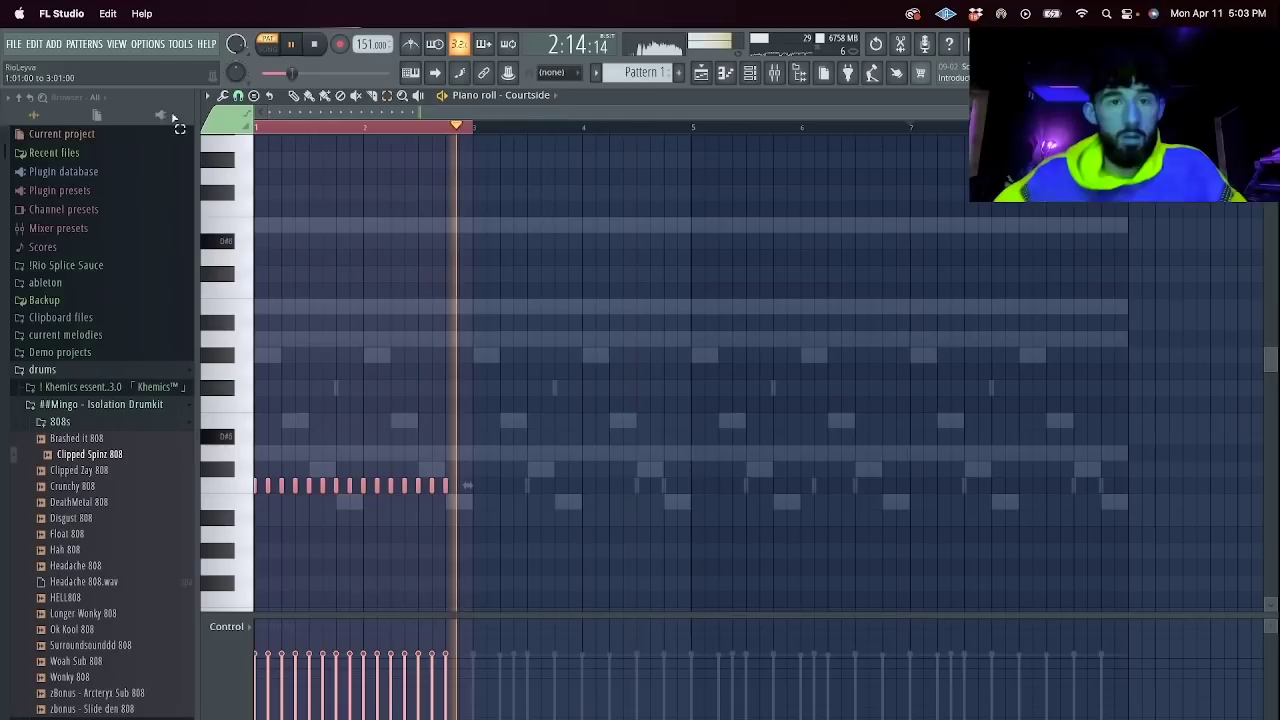
Duplicate Courtside's bars 1–2 through bar 8, deselect, and return to the channel rack.
key(super+b)
key(super+b)
key(super+b)
super+click(953, 135)
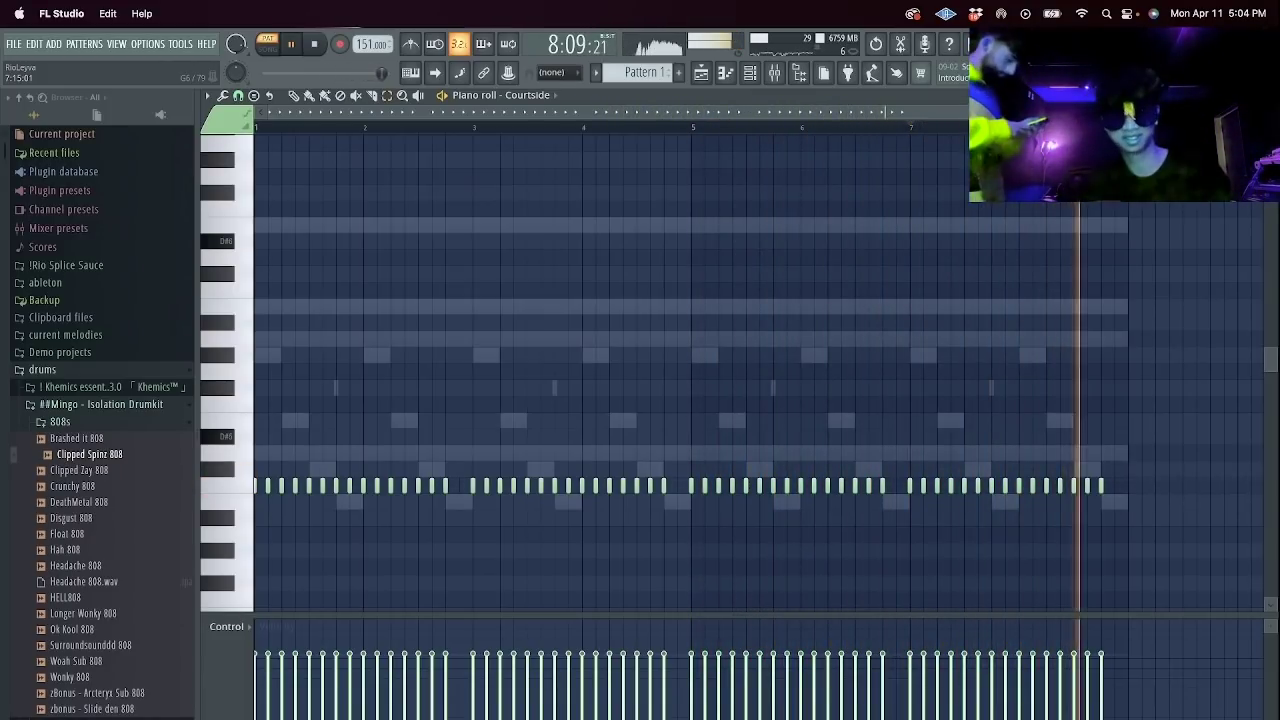
click(749, 72)
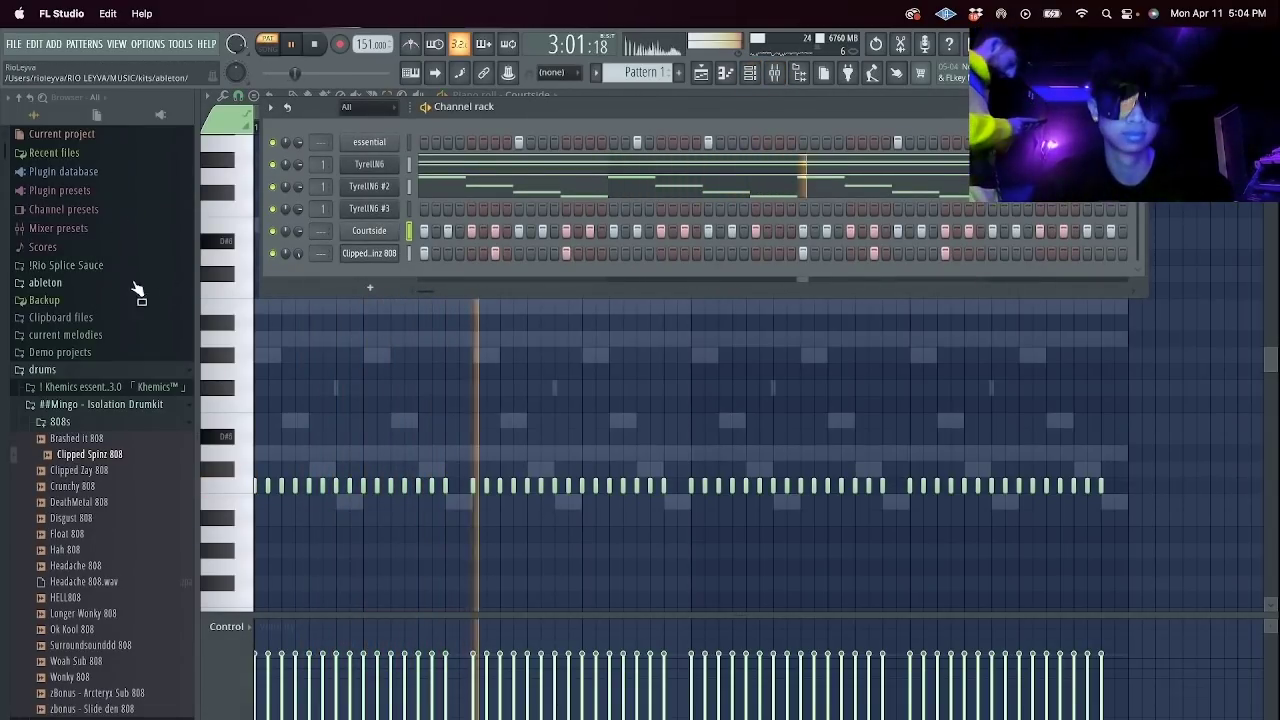
Browse TyrellN6 #3's preset list, keeping the PV – The Man Machine preset.
right_click(377, 206)
click(377, 206)
click(377, 206)
click(523, 205)
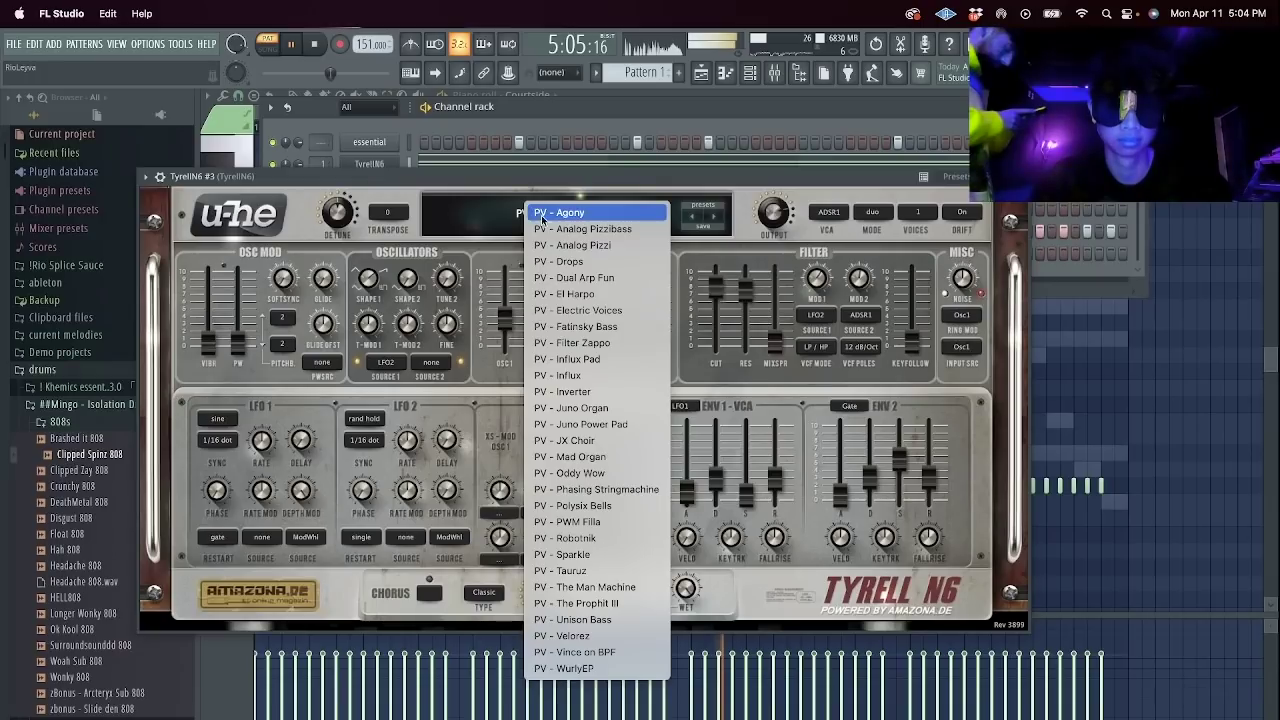
click(473, 217)
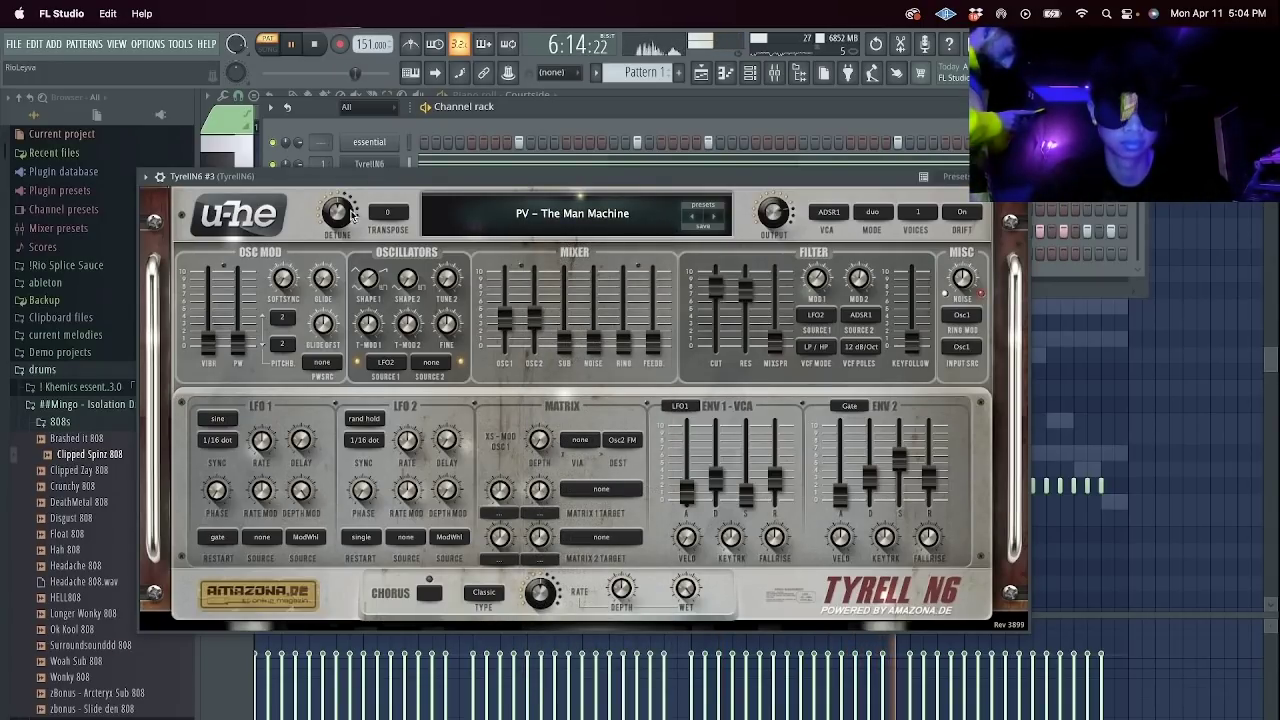
click(580, 215)
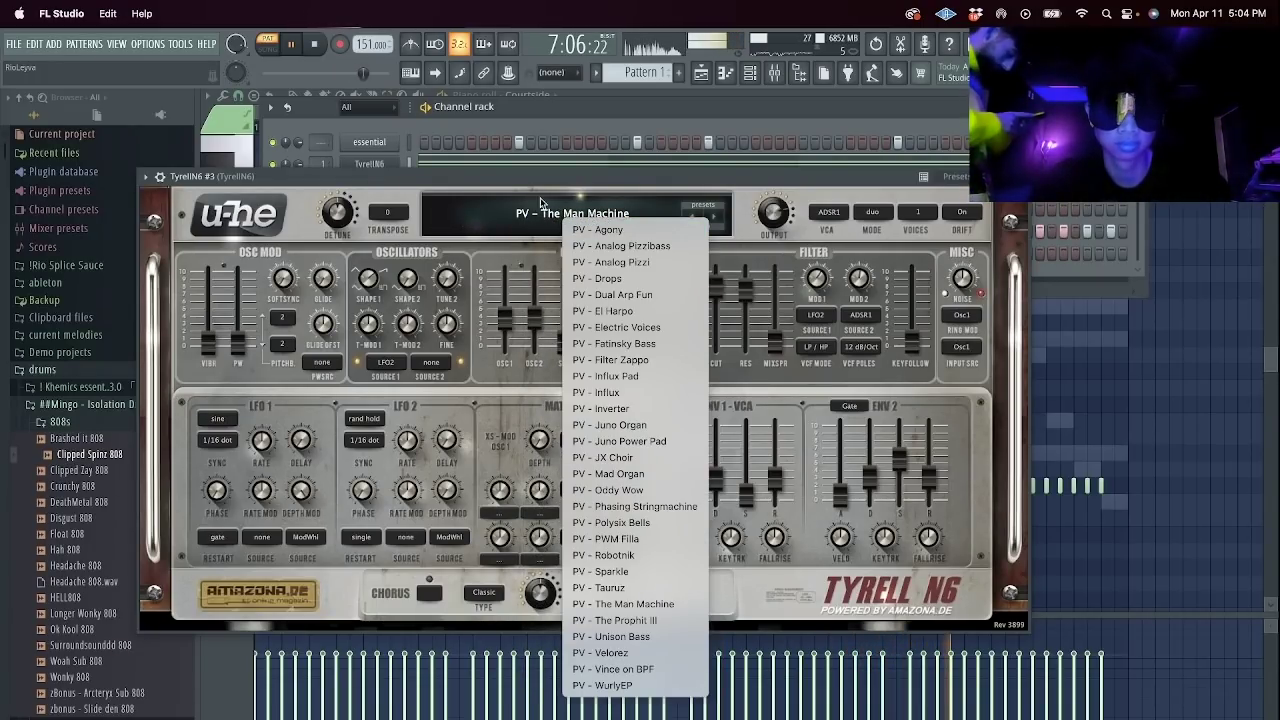
click(555, 130)
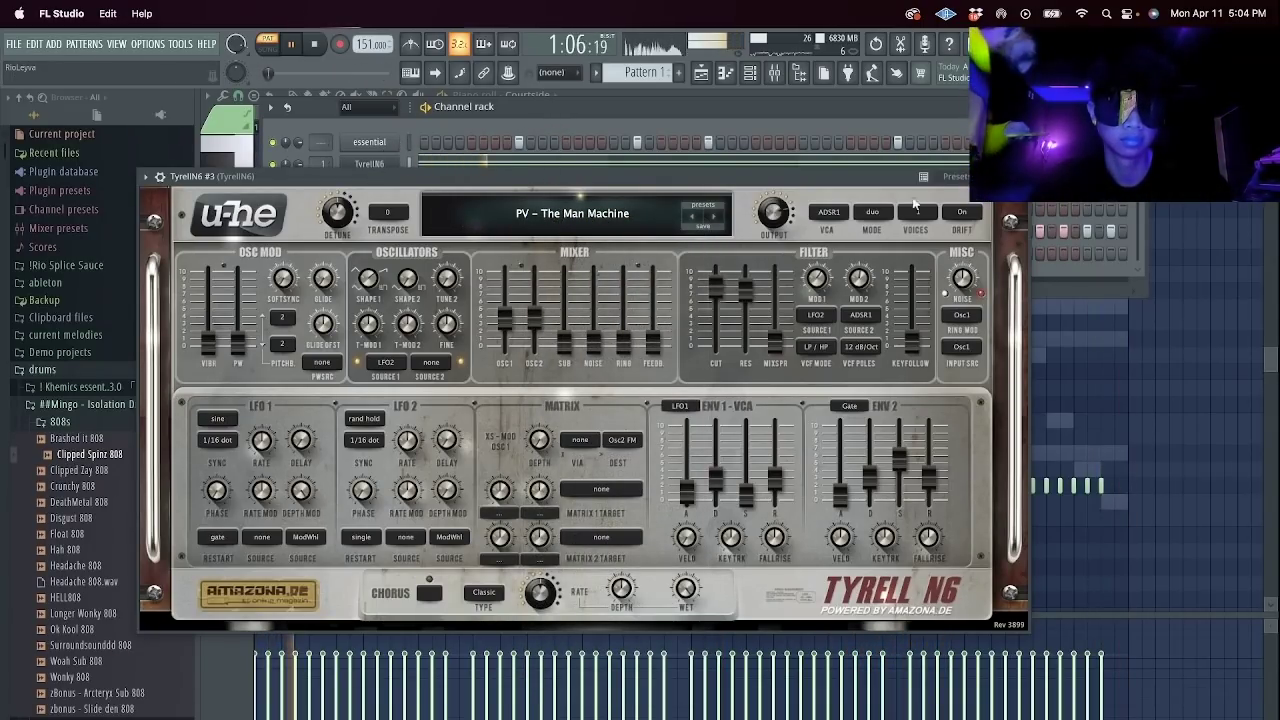
click(1017, 177)
Open the full generator plugin list from TyrellN6 #3's Insert menu.
right_click(387, 207)
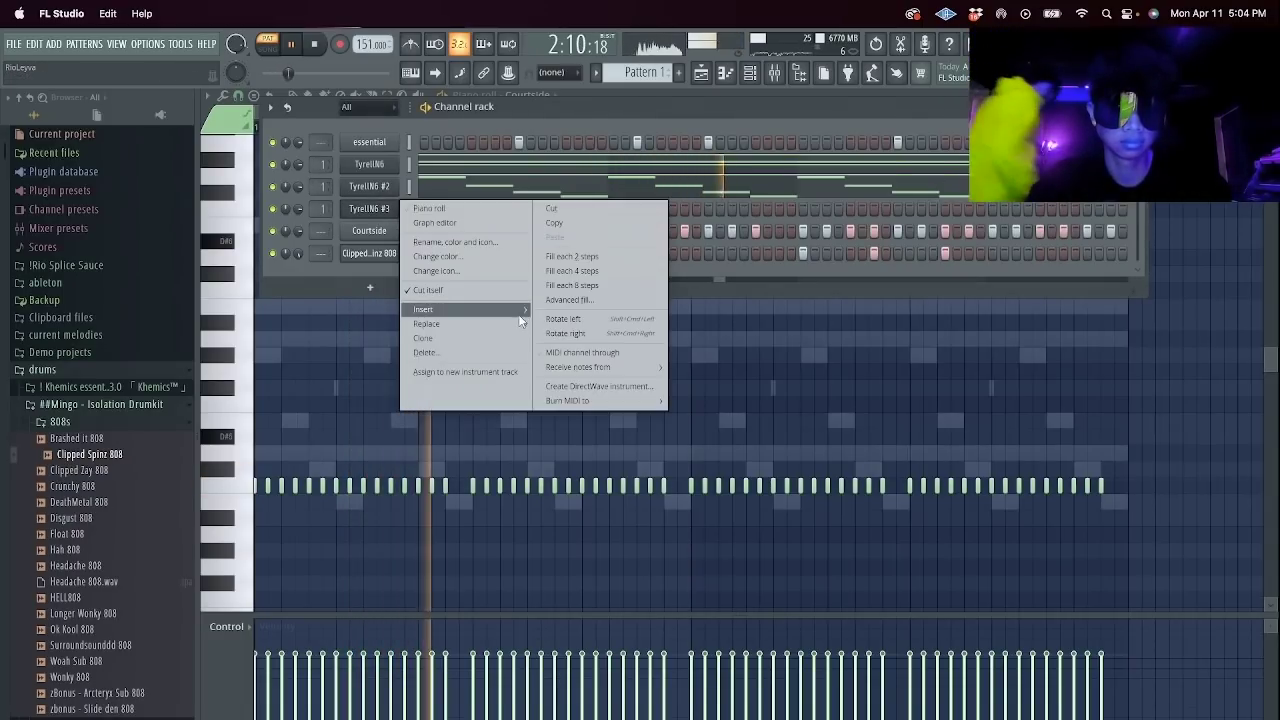
mouse_move(507, 304)
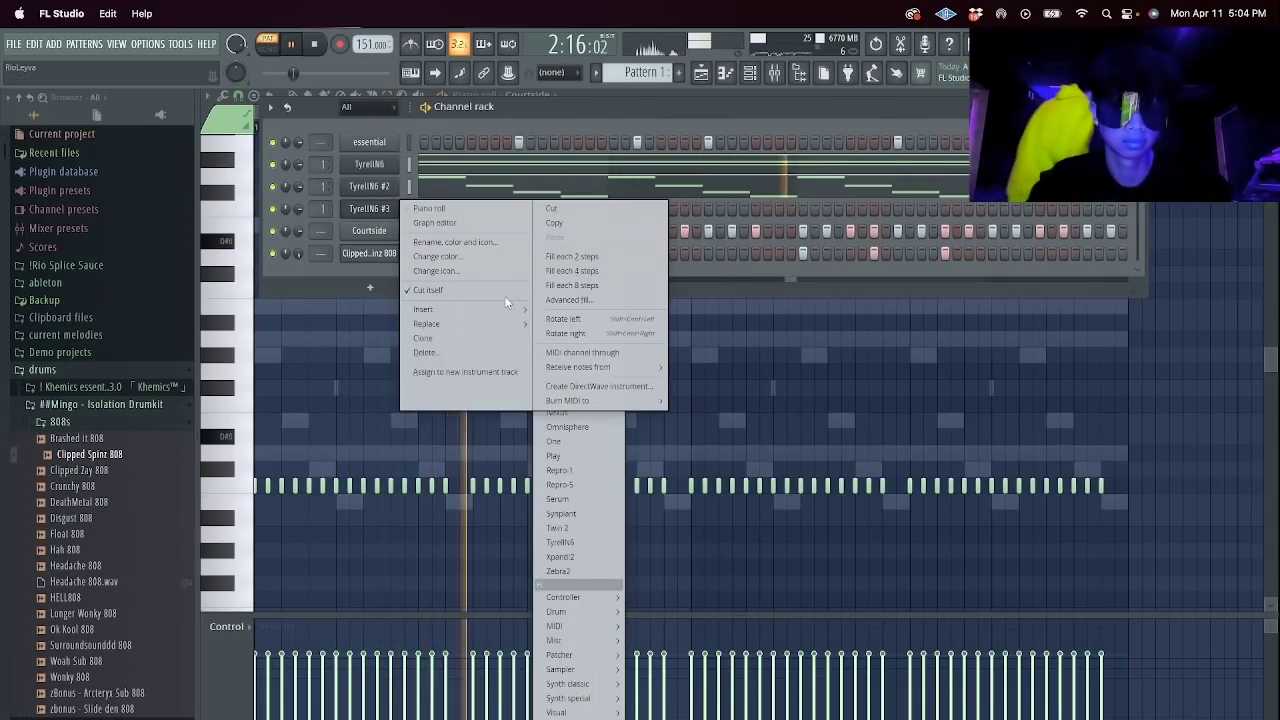
click(437, 311)
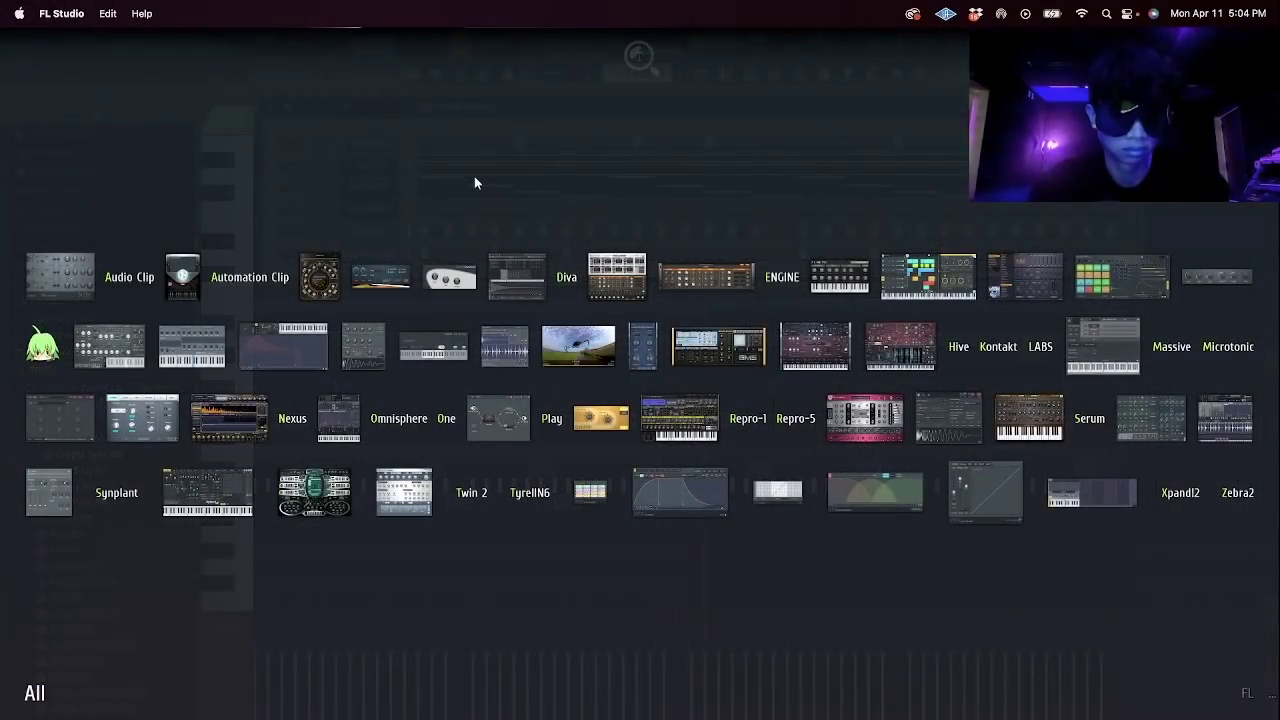
click(474, 177)
right_click(400, 207)
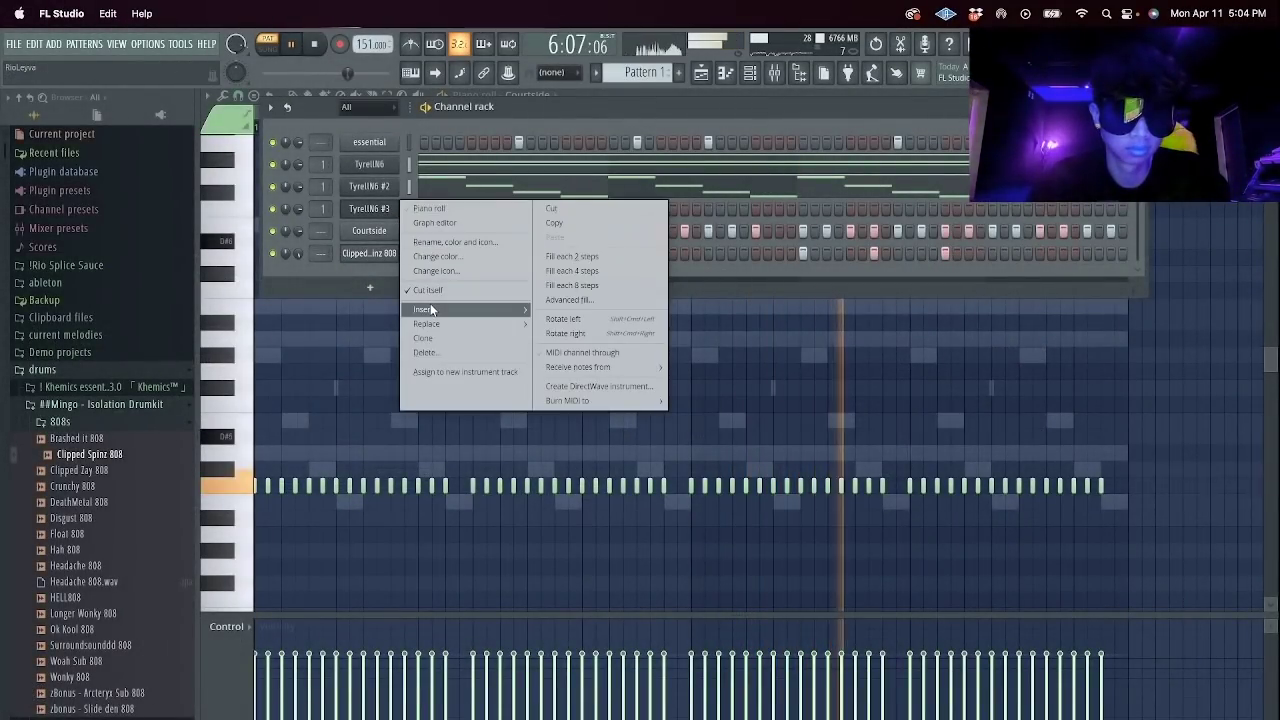
mouse_move(470, 309)
click(590, 293)
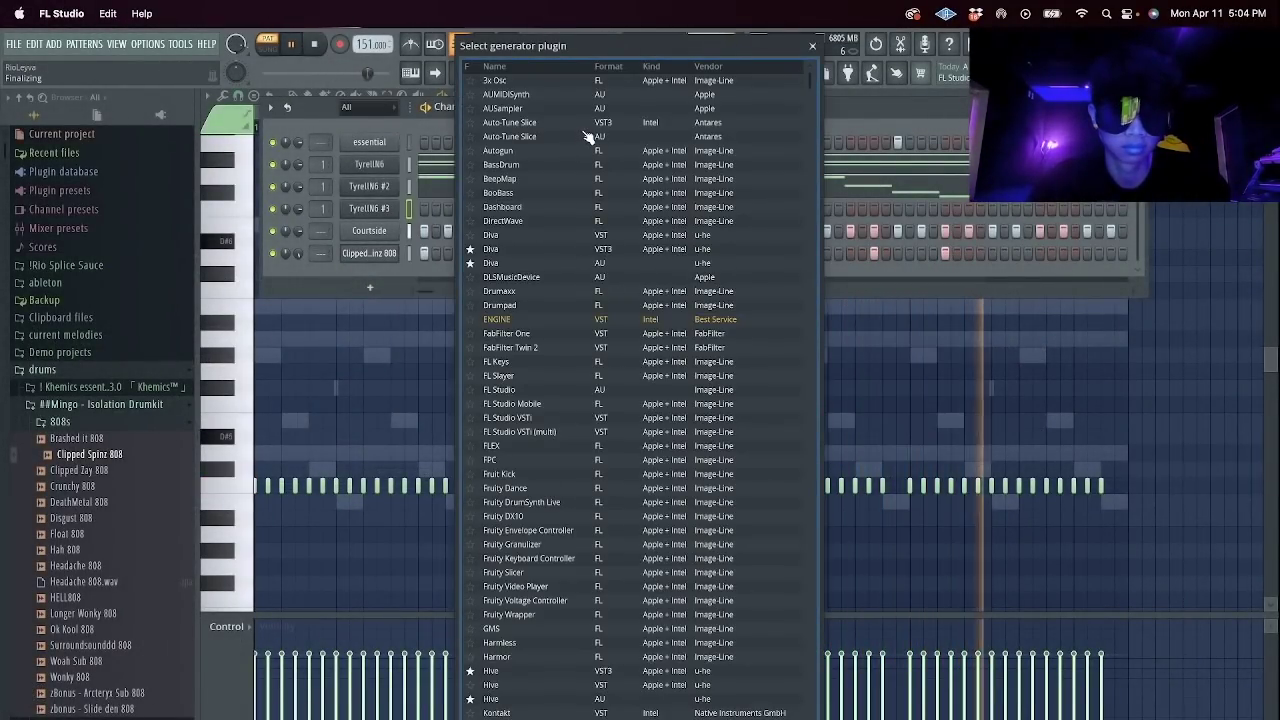
Search the plugin list, then load ENGINE as a new instrument channel.
text(ze)
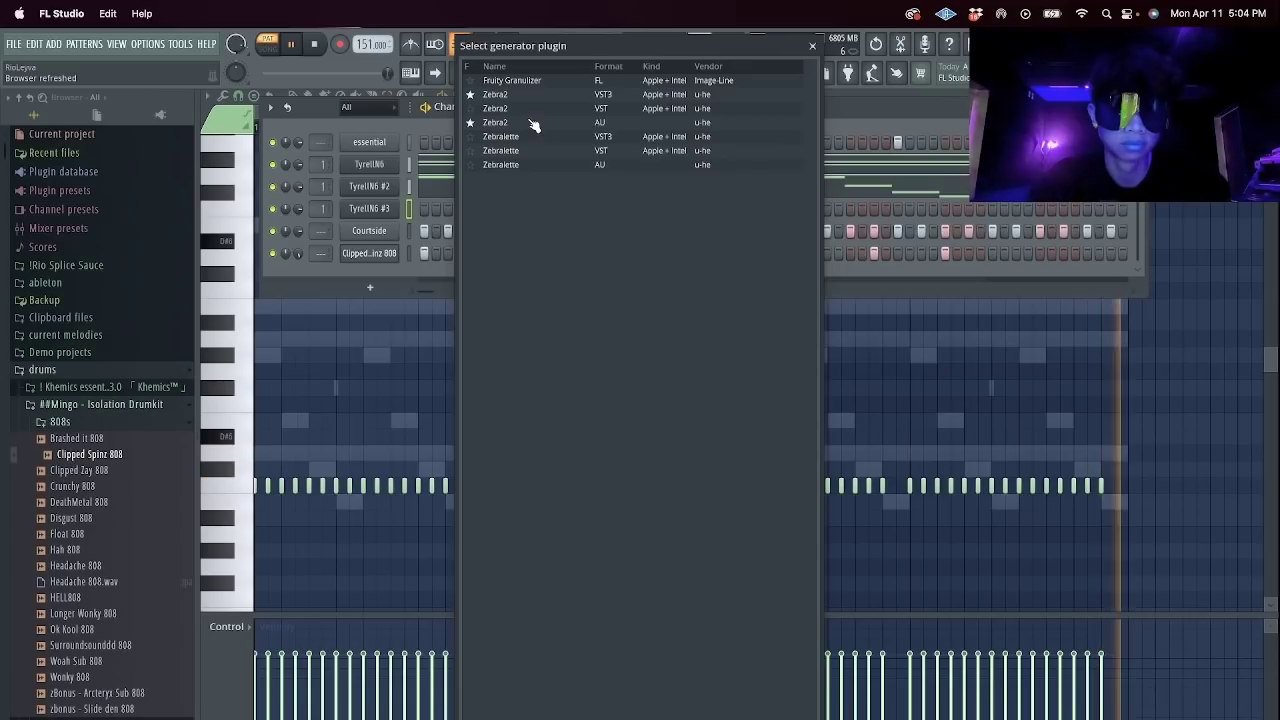
key(BackSpace)
key(BackSpace)
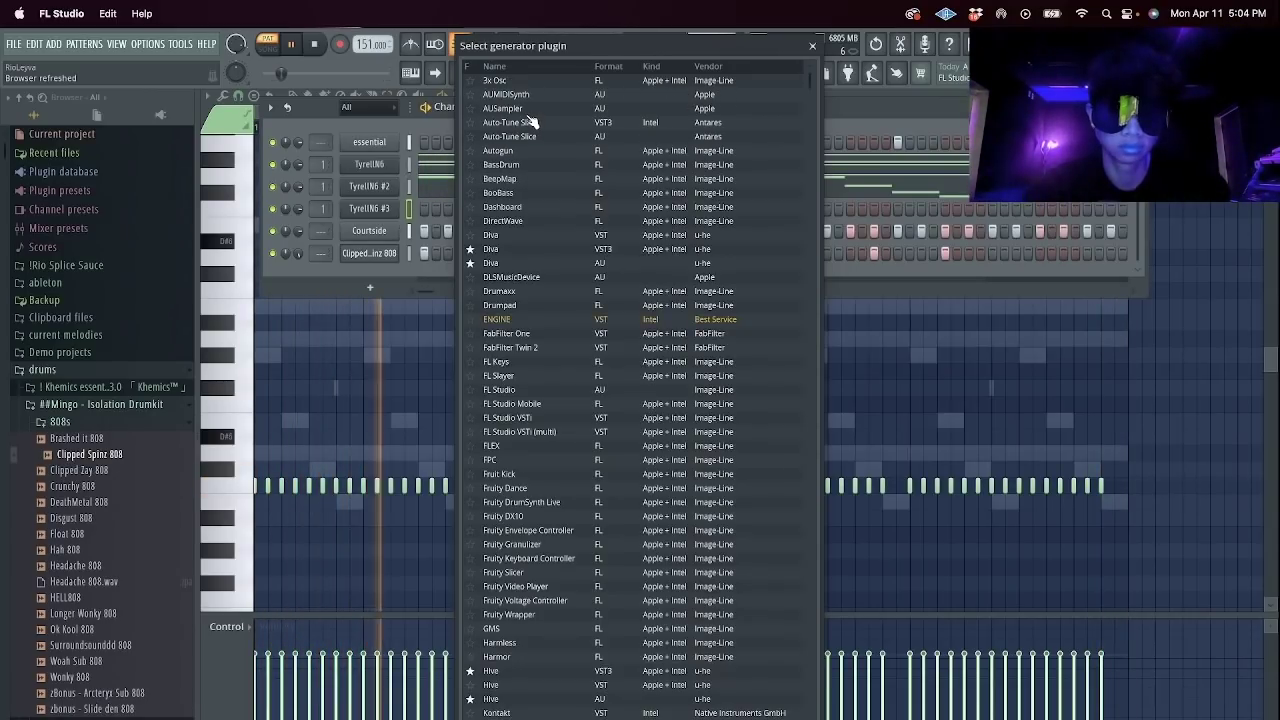
text(opus)
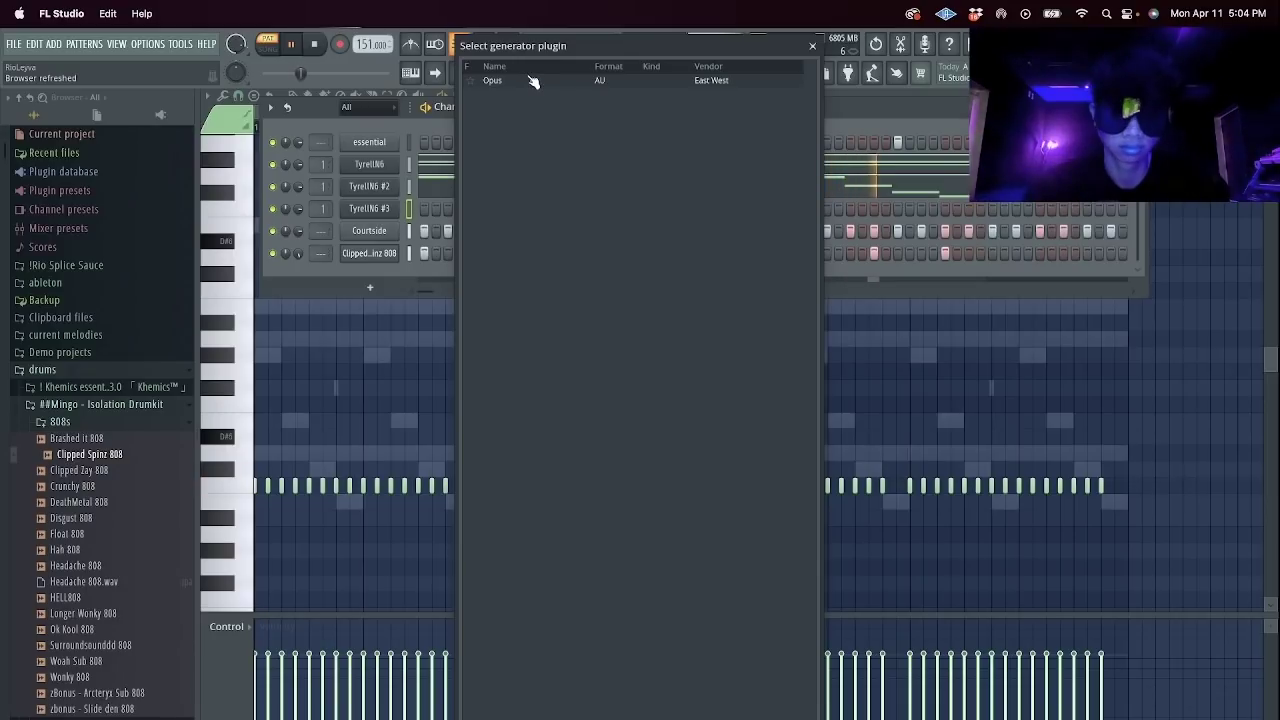
key(BackSpace)
key(BackSpace)
key(BackSpace)
key(BackSpace)
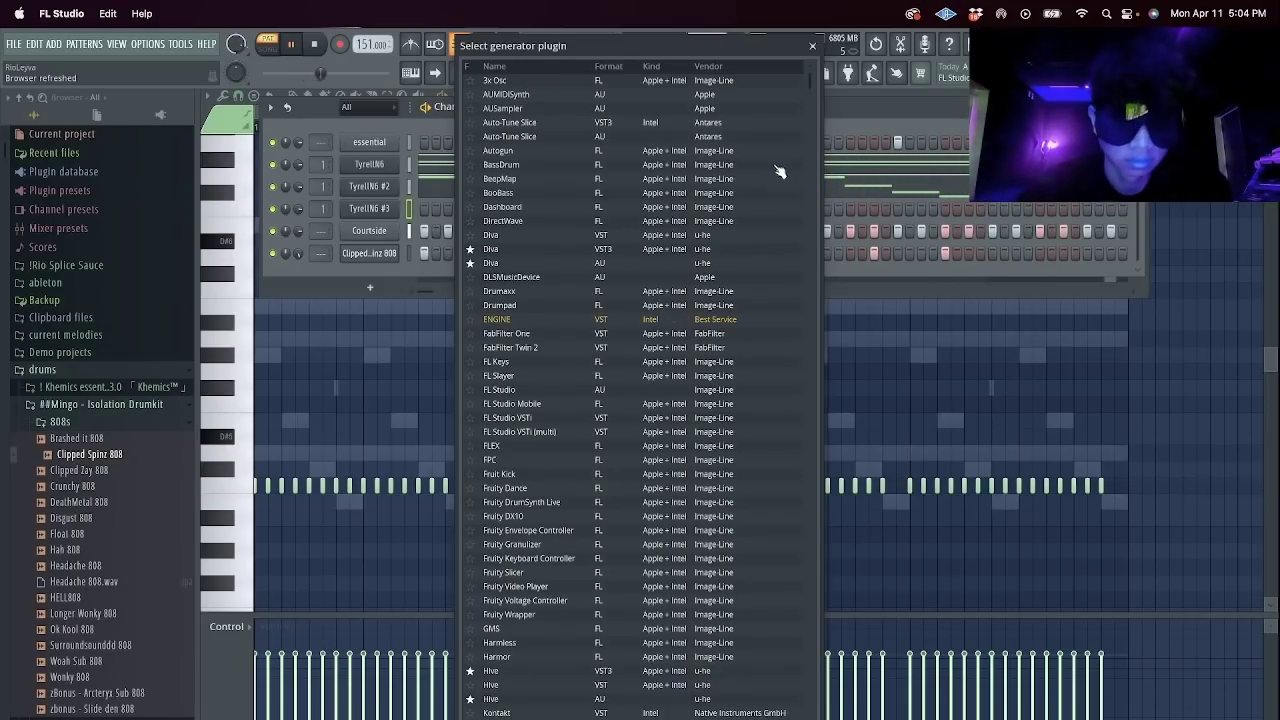
scroll(583, 296, down, 3)
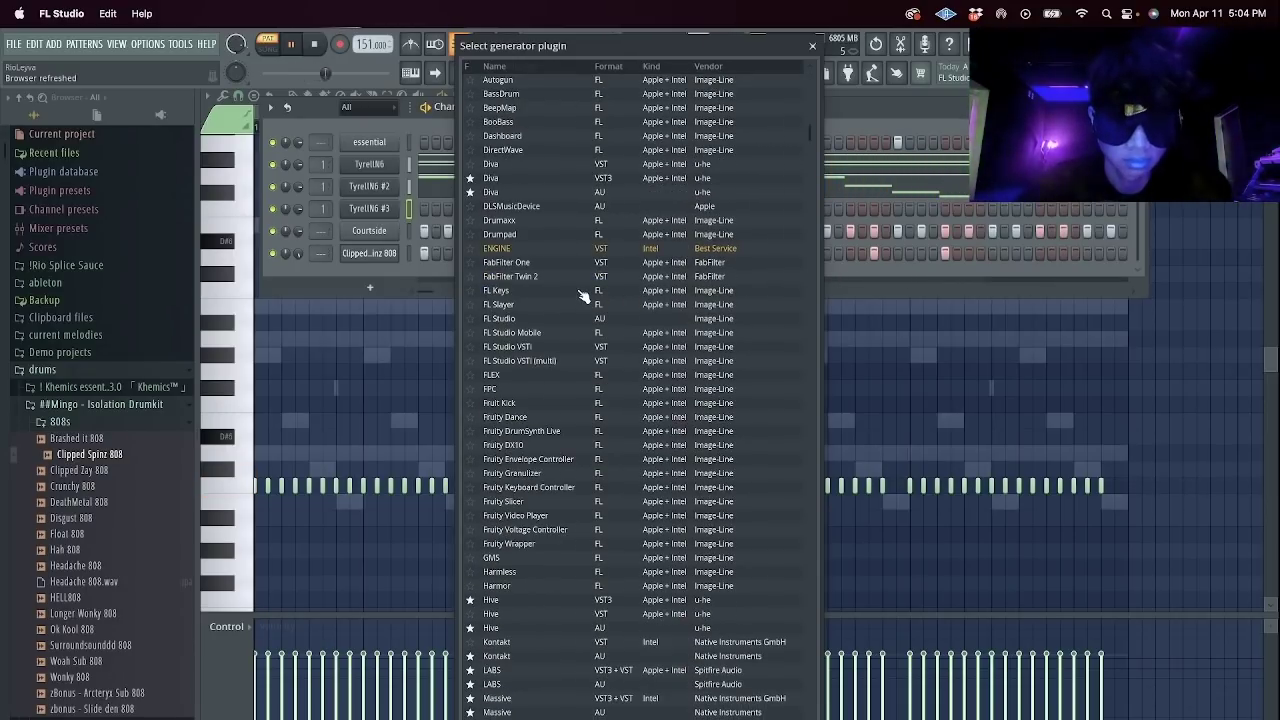
double_click(519, 249)
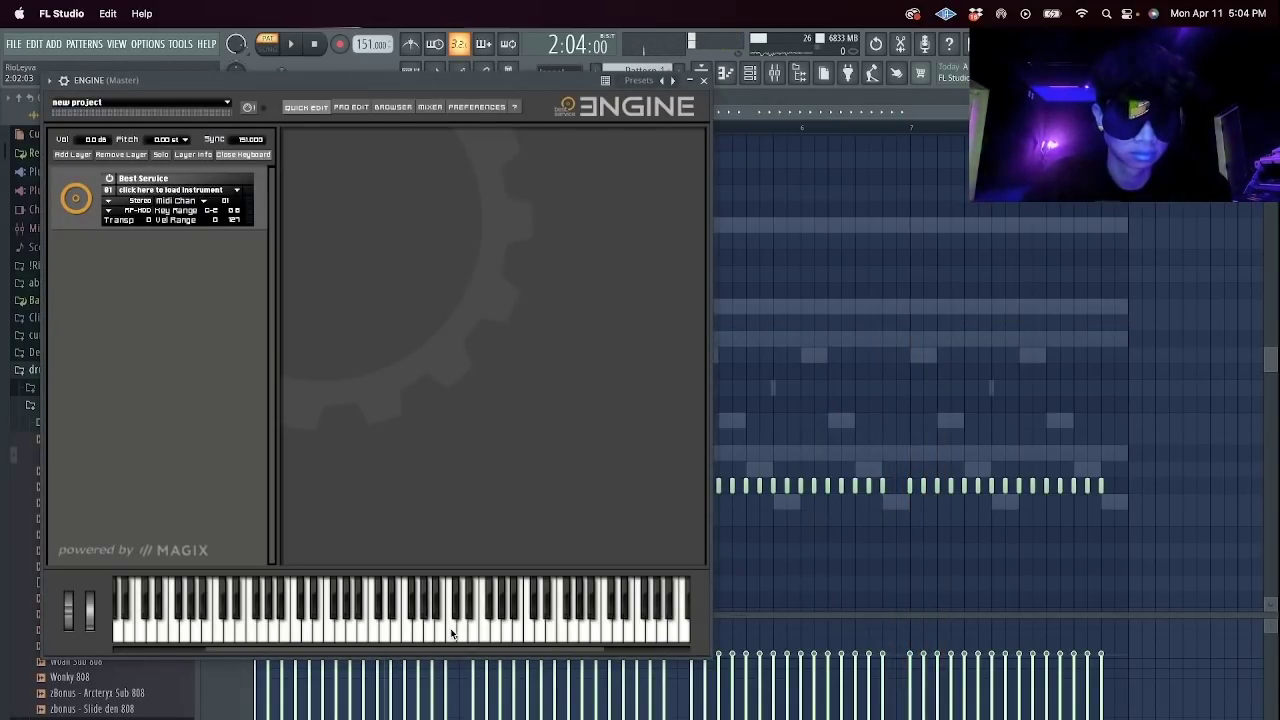
Close the ENGINE window, leaving its instrument layer empty.
key(space)
click(704, 80)
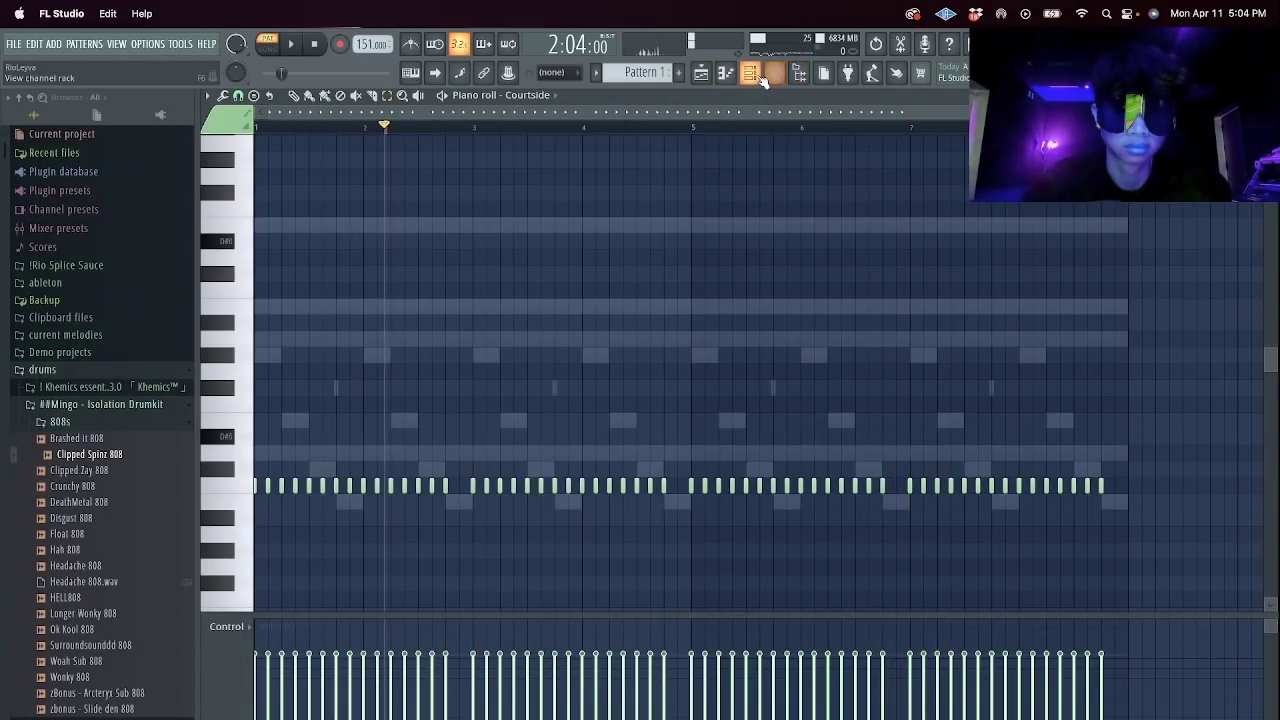
click(755, 77)
click(382, 214)
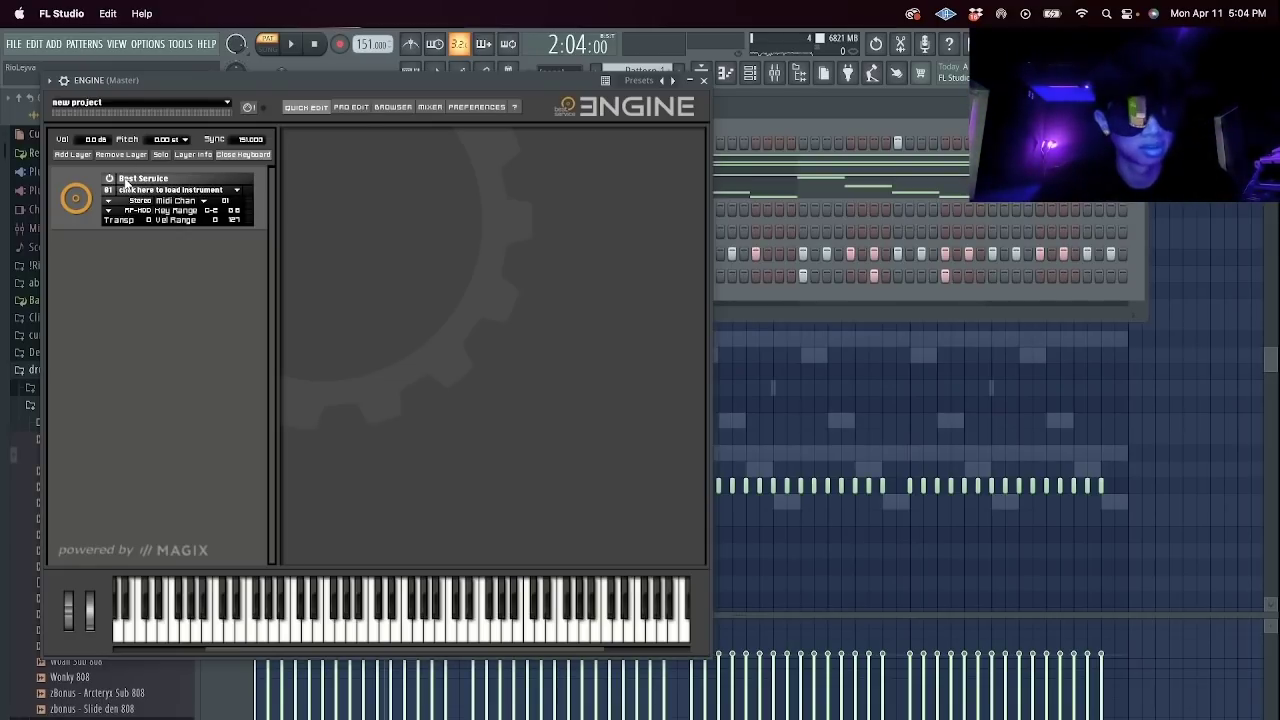
click(156, 190)
click(366, 211)
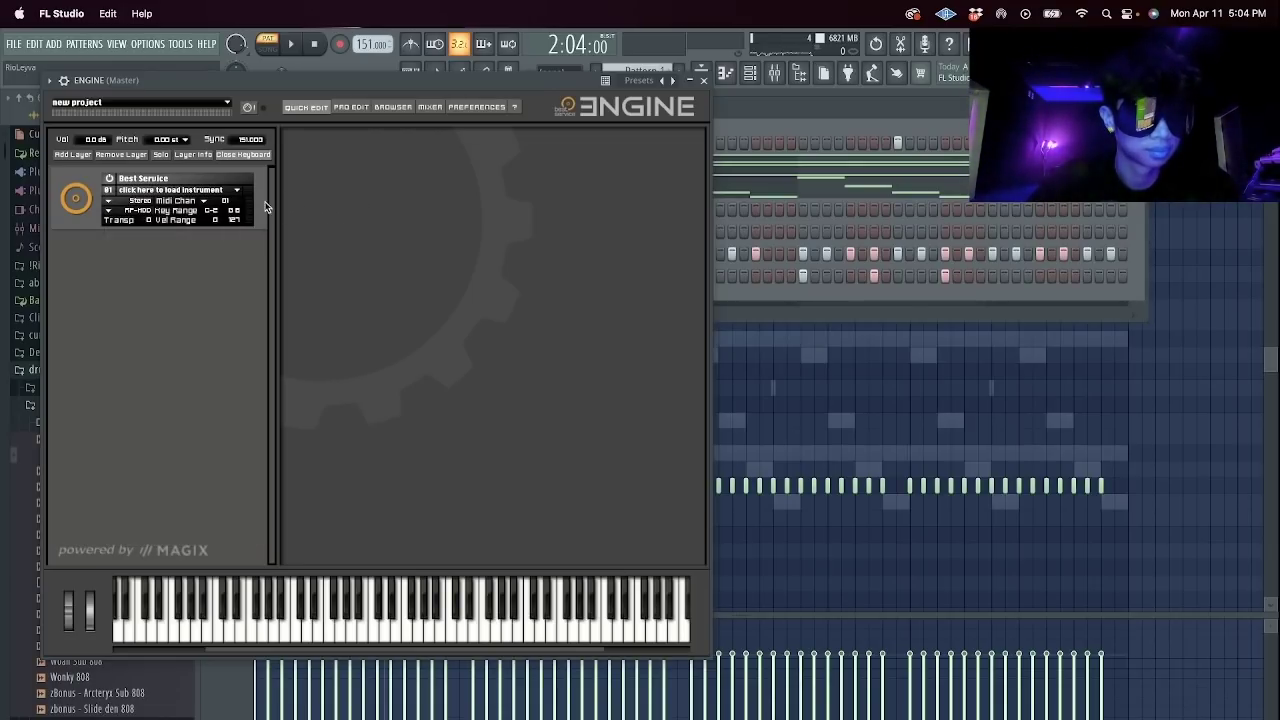
click(704, 80)
right_click(400, 211)
mouse_move(425, 325)
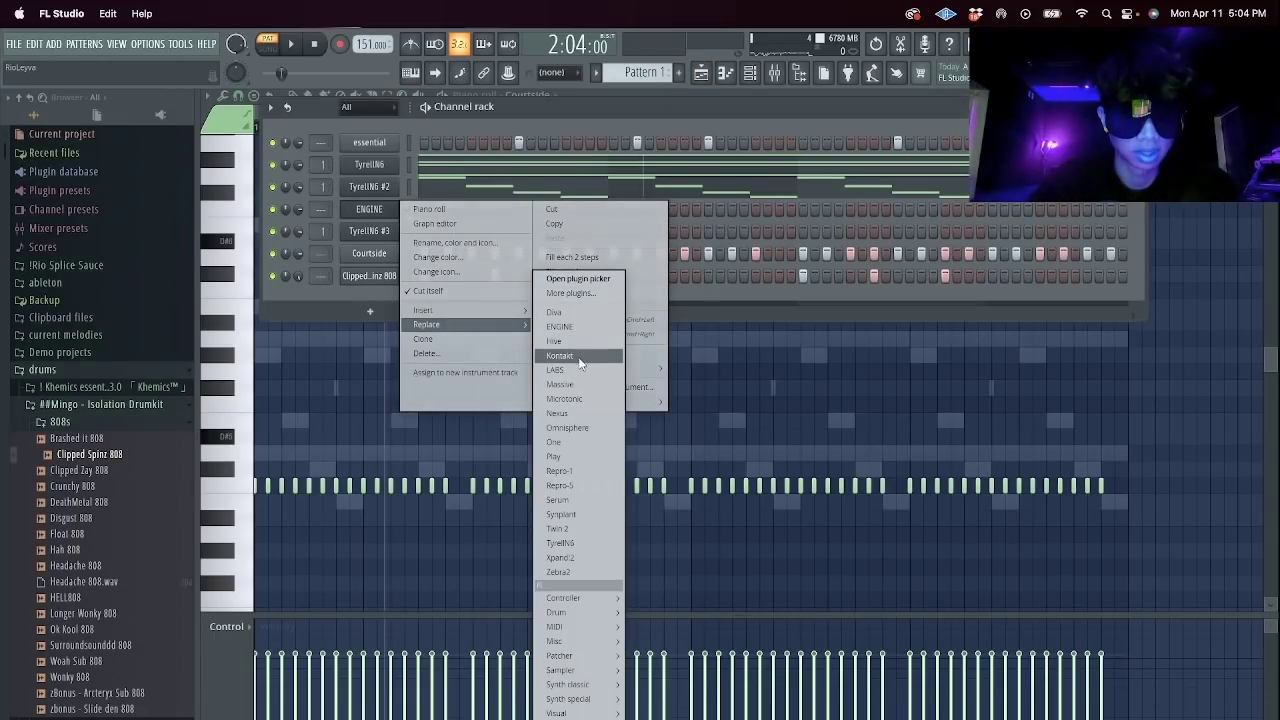
click(578, 471)
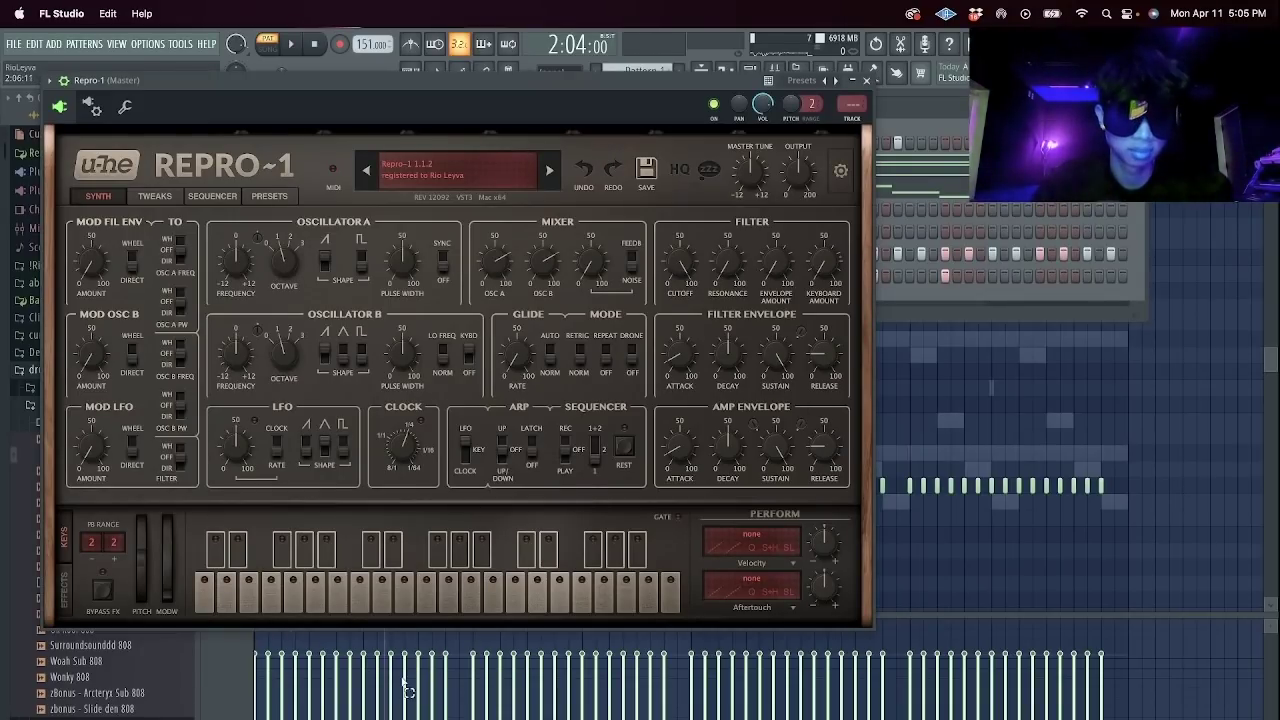
click(417, 160)
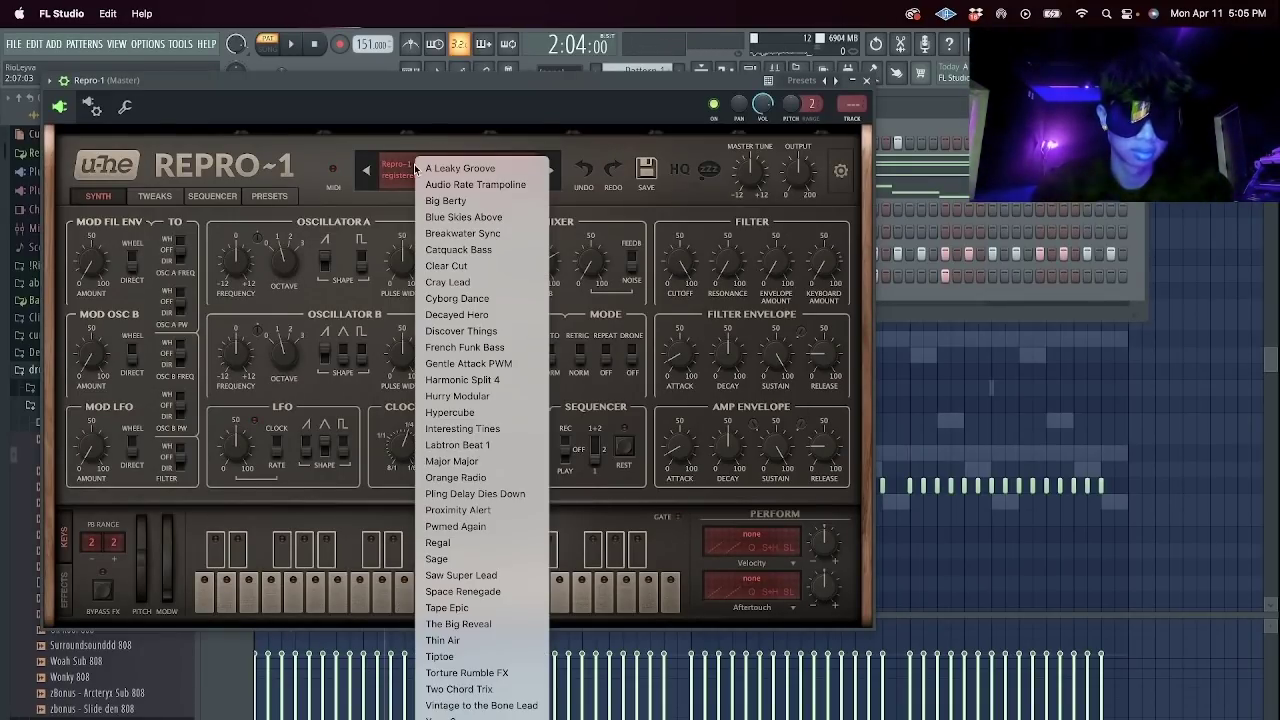
click(466, 559)
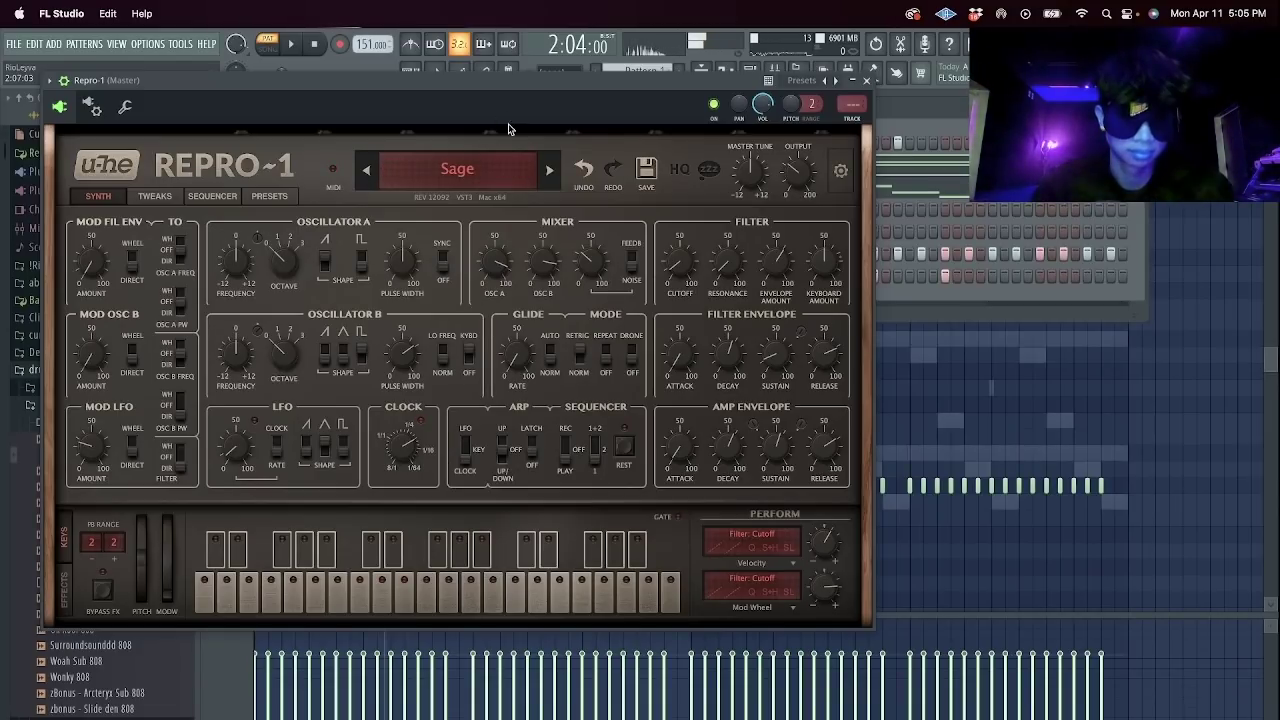
click(478, 168)
click(518, 195)
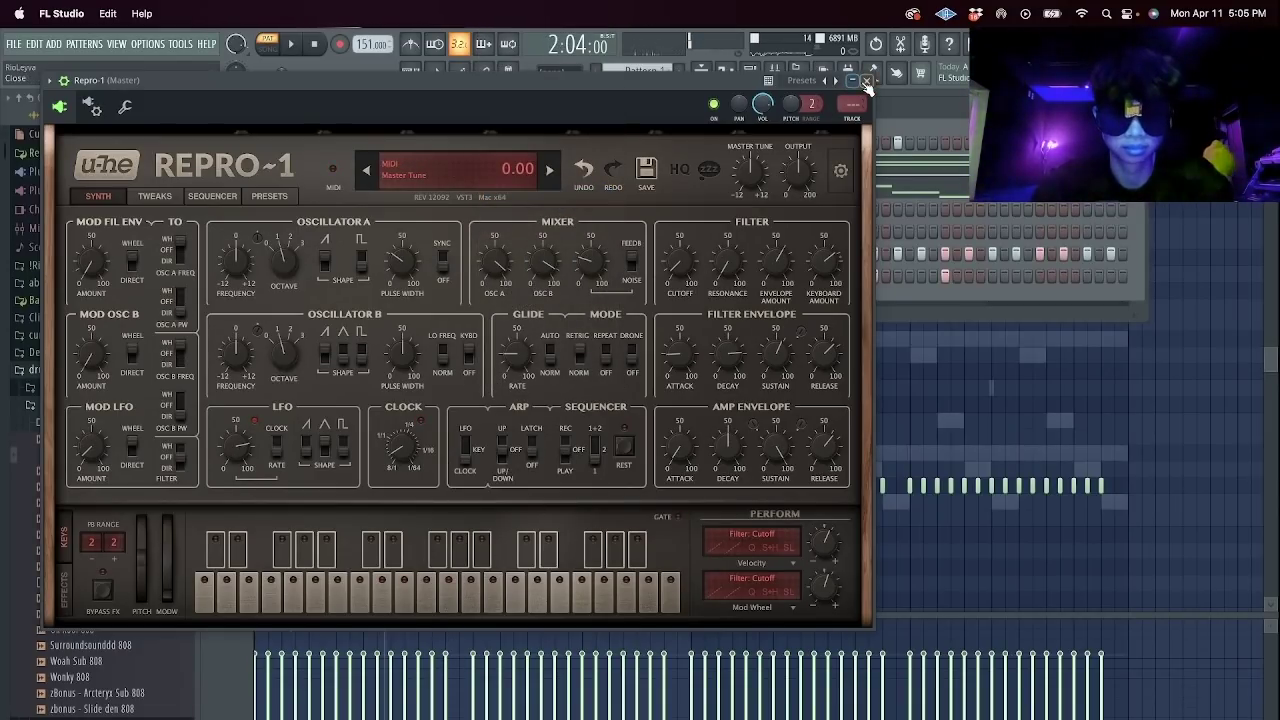
click(866, 82)
click(366, 208)
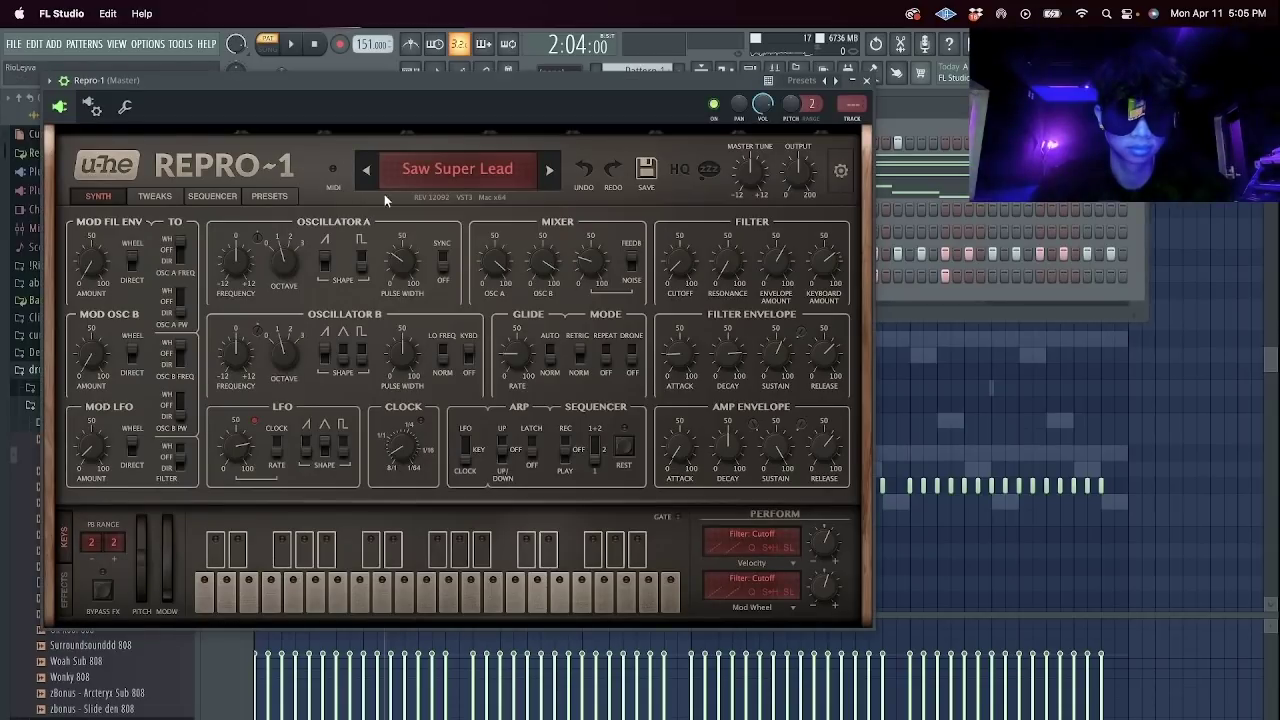
click(868, 81)
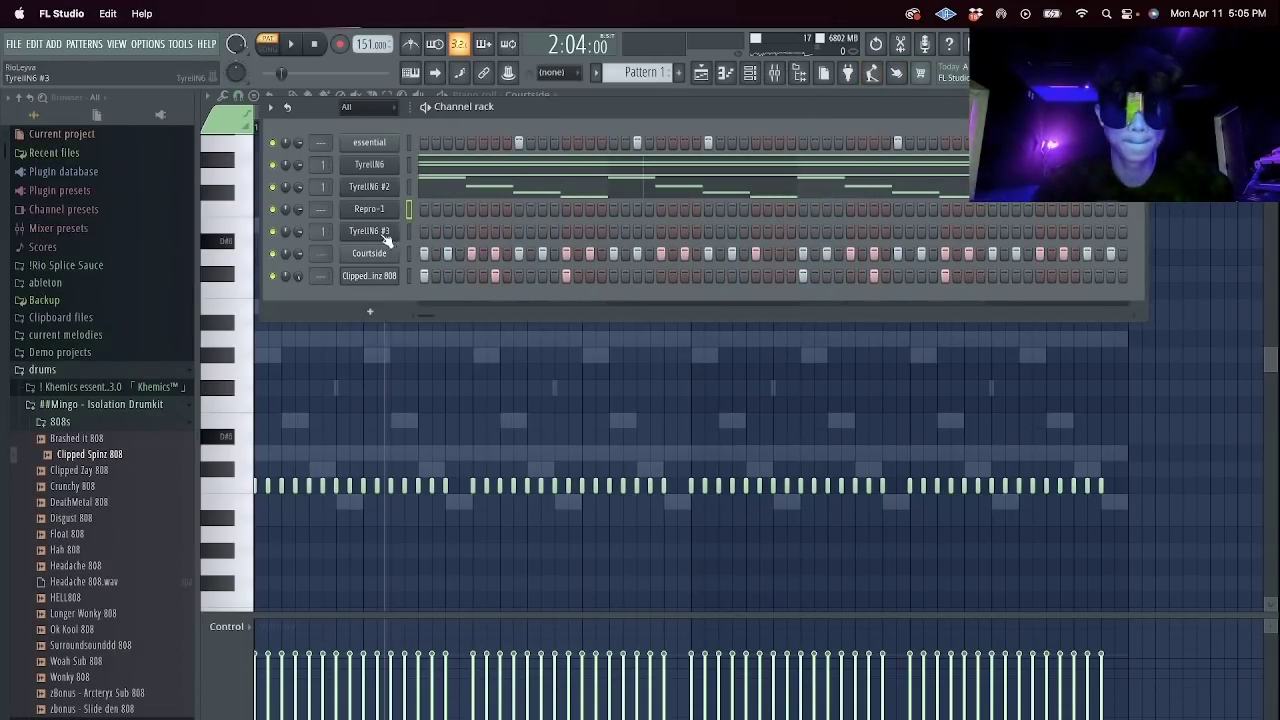
Replace the Repro-1 channel with Twin 2 and browse its preset list.
right_click(385, 210)
mouse_move(455, 320)
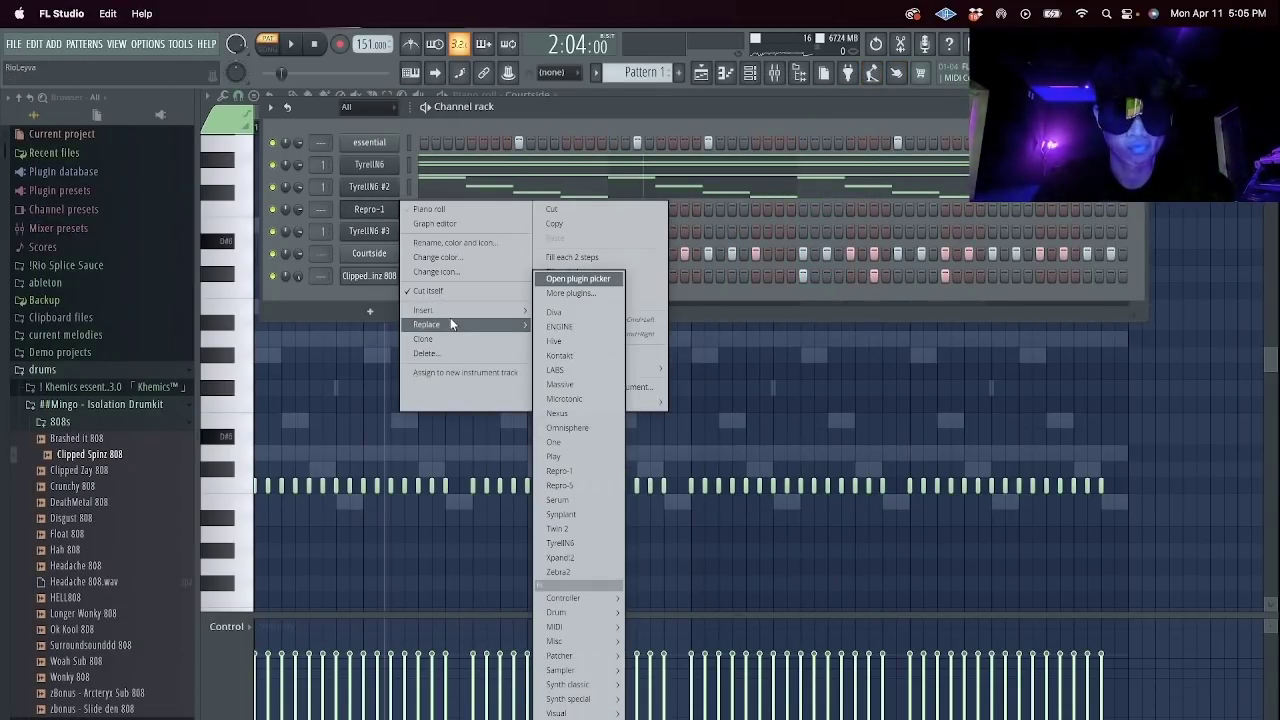
click(577, 529)
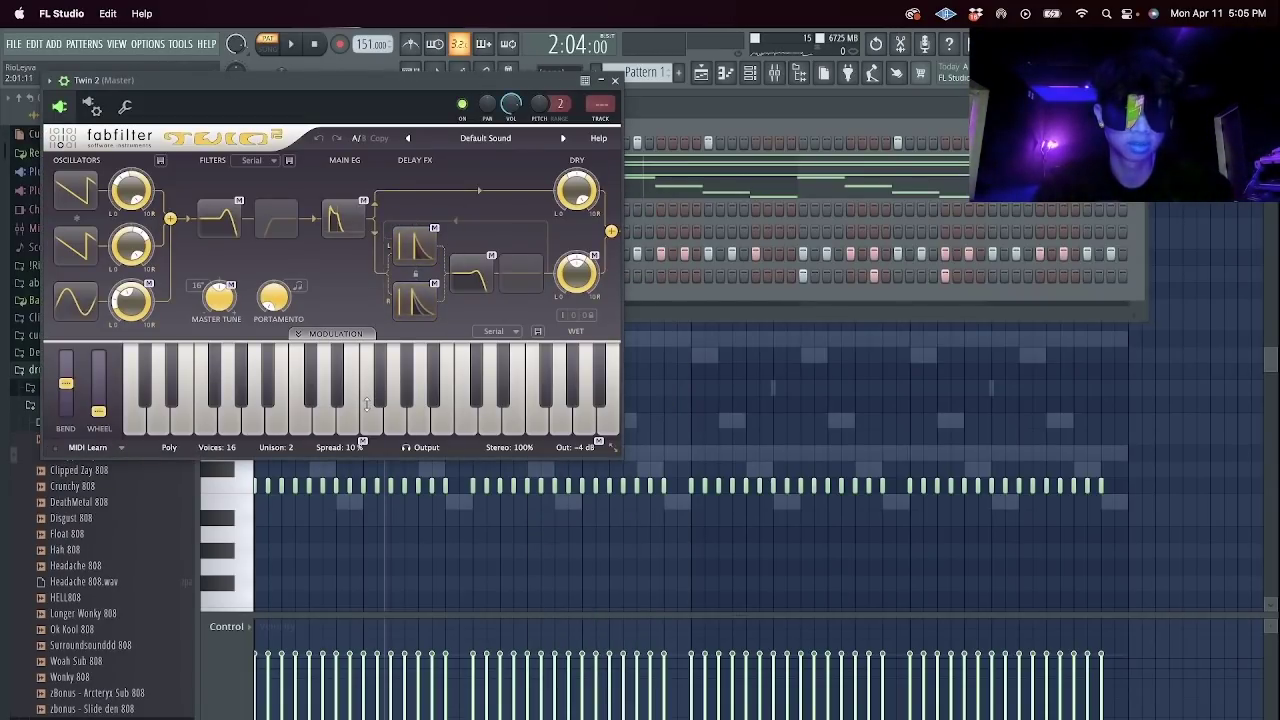
click(474, 139)
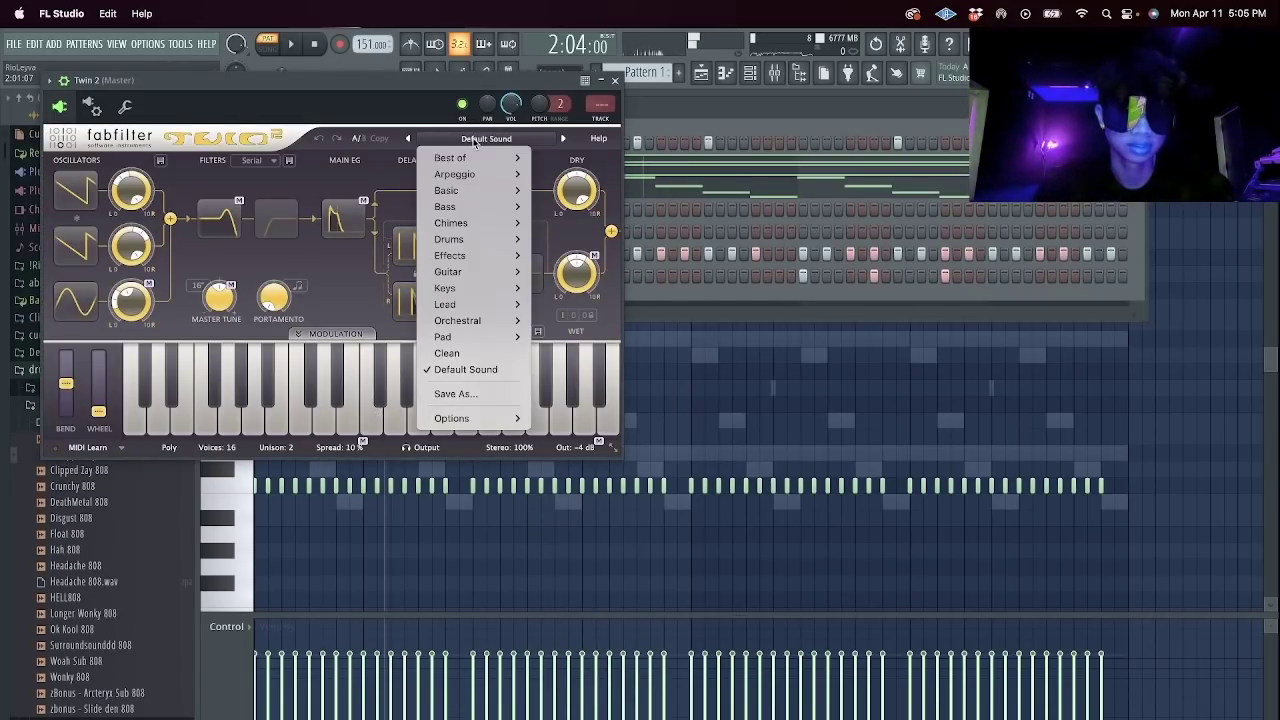
mouse_move(447, 304)
mouse_move(585, 321)
click(555, 369)
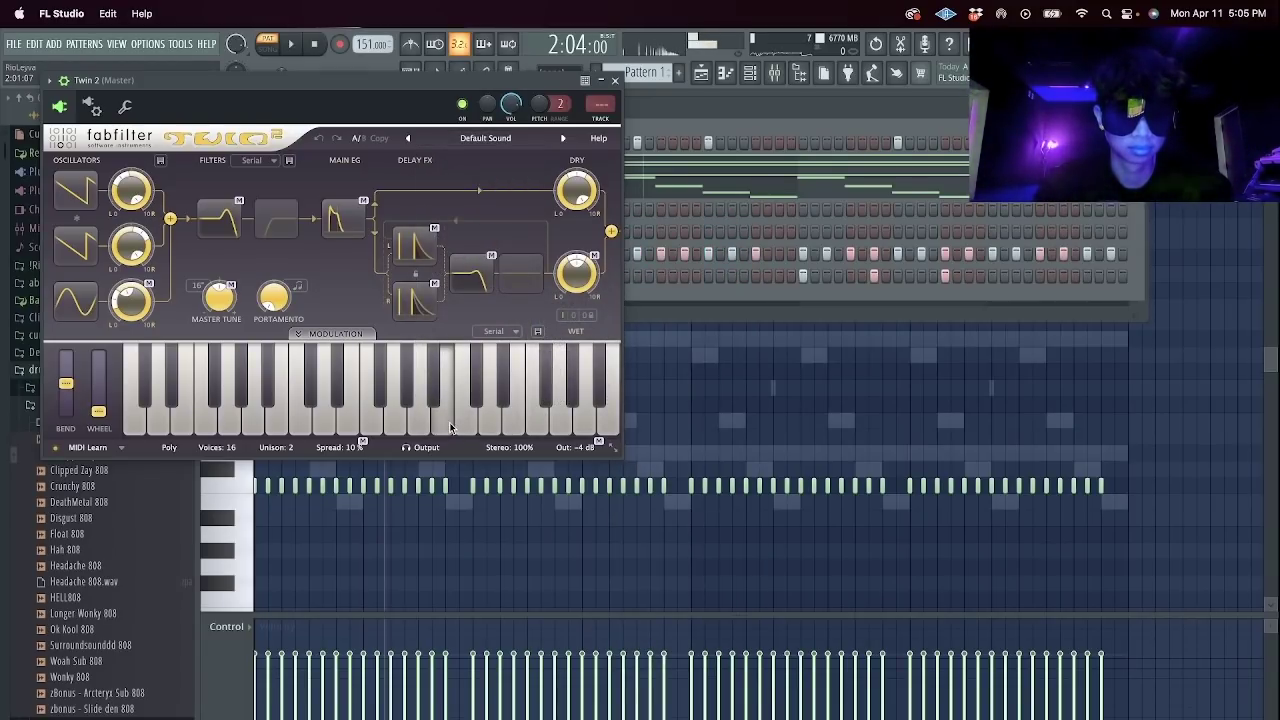
Audition Twin 2 lead presets Carbon Wide -O, Carbonated -O and Cherokee DJM.
click(485, 139)
mouse_move(450, 304)
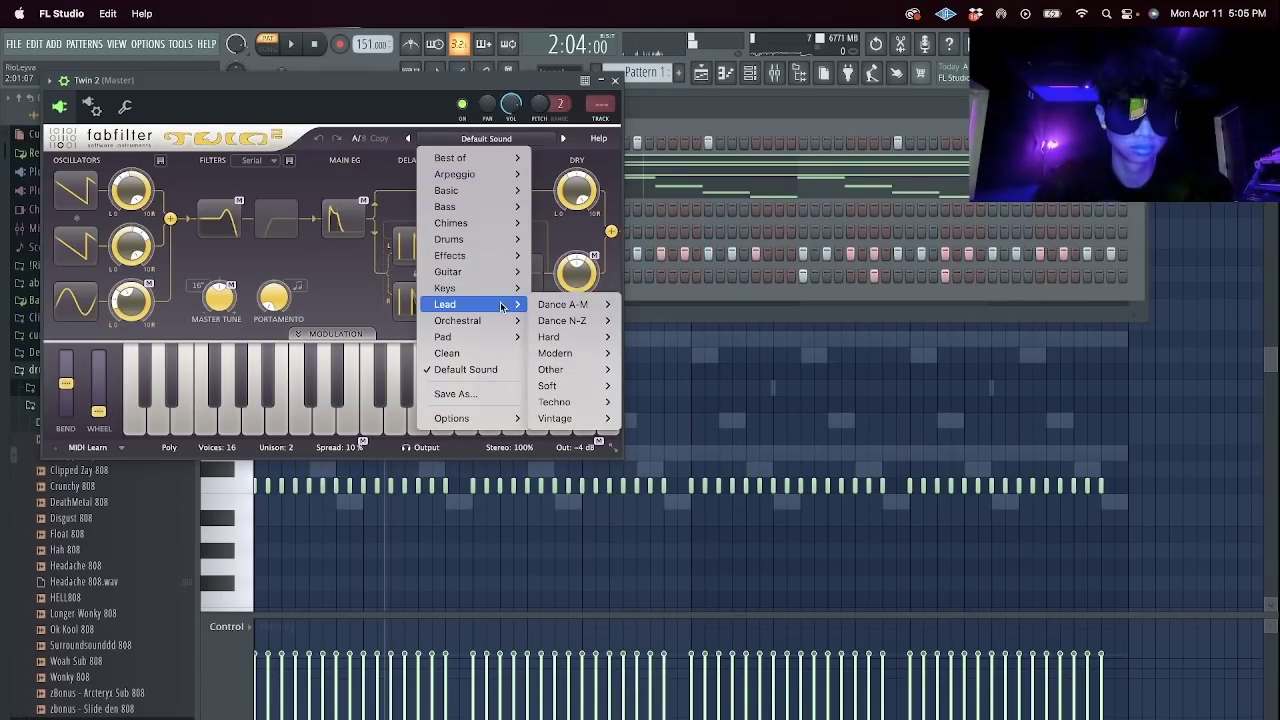
mouse_move(561, 306)
click(640, 318)
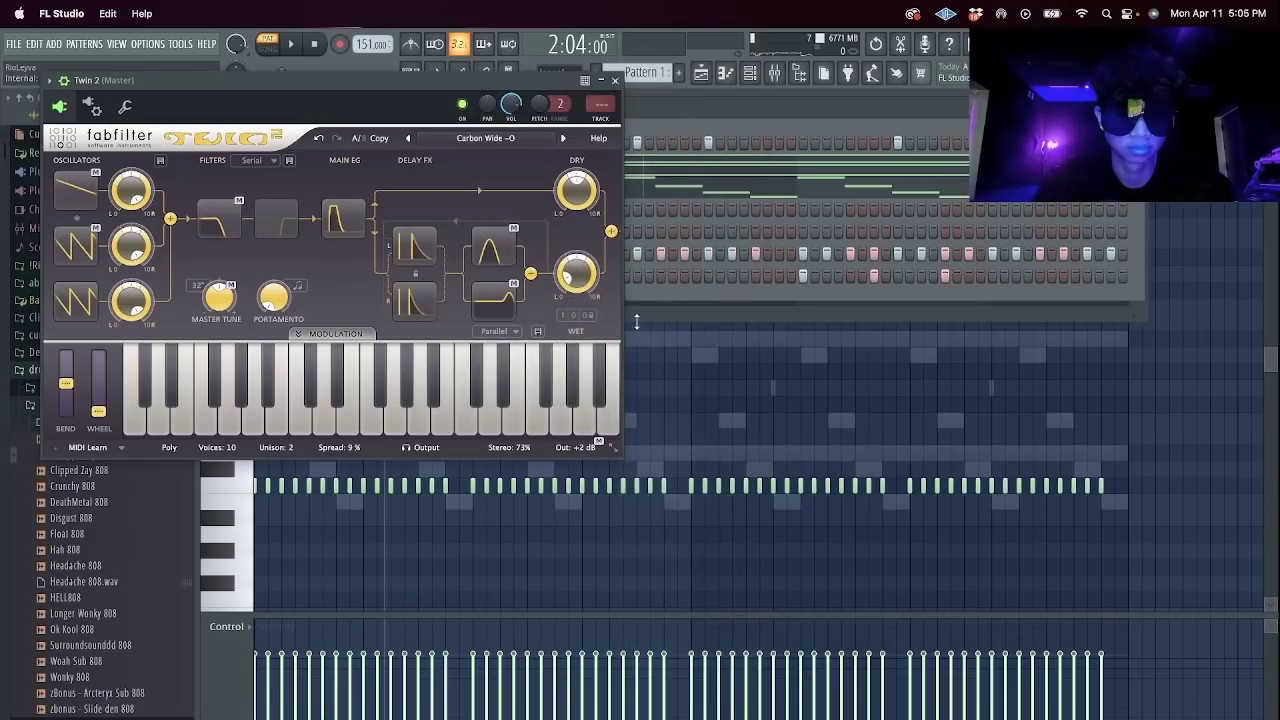
click(562, 139)
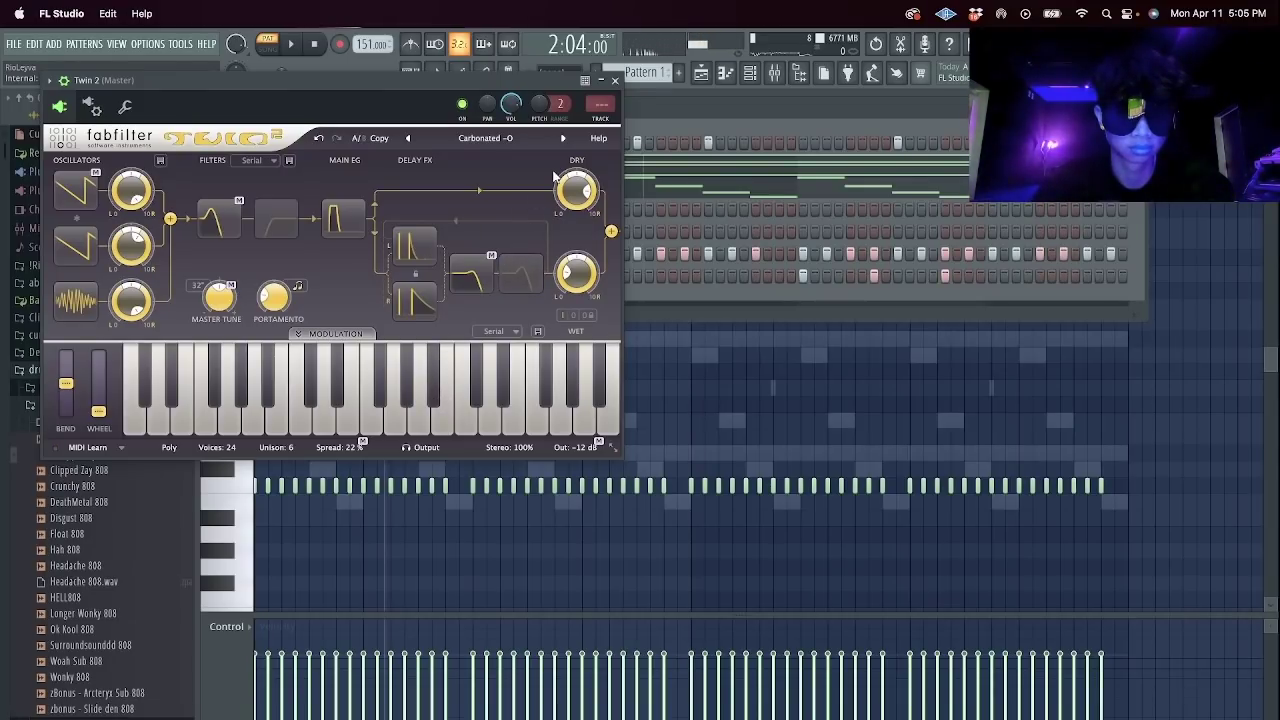
click(563, 139)
Load the Modular Sine lead JN preset and close the Twin 2 window.
click(485, 139)
mouse_move(494, 308)
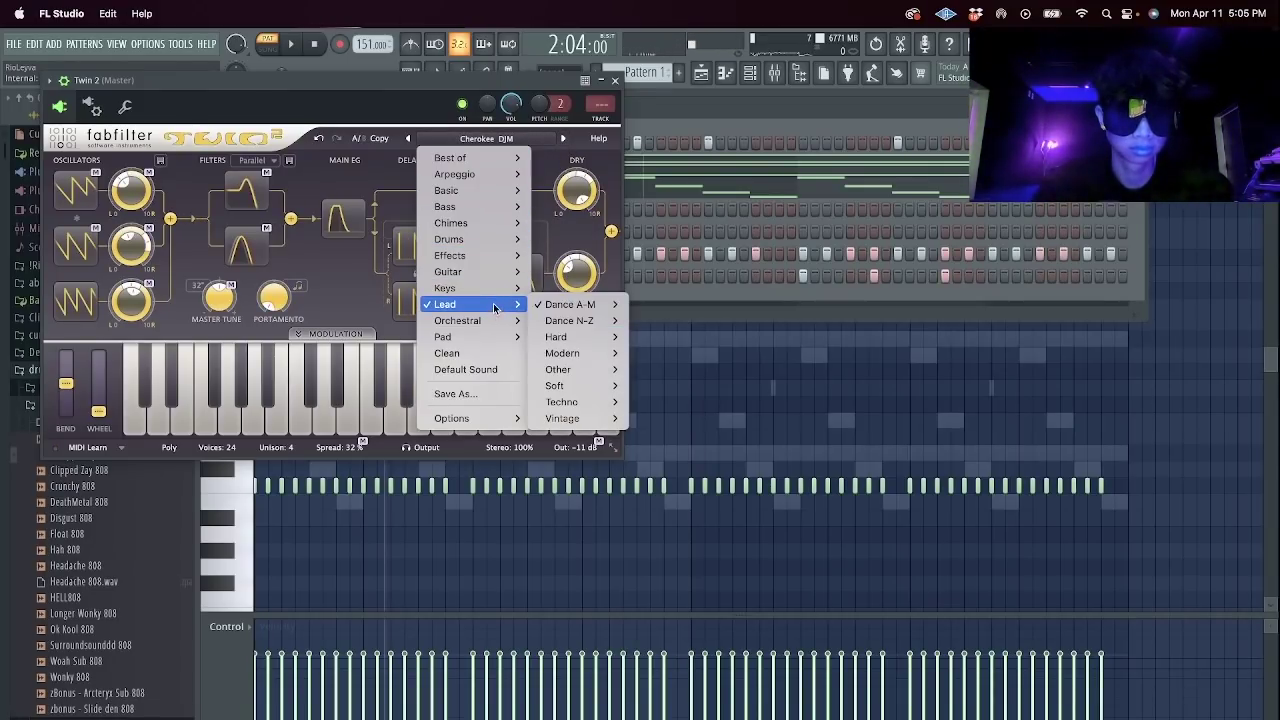
mouse_move(580, 385)
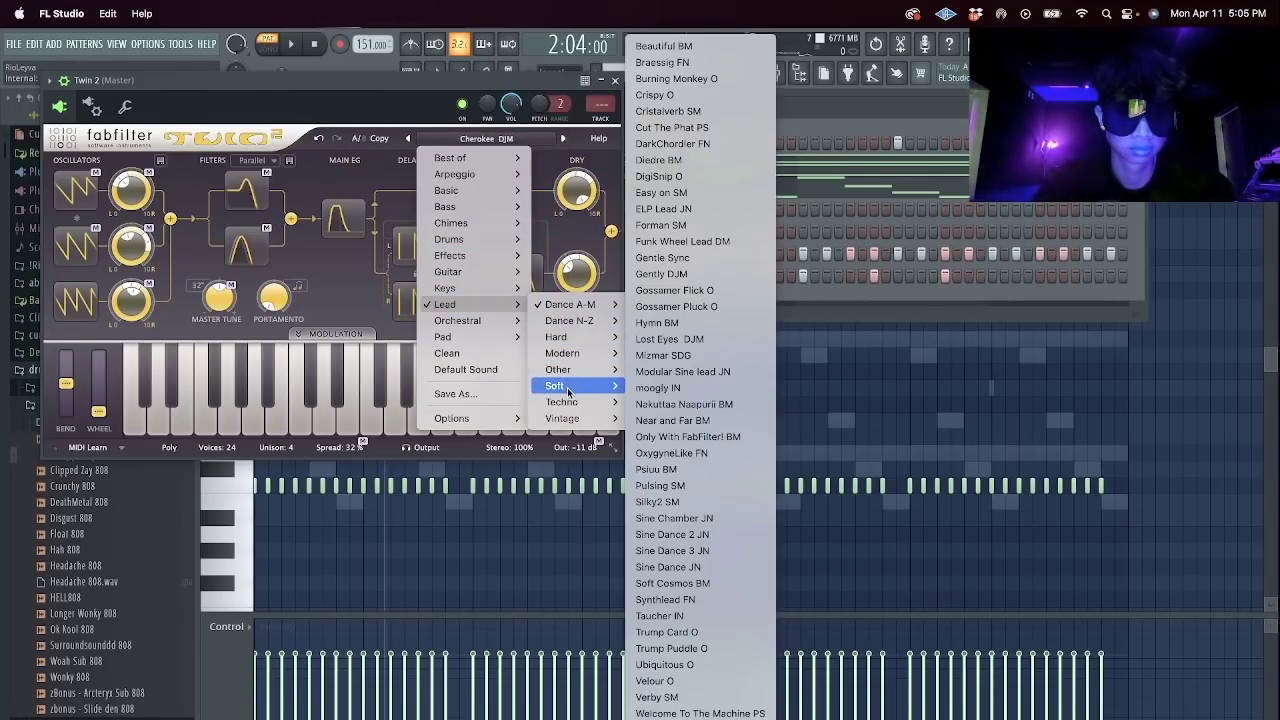
click(655, 376)
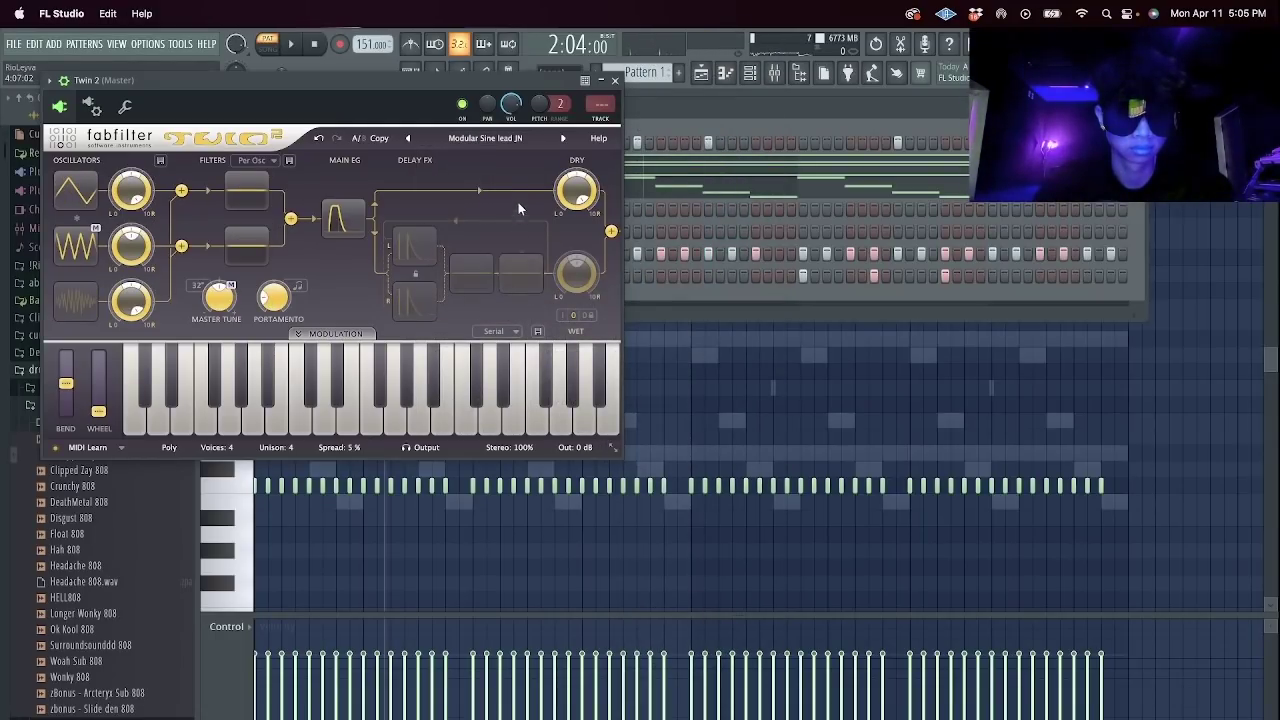
click(615, 81)
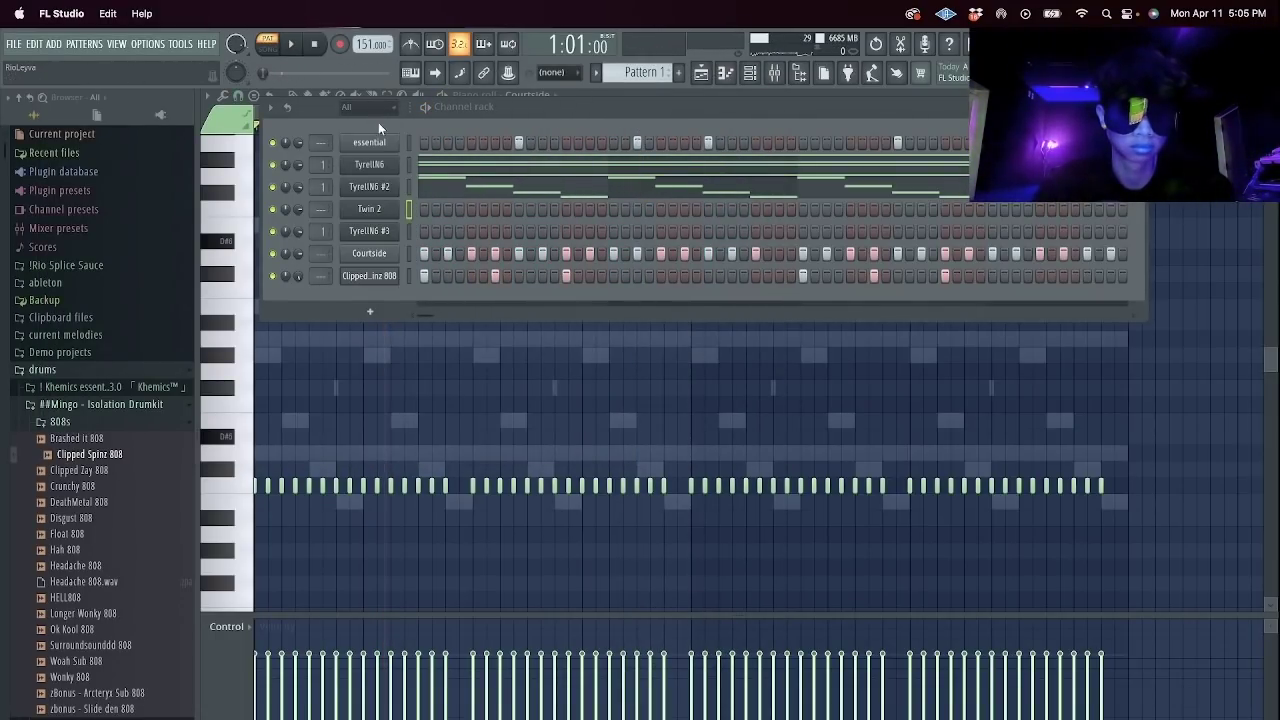
Play the beat, toggling the channel rack with F6 to view the notes.
key(space)
key(F6)
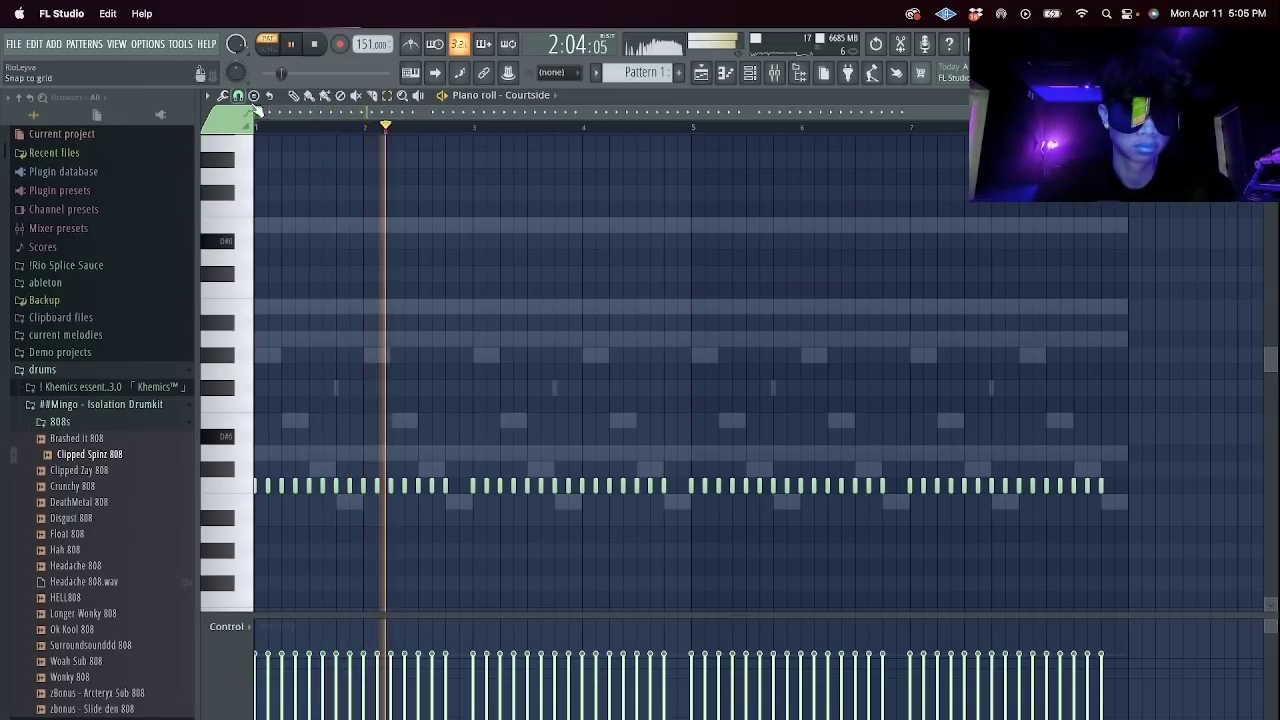
key(space)
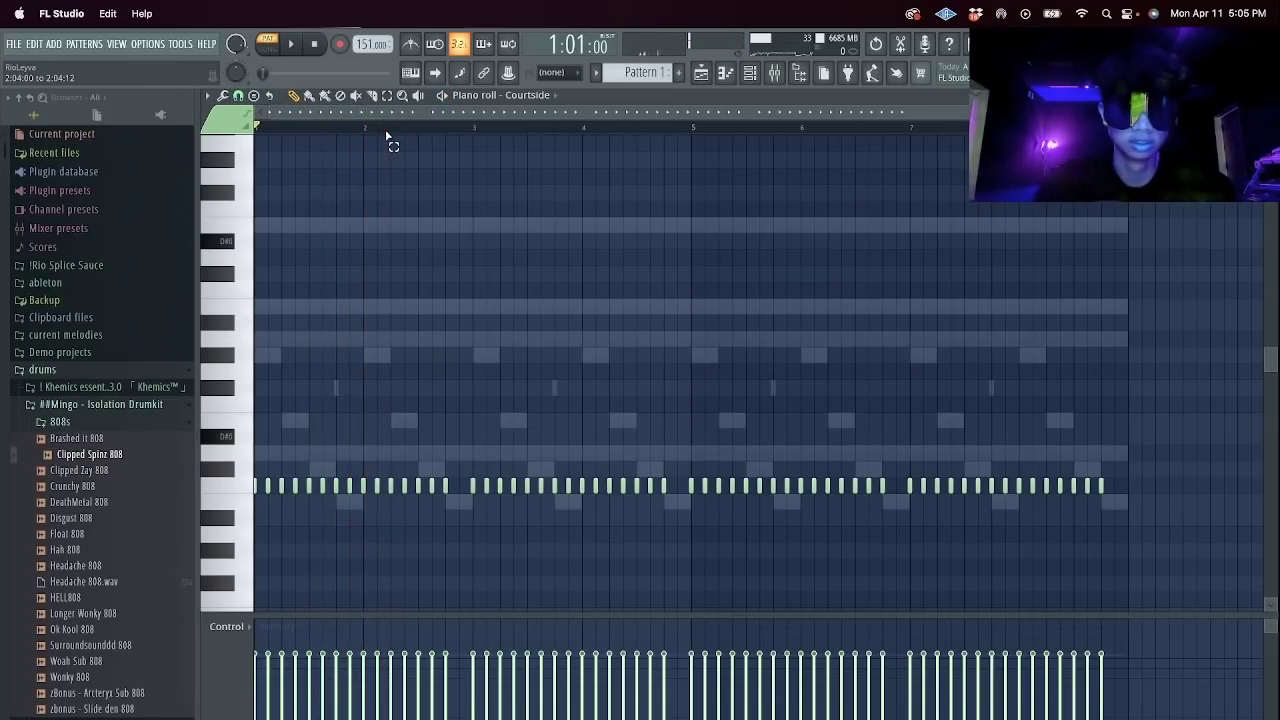
key(space)
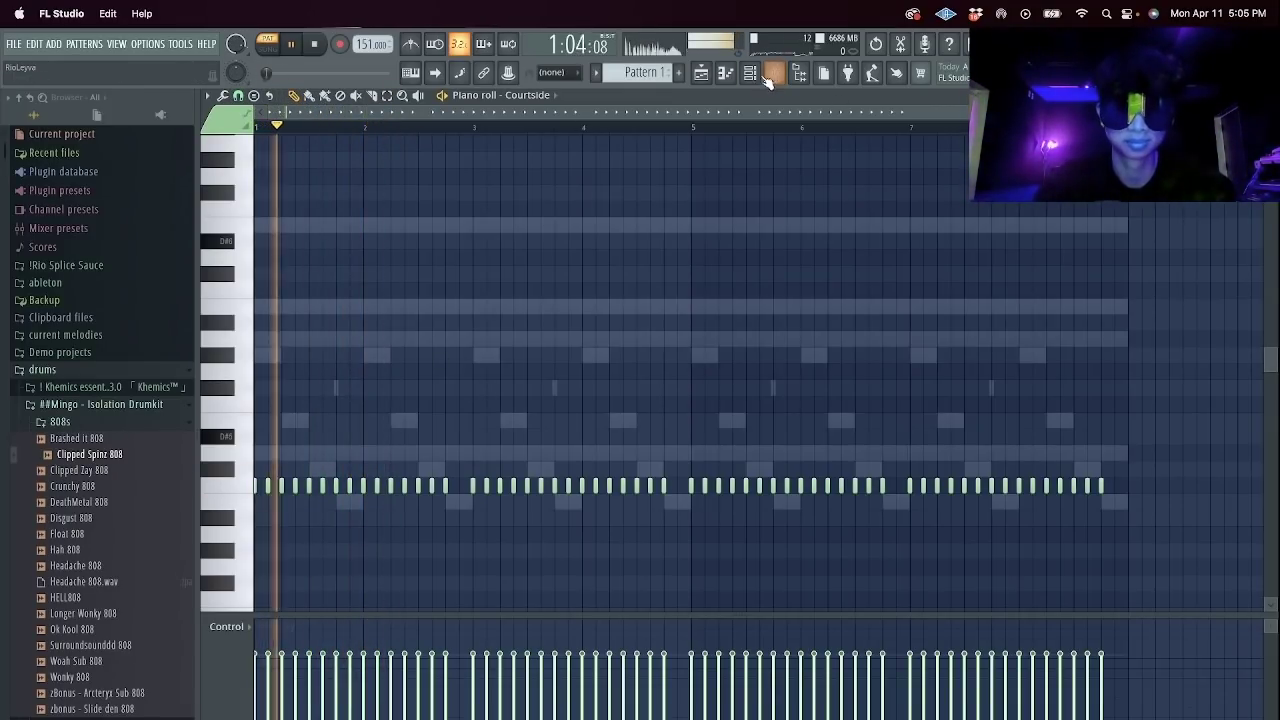
key(F6)
key(space)
Draw a short Twin 2 note at the start of bar 1 and move it to C#6.
click(404, 213)
drag(380, 226, 336, 228)
key(space)
key(space)
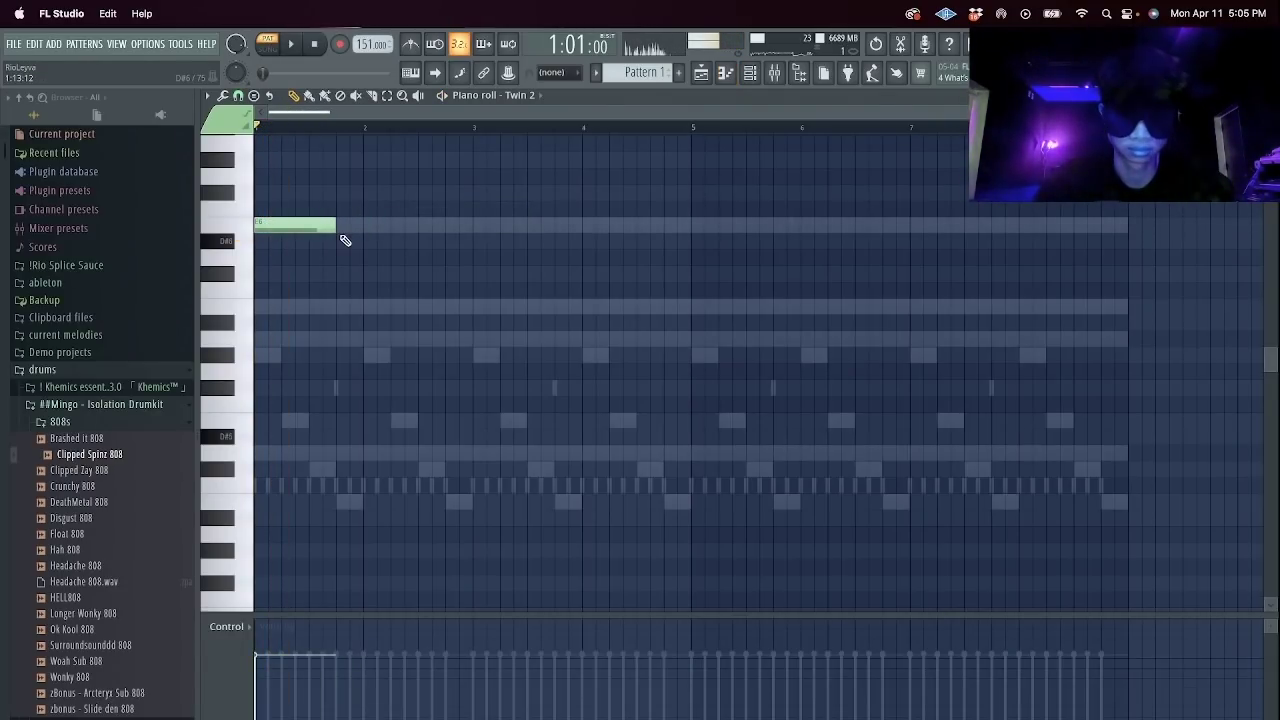
click(754, 78)
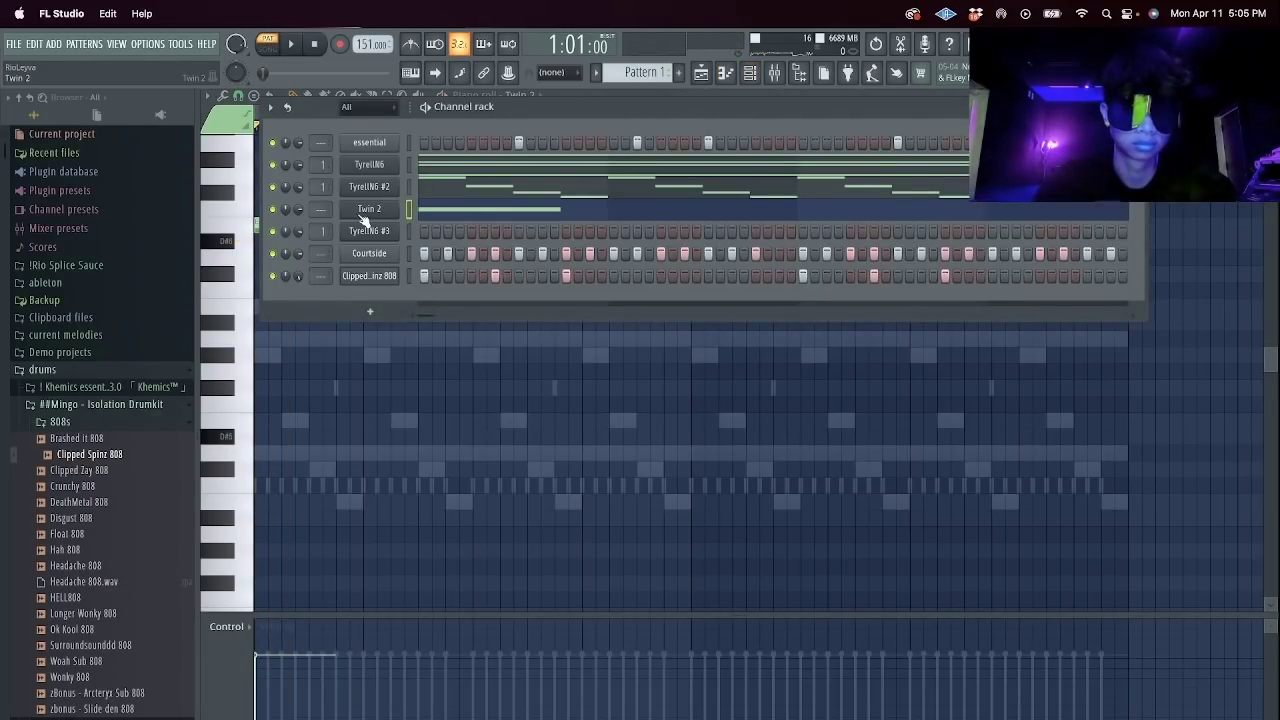
key(space)
click(431, 214)
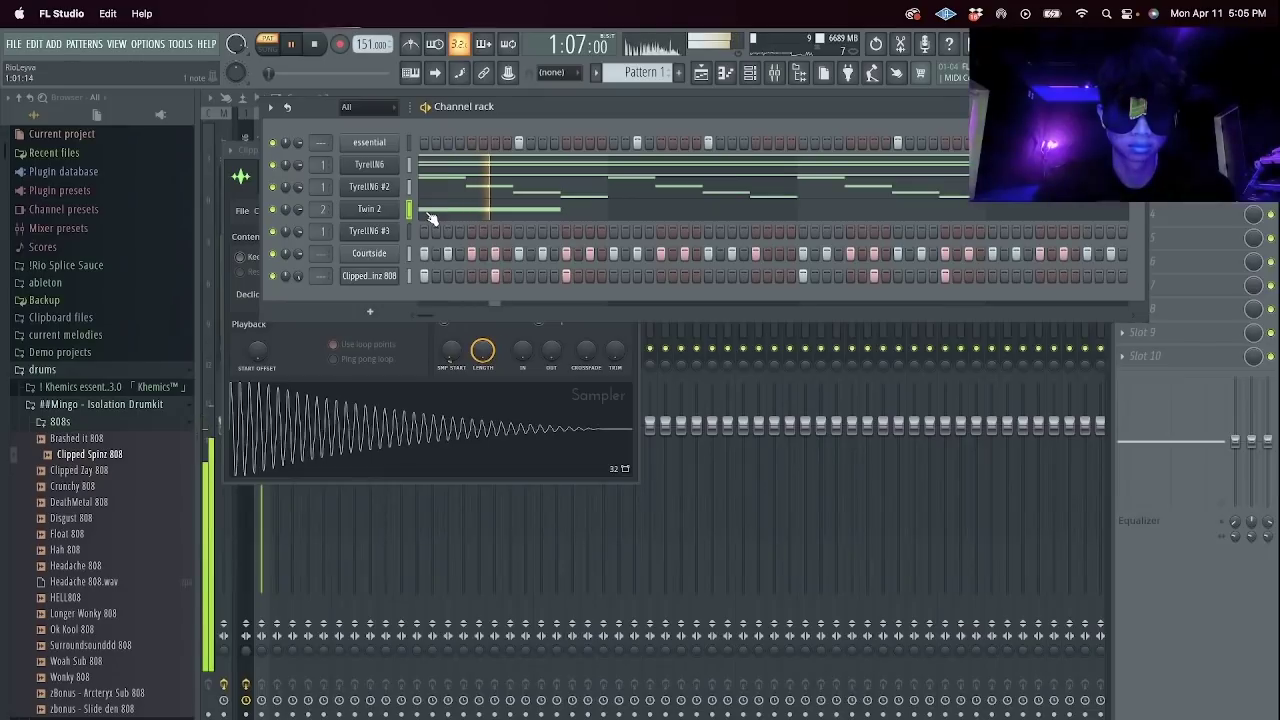
click(431, 214)
key(space)
drag(302, 229, 303, 284)
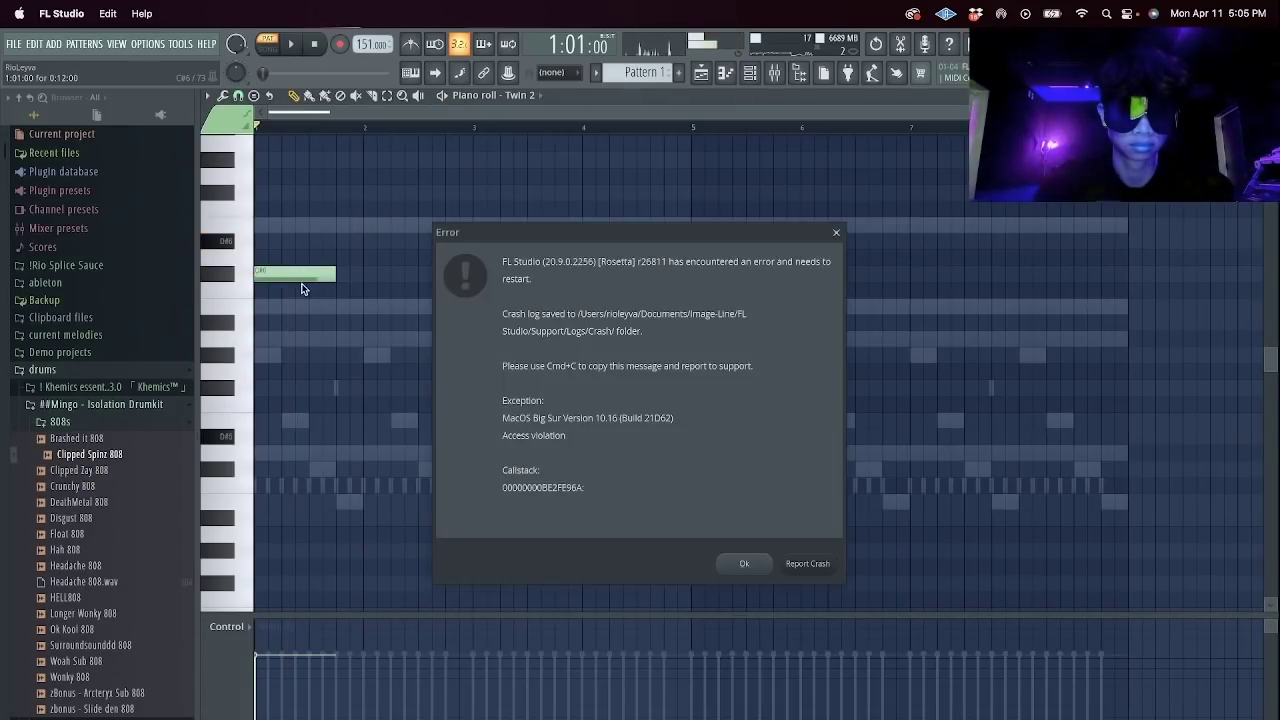
Close the crash error and relaunch FL Studio via the app switcher.
click(837, 233)
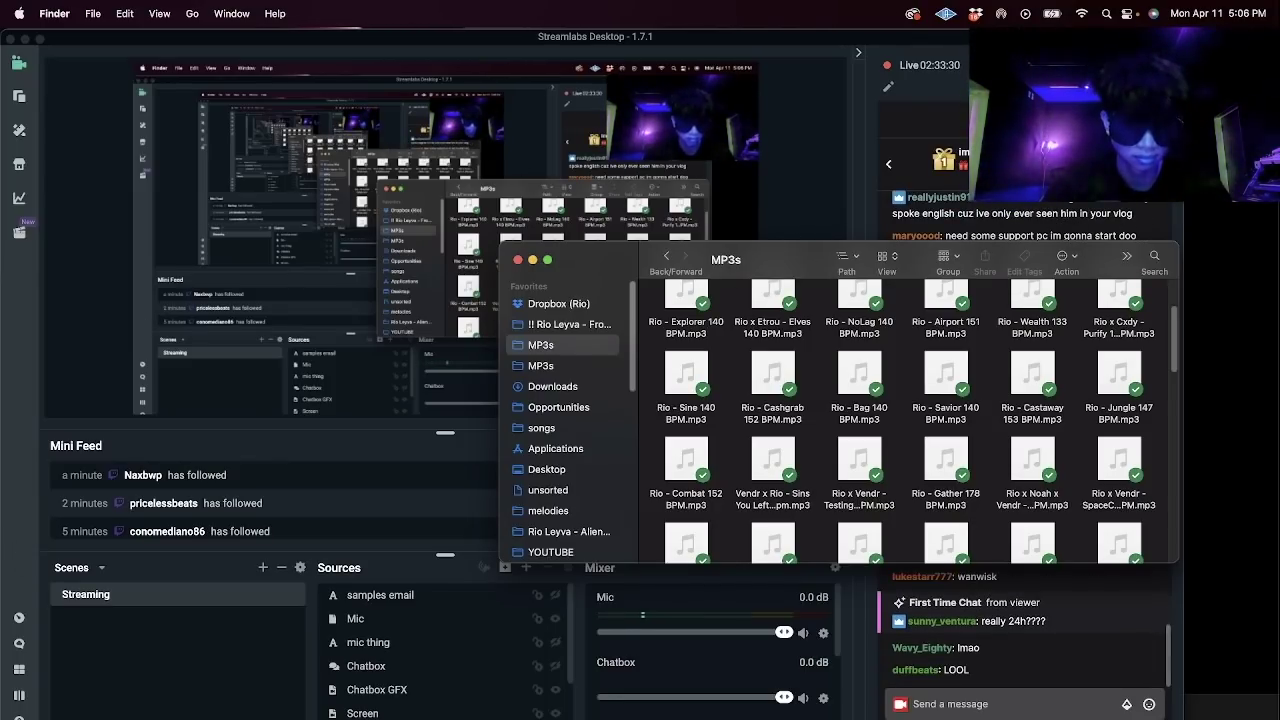
key(super+Tab)
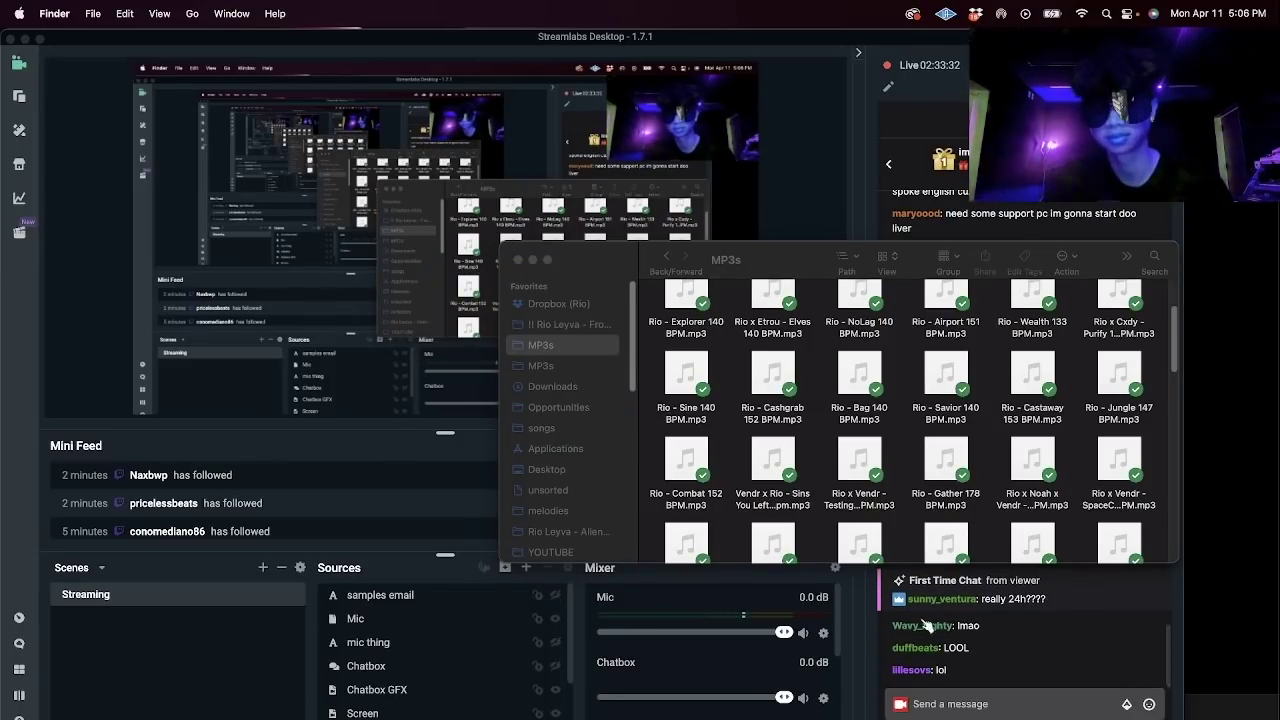
key(super+Tab)
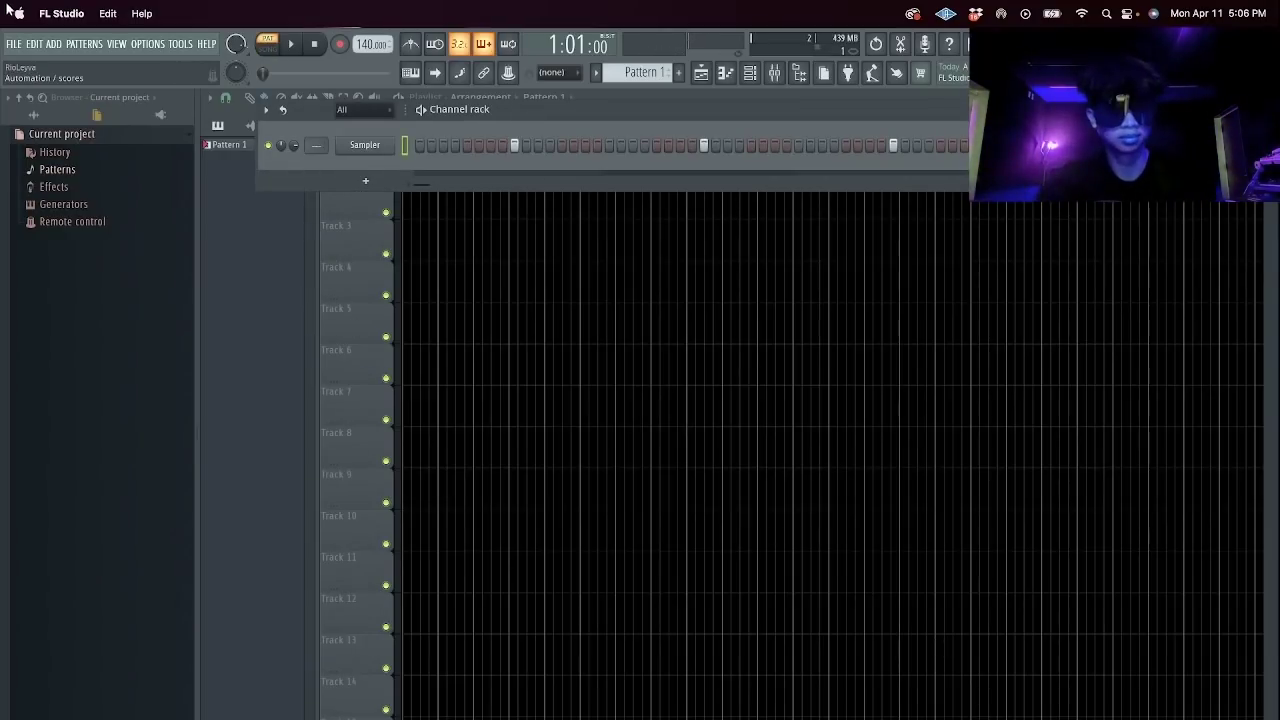
Revert the project to its last backup and play the restored beat.
click(6, 43)
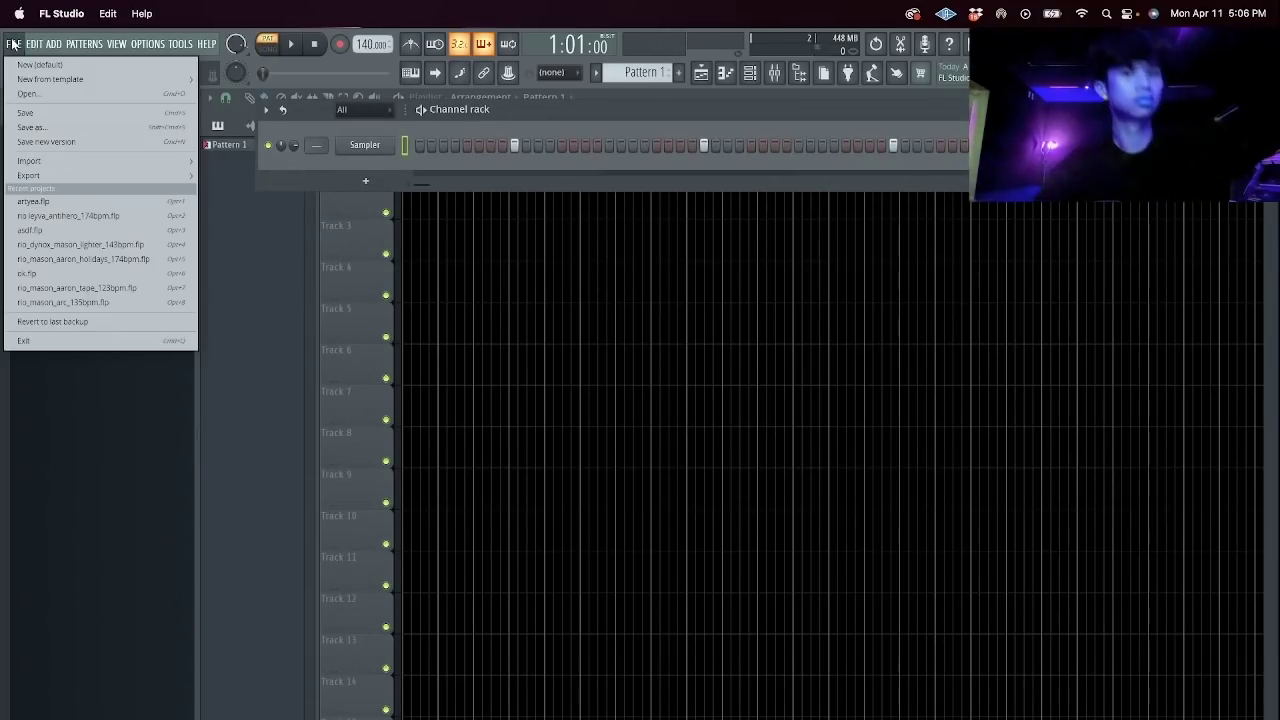
mouse_move(28, 40)
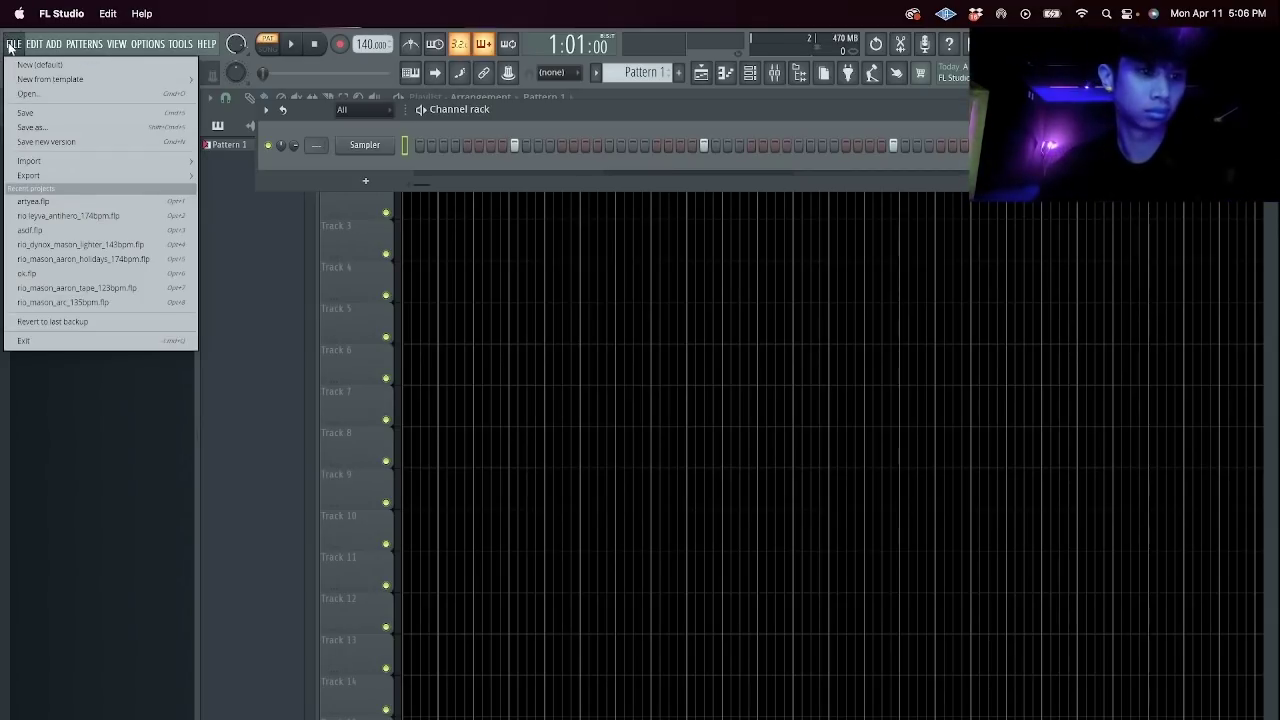
key(Escape)
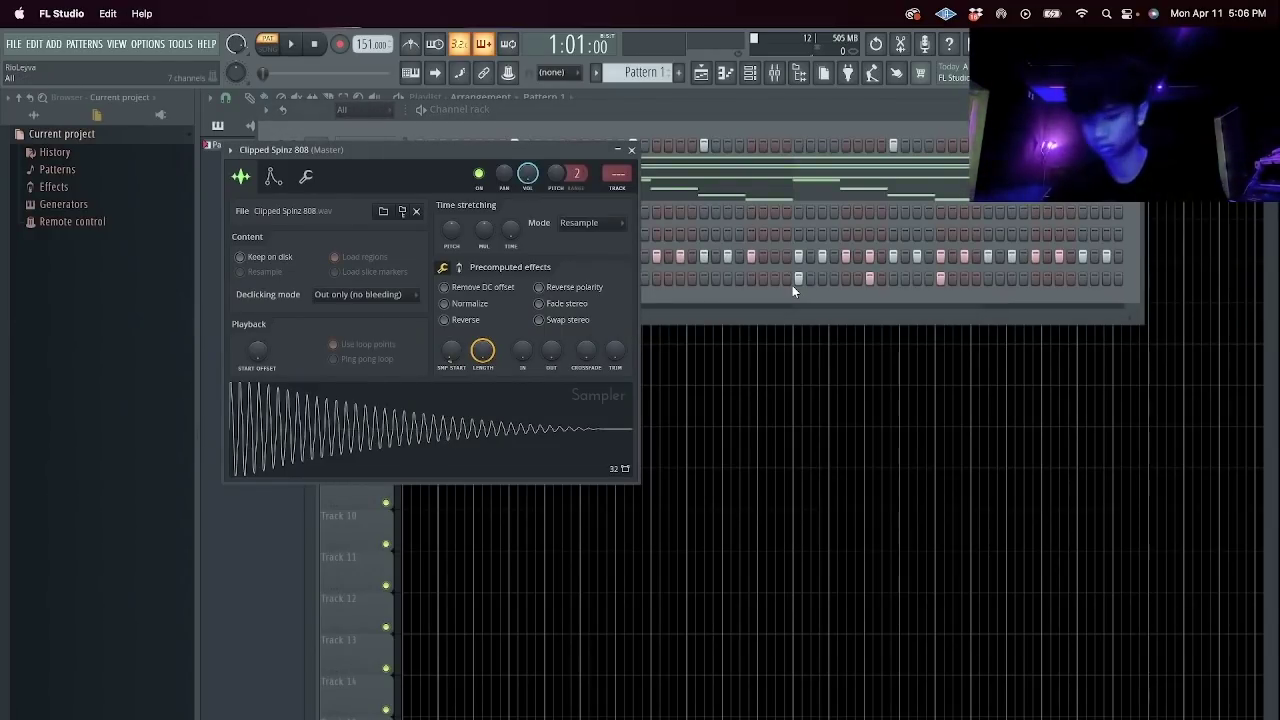
key(space)
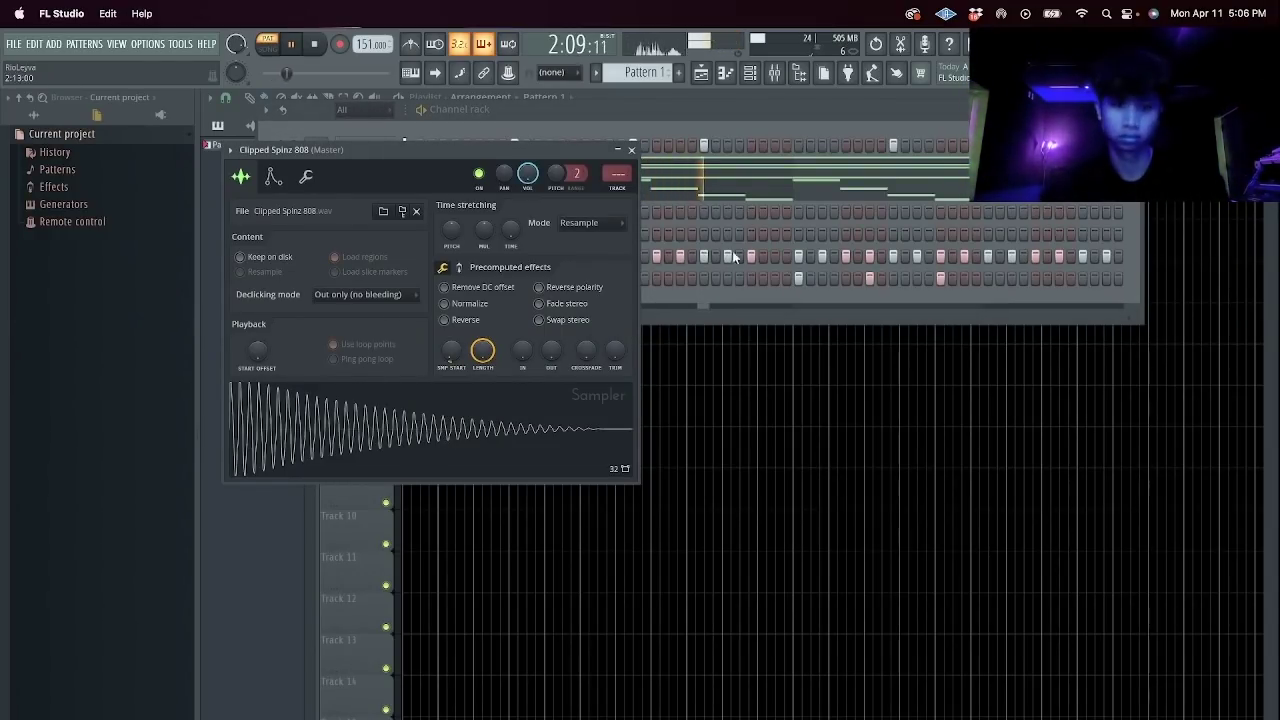
Close the 808 sampler and check the Repro-1 channel's notes in the piano roll.
click(632, 150)
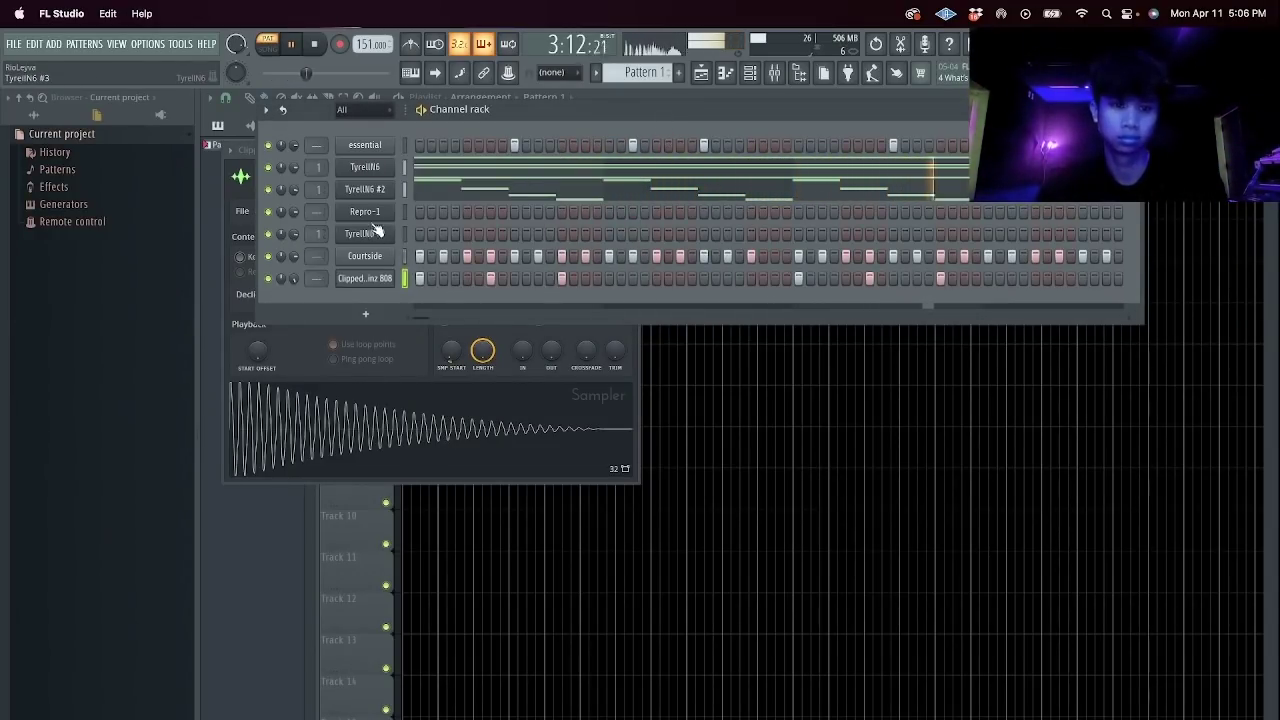
right_click(400, 208)
click(420, 212)
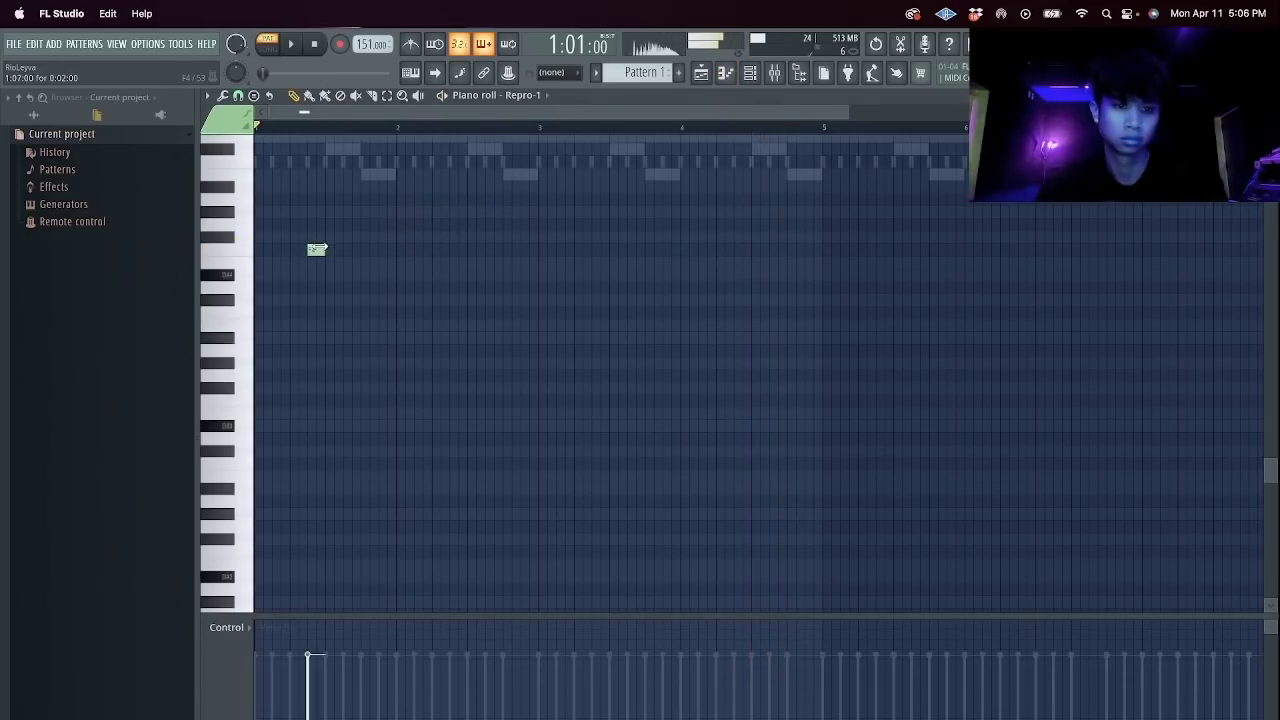
click(750, 73)
key(space)
right_click(400, 208)
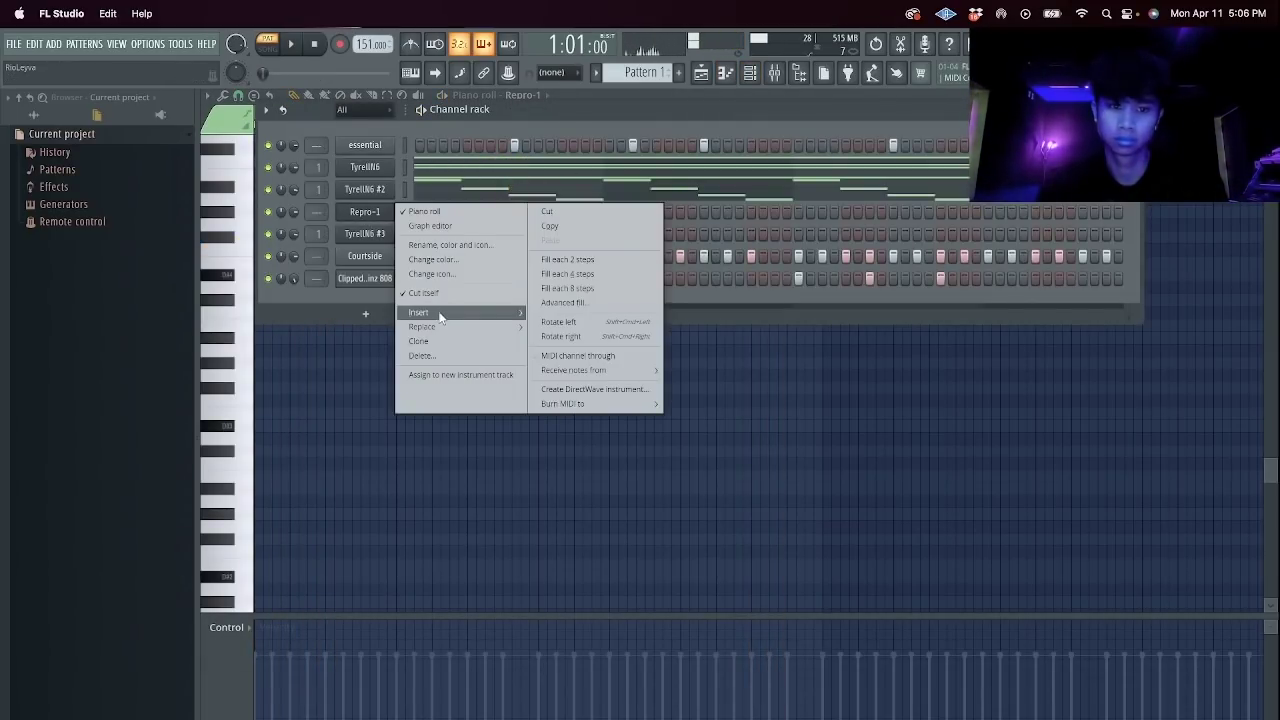
mouse_move(435, 327)
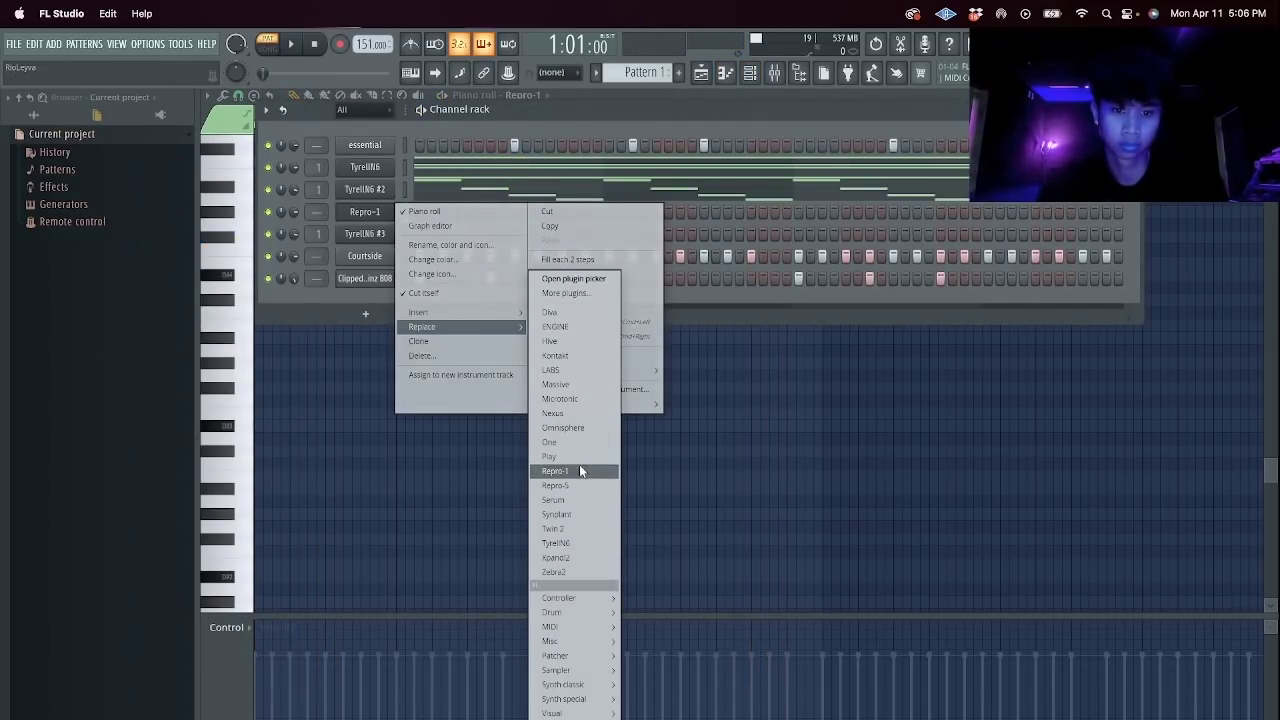
Load Twin 2 into the channel in place of Repro-1 and pick the Verby SM preset.
click(565, 530)
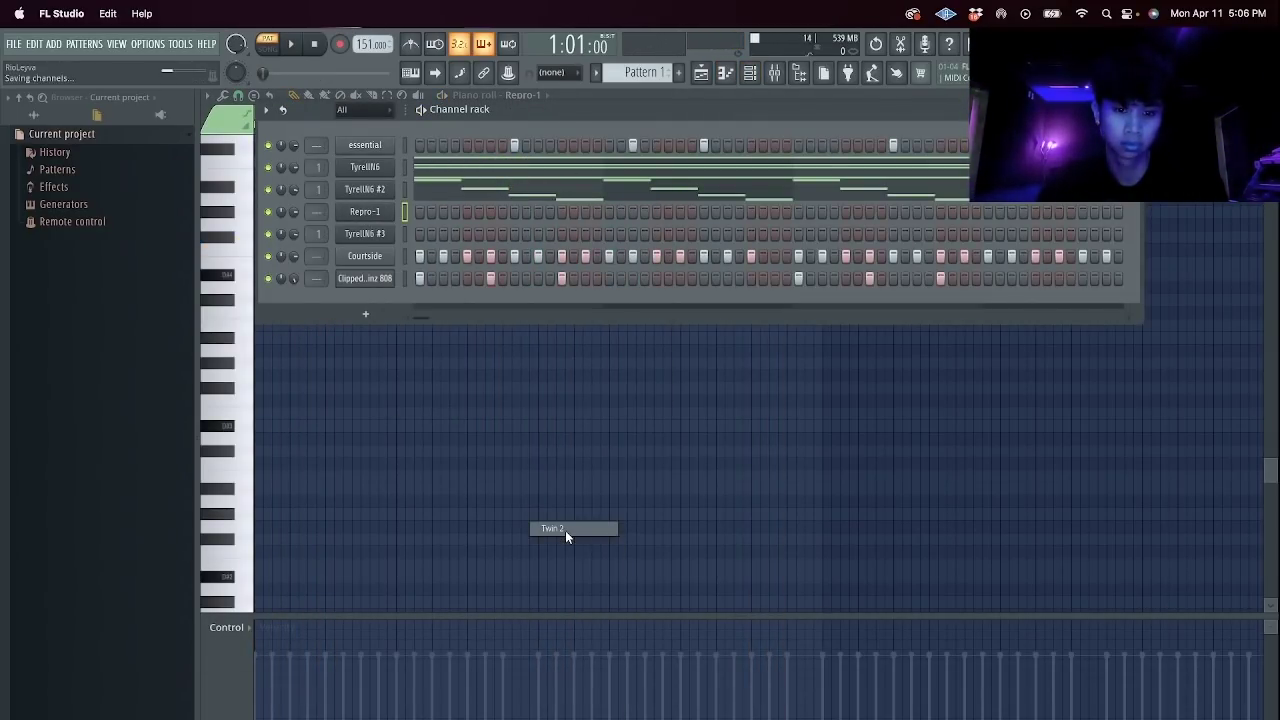
click(465, 139)
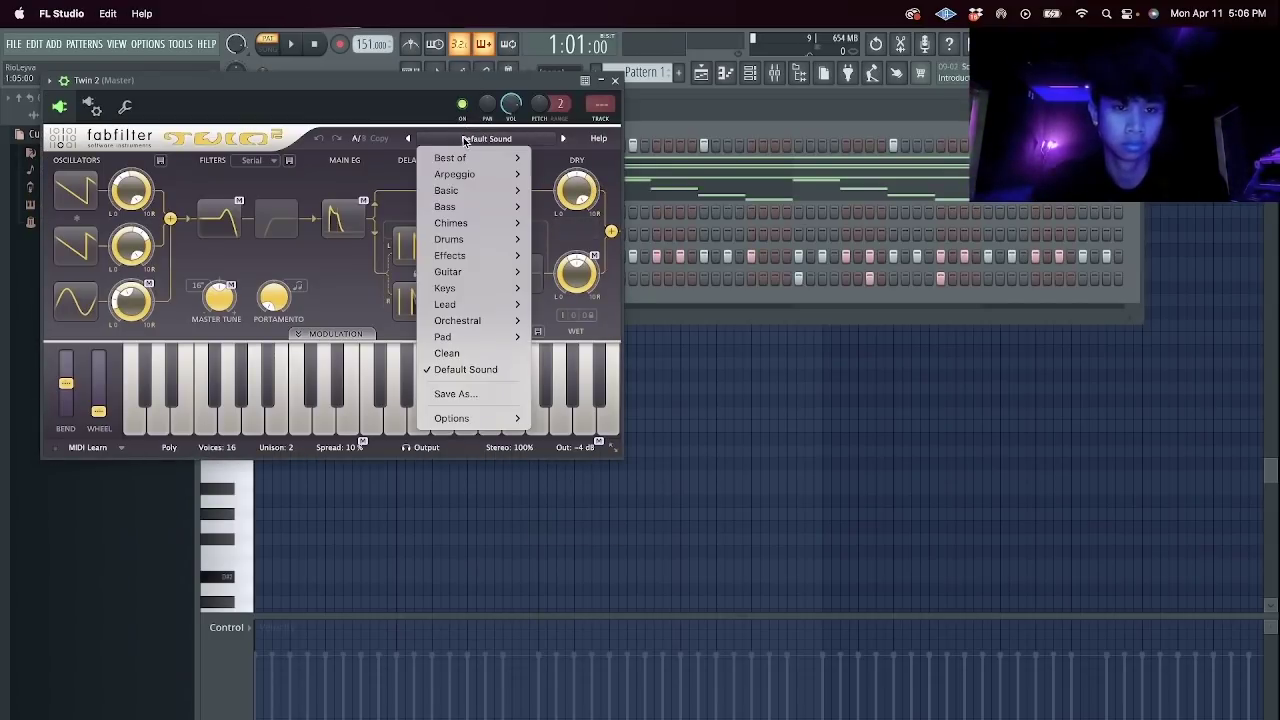
mouse_move(470, 304)
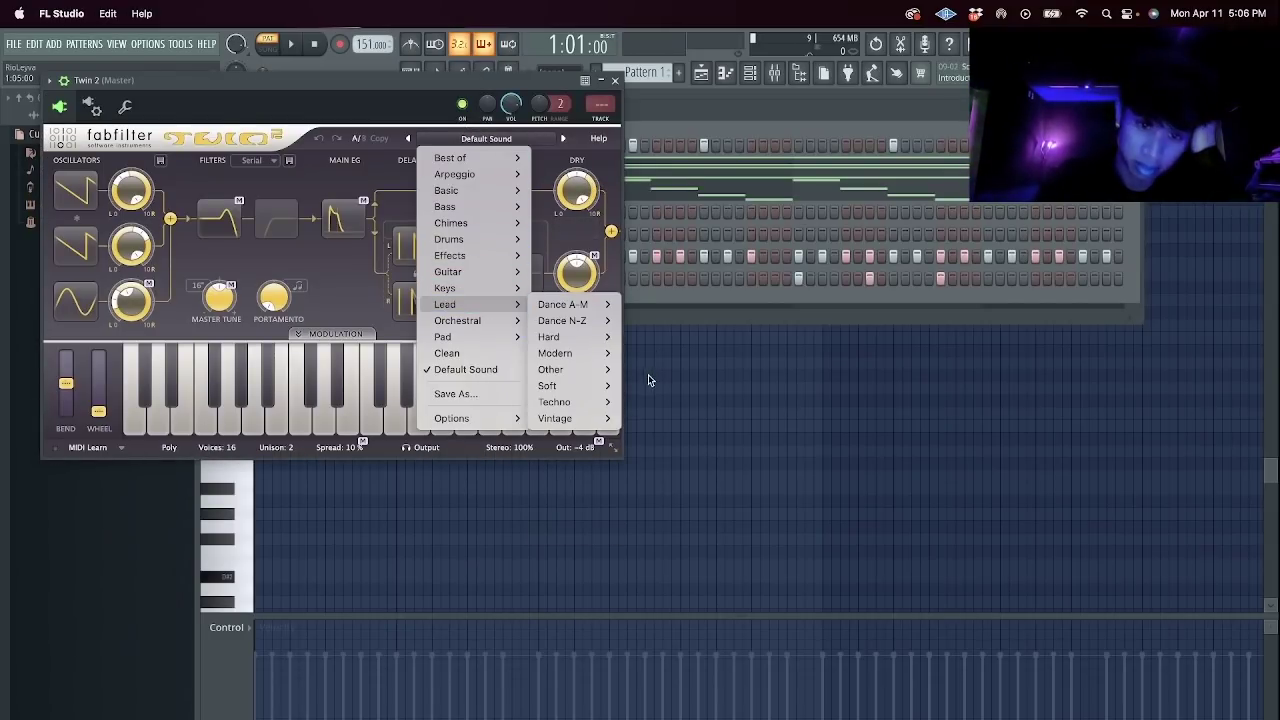
mouse_move(594, 386)
click(692, 696)
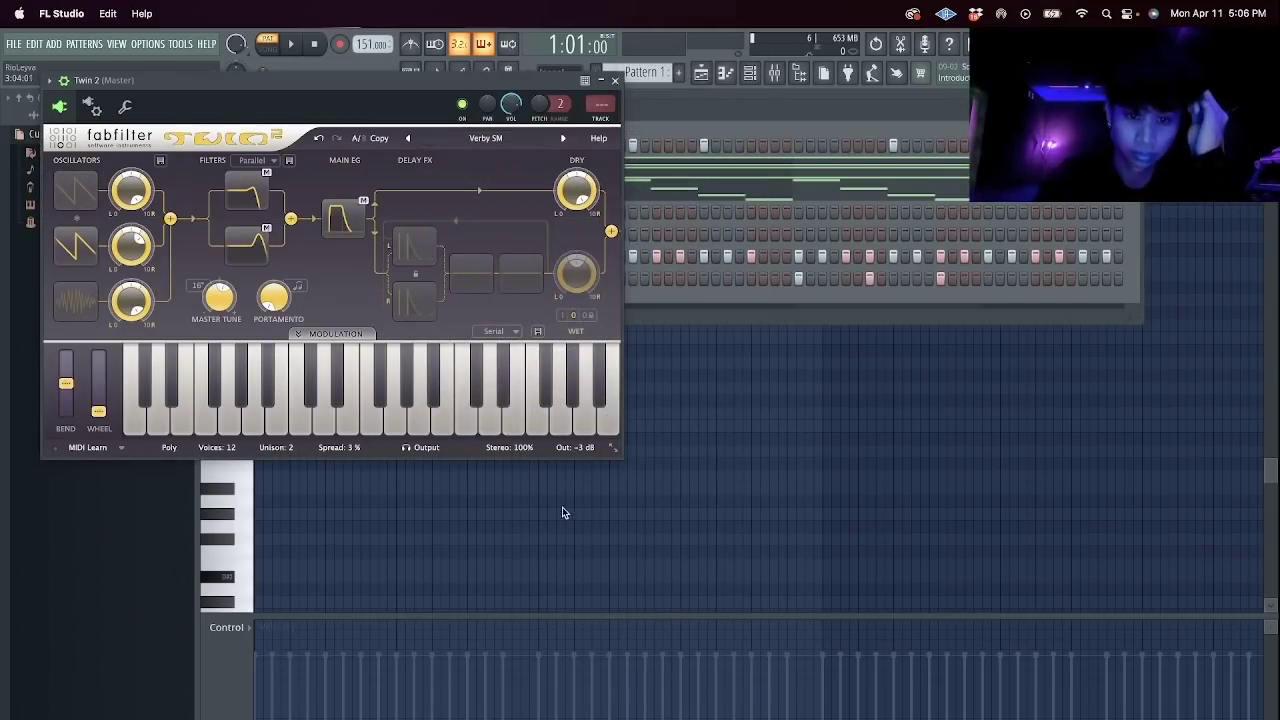
Audition the following Twin 2 presets, from Welcome To The Machine PS through AutoAcid DJM.
click(563, 139)
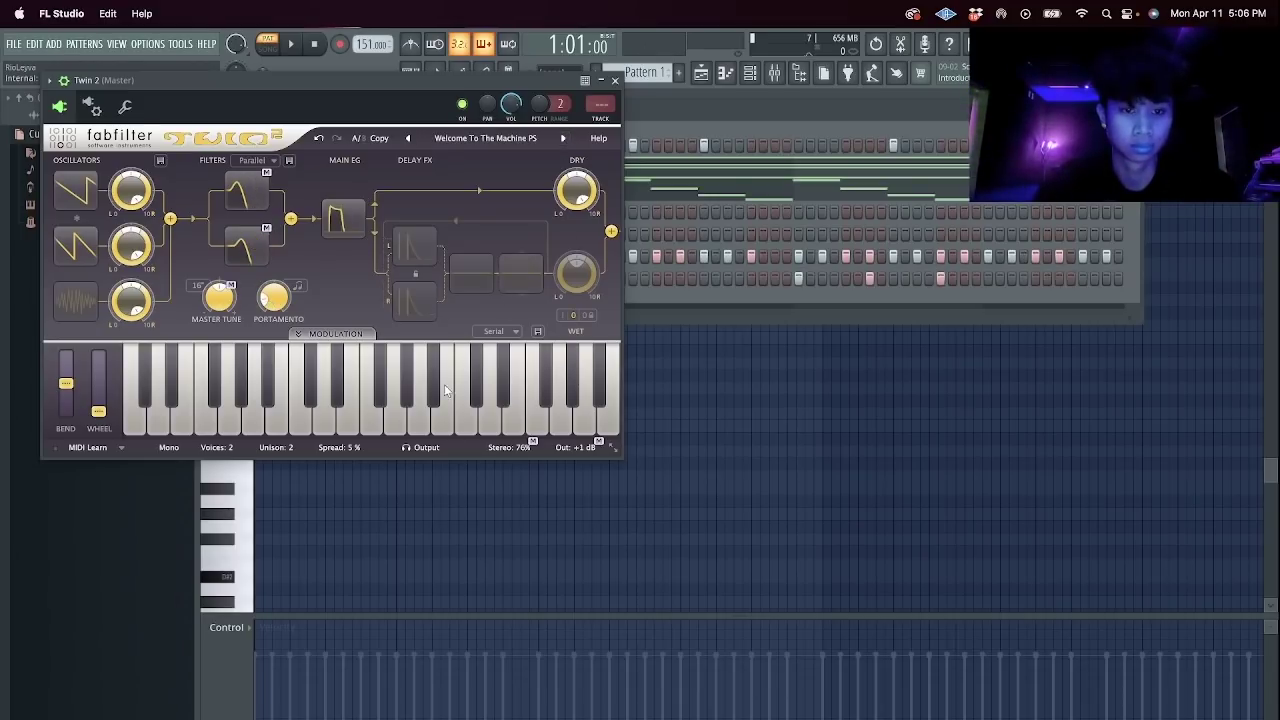
click(563, 140)
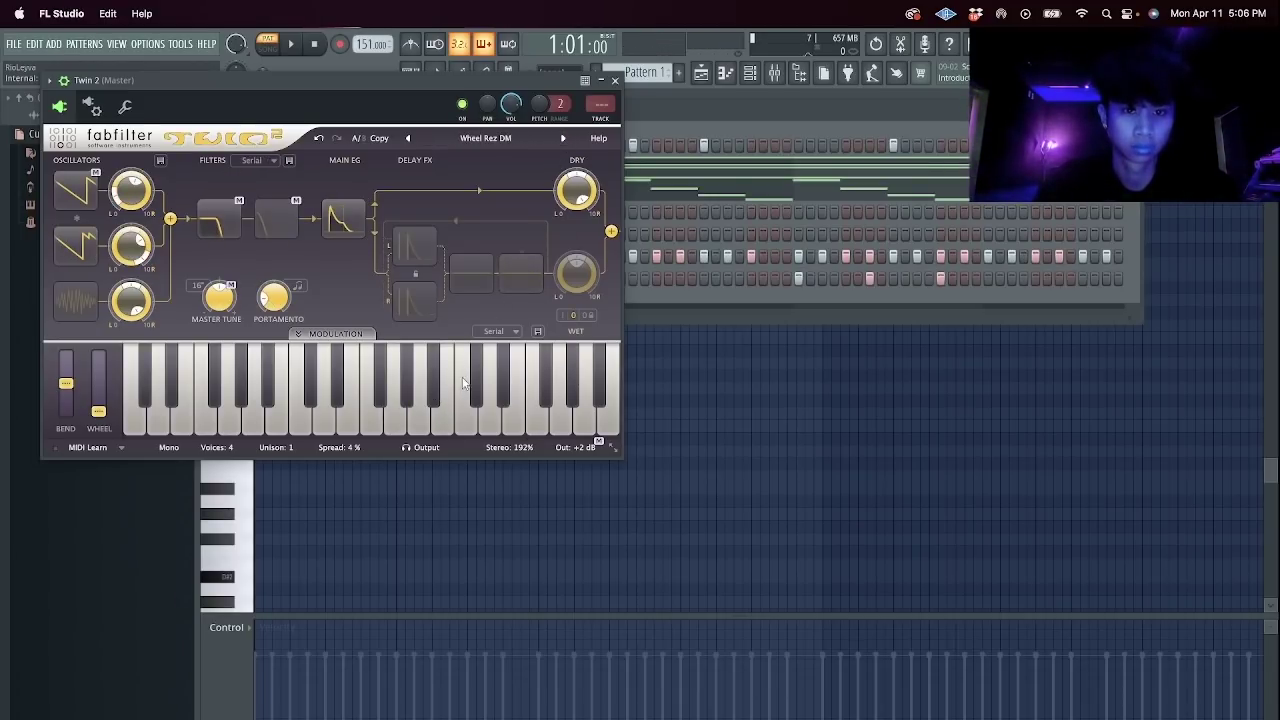
click(561, 140)
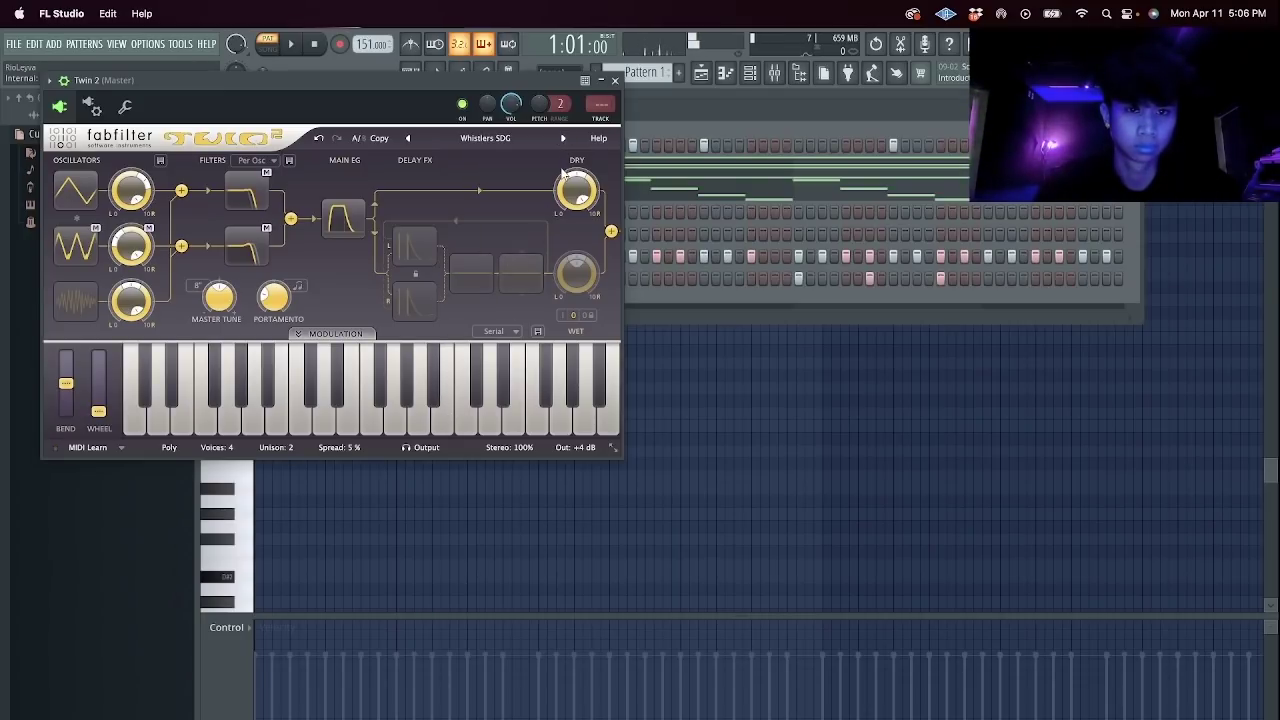
click(563, 140)
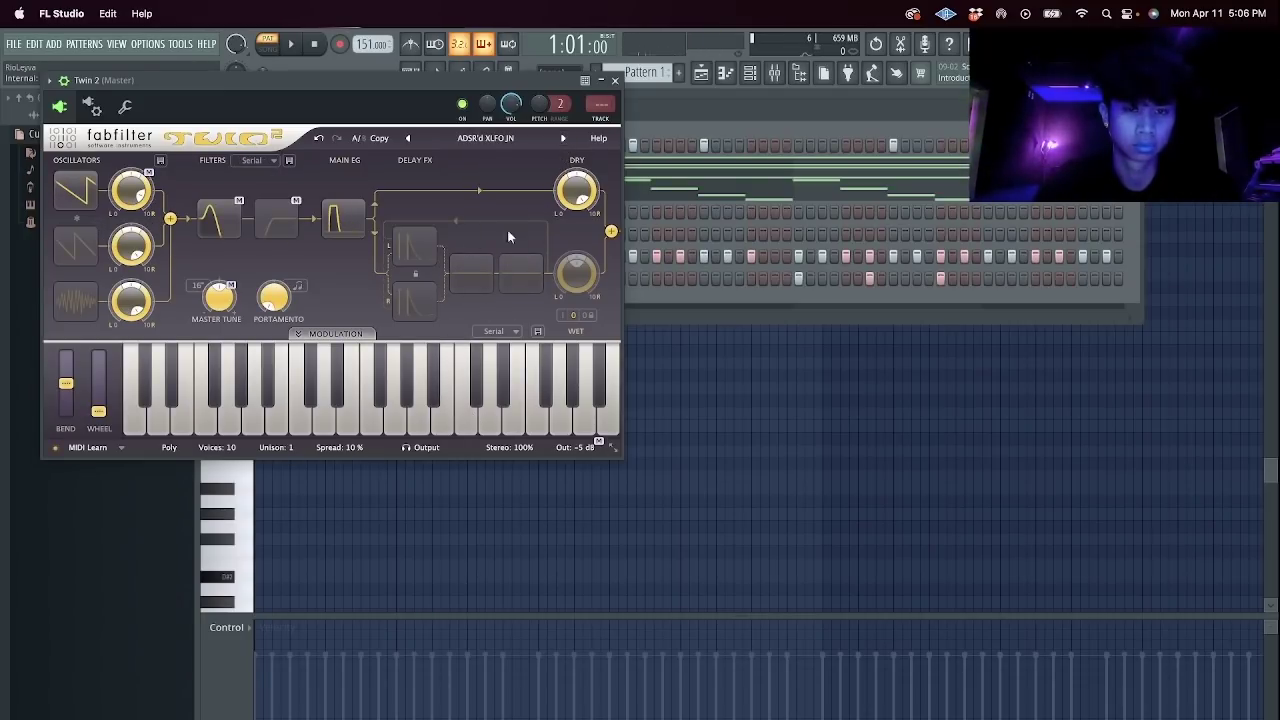
click(562, 139)
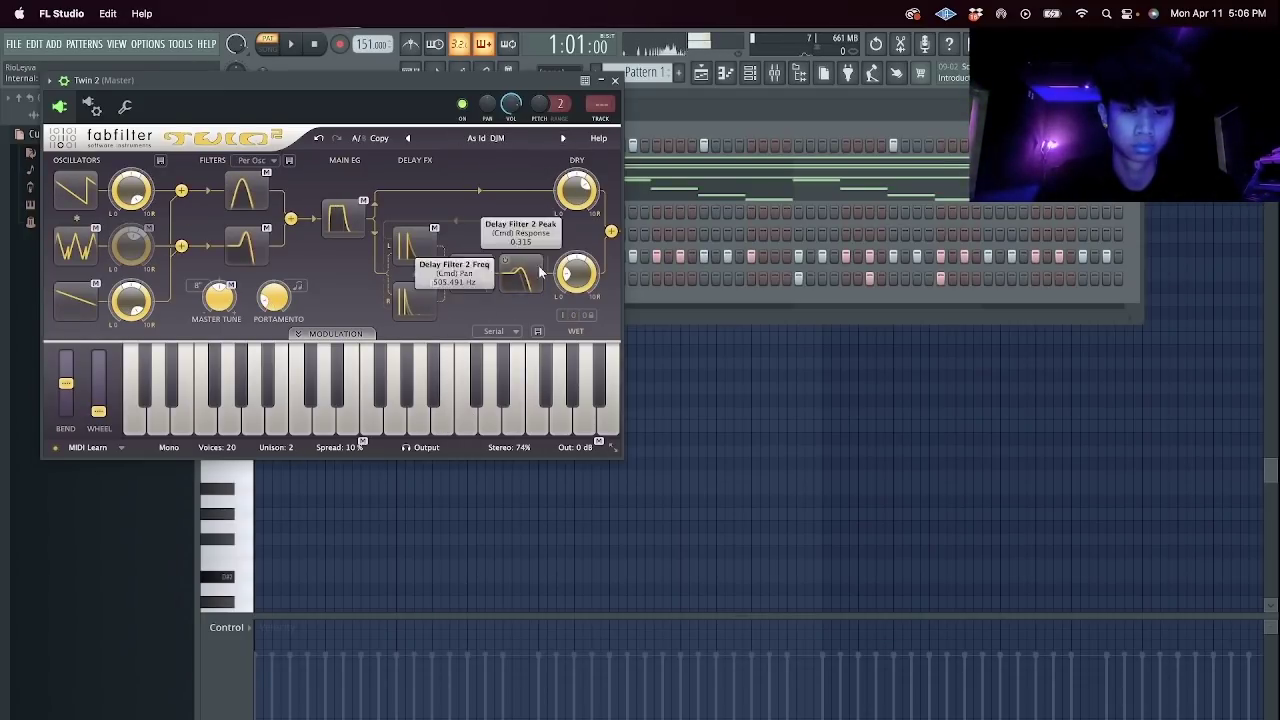
click(562, 138)
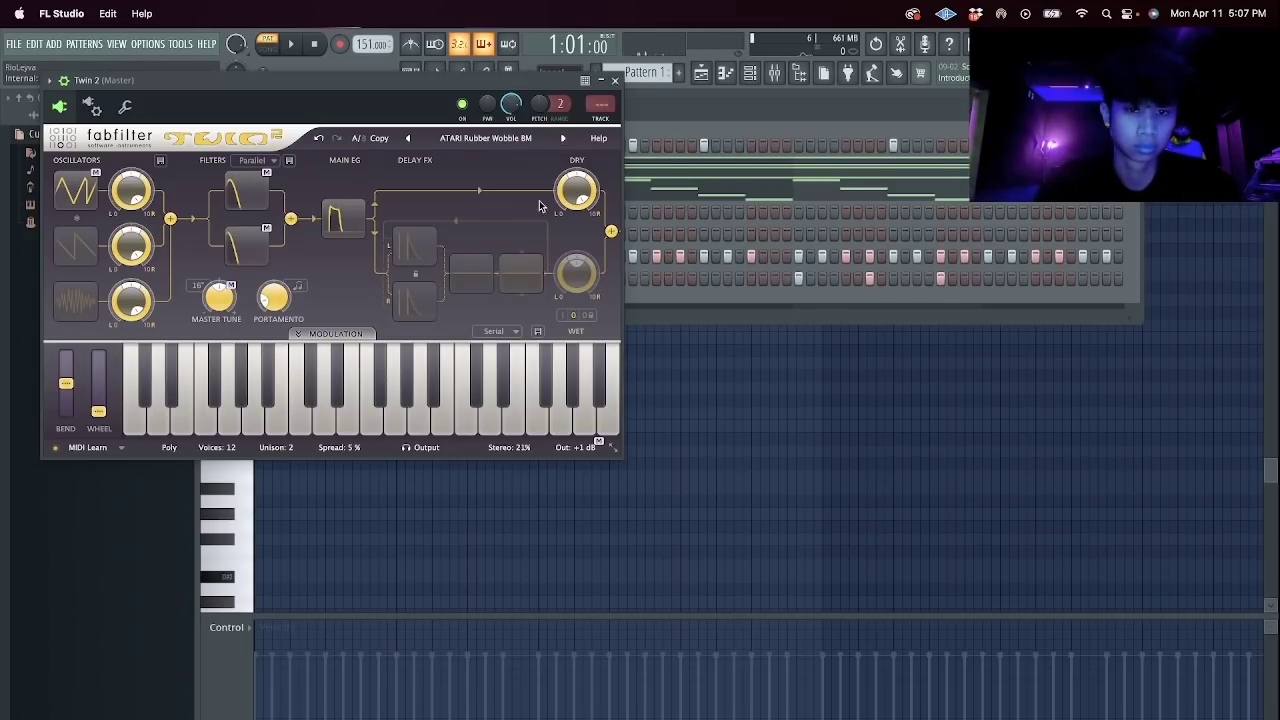
click(562, 139)
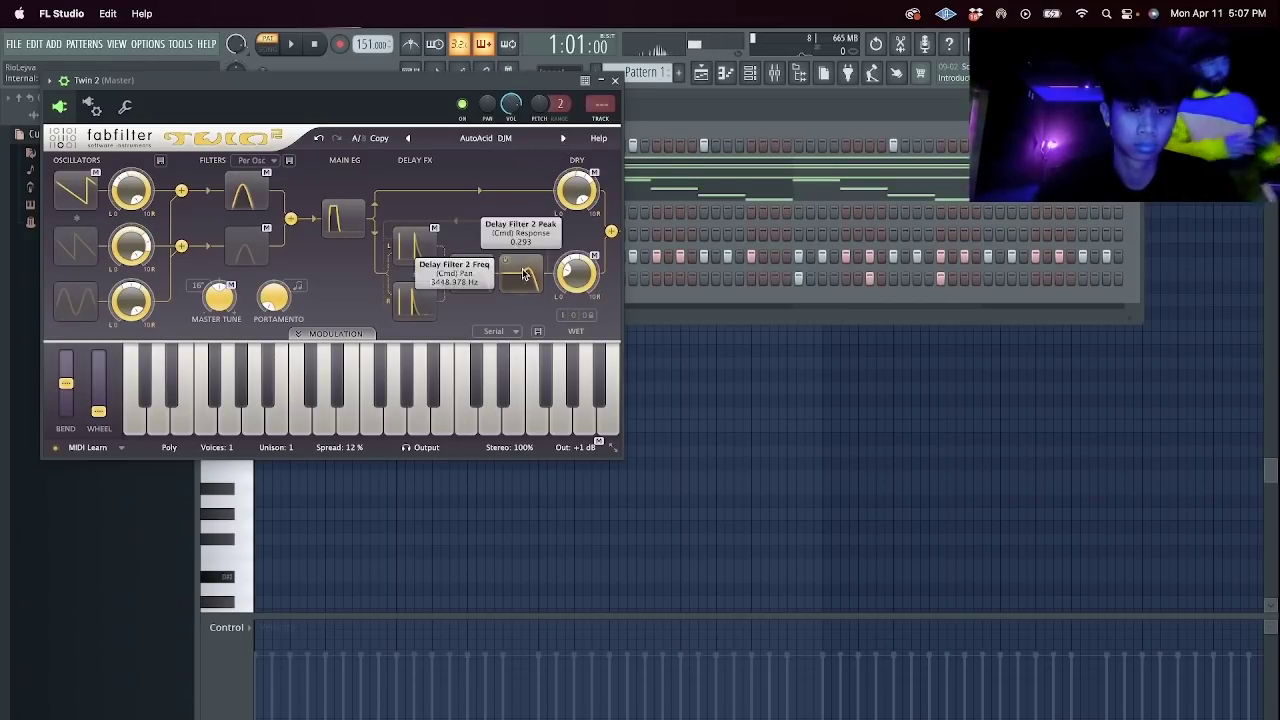
click(565, 139)
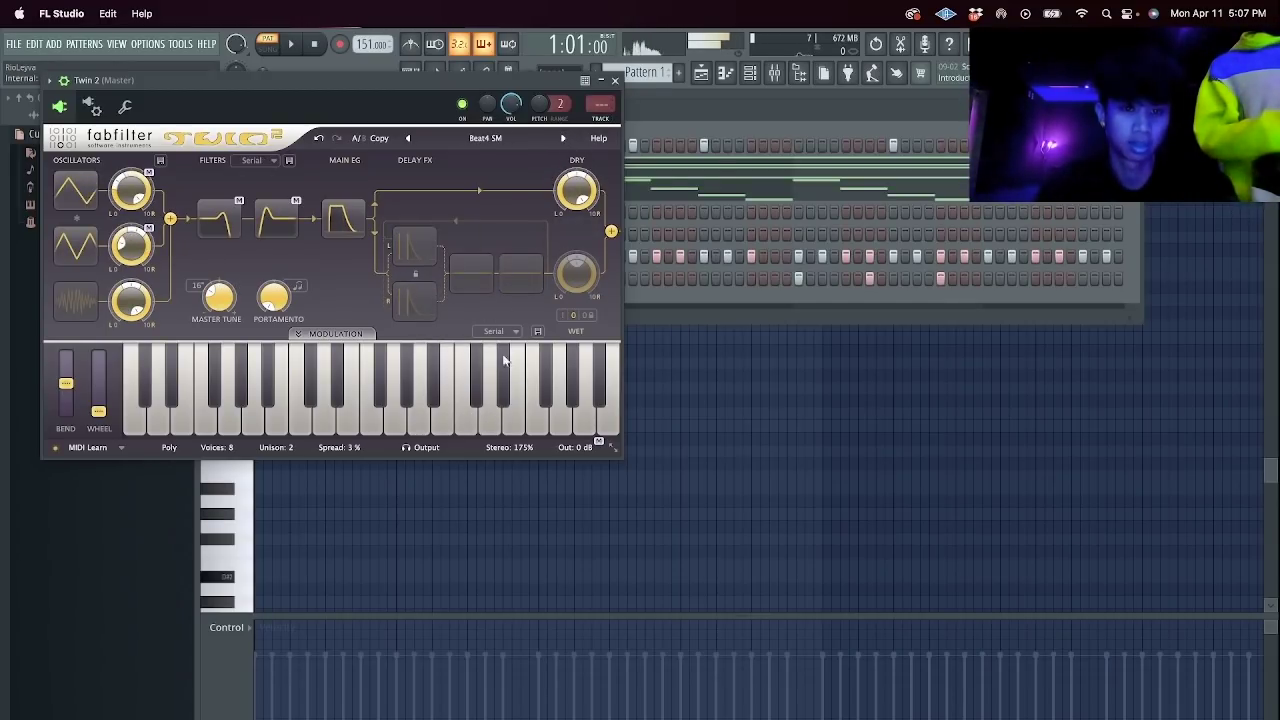
Load the Lead > Soft > Gently DJM preset and close the Twin 2 window.
click(505, 145)
mouse_move(472, 308)
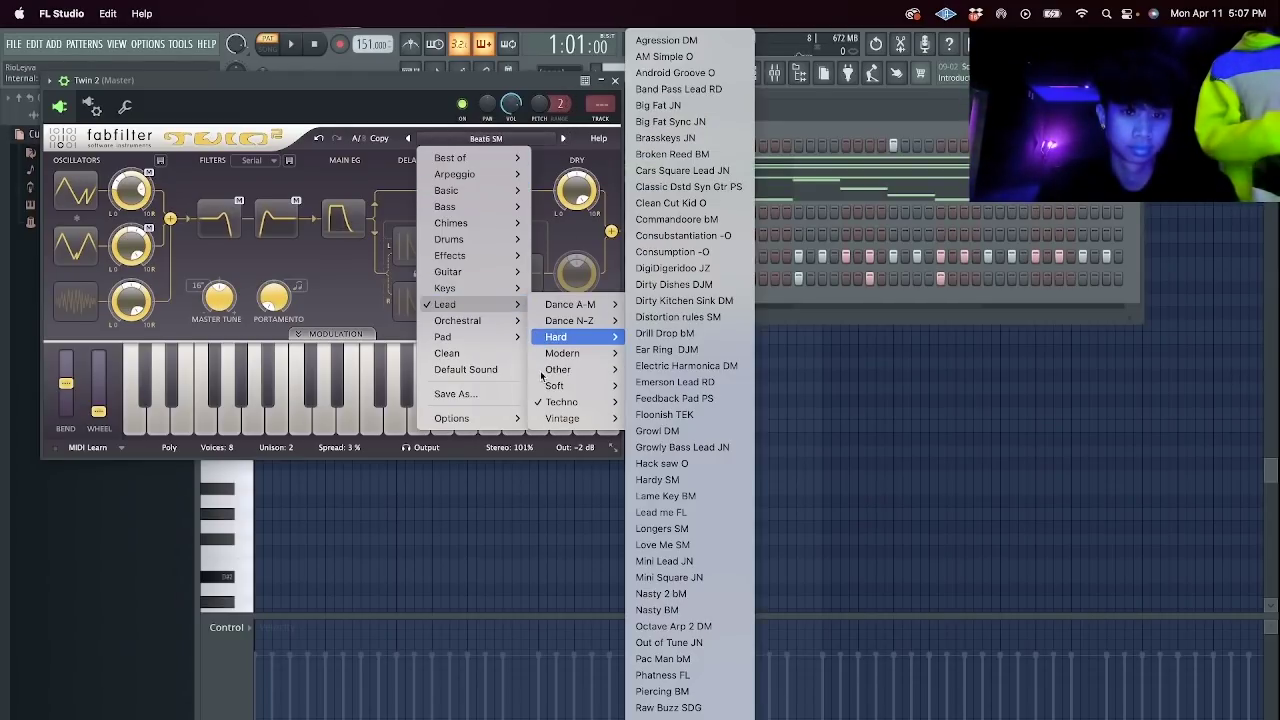
mouse_move(548, 388)
click(658, 278)
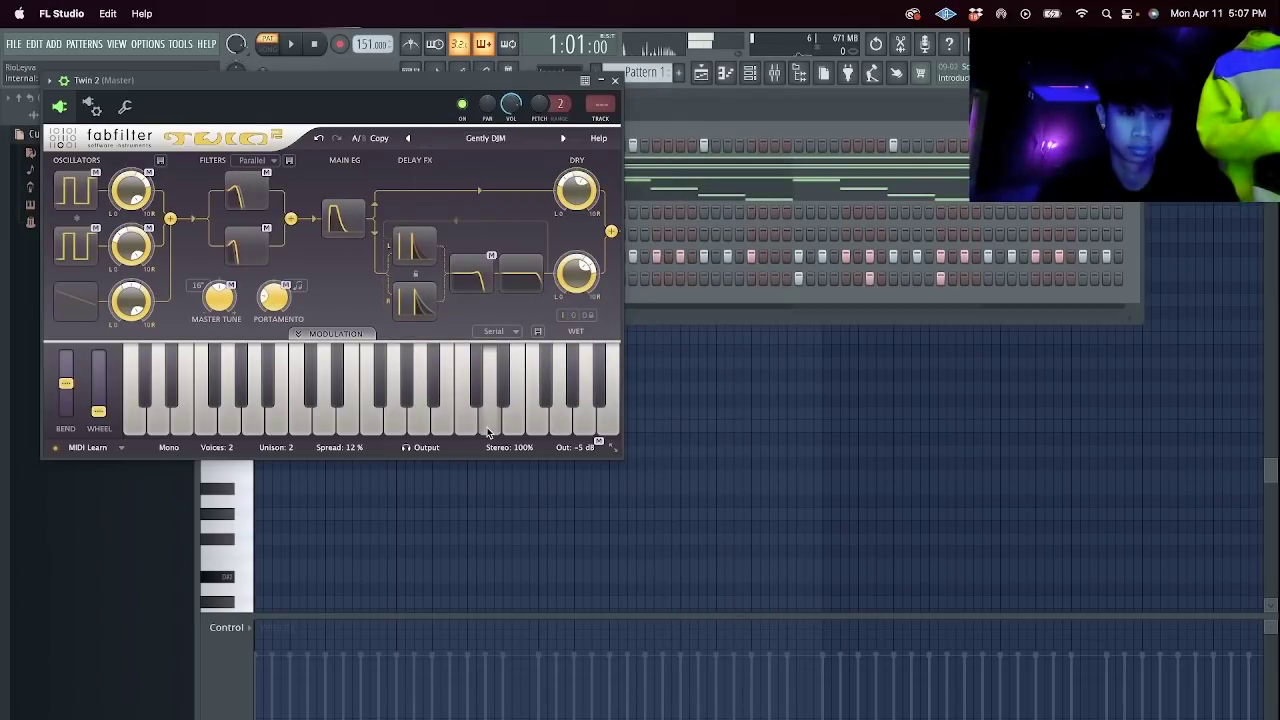
click(615, 80)
Open the Twin 2 channel in the piano roll from its channel options.
right_click(388, 212)
click(409, 213)
key(space)
right_click(389, 212)
click(404, 213)
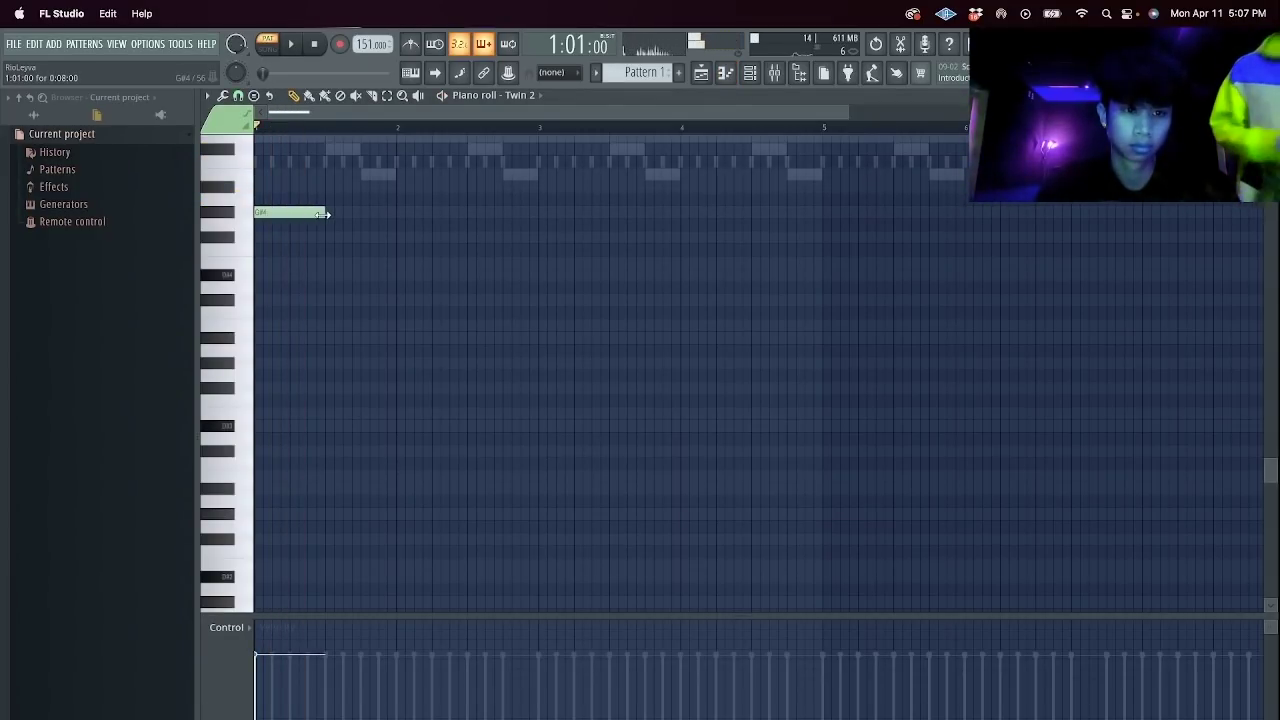
Play the pattern, then remove a trial lower note and the A#4 note.
key(space)
scroll(329, 220, up, 2)
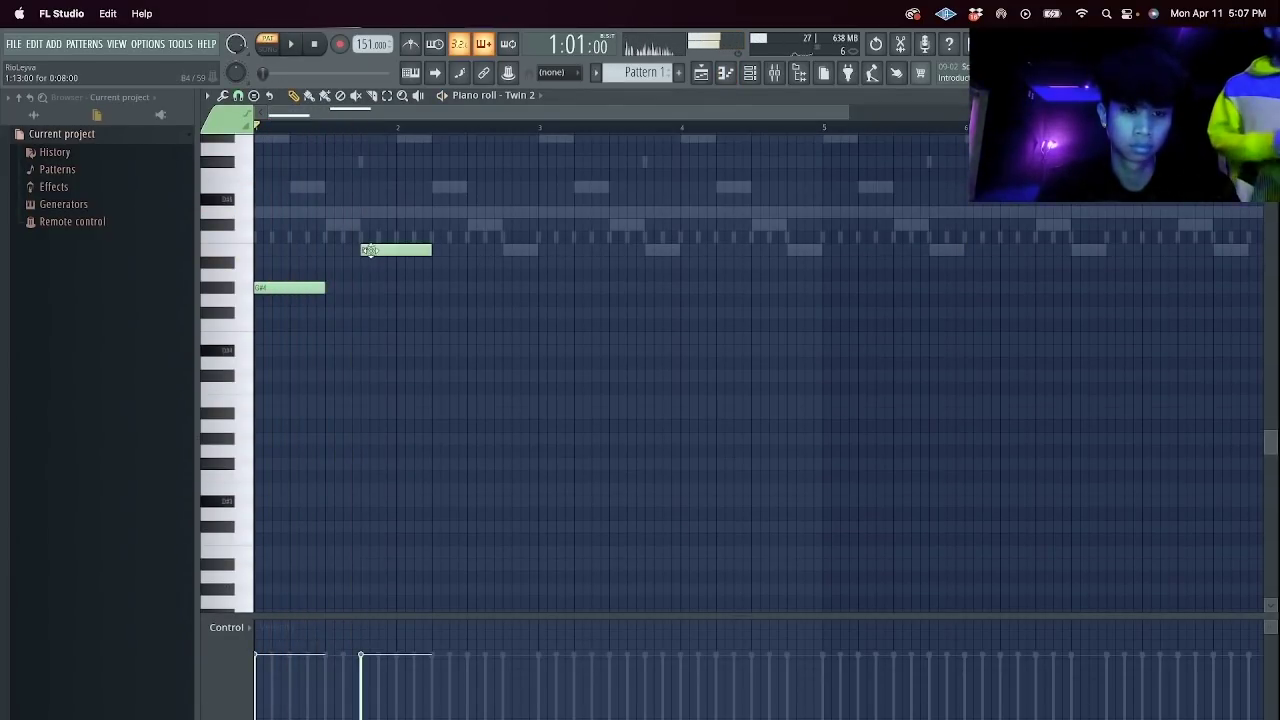
click(431, 286)
right_click(431, 286)
key(space)
right_click(445, 263)
Shorten and then delete the B4 note, placing a new B4 later in the bar.
key(space)
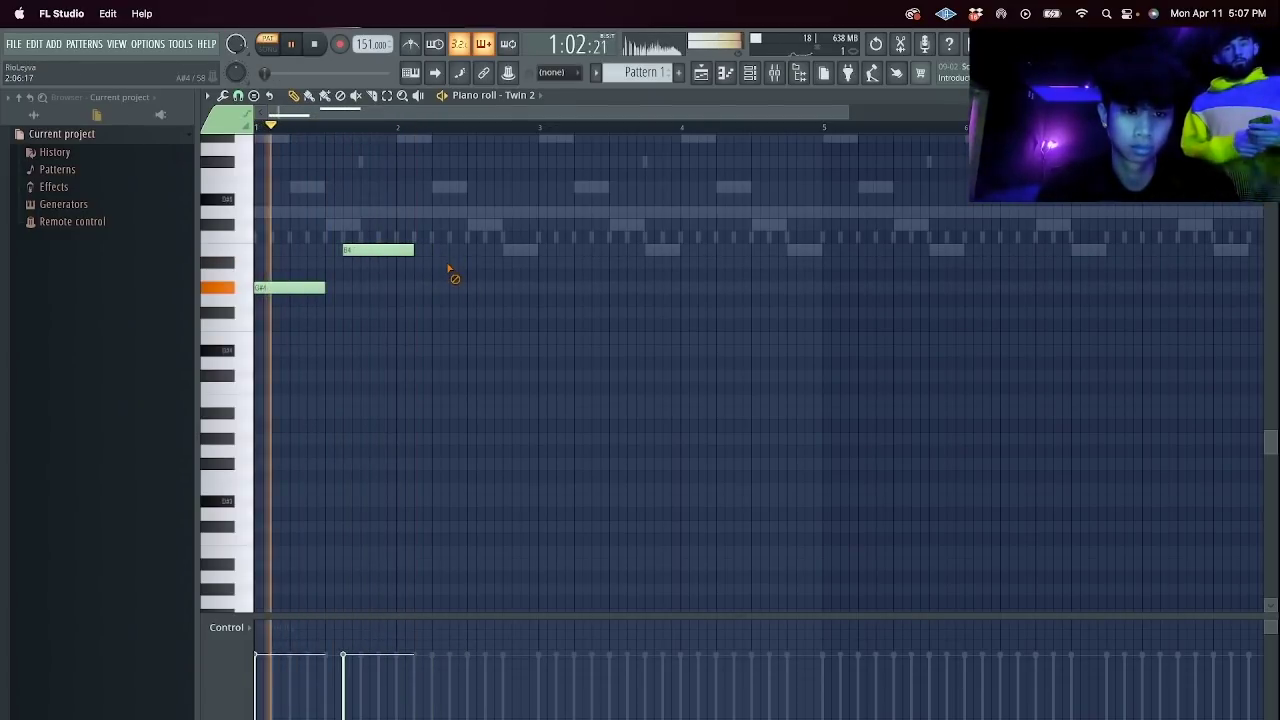
mouse_move(414, 251)
mouse_down()
mouse_move(394, 253)
mouse_move(427, 250)
mouse_up()
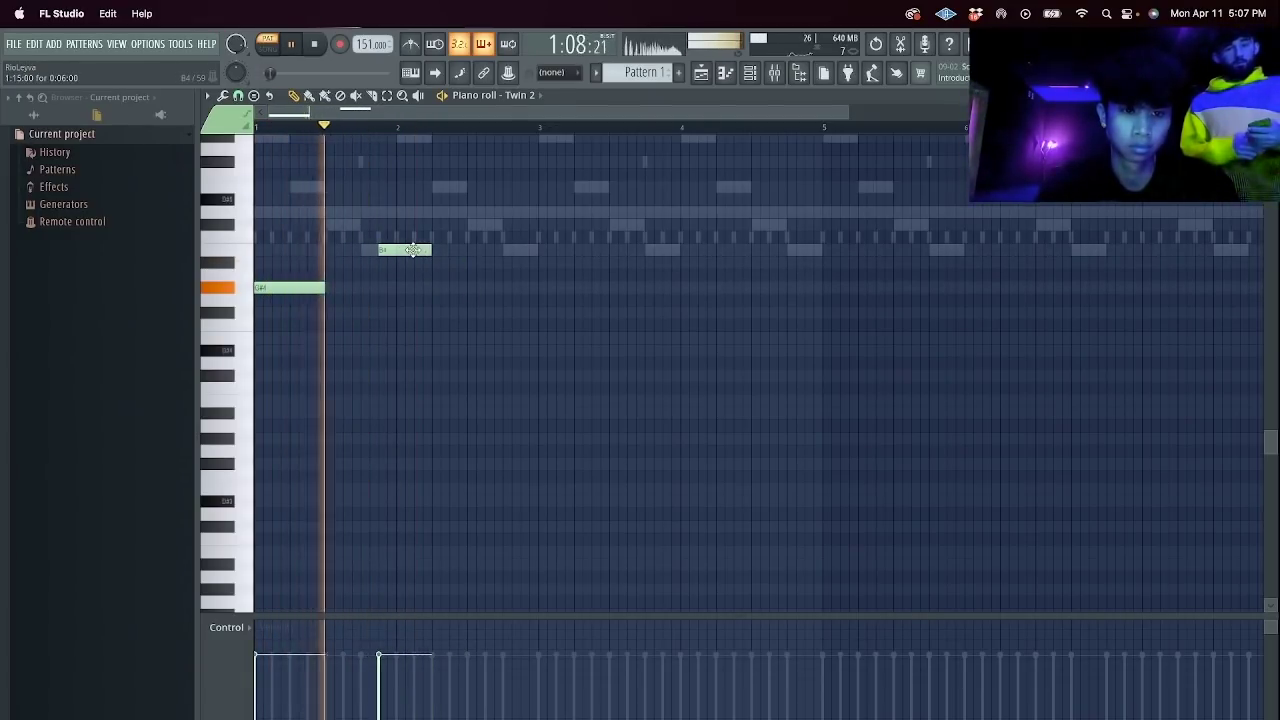
key(space)
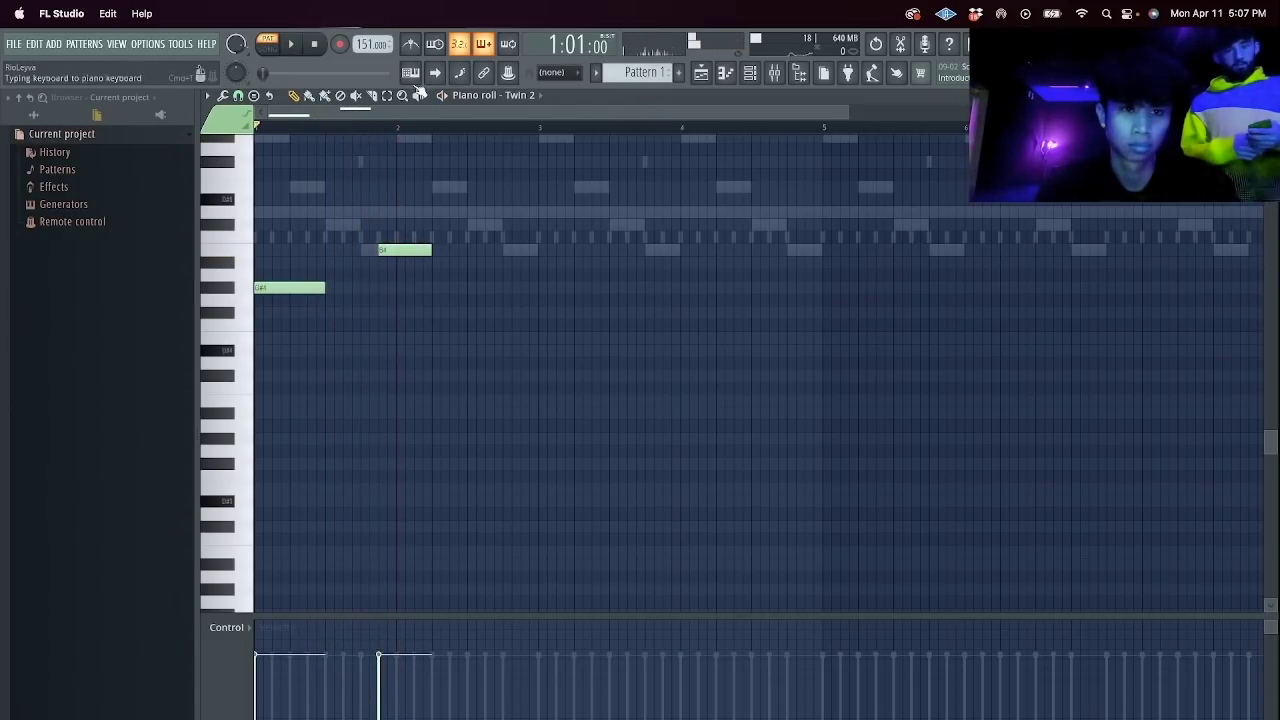
key(space)
right_click(400, 251)
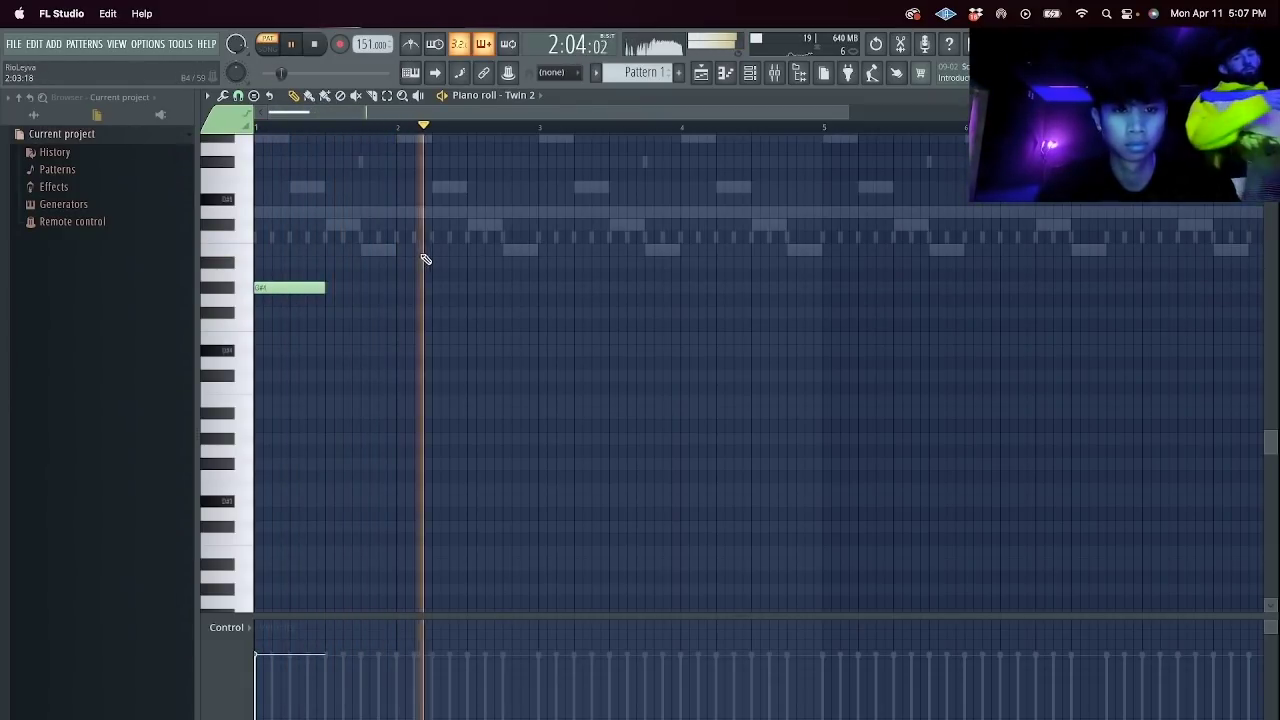
key(space)
click(427, 251)
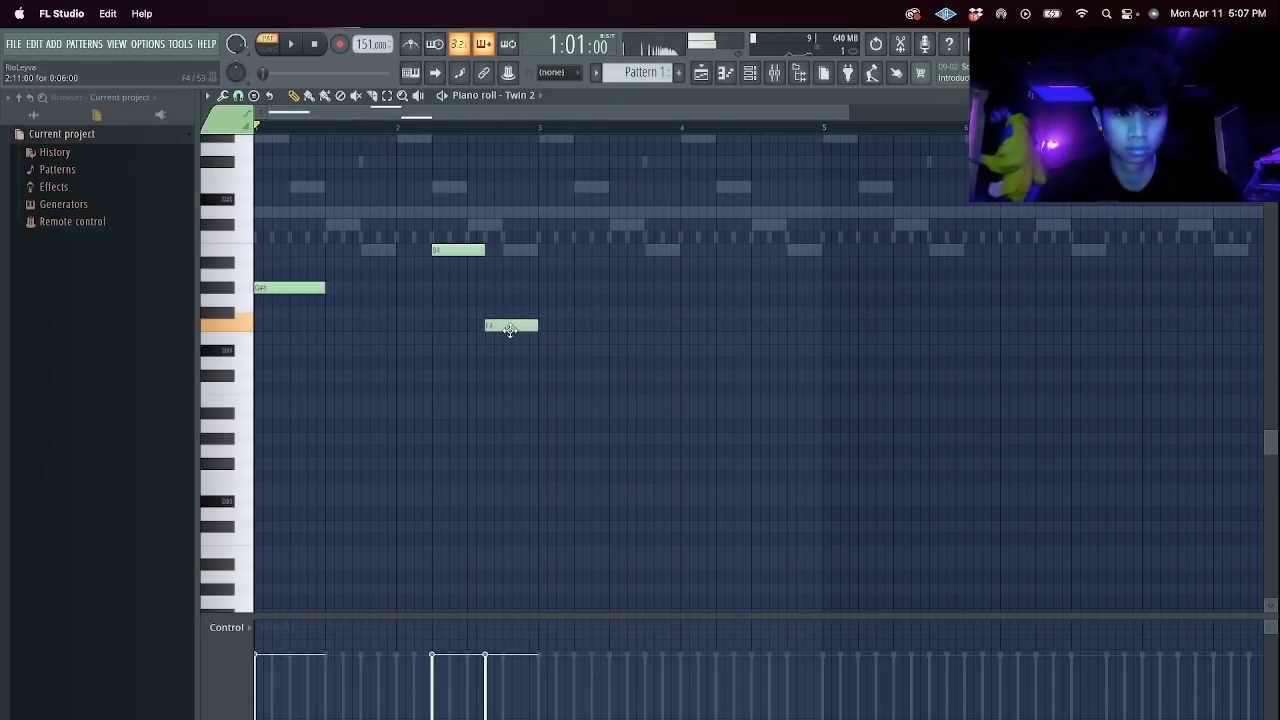
Try a lower note after the B4 while playing, then remove it.
key(space)
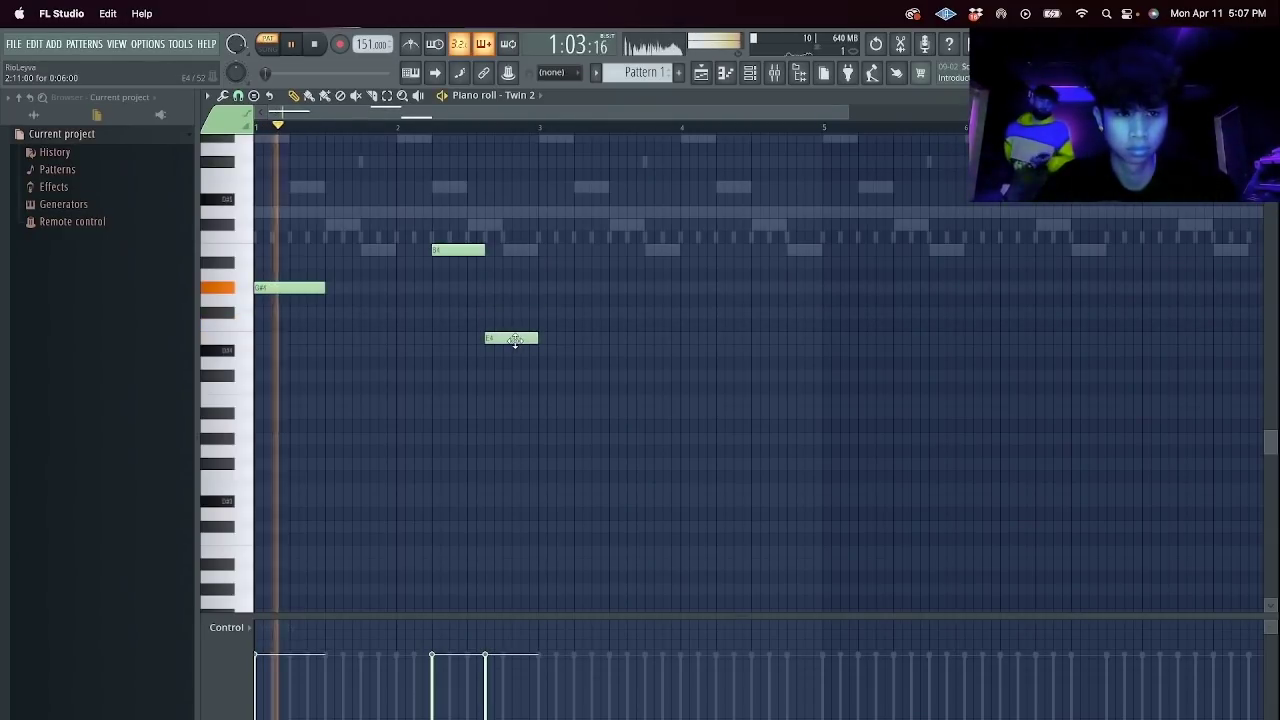
click(560, 314)
right_click(563, 314)
click(566, 313)
right_click(566, 313)
key(space)
Set the piano roll grid snap to Line and open the quantizer with Alt+Q.
click(237, 96)
click(250, 133)
scroll(445, 248, up, 3)
scroll(340, 263, up, 3)
scroll(343, 265, down, 4)
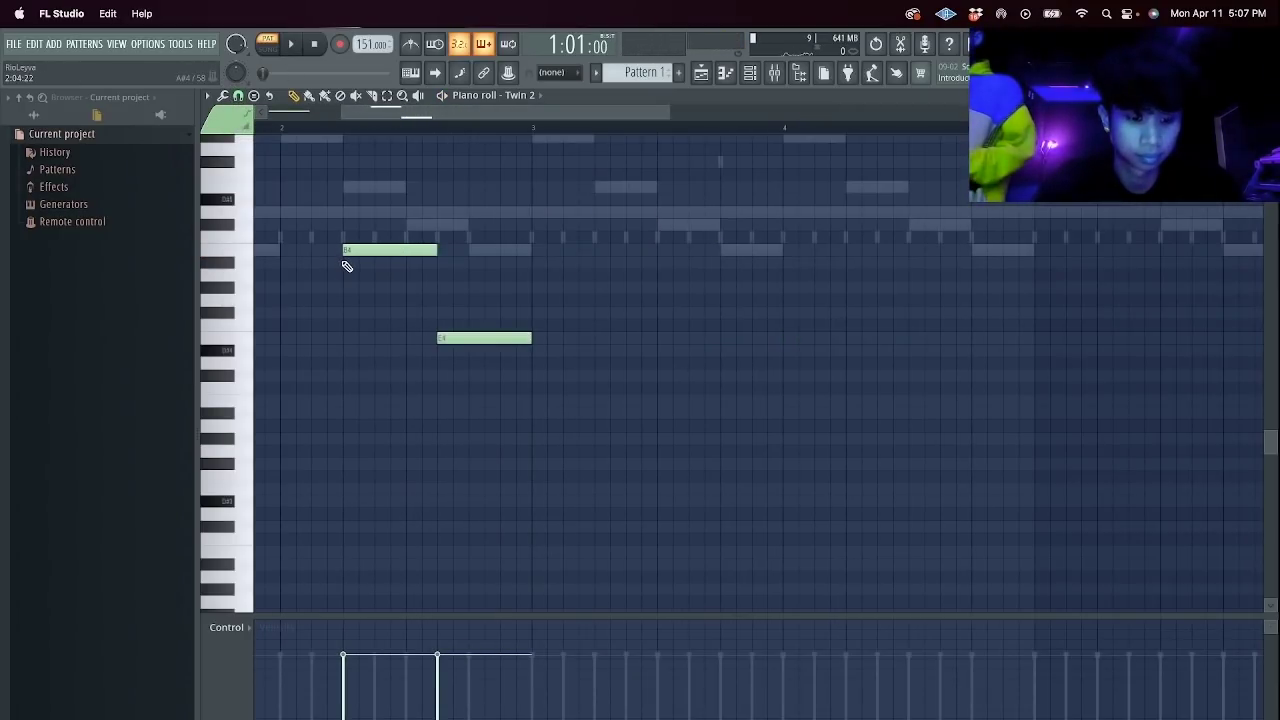
key(ctrl+super+space)
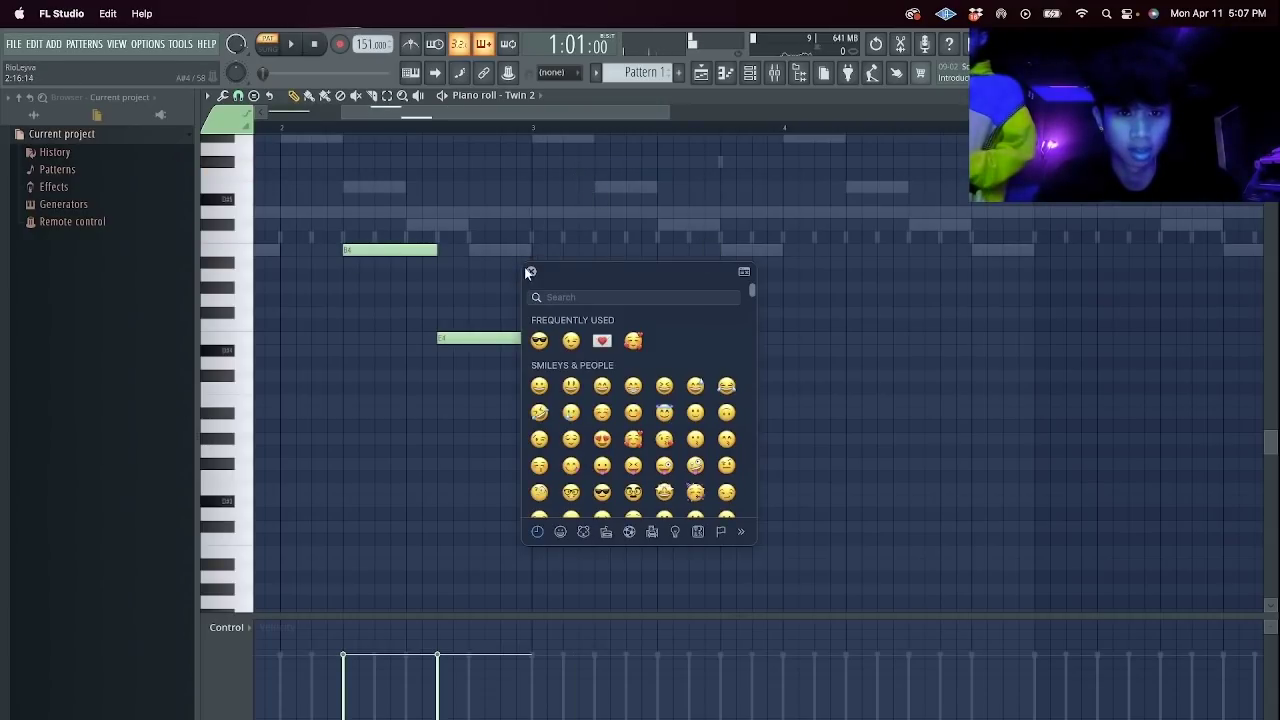
key(Escape)
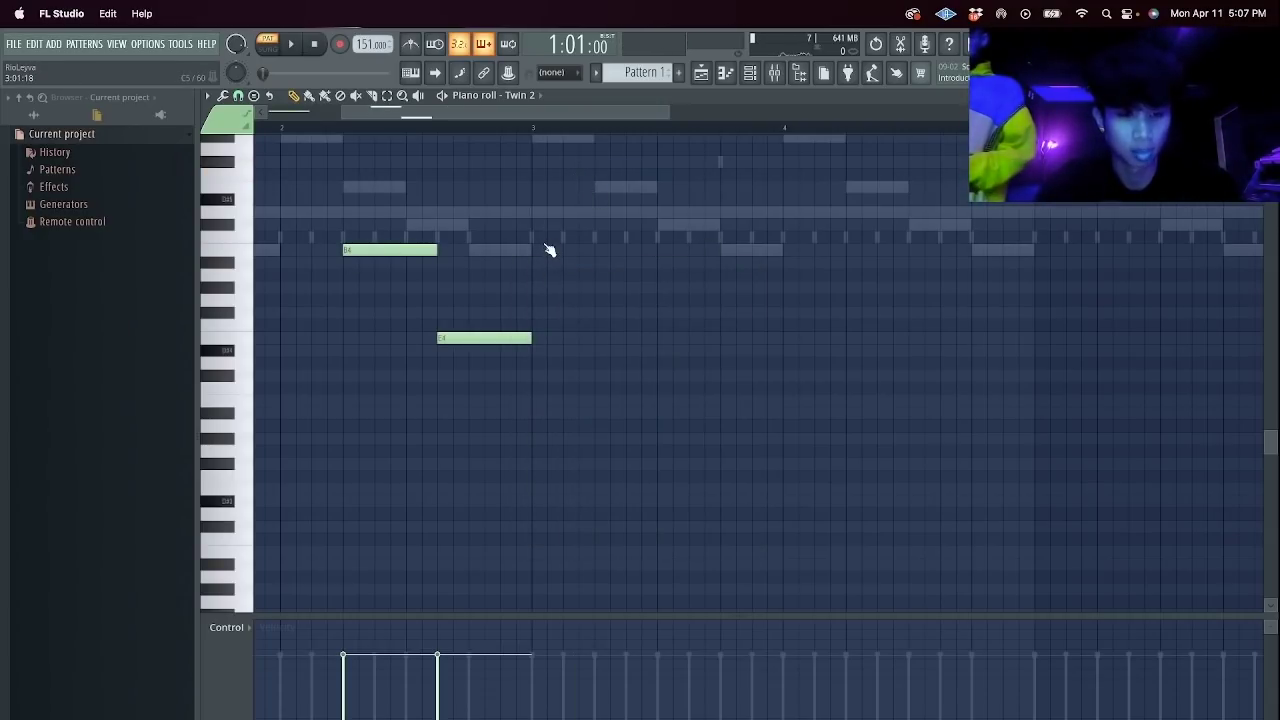
key(alt+q)
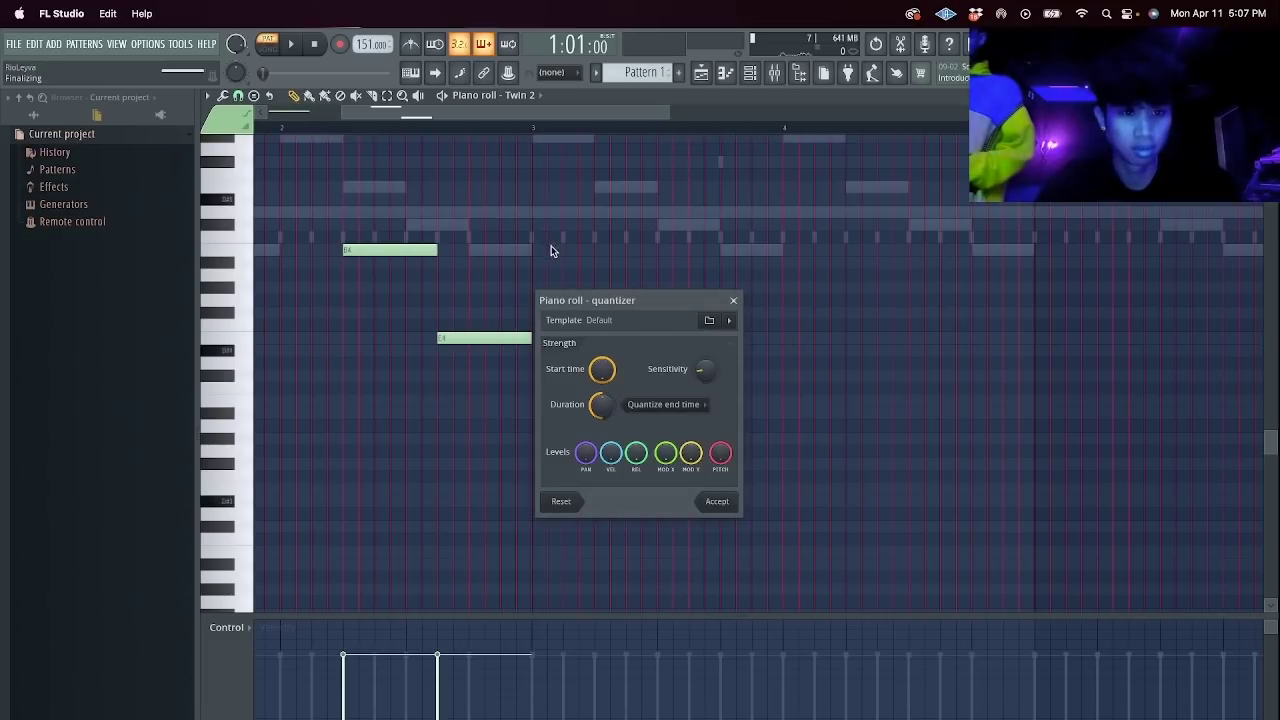
Apply the quantize settings, play back the melody, and change the grid snap.
click(716, 498)
key(space)
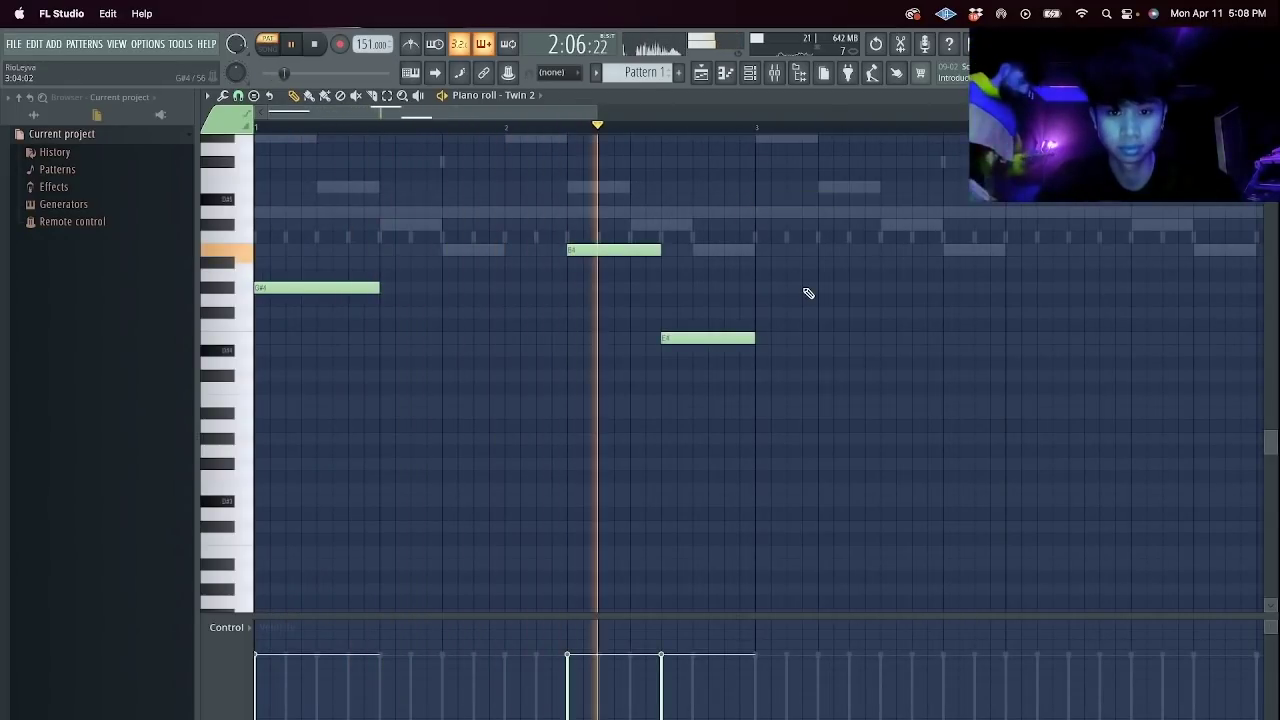
key(space)
click(240, 97)
click(264, 131)
scroll(581, 197, down, 3)
scroll(535, 232, up, 2)
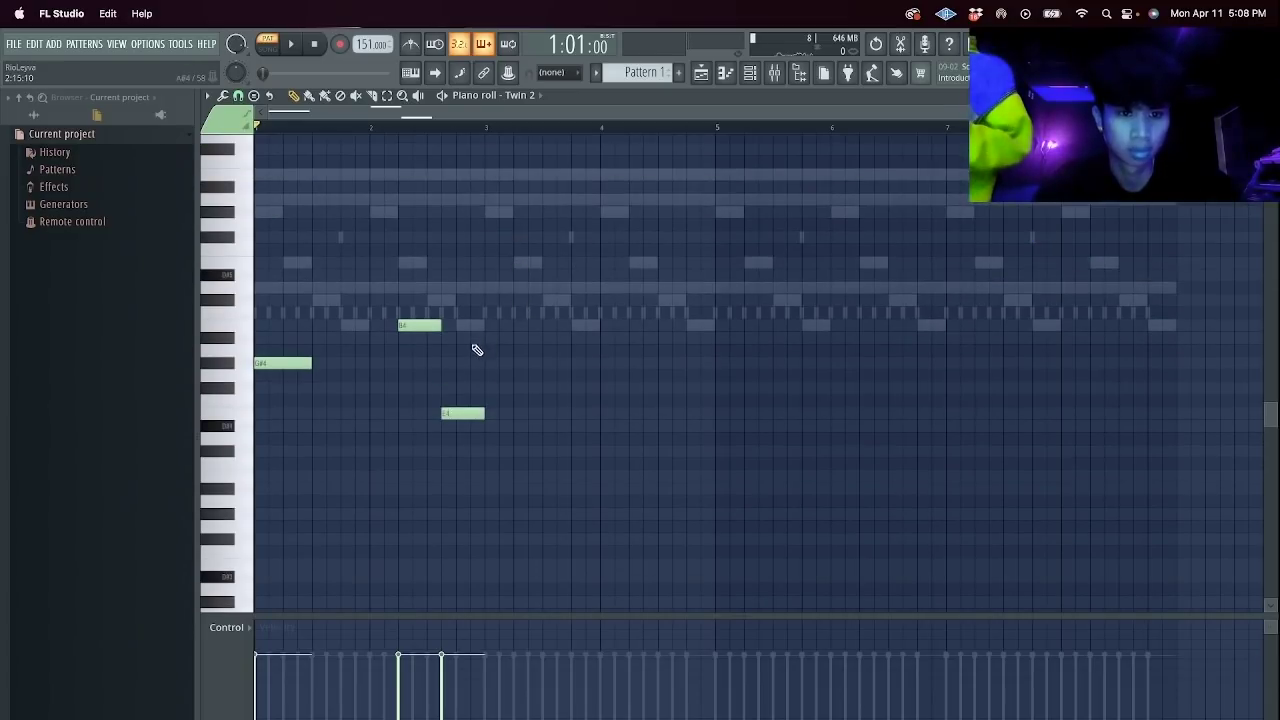
scroll(480, 345, up, 1)
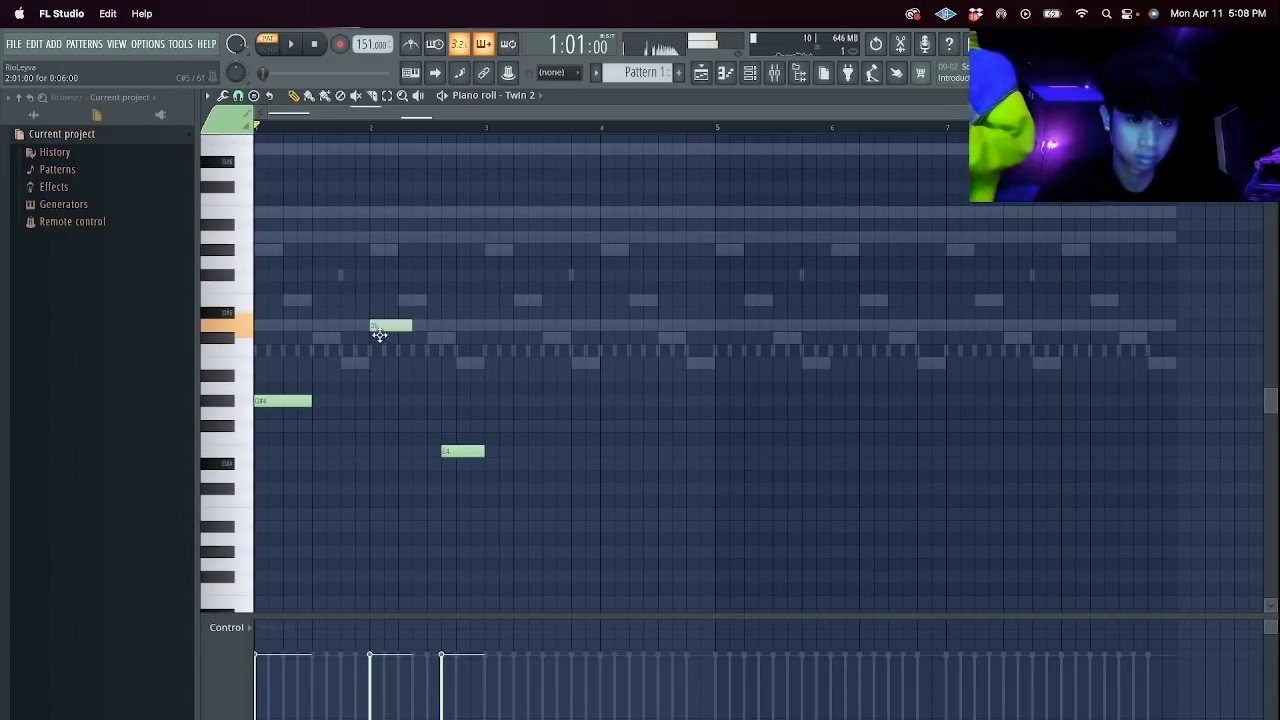
Raise the E4 note to G#4 and slide it earlier in the bar.
key(space)
drag(472, 451, 467, 403)
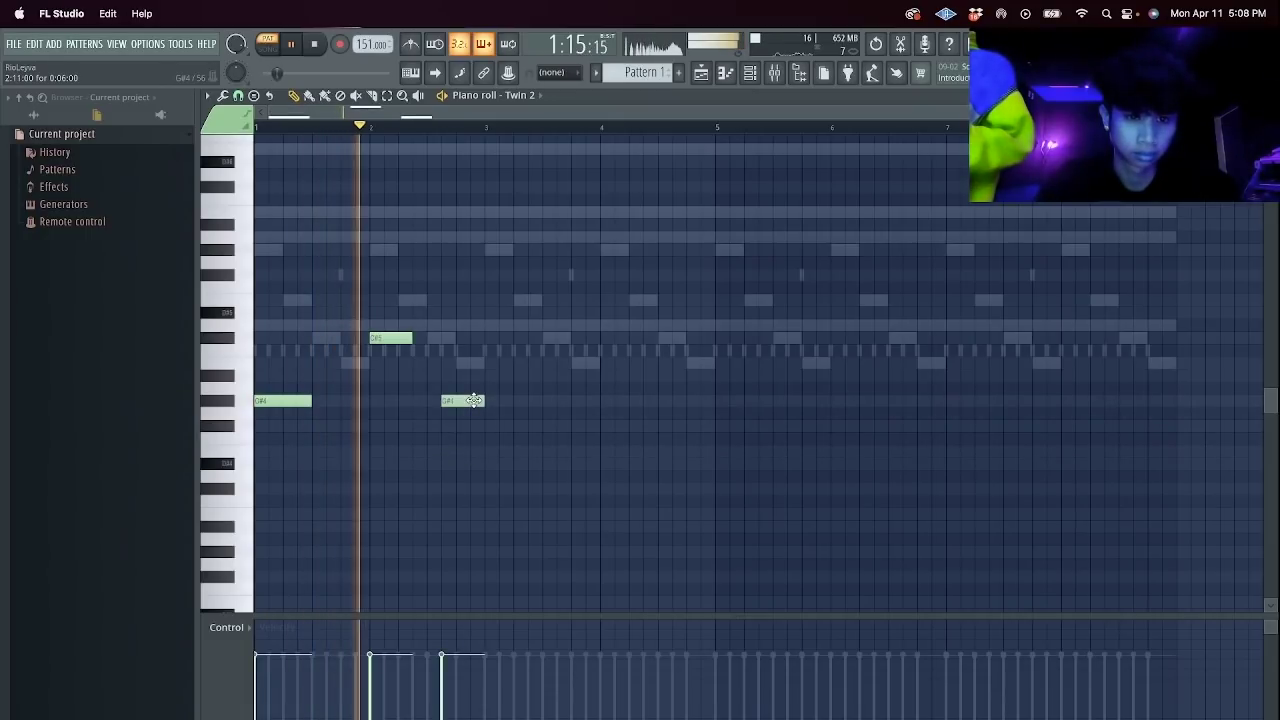
key(space)
key(space)
drag(466, 401, 437, 401)
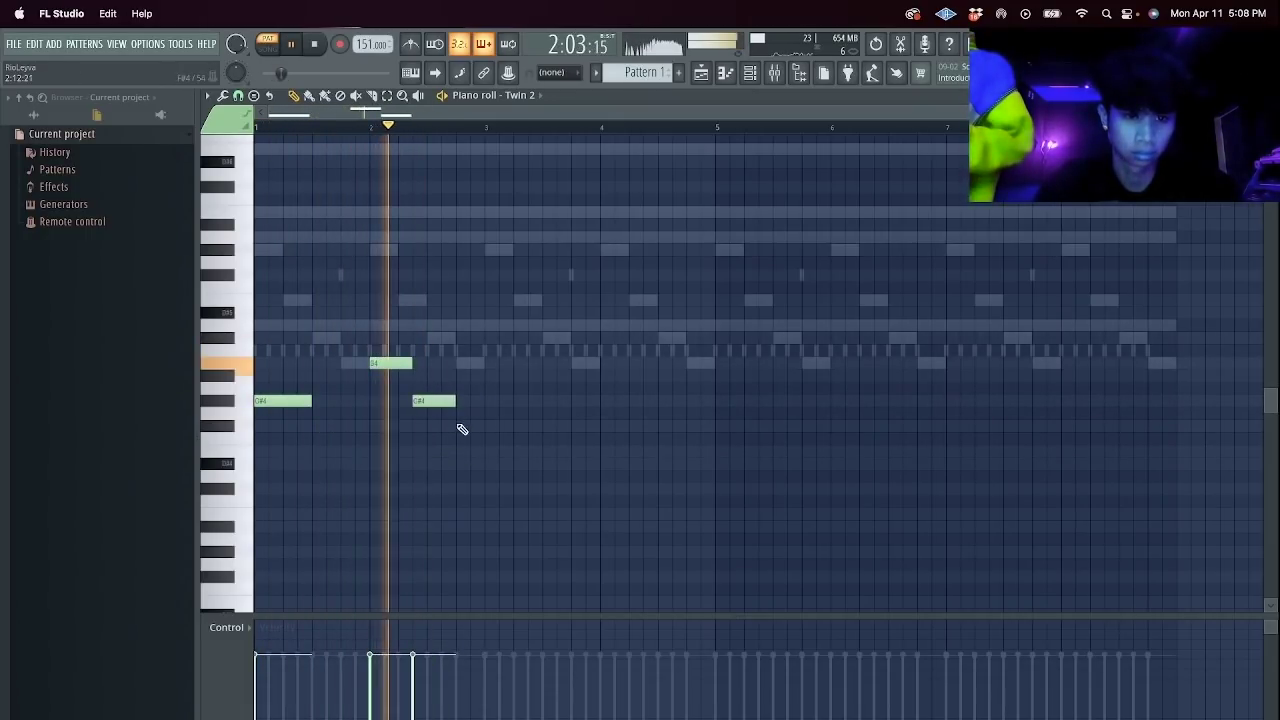
key(space)
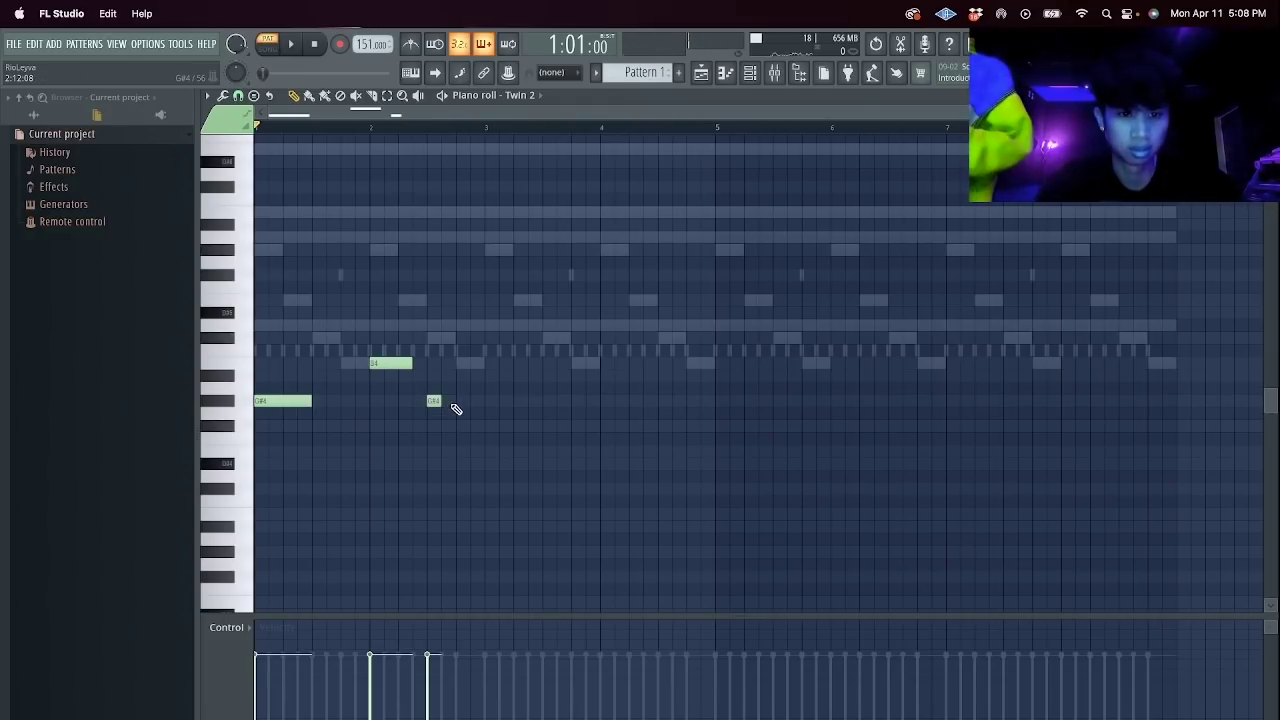
Check the Twin 2 synth settings while auditioning the melody.
key(space)
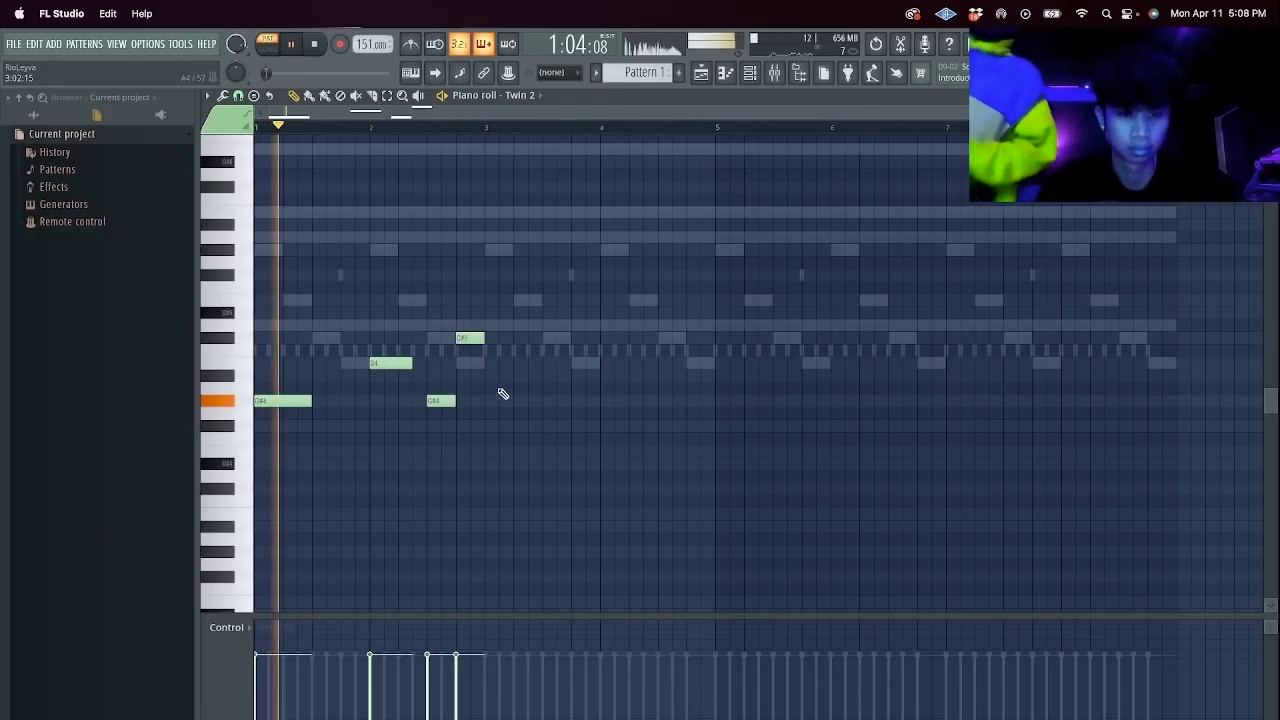
key(F6)
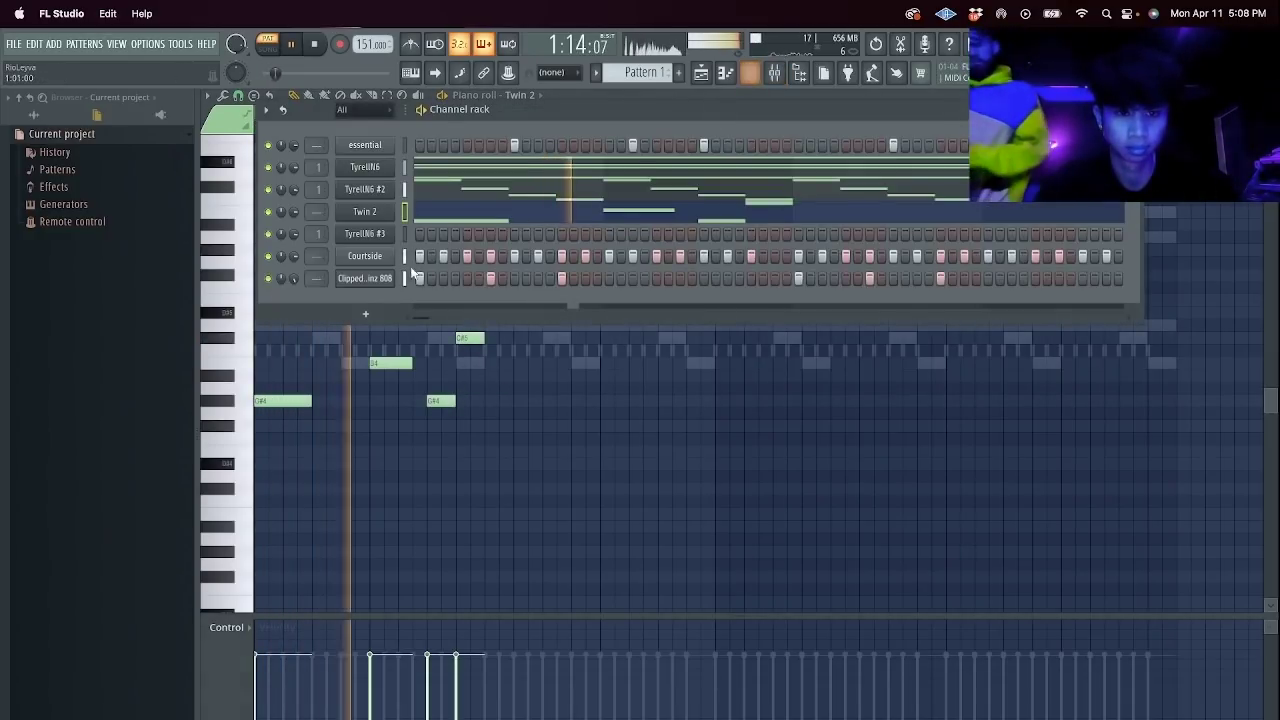
click(359, 212)
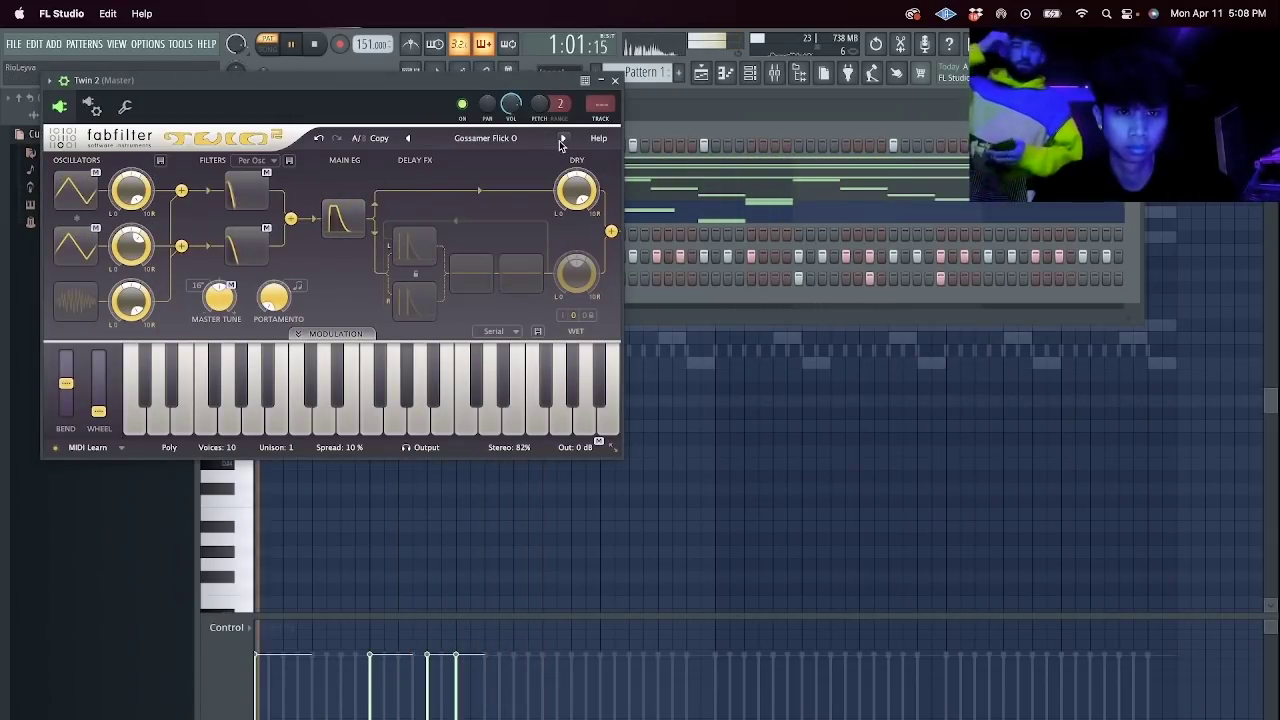
click(615, 80)
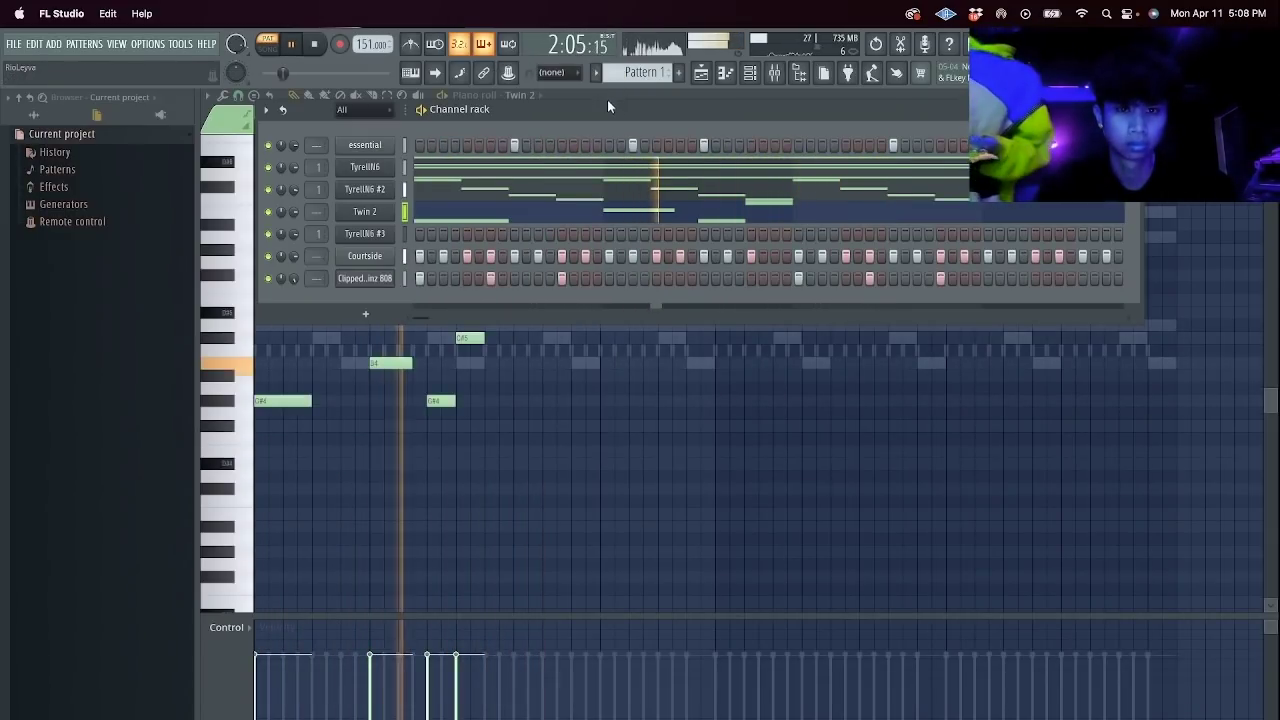
key(space)
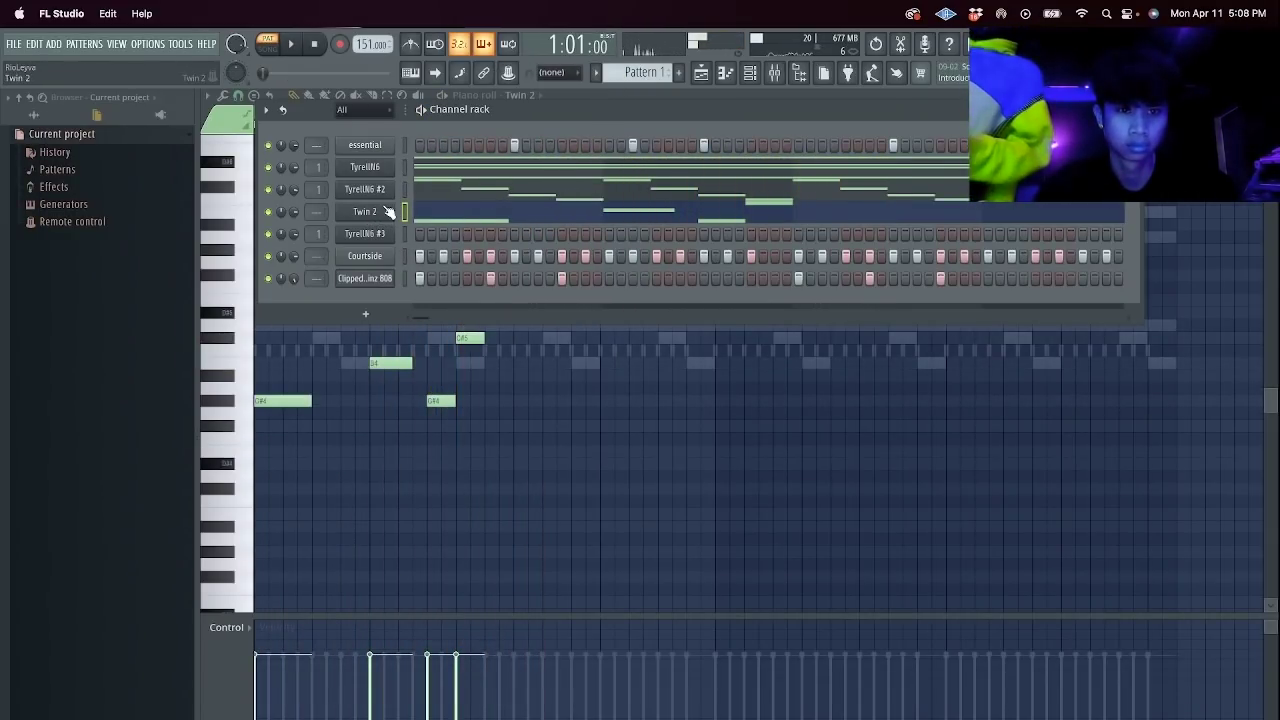
key(F6)
key(space)
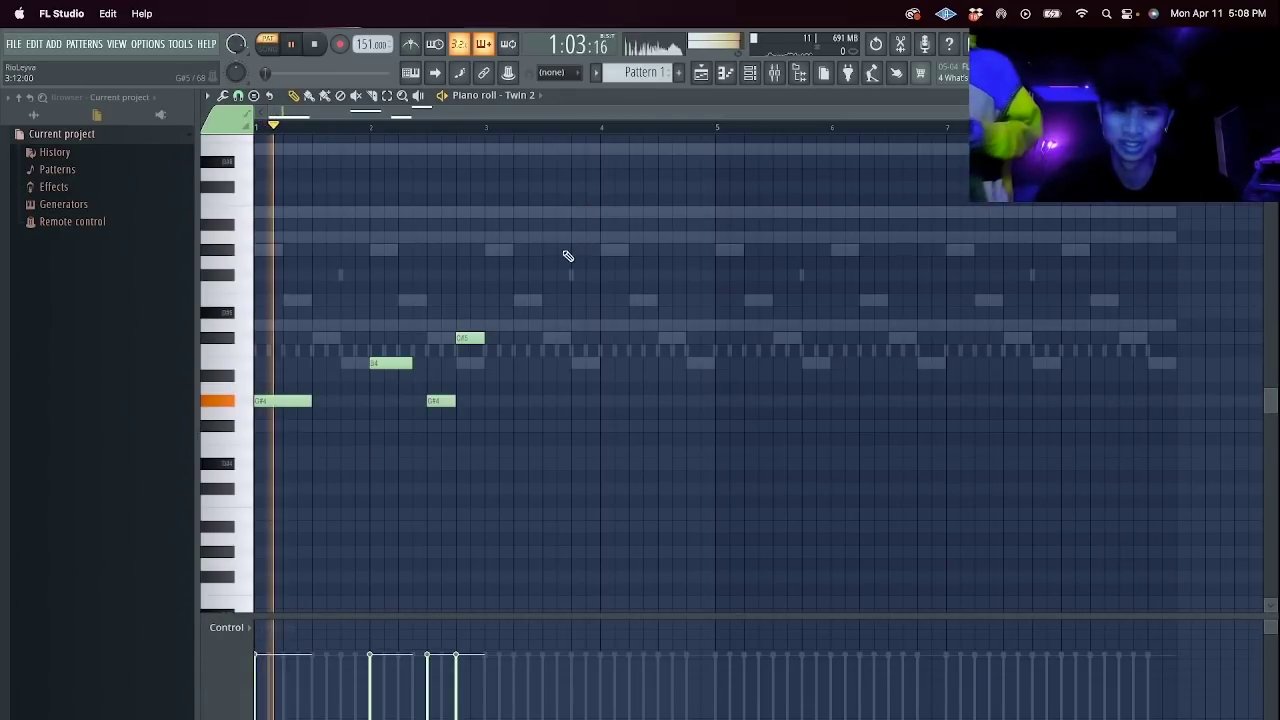
scroll(472, 335, up, 1)
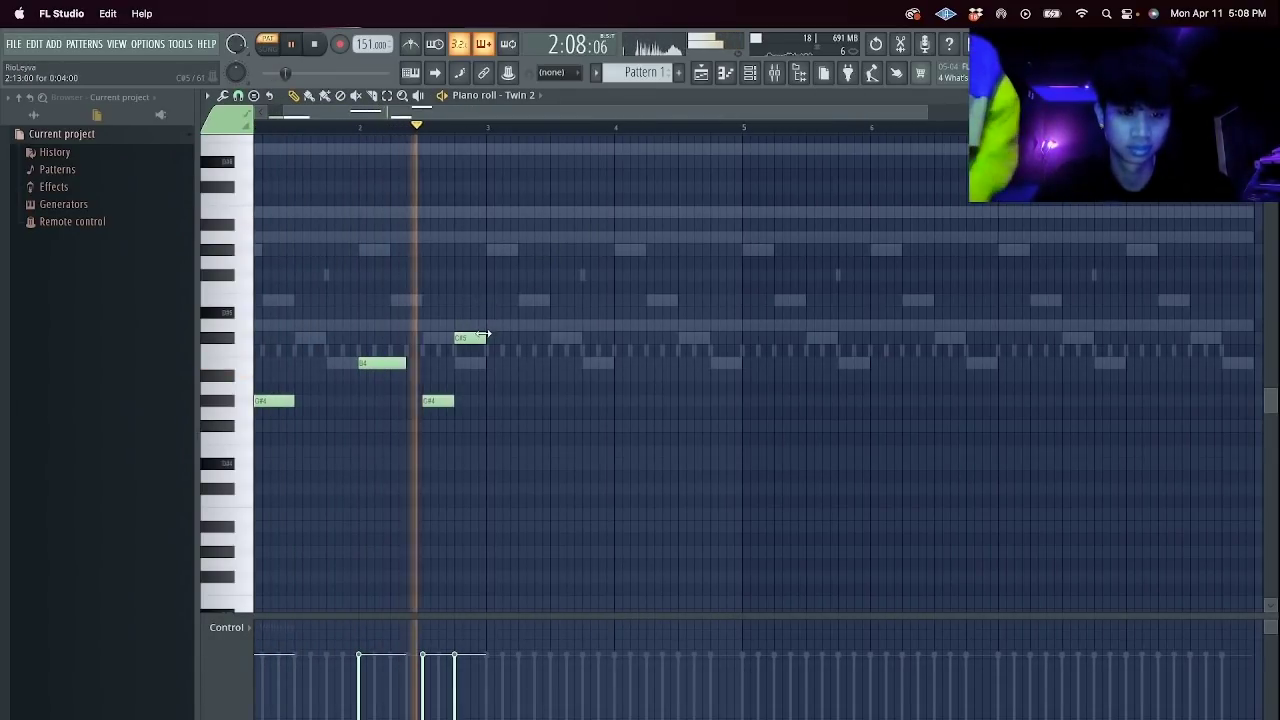
key(space)
scroll(455, 363, down, 4)
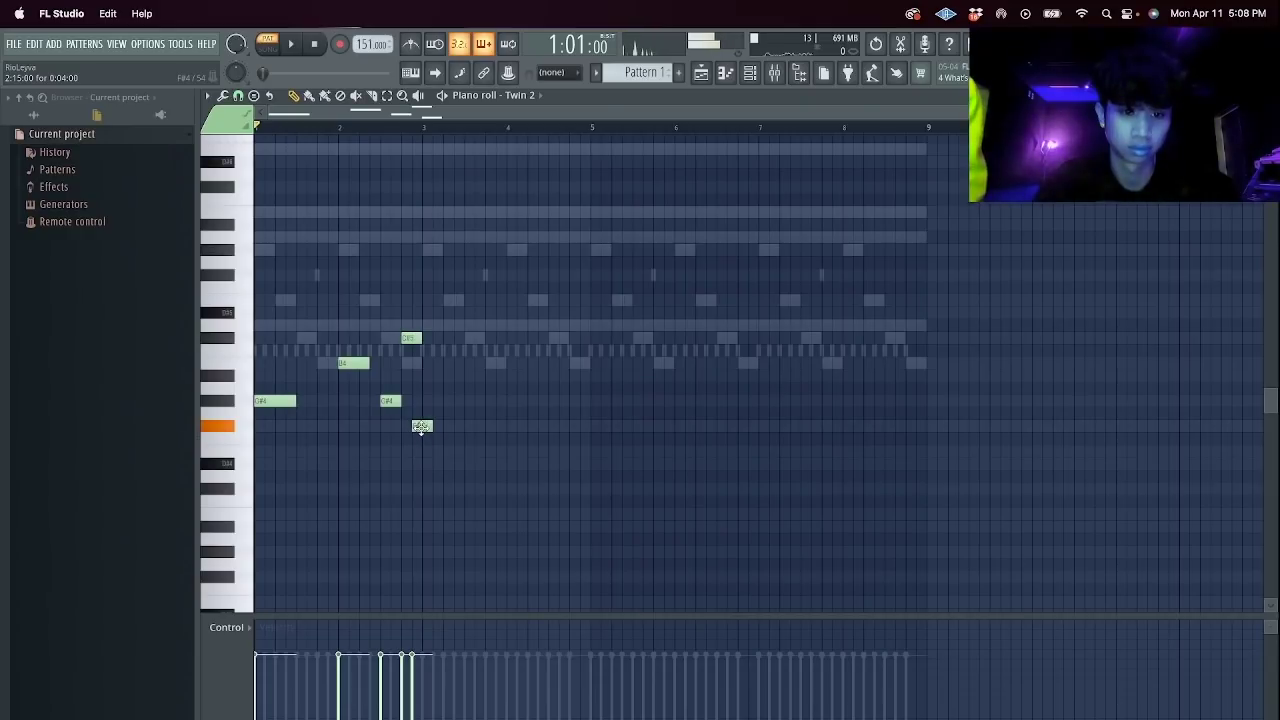
Remove the stray note and the E5 note from the melody.
key(space)
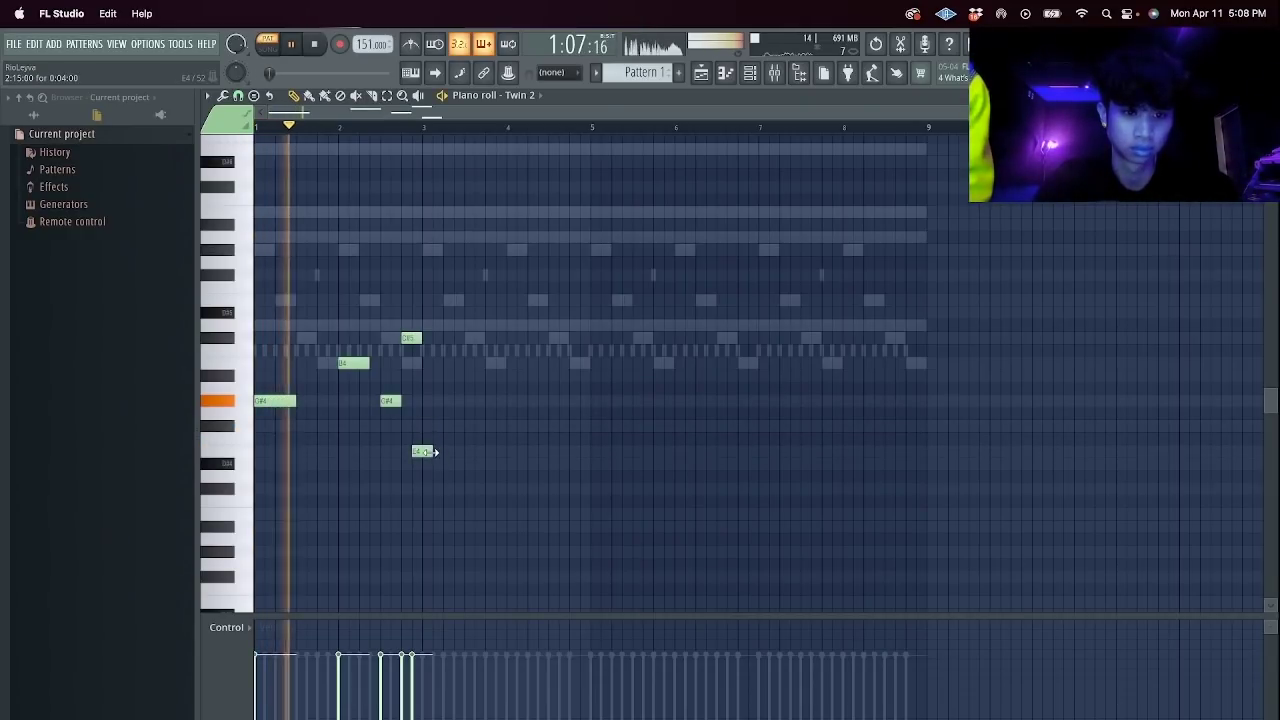
drag(508, 481, 230, 311)
click(559, 302)
right_click(559, 302)
key(space)
scroll(441, 435, up, 3)
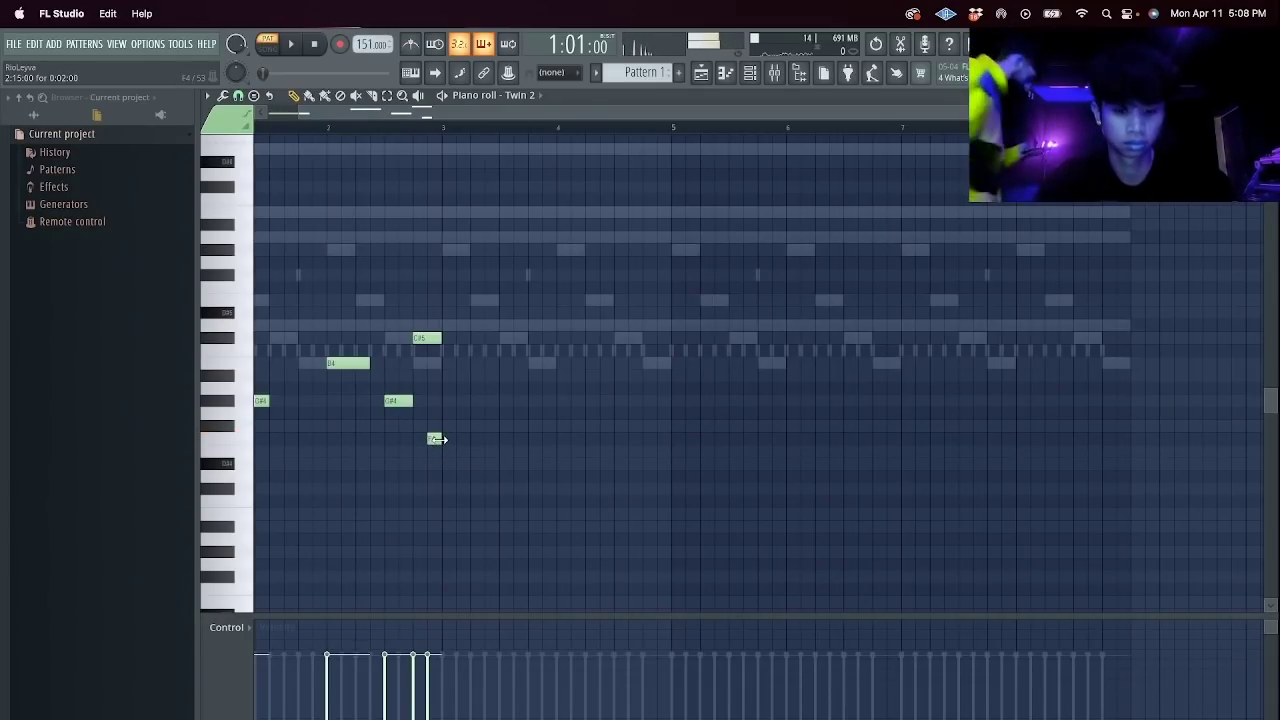
scroll(491, 330, down, 3)
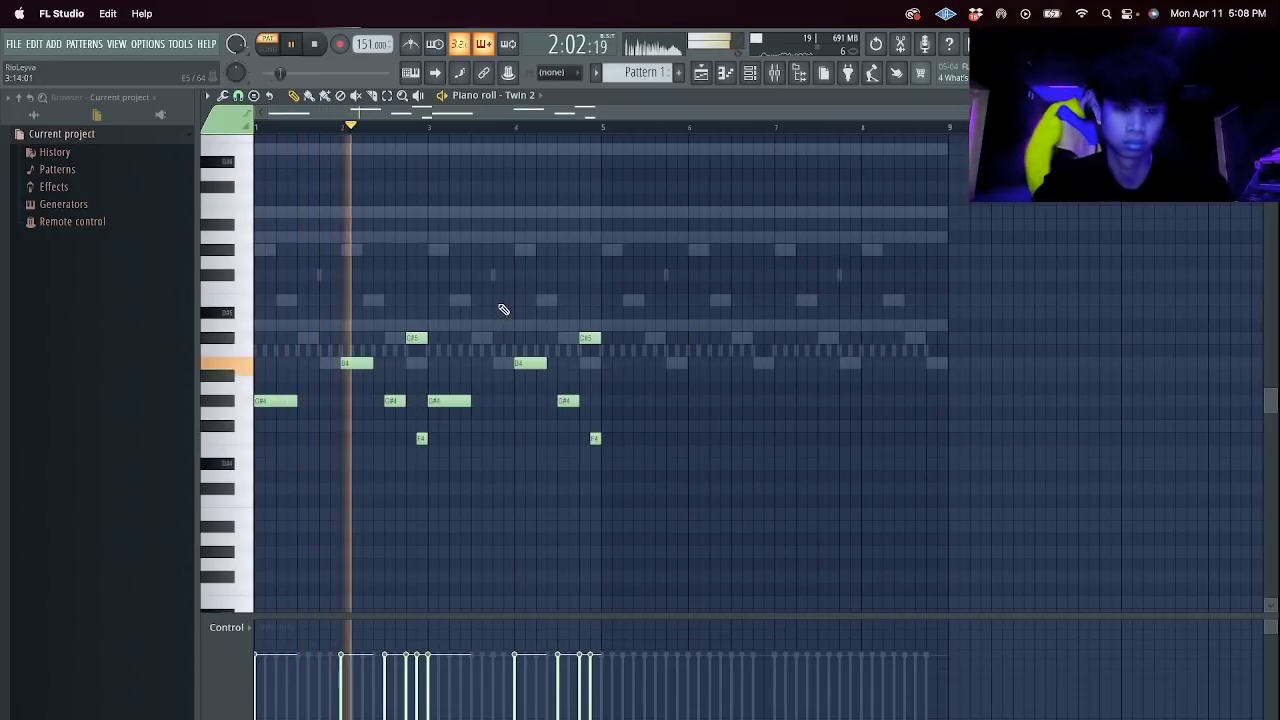
right_click(507, 301)
right_click(540, 302)
right_click(540, 302)
key(space)
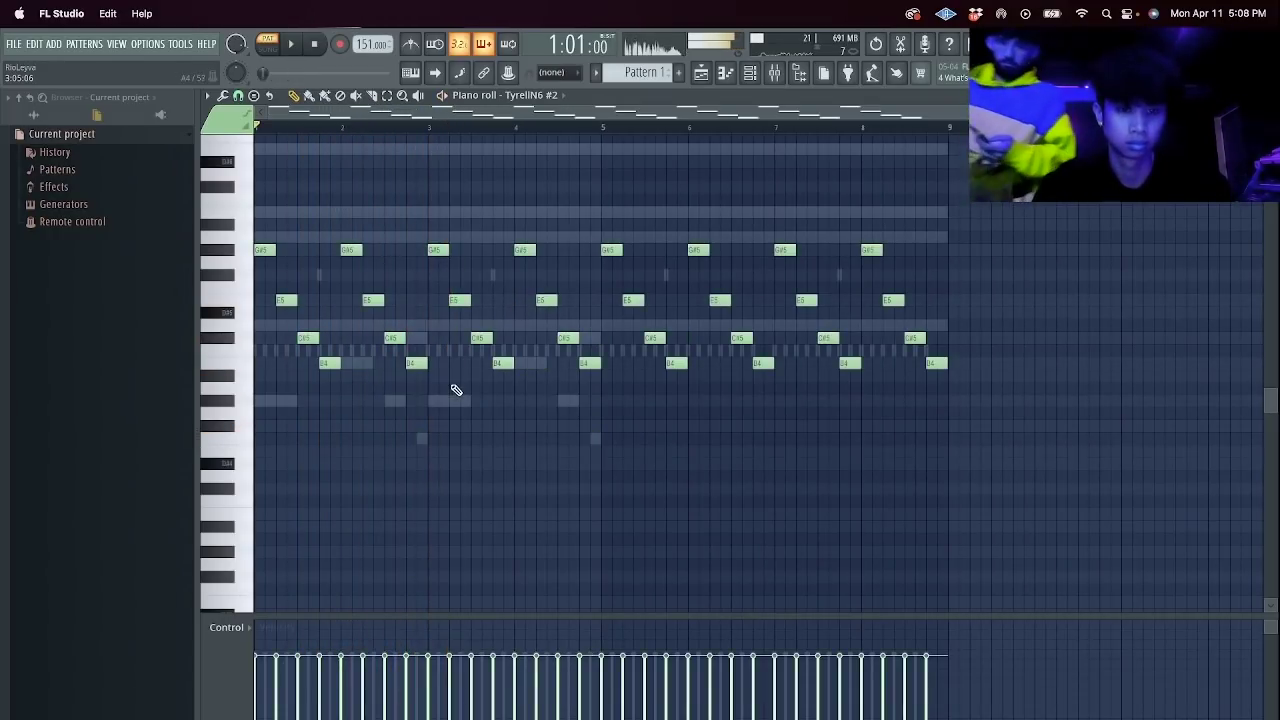
View the TyrellN6 #2 arp notes, then return to the Twin 2 melody.
click(749, 72)
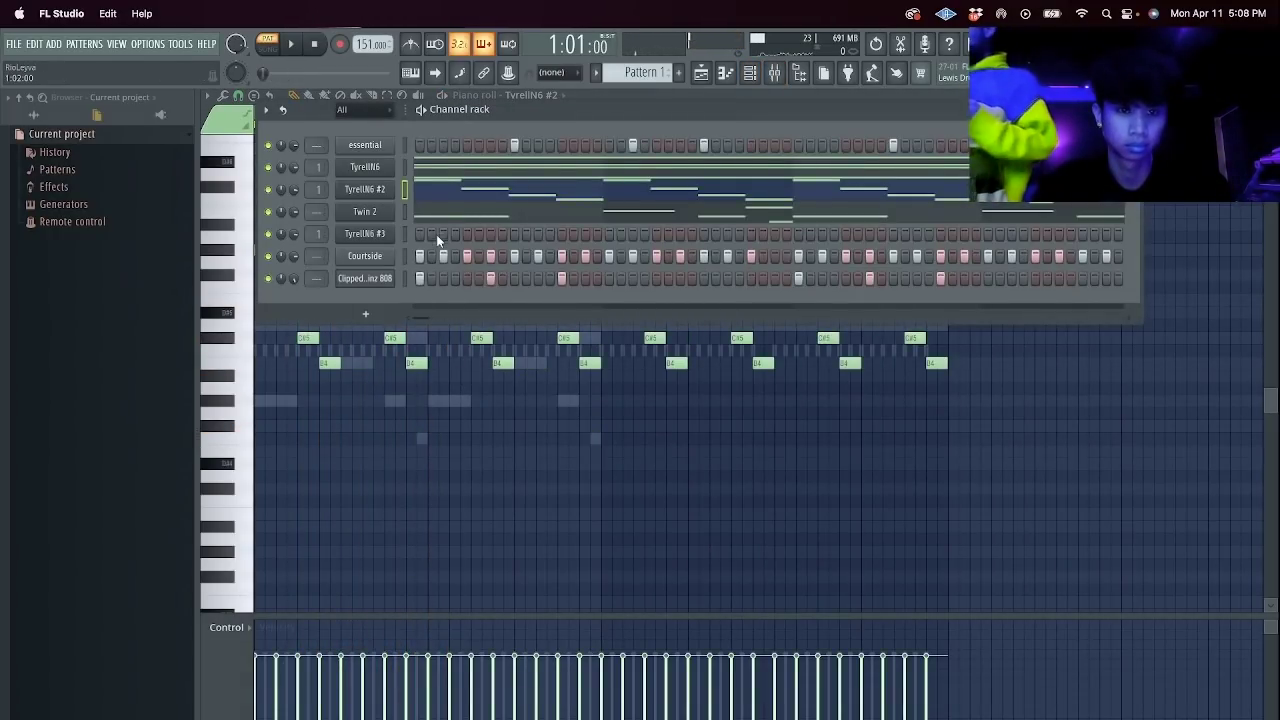
click(452, 199)
click(455, 200)
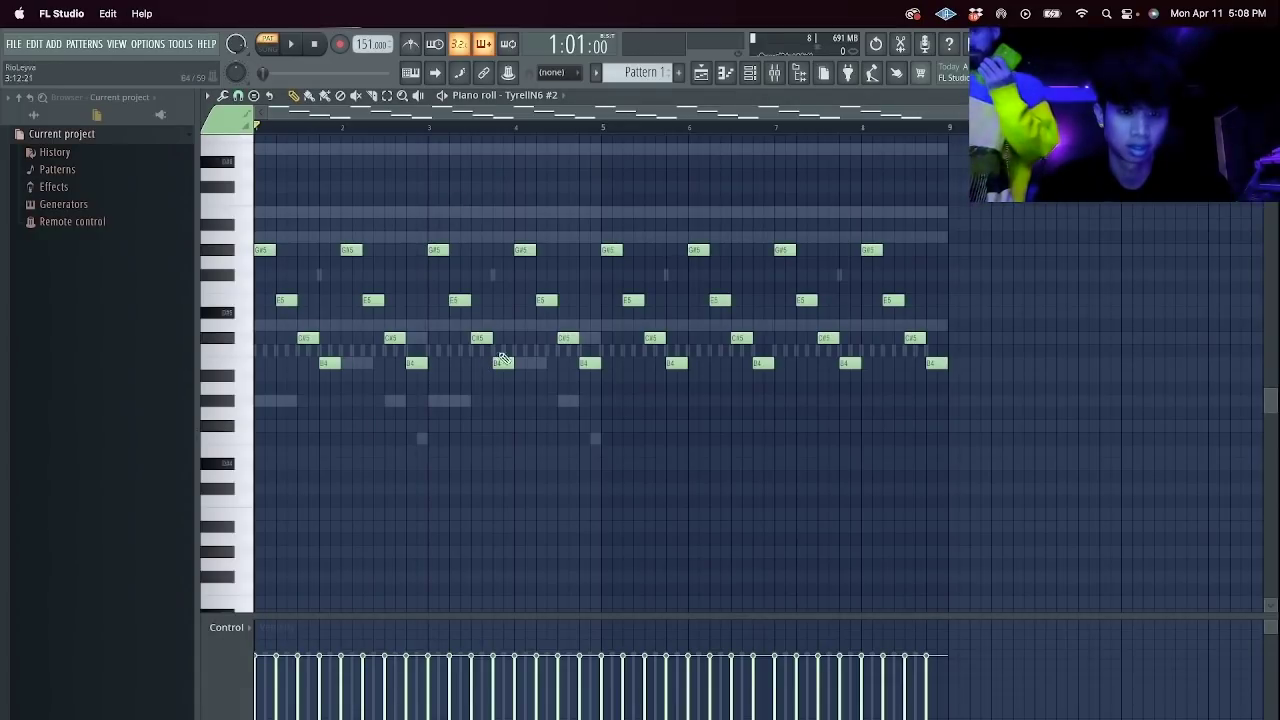
click(749, 72)
click(442, 220)
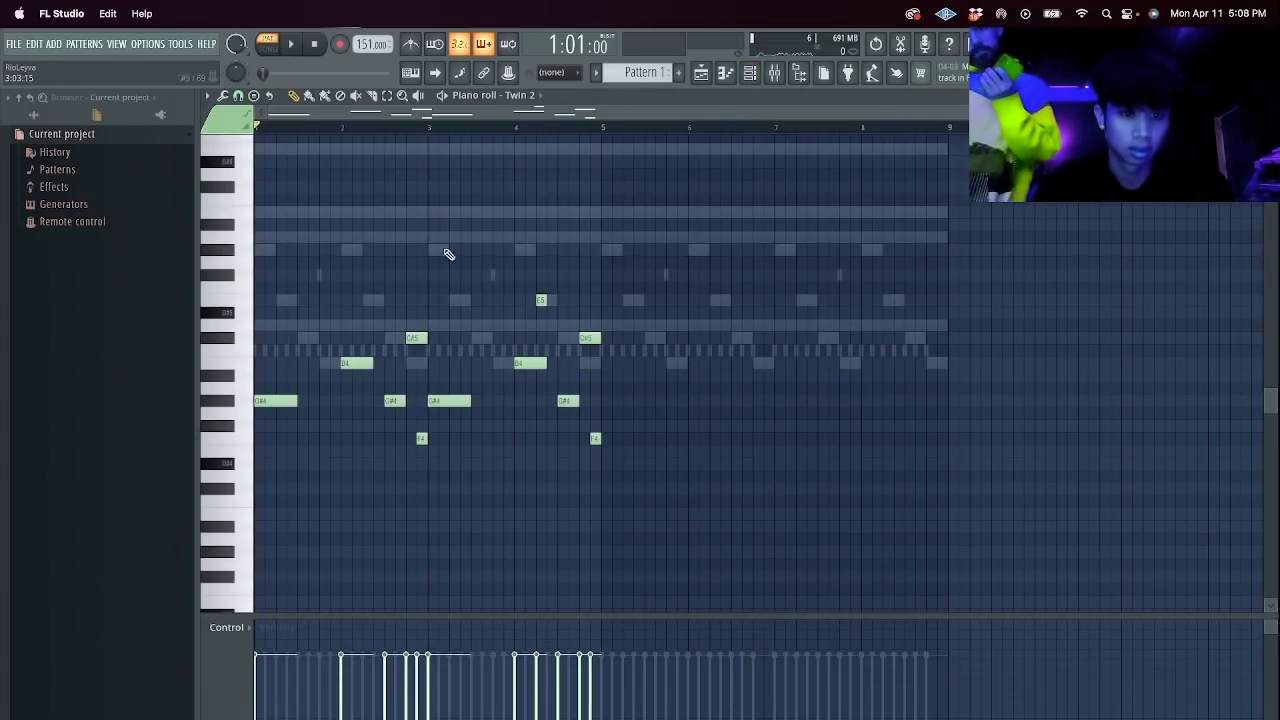
Delete the bar-2 F4, lower the last F4 to E4, and raise the melody an octave.
right_click(421, 440)
key(space)
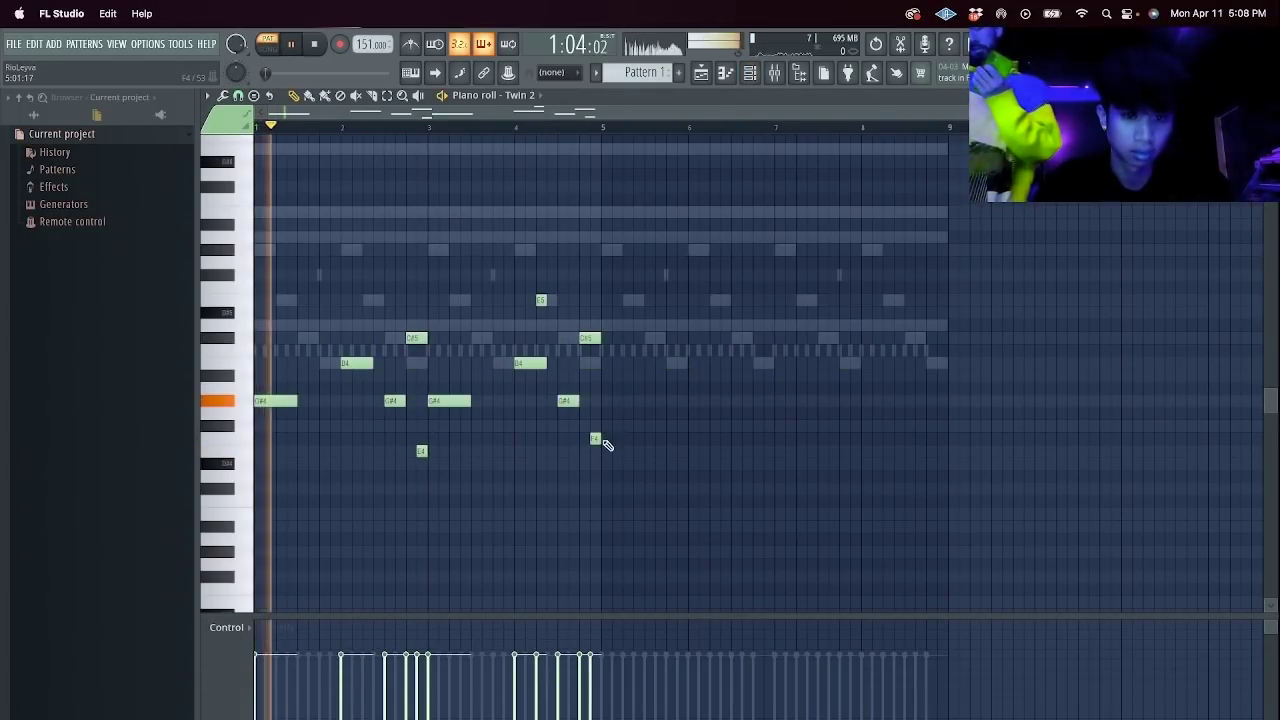
drag(593, 440, 593, 454)
key(ctrl+Up)
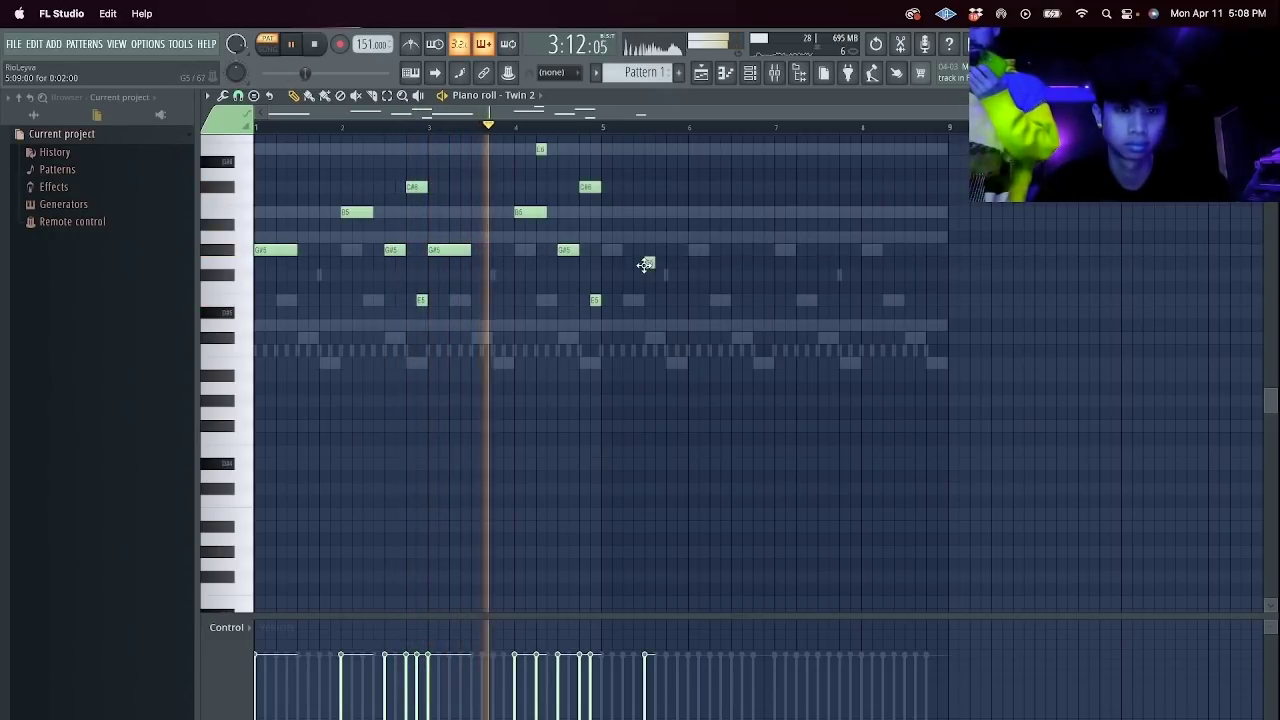
Delete the extra later notes and E5, then add a short D#6 note at the start.
mouse_move(543, 150)
mouse_down()
mouse_move(655, 268)
mouse_move(563, 191)
mouse_move(531, 207)
mouse_move(541, 150)
mouse_up()
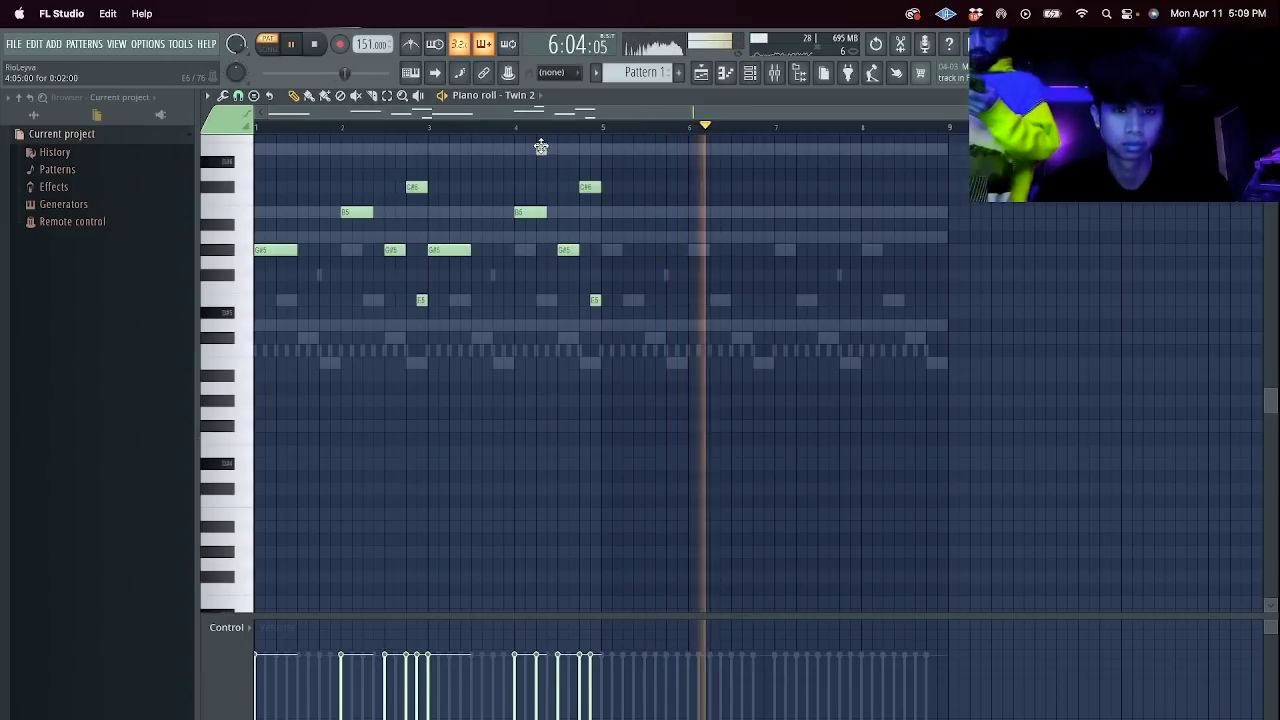
drag(648, 288, 449, 137)
key(Delete)
drag(613, 309, 585, 292)
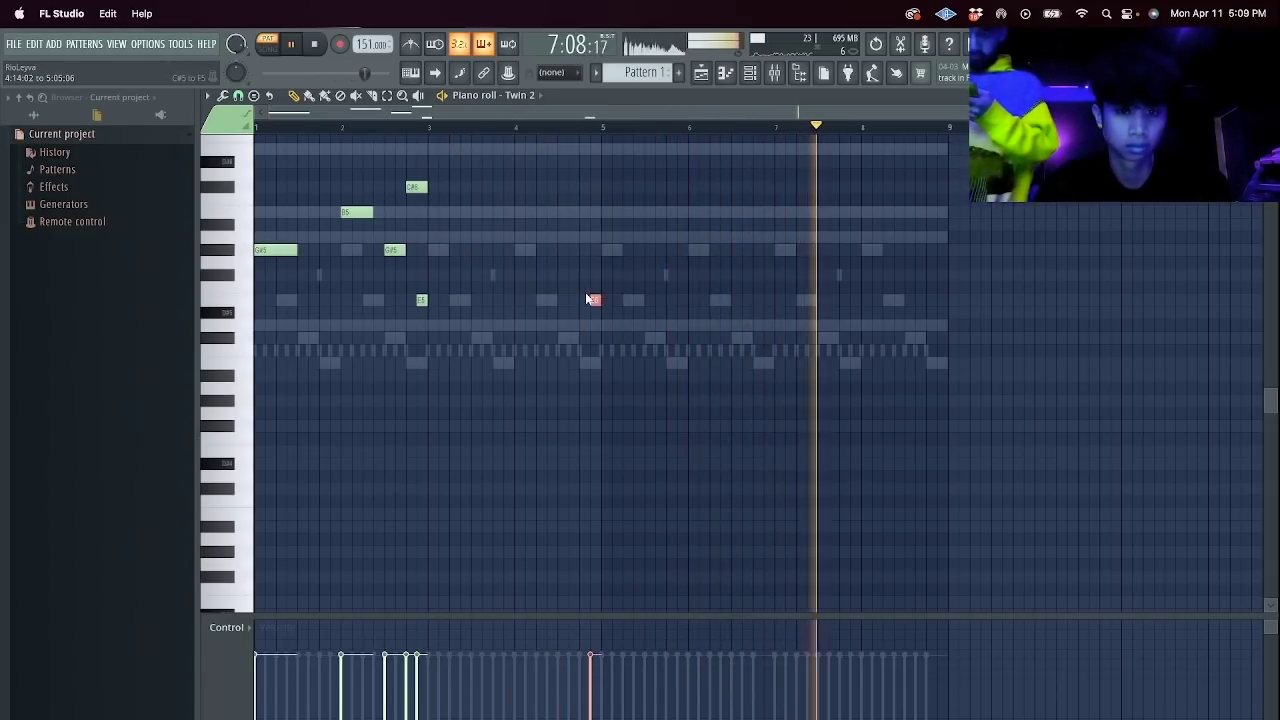
key(Delete)
key(space)
scroll(285, 206, up, 5)
key(super+space)
click(329, 164)
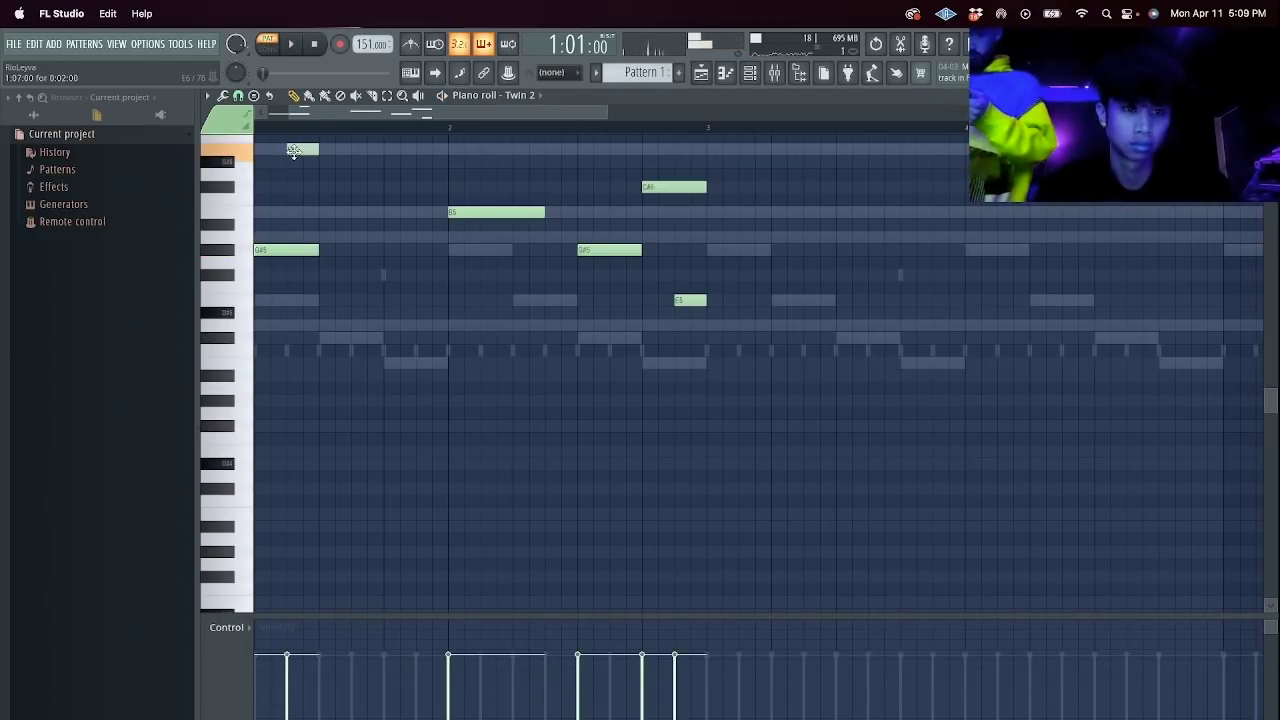
Add a short note early in bar 1 and lengthen the second G#5 note.
key(space)
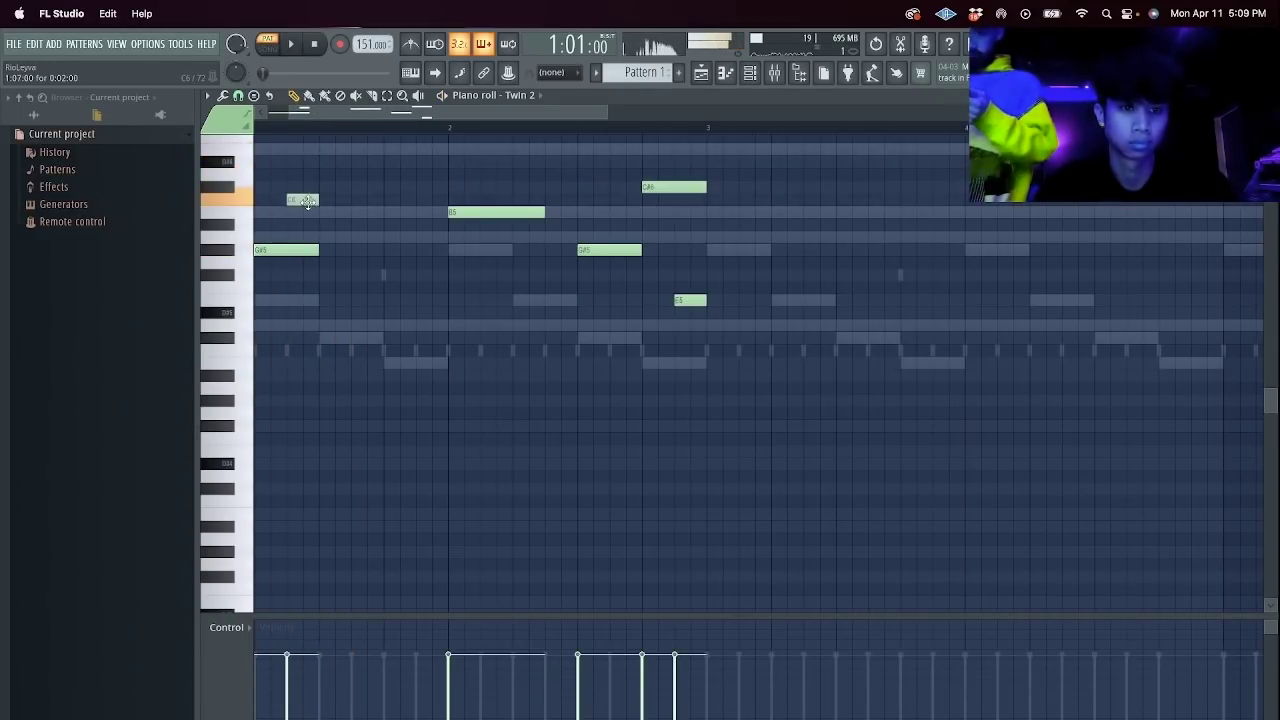
key(space)
click(356, 237)
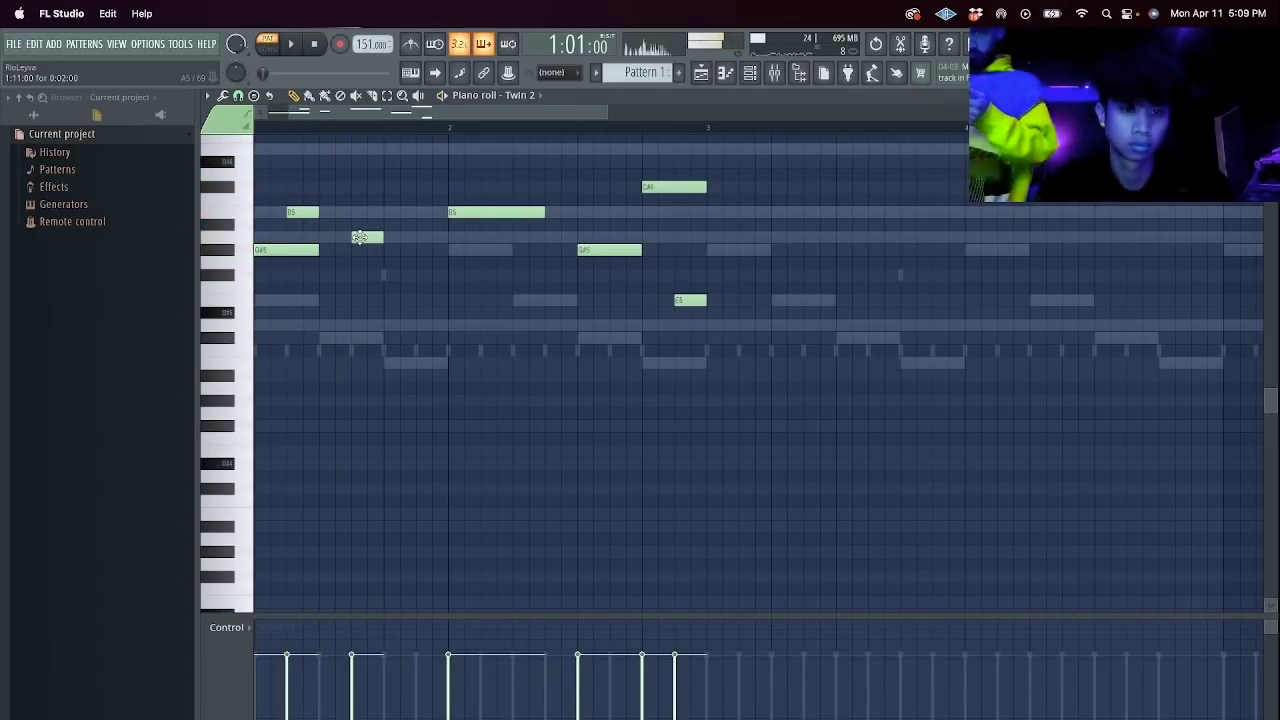
drag(409, 249, 447, 249)
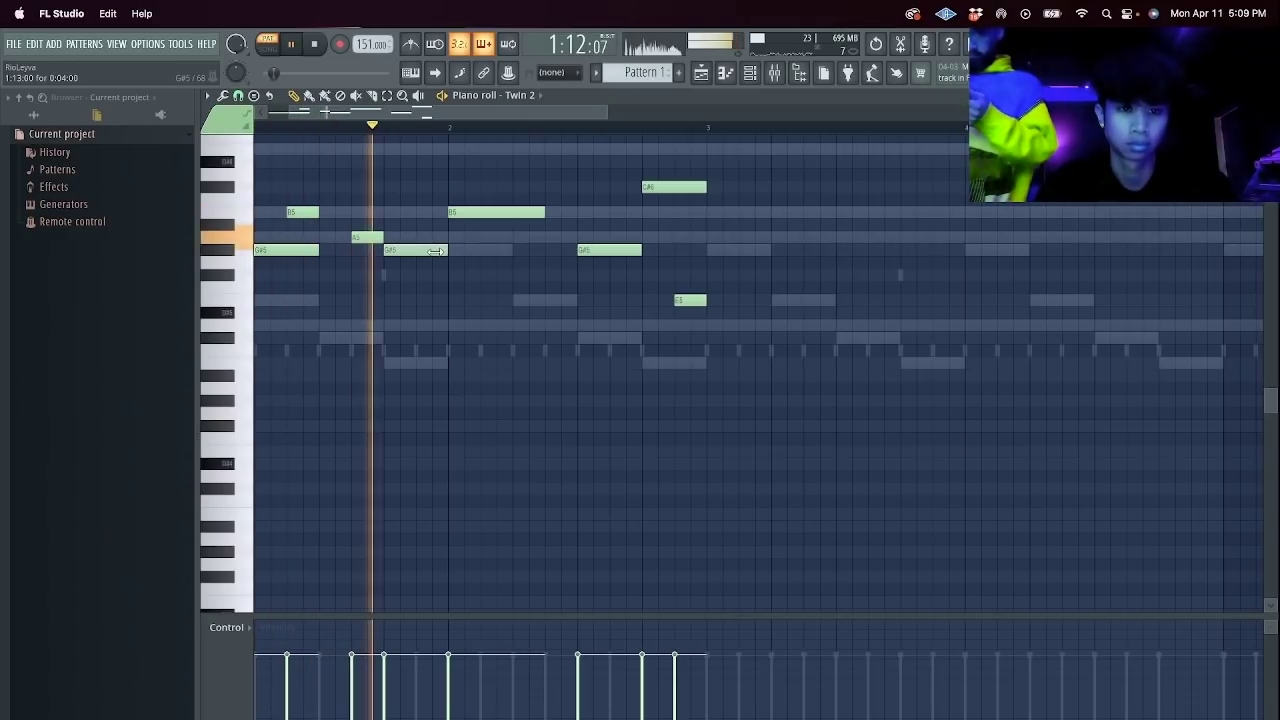
key(space)
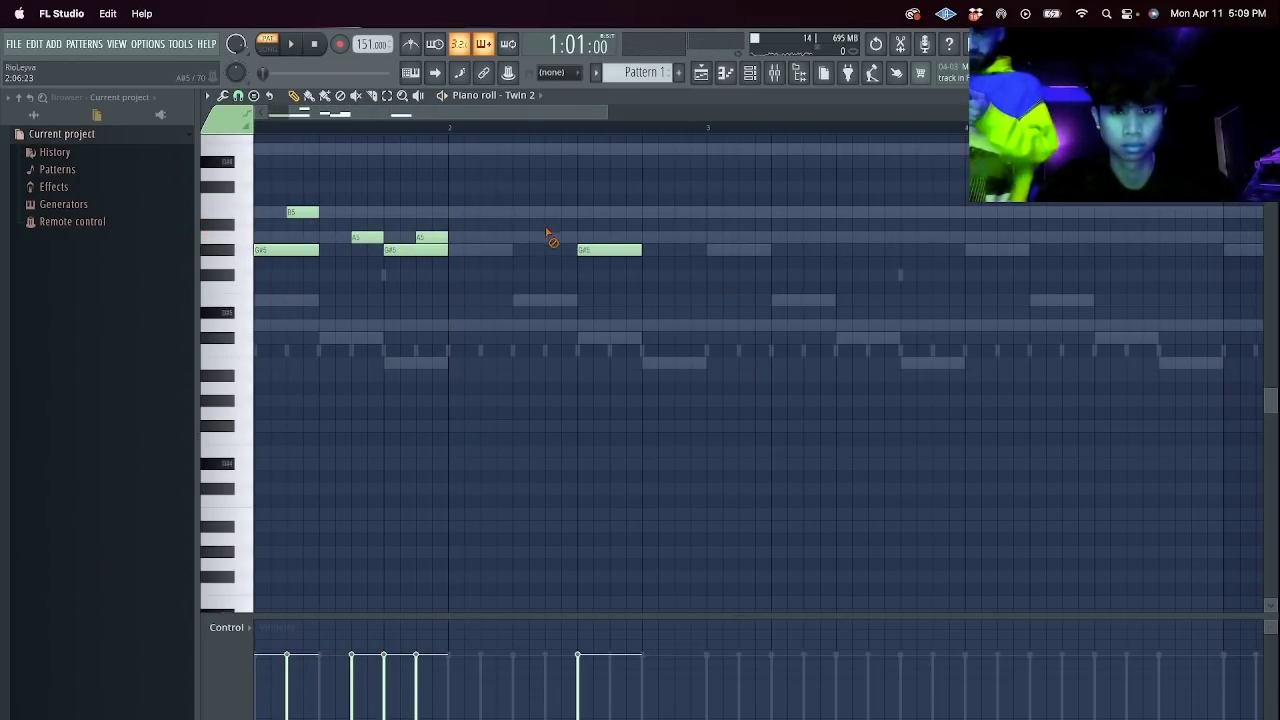
Repeat the phrase with Ctrl+B to fill more bars, removing a misplaced B5 note.
key(ctrl+b)
key(space)
scroll(728, 232, down, 2)
drag(669, 213, 712, 213)
right_click(715, 213)
key(ctrl+b)
scroll(871, 268, down, 2)
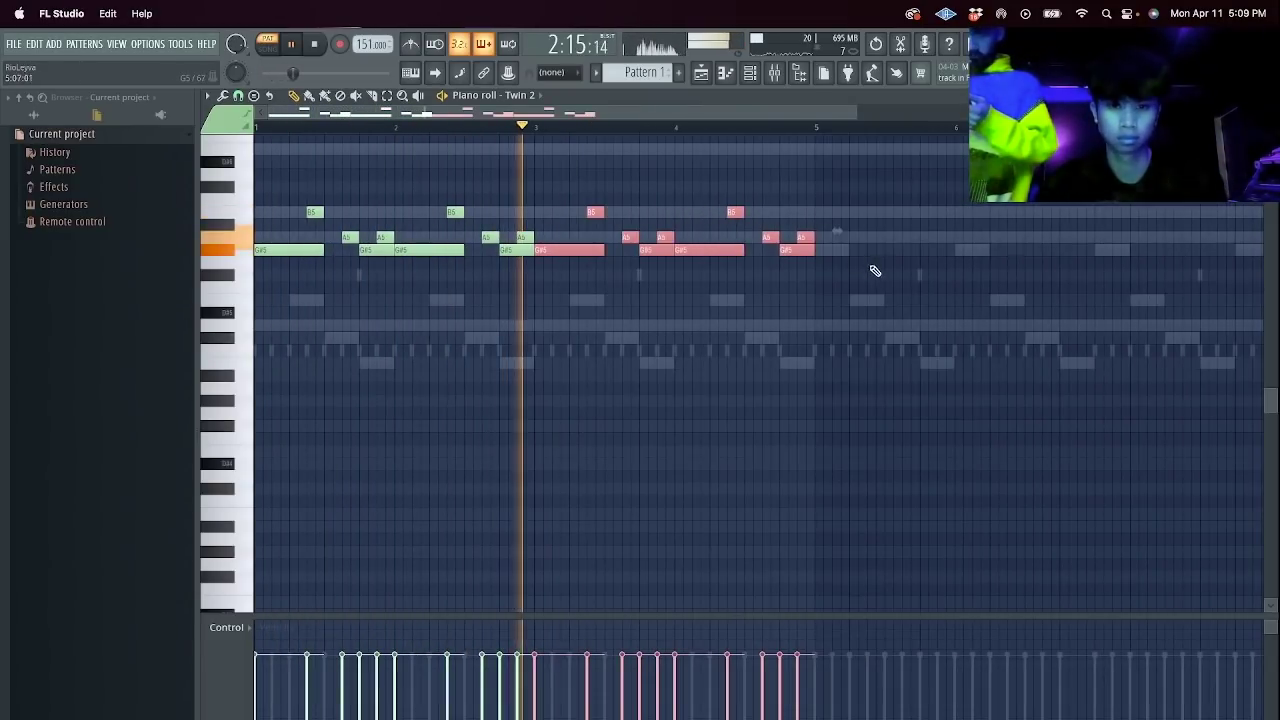
key(ctrl+b)
key(ctrl+b)
scroll(877, 278, down, 2)
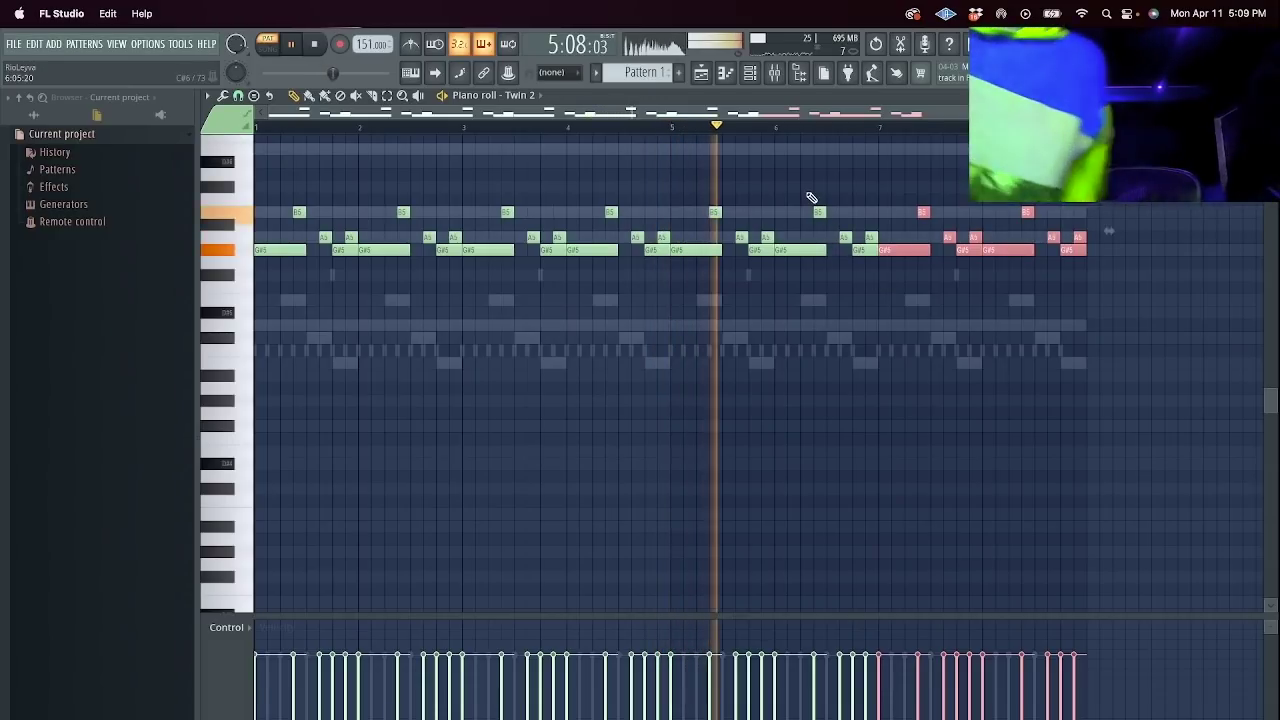
Add a short D#6 note near bar 1 and a short E5 note in bar 2.
click(749, 72)
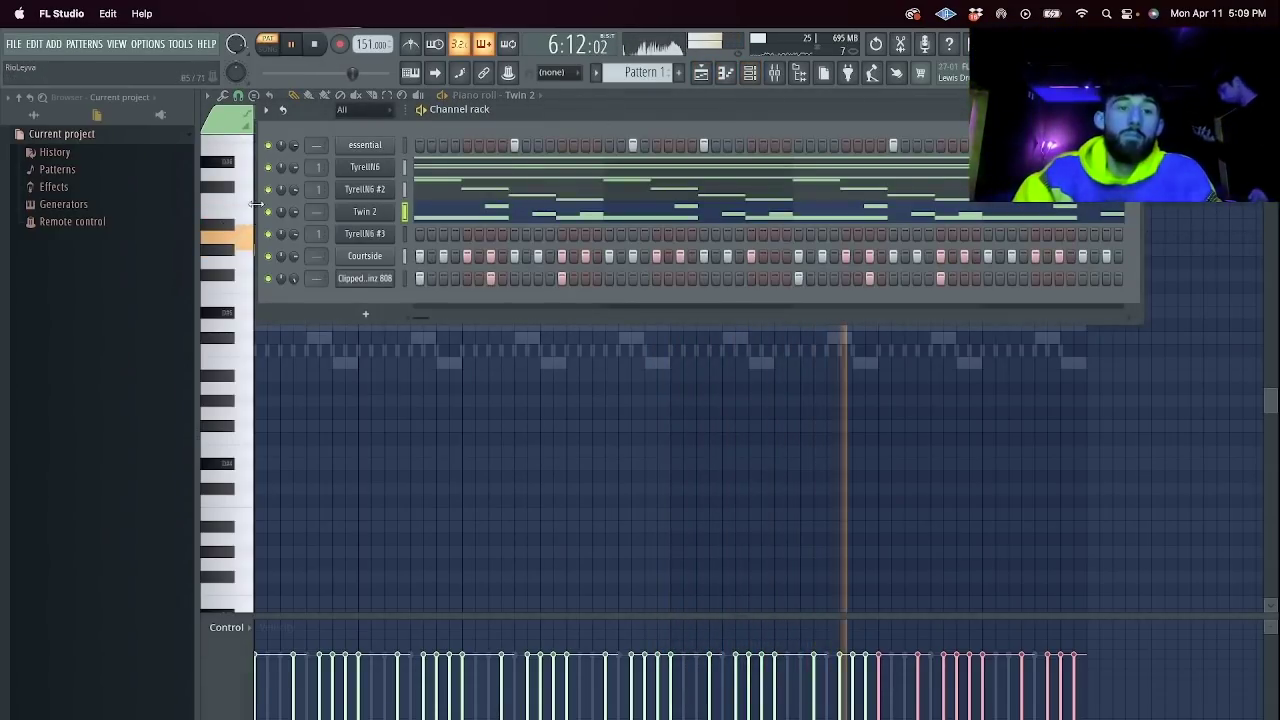
click(451, 214)
key(space)
click(286, 175)
drag(287, 174, 285, 150)
key(space)
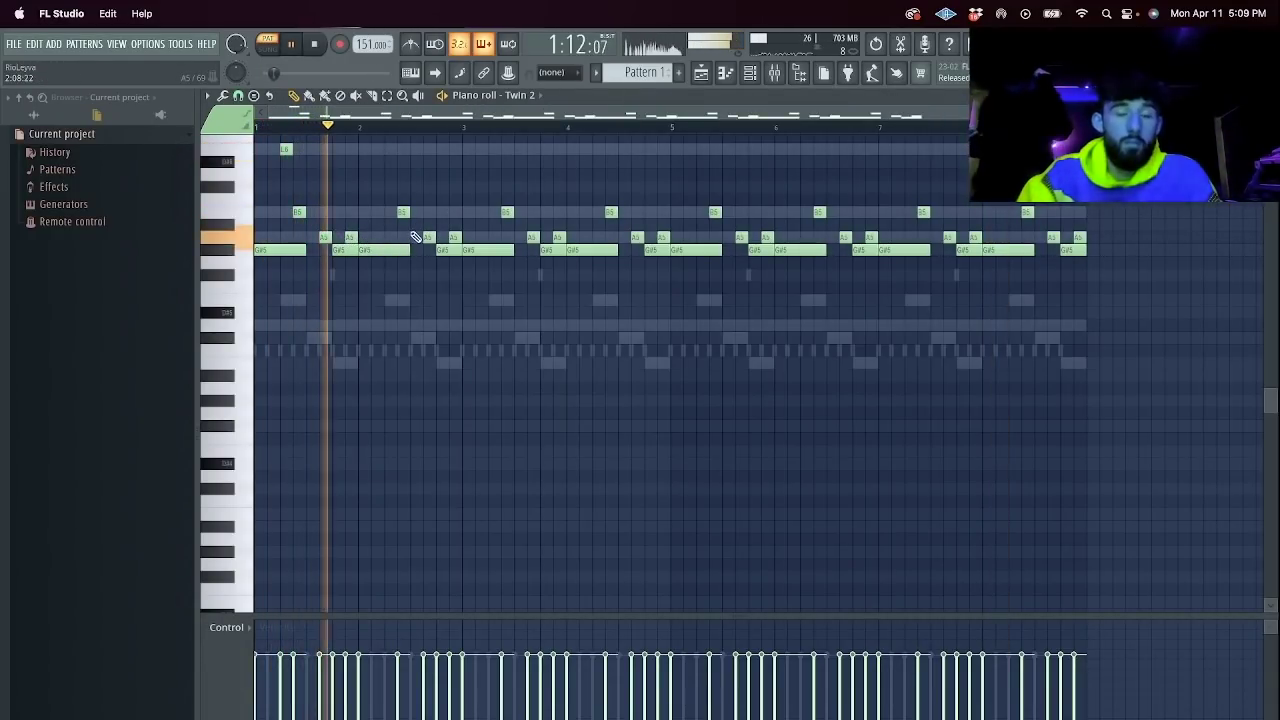
click(388, 301)
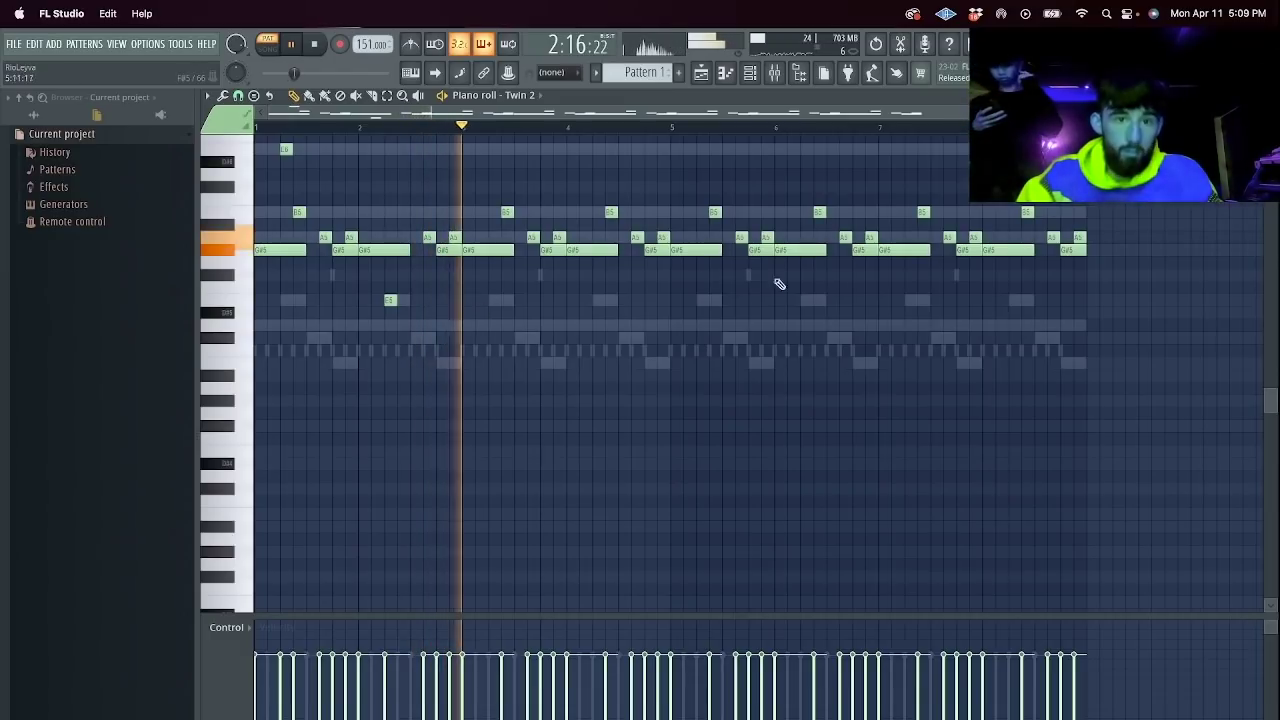
Delete most of the later notes and add a short C#5 note in bar 2.
drag(1106, 283, 423, 137)
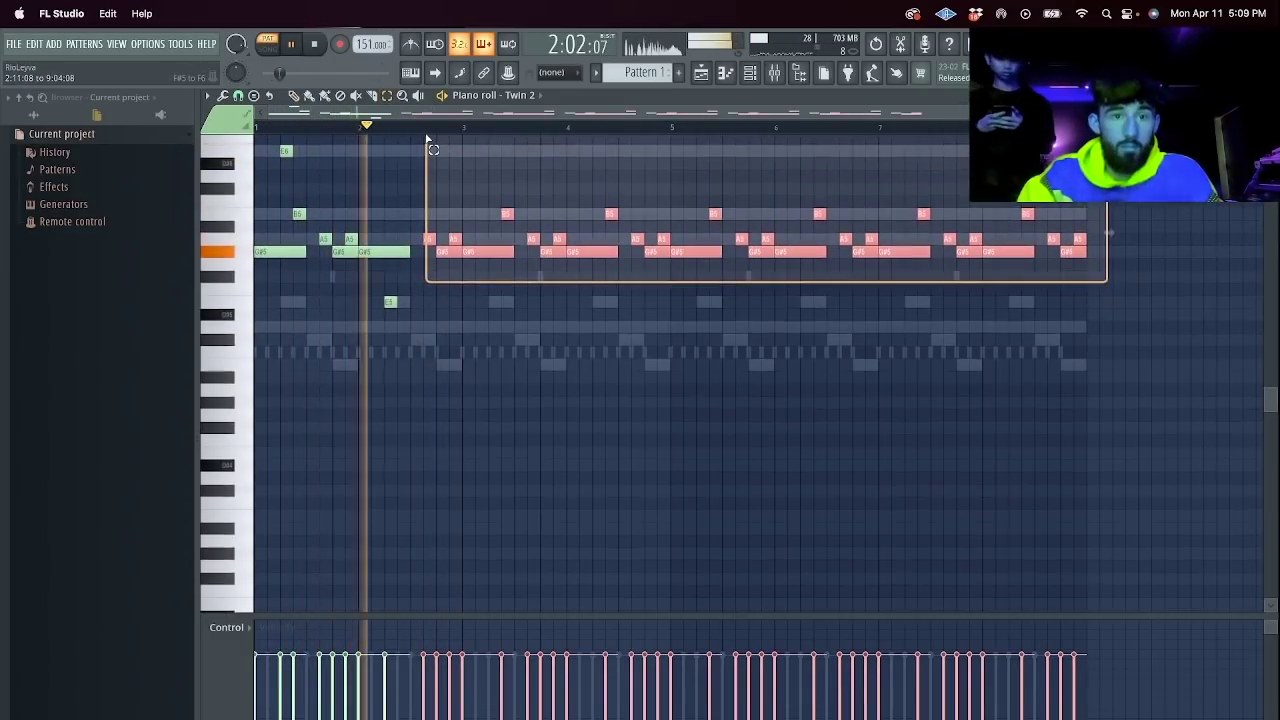
key(Delete)
key(space)
click(441, 328)
key(space)
drag(441, 328, 440, 341)
key(space)
click(441, 341)
Duplicate the chord phrase into bars 3–6 with Ctrl+B.
key(ctrl+b)
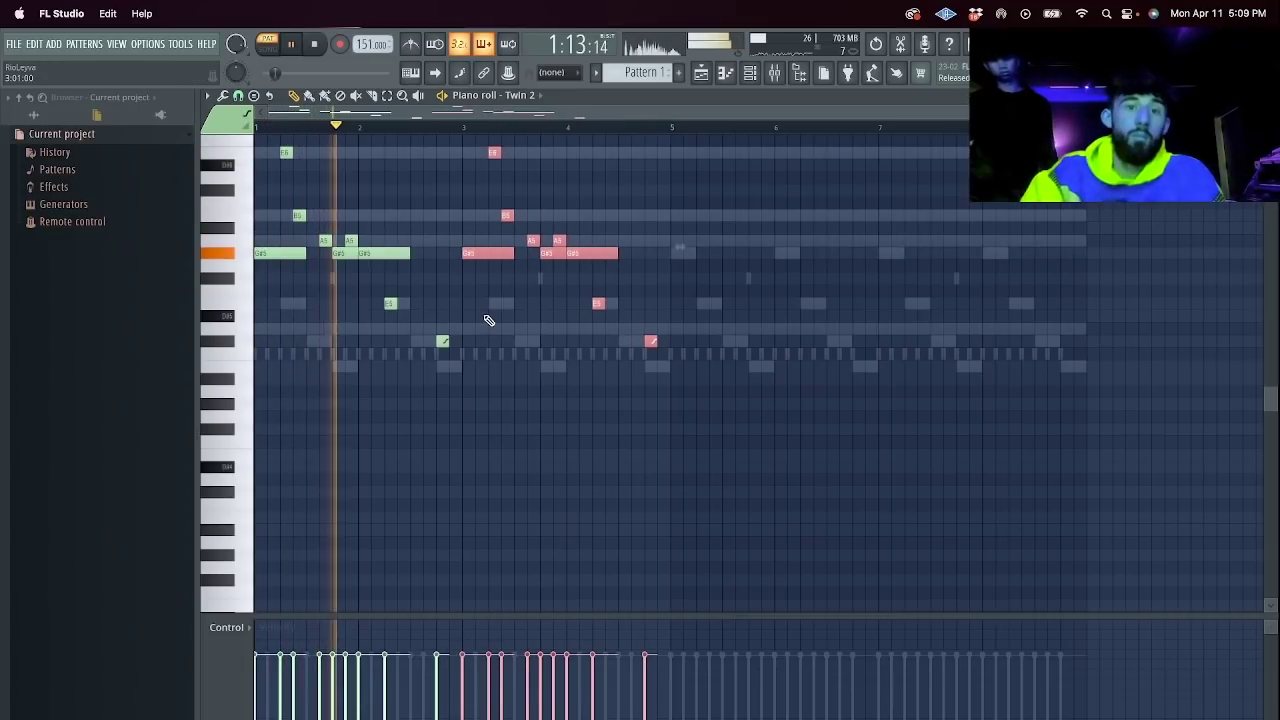
key(ctrl+b)
key(ctrl+b)
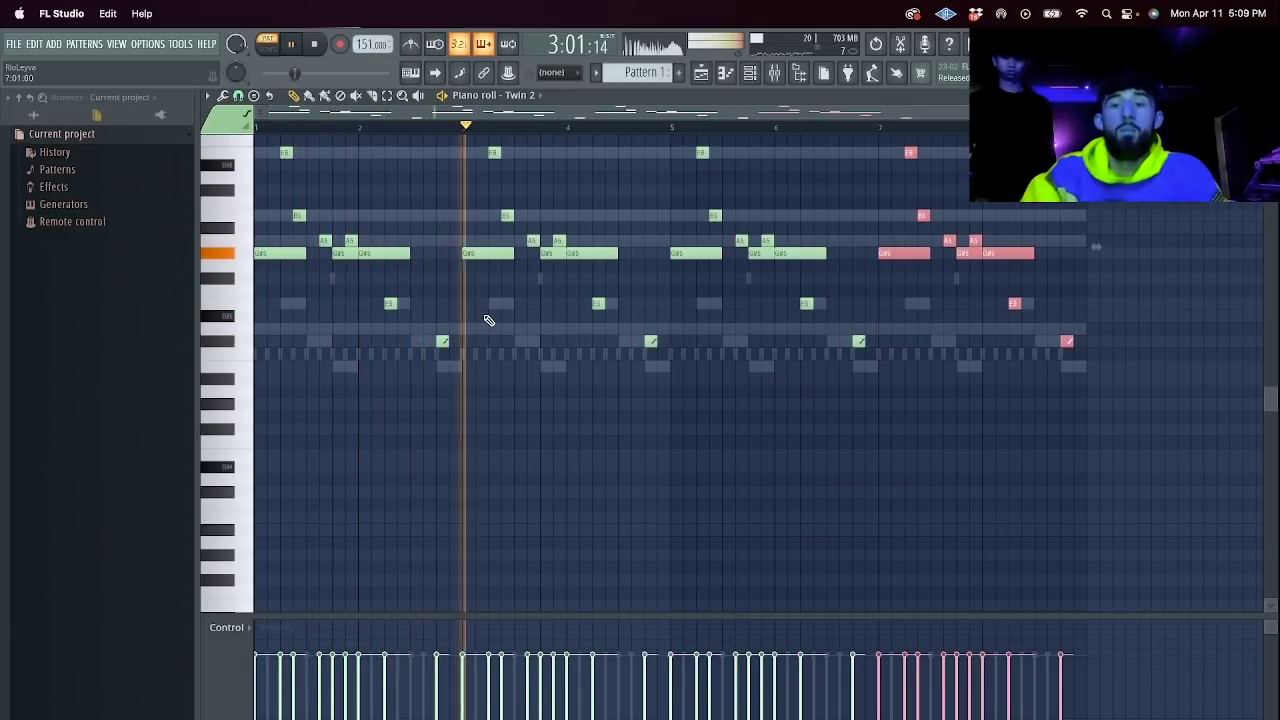
click(749, 72)
key(space)
key(space)
click(429, 213)
key(space)
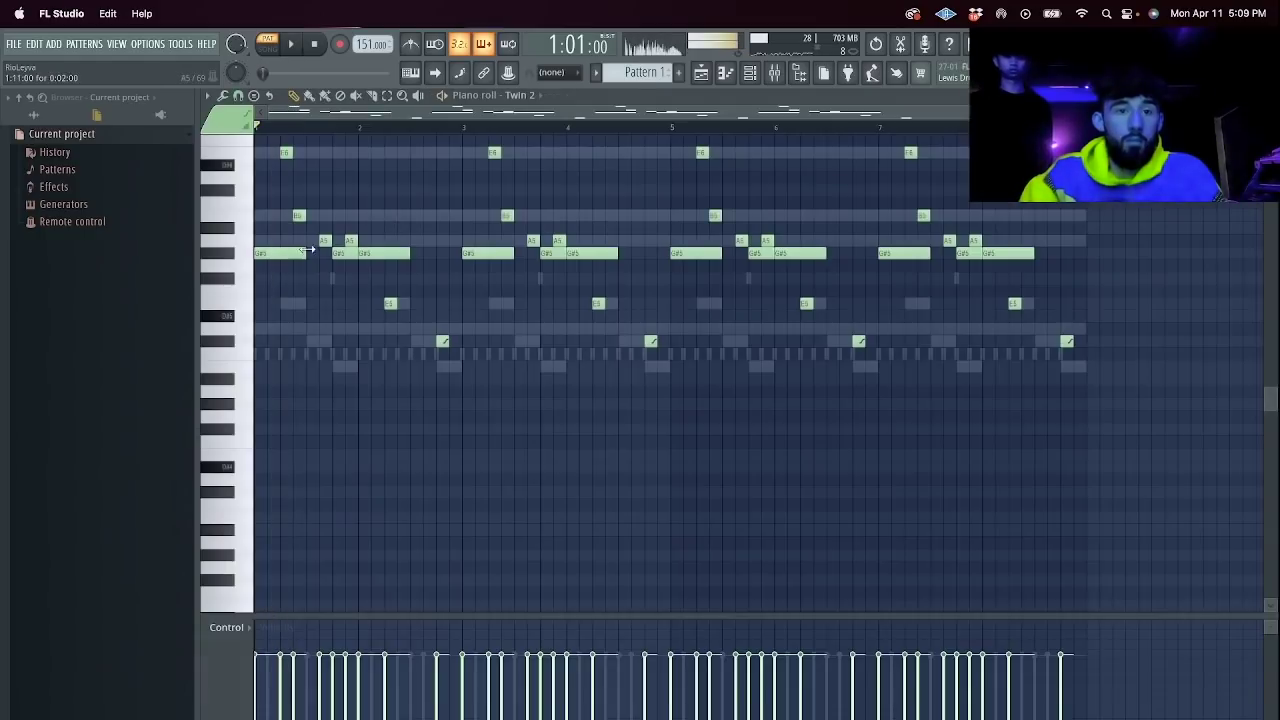
Raise the long G#5 notes in bars 3 and 5 to A5.
drag(503, 252, 506, 240)
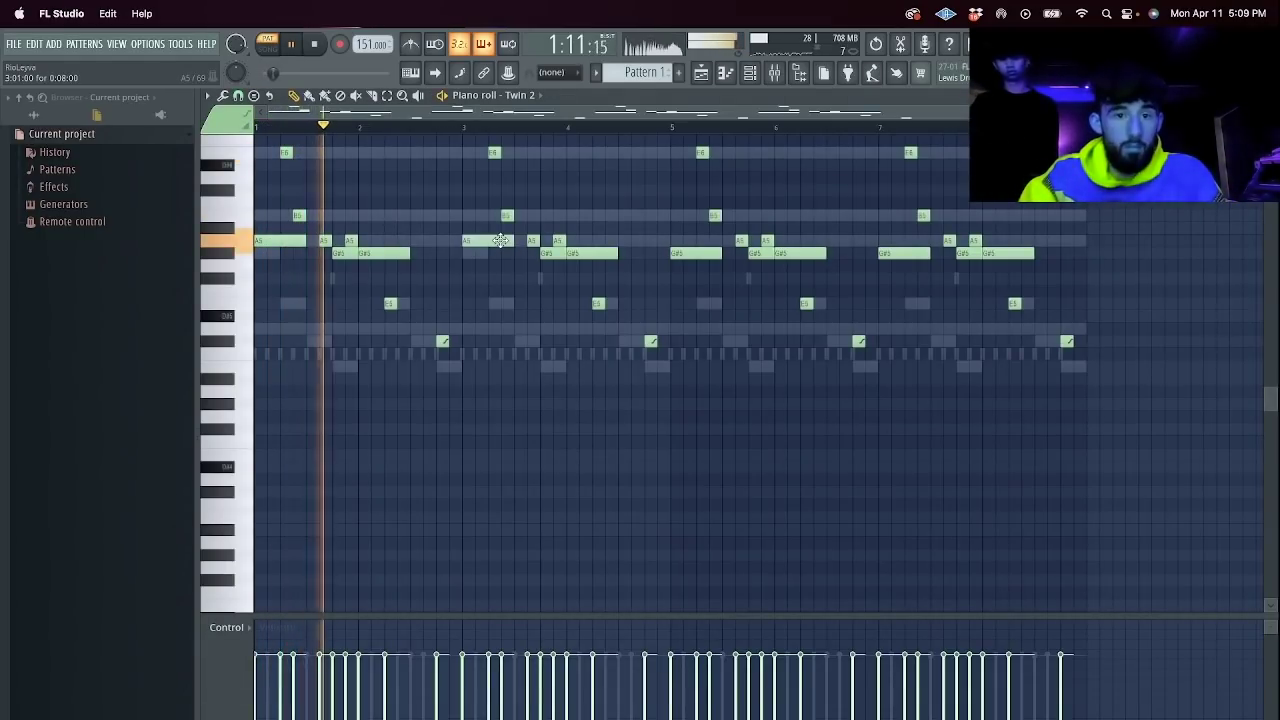
drag(685, 252, 689, 238)
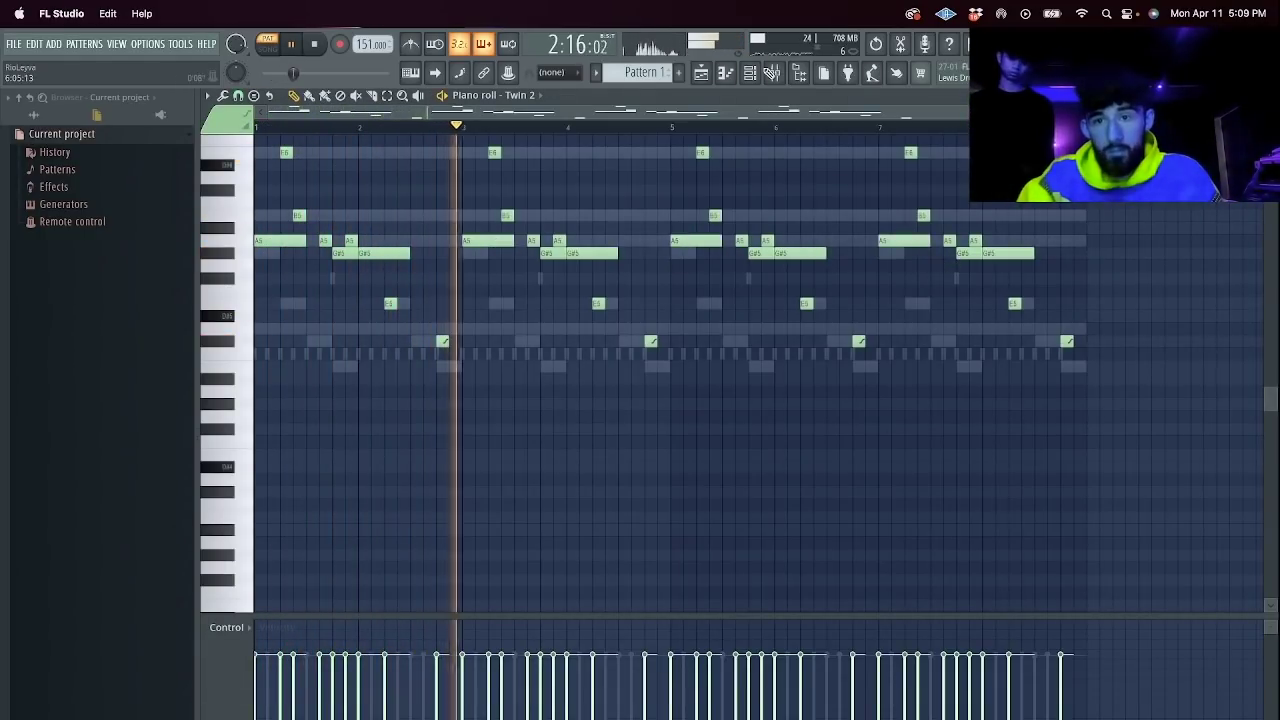
key(F6)
right_click(378, 210)
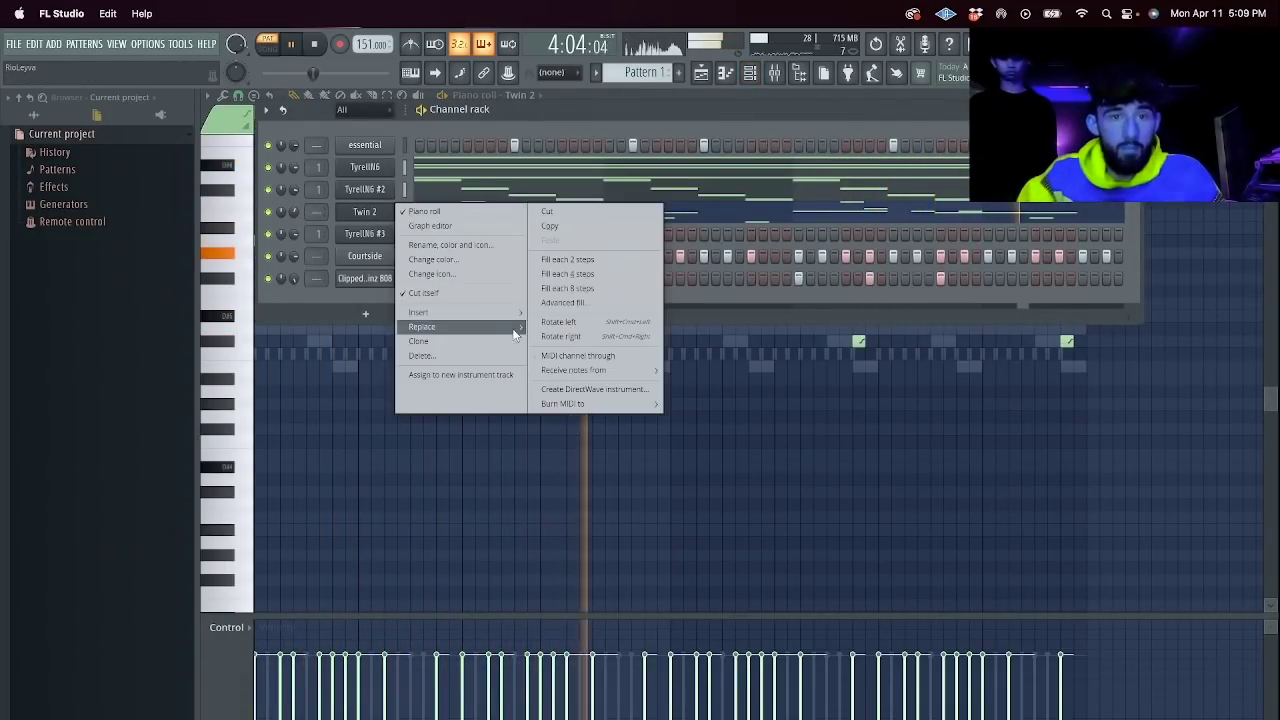
Clone Twin 2 with the Gently DJM preset and draw B5, C#6 and A5 notes.
click(494, 338)
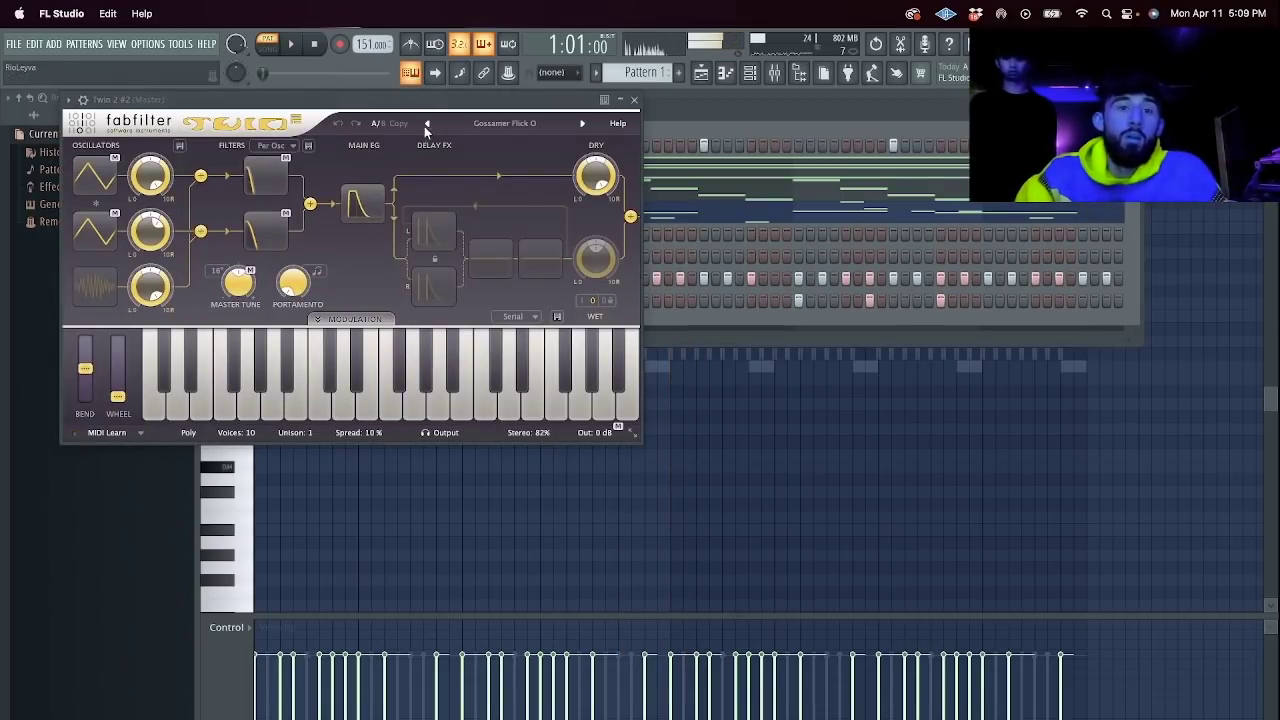
click(429, 123)
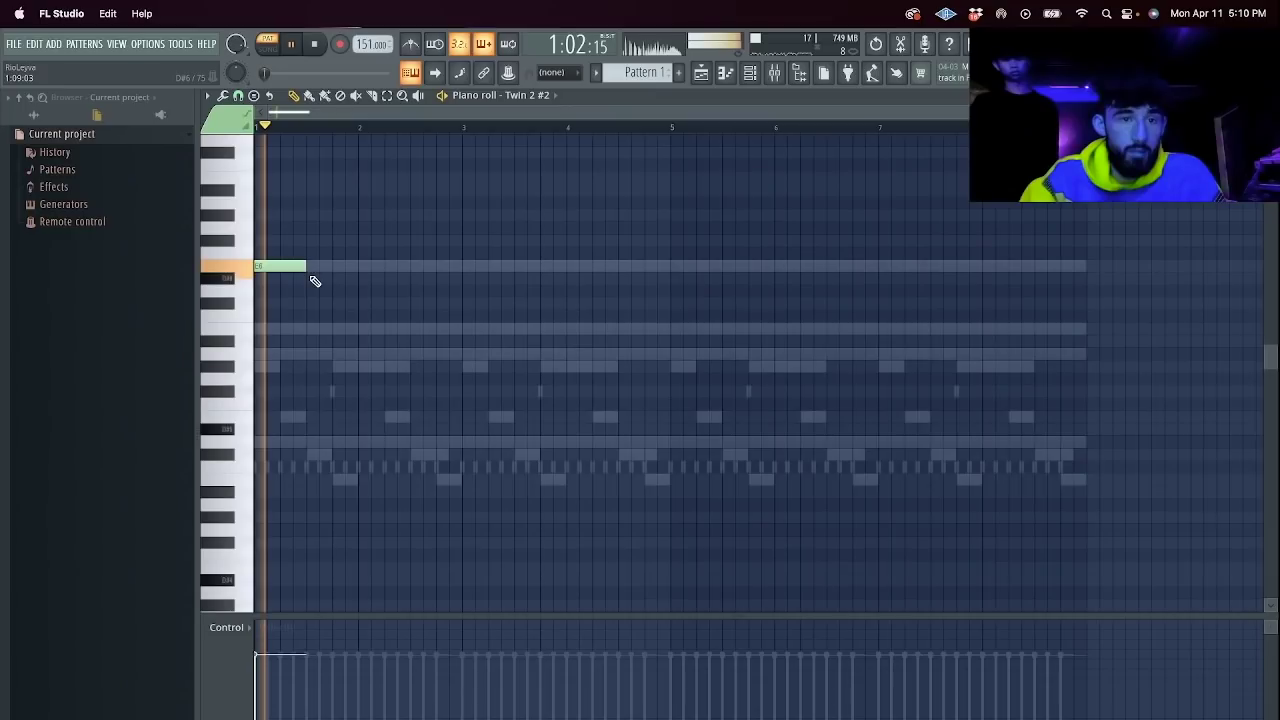
click(418, 329)
click(470, 303)
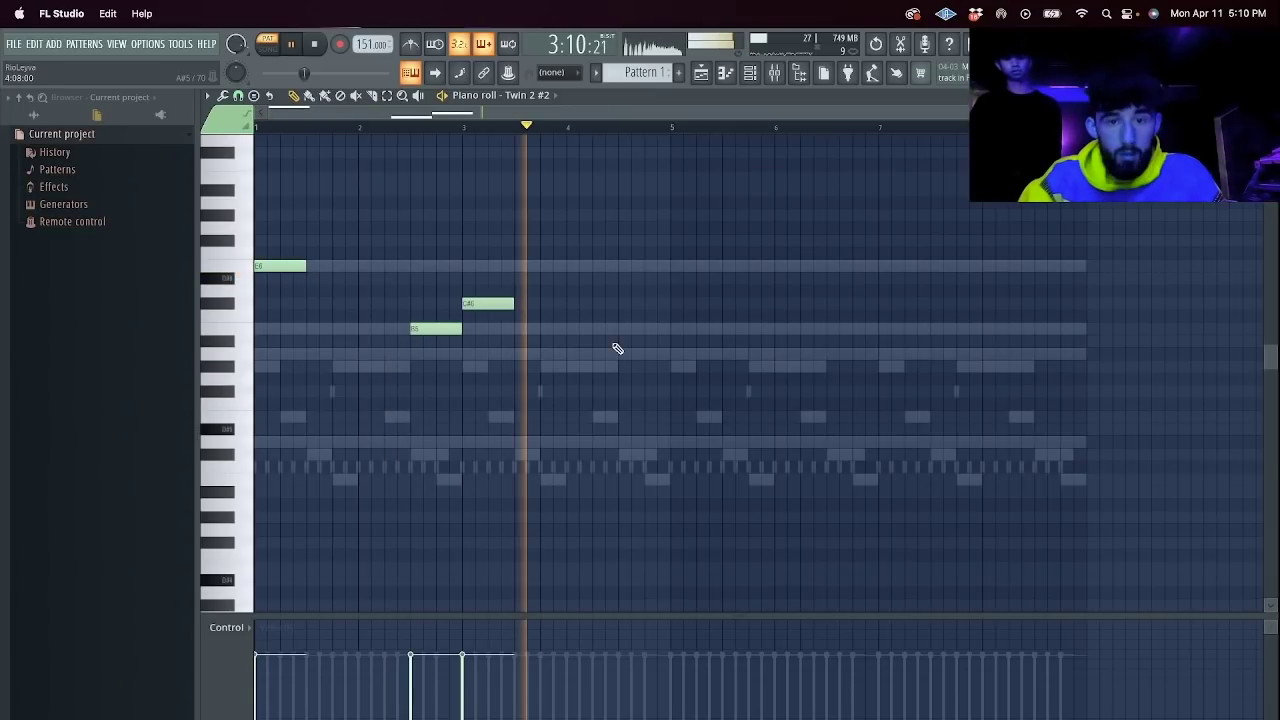
click(618, 353)
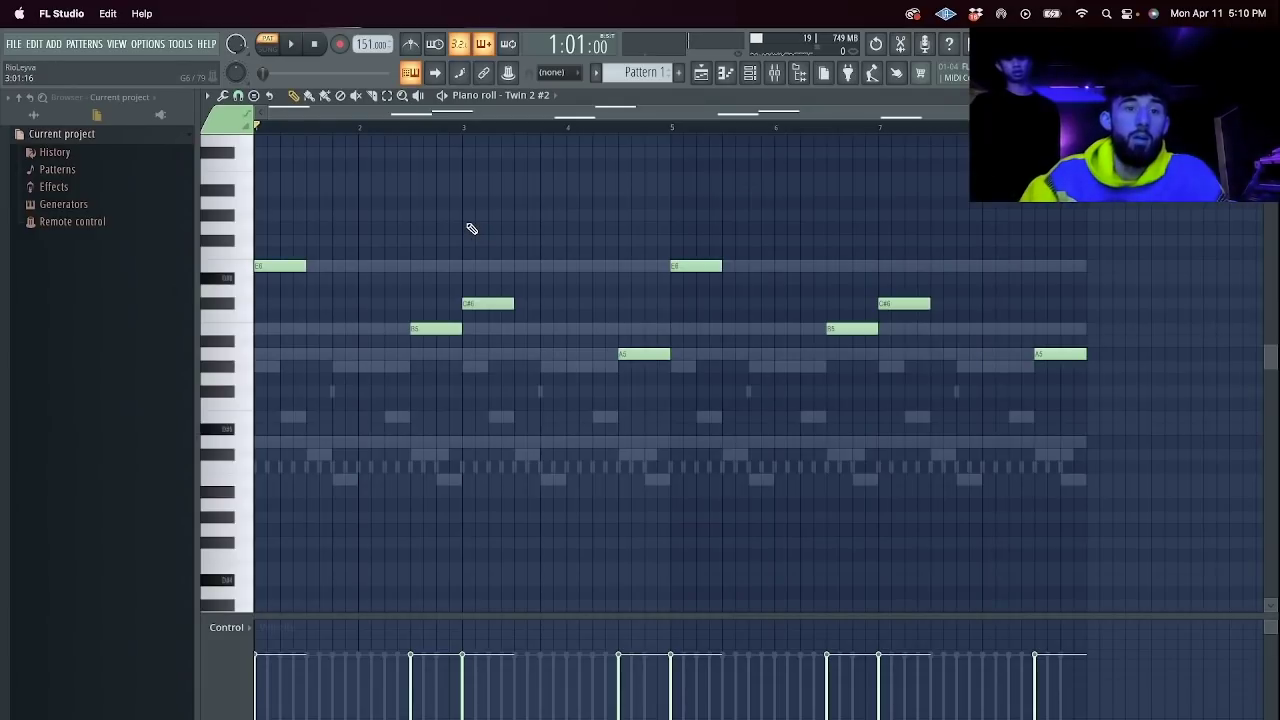
Audition the melody an octave lower, then restore it to its original octave.
key(ctrl+Down)
key(space)
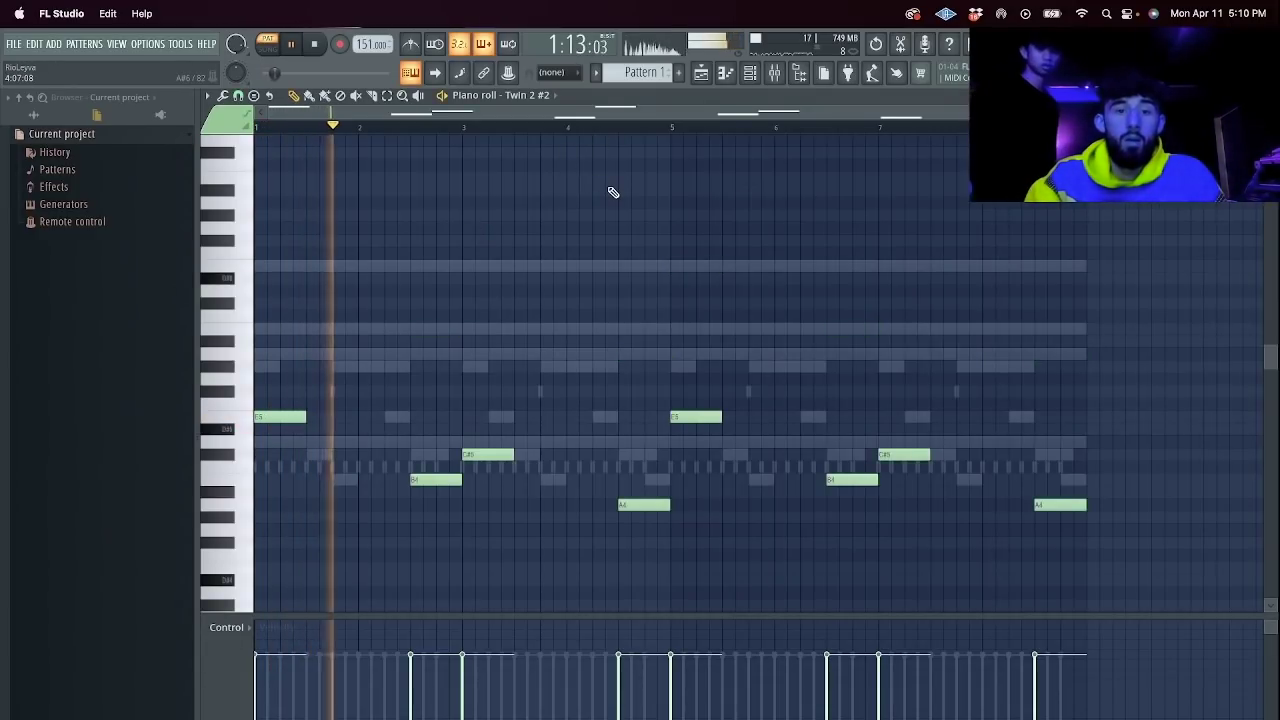
key(space)
key(ctrl+Up)
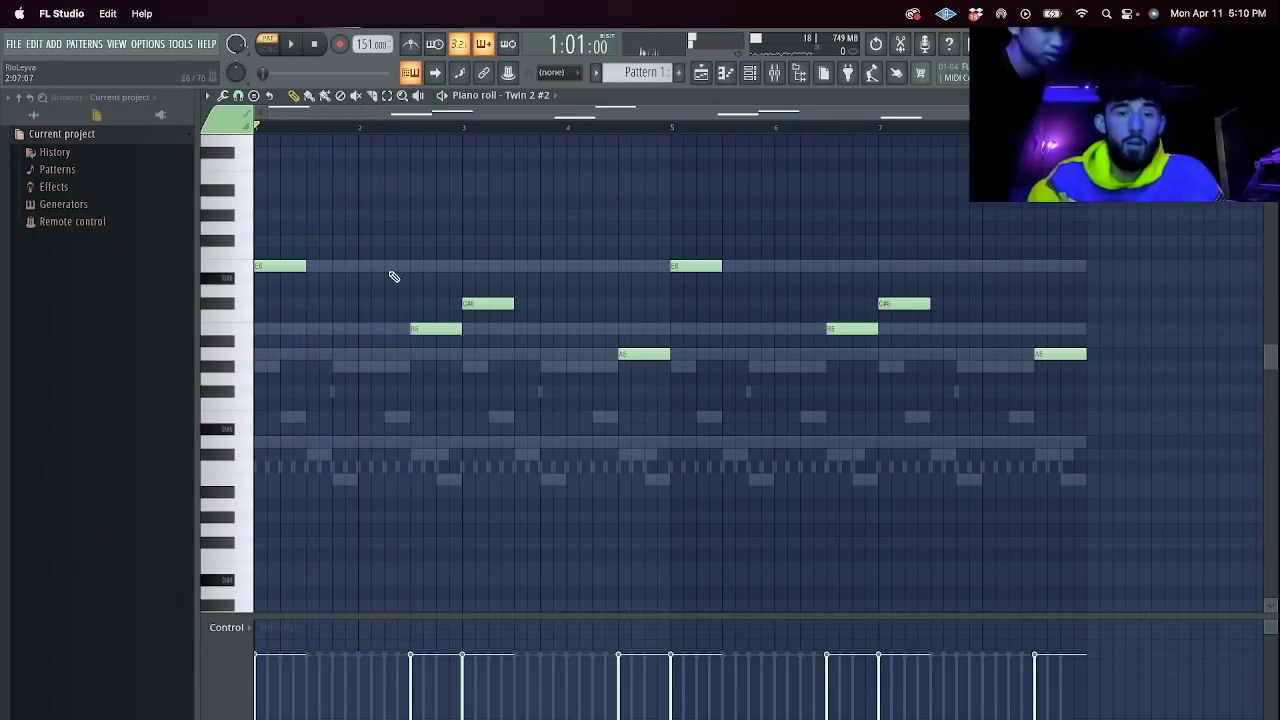
key(space)
Delete the extra A5, C#6, B5 and E6 notes and duplicate the first four notes.
right_click(644, 356)
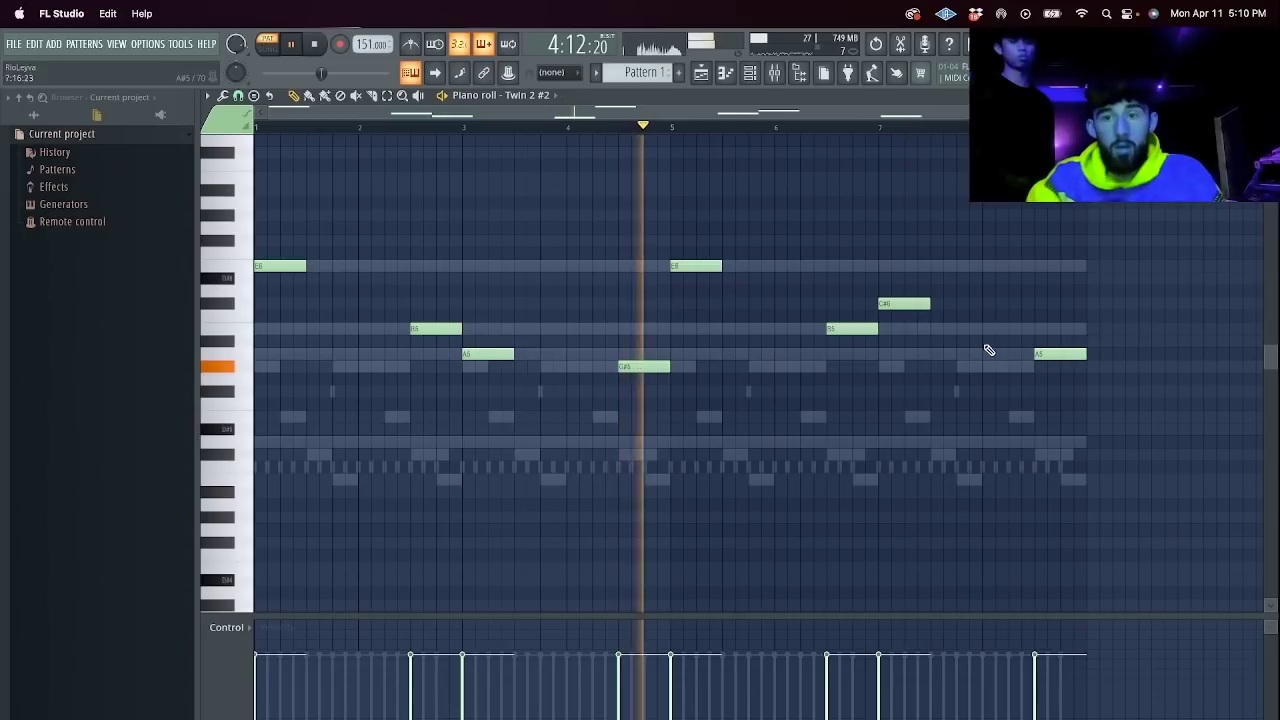
right_click(1055, 354)
right_click(900, 303)
right_click(850, 328)
right_click(700, 265)
key(ctrl+a)
key(ctrl+b)
key(ctrl+d)
Remove the G#5 note near the end and transpose the melody by 2 semitones.
click(752, 73)
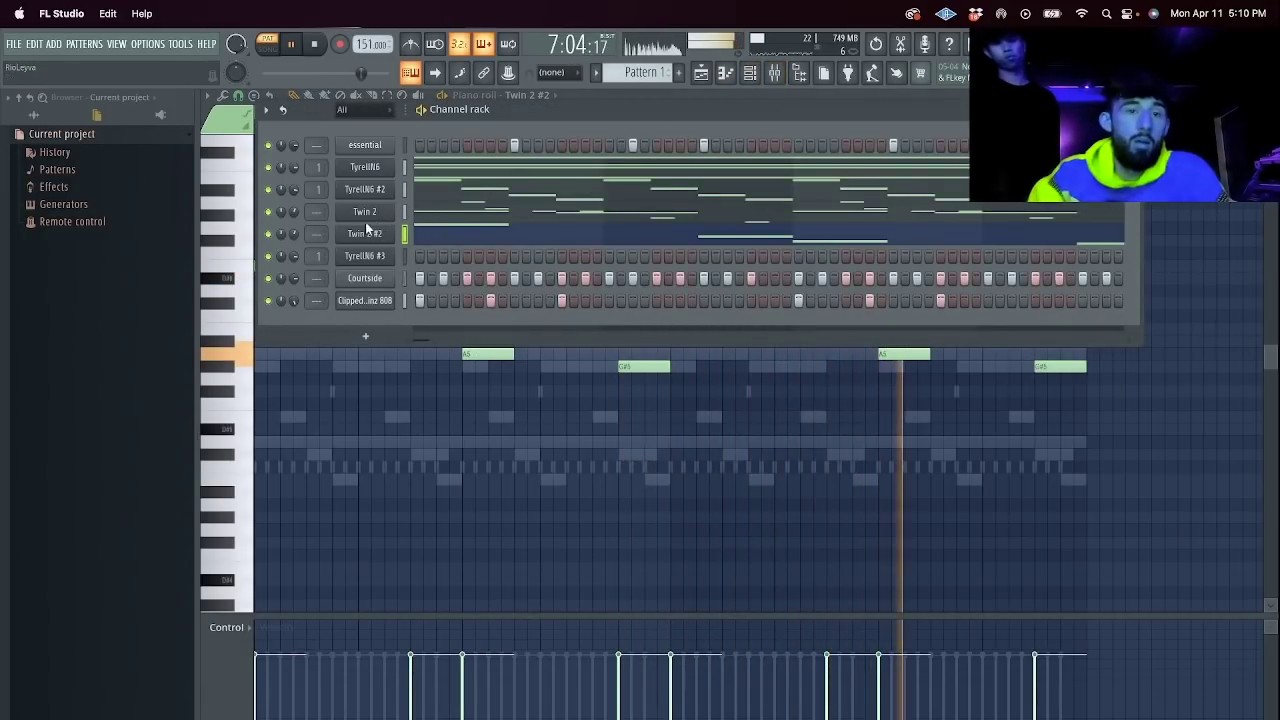
right_click(1050, 367)
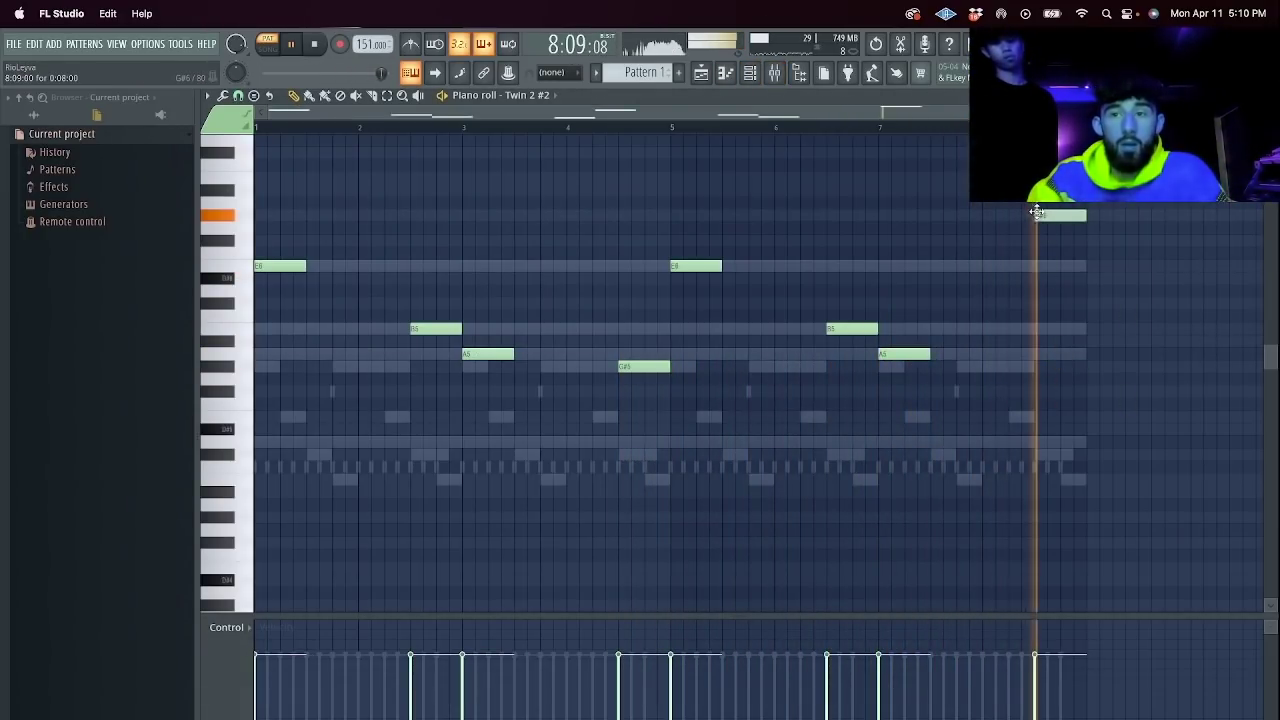
click(750, 73)
key(space)
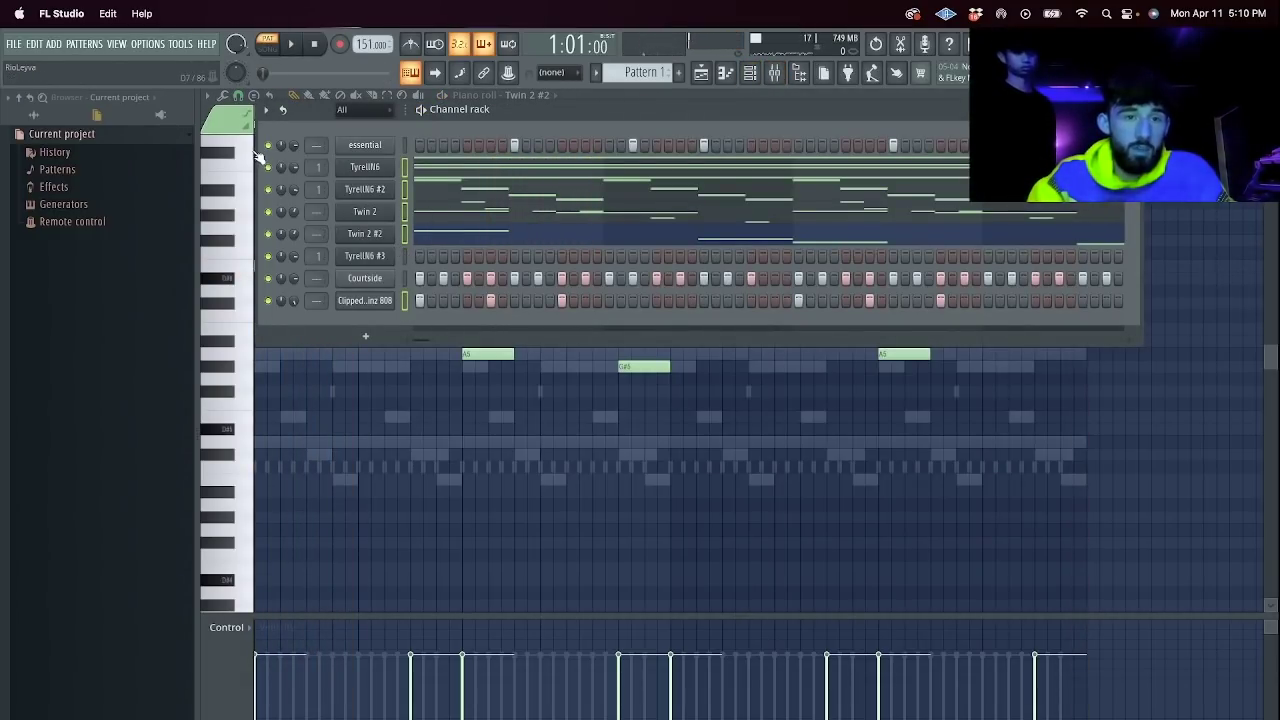
click(266, 110)
click(342, 290)
text(2)
key(Return)
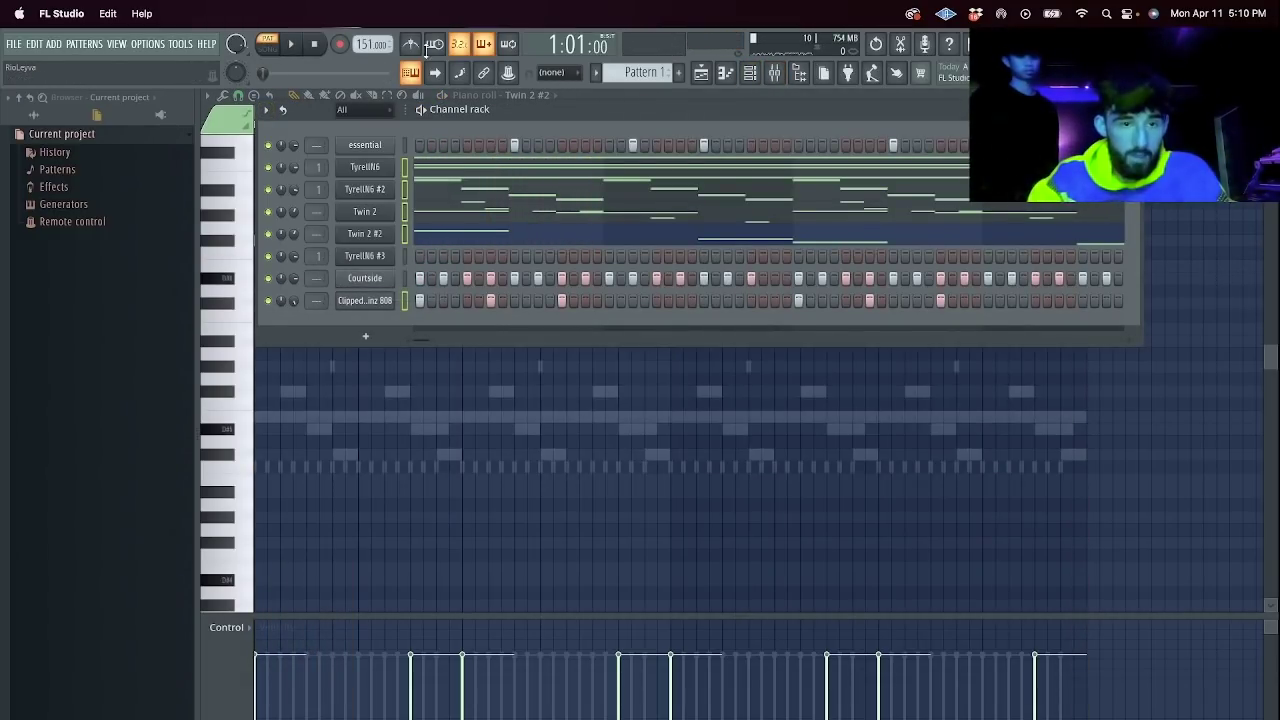
Clone the Clipped Spinz 808 channel and load rio - echo 808 from 10k Drumkit's 808s folder onto it.
right_click(352, 302)
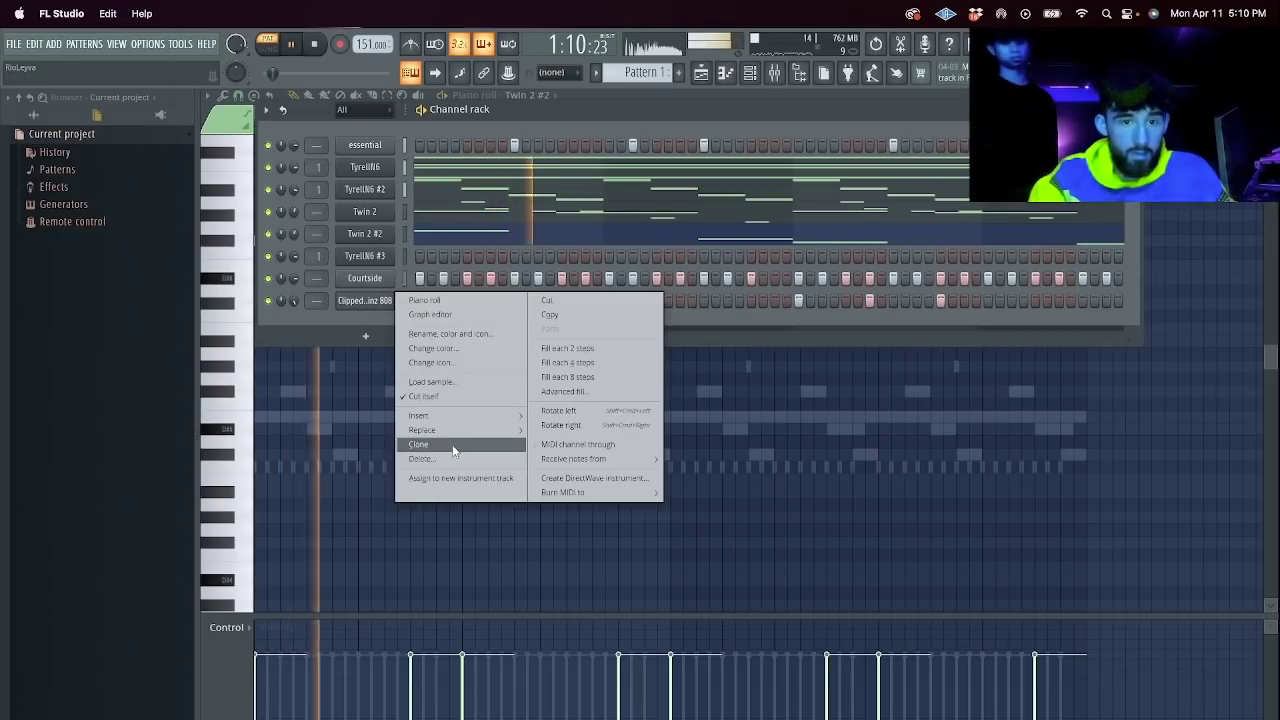
click(425, 443)
click(80, 258)
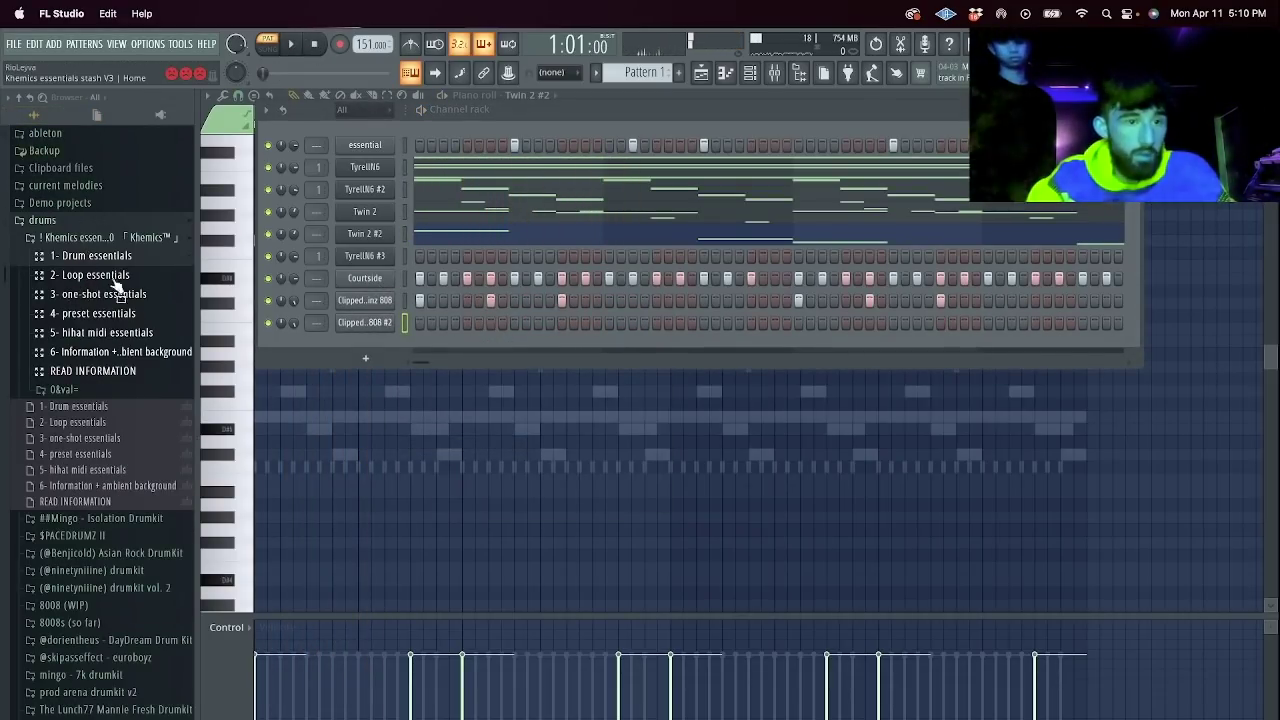
scroll(112, 437, down, 5)
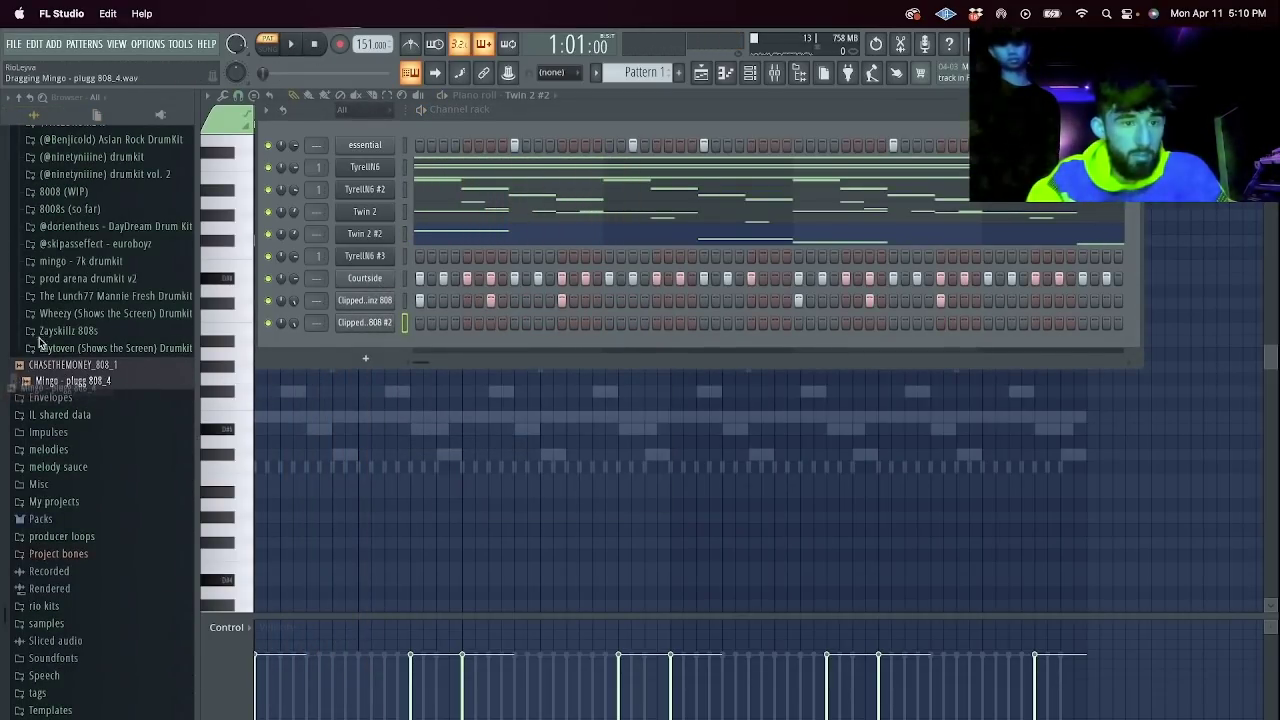
drag(40, 343, 71, 311)
scroll(71, 311, up, 7)
scroll(109, 424, down, 10)
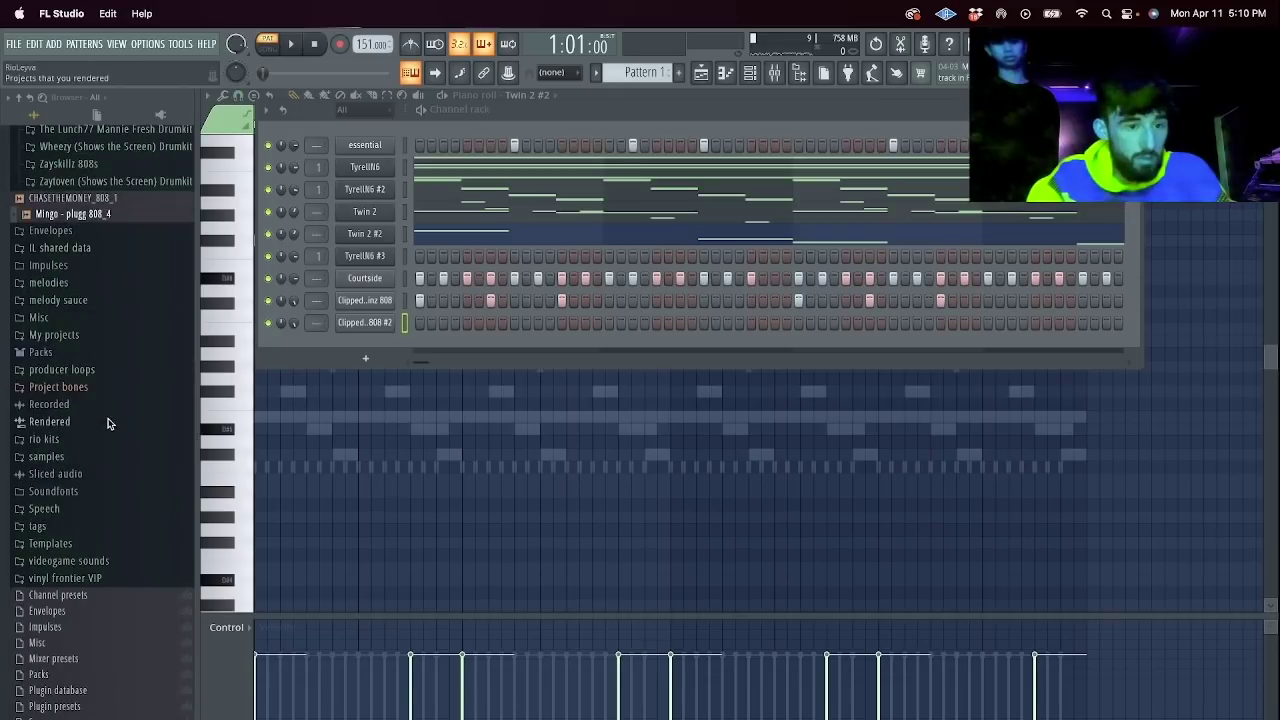
click(44, 439)
click(62, 474)
click(62, 491)
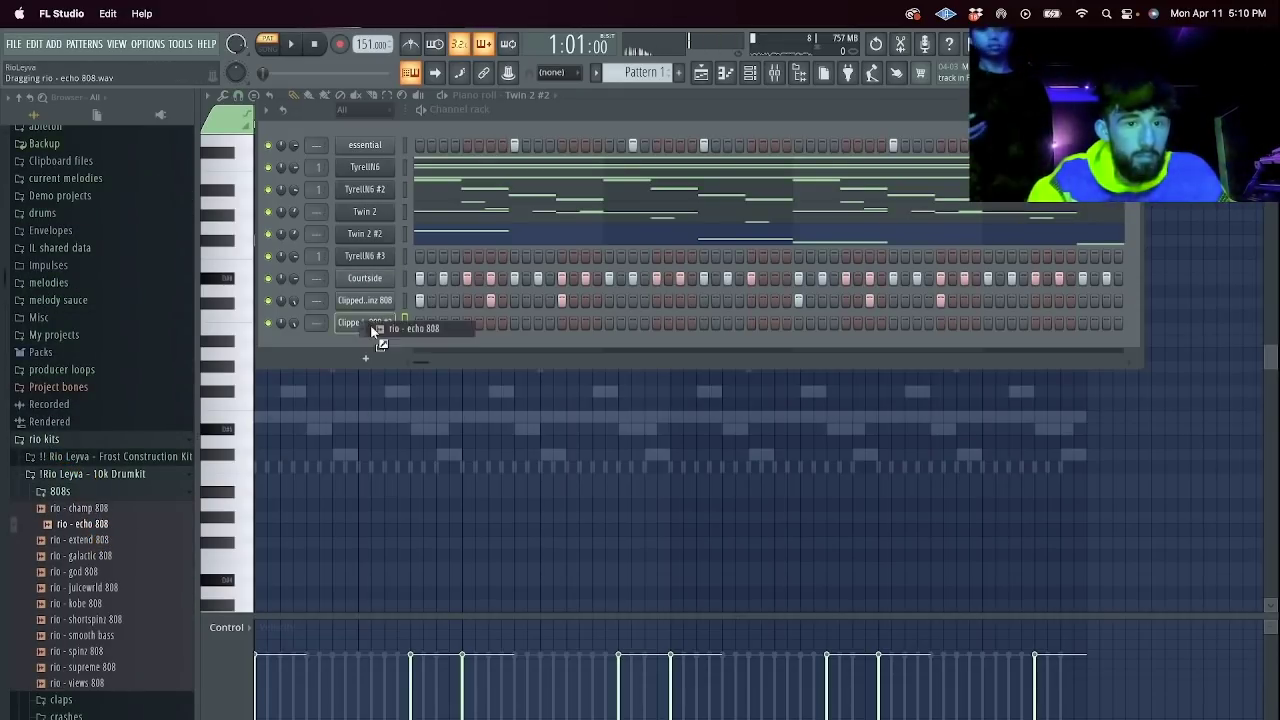
drag(372, 330, 374, 326)
Paste the 808 steps onto the rio - echo 808 channel, audition it and open its piano roll.
key(super+v)
click(269, 302)
key(space)
key(space)
right_click(365, 323)
click(360, 322)
click(723, 359)
right_click(392, 318)
click(447, 320)
key(super+x)
key(space)
key(space)
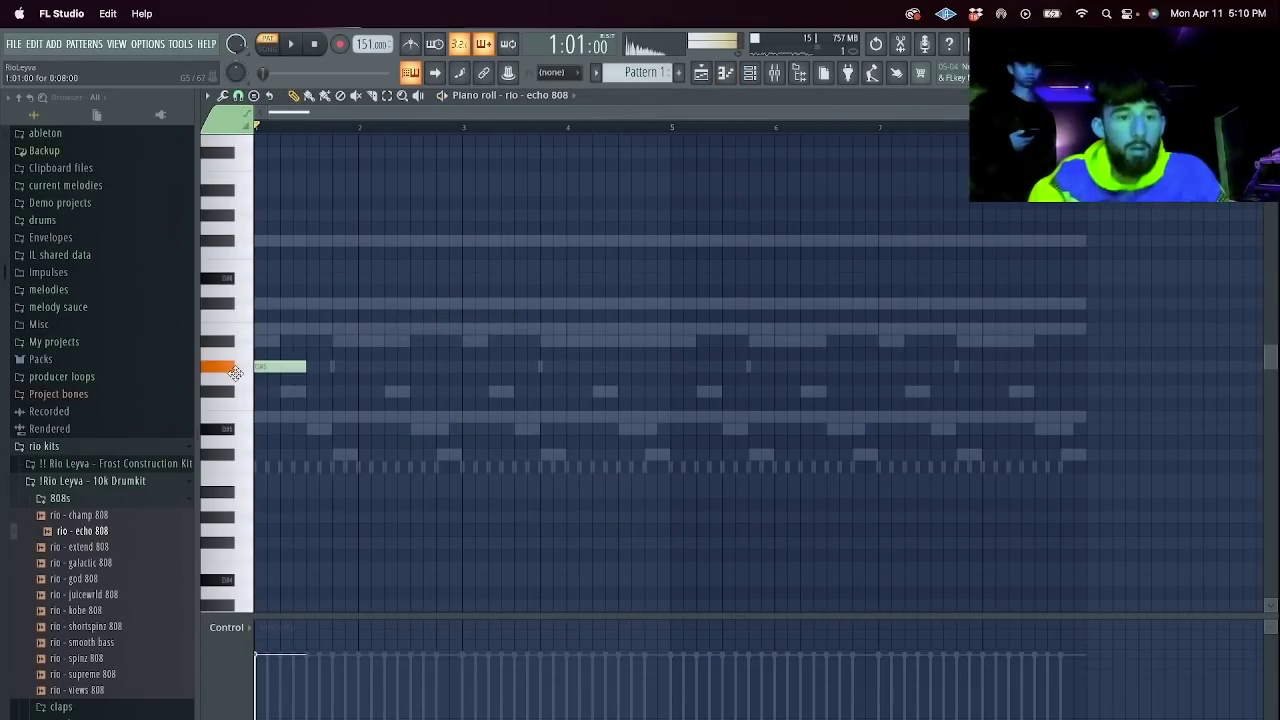
Audition and reposition the first 808 note until it sits on C#5.
key(space)
drag(240, 355, 293, 359)
key(space)
key(space)
key(space)
key(space)
right_click(282, 356)
key(space)
drag(240, 331, 244, 290)
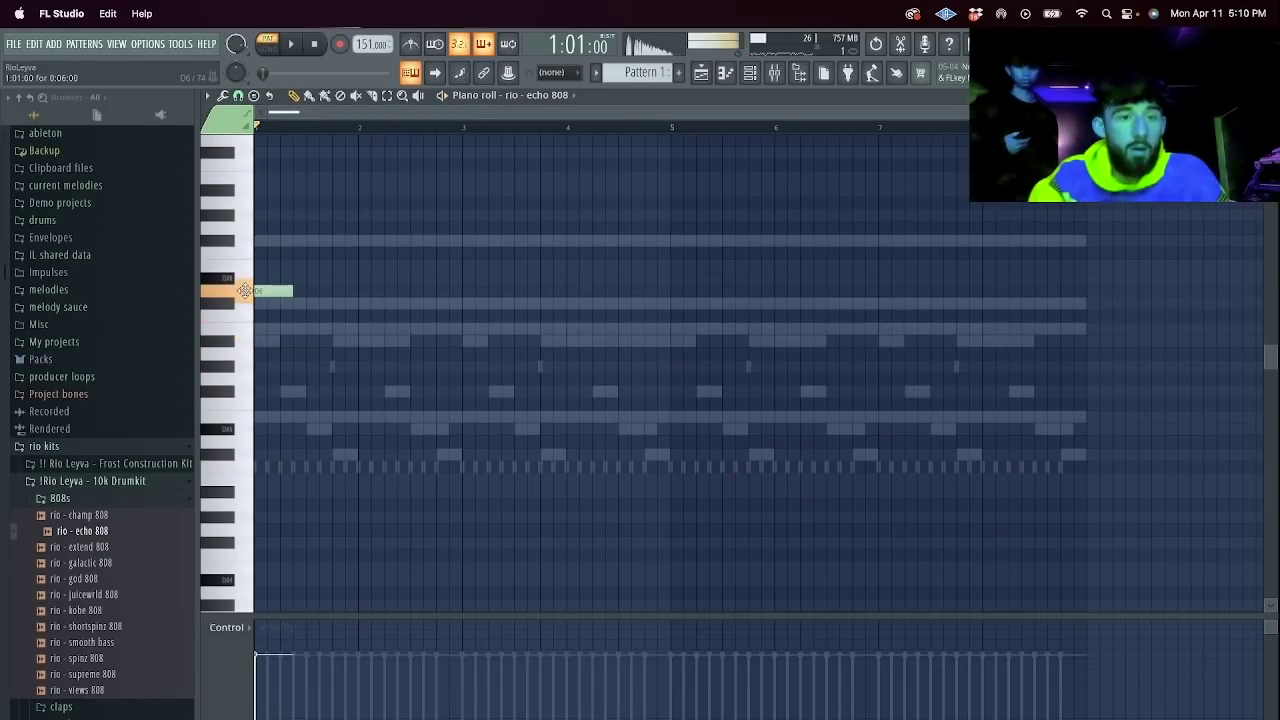
key(space)
key(space)
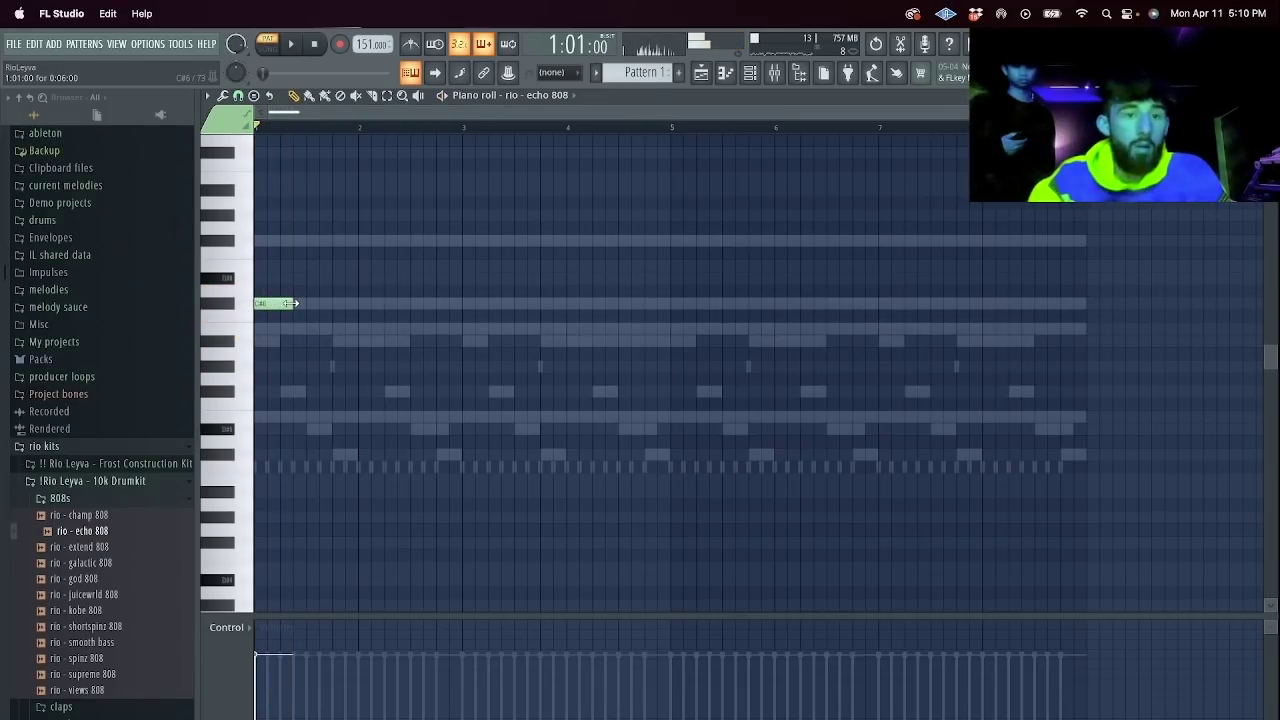
key(super+Down)
key(space)
key(space)
key(space)
Add D#5 and a long E5 after the C#5, then repeat the phrase through bar 8.
click(294, 430)
click(333, 416)
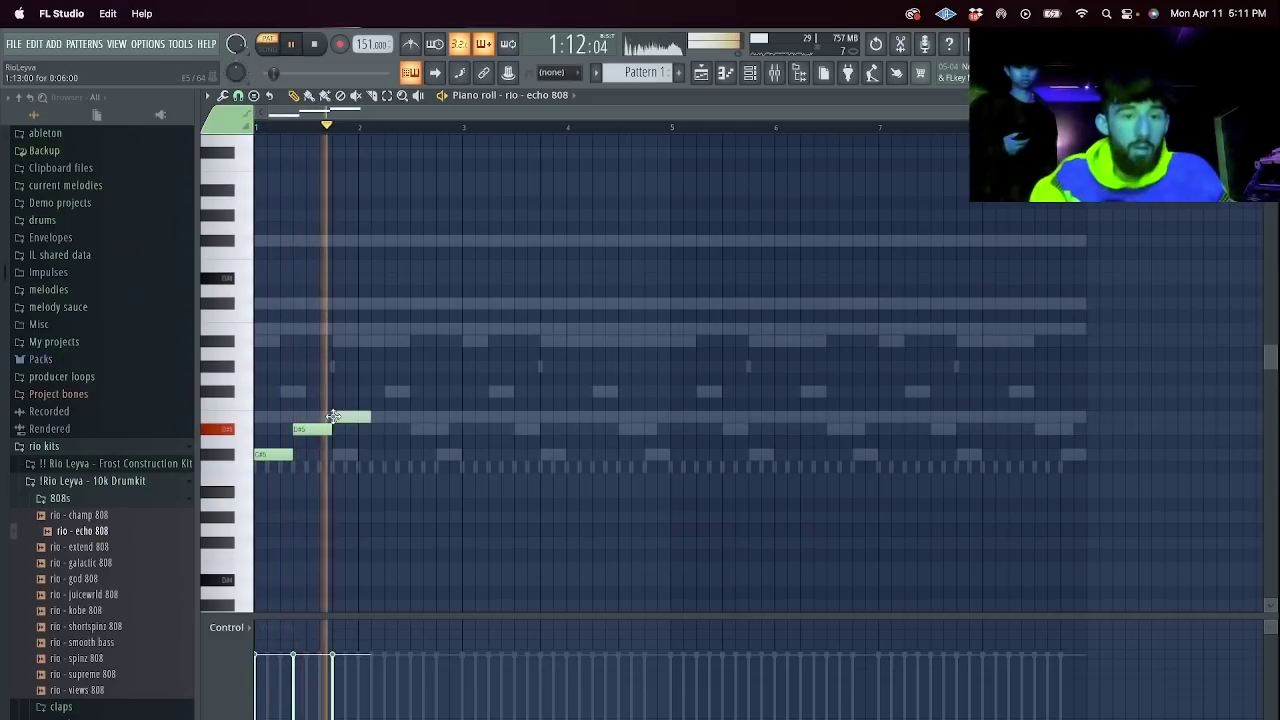
drag(369, 416, 459, 419)
key(ctrl+b)
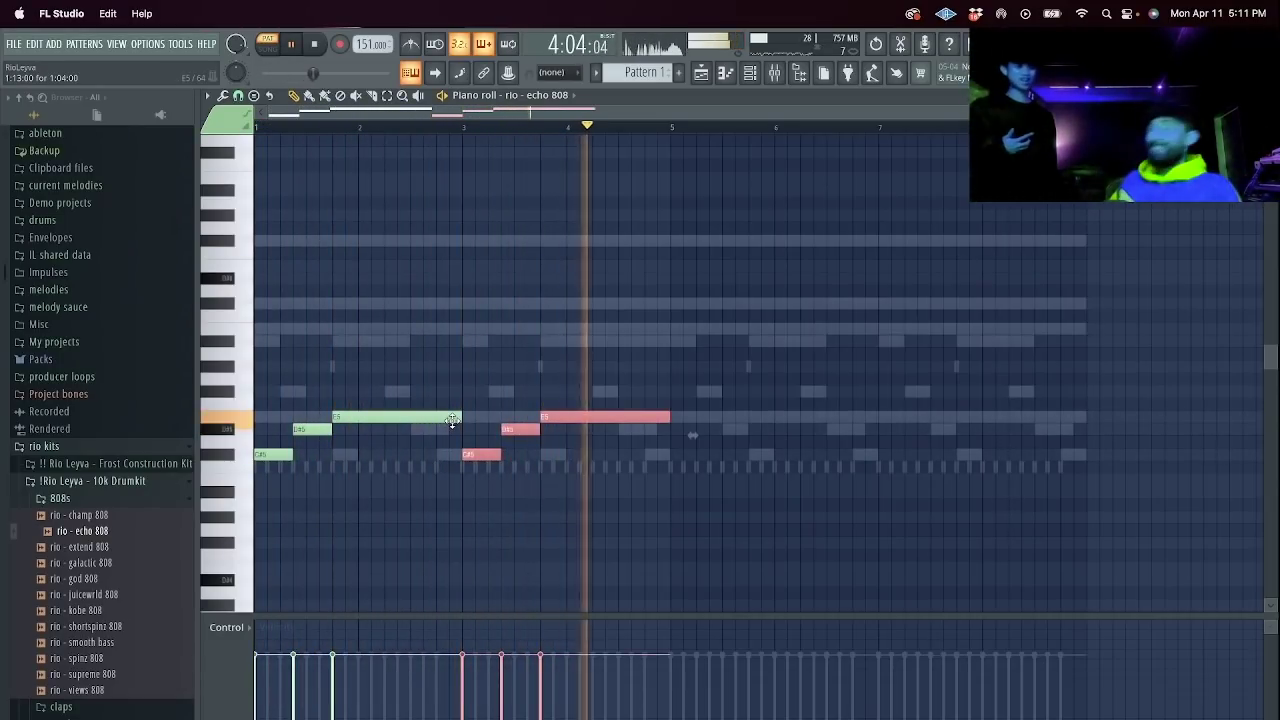
key(ctrl+b)
key(ctrl+b)
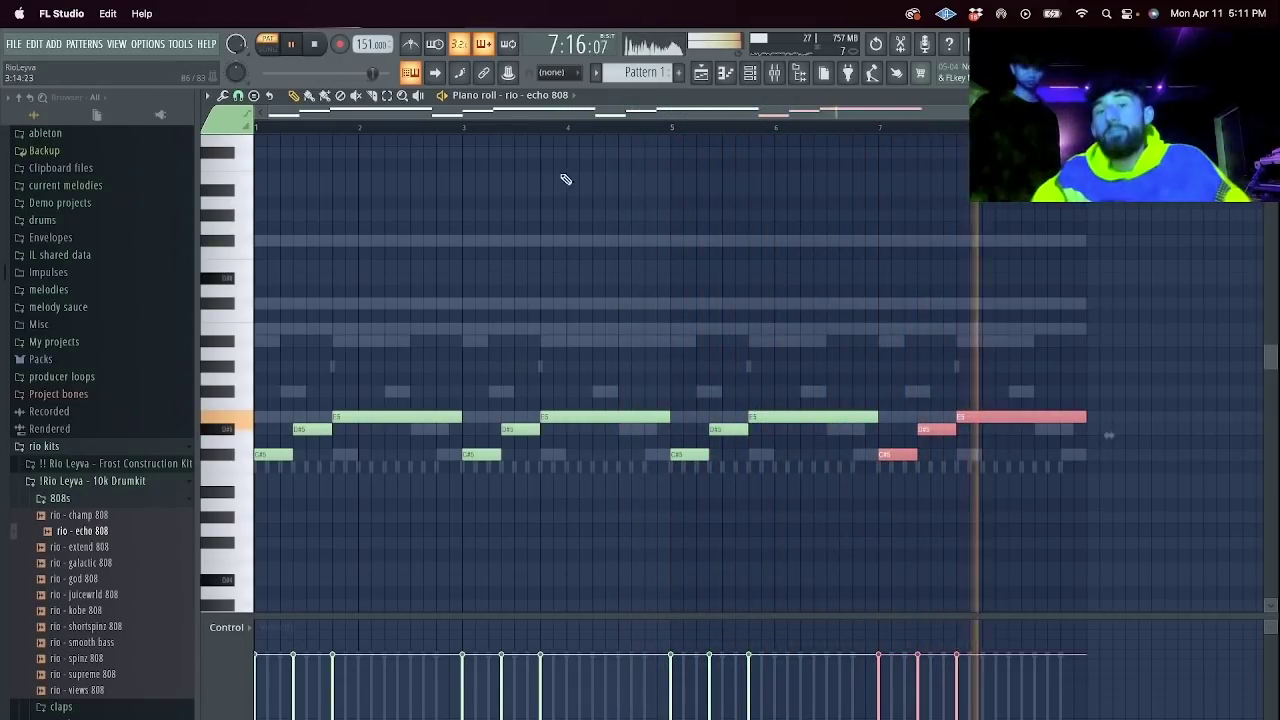
key(space)
click(701, 74)
Split the pattern per channel, place the clips on tracks 1–8 and repeat them to bar 33.
click(597, 74)
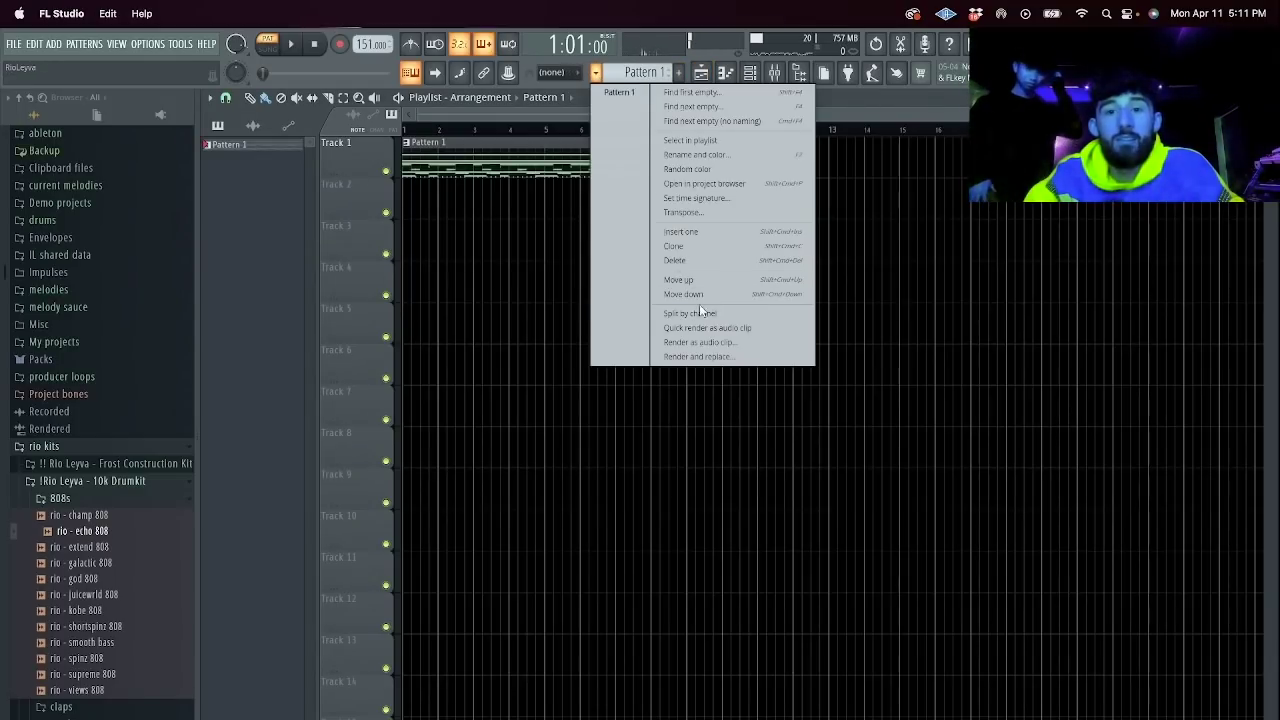
click(700, 312)
key(super+x)
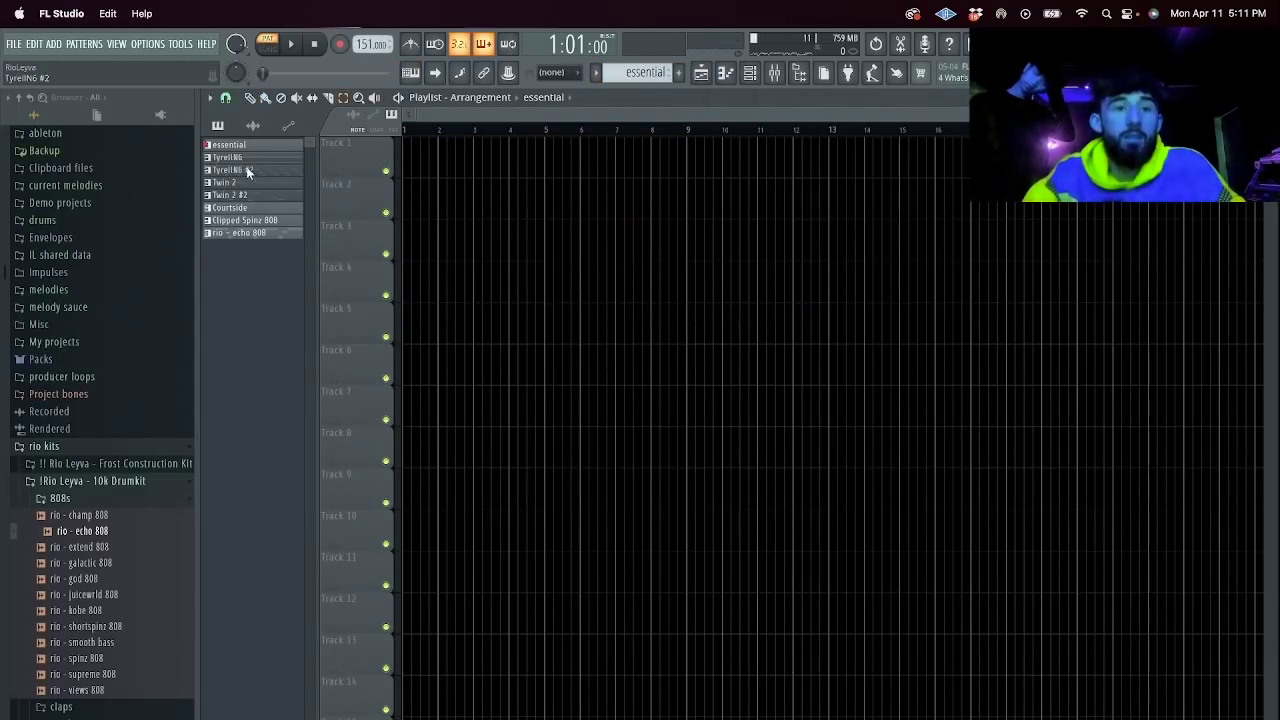
drag(276, 236, 404, 146)
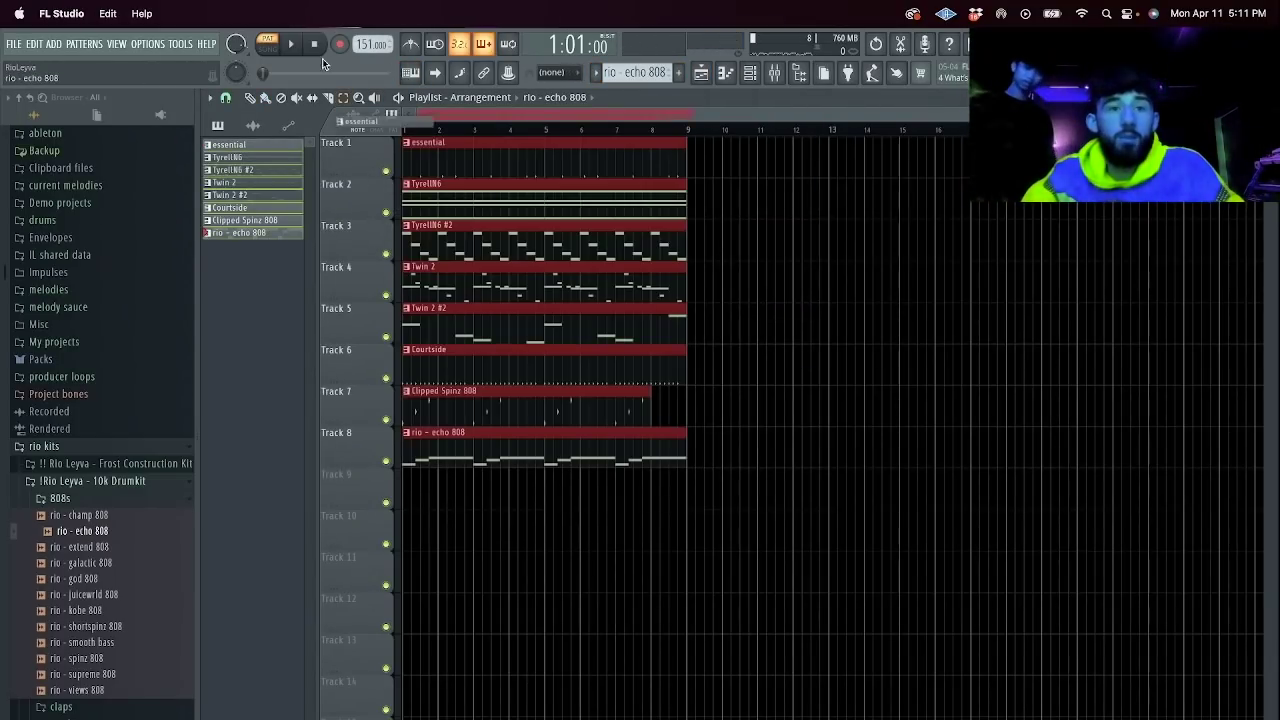
key(ctrl+b)
key(ctrl+b)
key(ctrl+b)
key(ctrl+b)
Clear the first column of clips and copy the TyrellN6 clip to bar 1 on Track 2.
drag(750, 115, 283, 400)
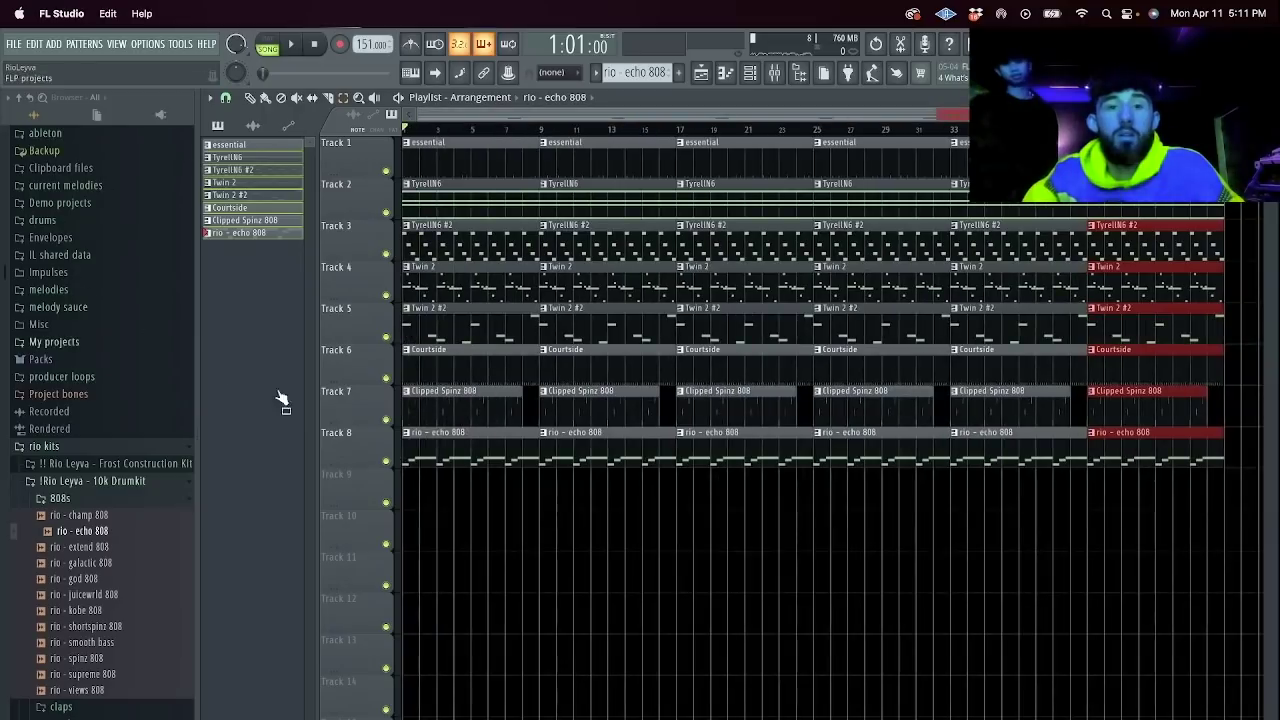
drag(470, 508, 451, 93)
key(super+x)
click(227, 98)
click(250, 98)
drag(653, 213, 354, 222)
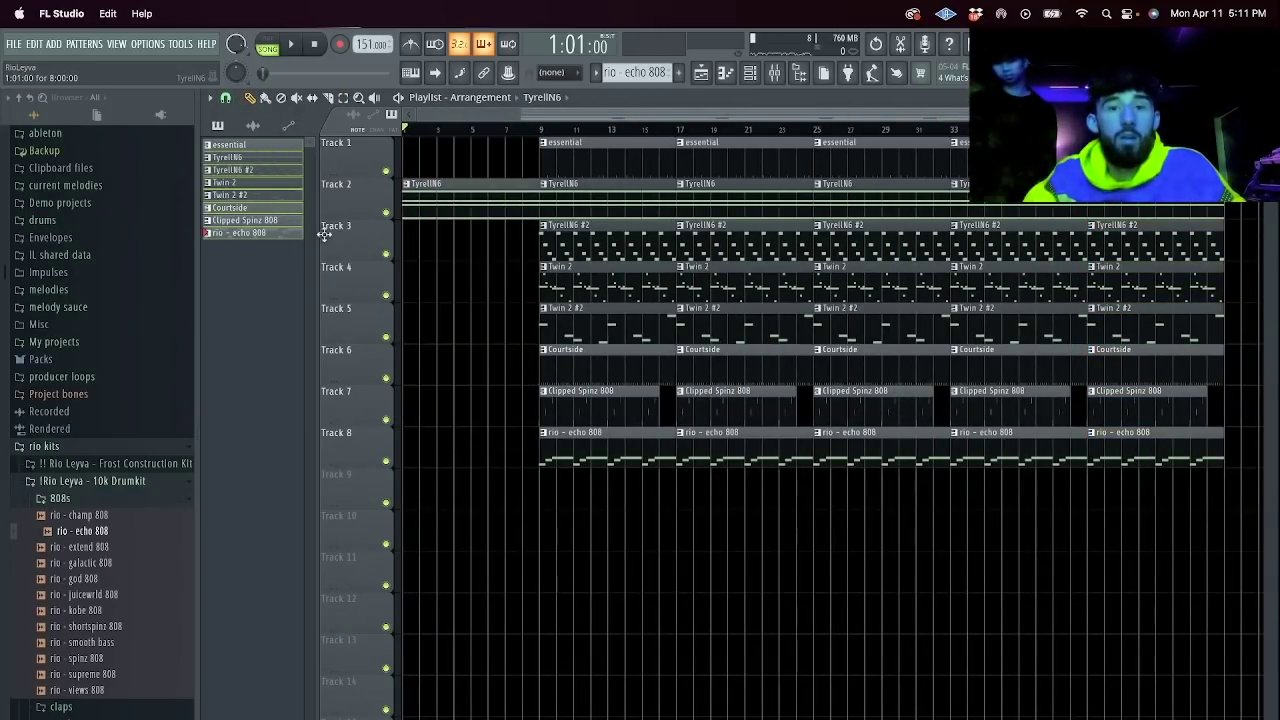
key(space)
Copy the essential, Courtside and rio - echo 808 clips to bar 1, trimmed to start at bar 3.
super+click(612, 447)
shift+super+click(603, 377)
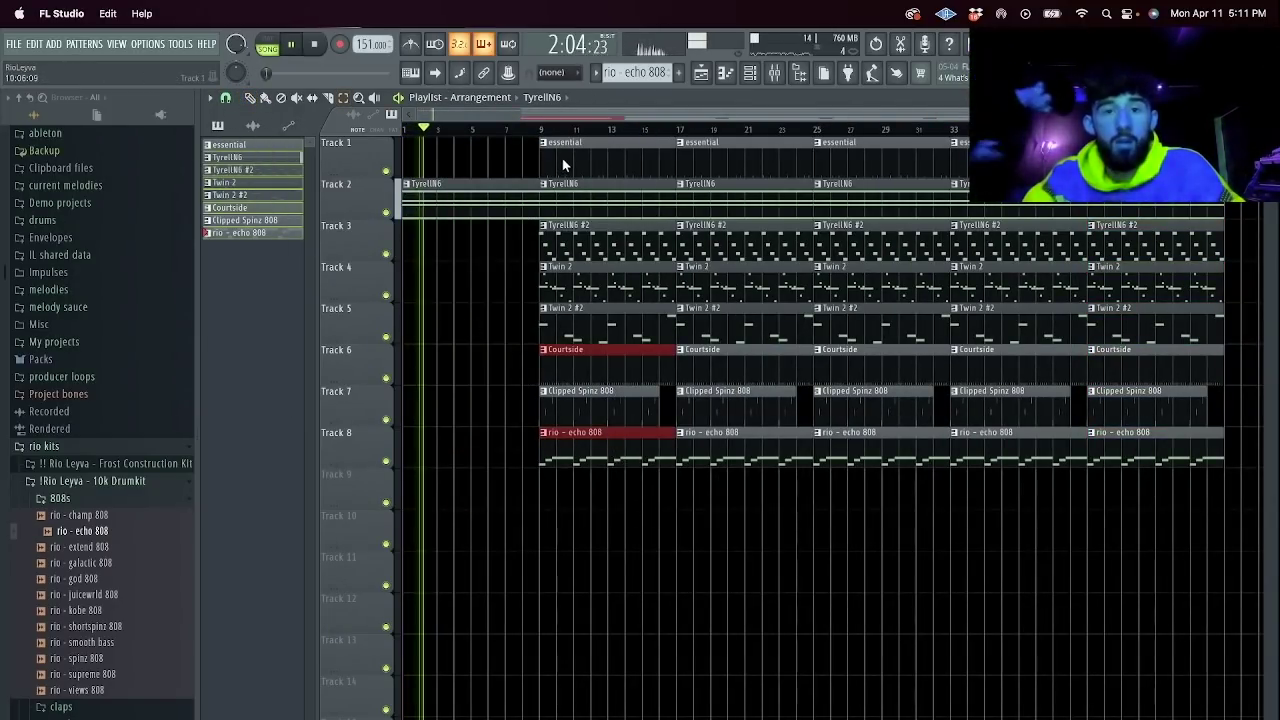
shift+super+click(598, 163)
drag(614, 168, 470, 168)
key(c)
drag(430, 510, 434, 343)
super+drag(426, 346, 413, 440)
key(Delete)
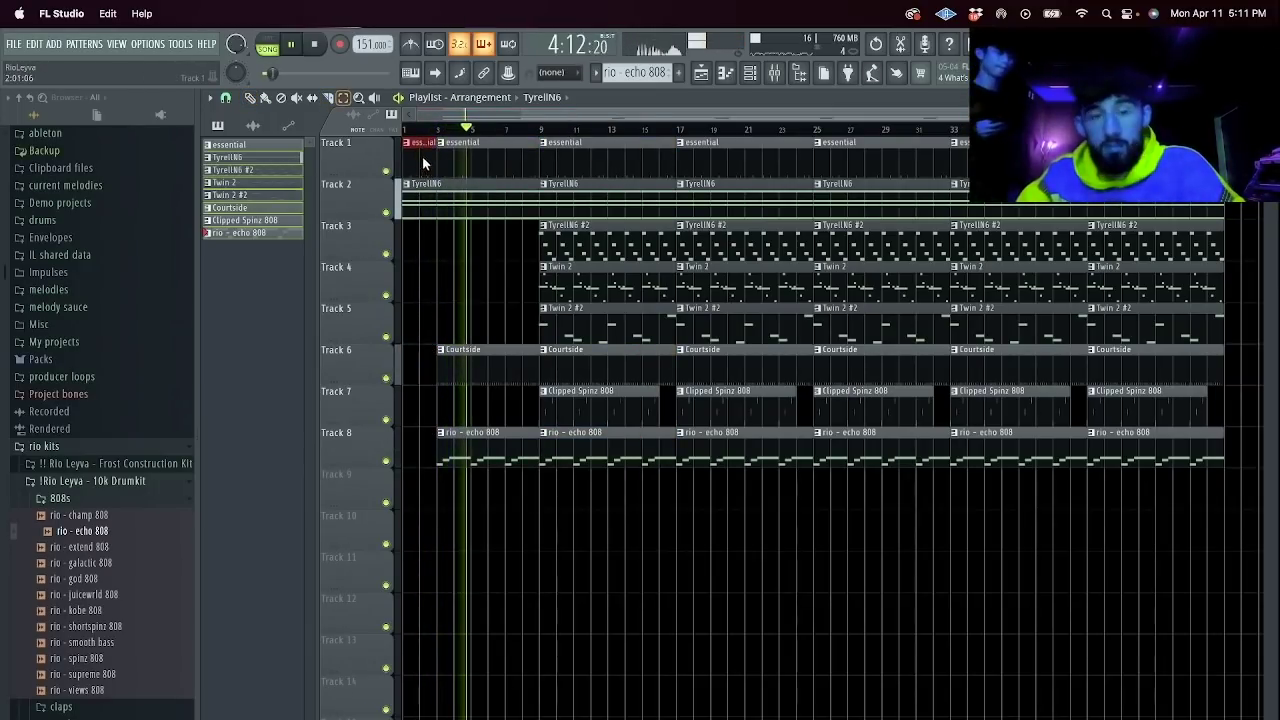
drag(423, 163, 458, 163)
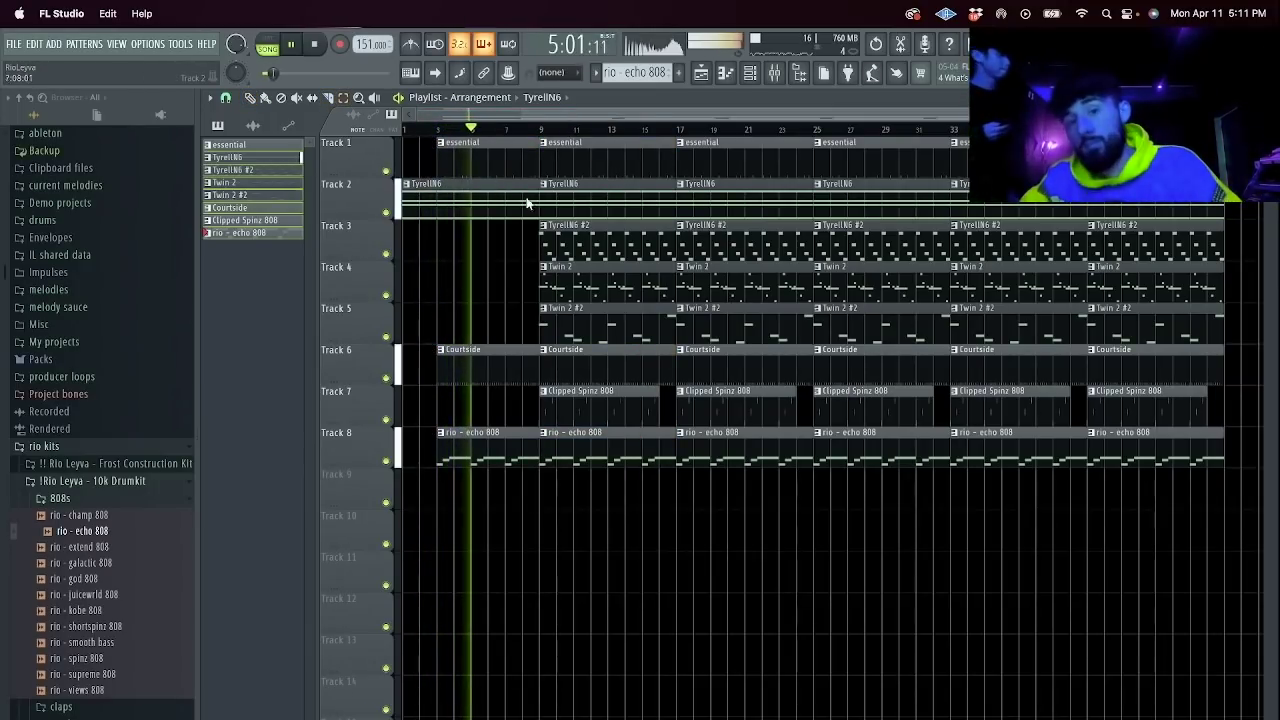
Delete the rio - echo 808 and TyrellN6 clips at bar 9.
right_click(632, 452)
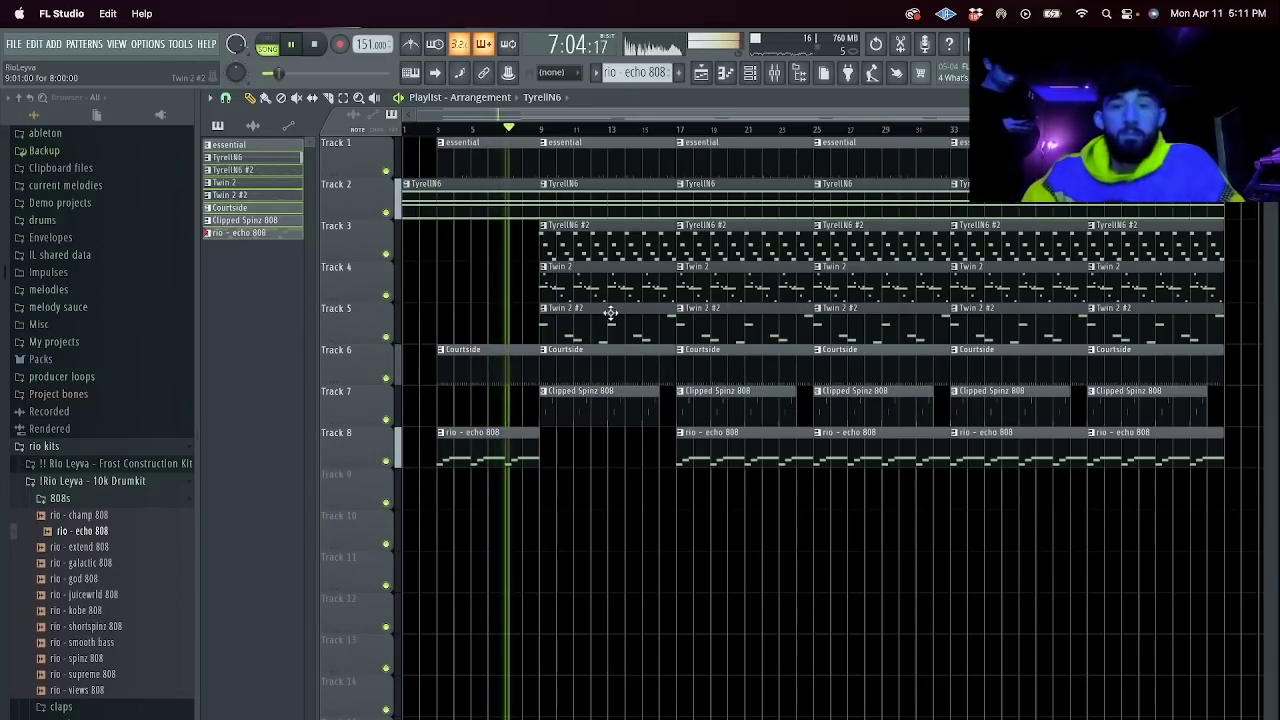
right_click(588, 196)
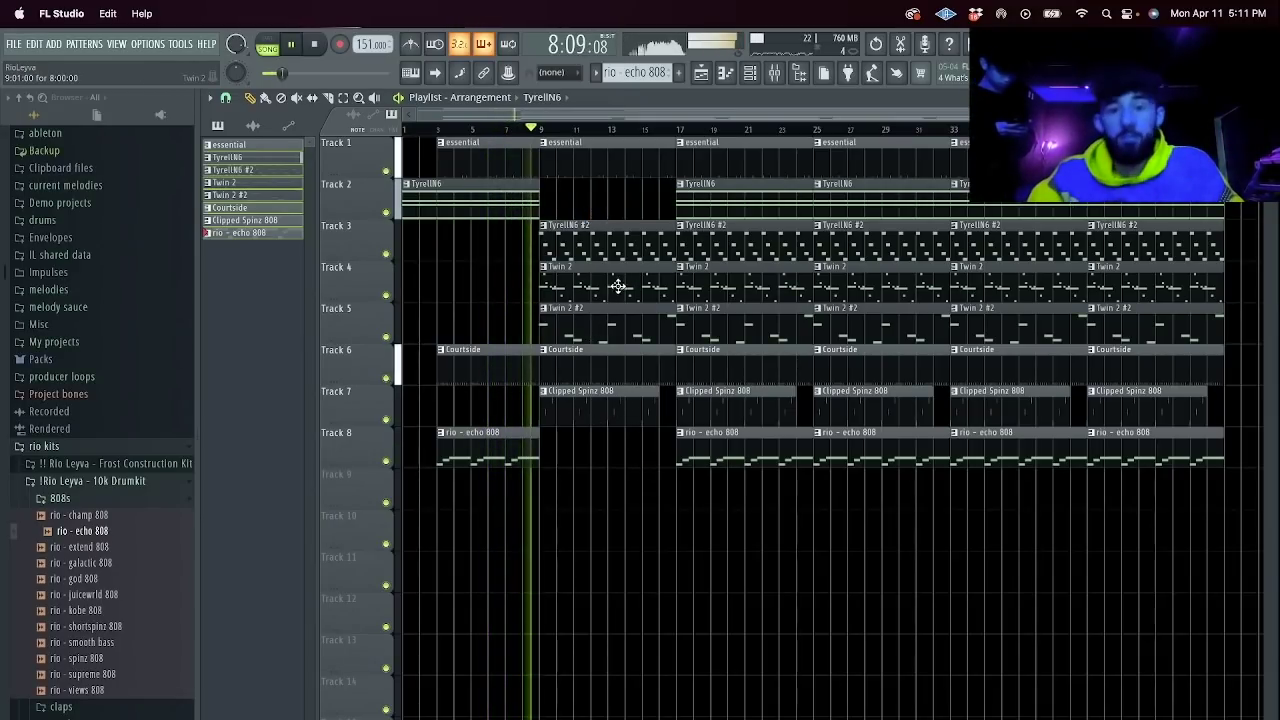
click(749, 72)
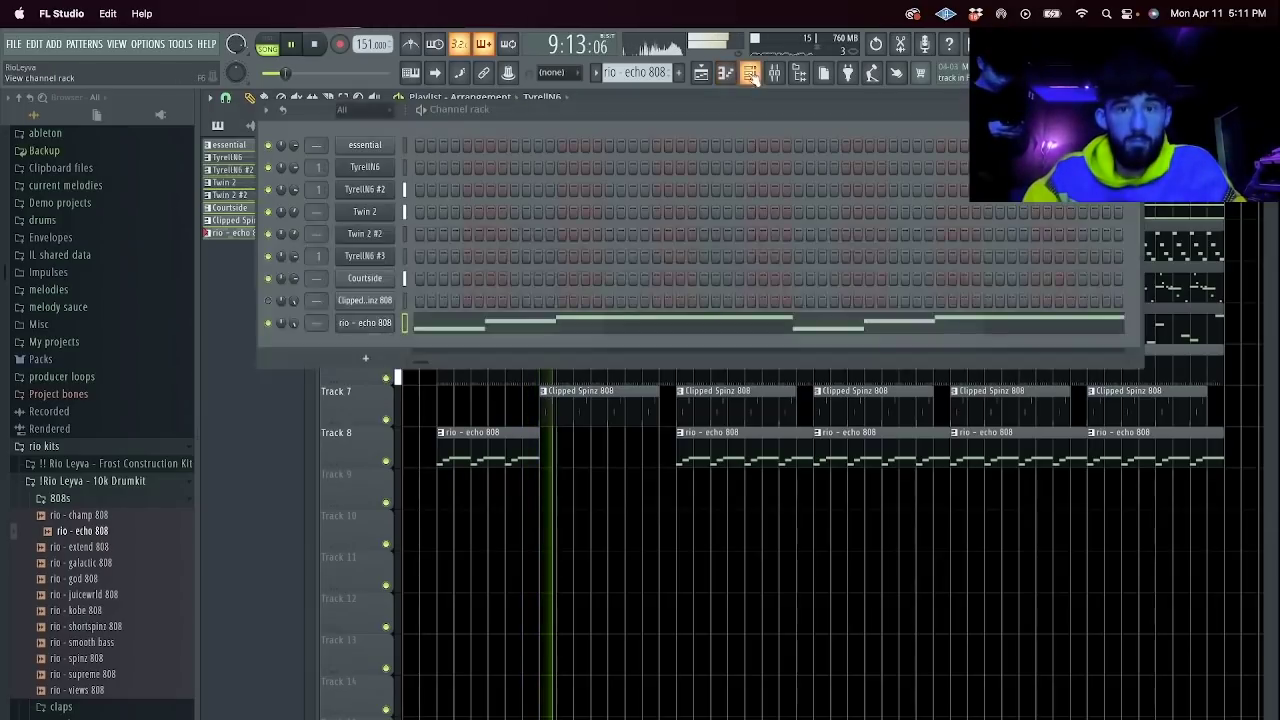
Remove the stray clip on Track 9 and inspect the Clipped Spinz 808 channel's Miscellaneous functions.
click(612, 480)
right_click(613, 480)
click(749, 75)
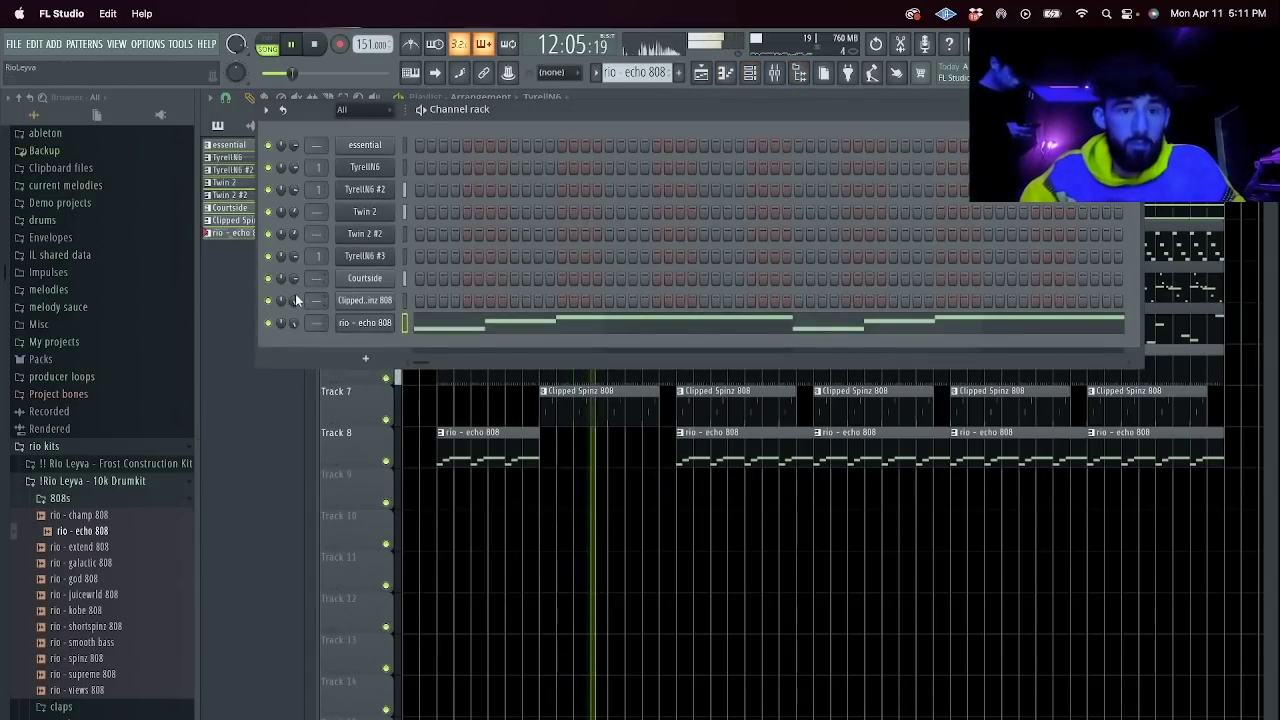
click(364, 300)
click(307, 177)
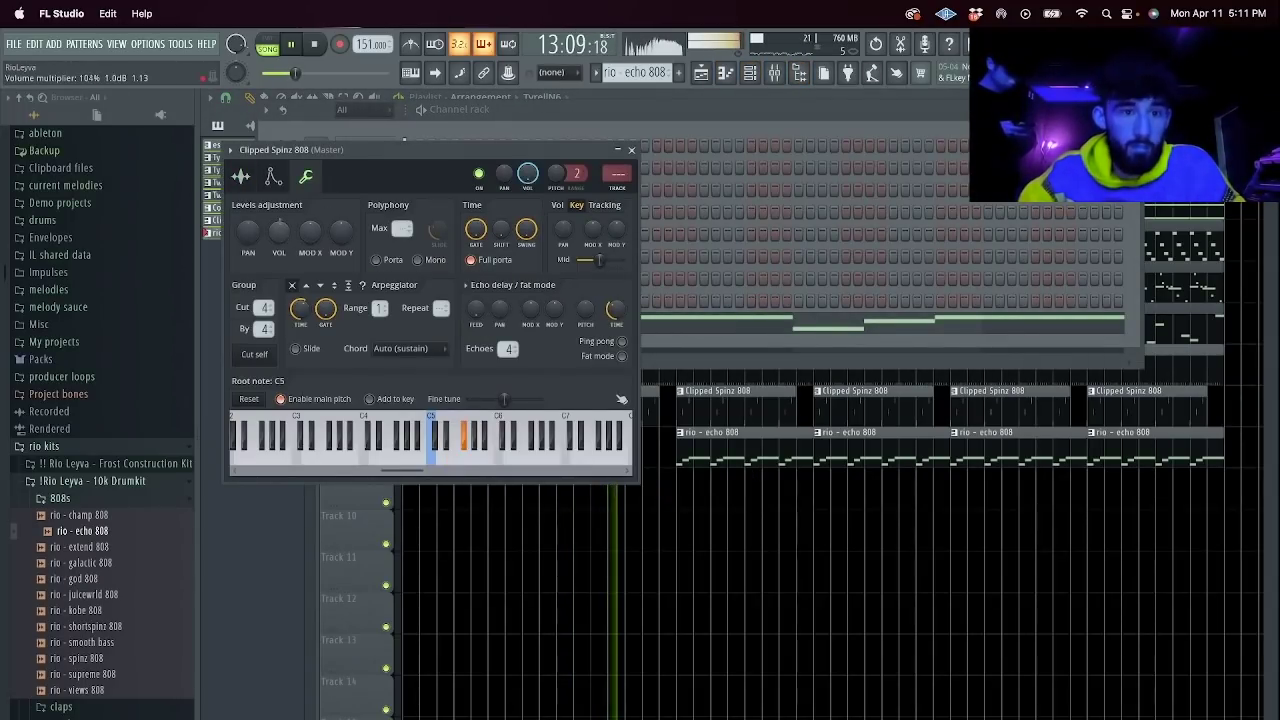
click(297, 534)
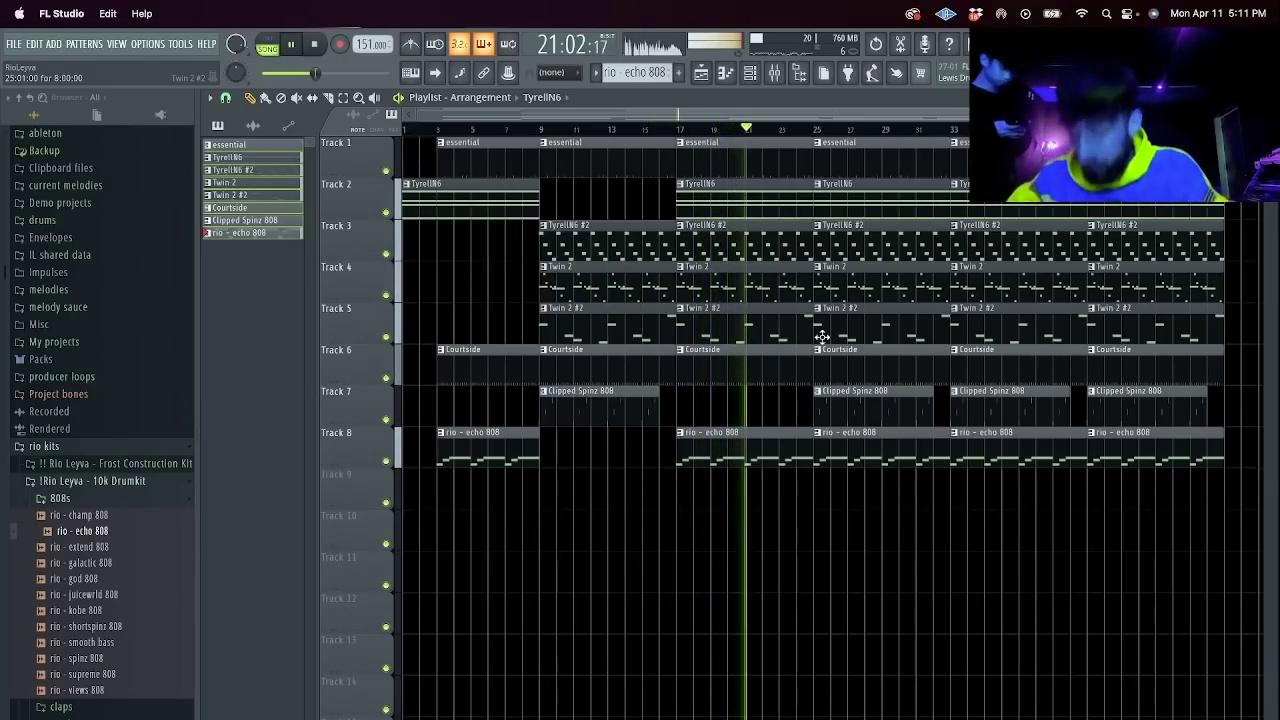
Delete the bar 25–29 clips on Tracks 3–5 and the 808, shifting Courtside and essential to bar 26.
right_click(912, 440)
right_click(904, 250)
right_click(905, 287)
right_click(906, 323)
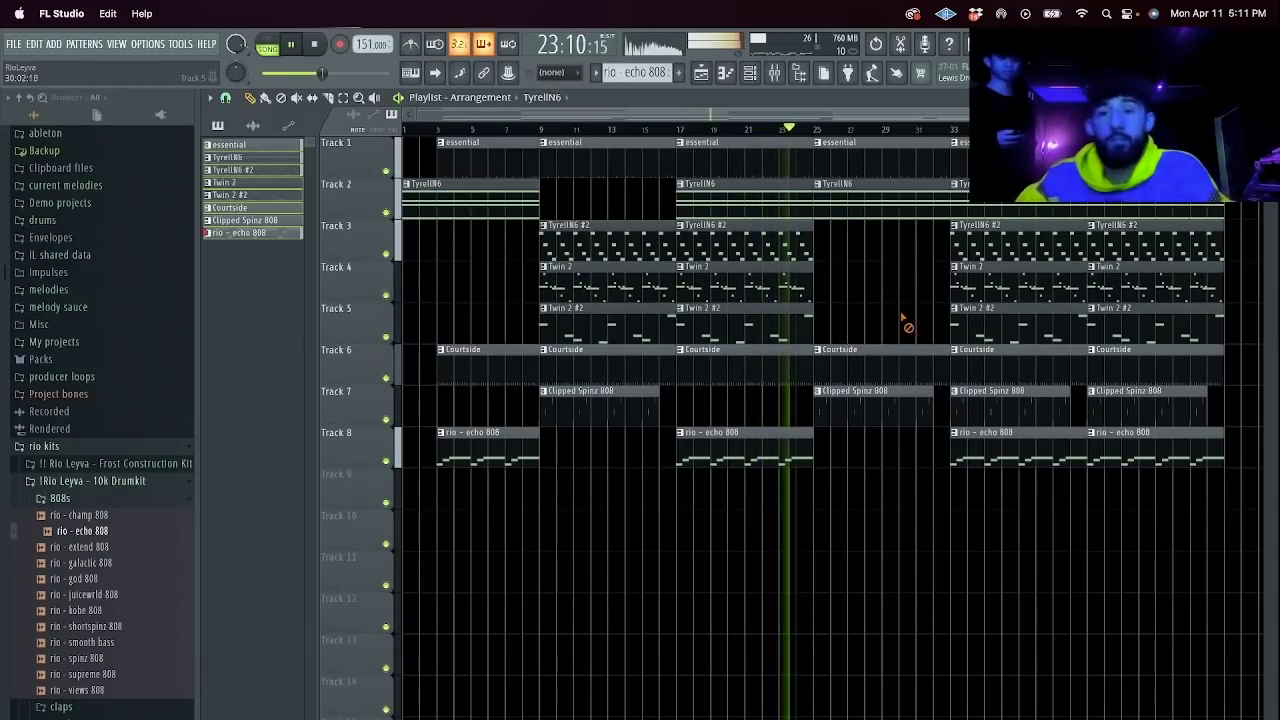
right_click(843, 409)
drag(840, 350, 840, 380)
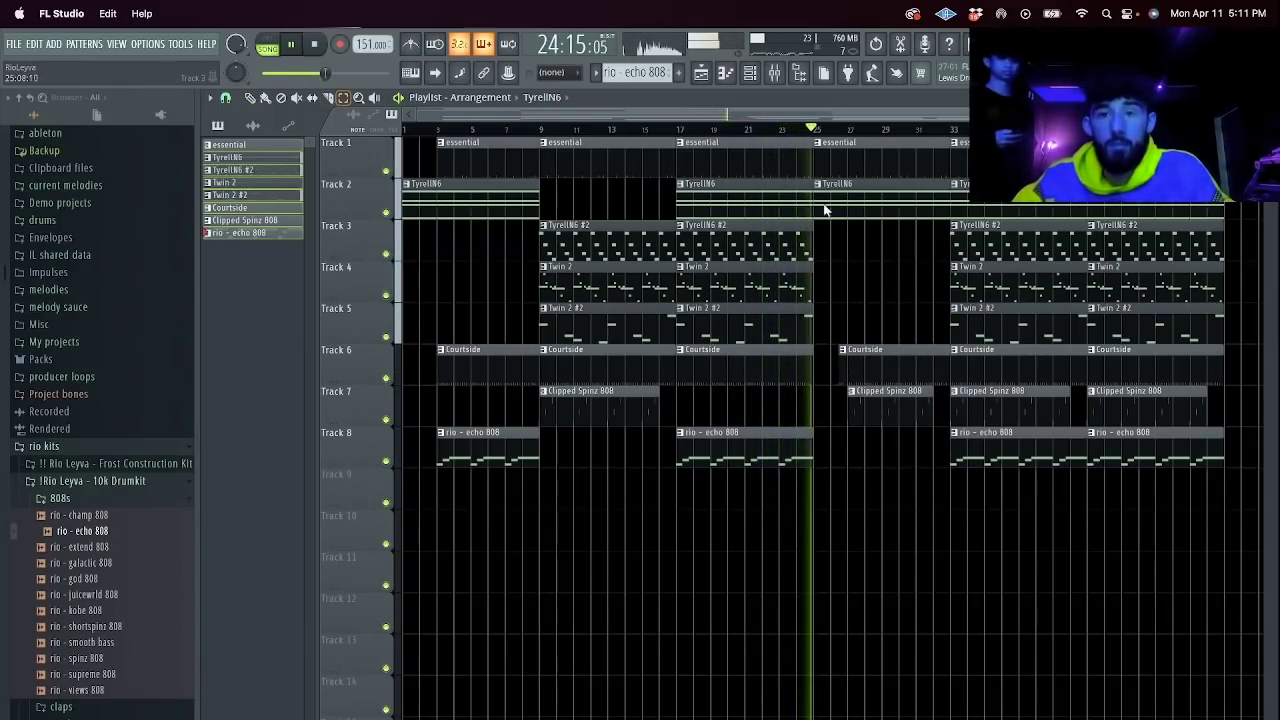
drag(840, 140, 841, 158)
Delete the last column of clips on Tracks 3–8.
key(e)
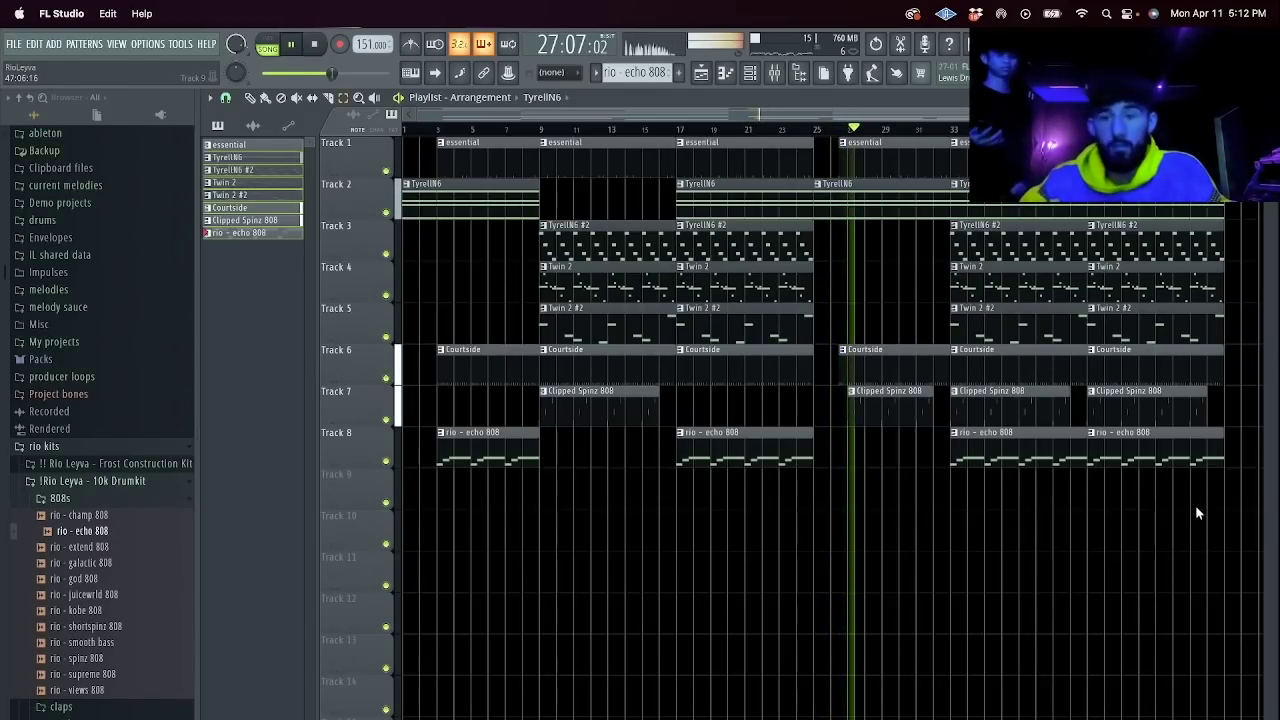
drag(1214, 507, 1161, 196)
key(Delete)
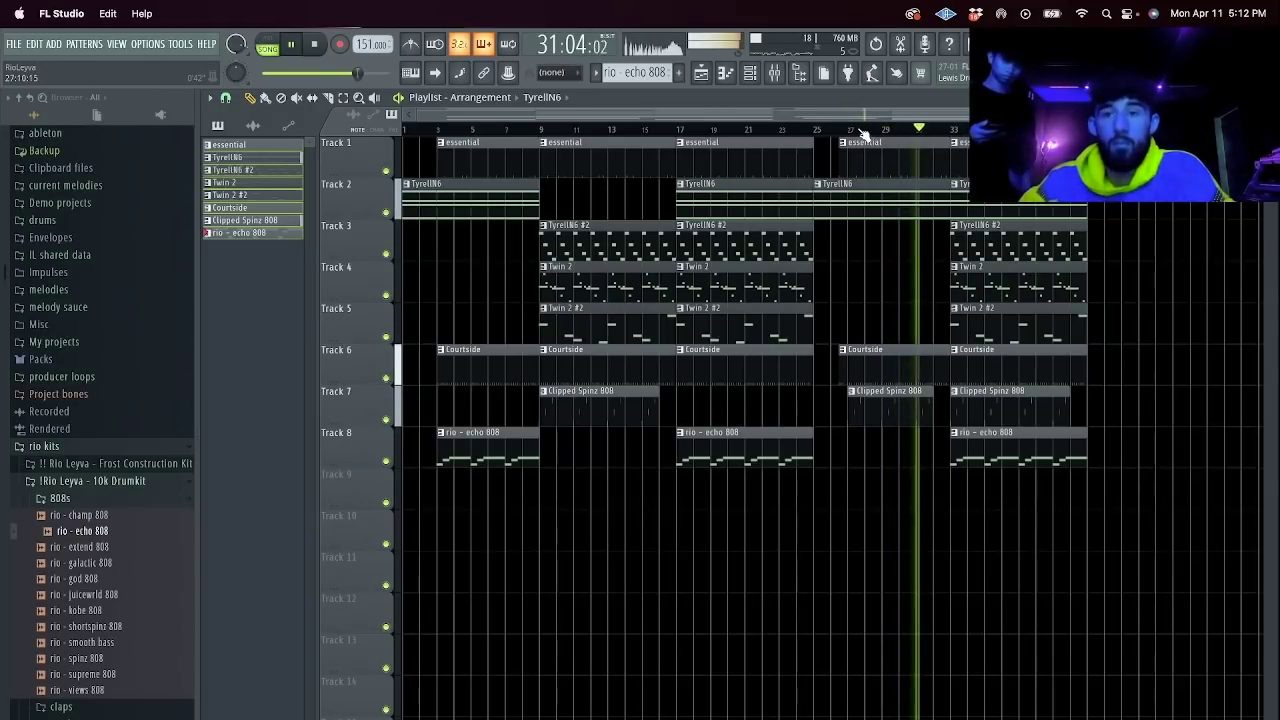
Delete every E5 note from the TyrellN6 chord pattern.
double_click(869, 190)
drag(740, 112, 494, 112)
key(space)
key(space)
key(e)
drag(1100, 457, 266, 374)
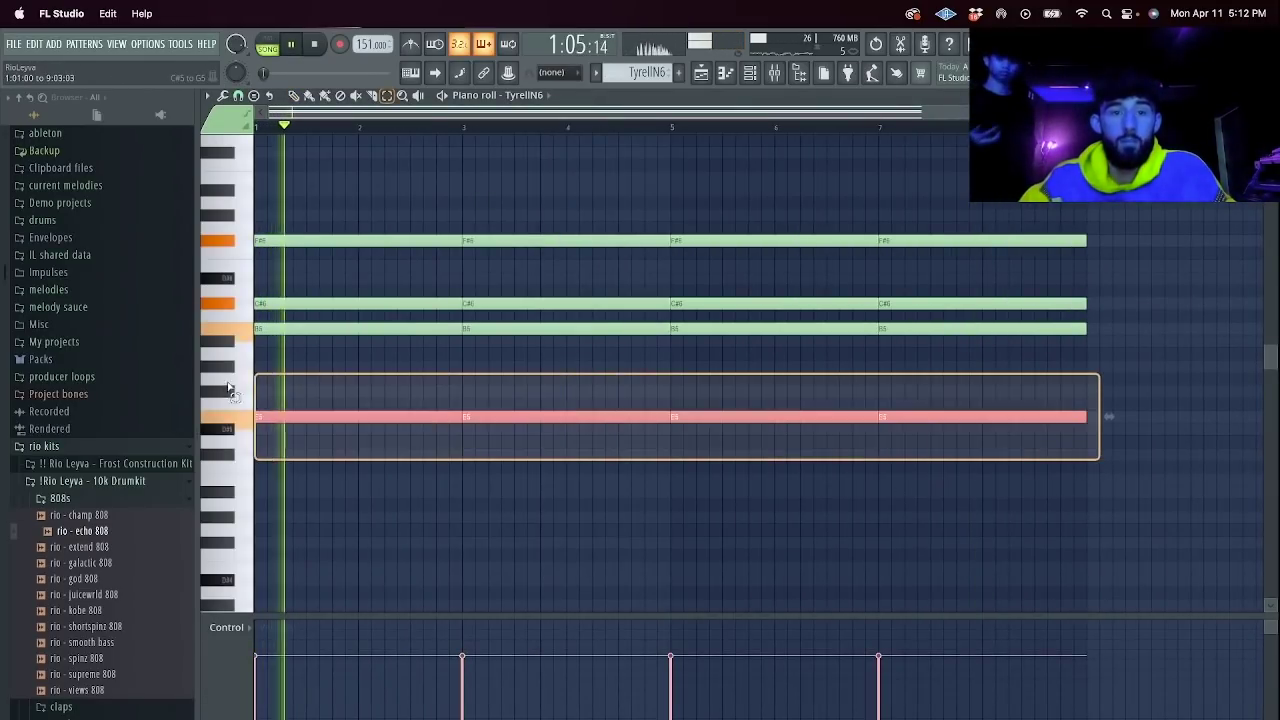
key(Delete)
key(space)
key(space)
key(F5)
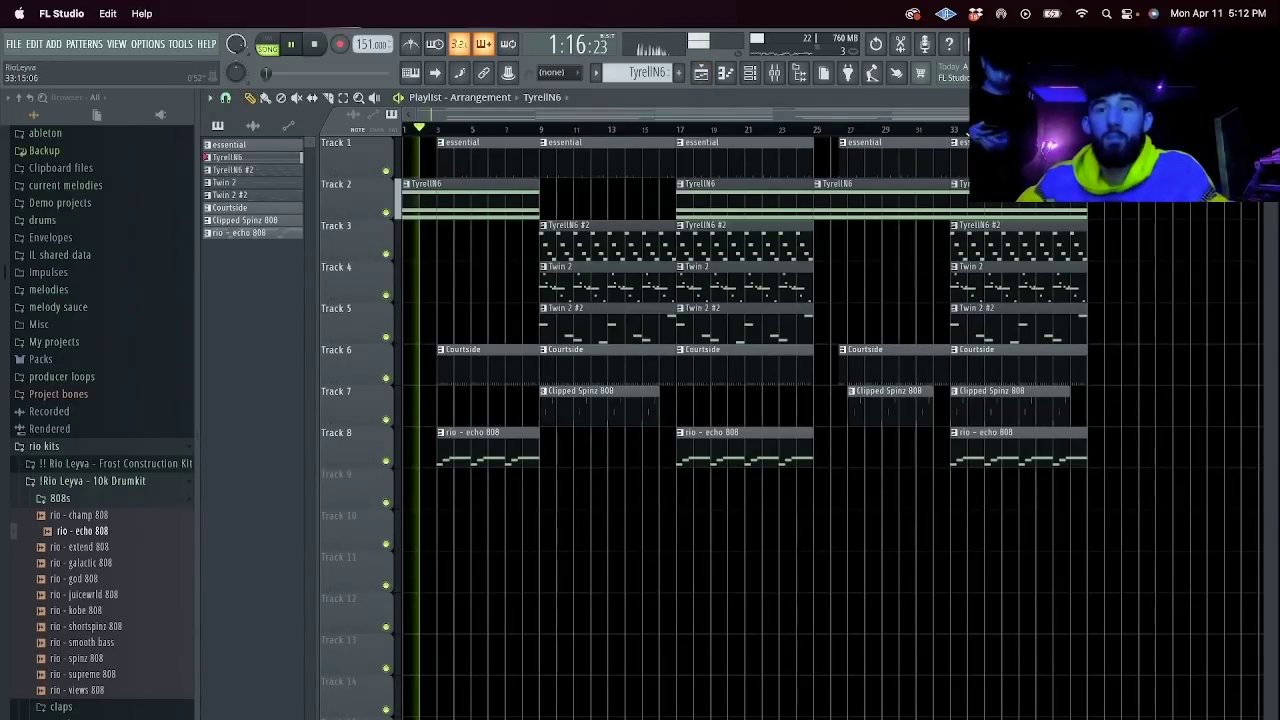
Remove the bar-33 TyrellN6, TyrellN6 #2 and Clipped Spinz 808 clips, duplicate the arrangement, and save.
right_click(1005, 208)
right_click(1020, 405)
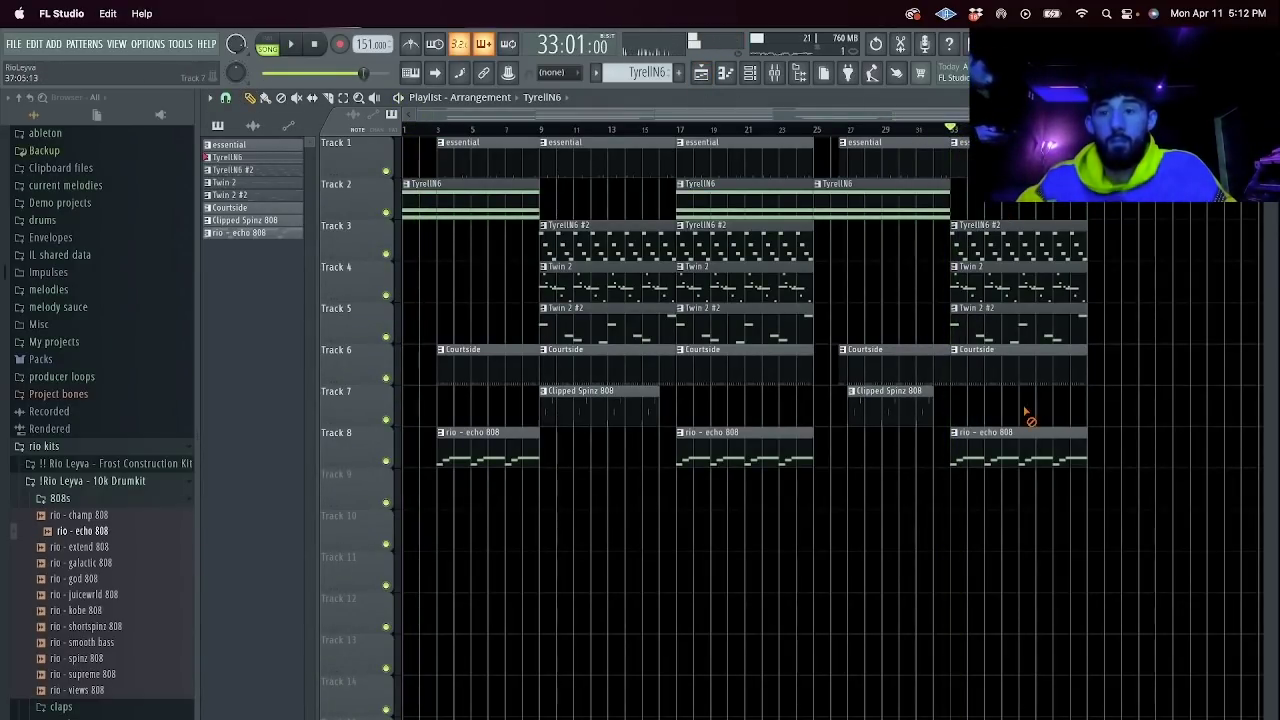
right_click(1040, 245)
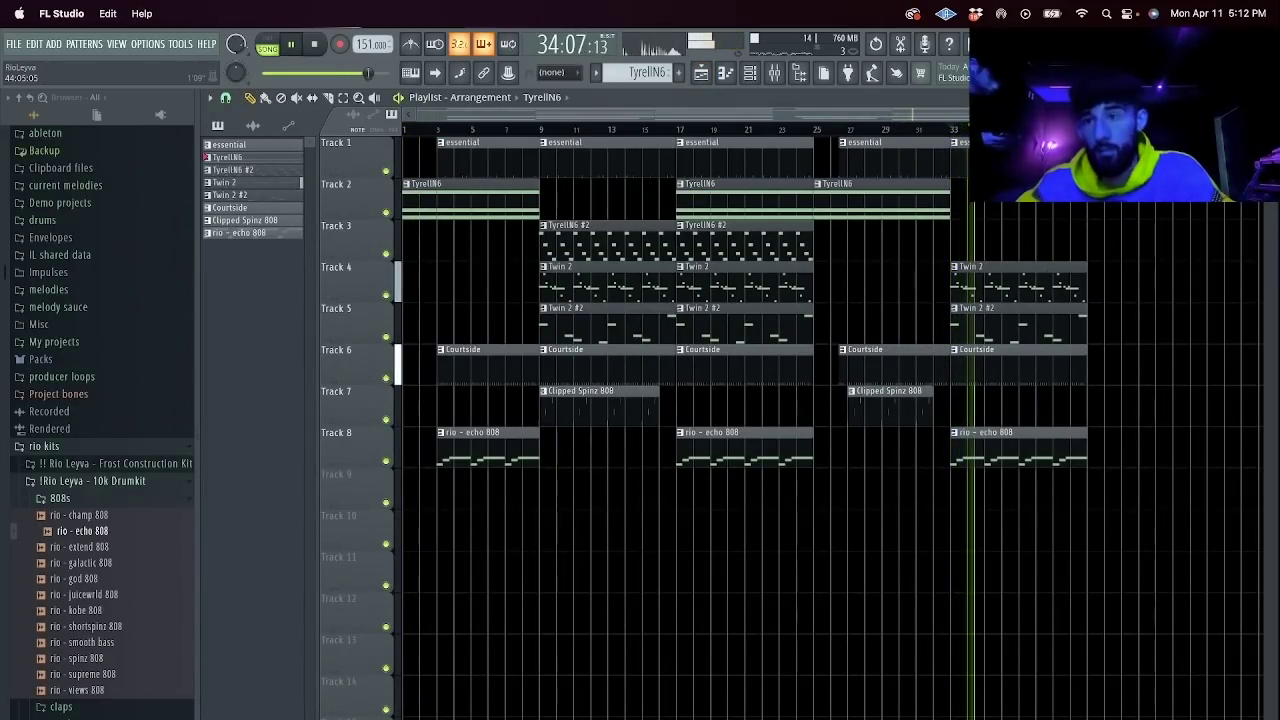
scroll(1069, 491, down, 1)
drag(1069, 491, 414, 162)
key(ctrl+b)
key(ctrl+b)
ctrl+click(894, 586)
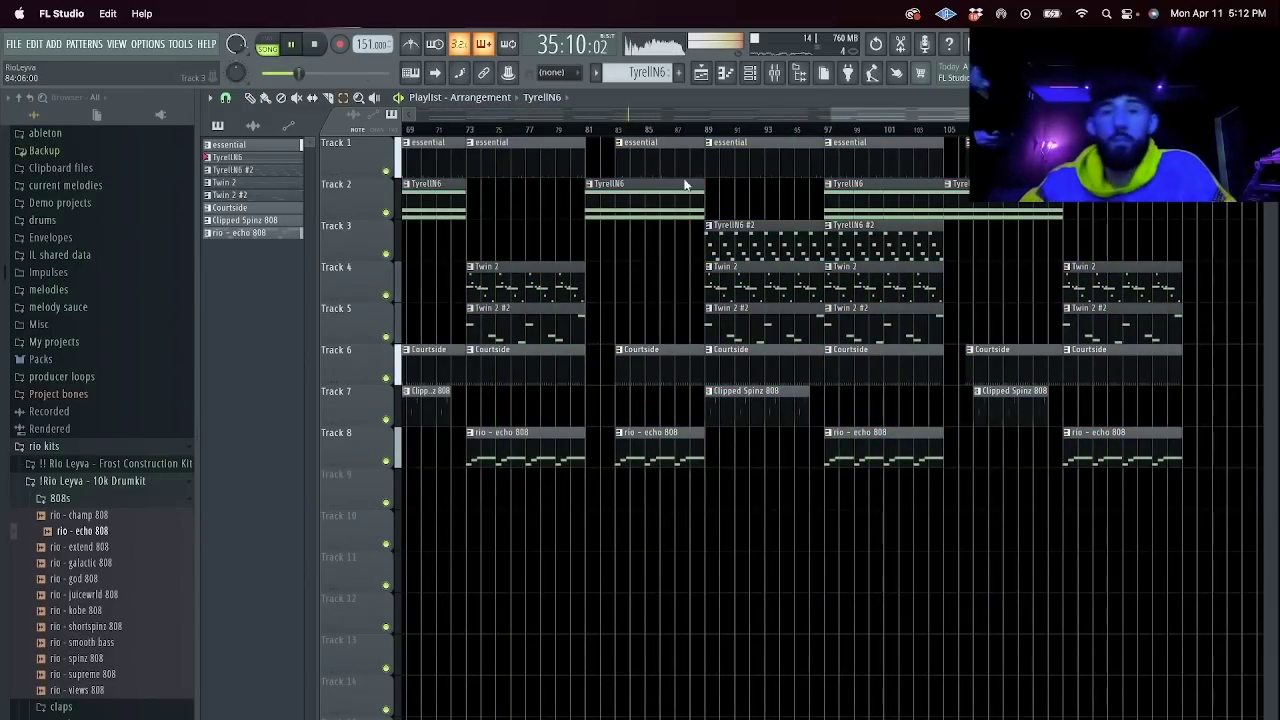
key(ctrl+s)
Save the project under the Kawaii 151 BPM beat name in a new 'Rio' folder inside Stems.
click(380, 227)
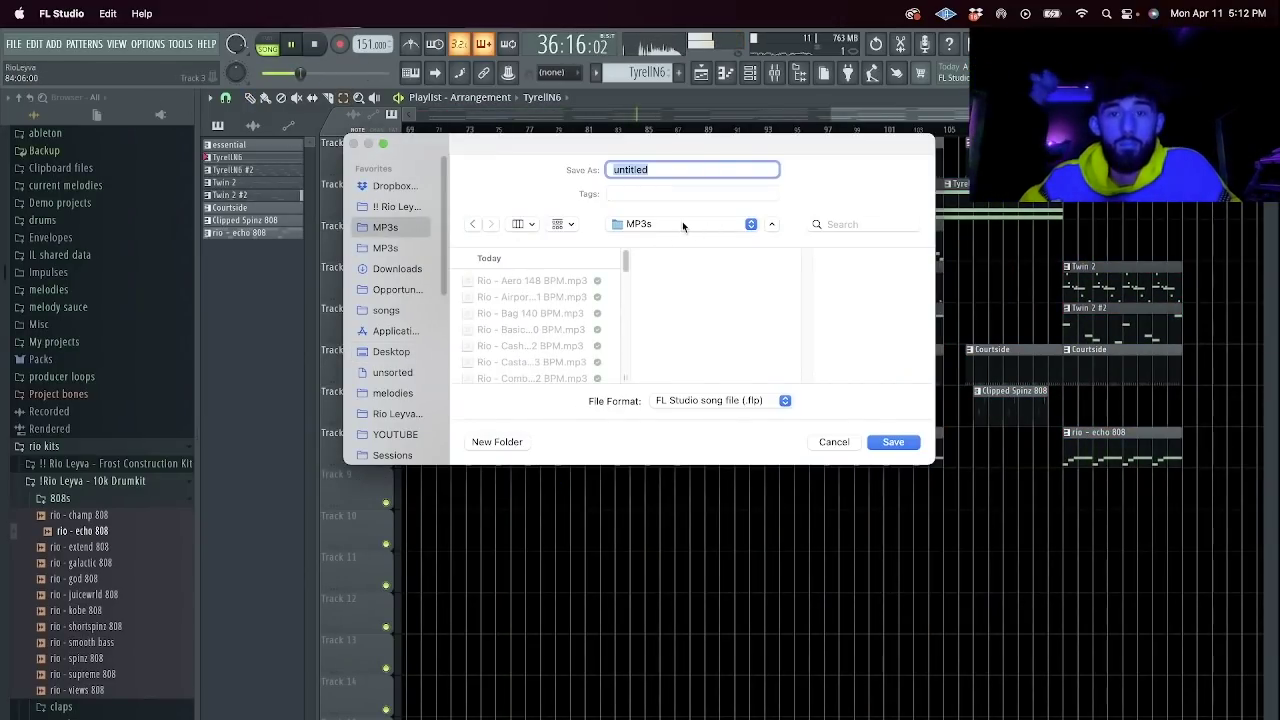
click(682, 223)
click(686, 243)
click(821, 295)
key(super+shift+n)
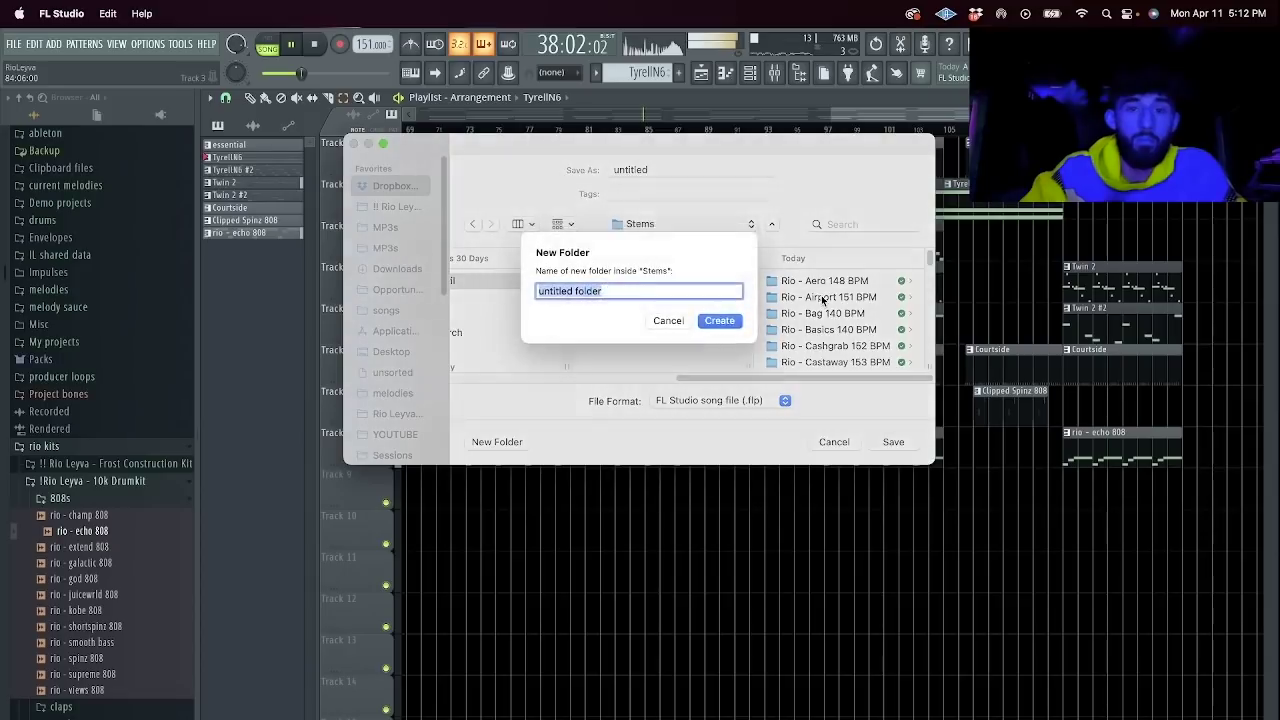
text(Rio x Banrisk - Kawaii 151 BPM)
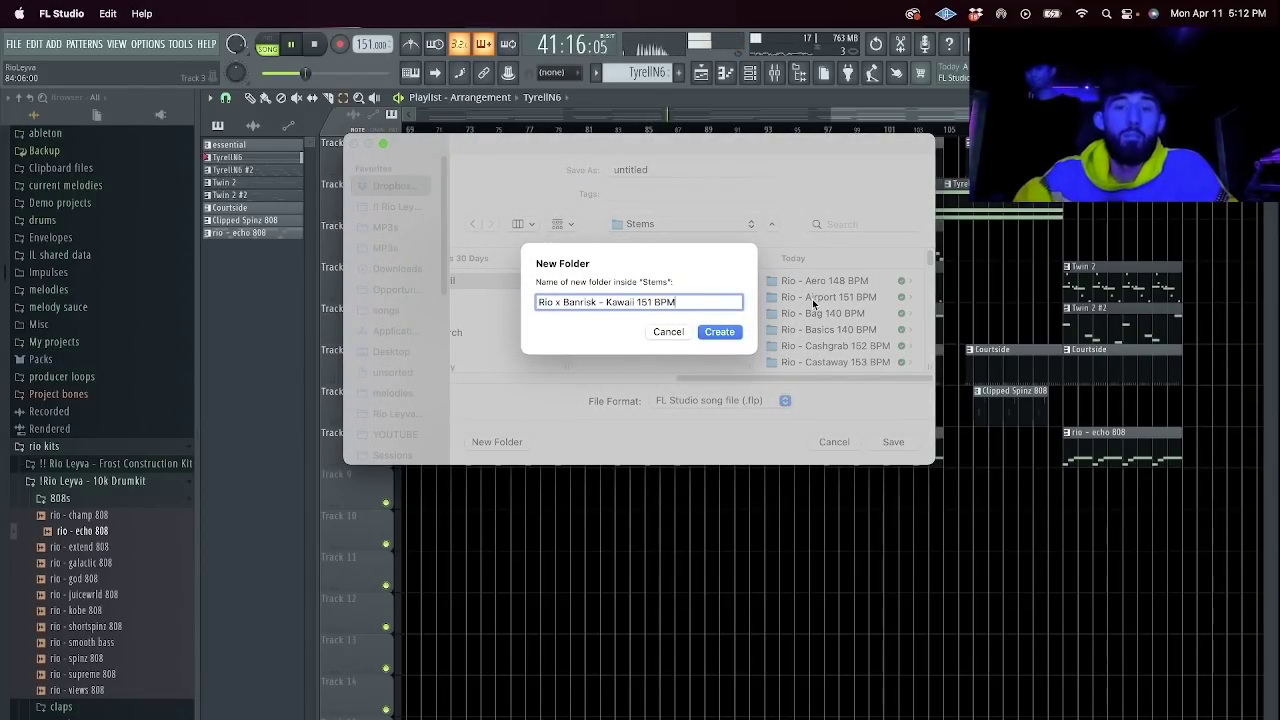
click(730, 331)
drag(654, 168, 500, 167)
text(Rio x Banrisk - Kawaii 151 BPM)
key(Return)
Export the song as an MP3 into the MP3s folder.
key(super+shift+r)
click(715, 223)
click(711, 237)
click(618, 278)
click(893, 441)
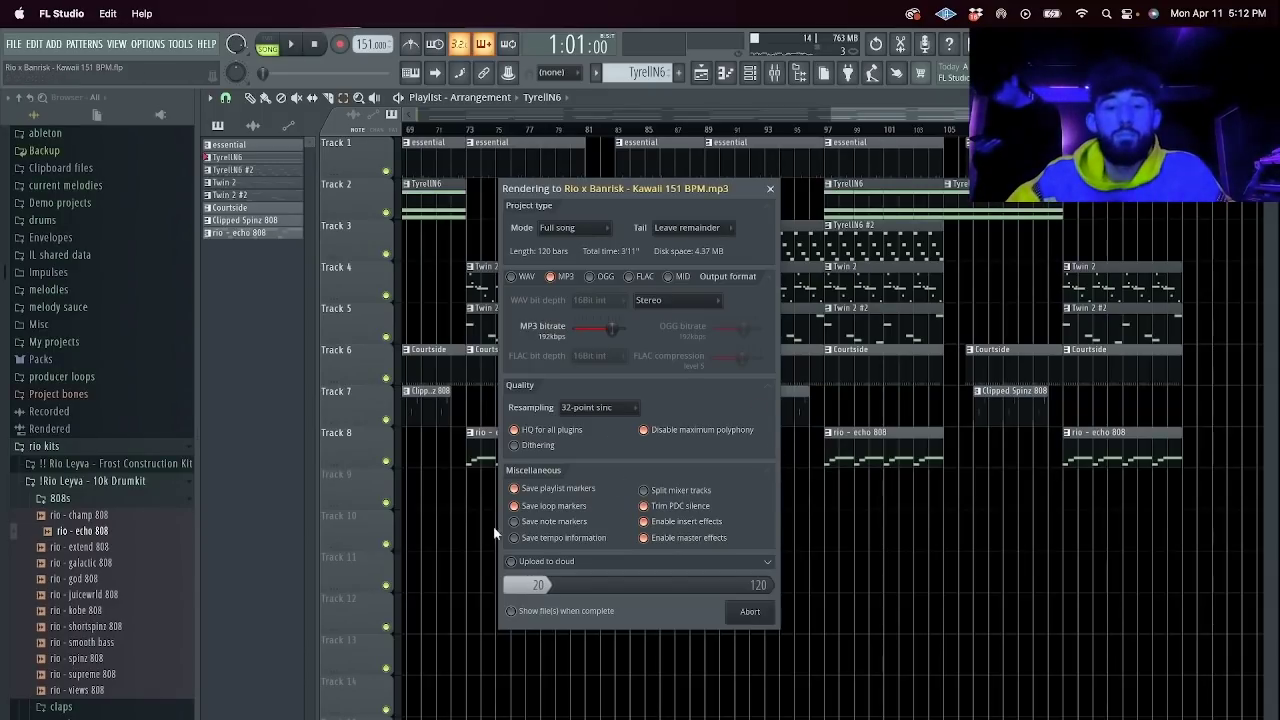
In Finder's MP3s folder, preview the Explorer 140 BPM and NoLag 140 BPM beats.
key(super+Tab)
scroll(840, 320, up, 3)
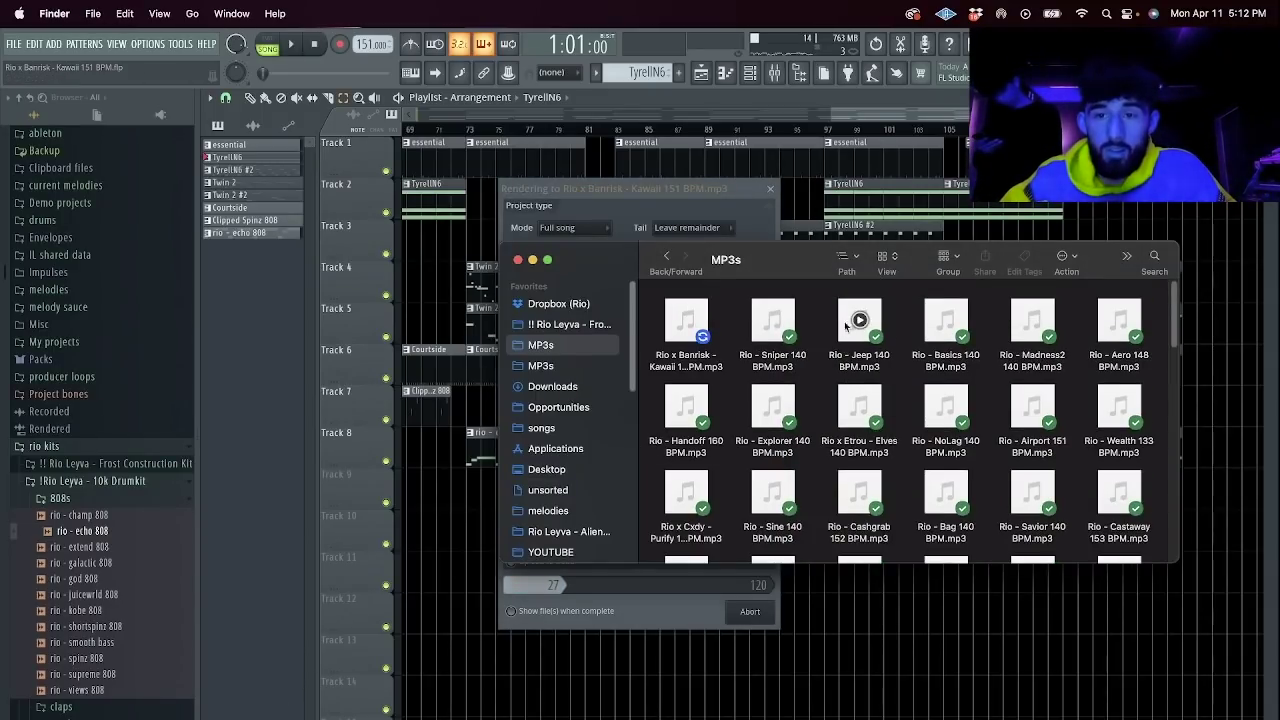
click(954, 328)
click(986, 326)
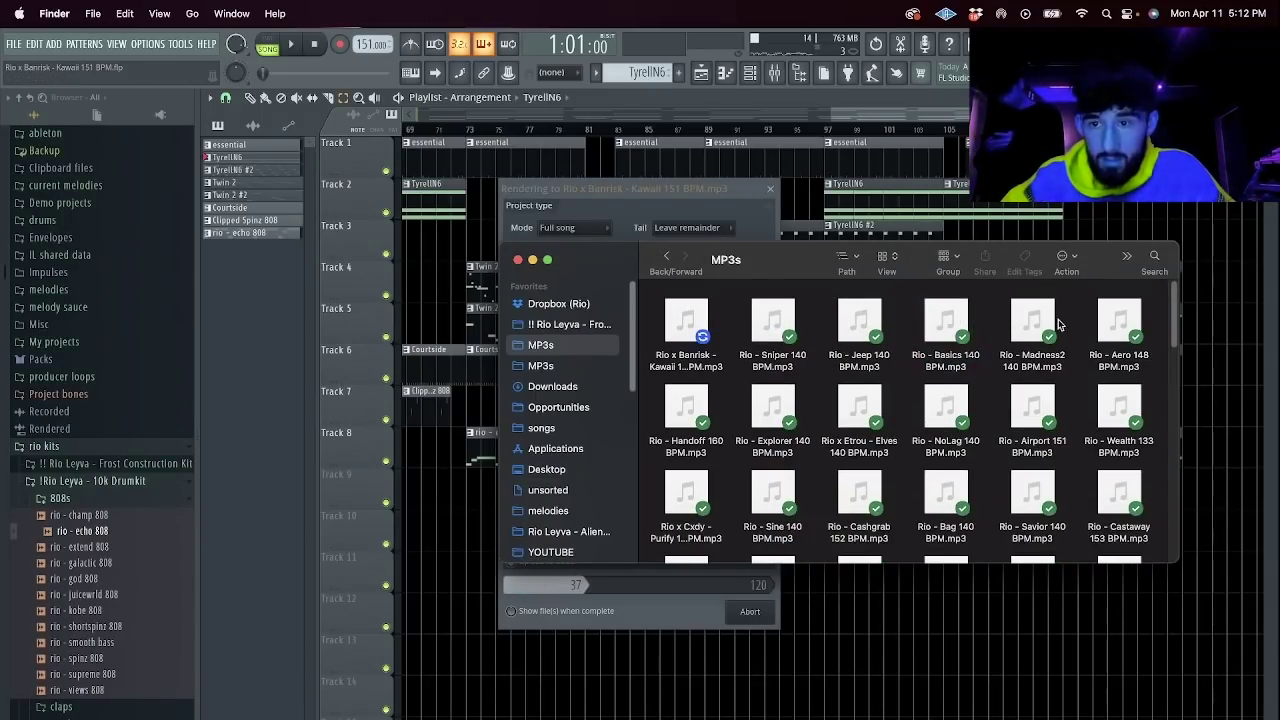
click(773, 407)
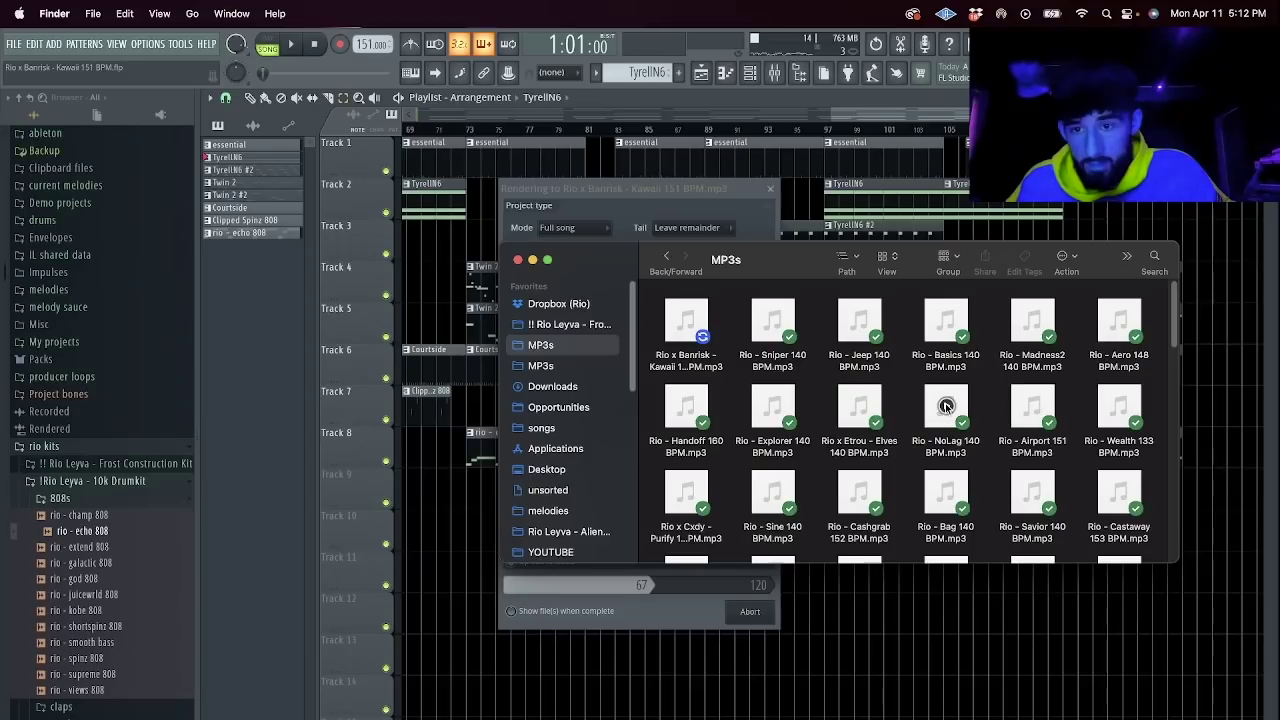
click(948, 408)
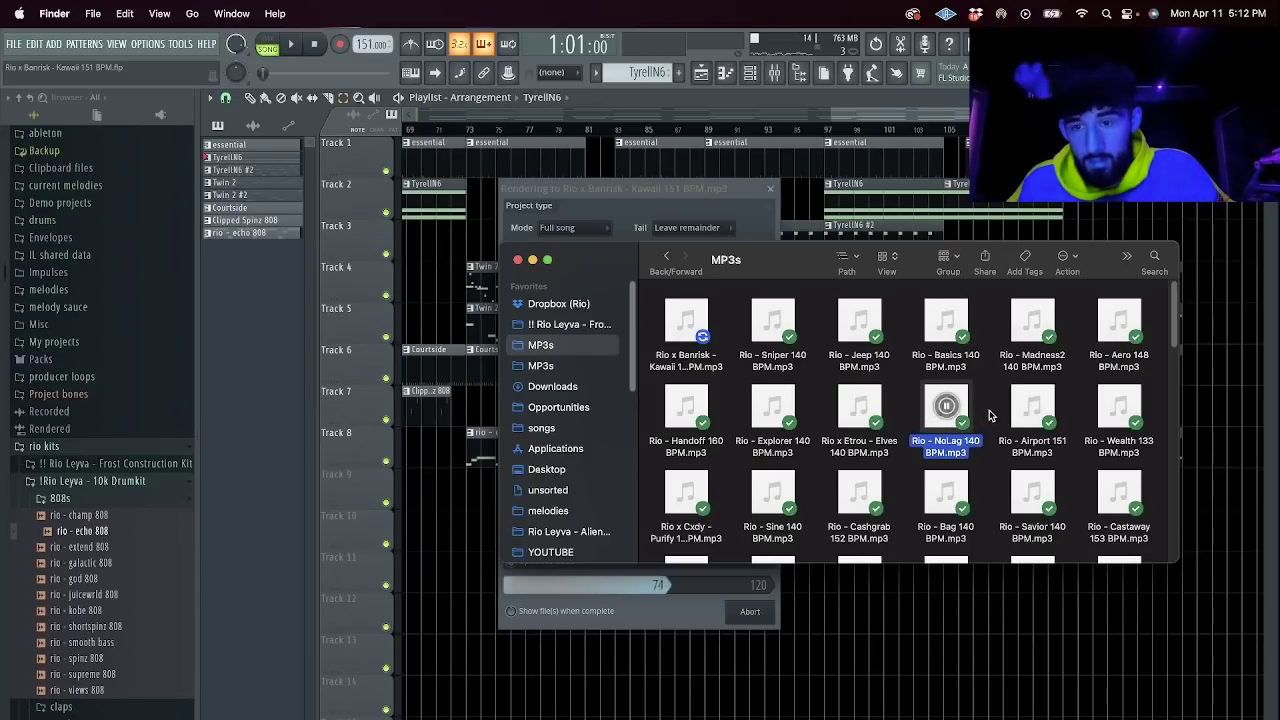
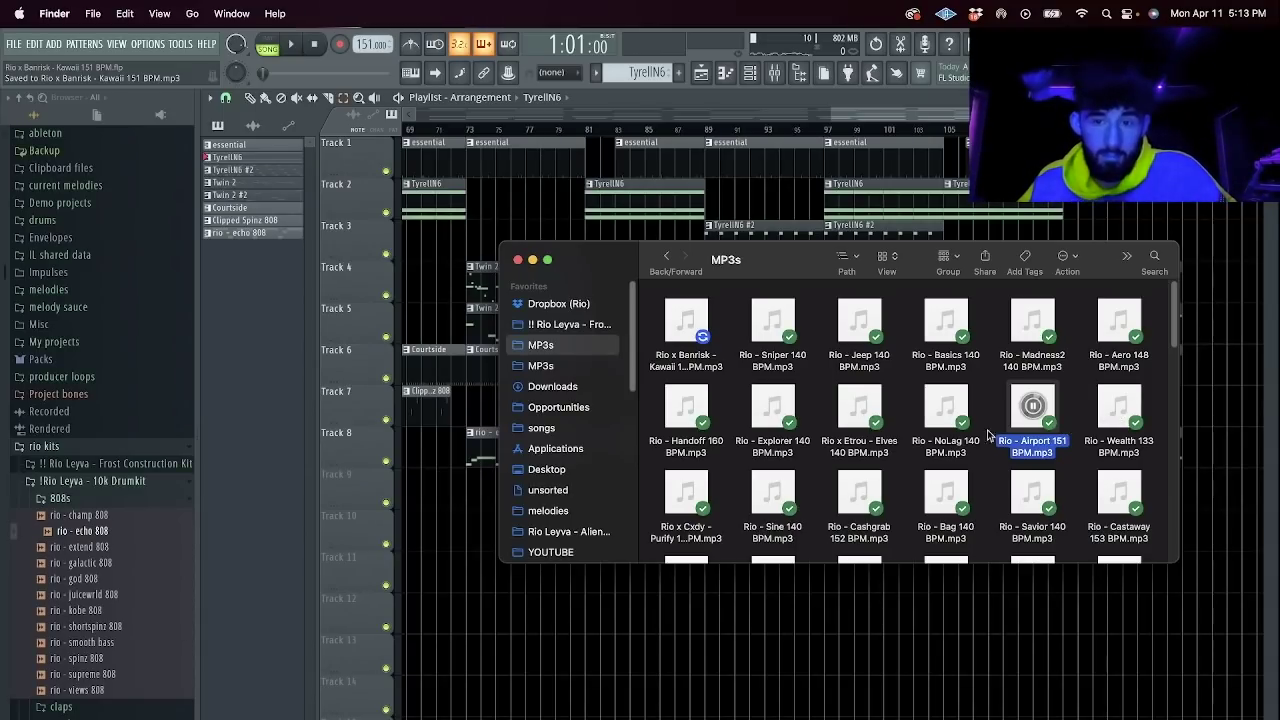
Preview the Cashgrab and Bag beats, then start a new empty 140 BPM FL Studio project.
click(862, 493)
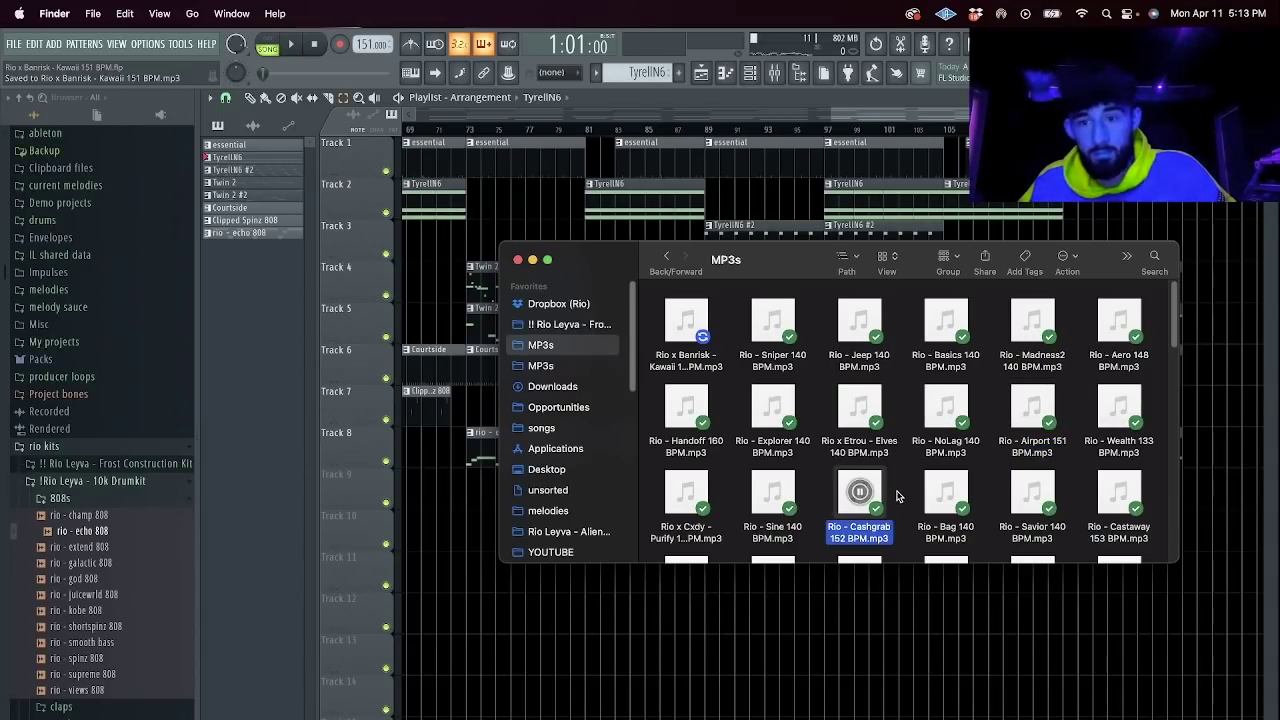
click(946, 493)
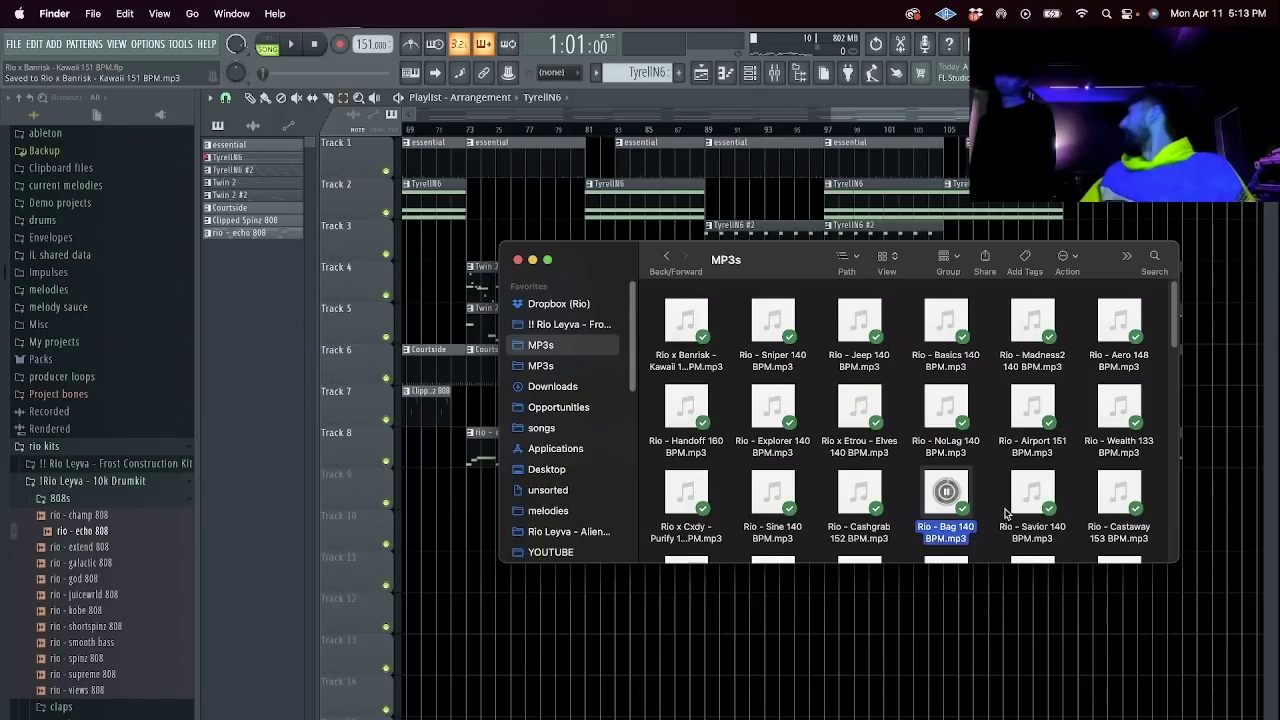
click(875, 114)
click(16, 42)
click(30, 65)
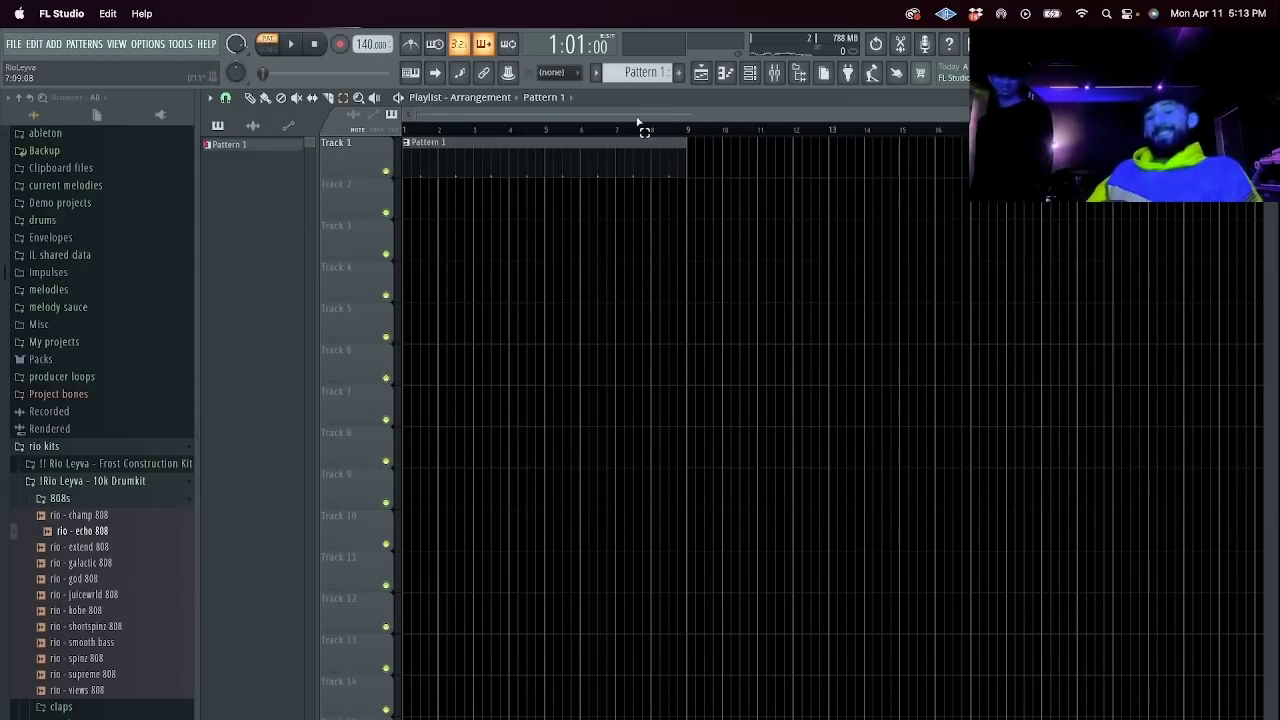
Add a Kontakt channel and load REV X-LOOPS.nki from the X-LOOPS Instruments folder.
click(749, 74)
click(365, 178)
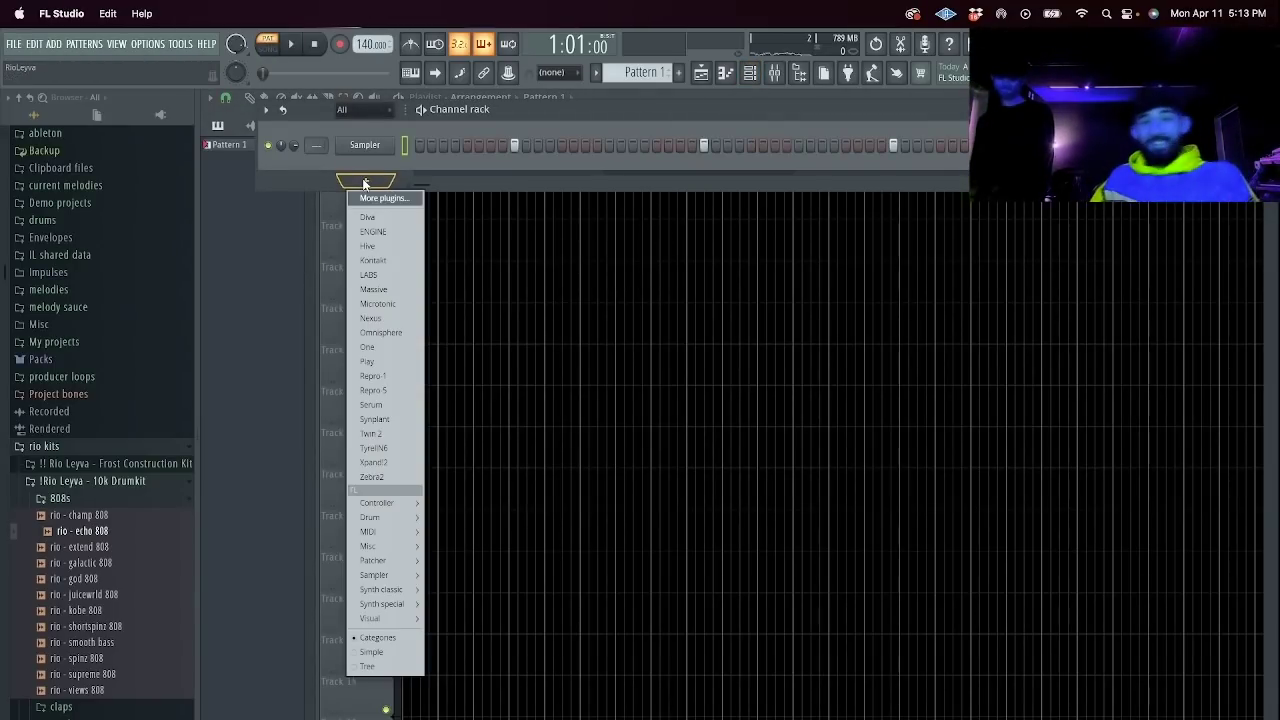
click(373, 261)
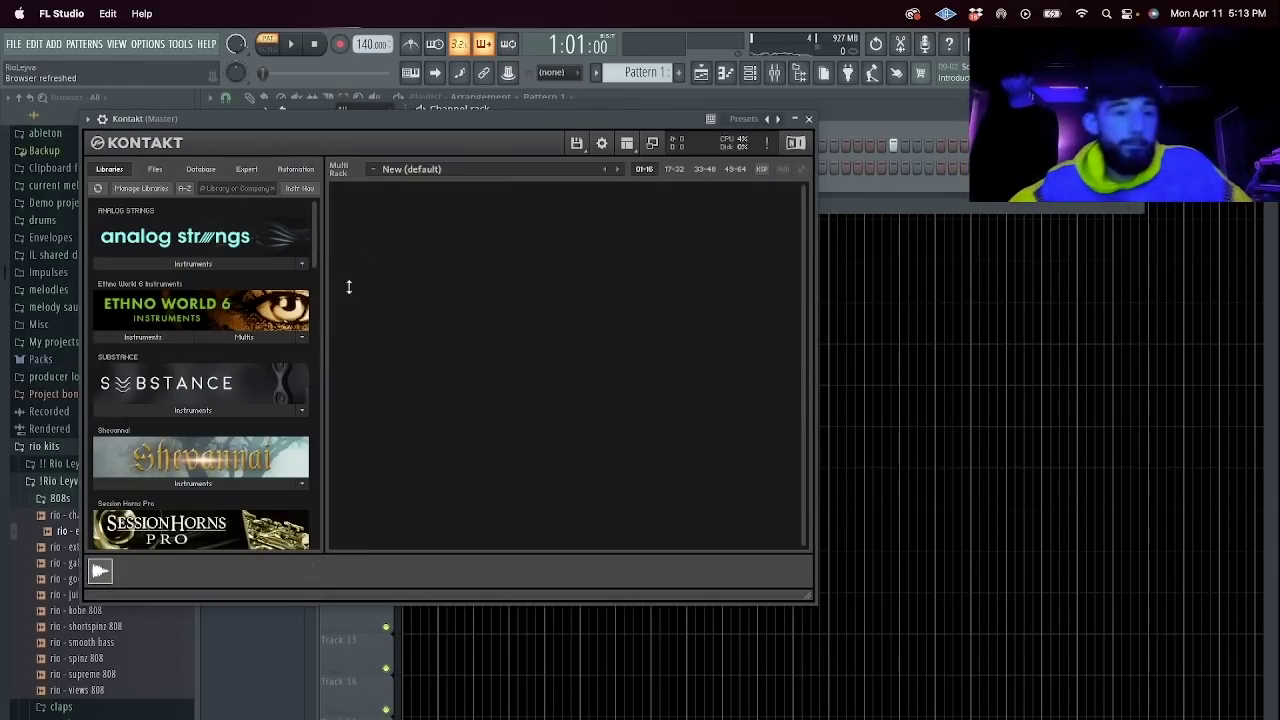
scroll(265, 360, down, 10)
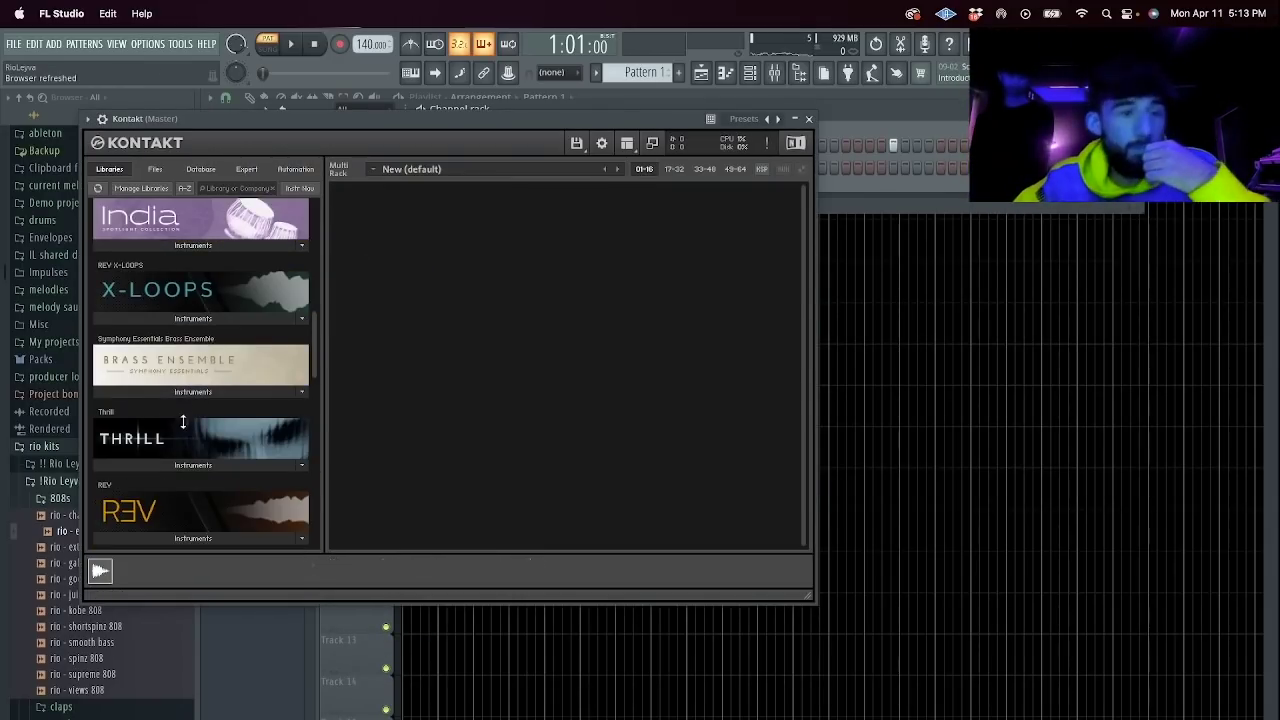
click(193, 318)
double_click(160, 350)
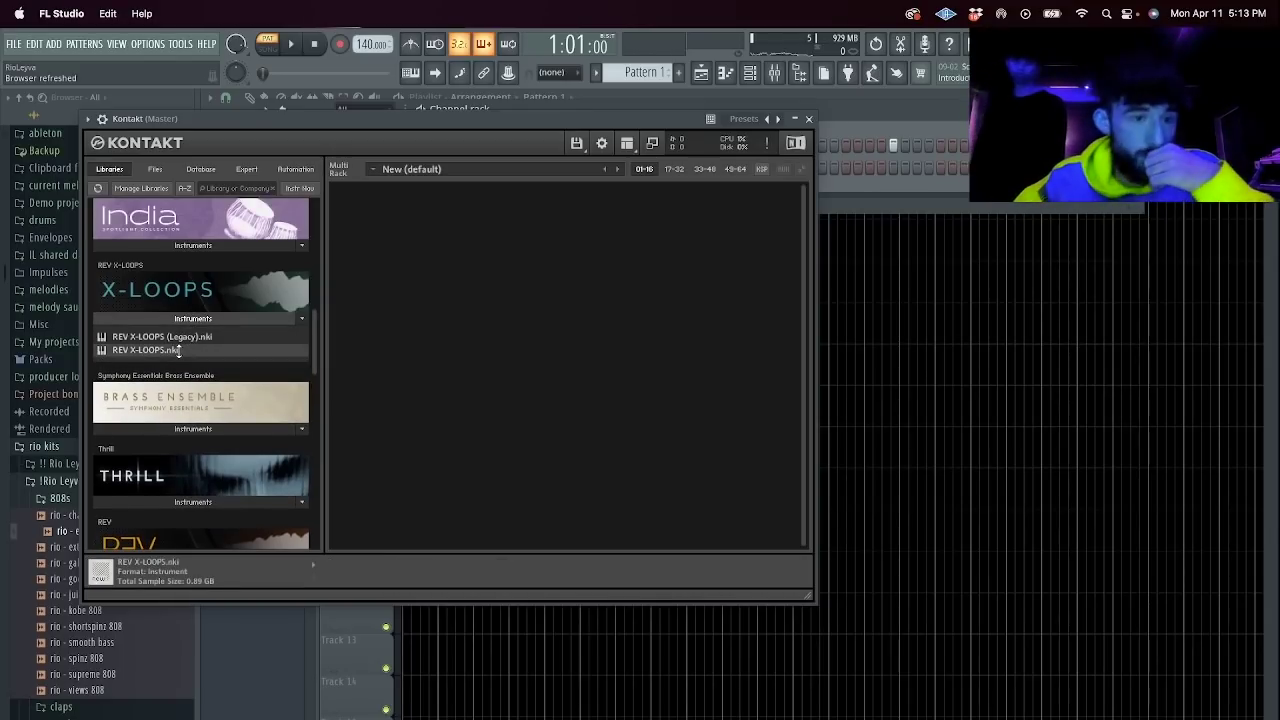
key(super+Tab)
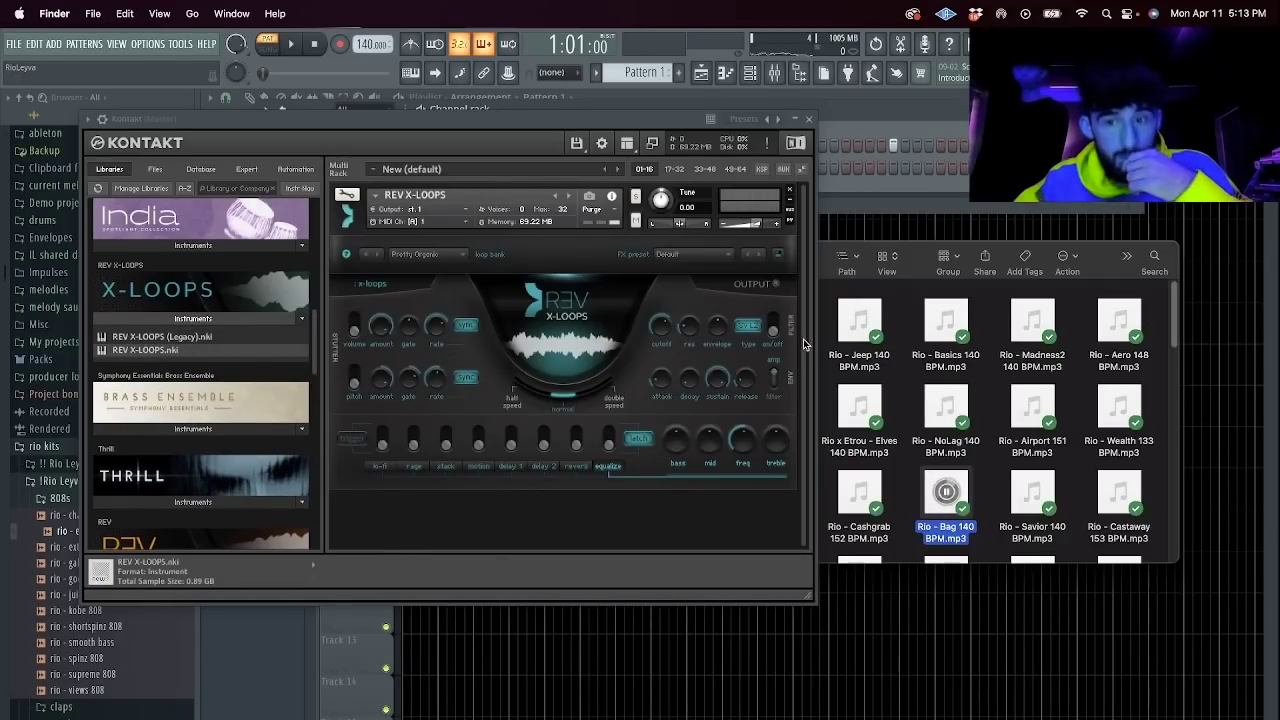
Preview the Savior, Castaway, Jungle and Elves beats in the MP3s folder.
click(923, 261)
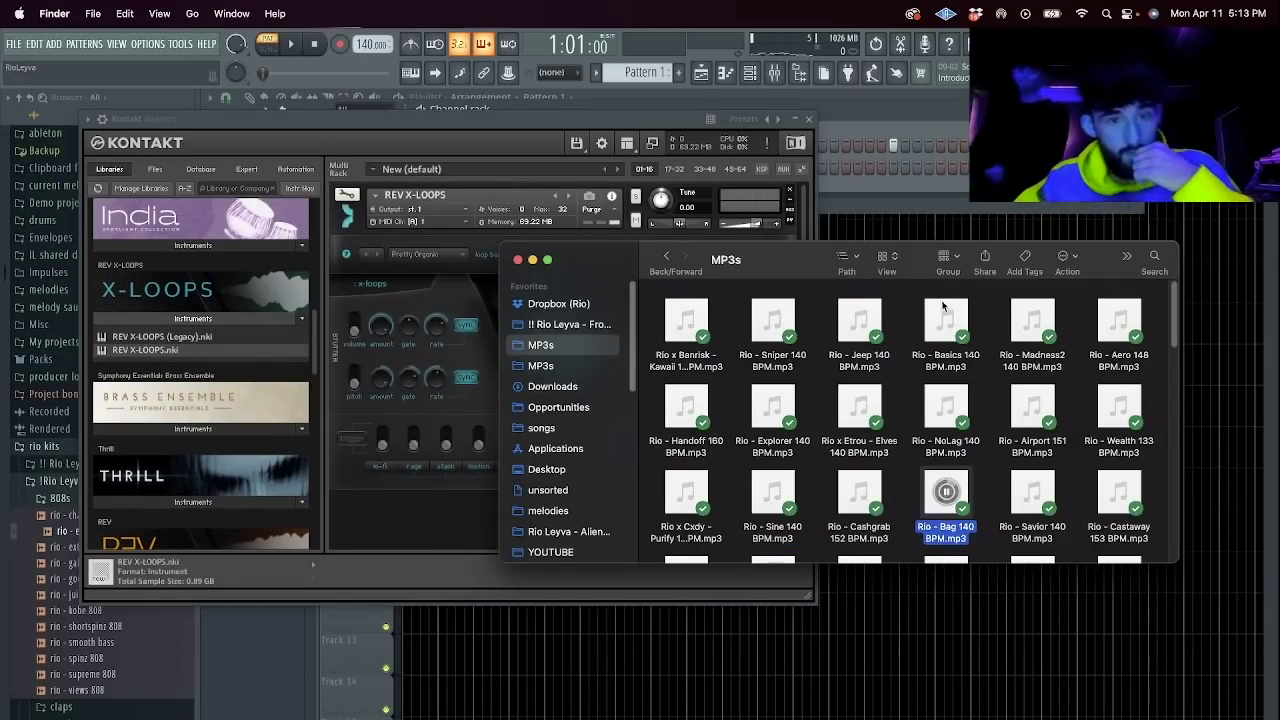
click(1033, 491)
scroll(1076, 491, down, 3)
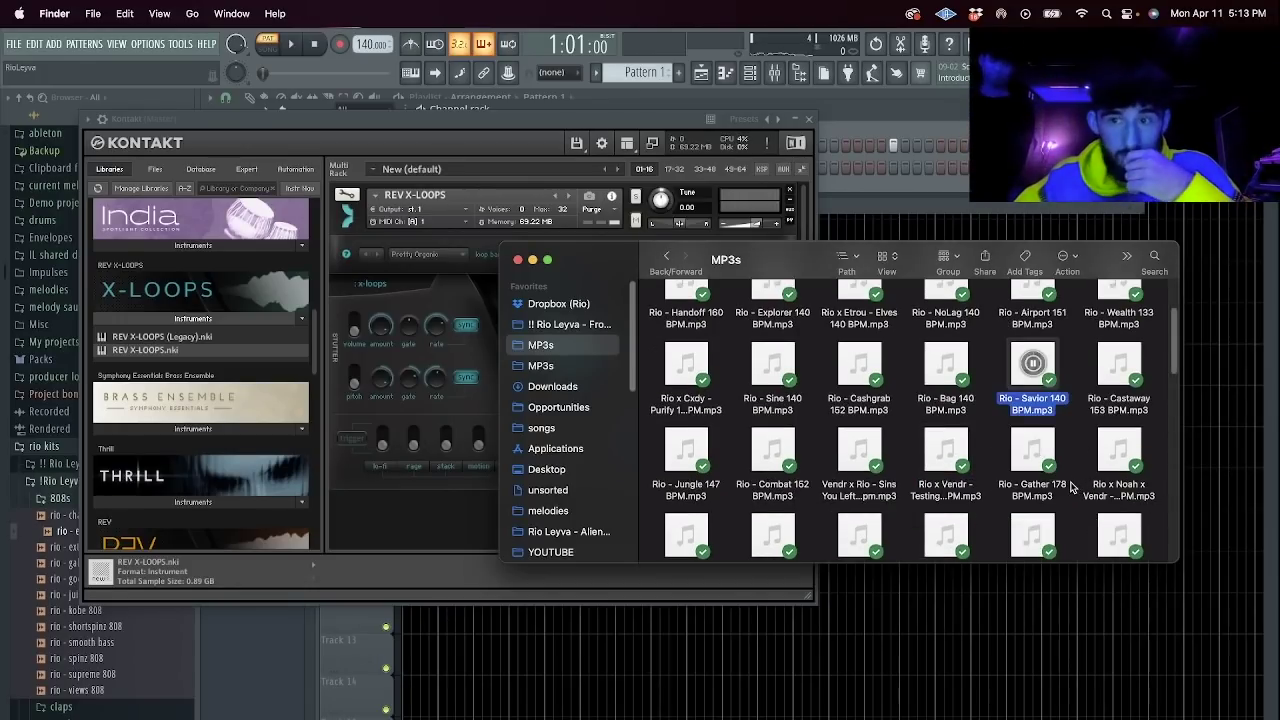
click(1120, 364)
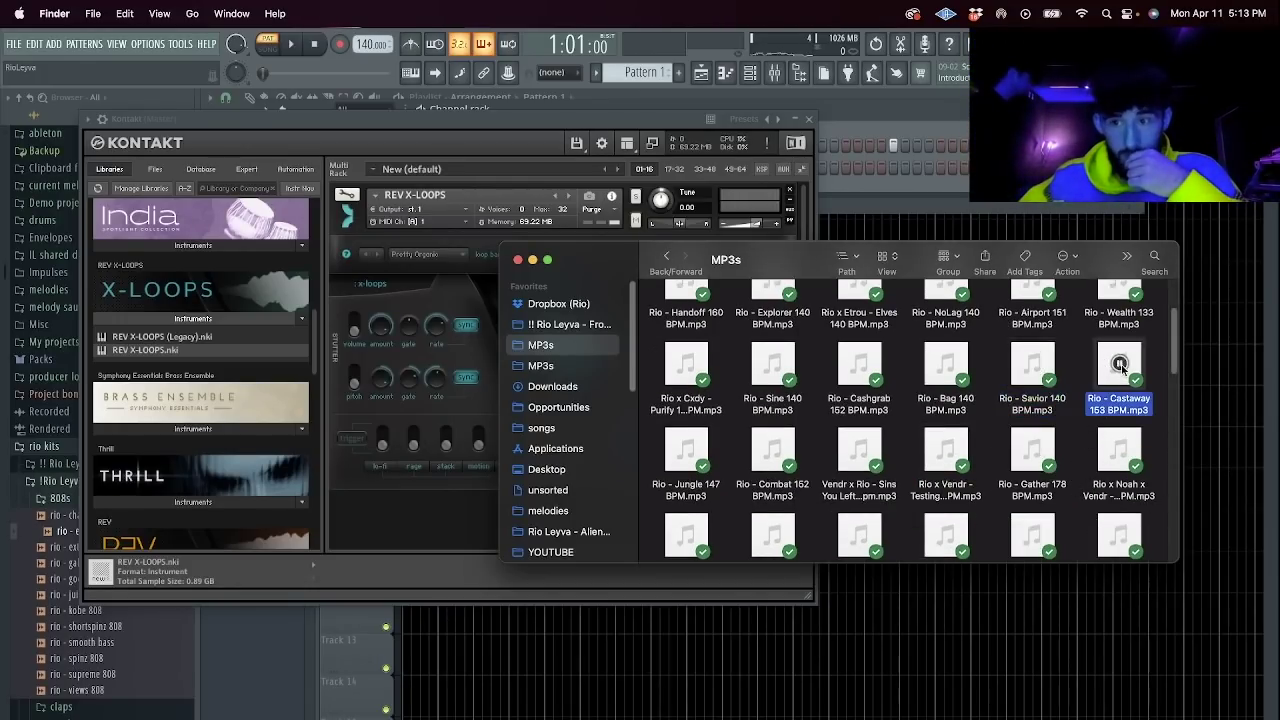
click(687, 450)
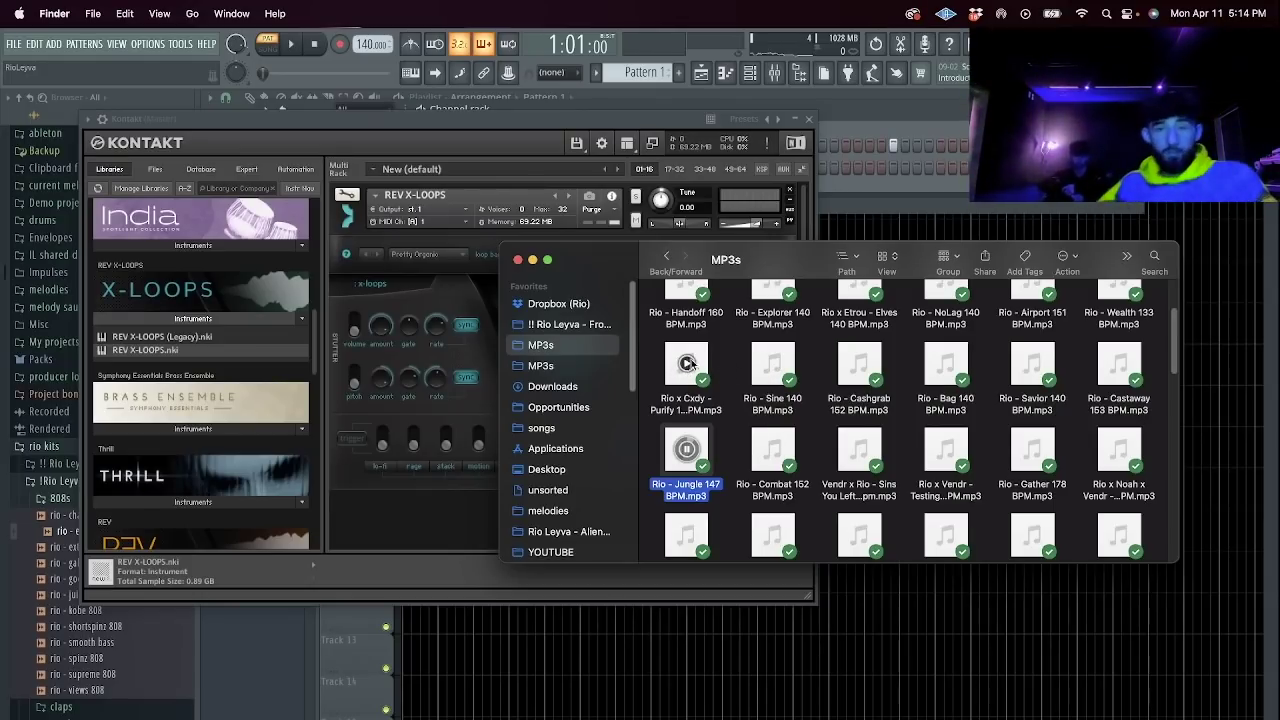
scroll(765, 370, up, 3)
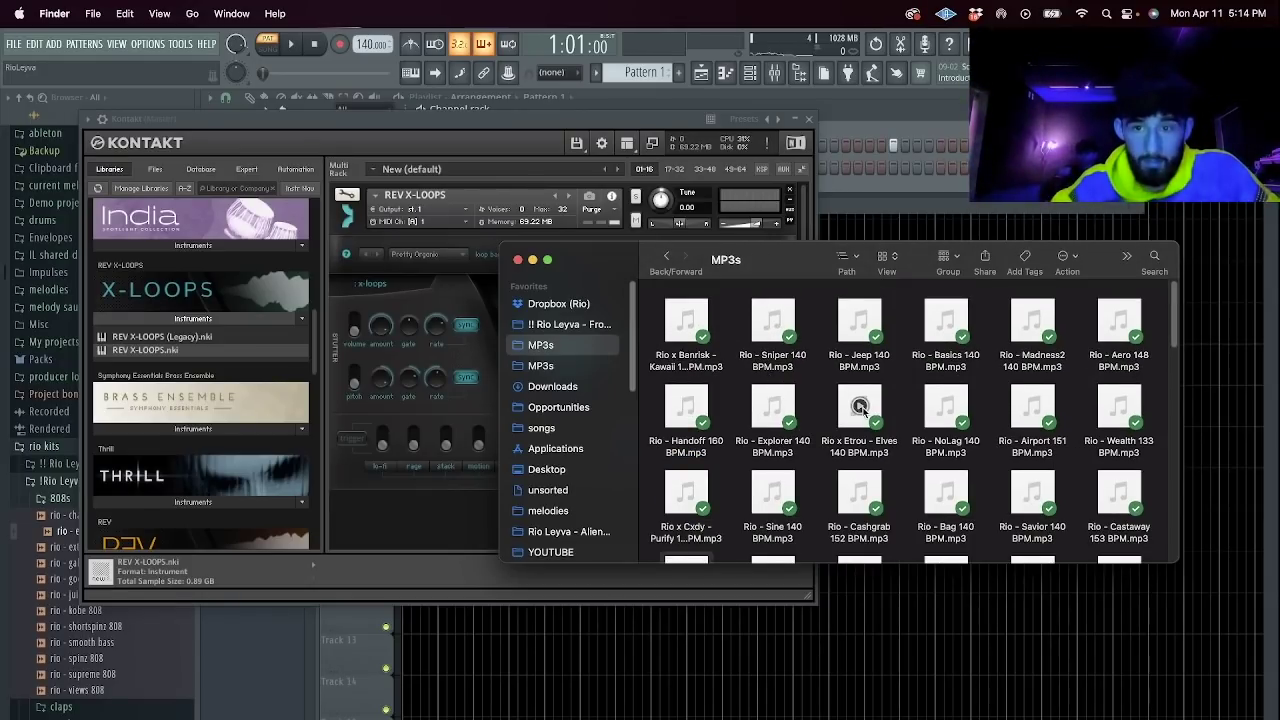
click(860, 406)
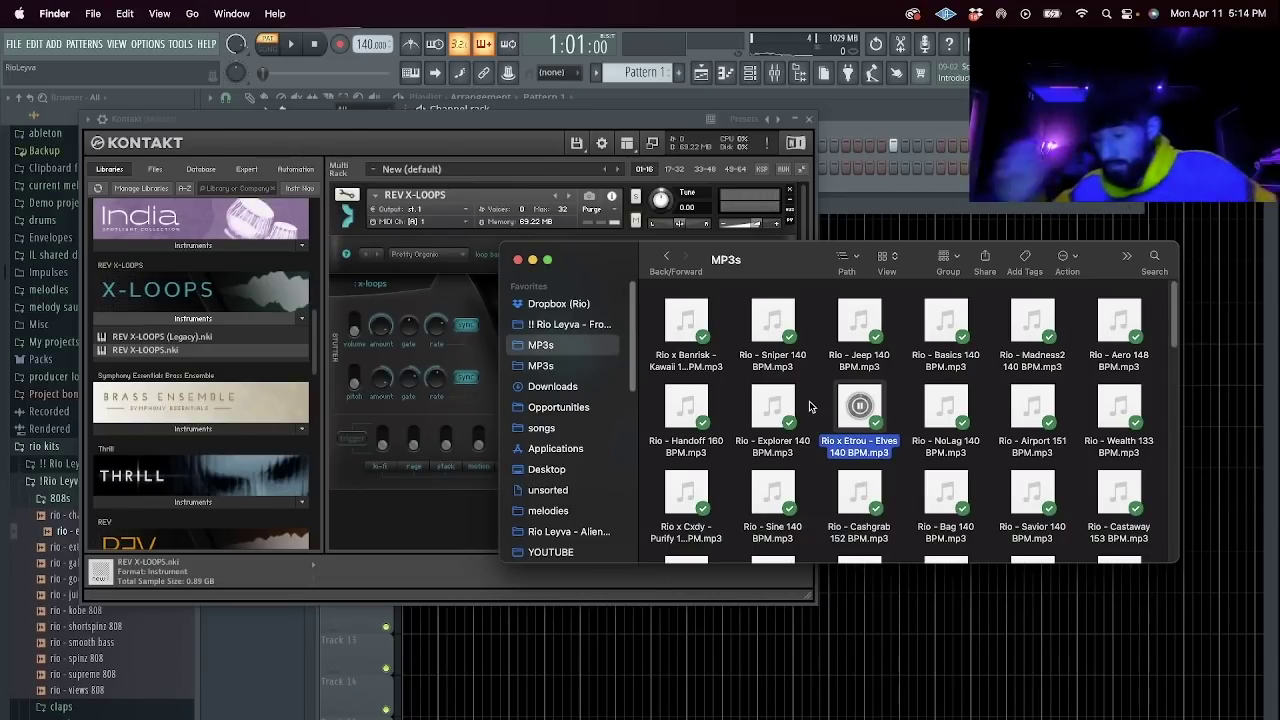
Raise the system volume, then stop the Elves preview and close the MP3s window.
click(426, 125)
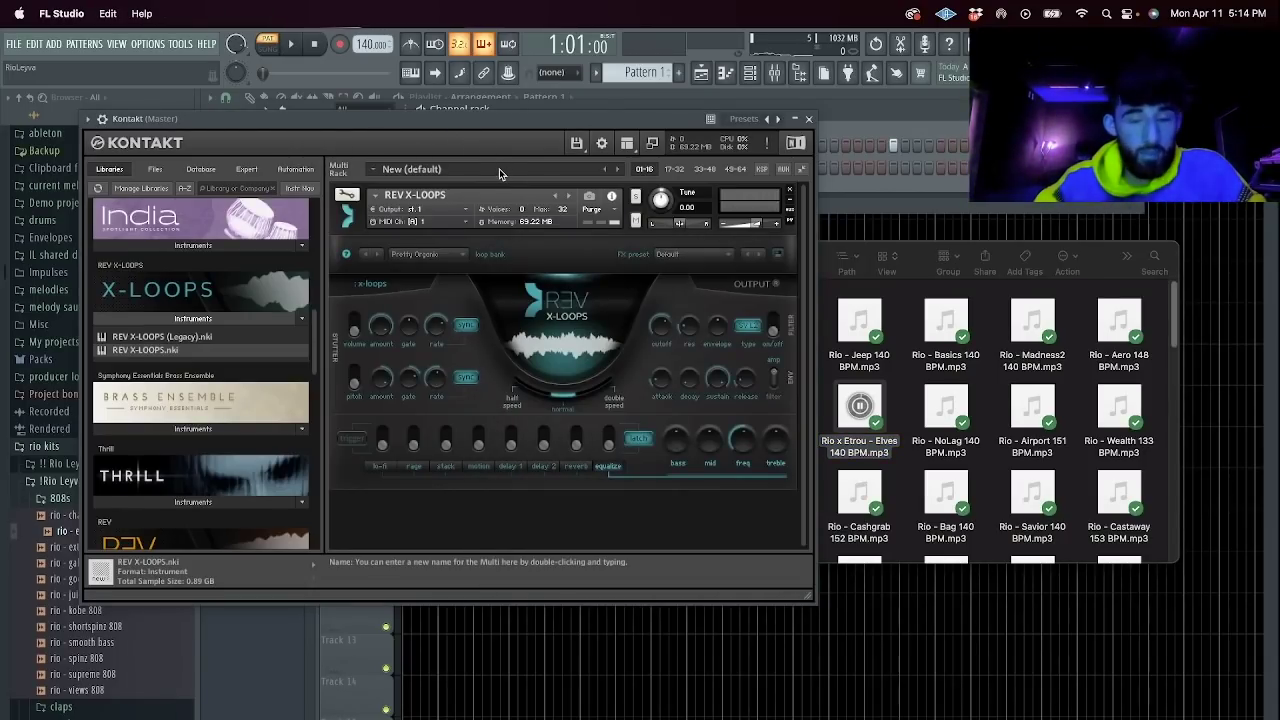
click(410, 72)
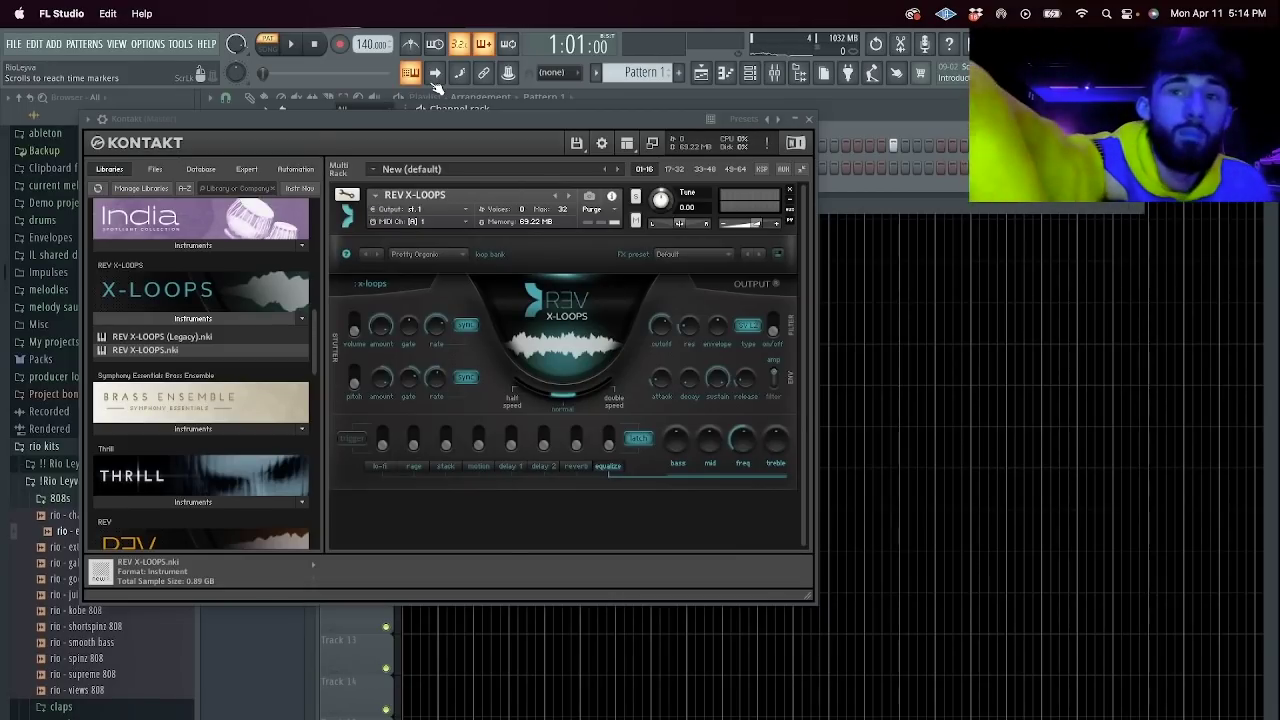
key(XF86AudioRaiseVolume)
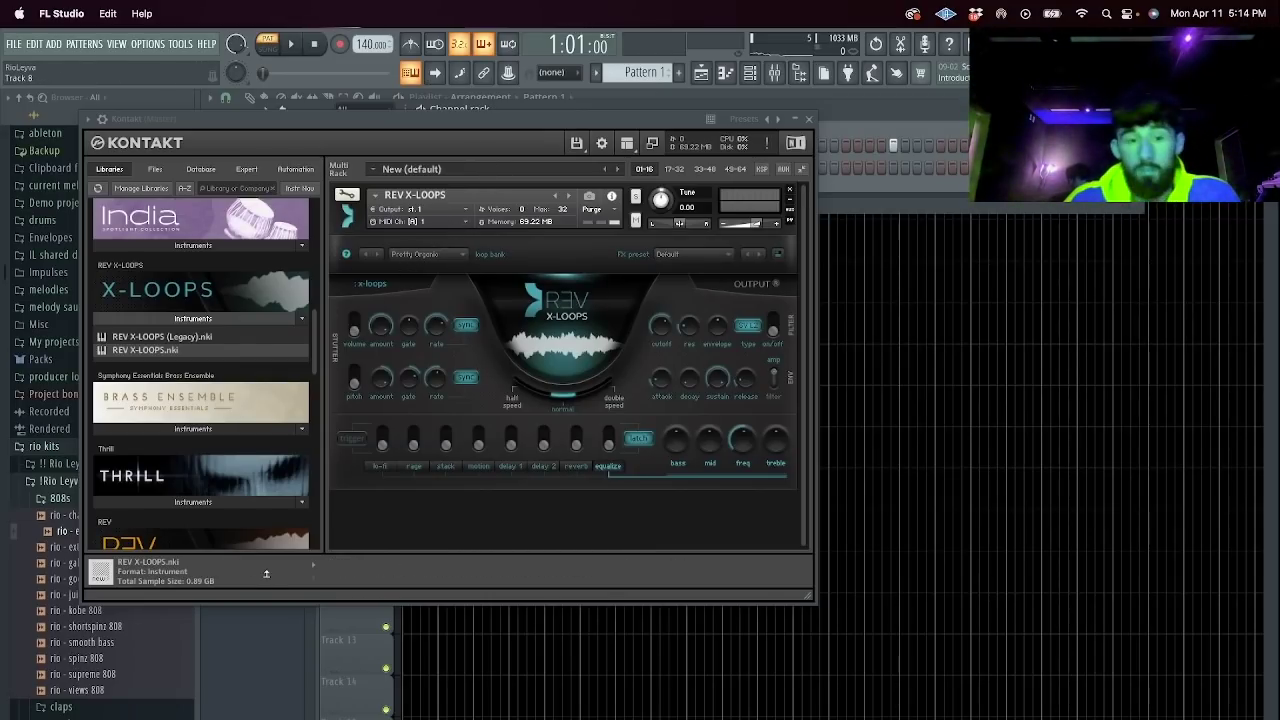
click(293, 684)
drag(910, 259, 582, 272)
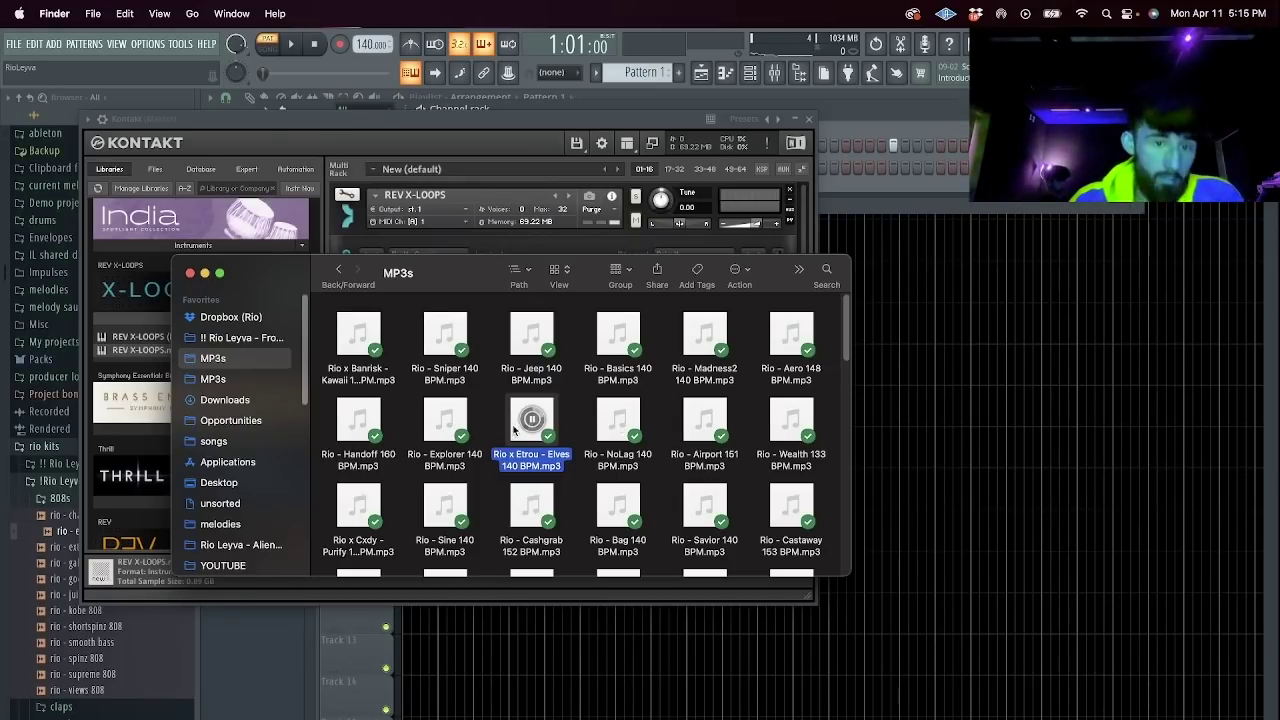
click(562, 428)
click(189, 273)
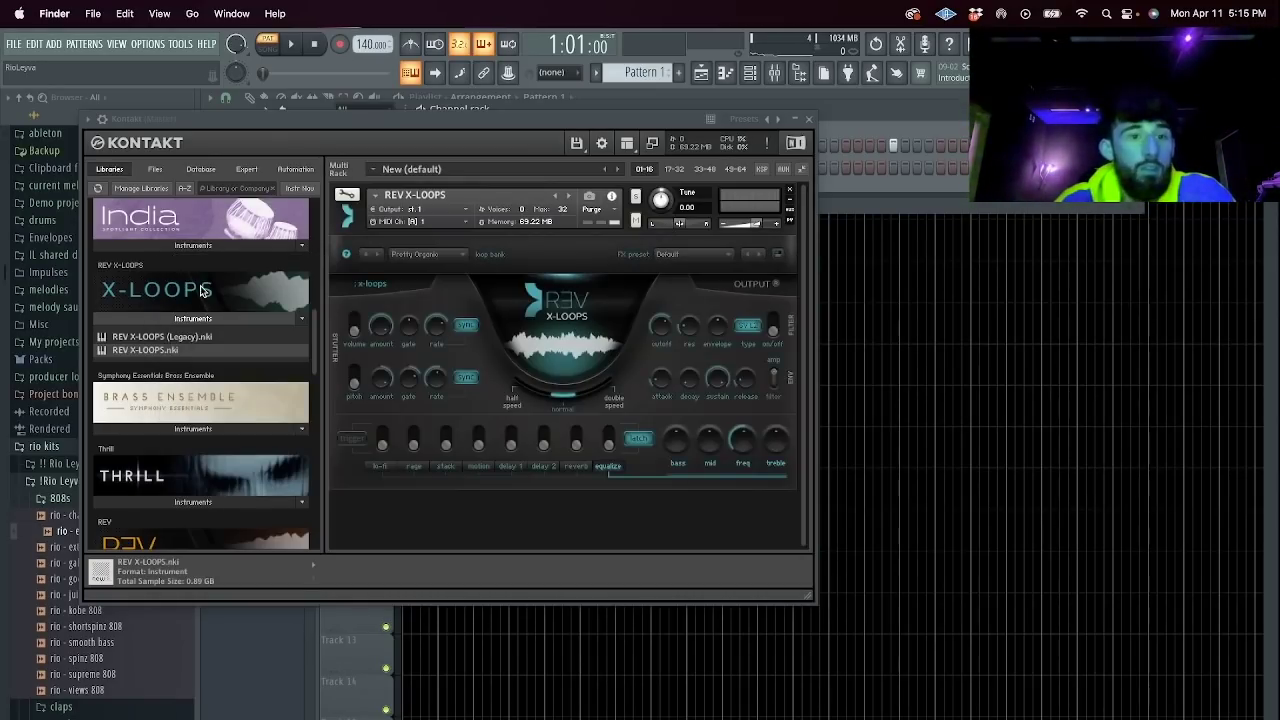
Switch REV X-LOOPS to the Sound Design loop bank and close Kontakt.
click(440, 254)
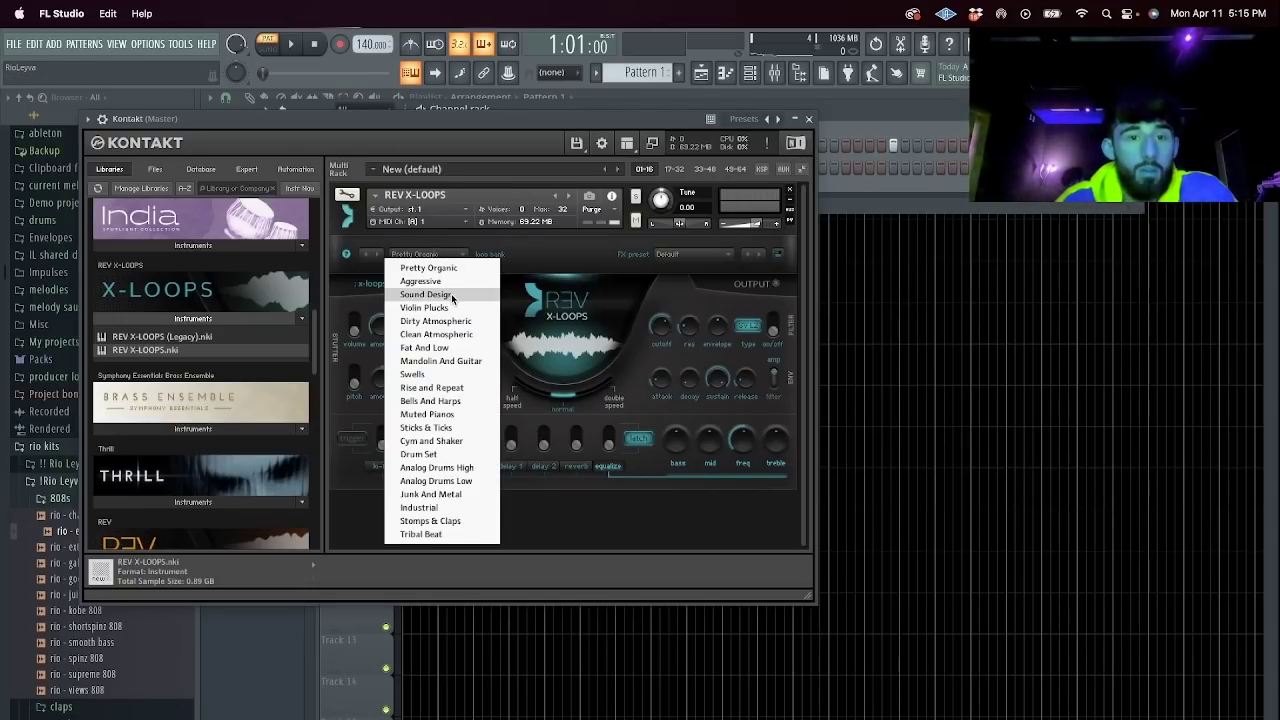
click(450, 296)
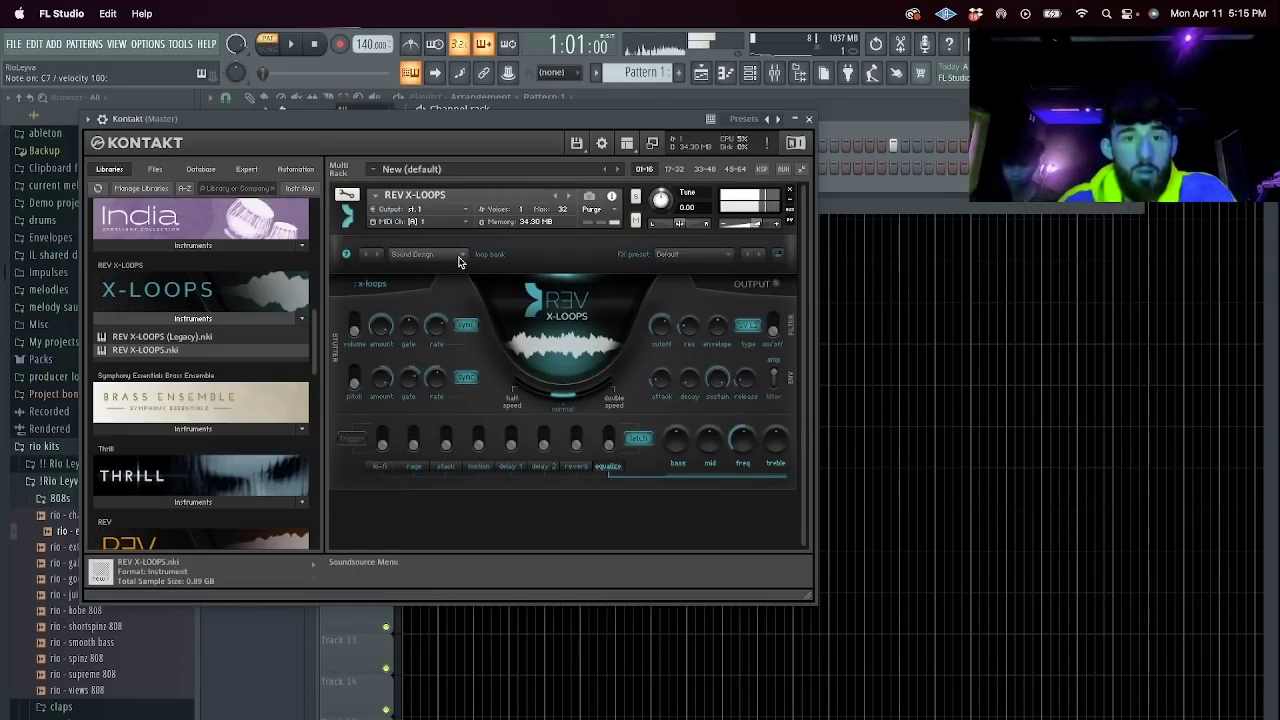
click(809, 118)
Draw a nearly four-bar note in Kontakt's piano roll and duplicate it right after.
right_click(407, 168)
click(420, 166)
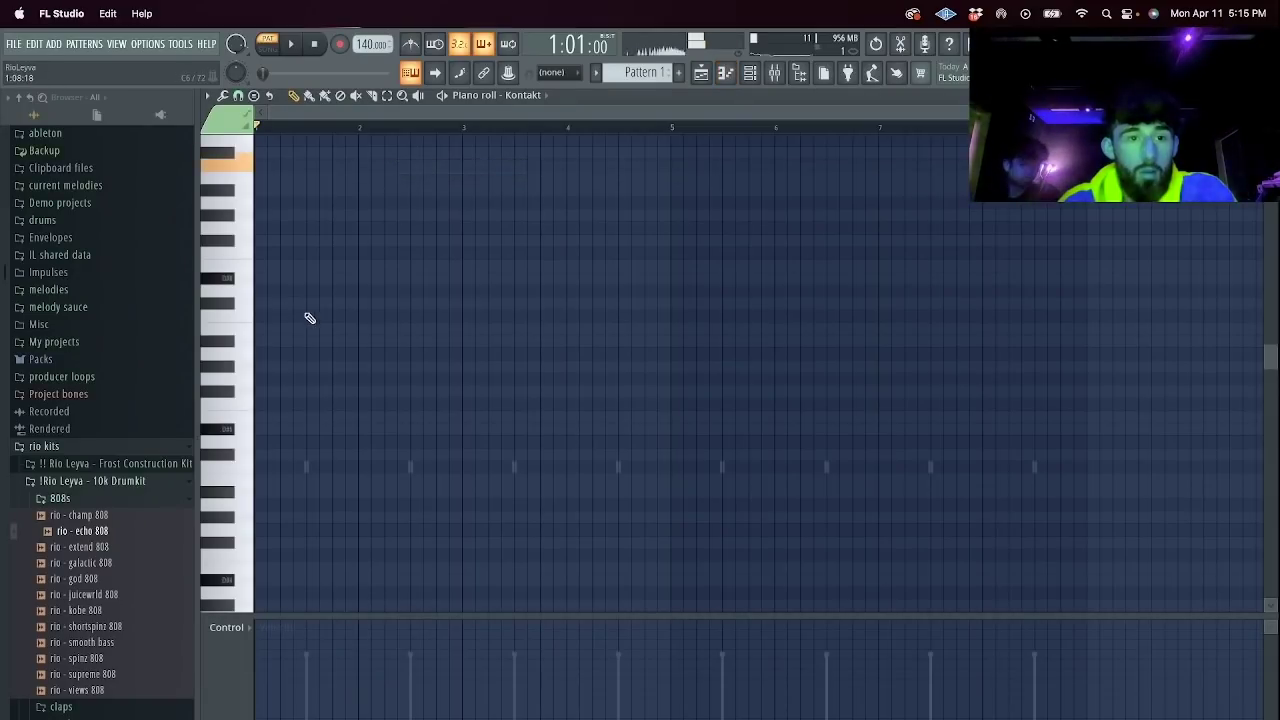
click(265, 165)
drag(383, 166, 668, 165)
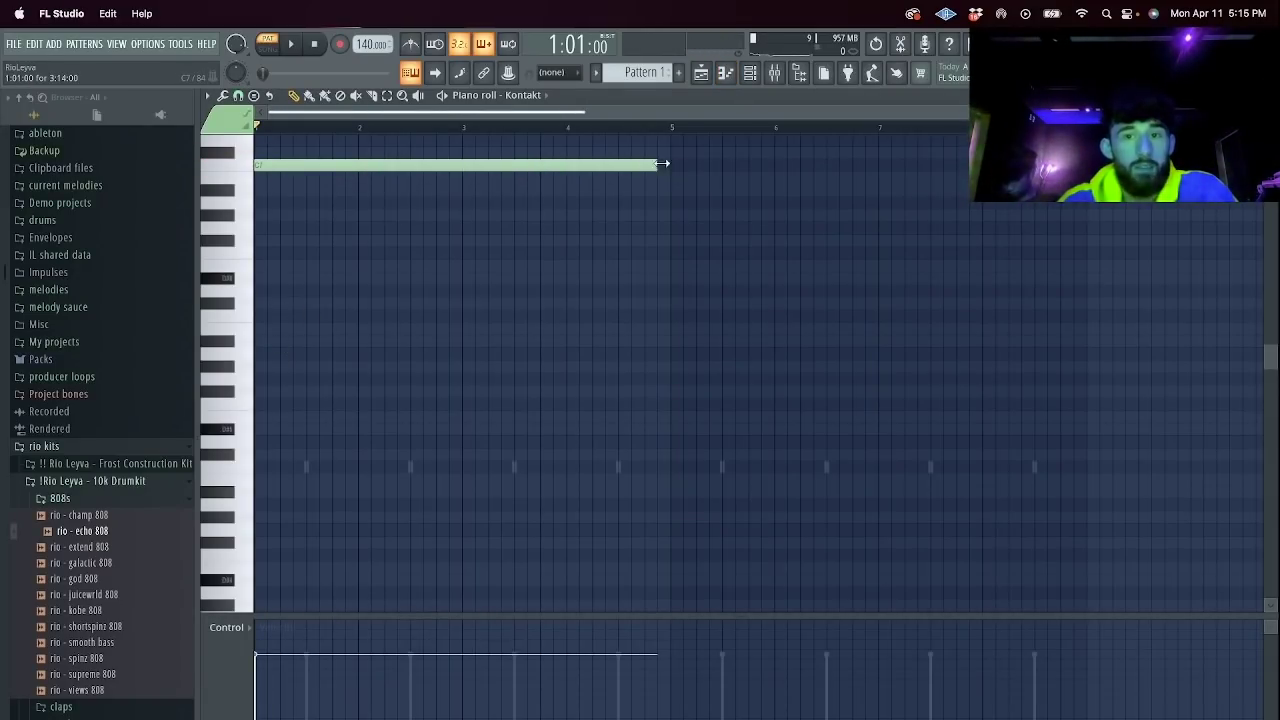
key(ctrl+b)
click(750, 74)
click(774, 74)
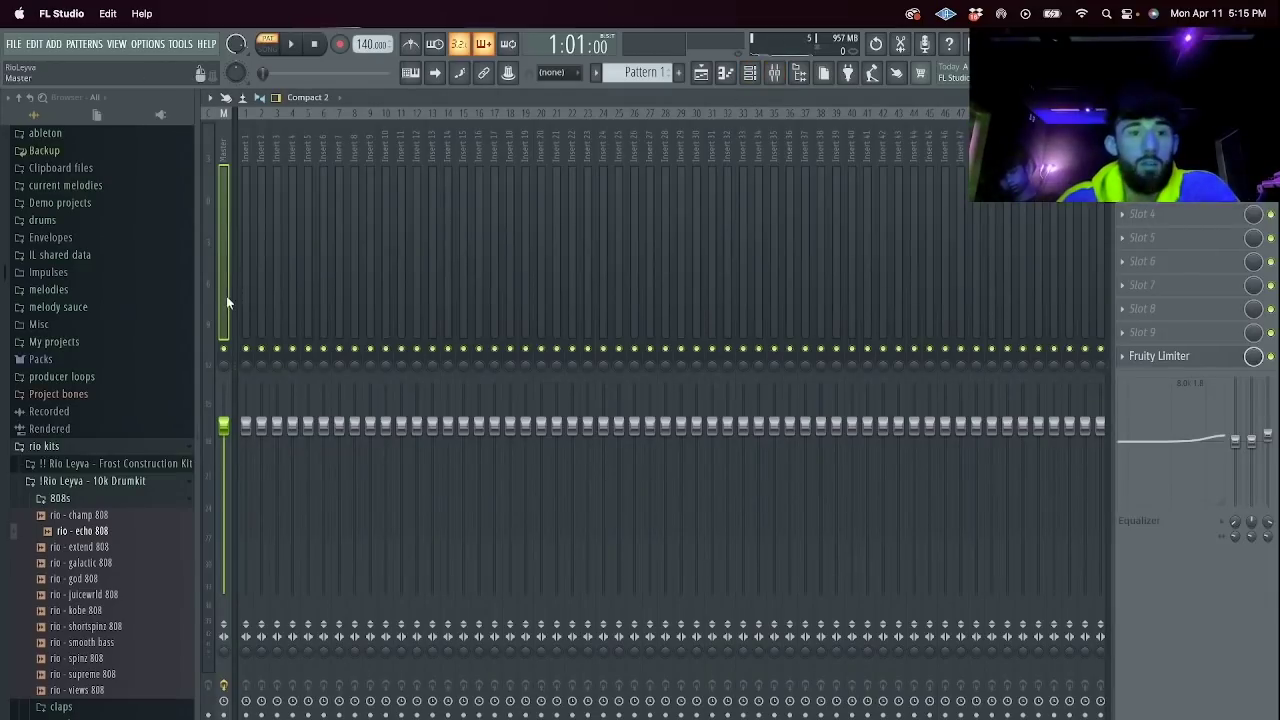
Select the Kontakt mixer insert and add HalfTime set to 1.5x.
click(242, 296)
click(240, 320)
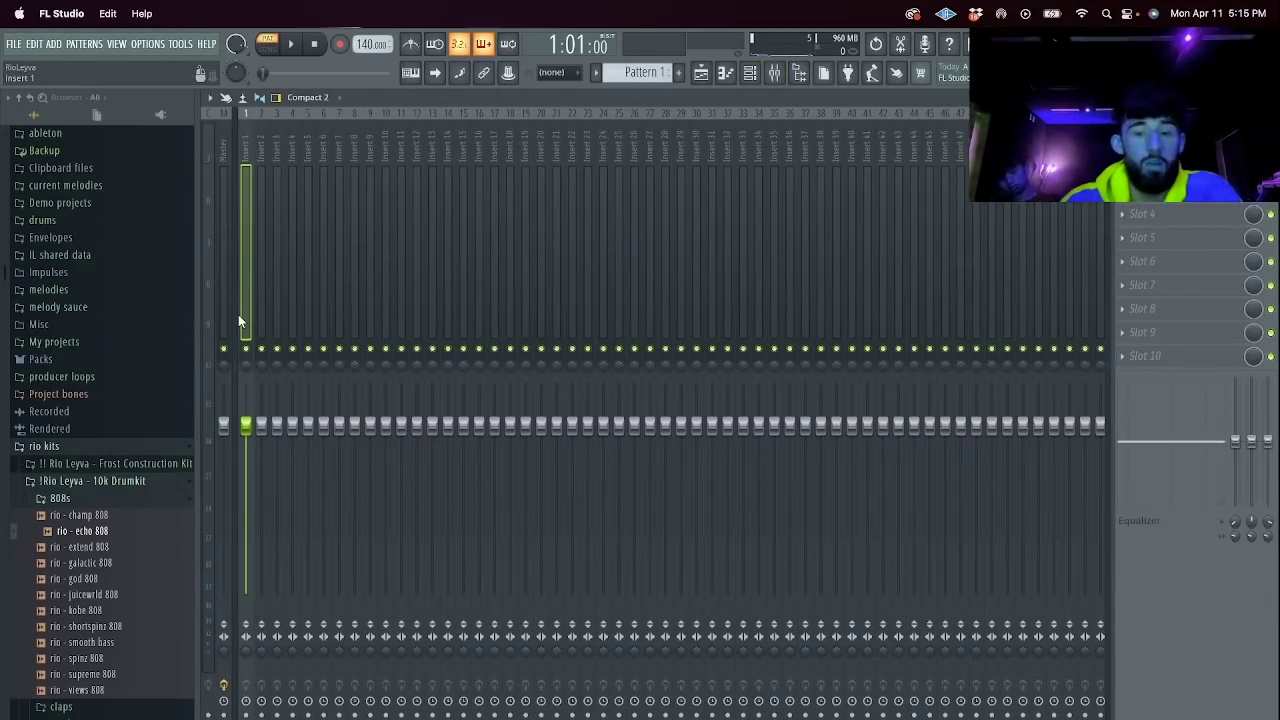
click(1145, 214)
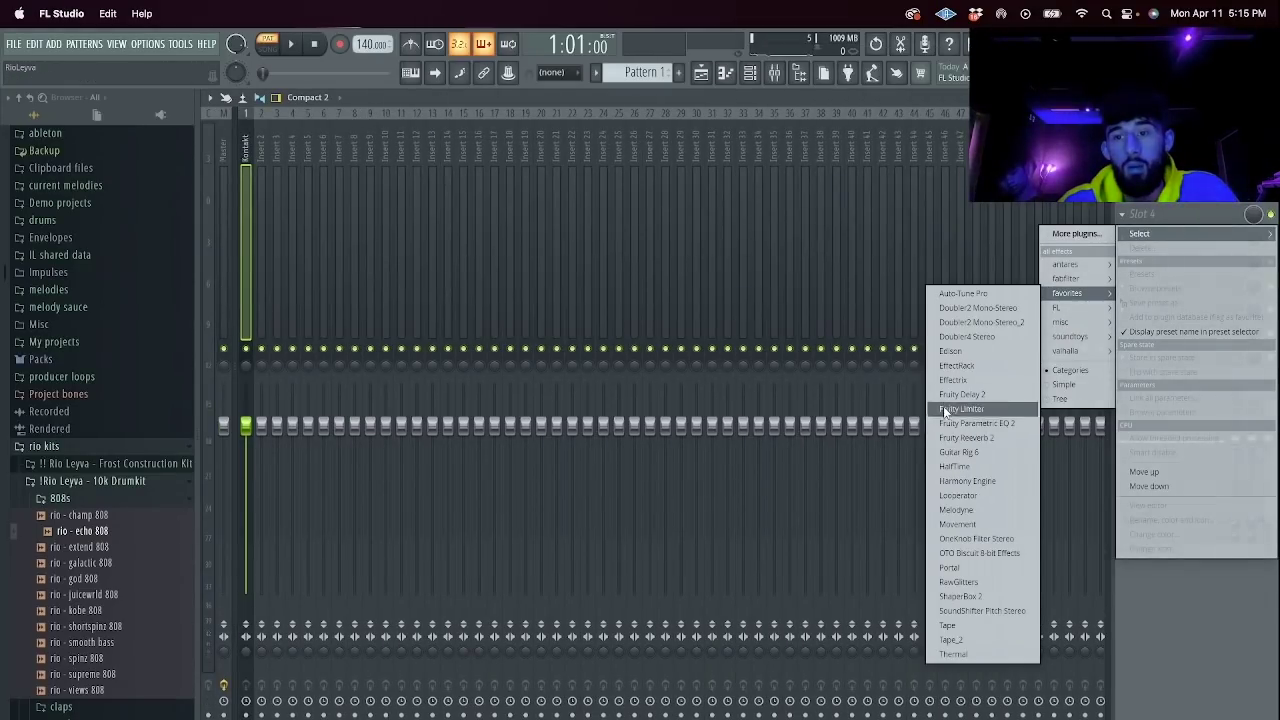
click(974, 465)
click(284, 246)
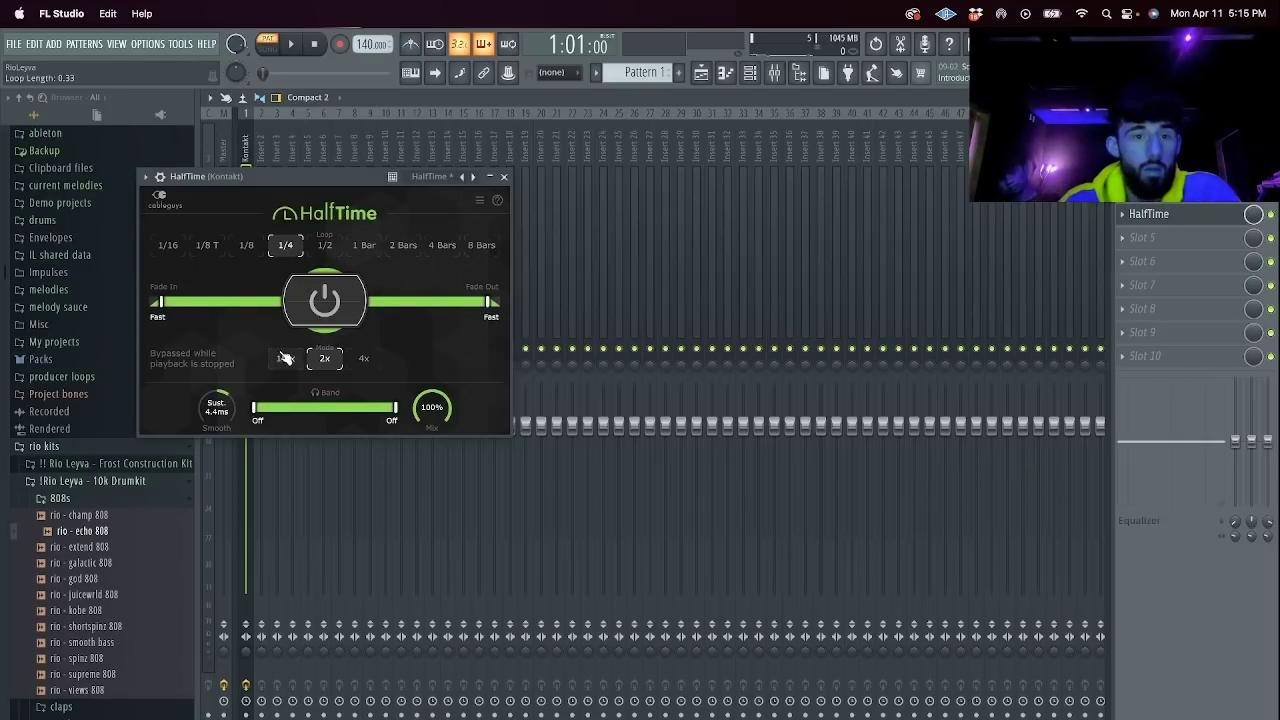
click(290, 358)
key(space)
click(504, 177)
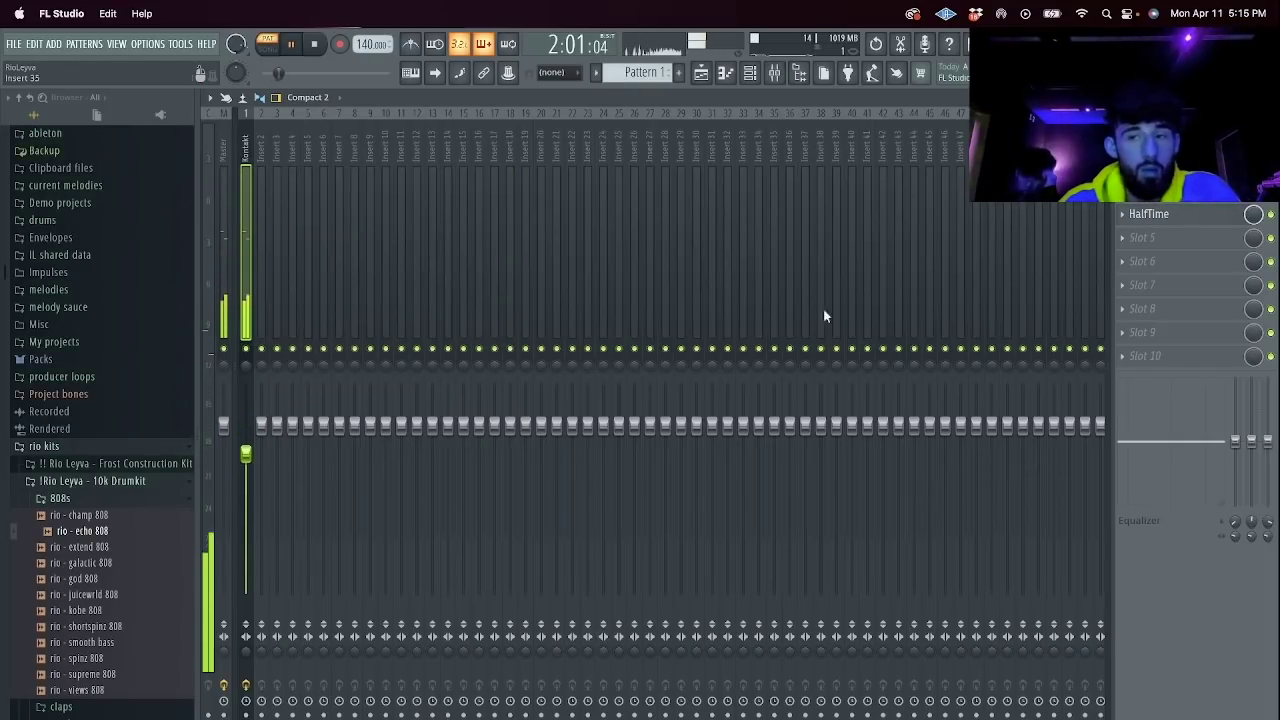
Add Fruity Parametric EQ 2 with the 20Hz + 18kHz cut preset to the next slot.
click(1145, 237)
mouse_move(1086, 345)
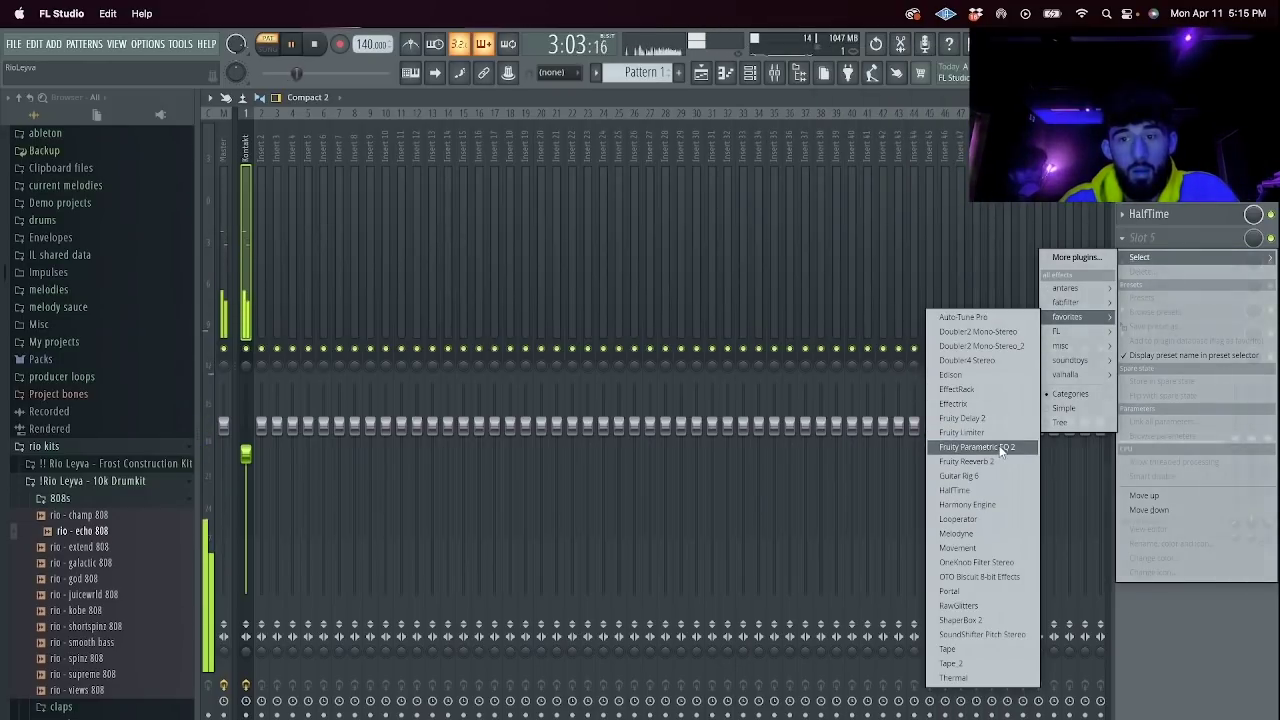
click(1000, 449)
click(673, 131)
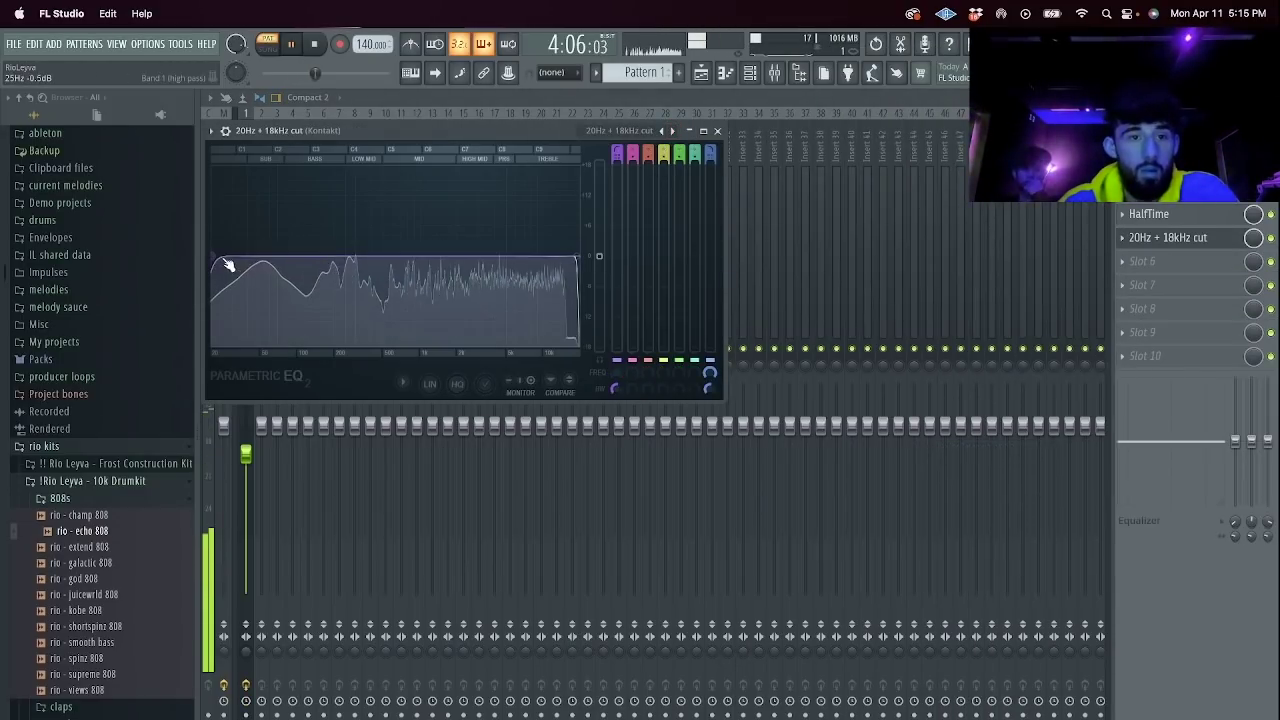
click(718, 130)
click(749, 72)
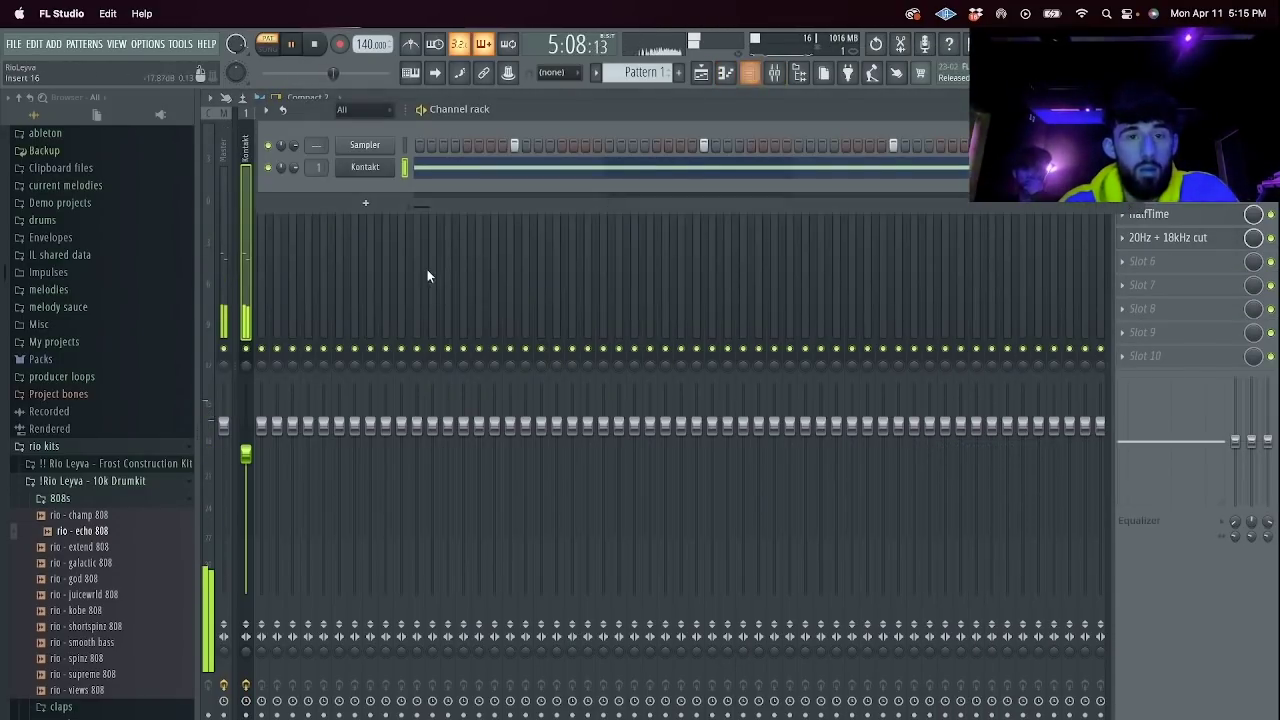
Clone the Kontakt channel as Kontakt #2 and paste the long notes into it.
right_click(392, 166)
click(418, 296)
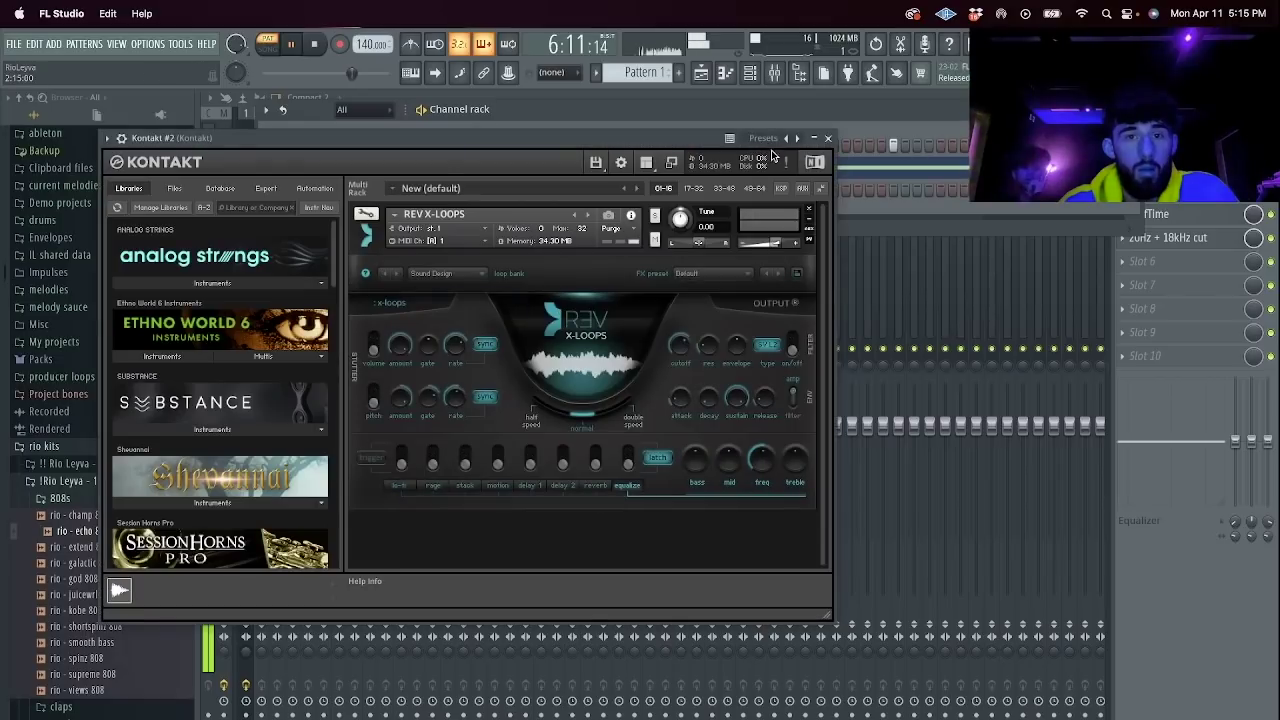
click(827, 135)
click(405, 167)
key(super+c)
click(405, 189)
key(super+v)
click(372, 191)
key(space)
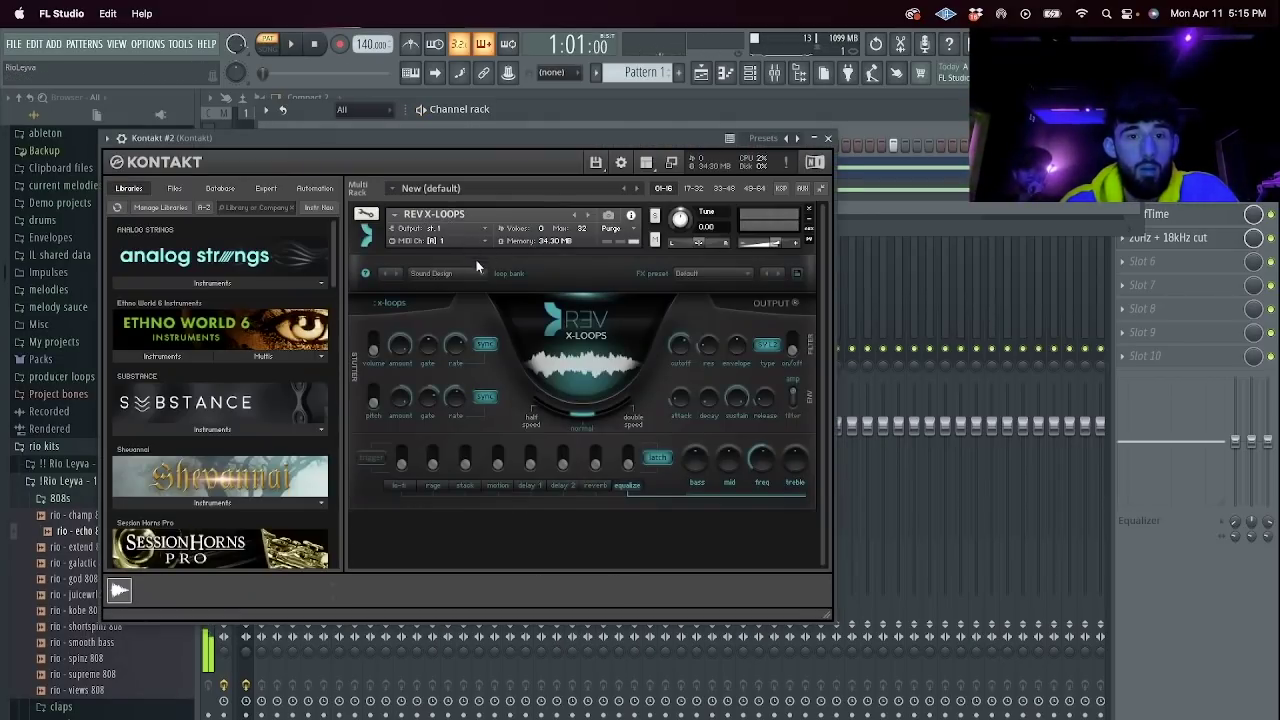
click(827, 135)
click(635, 190)
Transpose Kontakt #2's long notes down to F#6, auditioning pitches on the keyboard.
key(space)
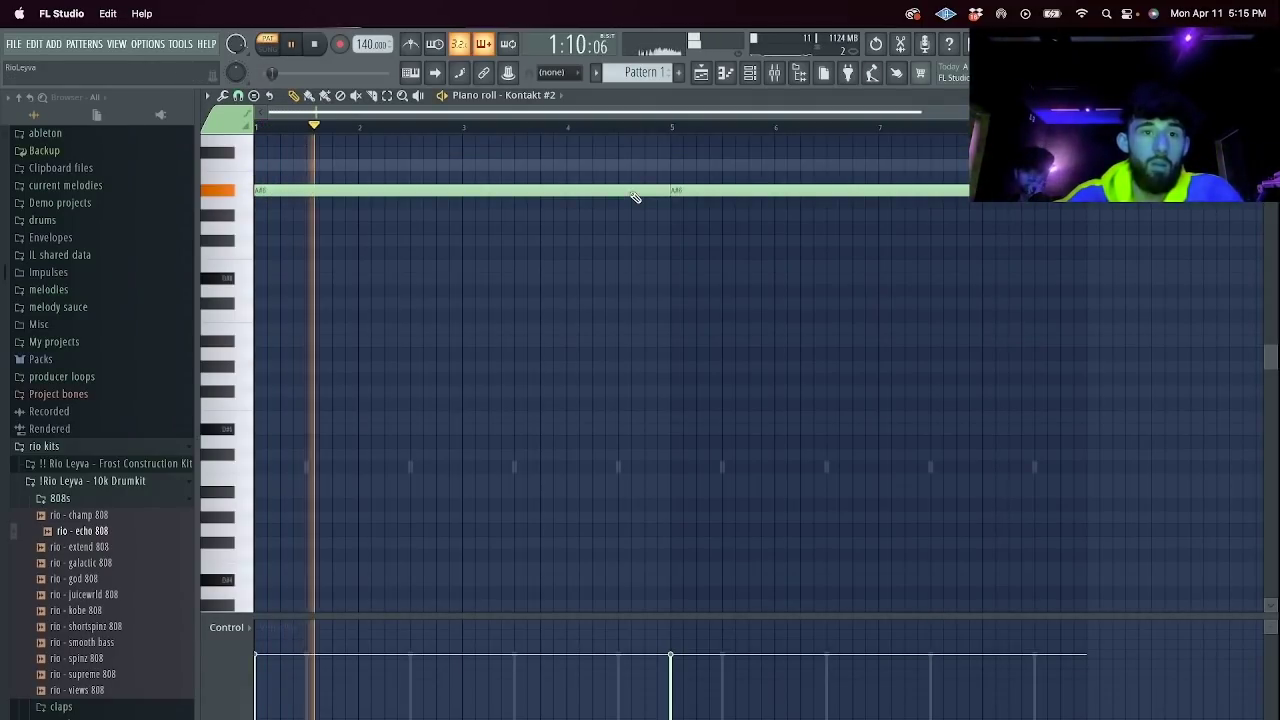
key(space)
drag(634, 190, 634, 201)
drag(246, 207, 228, 221)
click(245, 229)
click(226, 241)
key(shift+Down)
key(shift+Down)
key(shift+Down)
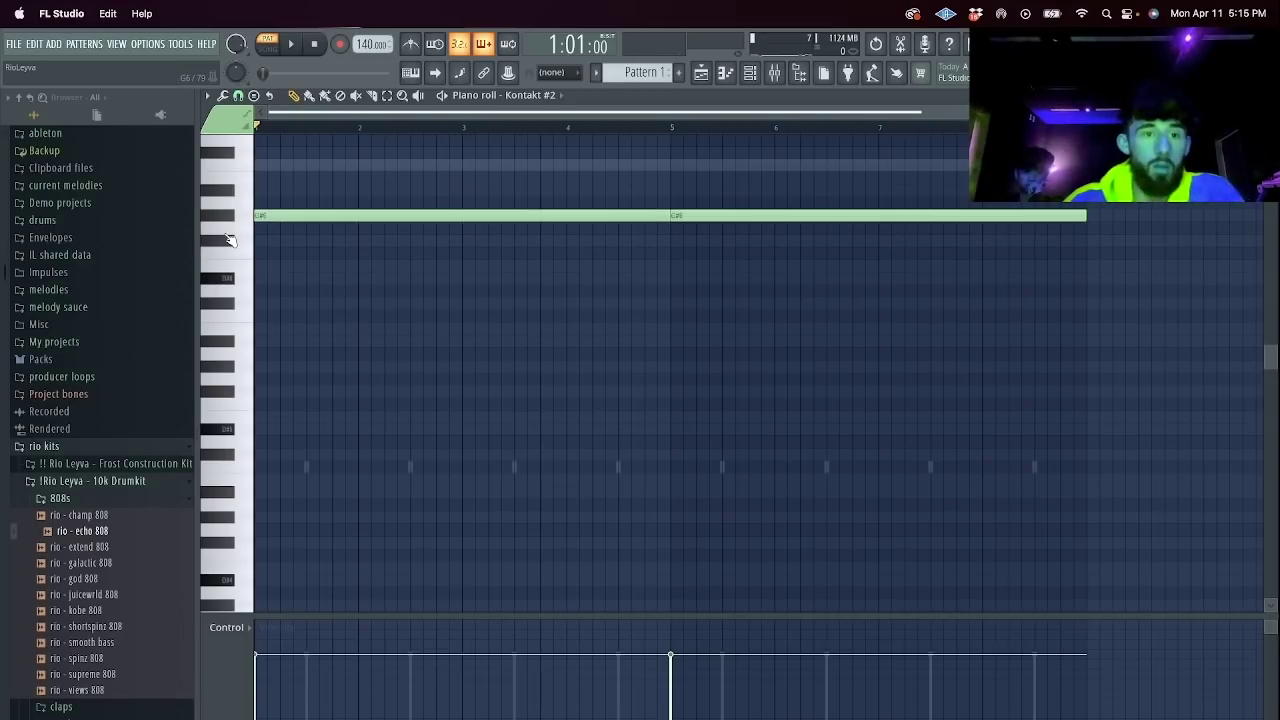
key(space)
key(F6)
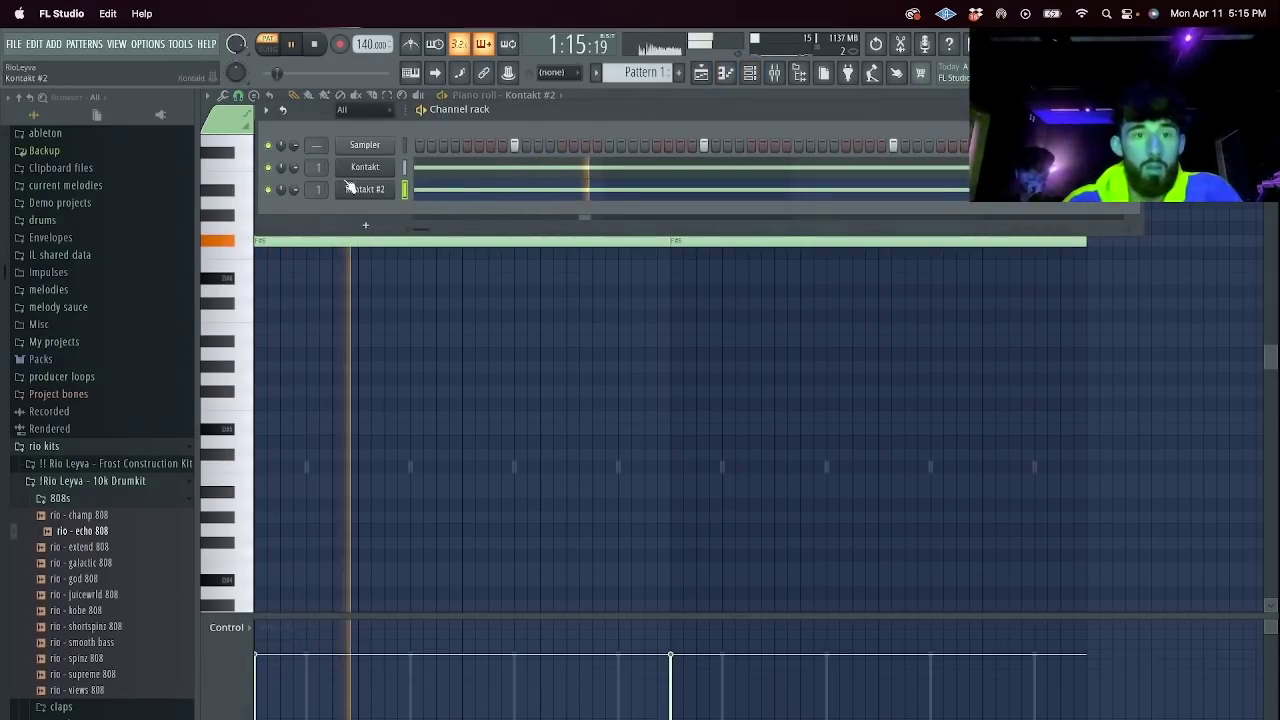
Clone Kontakt #2 as Kontakt #3 and paste the long notes into it.
right_click(385, 189)
click(418, 318)
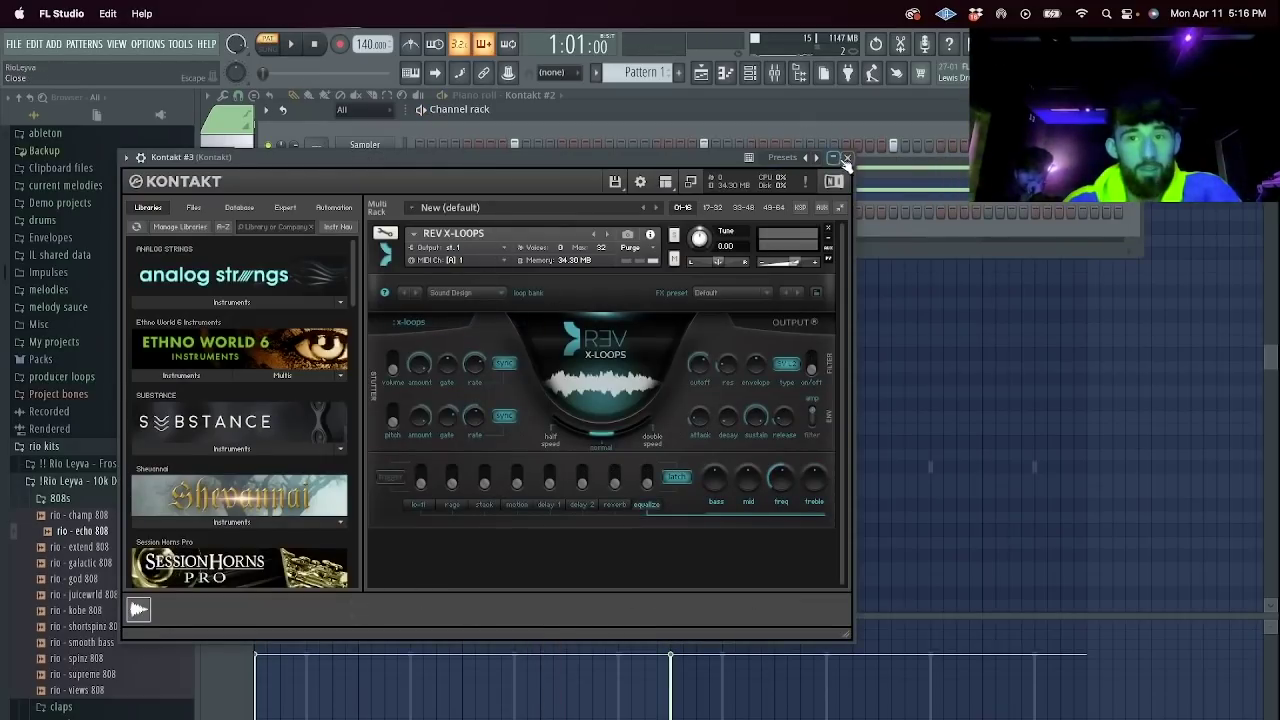
click(843, 158)
click(406, 213)
key(ctrl+v)
click(447, 215)
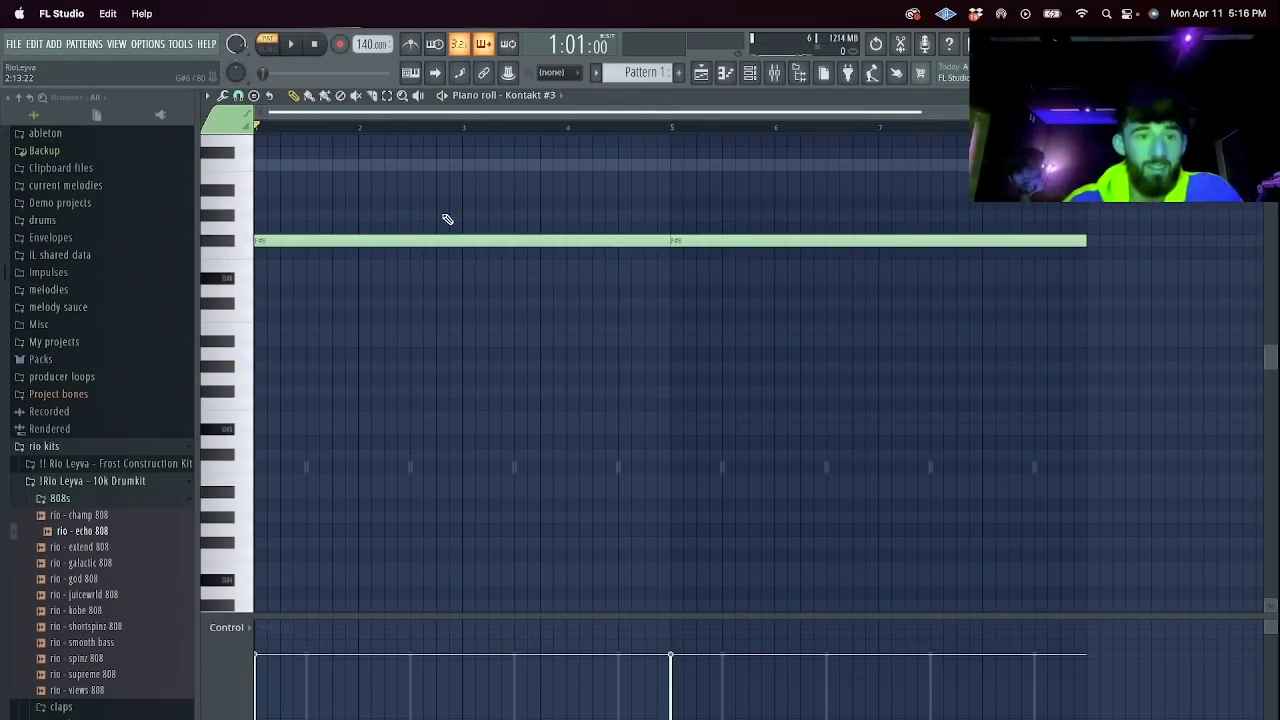
Transpose Kontakt #3's note down a semitone, then up an octave and nudge it by semitones.
key(shift+Down)
key(space)
key(space)
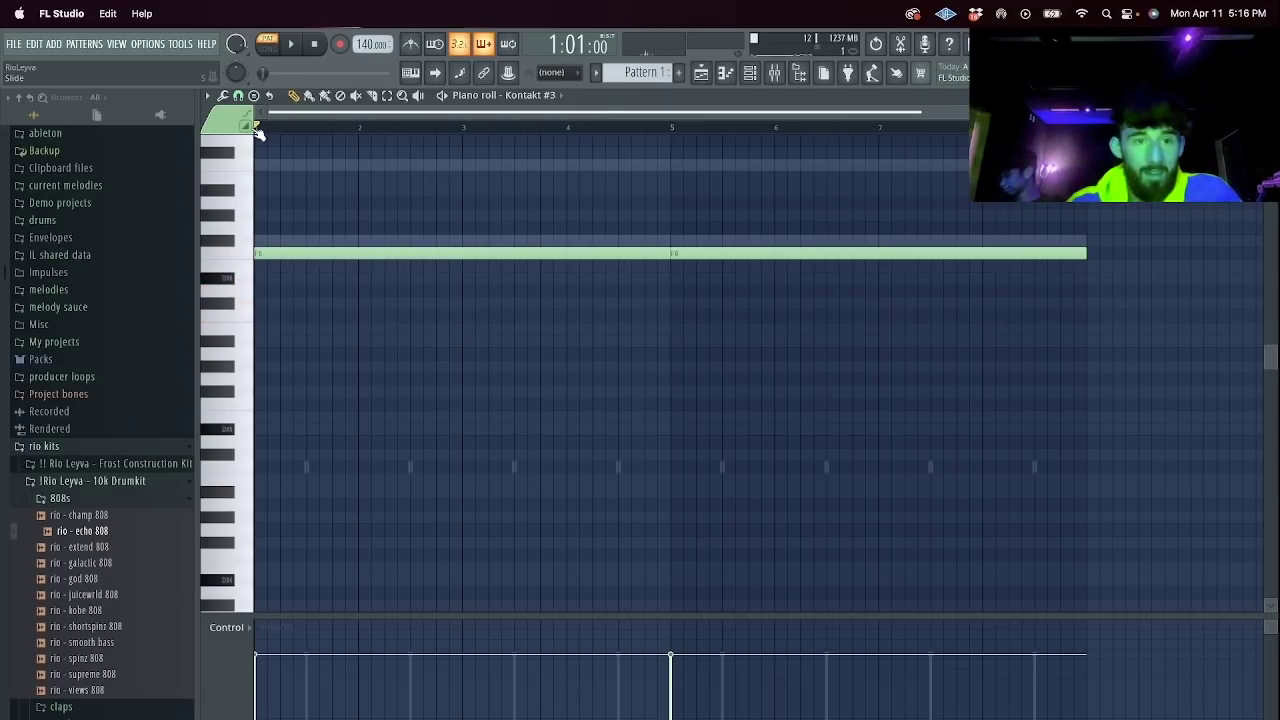
scroll(247, 165, up, 2)
scroll(243, 187, up, 2)
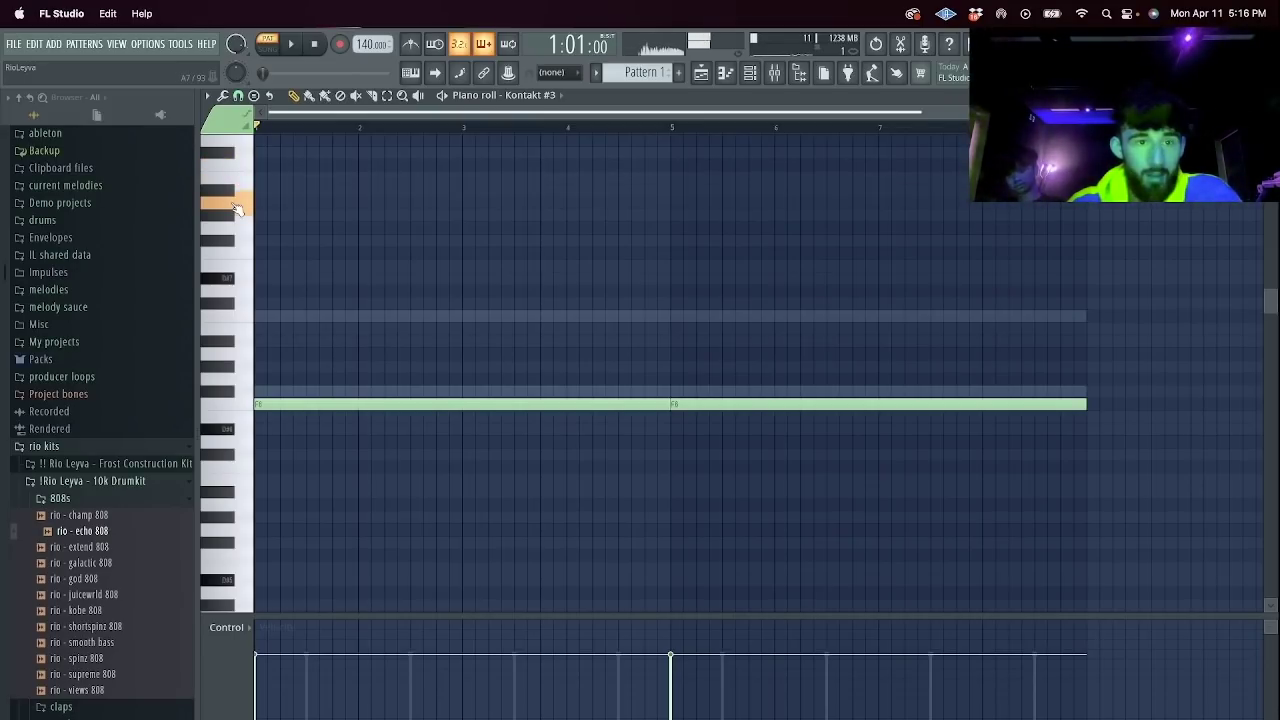
key(ctrl+Up)
key(shift+Up)
key(shift+Up)
key(shift+Up)
key(shift+Up)
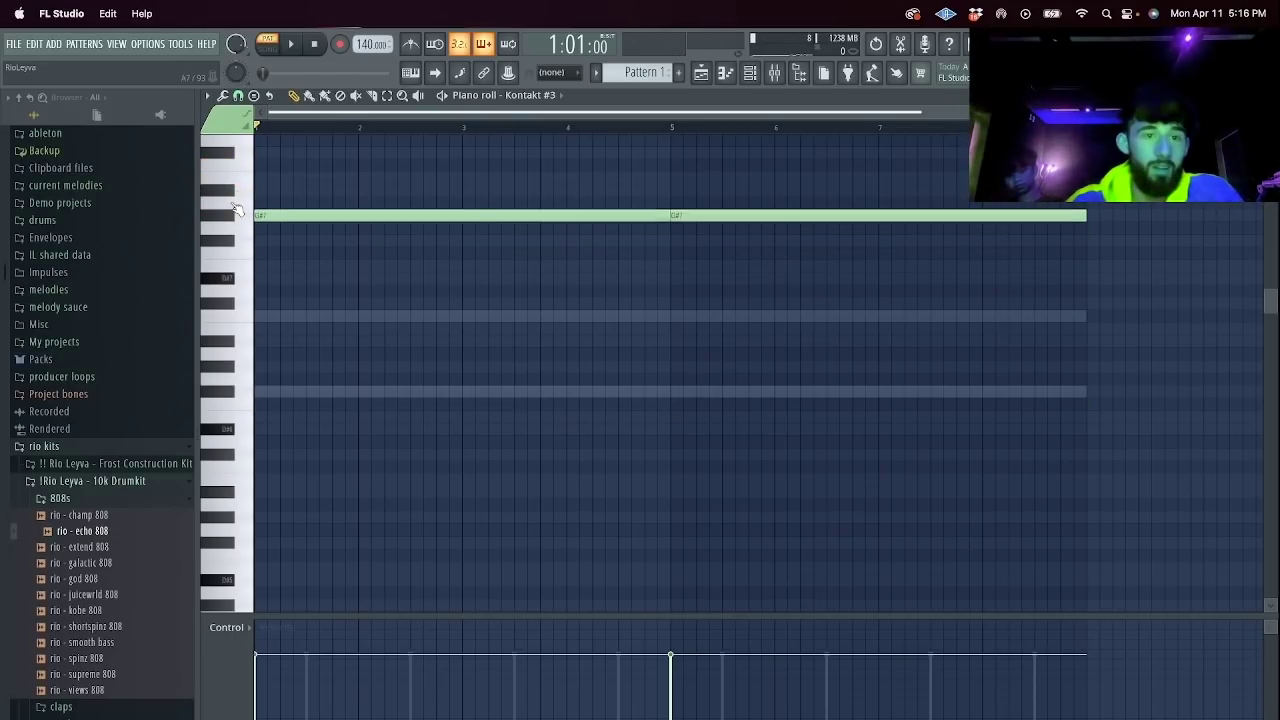
key(space)
key(F6)
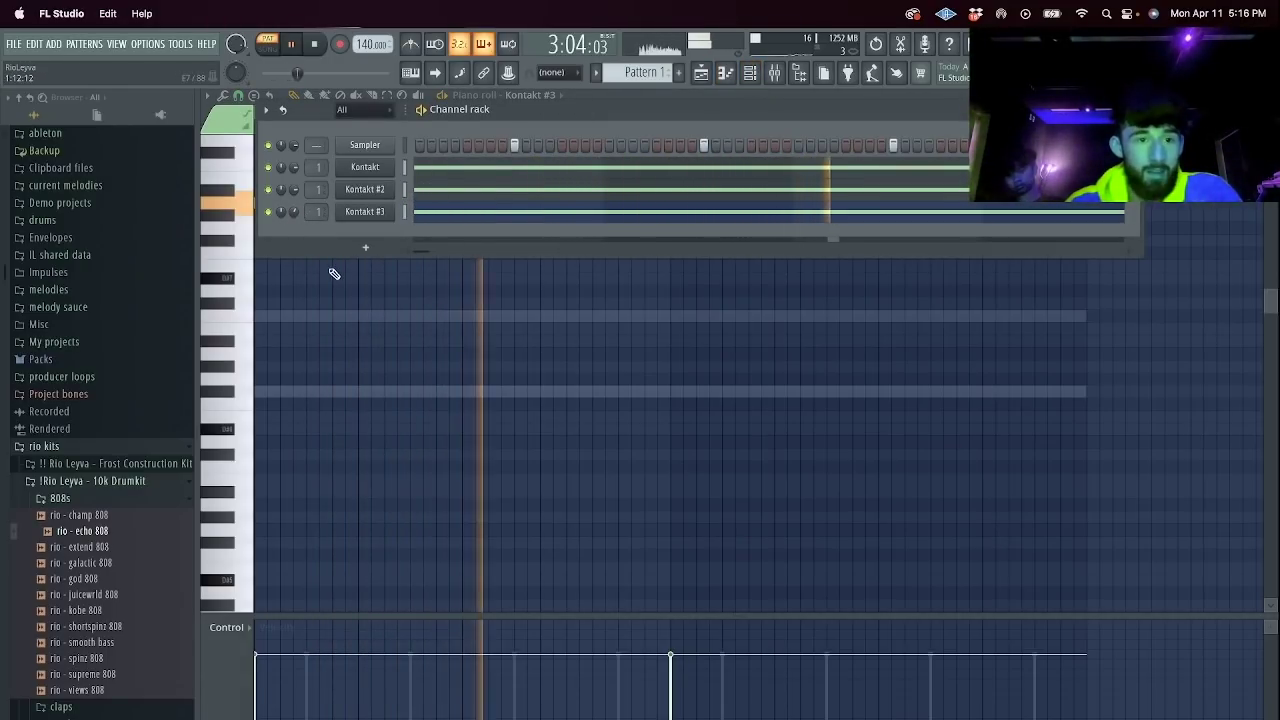
Add rio - extend 808 with zero attack, max hold, 0% decay/sustain and a trimmed start.
key(space)
drag(80, 546, 362, 234)
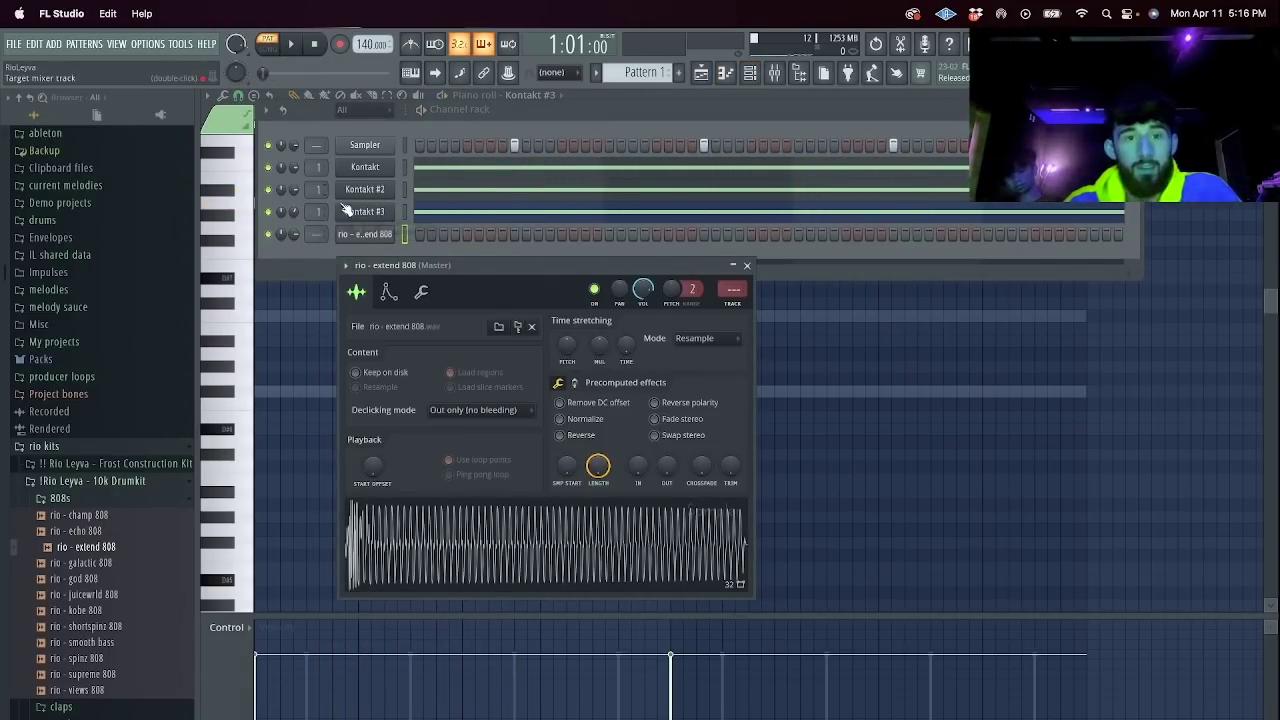
drag(385, 438, 411, 360)
drag(435, 437, 435, 500)
drag(460, 437, 460, 500)
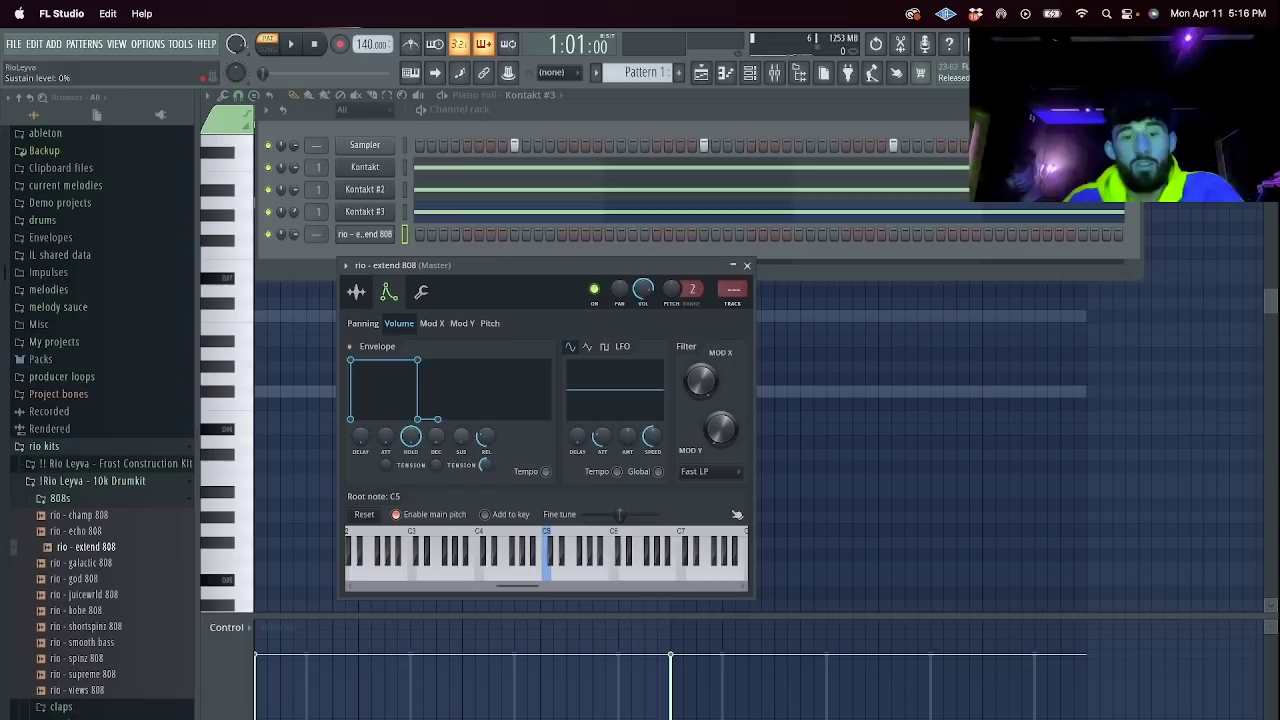
click(421, 291)
click(356, 291)
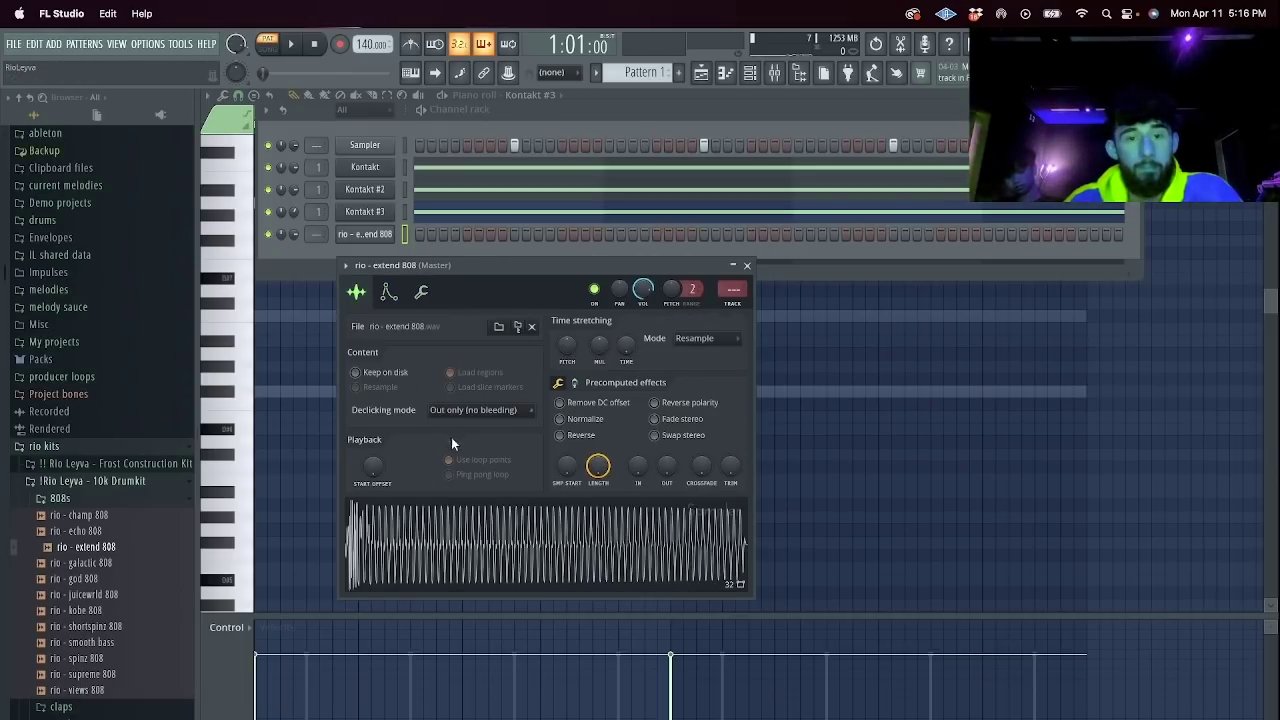
drag(567, 466, 567, 448)
Write 808 notes across bars 1–2 and repeat them out to bar 8.
click(421, 235)
key(space)
key(space)
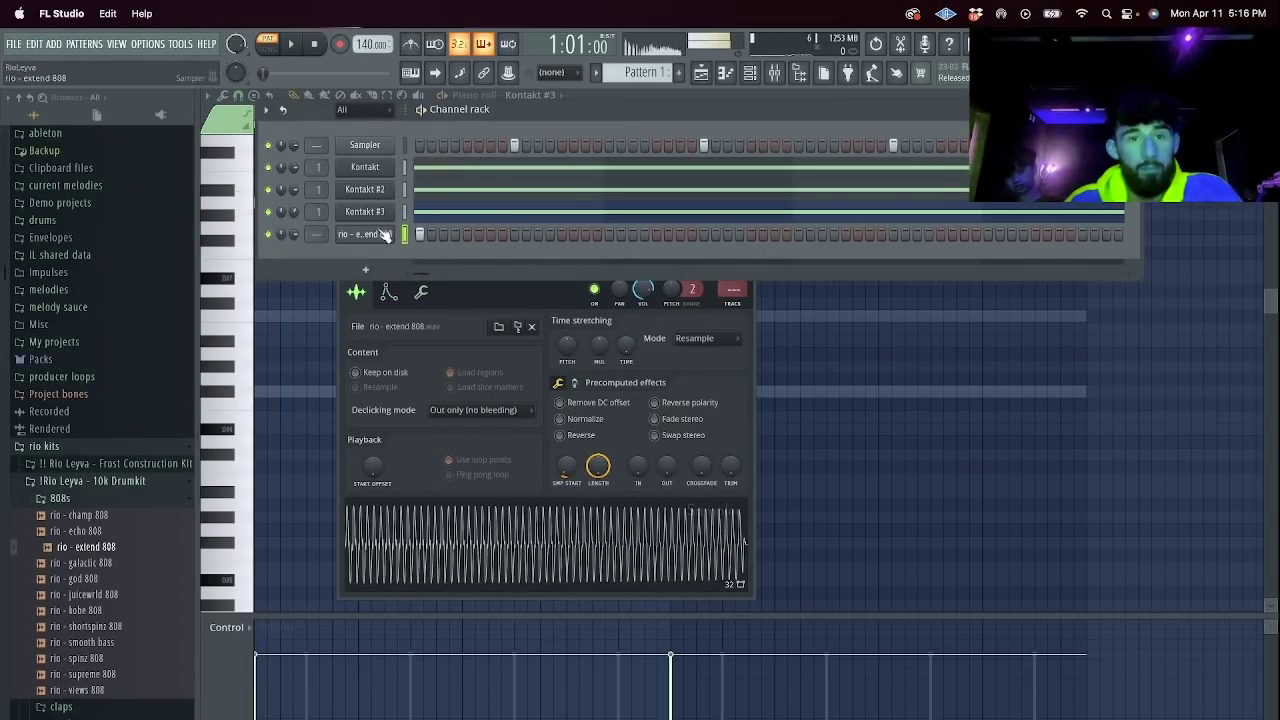
right_click(381, 234)
click(407, 233)
key(space)
key(space)
key(space)
key(space)
key(space)
key(space)
key(space)
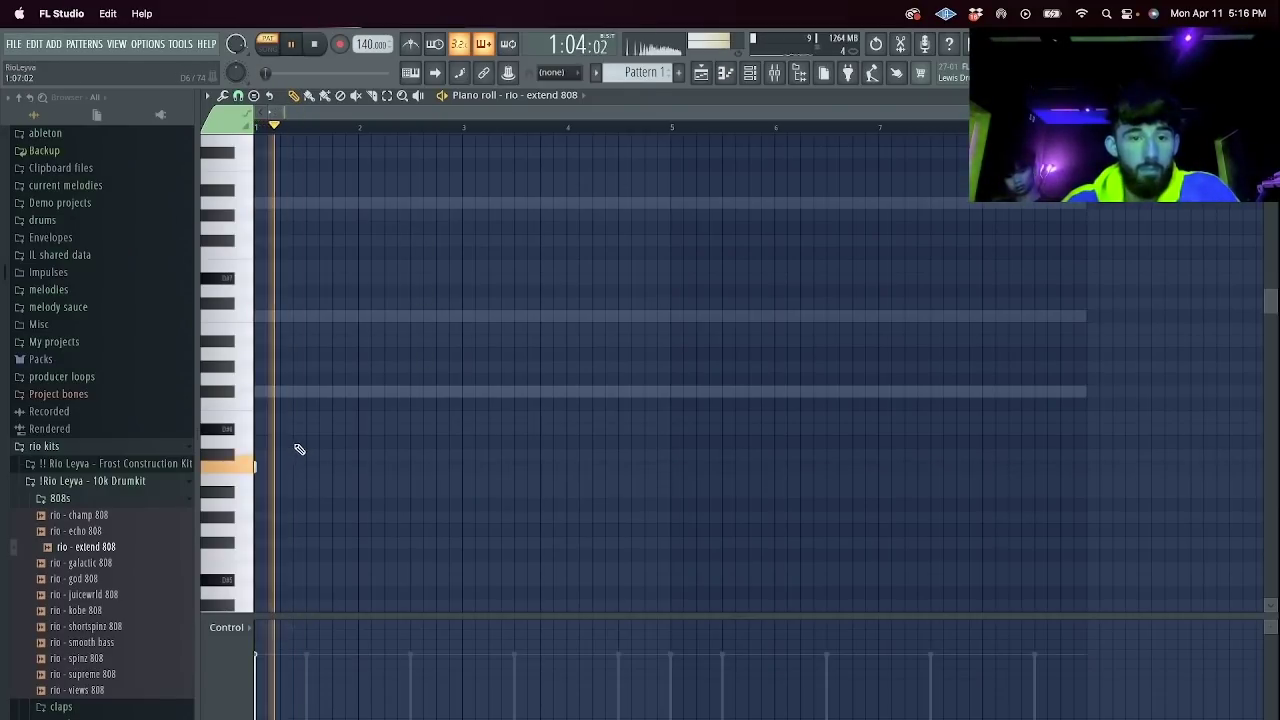
key(space)
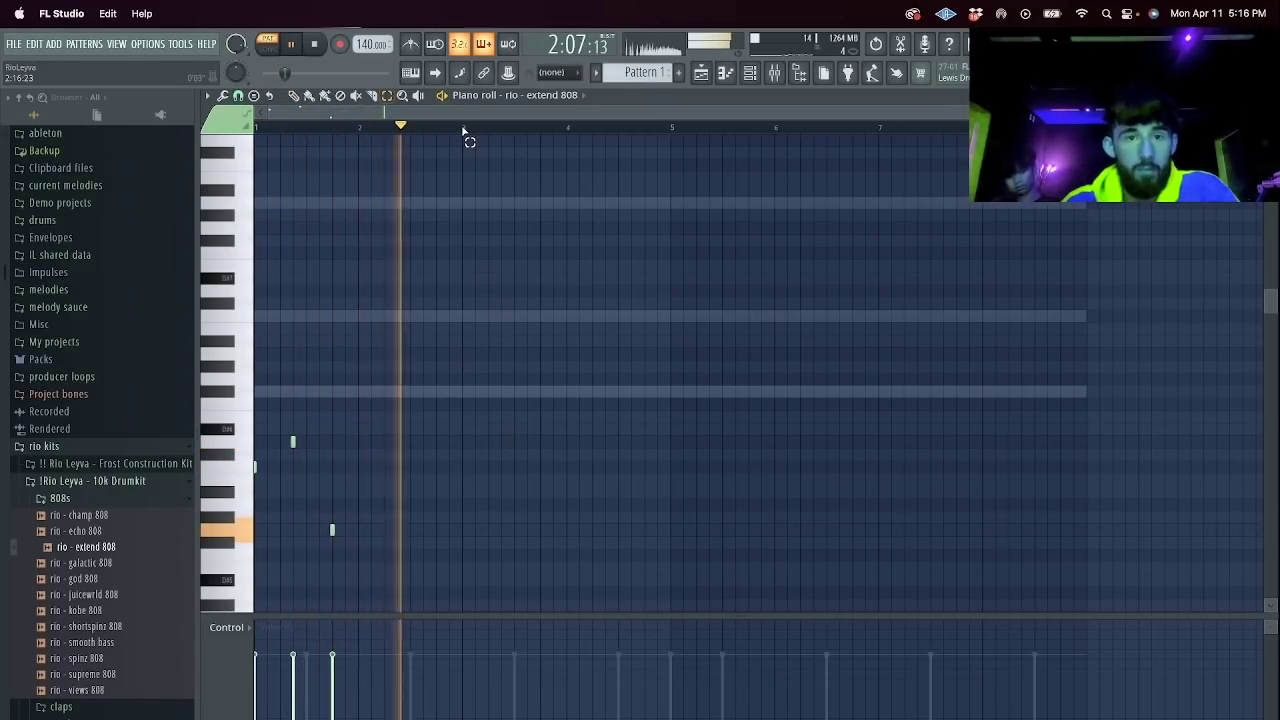
drag(464, 129, 262, 131)
key(ctrl+b)
key(ctrl+b)
key(ctrl+b)
key(ctrl+d)
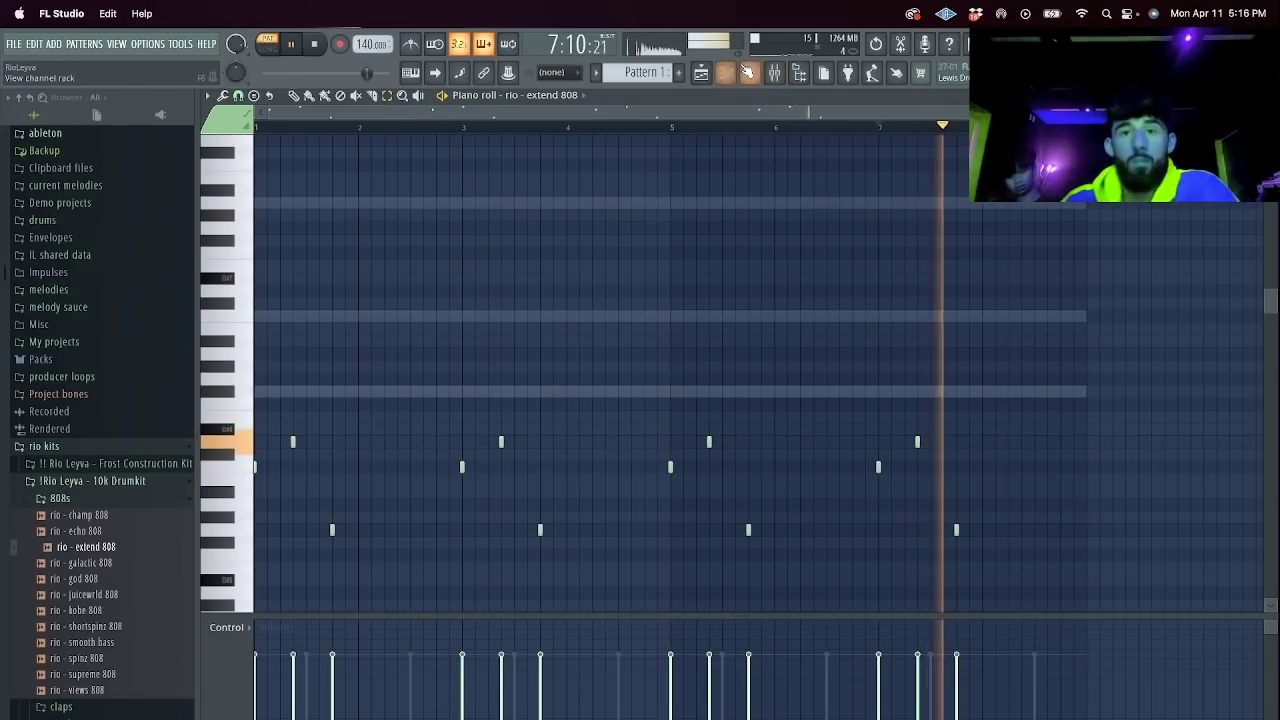
key(F6)
Add a Massive instrument channel to the channel rack.
right_click(372, 212)
click(354, 263)
click(365, 269)
click(380, 381)
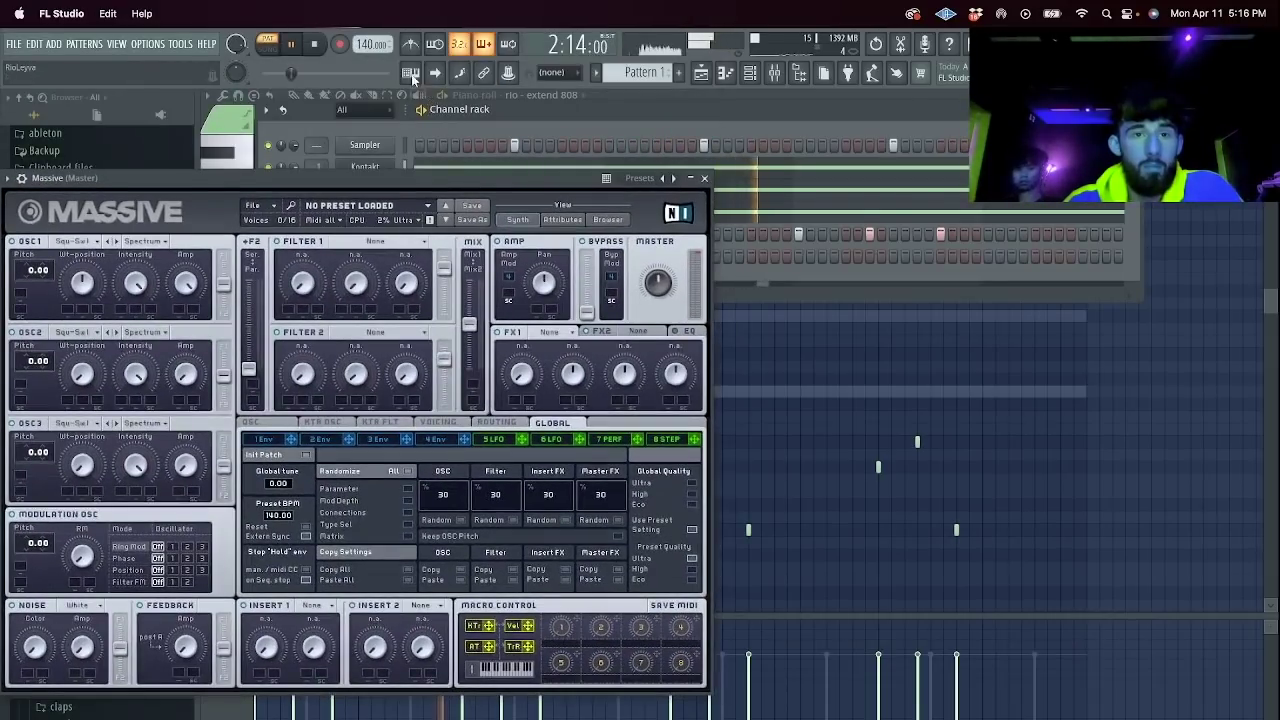
click(411, 75)
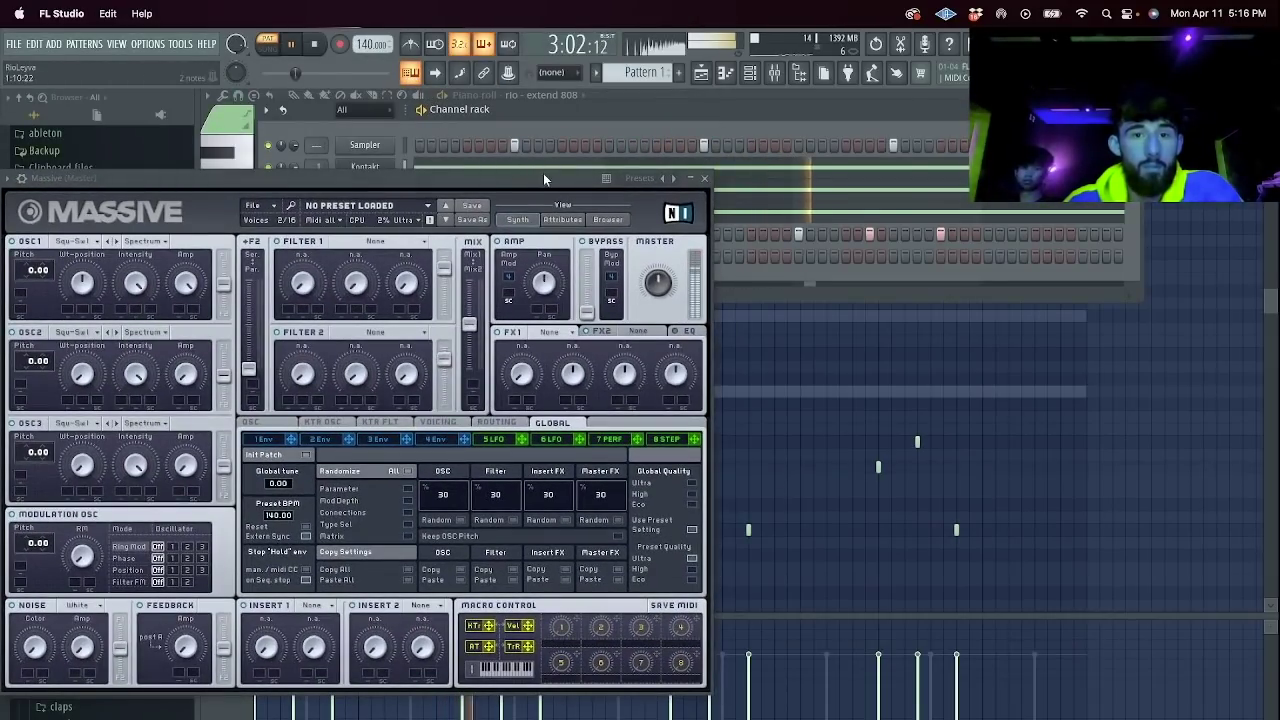
click(704, 179)
drag(294, 257, 294, 264)
right_click(374, 257)
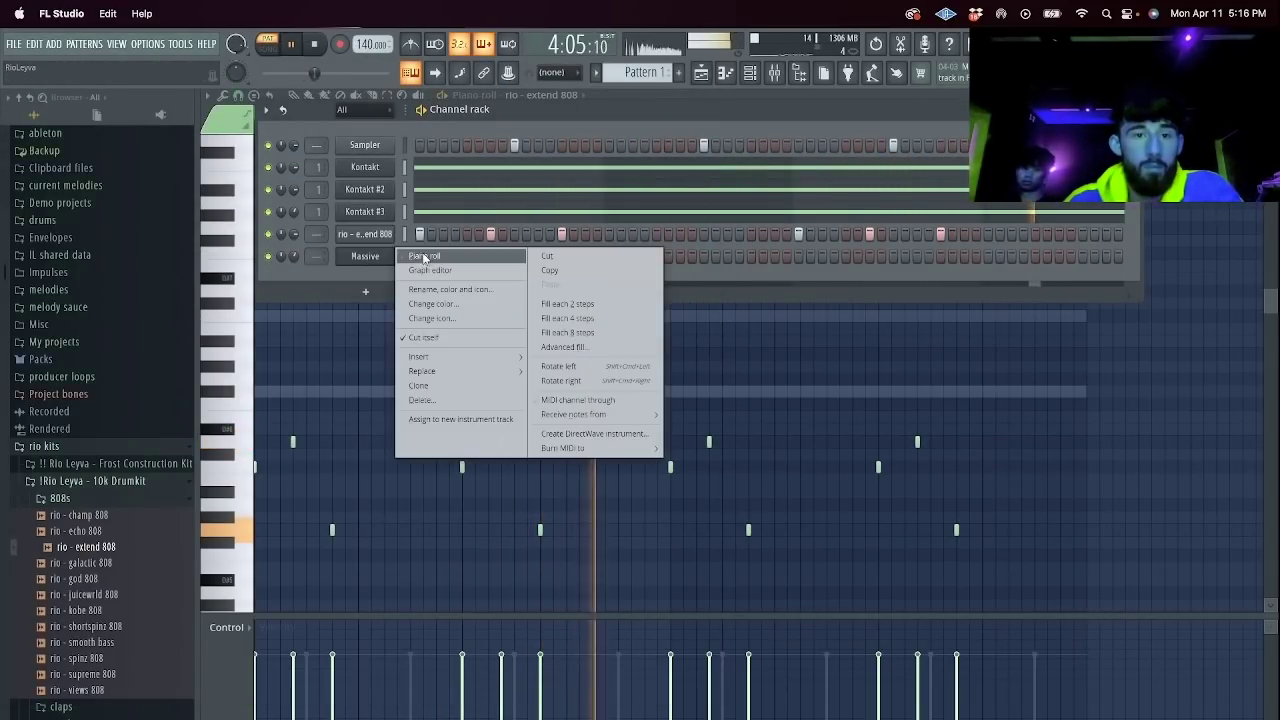
click(427, 258)
key(space)
key(space)
key(space)
click(270, 119)
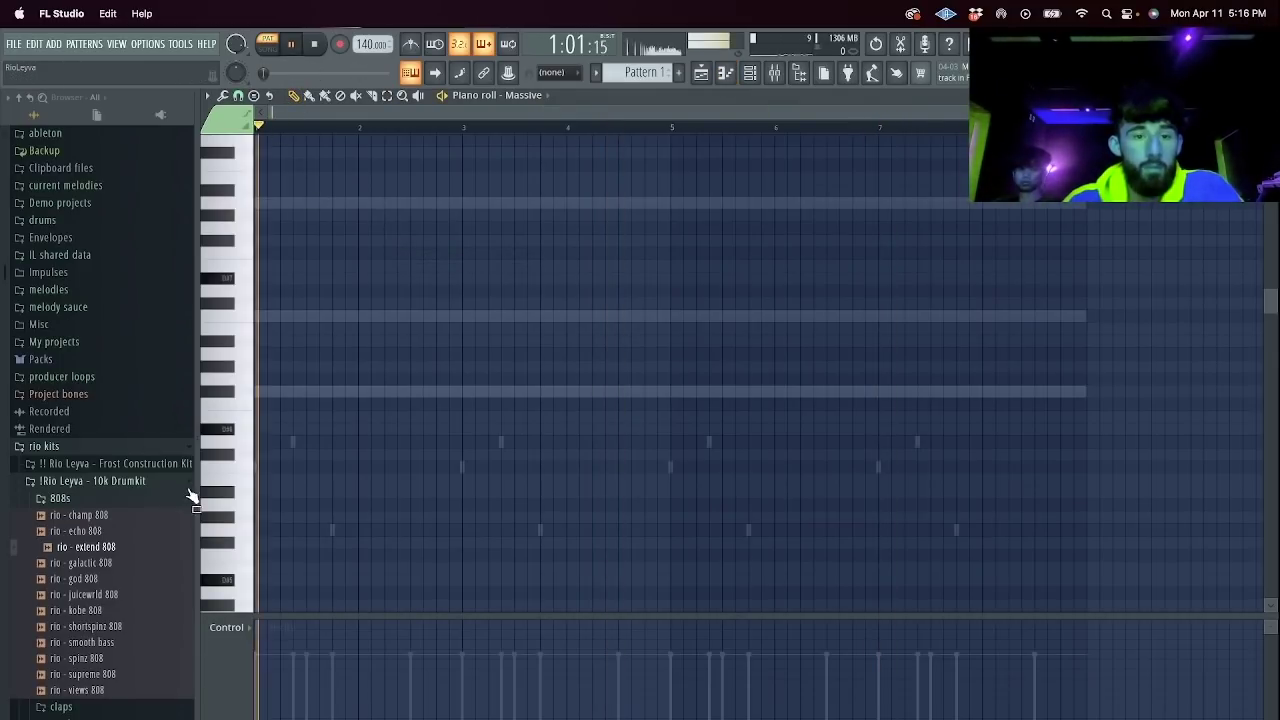
Build a half-bar G5, A#5, C6, D6, F6 chord and move it up an octave.
drag(257, 493, 233, 531)
right_click(298, 493)
click(270, 491)
click(268, 466)
click(266, 442)
click(263, 392)
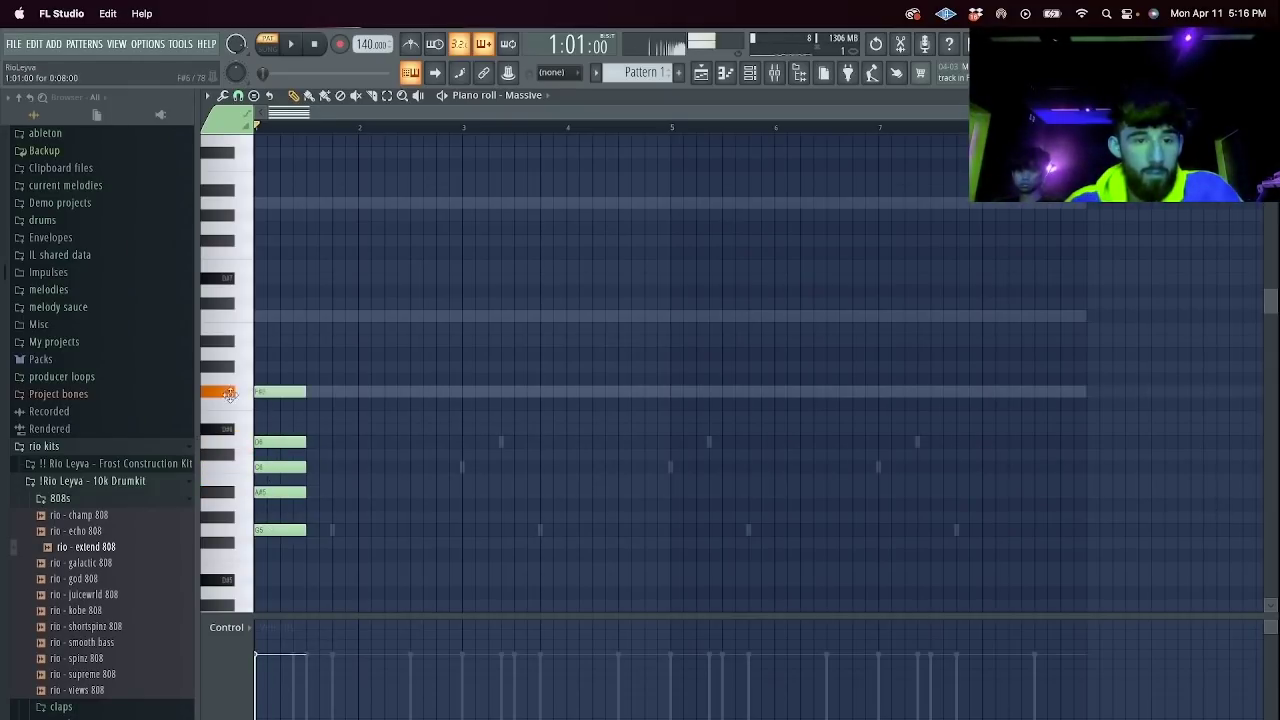
right_click(292, 393)
click(264, 406)
key(ctrl+Up)
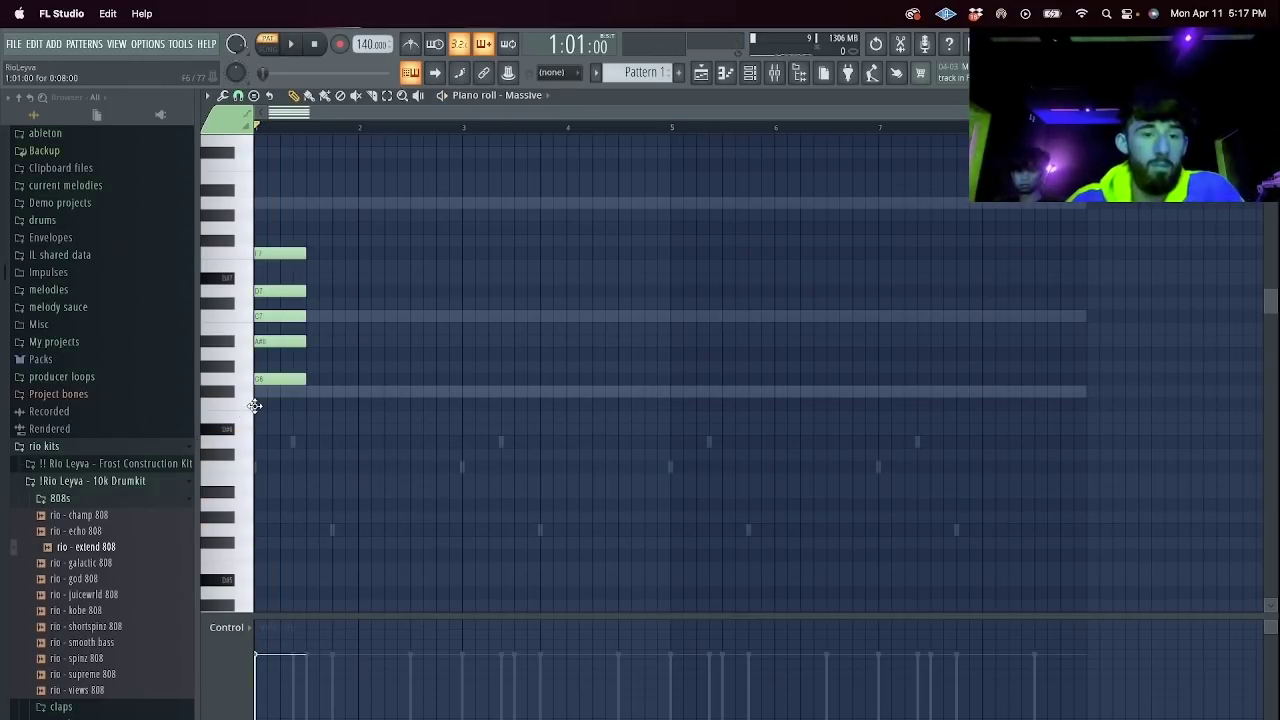
Strumize the chord with Alt+S and drop it back down an octave.
key(alt+s)
key(space)
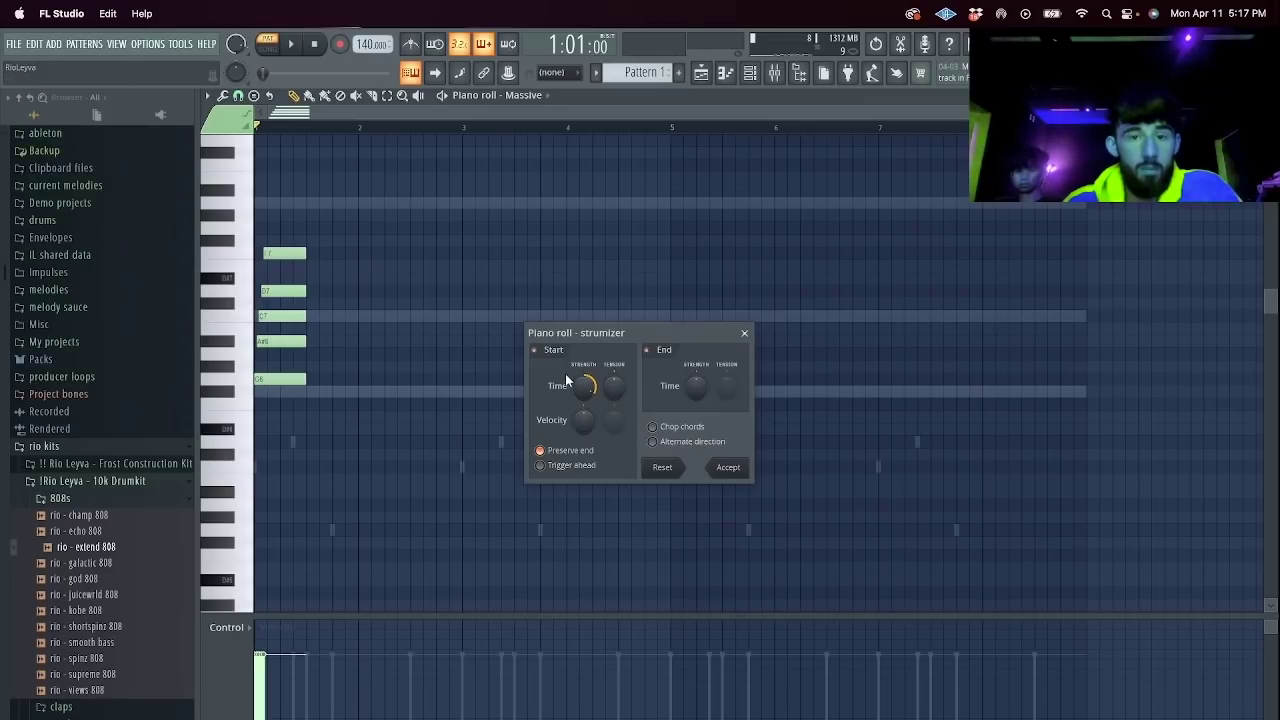
click(728, 470)
key(super+Down)
key(space)
key(space)
key(space)
Repeat the strummed chord every bar through bar 8.
key(super+b)
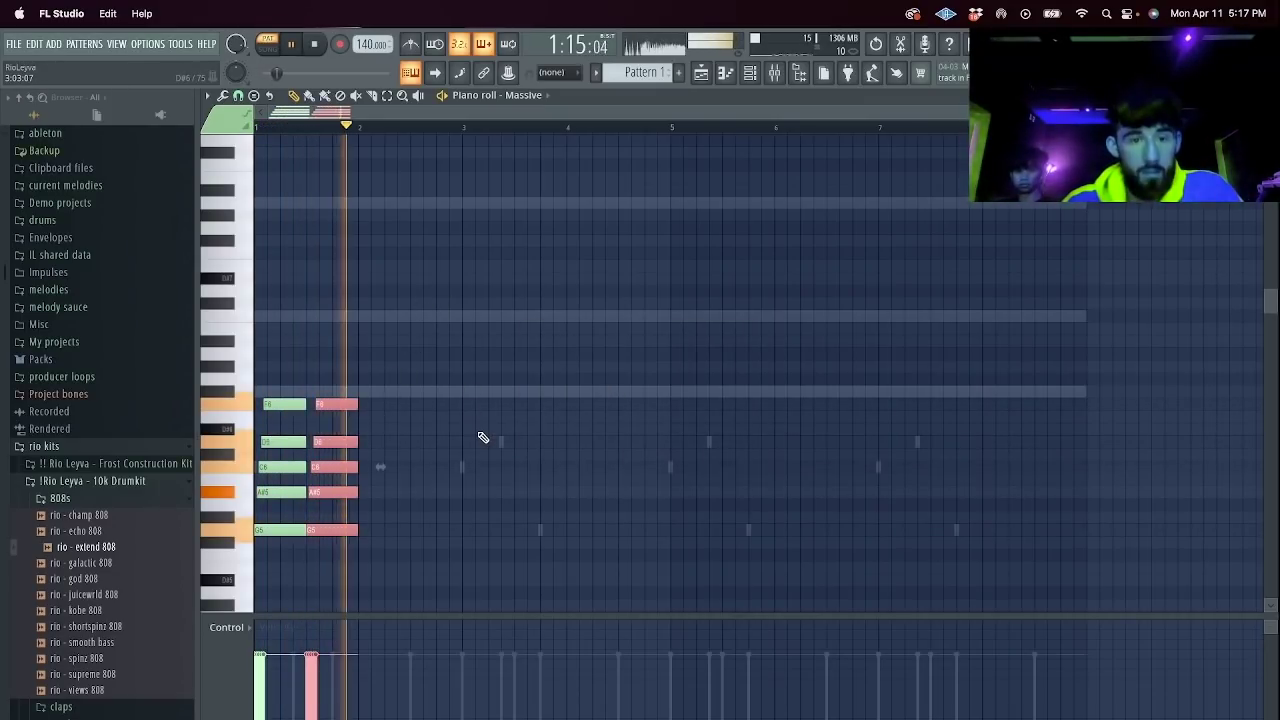
key(super+b)
key(space)
right_click(333, 530)
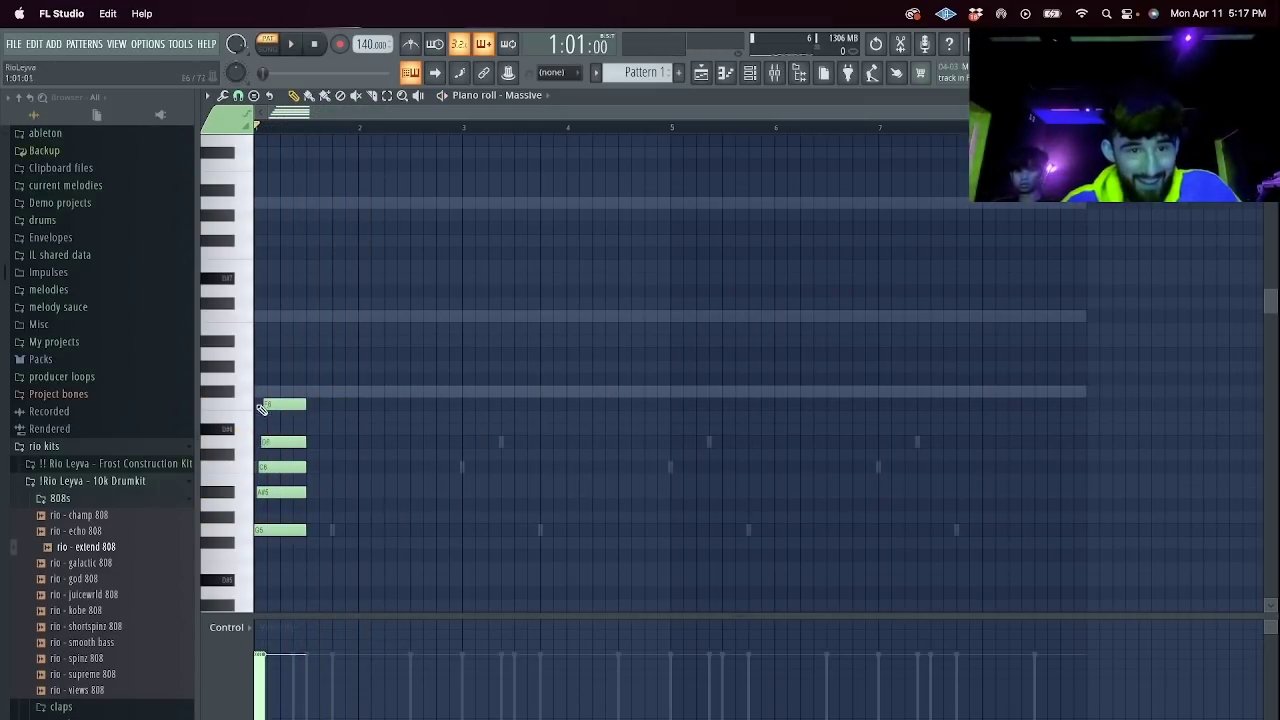
key(ctrl+a)
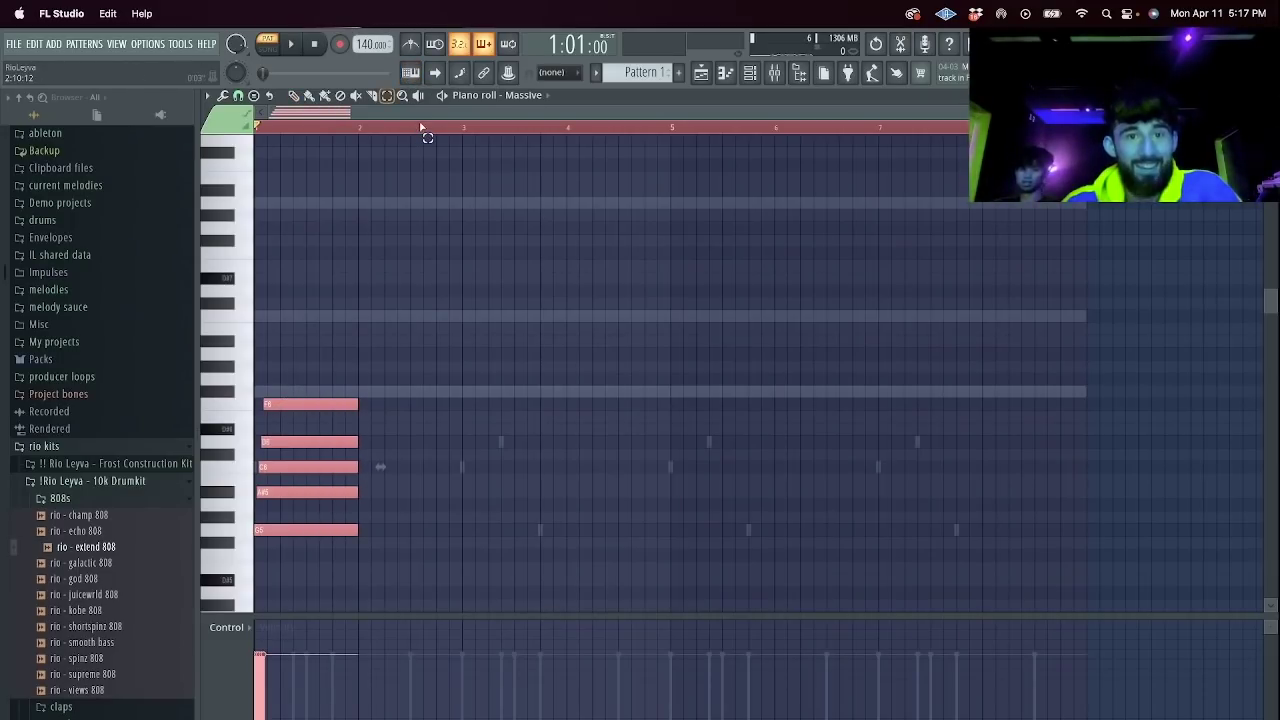
key(ctrl+b)
key(ctrl+b)
key(ctrl+b)
key(ctrl+b)
key(ctrl+b)
key(ctrl+b)
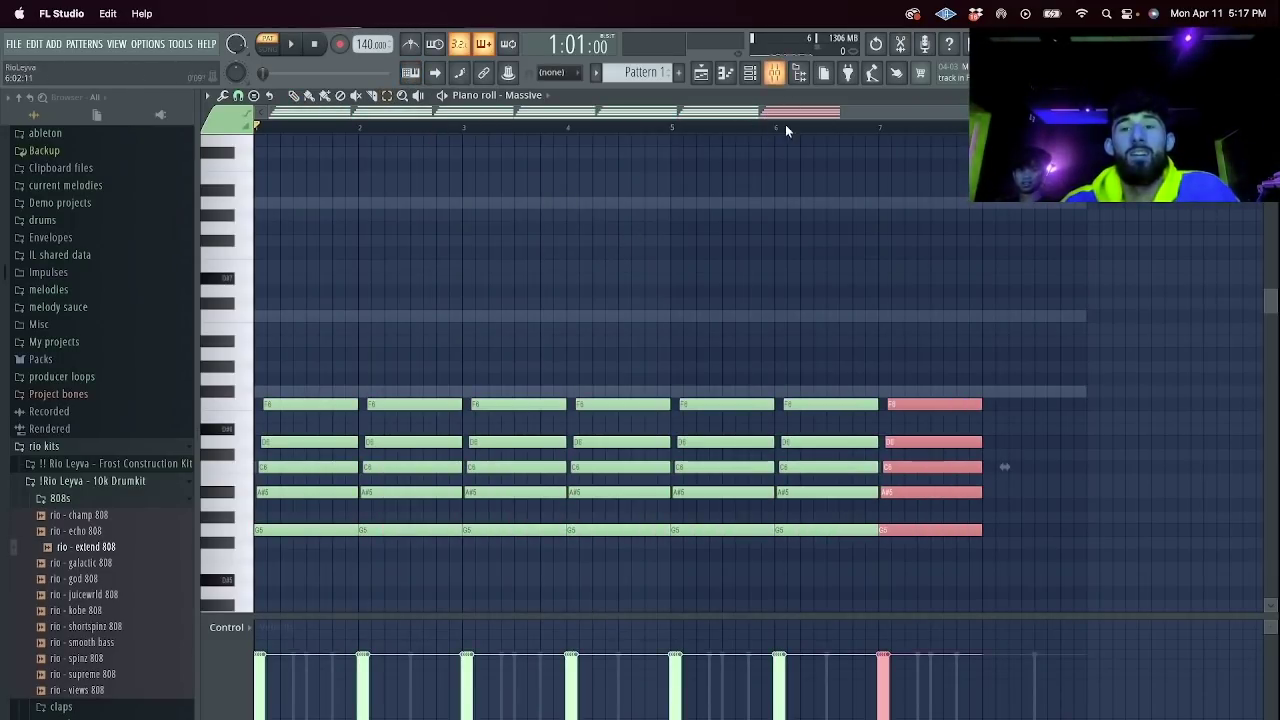
key(ctrl+b)
Show the mixer with Insert 21 selected.
click(753, 74)
click(774, 75)
click(558, 290)
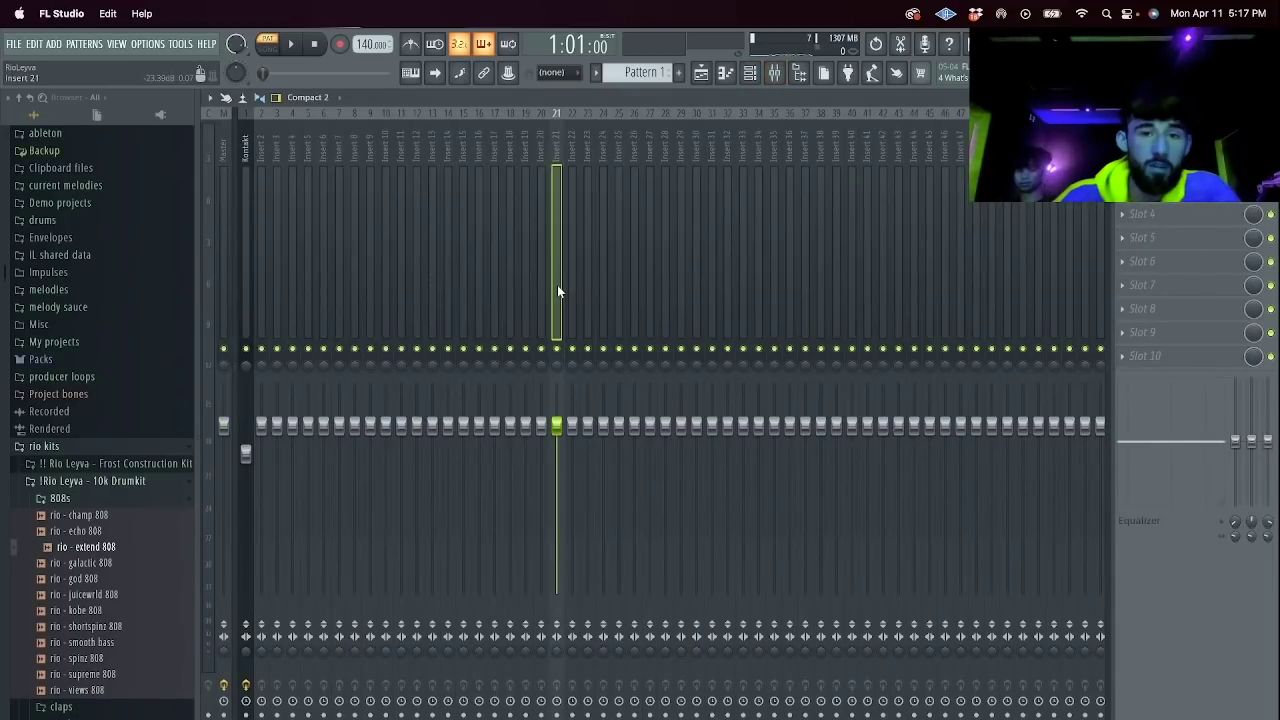
Name mixer track 21 Massive and add Effectrix loaded with the Backward Vocals preset.
key(ctrl+l)
click(1190, 236)
mouse_move(1062, 318)
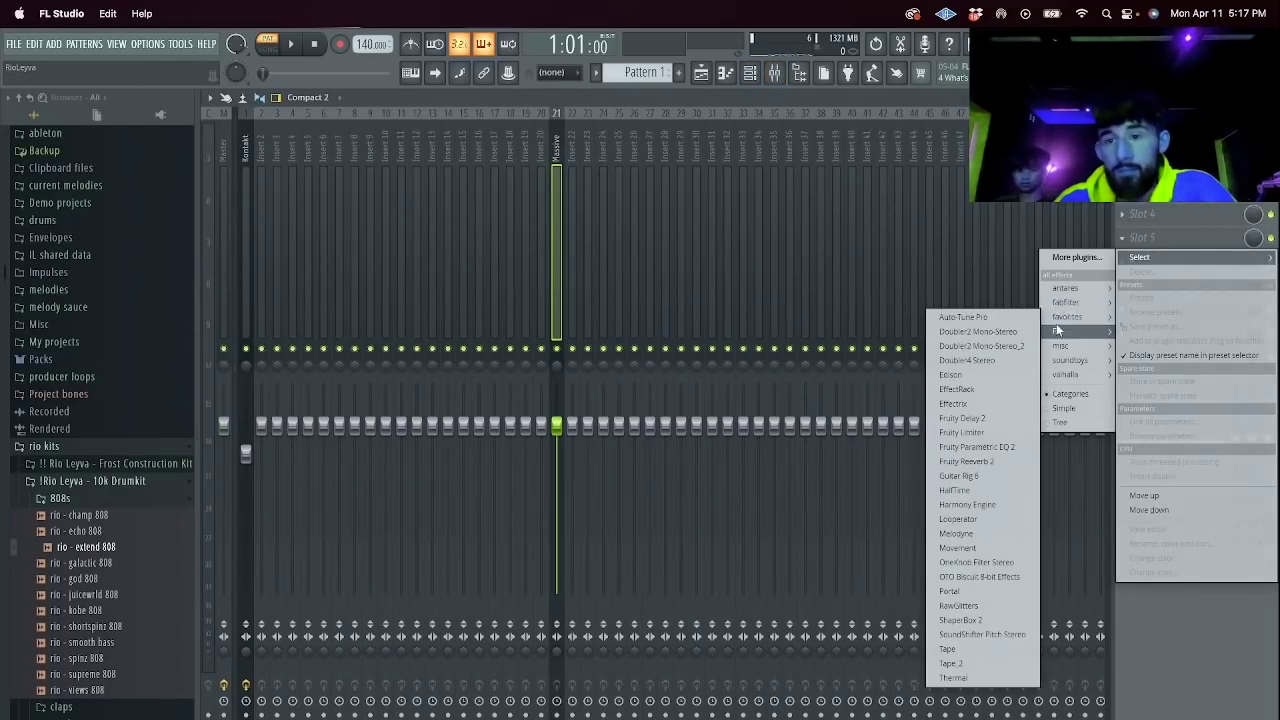
click(960, 403)
click(79, 73)
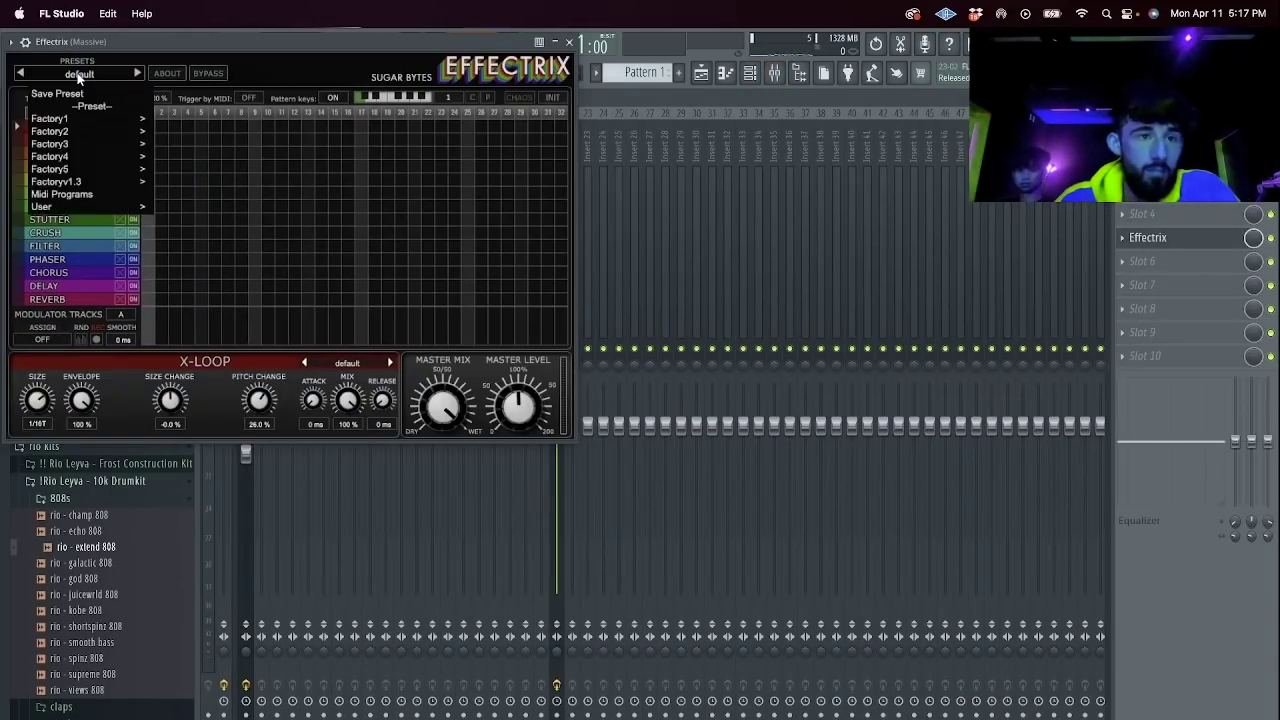
mouse_move(128, 183)
click(175, 193)
click(569, 41)
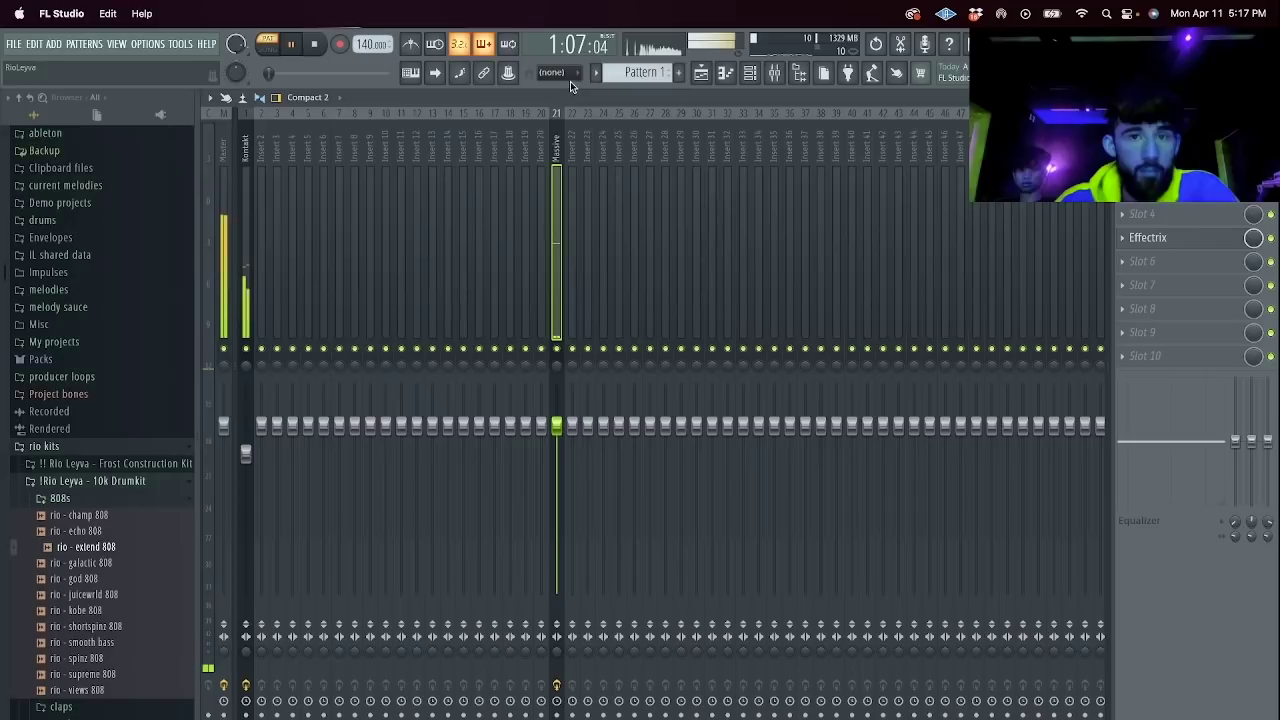
Add Fruity Parametric EQ 2 with a low-end cut and raise the Massive track's volume.
click(1175, 265)
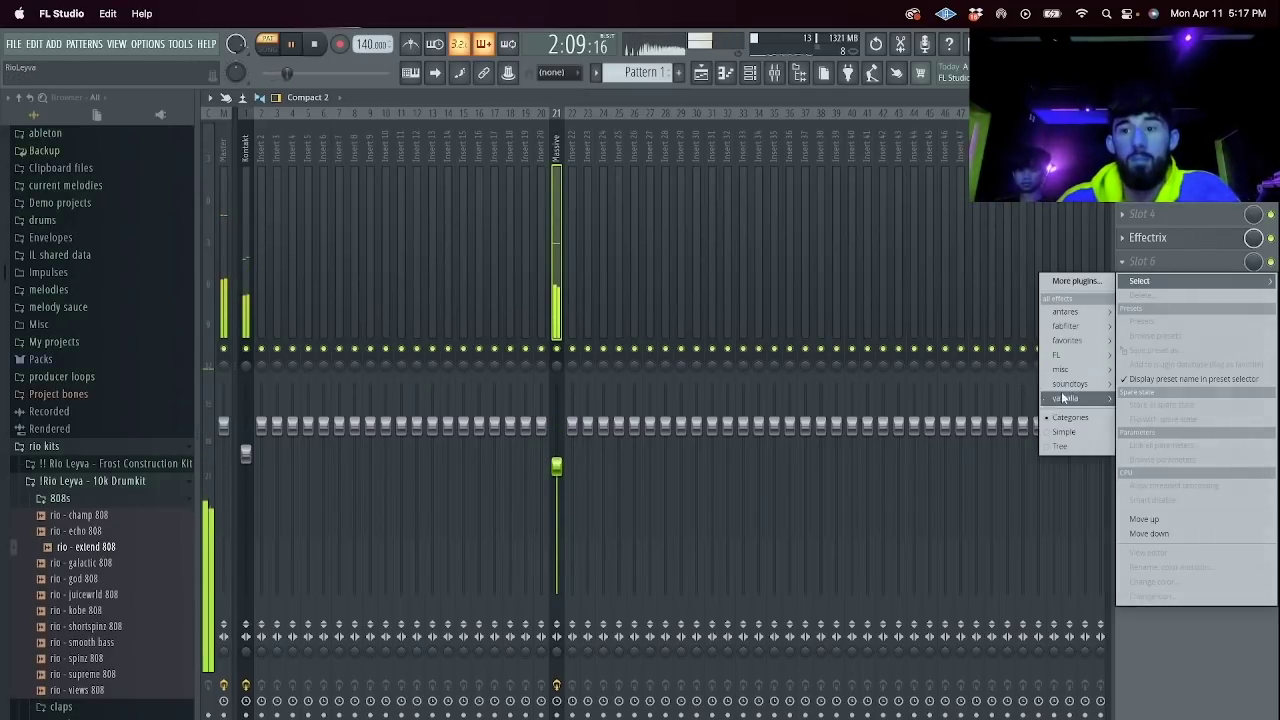
mouse_move(1075, 341)
click(985, 470)
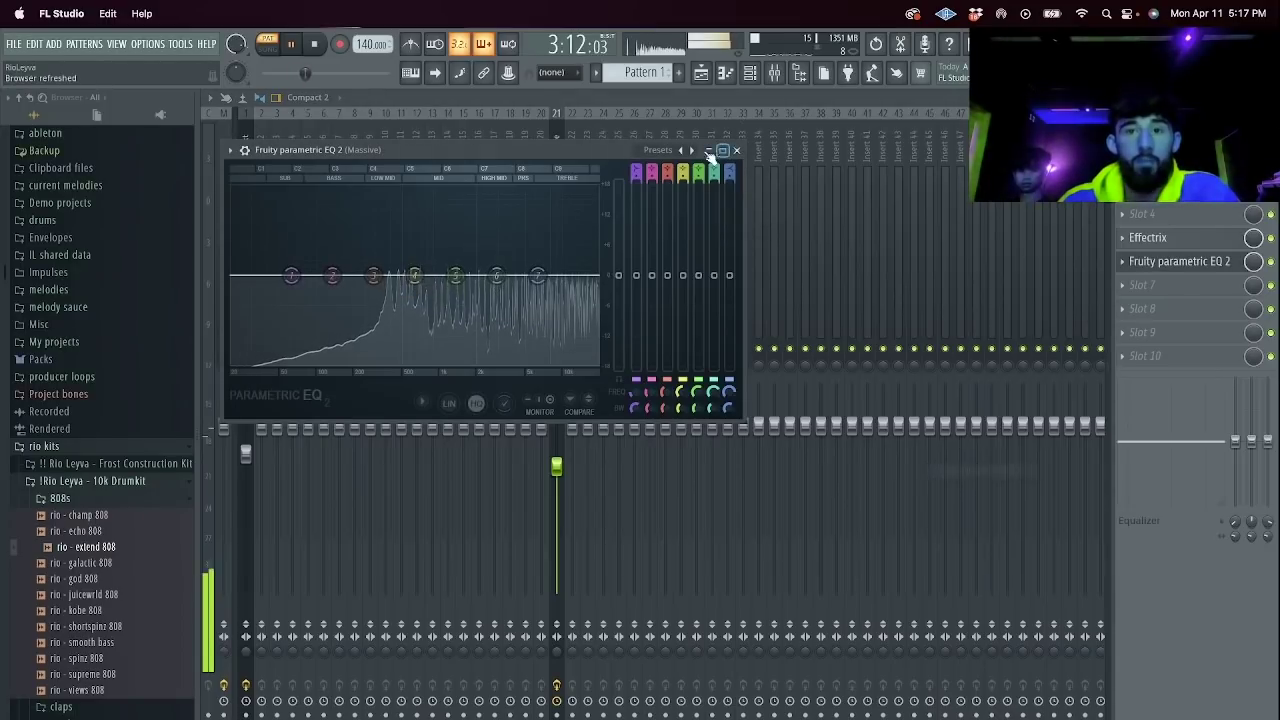
drag(242, 275, 348, 275)
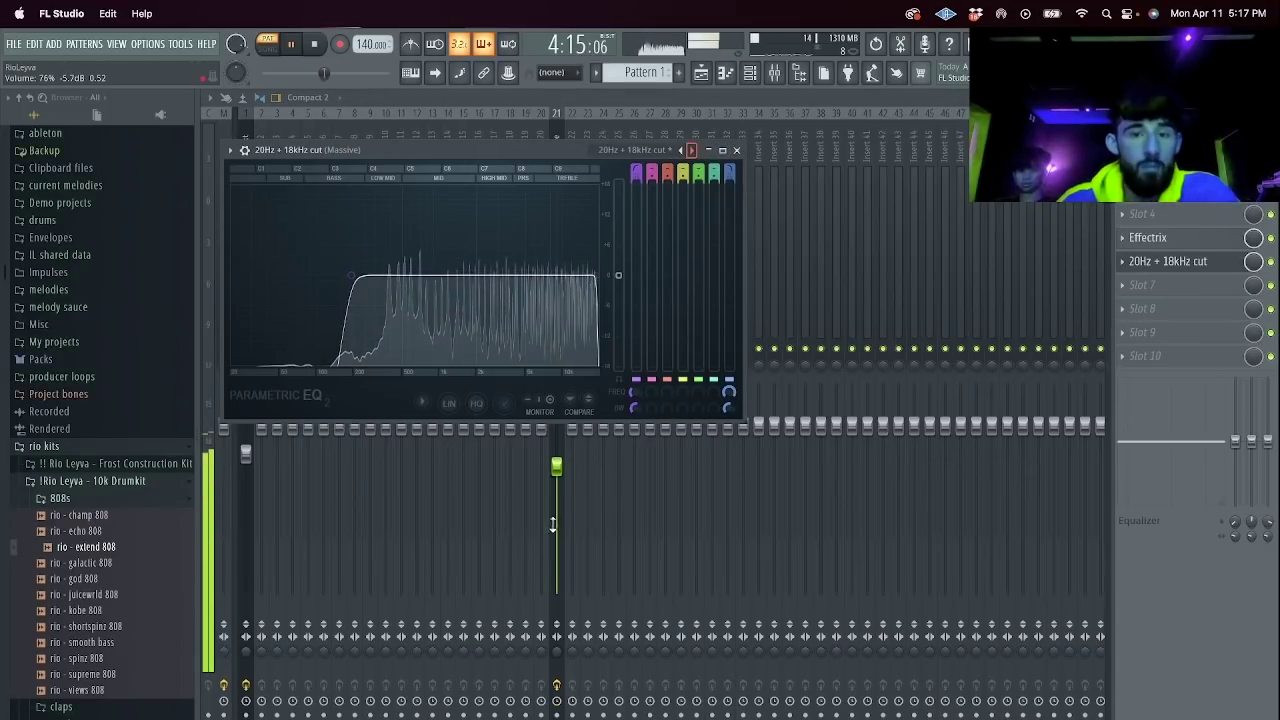
drag(555, 531, 555, 517)
Check the Kontakt track, return to the Massive track, and bring up the channel rack.
click(246, 460)
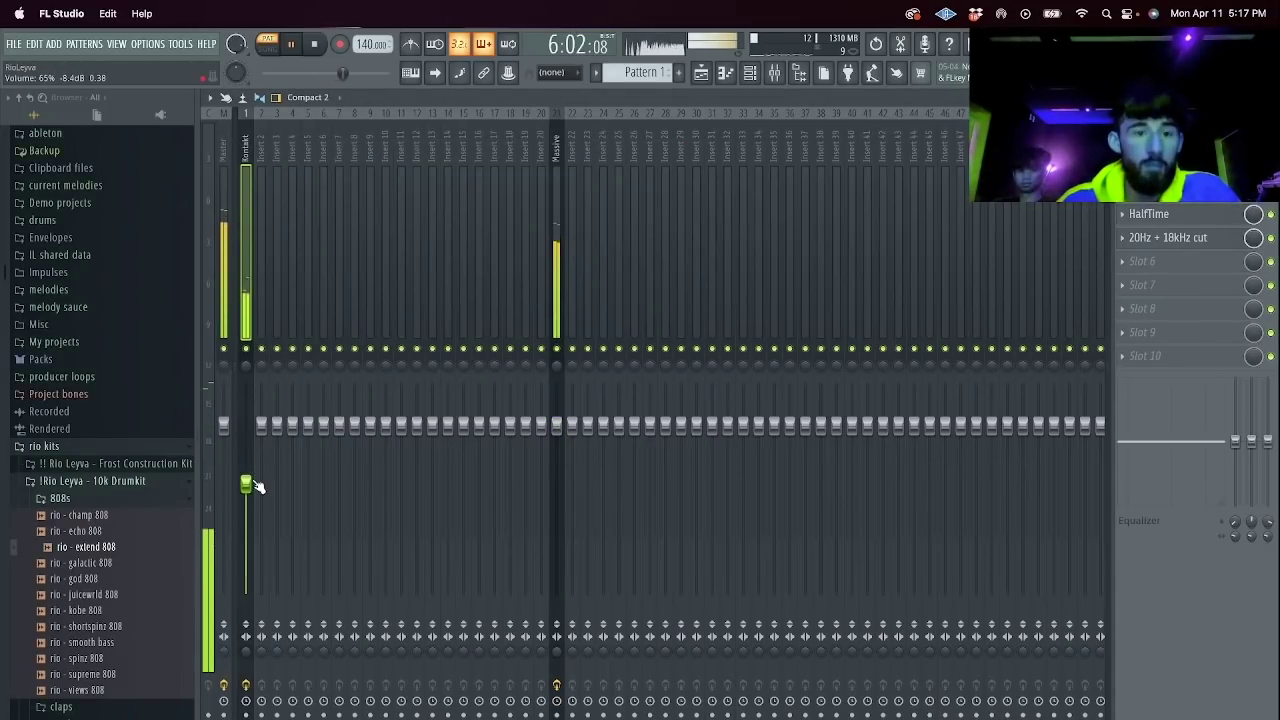
click(557, 418)
click(758, 75)
scroll(42, 490, down, 7)
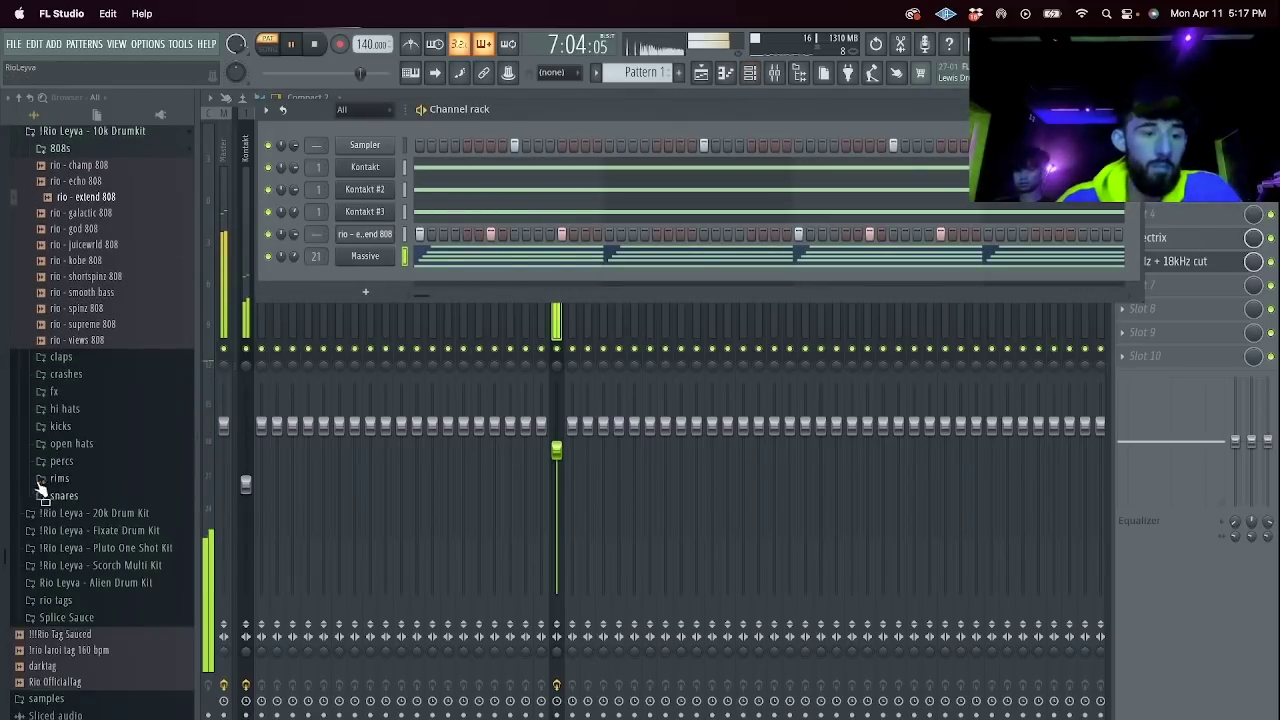
Add rio - hit hi hat from the hi hats folder as a channel and fill every 2 steps.
click(78, 406)
drag(389, 271, 400, 279)
right_click(420, 278)
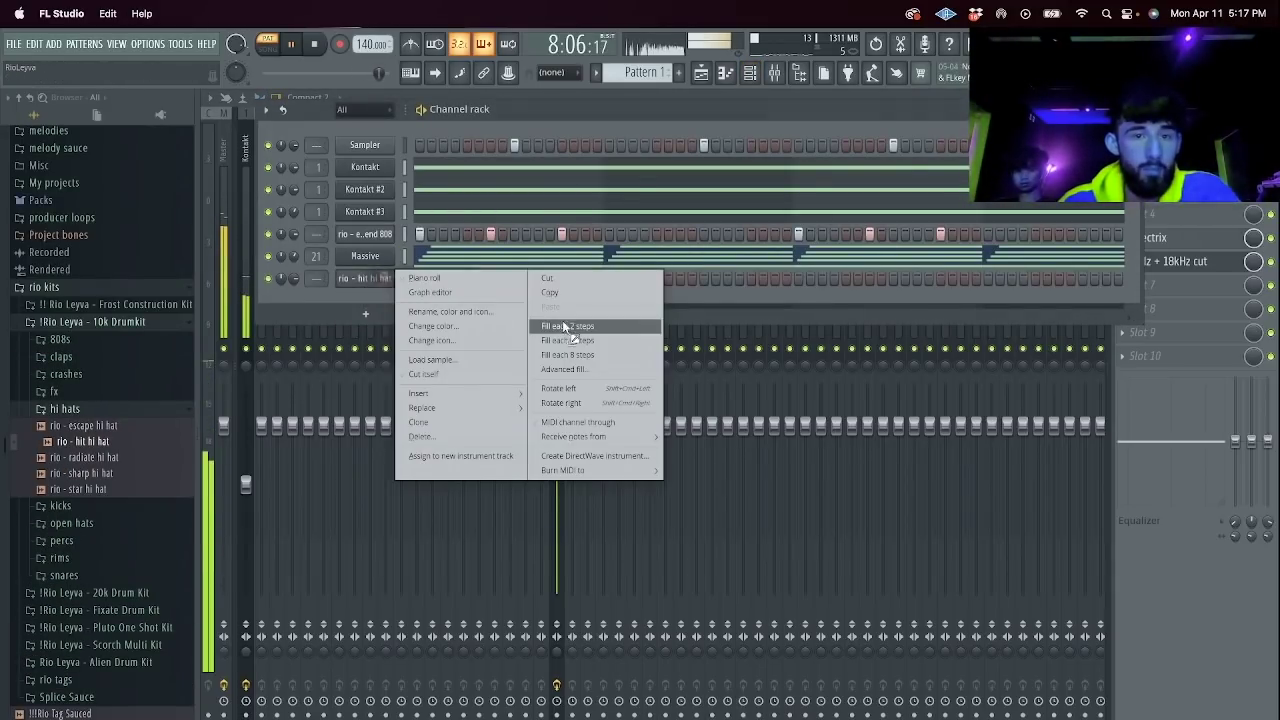
click(556, 317)
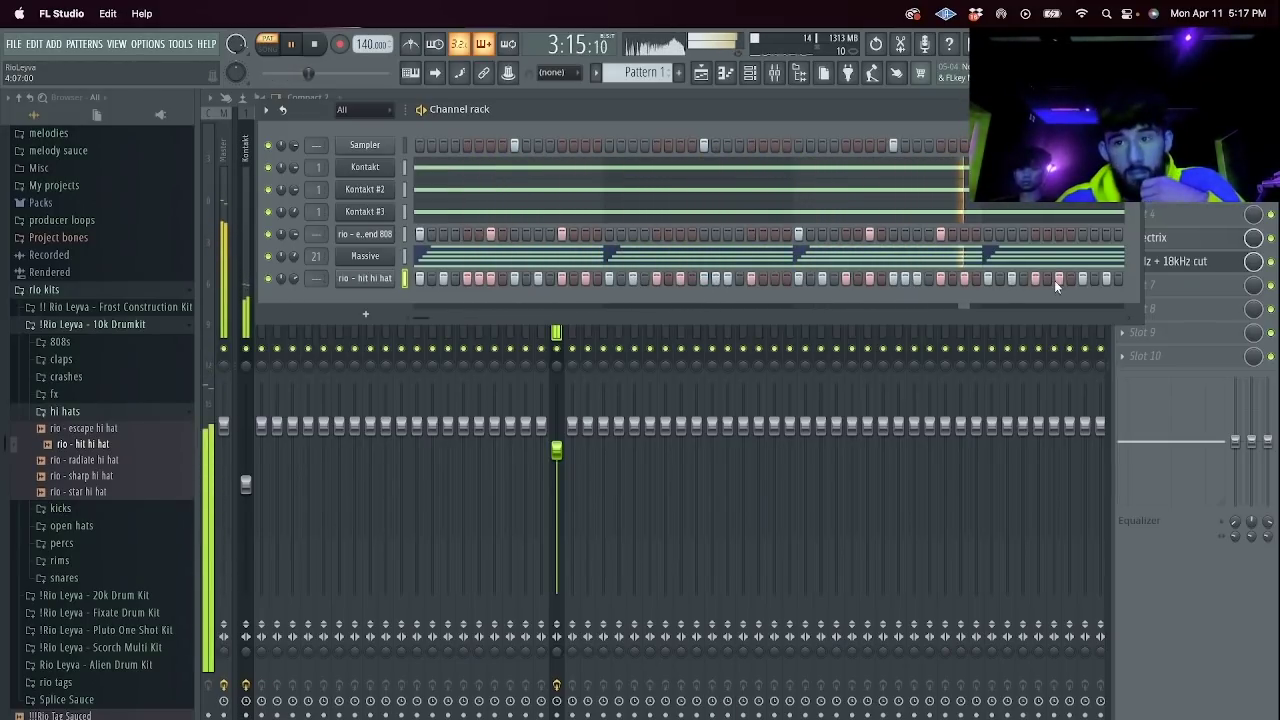
In the piano roll, delete the hi-hat's right-half notes and duplicate the rest into bars 5–8.
right_click(371, 282)
click(420, 279)
scroll(1074, 474, down, 5)
drag(1151, 433, 656, 272)
key(Delete)
key(super+a)
key(super+b)
key(space)
key(F9)
key(F6)
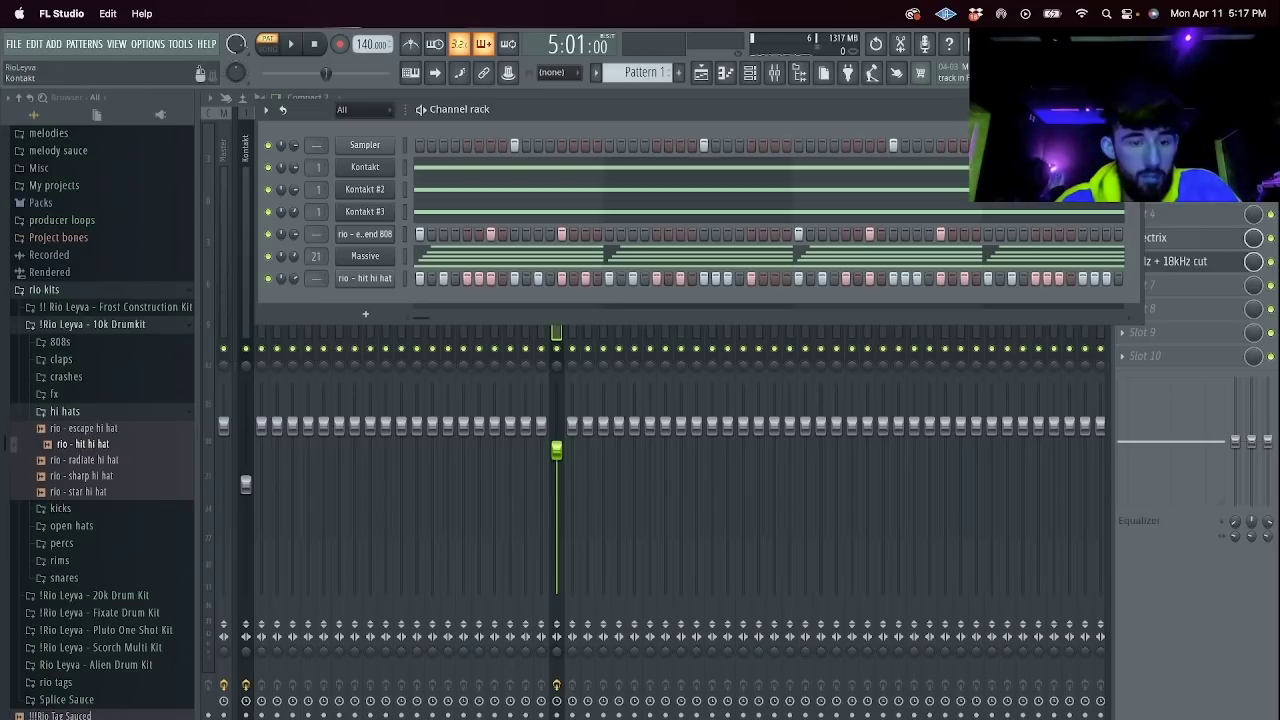
key(F6)
Render the mixer tracks to audio clips and slice the Massive clip at bar 5.
key(alt+r)
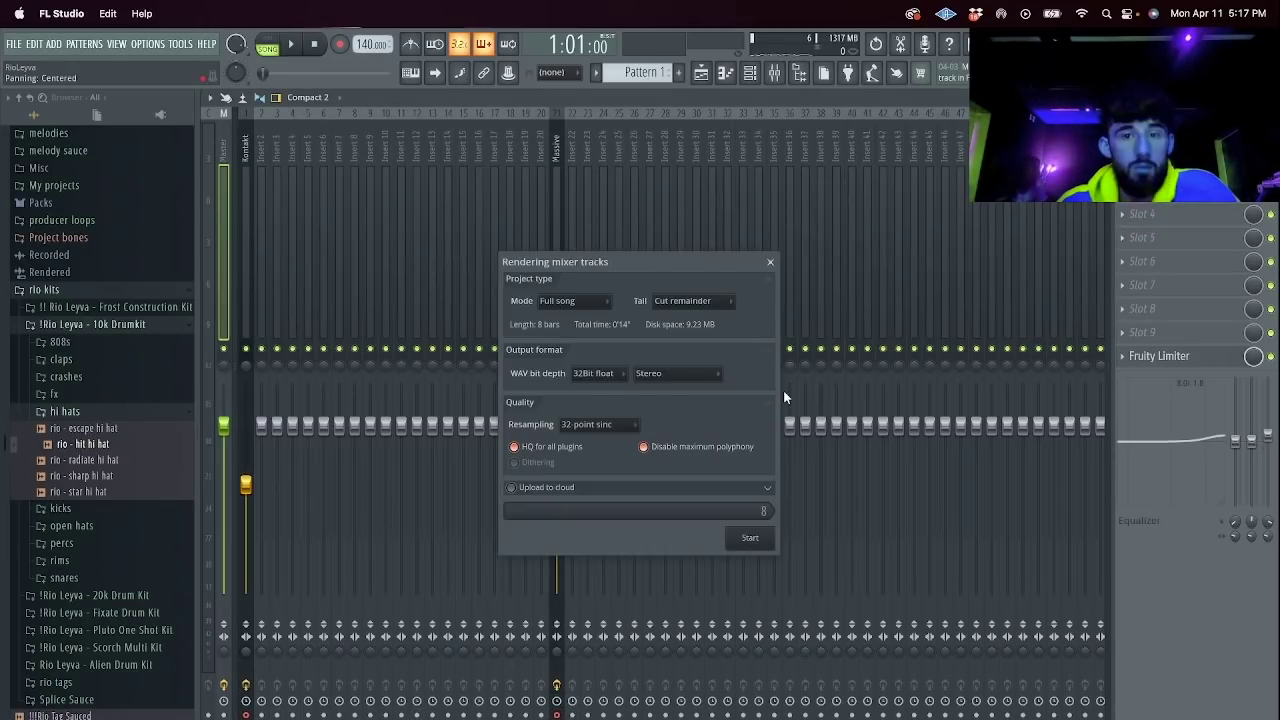
click(755, 538)
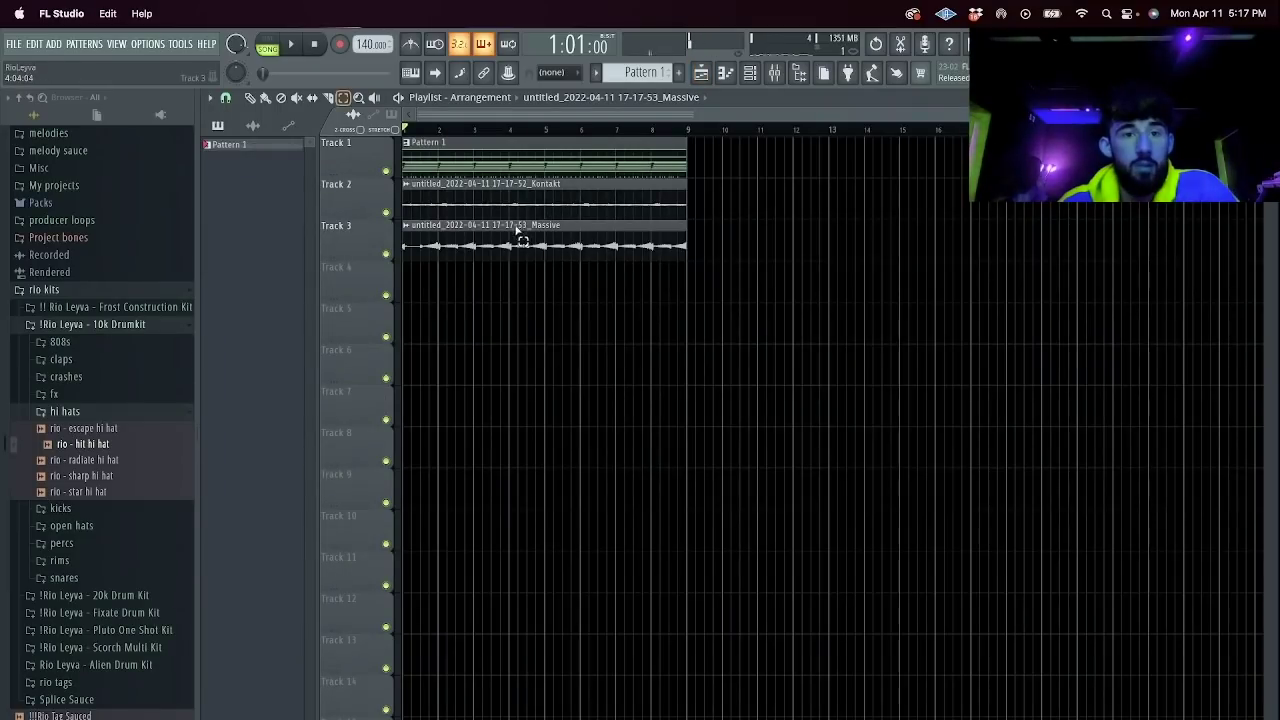
click(552, 247)
key(e)
right_click(544, 246)
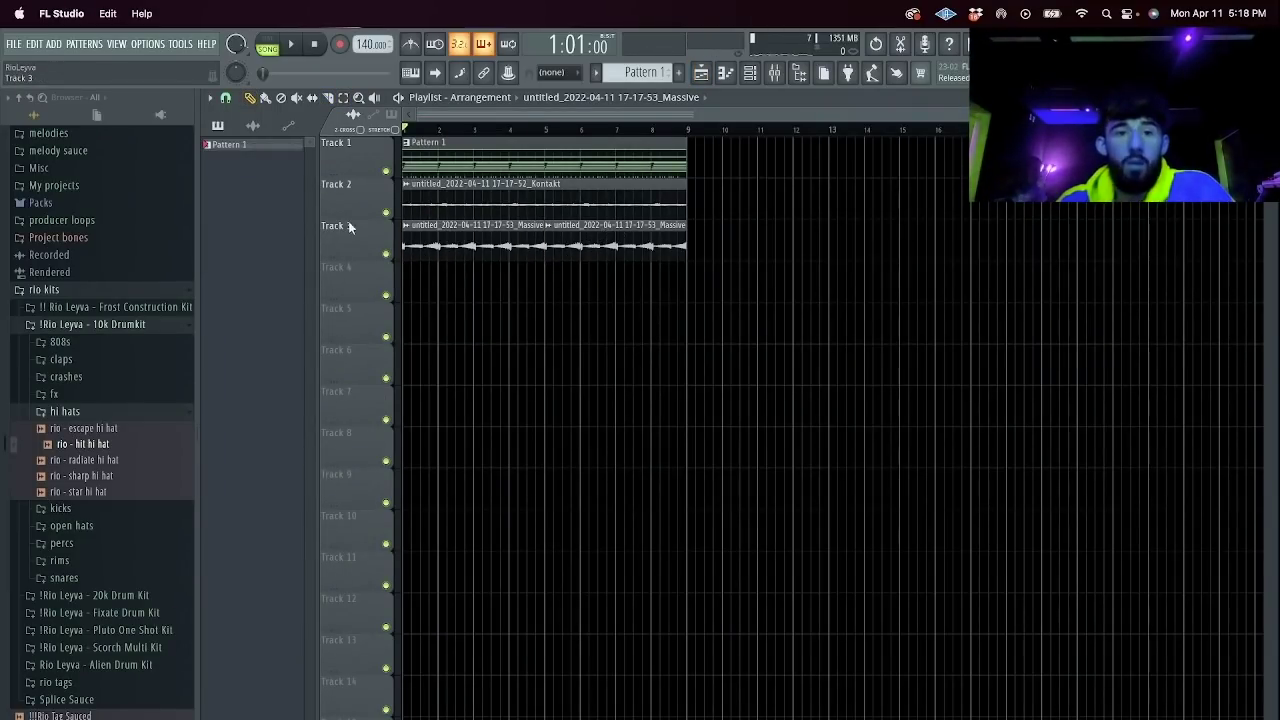
Set both the Kontakt and Massive audio clips' time stretching mode to Stretch.
double_click(440, 211)
click(605, 244)
click(602, 284)
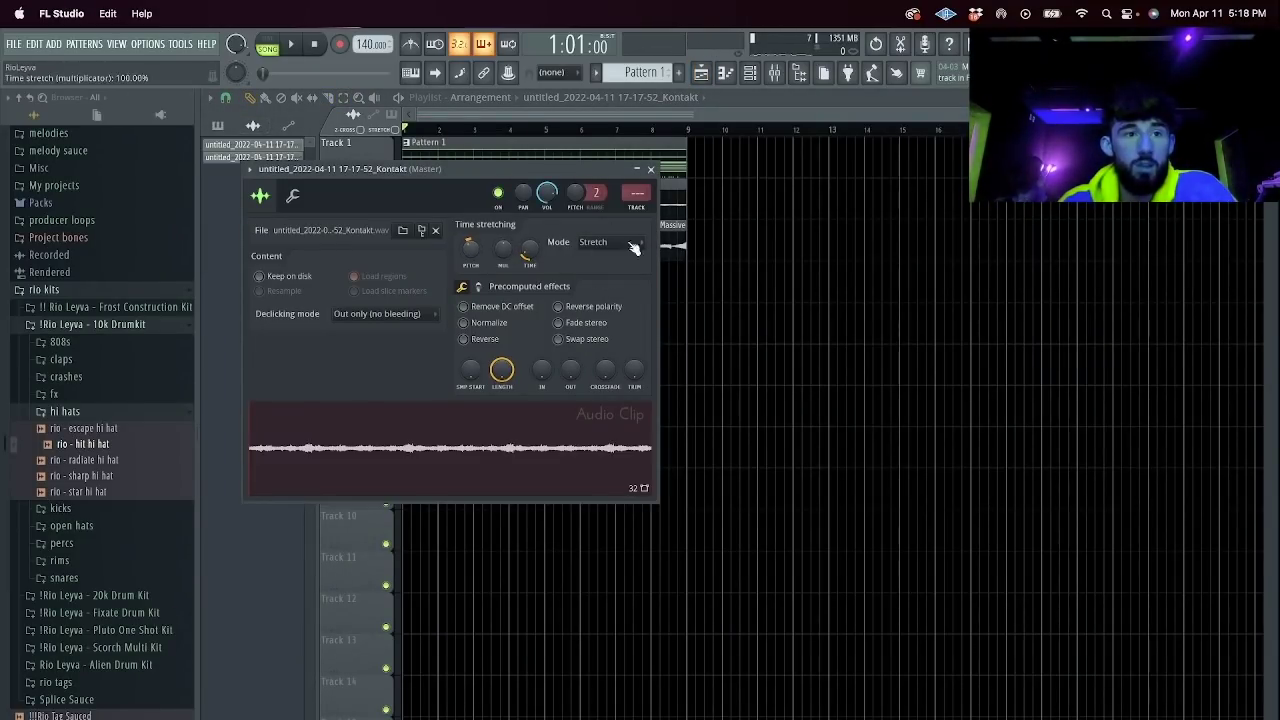
double_click(671, 241)
click(626, 263)
click(620, 303)
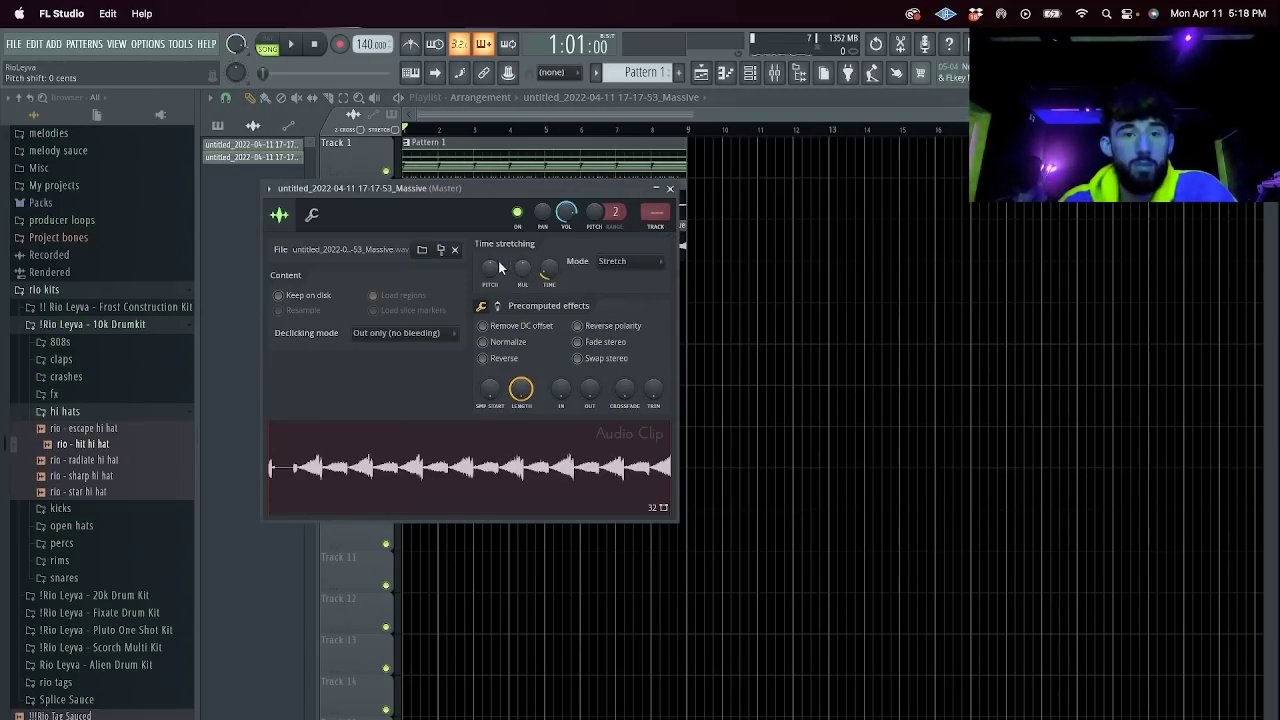
Delete the original Kontakt and Massive channels from the channel rack.
click(750, 72)
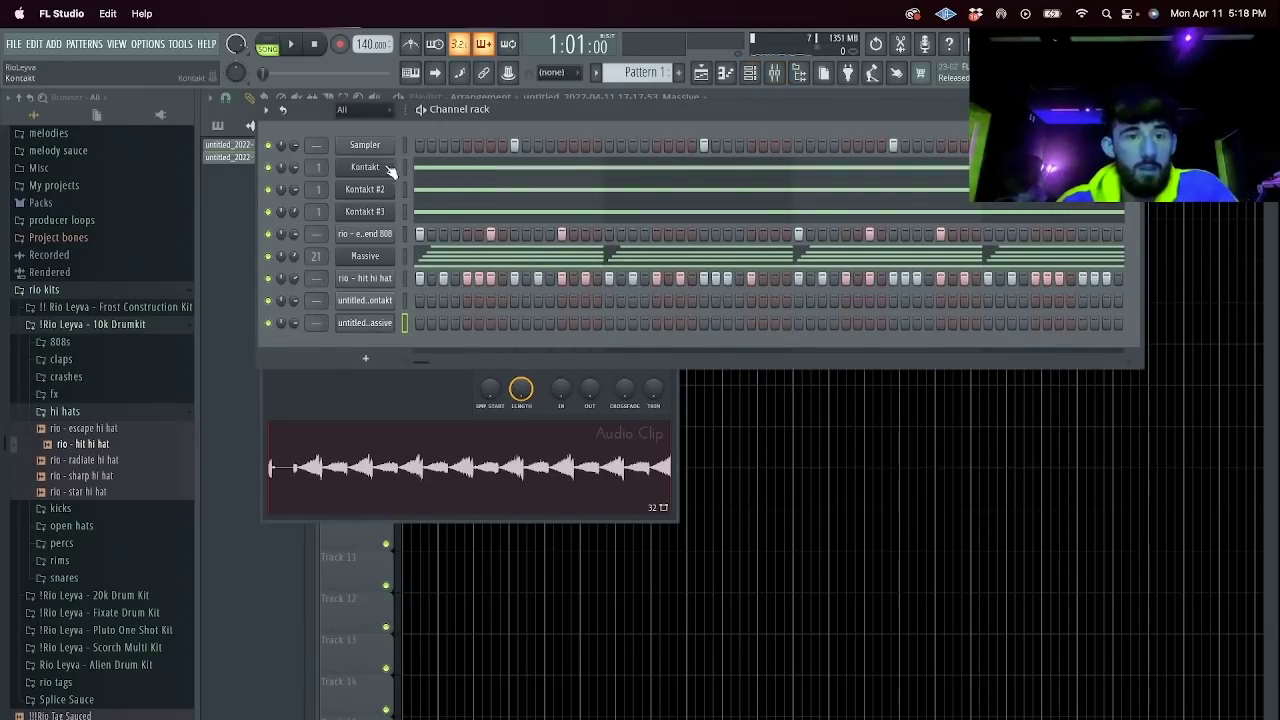
click(265, 112)
click(300, 168)
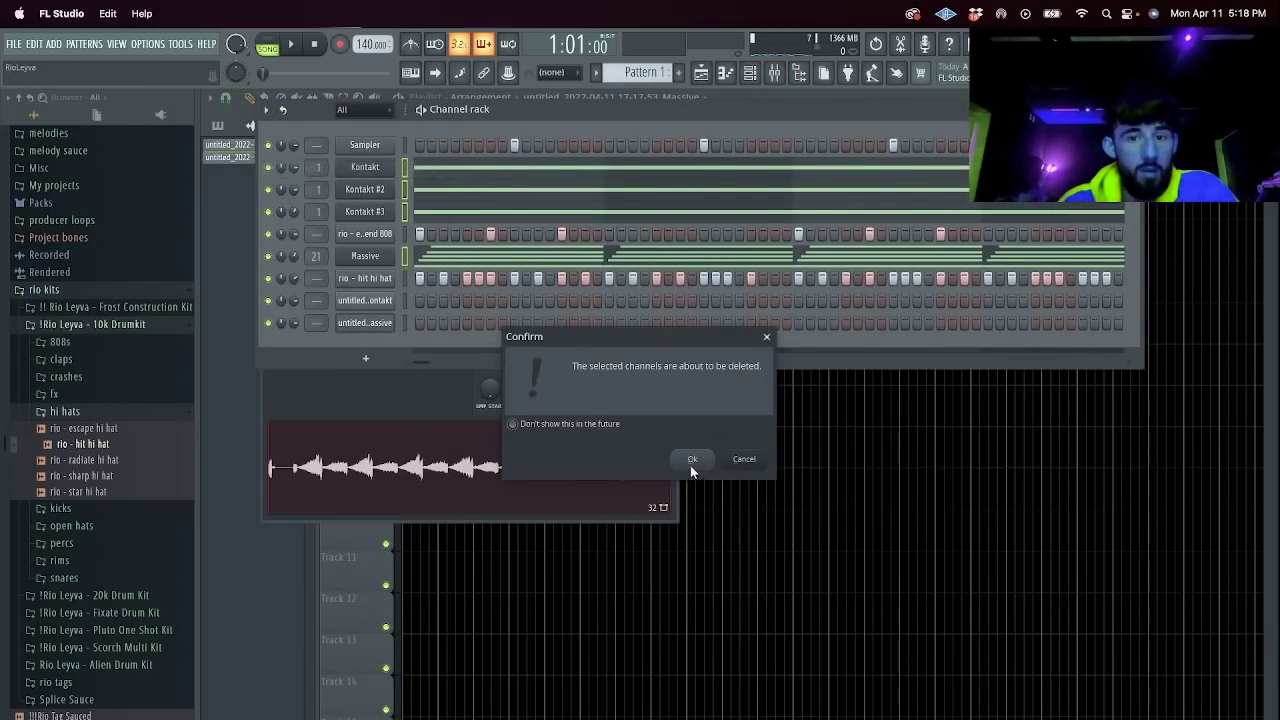
key(Return)
Open the rio - extend 808 channel in the piano roll and start playback.
click(386, 158)
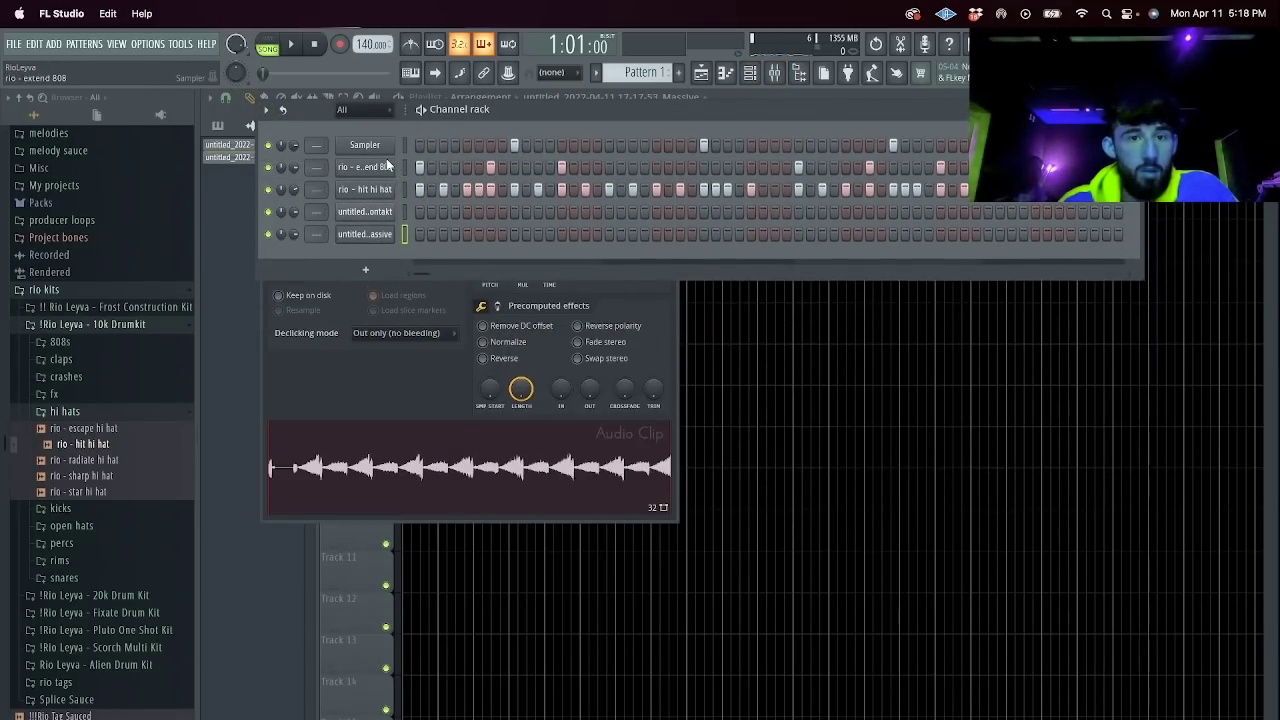
right_click(386, 158)
click(419, 166)
key(space)
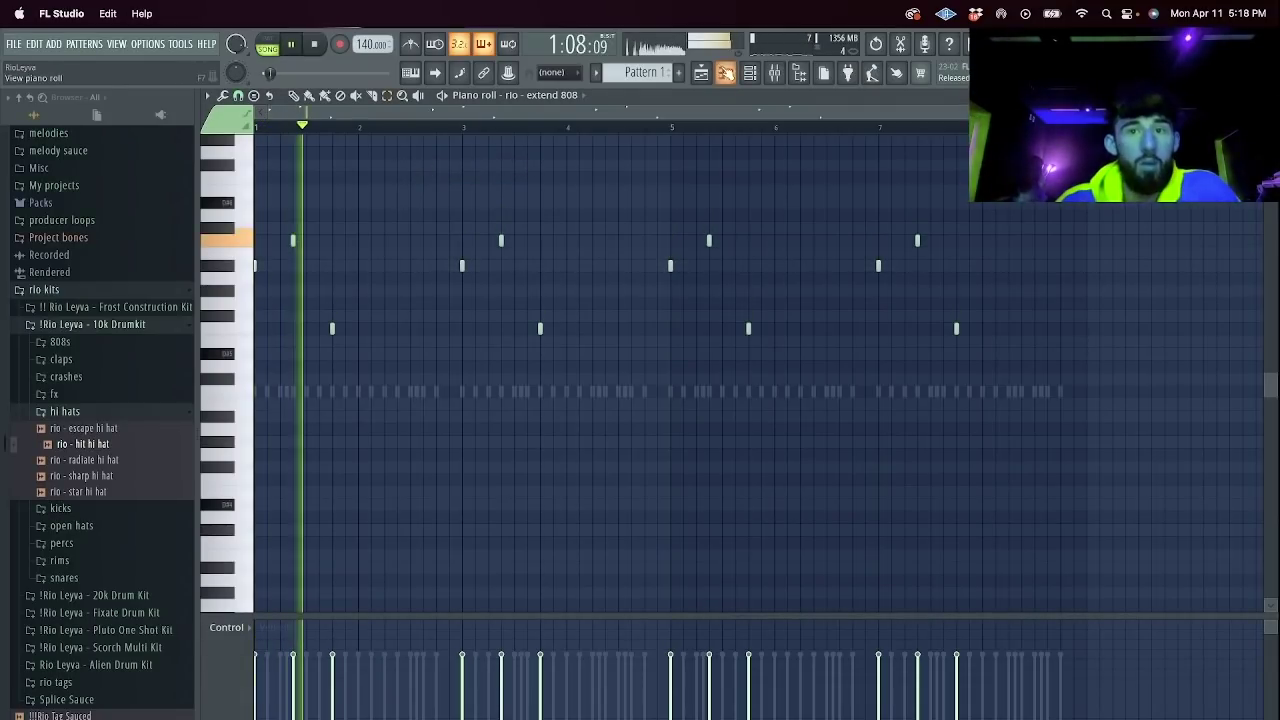
Load rio - lil clap, then rio - carti snare, onto the first channel.
click(750, 74)
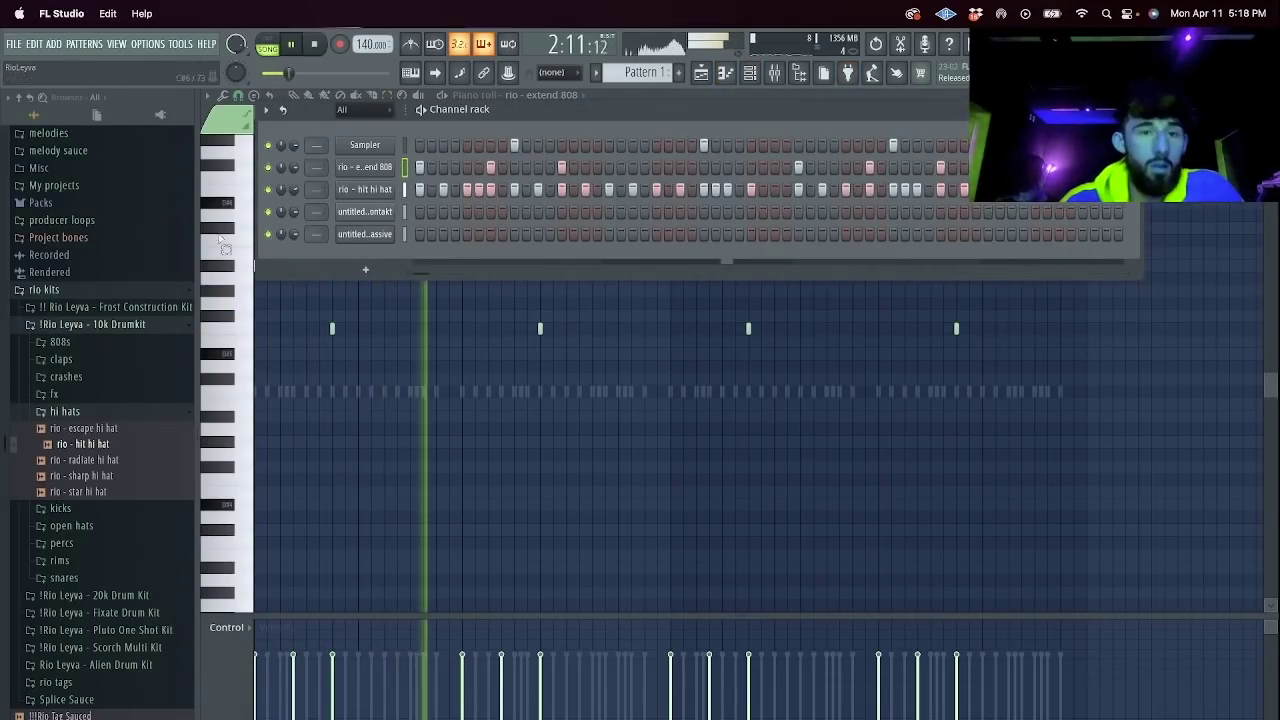
click(62, 362)
drag(80, 408, 293, 140)
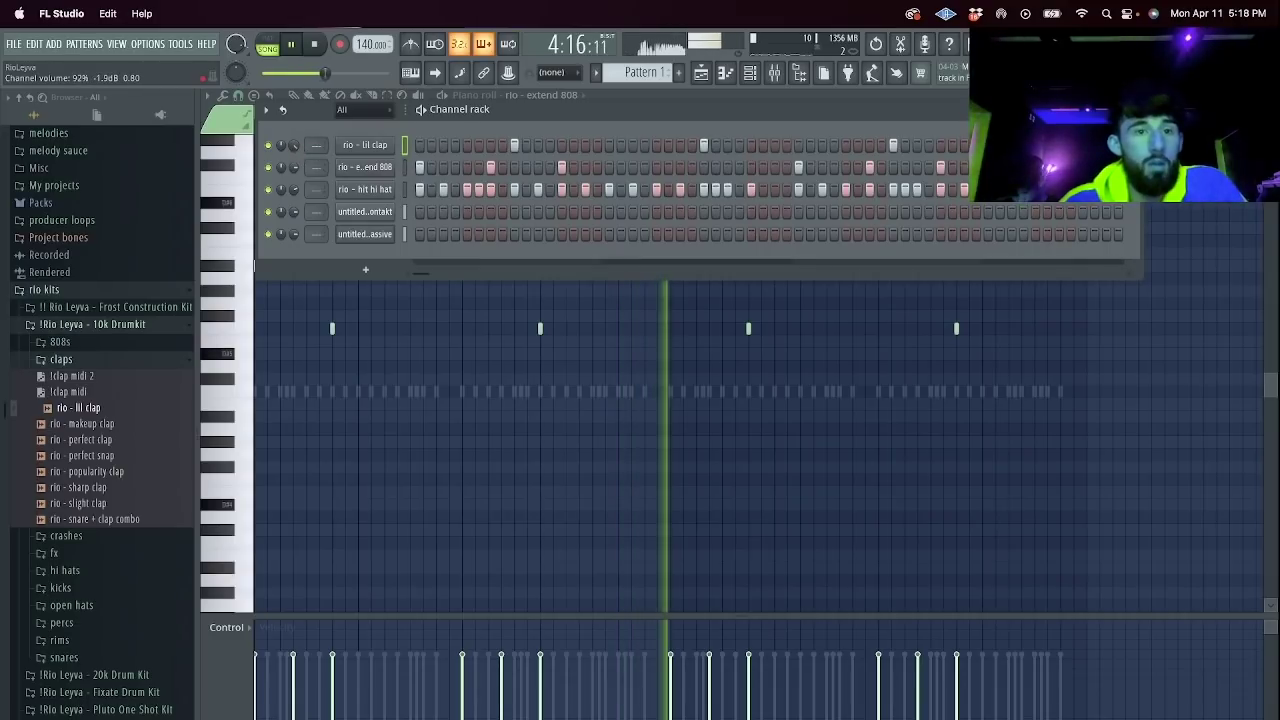
scroll(62, 545, down, 3)
click(68, 592)
drag(92, 658, 350, 144)
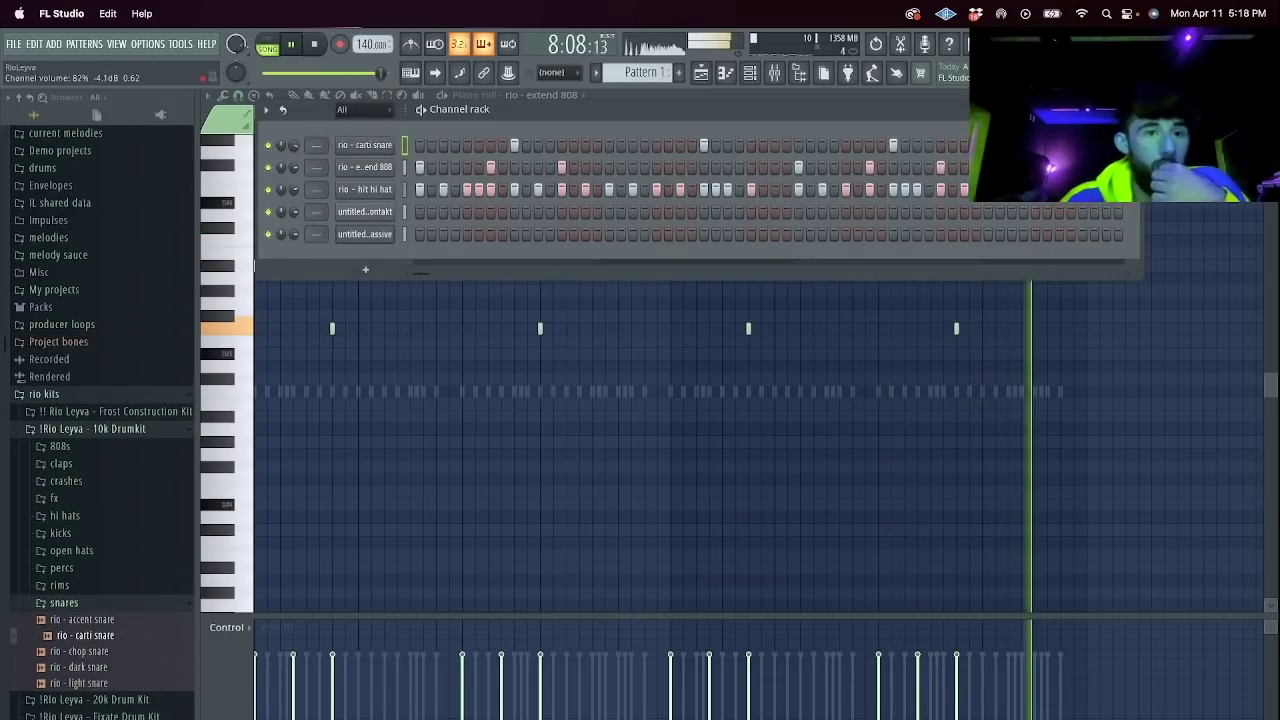
Check the 808 channel's settings, then open the list of instruments to add.
click(365, 167)
click(748, 267)
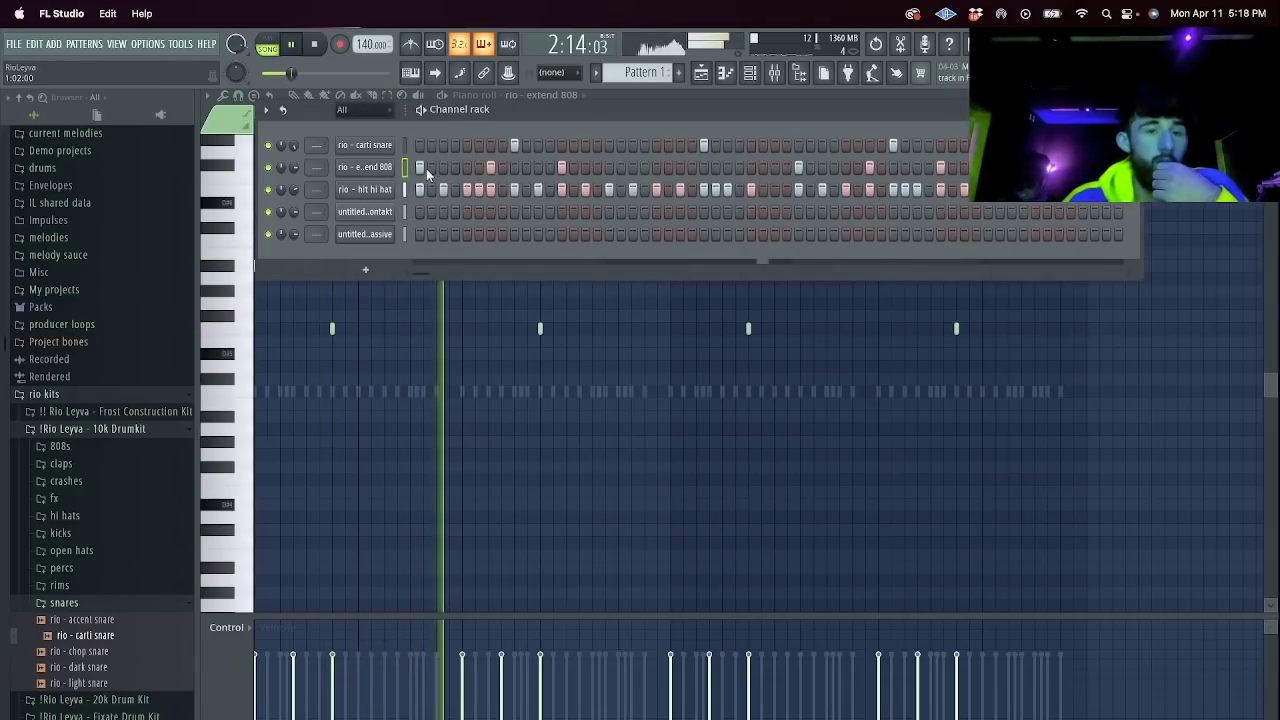
click(365, 271)
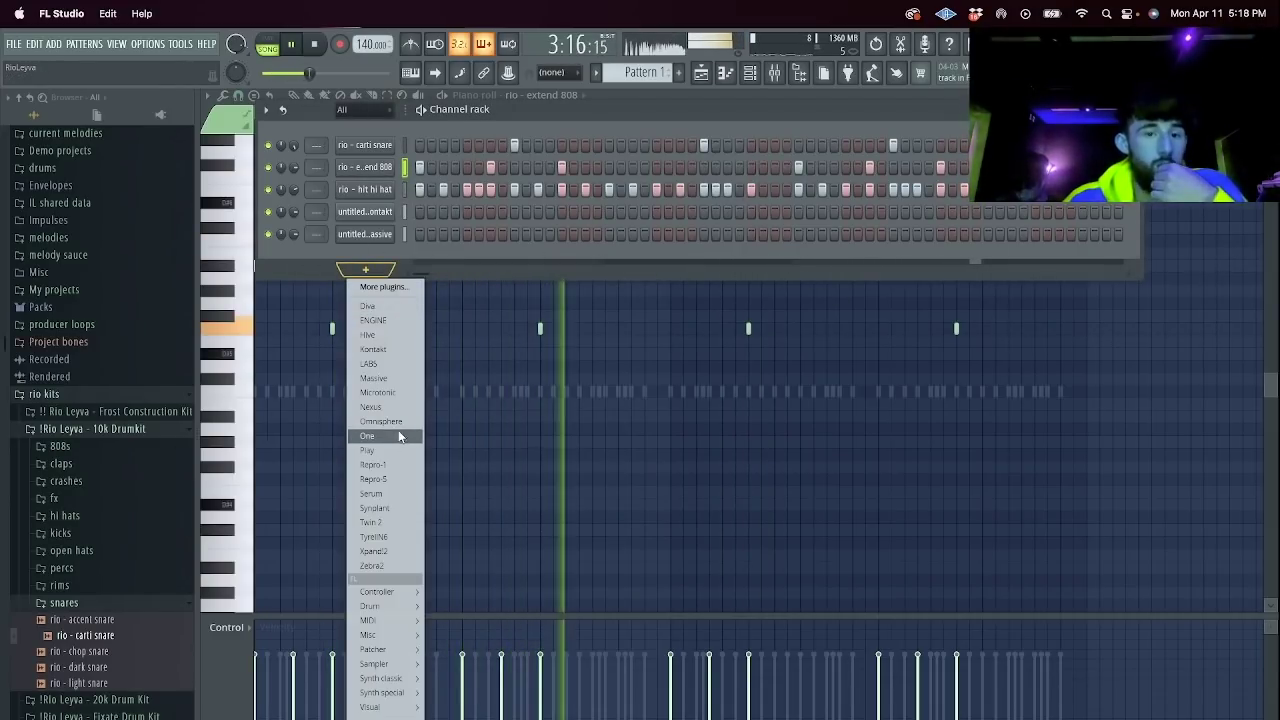
Add a Massive channel and load its Green Pastorius preset after trying several others.
click(400, 378)
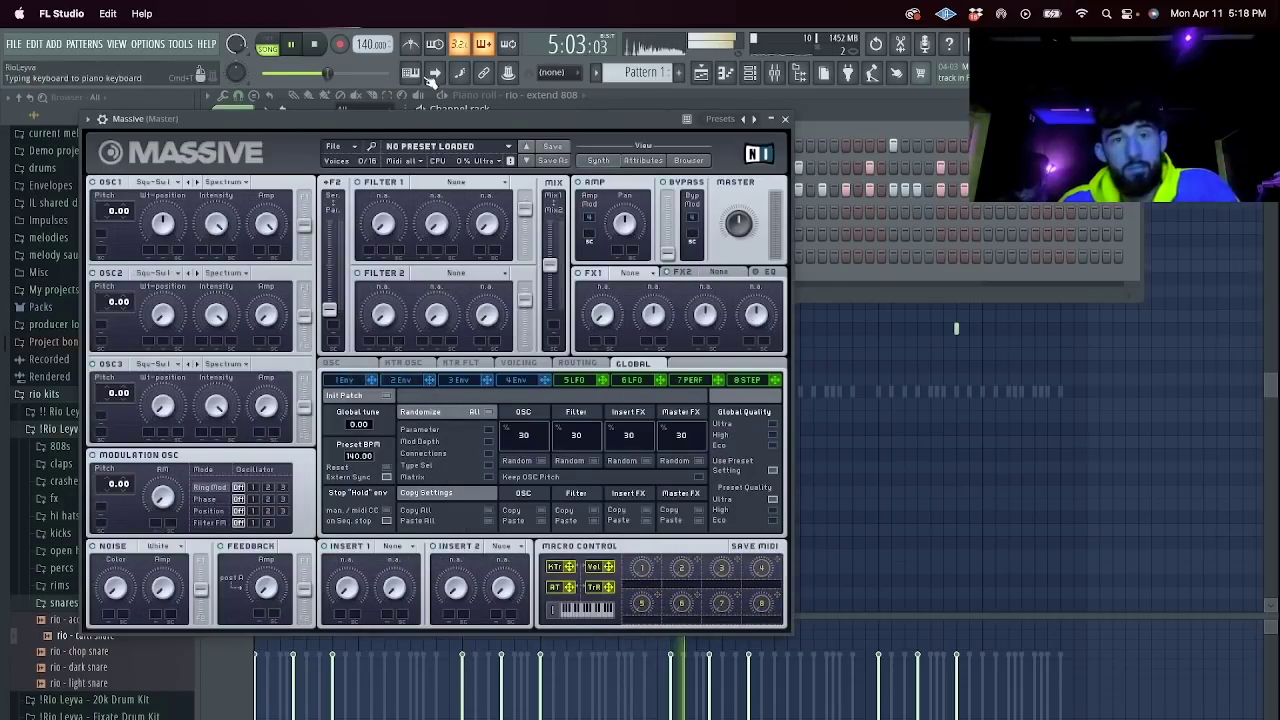
click(688, 160)
scroll(600, 430, down, 5)
click(583, 470)
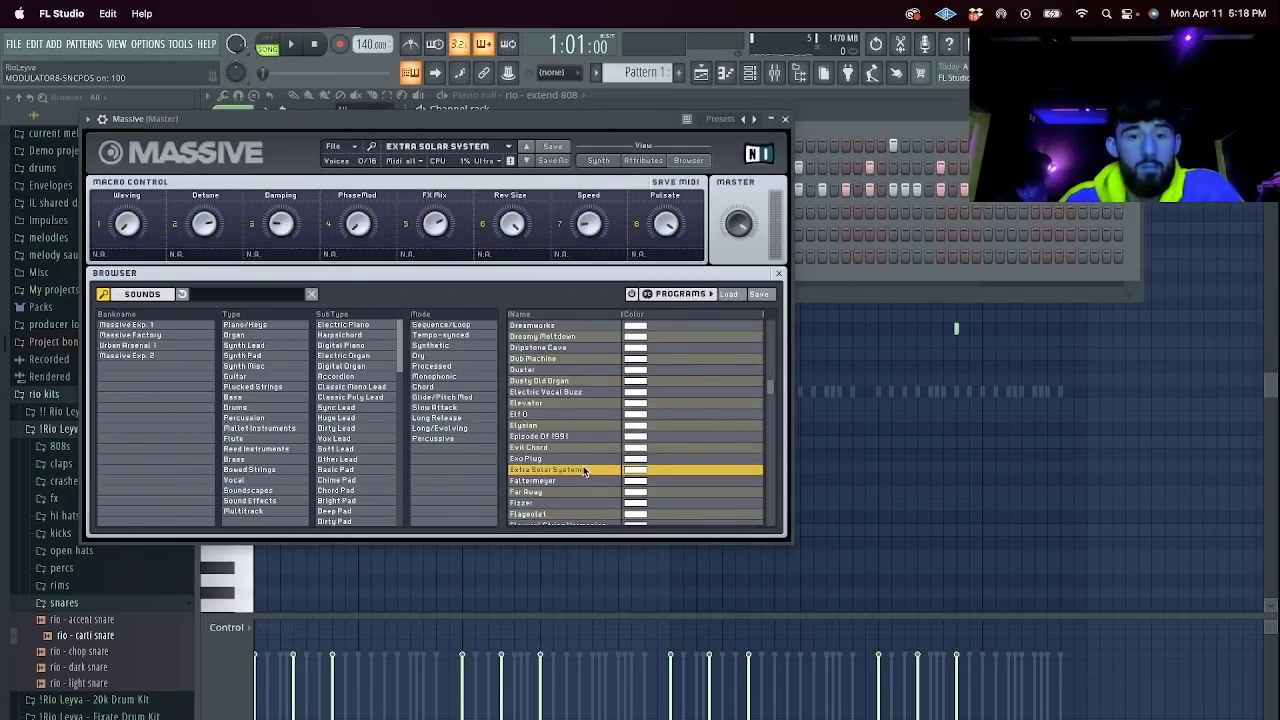
click(576, 481)
click(565, 491)
scroll(565, 490, down, 4)
click(563, 482)
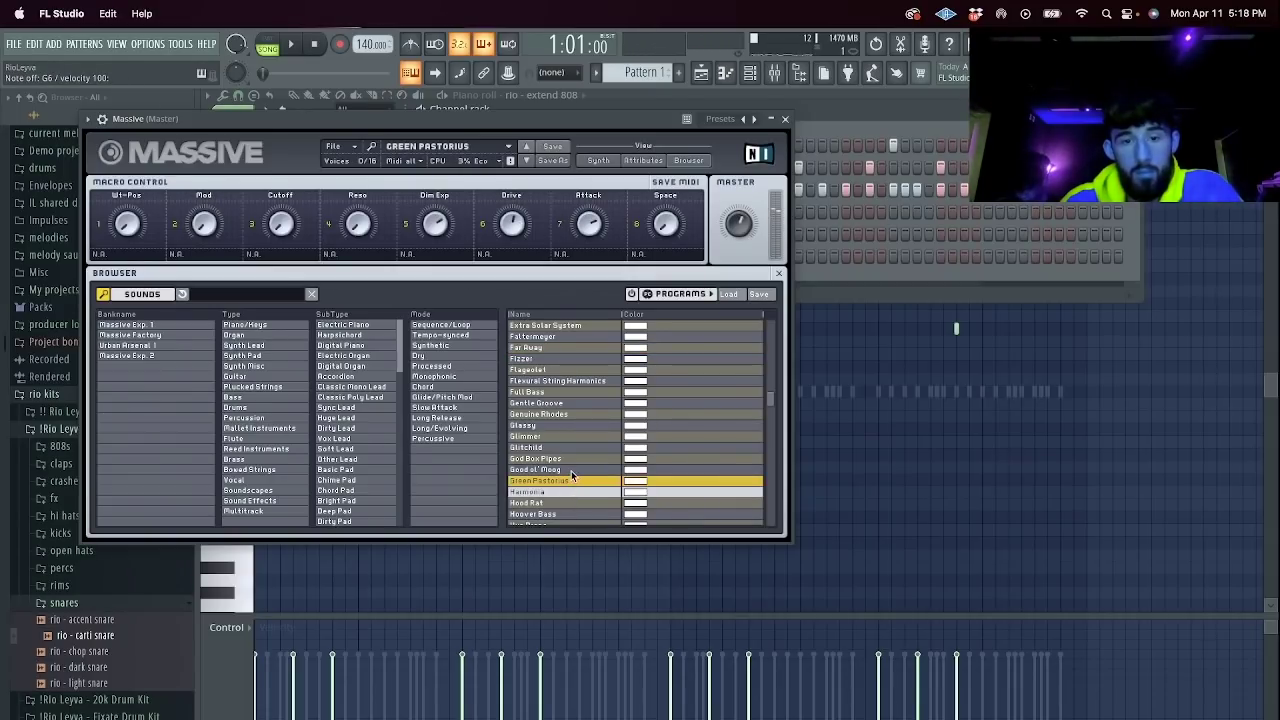
click(781, 119)
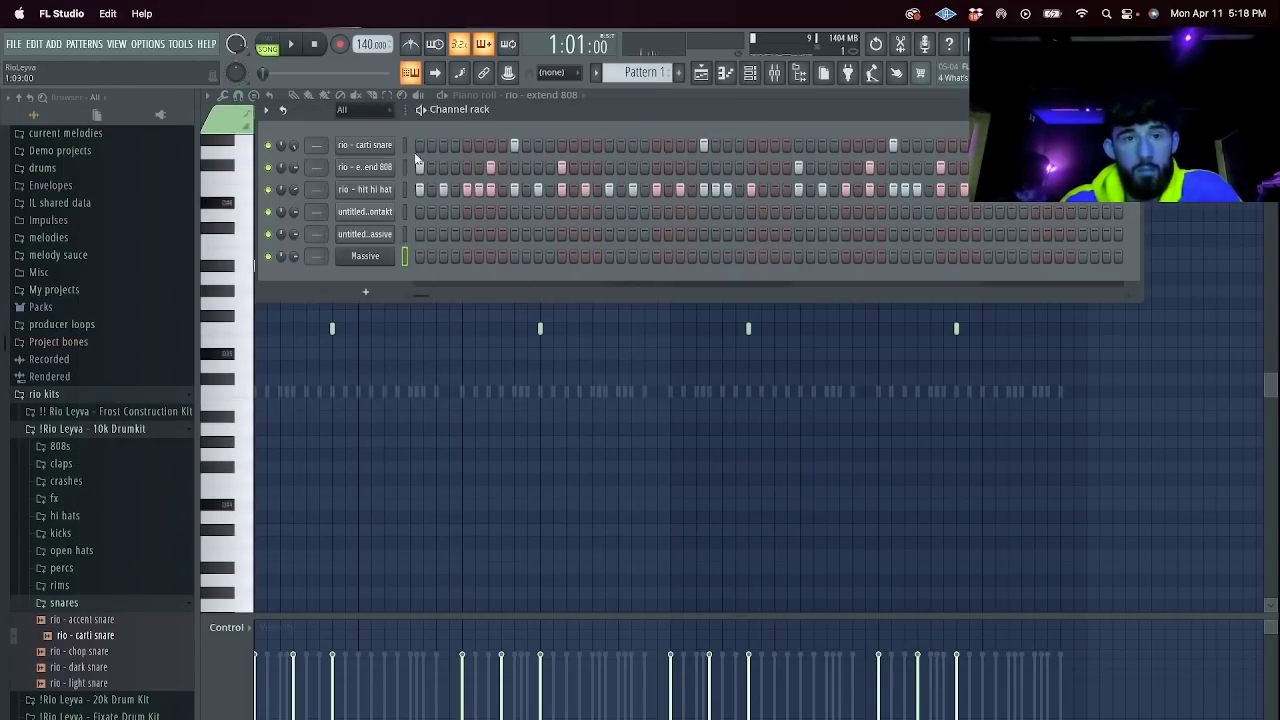
In Massive's piano roll, sketch a phrase of A#5, D#6, C#6 and C6 notes.
right_click(390, 256)
click(415, 259)
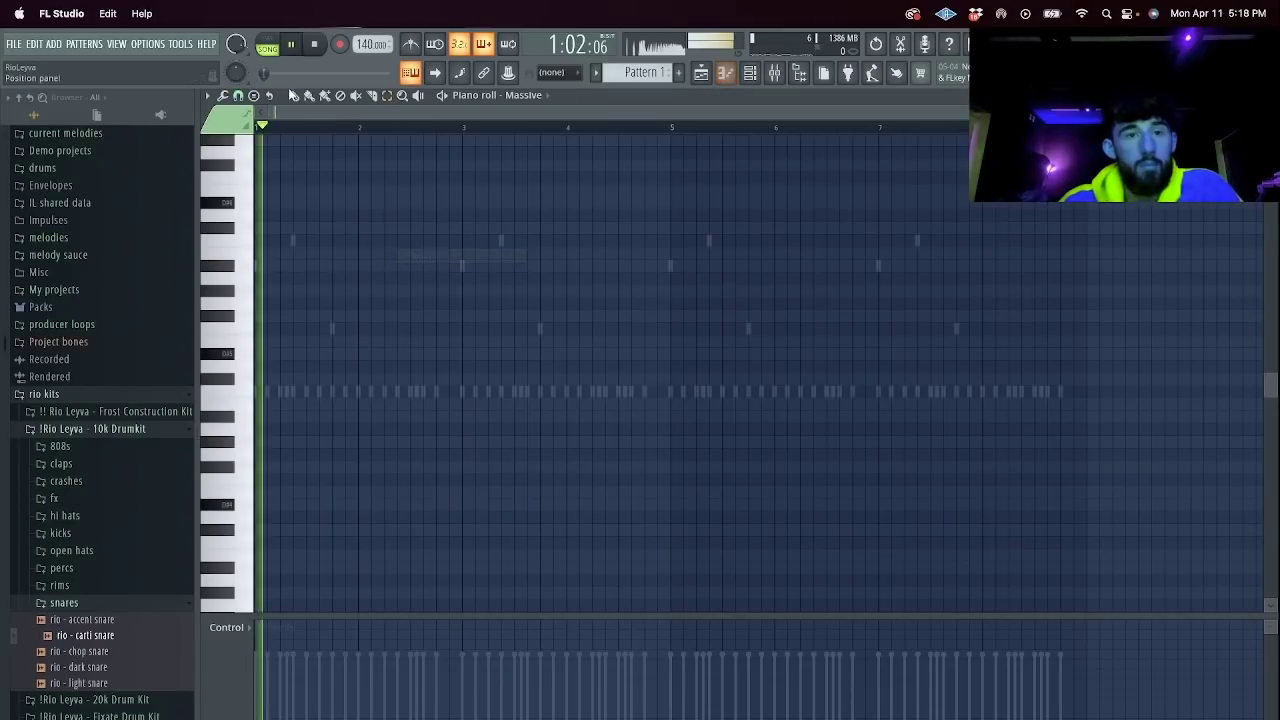
click(290, 264)
click(331, 202)
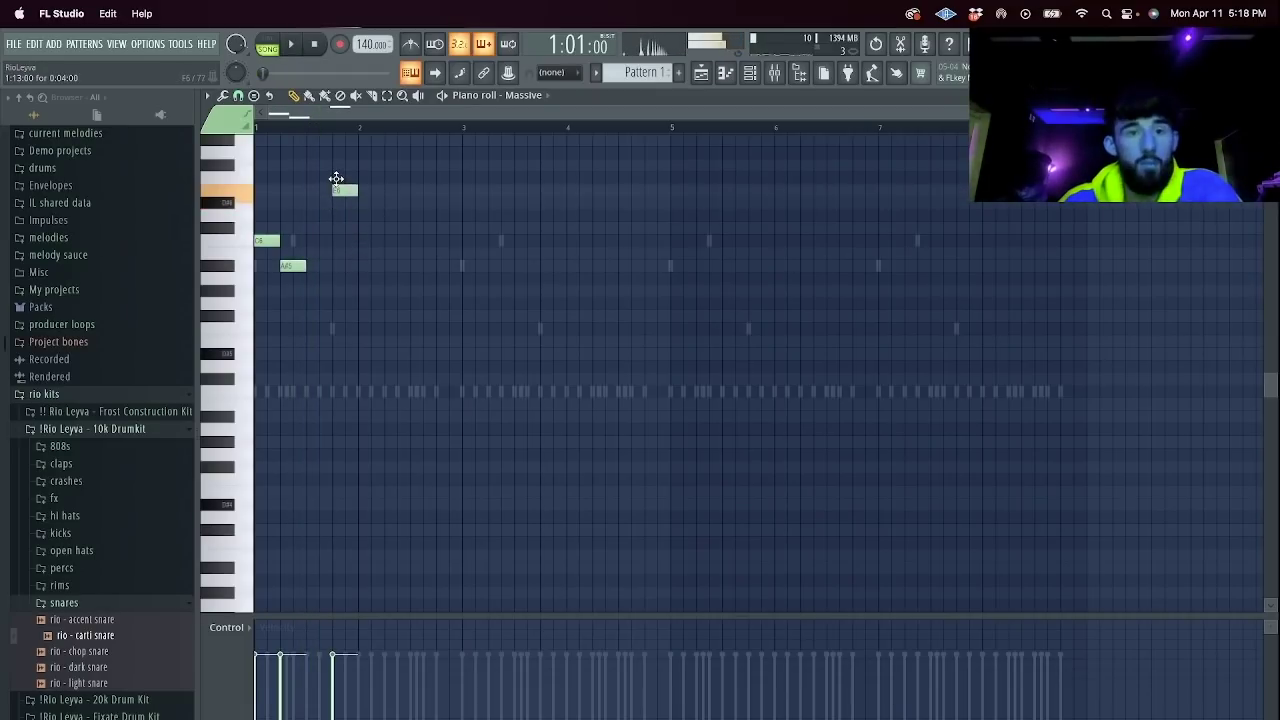
key(space)
drag(355, 204, 342, 204)
click(347, 228)
click(361, 241)
key(space)
Erase the sketched notes and lengthen the remaining note, raising it to G6.
key(space)
key(space)
right_click(364, 241)
right_click(351, 228)
right_click(339, 204)
key(space)
right_click(294, 267)
Lower the held note to D# and add C6 and A#5 notes to finish the phrase.
key(space)
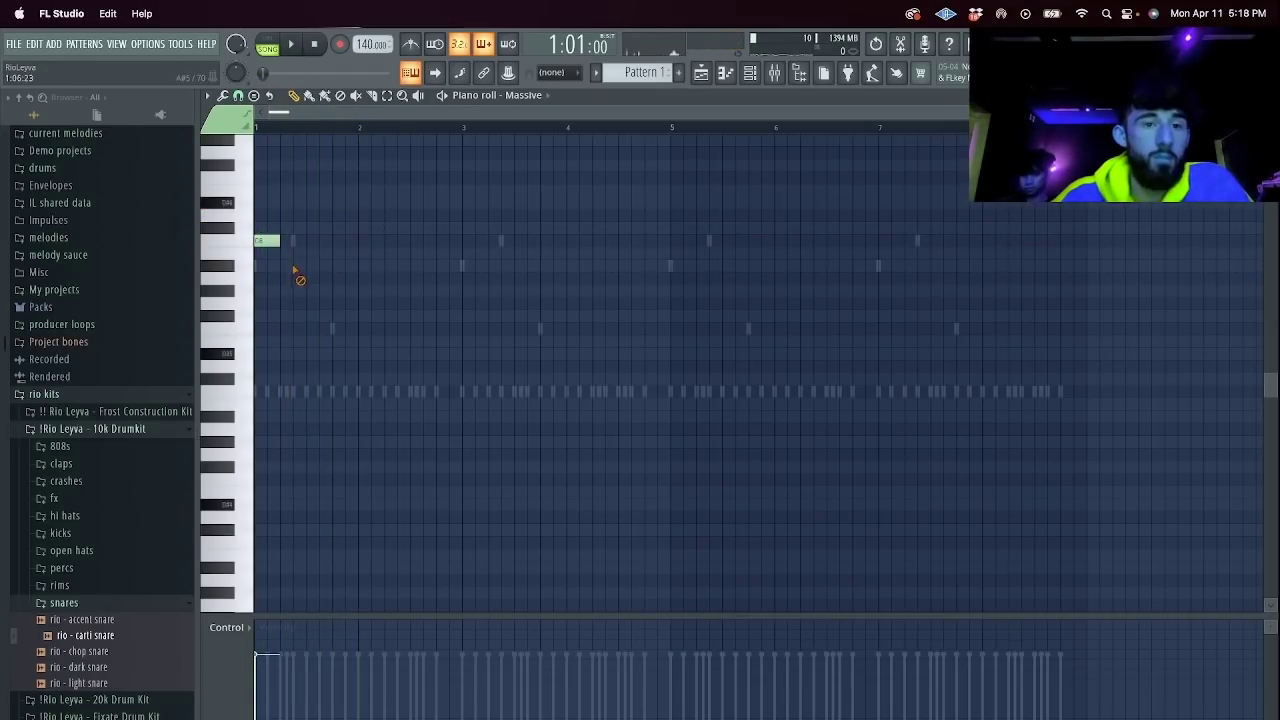
key(space)
key(space)
mouse_move(266, 166)
mouse_down()
mouse_move(279, 166)
mouse_move(268, 153)
mouse_up()
key(space)
key(space)
key(space)
scroll(288, 224, up, 2)
key(space)
drag(283, 267, 286, 277)
key(space)
key(space)
click(311, 316)
key(space)
click(336, 341)
Repeat the four-note phrase across the bars and refine it with C7 and D#6 notes.
key(super+b)
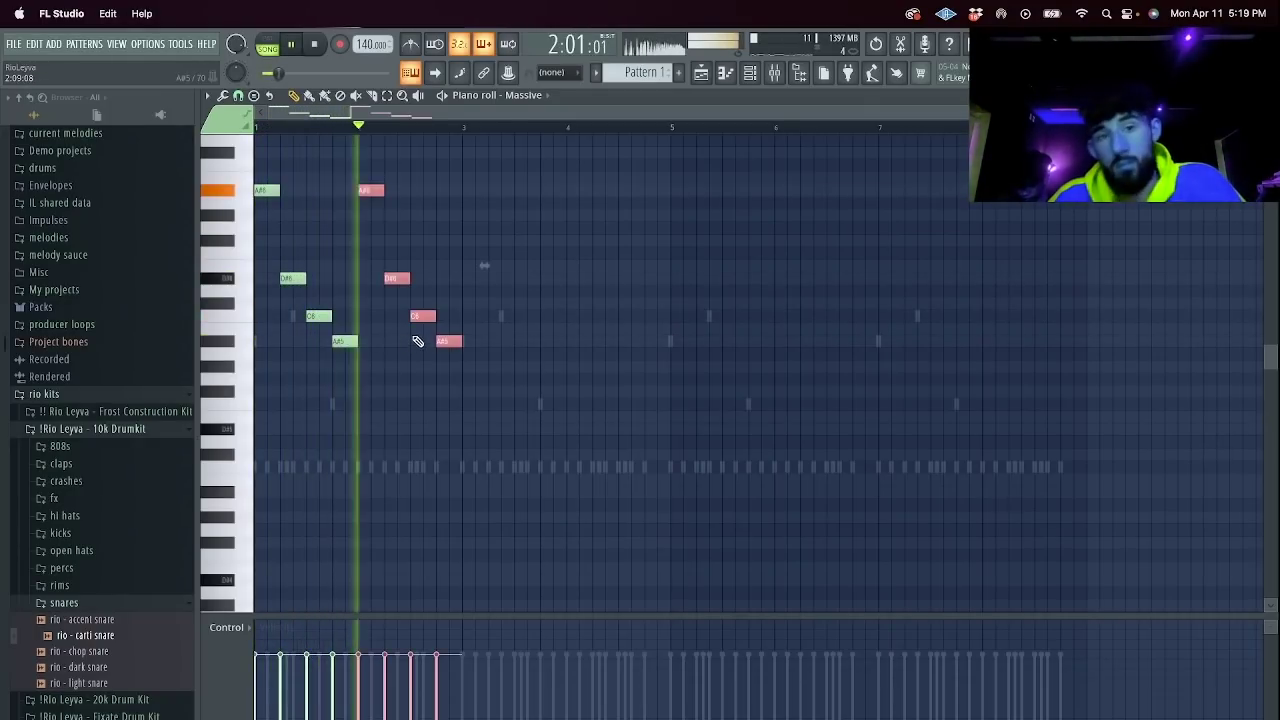
key(ctrl+b)
key(ctrl+b)
key(ctrl+b)
key(ctrl+b)
key(ctrl+b)
key(ctrl+b)
key(ctrl+b)
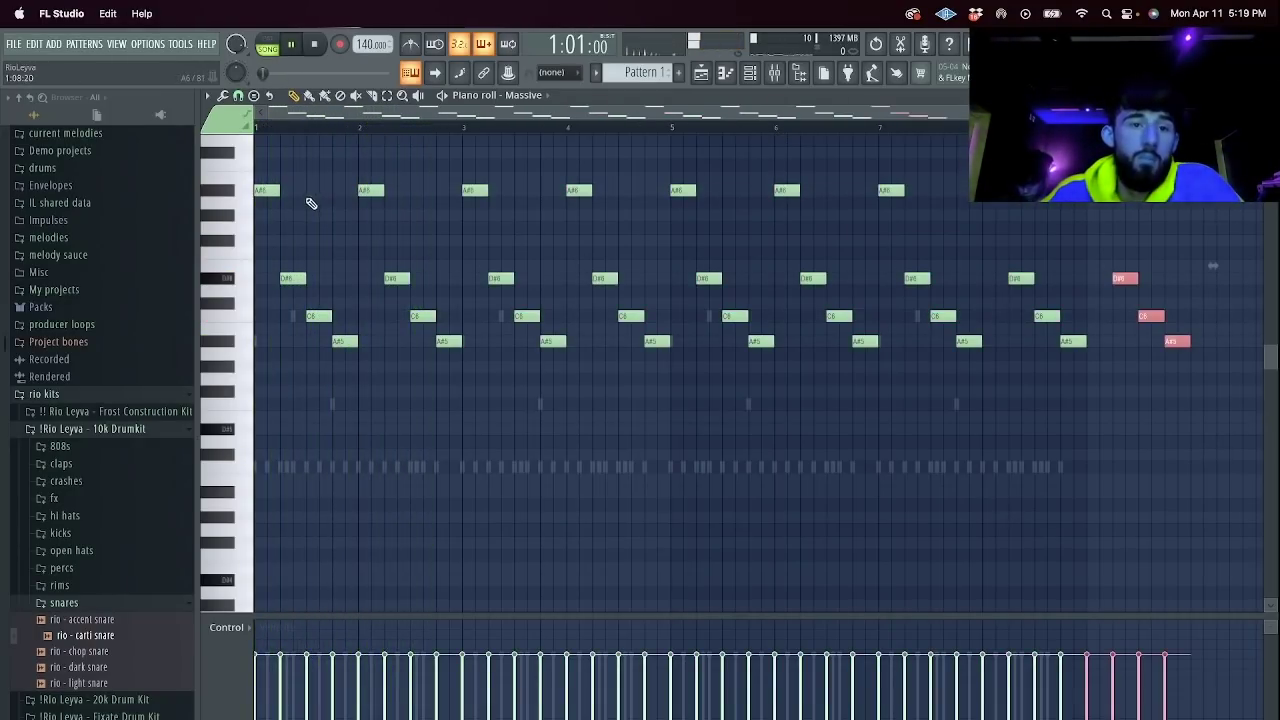
click(309, 178)
key(space)
key(space)
right_click(318, 176)
click(312, 166)
key(space)
drag(366, 191, 361, 228)
click(412, 215)
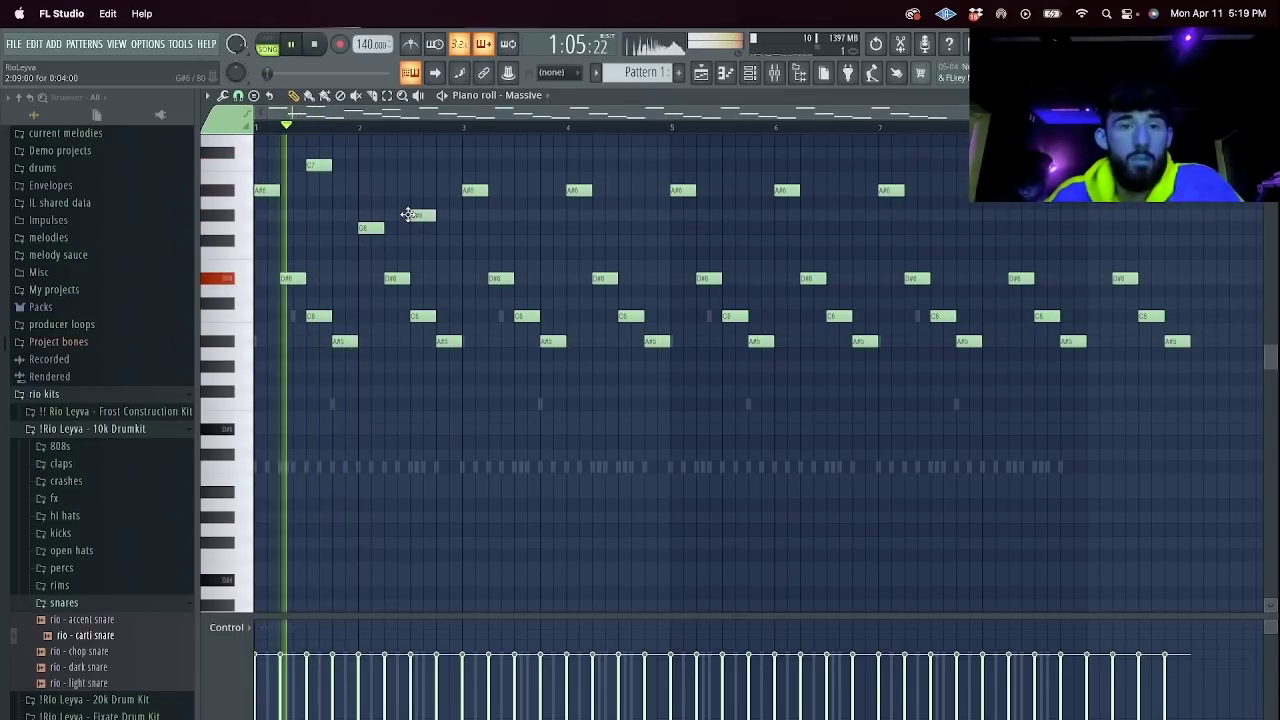
click(1080, 328)
Delete notes from bar 3 on, repeat bars 1–2 across the pattern, and raise tempo to 155 BPM.
click(414, 77)
drag(1234, 403, 482, 134)
key(Delete)
key(super+b)
key(super+b)
key(super+b)
key(super+b)
key(Delete)
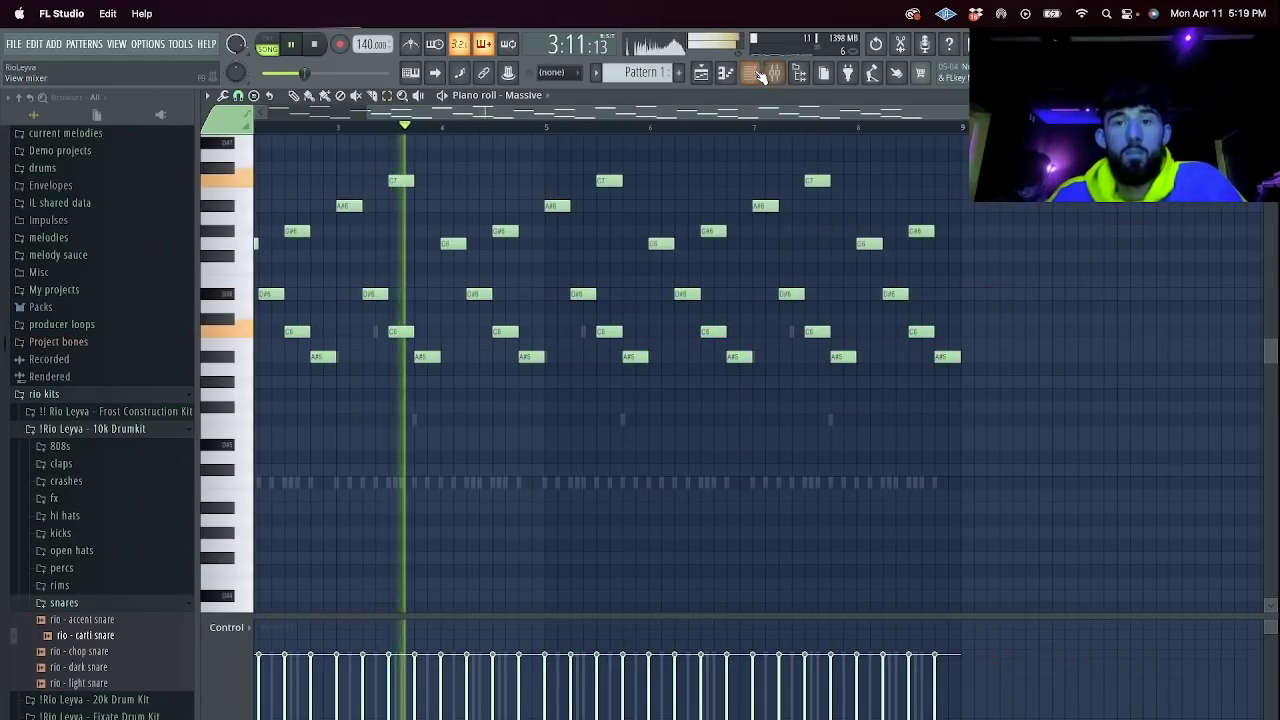
click(750, 73)
drag(366, 44, 366, 24)
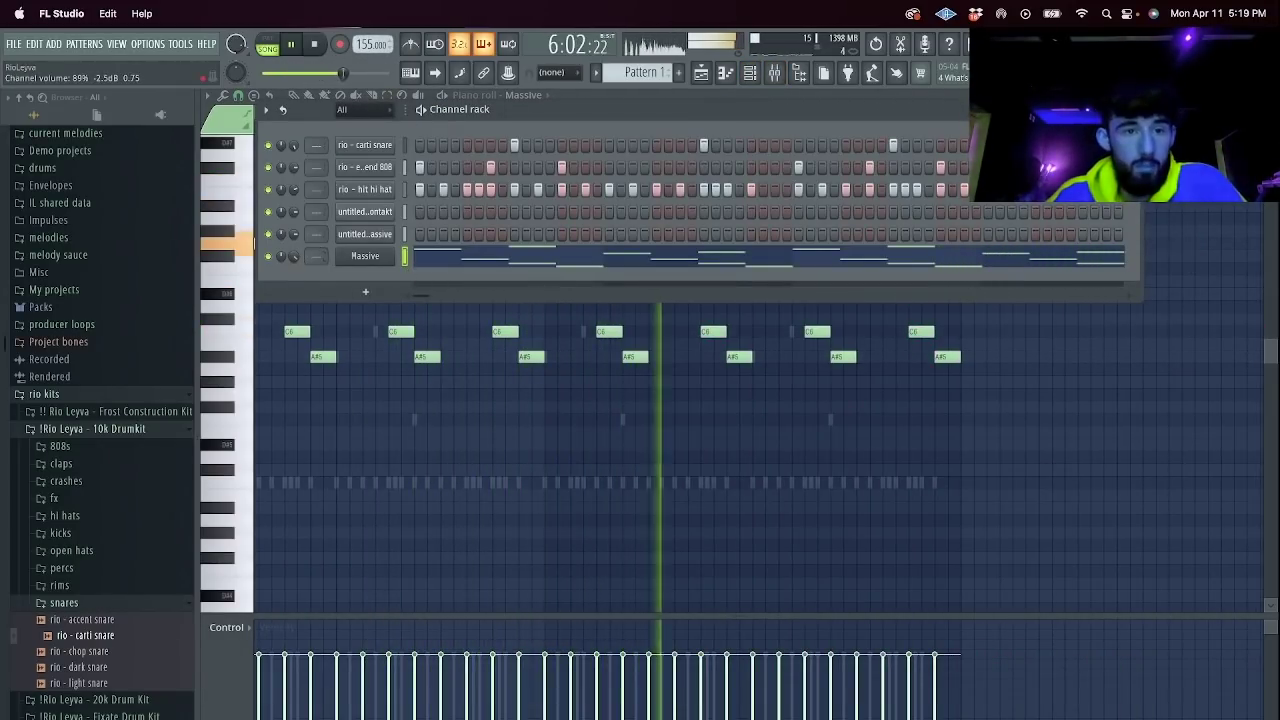
Load HalfTime on an empty master slot, set it to 1.5x mode, and audition it.
click(775, 75)
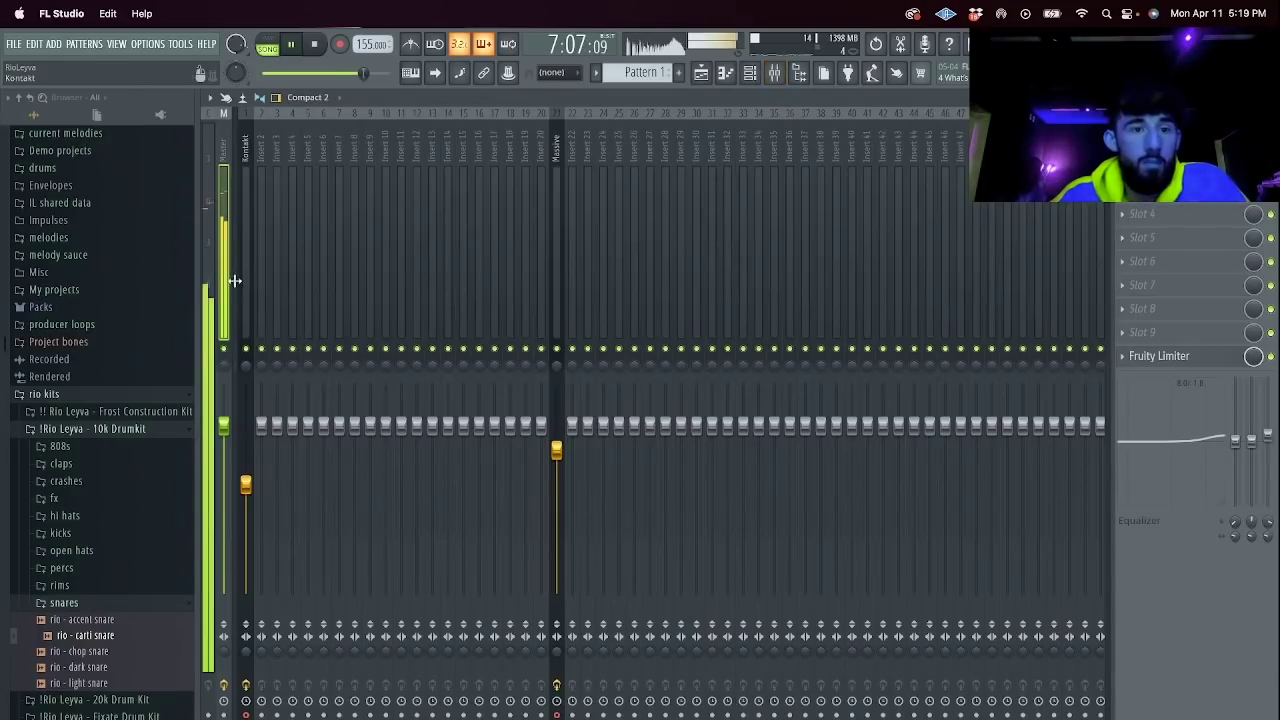
click(1140, 237)
mouse_move(1060, 345)
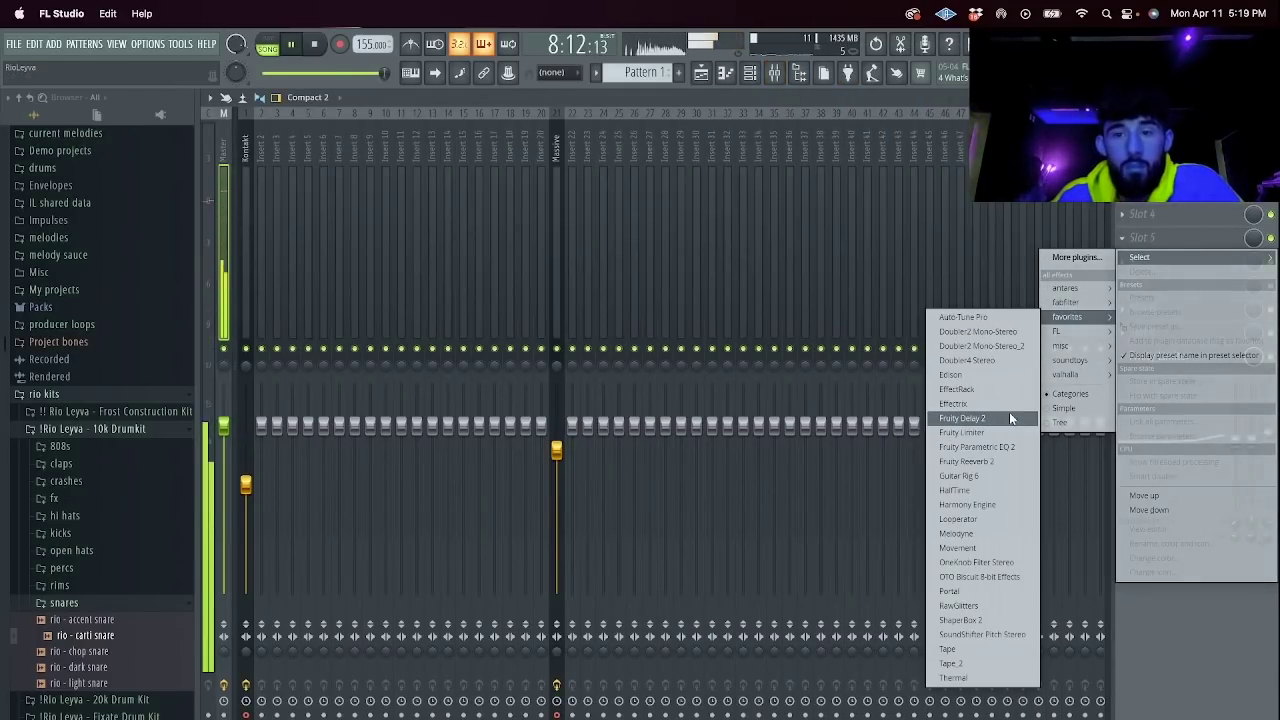
click(955, 490)
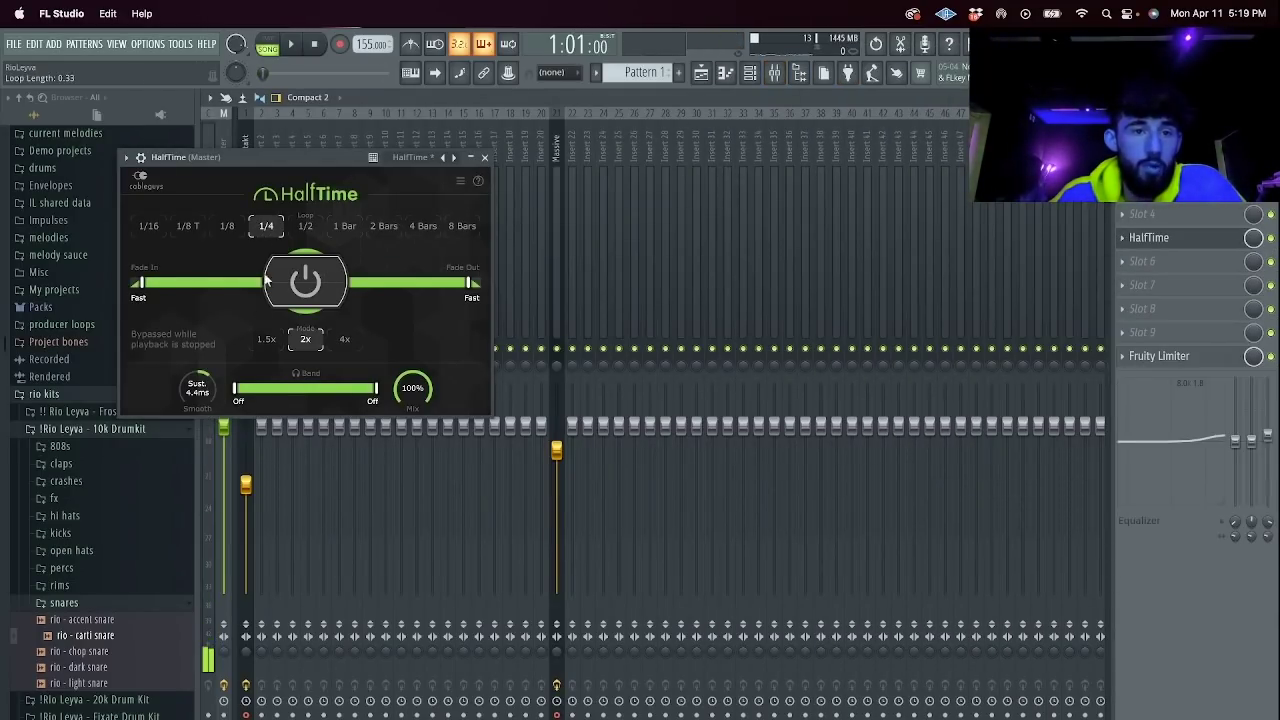
click(266, 339)
key(space)
click(486, 157)
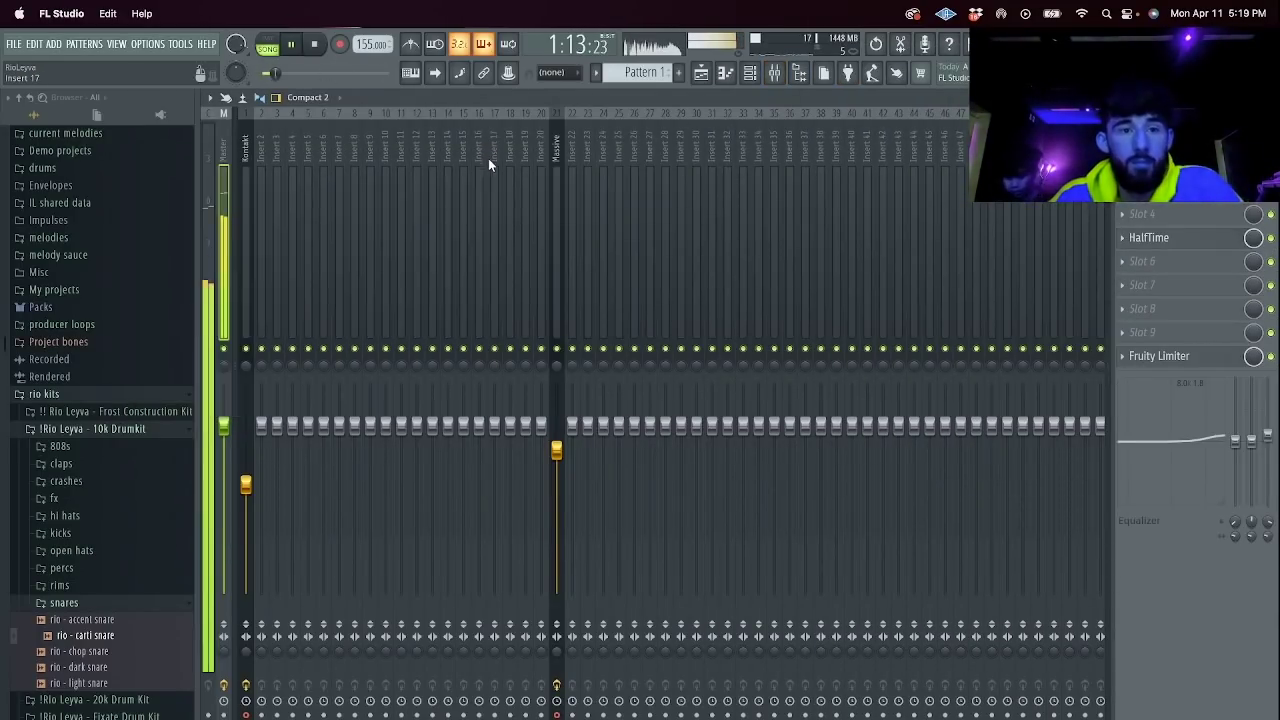
click(1190, 238)
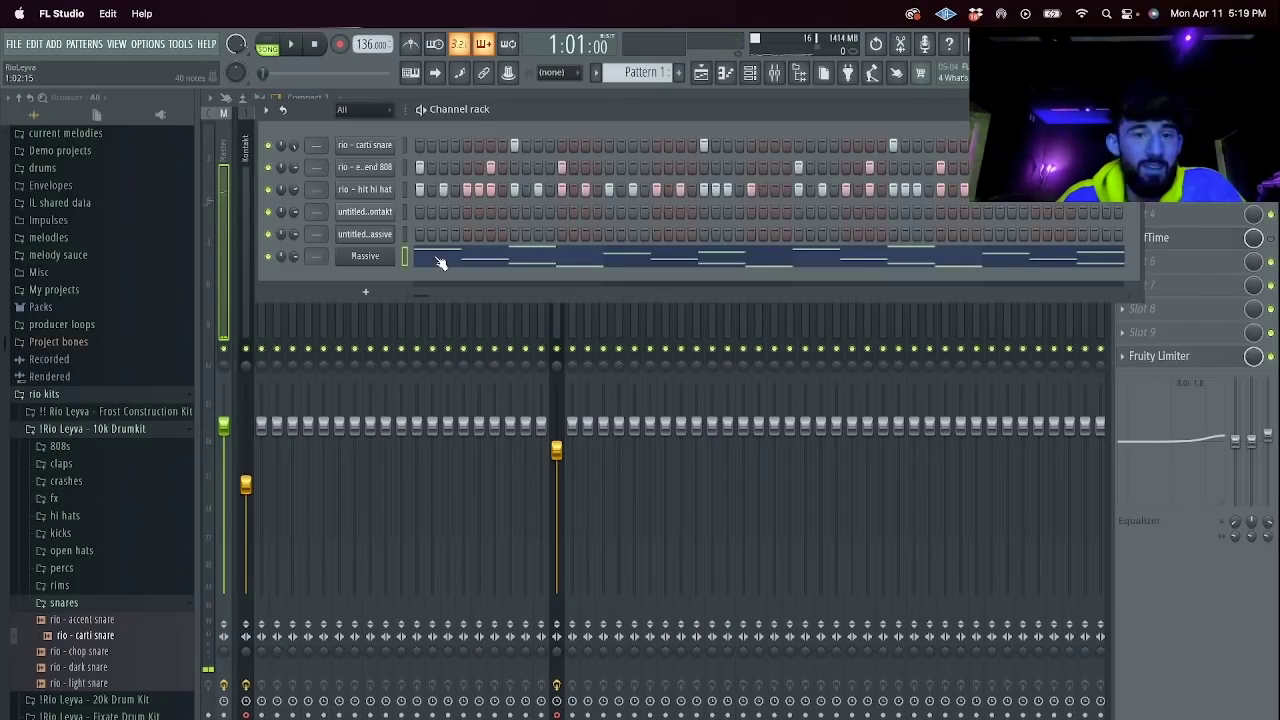
Pitch the rendered audio clip down 500 cents and play it back.
click(440, 260)
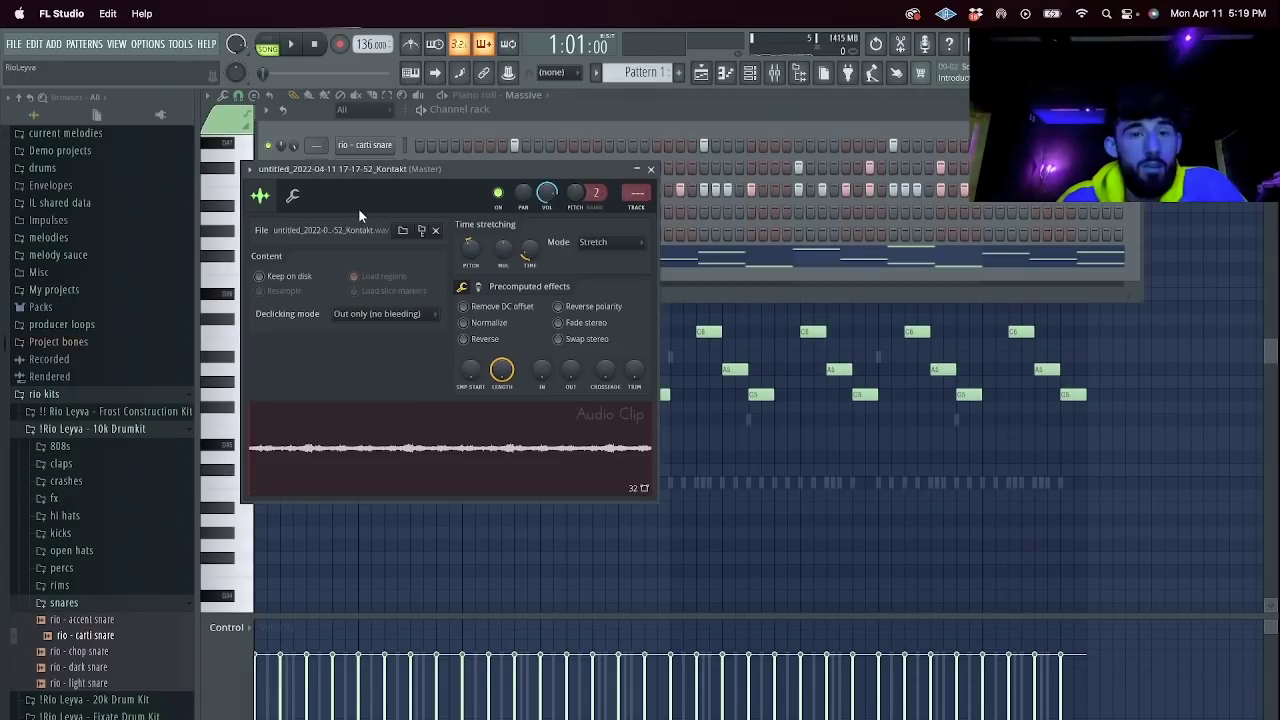
drag(470, 247, 470, 268)
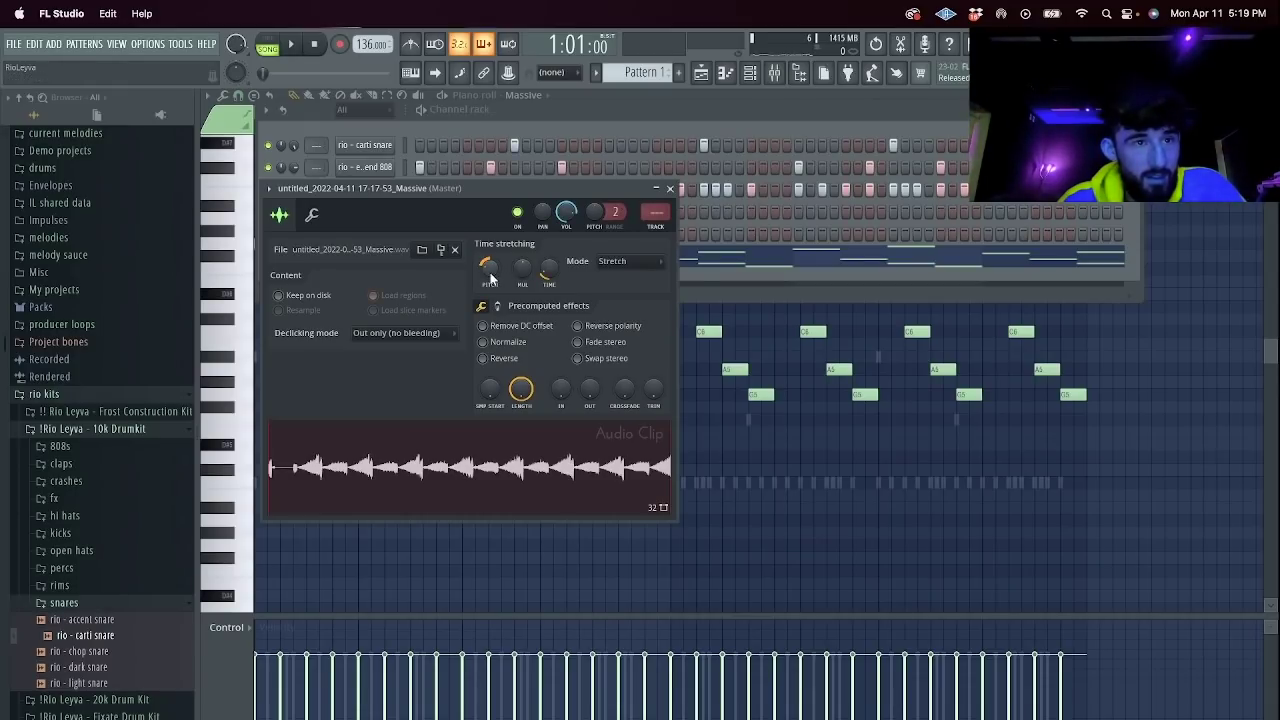
key(space)
Open the extend 808 channel in the piano roll.
click(718, 279)
right_click(383, 168)
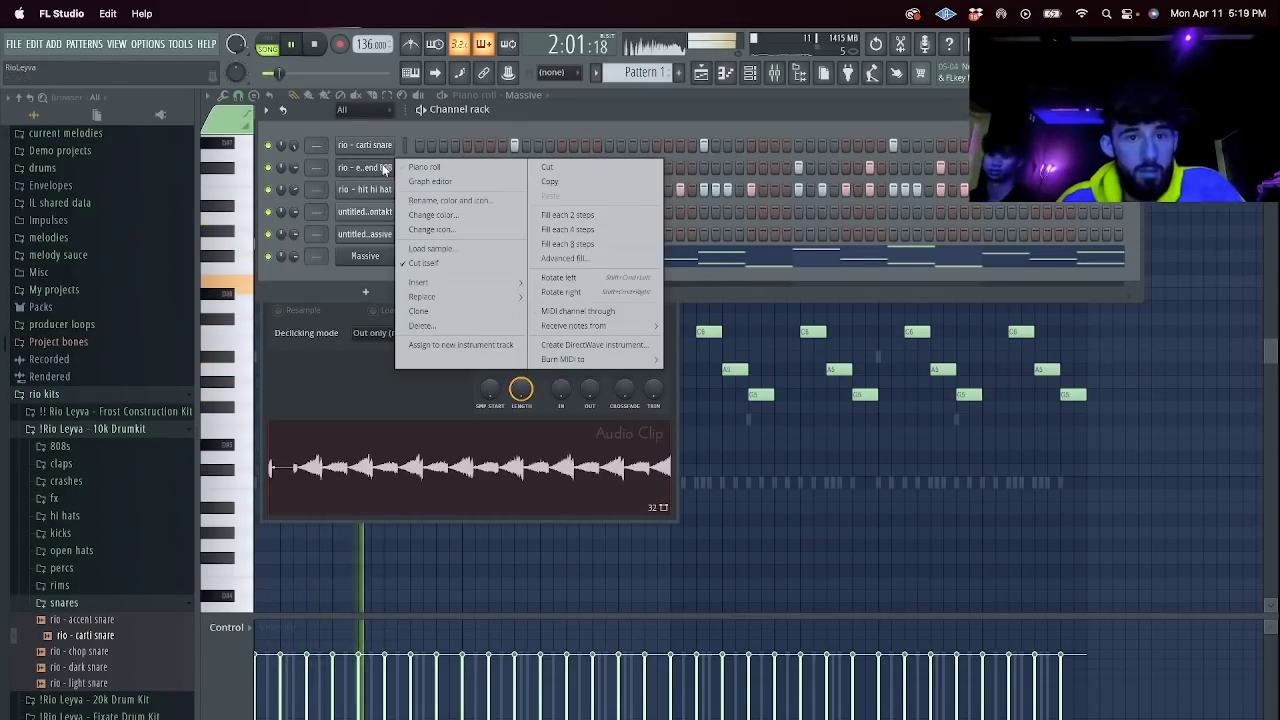
click(422, 167)
key(space)
key(space)
key(space)
key(space)
key(space)
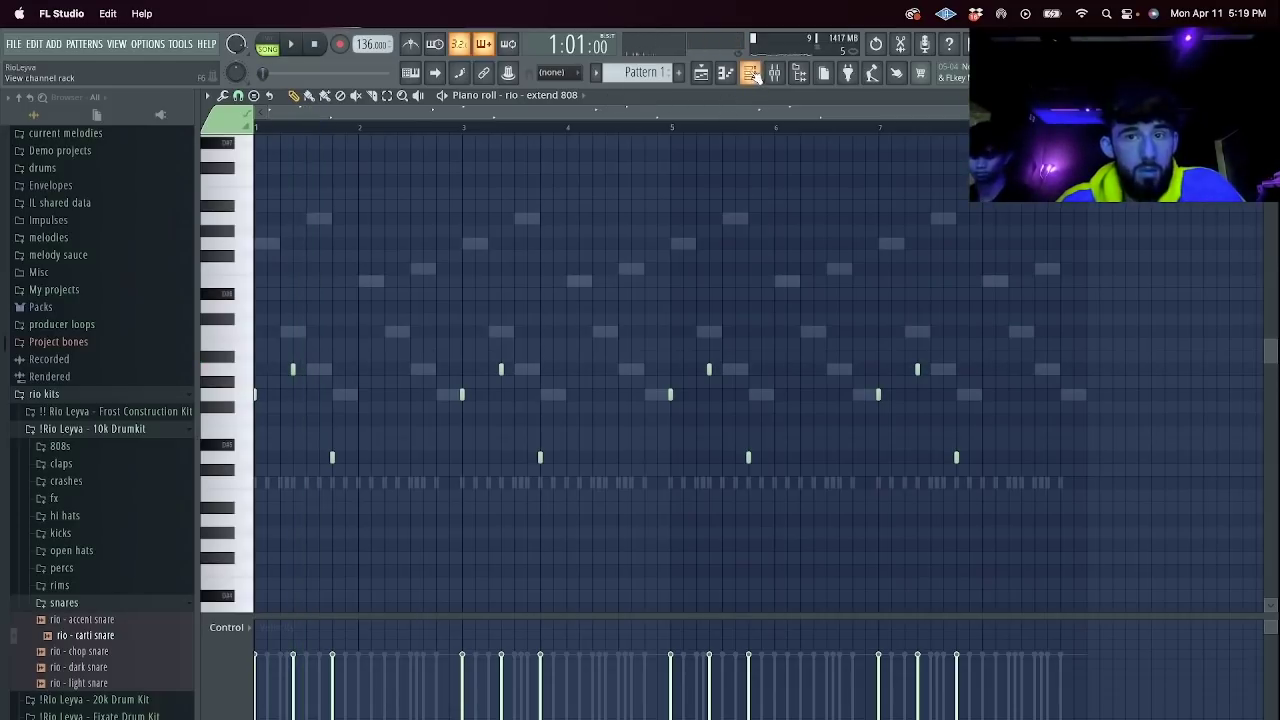
Load rio - galactic 808 onto the 808 channel and review its Sampler miscellaneous settings.
key(F6)
click(62, 446)
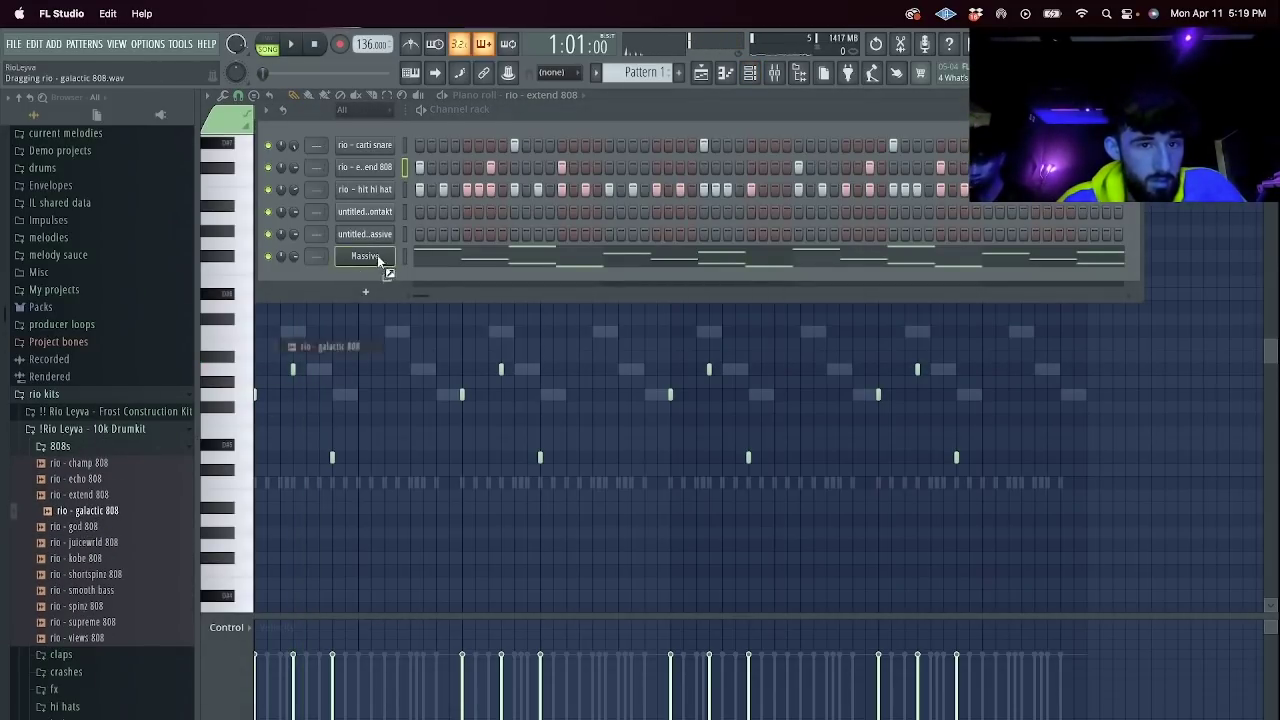
drag(367, 177, 365, 168)
key(space)
click(365, 167)
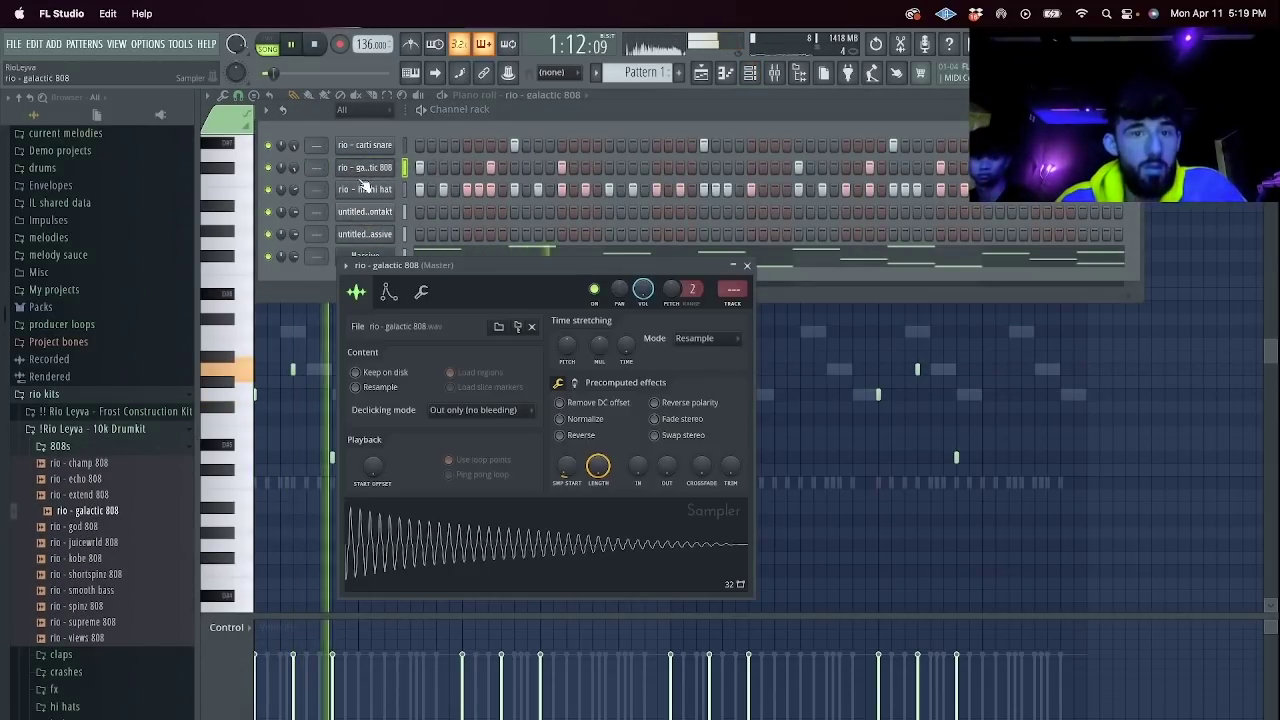
click(421, 291)
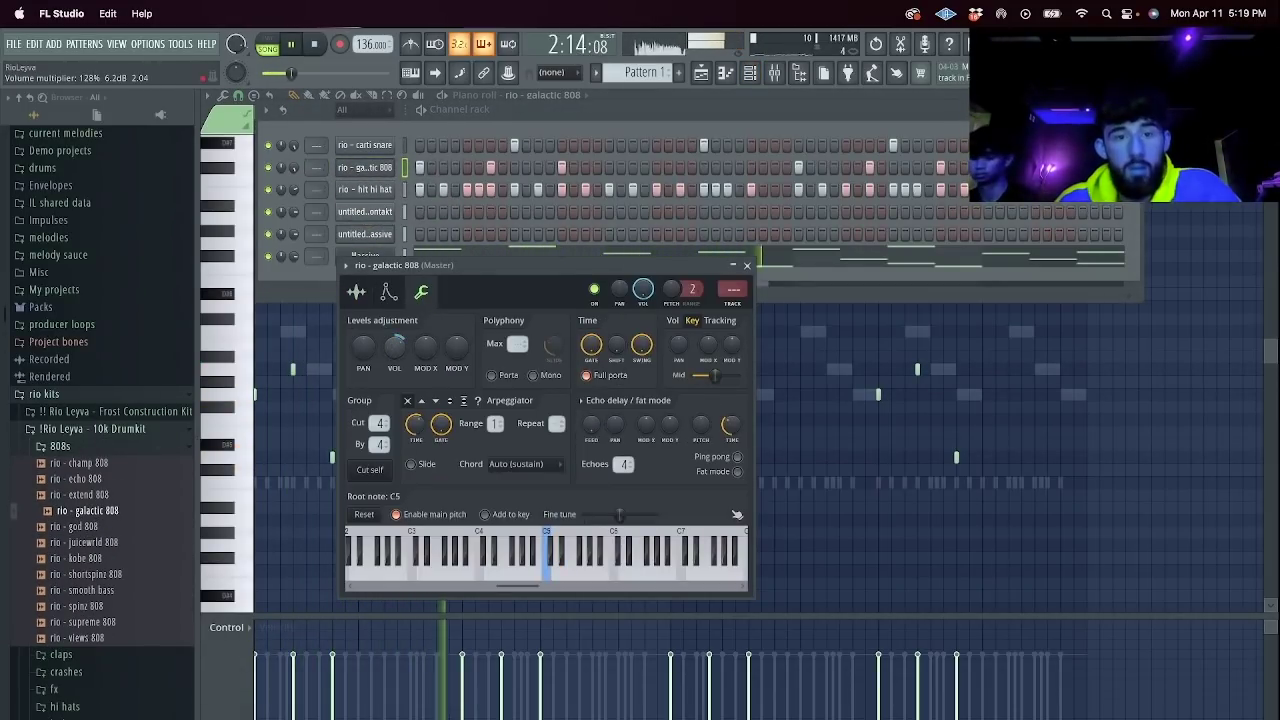
click(355, 131)
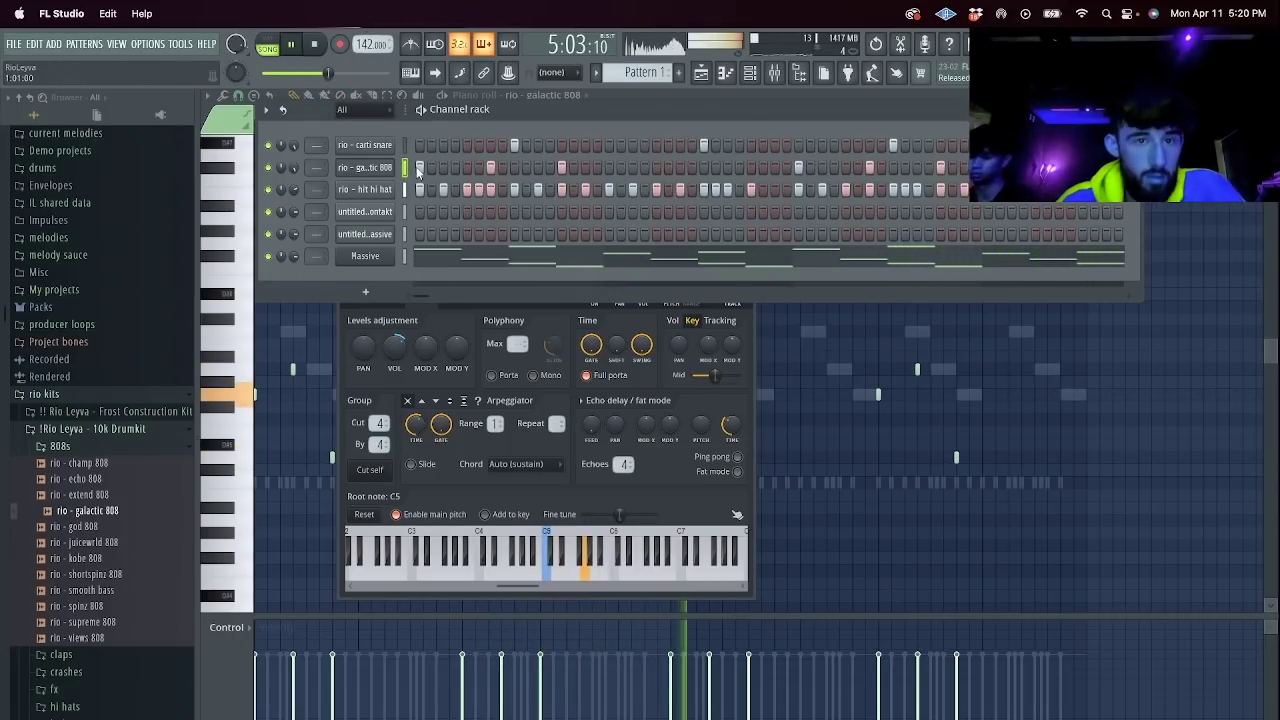
Select the Massive channel and its mixer track Insert 26 in the mixer.
click(404, 257)
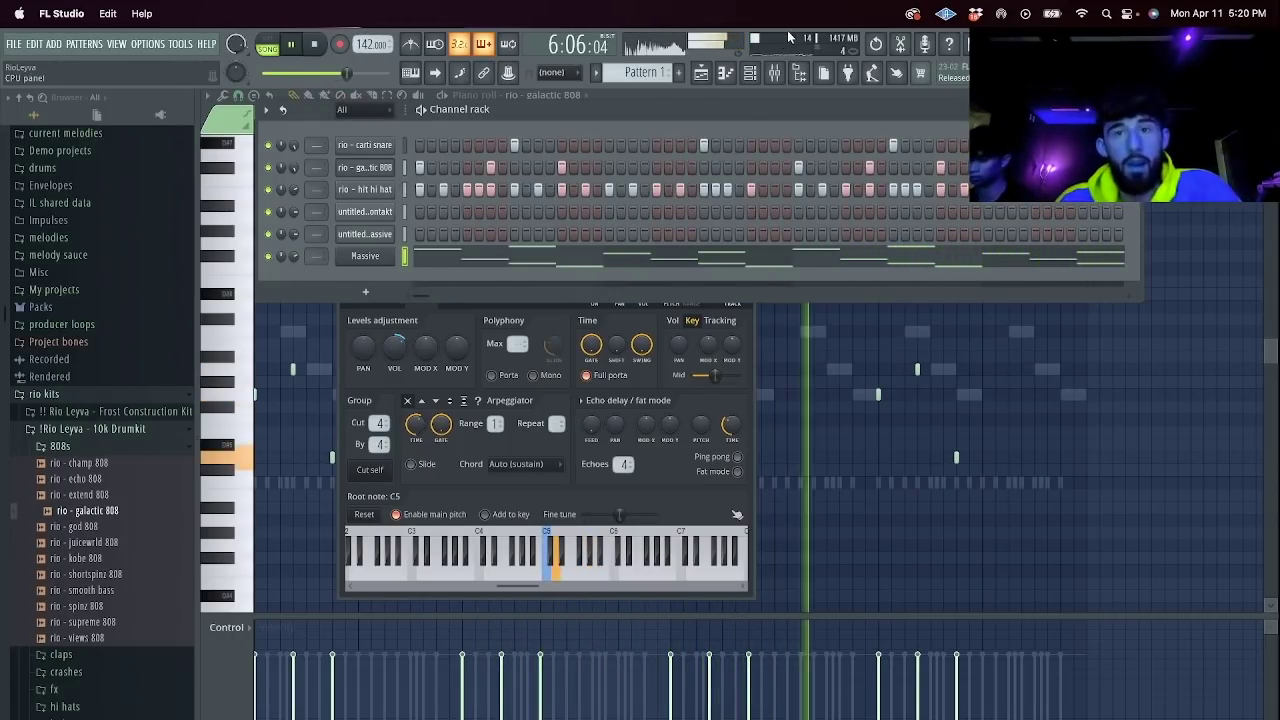
click(774, 73)
click(638, 251)
Link the Massive channel to mixer Insert 26 and load Effectrix on it.
key(ctrl+l)
click(1130, 200)
mouse_move(1140, 210)
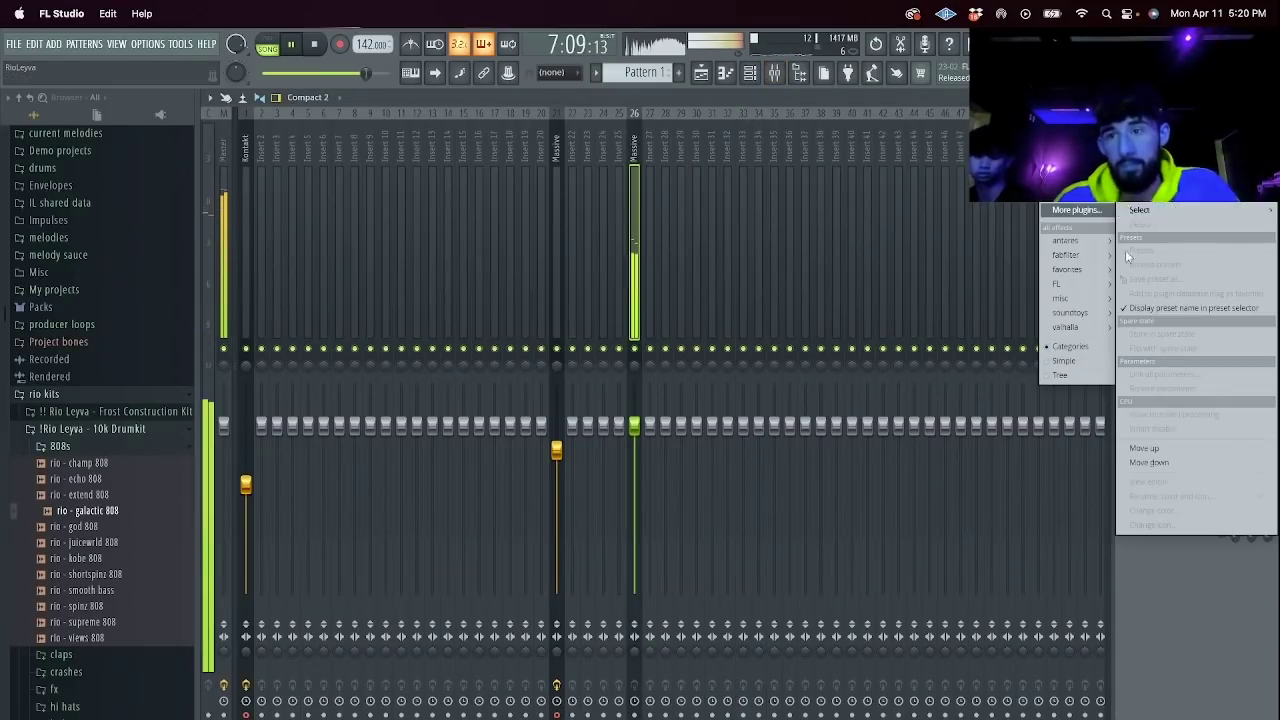
mouse_move(1090, 272)
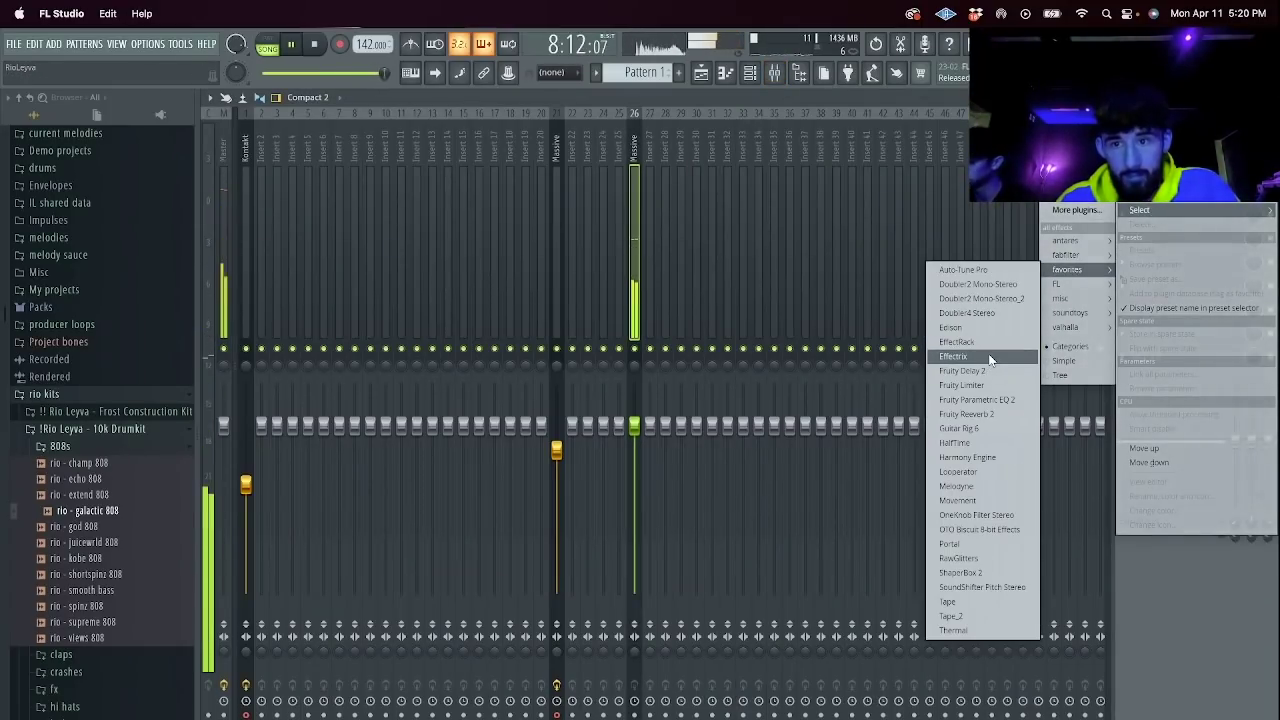
click(971, 354)
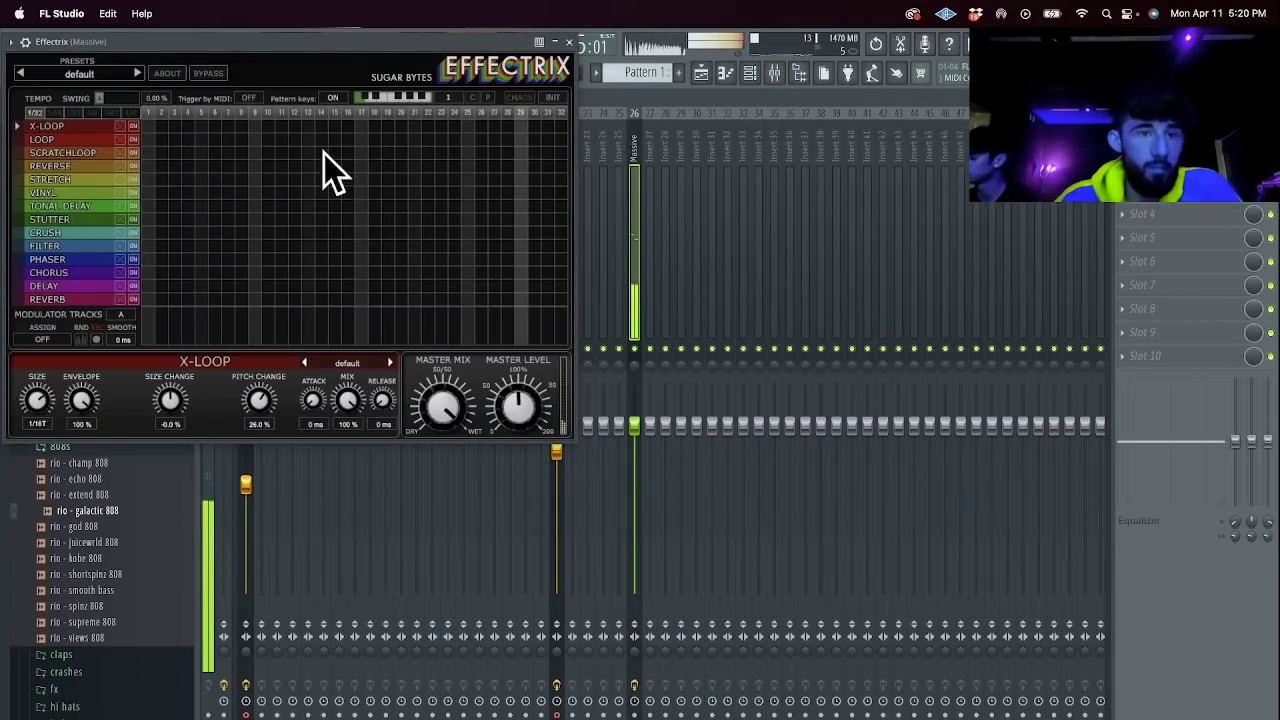
Try a loop block in Effectrix, then draw a reverse section shortened to steps 15–16.
click(361, 139)
drag(377, 139, 403, 141)
click(398, 141)
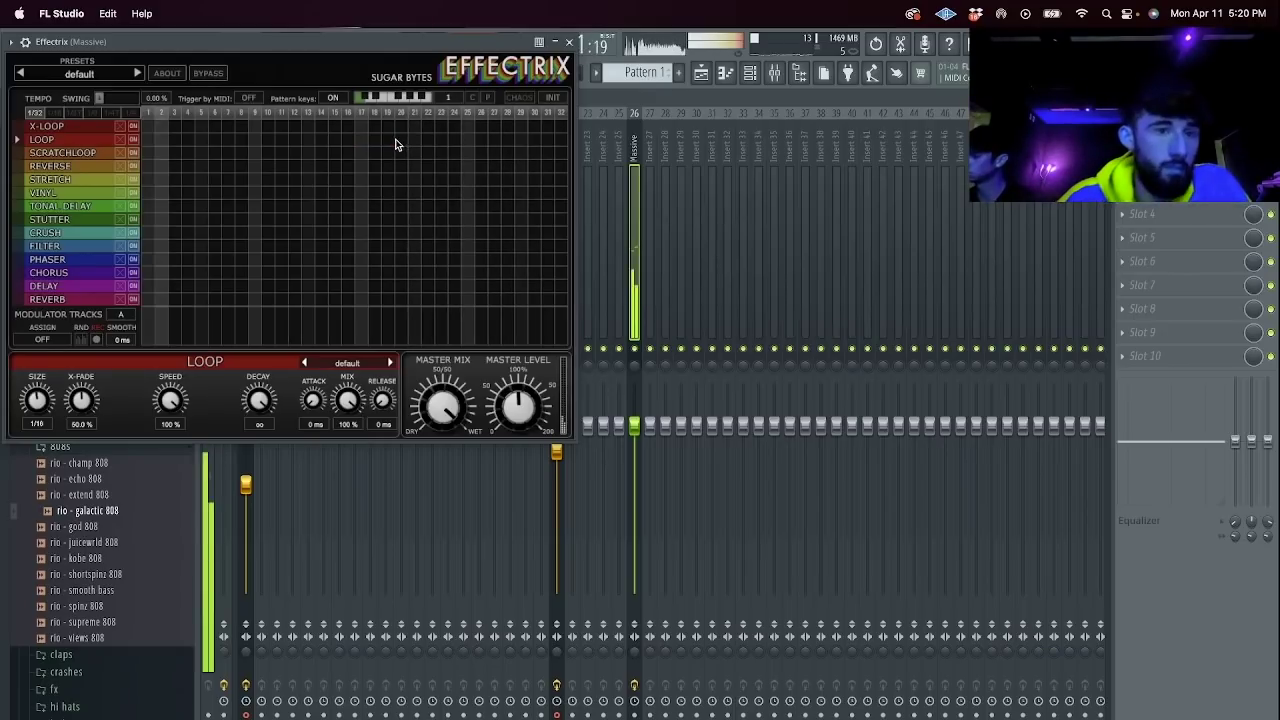
drag(252, 166, 344, 168)
click(340, 167)
click(334, 166)
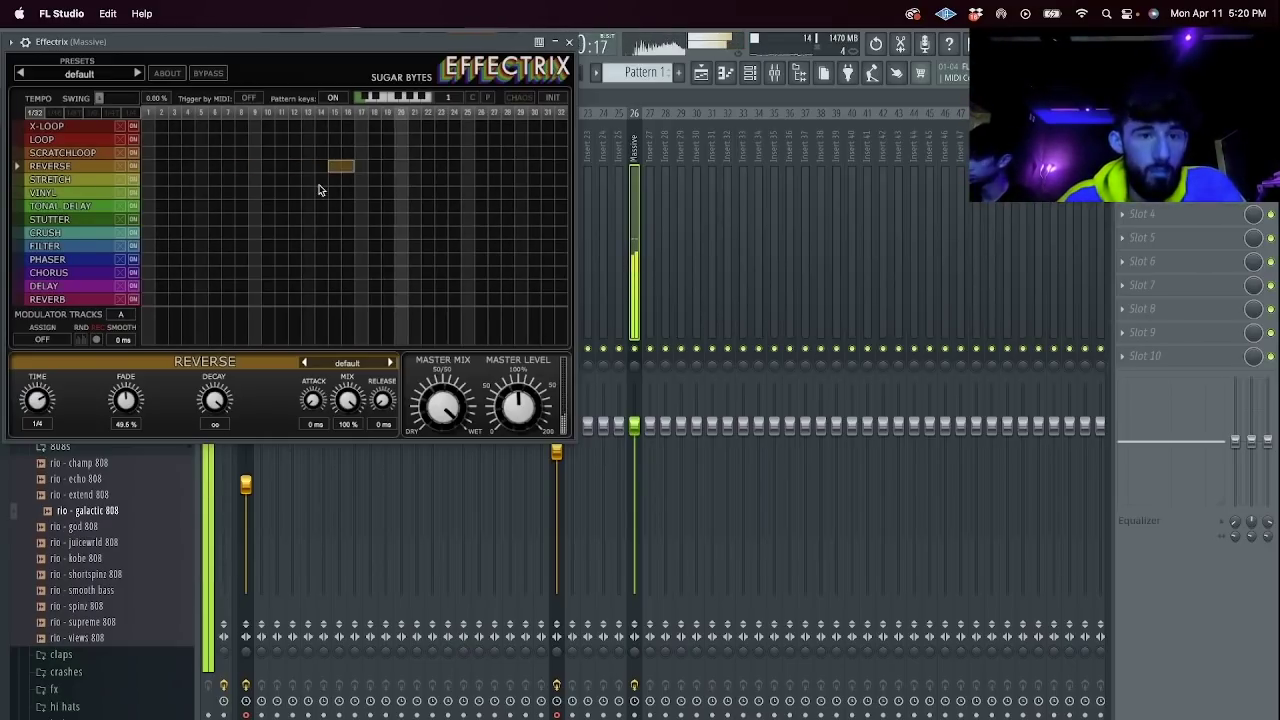
Redraw the reverse section over steps 9–16 and set its time to 1/32.
drag(37, 400, 38, 416)
right_click(340, 166)
drag(250, 166, 343, 164)
drag(38, 402, 43, 415)
drag(37, 408, 40, 415)
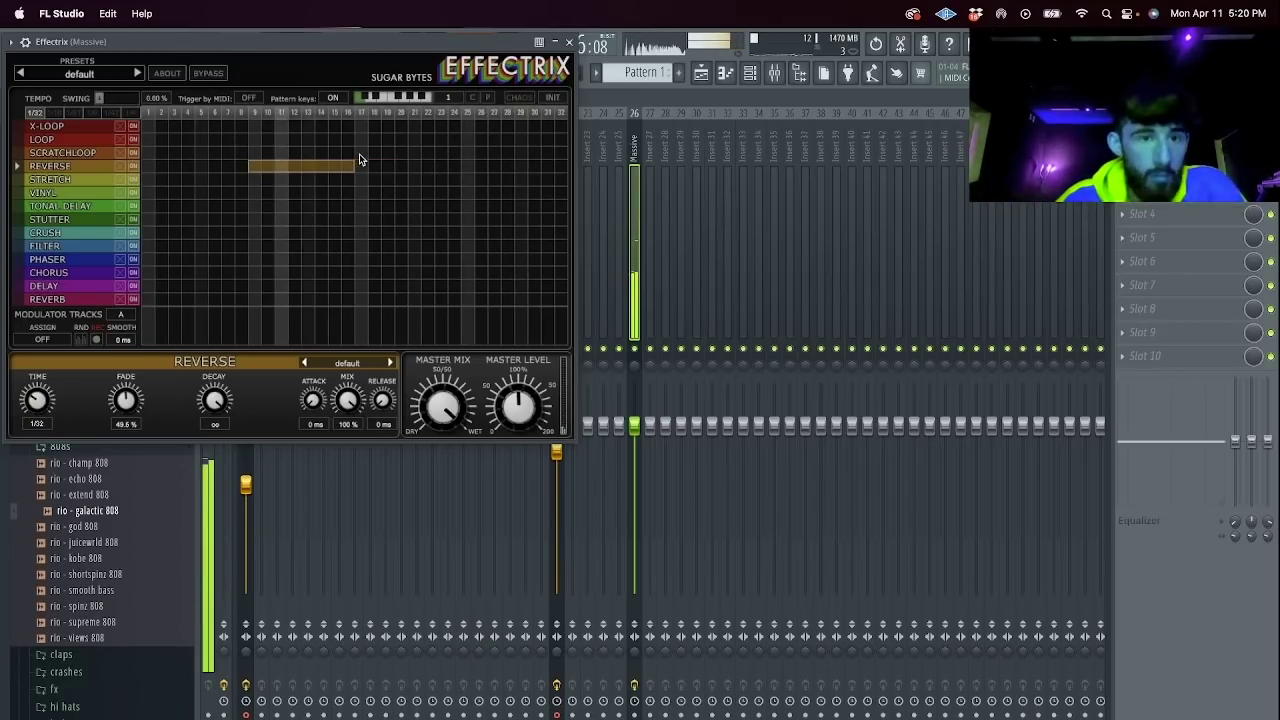
Drop the extra loop block and shorten the reverse section to steps 8–11.
drag(476, 140, 560, 126)
right_click(539, 127)
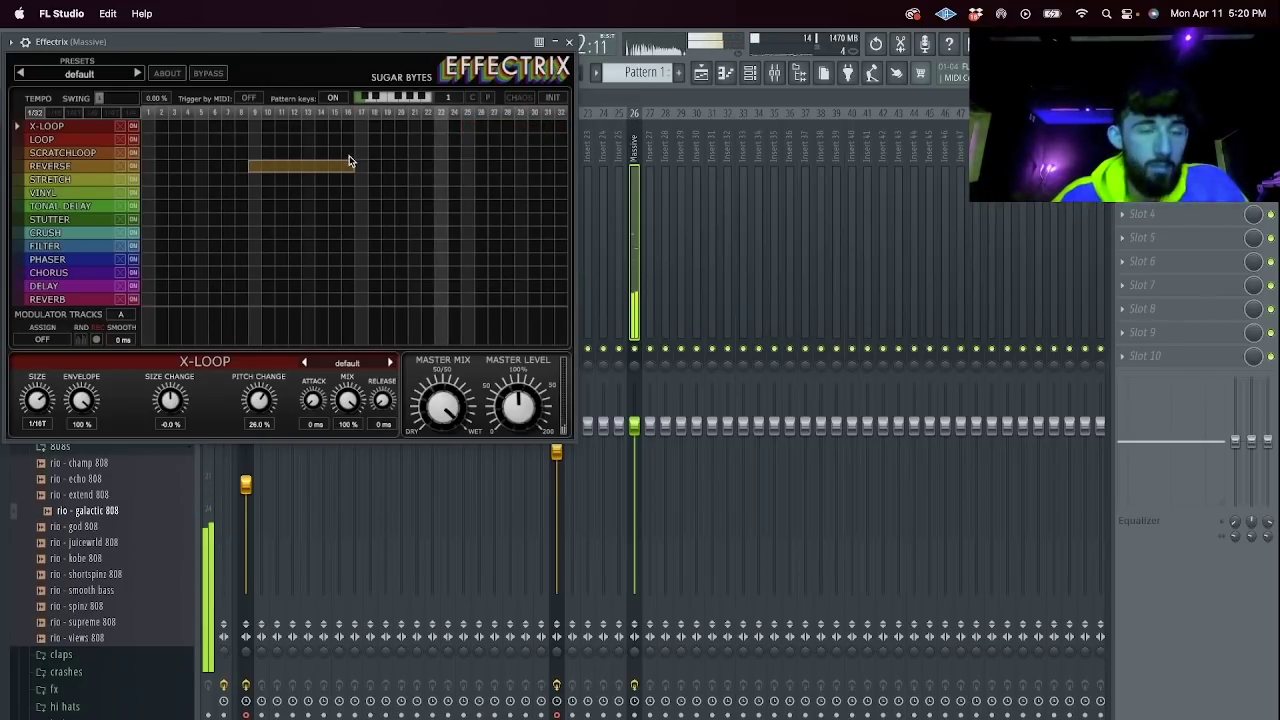
drag(350, 166, 297, 170)
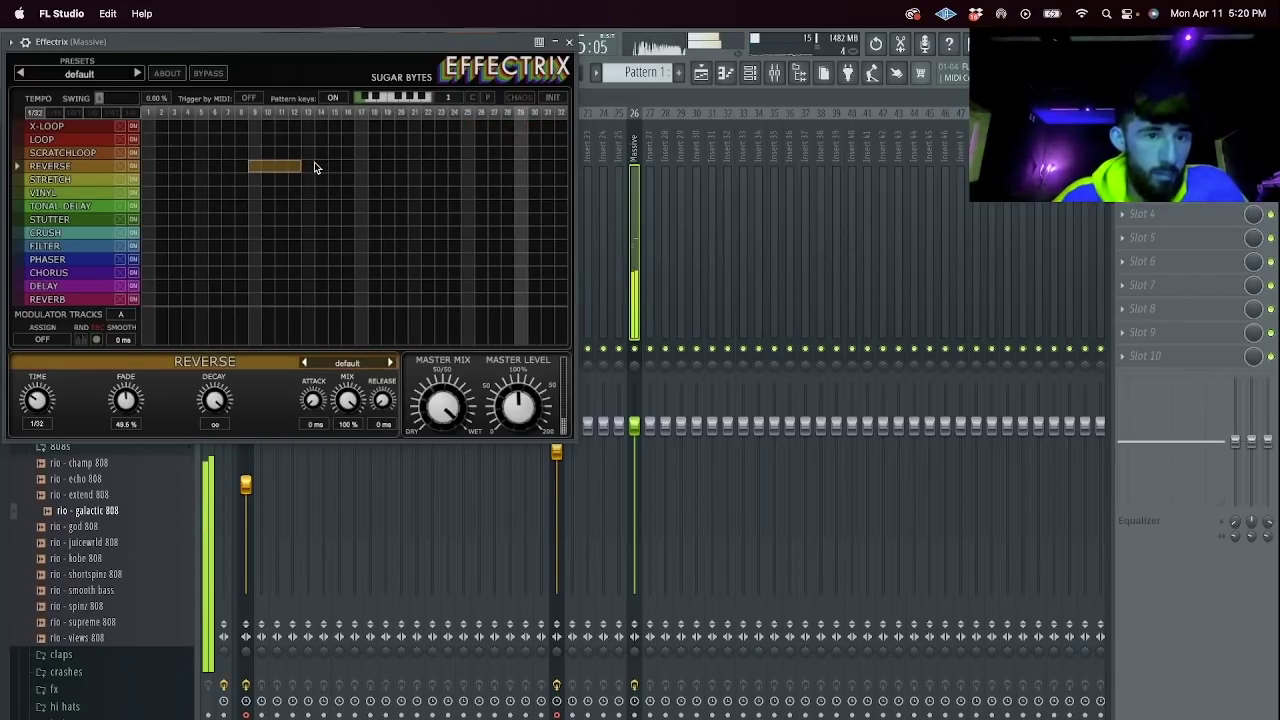
click(569, 41)
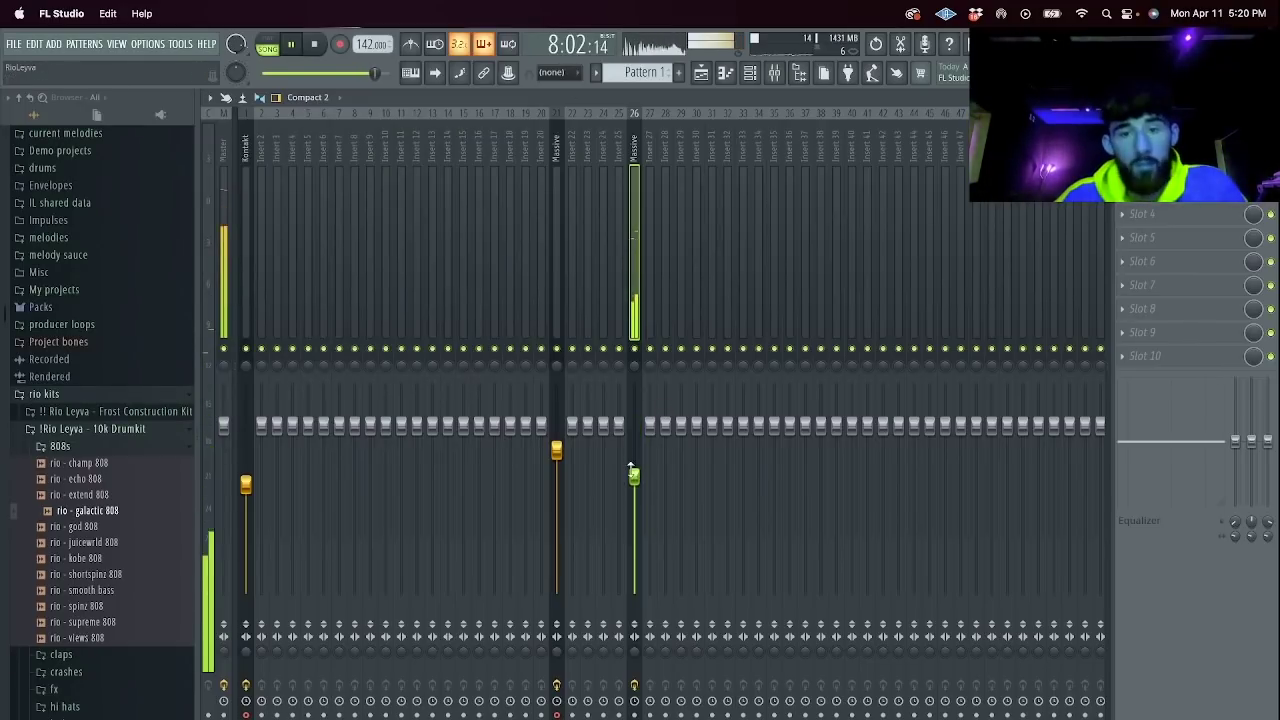
Show the playlist arrangement with the channel rack brought up over it.
click(728, 77)
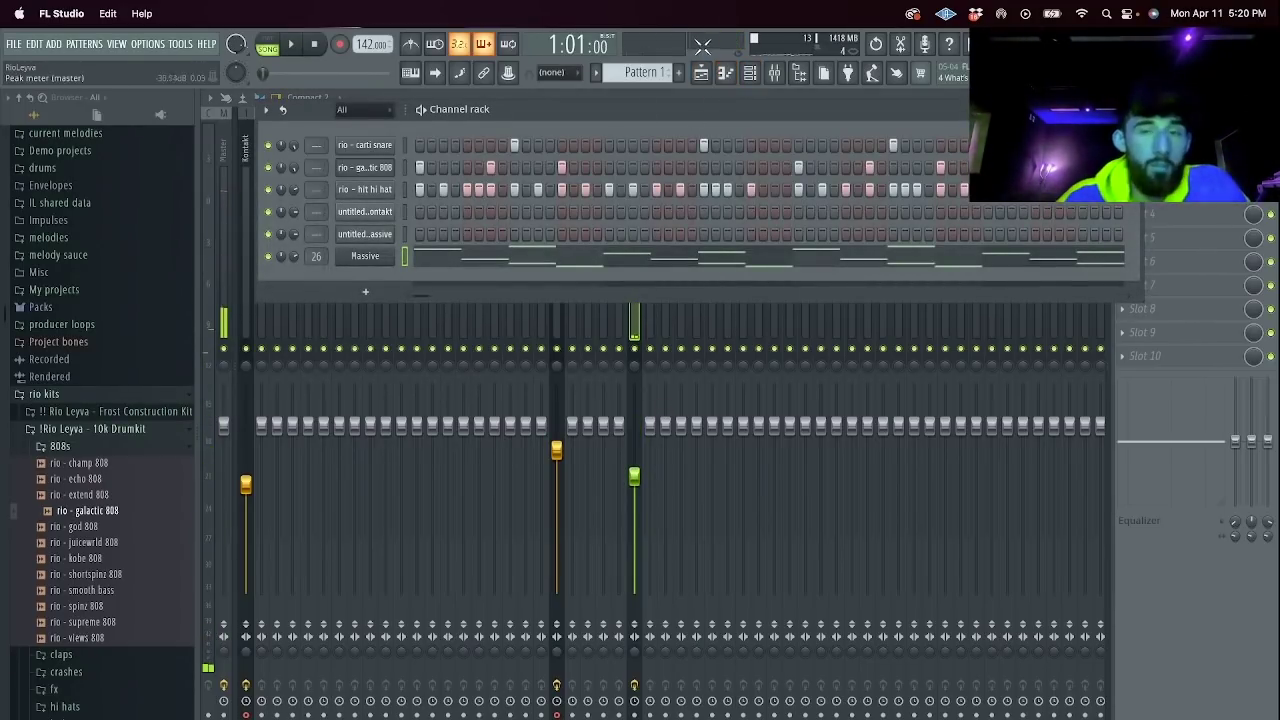
click(701, 73)
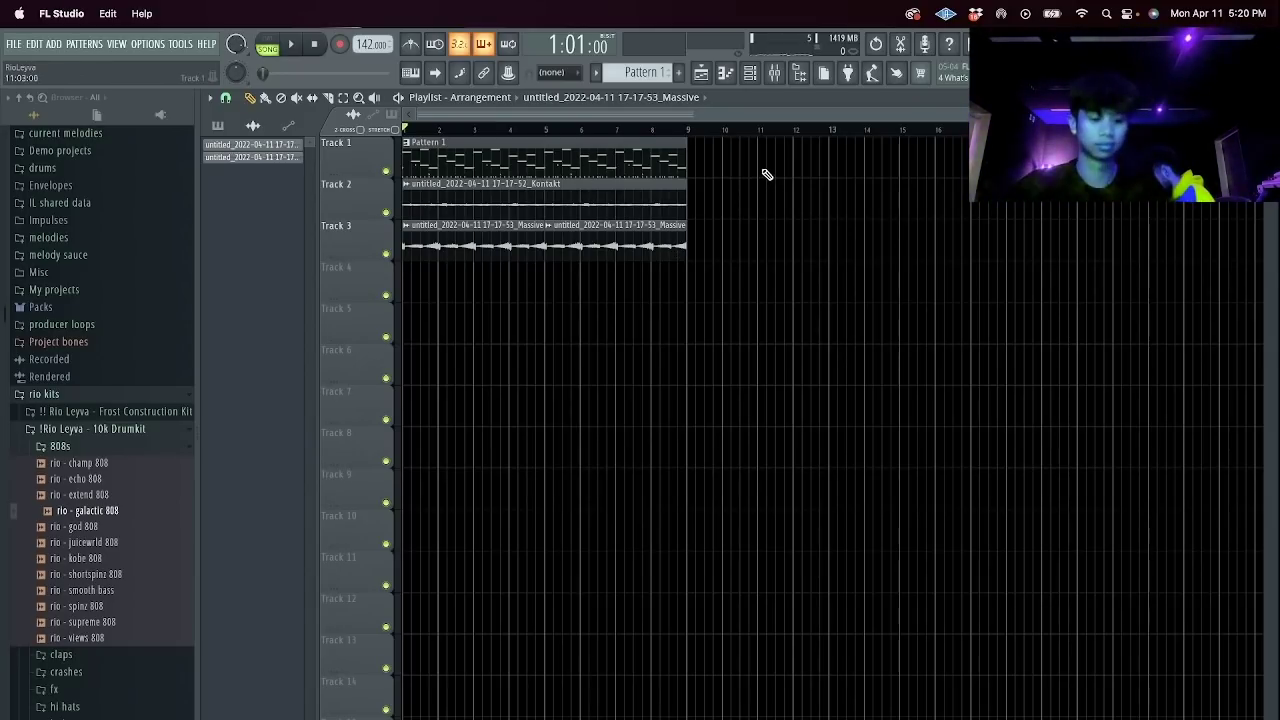
key(F6)
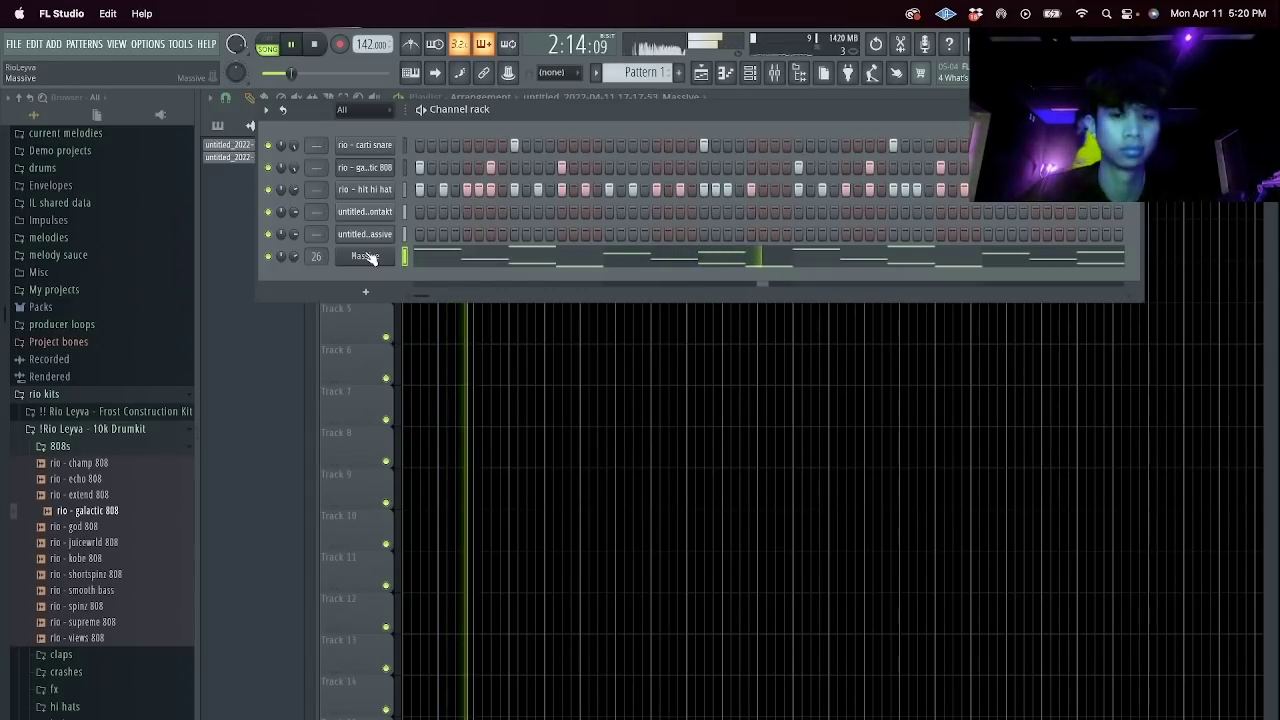
Audition samples in the percs folder and add the movie perc as a new channel.
scroll(137, 363, down, 8)
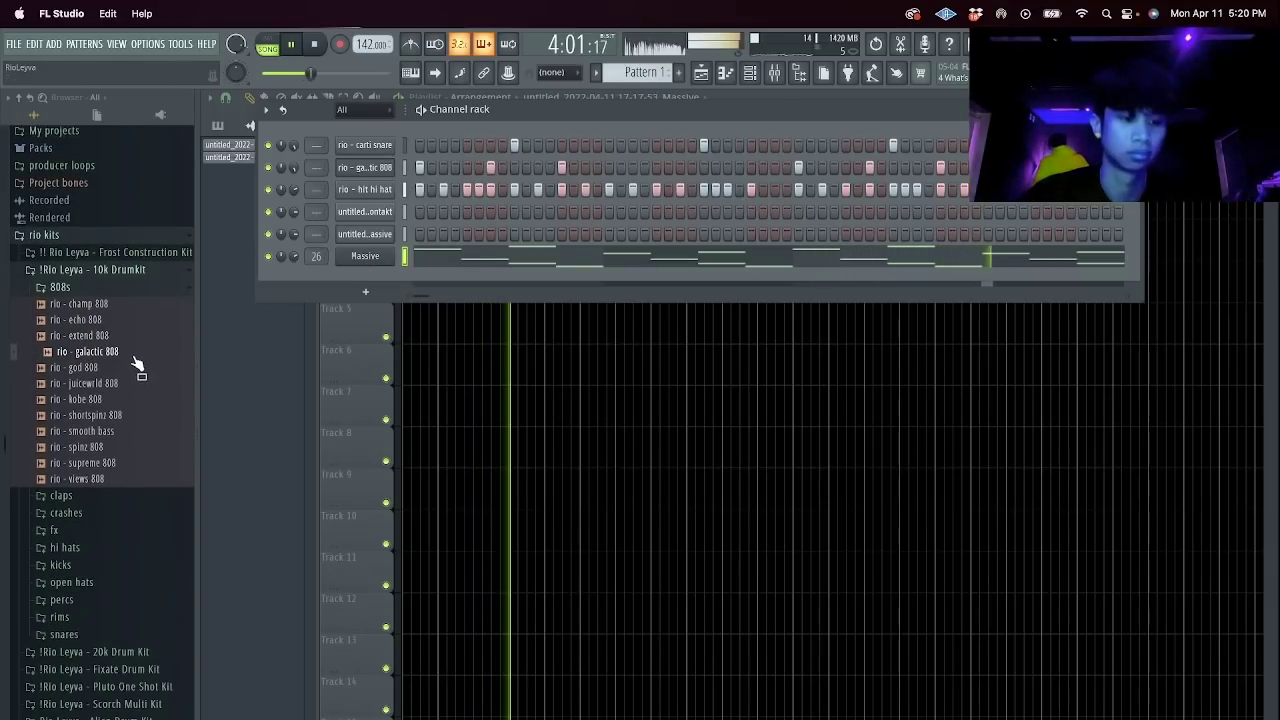
scroll(82, 484, down, 2)
click(76, 474)
click(84, 538)
click(87, 524)
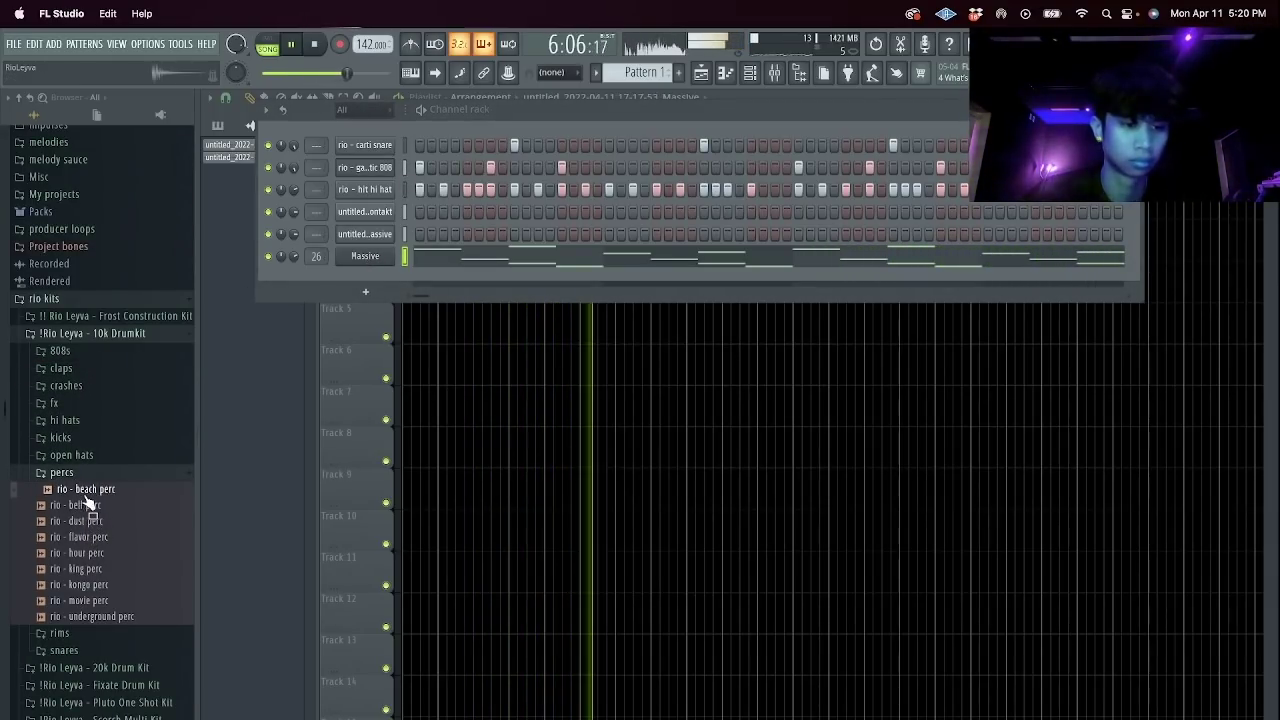
drag(86, 602, 369, 288)
Program rio - movie perc step hits, replacing steps 1, 7 and 13 with two new hits.
click(419, 280)
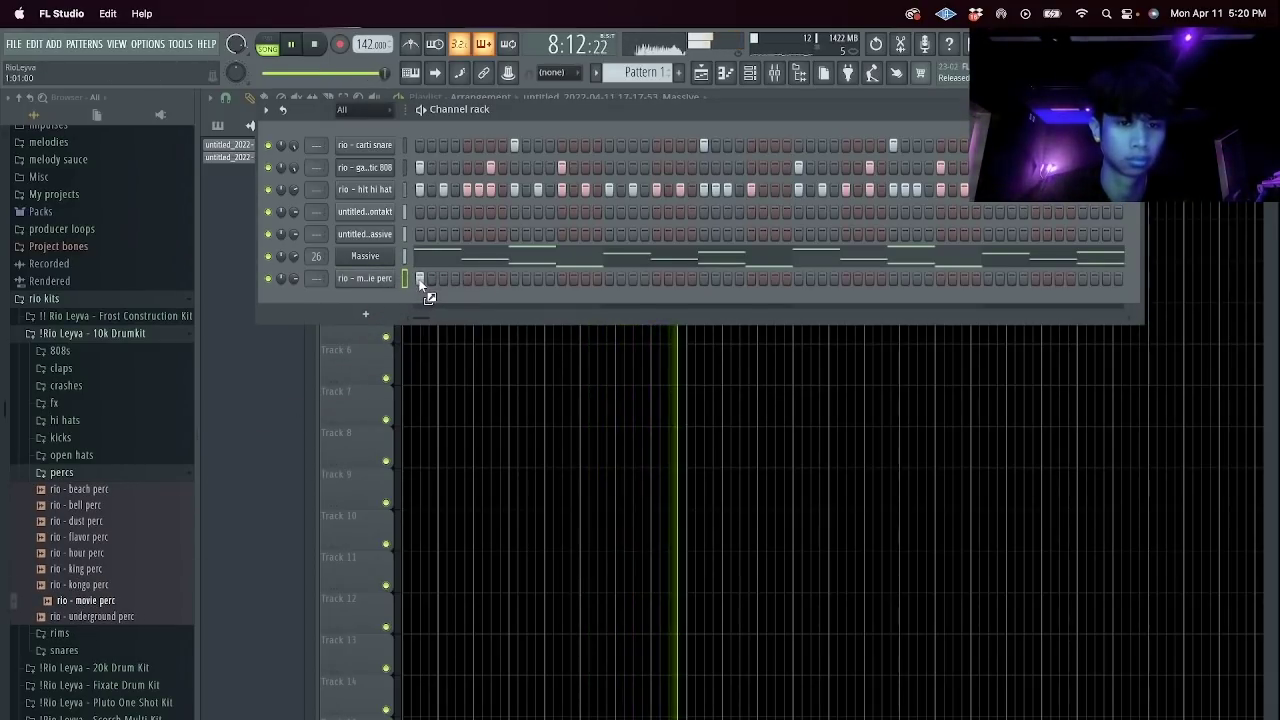
click(488, 280)
click(559, 279)
right_click(563, 279)
right_click(490, 279)
right_click(420, 279)
key(space)
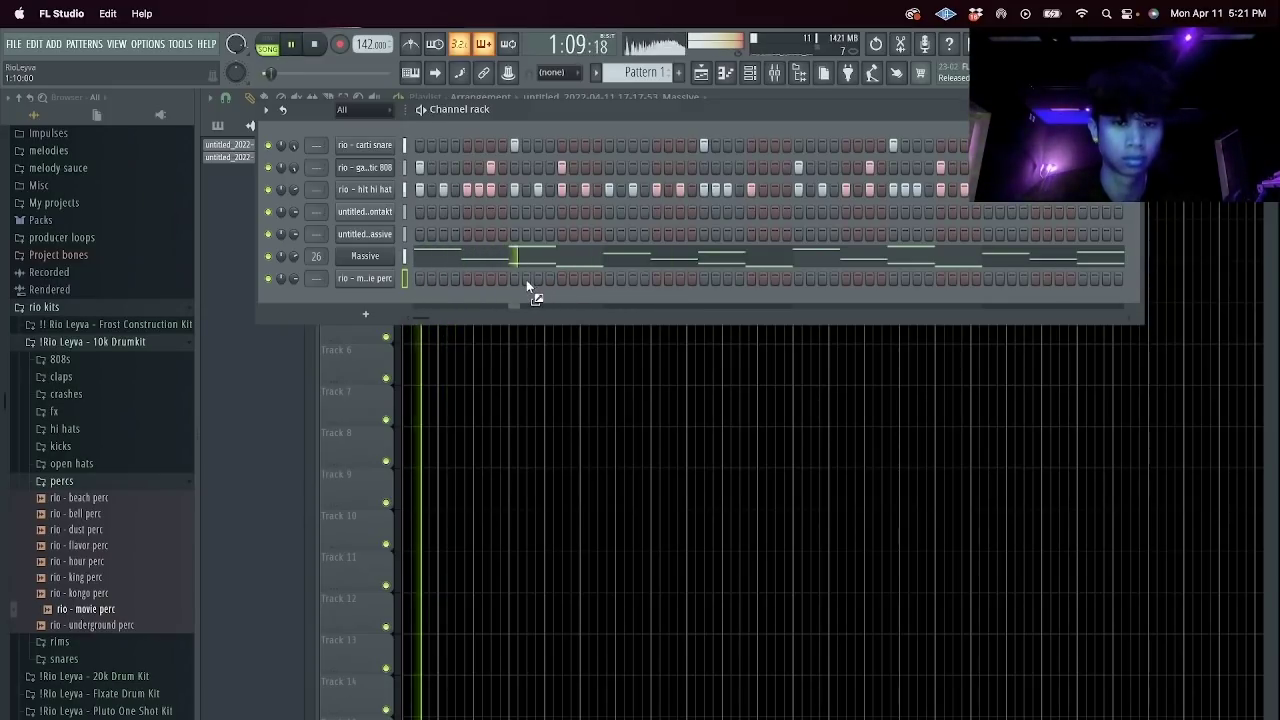
click(514, 278)
click(586, 278)
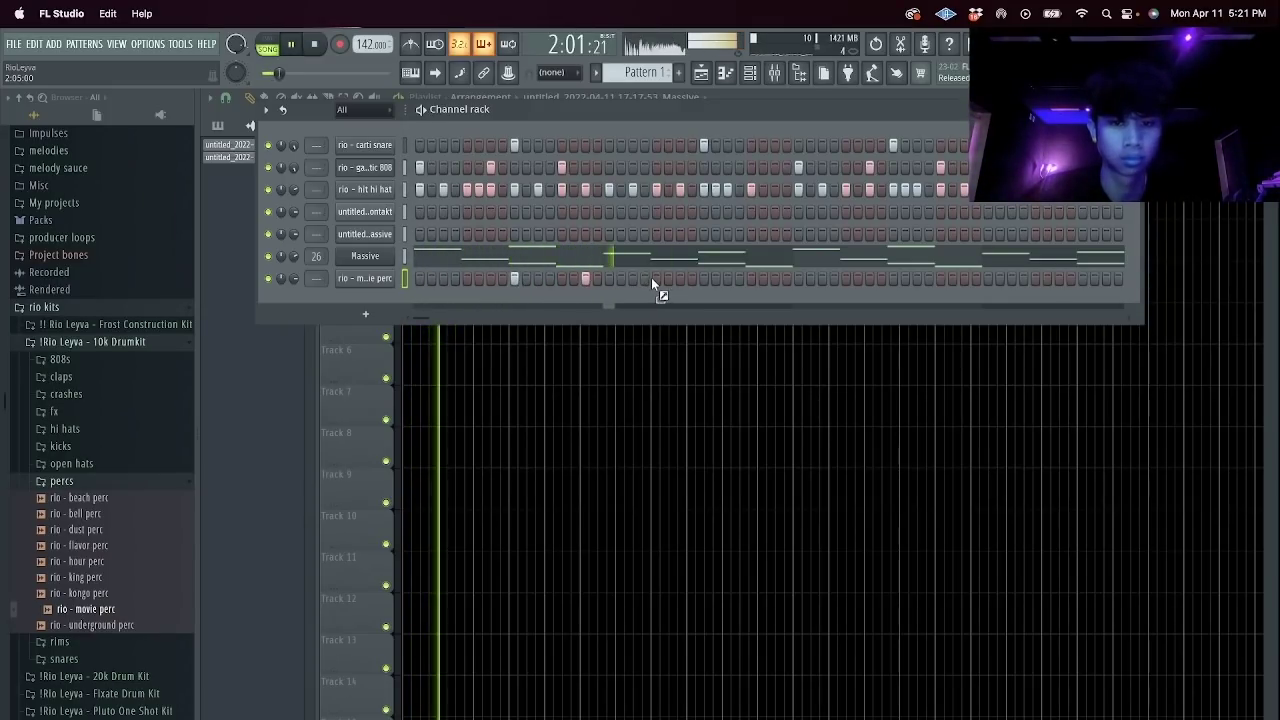
Duplicate the three-note perc group in the piano roll and shift the notes slightly later.
right_click(371, 279)
click(428, 279)
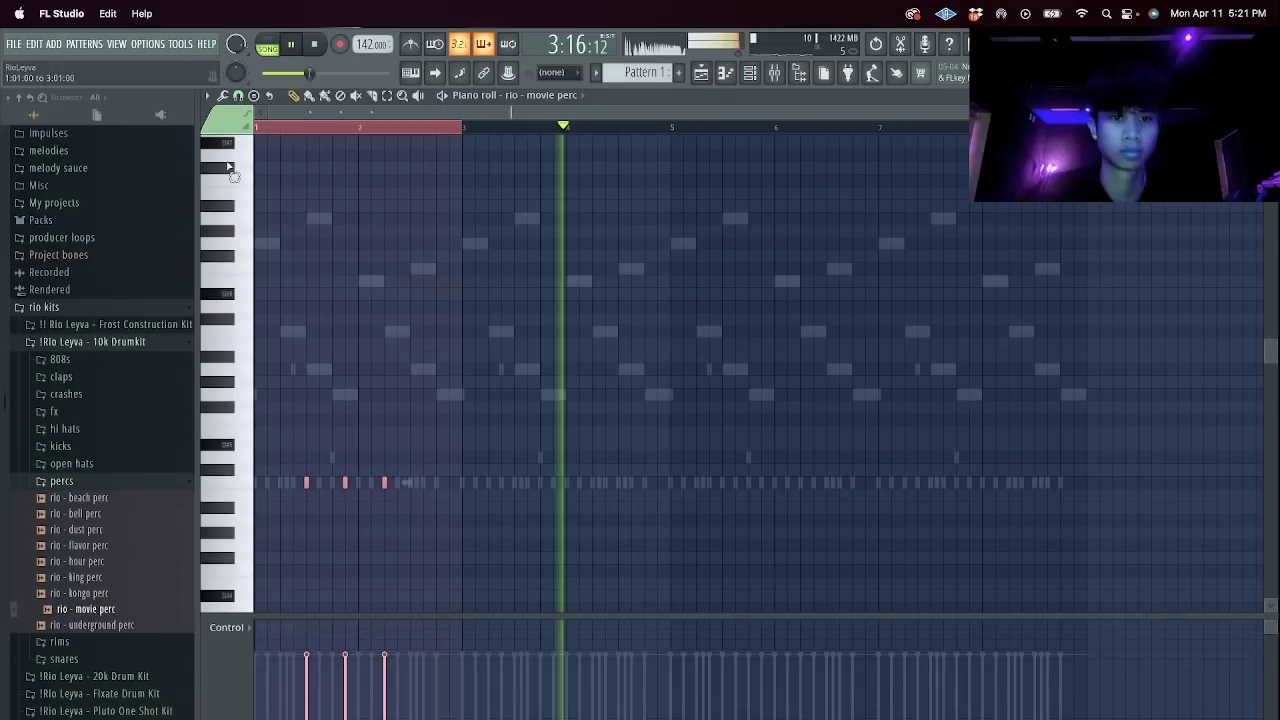
key(ctrl+b)
key(ctrl+b)
key(ctrl+b)
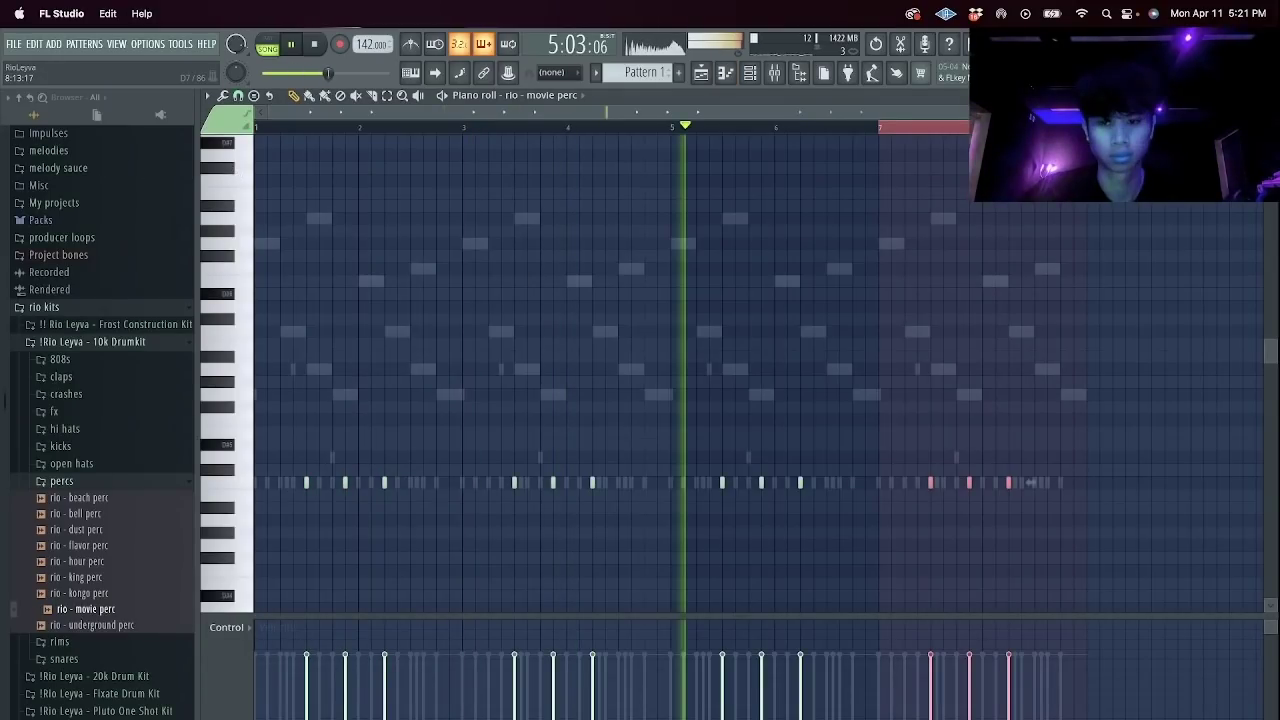
drag(1087, 127, 877, 127)
click(780, 76)
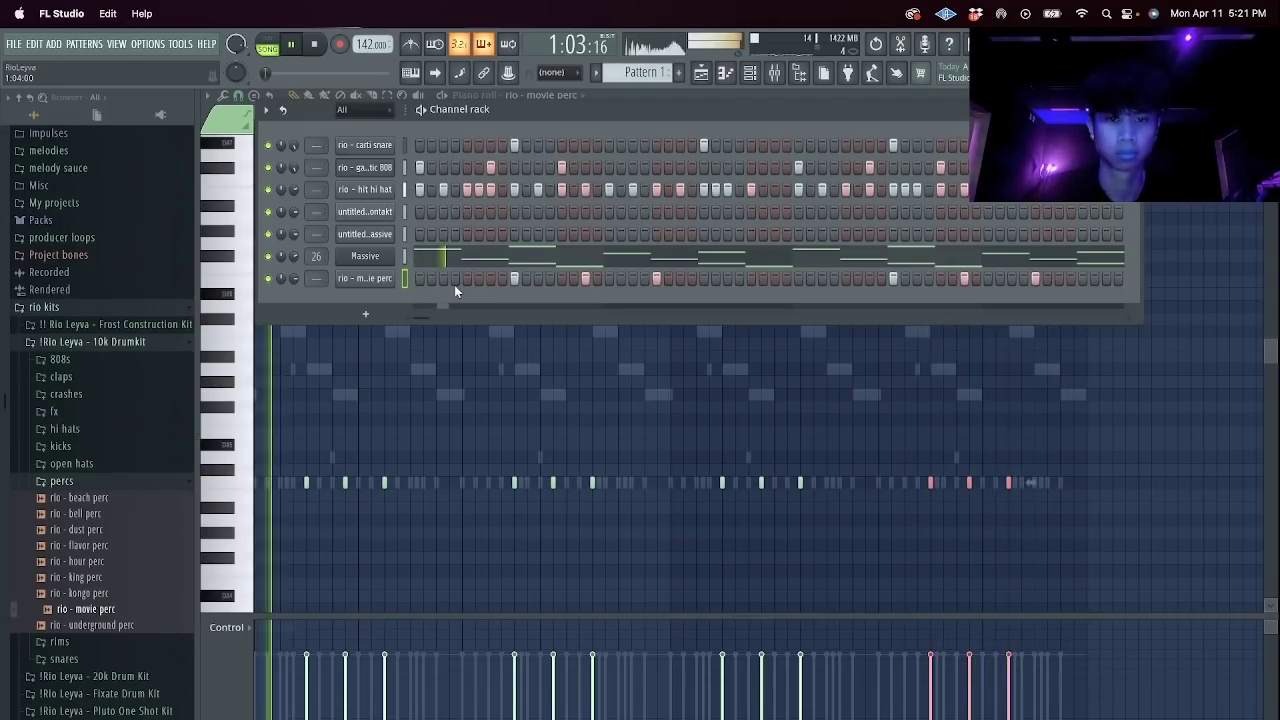
right_click(386, 281)
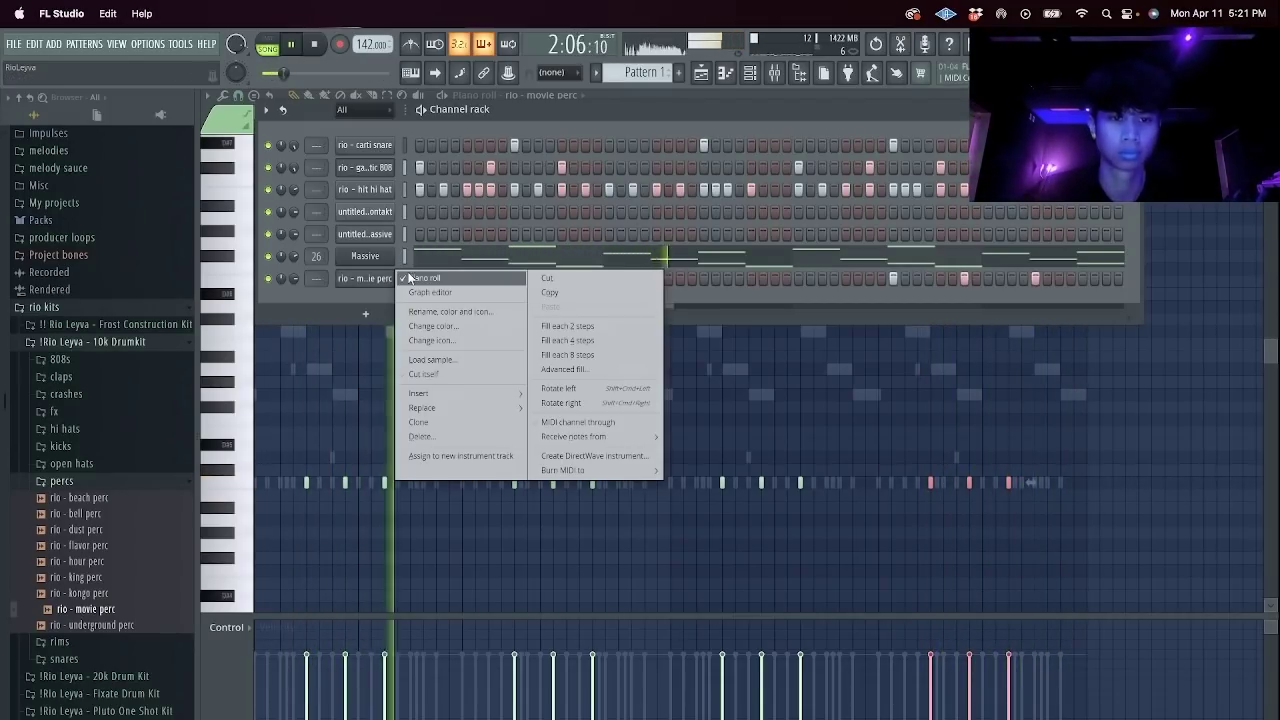
click(416, 280)
right_click(377, 281)
click(424, 278)
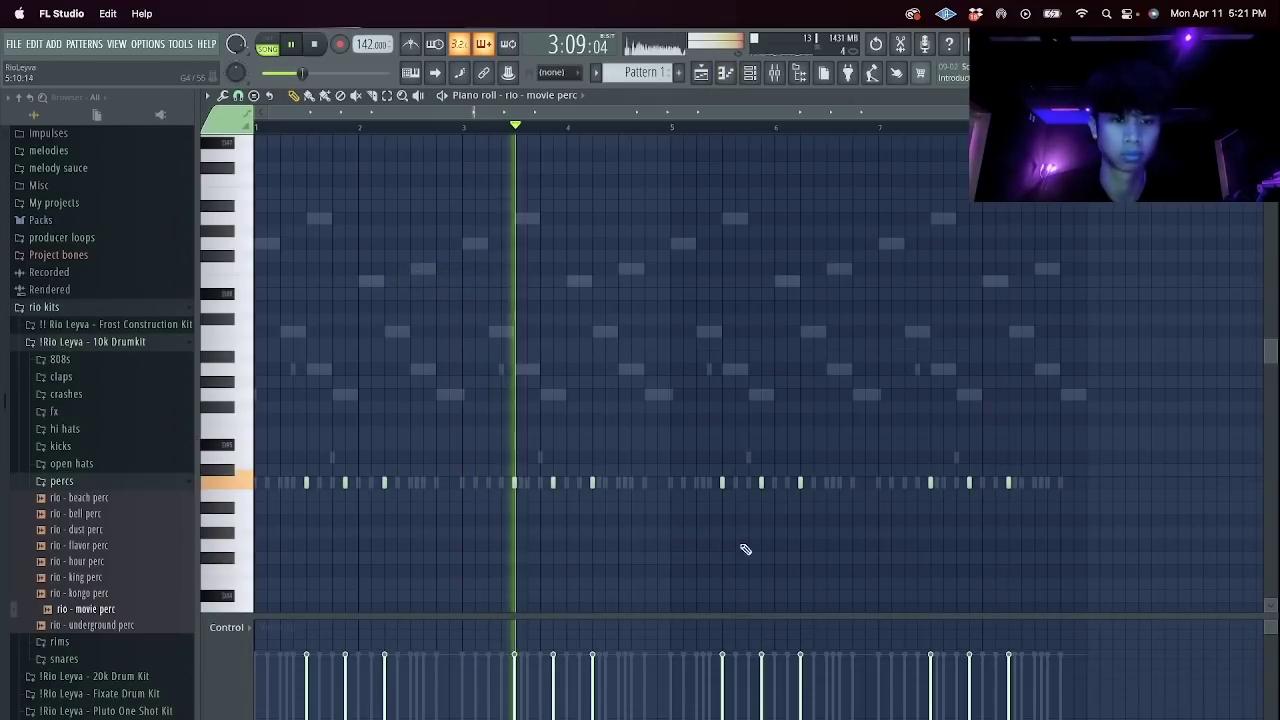
key(space)
drag(312, 481, 332, 483)
key(space)
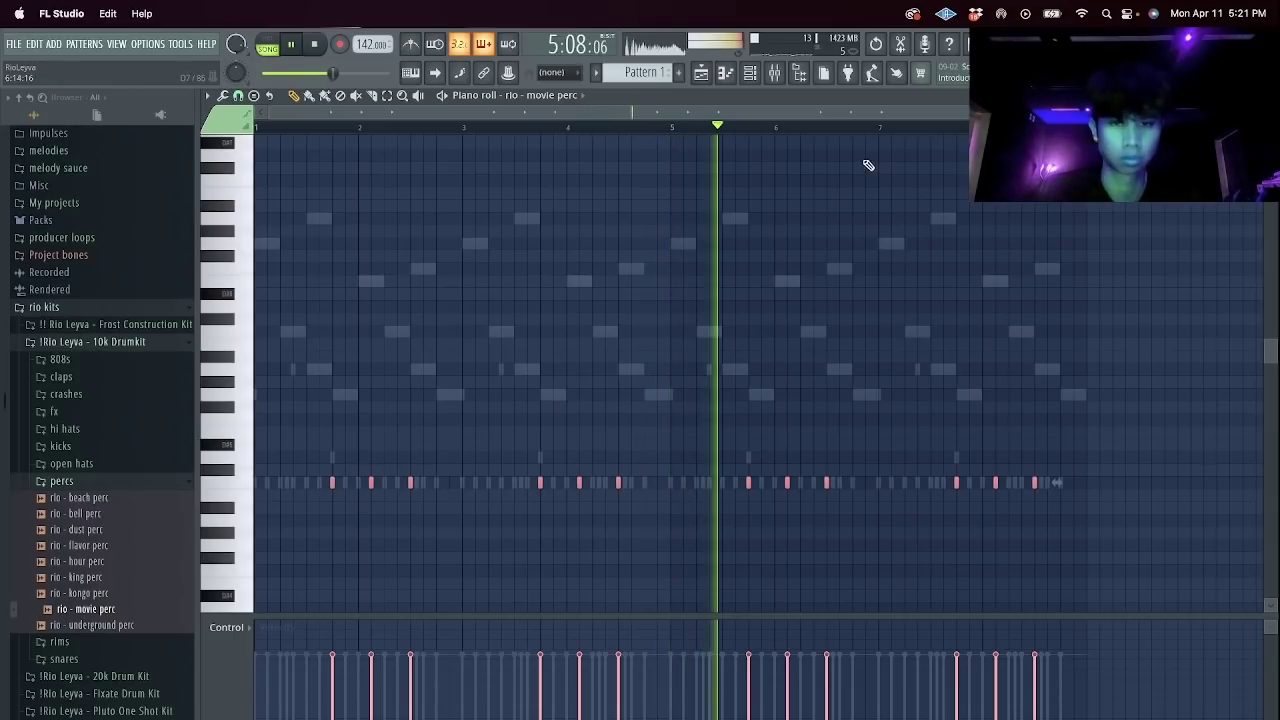
Delete the stray perc note and repeat the first three perc notes across following bars.
key(F6)
key(space)
right_click(368, 278)
click(495, 285)
right_click(368, 285)
click(430, 277)
drag(1122, 553, 748, 374)
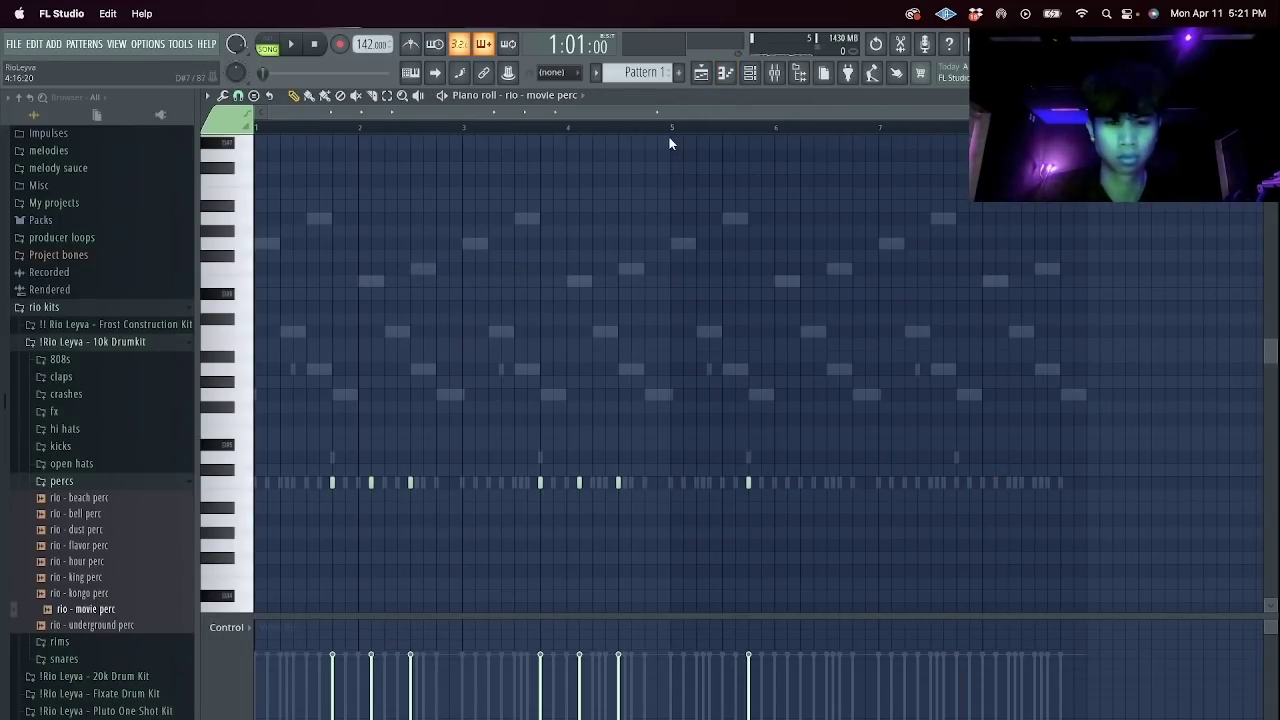
drag(808, 518, 729, 438)
key(Delete)
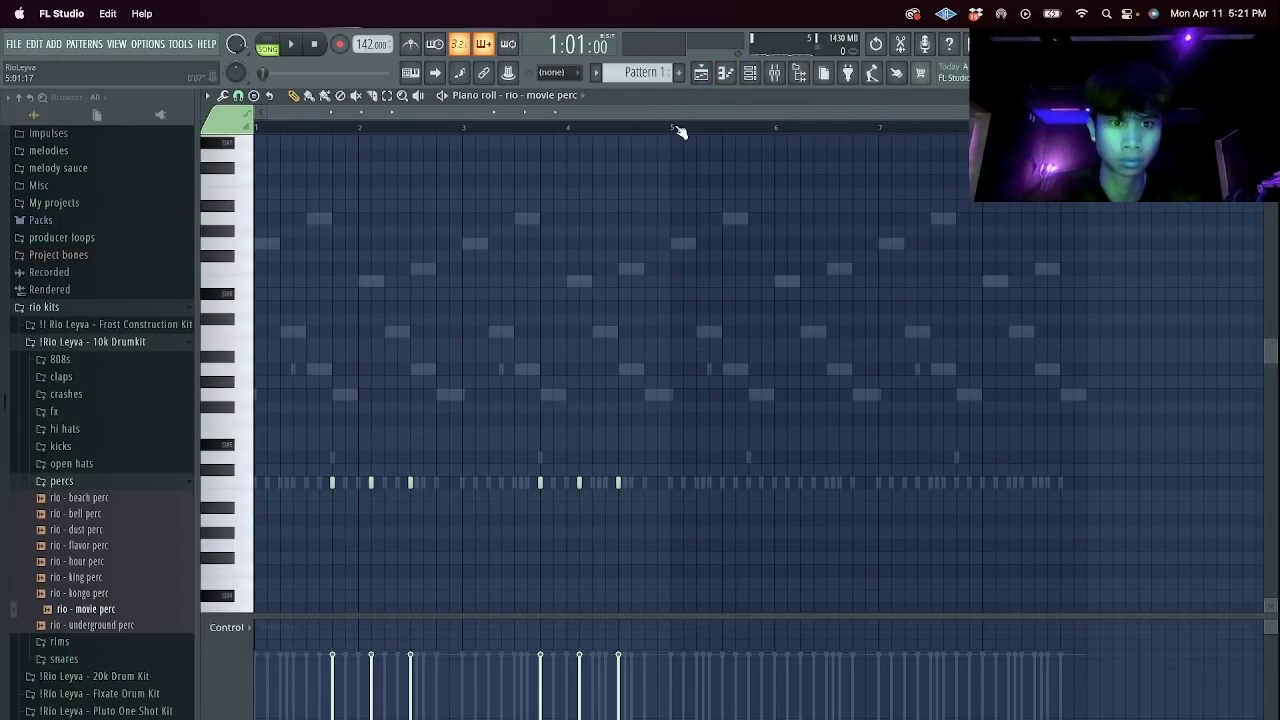
drag(740, 568, 516, 362)
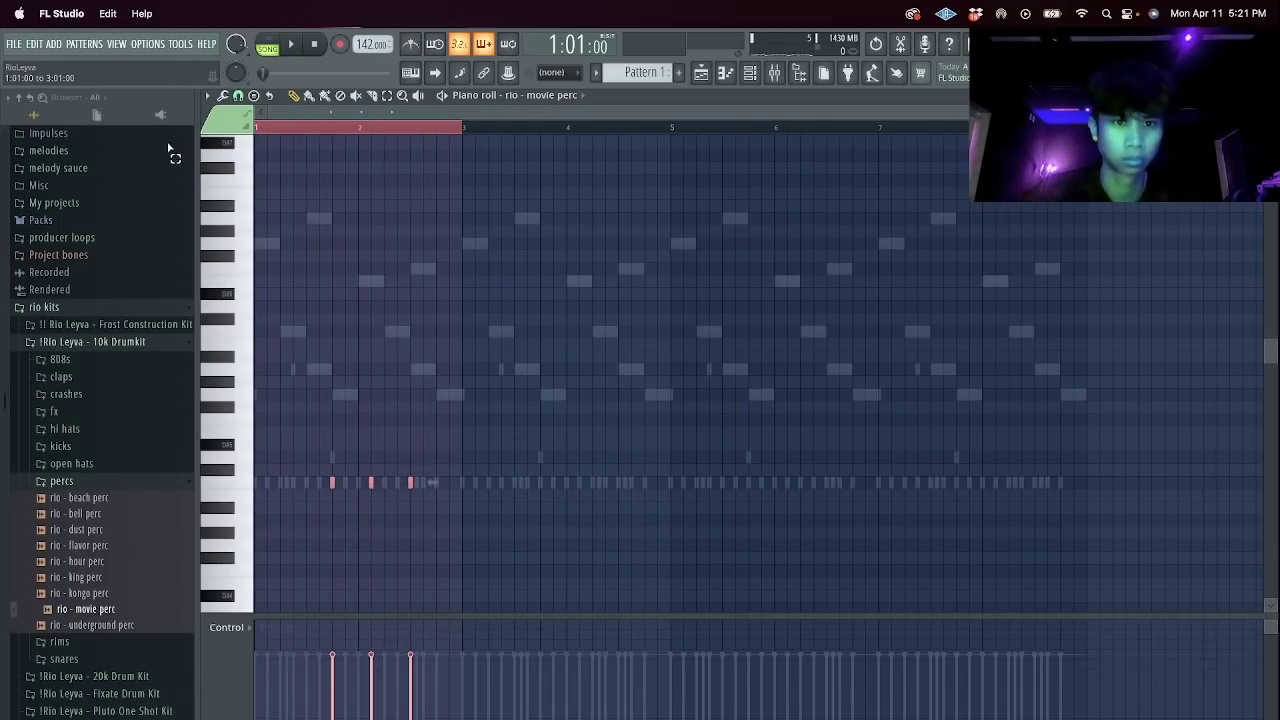
key(super+b)
key(super+b)
key(super+b)
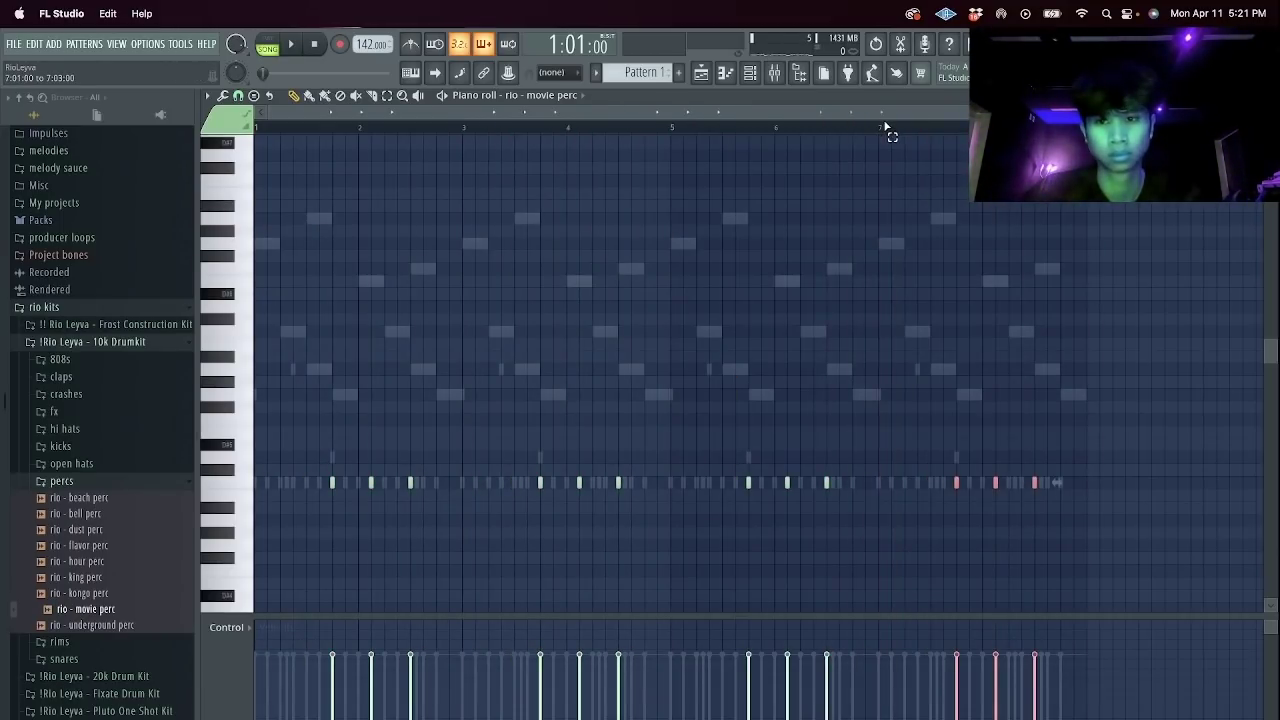
key(space)
Clone the Massive channel into a new Massive #2 channel.
click(774, 72)
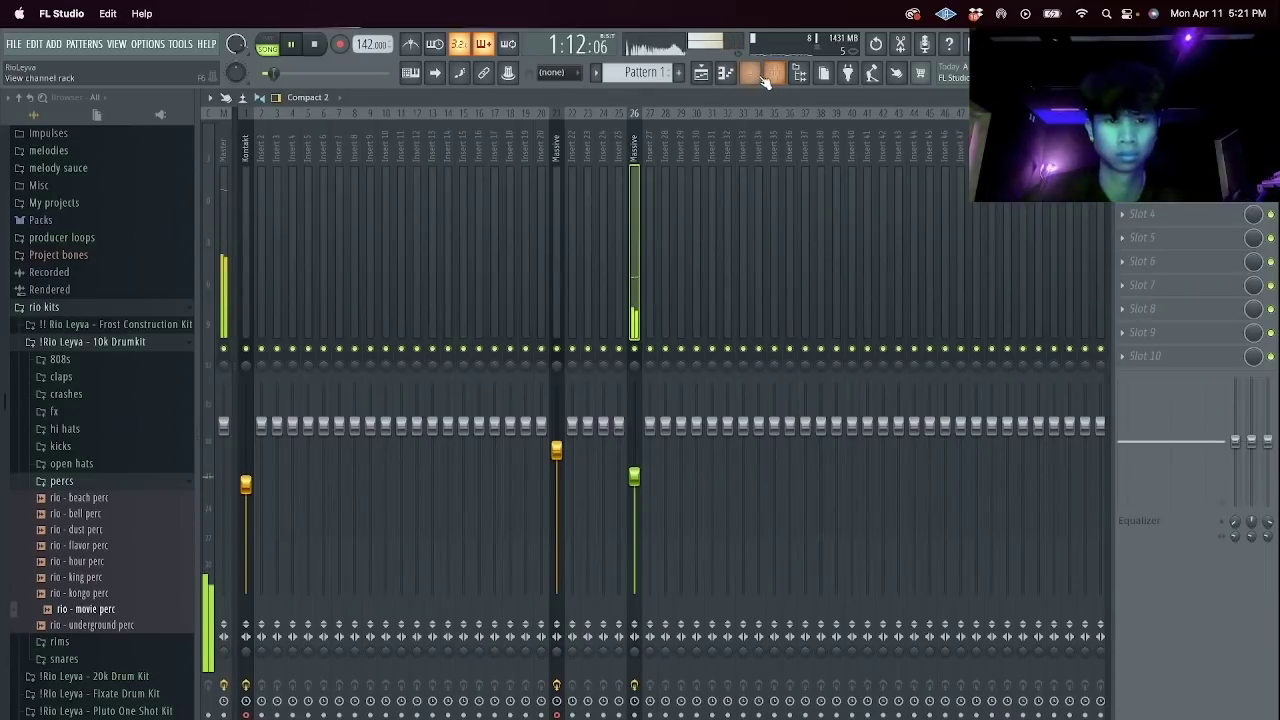
click(749, 72)
right_click(360, 263)
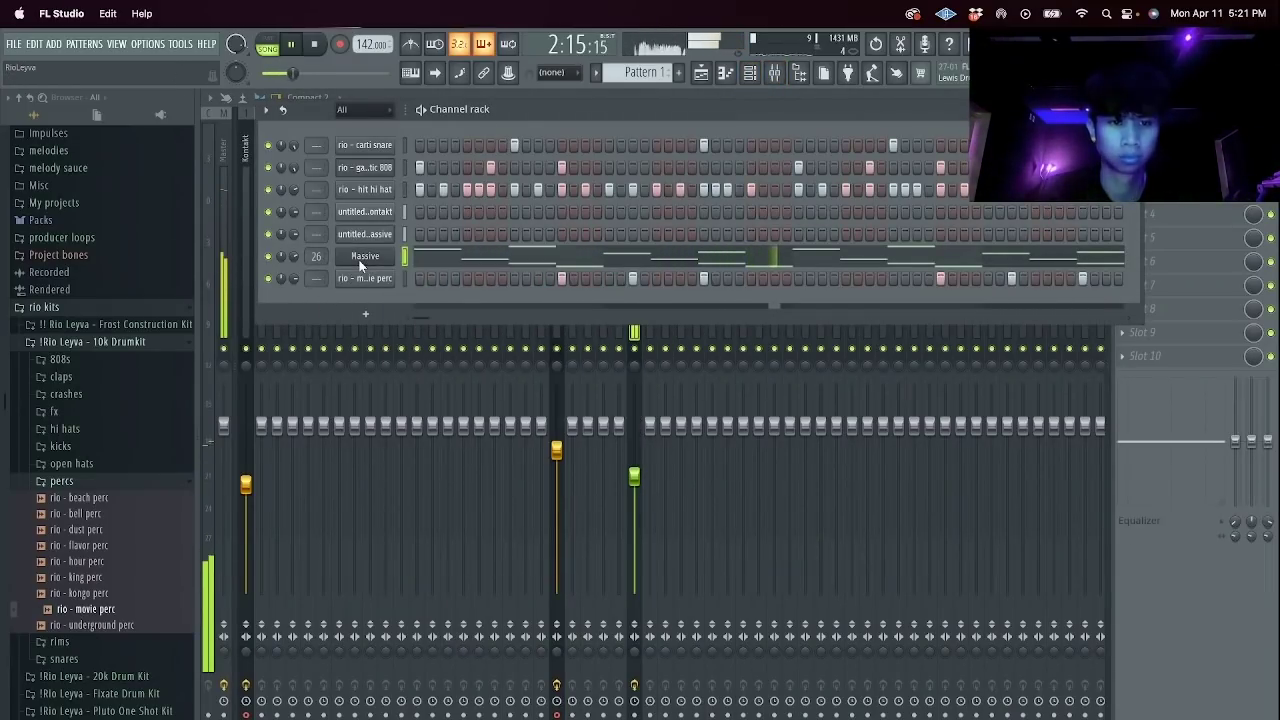
right_click(360, 263)
click(422, 384)
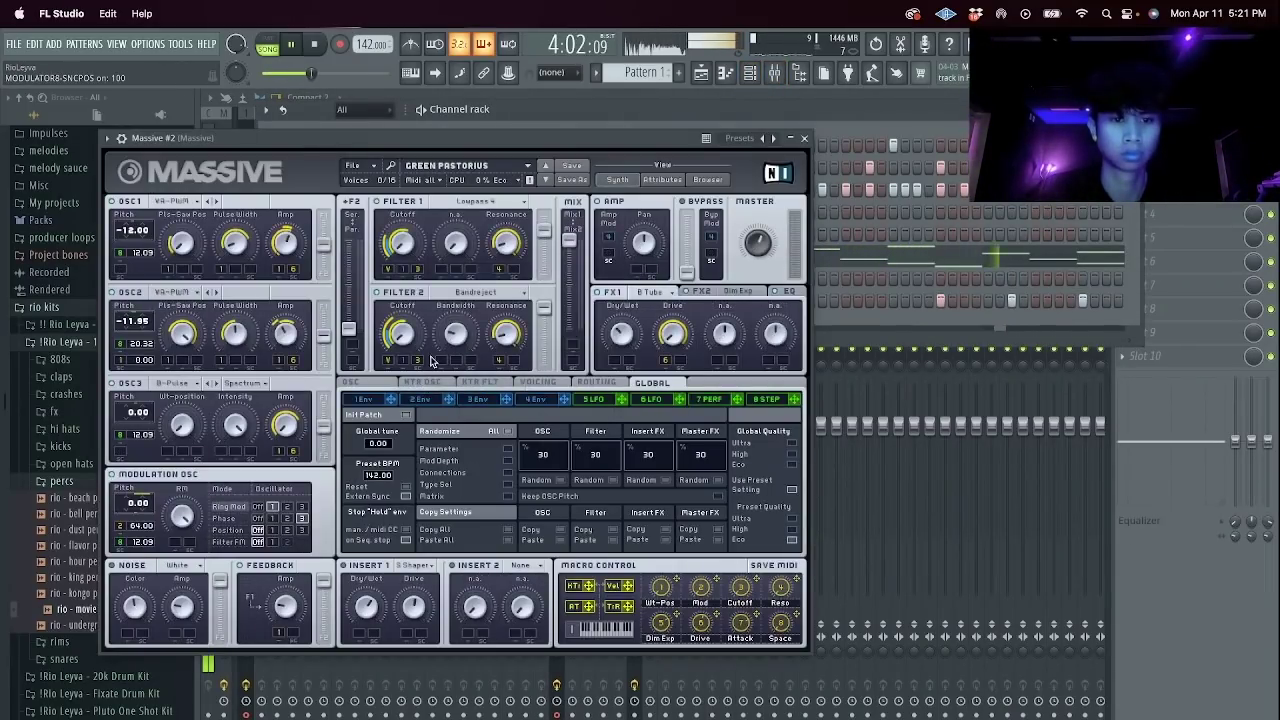
key(space)
Load the SEBASSTIAN preset on Massive #2.
click(432, 167)
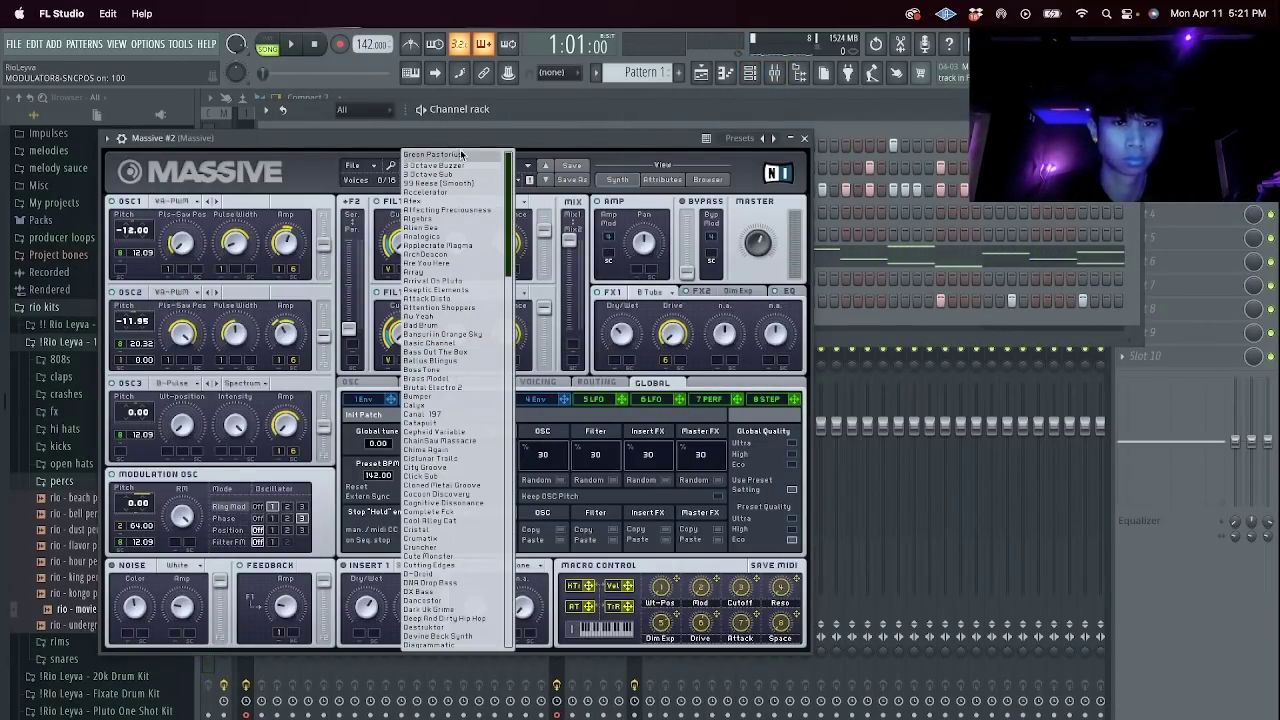
click(392, 163)
click(496, 171)
scroll(457, 316, down, 10)
scroll(456, 320, down, 10)
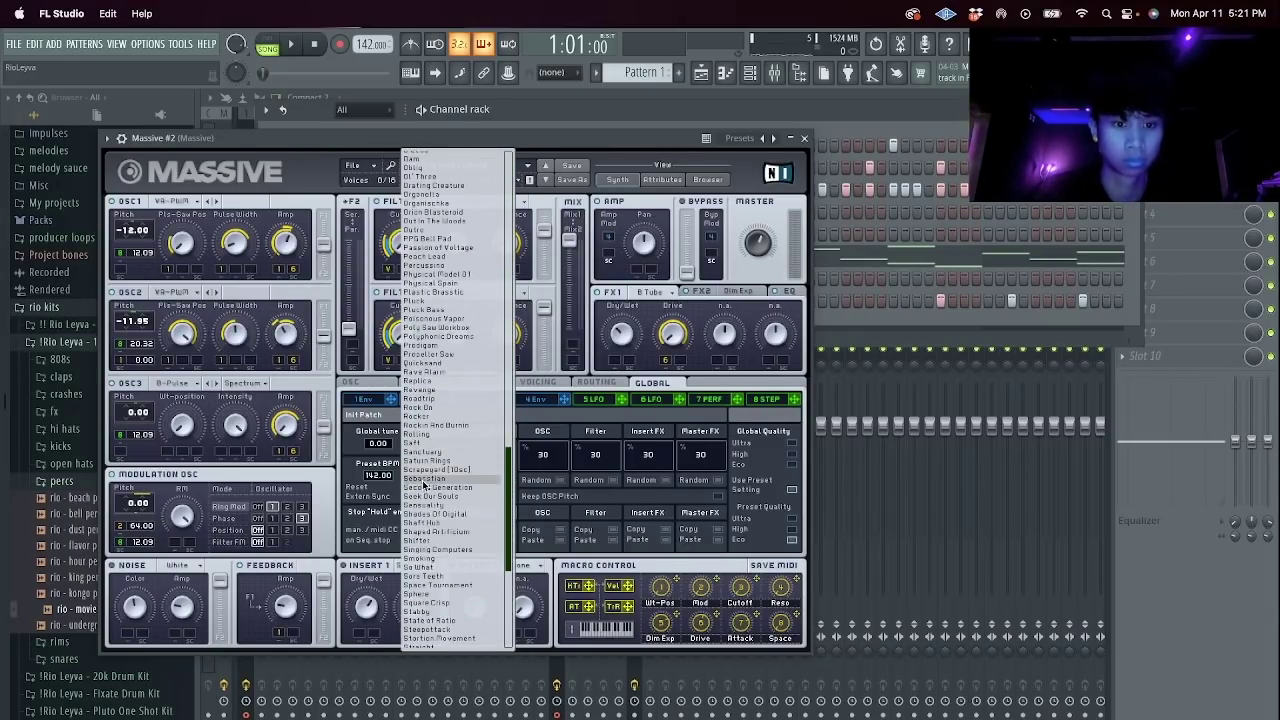
click(424, 484)
click(804, 139)
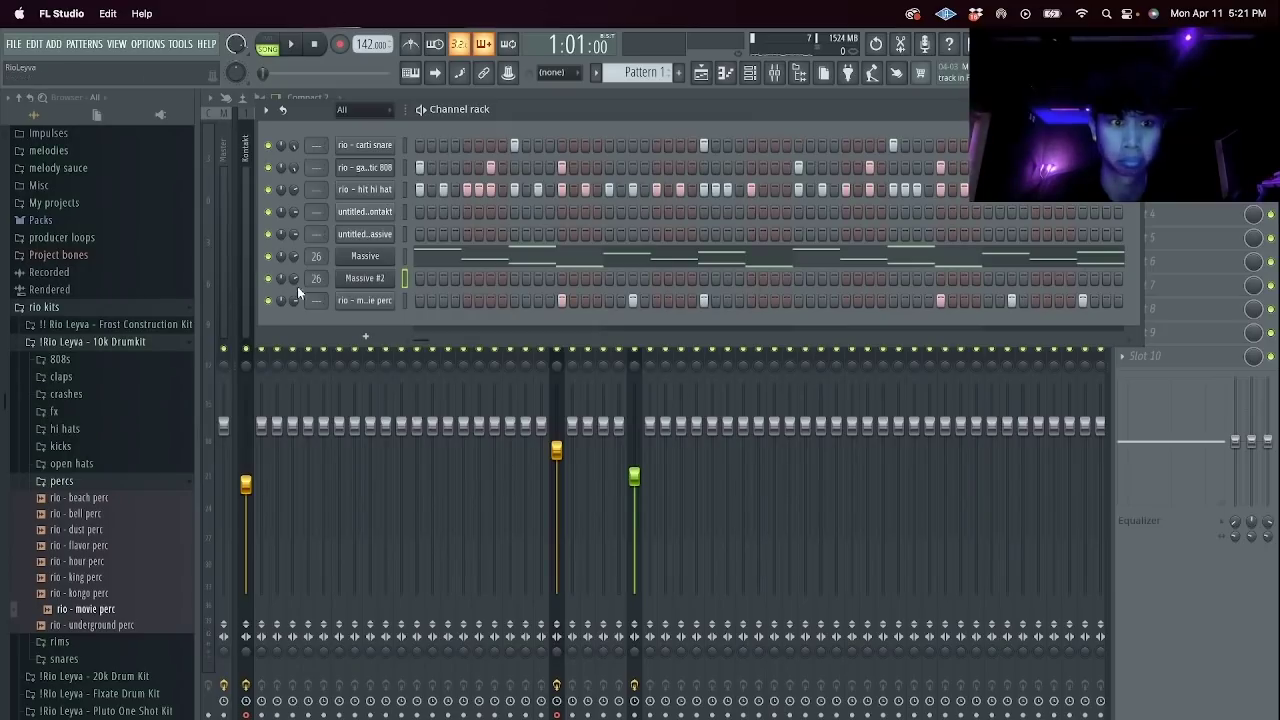
click(362, 279)
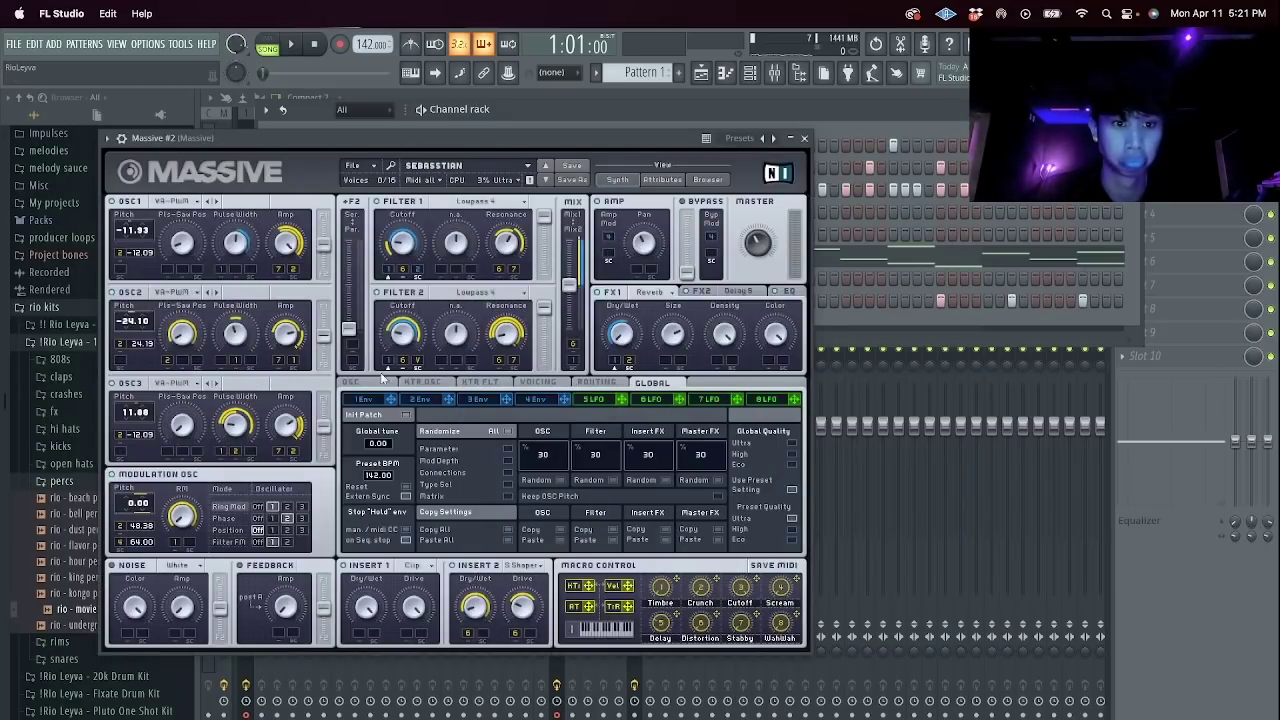
click(805, 136)
right_click(396, 272)
click(430, 277)
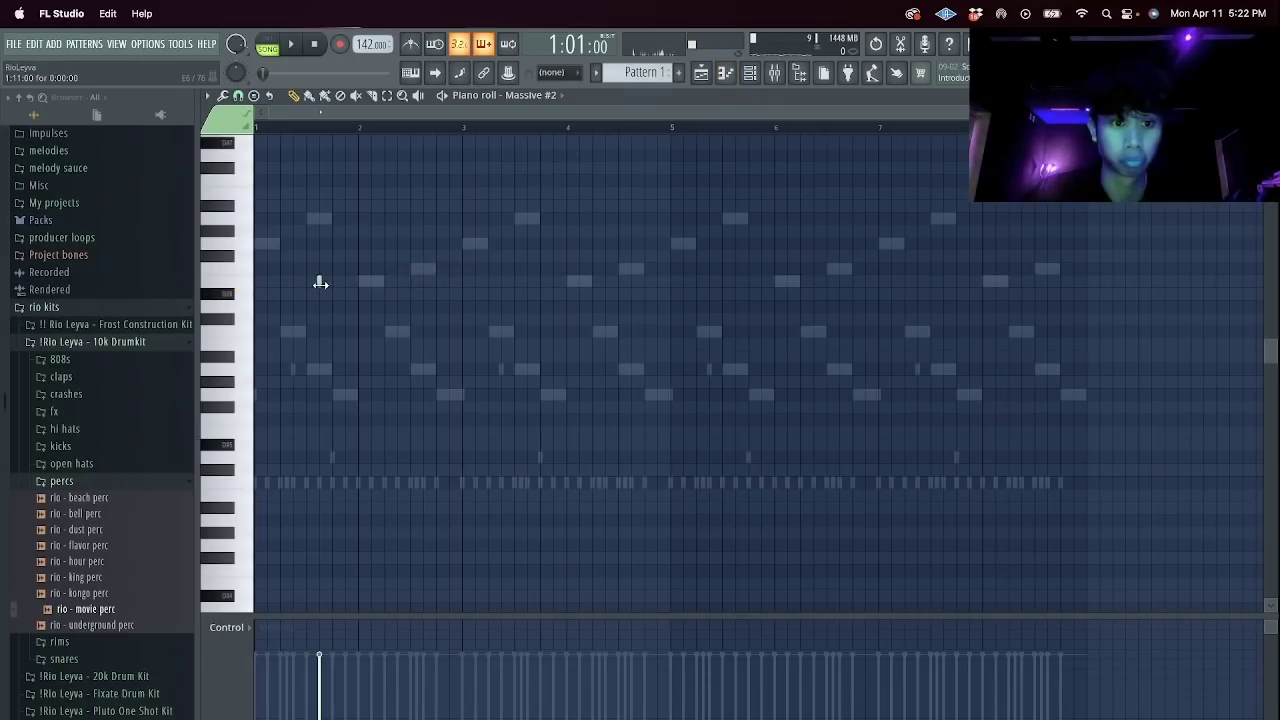
click(257, 245)
key(space)
key(space)
drag(292, 283, 321, 398)
key(space)
key(space)
key(space)
key(space)
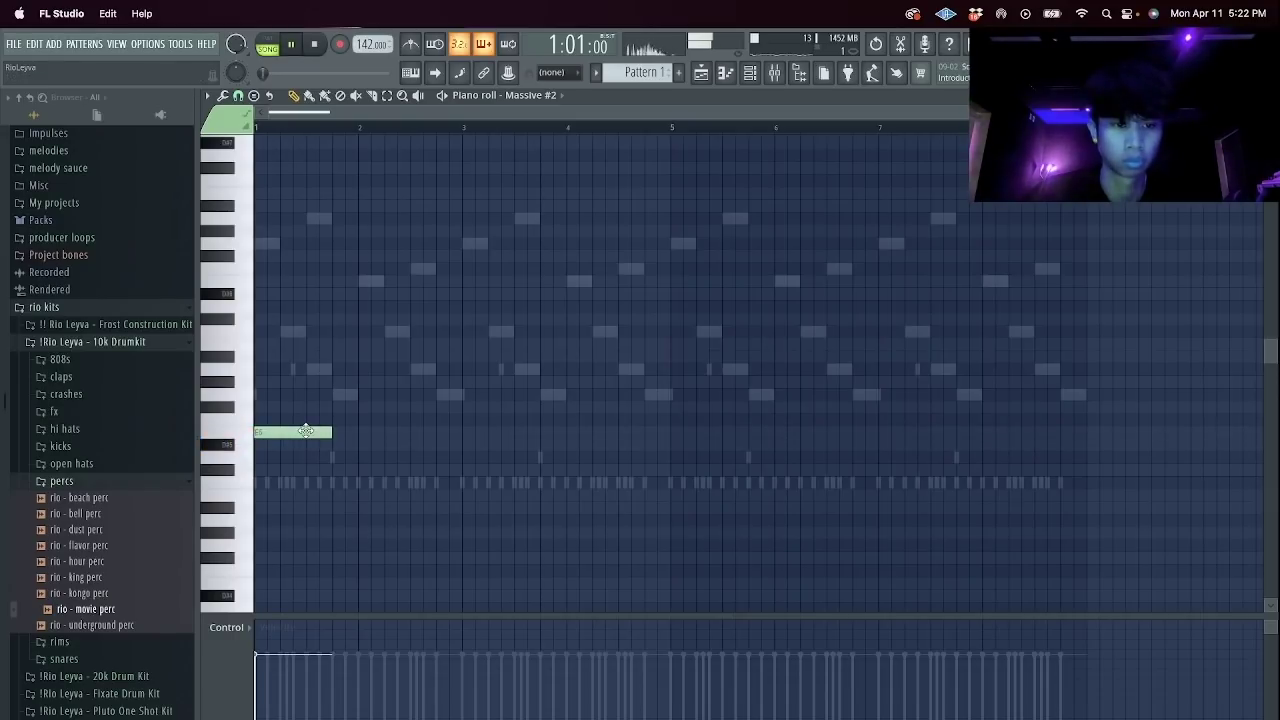
key(space)
click(304, 433)
key(space)
drag(302, 423, 358, 280)
key(space)
key(space)
key(space)
key(space)
key(space)
key(space)
key(space)
key(space)
key(space)
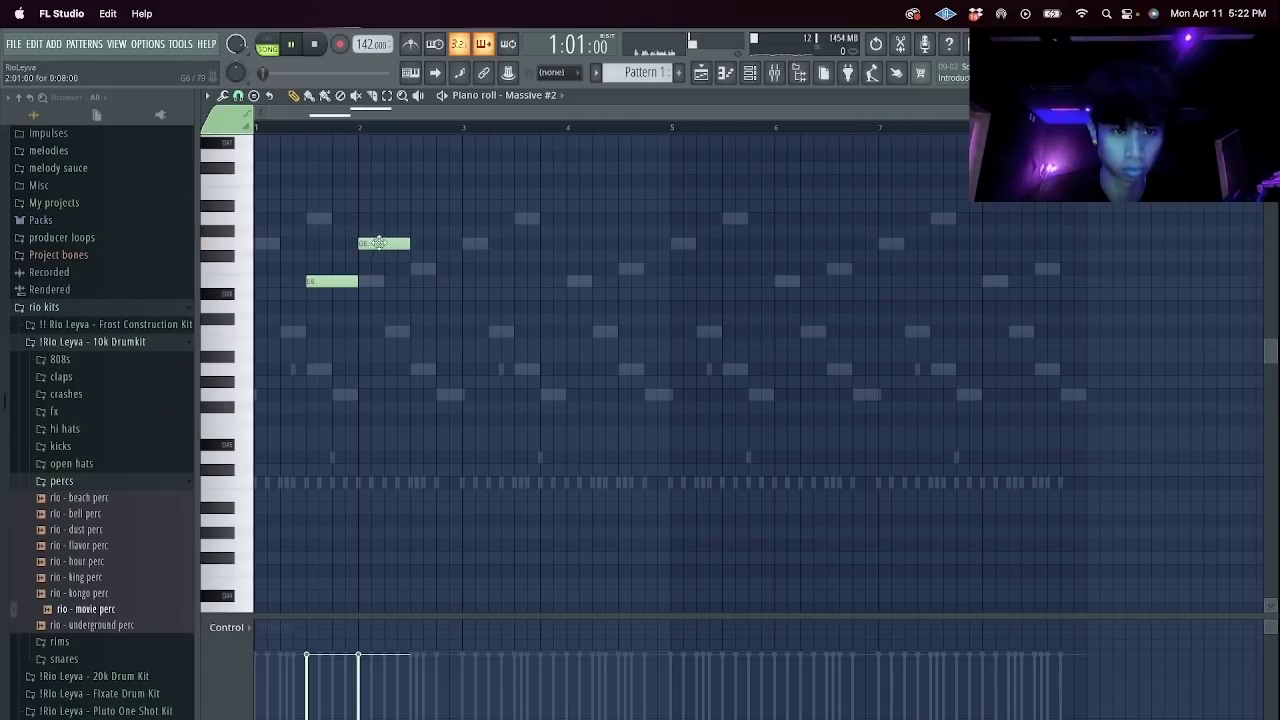
drag(407, 243, 388, 243)
click(397, 220)
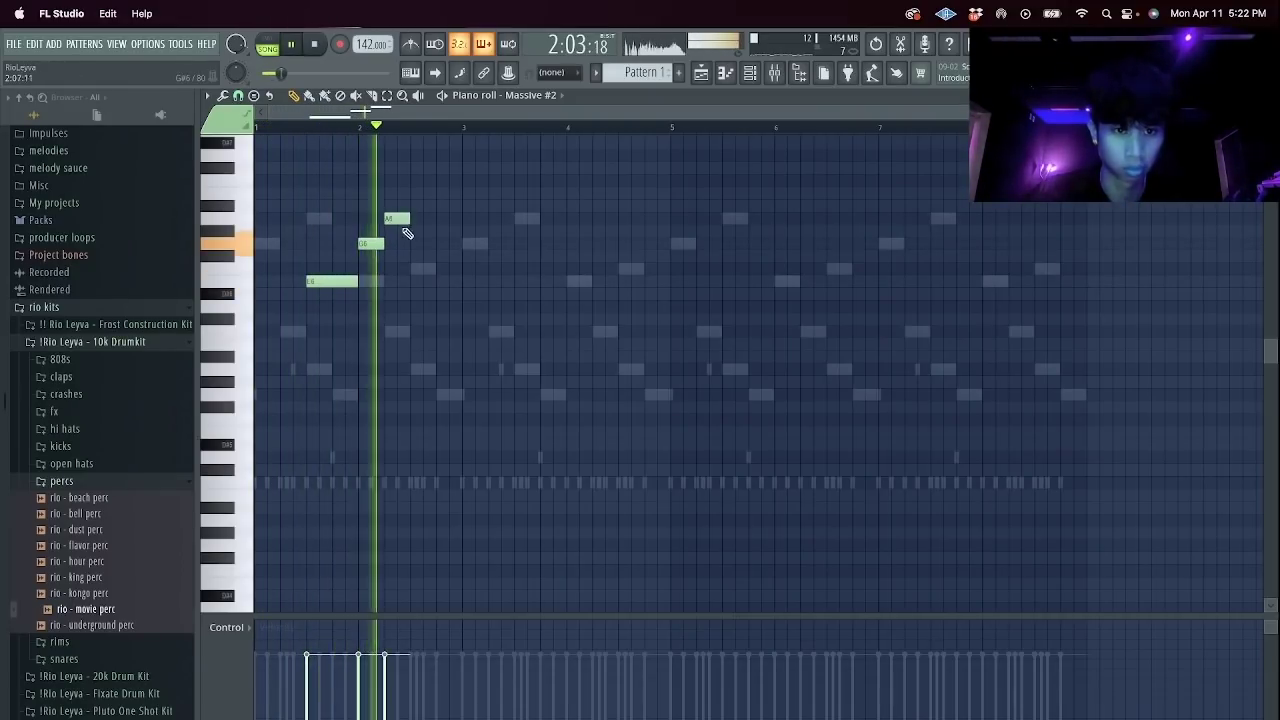
right_click(396, 219)
right_click(370, 243)
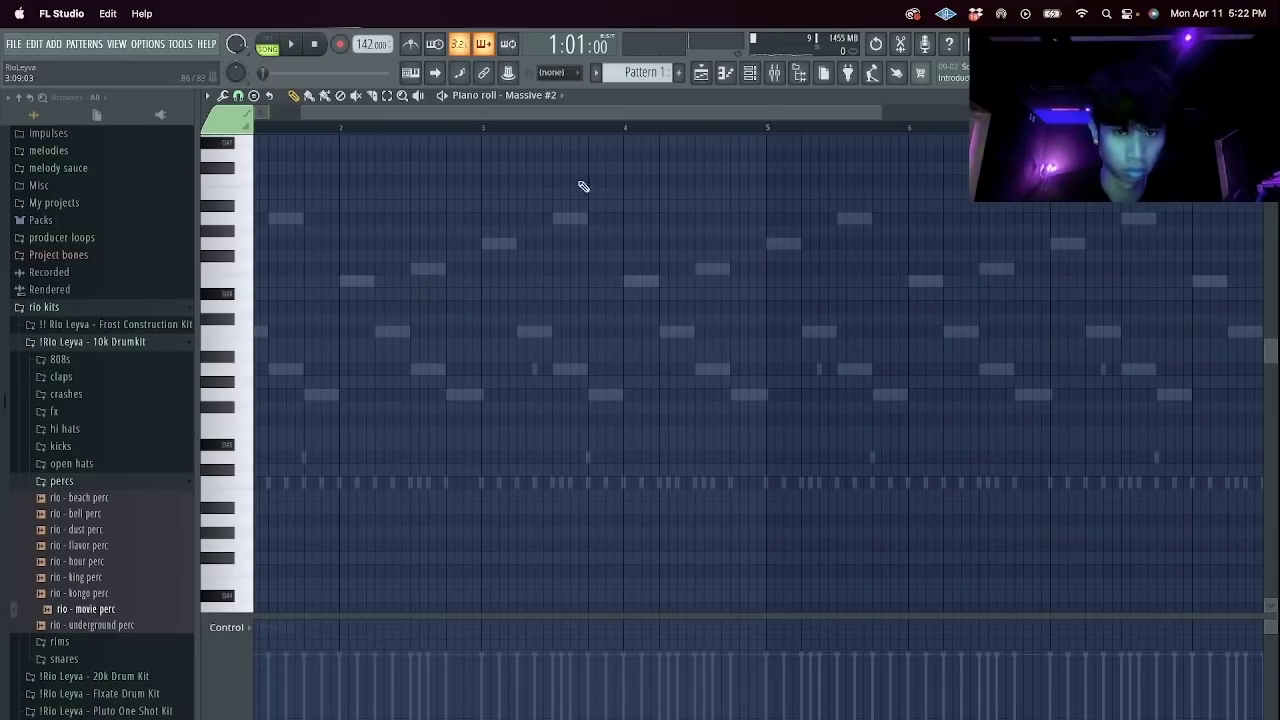
click(758, 78)
right_click(377, 279)
click(470, 281)
key(space)
right_click(380, 279)
right_click(378, 279)
click(403, 281)
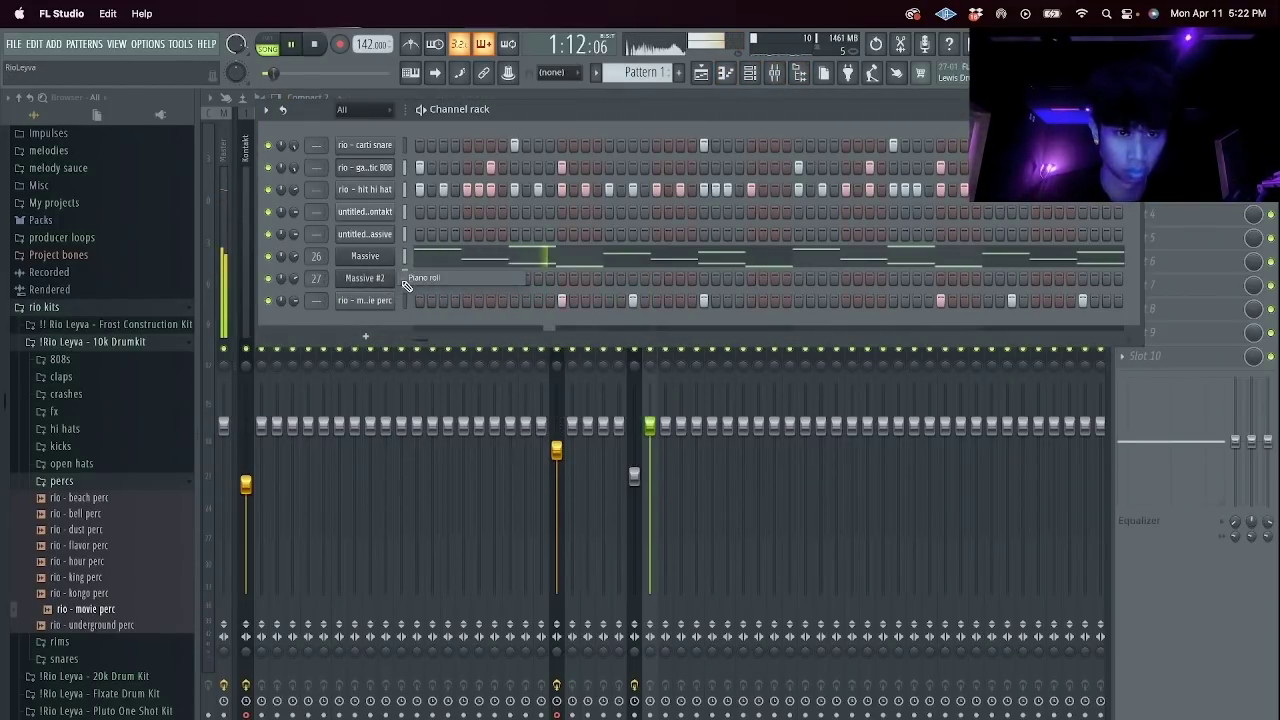
Paste a copy of the four-note Massive #2 run and move it to around bar 4.5.
click(407, 286)
key(space)
scroll(492, 270, up, 1)
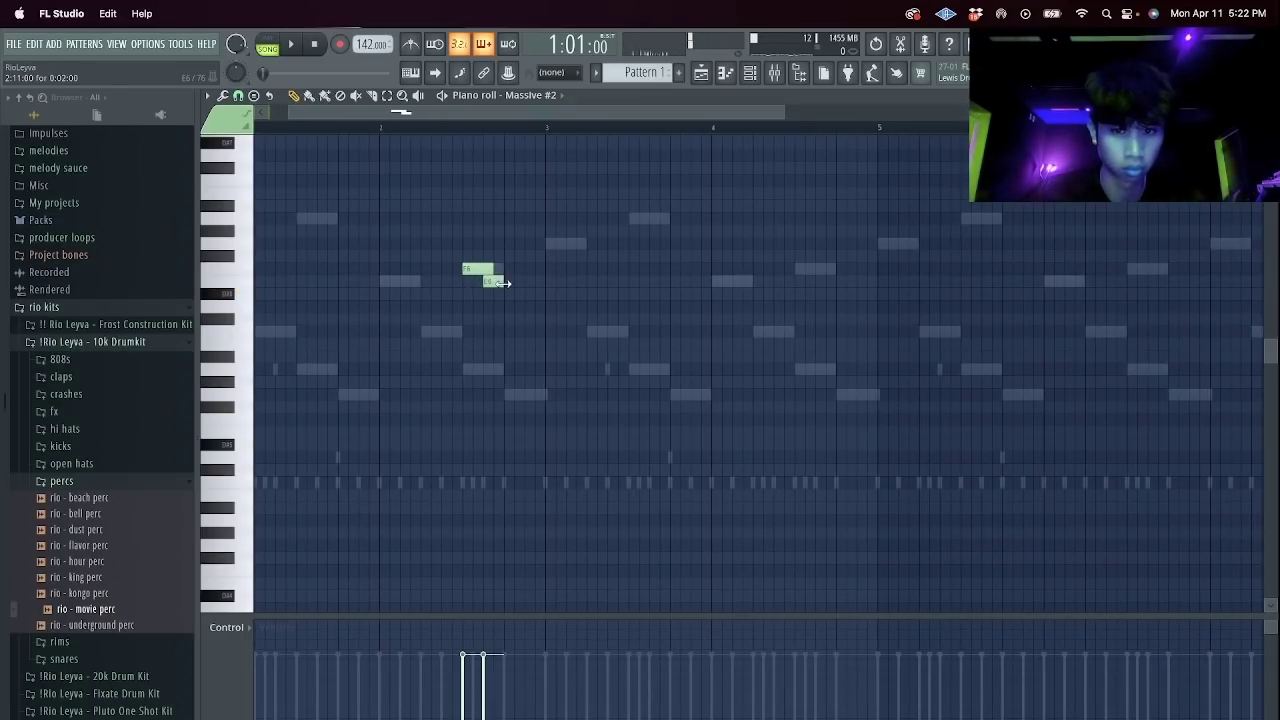
key(space)
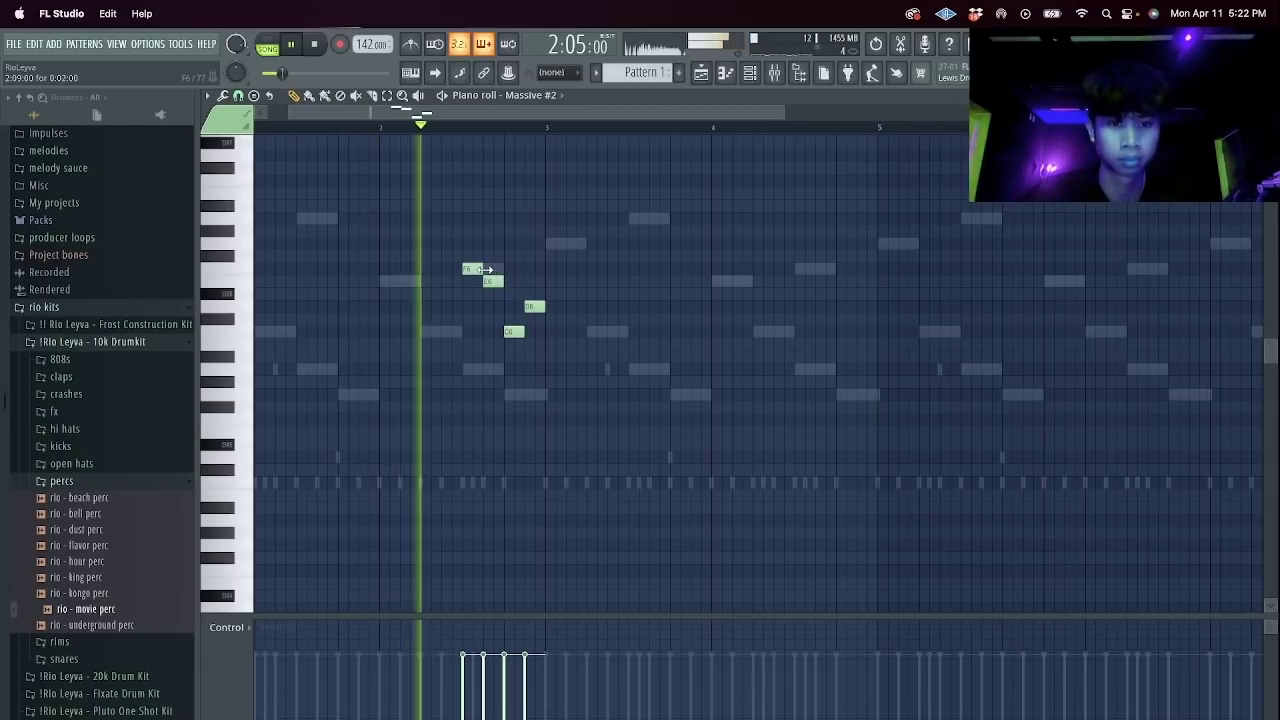
key(space)
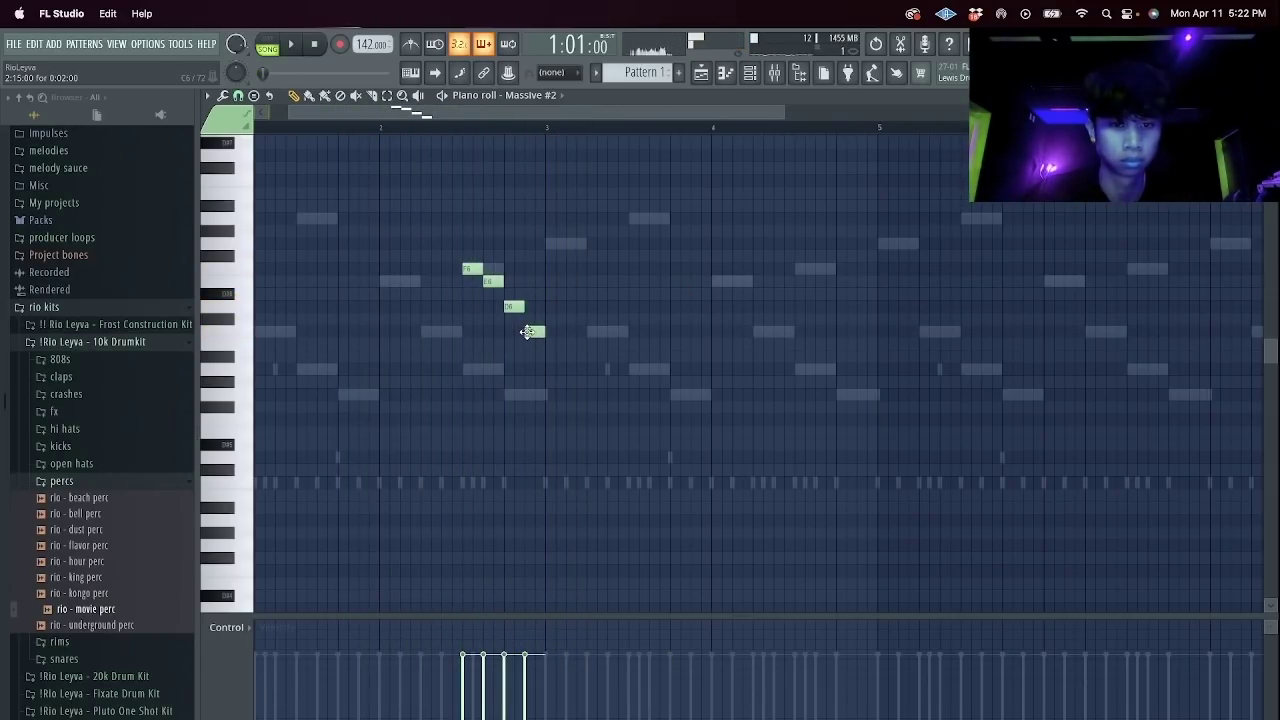
ctrl+scroll(527, 332, down, 2)
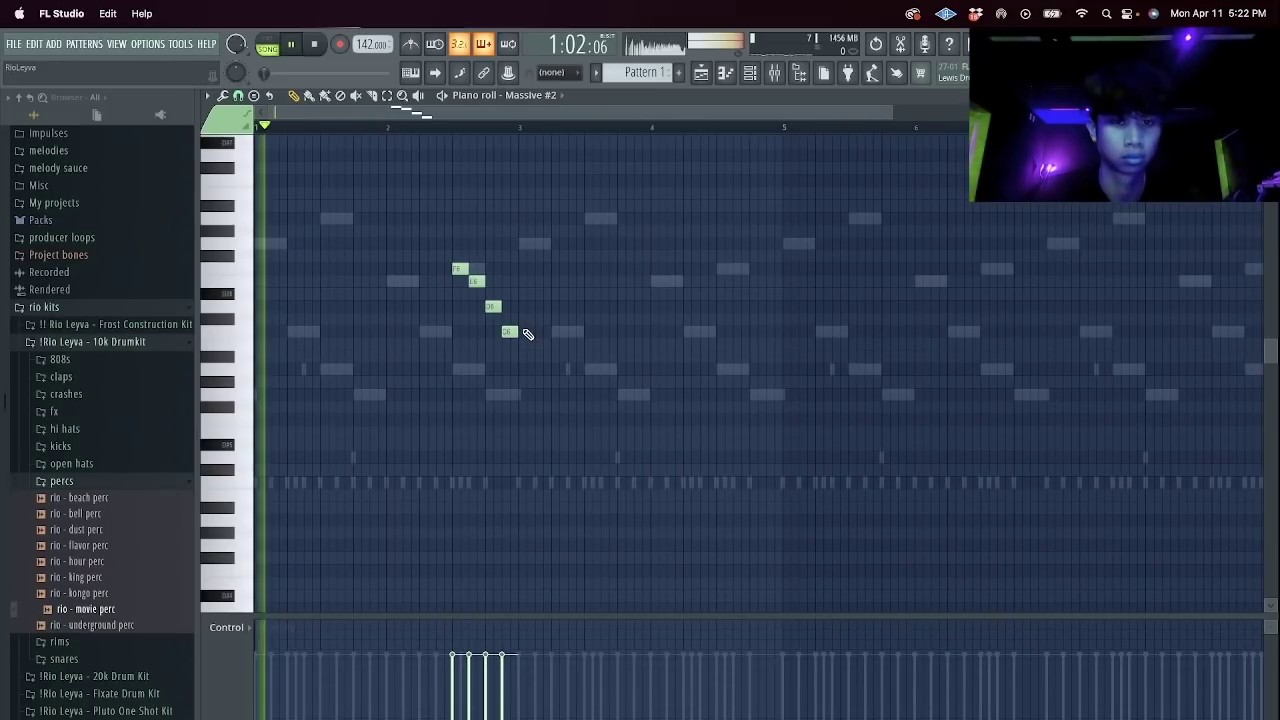
key(ctrl+v)
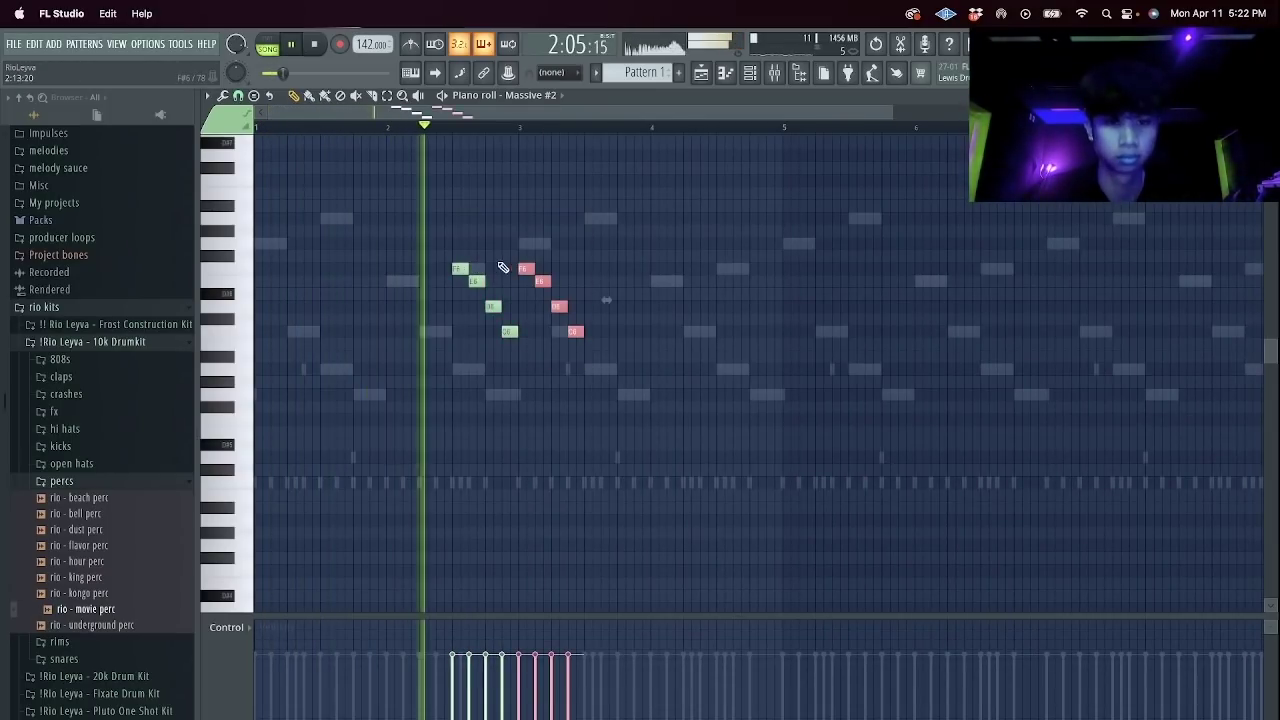
drag(526, 268, 723, 268)
click(770, 250)
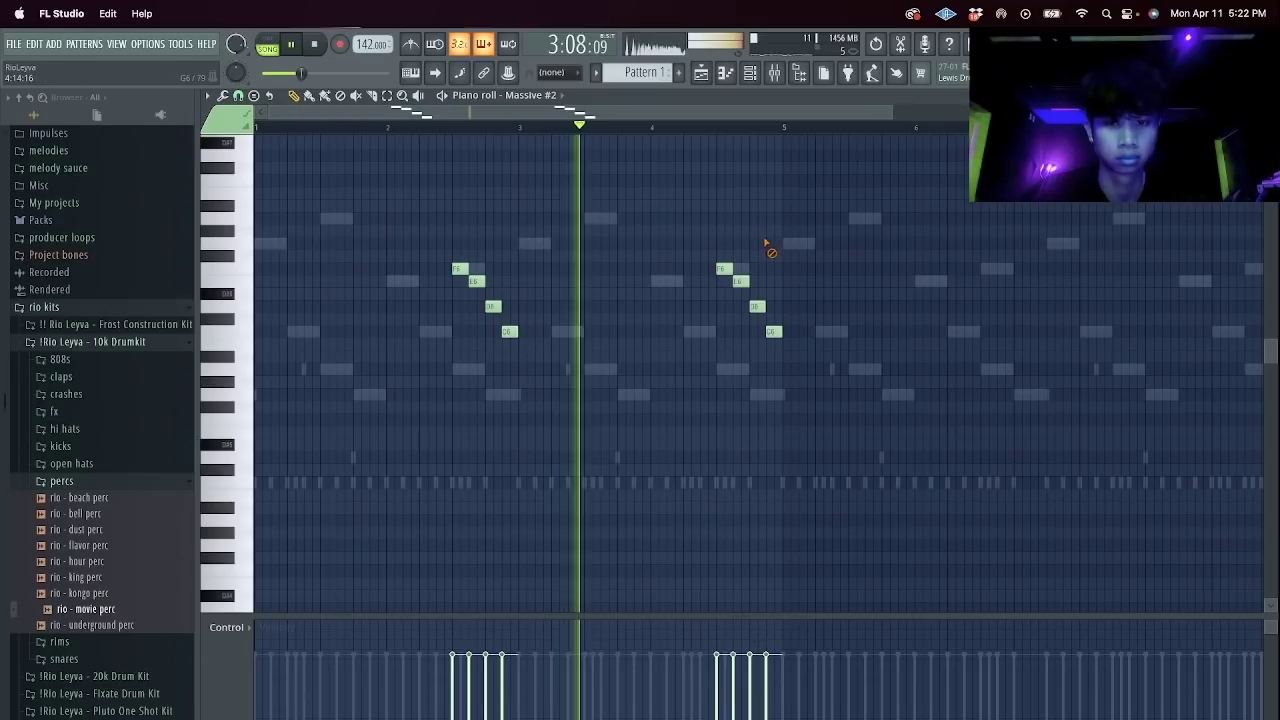
Try extra notes after the run, then remove the G6 and D6 notes.
key(space)
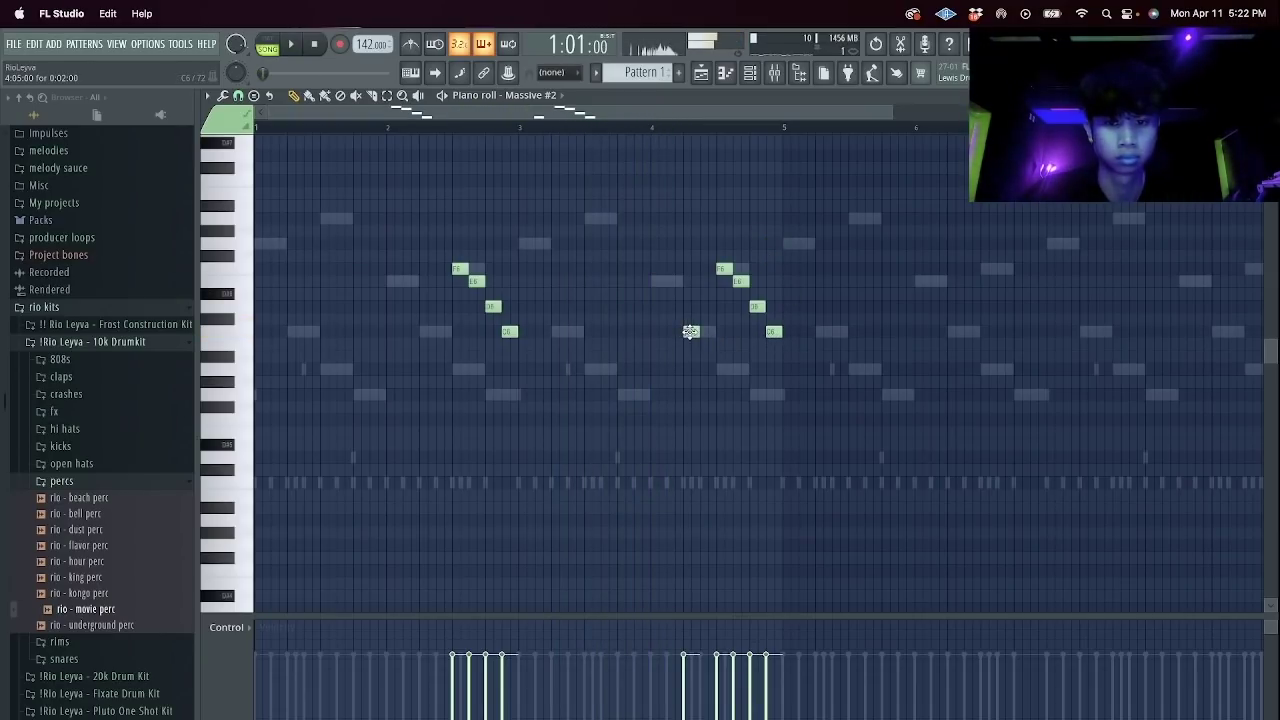
key(space)
drag(534, 231, 745, 244)
right_click(561, 245)
click(564, 244)
right_click(628, 247)
scroll(633, 255, down, 1)
scroll(748, 245, down, 1)
right_click(746, 210)
key(space)
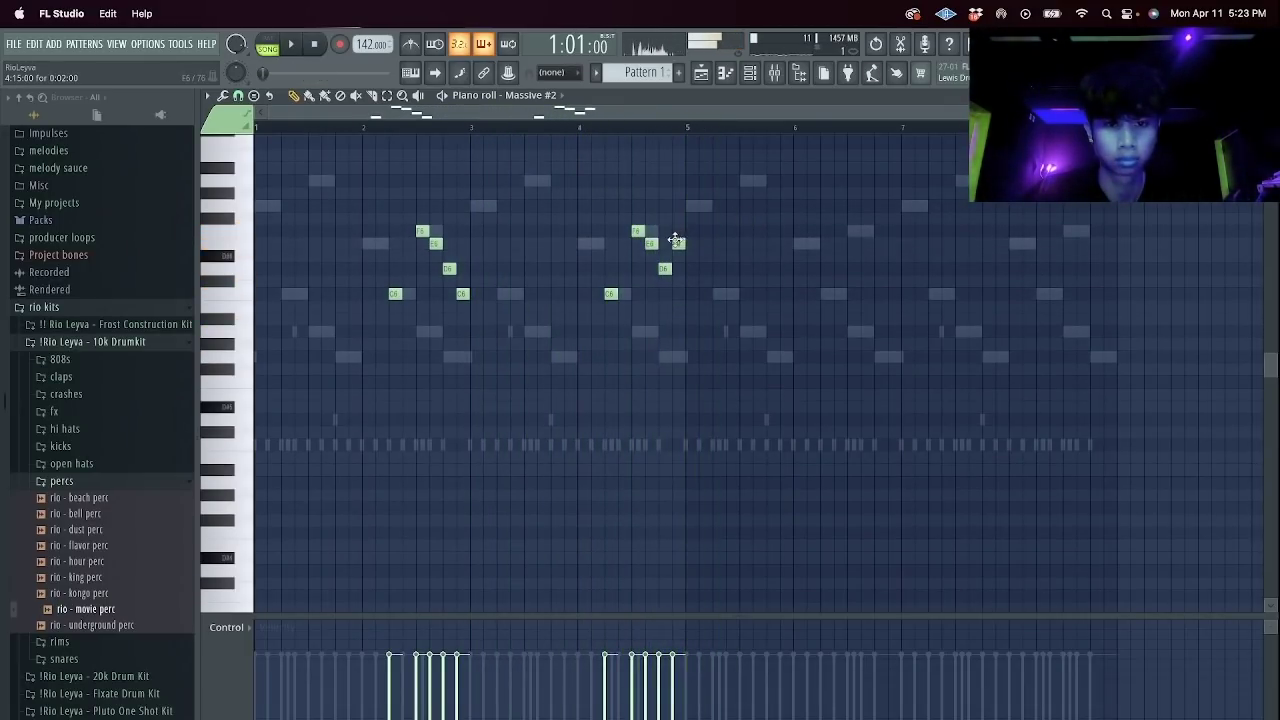
Repitch the chord notes: one up to E6, the right one to G6, the left G6 down to C6.
drag(462, 293, 462, 243)
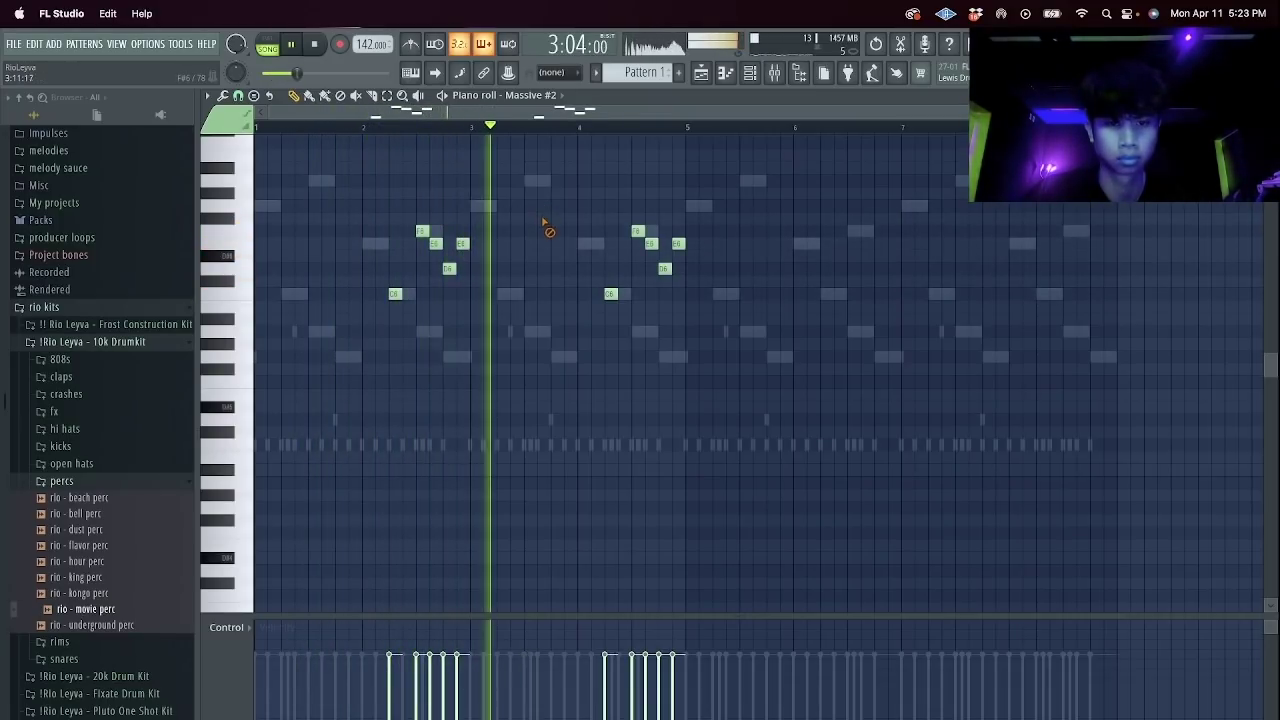
key(space)
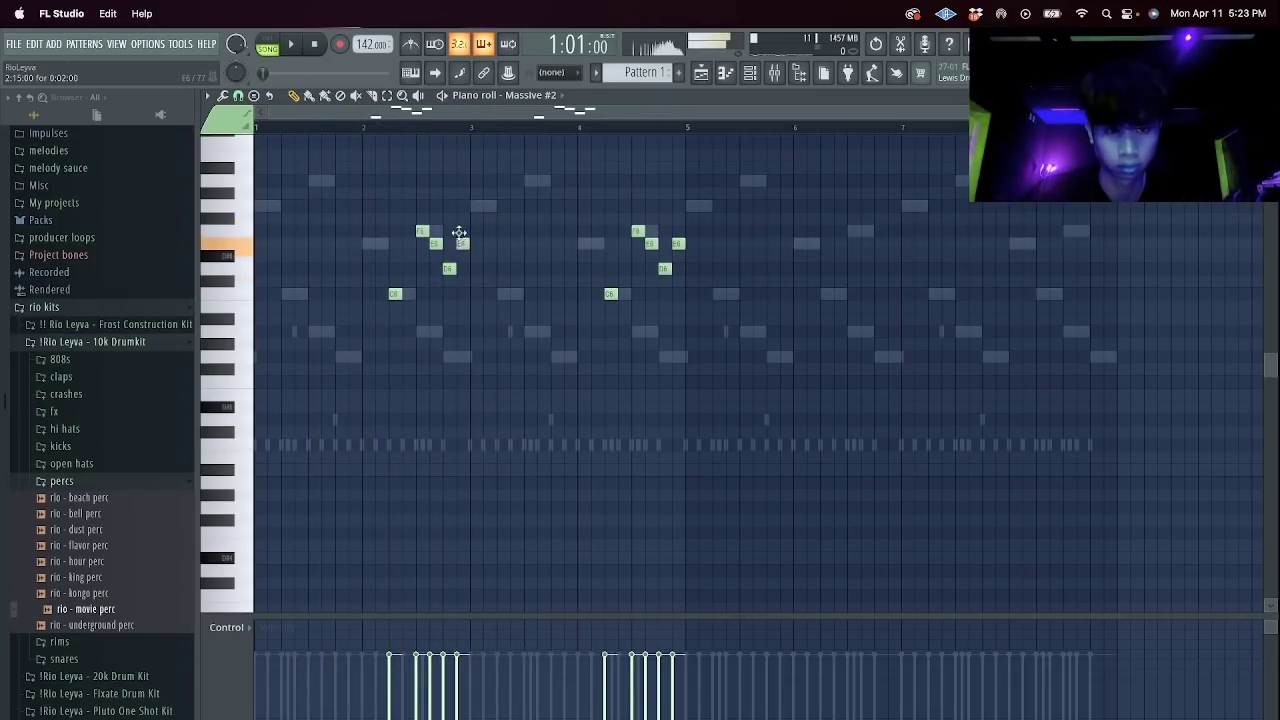
drag(466, 201, 452, 201)
key(space)
drag(678, 243, 678, 205)
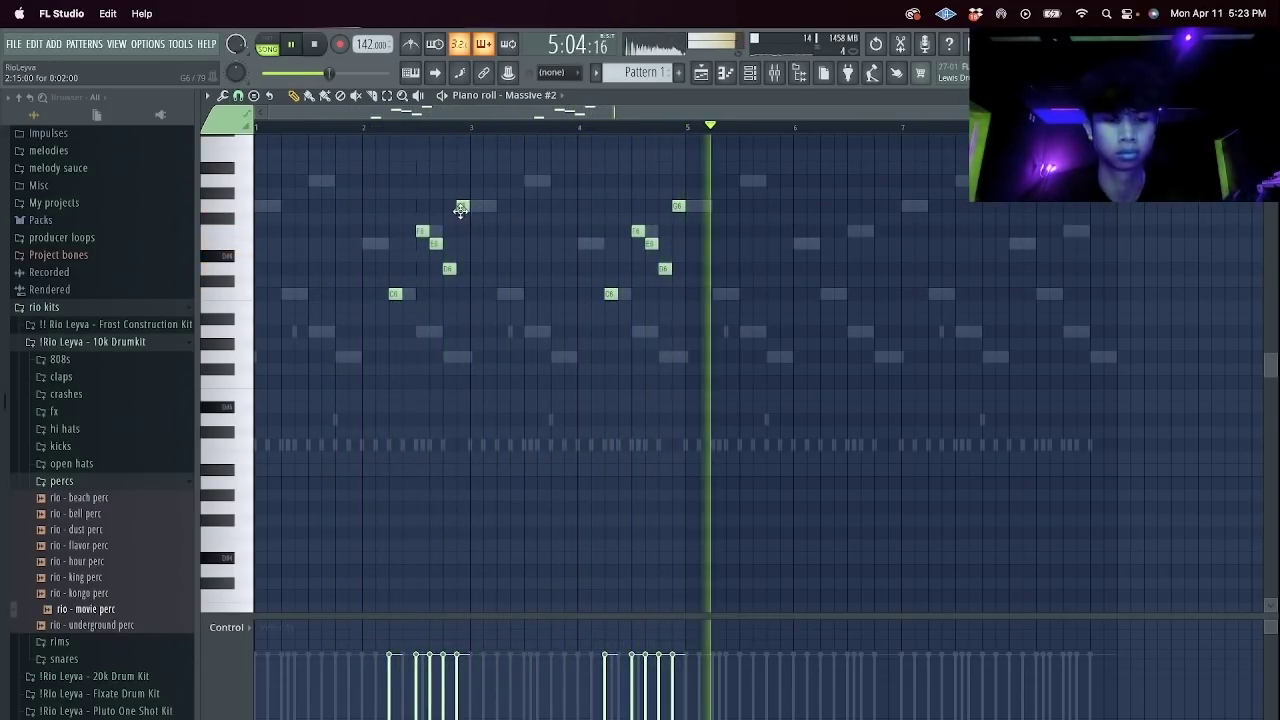
key(space)
drag(463, 207, 457, 308)
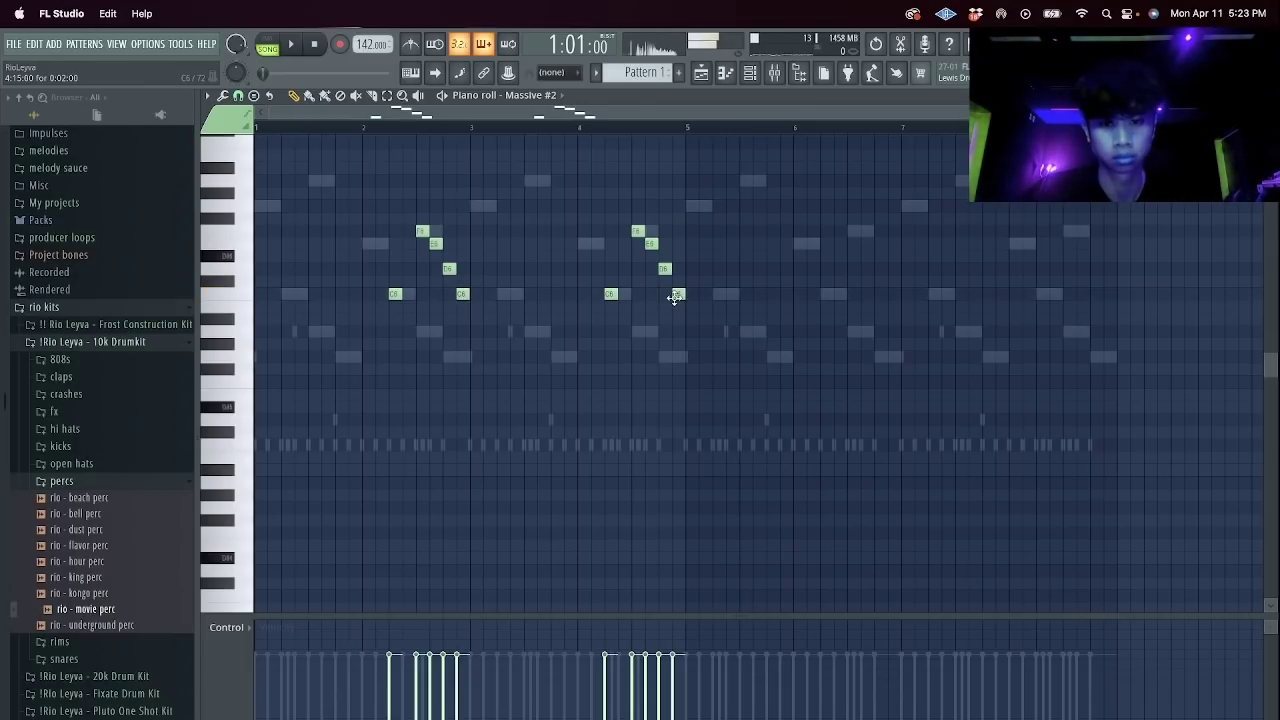
Duplicate all ten notes and place the copies later in the pattern.
key(ctrl+b)
drag(693, 297, 828, 297)
key(space)
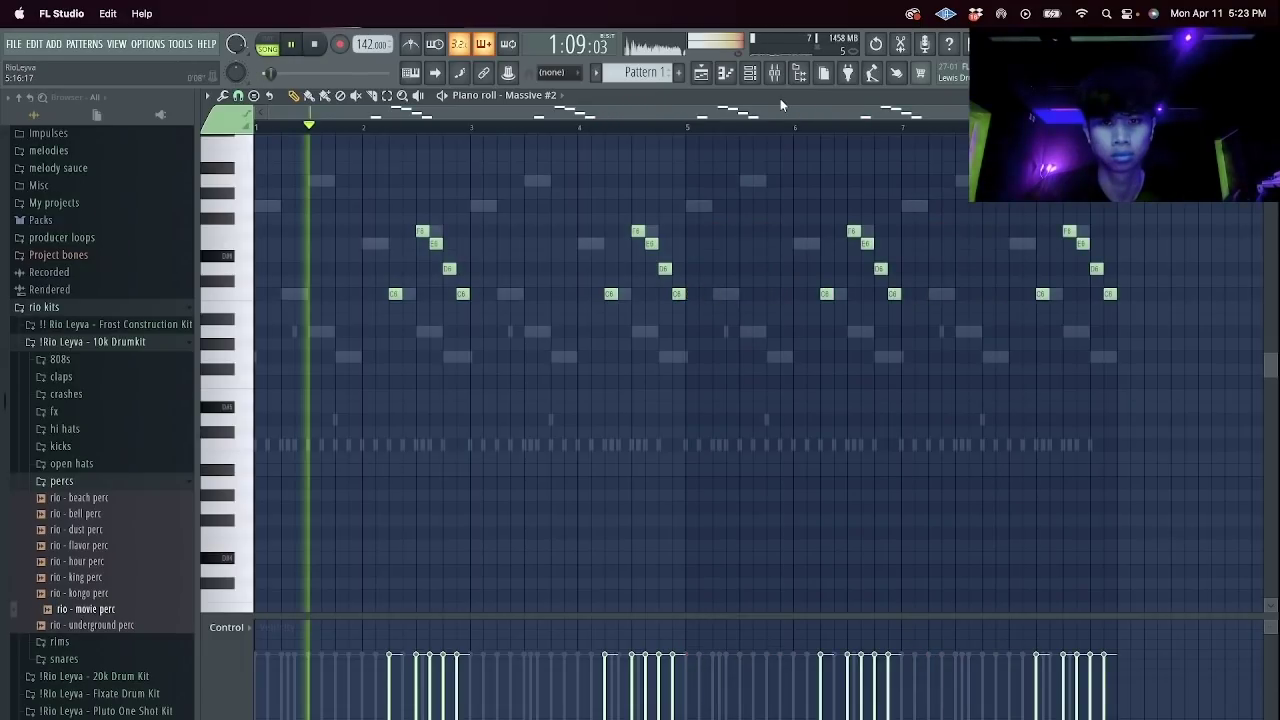
key(F6)
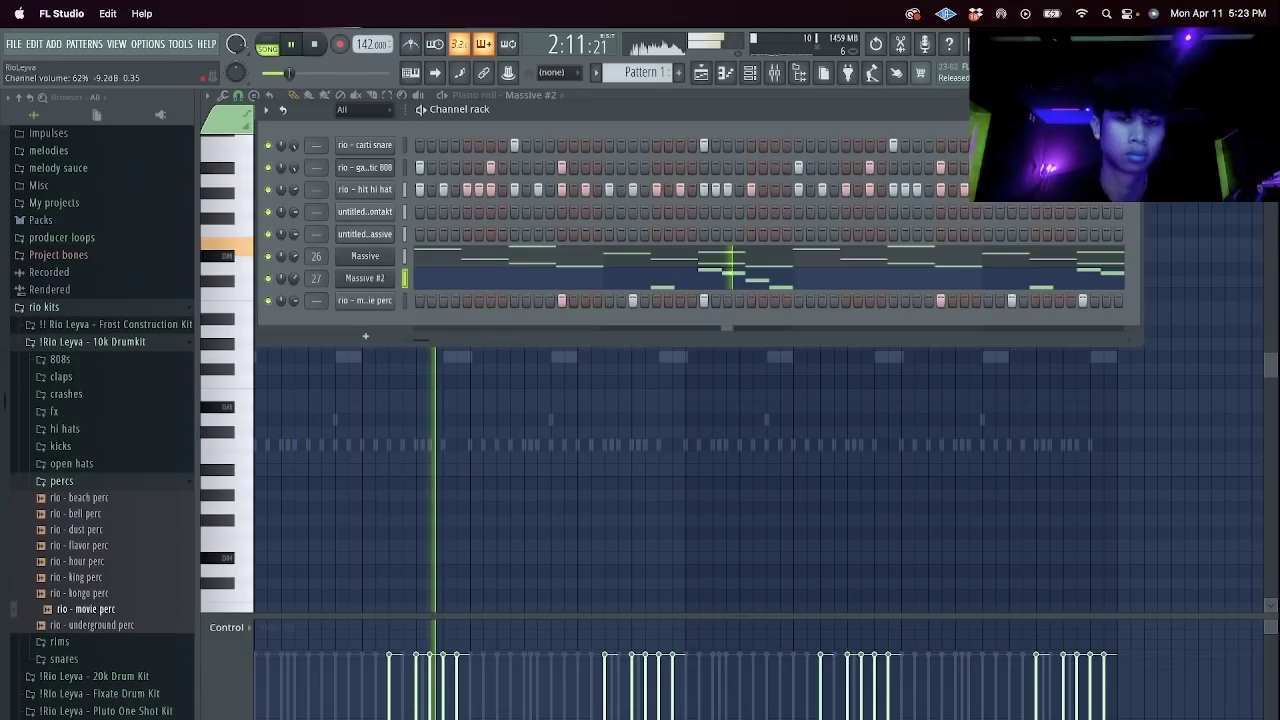
Clone Massive #2 into Massive #3, first loading the City Groove preset.
right_click(392, 278)
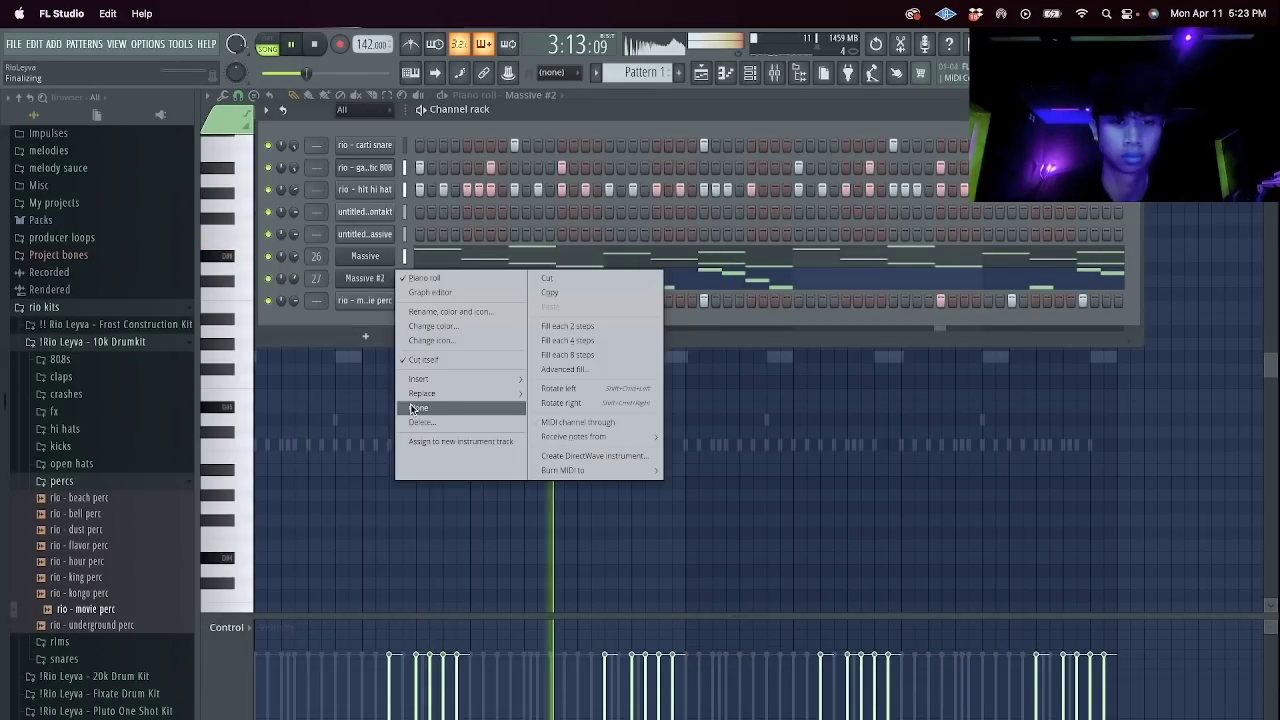
click(414, 408)
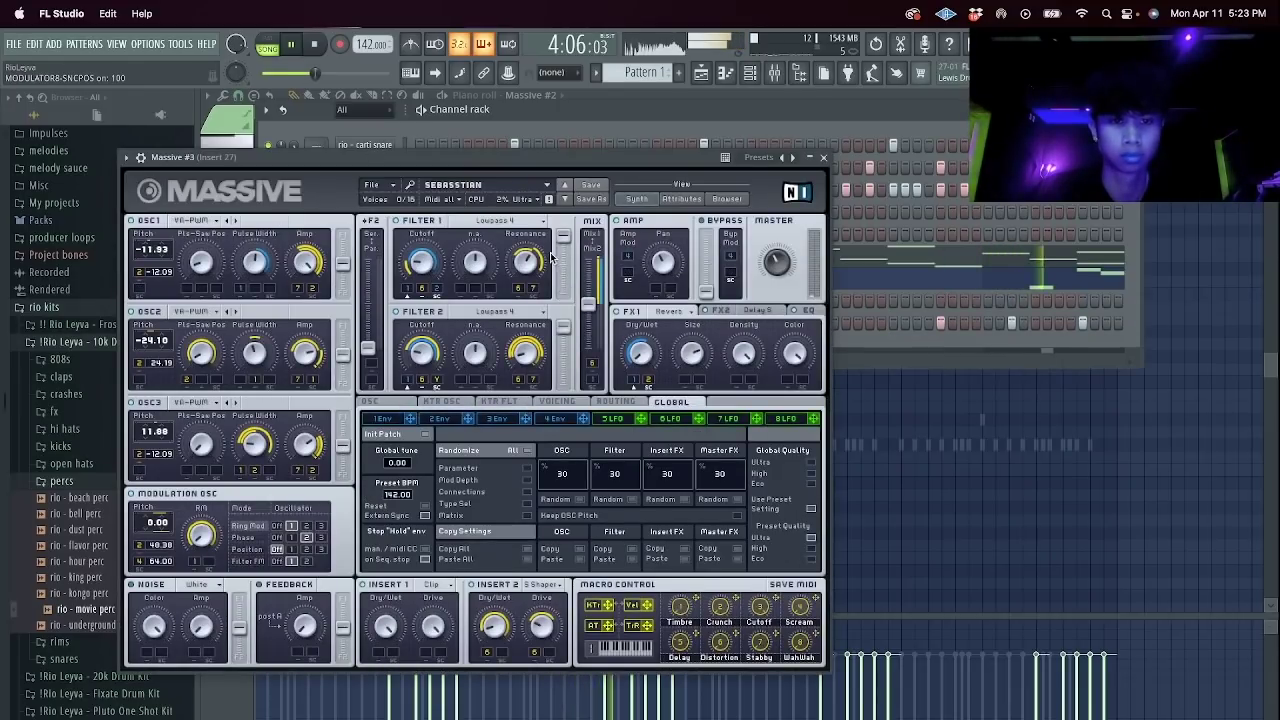
click(477, 189)
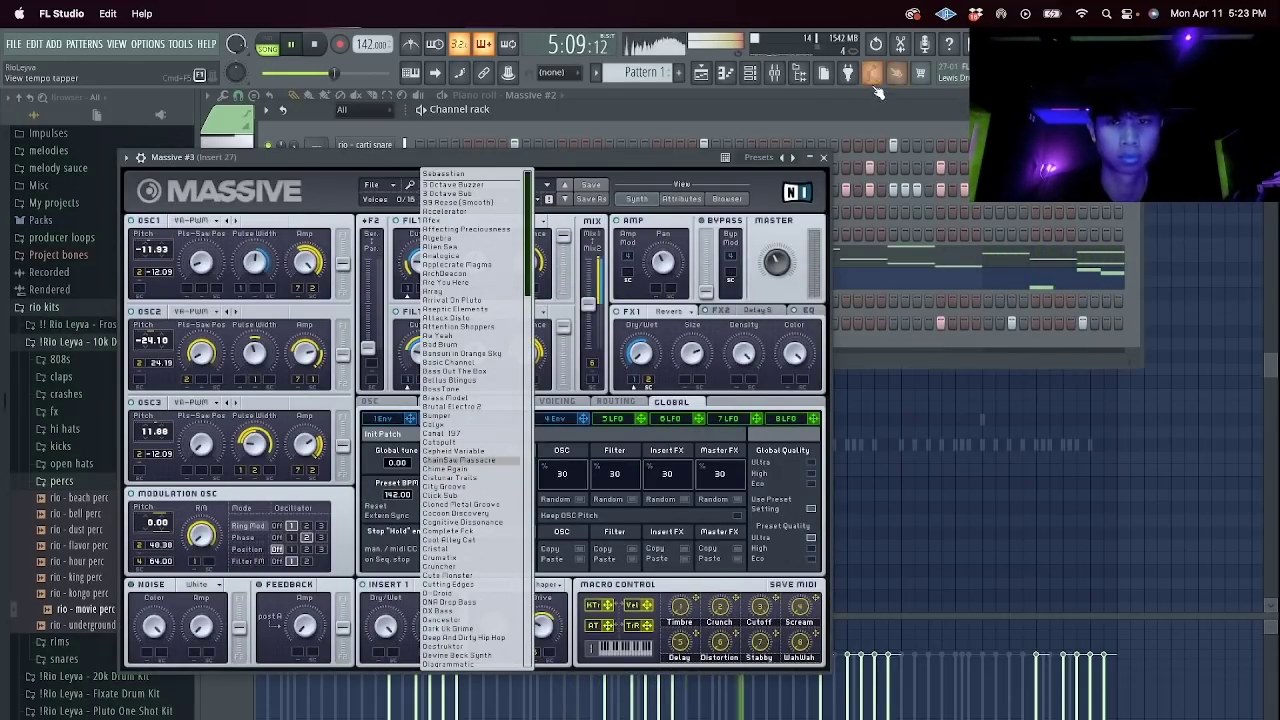
click(425, 491)
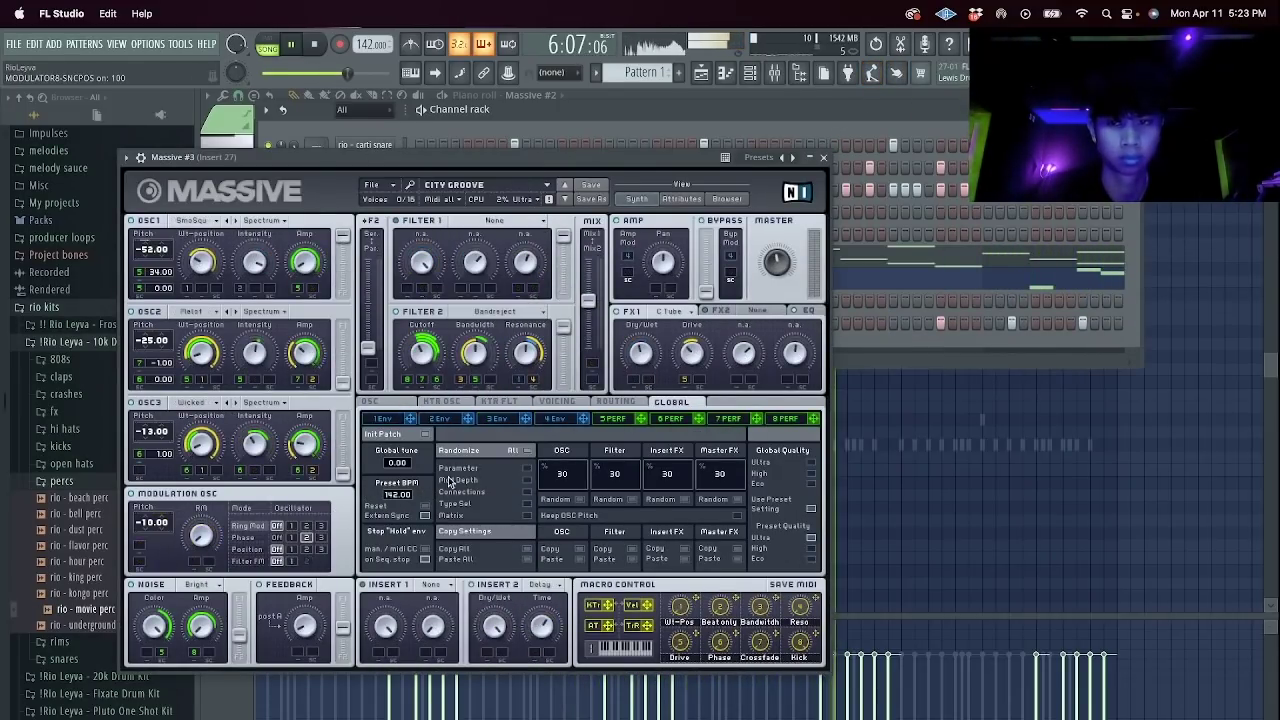
click(824, 157)
Raise the last C6 note at bar 8 of Massive #2 to G6.
click(535, 280)
click(535, 280)
key(space)
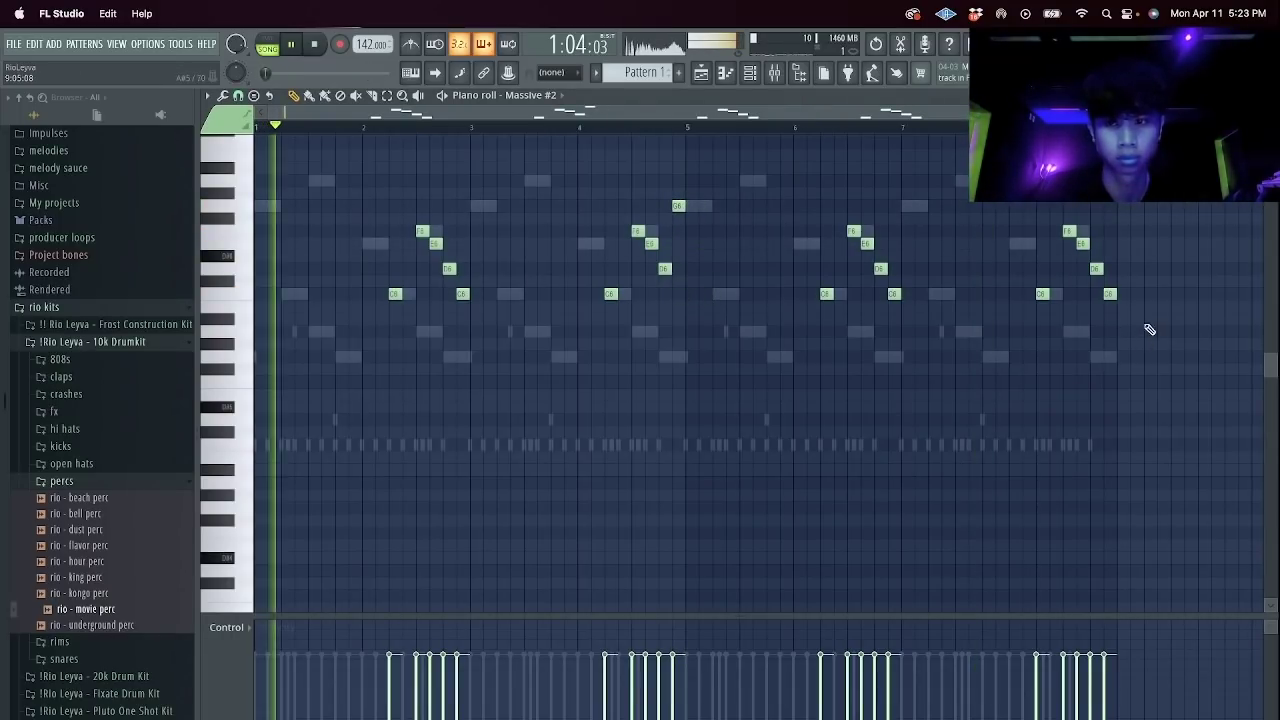
drag(1109, 295, 1110, 206)
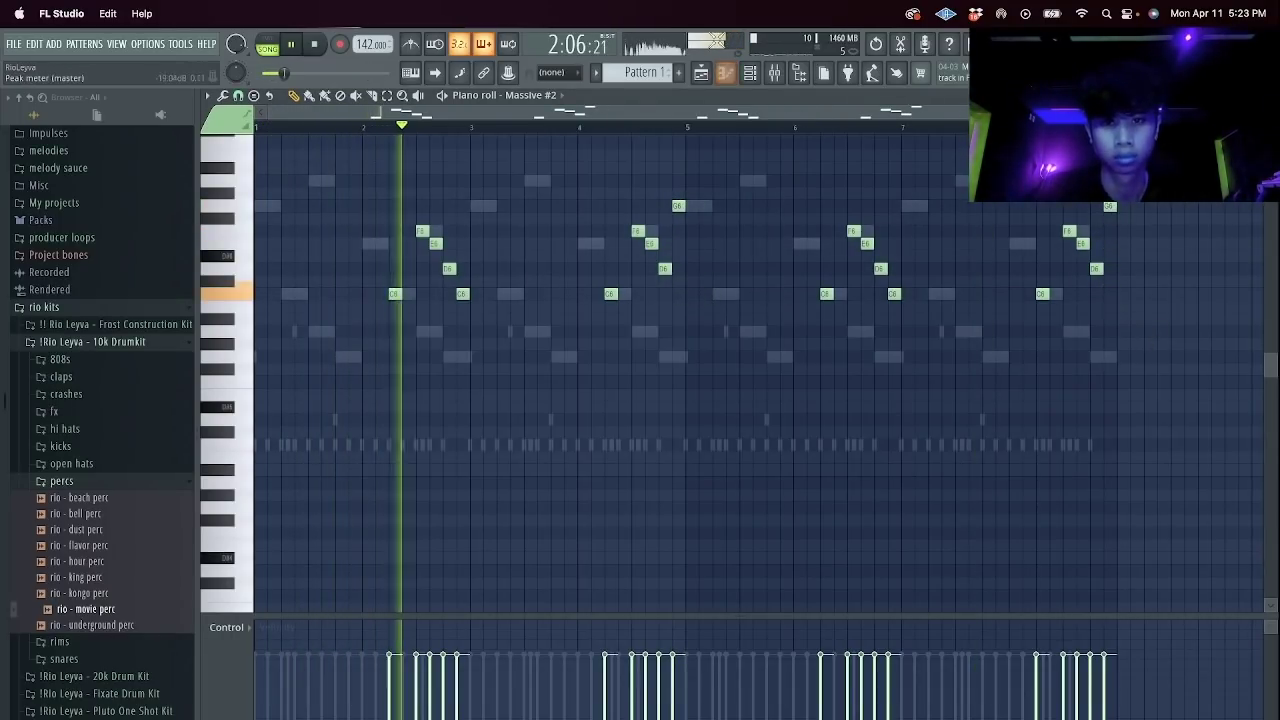
key(F6)
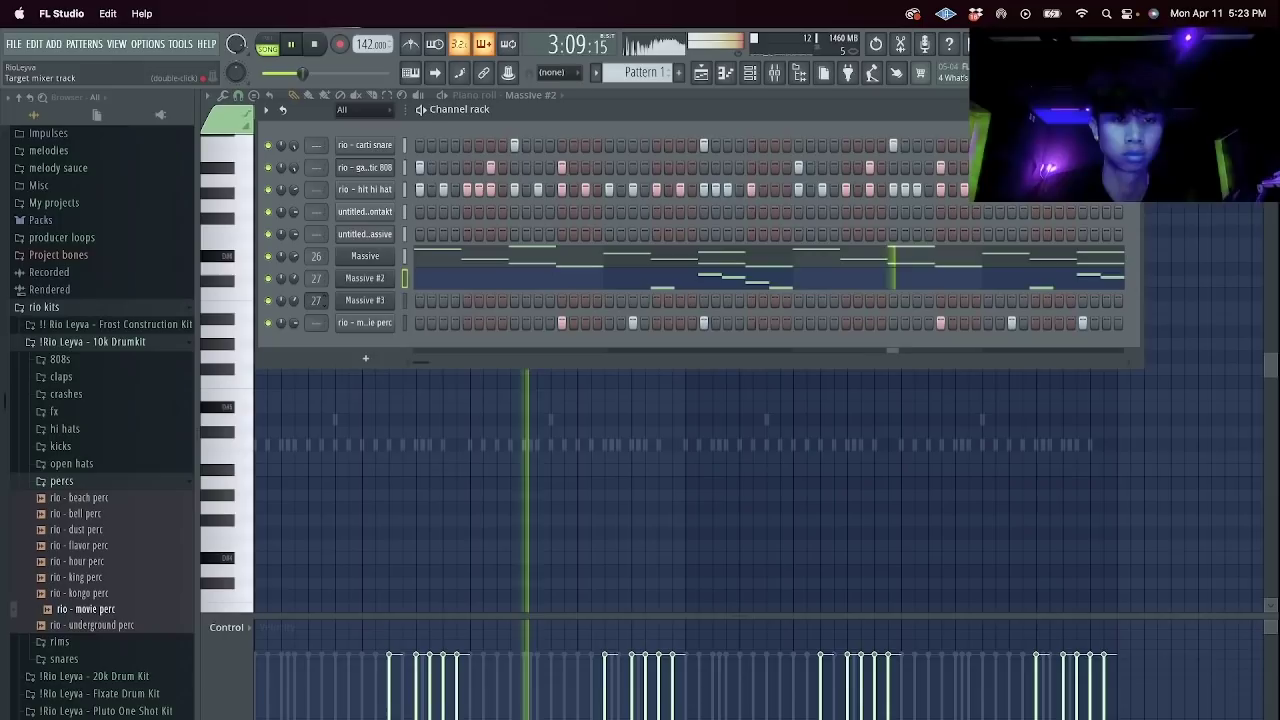
Load the Green Pastorius preset on Massive #3.
click(365, 300)
click(481, 188)
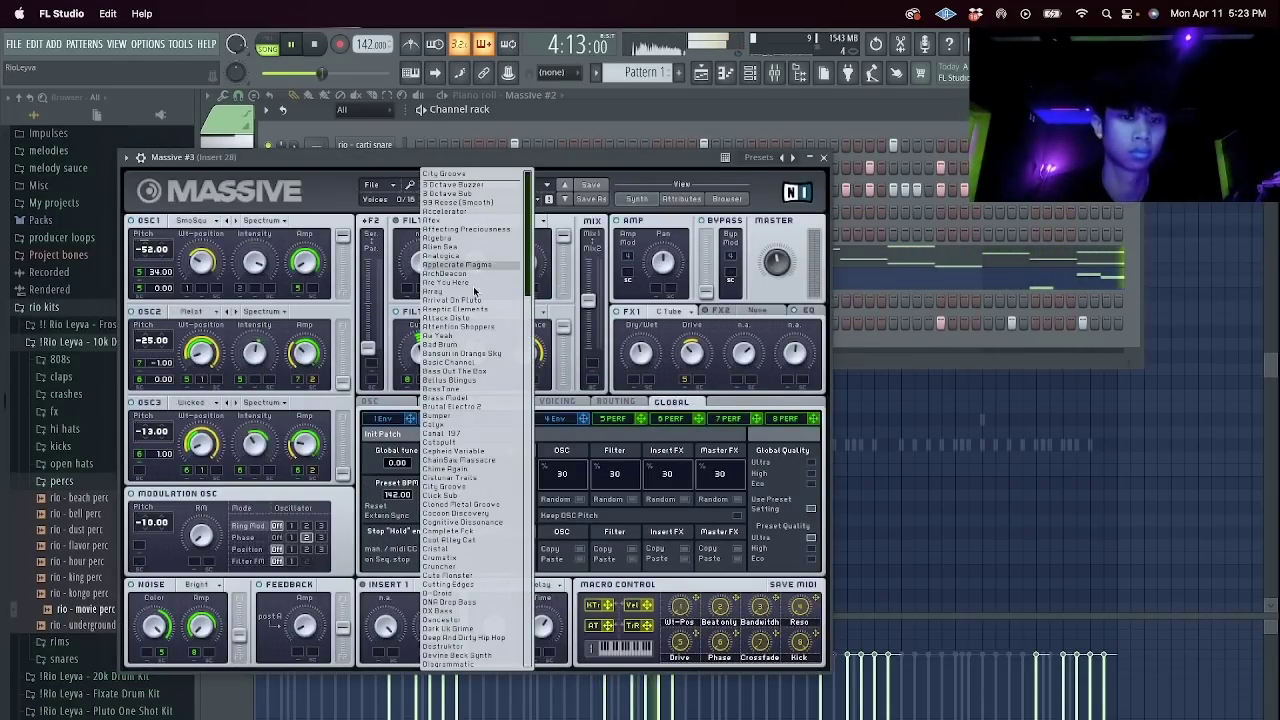
scroll(468, 450, down, 10)
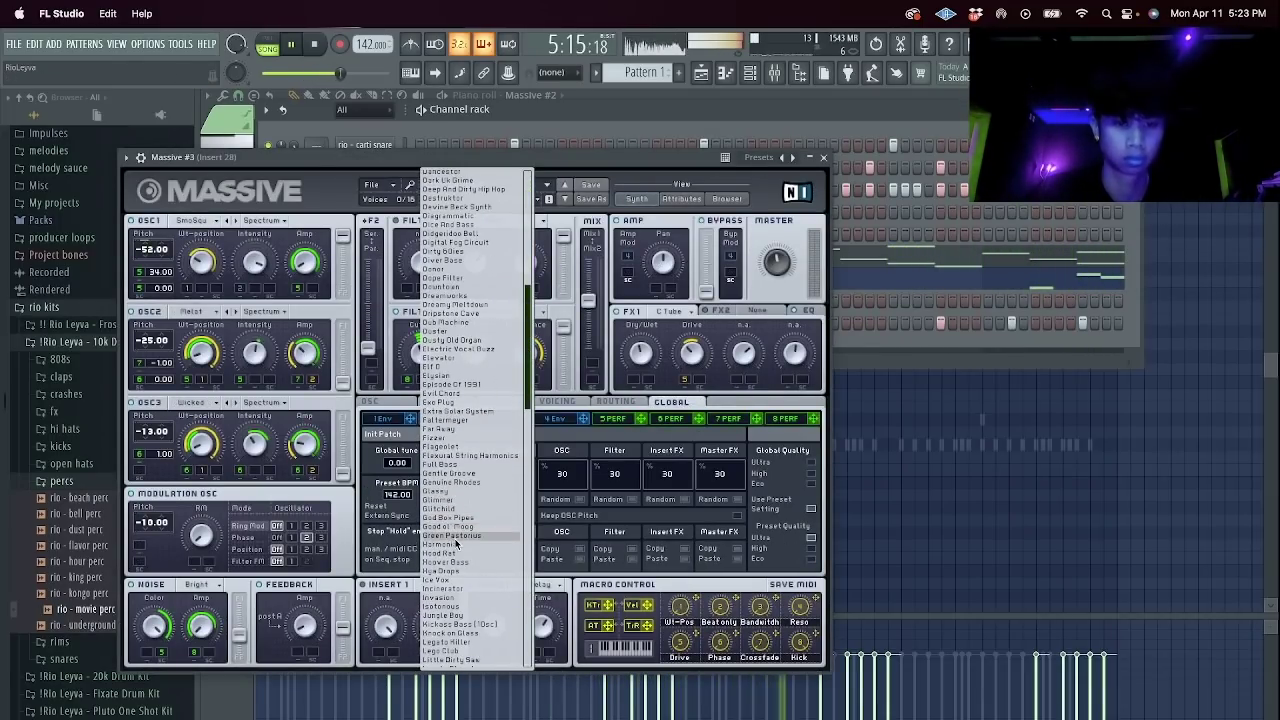
click(455, 543)
click(823, 157)
Draw a note at the start of the Massive #3 piano roll, lengthened to two bars.
right_click(340, 292)
click(345, 298)
key(space)
click(258, 296)
drag(262, 296, 304, 246)
Audition the bass line and add a third and fourth E6 note.
key(space)
key(space)
key(space)
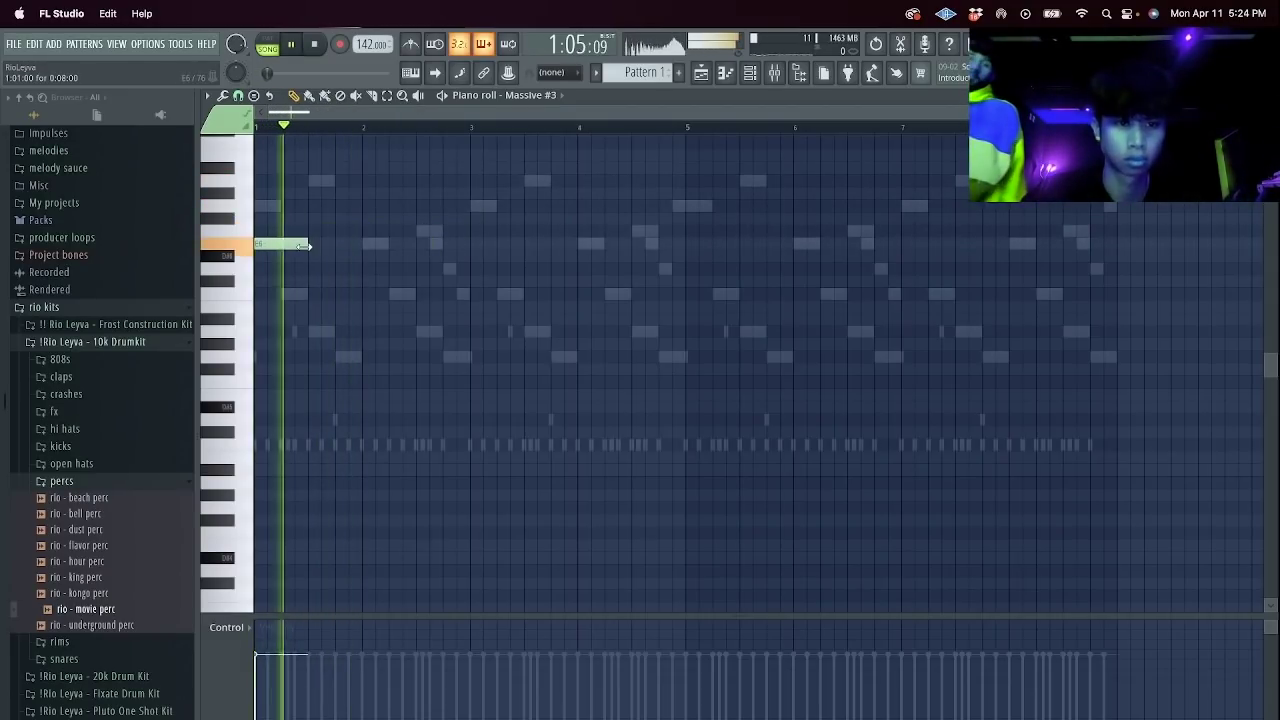
key(space)
key(super+b)
key(super+space)
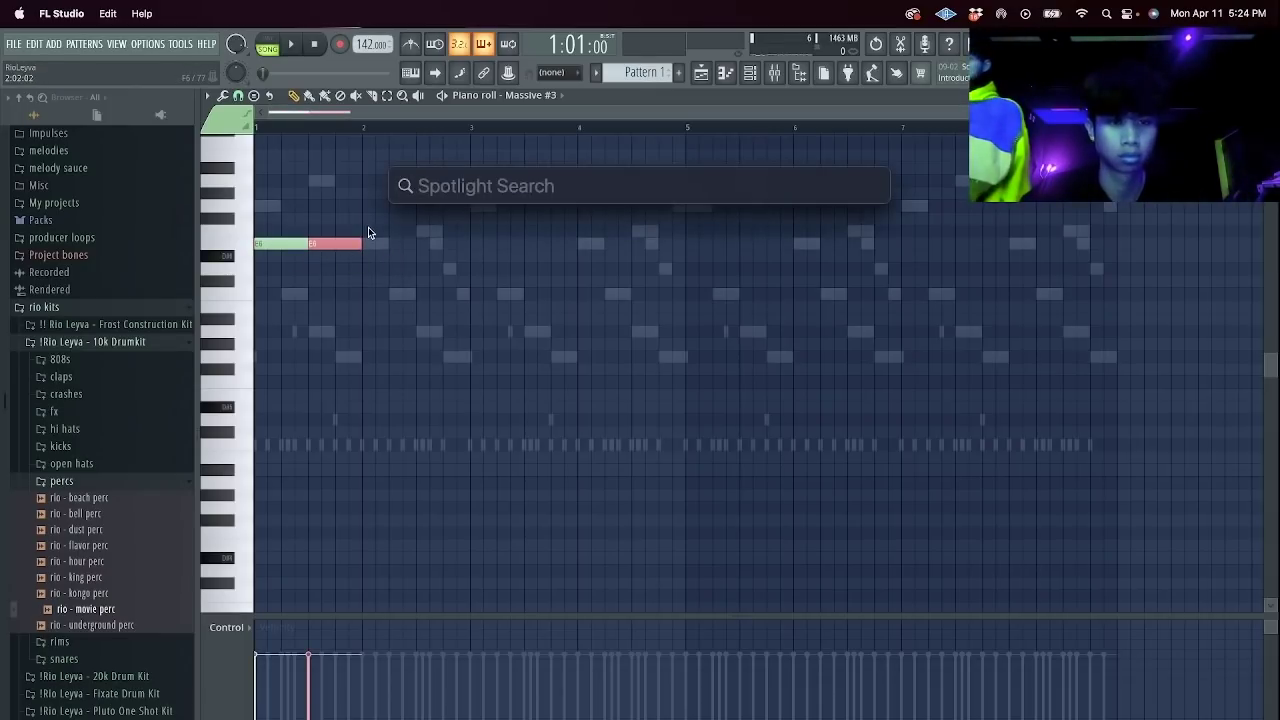
click(366, 236)
key(space)
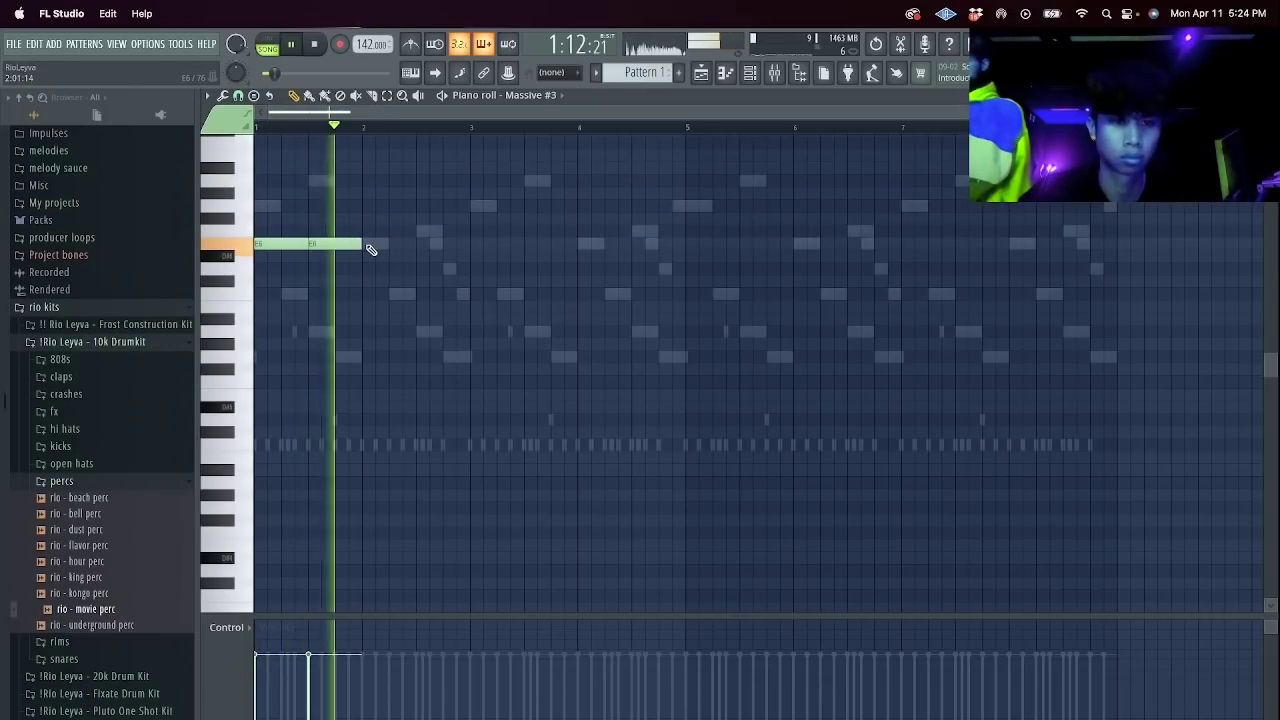
click(370, 249)
click(421, 247)
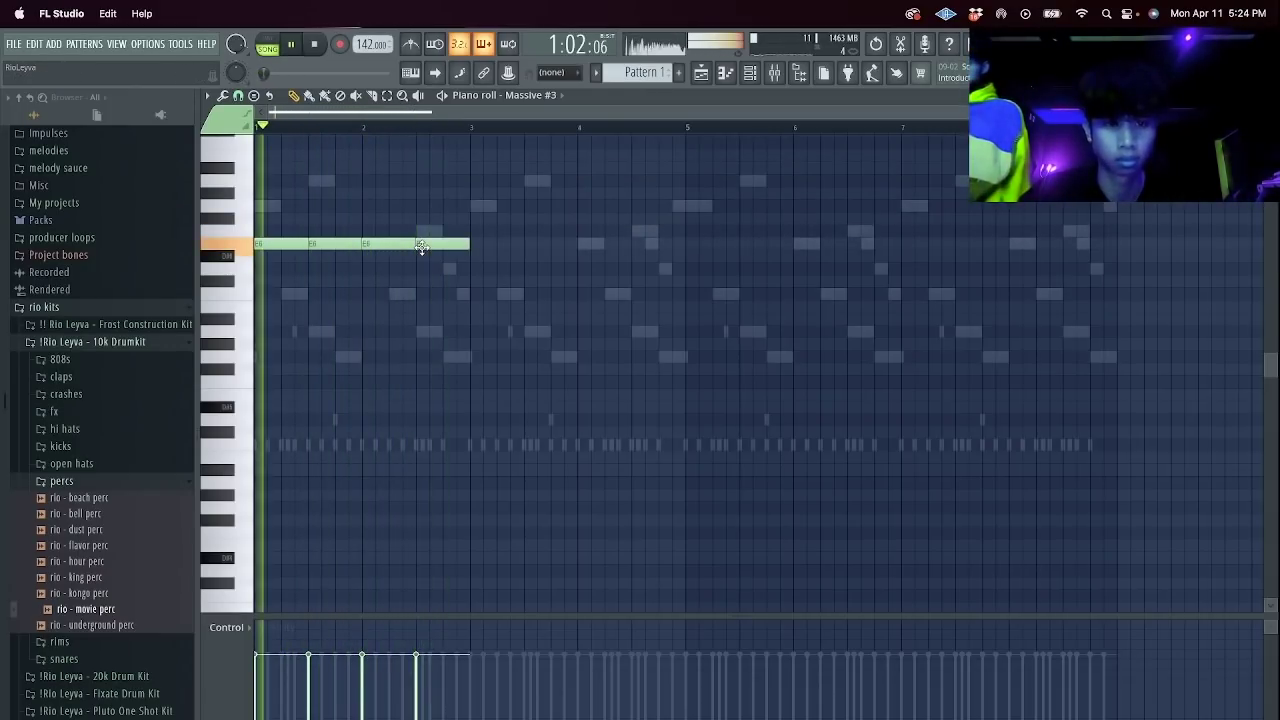
Shift the four E6 notes one beat later and shorten the last one to end at bar 3.
drag(514, 278, 301, 247)
key(space)
key(space)
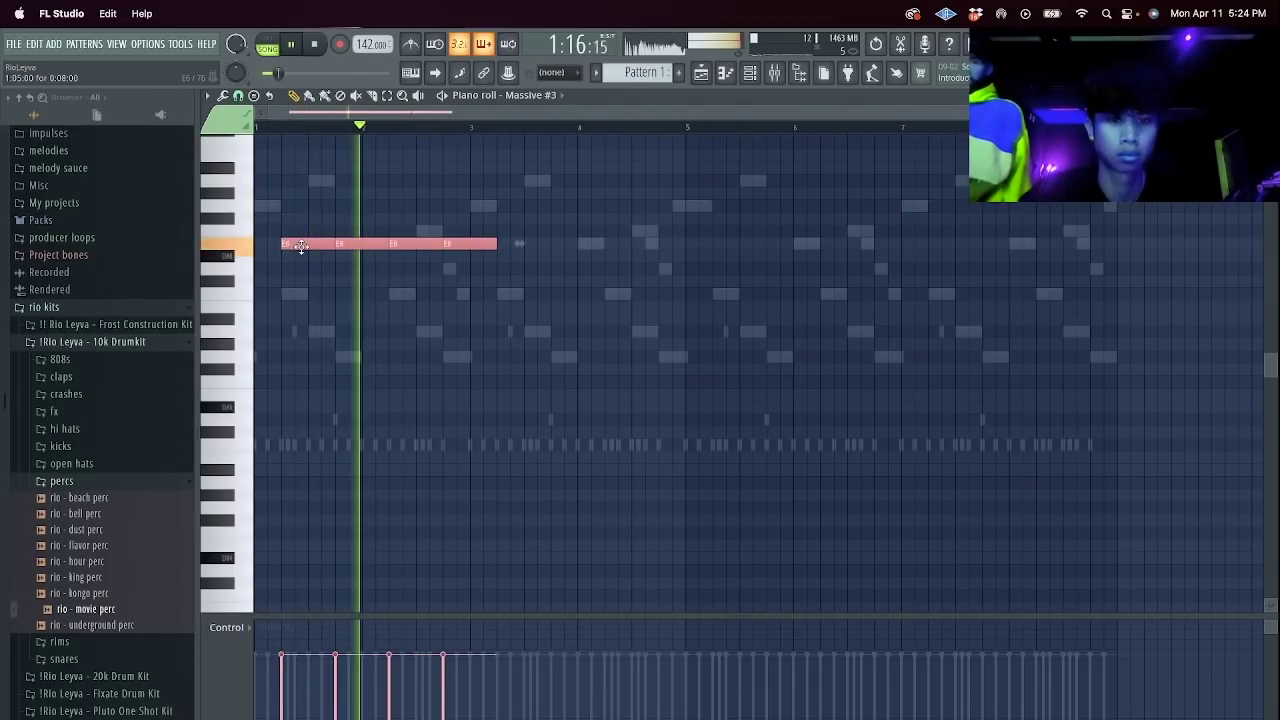
super+click(509, 223)
key(space)
drag(496, 245, 116, 210)
key(space)
Duplicate the E6 notes to the right and drop the final note to C6.
key(super+b)
key(space)
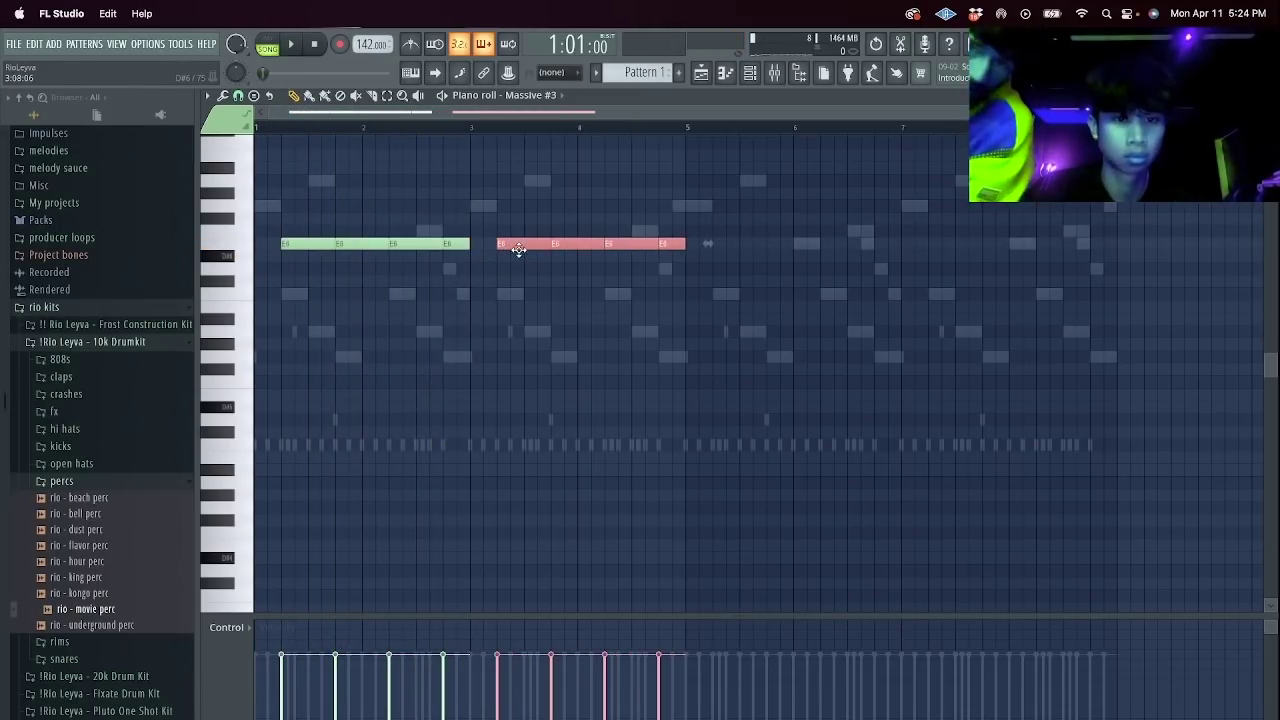
click(488, 228)
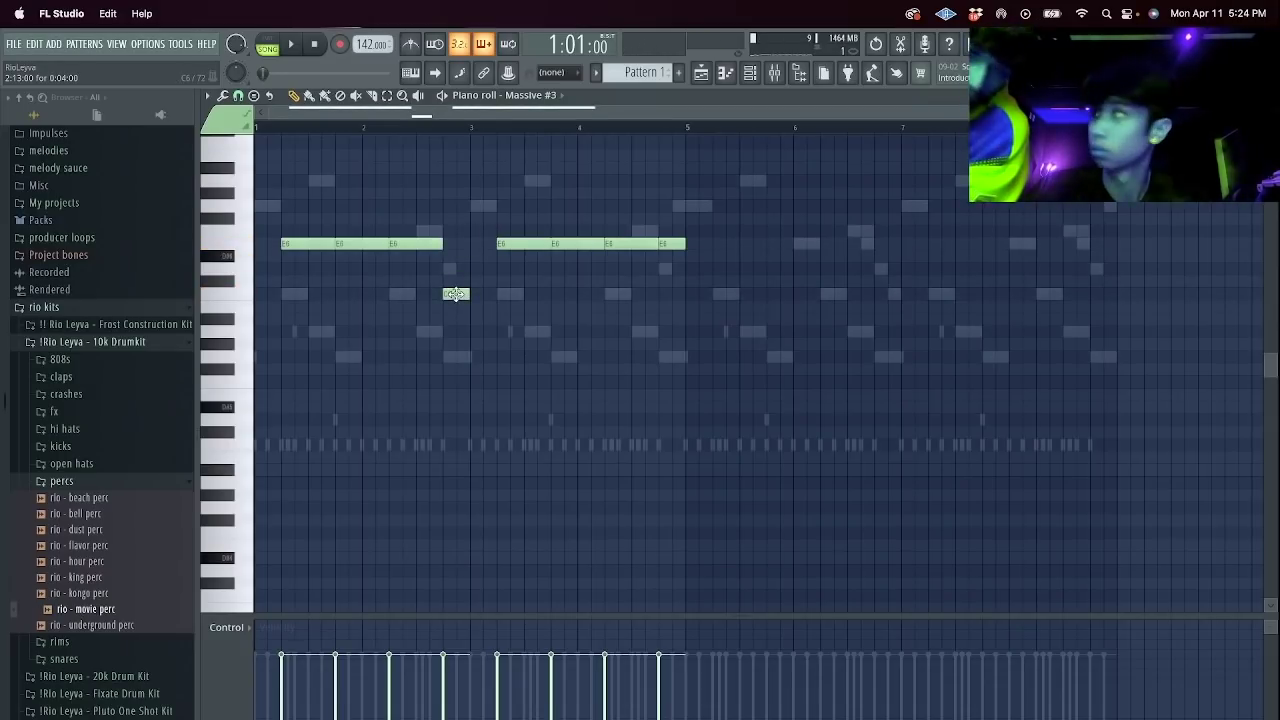
key(space)
drag(670, 245, 669, 296)
click(661, 218)
drag(662, 217, 716, 206)
right_click(723, 210)
Add a short lower note after the second run, then duplicate the whole phrase four bars later.
drag(771, 346, 320, 190)
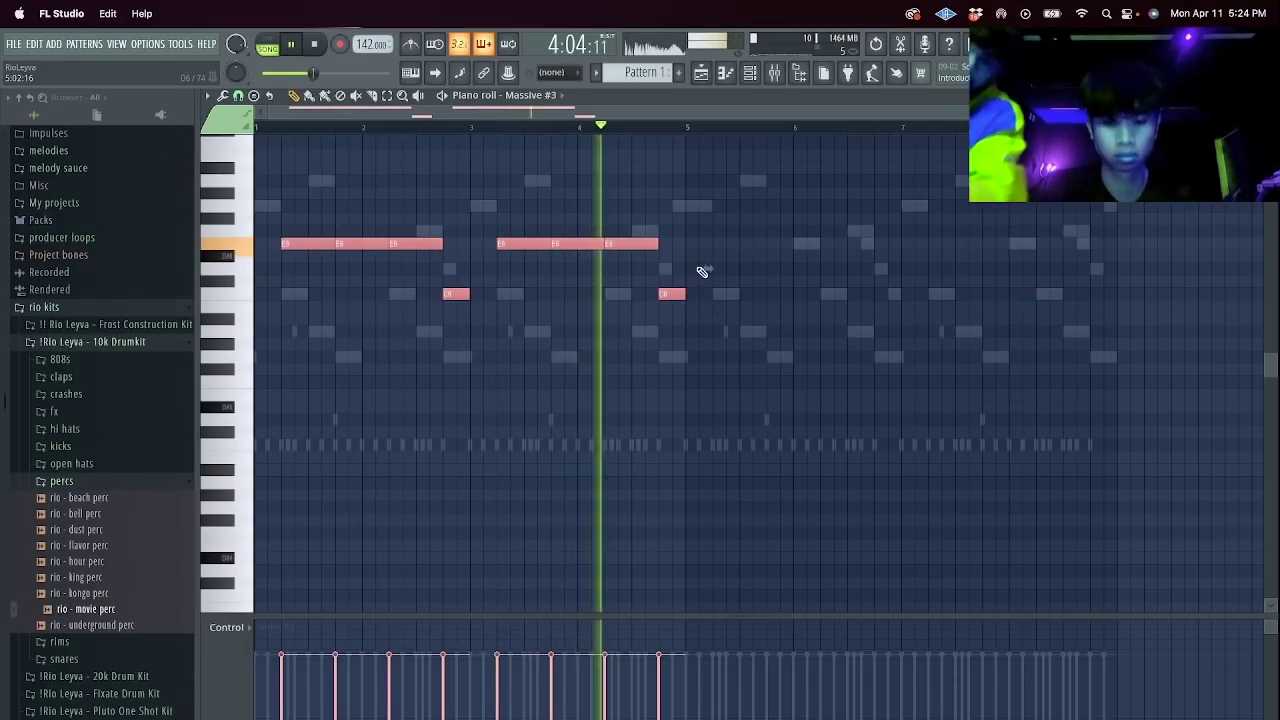
key(space)
click(660, 206)
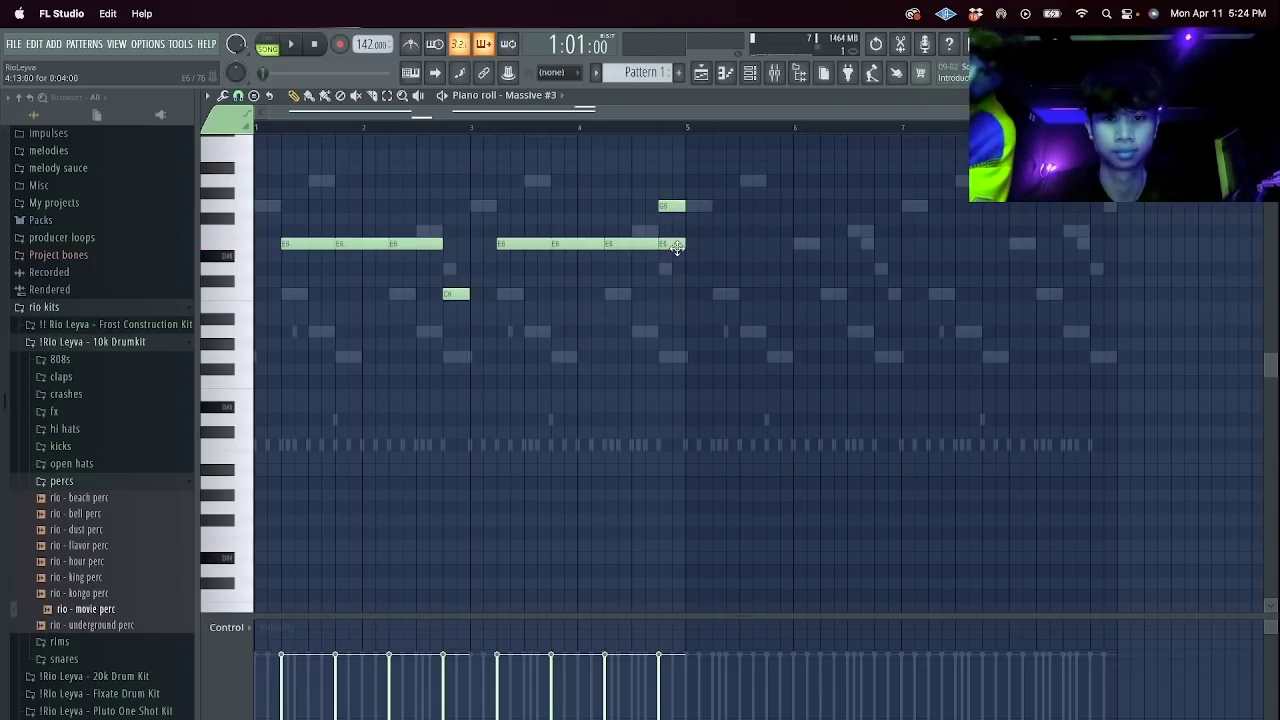
drag(672, 207, 674, 236)
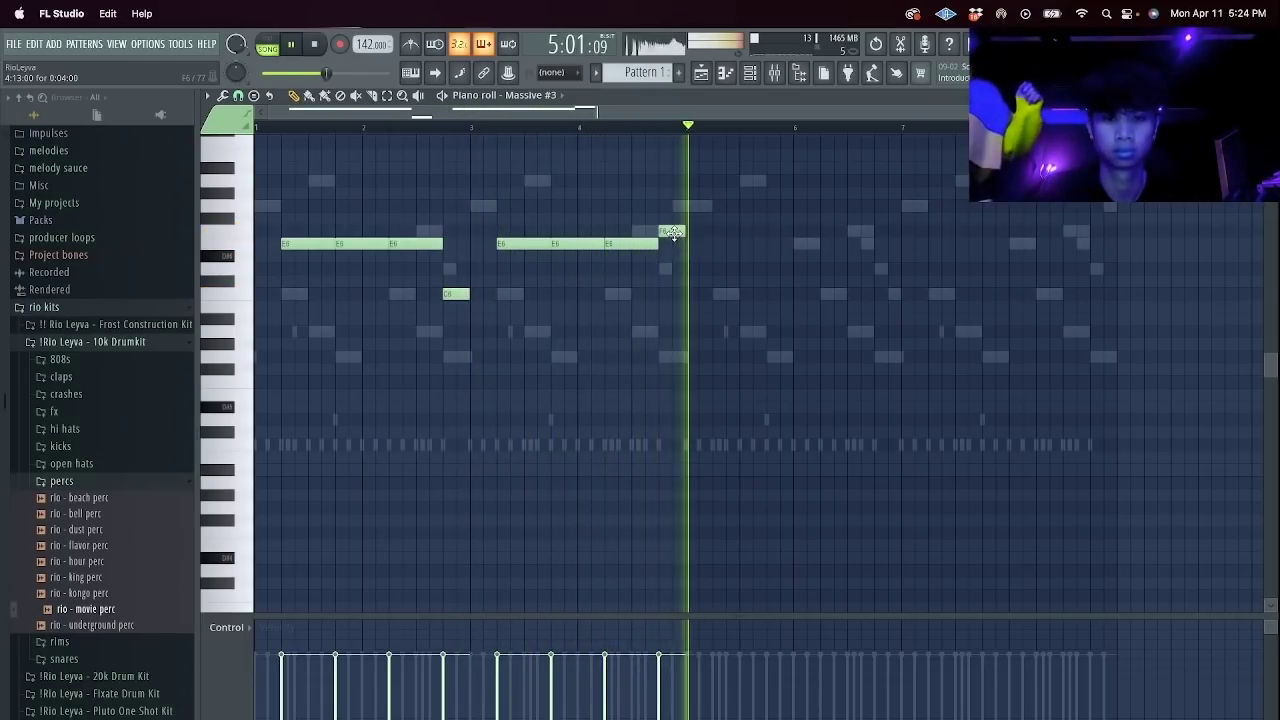
drag(738, 297, 140, 134)
key(ctrl+b)
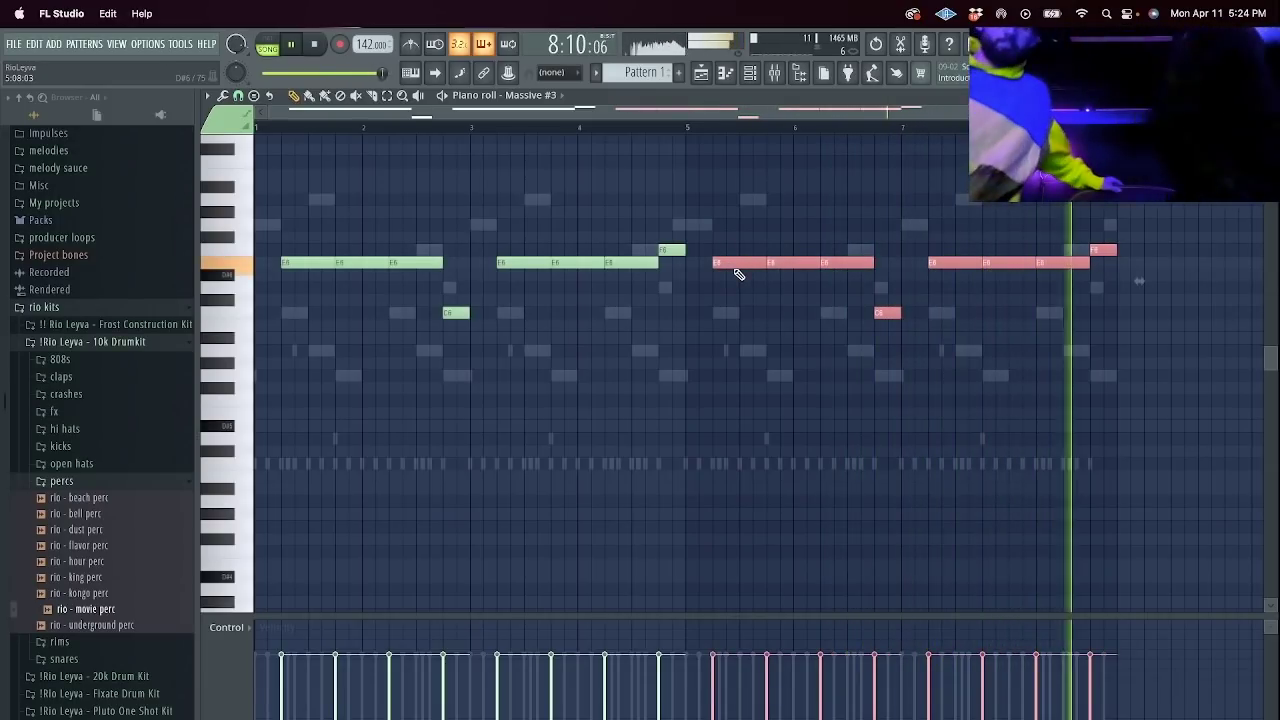
Split the pattern into one per channel and place the split clips on Tracks 4–10.
click(701, 72)
click(620, 74)
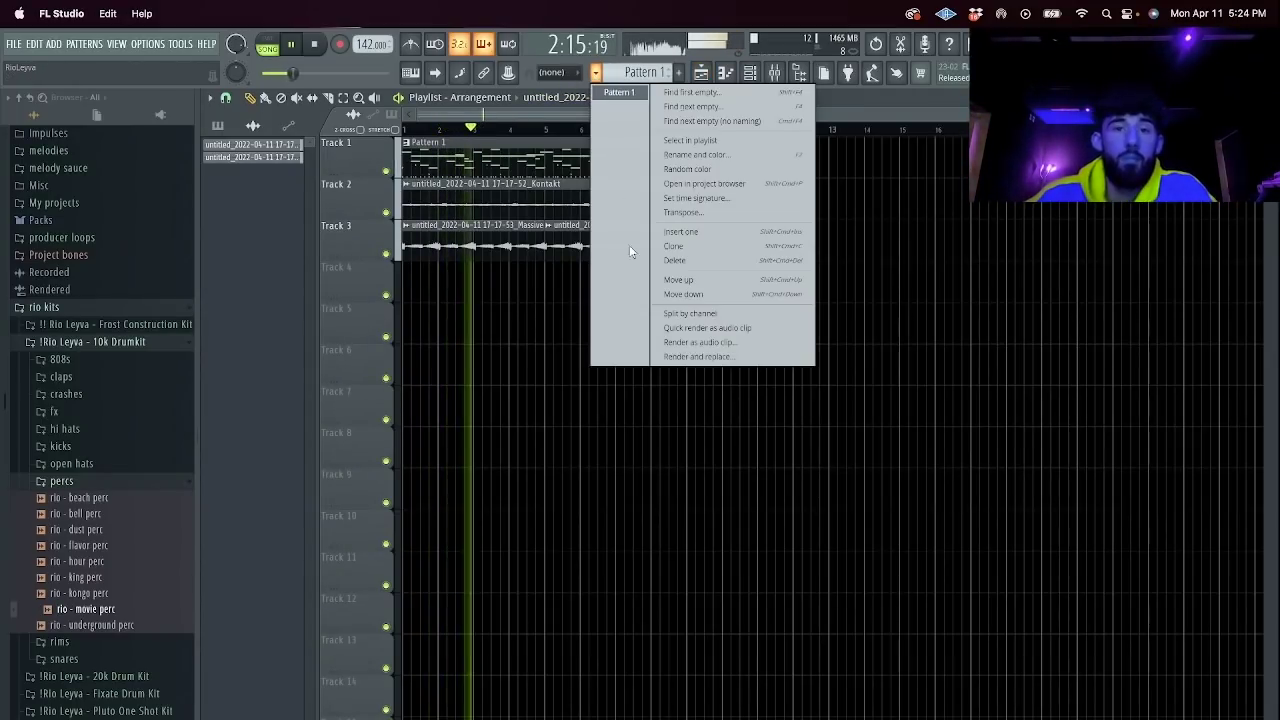
click(690, 319)
key(Delete)
click(251, 149)
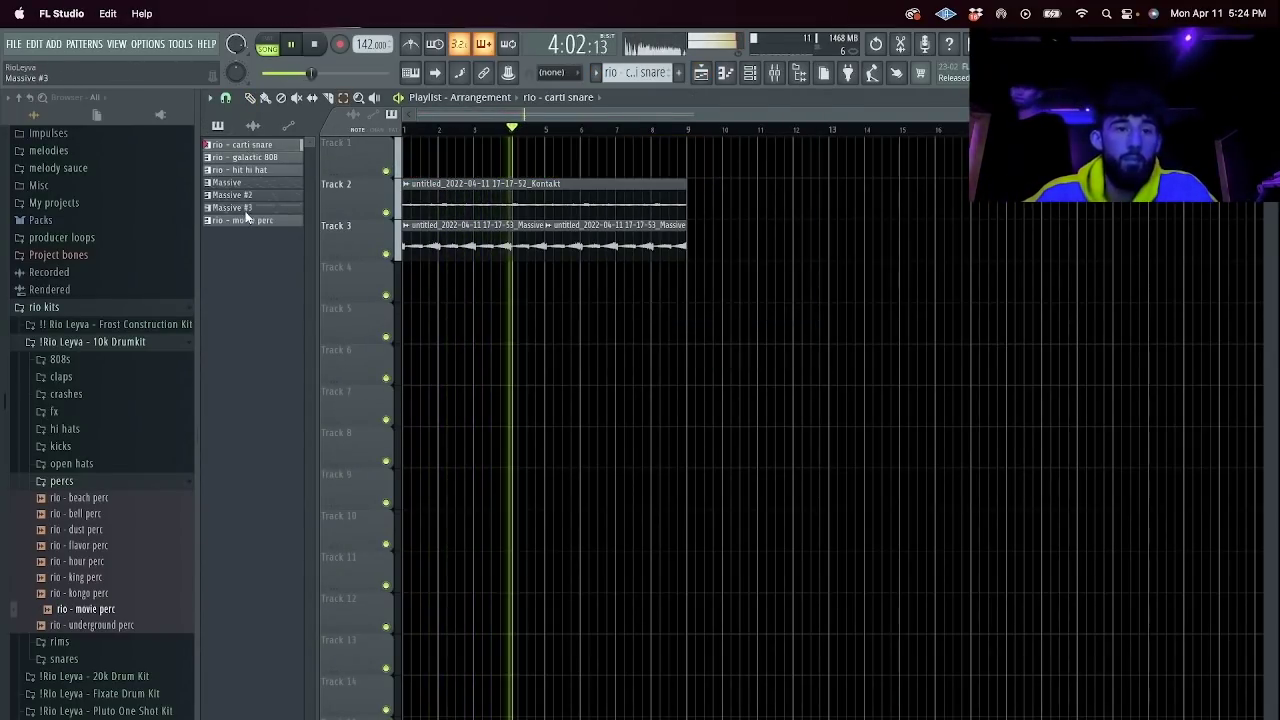
shift+click(250, 219)
drag(250, 219, 407, 288)
Duplicate the Track 2–10 clips along the arrangement and move the Massive clip back to bar 1.
drag(723, 596, 350, 158)
key(super+b)
key(super+b)
key(super+b)
key(super+b)
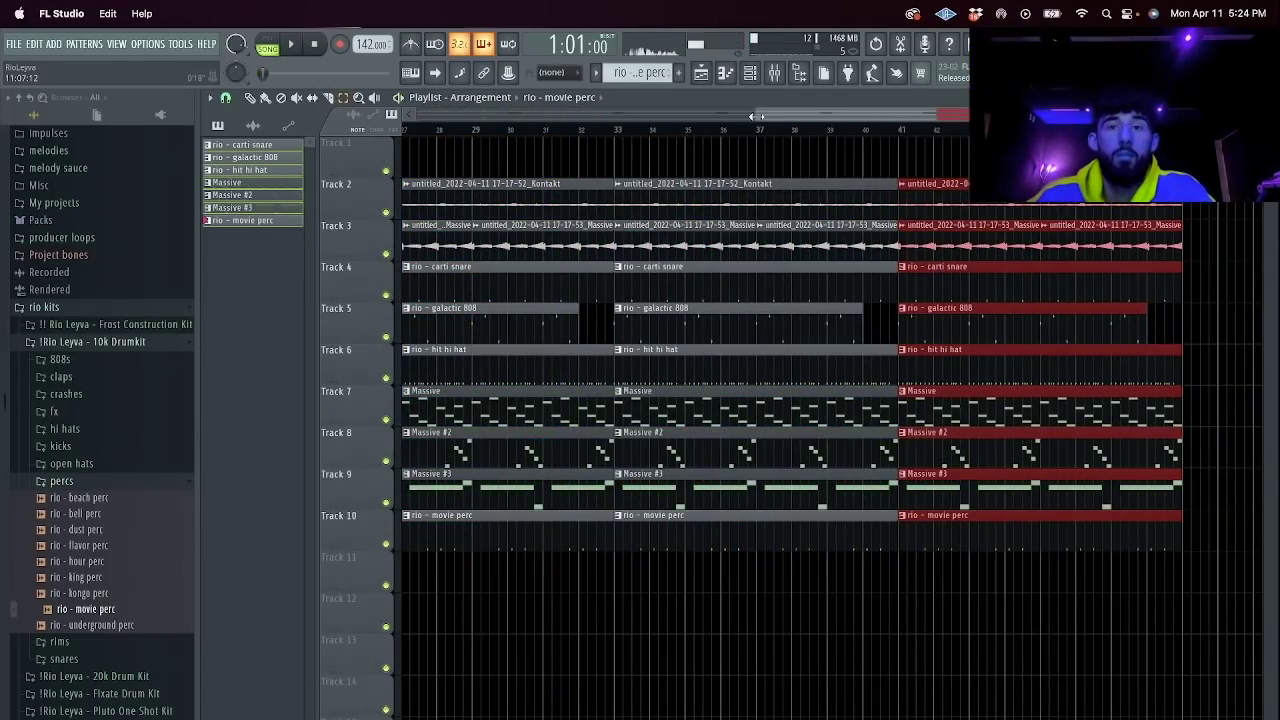
drag(756, 117, 412, 117)
drag(527, 593, 438, 134)
key(Delete)
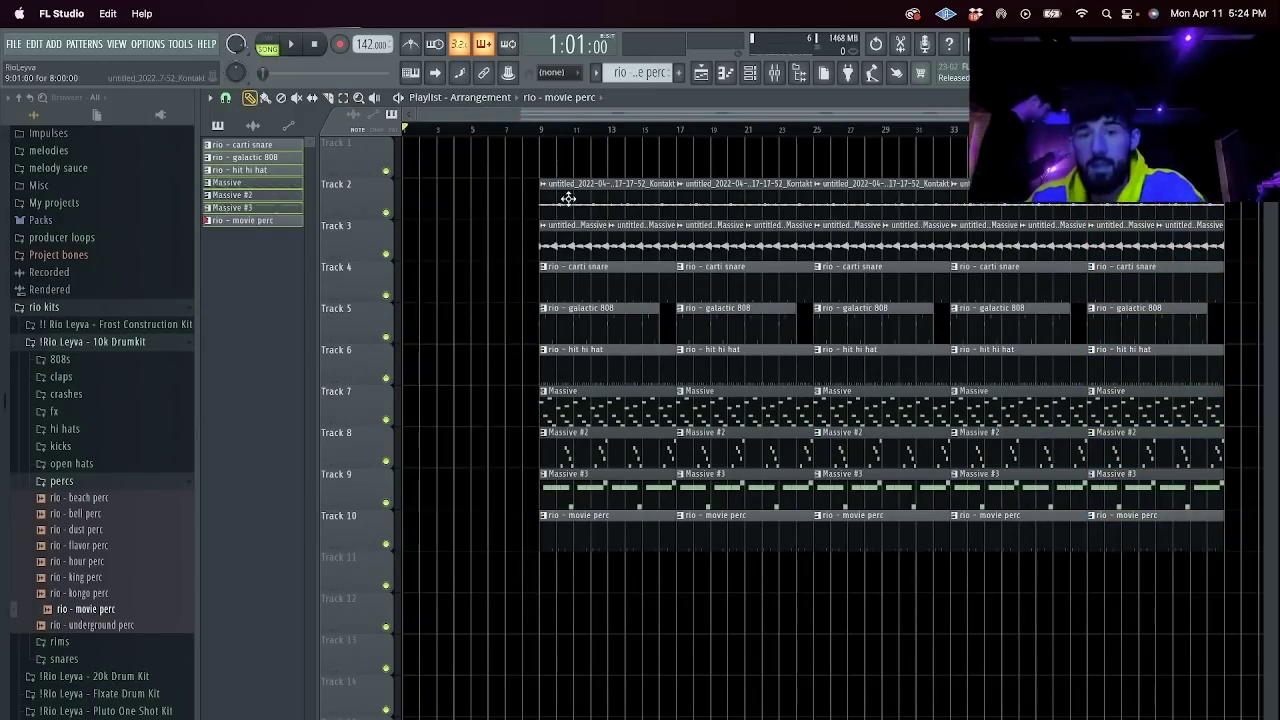
click(622, 257)
drag(578, 238, 344, 267)
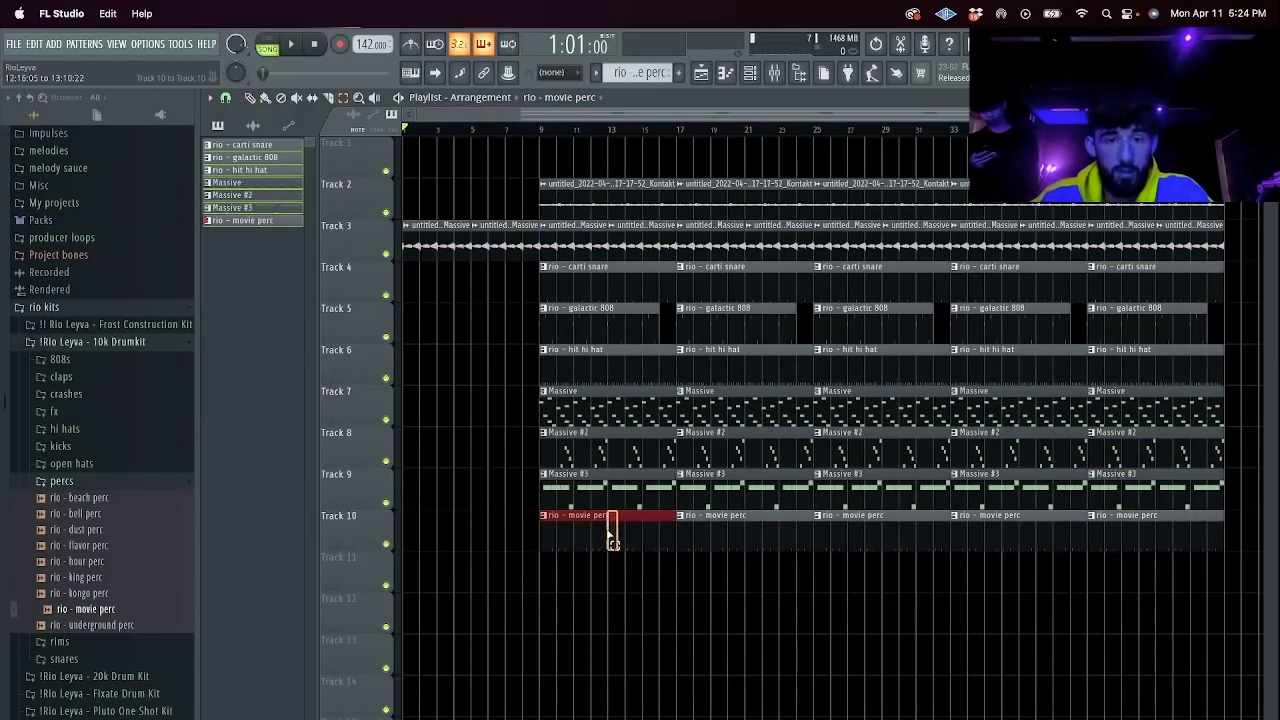
Delete the bar 1–2 portions of the drum clips on Tracks 4–10.
key(space)
drag(587, 300, 416, 290)
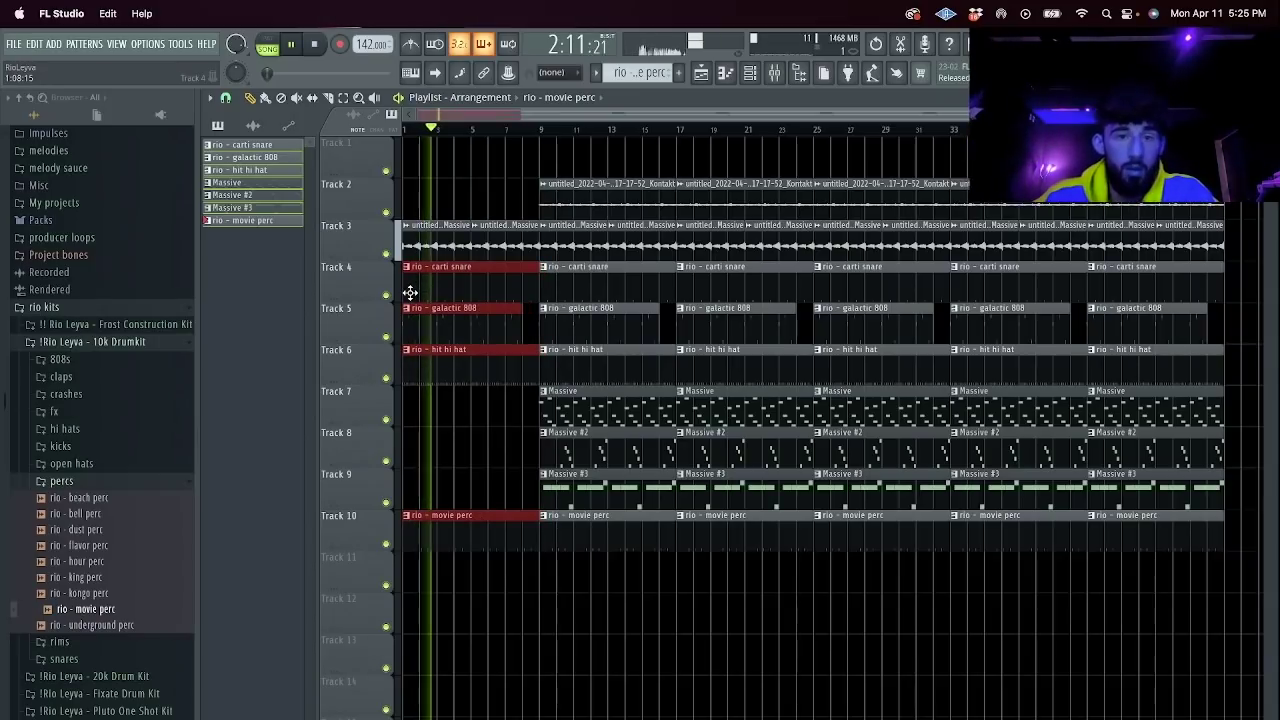
drag(428, 265, 398, 548)
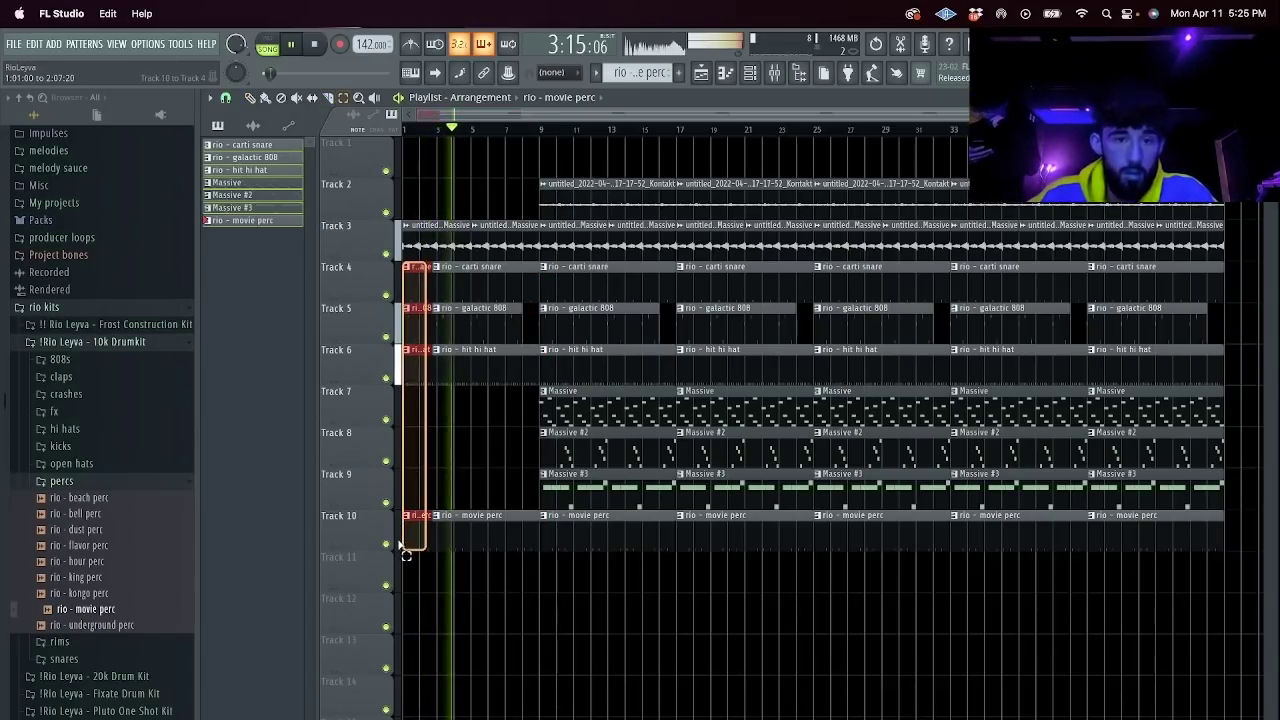
key(Delete)
drag(462, 332, 413, 593)
key(e)
key(Delete)
Remove the Track 3 clips at bar 9, plus the Massive #2, snare and Track 2 clips at bar 17.
right_click(594, 240)
right_click(629, 249)
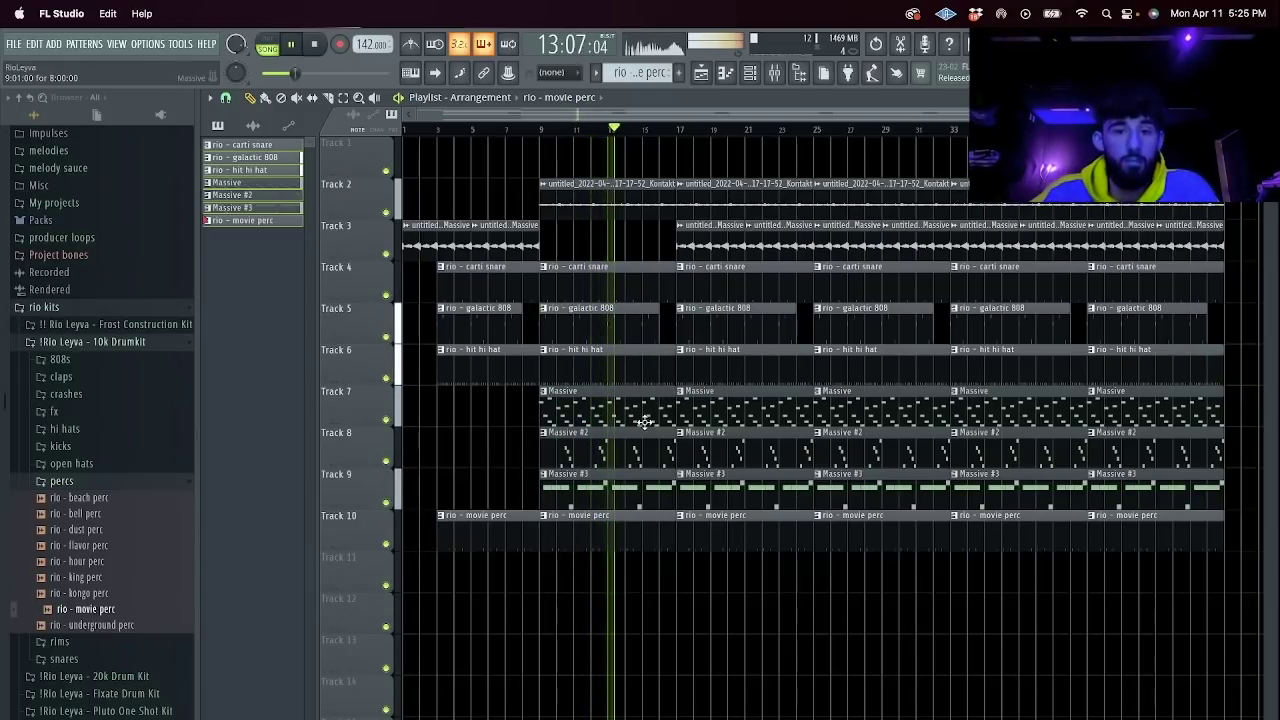
right_click(735, 443)
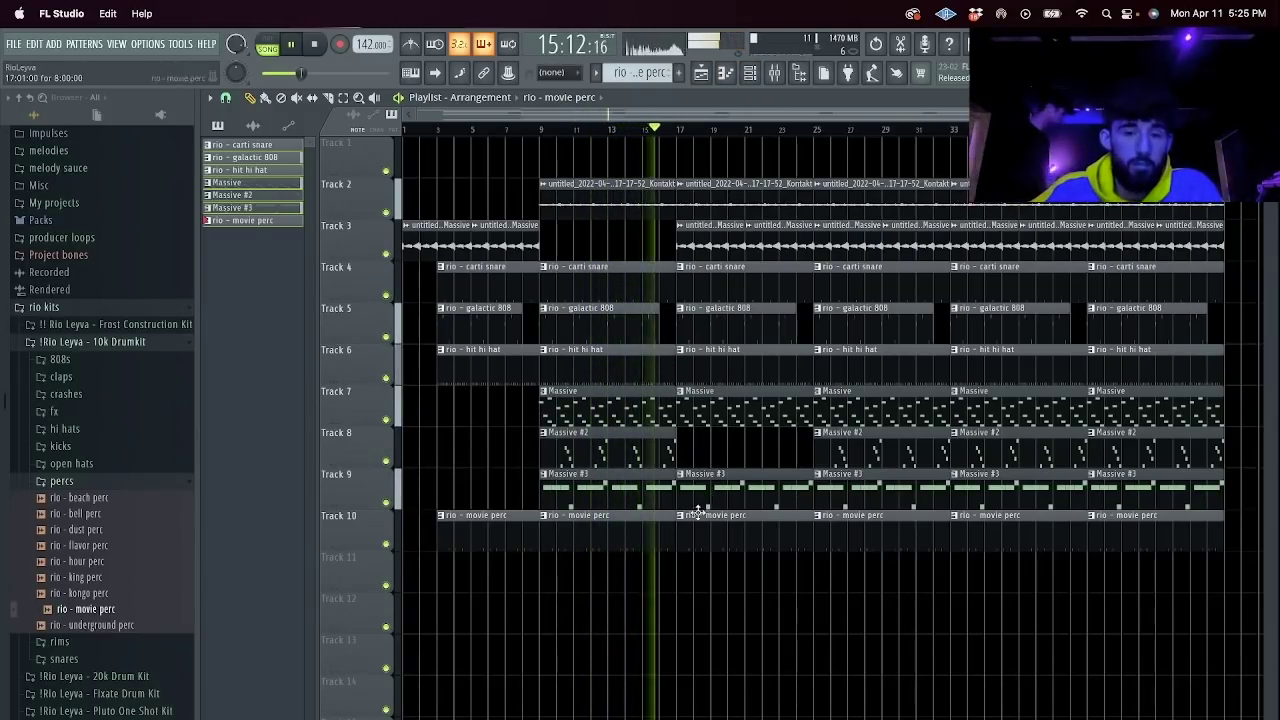
alt+super+click(696, 290)
right_click(692, 290)
right_click(745, 190)
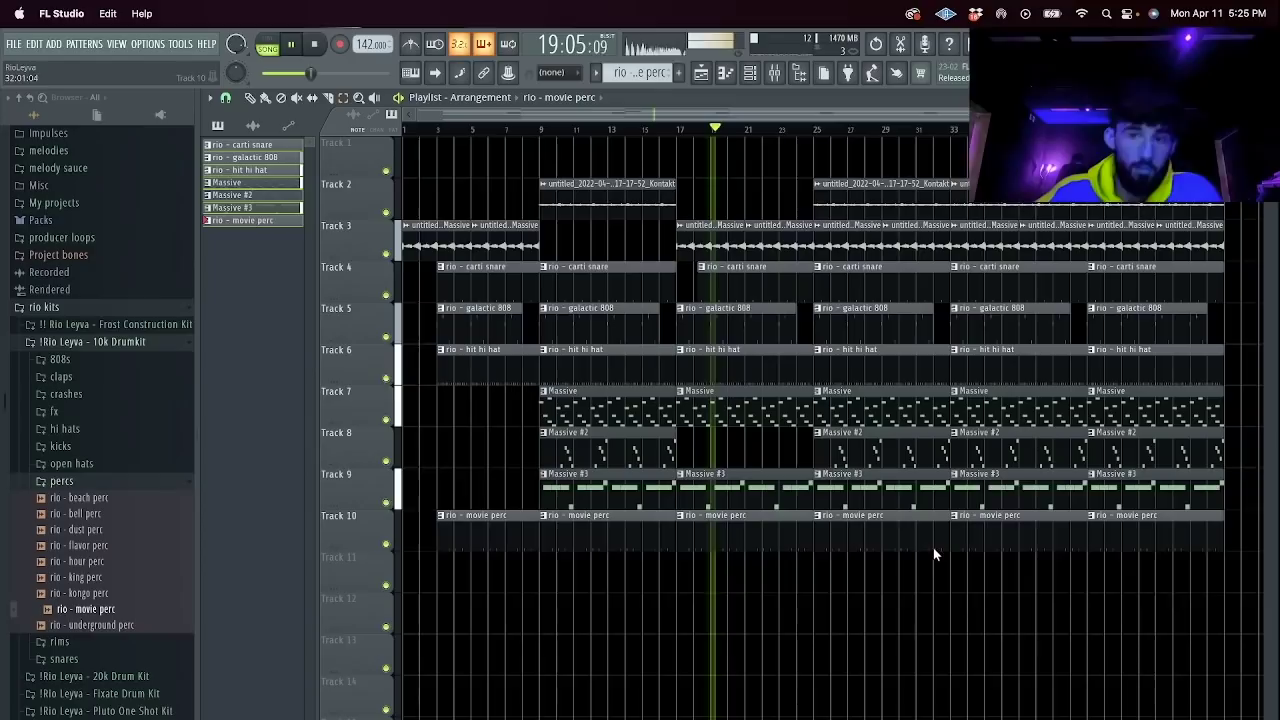
click(818, 226)
click(860, 323)
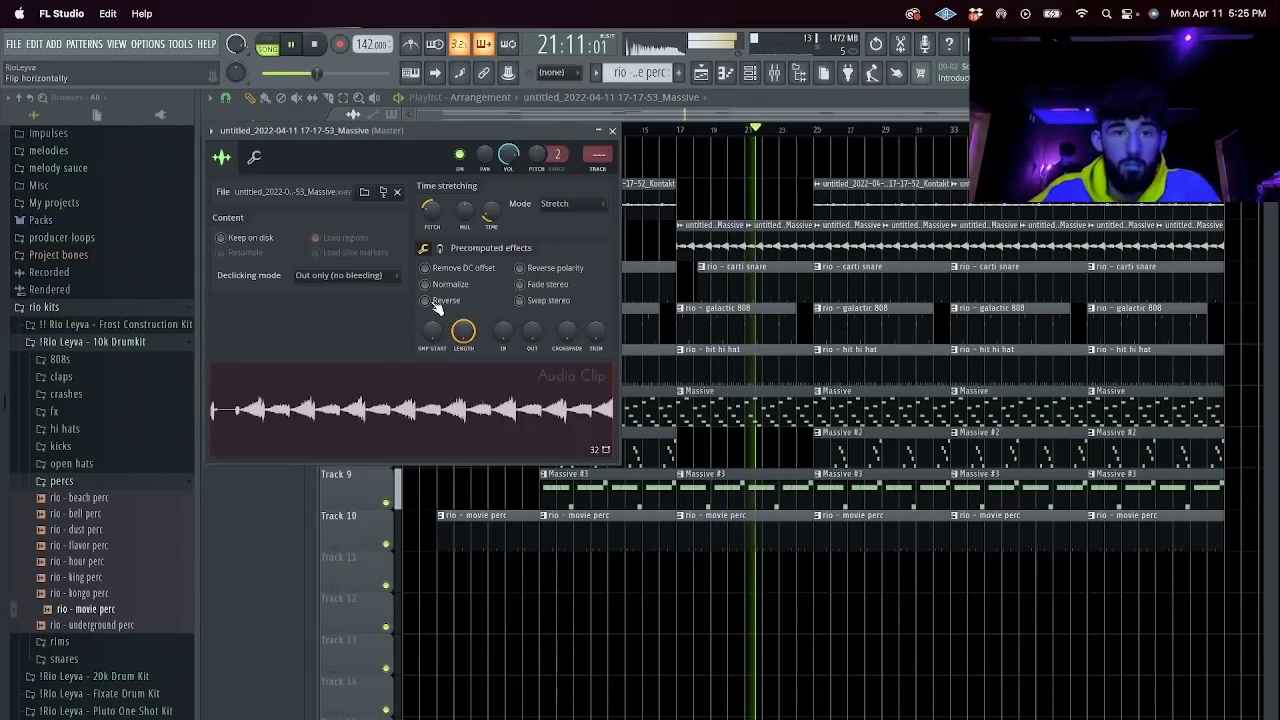
Reverse the Massive audio sample and clear the 808, chord and Track 2 clips around bar 25.
click(426, 301)
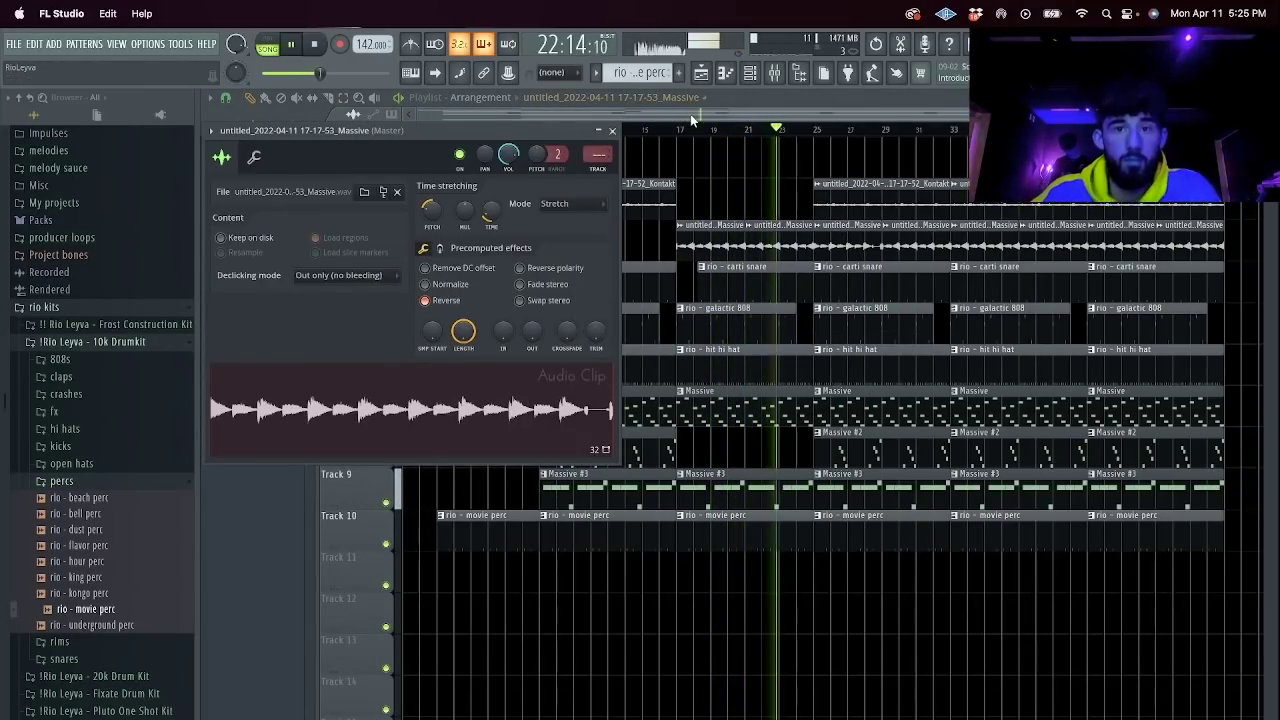
click(612, 131)
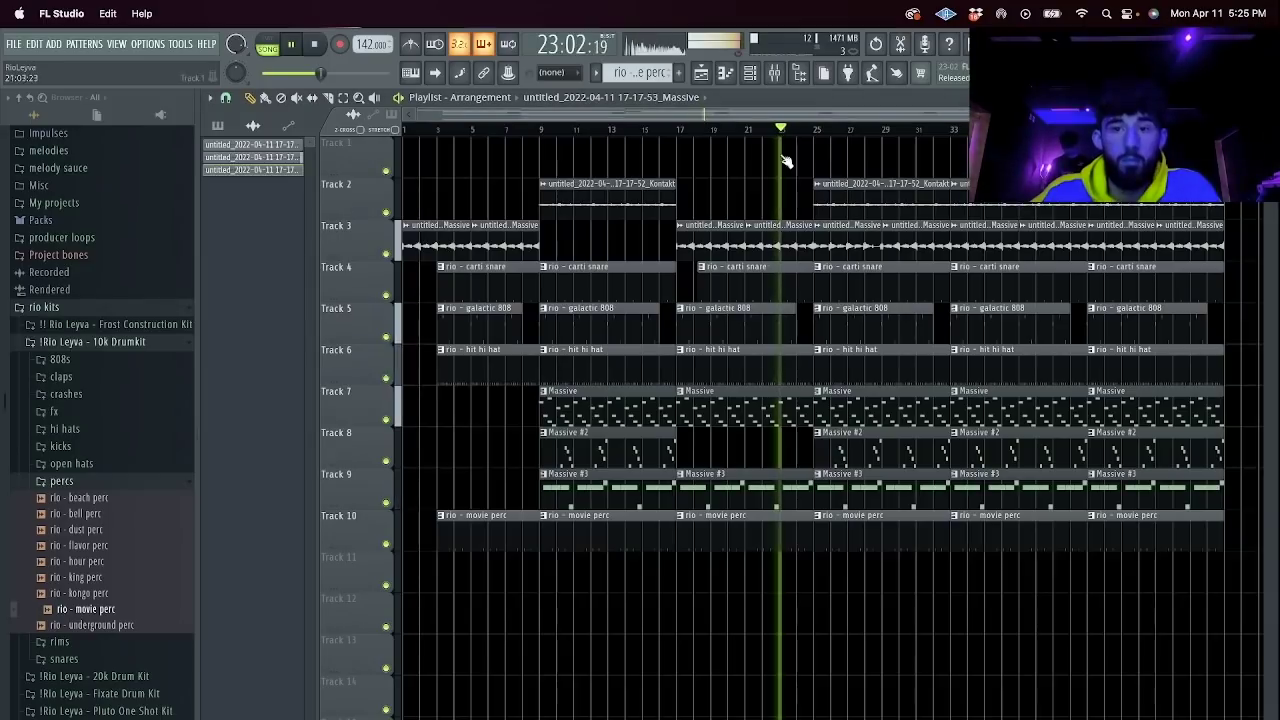
drag(850, 340, 848, 318)
ctrl+click(837, 338)
key(Delete)
drag(853, 387, 864, 488)
key(Delete)
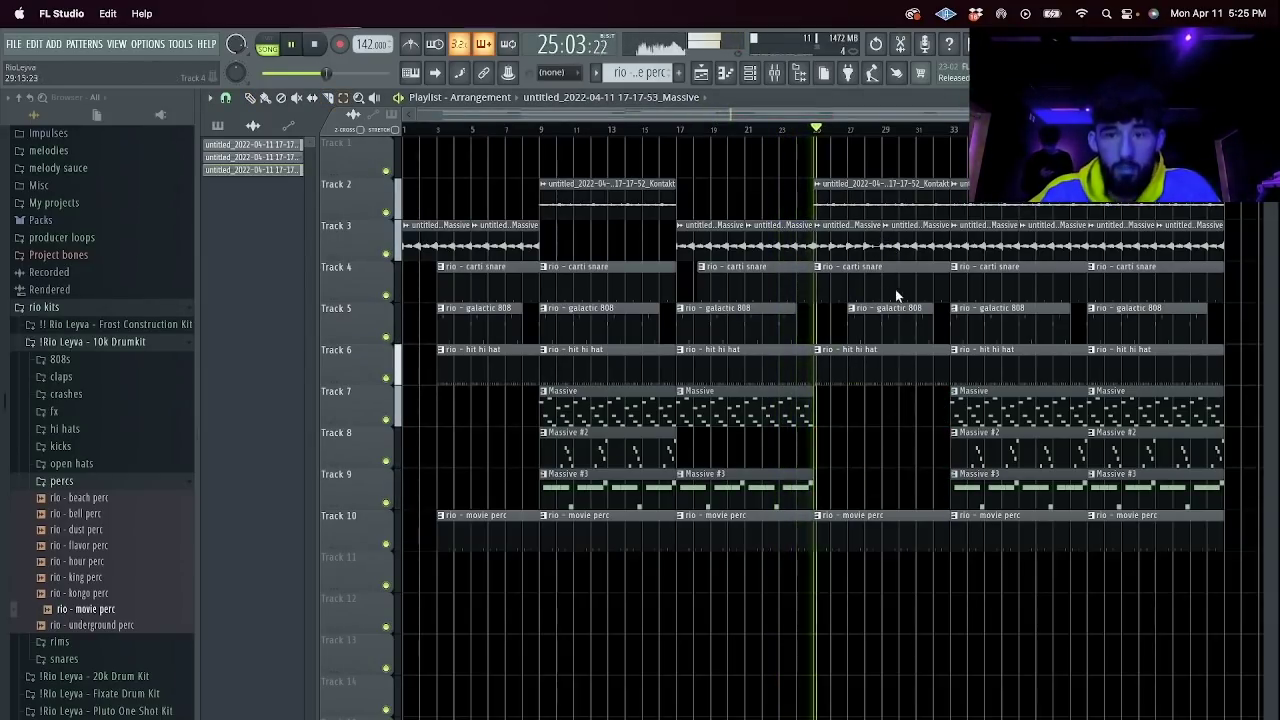
right_click(866, 211)
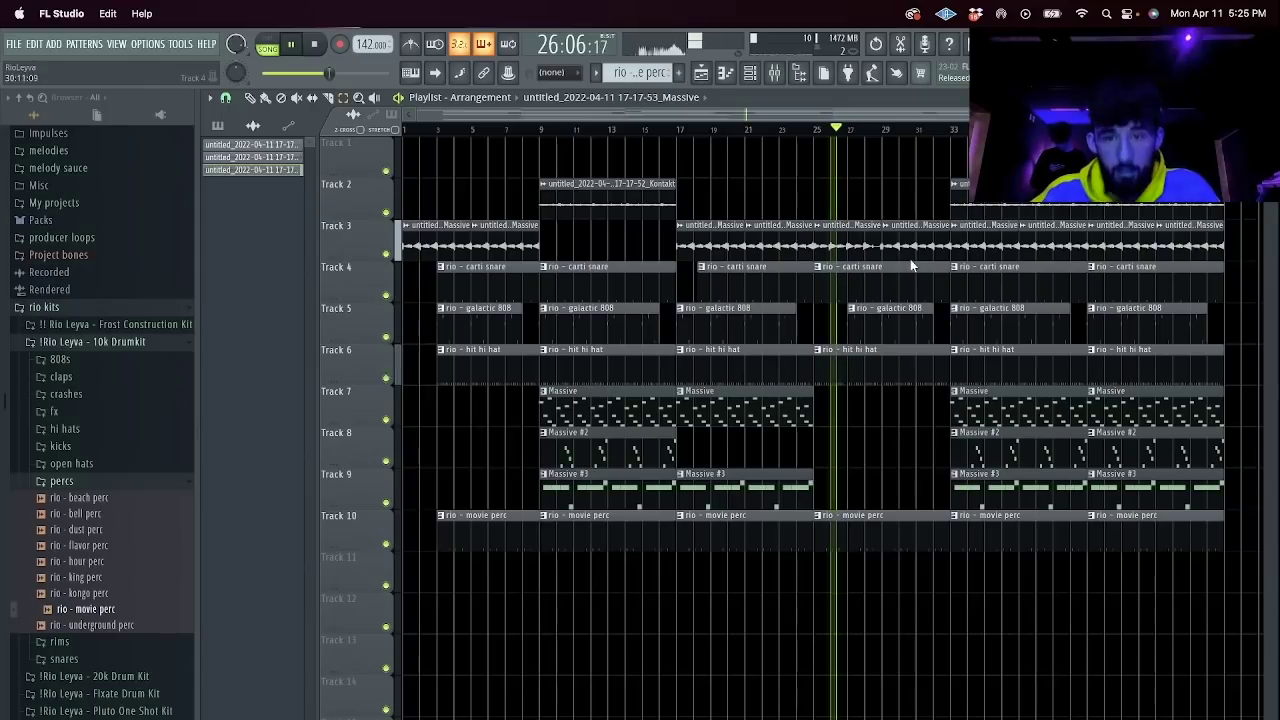
Move the reversed Massive clip up to Track 2 and extend its start earlier.
scroll(856, 322, up, 3)
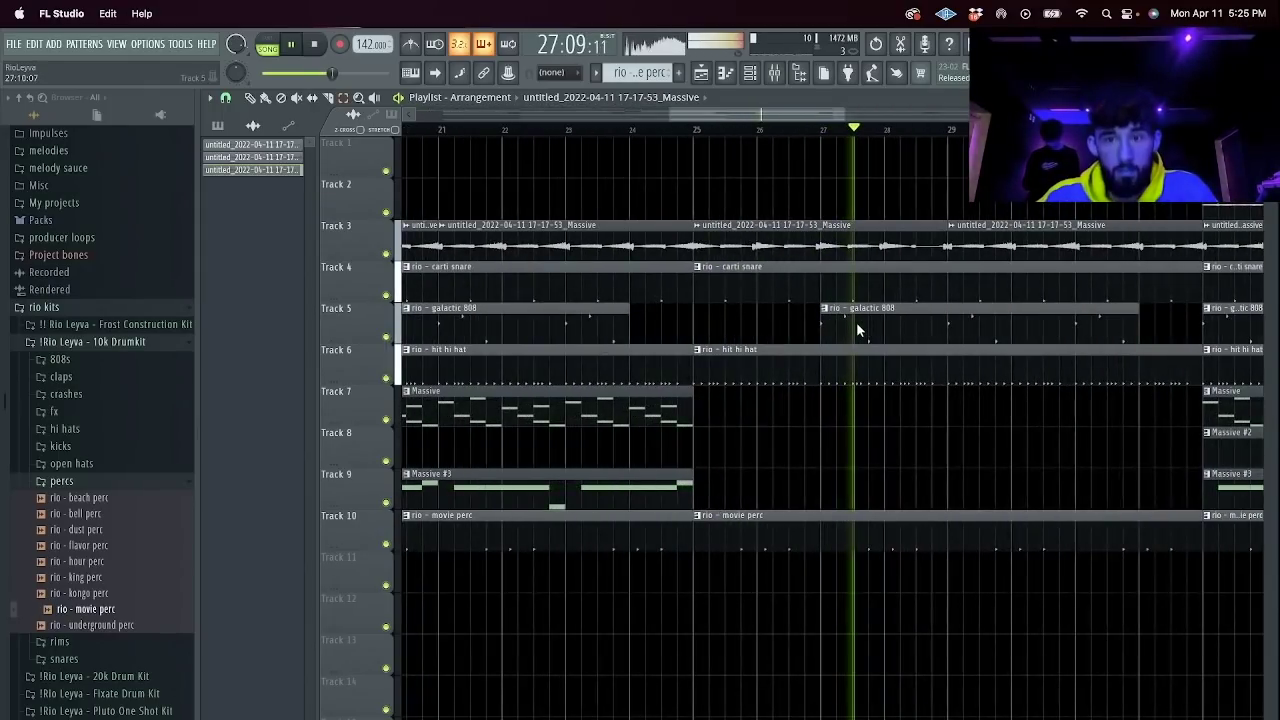
key(space)
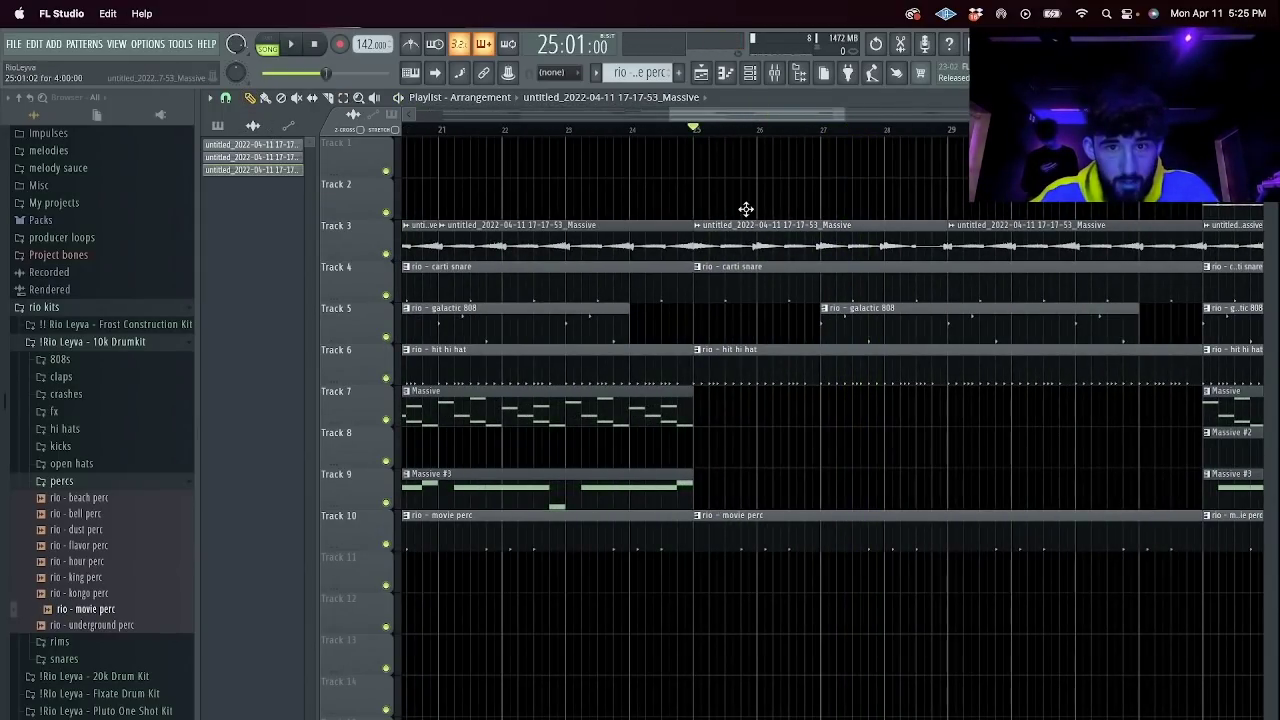
drag(746, 209, 745, 194)
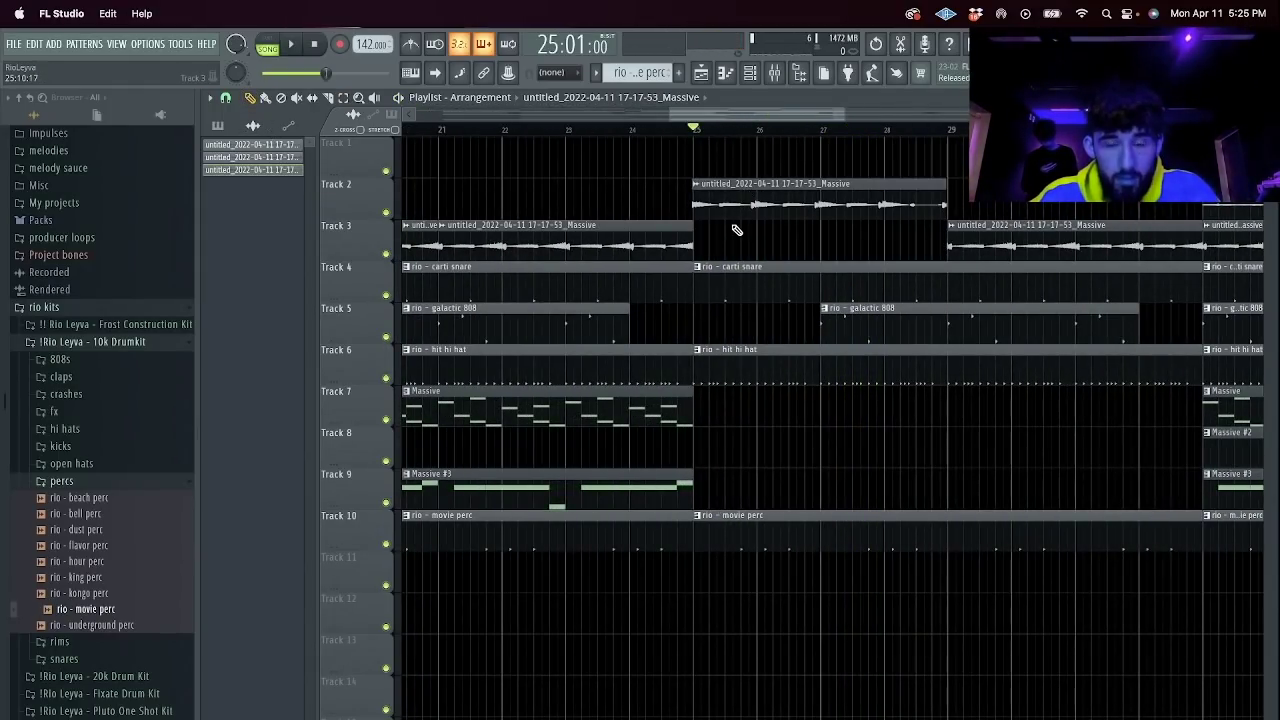
scroll(700, 266, up, 2)
drag(775, 188, 853, 187)
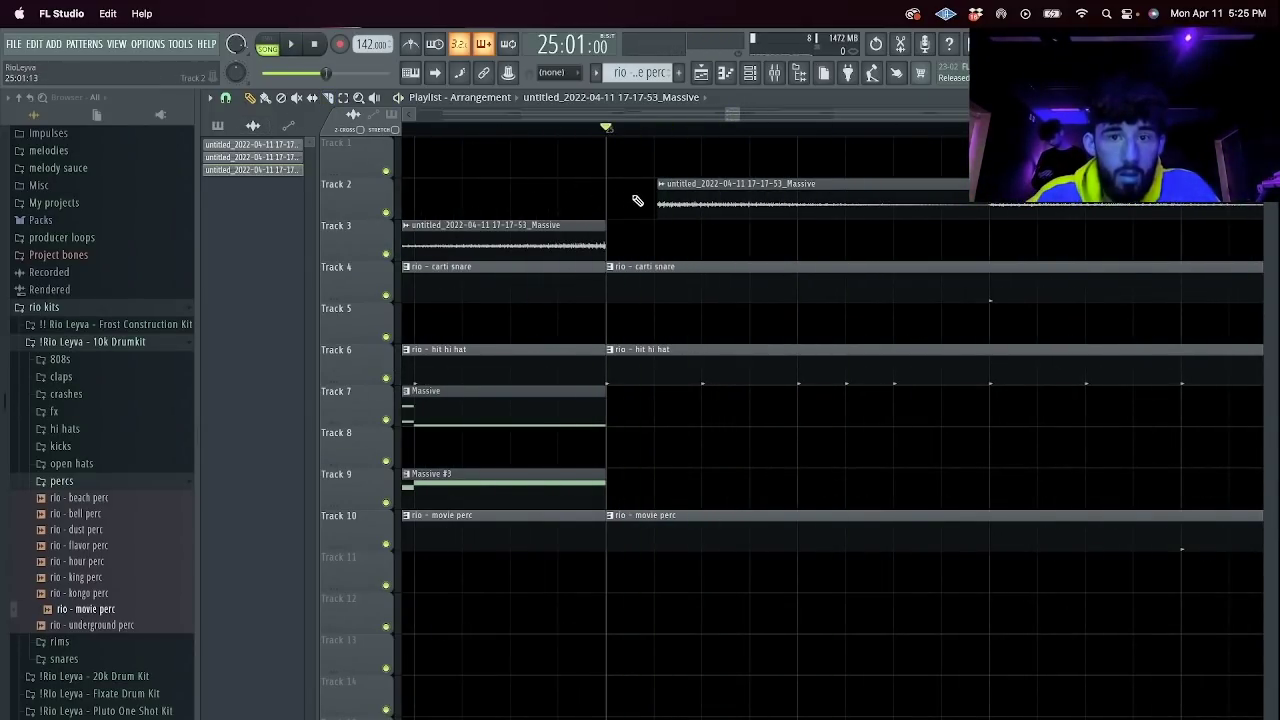
drag(652, 206, 468, 204)
key(space)
Set snapping to half a beat and trim the Track 2 clip while auditioning the break.
click(225, 97)
click(245, 298)
key(space)
key(space)
key(space)
key(space)
drag(743, 117, 786, 119)
key(space)
key(space)
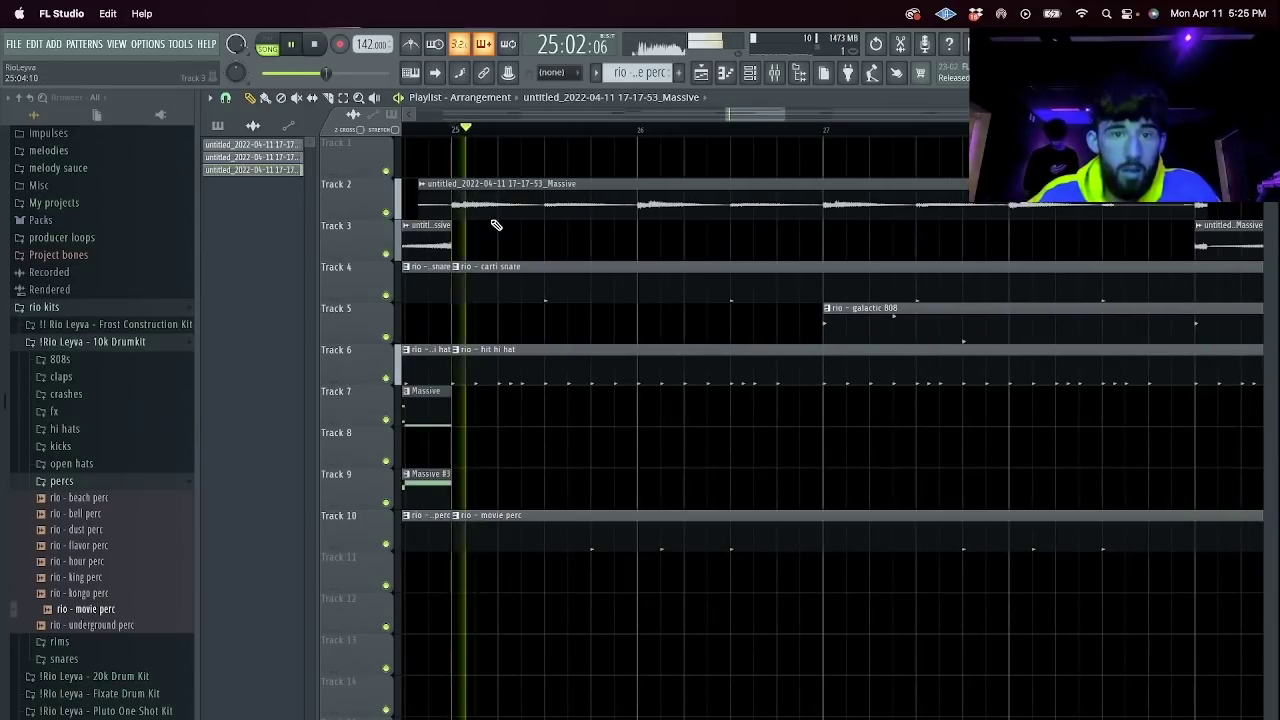
key(space)
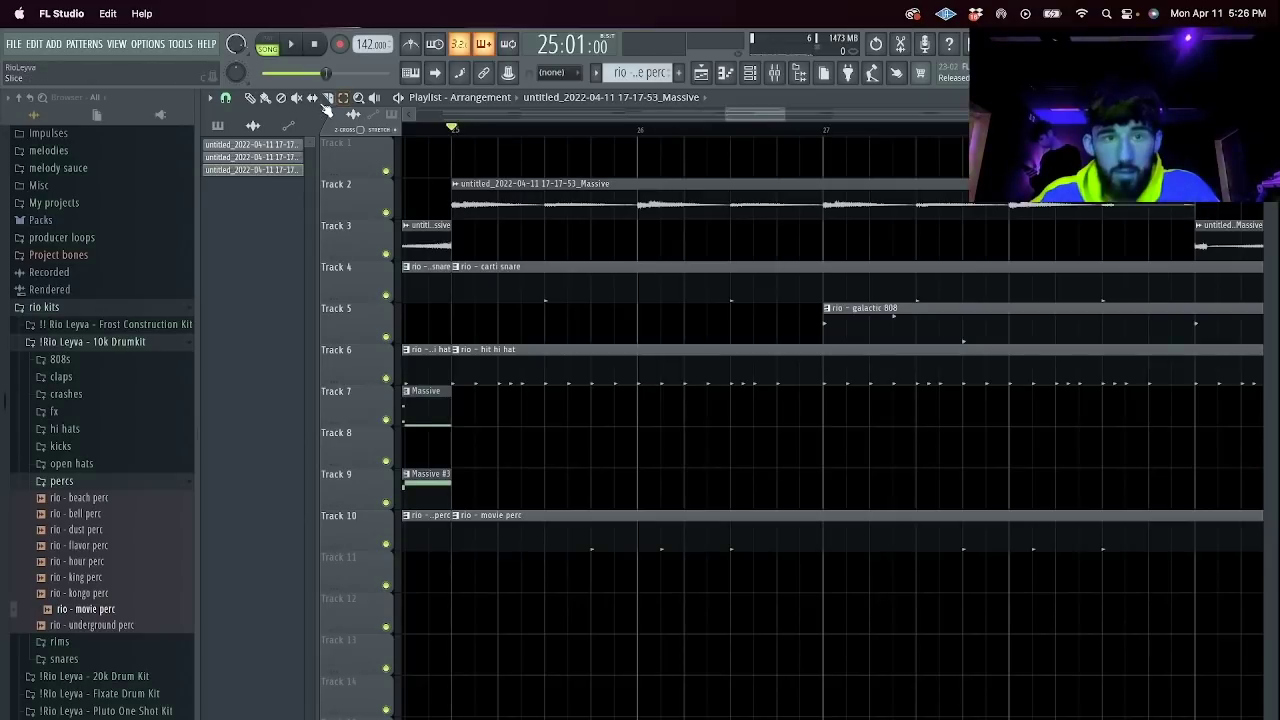
drag(1187, 205, 826, 215)
key(space)
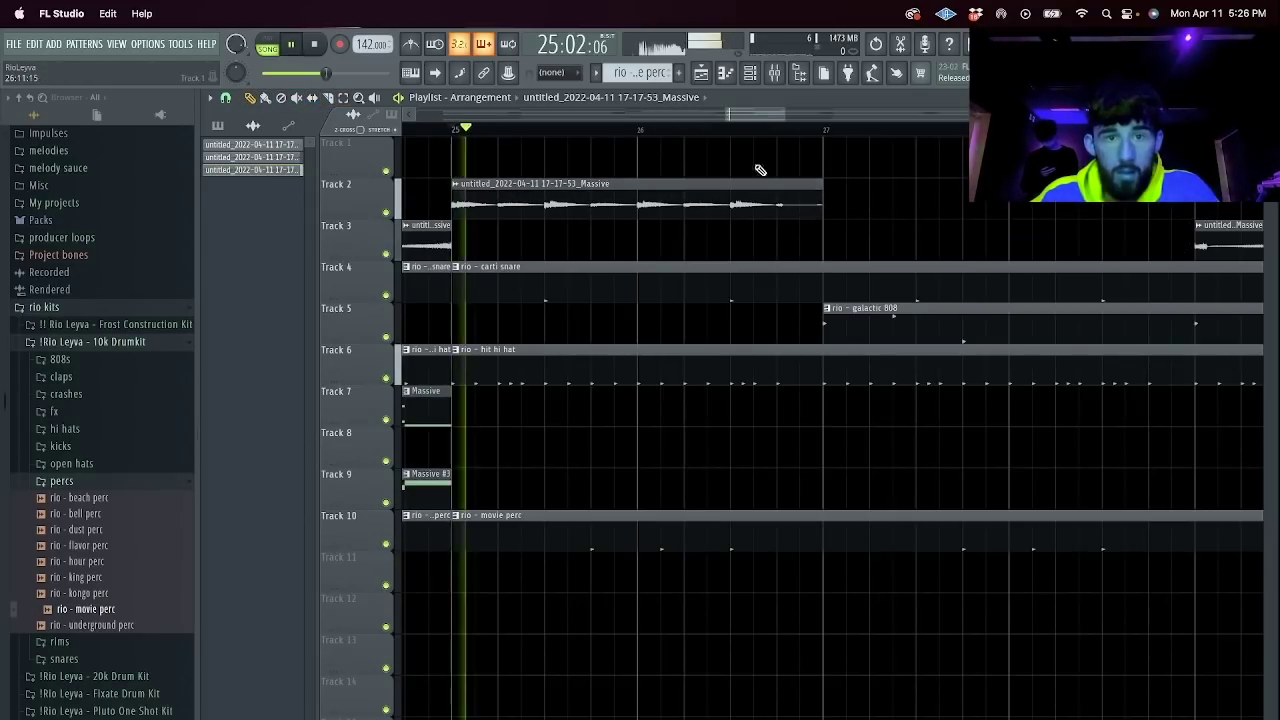
drag(783, 115, 1001, 116)
drag(873, 116, 777, 118)
Duplicate the Track 2 clip, remove the Track 3 clip, and fill bars 33–41 with Track 2 copies.
super+click(777, 203)
key(super+b)
key(super+b)
key(ctrl+b)
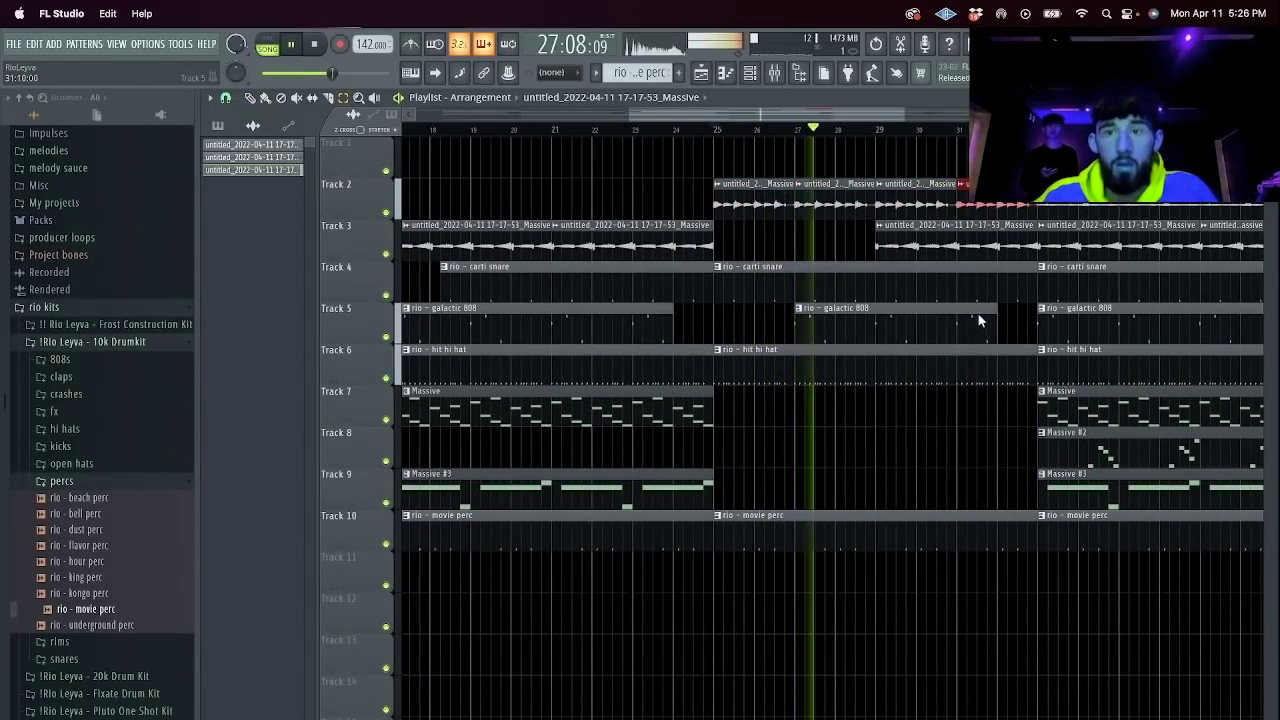
click(986, 240)
right_click(986, 240)
scroll(988, 245, down, 3)
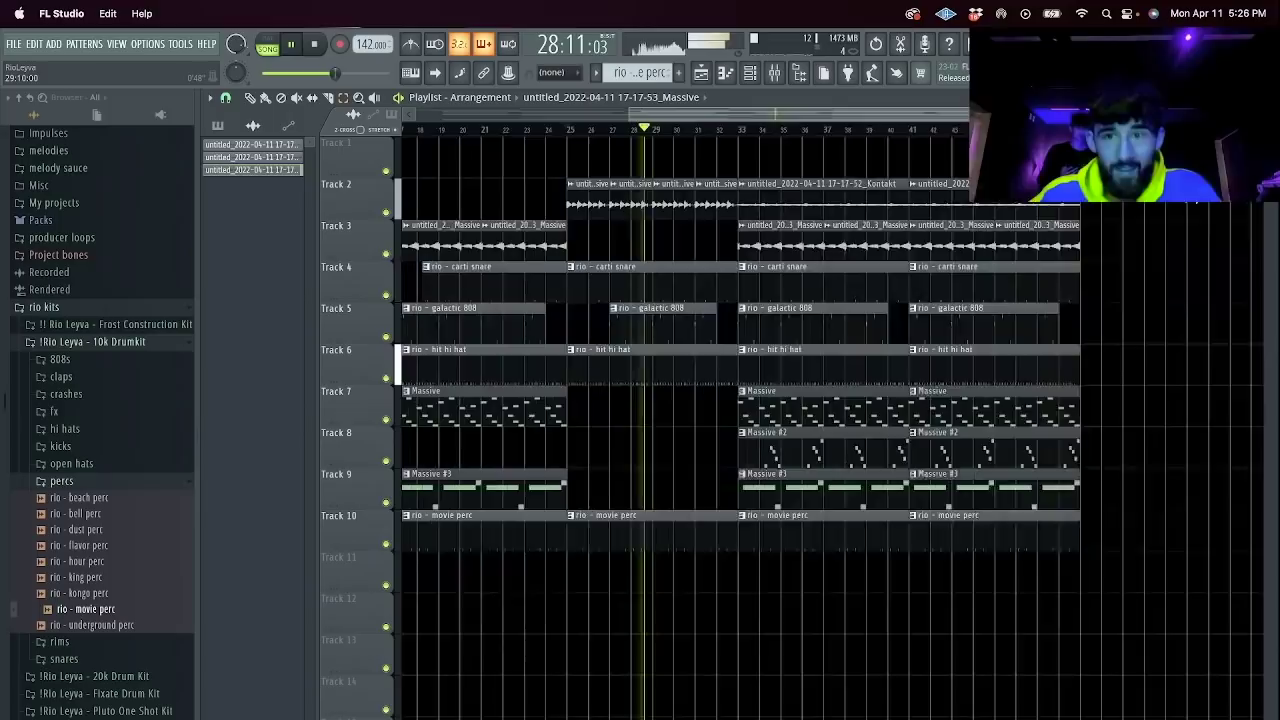
drag(984, 211, 509, 189)
key(Delete)
key(ctrl+b)
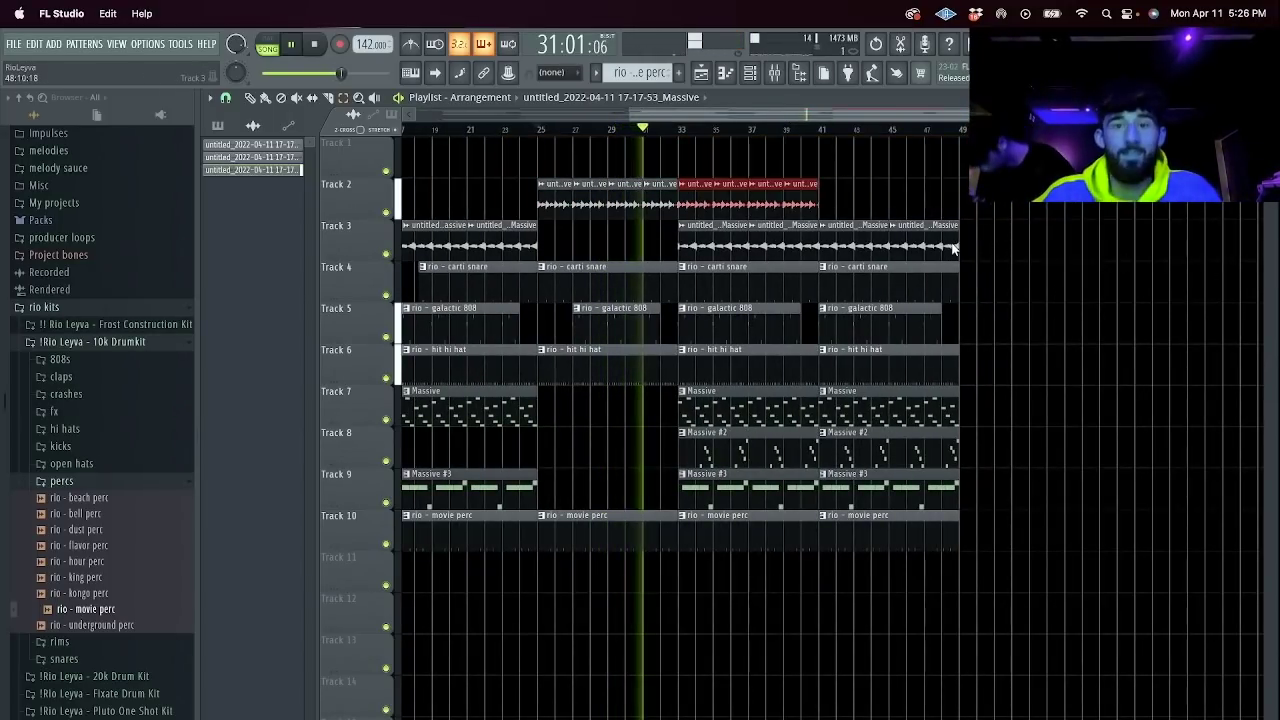
Clear Track 3 after bar 33, slice the 808 near bar 35, delete bars 41–43, select all clips.
drag(954, 250, 669, 240)
key(Delete)
key(c)
drag(706, 322, 706, 334)
click(690, 325)
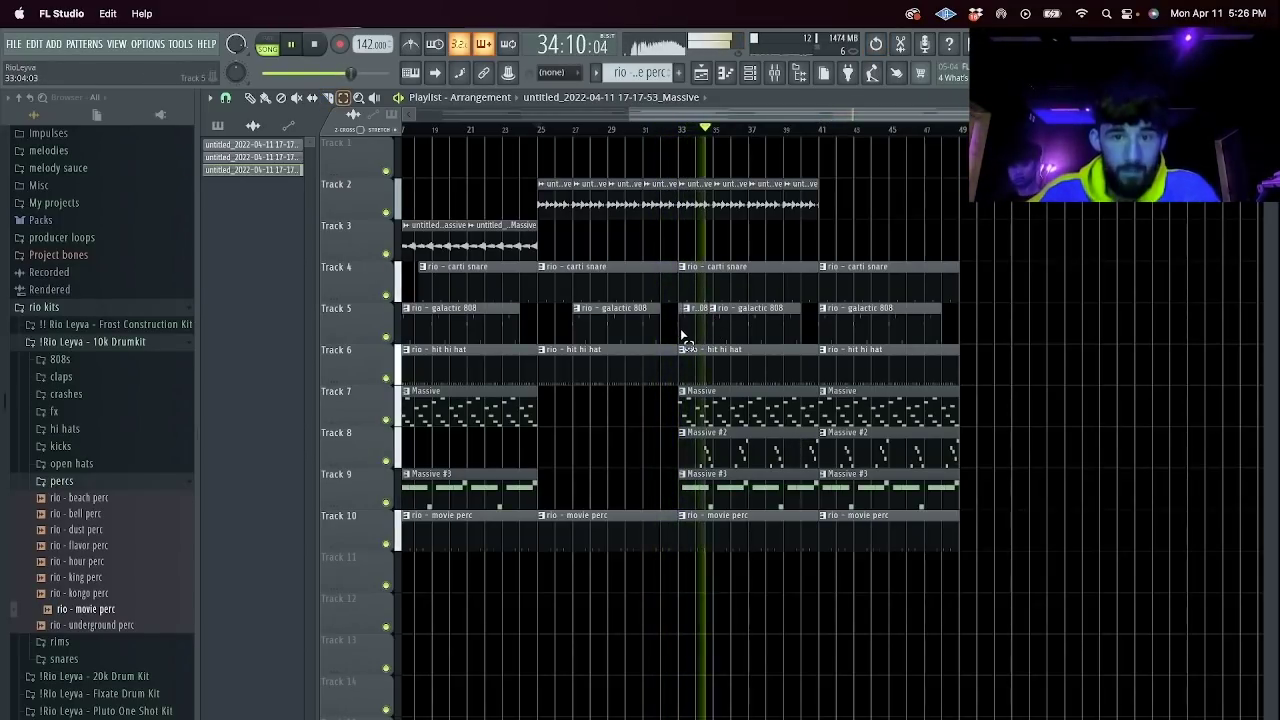
drag(930, 549, 851, 263)
key(Delete)
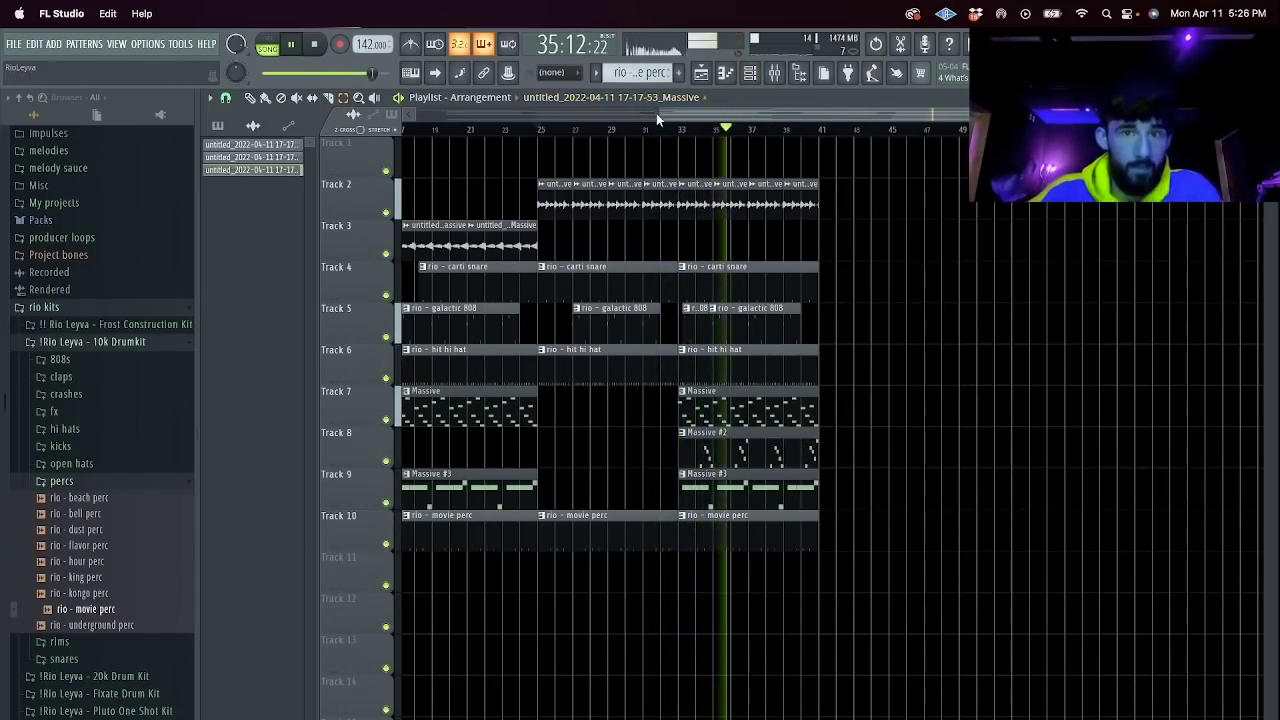
scroll(1145, 573, left, 10)
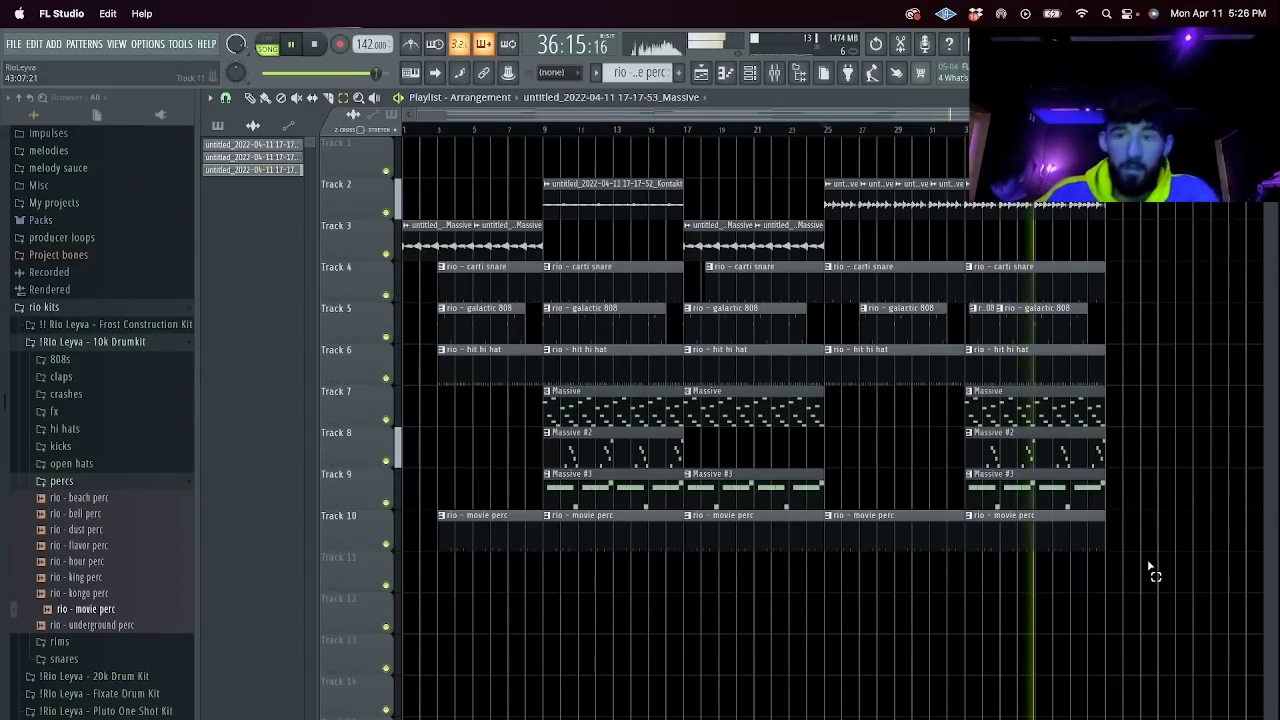
key(ctrl+a)
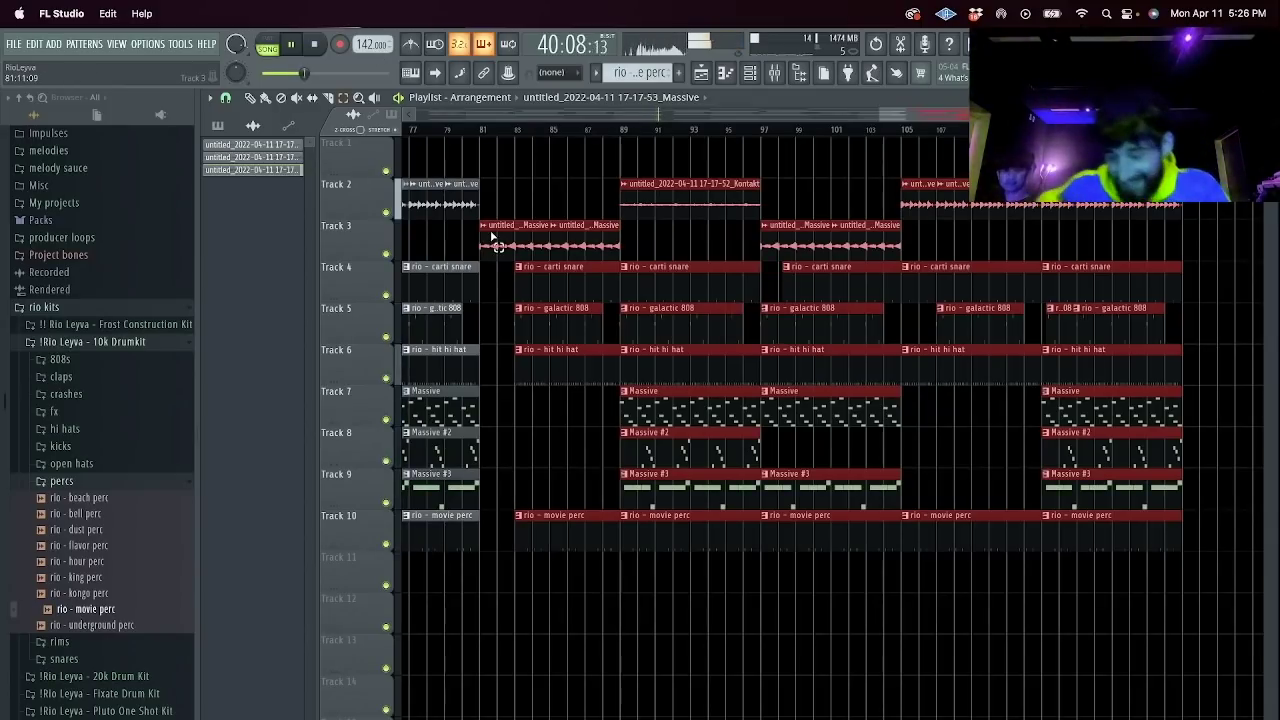
scroll(491, 240, down, 5)
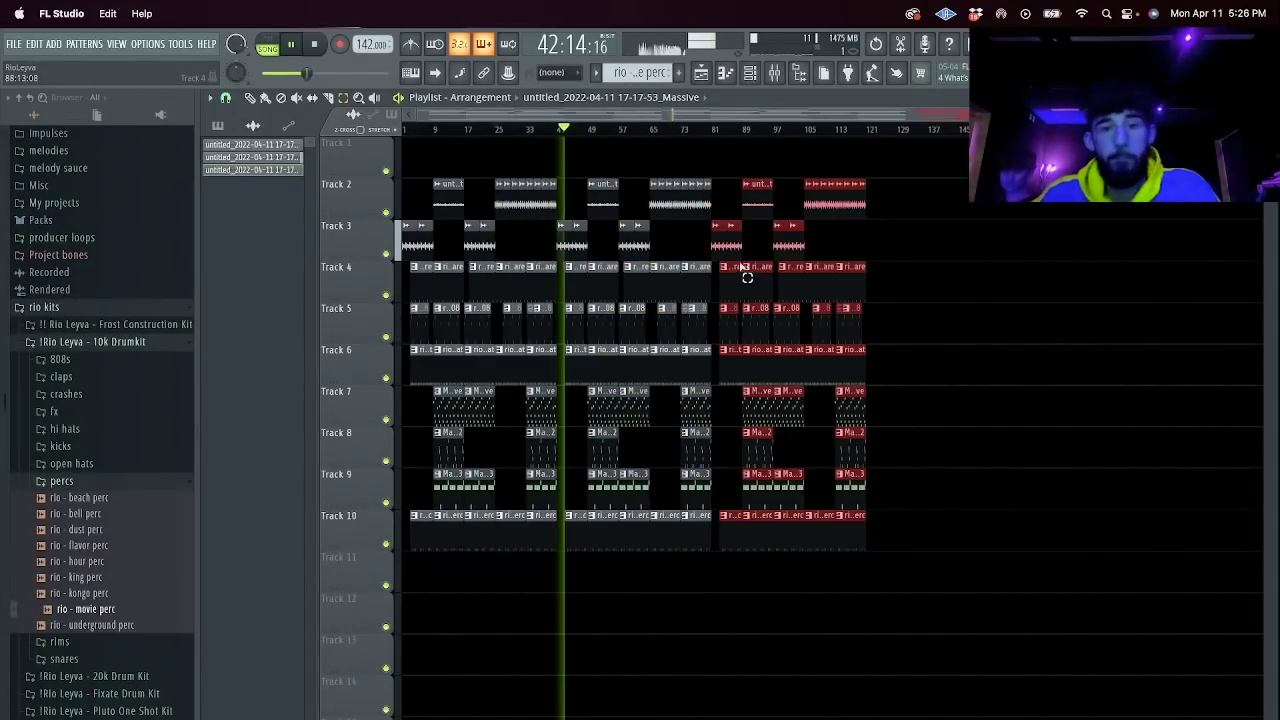
Save the Outcast 142 BPM project under the song name in a new folder inside 4 - April > Stems.
key(super+s)
click(652, 225)
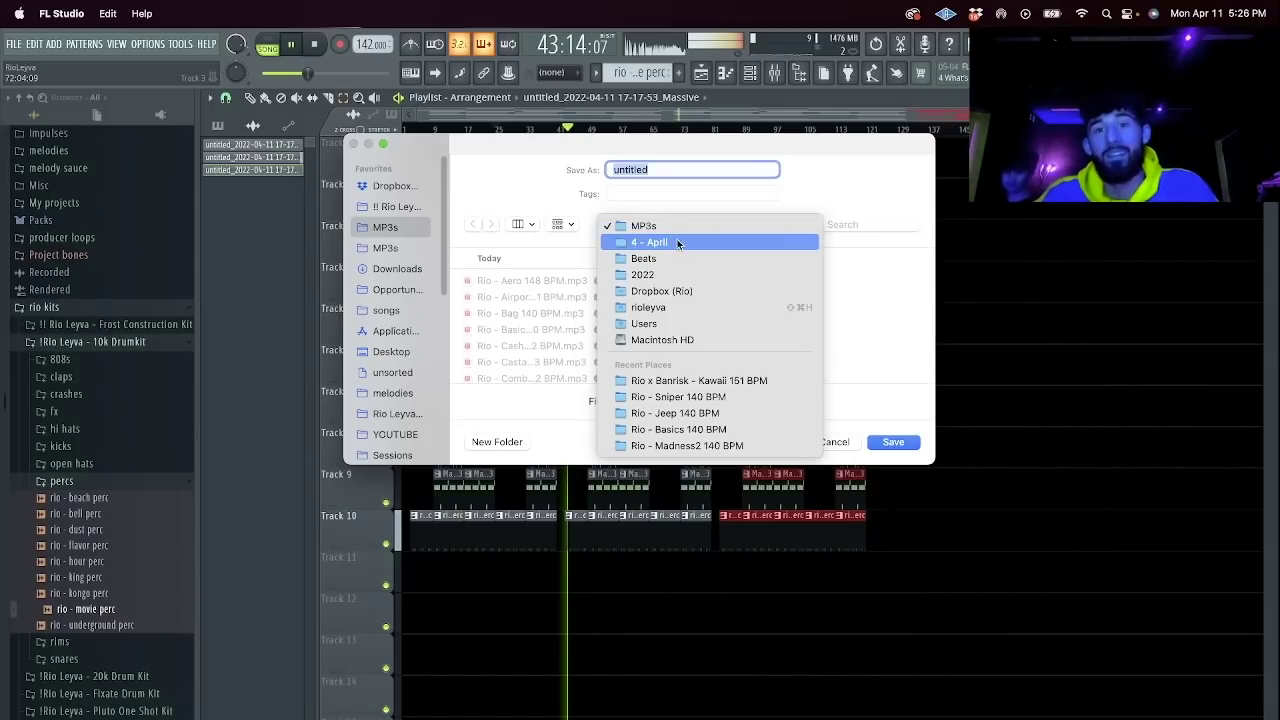
click(678, 242)
click(833, 297)
key(shift+super+n)
text(Rio x Banrisk - Outcast 142 BPM)
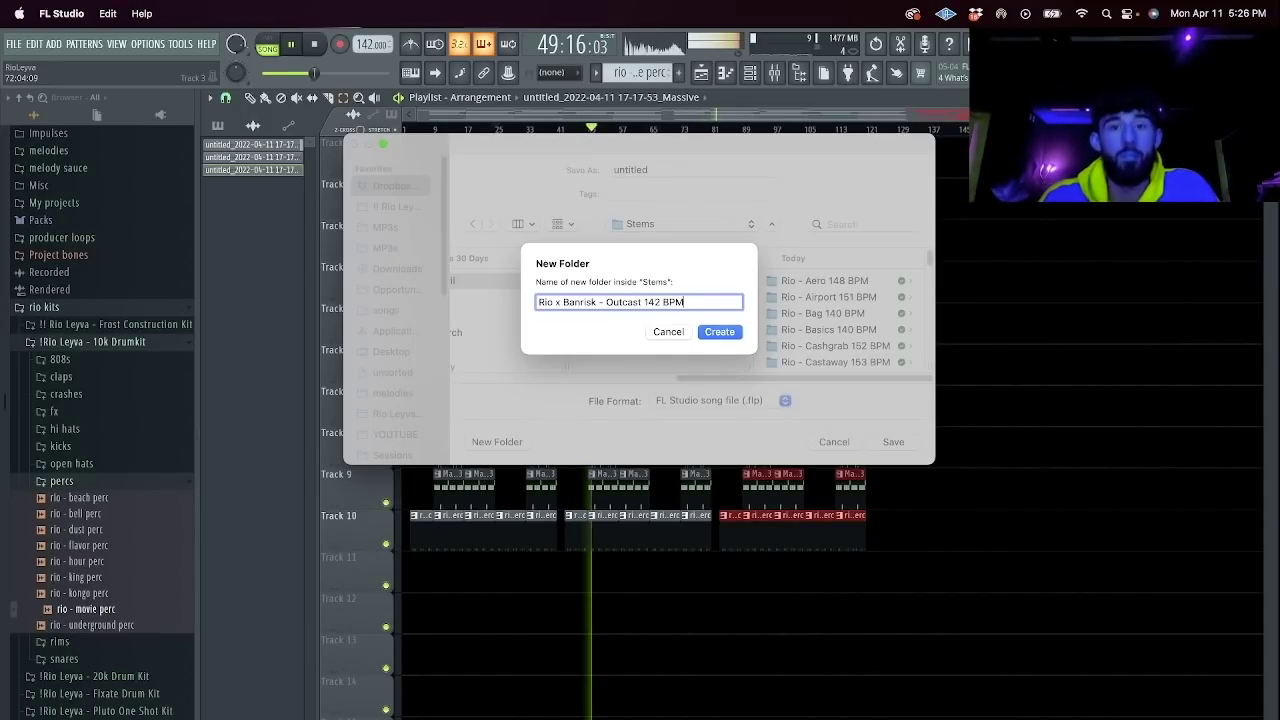
key(Return)
double_click(644, 168)
text(Rio x Banrisk - Outcast 142 BPM)
key(Return)
Start an MP3 export of the song into the MP3s folder.
key(super+shift+r)
click(683, 224)
click(655, 390)
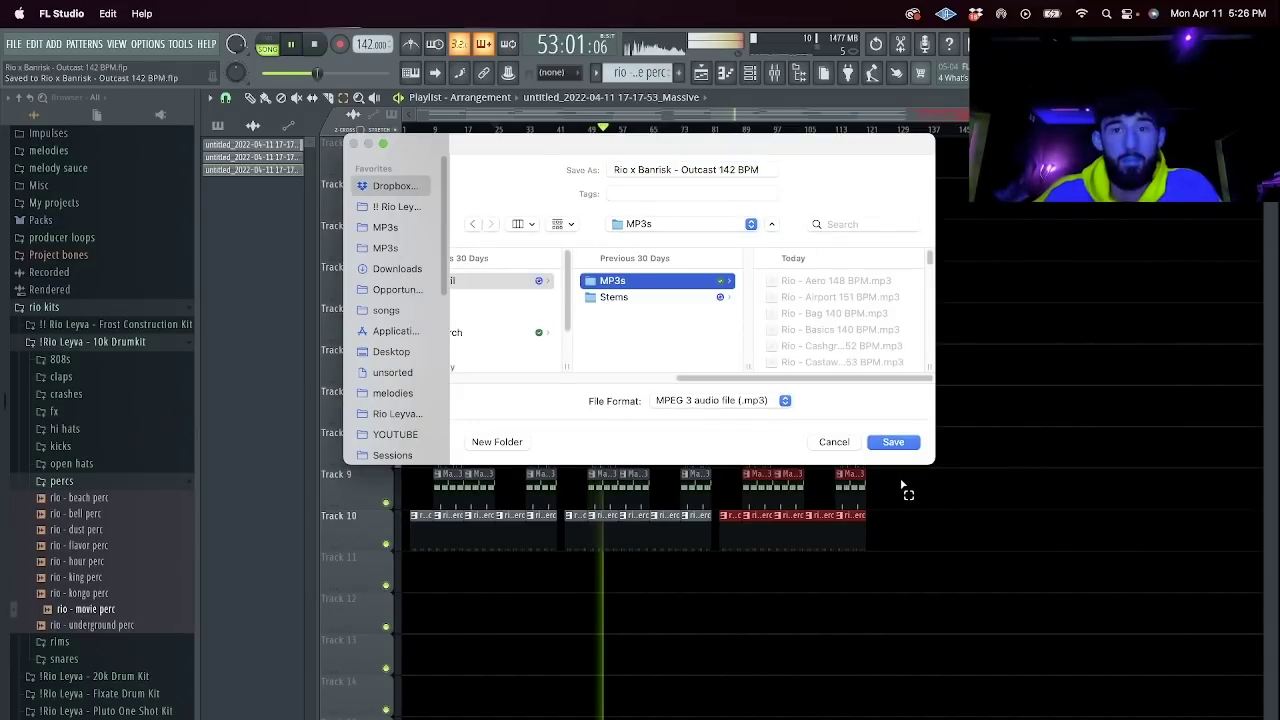
click(895, 446)
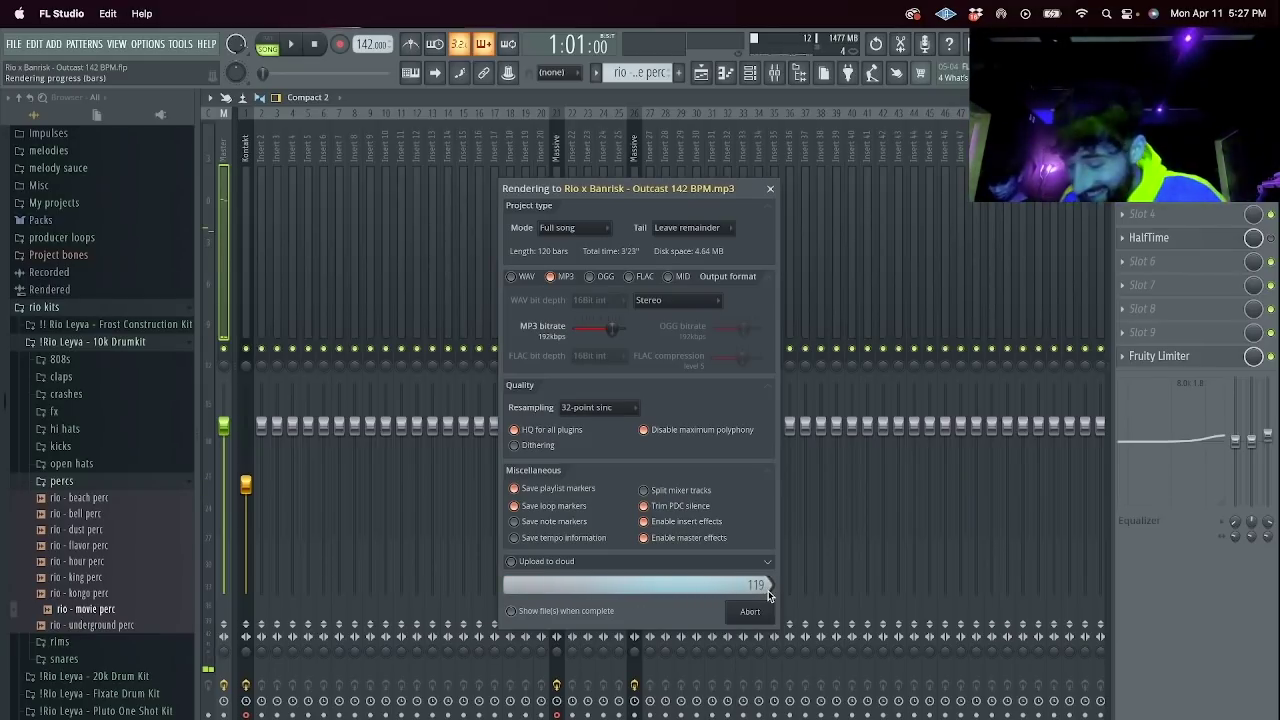
Switch from FL Studio to Streamlabs Desktop once the MP3 render finishes.
key(super+Tab)
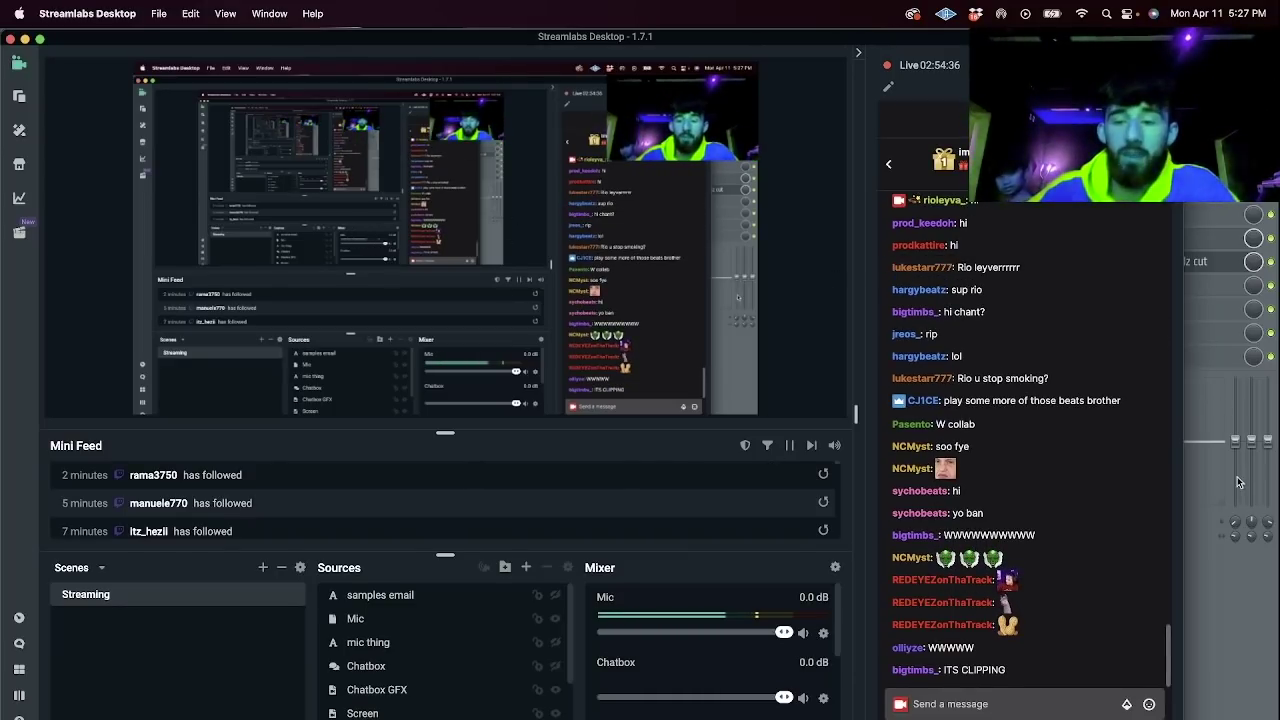
Bring FL Studio's Mixer back in front of Streamlabs Desktop.
click(1232, 603)
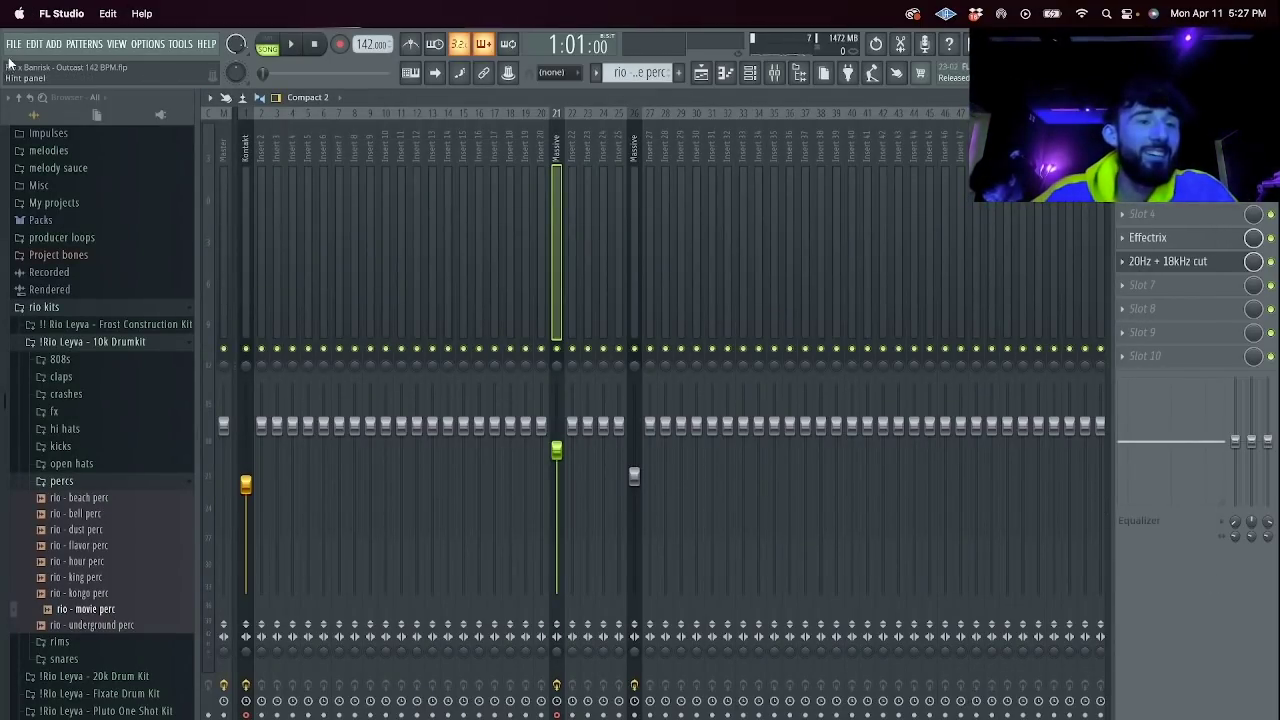
Close the mixer and start a new empty project from the File menu.
click(775, 73)
click(770, 116)
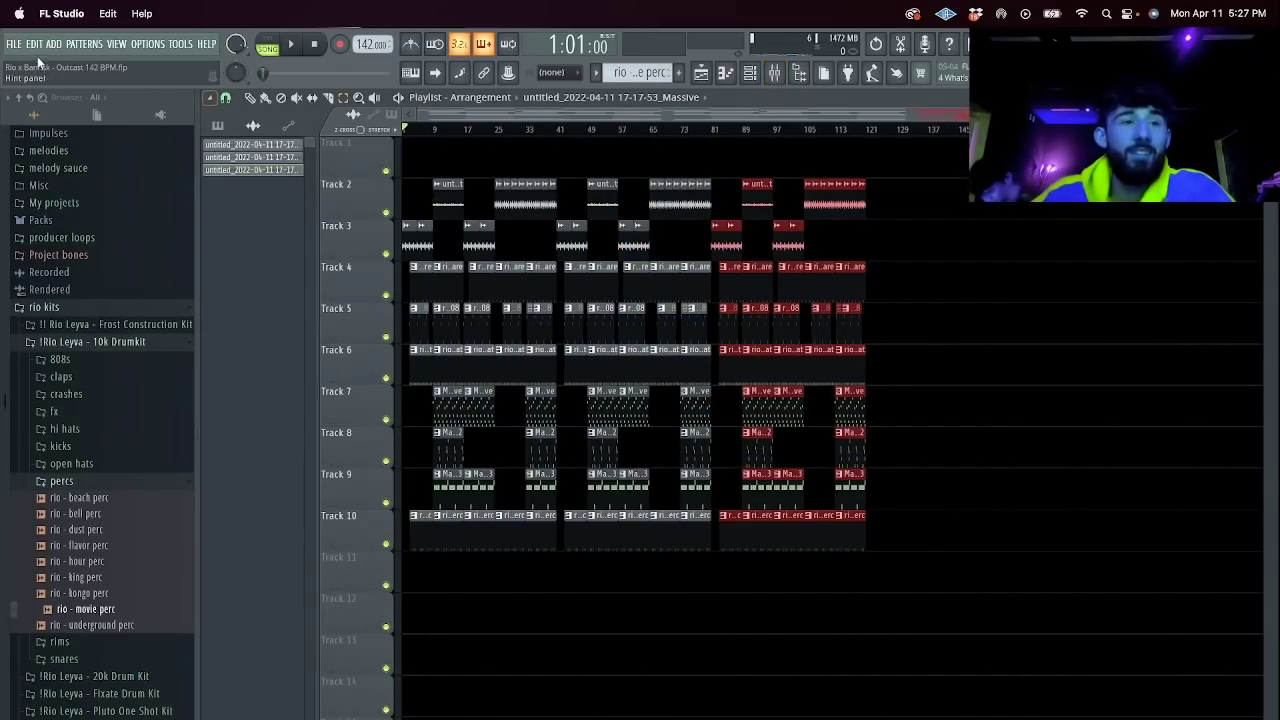
click(14, 44)
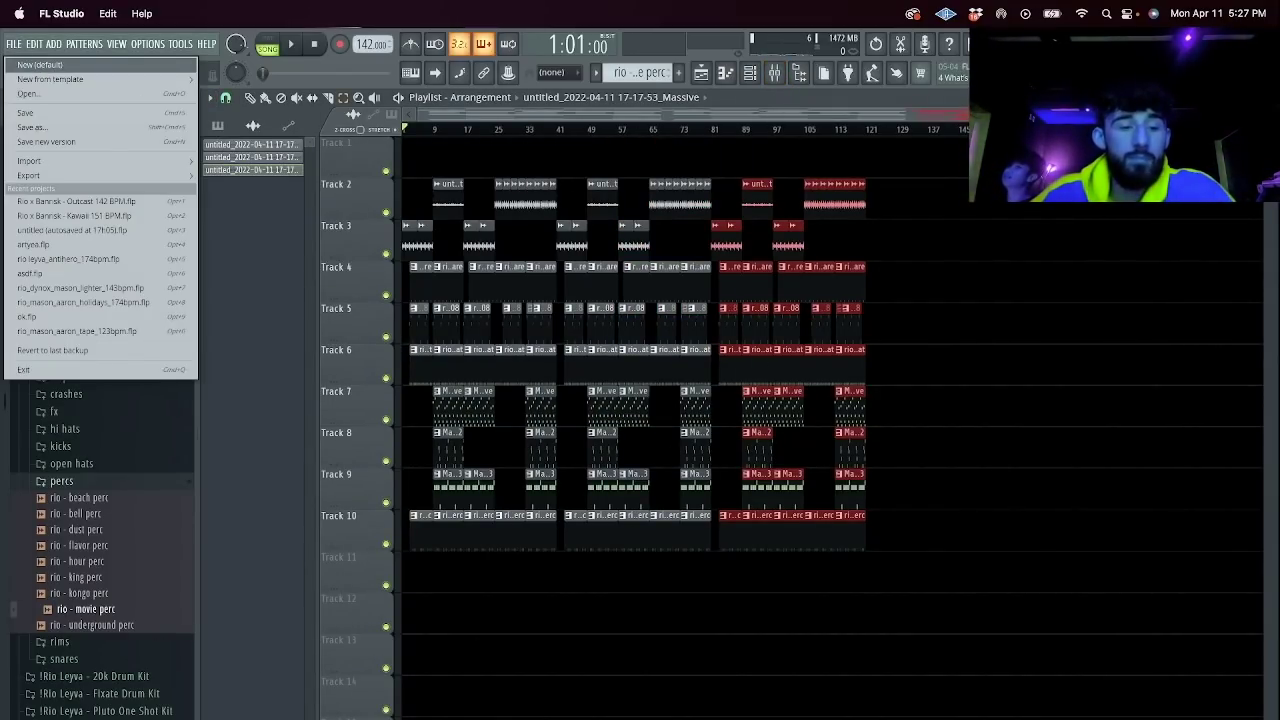
click(92, 65)
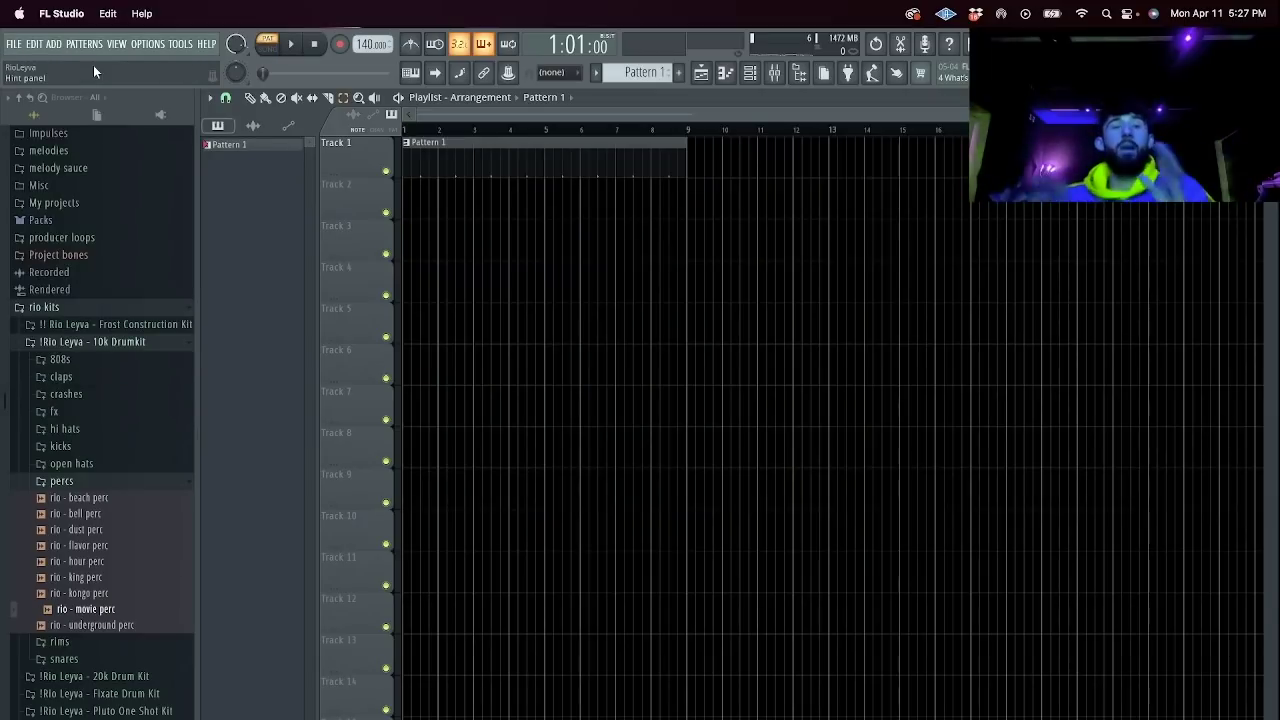
Add a Synplant instrument channel to the Channel rack.
click(751, 72)
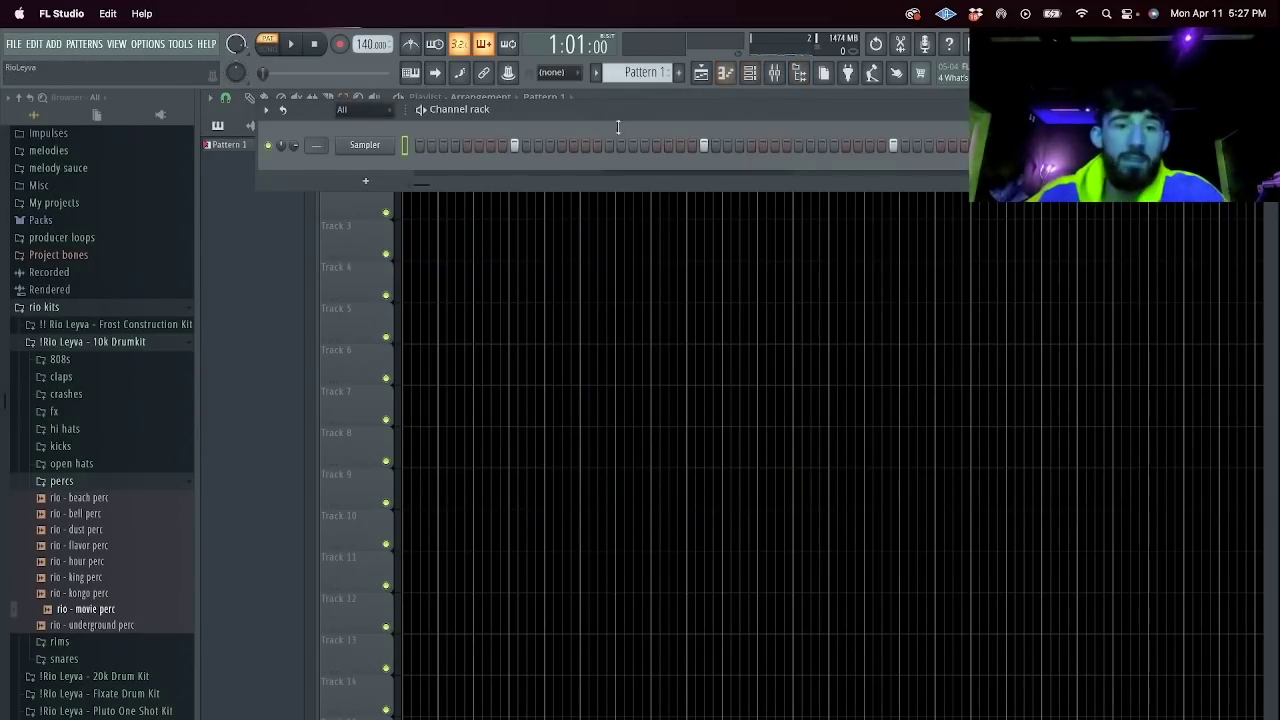
scroll(80, 297, up, 6)
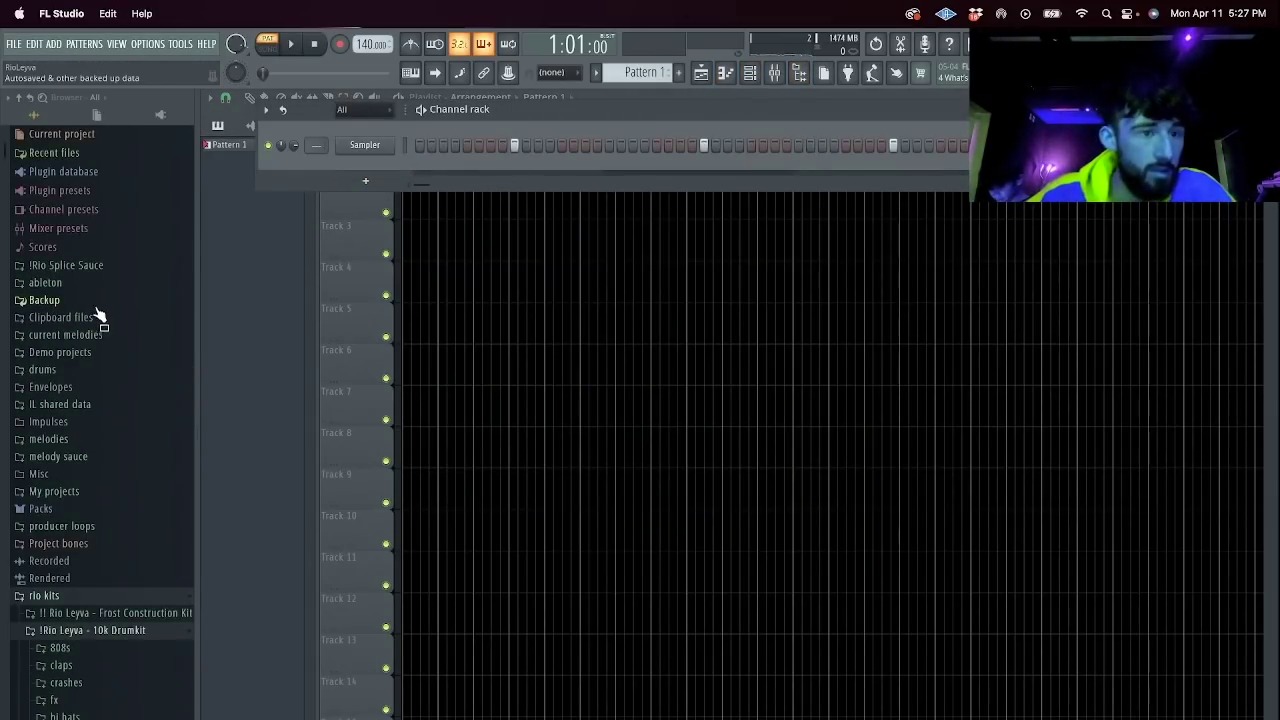
click(365, 180)
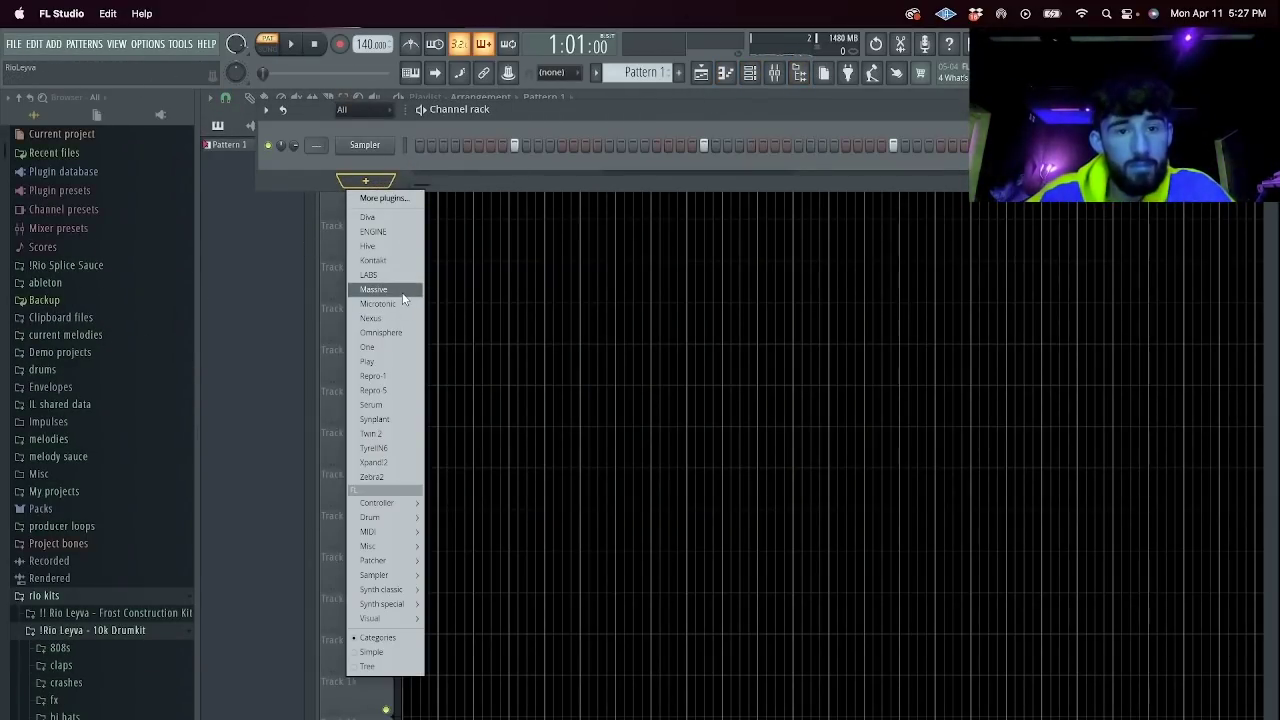
click(405, 419)
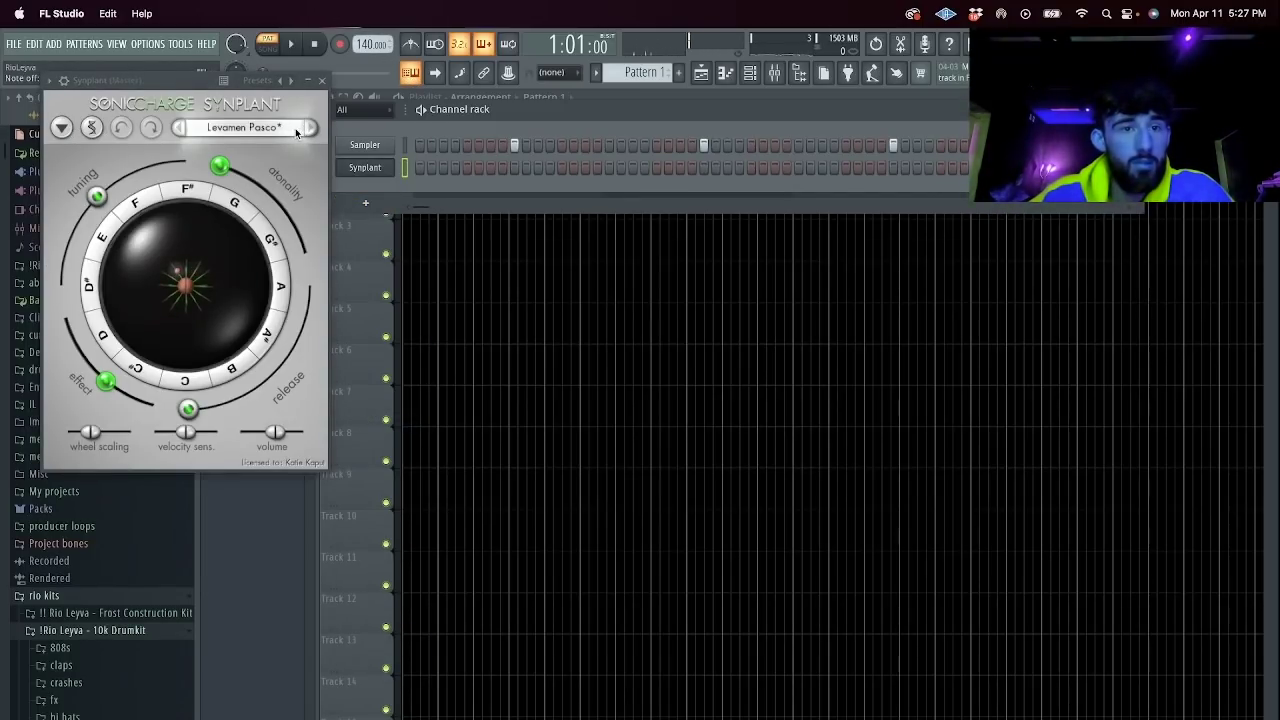
Load the AZ Upright patch in Synplant and open the channel's piano roll.
click(286, 130)
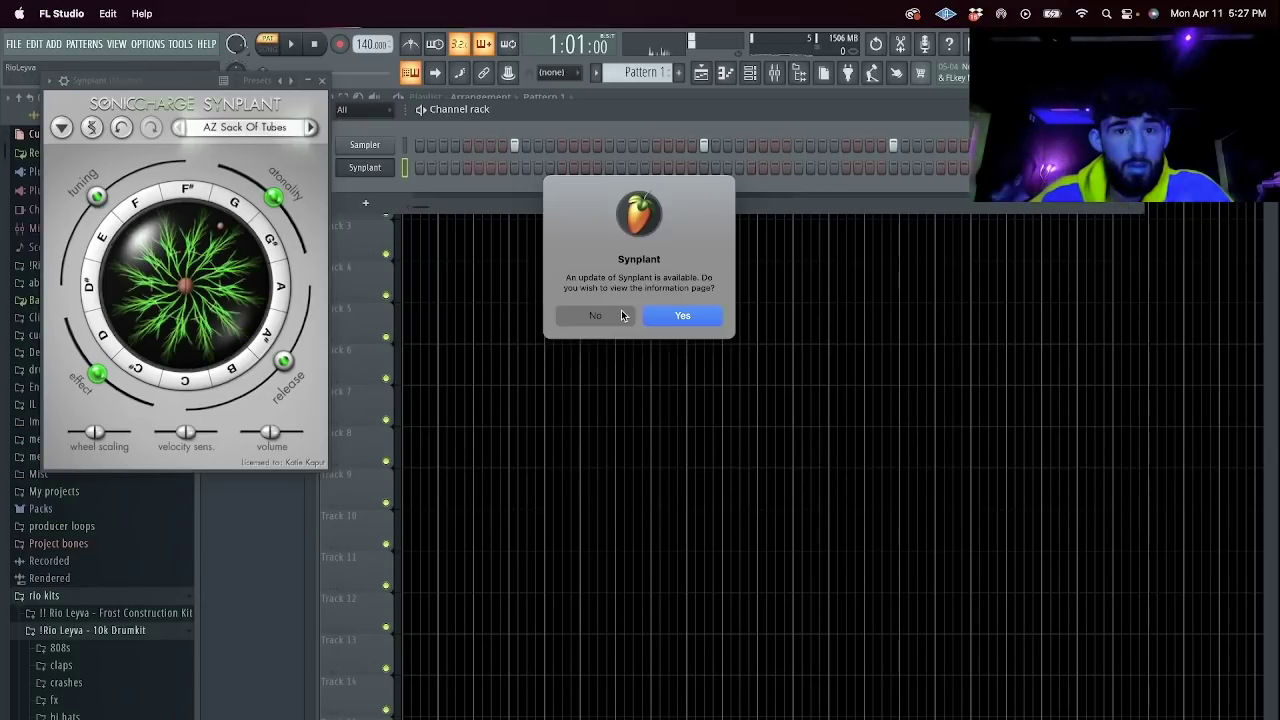
click(621, 315)
click(311, 128)
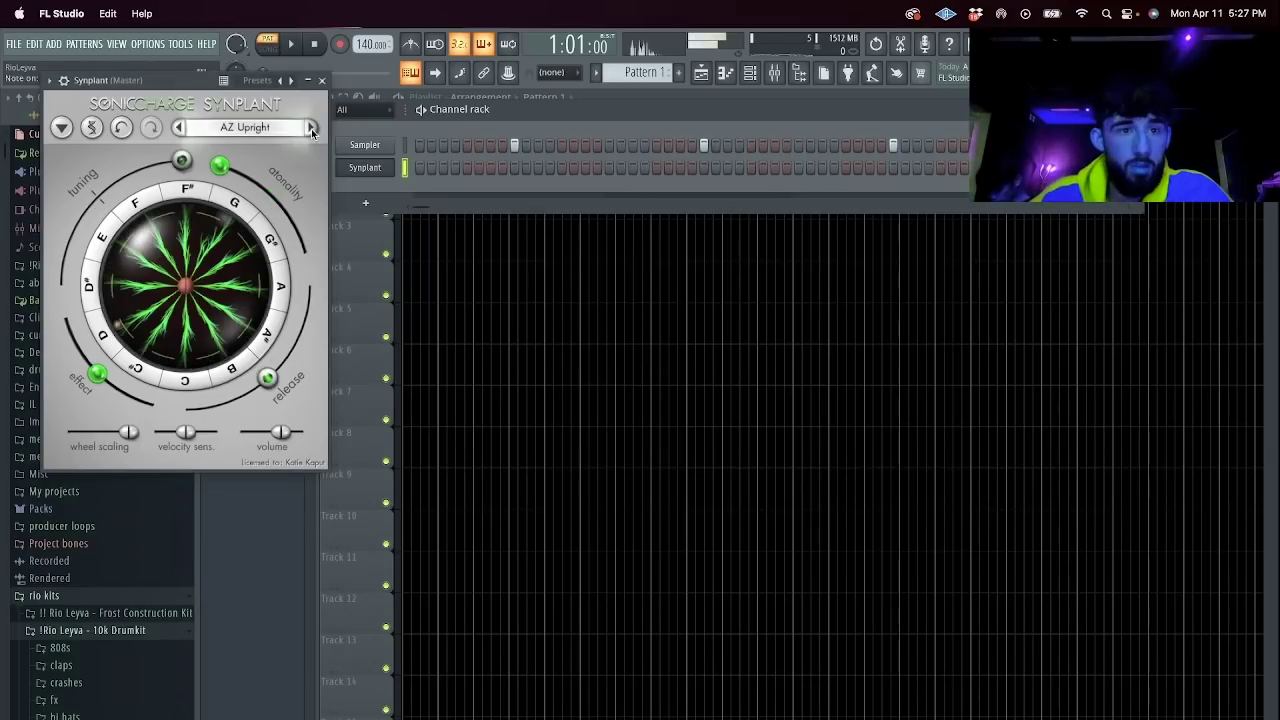
click(322, 81)
right_click(388, 168)
click(403, 167)
Draw the opening Synplant melody notes, starting on D6 and rising to F6.
click(213, 381)
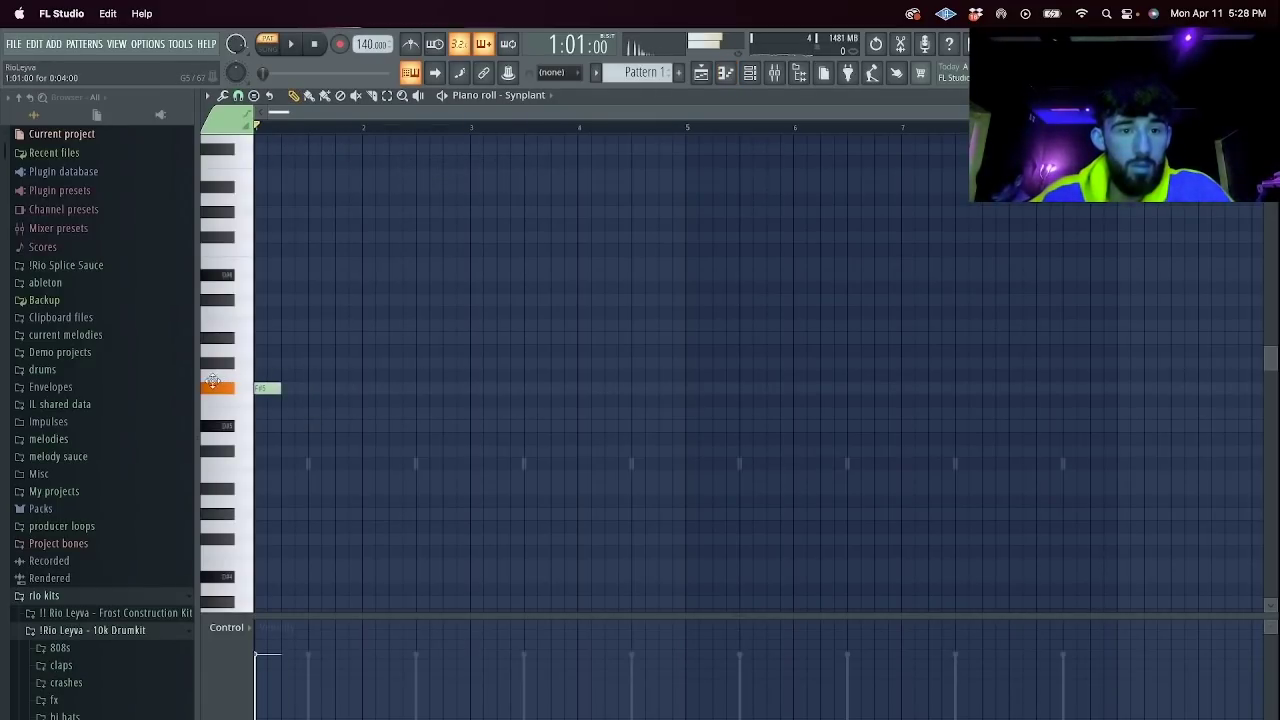
scroll(270, 392, up, 2)
drag(270, 392, 173, 298)
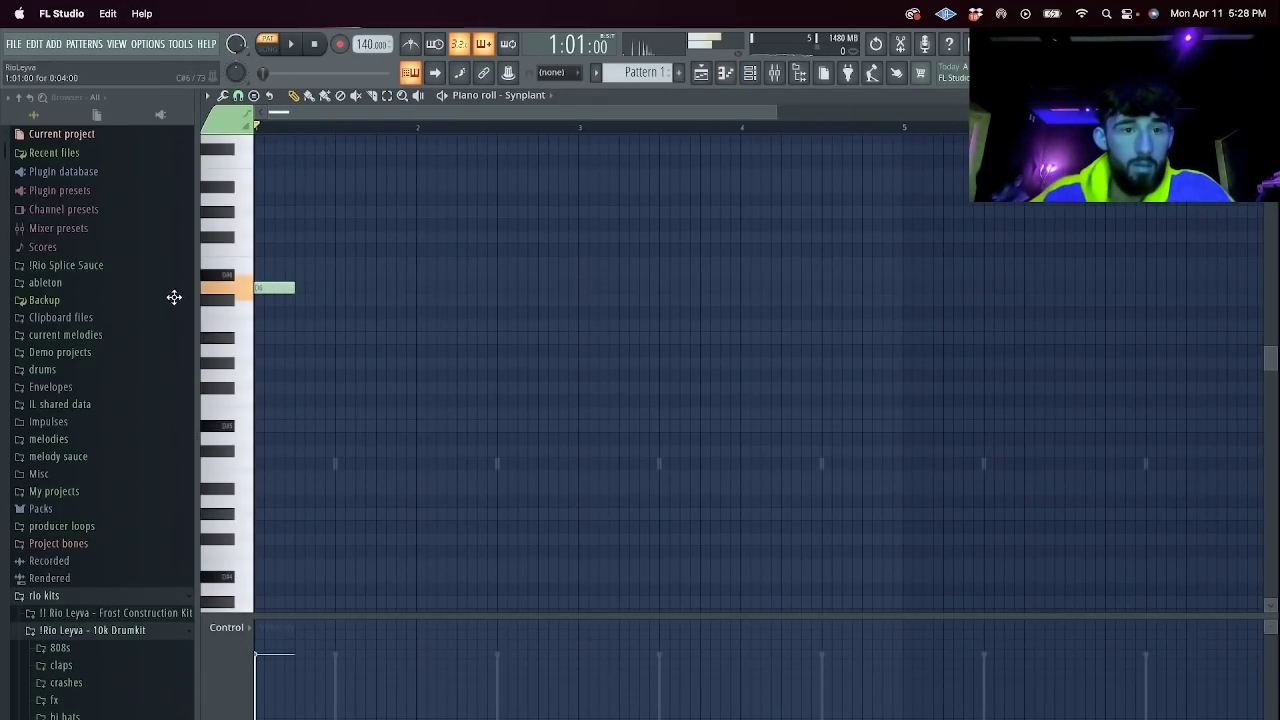
click(277, 188)
click(300, 162)
click(322, 326)
drag(315, 327, 315, 252)
Shorten the F6 note, add G6 and a high F7, and lower one note a semitone.
key(space)
key(space)
key(space)
drag(352, 250, 334, 249)
key(space)
click(344, 224)
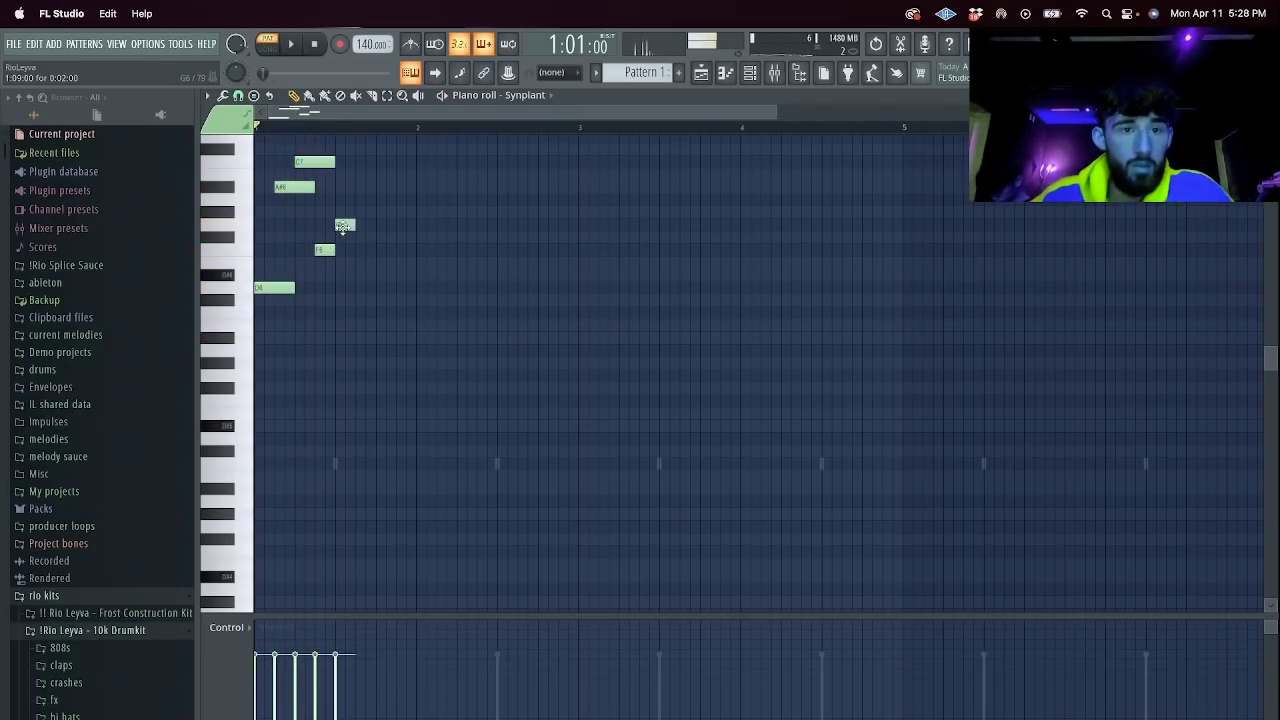
scroll(370, 204, up, 3)
click(364, 175)
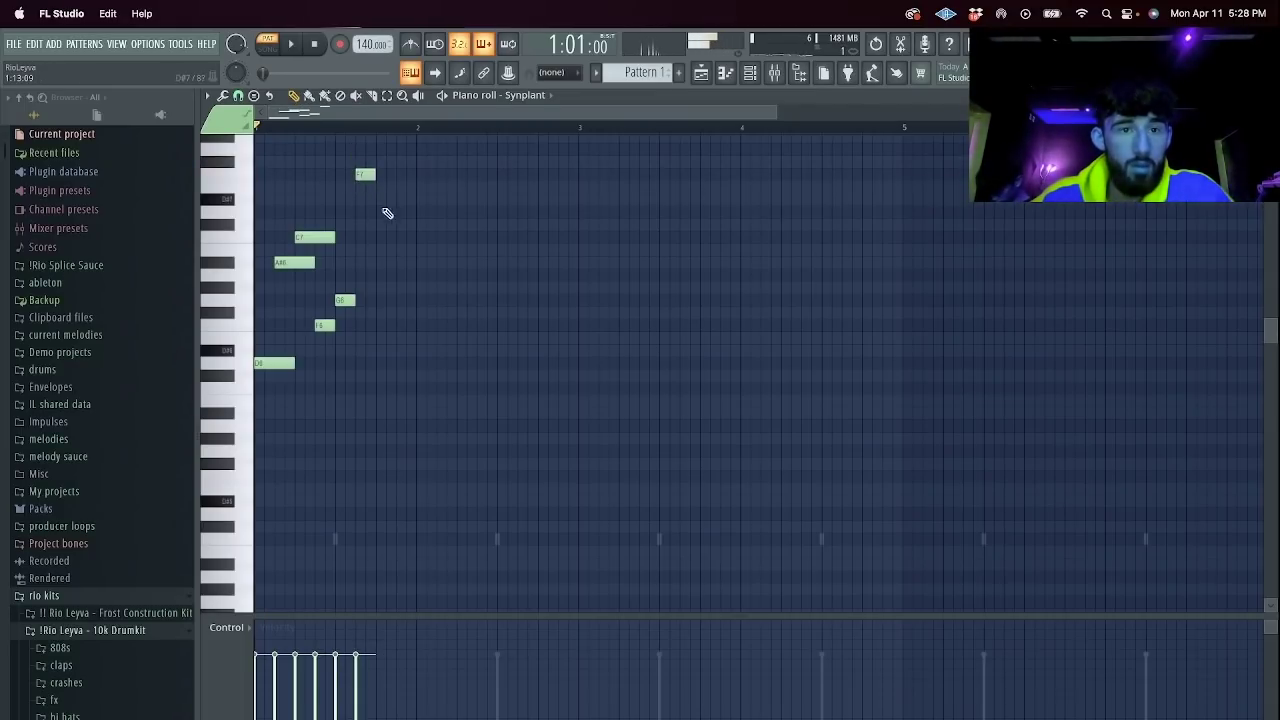
drag(400, 203, 403, 220)
Duplicate the melody with Ctrl+B so it repeats out to bar 8.
key(space)
key(ctrl+b)
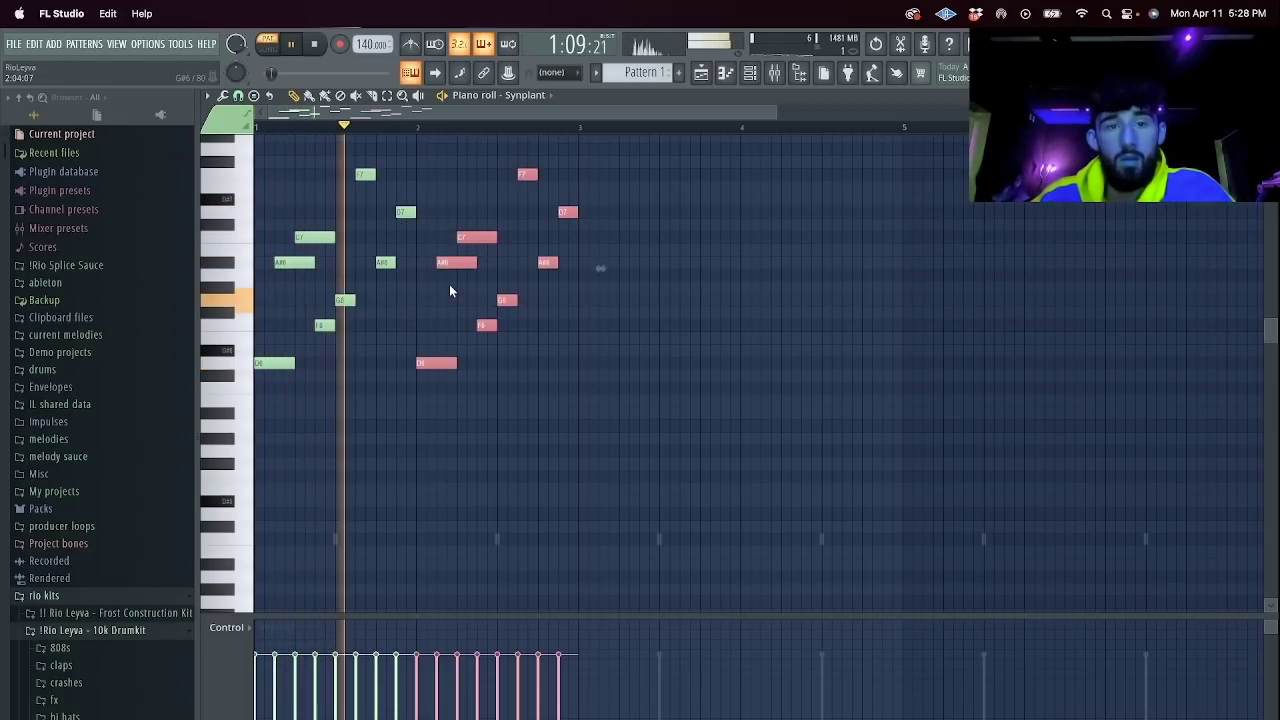
key(ctrl+b)
key(ctrl+b)
key(ctrl+b)
key(ctrl+b)
key(ctrl+b)
key(ctrl+b)
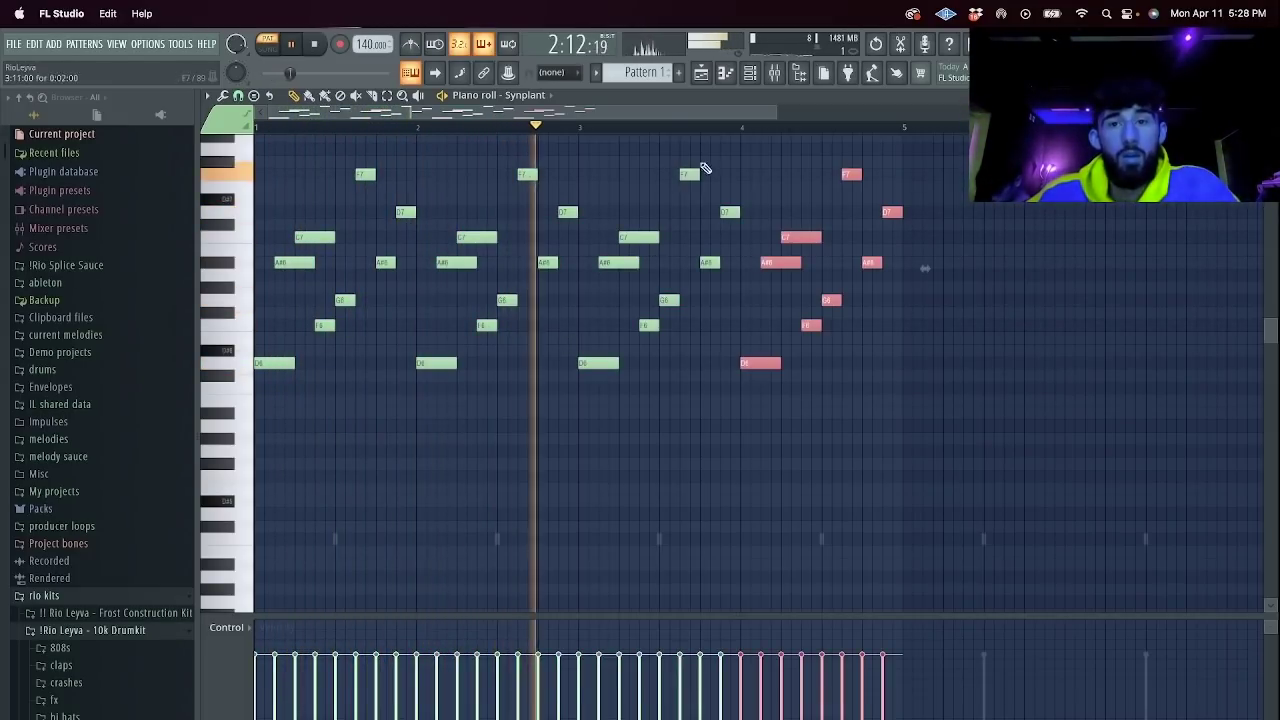
key(space)
Clone the Synplant channel in the channel rack as Synplant #2.
click(749, 72)
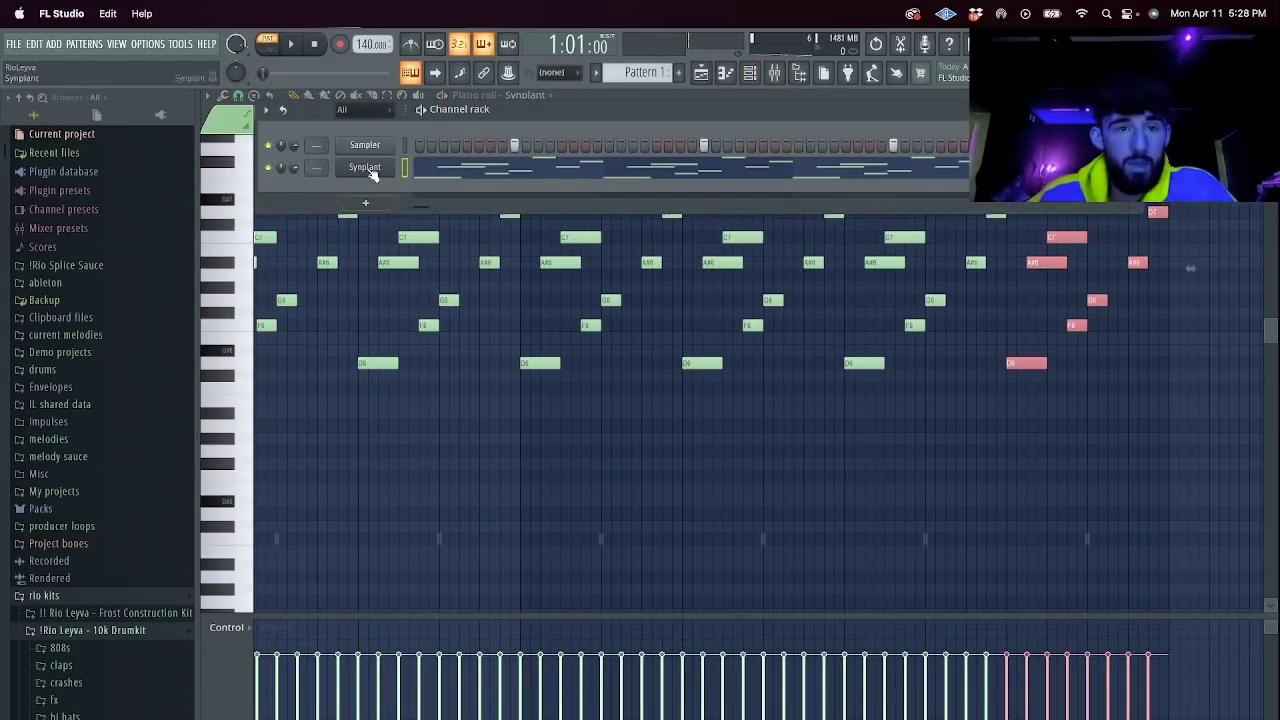
right_click(365, 168)
click(443, 296)
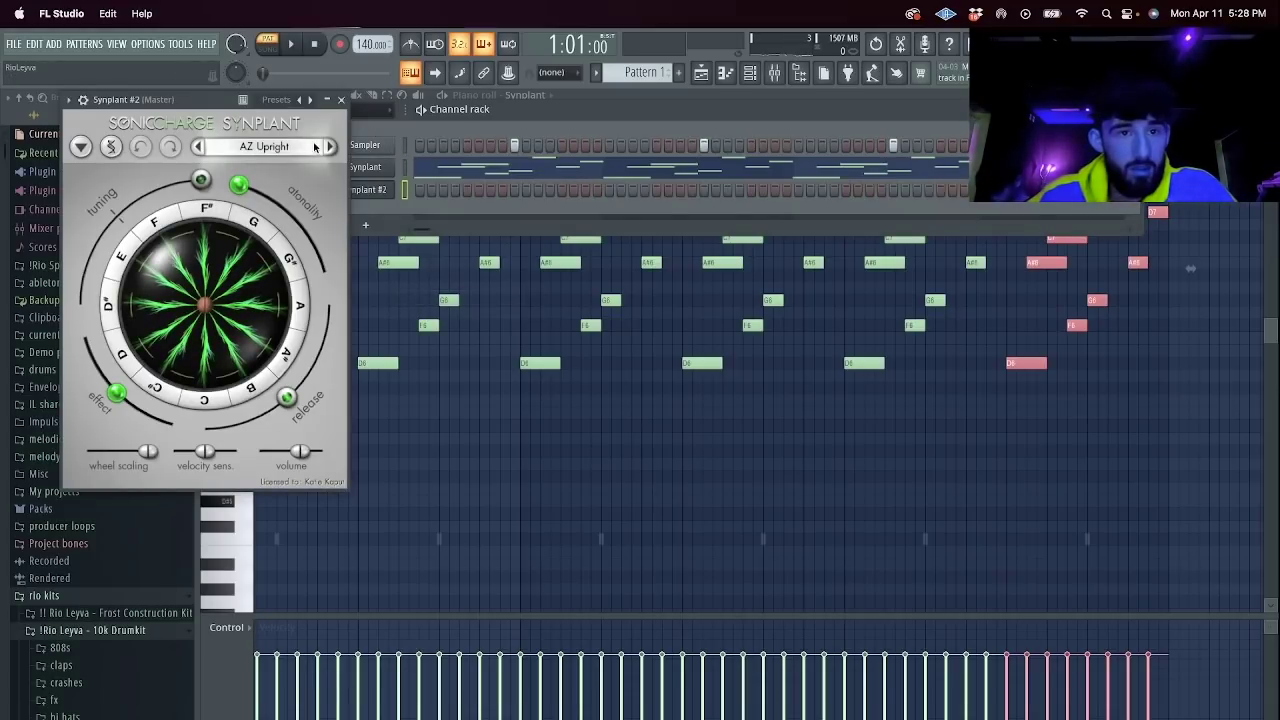
Switch Synplant #2 to the CS Leafy Rhodes preset and open it in the piano roll.
click(330, 147)
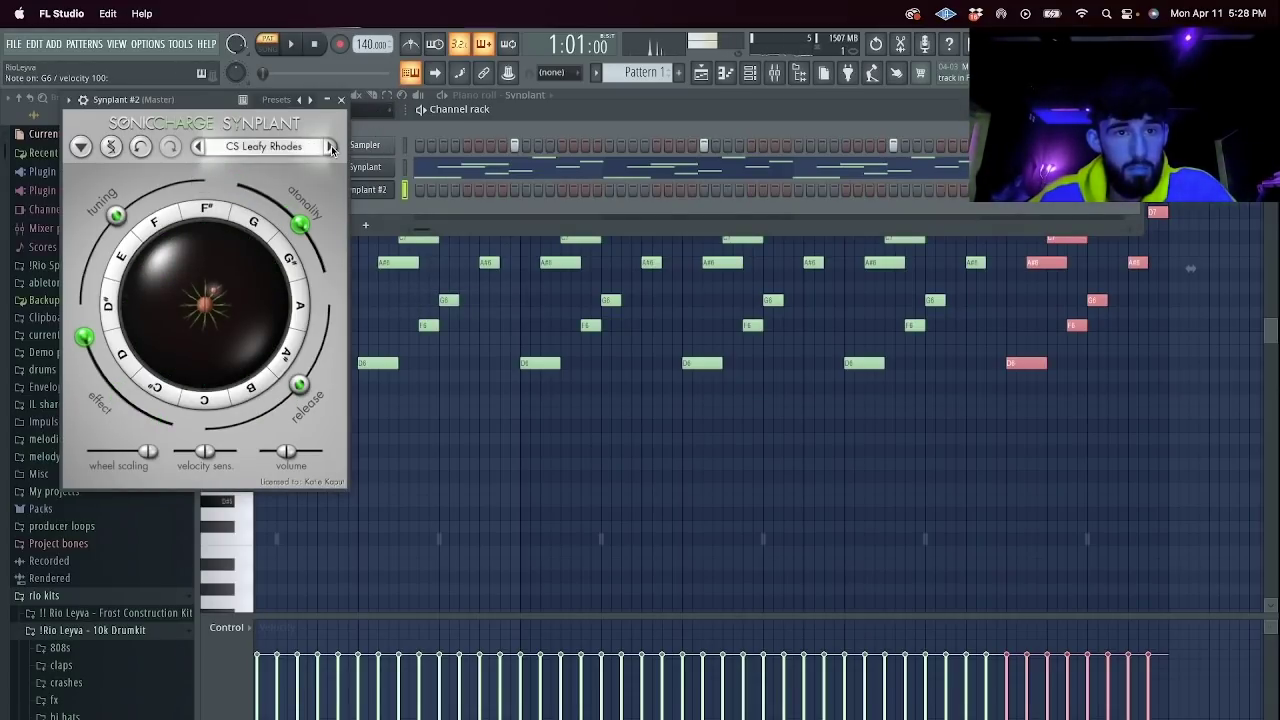
click(343, 100)
right_click(382, 187)
click(421, 193)
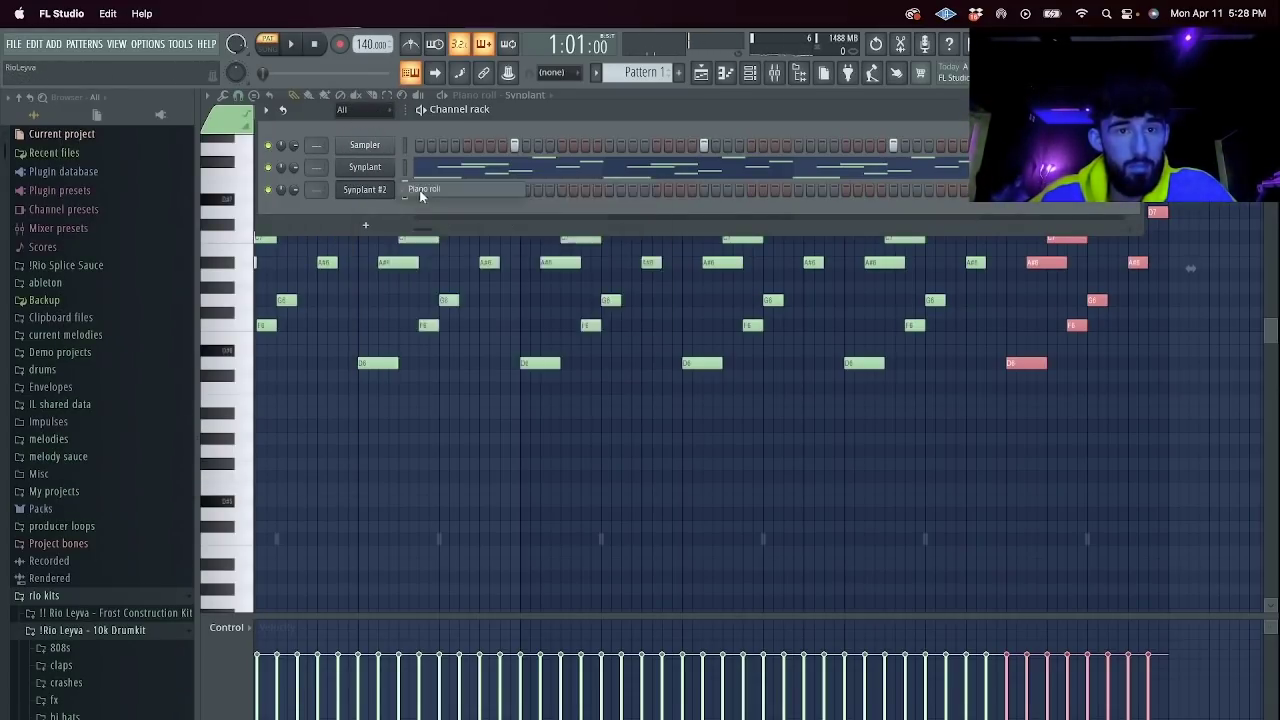
key(space)
key(space)
drag(512, 115, 193, 147)
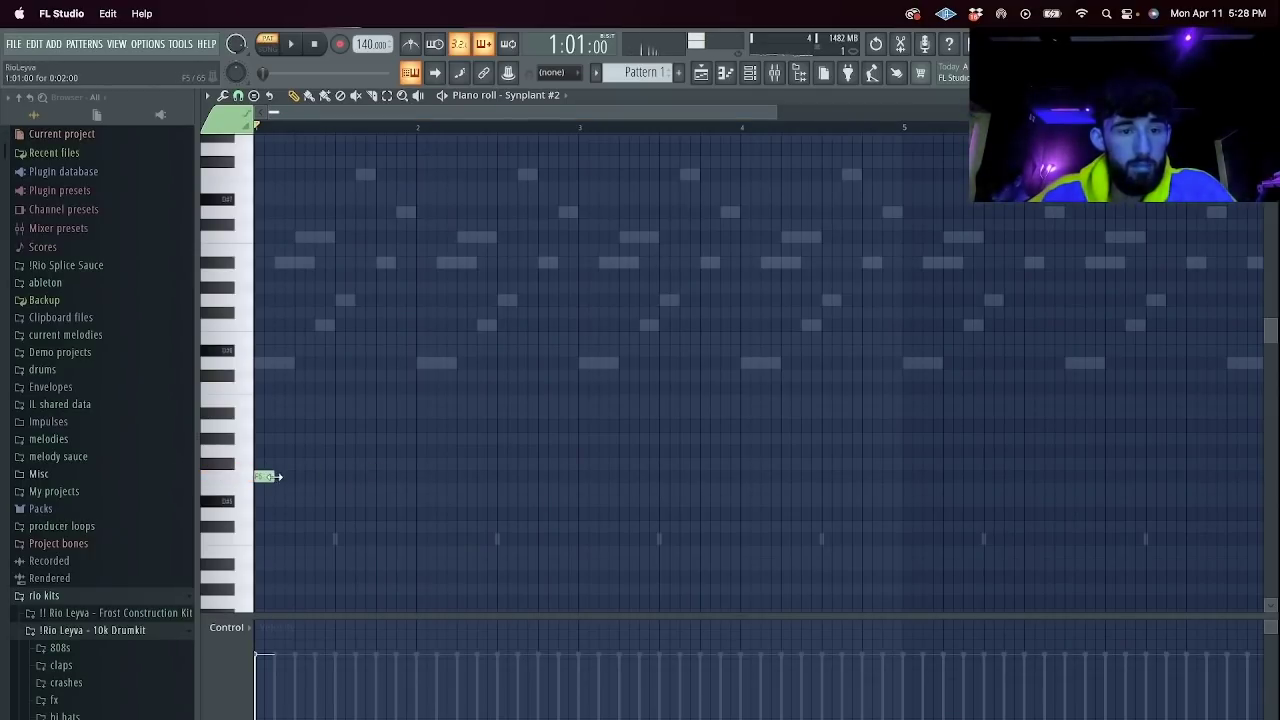
Draw a long bar-1 chord of D#4, G4, A#4, D5 and F5.
drag(266, 499, 462, 511)
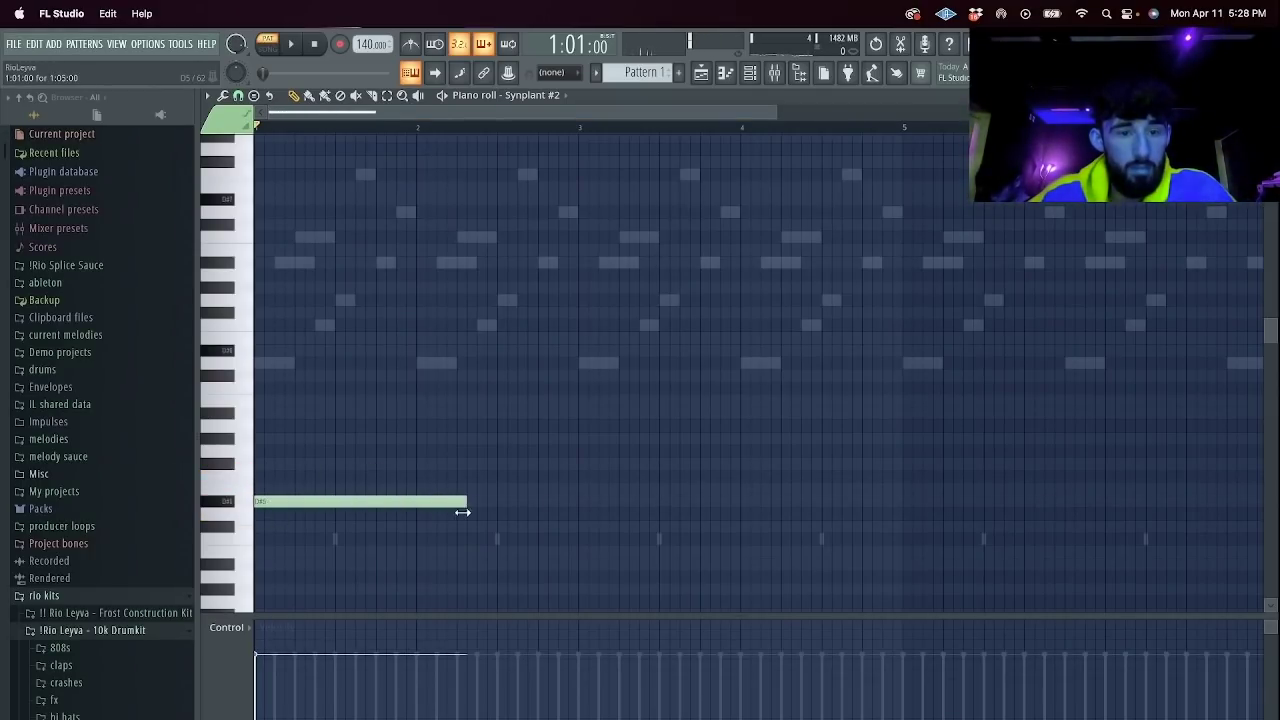
drag(287, 451, 256, 453)
drag(286, 402, 256, 403)
right_click(270, 402)
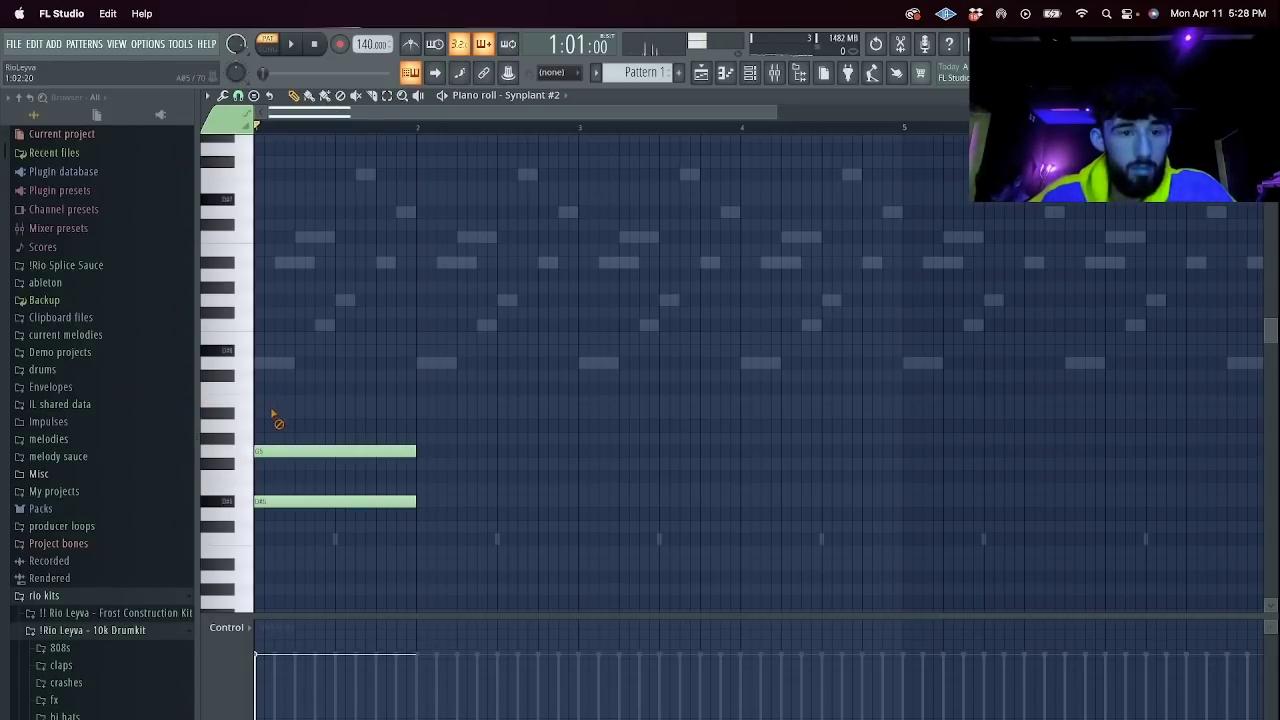
click(264, 414)
click(285, 363)
click(295, 325)
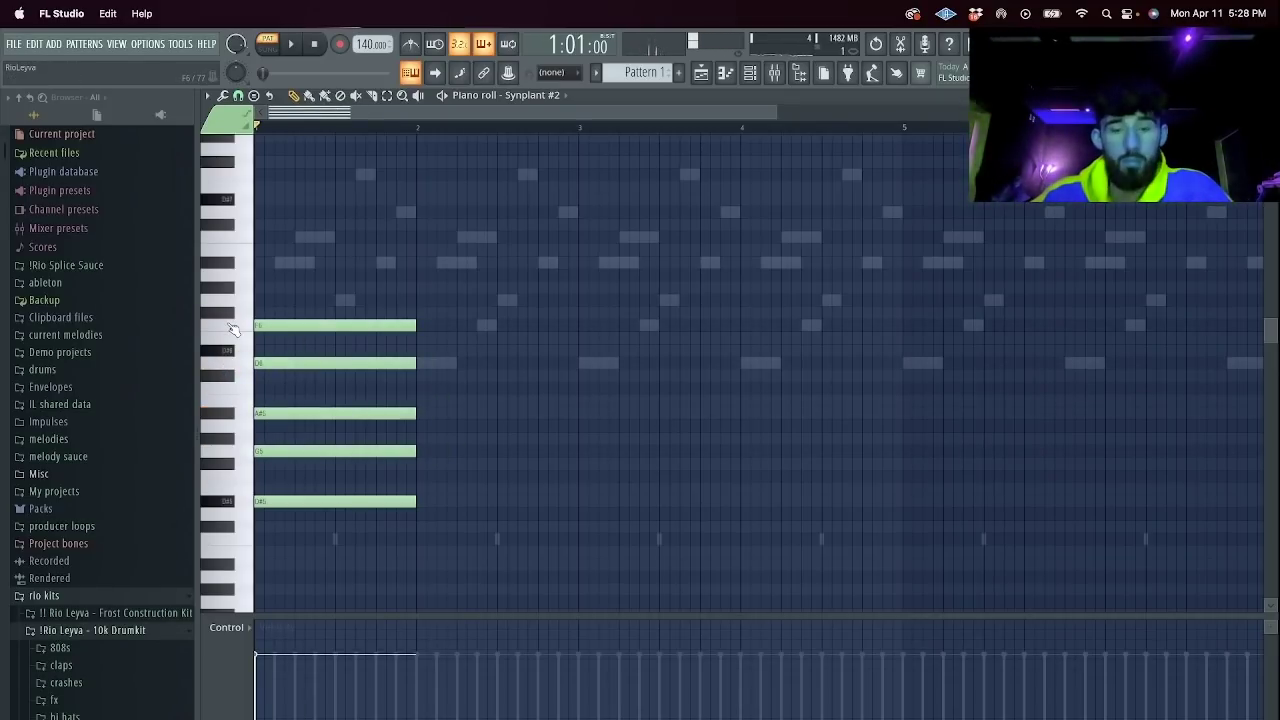
key(space)
Duplicate the chord into bars 2–3 and change the bar-3 chord to D4, F4, A4, C5.
key(ctrl+b)
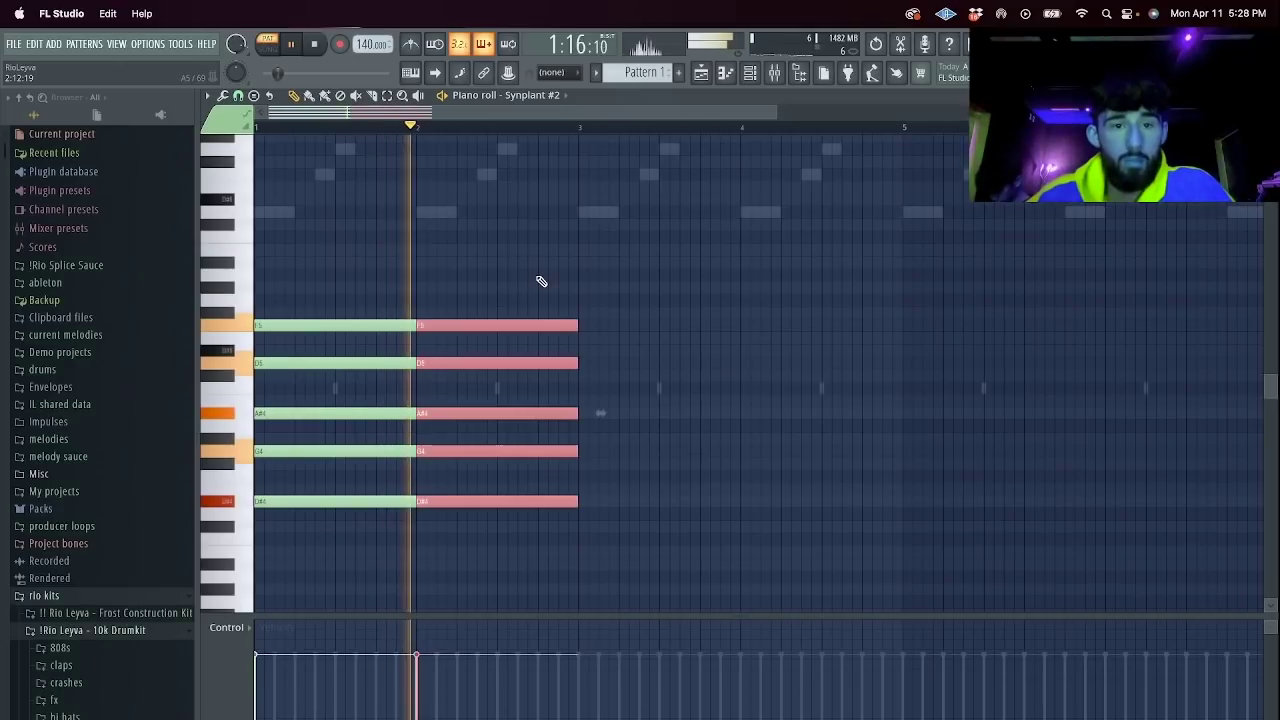
key(ctrl+b)
right_click(600, 328)
key(space)
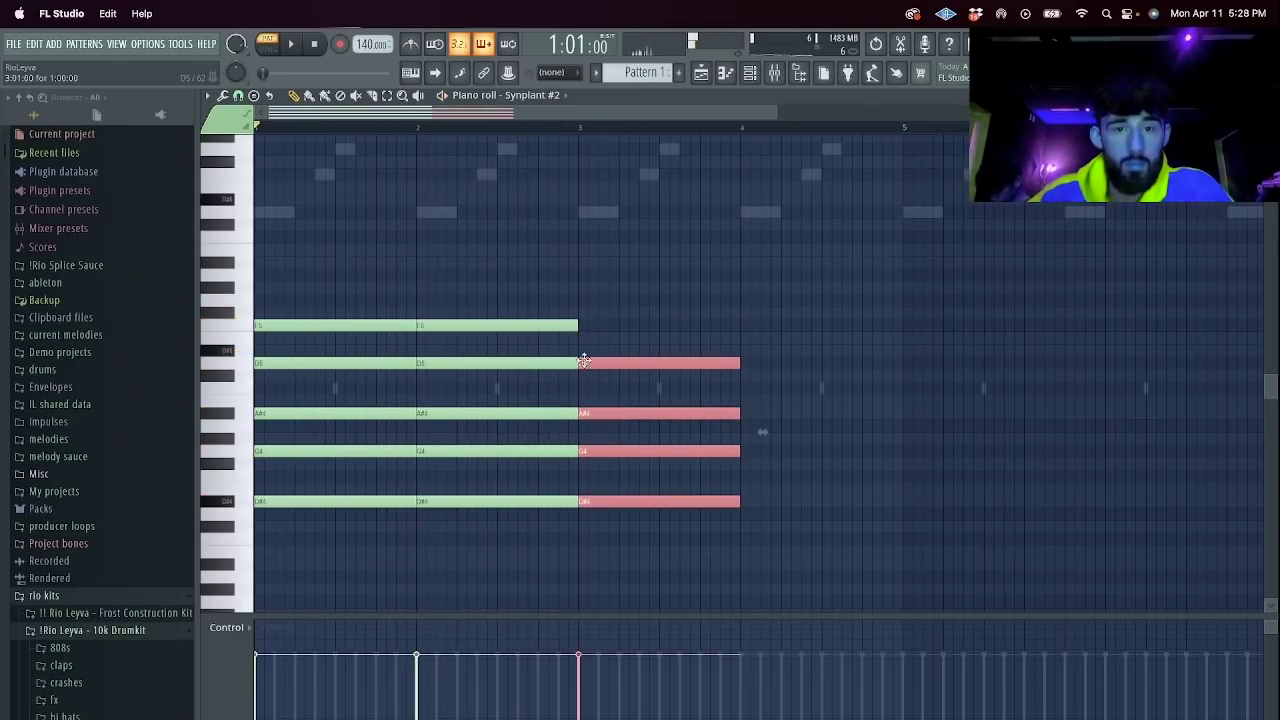
drag(590, 501, 578, 514)
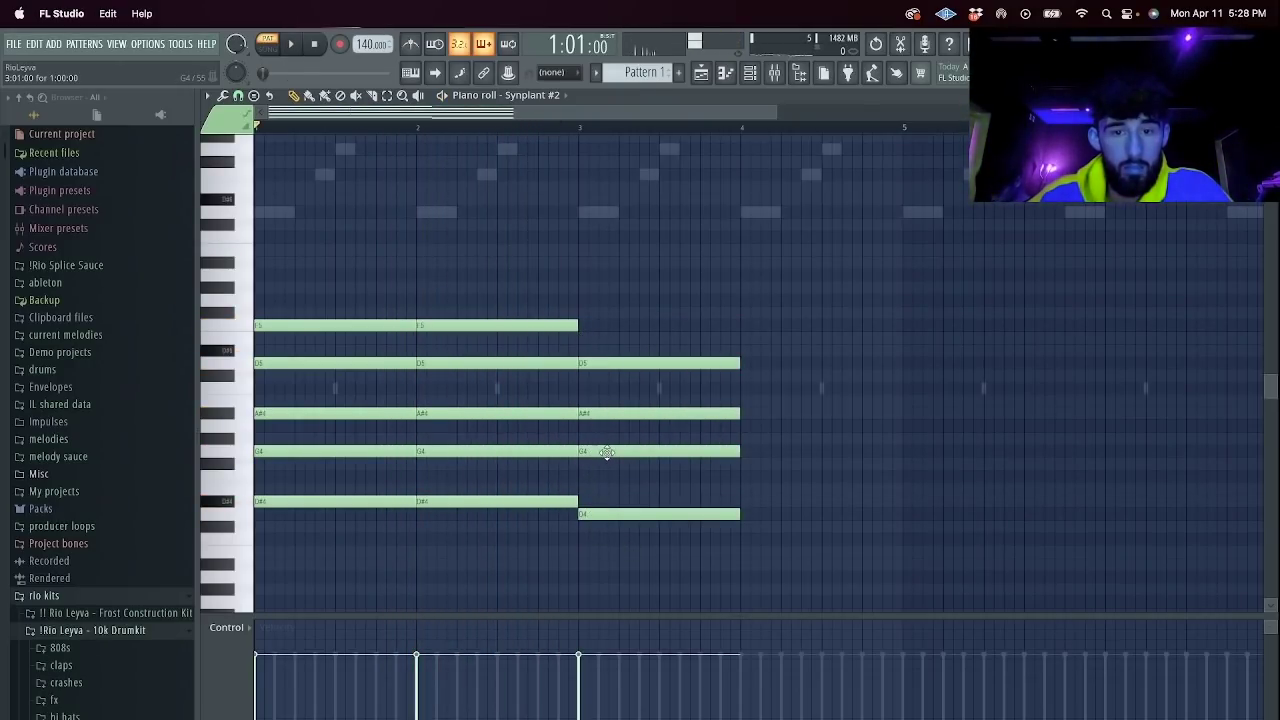
drag(603, 451, 604, 477)
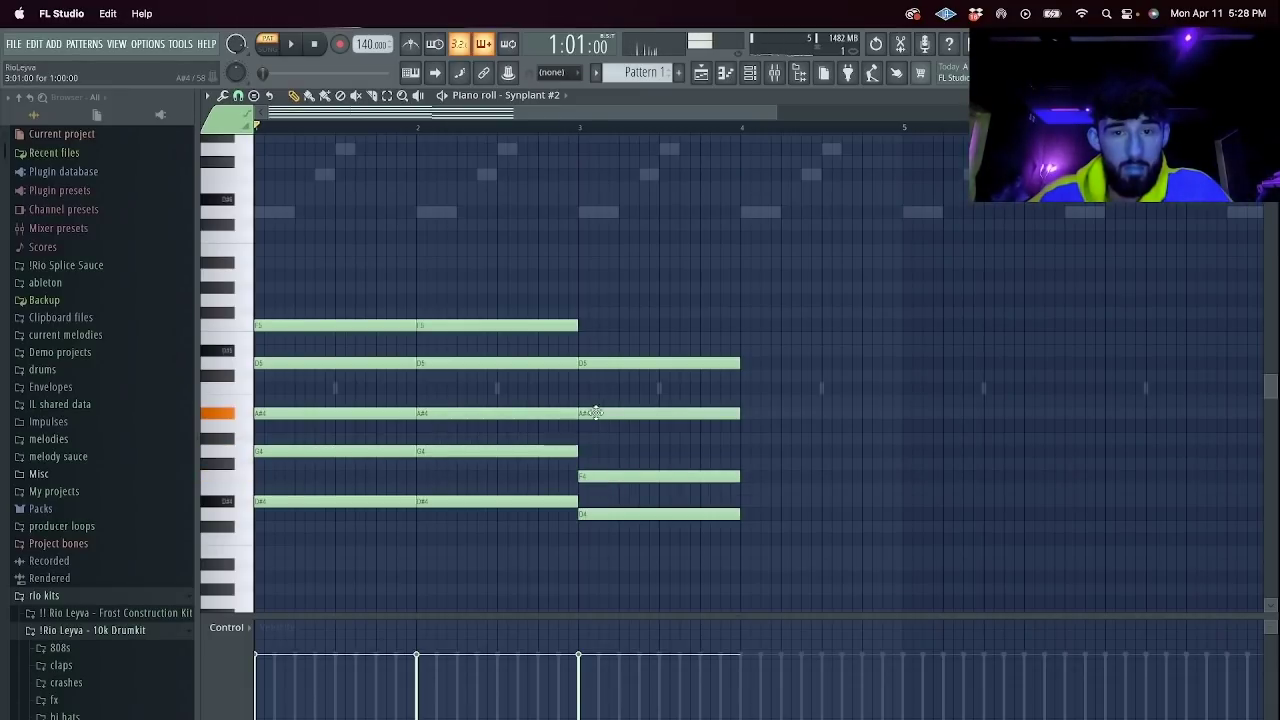
drag(595, 413, 595, 426)
drag(589, 363, 592, 393)
key(space)
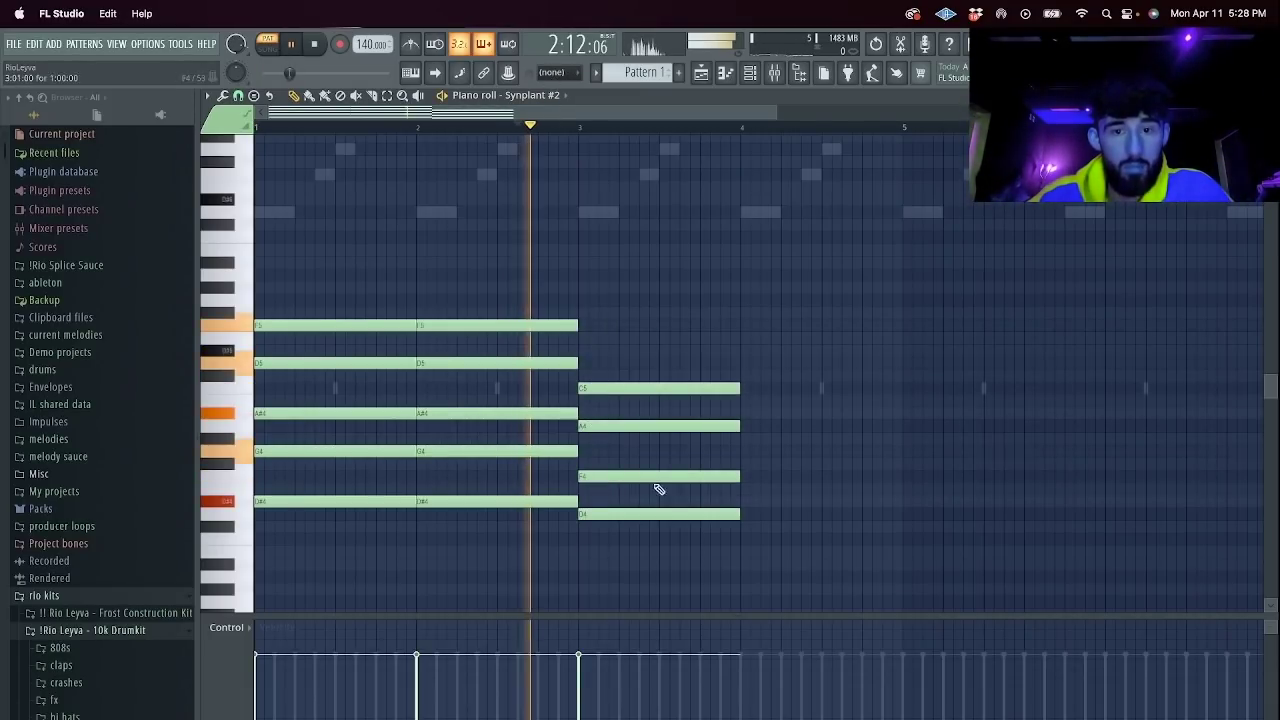
Try the bar-3 F4 an octave higher, then return it to F4.
drag(716, 545, 692, 340)
key(space)
key(space)
drag(682, 490, 680, 455)
key(space)
key(ctrl+Up)
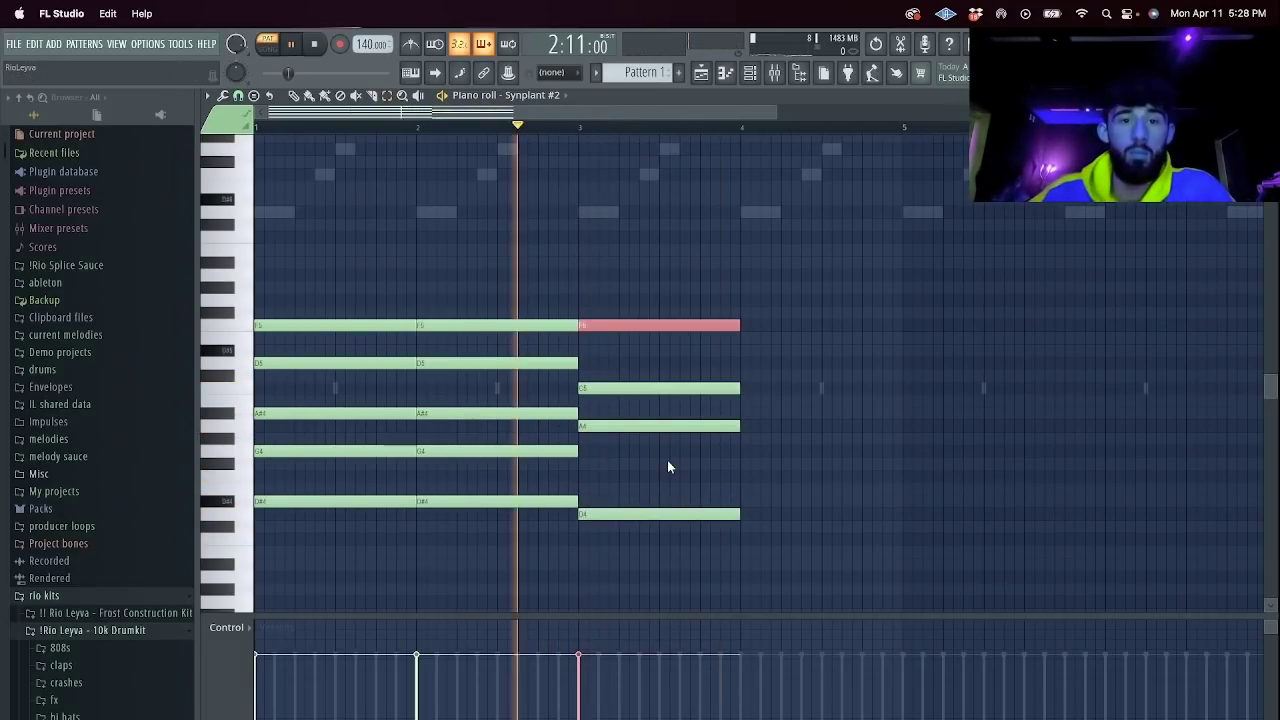
key(space)
drag(714, 557, 692, 328)
key(space)
key(space)
key(ctrl+Down)
Duplicate the bar-3 chord into bar 4, then repeat the whole two-chord progression.
drag(677, 531, 661, 323)
key(ctrl+b)
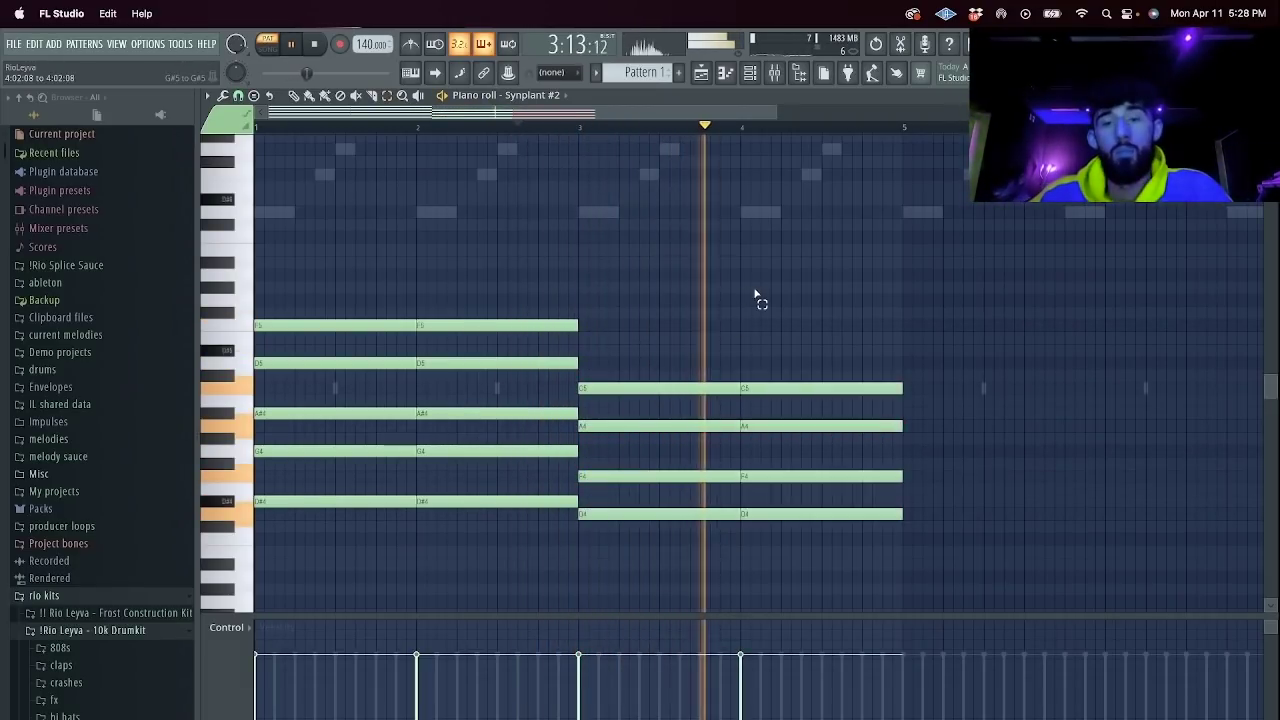
ctrl+click(754, 288)
key(ctrl+b)
click(752, 76)
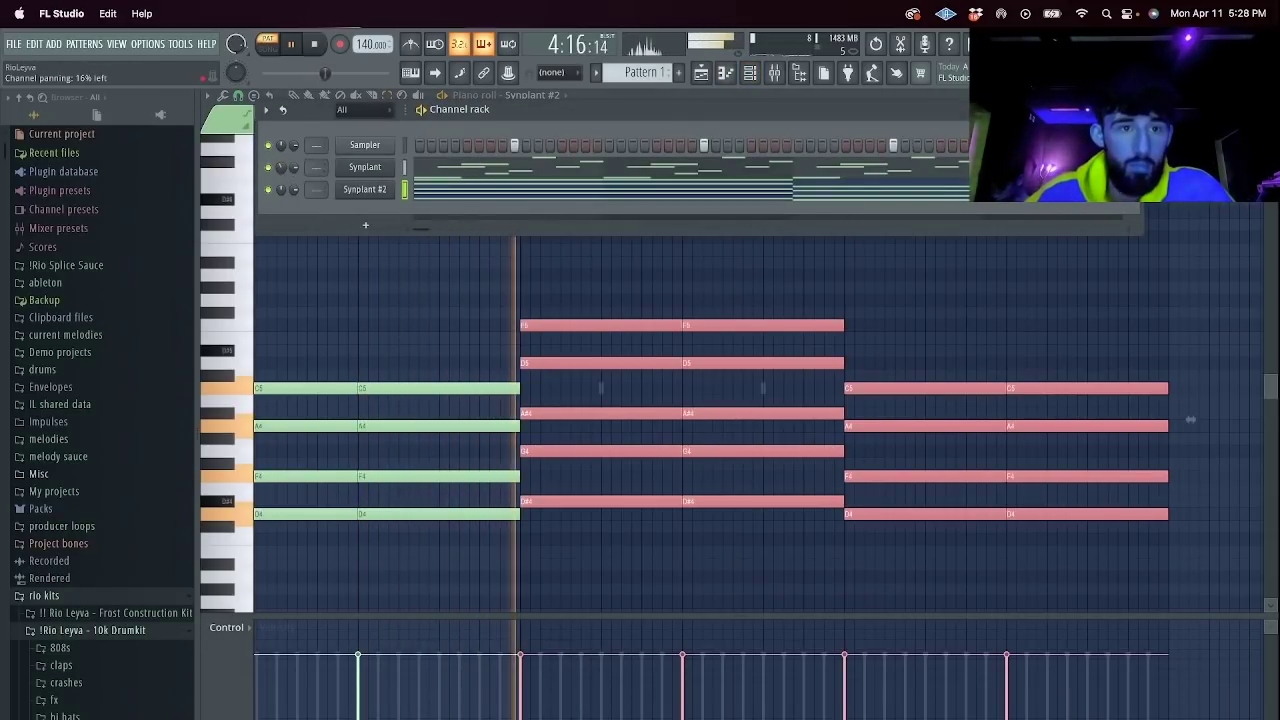
From the Isolation Drumkit, load the essential clap over Sampler and add Clipped Zay 808.
click(42, 369)
click(100, 404)
click(62, 439)
drag(66, 471, 365, 145)
click(60, 421)
drag(80, 466, 366, 211)
Open the Clipped Zay 808 channel's notes in the piano roll.
click(366, 211)
click(363, 235)
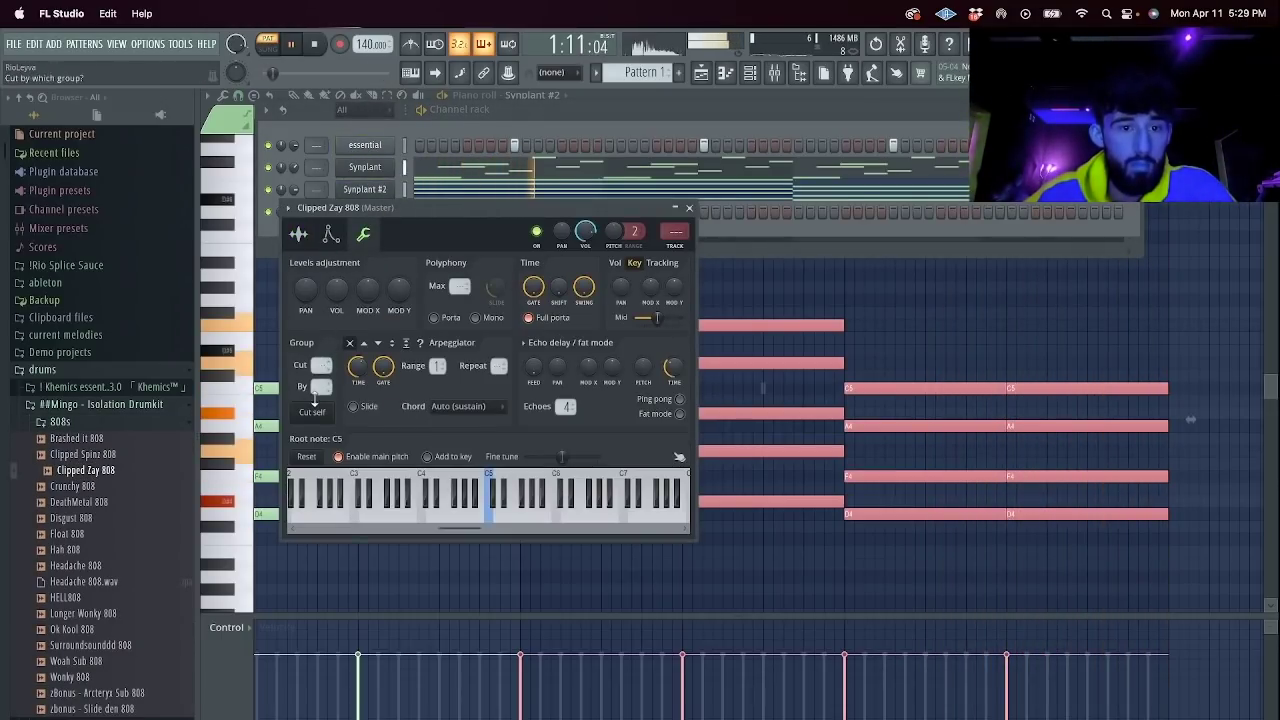
key(space)
click(376, 189)
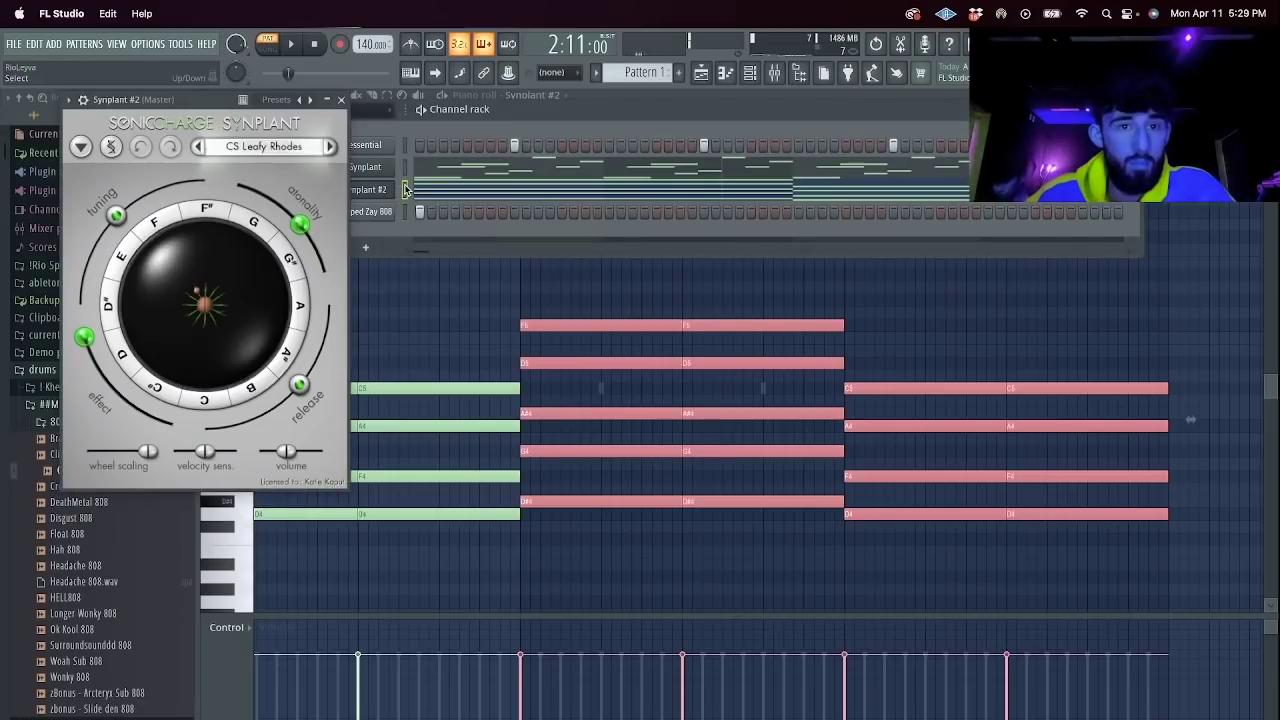
click(341, 99)
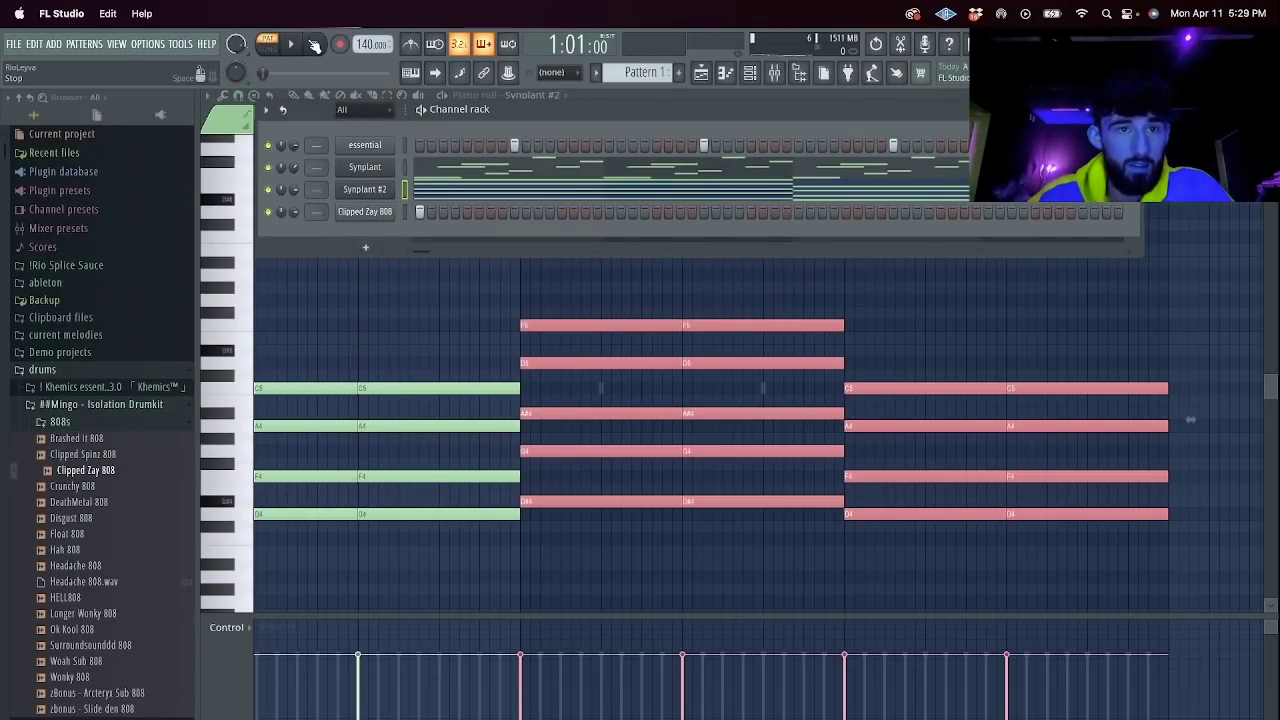
right_click(388, 210)
click(442, 212)
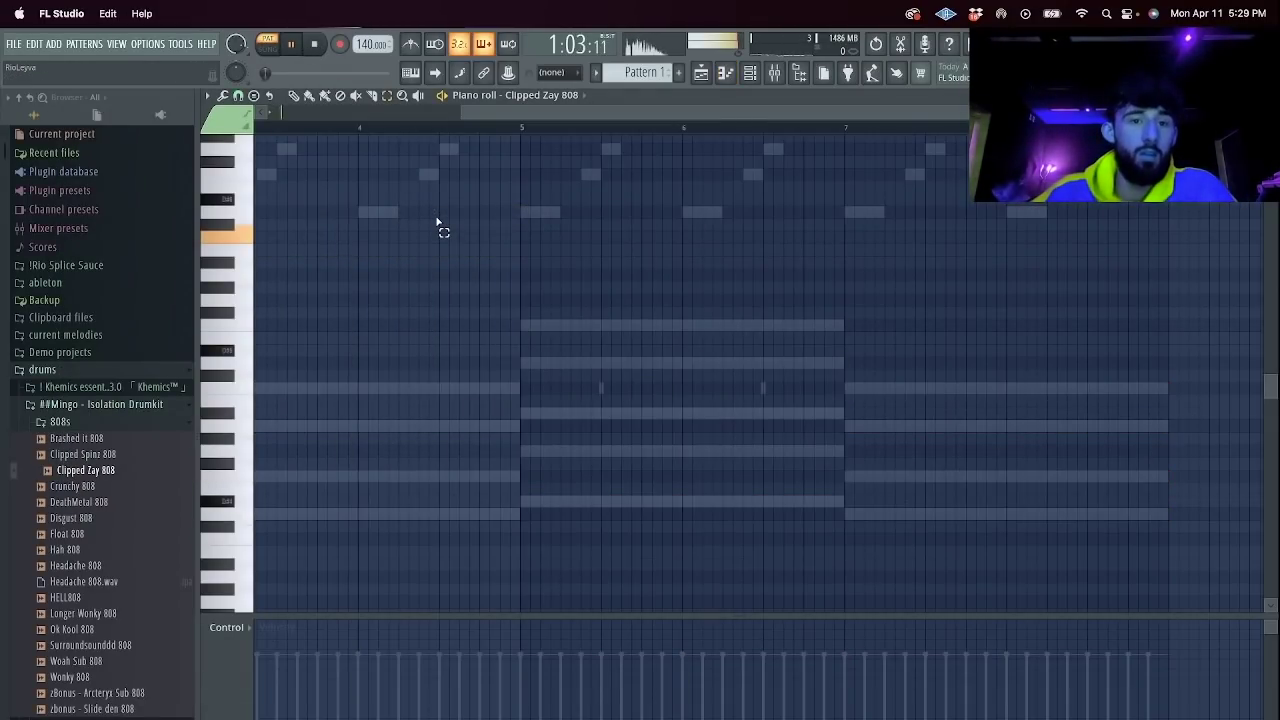
Draw two D#5 808 notes spanning bars 1–2, shortening the first.
scroll(445, 215, left, 5)
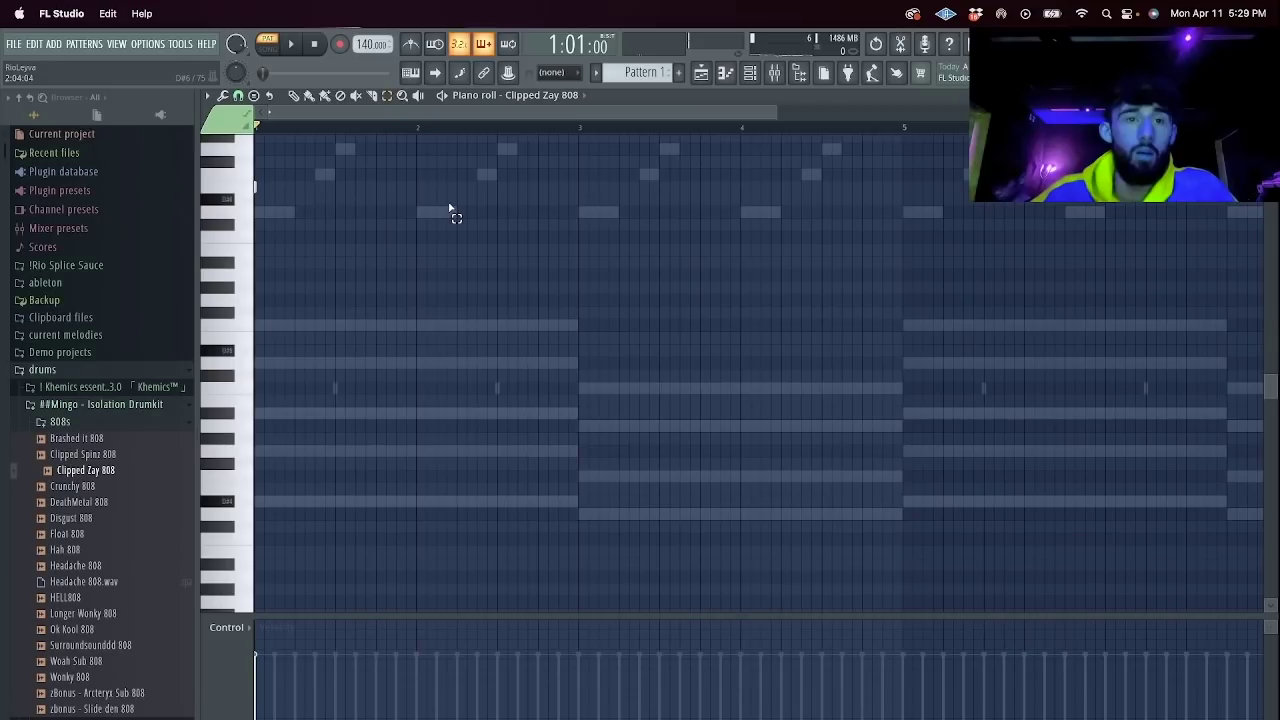
key(space)
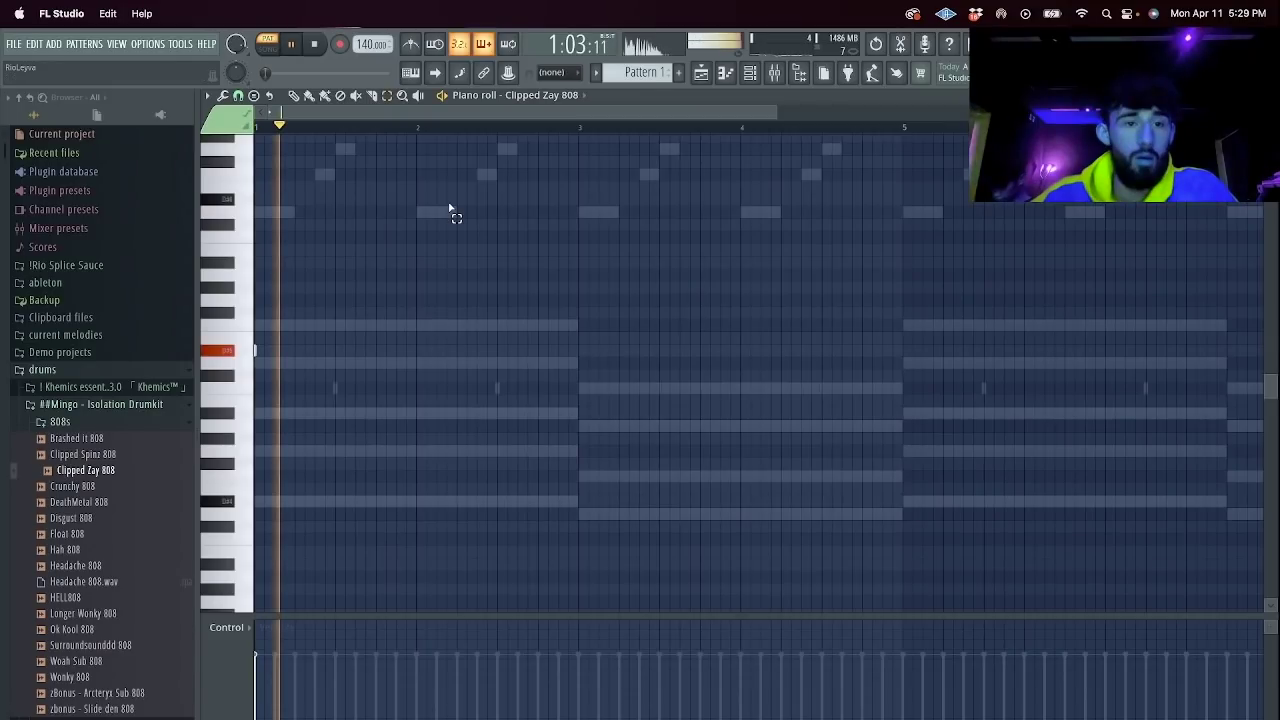
key(space)
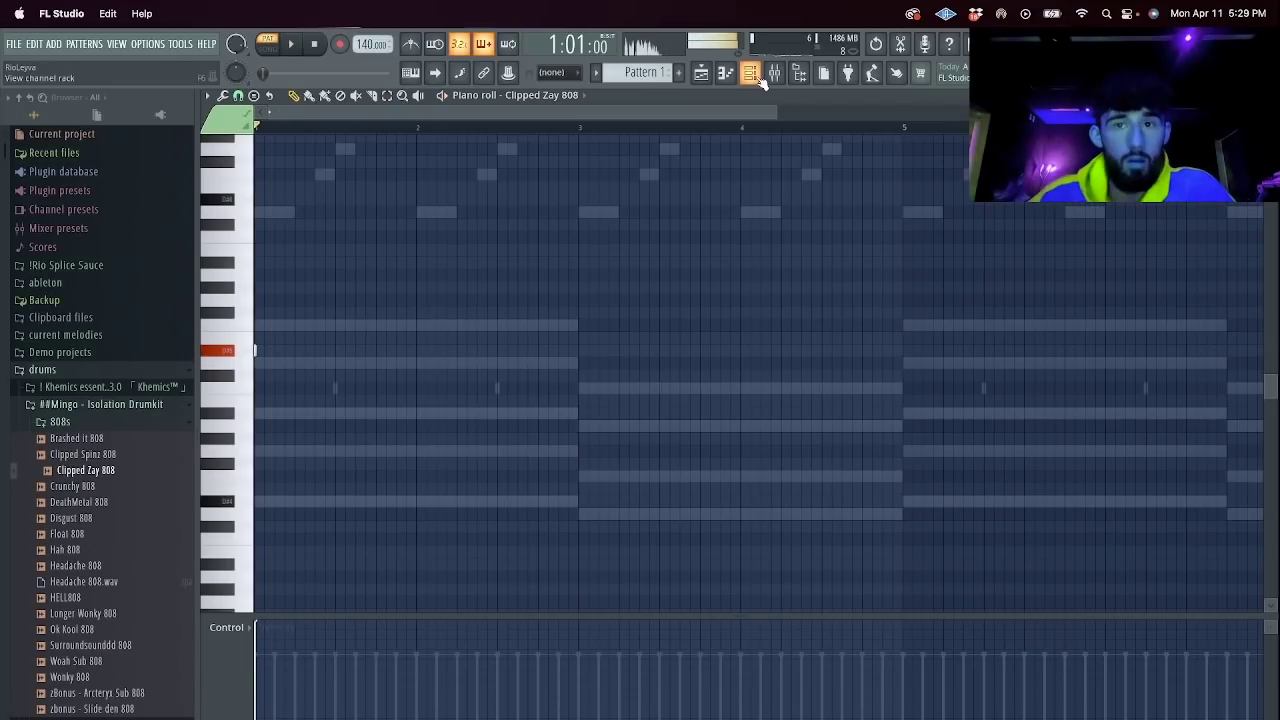
click(750, 73)
key(space)
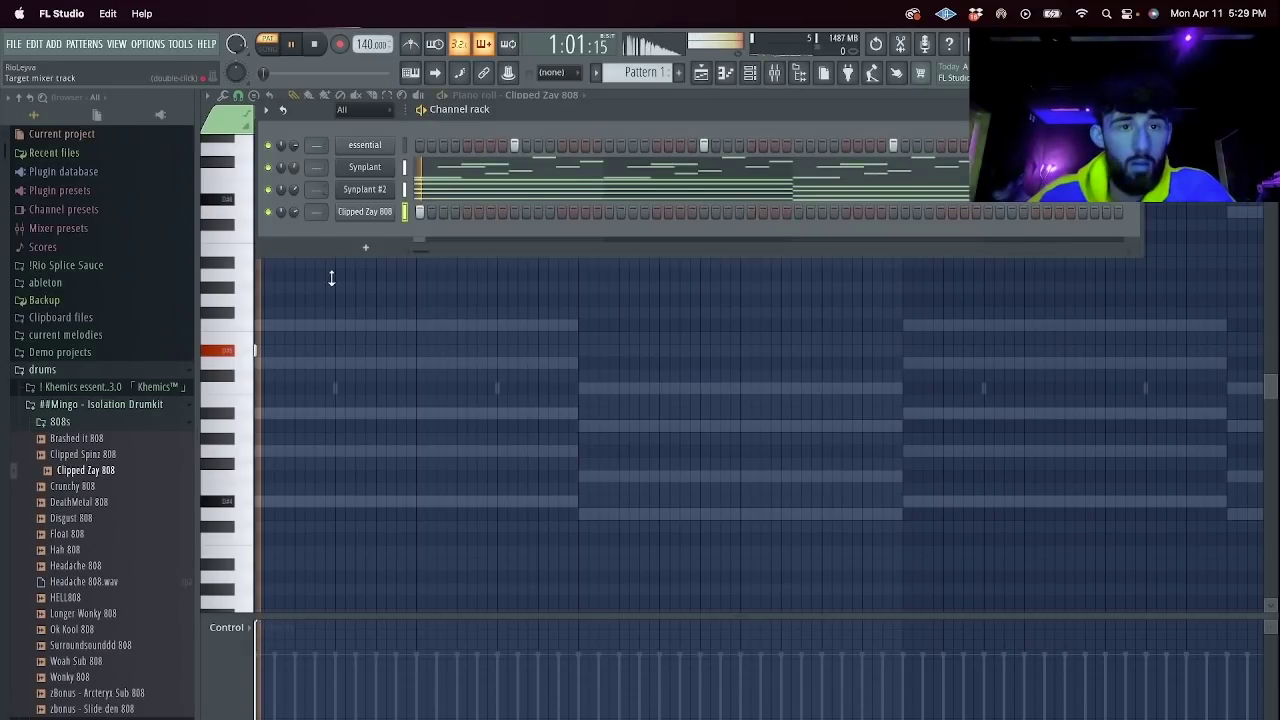
click(328, 350)
click(459, 353)
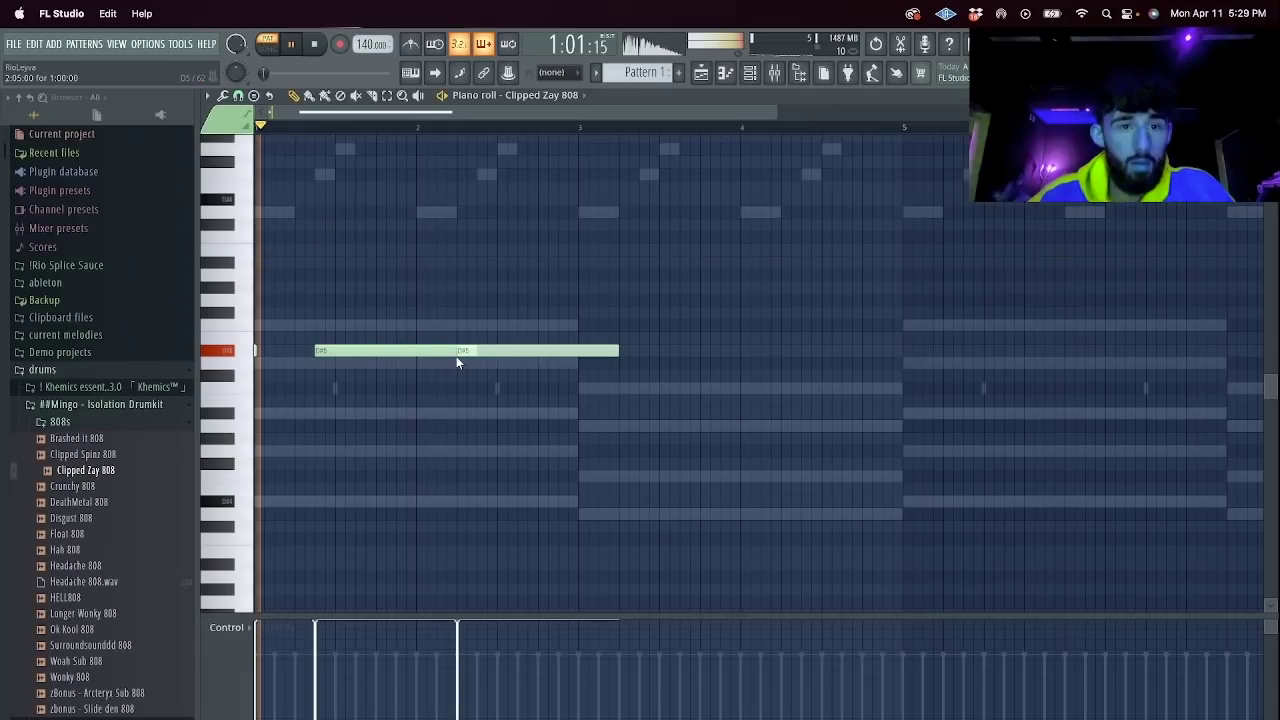
right_click(460, 354)
drag(474, 352, 412, 355)
click(470, 354)
drag(562, 352, 580, 352)
Duplicate the 808 notes into bars 3–5, lowered to D5, and adjust their lengths and placement.
key(super+b)
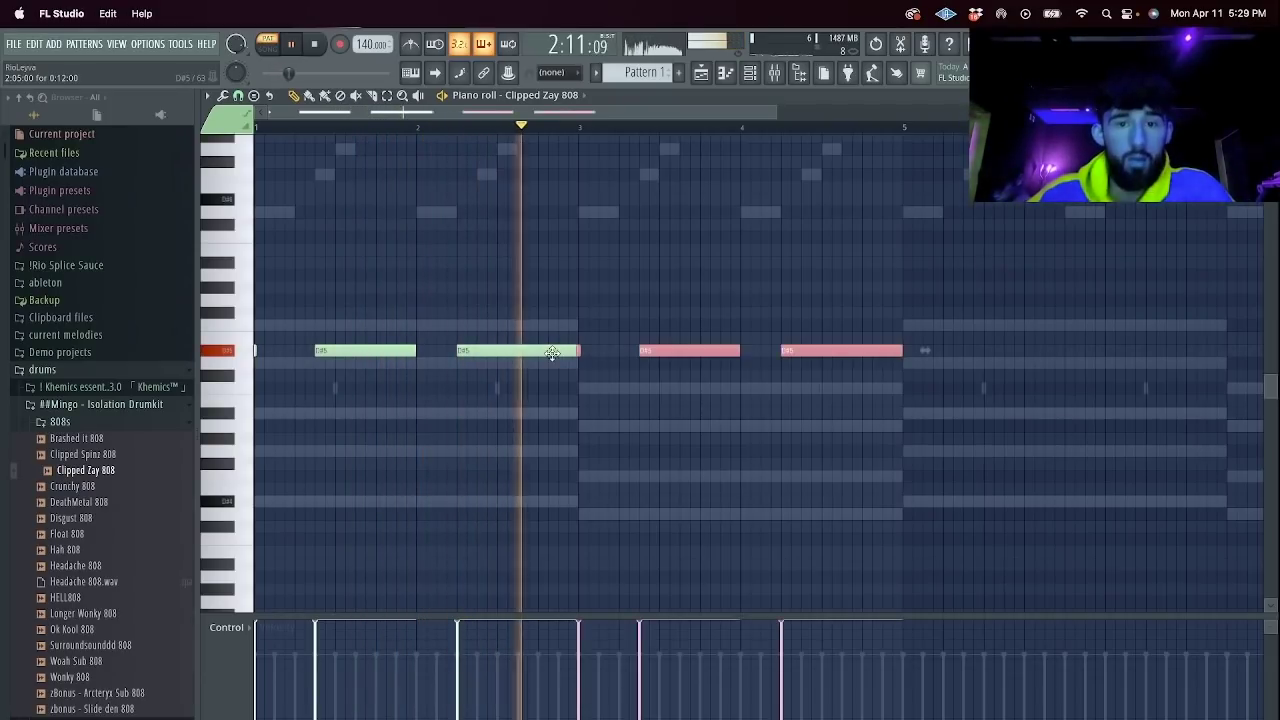
key(shift+Down)
super+click(800, 428)
right_click(794, 363)
drag(794, 363, 782, 368)
drag(901, 365, 850, 363)
drag(873, 351, 799, 363)
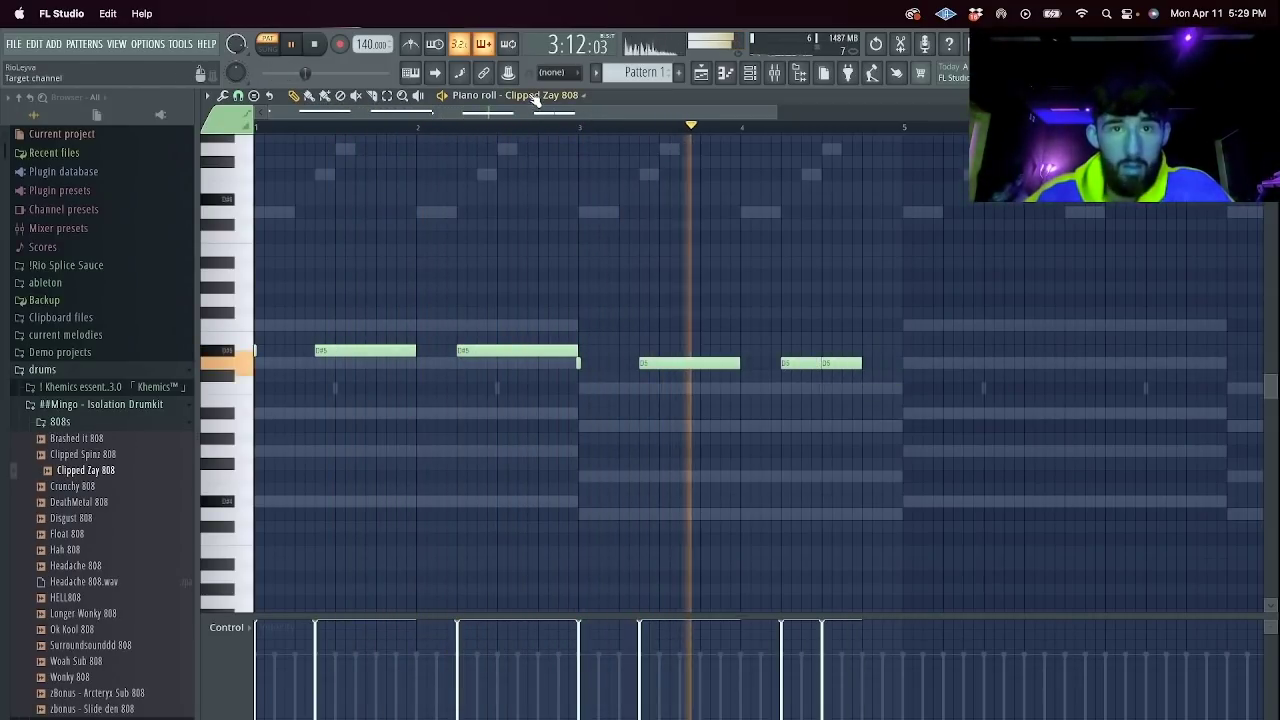
click(536, 95)
In the essential clap's notes, add a C5 note and delete the notes in bars 5–9.
click(532, 122)
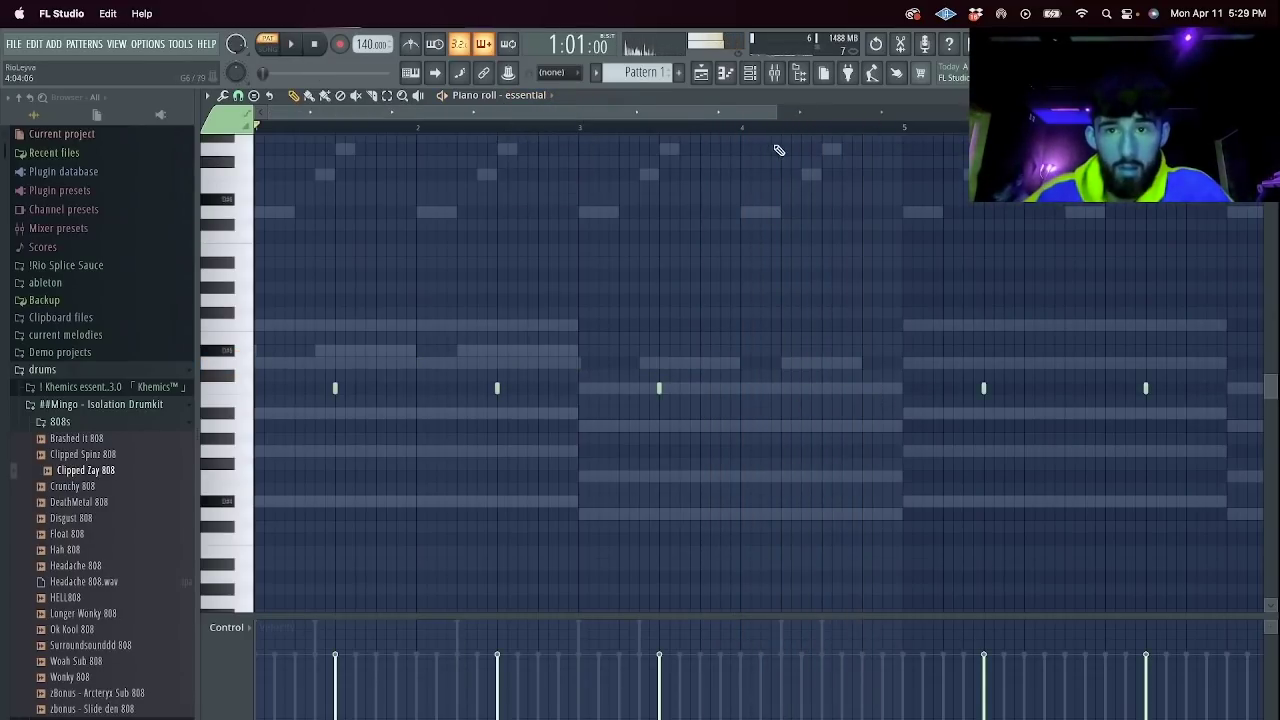
click(864, 388)
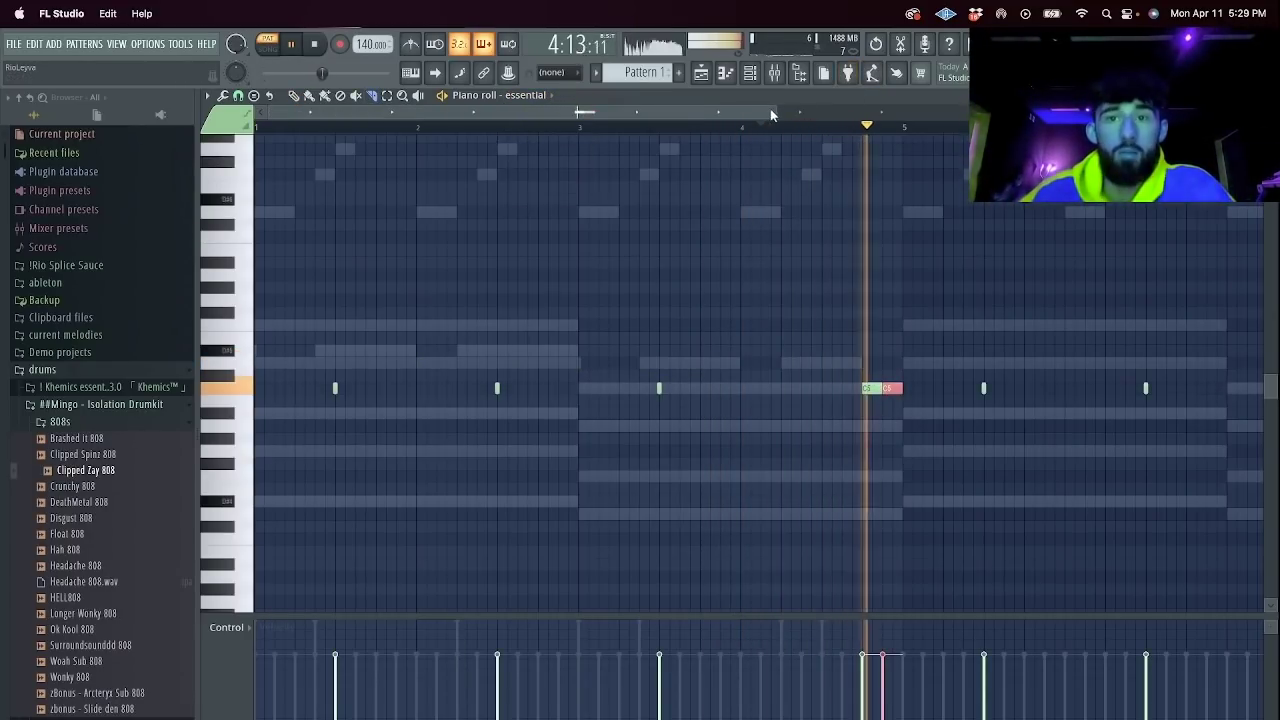
scroll(1158, 475, down, 2)
drag(1099, 495, 608, 198)
key(Delete)
Return to the Clipped Zay 808 notes and select the last two 808 notes.
click(530, 96)
click(556, 168)
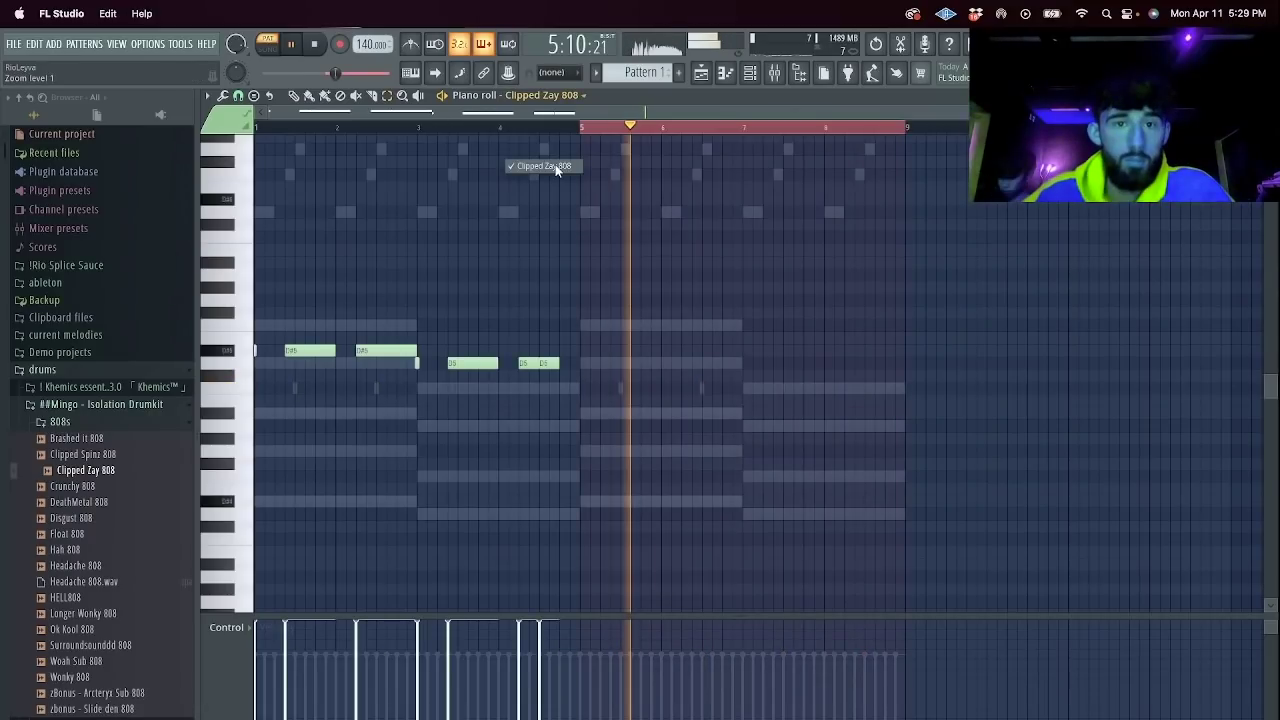
drag(913, 418, 858, 312)
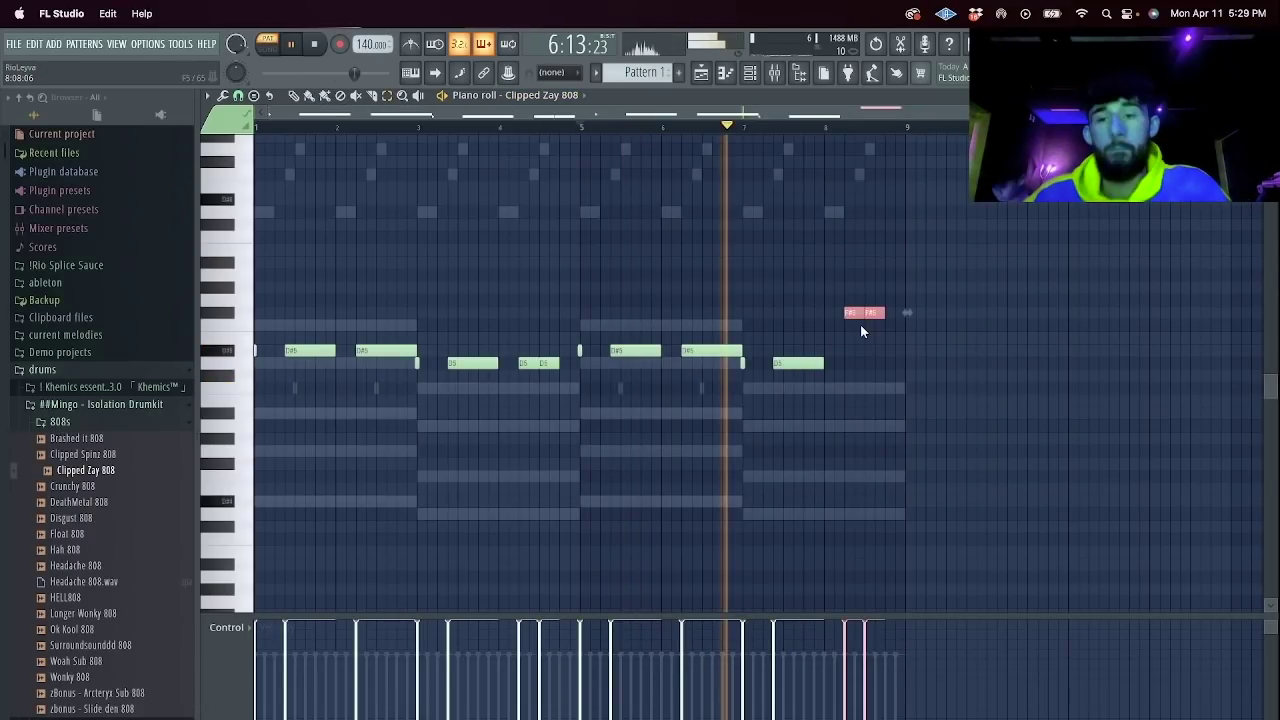
Raise the bar-8 F4 to G4 and stack a rising run A4, C5, D5, F5, G5, A#5, C6.
double_click(864, 513)
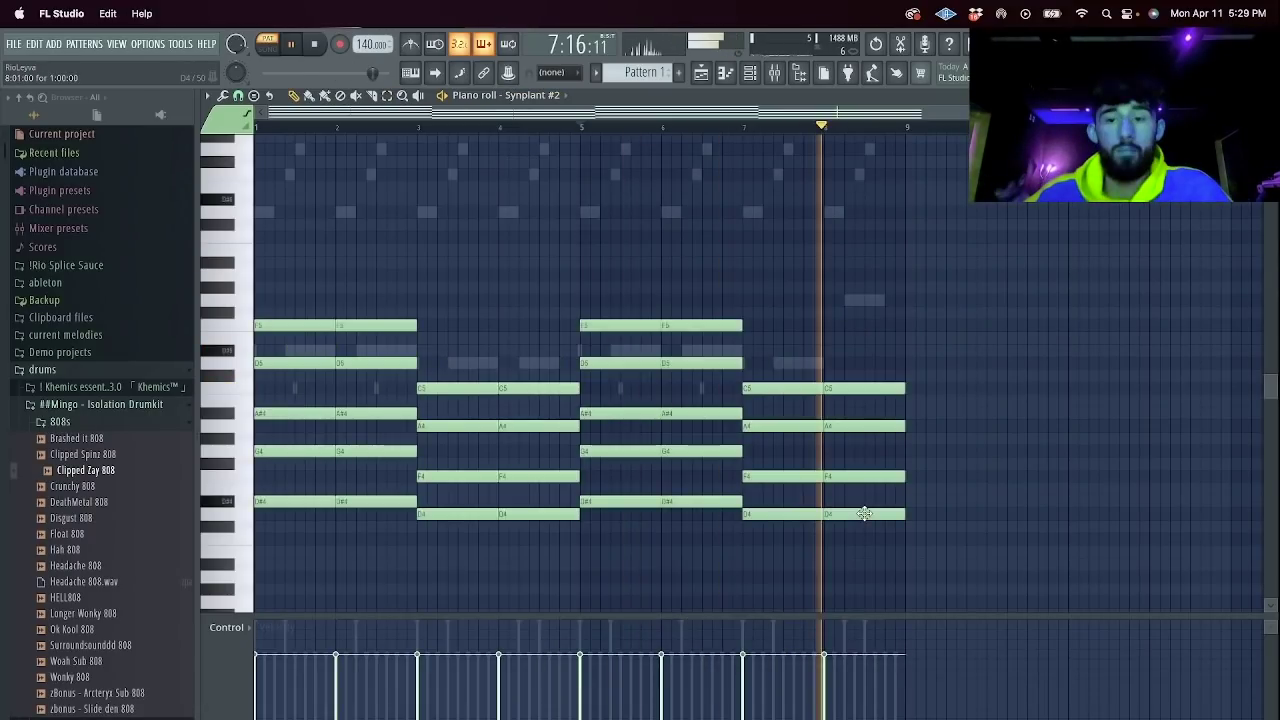
drag(841, 476, 841, 449)
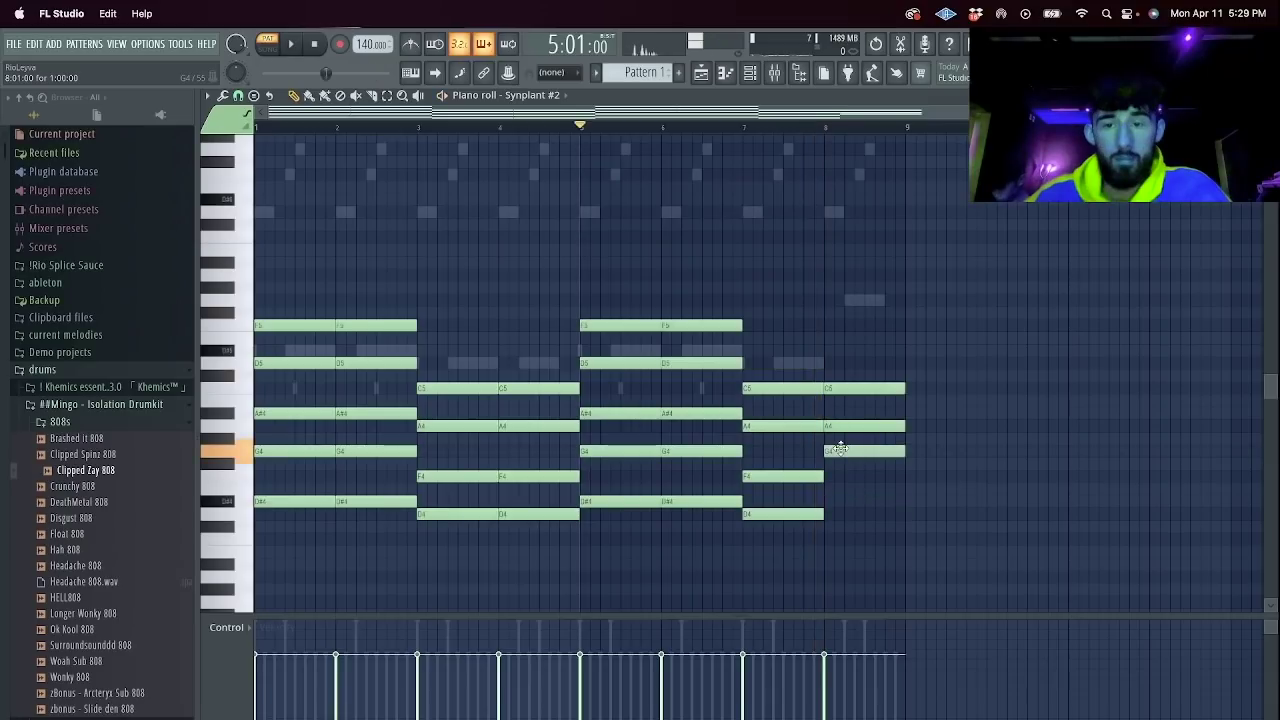
right_click(845, 427)
click(835, 427)
click(846, 388)
click(857, 363)
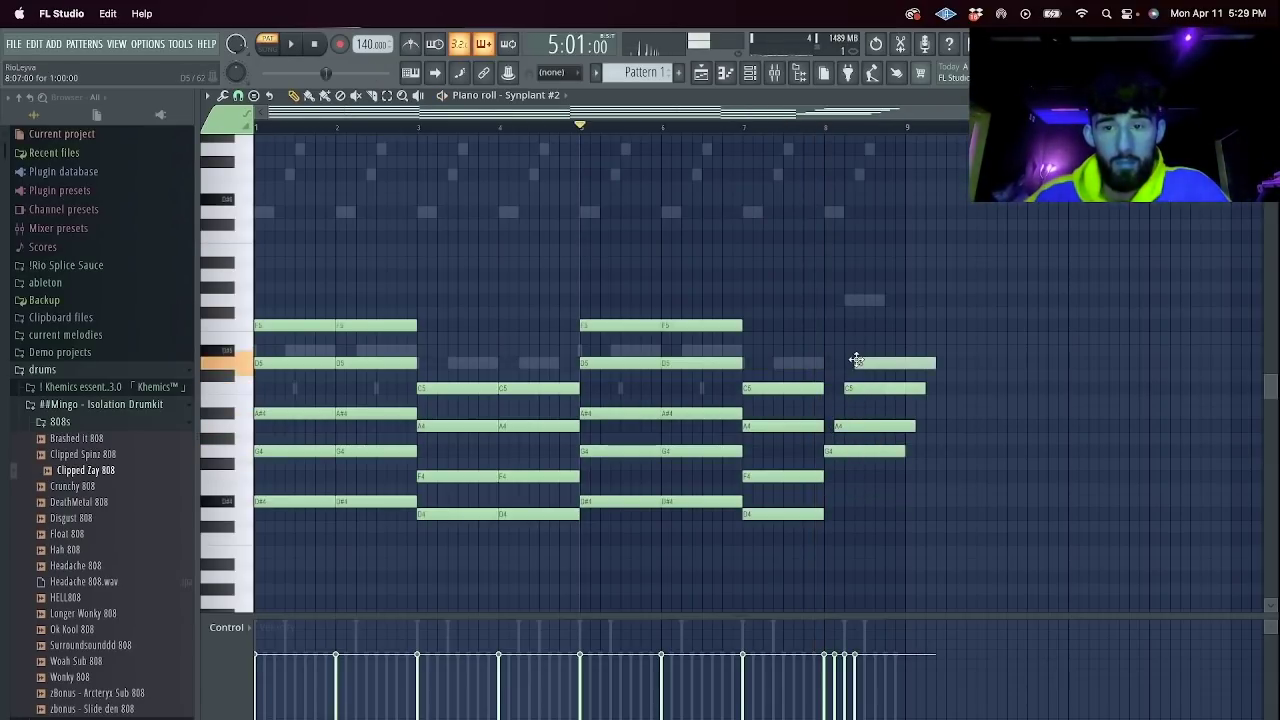
click(866, 325)
click(881, 300)
click(889, 275)
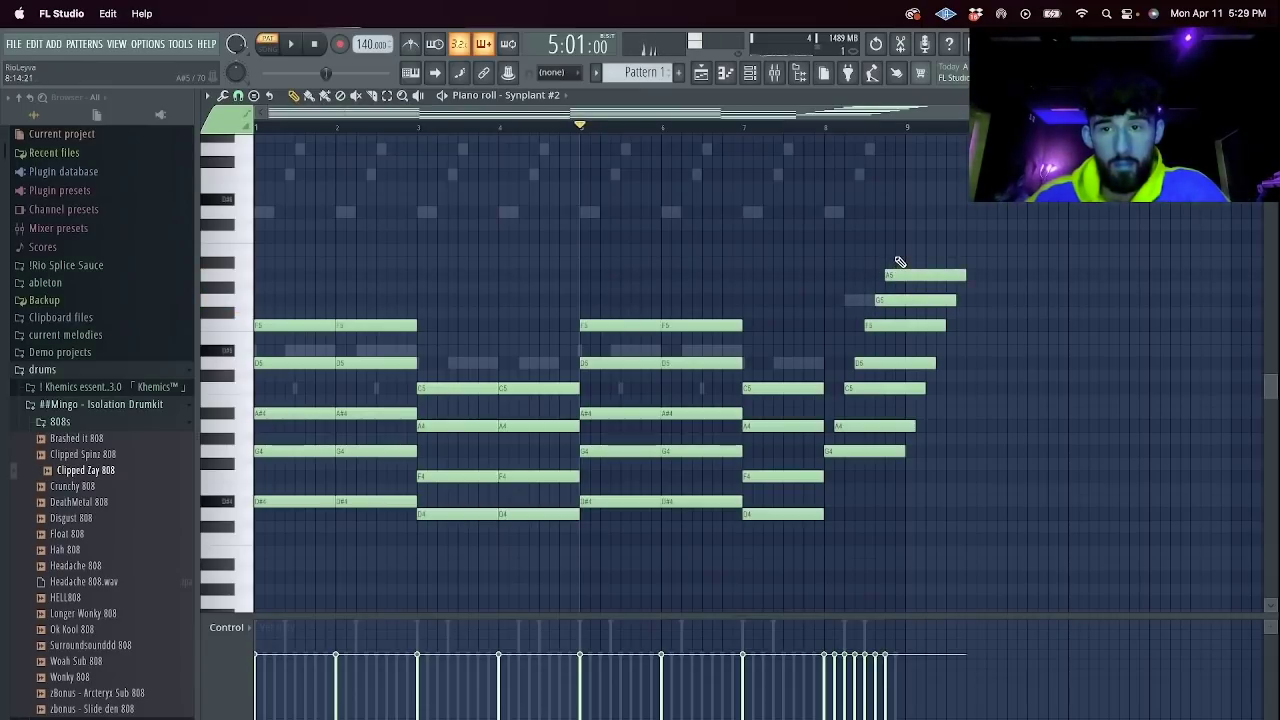
click(899, 262)
Slice the stacked bar-8 notes at bar 9 and remove the overhanging pieces.
key(space)
drag(911, 248, 909, 236)
key(p)
mouse_move(911, 232)
mouse_down()
mouse_move(920, 495)
mouse_move(880, 380)
mouse_move(856, 230)
mouse_up()
key(Delete)
Copy and paste the stacked notes and try a horizontal flip, then undo it.
key(super+c)
key(super+v)
key(alt+y)
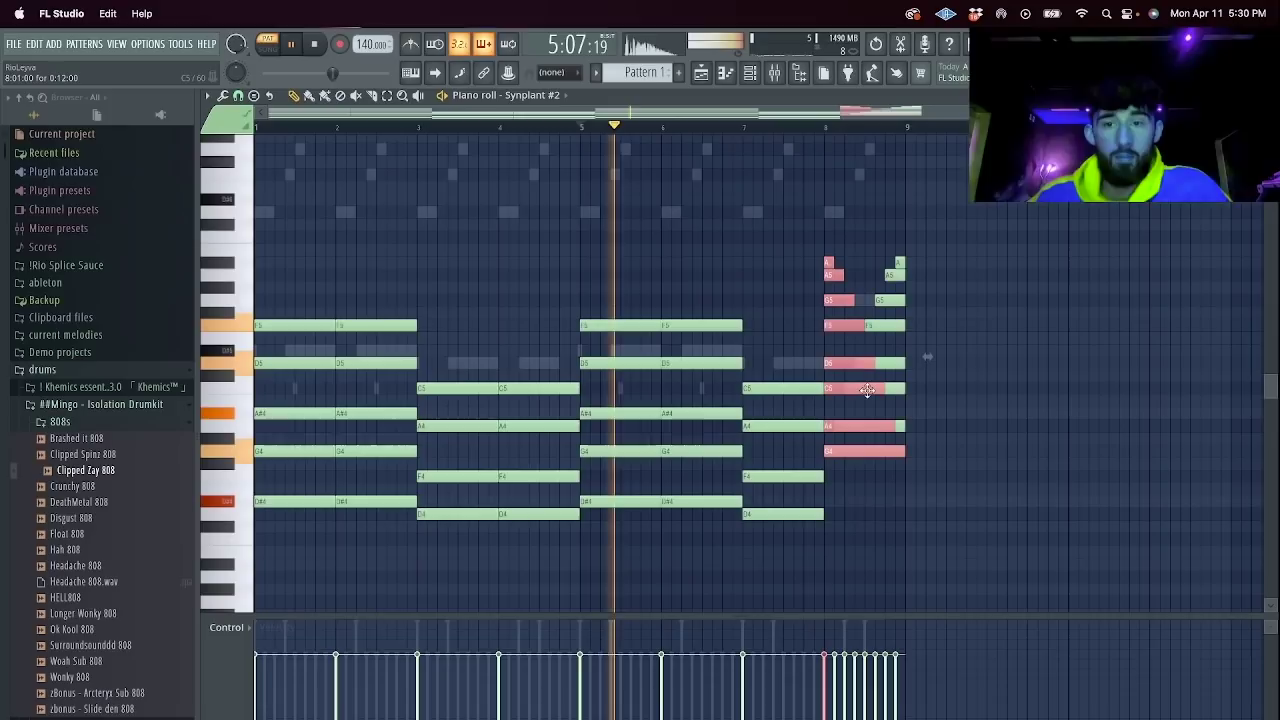
key(alt+y)
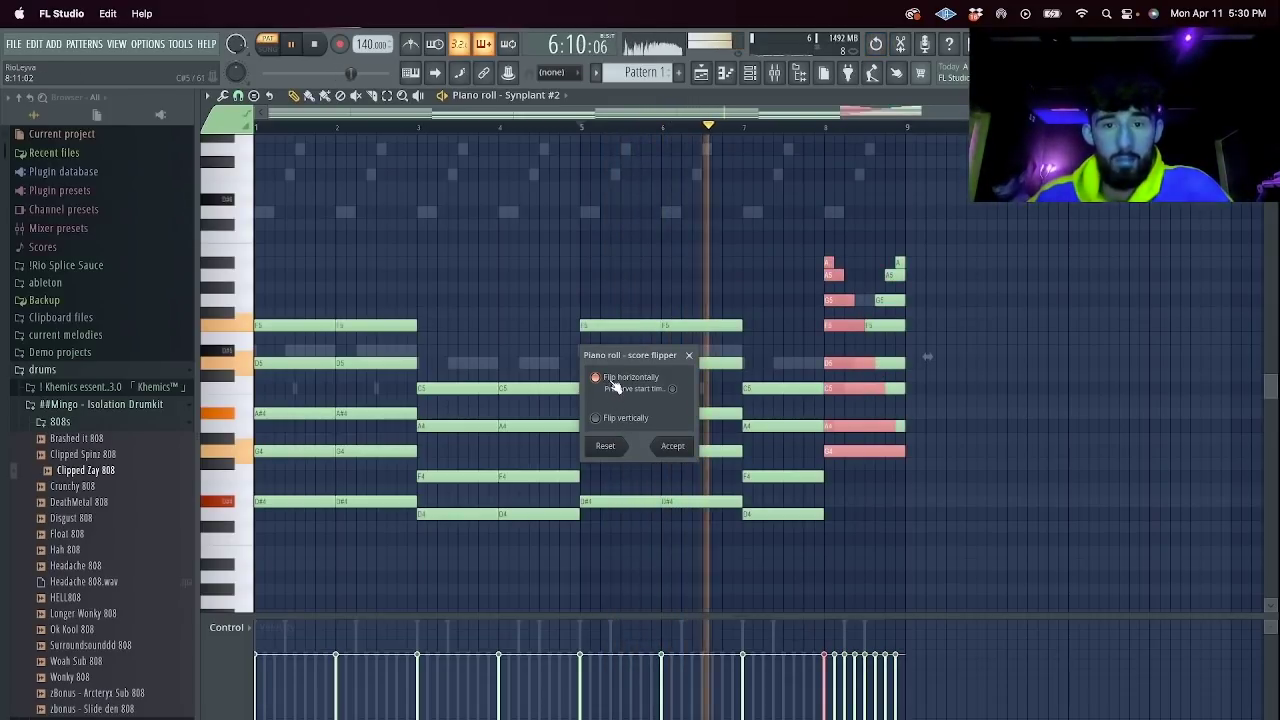
click(672, 388)
click(684, 448)
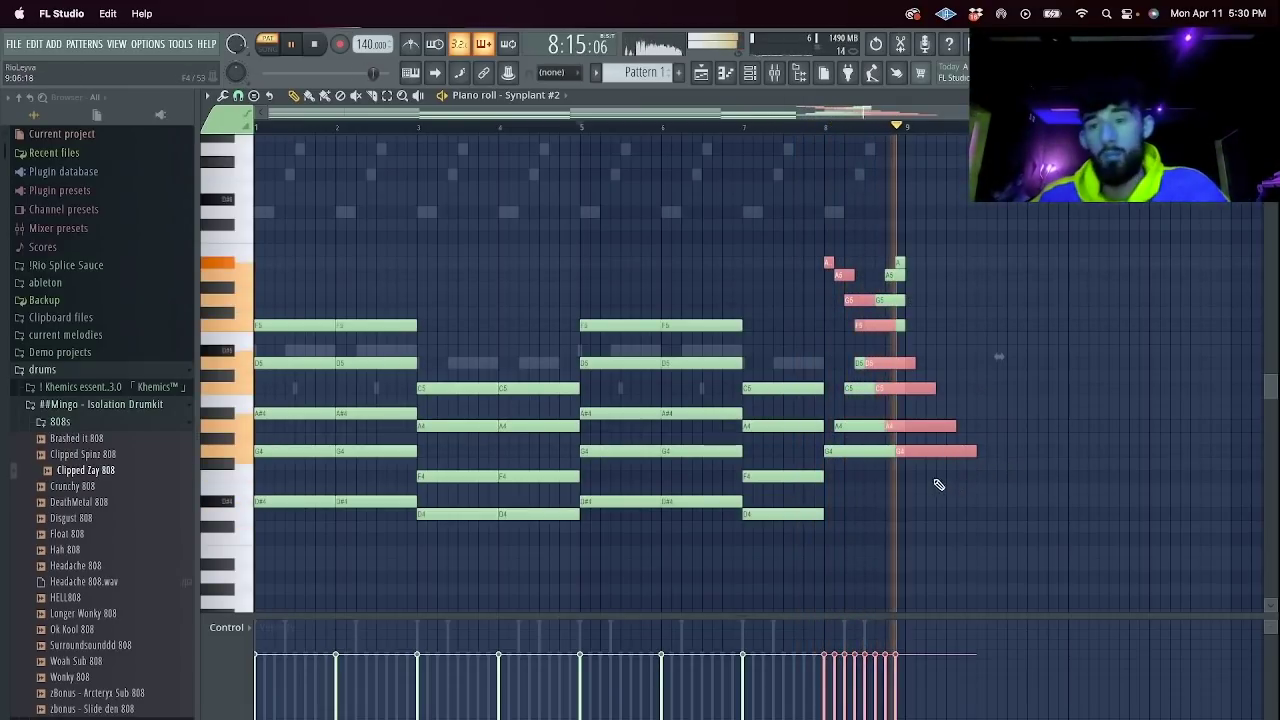
key(ctrl+z)
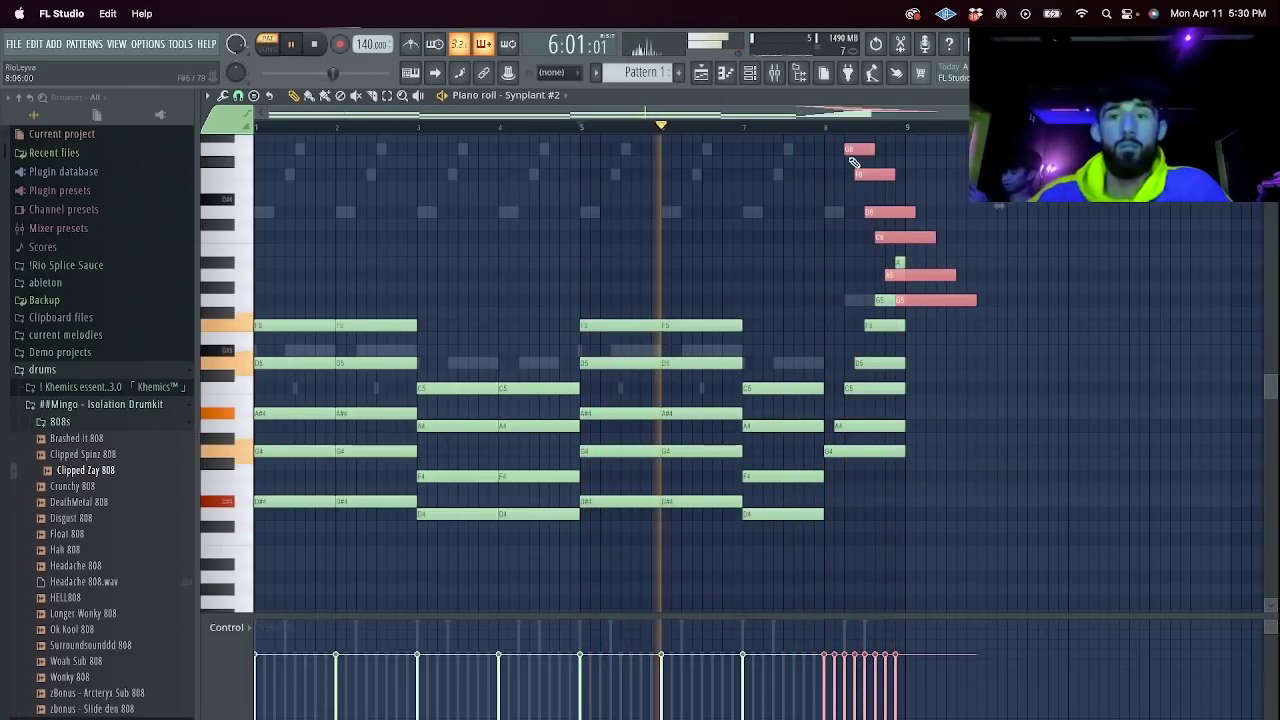
Trim the copied notes at bar 9, delete the extra high notes, and end bar 8 with a short high A.
drag(912, 198, 912, 322)
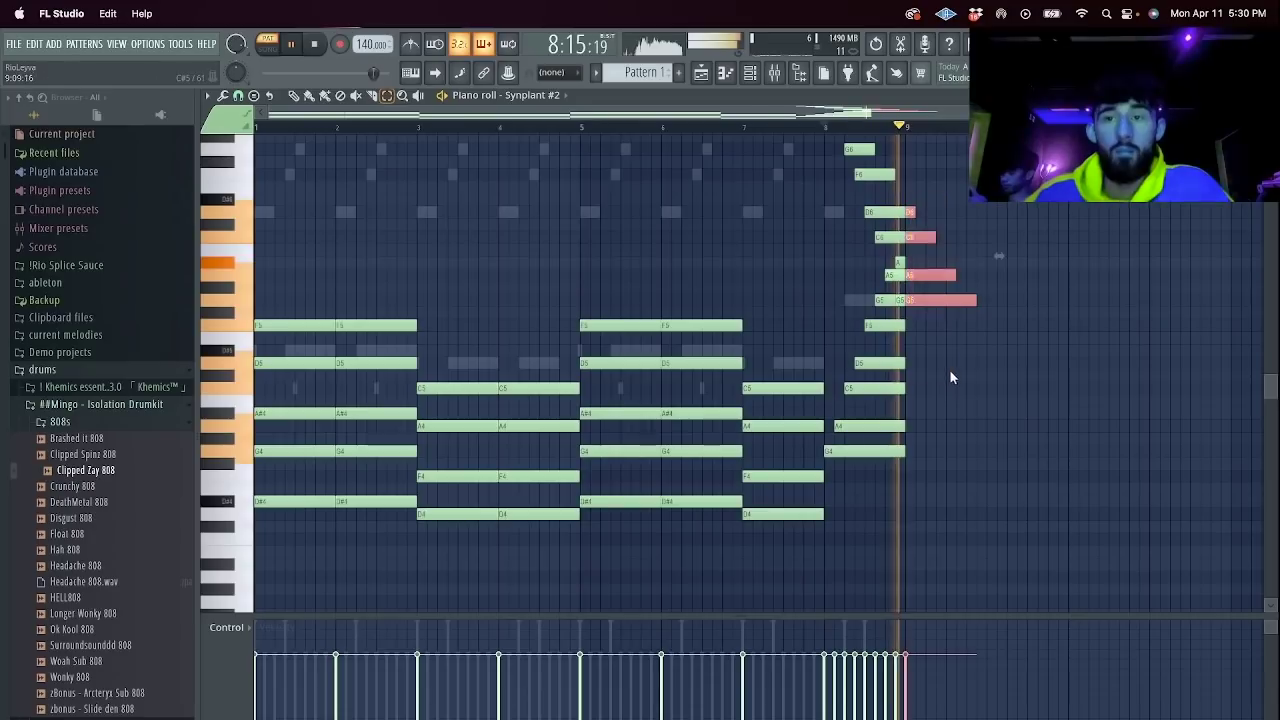
key(Delete)
key(p)
right_click(900, 299)
right_click(890, 239)
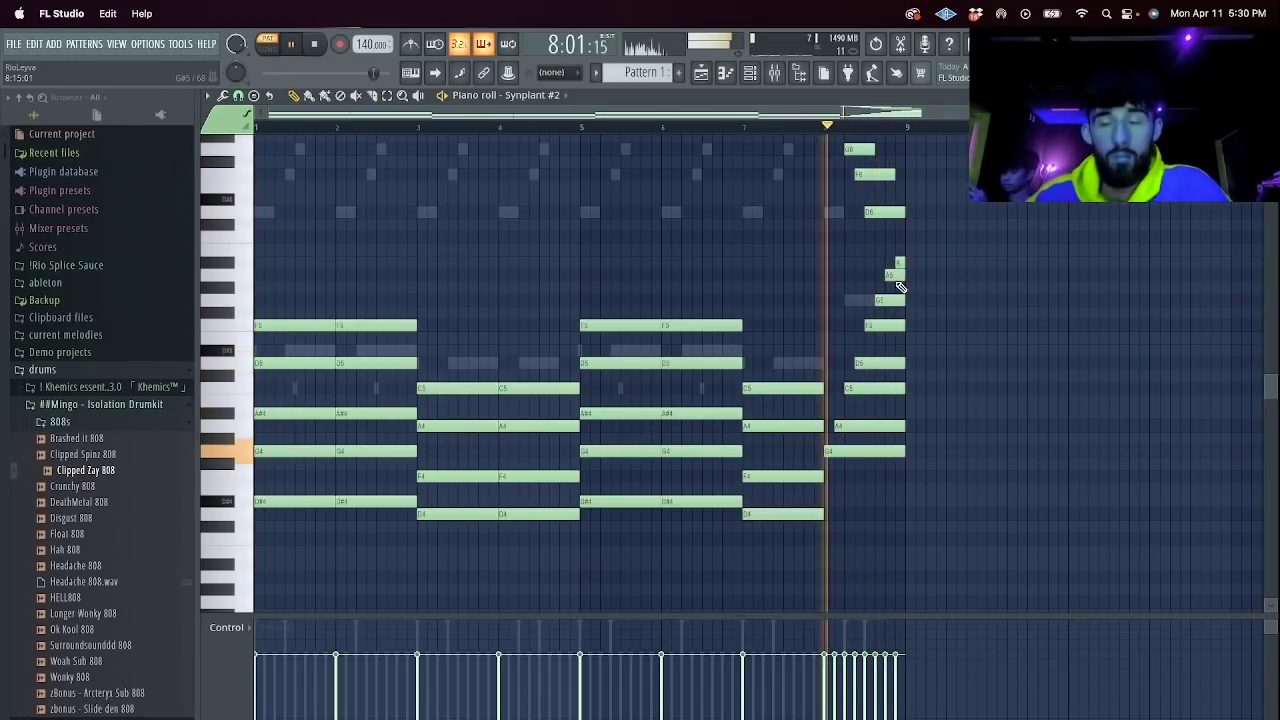
right_click(898, 275)
right_click(900, 263)
drag(895, 301, 913, 293)
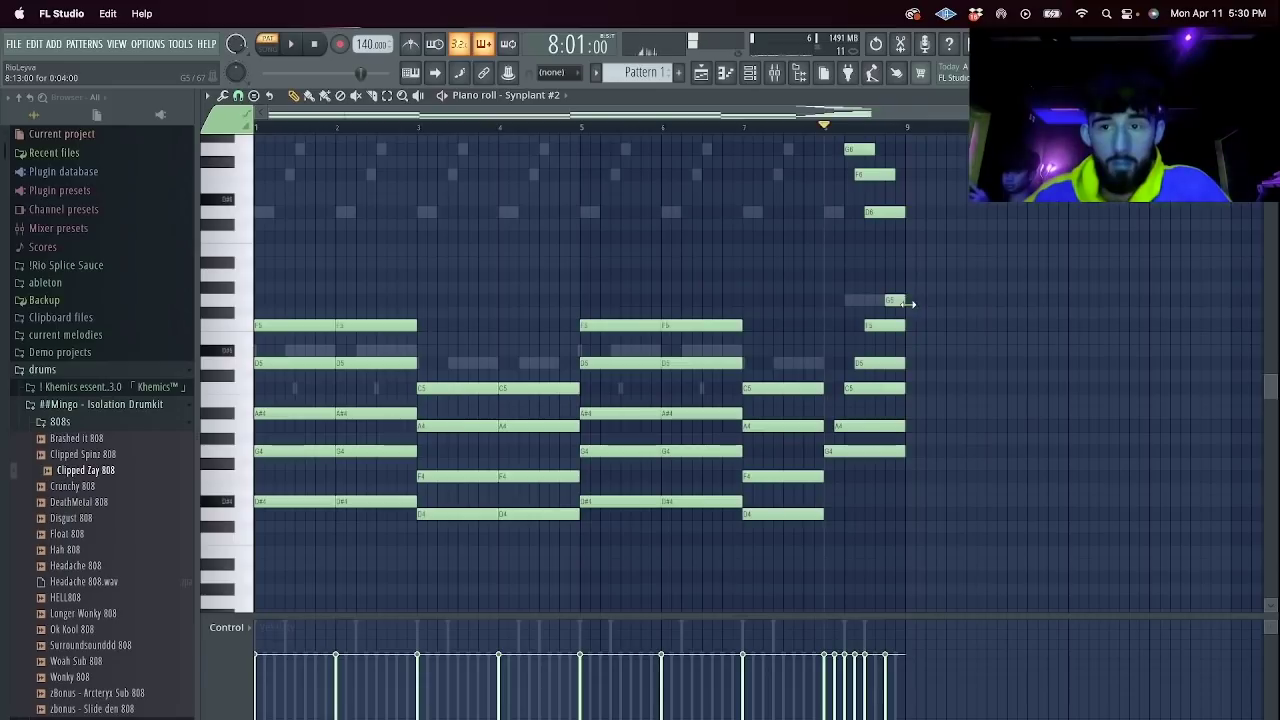
right_click(886, 296)
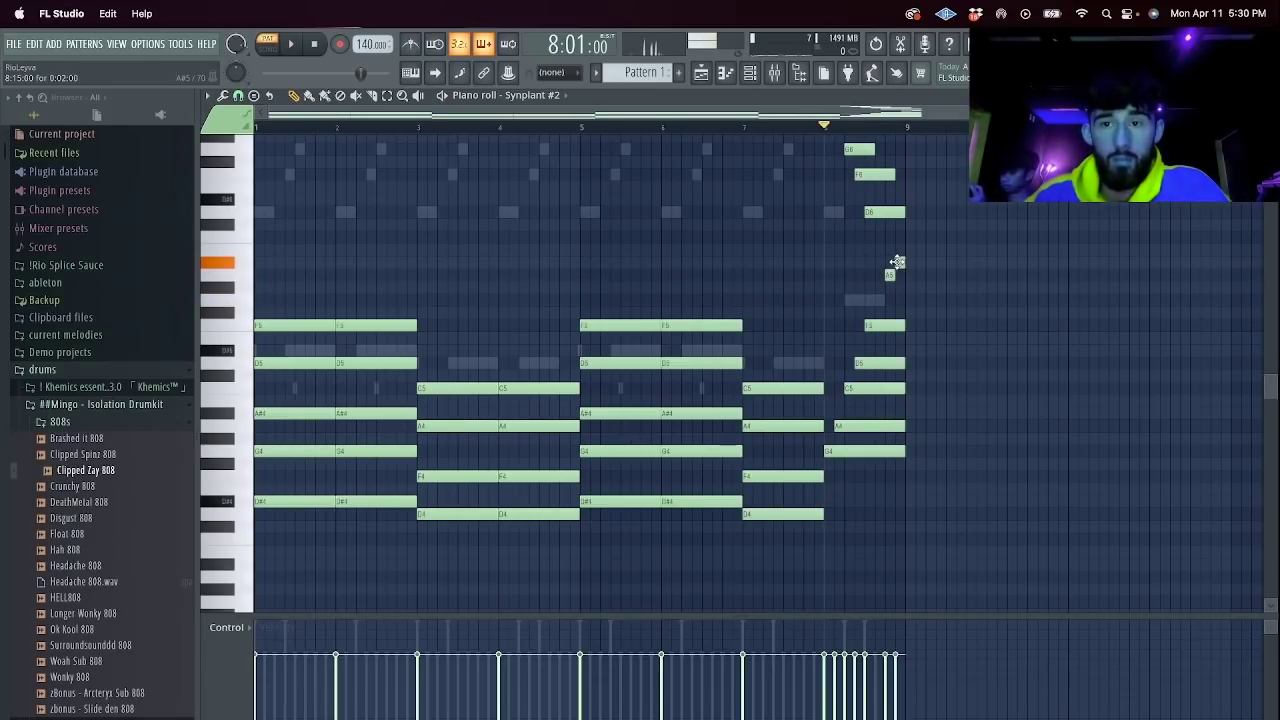
click(898, 262)
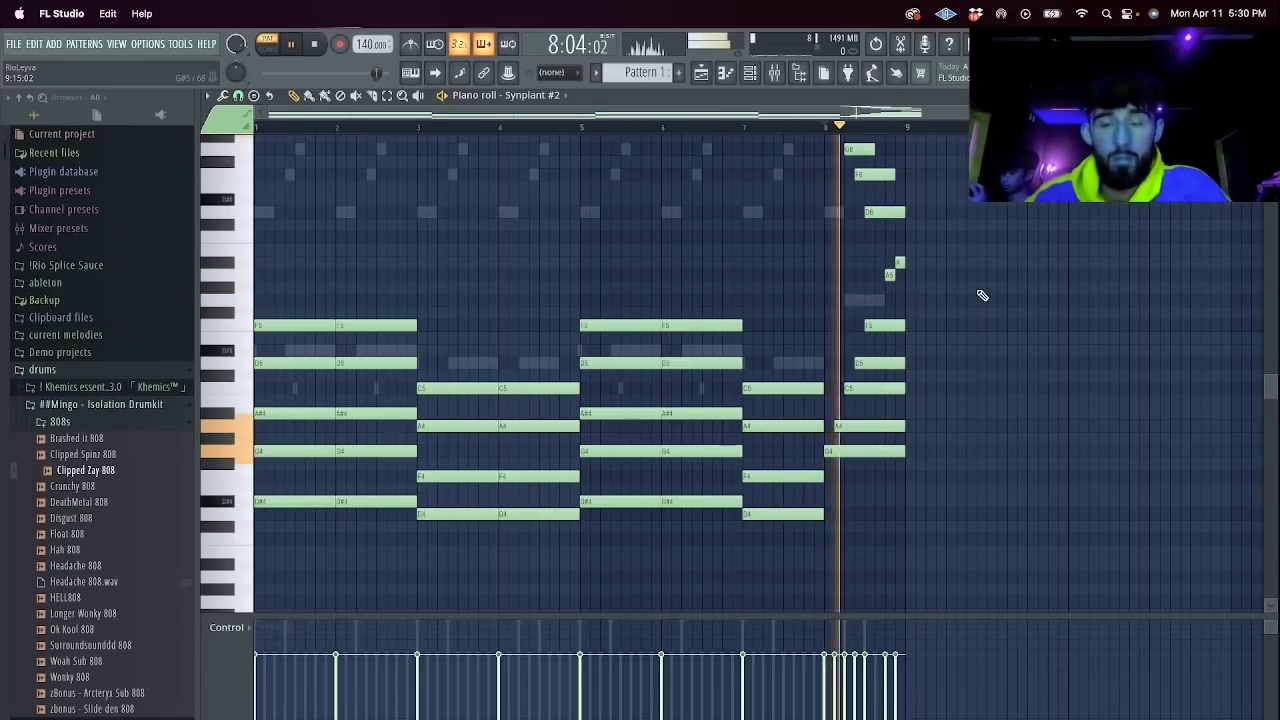
Add Hit 1 Distorted from the Hi-Hats folder as a channel and fill each 2 steps.
click(756, 80)
click(66, 569)
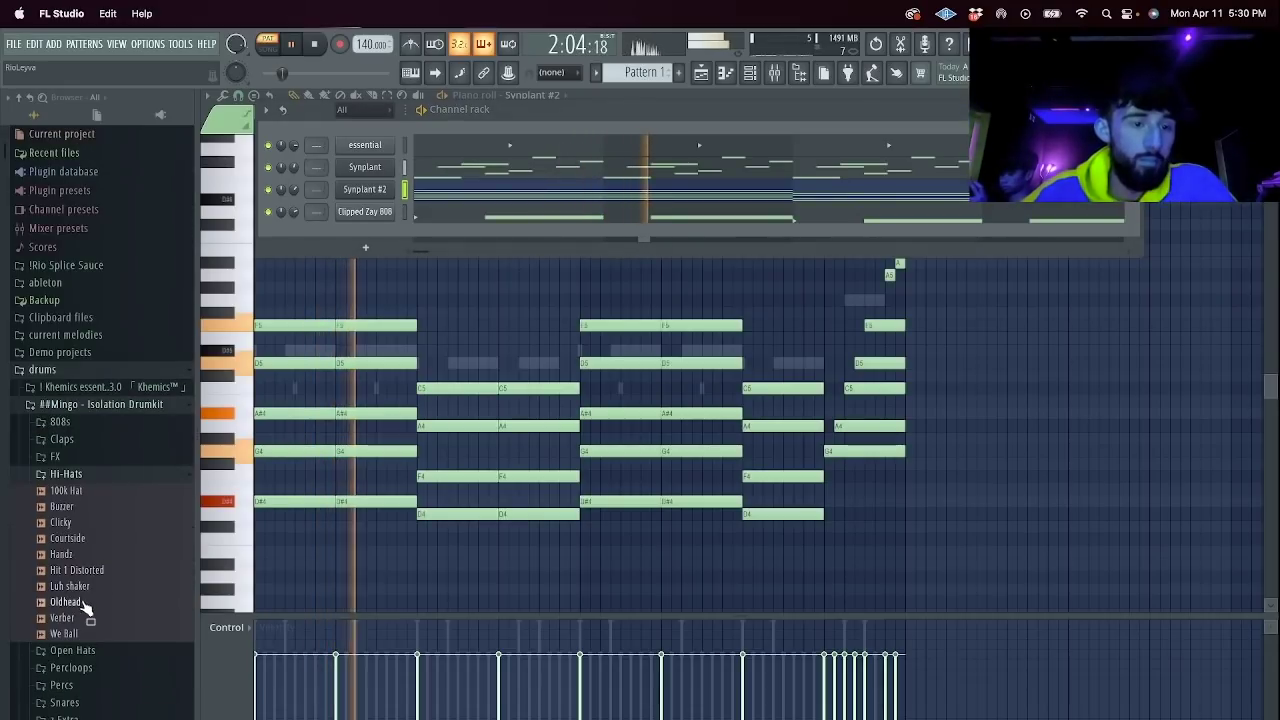
drag(83, 570, 390, 230)
right_click(393, 231)
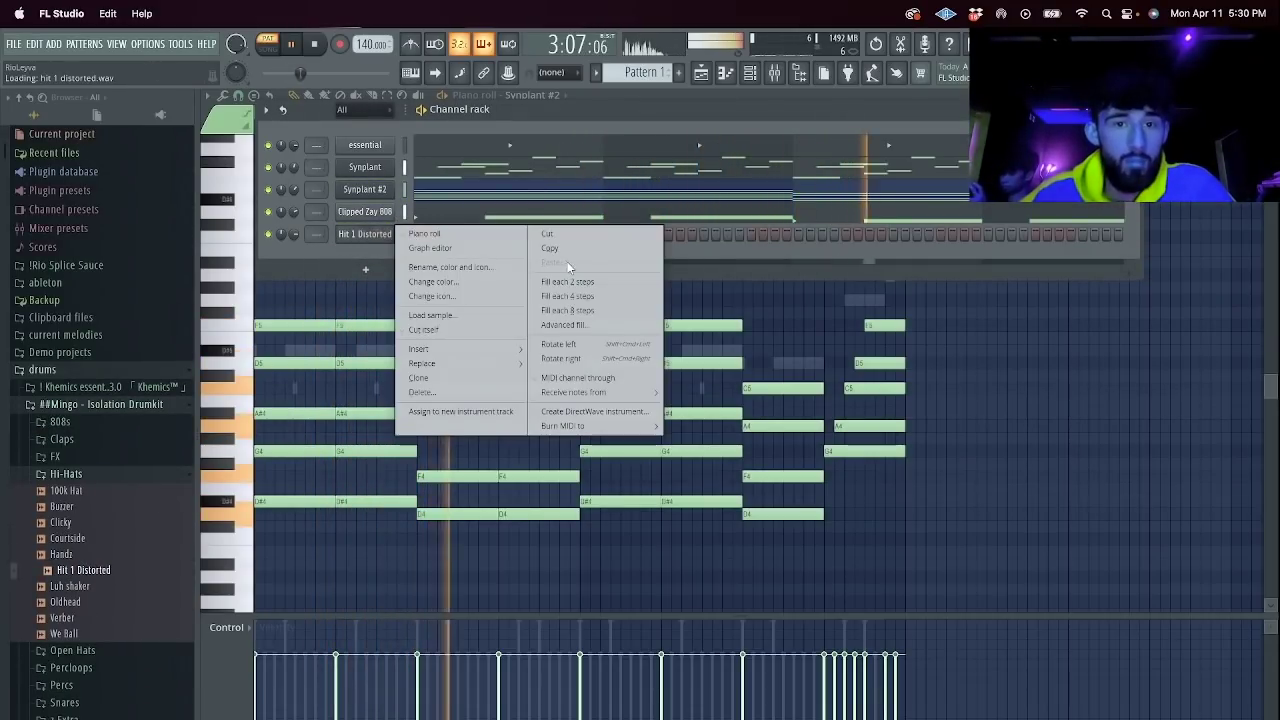
click(568, 281)
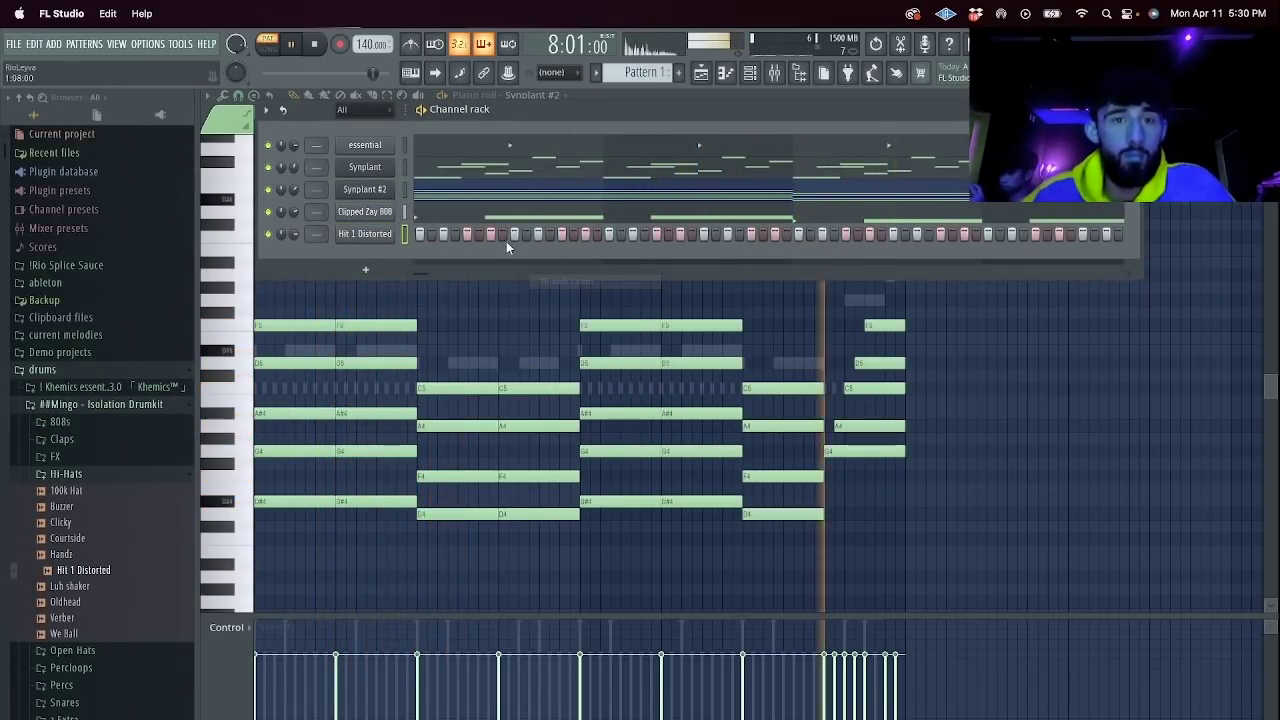
key(space)
key(space)
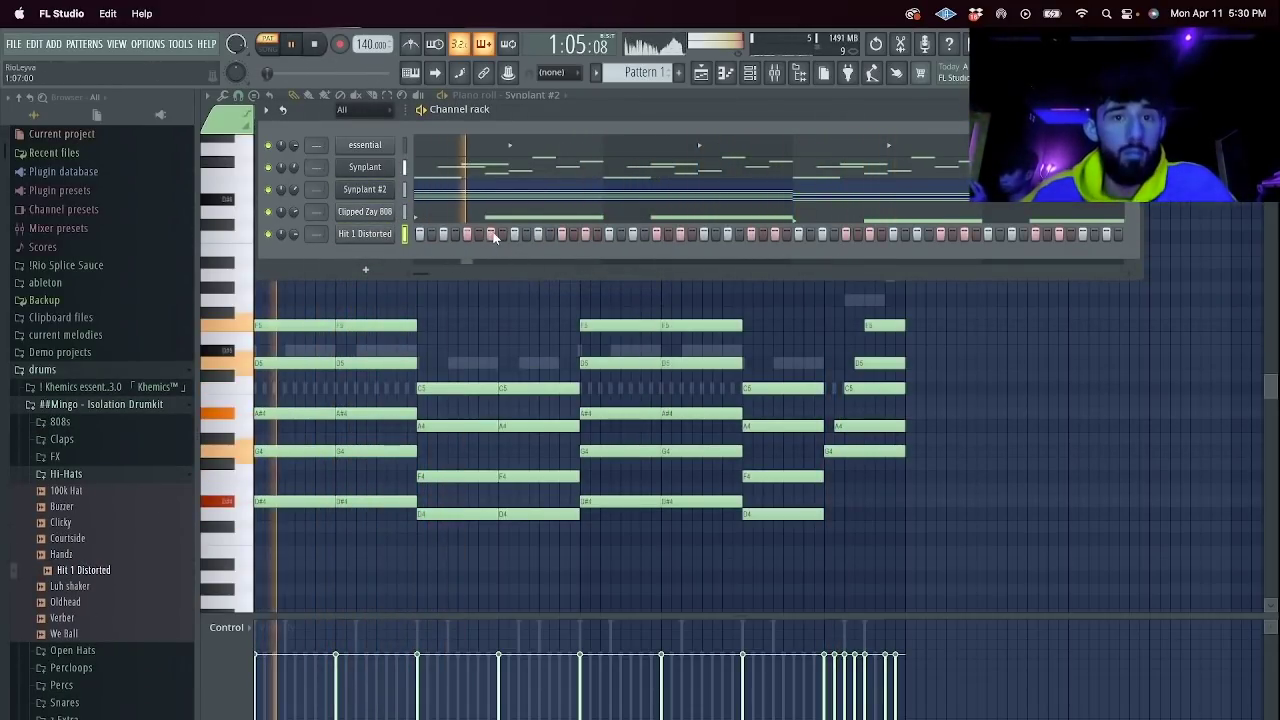
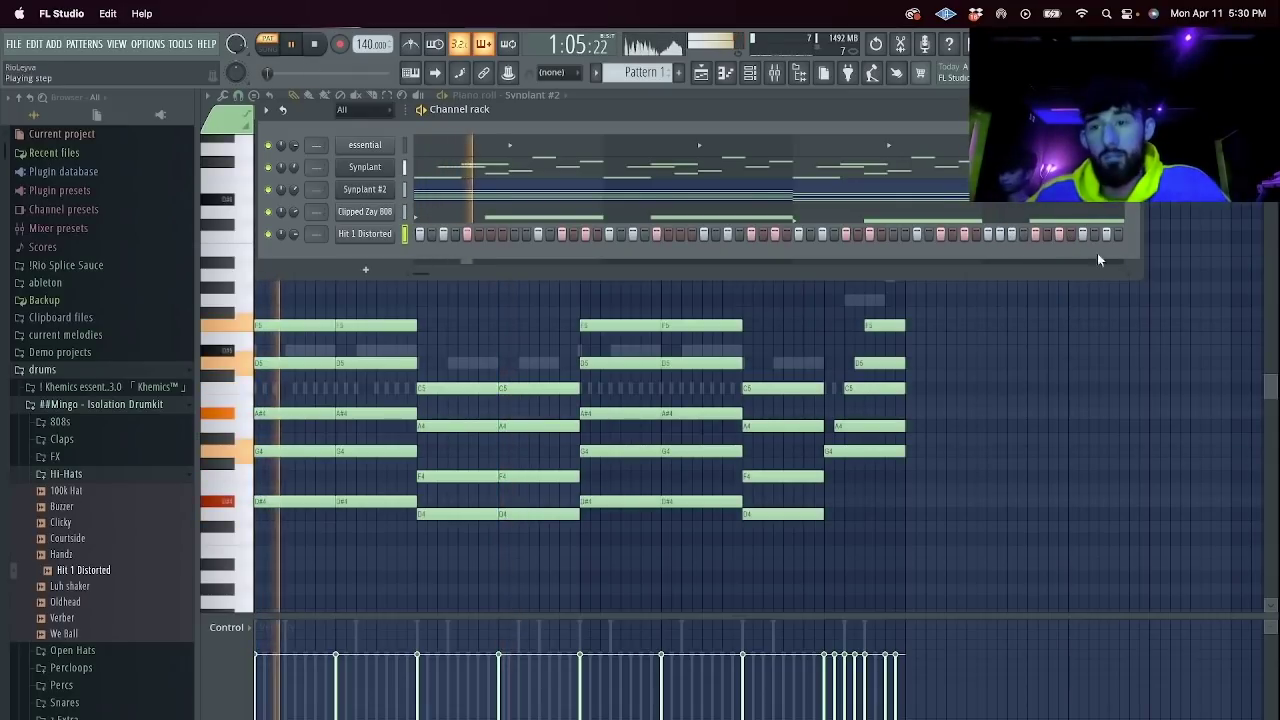
Clear the Hit 1 Distorted notes in bars 5–9, then duplicate bars 1–5 into them.
right_click(365, 234)
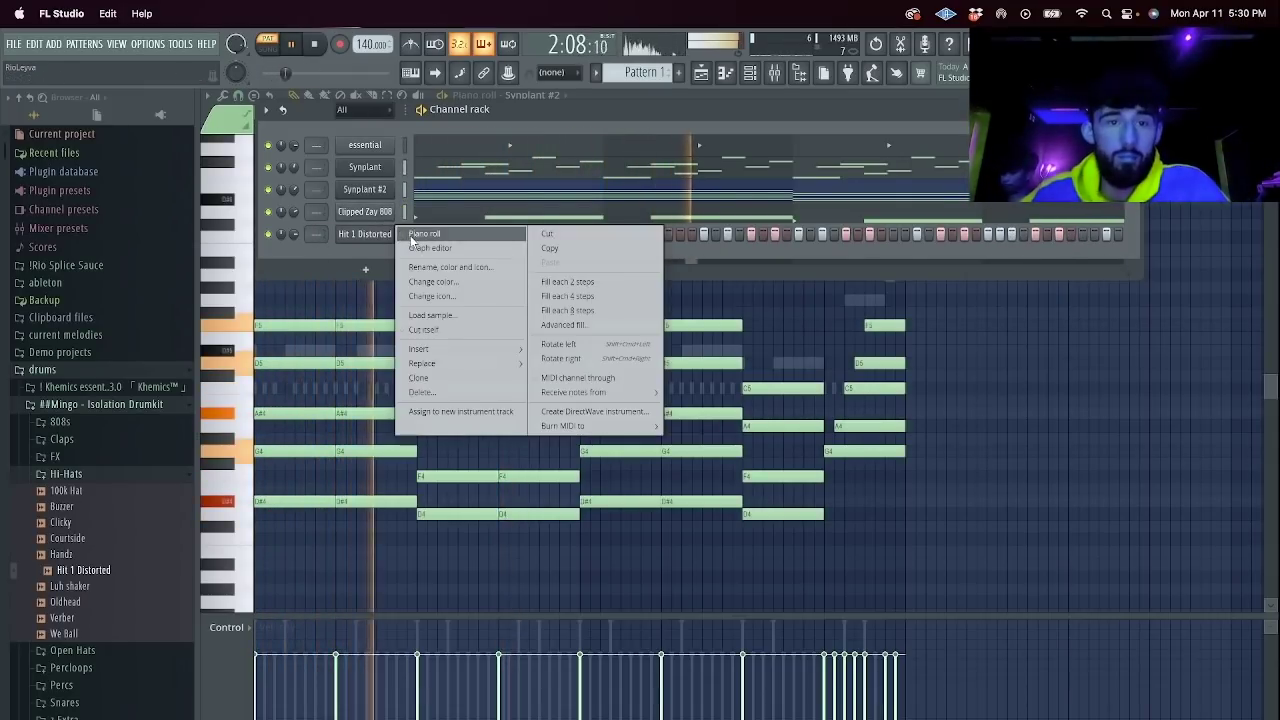
click(430, 238)
drag(991, 507, 585, 262)
key(Delete)
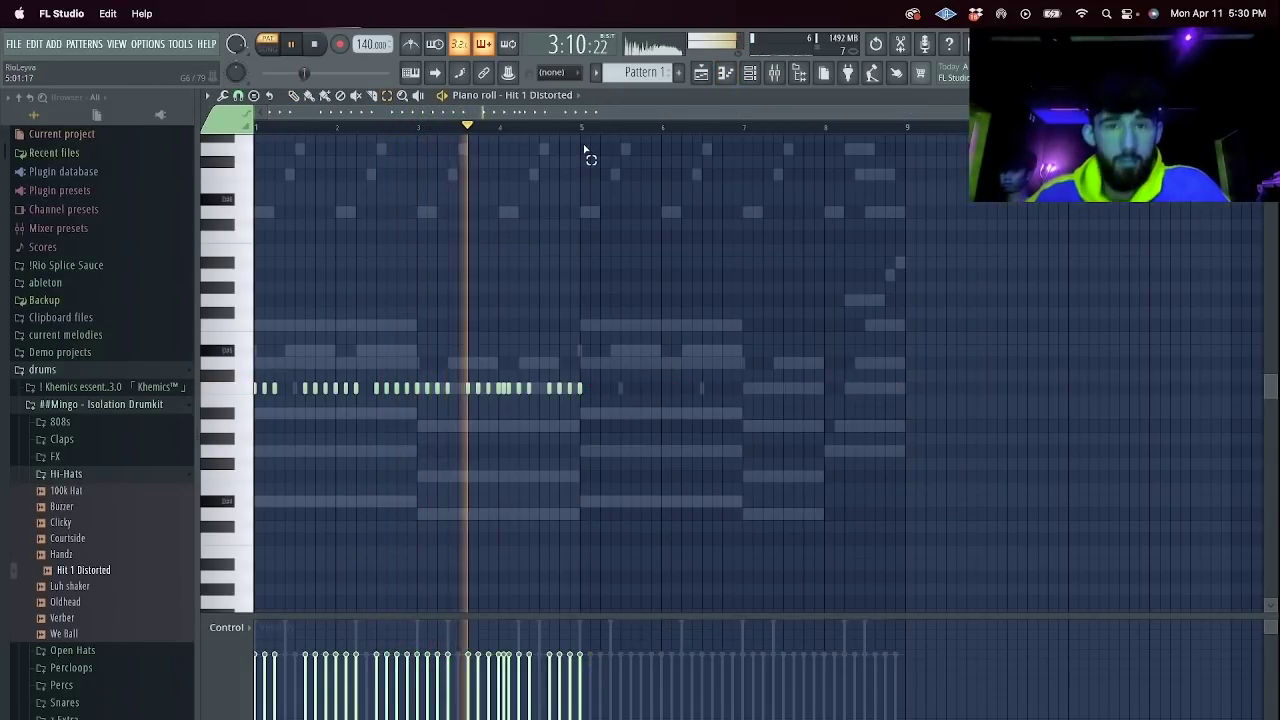
drag(607, 403, 573, 357)
key(Delete)
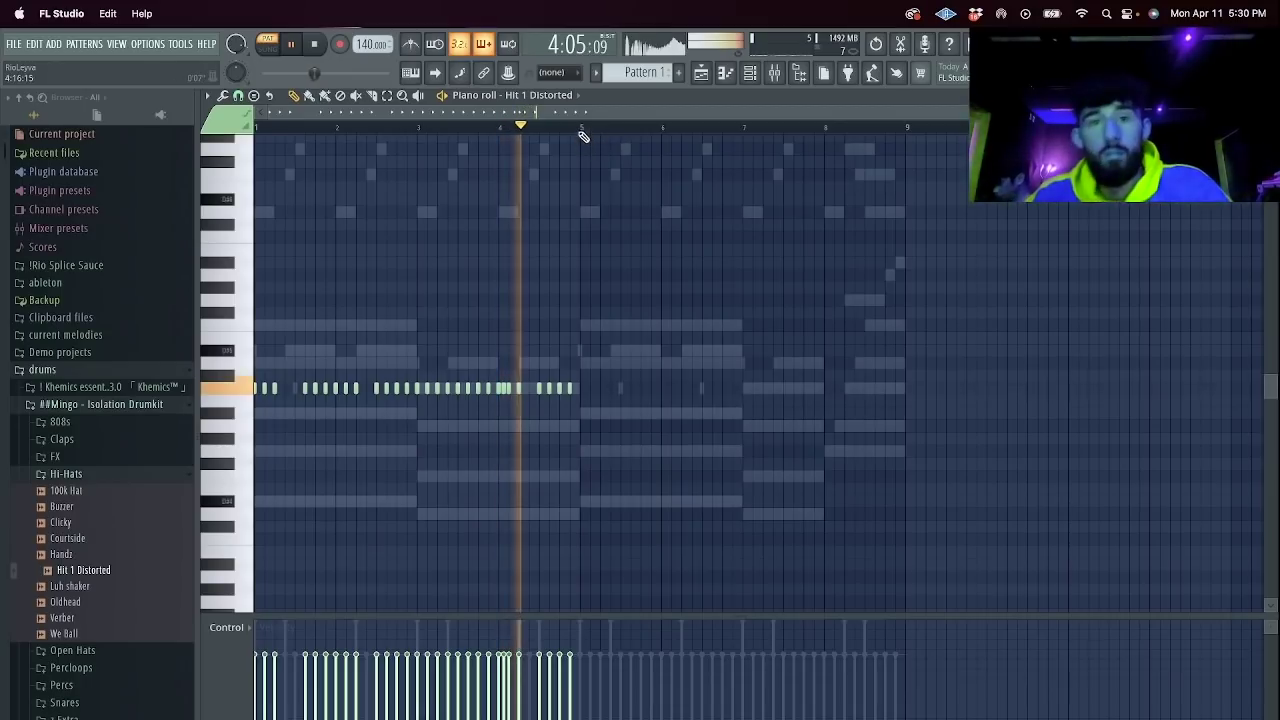
drag(582, 129, 257, 130)
key(super+b)
Add the Fr sample from the Snares folder as a new channel.
super+click(669, 128)
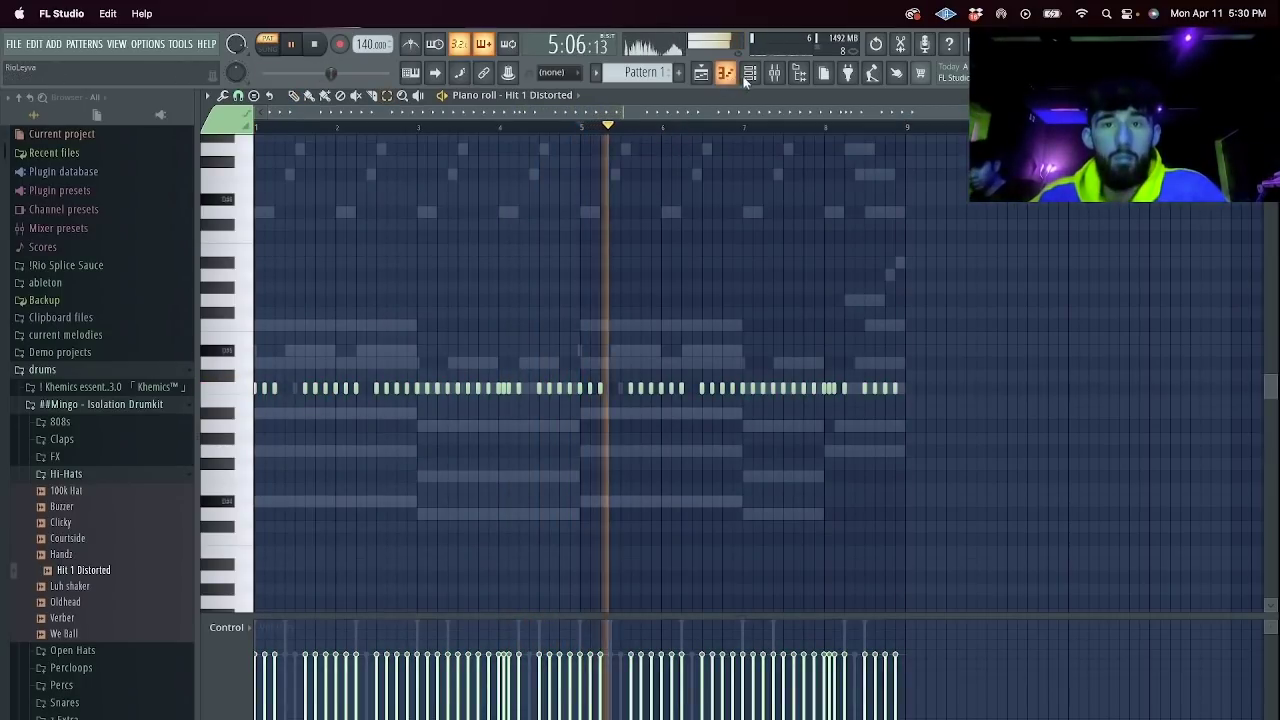
click(747, 75)
scroll(87, 500, down, 5)
click(88, 508)
drag(60, 544, 397, 252)
click(313, 46)
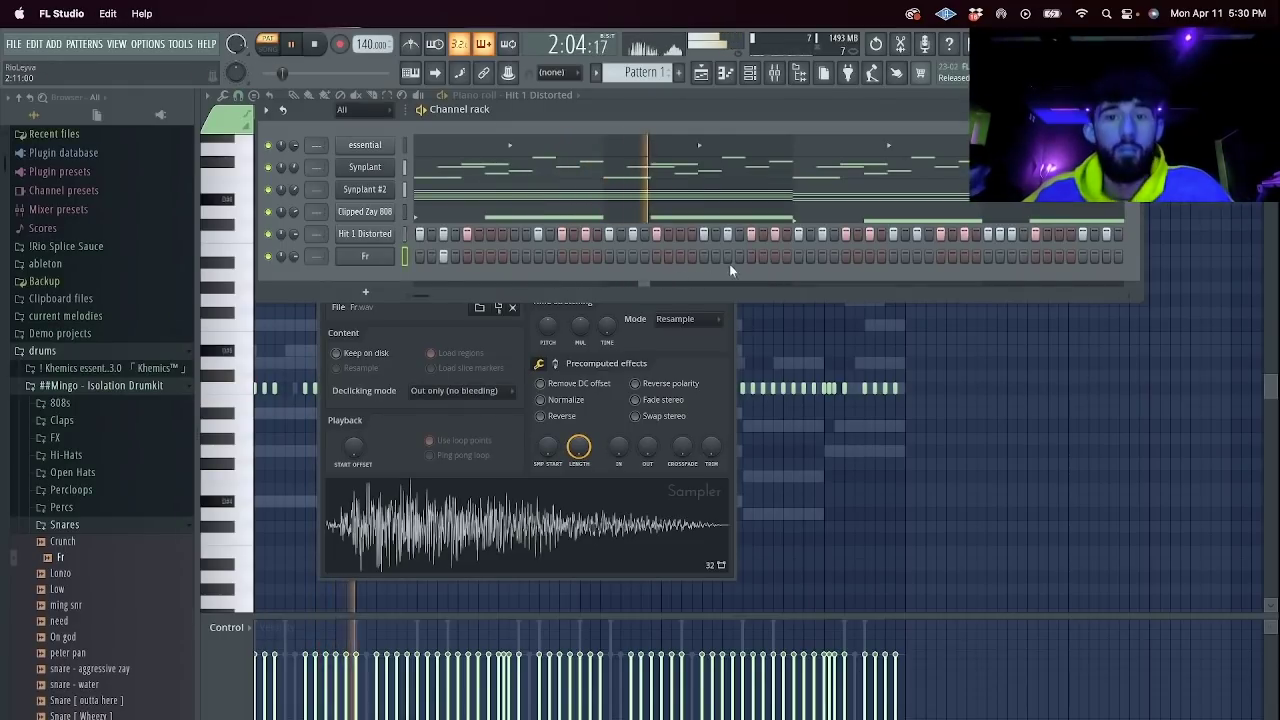
Turn on two Fr snare steps and open the Fr piano roll.
click(751, 256)
click(763, 256)
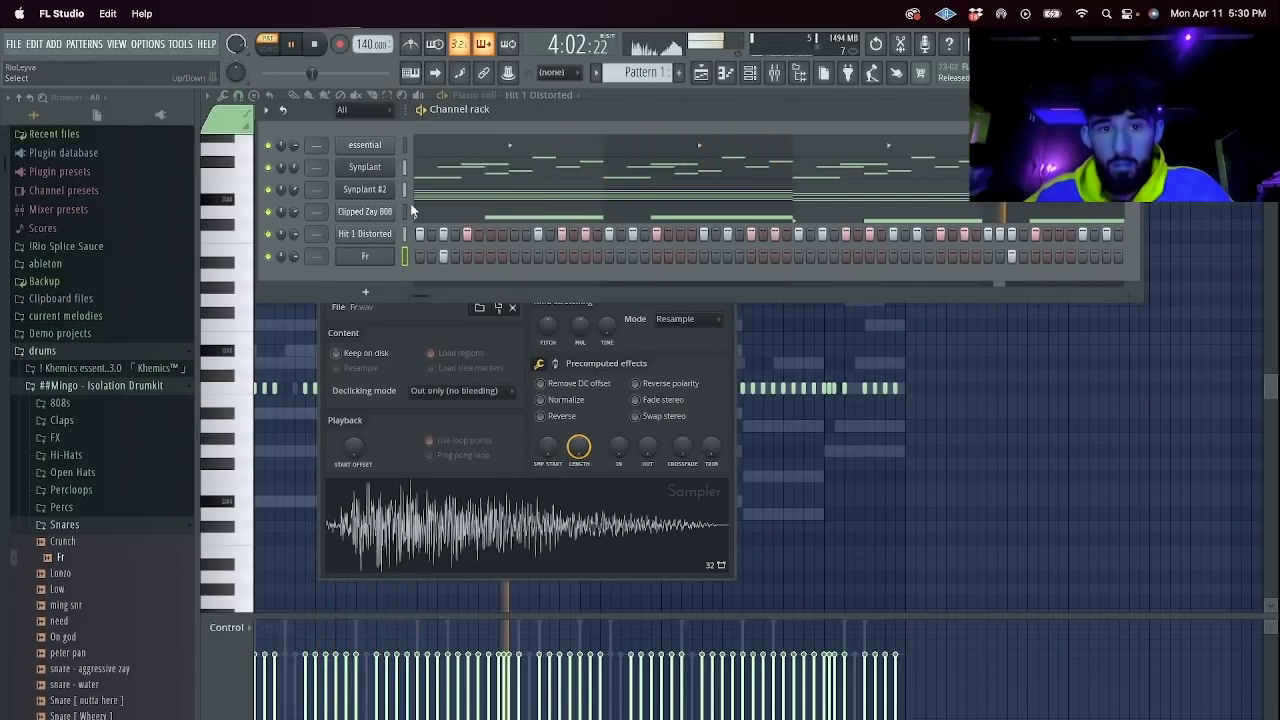
right_click(368, 252)
click(470, 252)
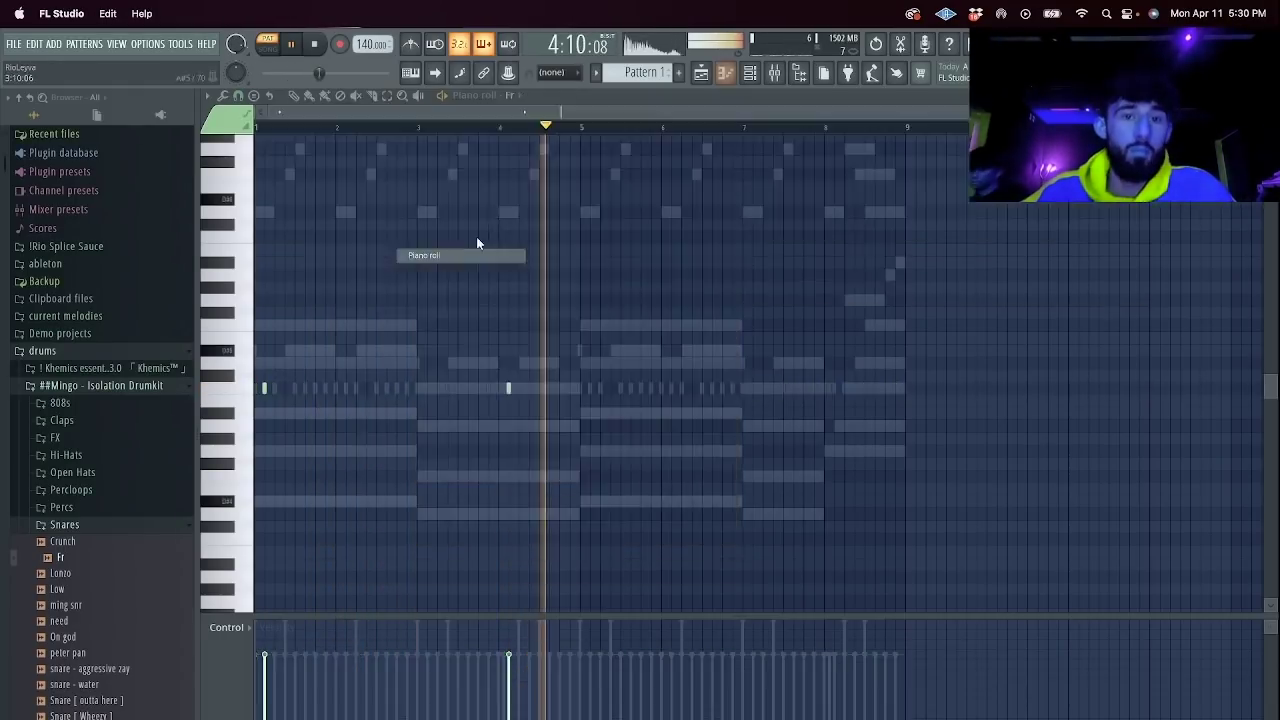
super+click(610, 131)
click(470, 126)
Switch the piano roll to Clipped Zay 808 and play it back.
click(514, 96)
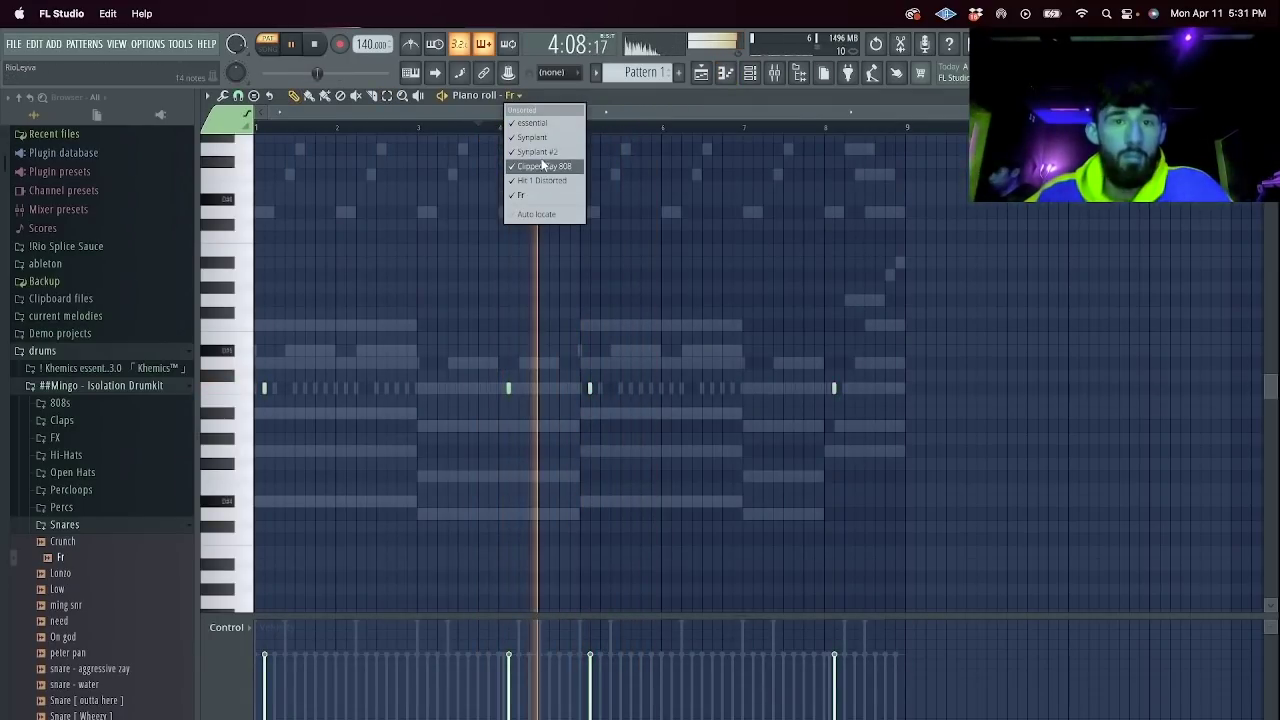
click(542, 165)
scroll(517, 363, up, 3)
key(space)
key(space)
key(space)
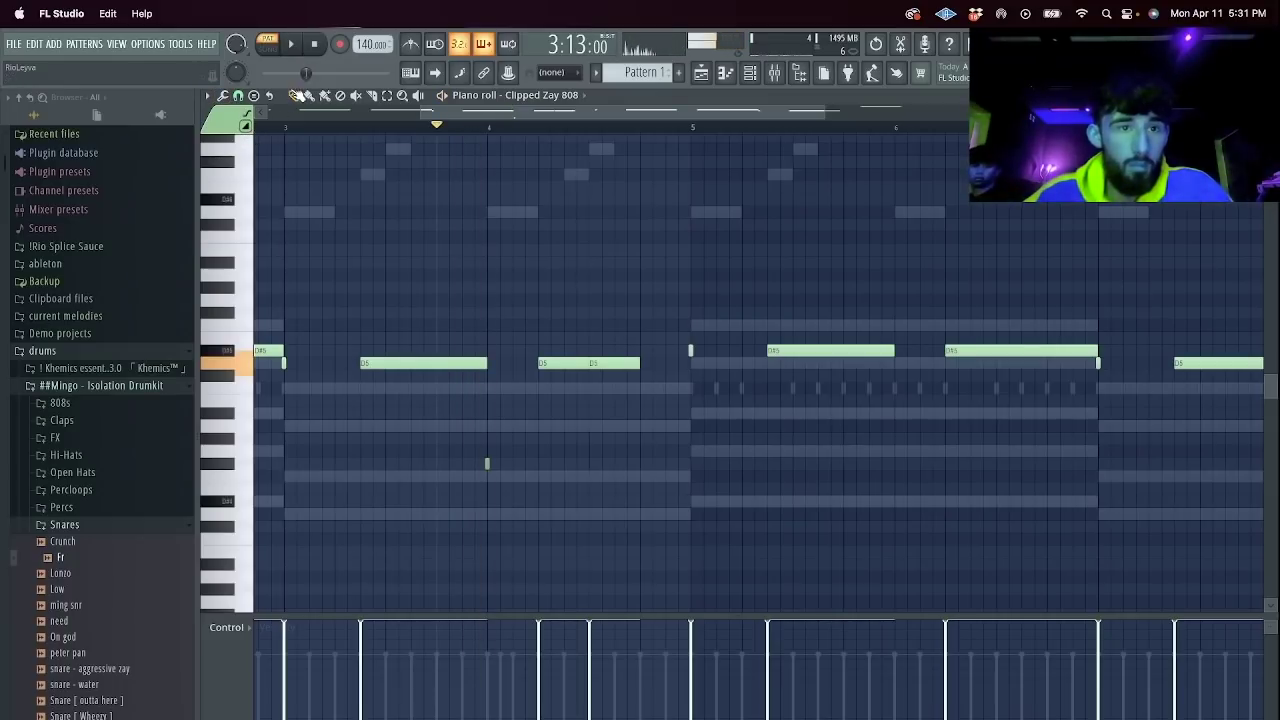
key(space)
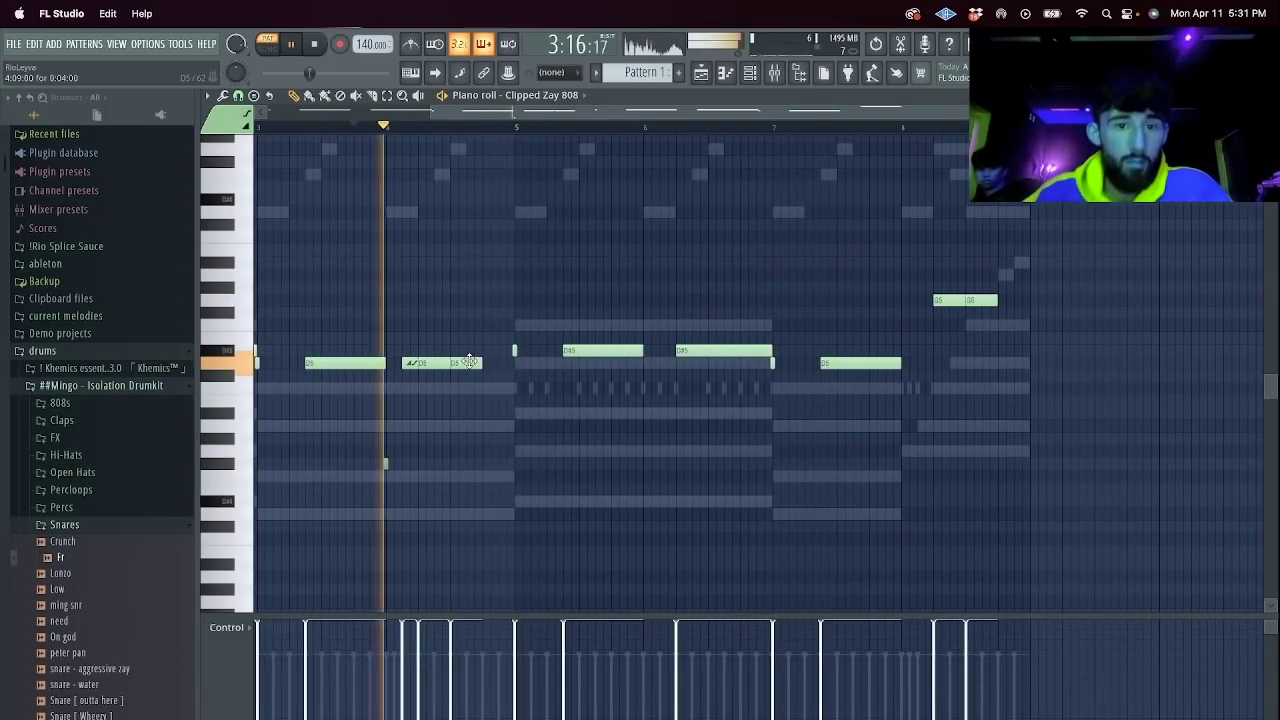
Copy the 808 slide and low note from bar 4 to bar 8.
drag(1067, 444, 514, 208)
super+click(893, 289)
drag(392, 491, 383, 461)
drag(409, 363, 996, 302)
click(749, 72)
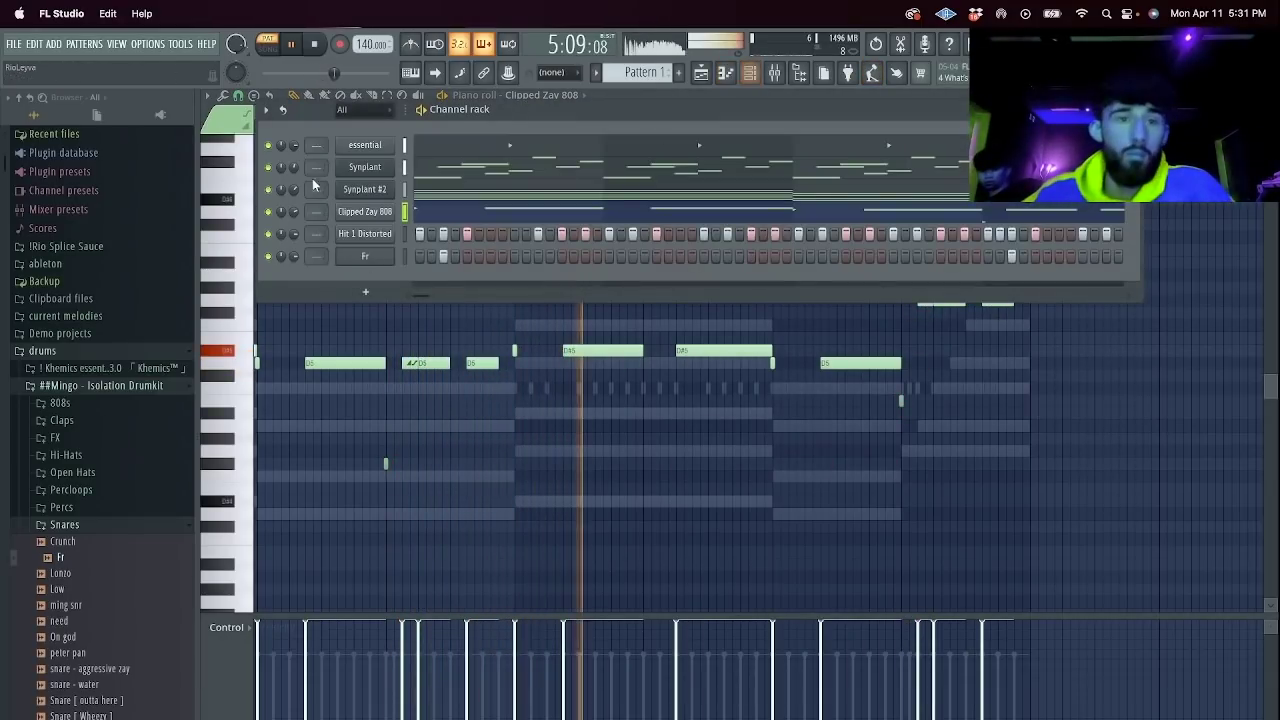
Clone Synplant #2 as Synplant #3 and transpose its notes up 2 semitones.
right_click(372, 197)
click(460, 319)
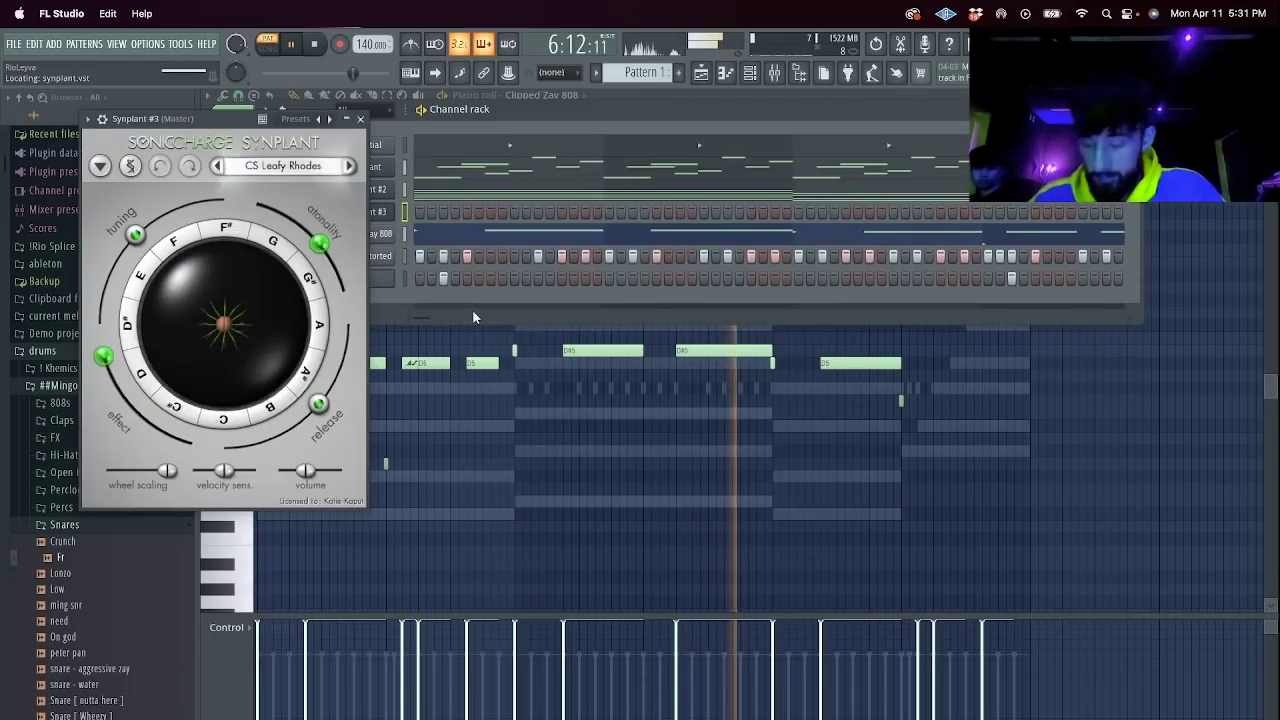
click(363, 119)
click(267, 112)
click(310, 292)
text(2)
key(Return)
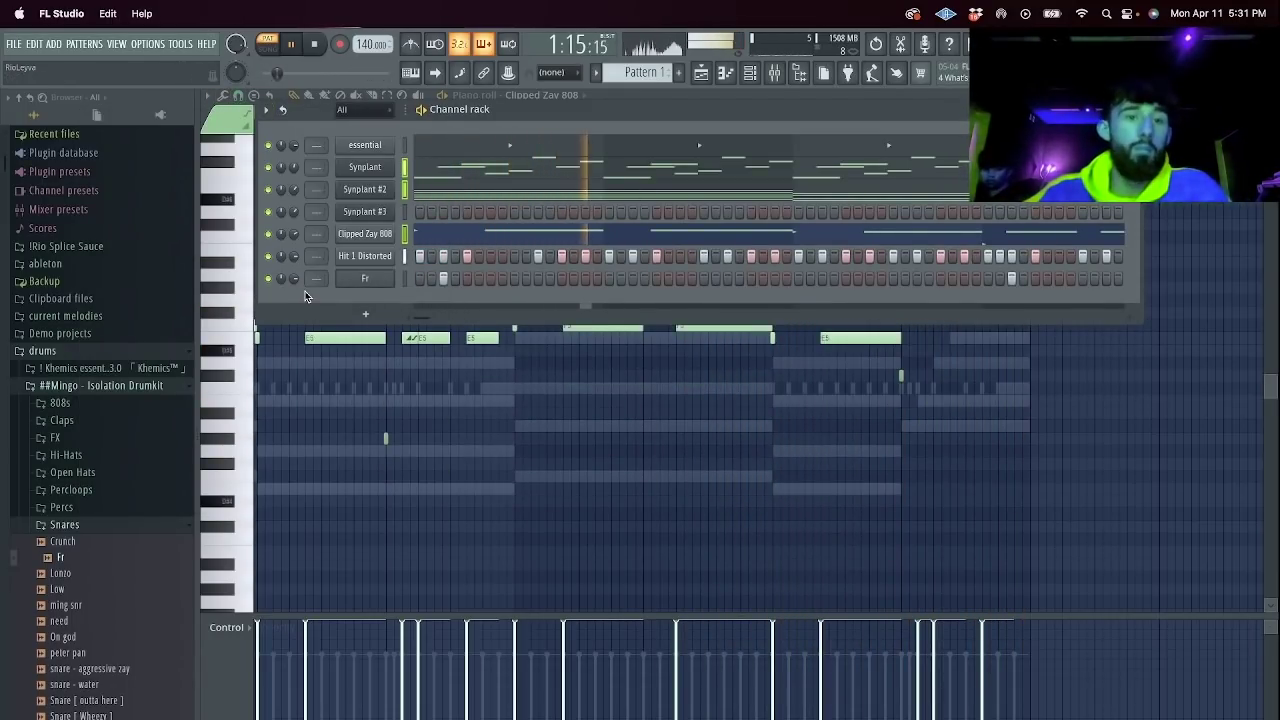
Give Synplant #3 the SC Franz Horn preset and open its piano roll.
click(390, 216)
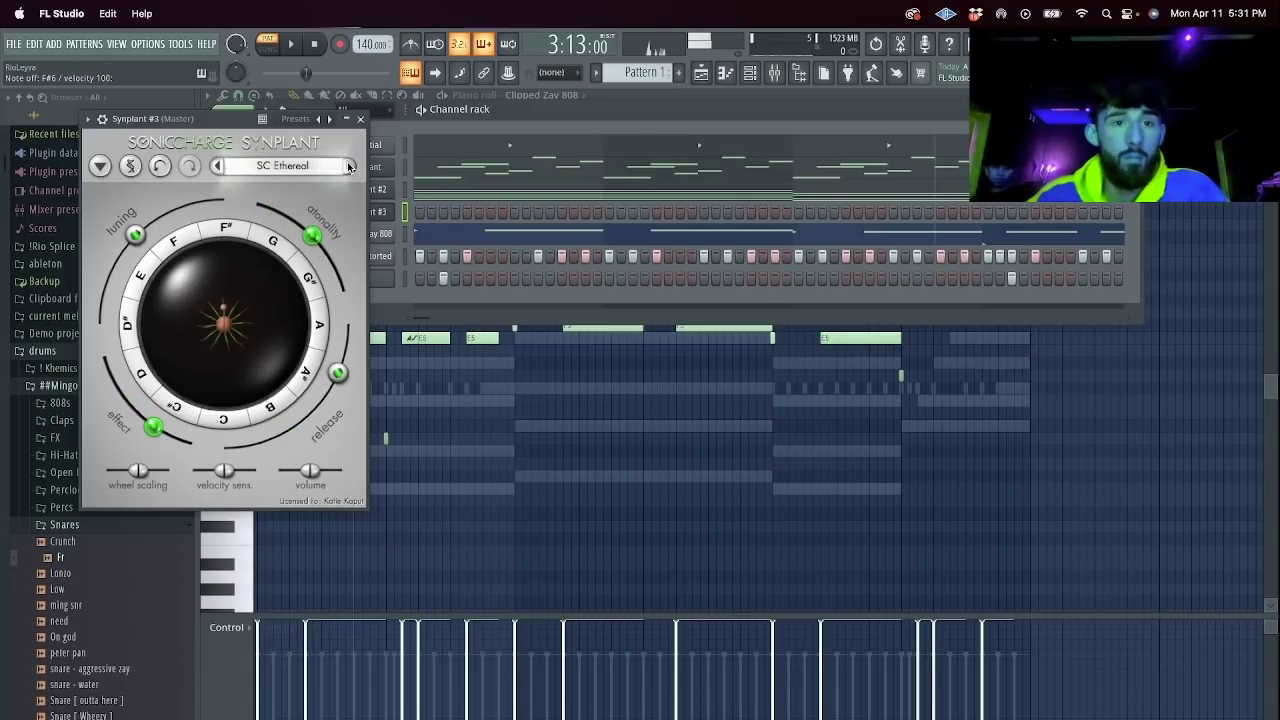
click(360, 118)
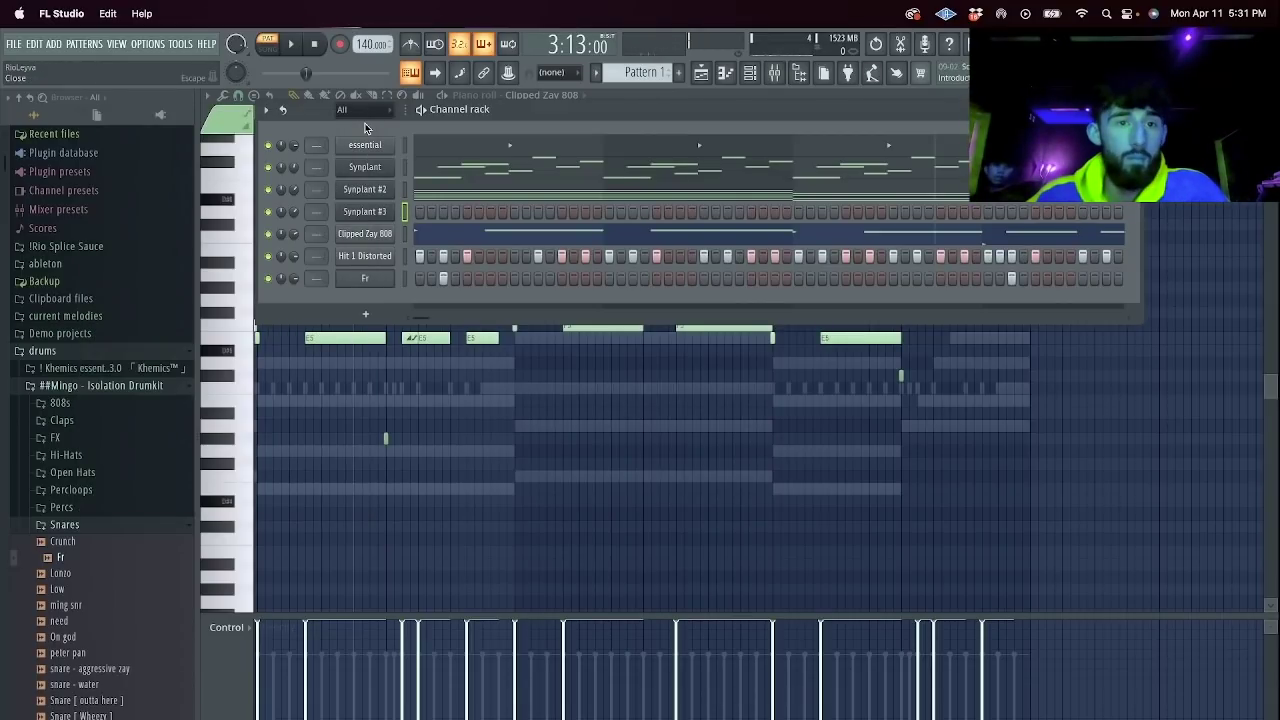
click(369, 212)
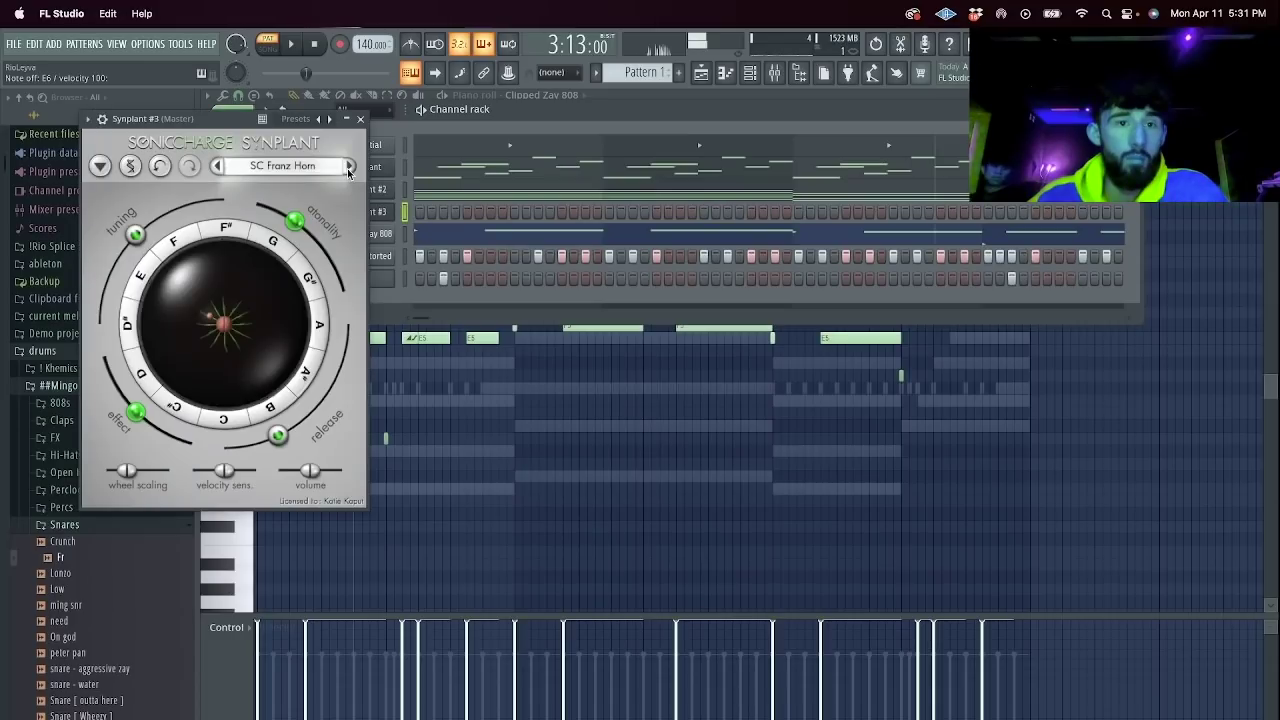
click(360, 118)
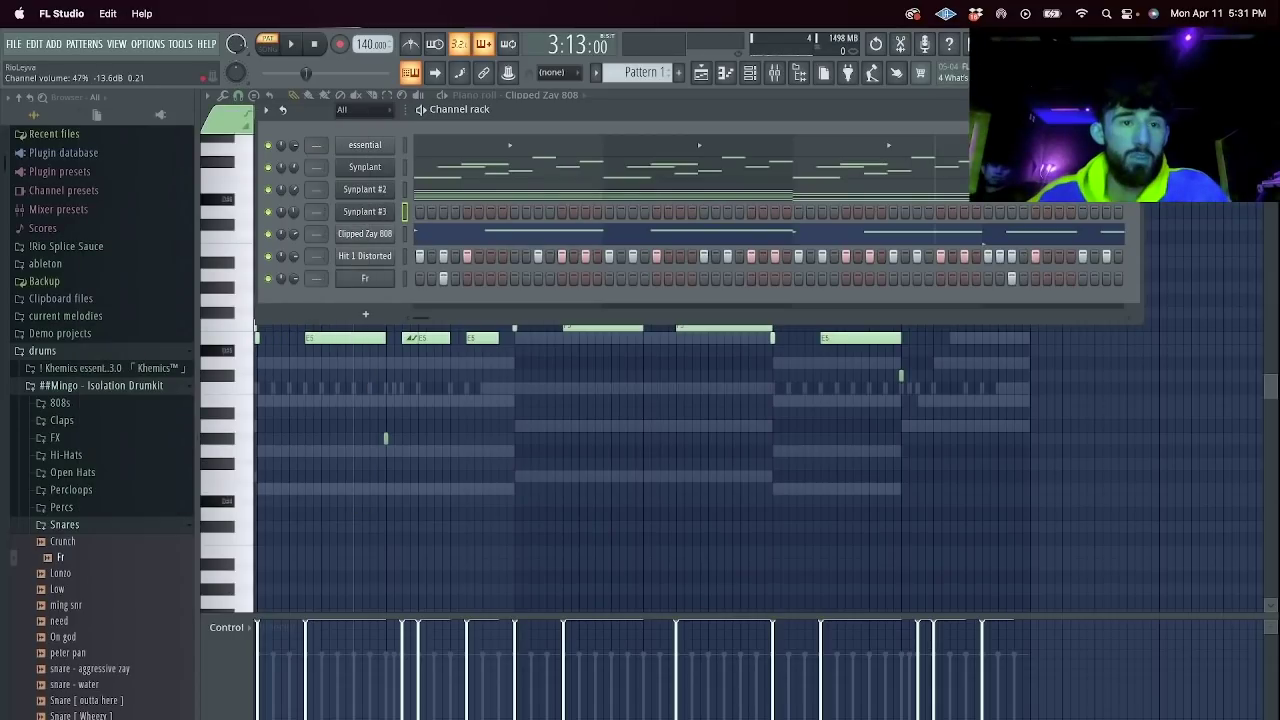
right_click(390, 211)
click(415, 212)
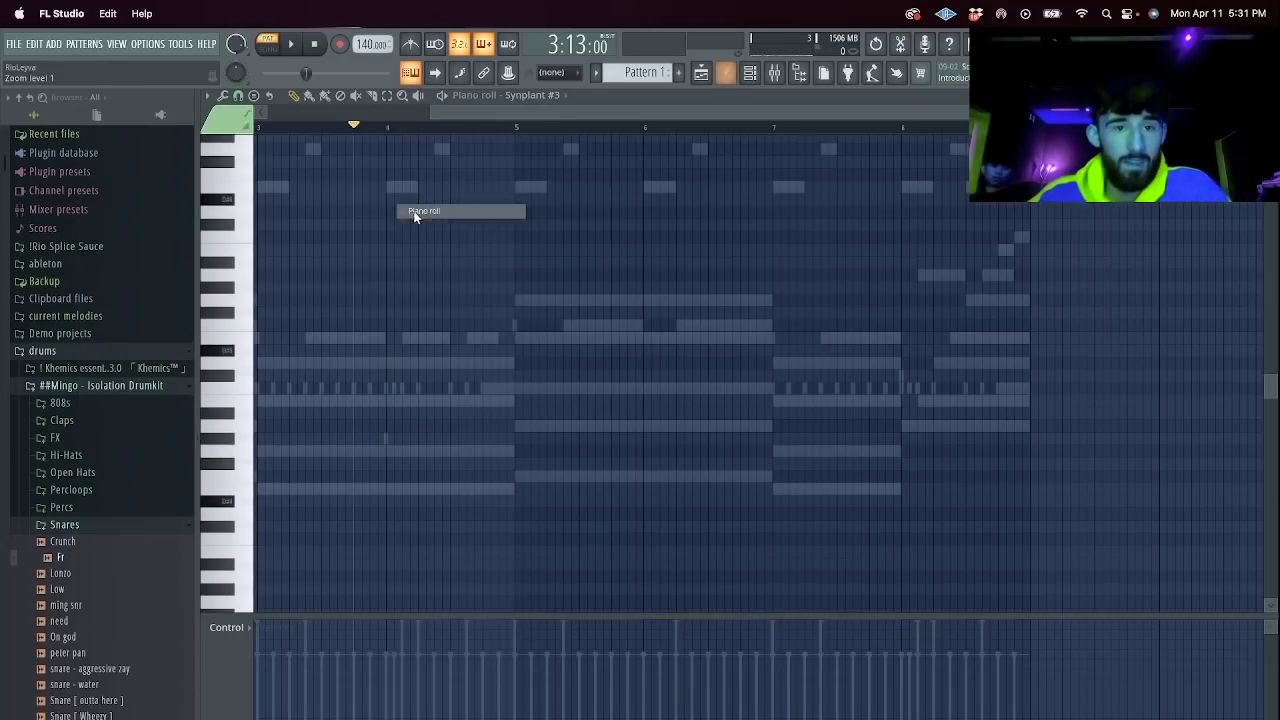
Draw the opening notes at bar 1, shorten the lower one, and play them.
click(316, 46)
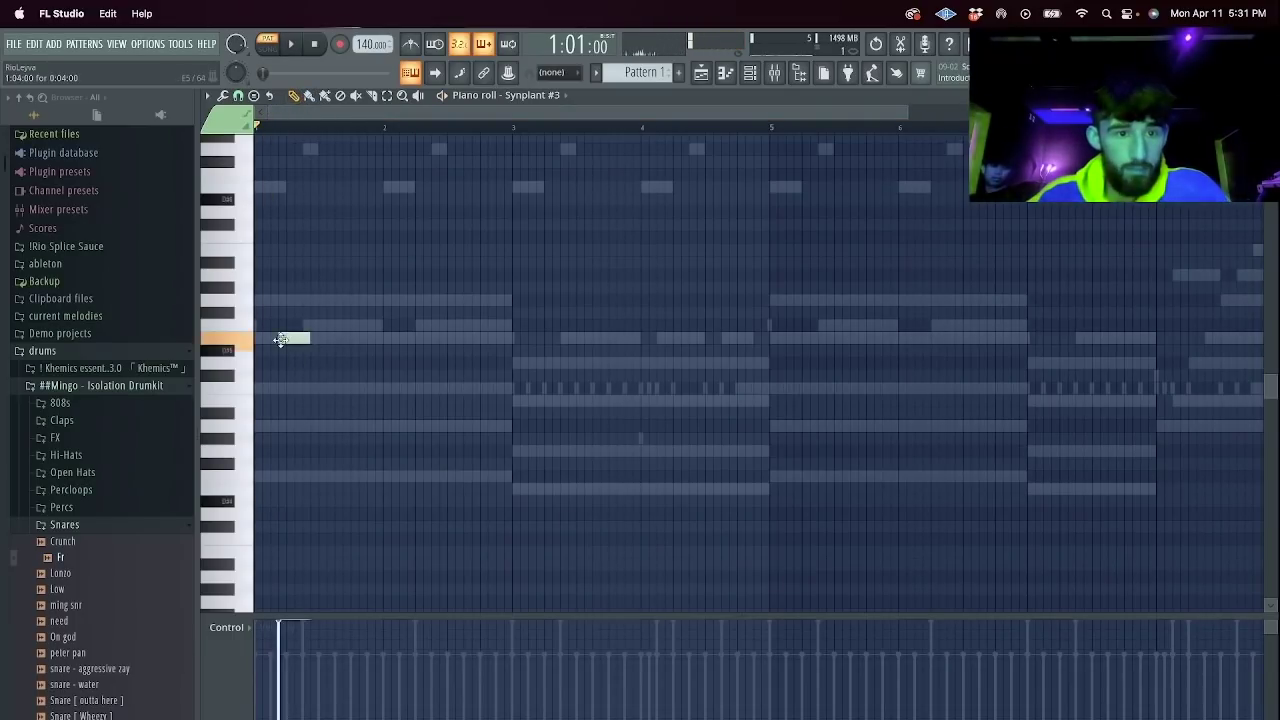
drag(316, 338, 318, 339)
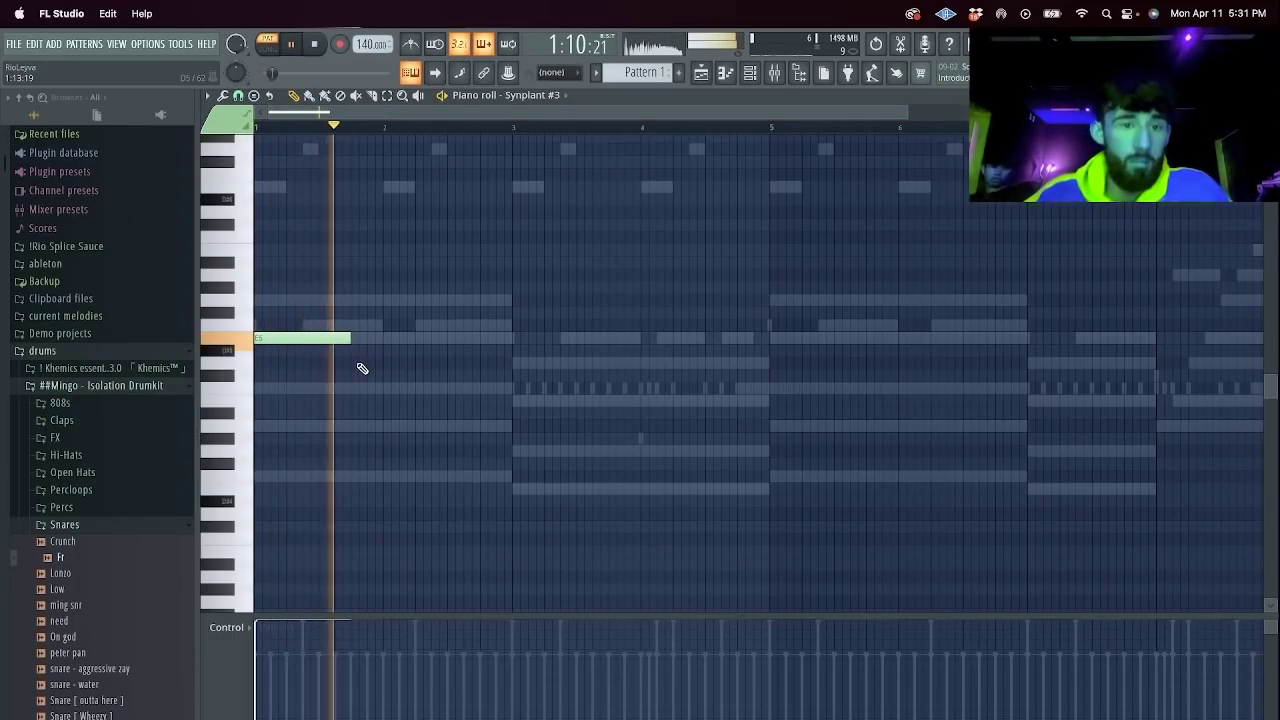
click(366, 364)
key(space)
drag(443, 363, 502, 410)
key(space)
Duplicate the phrase into later bars with Ctrl+B and remove a stray note.
key(super+b)
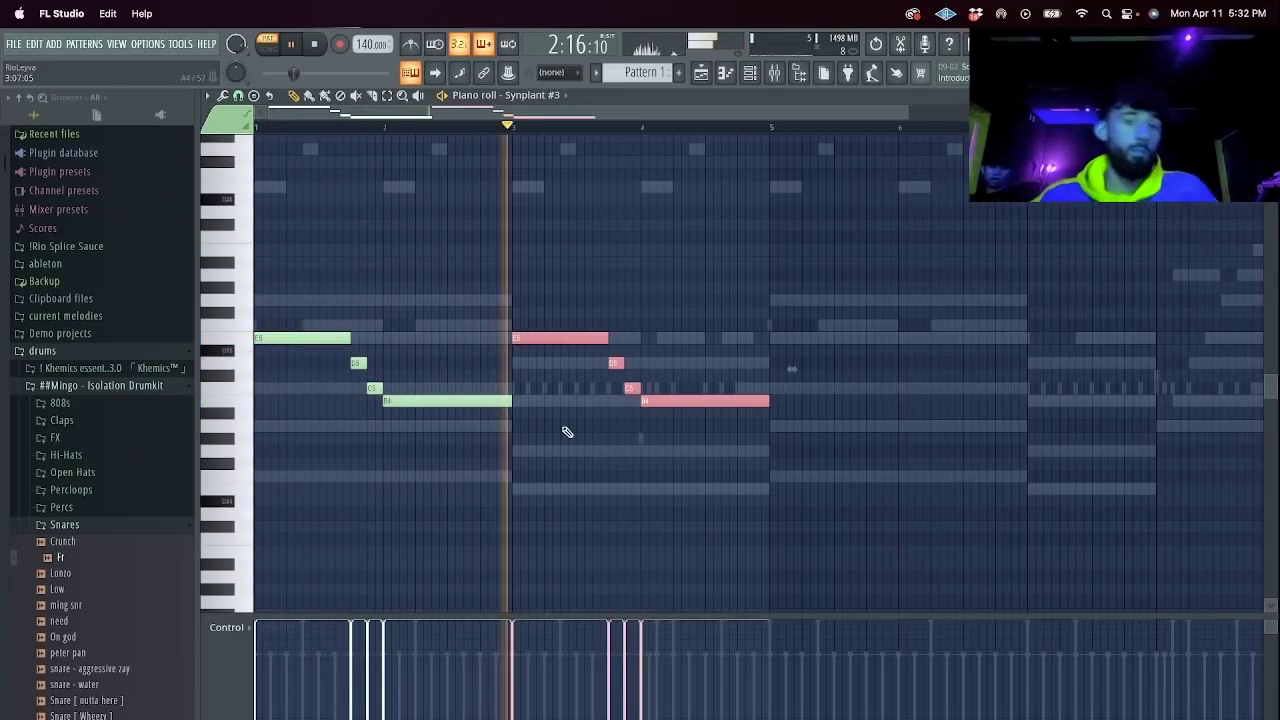
click(702, 251)
right_click(729, 255)
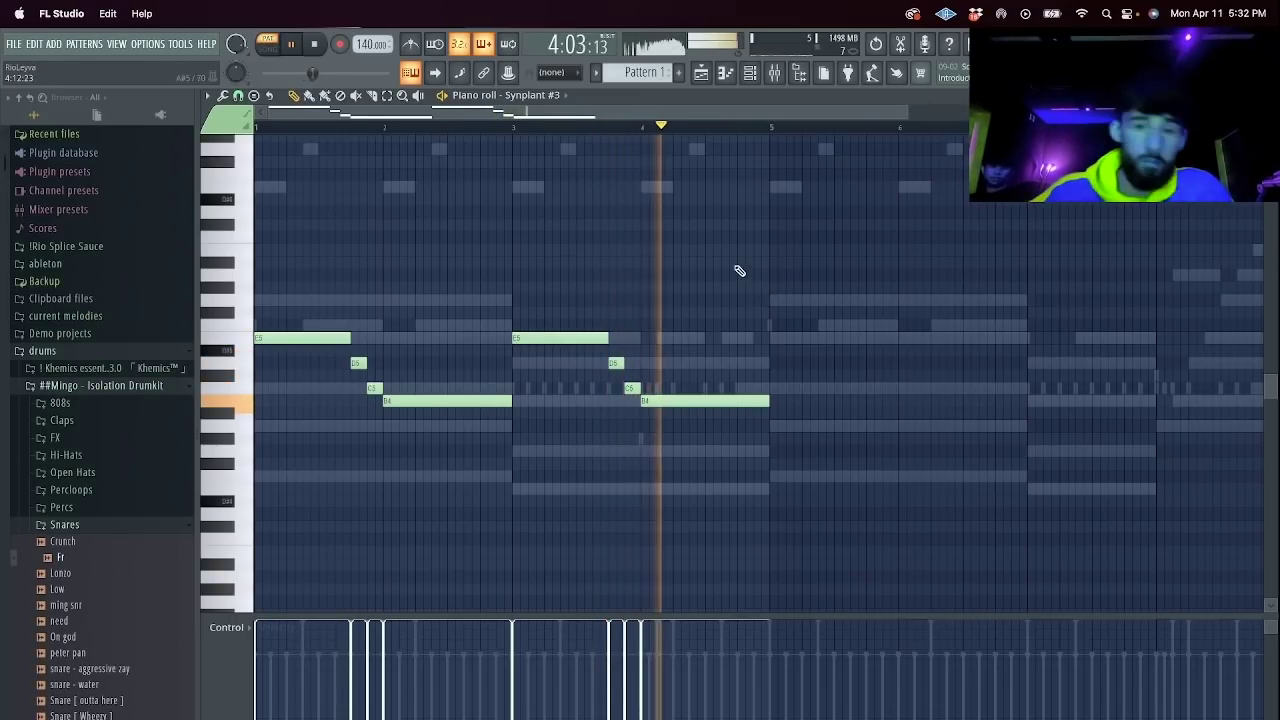
key(super+b)
key(space)
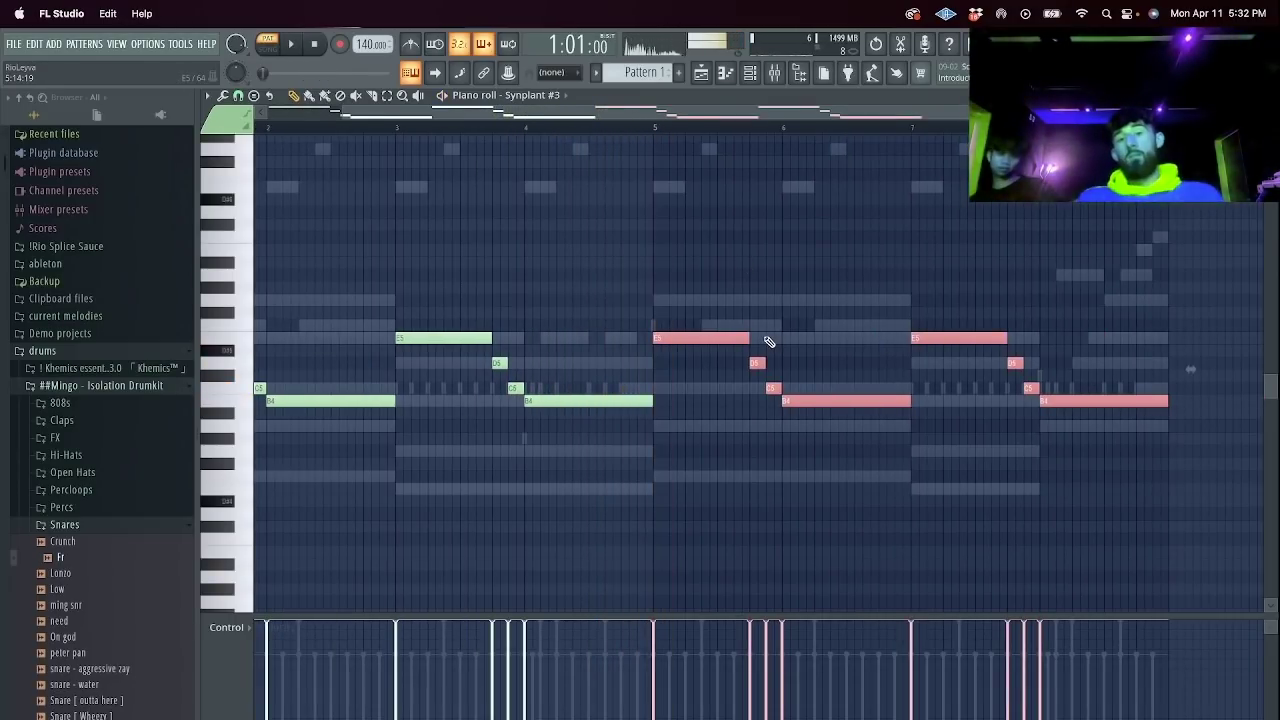
drag(608, 113, 537, 124)
super+click(764, 200)
key(space)
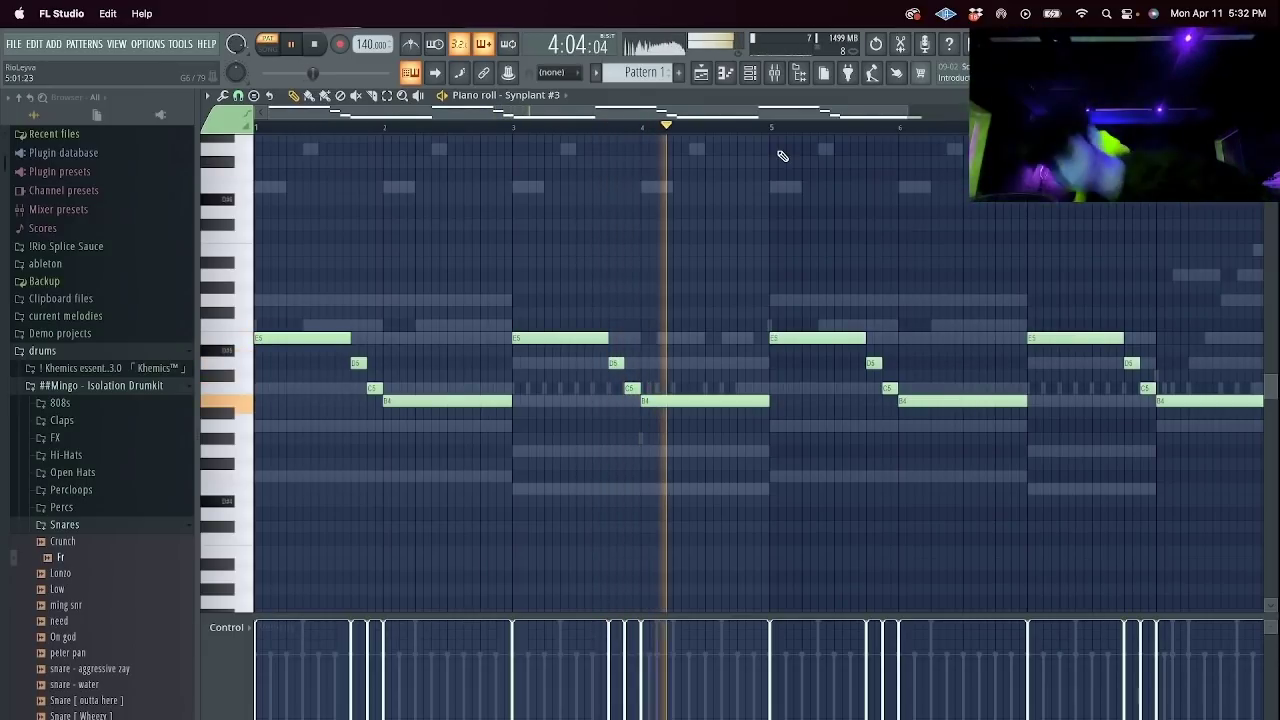
key(space)
key(space)
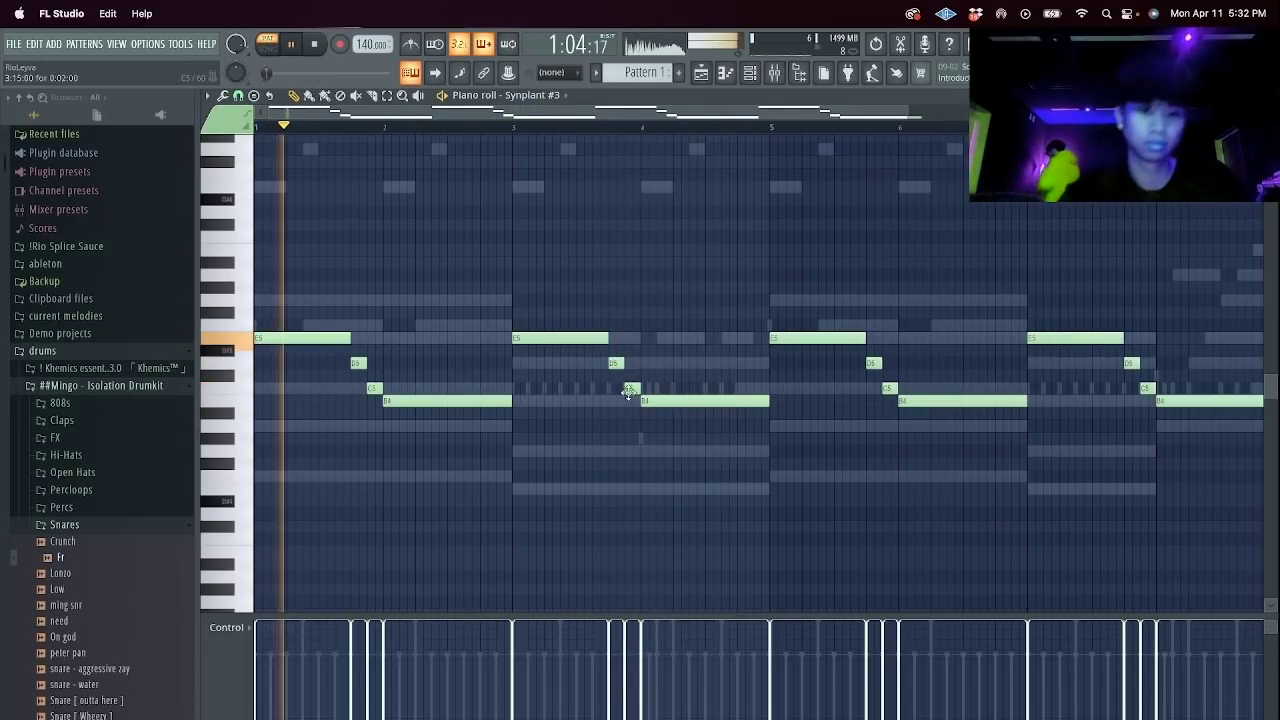
Delete the E5 note at bar 3 and all repeated notes after the phrase.
right_click(560, 339)
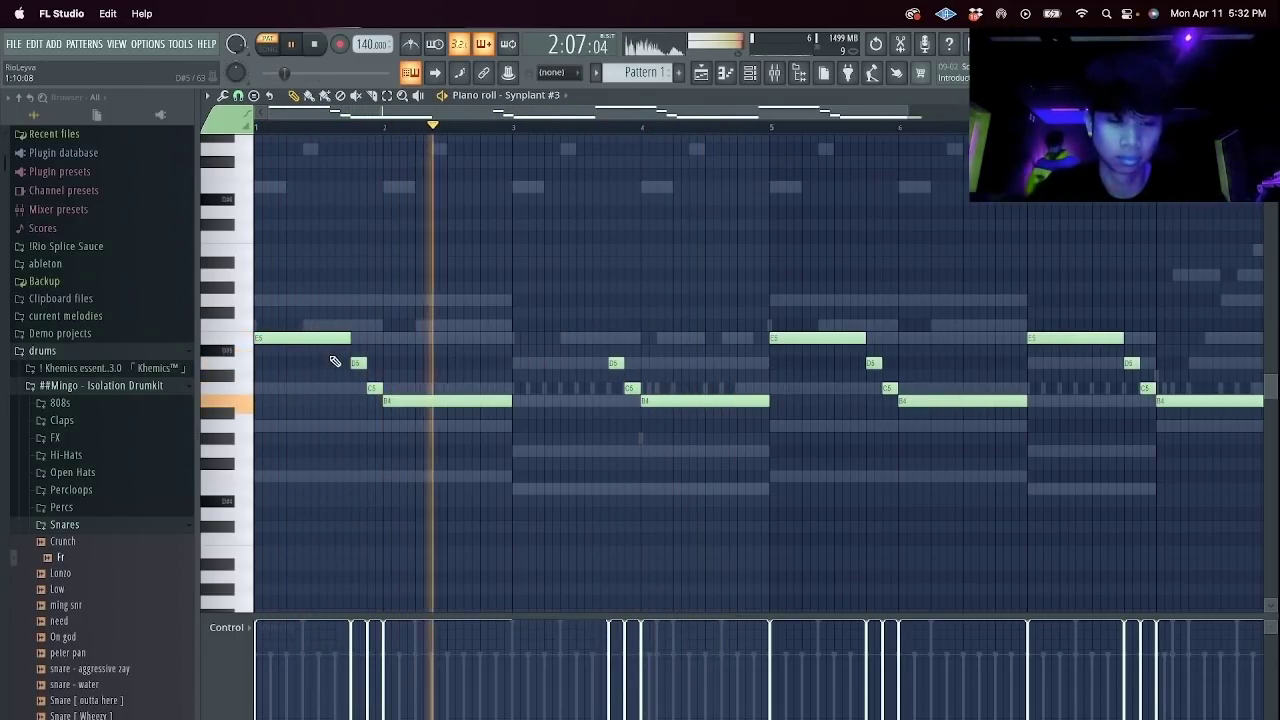
key(space)
scroll(377, 351, down, 5)
scroll(372, 315, up, 2)
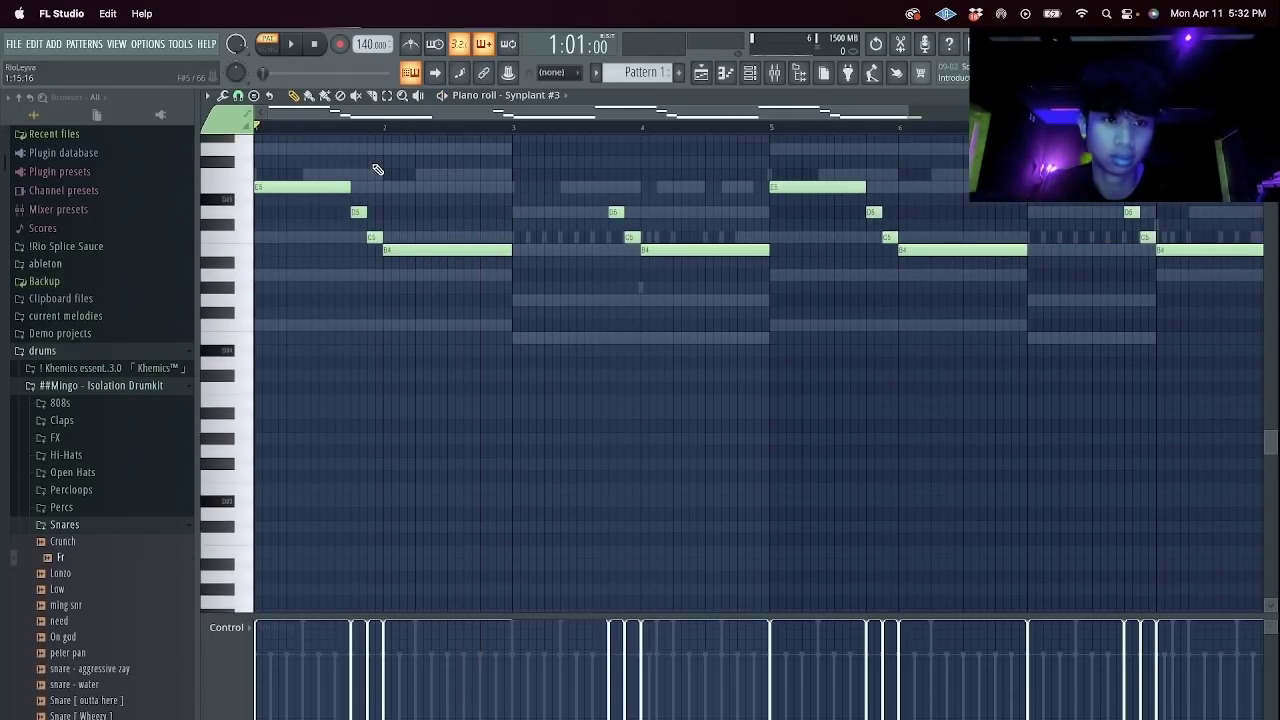
key(space)
scroll(546, 216, down, 1)
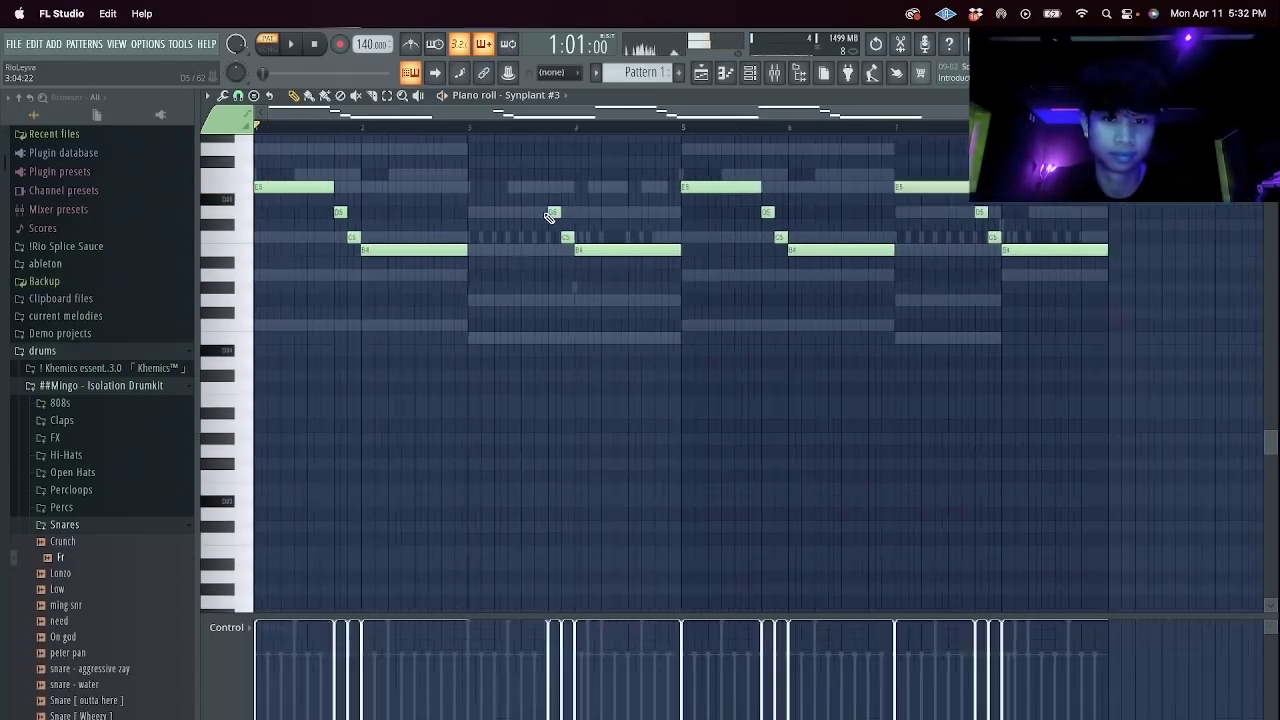
drag(1093, 308, 550, 146)
key(Delete)
key(super+space)
Add an F#5 note and audition the phrase.
click(388, 164)
key(space)
scroll(291, 194, up, 14)
scroll(313, 202, down, 19)
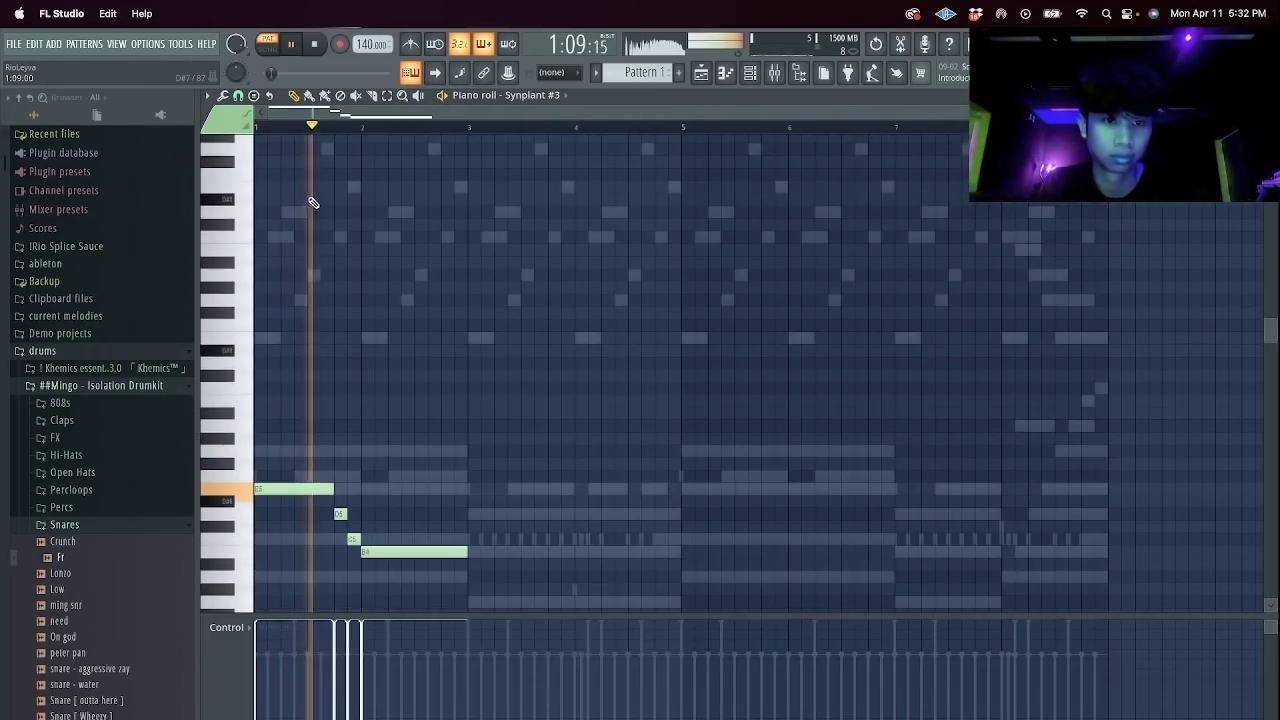
scroll(318, 200, up, 8)
key(space)
scroll(355, 287, up, 2)
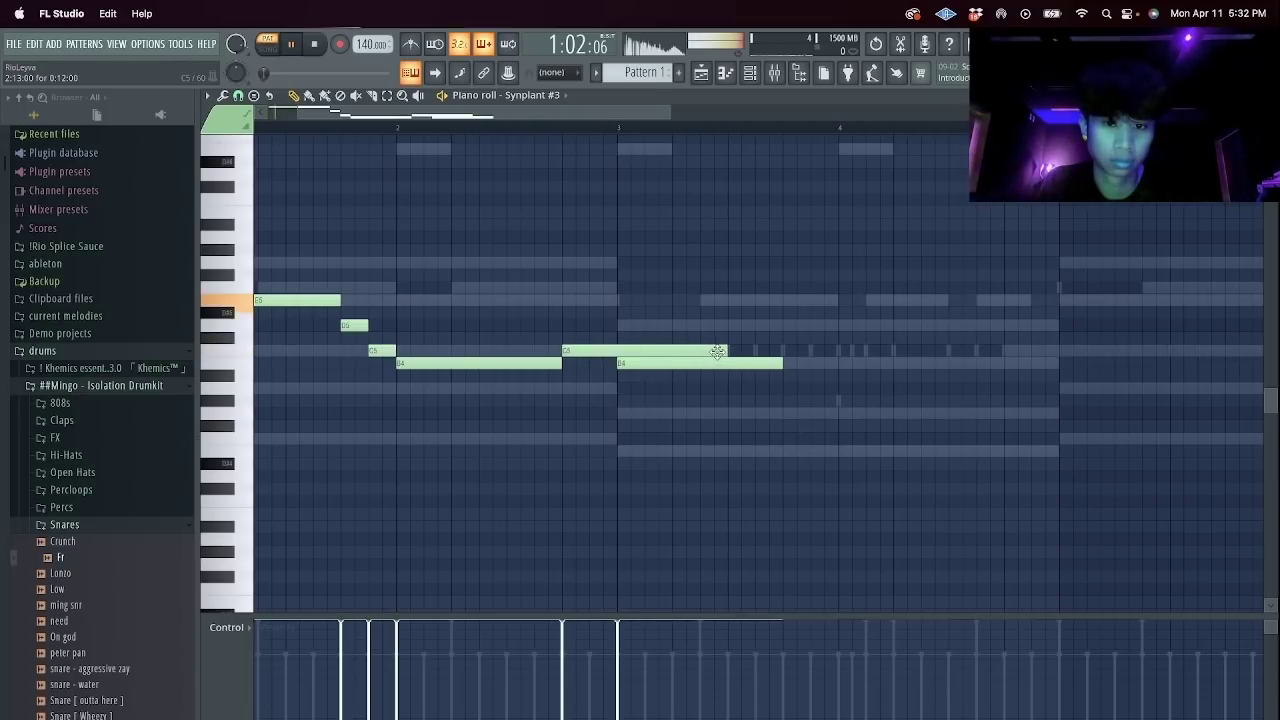
Raise a C5 note to D5, add a short C5, lengthen B4, shorten E4 and G4.
drag(582, 353, 592, 340)
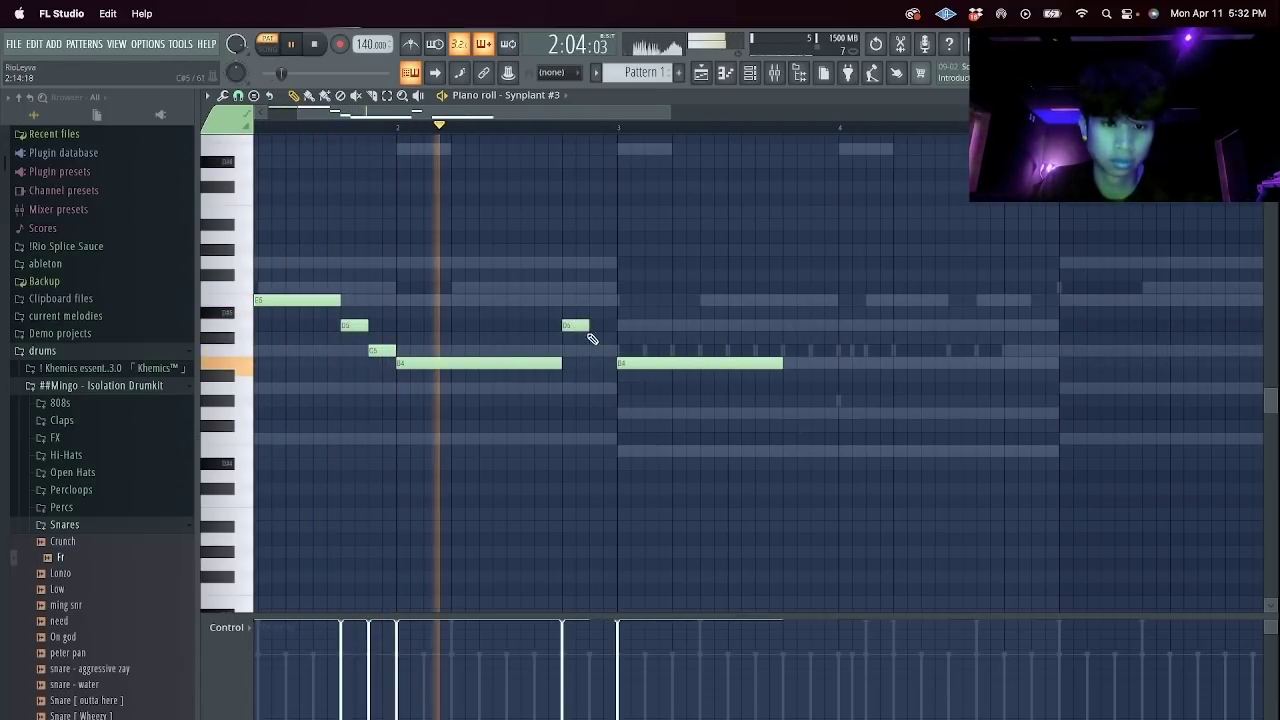
click(592, 351)
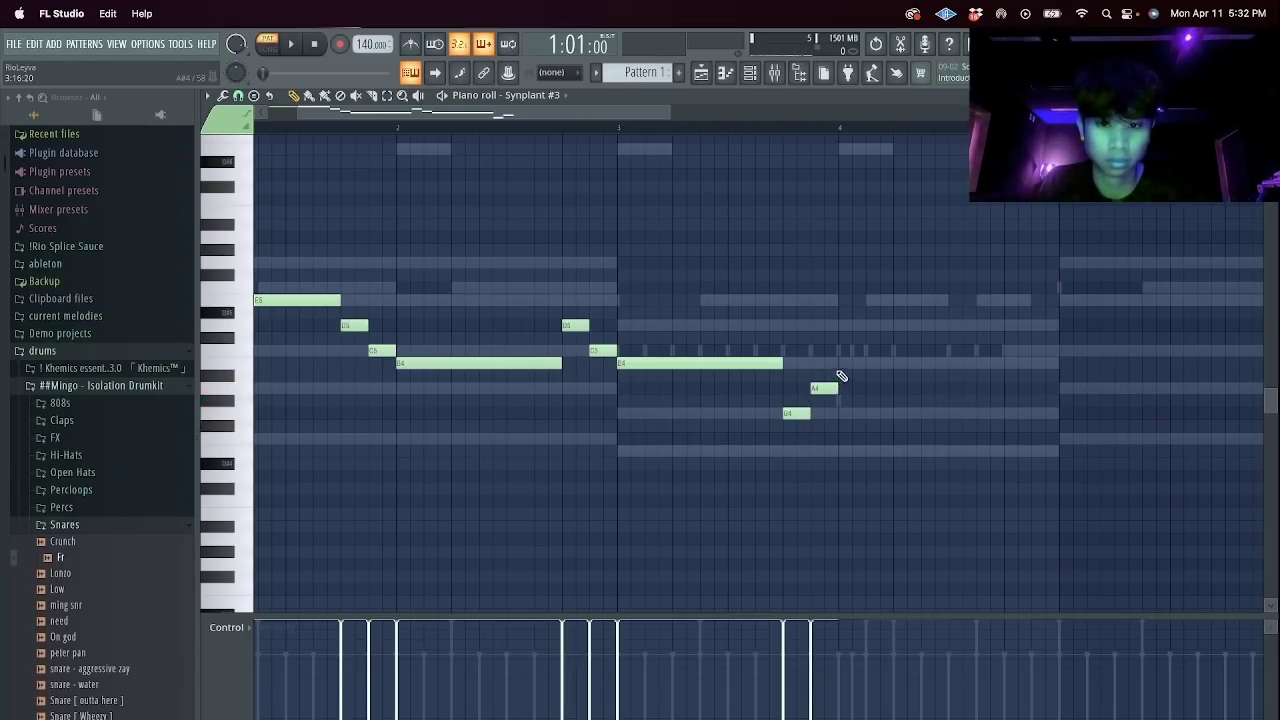
drag(897, 368, 1003, 363)
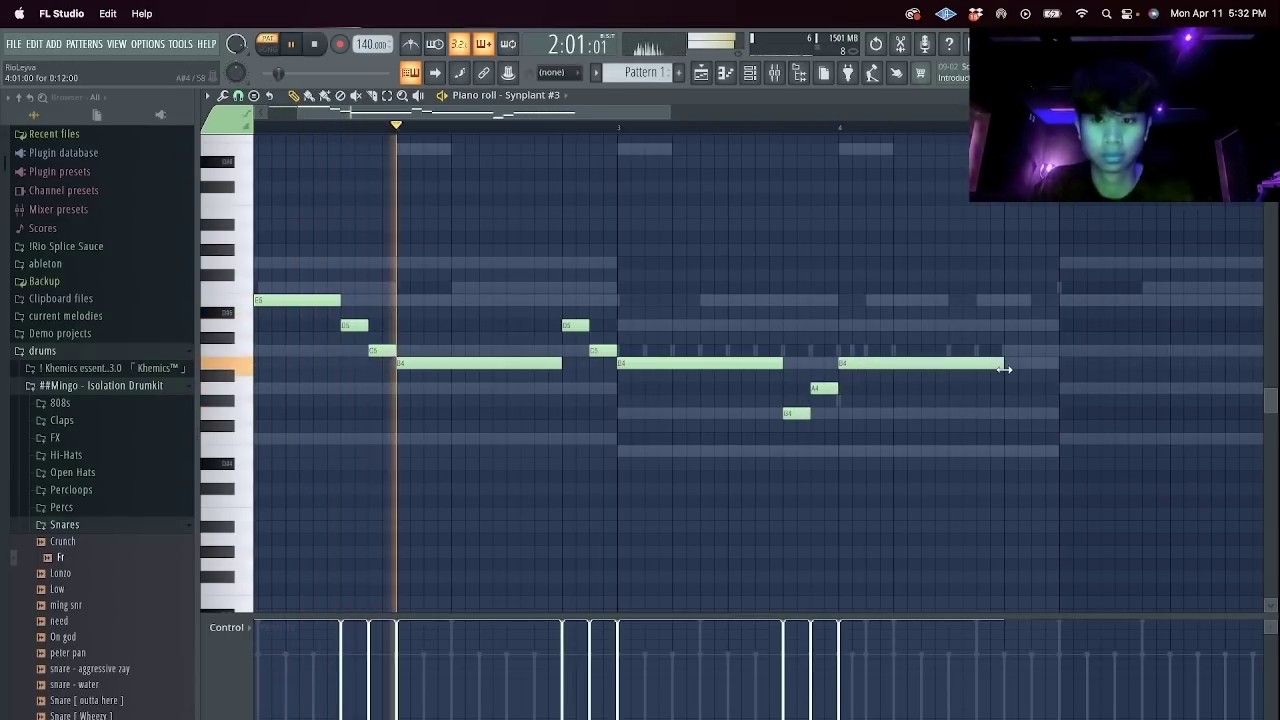
scroll(886, 394, down, 2)
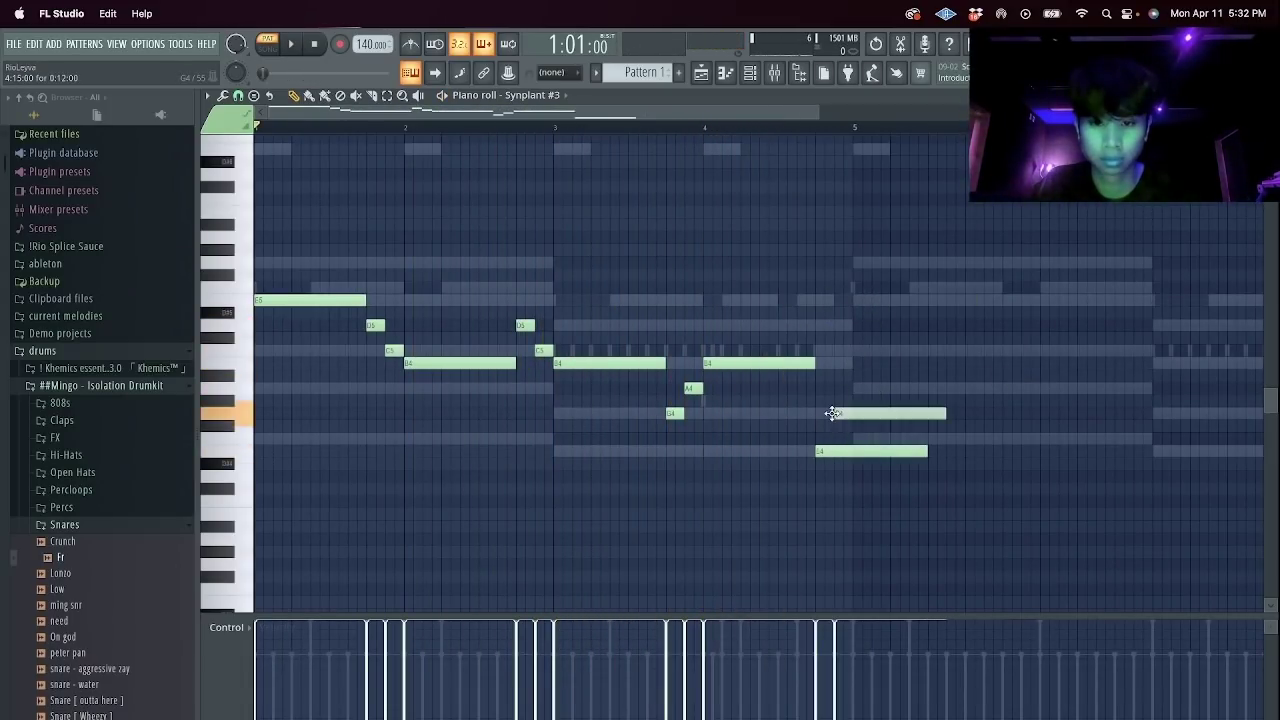
drag(921, 452, 831, 452)
drag(943, 413, 852, 413)
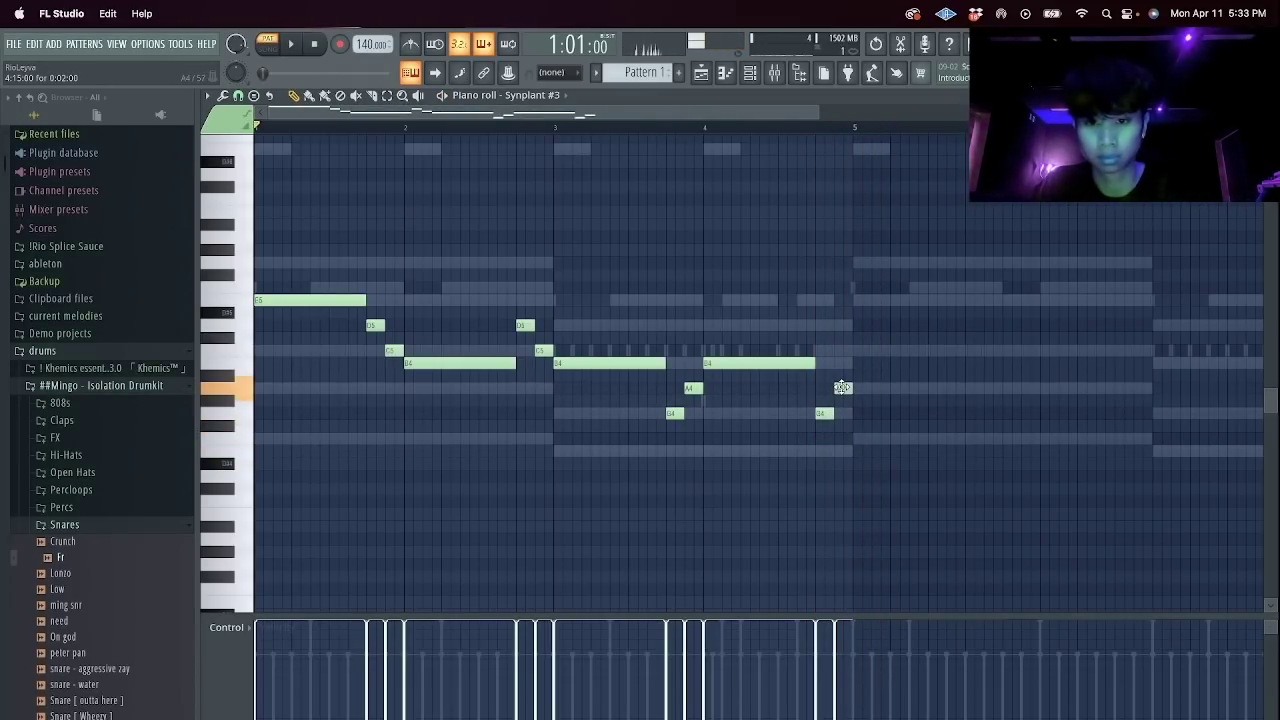
Duplicate the melody phrase after itself, delete a stray A#5 note, and show the channel rack.
key(super+b)
scroll(838, 384, down, 3)
key(super+space)
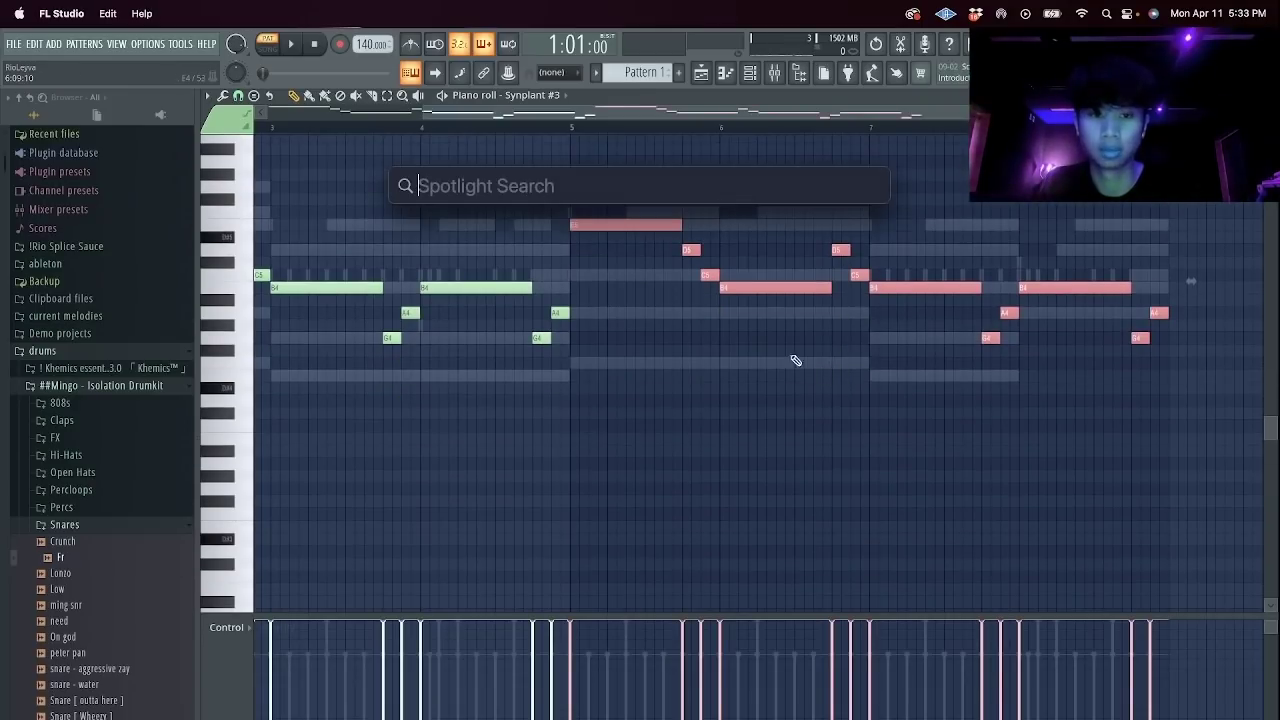
right_click(692, 334)
scroll(692, 334, down, 3)
key(space)
scroll(692, 336, up, 3)
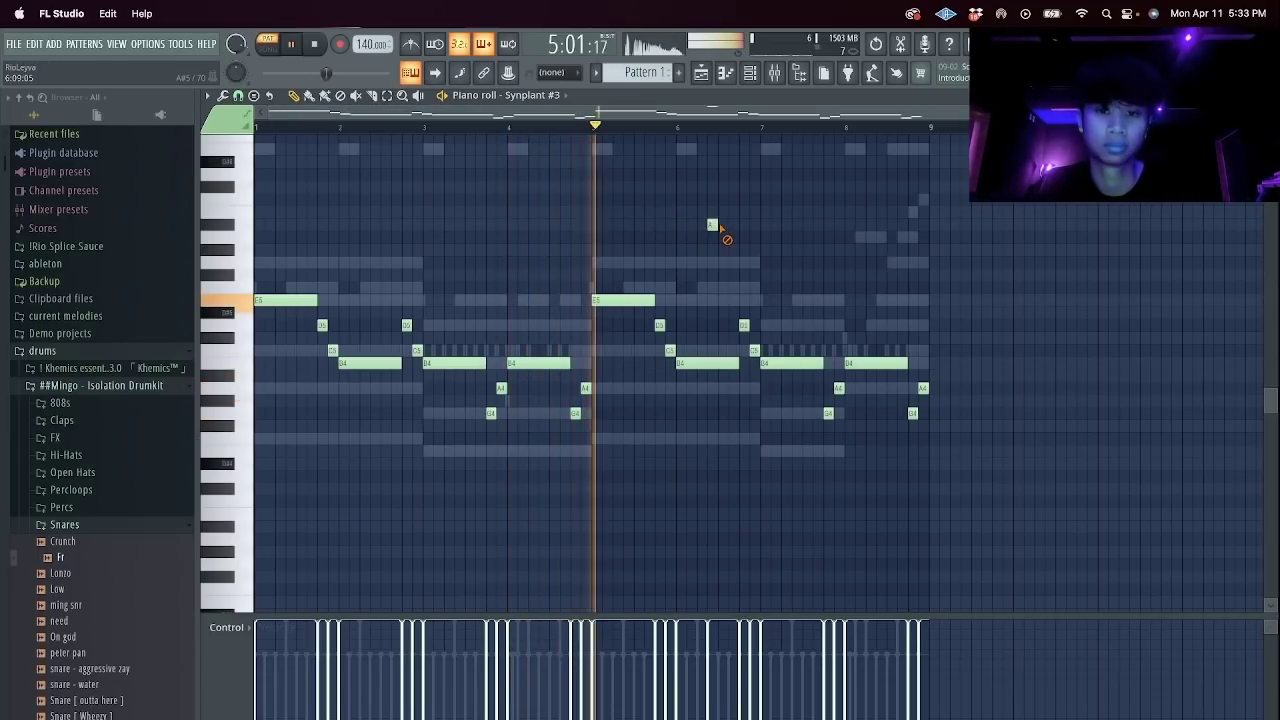
right_click(772, 222)
scroll(640, 288, up, 5)
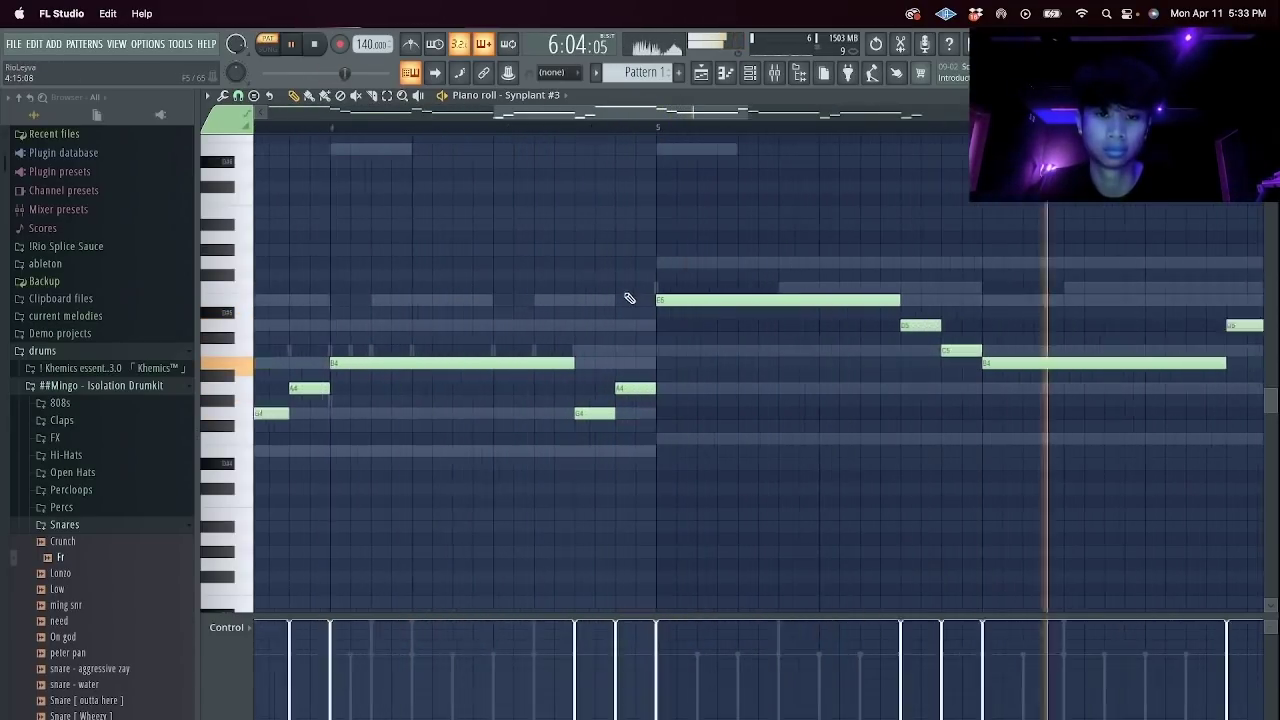
scroll(660, 310, down, 4)
key(F6)
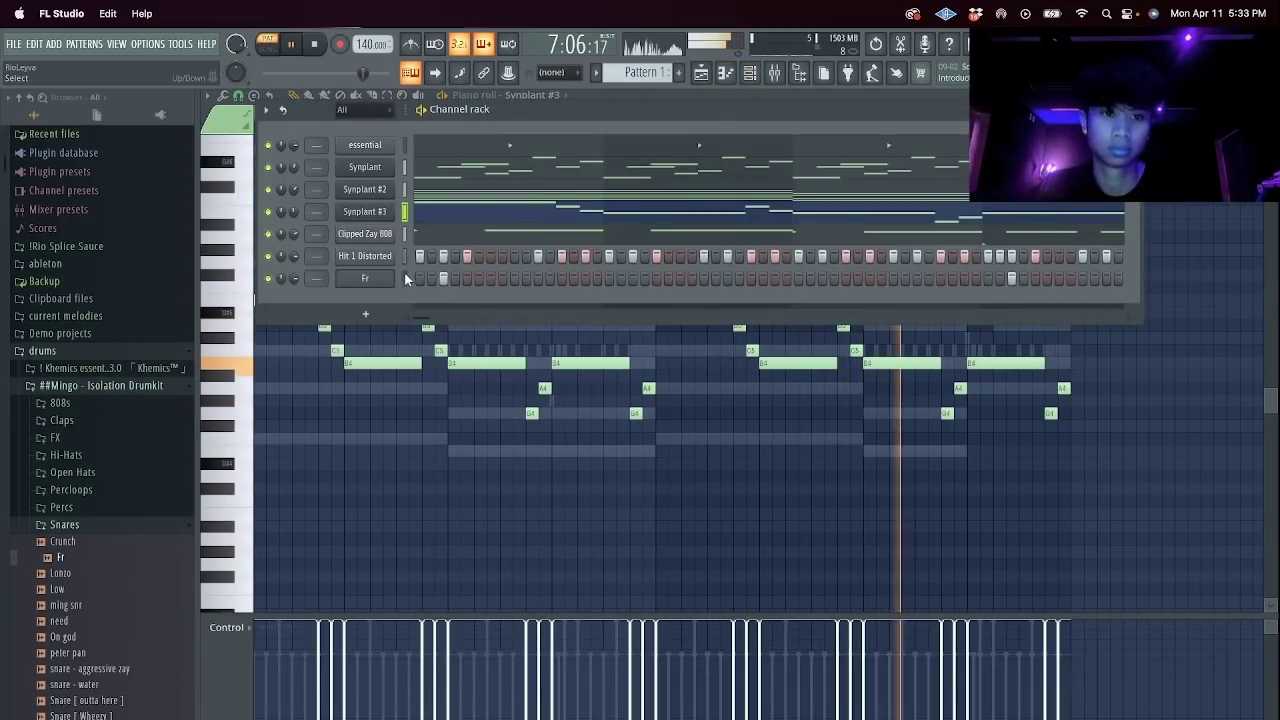
Clone Synplant #3 as Synplant #4 with the SC O Carina preset and open its piano roll.
right_click(380, 220)
click(428, 342)
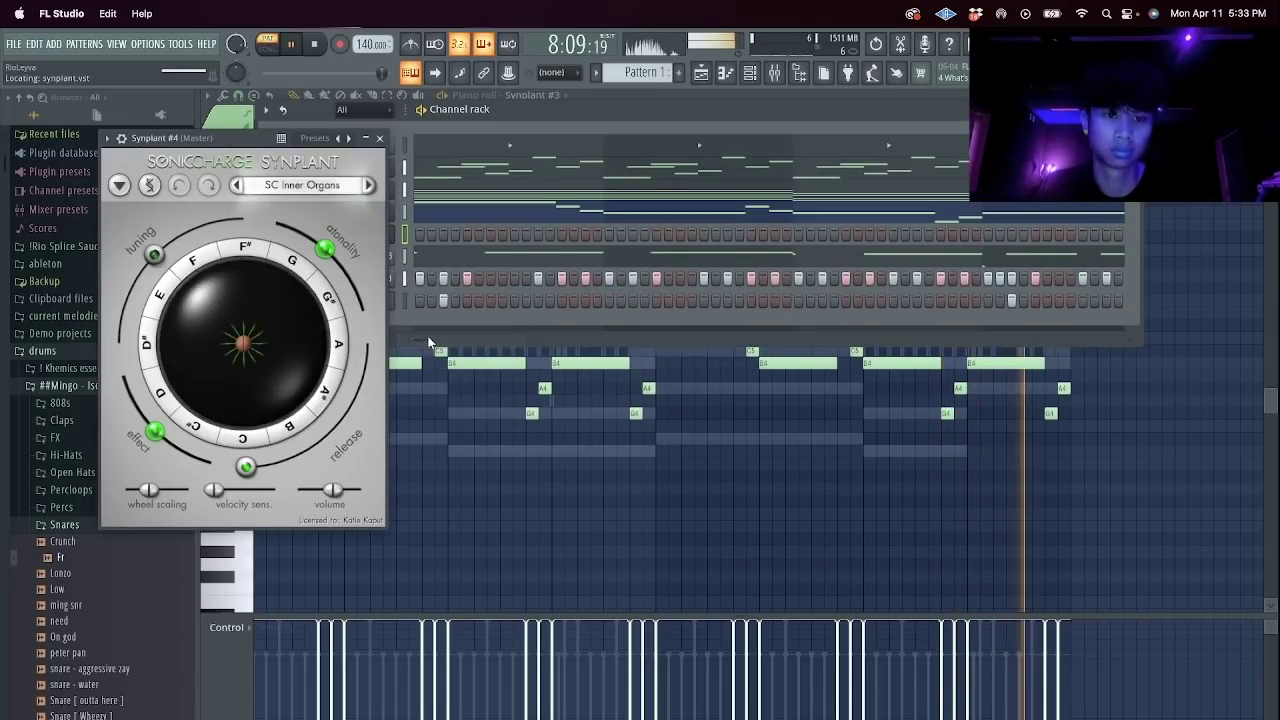
click(369, 186)
click(370, 186)
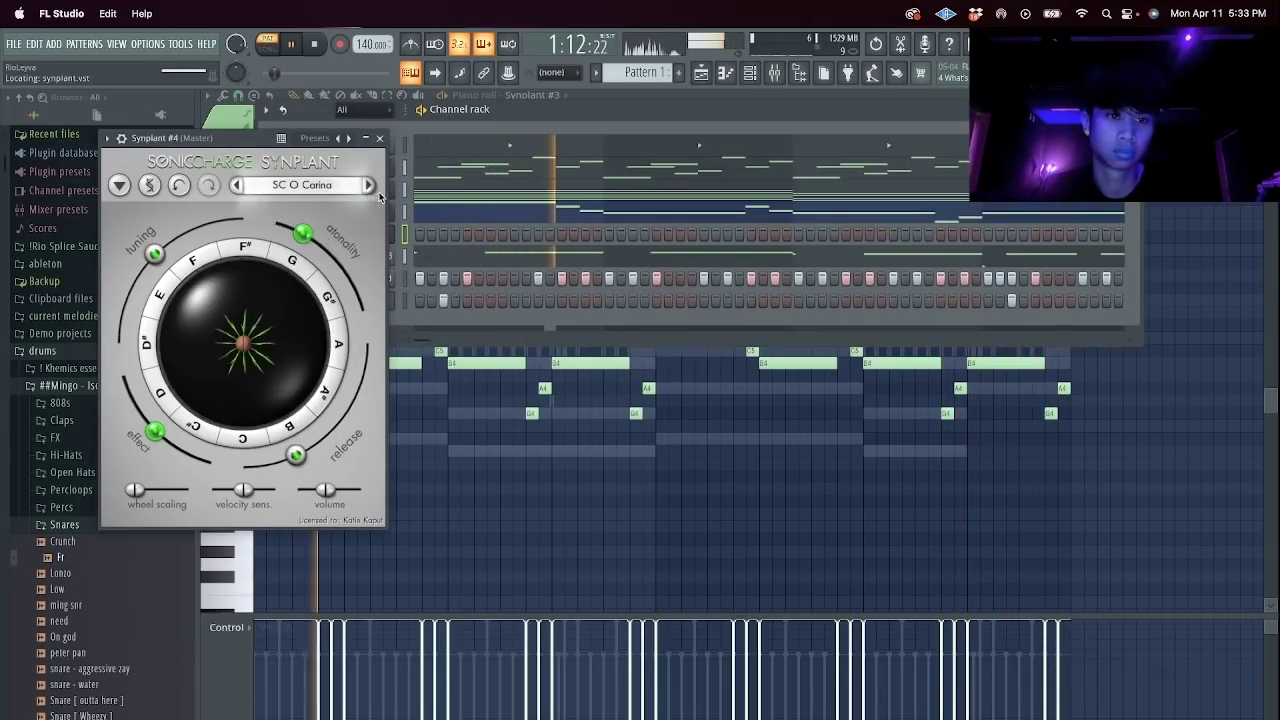
click(380, 138)
right_click(376, 237)
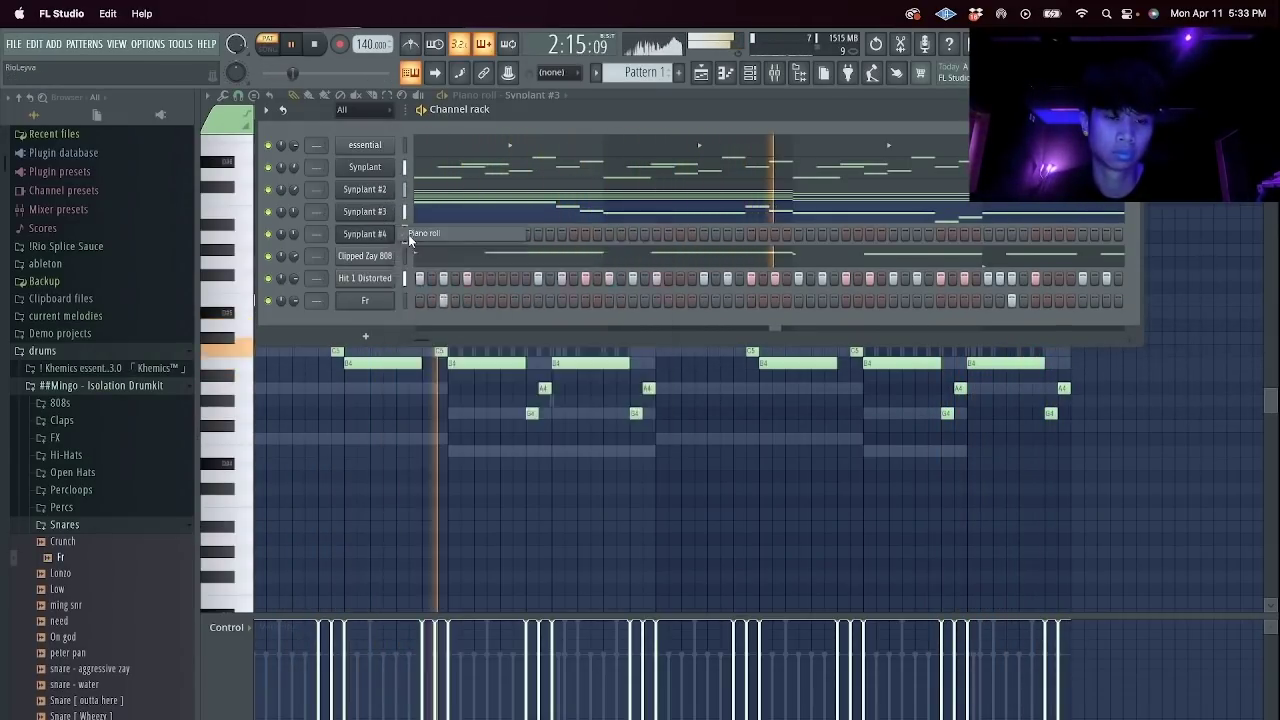
click(400, 244)
Add an E5 note near the start, replace the B4 note with a C5.
key(space)
key(space)
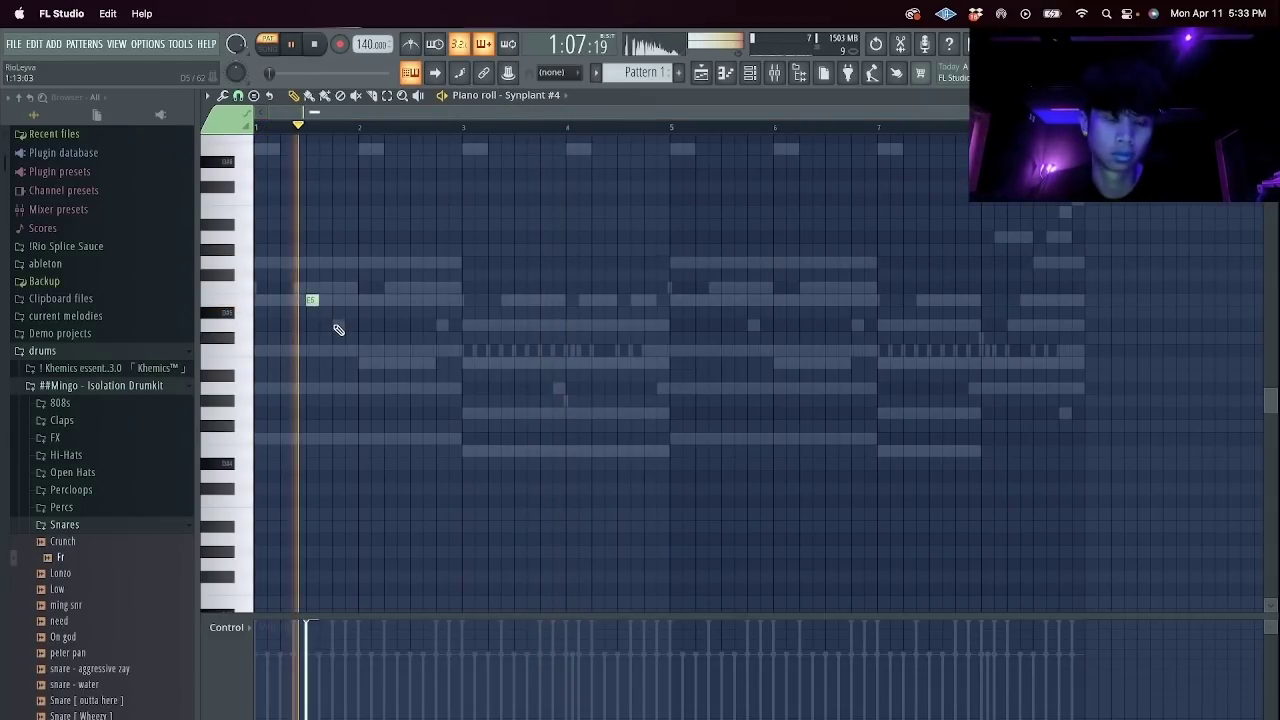
key(space)
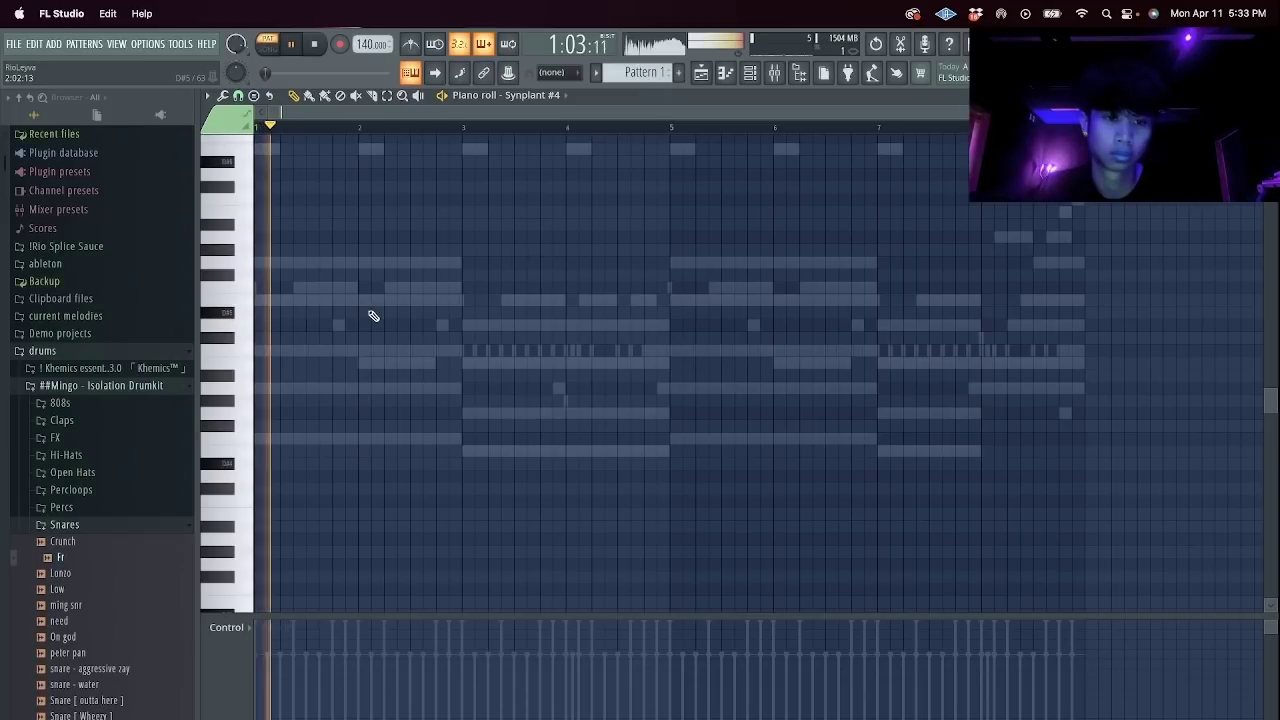
click(362, 301)
key(space)
double_click(388, 363)
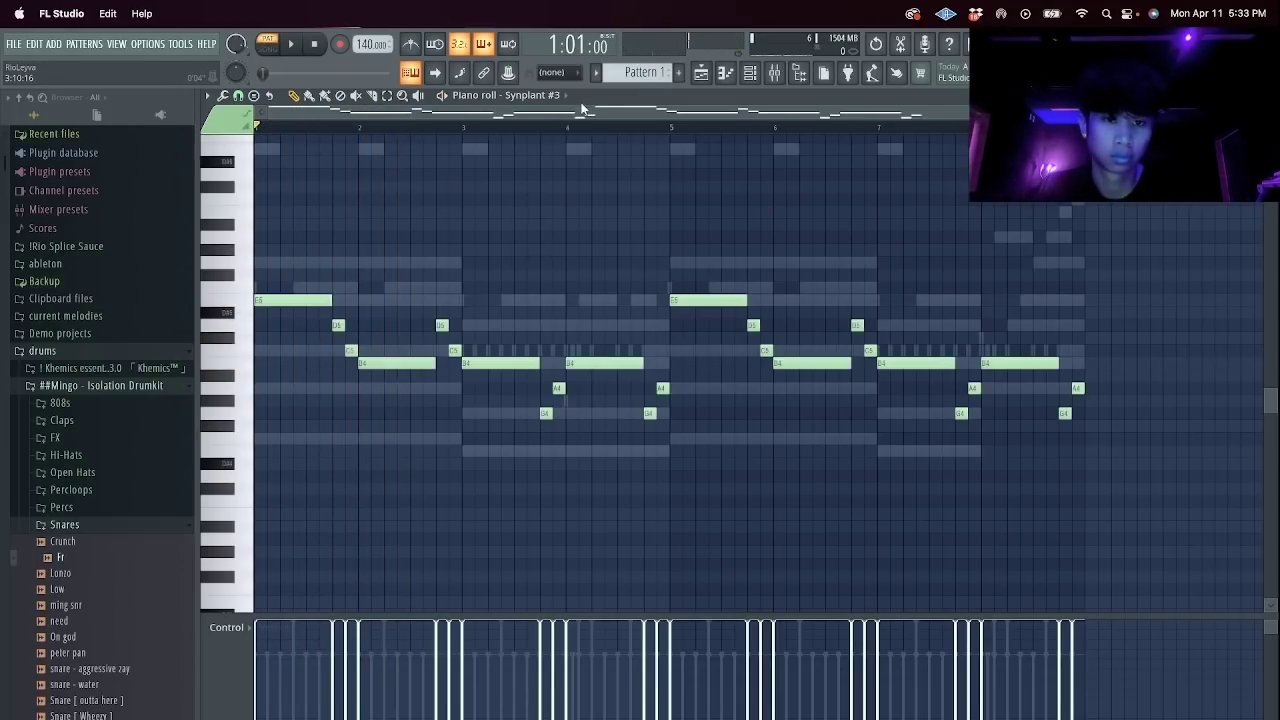
scroll(528, 99, down, 1)
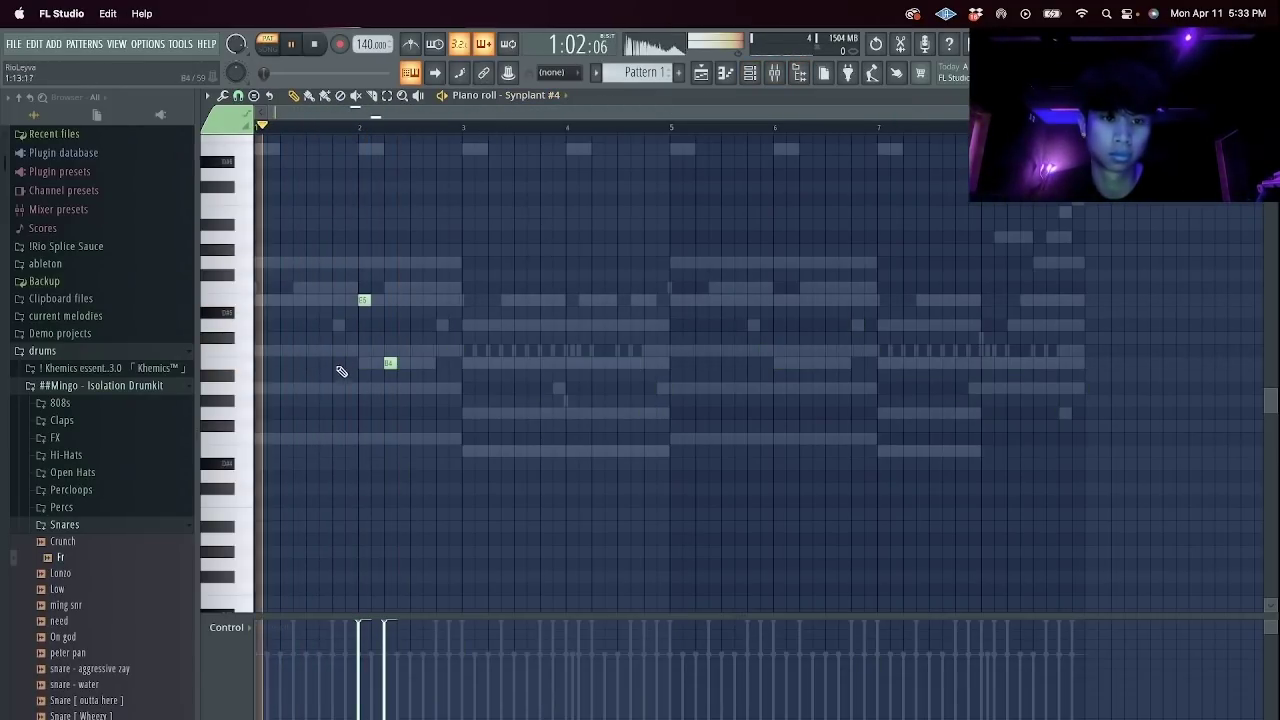
scroll(386, 359, up, 1)
right_click(391, 363)
click(401, 351)
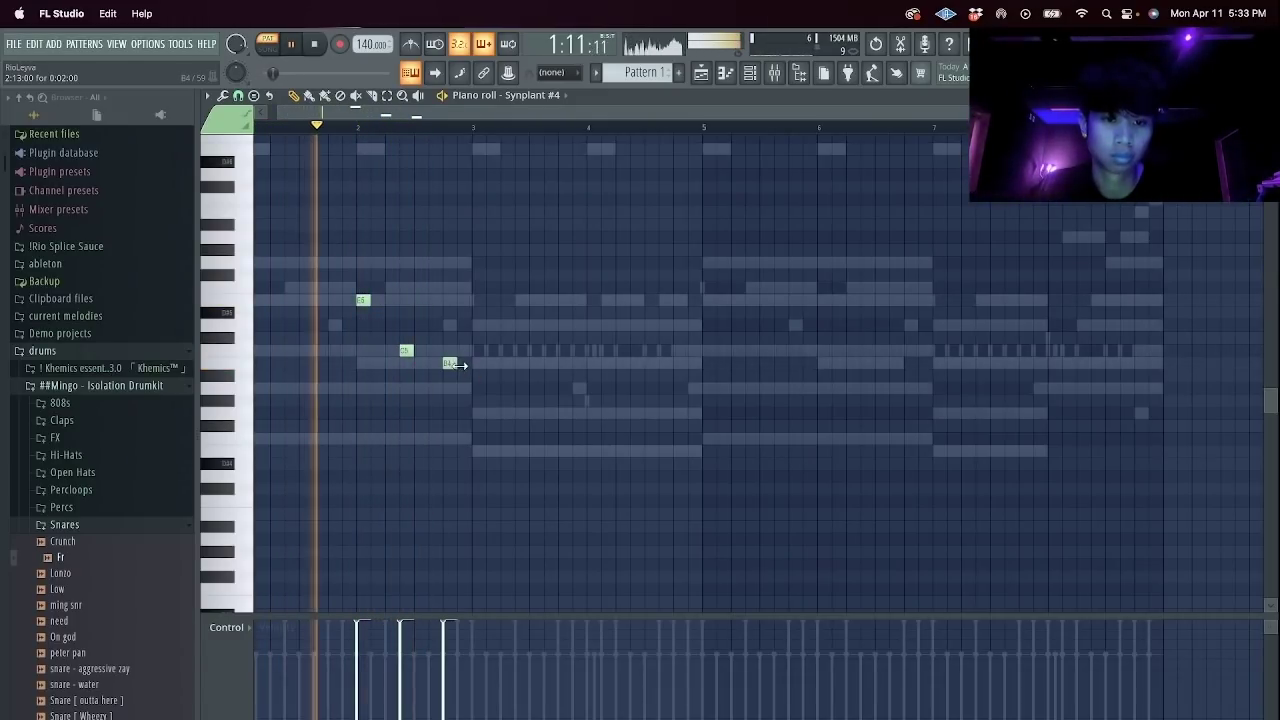
Duplicate the E5, C5, B4 notes one bar right and add a D5 note.
key(ctrl+a)
key(ctrl+b)
drag(573, 362, 688, 358)
click(690, 325)
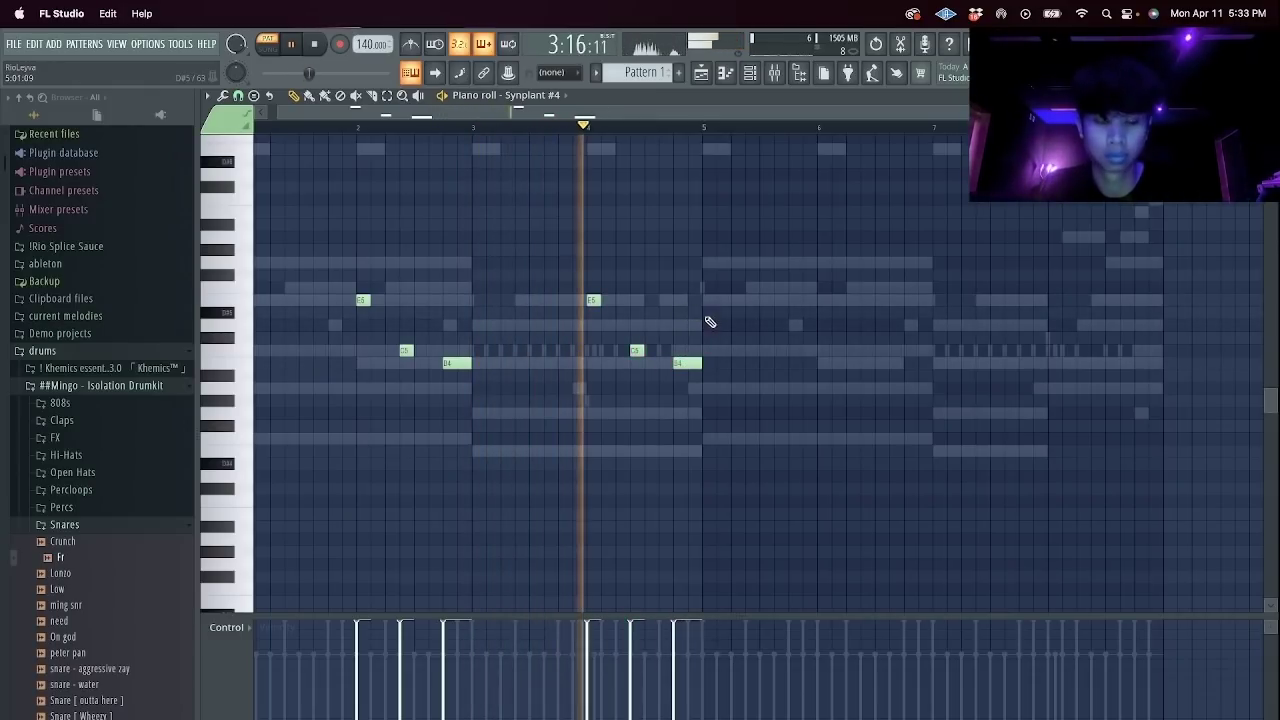
click(767, 314)
right_click(767, 314)
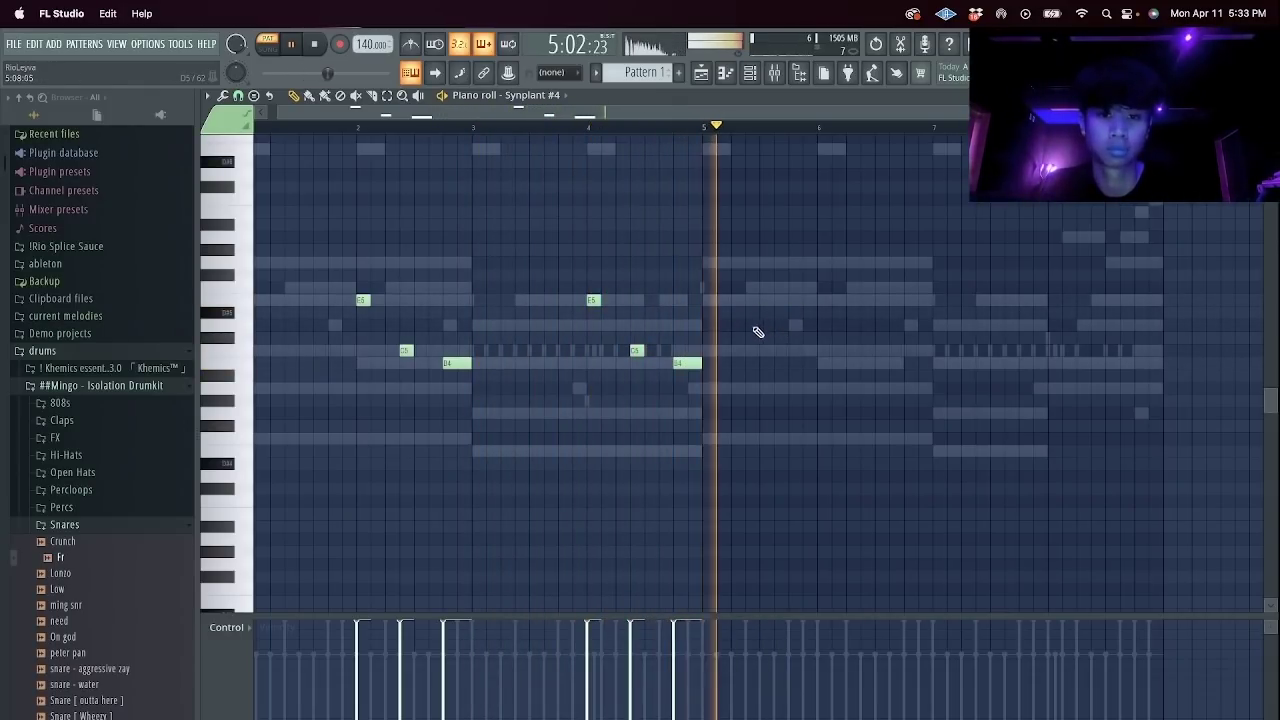
key(space)
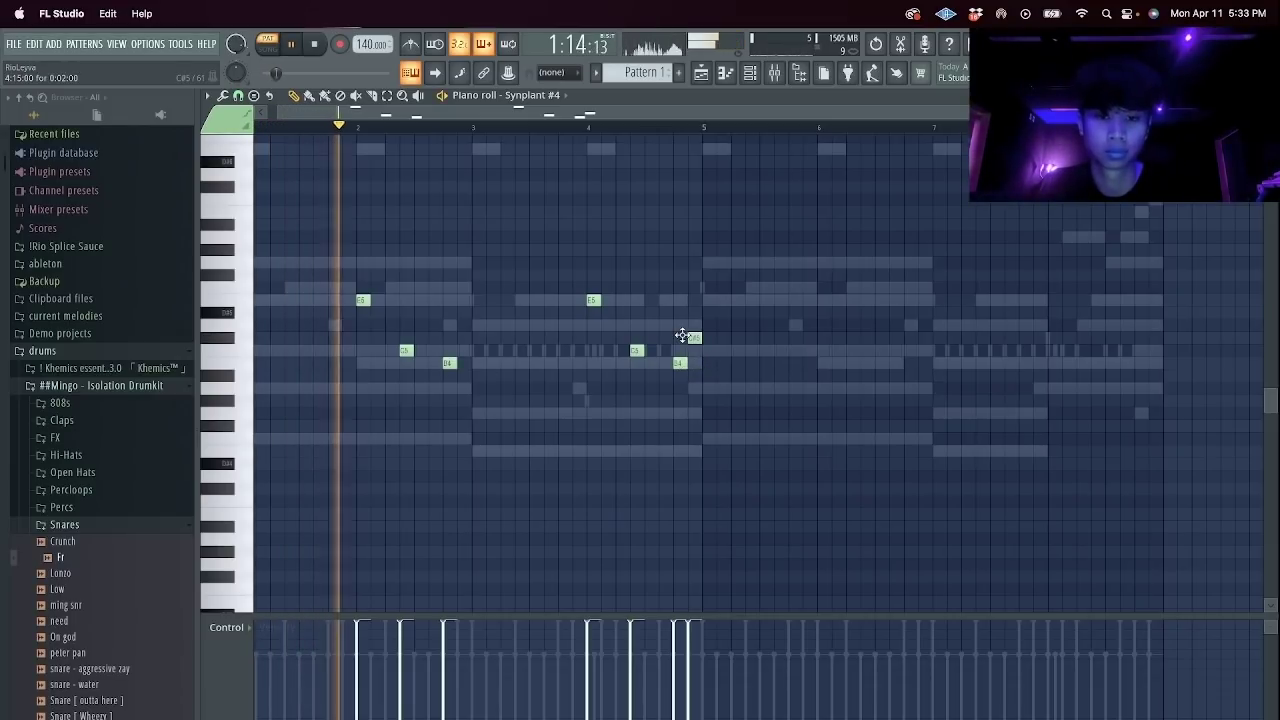
click(706, 323)
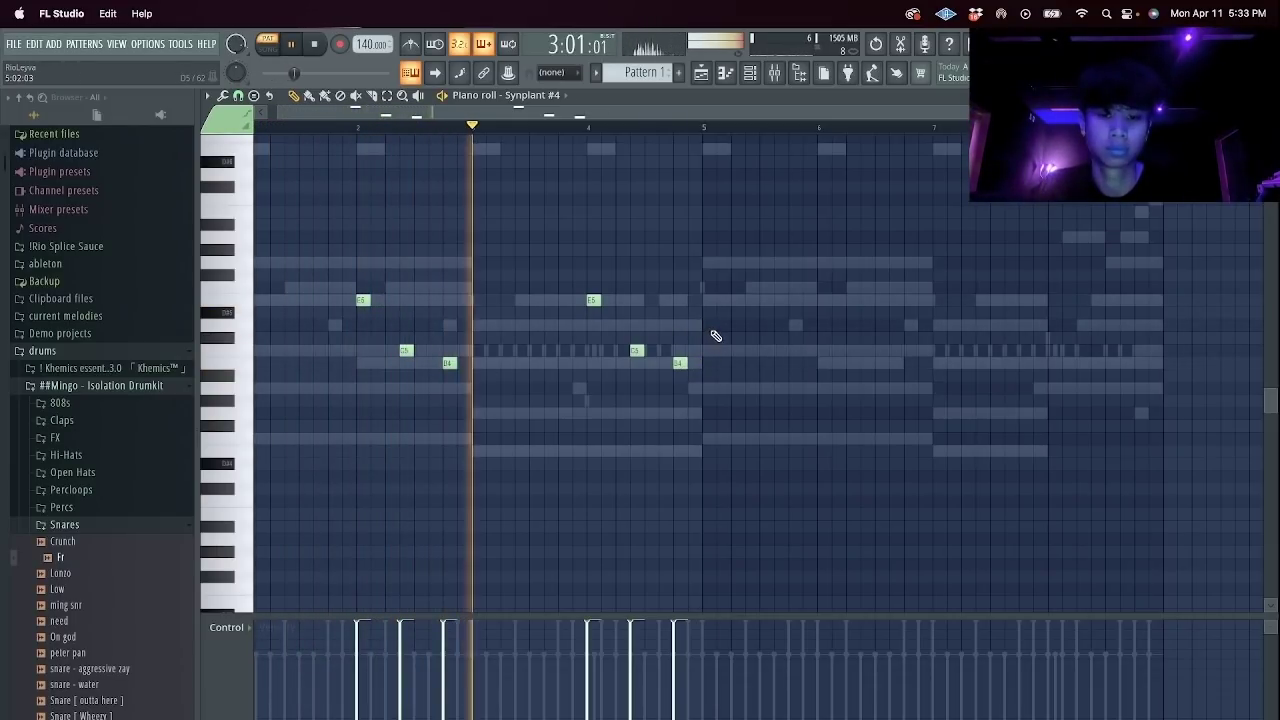
drag(706, 321, 724, 348)
right_click(725, 340)
Duplicate the six notes to bar 6, discard a trial G#5, and show the channel rack.
drag(780, 392, 315, 265)
key(super+b)
drag(705, 302, 834, 305)
click(703, 250)
right_click(704, 249)
key(F6)
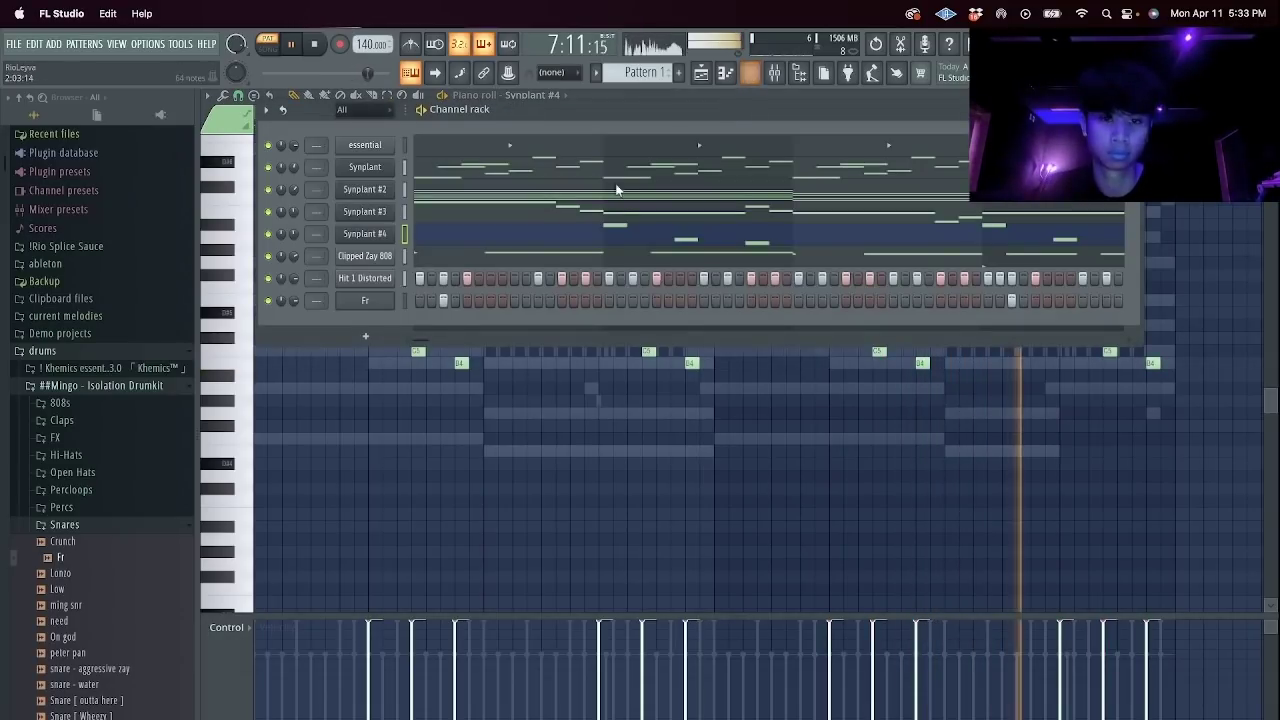
Add the Mingo - Soda Perc sample from the Rimsss n Percsss folder as a new channel.
scroll(55, 395, down, 10)
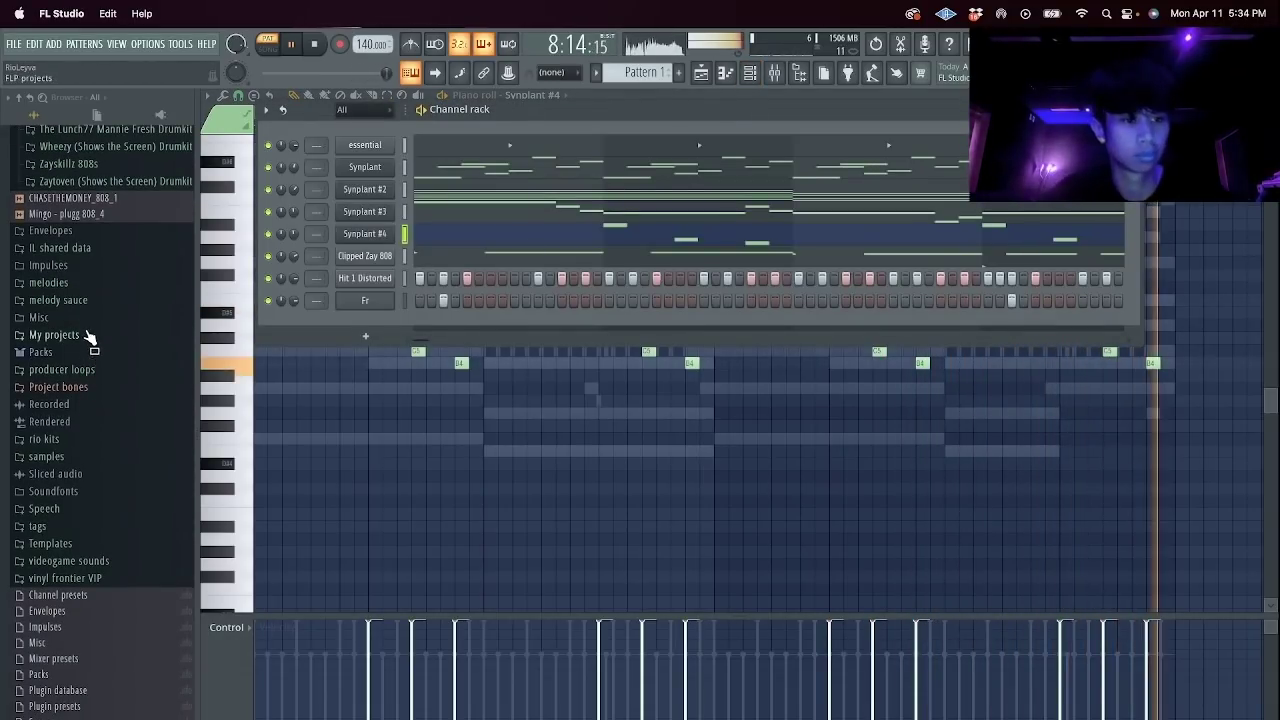
scroll(86, 337, up, 3)
click(80, 285)
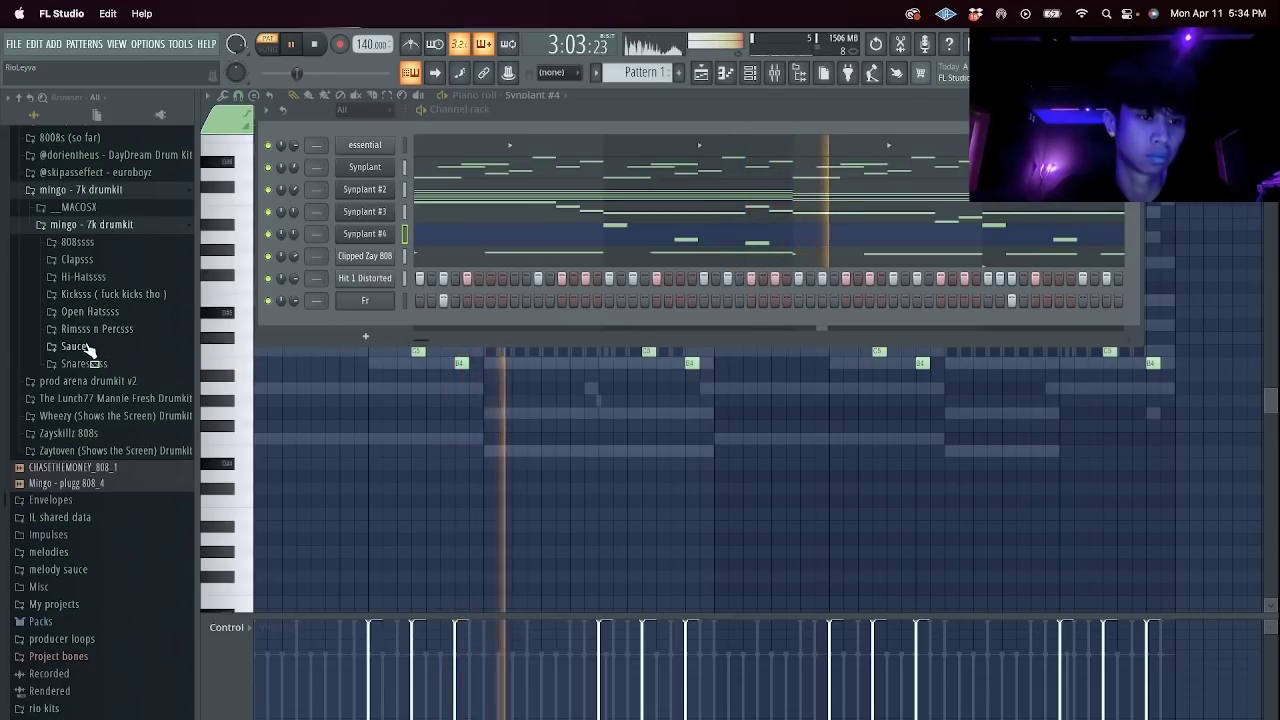
key(space)
click(93, 331)
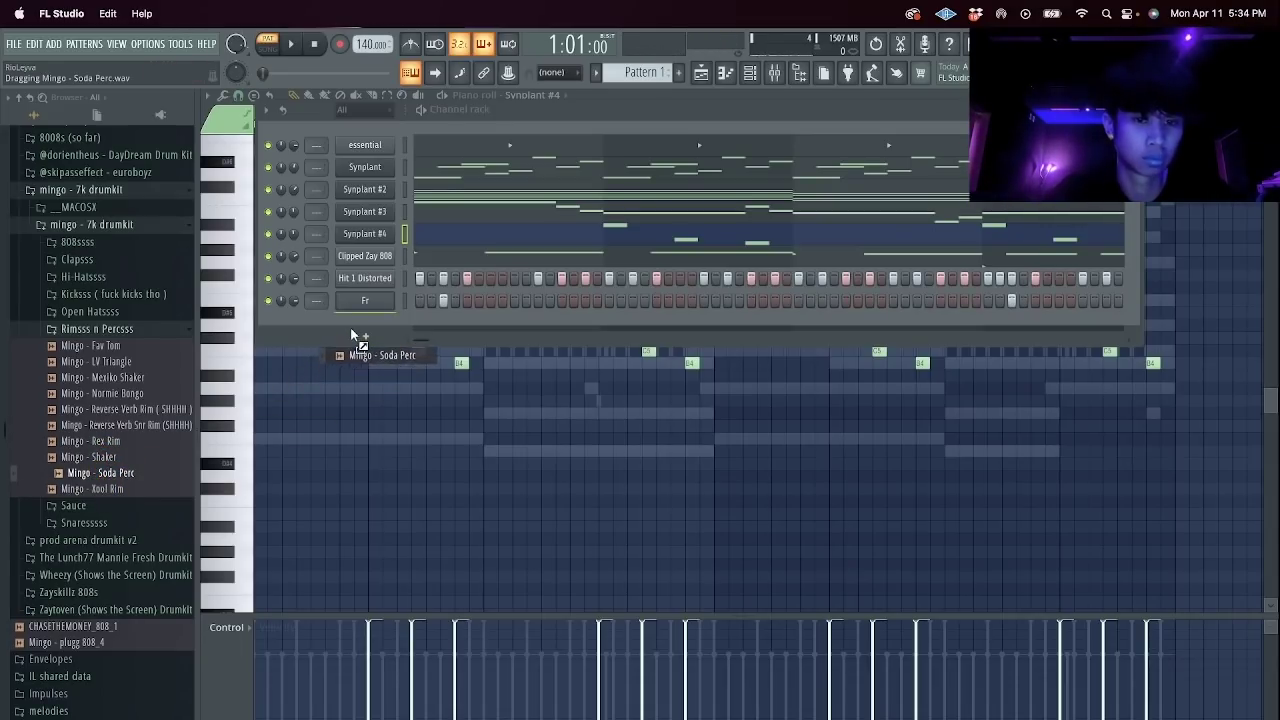
drag(352, 336, 358, 340)
key(space)
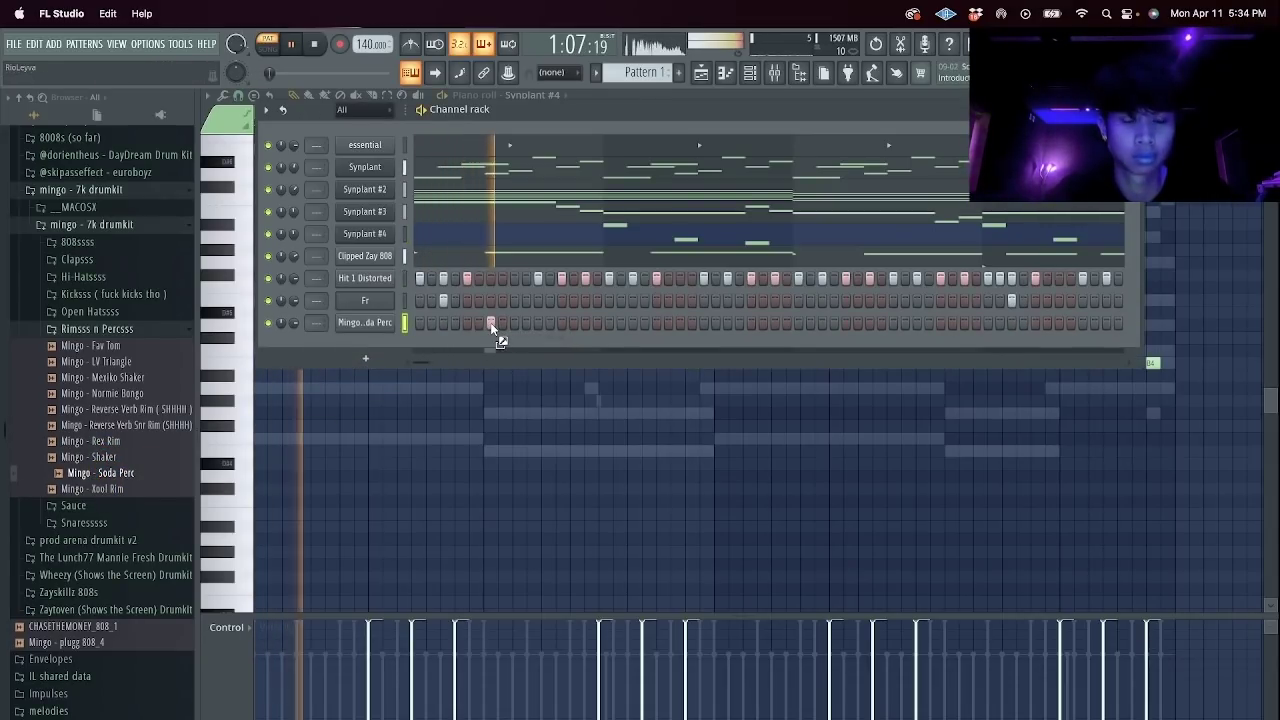
Turn on two Soda Perc steps and bring its notes up in the piano roll.
click(752, 323)
click(773, 323)
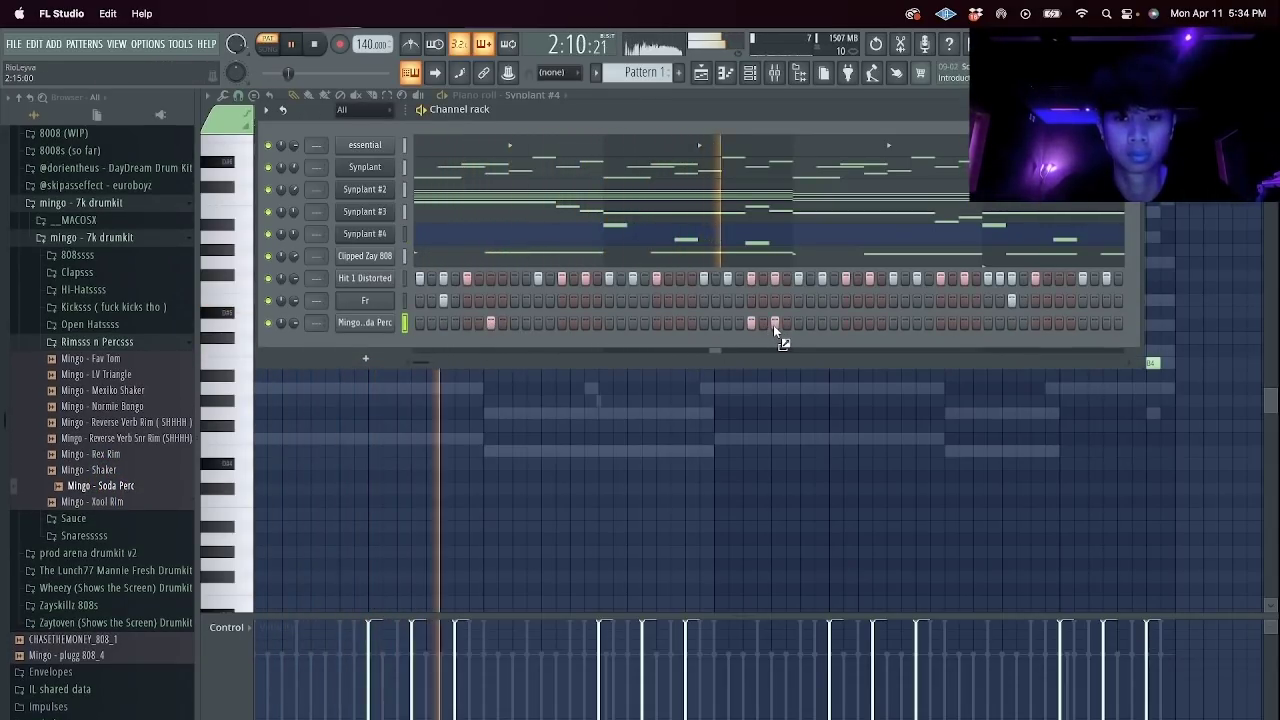
click(365, 322)
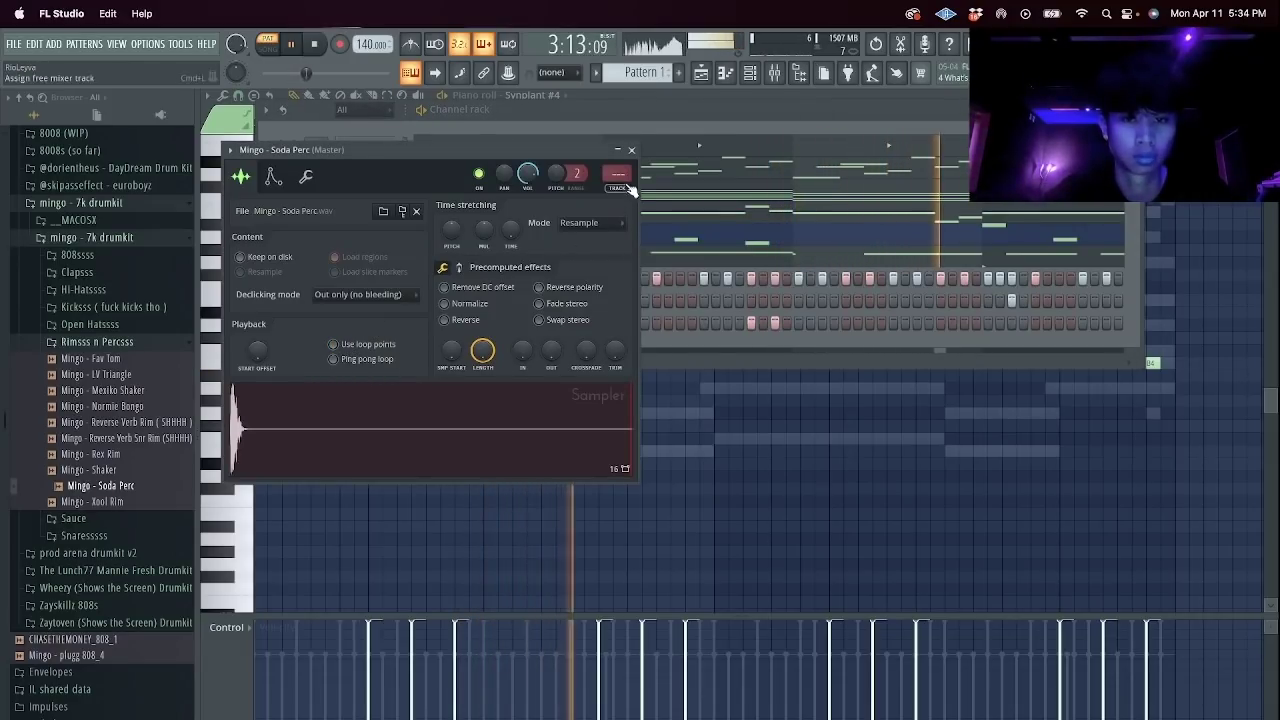
click(631, 149)
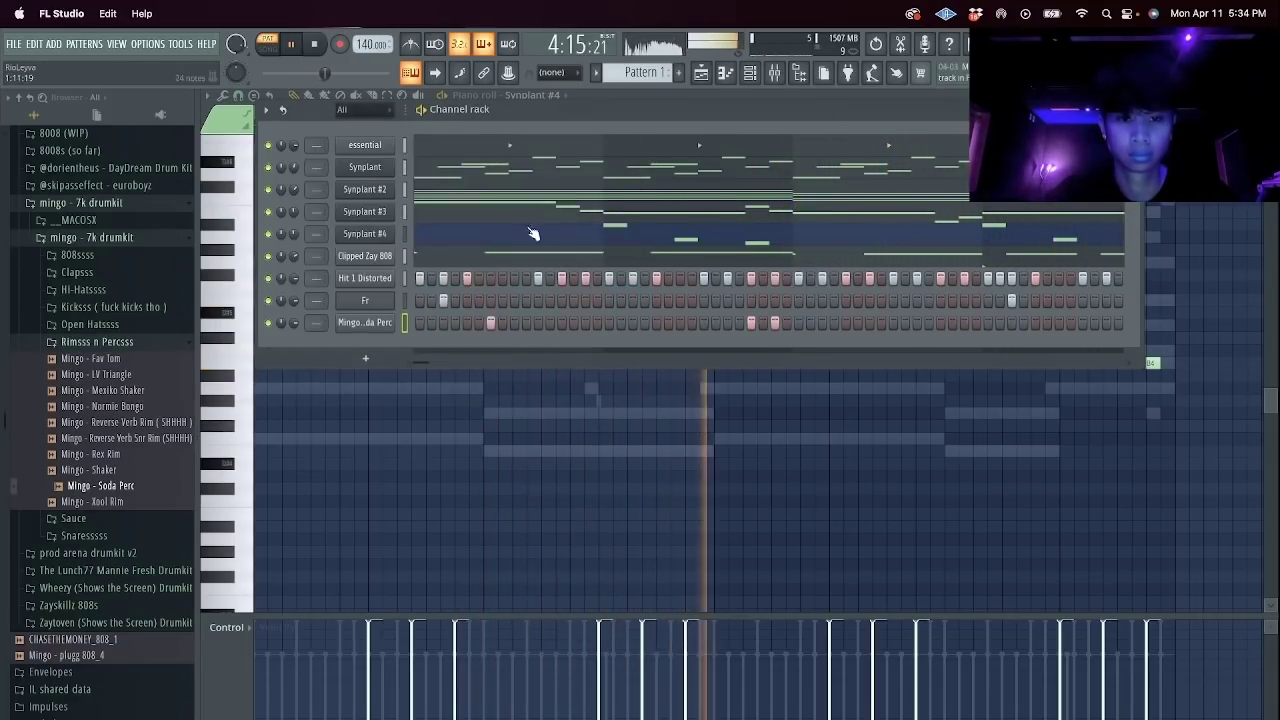
right_click(393, 325)
click(420, 331)
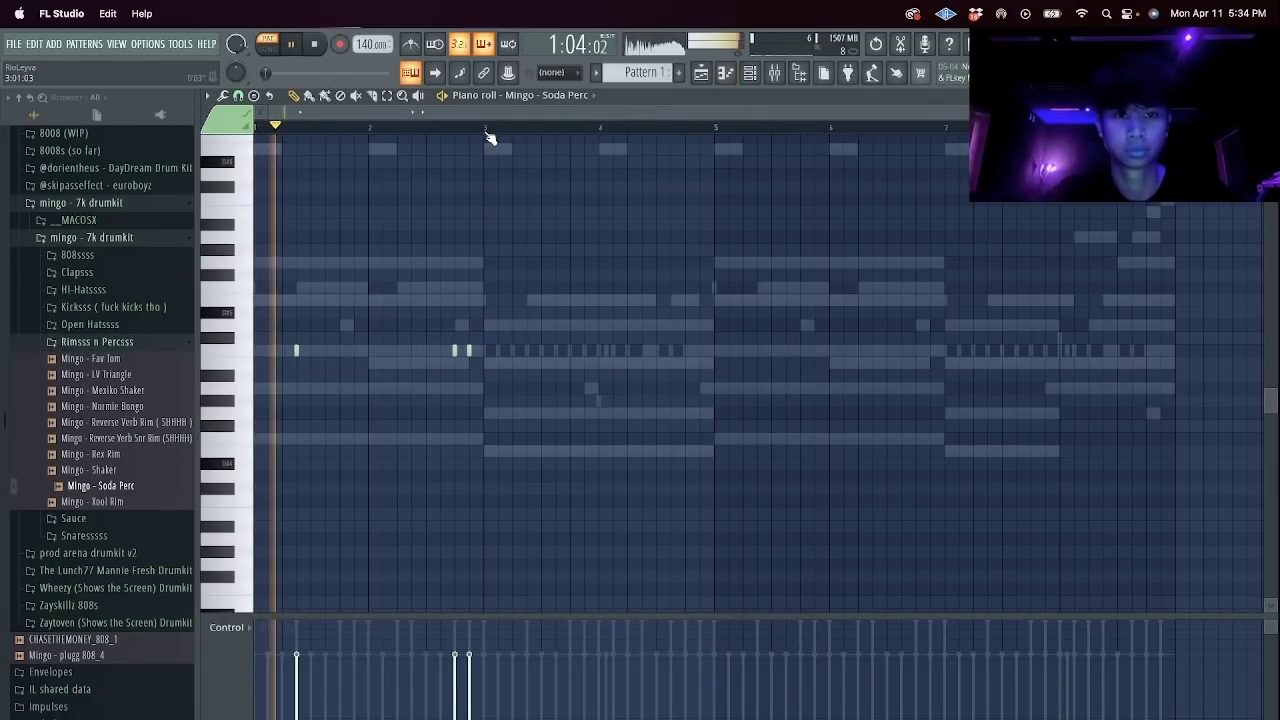
Repeat the Soda Perc notes through bar 8 with Ctrl+B and play the pattern.
key(space)
key(ctrl+b)
key(ctrl+b)
key(ctrl+b)
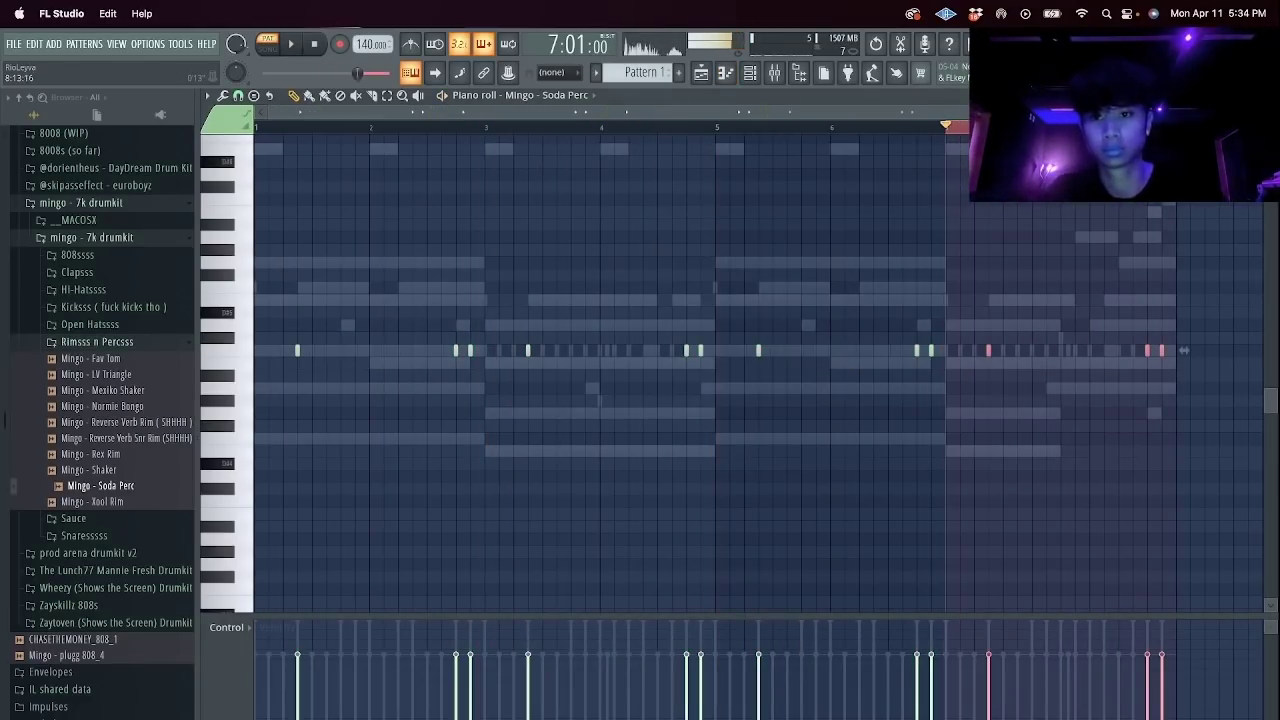
key(ctrl+d)
key(space)
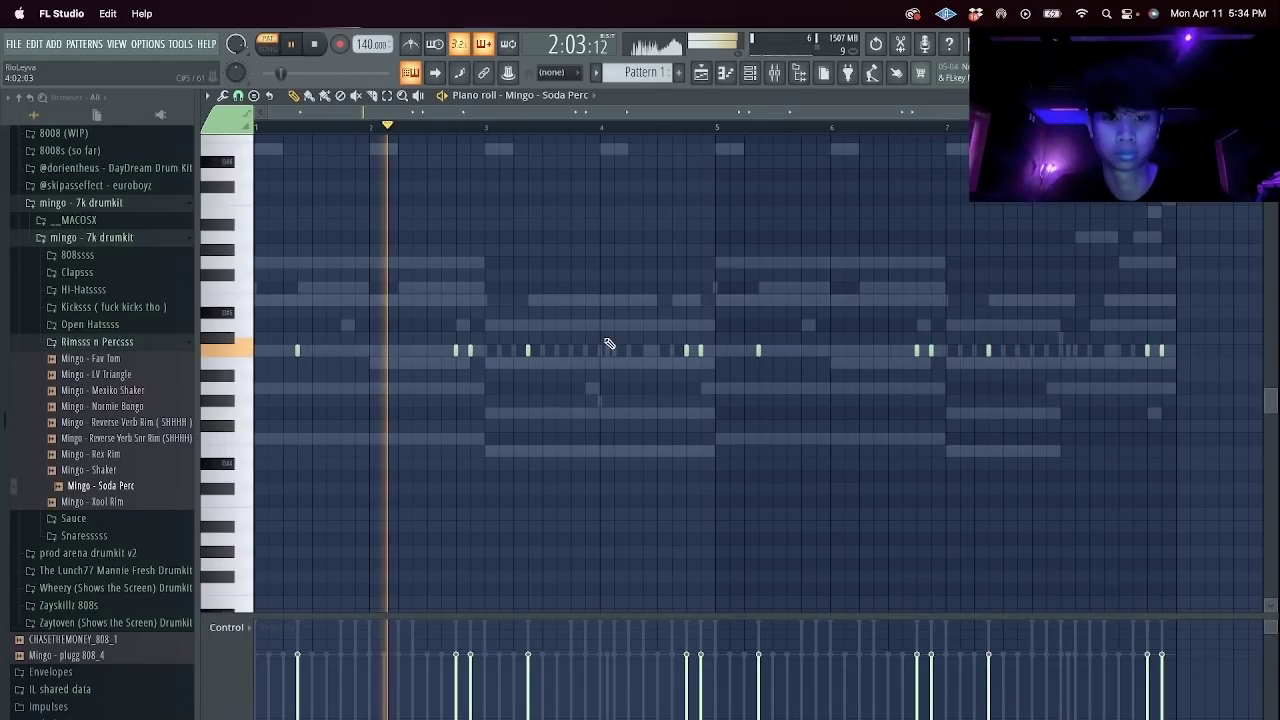
Delete the extra Soda Perc copies, keeping only the pairs near bars 3 and 7.
right_click(528, 350)
right_click(297, 350)
right_click(758, 350)
right_click(988, 350)
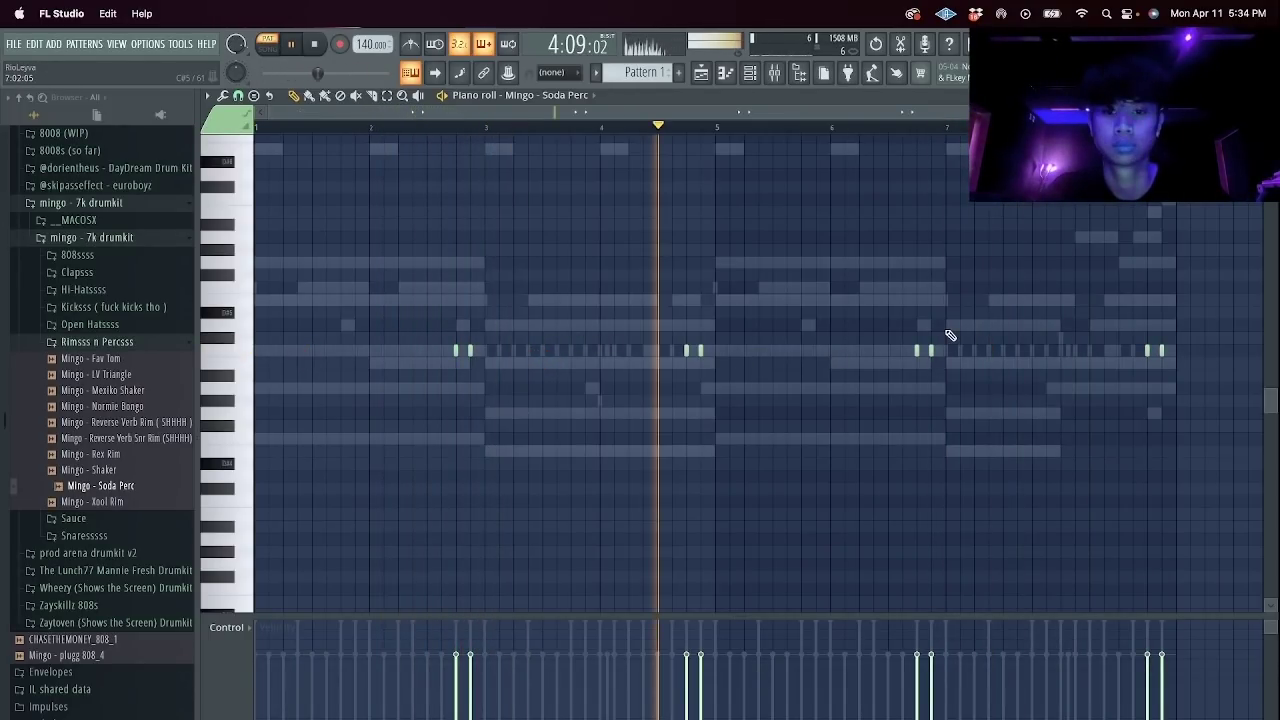
click(848, 275)
right_click(848, 275)
drag(788, 354, 652, 308)
key(Delete)
drag(1252, 380, 1146, 346)
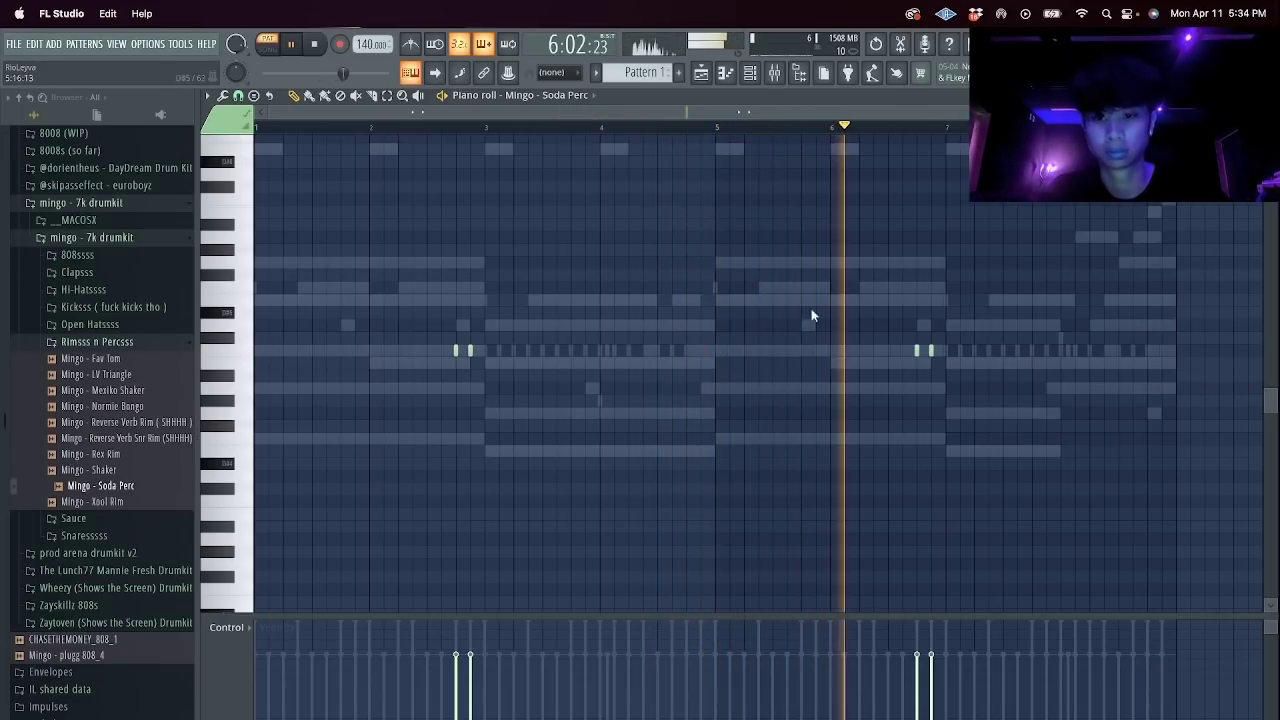
click(774, 73)
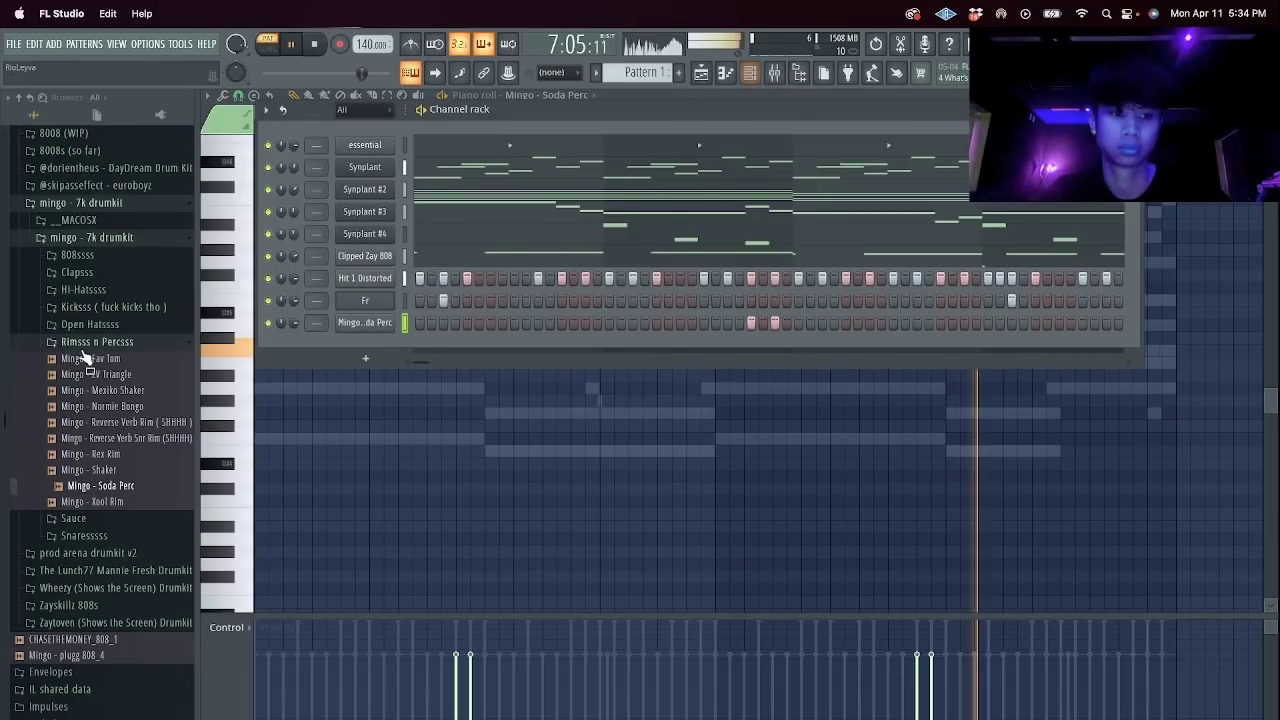
Browse the open hat, Hi-Hatssss and Wheezy drumkit FX and Extras sample folders.
scroll(100, 330, down, 5)
scroll(104, 310, up, 6)
click(92, 356)
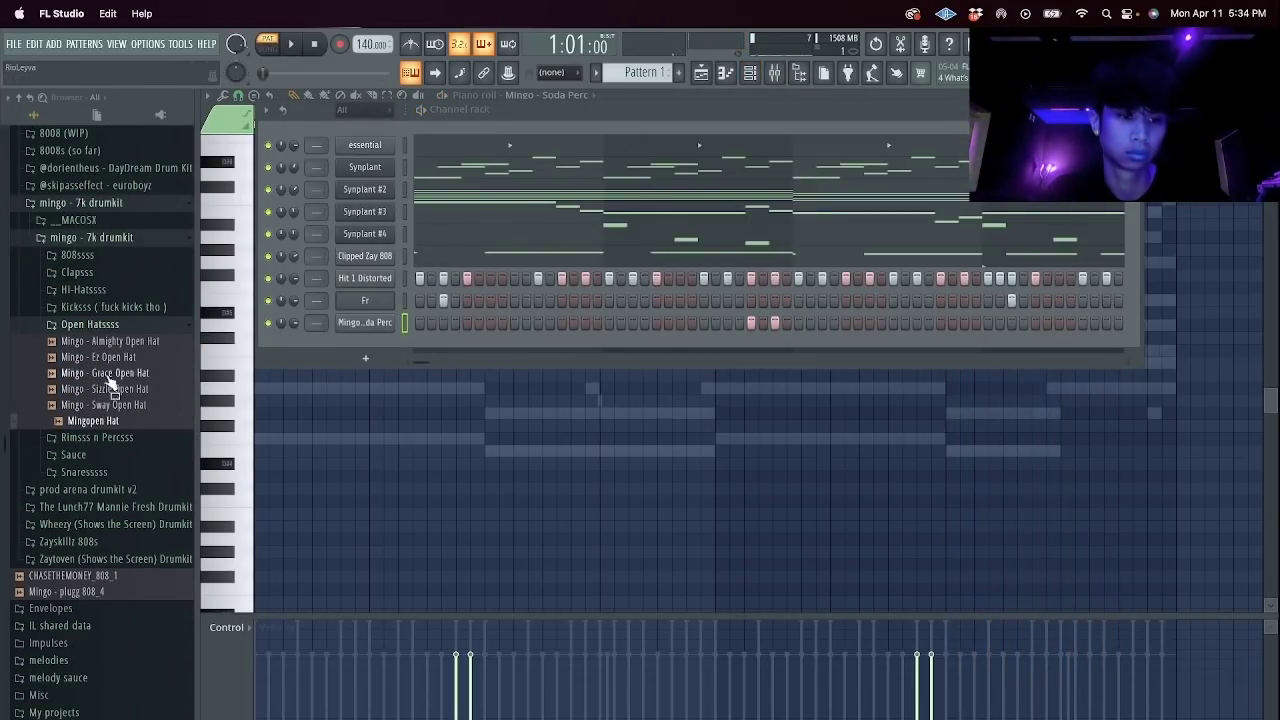
click(112, 326)
click(108, 291)
key(space)
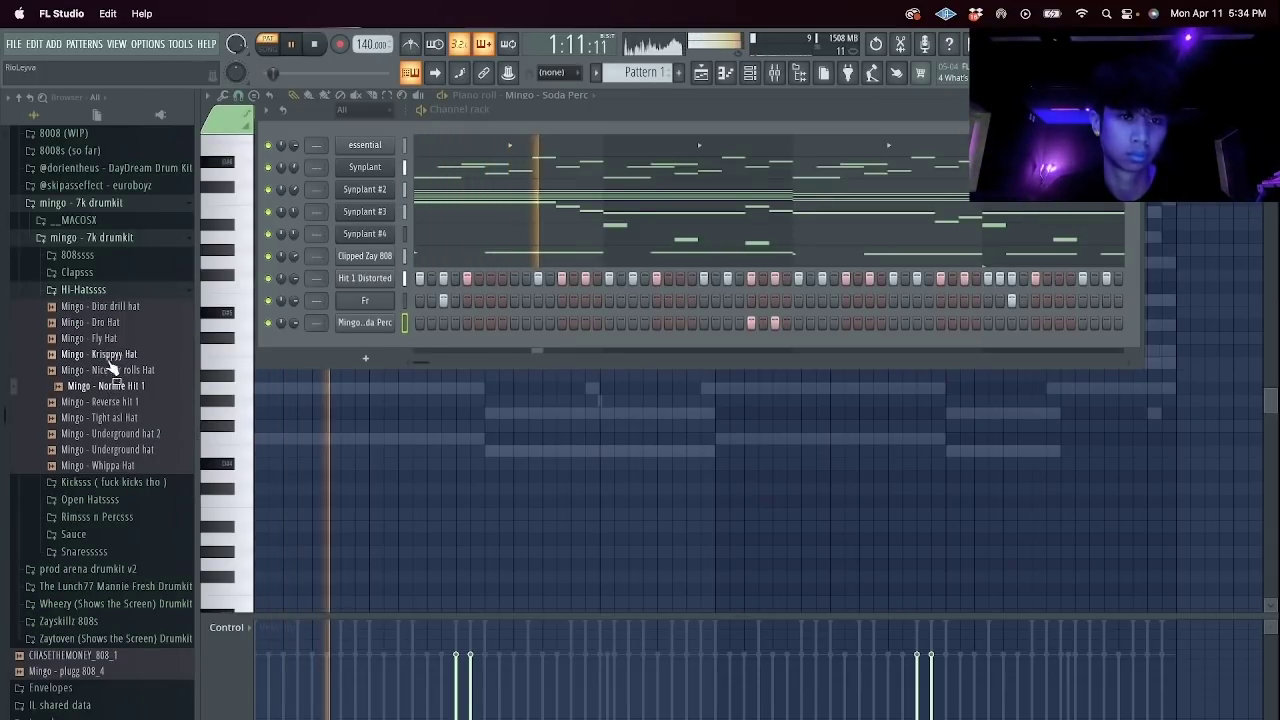
click(101, 290)
scroll(102, 297, down, 4)
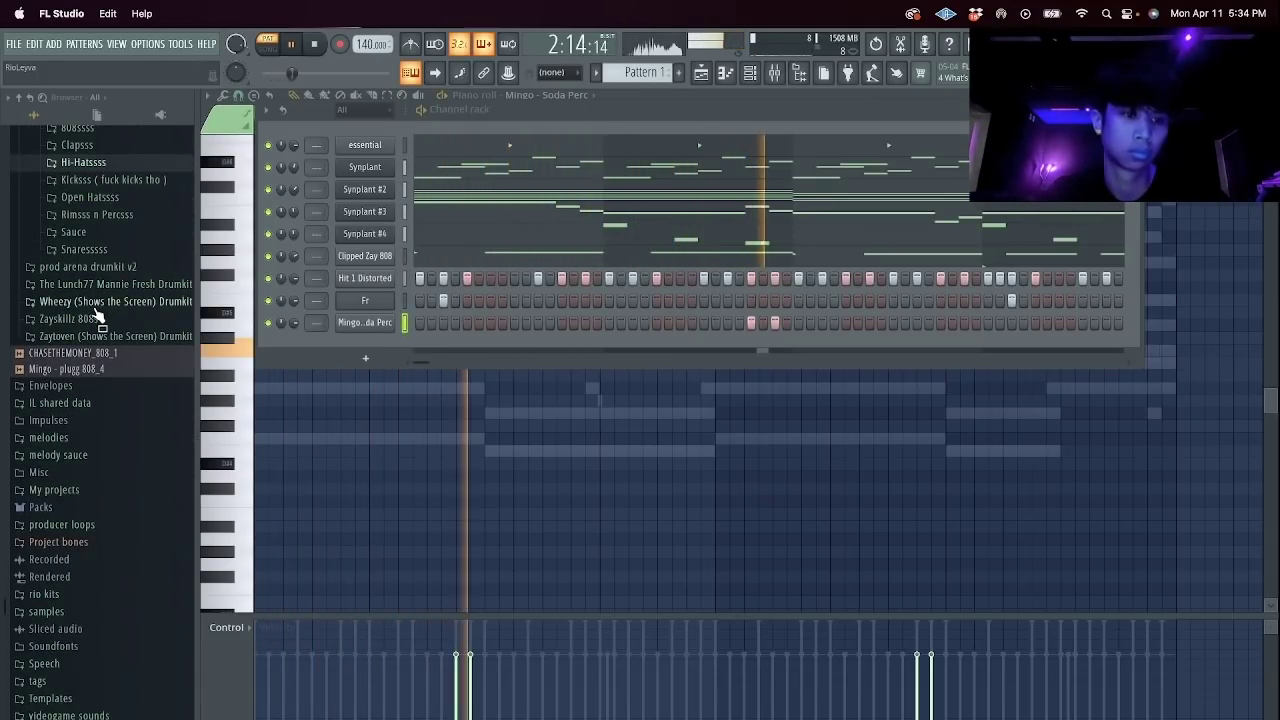
click(95, 304)
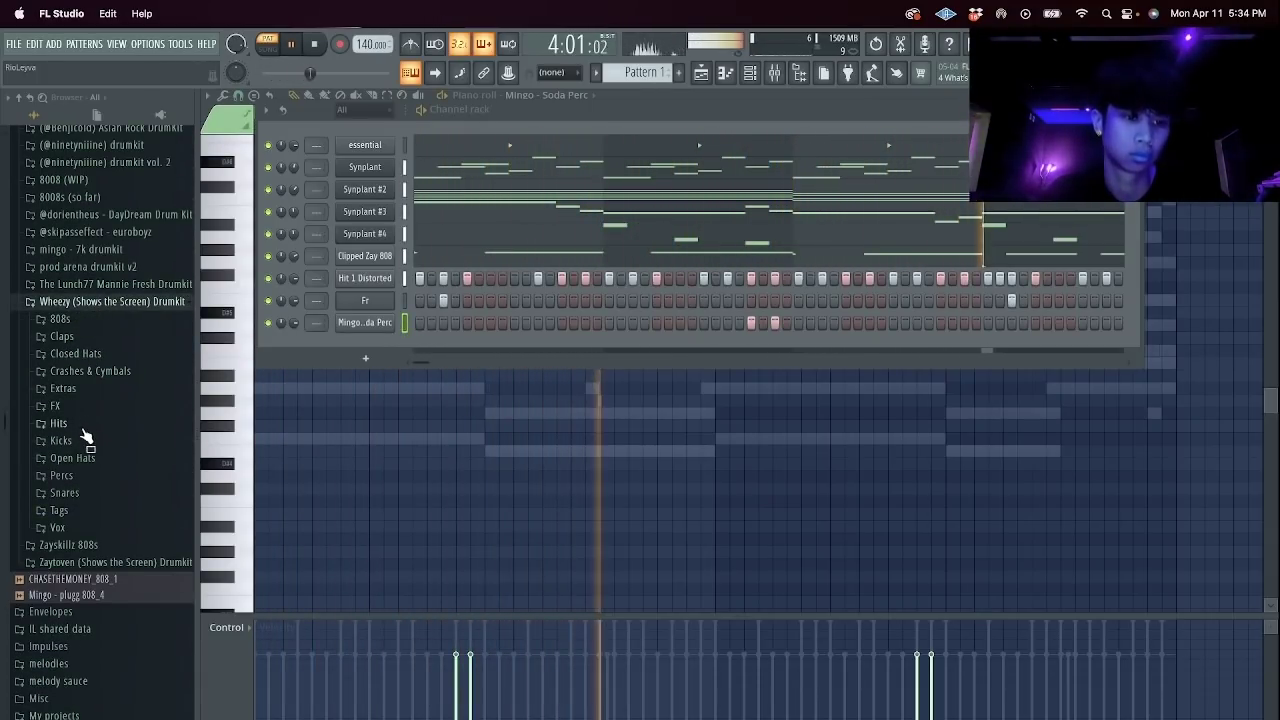
click(57, 406)
key(space)
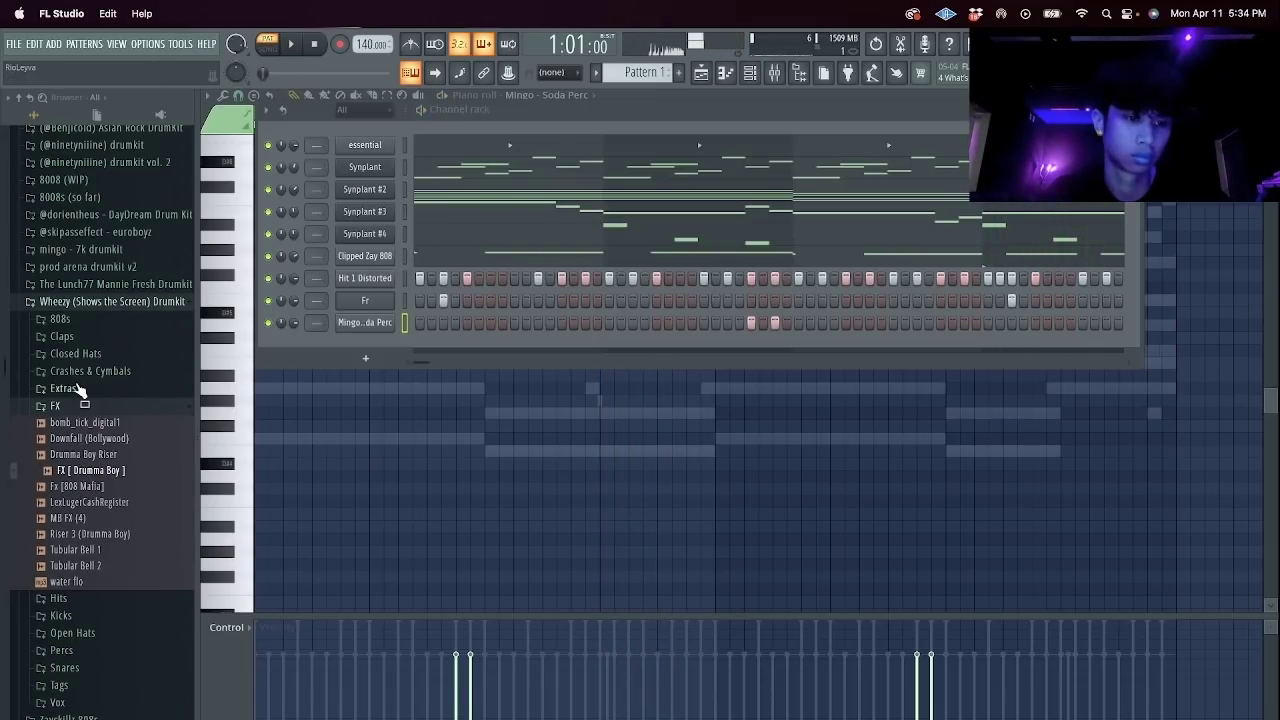
click(70, 388)
Preview a perc in another drum kit, then drag the sfx - ec sample into the project.
scroll(90, 440, down, 3)
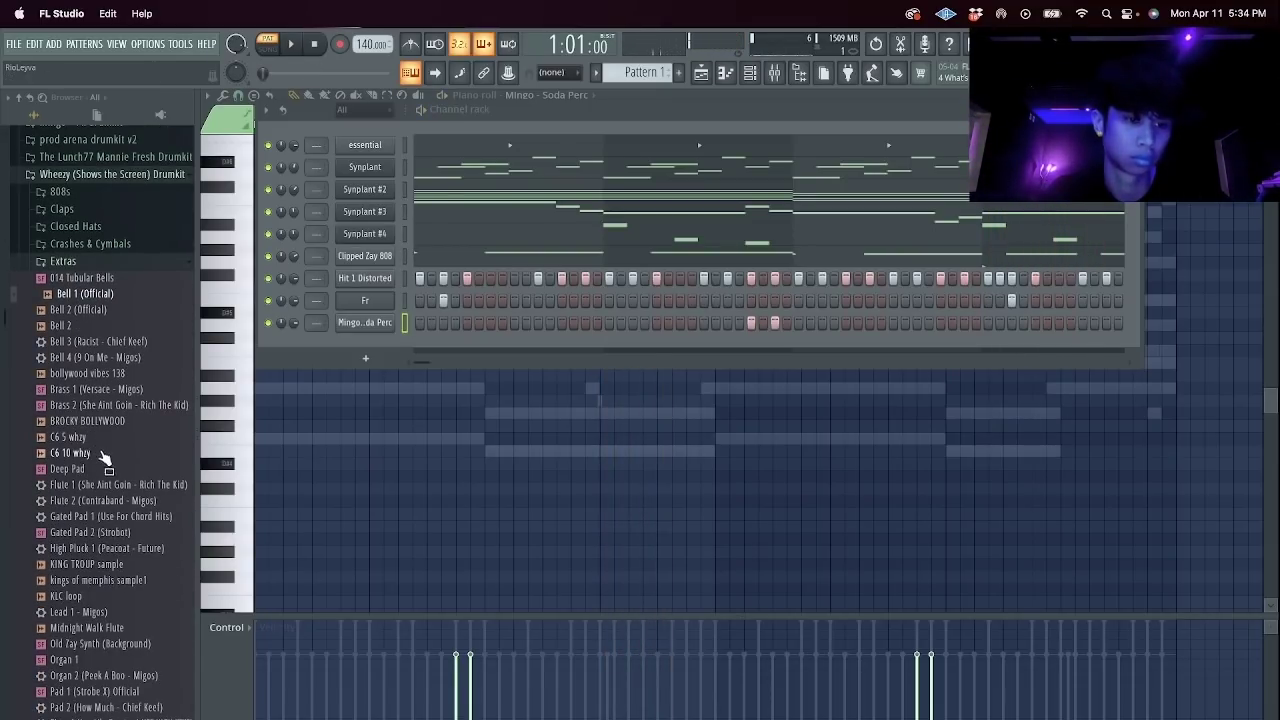
scroll(97, 437, down, 9)
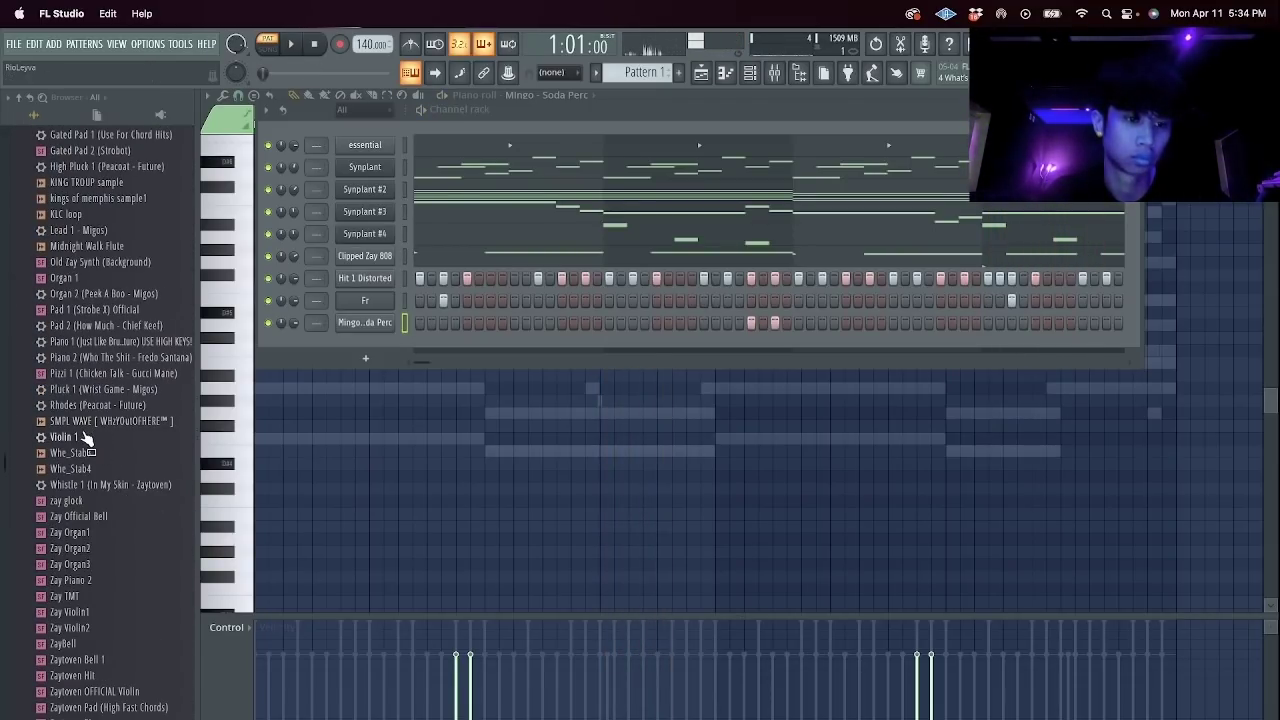
scroll(92, 440, up, 15)
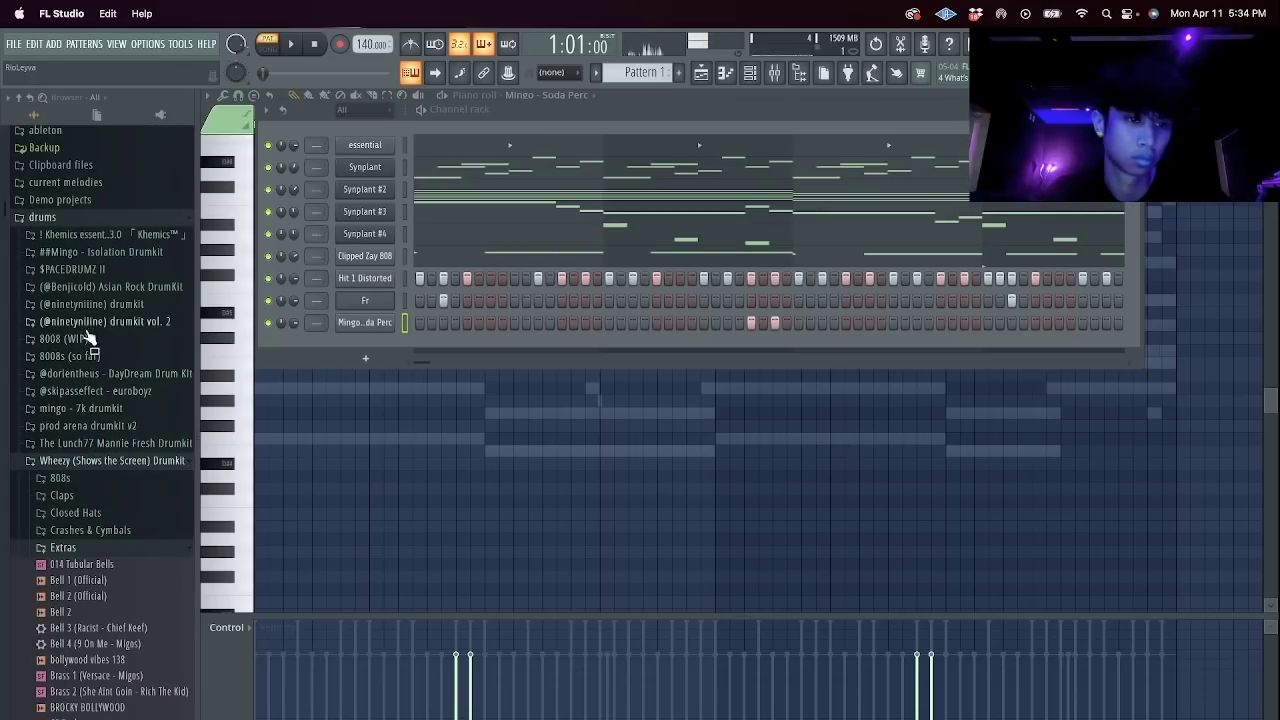
drag(88, 338, 90, 320)
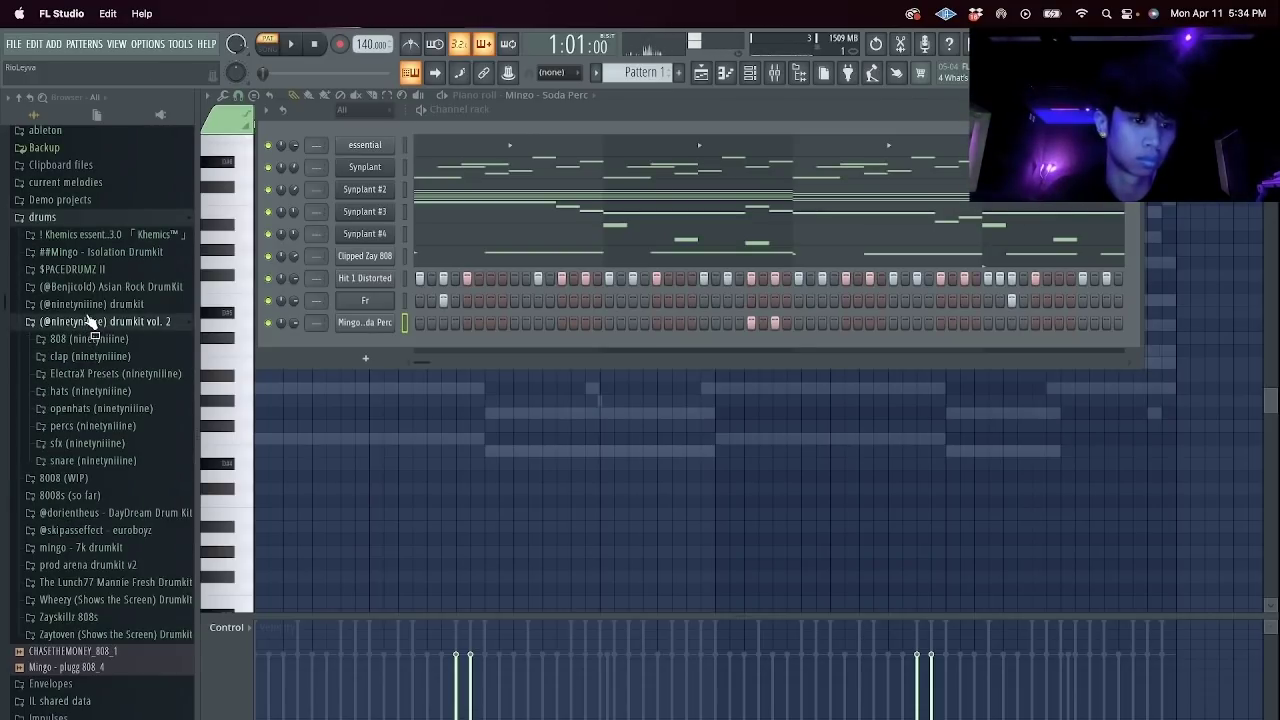
click(92, 427)
click(95, 443)
drag(95, 482, 95, 452)
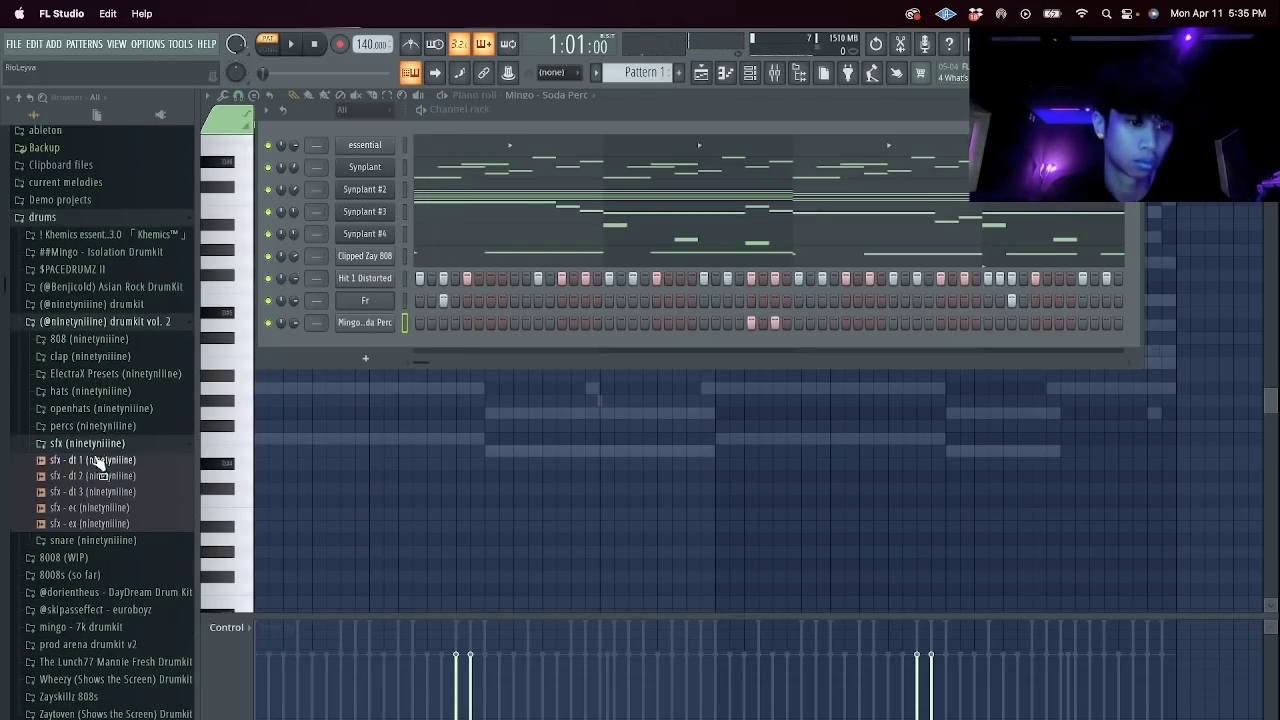
drag(97, 505, 469, 350)
Repeat the sfx - ec hit at bars 3, 5 and 7 with Ctrl+B.
key(space)
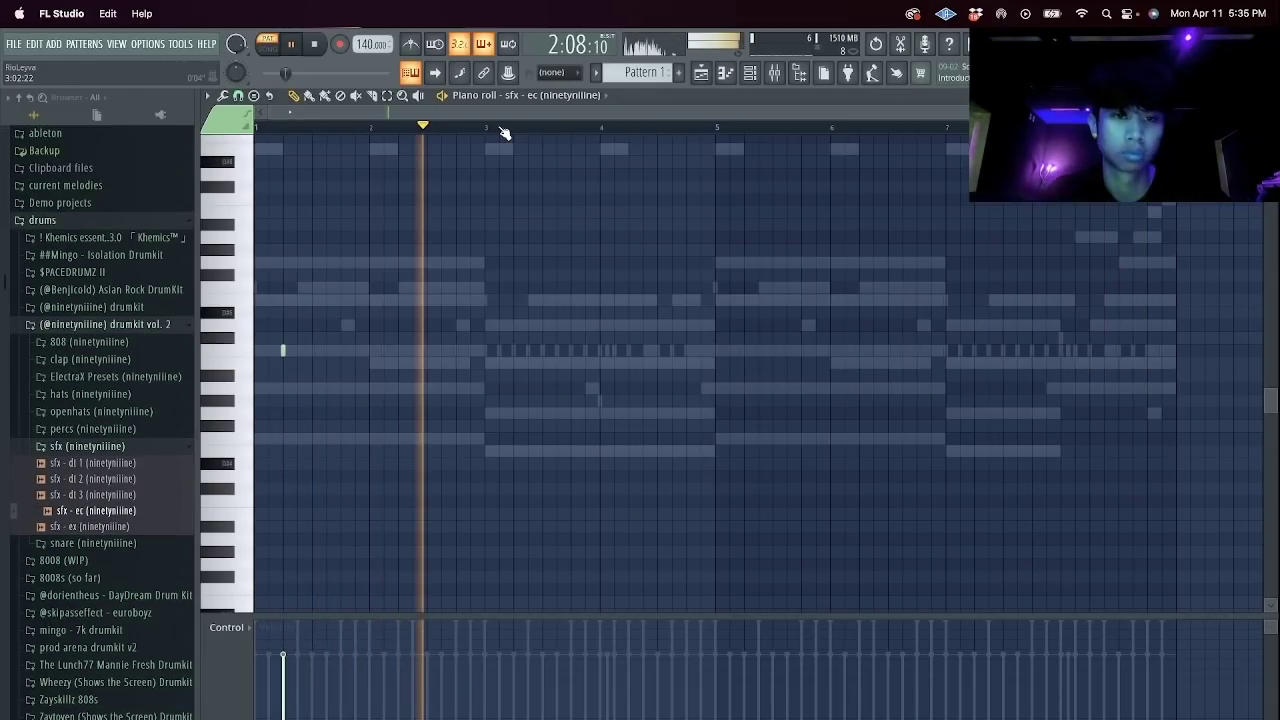
drag(486, 128, 121, 154)
key(ctrl+b)
key(super+b)
key(super+b)
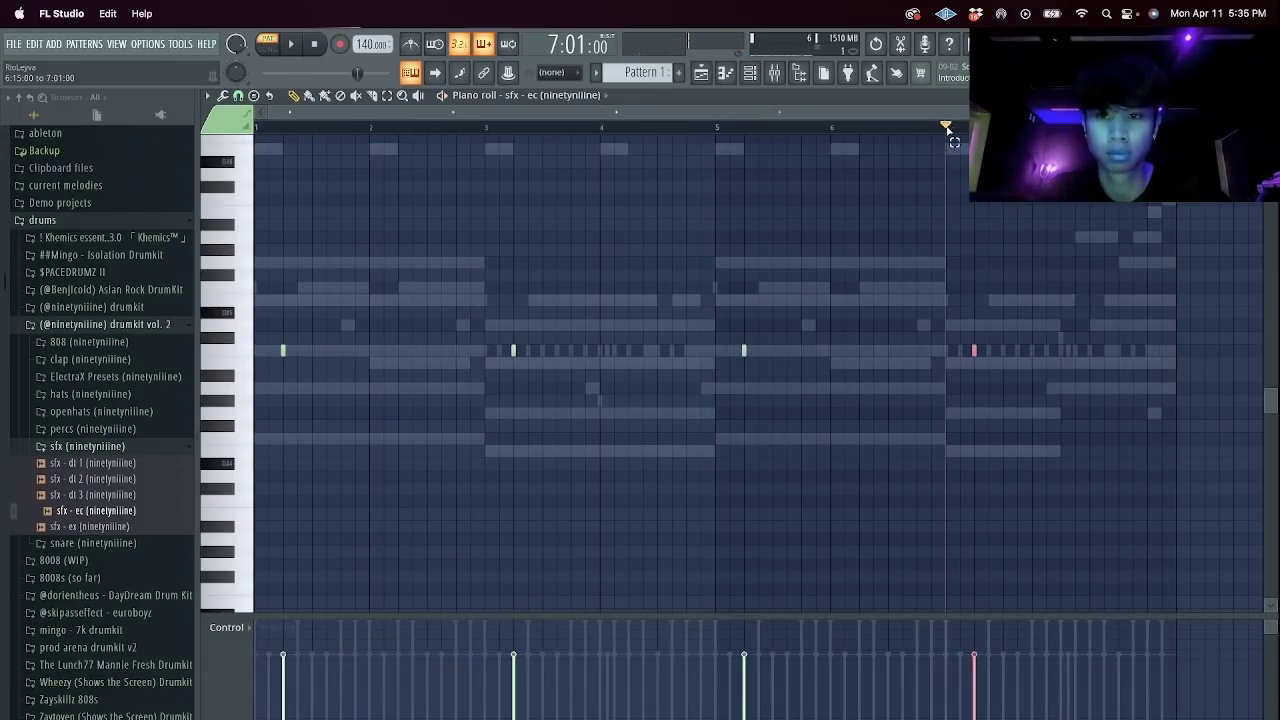
key(space)
Audition the beat from the channel list and bring up the Clipped Zay 808 channel's options.
key(F6)
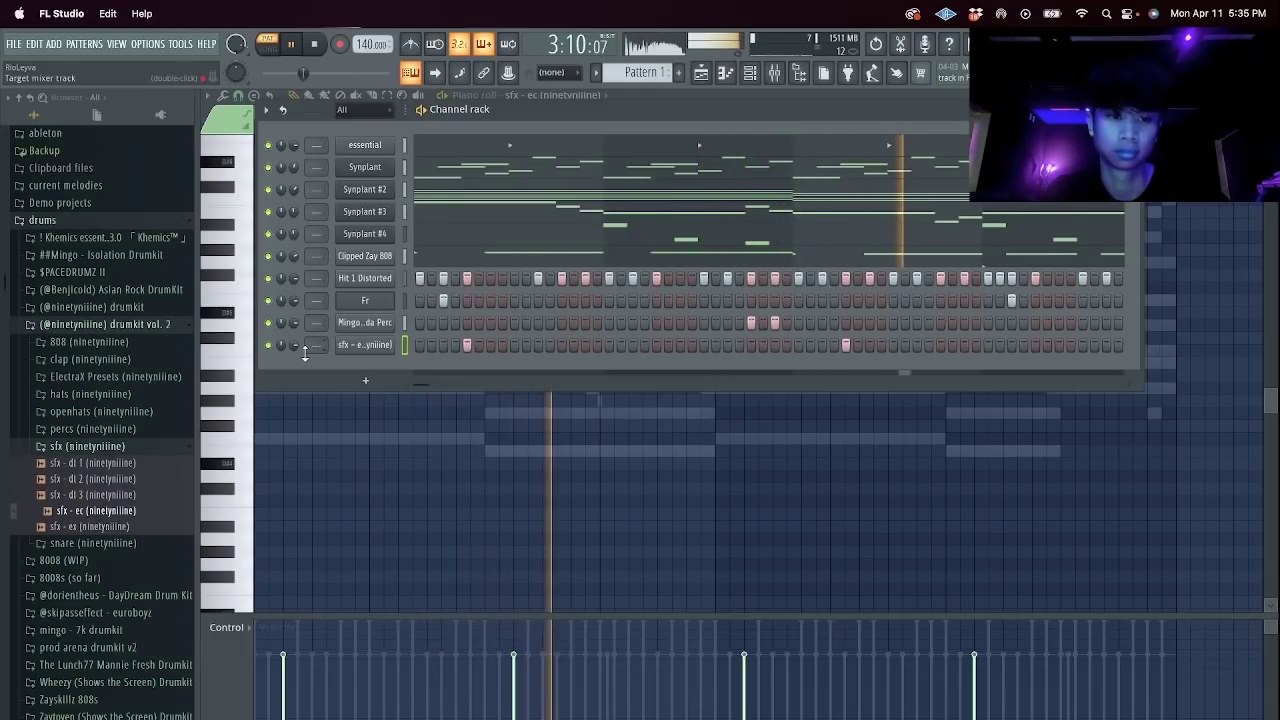
key(space)
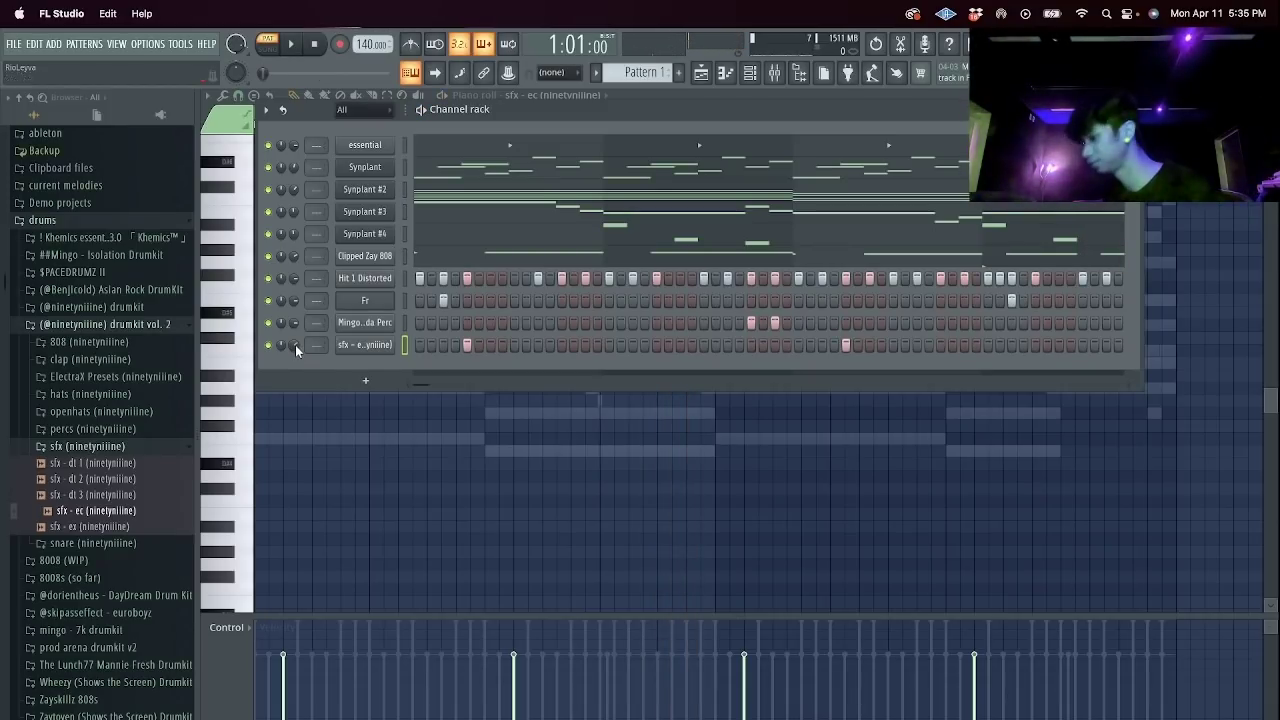
key(space)
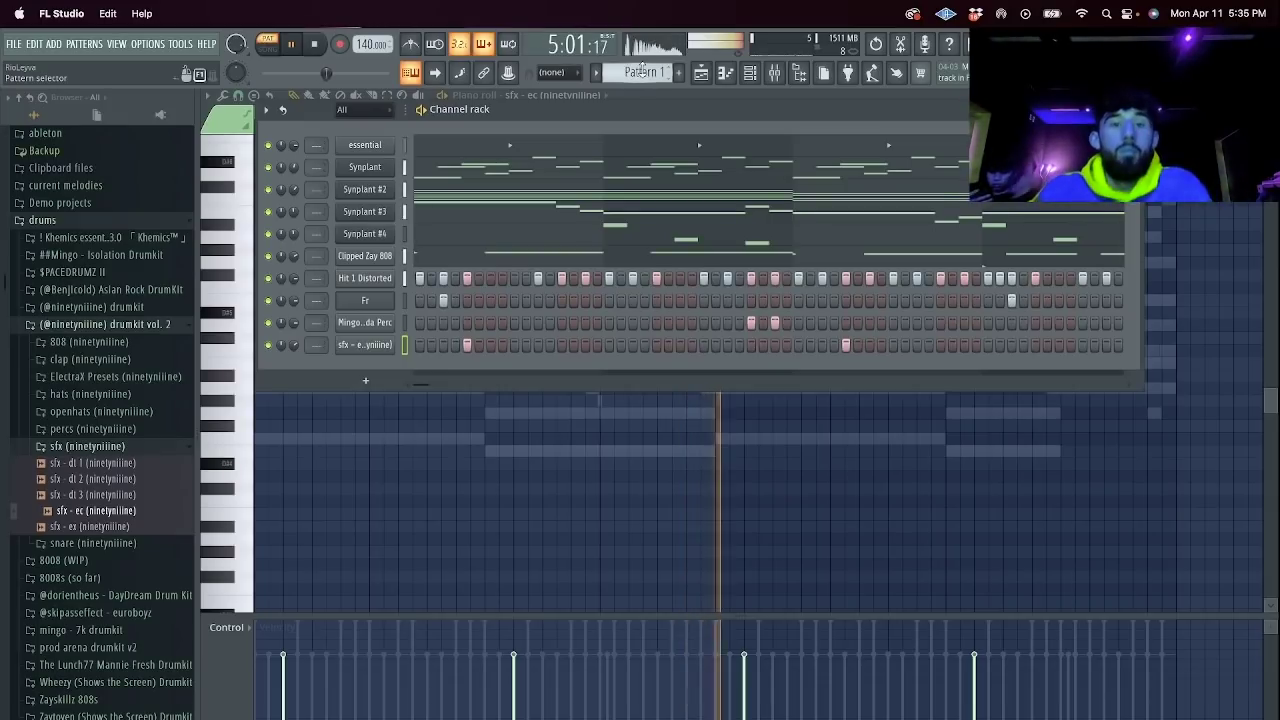
right_click(368, 258)
Clone the Clipped Zay 808 channel and paste the 808 notes into the clone.
click(420, 398)
click(405, 257)
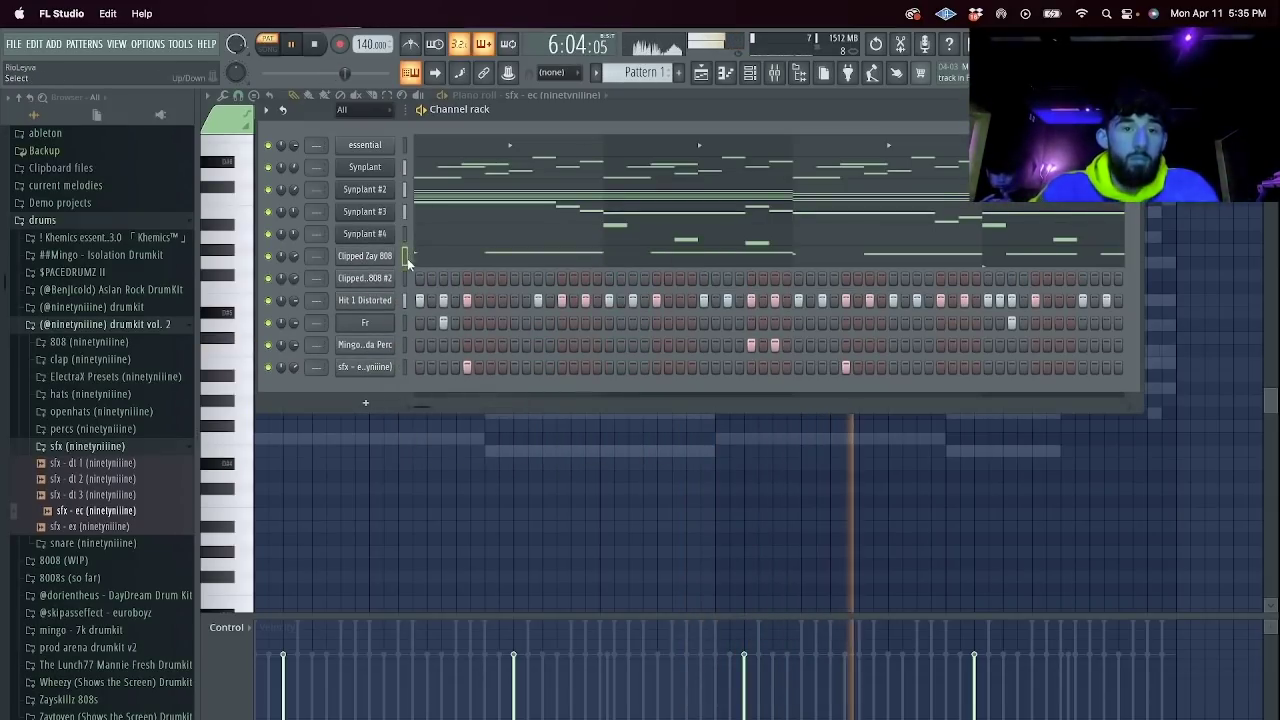
key(super+c)
click(405, 279)
key(super+v)
Load Rio - Gravity Bass from the Pluto One Shot Kit onto the cloned channel.
scroll(40, 451, down, 5)
click(40, 443)
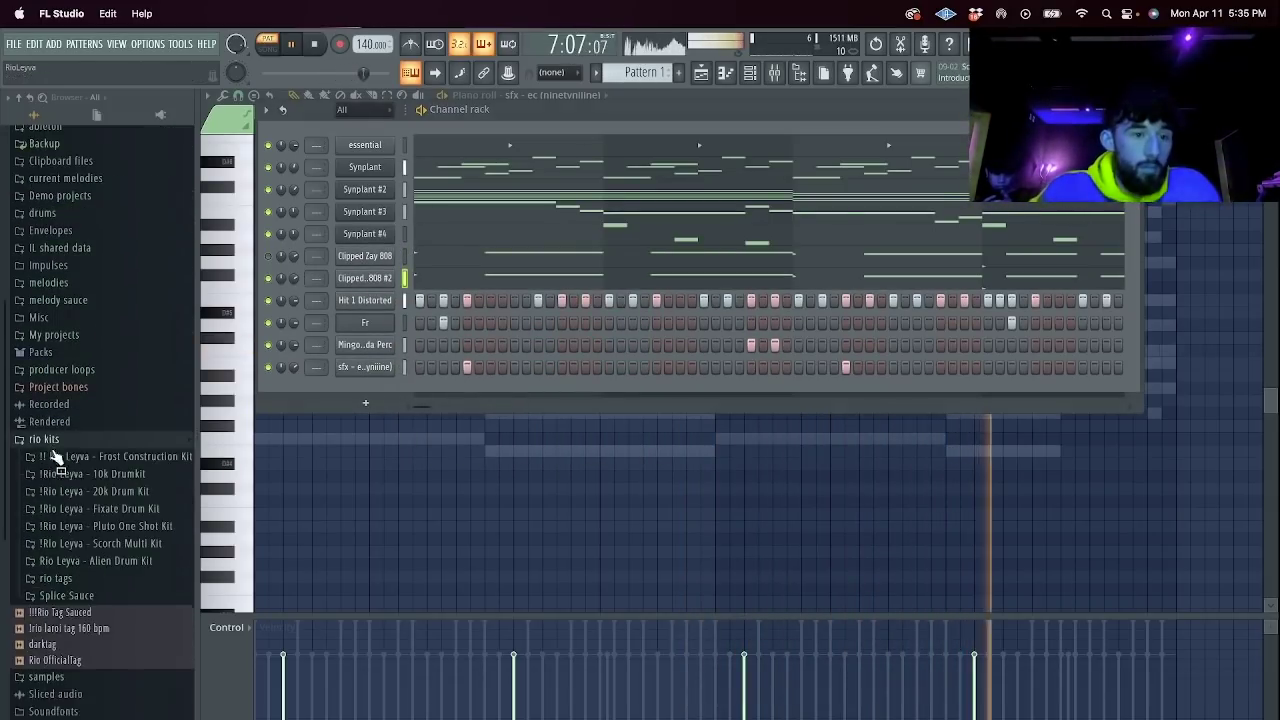
scroll(100, 300, down, 3)
click(117, 342)
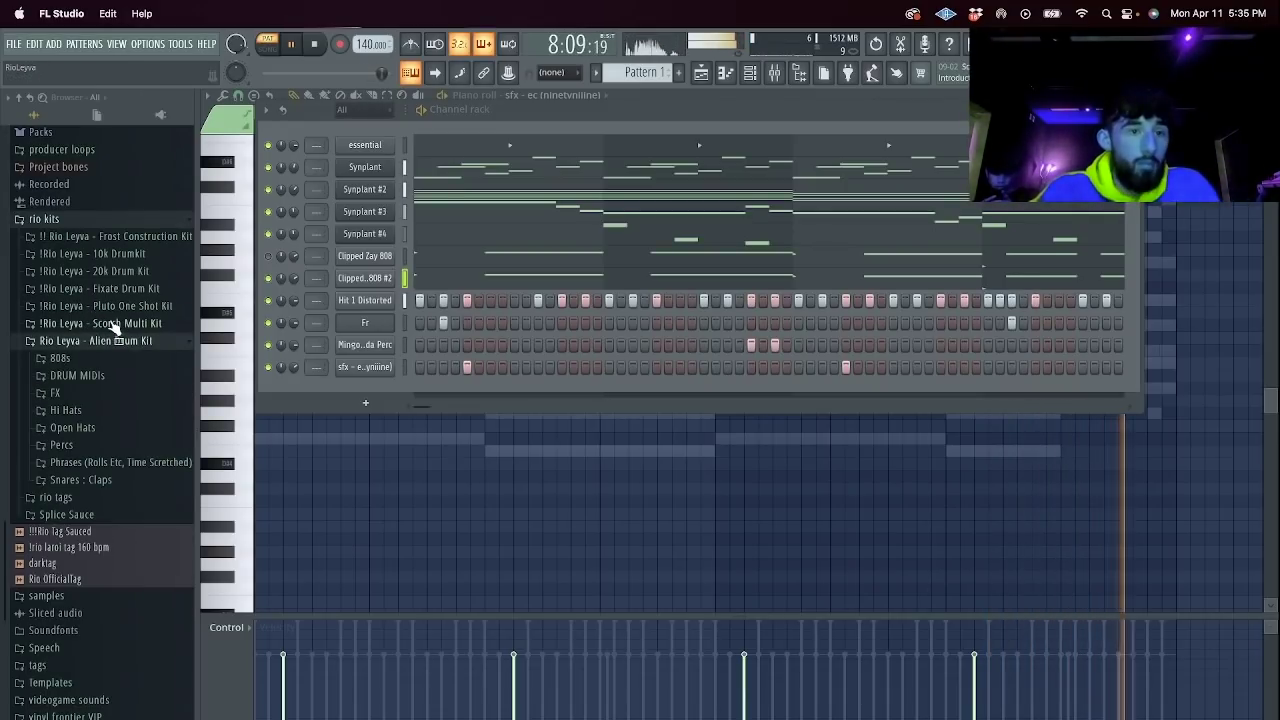
click(106, 308)
click(97, 325)
drag(109, 484, 294, 273)
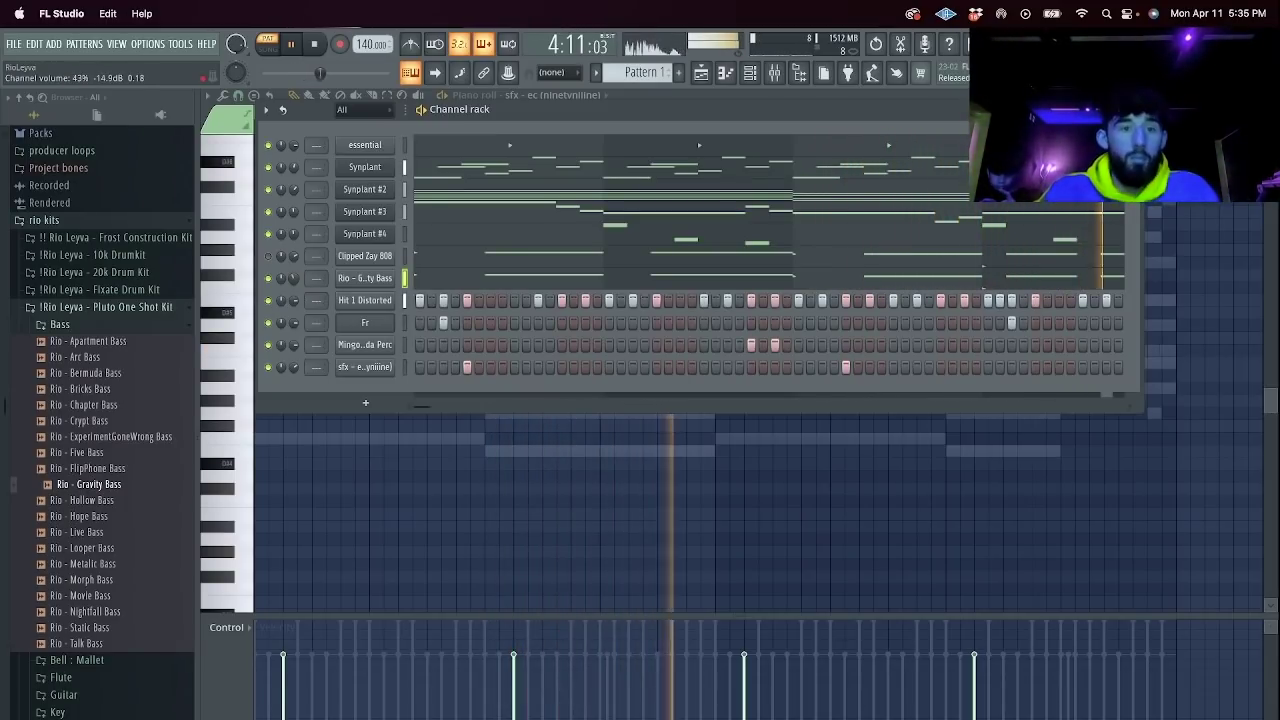
Lengthen the last A5 note, remove the stray G#5, and drop the final two notes an octave.
click(430, 279)
drag(1160, 238, 1179, 238)
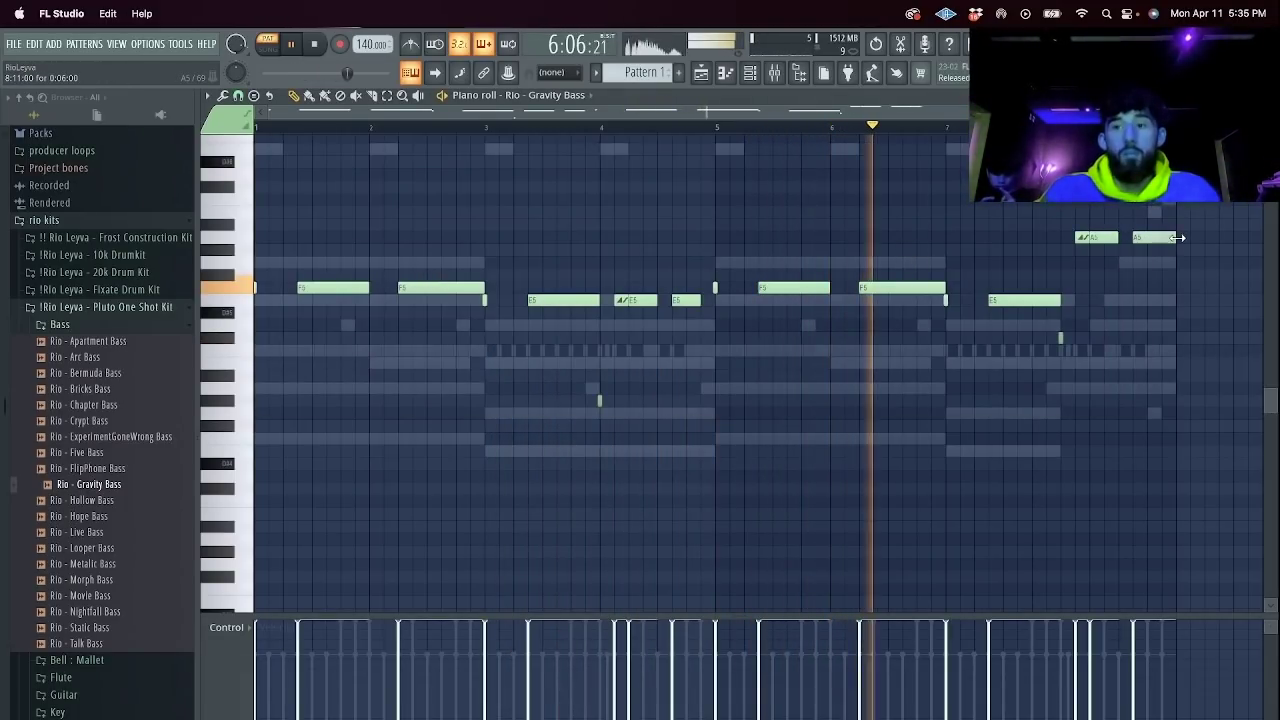
click(1142, 249)
right_click(1146, 250)
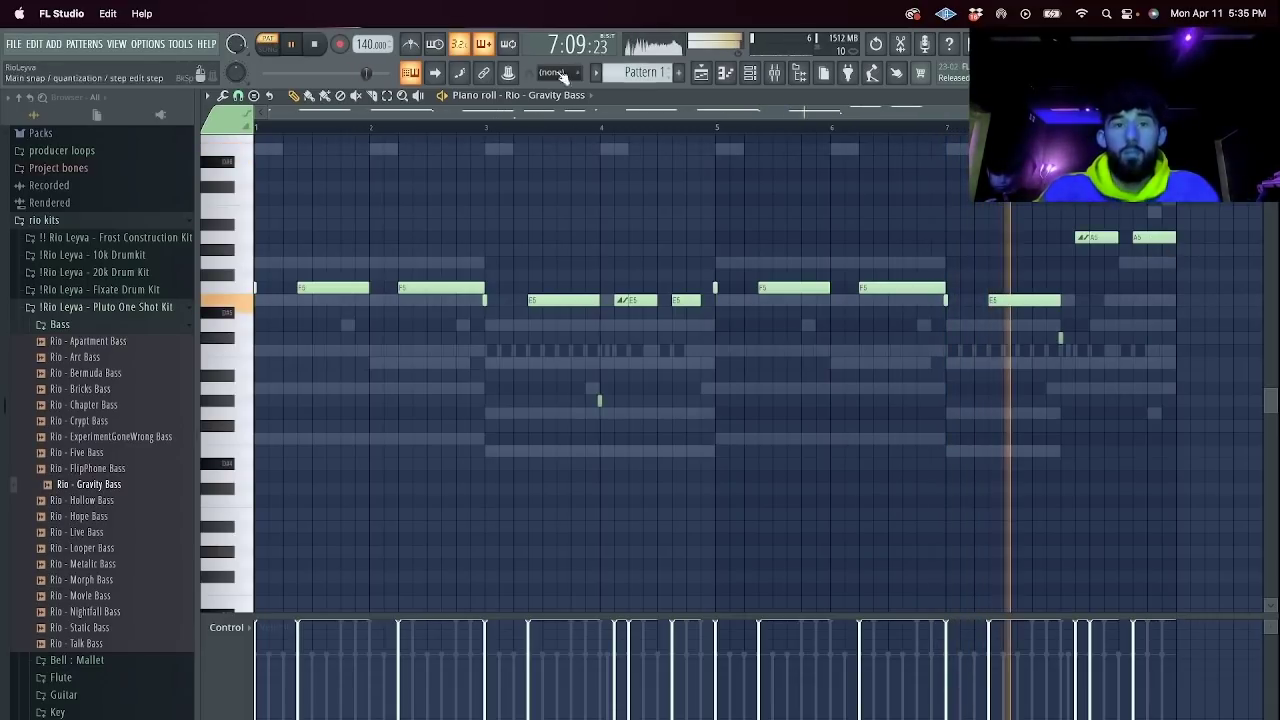
drag(1144, 265, 1150, 392)
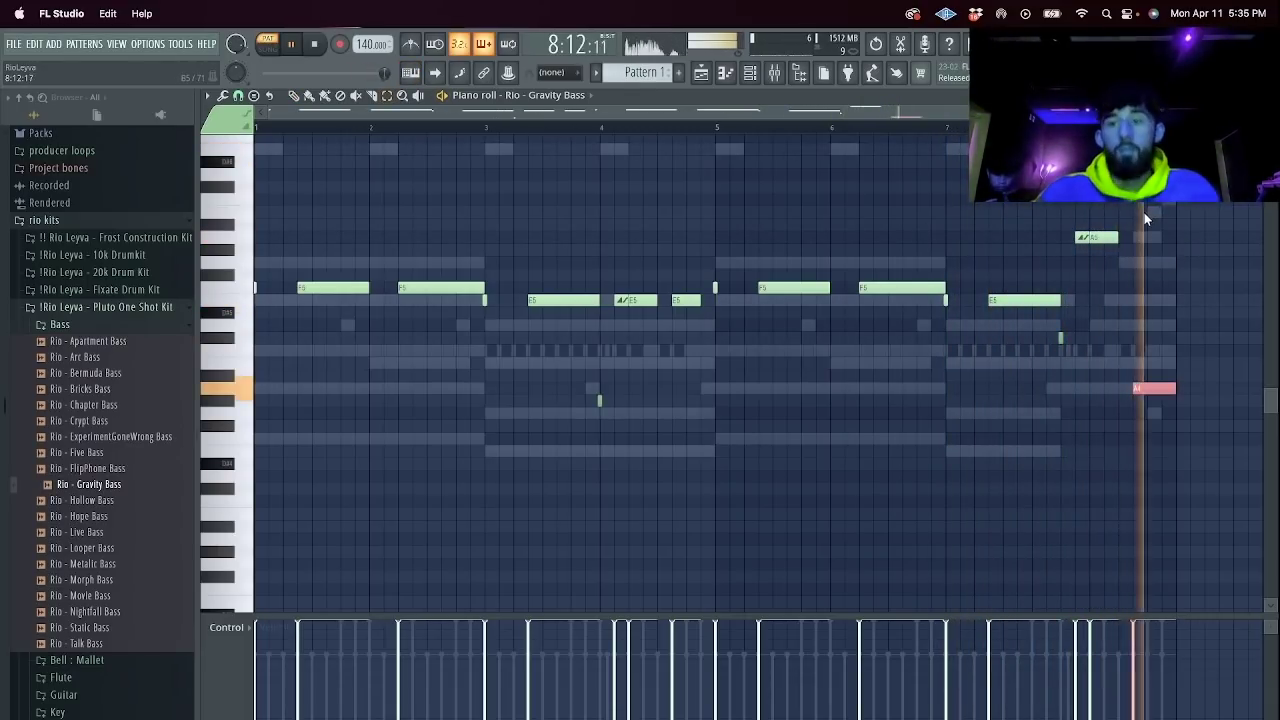
click(1097, 237)
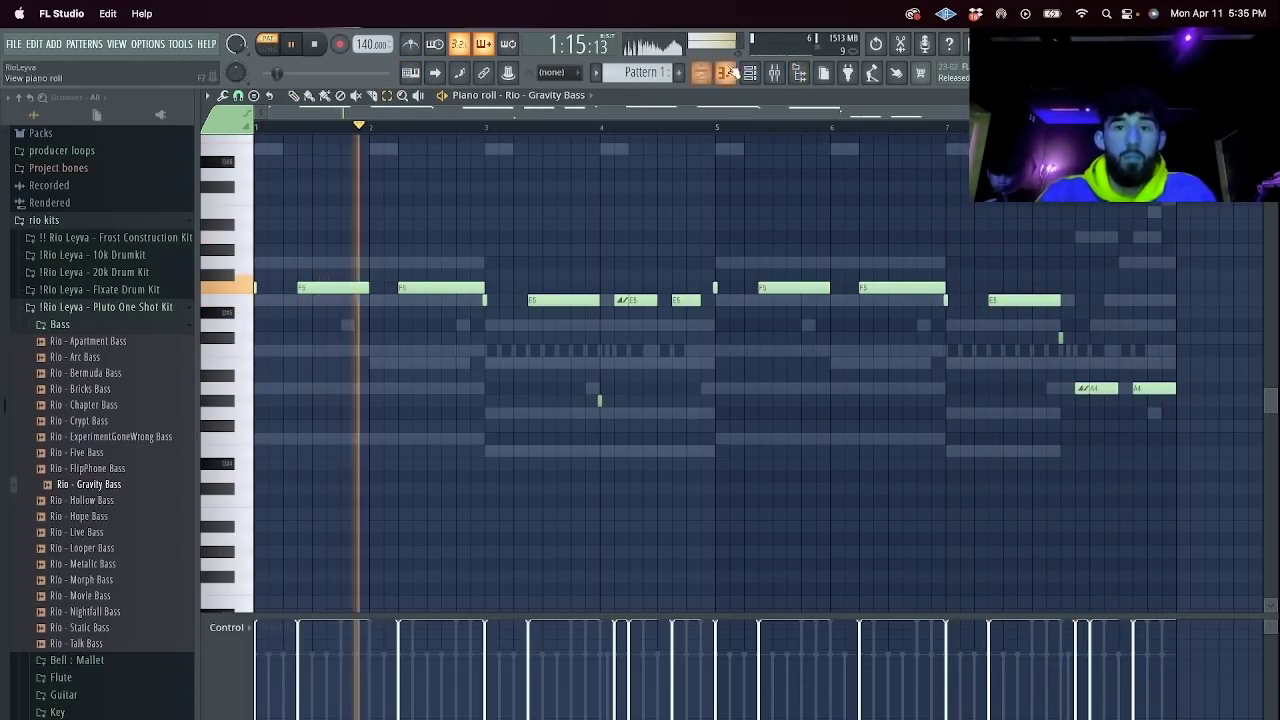
key(F6)
key(space)
click(703, 72)
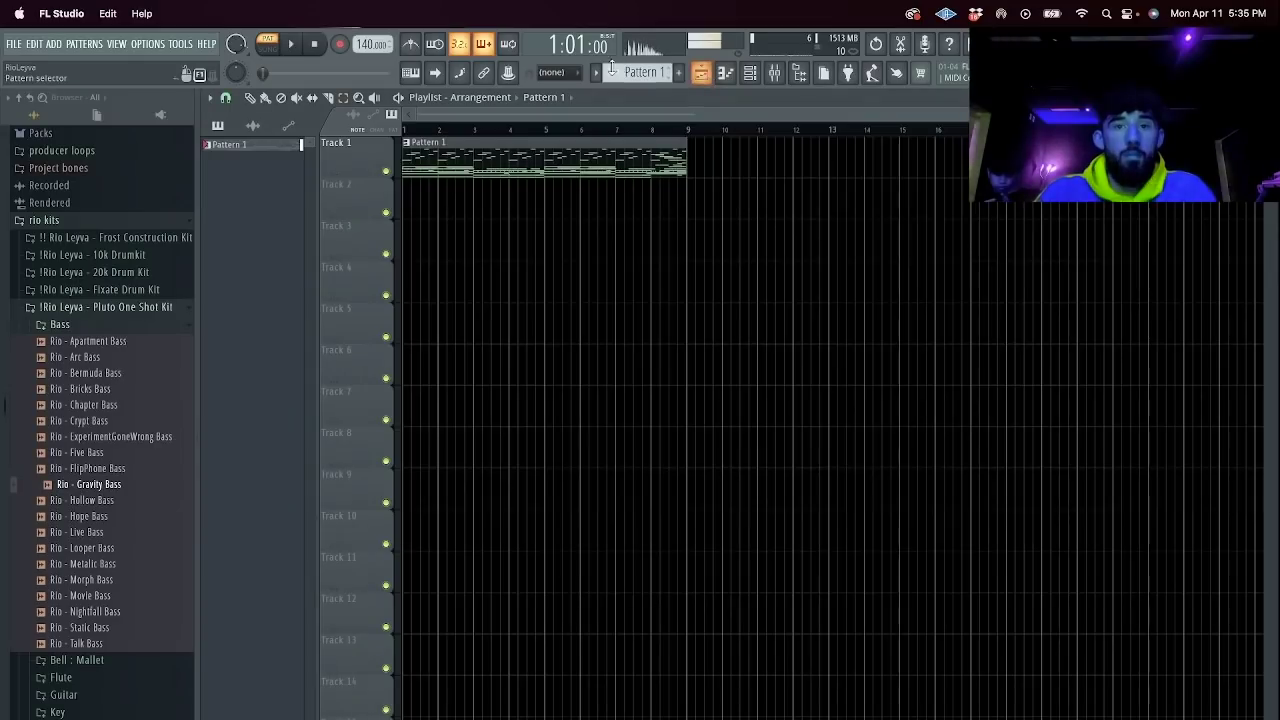
Split the beat by channel and place every channel pattern on its own playlist track.
click(596, 72)
click(724, 314)
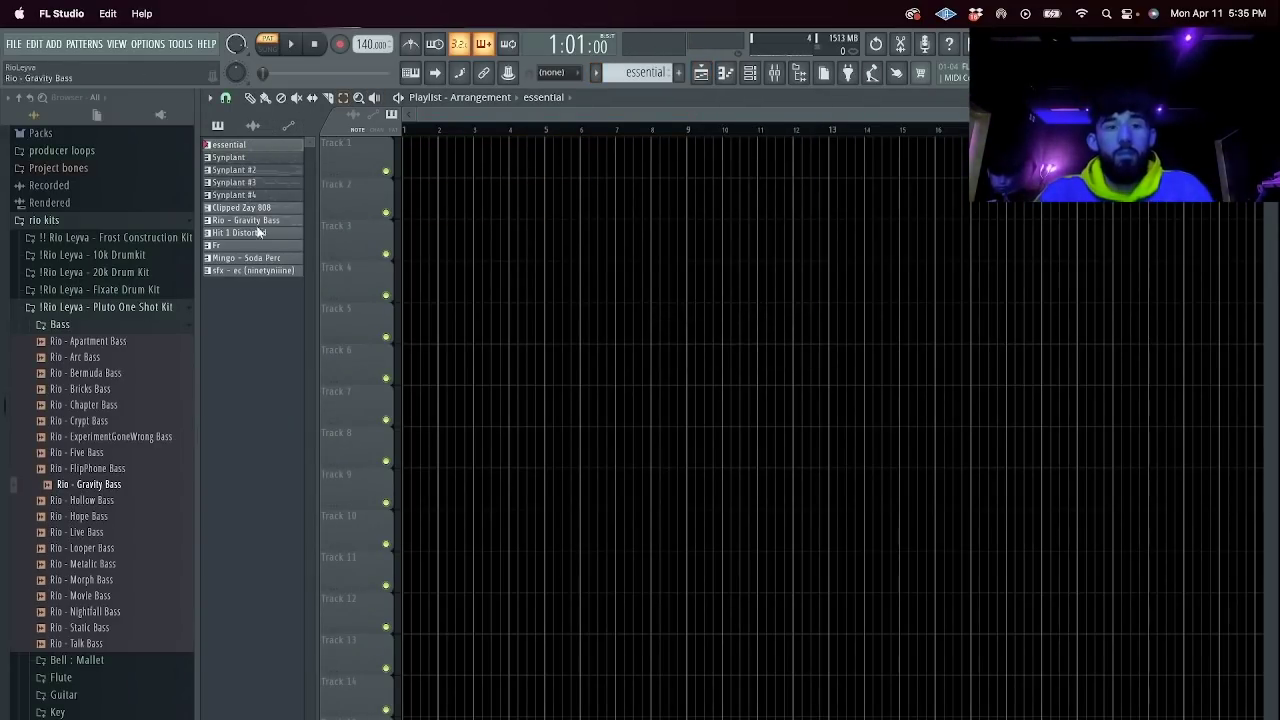
drag(267, 274, 414, 170)
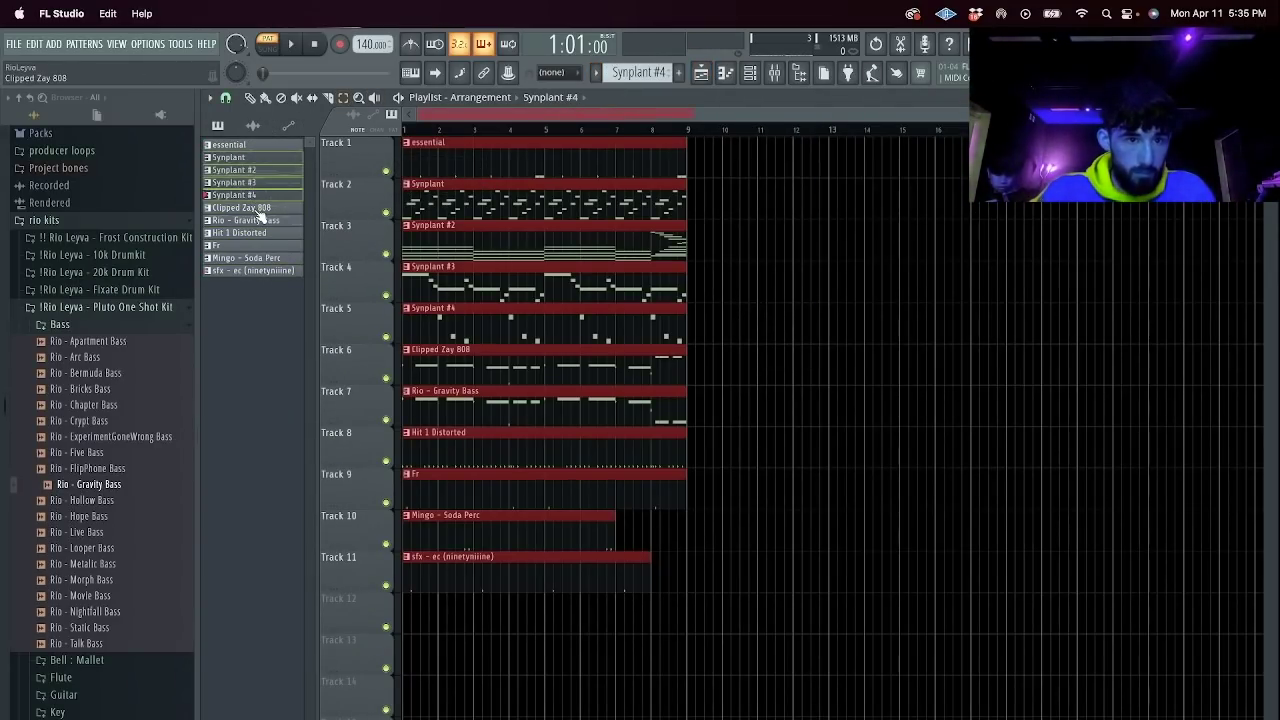
right_click(255, 222)
click(254, 222)
right_click(253, 222)
click(254, 156)
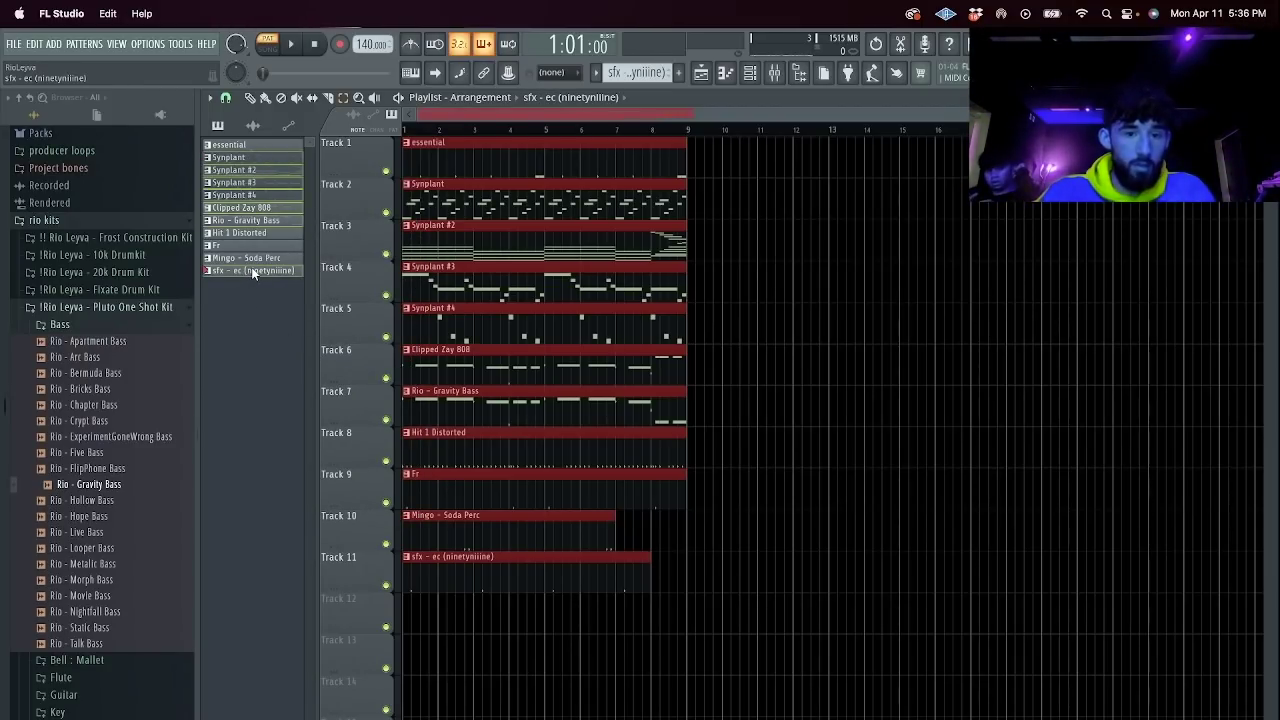
right_click(255, 216)
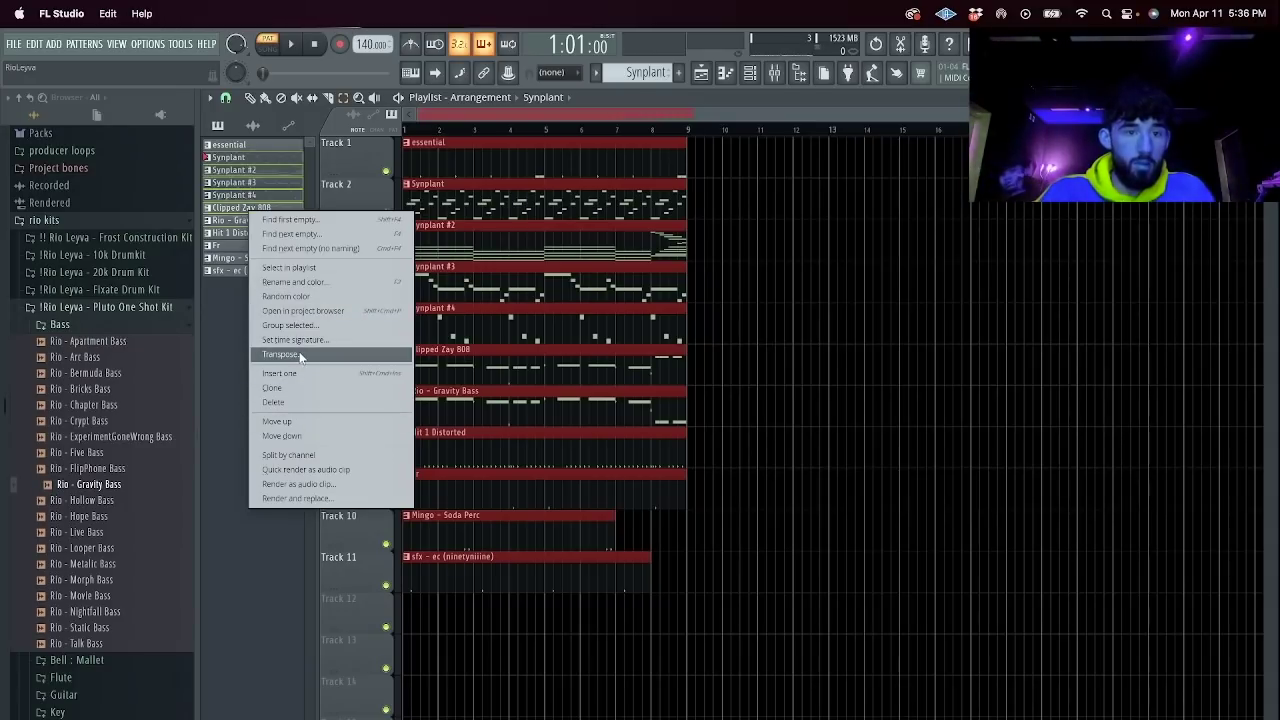
click(300, 355)
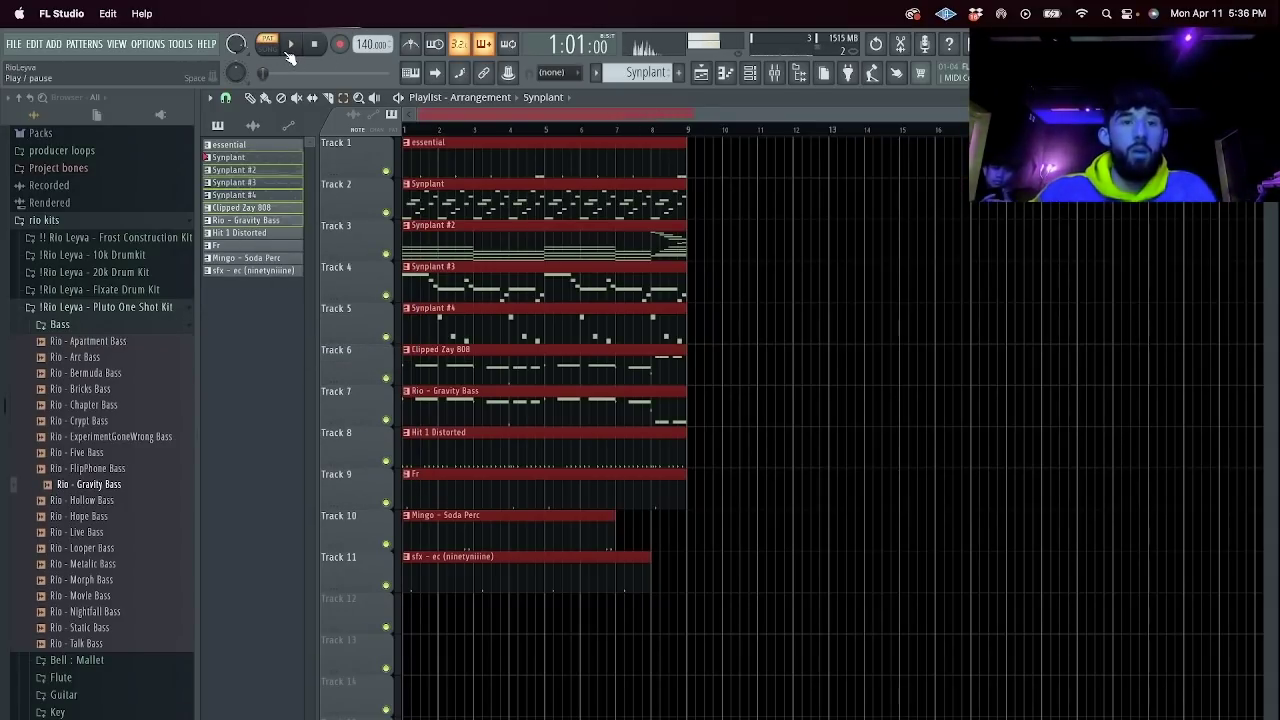
Select all clips and duplicate the 8-bar block to start at bar 9.
click(774, 220)
key(space)
drag(722, 580, 408, 150)
key(ctrl+b)
key(ctrl+b)
key(ctrl+b)
key(ctrl+b)
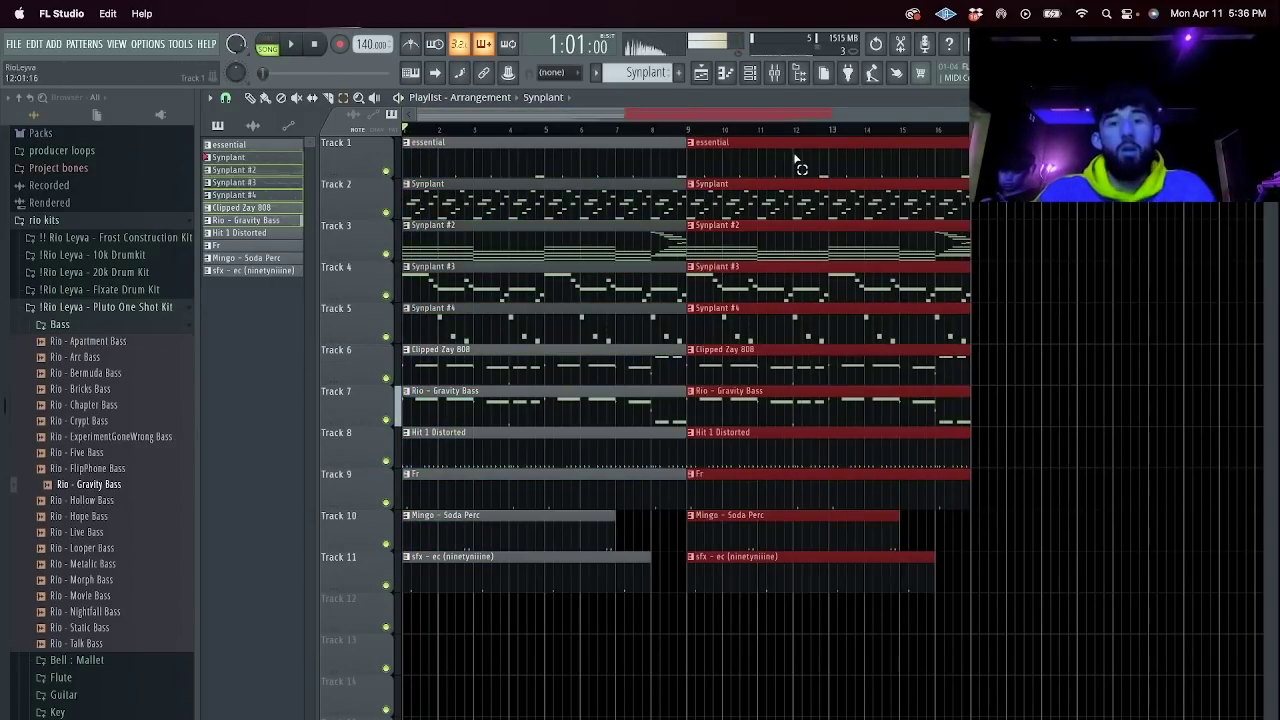
Delete the opening clips on tracks 3 to 11 to thin out the intro.
scroll(722, 108, right, 5)
drag(688, 117, 415, 132)
drag(478, 635, 404, 218)
key(Delete)
Cut tracks 7–11 at bar 3, remove the earlier pieces, and align the sfx and Fr clips.
click(460, 165)
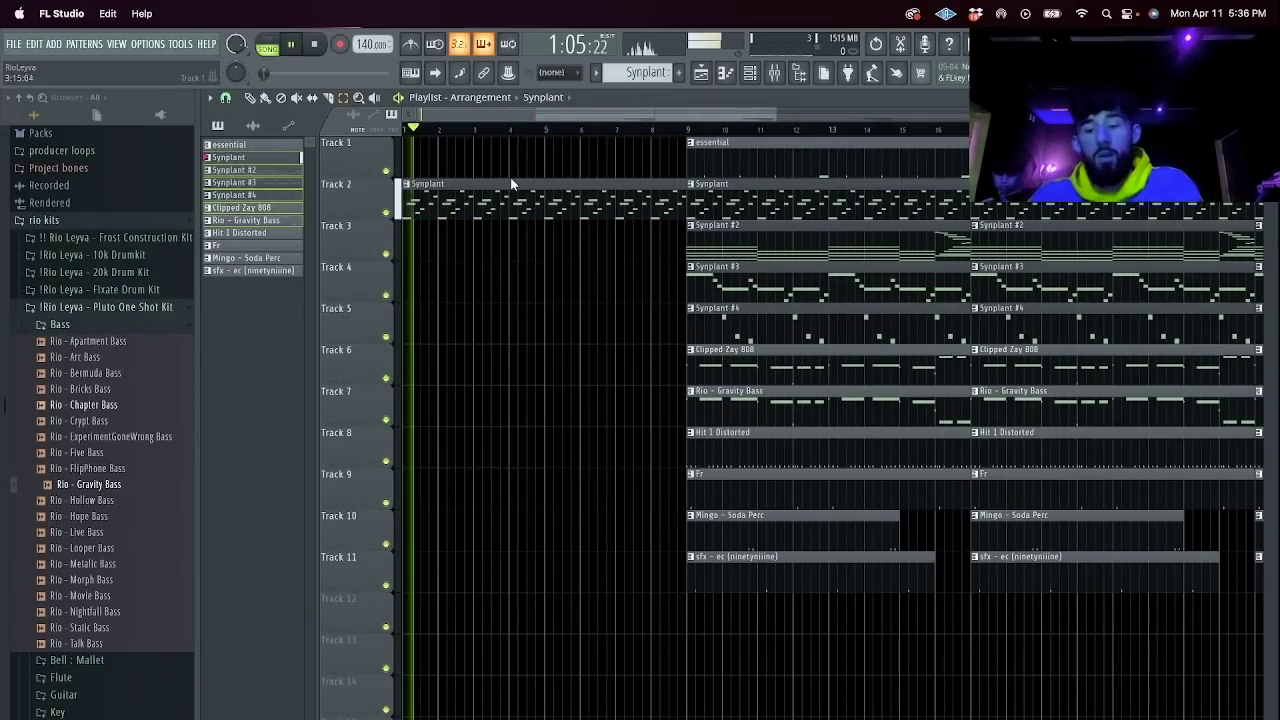
mouse_move(786, 600)
ctrl+mouse_down()
mouse_move(722, 383)
mouse_move(723, 415)
mouse_move(451, 395)
ctrl+mouse_up()
key(space)
key(space)
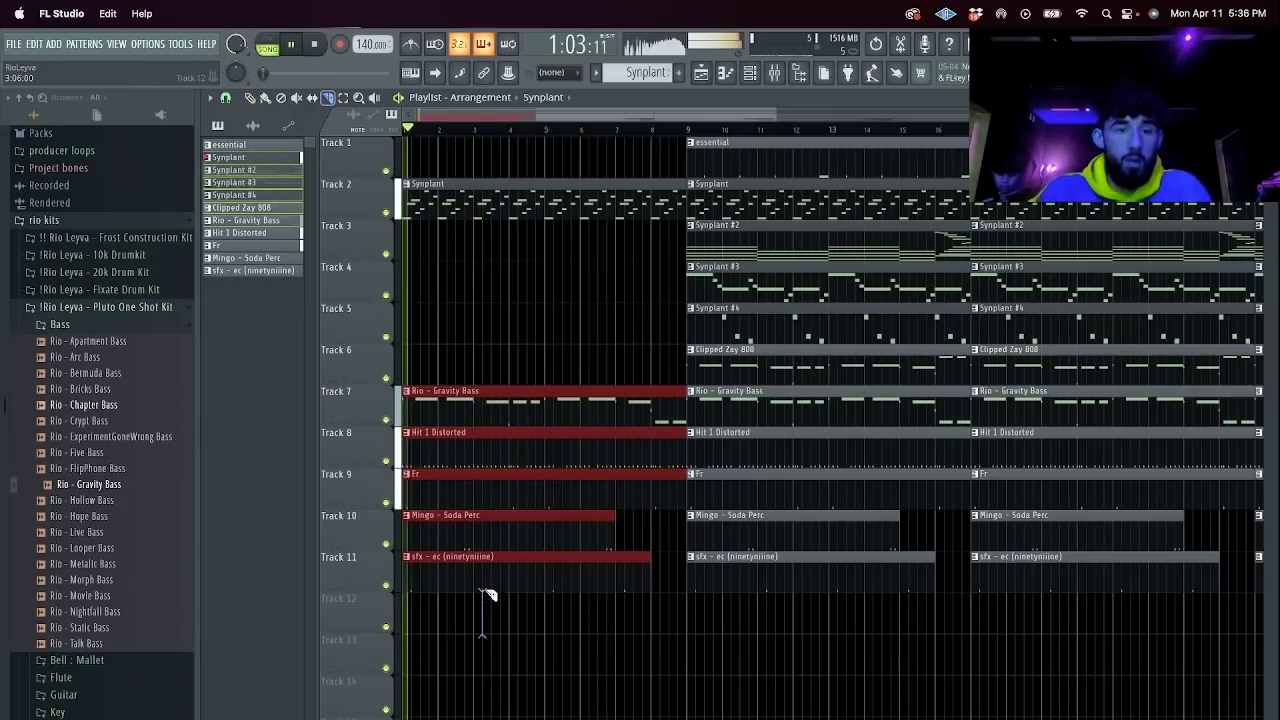
drag(476, 392, 474, 390)
key(p)
right_click(450, 408)
key(space)
click(470, 570)
drag(470, 570, 466, 568)
mouse_move(478, 503)
mouse_down()
mouse_move(443, 506)
mouse_move(472, 502)
mouse_up()
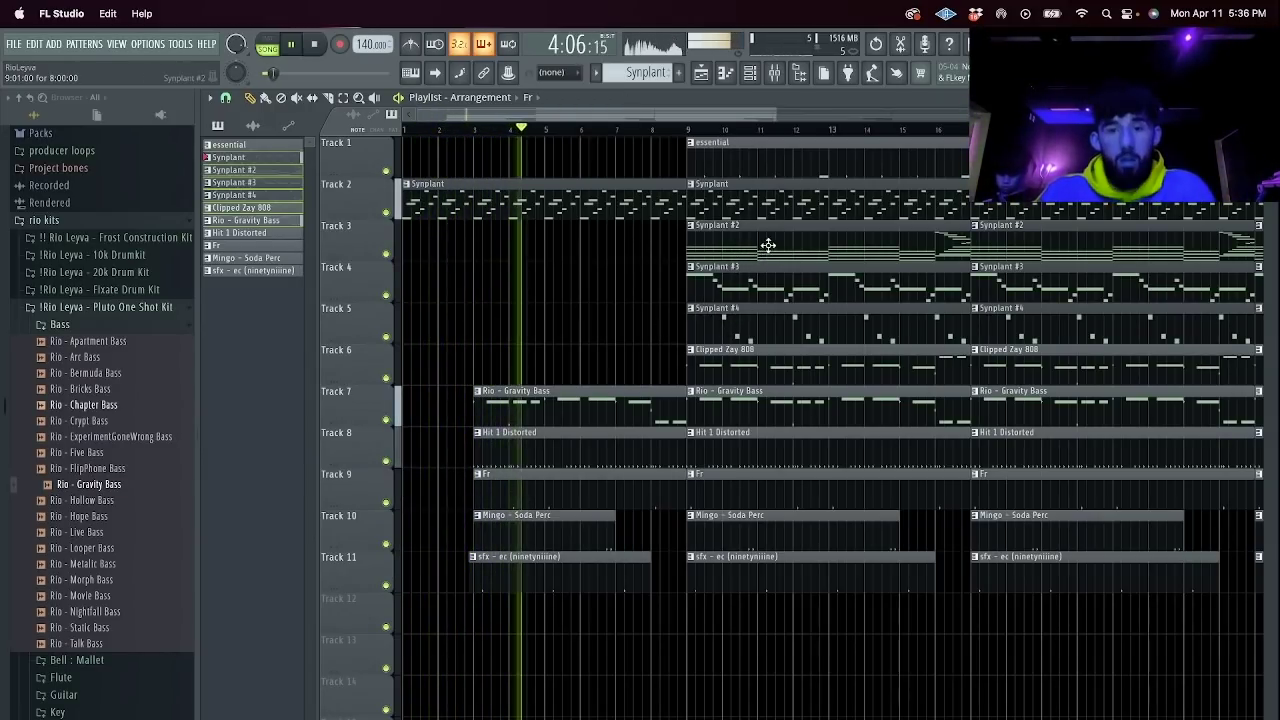
Move Synplant #2 to the song start, slice it at bars 5 and 8, and trim tracks 8–9 at bar 8.
drag(789, 244, 303, 250)
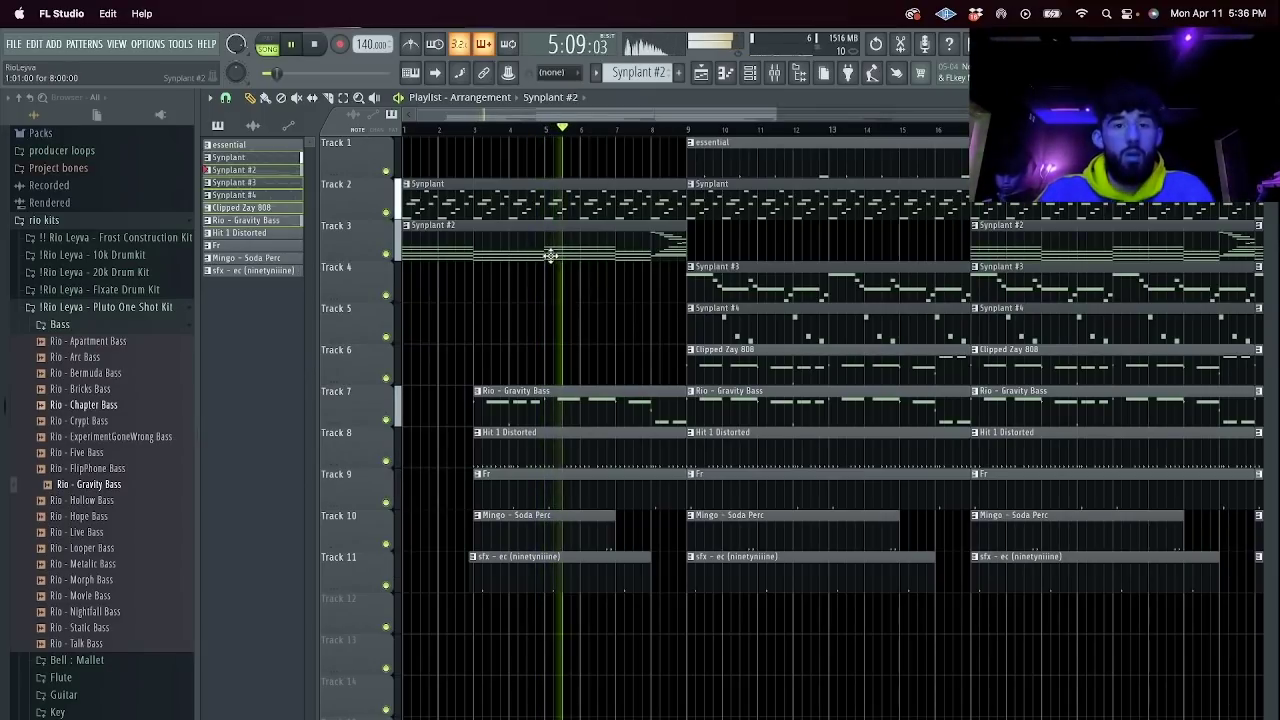
drag(549, 221, 529, 250)
drag(655, 212, 656, 216)
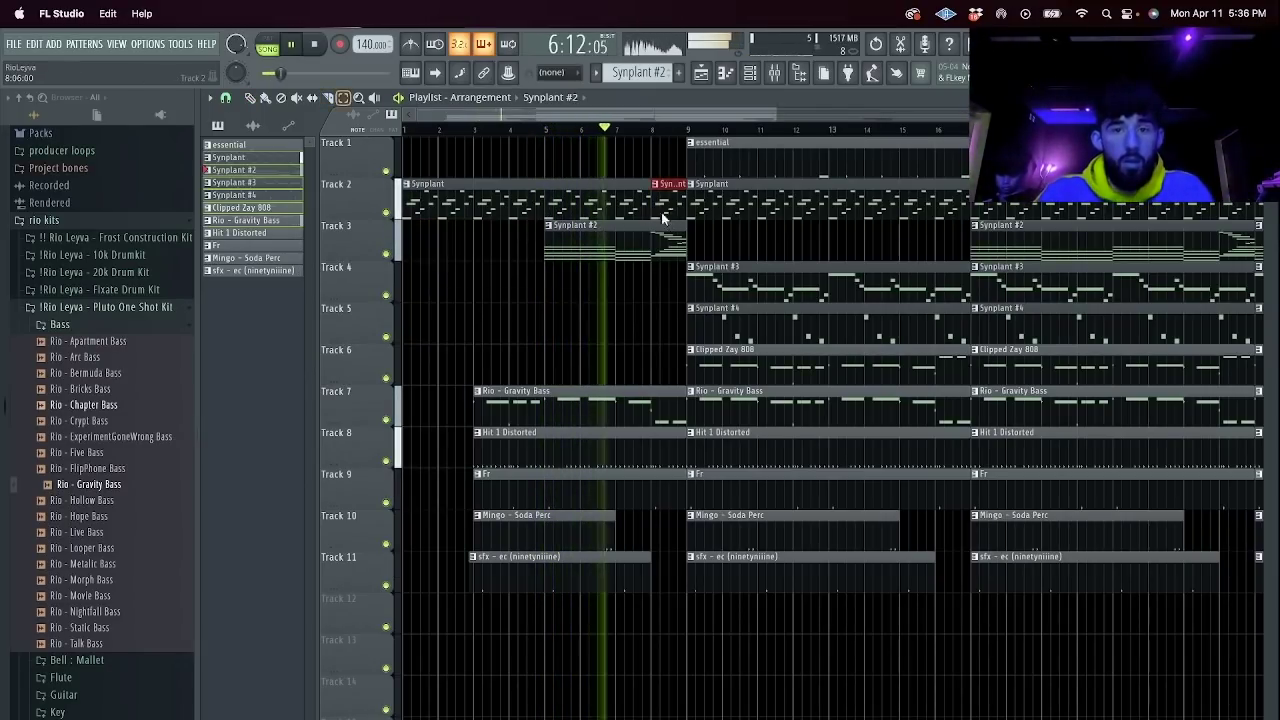
right_click(657, 428)
drag(660, 453, 657, 506)
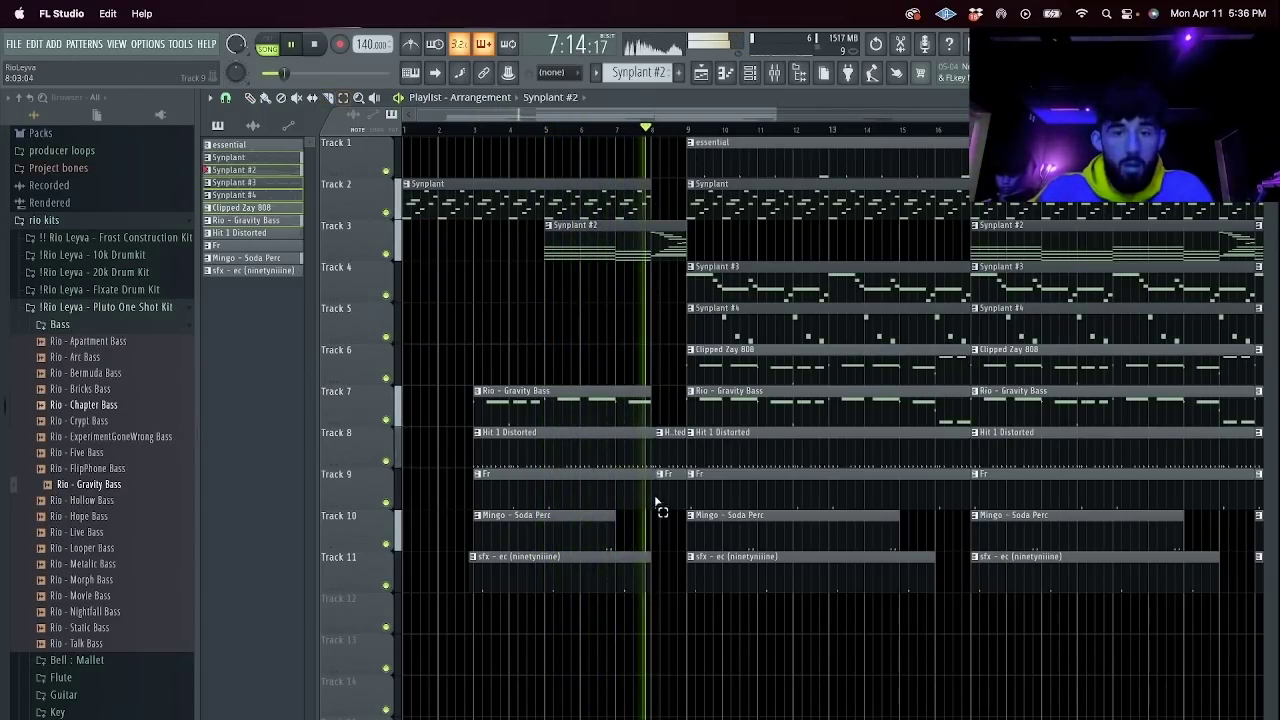
right_click(664, 490)
right_click(672, 441)
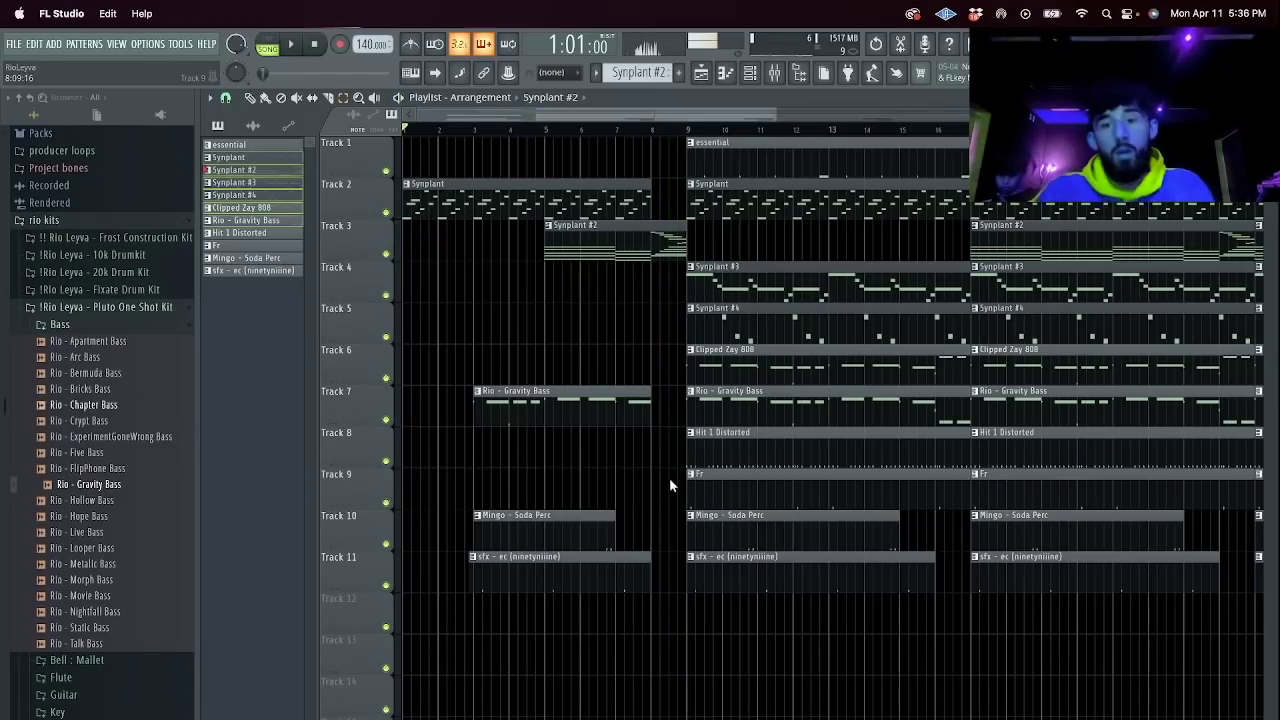
key(super+z)
key(space)
Delete the track 2 Synplant clip at bar 1, keeping Synplant #3 on track 4.
key(space)
drag(660, 458, 656, 512)
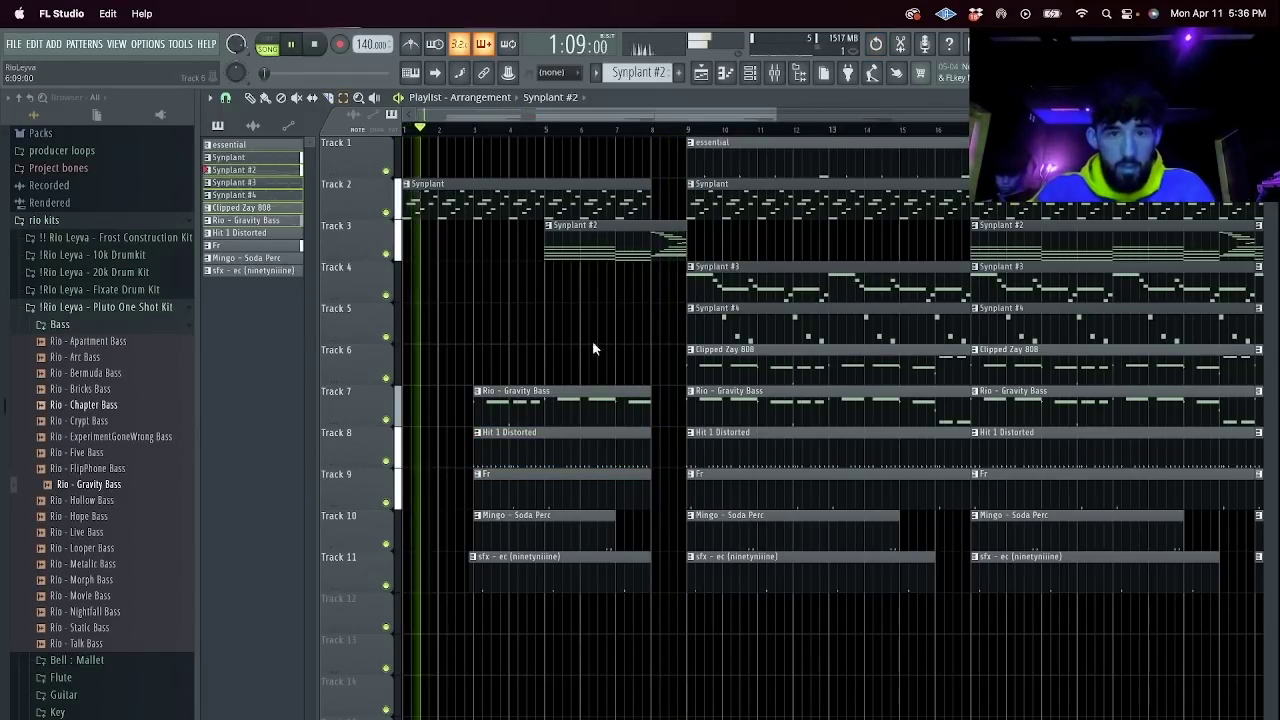
click(720, 282)
click(418, 283)
key(space)
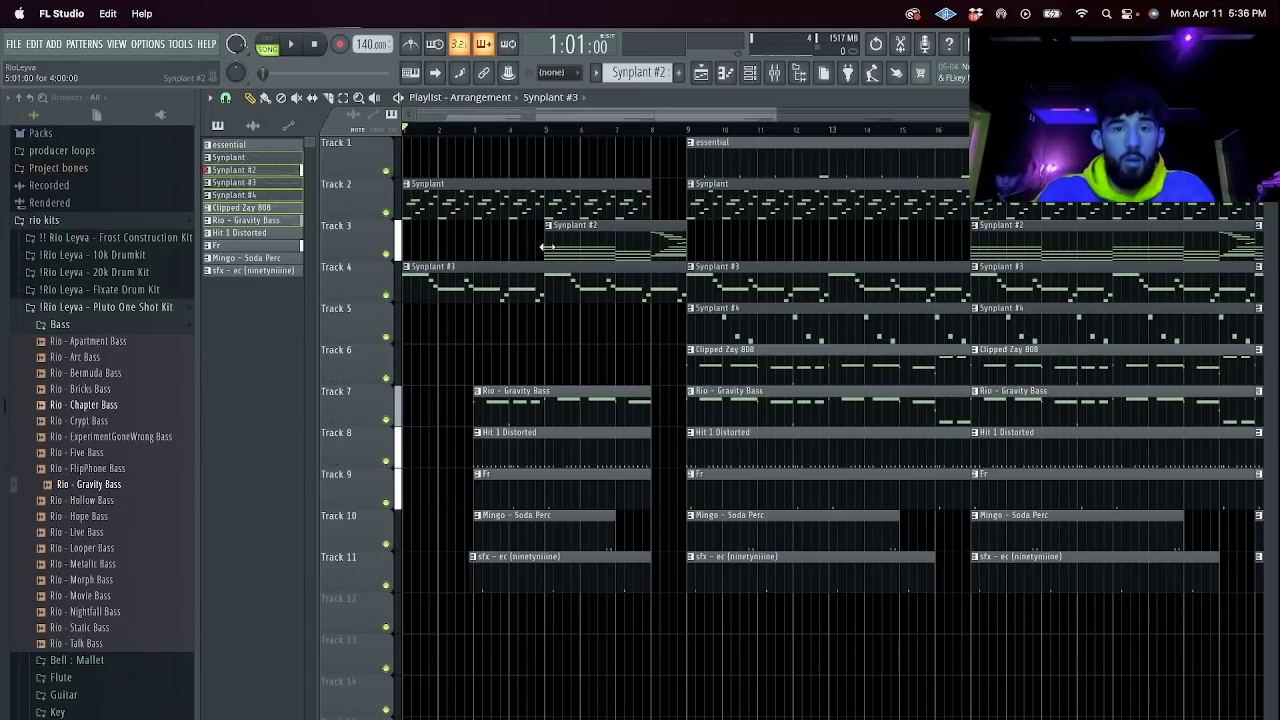
right_click(470, 188)
right_click(497, 285)
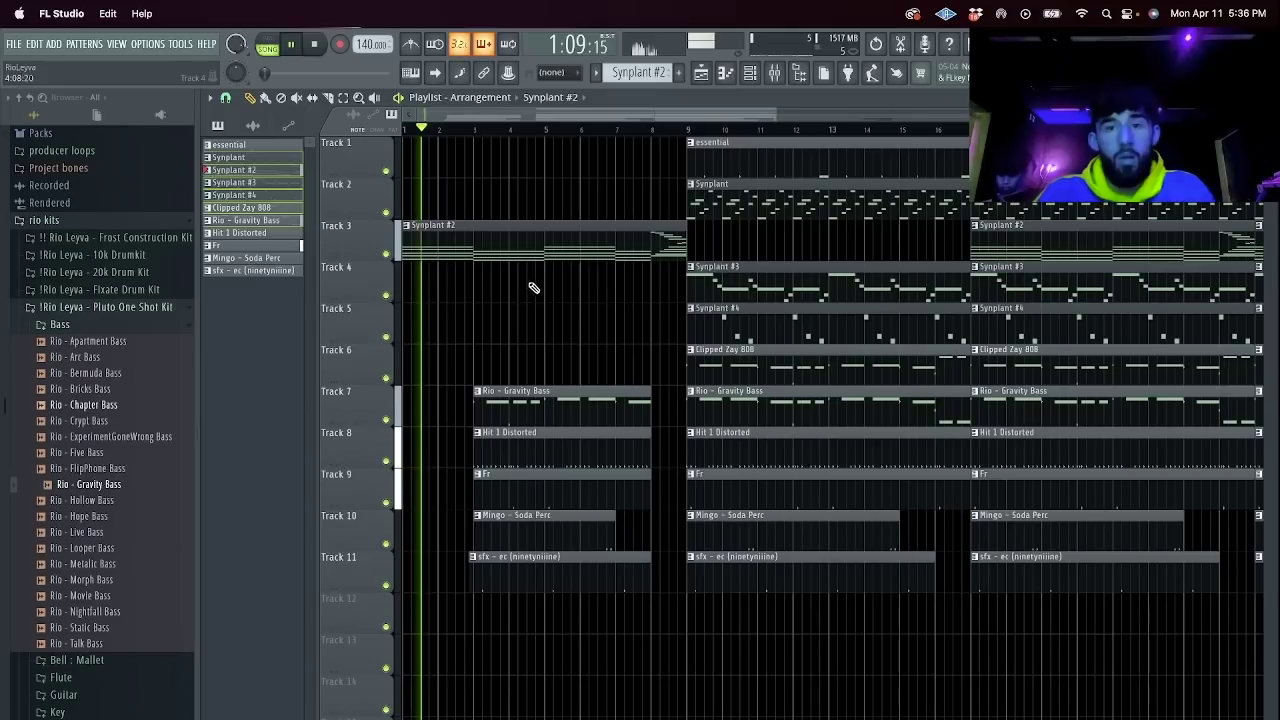
key(super+z)
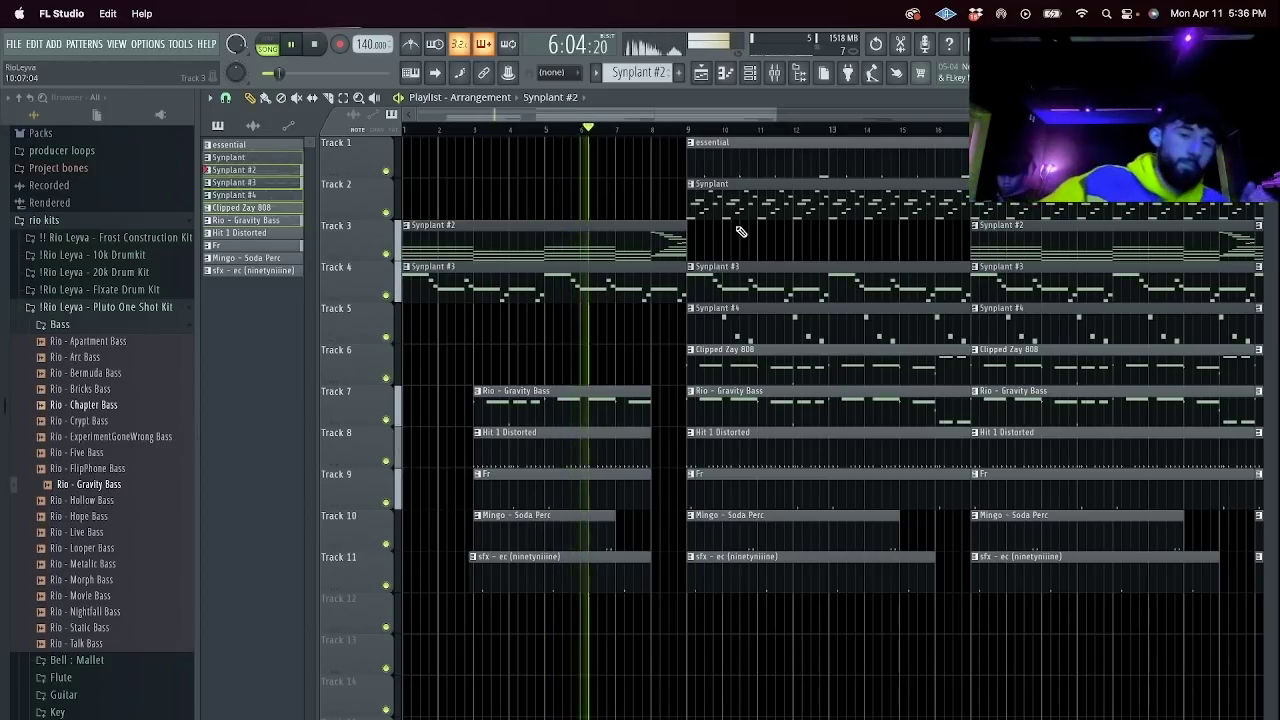
Remove the Synplant #3 and Gravity Bass clips at bar 9 and shorten the first Gravity Bass clip.
right_click(762, 285)
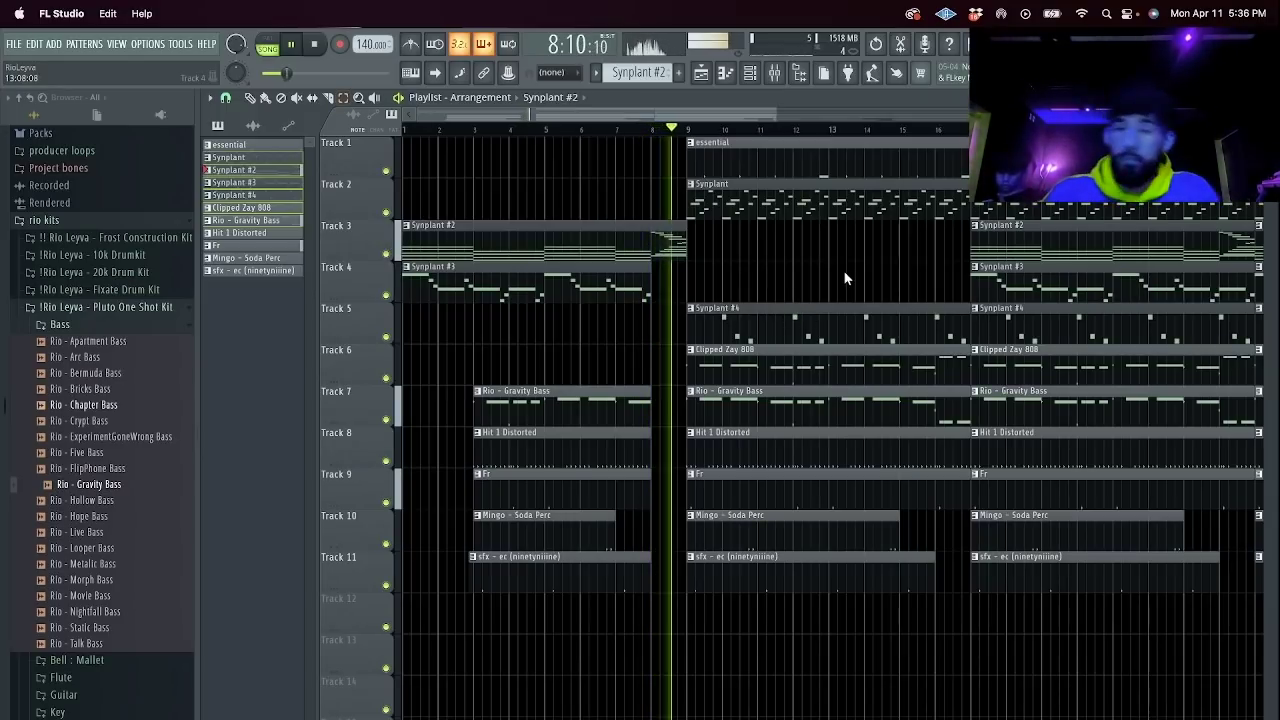
right_click(886, 384)
key(space)
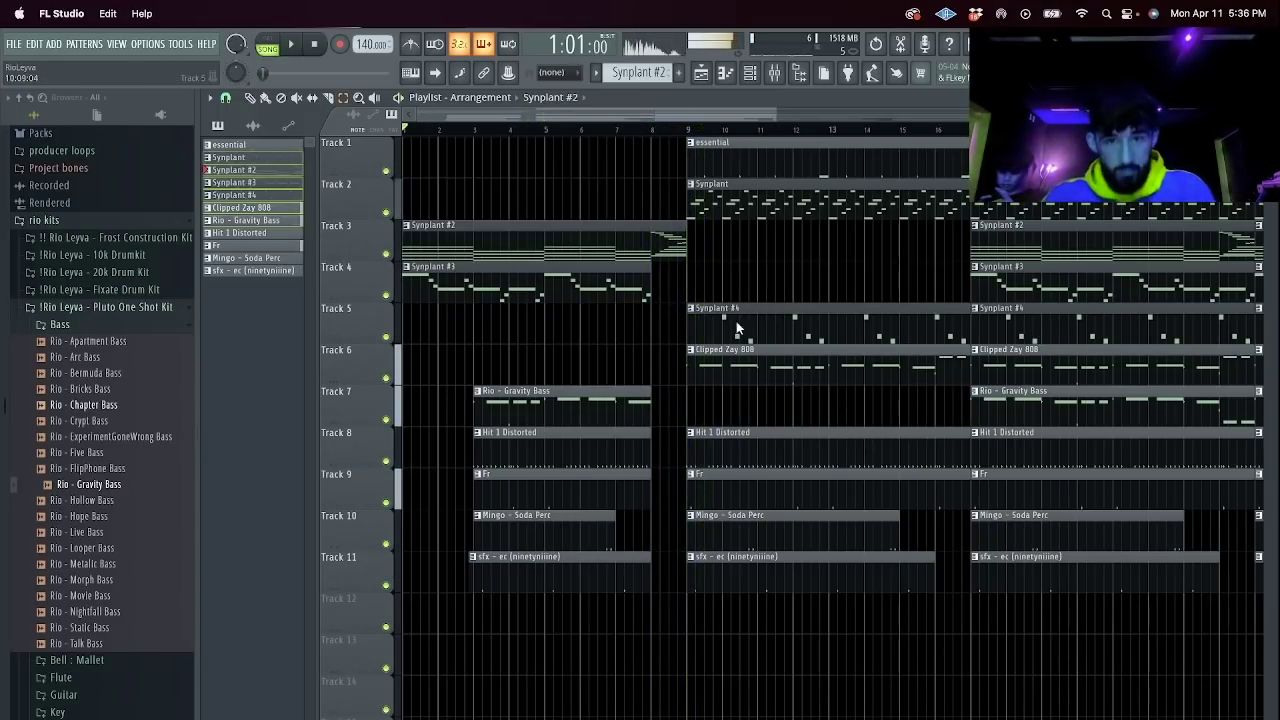
drag(660, 420, 651, 418)
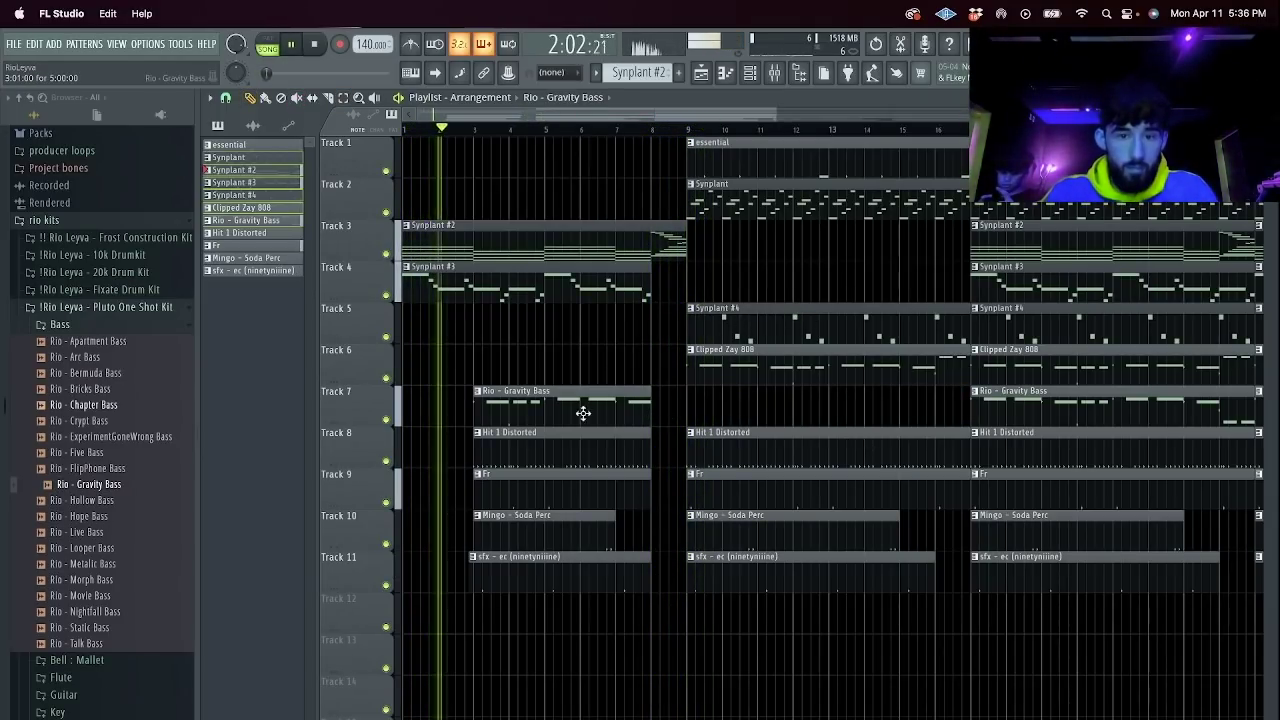
Drop the Gravity Bass sampler's volume-envelope sustain to 0% and review its notes in the piano roll.
click(643, 405)
click(750, 73)
click(372, 279)
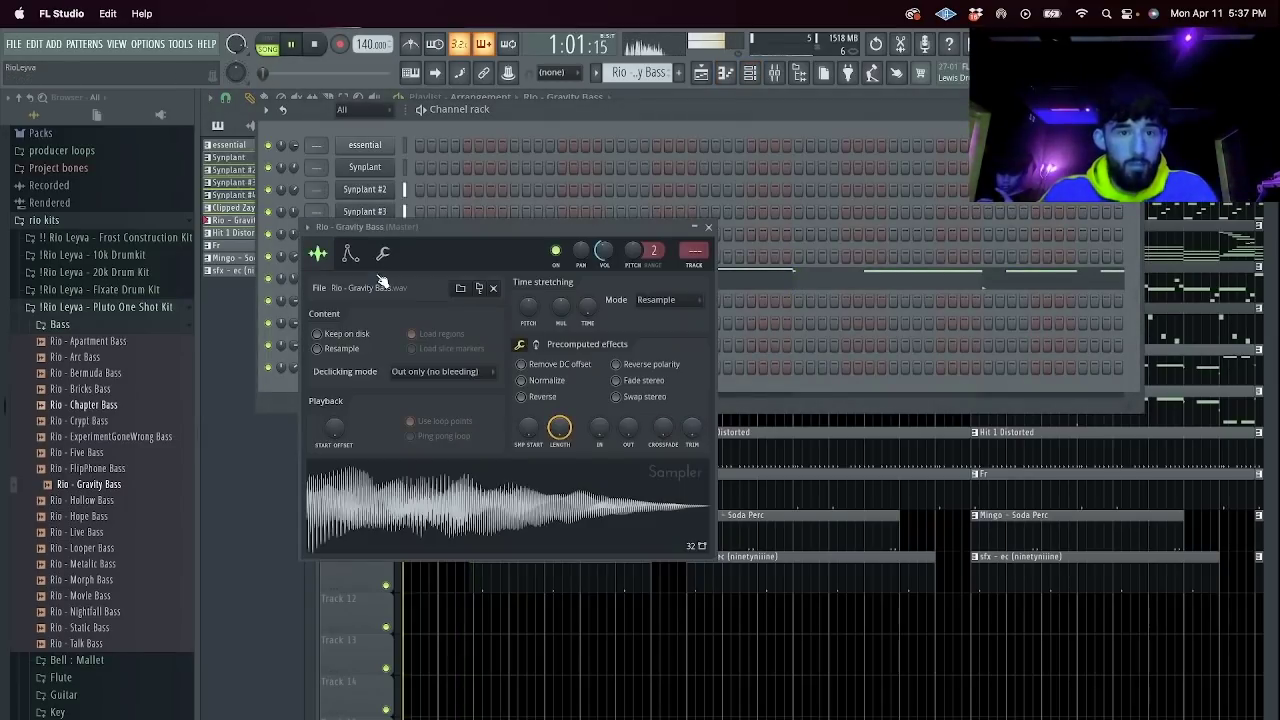
click(350, 254)
drag(421, 398, 430, 403)
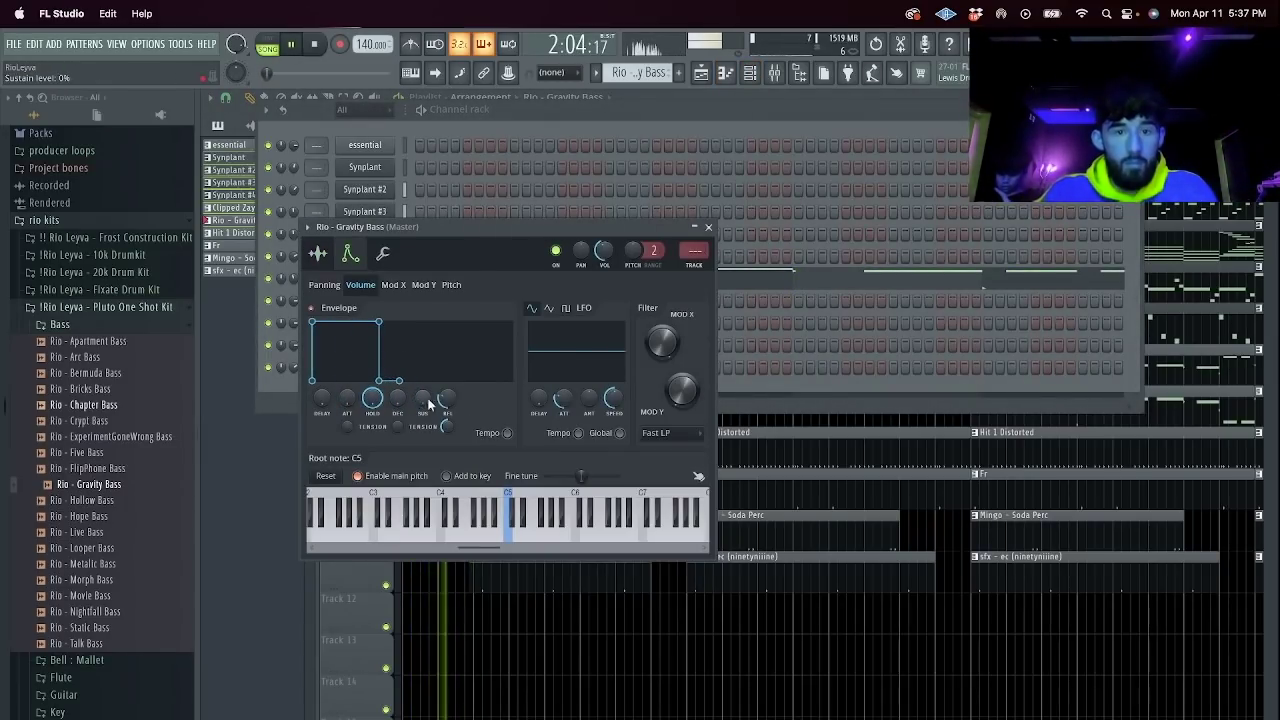
click(789, 289)
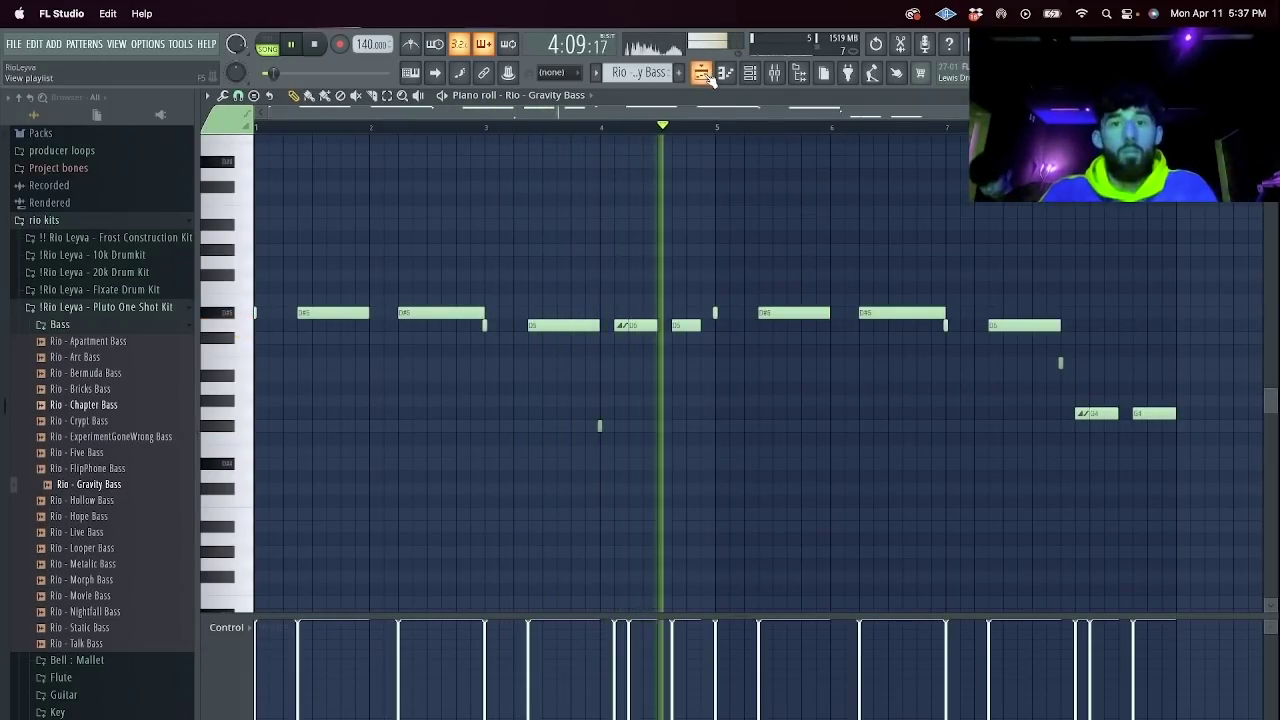
key(F5)
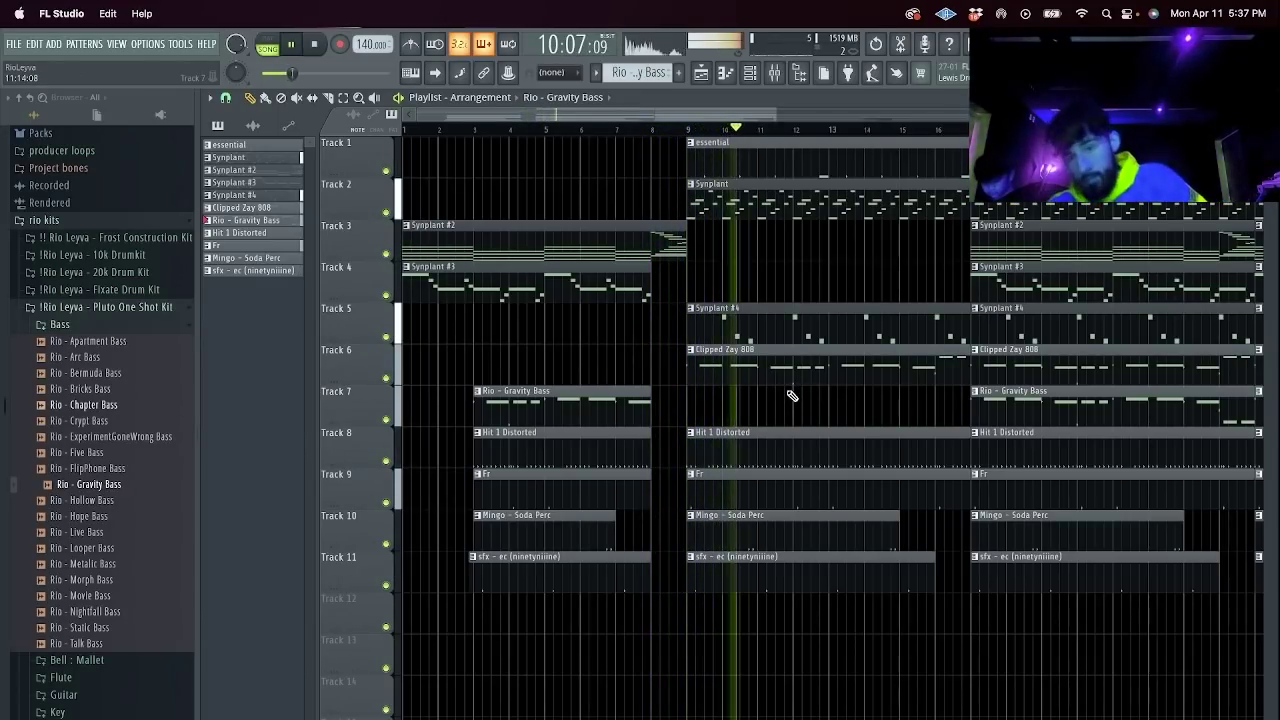
Delete the later Synplant #4 and Gravity Bass clips plus the bar-25 Synplant #2, #3, 808 and essential clips.
right_click(760, 328)
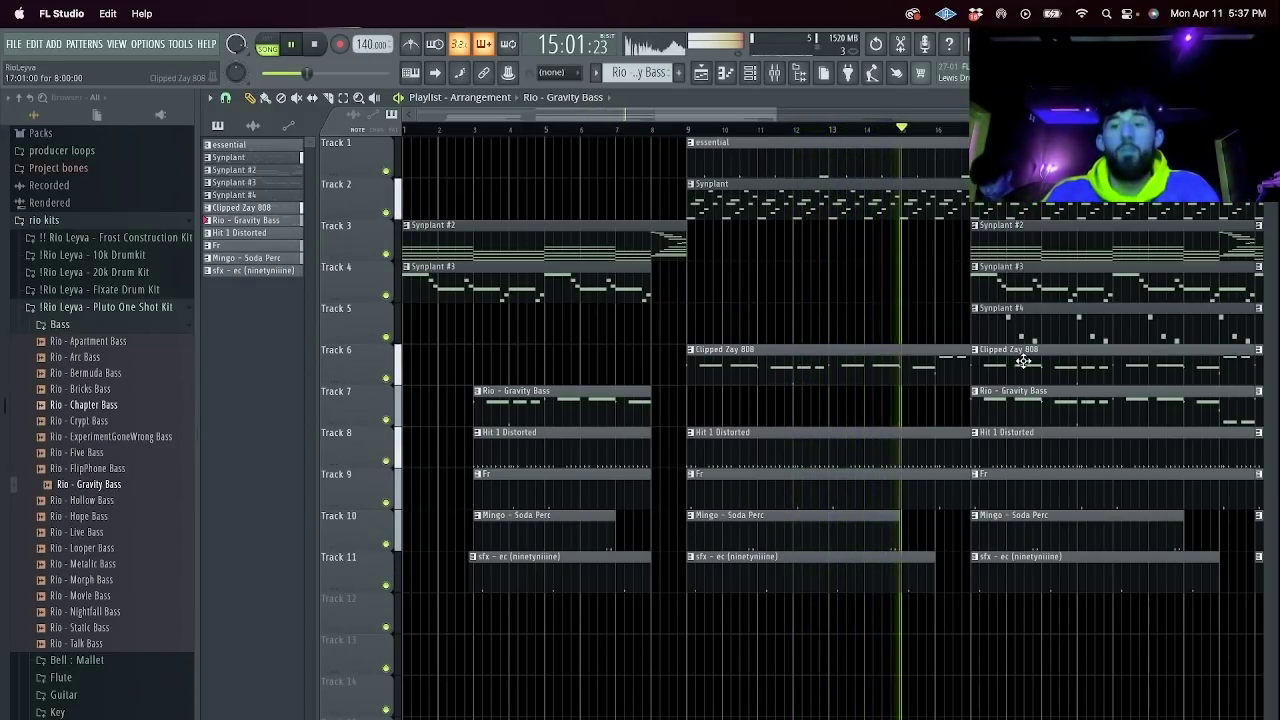
right_click(1035, 405)
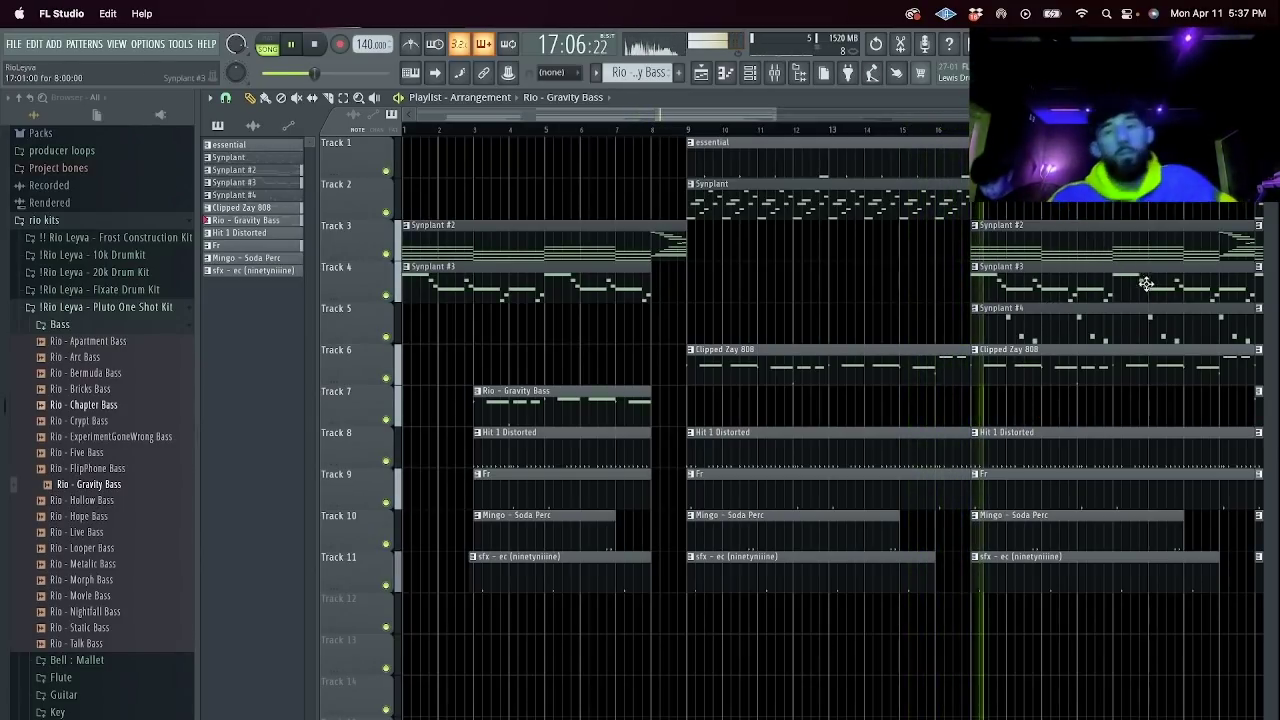
right_click(1100, 322)
drag(774, 114, 1230, 118)
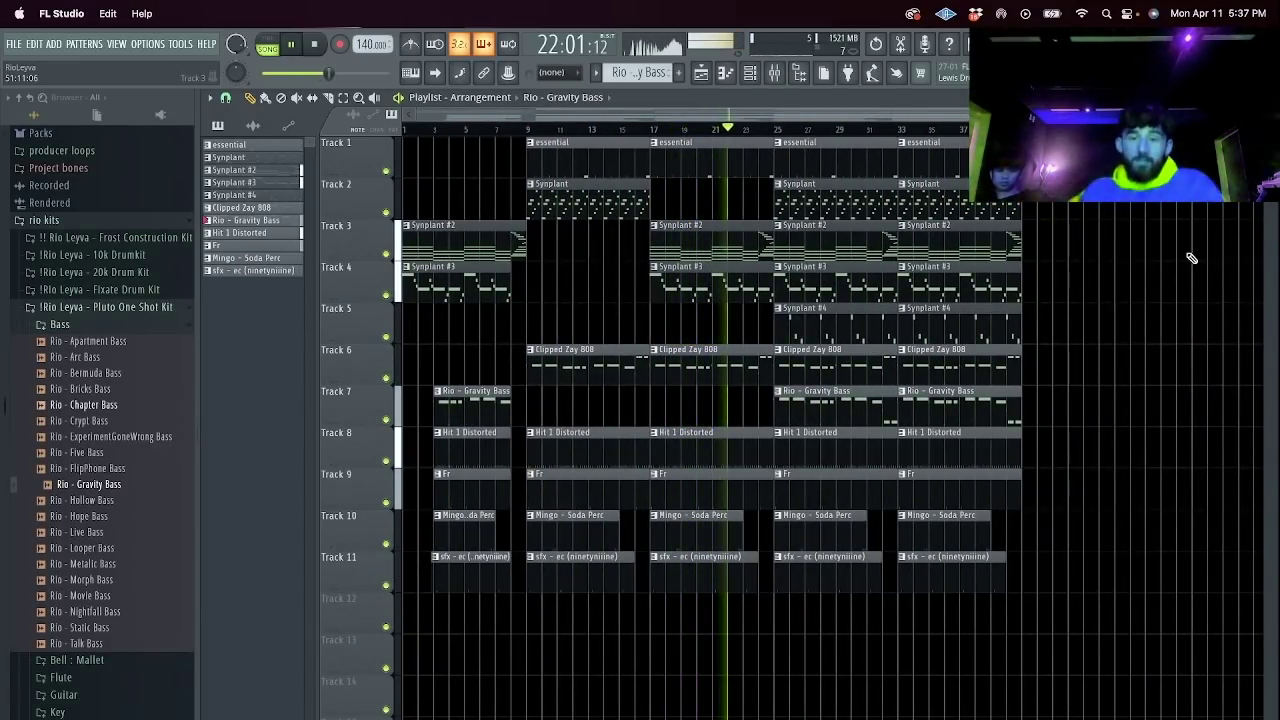
right_click(844, 228)
right_click(826, 290)
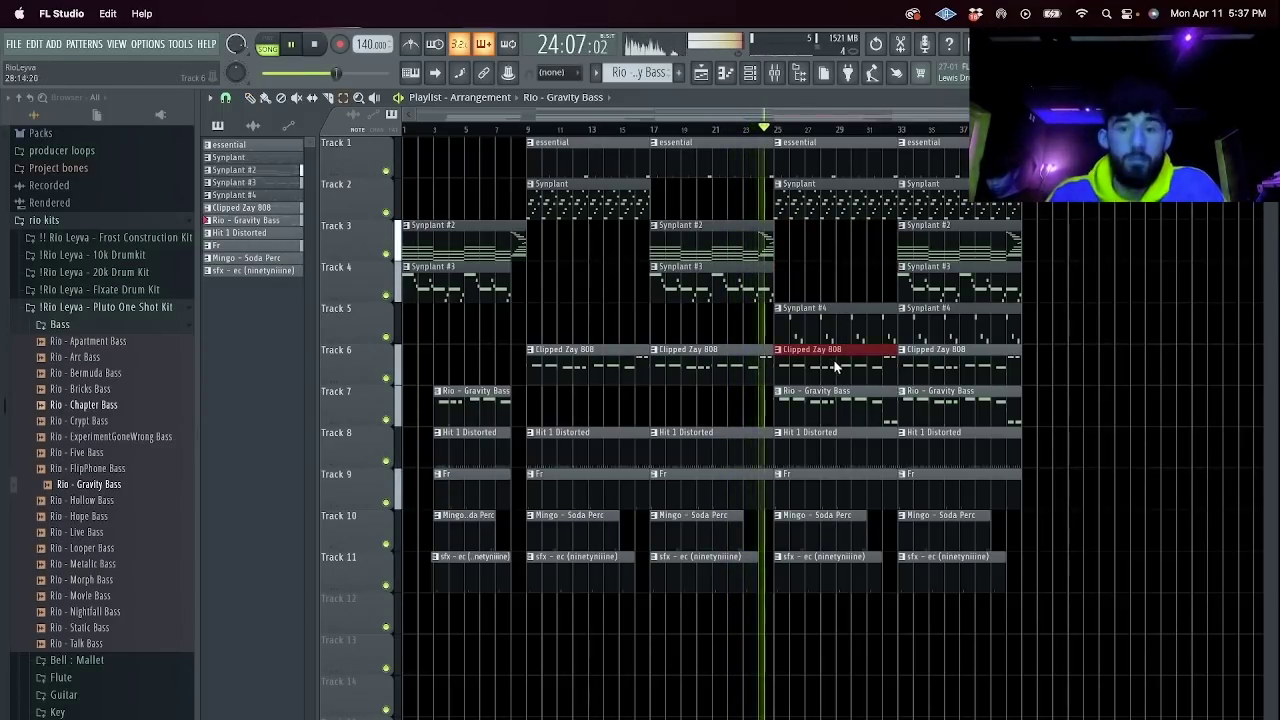
right_click(840, 362)
right_click(862, 156)
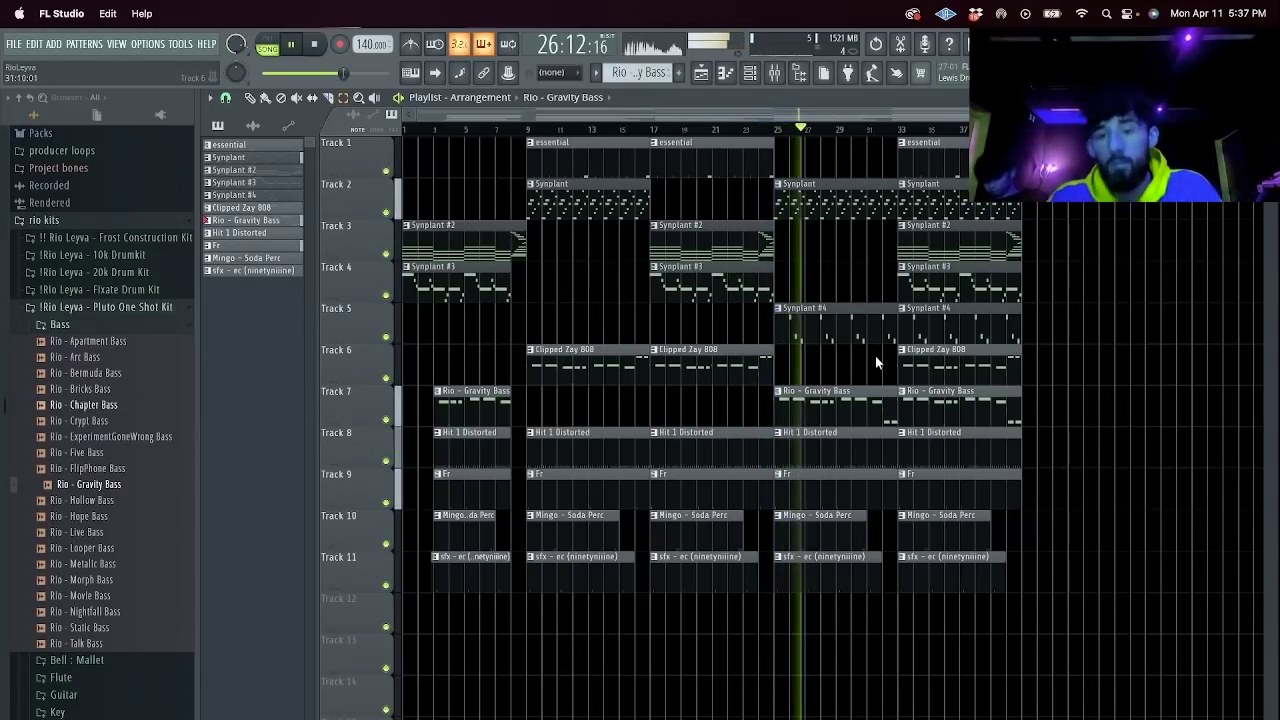
Delete the bar-33 Synplant and Gravity Bass clips, slice the 808 to start at bar 35, and select every clip.
click(756, 155)
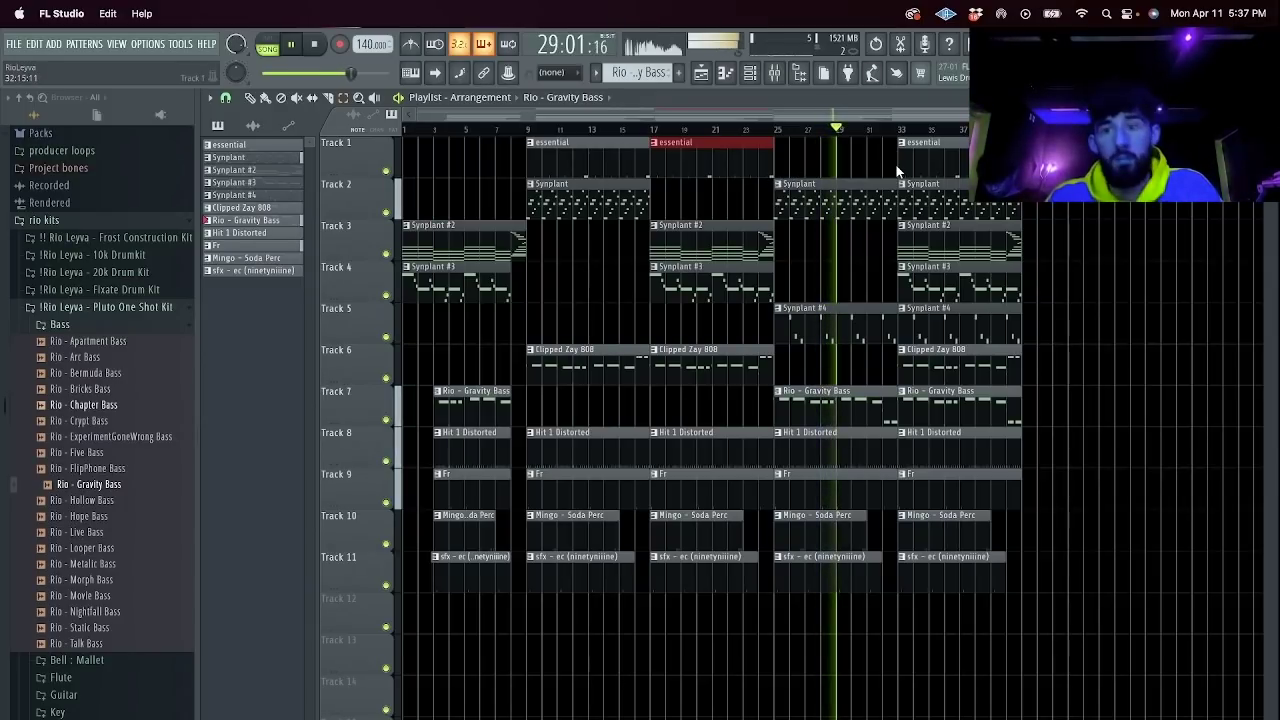
click(974, 194)
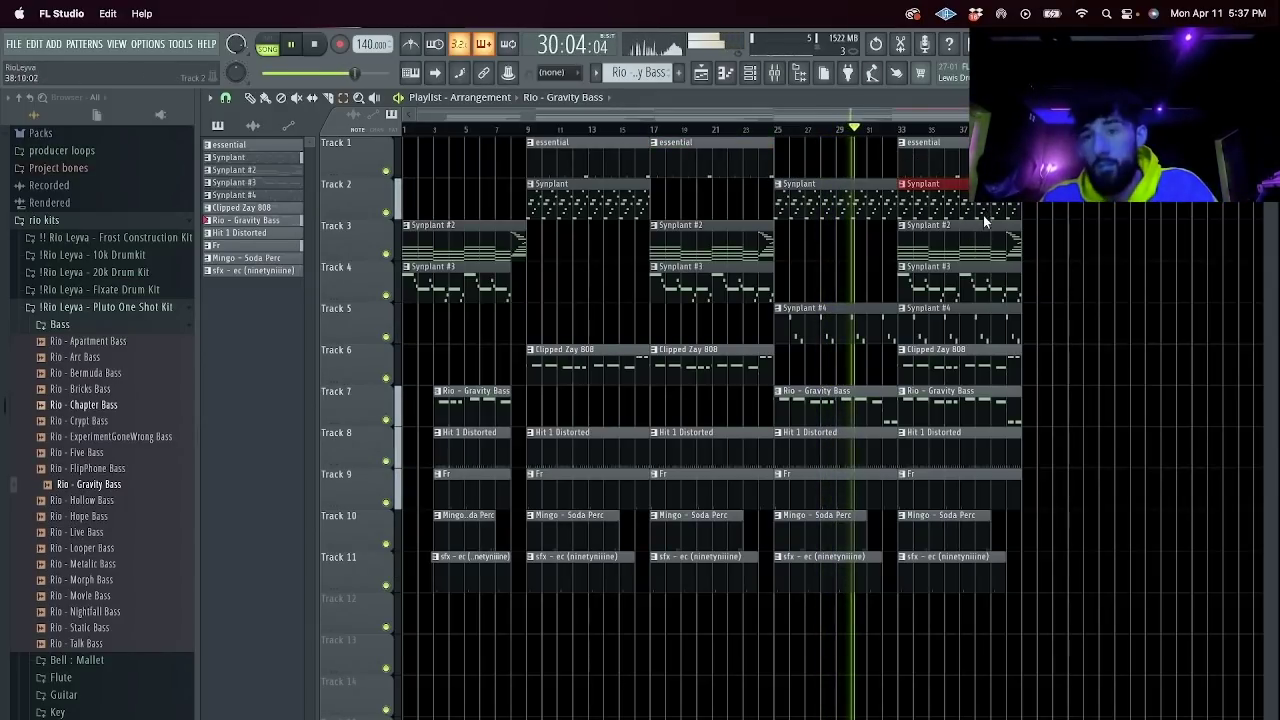
key(Delete)
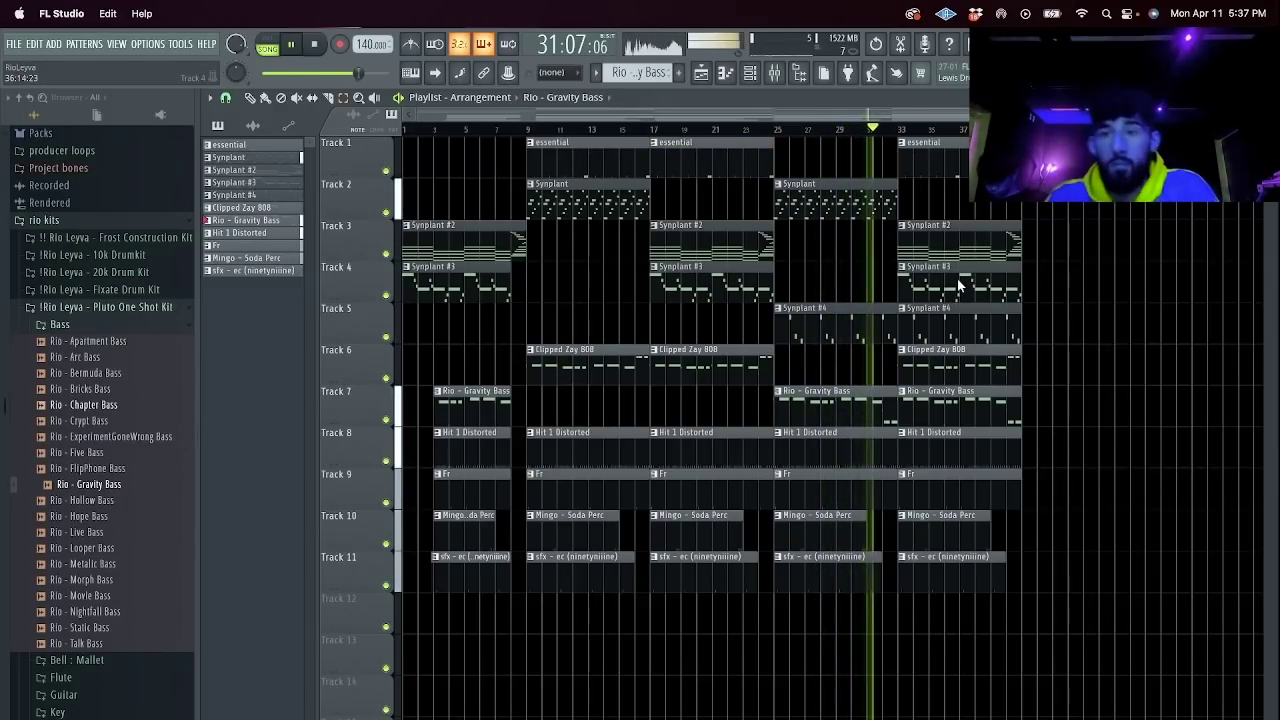
click(951, 314)
key(Delete)
click(958, 404)
key(Delete)
key(c)
drag(933, 365, 931, 381)
super+click(919, 374)
key(Delete)
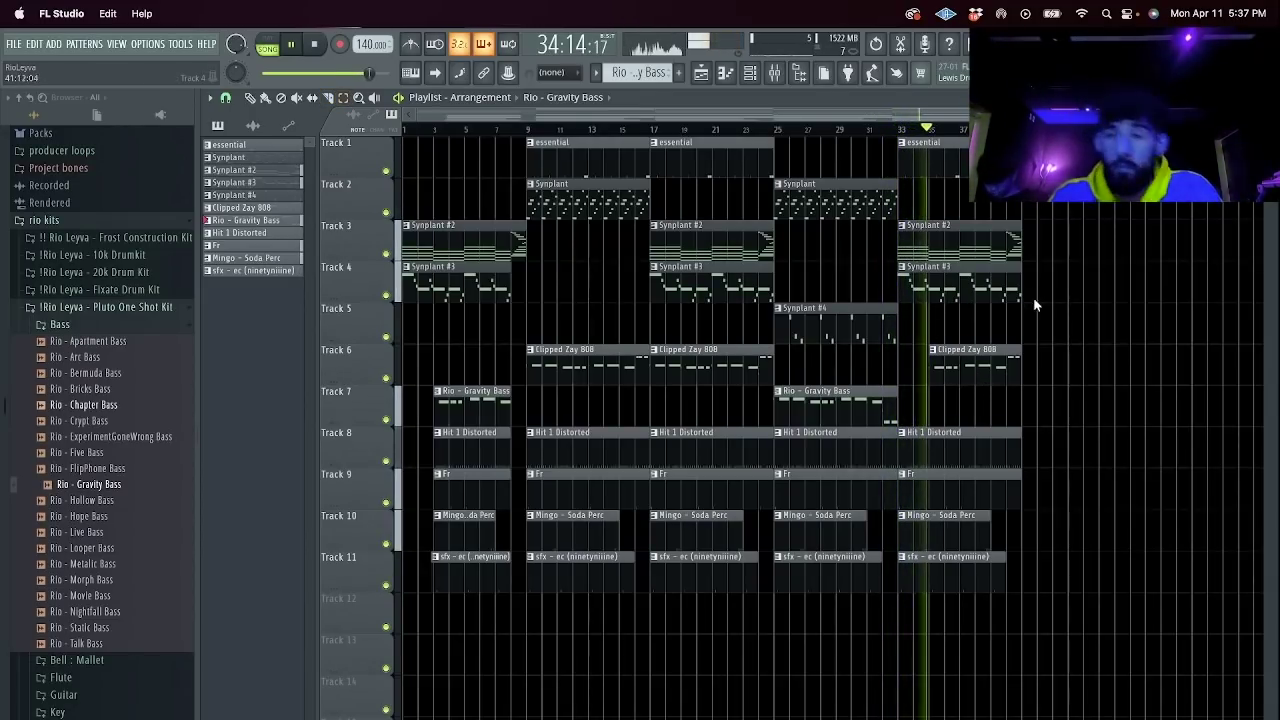
drag(992, 628, 974, 547)
drag(1032, 605, 405, 149)
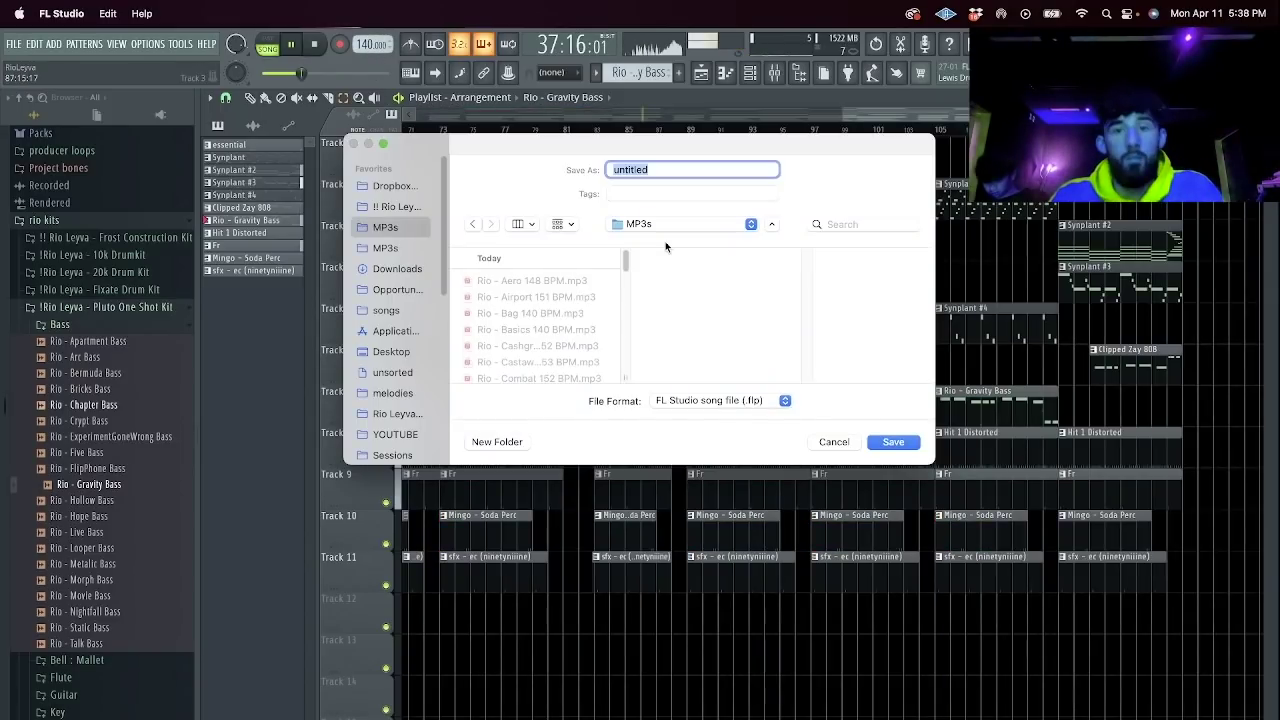
Save the project as 'Rio x Banrisk - Pancakes 140 BPM' in a new folder inside Stems.
click(669, 222)
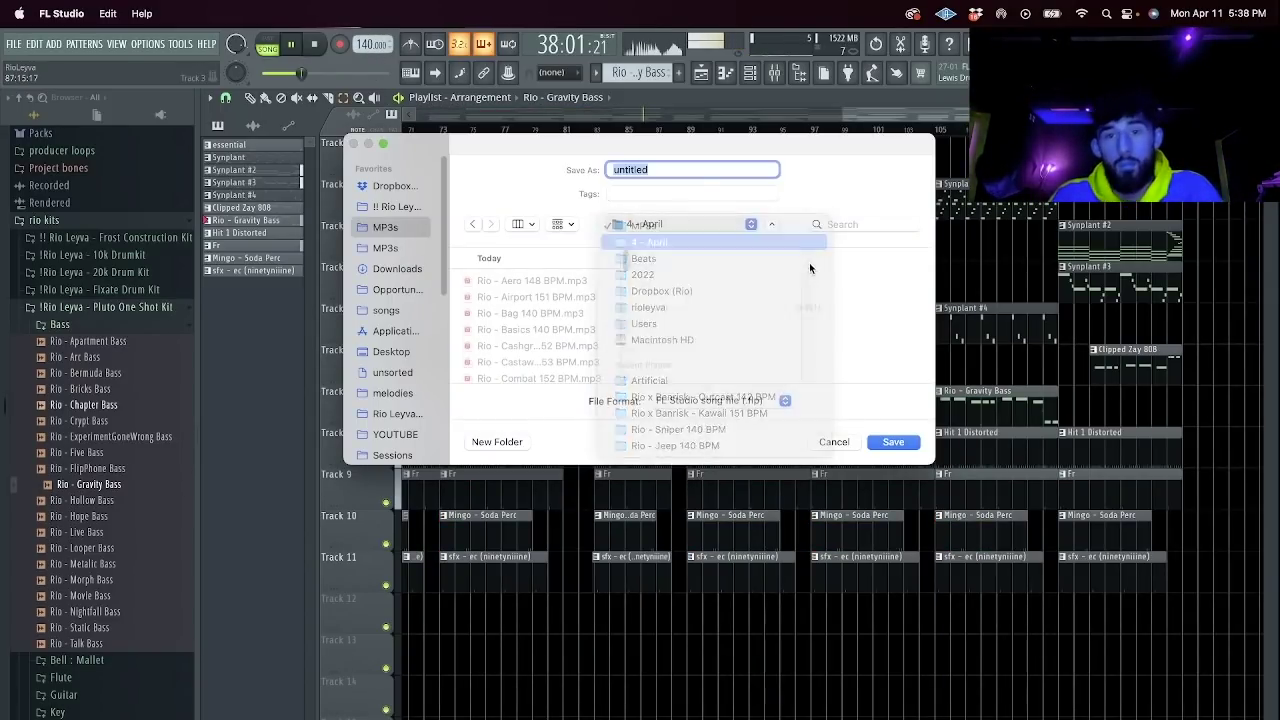
click(714, 400)
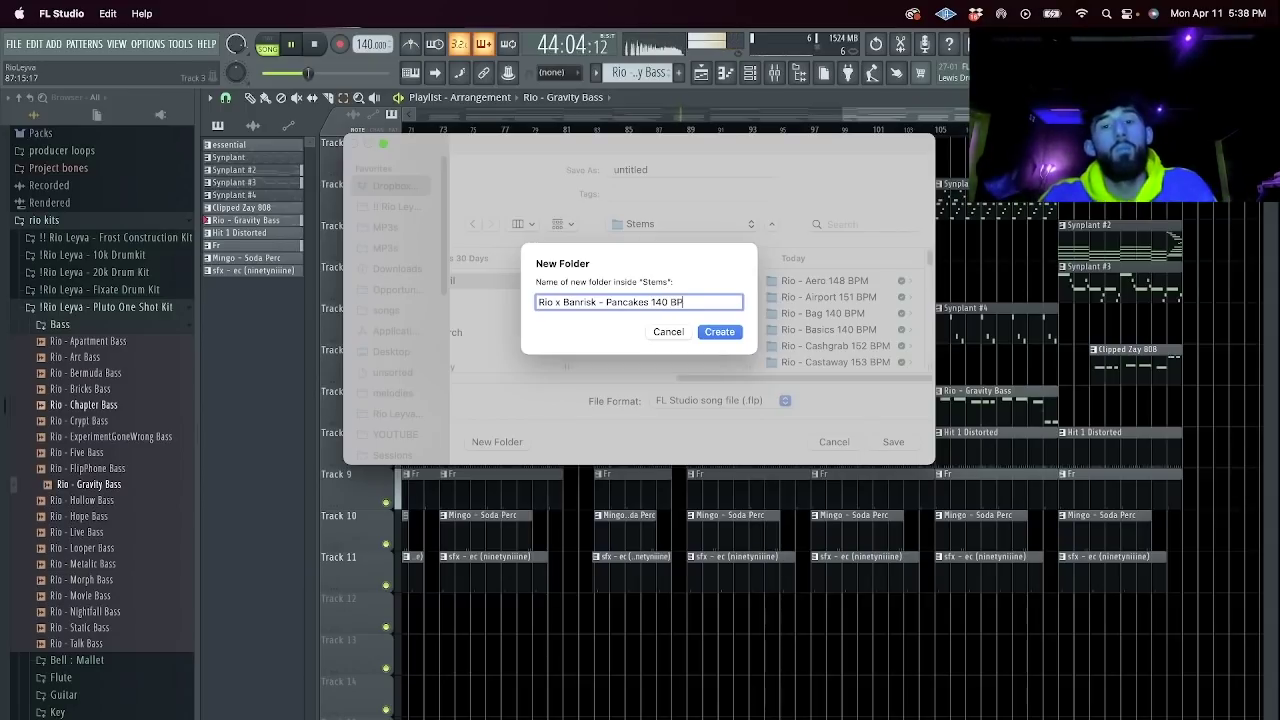
key(super+c)
key(Return)
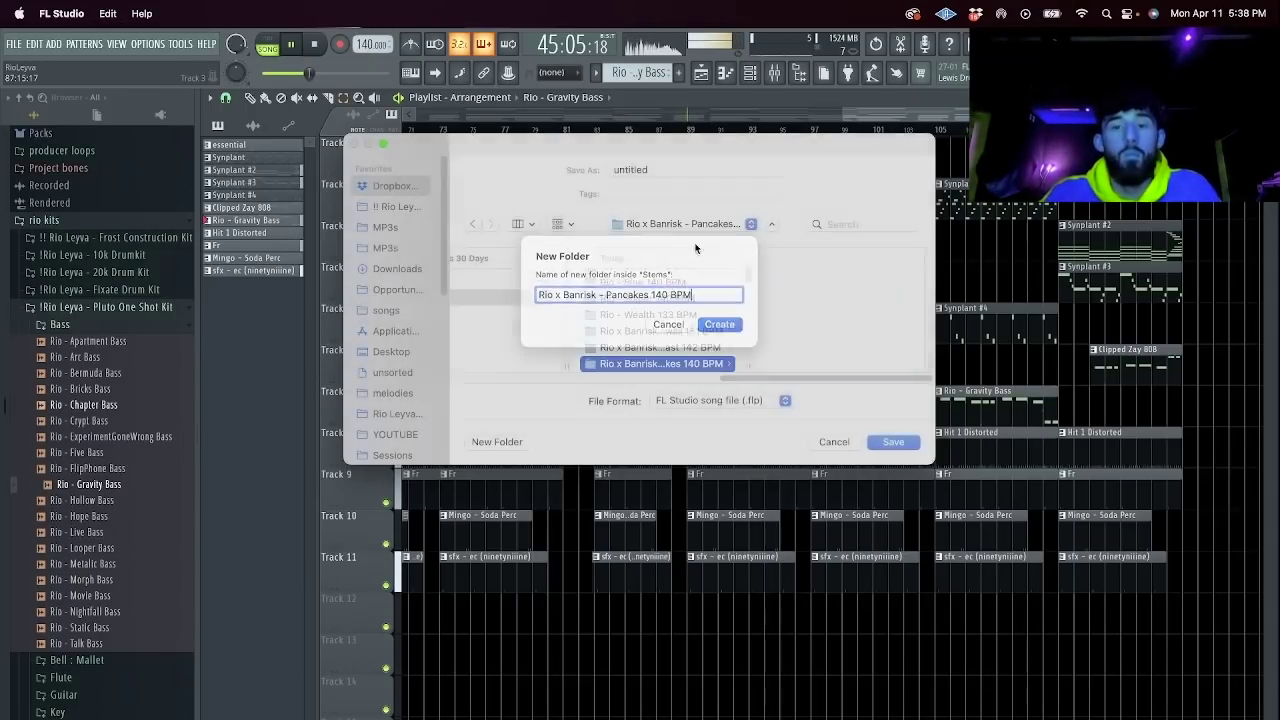
drag(658, 170, 520, 149)
key(super+v)
key(Return)
Render the song to MP3 into the Stems MP3s folder.
key(super+shift+r)
click(715, 225)
click(699, 243)
click(700, 282)
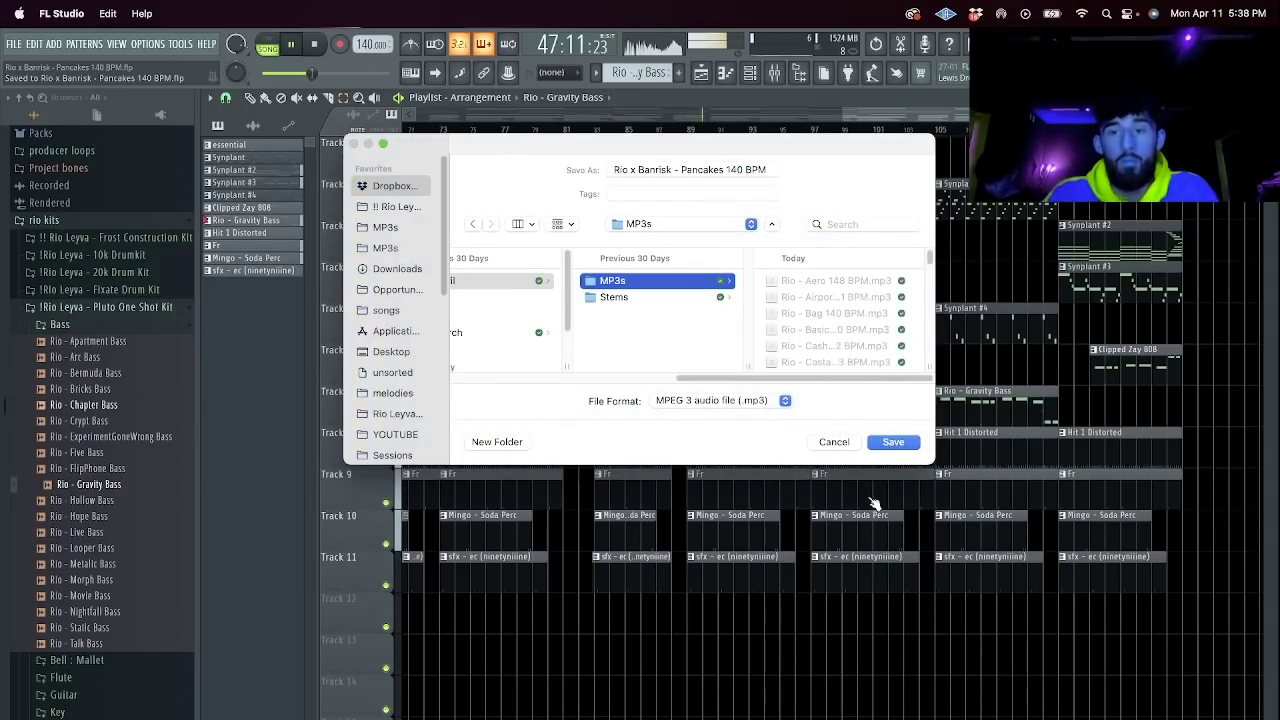
click(893, 441)
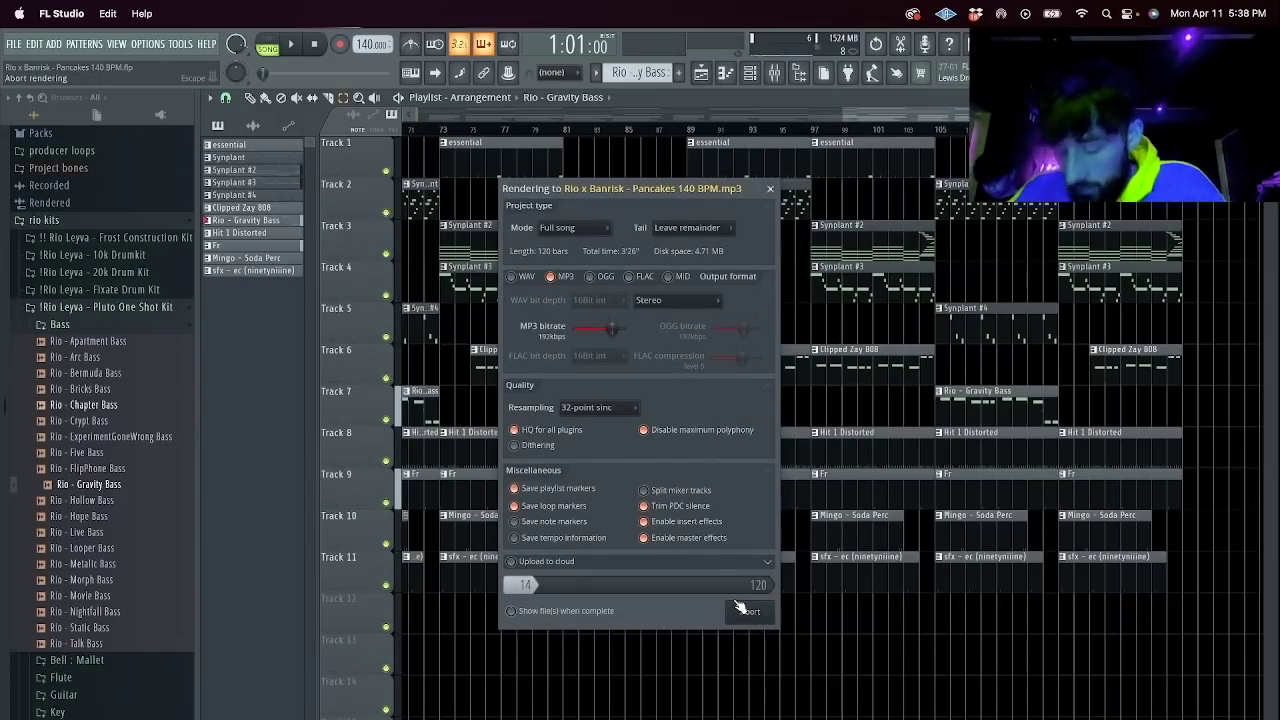
click(400, 718)
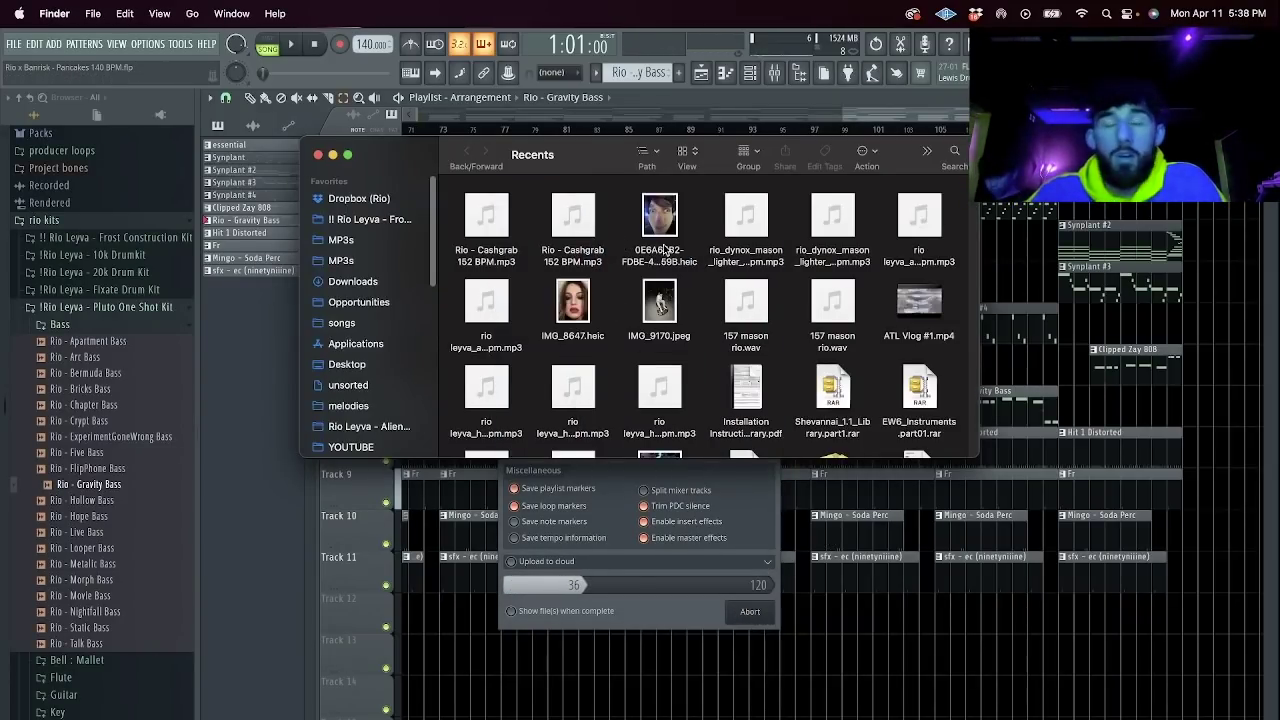
Look over the rendered beats in the MP3s folder by selecting rows of files, then deselect them.
click(355, 240)
drag(452, 217, 954, 235)
drag(957, 313, 455, 320)
scroll(900, 386, down, 2)
drag(960, 337, 450, 295)
scroll(935, 345, down, 3)
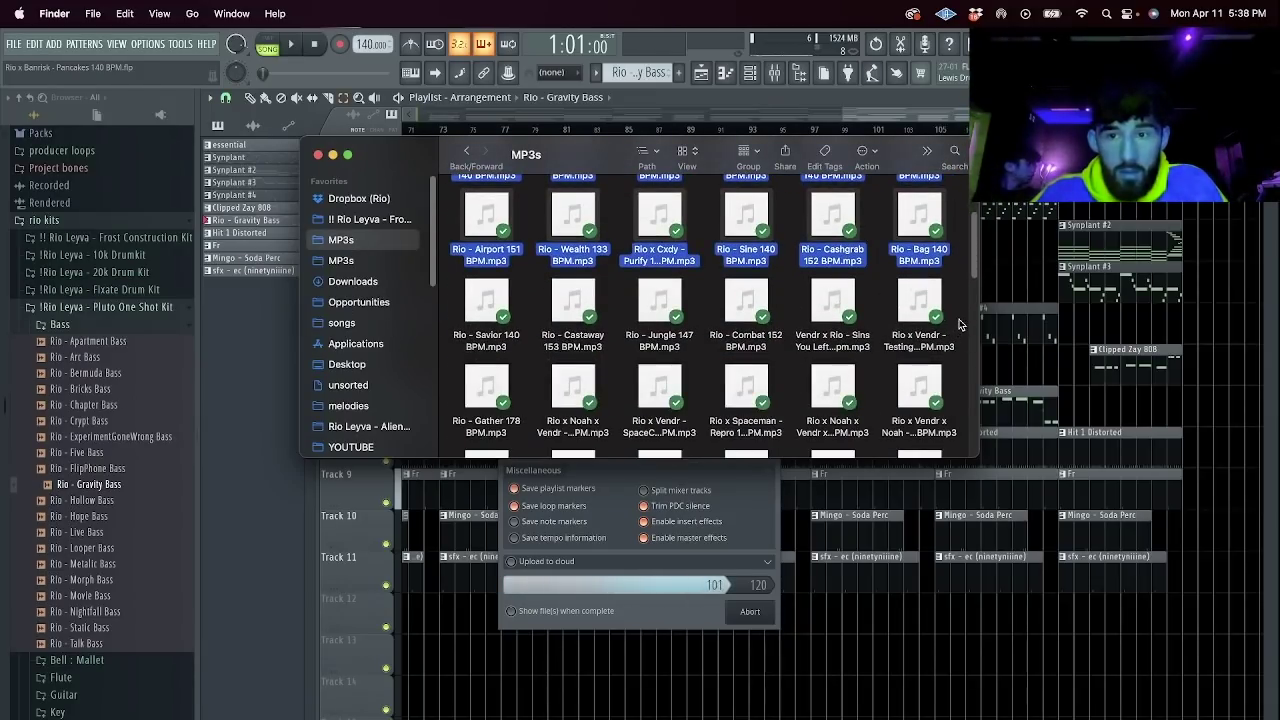
drag(777, 314, 453, 328)
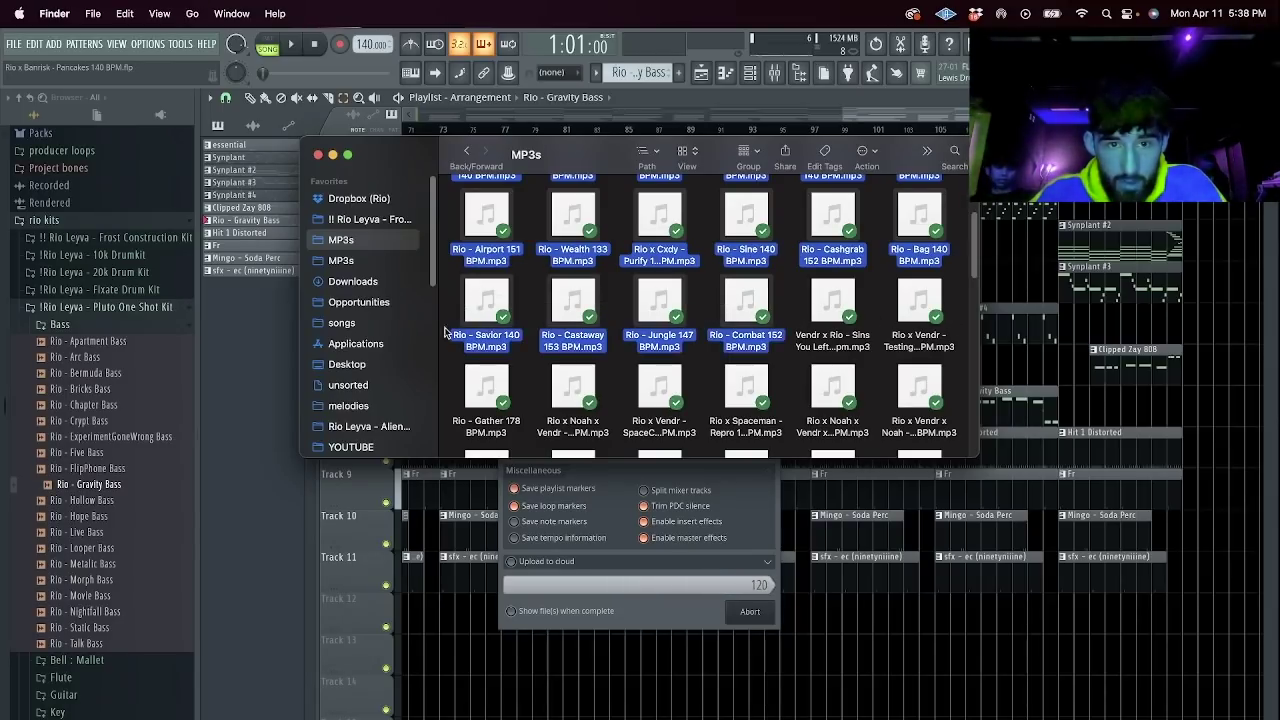
right_click(483, 317)
click(533, 294)
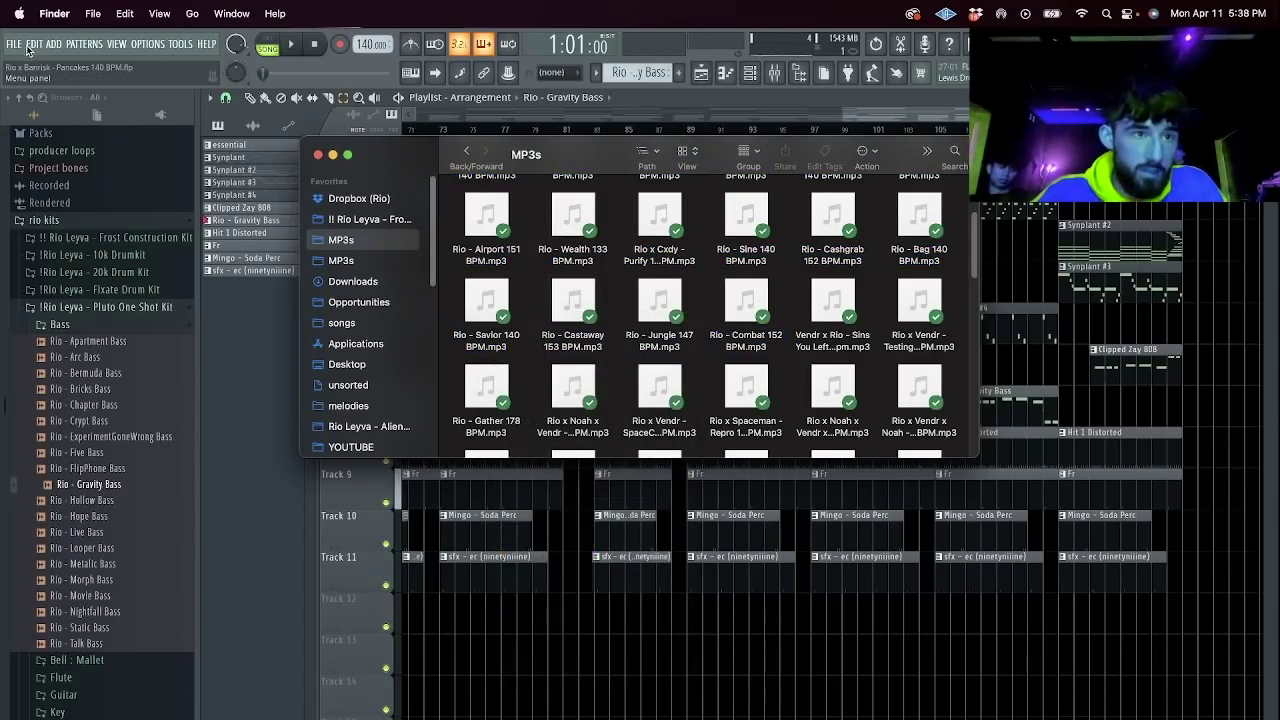
Start a new default project in FL Studio.
click(29, 47)
click(15, 44)
click(33, 66)
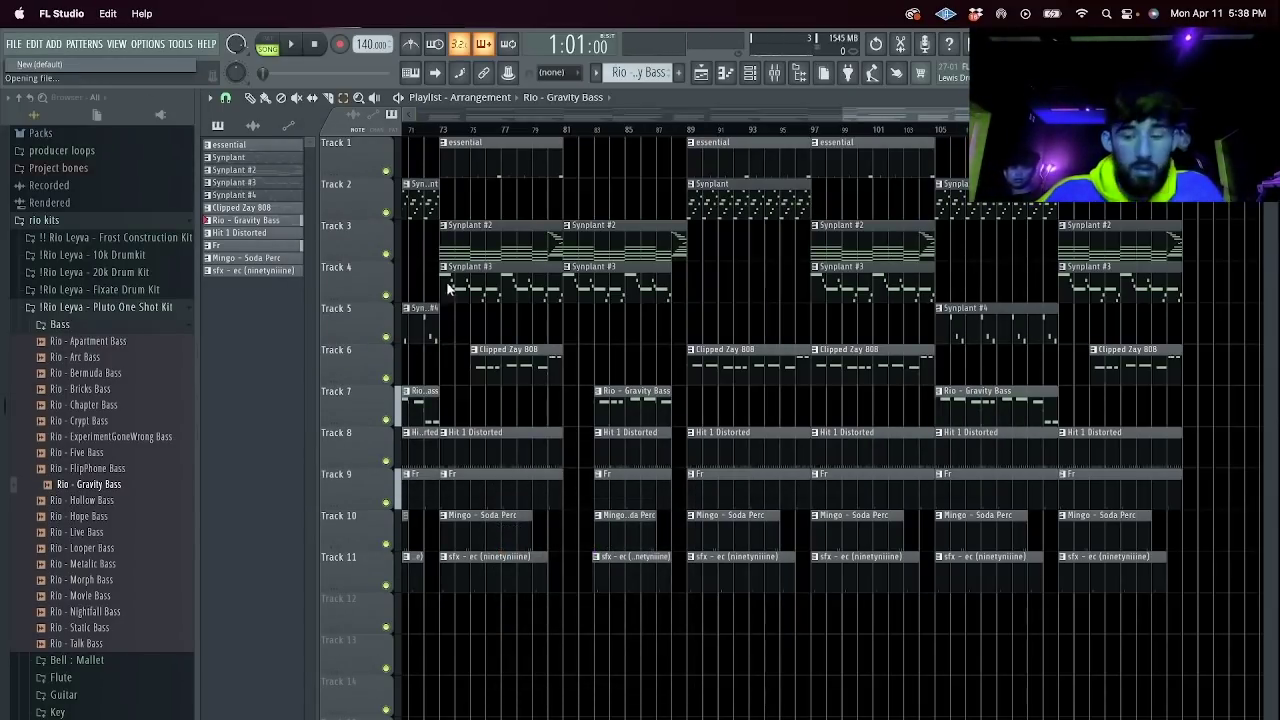
Search how many minutes are in 5 and a half hours.
click(464, 718)
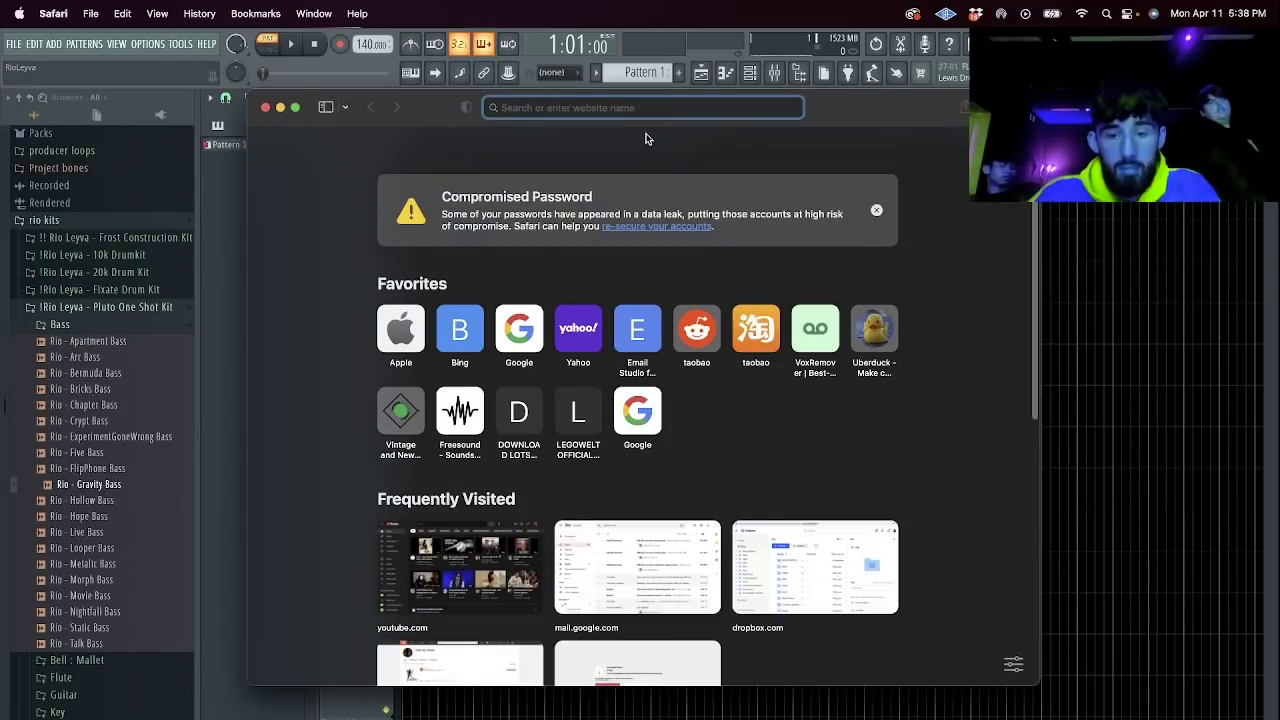
text(how many)
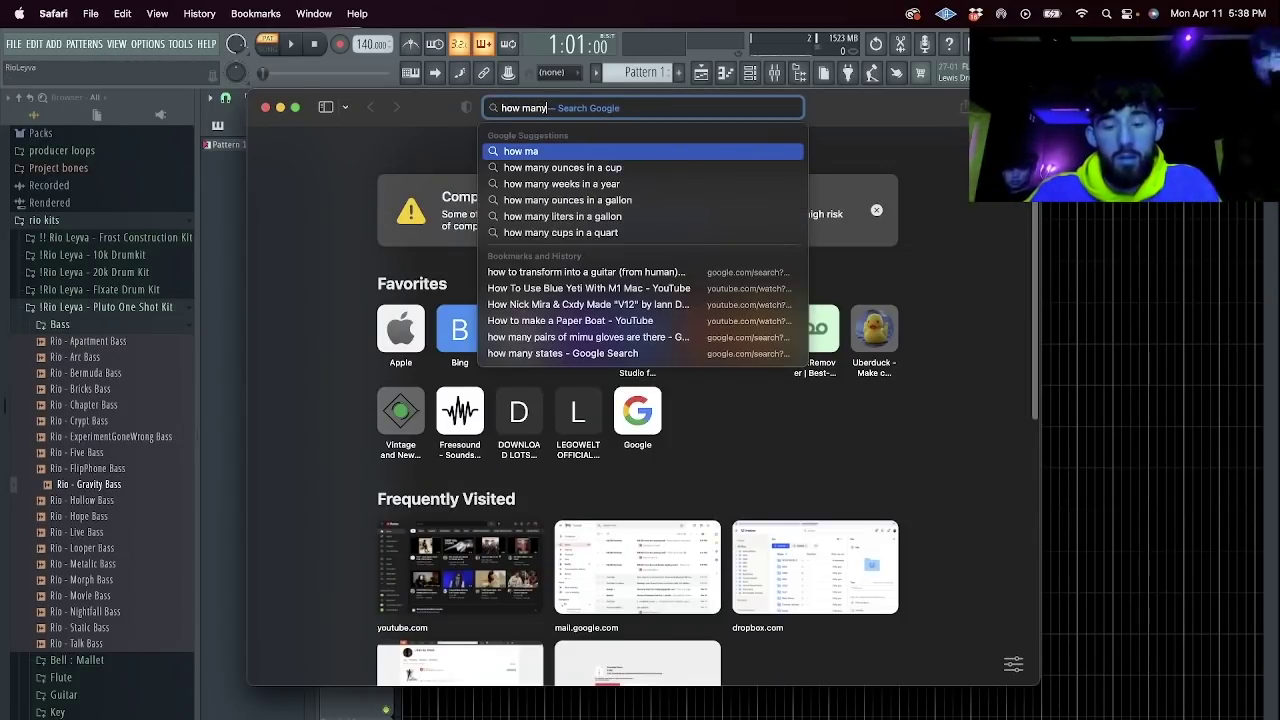
text( minutes in)
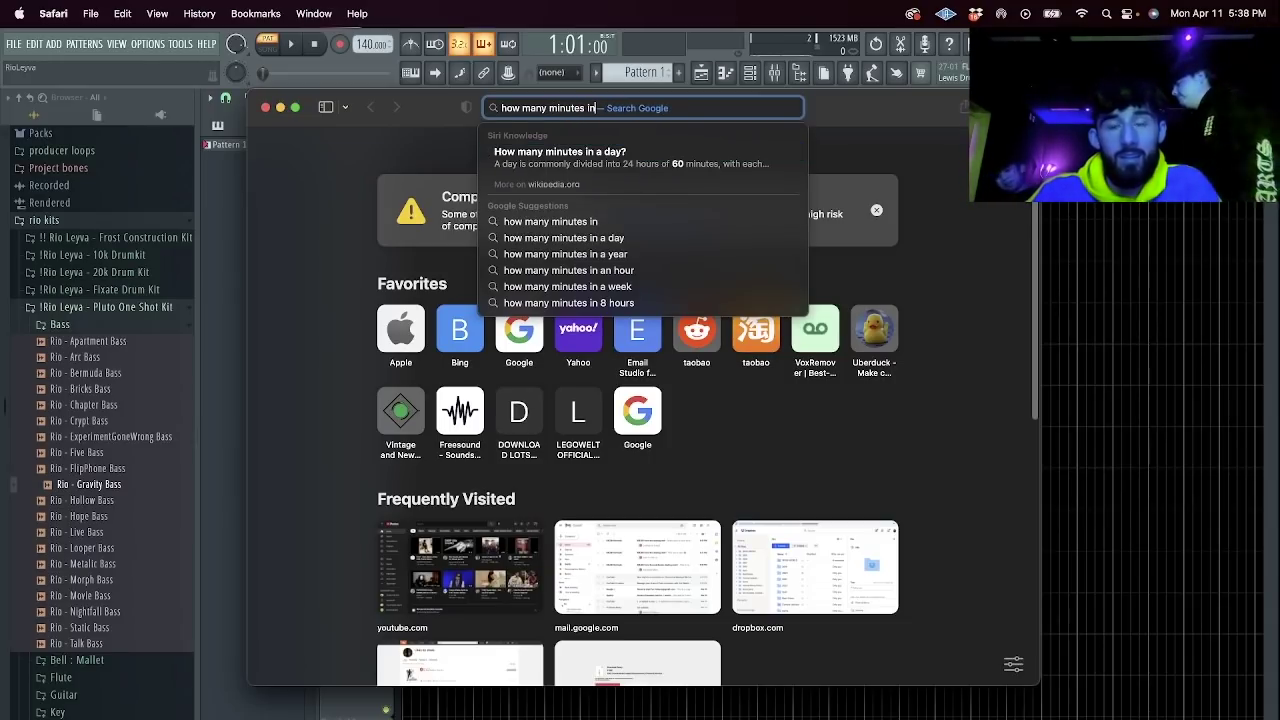
text( 5 and a half)
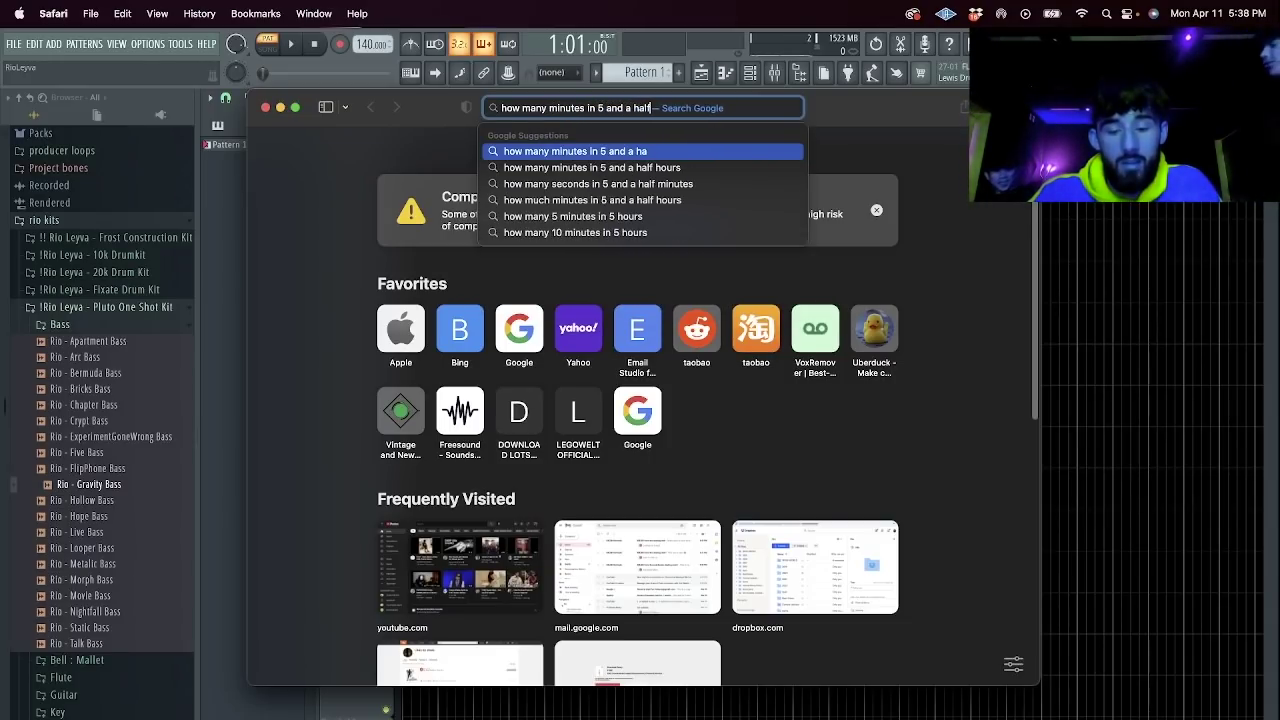
text( hours)
key(Return)
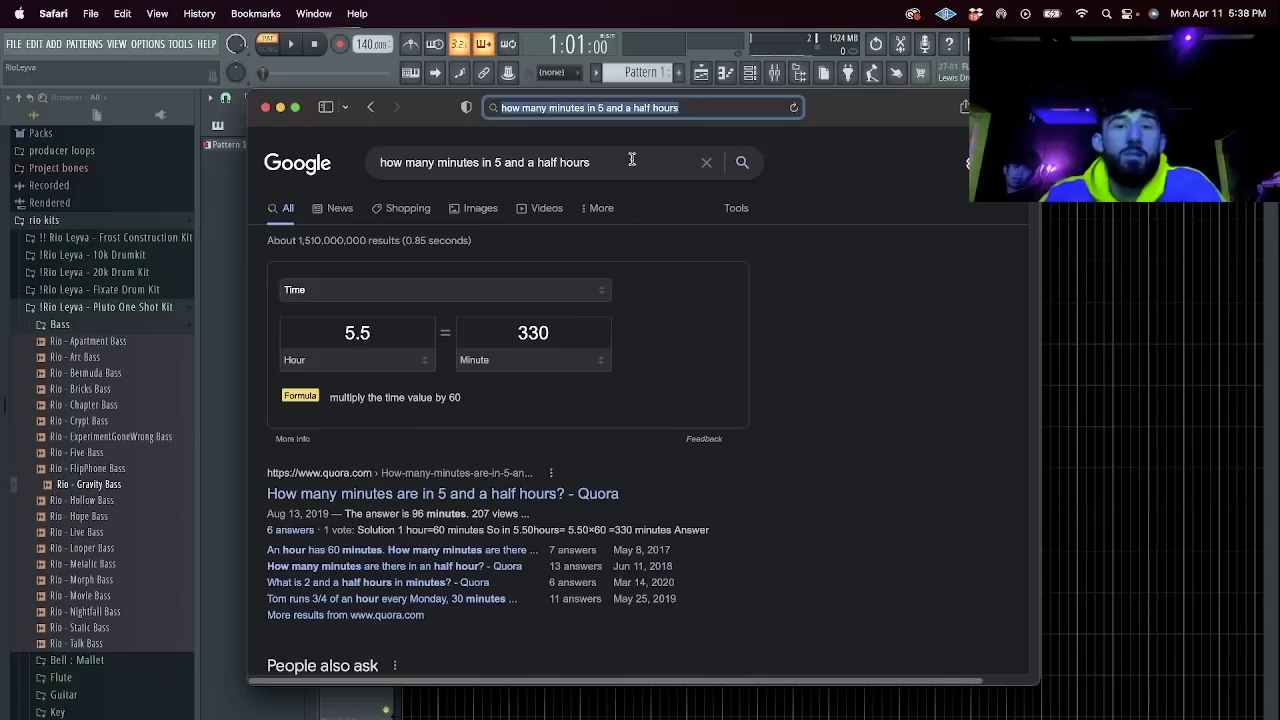
Calculate 22 divided by 6.
click(600, 162)
key(BackSpace)
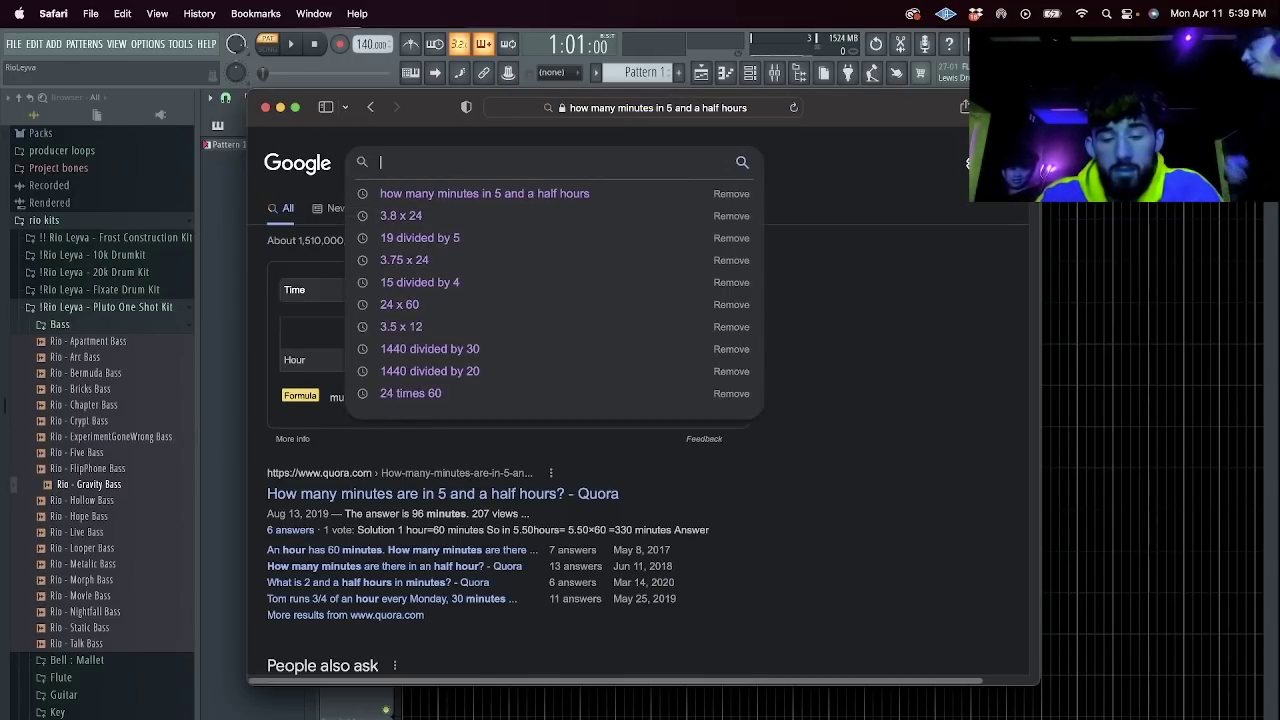
text(6)
key(BackSpace)
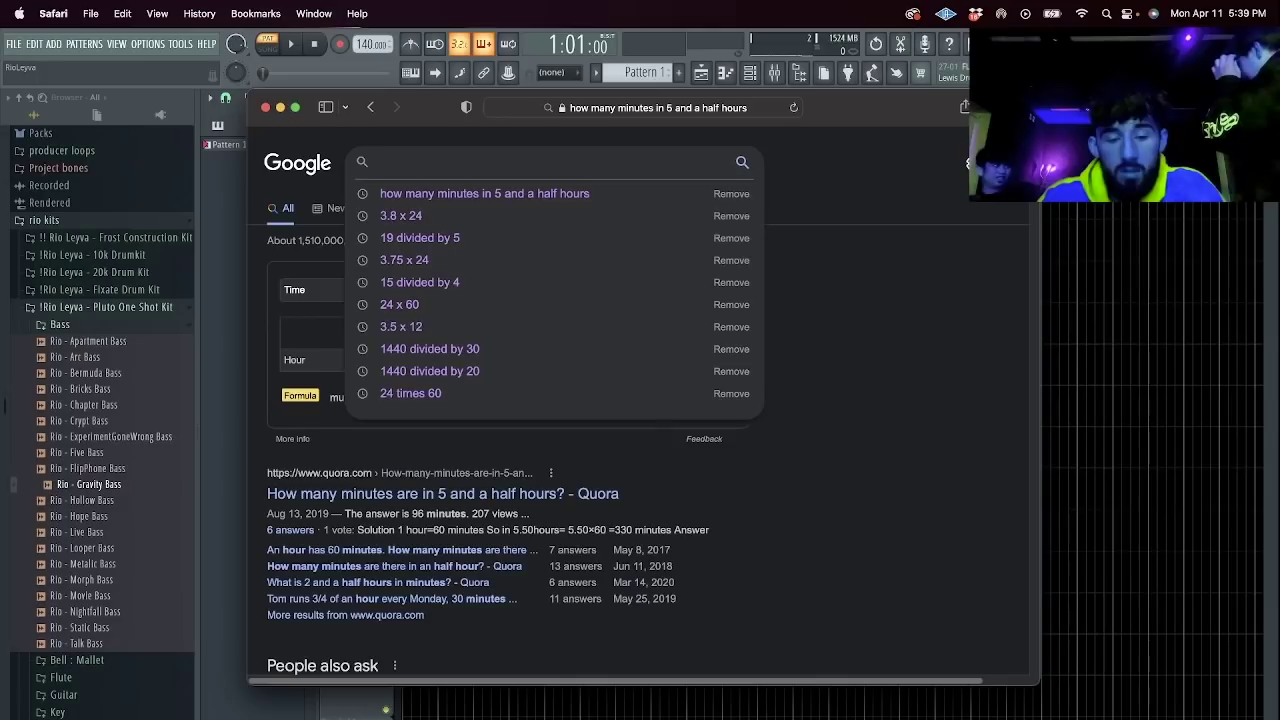
text(22 divided by 6)
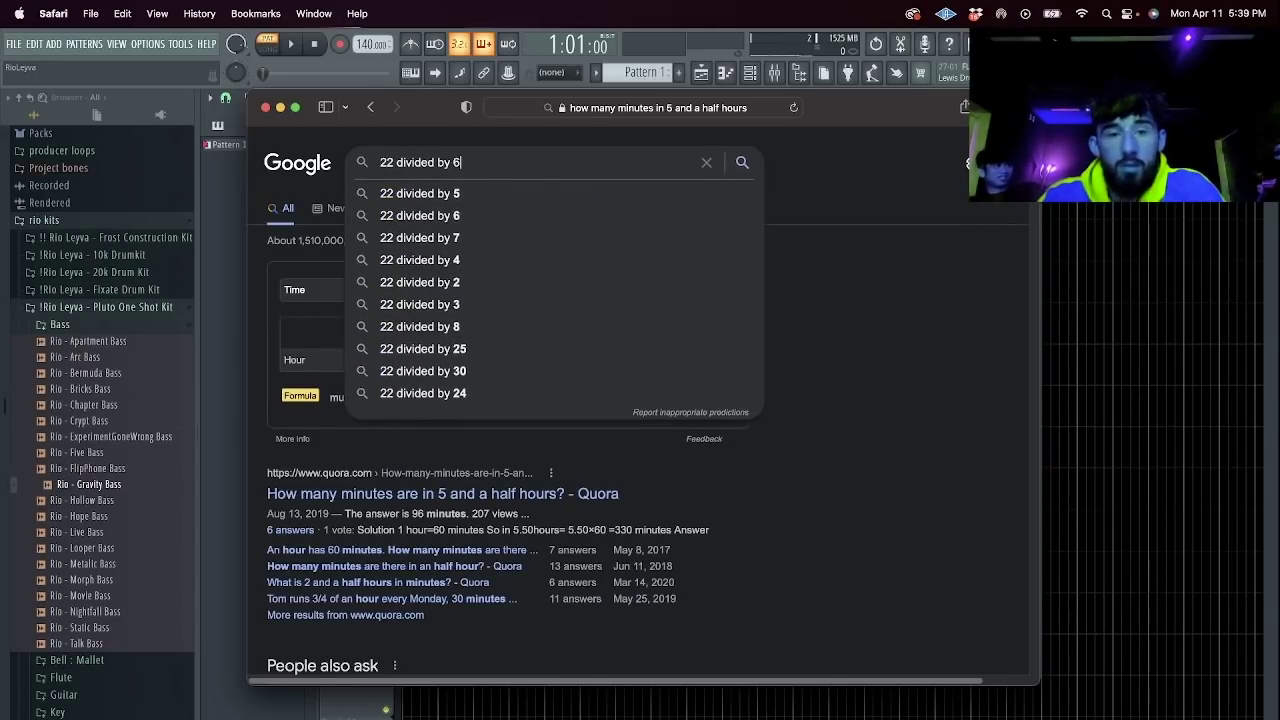
key(Return)
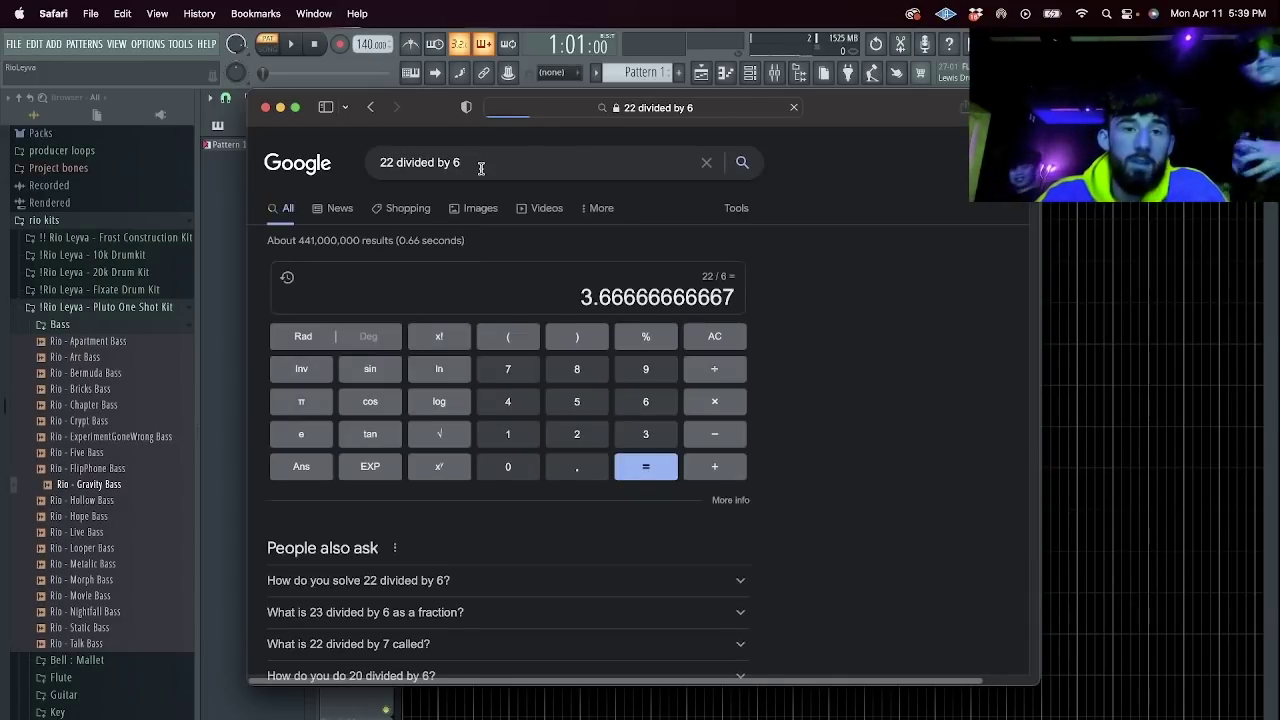
Calculate 3.6 x 24 (86.4), then close Safari.
text(3)
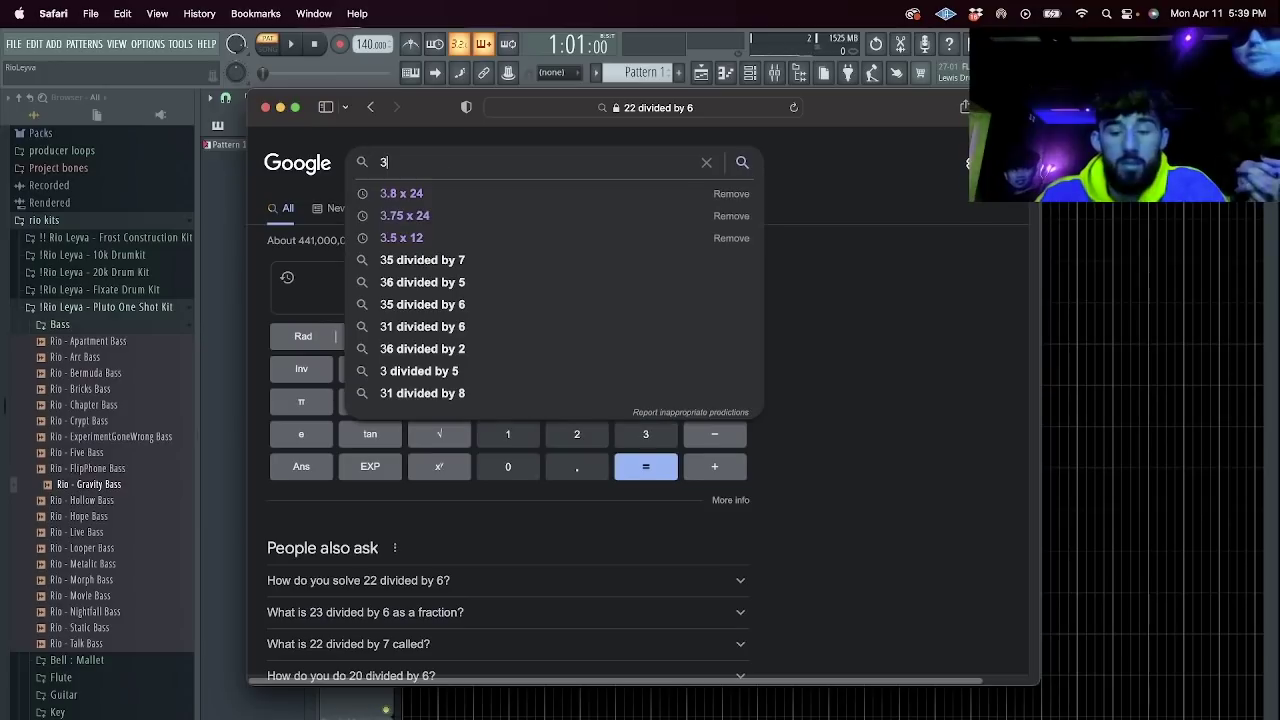
text(.6 x 24)
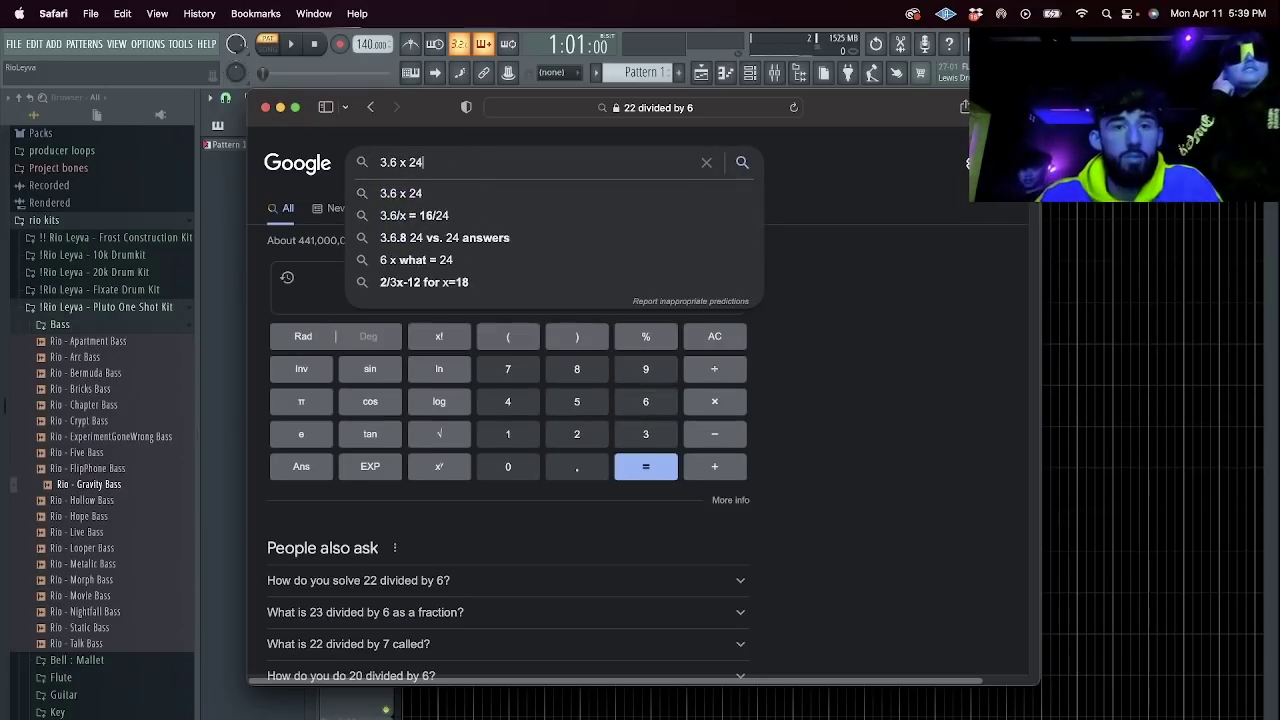
key(Return)
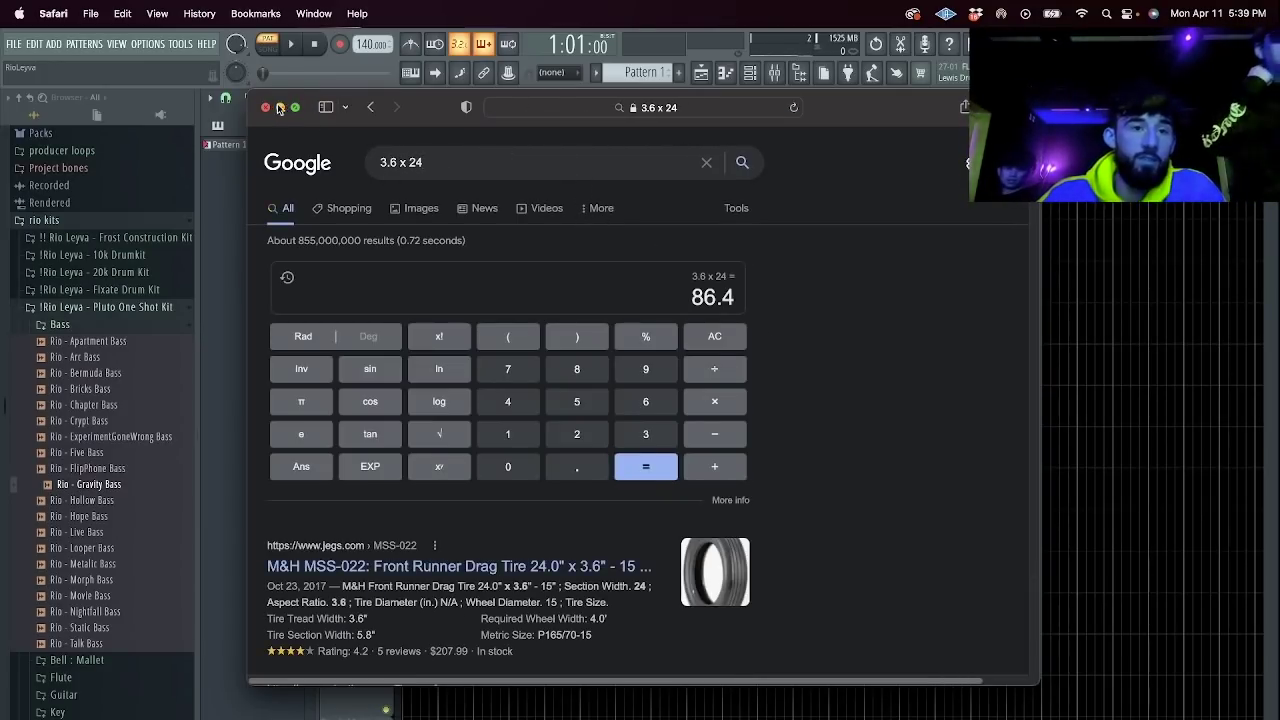
click(265, 107)
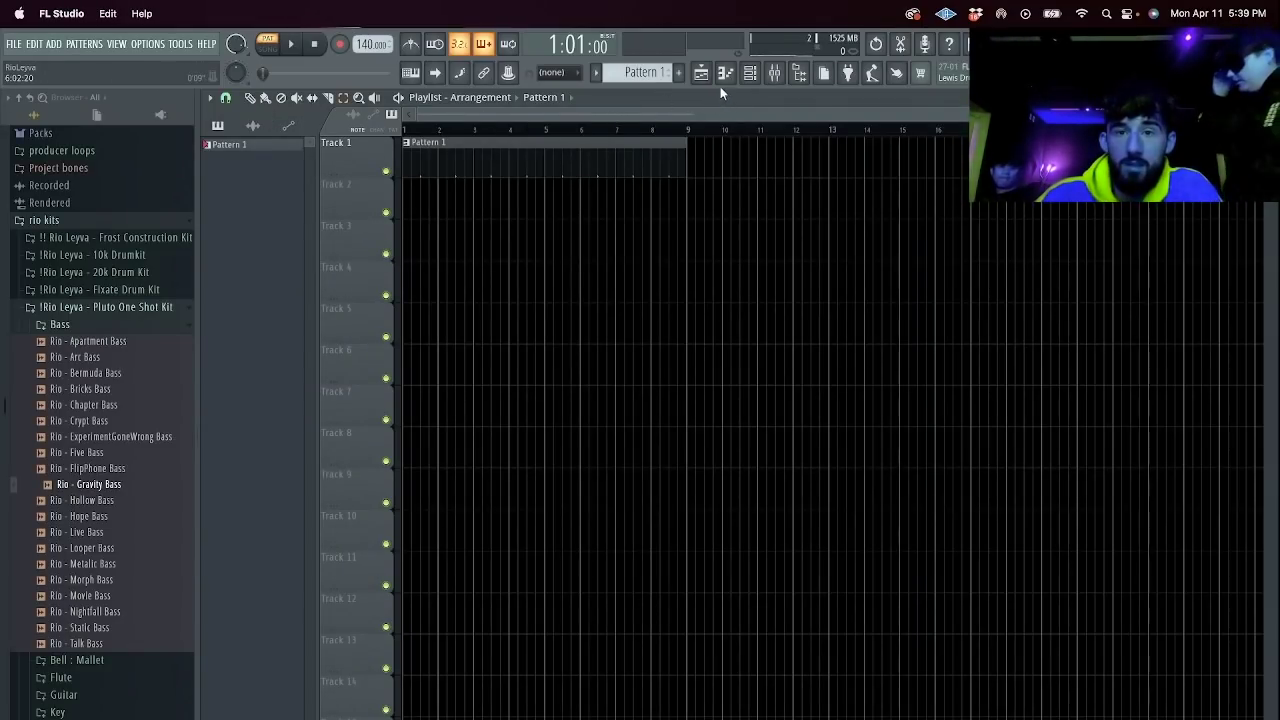
Add a Massive channel beside the Sampler and switch Massive to its preset Browser view.
key(F6)
click(366, 181)
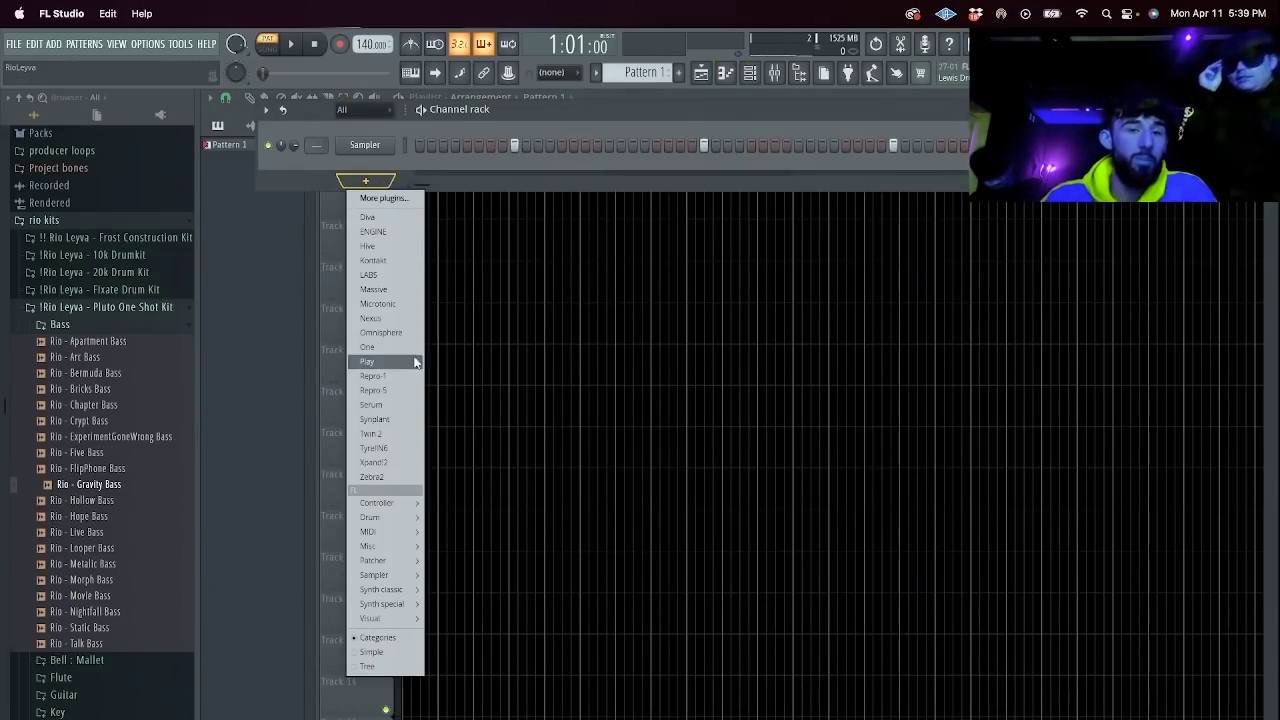
click(374, 289)
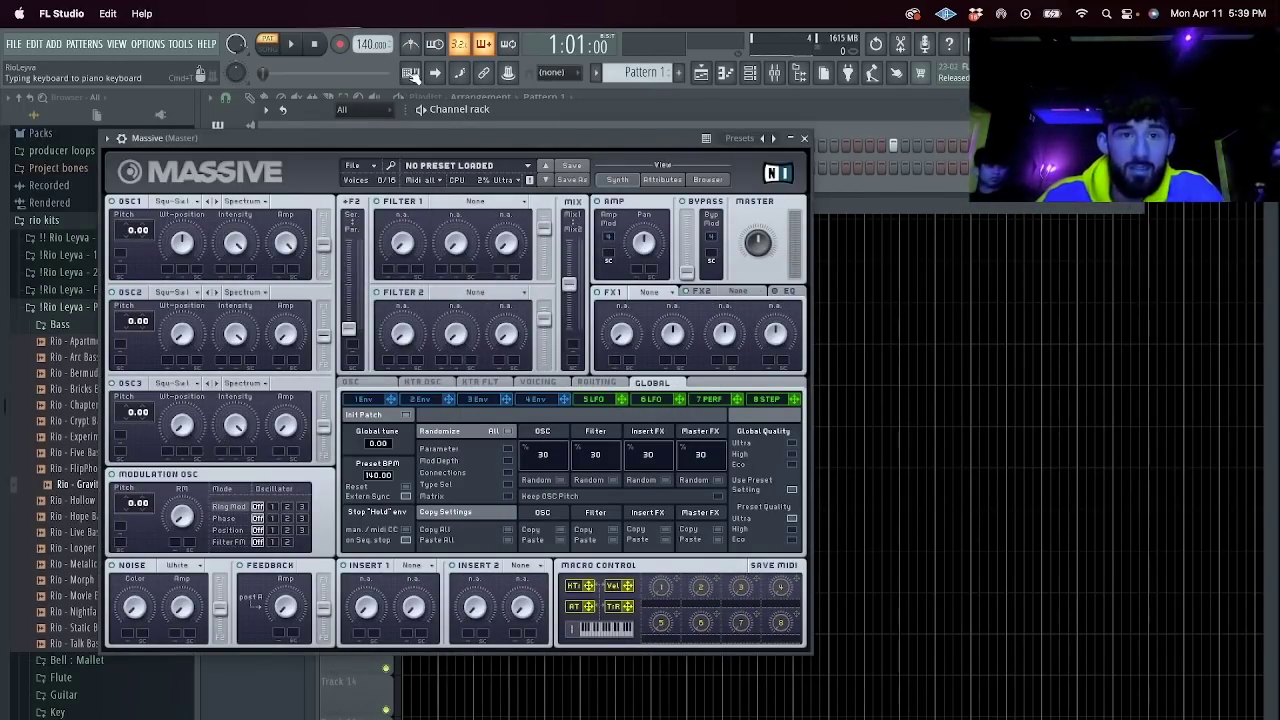
click(410, 72)
click(709, 180)
drag(591, 140, 1027, 237)
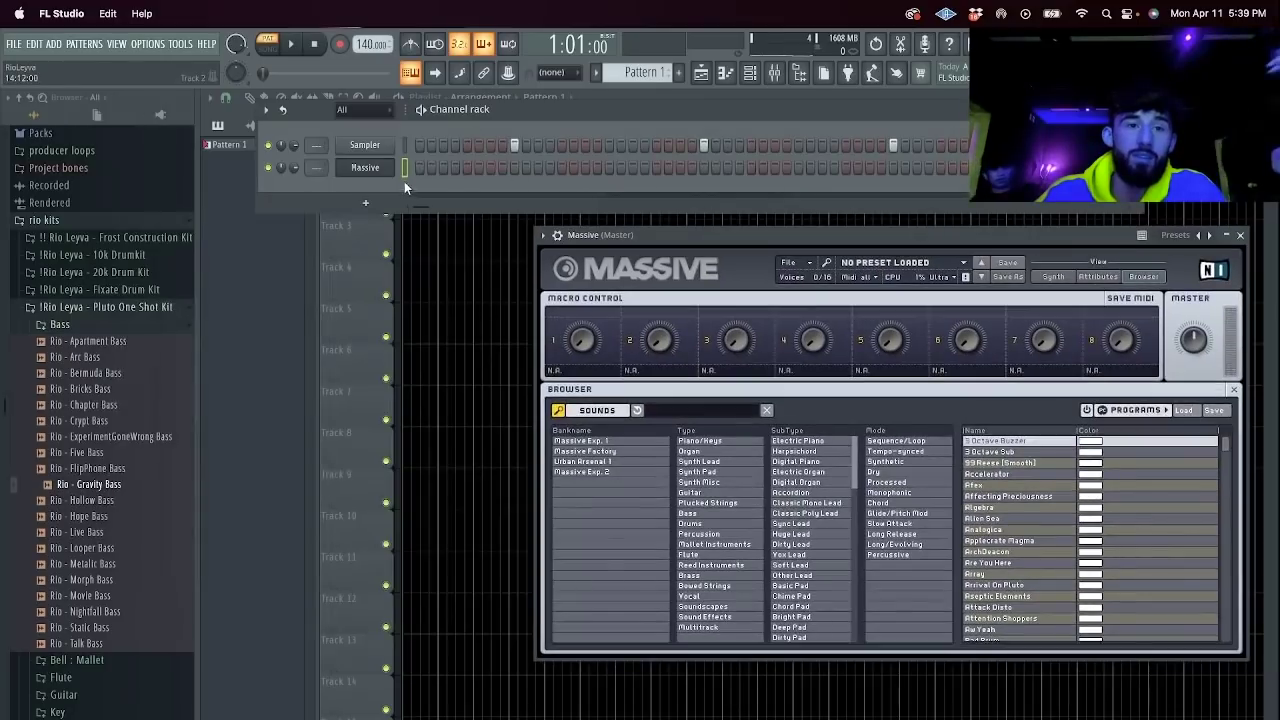